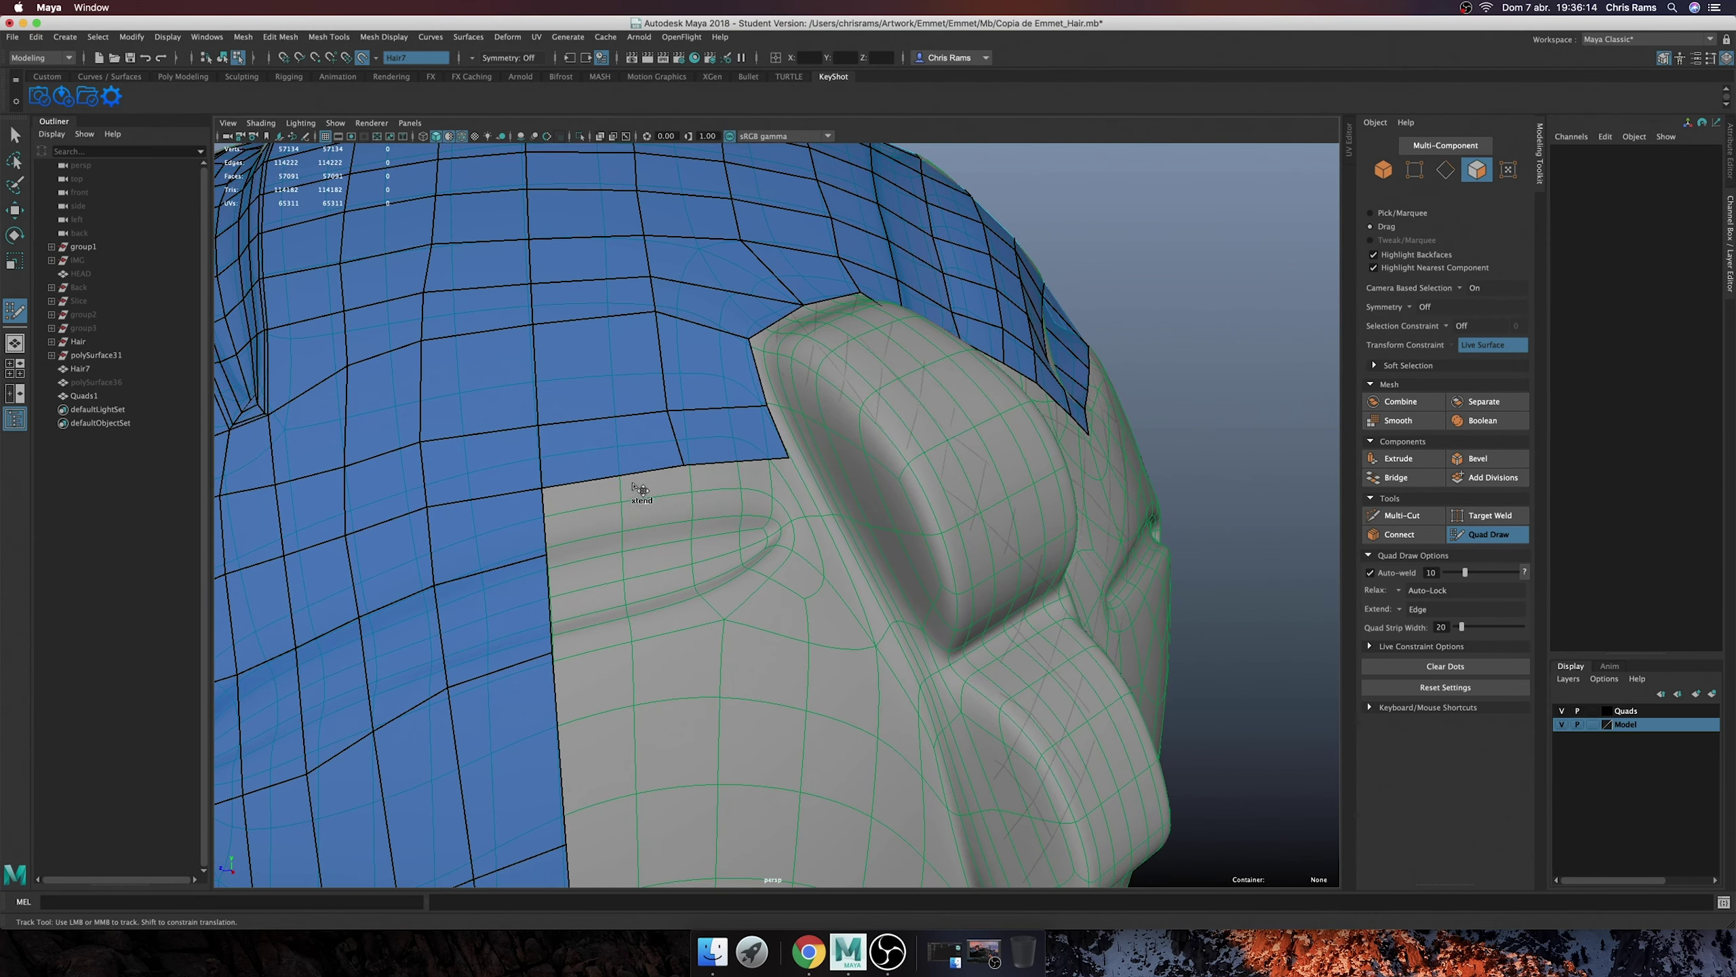
- Extend quad strips down the hair border and fill the corner gap beside the bump
drag(631, 492, 619, 557)
drag(731, 479, 761, 531)
drag(618, 548, 658, 603)
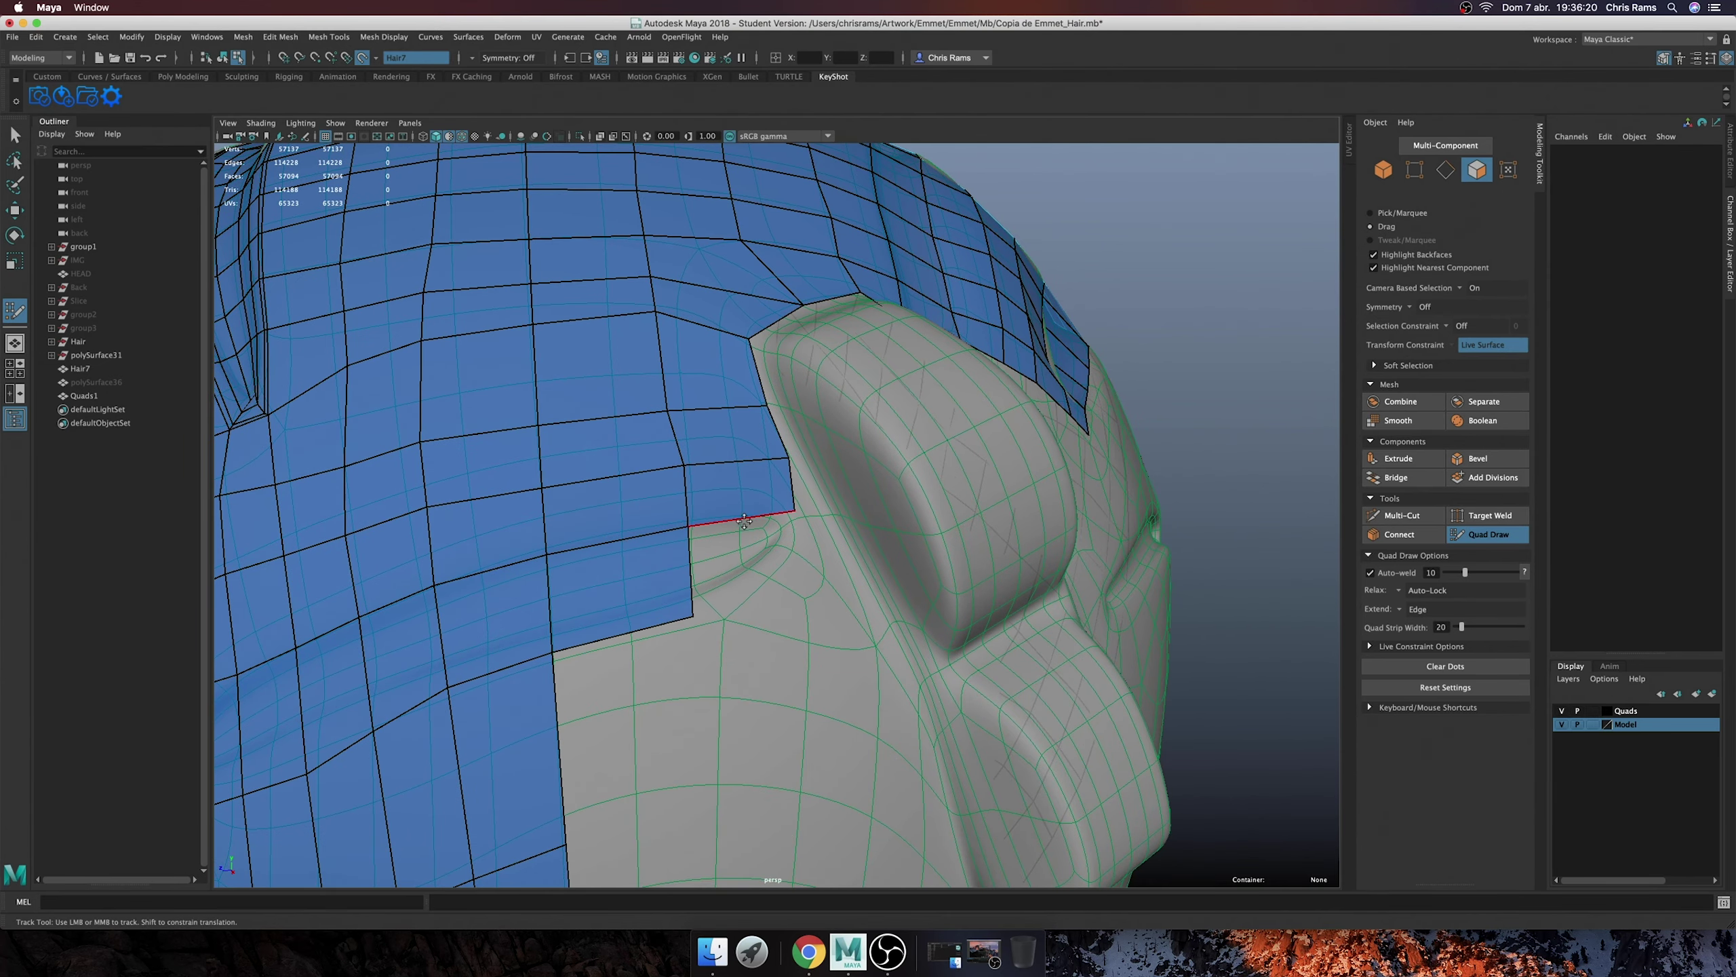
shift+click(745, 558)
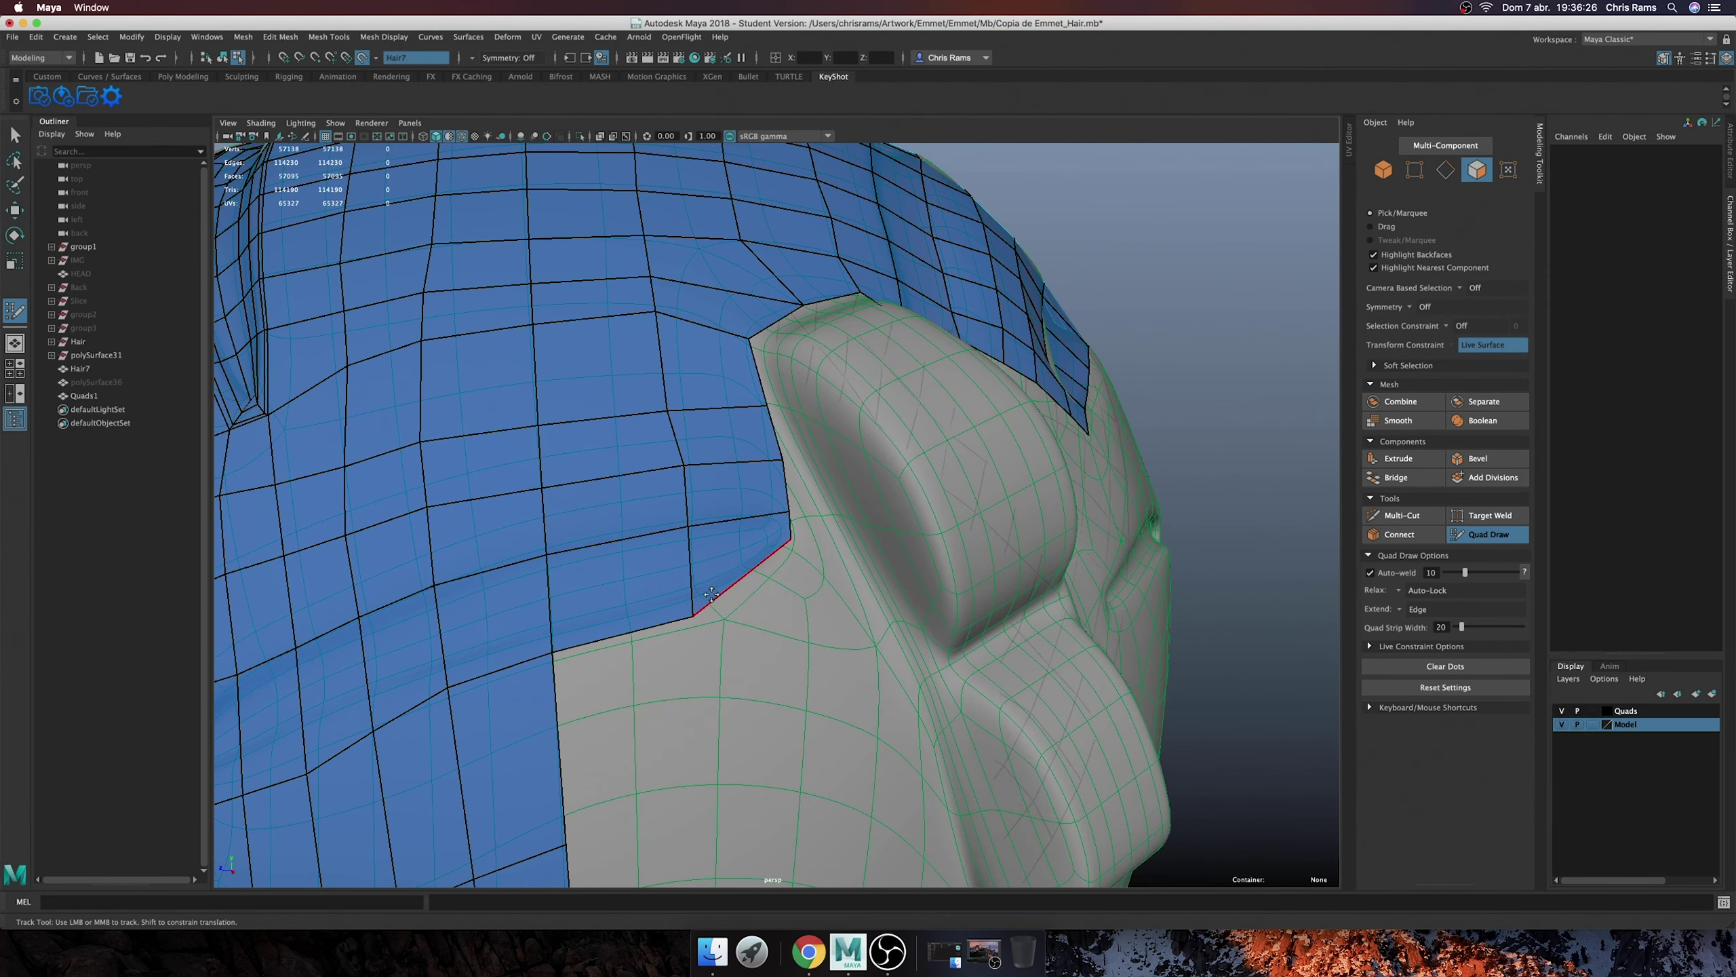
scroll(711, 593, down, 5)
mouse_move(710, 594)
mouse_down()
mouse_move(704, 615)
mouse_move(711, 502)
mouse_move(744, 560)
mouse_up()
- Orbit to another side of the head and extend small quads along the hair edge
scroll(731, 483, up, 3)
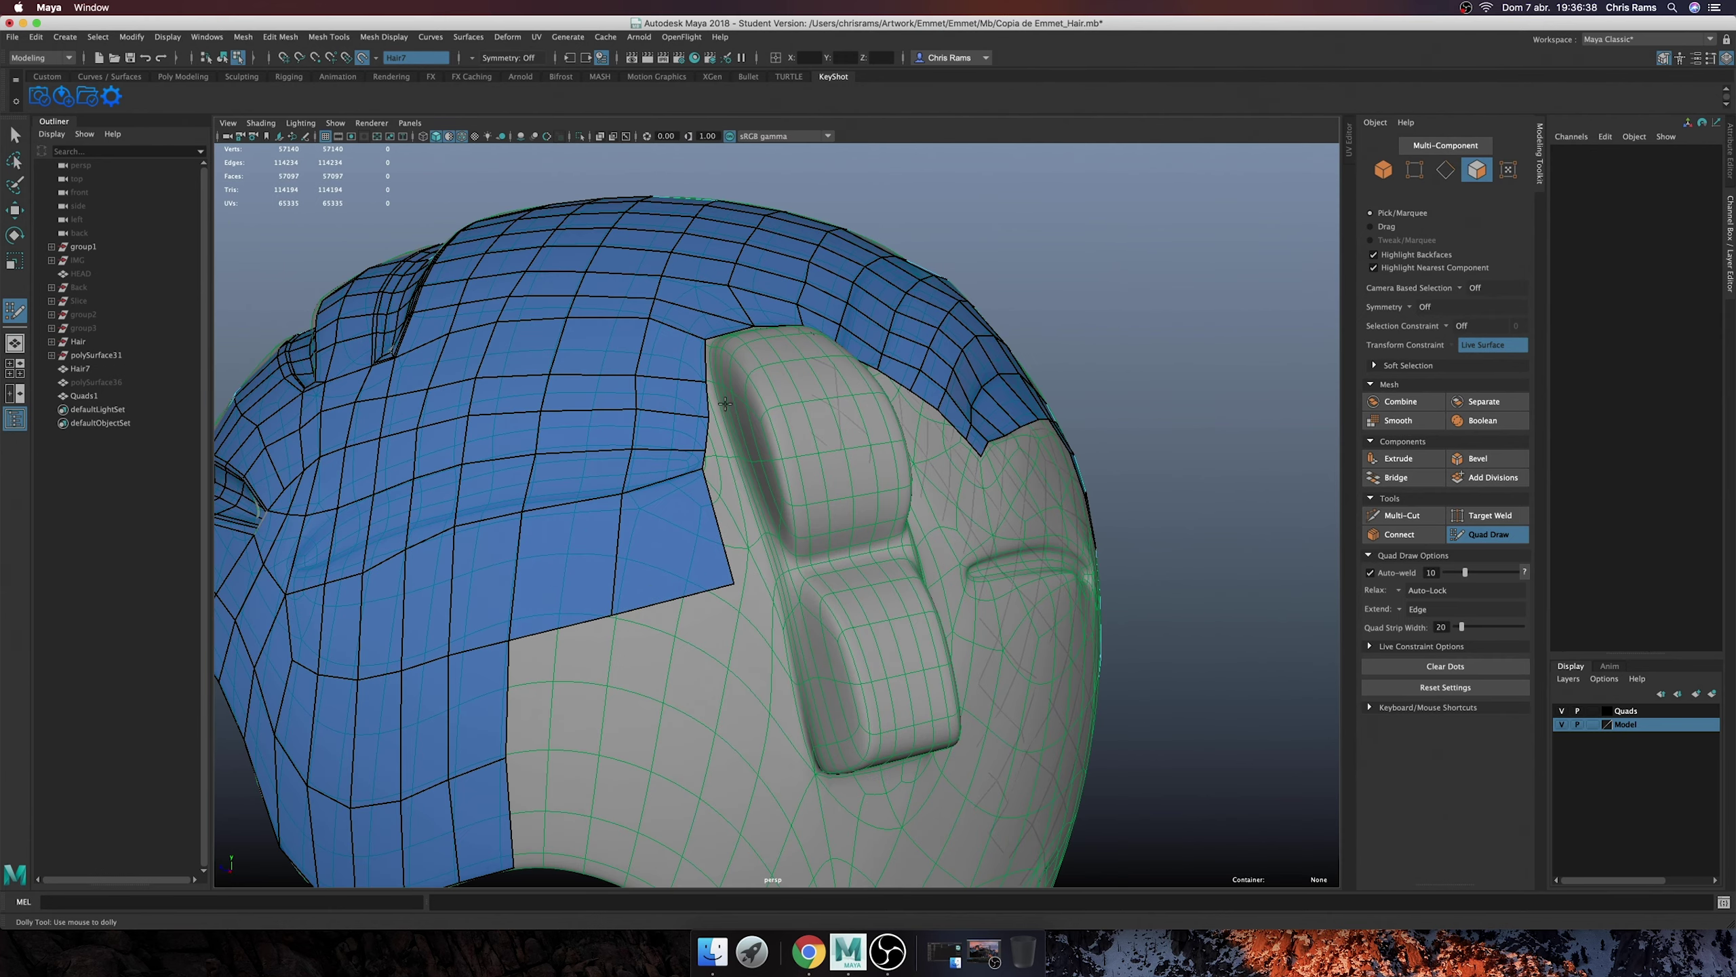
mouse_move(732, 483)
alt+mouse_down()
mouse_move(680, 470)
mouse_move(629, 419)
alt+mouse_up()
scroll(679, 470, up, 2)
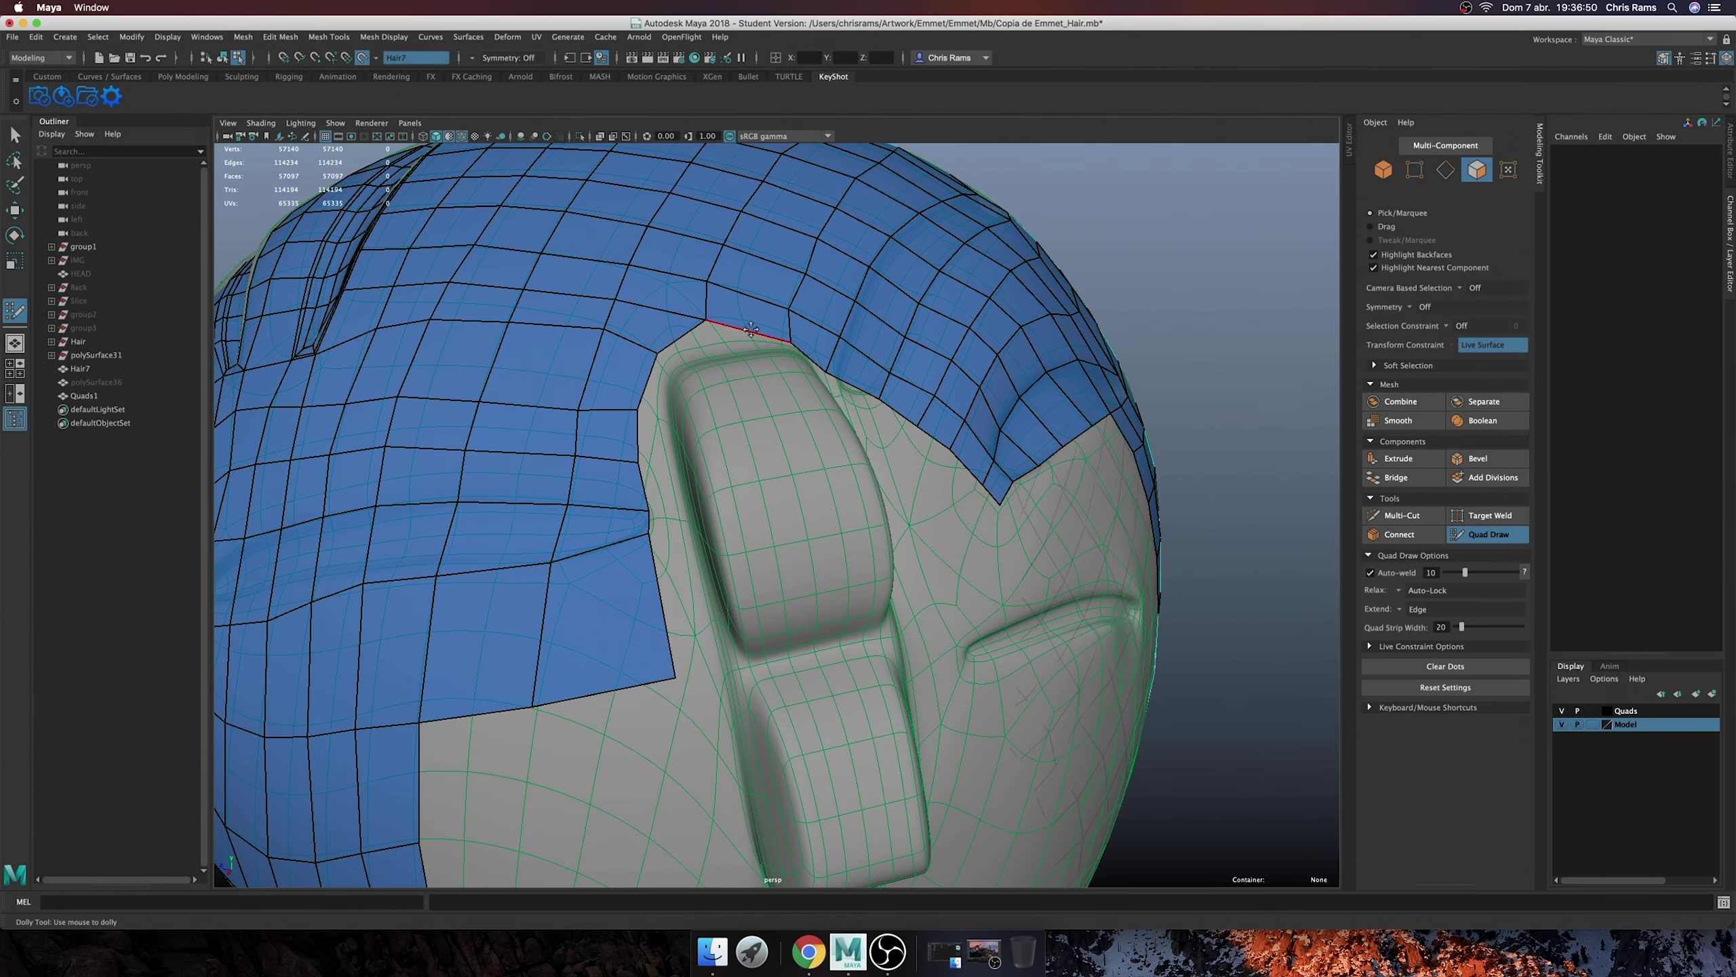
alt+drag(719, 354, 716, 368)
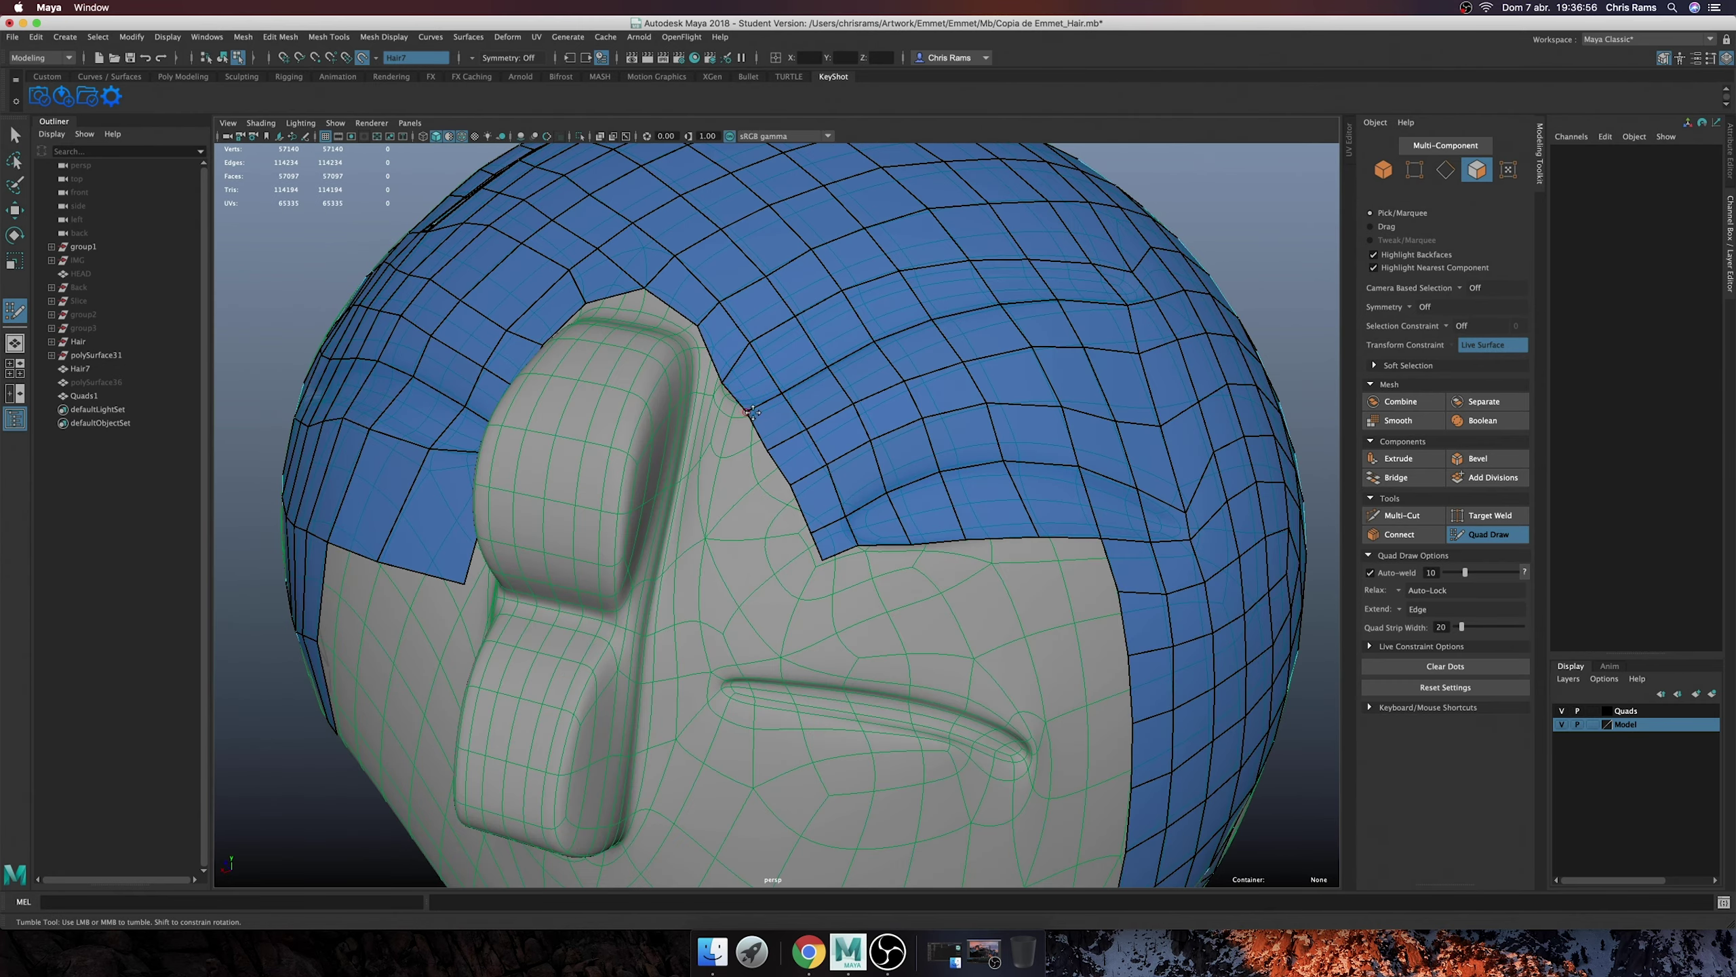
scroll(773, 450, down, 3)
scroll(720, 433, up, 5)
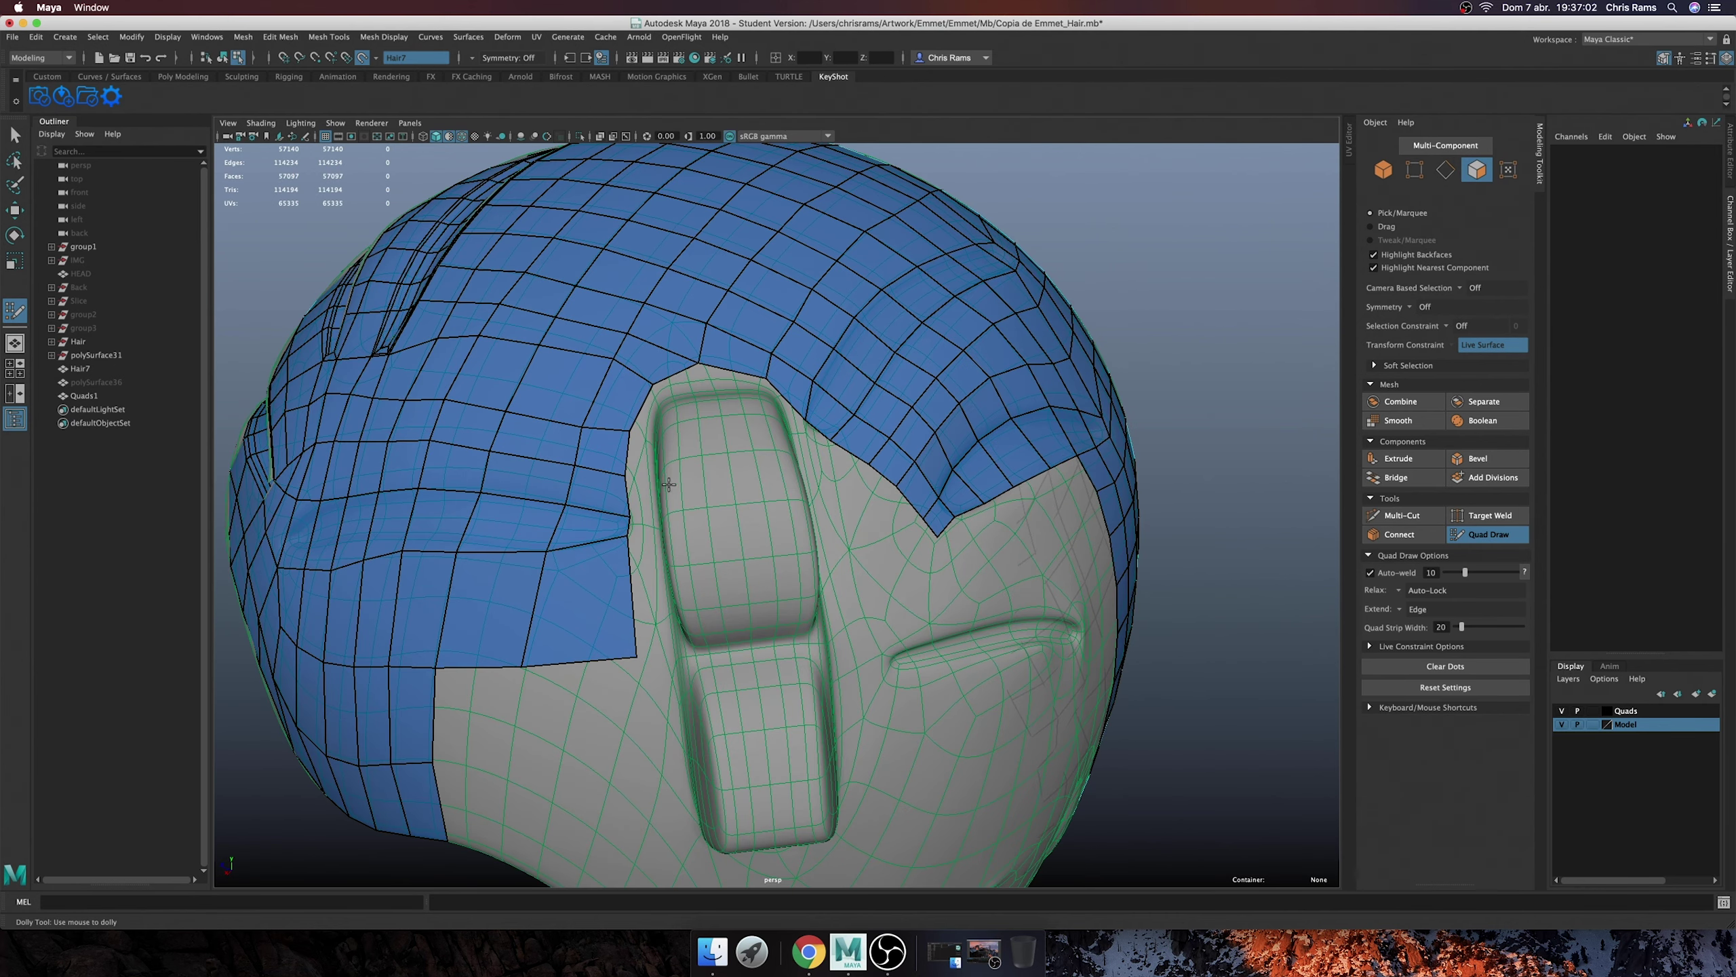
drag(605, 491, 617, 496)
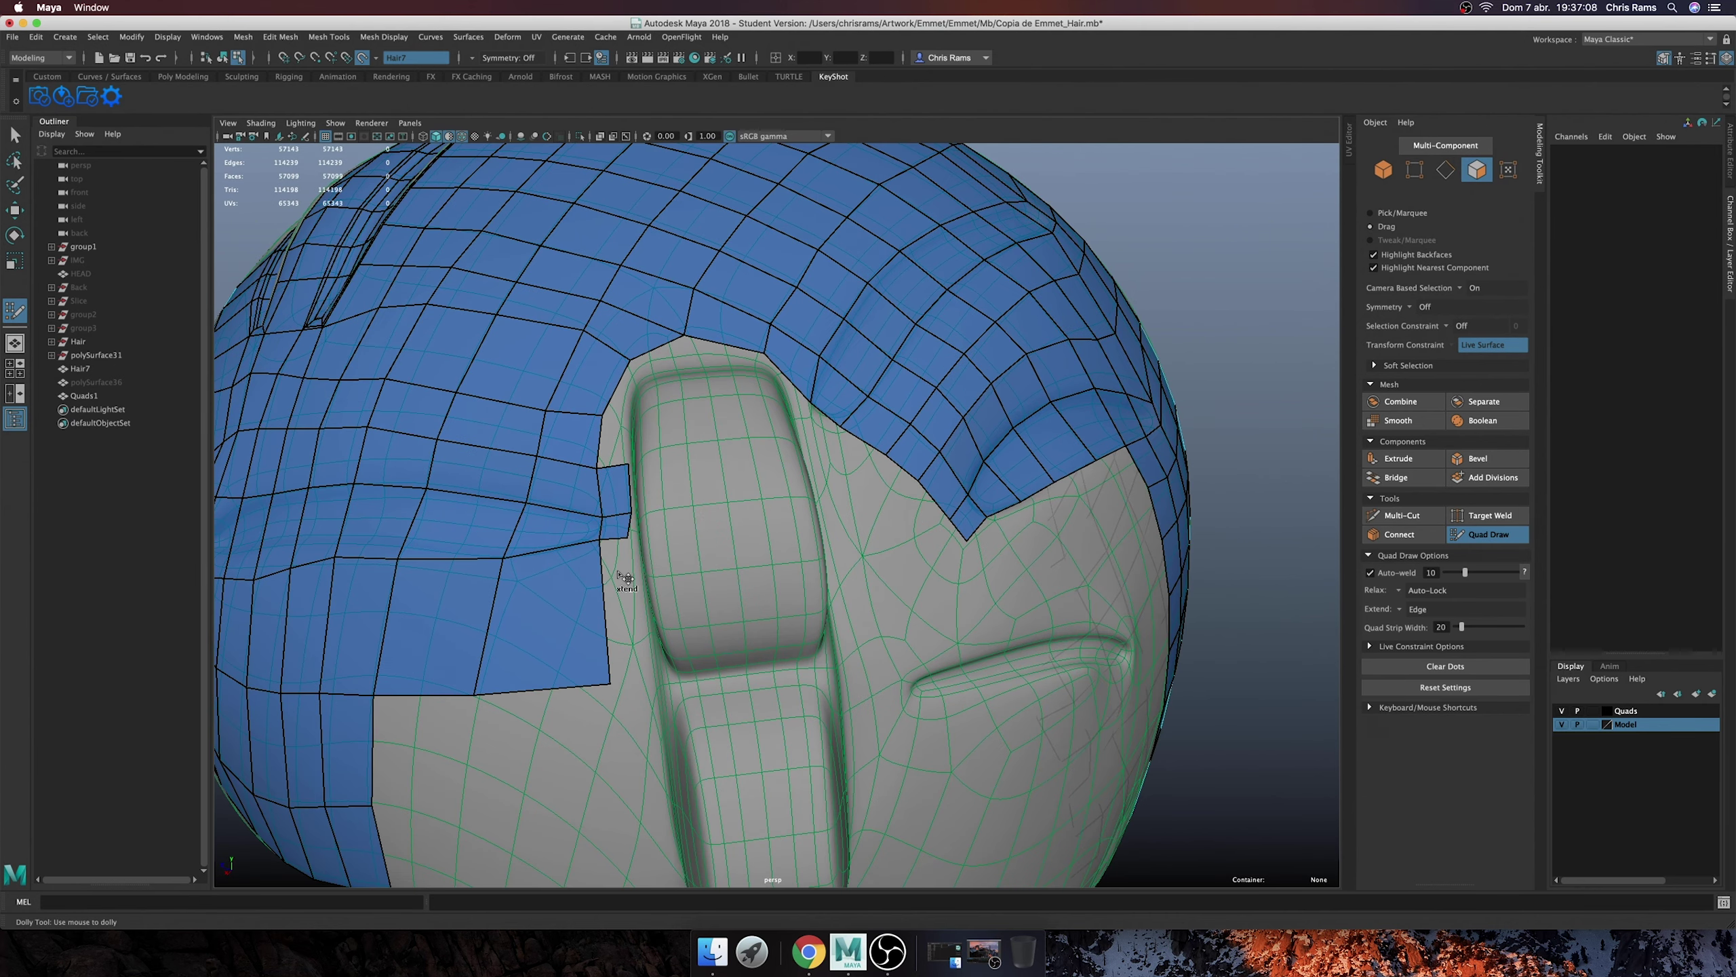
scroll(622, 578, up, 3)
mouse_move(622, 578)
alt+mouse_down()
mouse_move(615, 602)
mouse_move(688, 755)
alt+mouse_up()
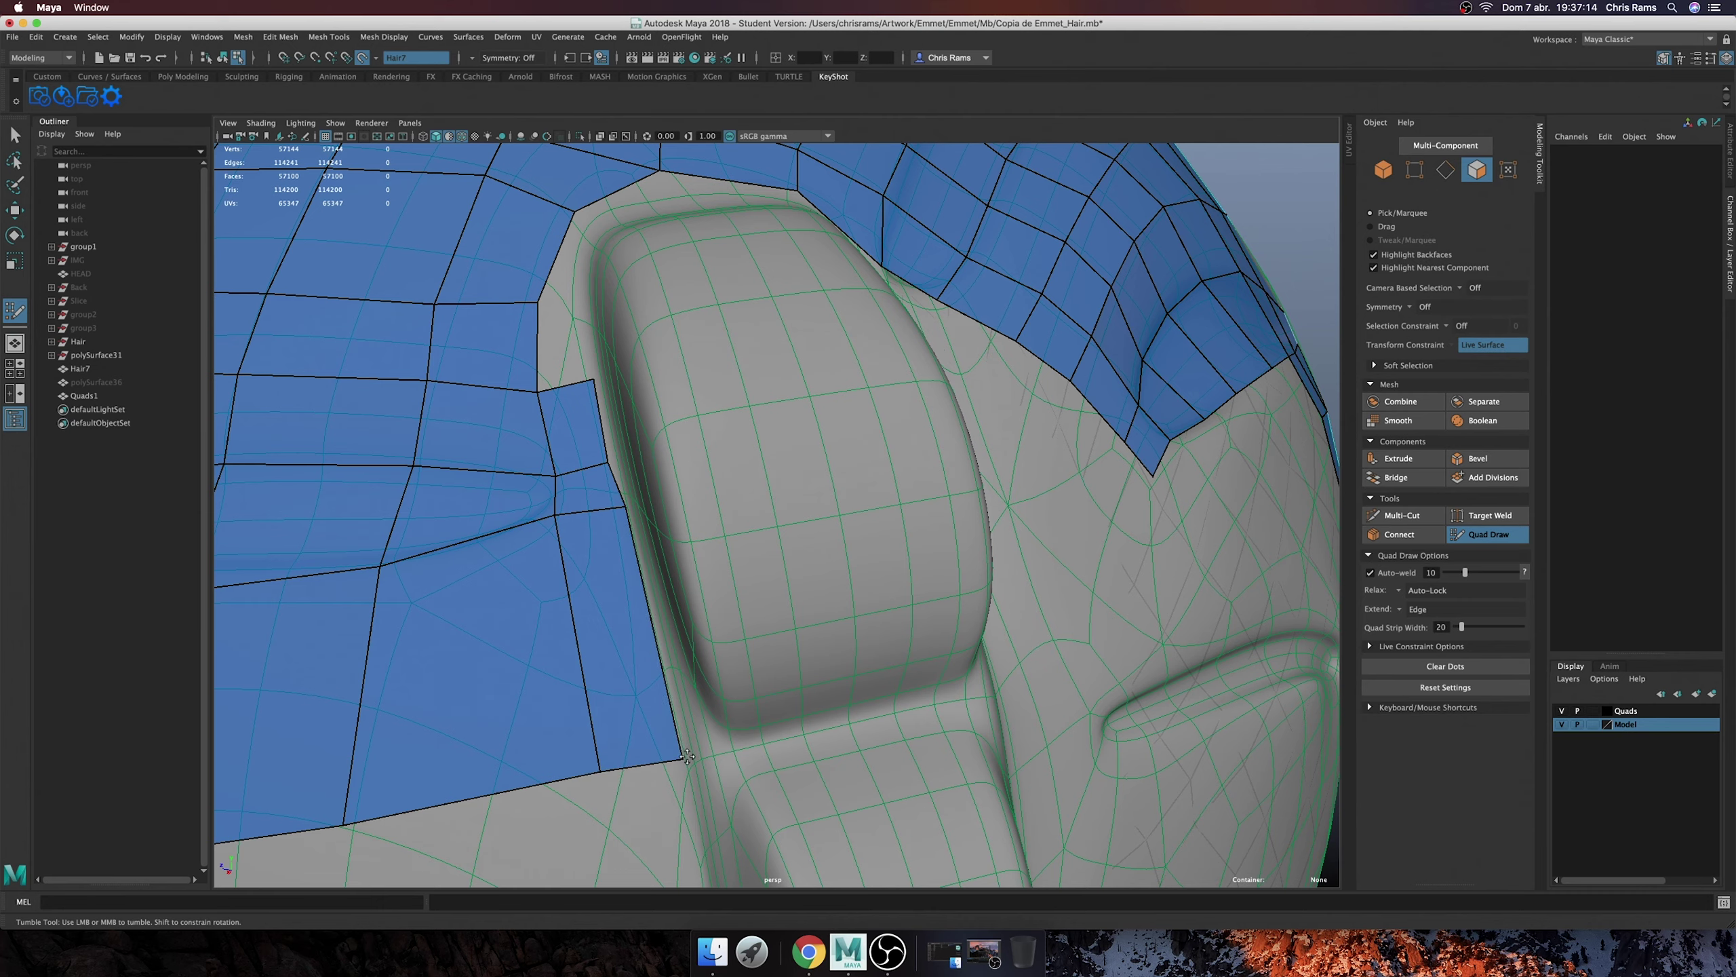
- Extend quads along the border around the bump's top, filling the gap beside it
drag(540, 342, 594, 338)
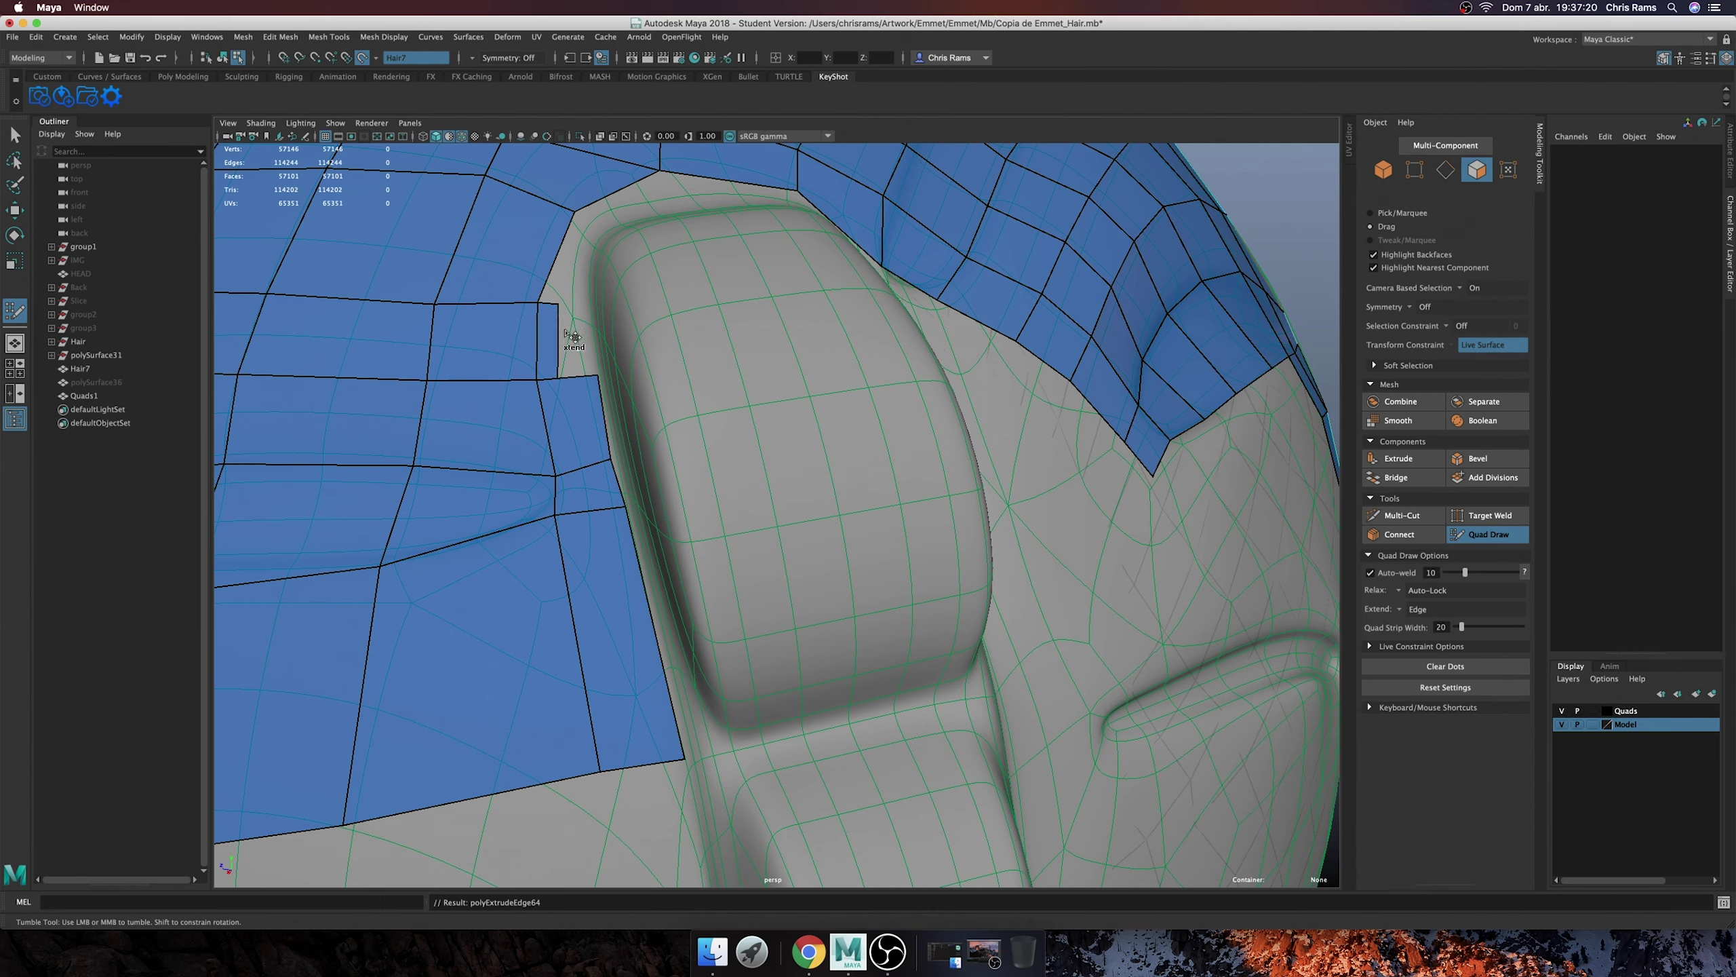
mouse_move(555, 256)
mouse_down()
mouse_move(606, 246)
mouse_move(581, 342)
mouse_move(786, 479)
mouse_move(684, 308)
mouse_move(707, 352)
mouse_move(691, 445)
mouse_up()
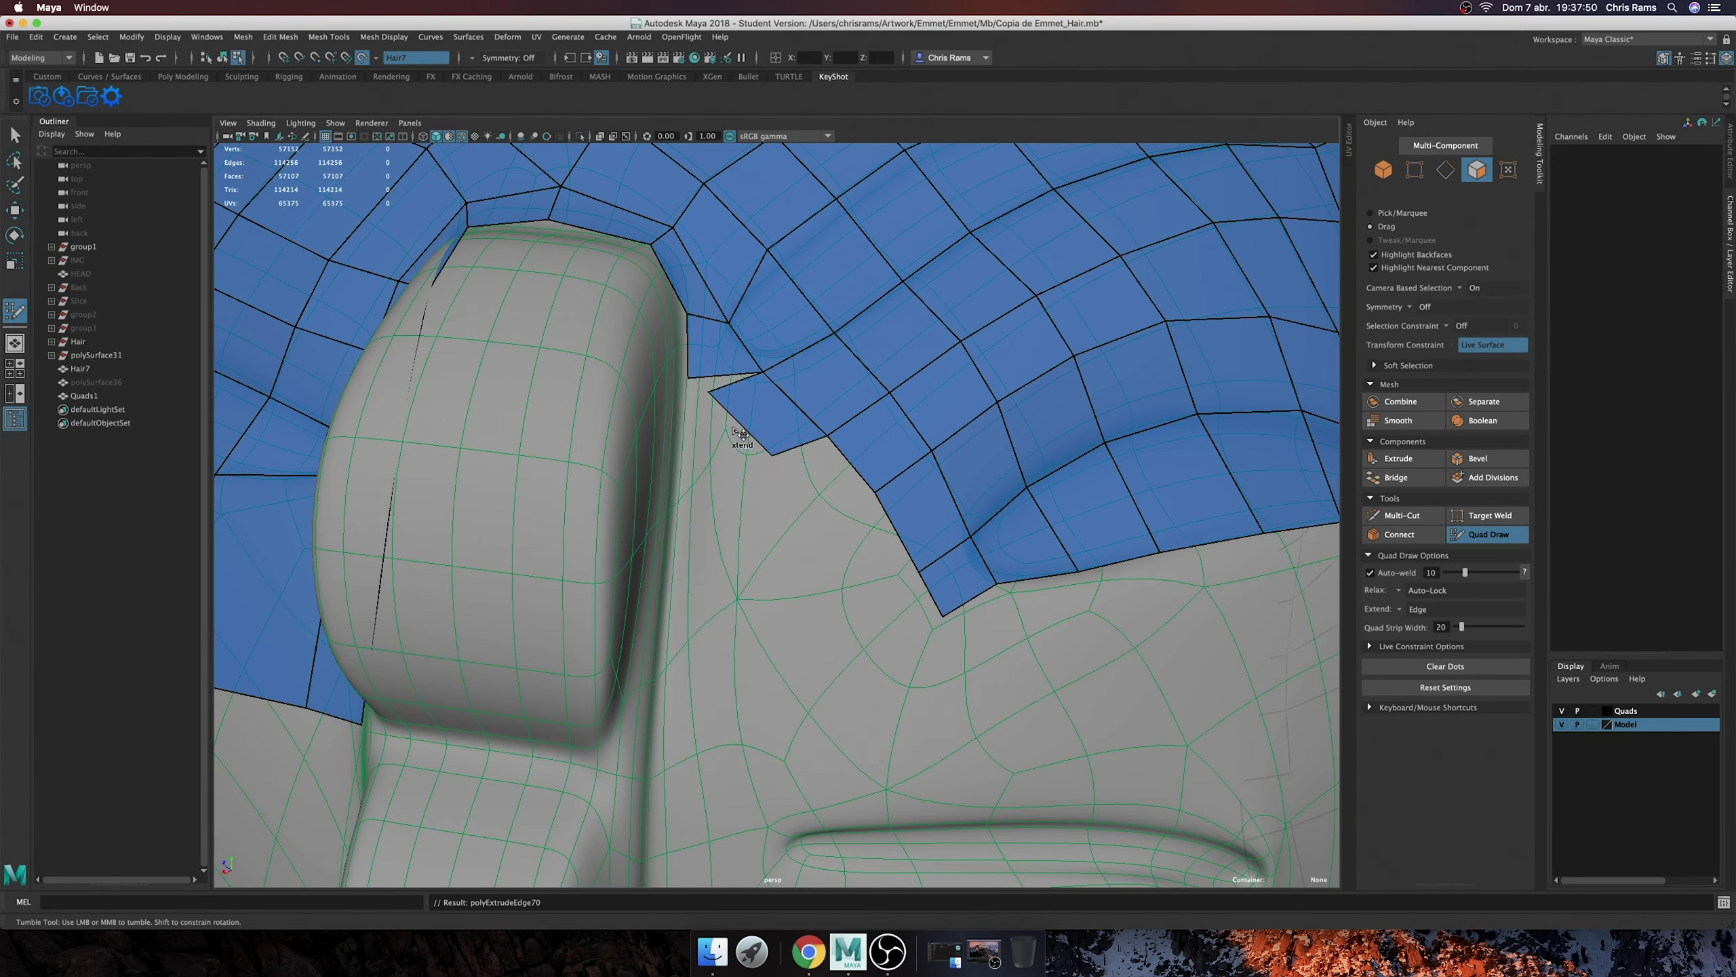
drag(852, 464, 686, 523)
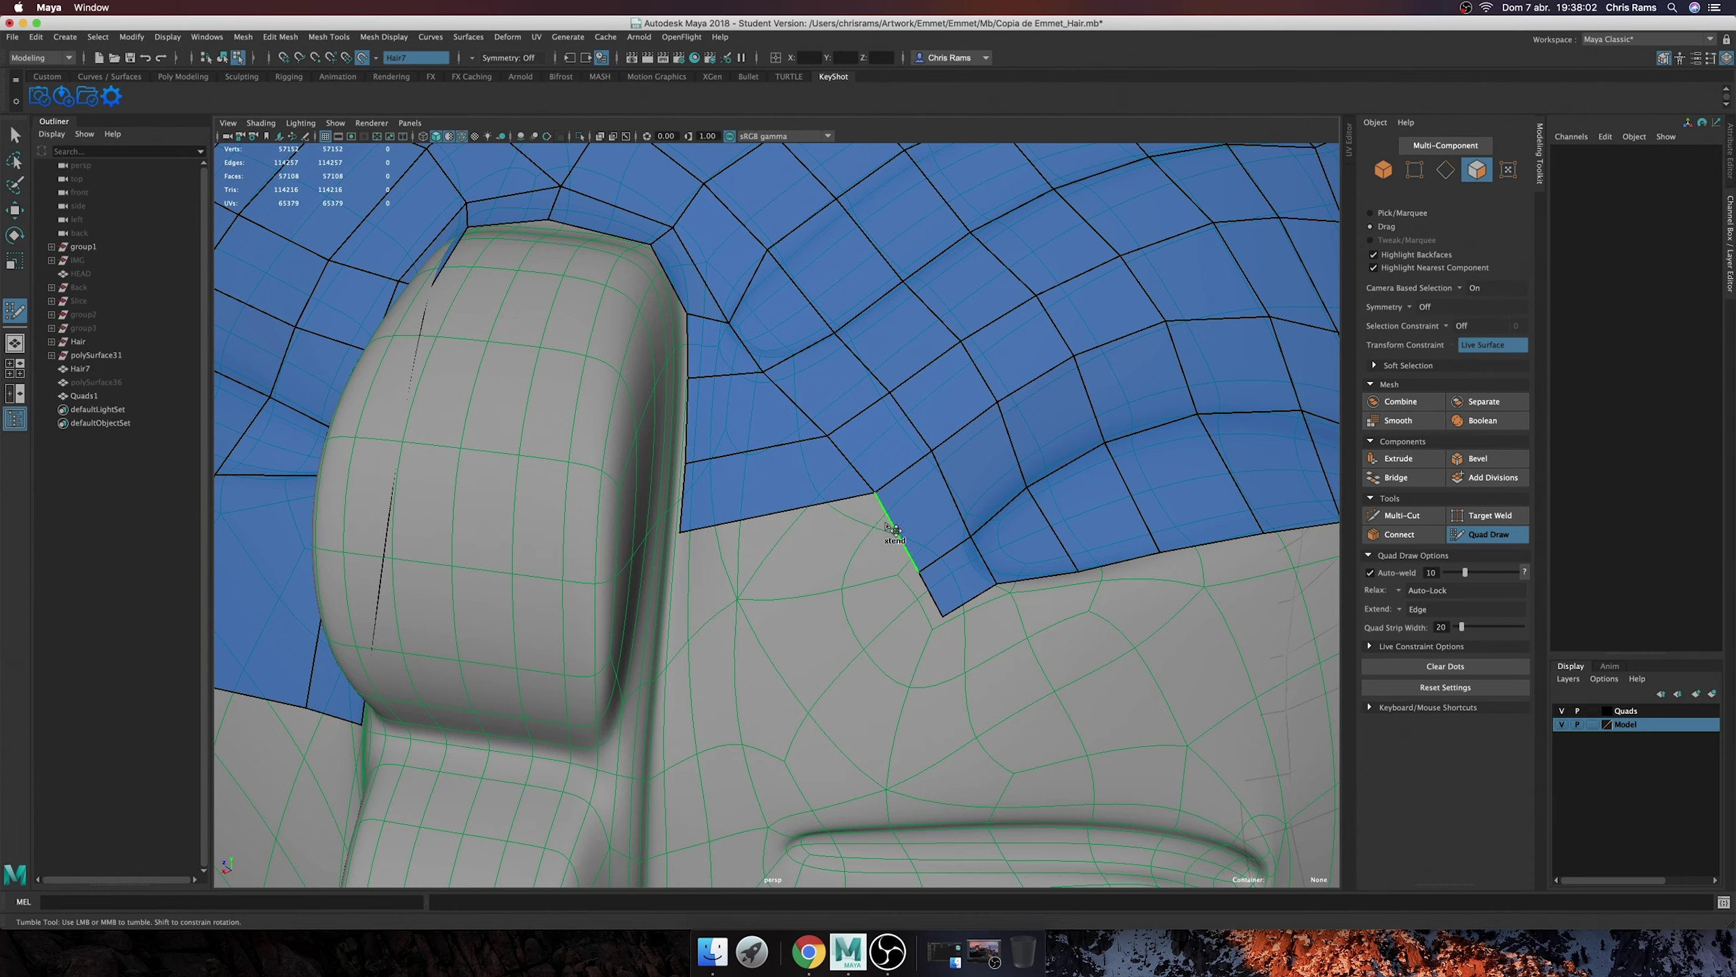
drag(894, 530, 682, 613)
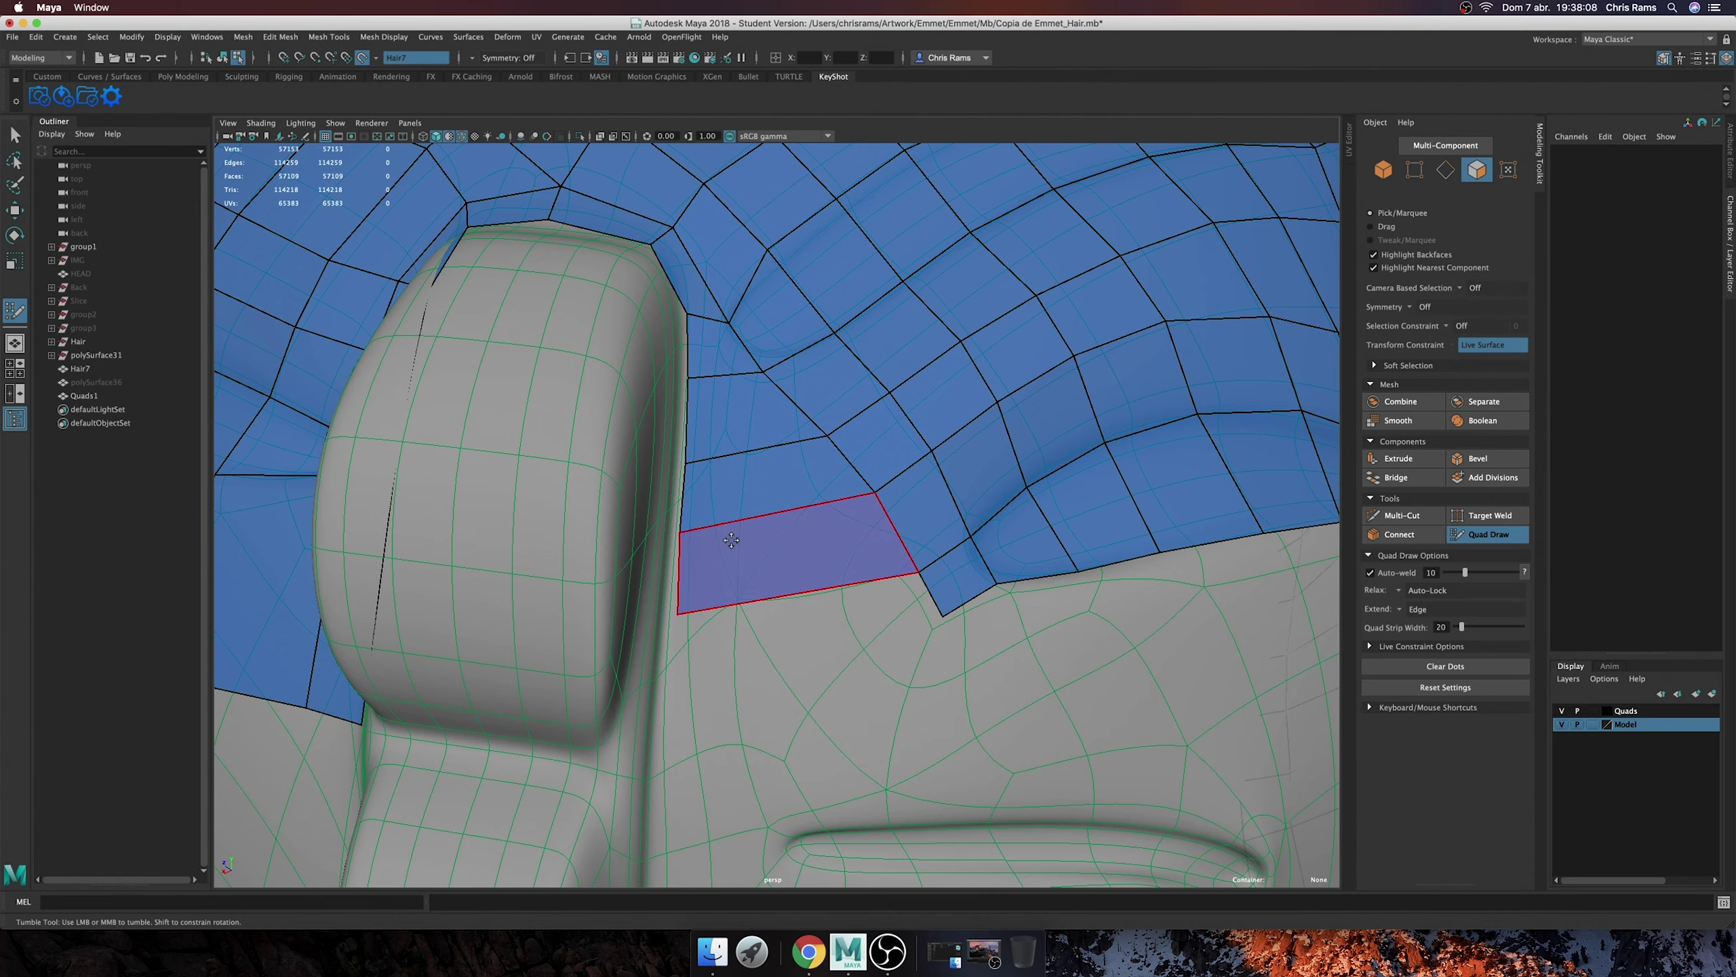
- Dolly out and orbit to a wider view of the head to check coverage
scroll(741, 399, down, 5)
mouse_move(742, 398)
alt+mouse_down()
mouse_move(825, 523)
mouse_move(684, 544)
mouse_move(713, 416)
mouse_move(757, 587)
alt+mouse_up()
scroll(826, 524, up, 5)
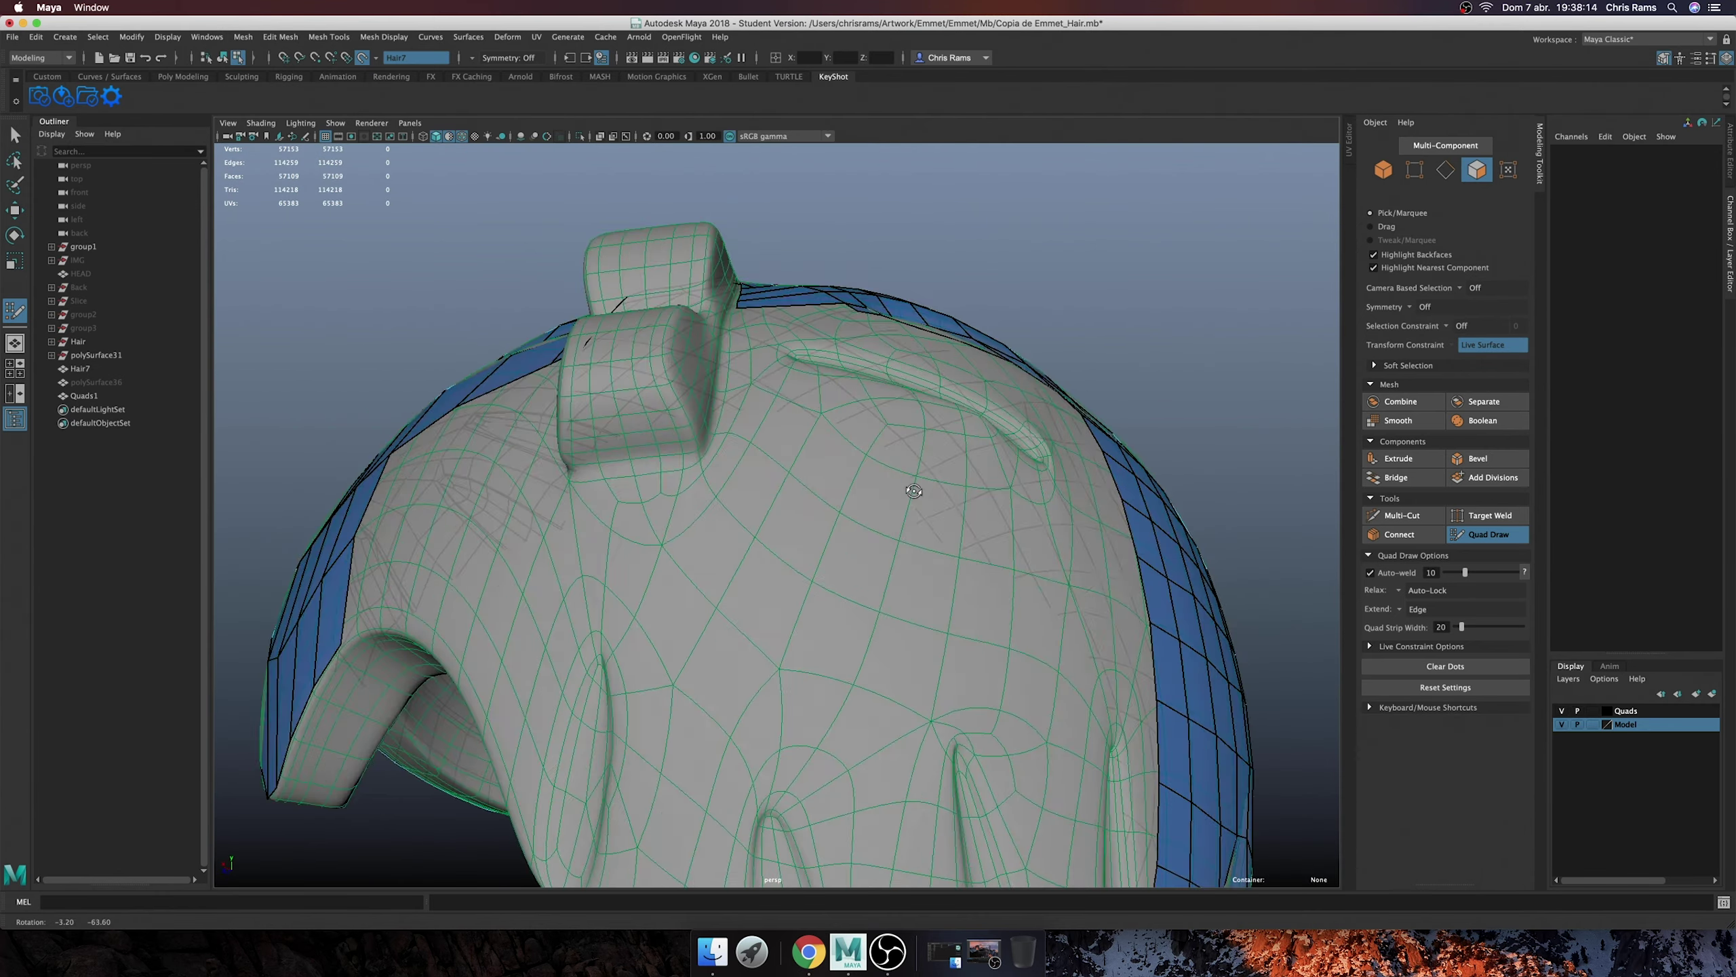
scroll(709, 376, down, 5)
scroll(825, 571, up, 5)
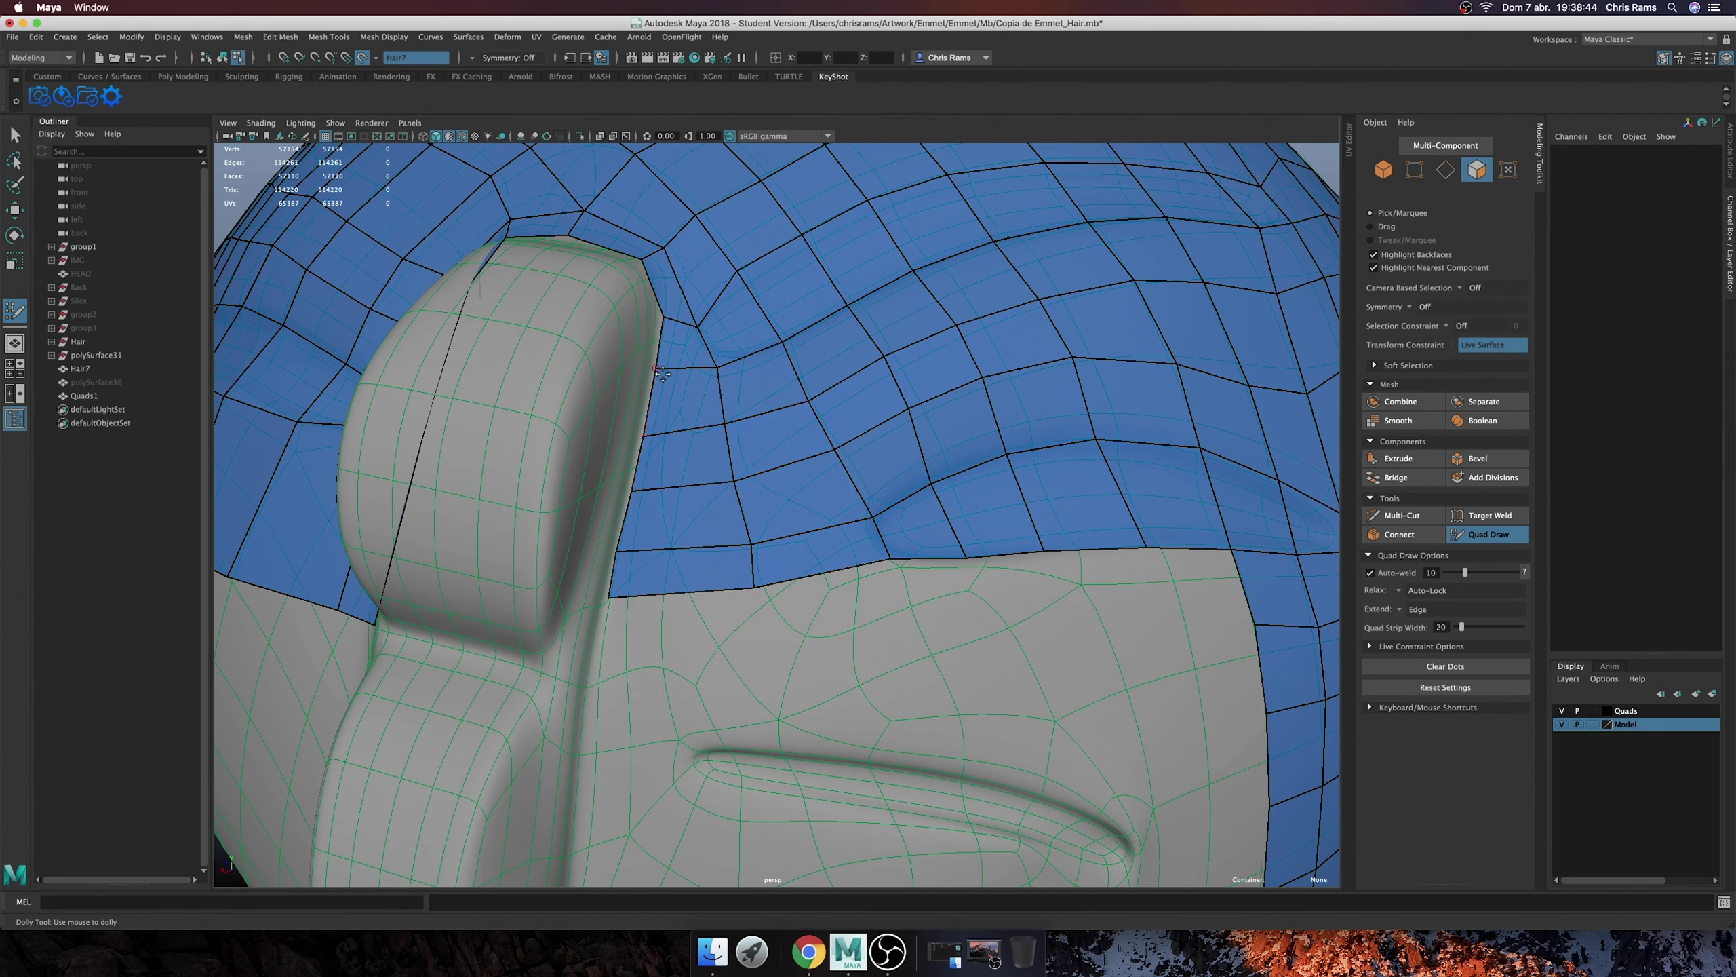
scroll(662, 373, down, 5)
alt+drag(662, 373, 956, 611)
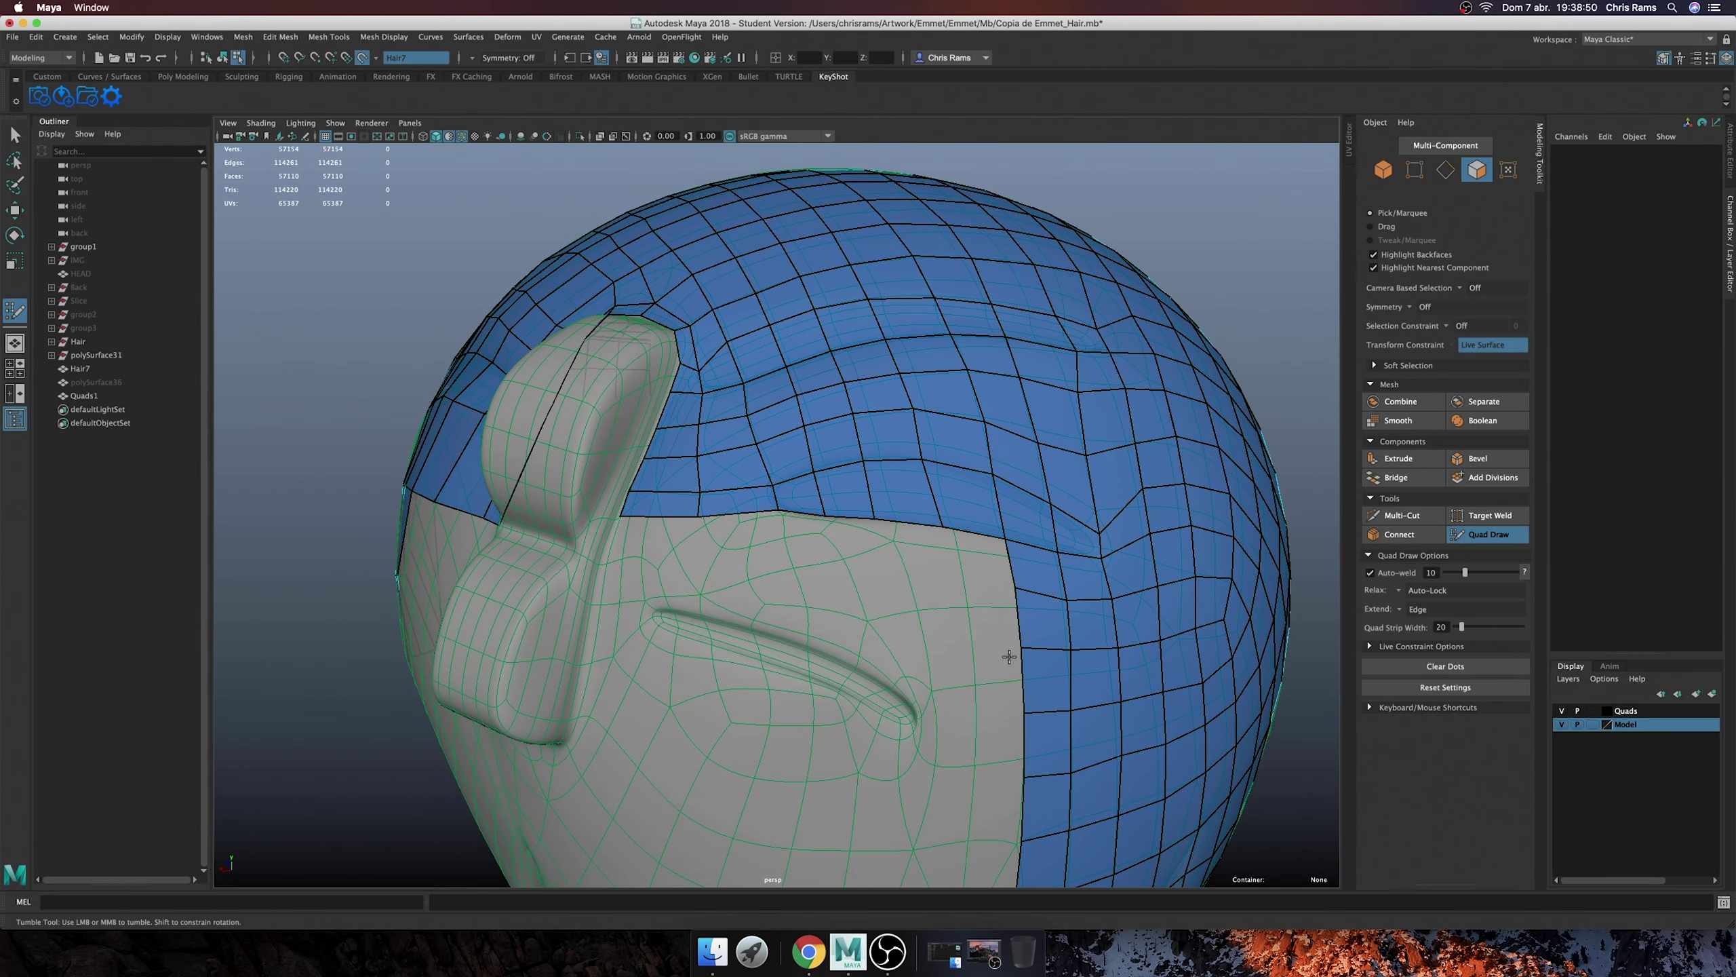
- Extend a strip of three quads leftward, then view the head from behind
scroll(1010, 657, up, 3)
mouse_move(1114, 575)
mouse_down()
mouse_move(840, 544)
mouse_move(565, 568)
mouse_up()
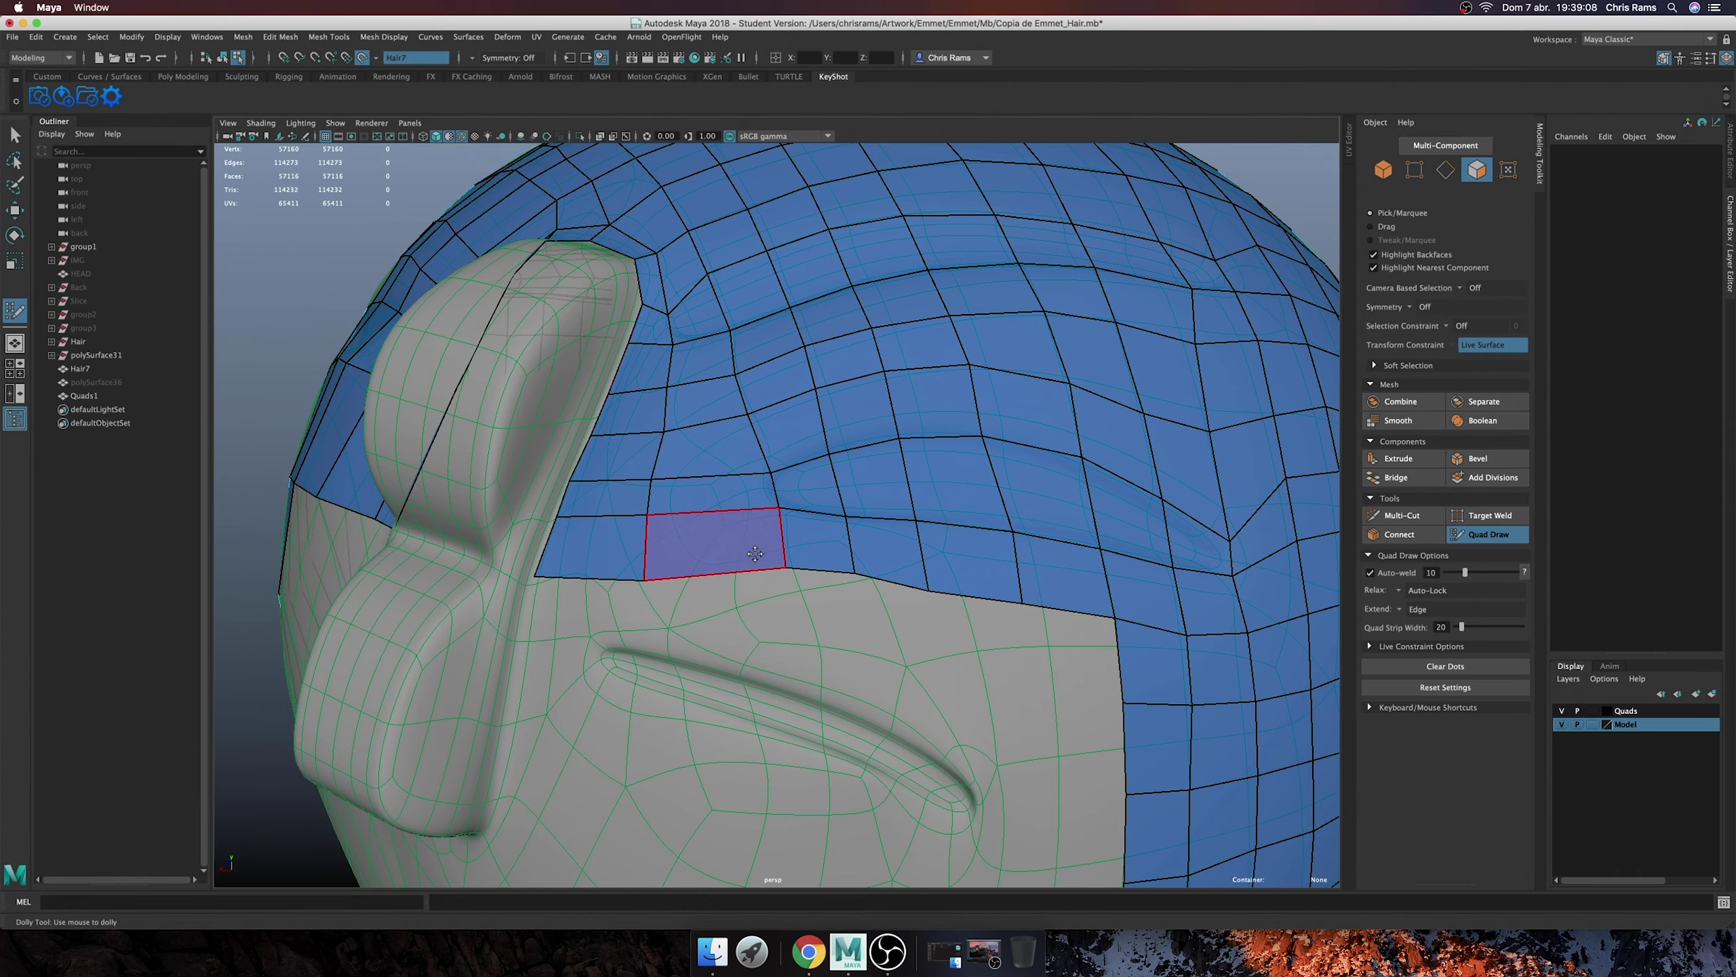
scroll(757, 555, down, 5)
mouse_move(757, 556)
alt+mouse_down()
mouse_move(913, 541)
mouse_move(831, 584)
alt+mouse_up()
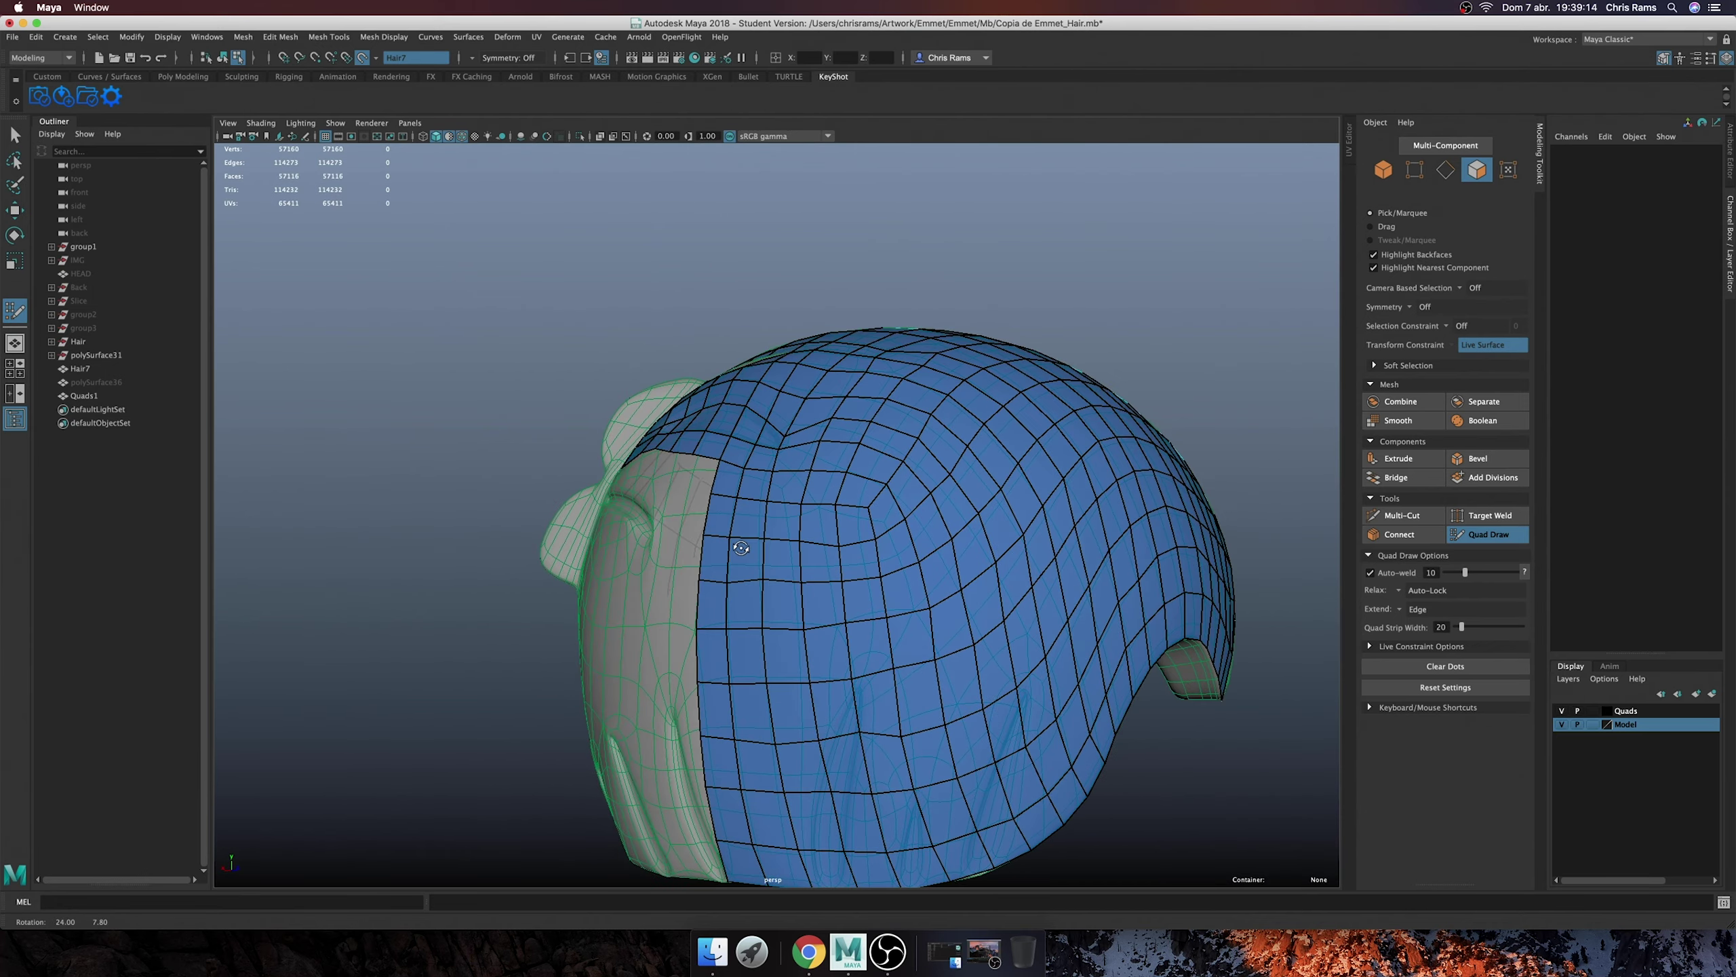
scroll(872, 400, up, 5)
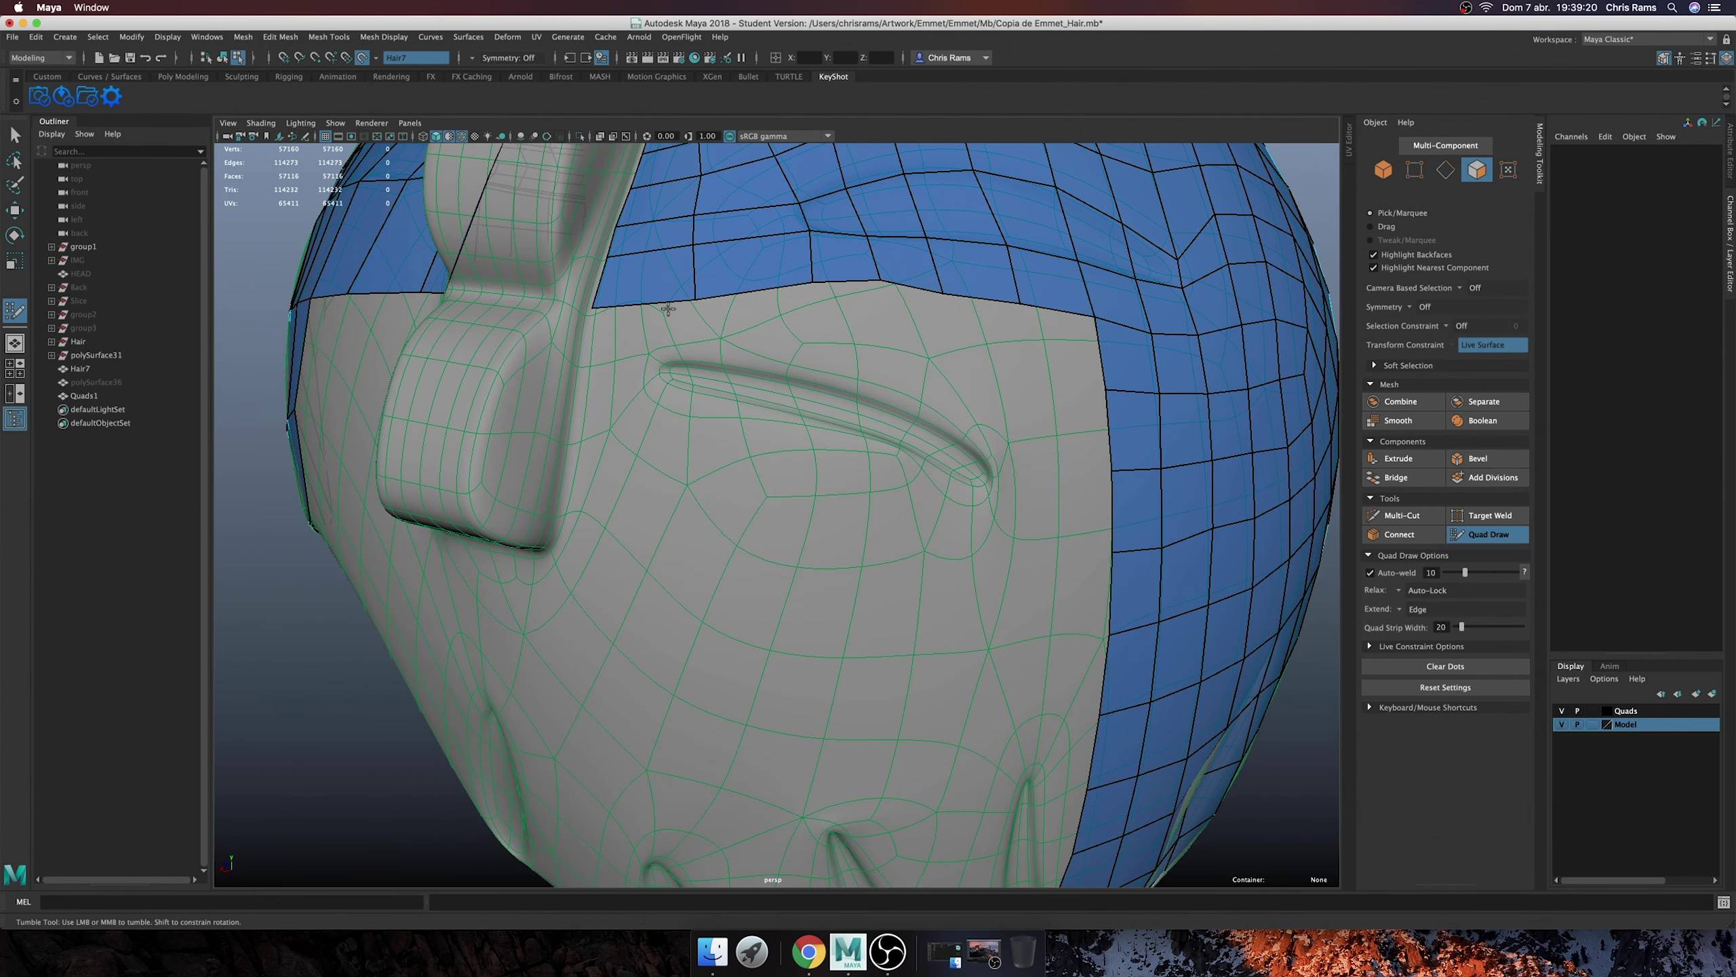
- Add three quads down from the front hair edge and relax them evenly
drag(639, 303, 634, 358)
drag(781, 302, 796, 362)
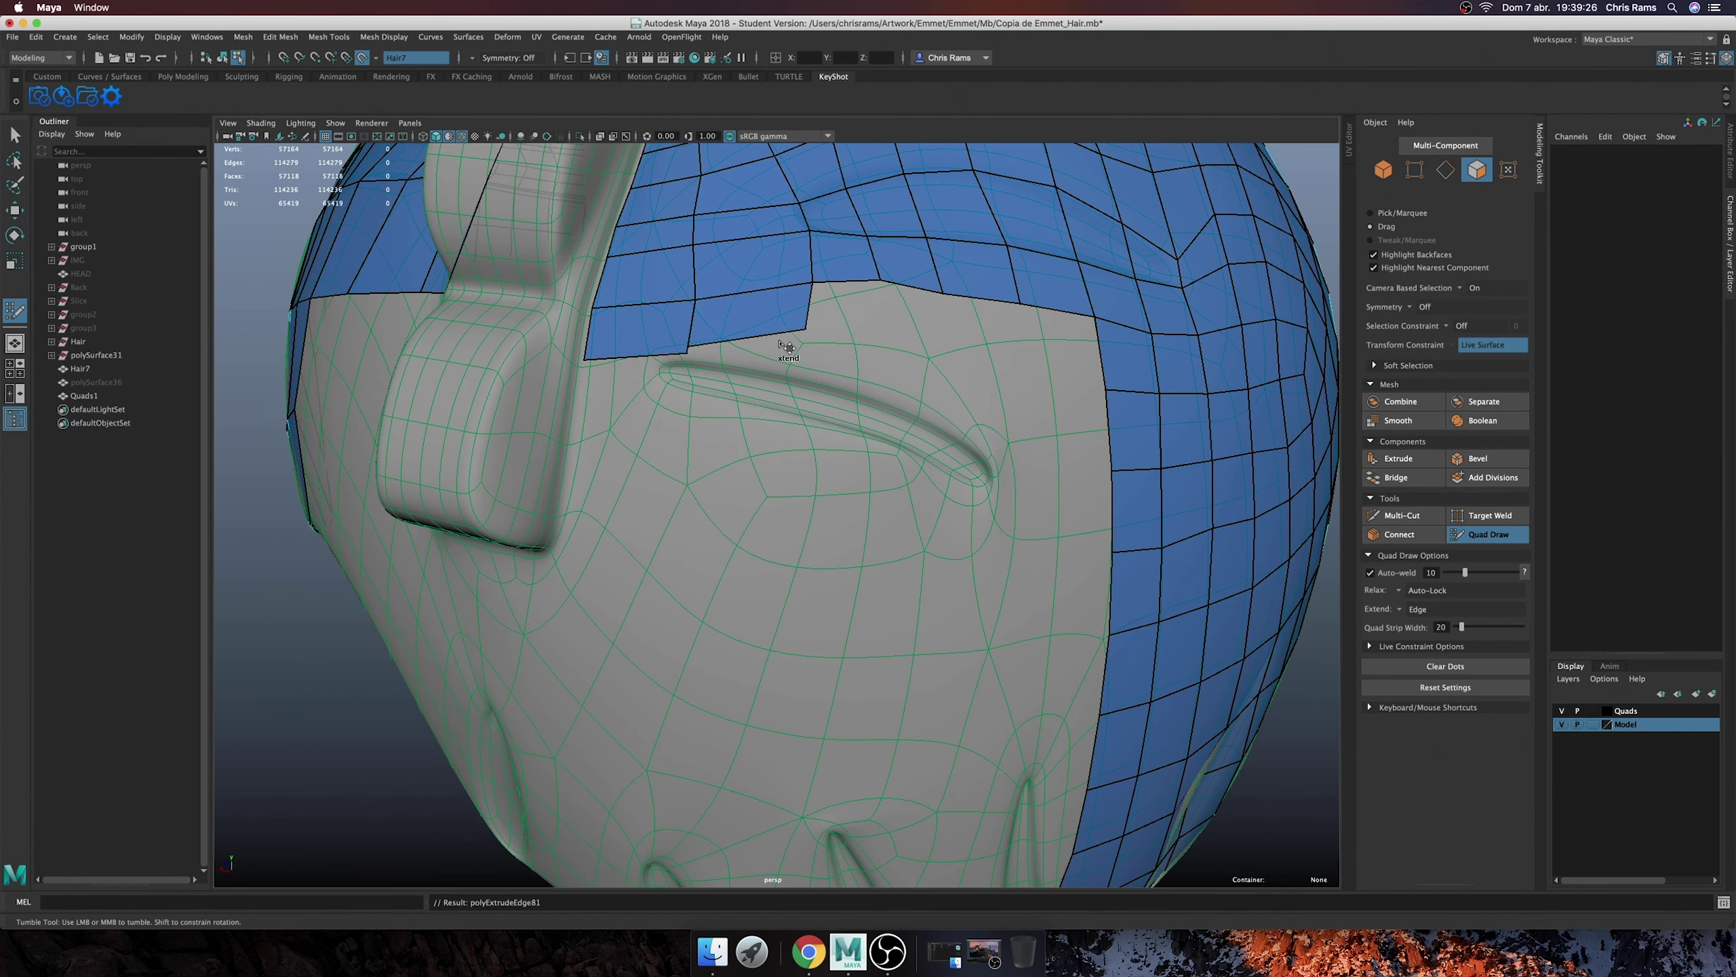
drag(841, 301, 840, 369)
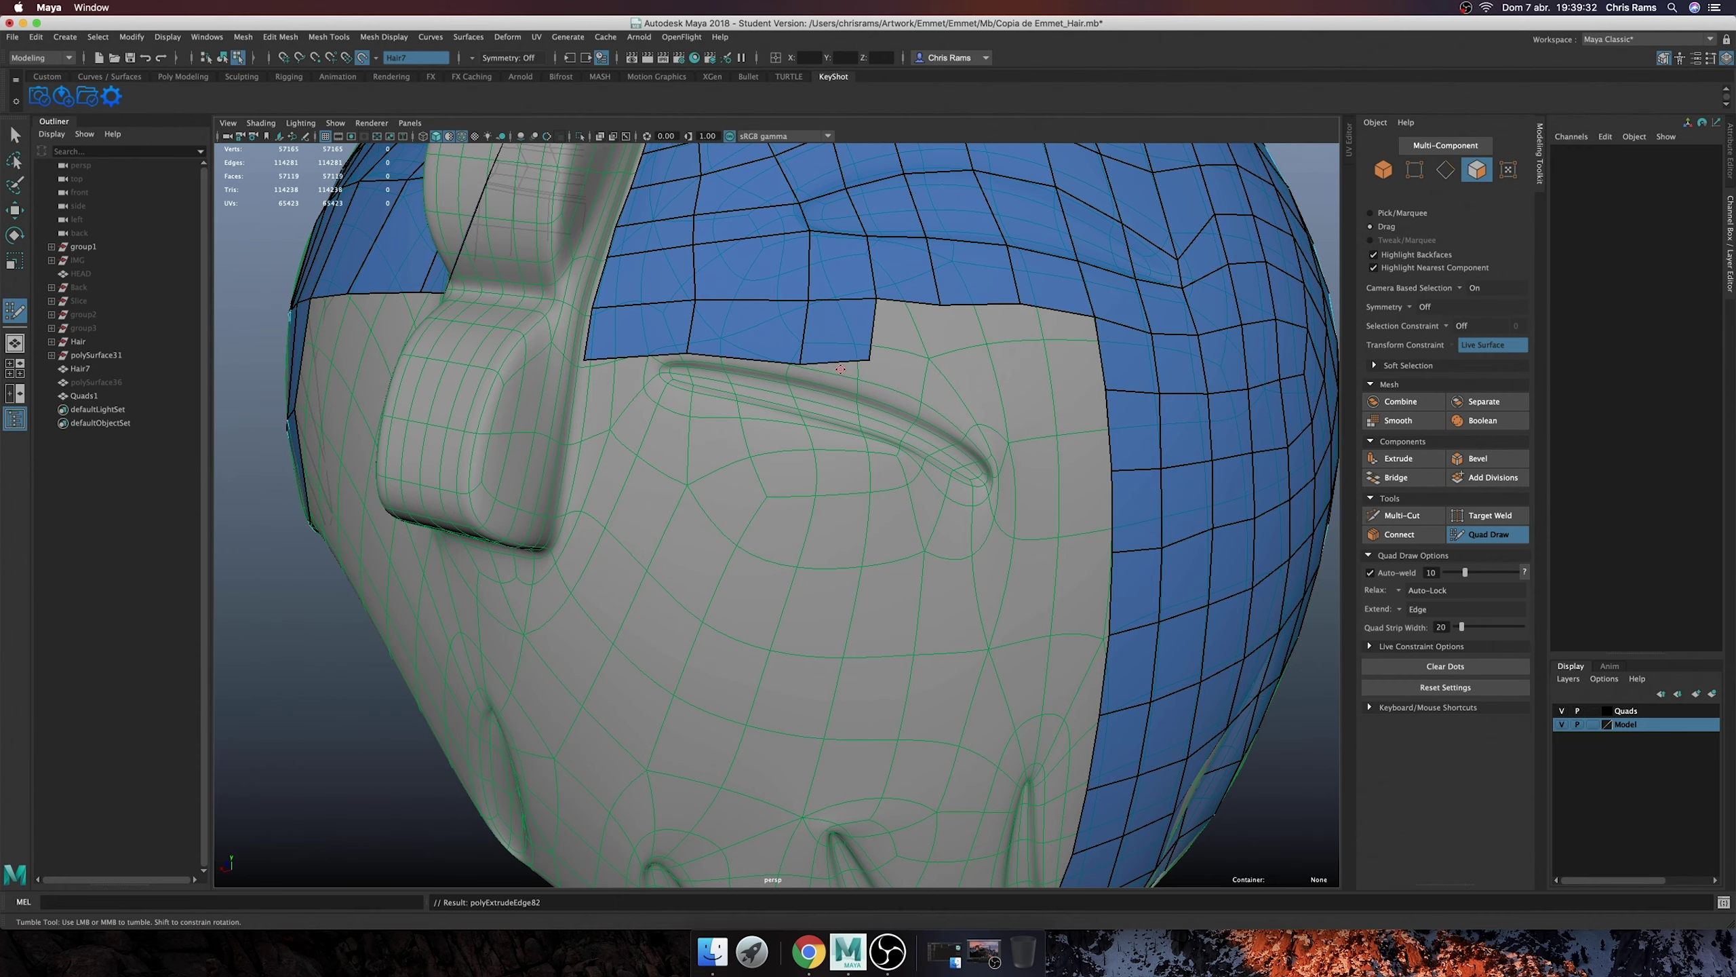
mouse_move(690, 330)
shift+mouse_down()
mouse_move(854, 355)
mouse_move(875, 479)
shift+mouse_up()
- Continue the quads below the border, adding thin strip quads to close the front edge
drag(954, 398, 963, 541)
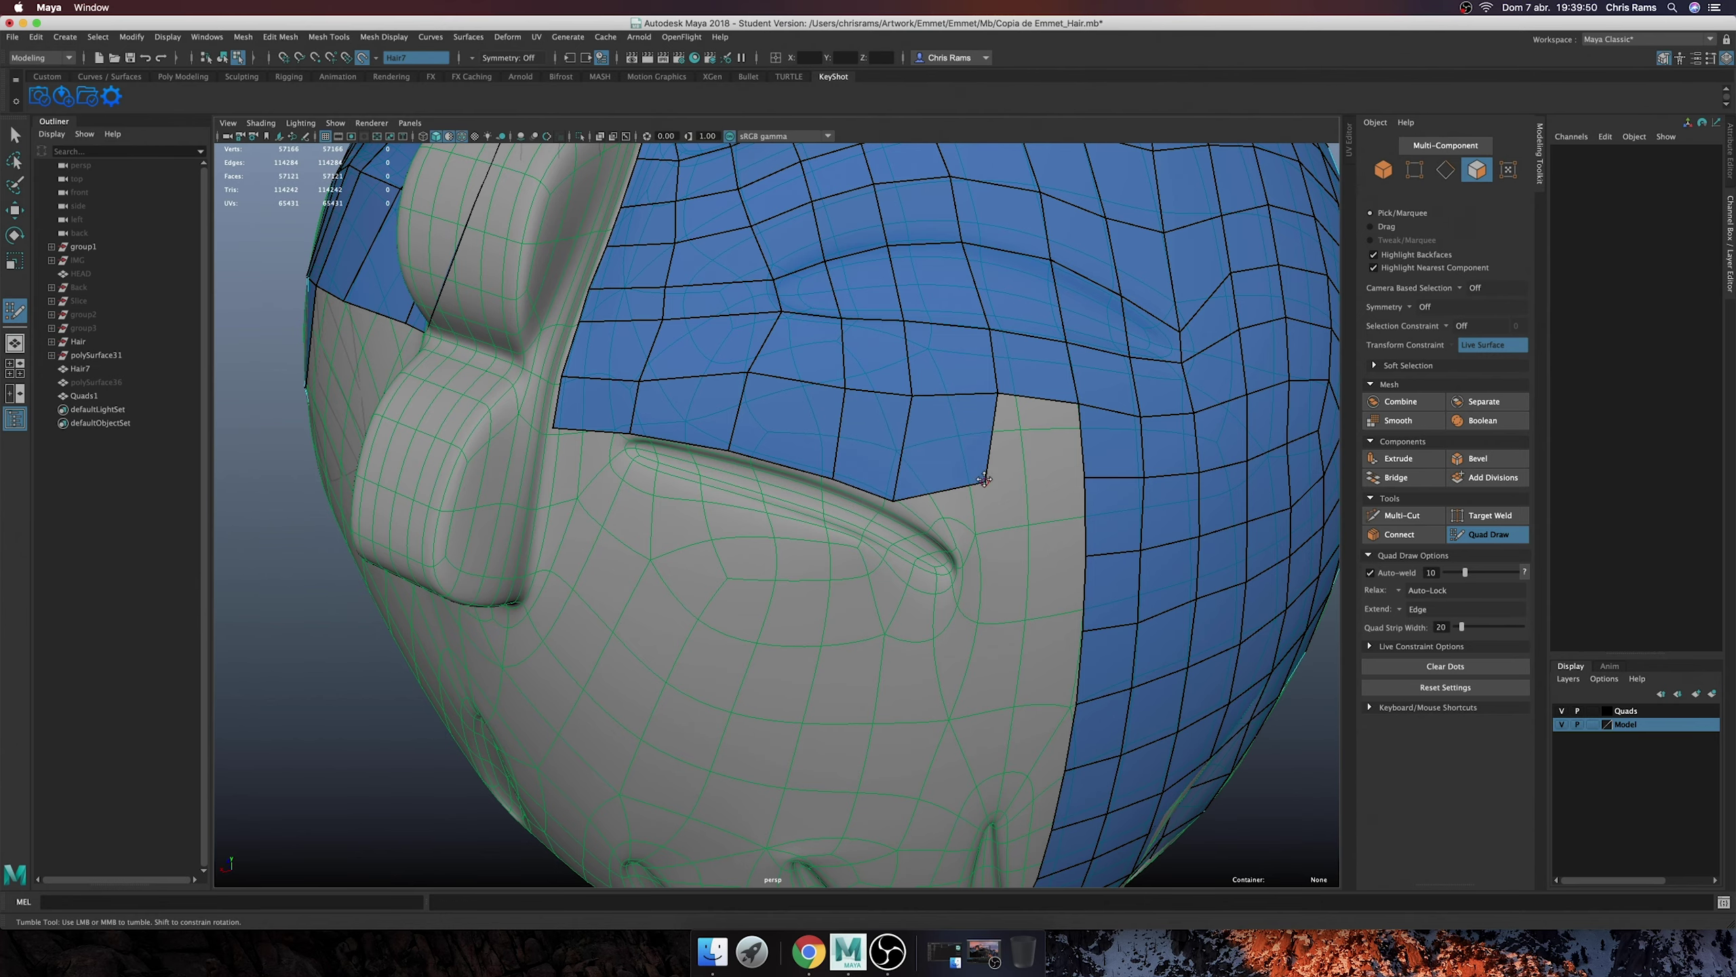
mouse_move(1039, 406)
mouse_down()
mouse_move(1050, 443)
mouse_move(1026, 483)
mouse_move(917, 445)
mouse_up()
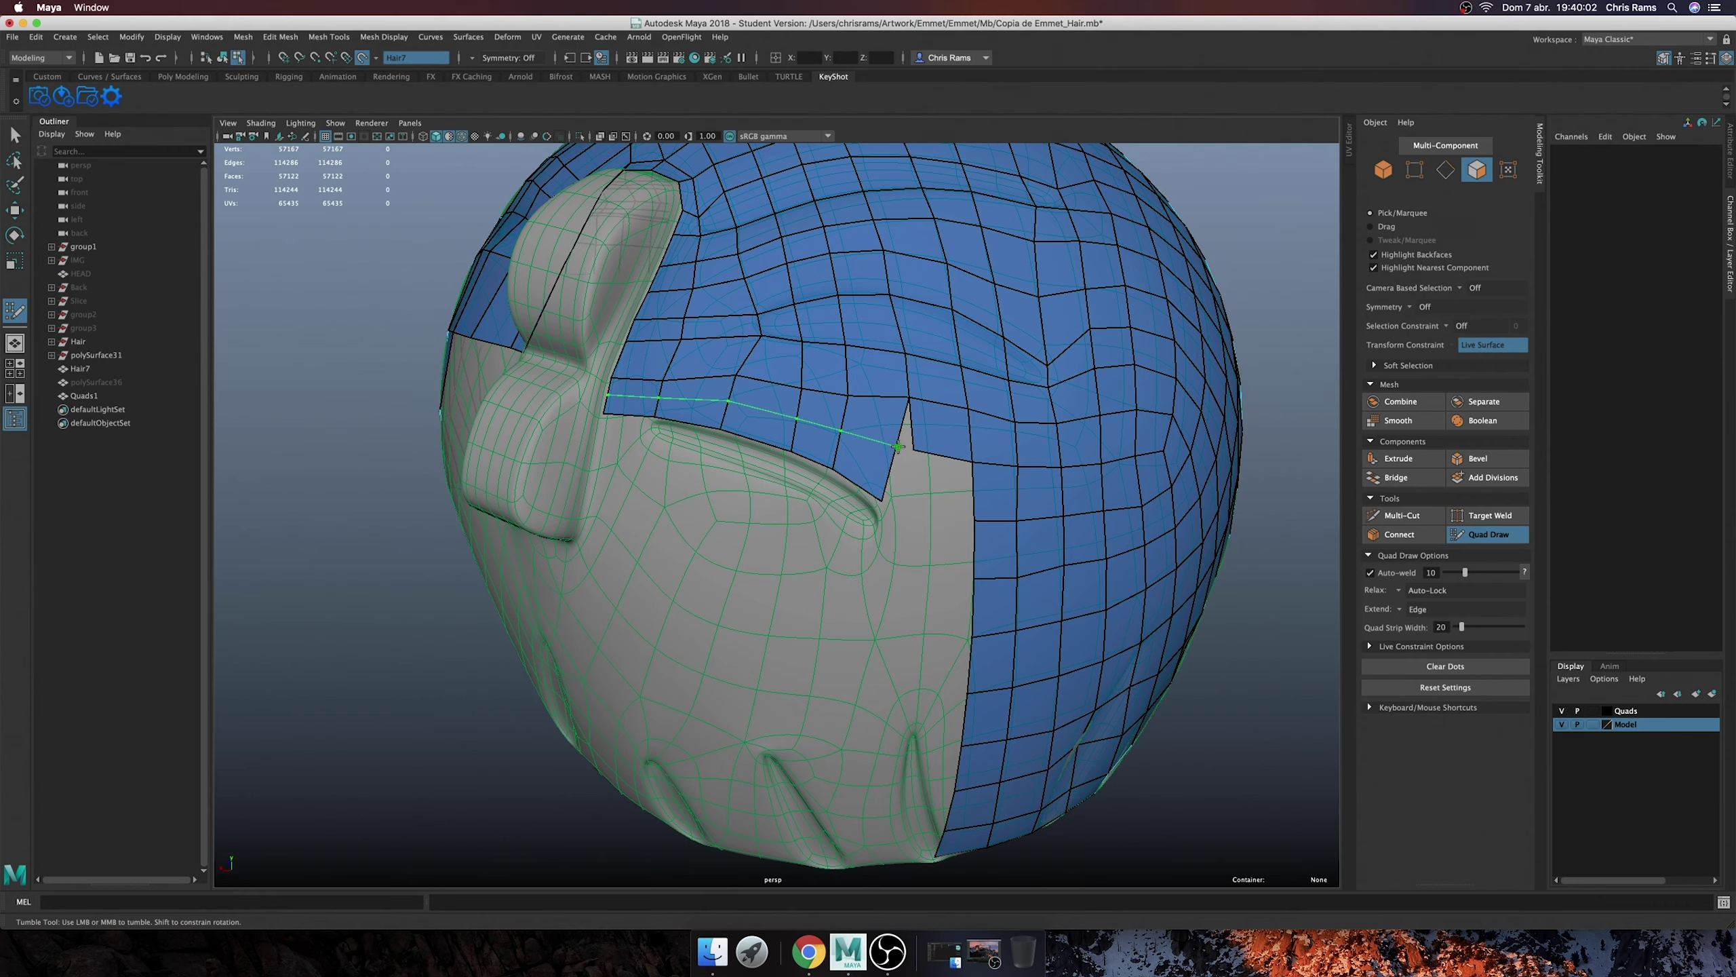
mouse_move(905, 452)
mouse_down()
mouse_move(945, 517)
mouse_move(670, 455)
mouse_up()
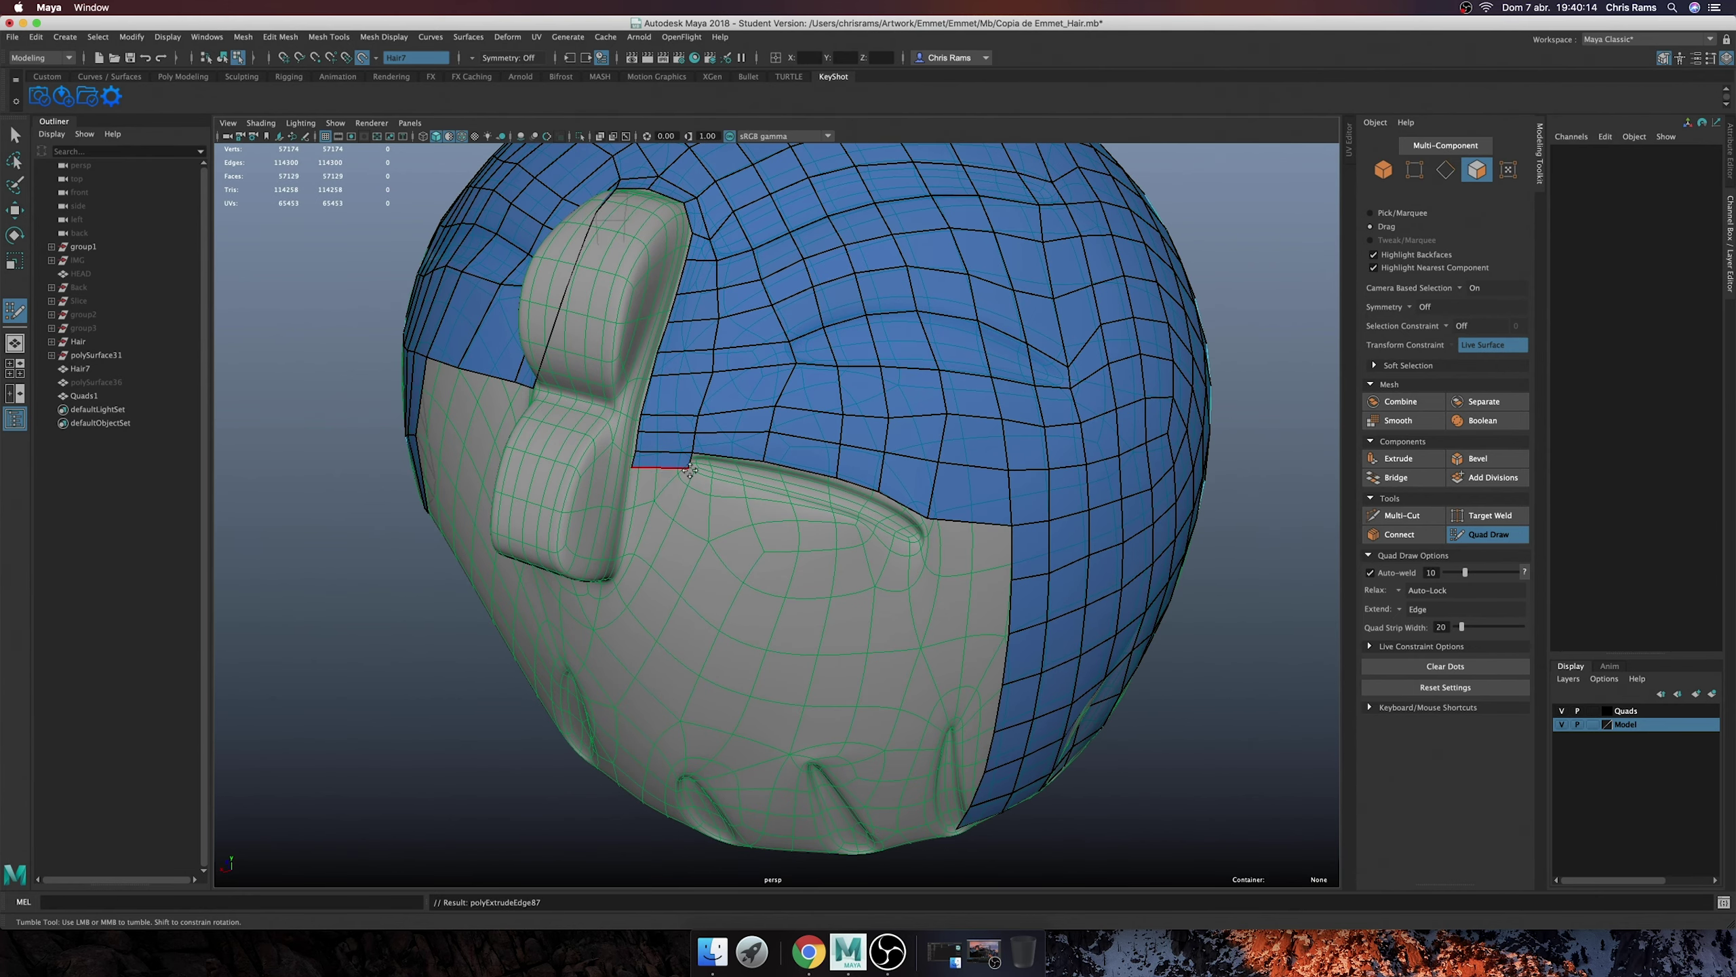
alt+right_drag(689, 470, 749, 466)
mouse_move(749, 465)
mouse_down()
mouse_move(908, 533)
mouse_move(993, 518)
mouse_up()
alt+right_drag(993, 518, 970, 540)
mouse_move(971, 541)
alt+mouse_down()
mouse_move(839, 744)
mouse_move(1116, 722)
mouse_move(1078, 752)
mouse_move(1138, 728)
alt+mouse_up()
key(1)
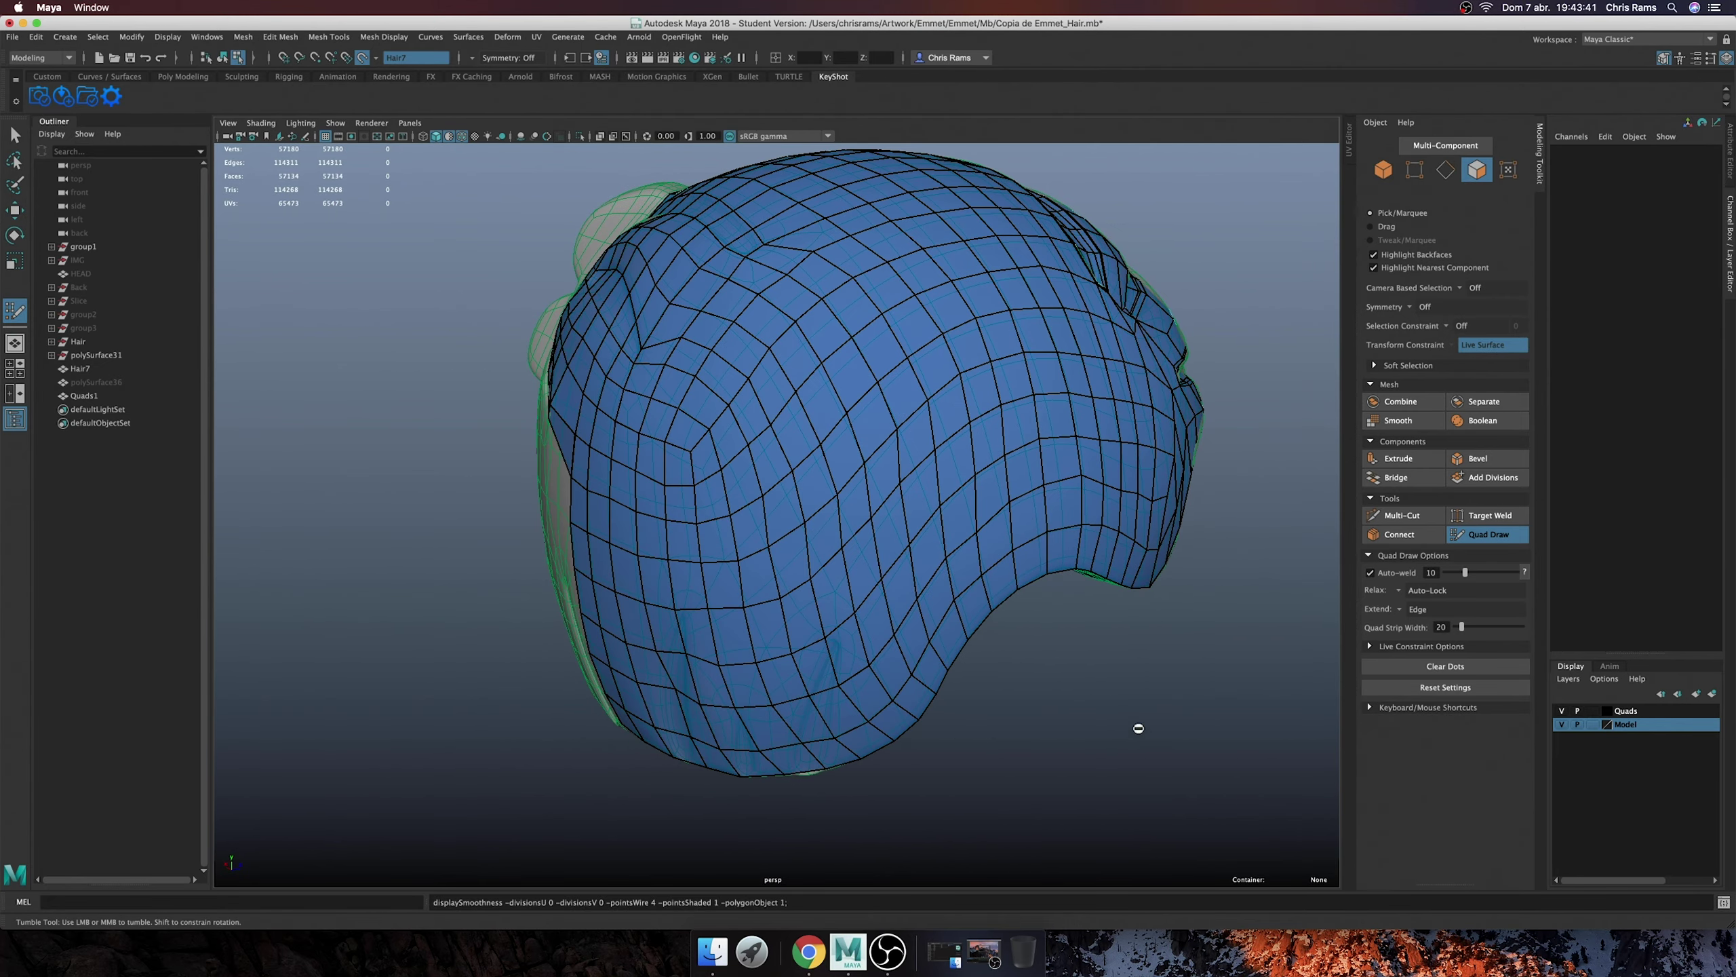
key(q)
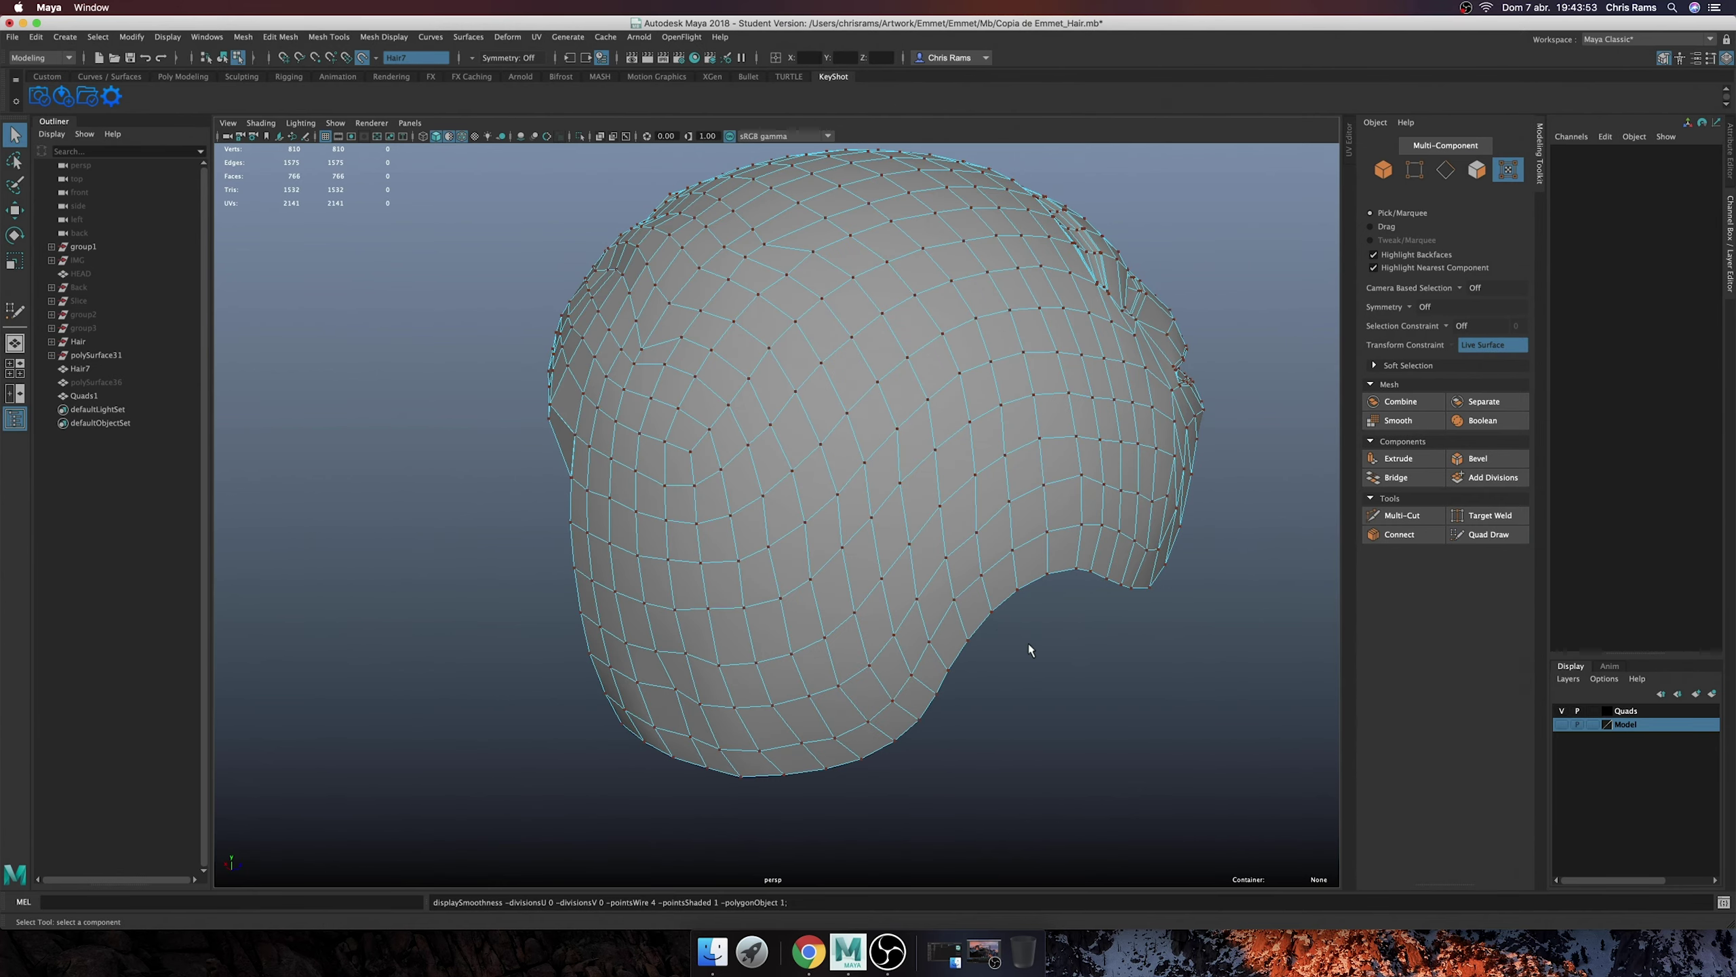
key(F8)
mouse_move(1259, 524)
alt+mouse_down()
mouse_move(1133, 538)
mouse_move(624, 726)
alt+mouse_up()
key(F11)
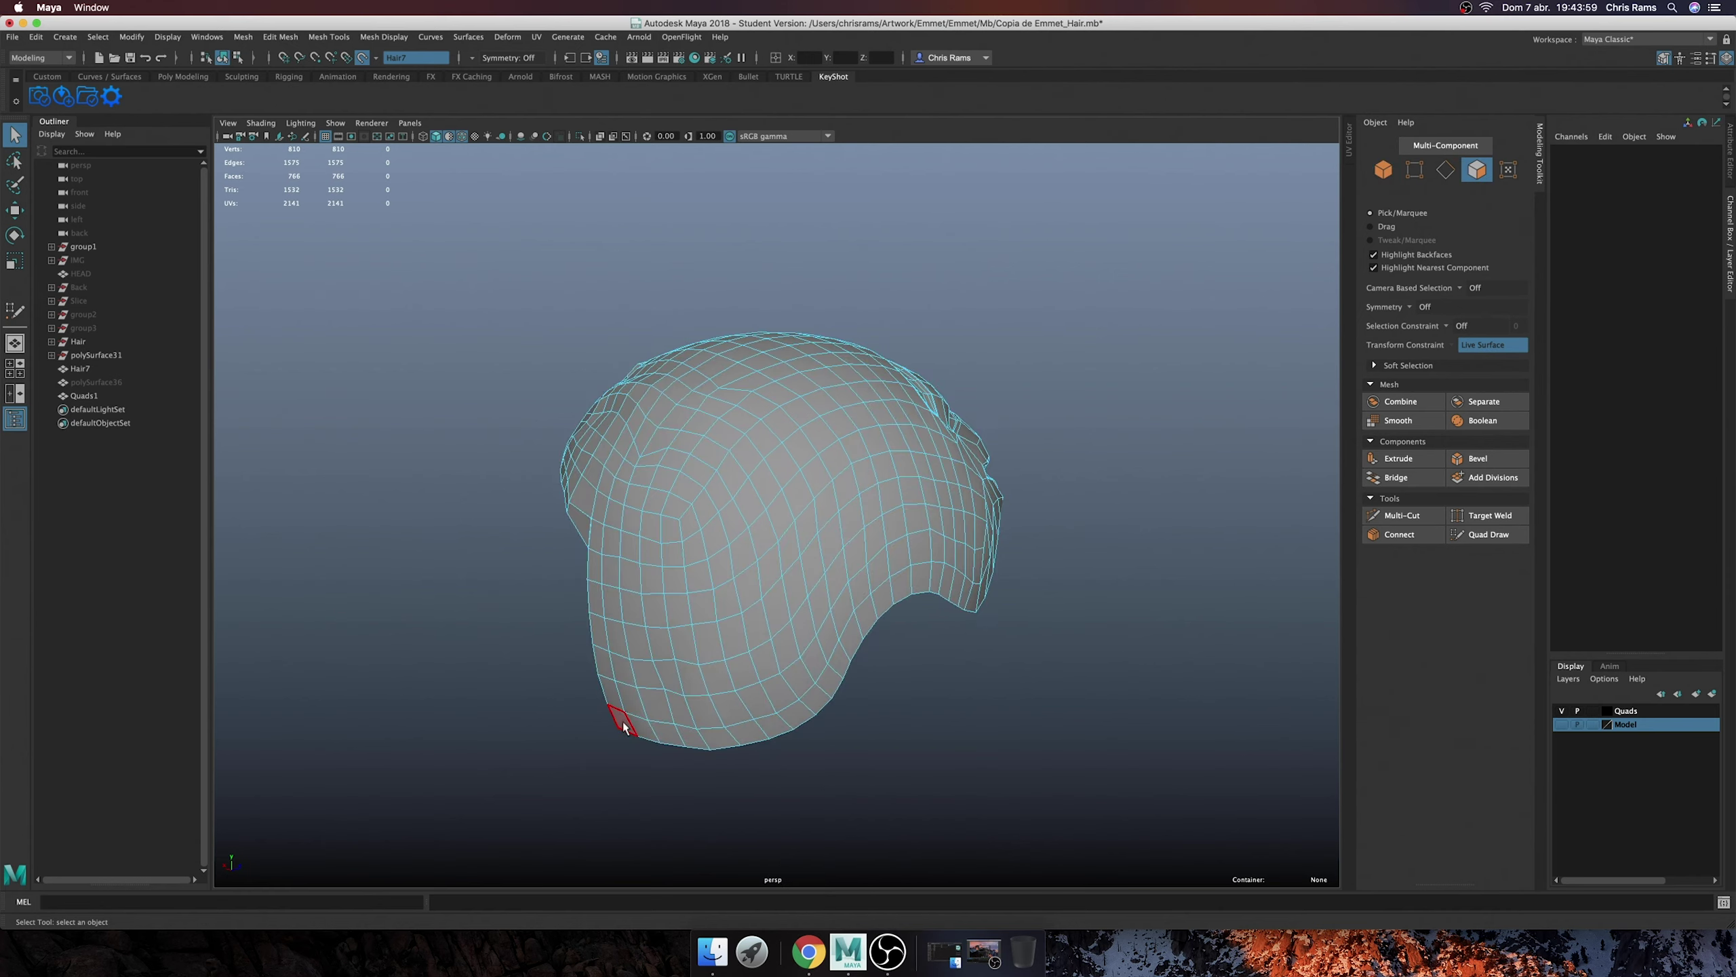
double_click(623, 726)
mouse_move(895, 666)
alt+mouse_down()
mouse_move(1043, 711)
mouse_move(1012, 712)
alt+mouse_up()
click(1563, 724)
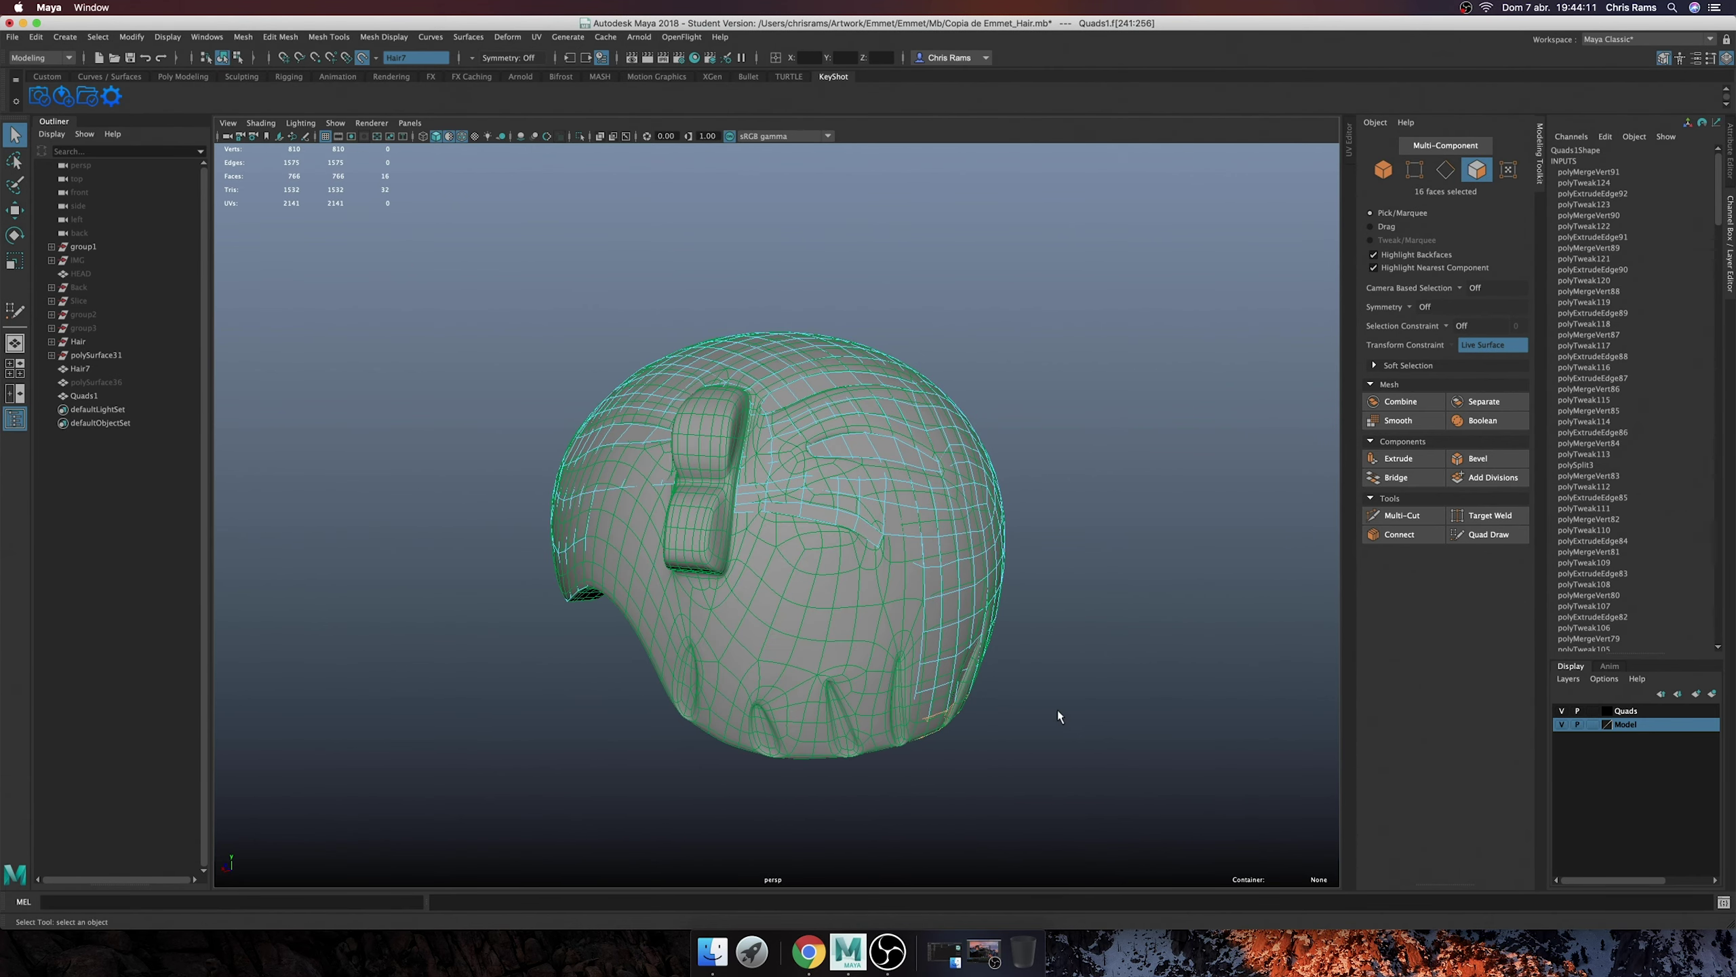
click(1489, 534)
mouse_move(727, 671)
alt+mouse_down()
mouse_move(775, 586)
mouse_move(760, 641)
alt+mouse_up()
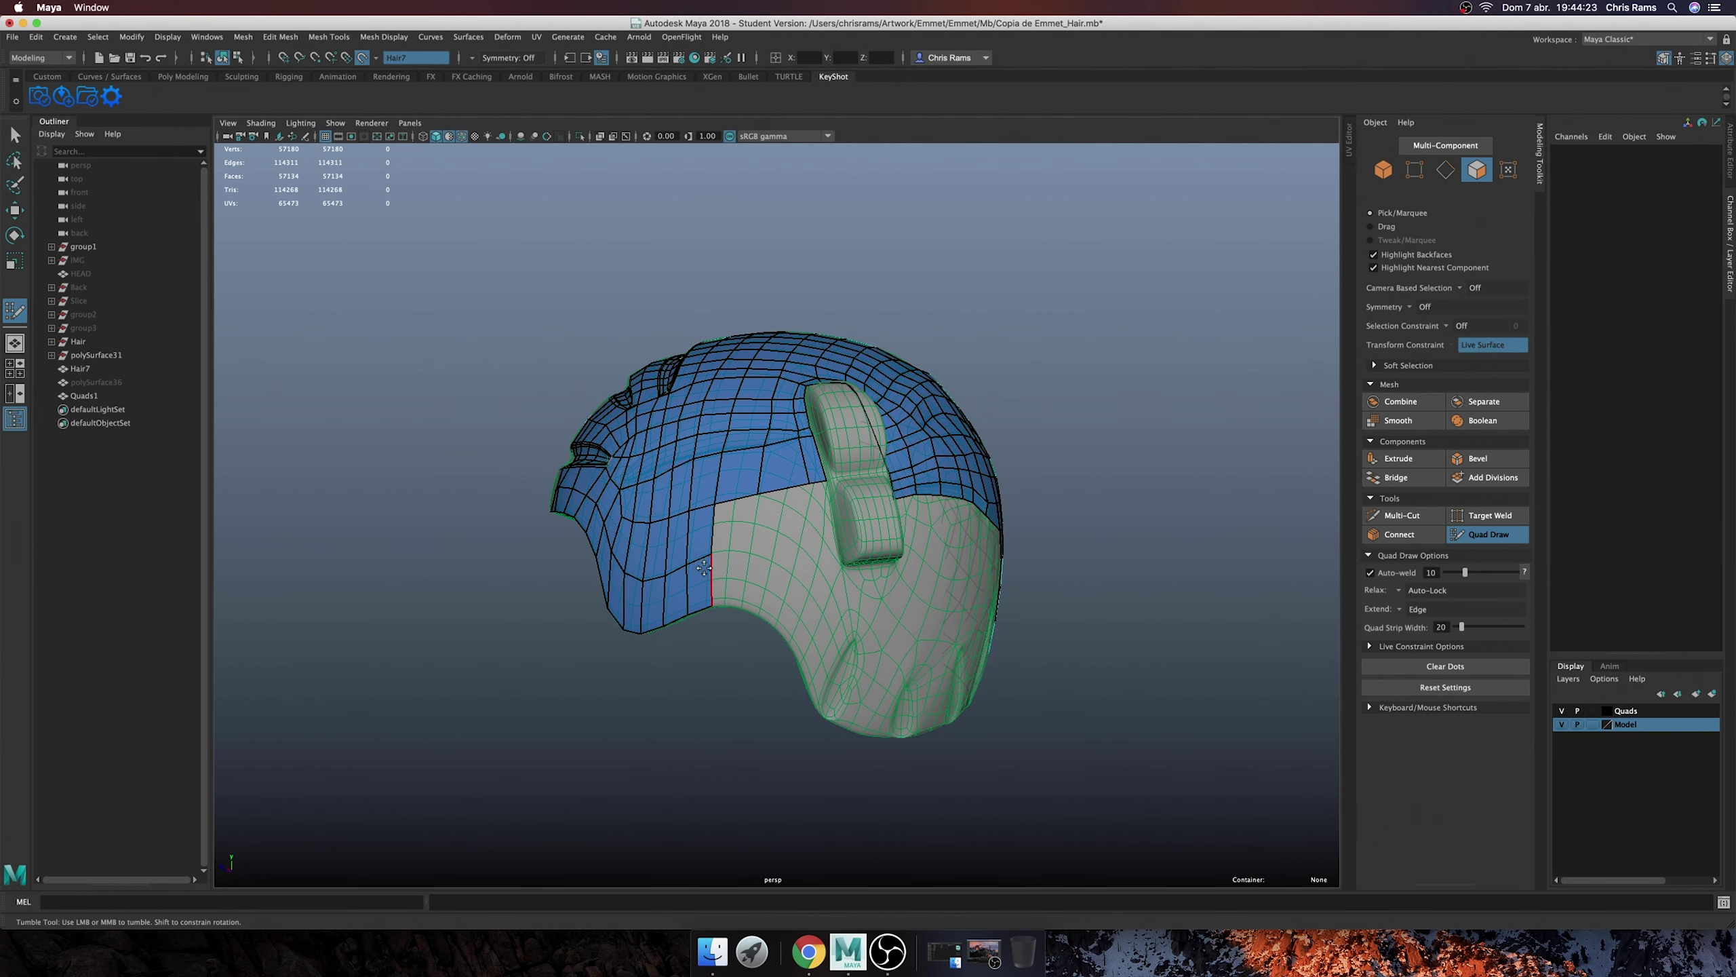
- Add three more quads along the hair border beside the existing strip
drag(704, 568, 749, 580)
scroll(652, 666, up, 3)
scroll(652, 666, up, 3)
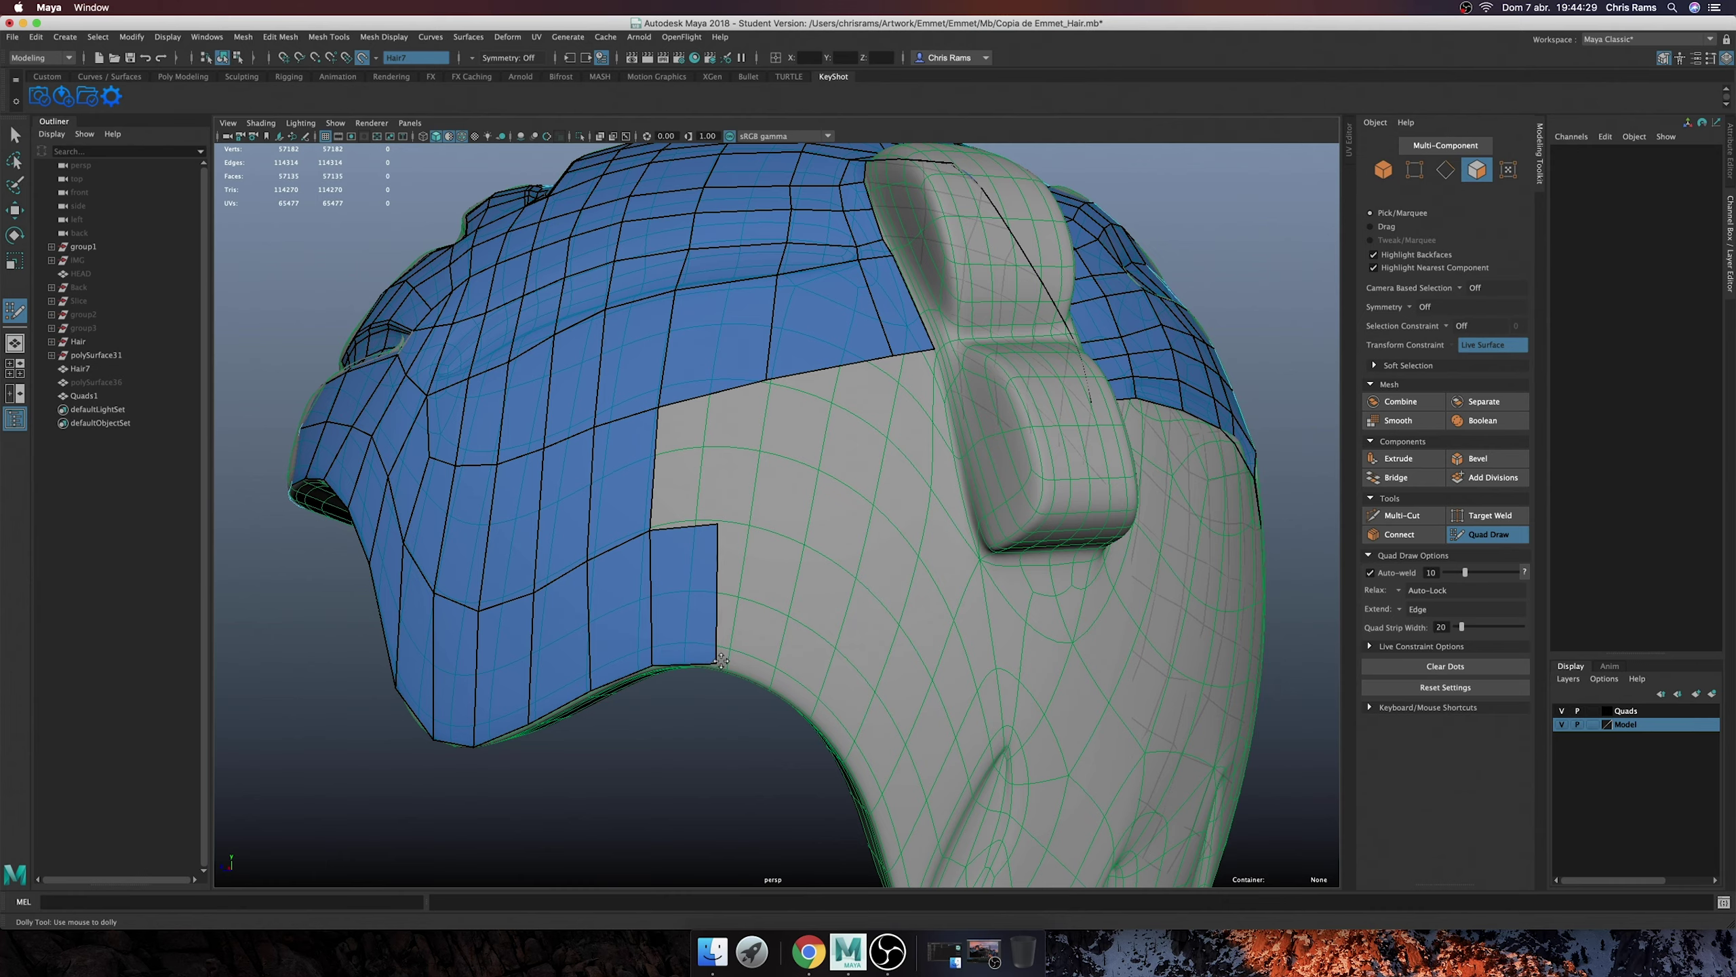
mouse_move(728, 534)
mouse_down()
mouse_move(823, 594)
mouse_move(775, 618)
mouse_move(627, 523)
mouse_move(691, 583)
mouse_up()
scroll(823, 594, down, 5)
alt+drag(692, 583, 820, 601)
scroll(907, 622, up, 5)
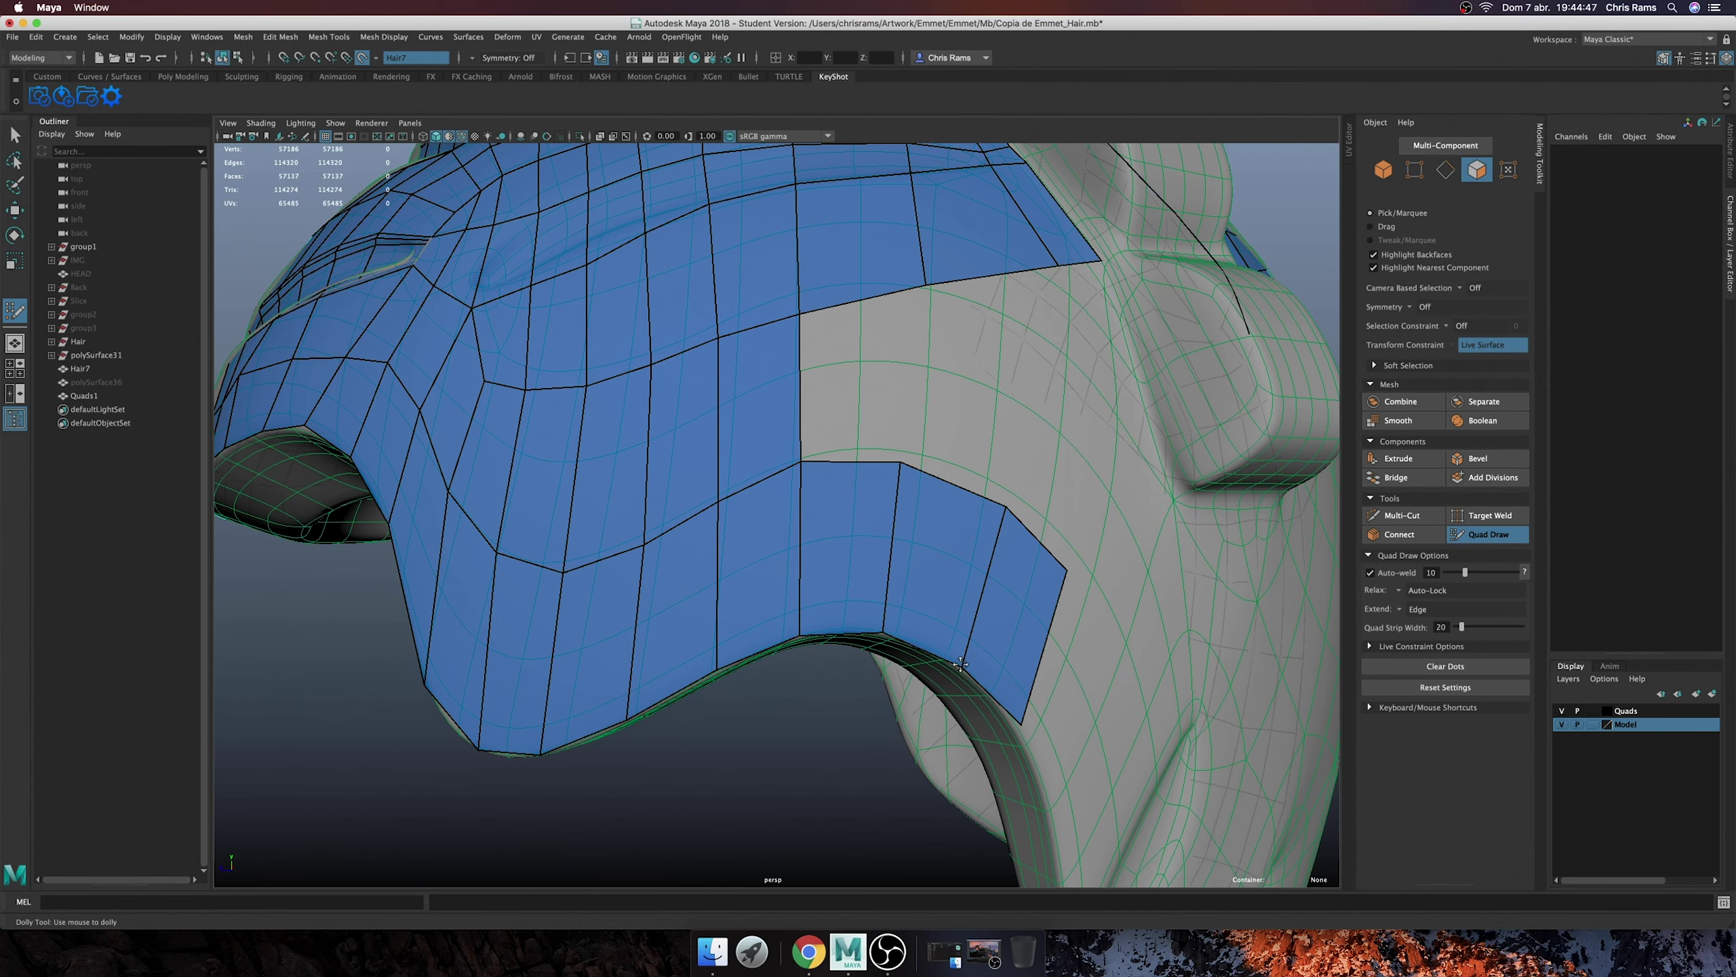
- Extend the blue strip several quads along the inner rim near the ear opening
alt+drag(904, 483, 669, 428)
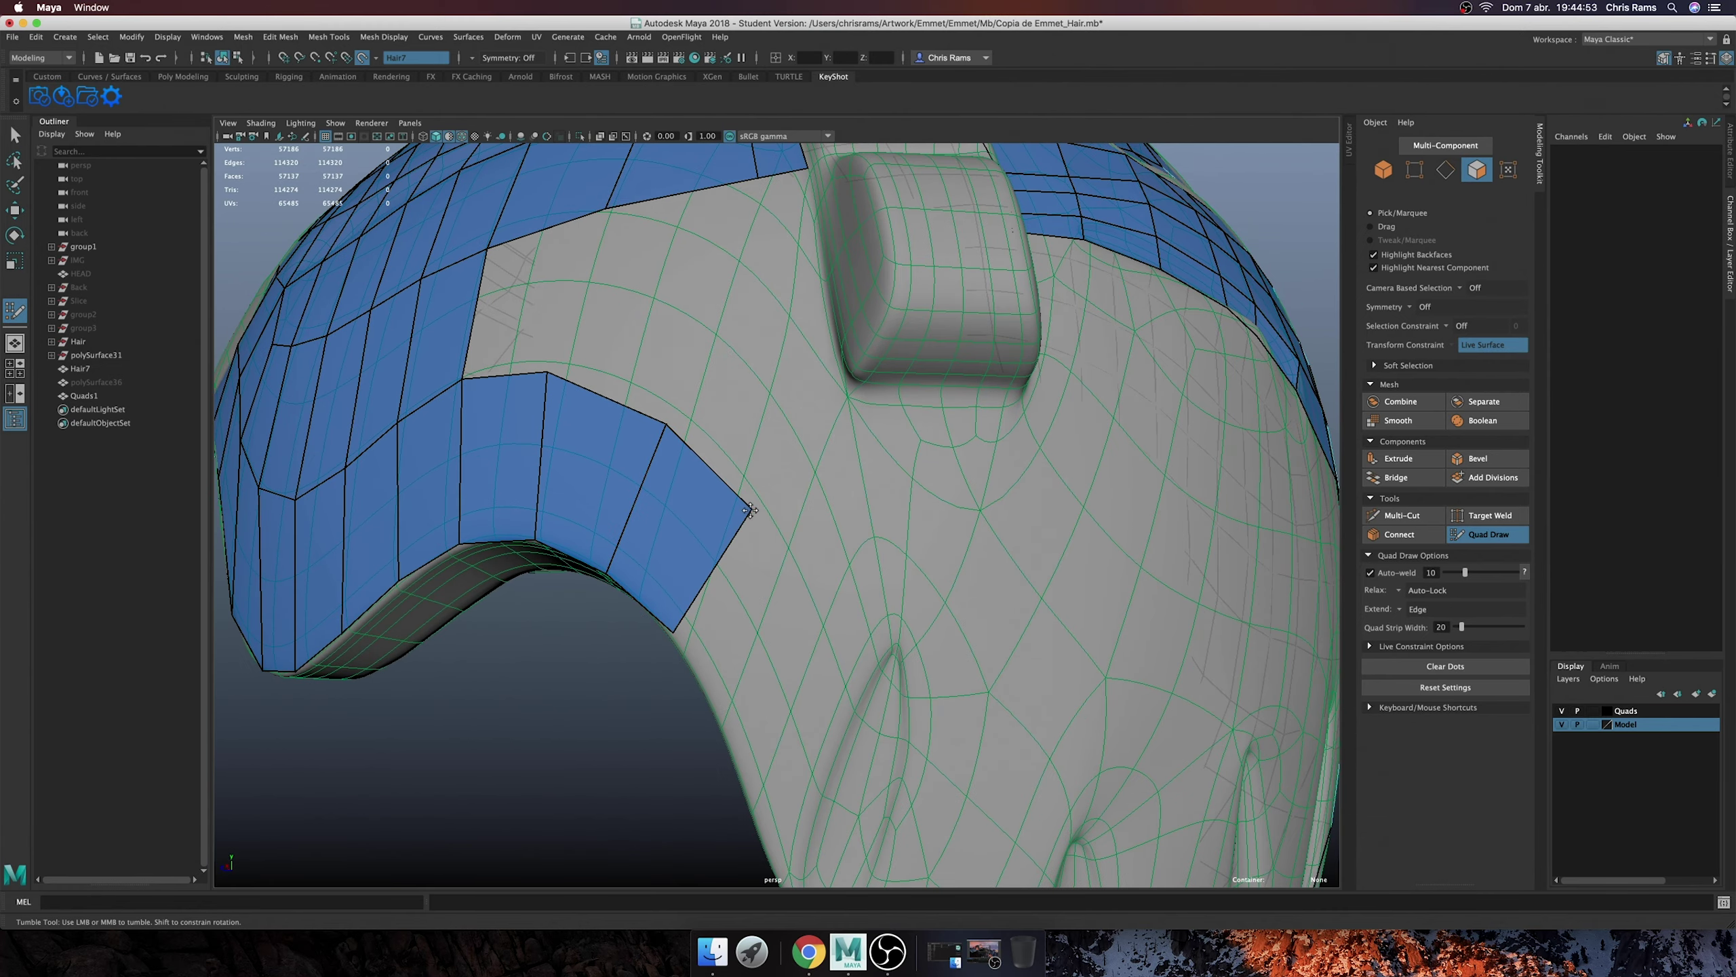
scroll(750, 510, down, 5)
mouse_move(751, 509)
alt+mouse_down()
mouse_move(581, 479)
mouse_move(778, 601)
alt+mouse_up()
scroll(778, 601, up, 5)
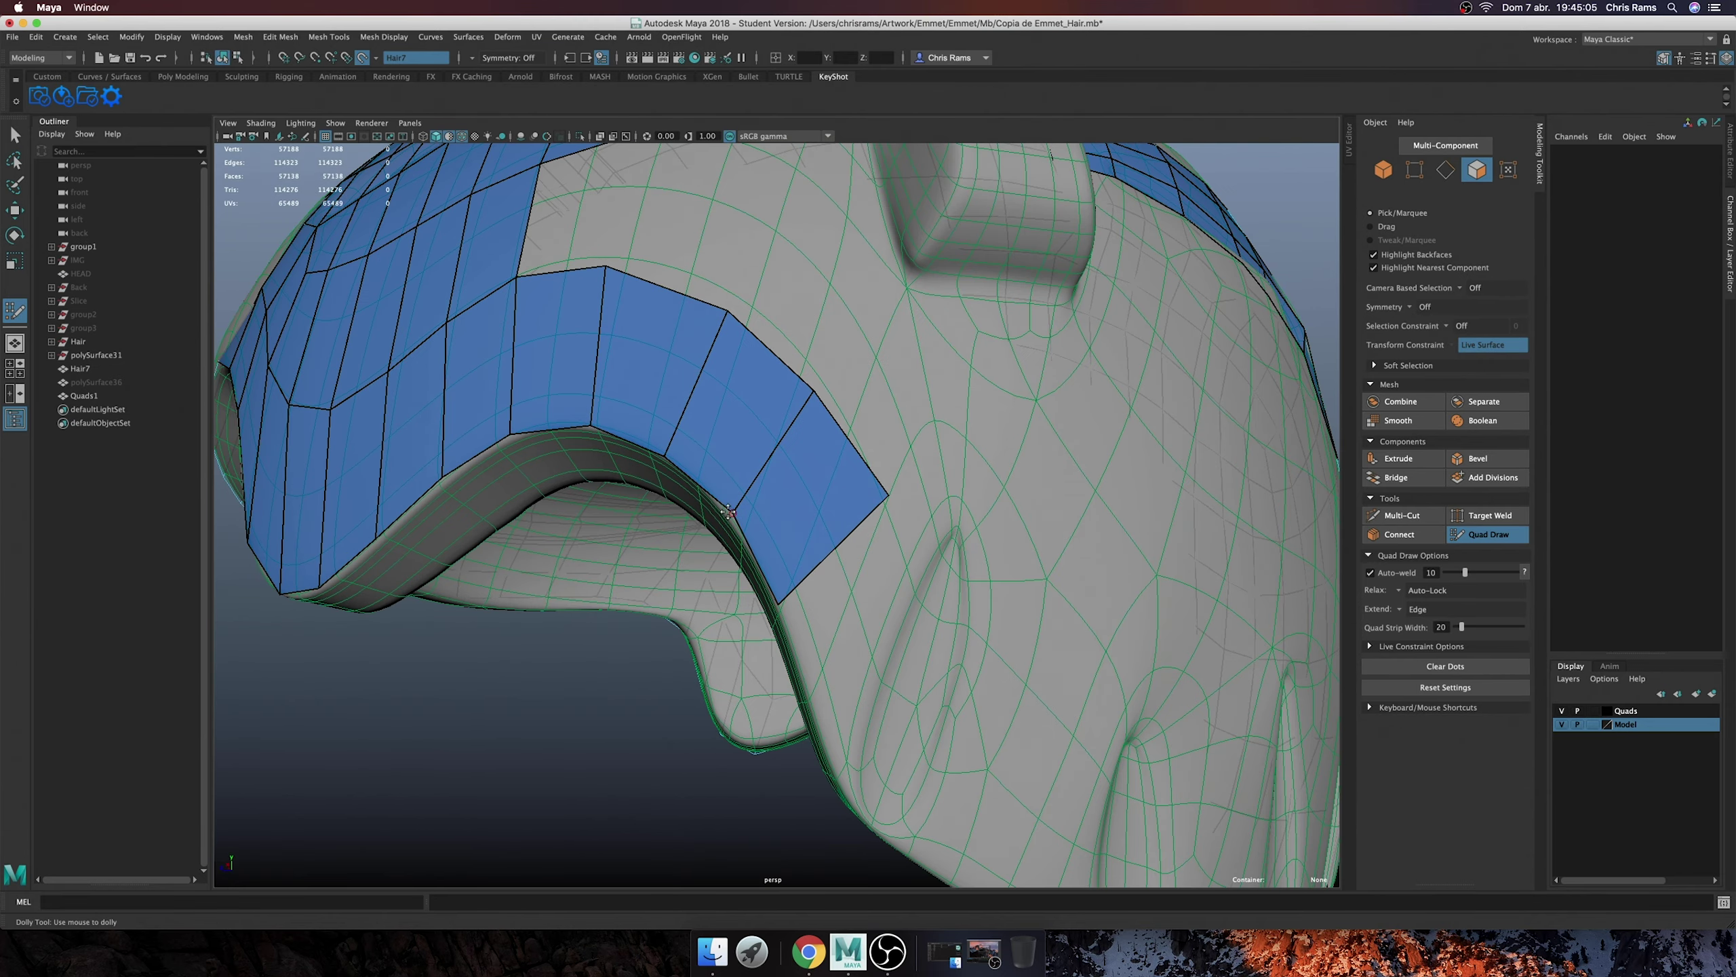
scroll(890, 499, down, 5)
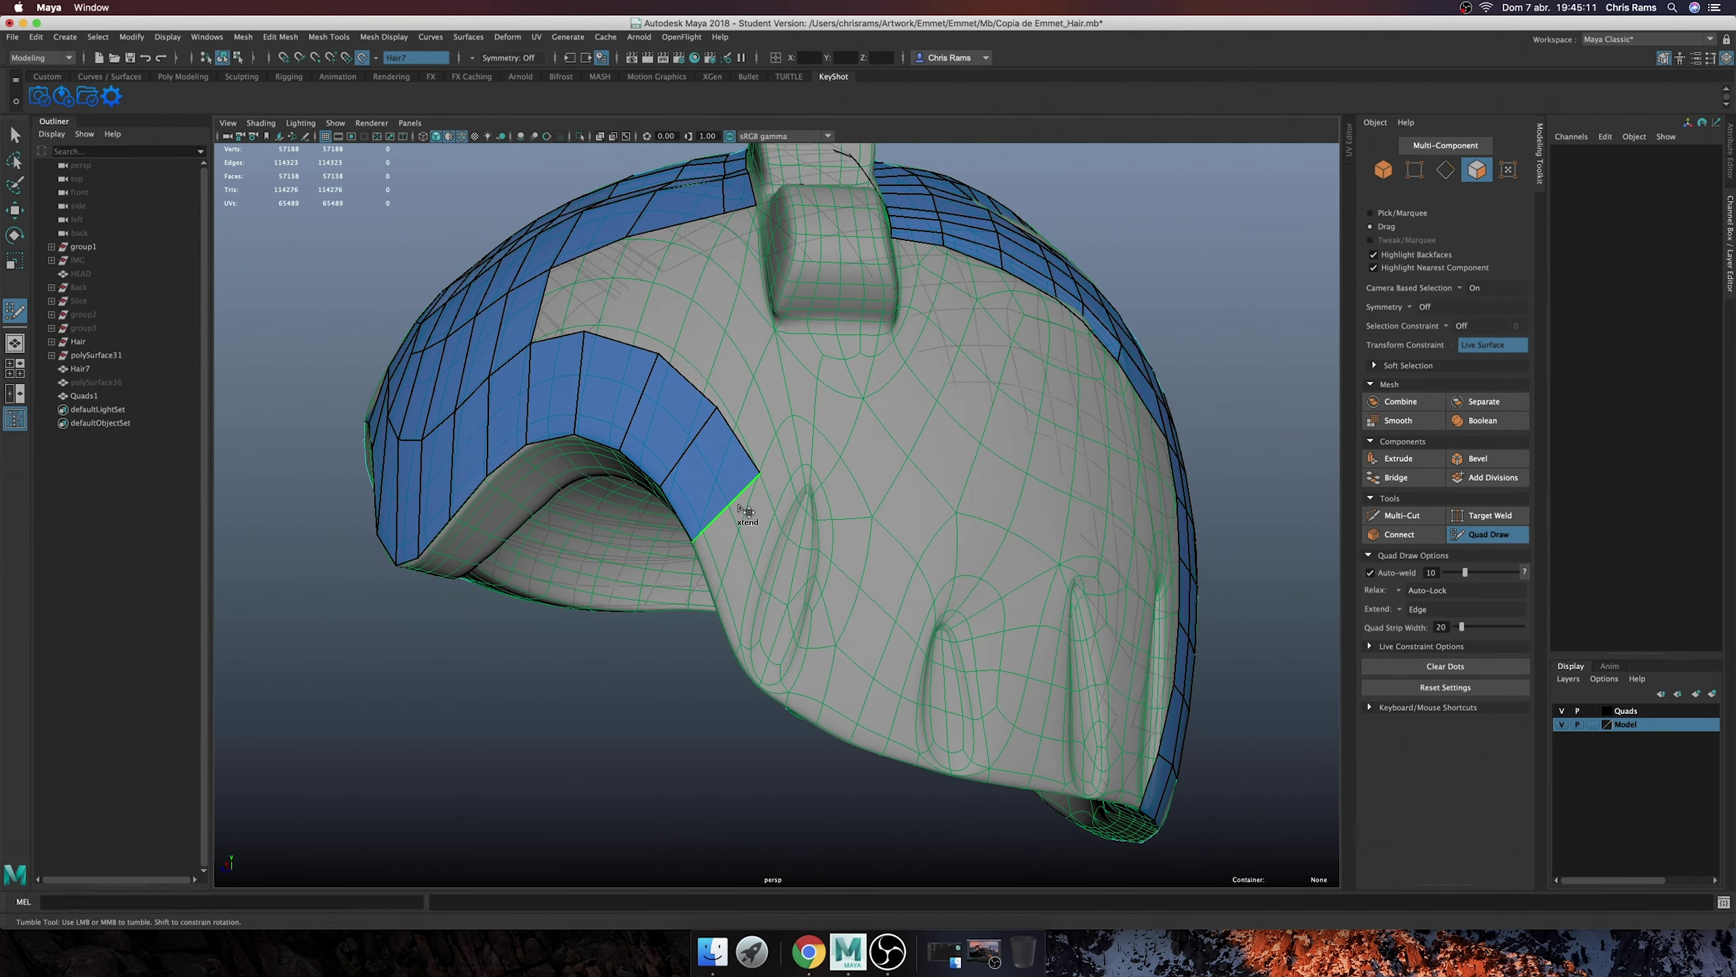
shift+click(762, 506)
mouse_move(767, 574)
alt+mouse_down()
mouse_move(830, 570)
mouse_move(858, 483)
alt+mouse_up()
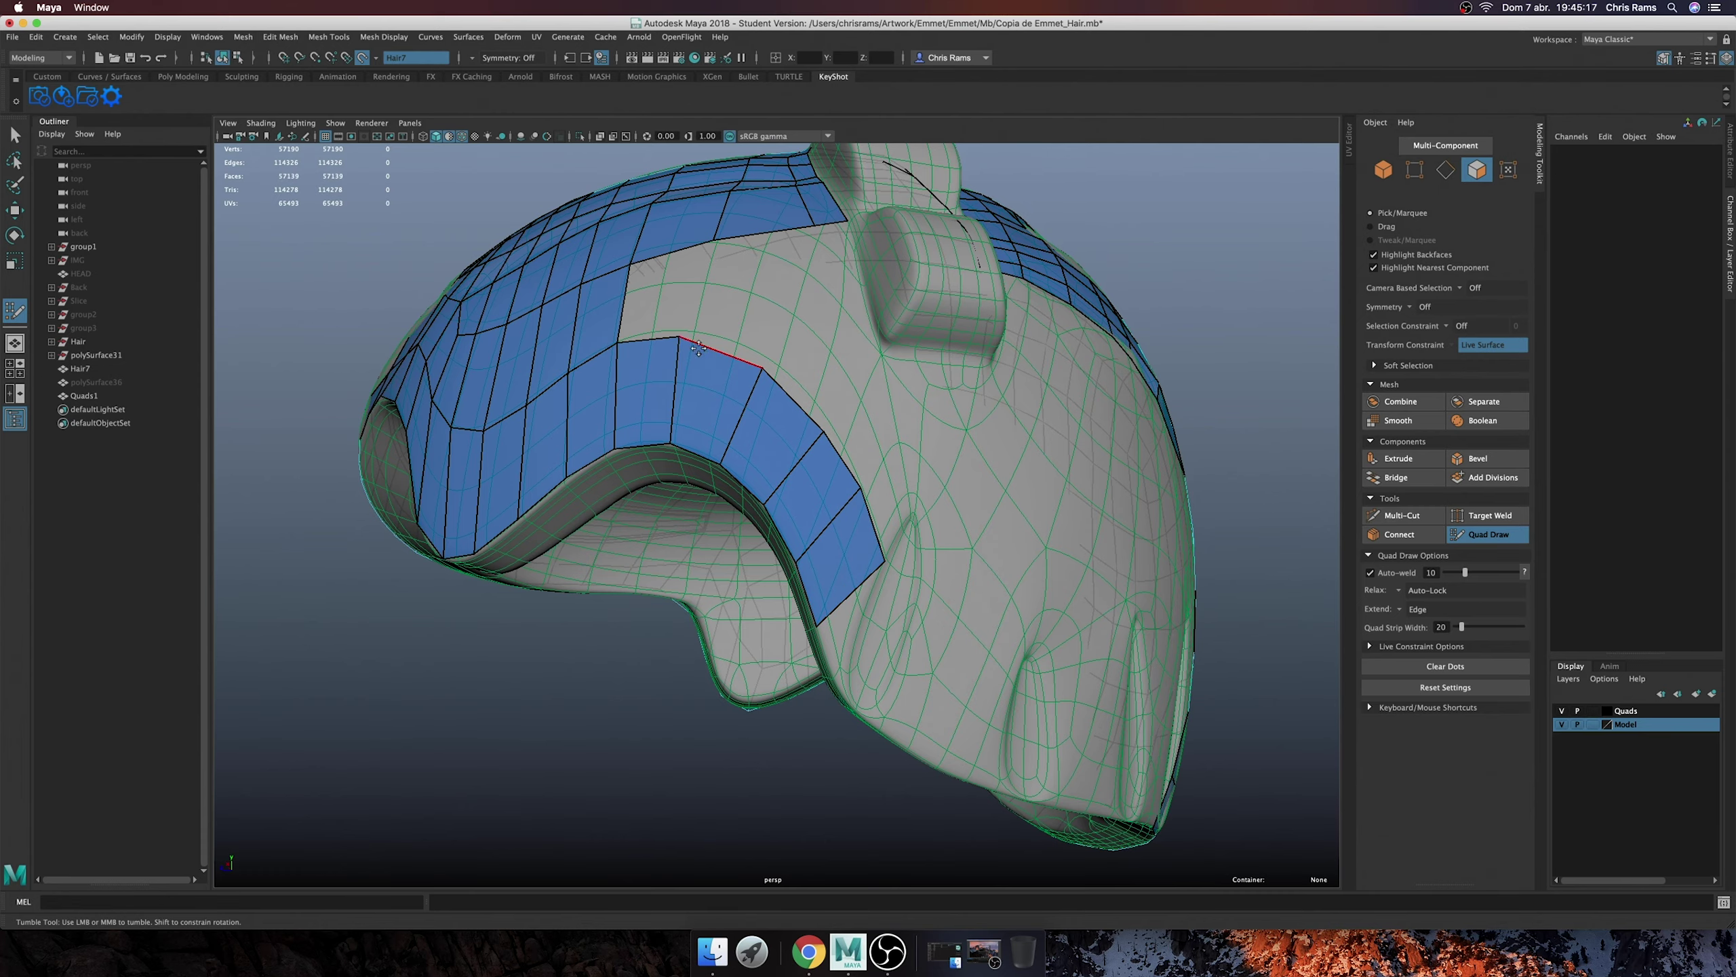
mouse_move(760, 363)
alt+mouse_down()
mouse_move(659, 492)
mouse_move(723, 537)
mouse_move(823, 474)
alt+mouse_up()
- Find remaining gaps and add two more quads along the lower band
scroll(777, 620, down, 5)
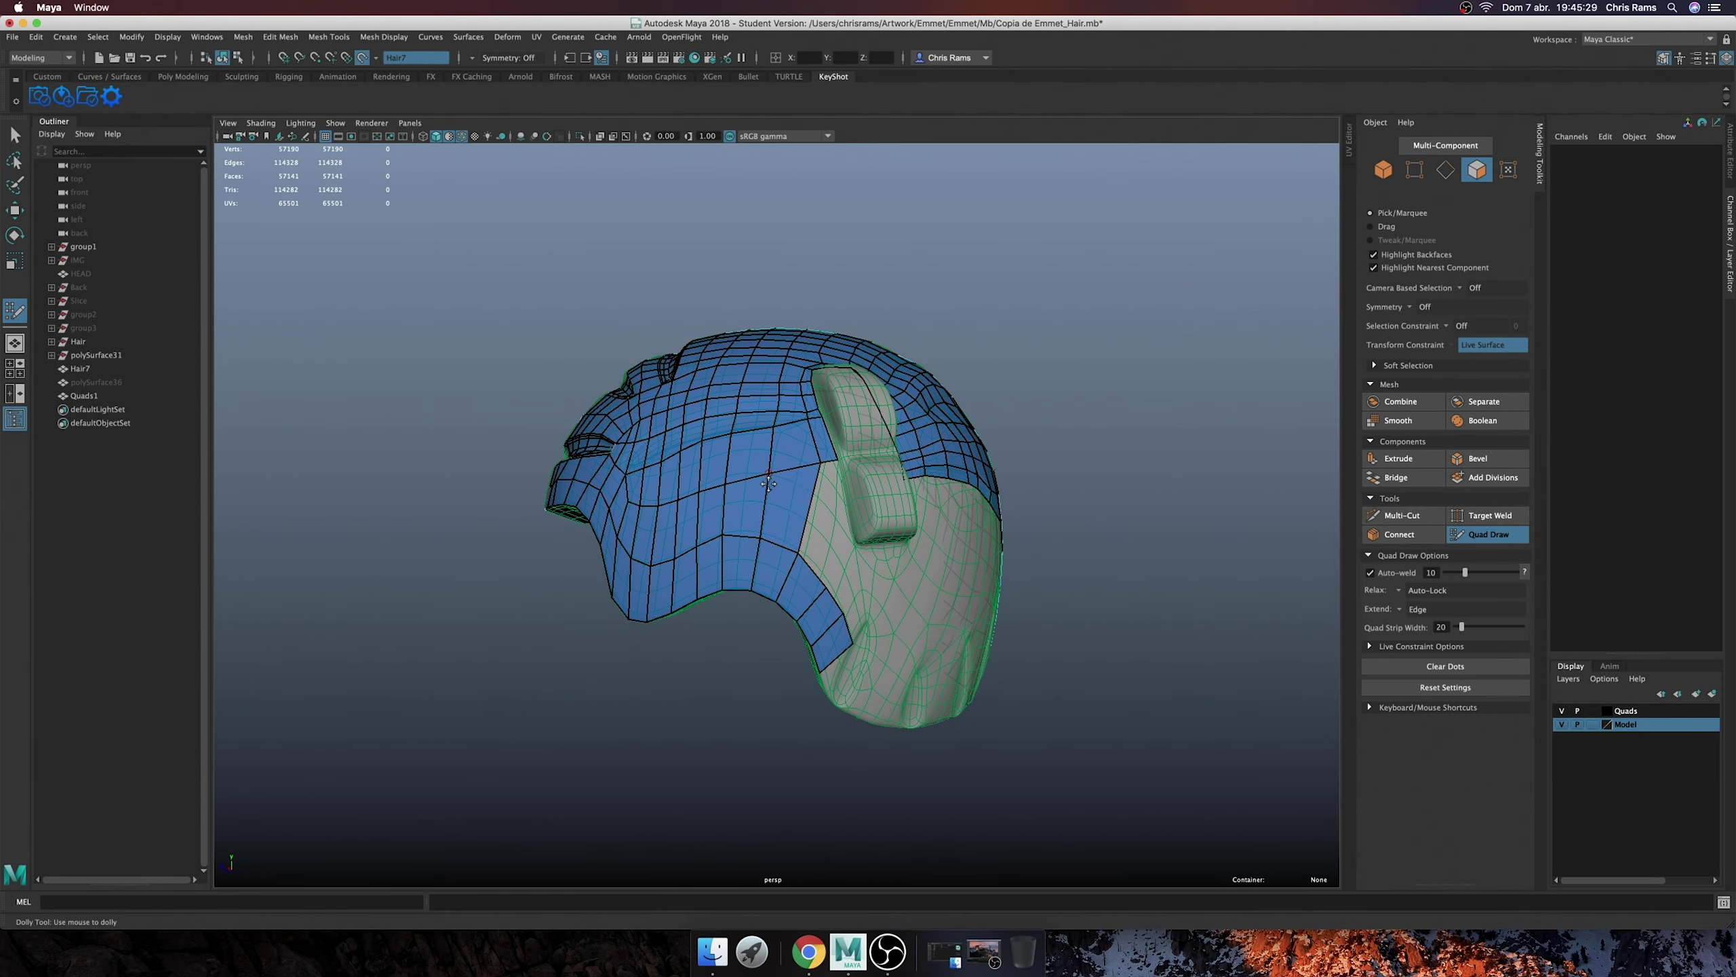
mouse_move(778, 619)
alt+mouse_down()
mouse_move(1127, 478)
mouse_move(818, 566)
mouse_move(674, 538)
alt+mouse_up()
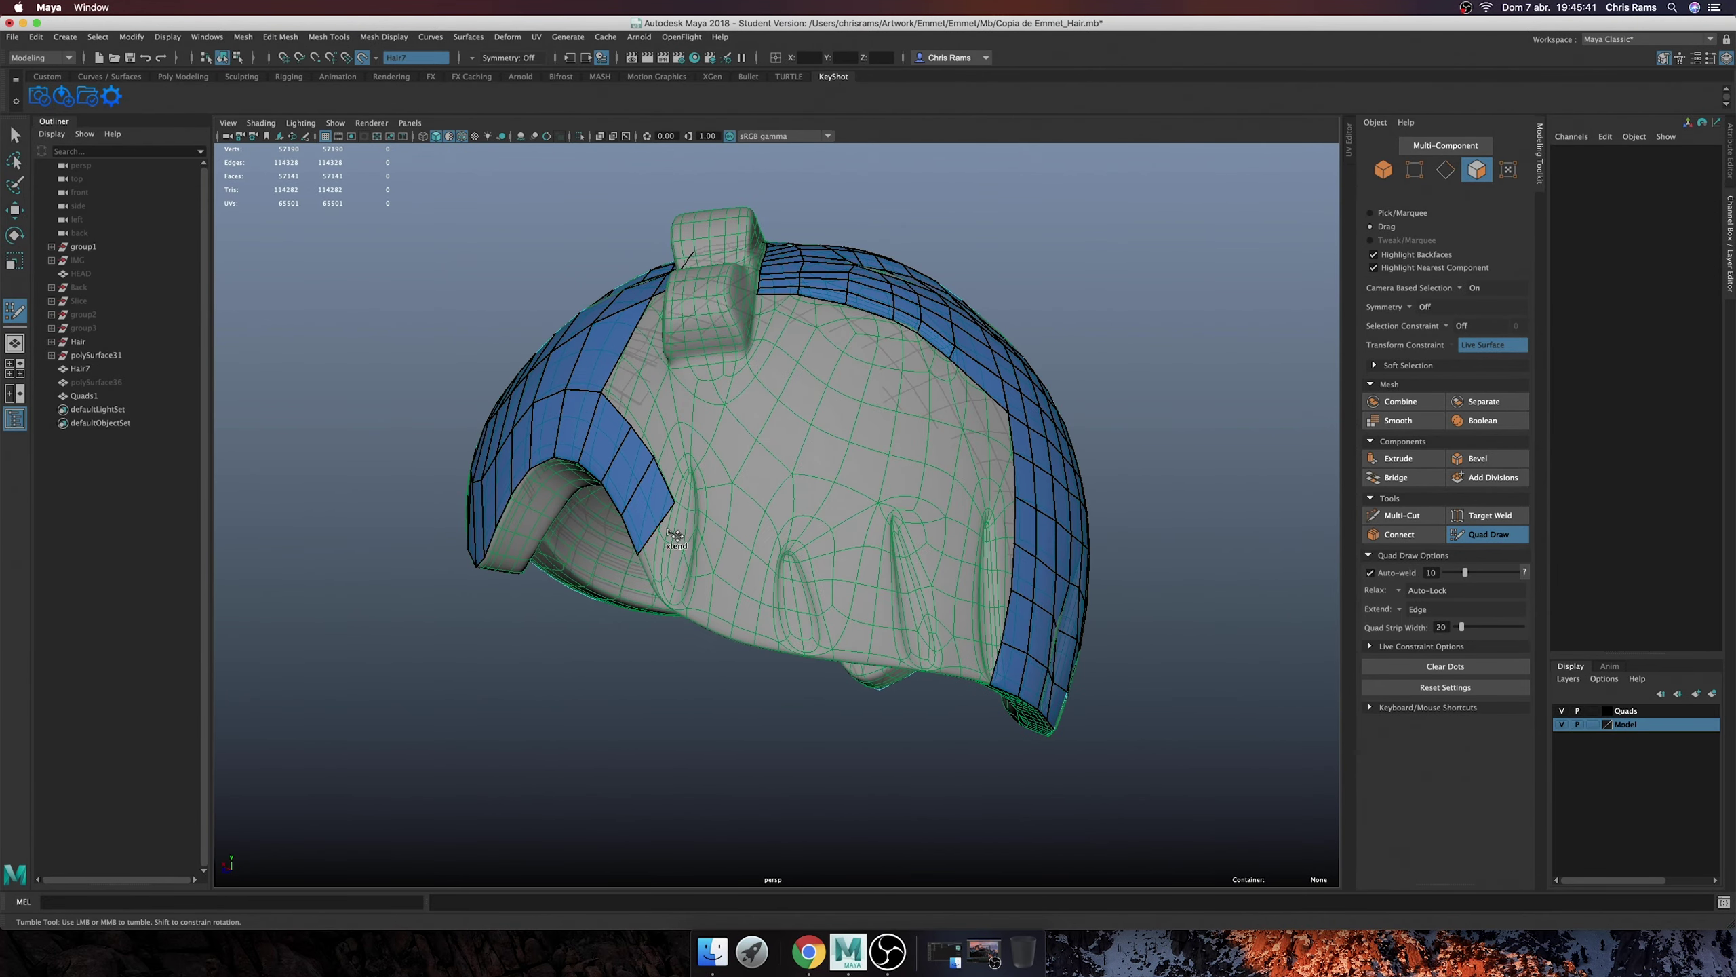
scroll(689, 553, up, 3)
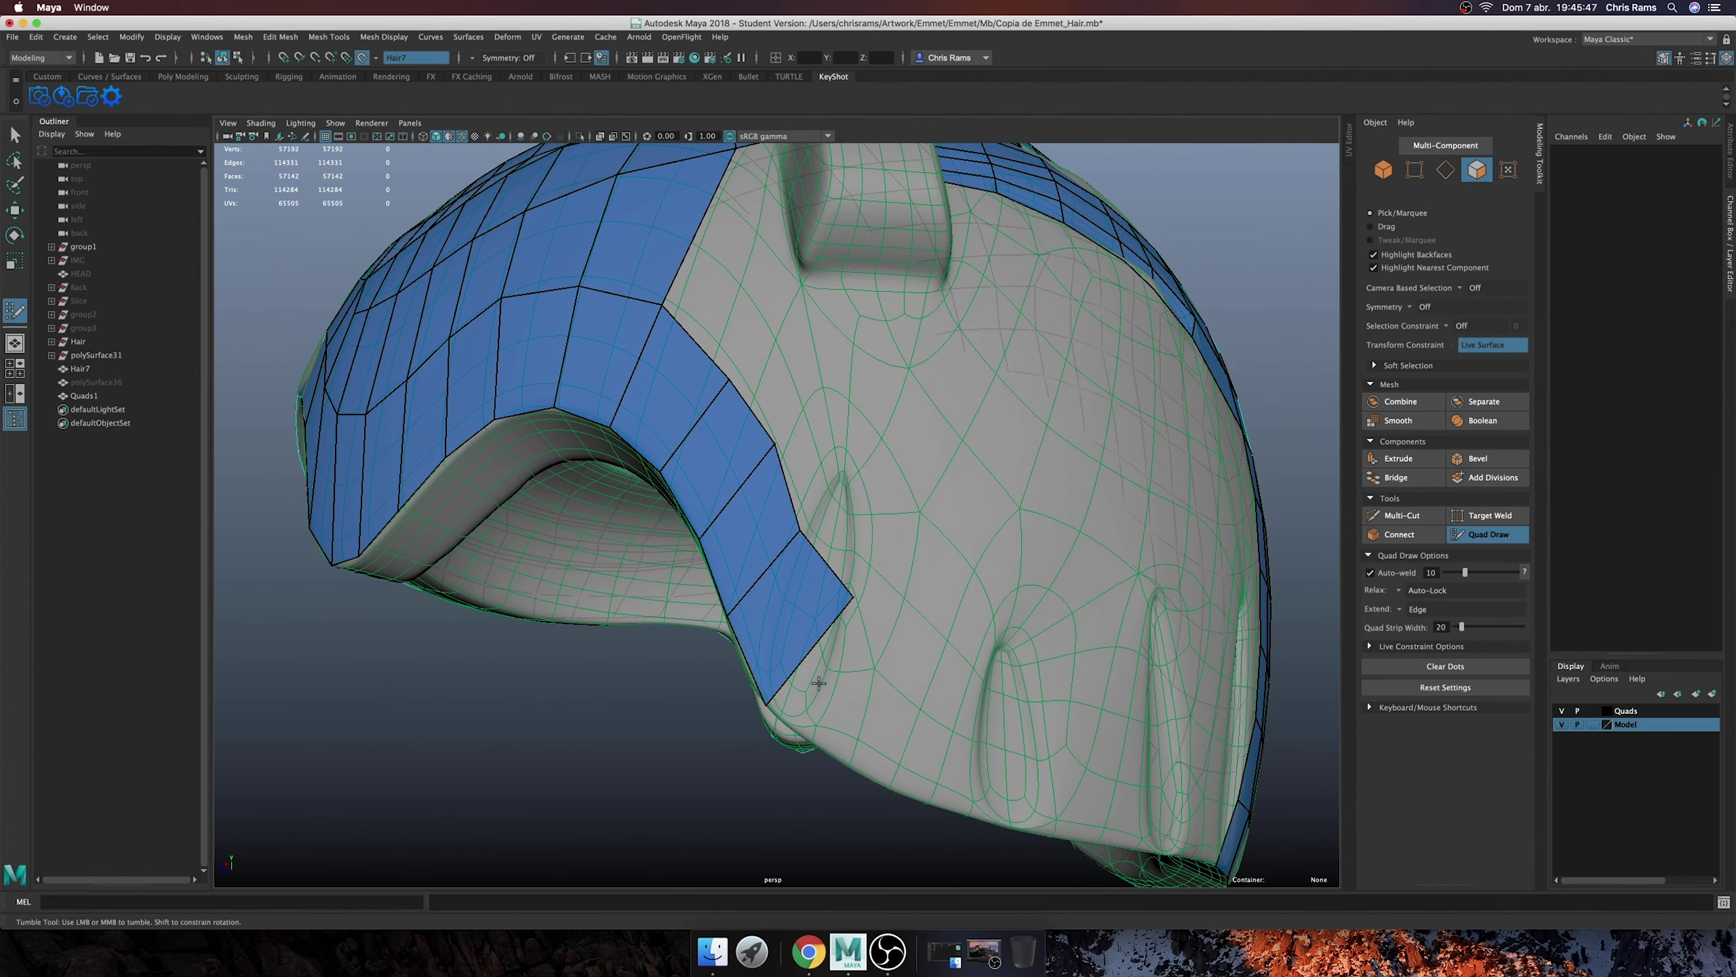
mouse_move(818, 682)
mouse_down()
mouse_move(909, 725)
mouse_move(847, 516)
mouse_move(641, 405)
mouse_up()
mouse_move(723, 524)
alt+mouse_down()
mouse_move(697, 542)
mouse_move(767, 551)
alt+mouse_up()
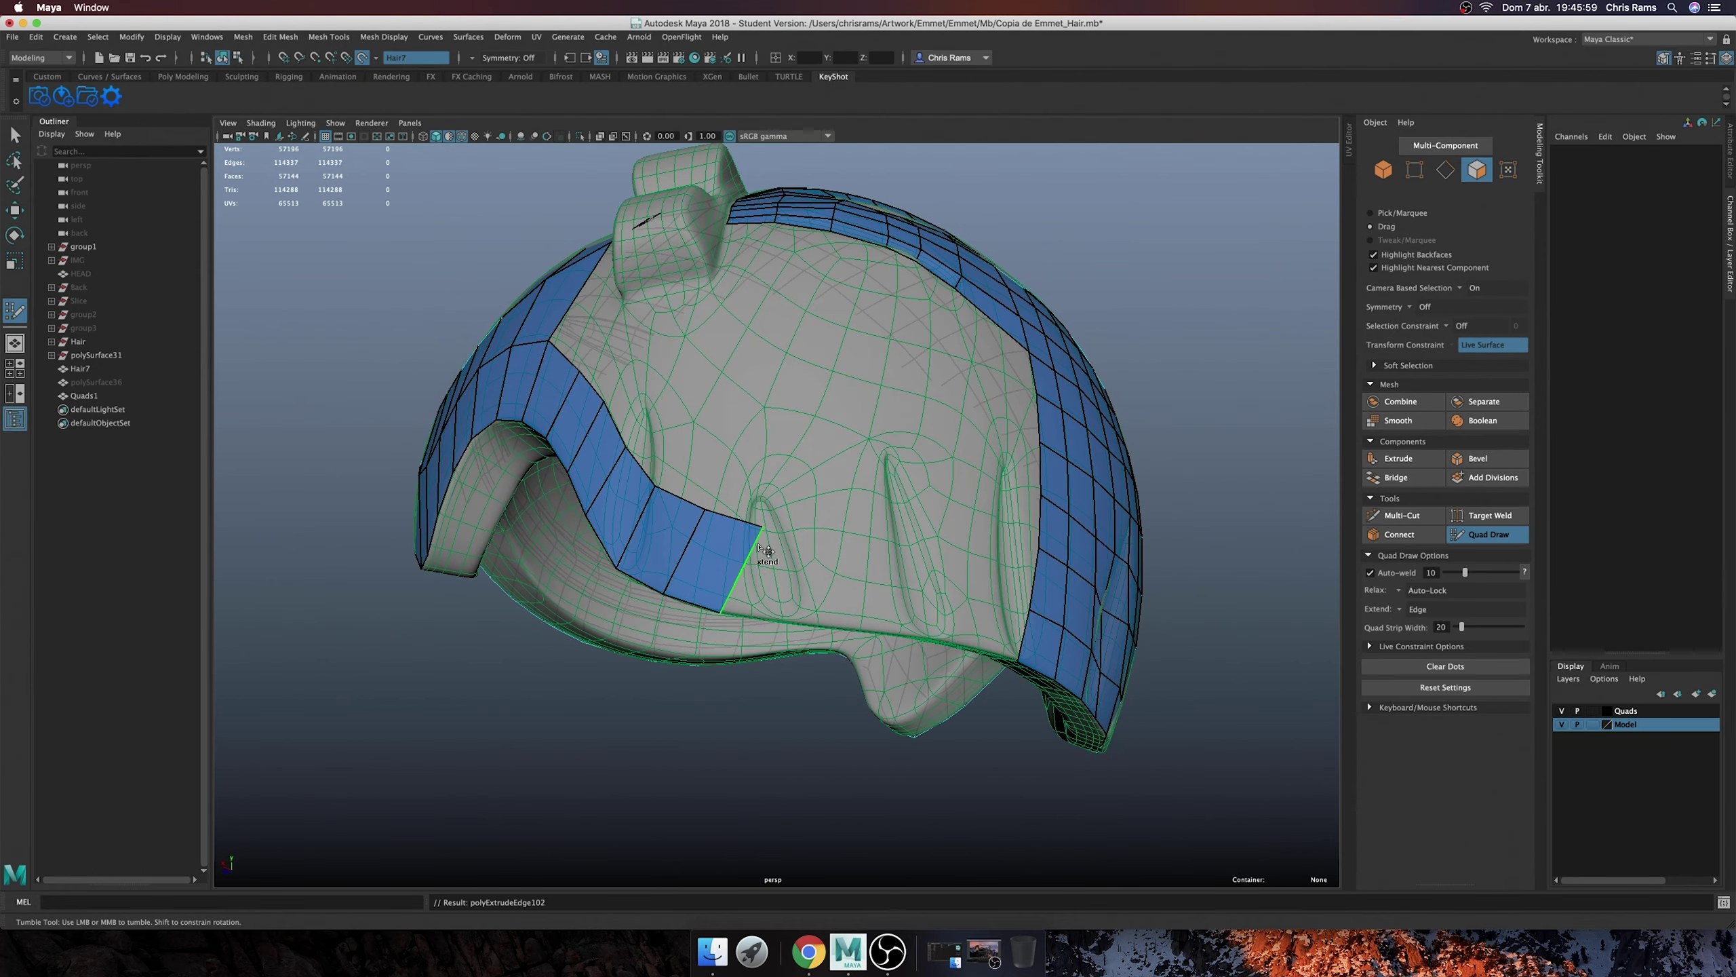
- Extend the bottom-edge strip around the back until it meets the right-side strip
mouse_move(642, 460)
alt+mouse_down()
mouse_move(731, 551)
mouse_move(667, 585)
alt+mouse_up()
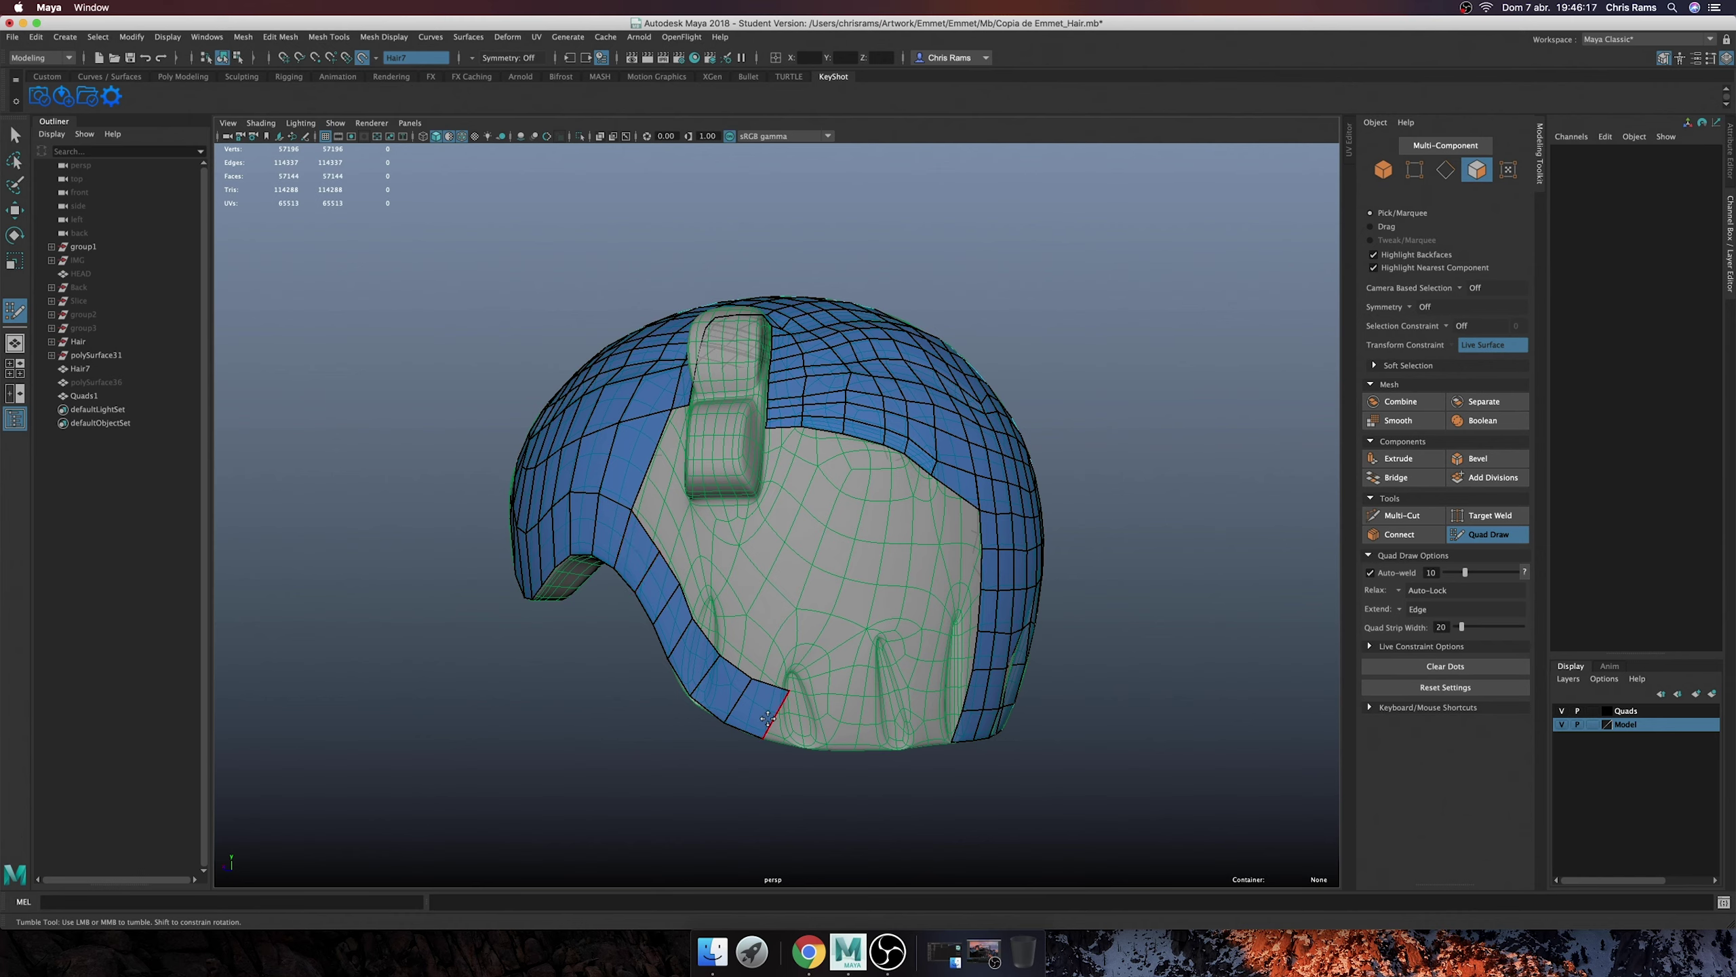
mouse_move(767, 717)
mouse_down()
mouse_move(848, 719)
mouse_move(829, 667)
mouse_up()
alt+right_drag(830, 667, 791, 582)
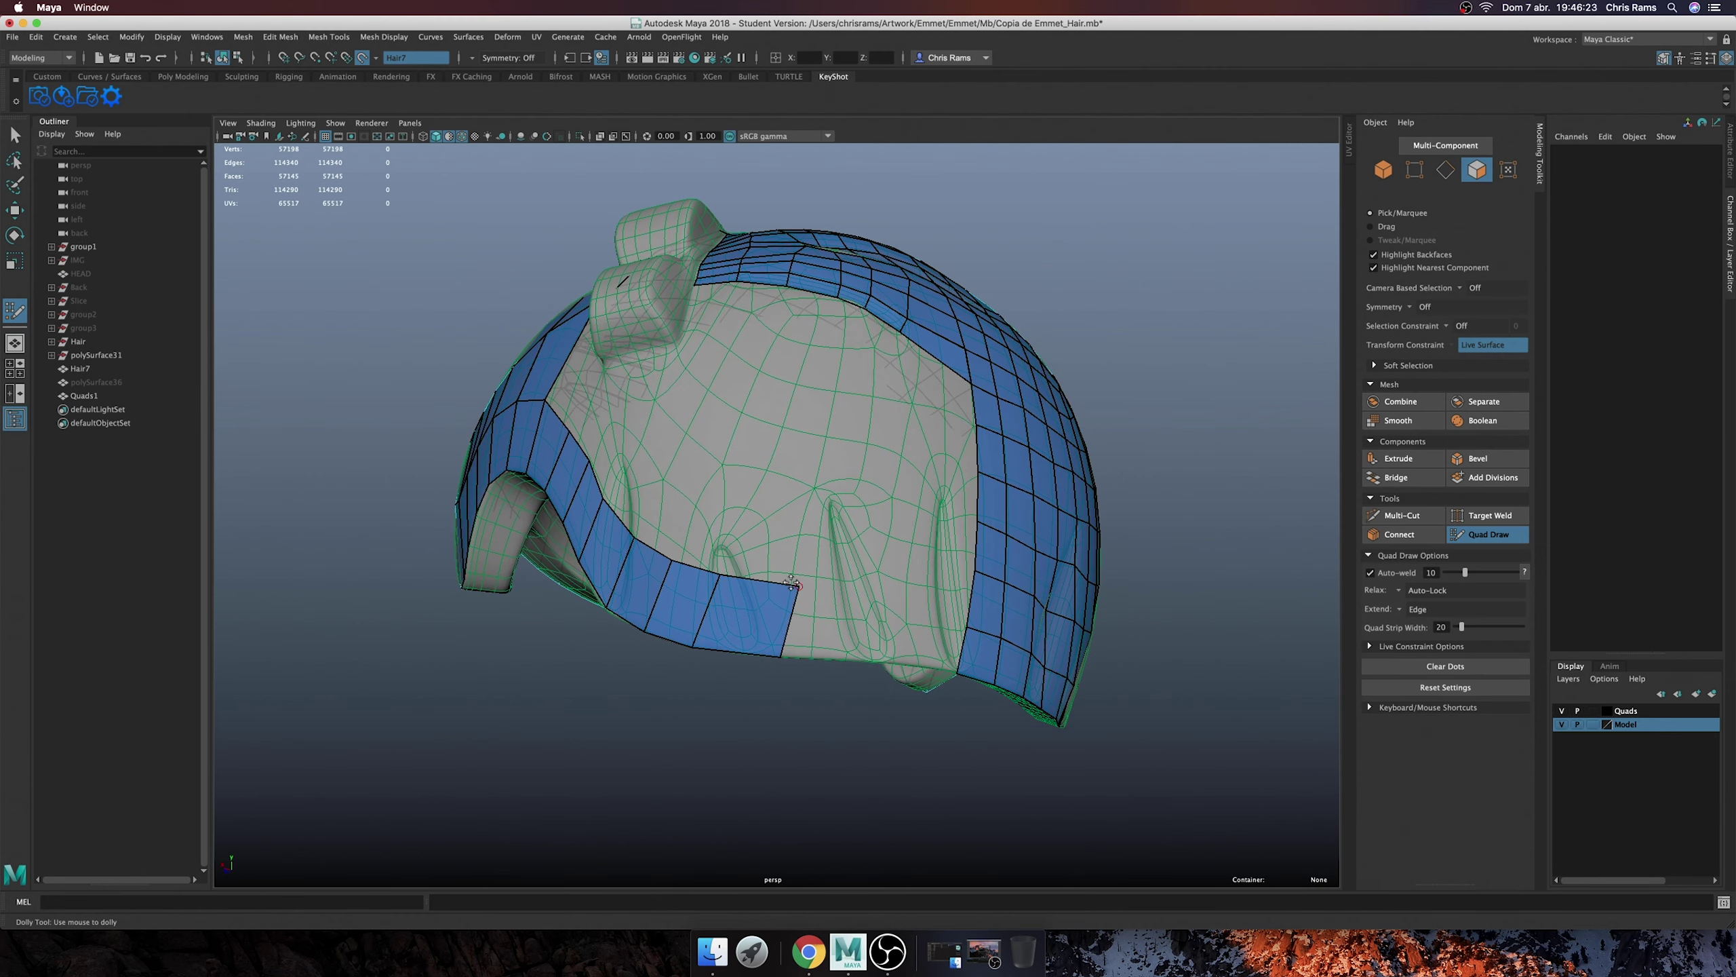
drag(791, 583, 920, 615)
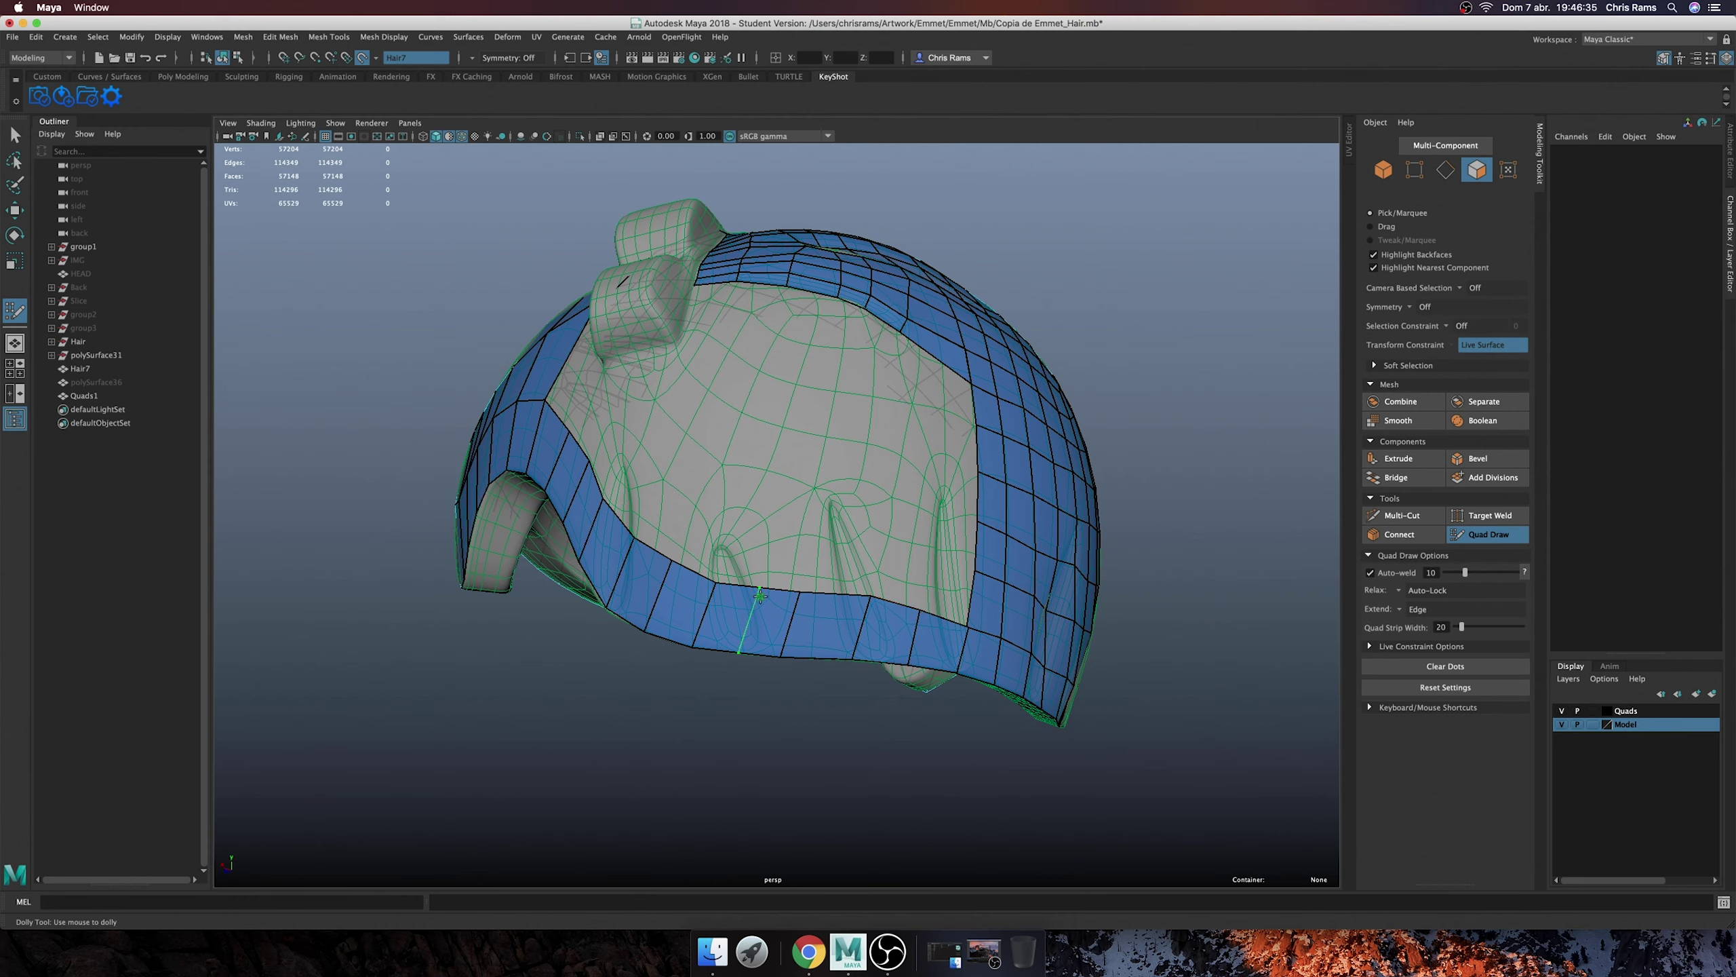
- Orbit the head to inspect the left side and top strips
alt+drag(720, 622, 604, 465)
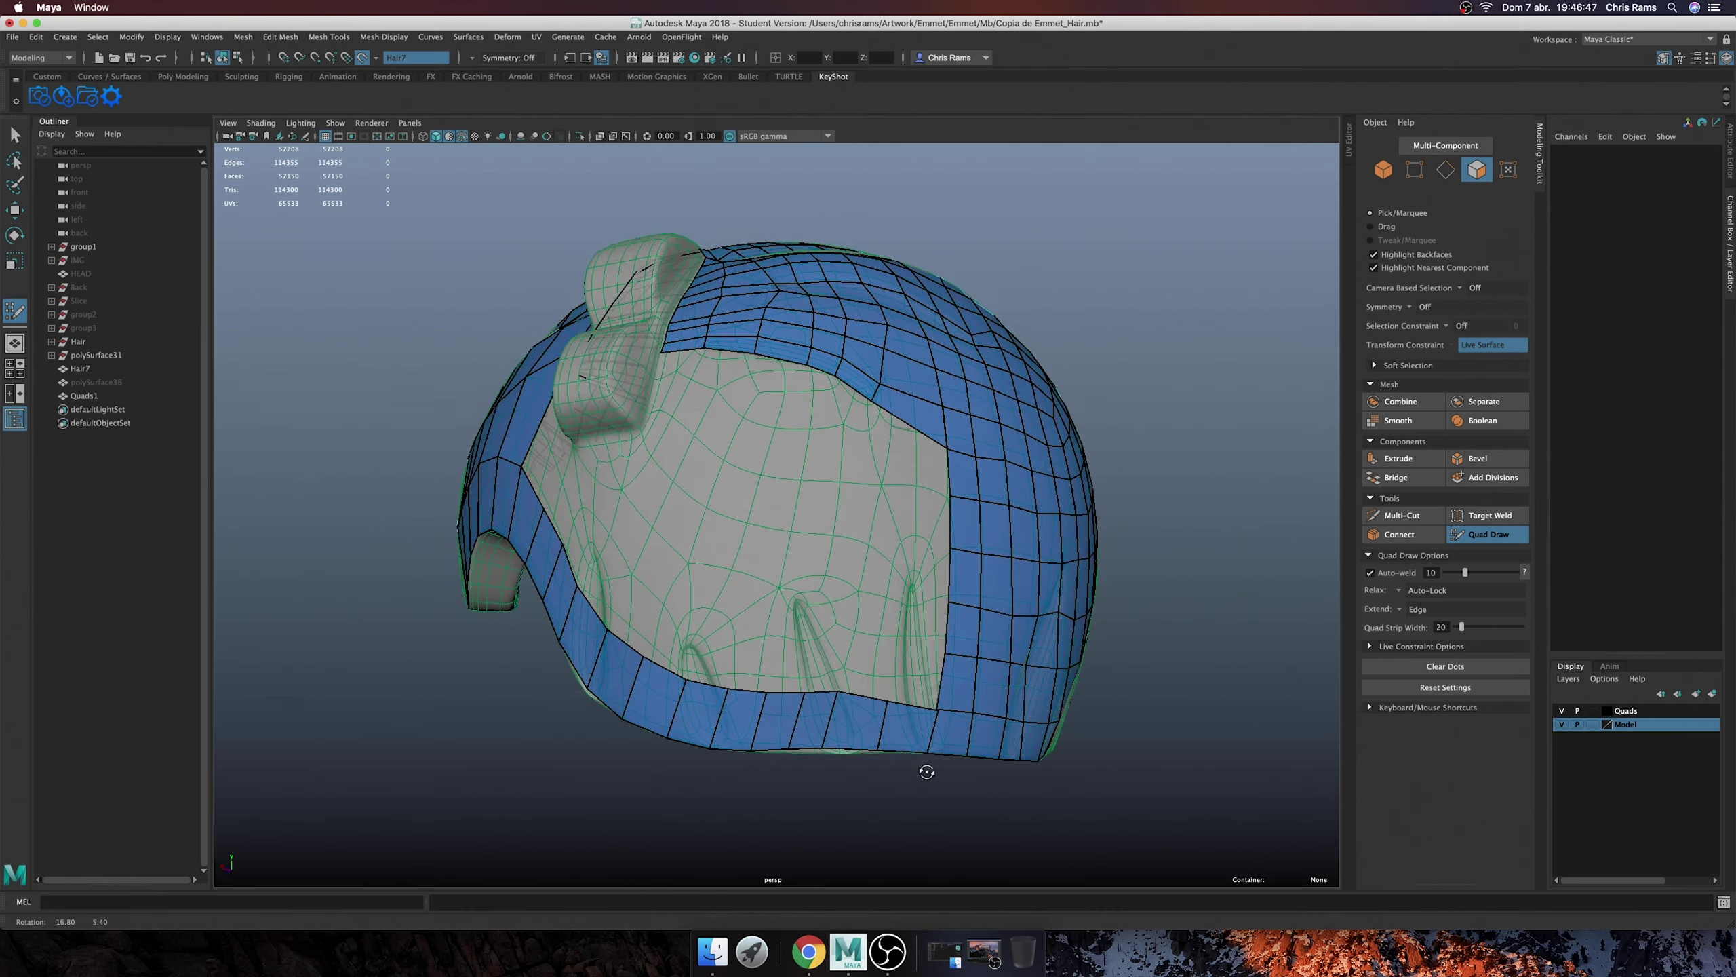
mouse_move(949, 696)
alt+mouse_down()
mouse_move(926, 733)
mouse_move(724, 684)
alt+mouse_up()
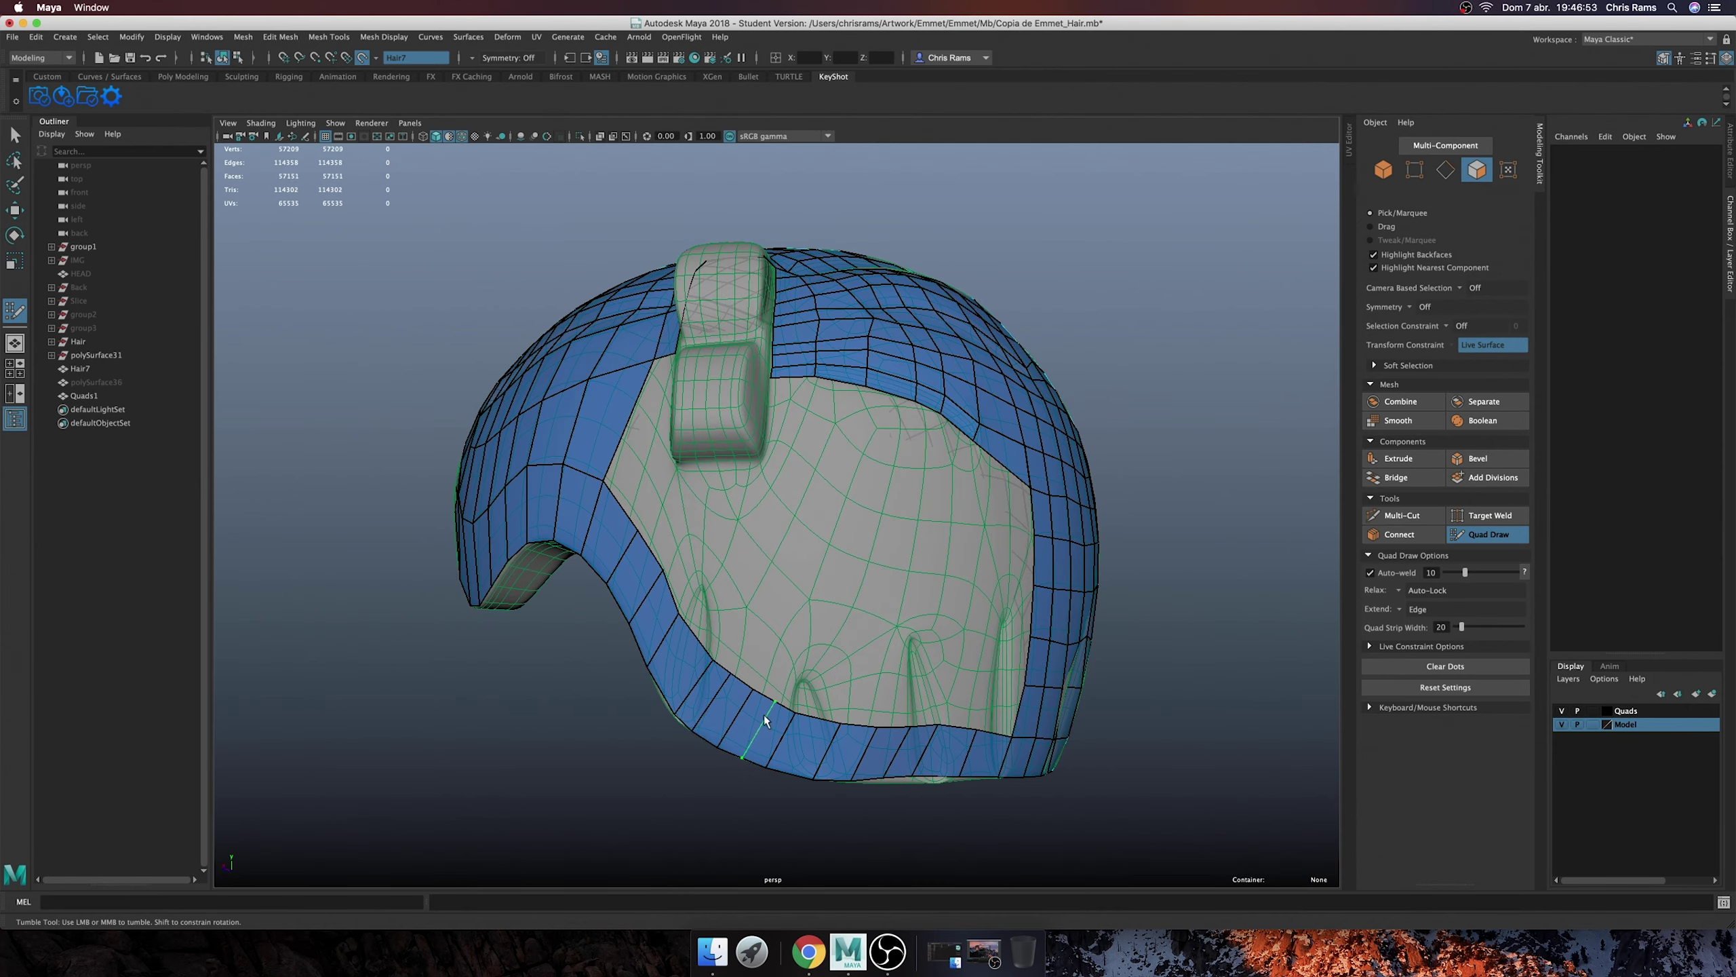
alt+drag(616, 554, 697, 576)
mouse_move(809, 623)
alt+mouse_down()
mouse_move(831, 575)
mouse_move(864, 622)
mouse_move(753, 564)
mouse_move(786, 568)
alt+mouse_up()
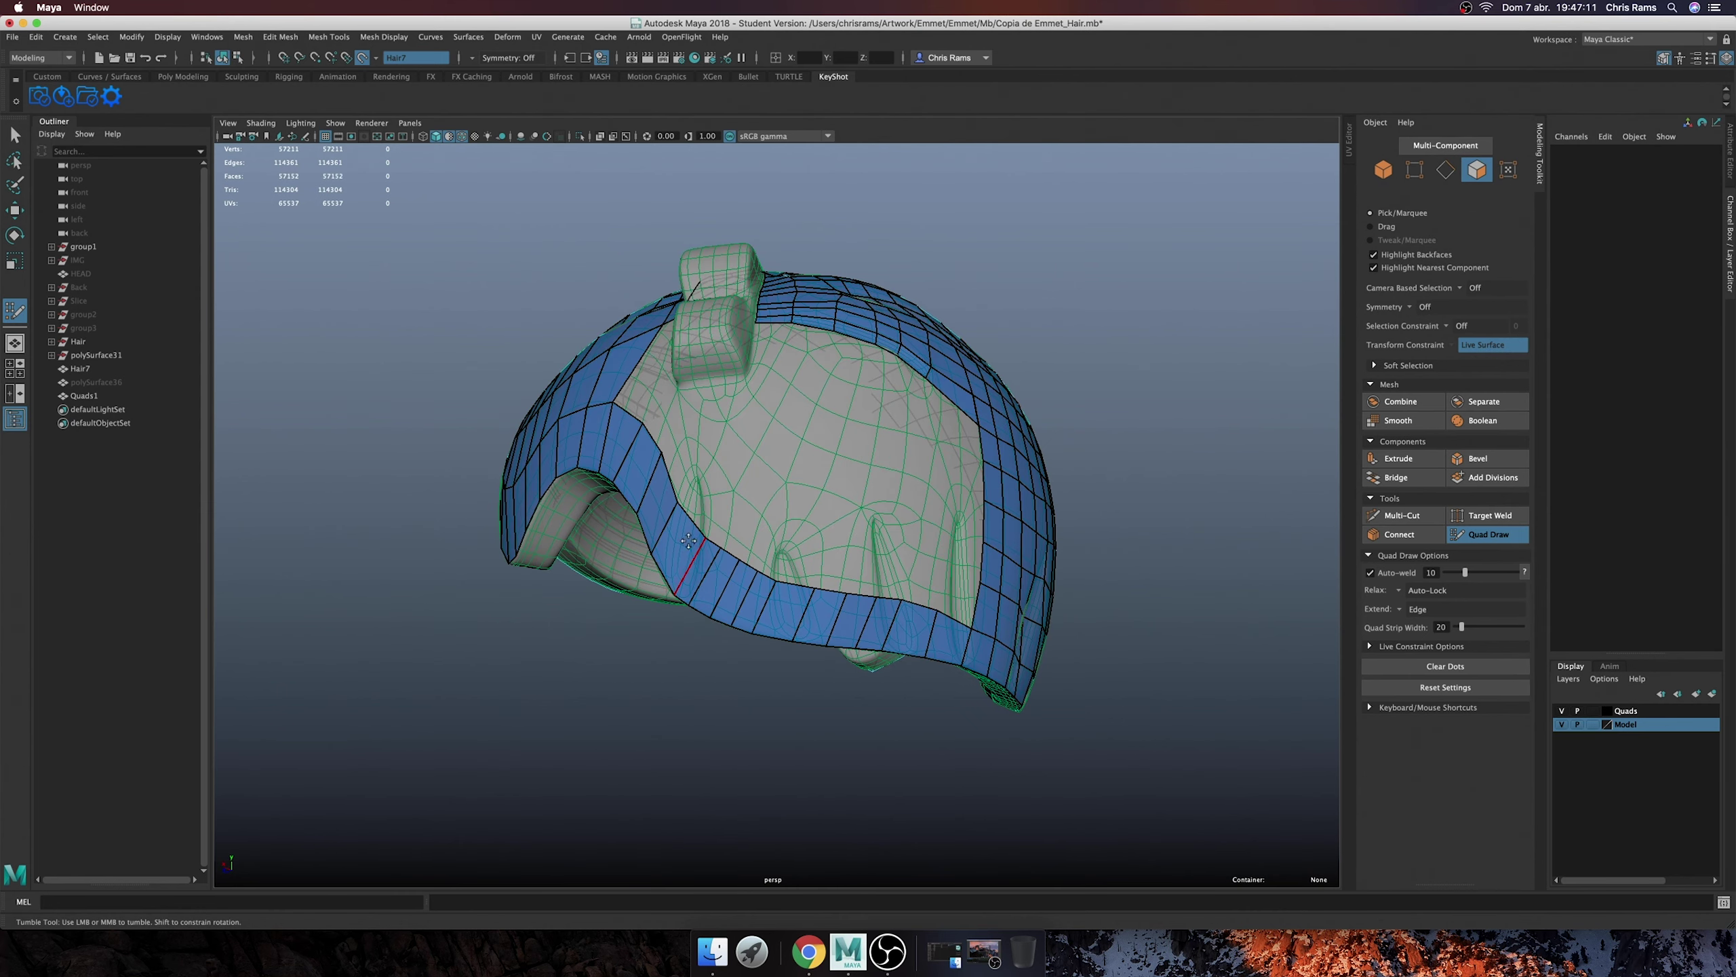
- Hide the Model layer, exit Quad Draw, and select the lower-band face loop
click(1562, 724)
alt+drag(752, 479, 660, 403)
key(q)
right_drag(661, 400, 655, 380)
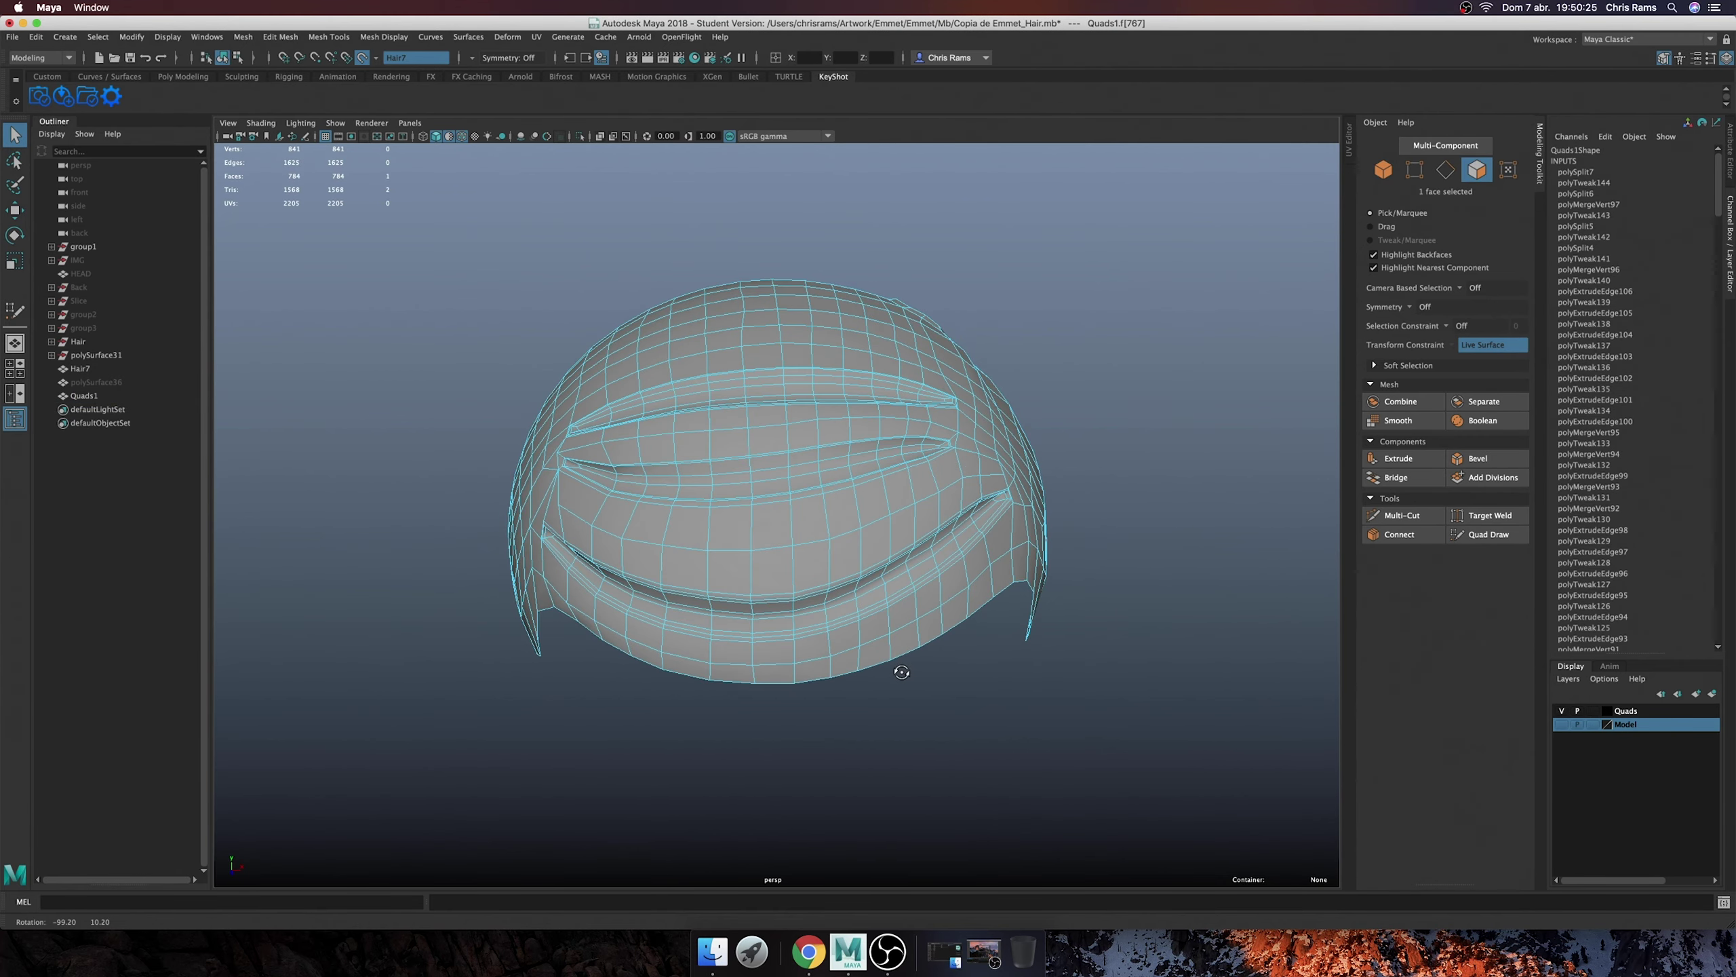
shift+double_click(909, 660)
mouse_move(984, 721)
alt+mouse_down()
mouse_move(822, 698)
mouse_move(977, 705)
alt+mouse_up()
- Check the mesh in front, side, perspective and top views, selecting underside and front face loops
click(327, 136)
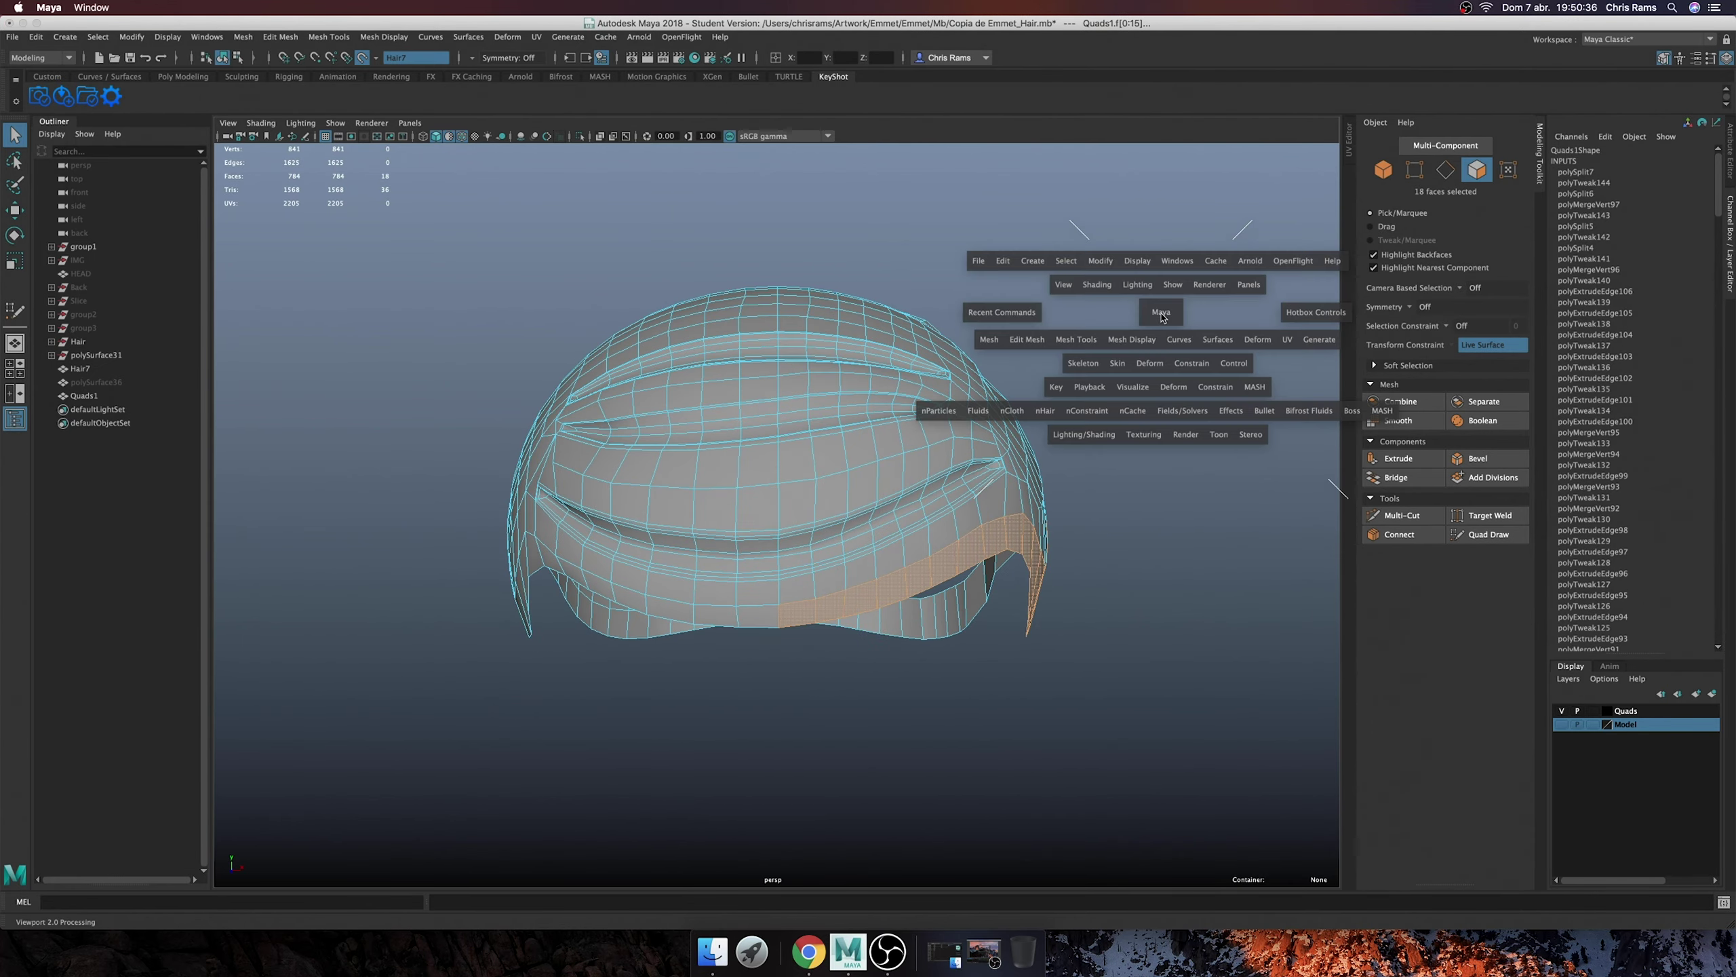
drag(1158, 328, 1088, 361)
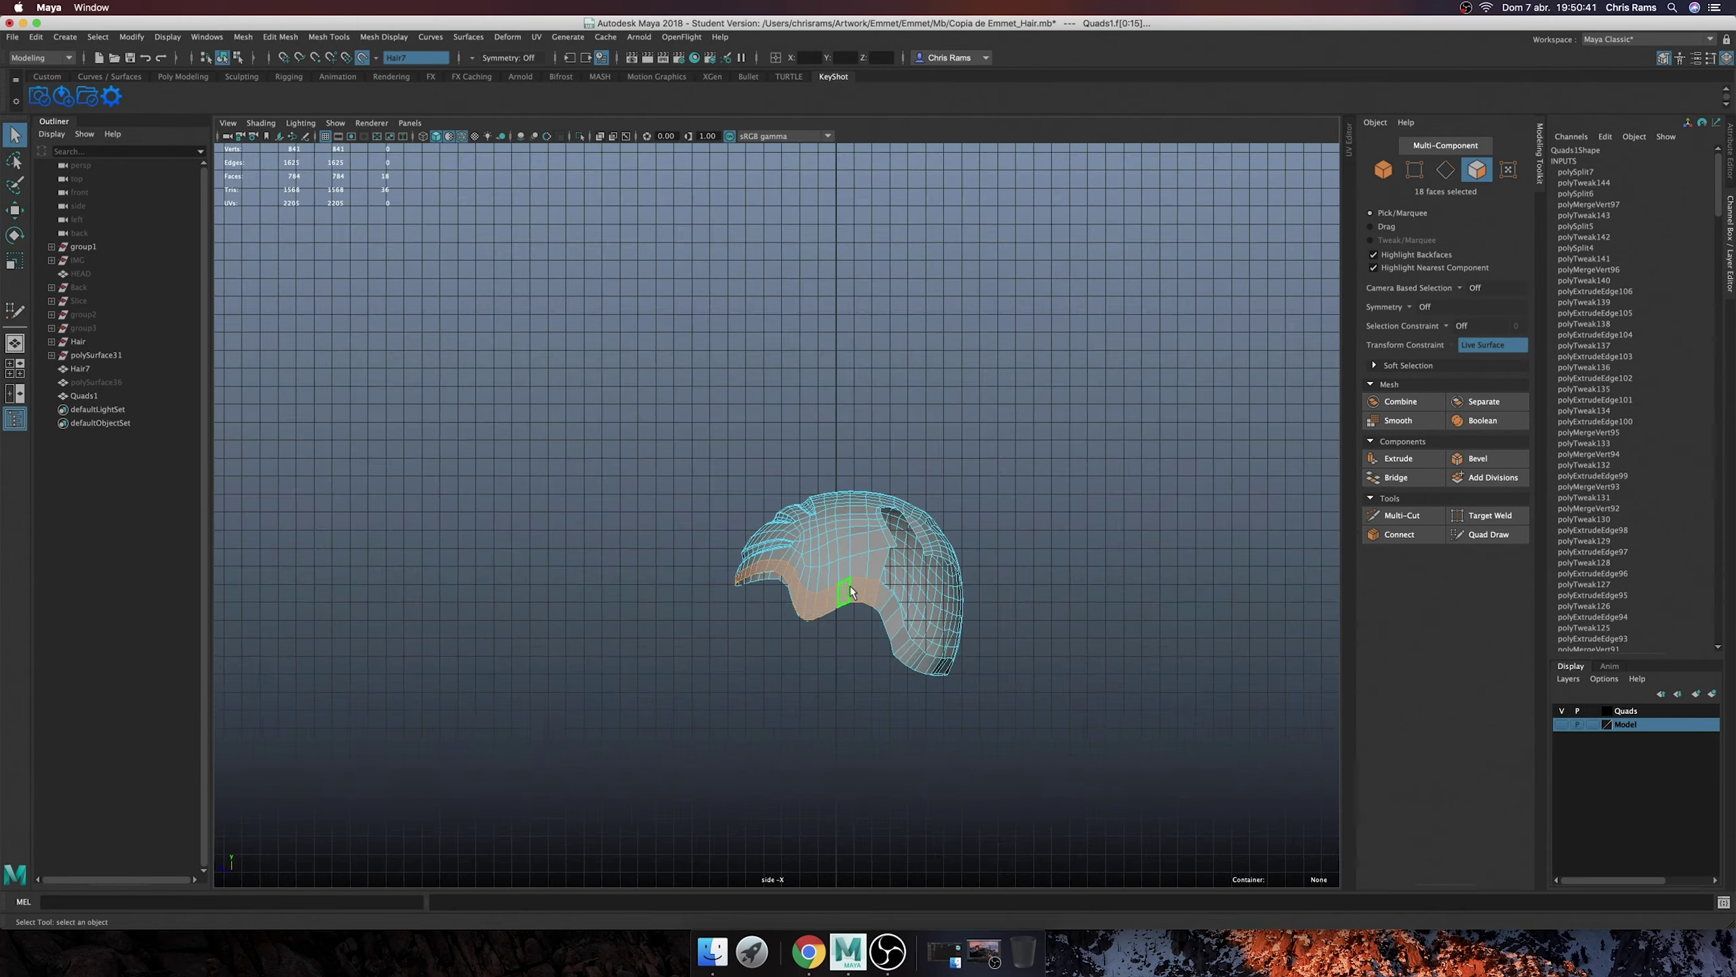
drag(849, 586, 967, 698)
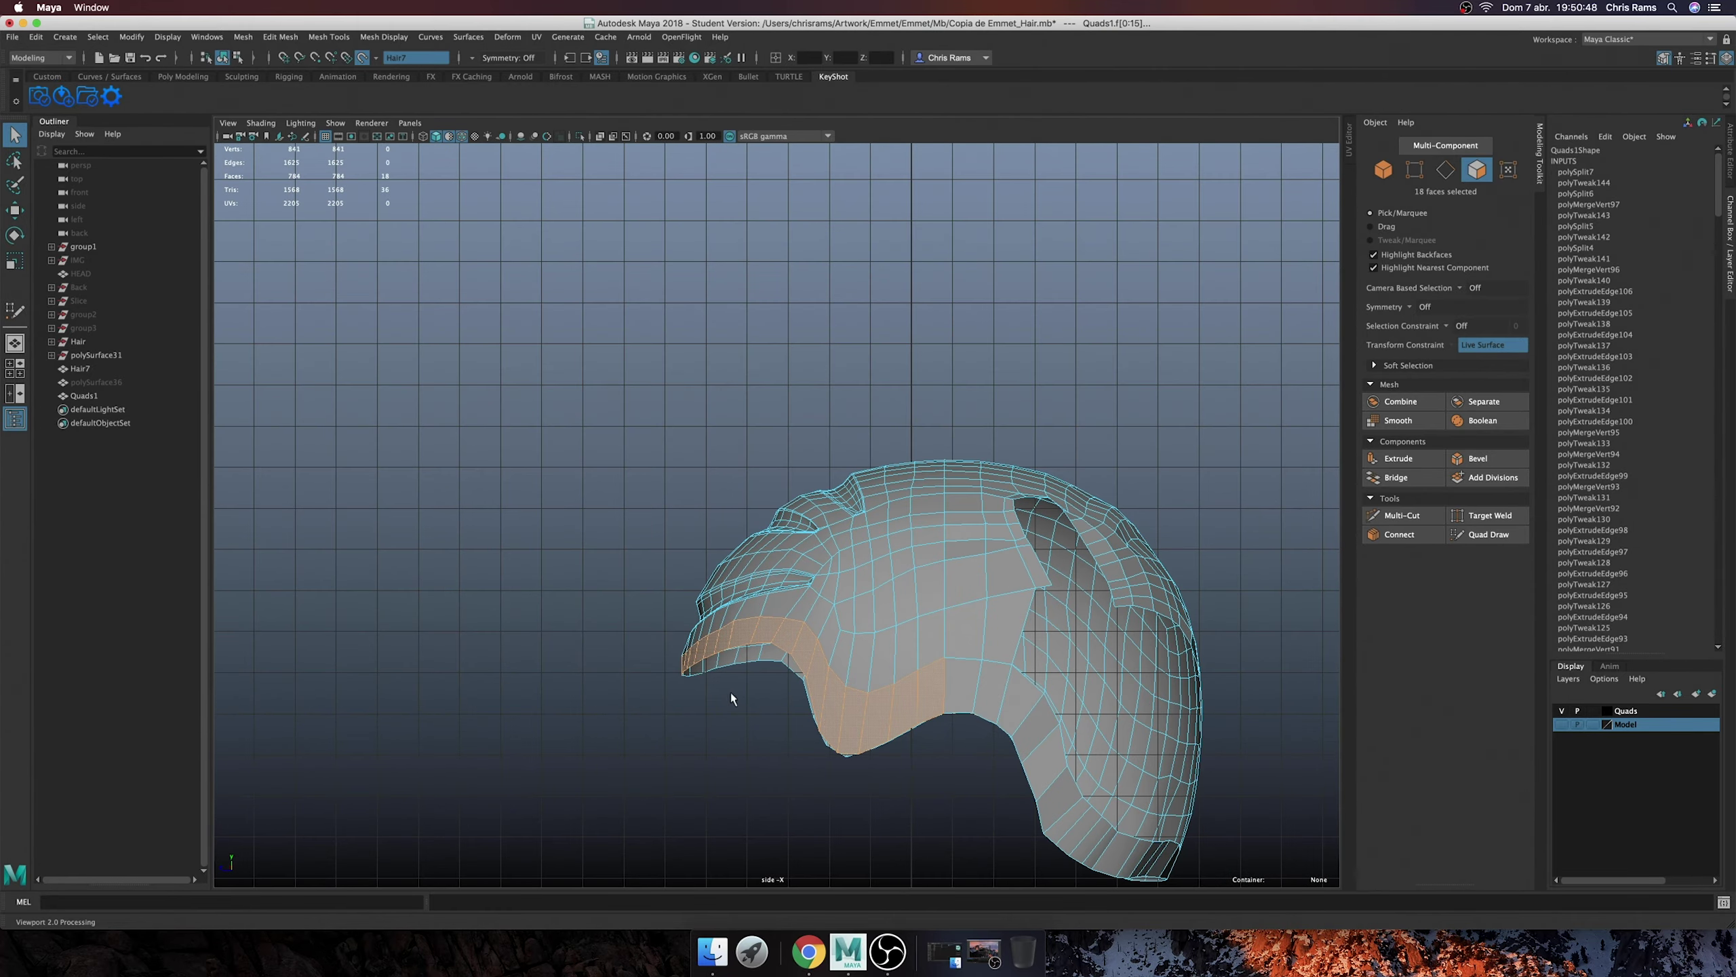
mouse_move(730, 692)
mouse_down()
mouse_move(729, 657)
mouse_move(664, 680)
mouse_move(769, 667)
mouse_move(787, 775)
mouse_move(969, 807)
mouse_move(949, 622)
mouse_move(773, 629)
mouse_move(876, 732)
mouse_move(764, 717)
mouse_move(888, 746)
mouse_up()
double_click(856, 803)
double_click(773, 626)
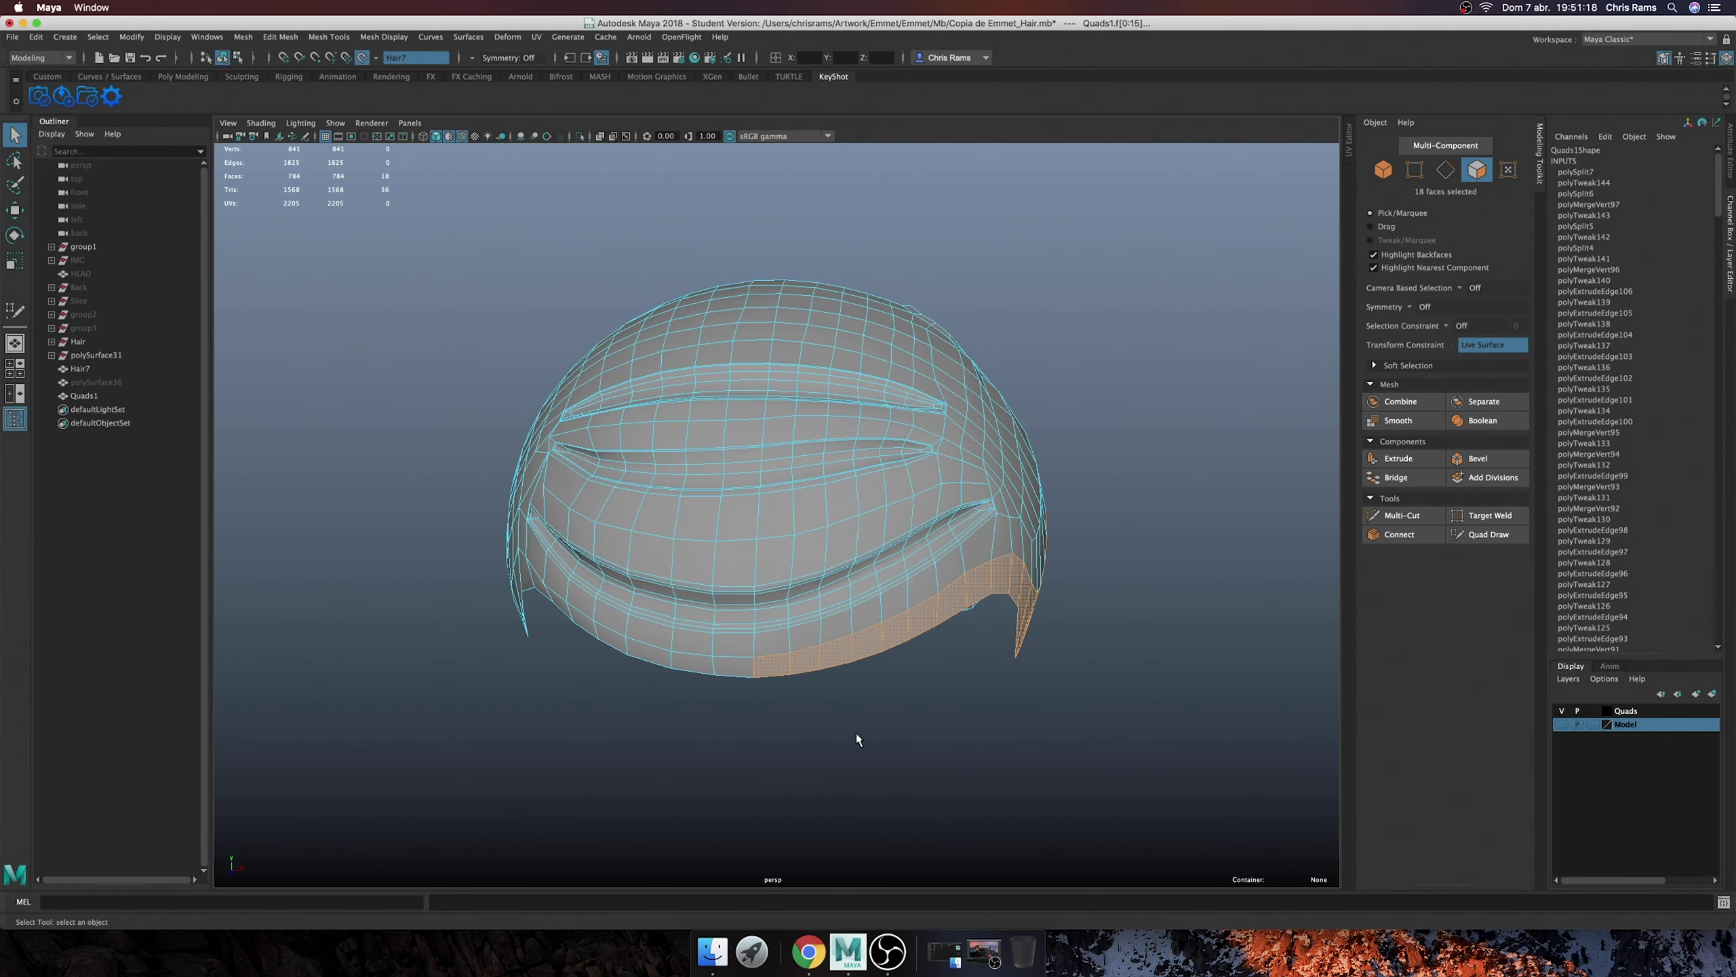
click(1078, 440)
key(space)
- In top view, select the right-half faces and extract them as a separate piece
scroll(815, 493, down, 5)
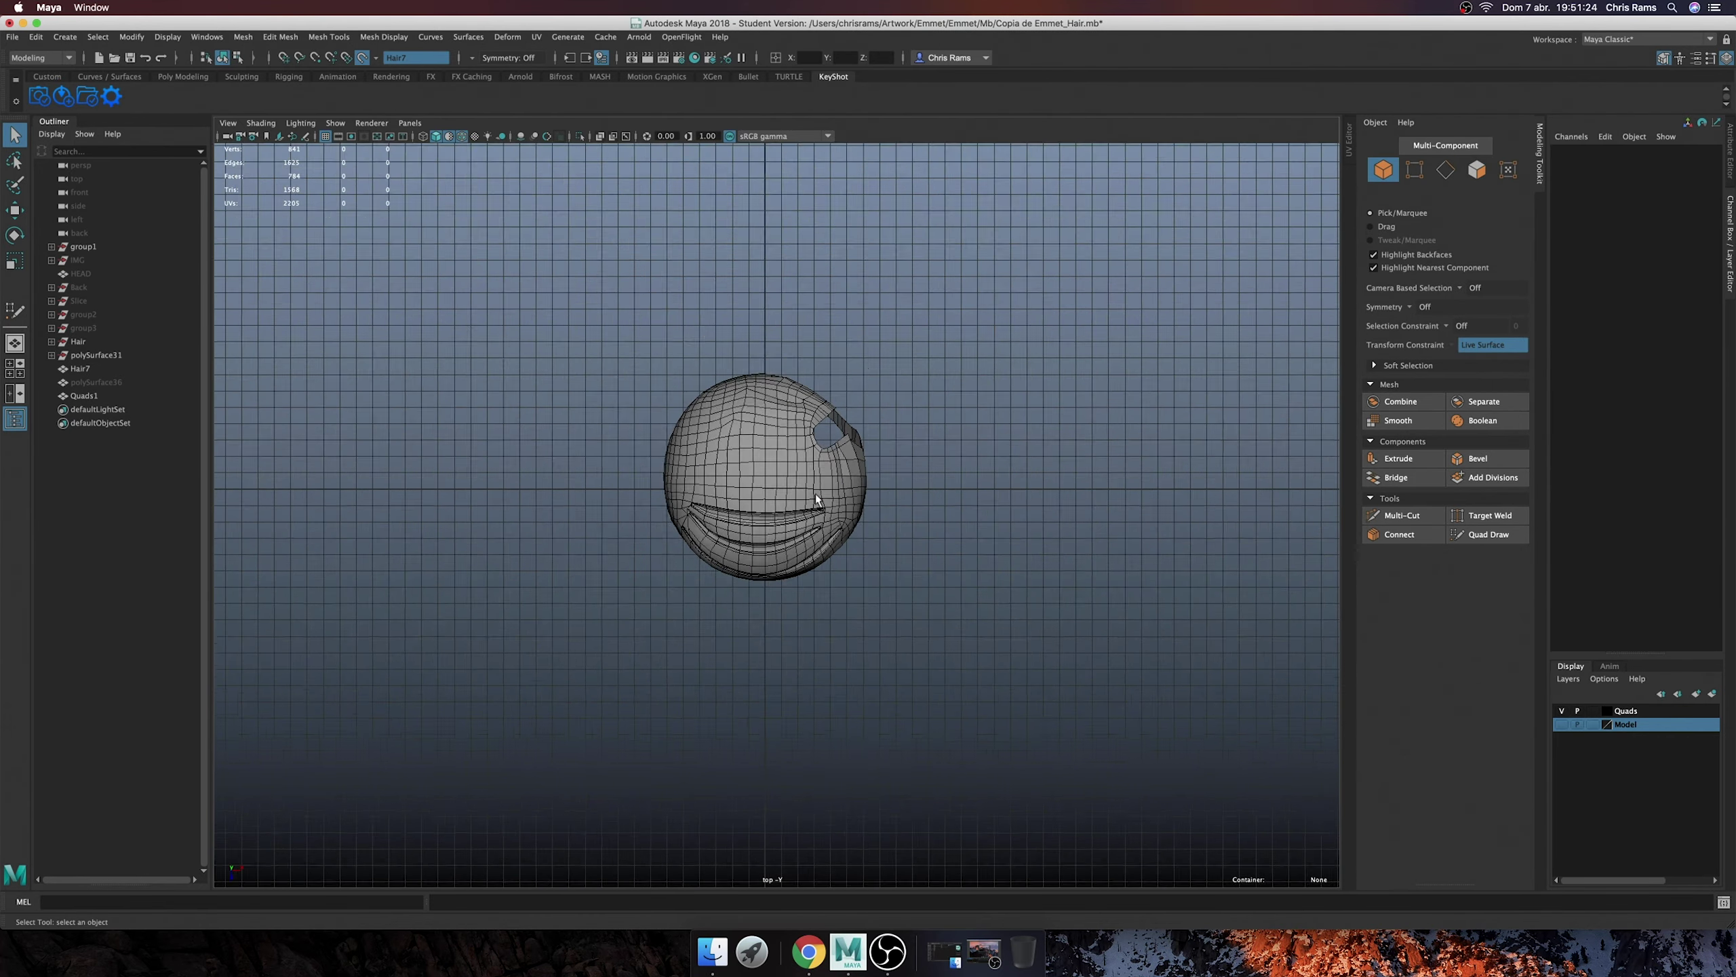
key(F8)
scroll(831, 429, up, 4)
key(F11)
drag(759, 681, 759, 681)
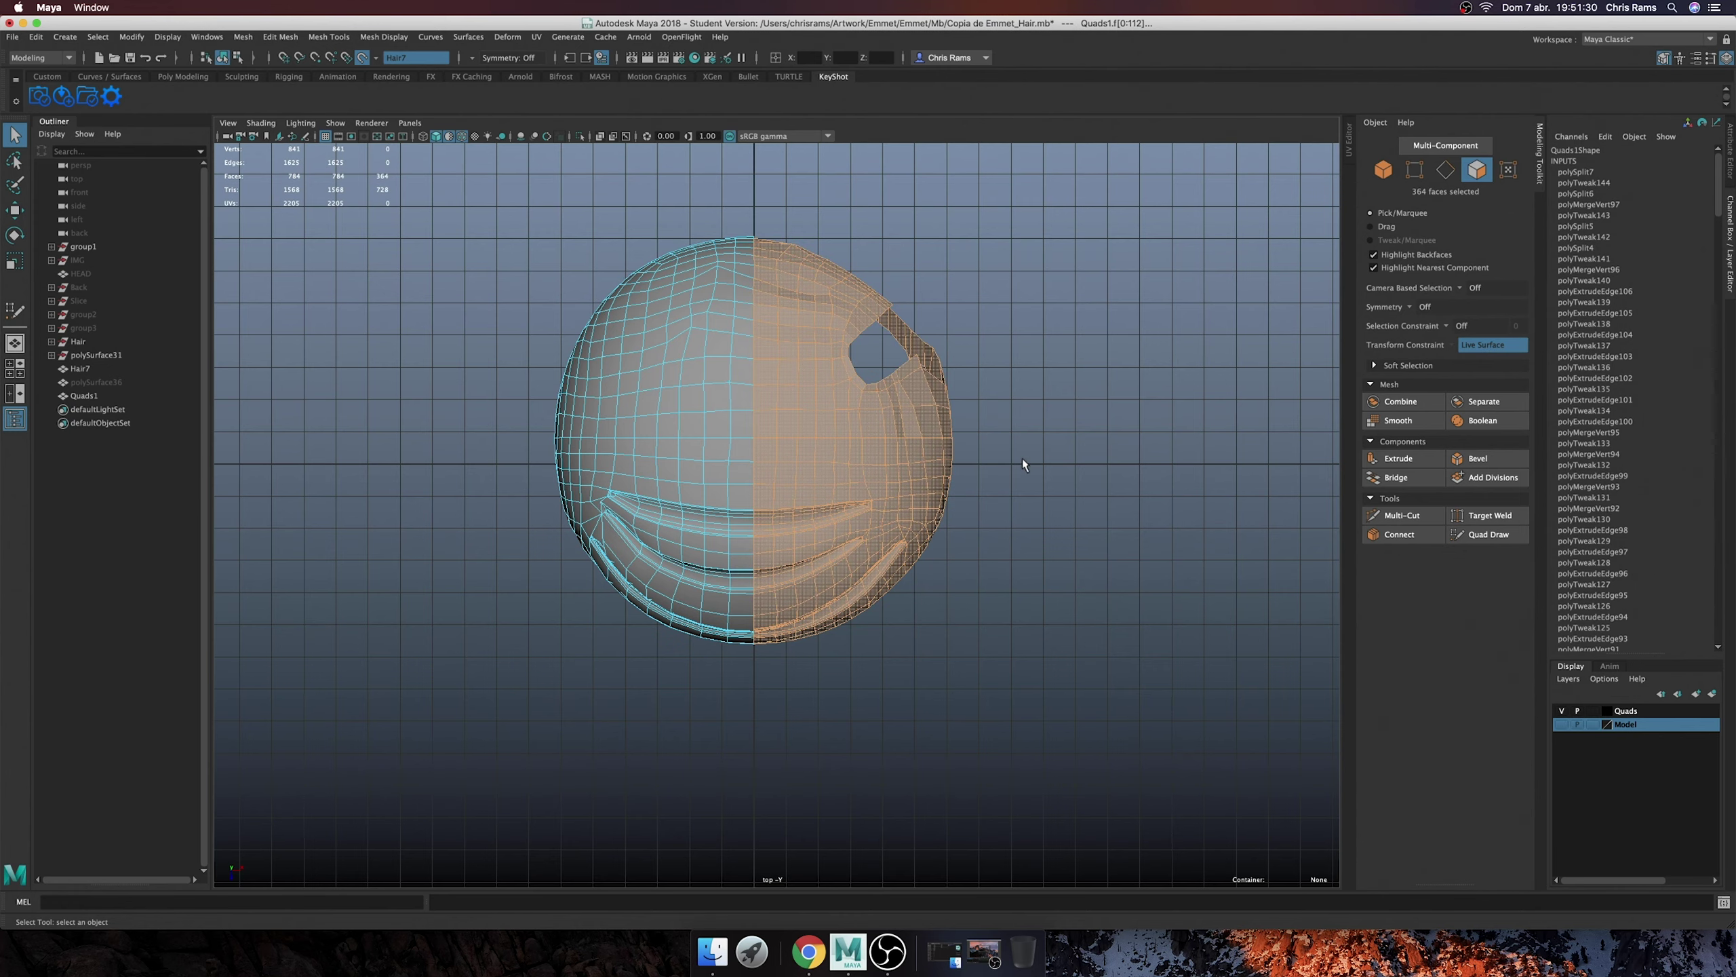
shift+right_drag(1024, 463, 1012, 673)
- Return to perspective, unhide polySurface38, and delete its construction history
key(space)
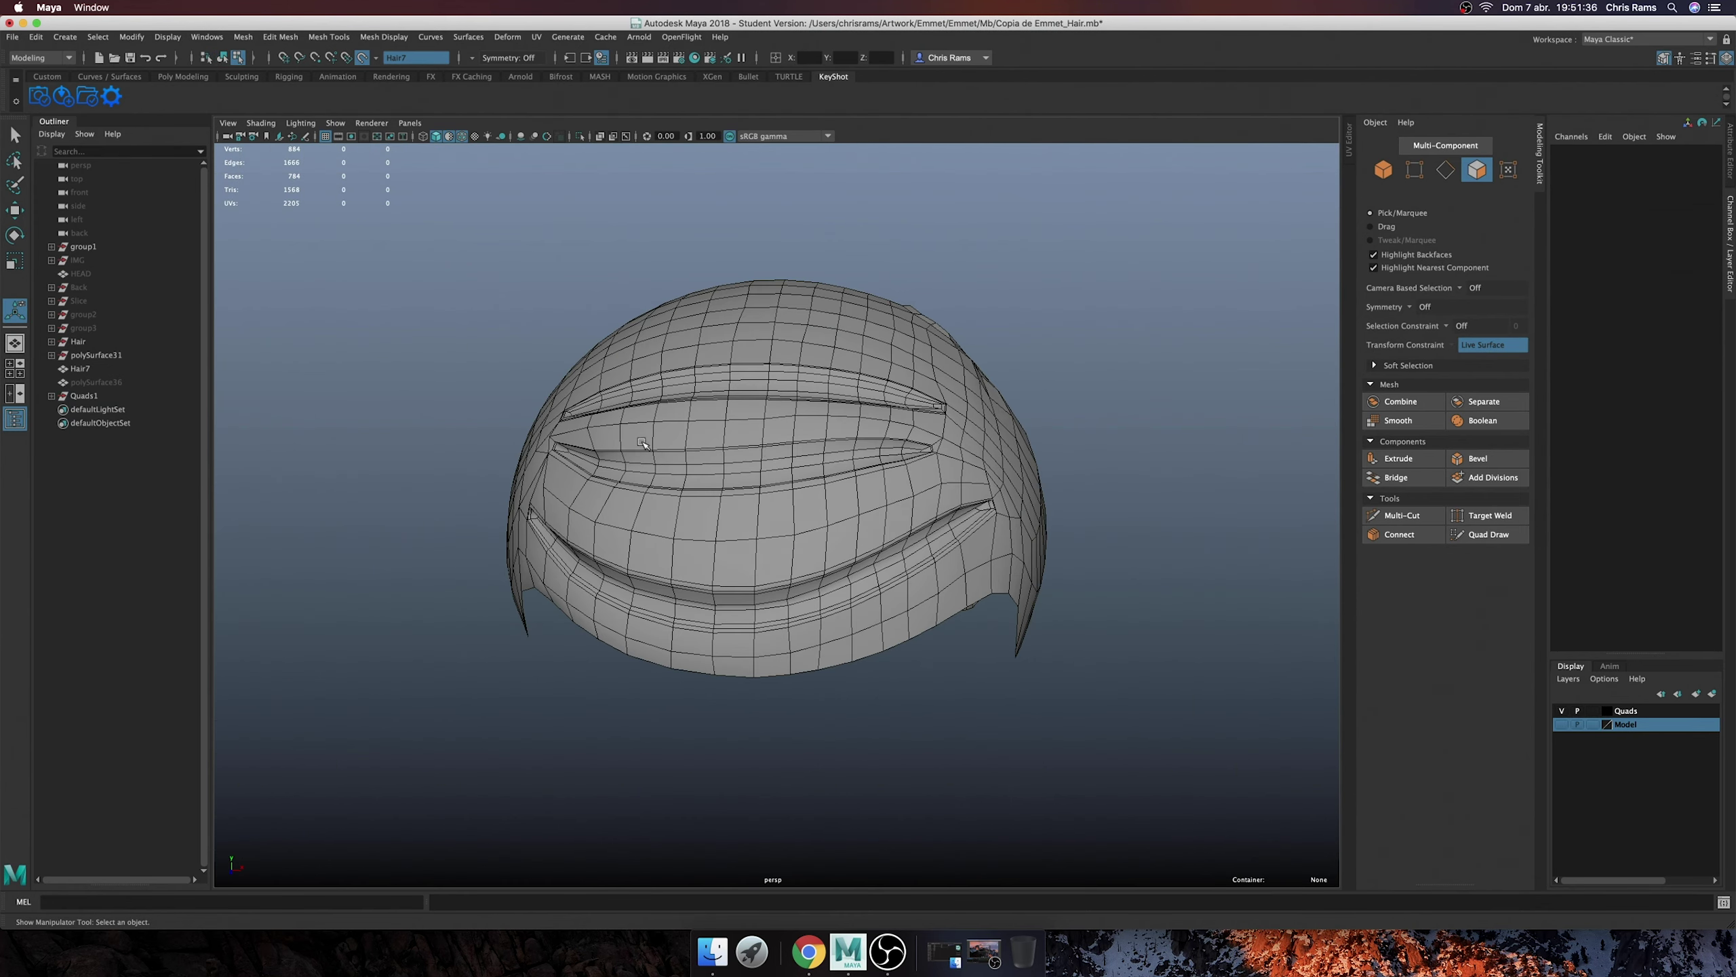
key(h)
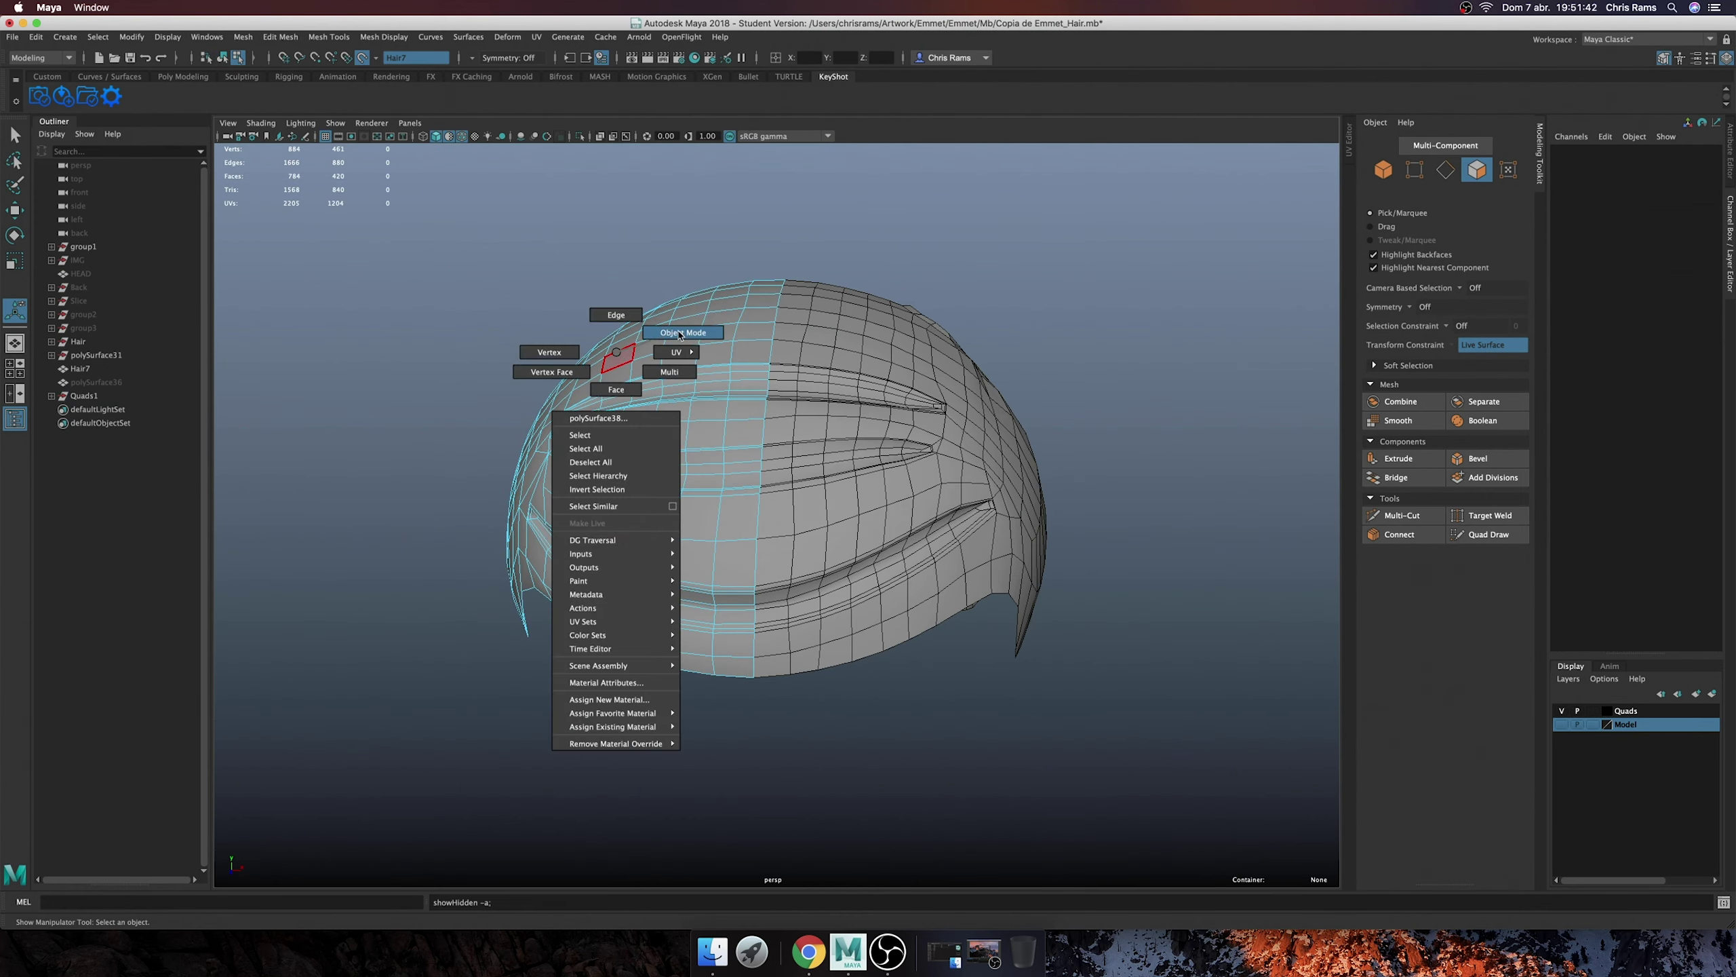
right_drag(620, 352, 719, 334)
mouse_move(719, 333)
alt+mouse_down()
mouse_move(817, 419)
mouse_move(452, 247)
alt+mouse_up()
key(h)
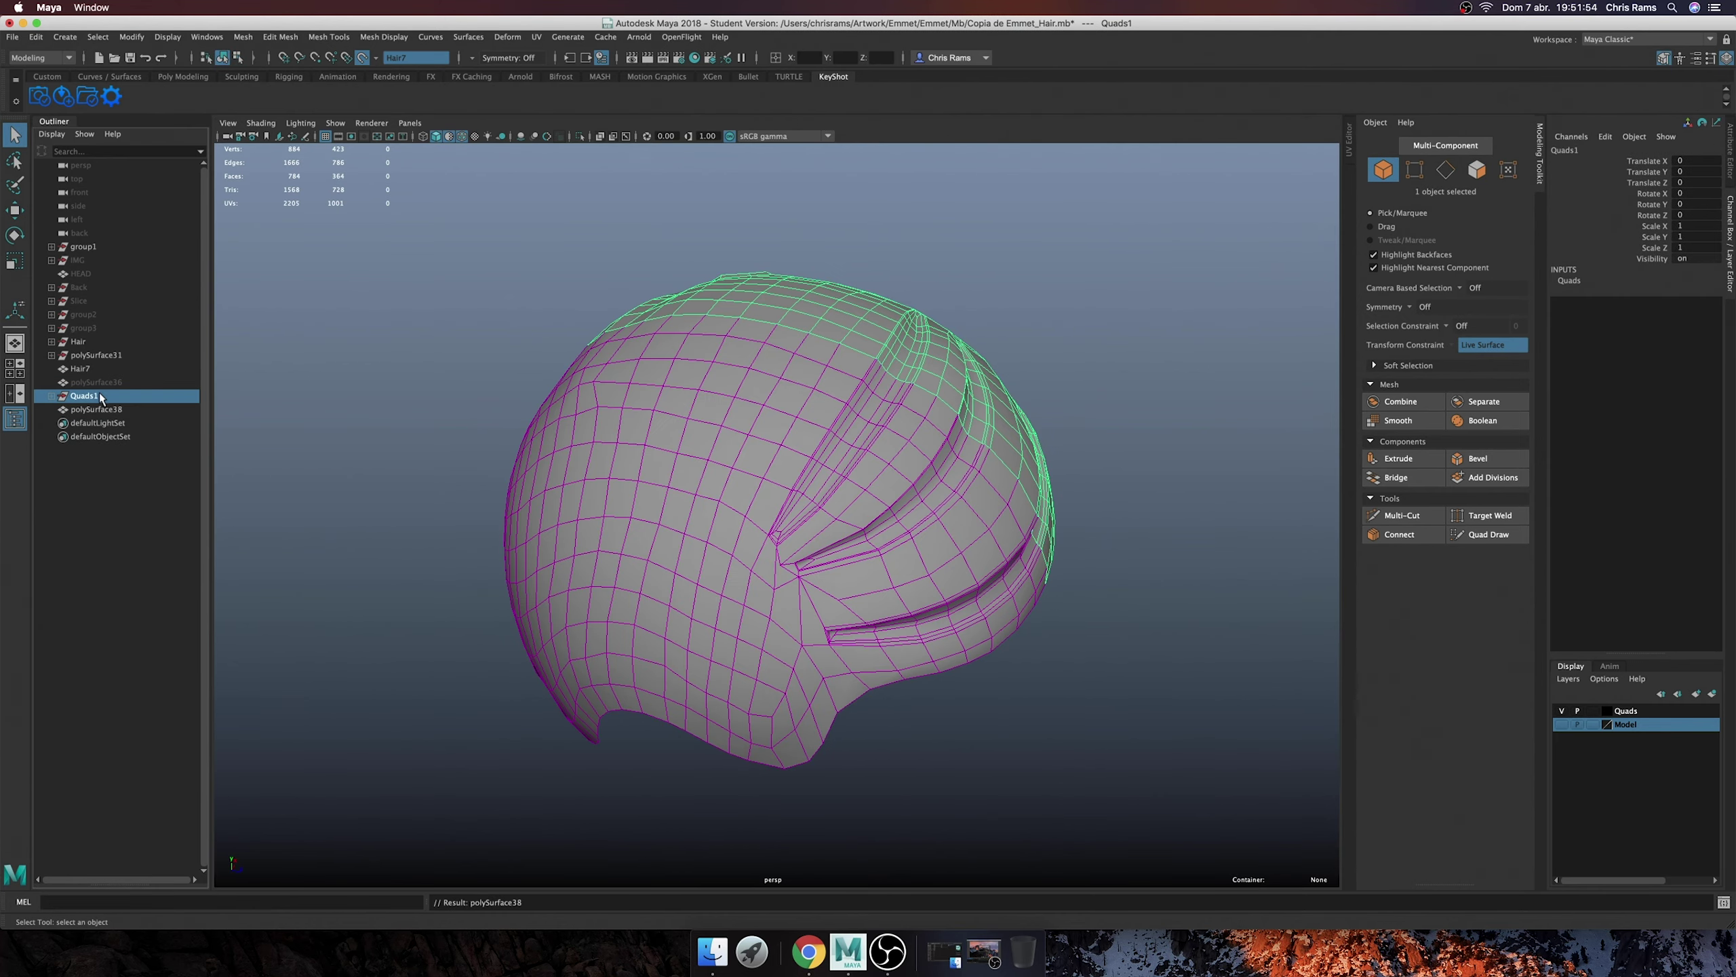
click(47, 76)
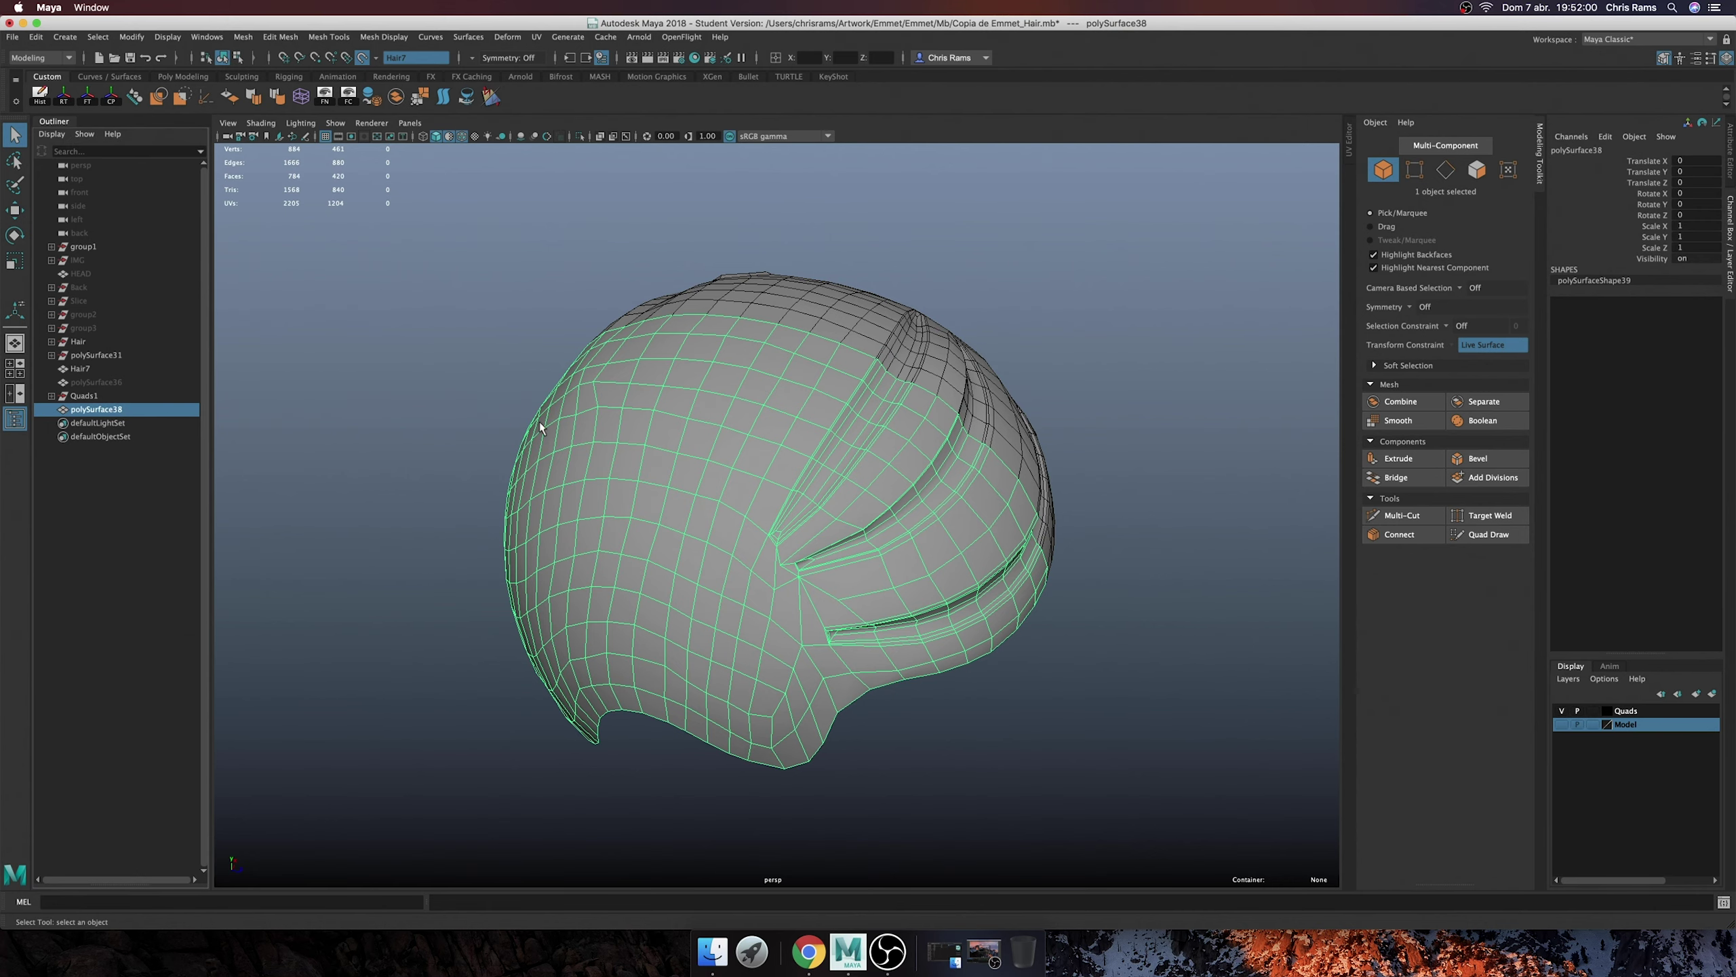
key(F11)
alt+drag(540, 427, 869, 640)
- Detach the mesh along selected edge loops and extract the chosen faces
double_click(746, 677)
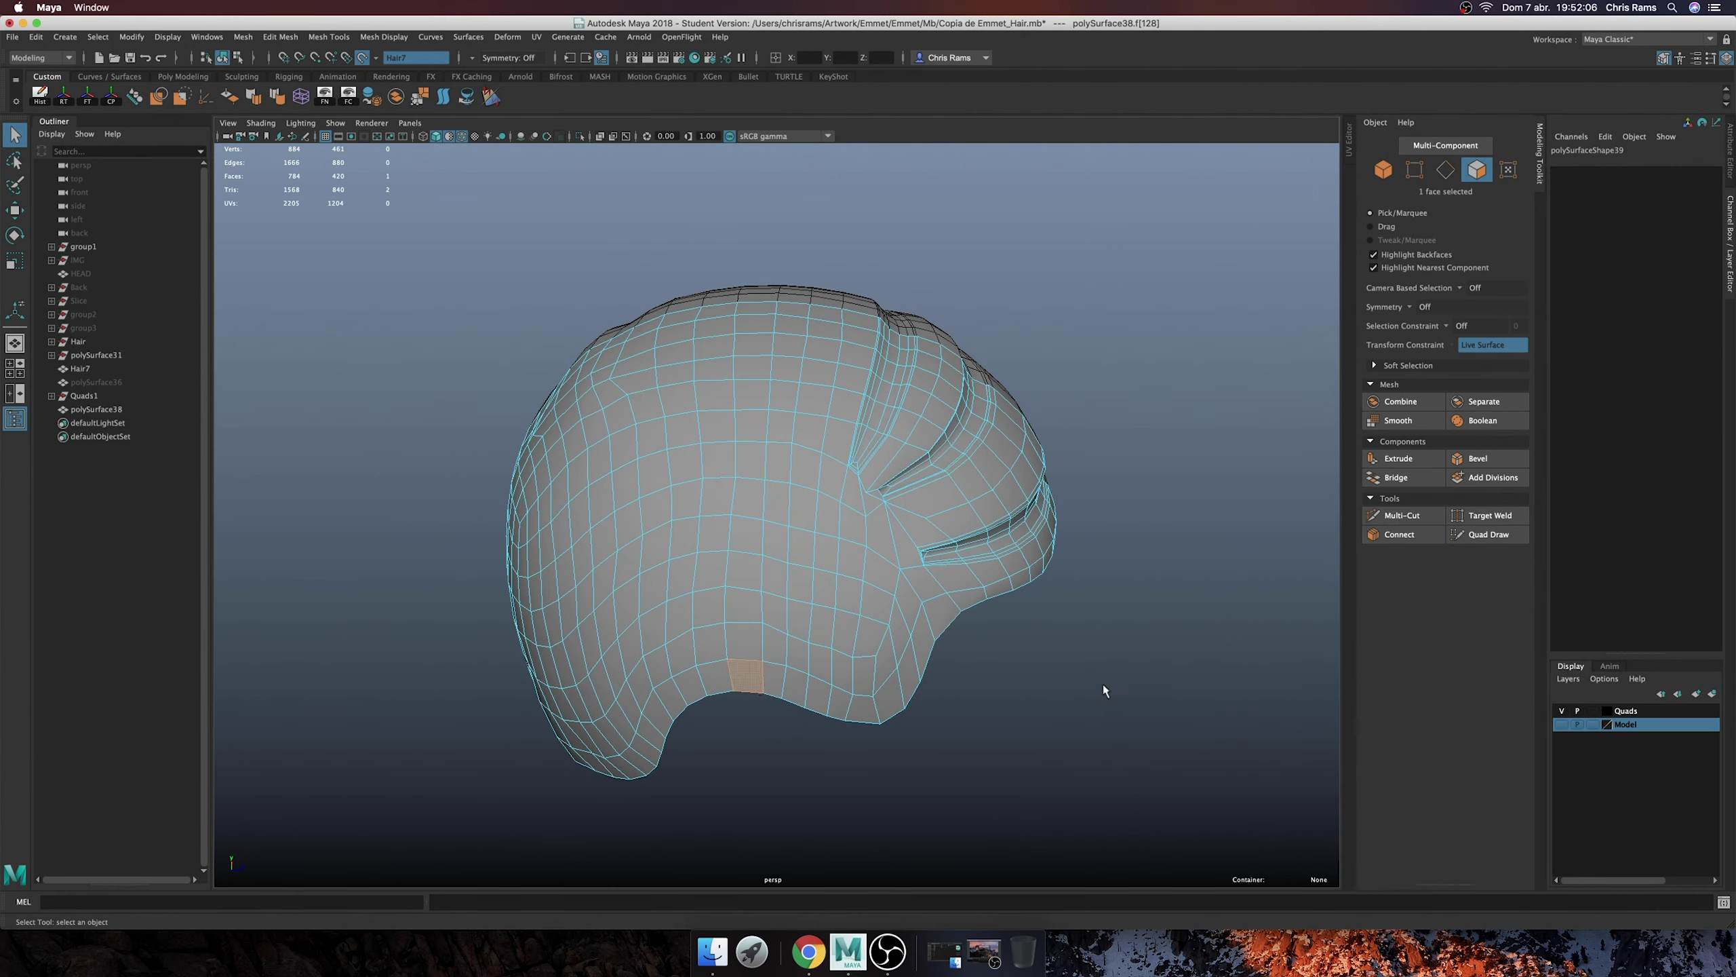
mouse_move(1104, 689)
alt+mouse_down()
mouse_move(923, 621)
mouse_move(951, 666)
mouse_move(829, 446)
alt+mouse_up()
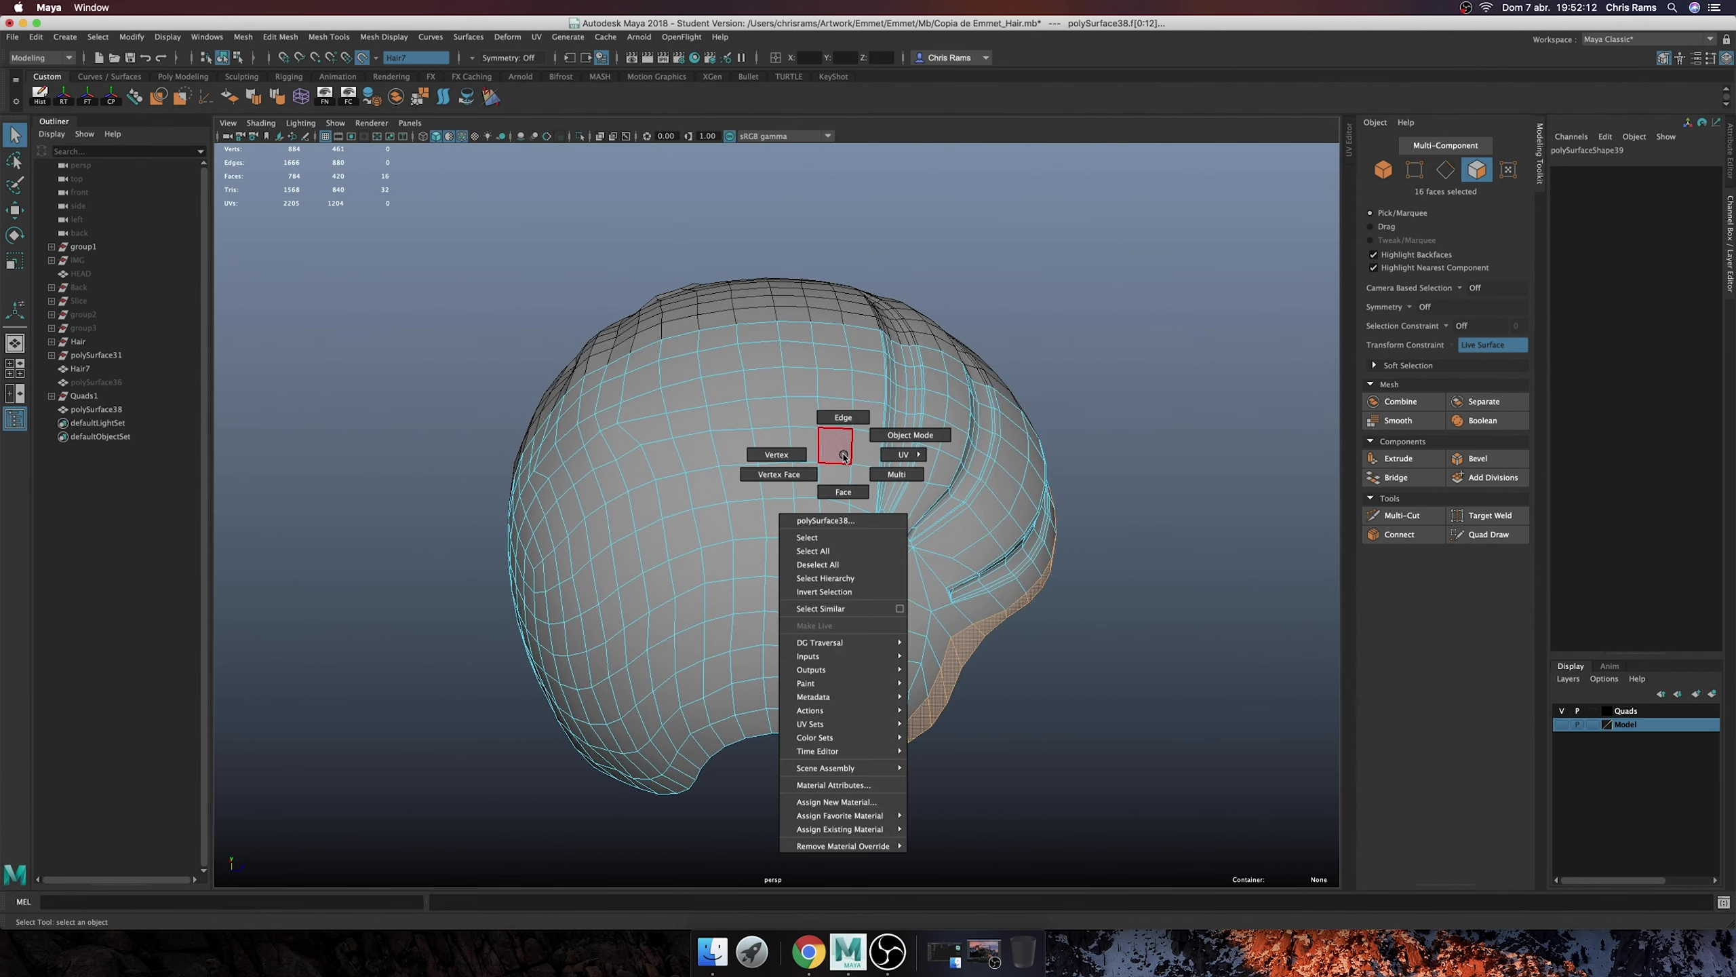
right_drag(830, 445, 803, 300)
double_click(800, 718)
shift+right_click(1104, 636)
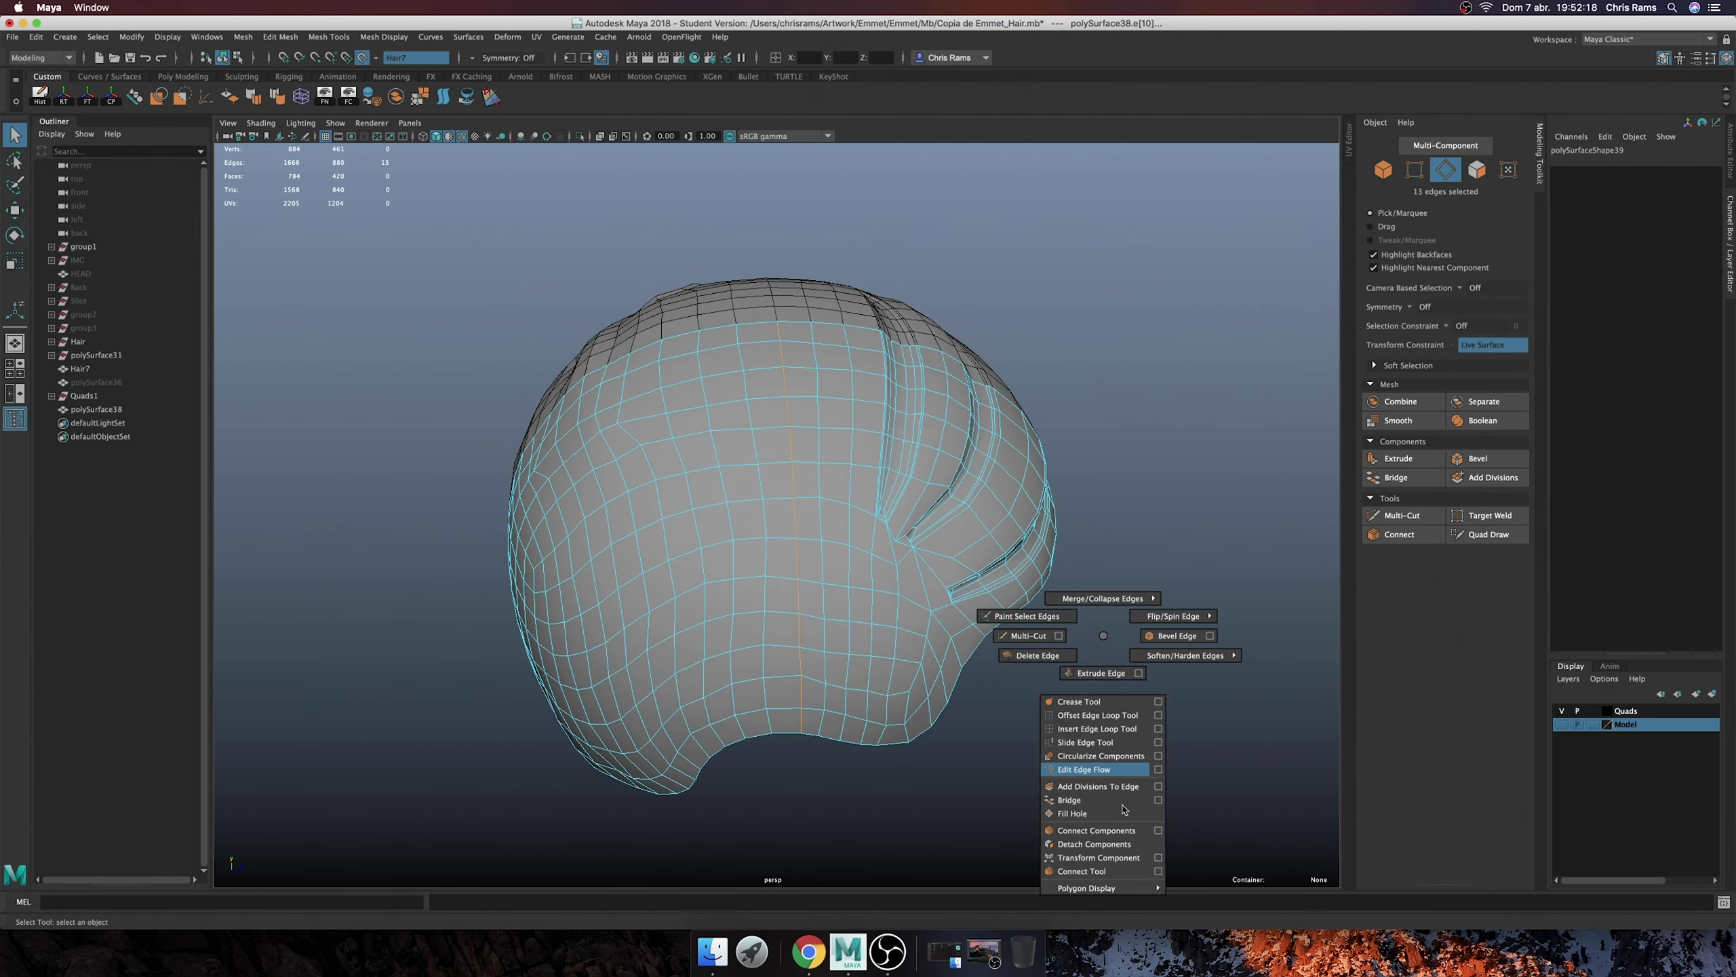
click(1094, 843)
double_click(845, 414)
shift+right_click(844, 437)
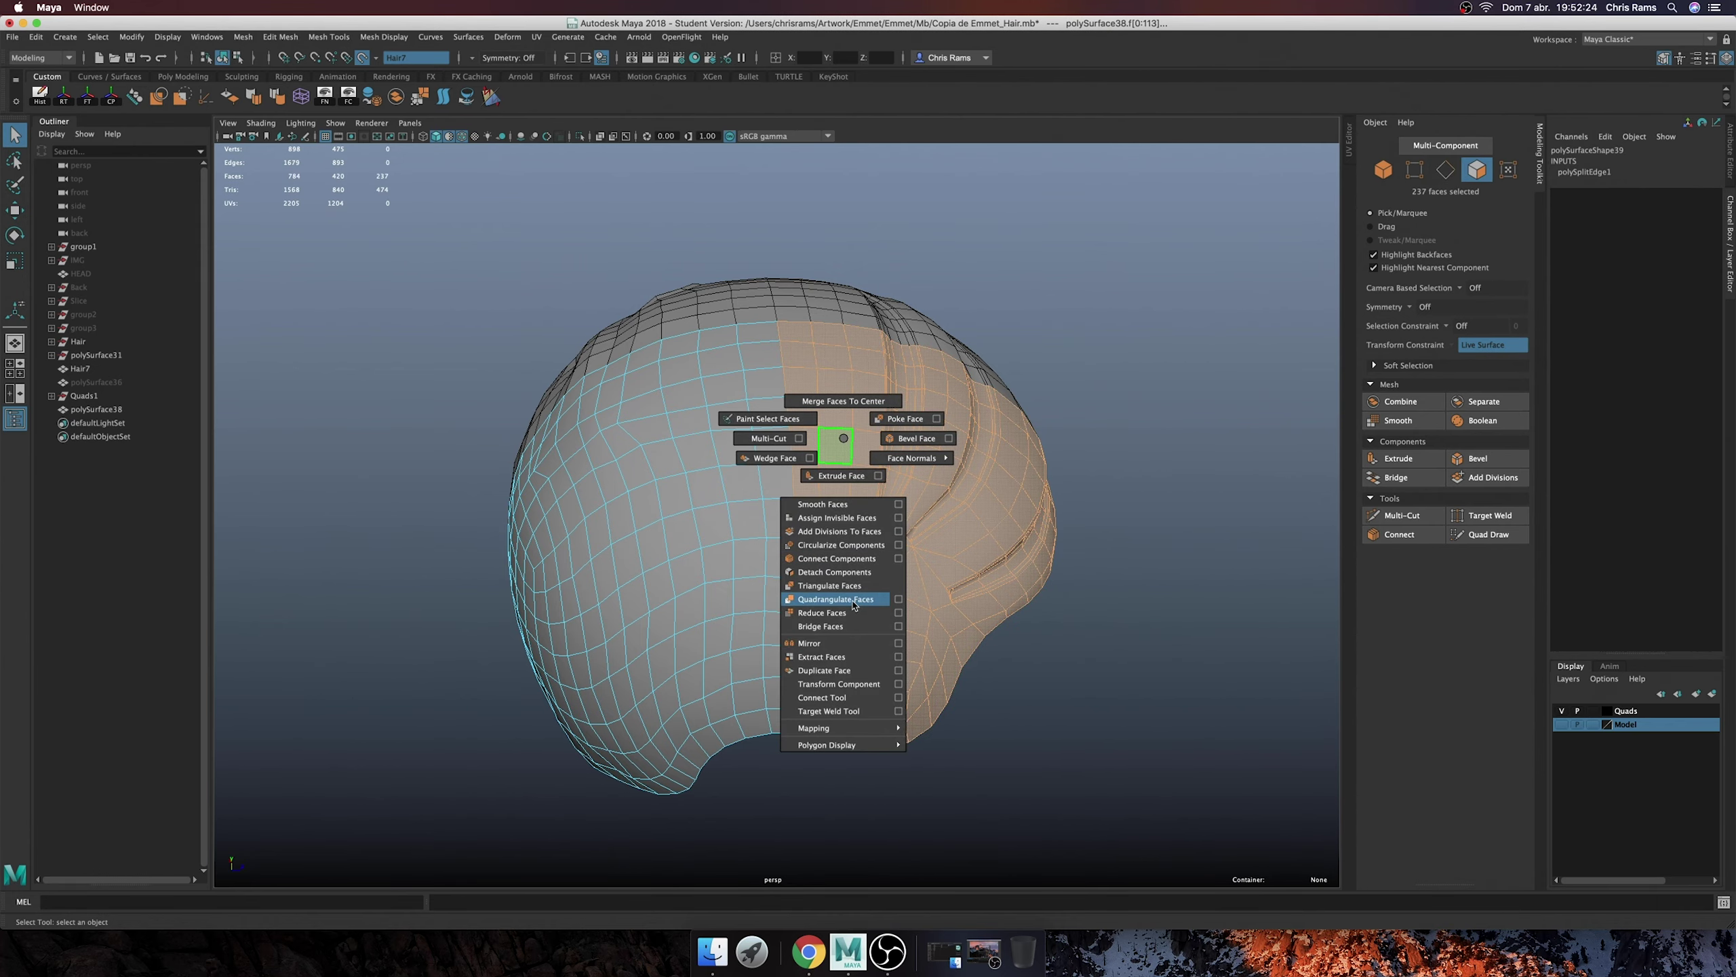
click(821, 656)
- Extract the bottom rim face strip into its own object
right_drag(958, 544, 1083, 461)
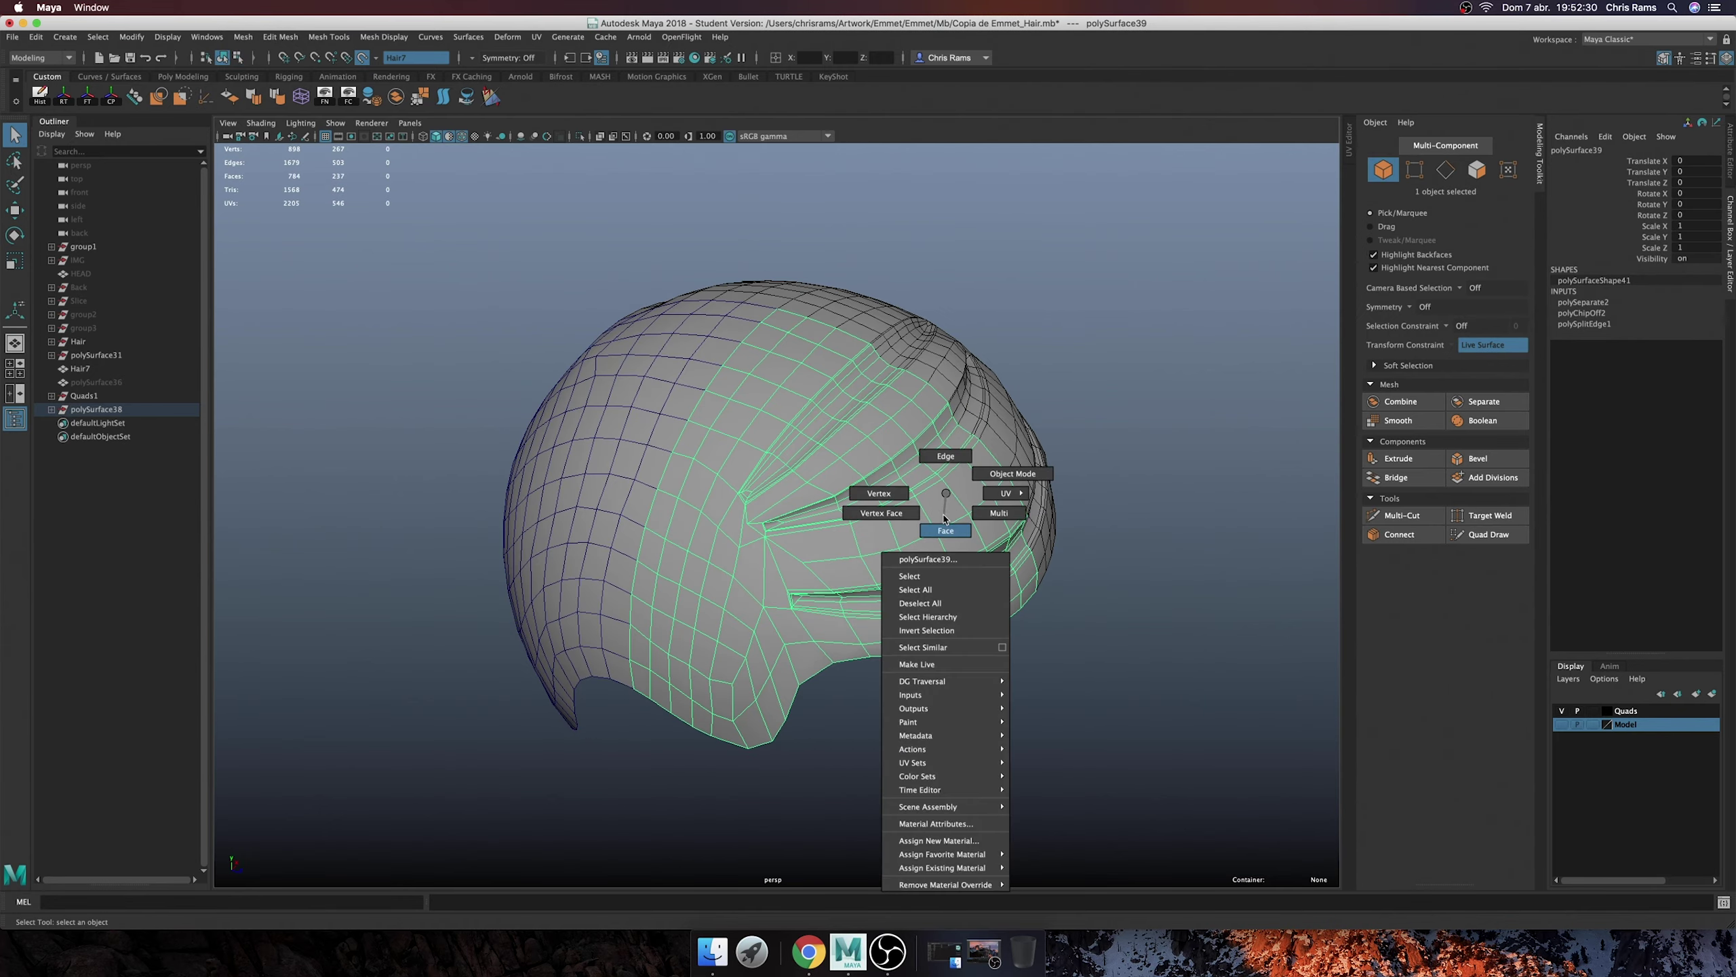
alt+drag(1083, 462, 659, 698)
double_click(659, 698)
alt+drag(1073, 624, 838, 616)
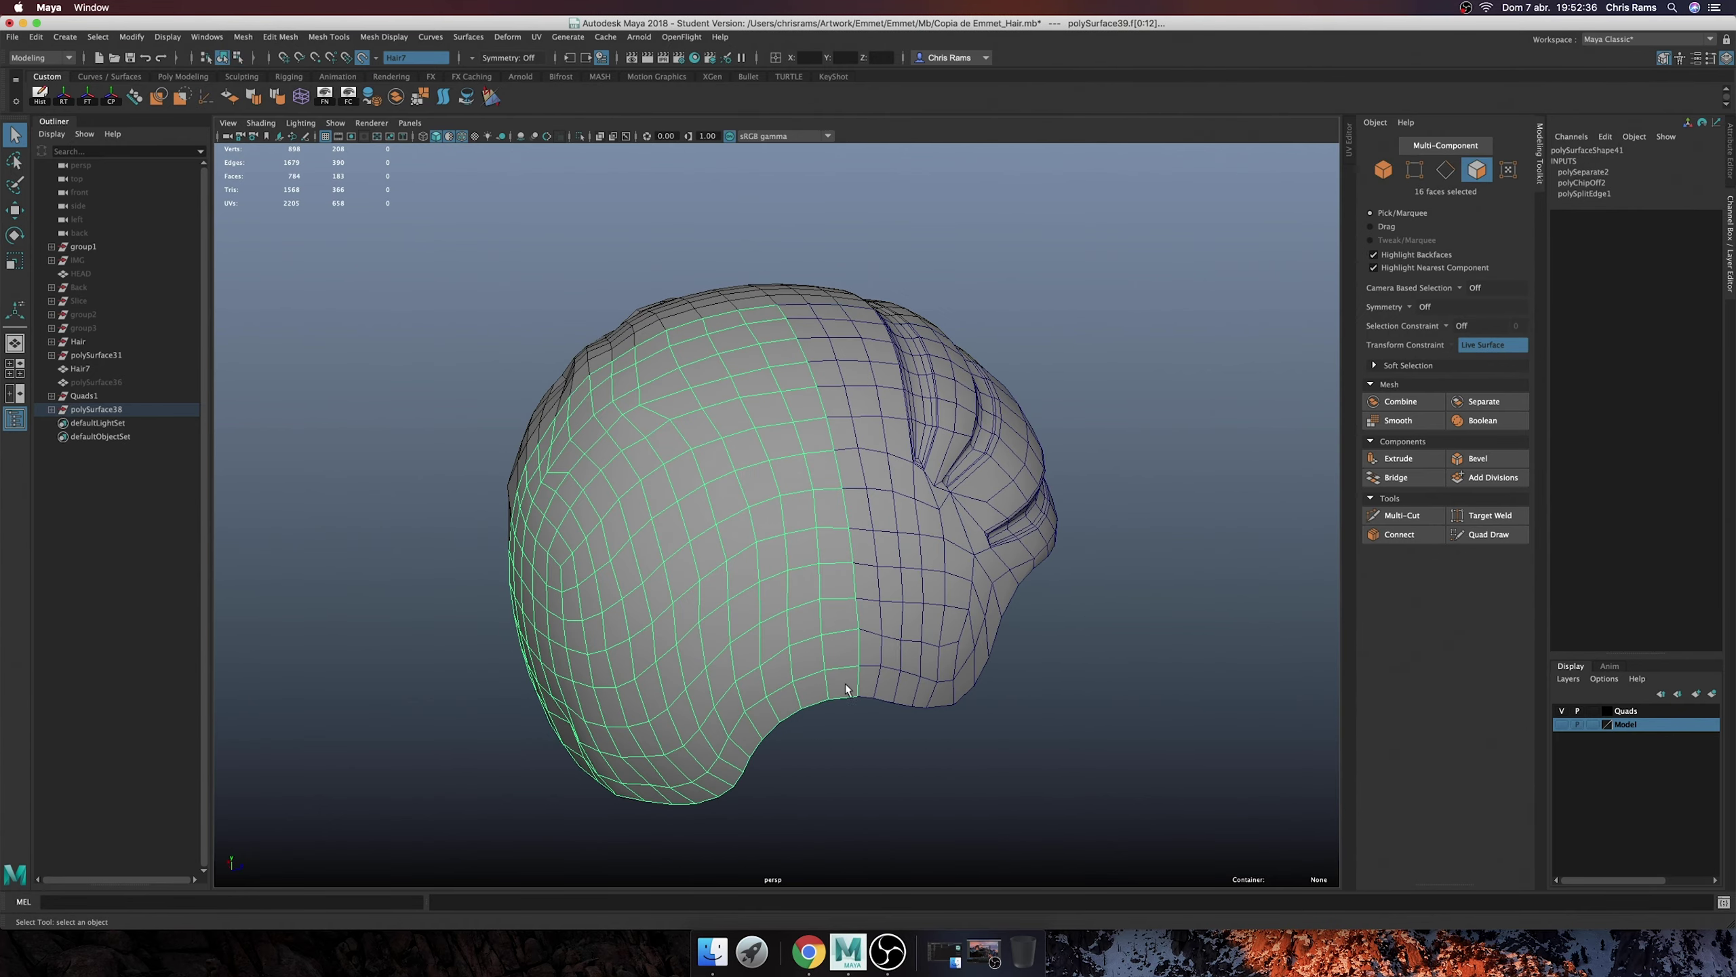
shift+right_click(838, 616)
click(841, 677)
mouse_move(841, 677)
alt+mouse_down()
mouse_move(723, 803)
mouse_move(935, 502)
mouse_move(805, 434)
alt+mouse_up()
- Extract the shell piece's 252 faces into a new object, then select the 16 rim faces
click(805, 433)
right_drag(805, 433, 781, 399)
alt+drag(782, 399, 1115, 453)
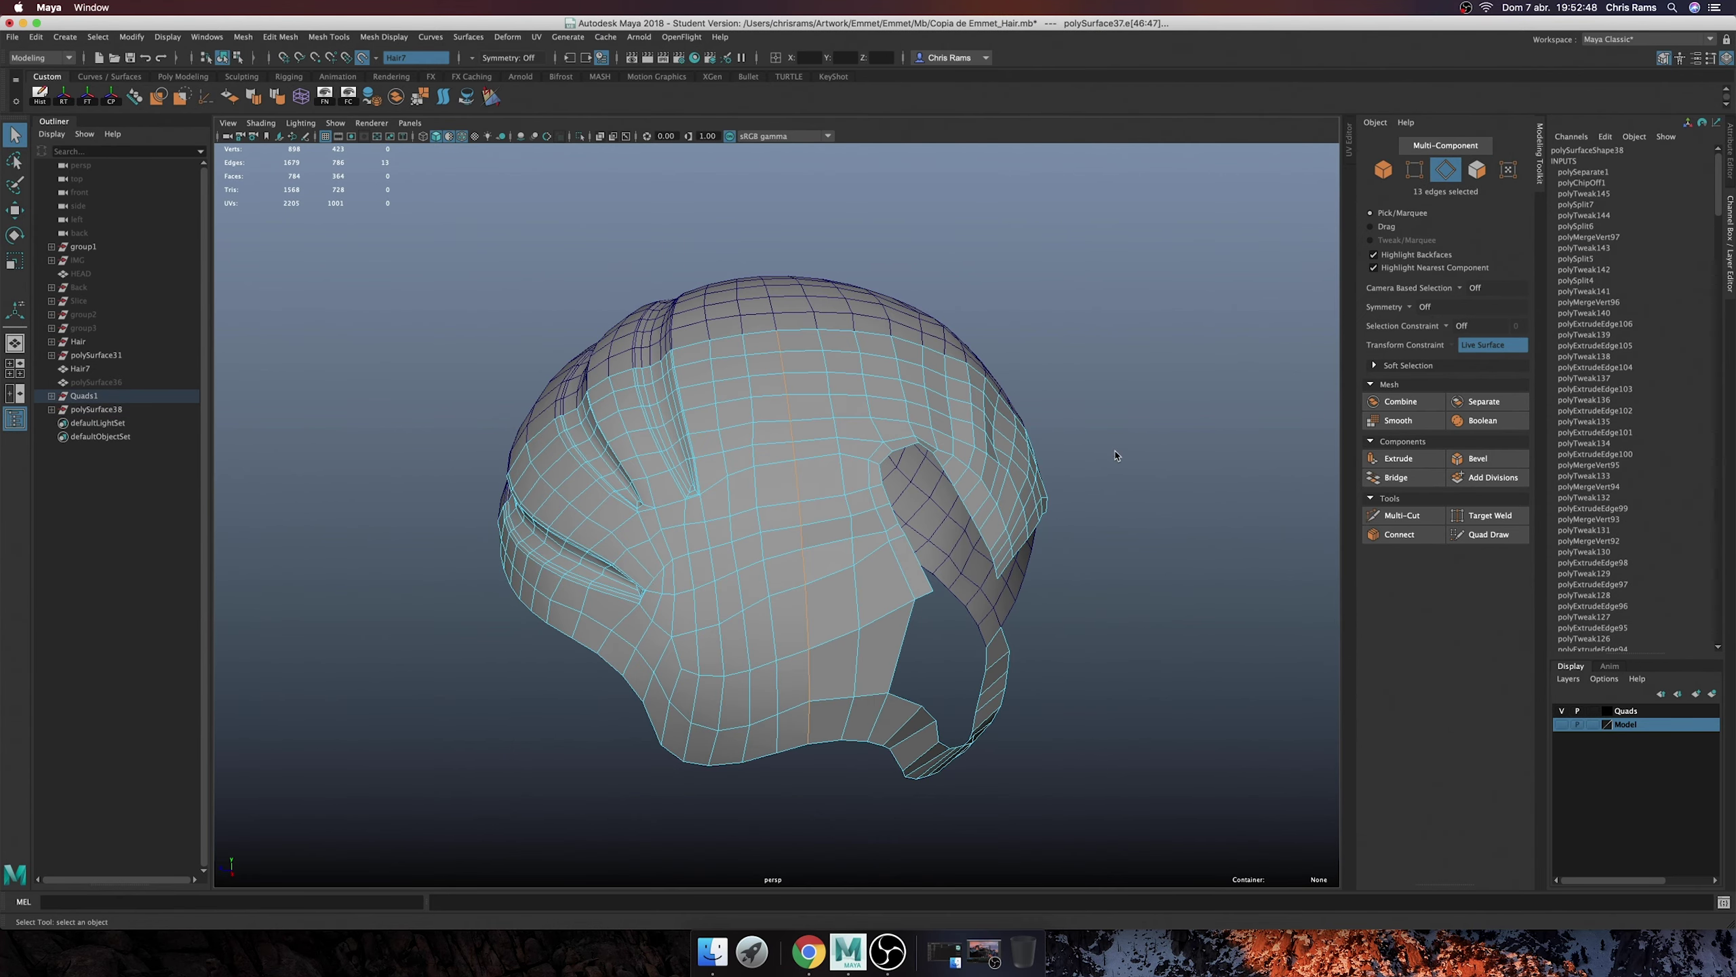
right_click(1115, 453)
right_drag(779, 411, 822, 399)
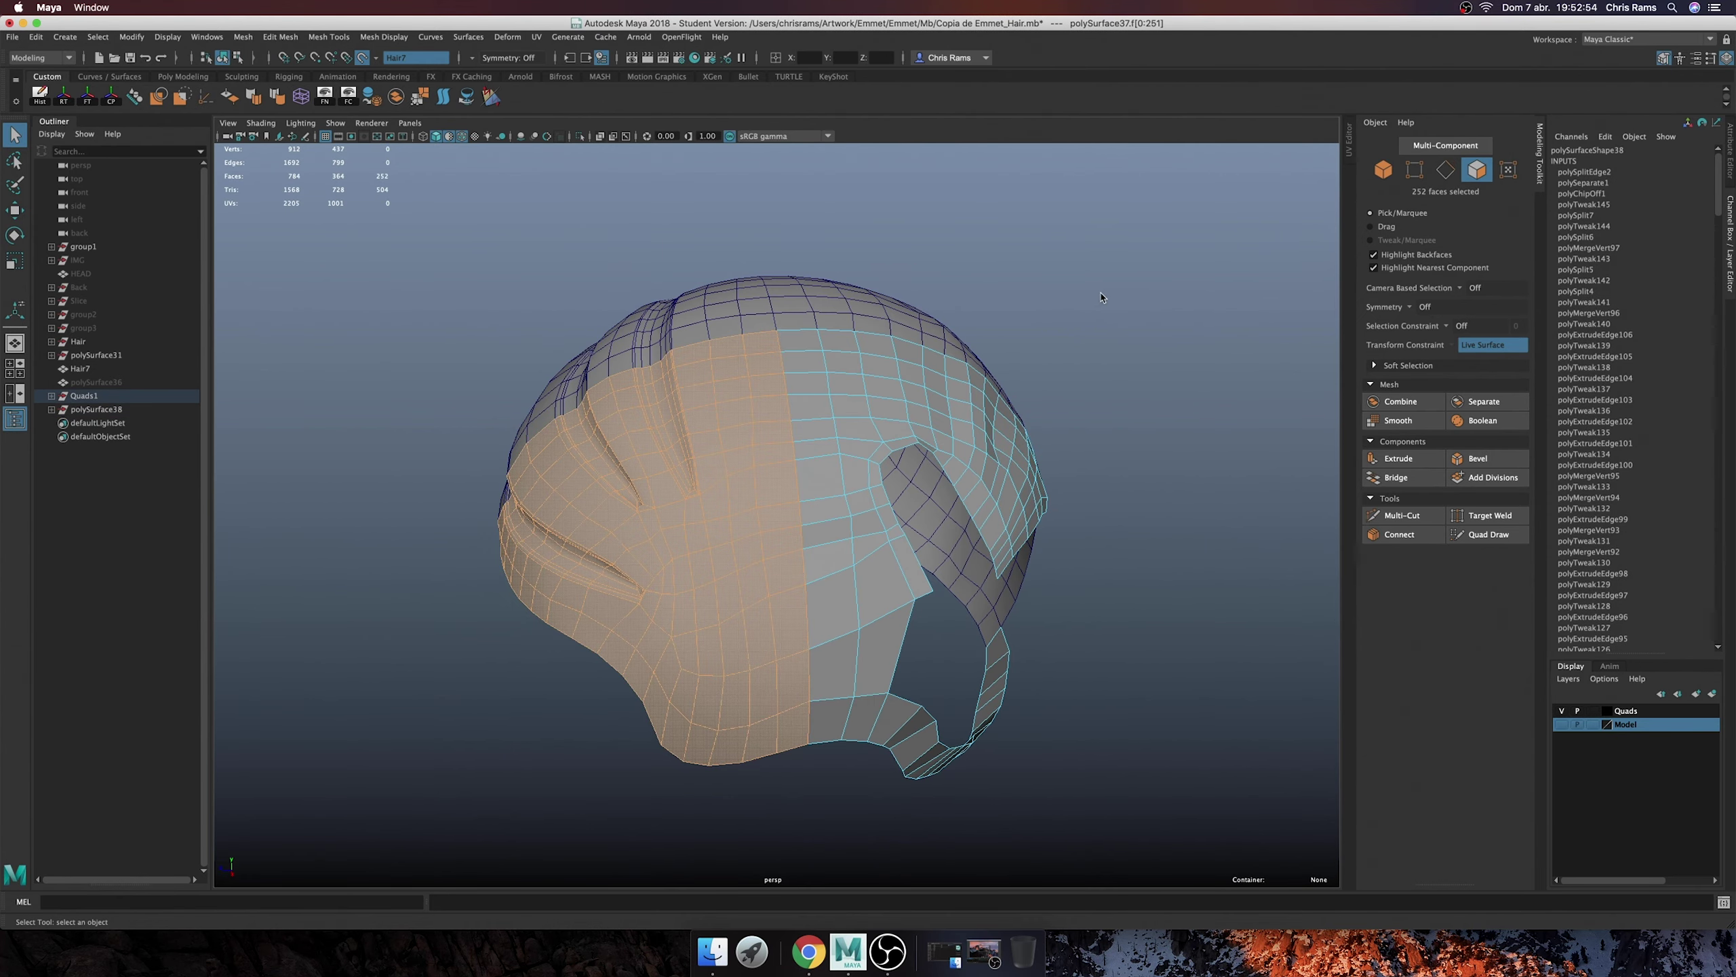
shift+right_drag(1101, 298, 1107, 415)
right_drag(736, 407, 736, 383)
mouse_move(736, 383)
alt+mouse_down()
mouse_move(615, 616)
mouse_move(516, 698)
mouse_move(868, 687)
alt+mouse_up()
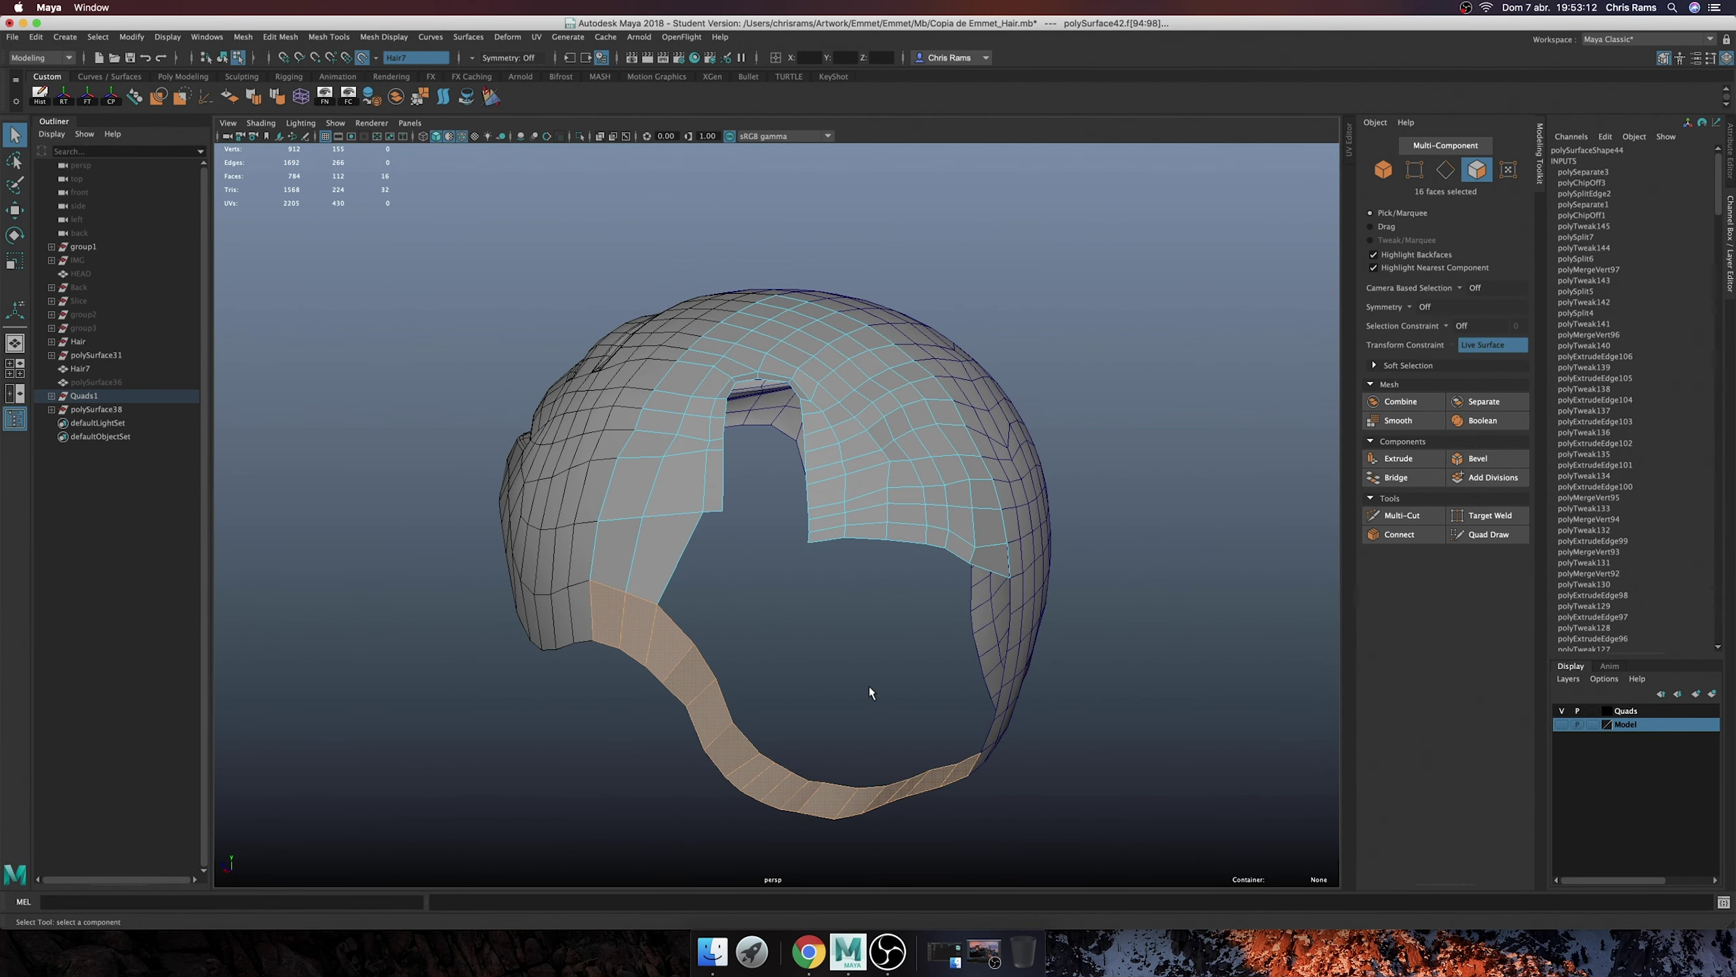
- Show the Model layer, resume Quad Draw, and extend a quad strip down beside the bump
click(1562, 723)
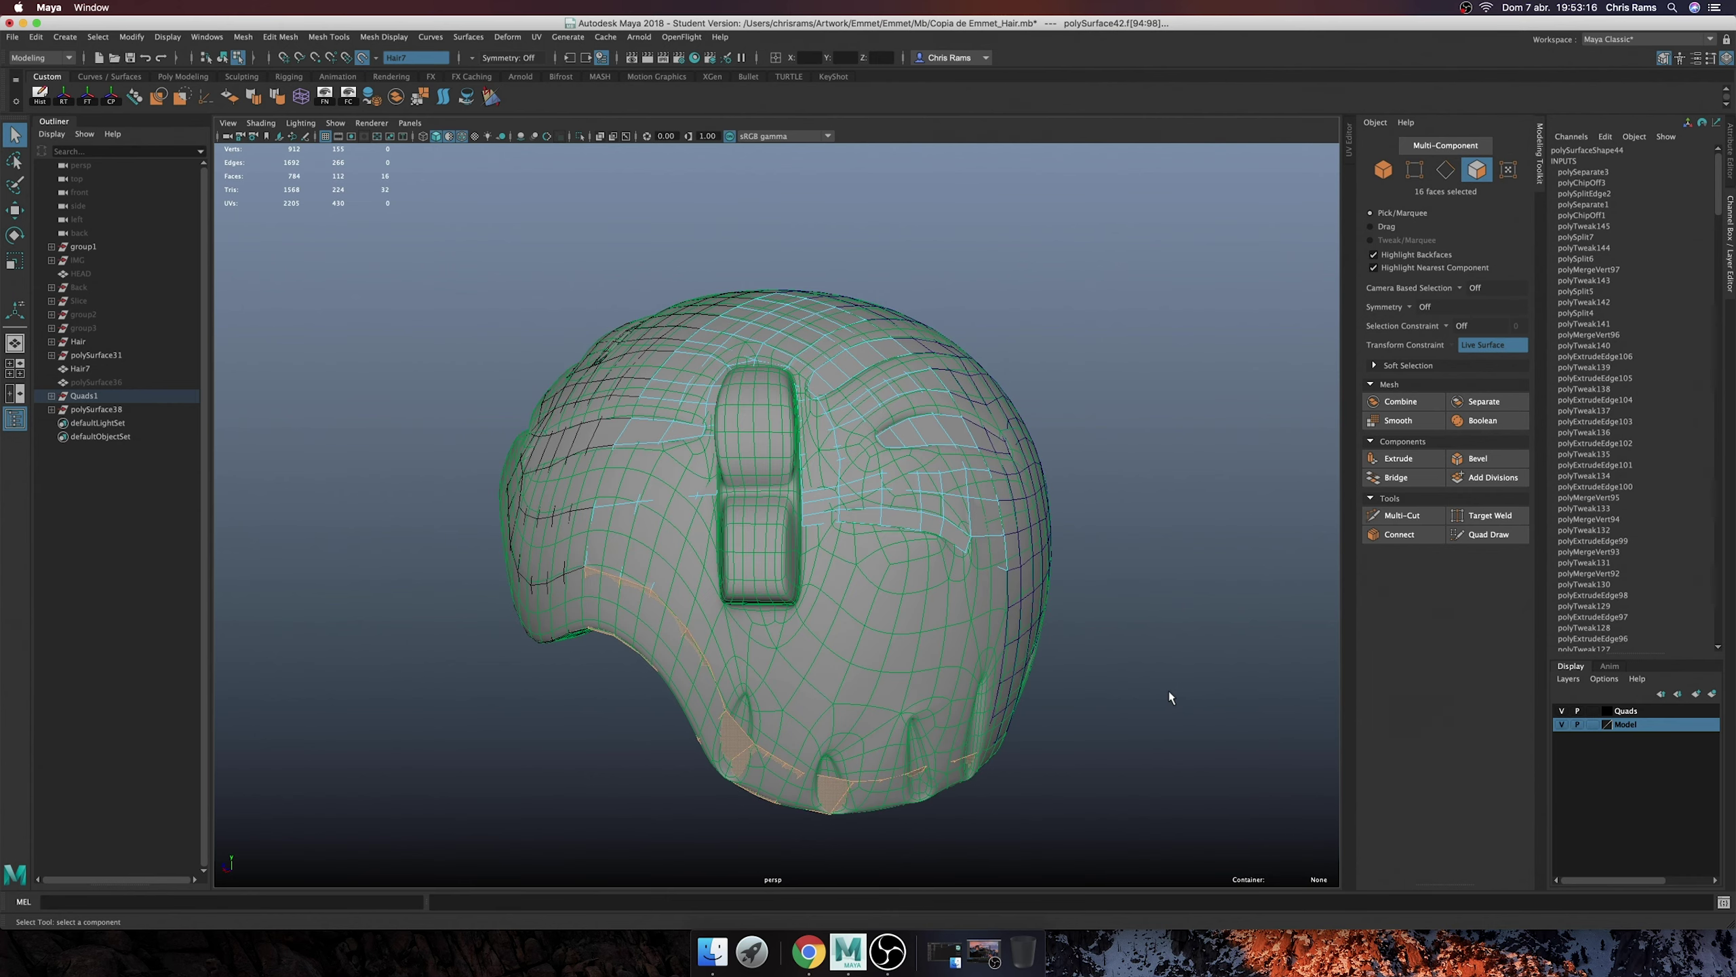
click(1491, 534)
alt+drag(855, 616, 722, 617)
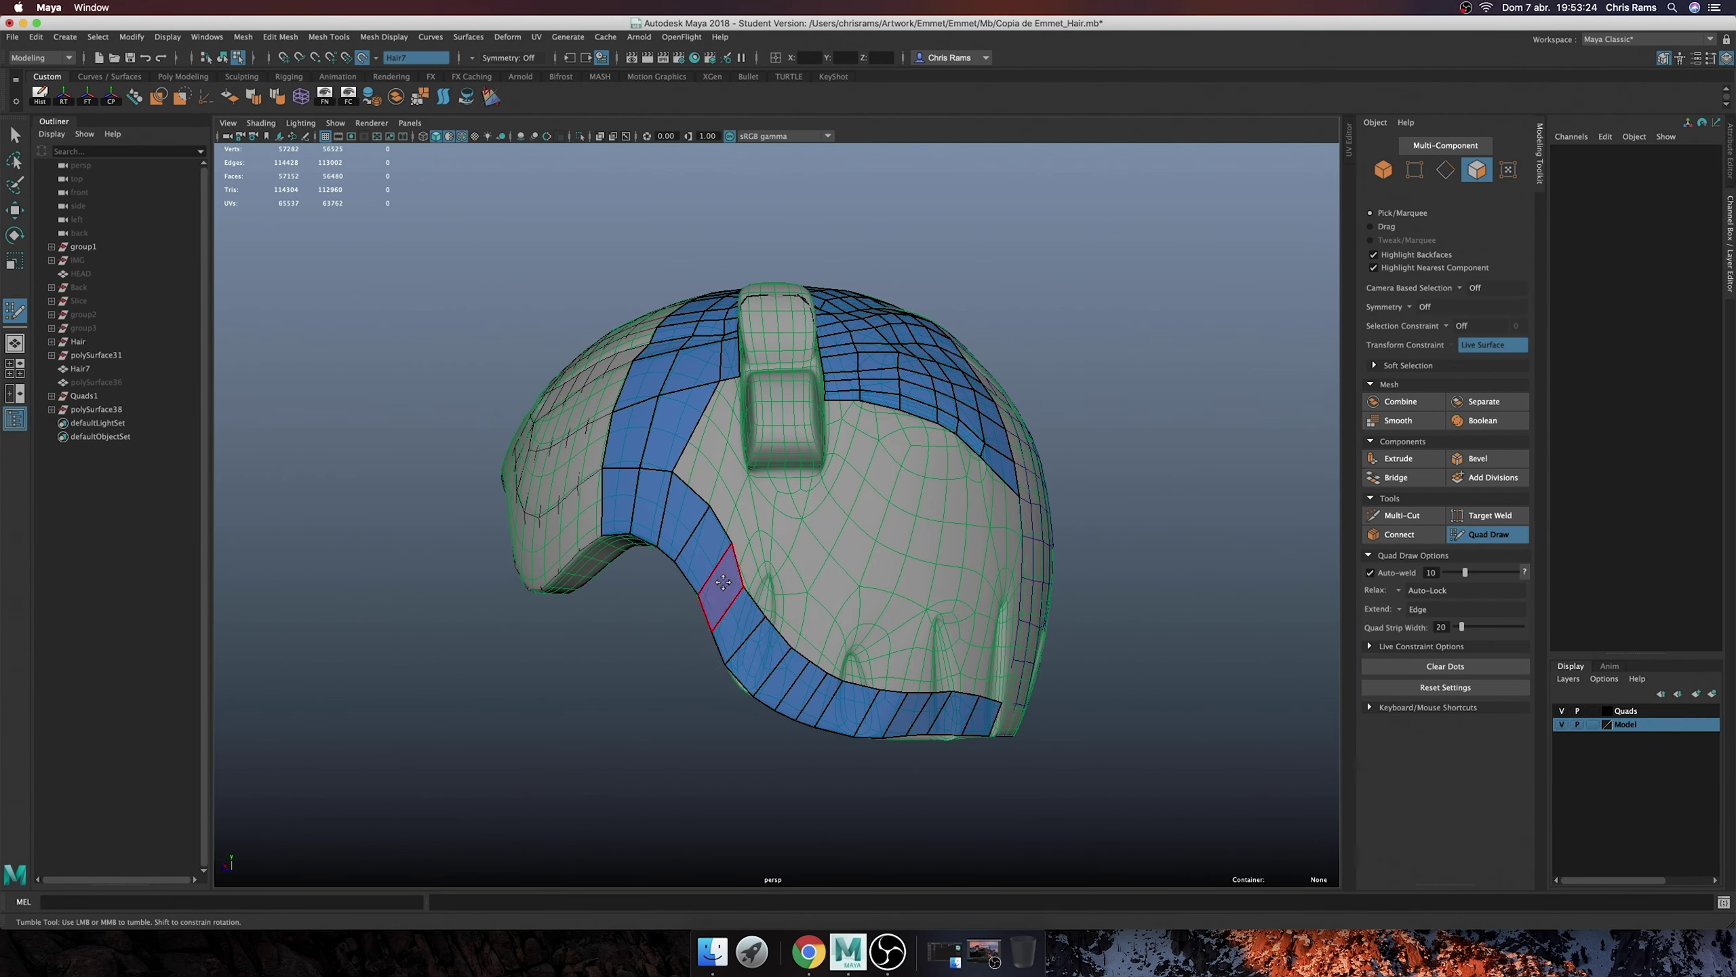
alt+drag(760, 555, 771, 524)
mouse_move(786, 407)
mouse_down()
mouse_move(801, 469)
mouse_move(766, 478)
mouse_move(764, 504)
mouse_up()
mouse_move(799, 445)
mouse_down()
mouse_move(806, 496)
mouse_move(881, 518)
mouse_move(803, 512)
mouse_move(881, 571)
mouse_move(835, 592)
mouse_move(759, 562)
mouse_move(745, 588)
mouse_move(856, 590)
mouse_move(930, 619)
mouse_up()
mouse_move(930, 620)
alt+mouse_down()
mouse_move(833, 528)
mouse_move(815, 557)
alt+mouse_up()
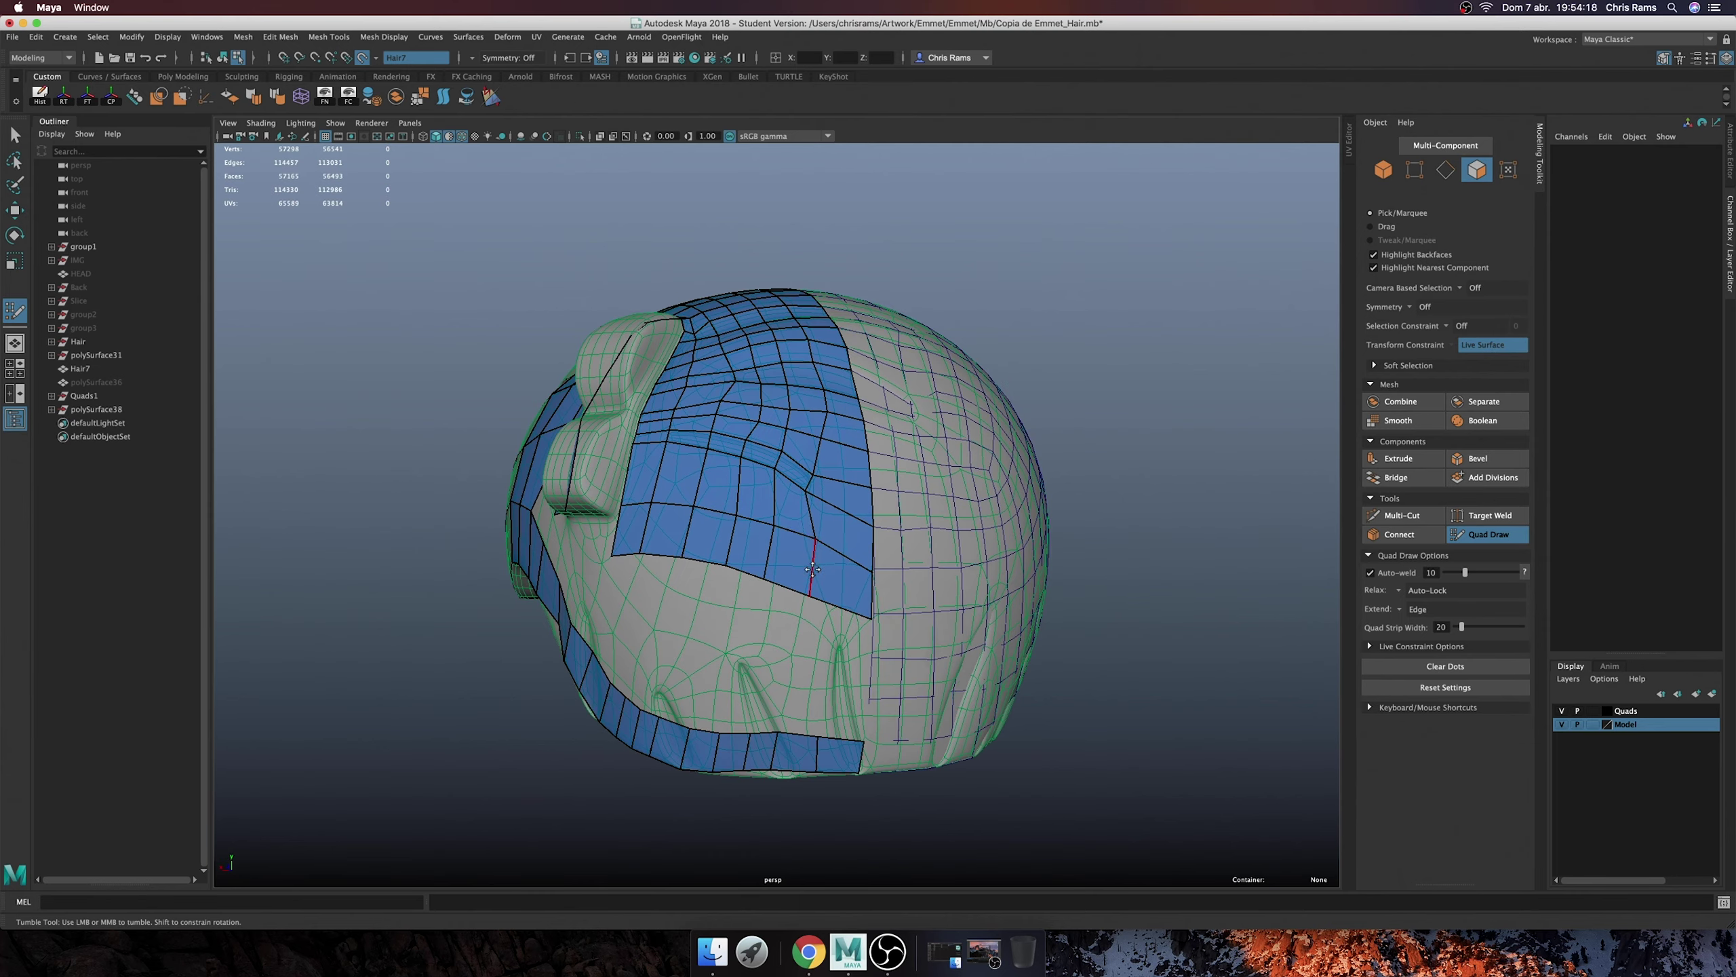
- Fill the diamond, V-shaped and grey gaps between the patches with new quads
alt+drag(792, 456, 744, 663)
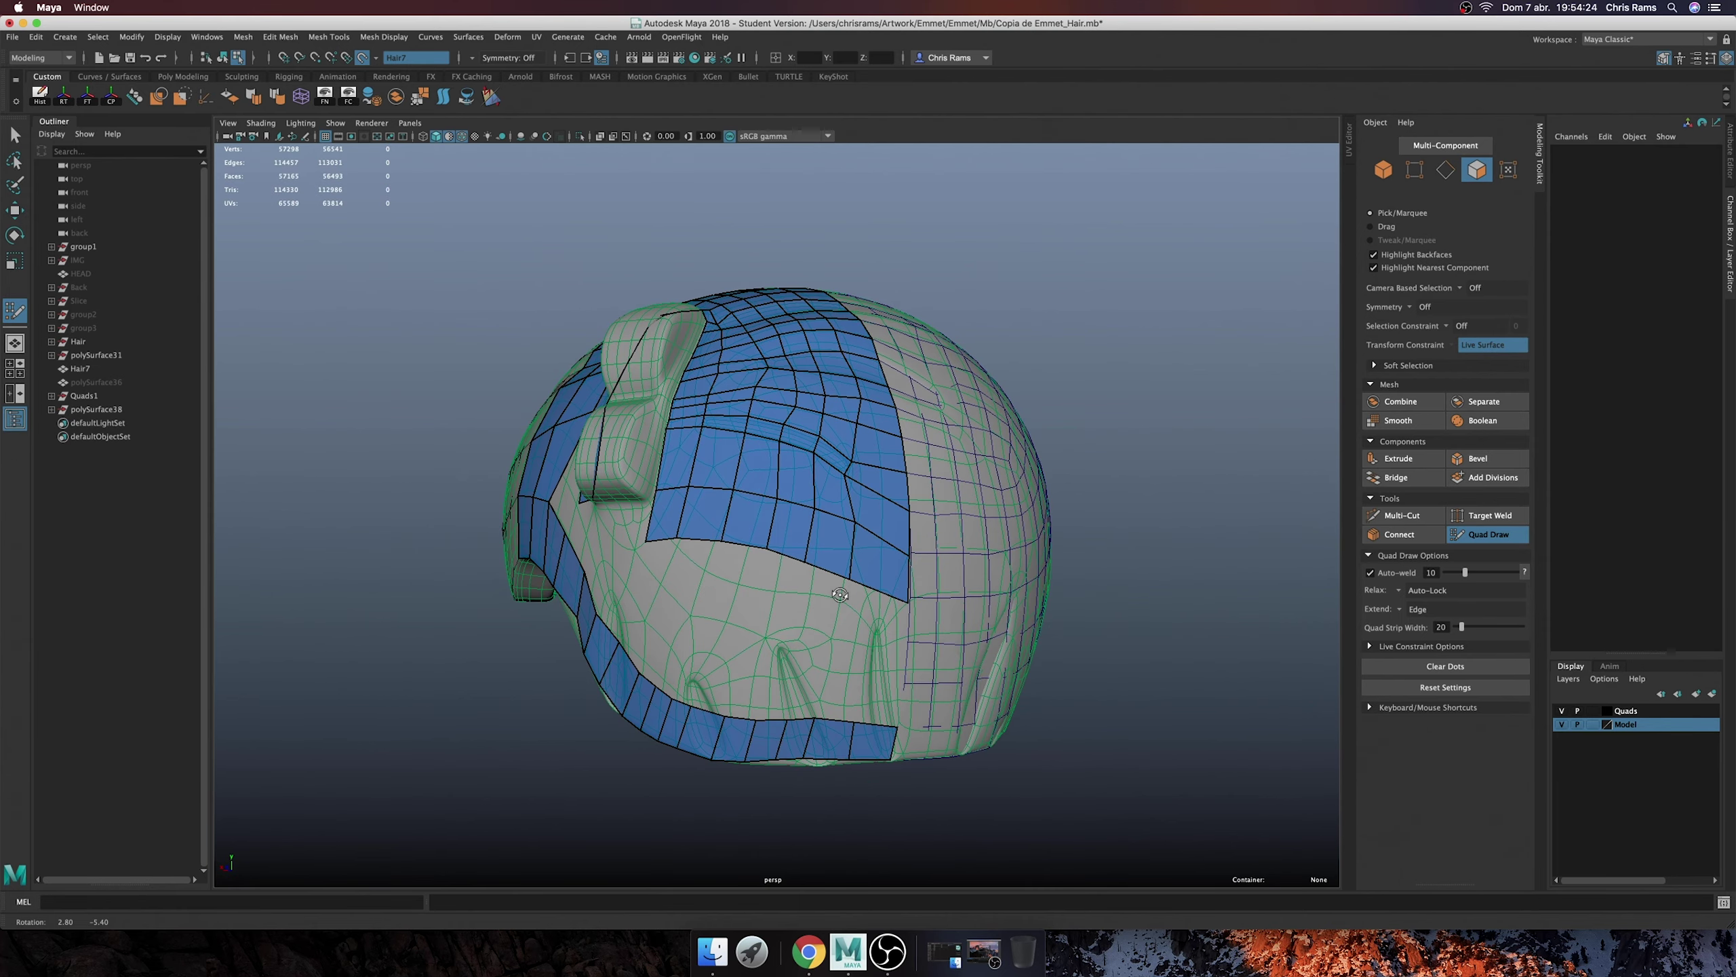
mouse_move(662, 564)
alt+mouse_down()
mouse_move(832, 568)
mouse_move(745, 461)
alt+mouse_up()
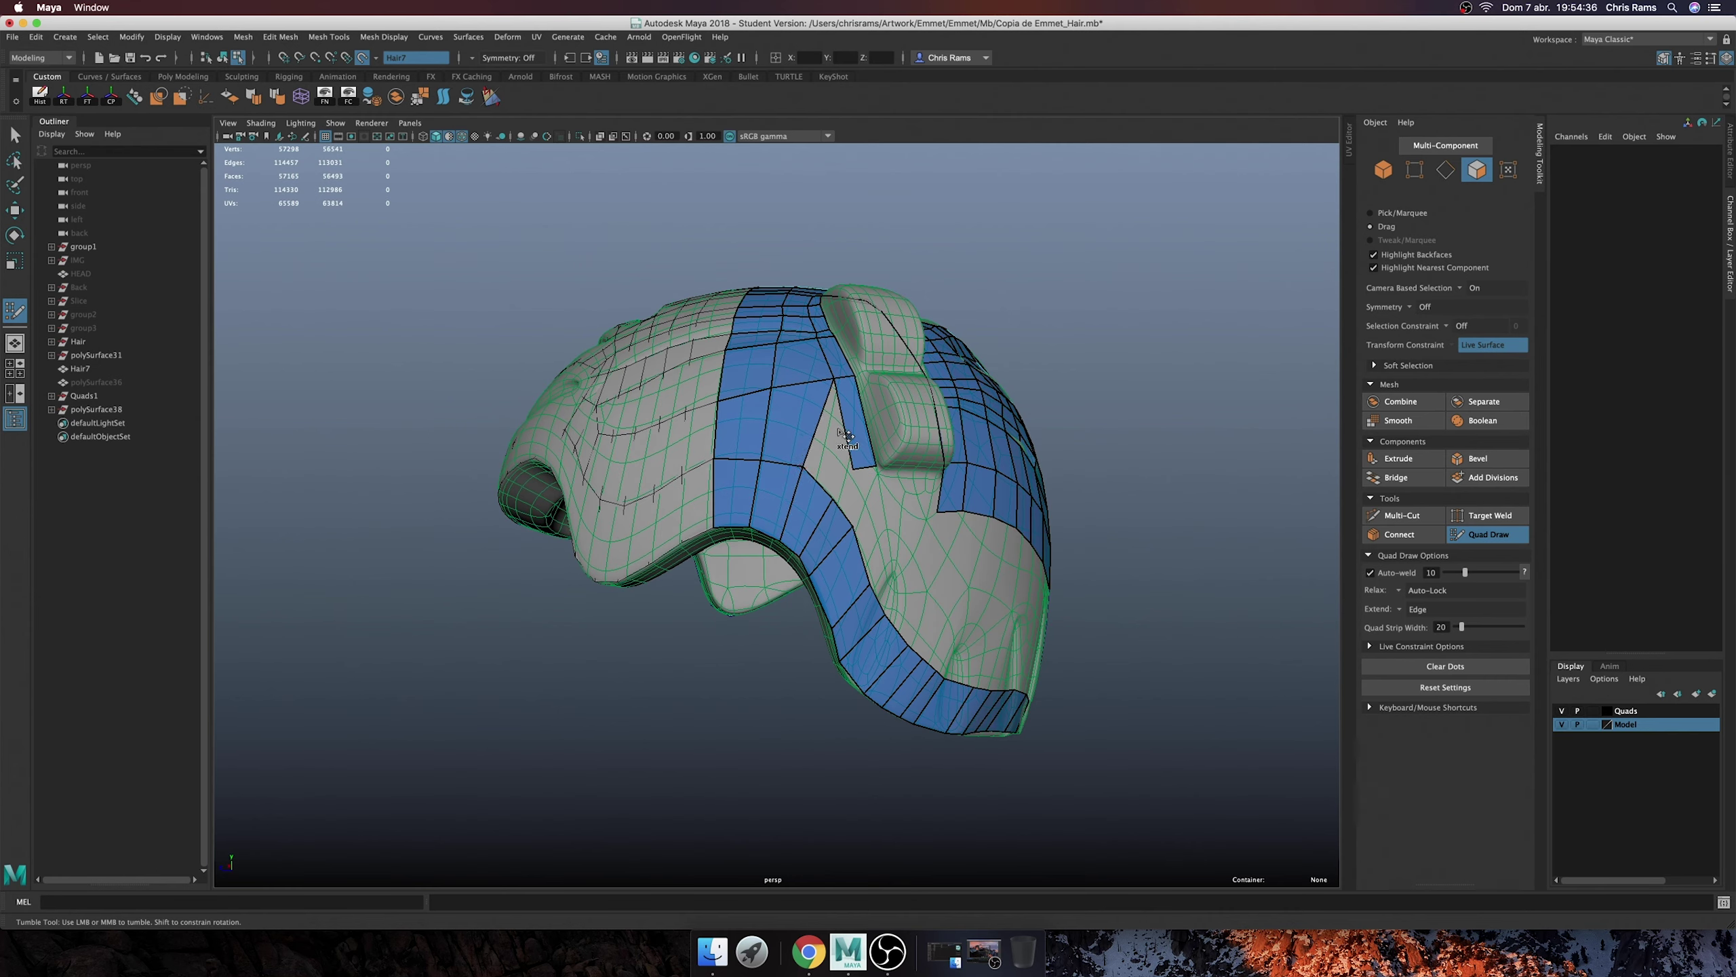
shift+click(842, 466)
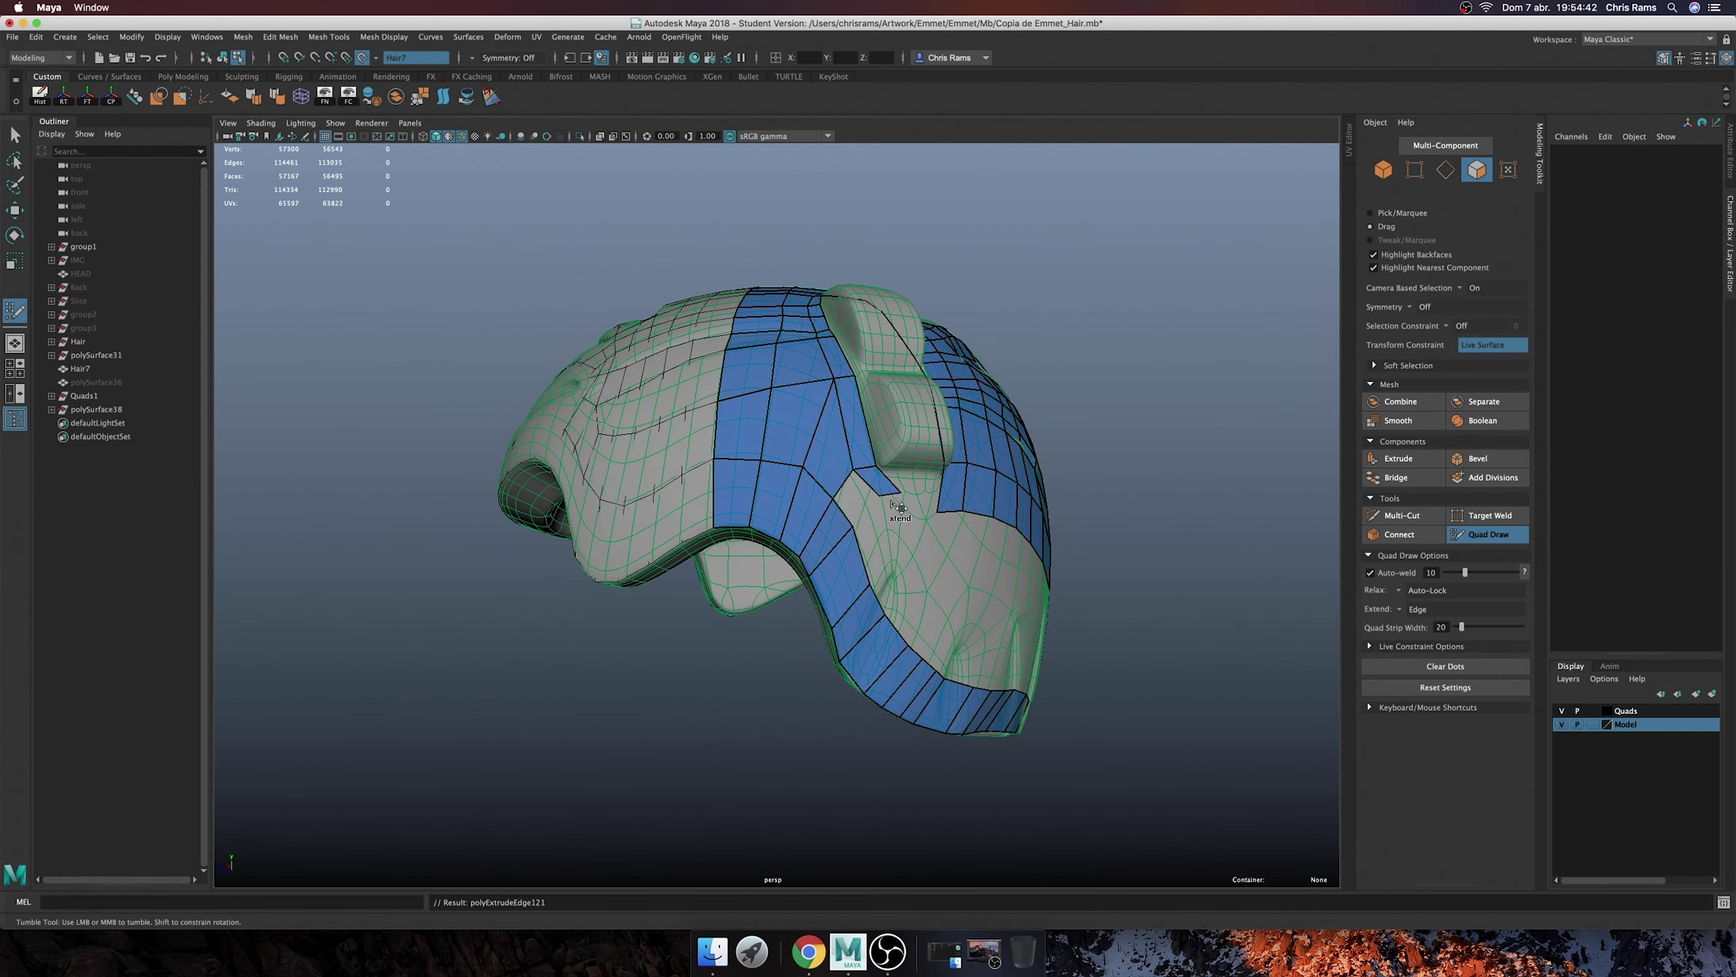
mouse_move(876, 483)
mouse_down()
mouse_move(846, 523)
mouse_move(807, 514)
mouse_up()
shift+click(866, 507)
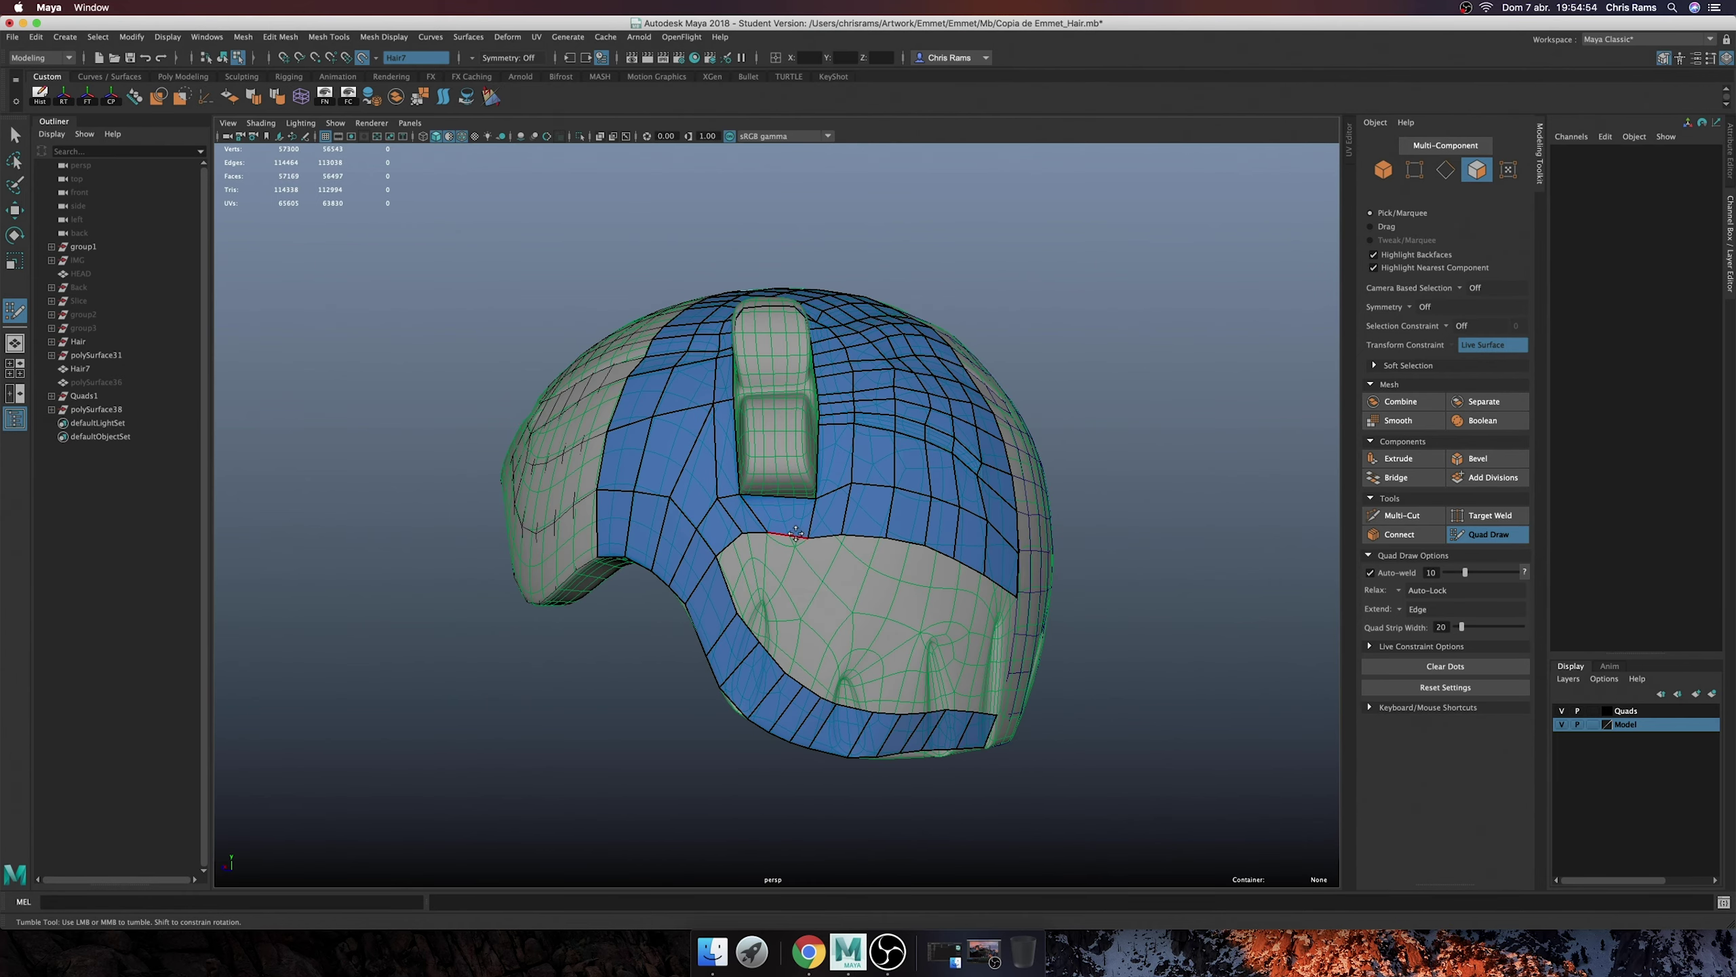
shift+click(746, 573)
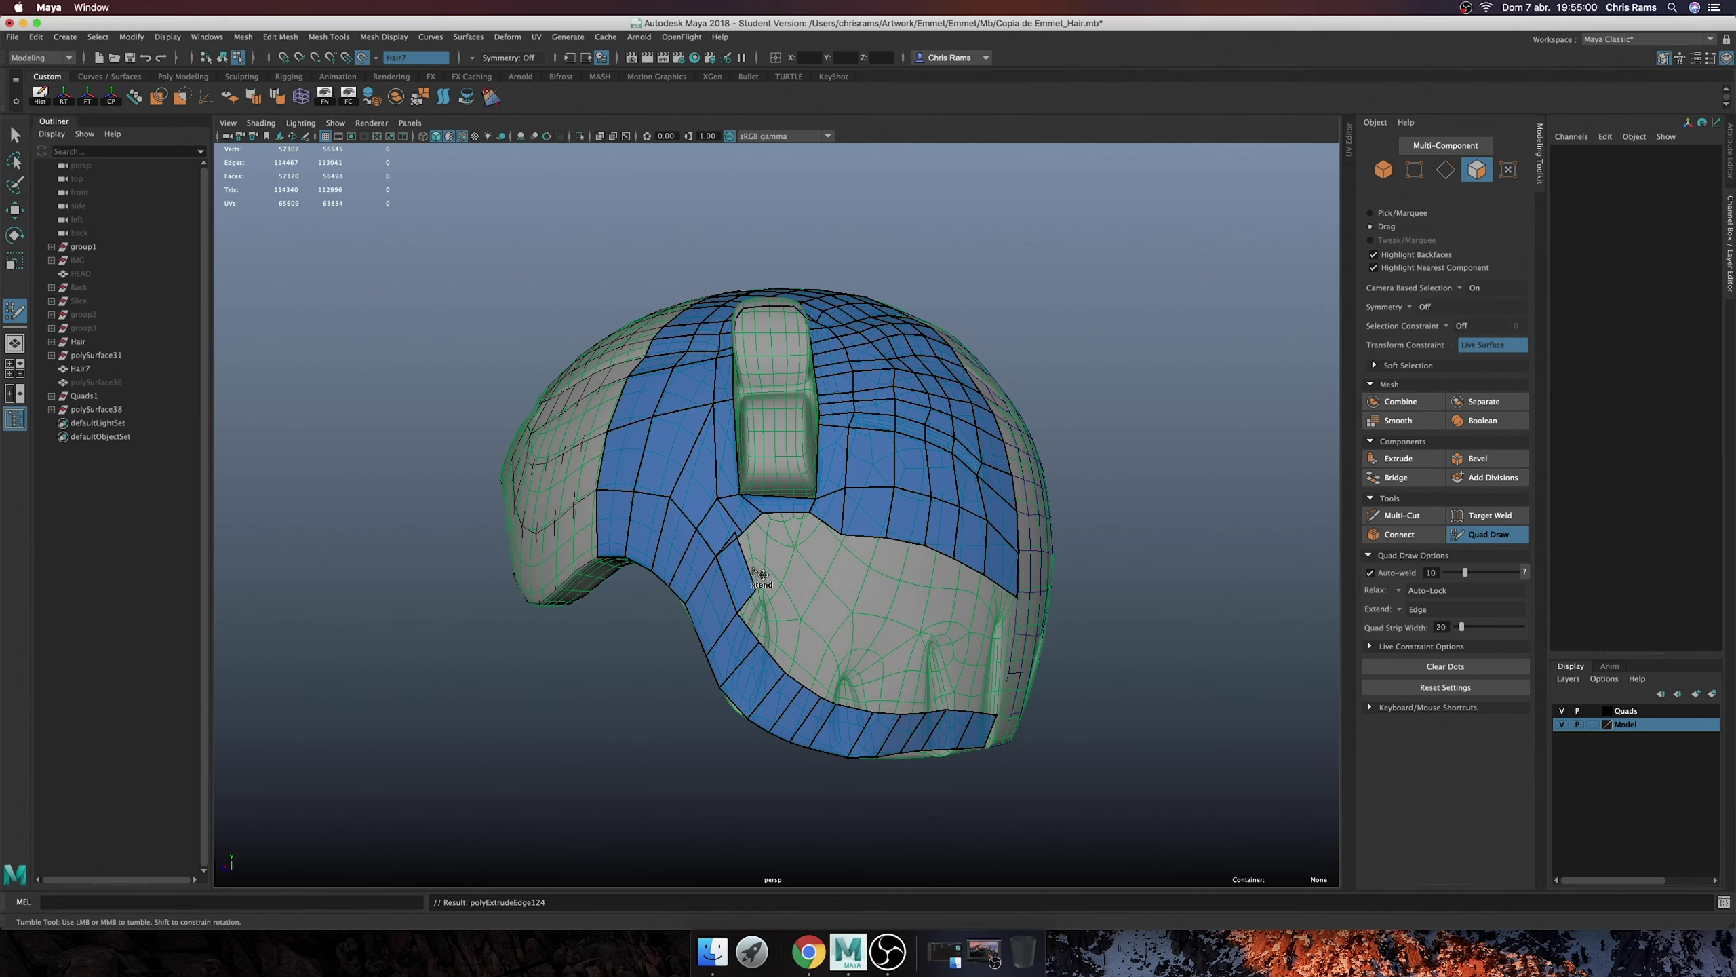
shift+click(736, 615)
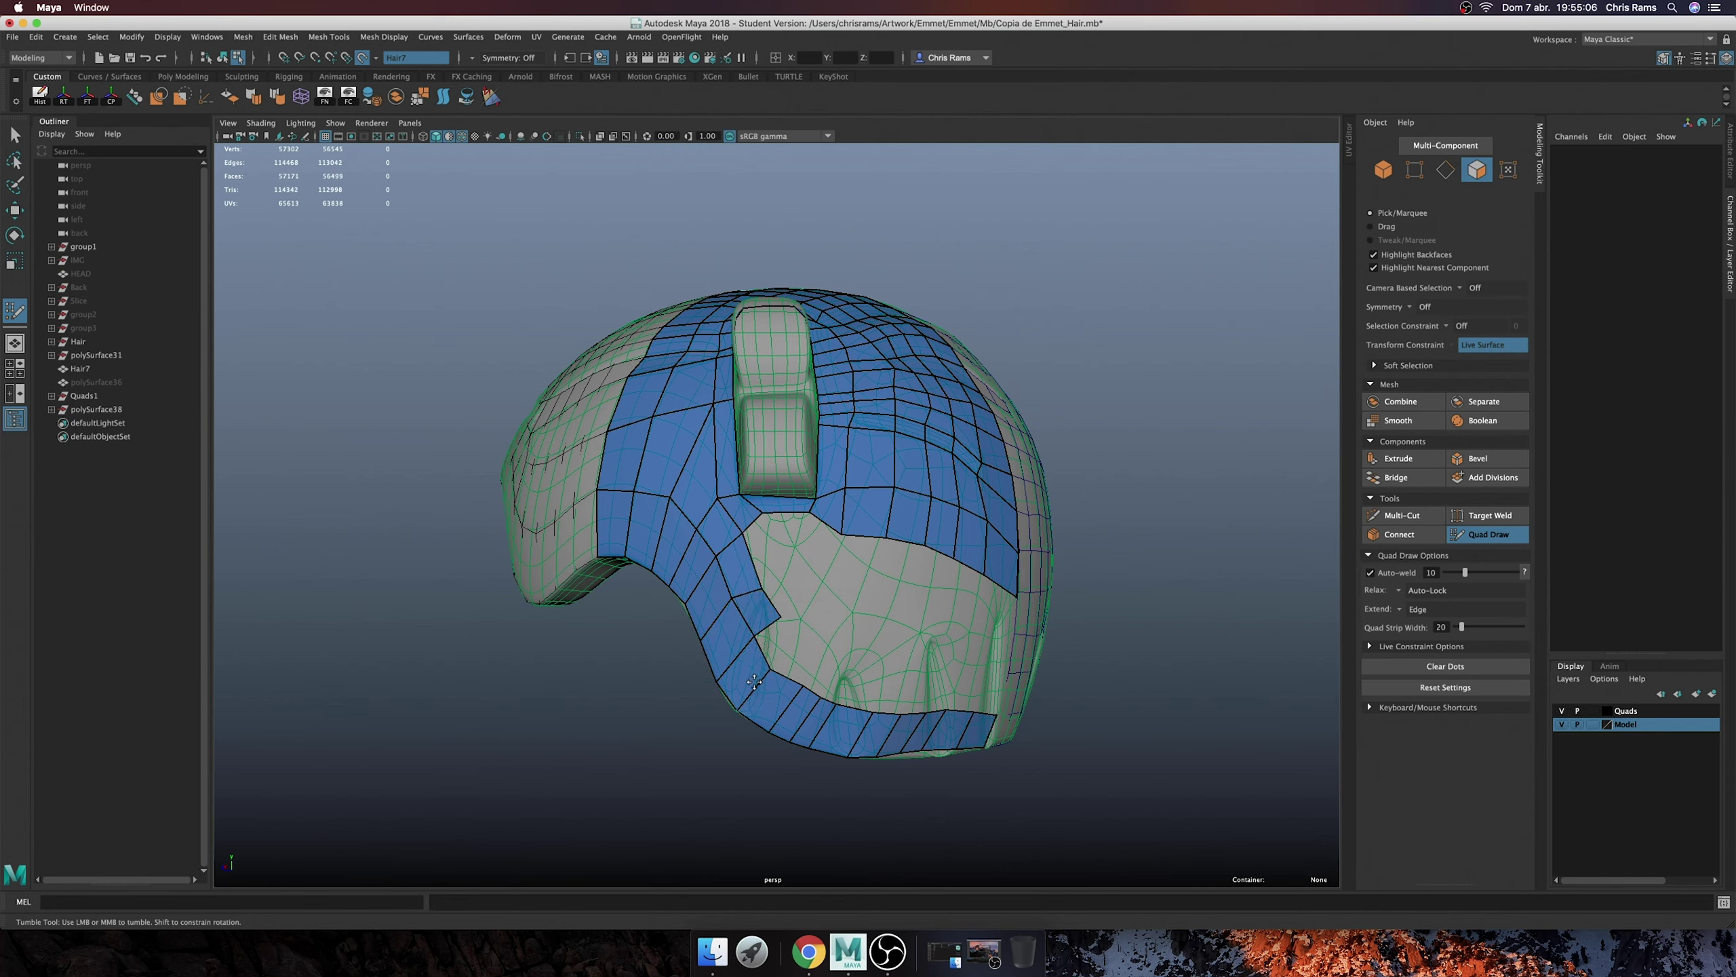
mouse_move(792, 707)
alt+mouse_down()
mouse_move(791, 667)
mouse_move(729, 618)
alt+mouse_up()
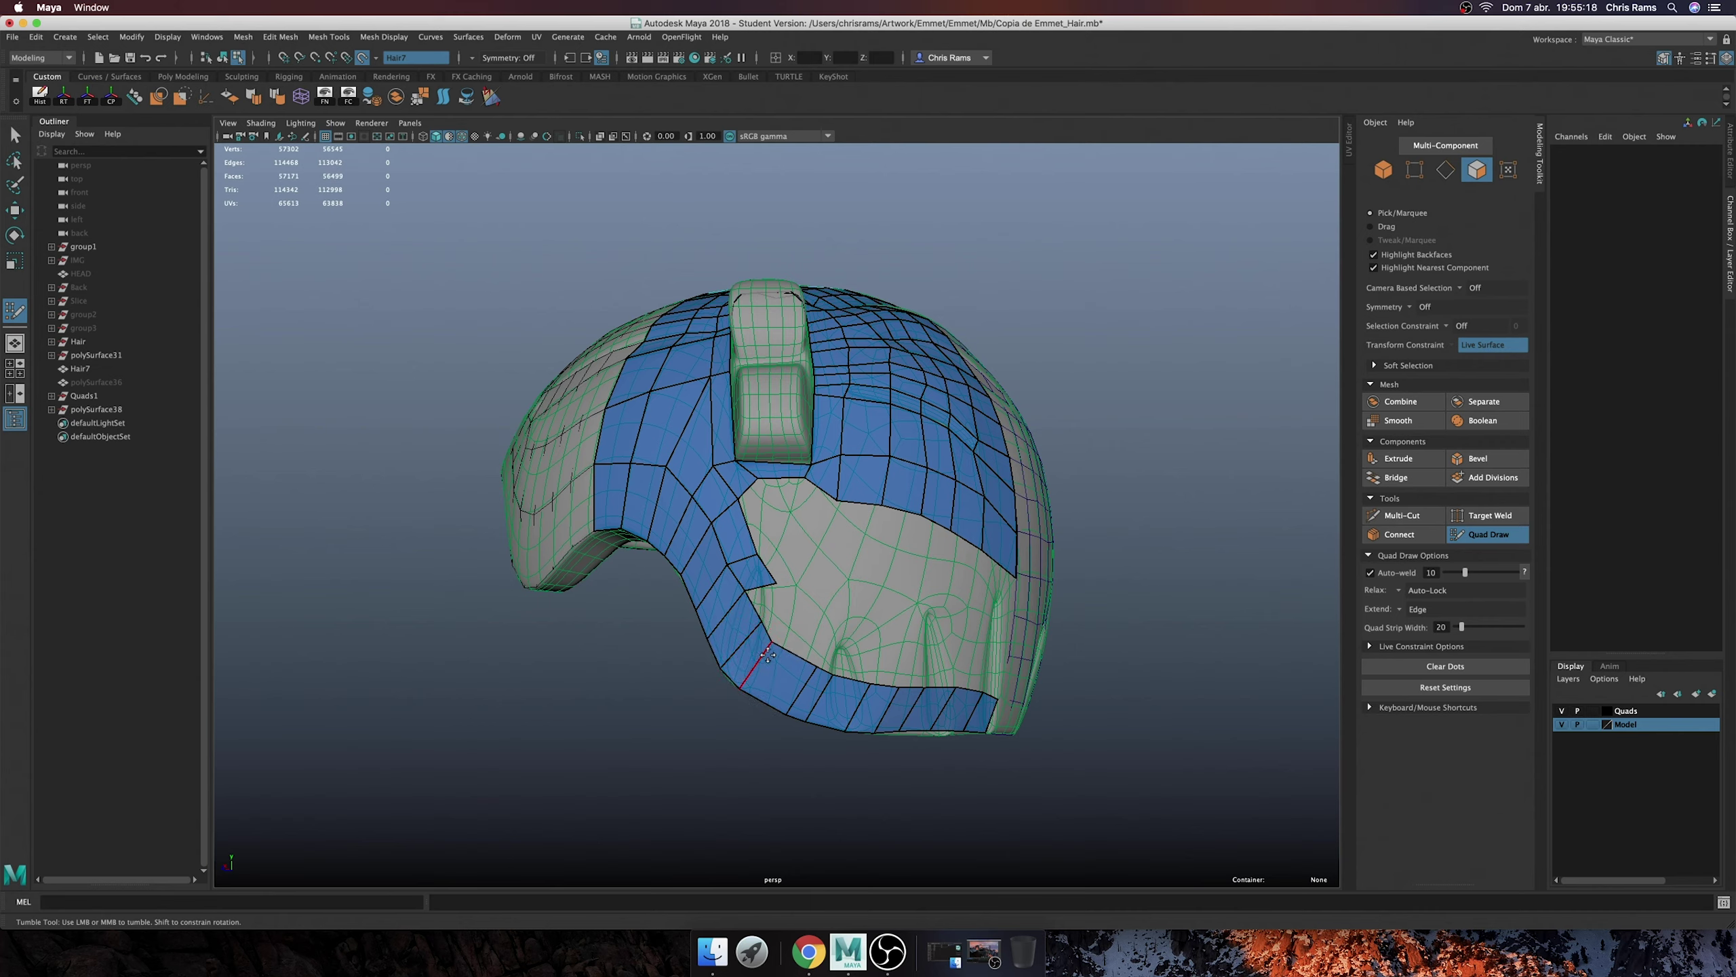
- Extend the side quad strip by two faces and fill the small gap with a quad
mouse_move(797, 651)
alt+mouse_down()
mouse_move(786, 695)
mouse_move(838, 606)
alt+mouse_up()
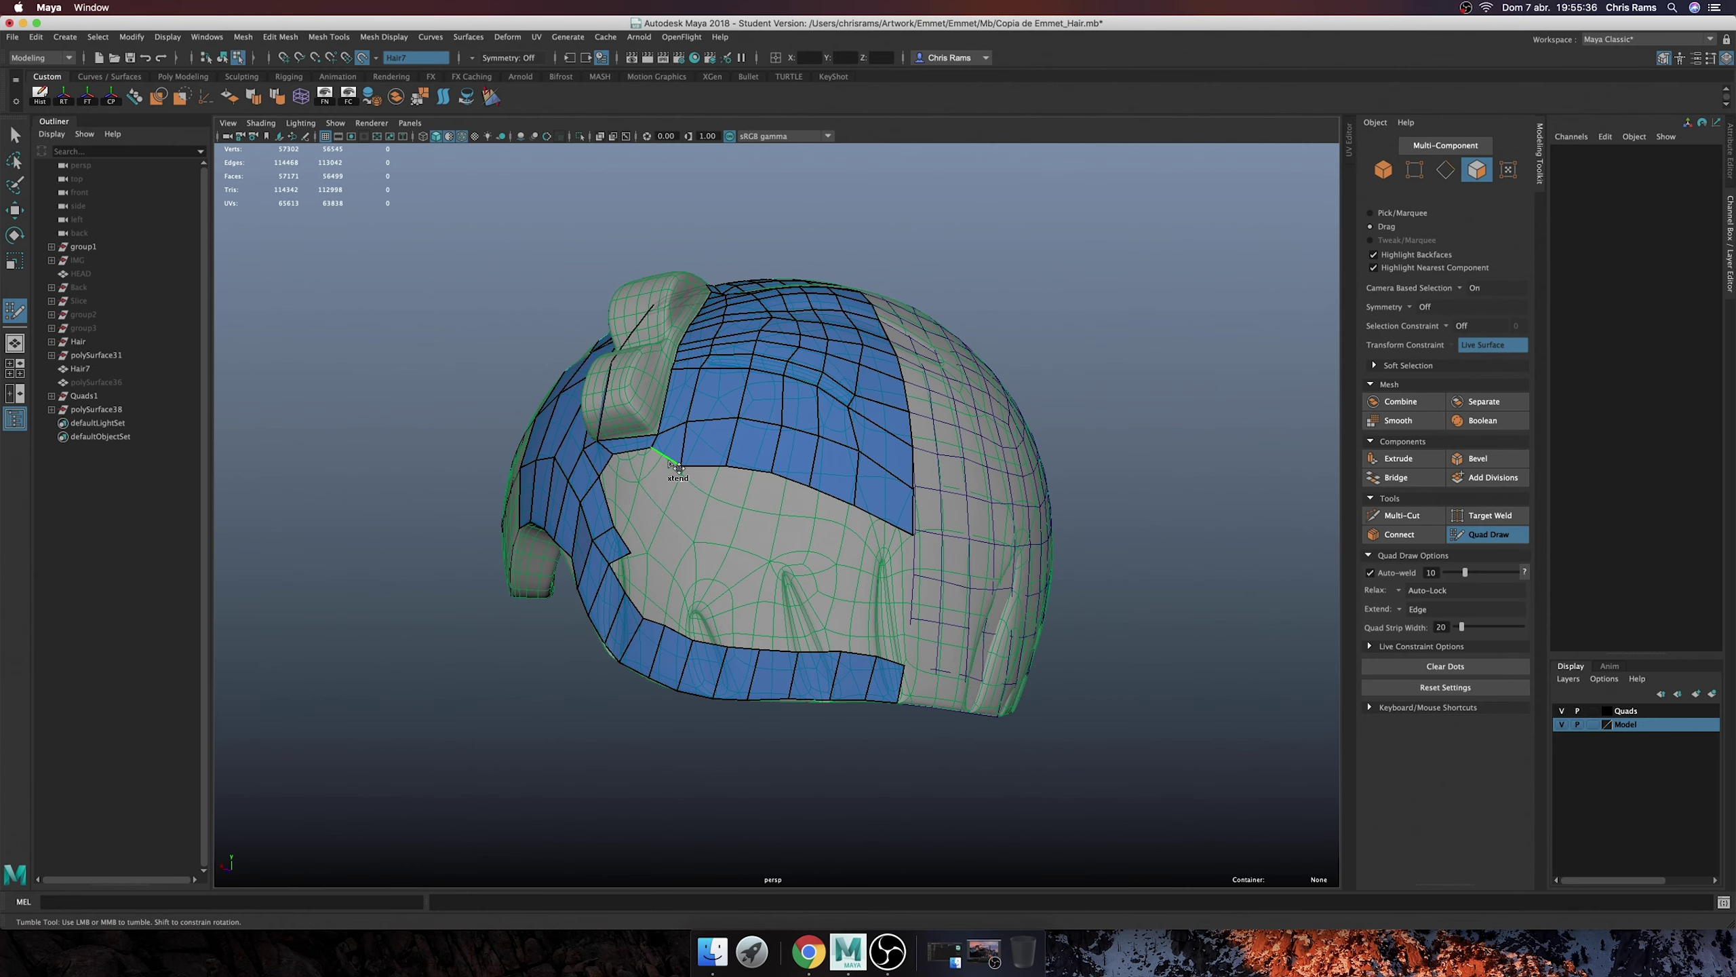
drag(635, 537, 719, 616)
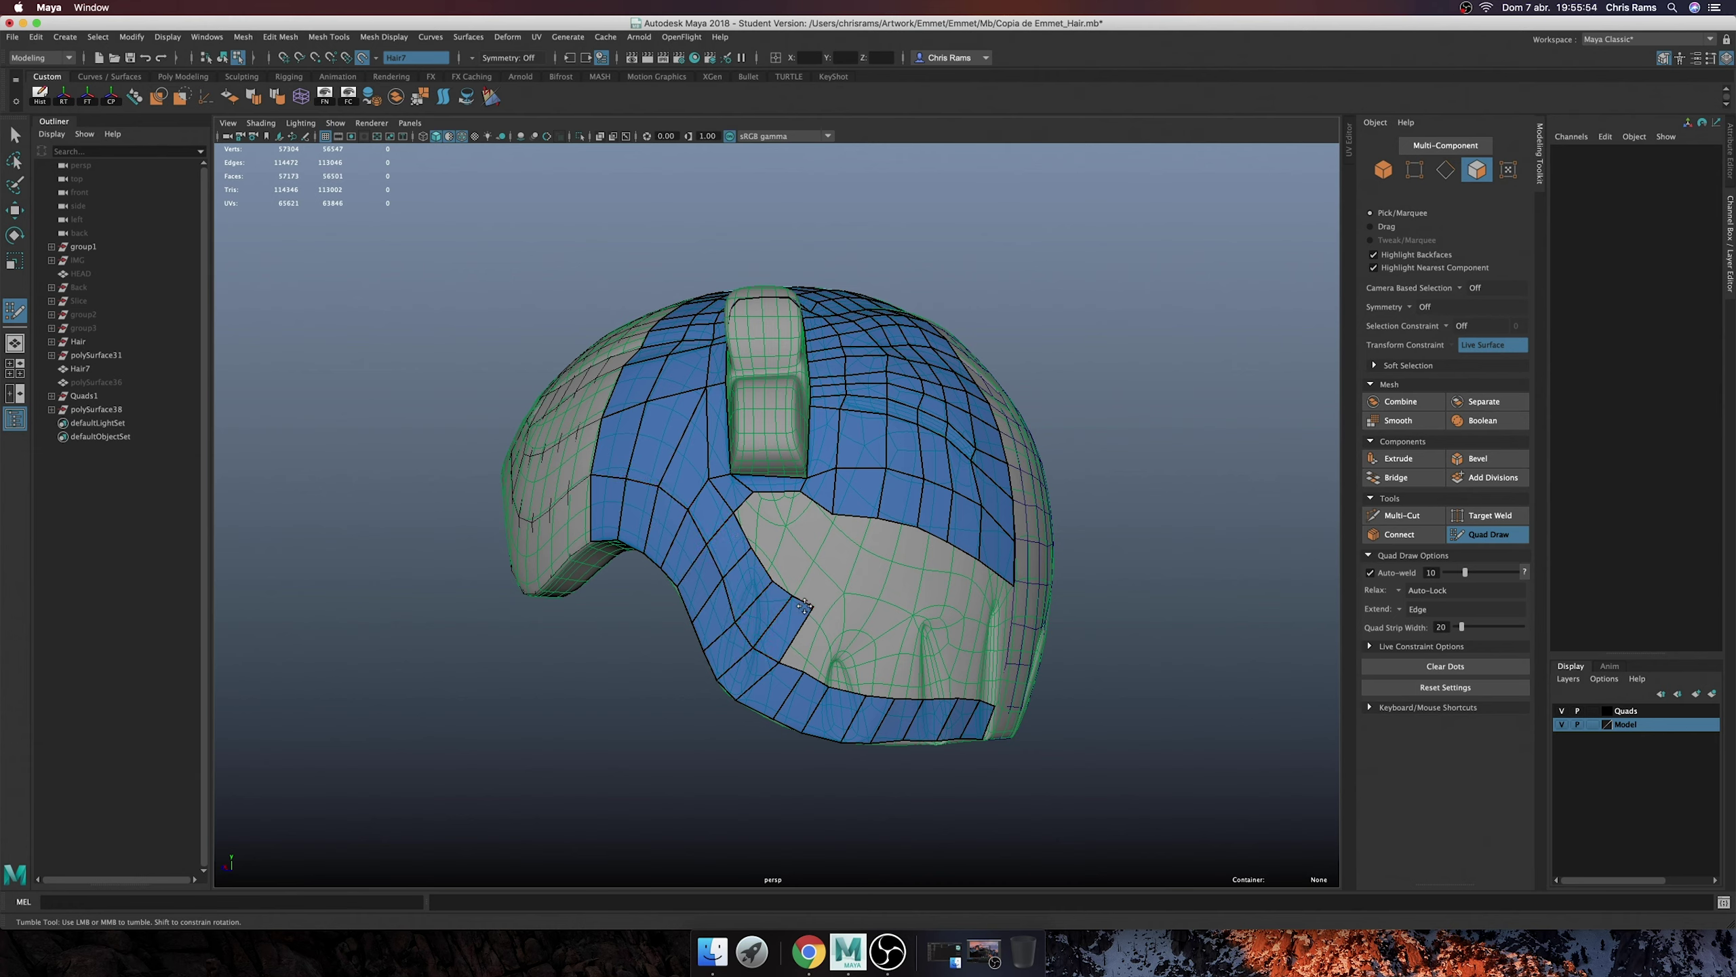
mouse_move(767, 580)
alt+mouse_down()
mouse_move(693, 643)
mouse_move(814, 667)
mouse_move(855, 632)
mouse_move(914, 631)
mouse_move(882, 575)
alt+mouse_up()
shift+click(889, 601)
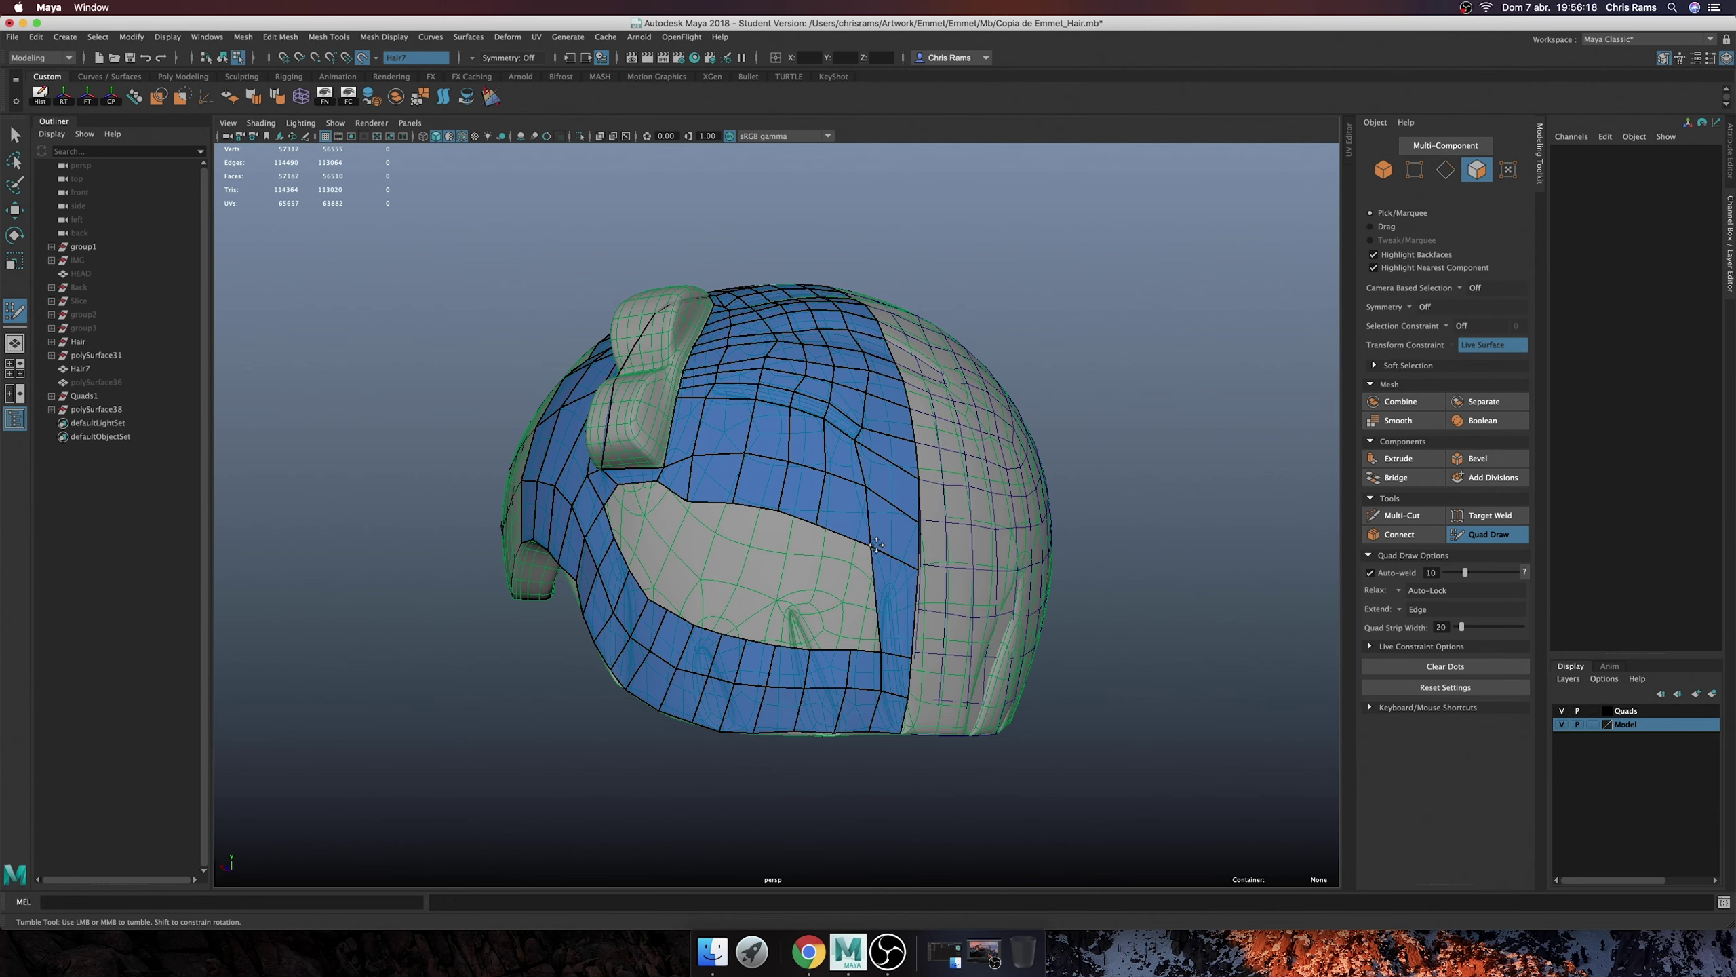
- Extend two quads into the grey patch and straighten the edge at its corner
mouse_move(866, 649)
mouse_down()
mouse_move(863, 534)
mouse_move(810, 541)
mouse_move(806, 585)
mouse_move(729, 624)
mouse_up()
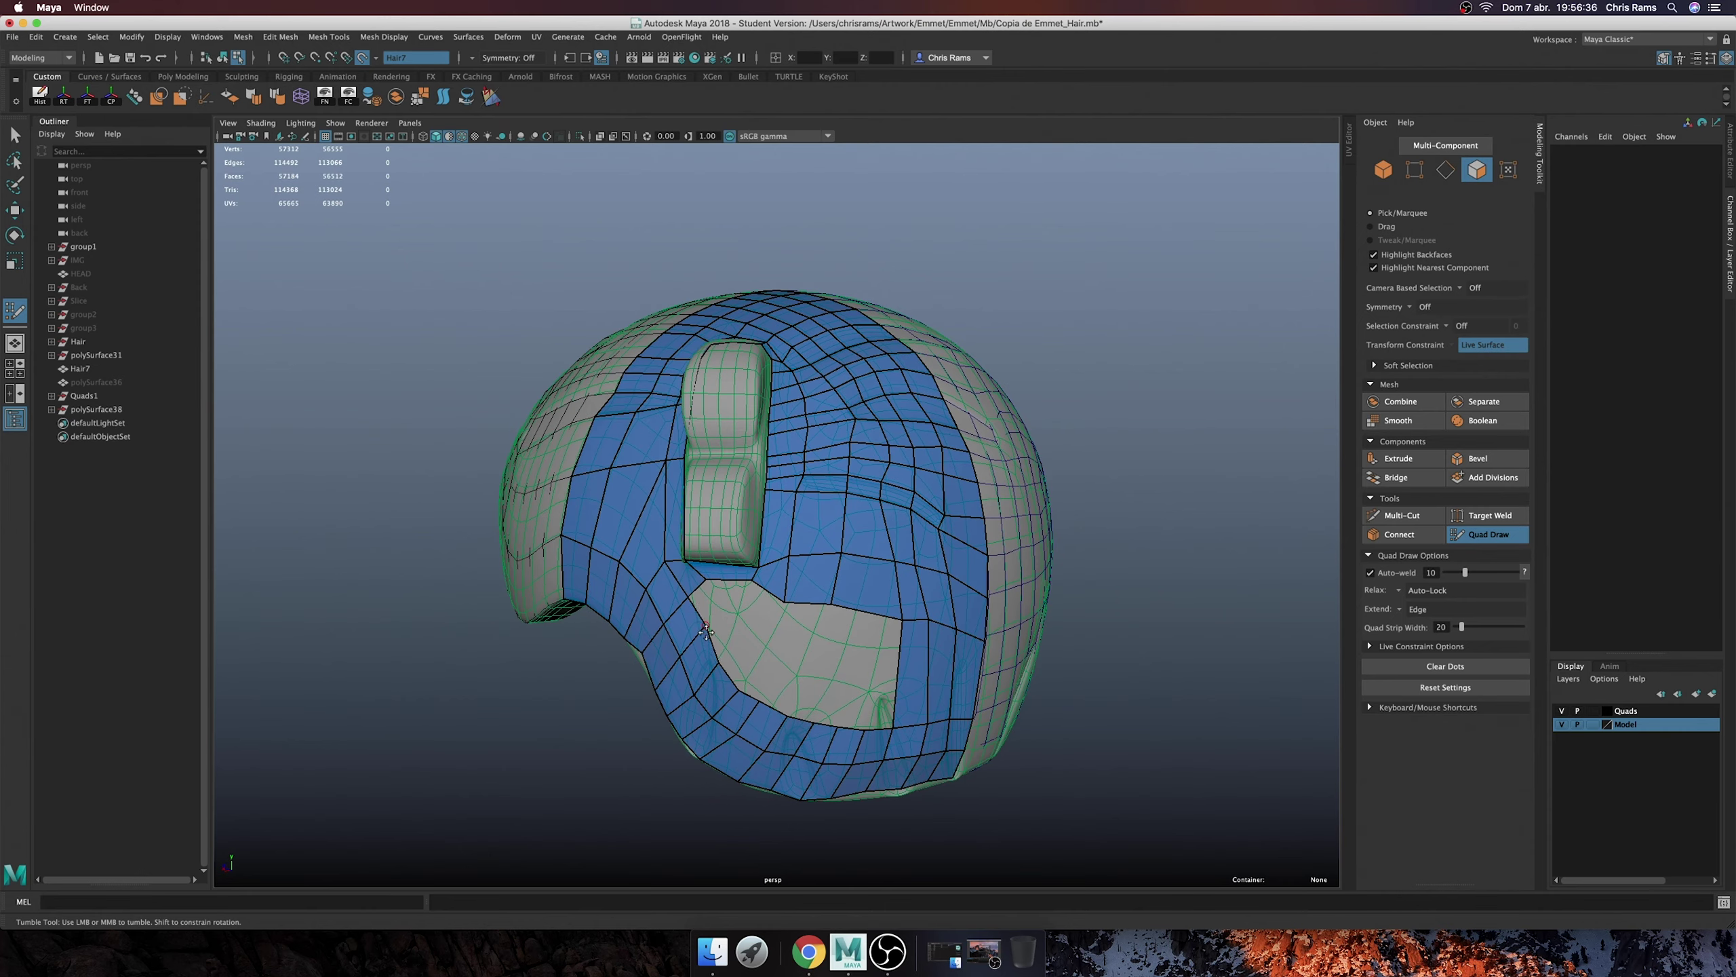
mouse_move(828, 696)
mouse_down()
mouse_move(841, 718)
mouse_move(872, 696)
mouse_move(742, 636)
mouse_up()
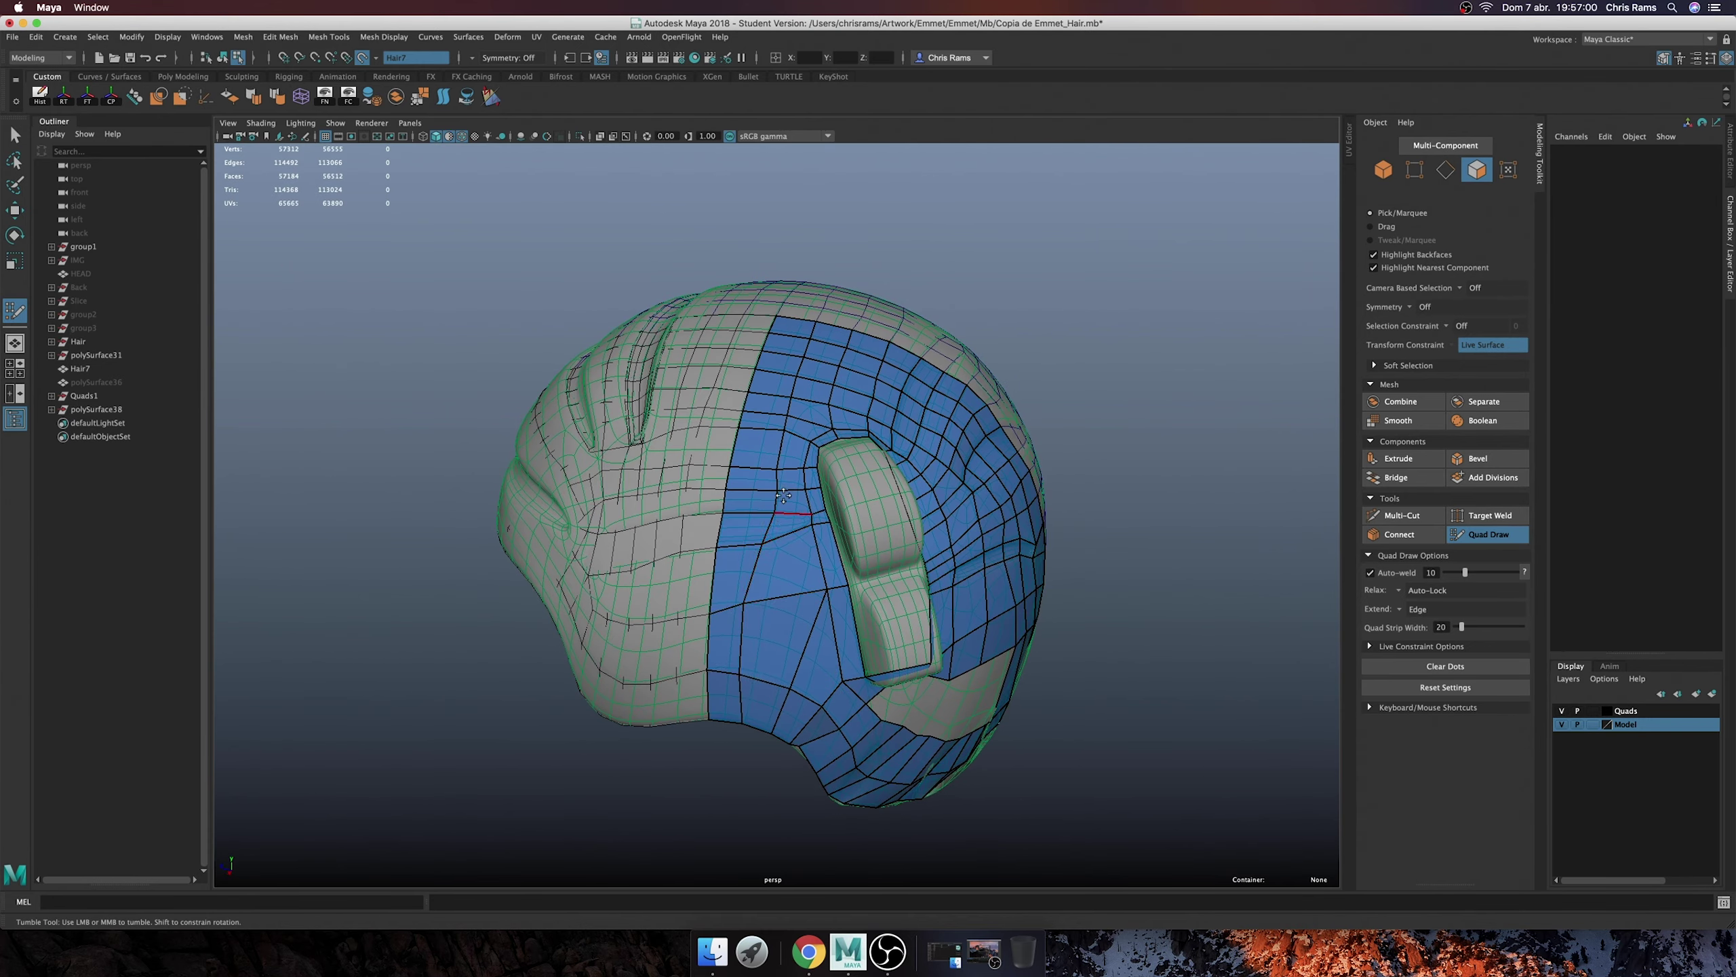
scroll(784, 495, up, 3)
scroll(760, 553, down, 2)
- Fill the gap beside the bump with a quad, reshape a vertex, and delete the stray triangle
alt+drag(760, 553, 766, 422)
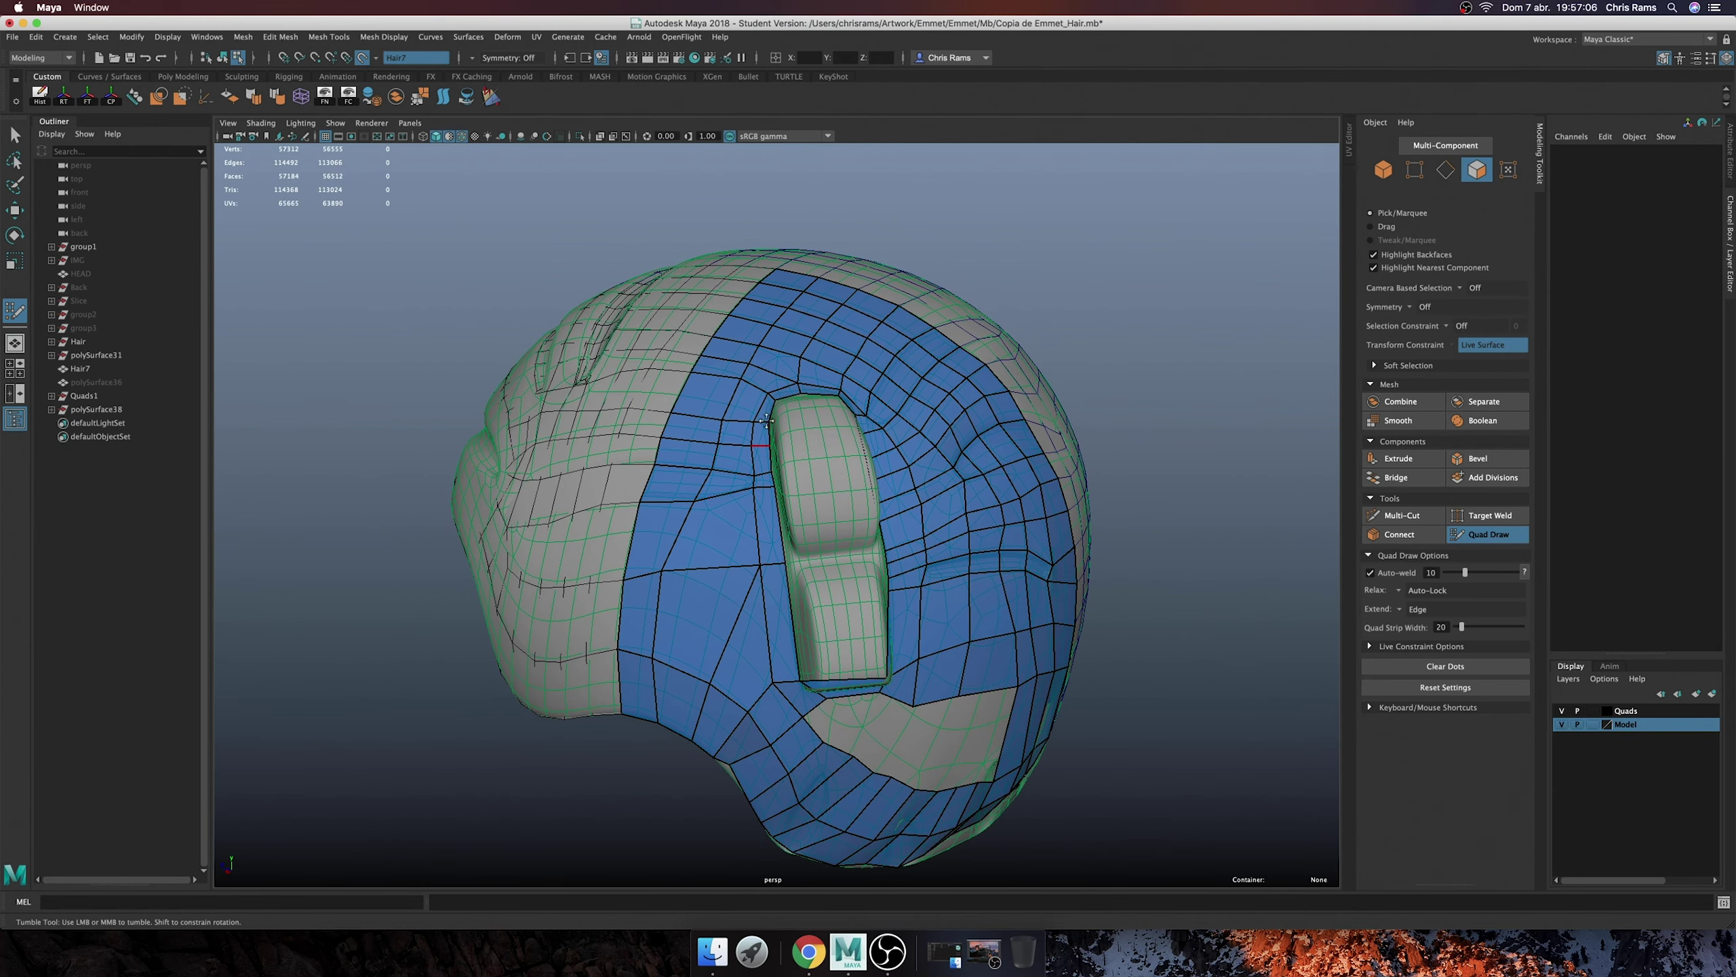
mouse_move(783, 704)
alt+mouse_down()
mouse_move(774, 589)
mouse_move(781, 693)
alt+mouse_up()
shift+click(766, 602)
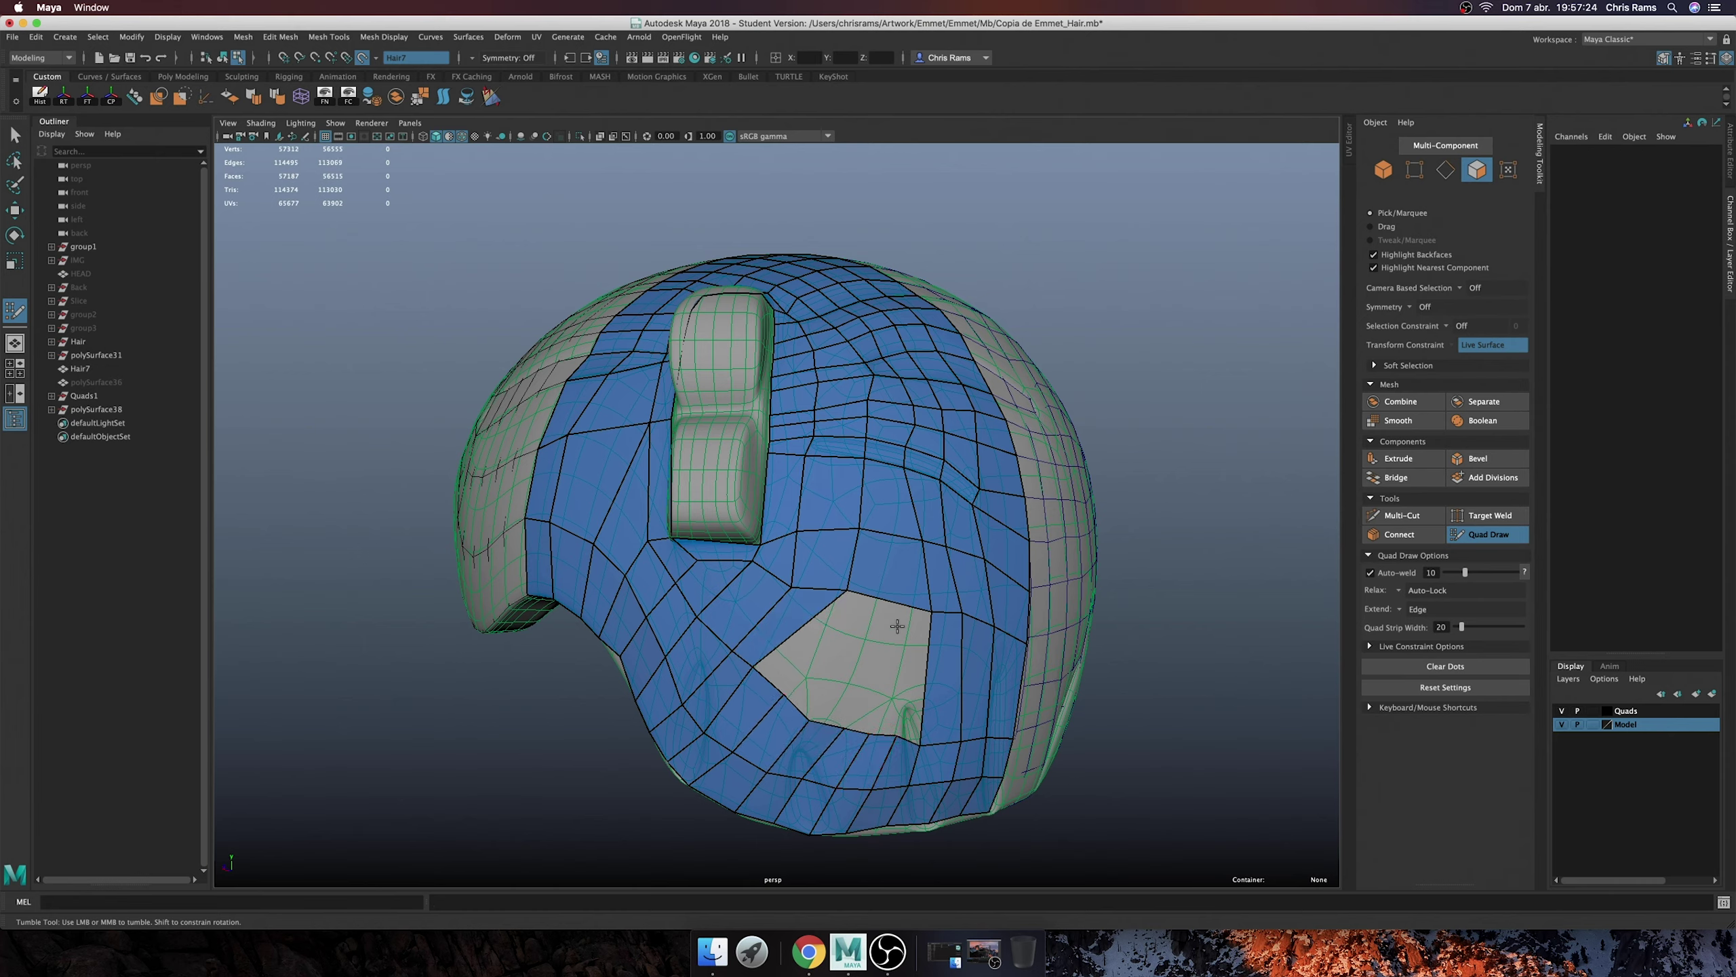
scroll(898, 626, down, 2)
alt+drag(772, 542, 773, 635)
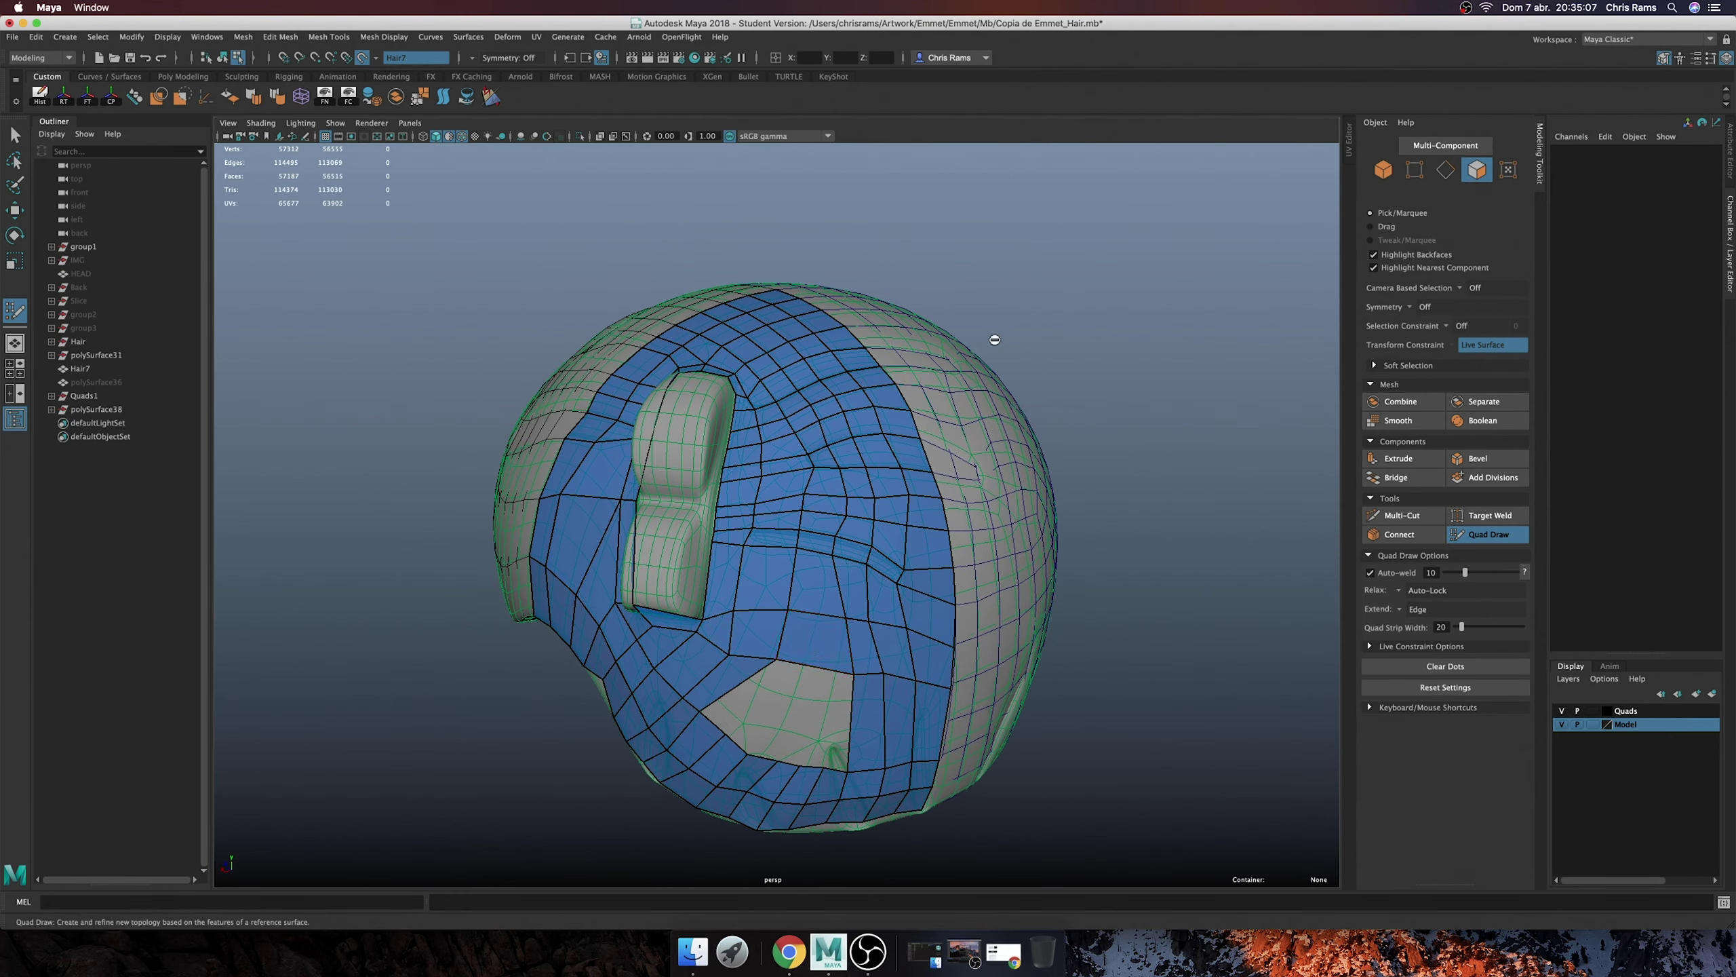
scroll(774, 635, up, 5)
drag(832, 470, 734, 469)
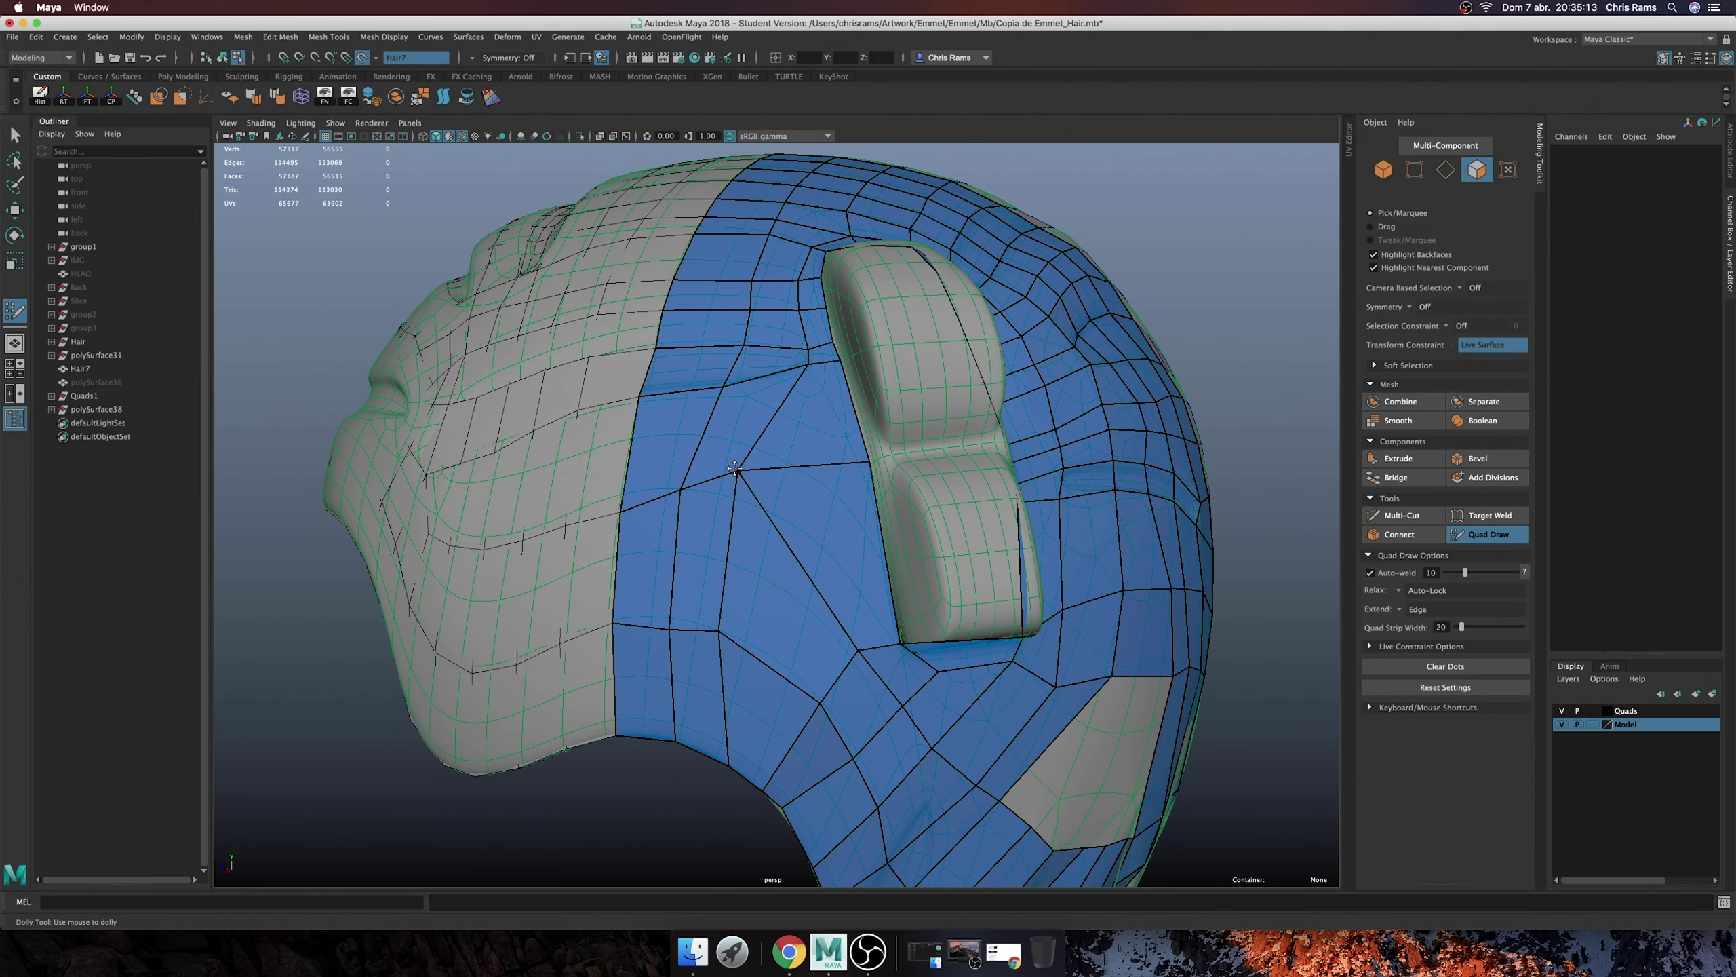
ctrl+shift+click(850, 487)
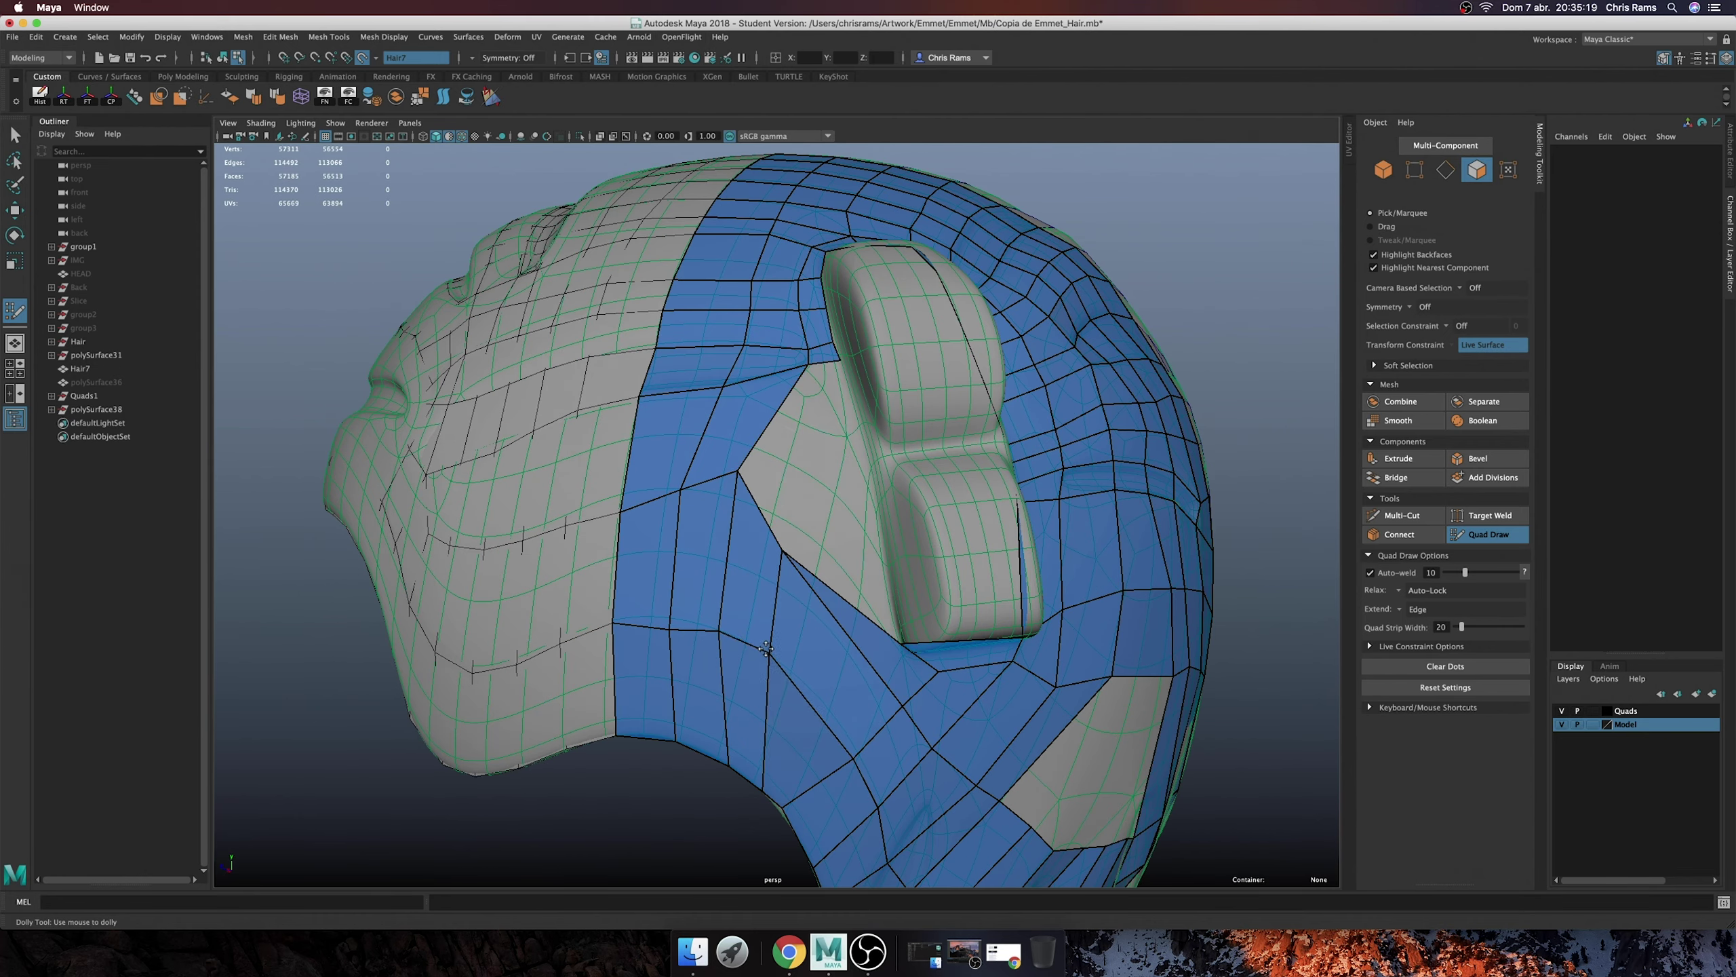
- Reshape quads near the ear and delete three badly shaped retopology faces there
alt+drag(731, 761, 709, 632)
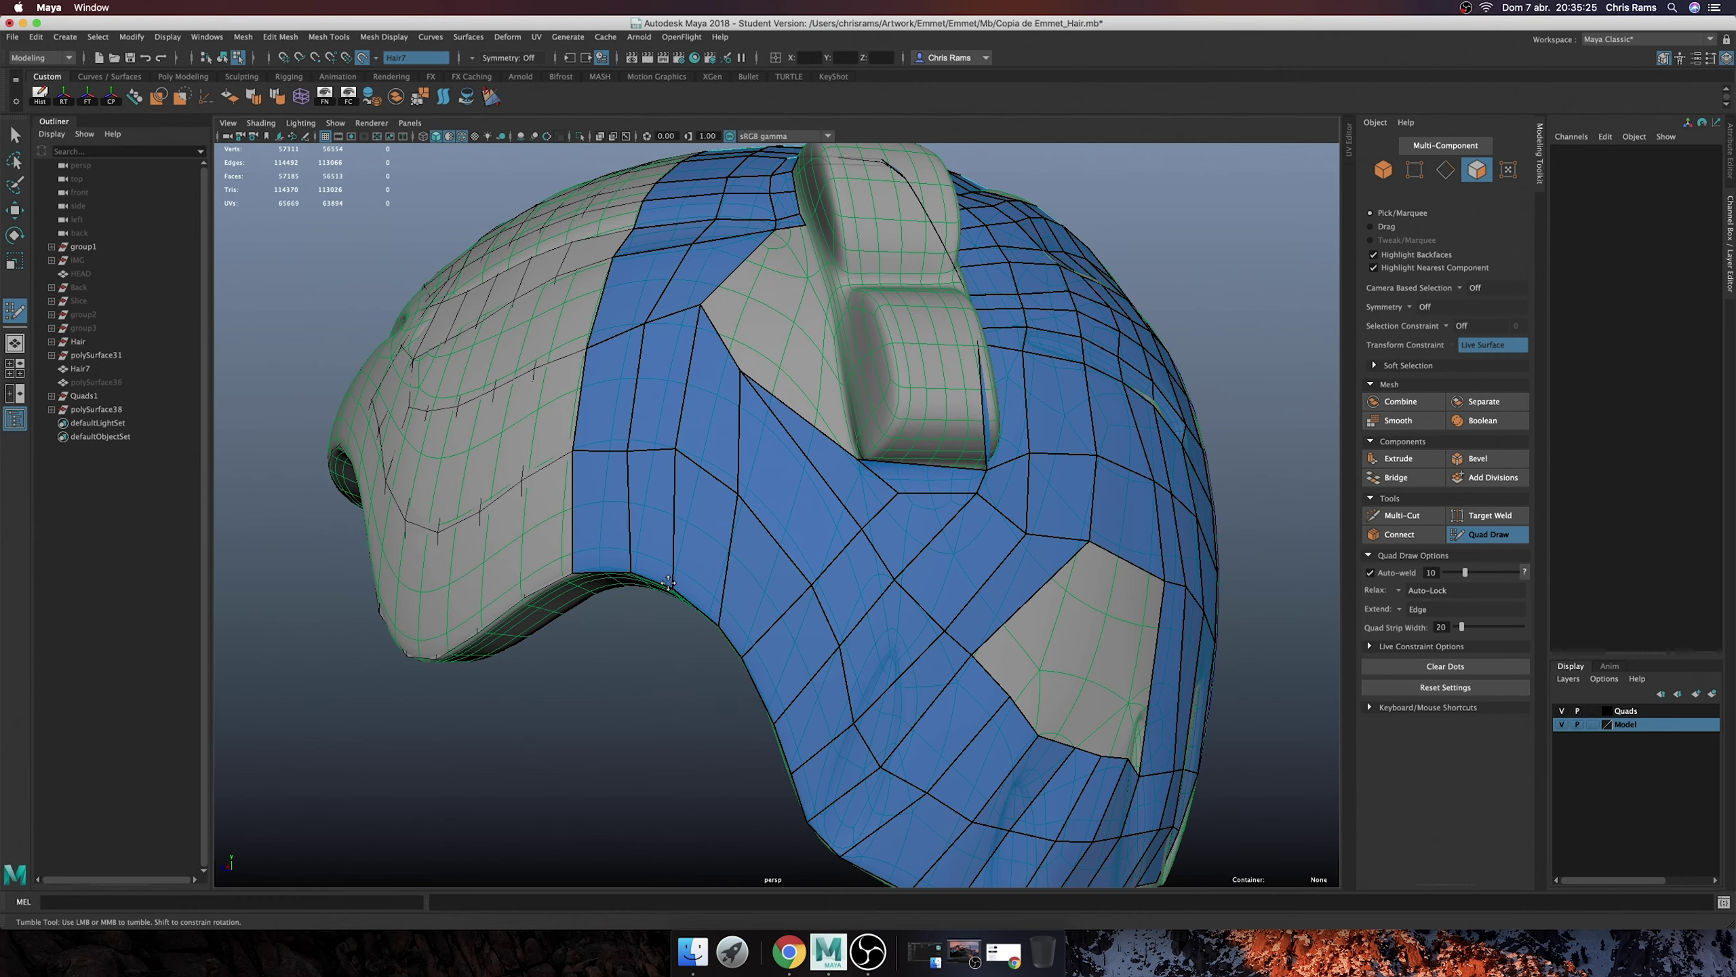
alt+drag(635, 575, 805, 575)
alt+drag(799, 684, 774, 722)
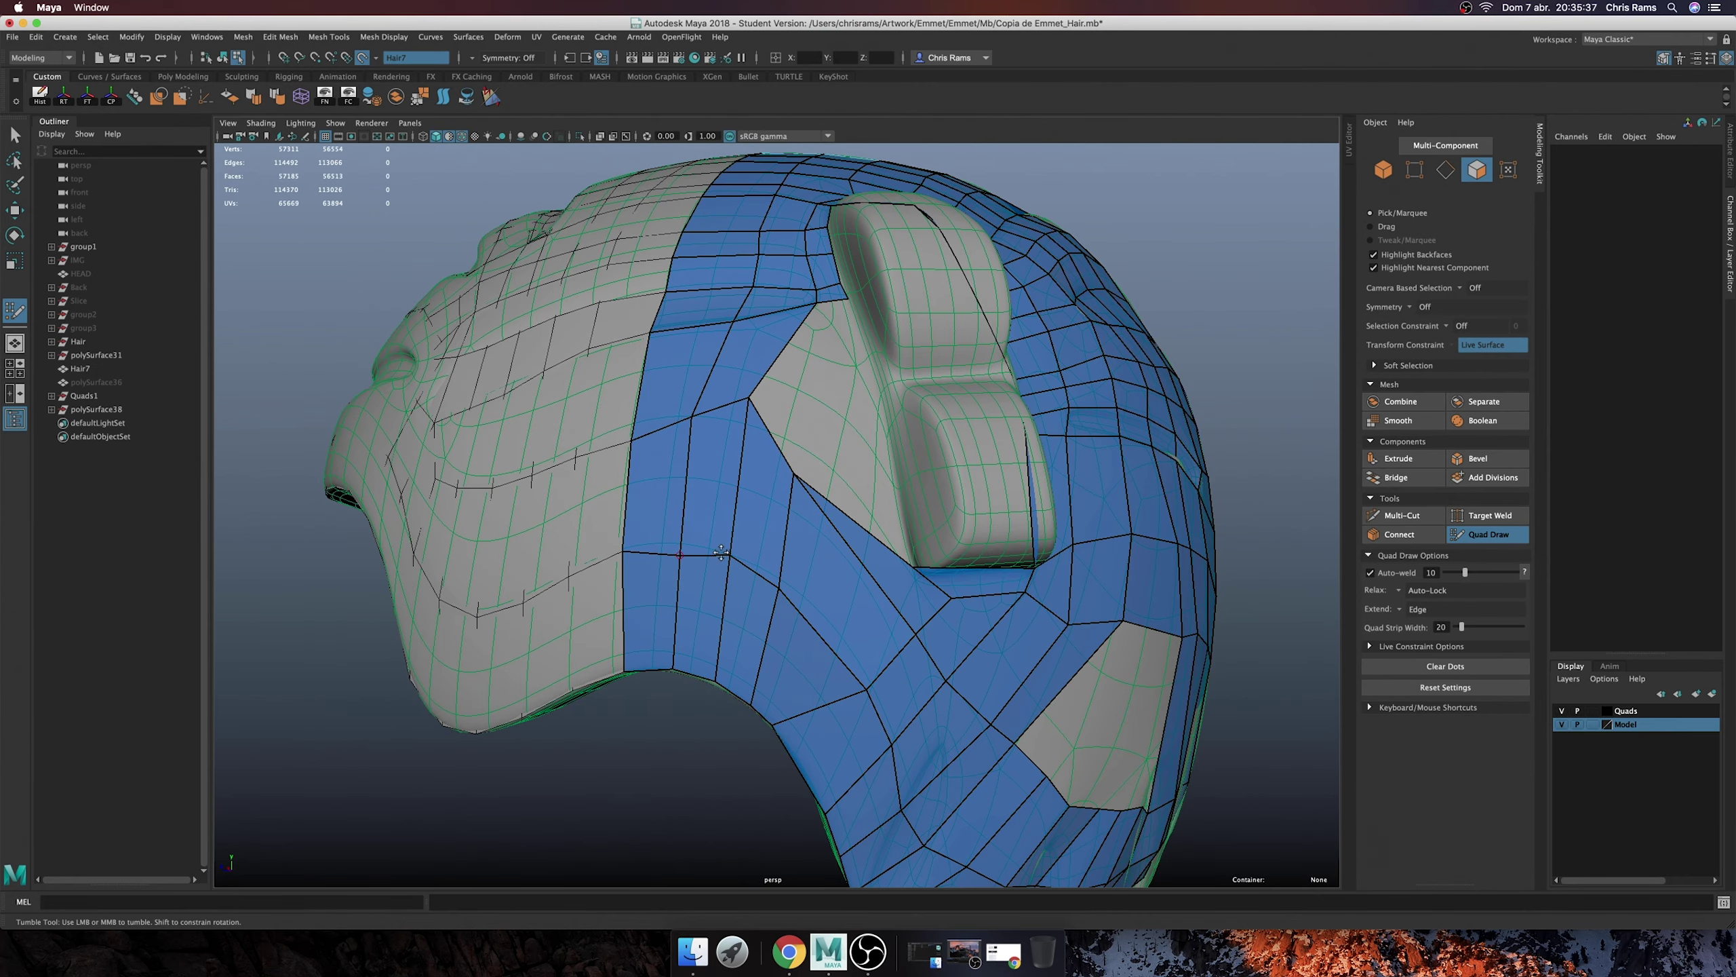
alt+right_drag(721, 553, 656, 520)
alt+drag(657, 520, 711, 506)
alt+right_drag(710, 506, 741, 489)
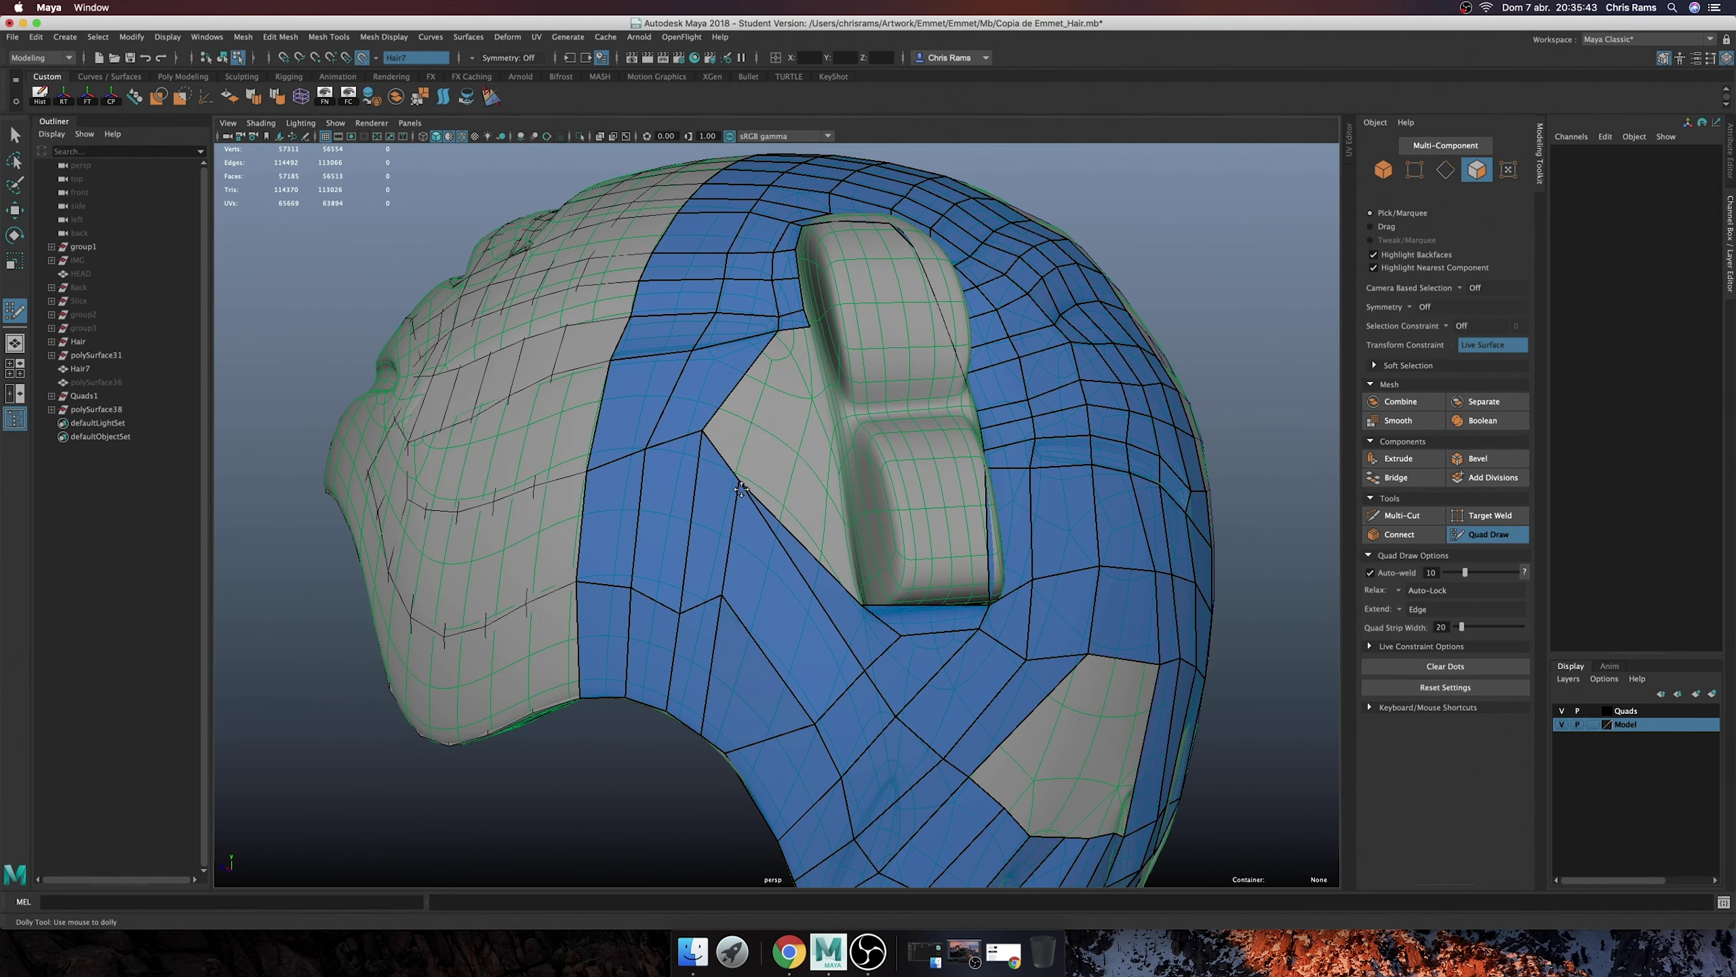
drag(866, 674, 809, 624)
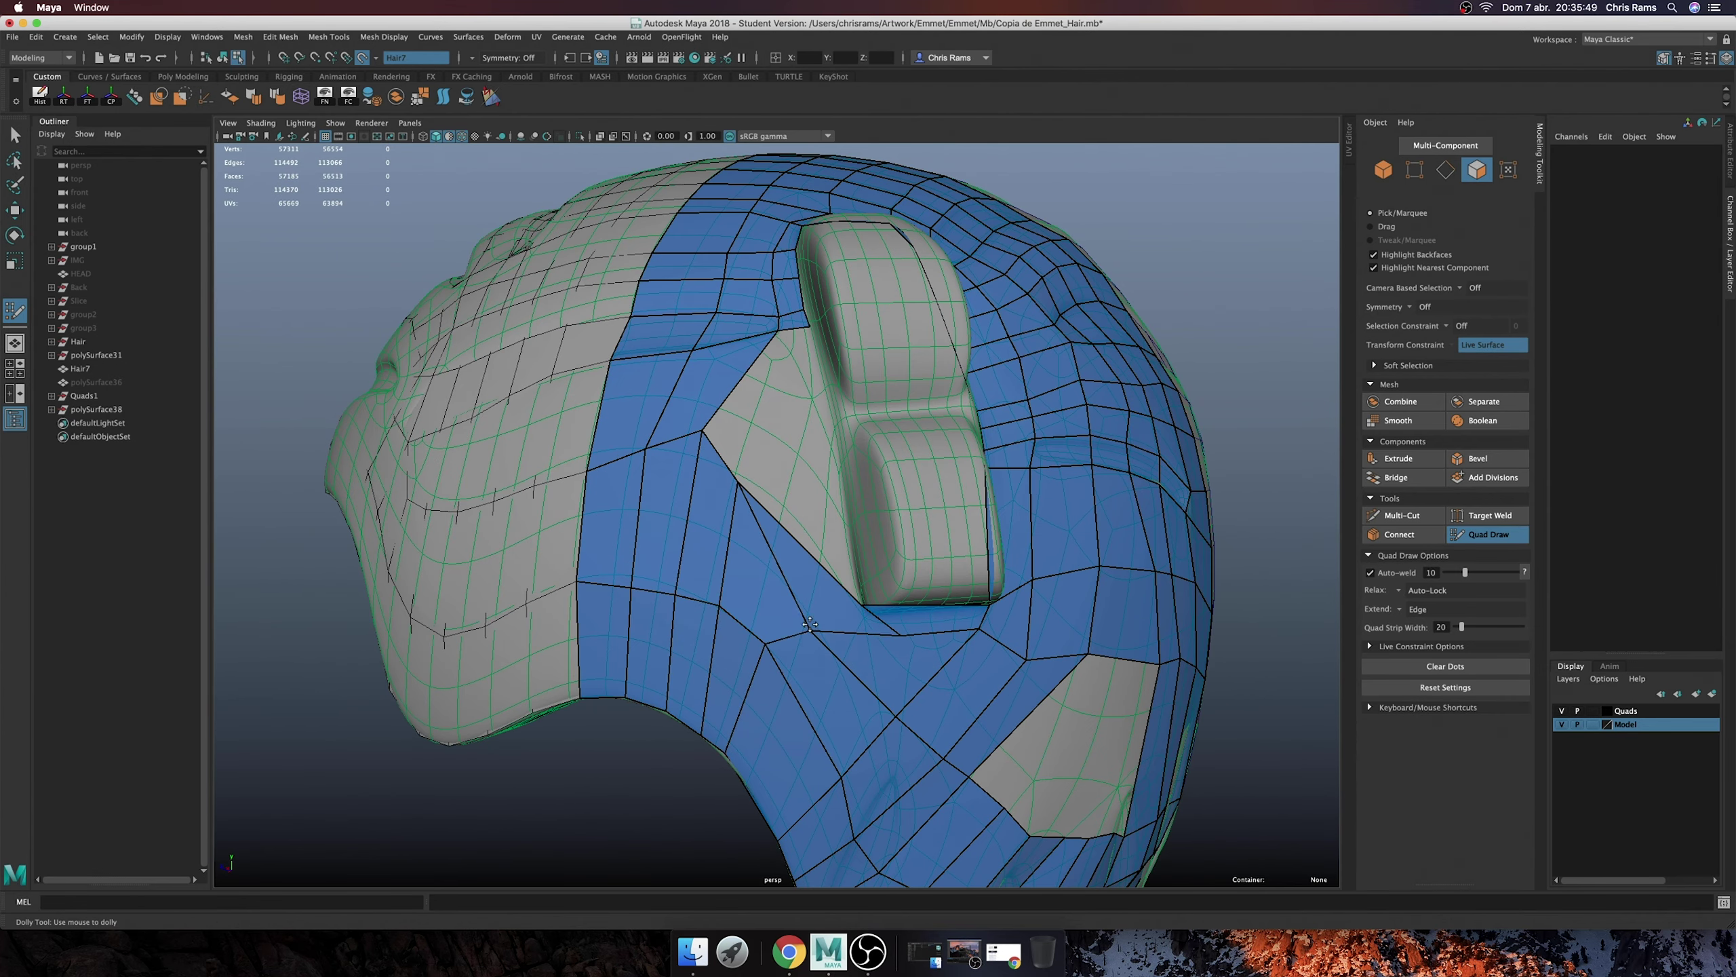
ctrl+shift+click(823, 595)
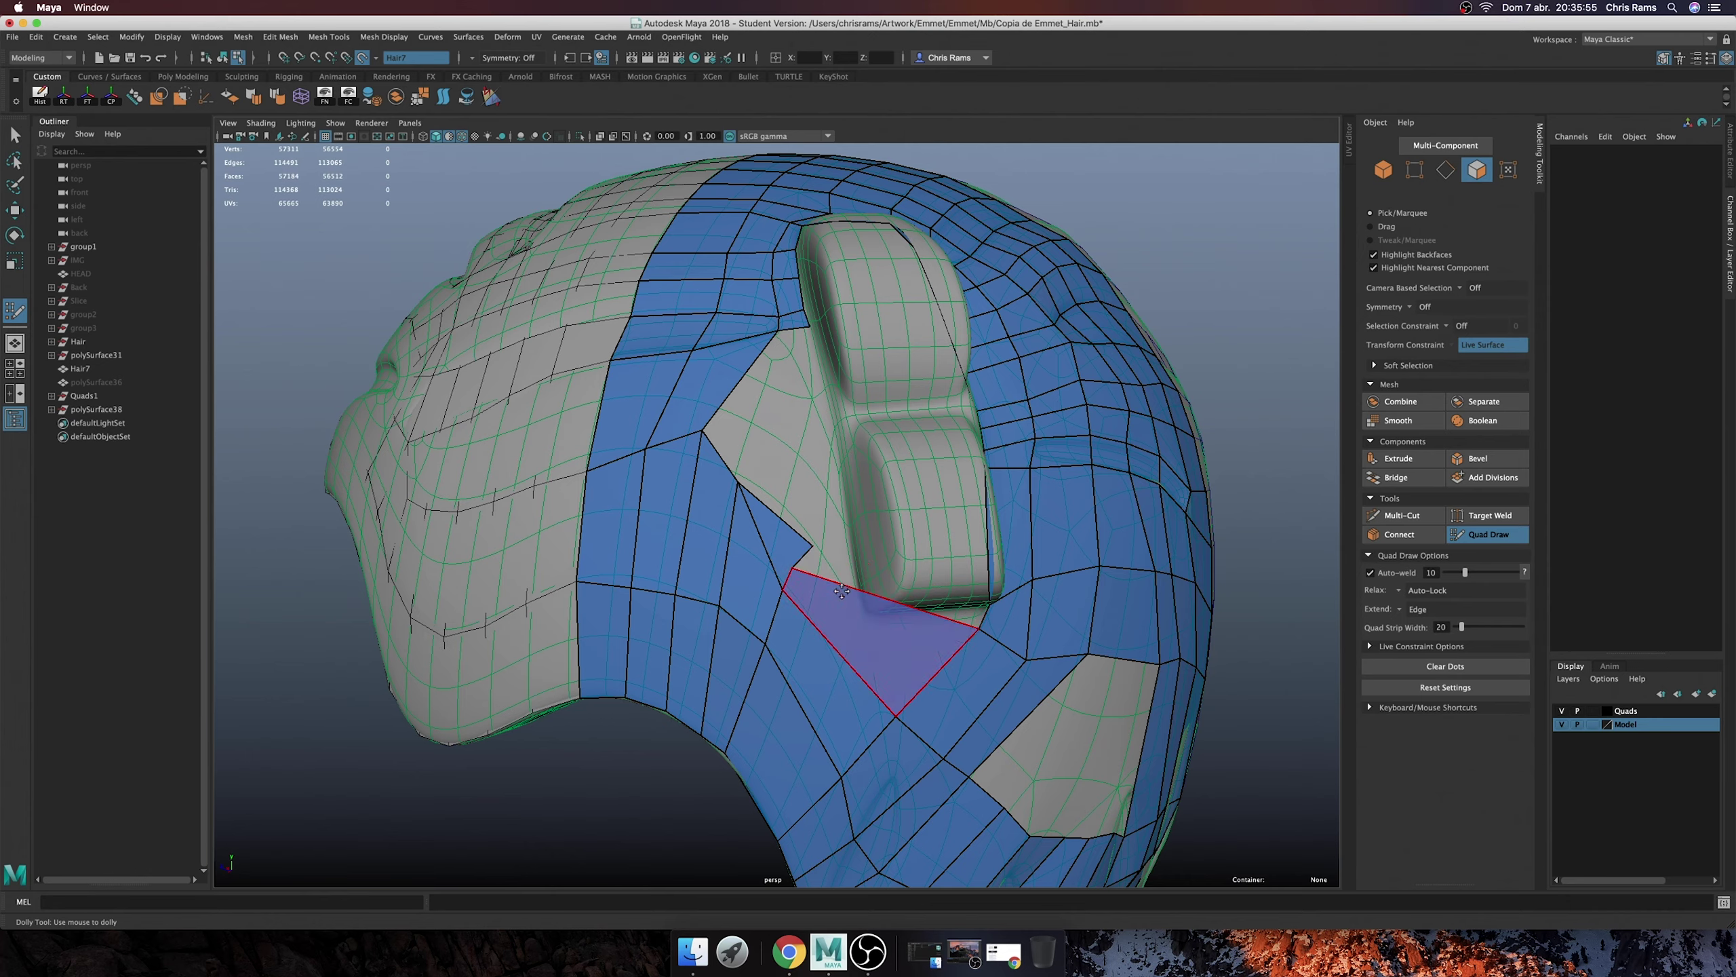
ctrl+shift+click(772, 530)
ctrl+shift+click(845, 622)
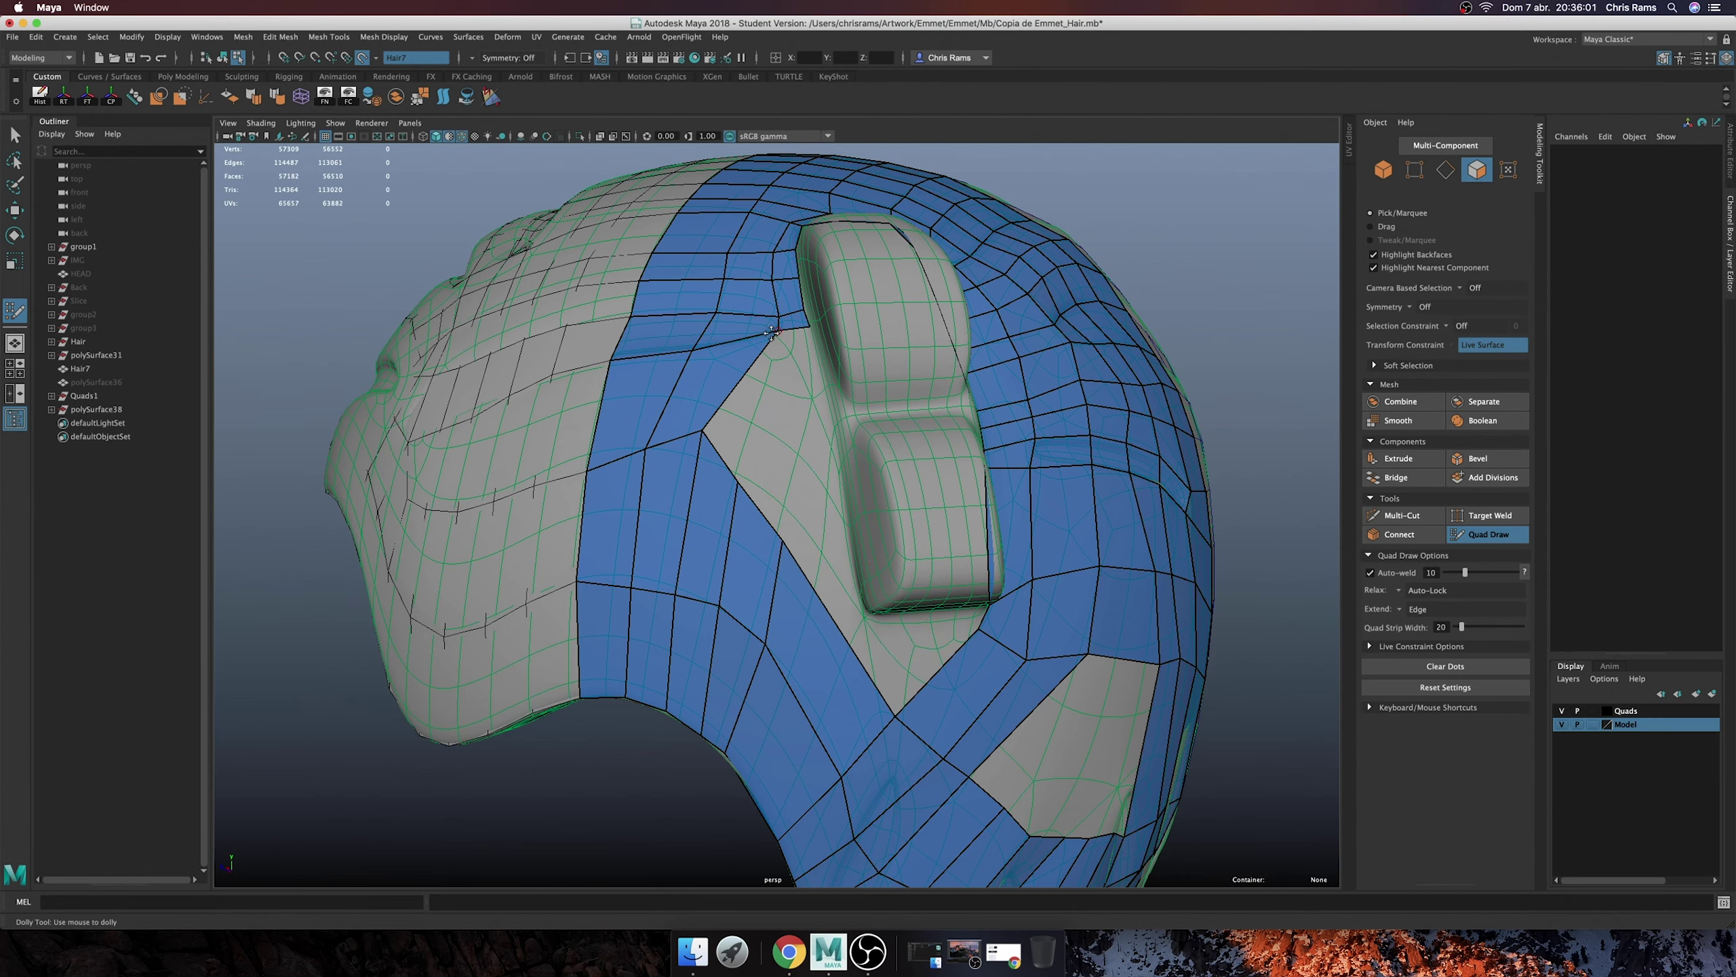
- Insert an edge loop and delete the lower-right face and the face beside the ear
alt+drag(771, 333, 736, 510)
scroll(736, 510, up, 3)
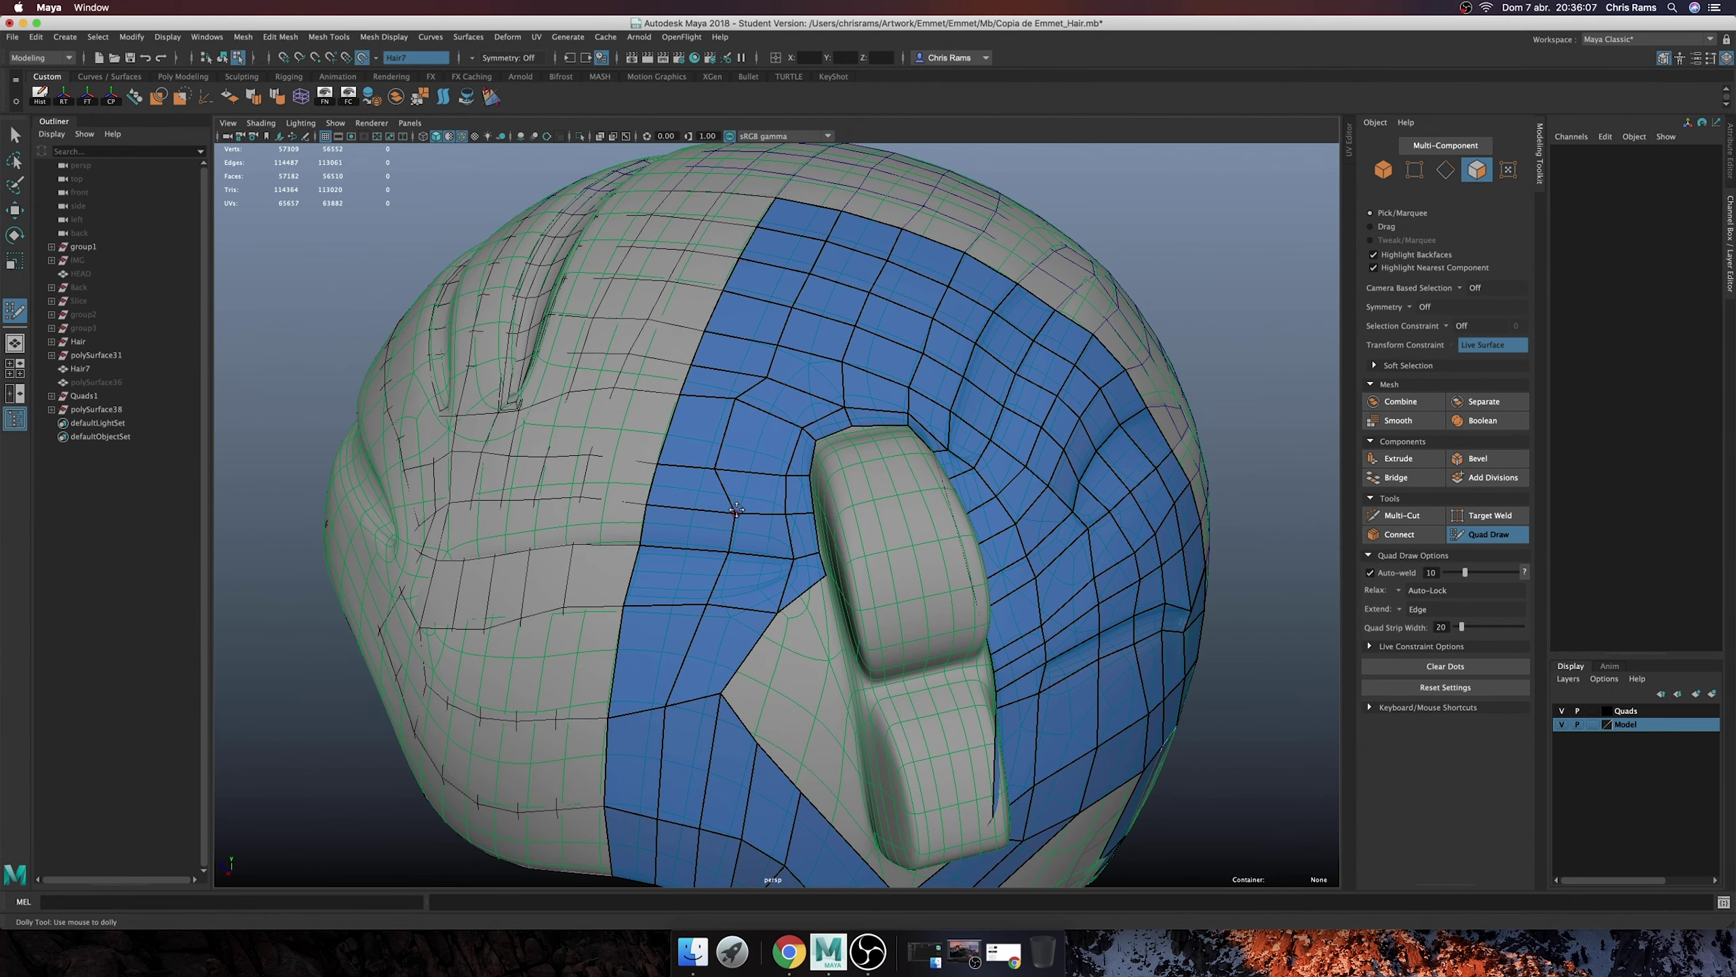
ctrl+click(715, 580)
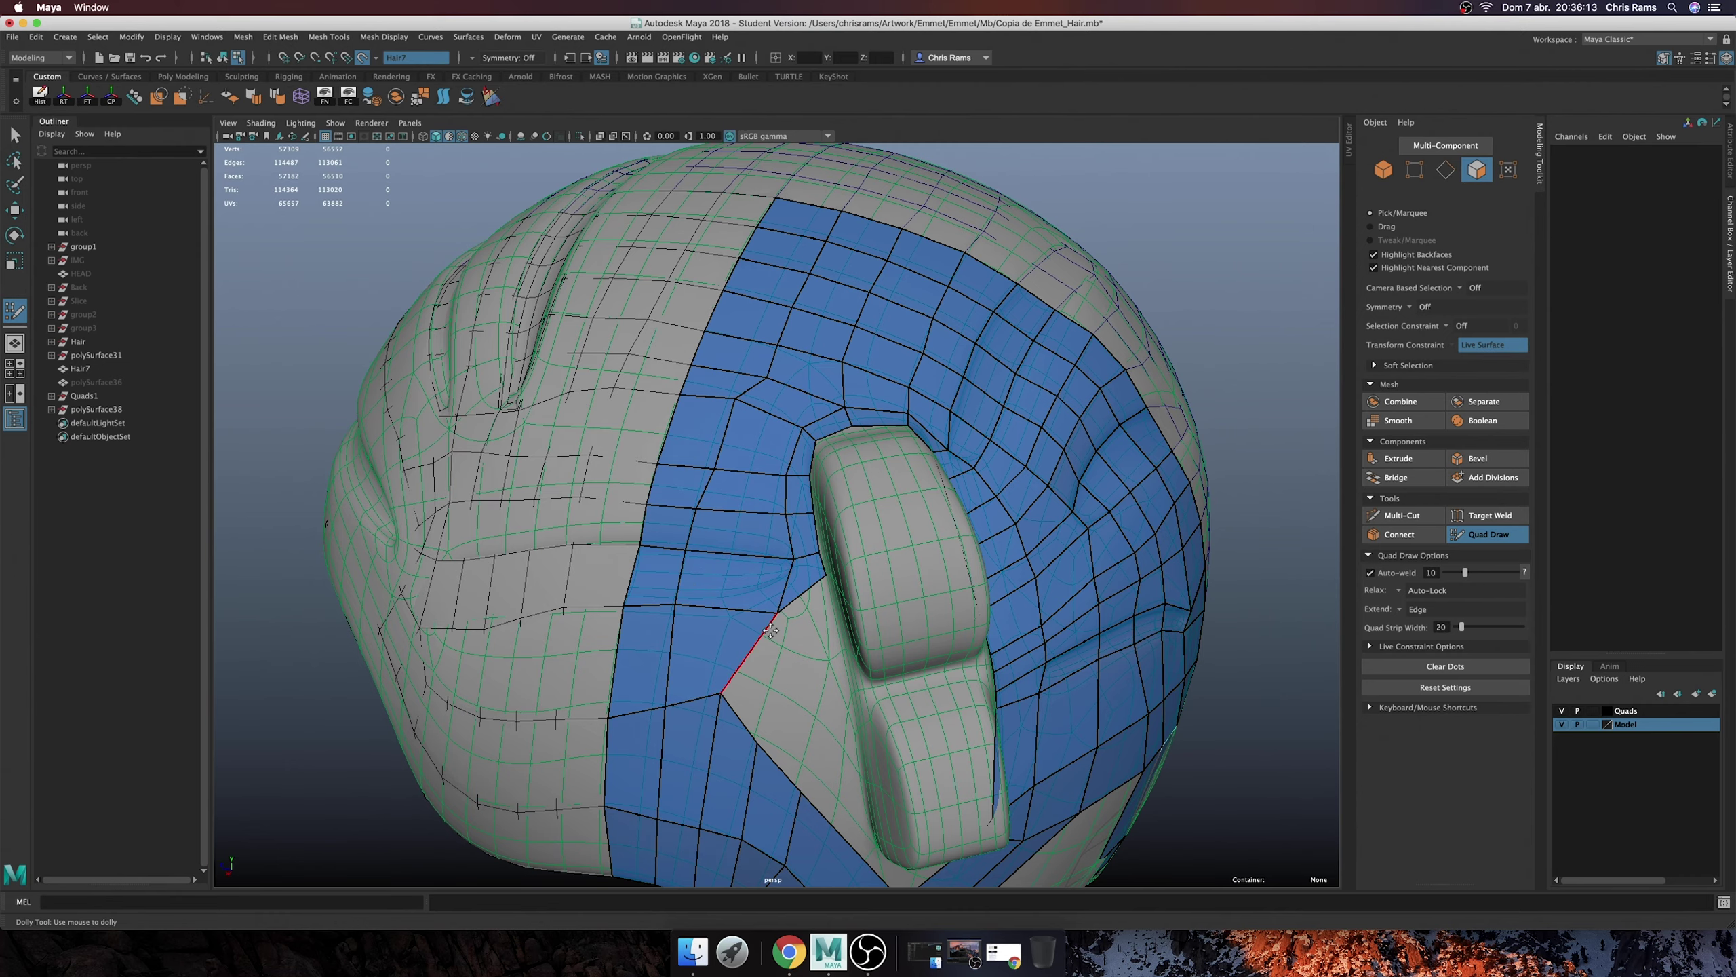
ctrl+shift+click(763, 616)
alt+drag(730, 402, 950, 453)
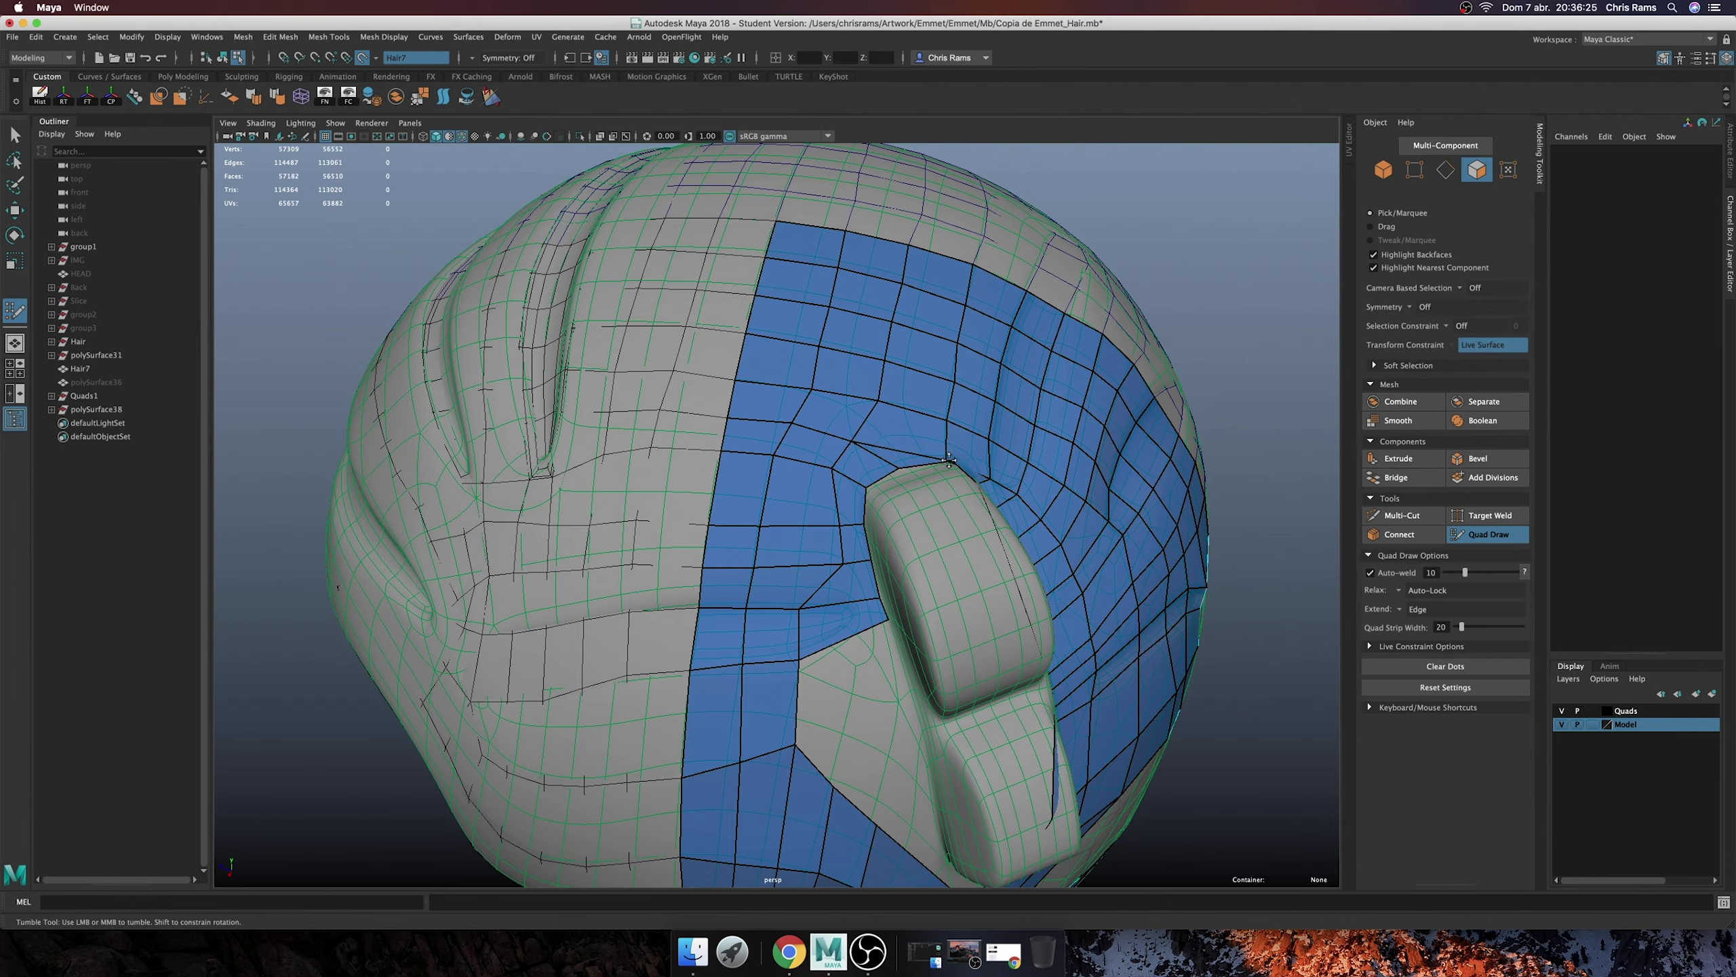
ctrl+shift+click(930, 453)
- Delete the pentagon face and inspect the resulting gap around the ear strip
scroll(984, 466, up, 3)
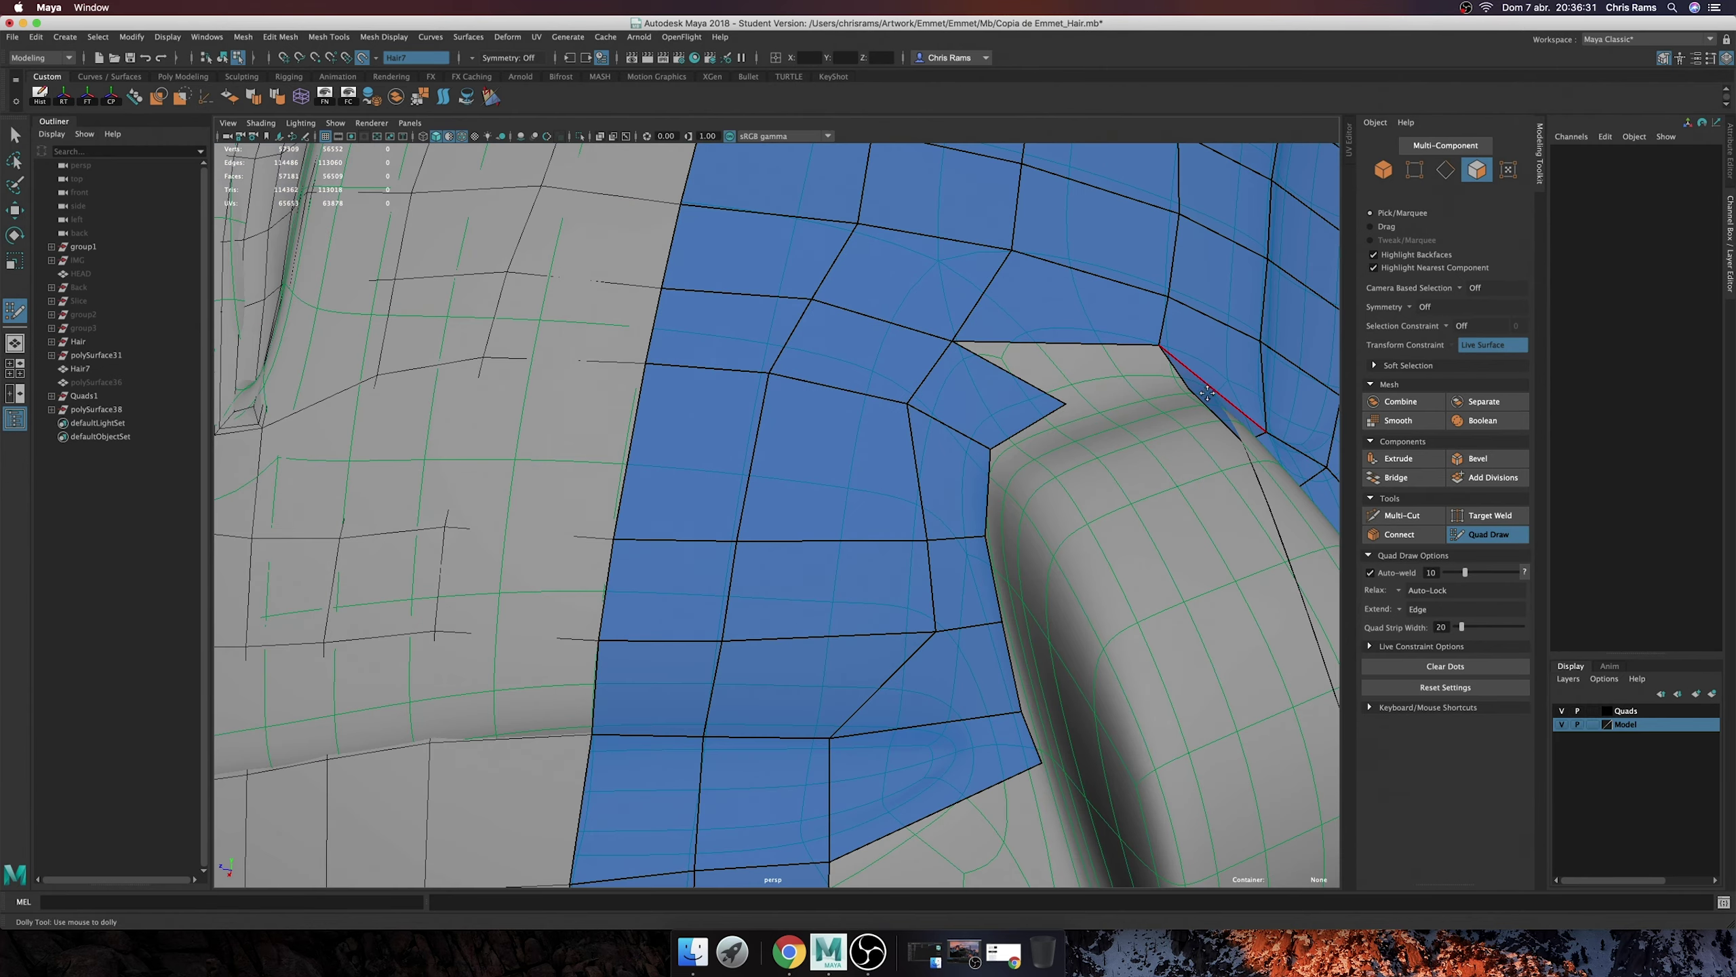
scroll(708, 453, up, 3)
ctrl+shift+click(758, 438)
scroll(759, 438, down, 5)
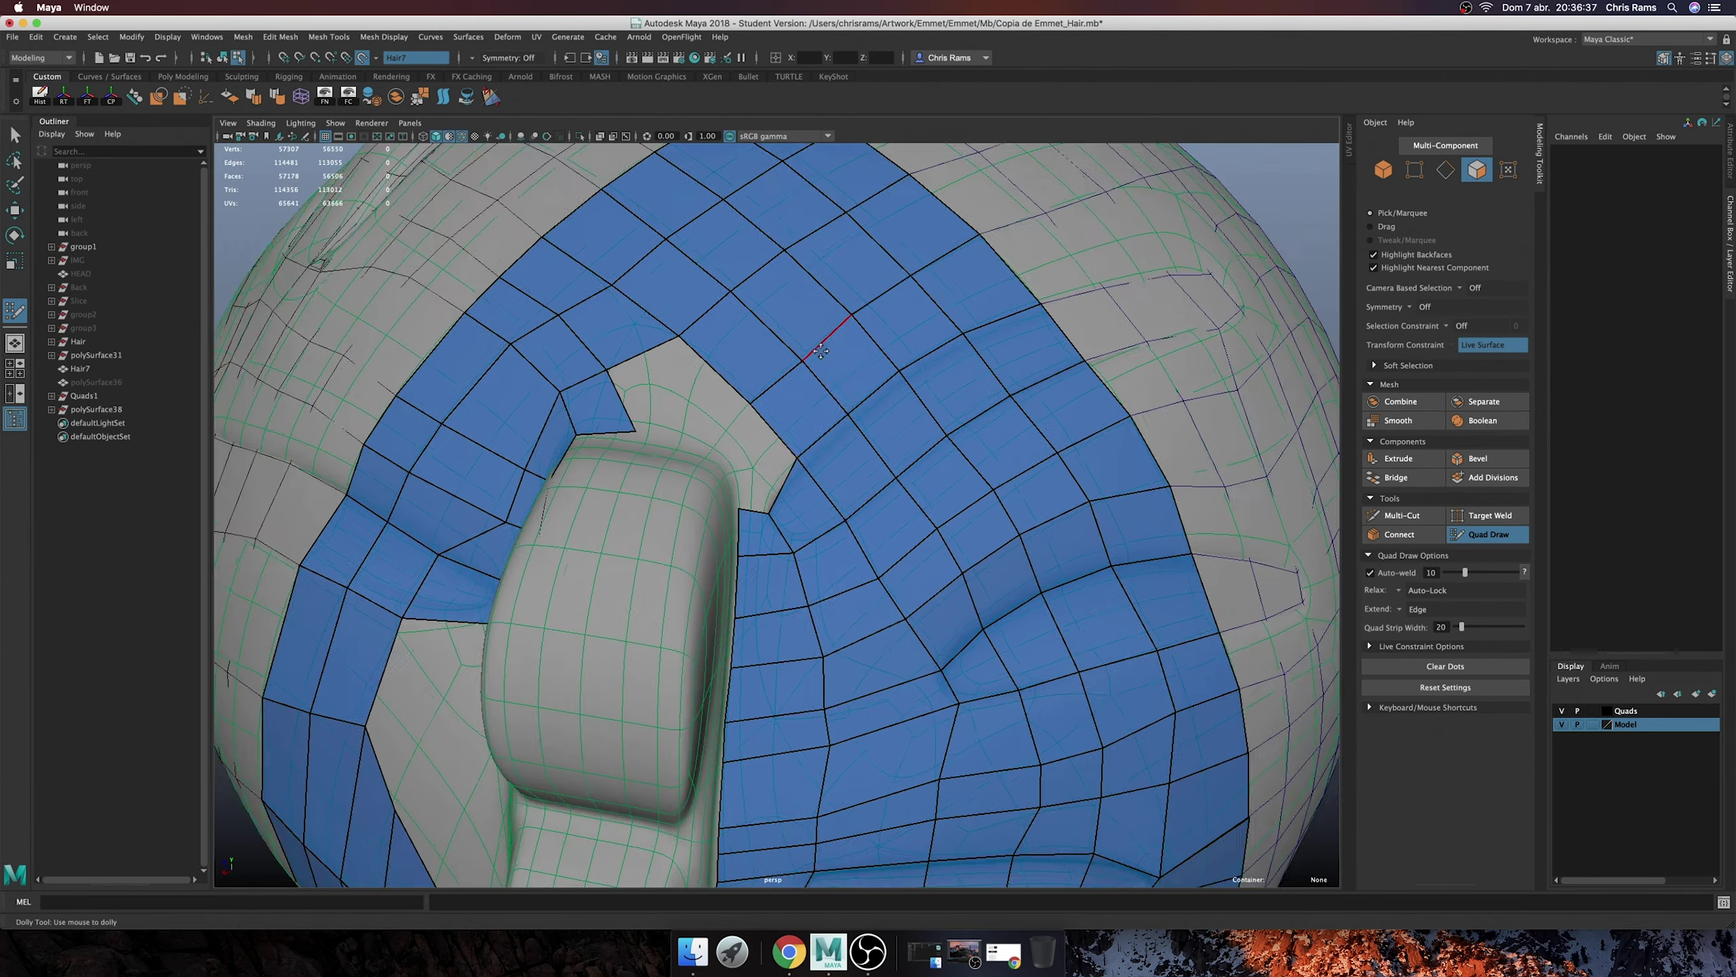
alt+drag(758, 438, 830, 471)
scroll(830, 470, up, 2)
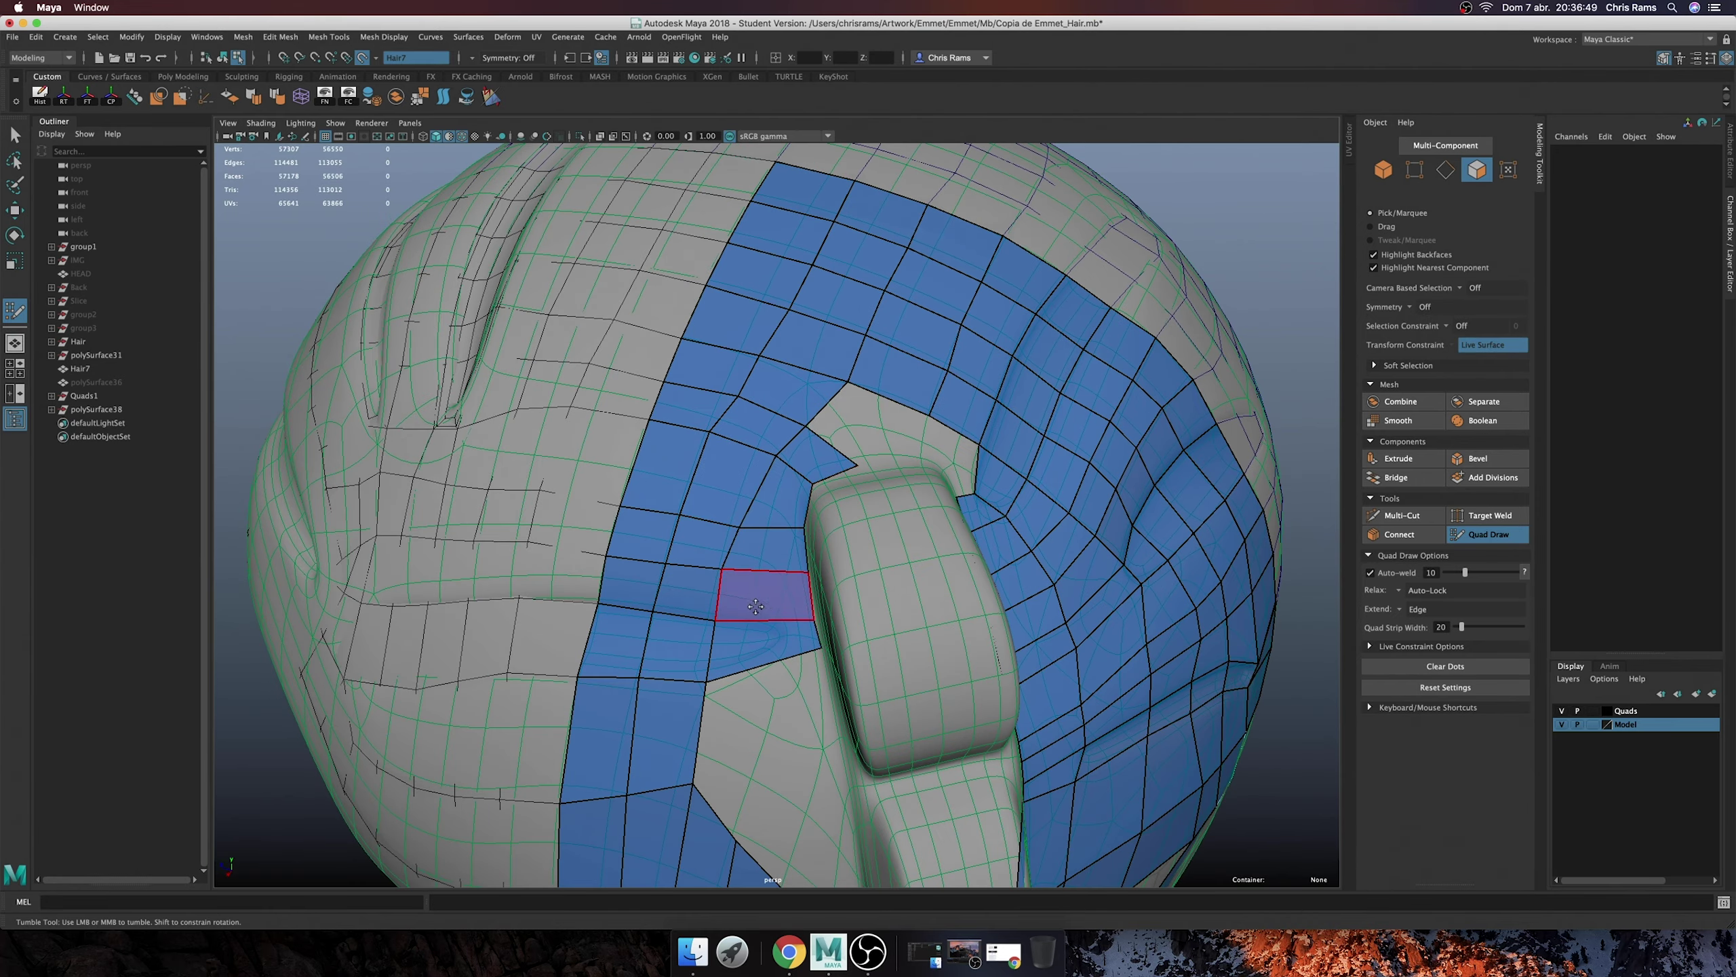
mouse_move(752, 595)
alt+mouse_down()
mouse_move(830, 592)
mouse_move(684, 454)
alt+mouse_up()
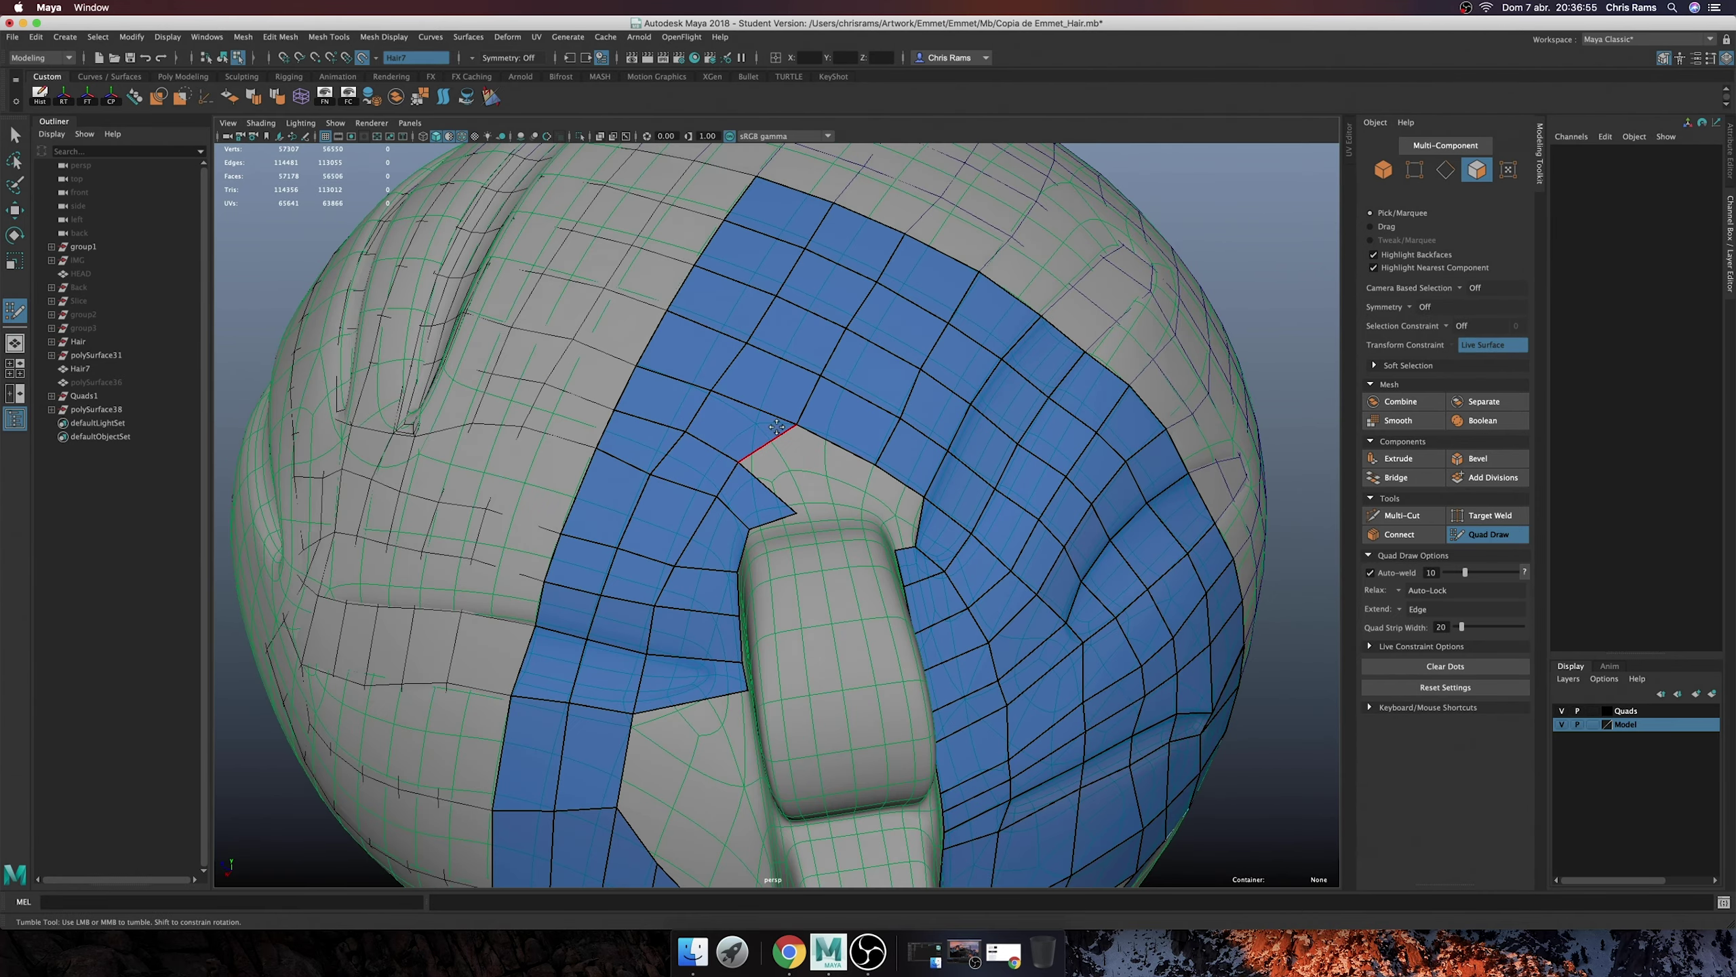
scroll(776, 427, down, 5)
alt+drag(776, 427, 739, 561)
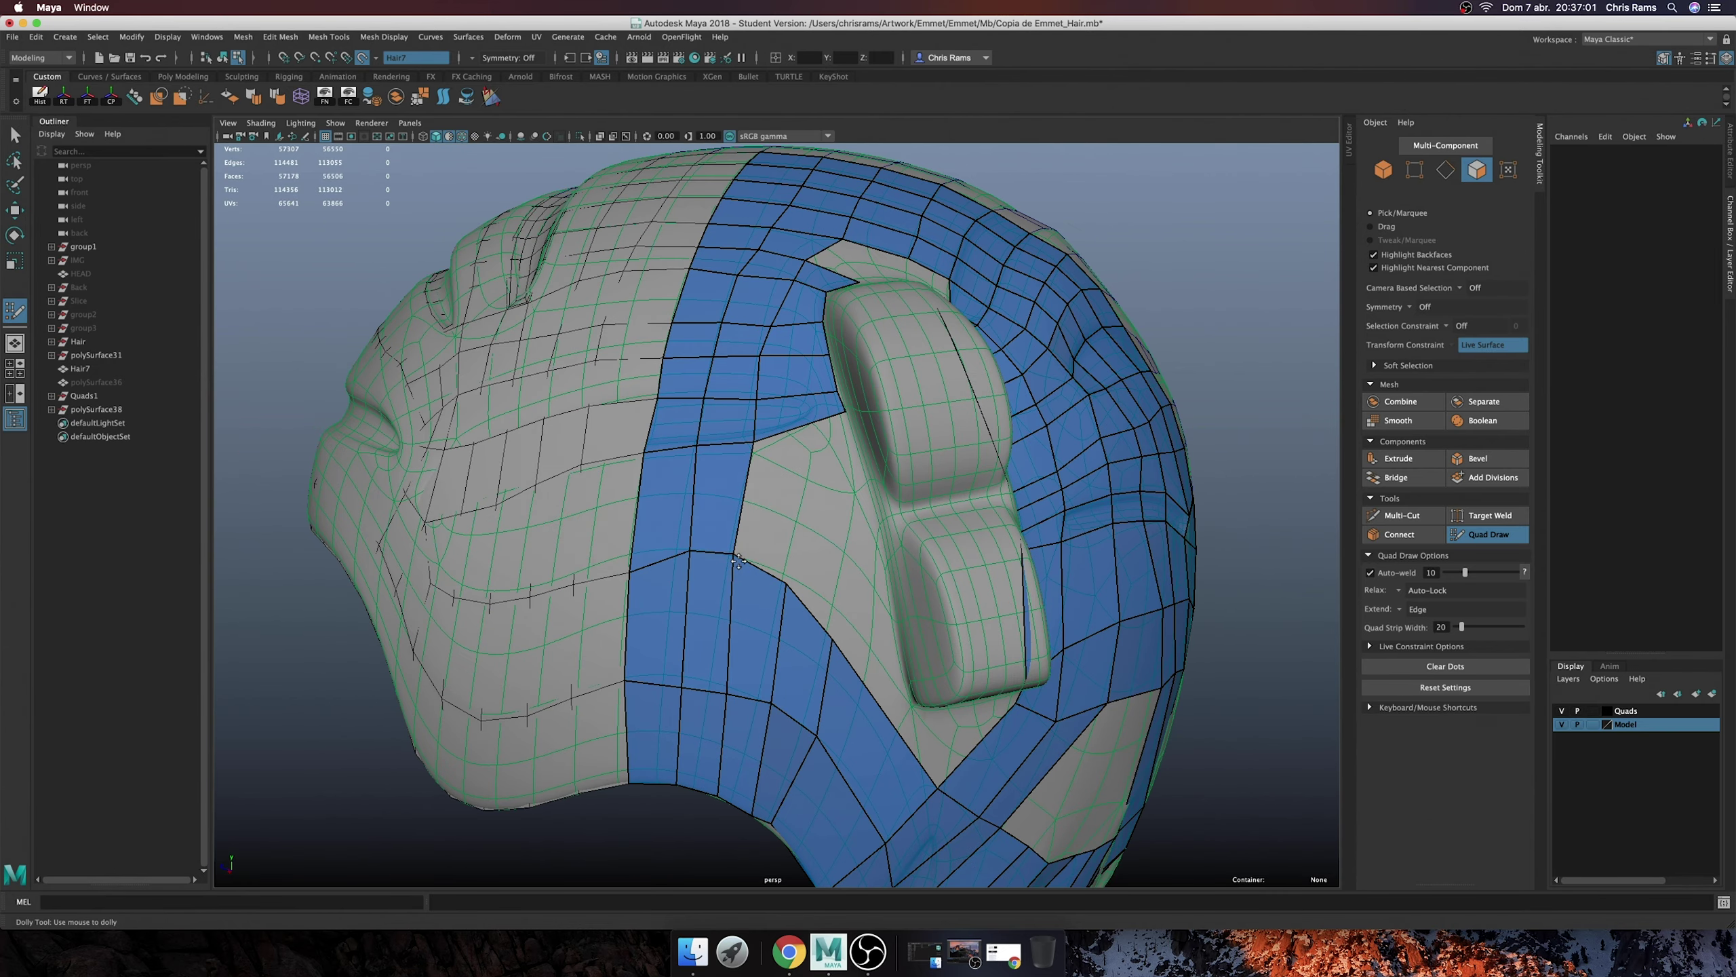
- Hide the Model layer and combine the retopology pieces into polySurface42
scroll(759, 547, down, 5)
key(q)
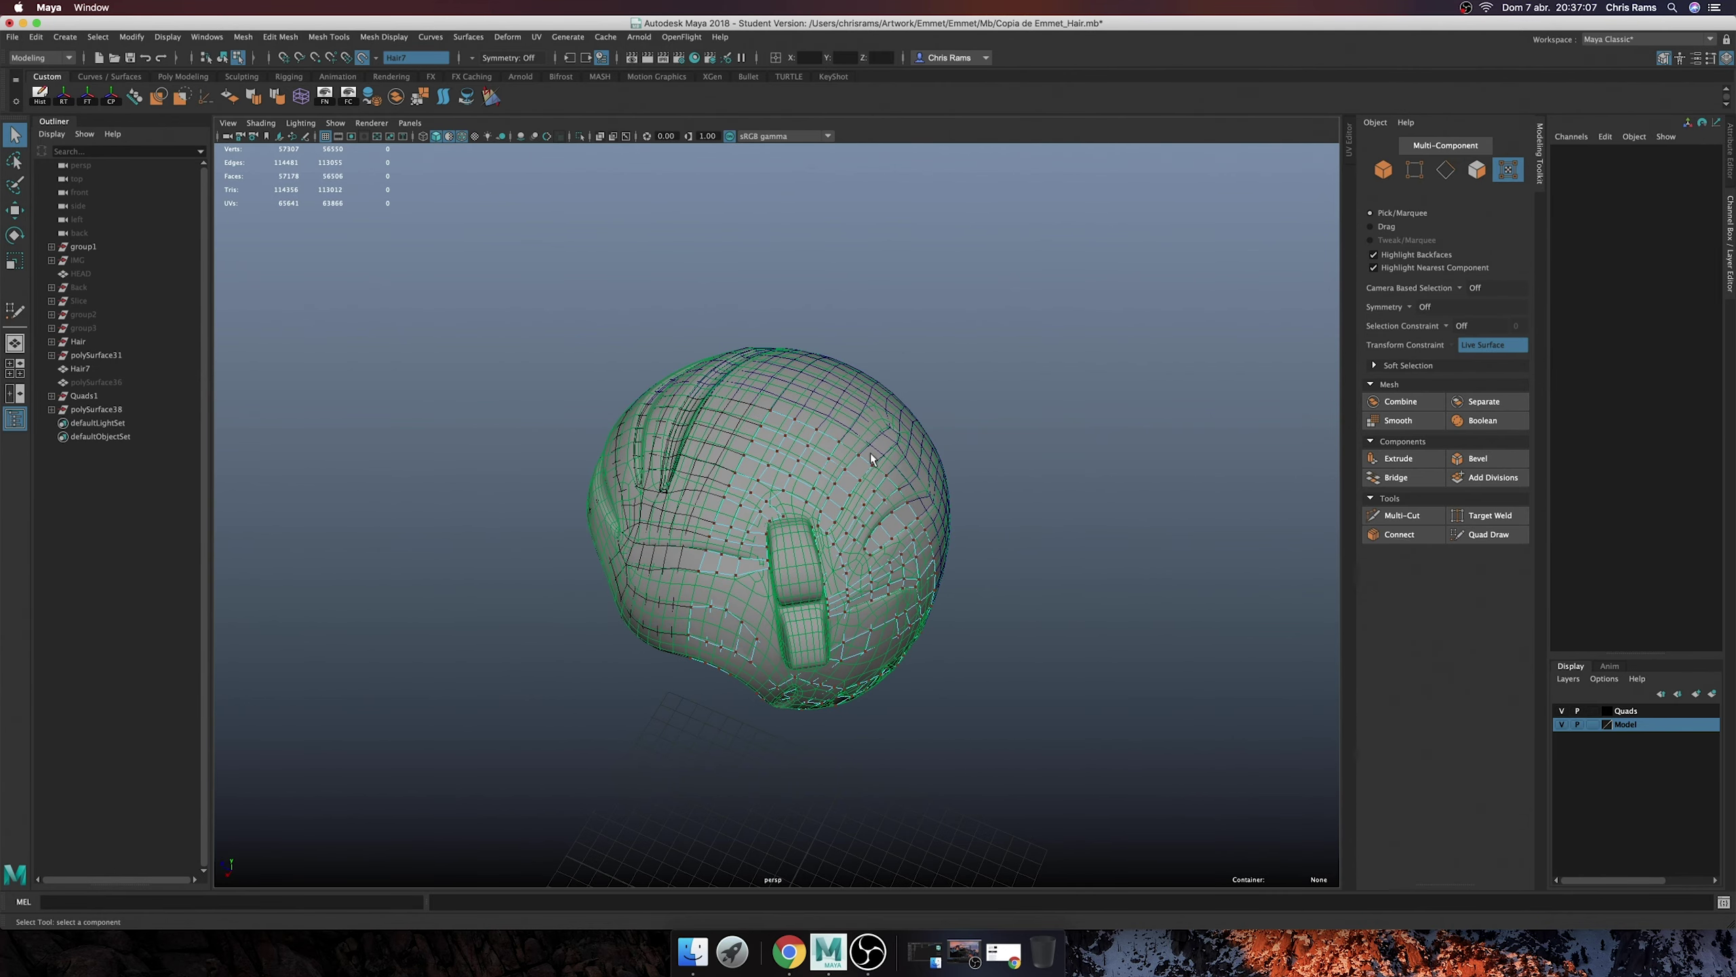
click(1561, 723)
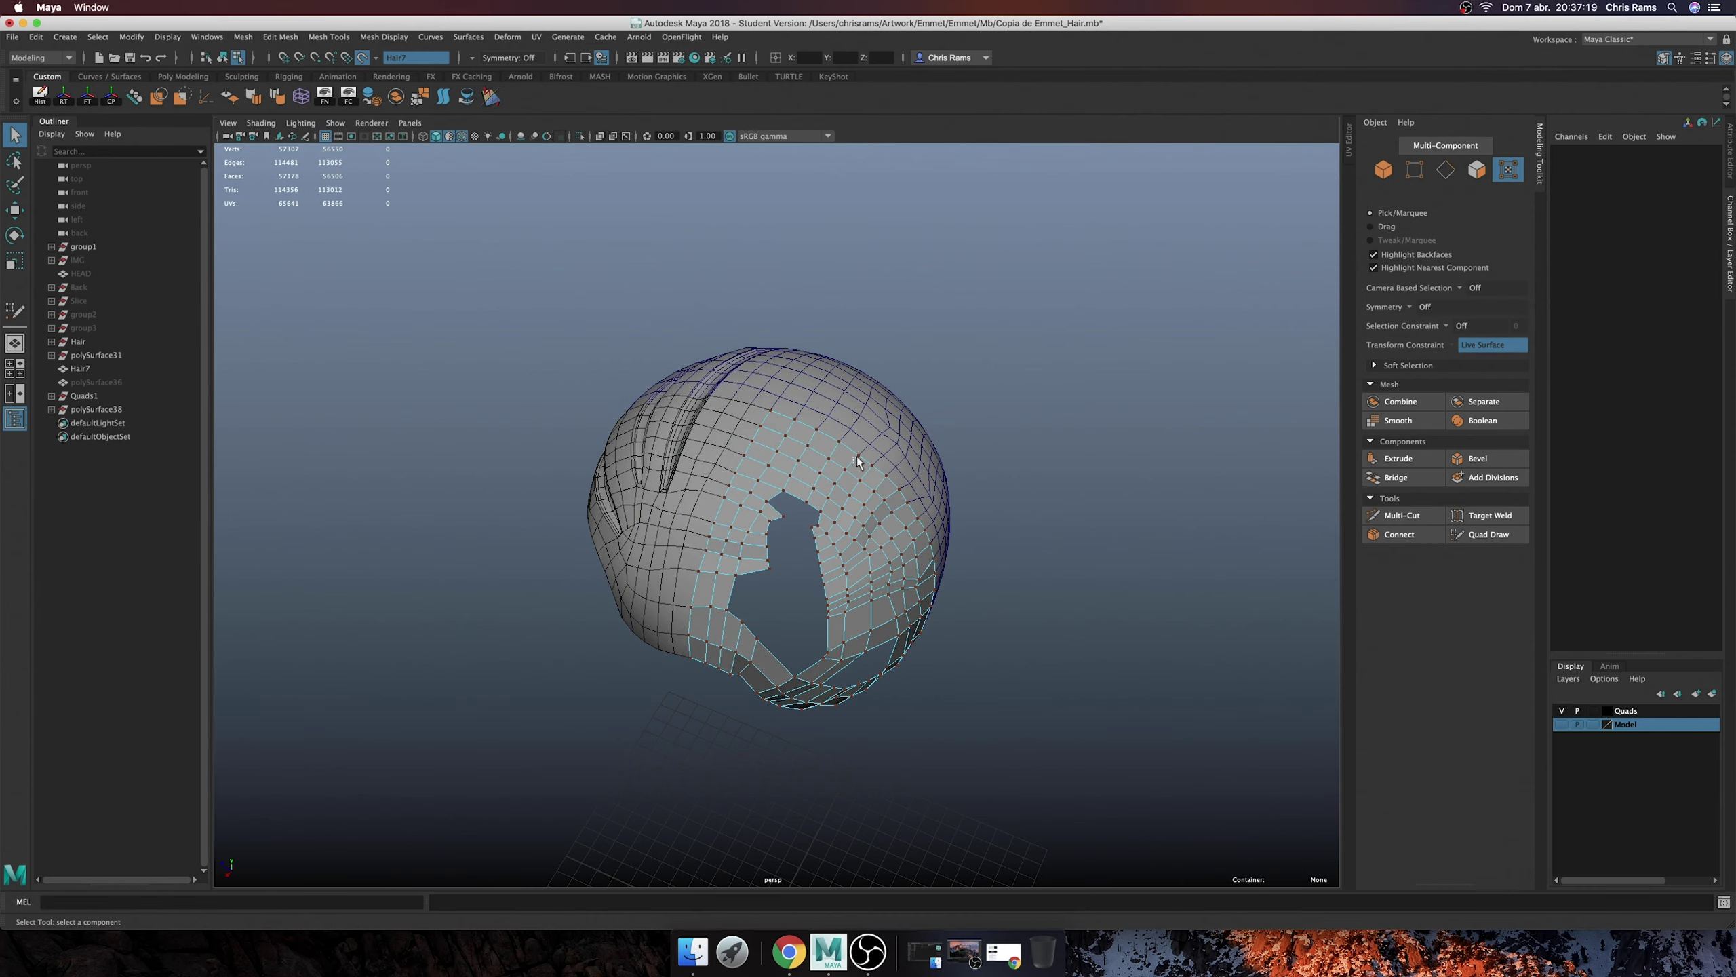
key(F8)
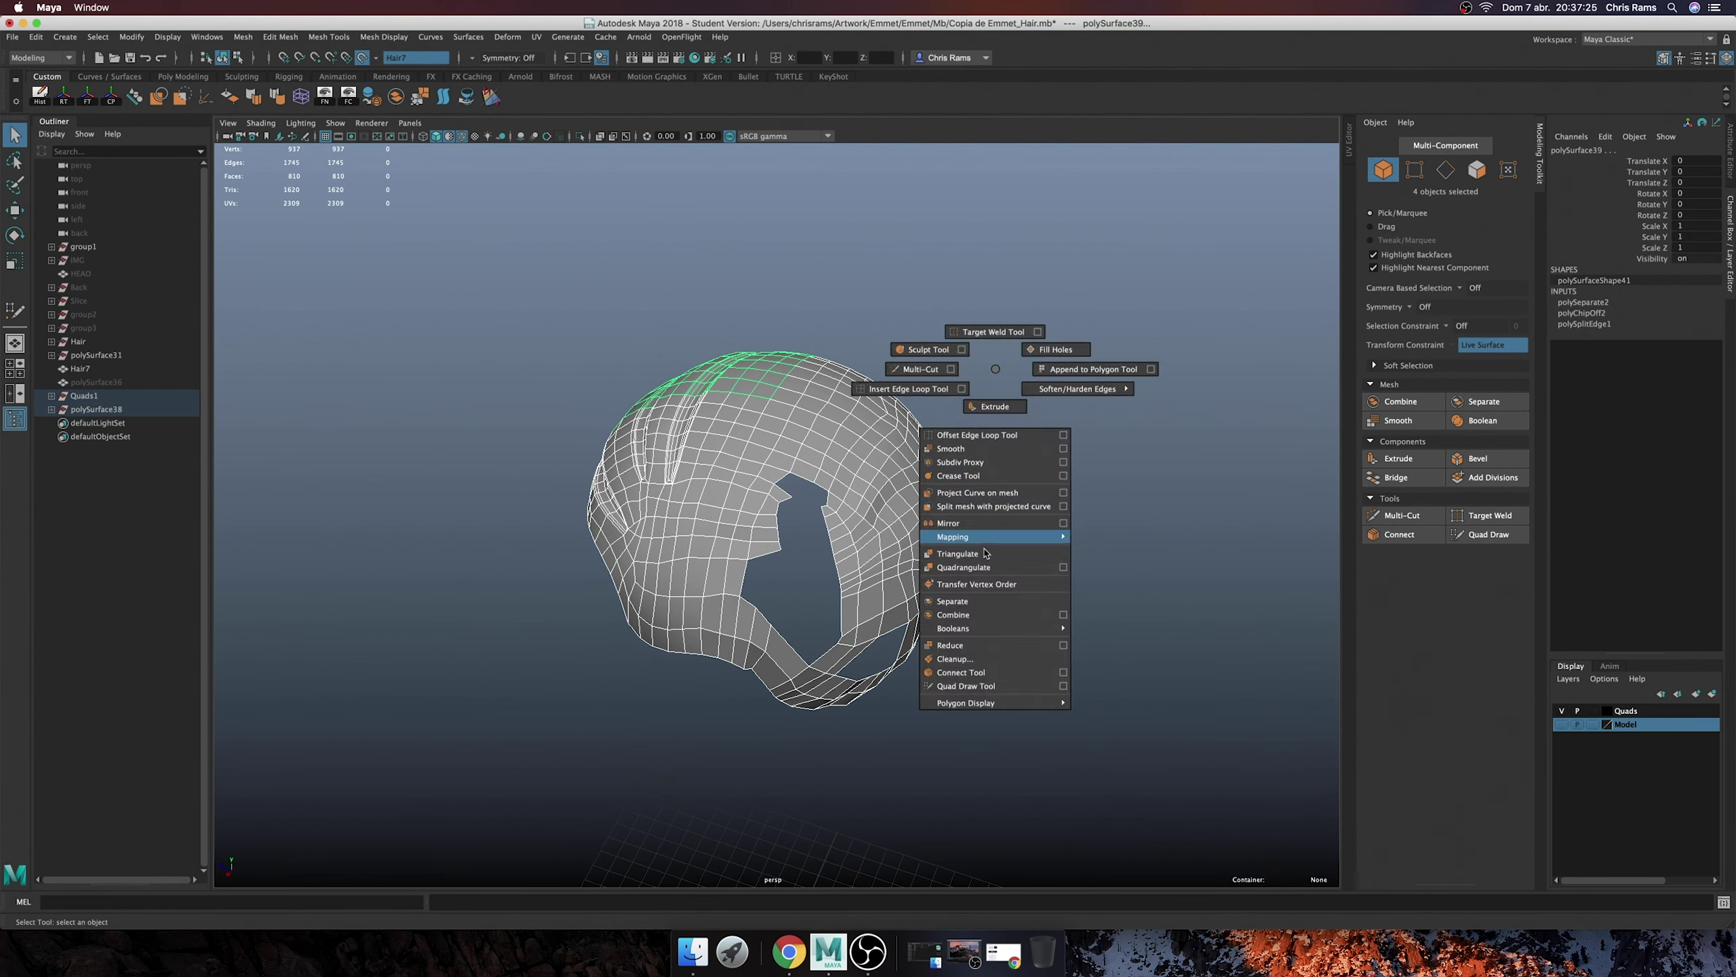
shift+right_drag(988, 376, 991, 615)
- Merge polySurface42's overlapping vertices, delete its history, and resume Quad Draw on it
alt+drag(943, 411, 884, 373)
right_drag(883, 373, 820, 377)
drag(1112, 238, 494, 757)
shift+right_drag(964, 373, 1053, 391)
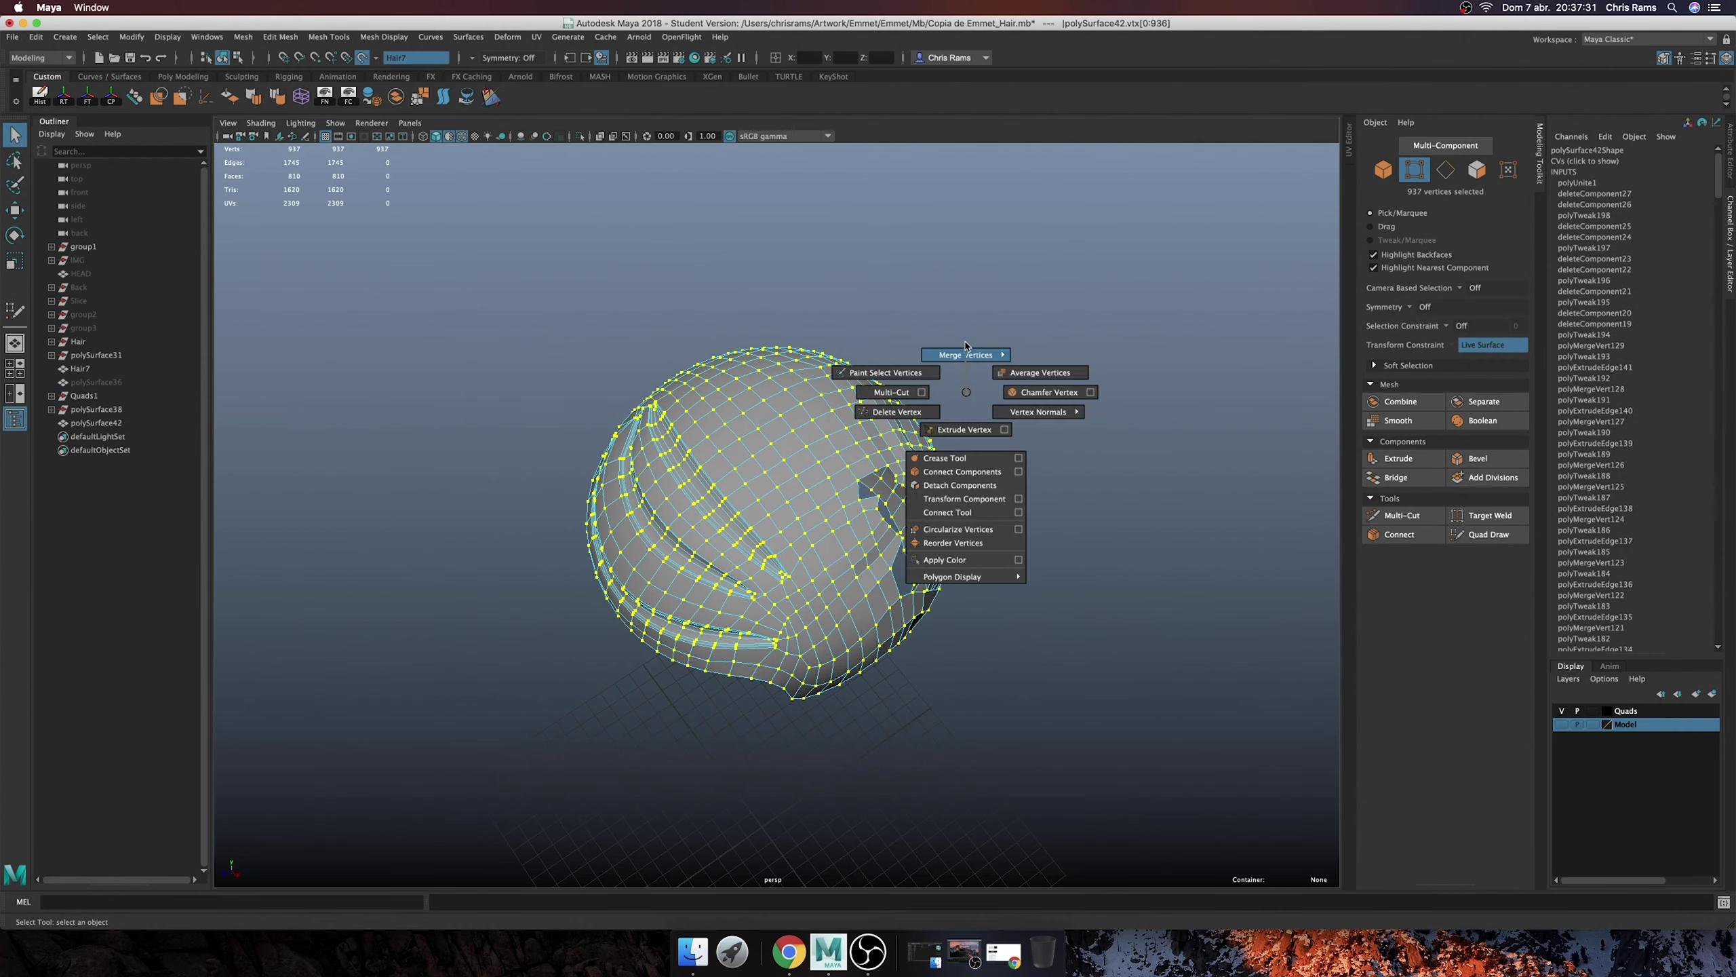
key(F8)
click(39, 96)
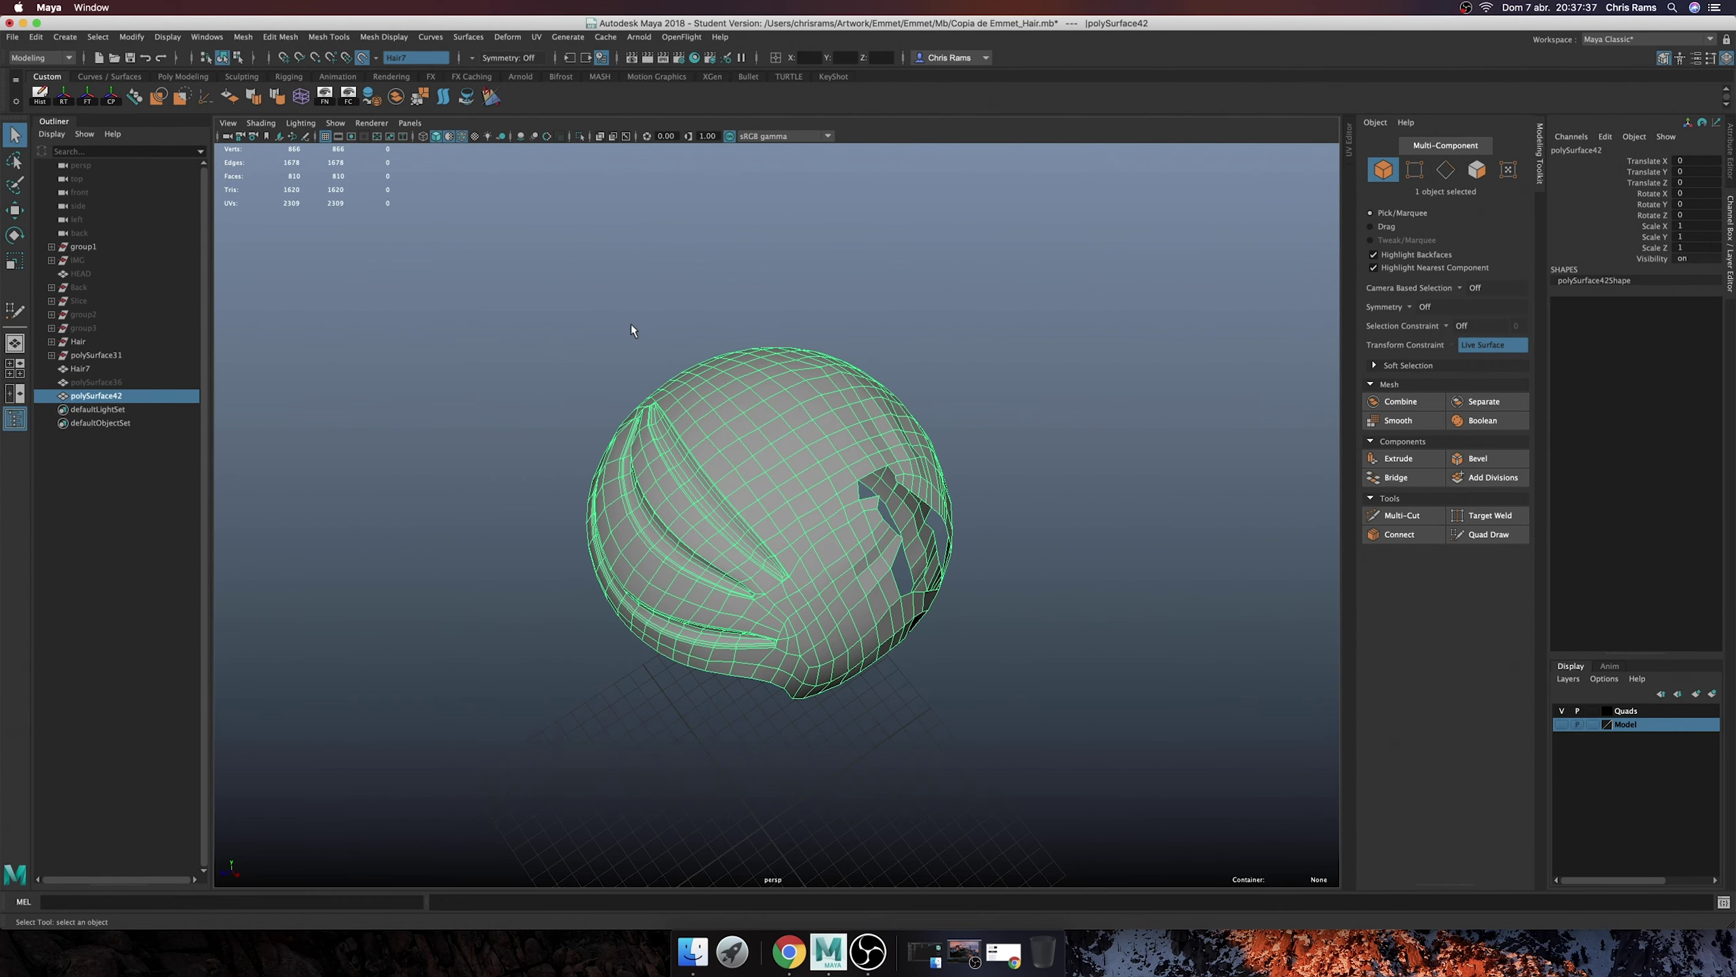
alt+drag(631, 331, 756, 478)
scroll(729, 472, up, 5)
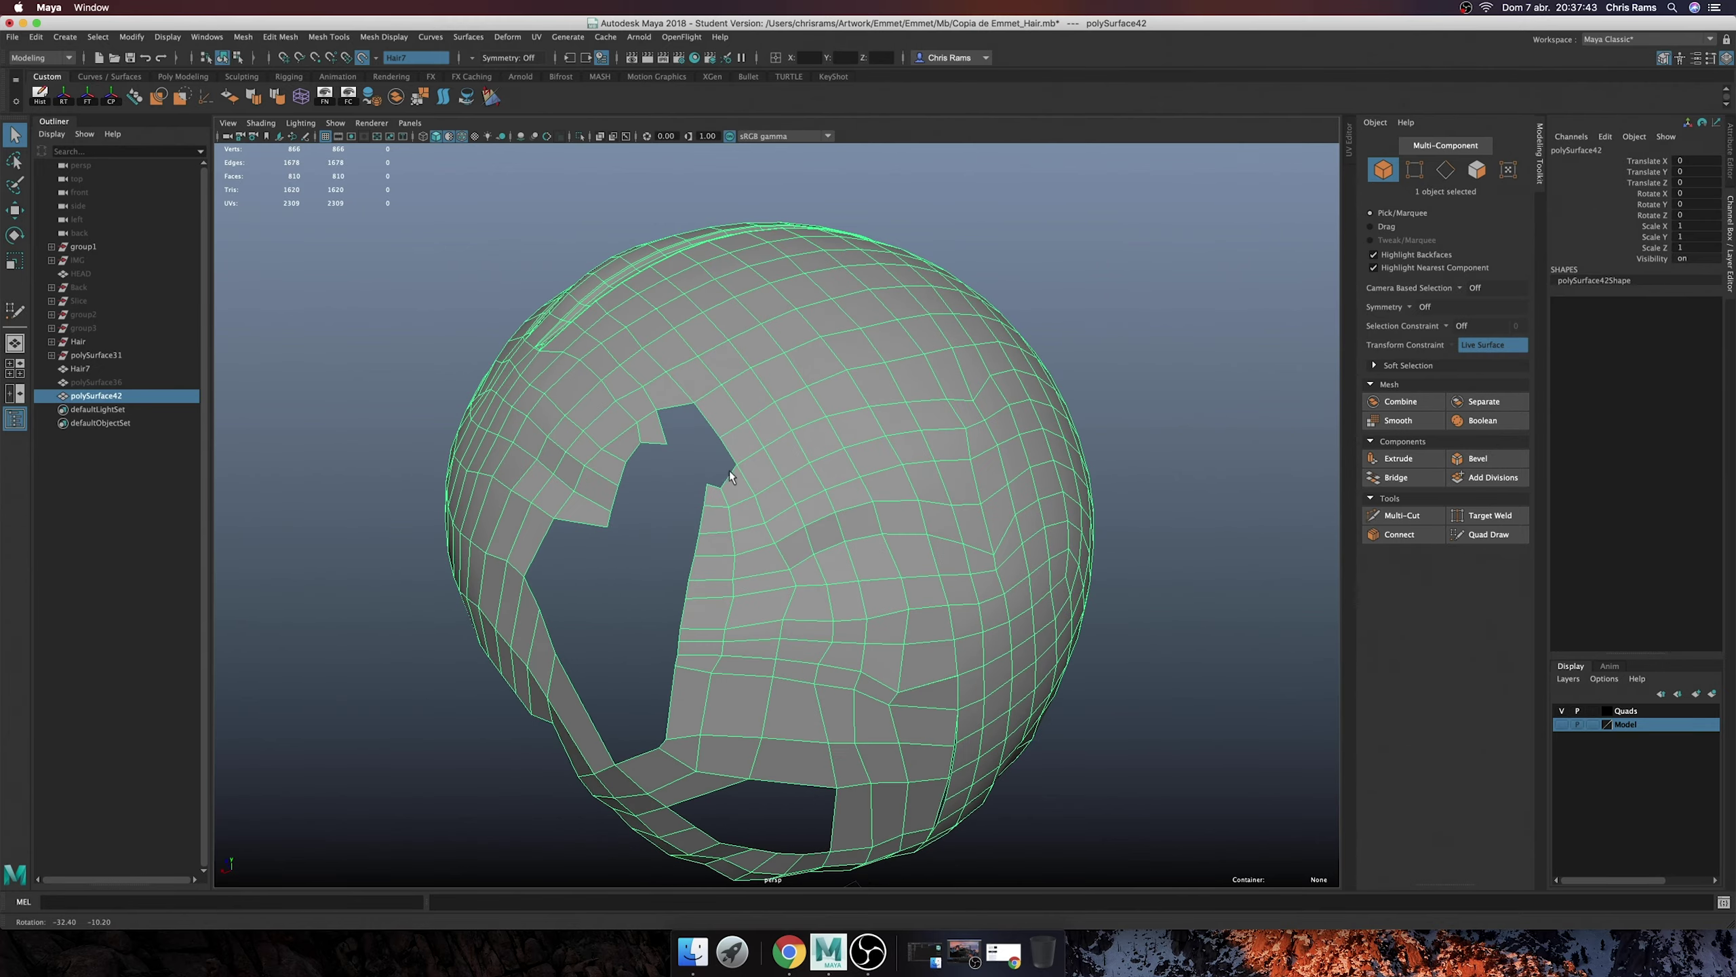
click(1476, 538)
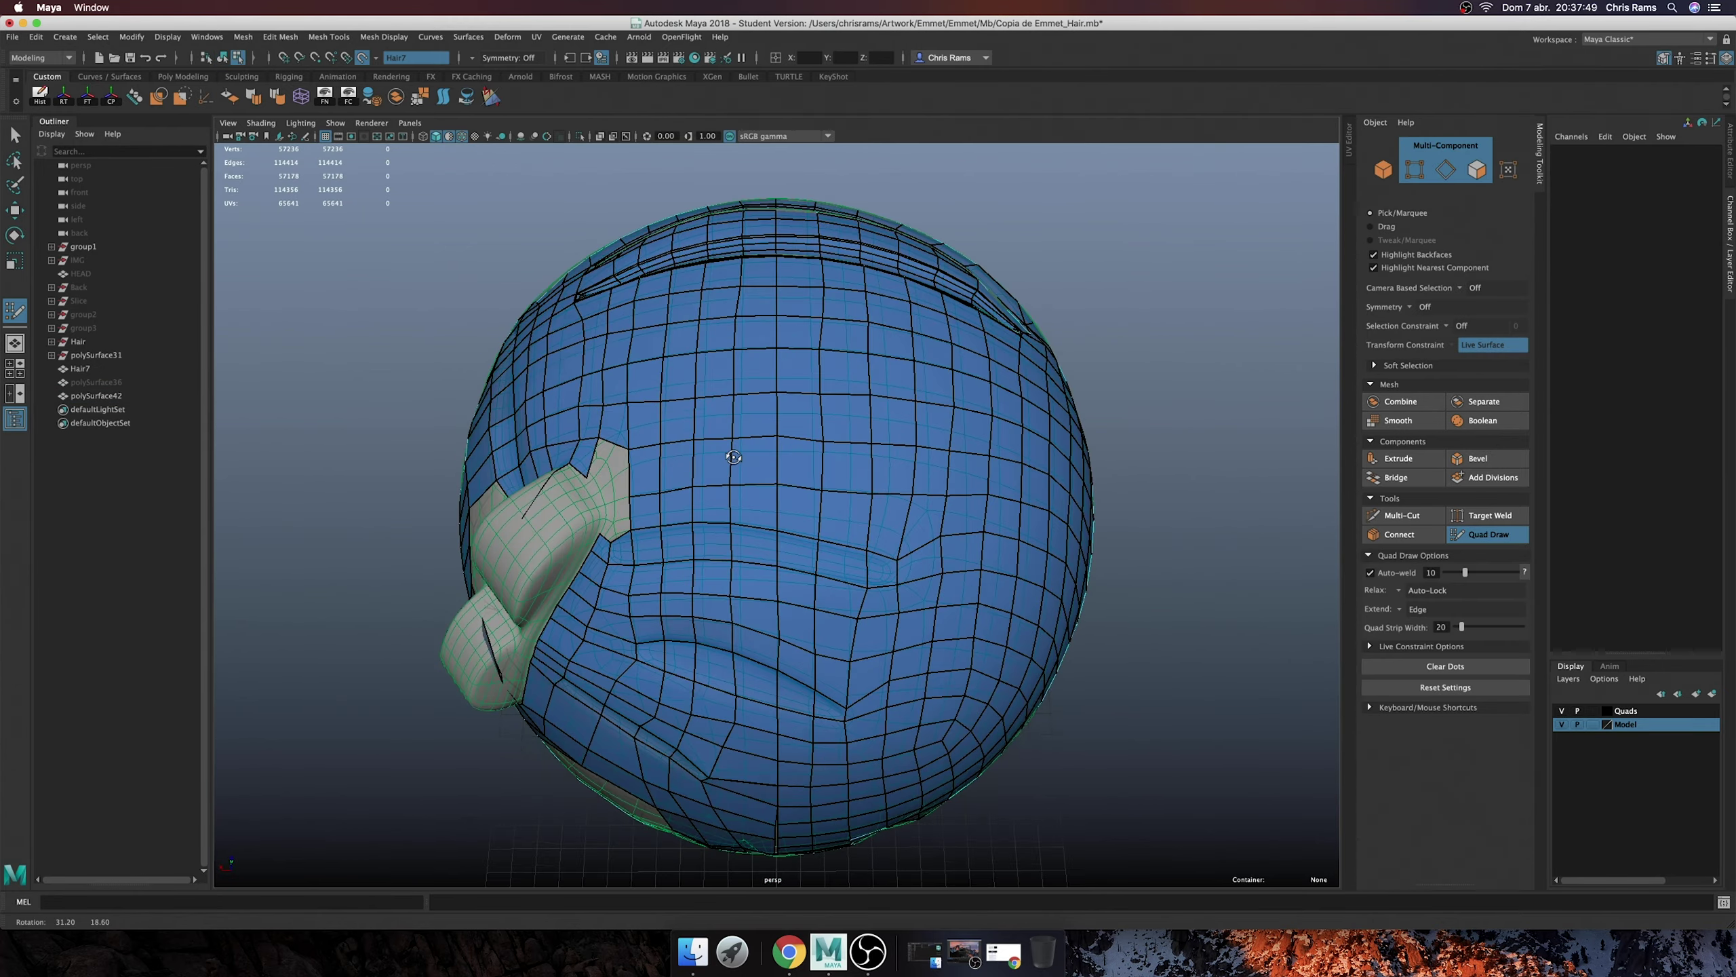
- Pull protruding boundary vertices inward to straighten the edge beside the grey piece
mouse_move(957, 437)
alt+mouse_down()
mouse_move(740, 441)
mouse_move(810, 453)
alt+mouse_up()
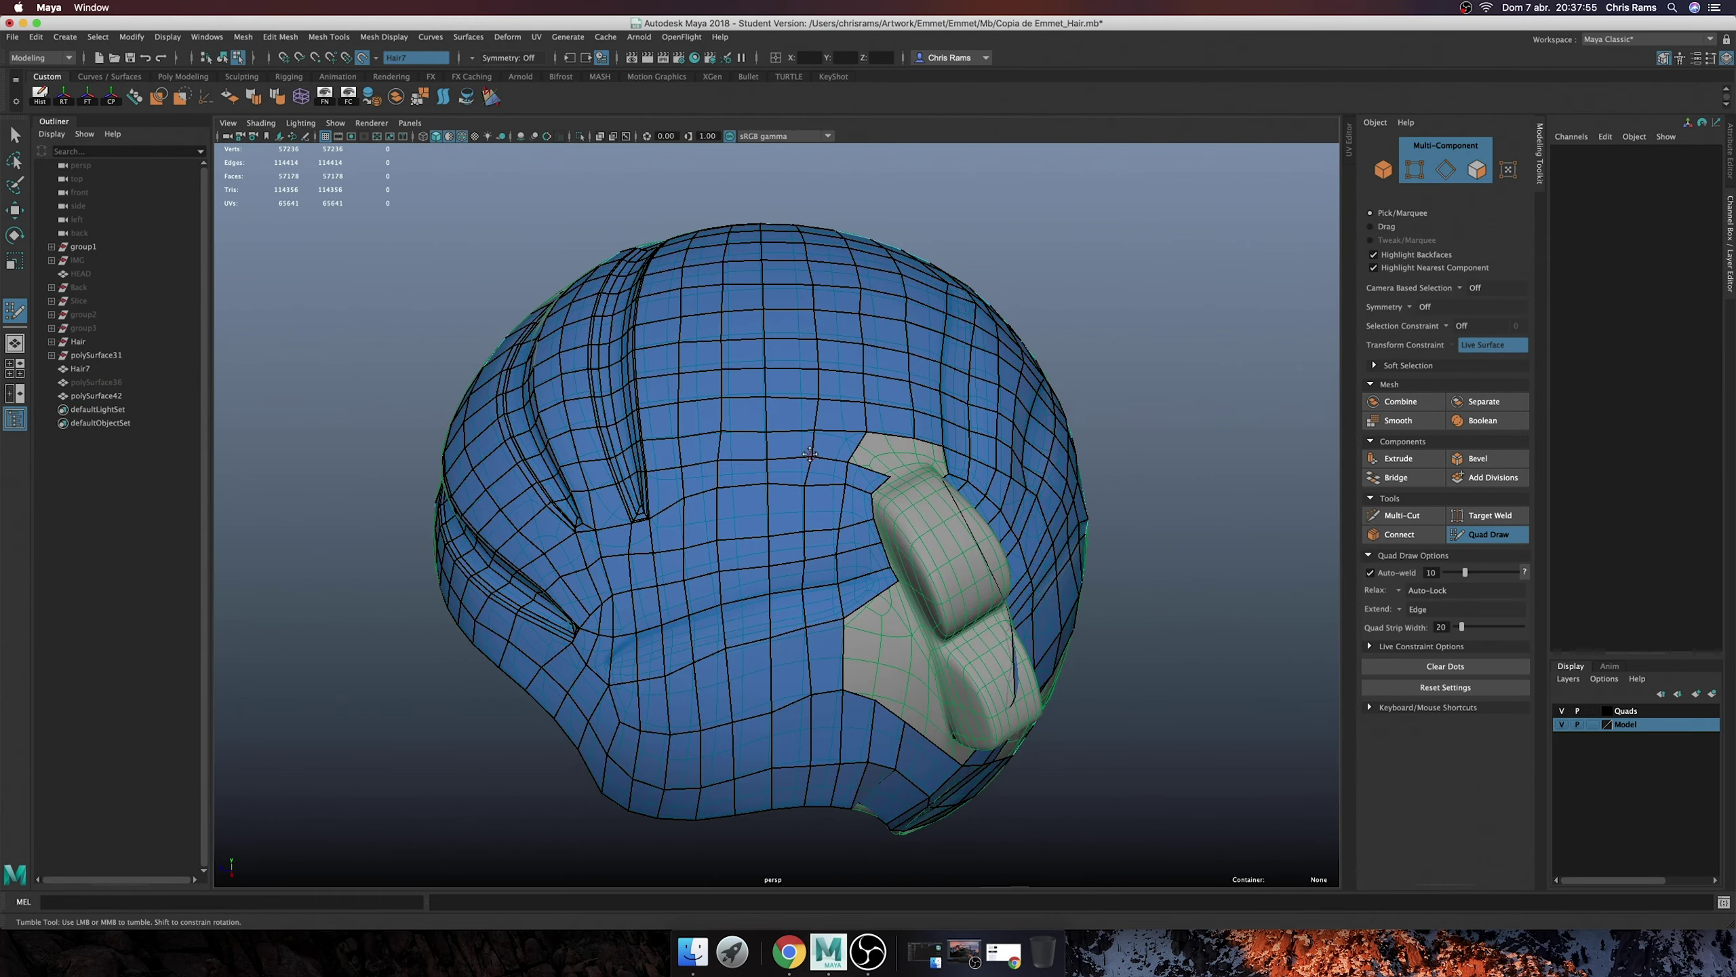
alt+drag(806, 496, 797, 548)
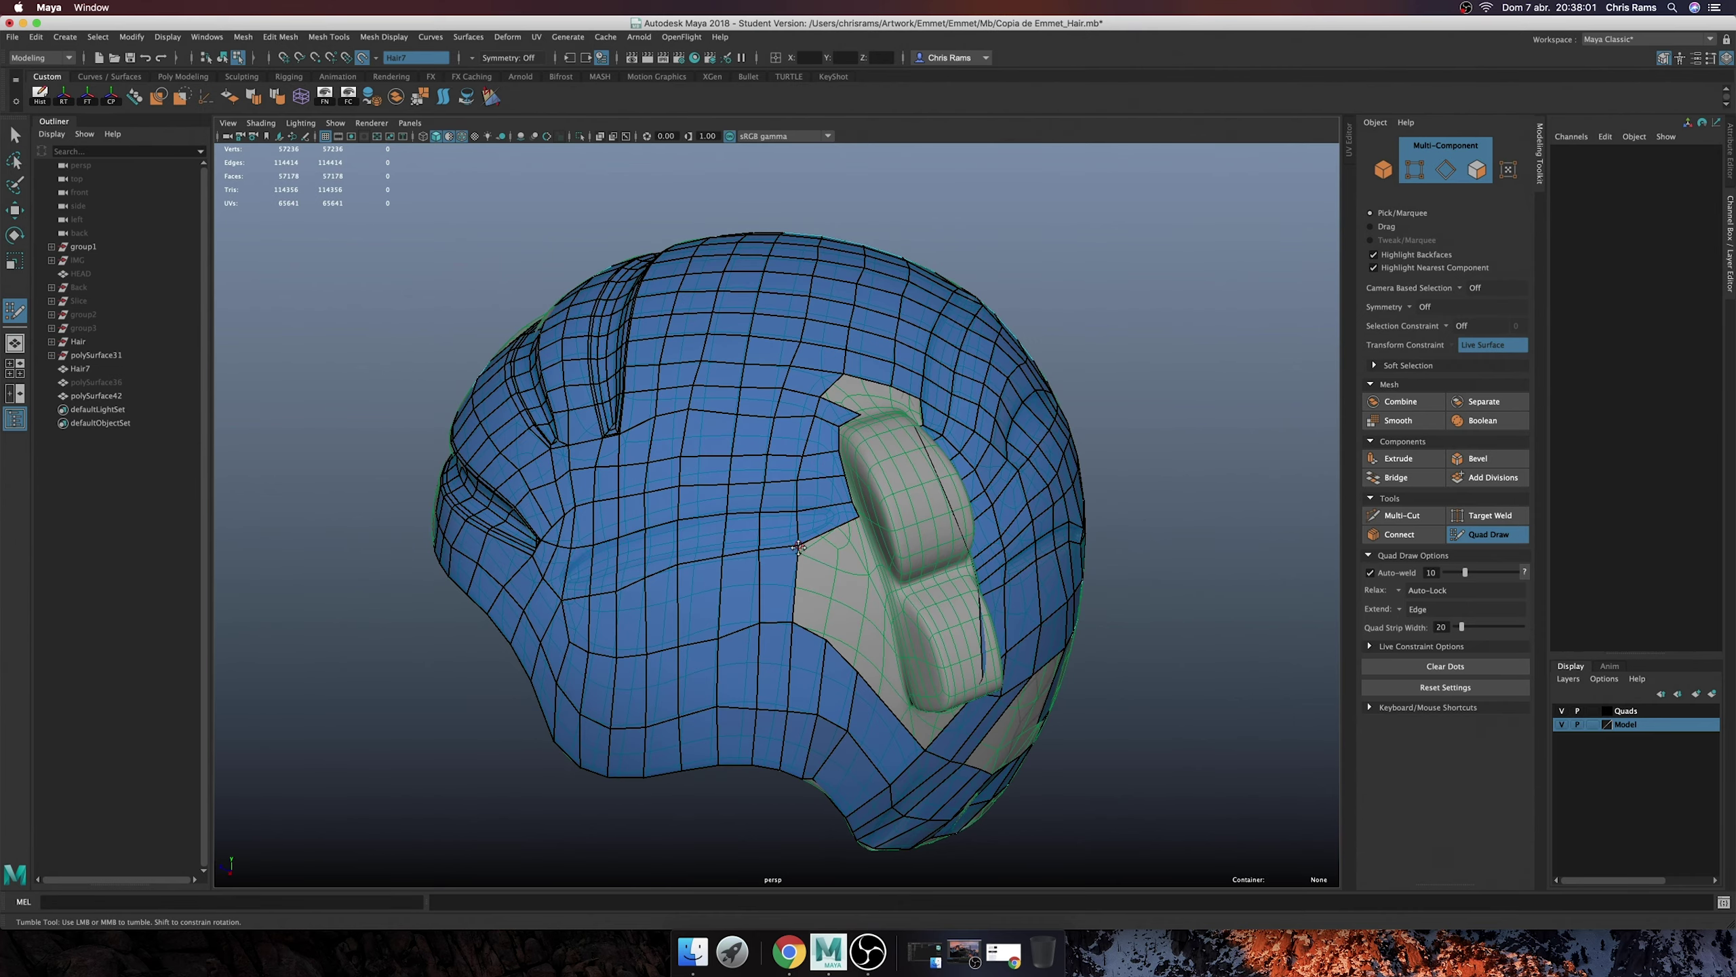
alt+right_drag(797, 545, 919, 514)
drag(896, 497, 876, 502)
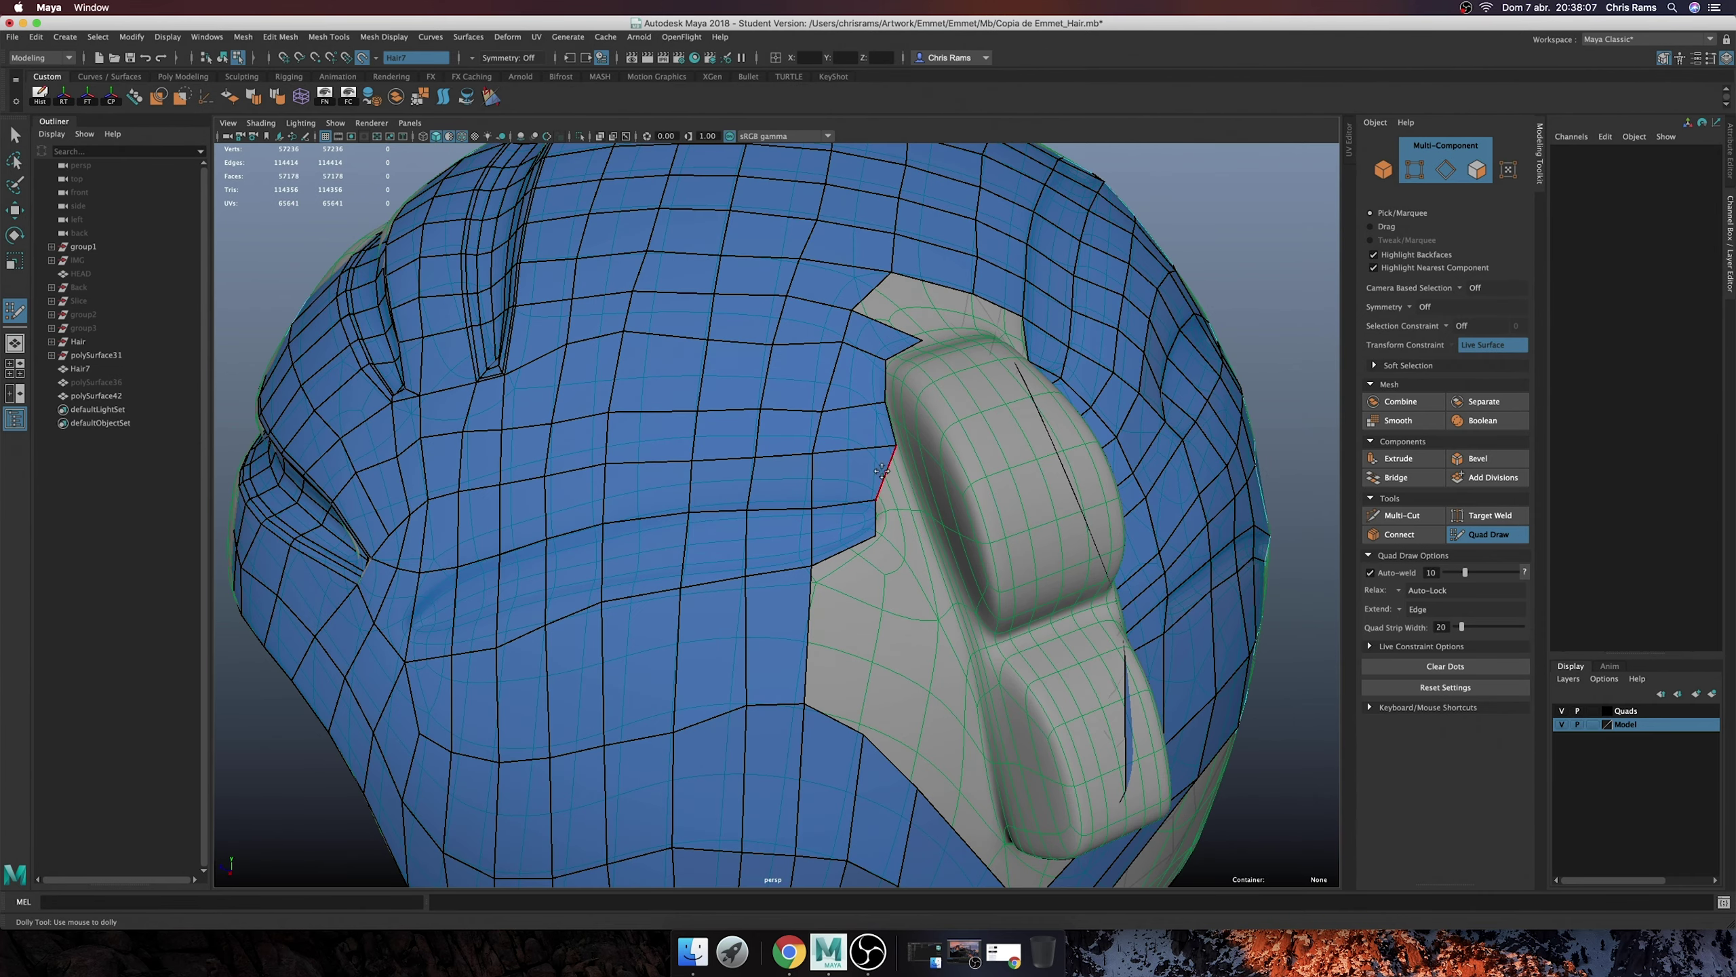
drag(896, 410, 878, 400)
- Fill a gap with one quad, add a strip over the grey area, and two quads in the lower gap
mouse_move(899, 318)
alt+mouse_down()
mouse_move(799, 534)
mouse_move(882, 616)
alt+mouse_up()
shift+click(786, 519)
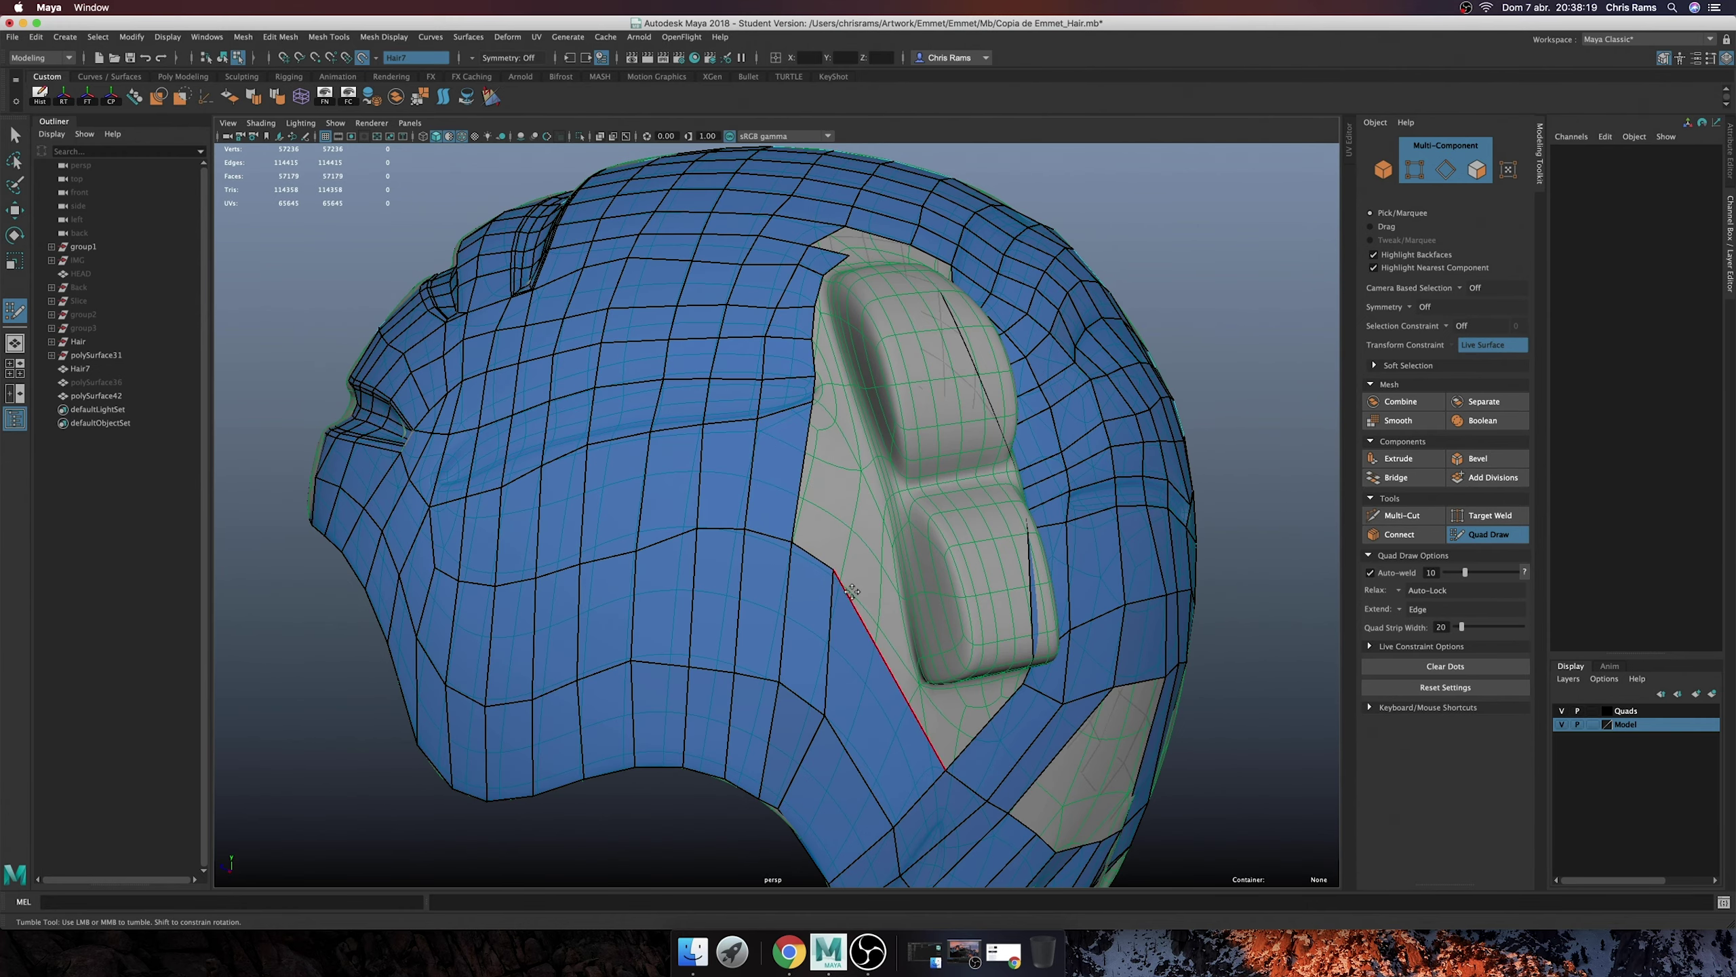
alt+middle_drag(777, 795, 750, 711)
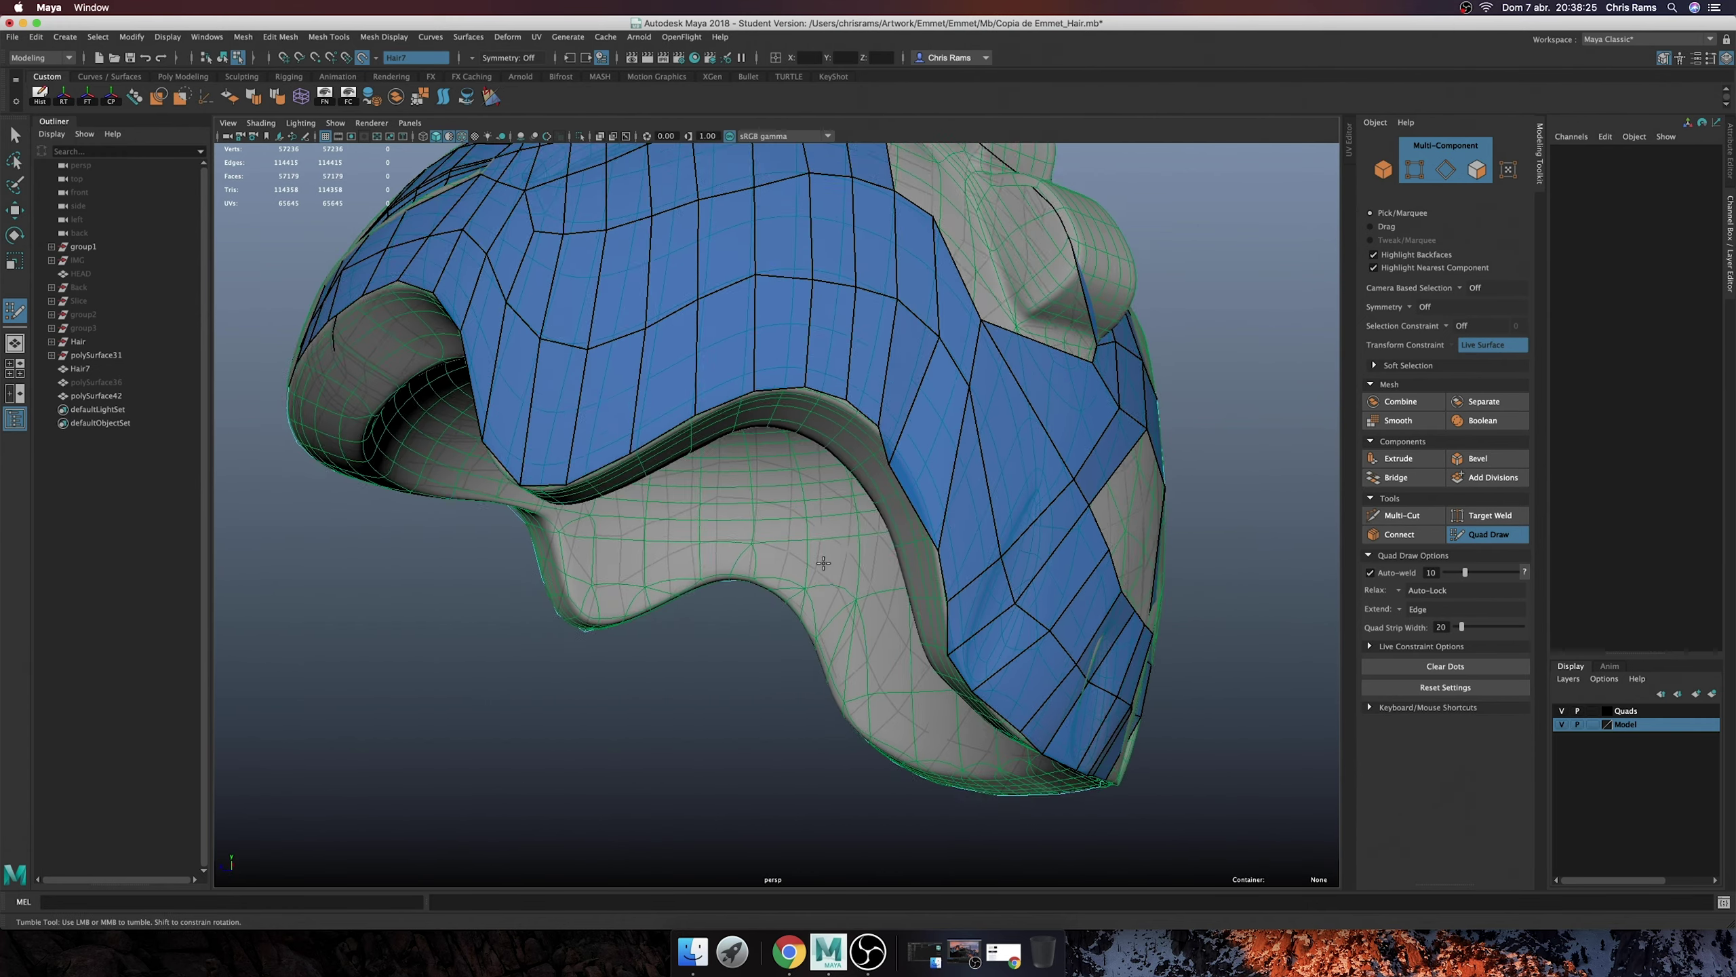
alt+right_drag(750, 711, 886, 334)
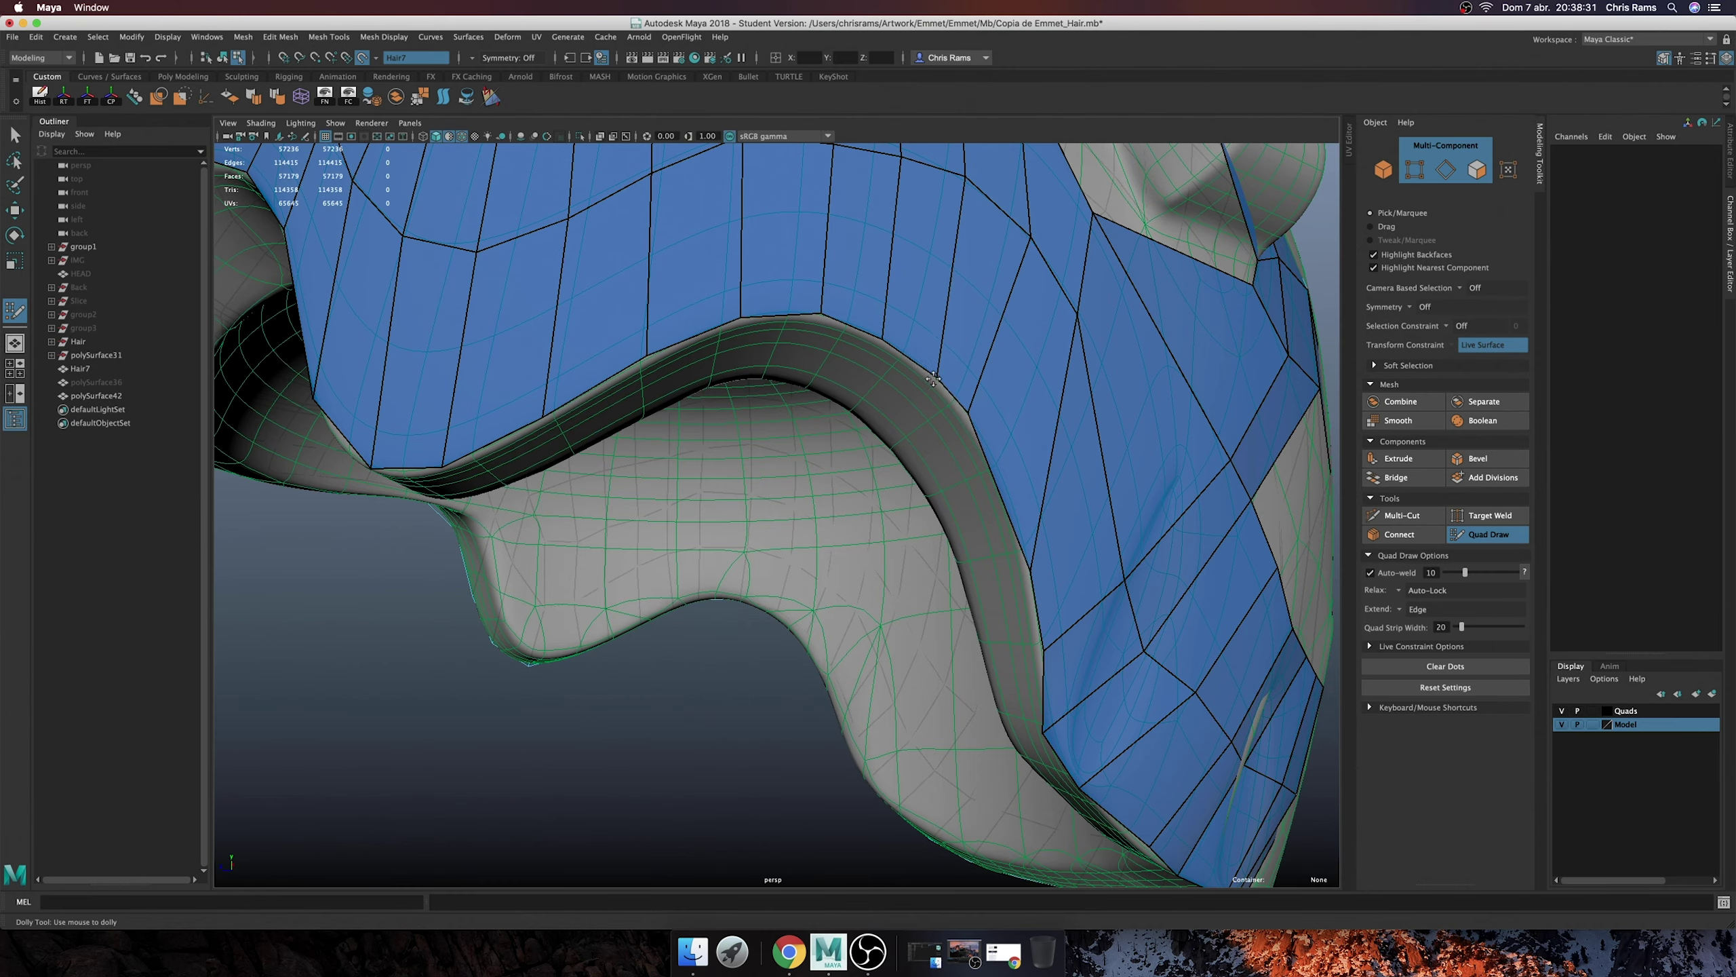
alt+right_drag(1061, 353, 970, 411)
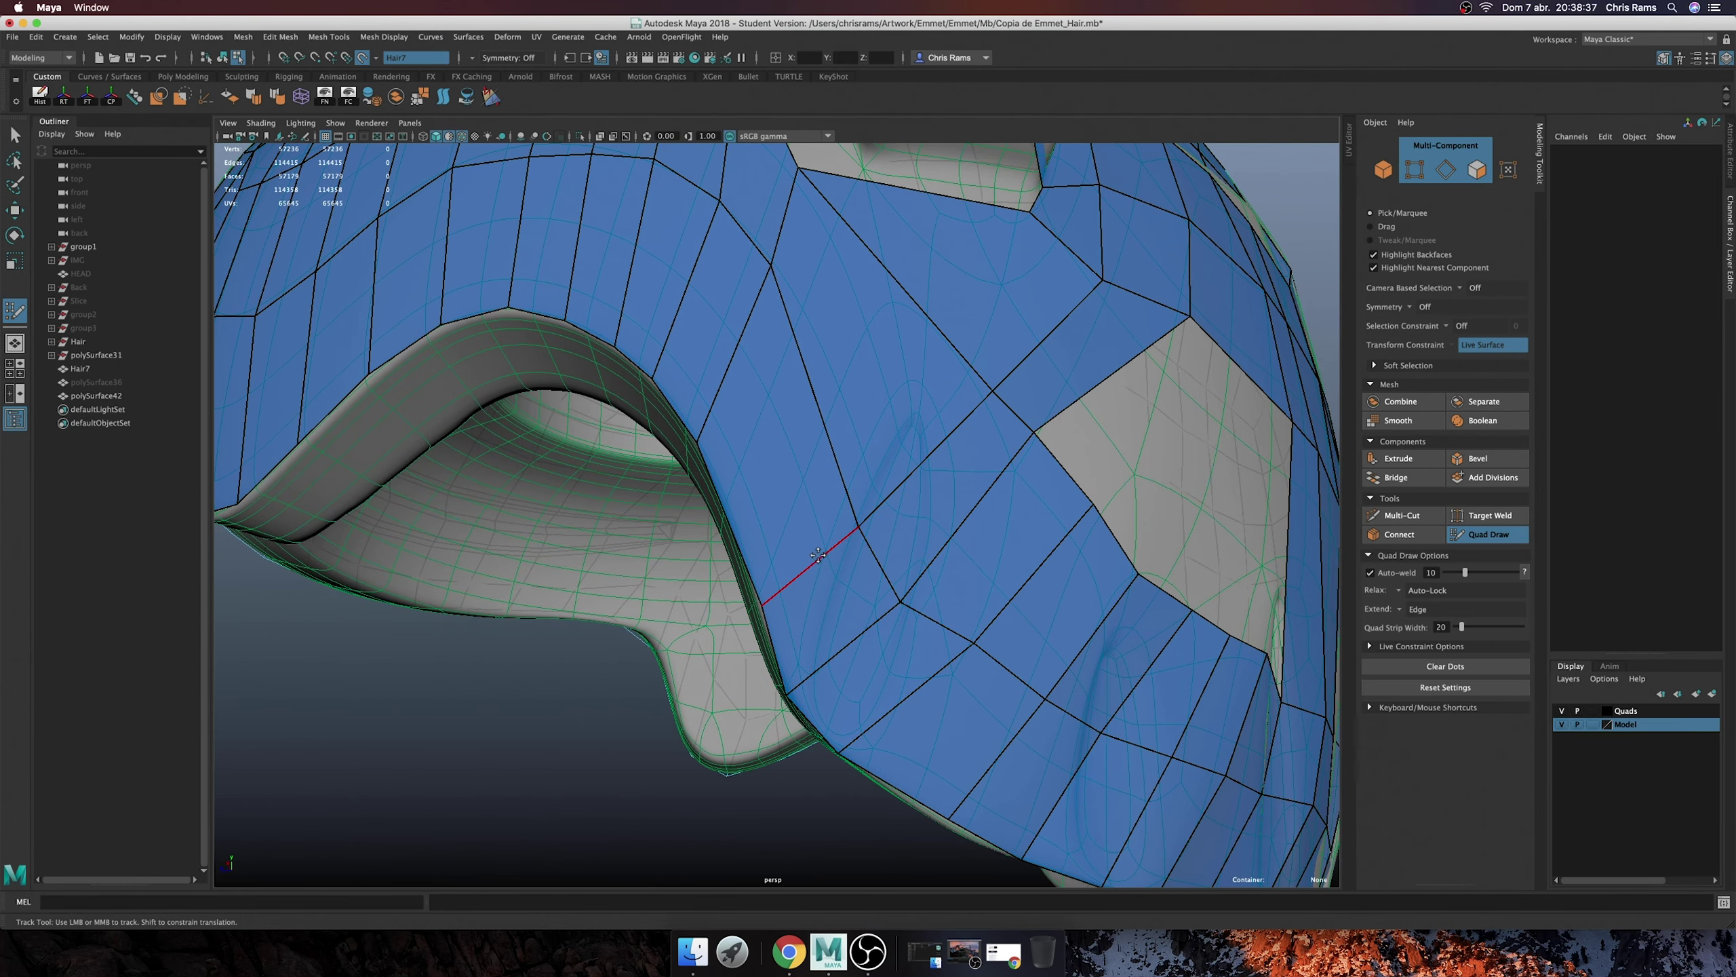
alt+middle_drag(971, 410, 867, 403)
shift+click(867, 403)
shift+click(820, 506)
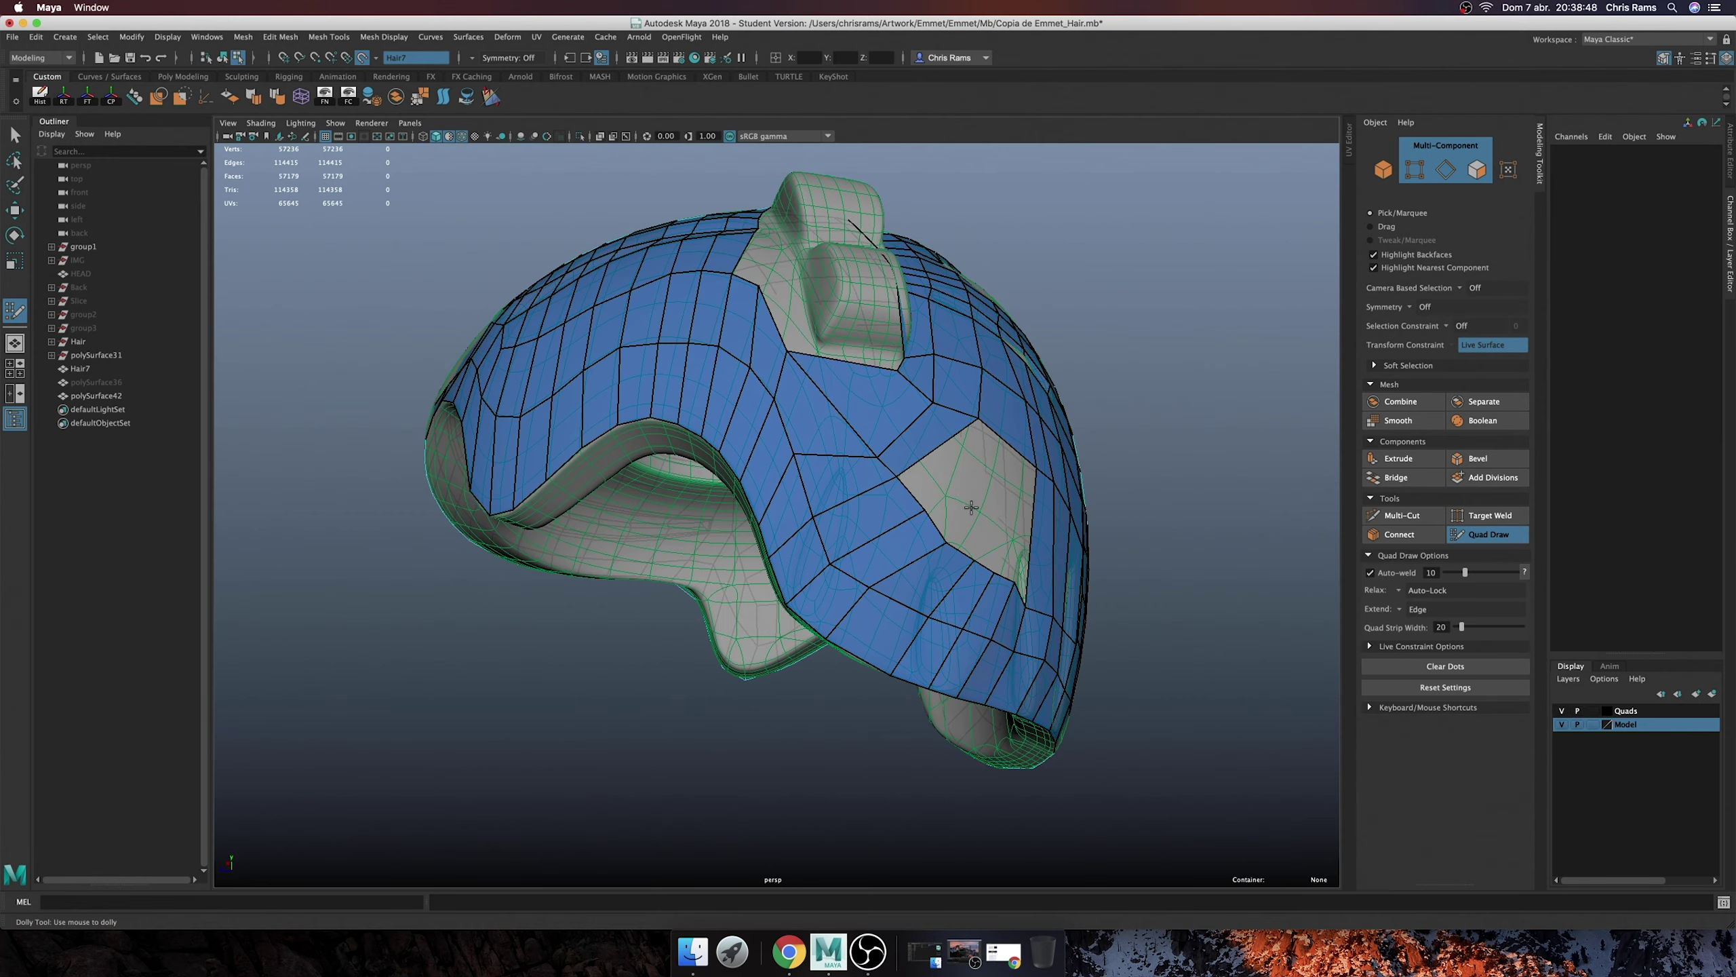
- Fill the grey gap with a quad and extend a new strip upward beside the ear
alt+right_drag(974, 775, 787, 616)
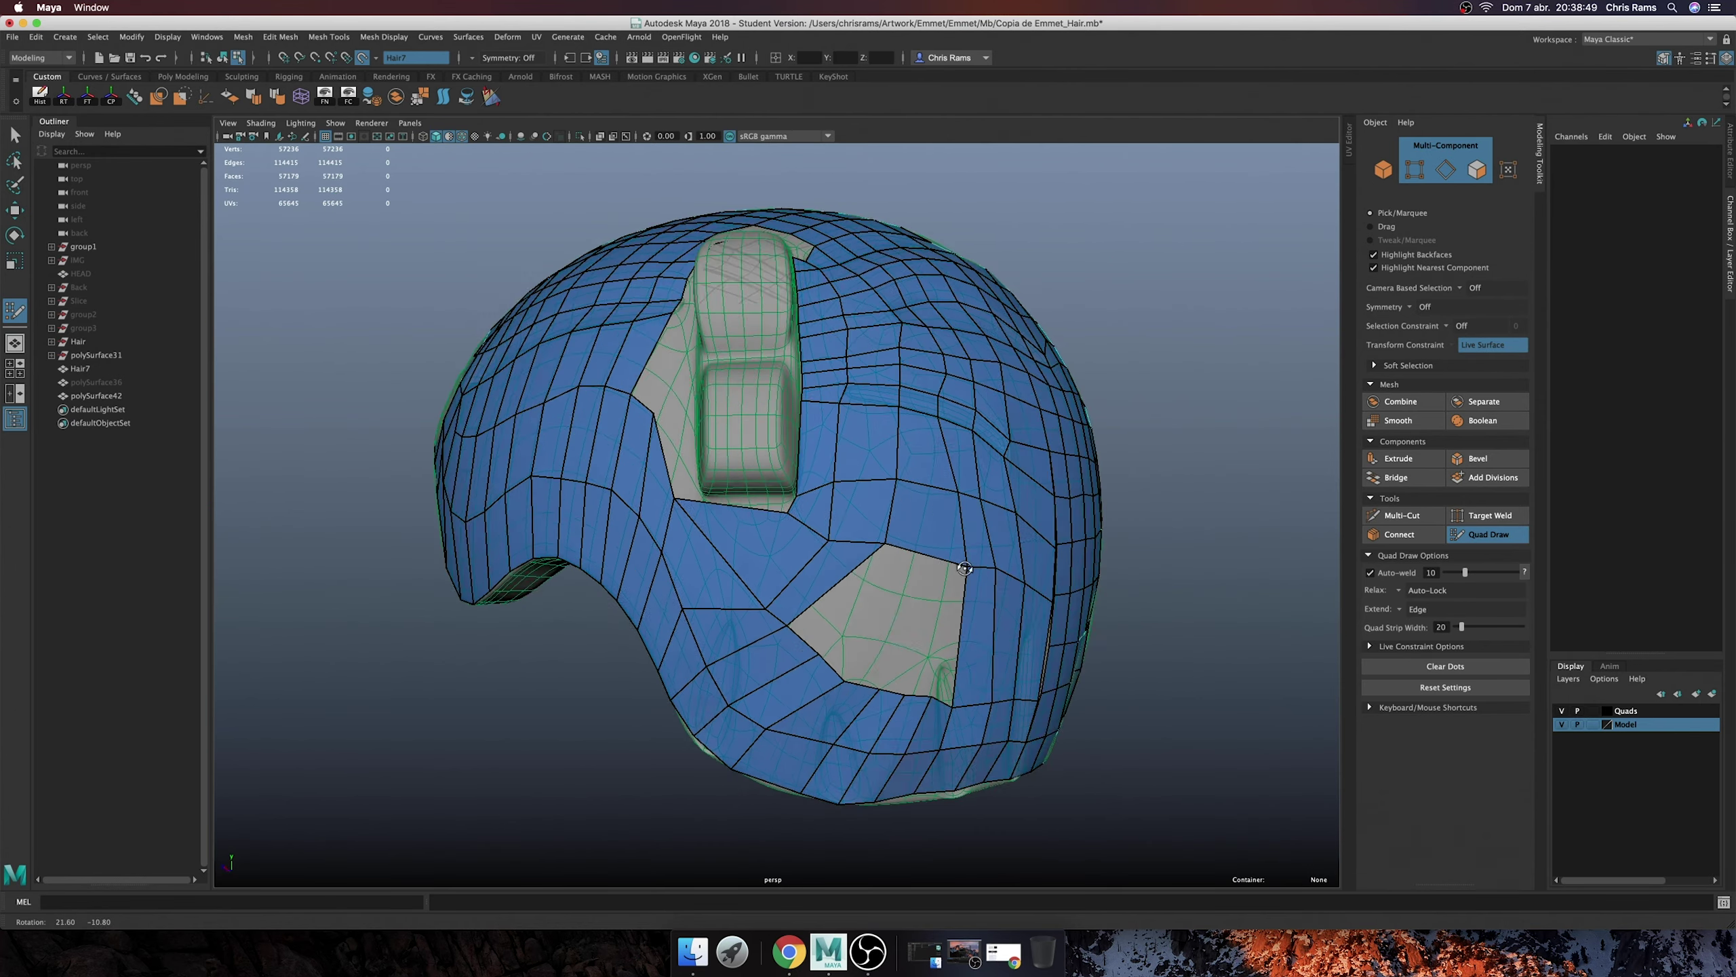
mouse_move(786, 616)
alt+mouse_down()
mouse_move(740, 501)
mouse_move(710, 478)
alt+mouse_up()
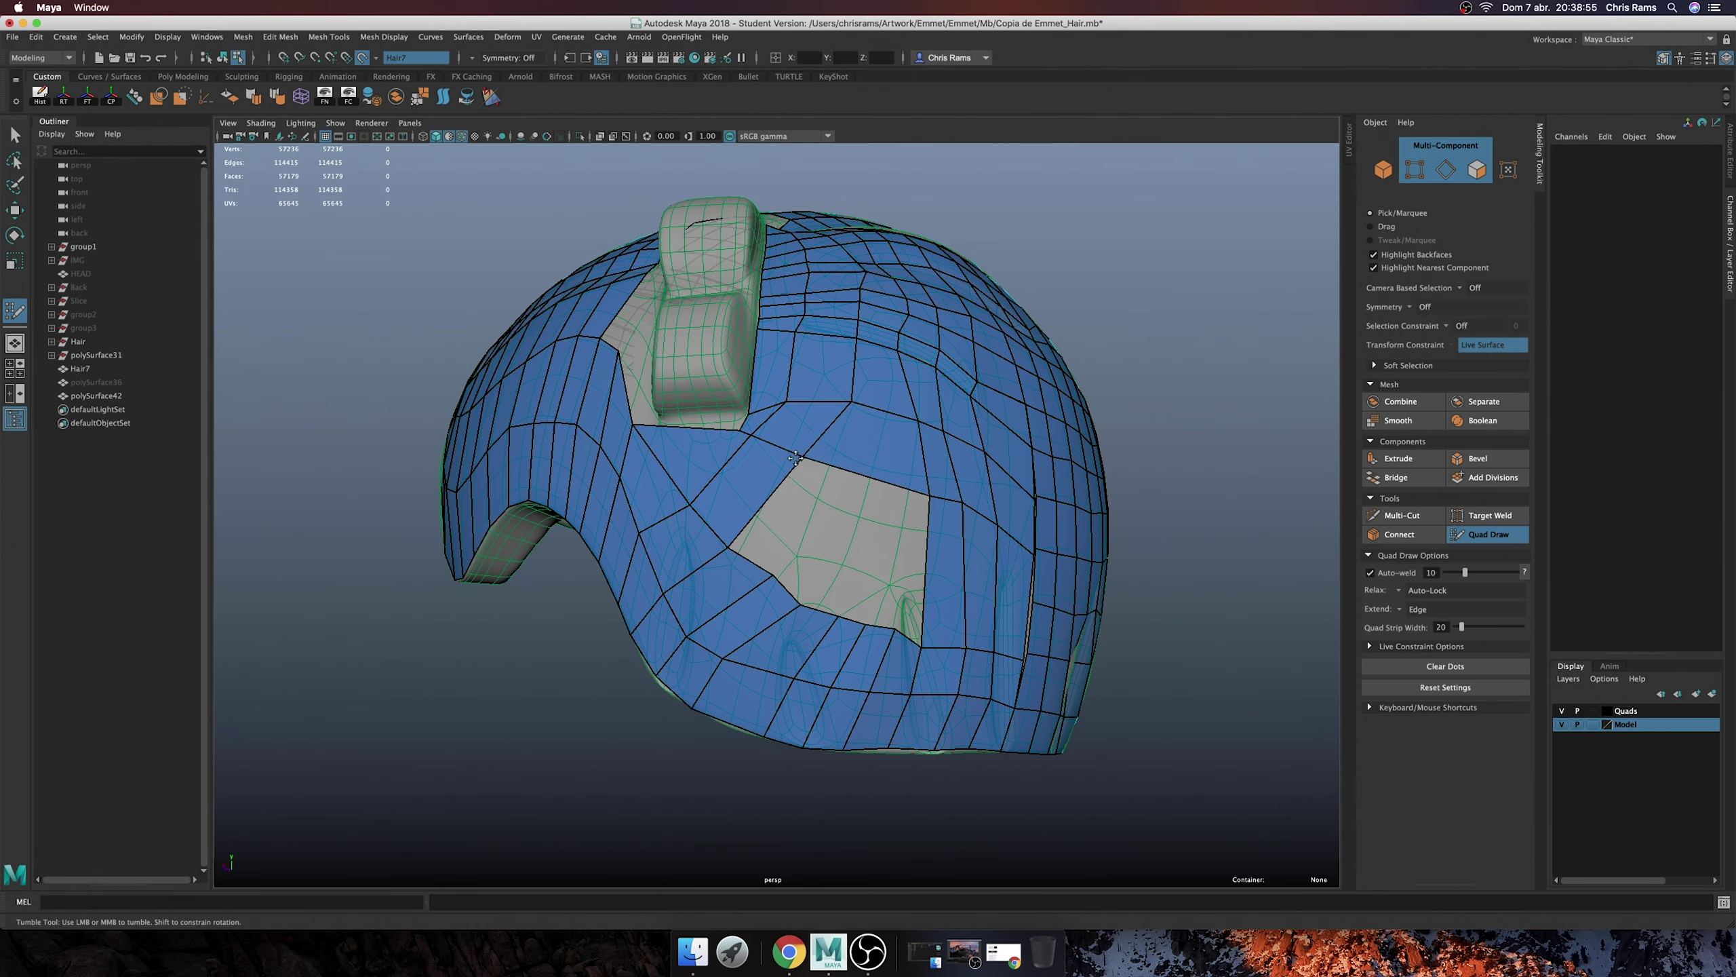
alt+drag(744, 541, 731, 581)
alt+right_drag(731, 581, 728, 599)
shift+click(722, 642)
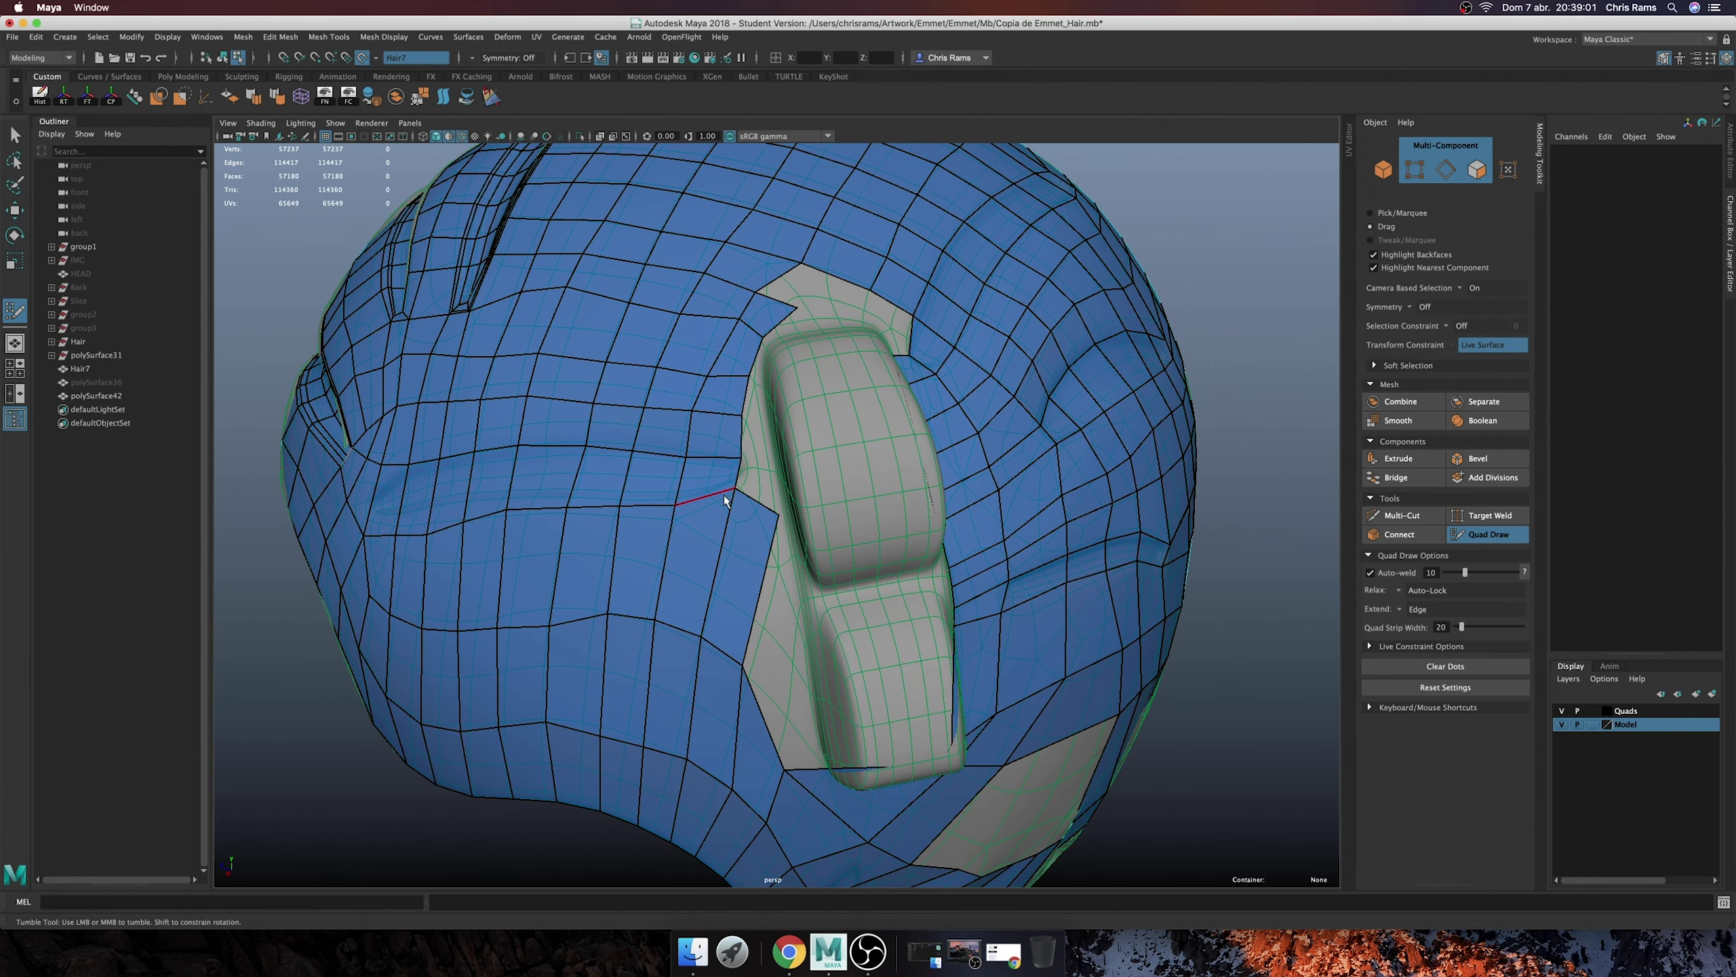
alt+right_drag(731, 495, 715, 449)
mouse_move(714, 448)
mouse_down()
mouse_move(750, 320)
mouse_move(691, 483)
mouse_move(764, 465)
mouse_move(803, 325)
mouse_move(741, 288)
mouse_up()
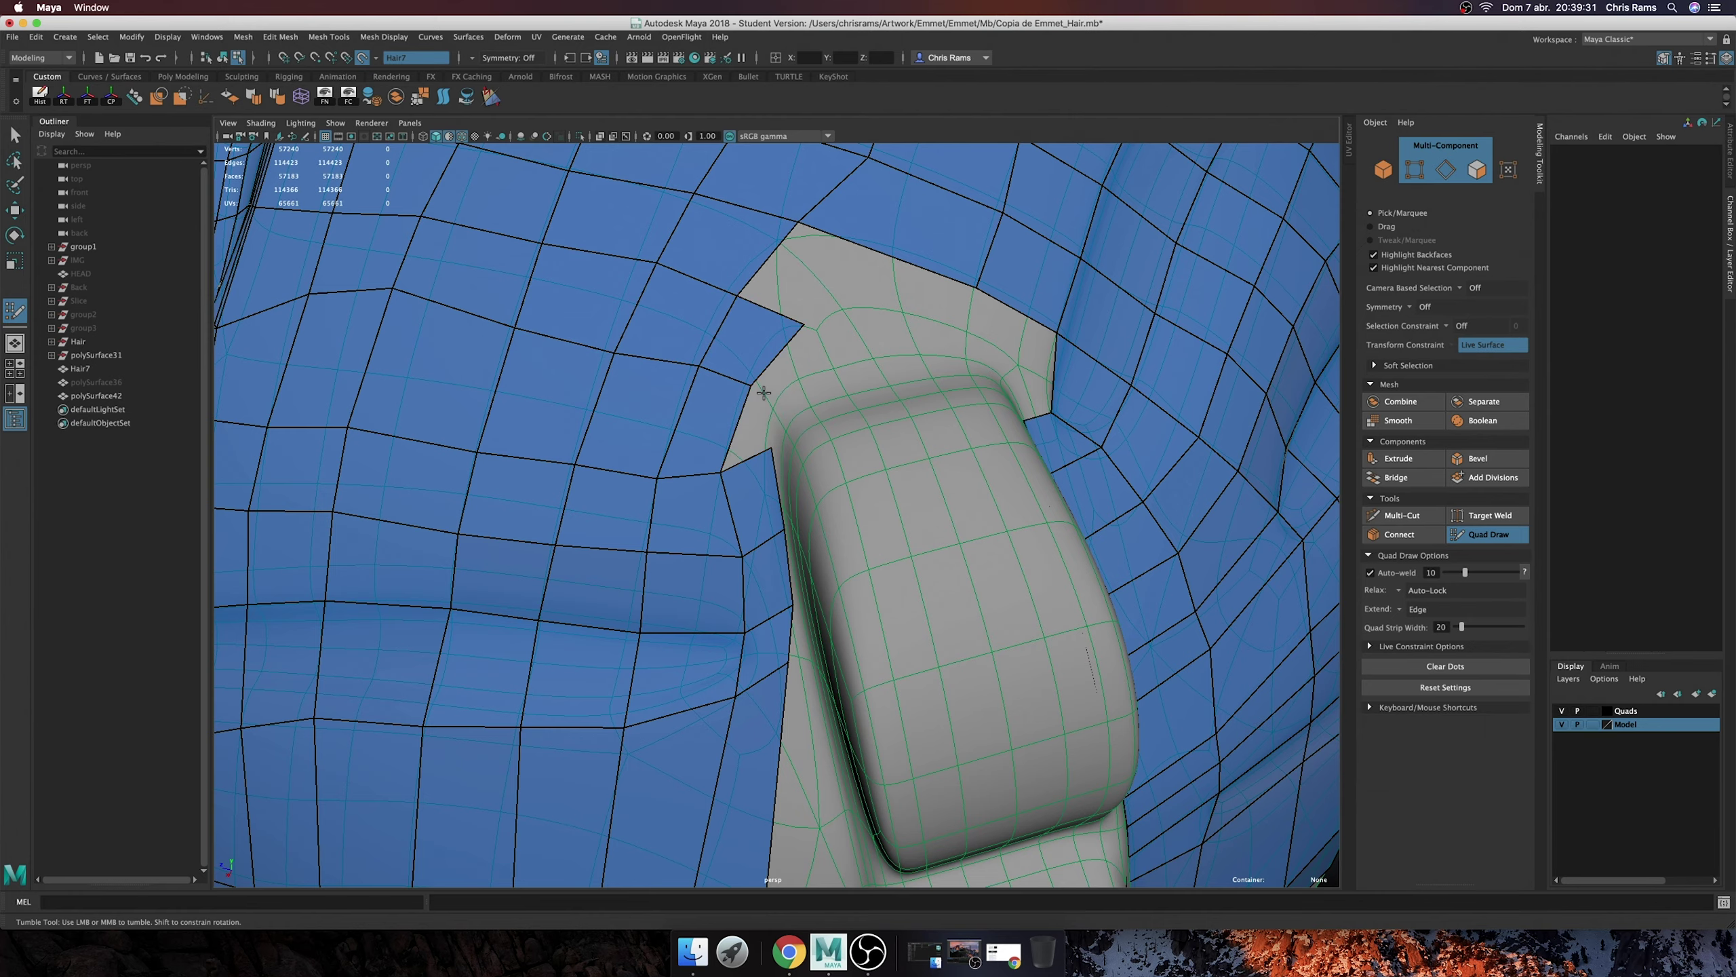
- Extrude quads into the gap above the grey piece and weld the patch corner to its neighbour
scroll(866, 253, down, 5)
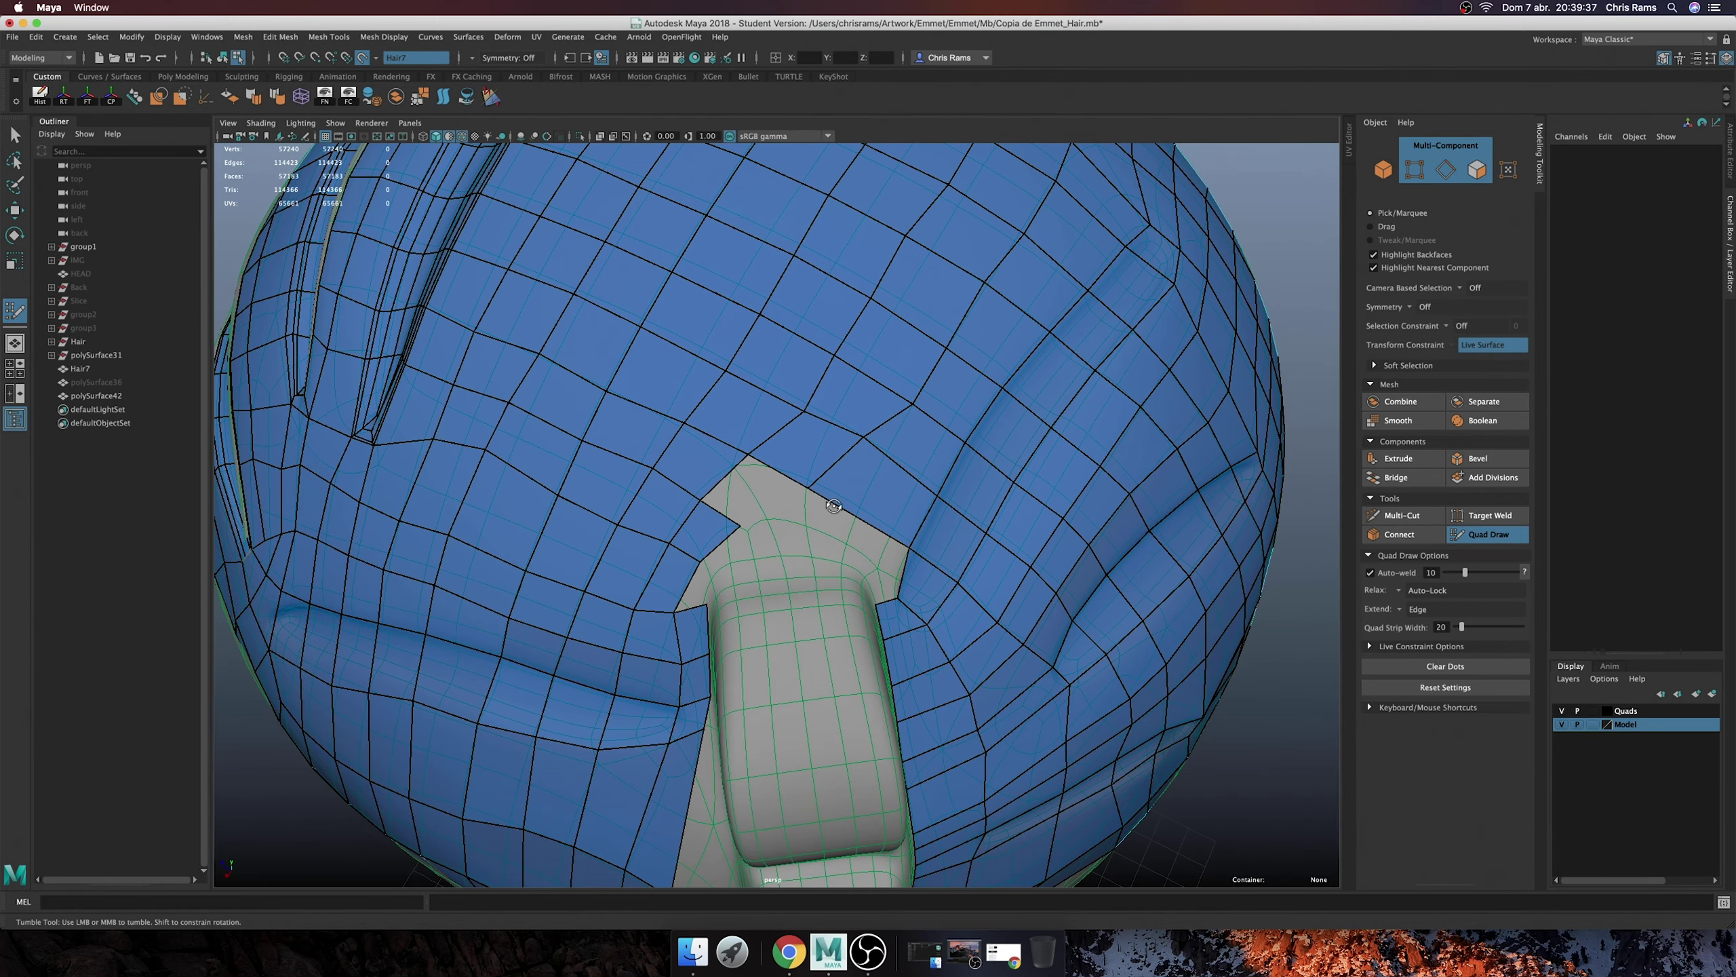
scroll(805, 388, up, 8)
alt+drag(805, 387, 739, 350)
drag(621, 368, 677, 301)
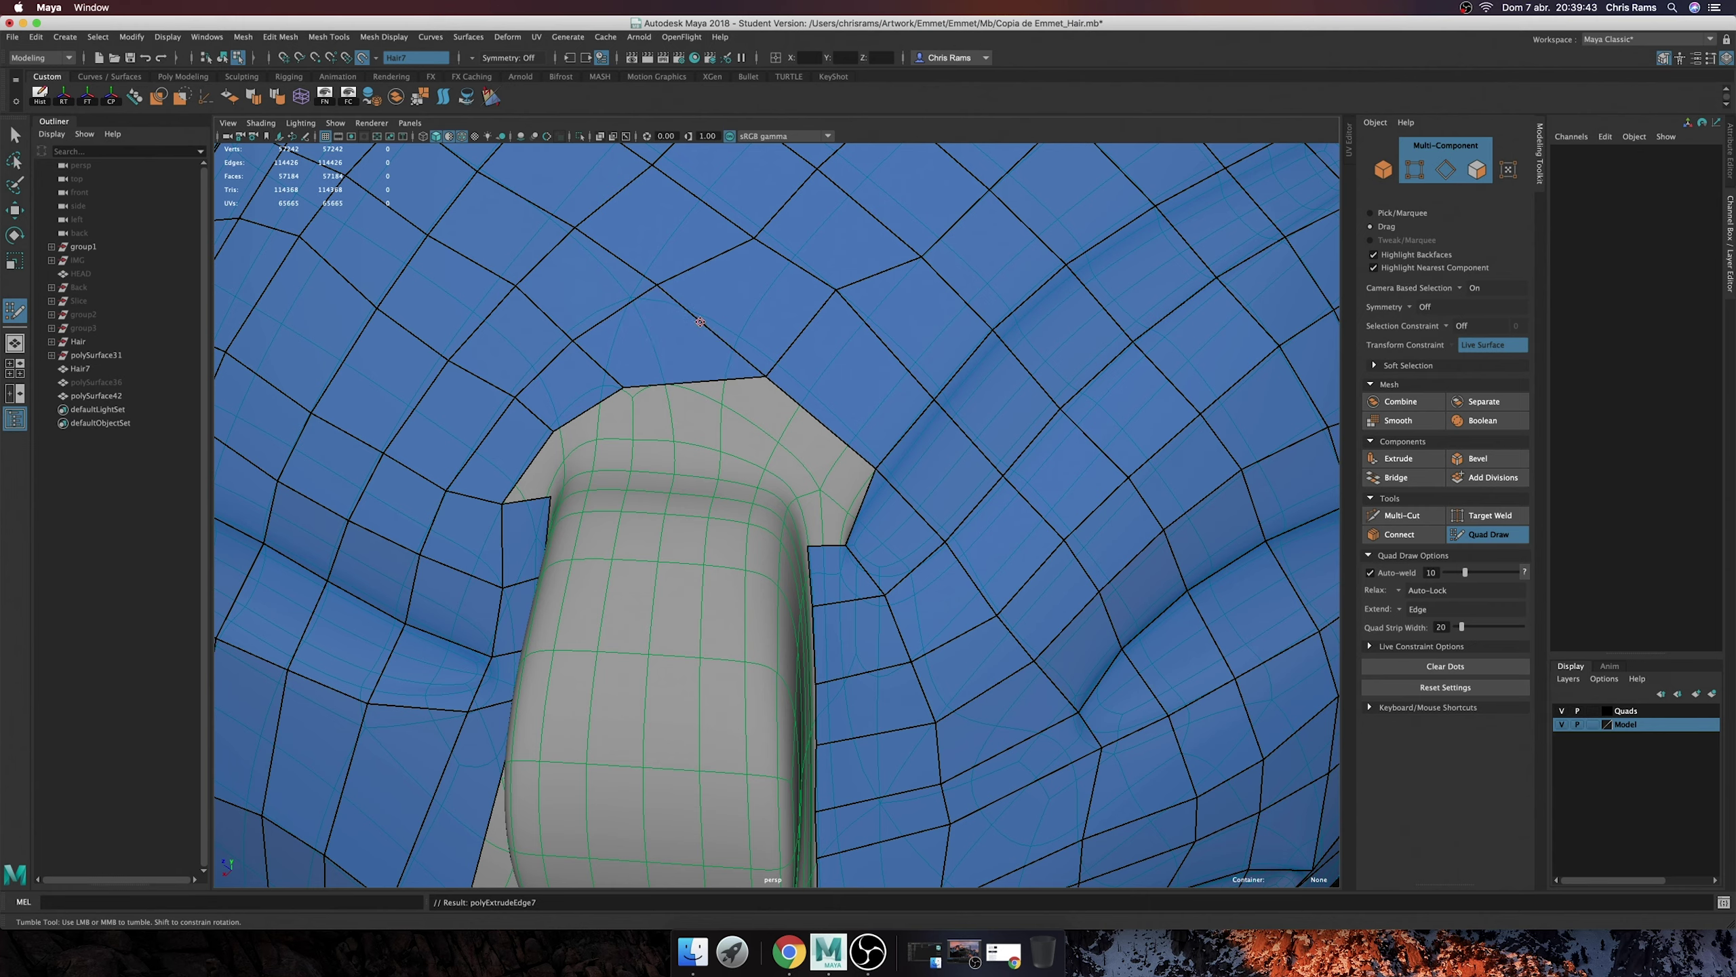
scroll(684, 444, down, 3)
drag(786, 444, 845, 541)
scroll(793, 476, up, 2)
drag(660, 390, 601, 440)
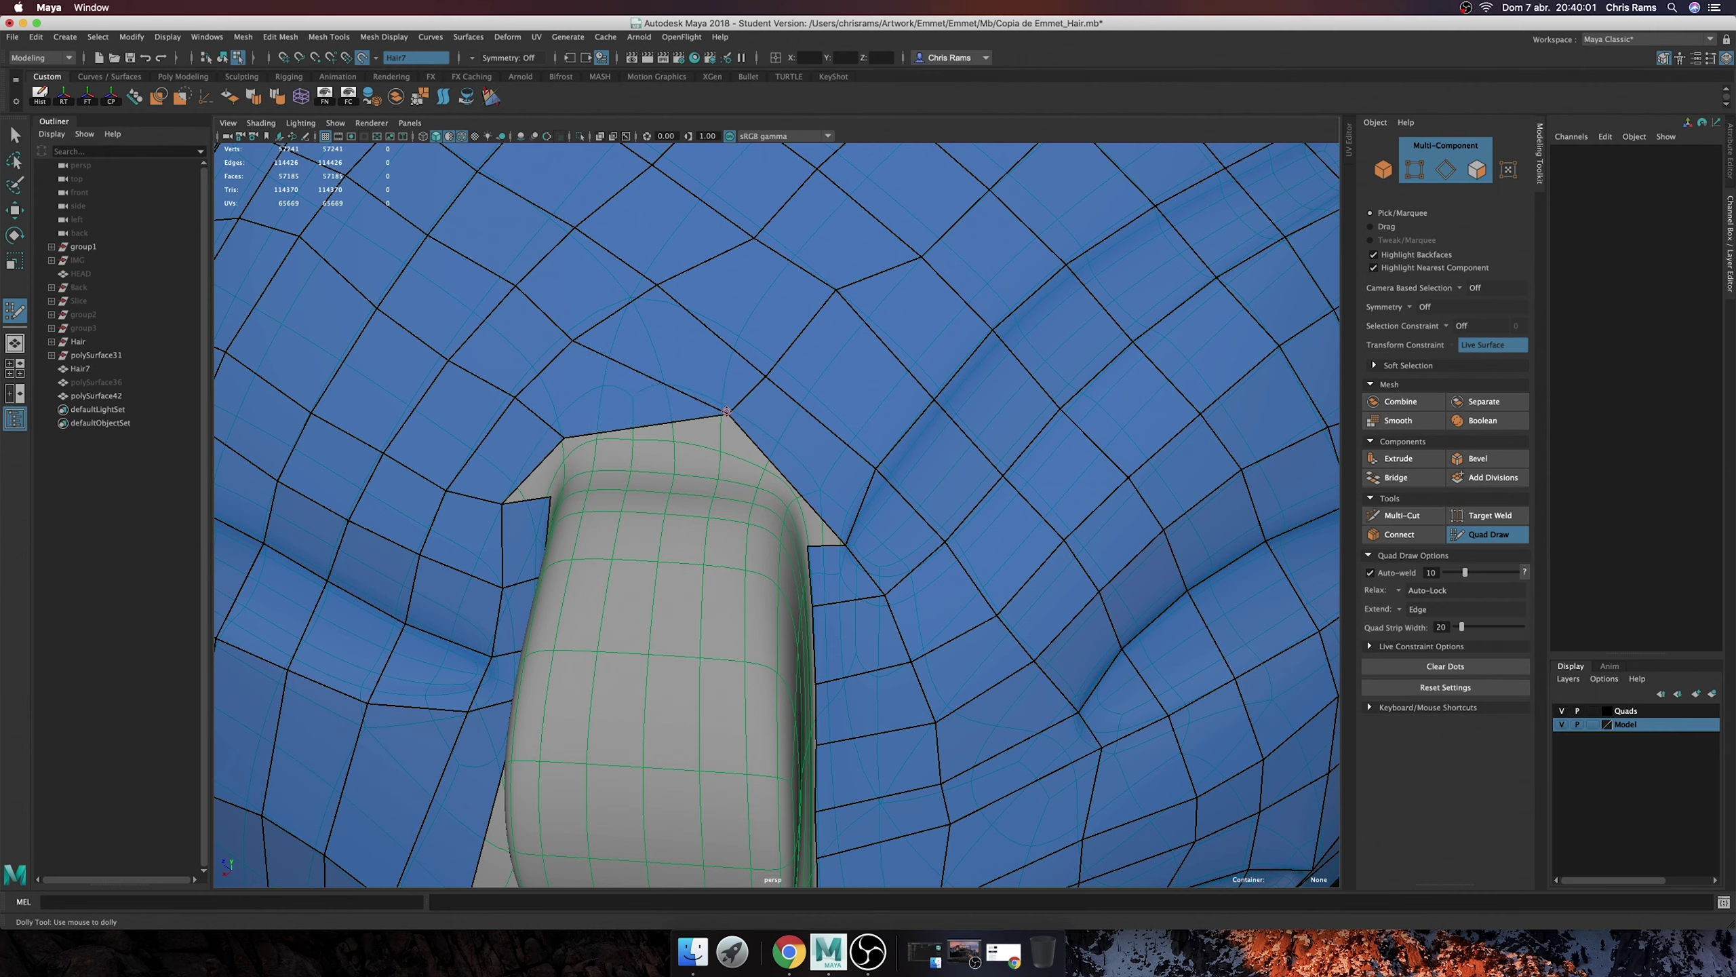
drag(706, 428, 718, 419)
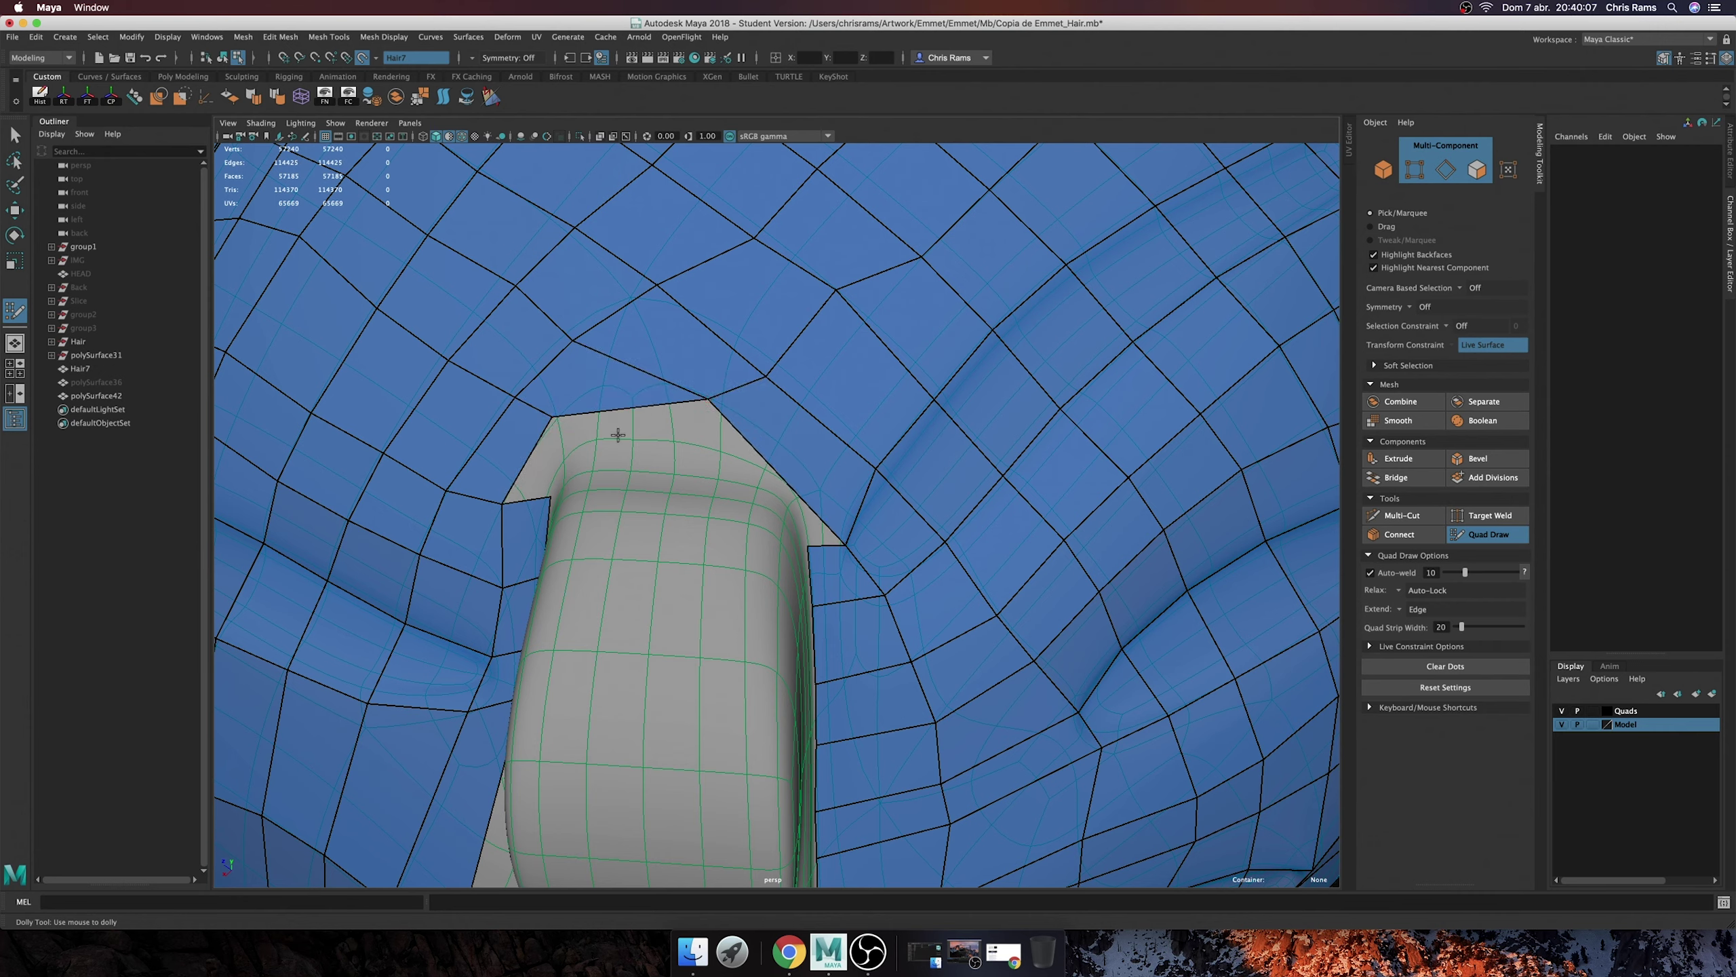
mouse_move(613, 431)
mouse_down()
mouse_move(621, 410)
mouse_move(713, 379)
mouse_up()
key(ctrl+z)
- Extend a new quad strip from the patch's top edge and delete the narrow diagonal face
scroll(704, 397, down, 5)
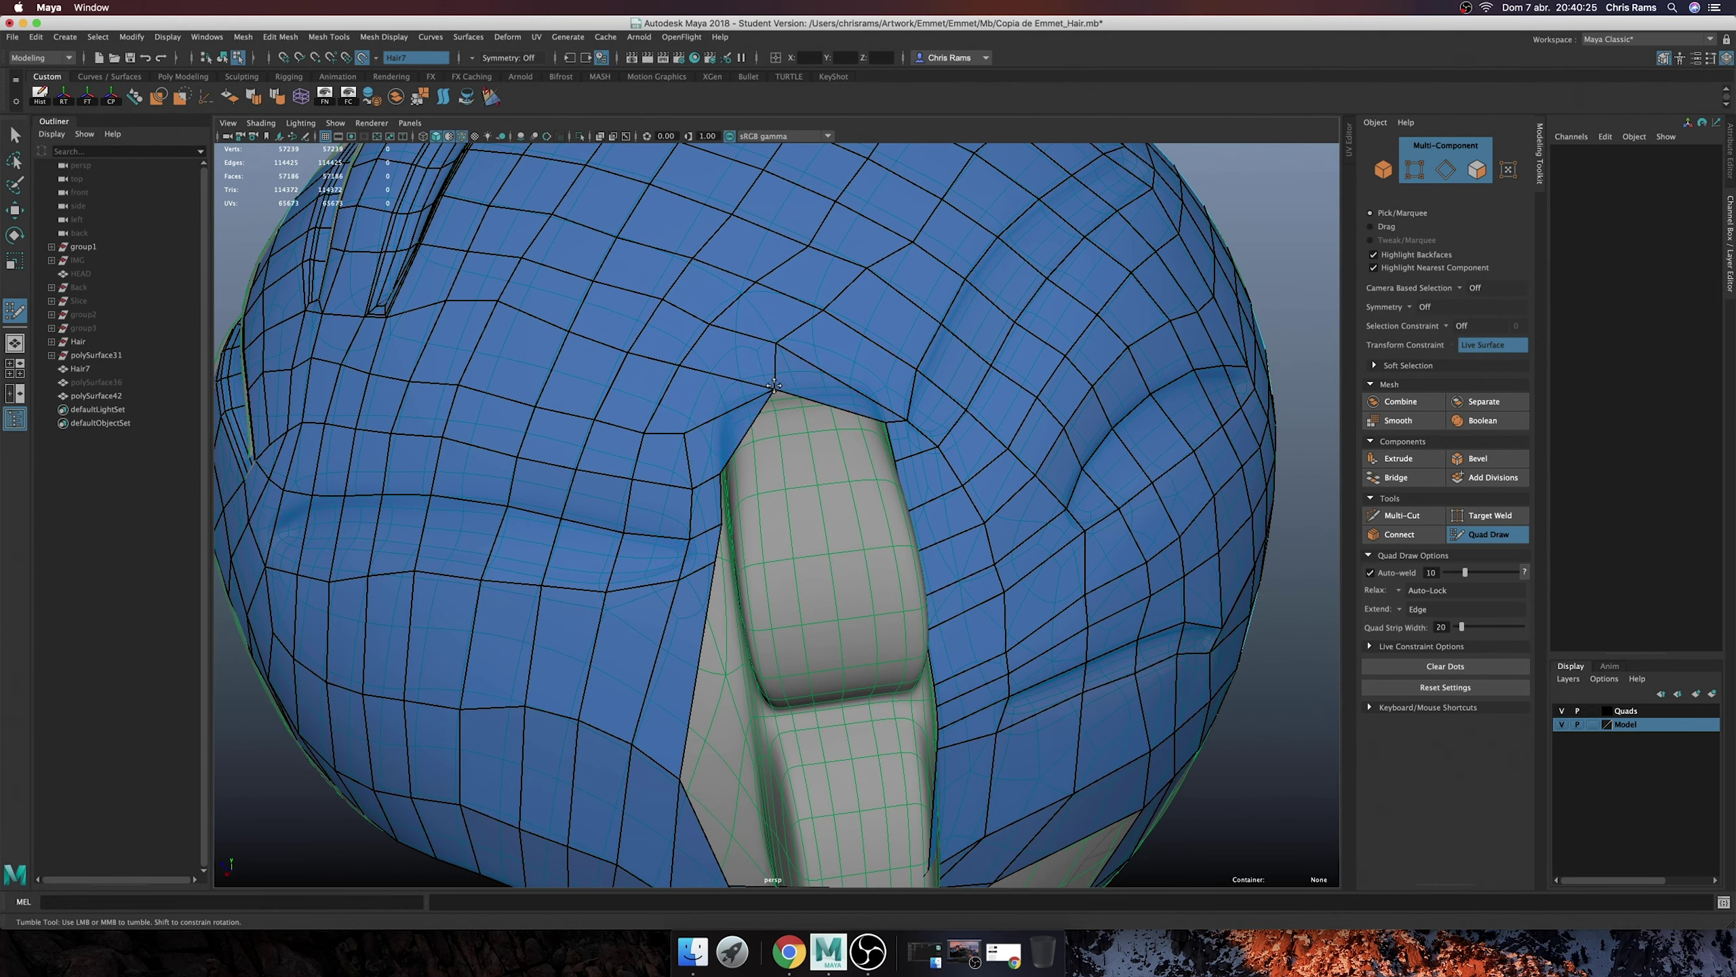
scroll(735, 388, down, 5)
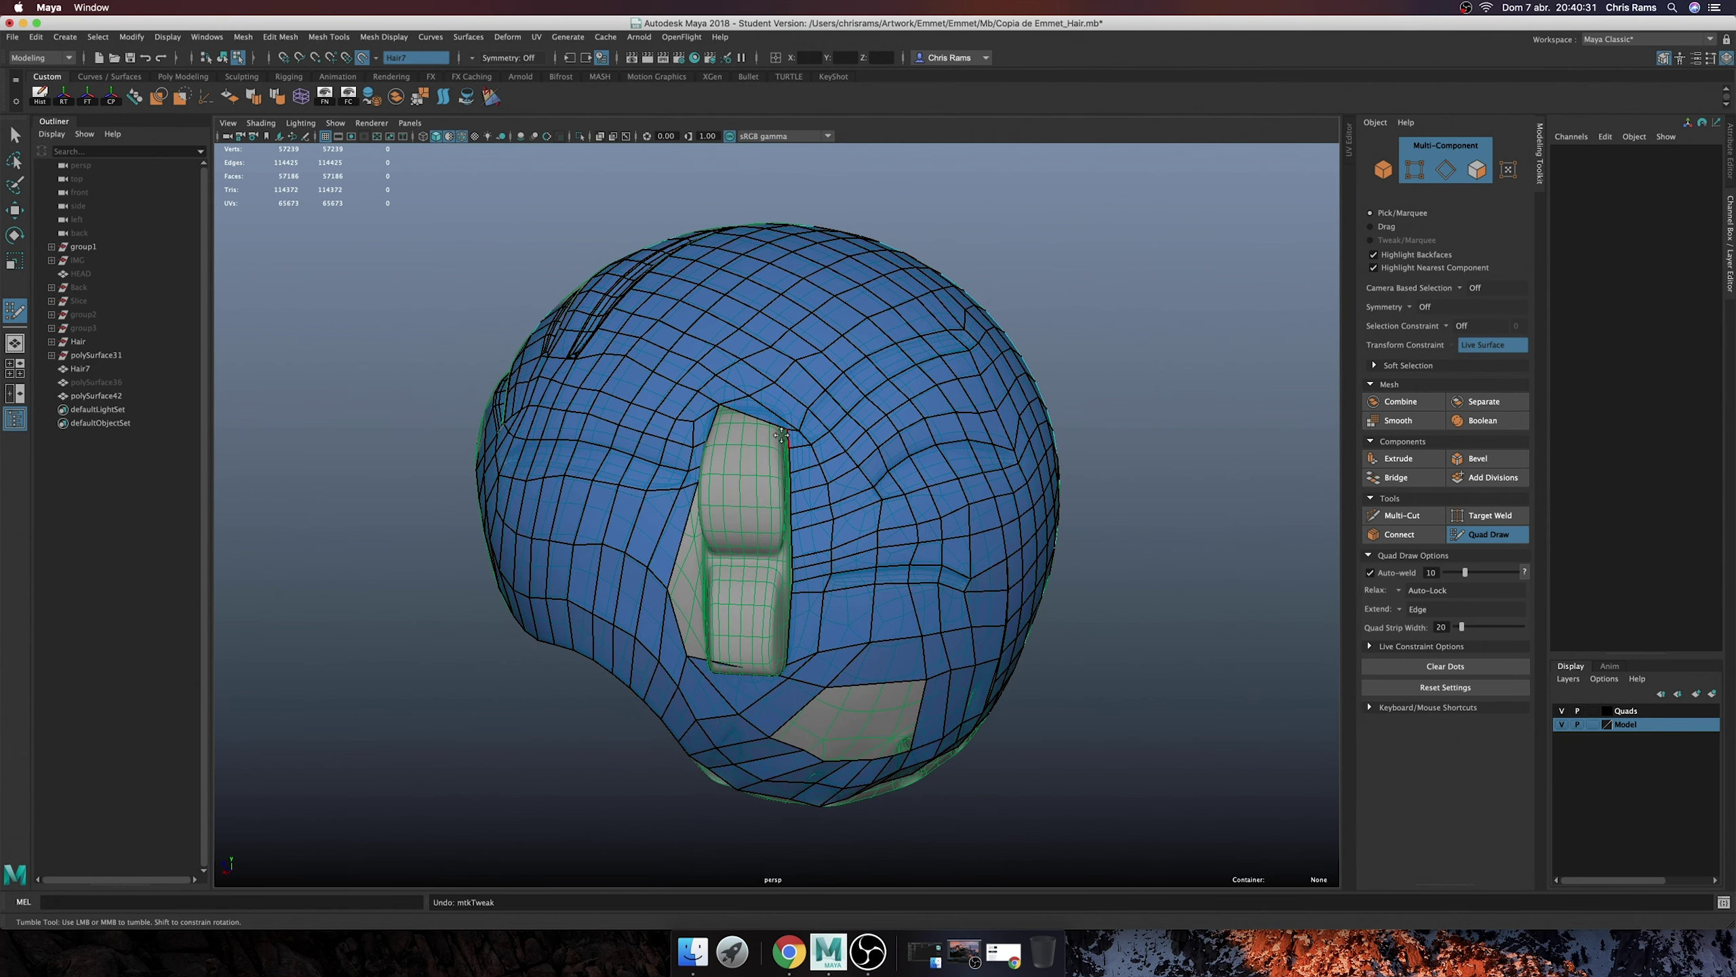
scroll(782, 434, up, 2)
scroll(766, 370, up, 1)
scroll(766, 370, up, 1)
mouse_move(739, 427)
mouse_down()
mouse_move(739, 410)
mouse_move(870, 478)
mouse_move(833, 497)
mouse_up()
scroll(752, 410, up, 1)
scroll(775, 388, up, 1)
scroll(845, 429, up, 1)
scroll(822, 407, up, 2)
ctrl+shift+click(801, 443)
scroll(820, 424, down, 3)
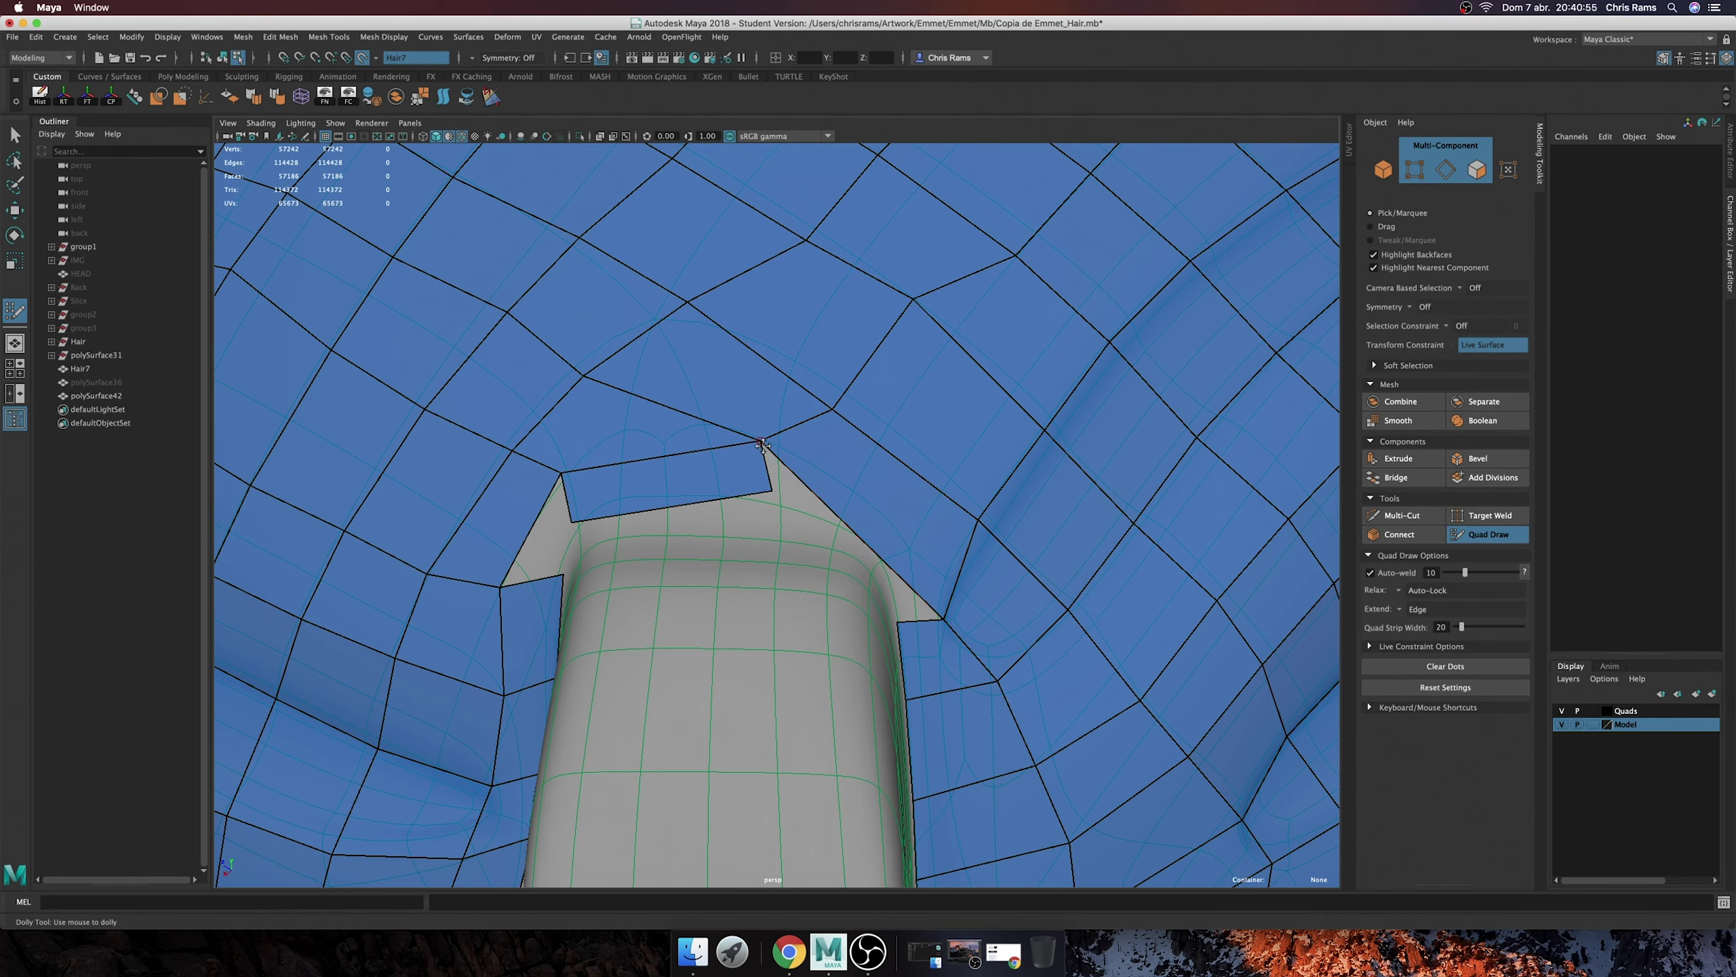
- Relax the new strip, lower its bottom edge, and extend a quad from its left edge
shift+drag(858, 399, 1065, 618)
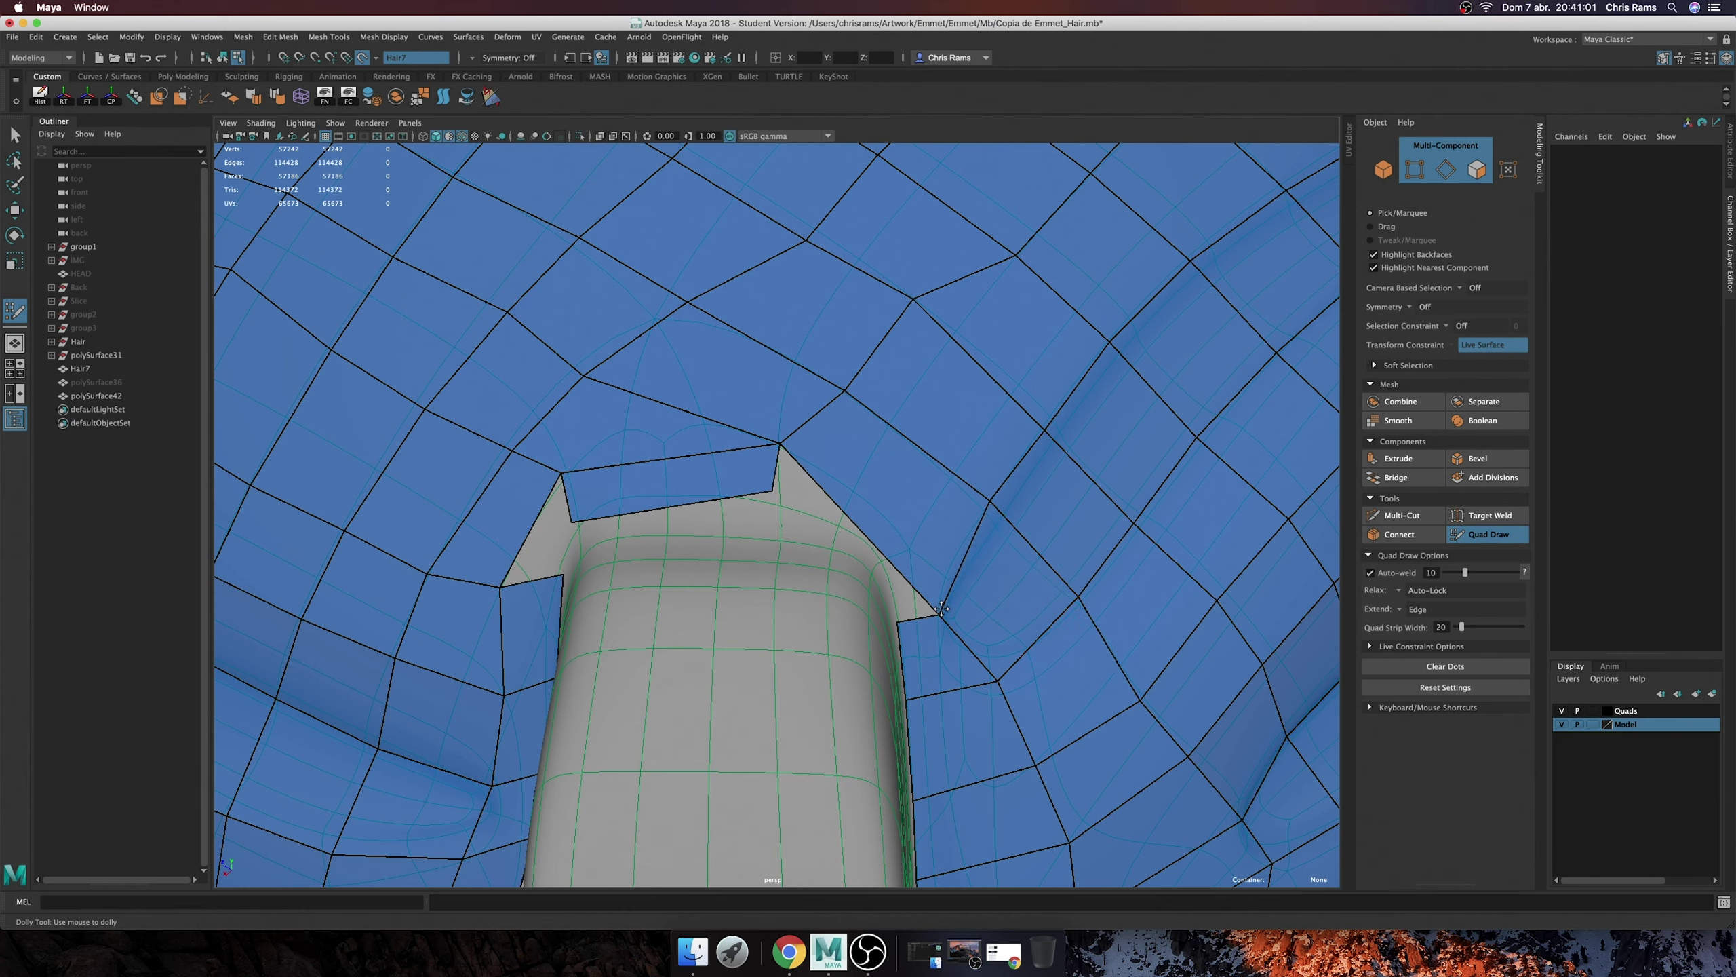
drag(761, 504, 779, 532)
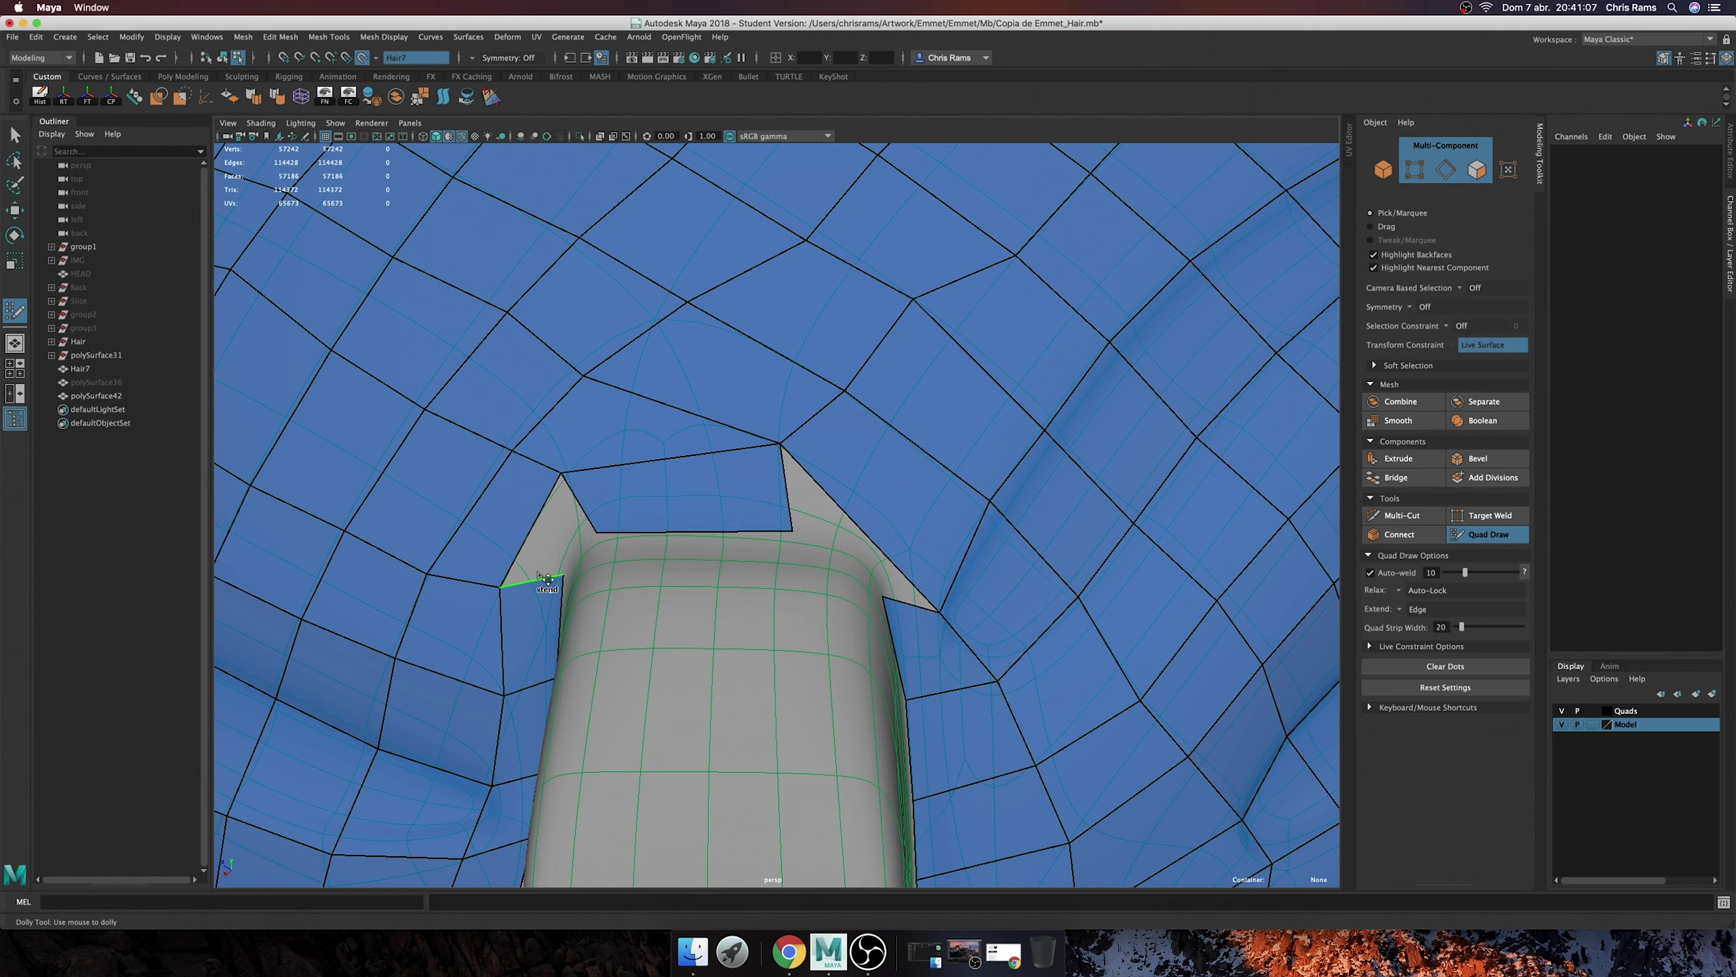
mouse_move(578, 503)
mouse_down()
mouse_move(572, 563)
mouse_move(536, 581)
mouse_up()
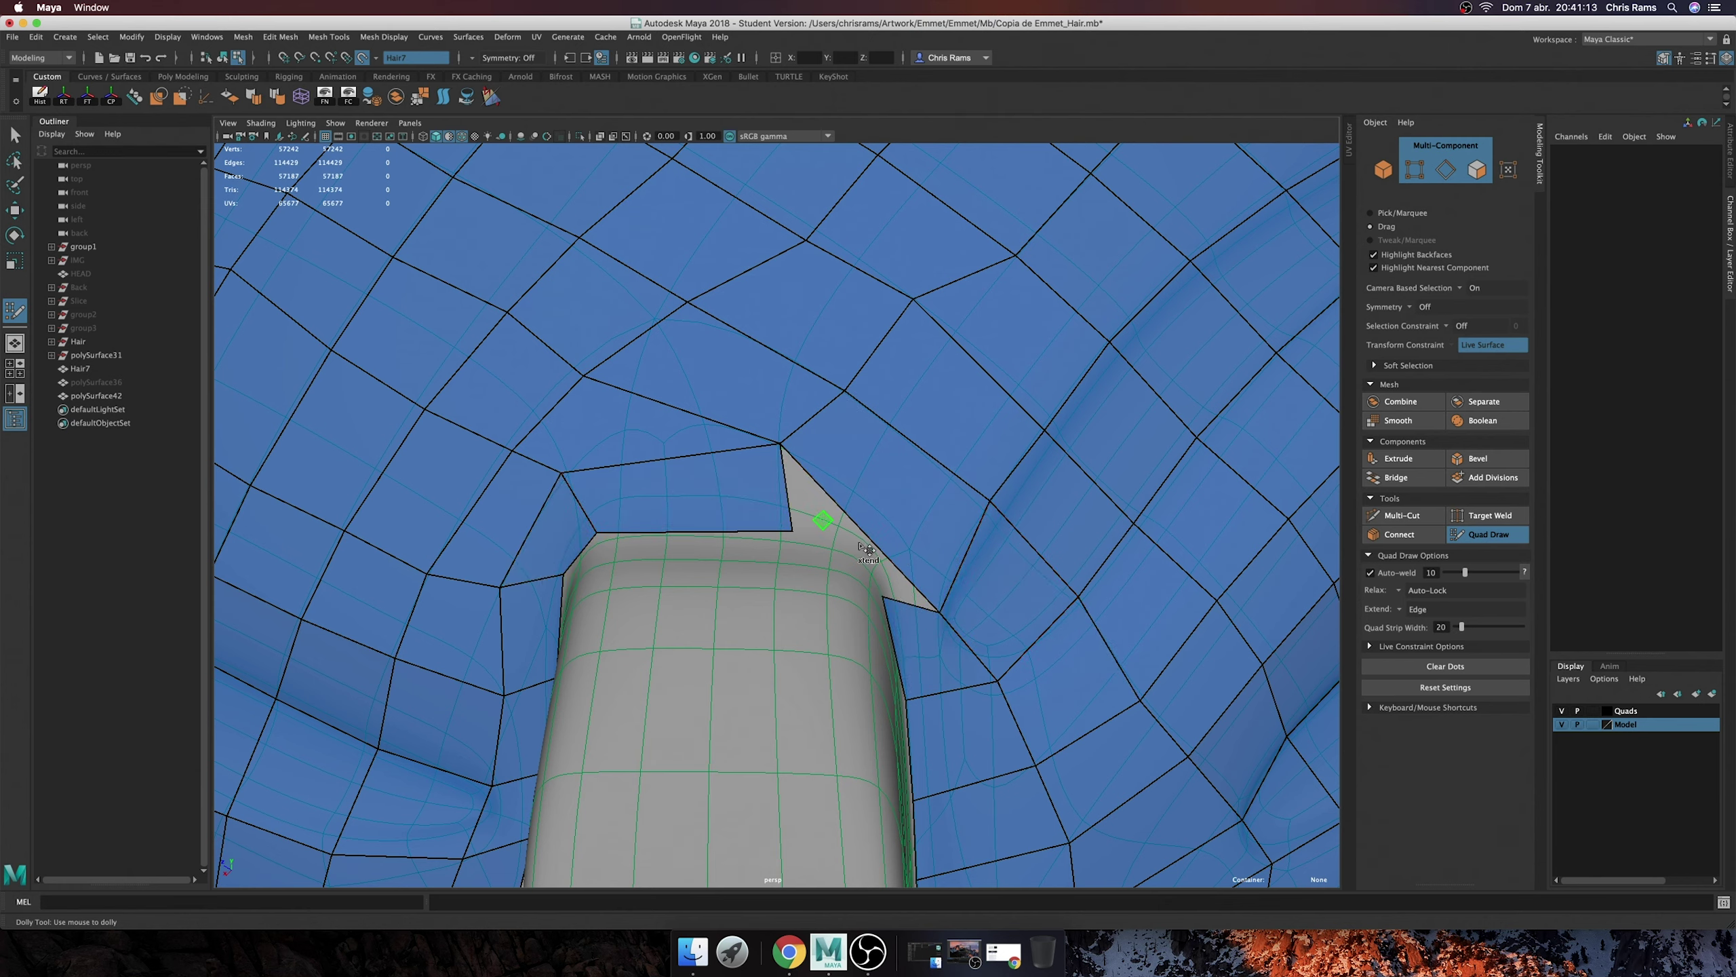
shift+click(824, 513)
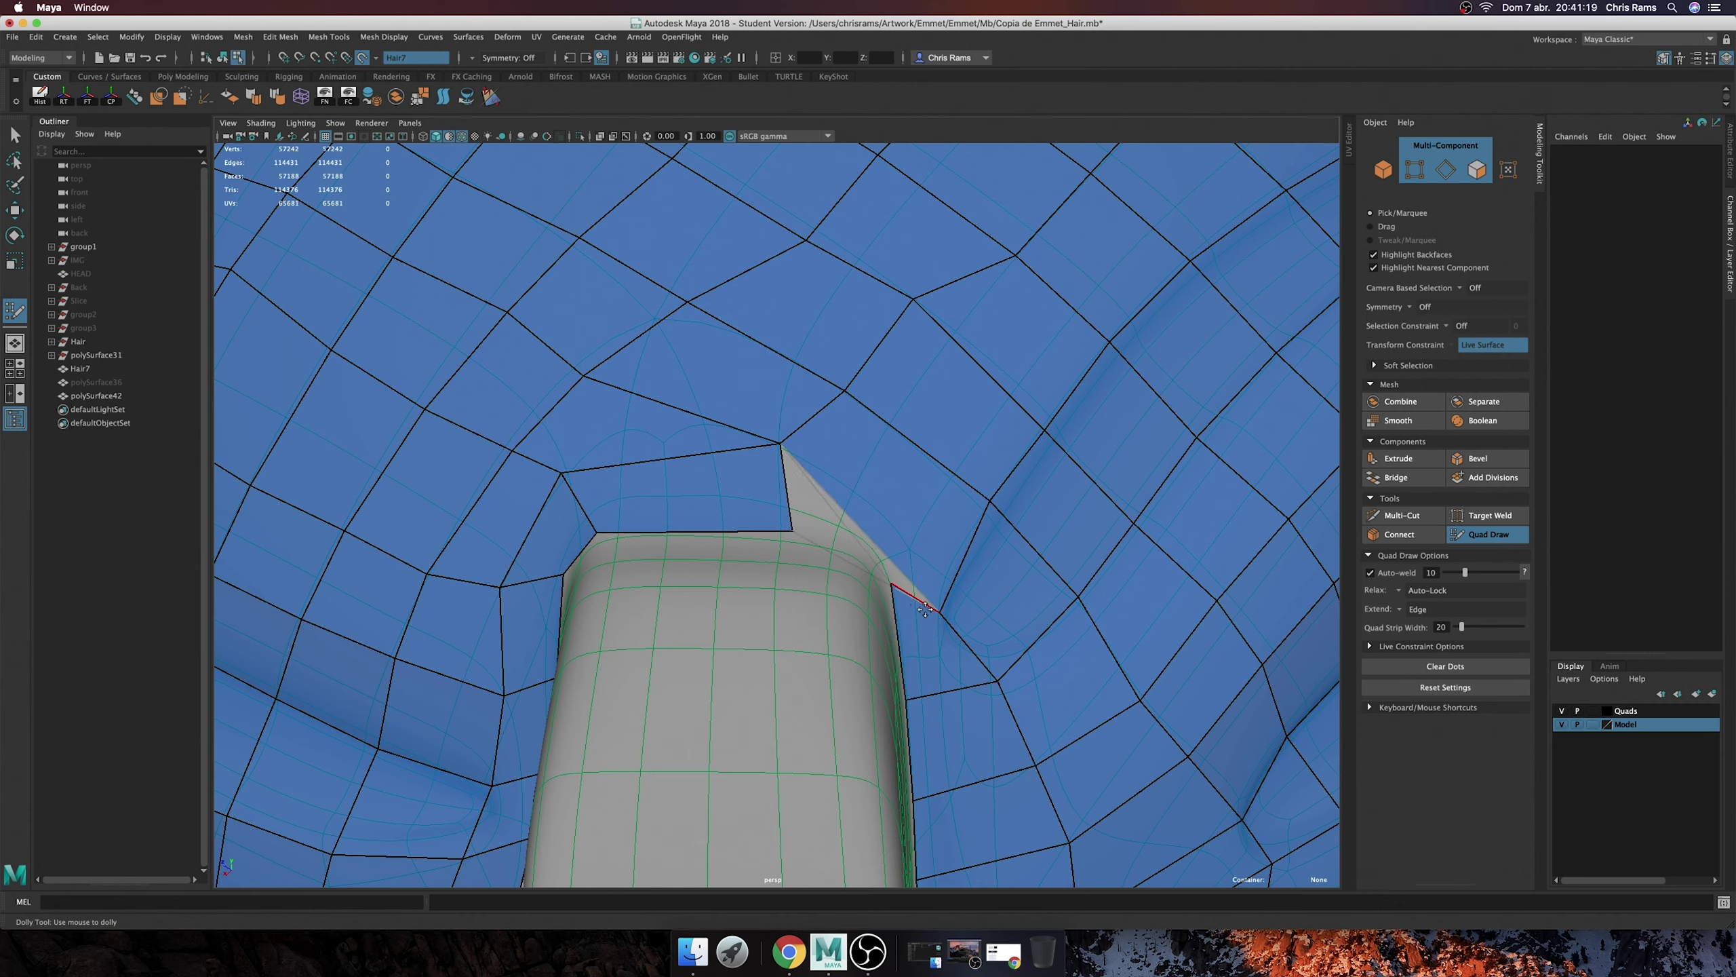
key(ctrl+z)
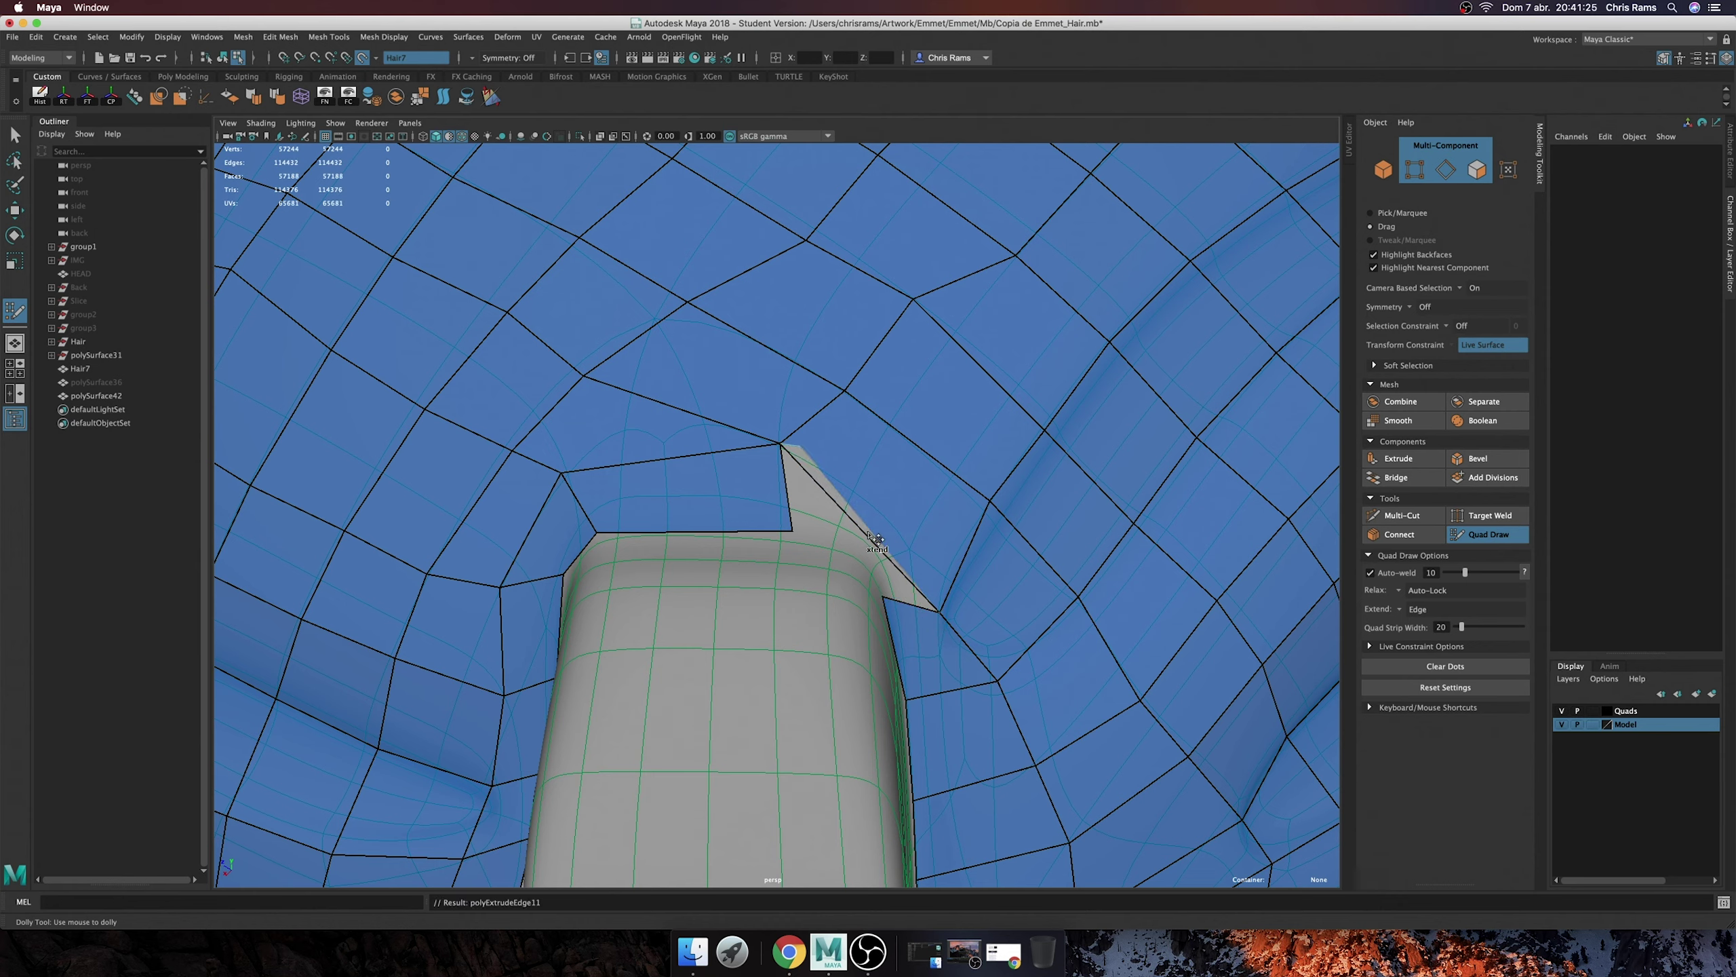
- Toggle the Model layer to check the patch, then relax the quads around the top edge
click(1561, 724)
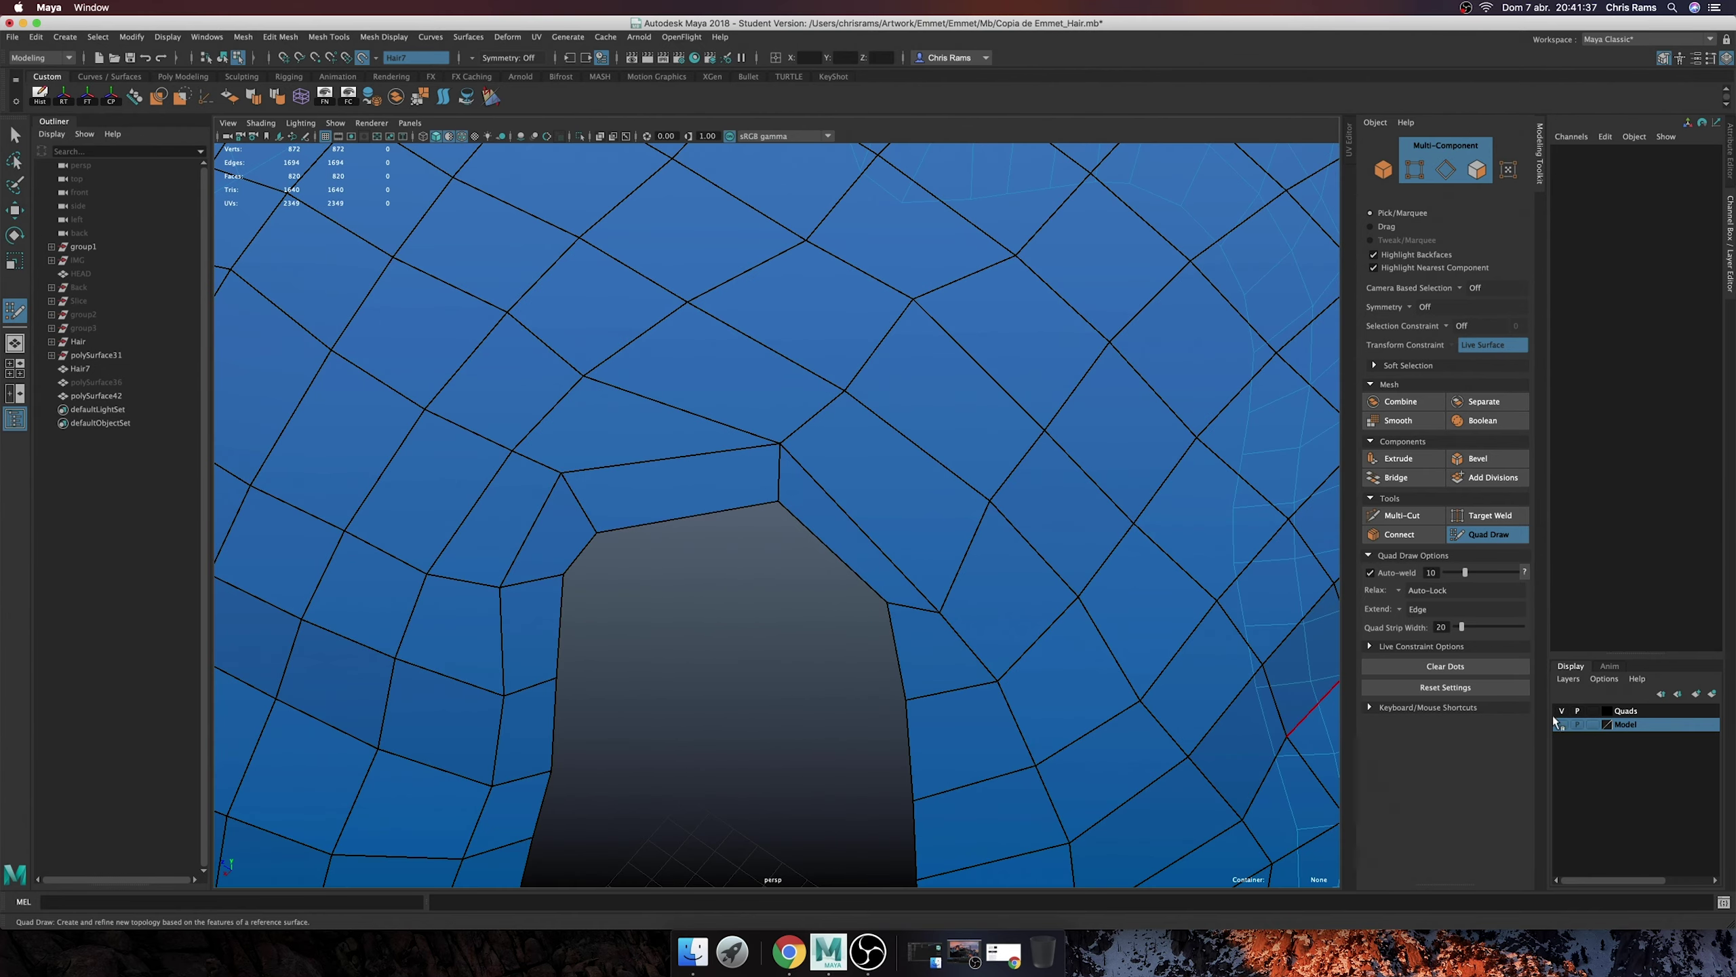
click(1561, 724)
scroll(580, 468, down, 5)
scroll(580, 468, up, 3)
scroll(581, 467, up, 2)
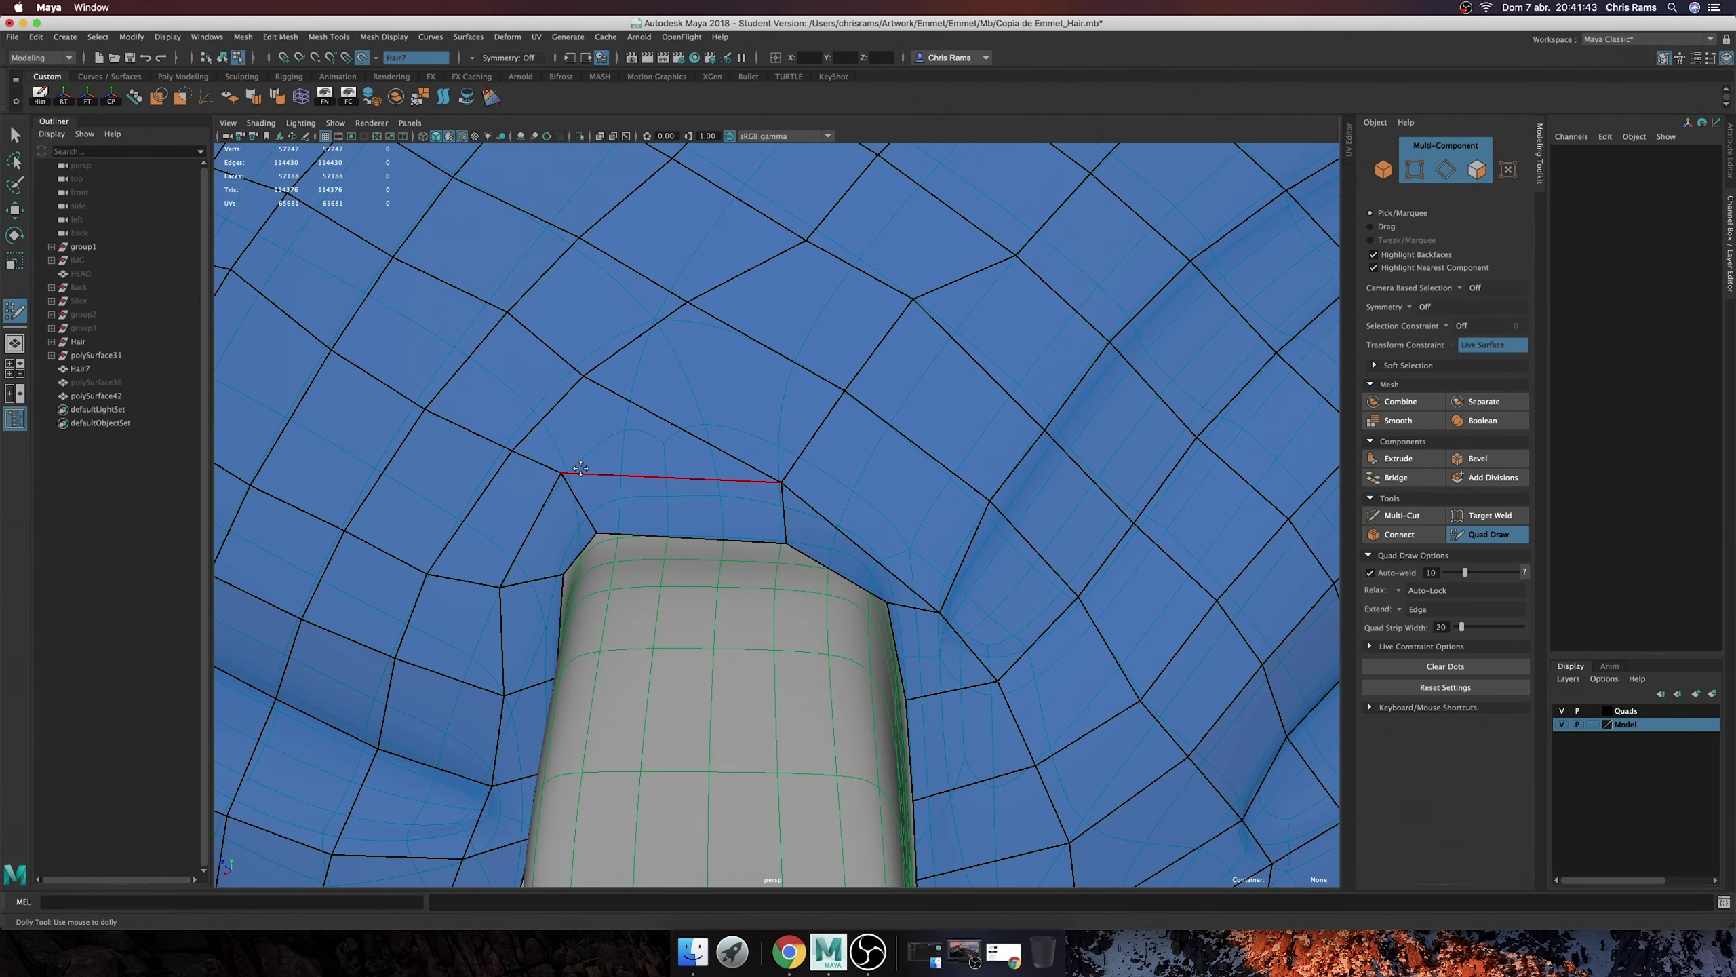
shift+drag(580, 467, 779, 225)
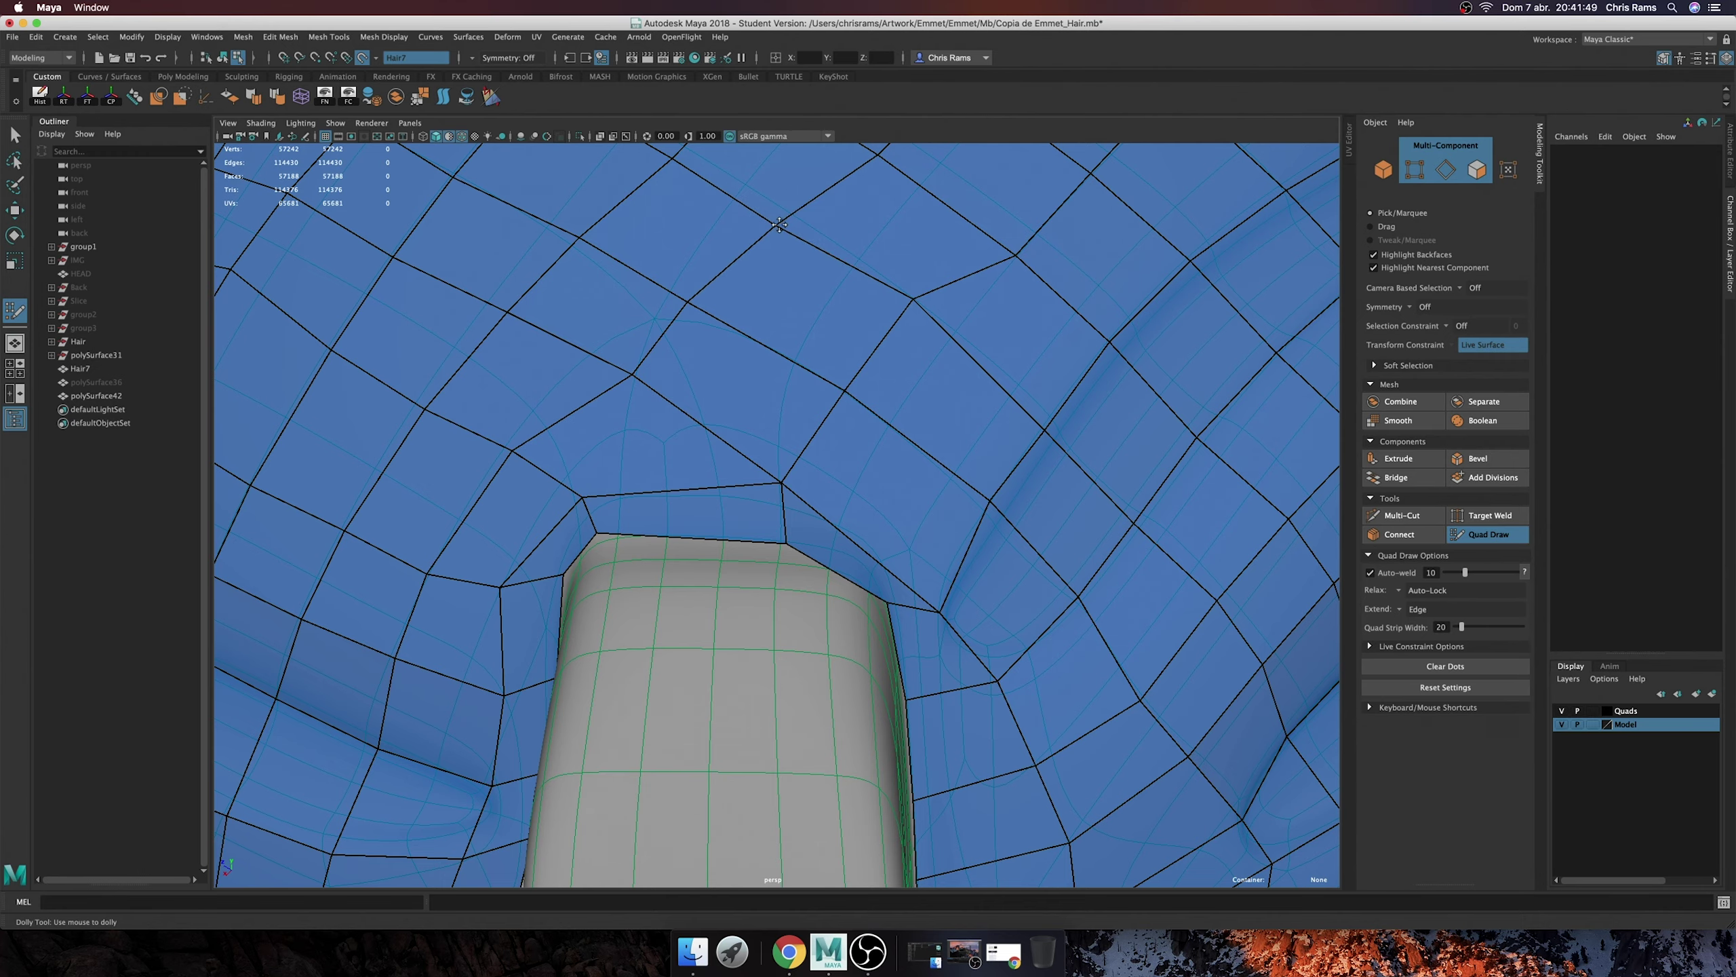
scroll(849, 431, down, 5)
scroll(821, 536, up, 4)
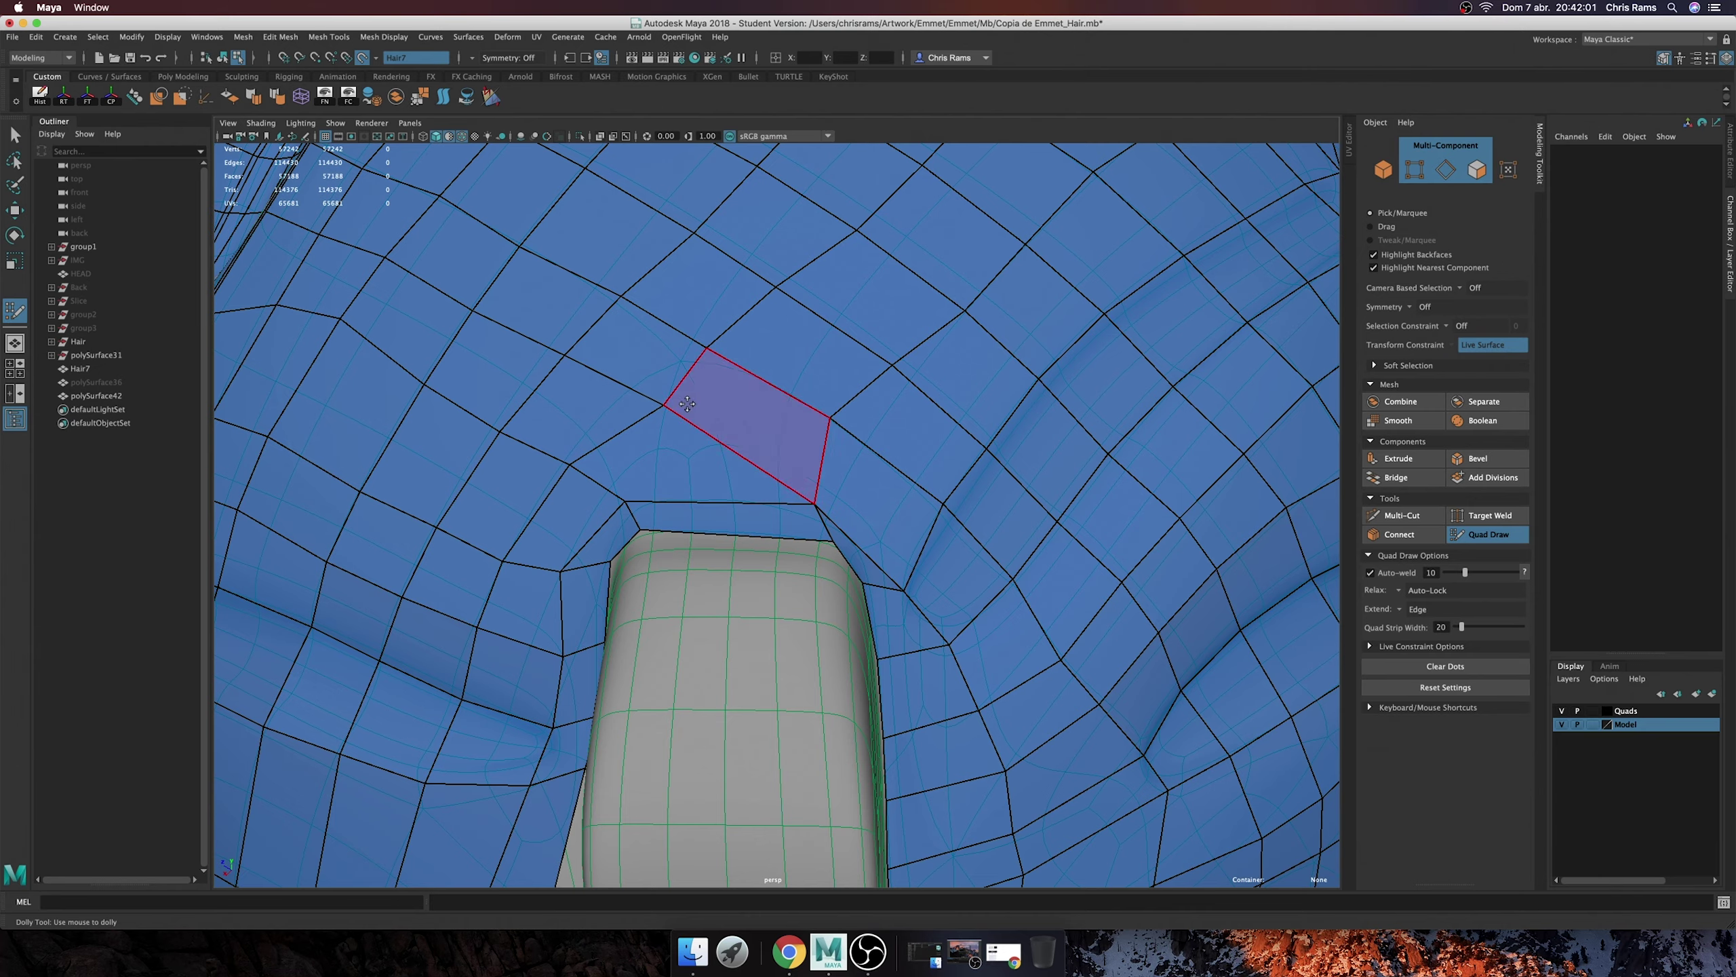
mouse_move(695, 331)
shift+mouse_down()
mouse_move(780, 358)
mouse_move(826, 464)
shift+mouse_up()
- Shift the lower grey gap's border edge left and orbit to inspect the back of the hair
scroll(731, 366, down, 5)
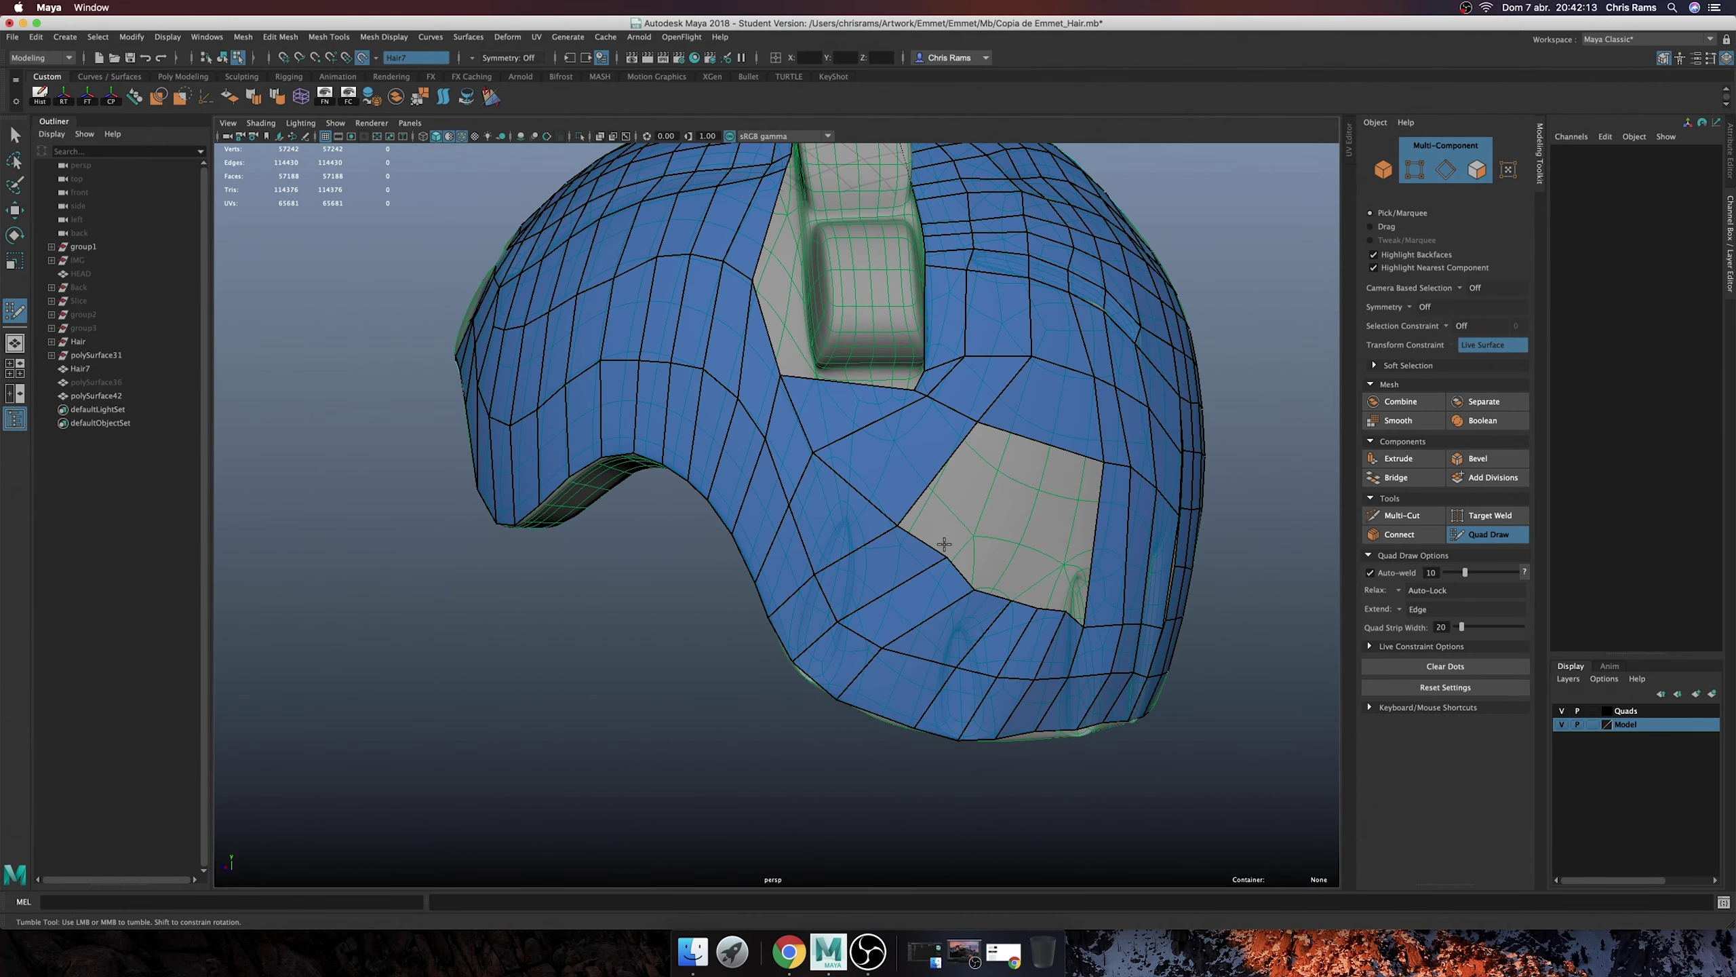
drag(944, 544, 890, 552)
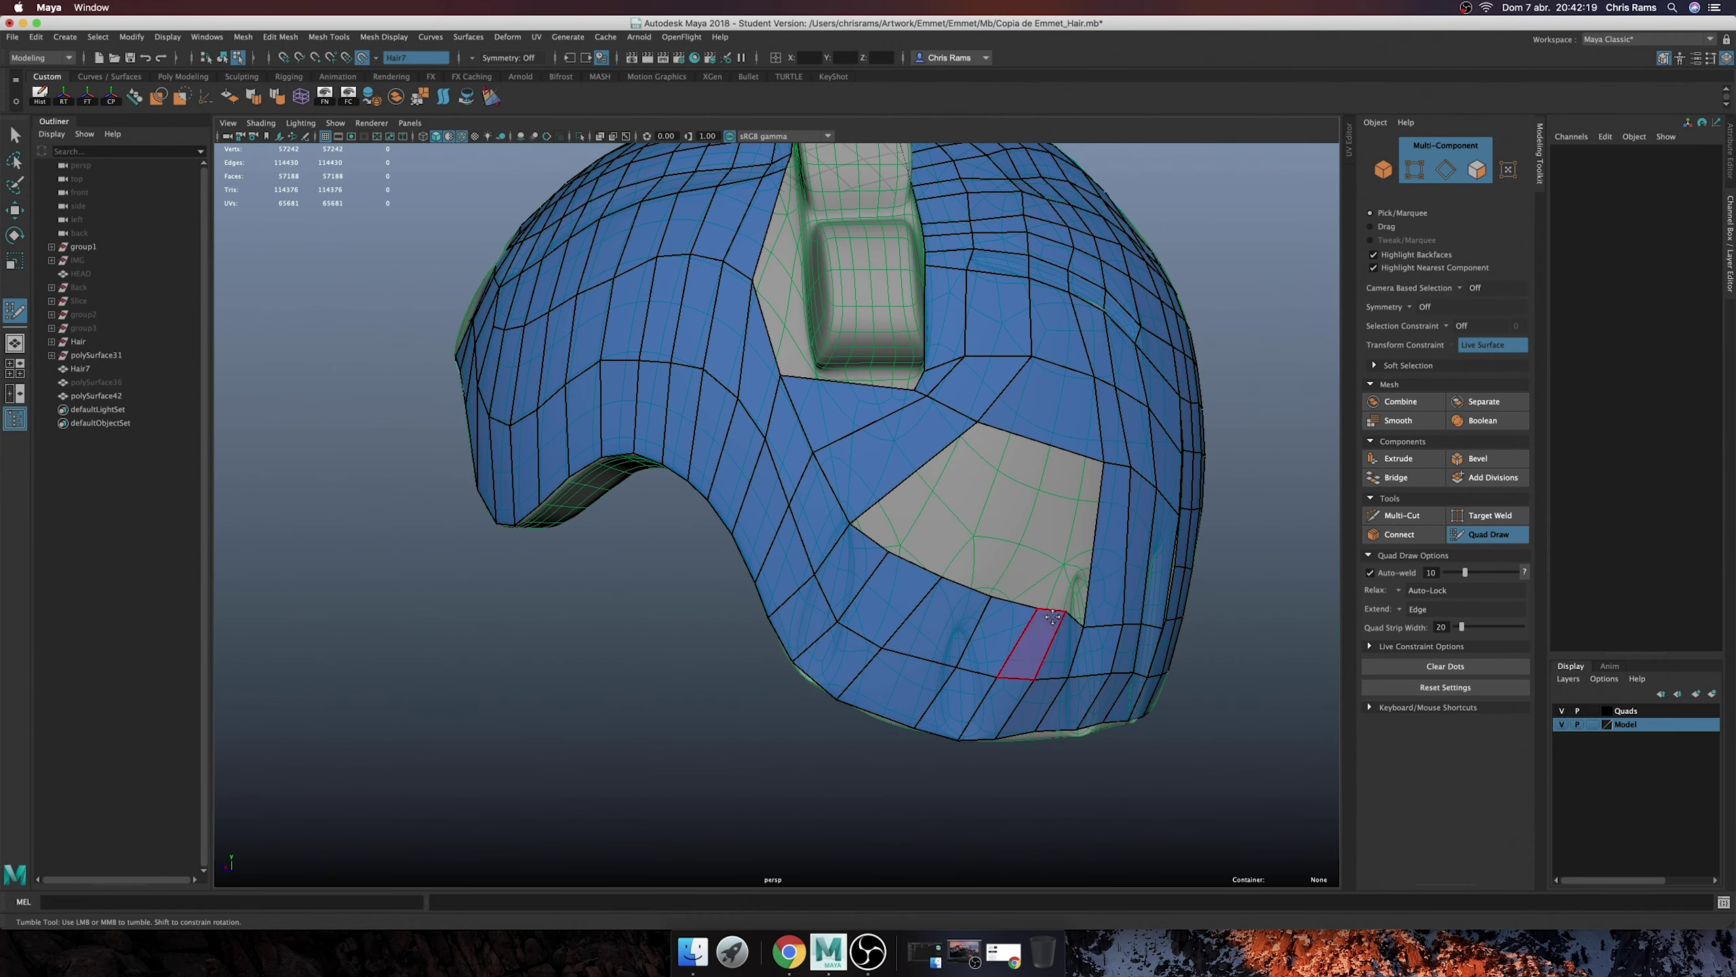
alt+drag(1052, 618, 817, 647)
alt+drag(793, 736, 855, 705)
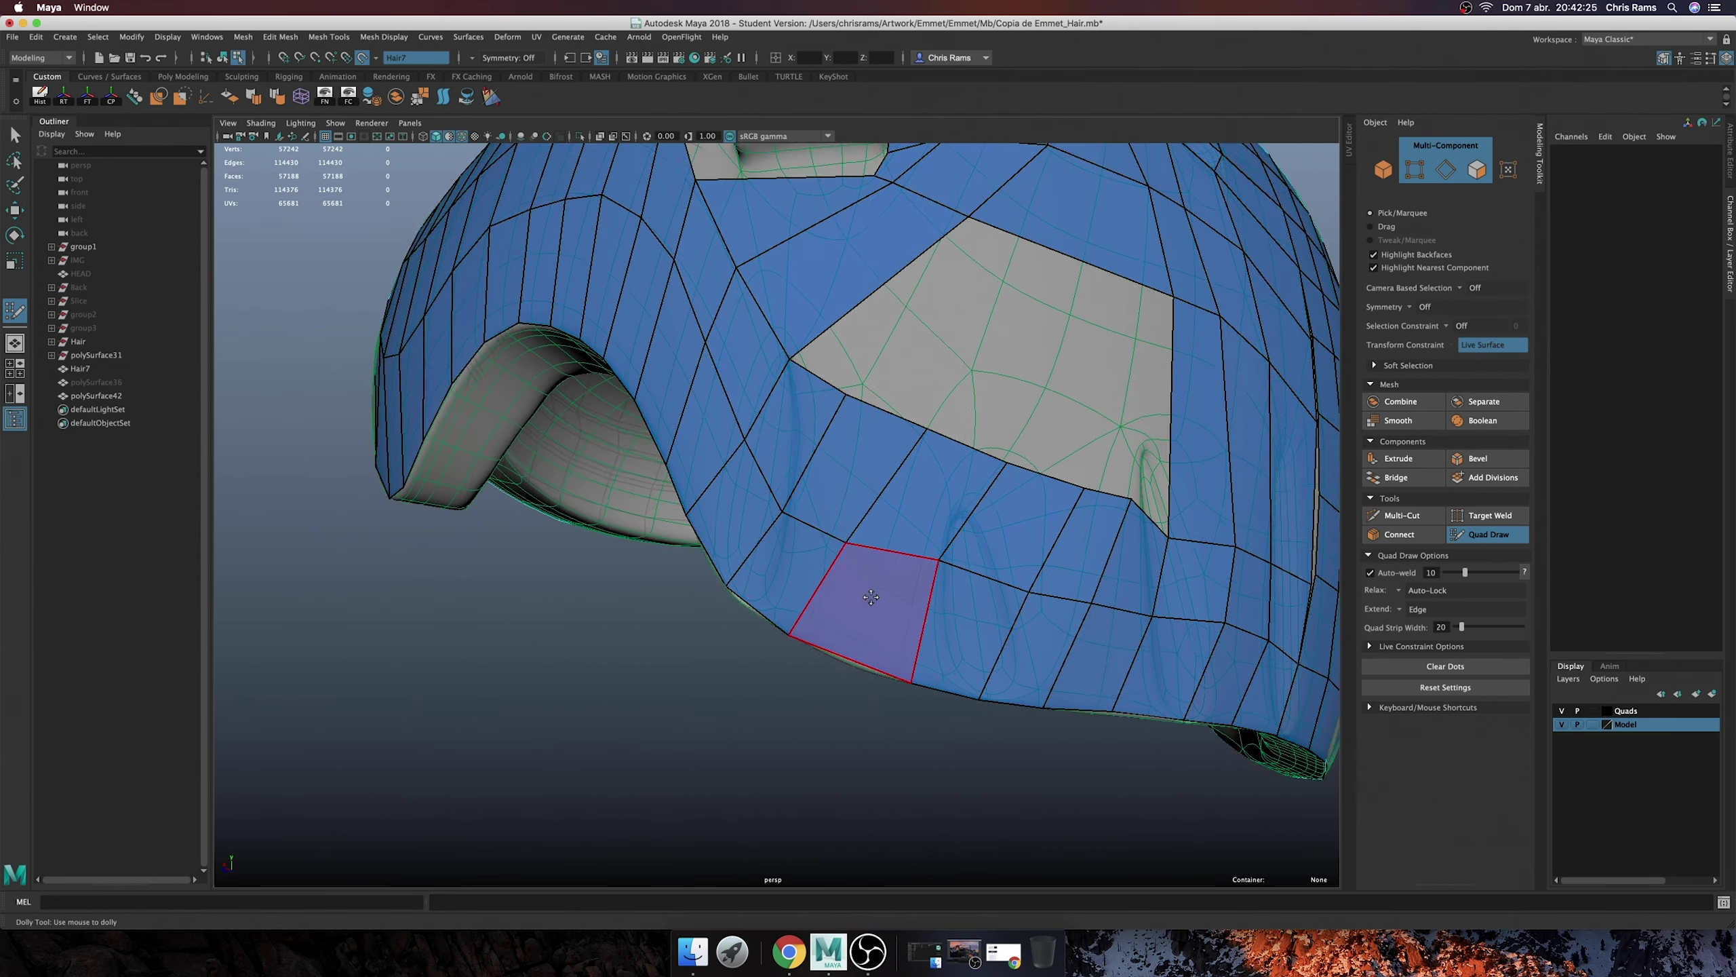
scroll(874, 696, up, 5)
mouse_move(798, 642)
alt+mouse_down()
mouse_move(923, 613)
mouse_move(906, 588)
alt+mouse_up()
scroll(923, 613, down, 5)
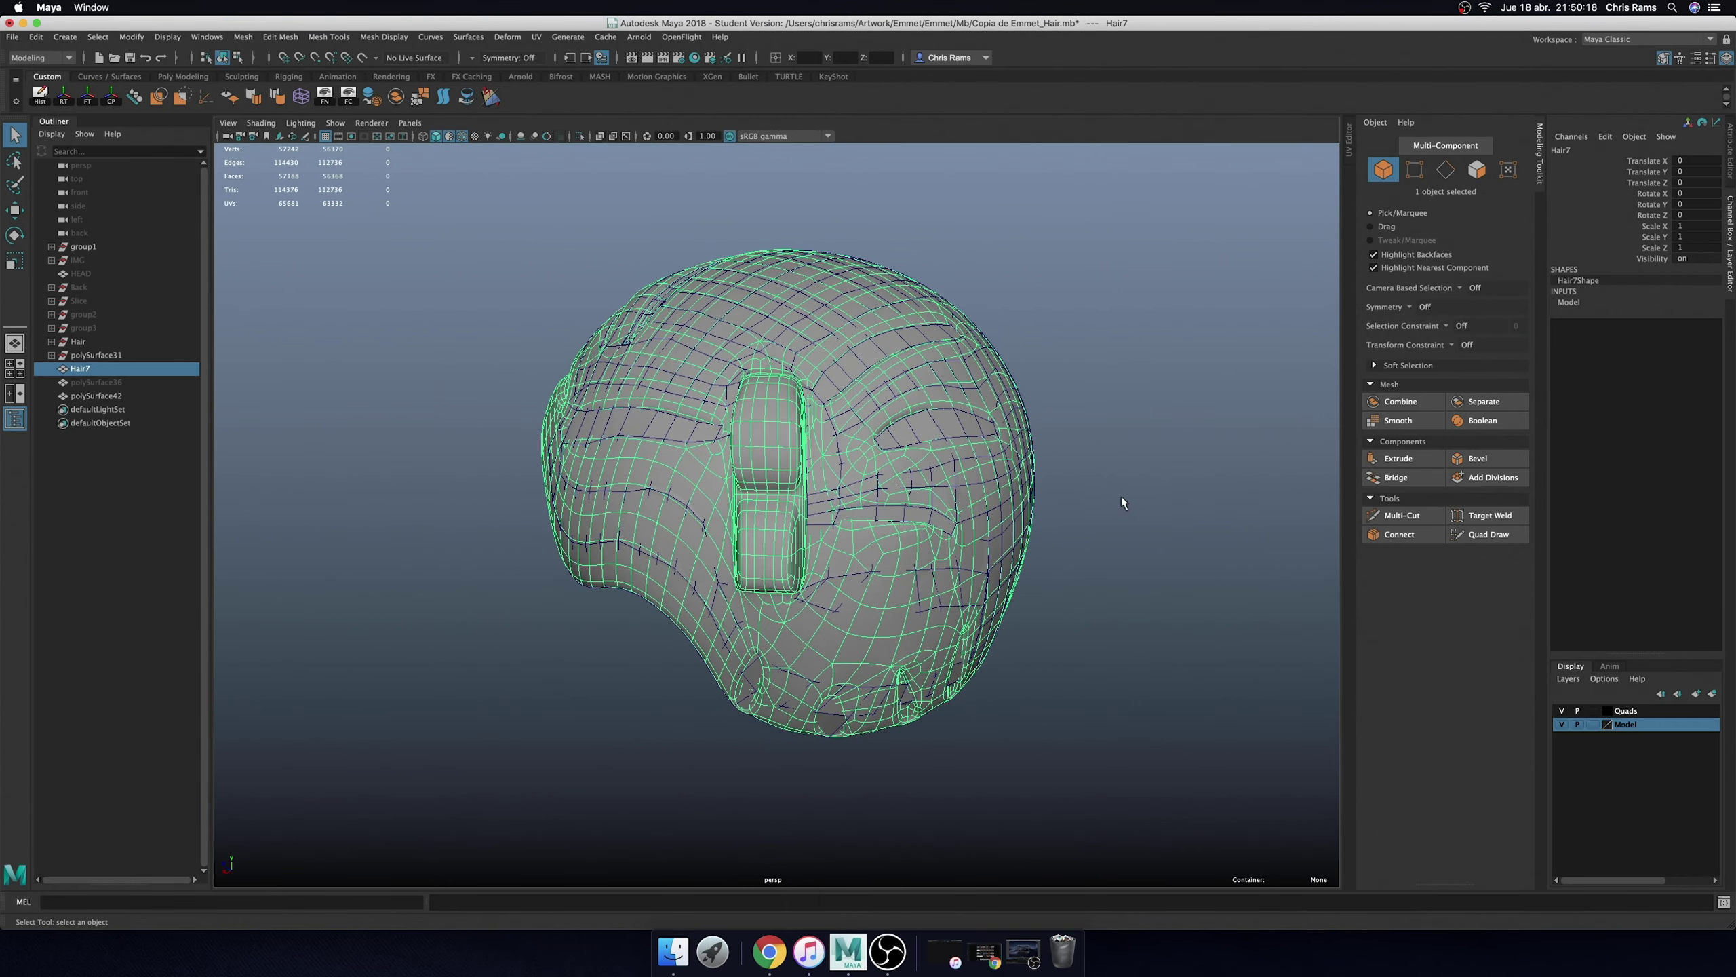
- Select the Hair7 reference mesh and make it the live surface
shift+right_drag(1122, 503, 1213, 477)
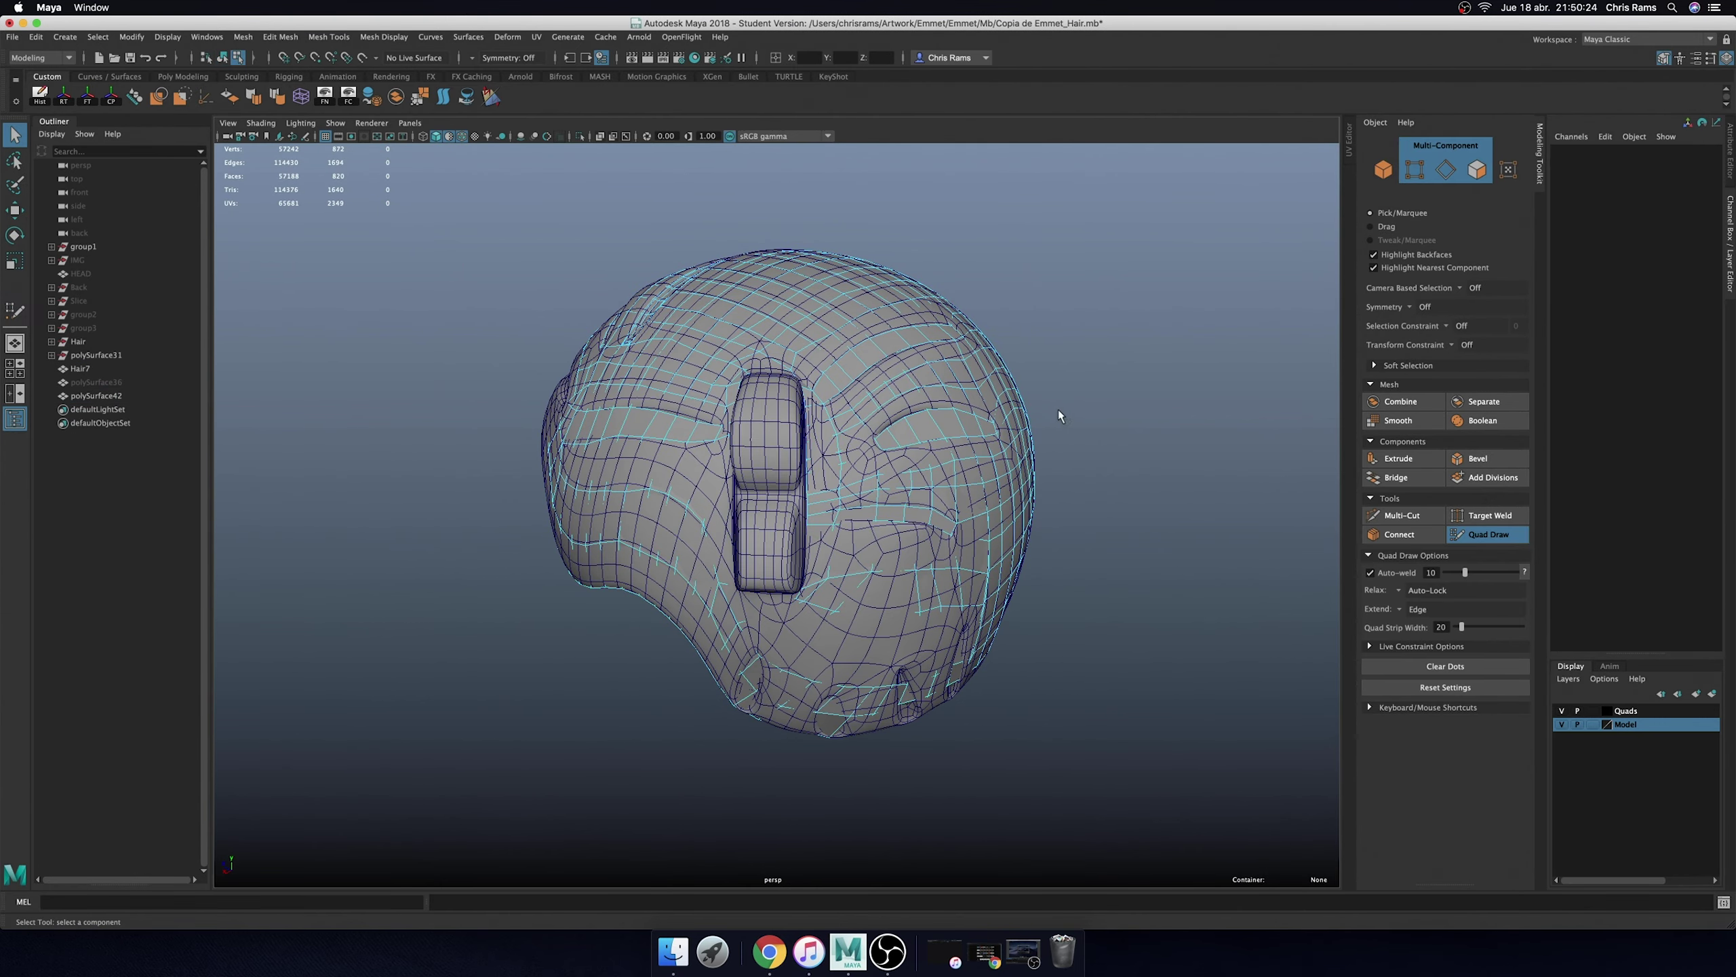
mouse_move(1050, 352)
right_down()
mouse_move(1075, 345)
mouse_move(1085, 450)
right_up()
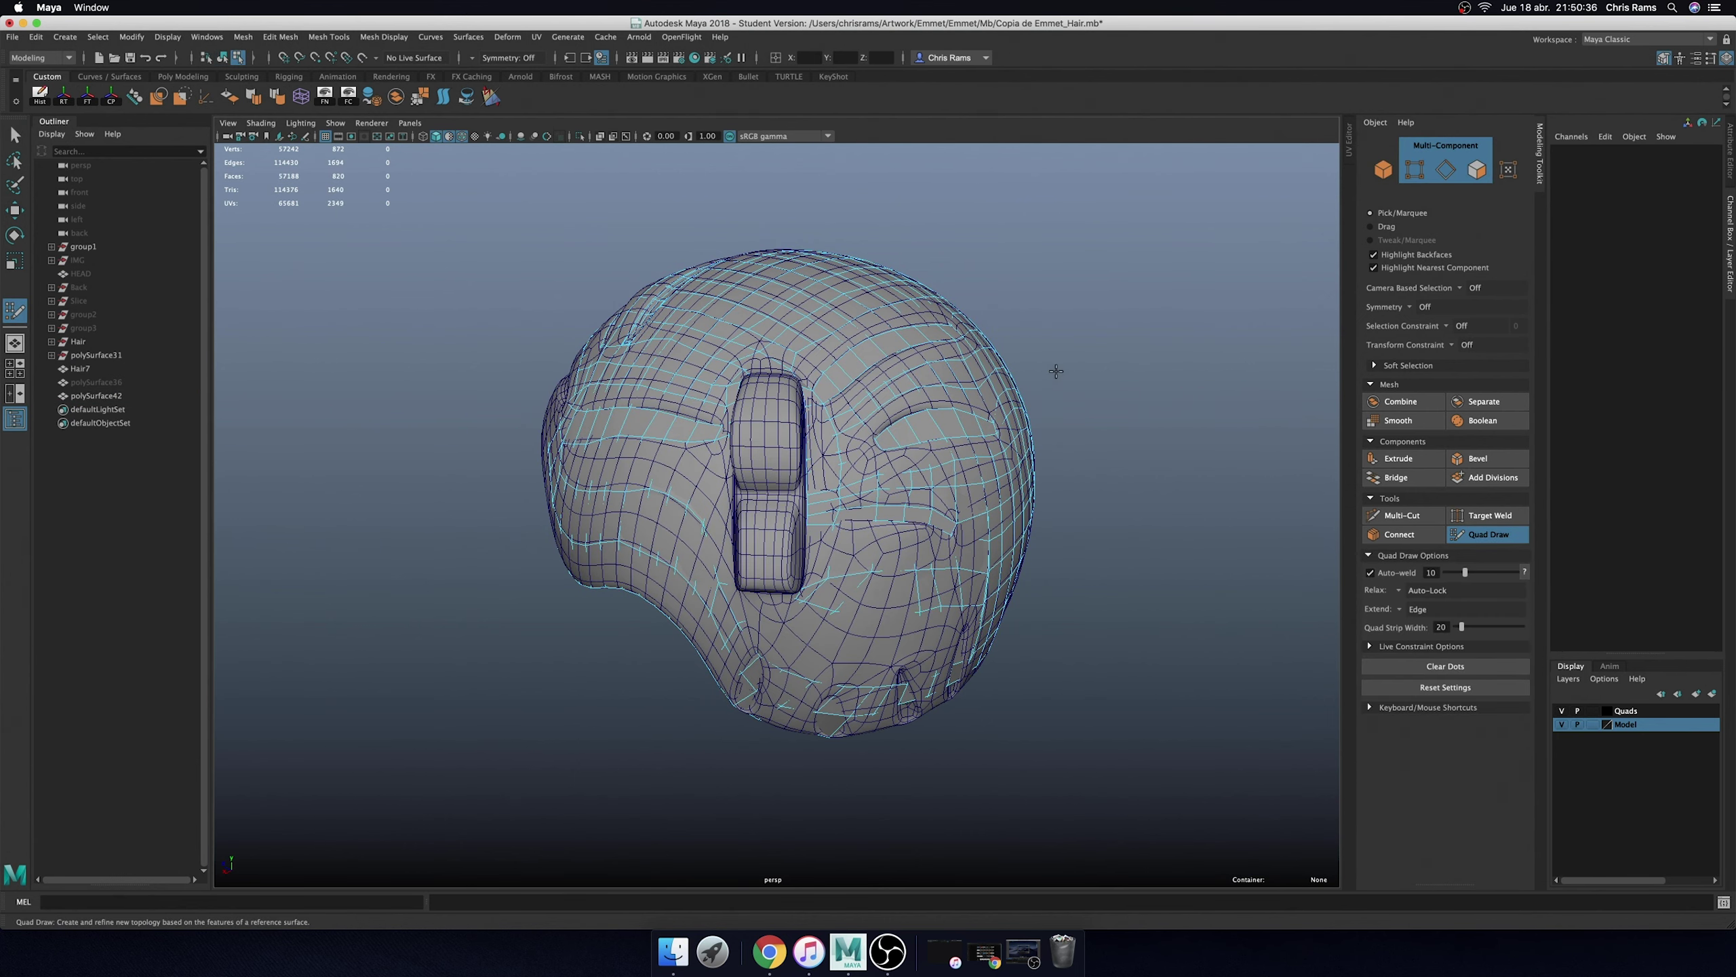
key(q)
click(1005, 335)
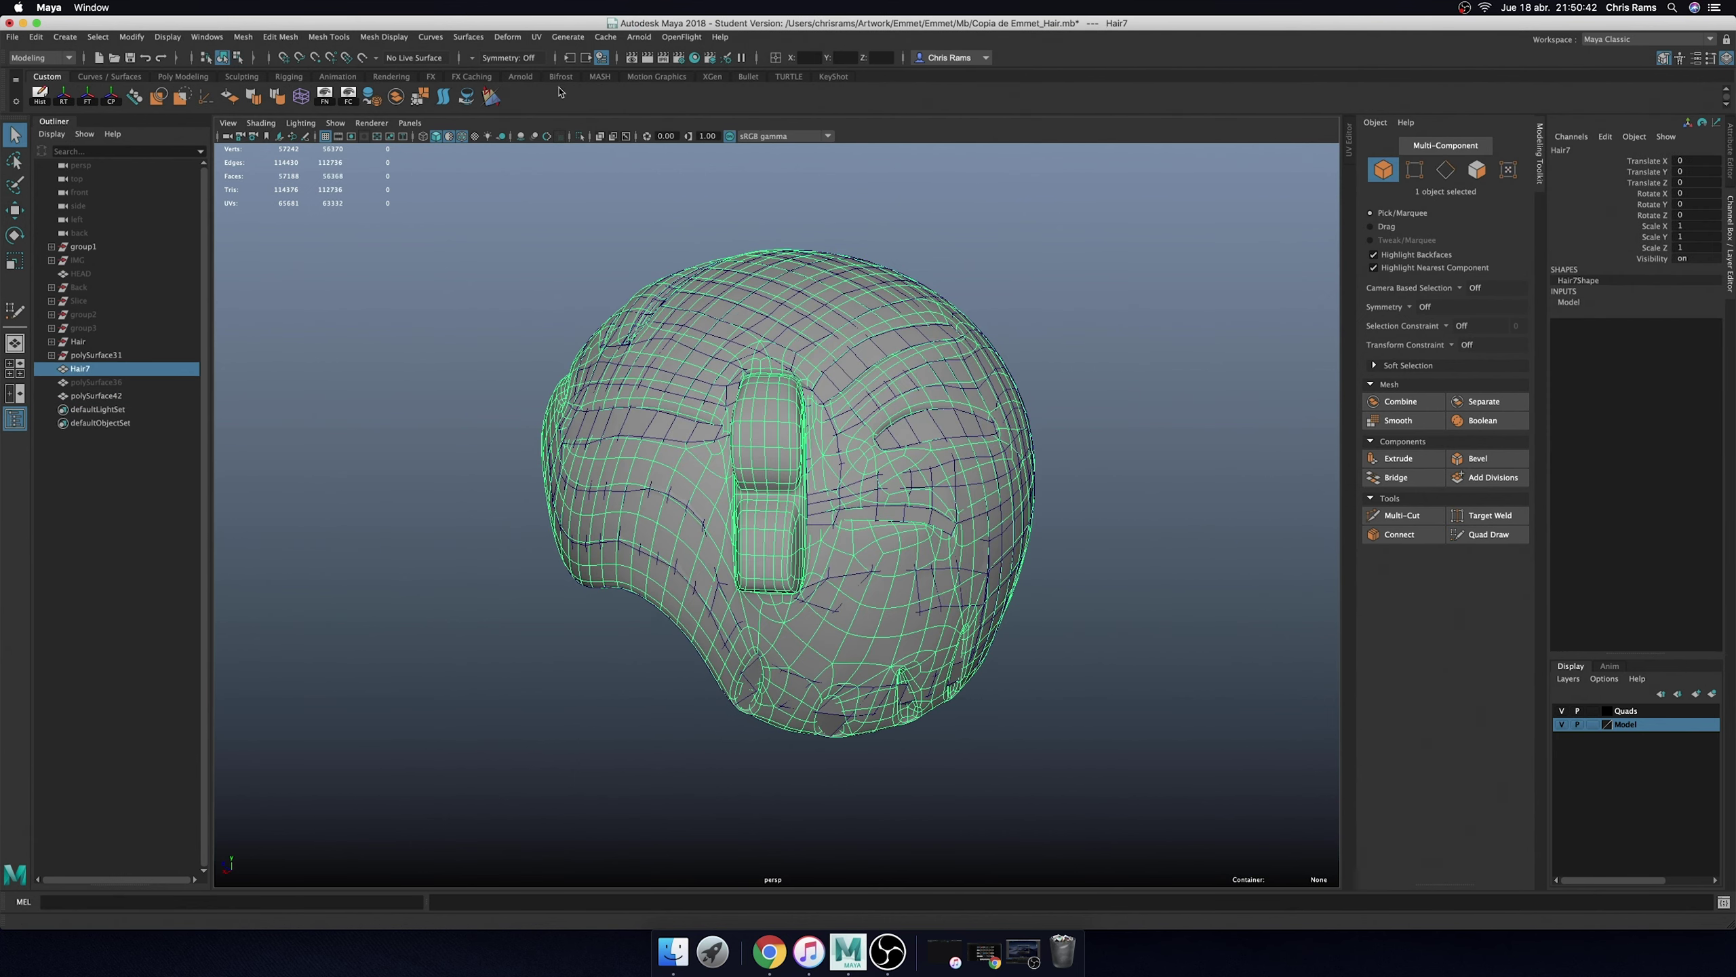
click(363, 58)
- Resume Quad Draw on polySurface42 and frame the hair's inner front rim
click(1488, 535)
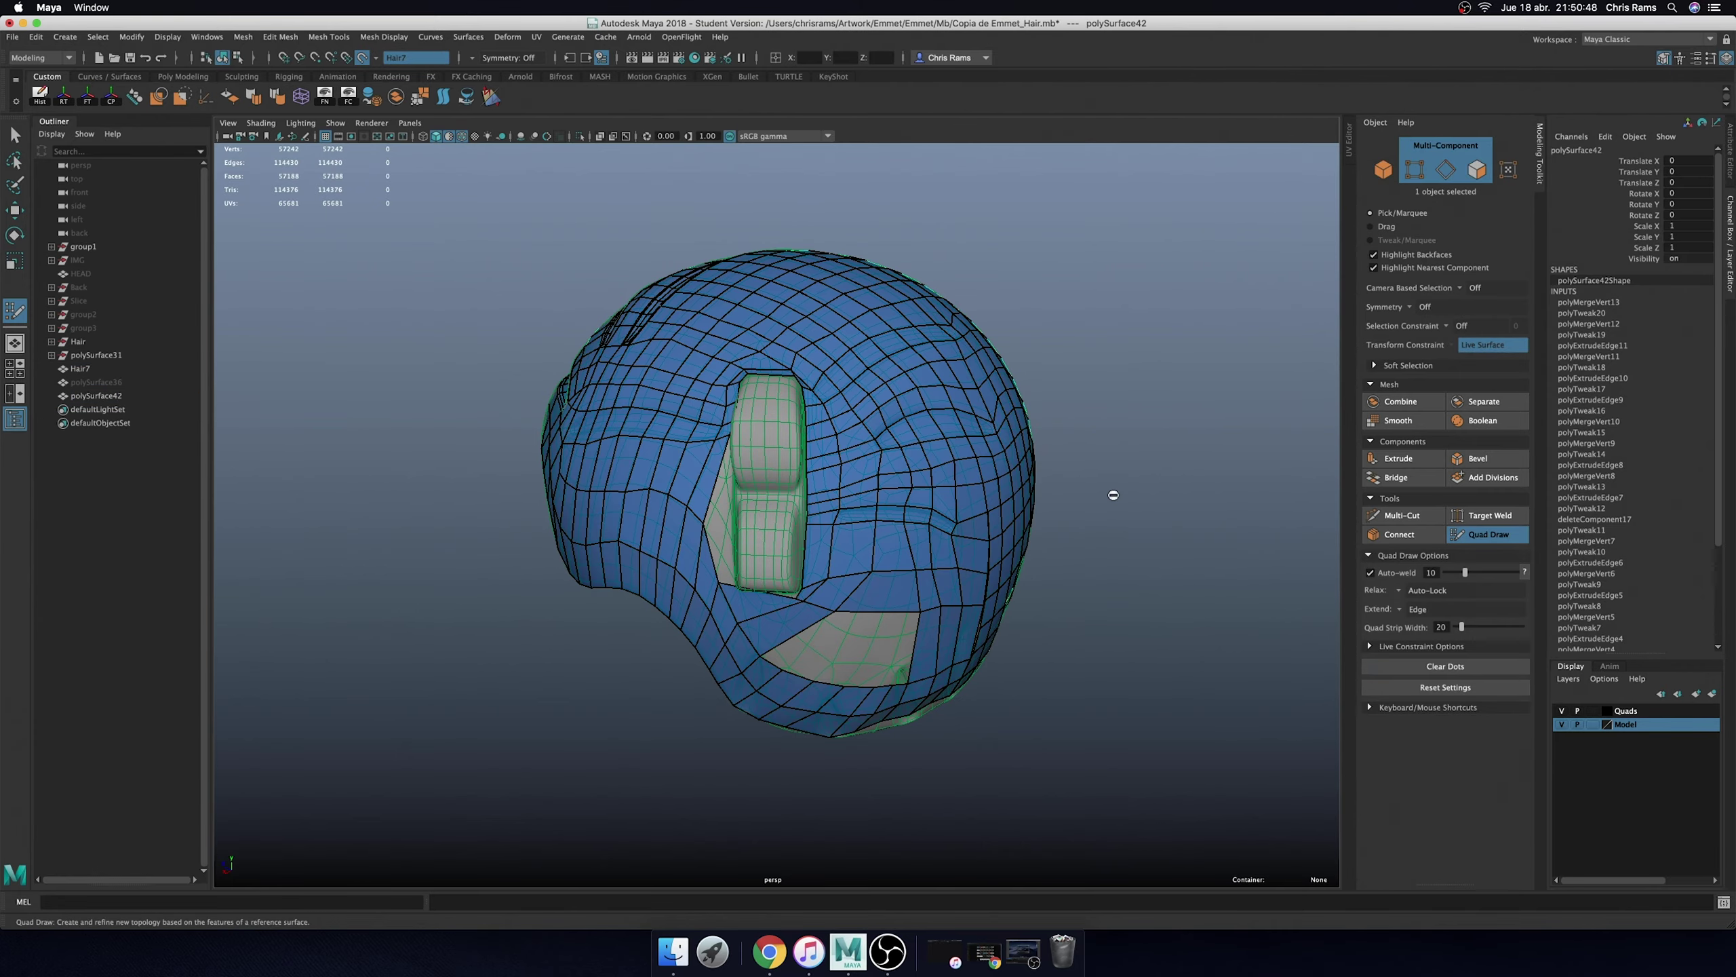
scroll(981, 634, up, 3)
mouse_move(981, 634)
alt+mouse_down()
mouse_move(900, 648)
mouse_move(1128, 605)
alt+mouse_up()
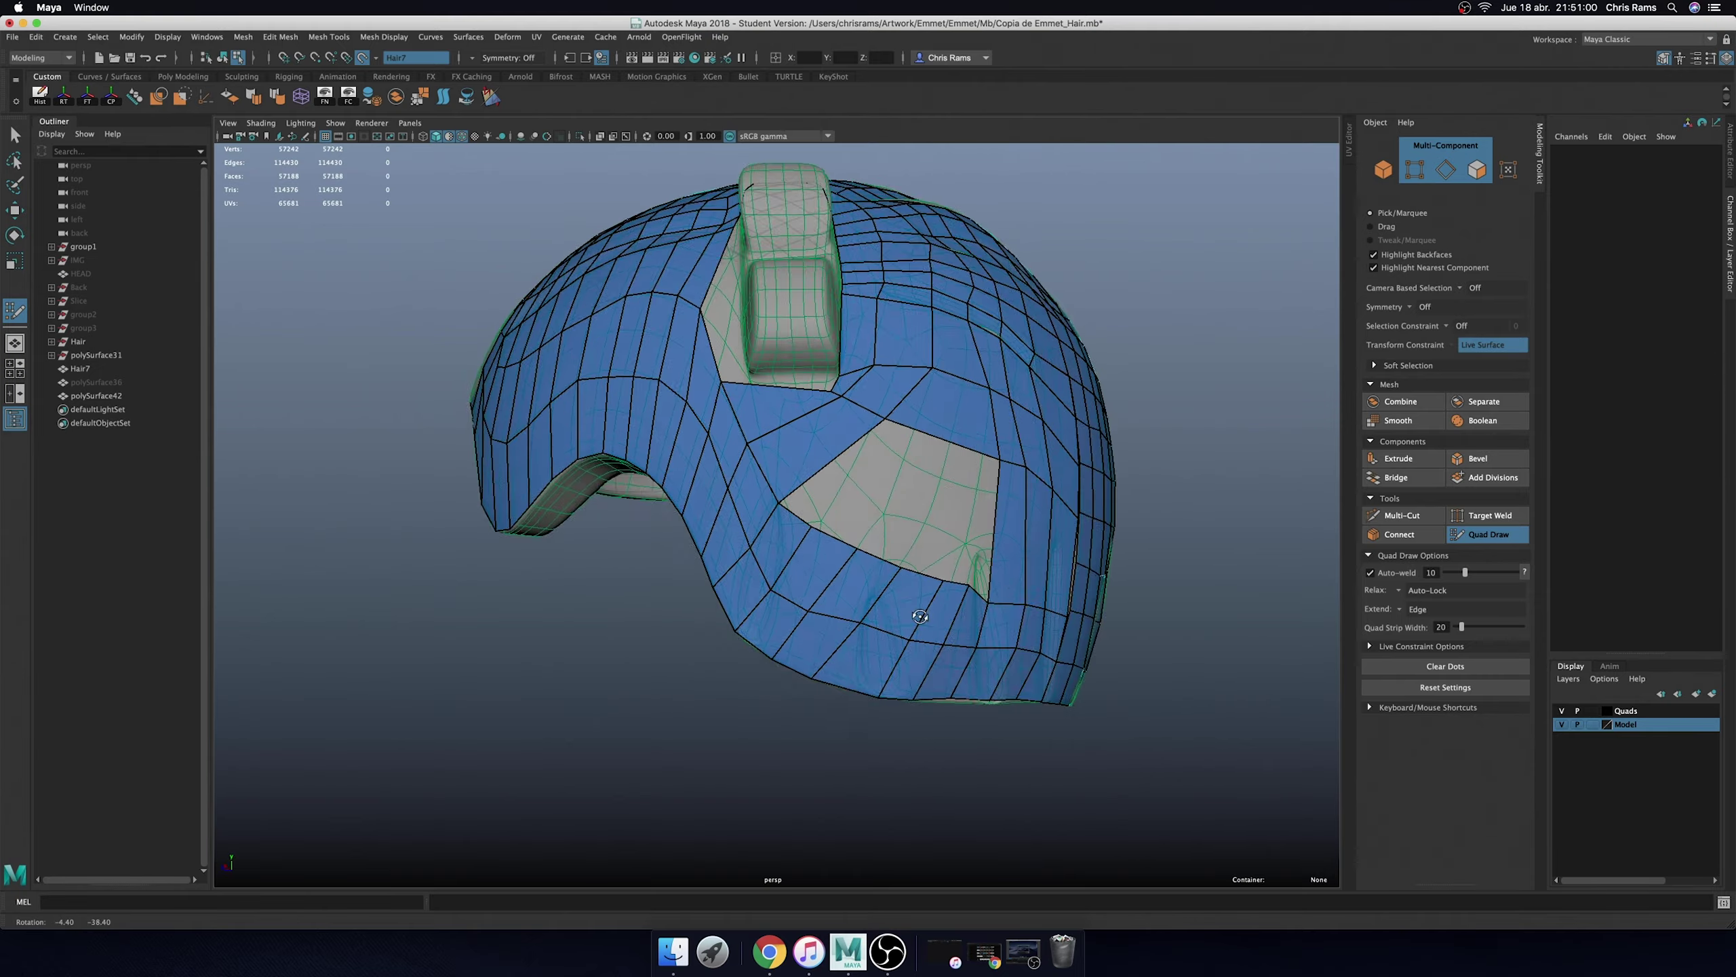
alt+drag(1128, 605, 1094, 581)
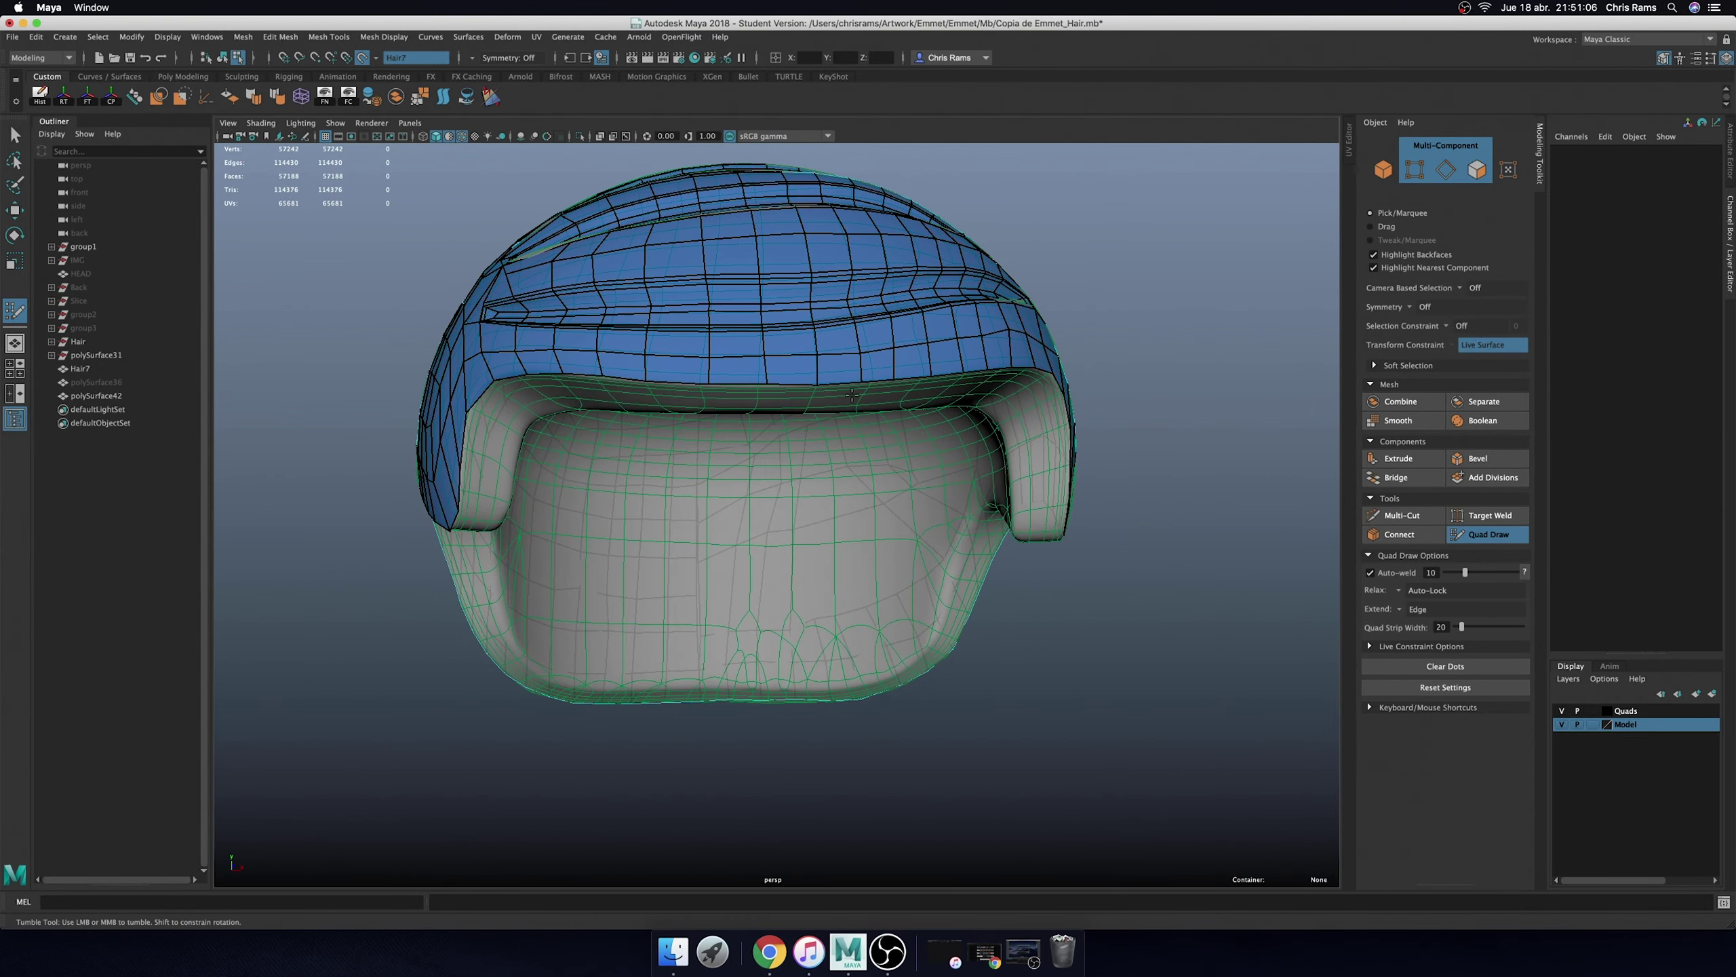
alt+right_drag(1094, 581, 786, 470)
alt+middle_drag(786, 471, 820, 428)
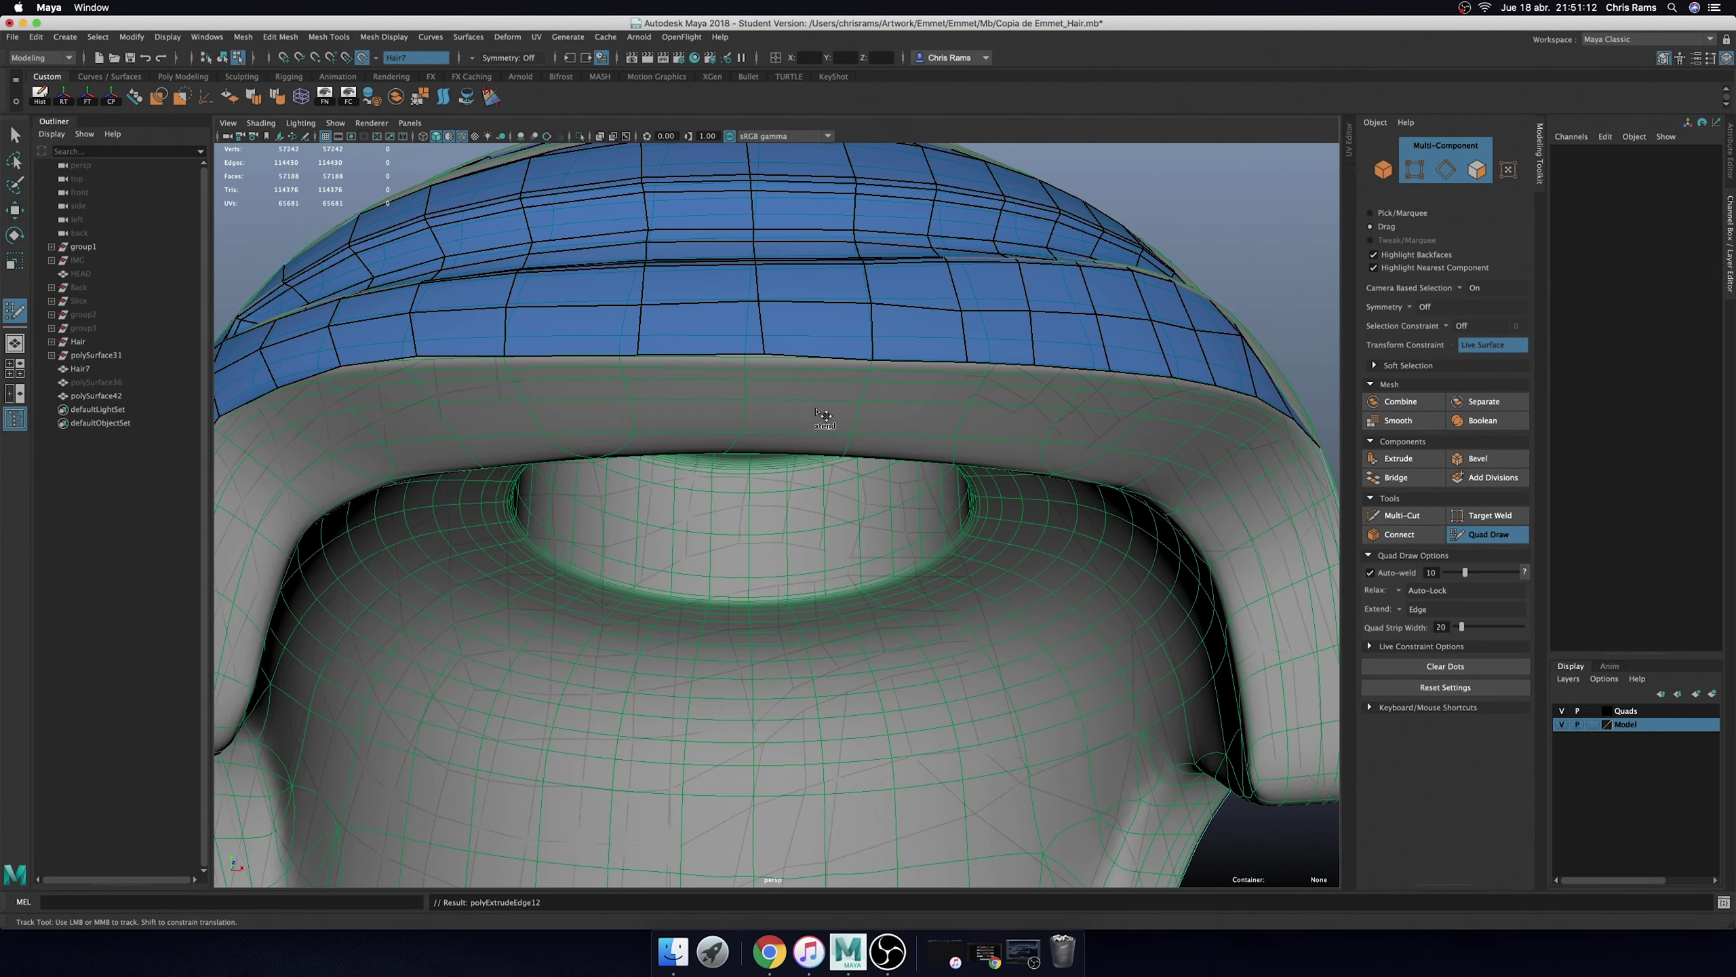
- Add a row of new quads from the blue mesh's front border down along the inner rim
click(822, 415)
alt+drag(822, 415, 784, 458)
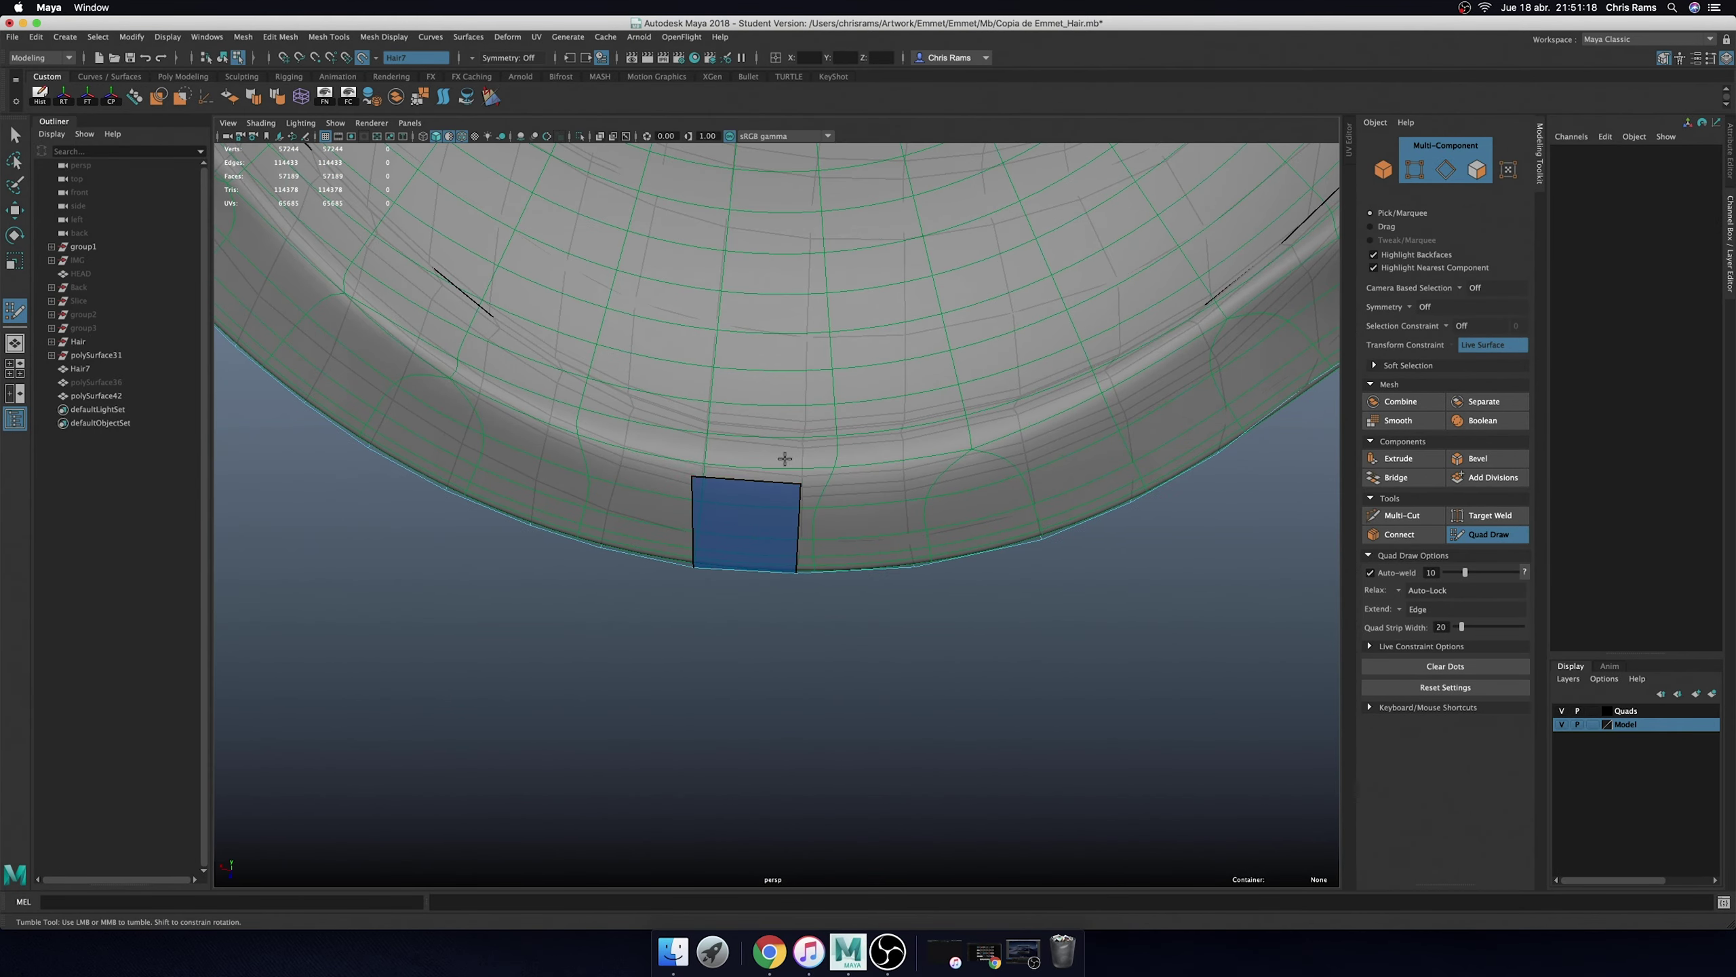
alt+right_drag(784, 459, 766, 472)
mouse_move(766, 472)
mouse_down()
mouse_move(683, 472)
mouse_move(684, 429)
mouse_up()
alt+right_drag(684, 429, 732, 504)
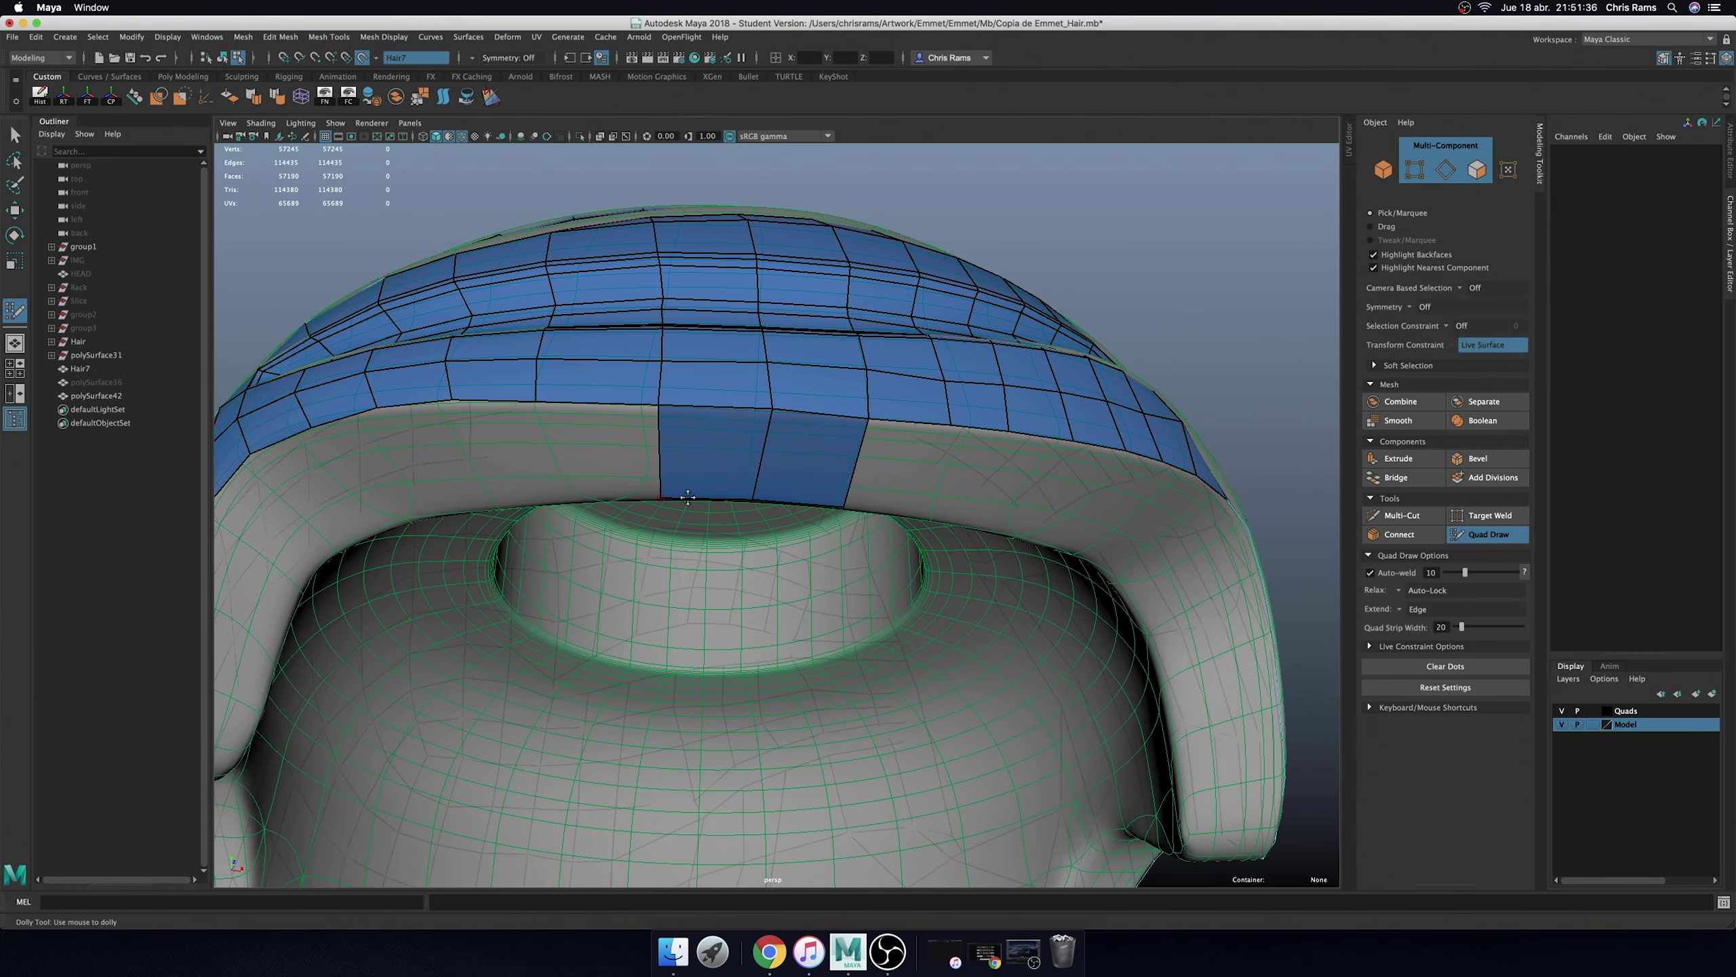
shift+click(930, 503)
alt+drag(930, 502, 930, 541)
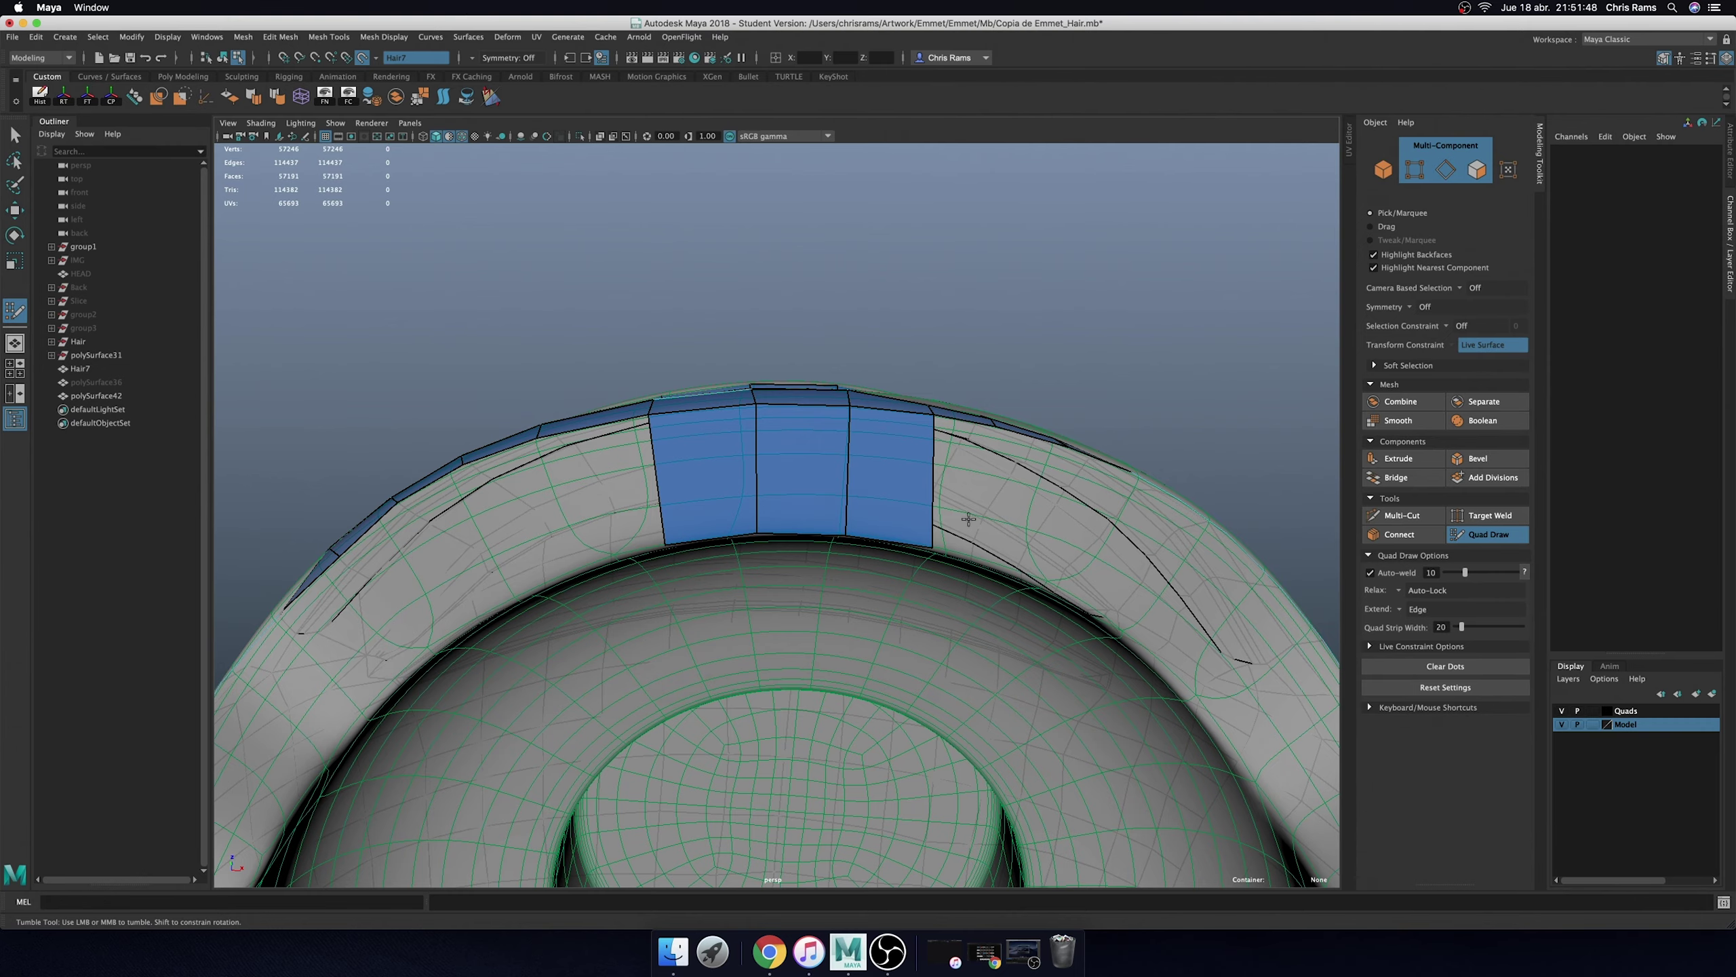
mouse_move(968, 518)
alt+mouse_down()
mouse_move(677, 425)
mouse_move(726, 541)
alt+mouse_up()
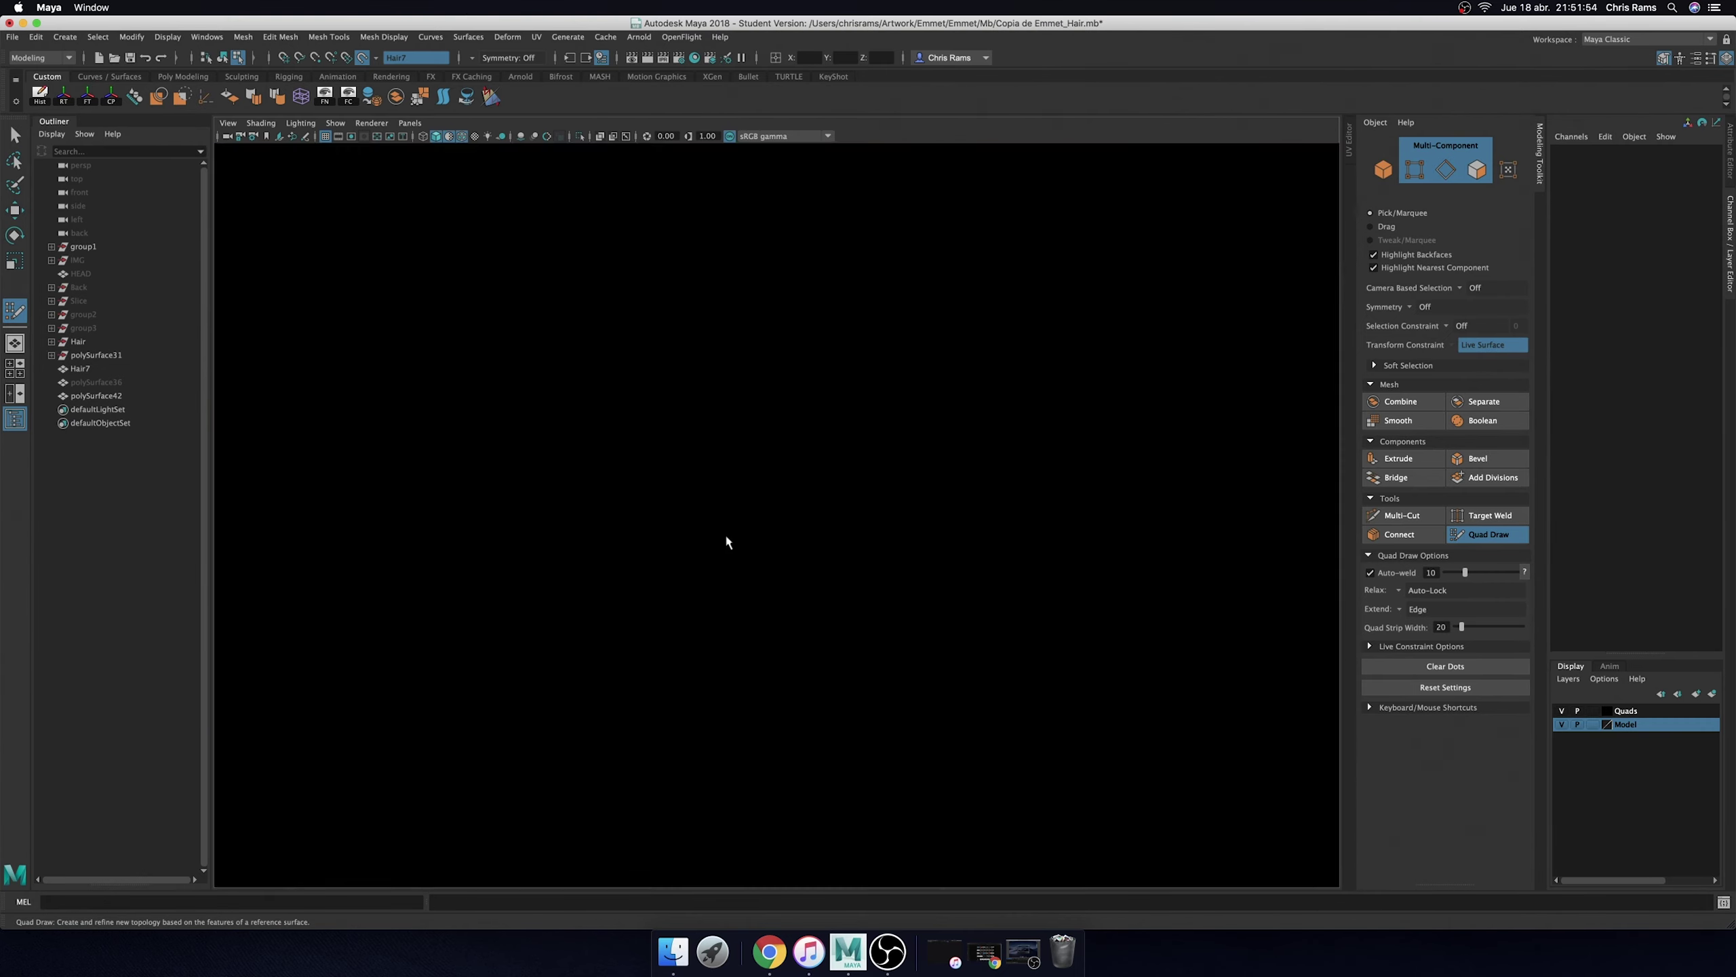
- In full-screen view, extend a fifth rim quad and pull its bottom vertices inward
key(ctrl+space)
alt+right_drag(876, 321, 884, 341)
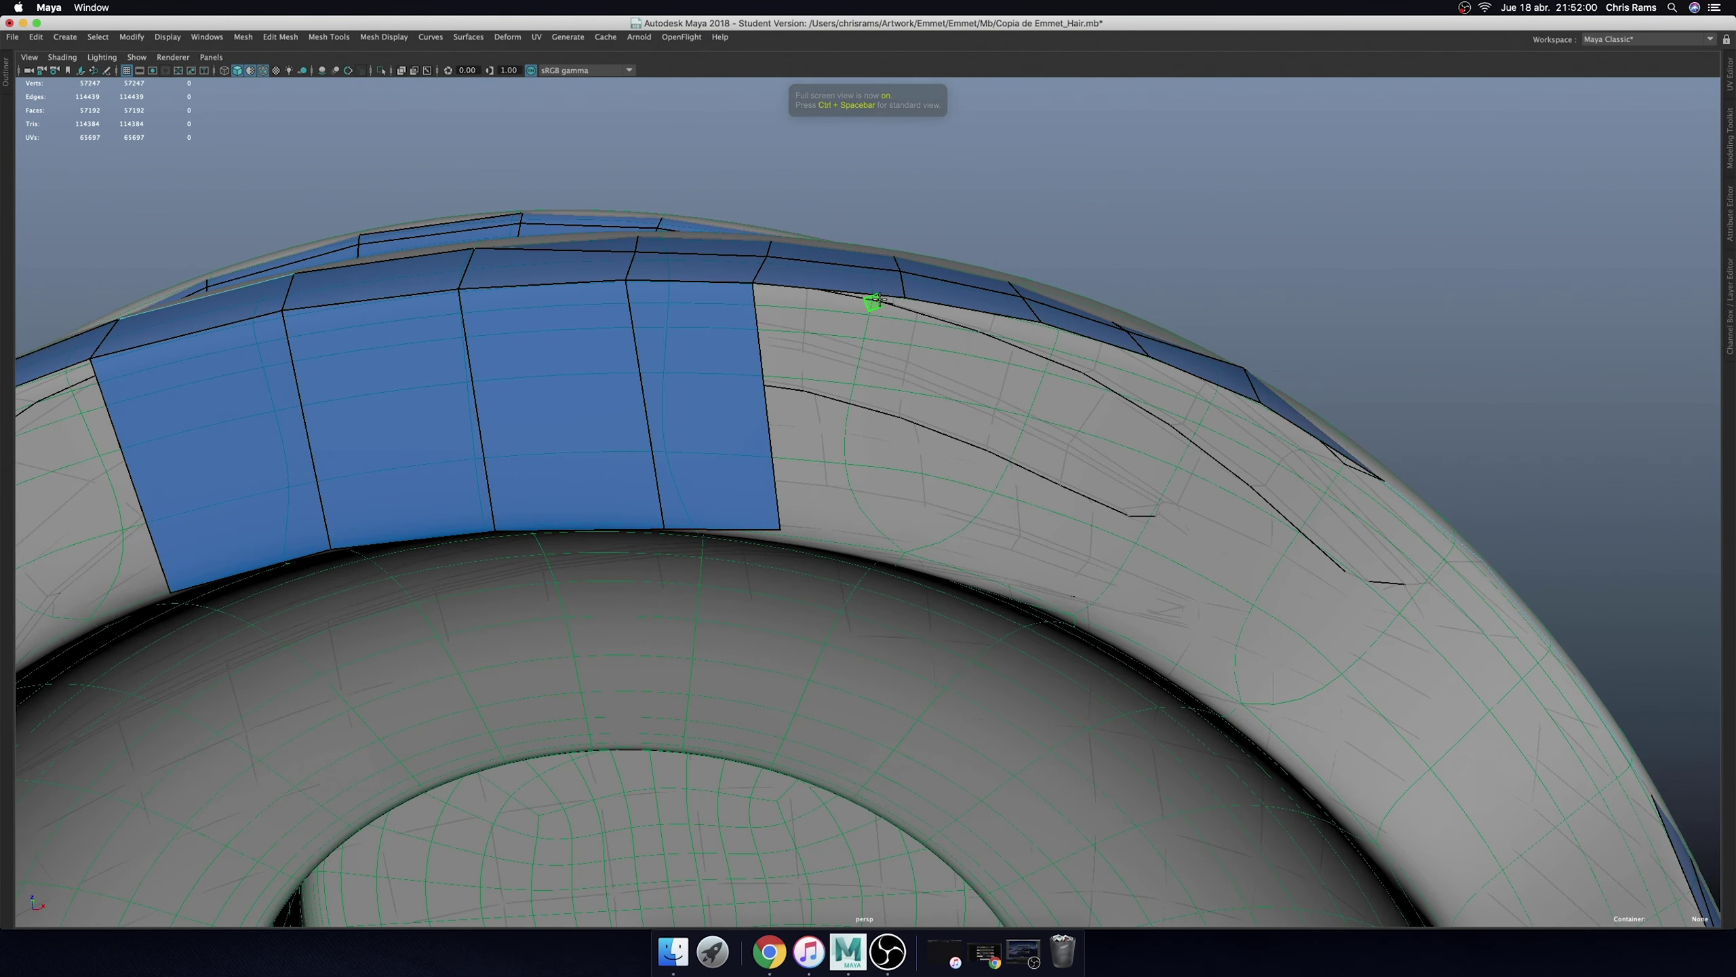
drag(895, 299, 908, 540)
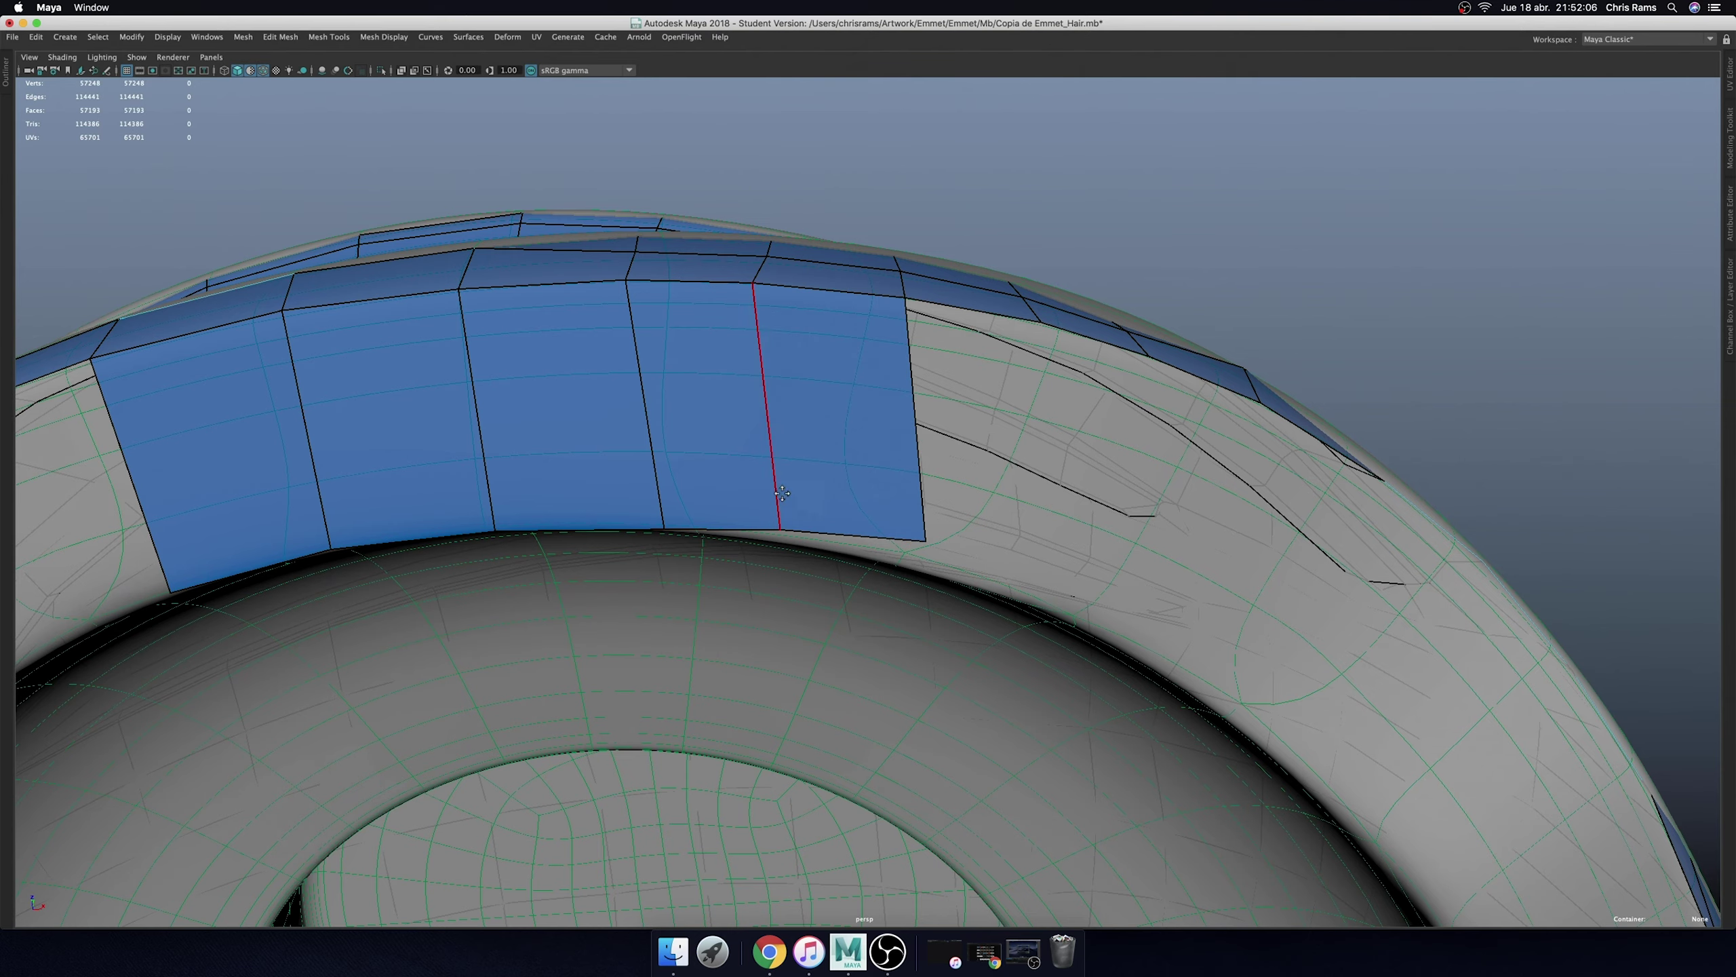
alt+drag(786, 410, 686, 488)
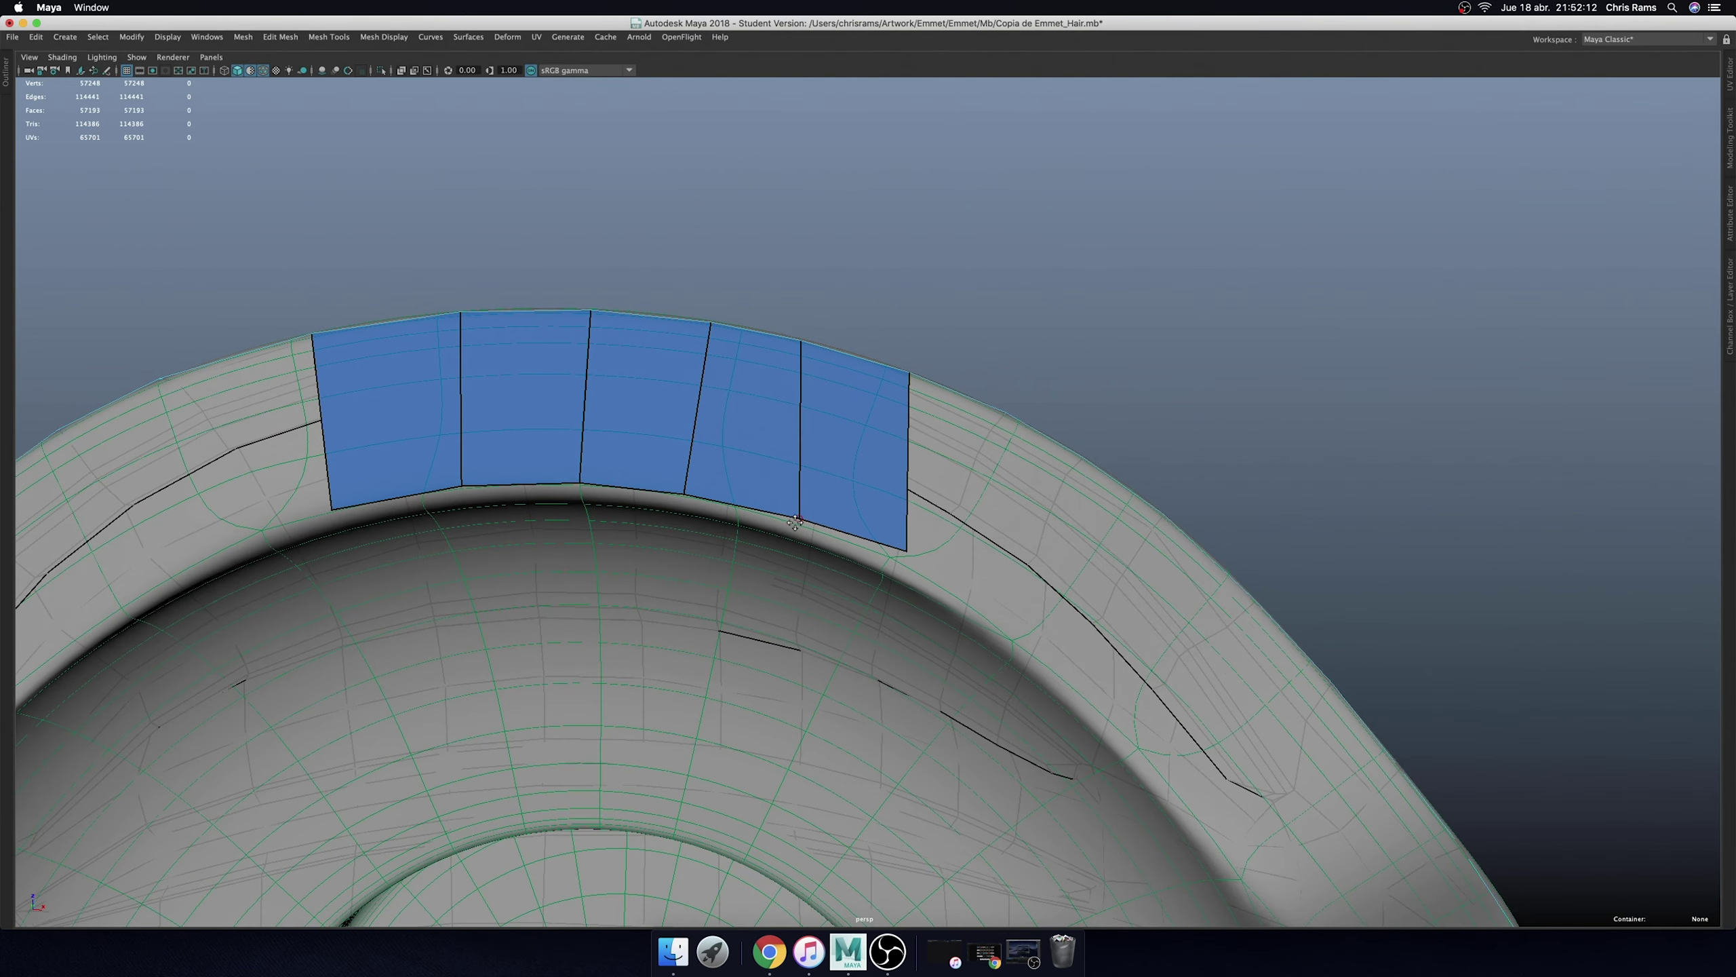
drag(794, 522, 762, 516)
drag(907, 550, 886, 558)
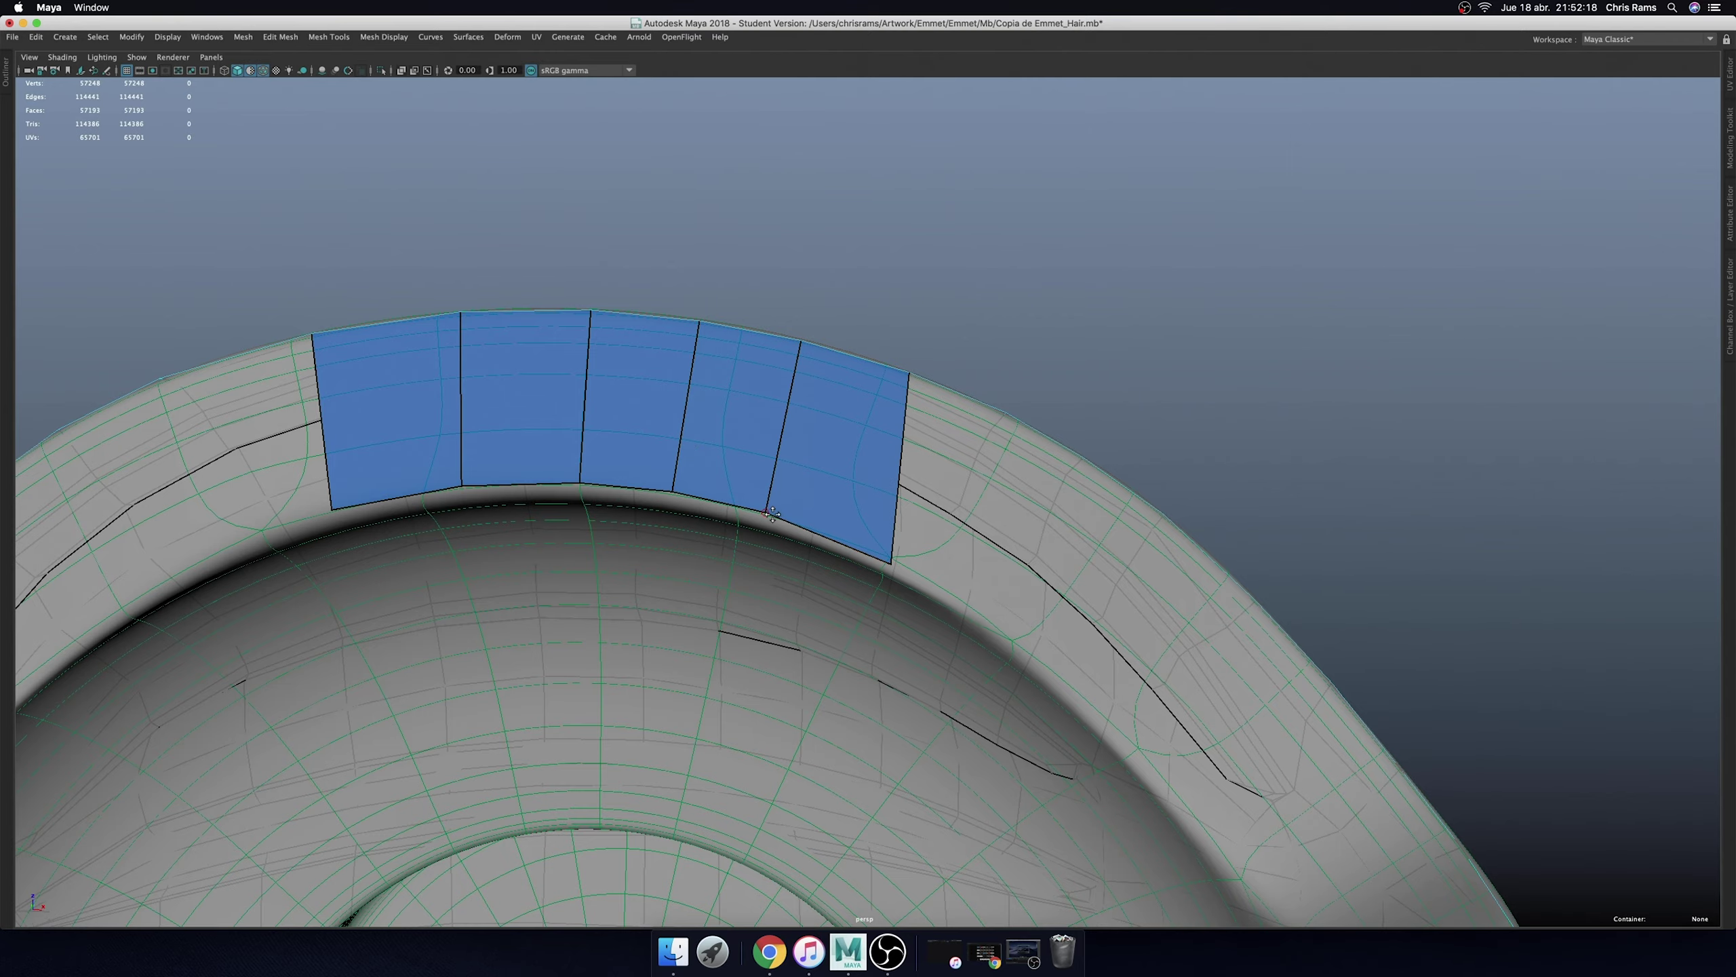
- Extend three more quads along the rim, undoing the change to restore the corner face
scroll(971, 439, down, 5)
mouse_move(871, 491)
alt+mouse_down()
mouse_move(854, 438)
mouse_move(864, 551)
mouse_move(939, 525)
alt+mouse_up()
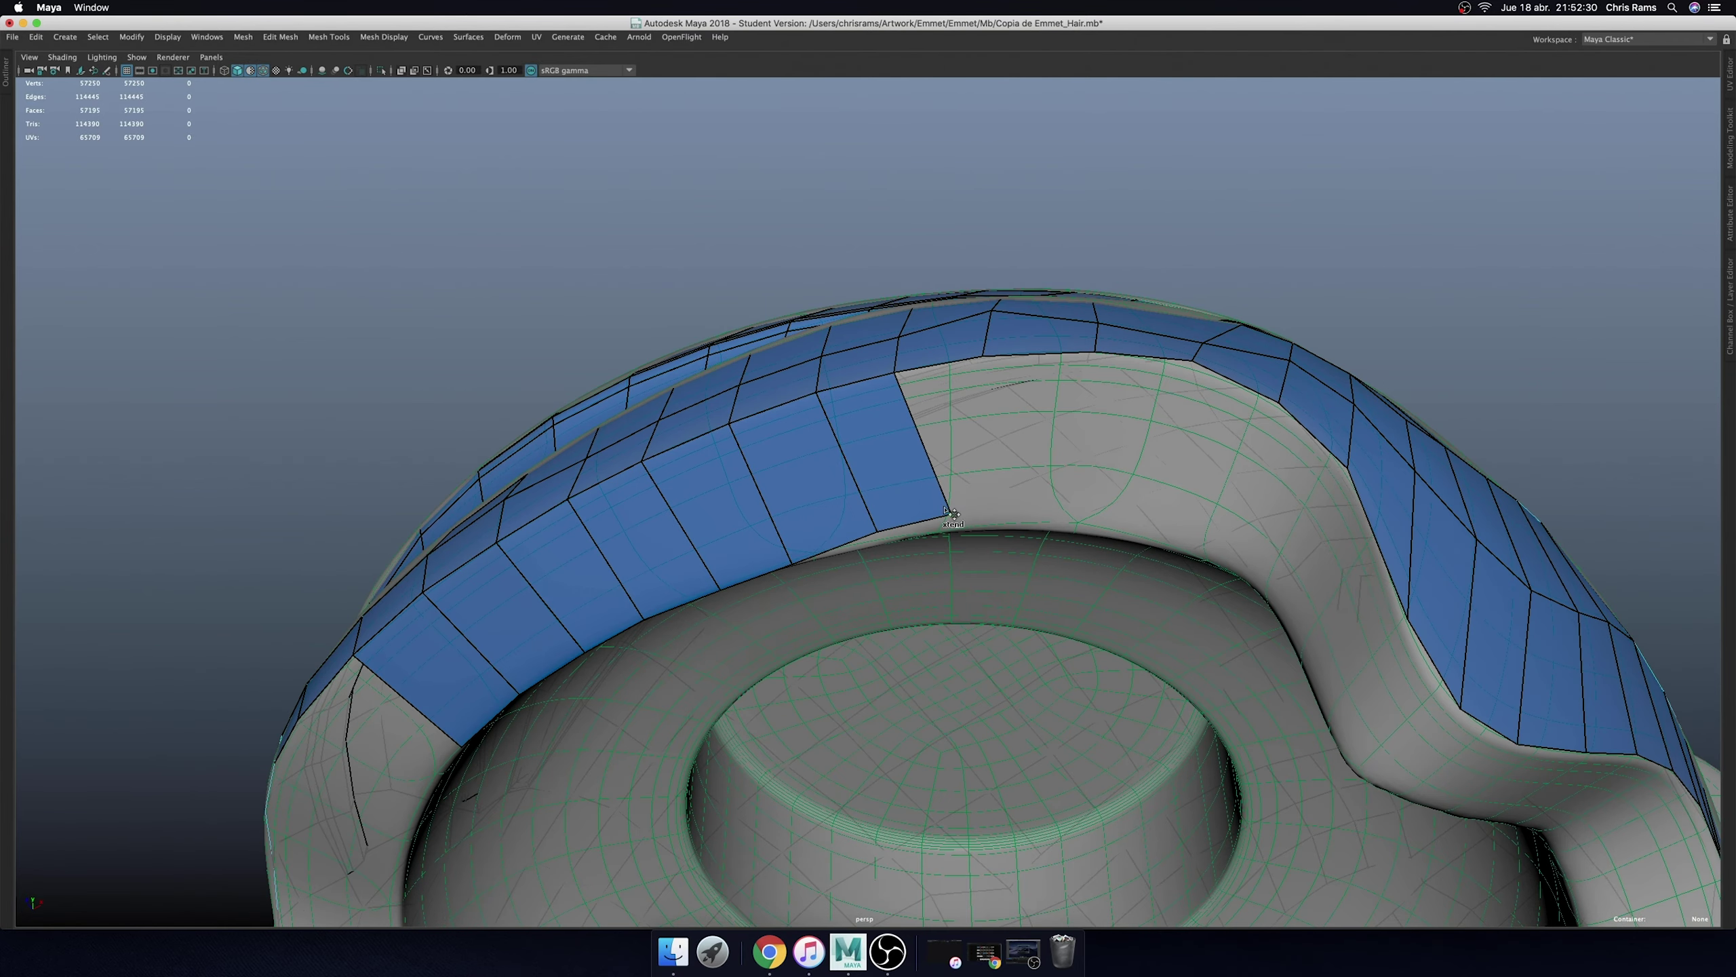
mouse_move(964, 381)
mouse_down()
mouse_move(1008, 506)
mouse_move(855, 478)
mouse_up()
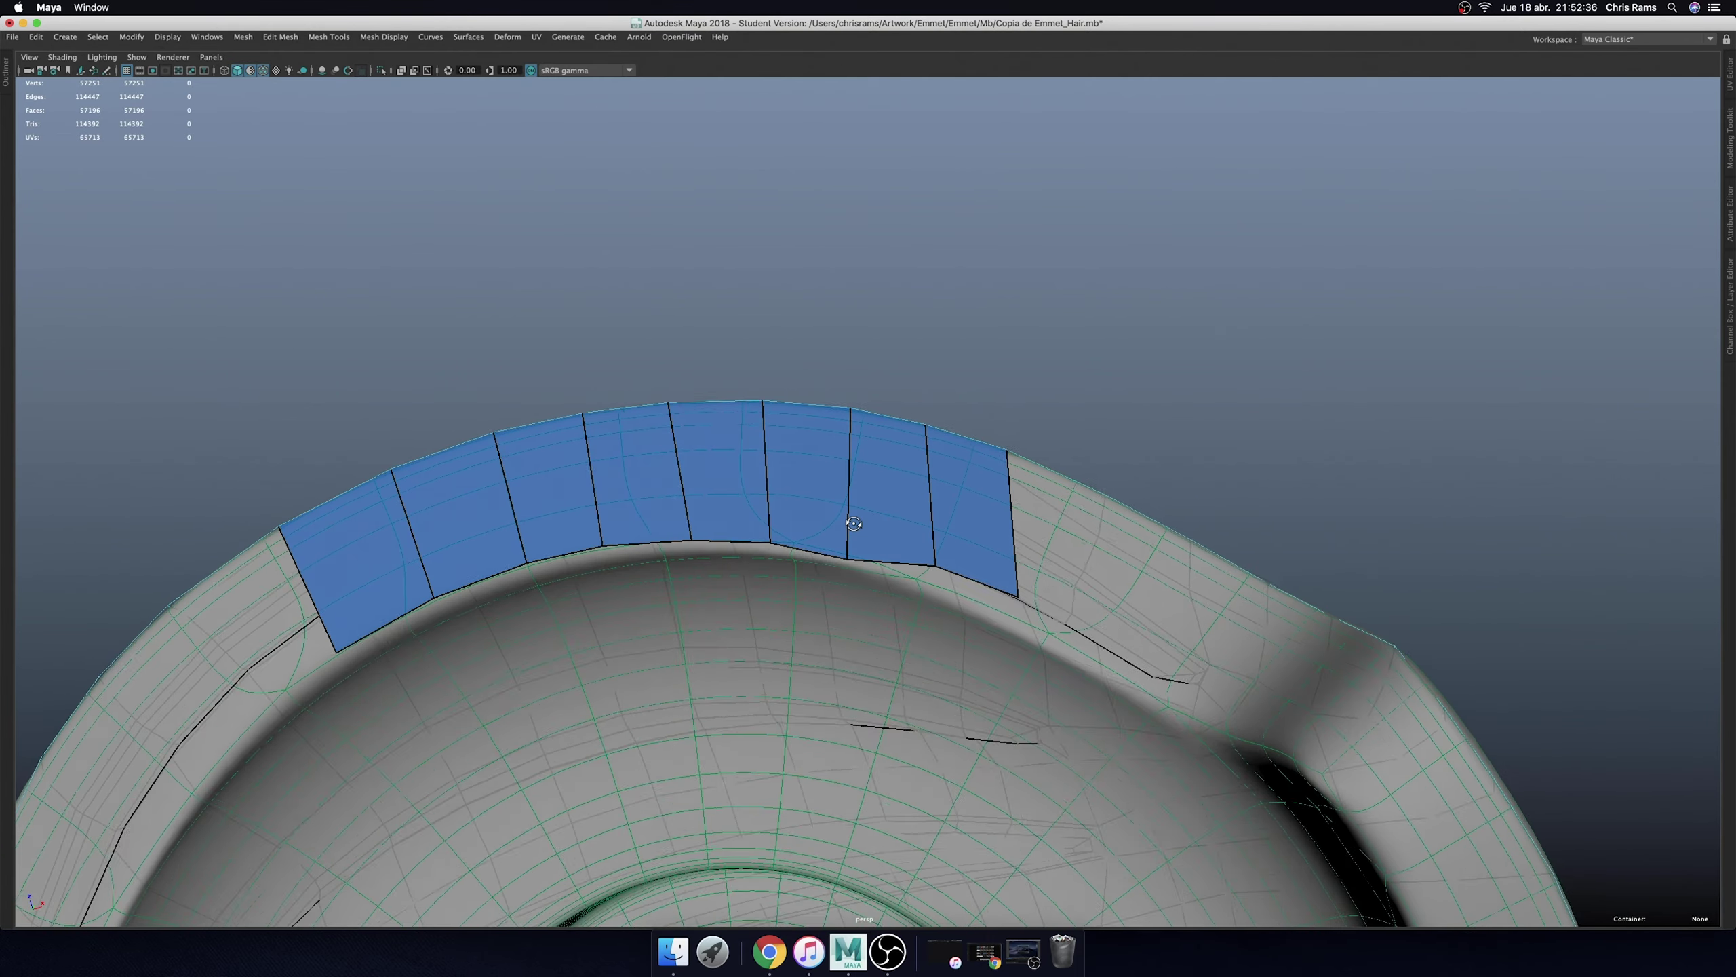
scroll(851, 455, up, 5)
scroll(851, 454, down, 5)
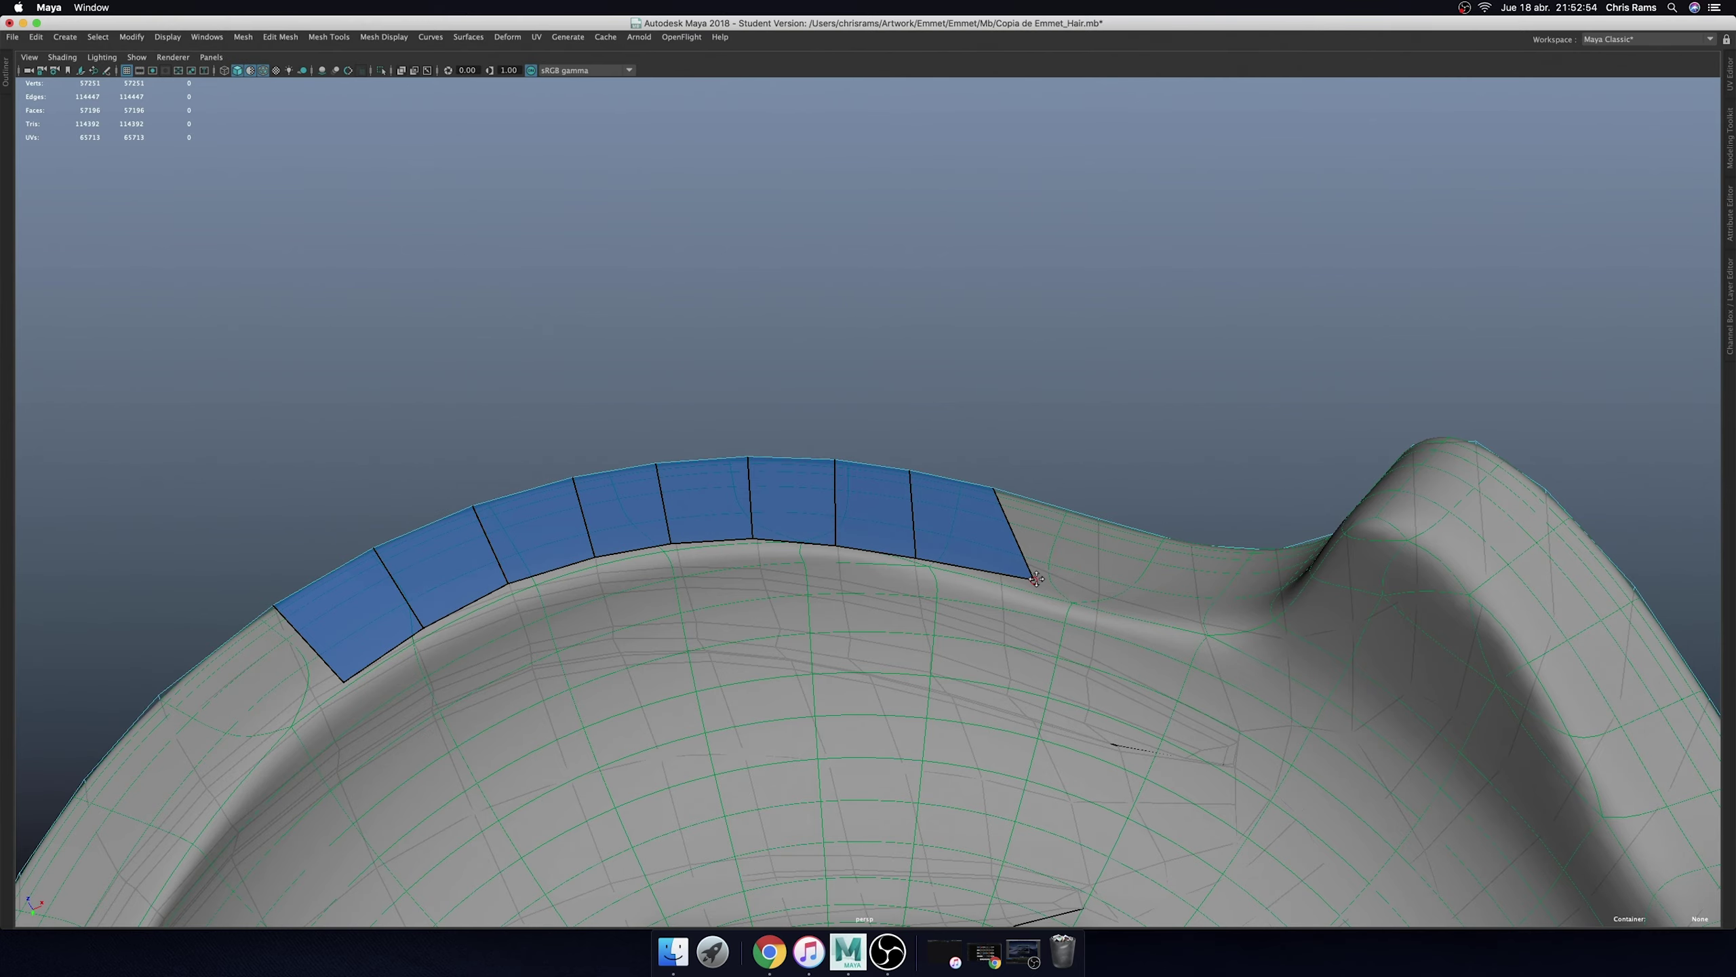
scroll(1019, 561, down, 2)
mouse_move(923, 537)
alt+mouse_down()
mouse_move(899, 666)
mouse_move(603, 626)
mouse_move(689, 581)
mouse_move(739, 657)
mouse_move(643, 626)
mouse_move(528, 635)
alt+mouse_up()
key(ctrl+z)
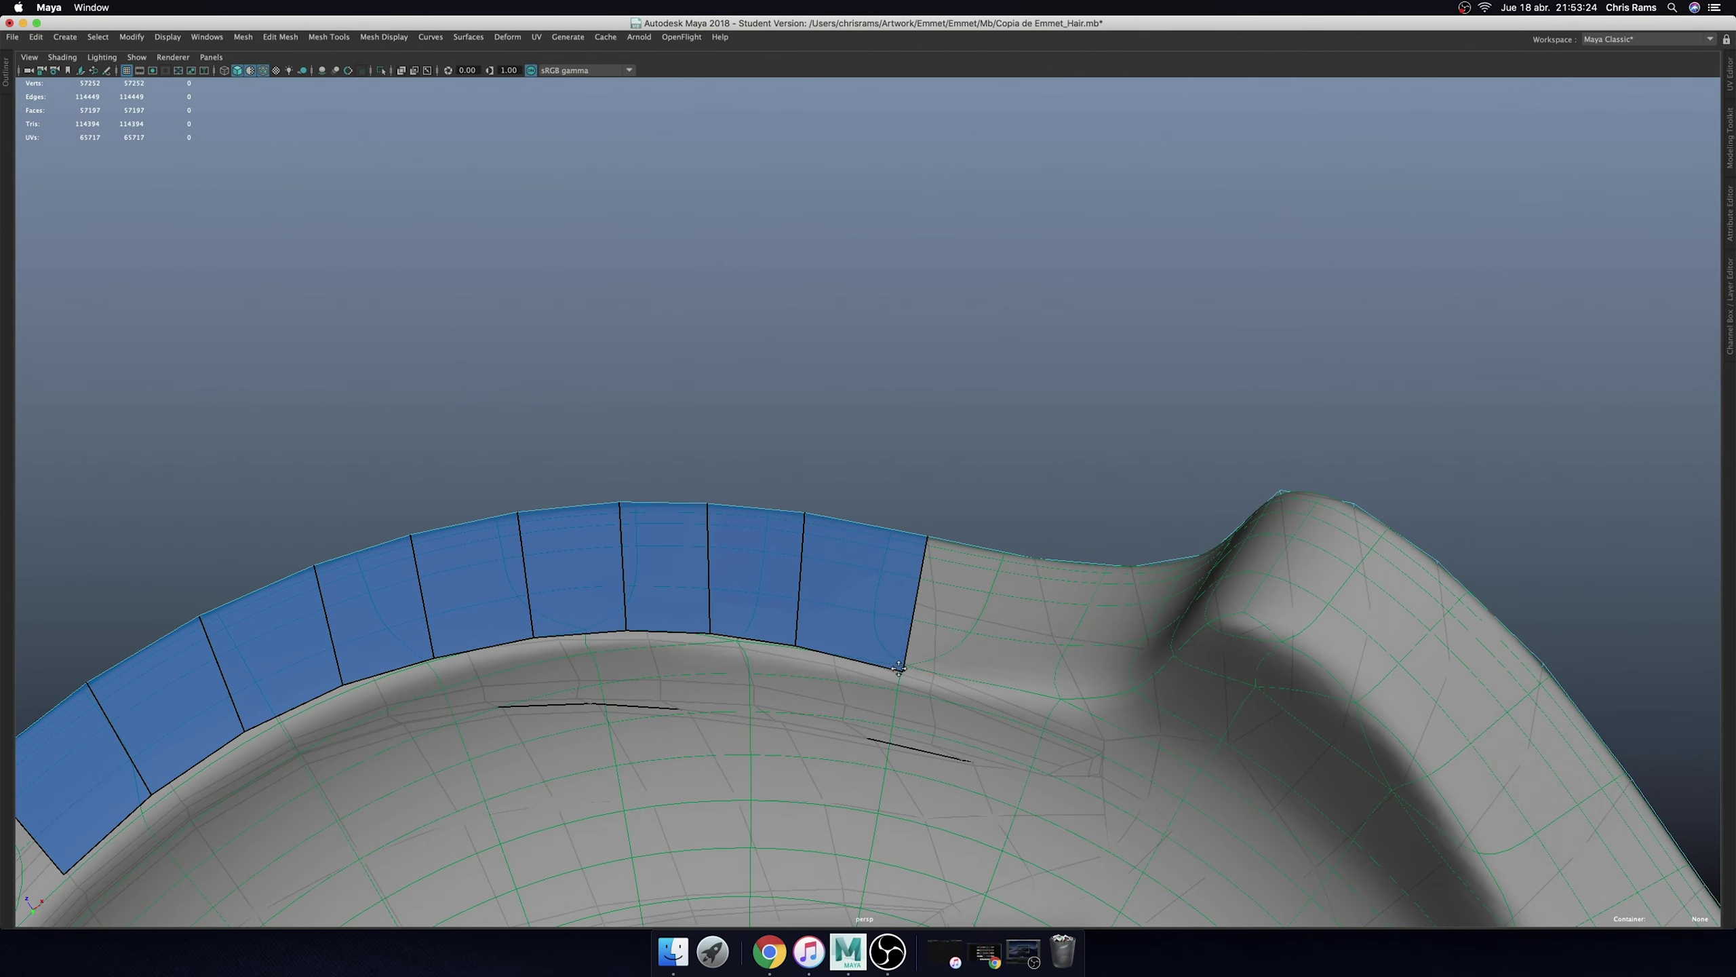
- Add a quad at the strip's end and weld its bottom corner vertices together
mouse_move(822, 651)
alt+mouse_down()
mouse_move(946, 605)
mouse_move(957, 656)
alt+mouse_up()
click(945, 605)
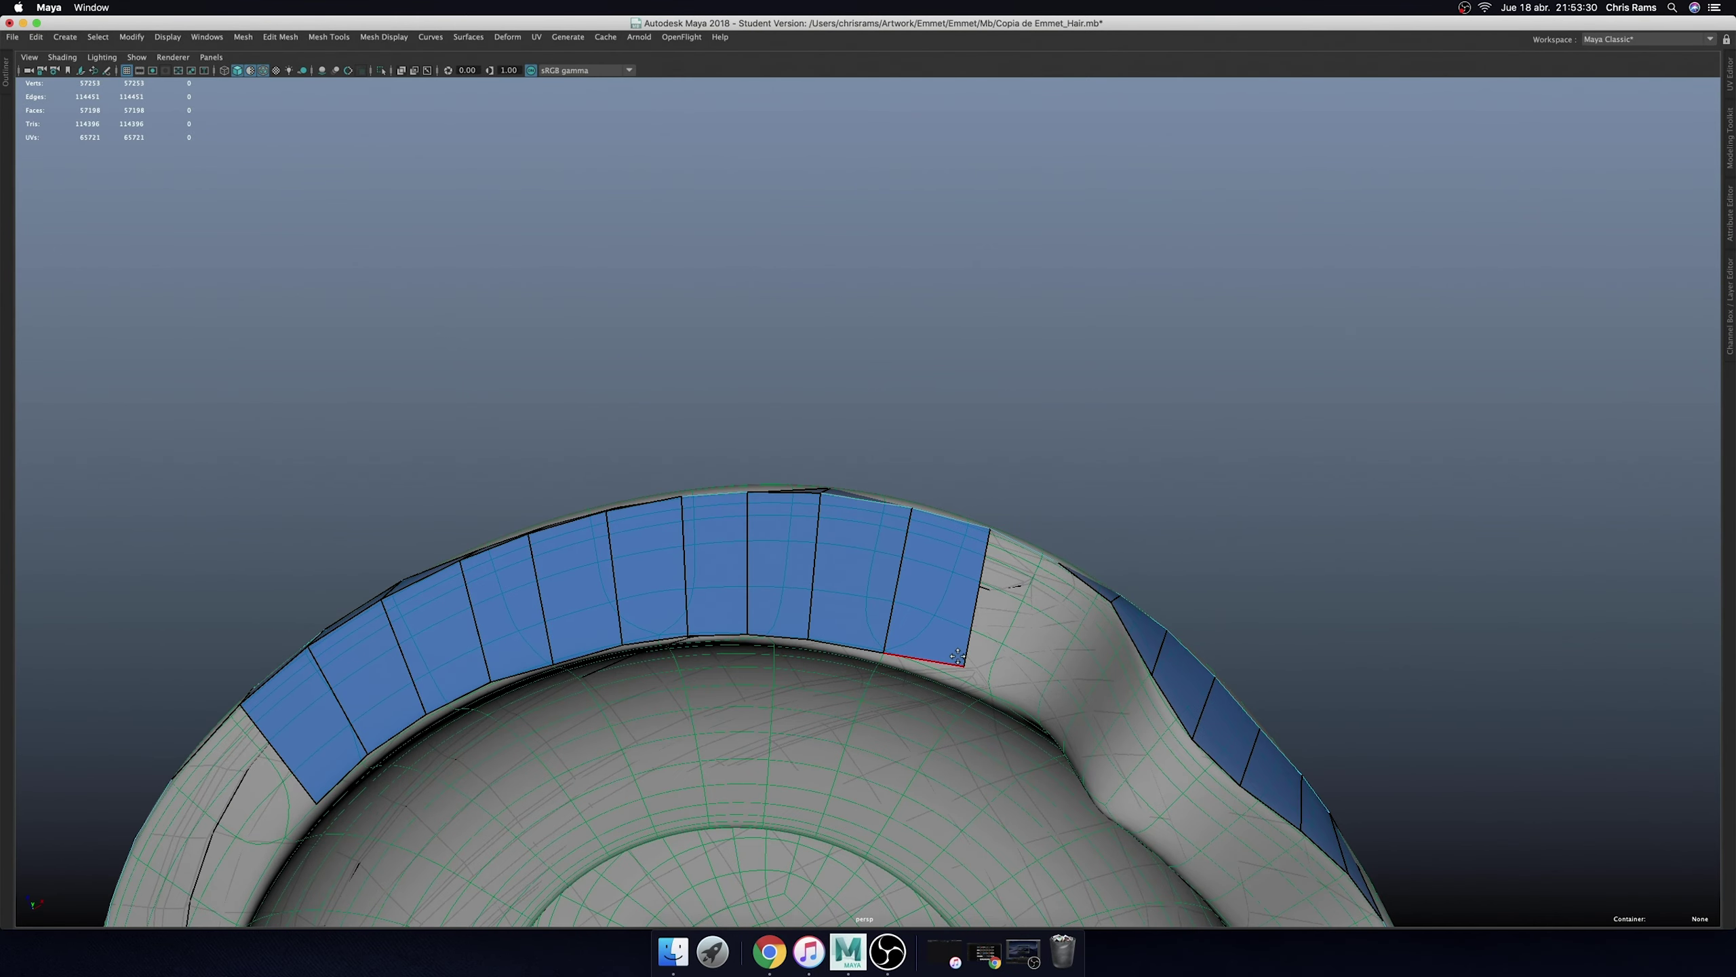
alt+drag(751, 634, 530, 645)
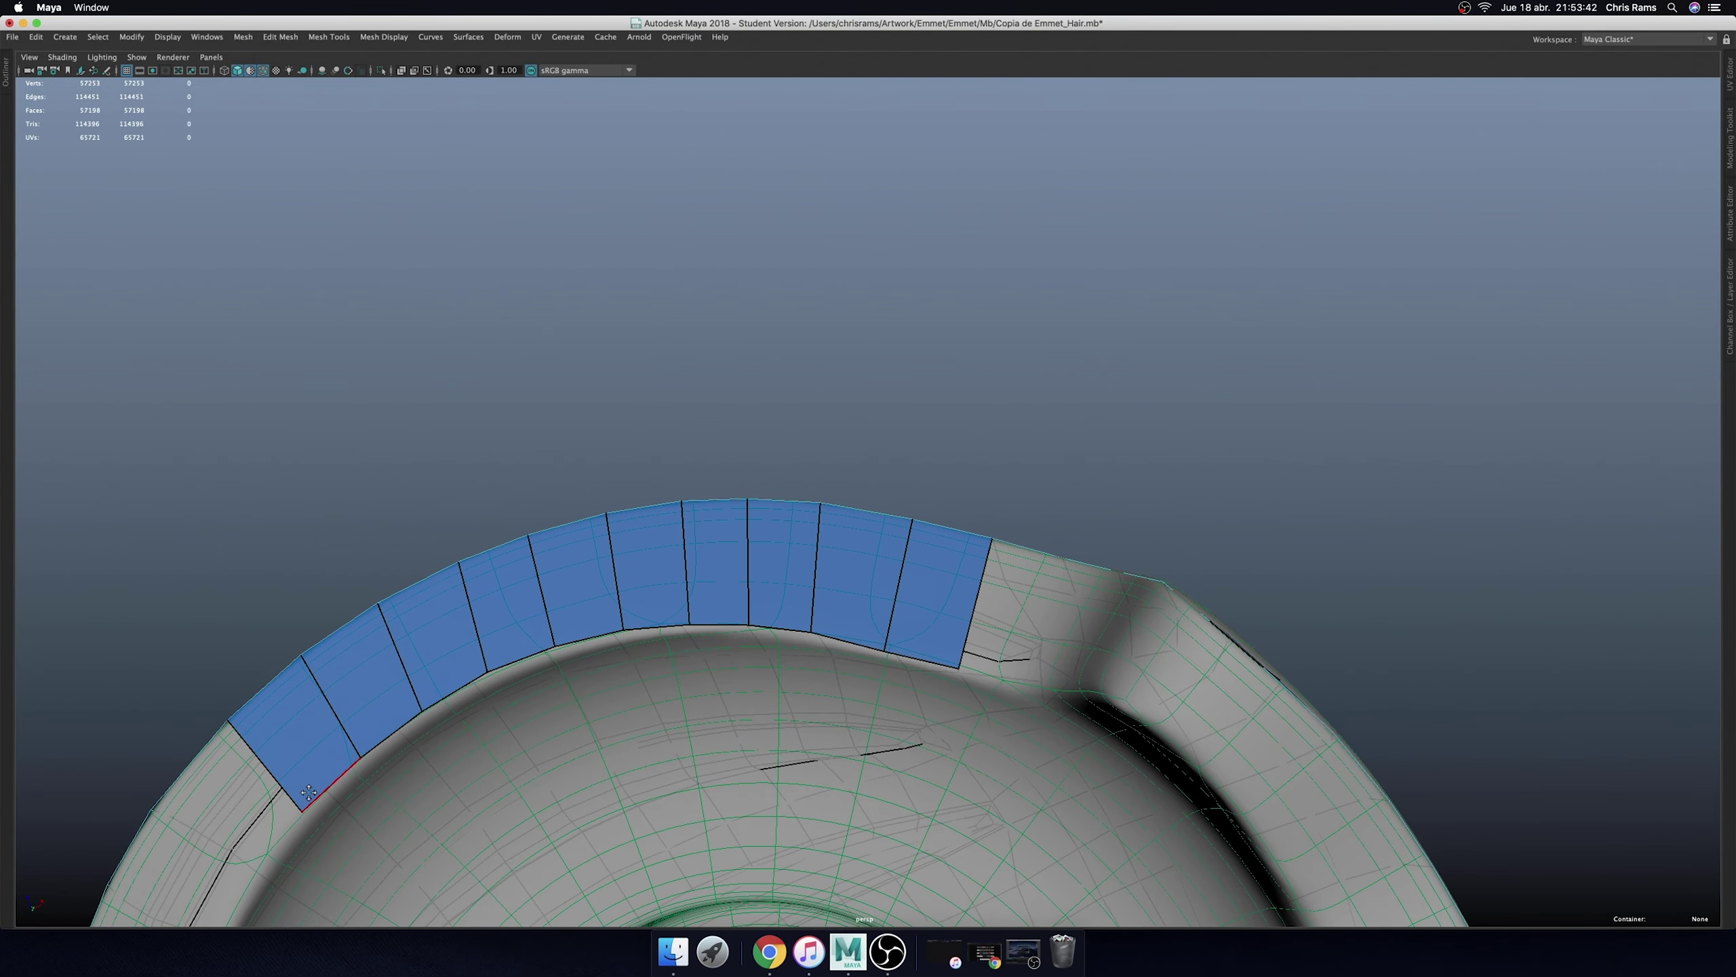
mouse_move(309, 812)
alt+mouse_down()
mouse_move(761, 468)
mouse_move(676, 485)
mouse_move(704, 520)
alt+mouse_up()
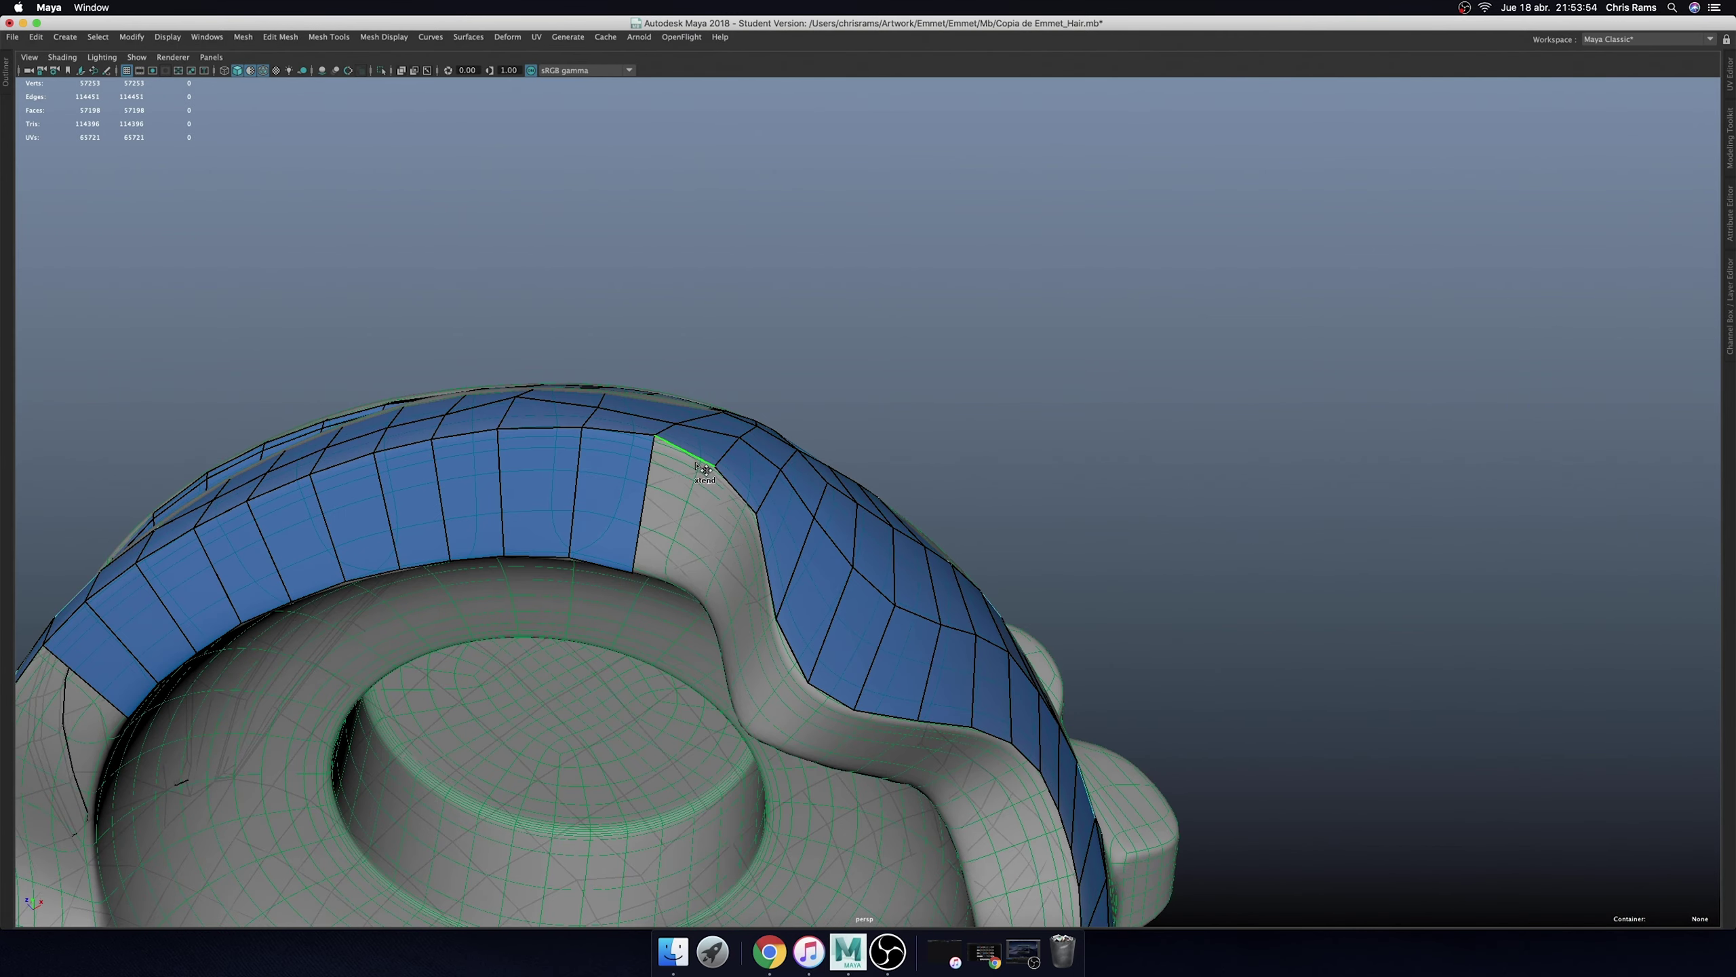
mouse_move(696, 581)
mouse_down()
mouse_move(672, 589)
mouse_move(684, 462)
mouse_move(963, 506)
mouse_move(826, 814)
mouse_move(857, 590)
mouse_move(889, 601)
mouse_up()
- Extend another quad toward the ear opening and weld a stray vertex onto its neighbour
mouse_move(889, 602)
mouse_down()
mouse_move(915, 558)
mouse_move(902, 455)
mouse_move(769, 510)
mouse_up()
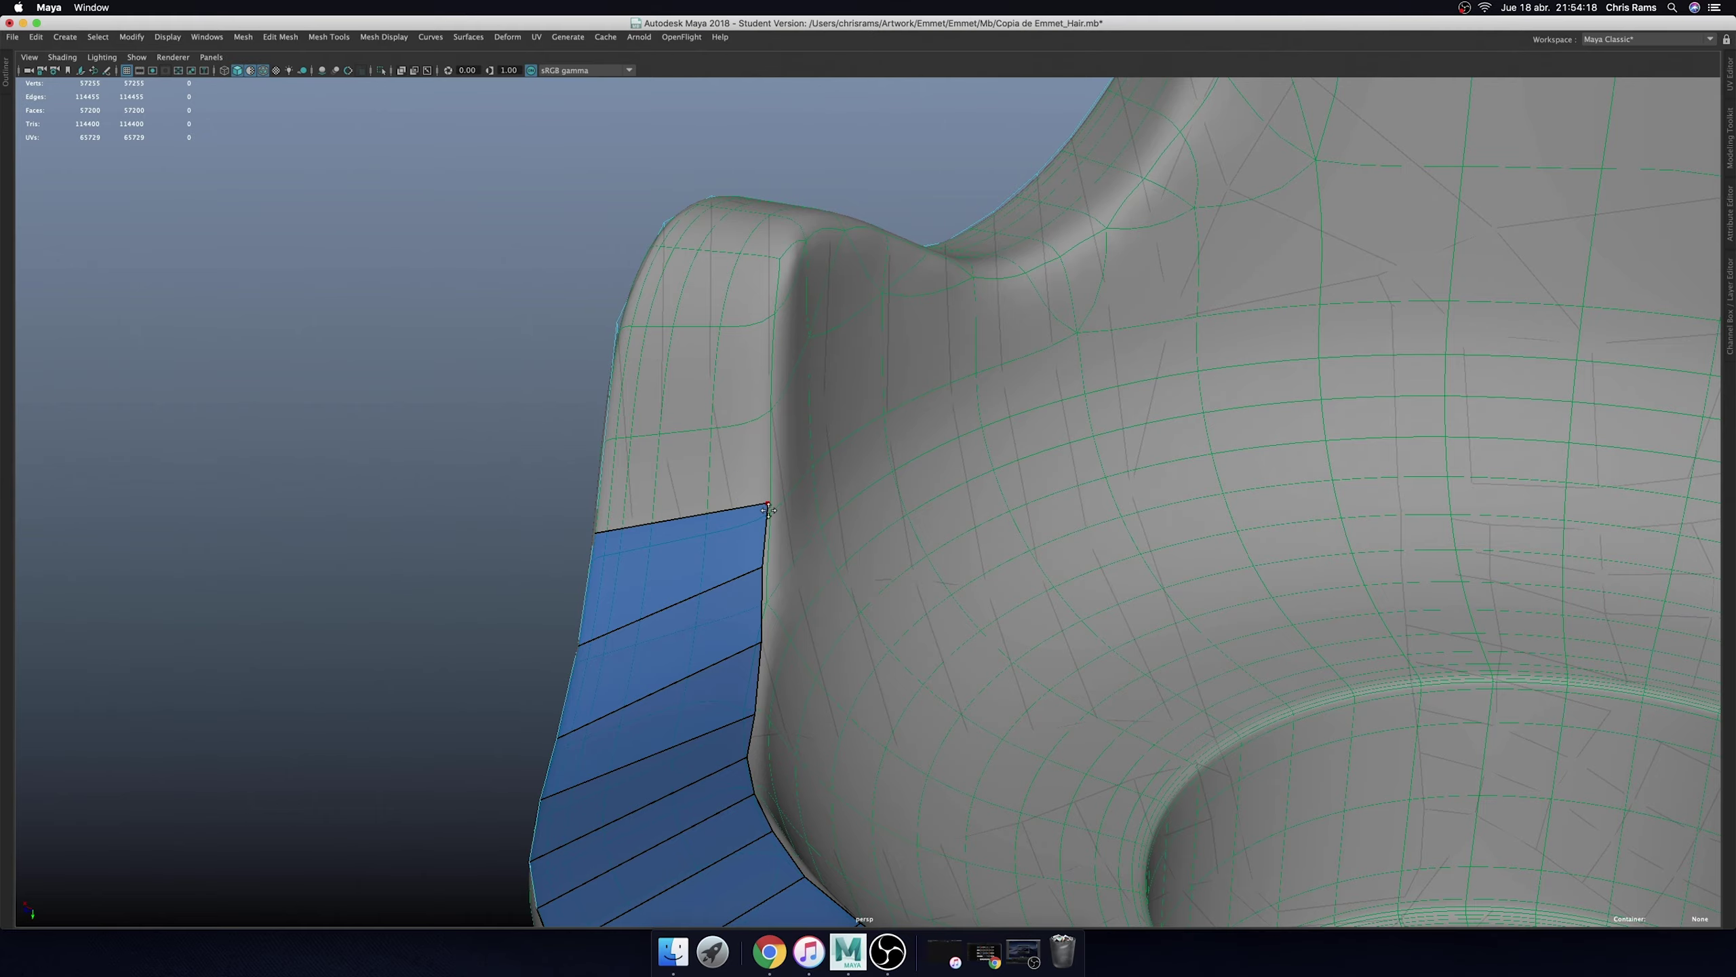
mouse_move(758, 716)
alt+mouse_down()
mouse_move(1167, 634)
mouse_move(827, 545)
alt+mouse_up()
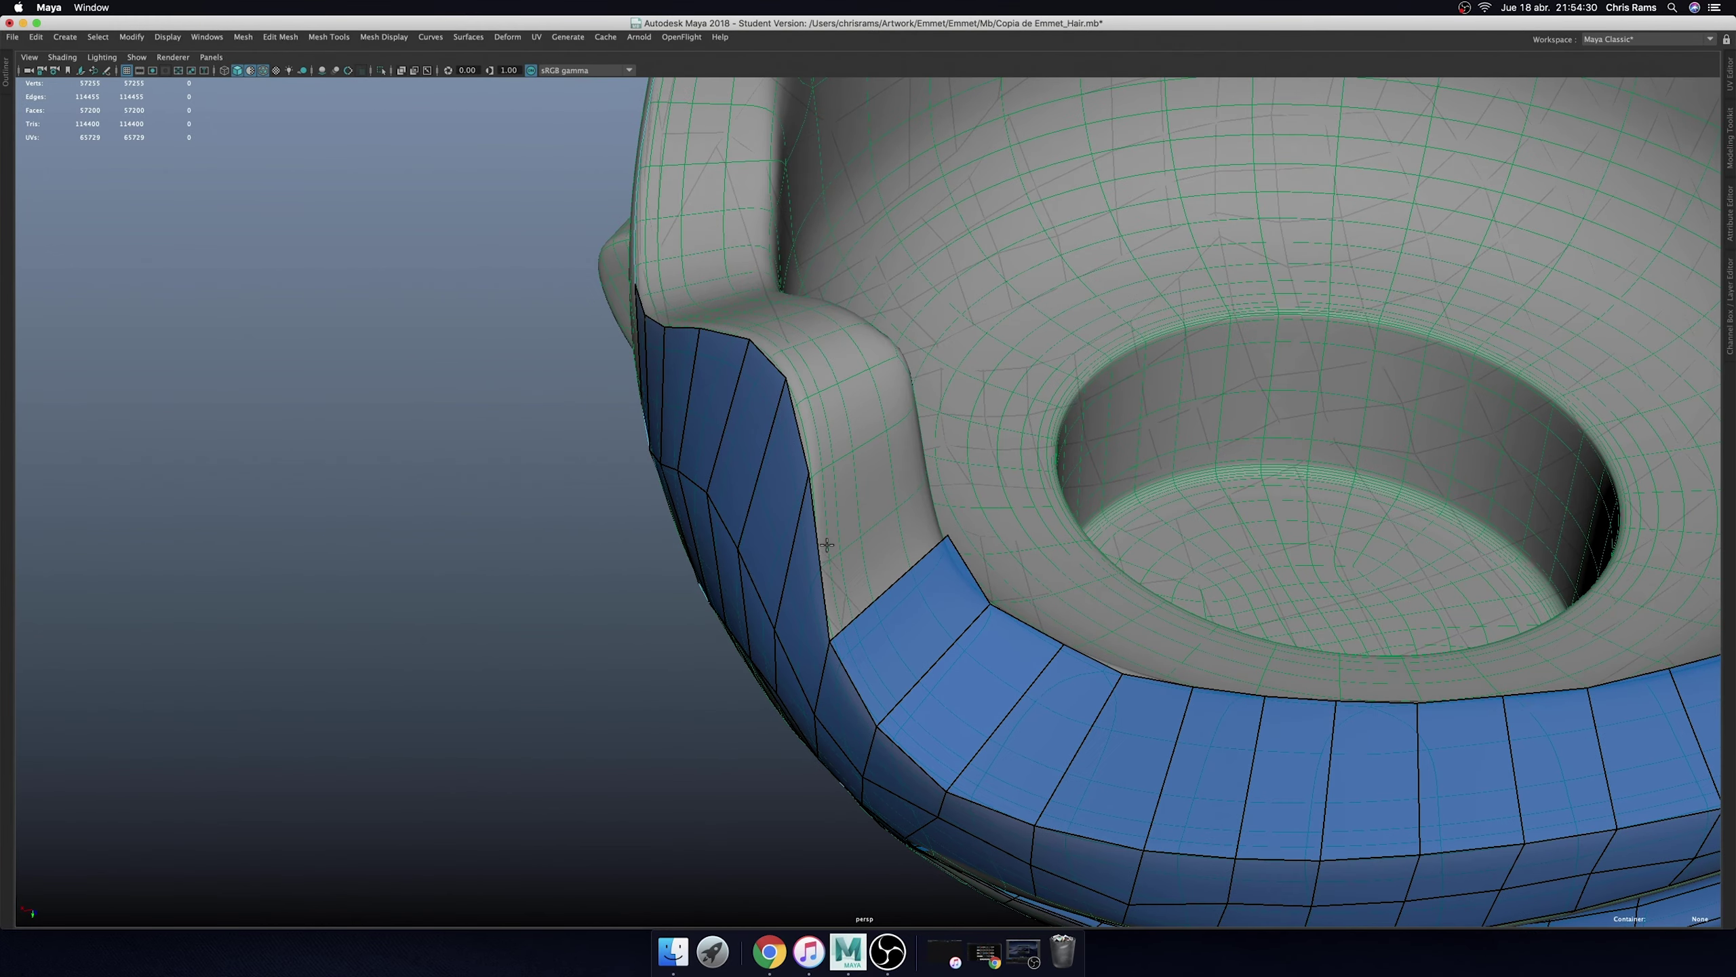
mouse_move(915, 493)
alt+mouse_down()
mouse_move(835, 543)
mouse_move(787, 465)
mouse_move(794, 446)
mouse_move(724, 450)
mouse_move(954, 481)
mouse_move(794, 465)
mouse_move(814, 457)
alt+mouse_up()
drag(947, 353, 923, 321)
mouse_move(923, 320)
alt+mouse_down()
mouse_move(955, 549)
mouse_move(858, 581)
mouse_move(909, 479)
mouse_move(837, 455)
mouse_move(866, 391)
alt+mouse_up()
- Add three quads to the strip around the ear area
shift+click(888, 588)
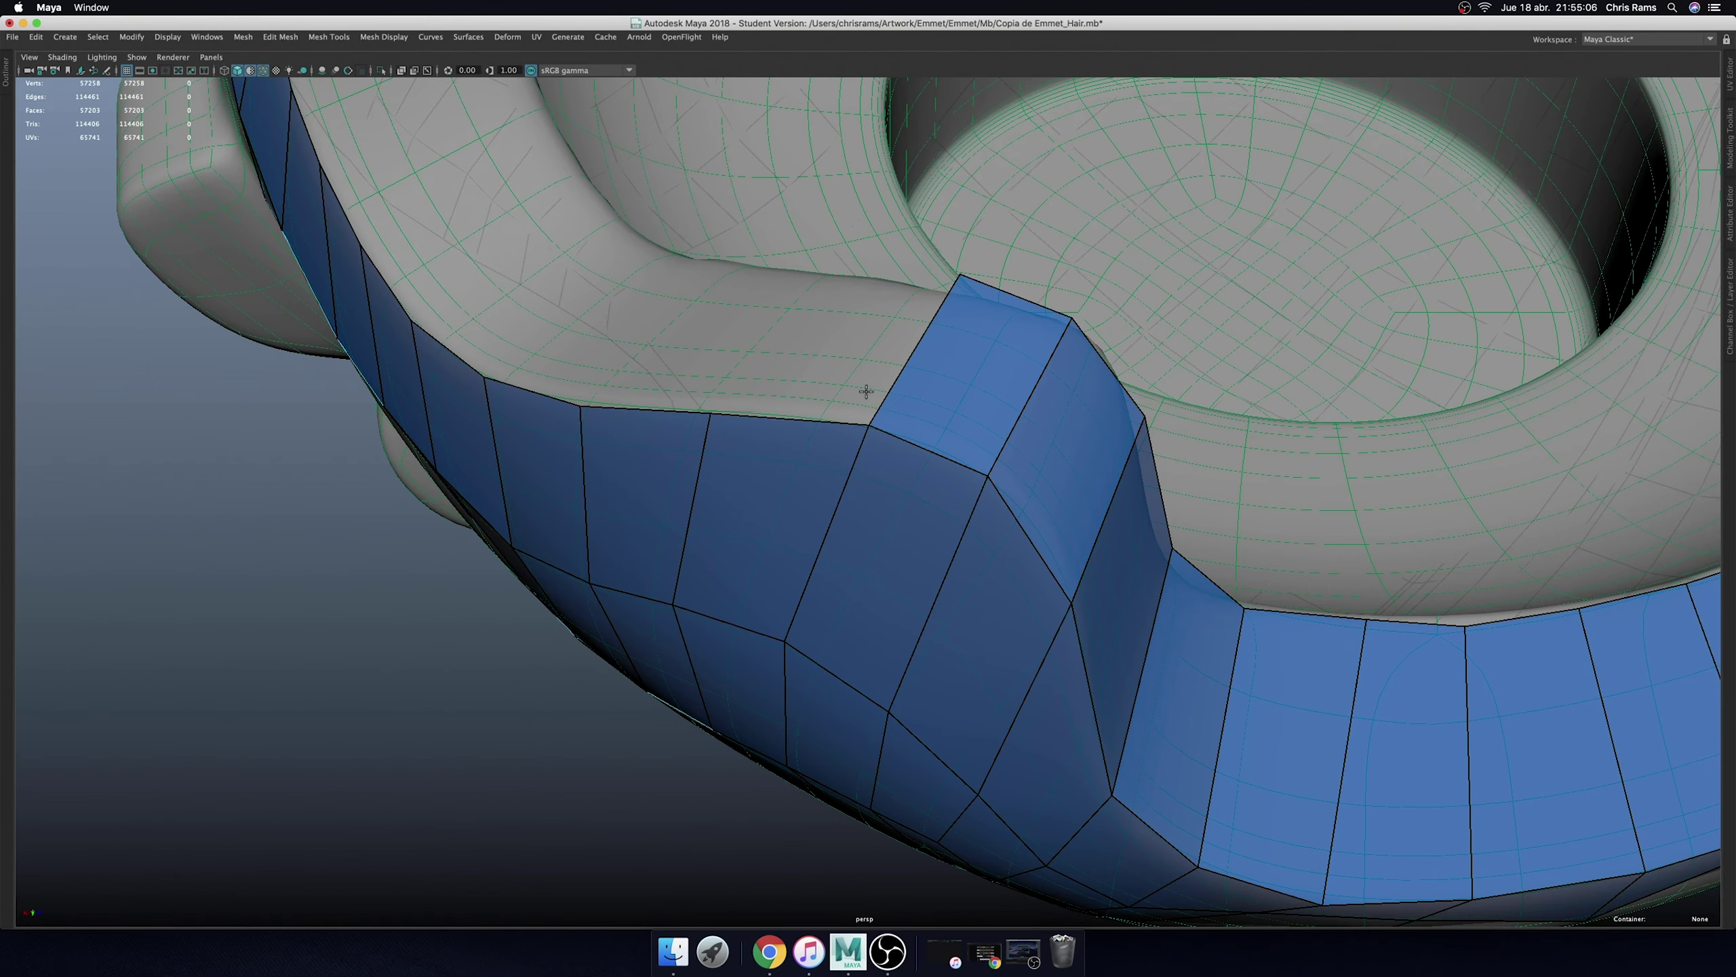
shift+click(820, 329)
shift+click(684, 370)
mouse_move(595, 383)
alt+mouse_down()
mouse_move(1174, 432)
mouse_move(998, 480)
alt+mouse_up()
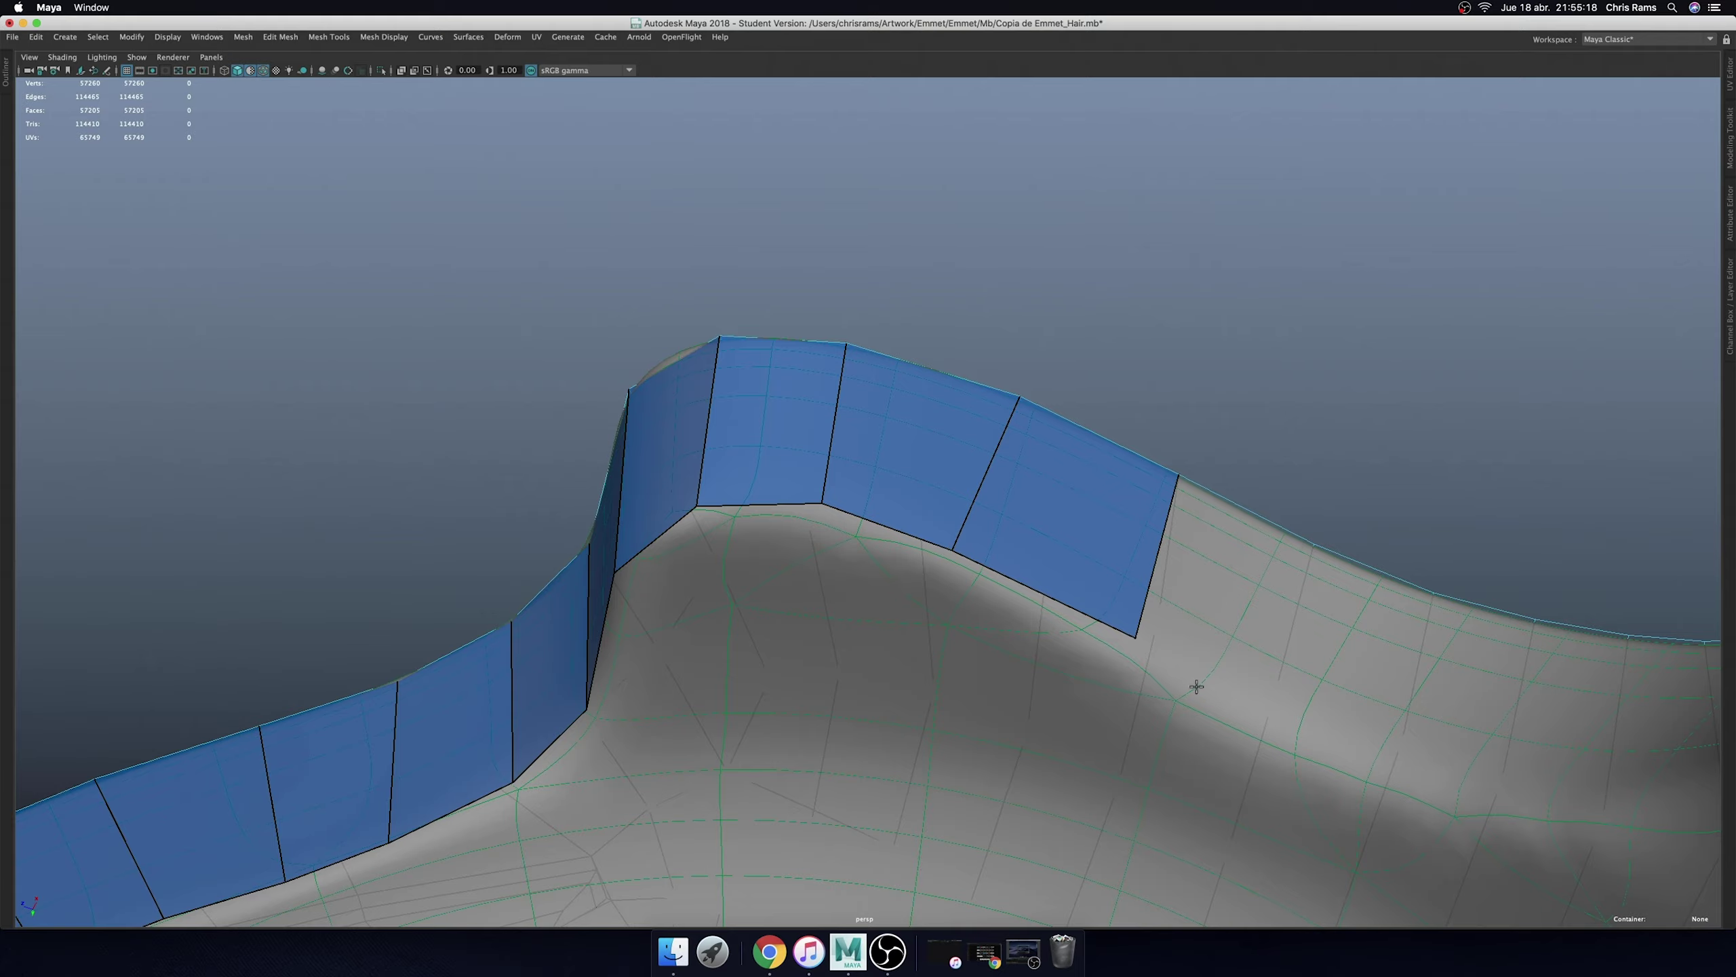
- From underneath the head, fill new faces along the lower rim
mouse_move(1162, 496)
alt+mouse_down()
mouse_move(1128, 497)
mouse_move(1293, 509)
mouse_move(1125, 559)
alt+mouse_up()
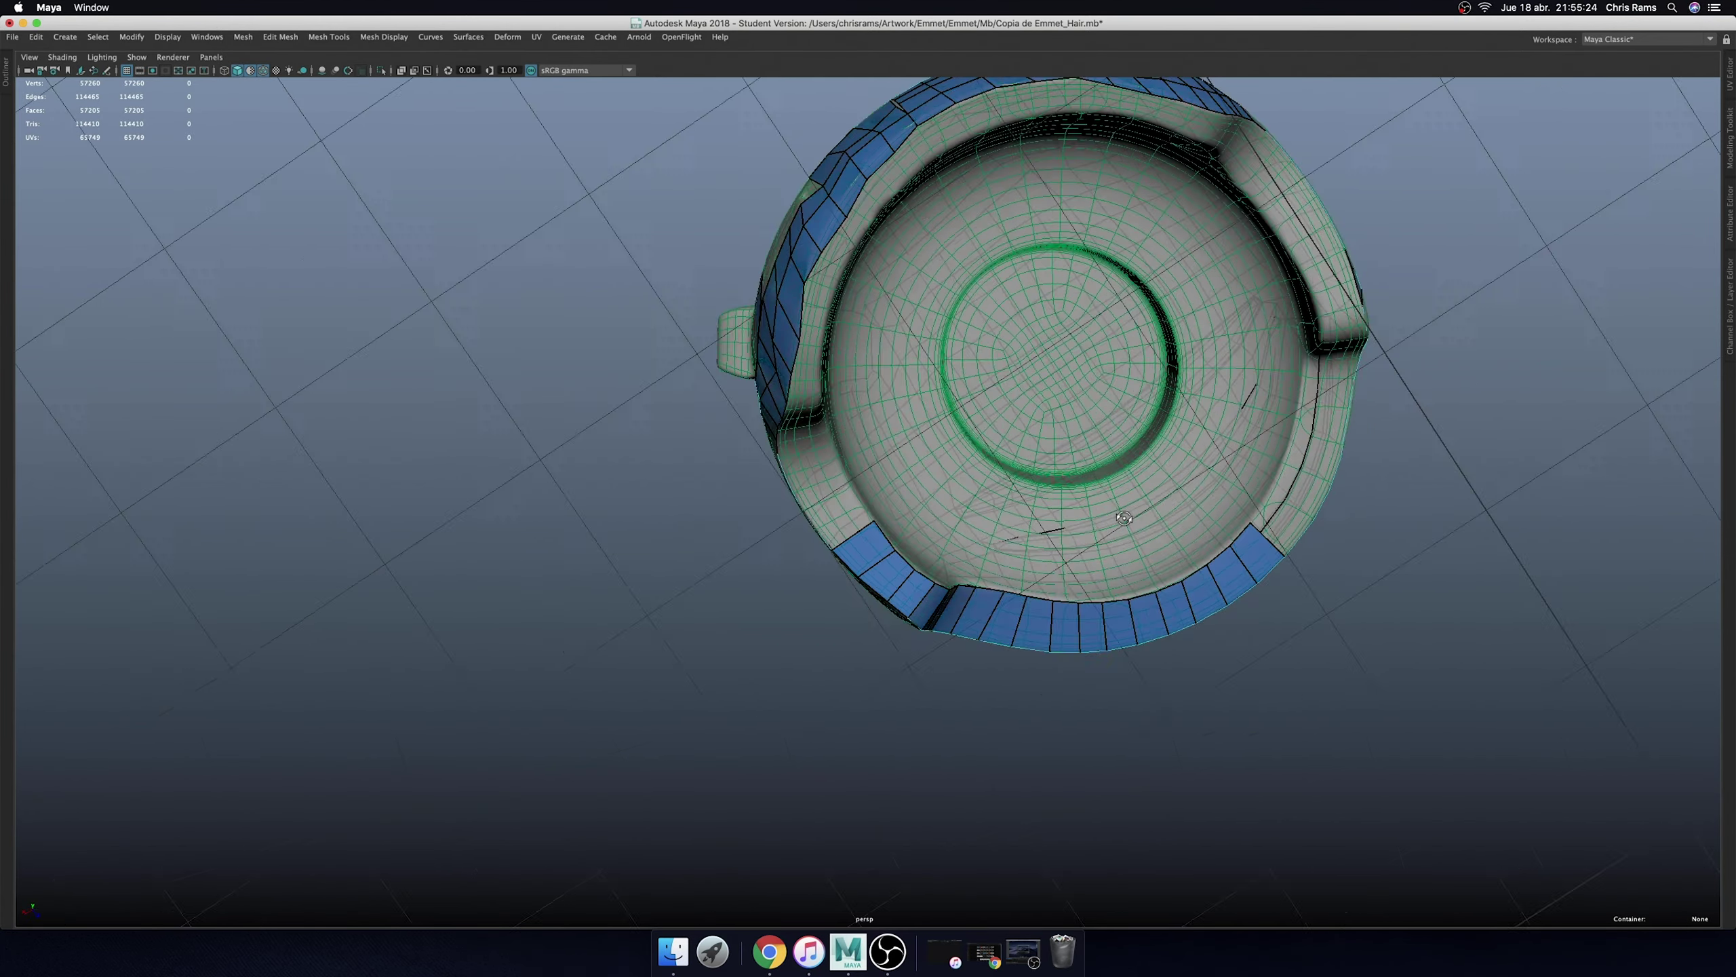
scroll(942, 490, up, 5)
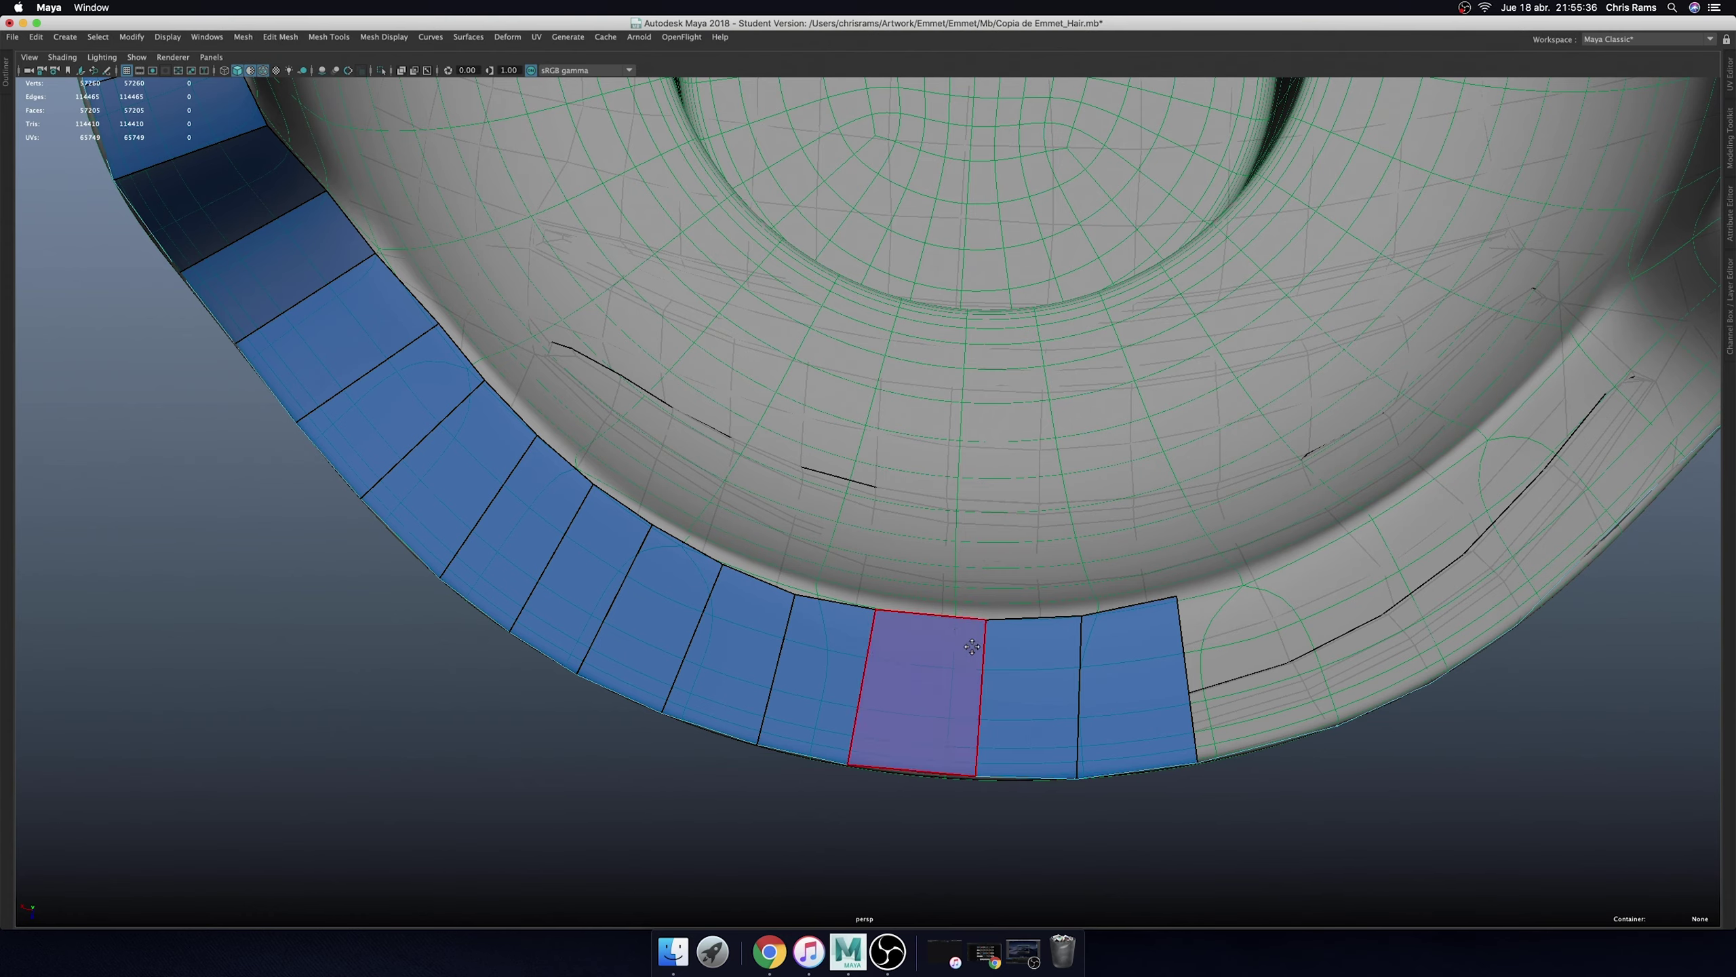
scroll(1121, 643, down, 2)
scroll(1128, 629, down, 2)
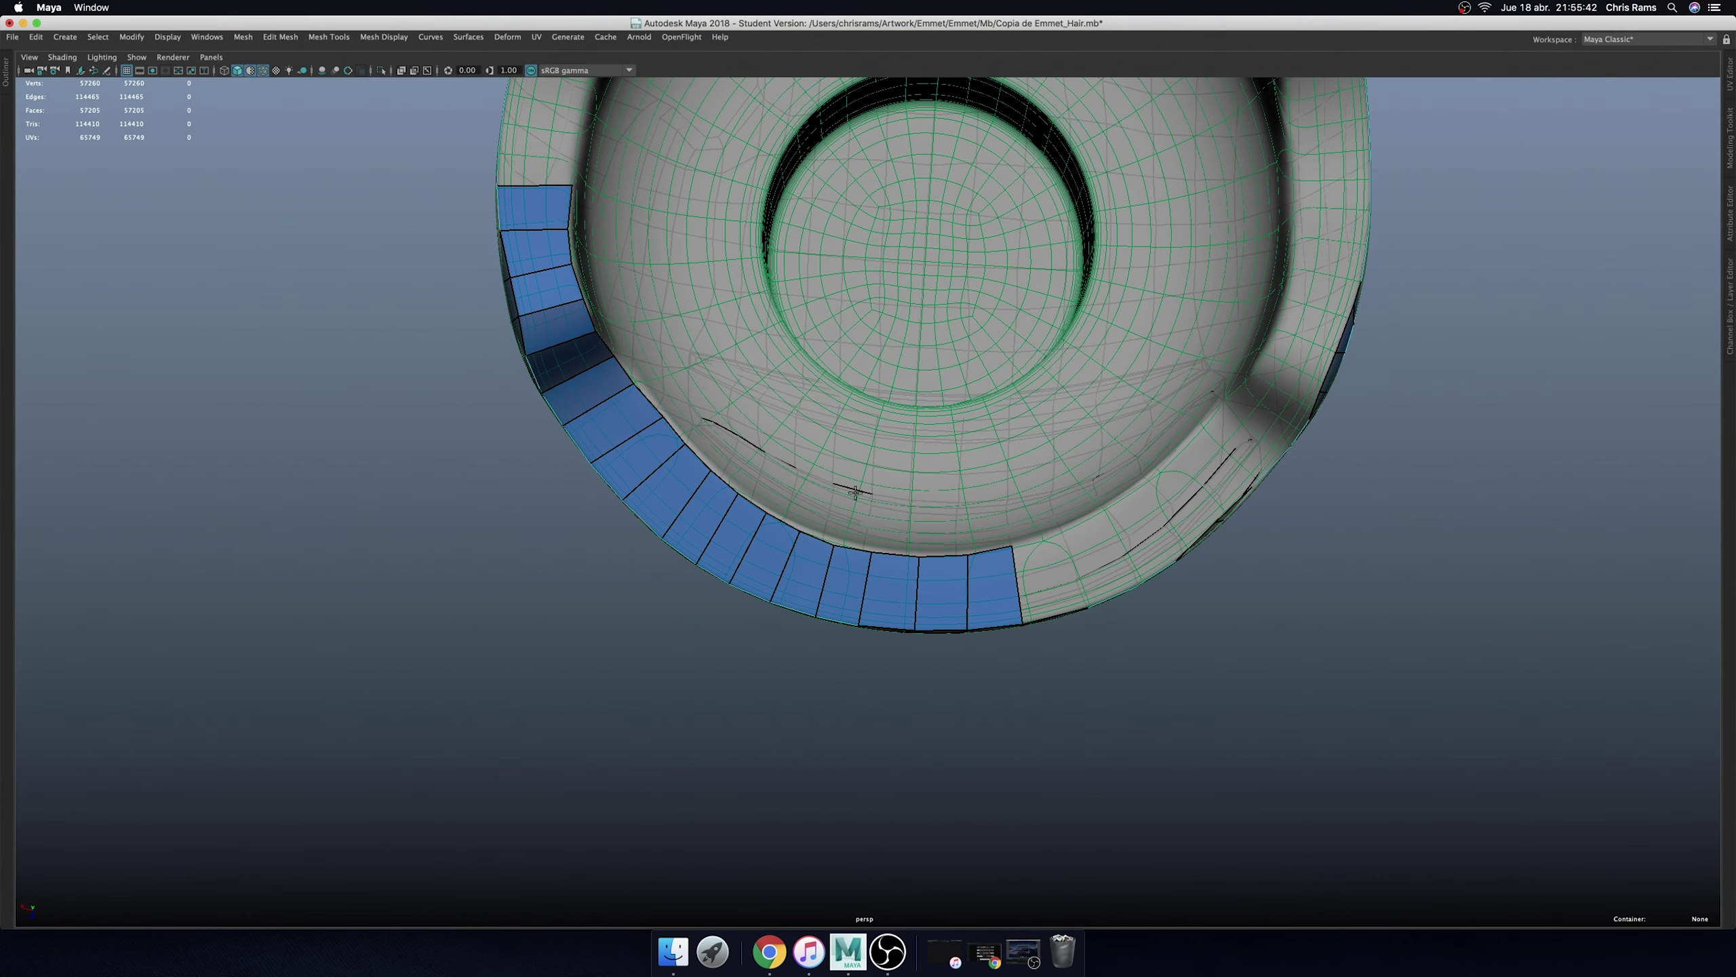
scroll(1161, 608, up, 4)
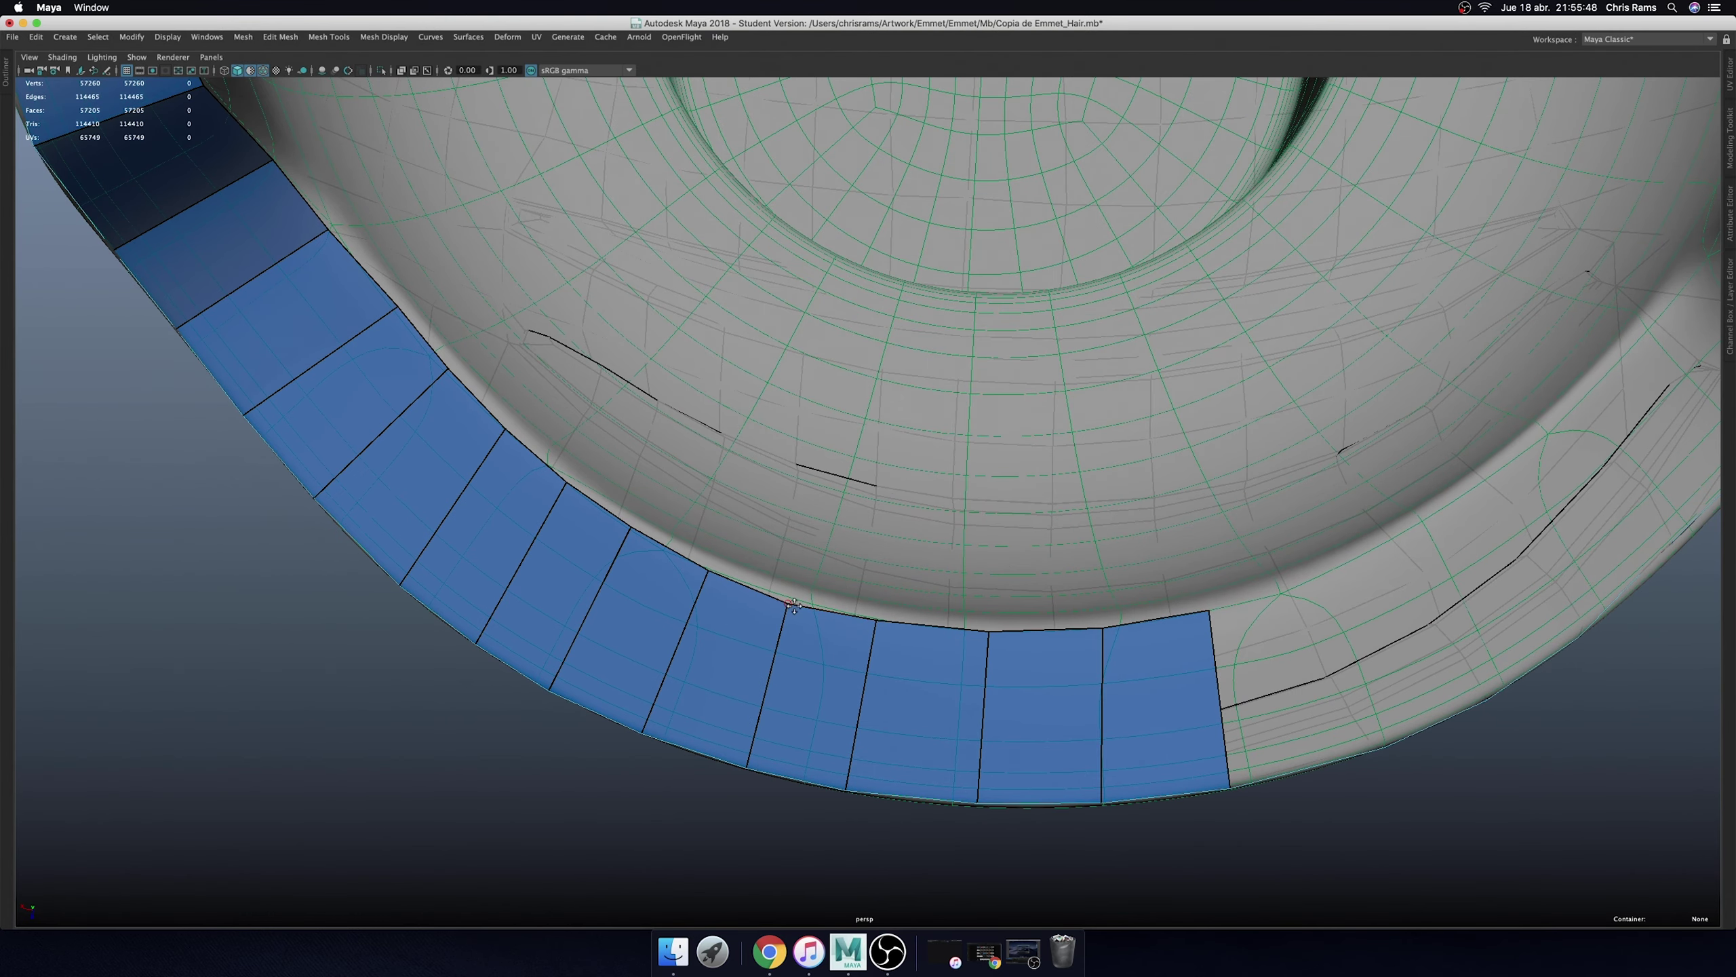
scroll(792, 605, down, 5)
mouse_move(793, 605)
alt+mouse_down()
mouse_move(1328, 562)
mouse_move(988, 506)
mouse_move(895, 619)
mouse_move(834, 559)
mouse_move(980, 580)
mouse_move(946, 629)
alt+mouse_up()
scroll(989, 506, up, 3)
scroll(989, 506, up, 2)
scroll(1006, 516, down, 3)
shift+click(895, 619)
scroll(888, 568, up, 3)
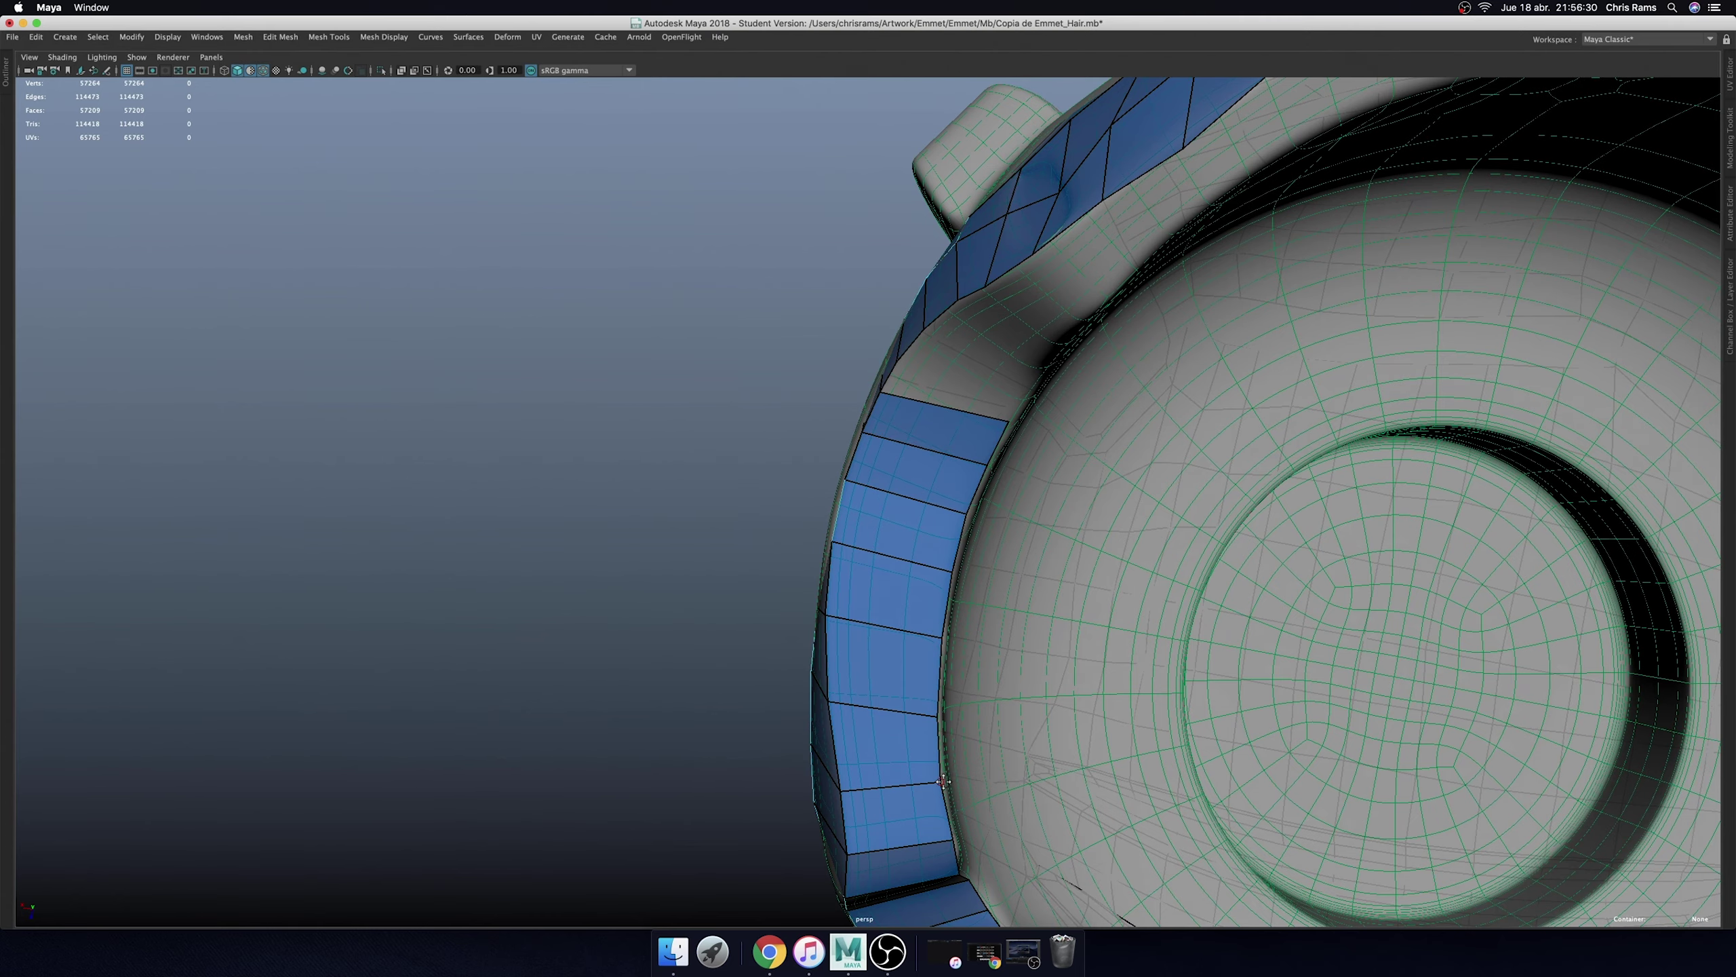
- Add two quads to the underside strip and fill the quad at its corner
mouse_move(950, 837)
alt+mouse_down()
mouse_move(1021, 526)
mouse_move(888, 534)
alt+mouse_up()
scroll(888, 534, up, 3)
shift+click(882, 532)
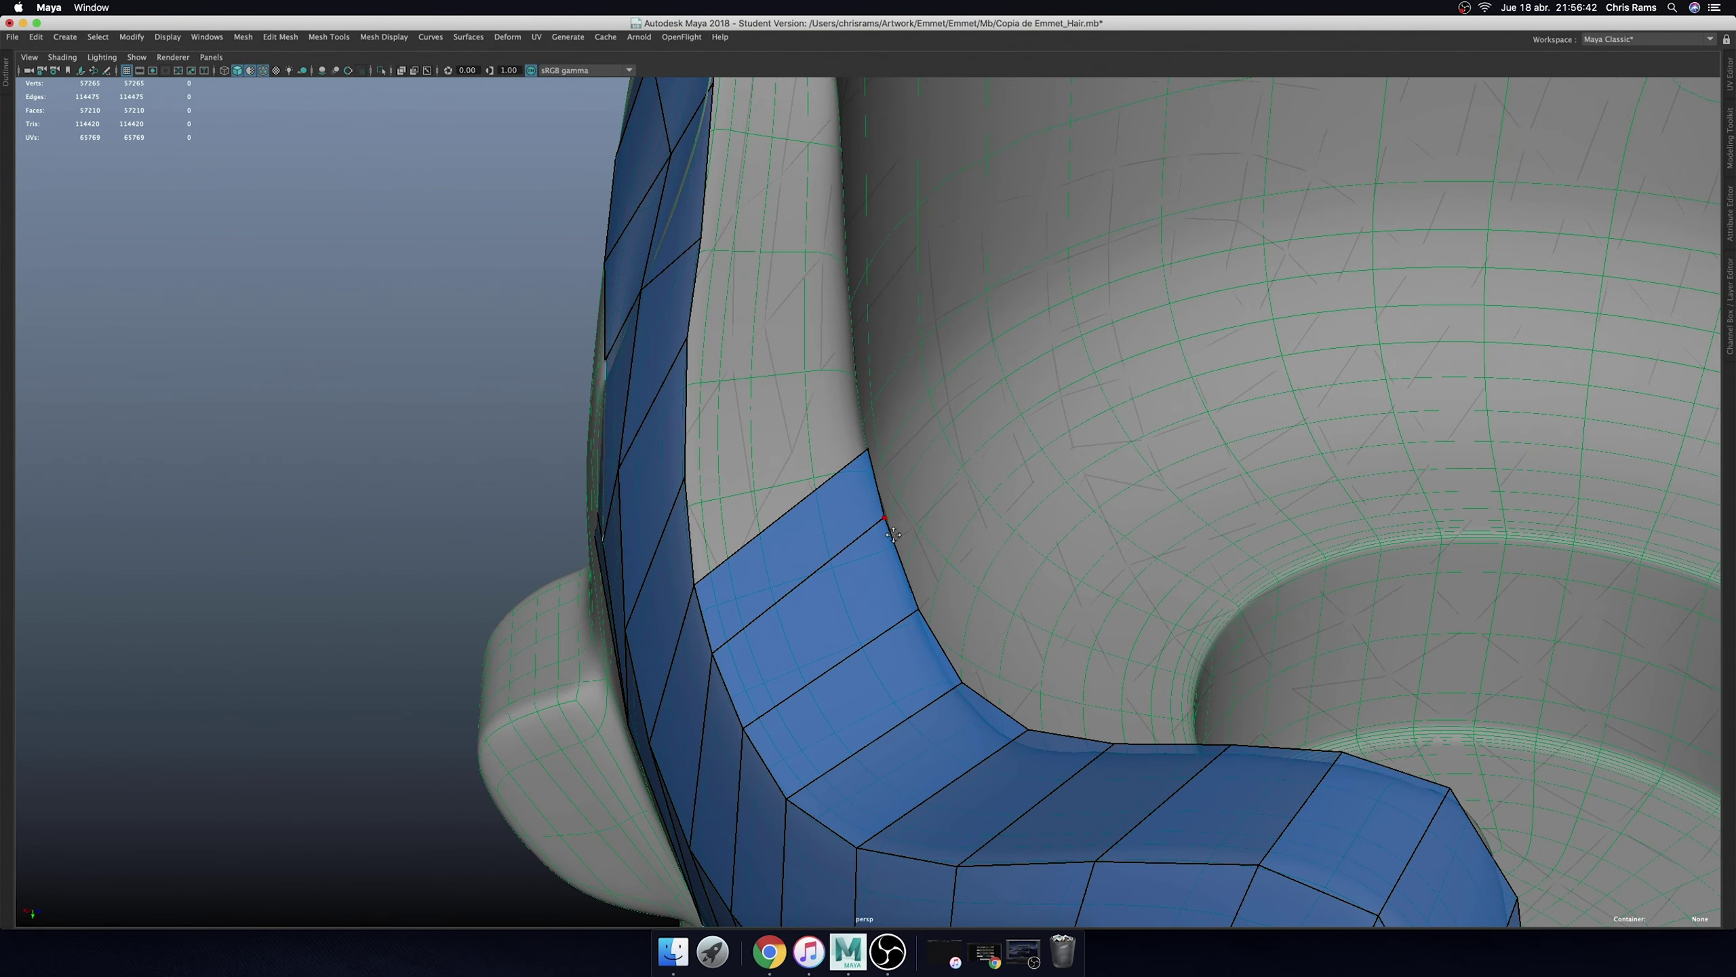
mouse_move(744, 636)
alt+mouse_down()
mouse_move(701, 472)
mouse_move(917, 679)
mouse_move(1054, 571)
mouse_move(975, 556)
mouse_move(1038, 559)
alt+mouse_up()
shift+click(701, 472)
shift+click(1055, 574)
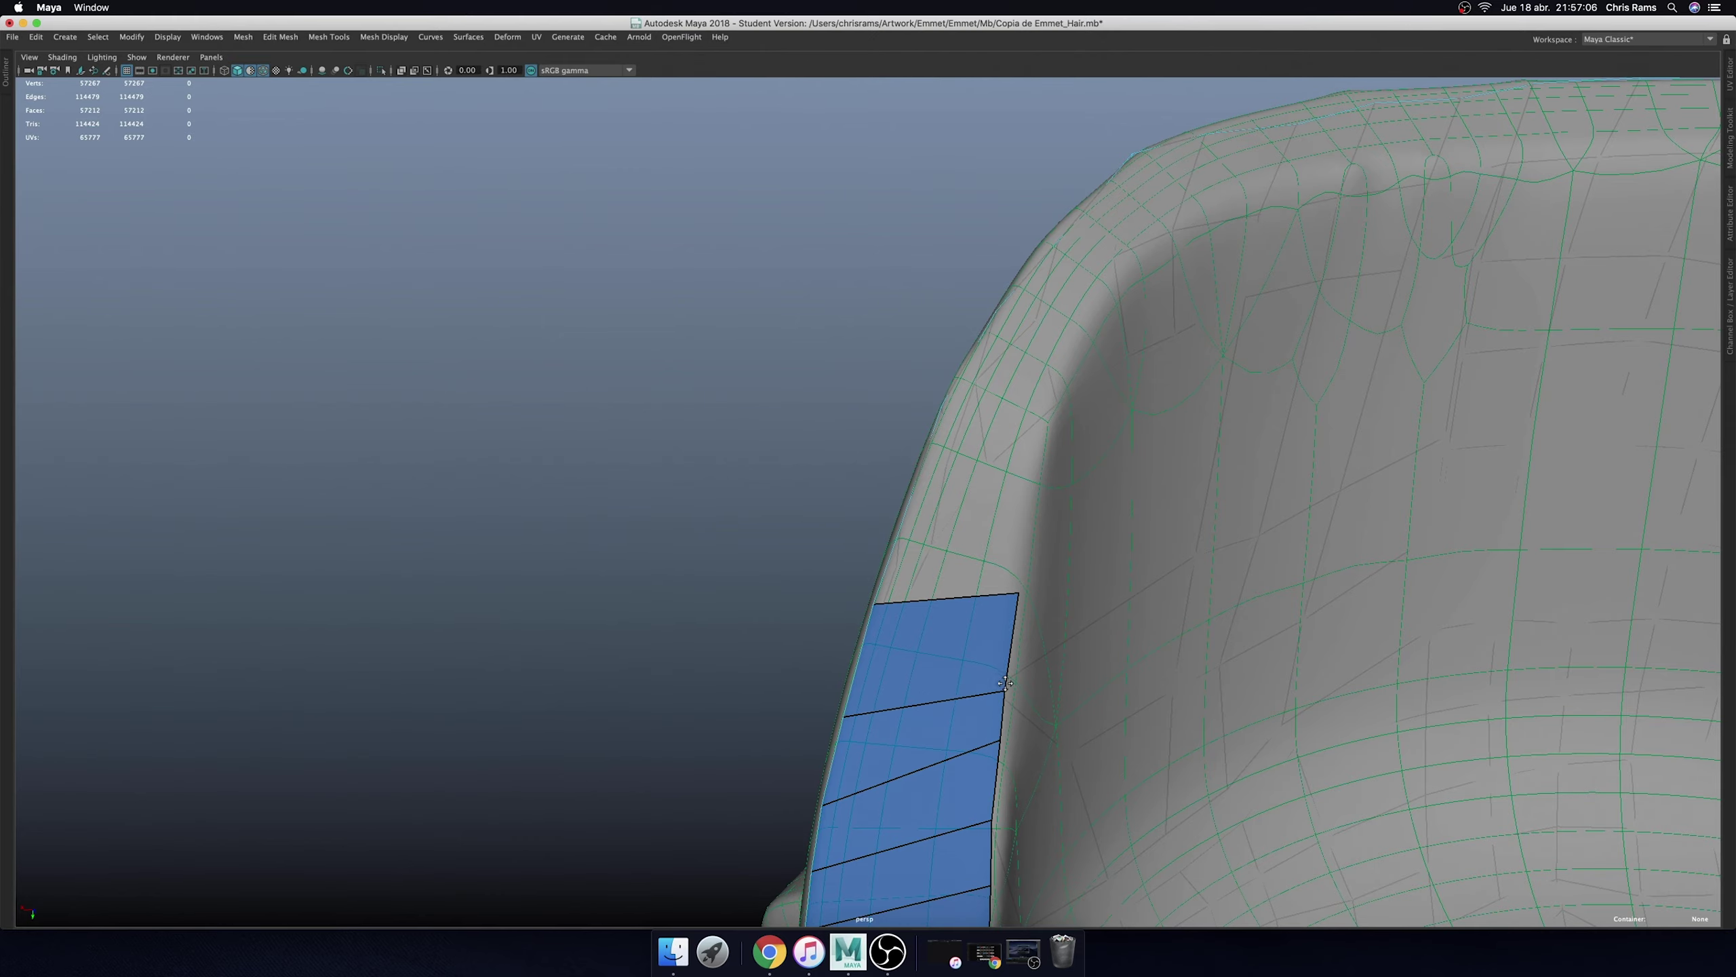
- Near the ear hole, extend new quads off the strip's open edge
alt+drag(1005, 682, 1037, 635)
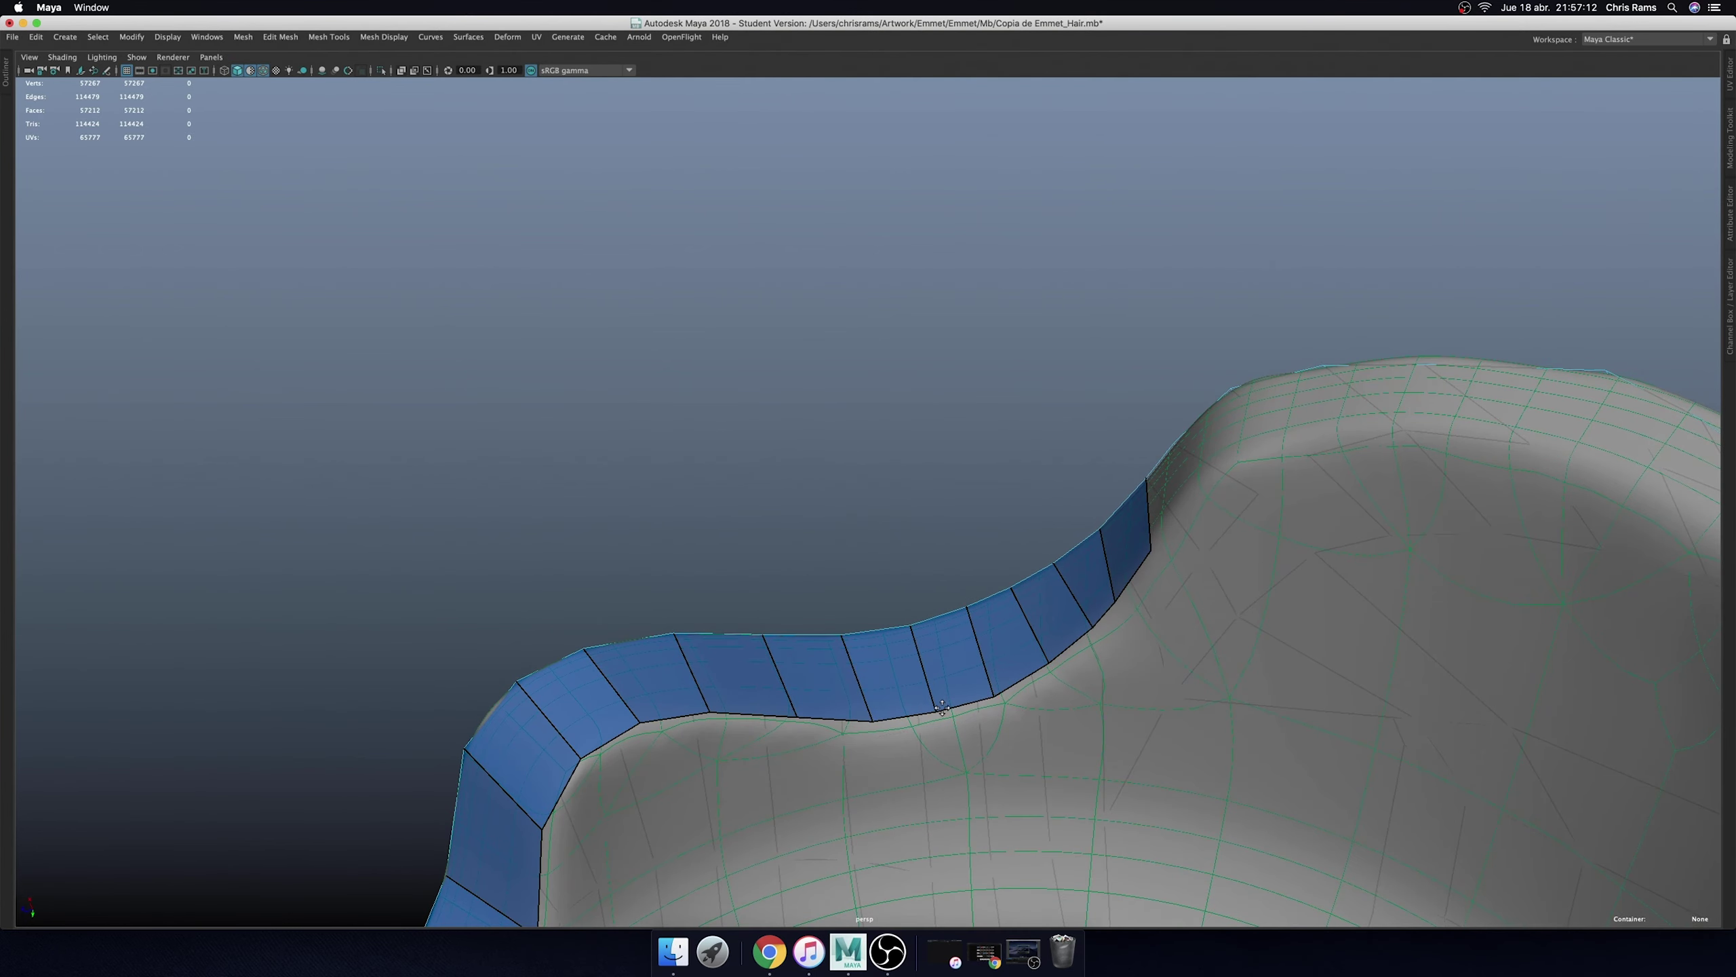
alt+drag(927, 674, 1069, 660)
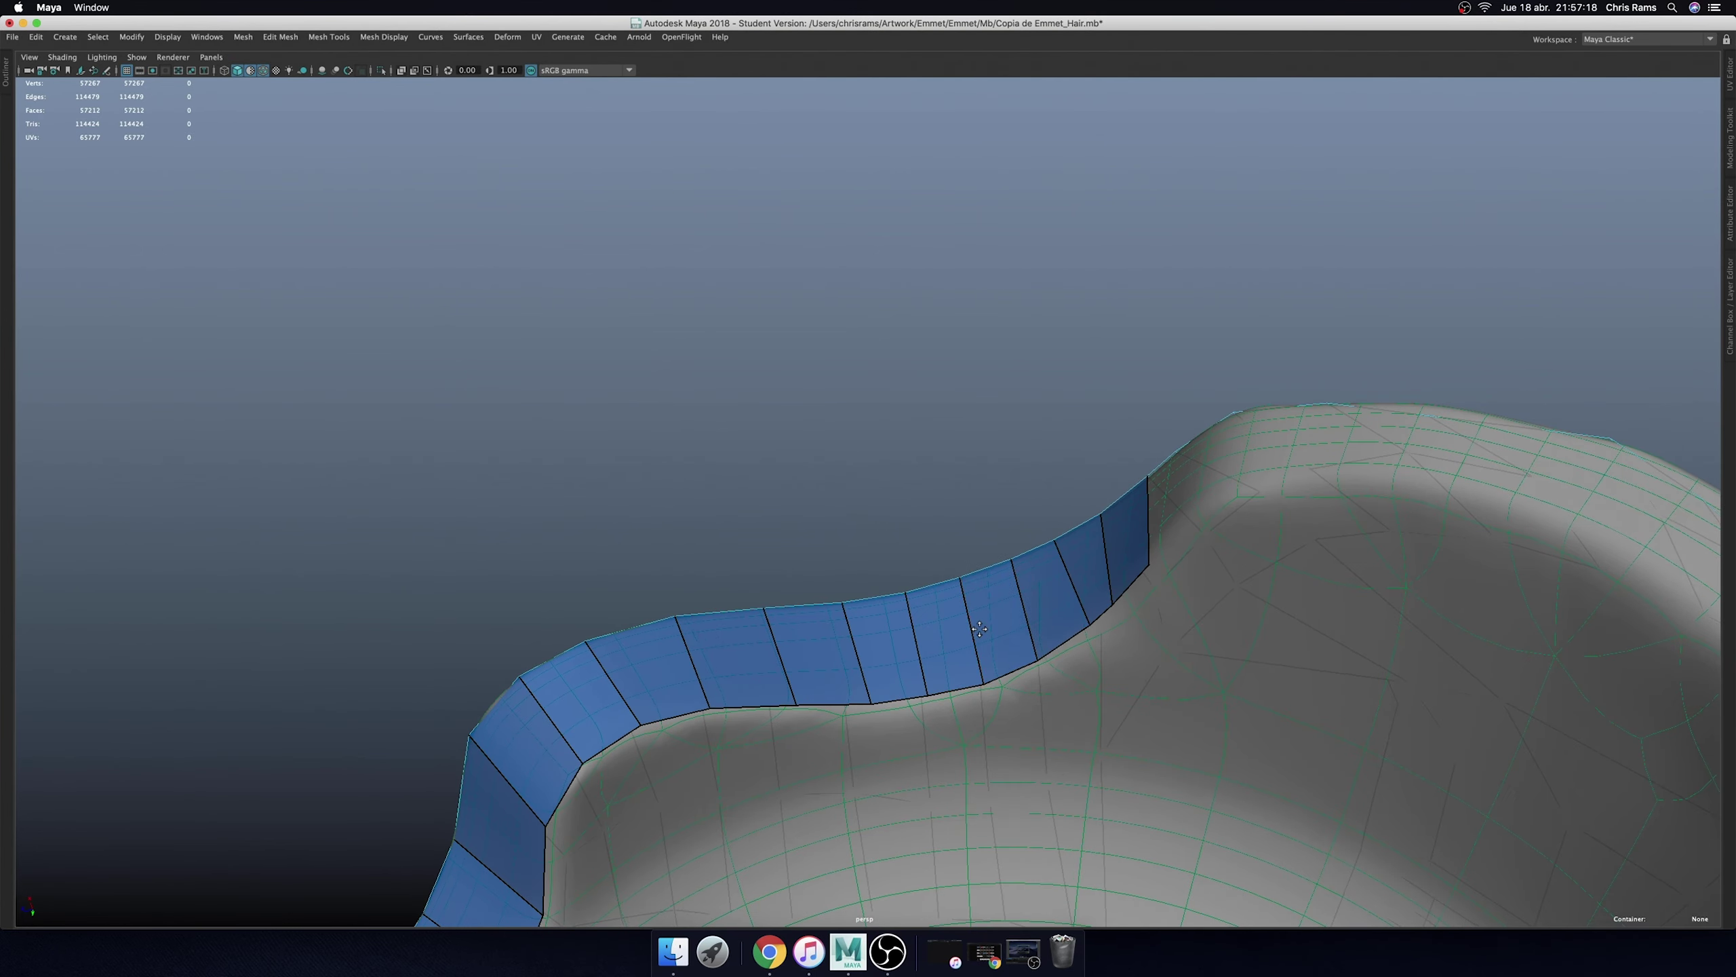
alt+drag(779, 637, 872, 649)
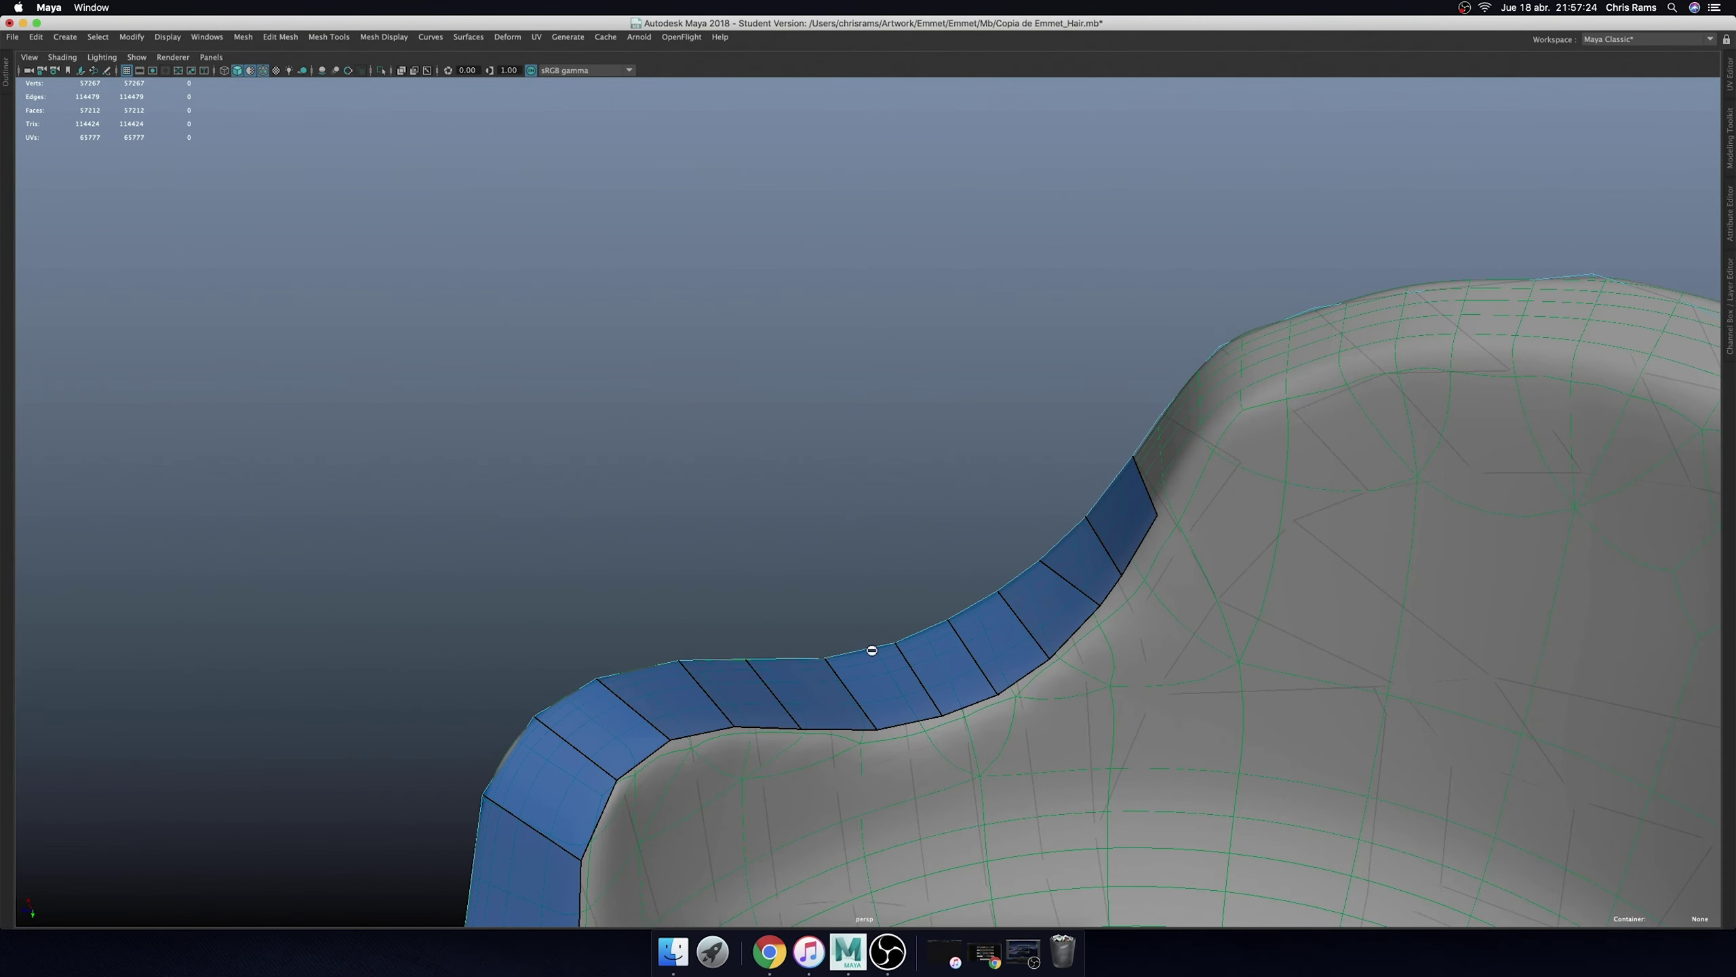
alt+drag(1041, 562, 1089, 539)
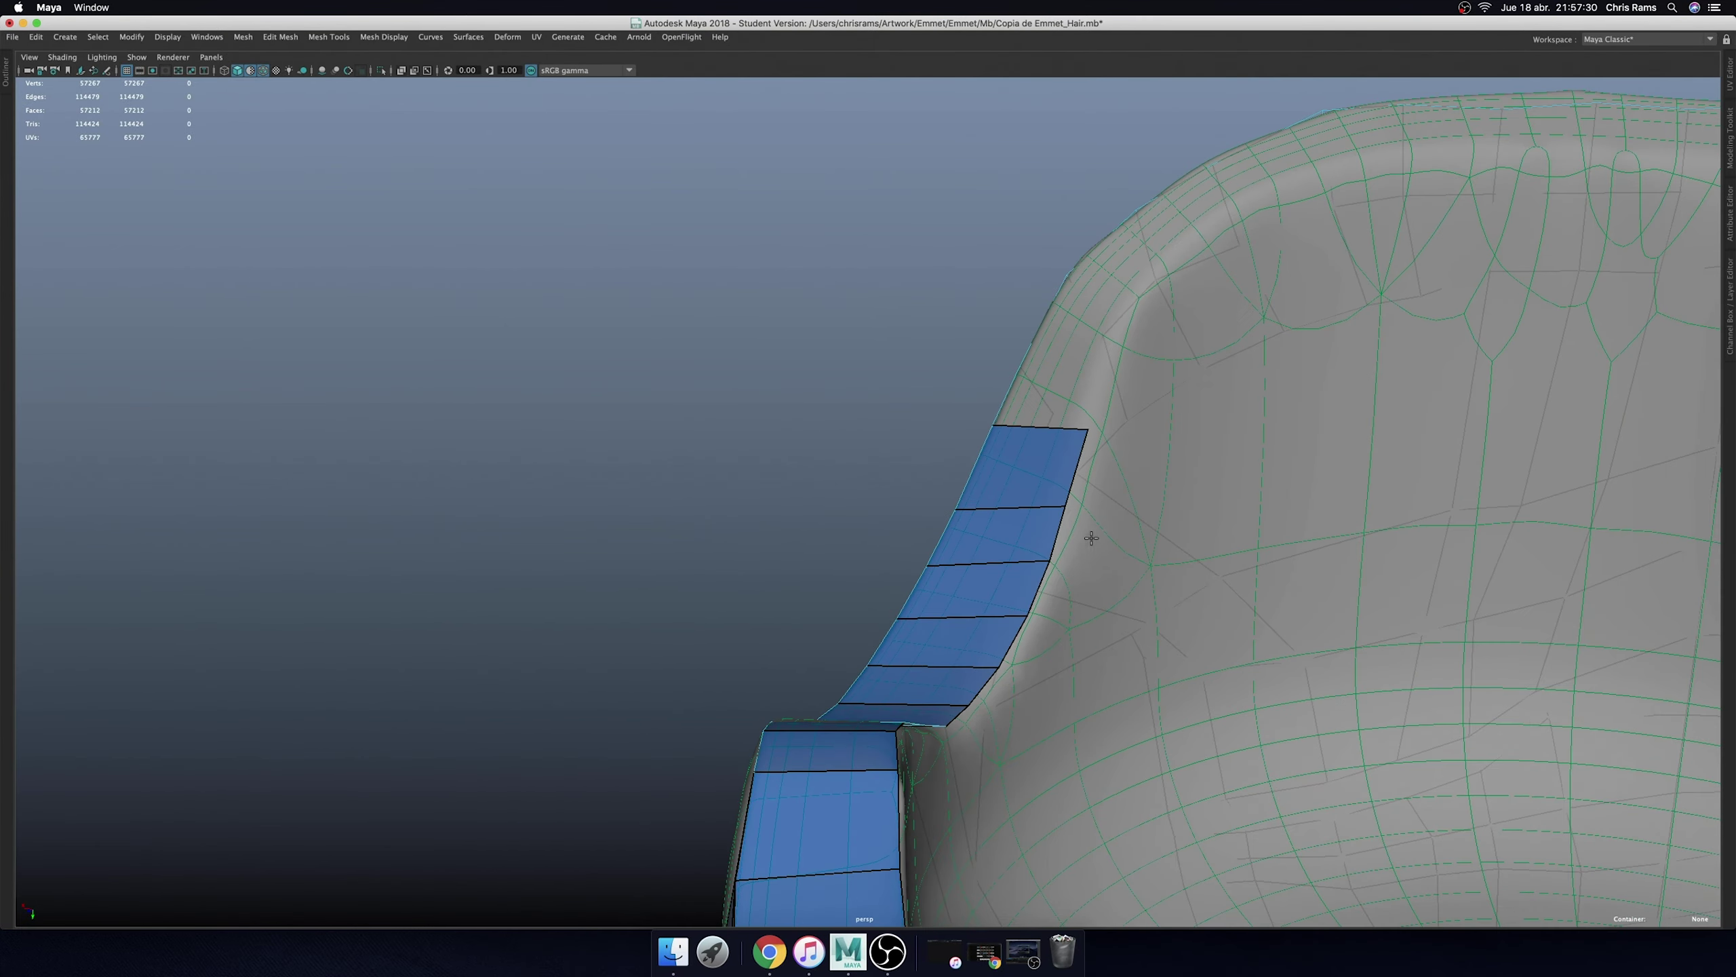
mouse_move(1090, 446)
alt+mouse_down()
mouse_move(761, 605)
mouse_move(855, 476)
mouse_move(802, 497)
mouse_move(953, 538)
mouse_move(956, 421)
mouse_move(831, 510)
mouse_move(903, 472)
mouse_move(1025, 513)
mouse_move(965, 406)
mouse_move(691, 387)
mouse_move(991, 570)
mouse_move(1128, 497)
mouse_move(717, 651)
mouse_move(779, 592)
alt+mouse_up()
mouse_move(806, 708)
mouse_down()
mouse_move(854, 639)
mouse_move(843, 722)
mouse_move(842, 536)
mouse_move(883, 512)
mouse_up()
shift+click(909, 684)
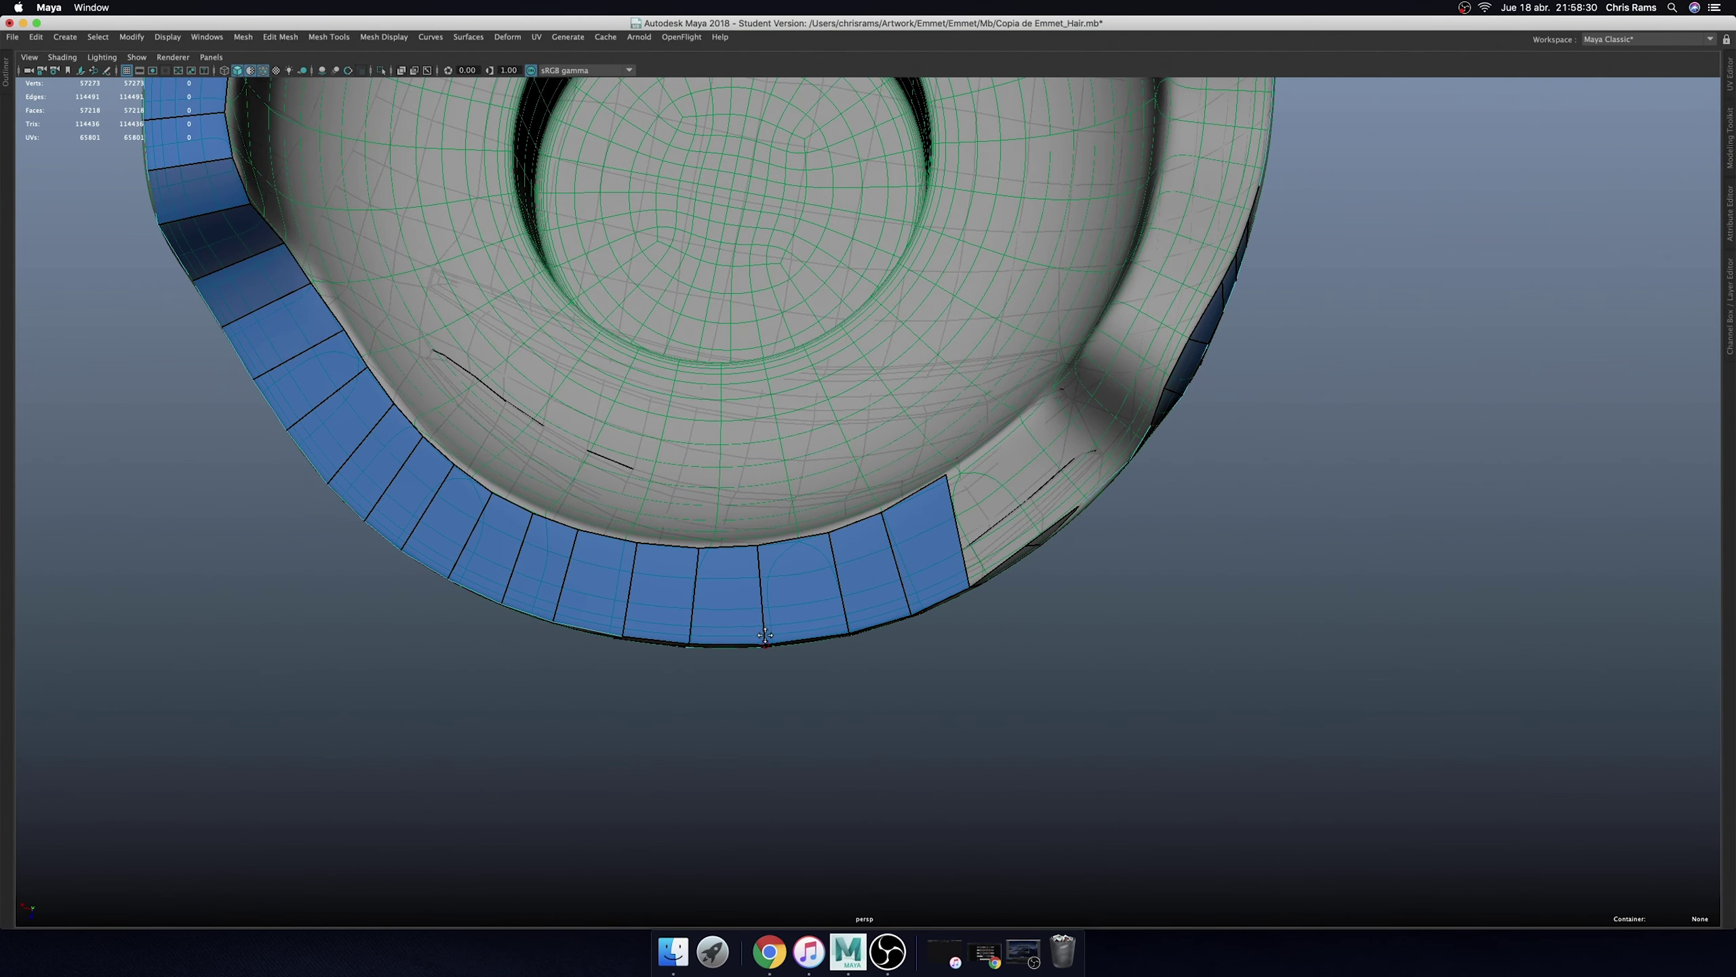
- Fill the grey gap at the strip's end and reshape the new quad's top vertex
alt+drag(961, 613, 967, 664)
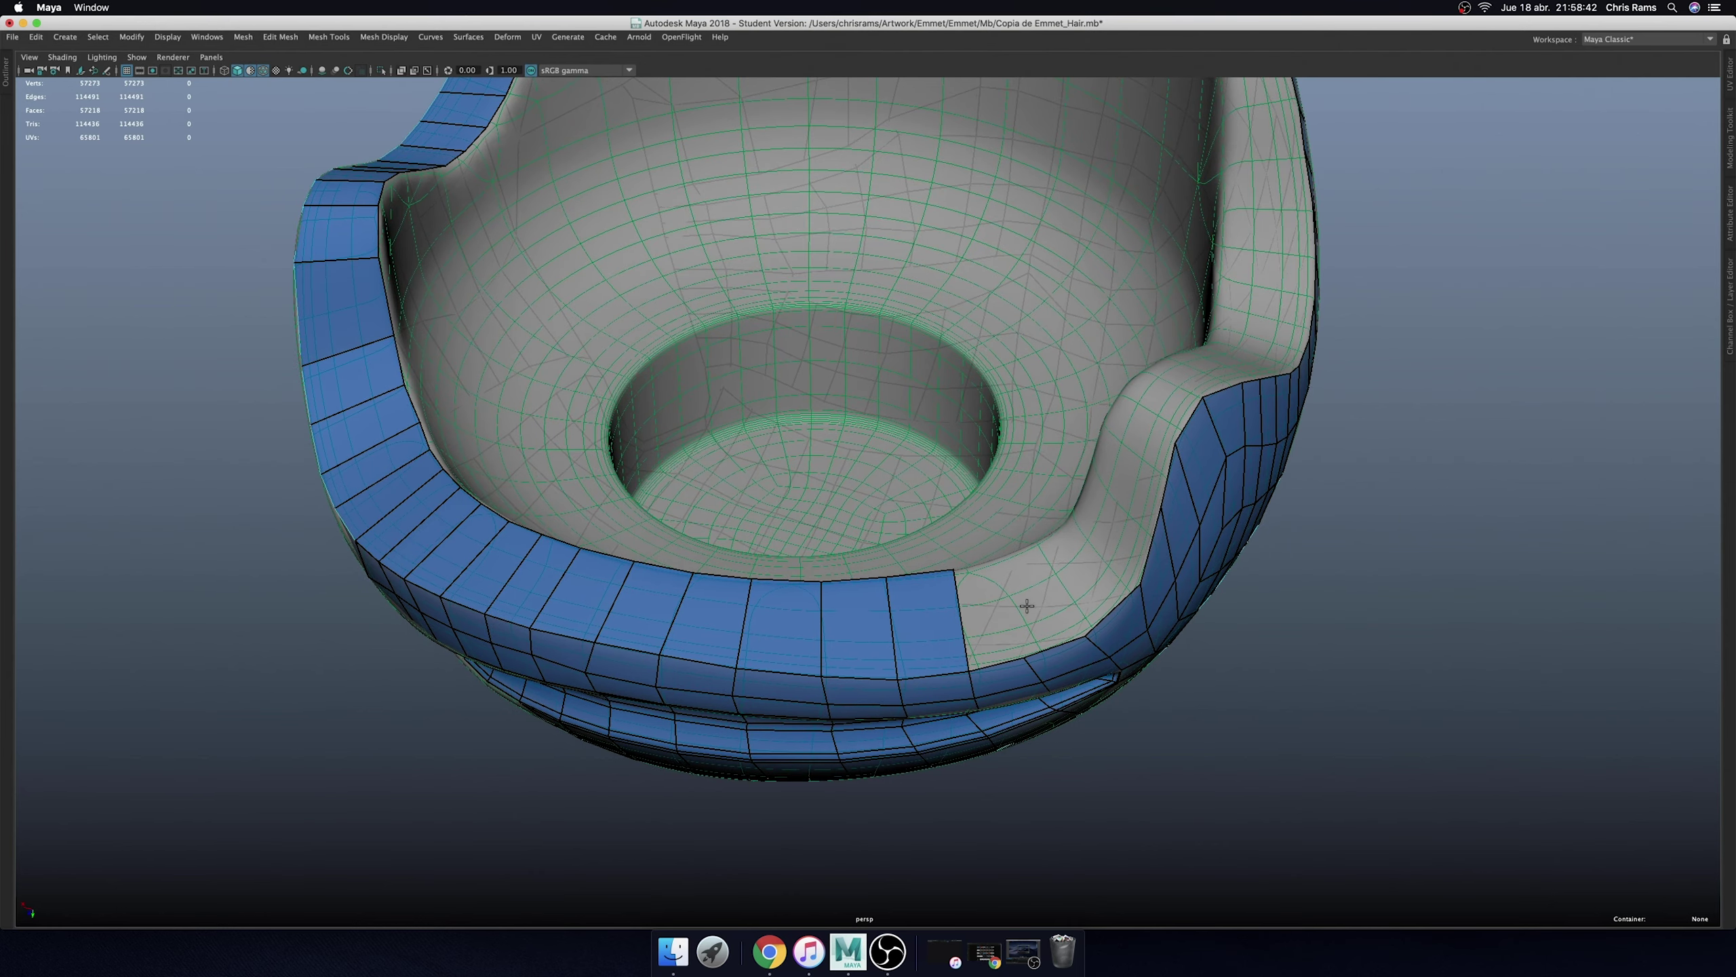
alt+drag(1026, 605, 1240, 565)
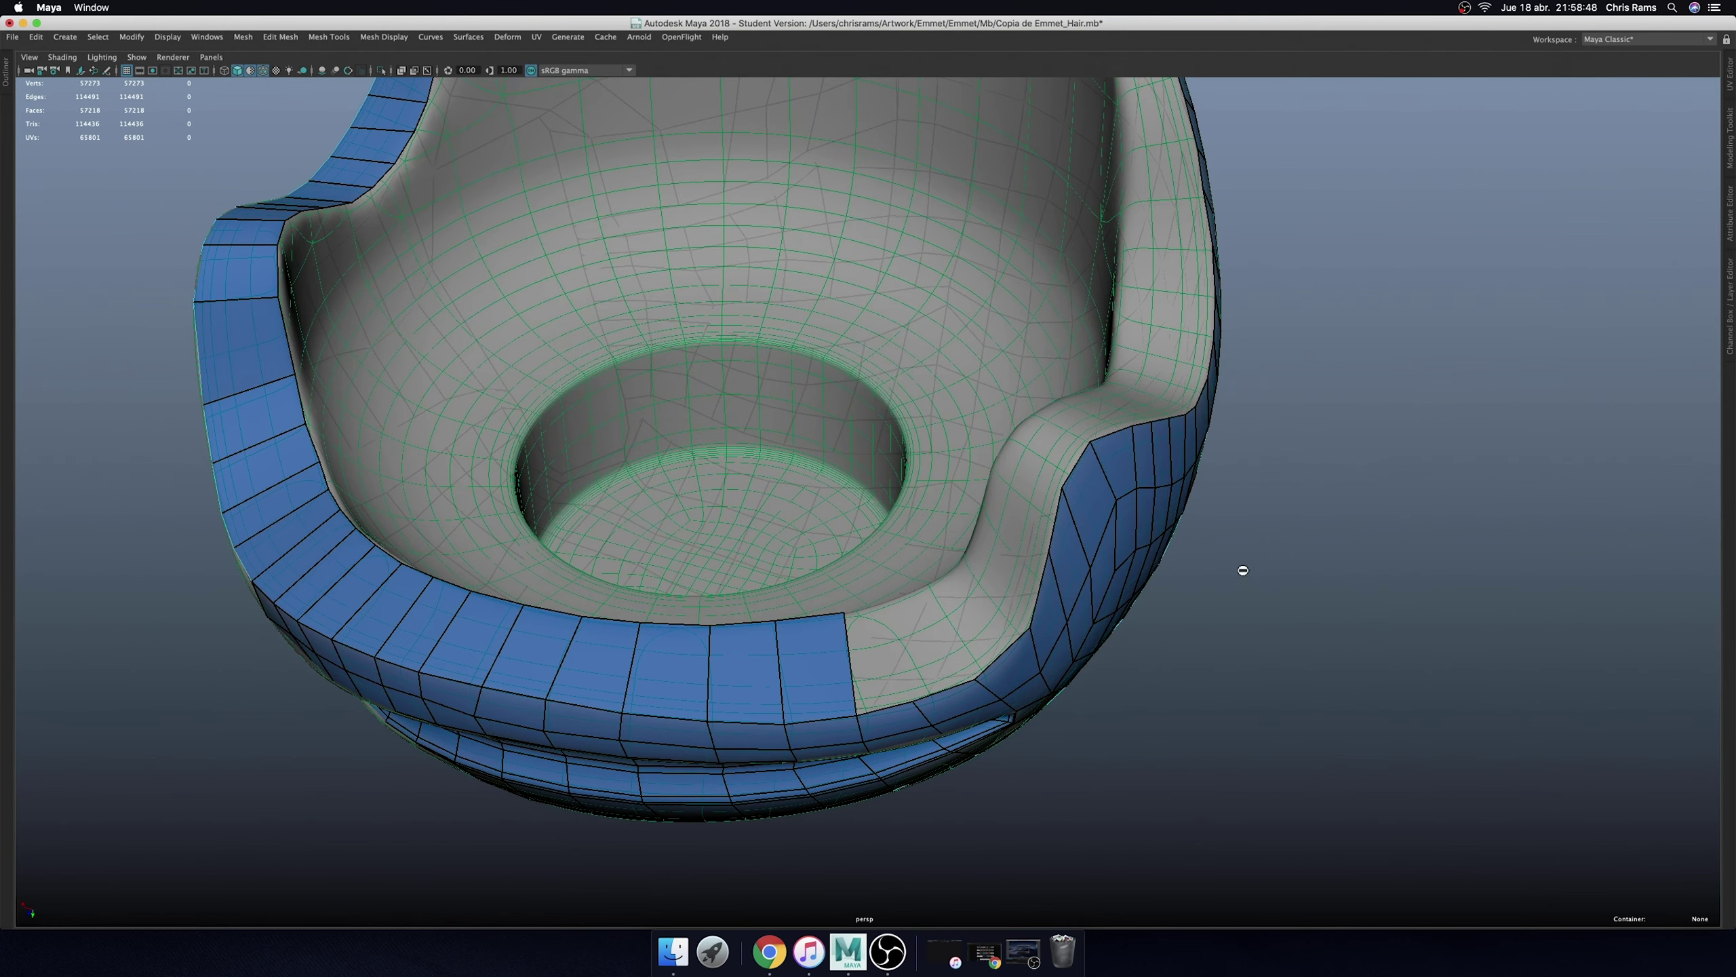
click(889, 626)
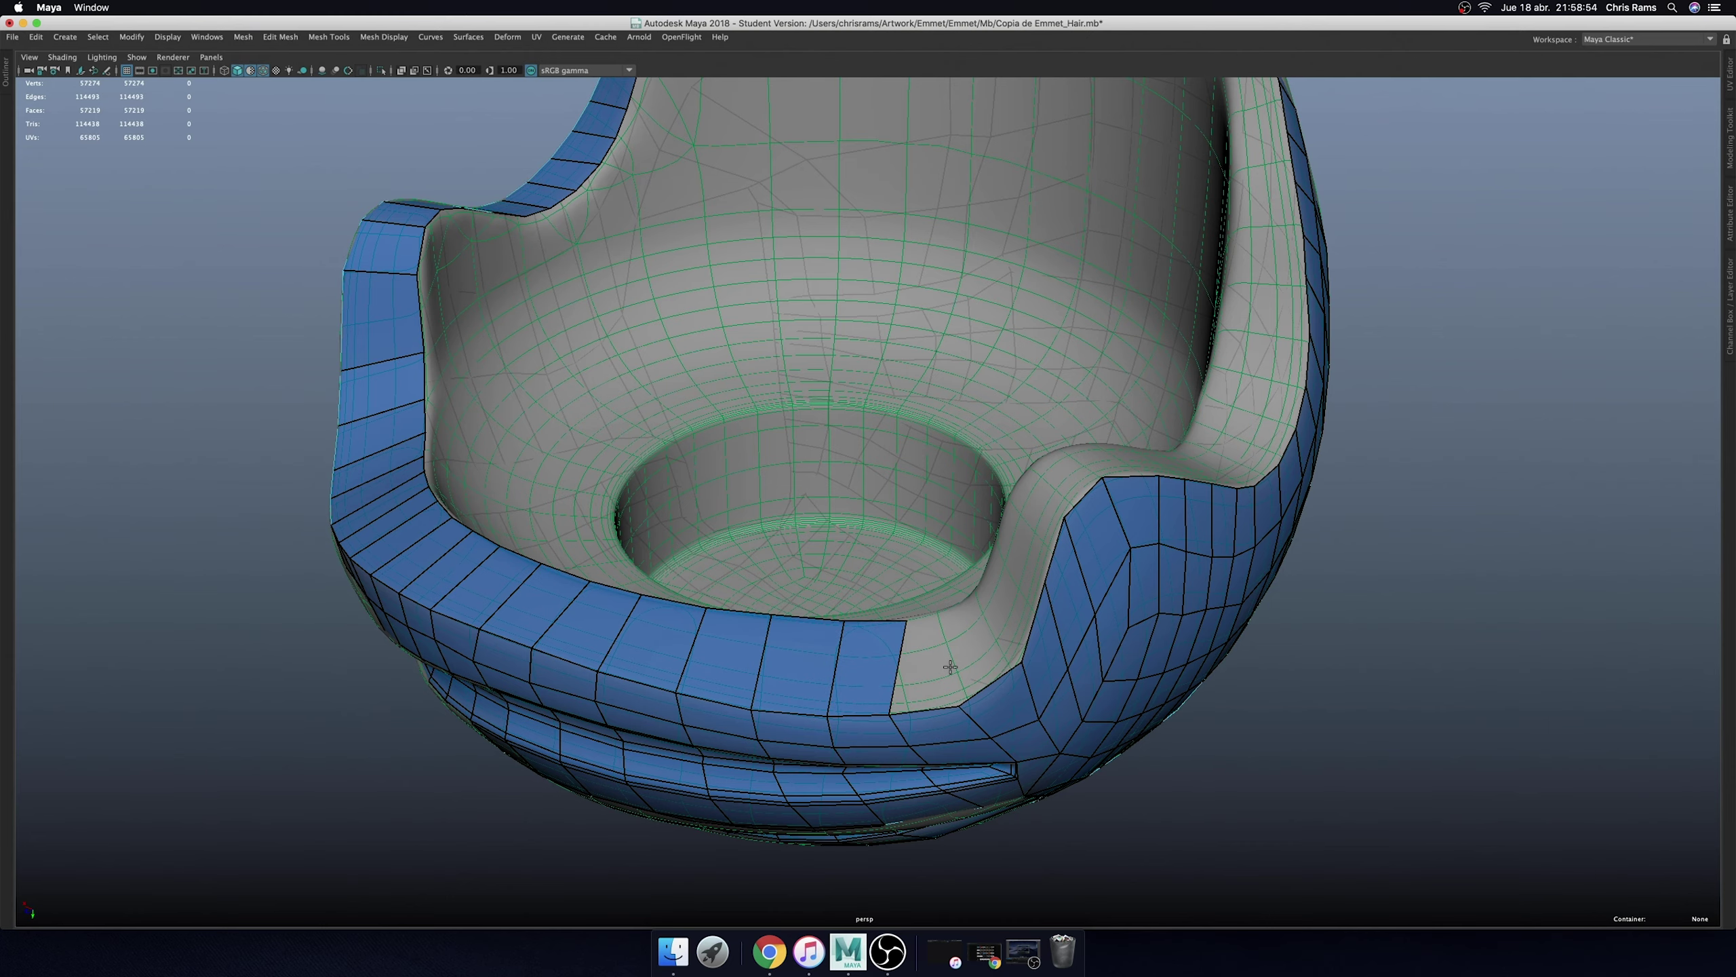
shift+click(913, 697)
mouse_move(914, 696)
alt+mouse_down()
mouse_move(953, 675)
mouse_move(782, 609)
alt+mouse_up()
mouse_move(901, 565)
mouse_down()
mouse_move(875, 567)
mouse_move(1070, 632)
mouse_move(1178, 609)
mouse_move(880, 599)
mouse_up()
- Cut a new edge into the rim strip and level its left vertex
key(f)
mouse_move(980, 562)
alt+mouse_down()
mouse_move(1027, 574)
mouse_move(984, 508)
mouse_move(961, 656)
alt+mouse_up()
scroll(961, 655, up, 3)
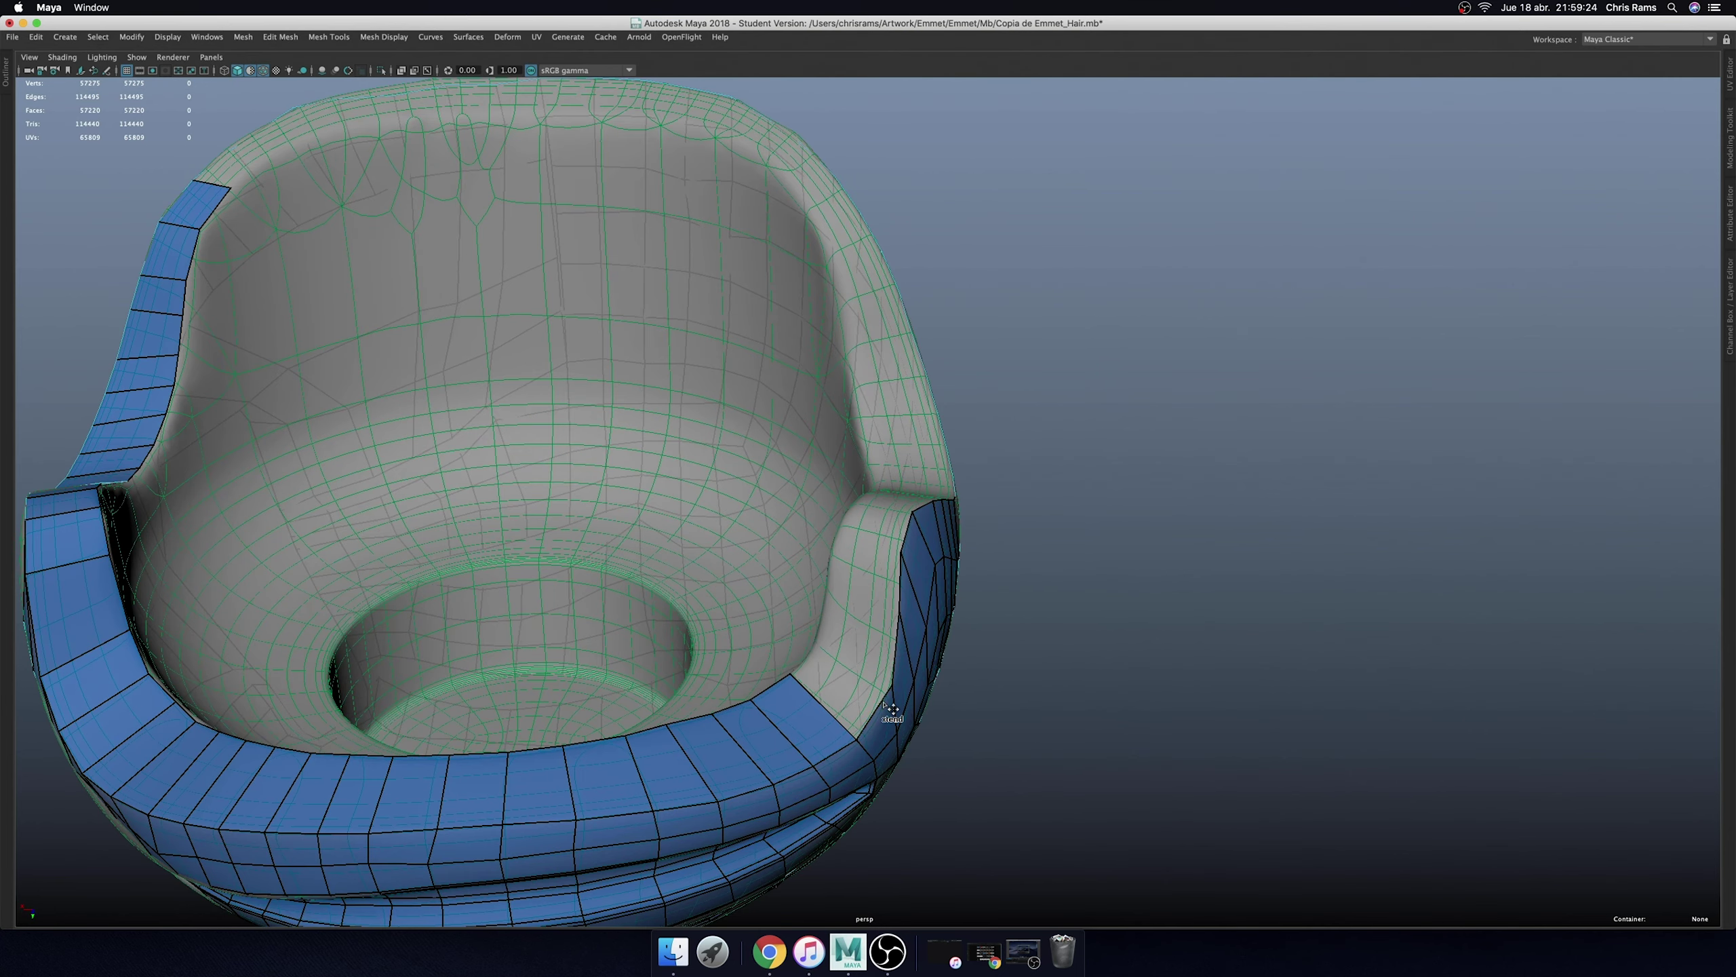
mouse_move(895, 710)
mouse_down()
mouse_move(820, 632)
mouse_move(873, 698)
mouse_move(1084, 574)
mouse_move(970, 619)
mouse_up()
click(820, 633)
scroll(877, 668, up, 4)
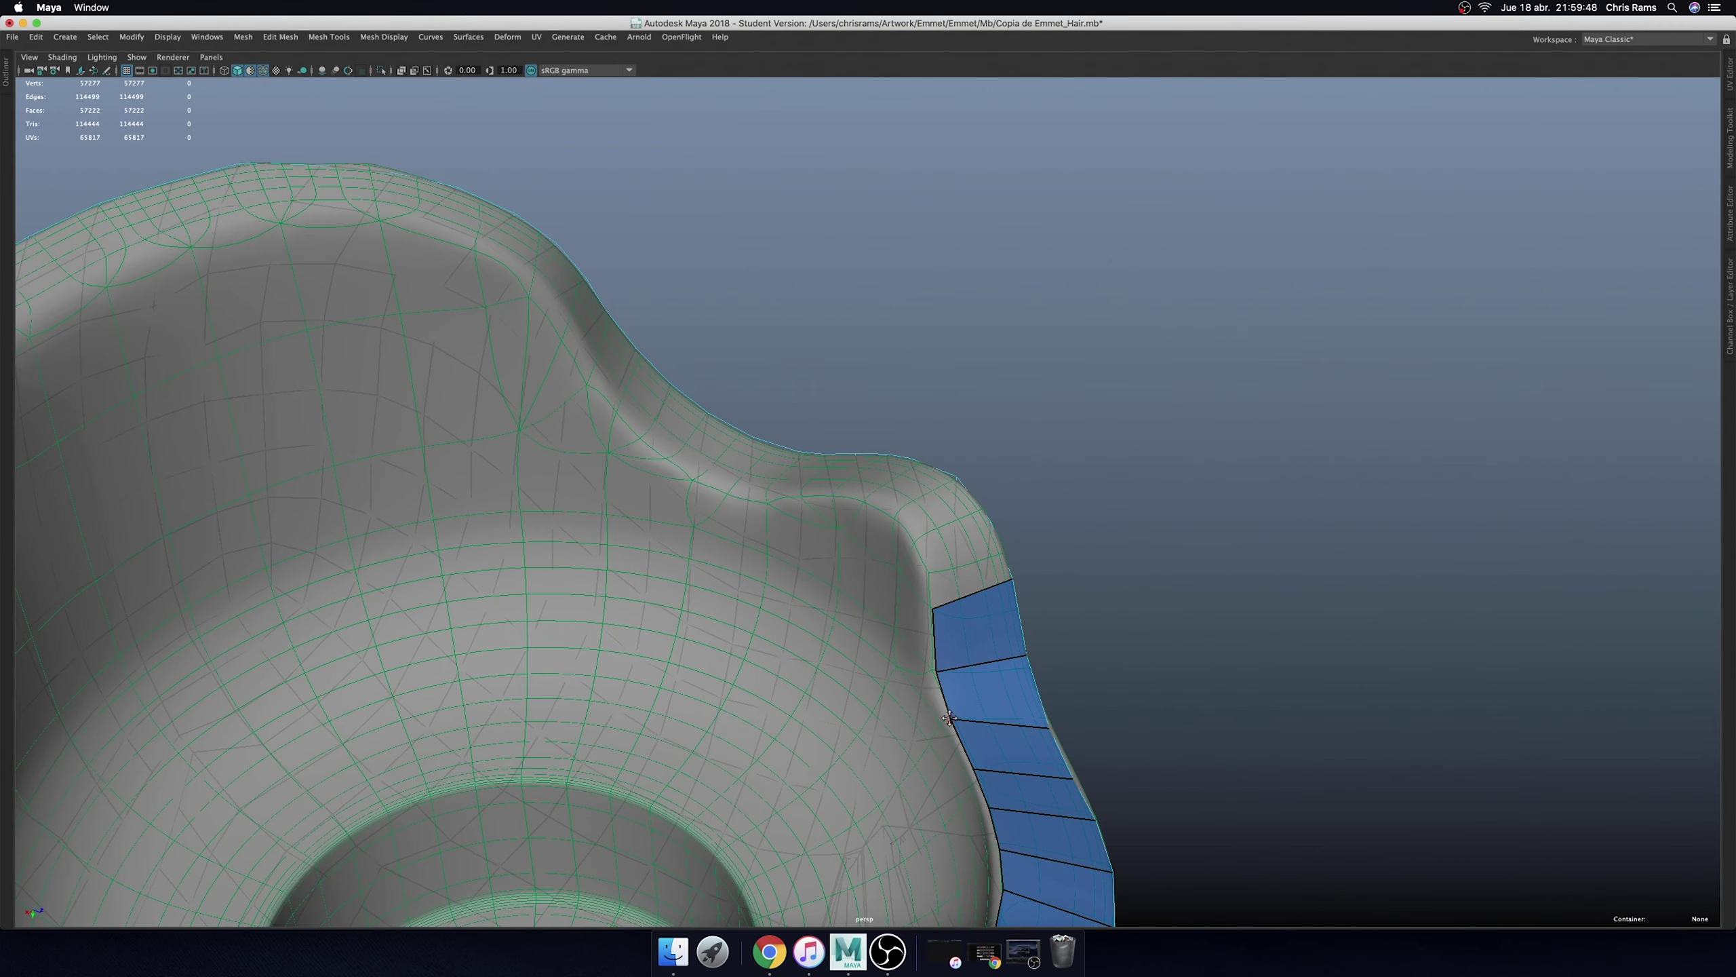
drag(950, 718, 955, 730)
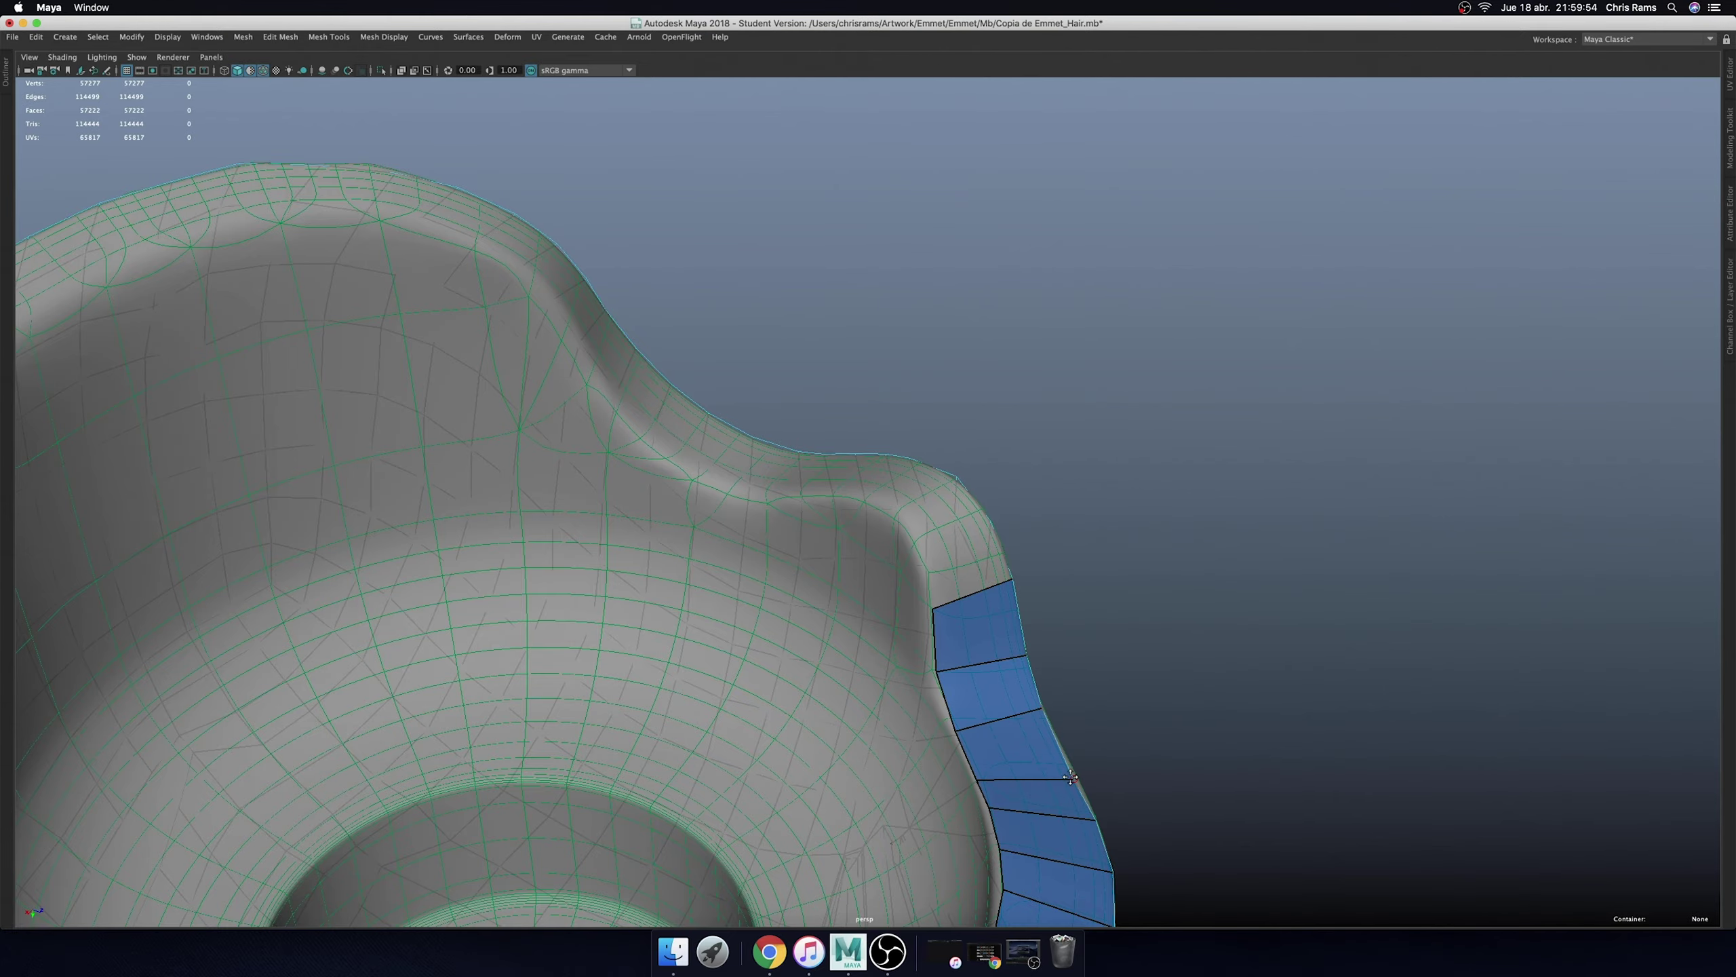
- Extend a quad up the inner rim wall, then remove the small extra quad
mouse_move(1110, 869)
alt+mouse_down()
mouse_move(1091, 418)
mouse_move(873, 545)
alt+mouse_up()
click(877, 552)
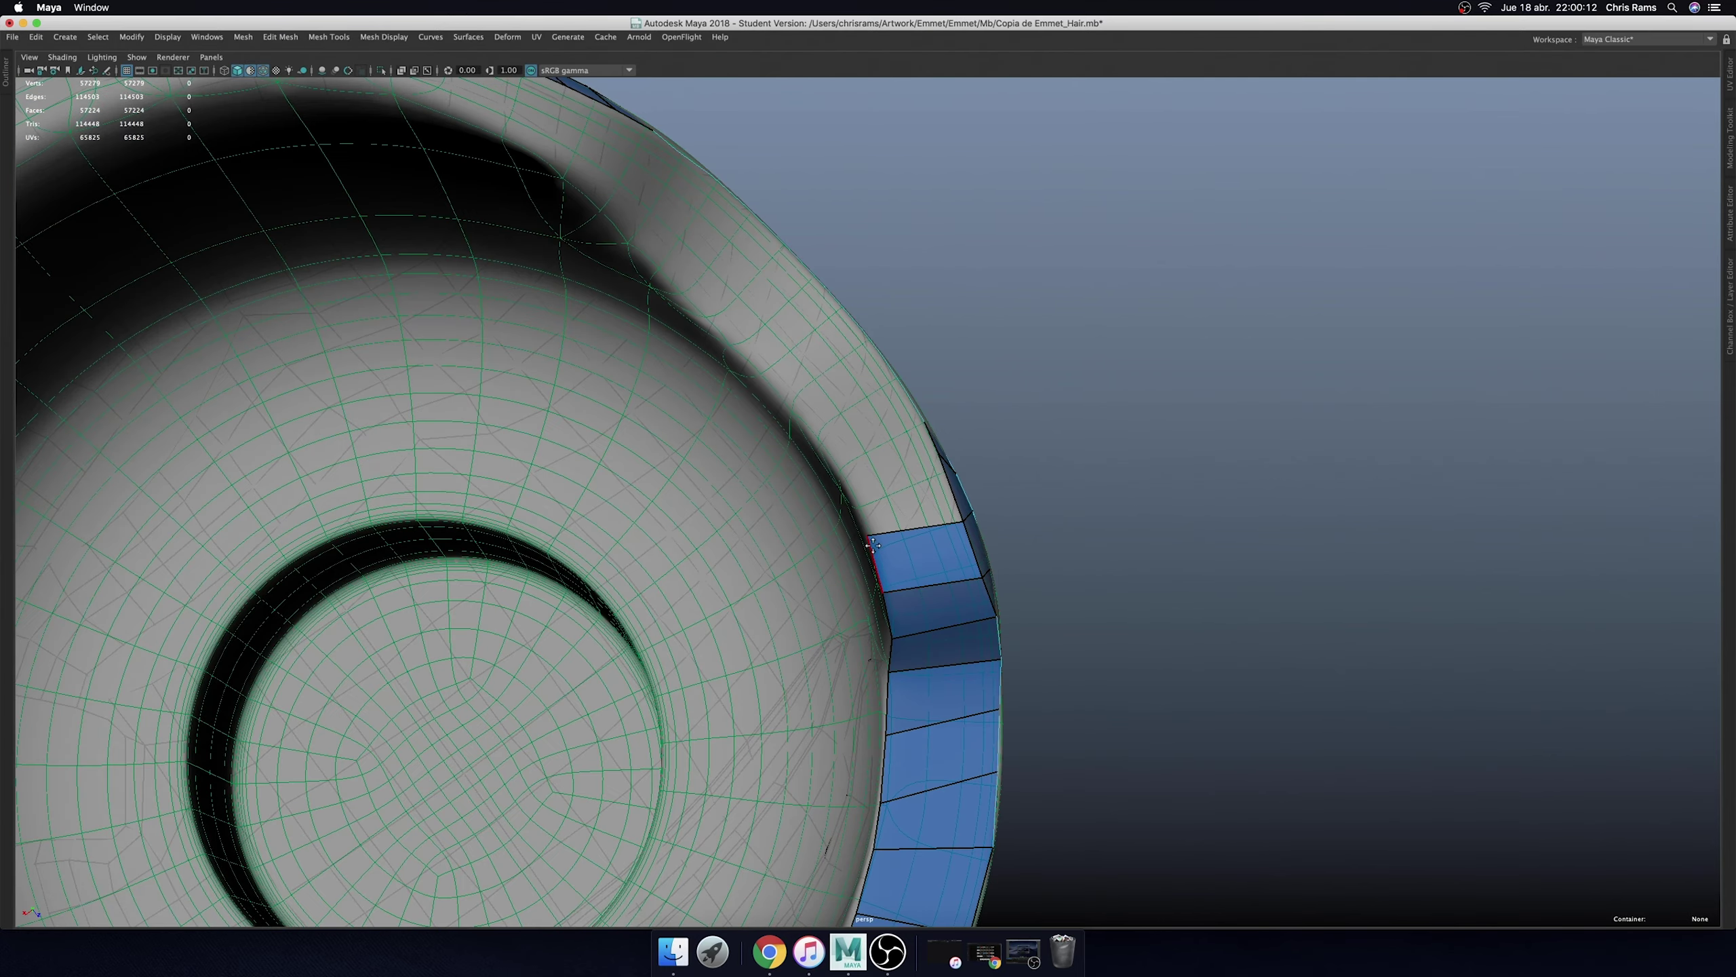
mouse_move(891, 607)
alt+mouse_down()
mouse_move(1213, 465)
mouse_move(957, 523)
mouse_move(878, 494)
mouse_move(919, 497)
alt+mouse_up()
mouse_move(787, 508)
alt+mouse_down()
mouse_move(820, 498)
mouse_move(968, 569)
mouse_move(928, 578)
mouse_move(973, 572)
alt+mouse_up()
alt+drag(877, 531, 674, 421)
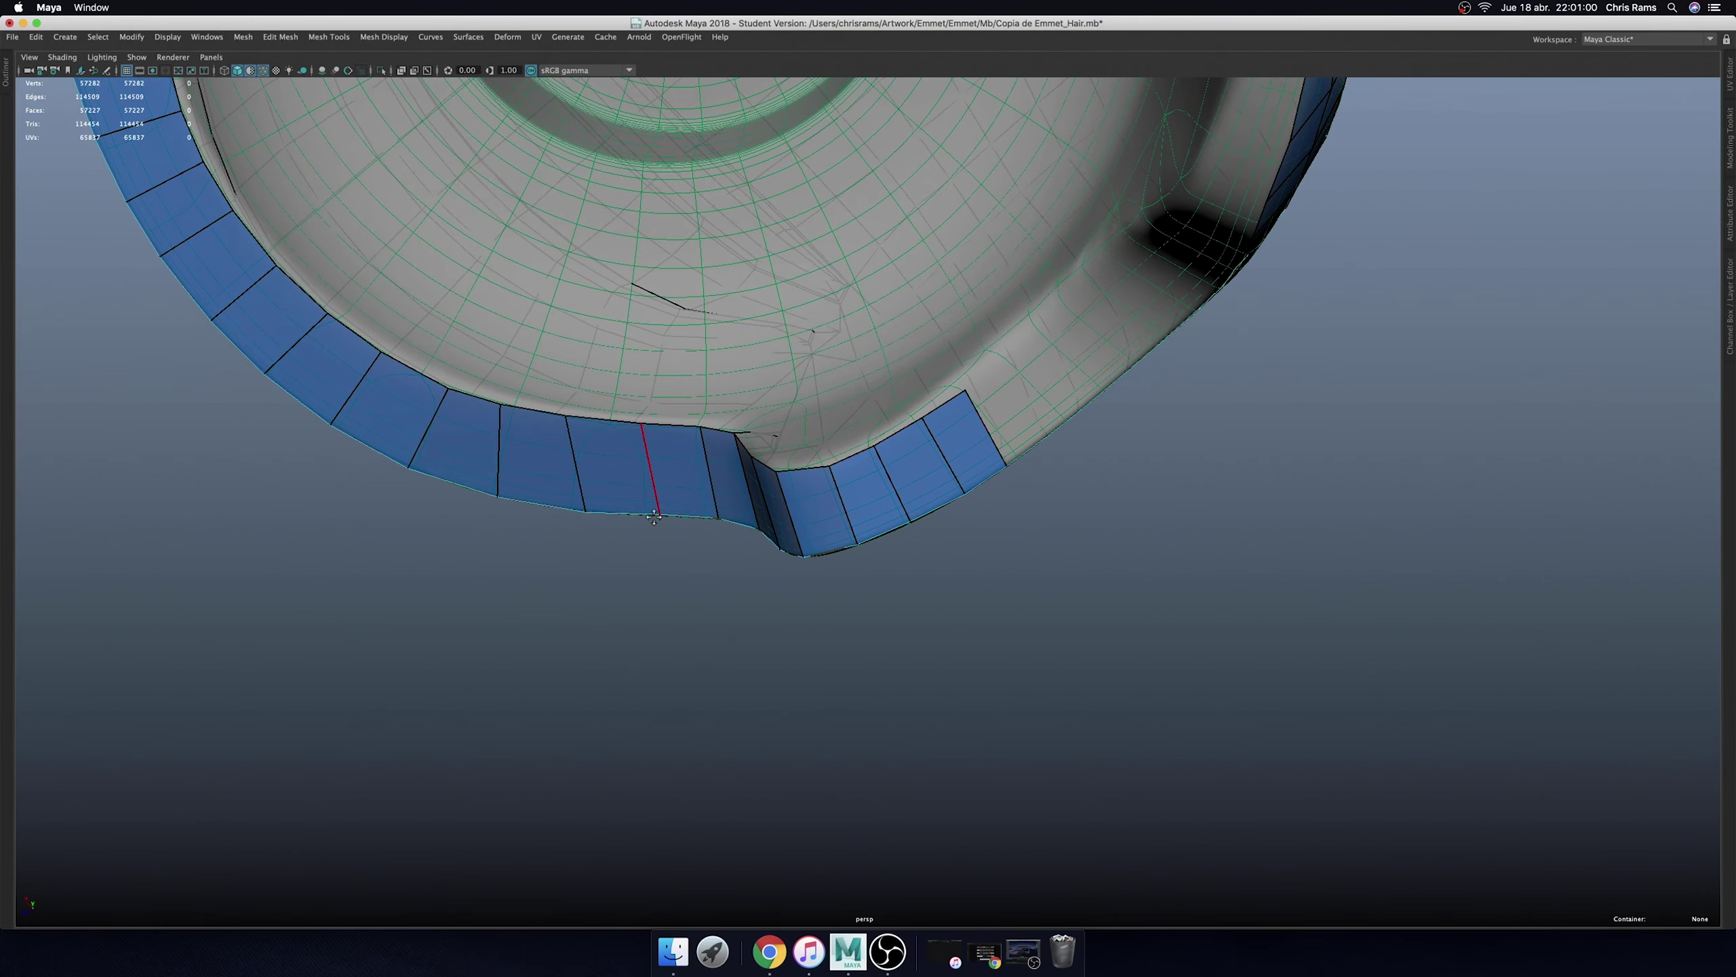
mouse_move(674, 420)
alt+mouse_down()
mouse_move(536, 350)
mouse_move(920, 693)
alt+mouse_up()
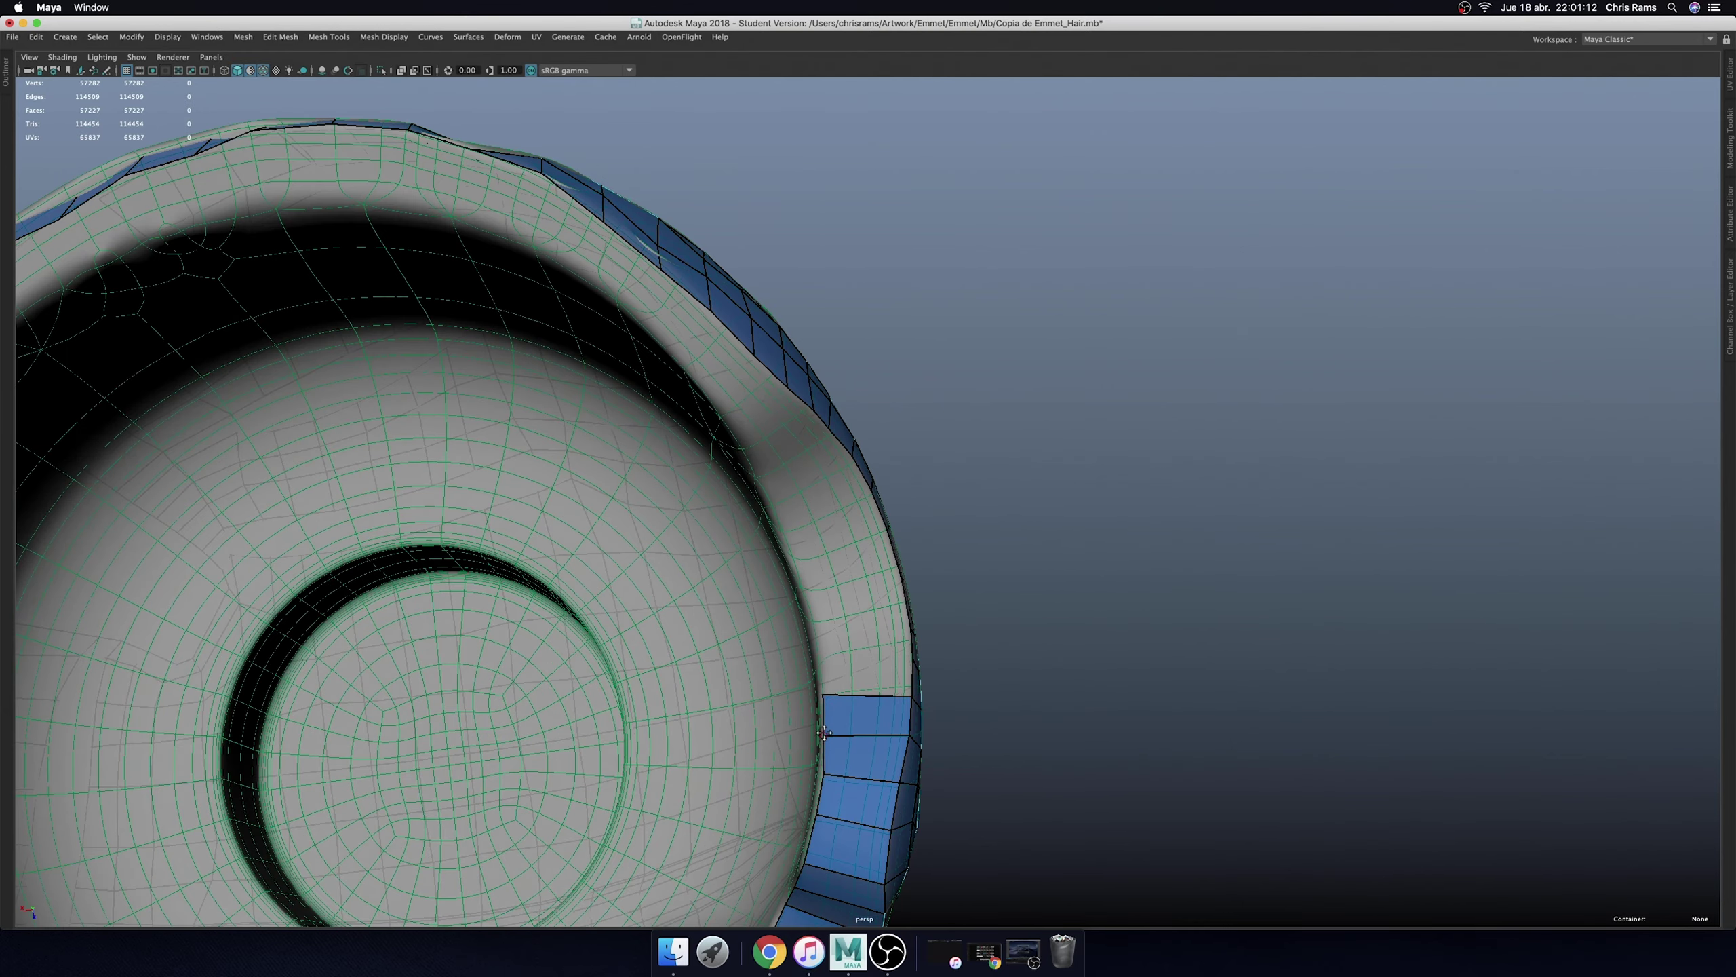
mouse_move(823, 705)
alt+mouse_down()
mouse_move(1086, 613)
mouse_move(942, 628)
mouse_move(775, 601)
mouse_move(711, 670)
mouse_move(770, 634)
alt+mouse_up()
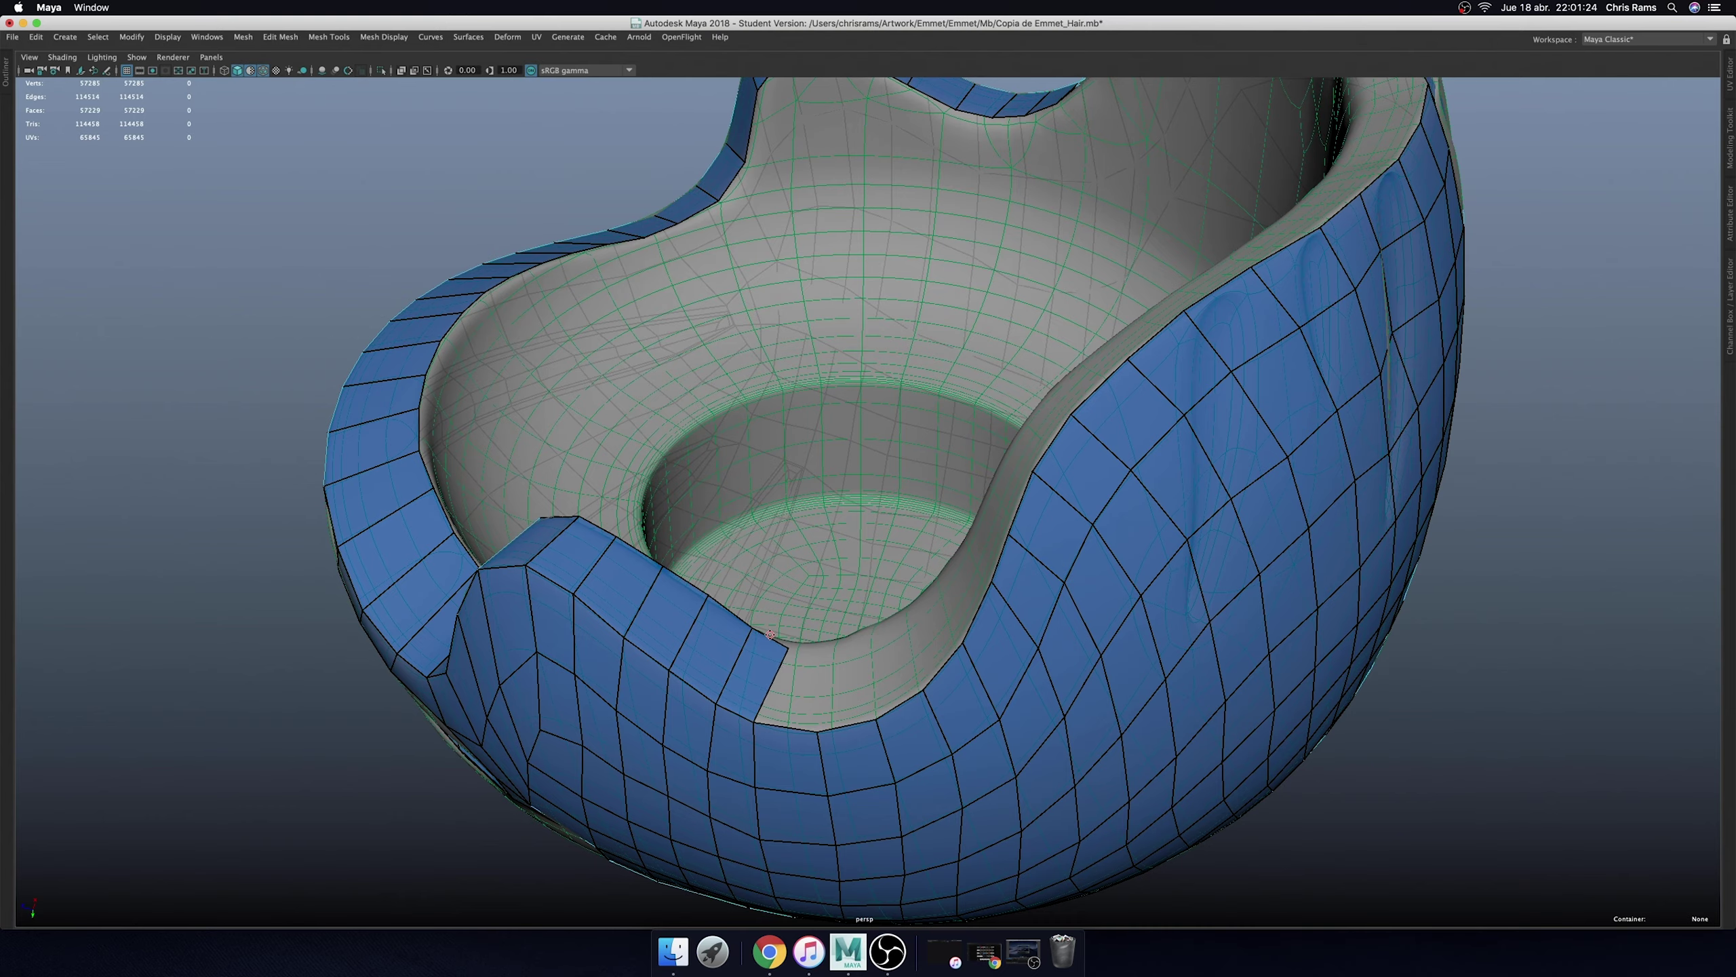
mouse_move(803, 708)
alt+mouse_down()
mouse_move(897, 662)
mouse_move(817, 641)
alt+mouse_up()
- Weld the detached face onto the rim strip inside the bowl
mouse_move(930, 662)
alt+mouse_down()
mouse_move(1097, 523)
mouse_move(1138, 550)
mouse_move(827, 739)
mouse_move(789, 725)
mouse_move(775, 689)
alt+mouse_up()
scroll(767, 671, down, 10)
scroll(885, 608, up, 10)
scroll(1011, 634, up, 5)
mouse_move(1010, 634)
alt+mouse_down()
mouse_move(903, 655)
mouse_move(842, 552)
mouse_move(813, 540)
mouse_move(888, 582)
mouse_move(980, 551)
mouse_move(1029, 575)
alt+mouse_up()
scroll(811, 545, down, 8)
scroll(889, 581, up, 8)
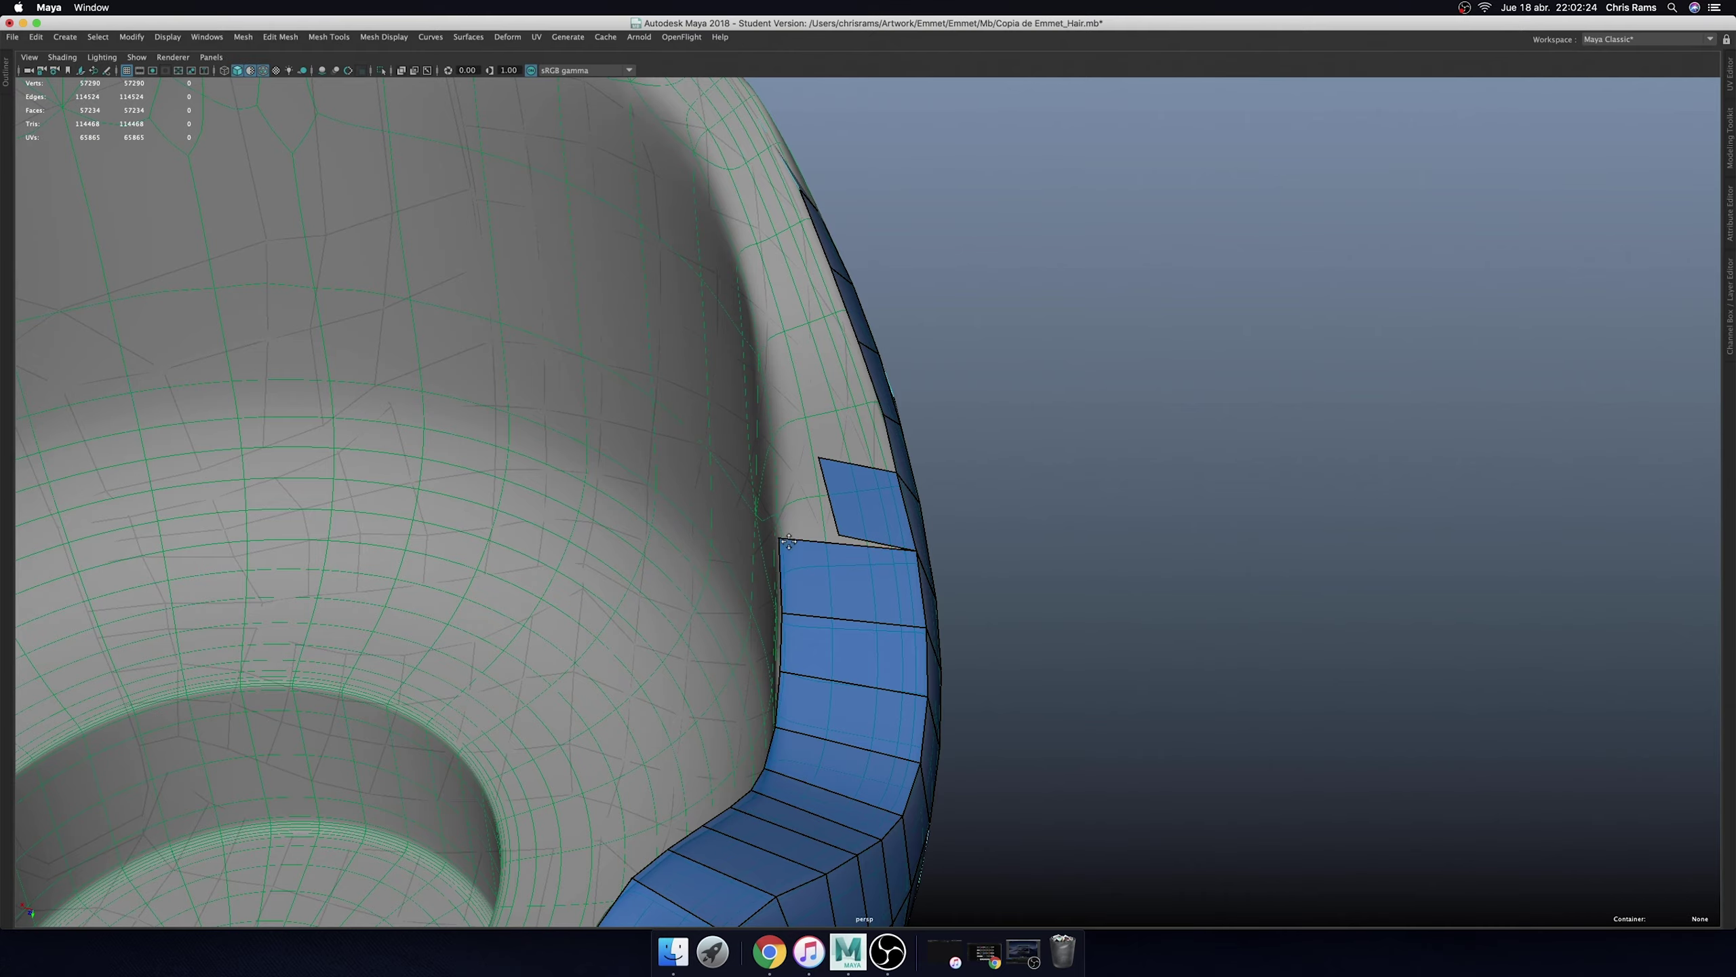
mouse_move(789, 542)
mouse_down()
mouse_move(818, 458)
mouse_move(994, 550)
mouse_move(888, 616)
mouse_up()
scroll(854, 637, up, 5)
scroll(809, 658, up, 4)
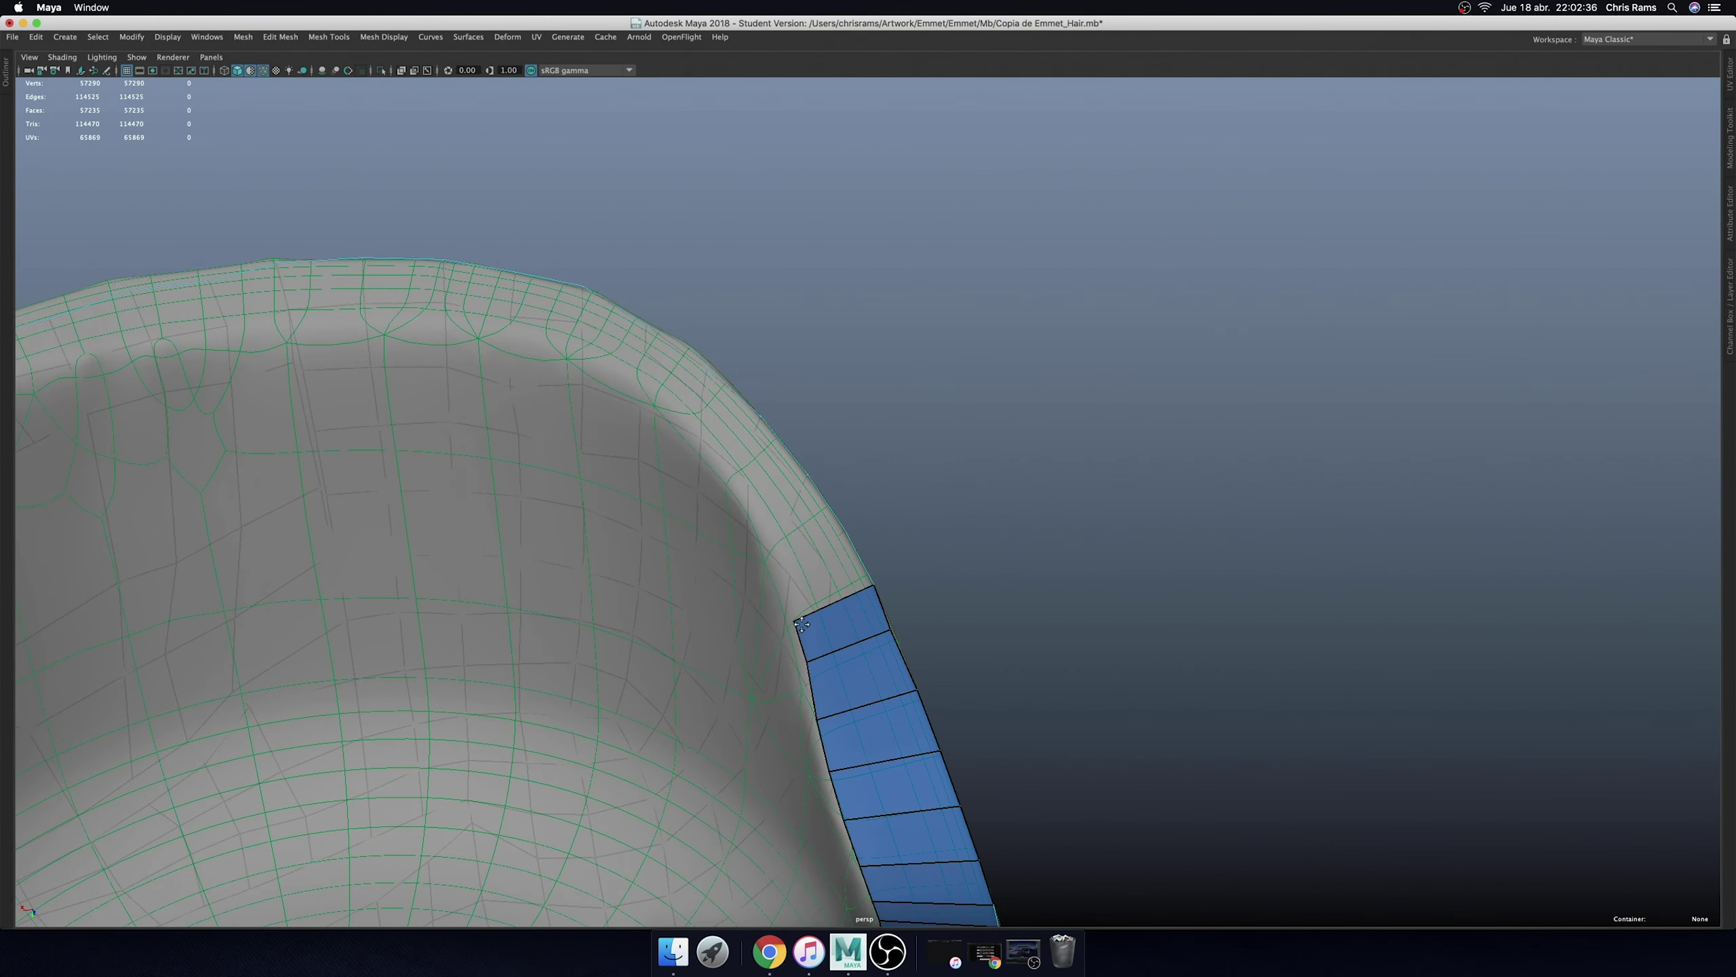
scroll(864, 797, down, 5)
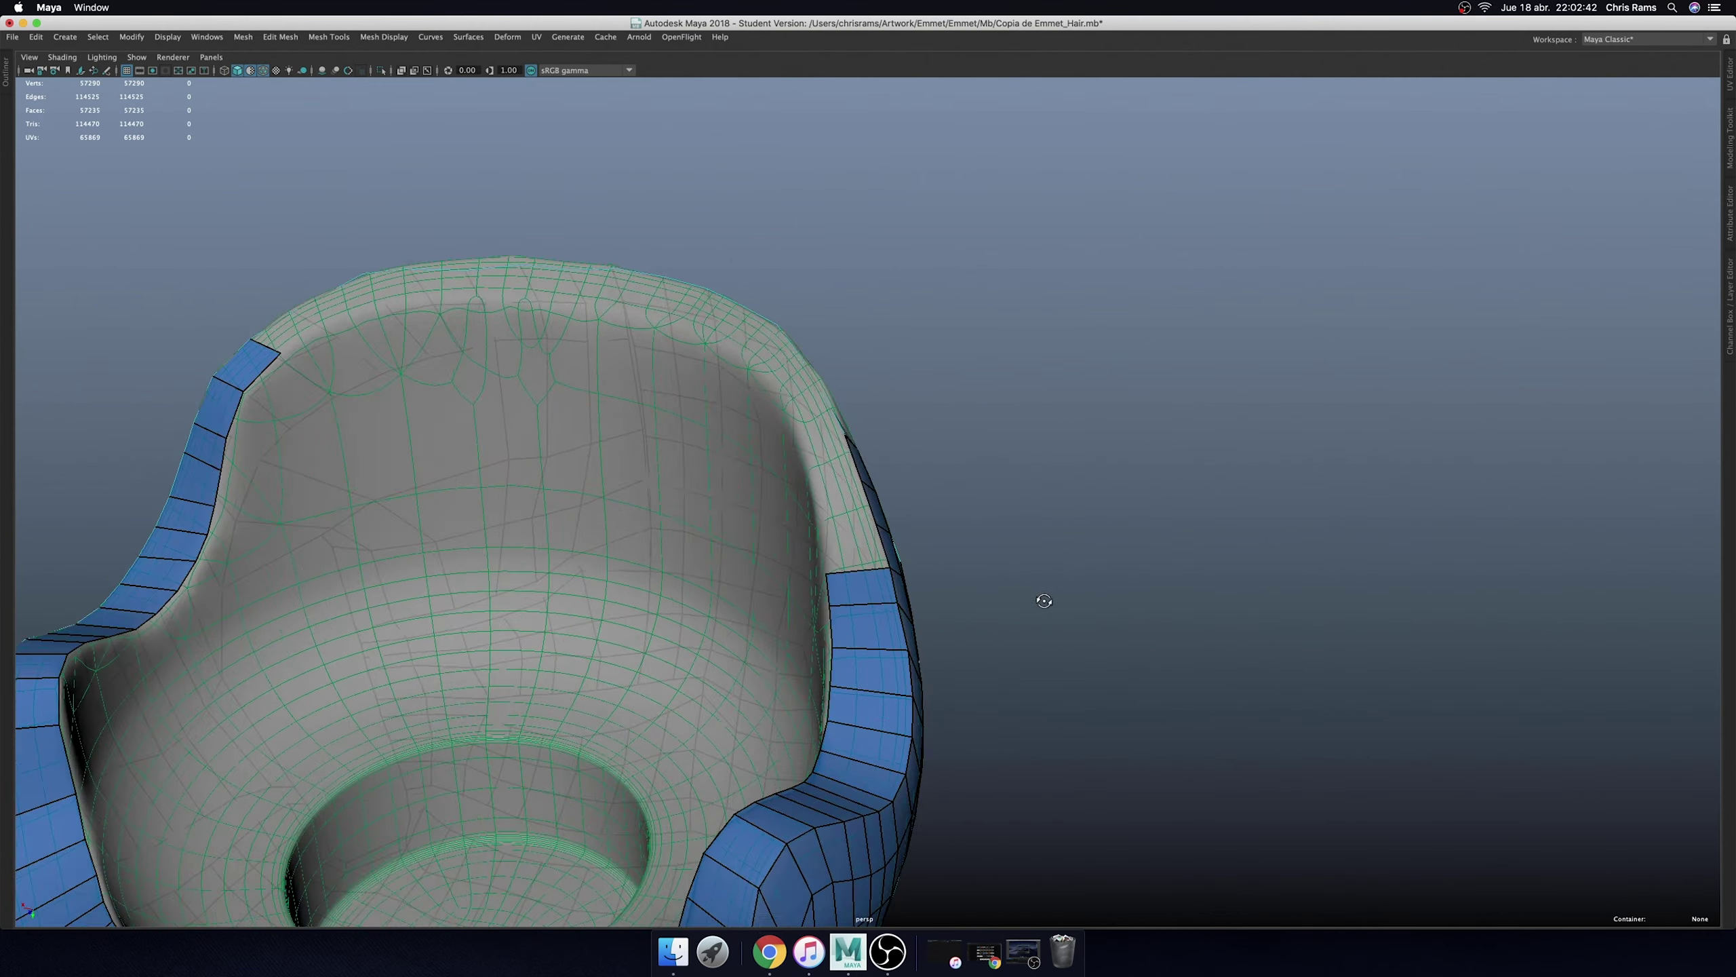
- Extend two new quads from the rim edge, snapping and adjusting their vertices
alt+drag(1039, 601, 888, 509)
scroll(957, 585, up, 3)
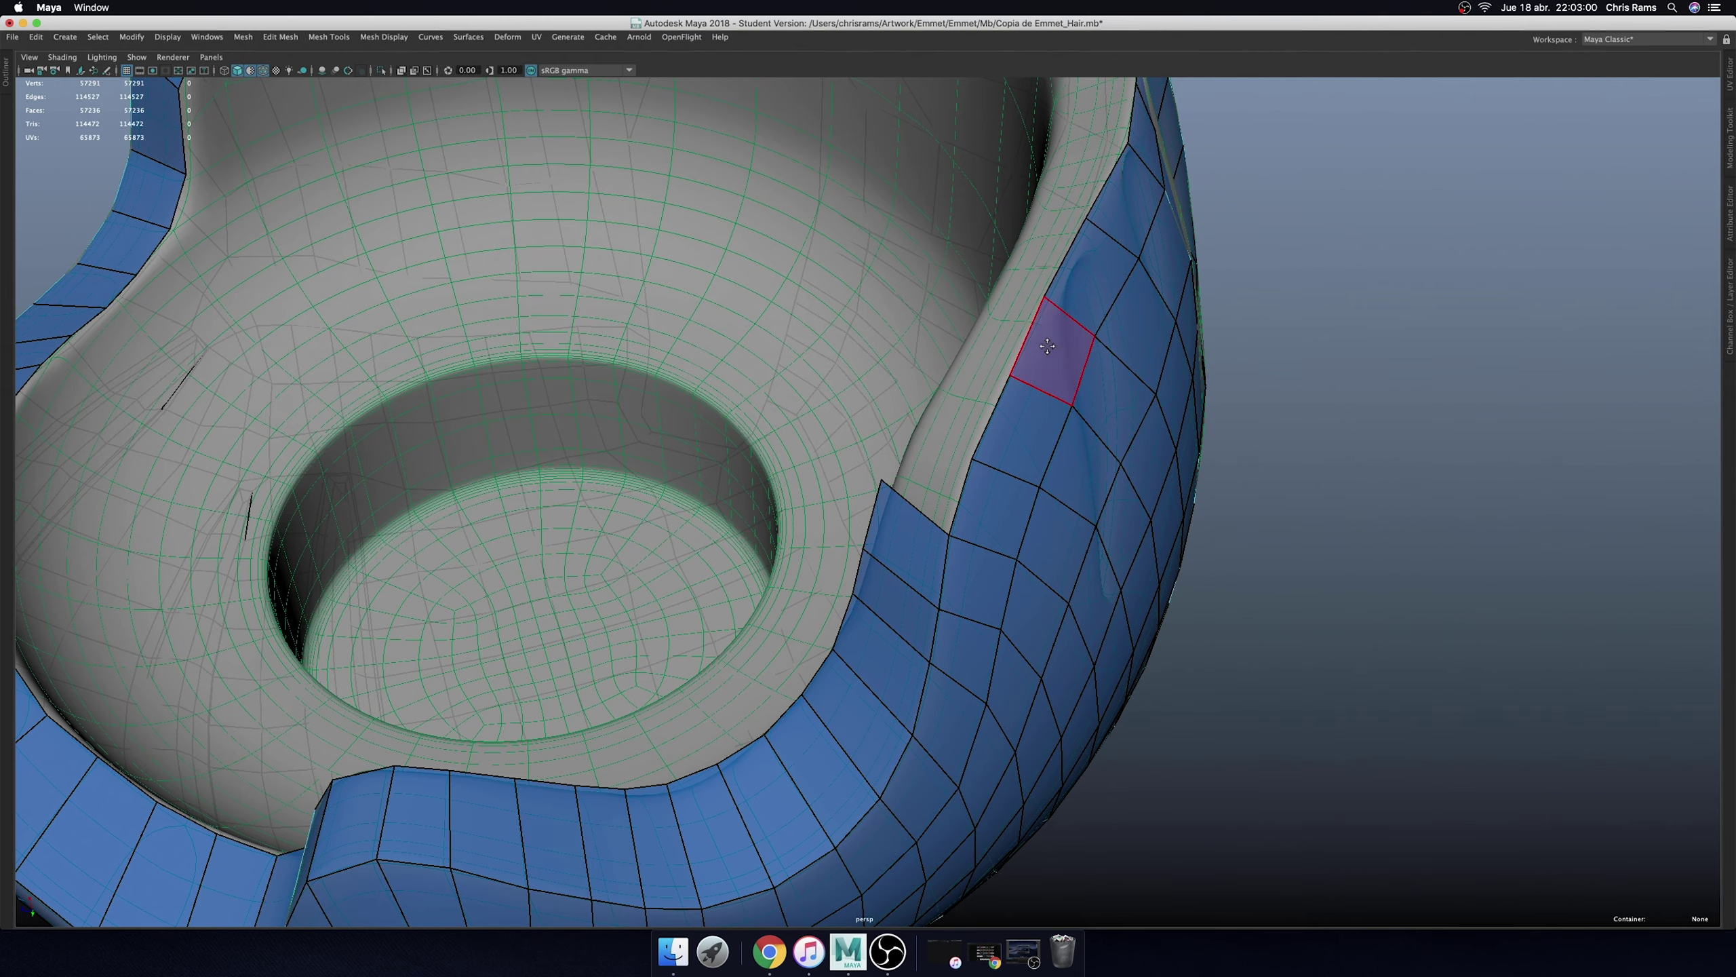
scroll(1047, 347, down, 5)
scroll(957, 479, up, 3)
scroll(921, 540, up, 2)
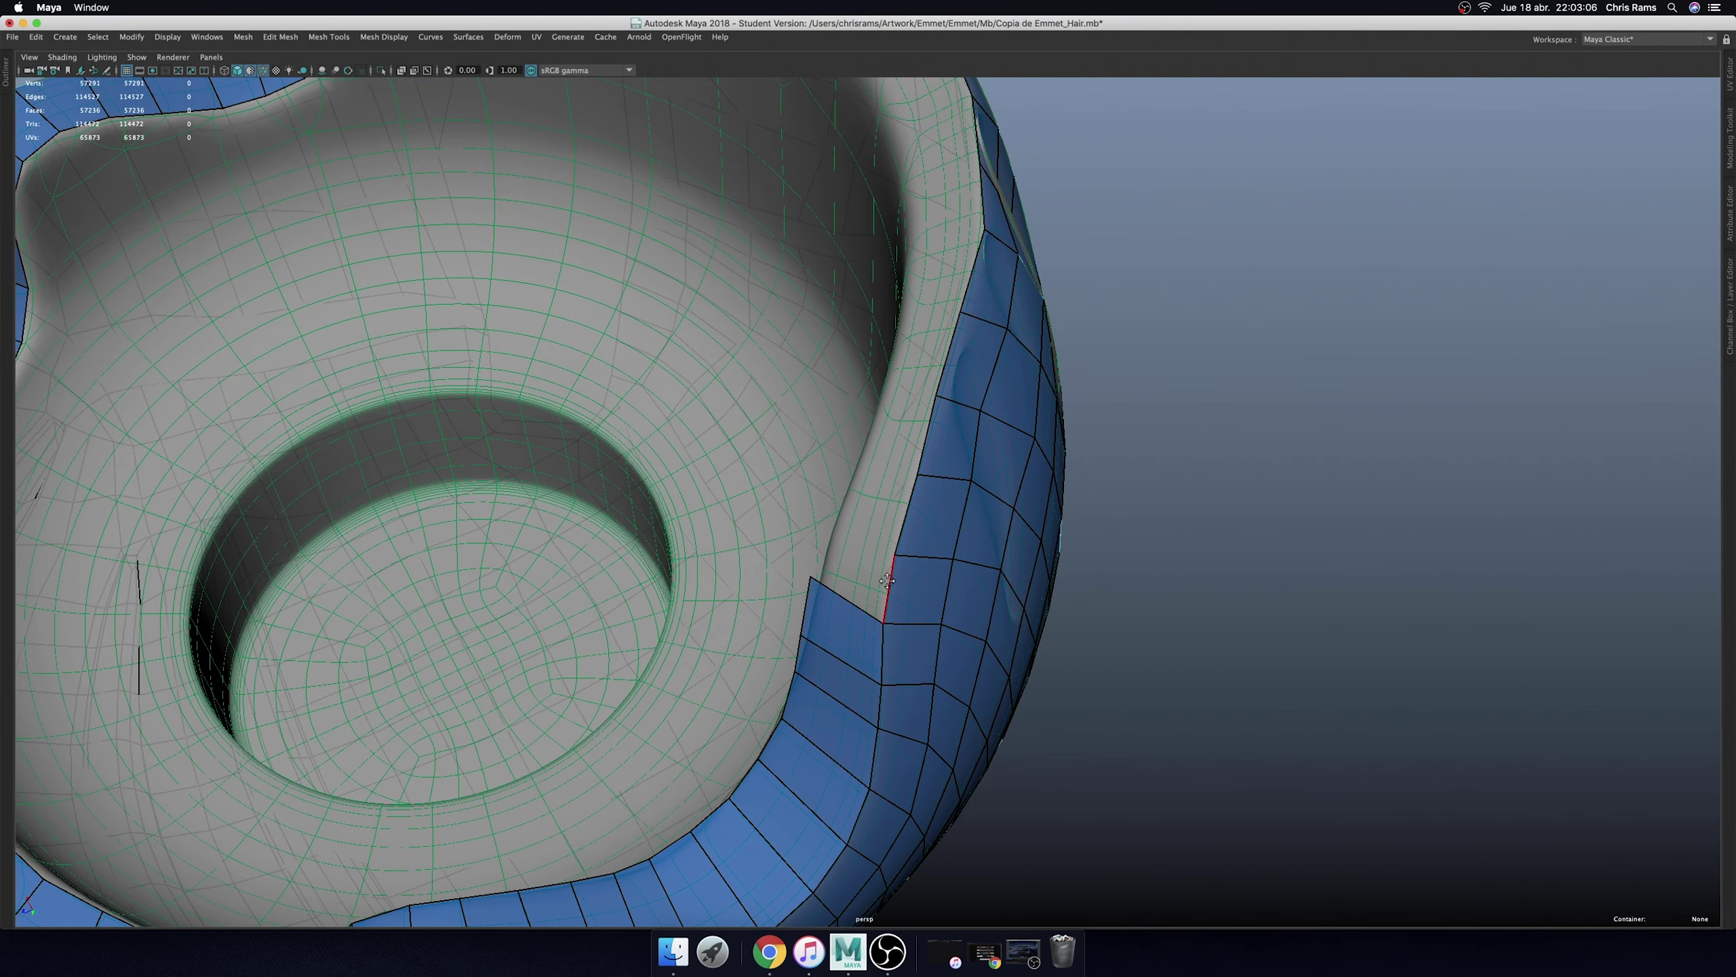
shift+drag(887, 579, 826, 546)
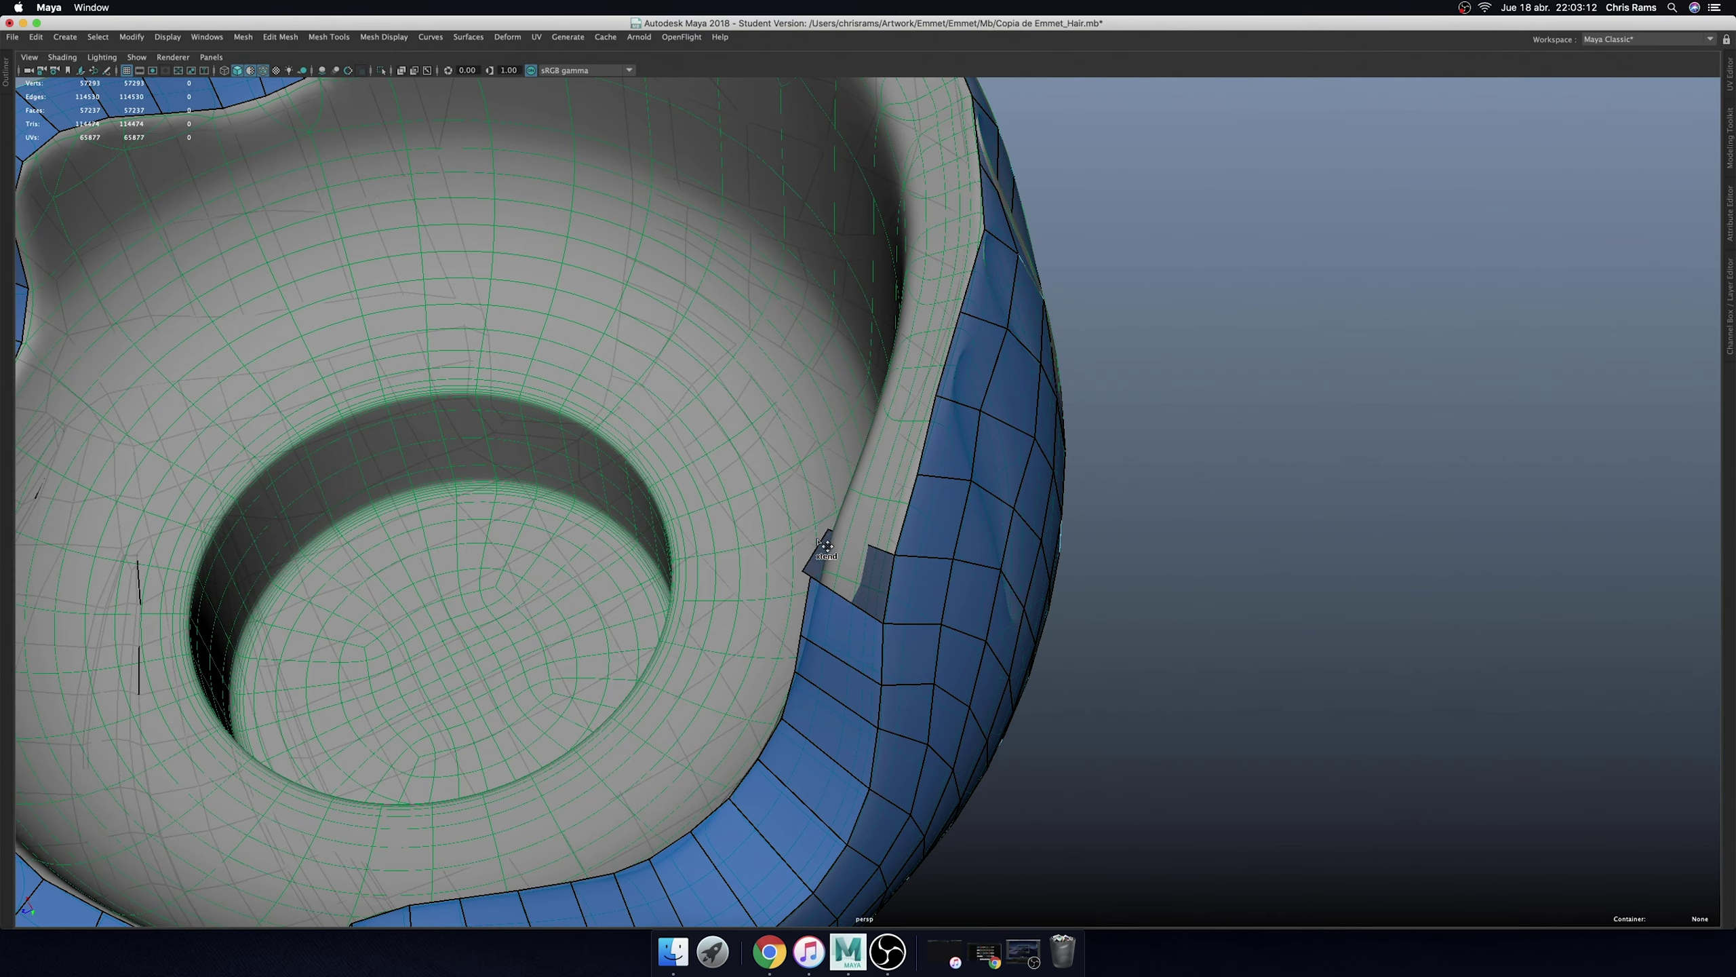
scroll(831, 628, up, 3)
drag(860, 631, 823, 648)
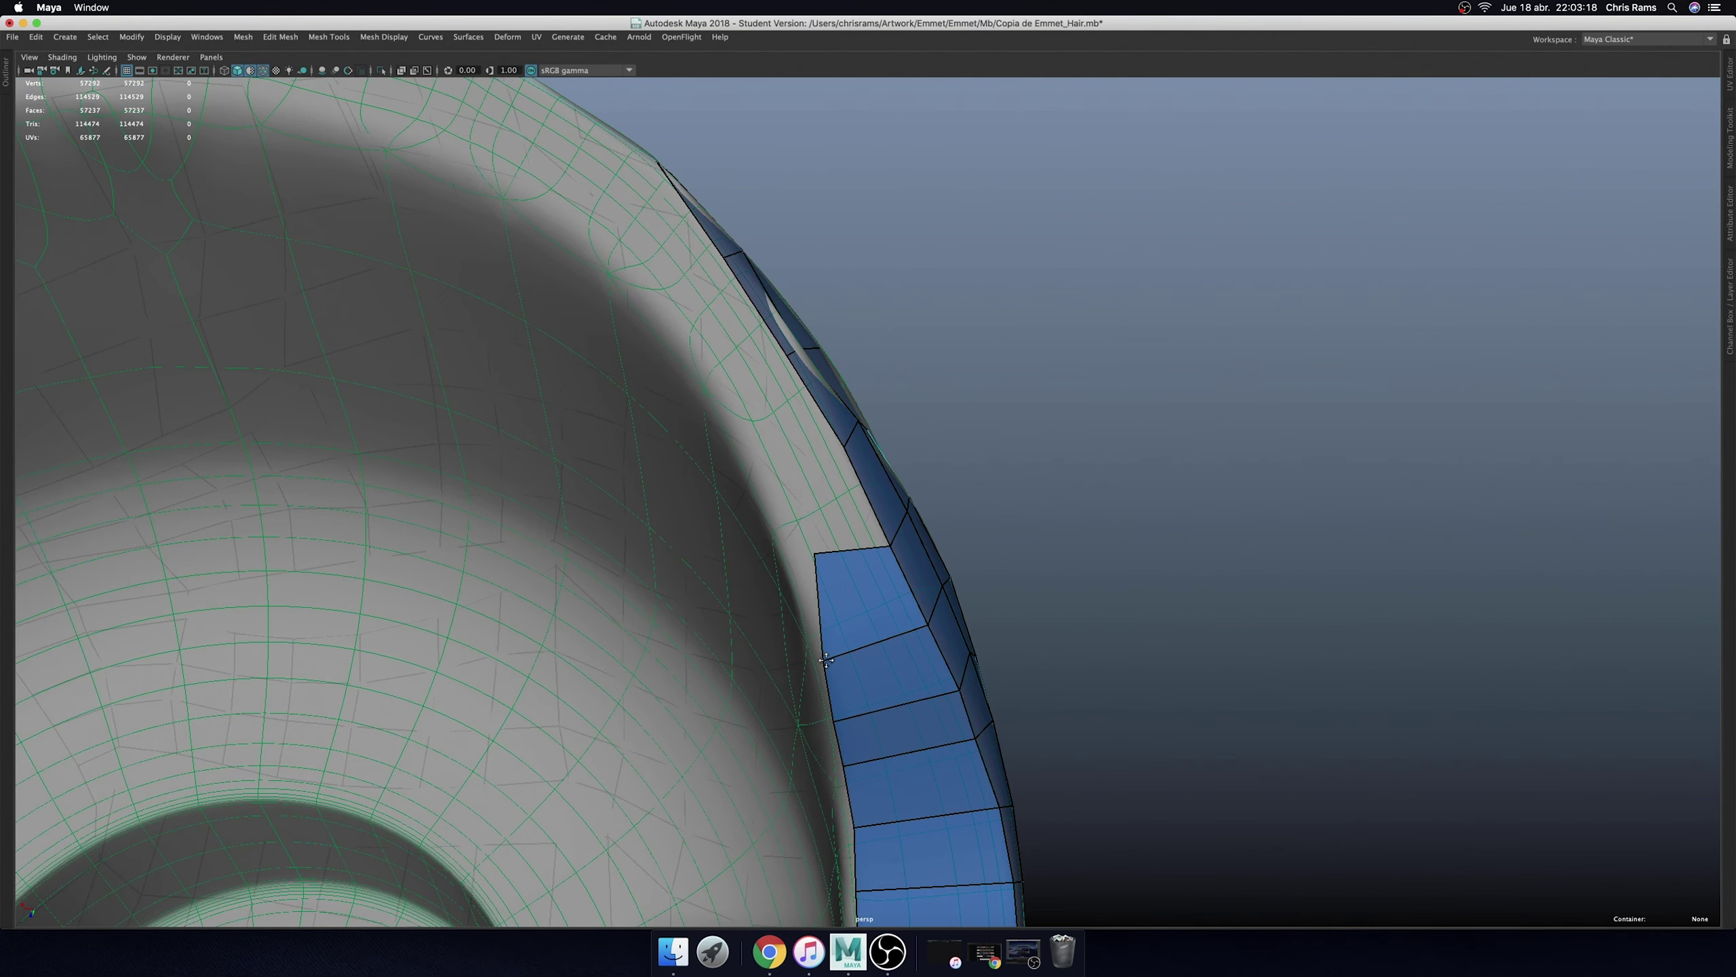
drag(815, 554, 805, 581)
- Add several cuts across the rim quads to split them
scroll(1073, 493, down, 10)
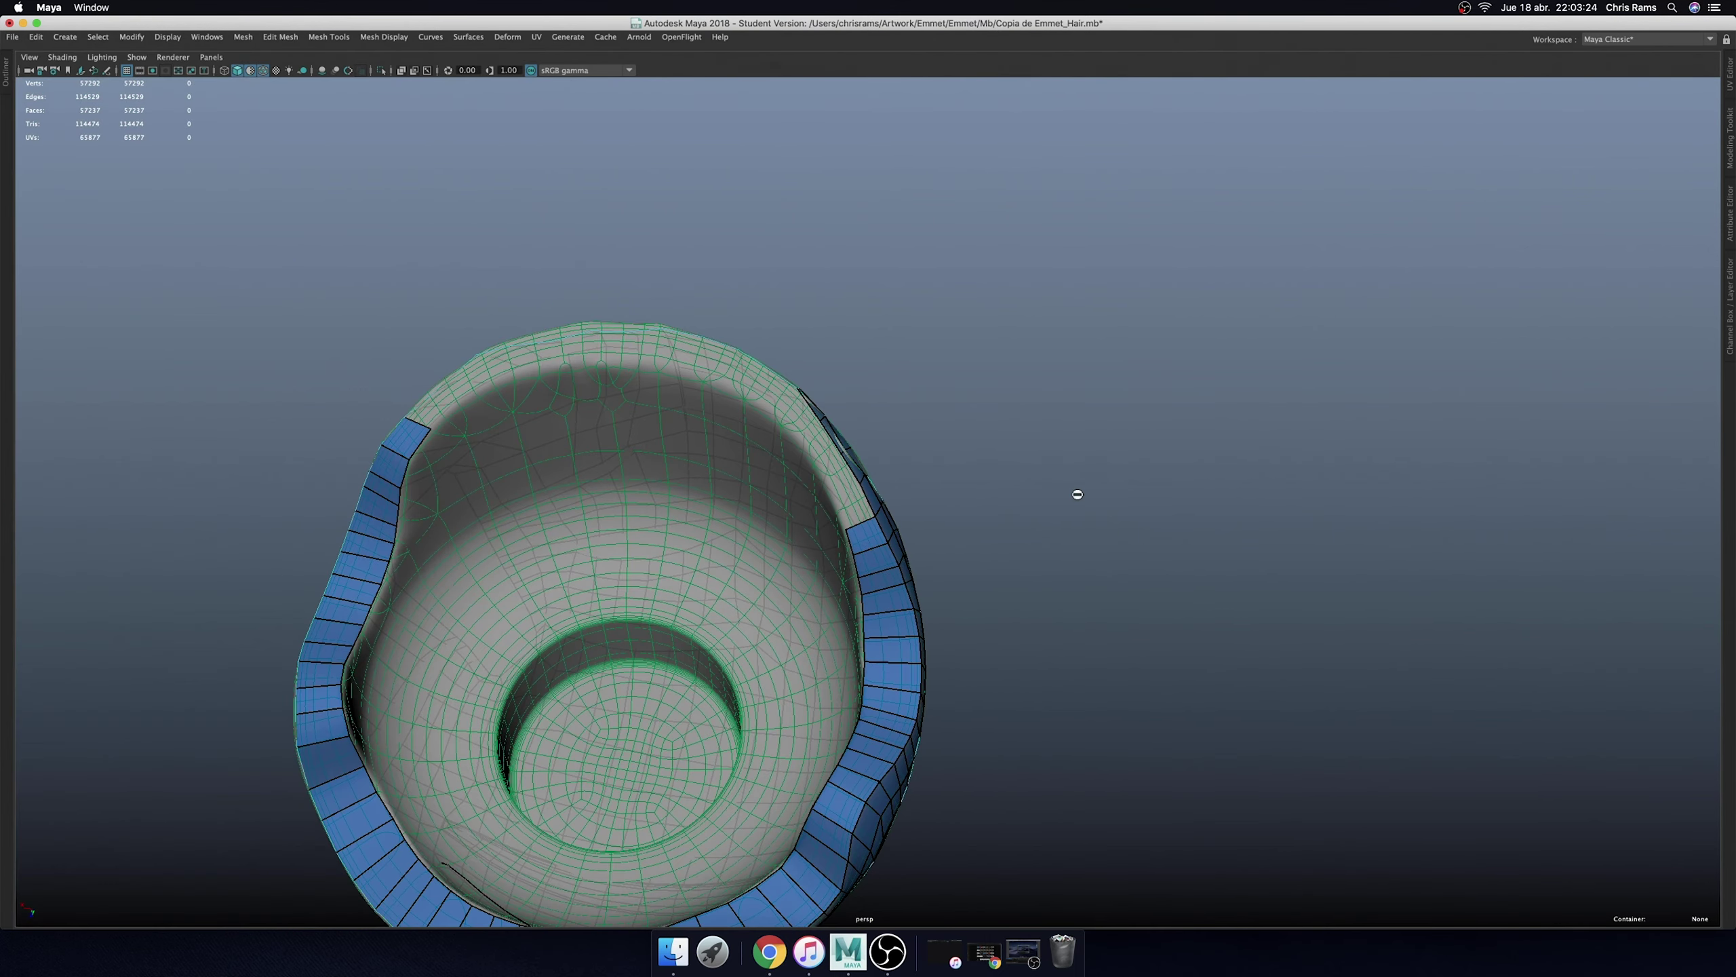
mouse_move(1073, 492)
alt+mouse_down()
mouse_move(1124, 597)
mouse_move(805, 510)
mouse_move(812, 491)
alt+mouse_up()
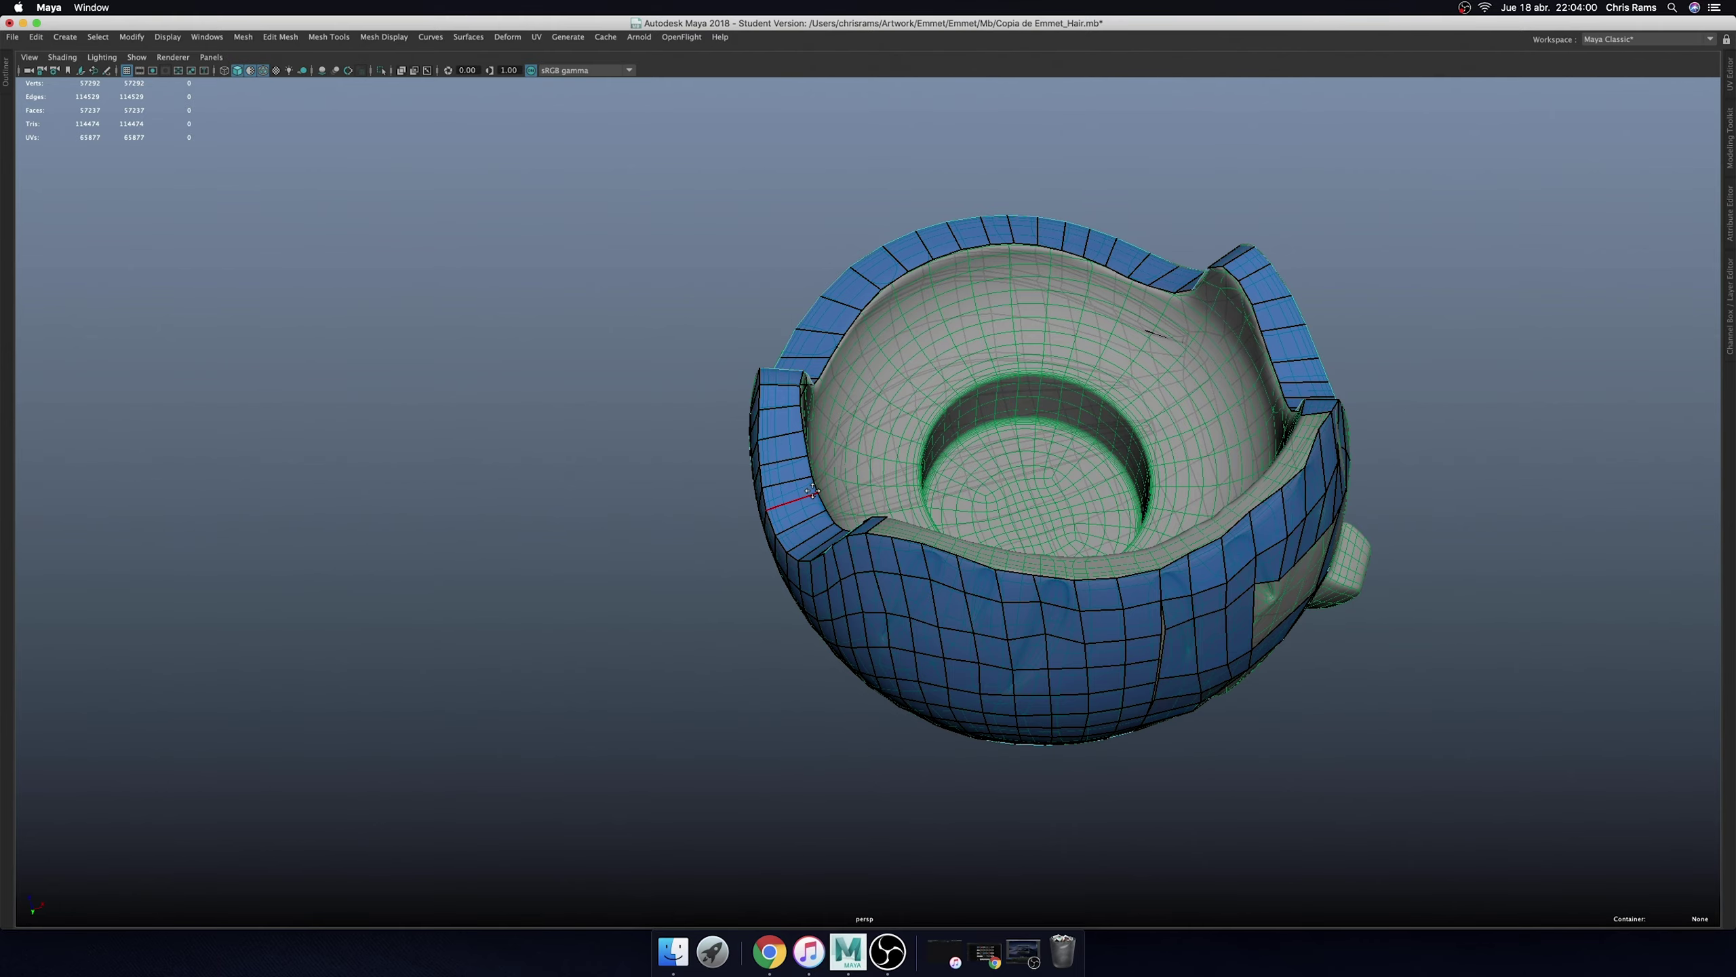
click(812, 491)
alt+drag(813, 491, 1073, 550)
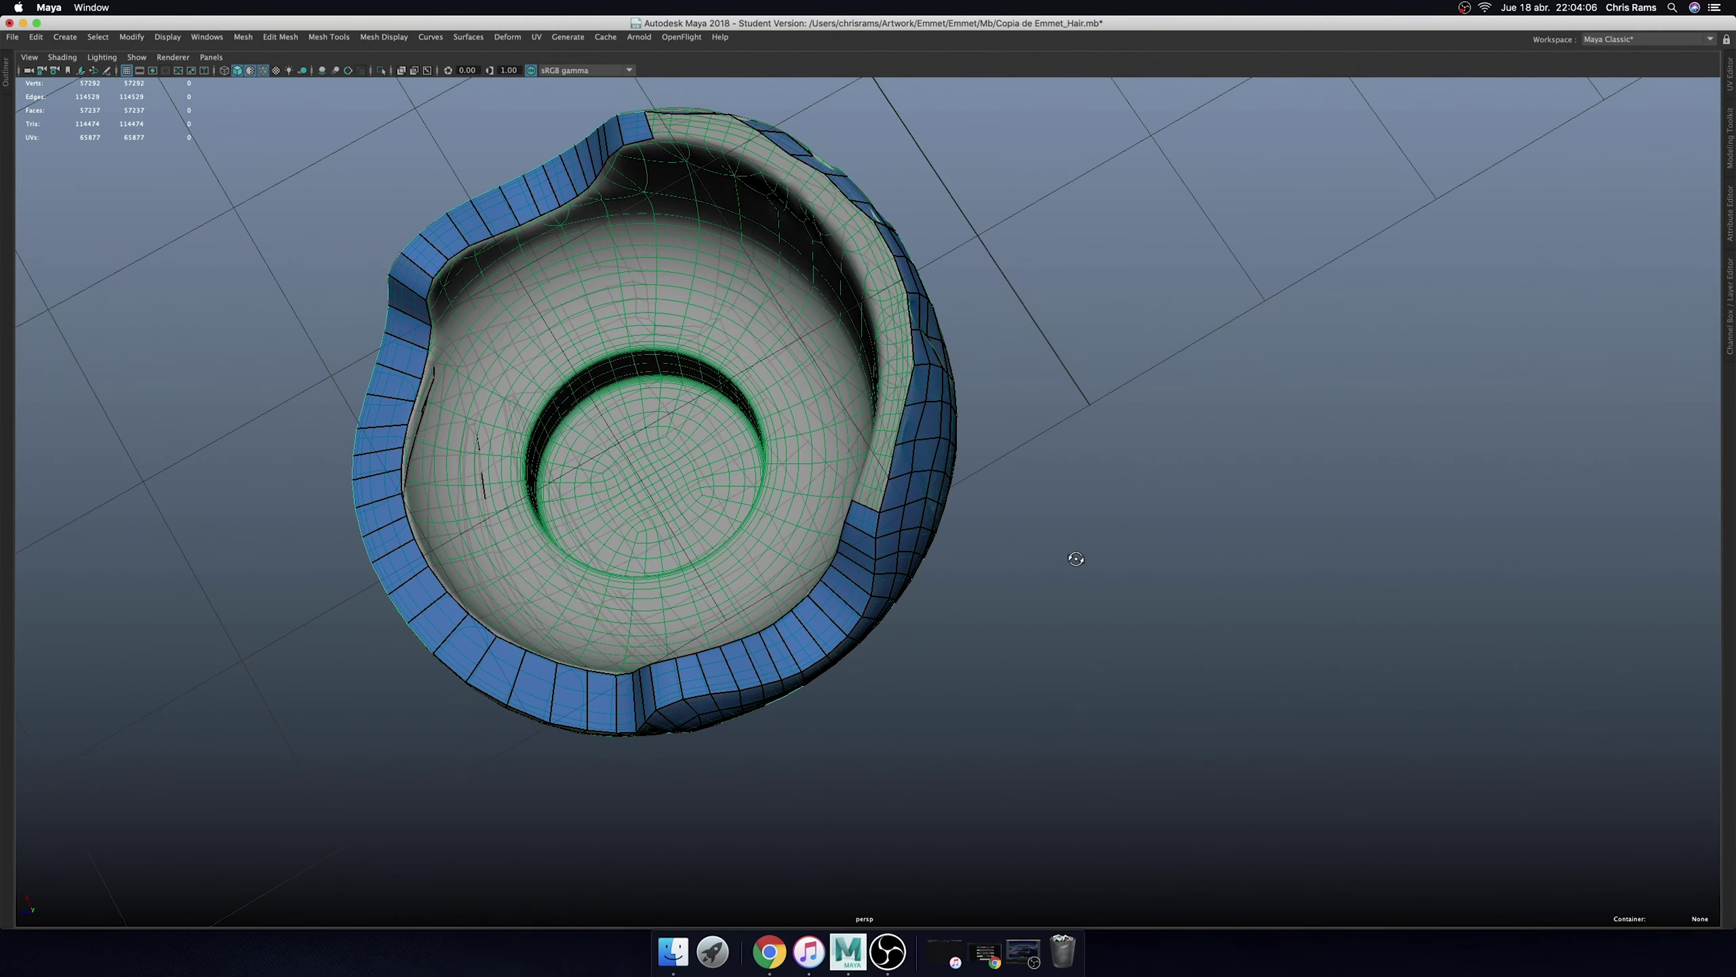
scroll(1073, 551, up, 5)
click(875, 434)
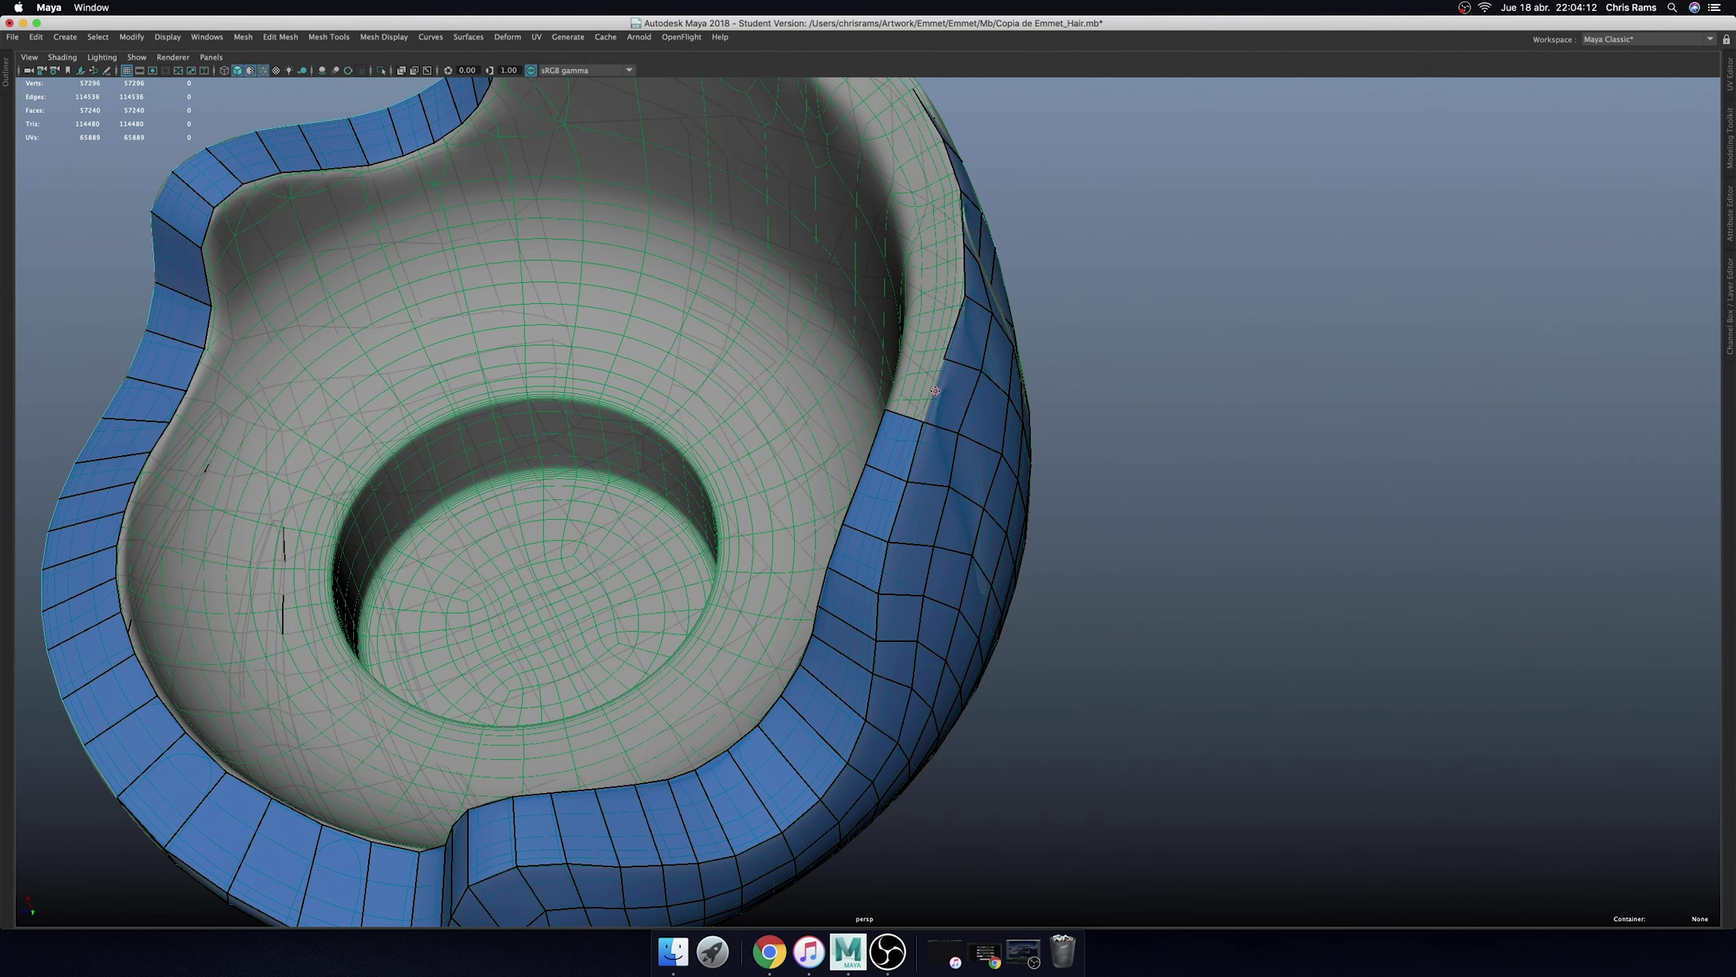
click(946, 394)
alt+drag(930, 342, 862, 534)
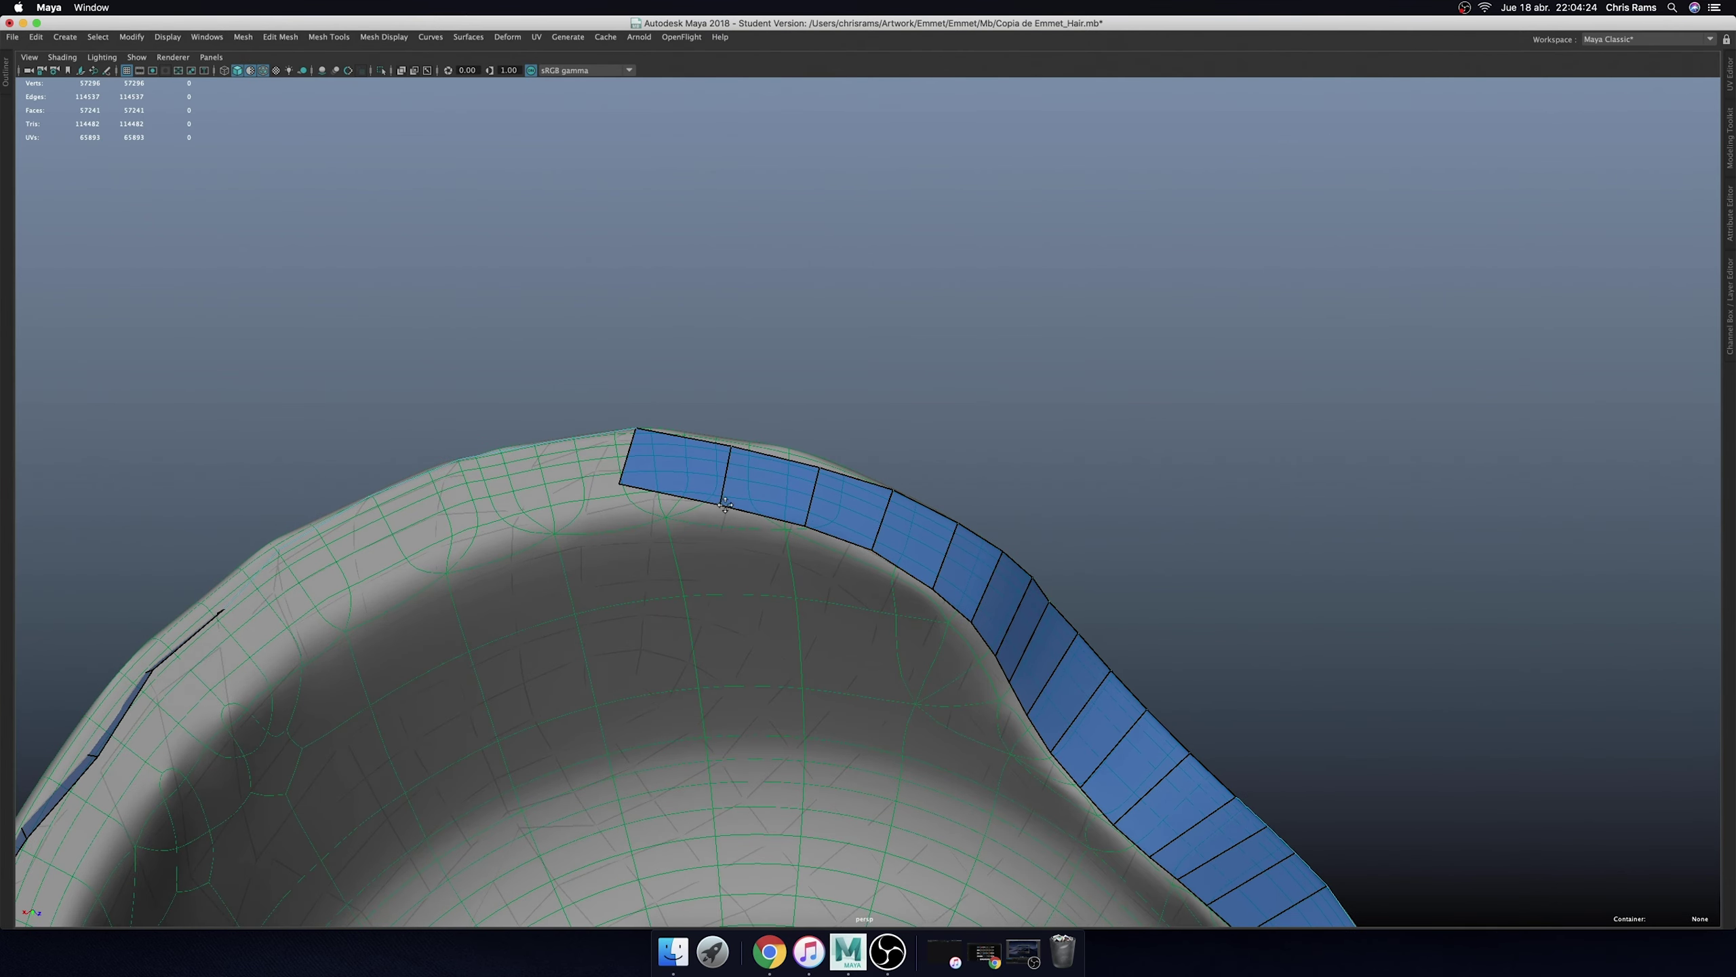
click(725, 505)
scroll(786, 492, down, 5)
scroll(839, 461, up, 5)
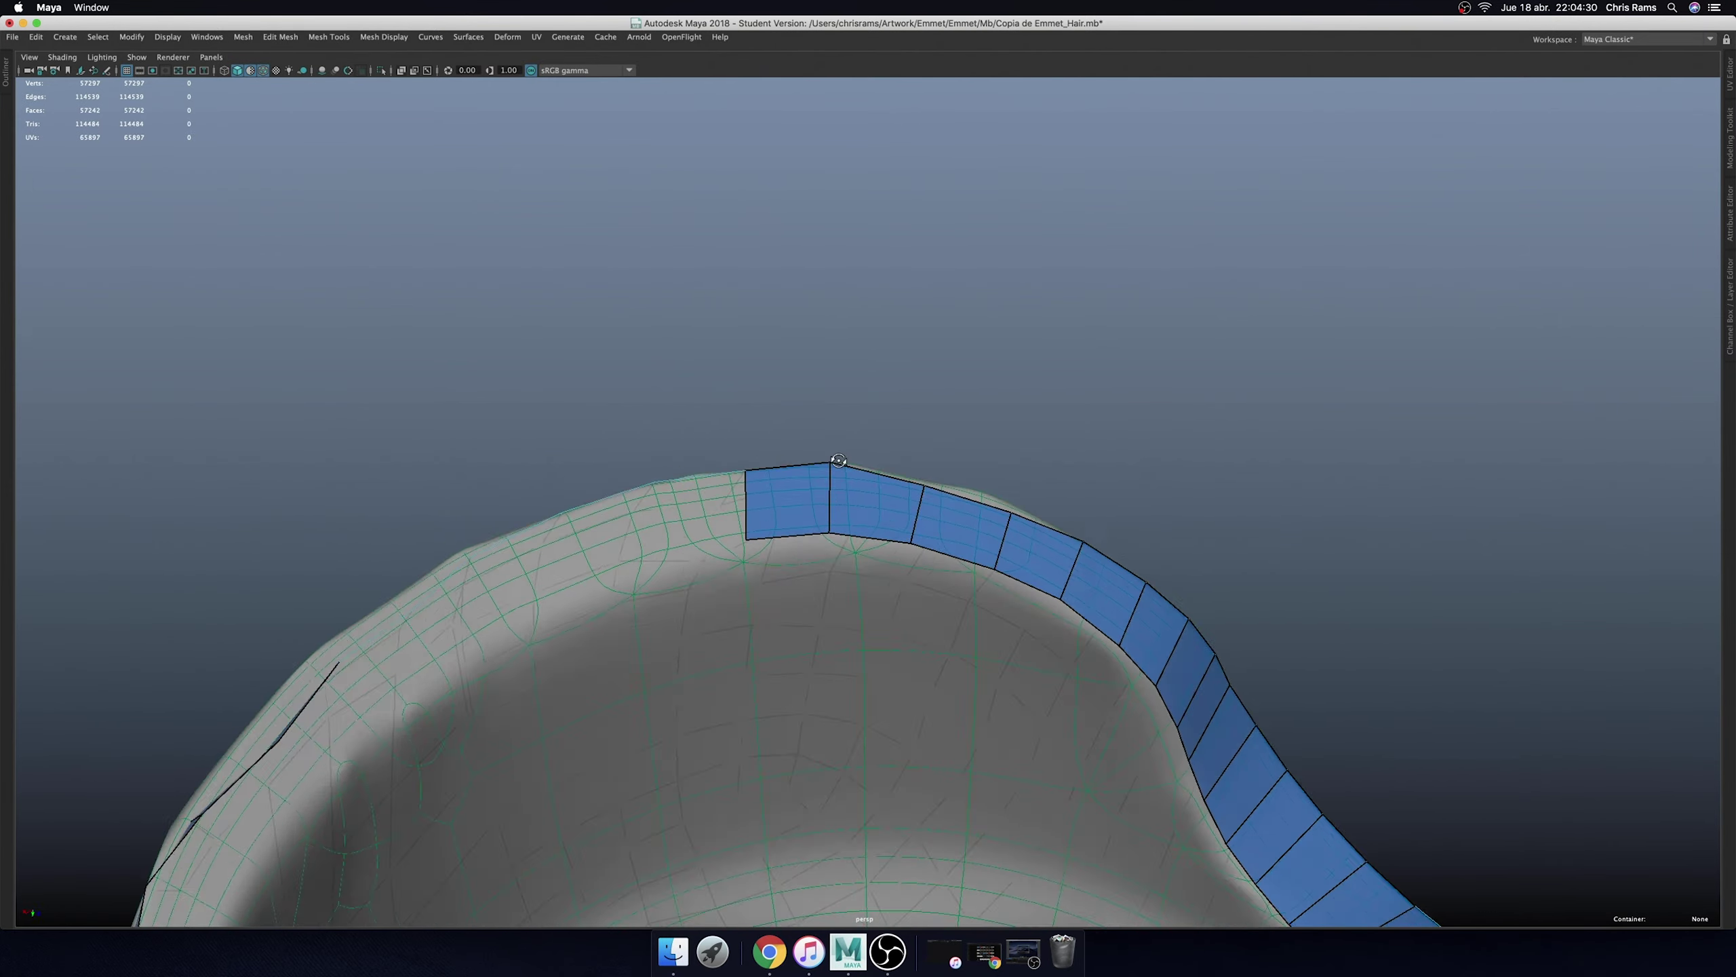
- Add quads along the ring's top edge, extending from its border edges
mouse_move(839, 460)
alt+mouse_down()
mouse_move(763, 527)
mouse_move(807, 628)
alt+mouse_up()
click(763, 528)
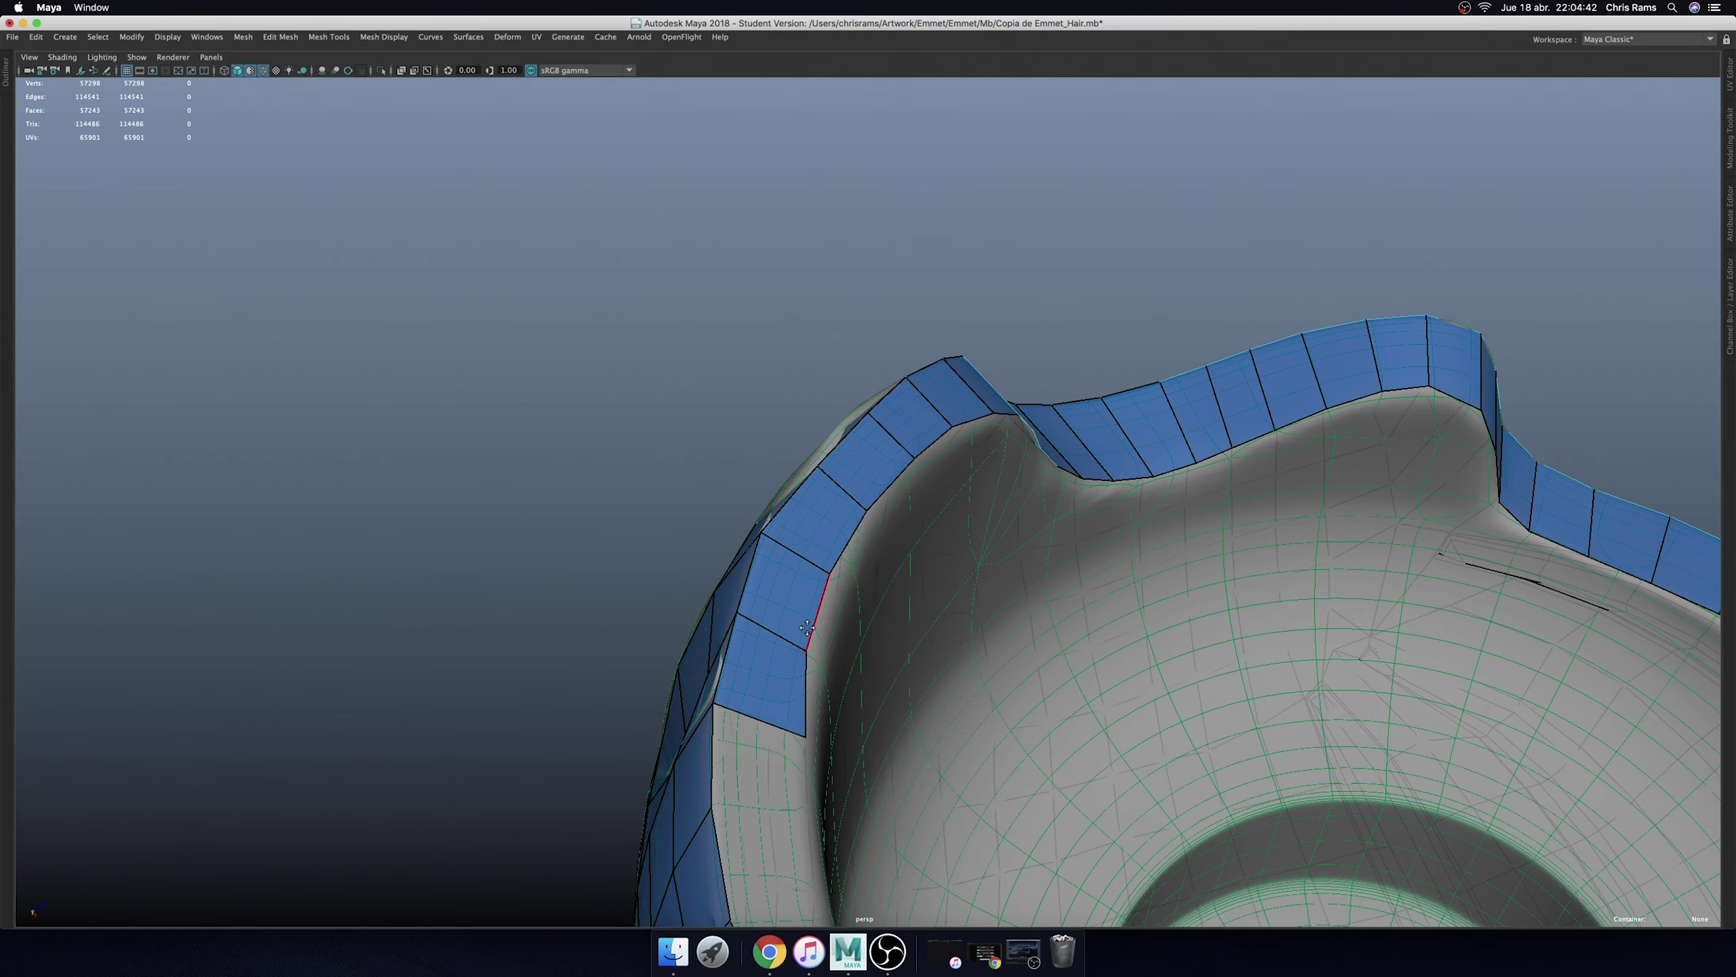
alt+drag(867, 519, 957, 494)
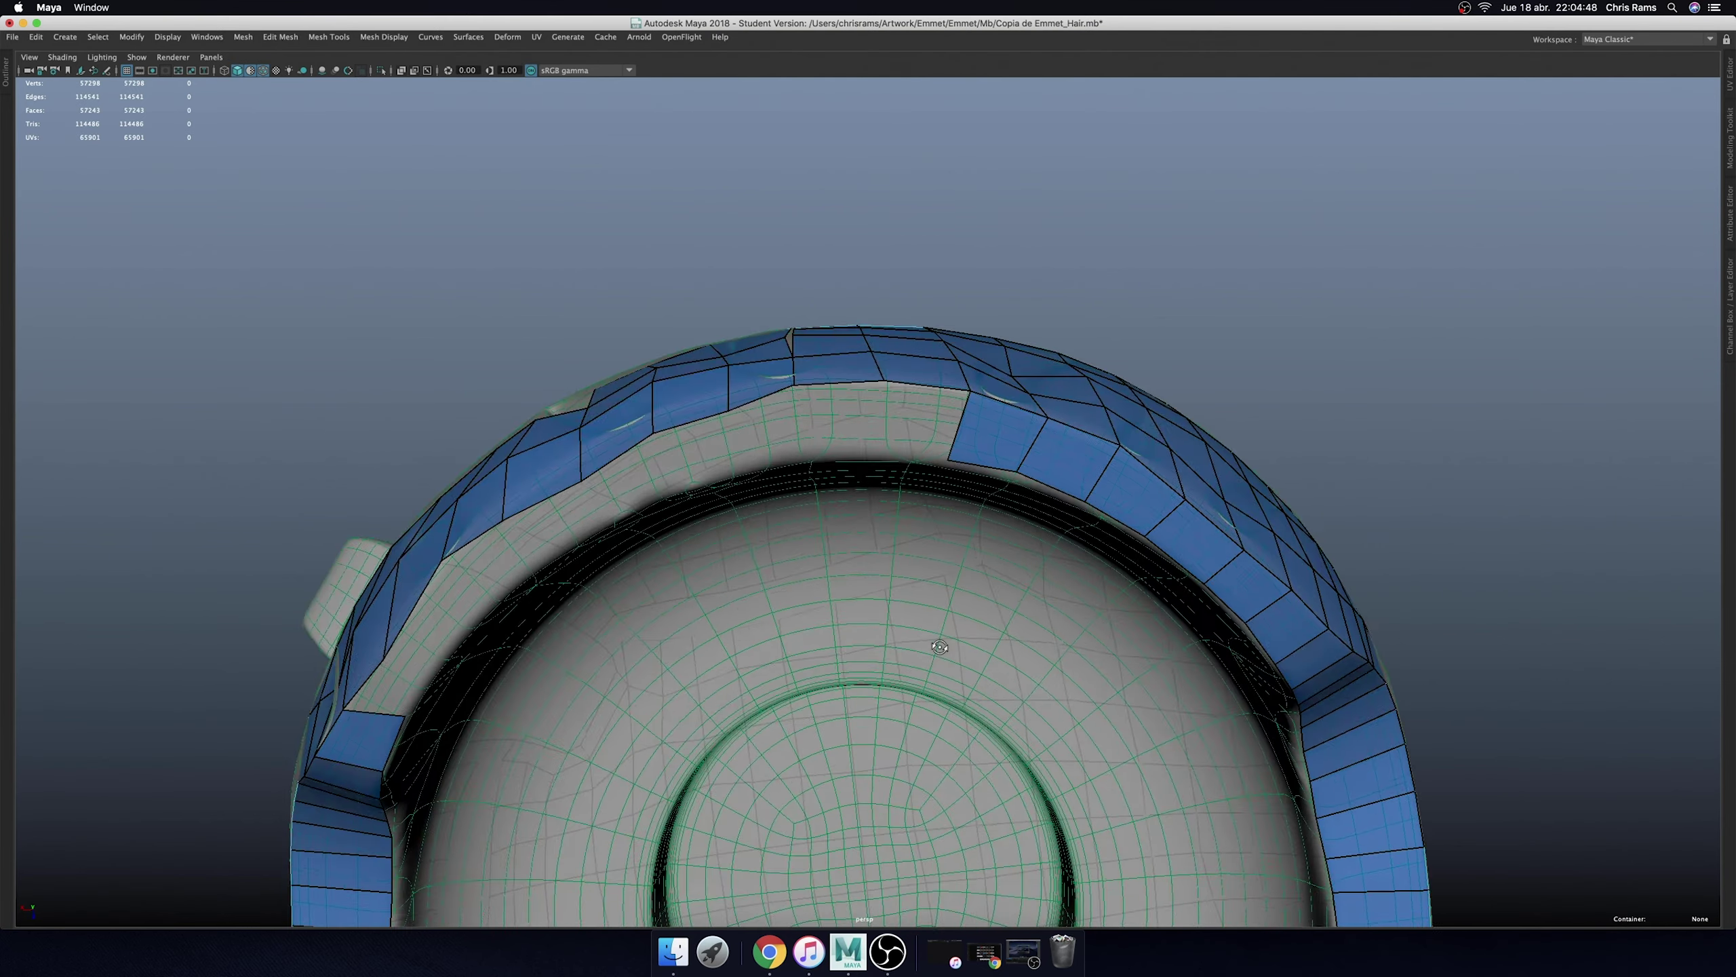
mouse_move(944, 425)
mouse_down()
mouse_move(927, 489)
mouse_move(871, 478)
mouse_move(930, 434)
mouse_move(937, 494)
mouse_move(870, 508)
mouse_up()
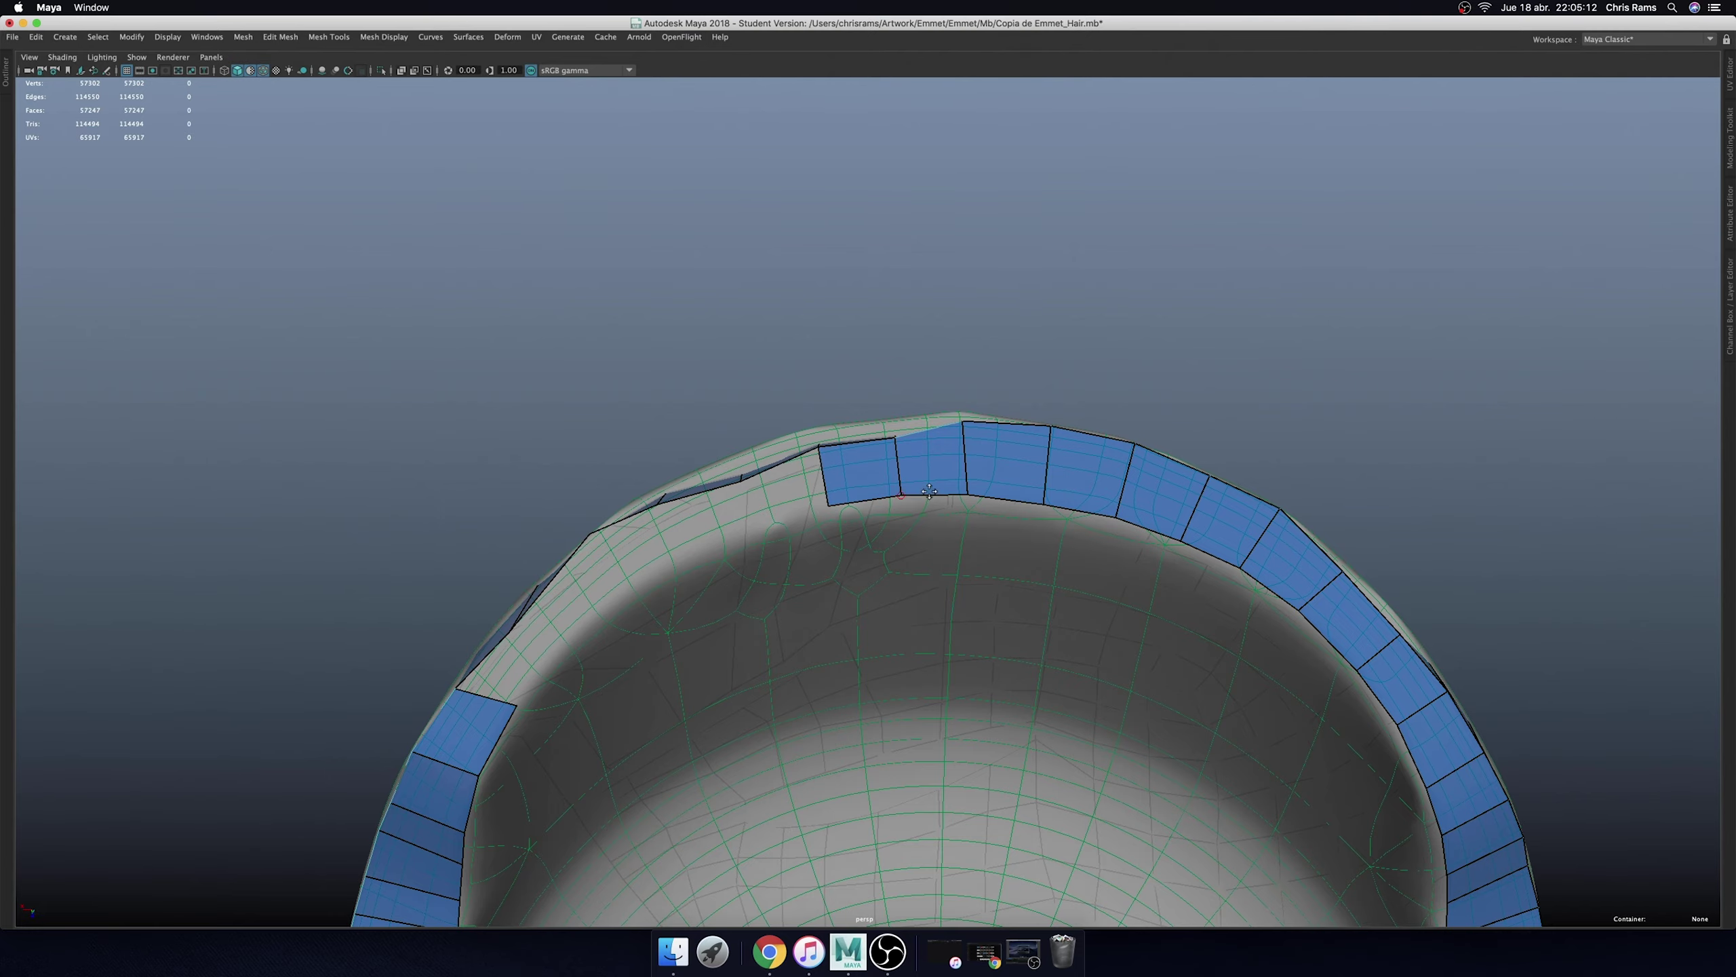
mouse_move(930, 491)
alt+mouse_down()
mouse_move(761, 528)
mouse_move(820, 465)
alt+mouse_up()
mouse_move(829, 438)
mouse_down()
mouse_move(813, 474)
mouse_move(749, 437)
mouse_move(834, 500)
mouse_move(854, 489)
mouse_move(823, 472)
mouse_move(848, 444)
mouse_move(924, 462)
mouse_move(1041, 434)
mouse_up()
- Fill the grey gap in the hair band with quads
mouse_move(800, 492)
alt+mouse_down()
mouse_move(826, 590)
mouse_move(847, 566)
mouse_move(804, 483)
alt+mouse_up()
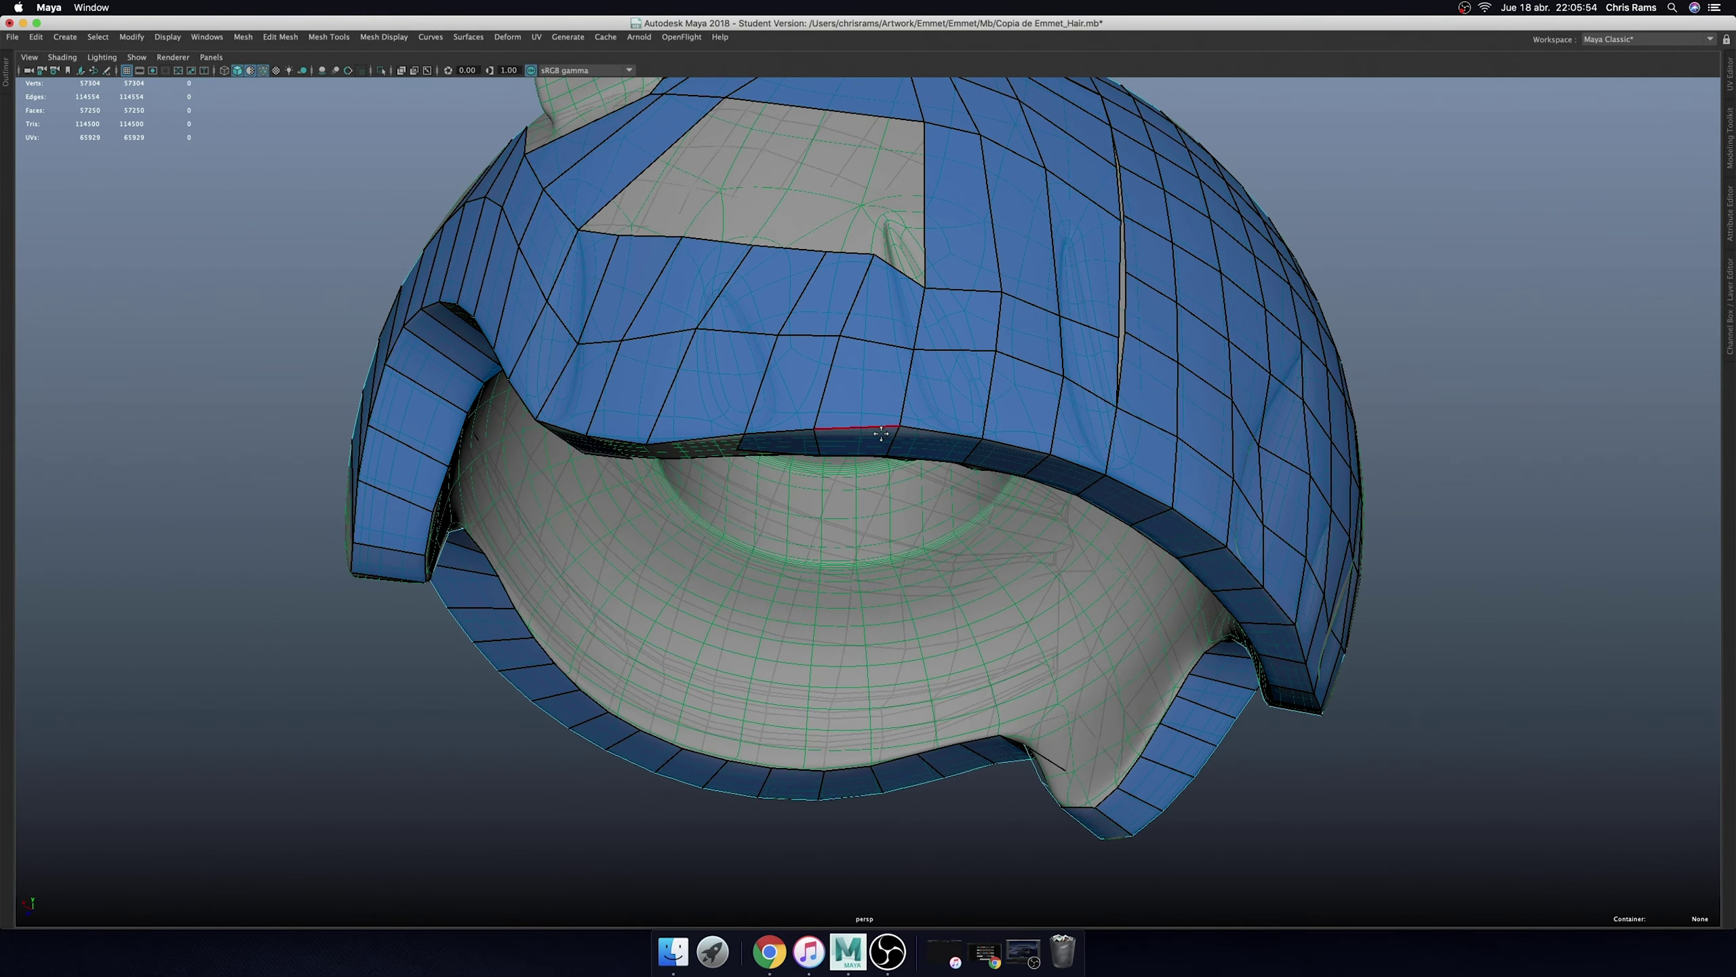
mouse_move(881, 434)
alt+mouse_down()
mouse_move(855, 479)
mouse_move(882, 492)
alt+mouse_up()
alt+right_drag(881, 492, 293, 217)
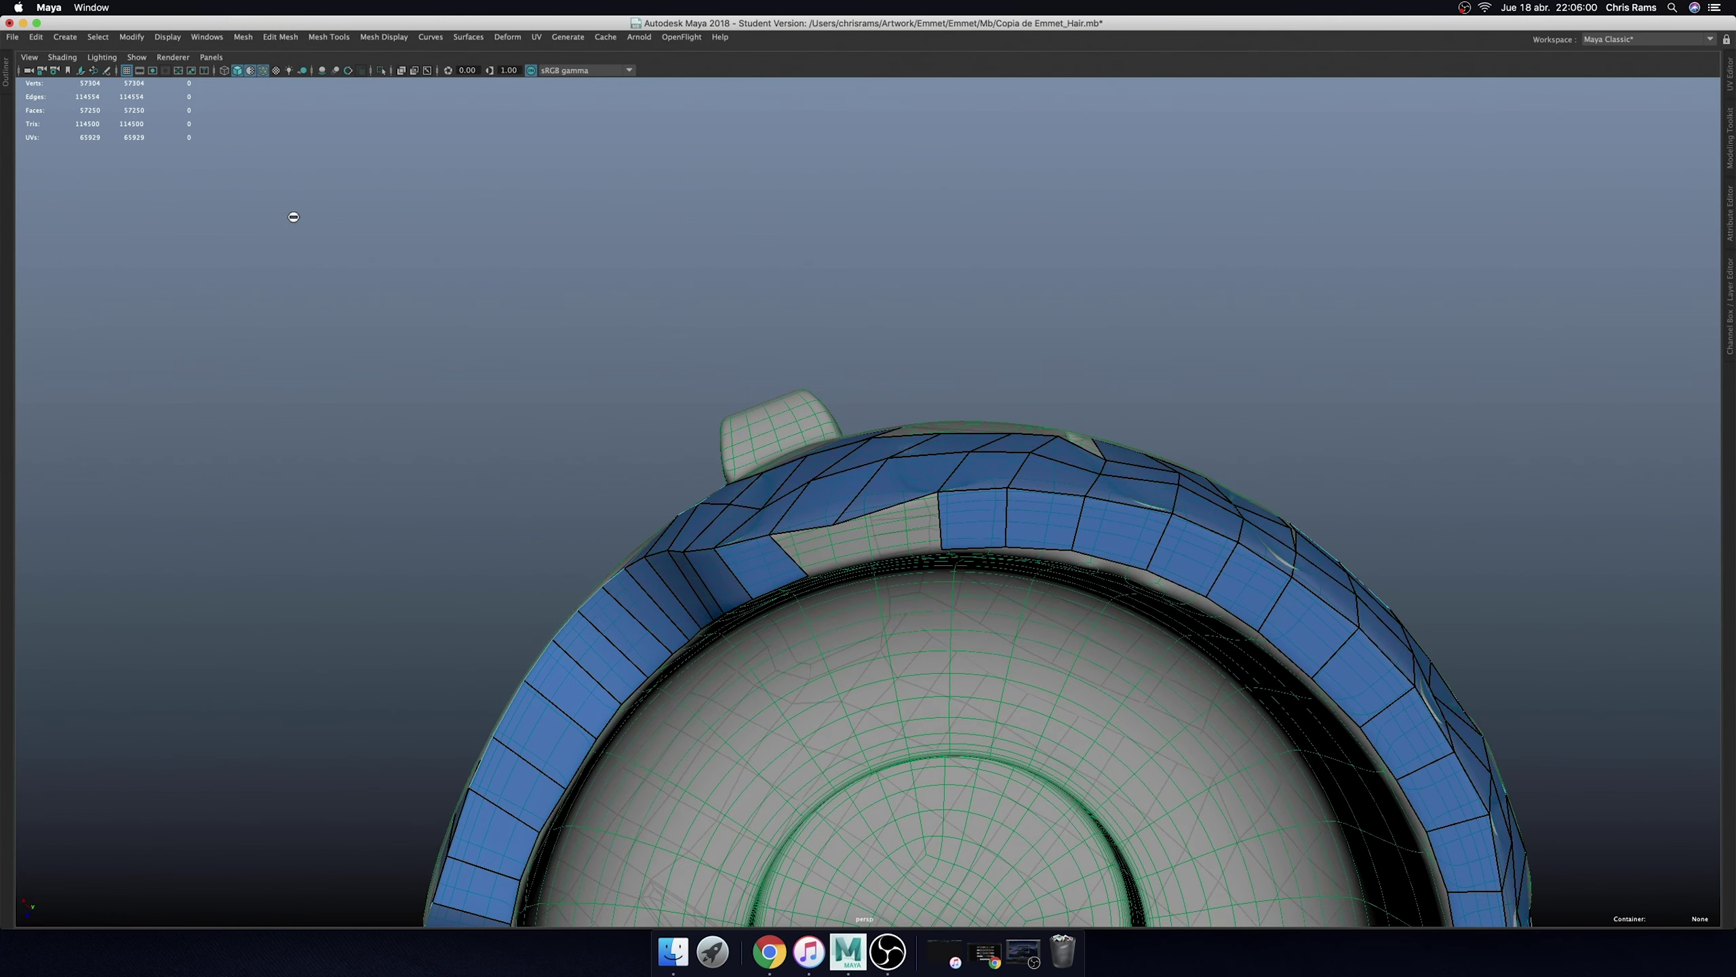
shift+click(923, 558)
mouse_move(808, 557)
alt+mouse_down()
mouse_move(1030, 690)
mouse_move(948, 745)
mouse_move(900, 699)
mouse_move(922, 730)
mouse_move(750, 686)
alt+mouse_up()
shift+click(975, 670)
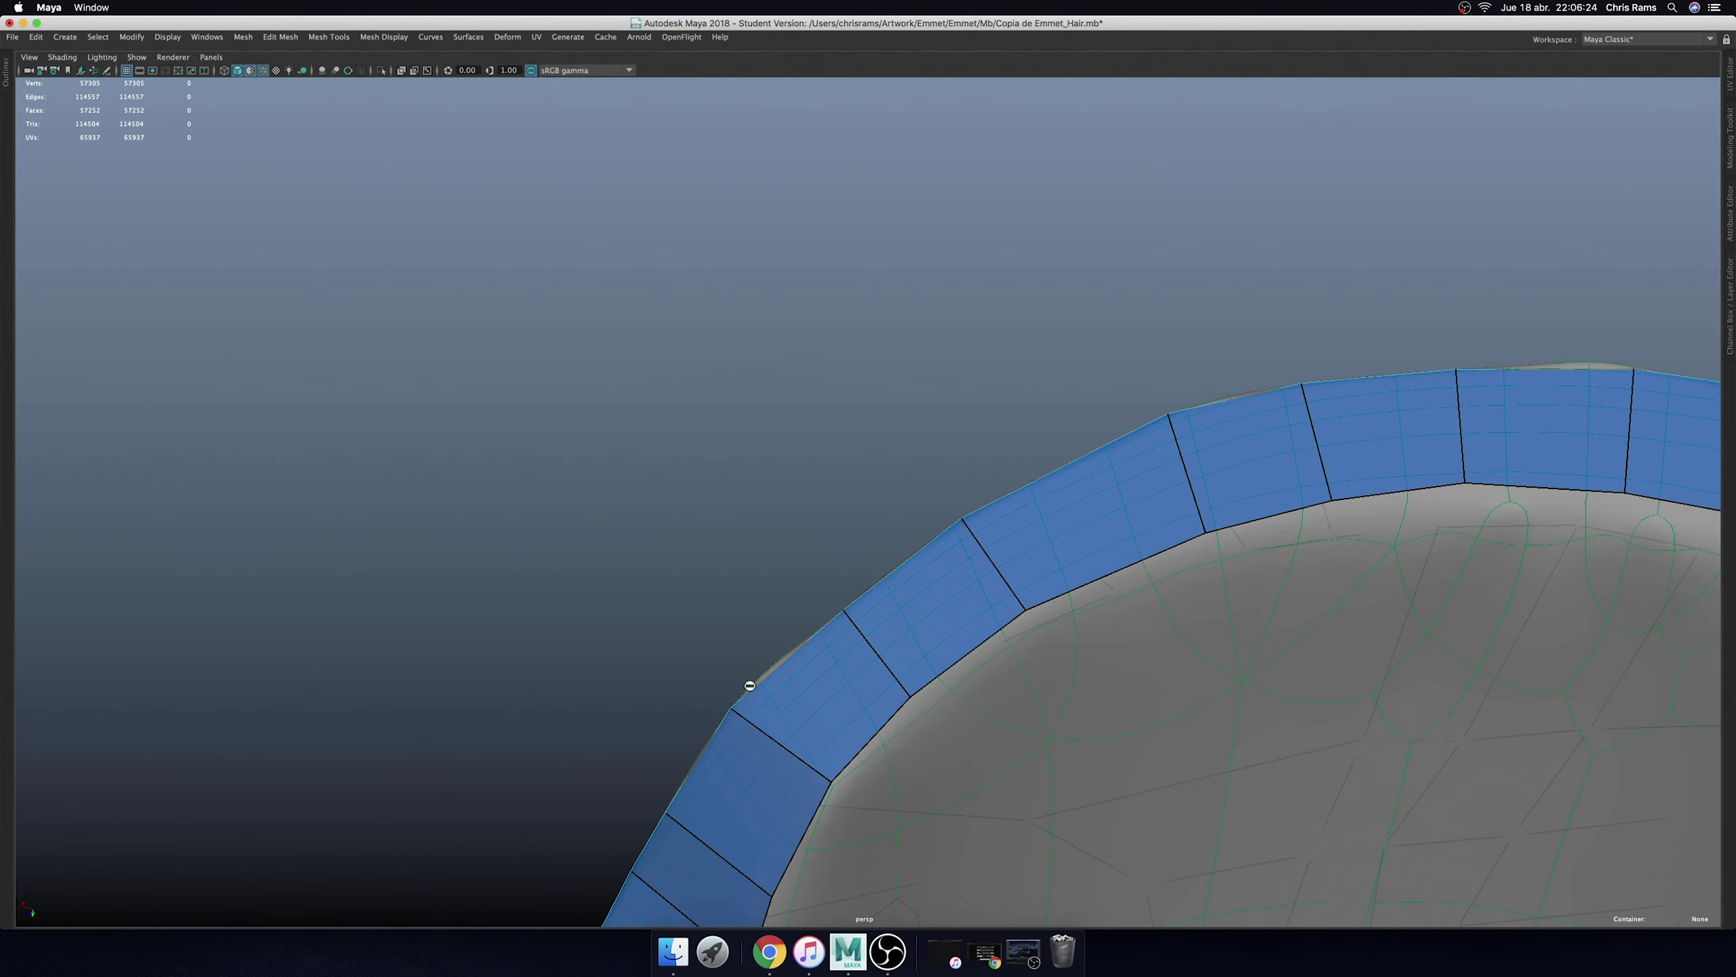
- Snap the band's top vertices to the hair rim, then select the hair mesh
drag(1626, 364, 1632, 361)
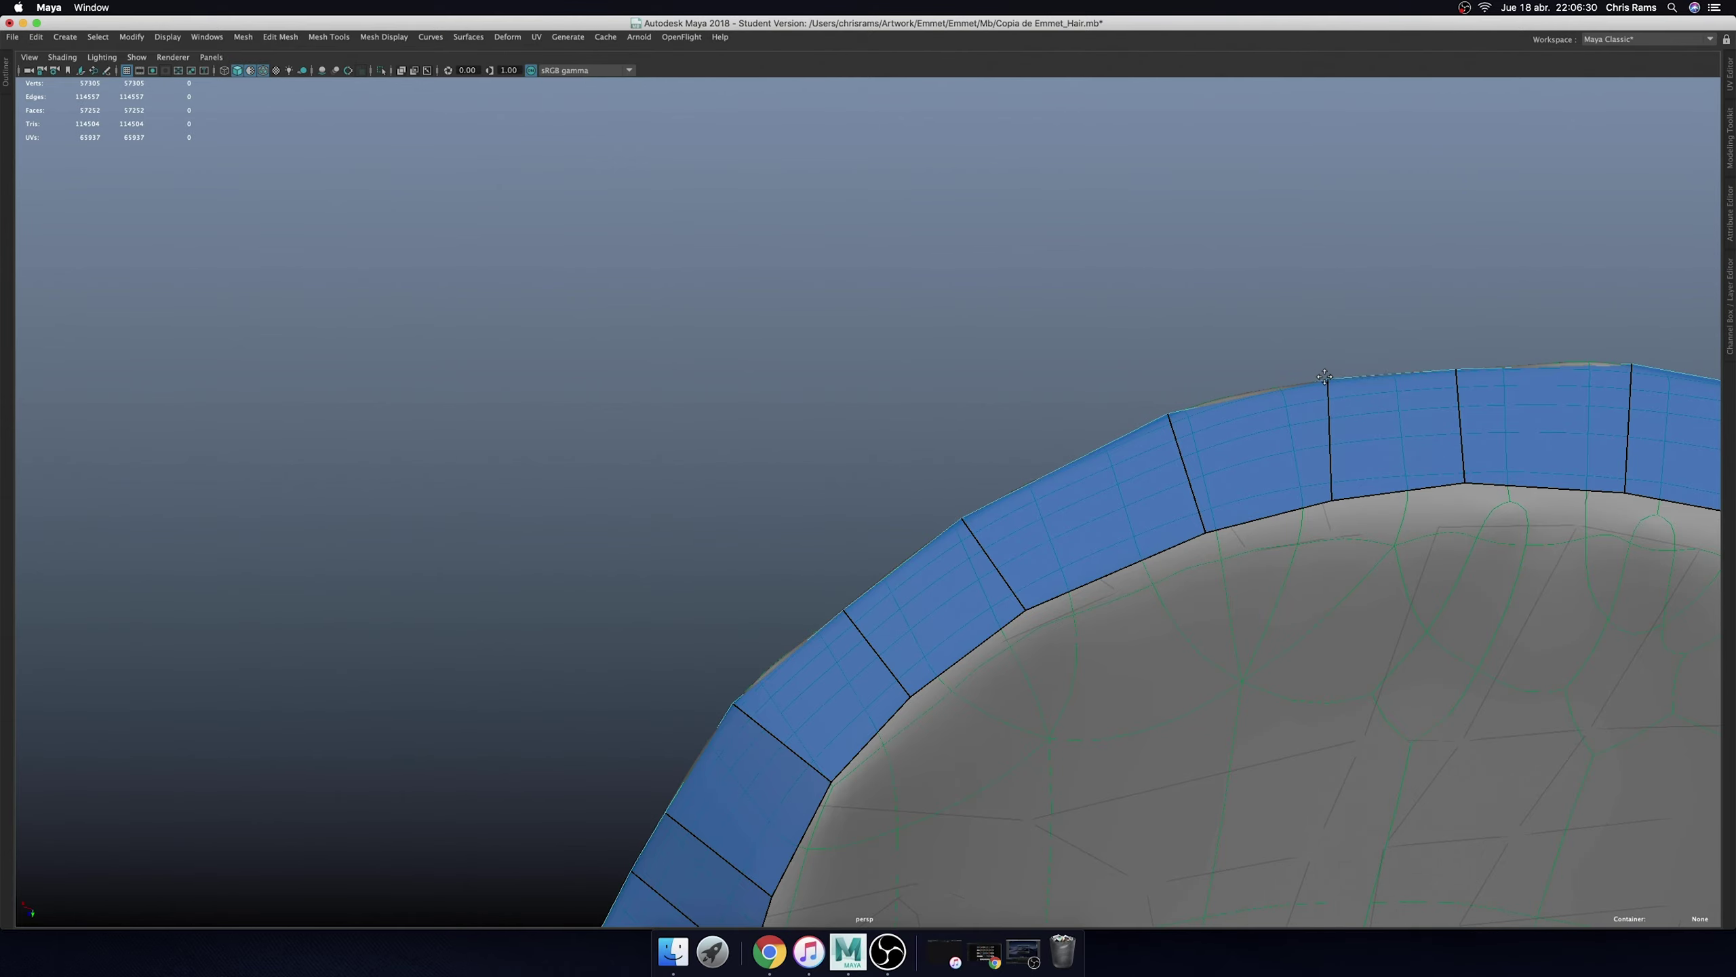
drag(1457, 371, 1481, 364)
scroll(1000, 493, down, 5)
mouse_move(1001, 492)
alt+mouse_down()
mouse_move(1197, 480)
mouse_move(1179, 508)
alt+mouse_up()
scroll(1364, 698, up, 2)
click(1117, 451)
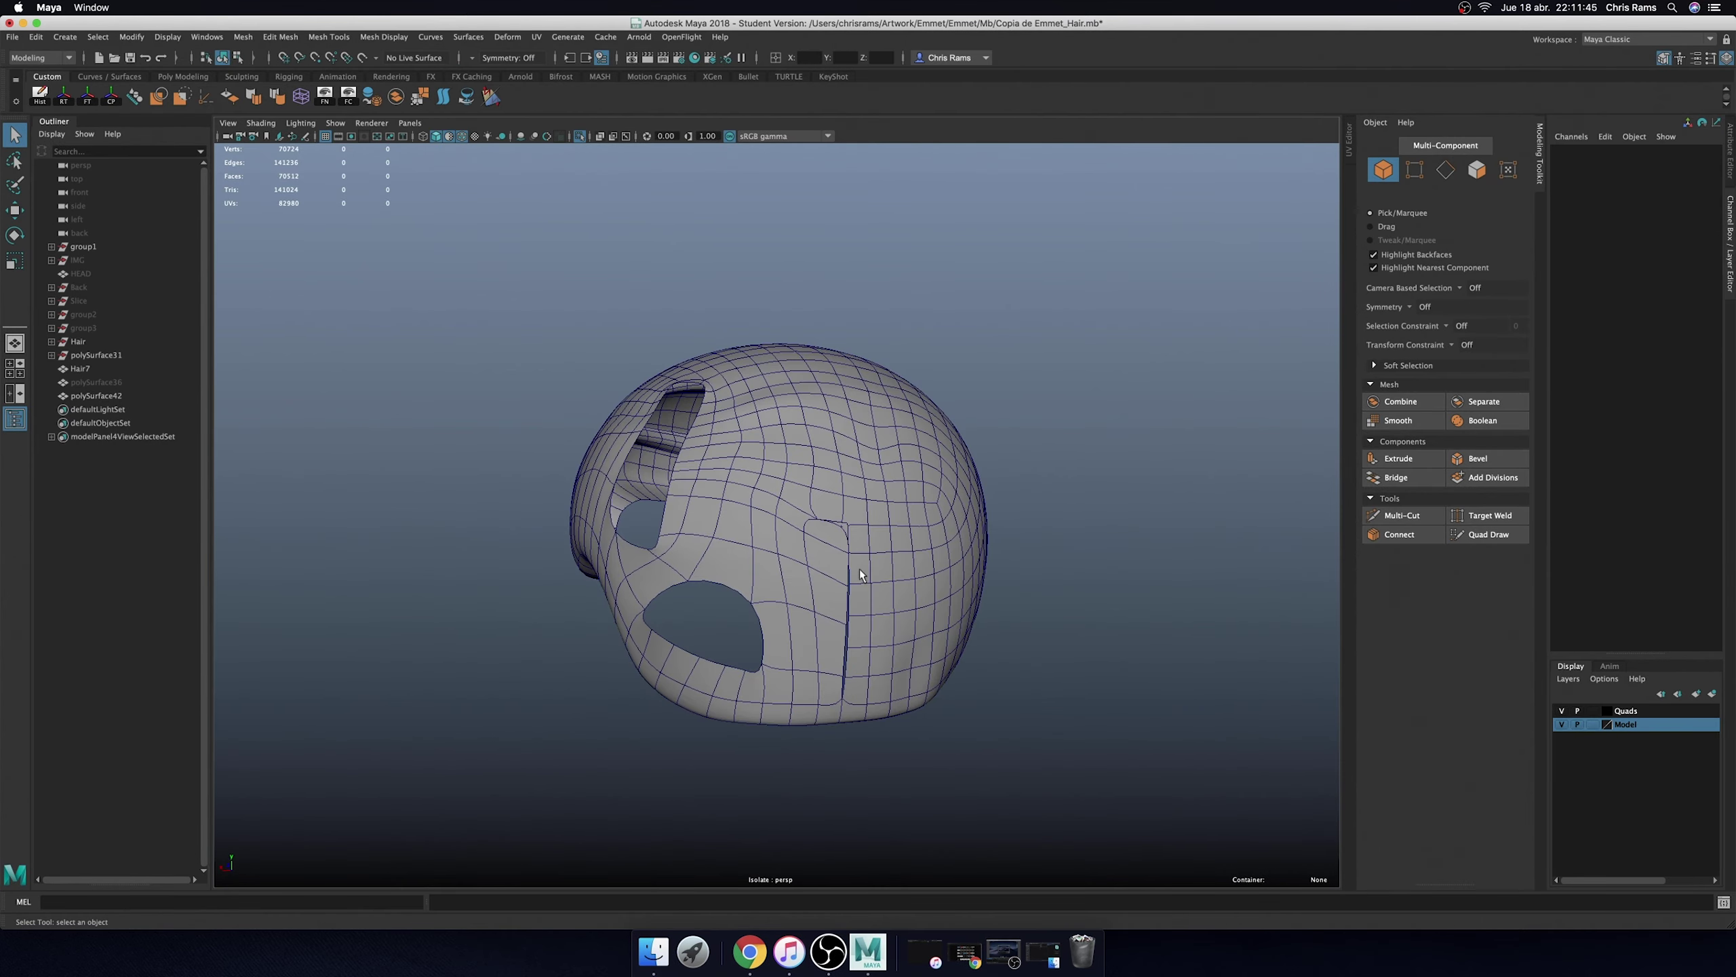
- Exit Isolate Select, make Hair7 the Live Surface, and start Quad Draw on the retopology mesh
click(903, 630)
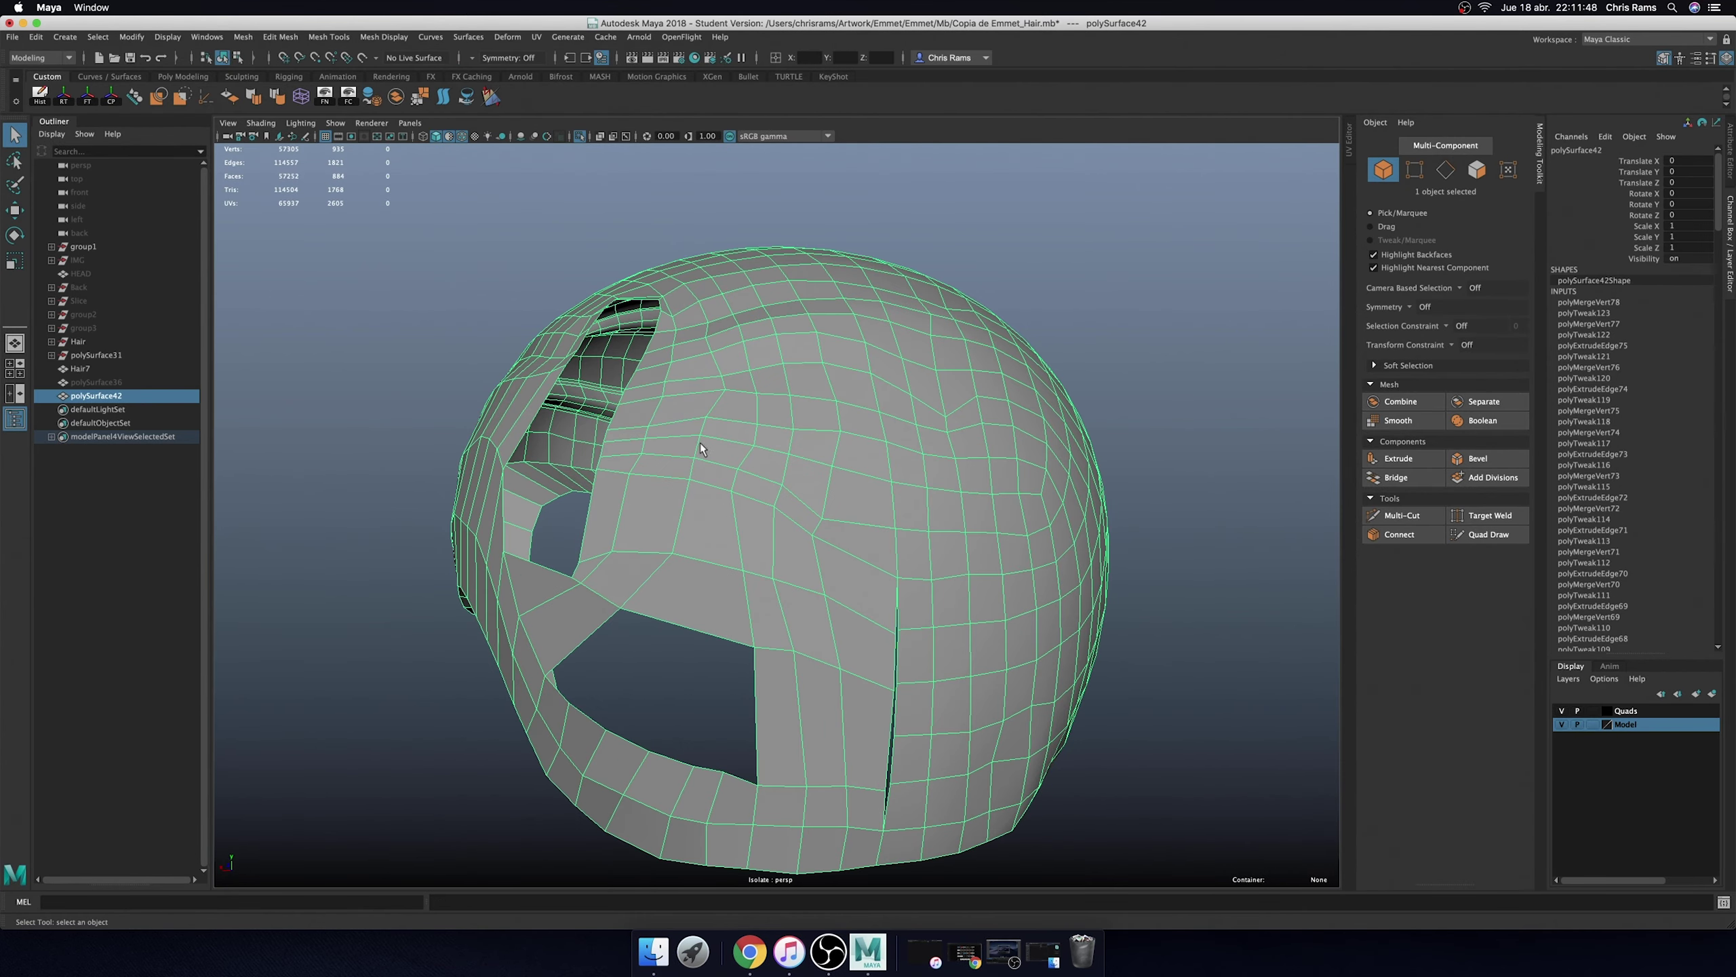
click(585, 141)
click(333, 59)
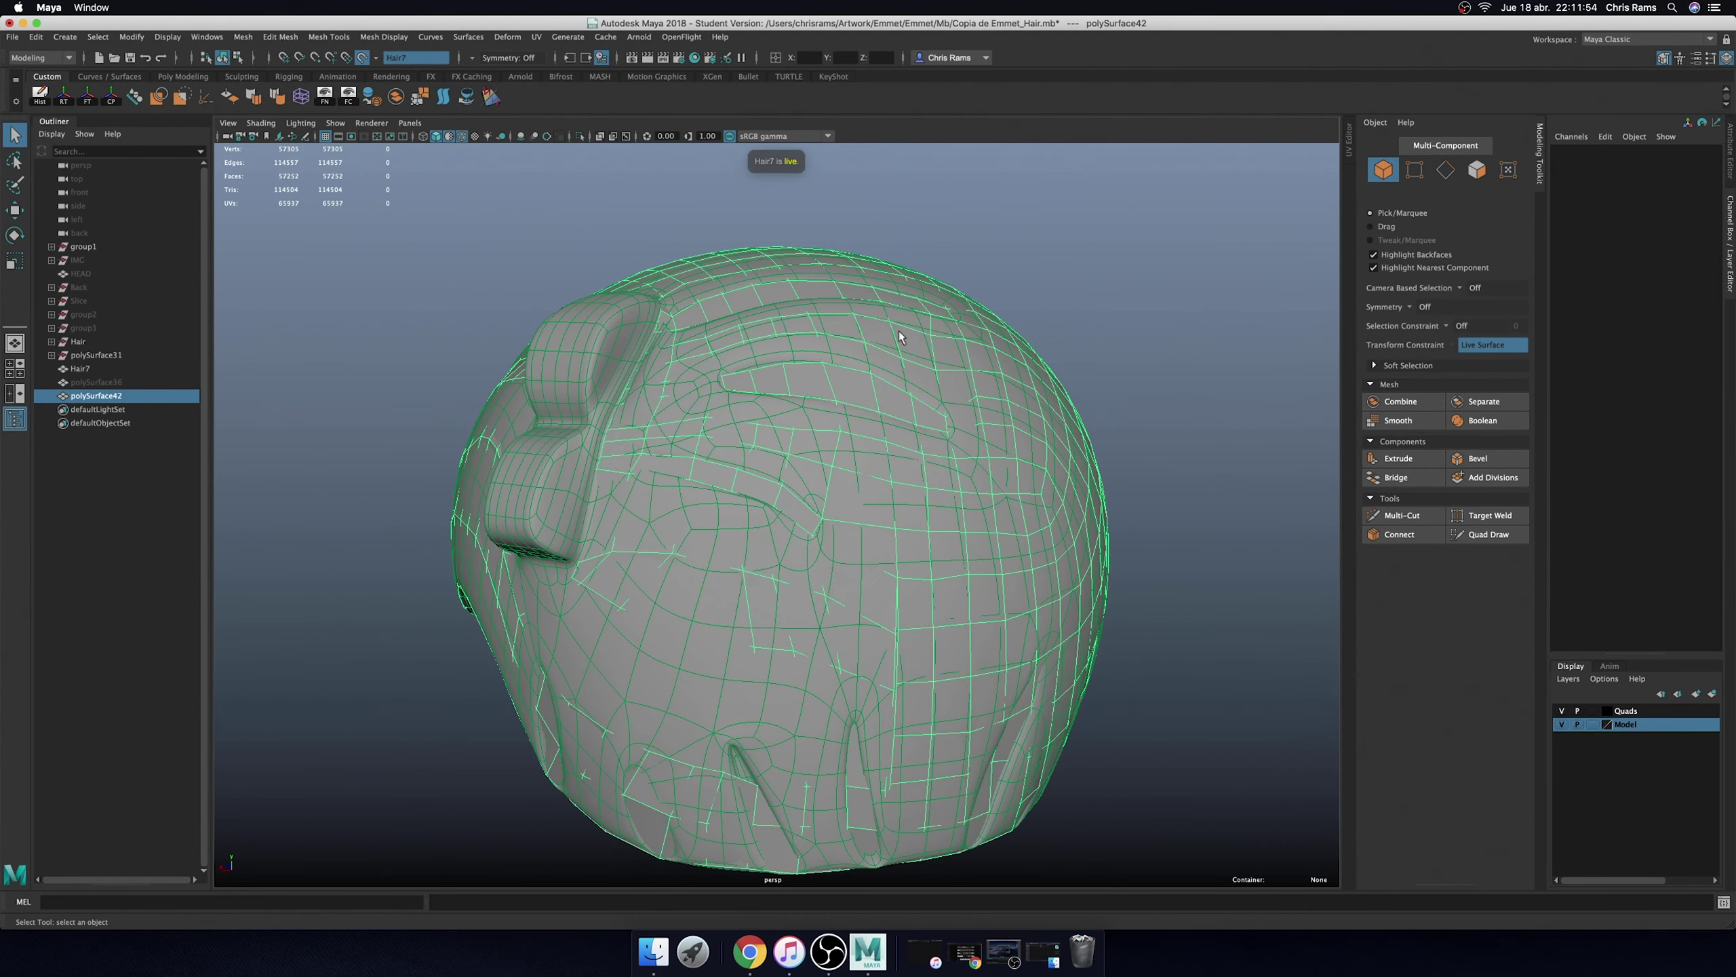
click(1483, 534)
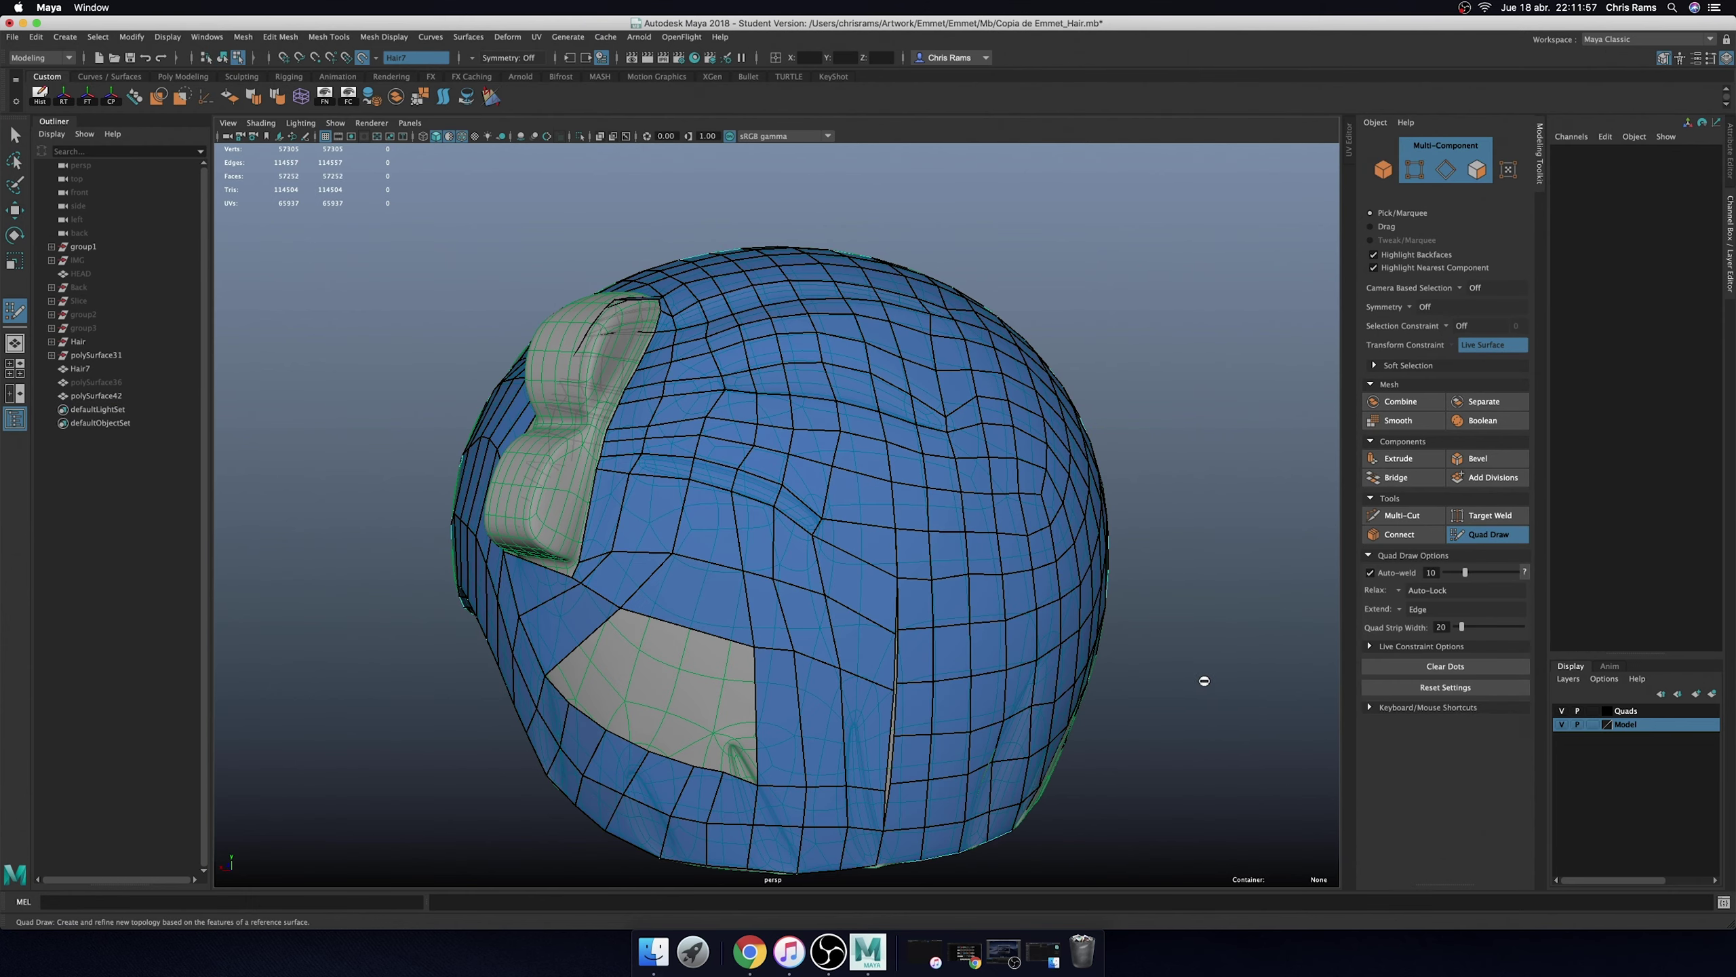
- Replace the misshapen quad beside the seam with new quads
ctrl+shift+click(855, 739)
key(space)
shift+click(847, 728)
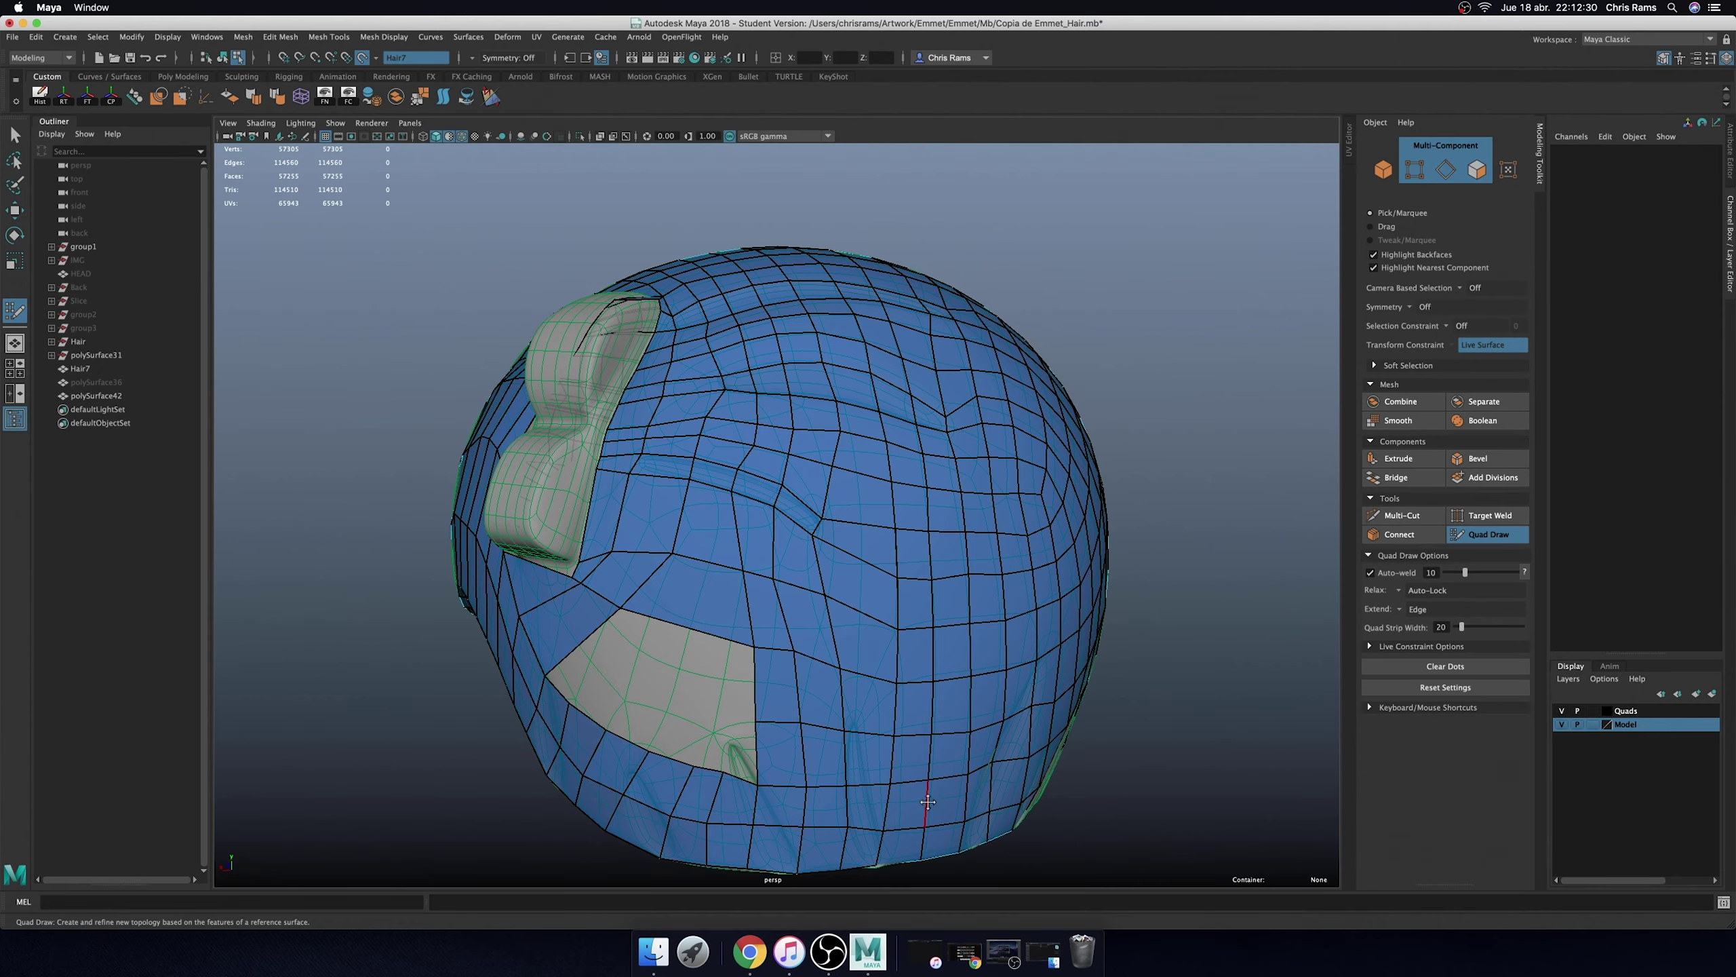
scroll(927, 802, up, 3)
scroll(892, 678, up, 2)
- Bring the grey gap below the hair pad into view and relax its edge vertices
mouse_move(947, 855)
alt+mouse_down()
mouse_move(957, 521)
mouse_move(1065, 437)
alt+mouse_up()
mouse_move(1065, 437)
alt+right_down()
mouse_move(934, 594)
mouse_move(734, 616)
alt+right_up()
mouse_move(734, 616)
alt+mouse_down()
mouse_move(1026, 677)
mouse_move(860, 592)
mouse_move(734, 388)
alt+mouse_up()
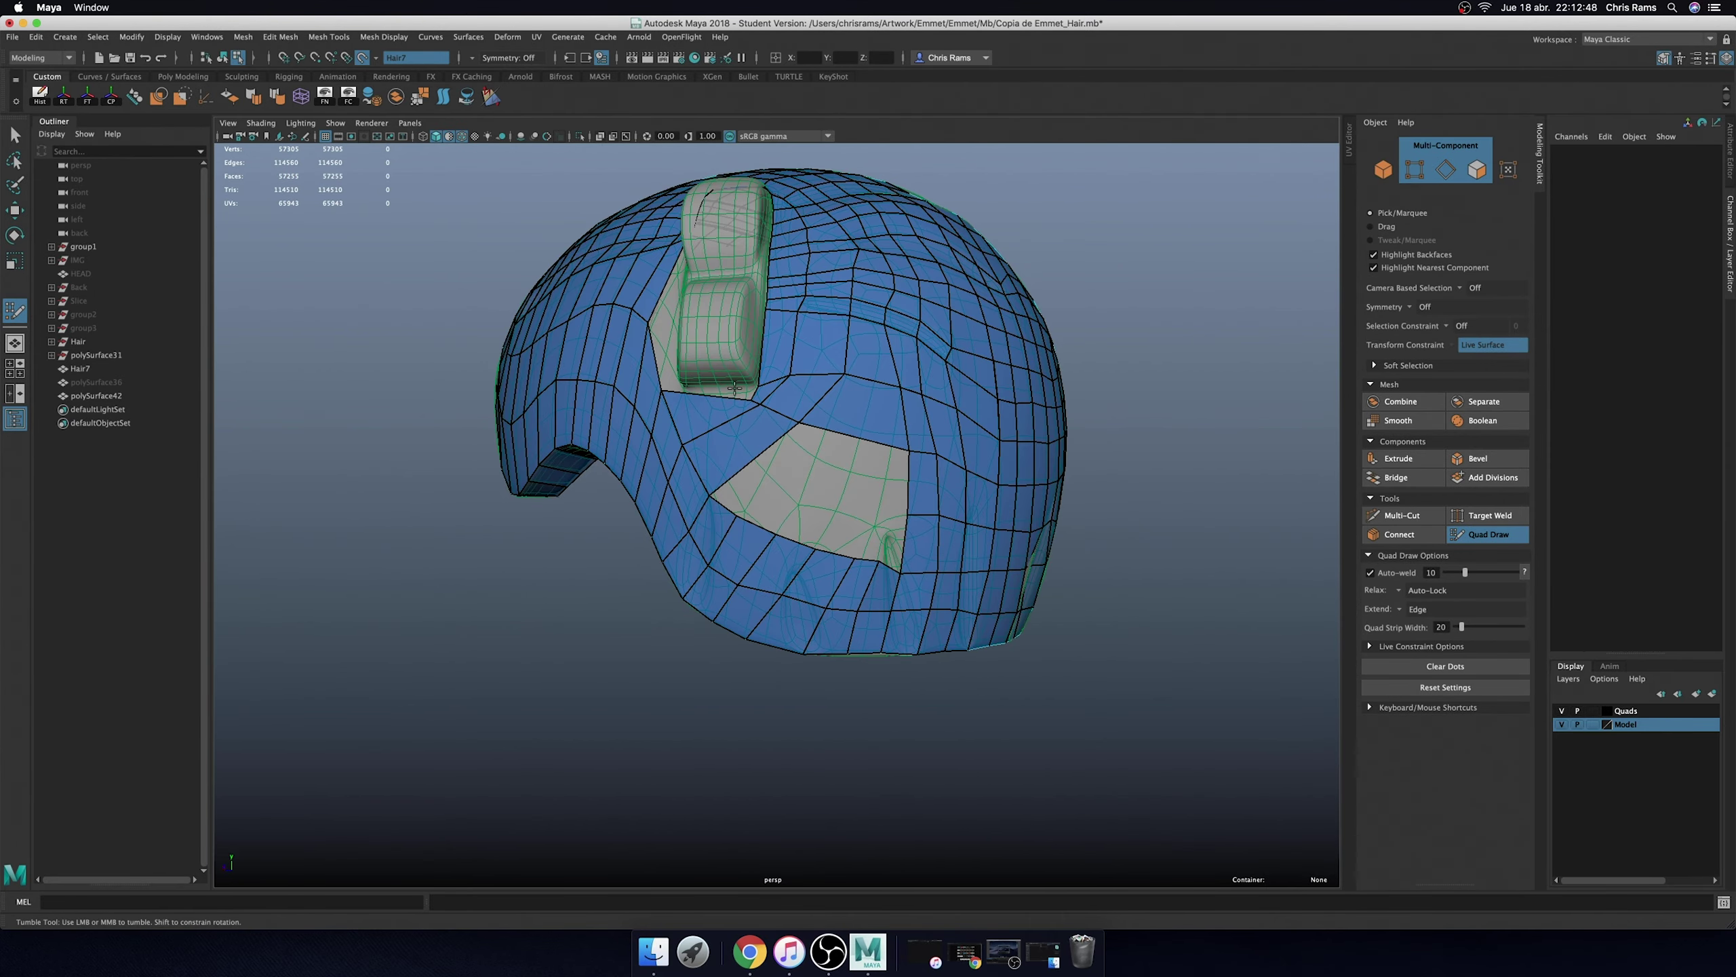
mouse_move(761, 470)
alt+mouse_down()
mouse_move(724, 512)
mouse_move(959, 519)
alt+mouse_up()
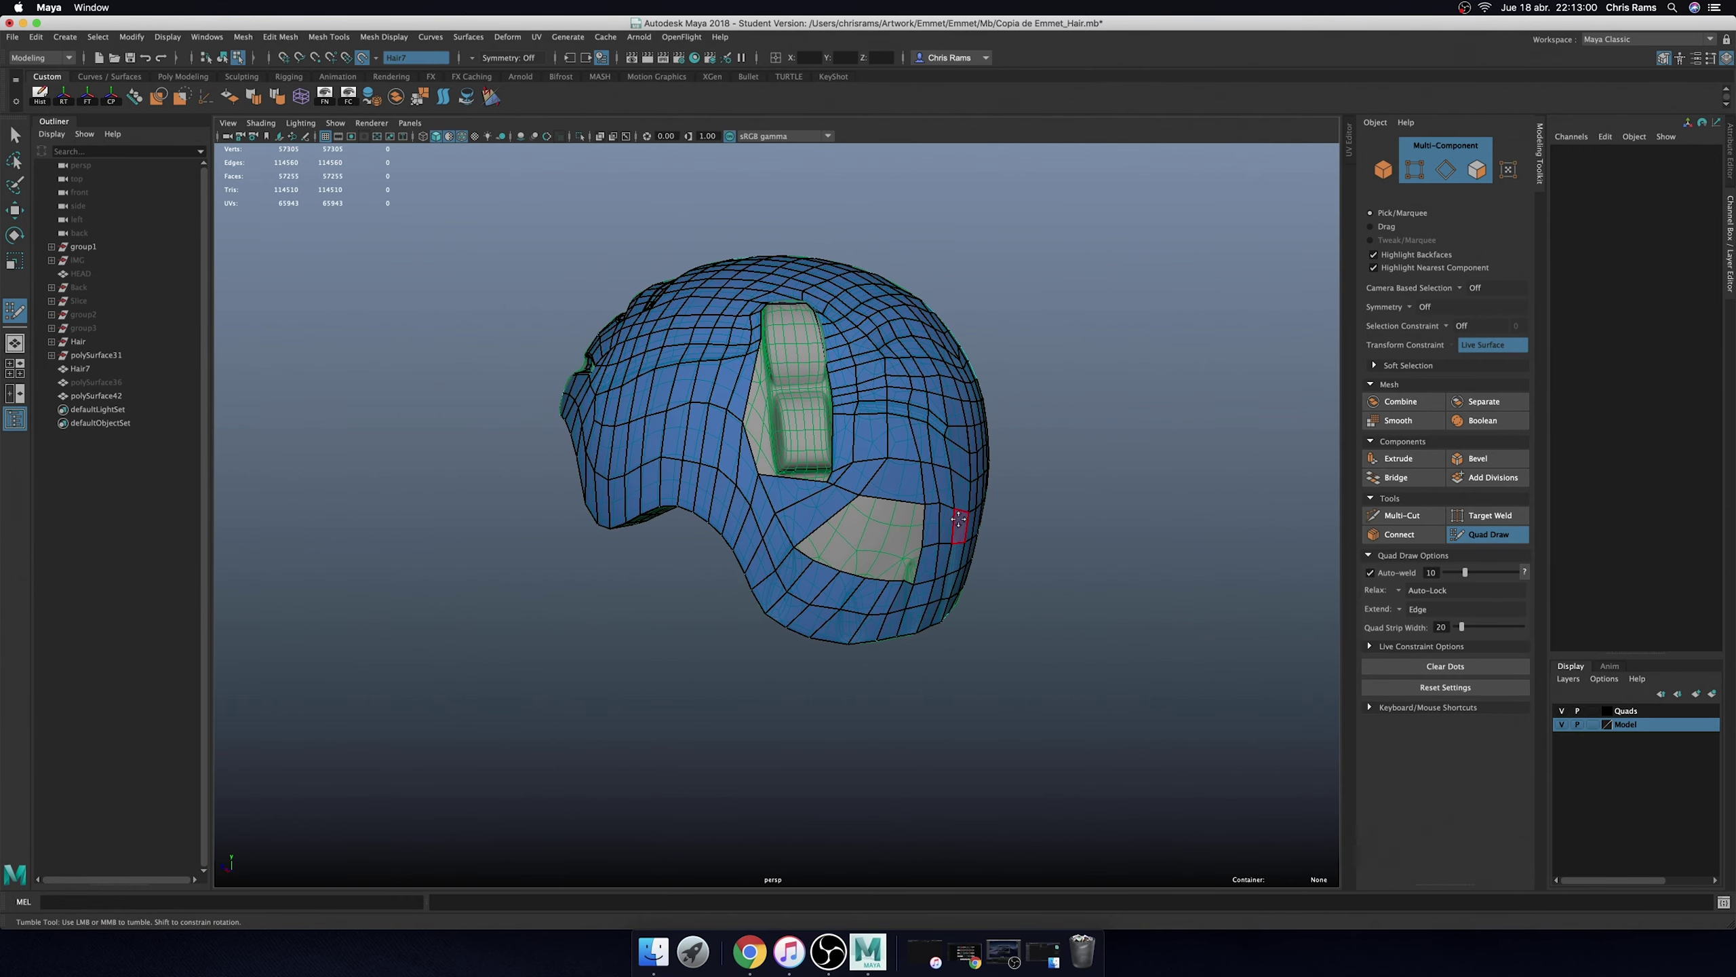
alt+drag(706, 406, 769, 416)
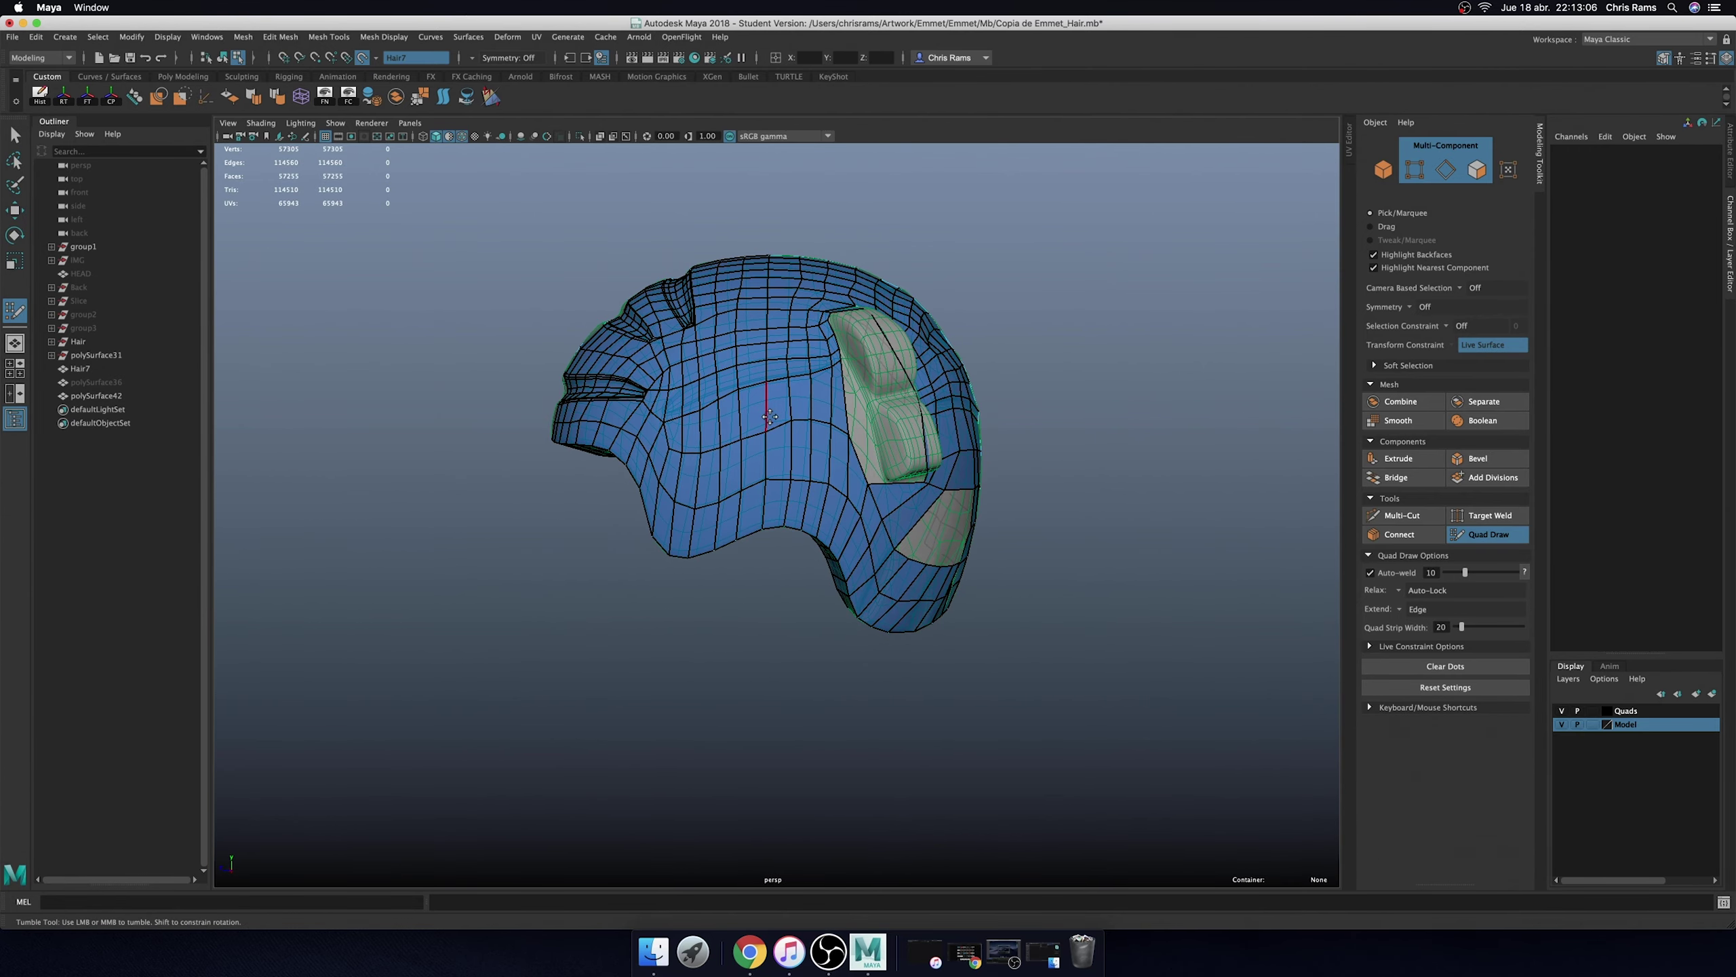
scroll(801, 402, up, 3)
alt+middle_drag(810, 444, 822, 472)
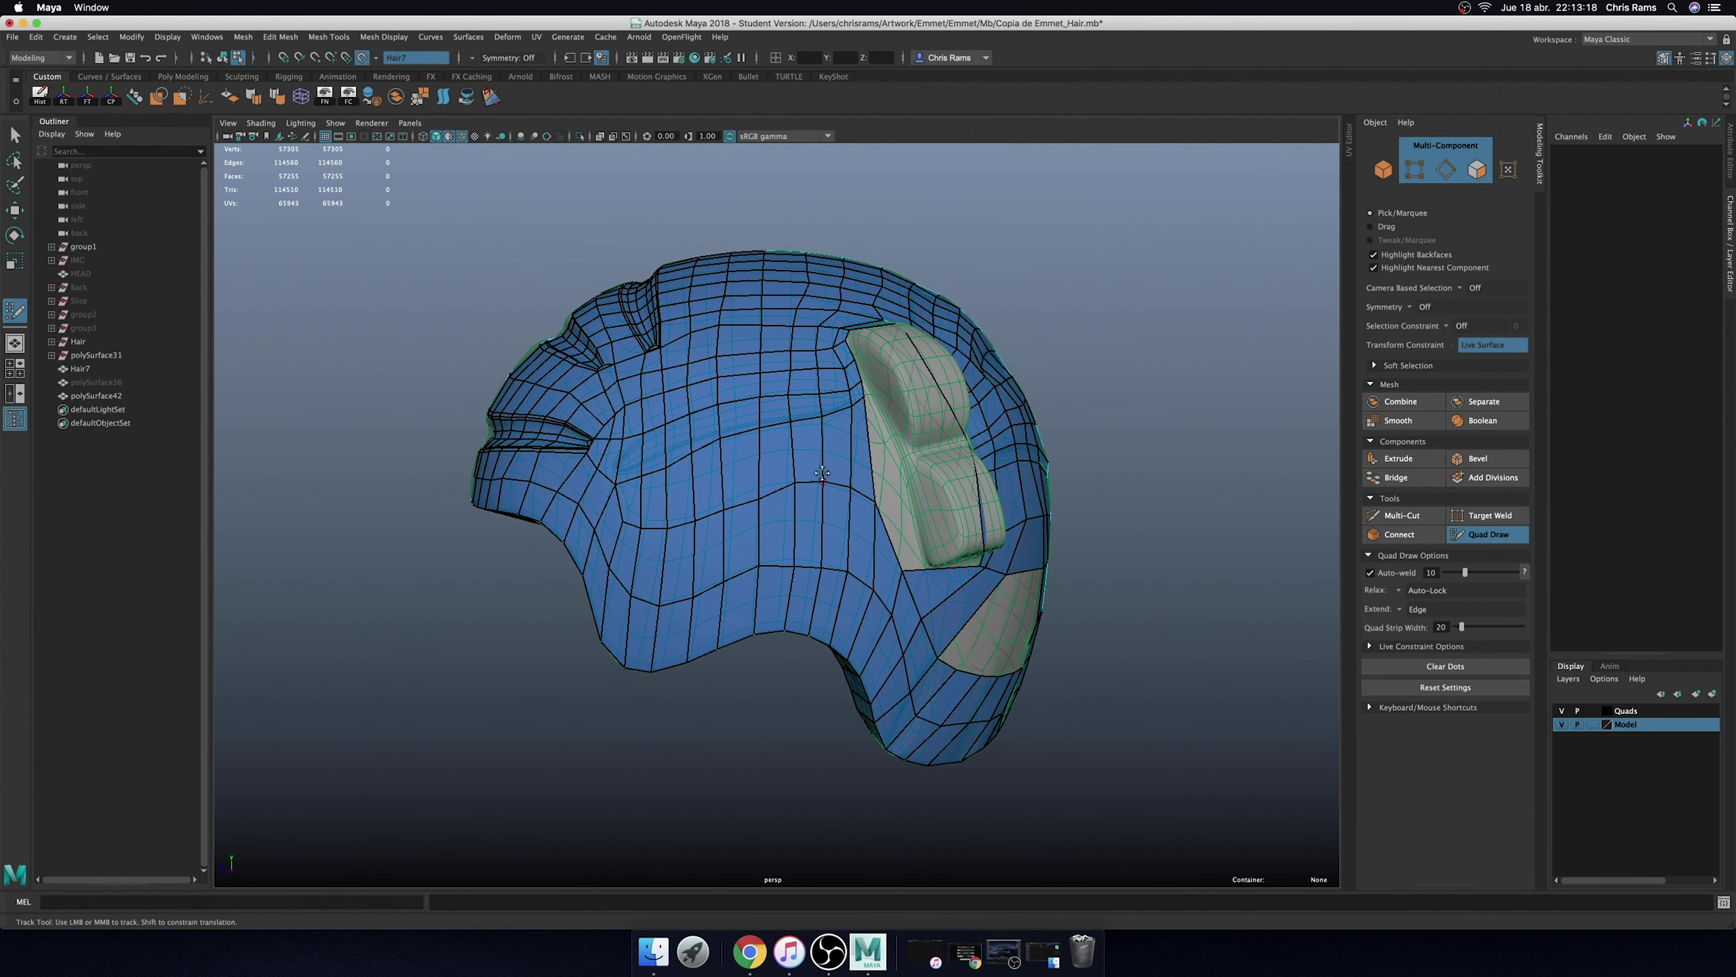
shift+drag(871, 501, 923, 573)
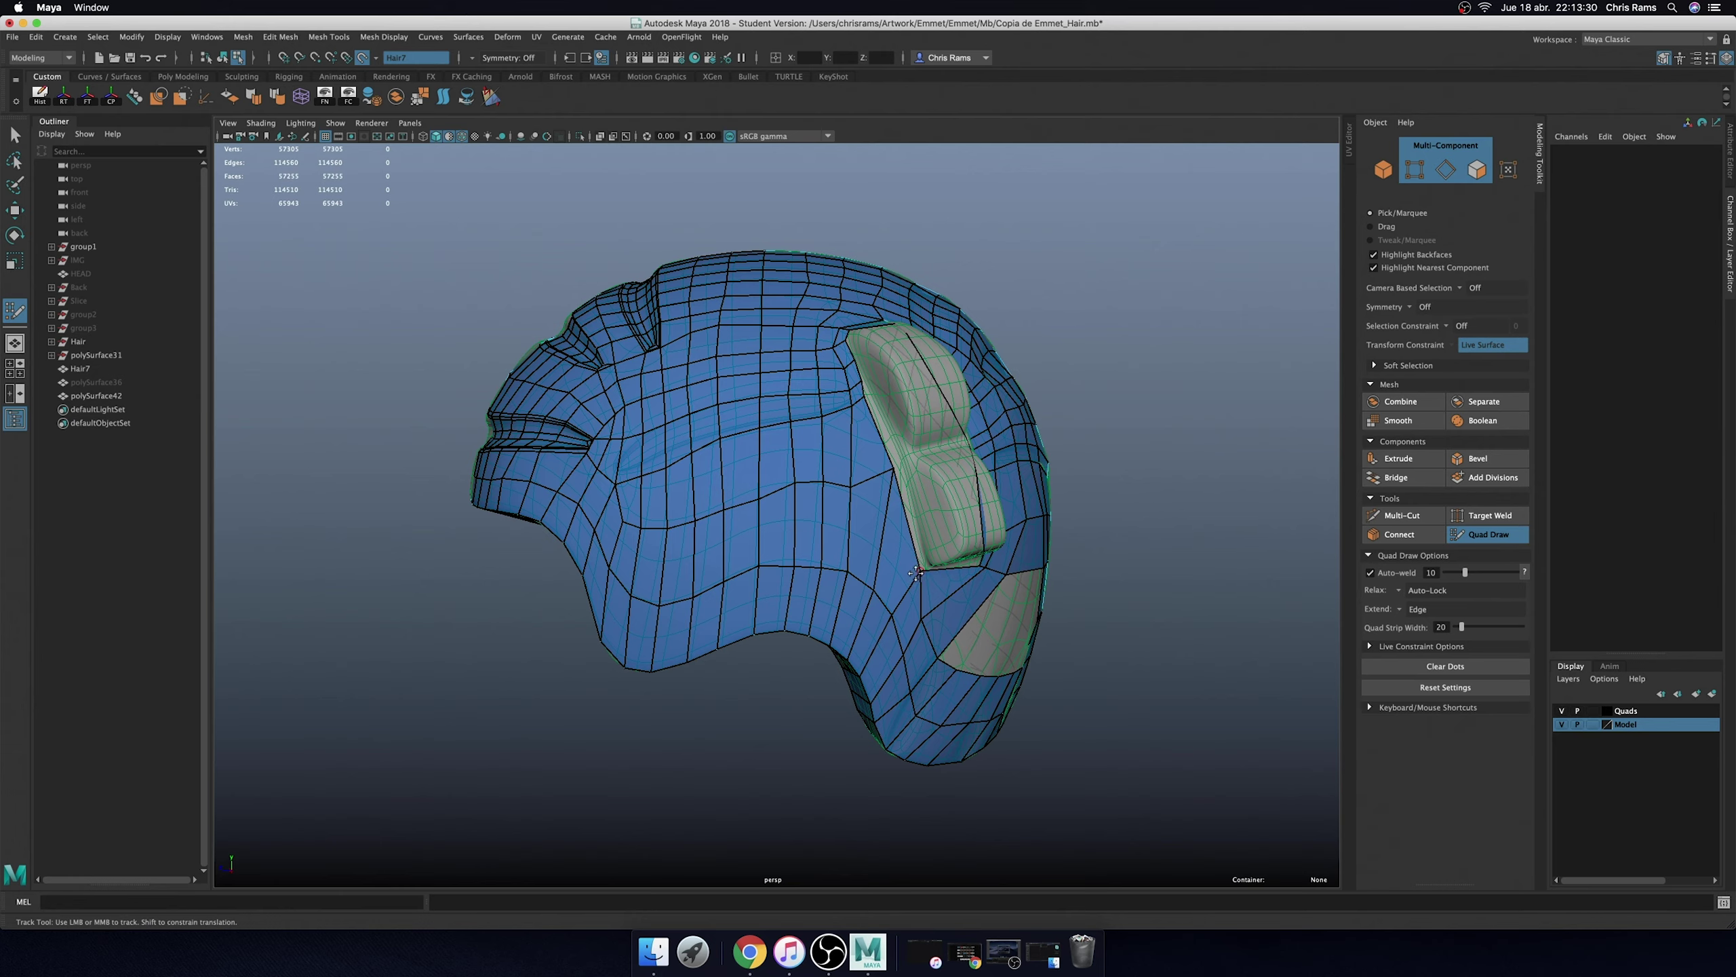
- Add quads into the grey gap and its notch, then nudge the top vertex
alt+drag(917, 573, 883, 622)
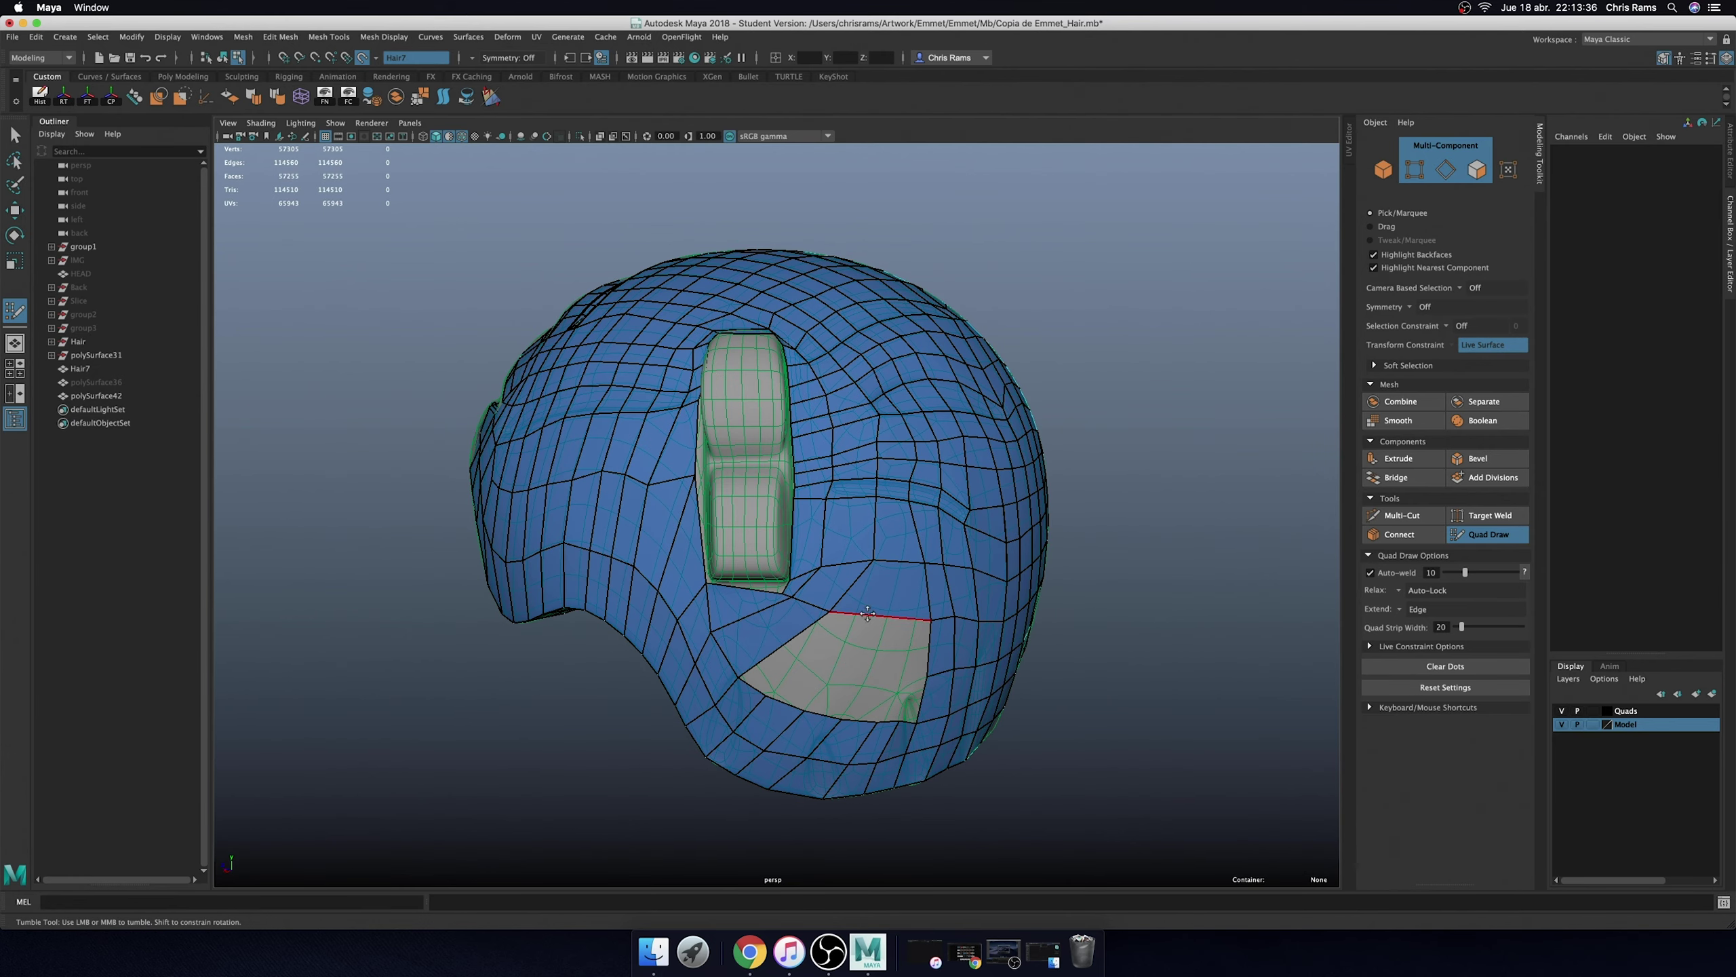
click(897, 676)
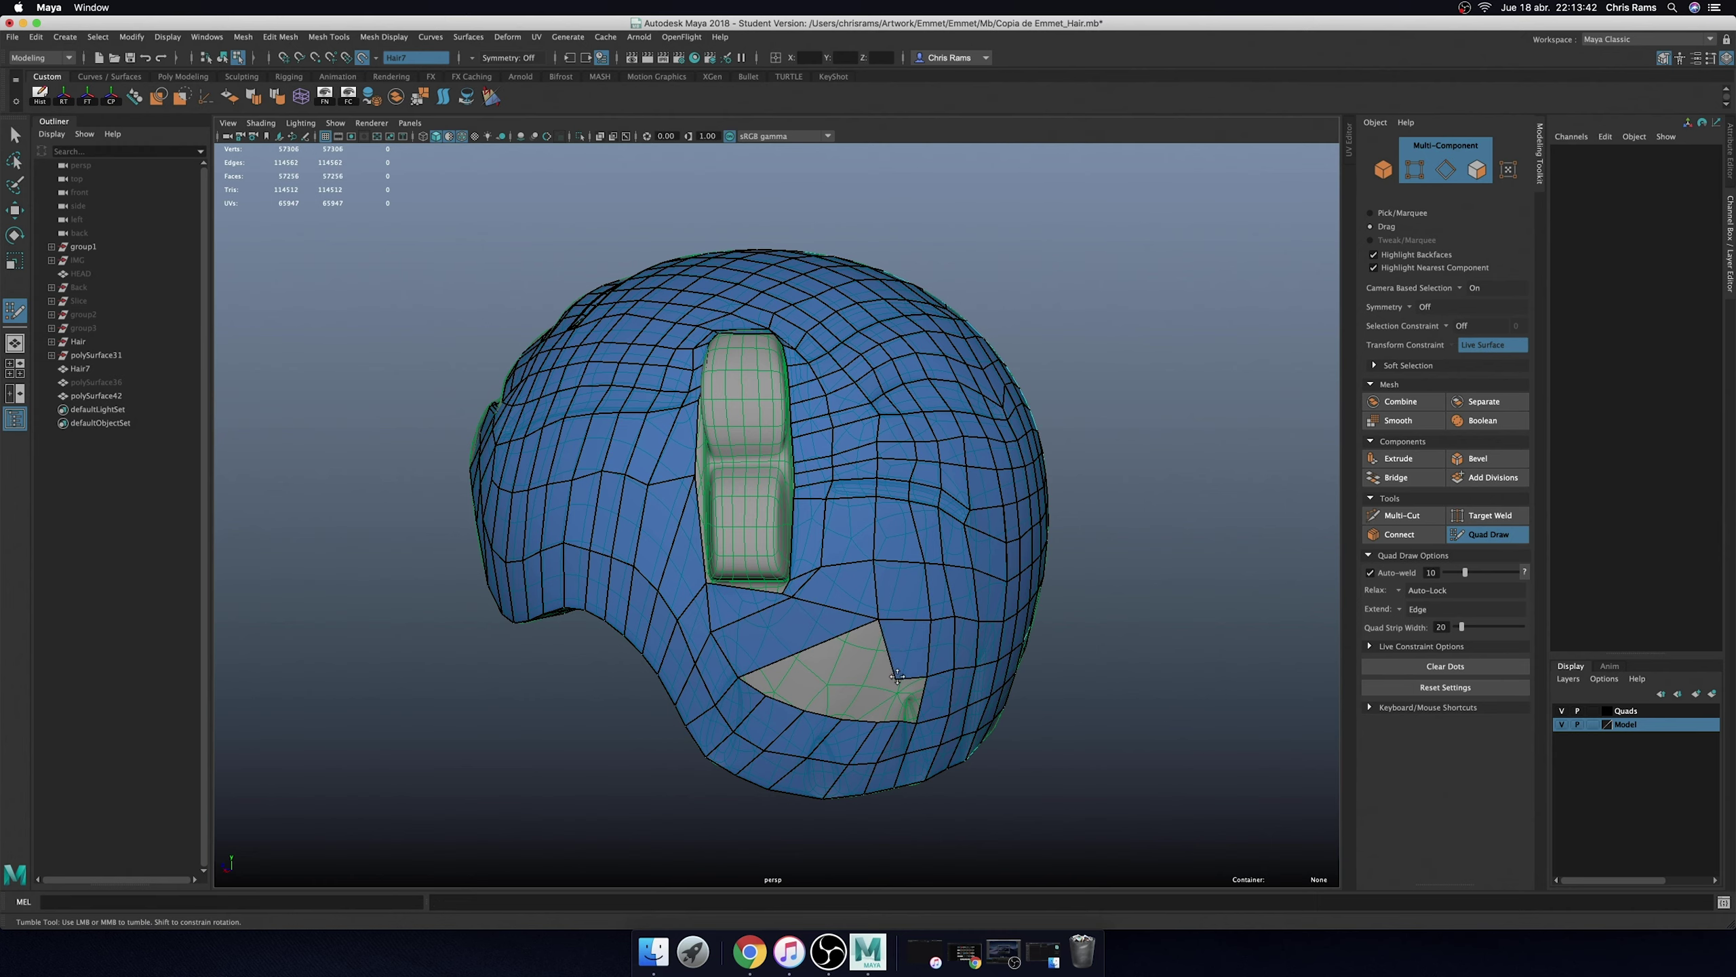
shift+click(915, 708)
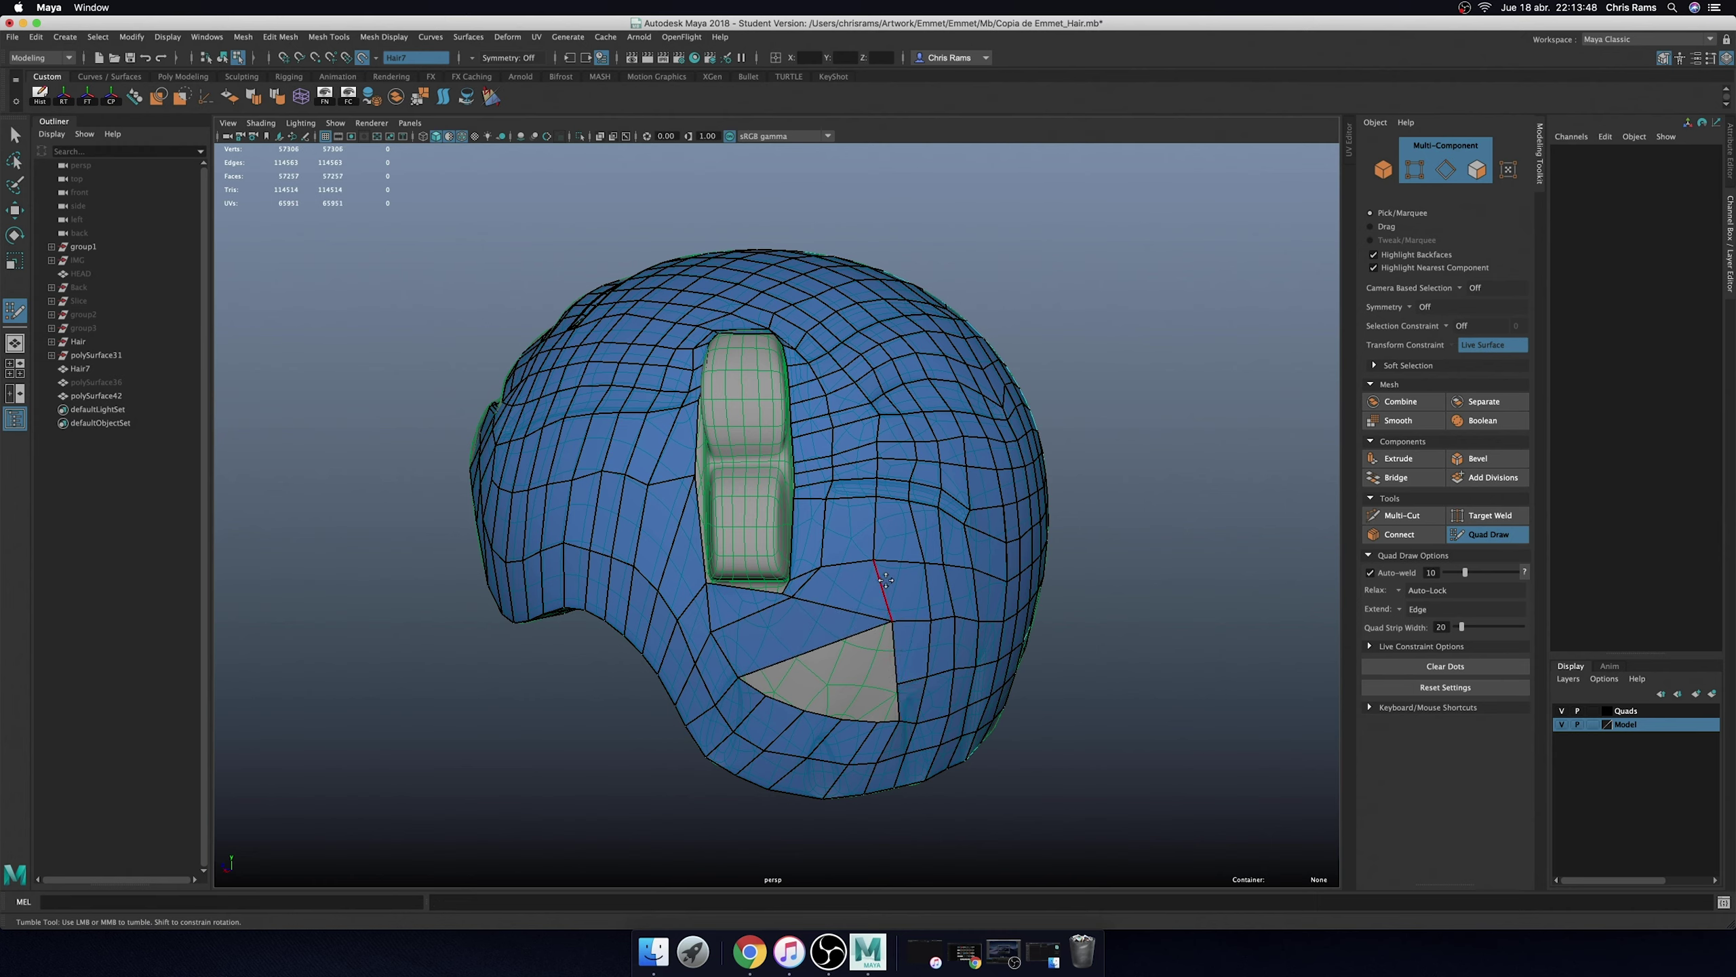
drag(891, 621, 838, 673)
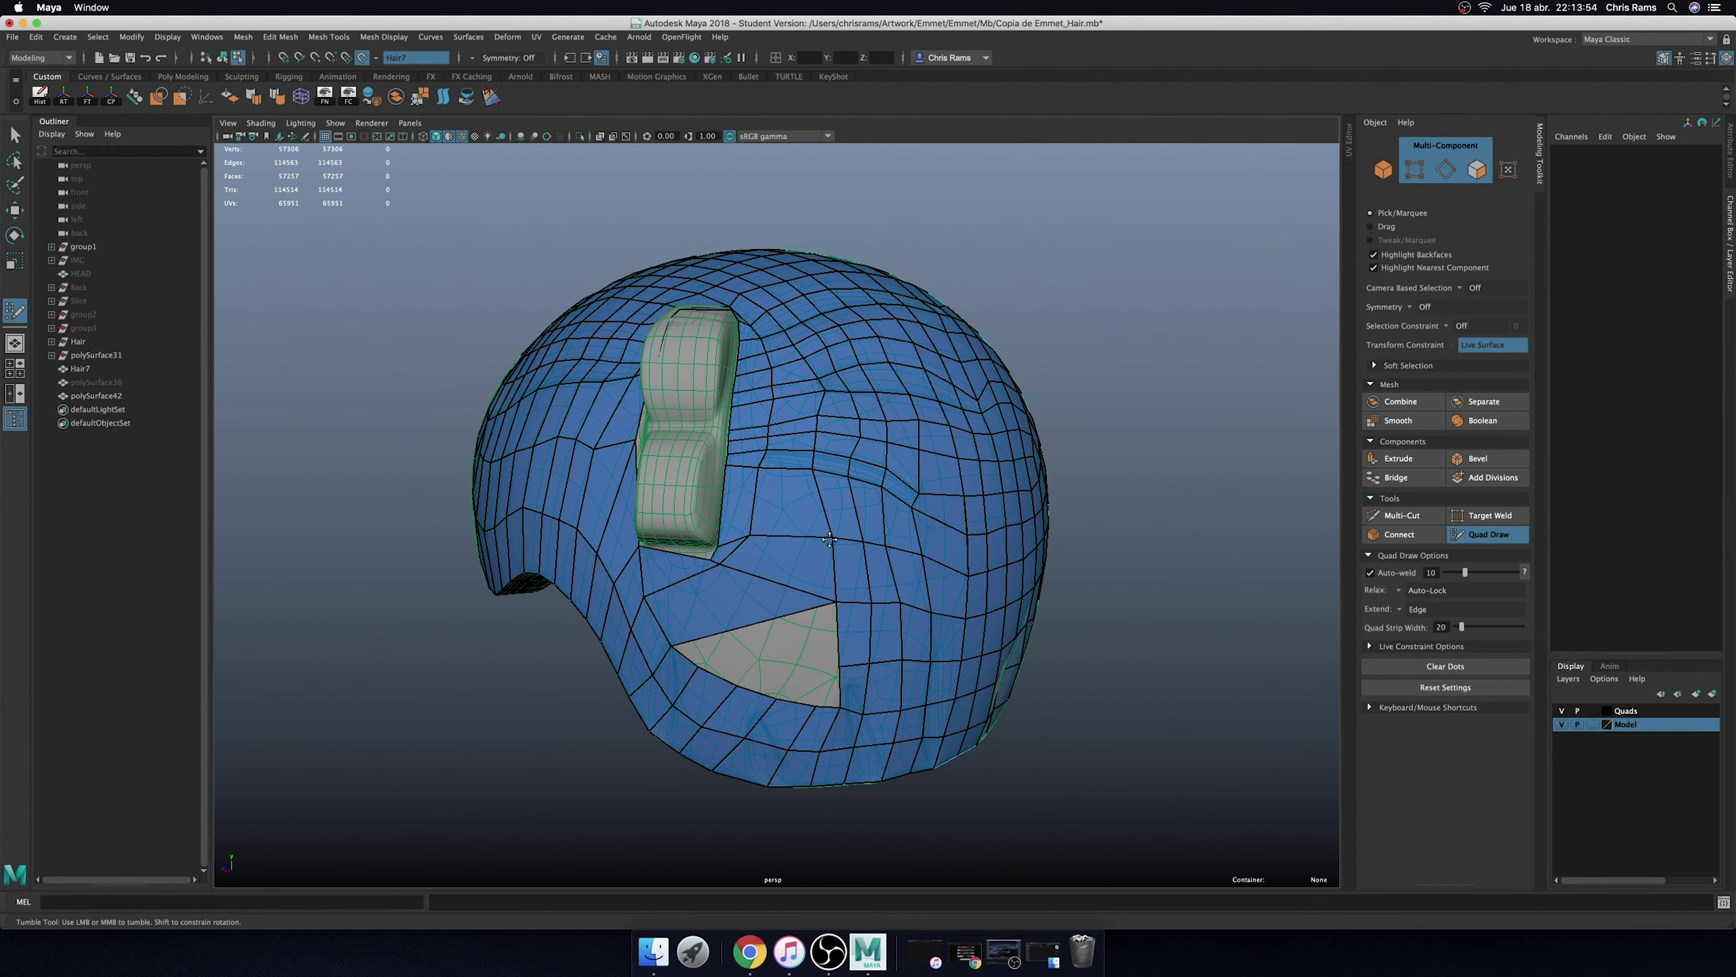
- Reshape the edges above the gap and add several faces into it
drag(773, 537, 806, 706)
shift+click(770, 605)
shift+click(786, 589)
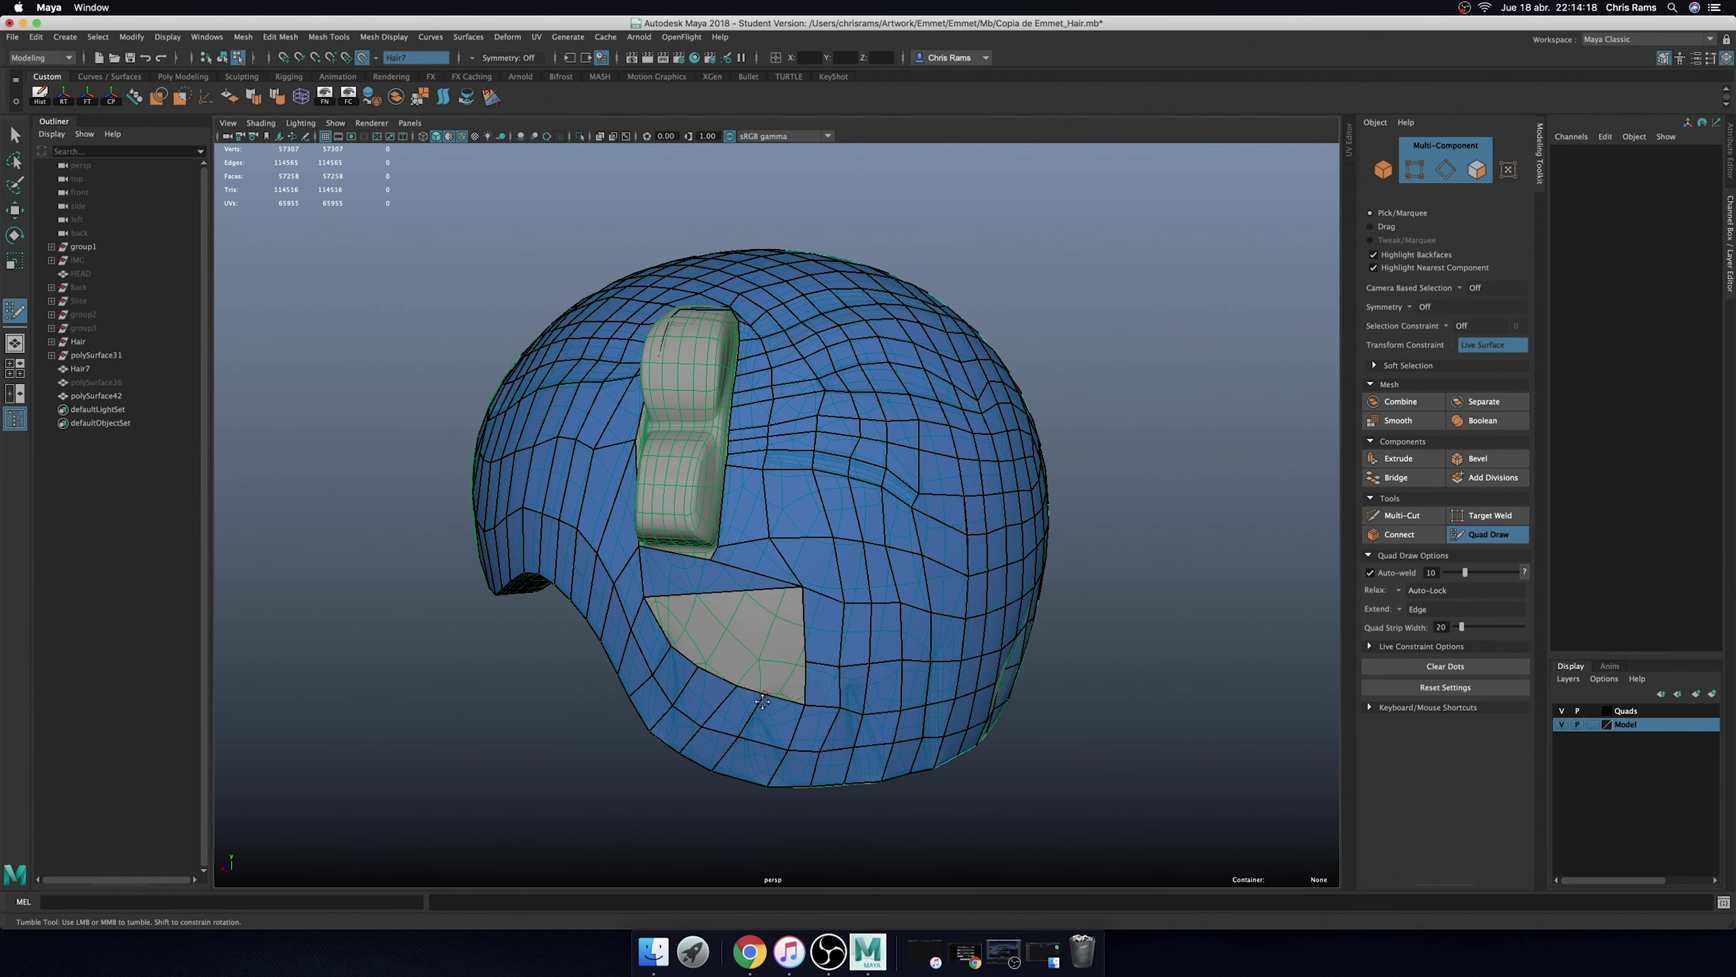
mouse_move(723, 550)
alt+mouse_down()
mouse_move(740, 551)
mouse_move(713, 633)
alt+mouse_up()
shift+click(743, 581)
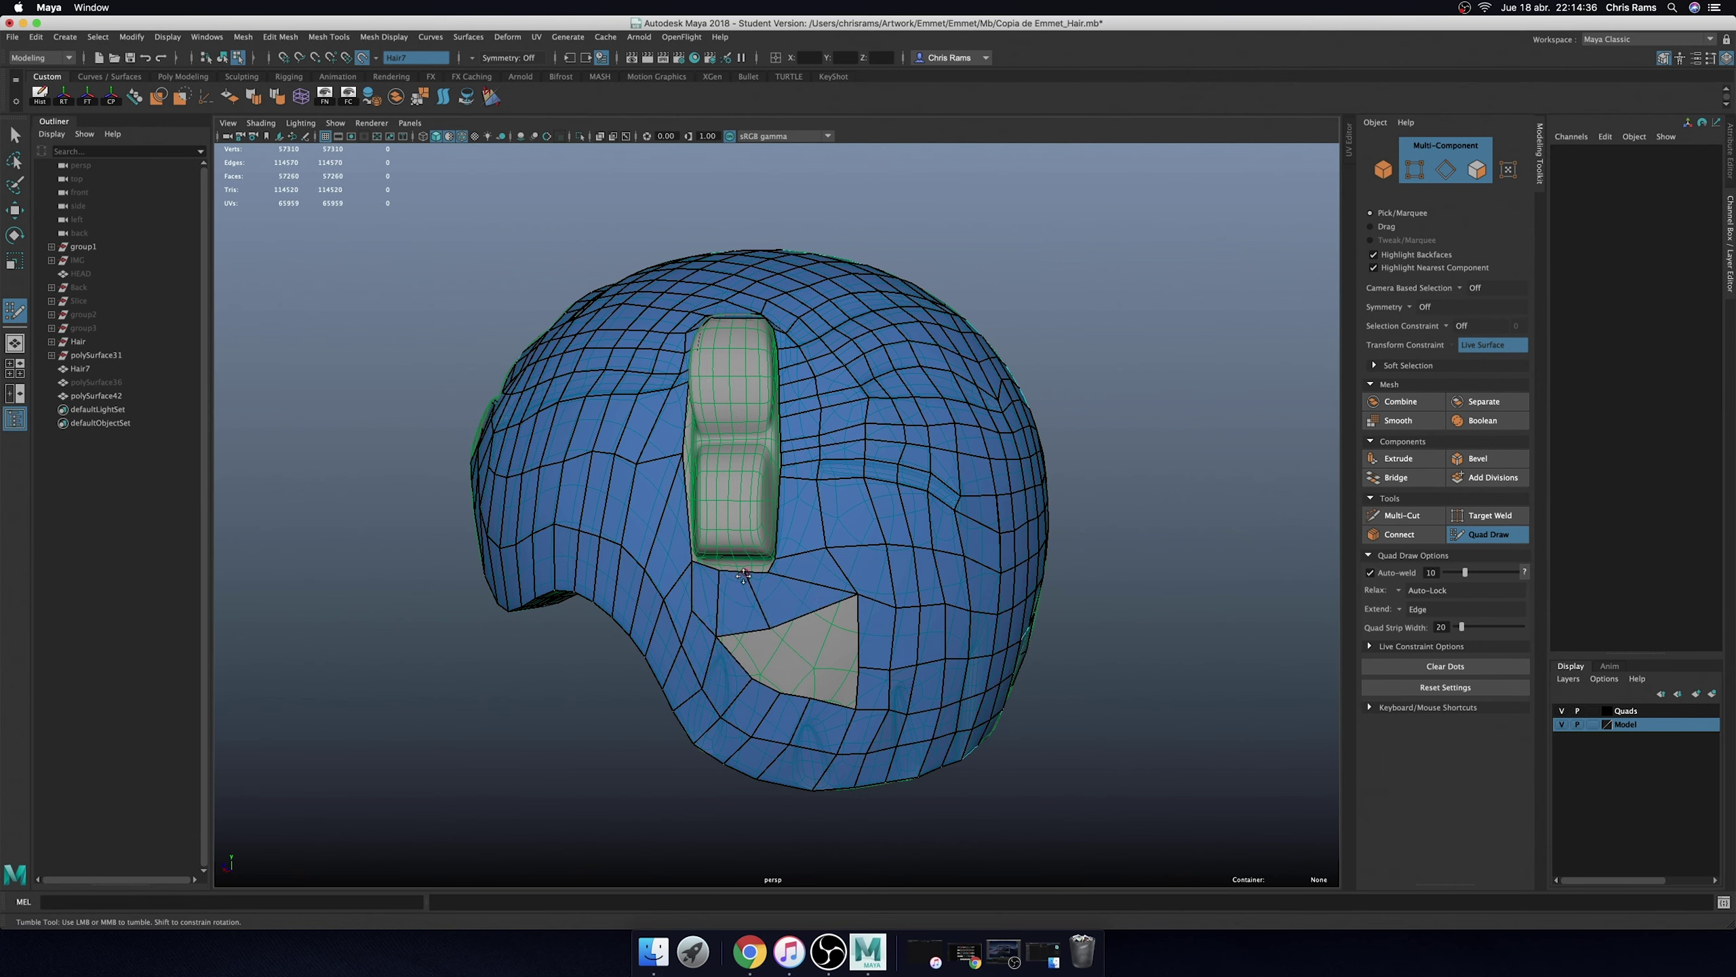
- Insert and remove an edge, extend quads further into the gap, and tidy a corner vertex
ctrl+click(751, 608)
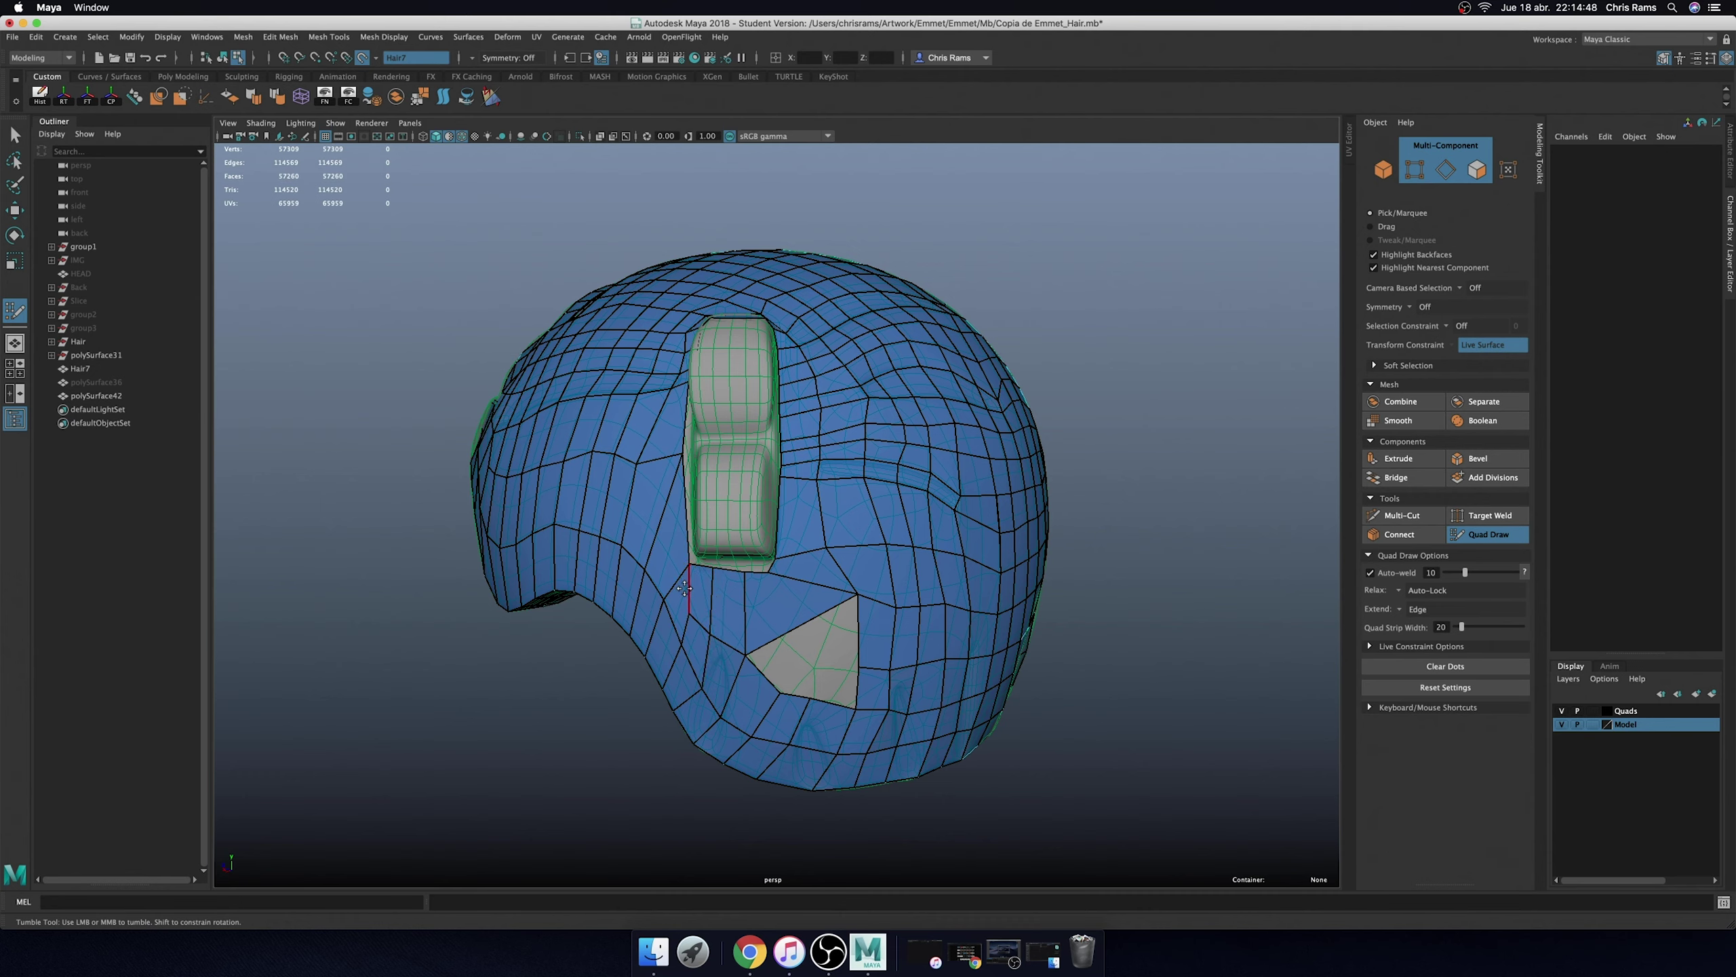
ctrl+shift+click(777, 635)
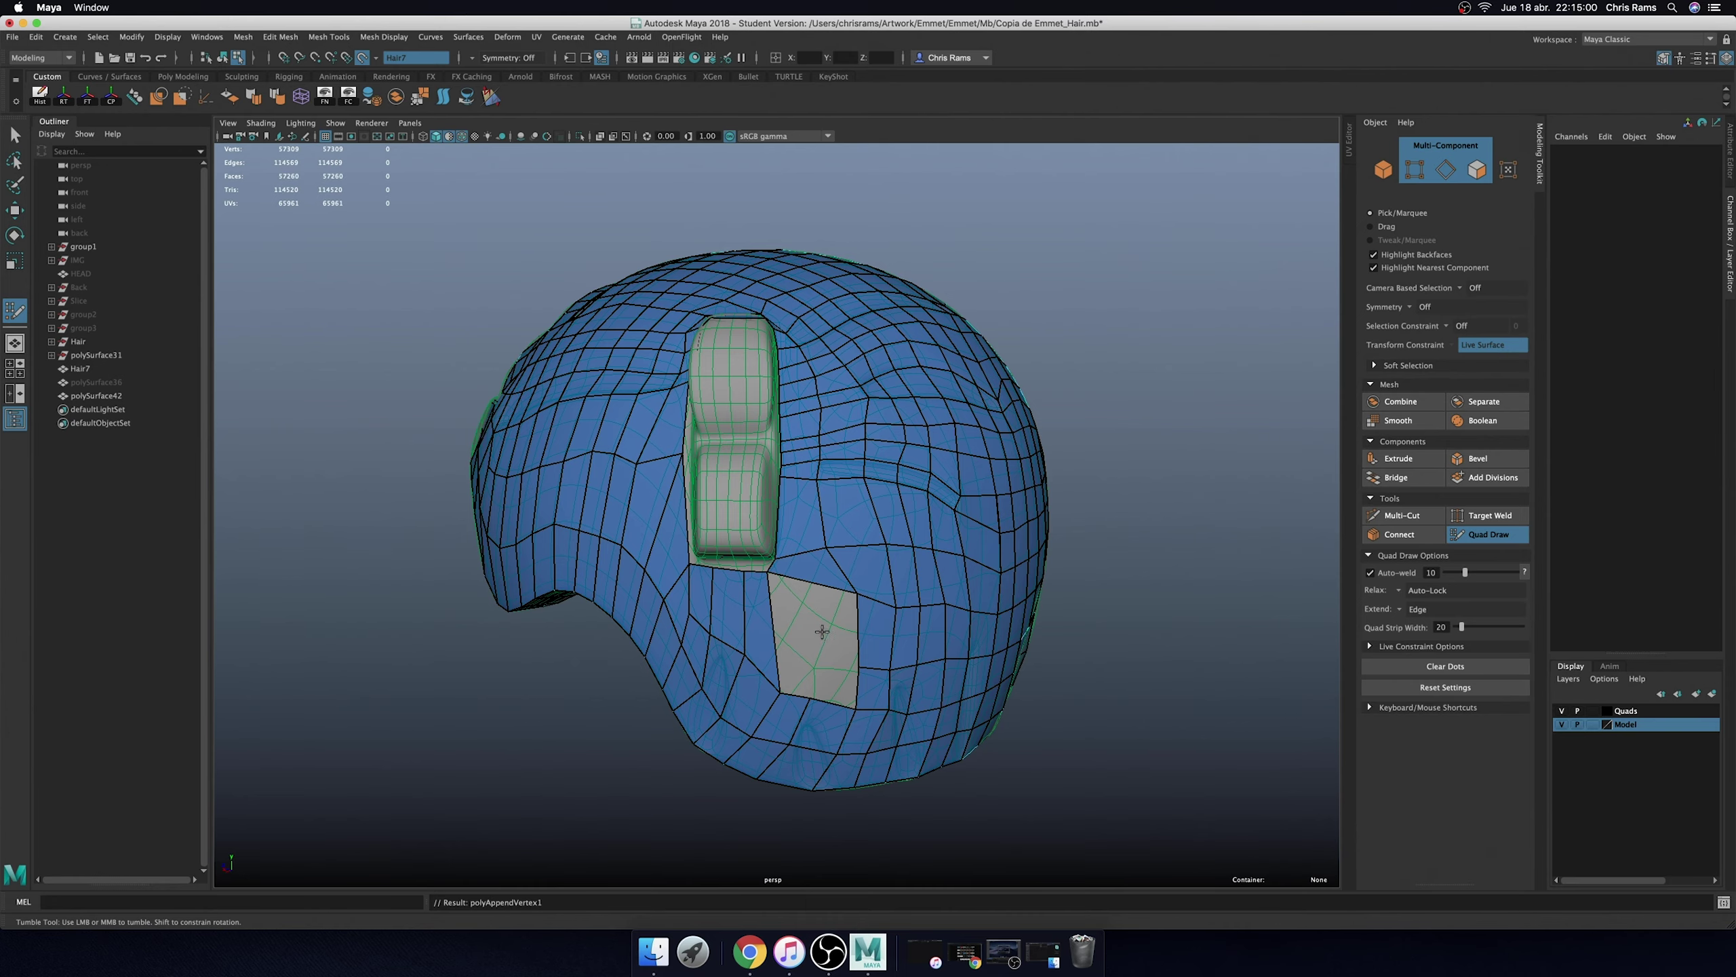
shift+click(811, 608)
scroll(761, 577, up, 4)
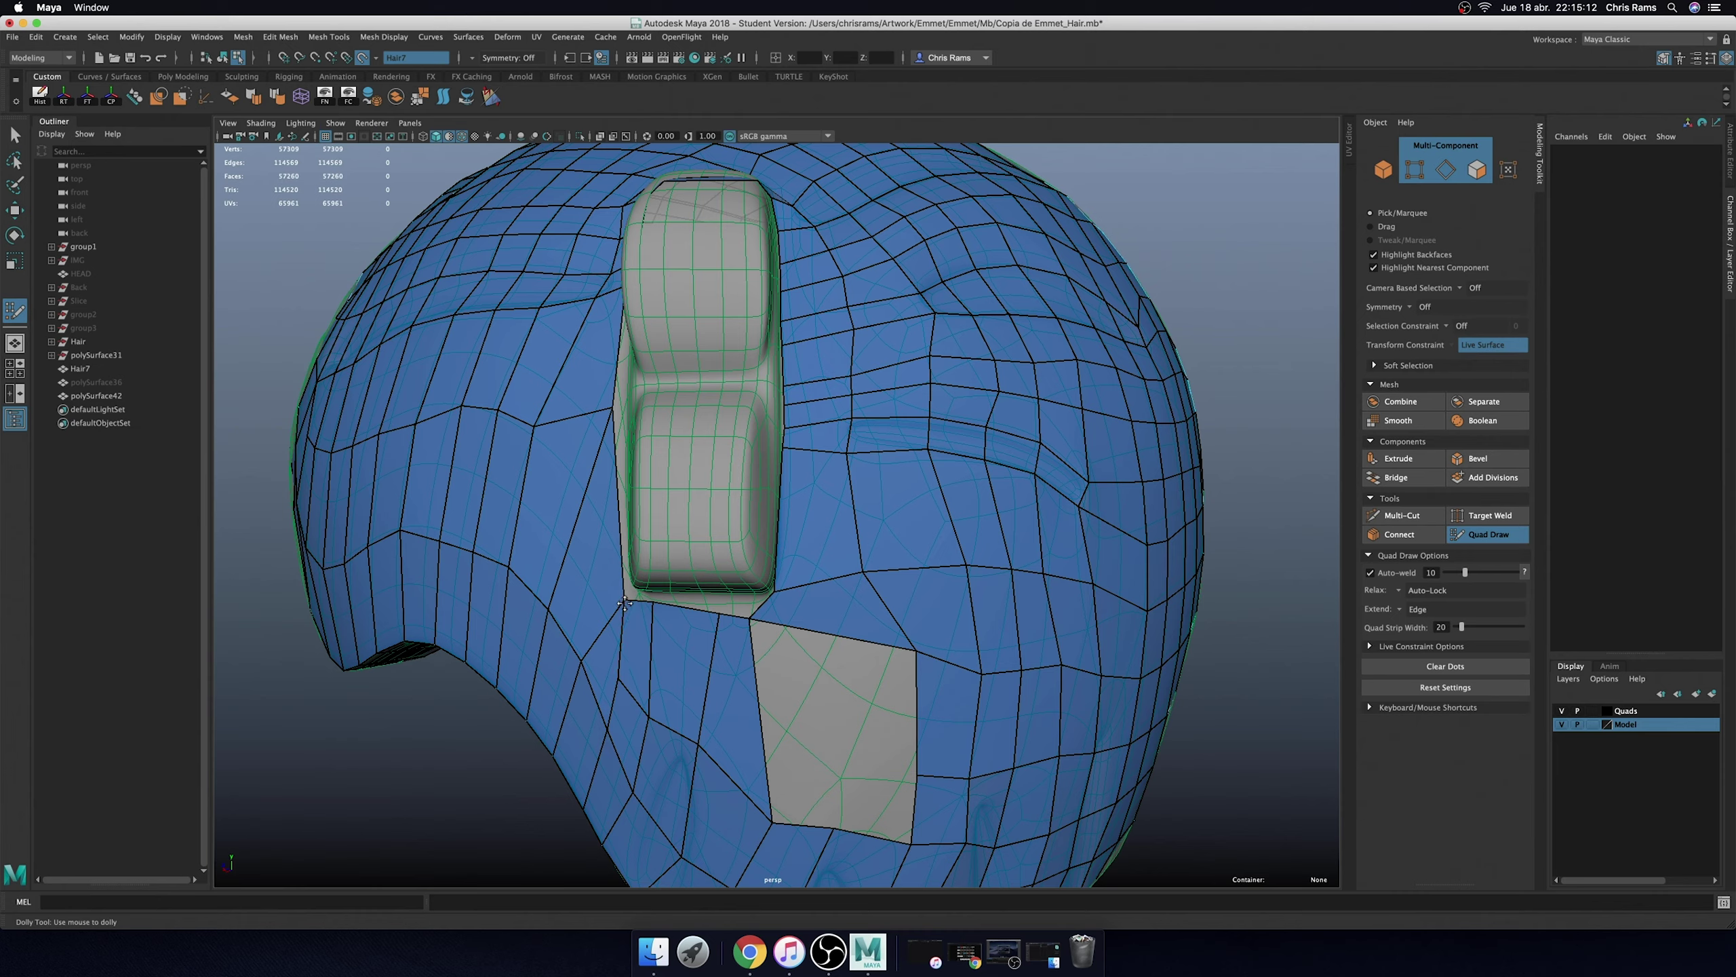
alt+drag(716, 611, 747, 635)
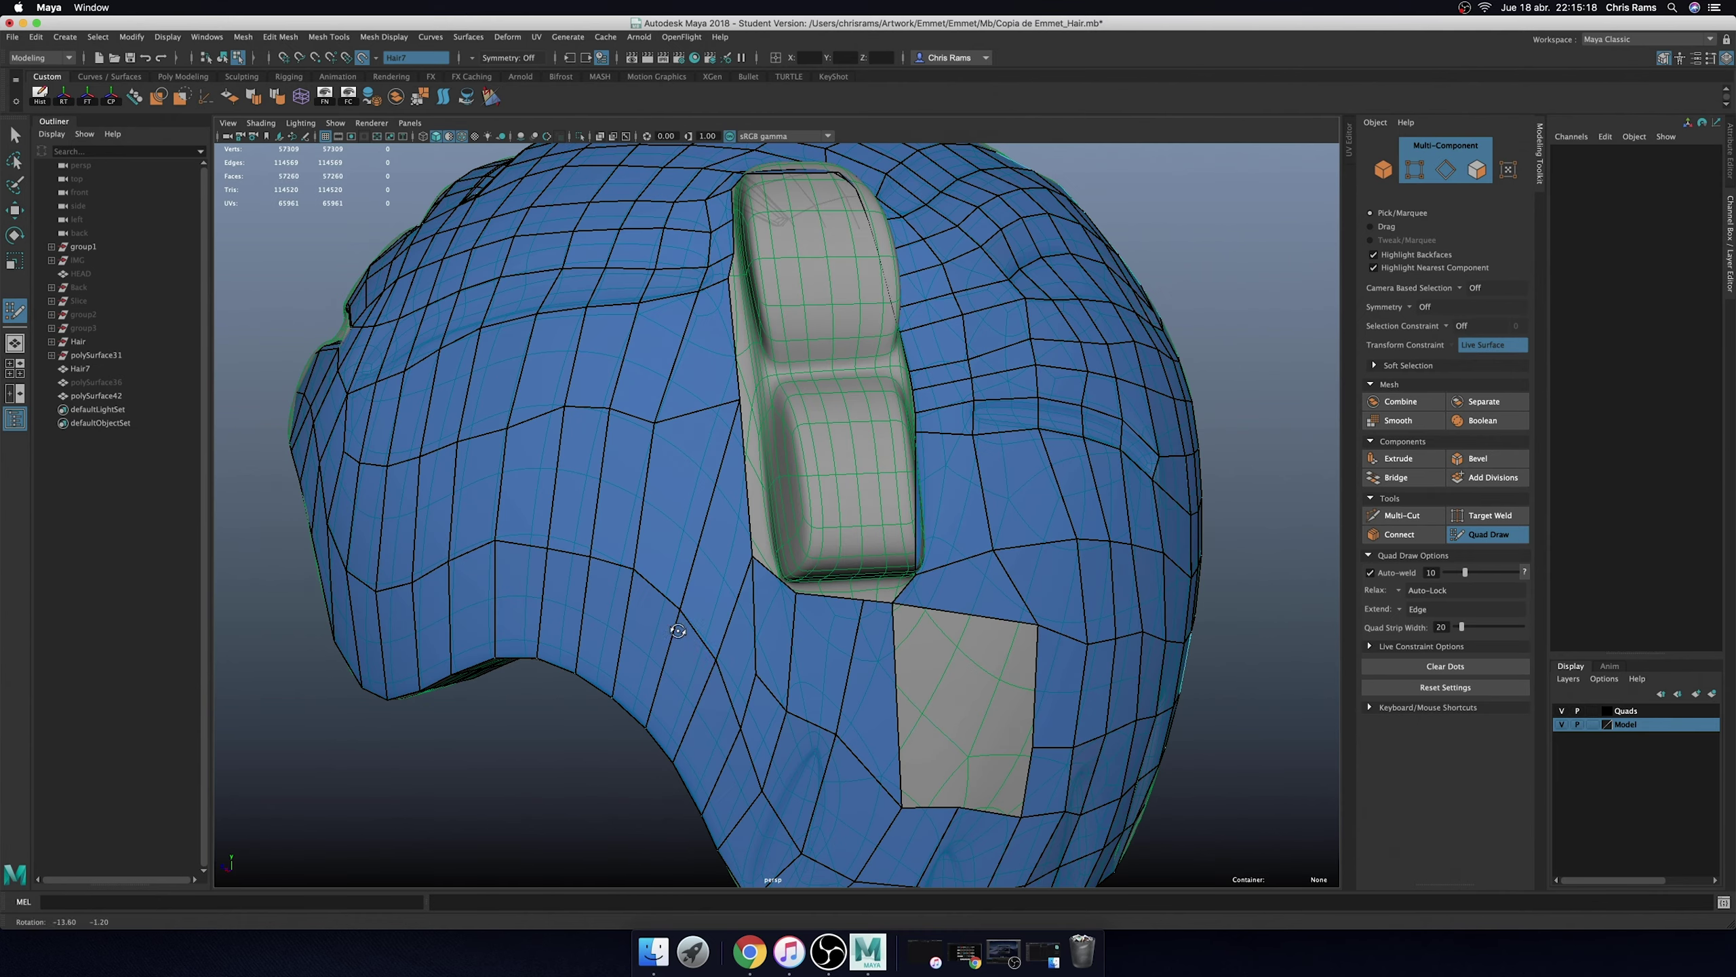
scroll(770, 677, down, 3)
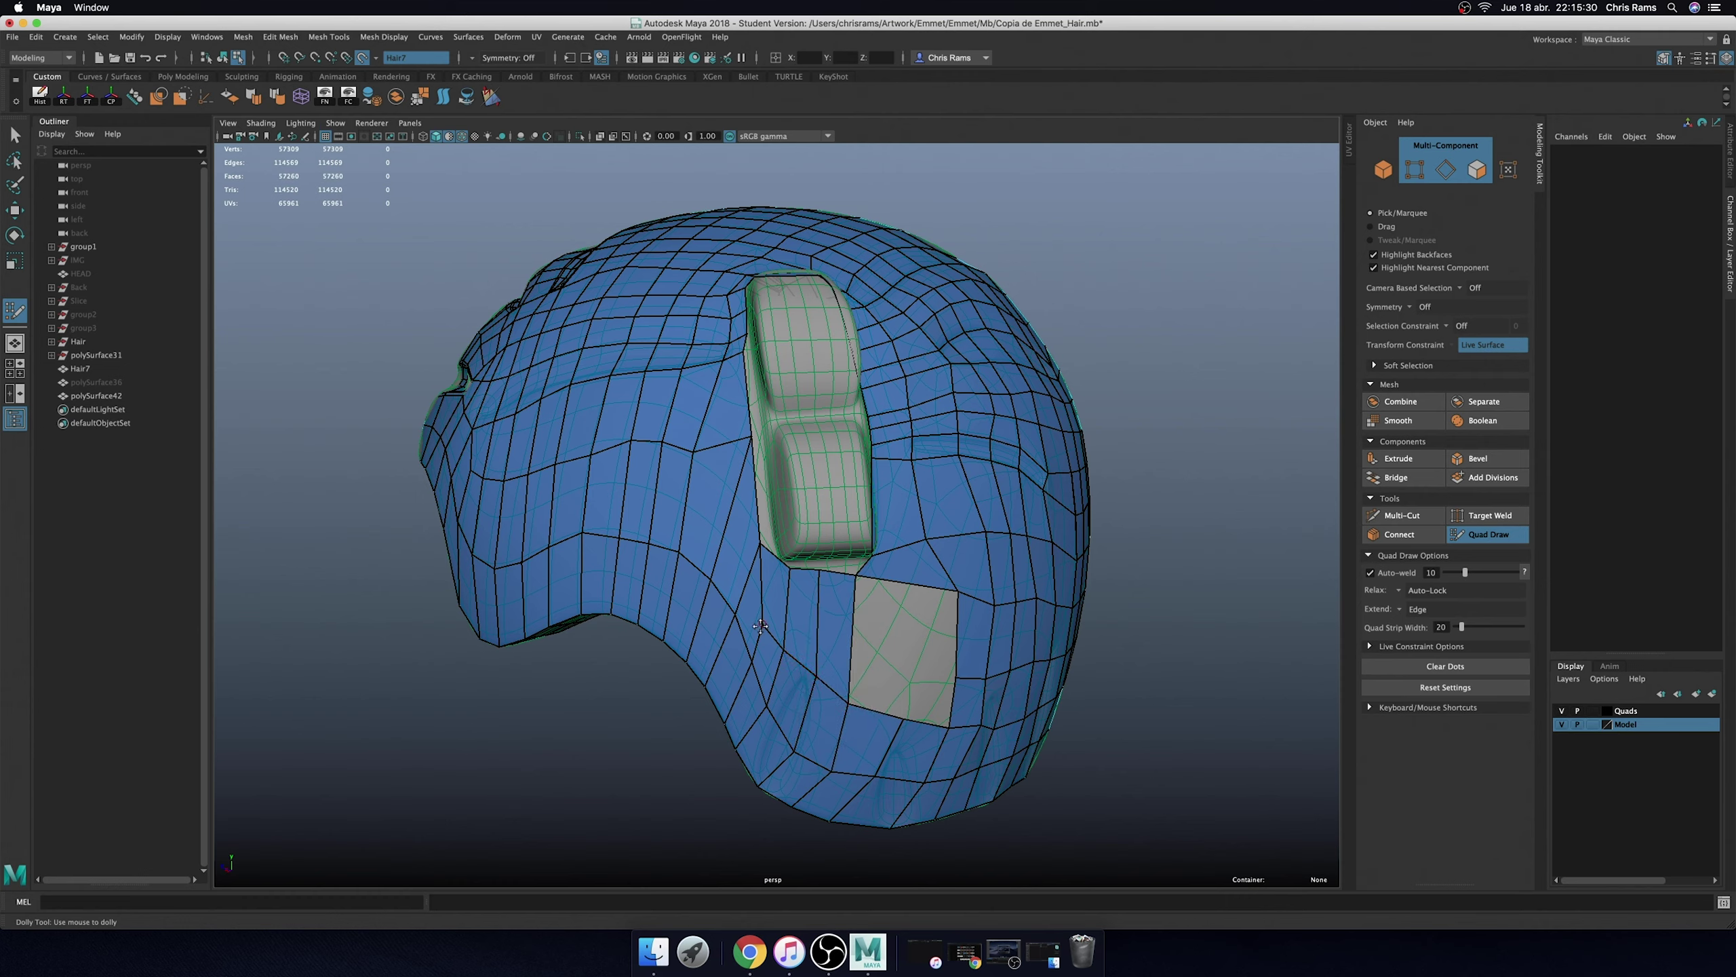
alt+drag(763, 626, 755, 572)
drag(746, 497, 756, 510)
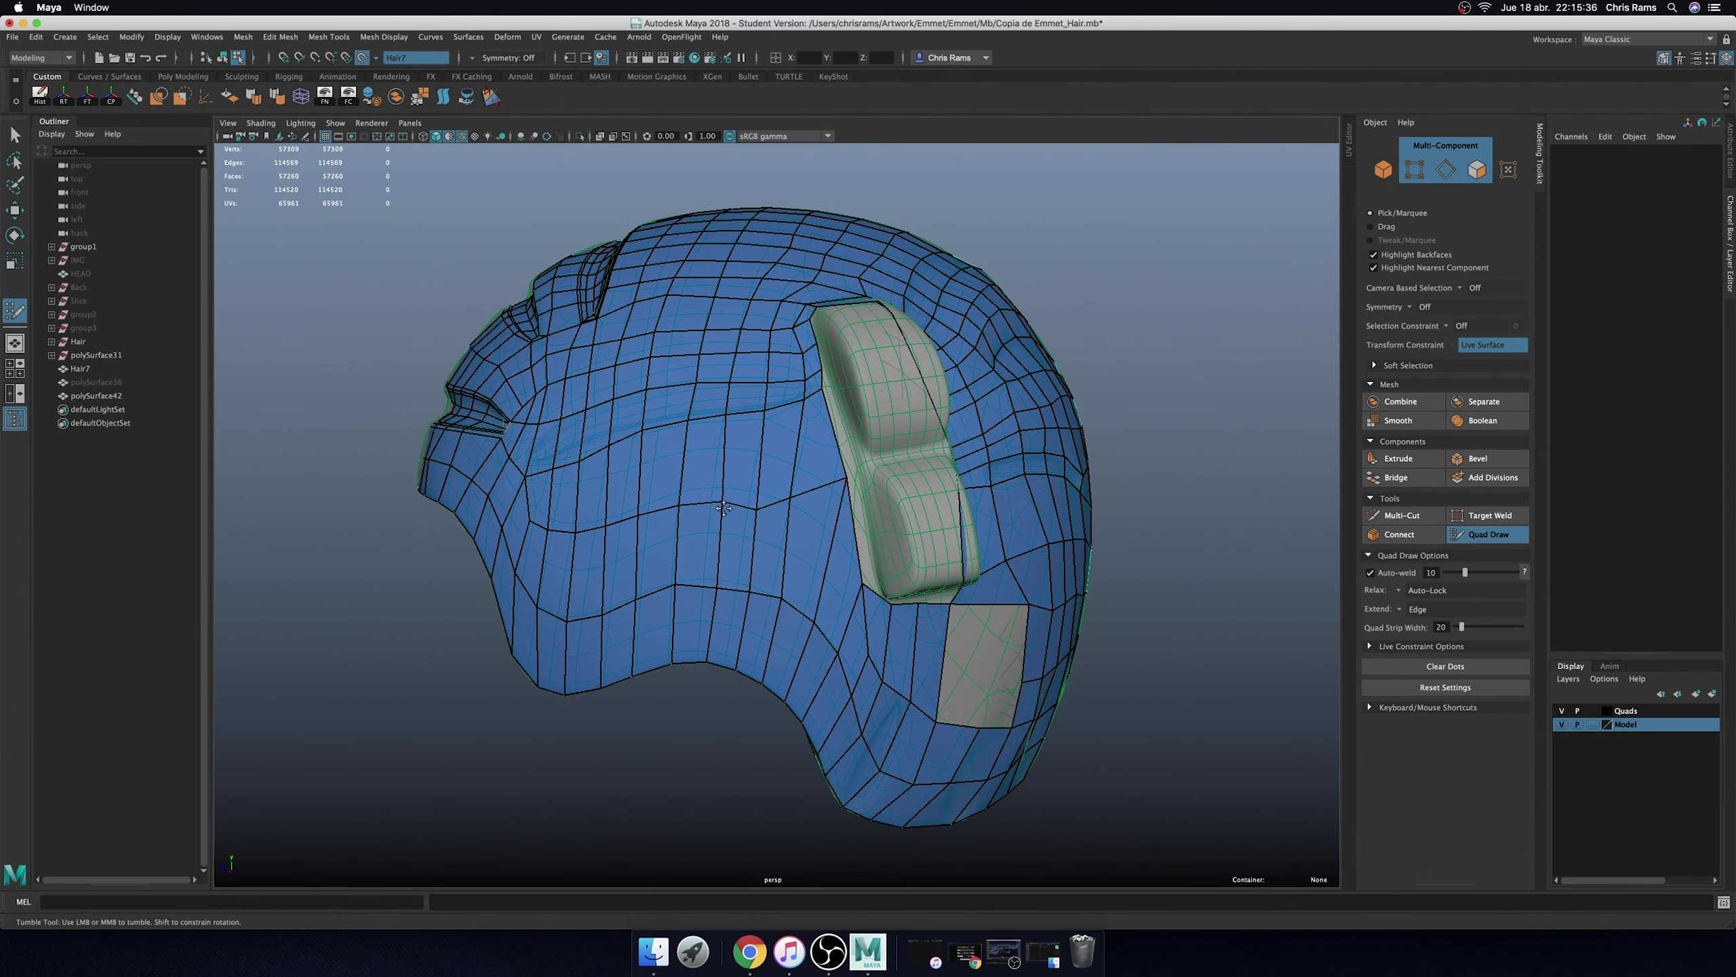
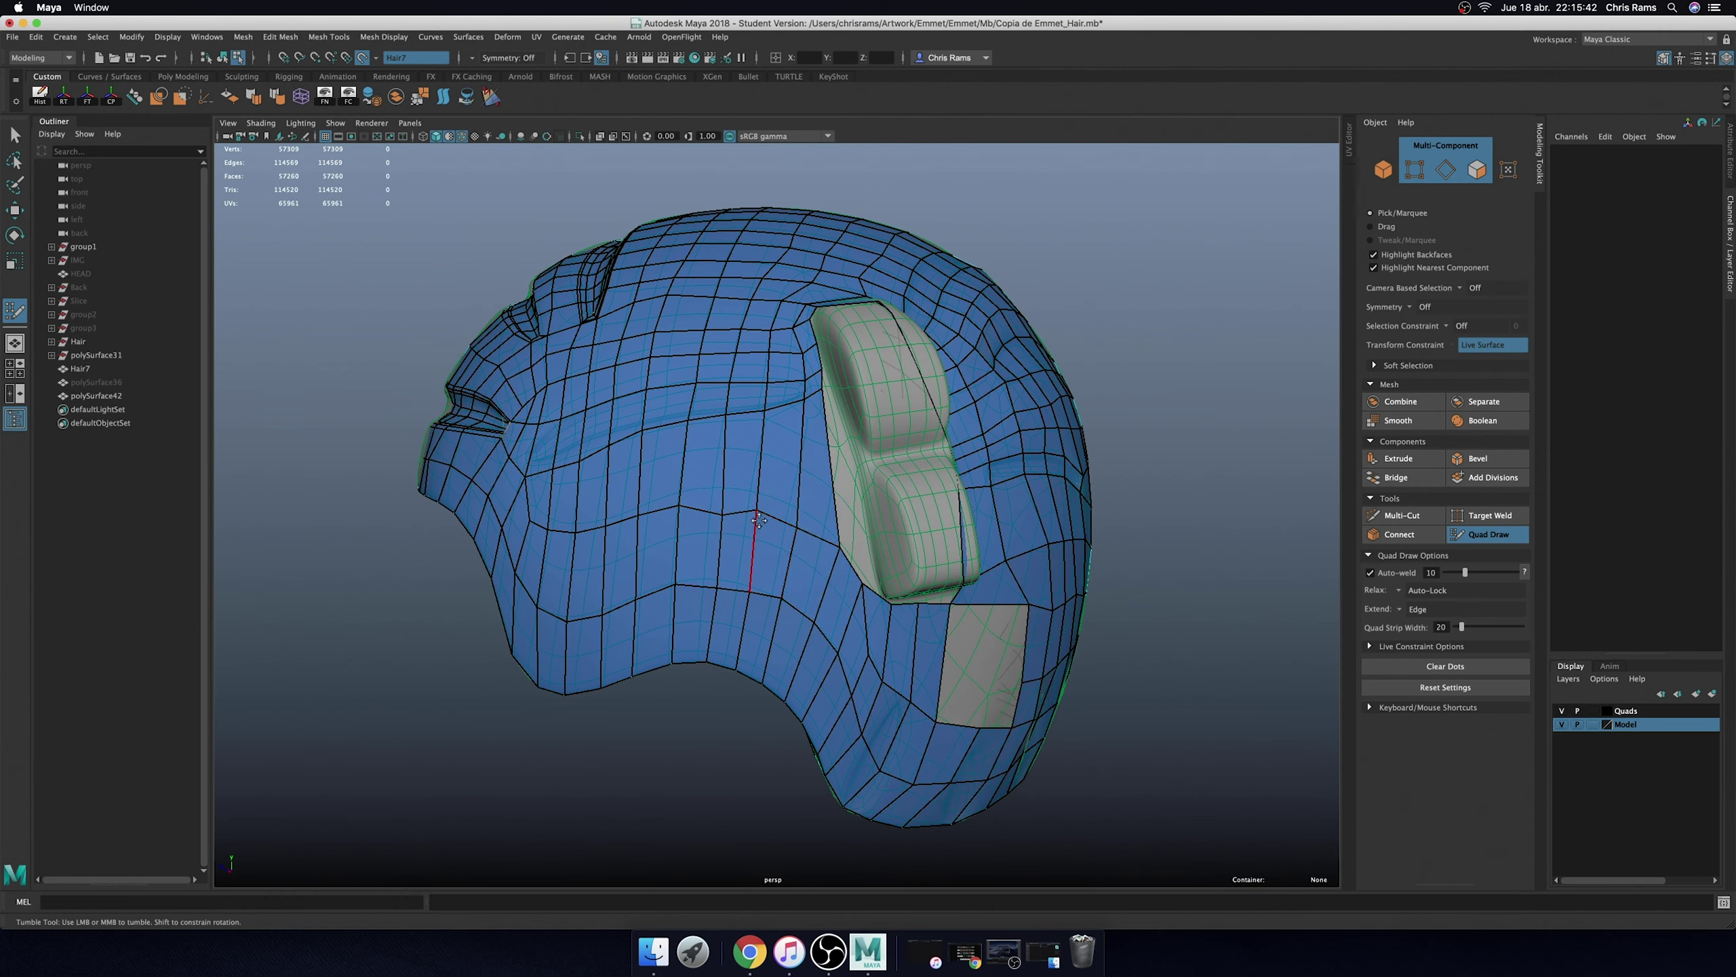
- Commit the new edge loop across the patch and delete the misaligned retopo faces beside it
ctrl+click(784, 486)
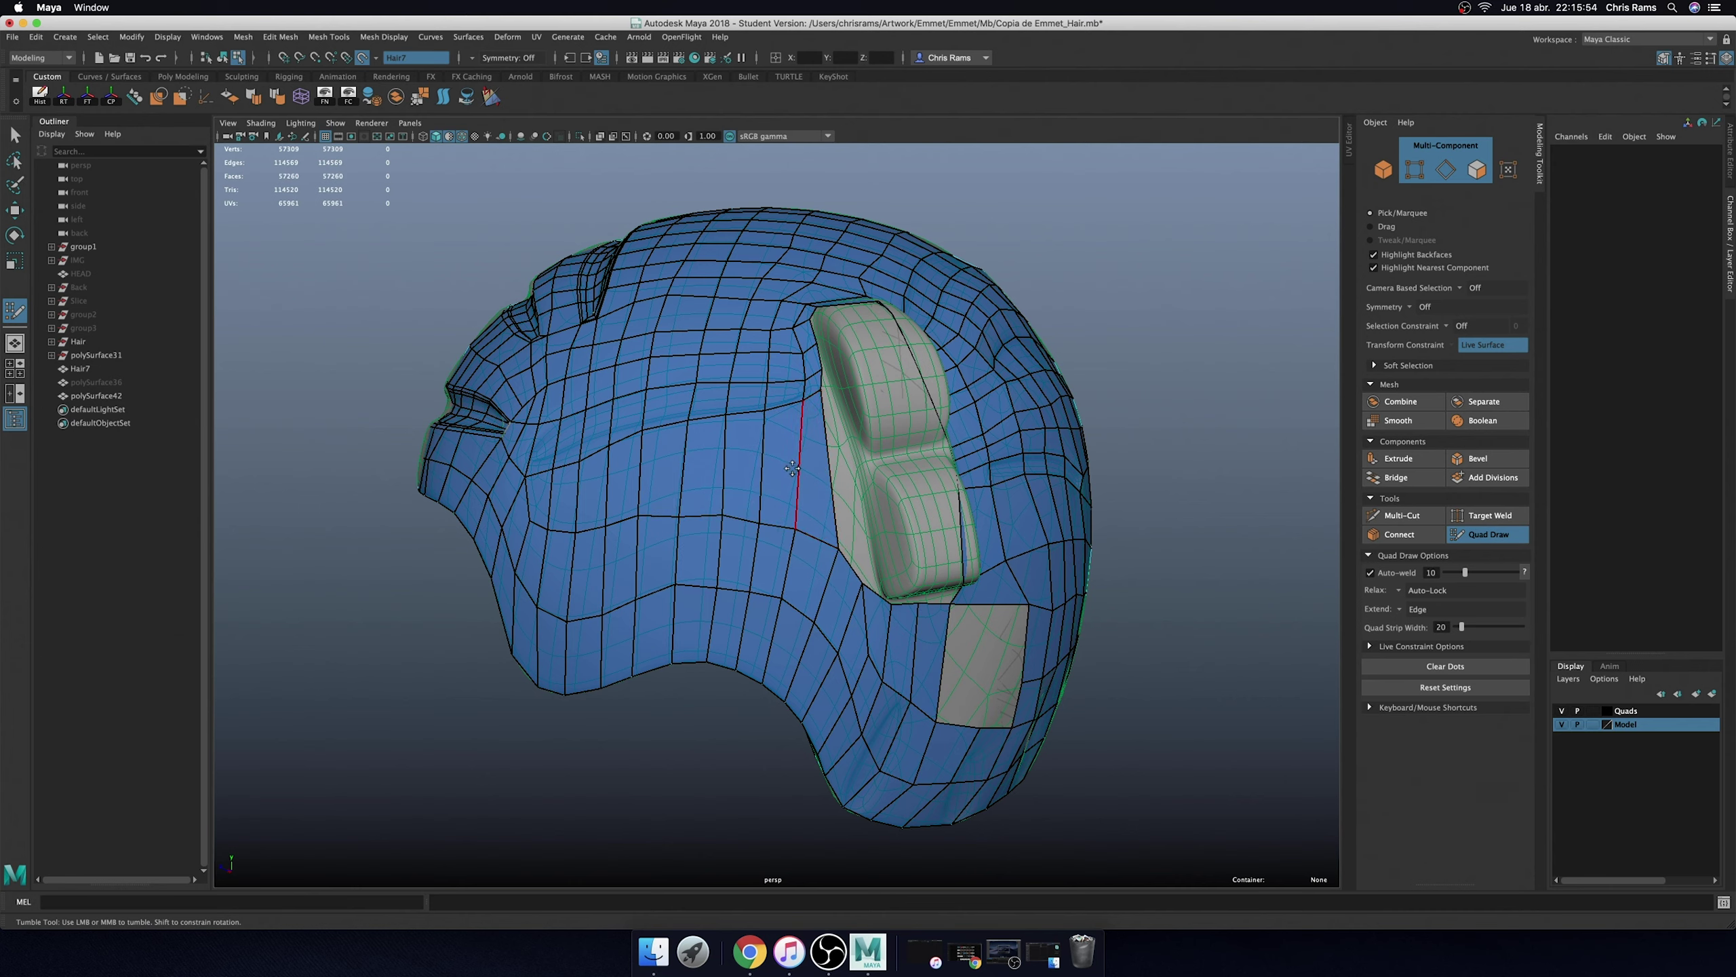
ctrl+shift+click(800, 466)
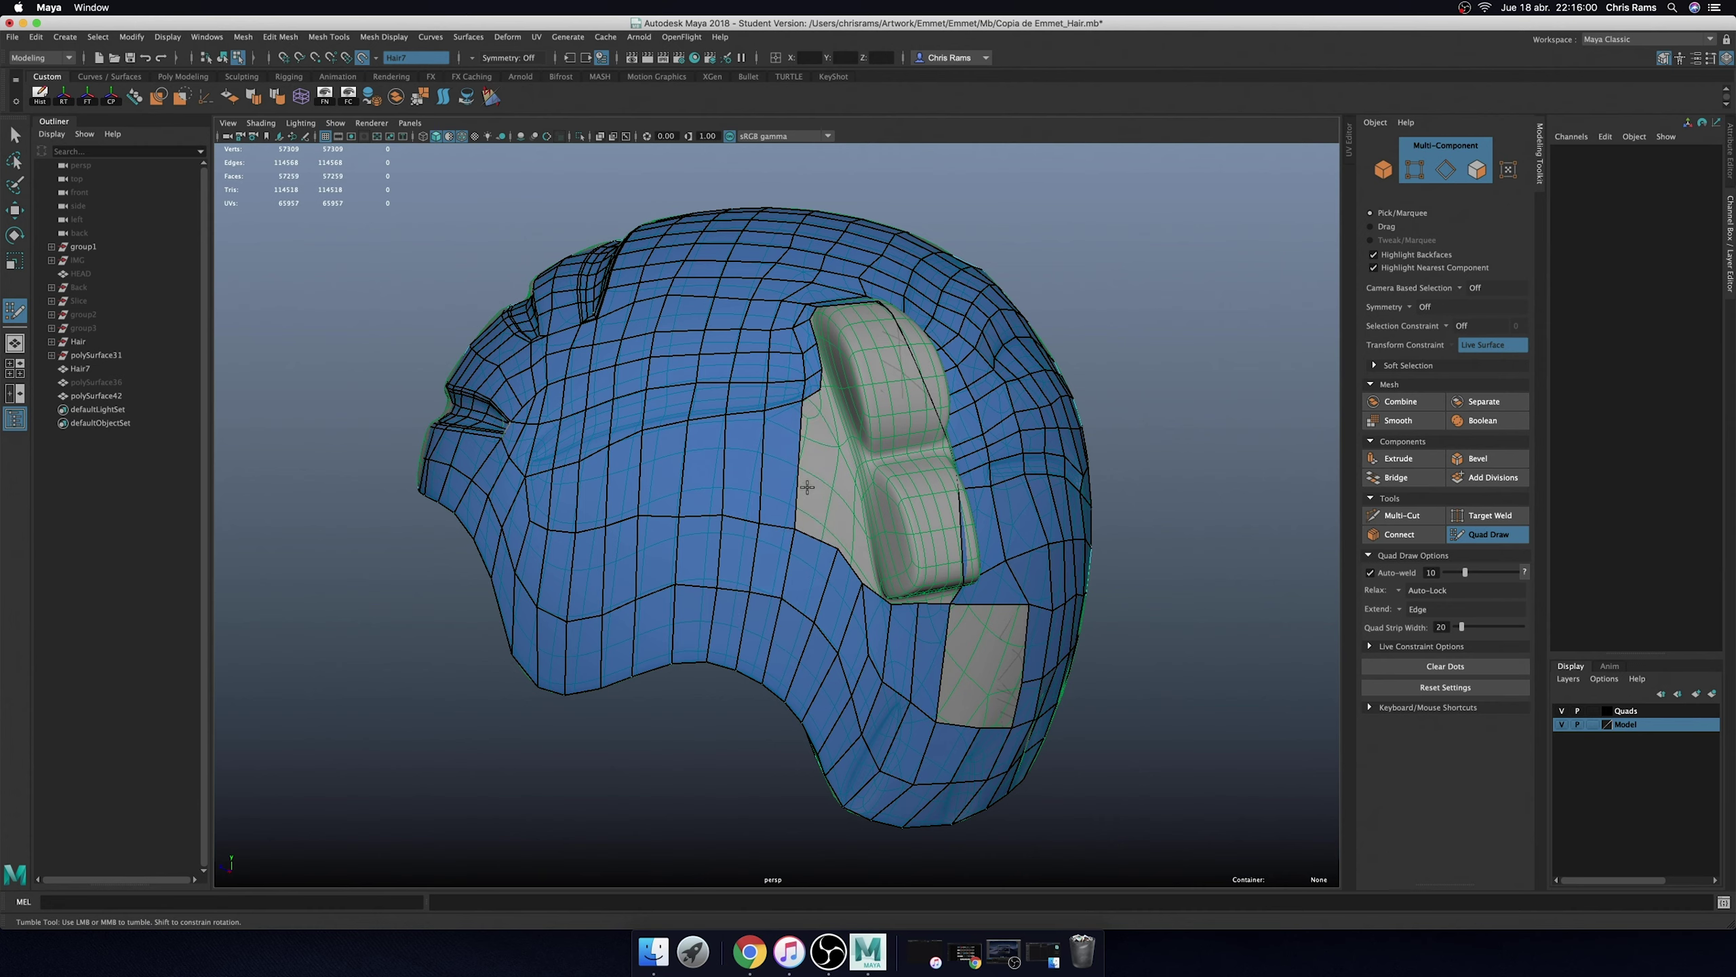
ctrl+shift+click(697, 468)
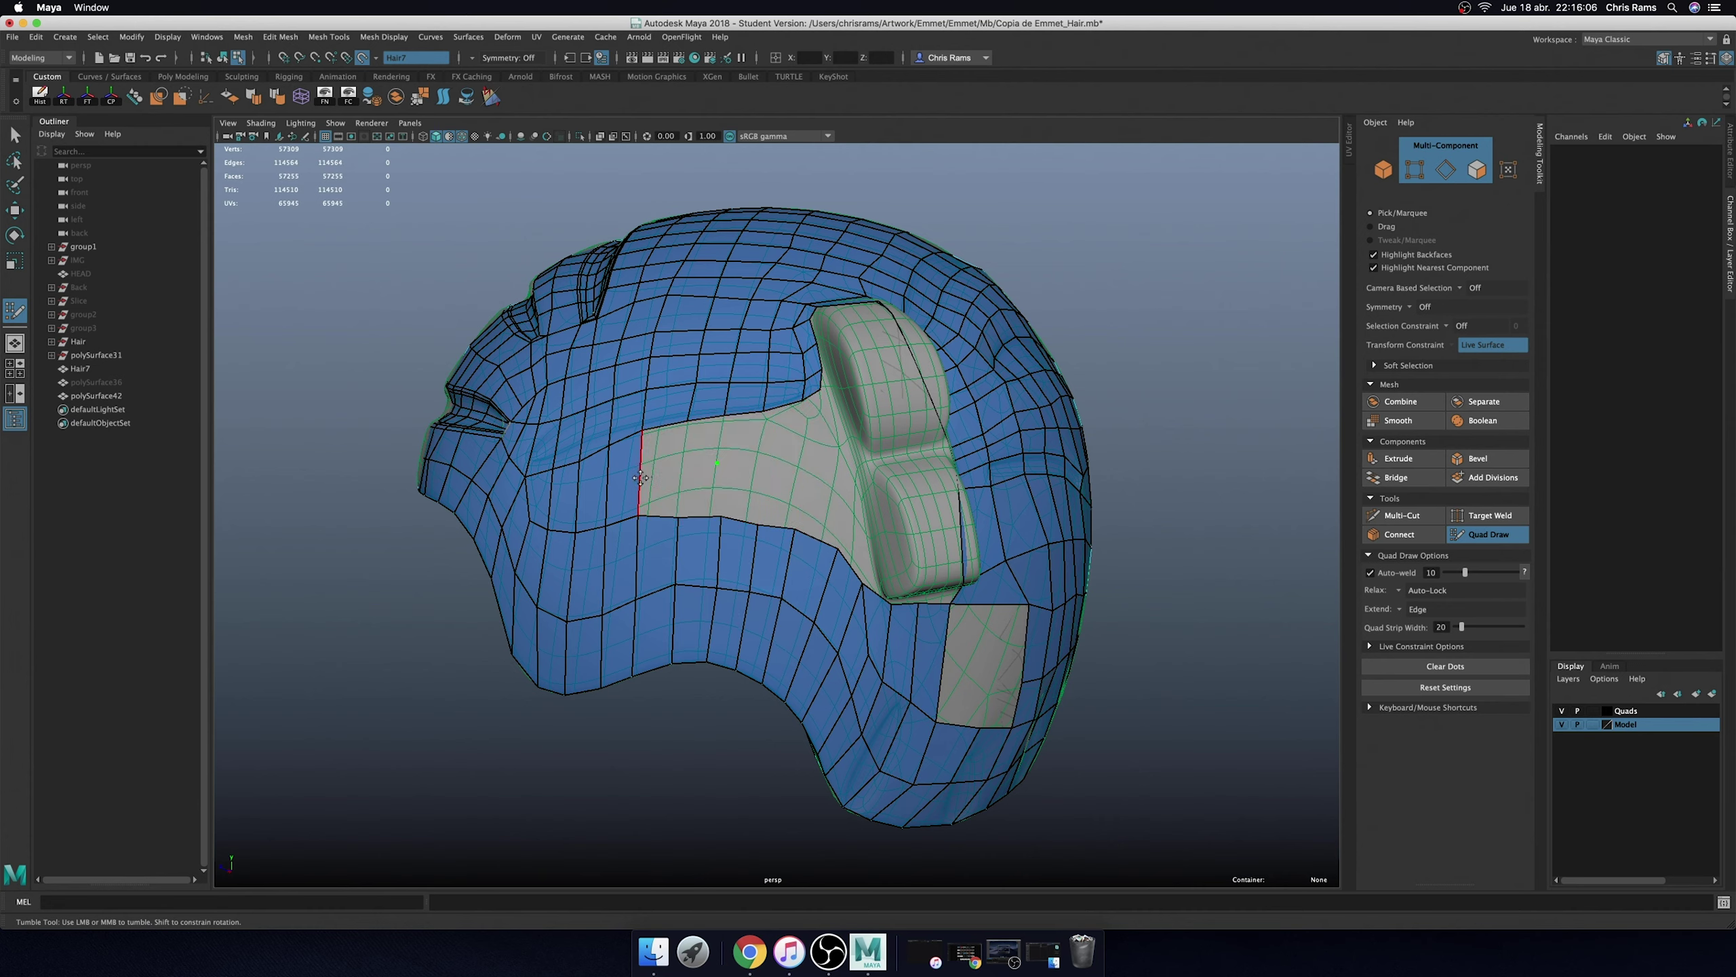
ctrl+shift+click(611, 480)
ctrl+shift+click(580, 484)
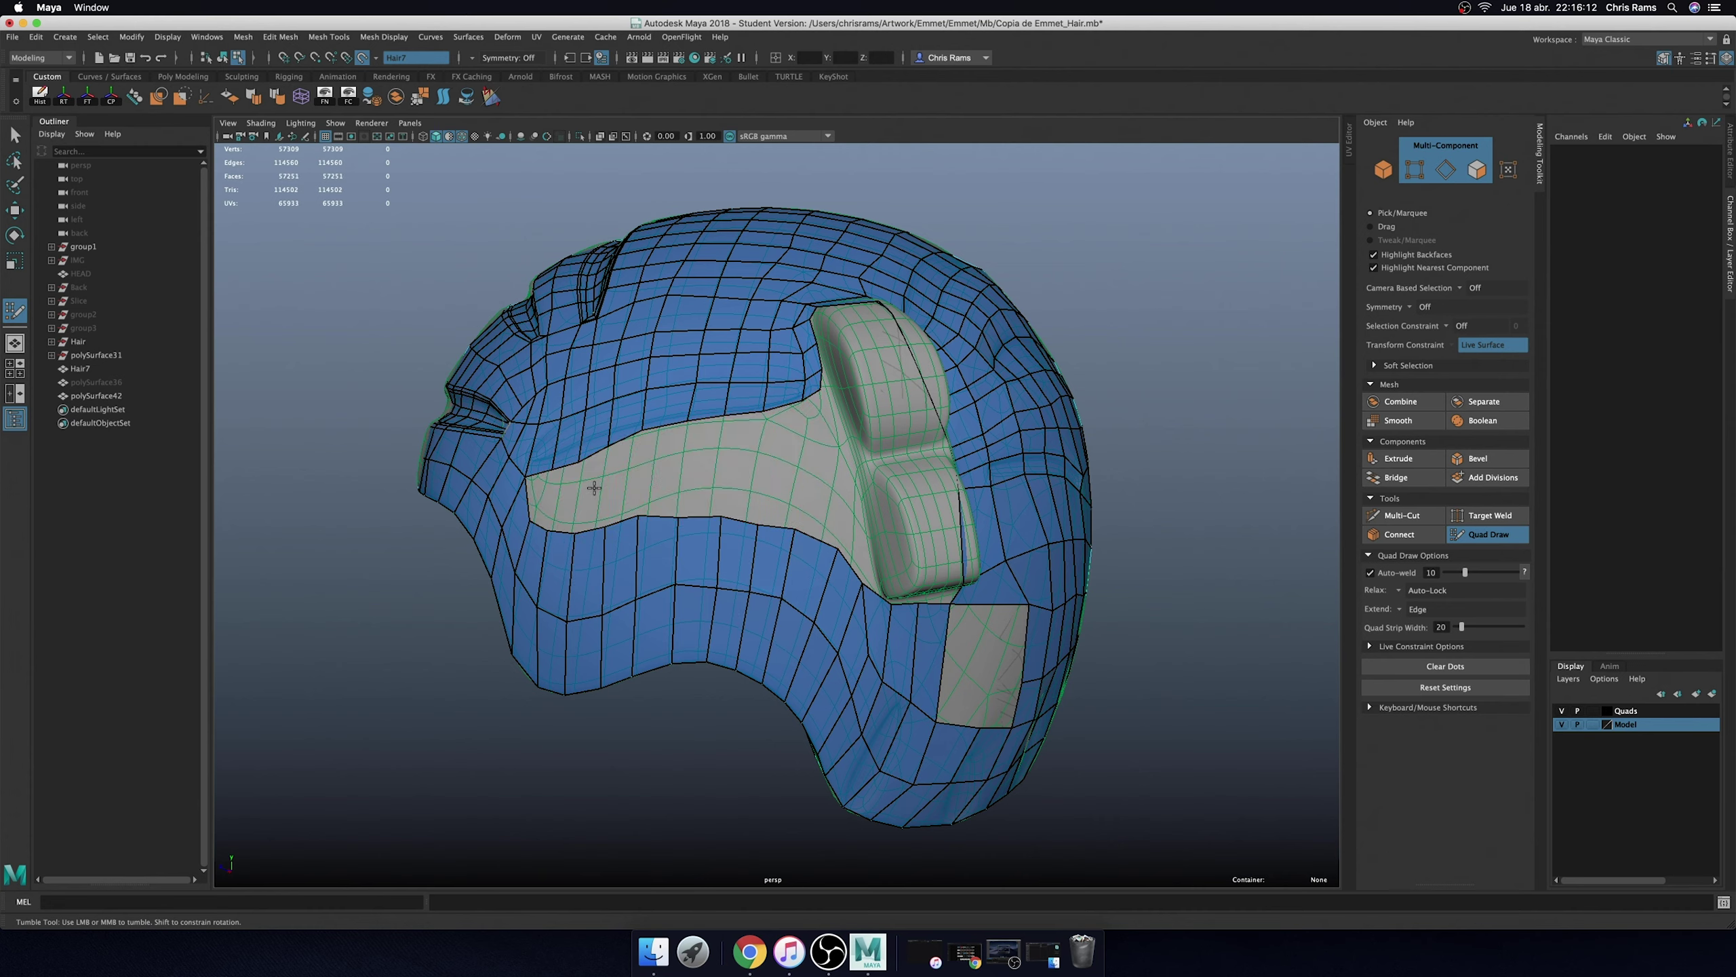
scroll(585, 410, up, 2)
scroll(585, 404, up, 3)
- Relax the patch's lower border and fill the gap left of the panel with new quads
shift+drag(584, 405, 848, 358)
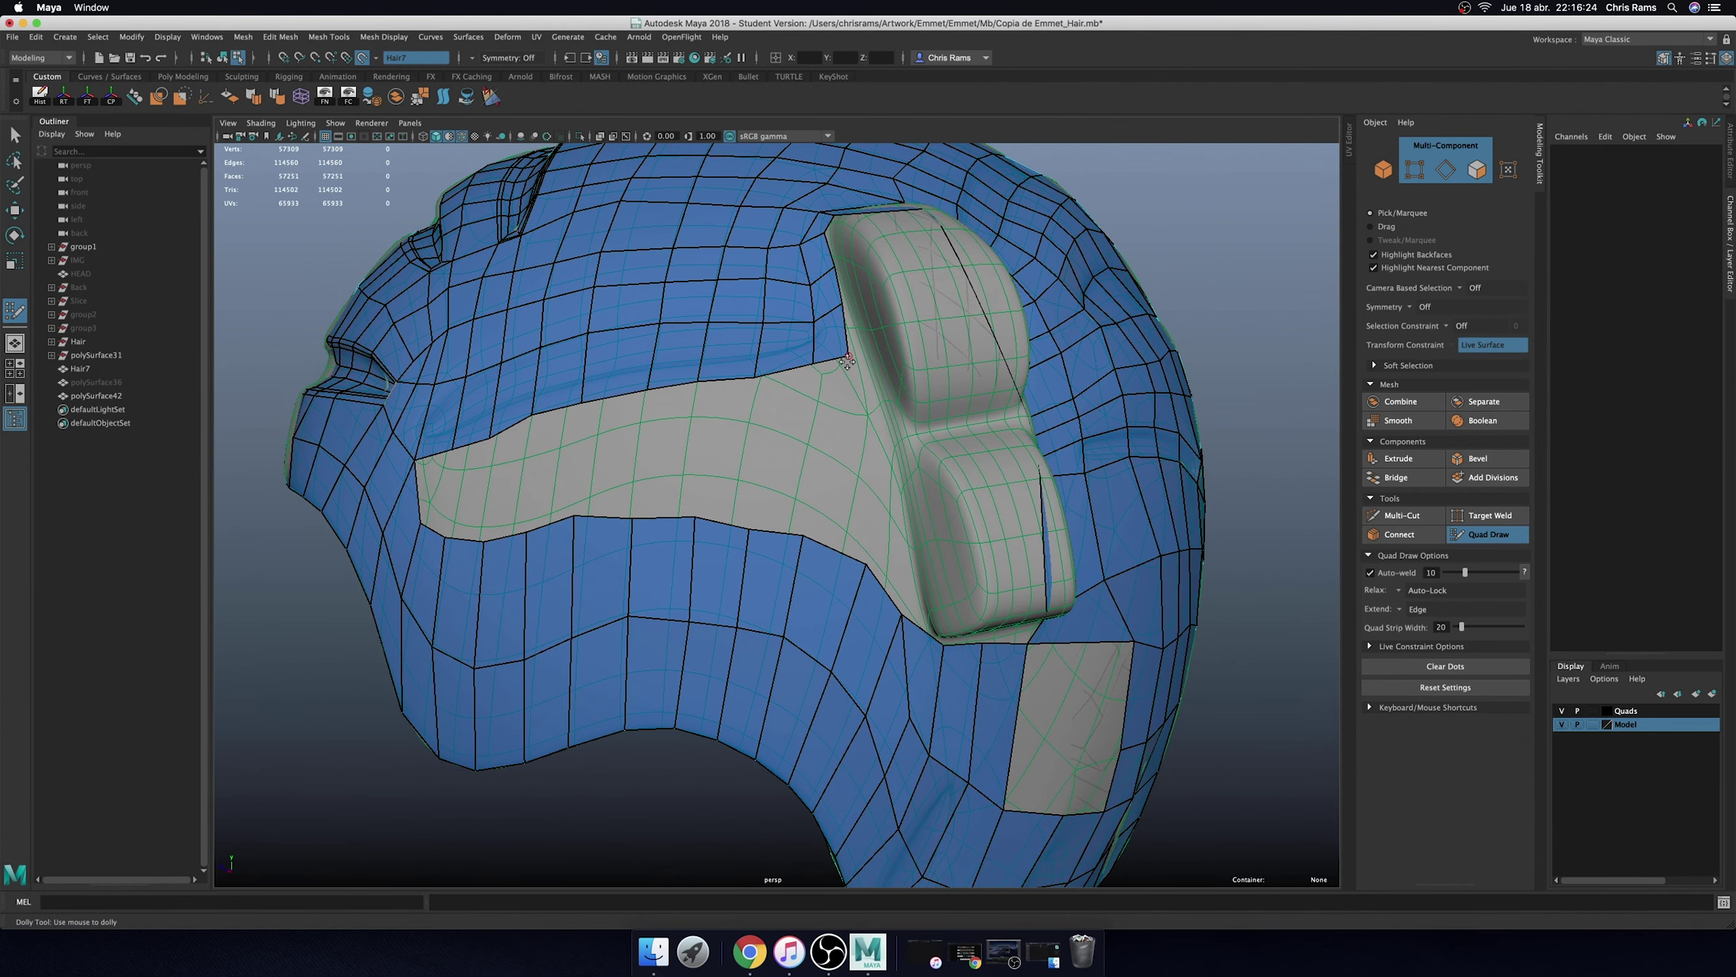
shift+click(780, 414)
click(776, 489)
click(731, 462)
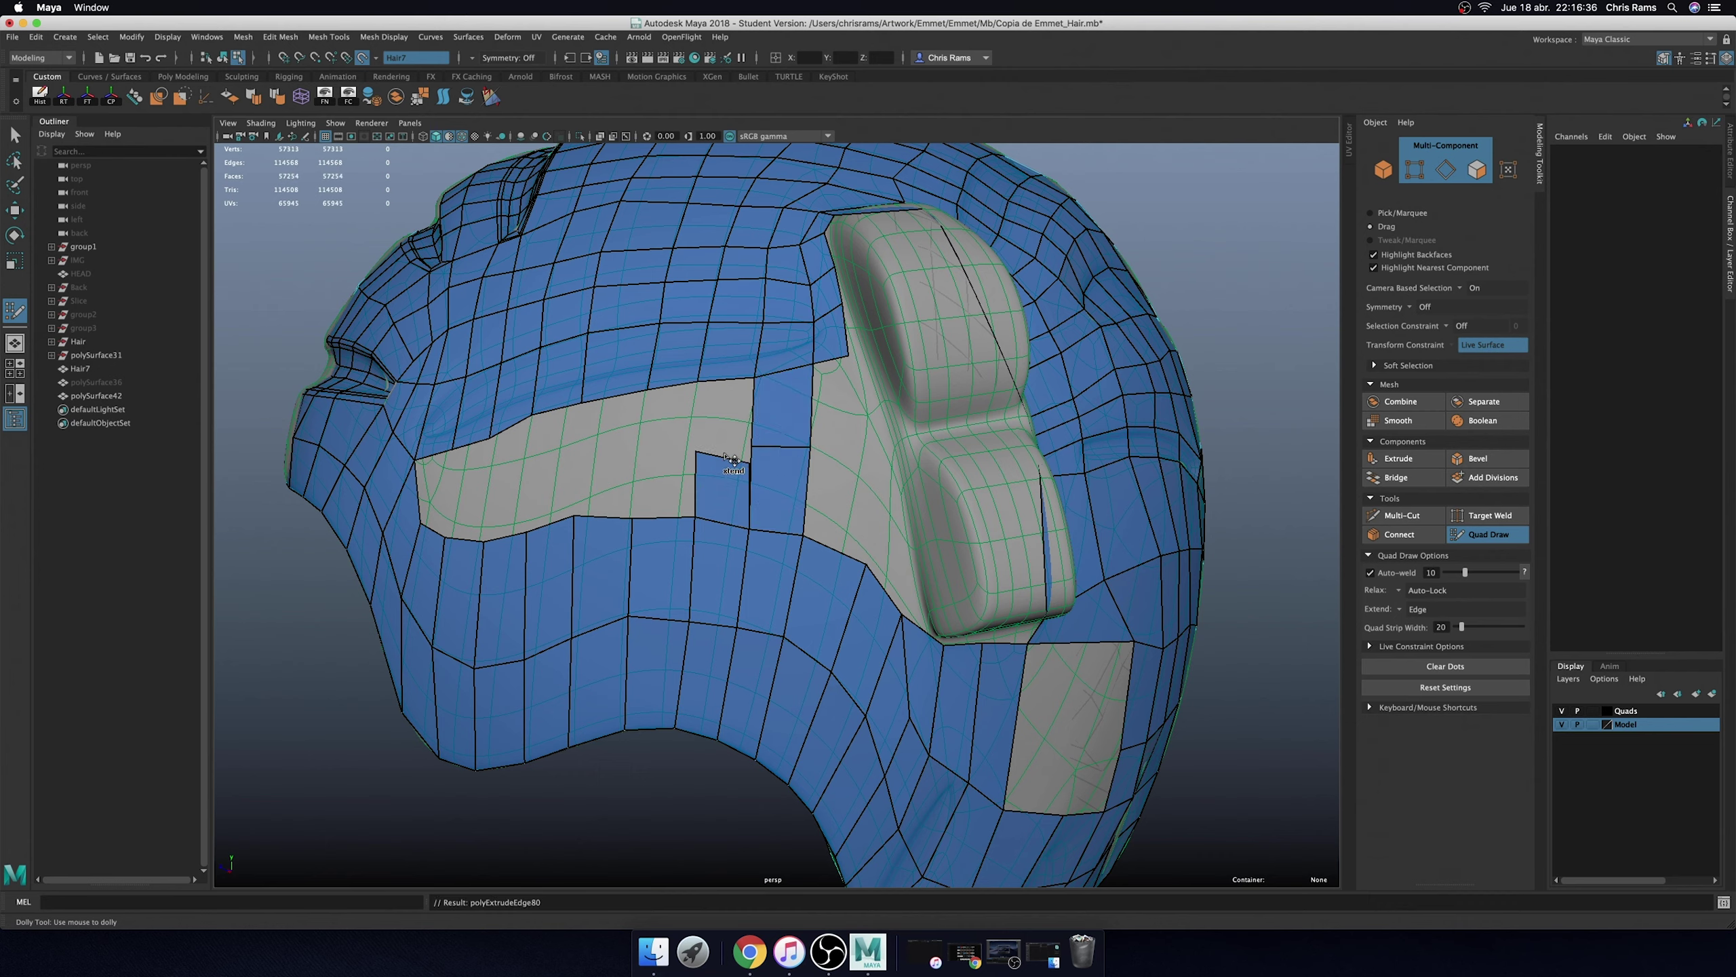
drag(731, 459, 699, 437)
shift+click(729, 405)
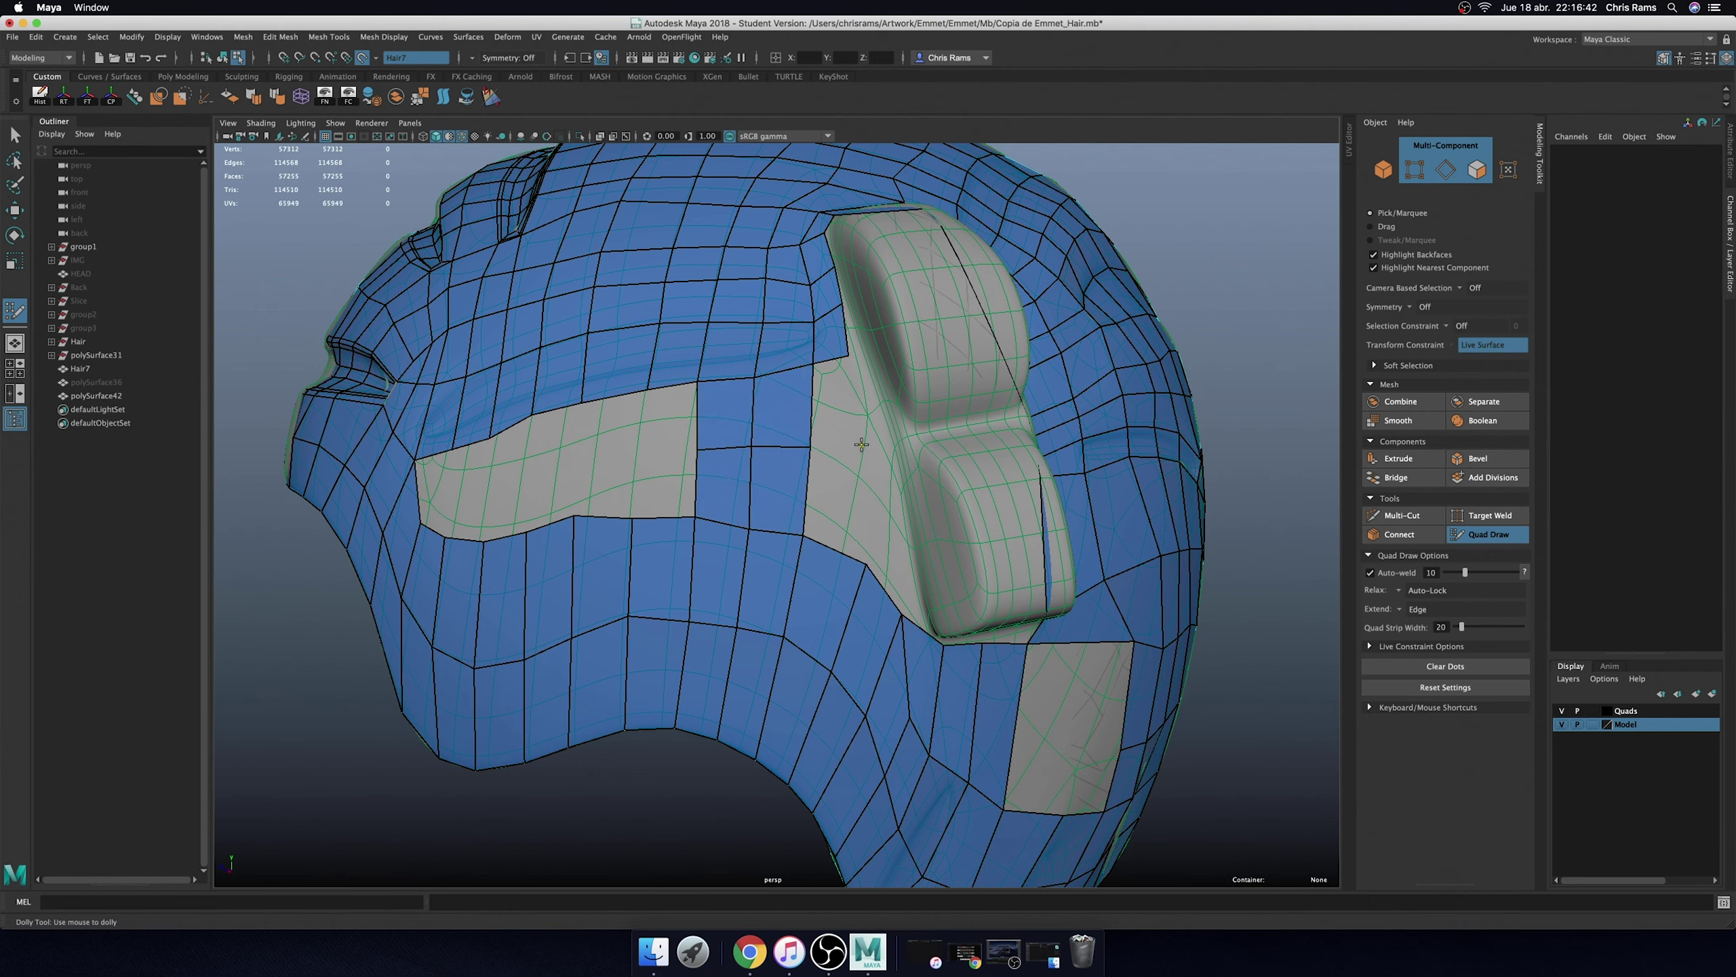
- Fill the grey gap beside the panel, delete faces below it, and redraw a quad strip
shift+click(861, 467)
shift+click(868, 566)
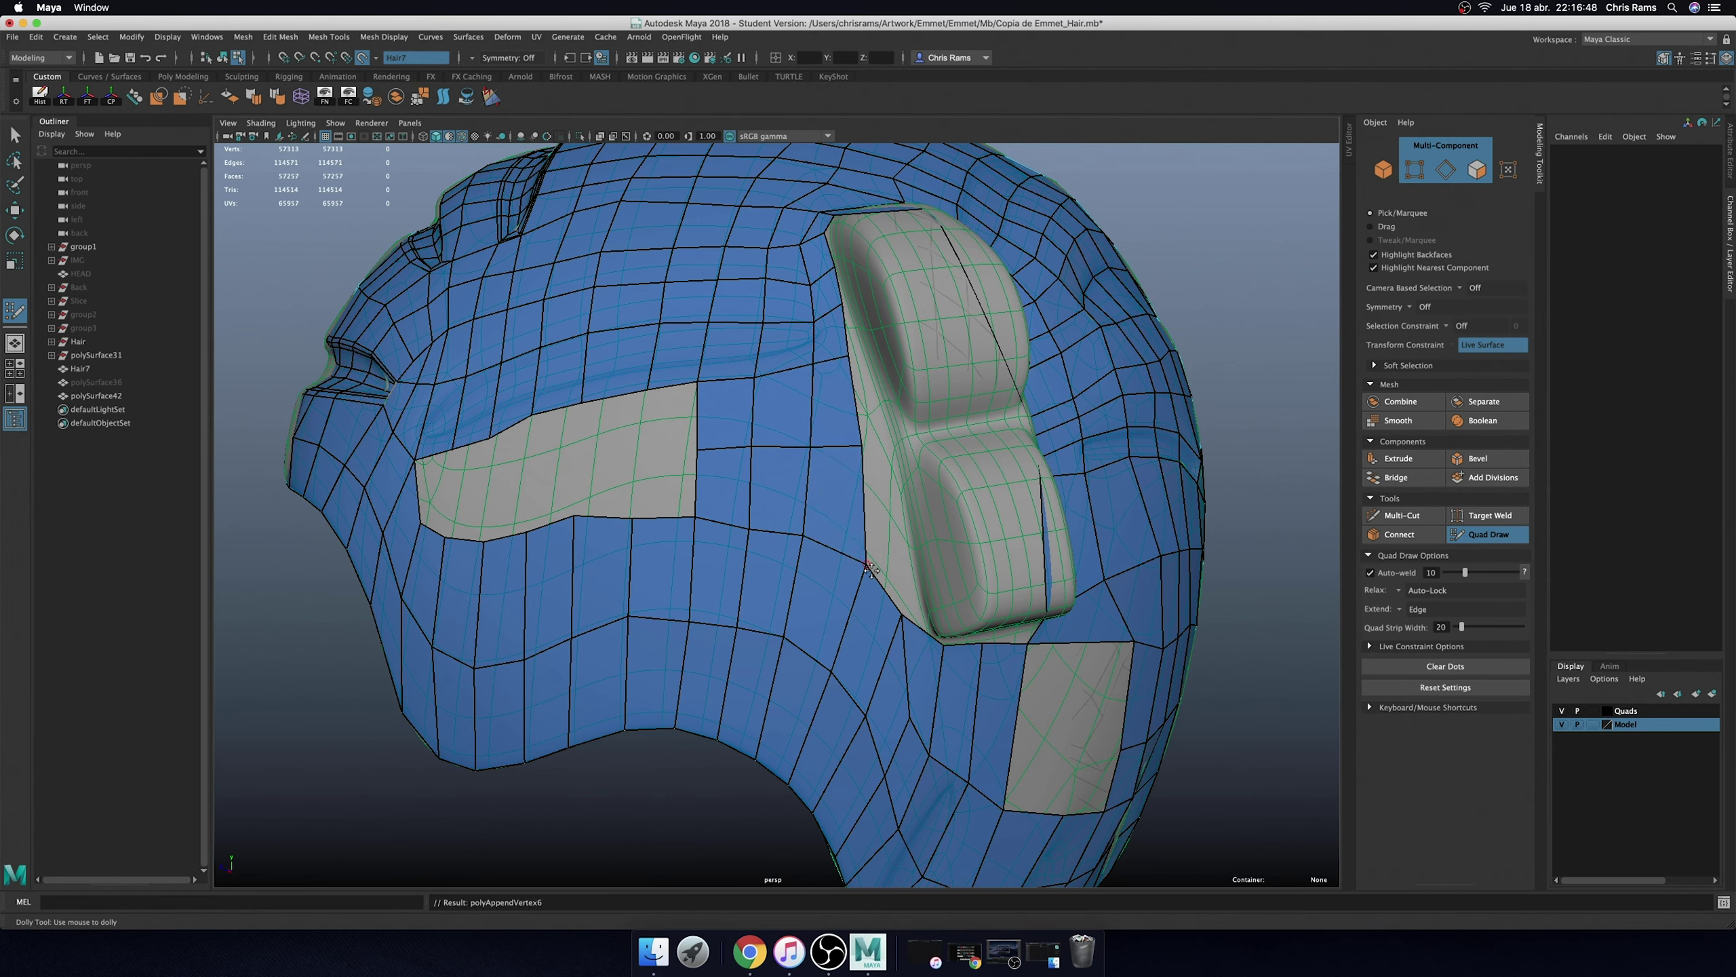
drag(869, 563, 882, 539)
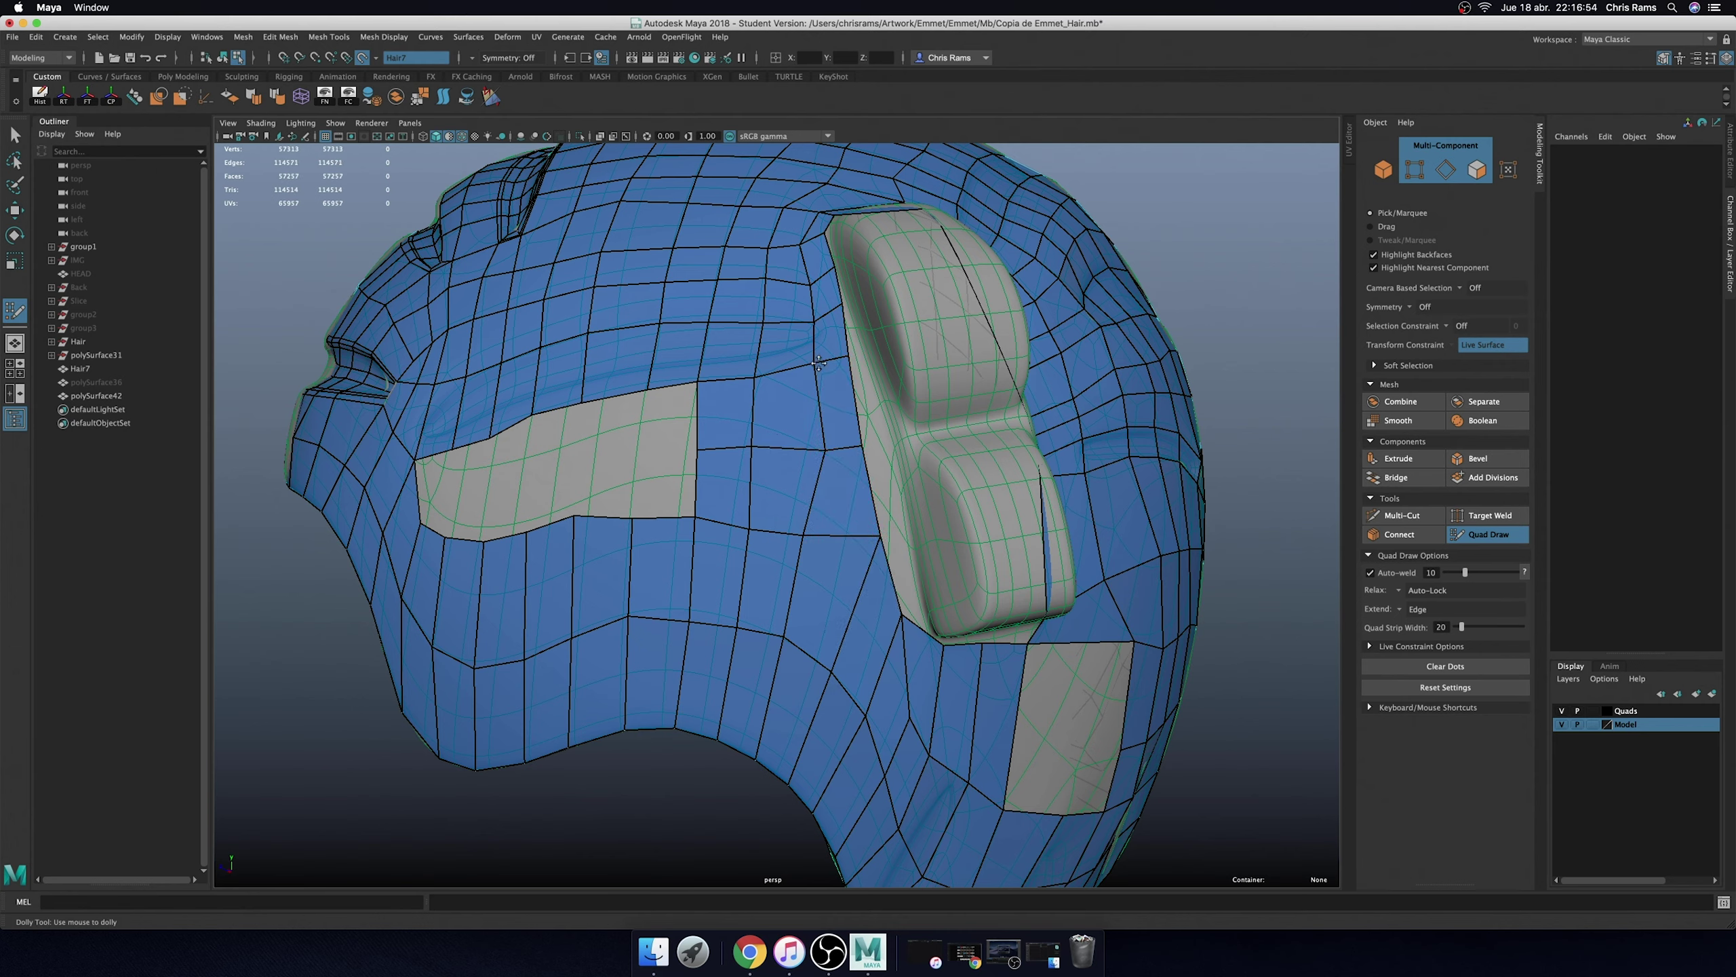
ctrl+shift+drag(820, 507, 992, 675)
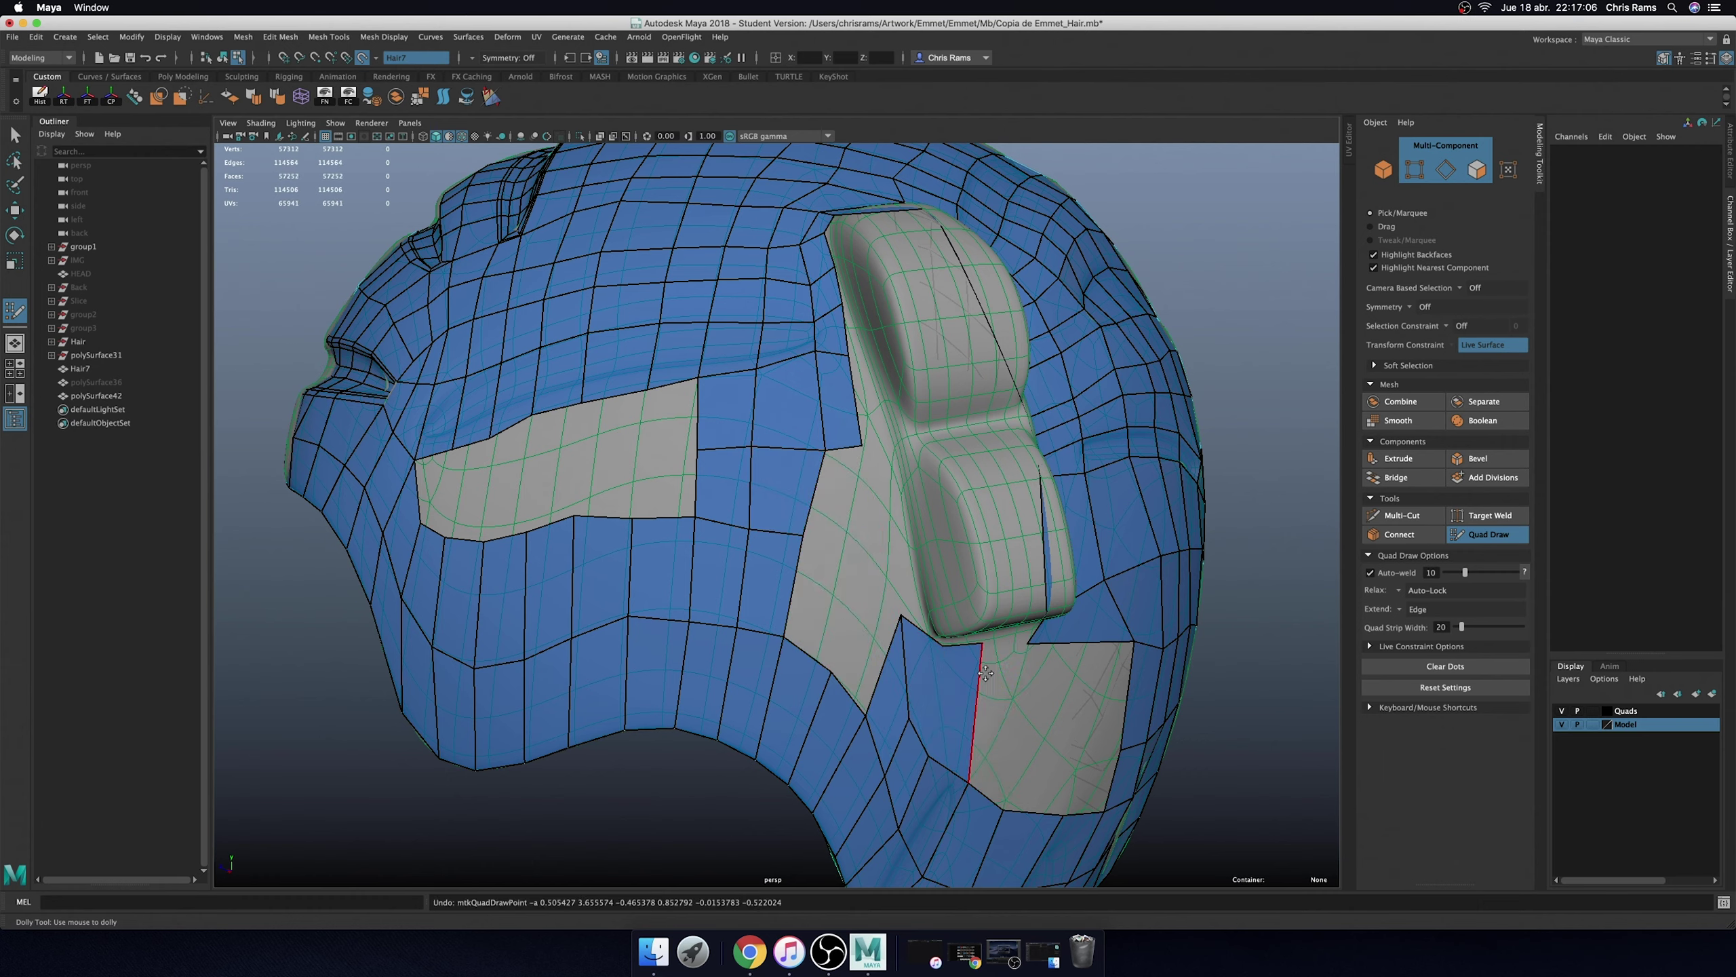
ctrl+shift+click(916, 670)
mouse_move(842, 493)
mouse_down()
mouse_move(913, 629)
mouse_move(957, 672)
mouse_move(991, 658)
mouse_move(768, 630)
mouse_up()
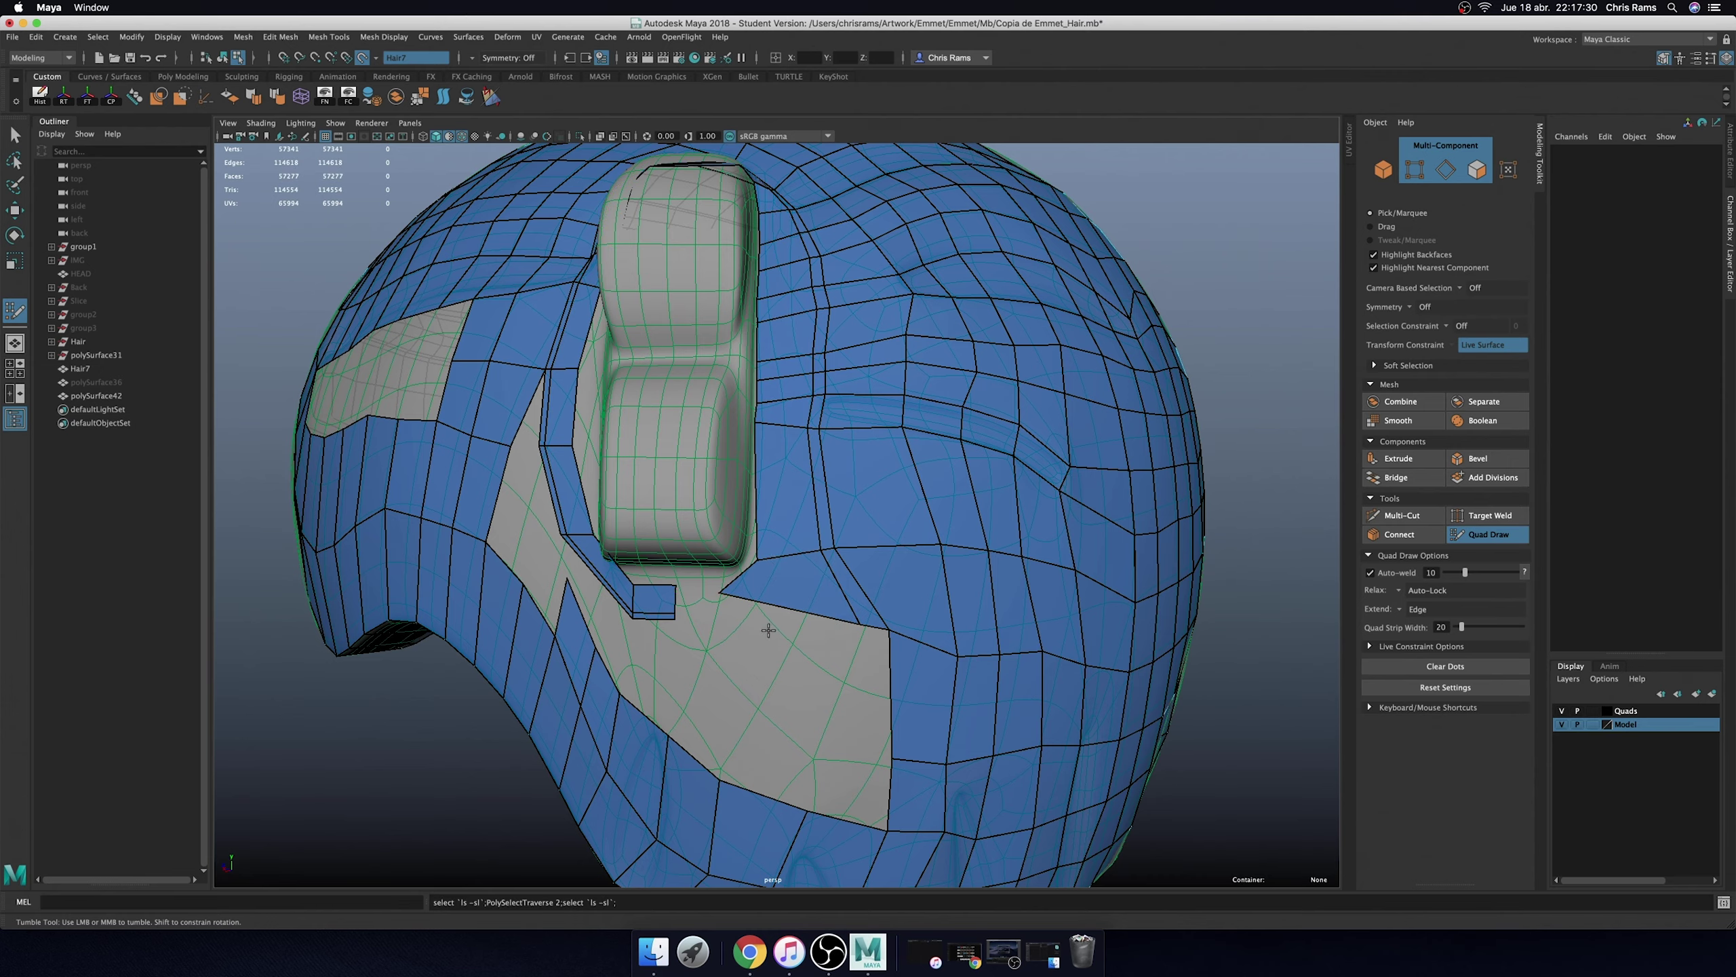
- Undo the last vertex tweak and reframe the head from the side
key(ctrl+z)
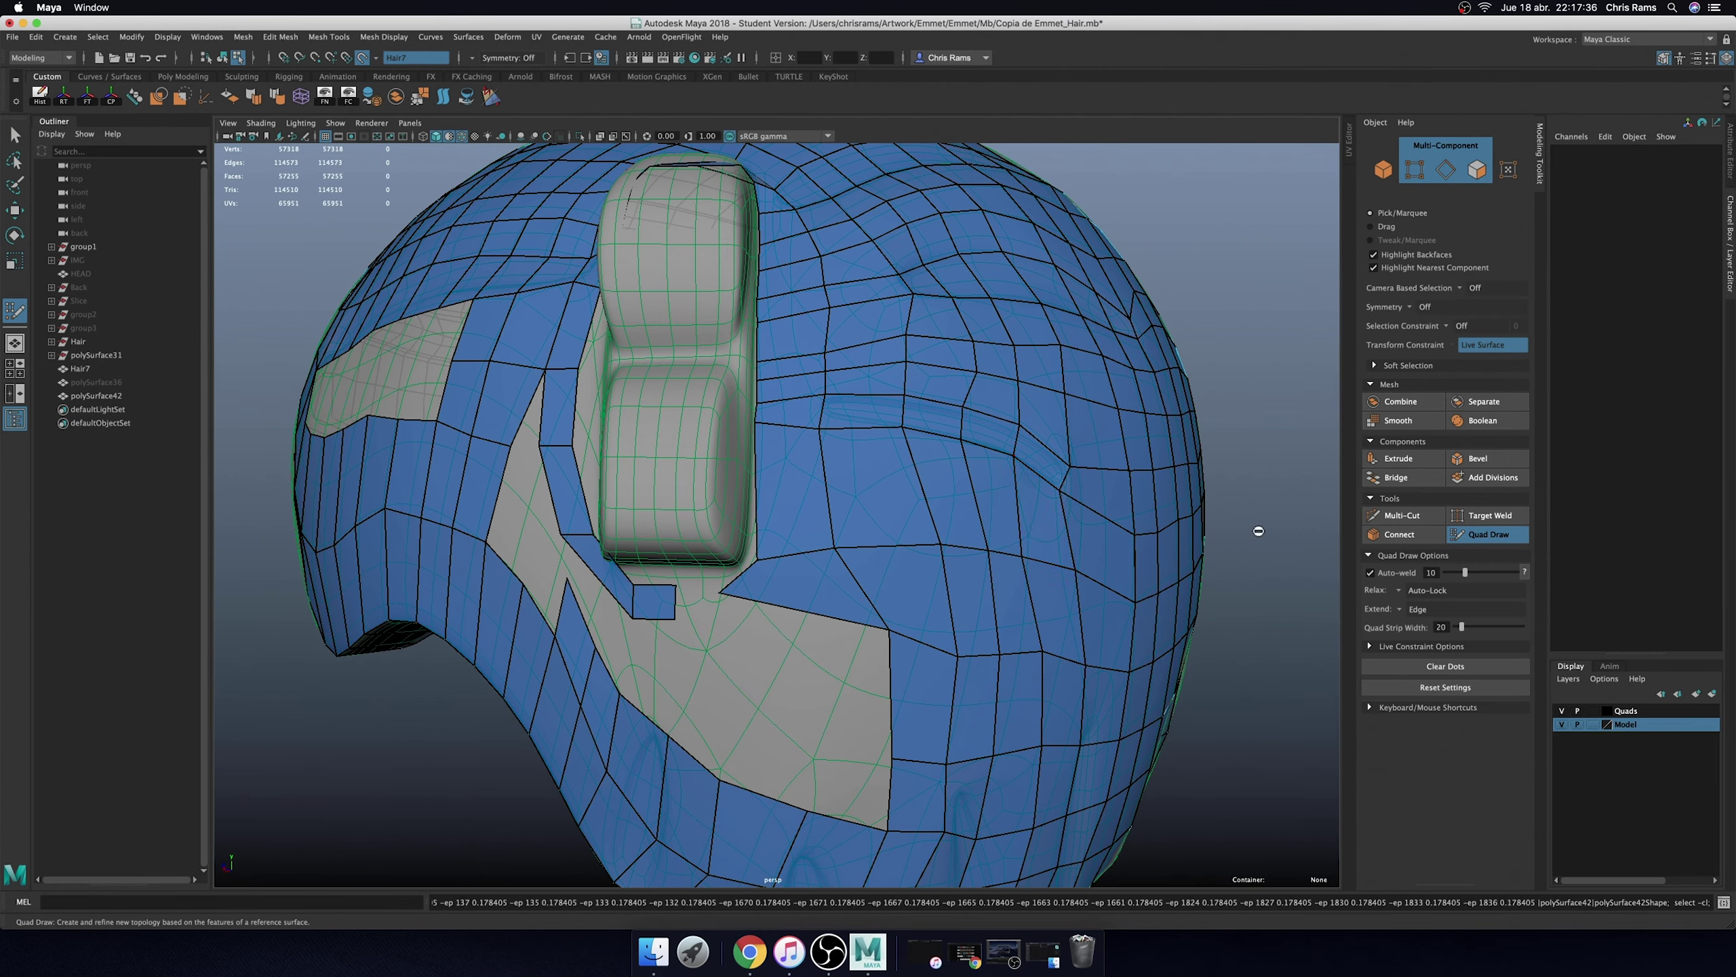
alt+drag(773, 520, 810, 439)
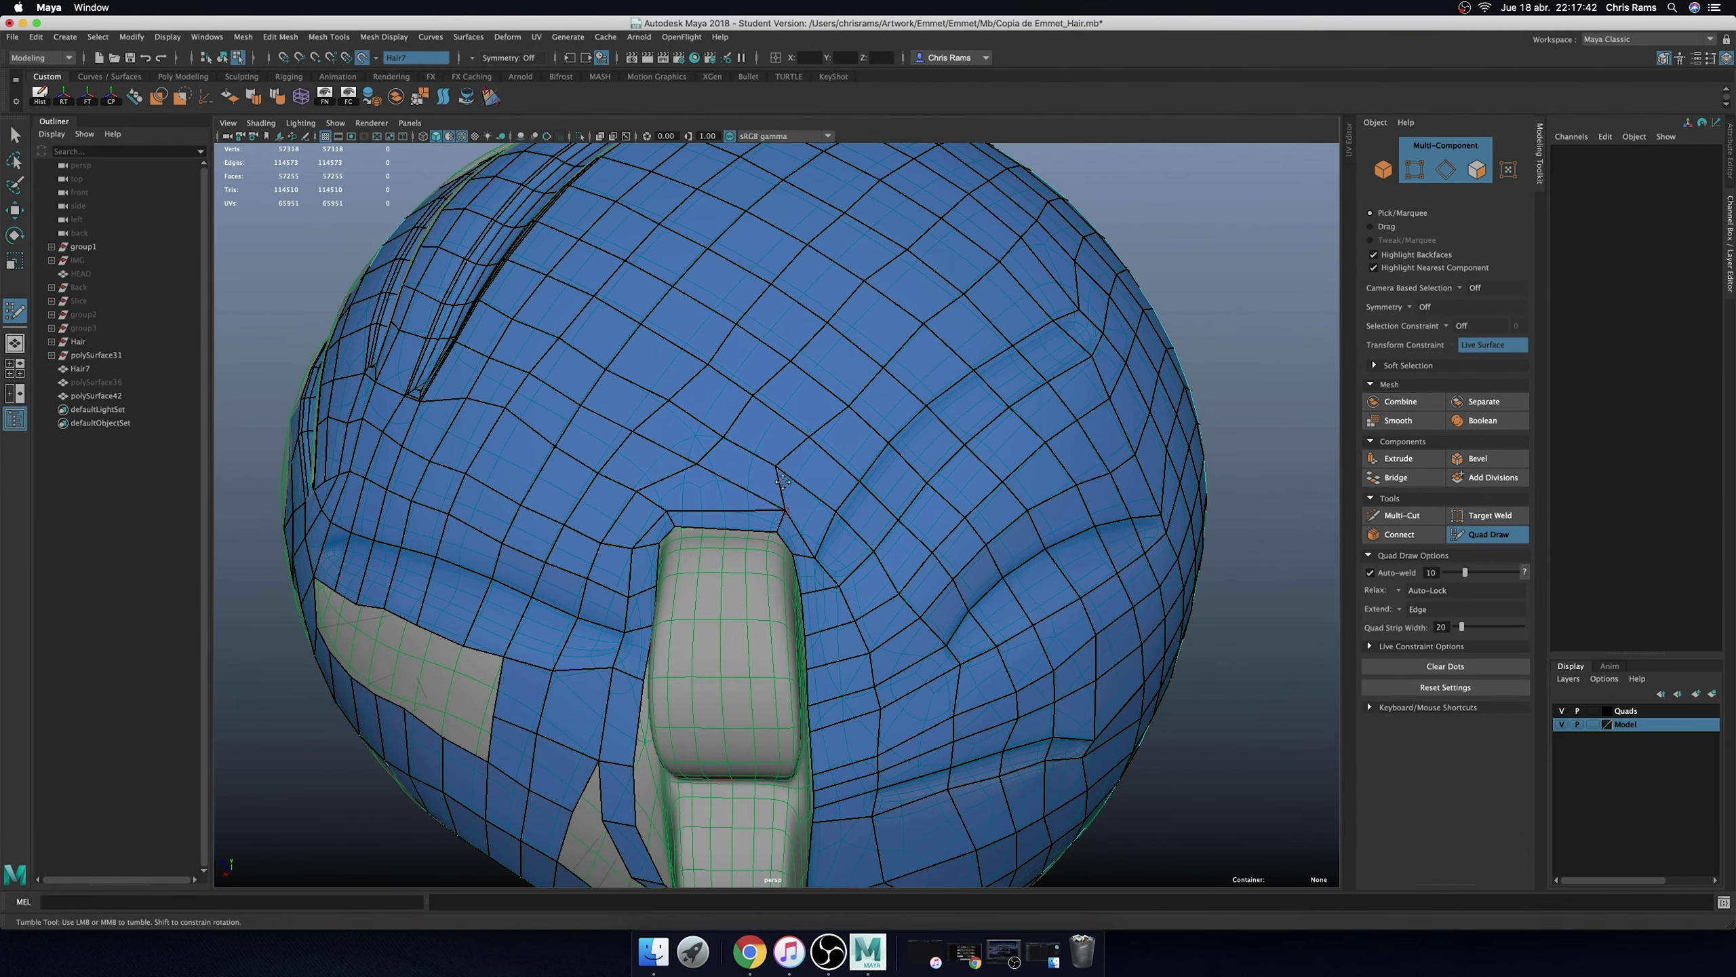
alt+right_drag(710, 451, 773, 526)
alt+drag(773, 526, 839, 566)
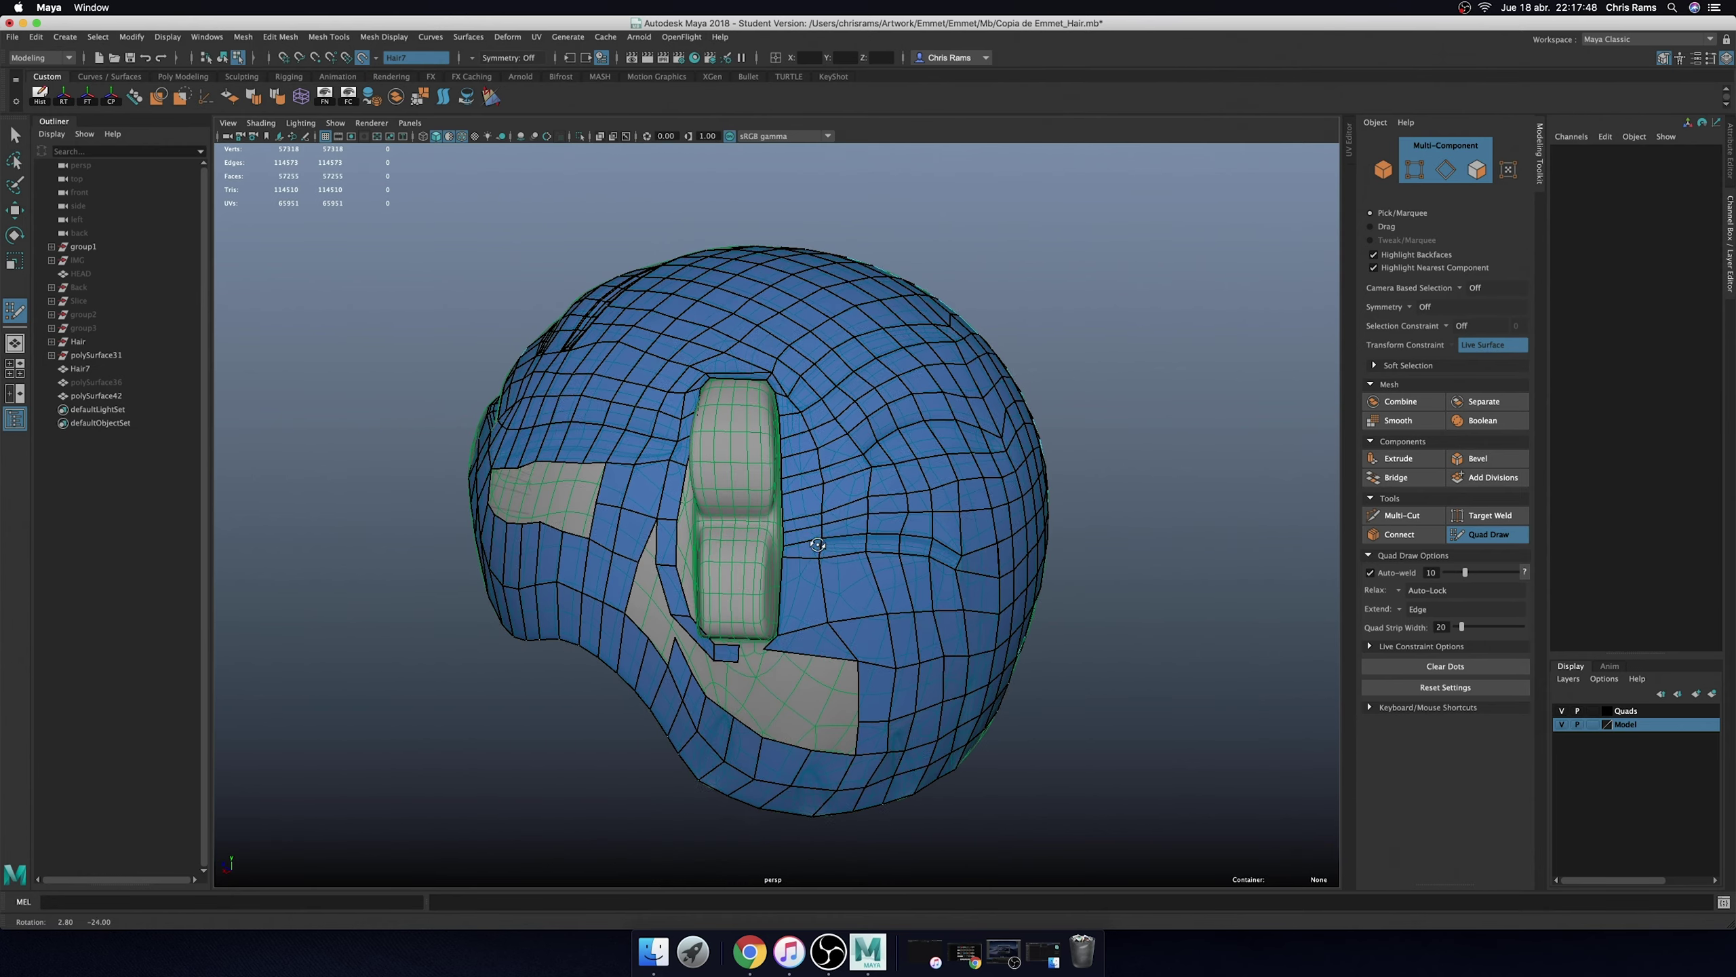
alt+right_drag(839, 566, 789, 663)
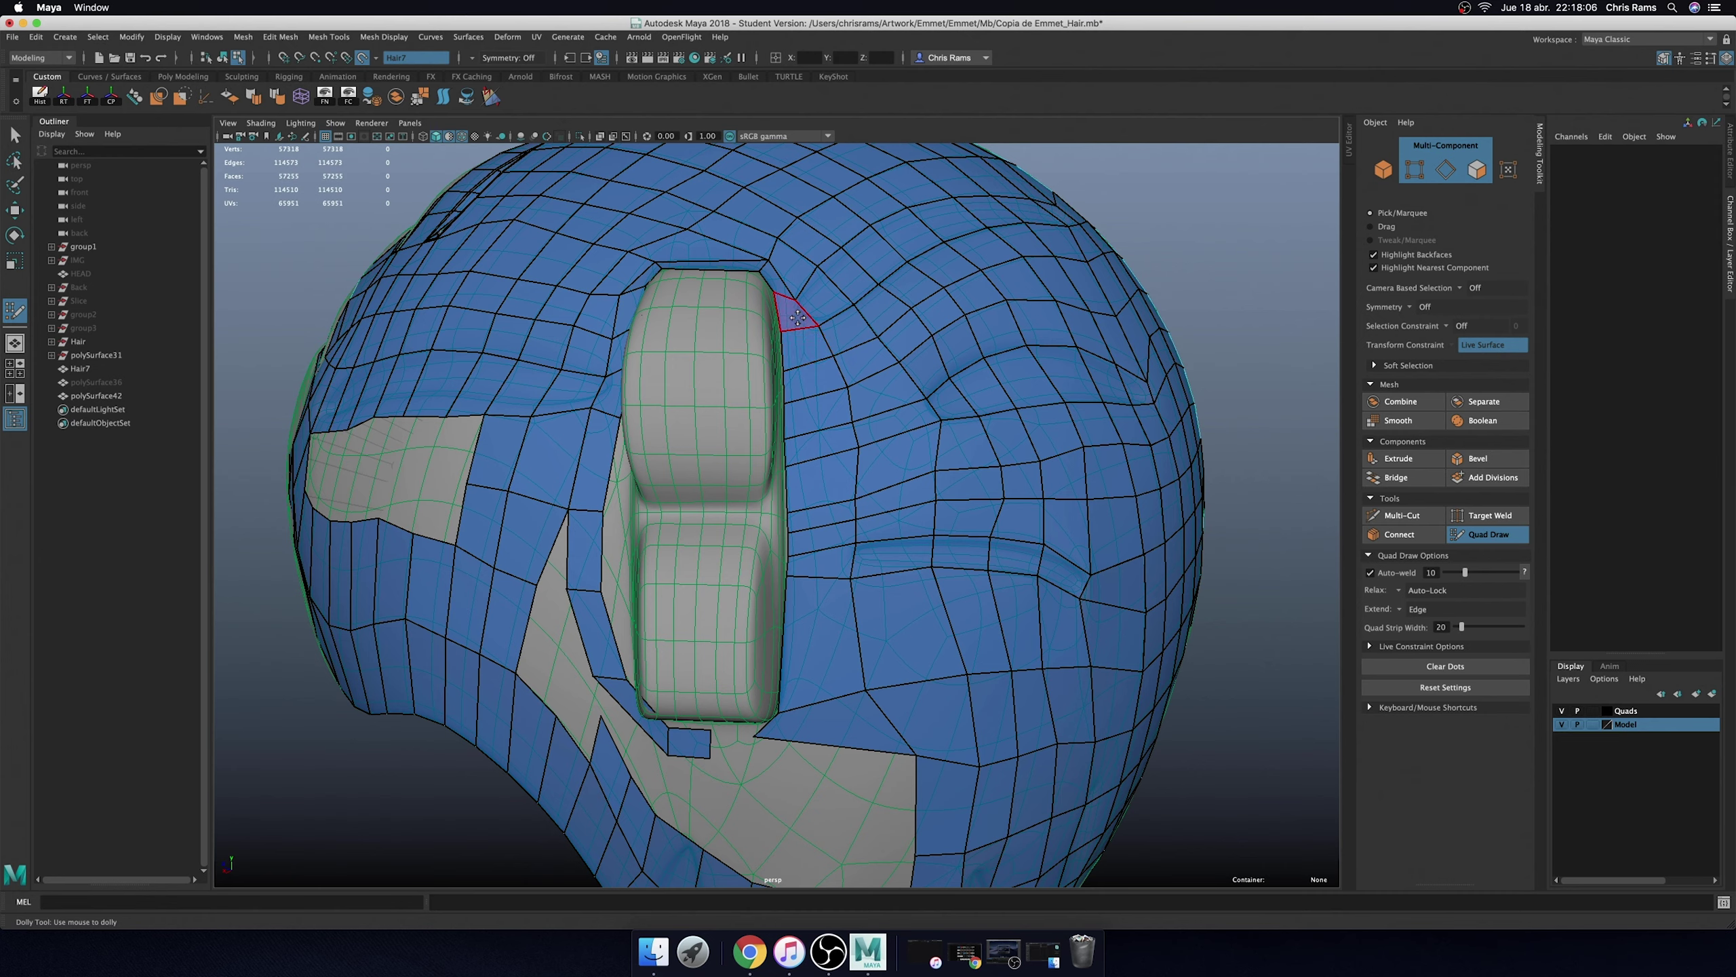
- Delete the stray triangle beside the panel and fill that gap with a tidy quad strip
ctrl+shift+click(798, 316)
drag(786, 547, 818, 605)
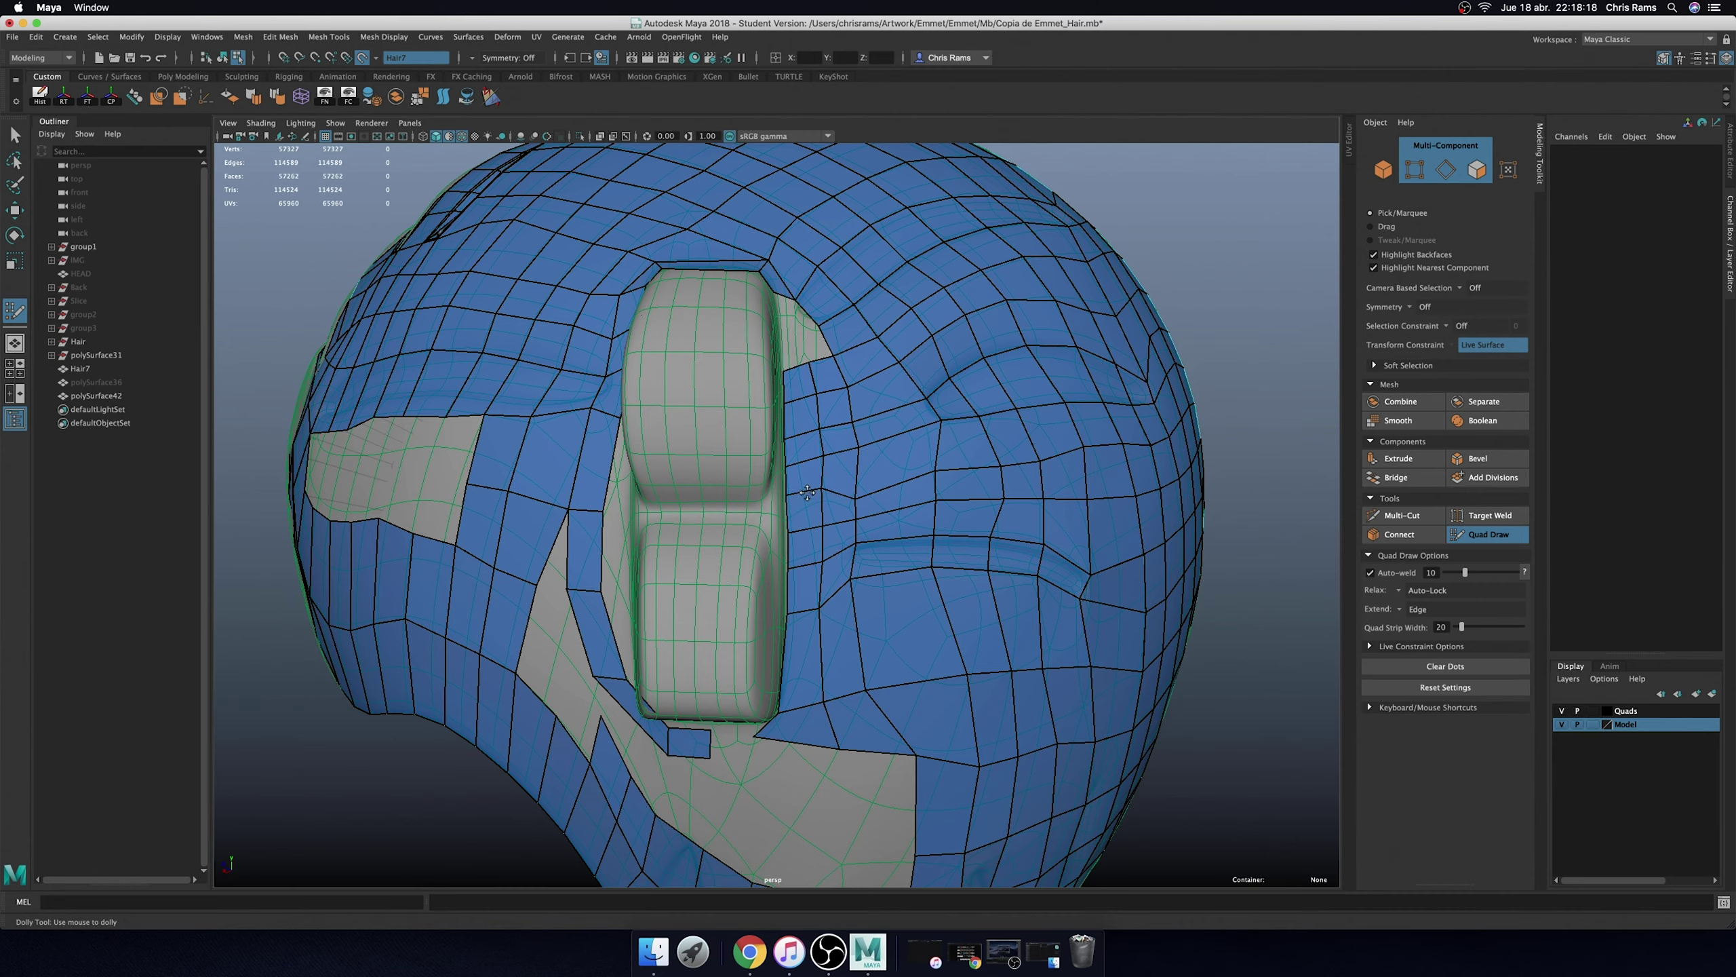
drag(858, 499, 858, 477)
alt+right_drag(796, 328, 767, 655)
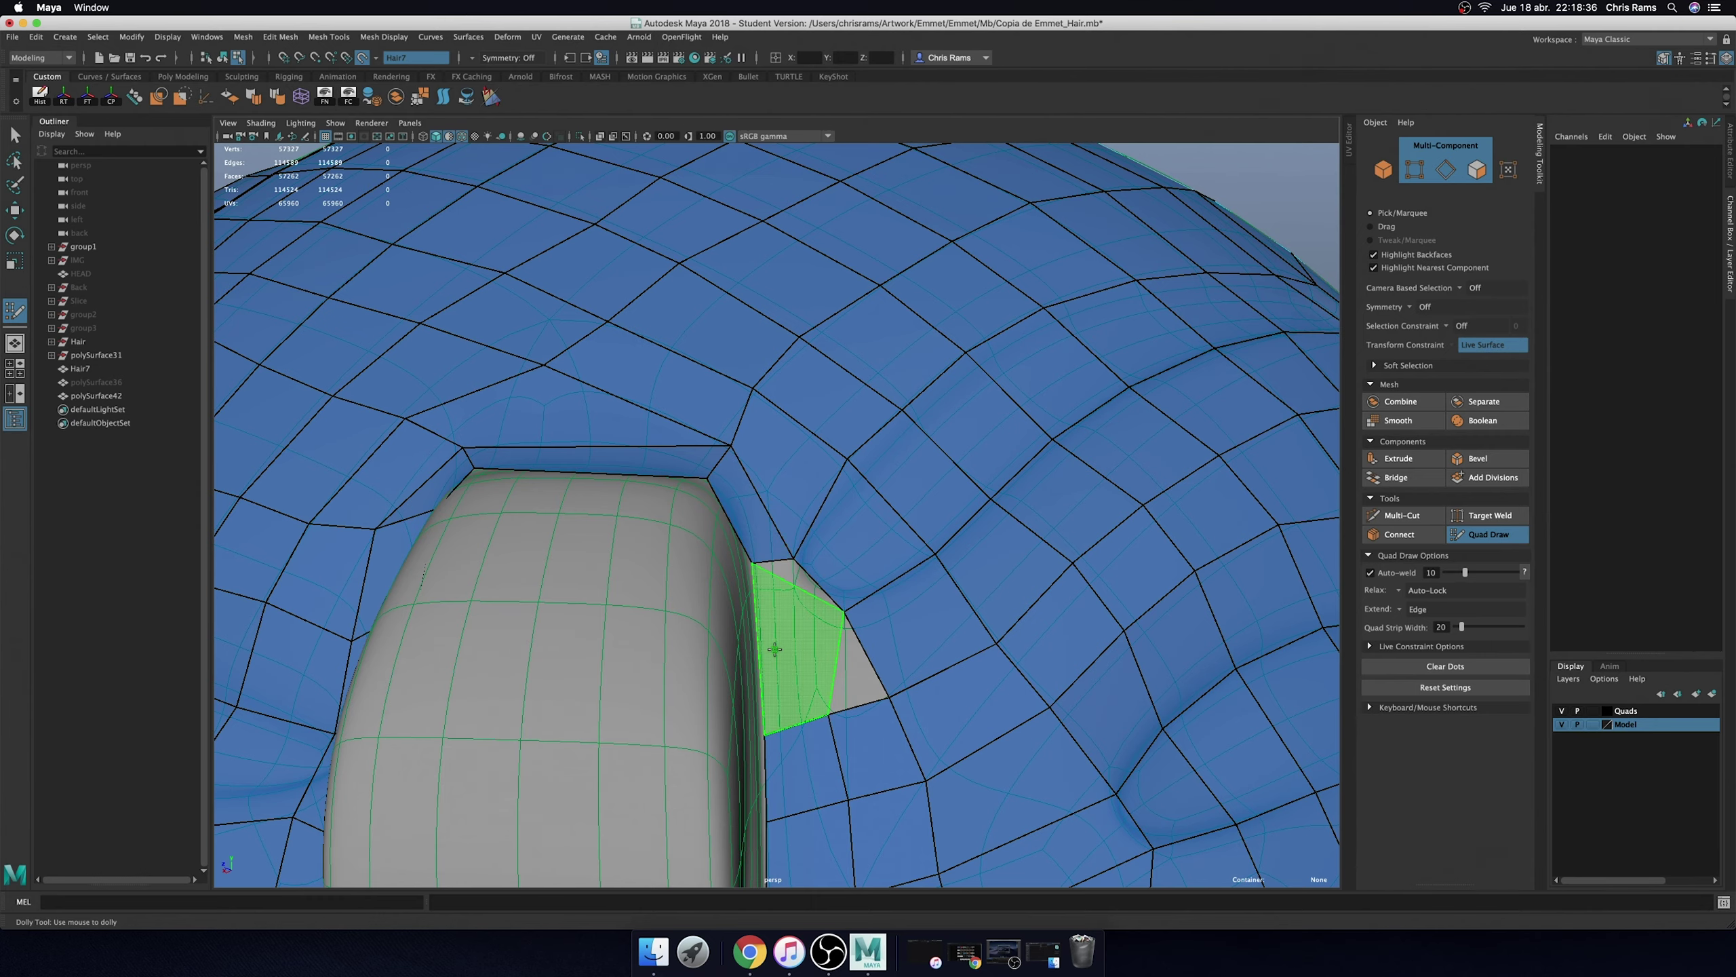
drag(846, 611, 946, 578)
shift+click(945, 578)
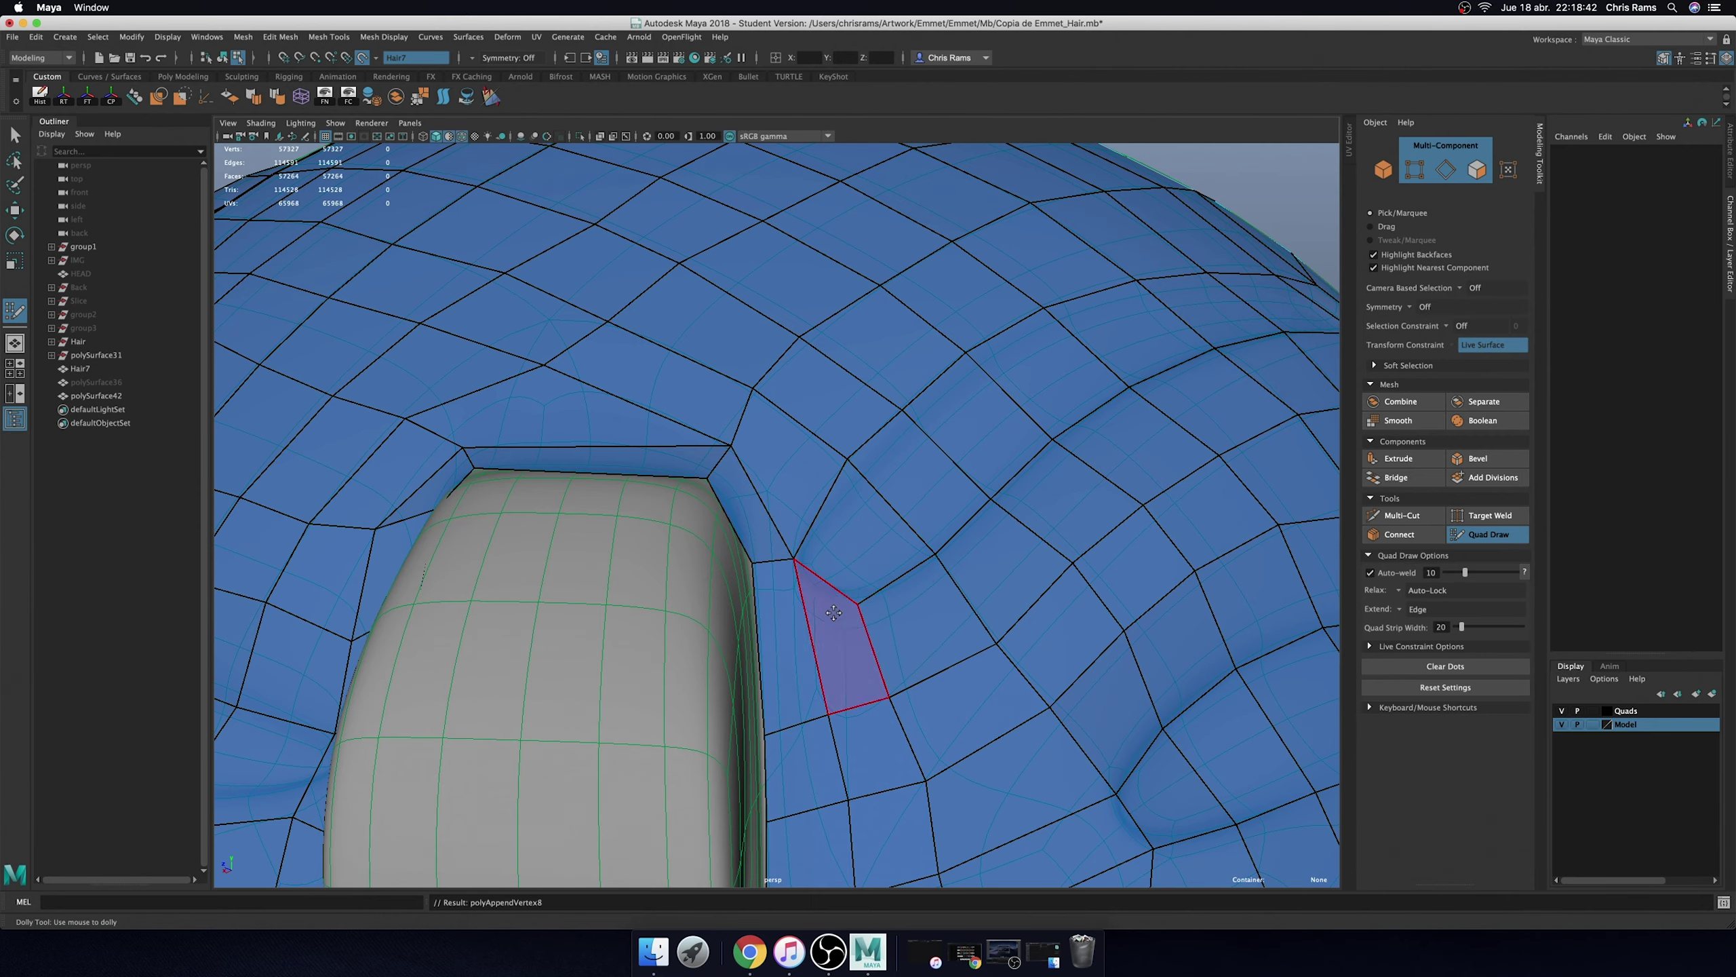
- Fill the gap under the panel with a quad and pull the notch vertex down-right
alt+right_drag(946, 578, 909, 519)
alt+middle_drag(909, 520, 890, 585)
alt+drag(890, 584, 827, 650)
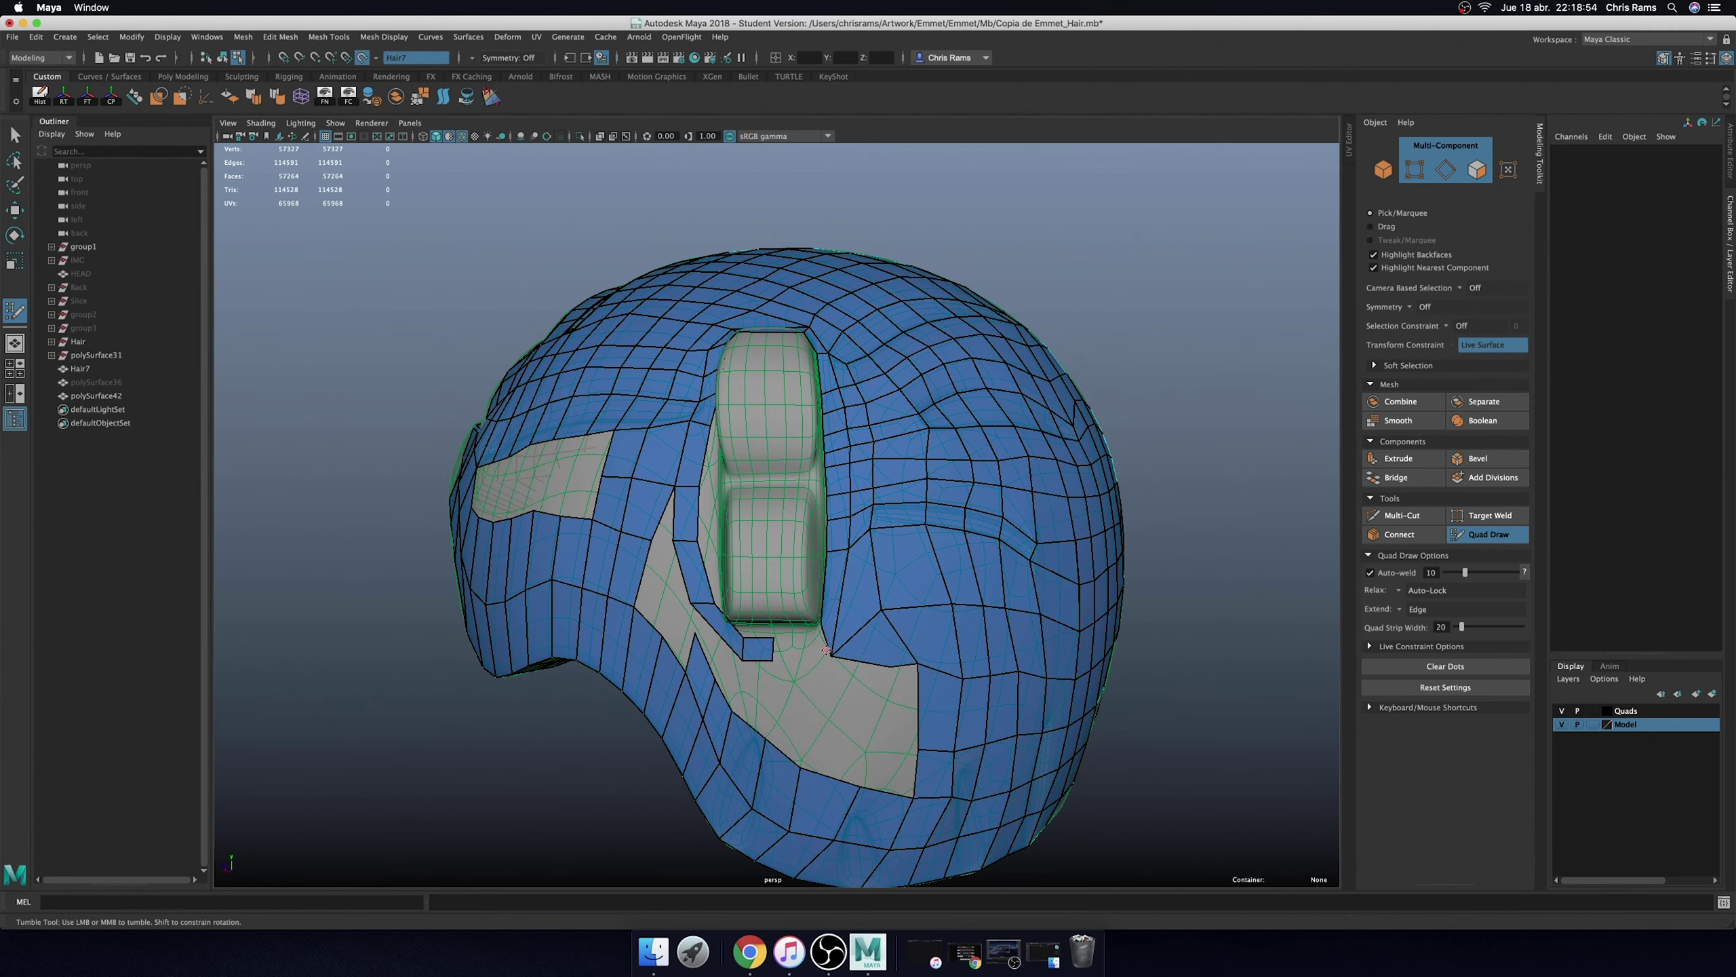
shift+click(827, 651)
drag(826, 650, 874, 684)
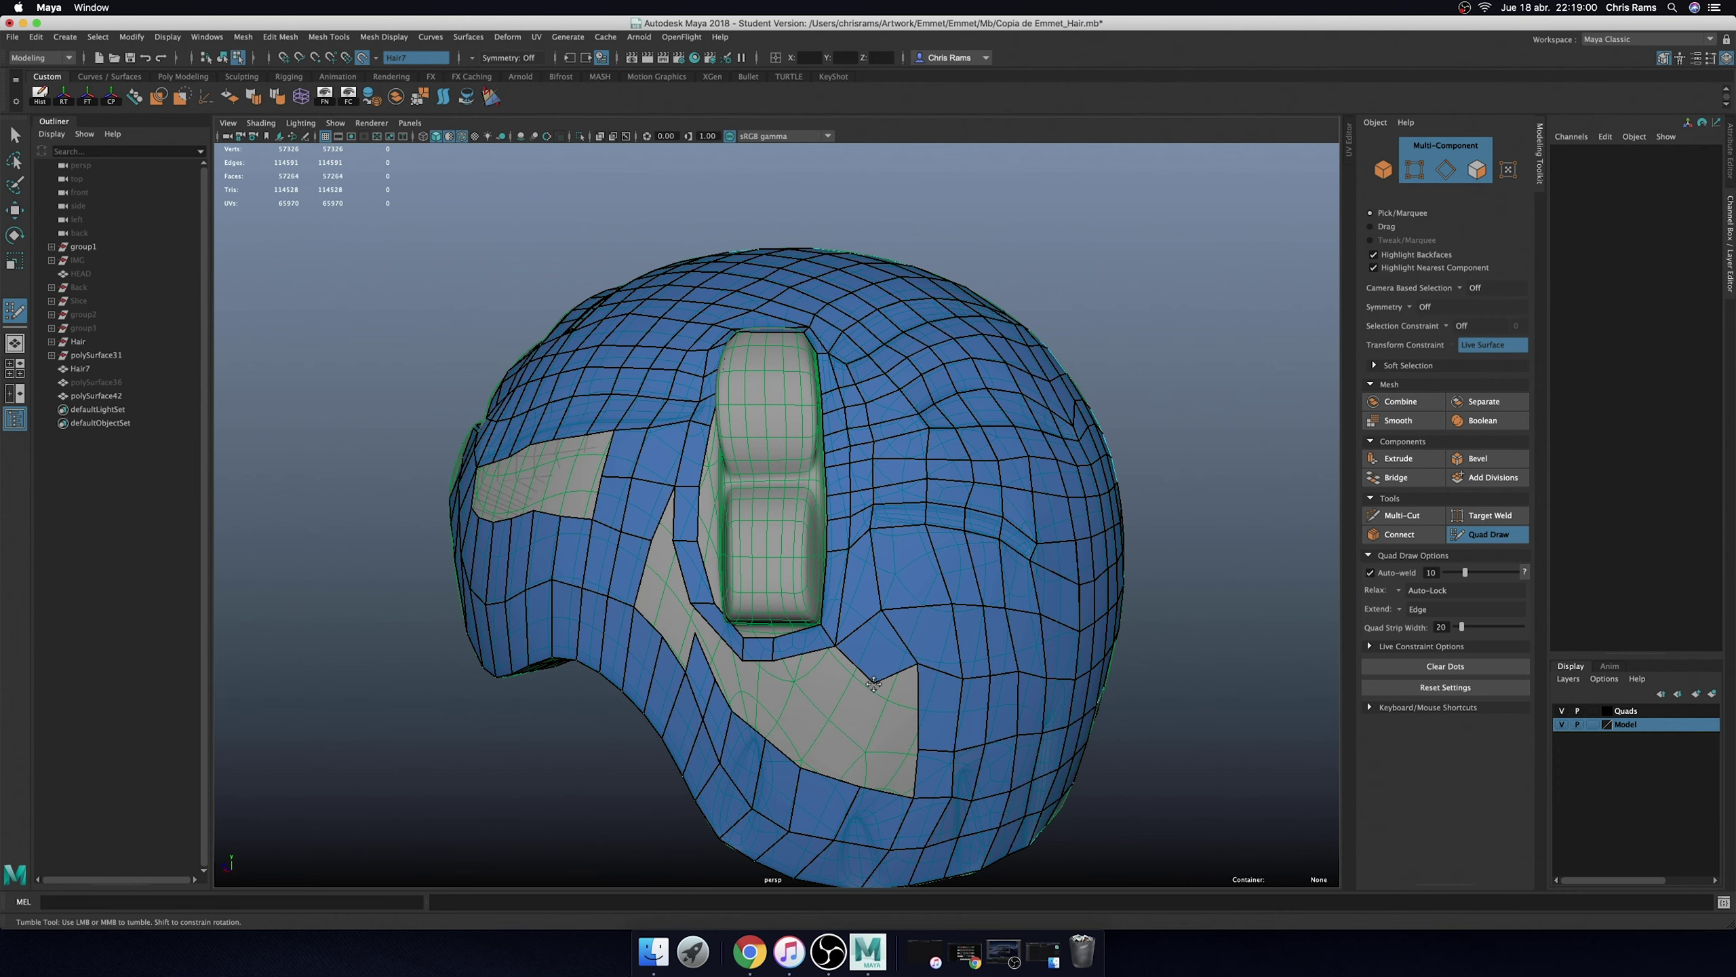
- Fill the grey gap below the panel, merging a stray vertex and closing the last face
shift+click(759, 694)
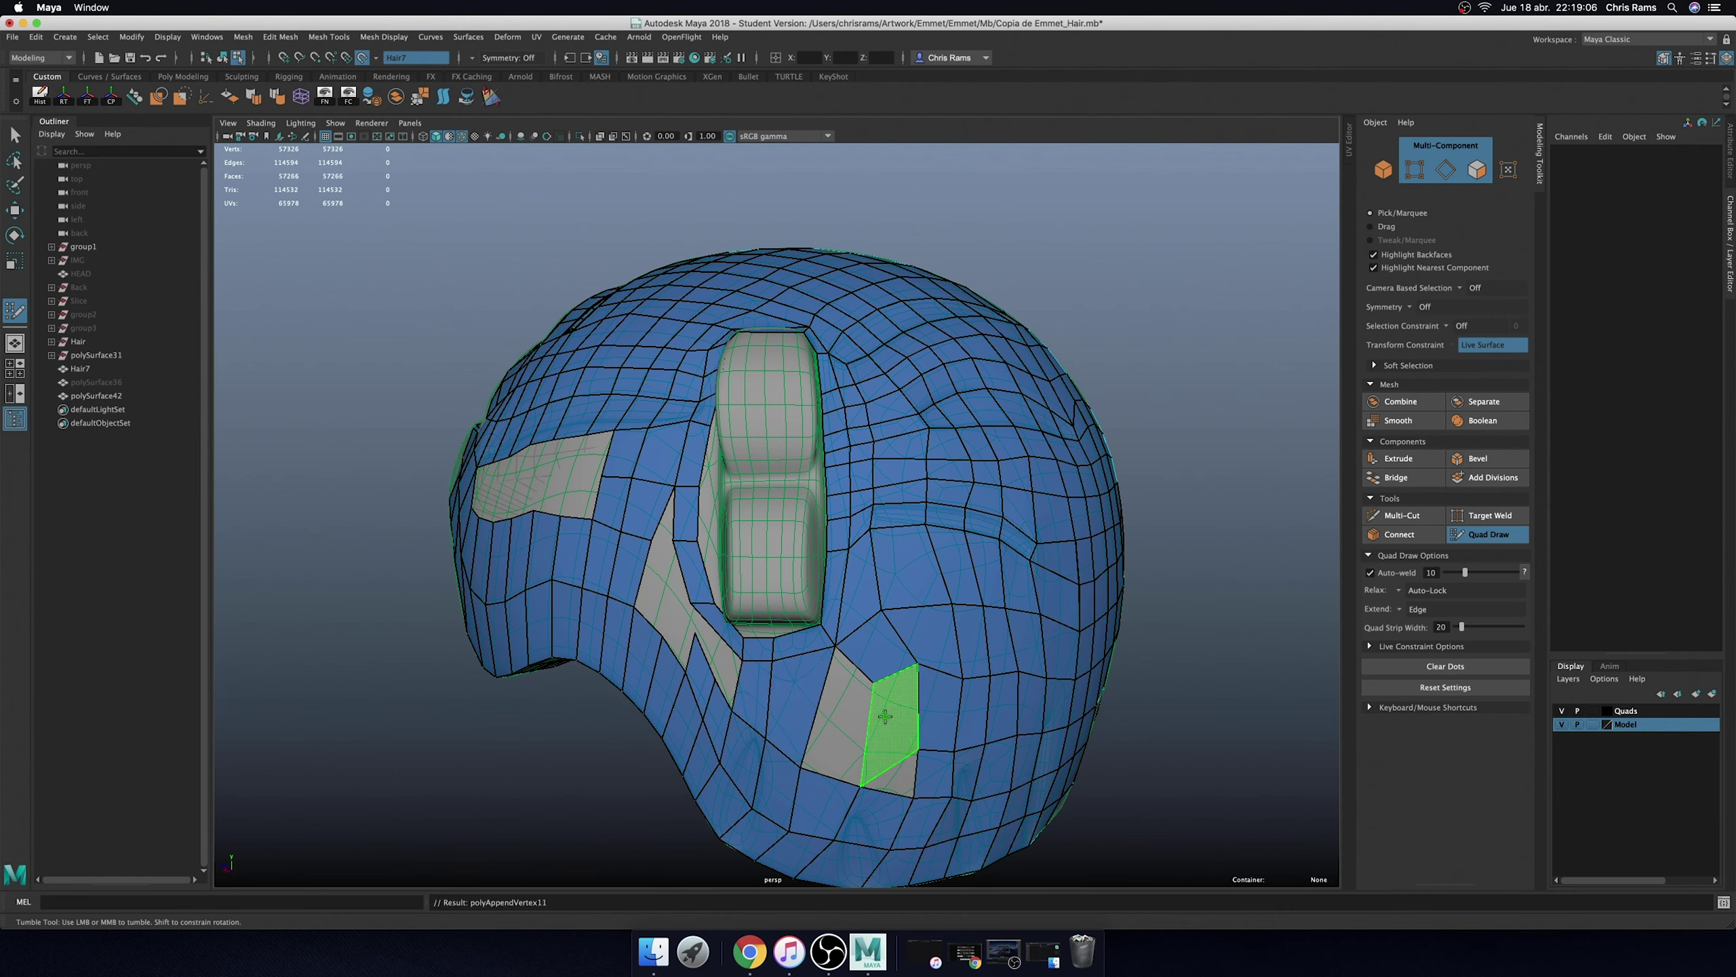
shift+click(848, 712)
drag(648, 539, 674, 542)
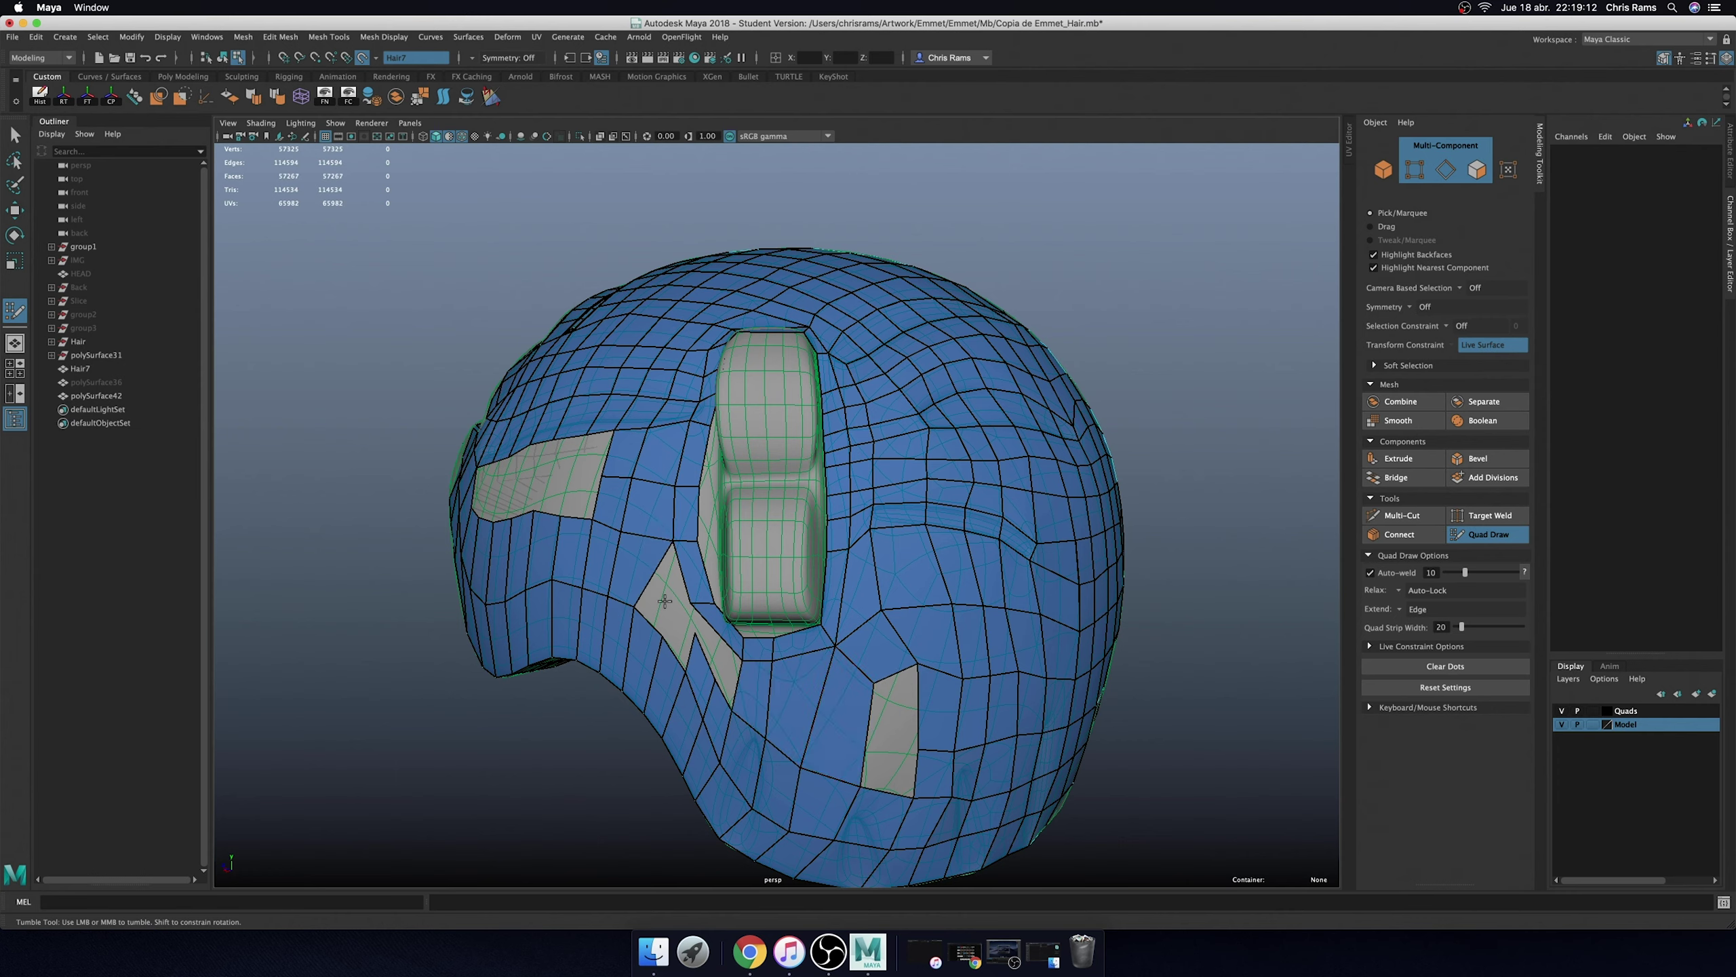
shift+click(665, 596)
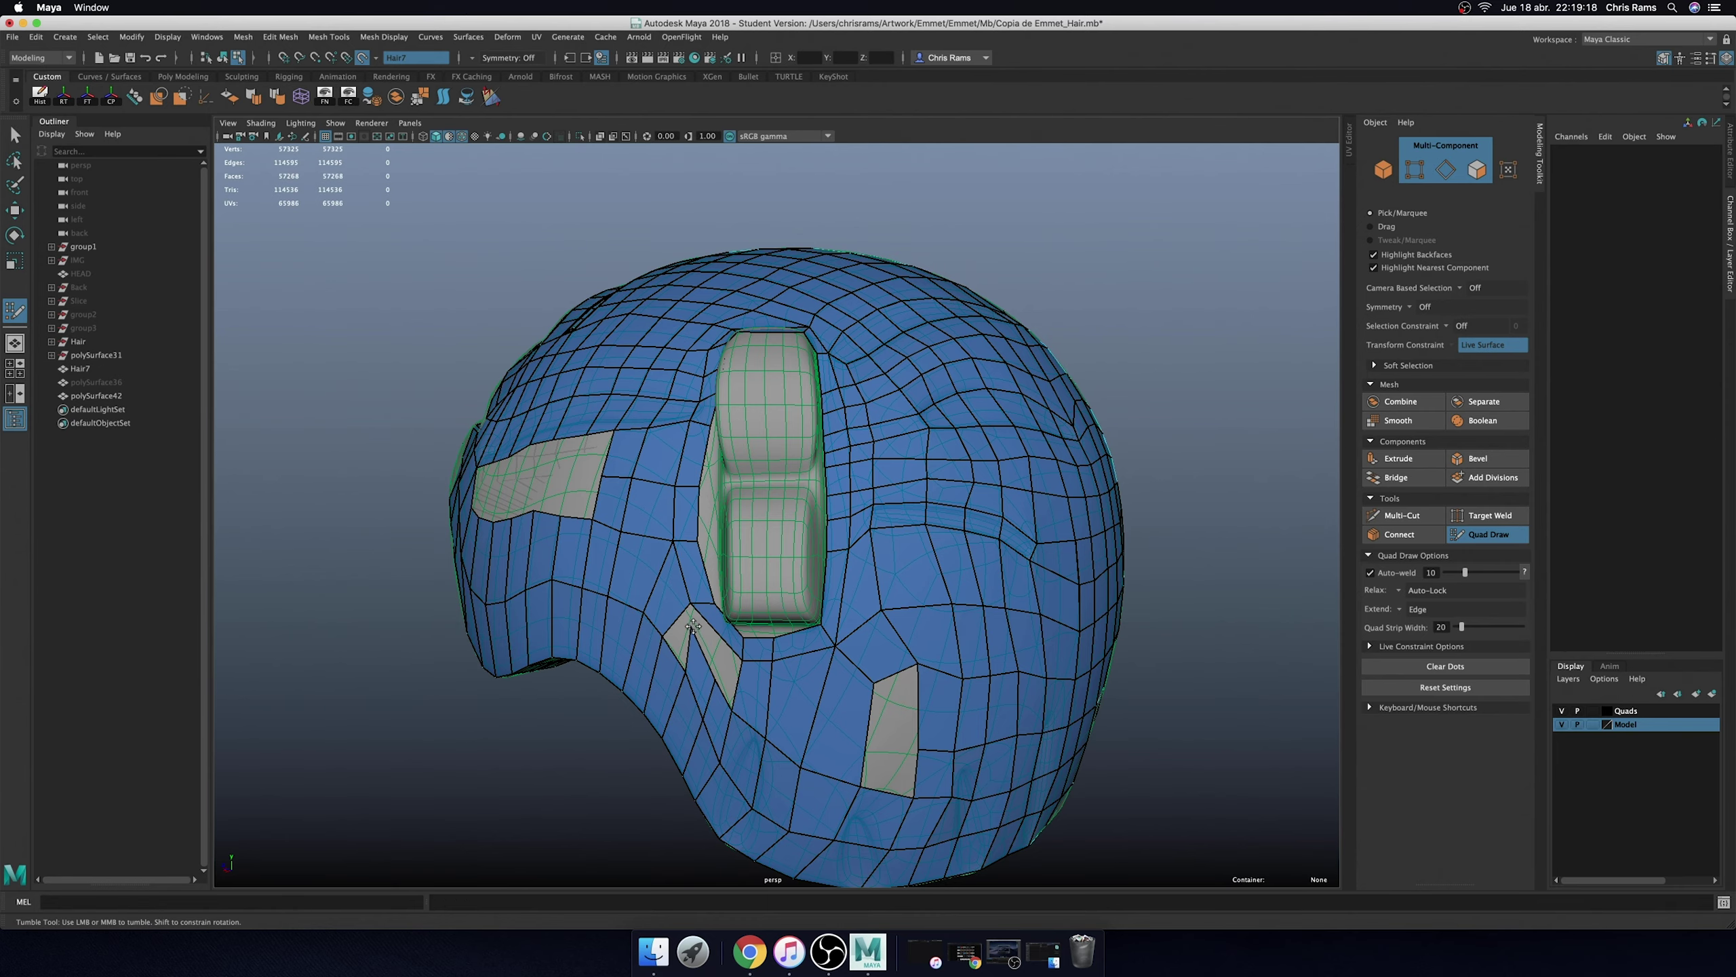
alt+drag(724, 644, 776, 646)
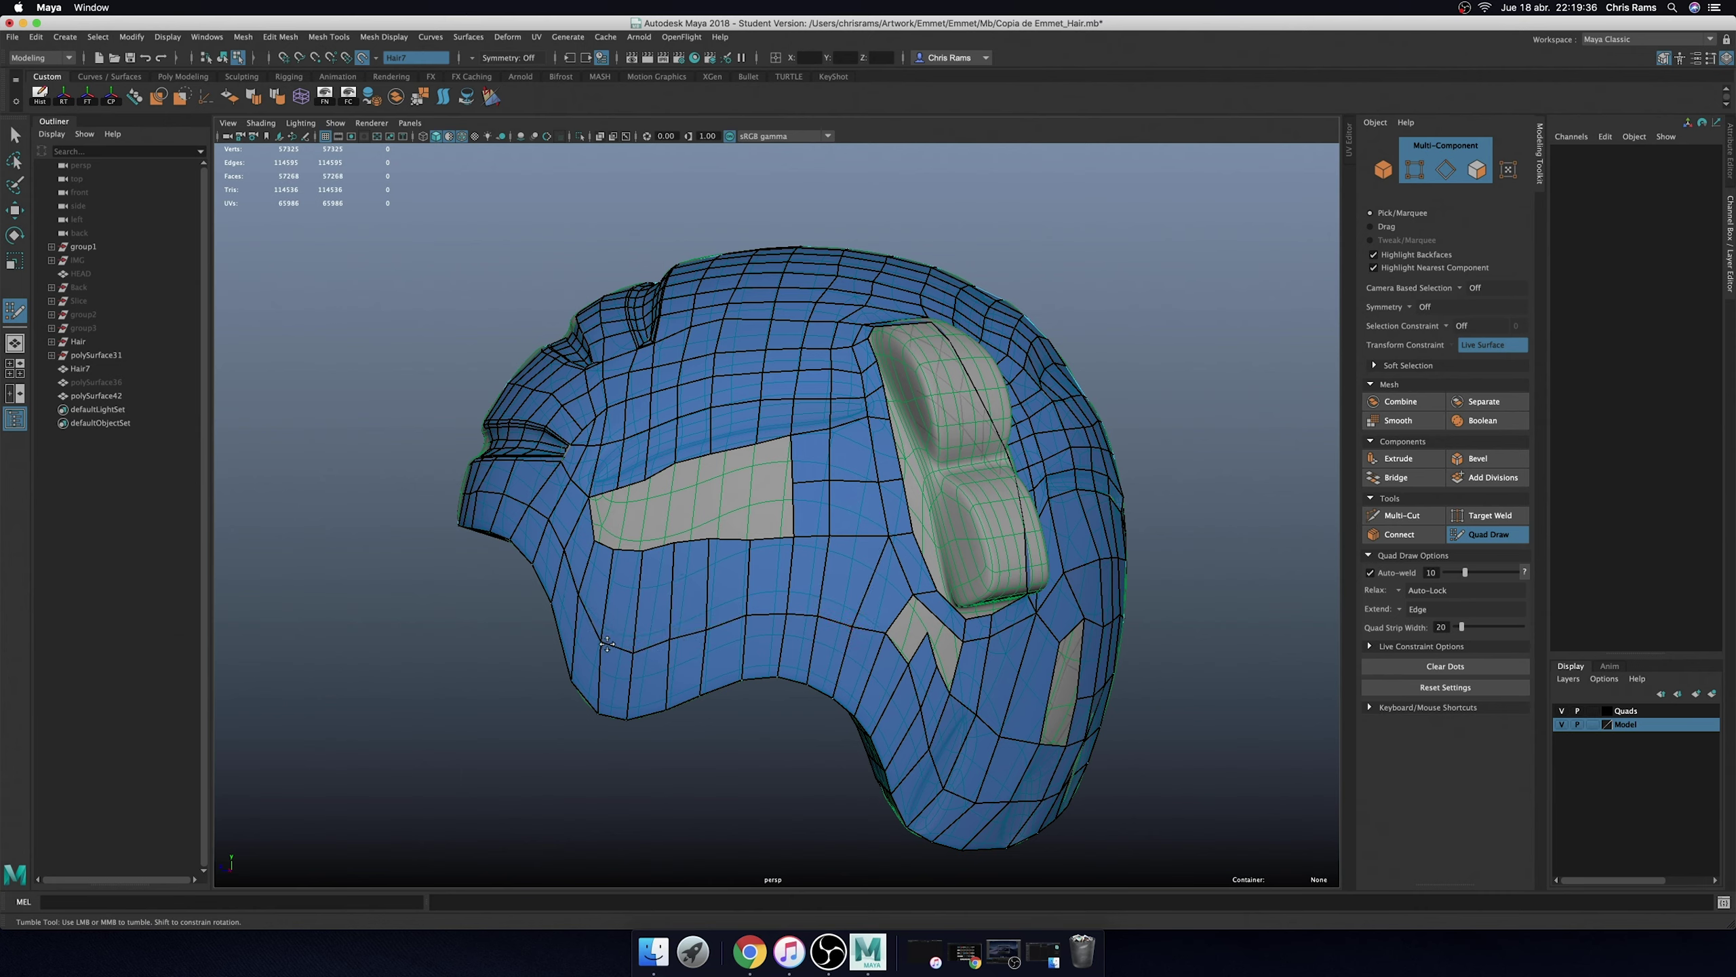
- Fill the grey gap on the front-left side with several new quads
alt+drag(606, 643, 726, 552)
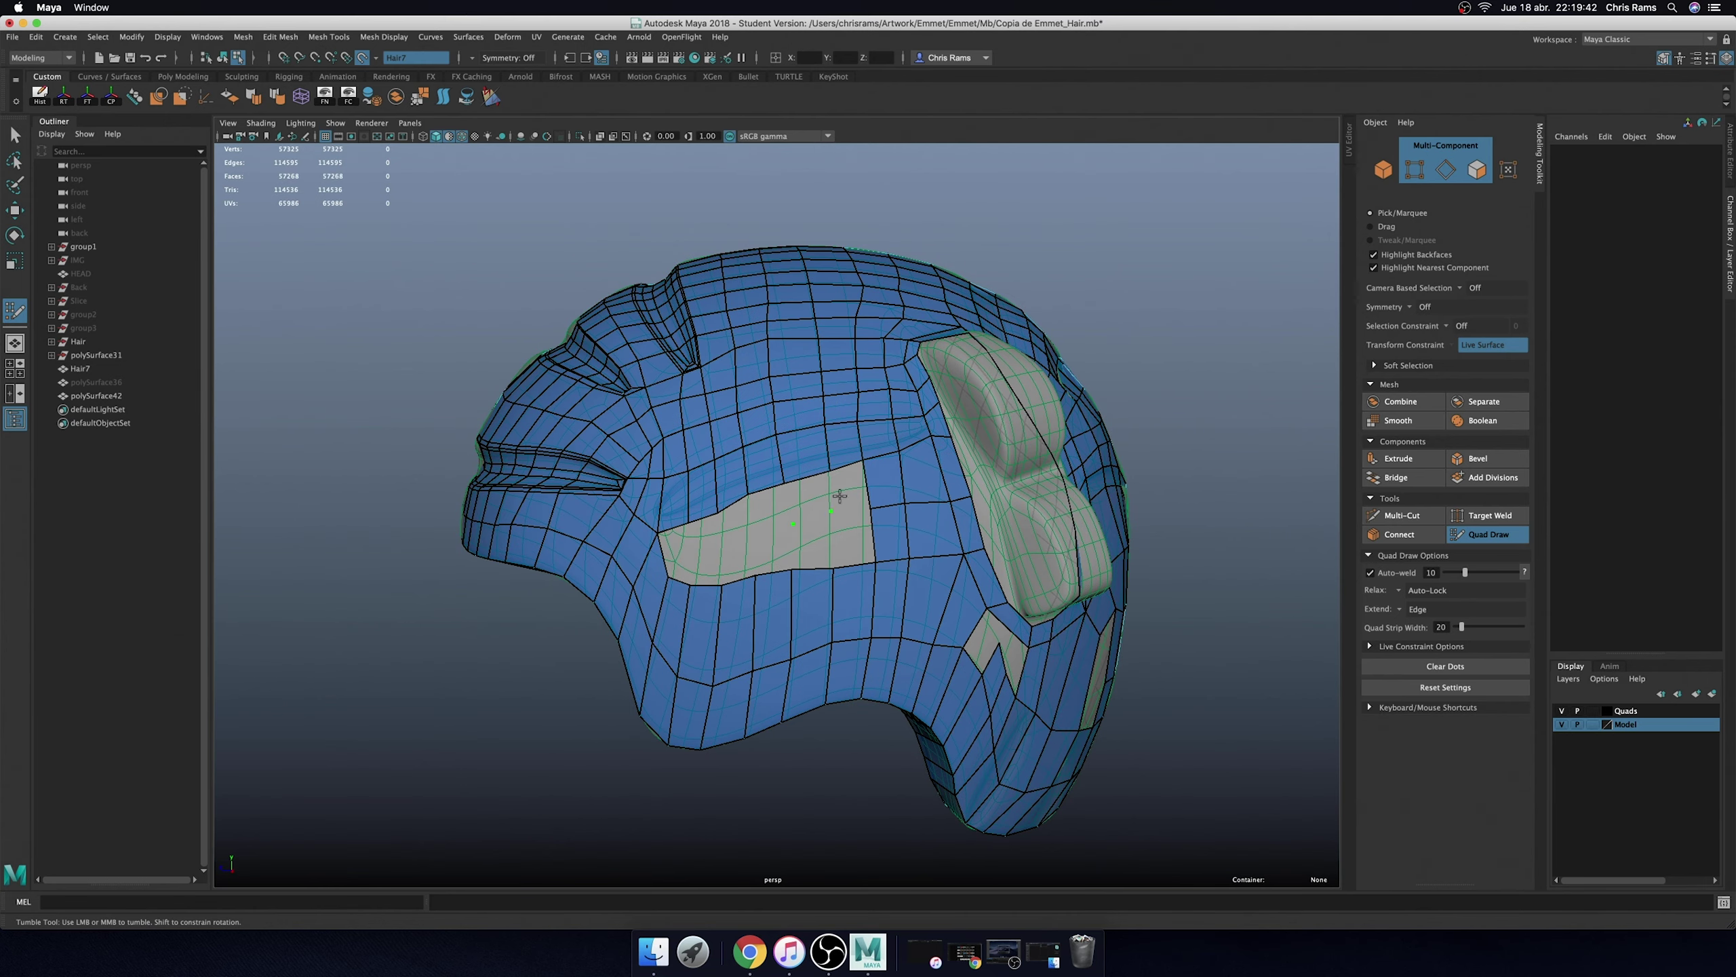
shift+click(834, 523)
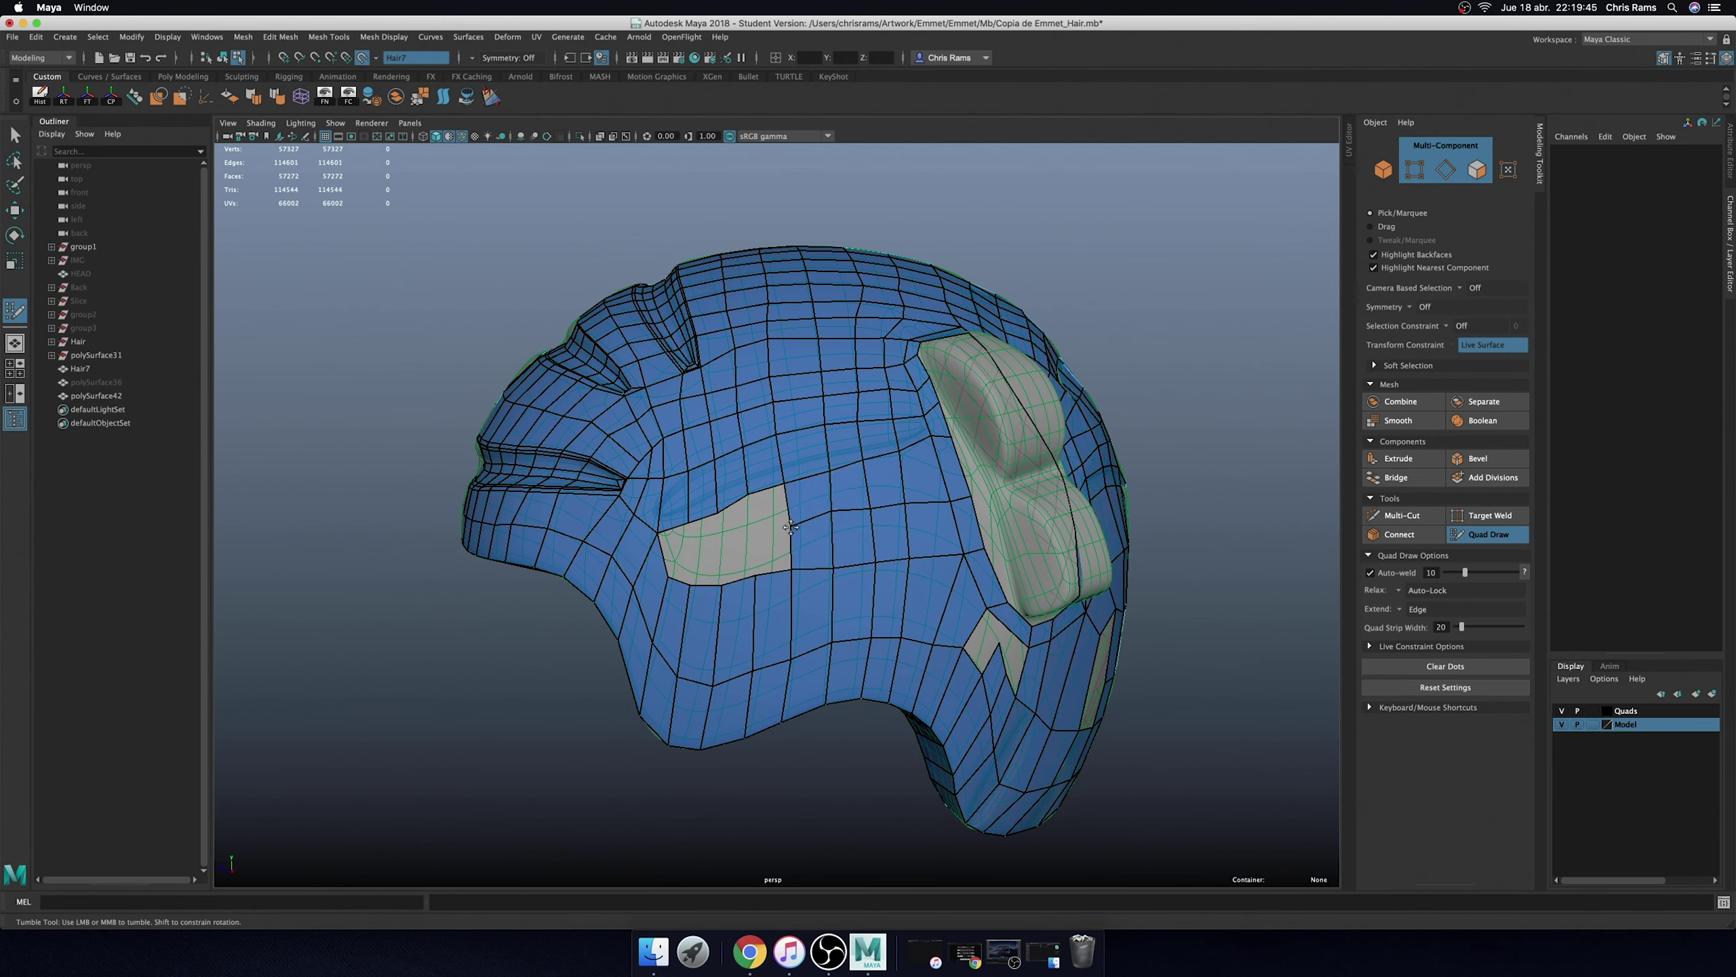
shift+click(765, 505)
shift+click(763, 543)
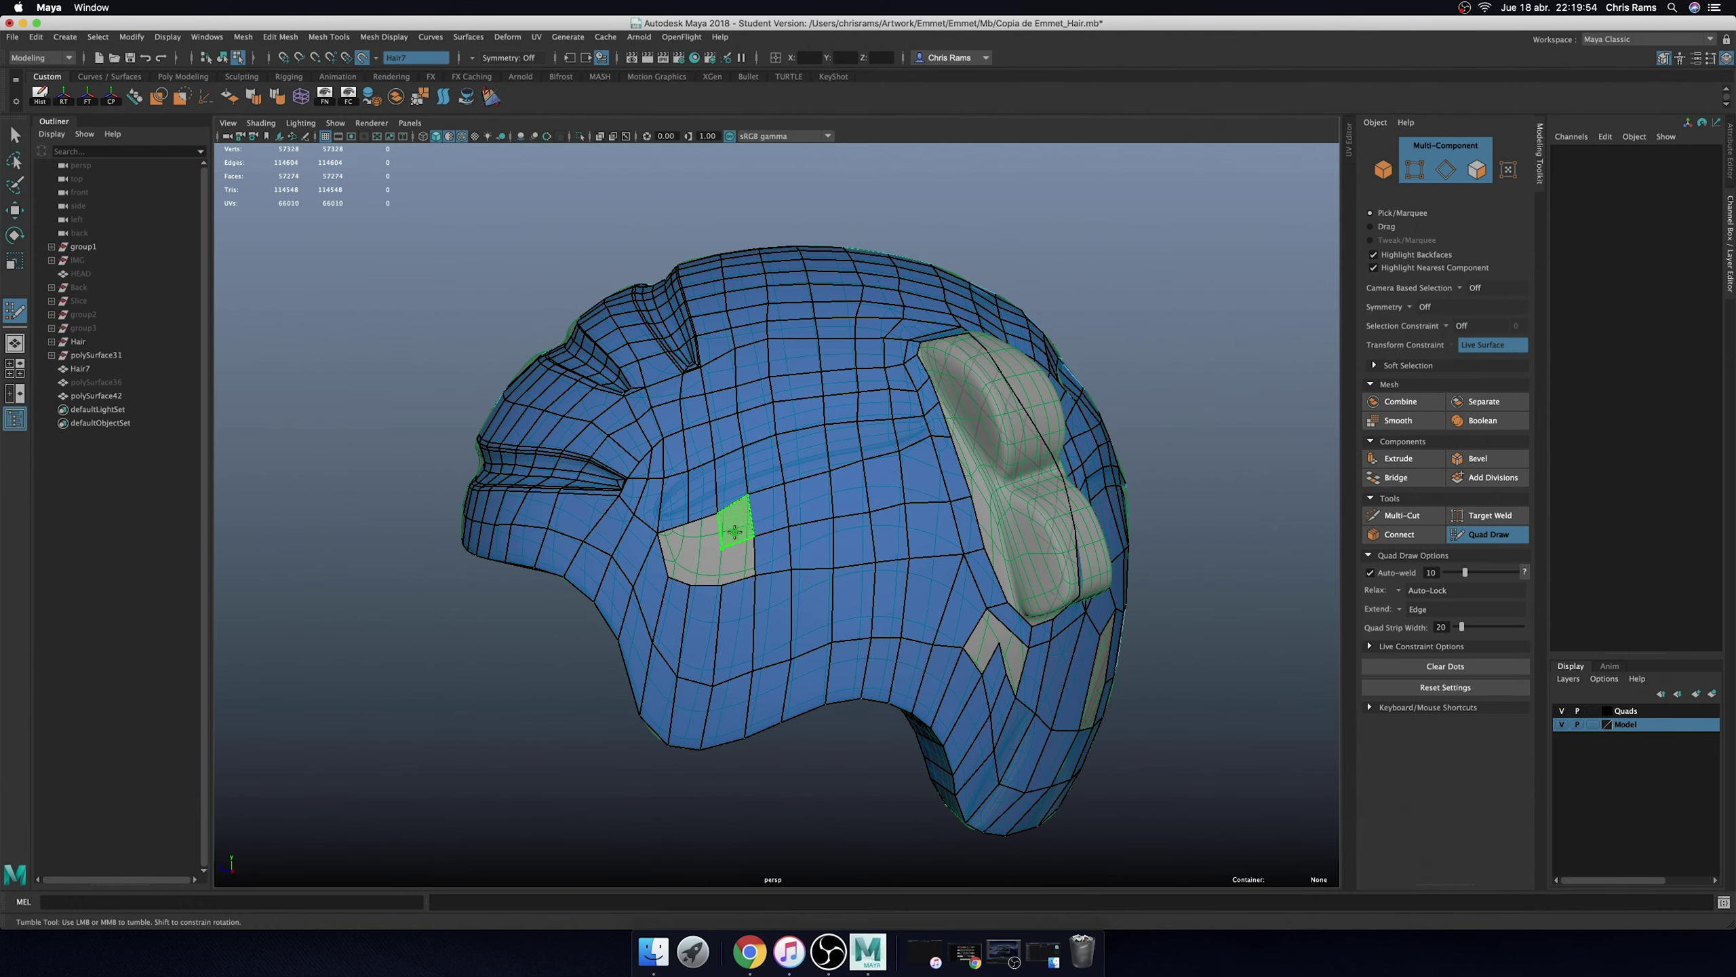
shift+click(691, 554)
alt+drag(691, 554, 709, 556)
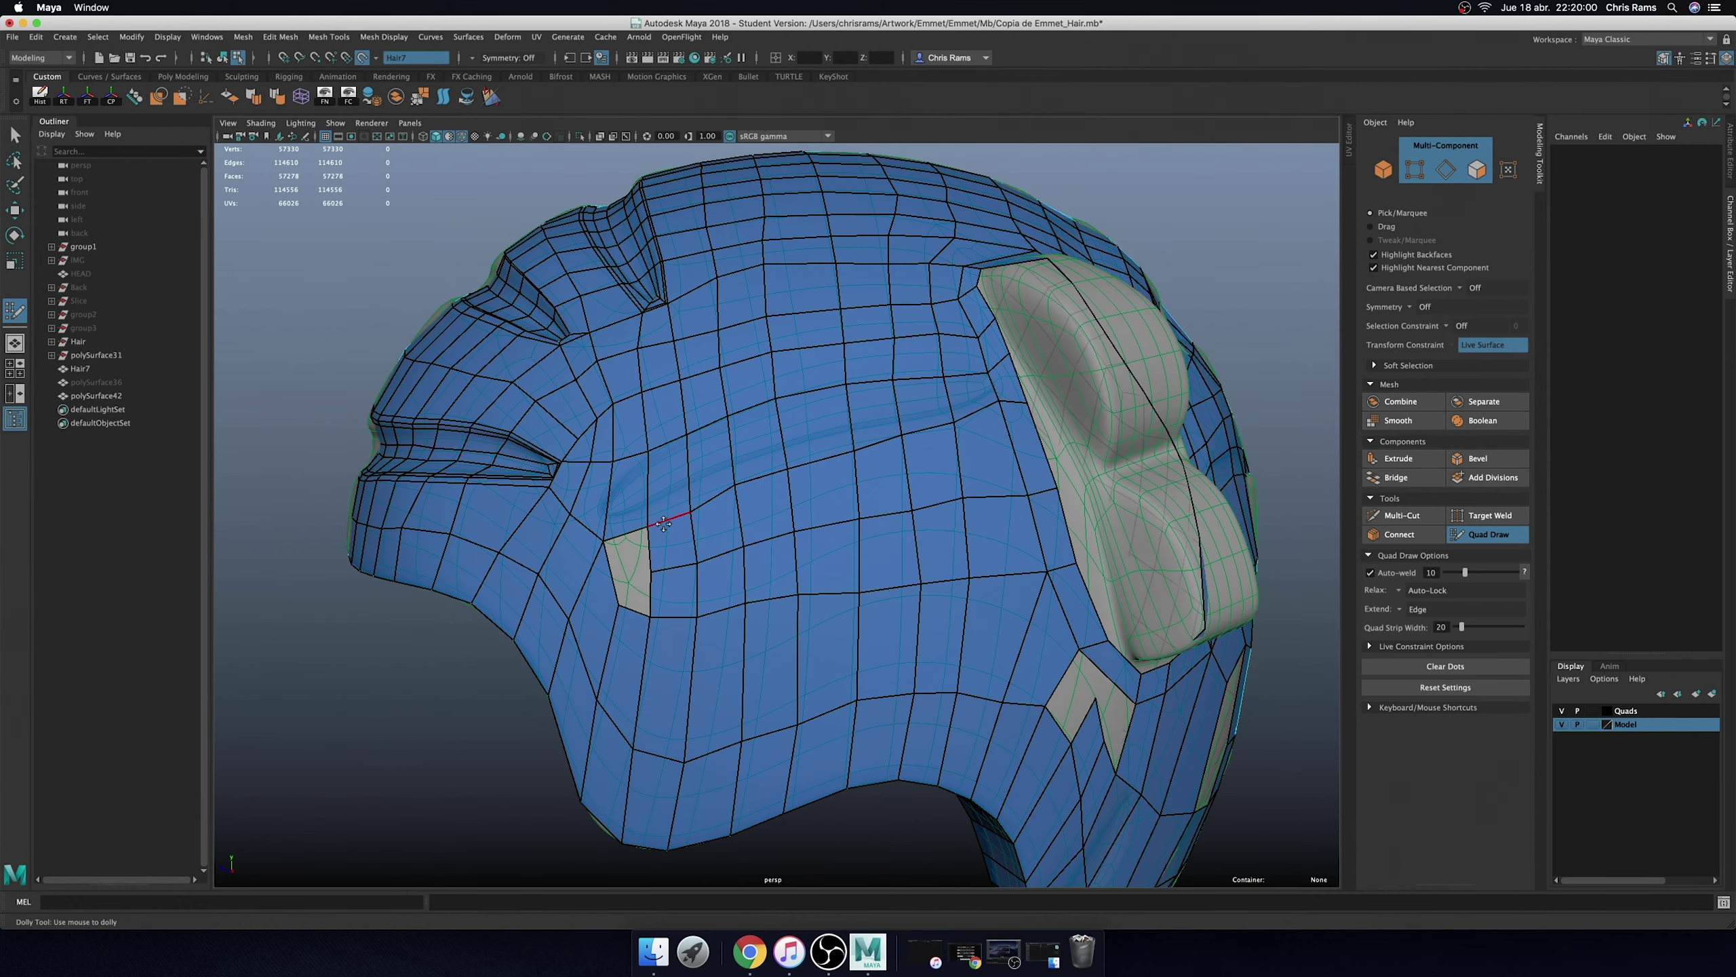
scroll(710, 556, up, 3)
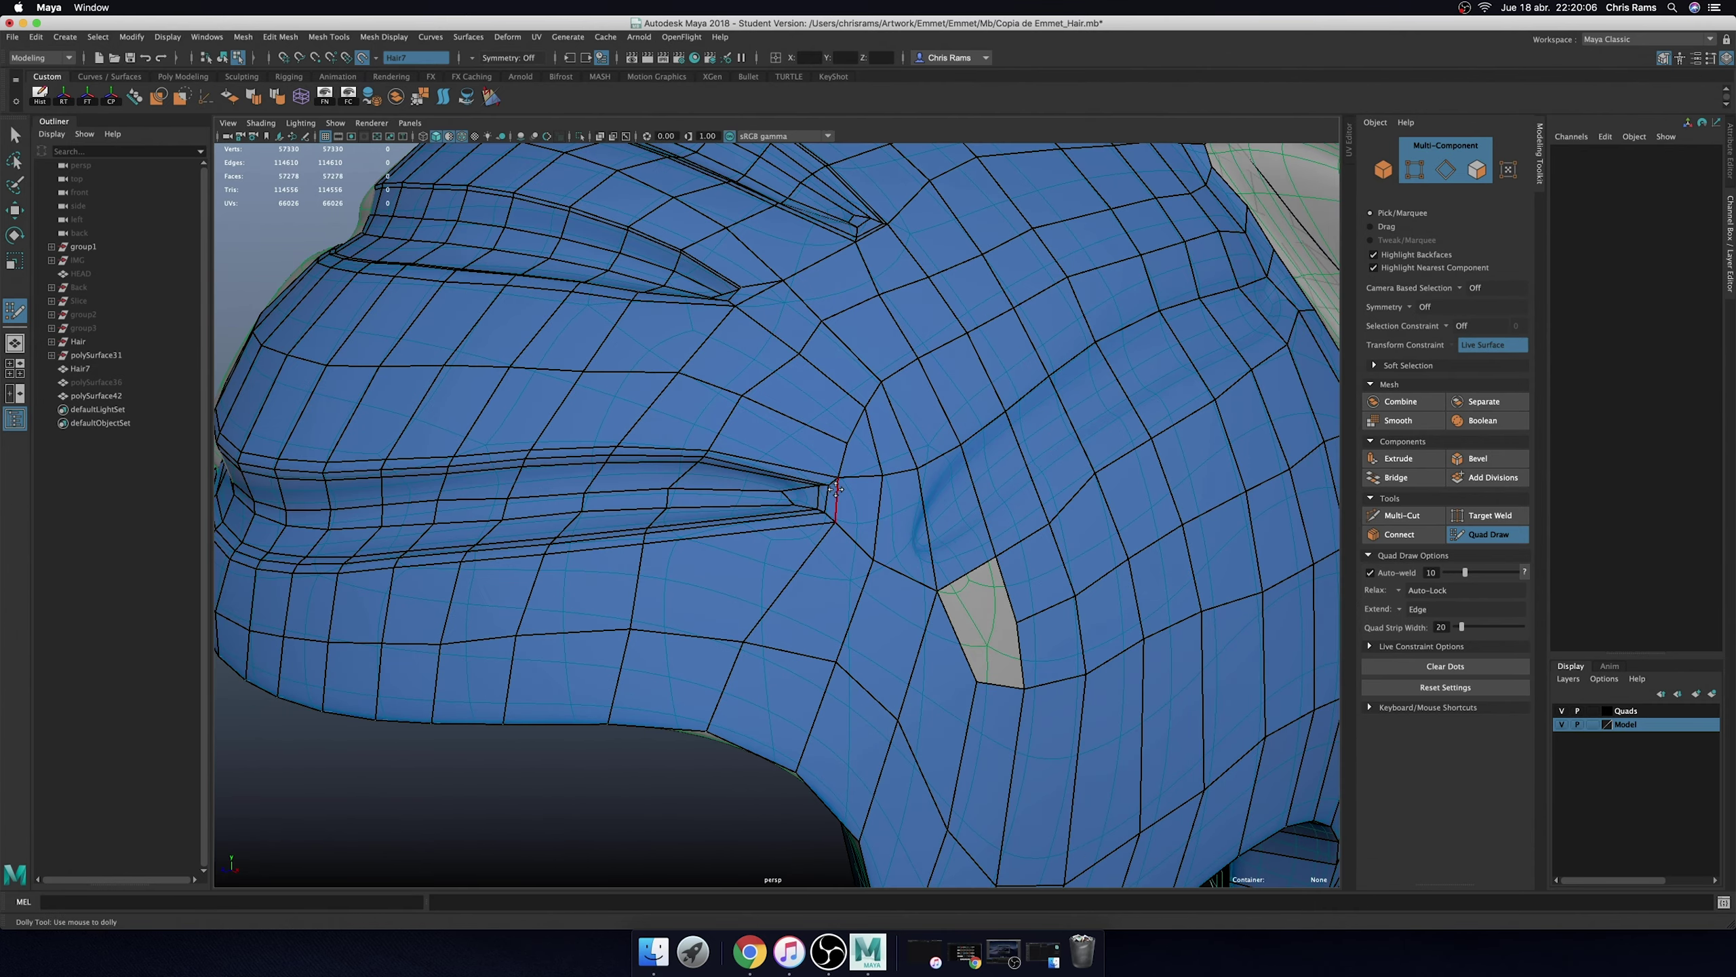
scroll(836, 489, down, 5)
- Reshape the quads bordering the uncovered back patch and widen coverage leftward over it
alt+drag(836, 488, 895, 537)
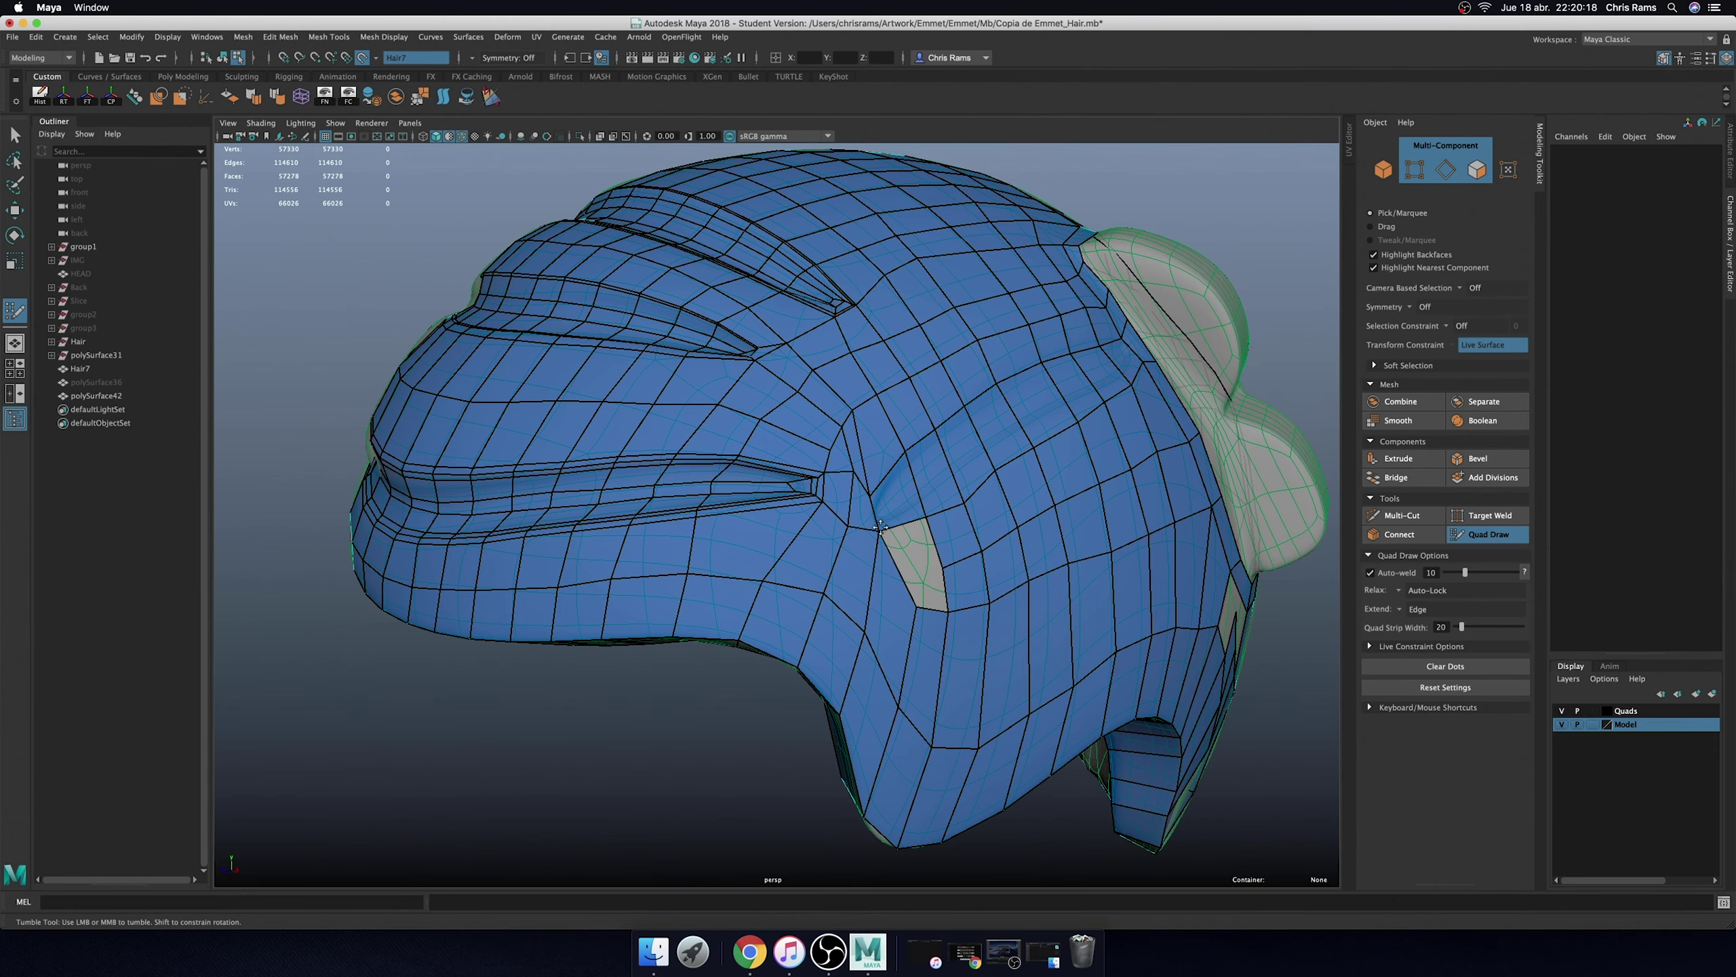
alt+drag(888, 540, 775, 592)
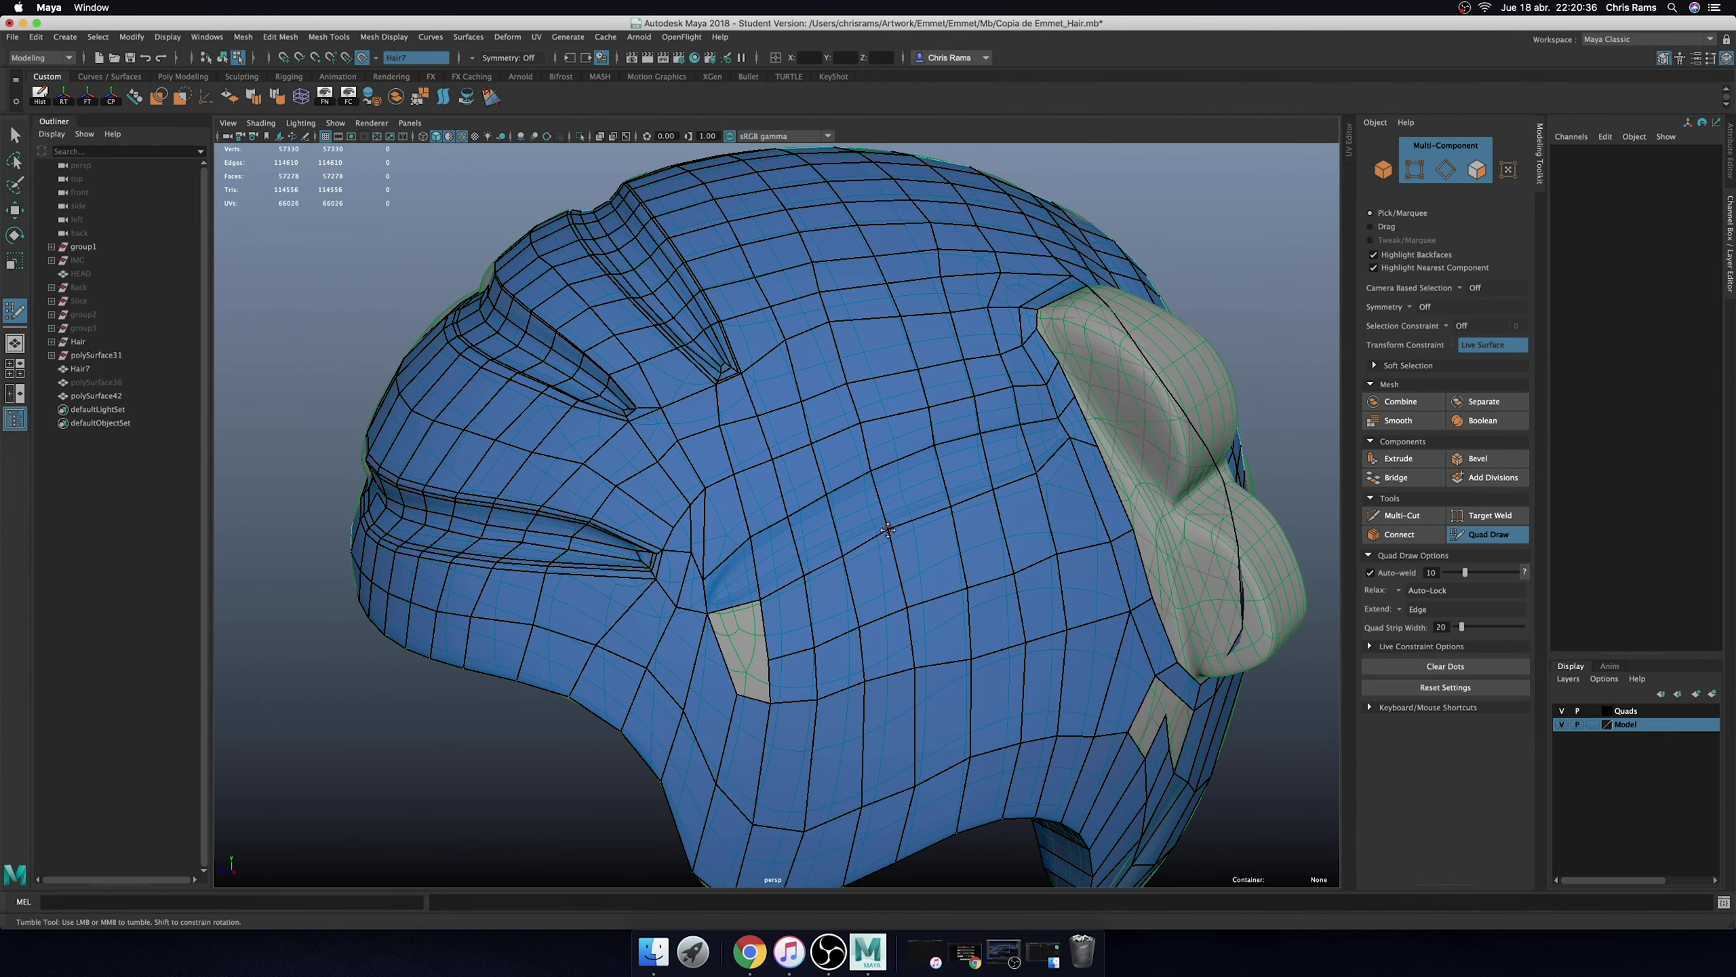
alt+drag(704, 580, 584, 733)
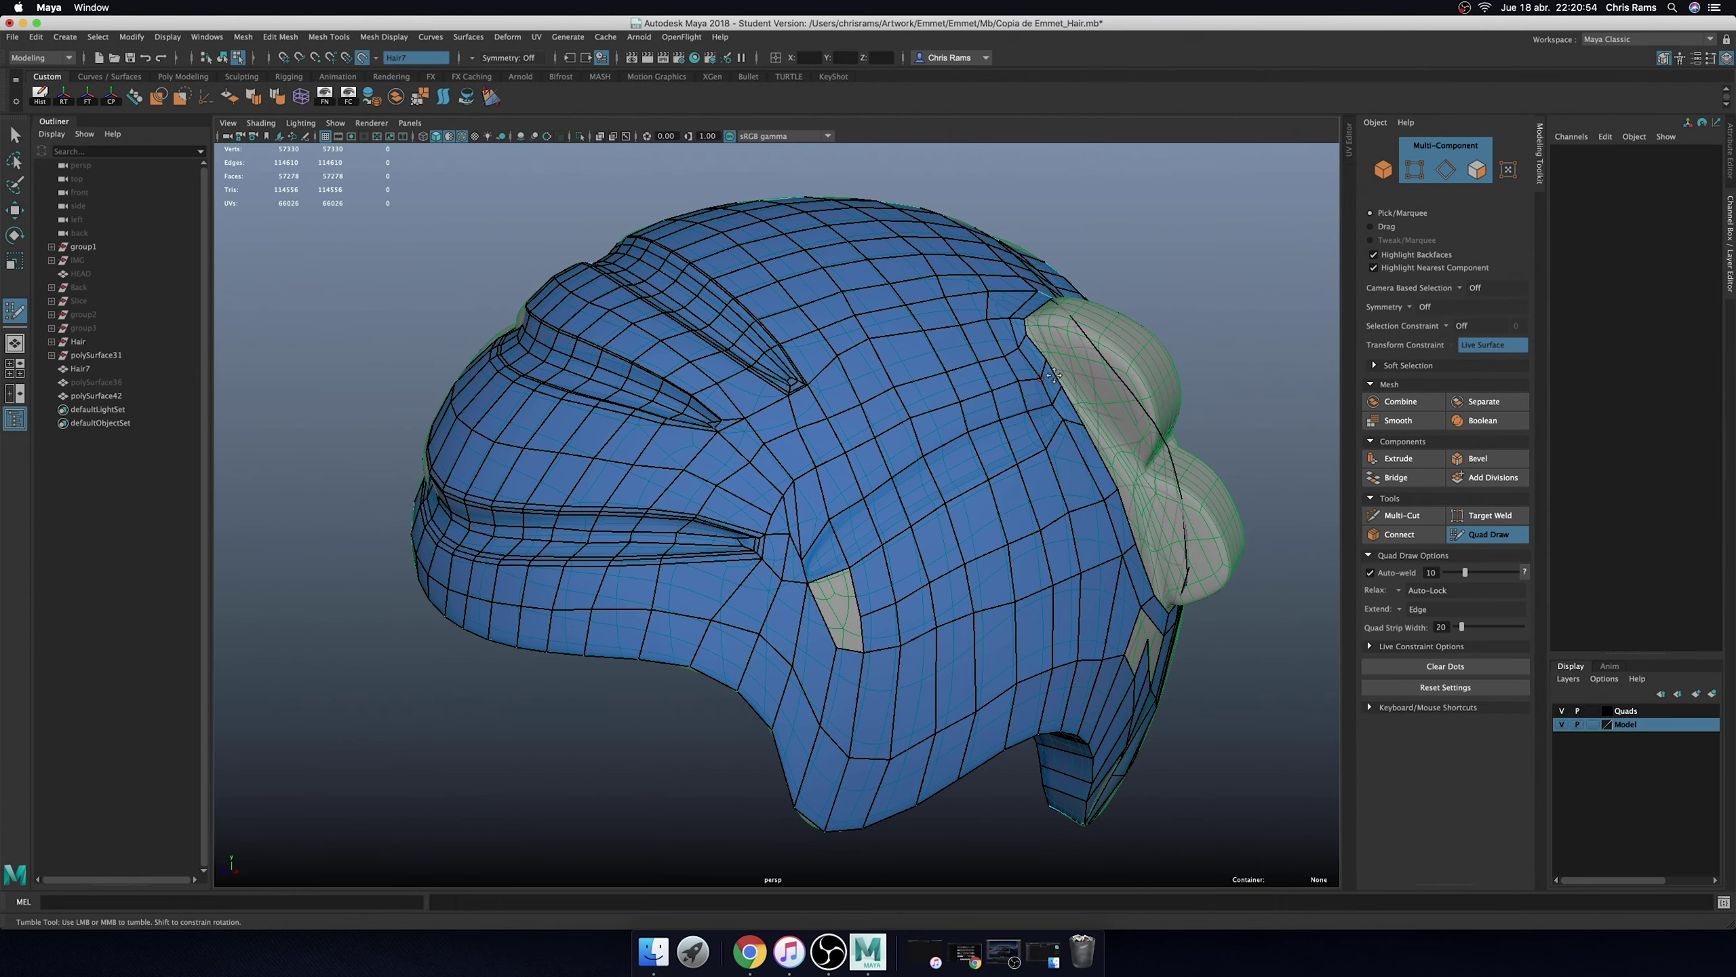
alt+drag(1055, 370, 527, 714)
scroll(874, 496, up, 5)
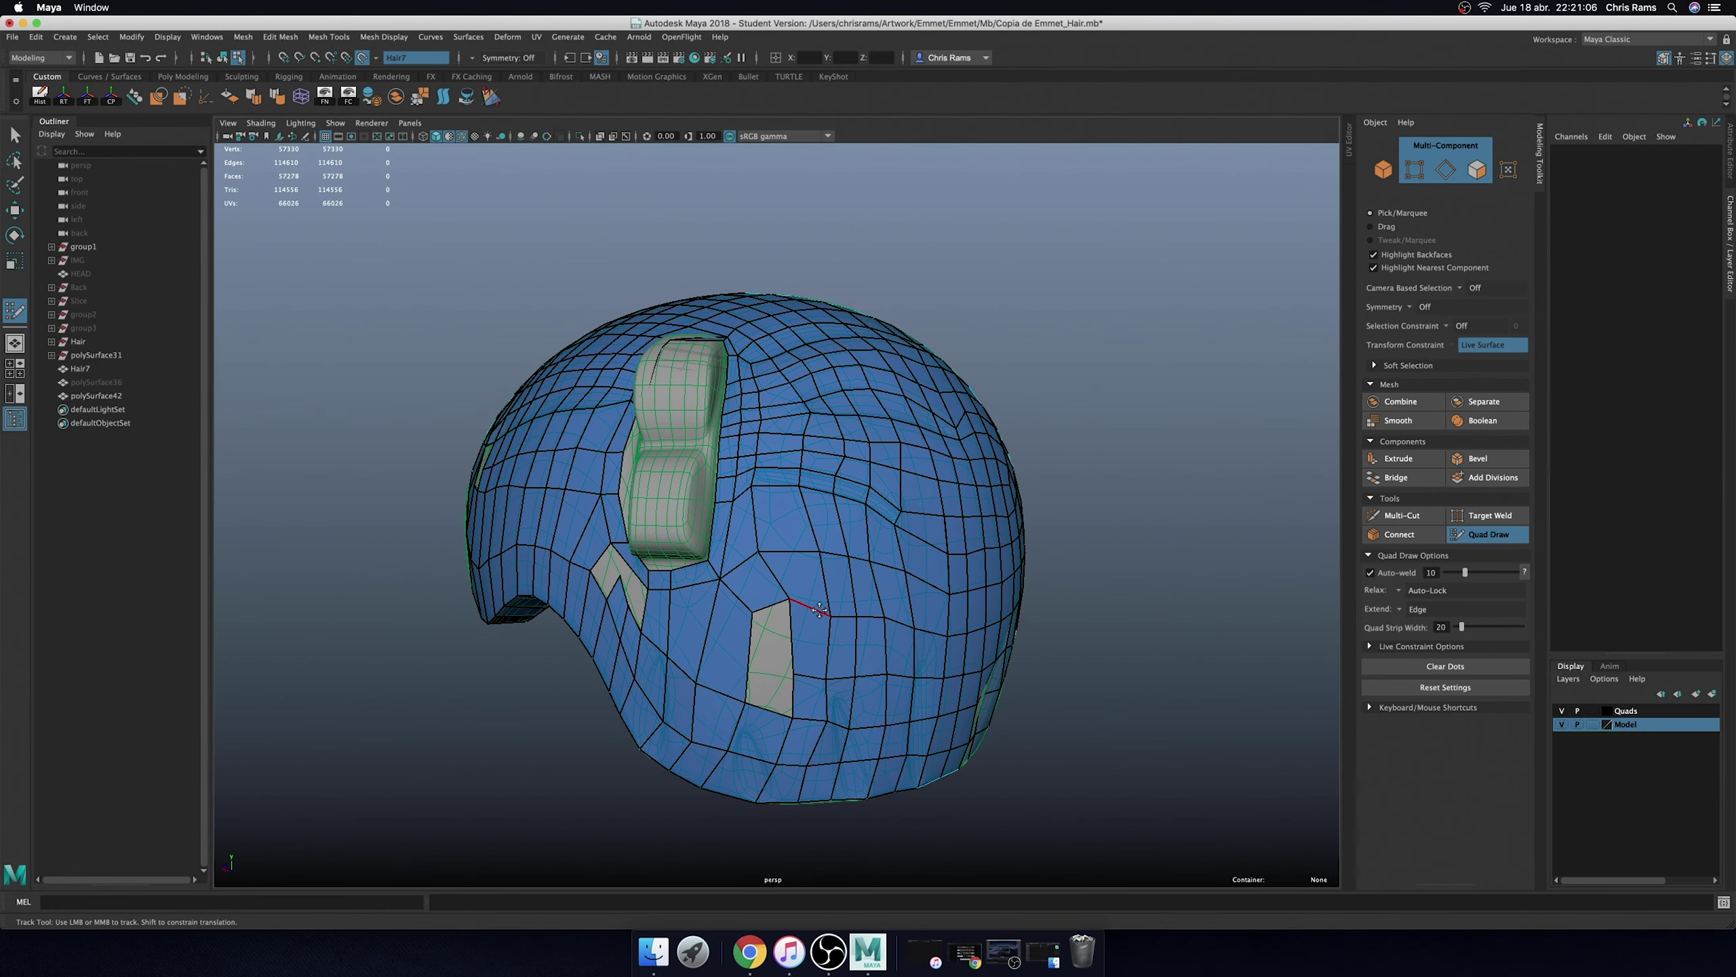
alt+drag(881, 627, 834, 608)
alt+right_drag(834, 609, 772, 565)
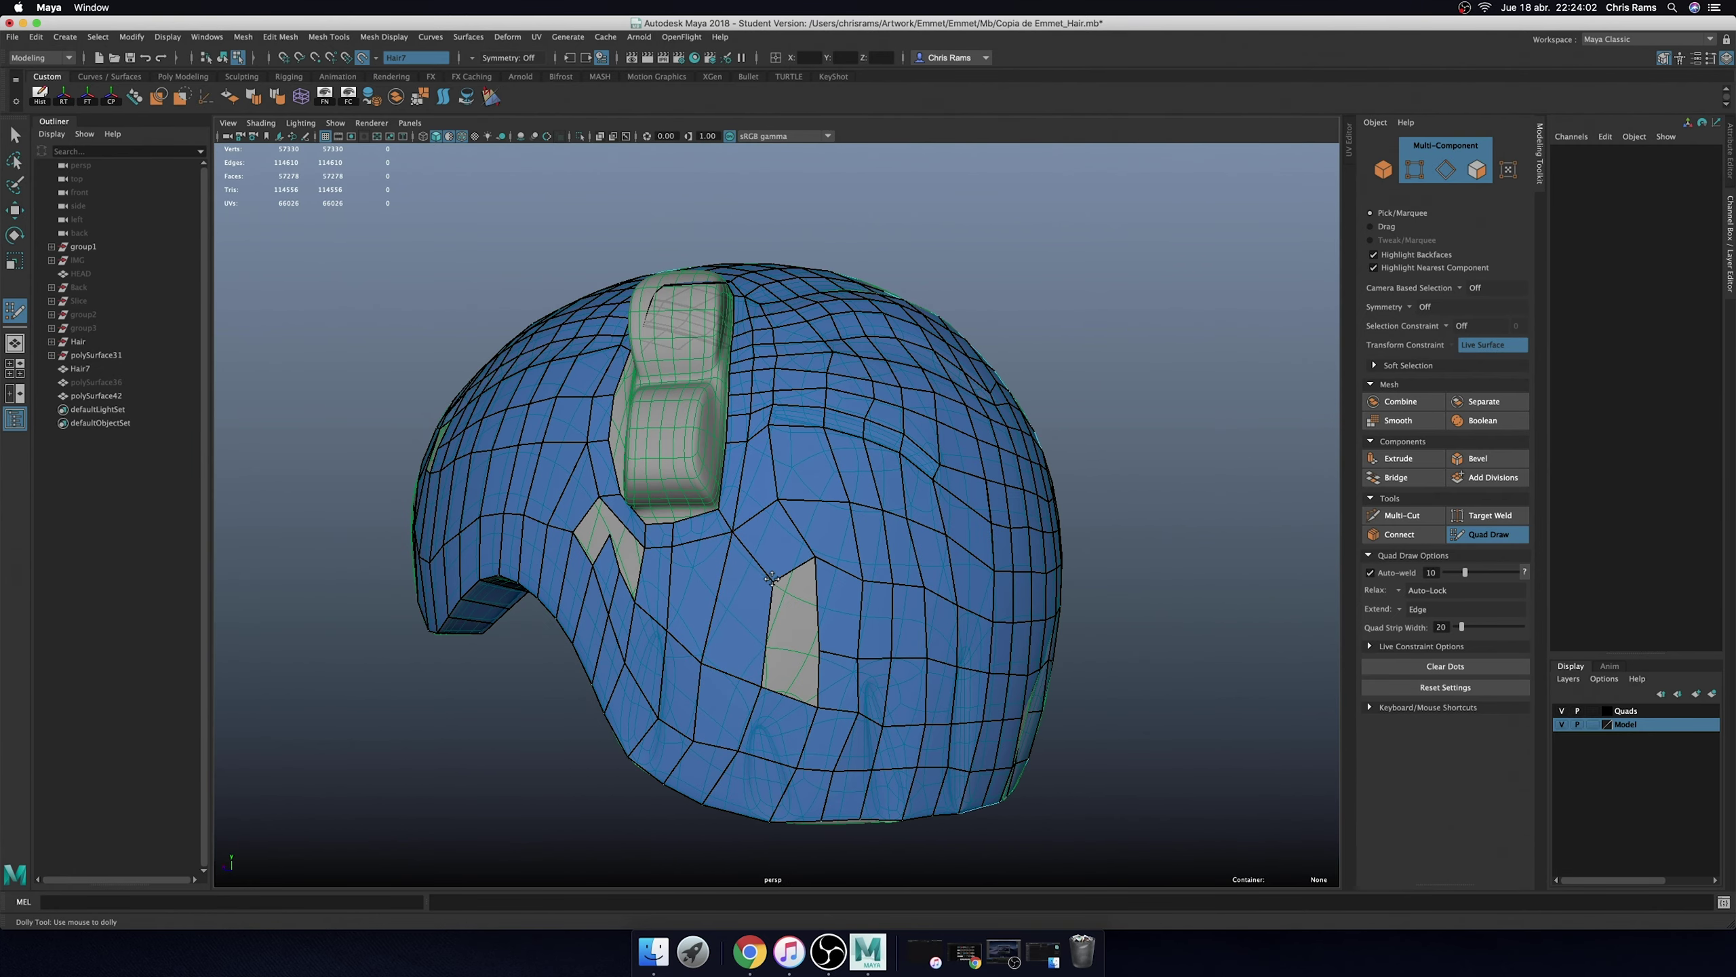
drag(772, 565, 758, 561)
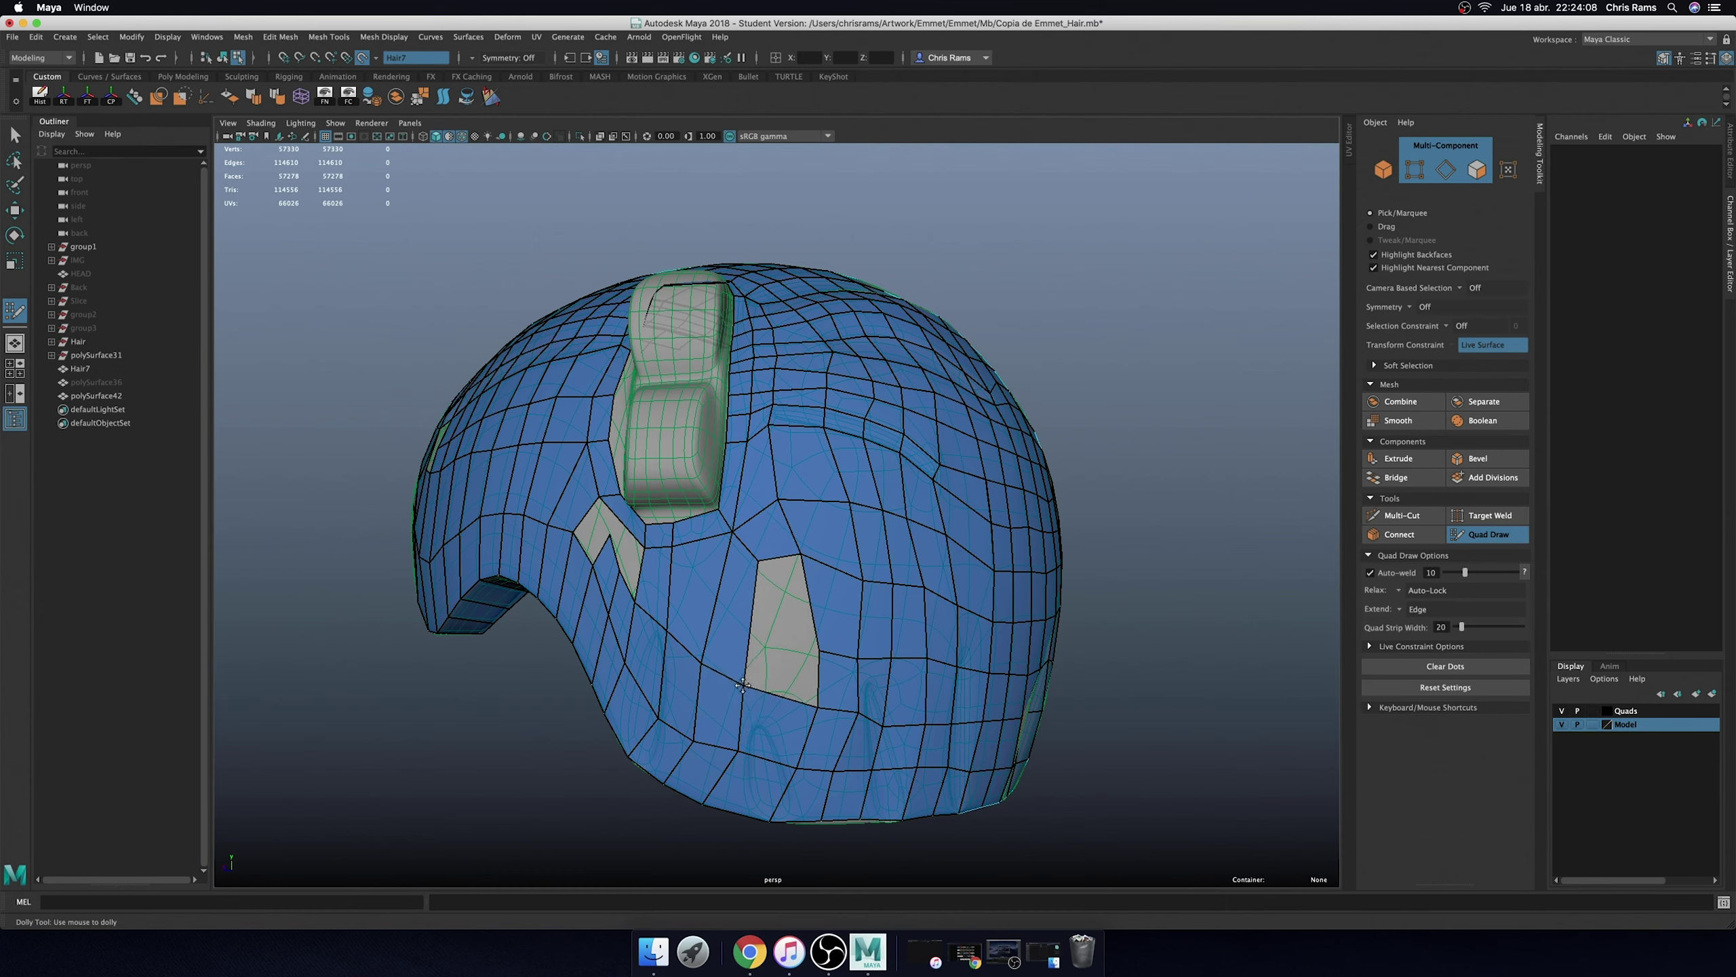
drag(820, 707, 706, 606)
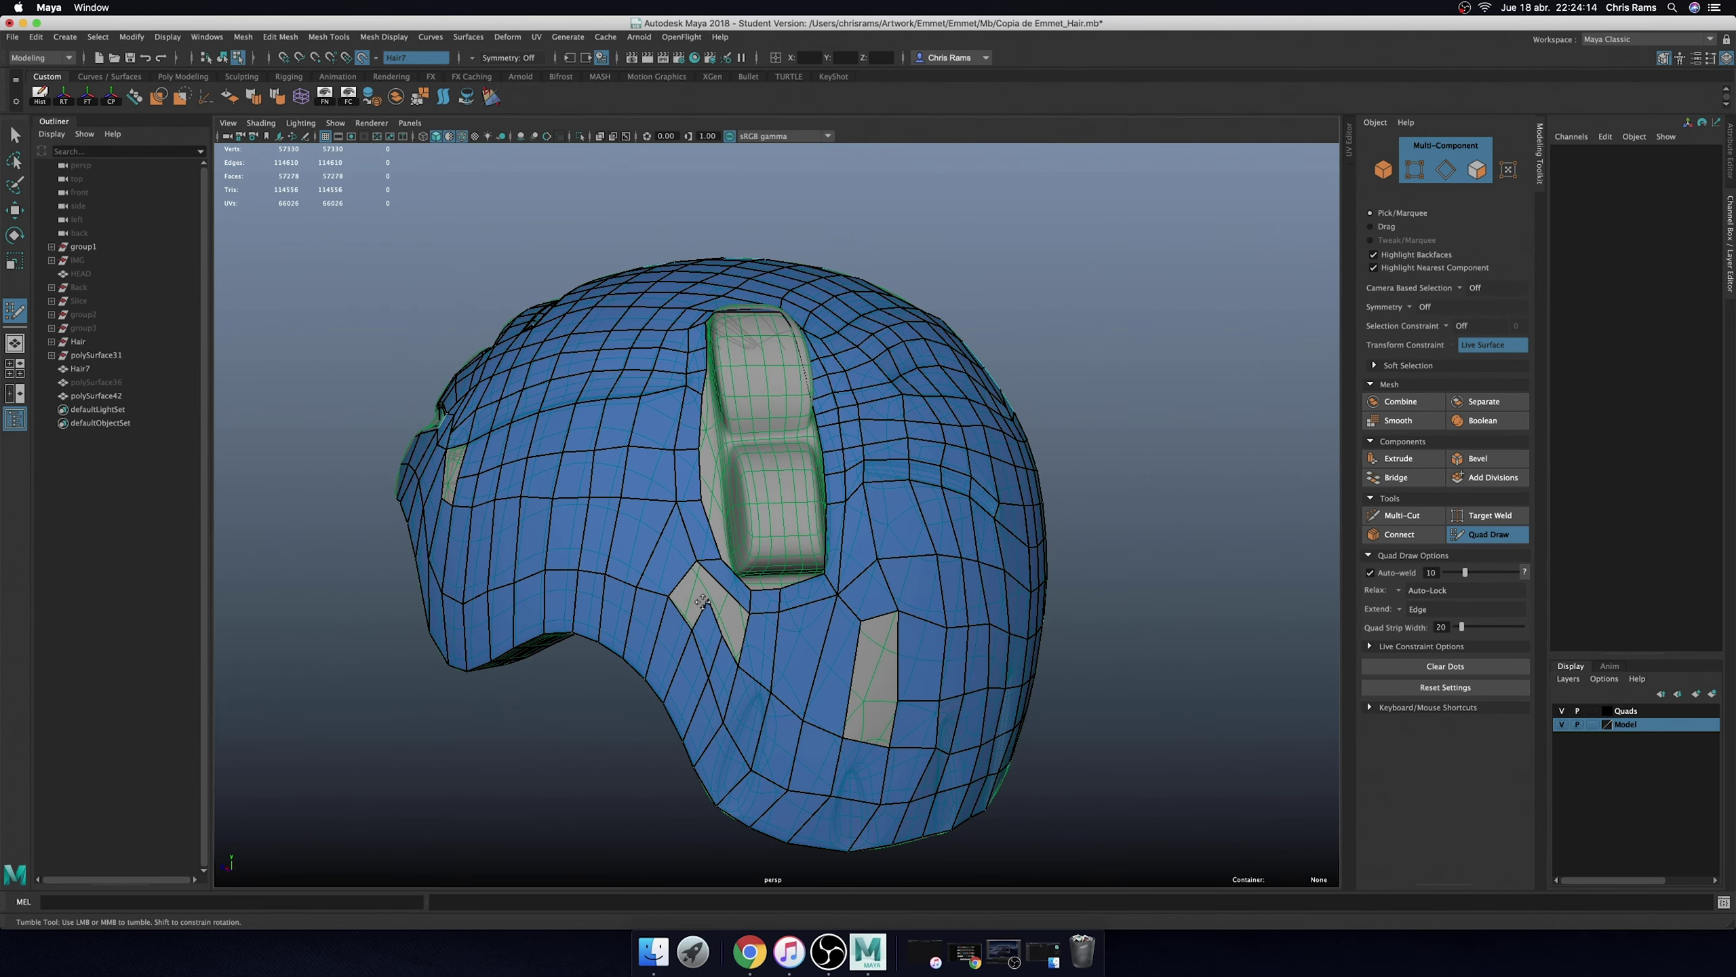
- Delete the quad beside the uncovered area and the quad at the notch
alt+drag(547, 582, 542, 559)
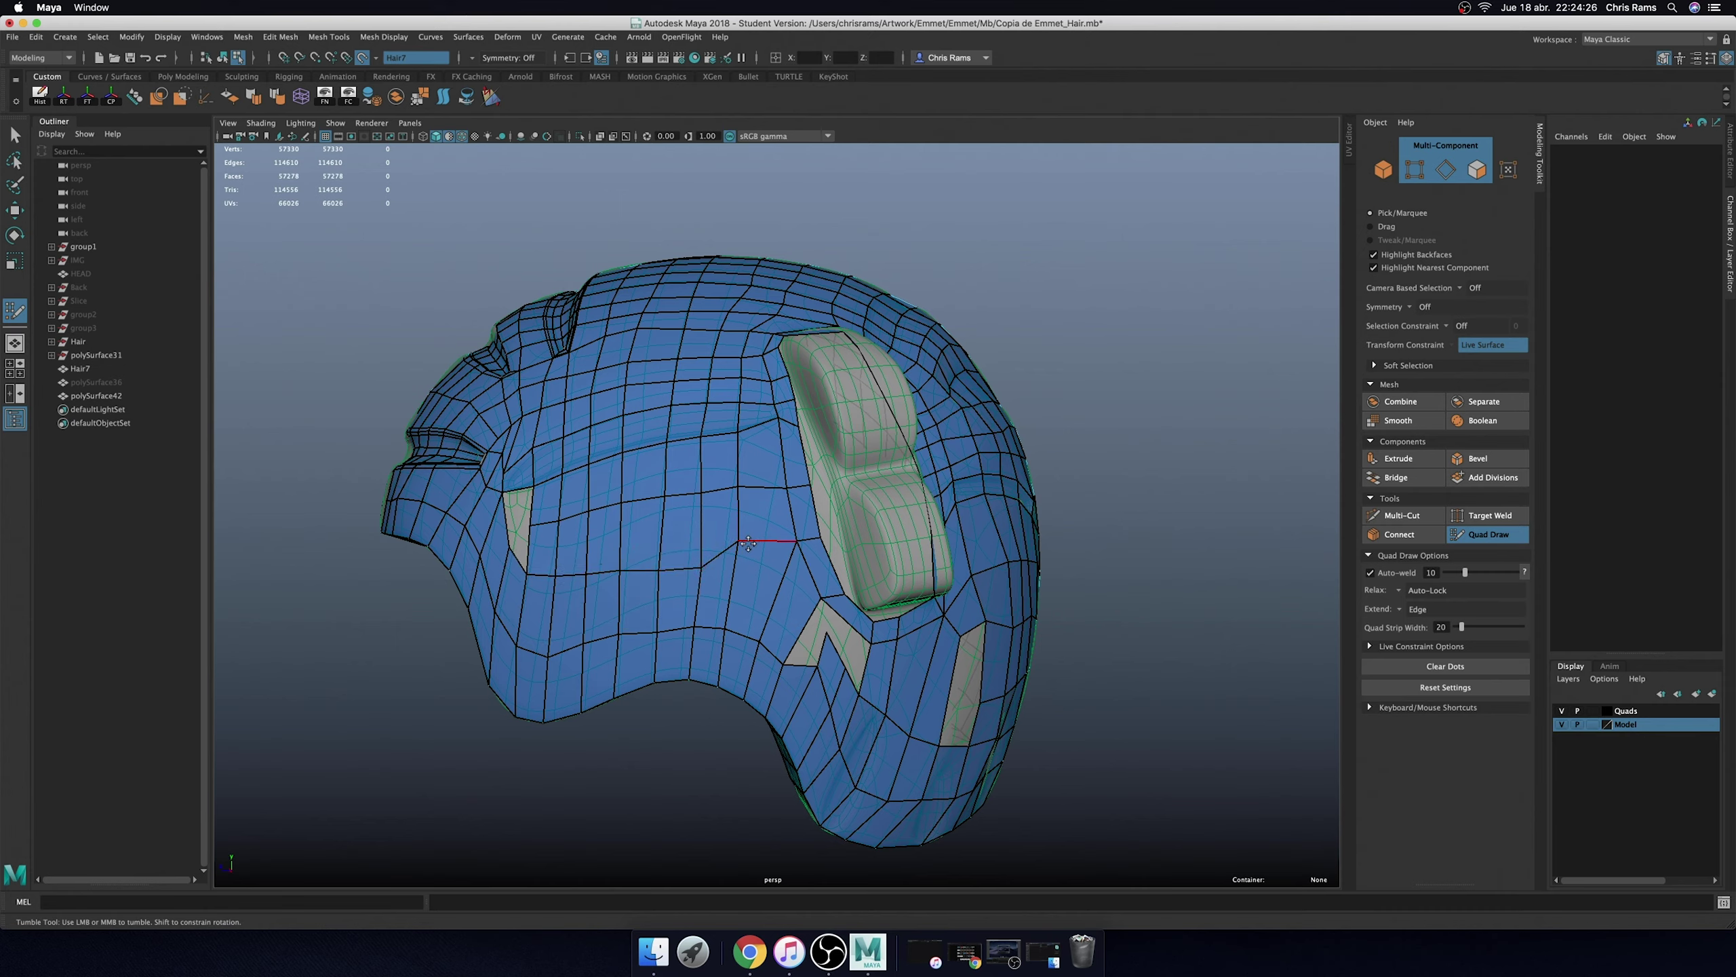
scroll(752, 577, down, 2)
ctrl+shift+click(752, 577)
alt+drag(752, 576, 673, 656)
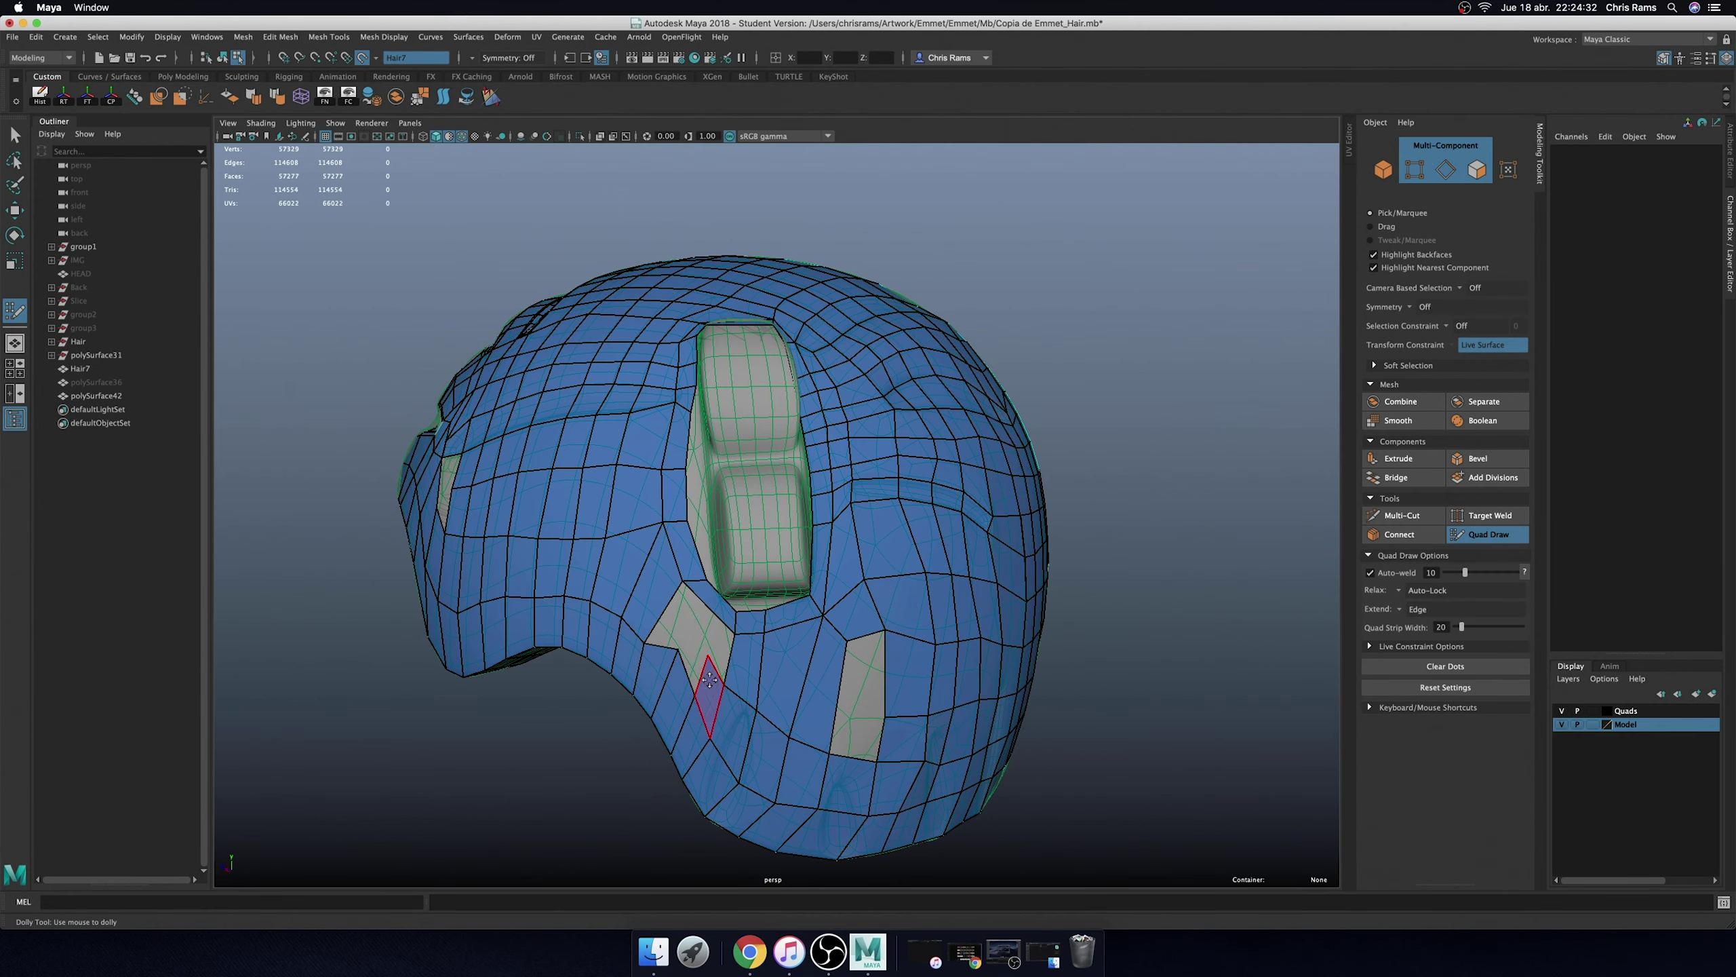
ctrl+shift+click(707, 688)
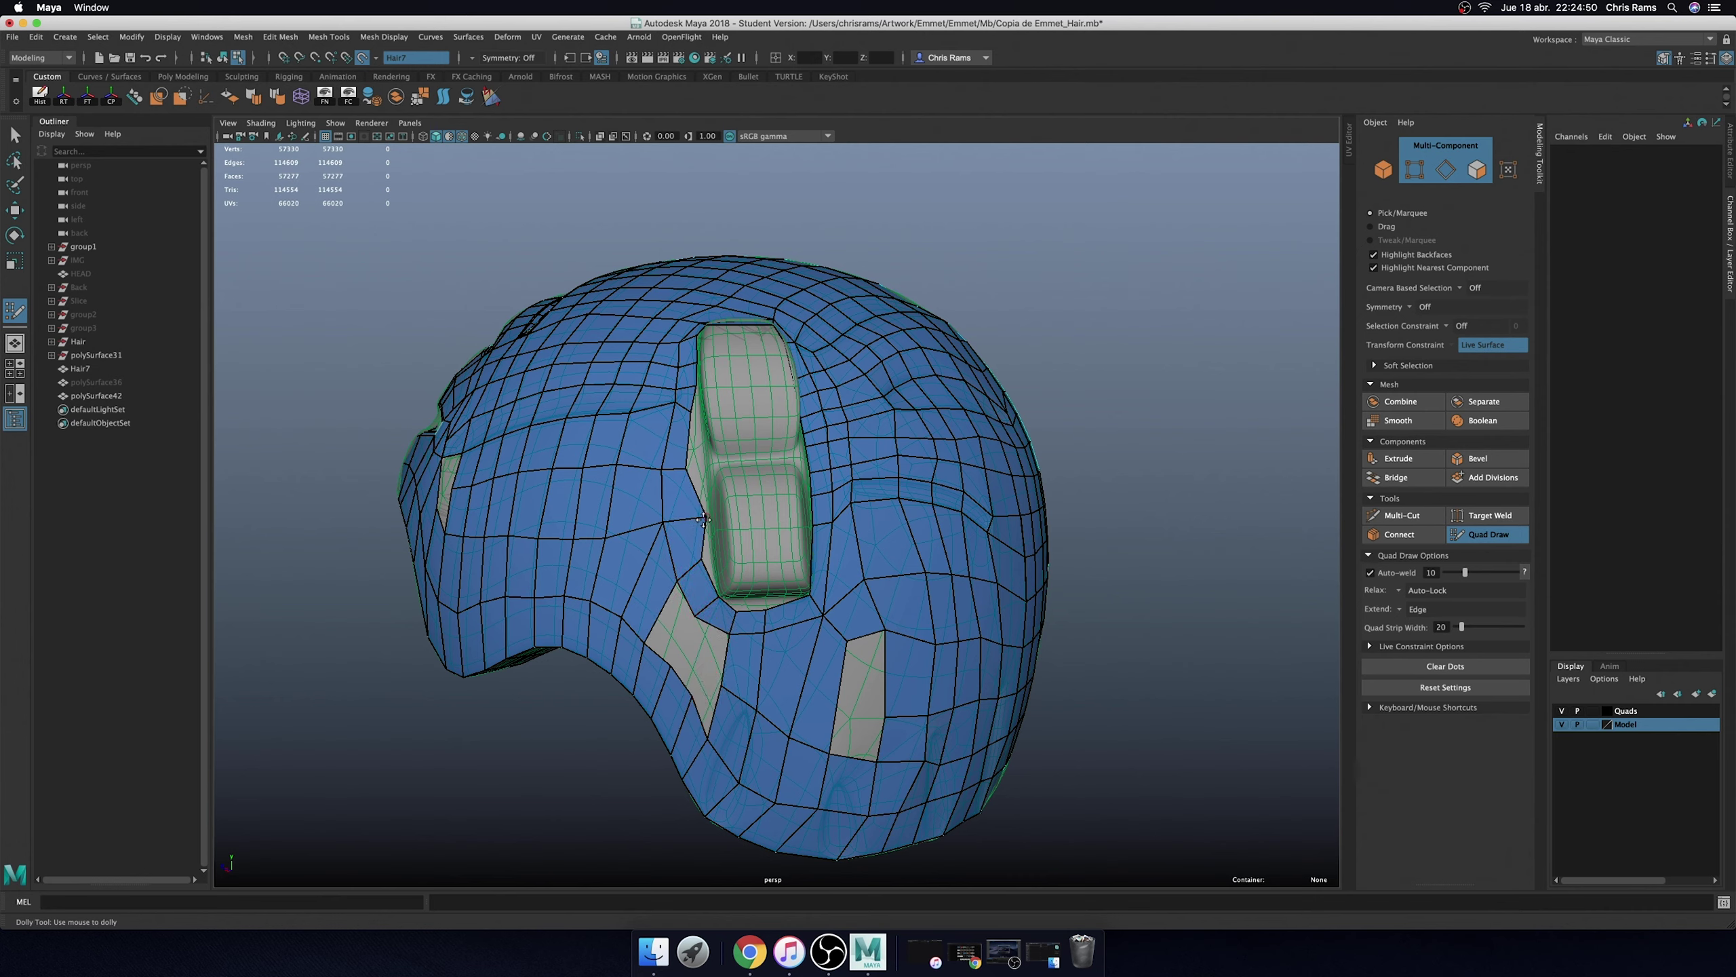
alt+drag(689, 471, 726, 482)
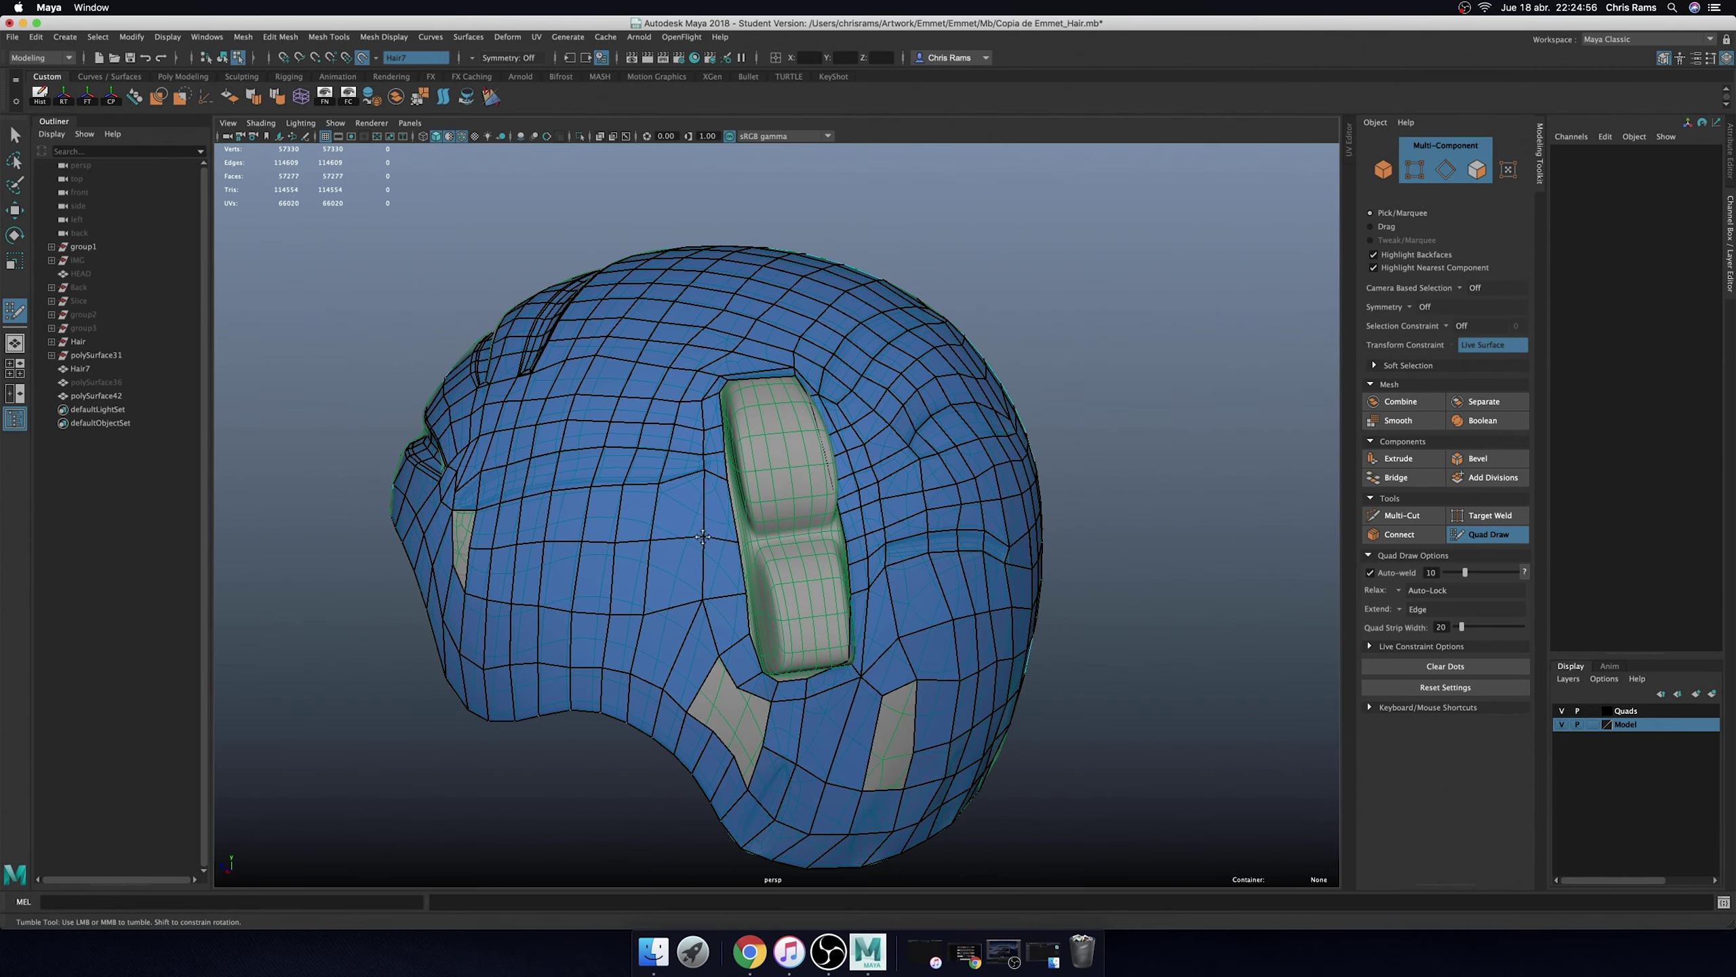
alt+drag(718, 631, 700, 620)
mouse_move(758, 680)
alt+mouse_down()
mouse_move(629, 591)
mouse_move(636, 571)
alt+mouse_up()
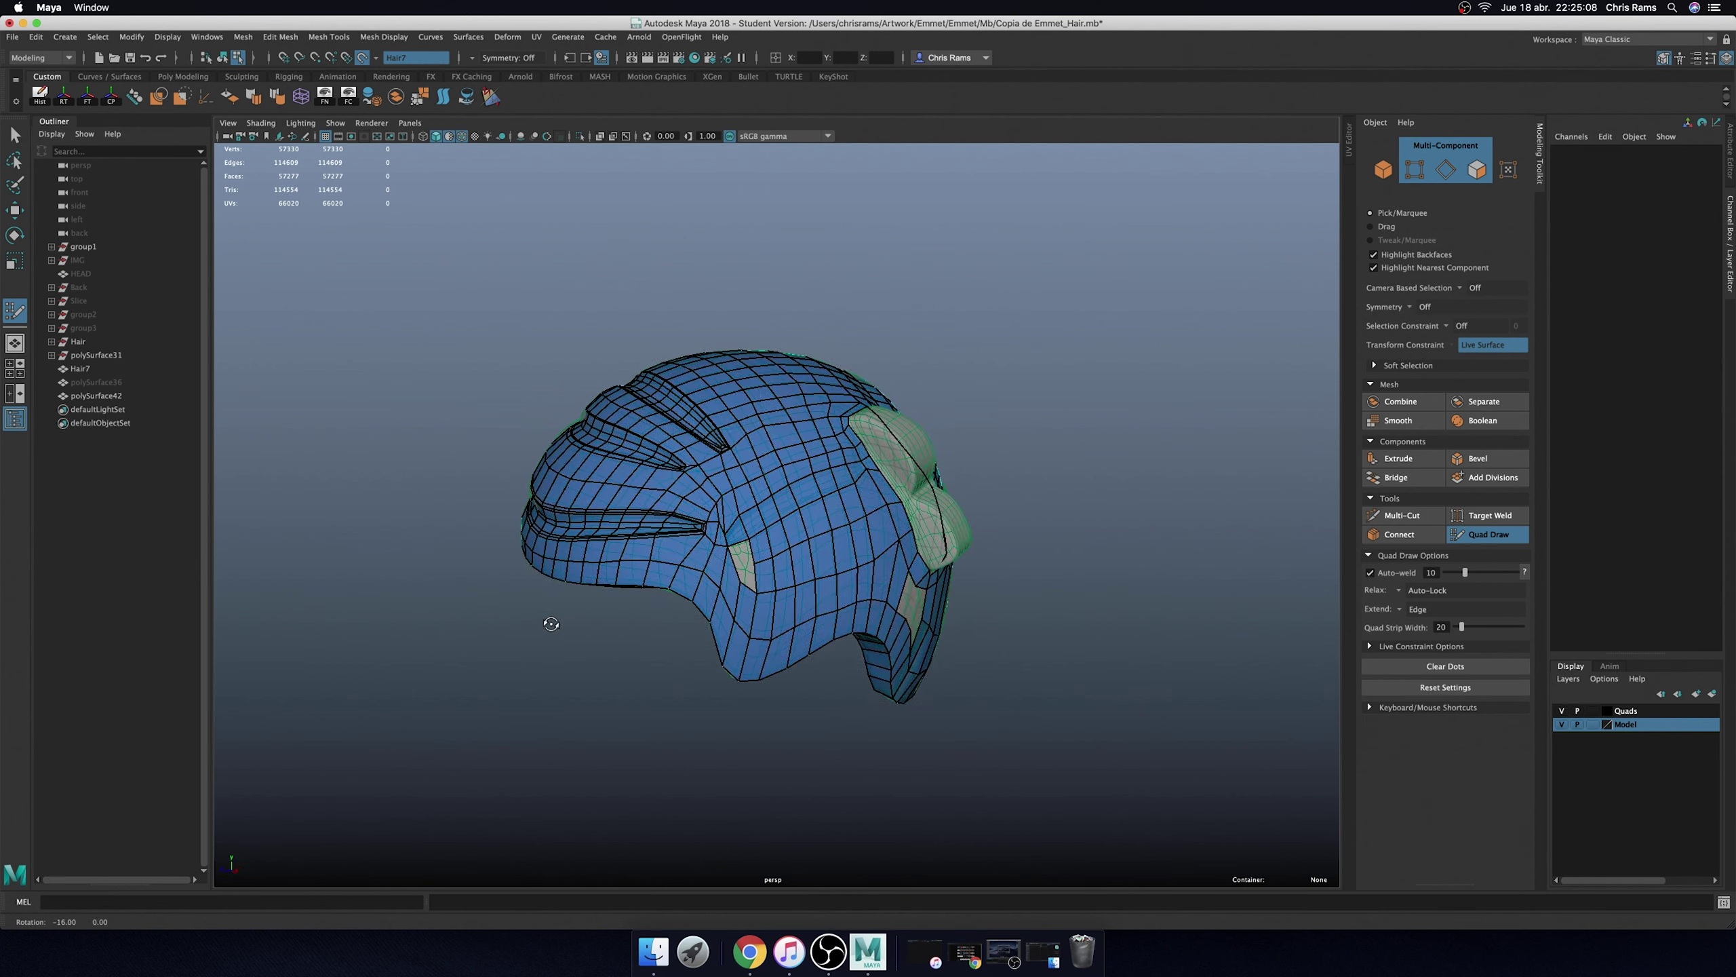
alt+right_drag(636, 571, 657, 551)
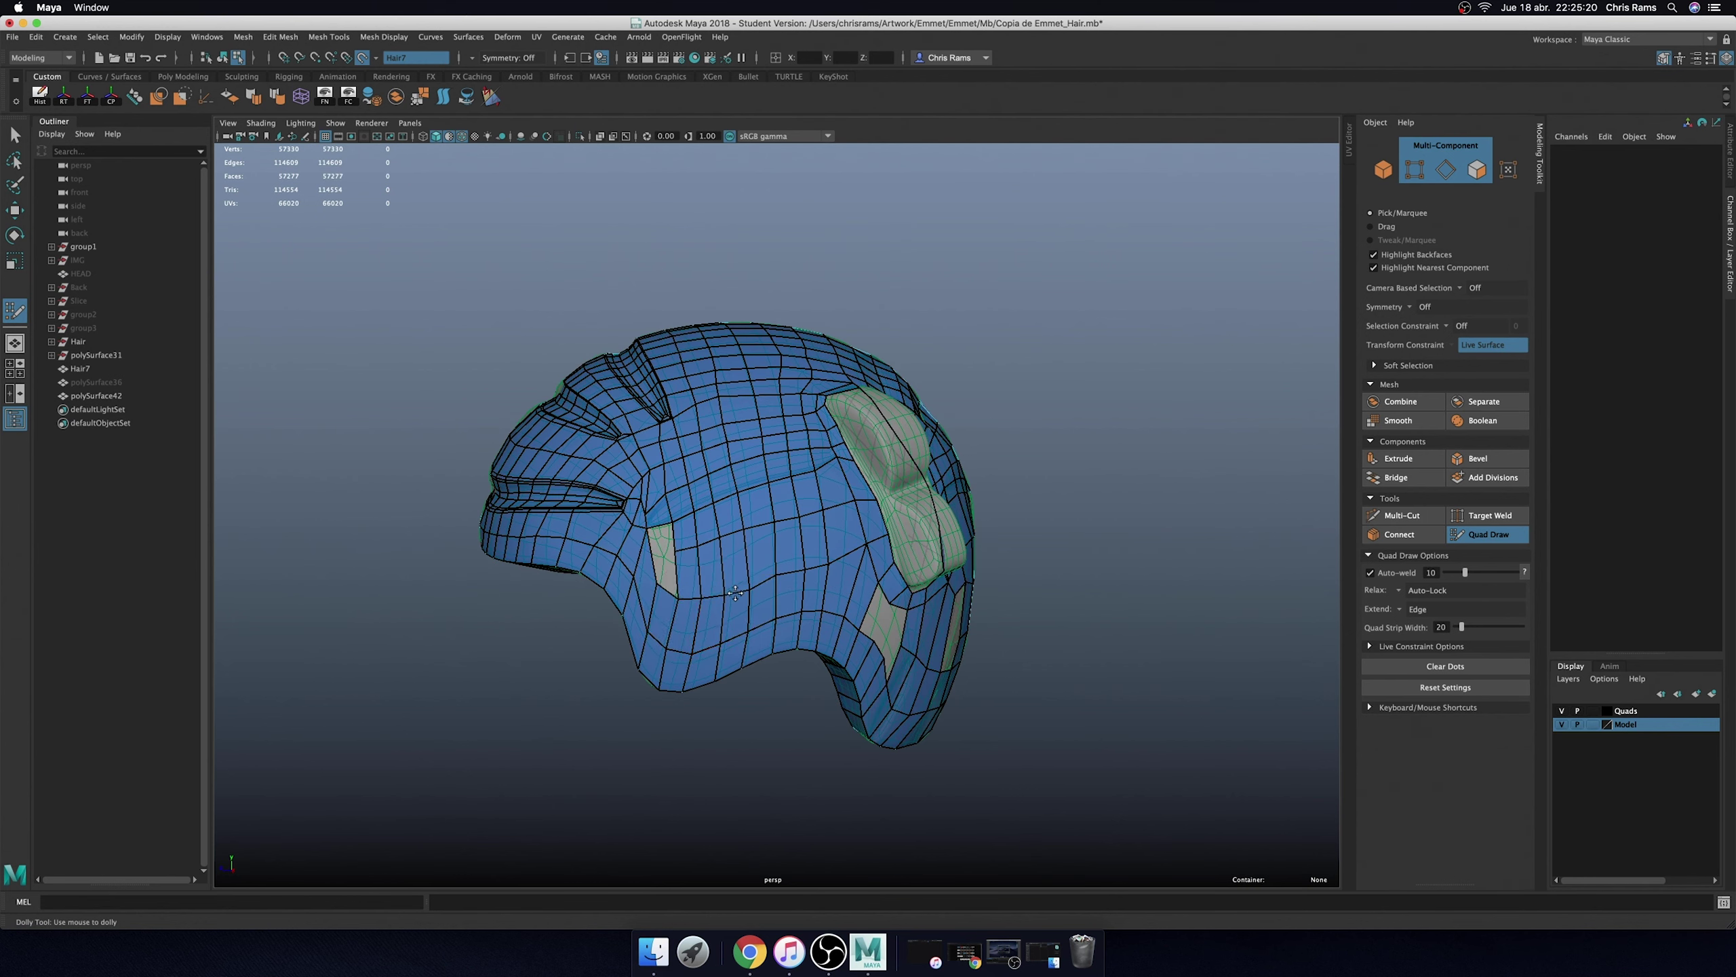
alt+drag(834, 568, 729, 560)
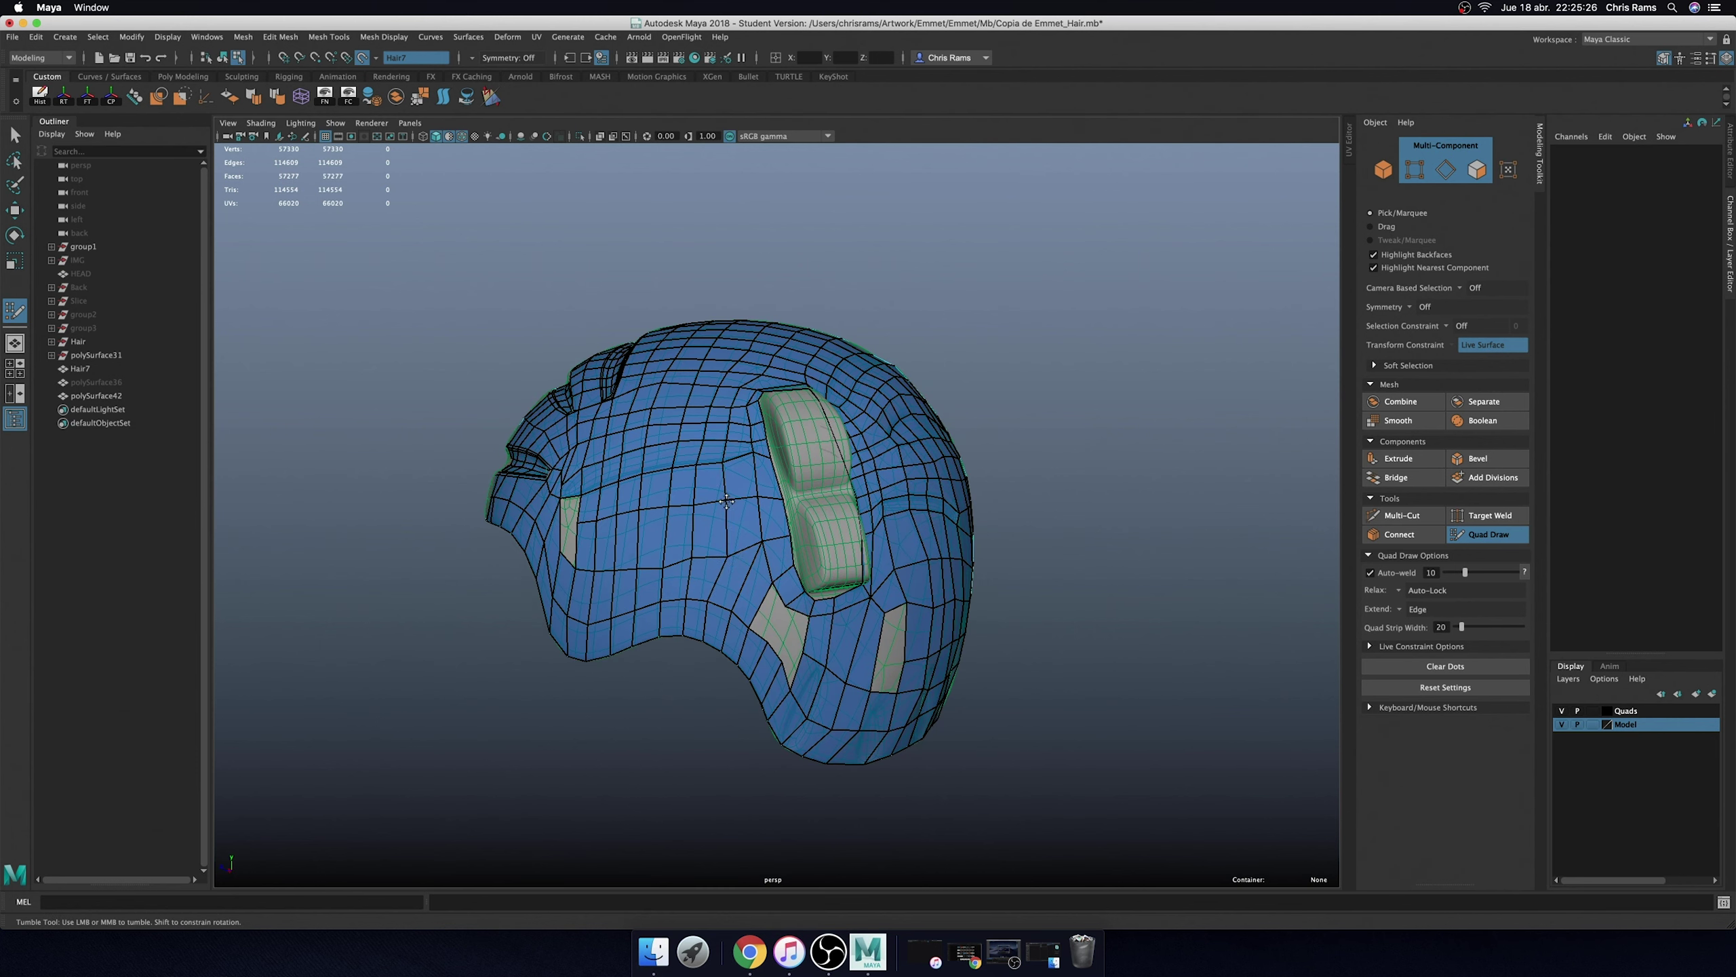
- Delete two faces beside the uncovered area and refill the gap with new quads
ctrl+shift+click(758, 583)
ctrl+shift+click(745, 569)
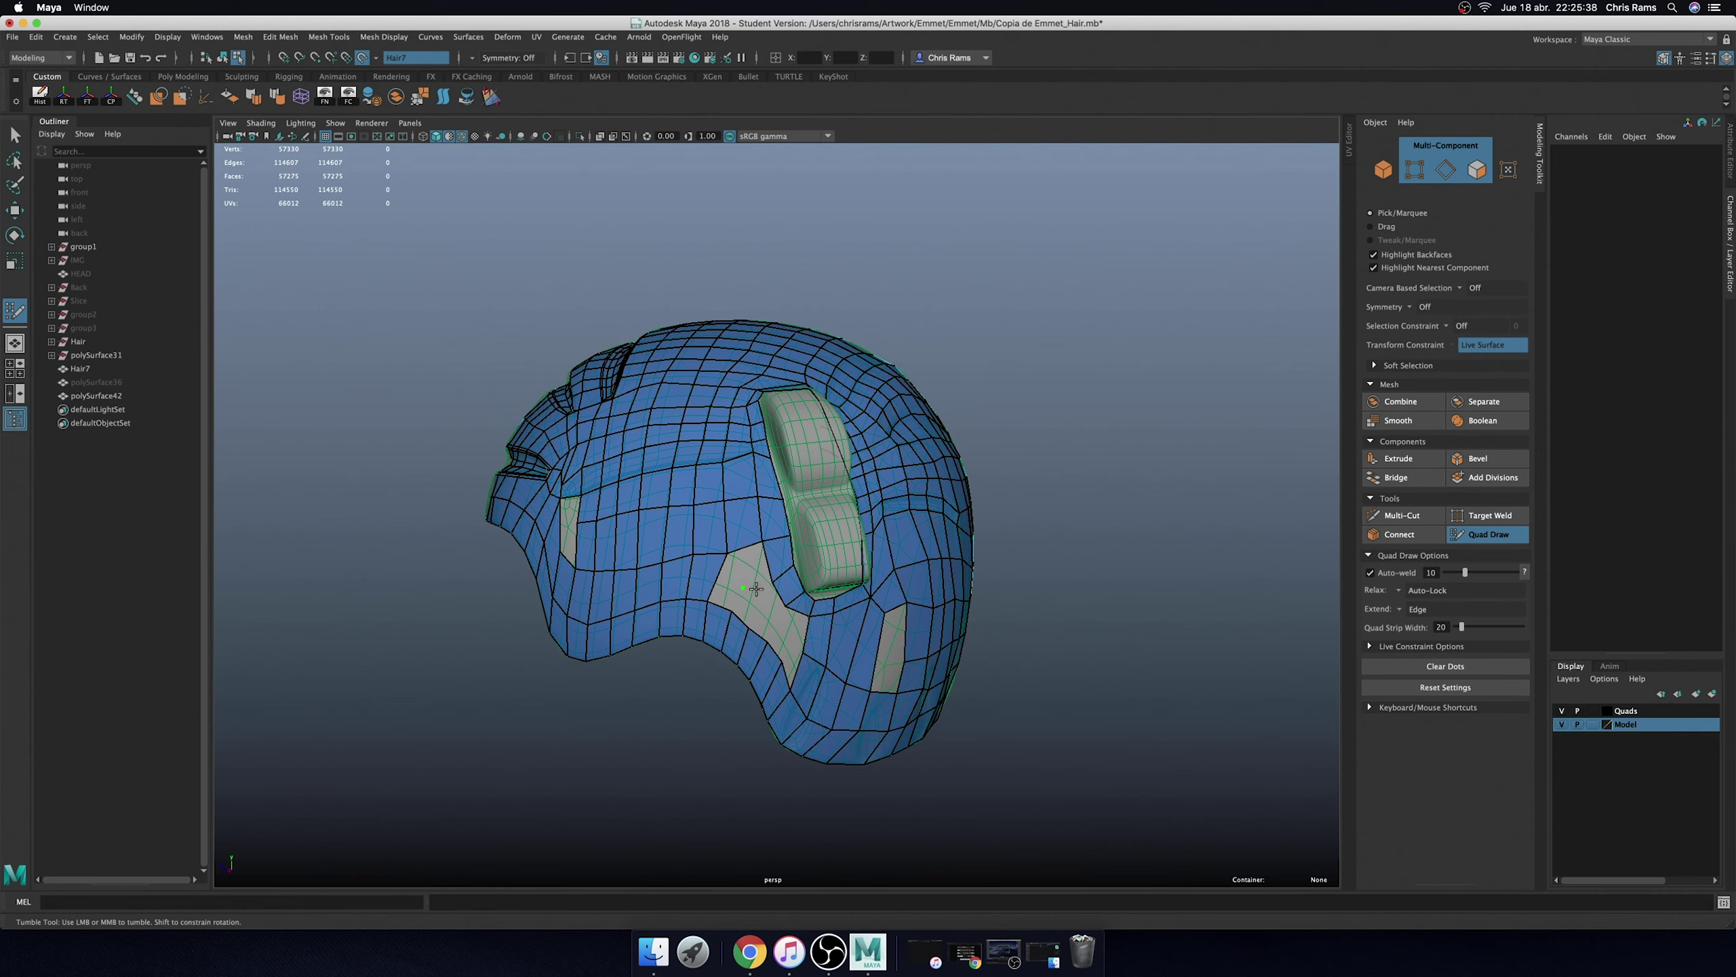
shift+click(732, 581)
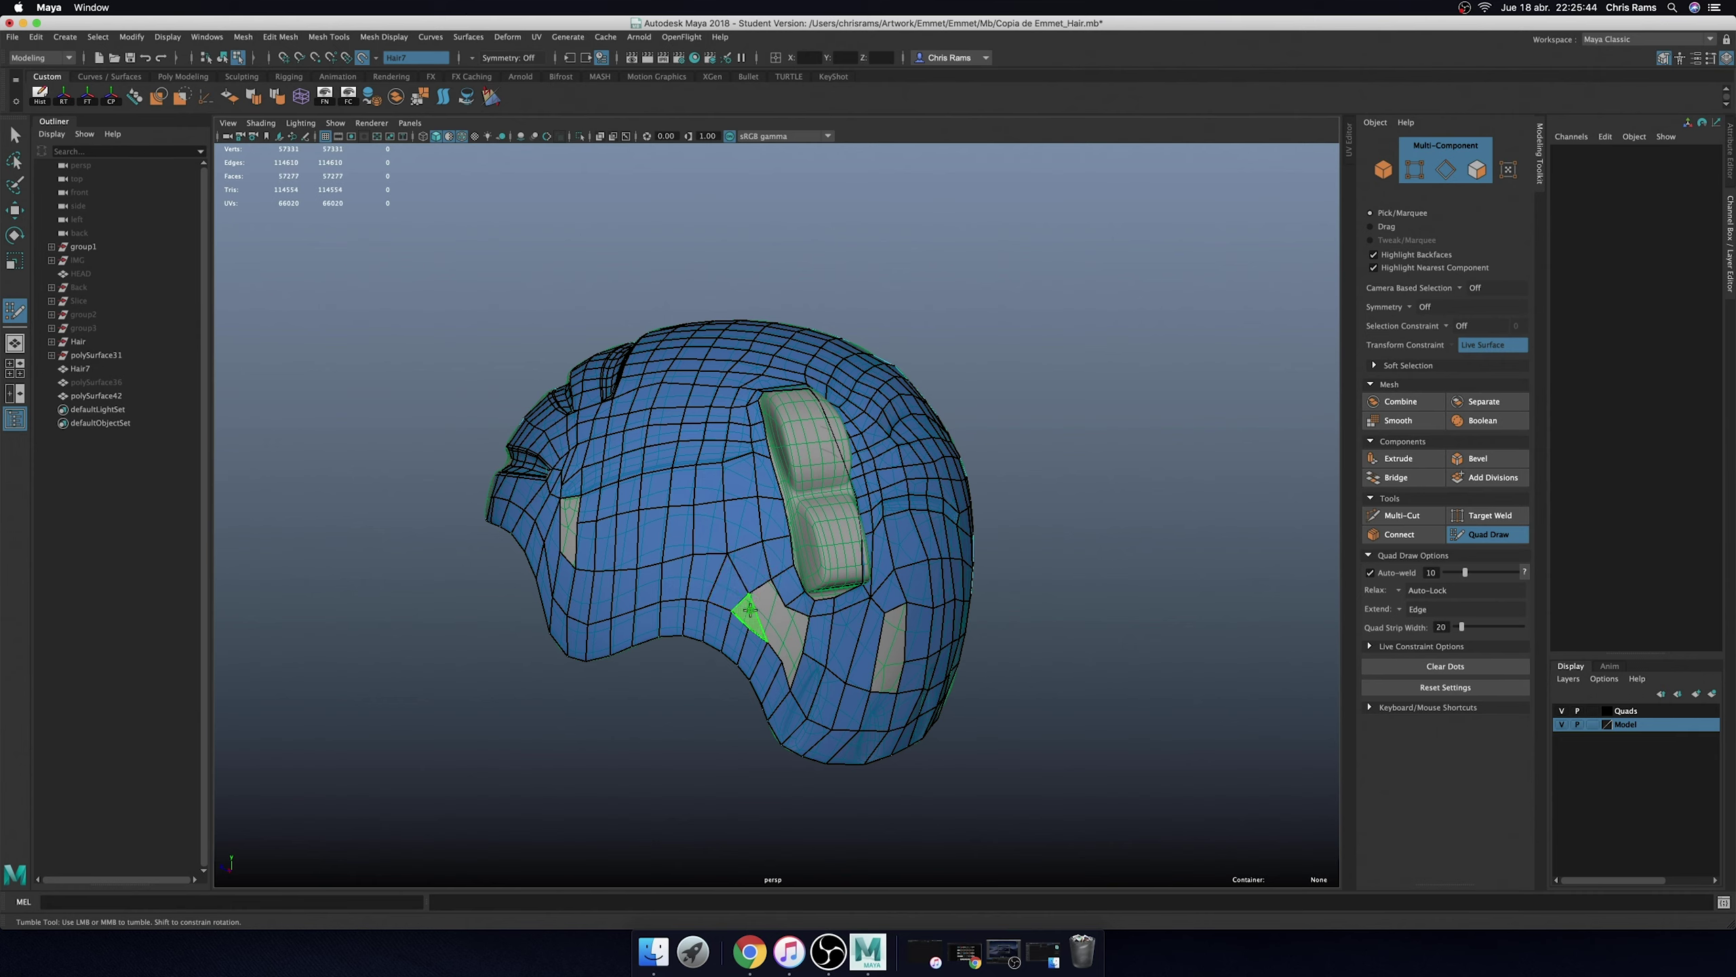
shift+click(750, 609)
scroll(750, 608, up, 2)
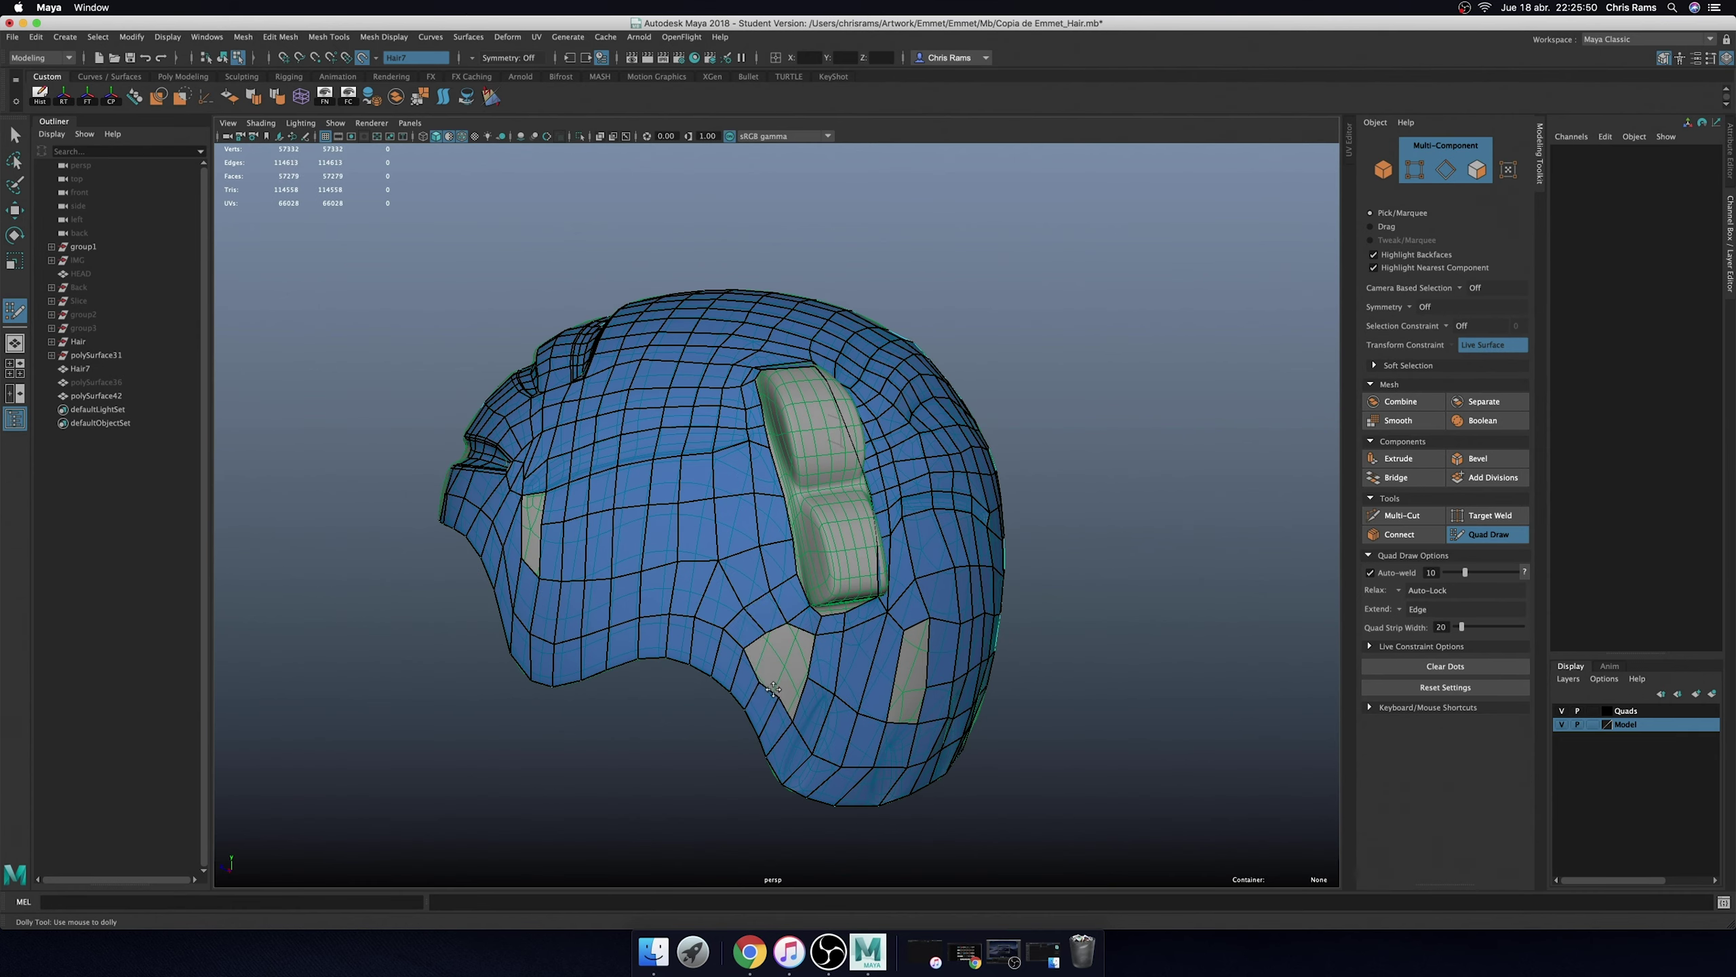
shift+click(783, 646)
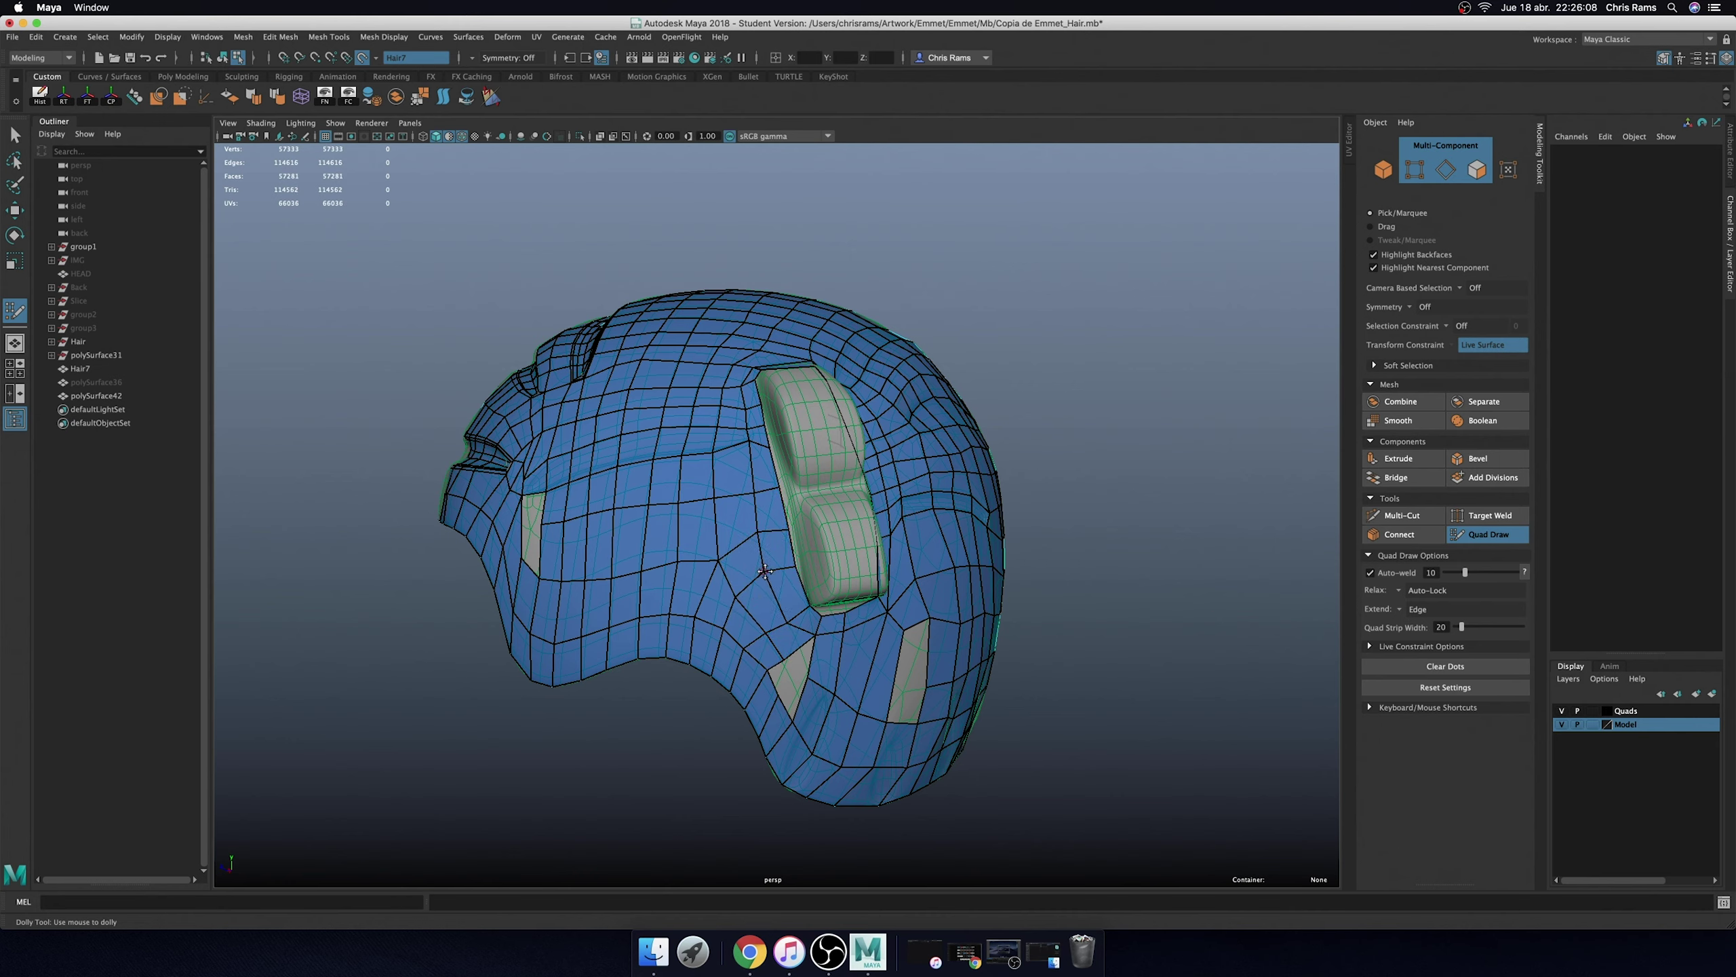
- Delete the quad below the back groove
alt+right_drag(765, 571, 759, 567)
alt+drag(759, 567, 729, 535)
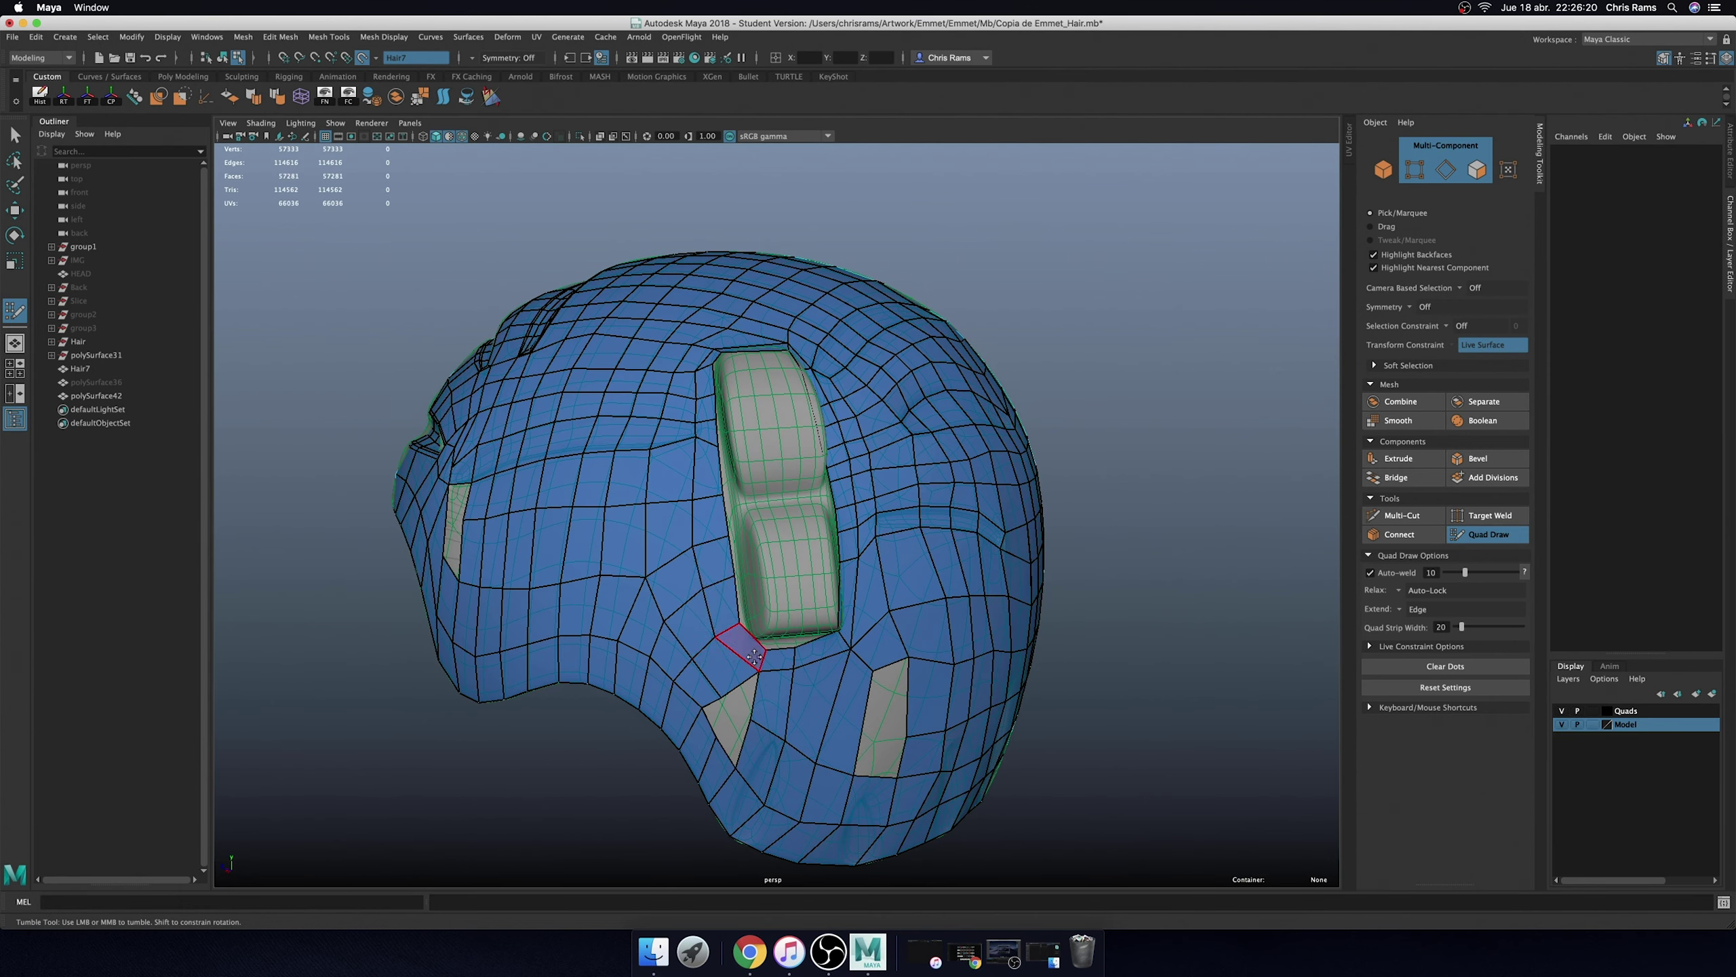
ctrl+shift+click(724, 674)
- Add a quad above the groove, adjust its corners, and reshape the quad by its lower corner
alt+drag(739, 666, 683, 561)
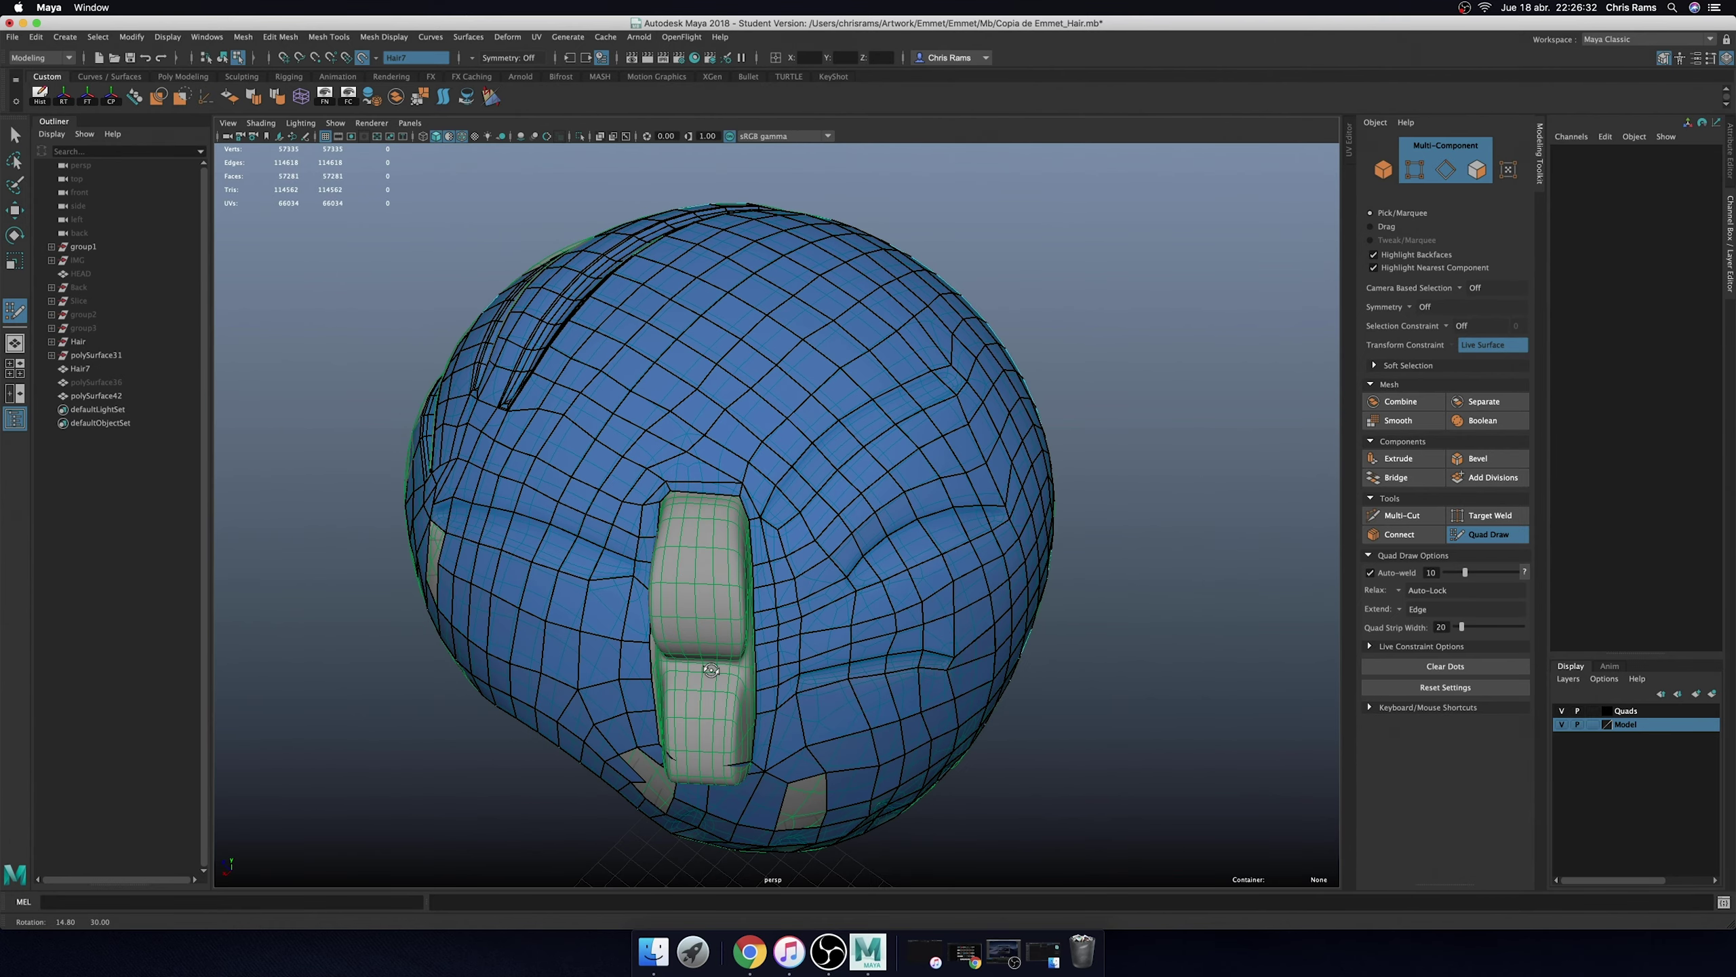
alt+right_drag(684, 561, 711, 520)
shift+click(668, 510)
mouse_move(590, 551)
mouse_down()
mouse_move(668, 493)
mouse_move(748, 519)
mouse_up()
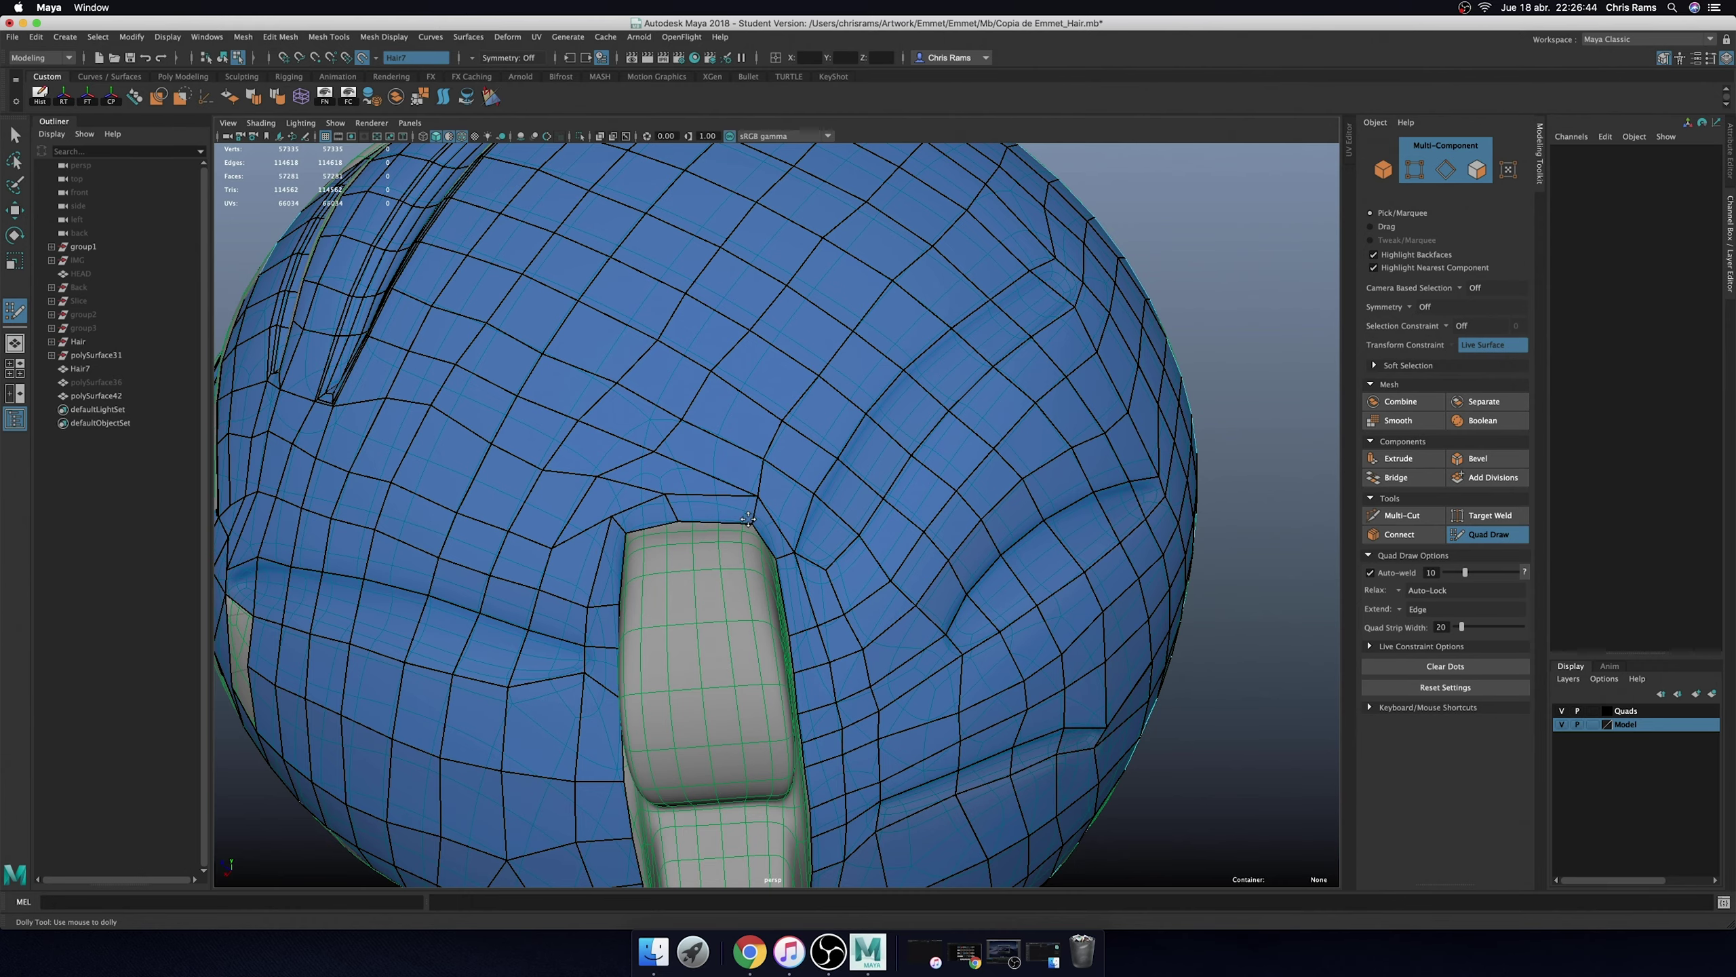
alt+right_drag(585, 604, 560, 616)
alt+drag(560, 616, 667, 600)
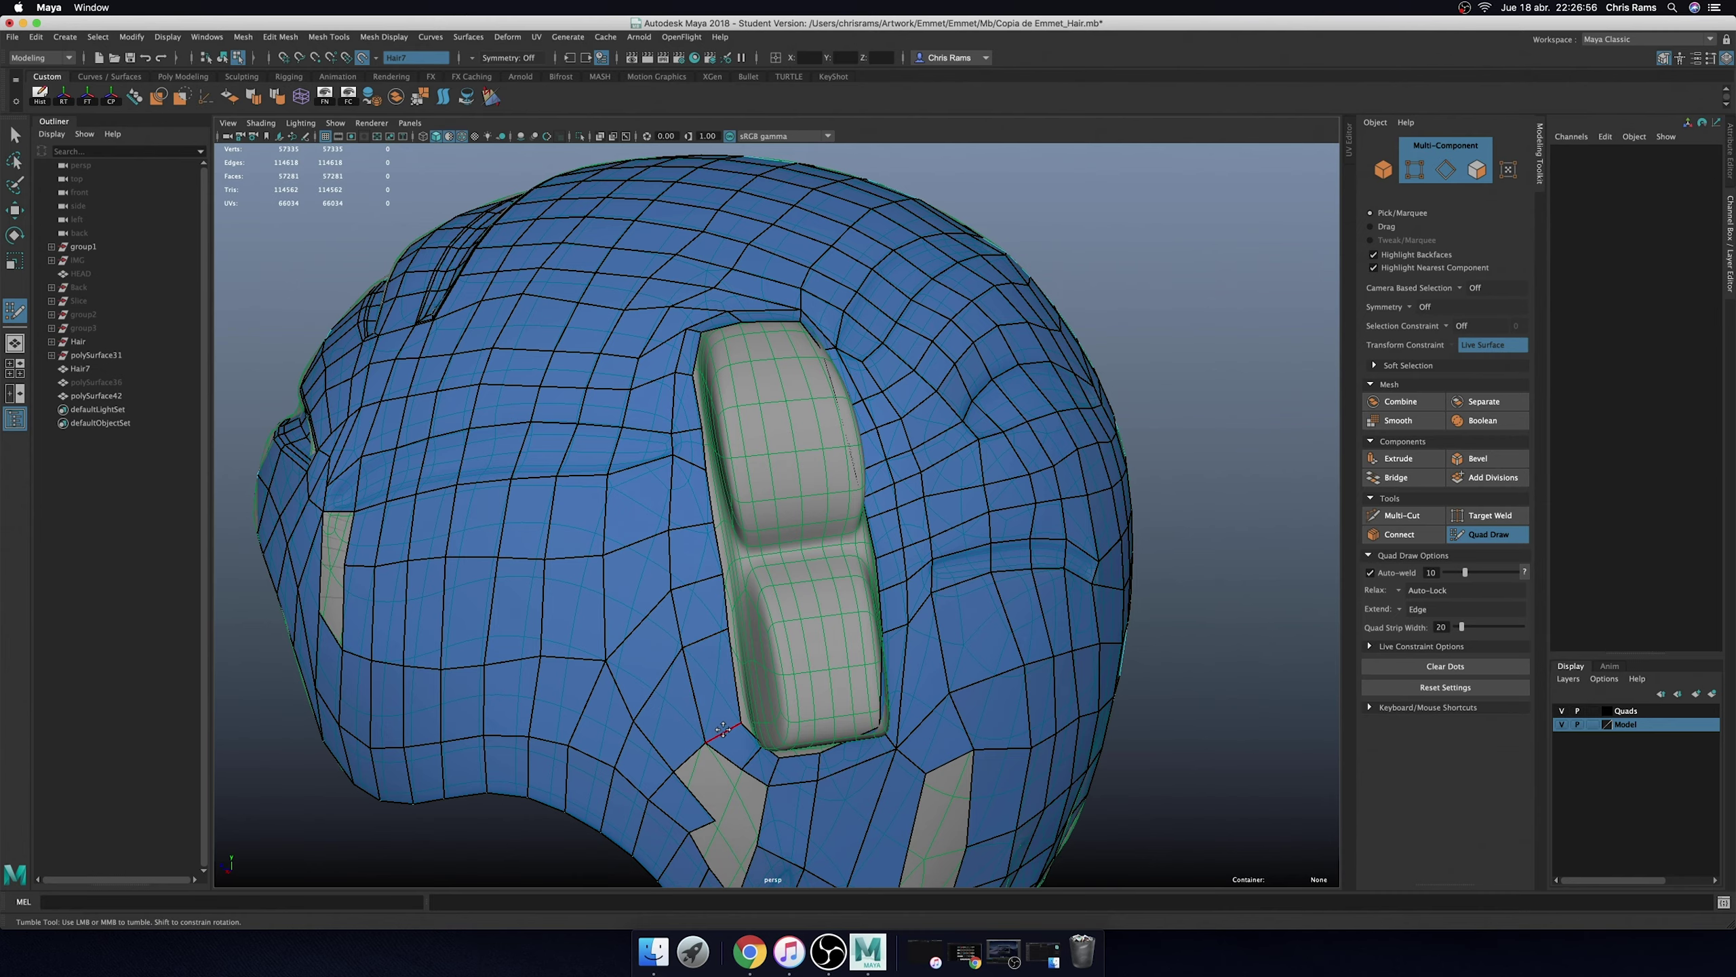
mouse_move(707, 742)
mouse_down()
mouse_move(745, 755)
mouse_move(725, 759)
mouse_up()
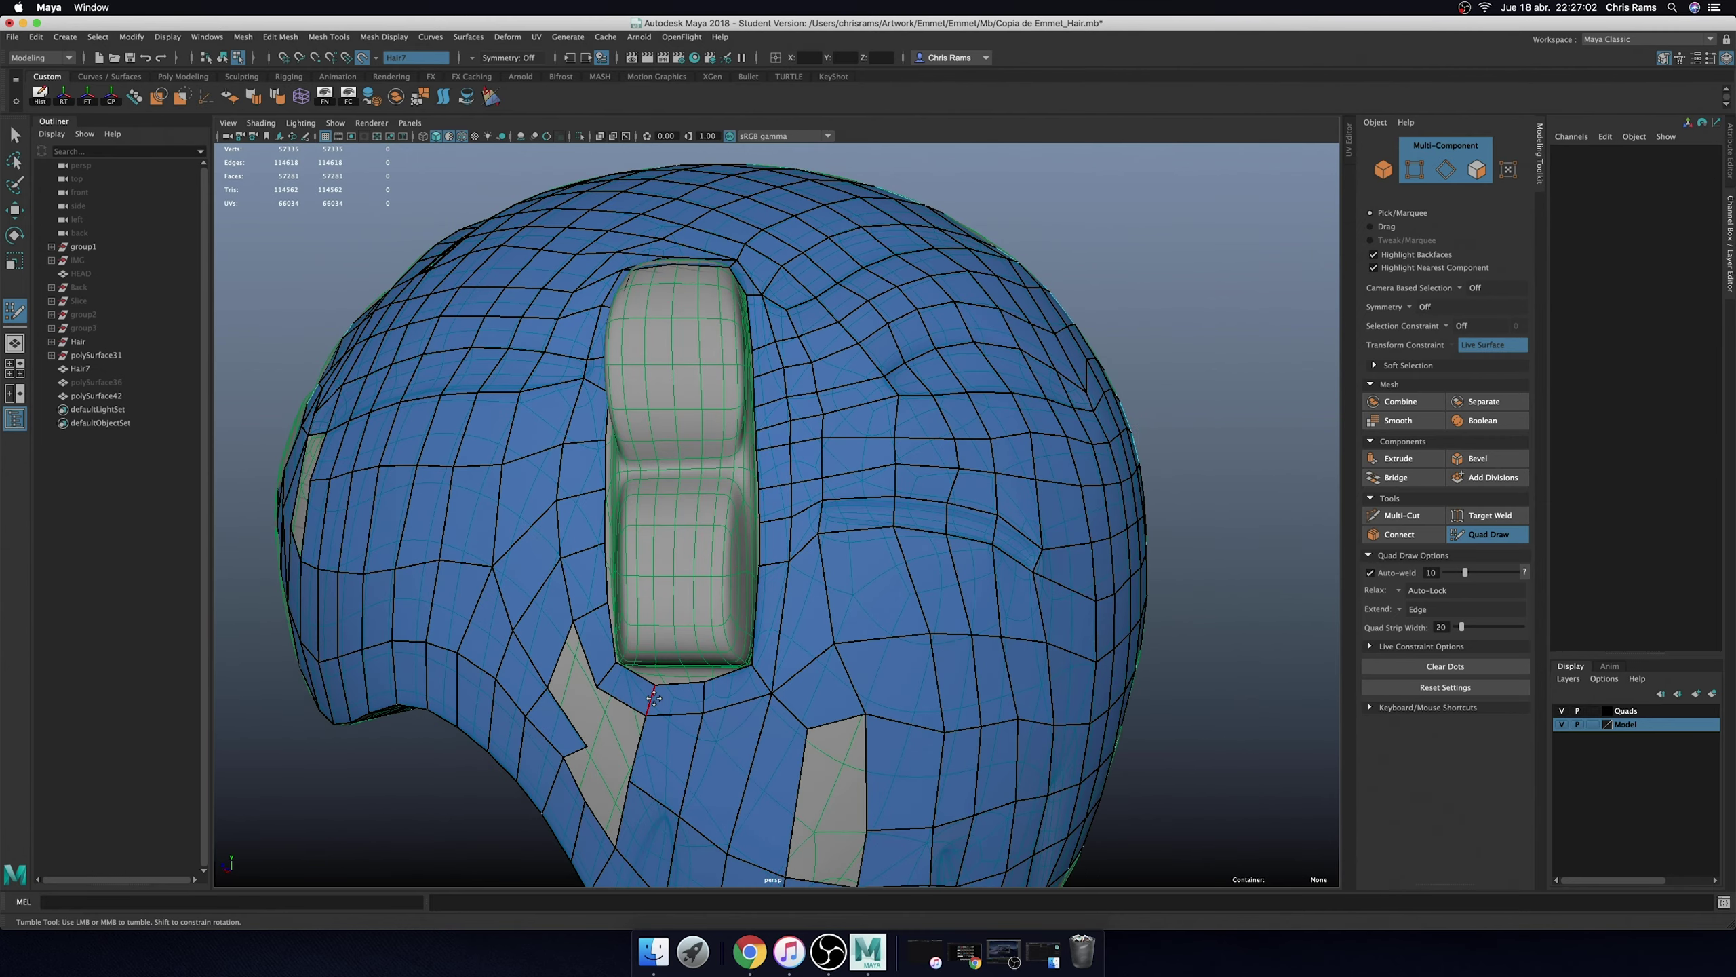
alt+drag(630, 687, 680, 423)
alt+middle_drag(680, 423, 719, 518)
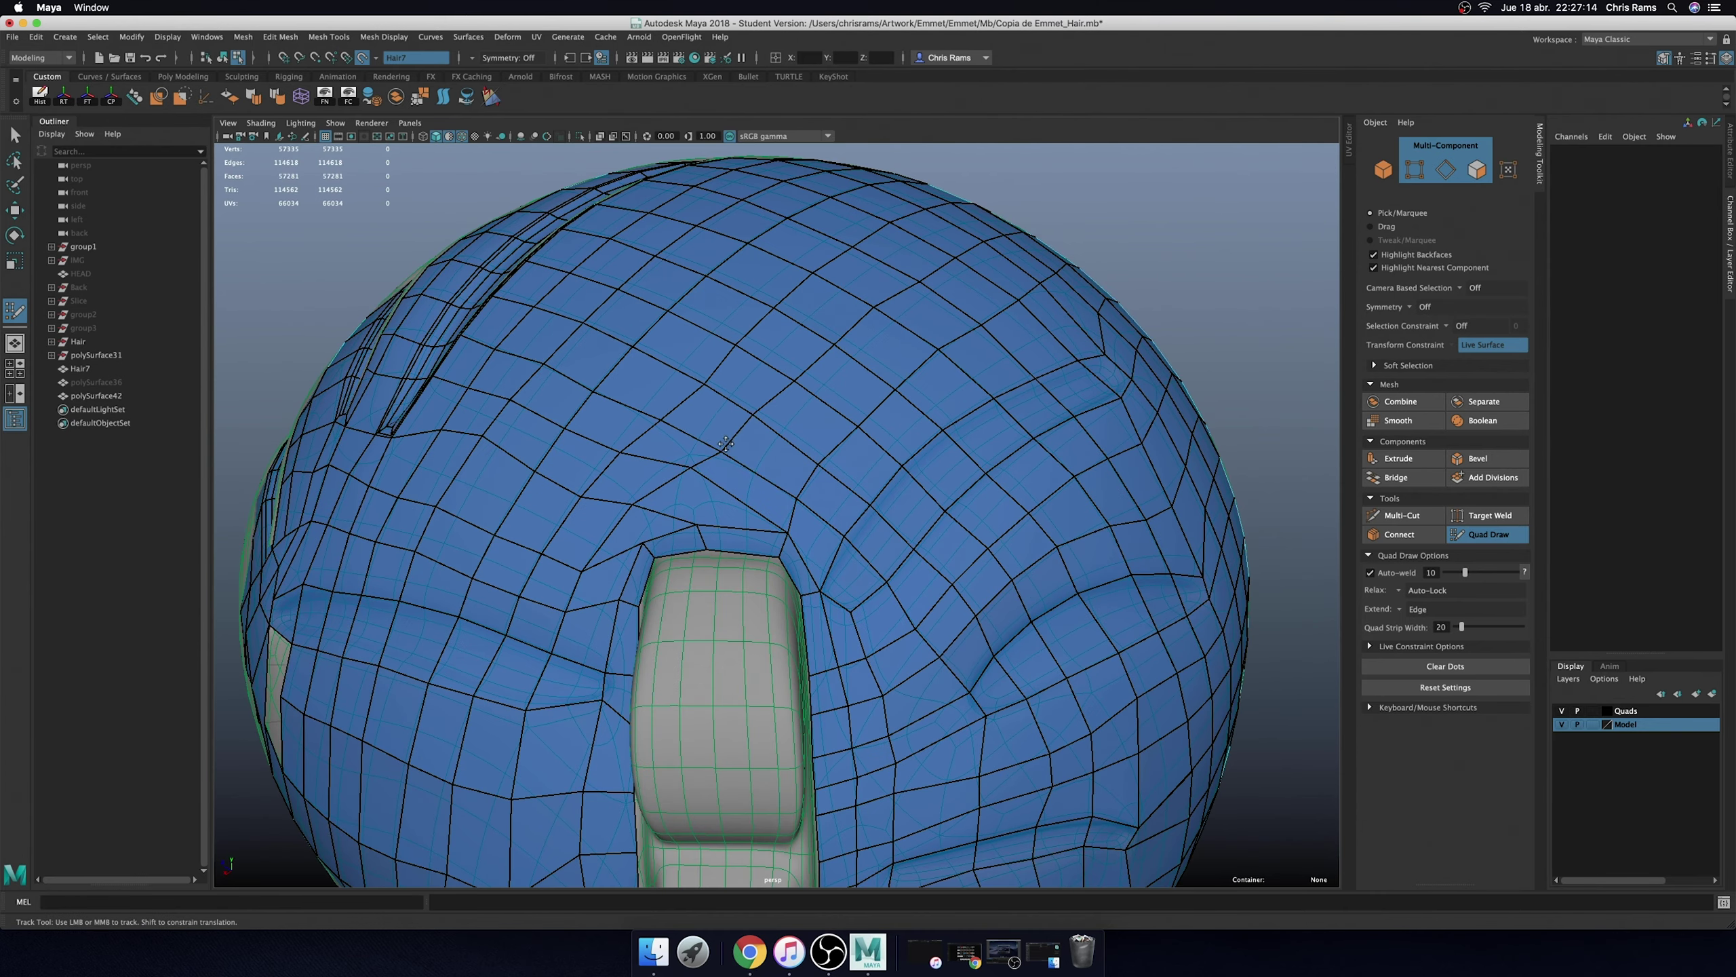
drag(719, 517, 662, 536)
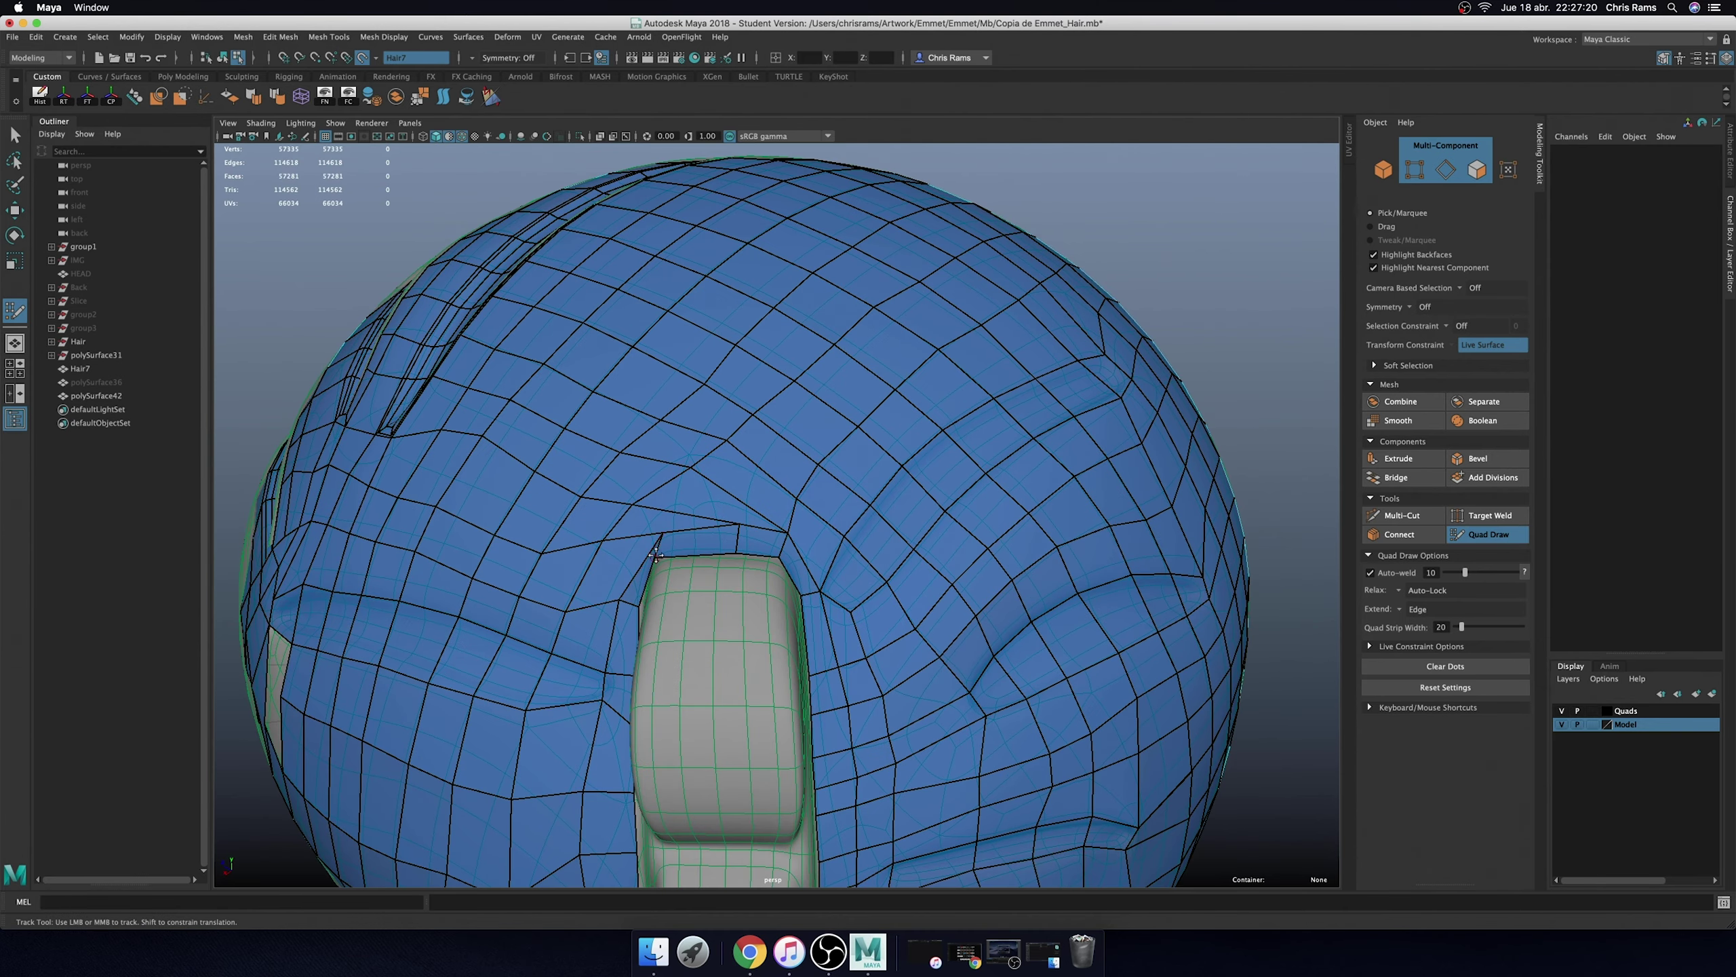
drag(620, 599, 620, 571)
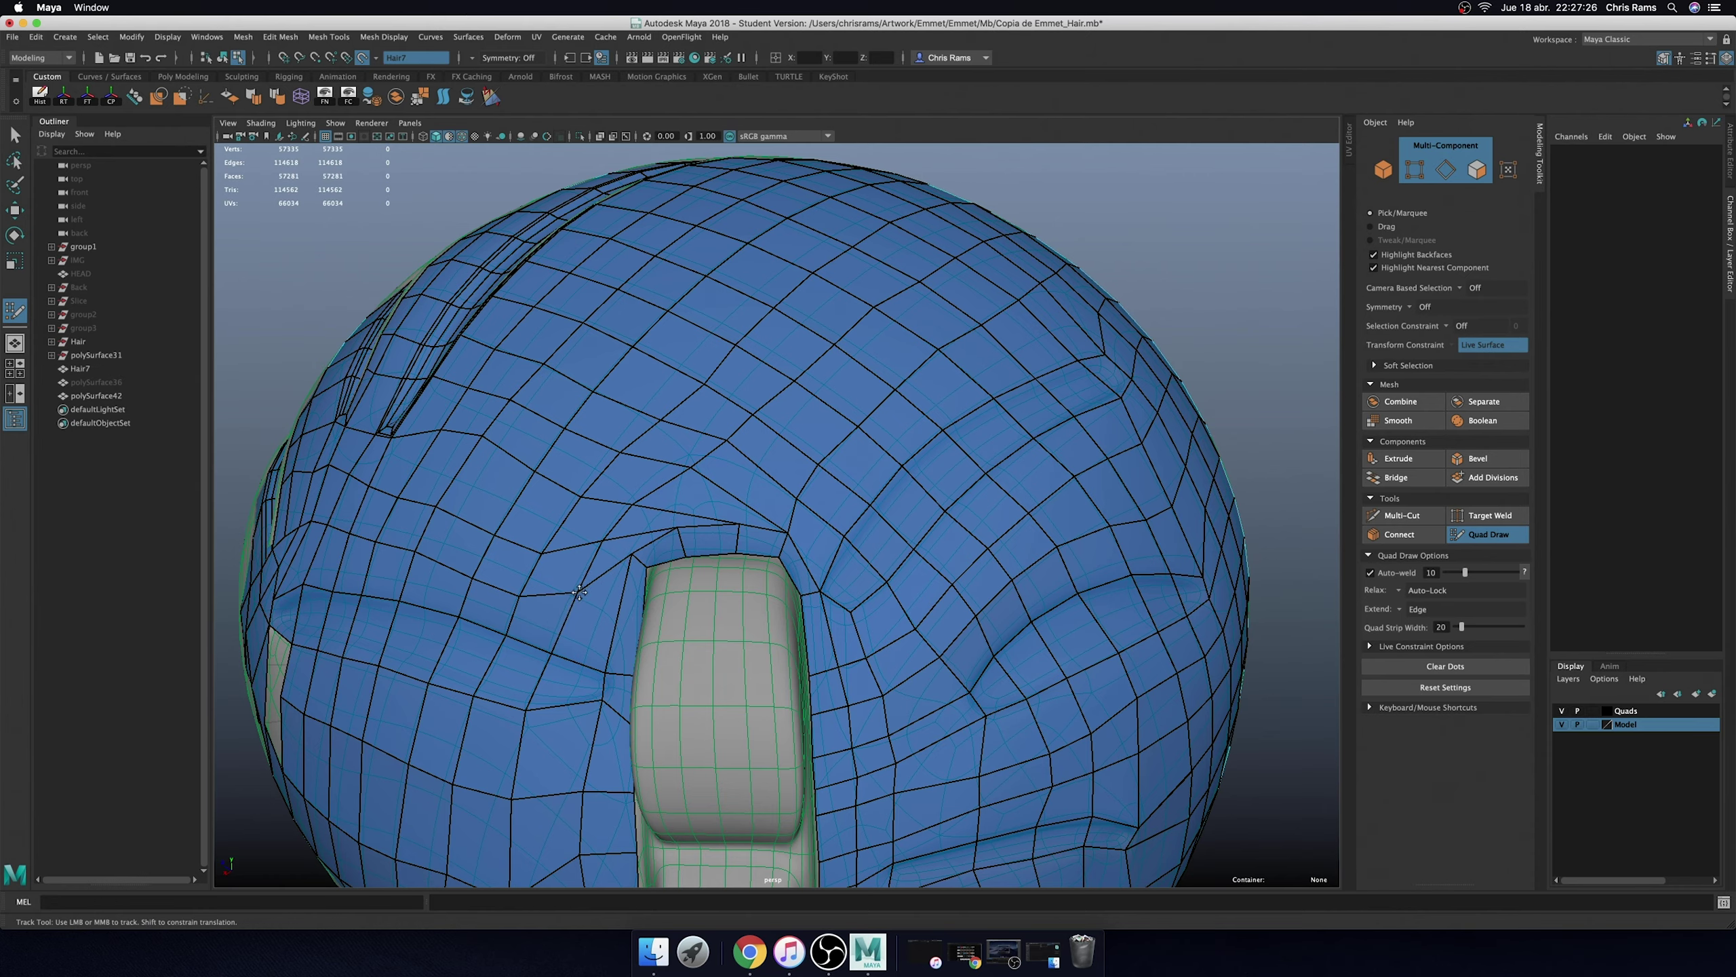
scroll(636, 547, down, 2)
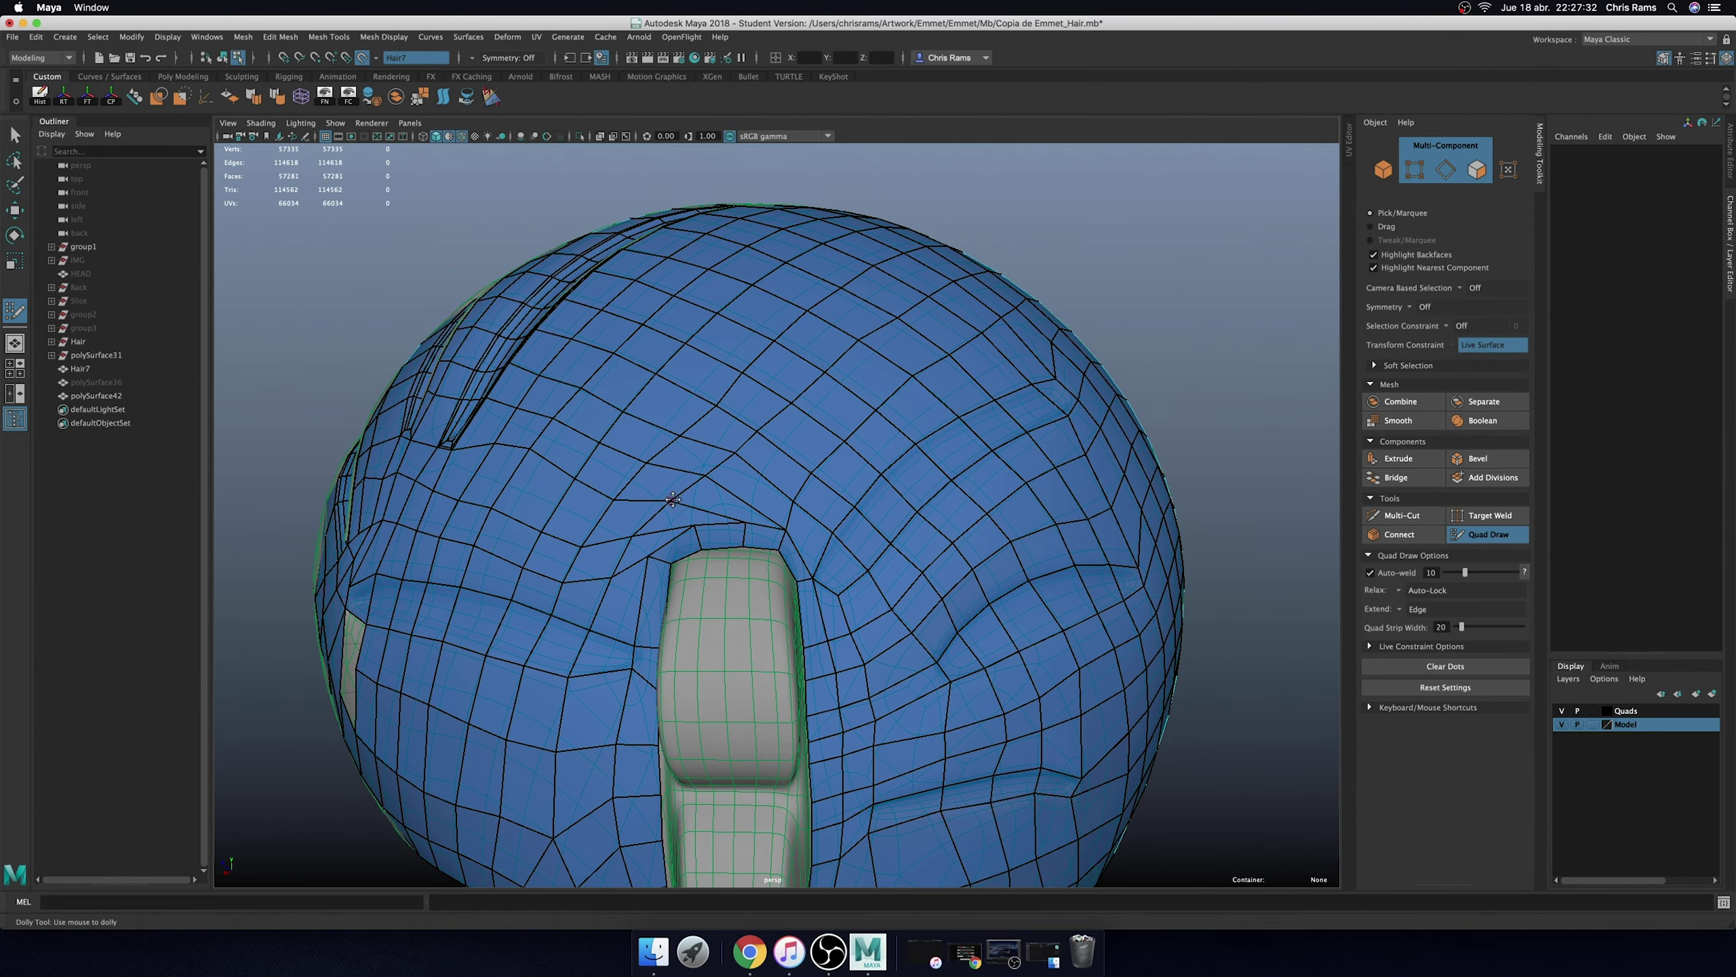
mouse_move(722, 462)
alt+mouse_down()
mouse_move(740, 546)
mouse_move(782, 539)
mouse_move(801, 597)
alt+mouse_up()
scroll(801, 597, up, 3)
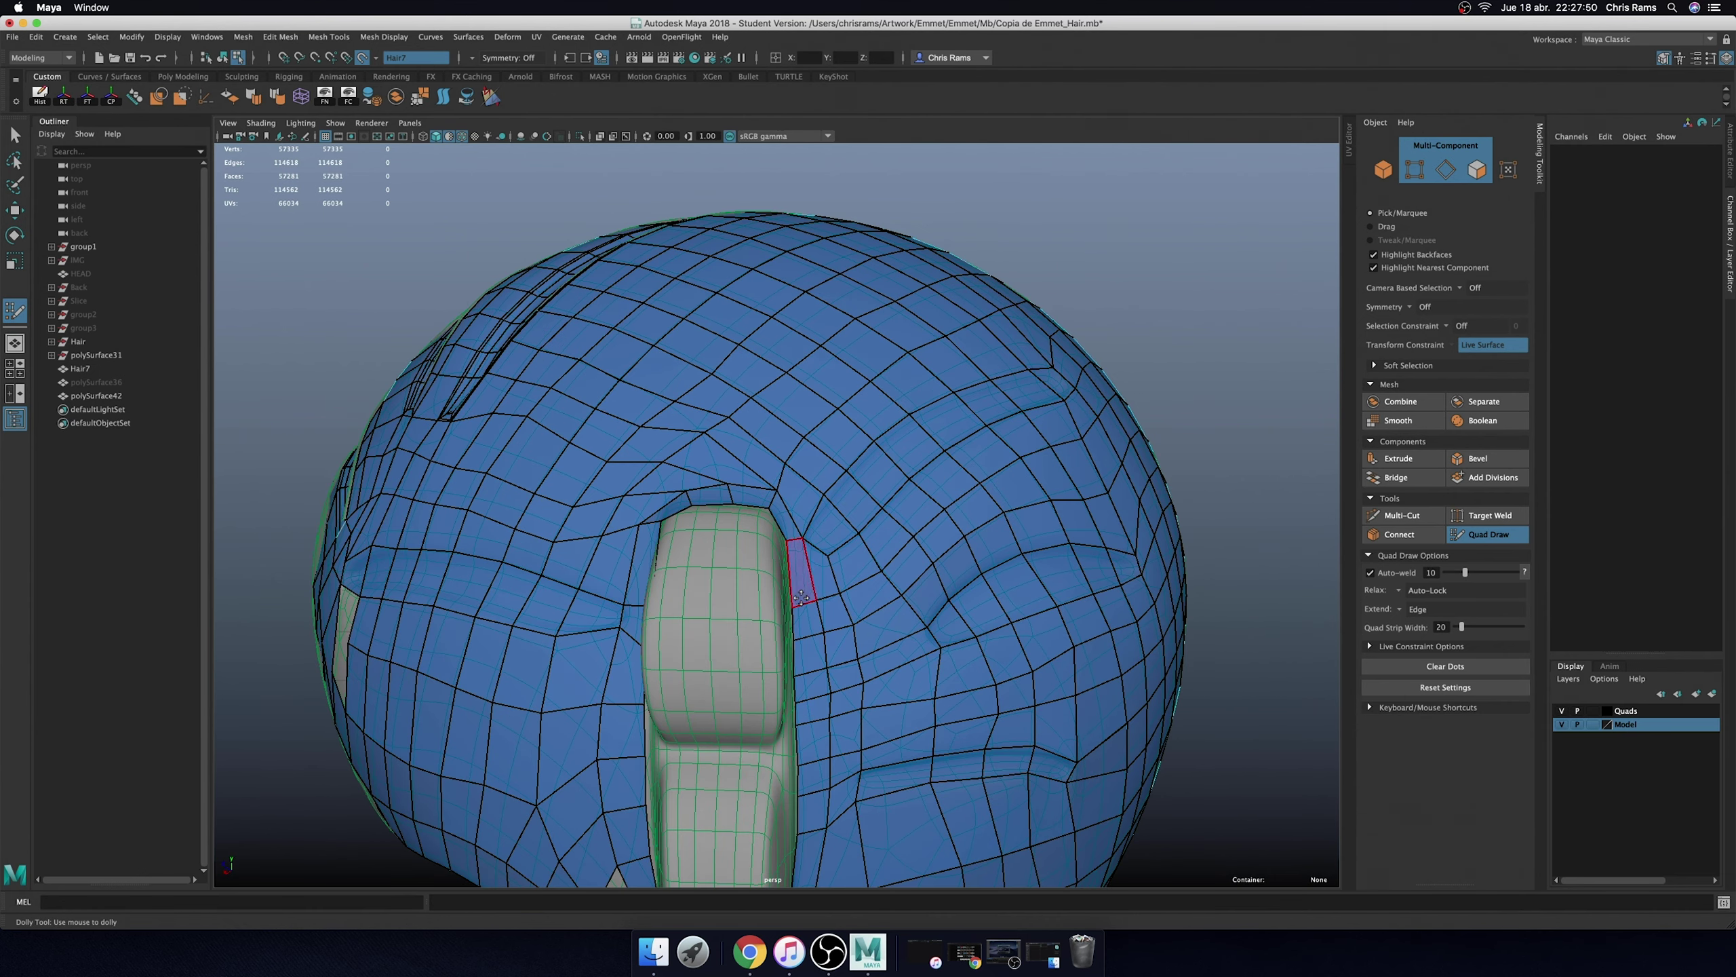
alt+middle_drag(851, 695, 830, 616)
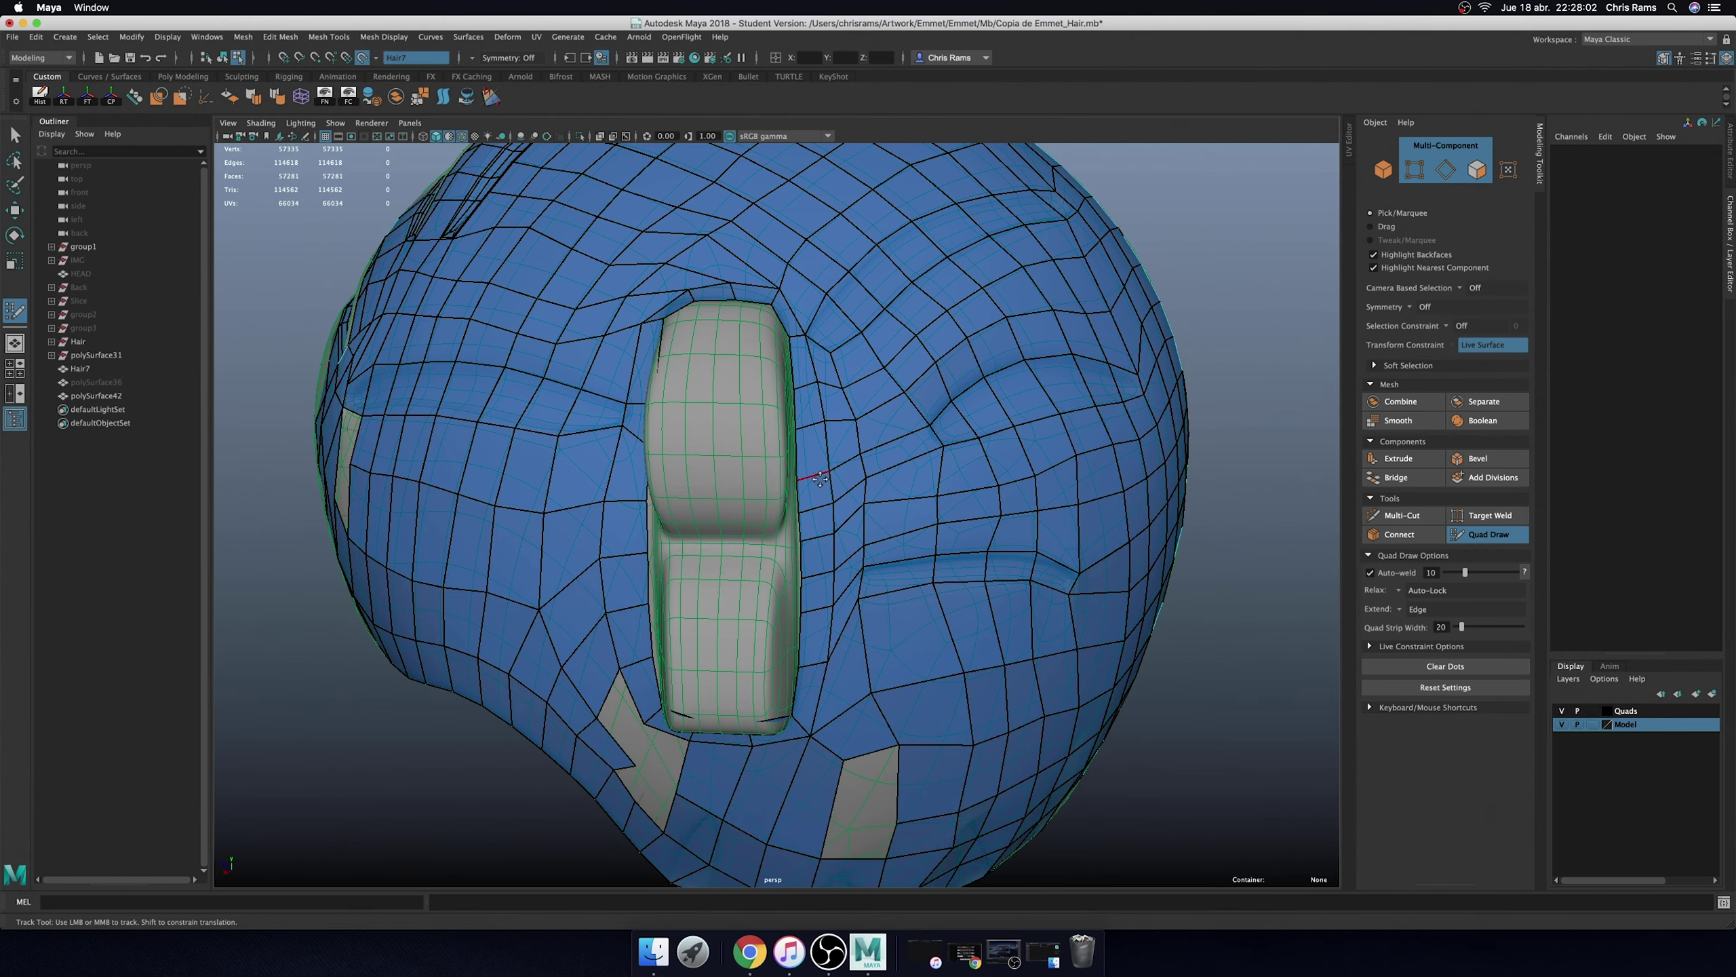
scroll(820, 478, down, 3)
alt+drag(820, 479, 863, 453)
- Fill the grey hole on the lower back with new quads extending from its edge
scroll(785, 567, up, 3)
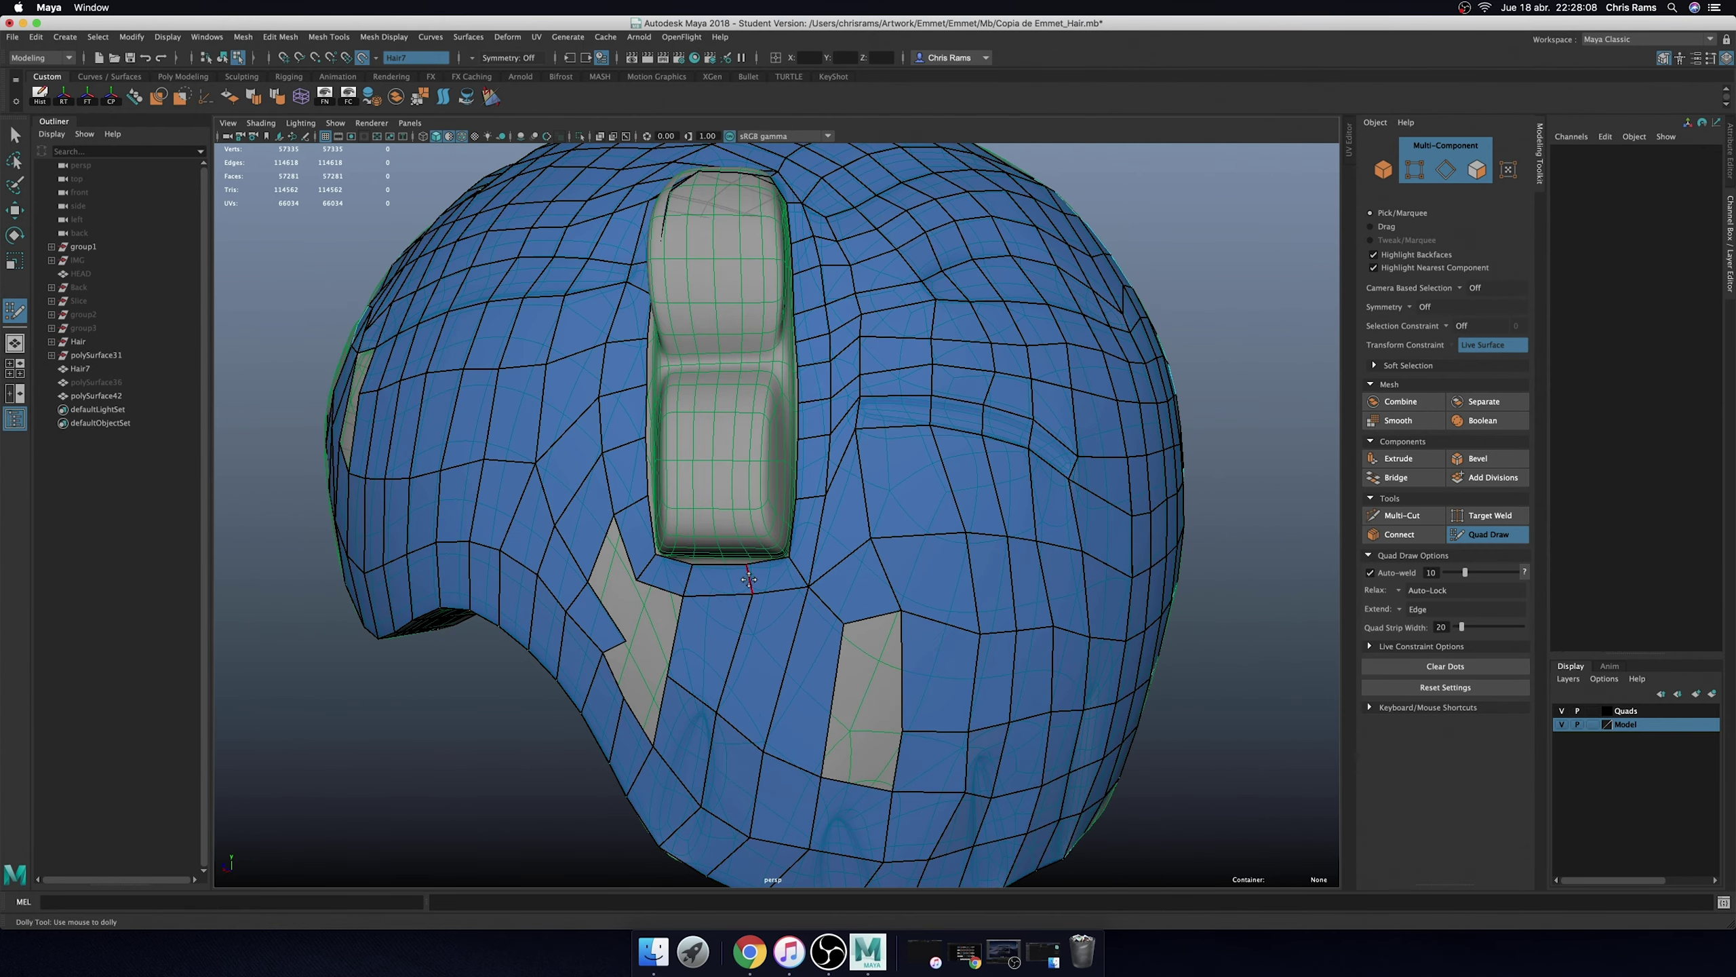
alt+drag(784, 566, 759, 616)
shift+click(765, 629)
shift+click(762, 658)
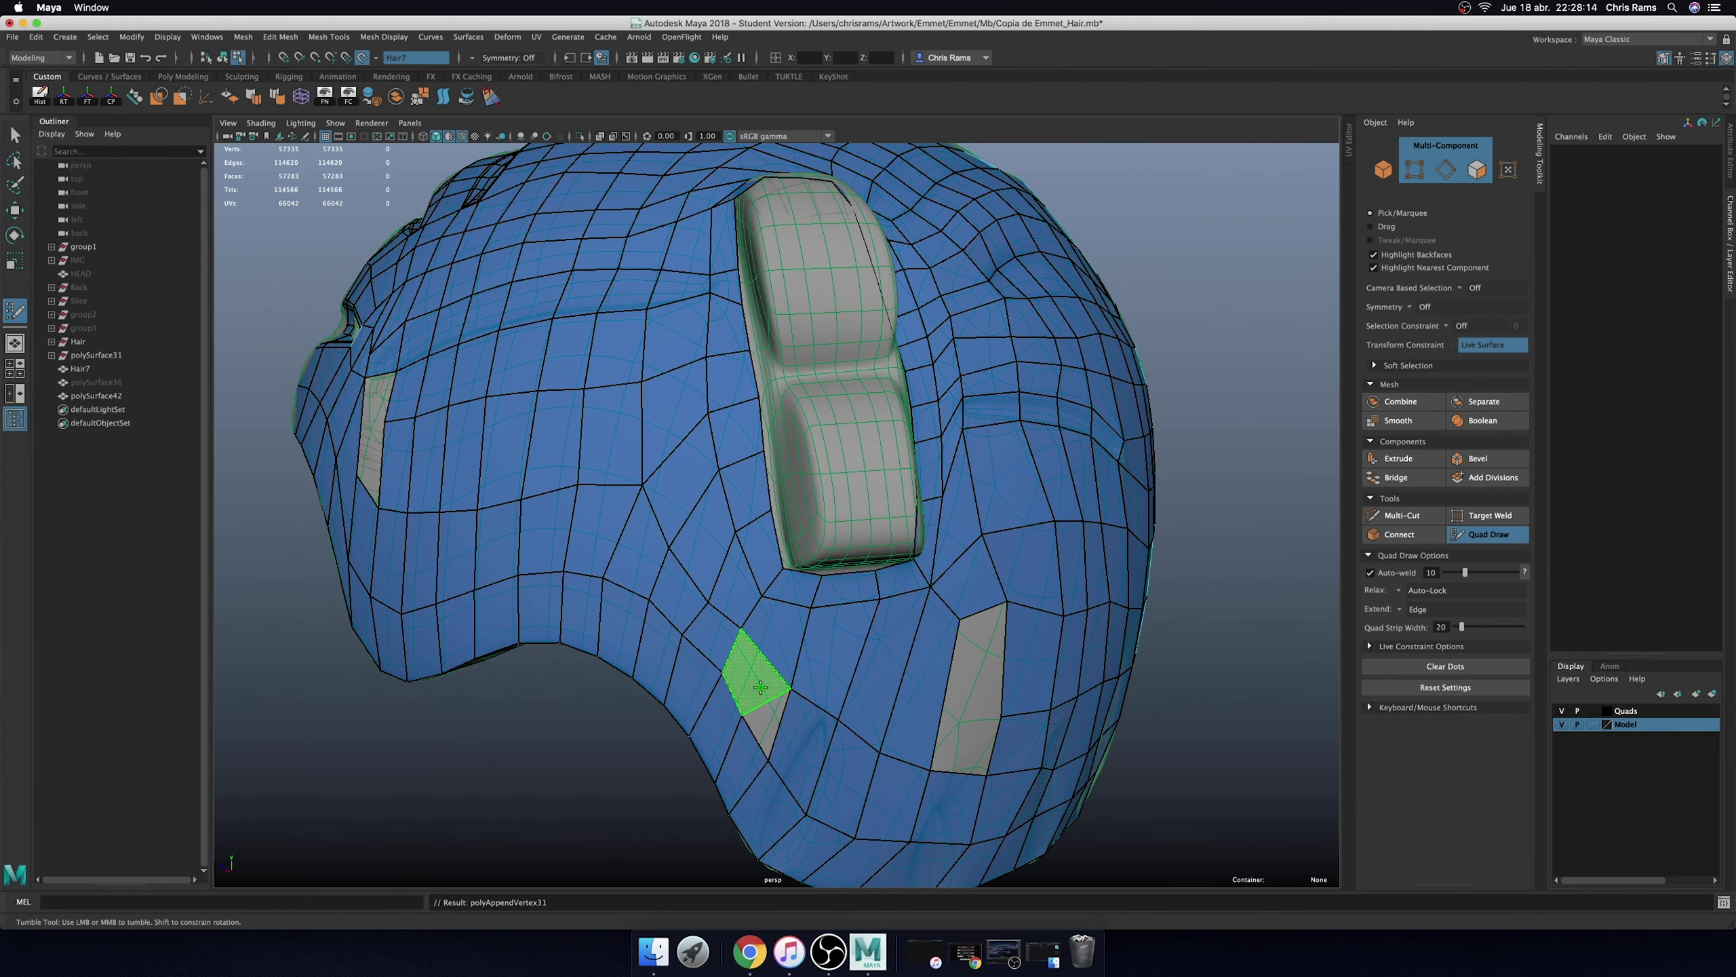
scroll(760, 636, down, 3)
alt+drag(760, 636, 749, 506)
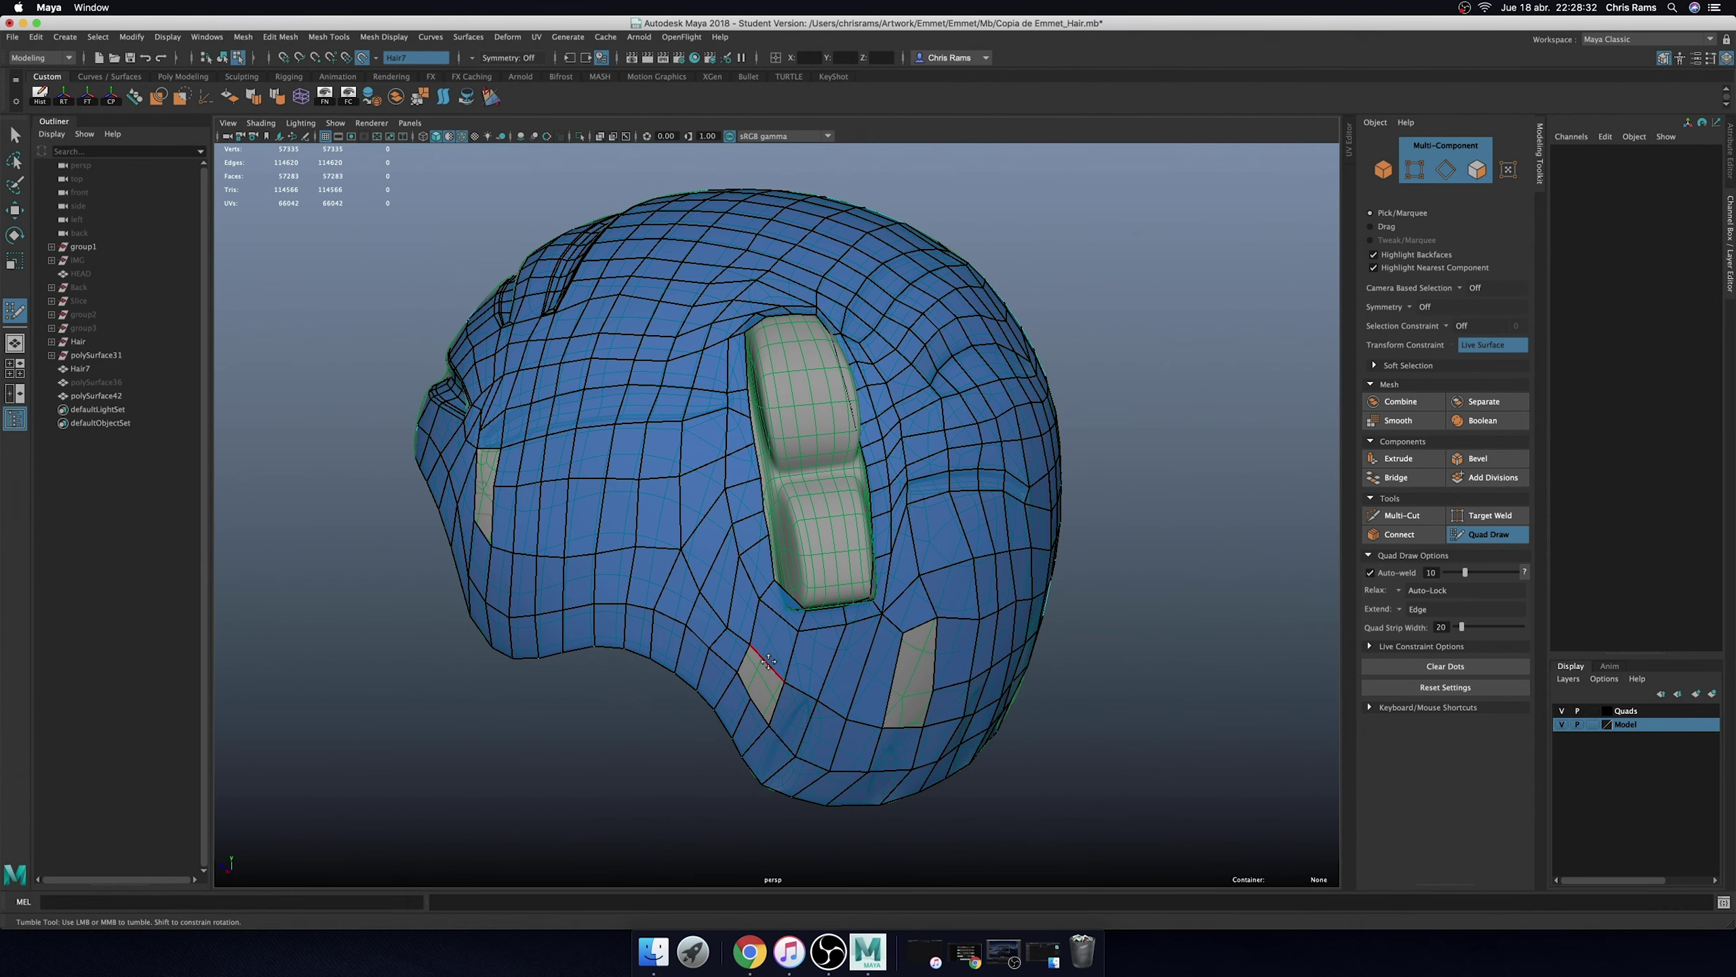
drag(769, 662, 773, 650)
- Close a small gap on the side of the head with quads
scroll(777, 612, up, 2)
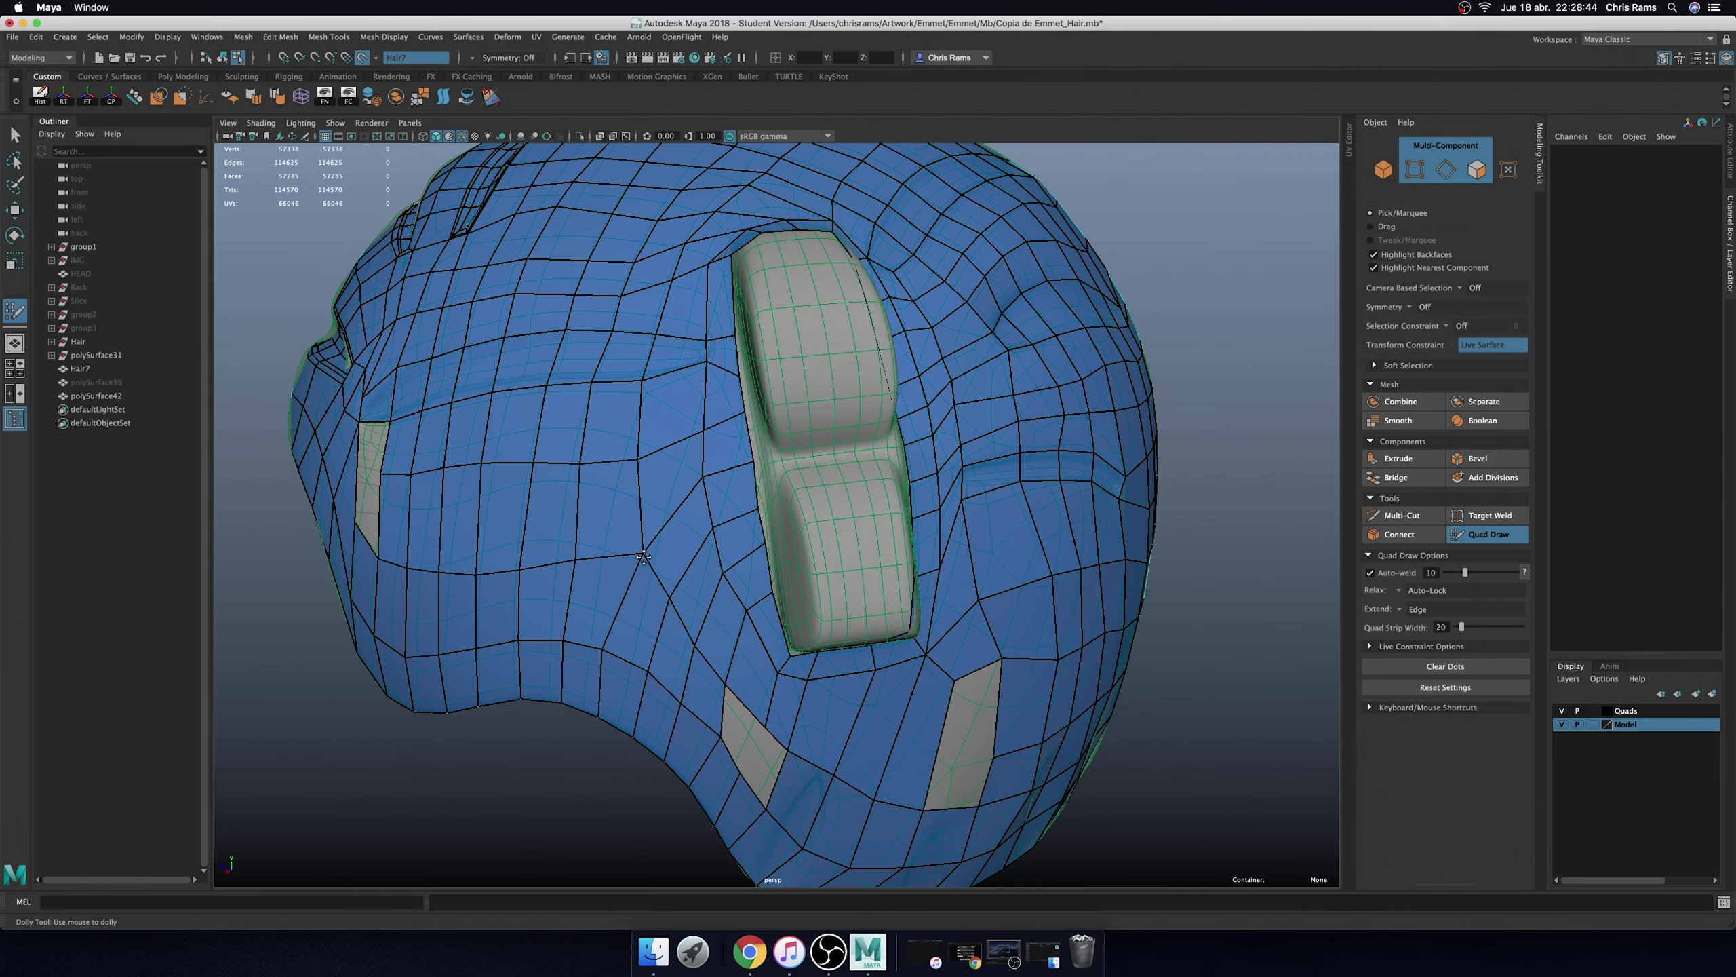
alt+drag(674, 487, 662, 567)
alt+drag(759, 540, 746, 615)
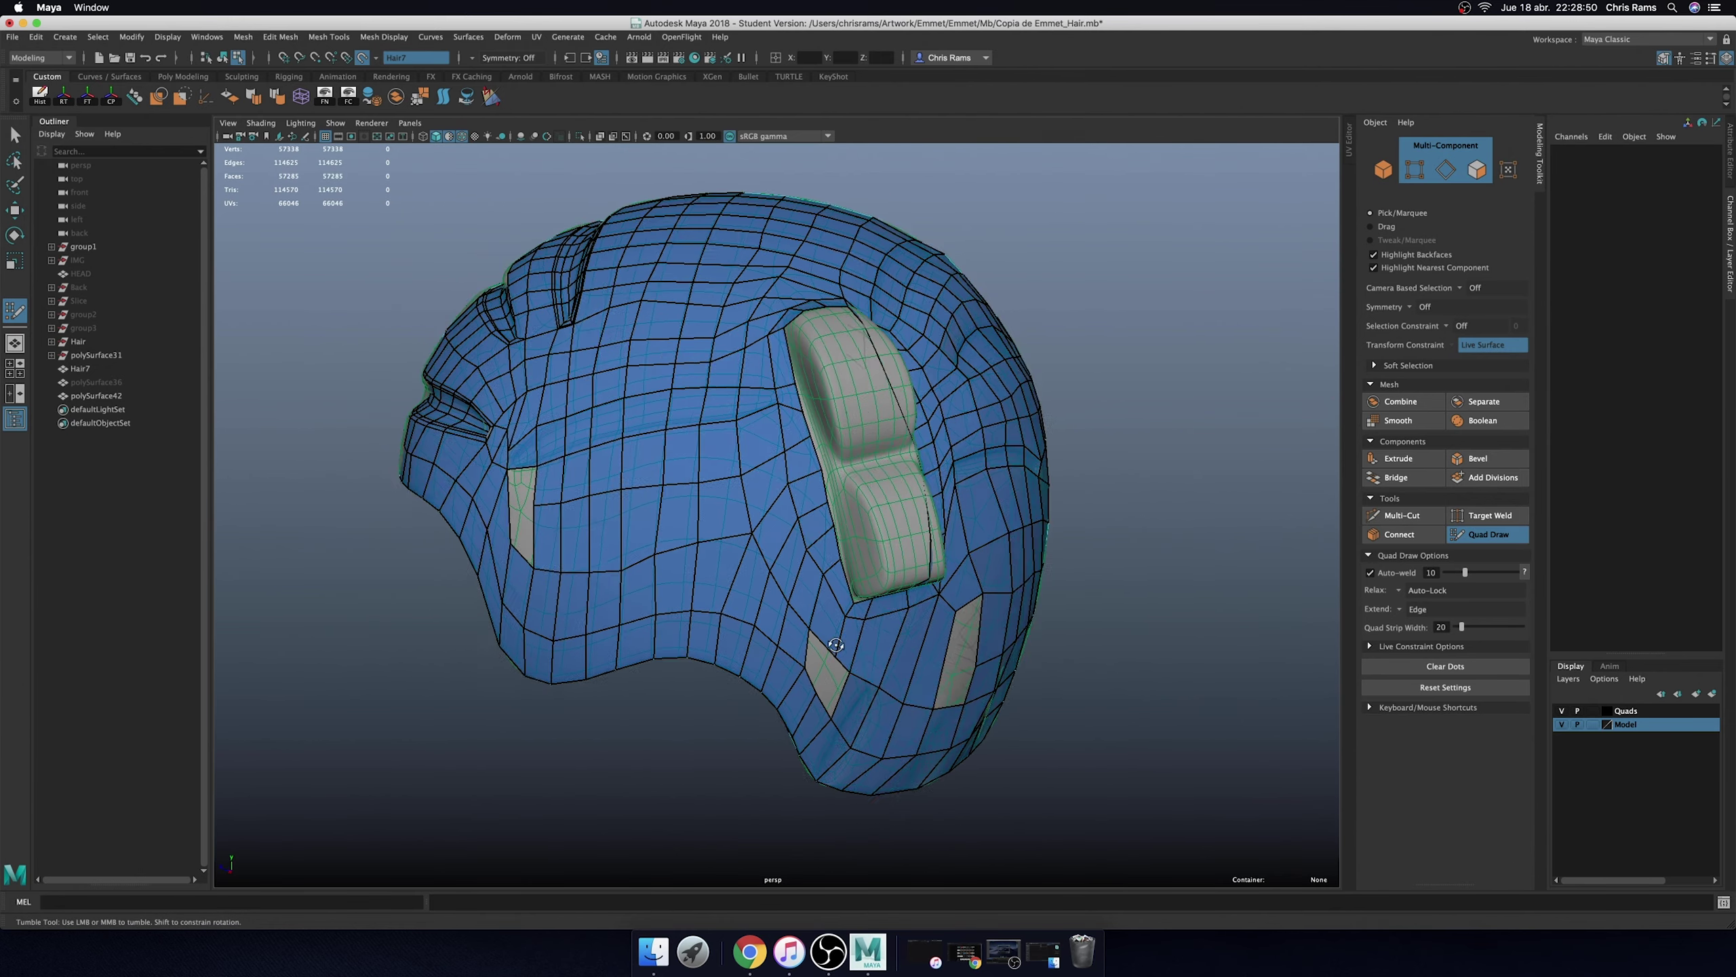
shift+click(743, 619)
scroll(743, 619, up, 2)
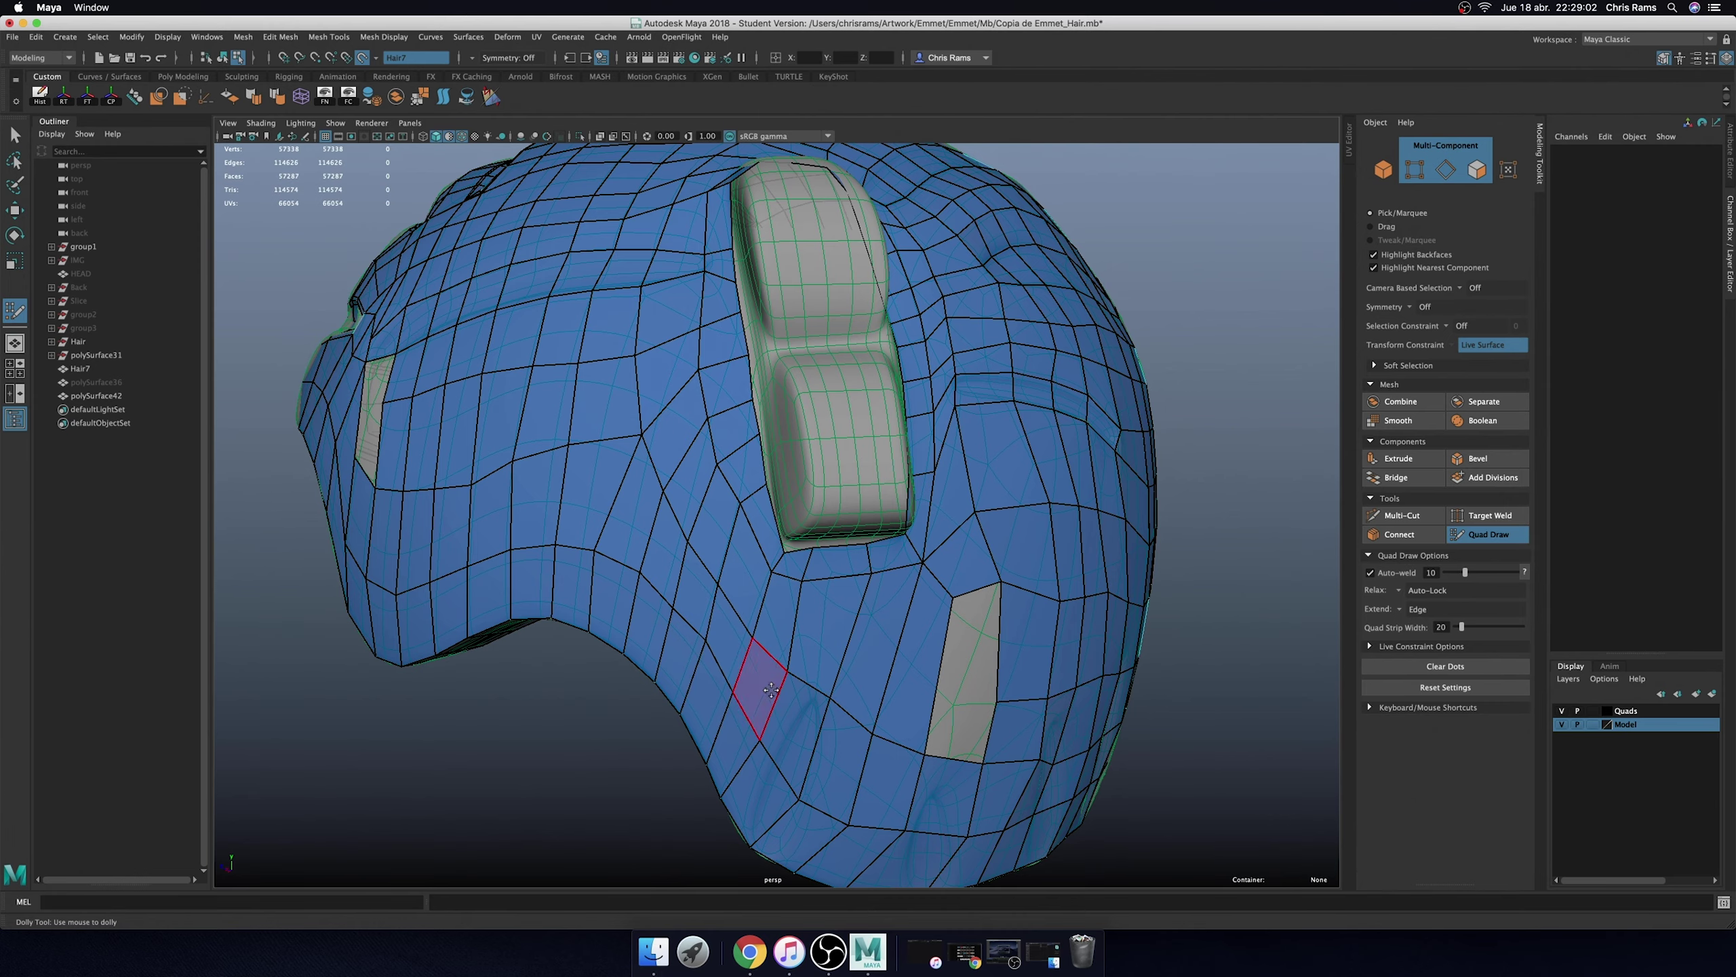
alt+drag(751, 631, 889, 640)
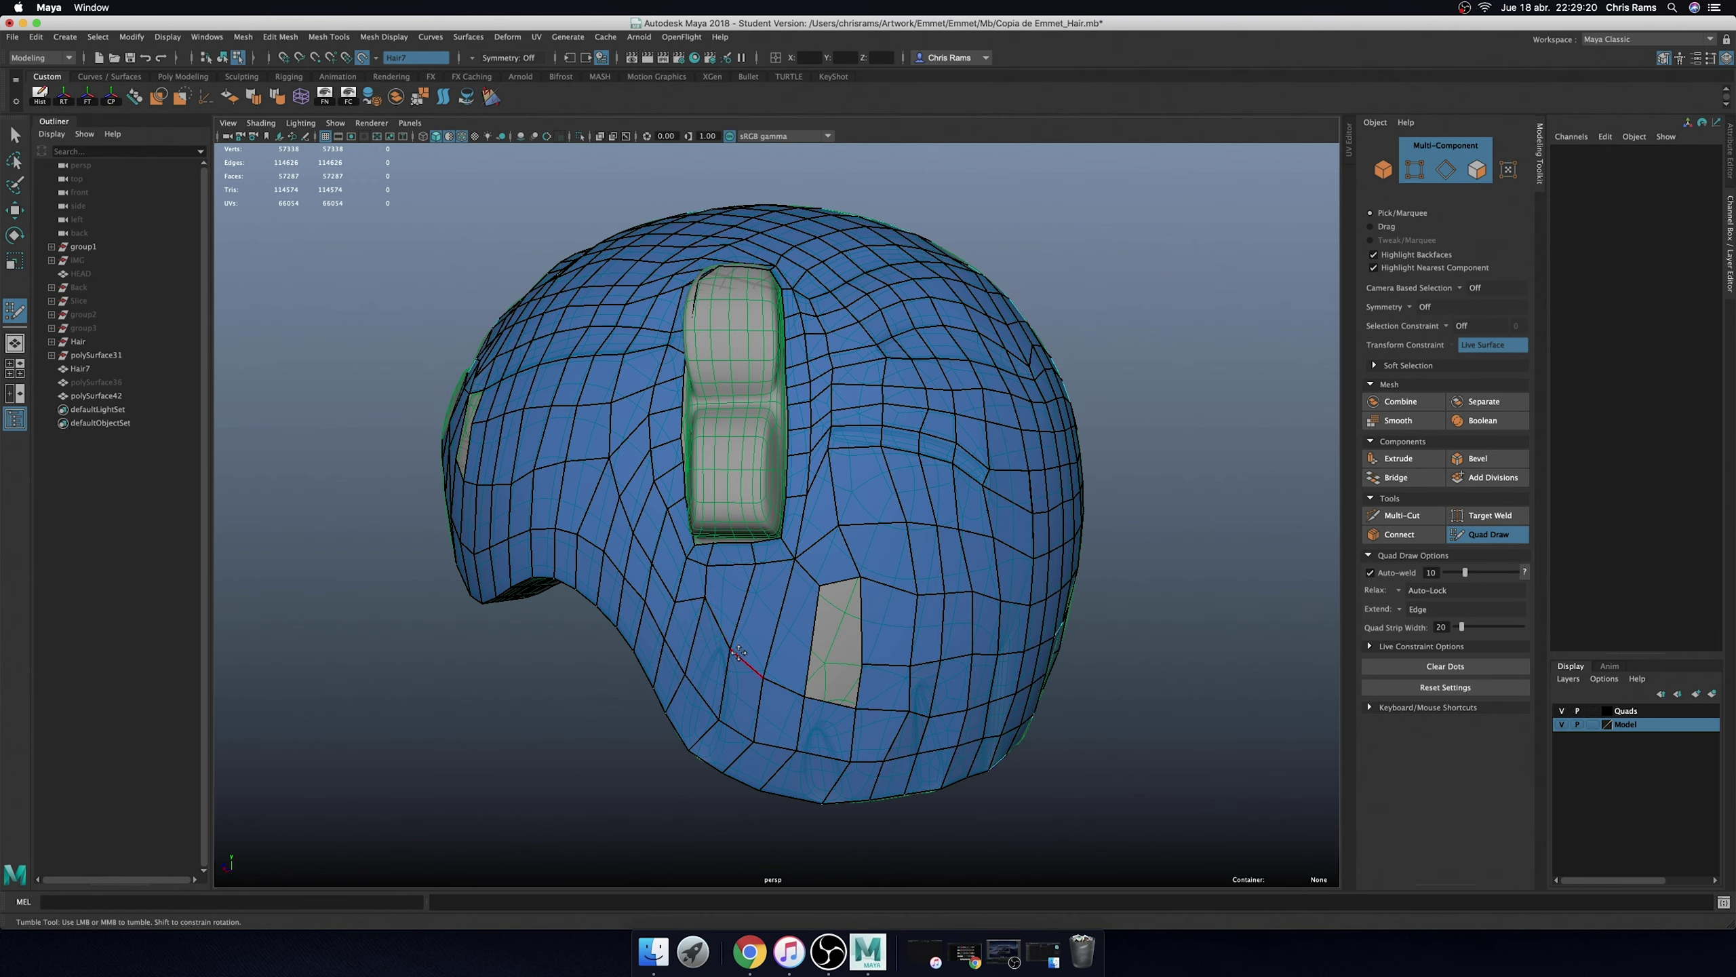
- Delete the quads beside the back and side holes and insert an edge loop across the lower mesh
ctrl+shift+click(786, 683)
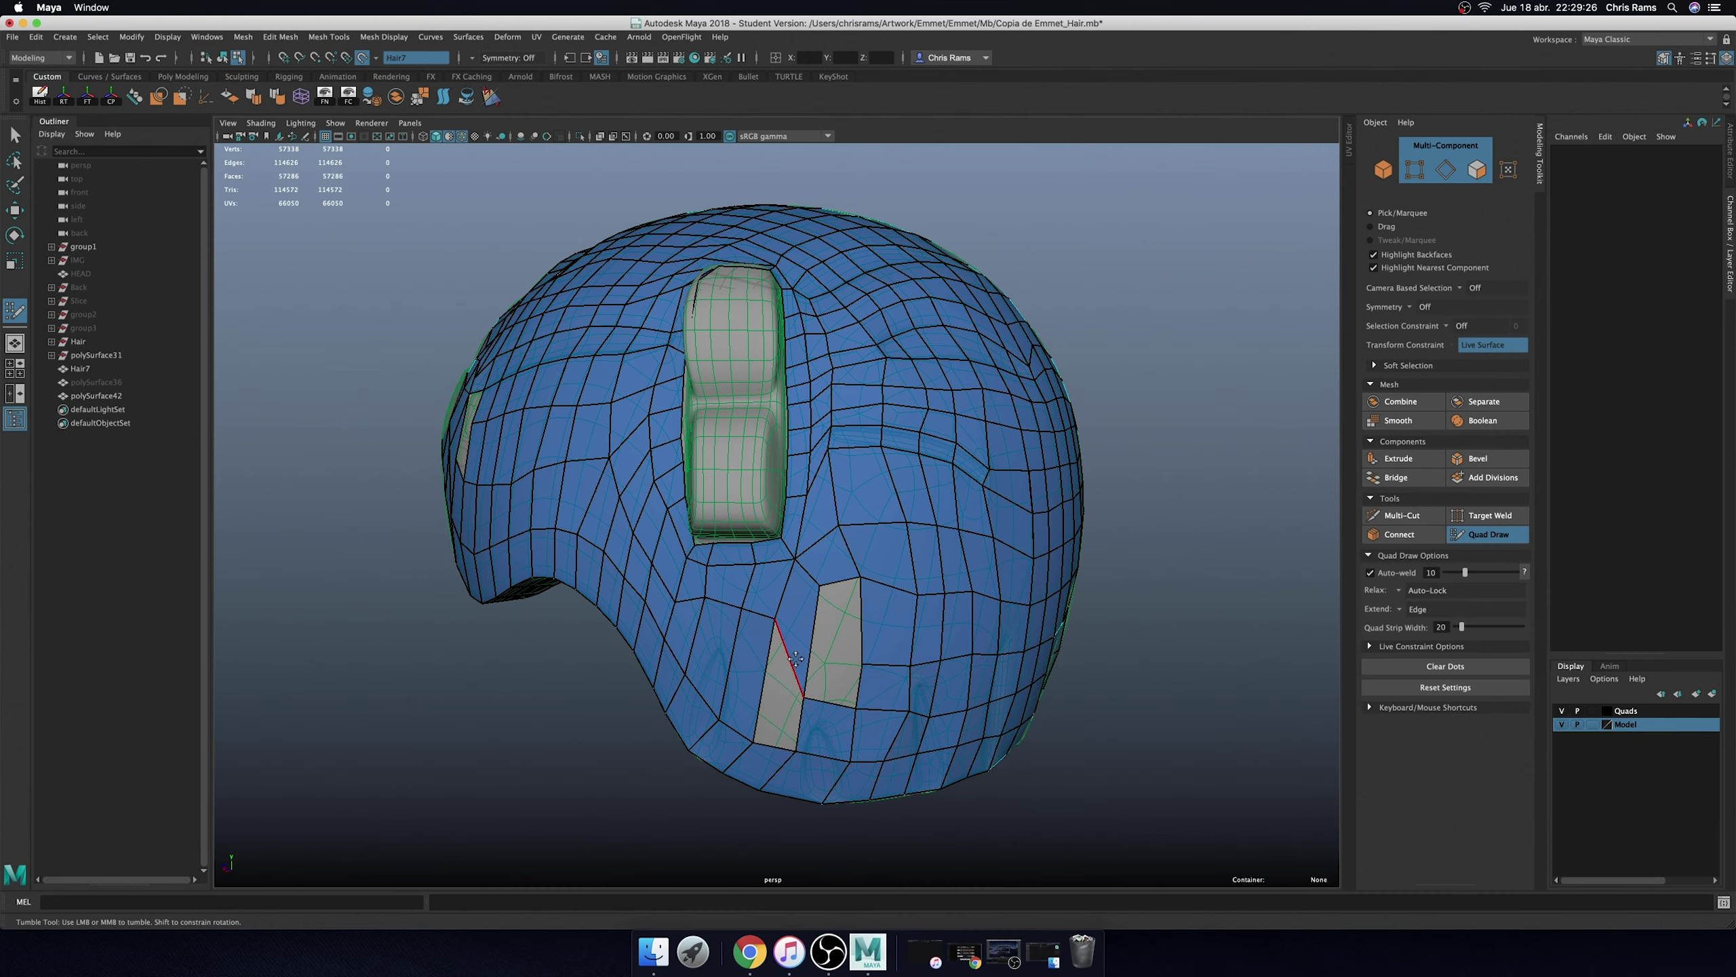
ctrl+shift+click(798, 638)
mouse_move(798, 639)
alt+mouse_down()
mouse_move(594, 512)
mouse_move(555, 557)
alt+mouse_up()
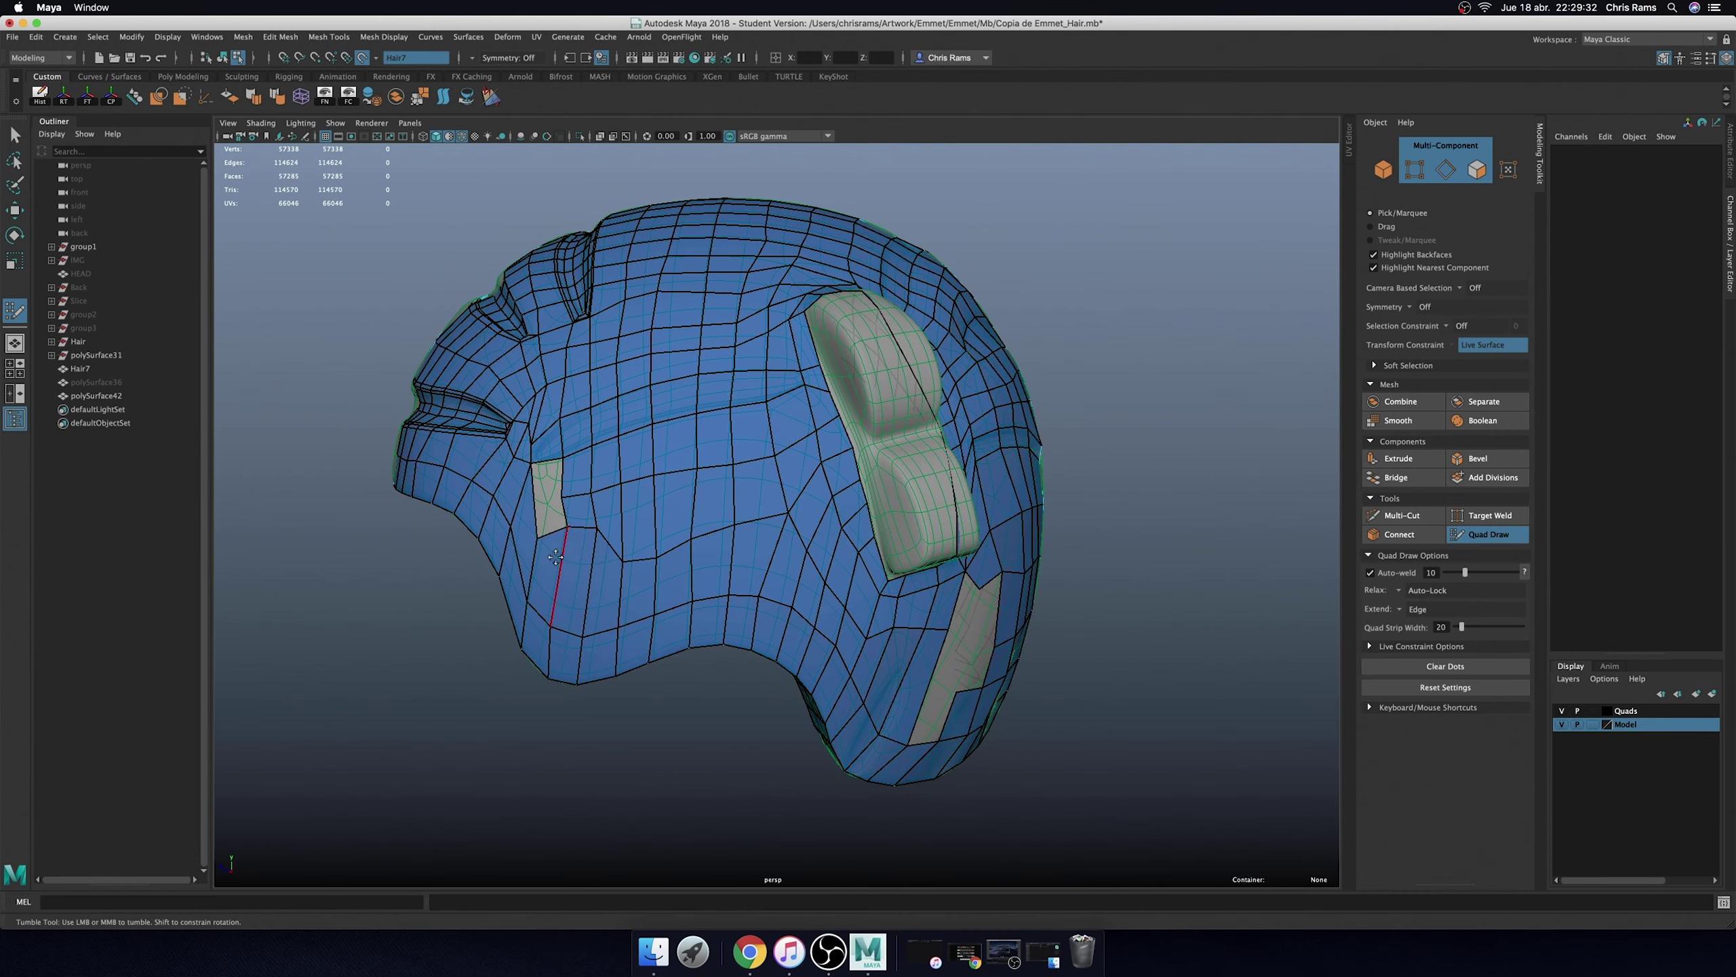
ctrl+shift+click(552, 554)
ctrl+click(567, 544)
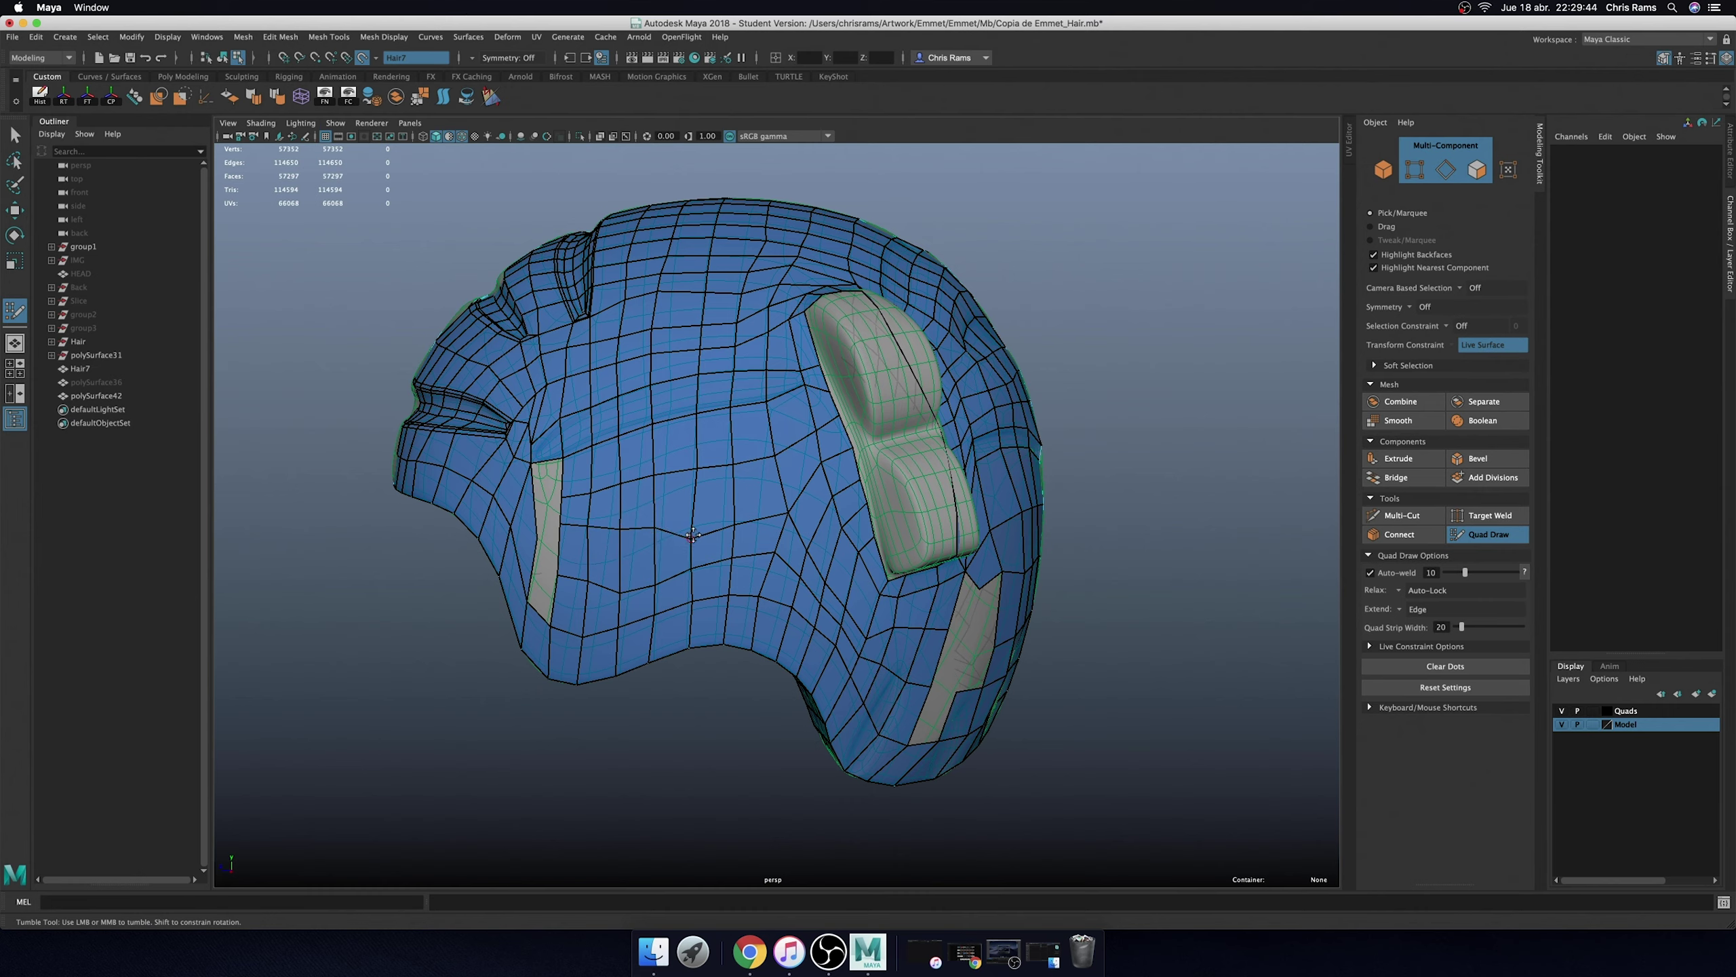
alt+drag(548, 519, 606, 567)
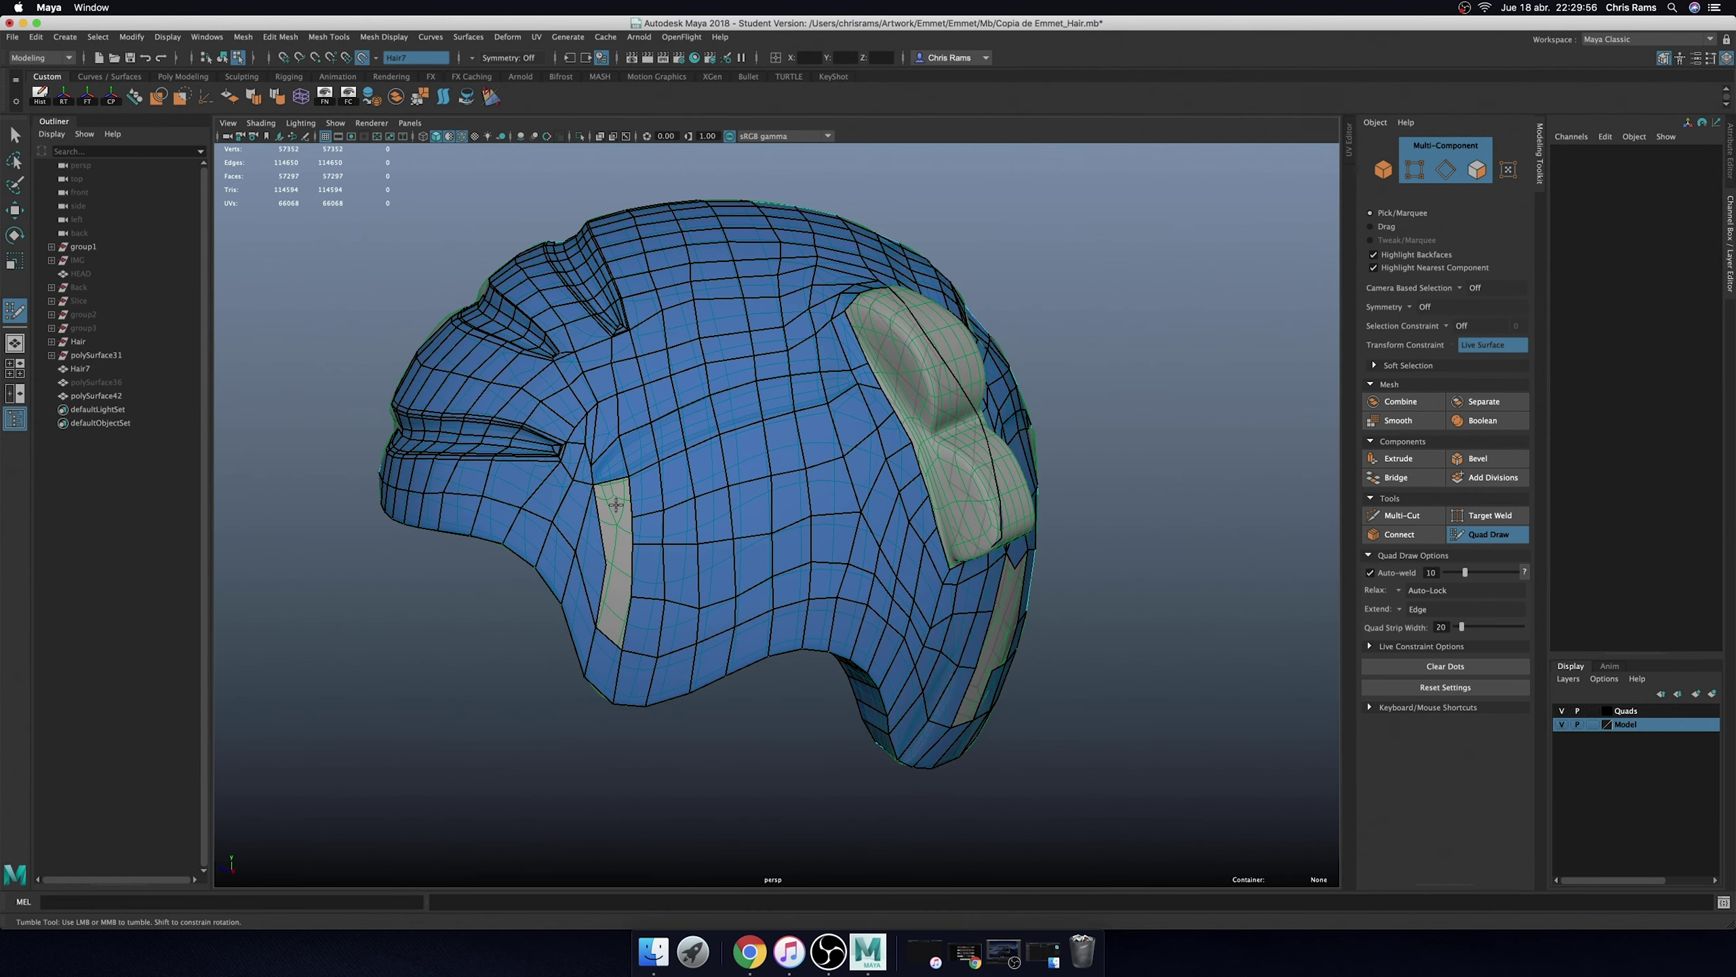
mouse_move(633, 555)
alt+mouse_down()
mouse_move(783, 510)
mouse_move(755, 526)
alt+mouse_up()
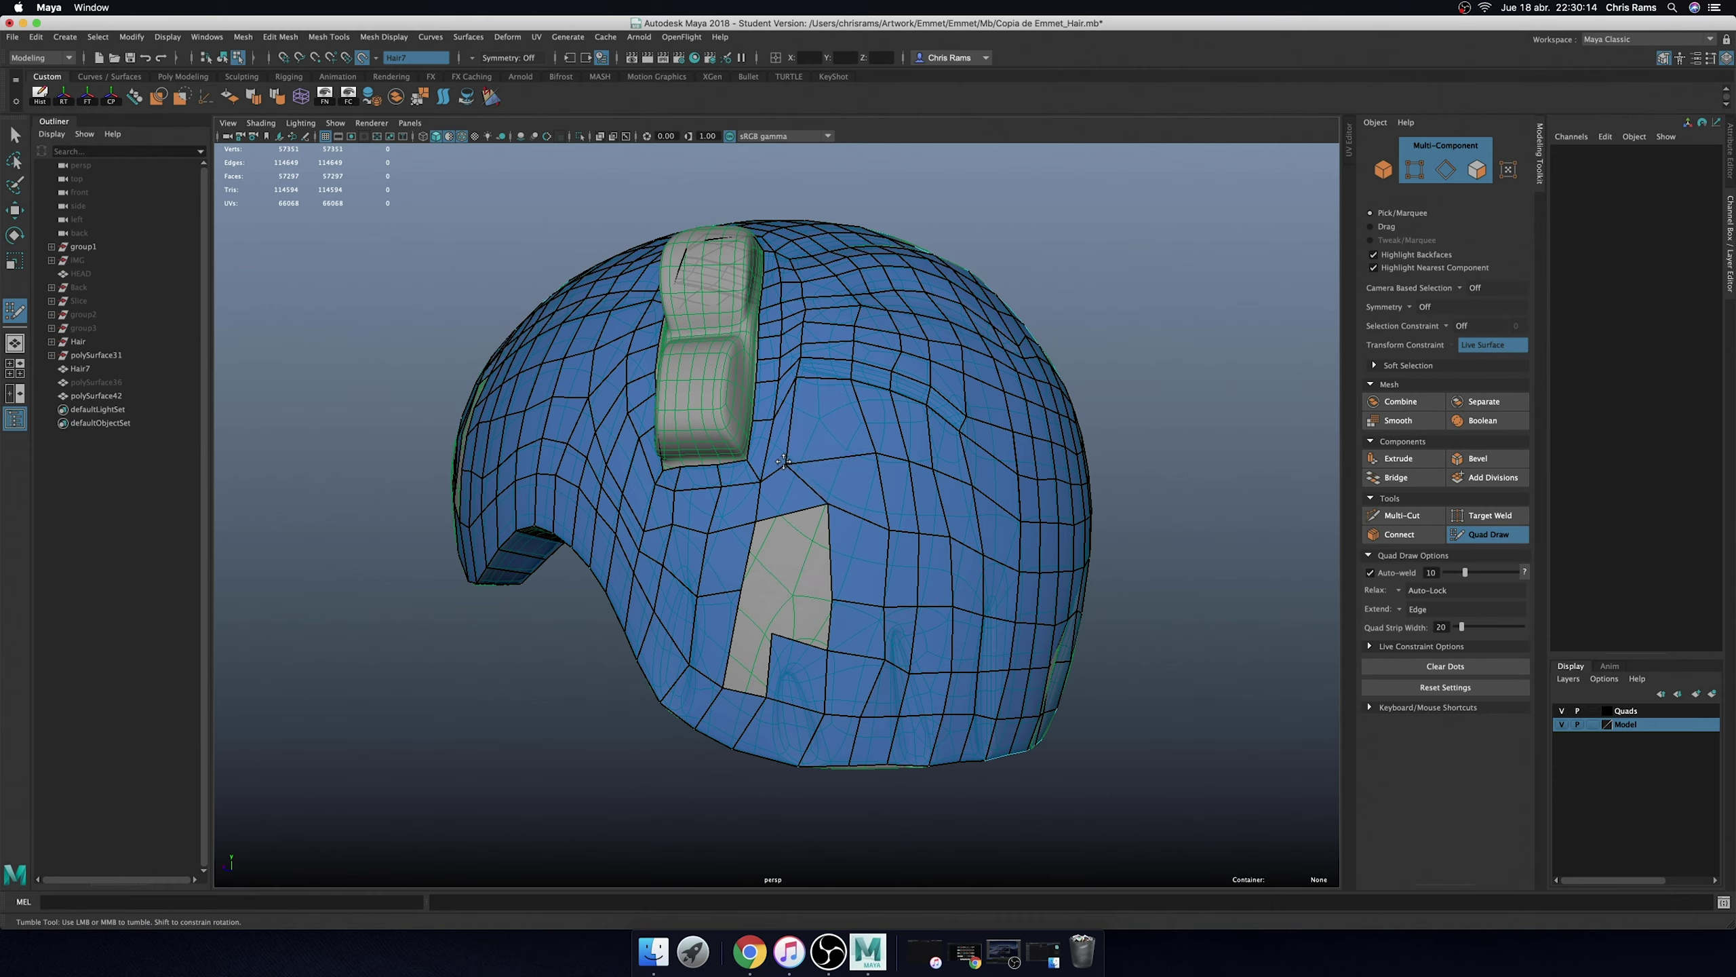
- Fill the notch and grey hole on the back with quads, evening out and cleaning stray vertices
alt+drag(820, 459, 843, 455)
scroll(843, 455, up, 3)
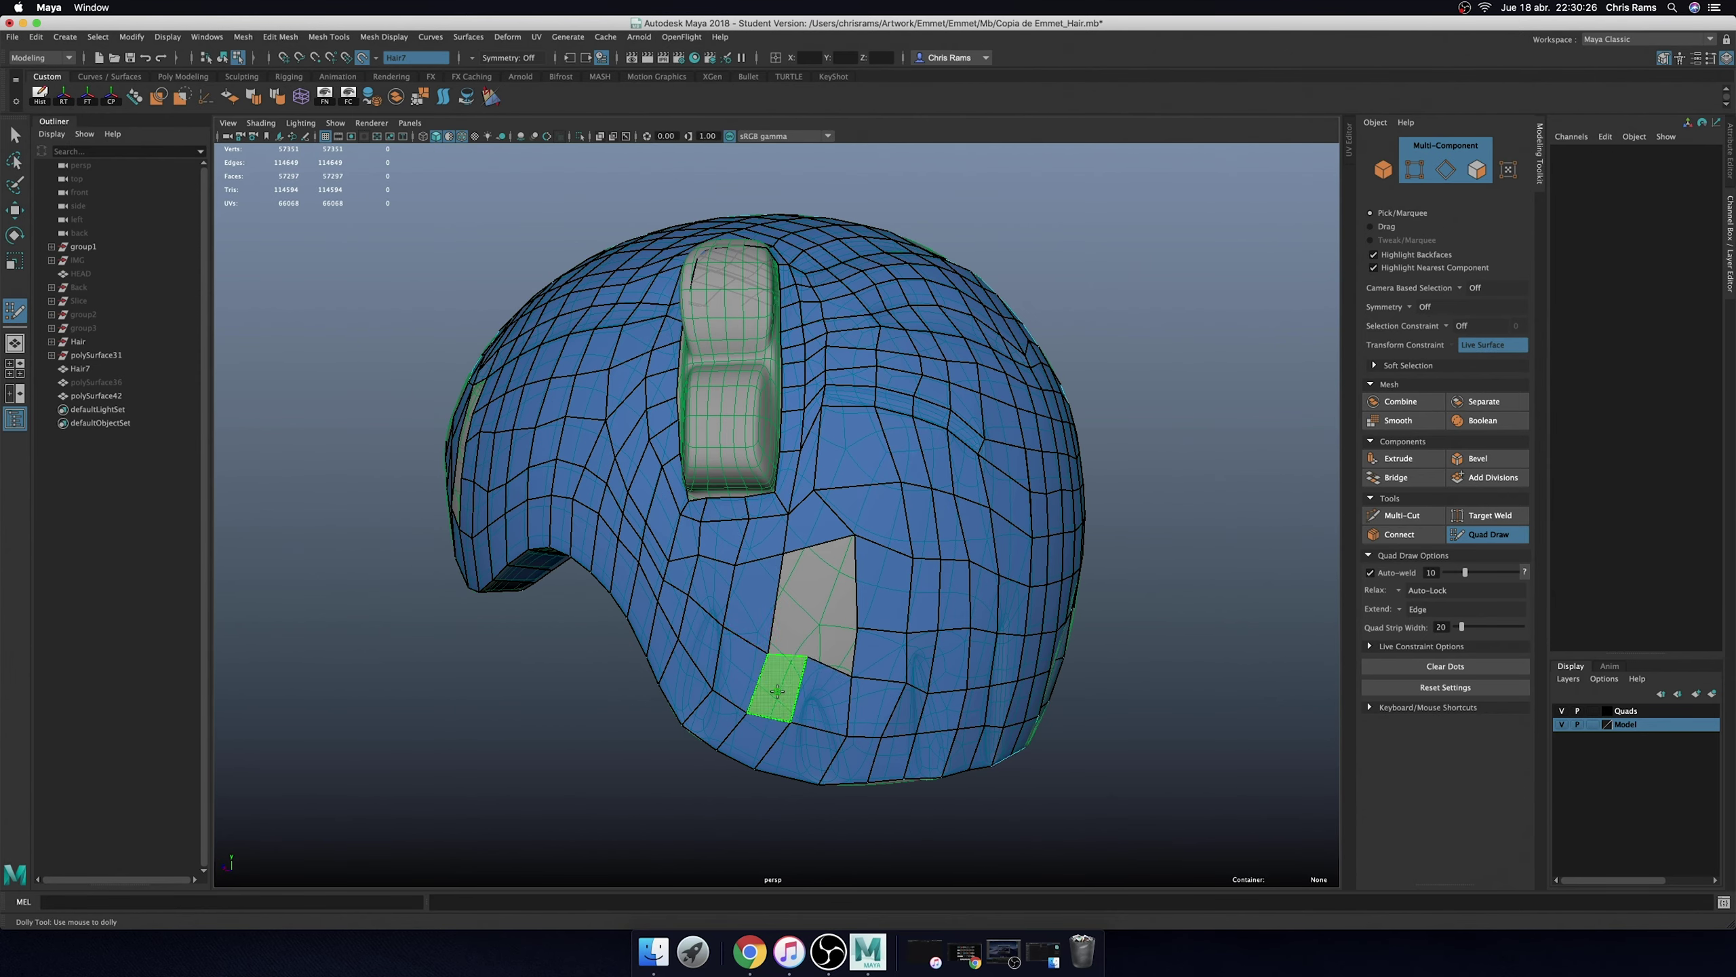
shift+click(787, 690)
click(822, 584)
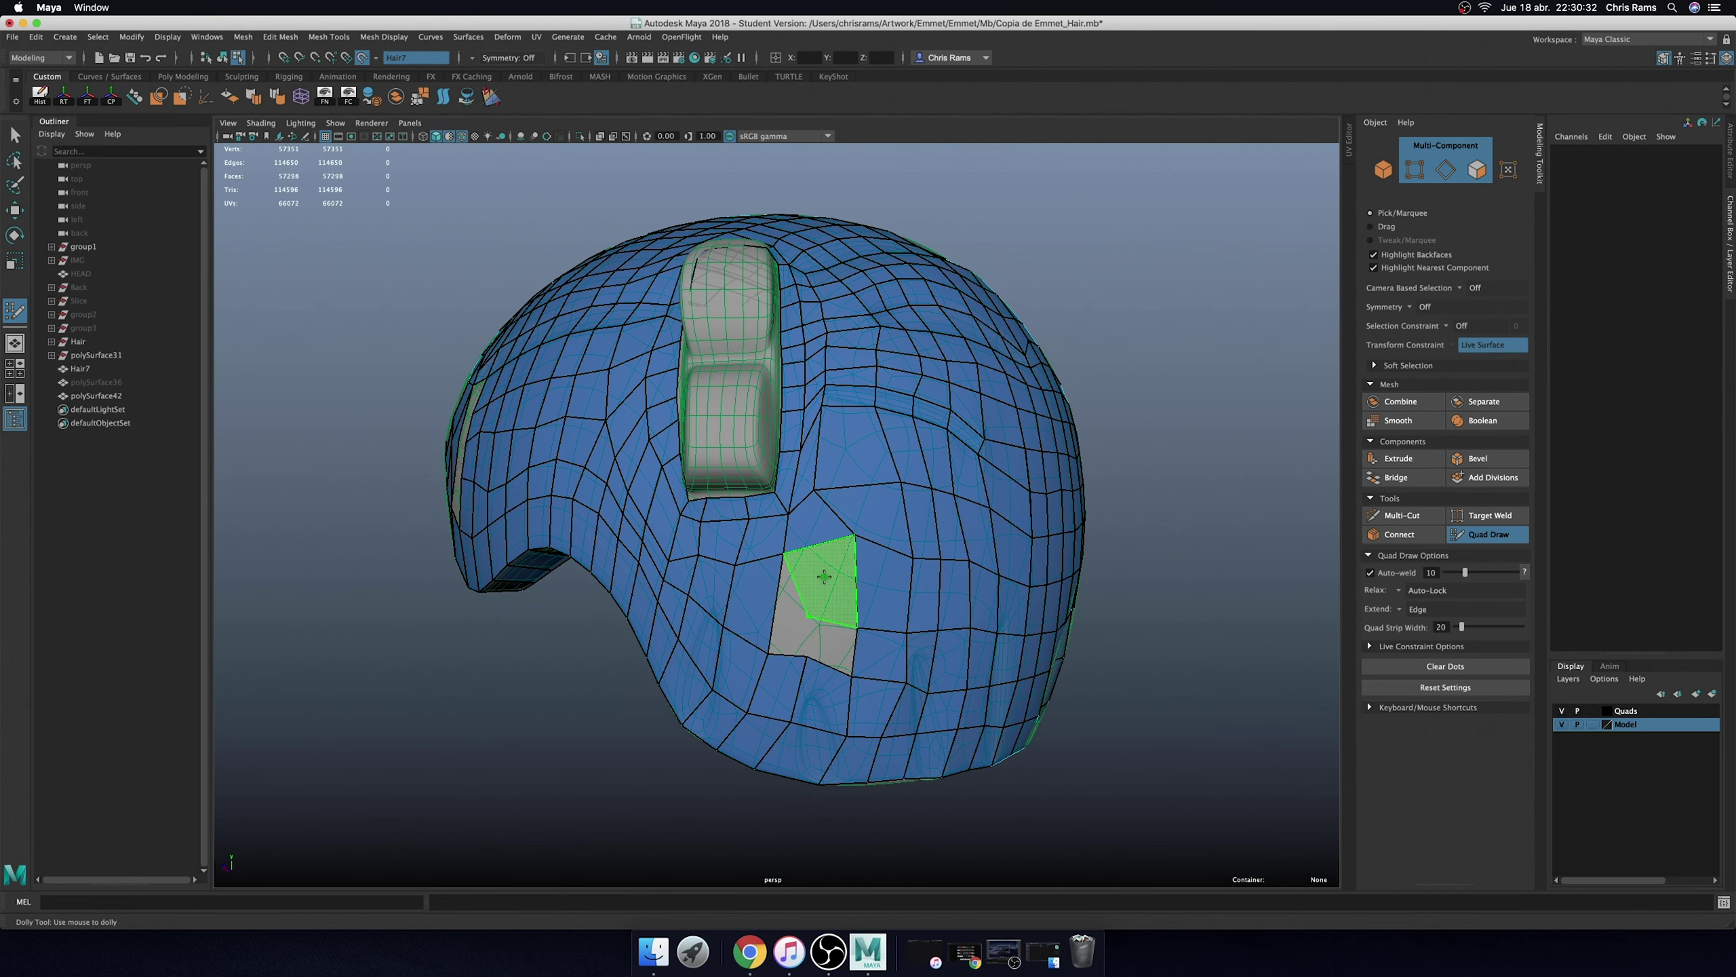
shift+click(824, 576)
shift+click(816, 639)
shift+click(790, 601)
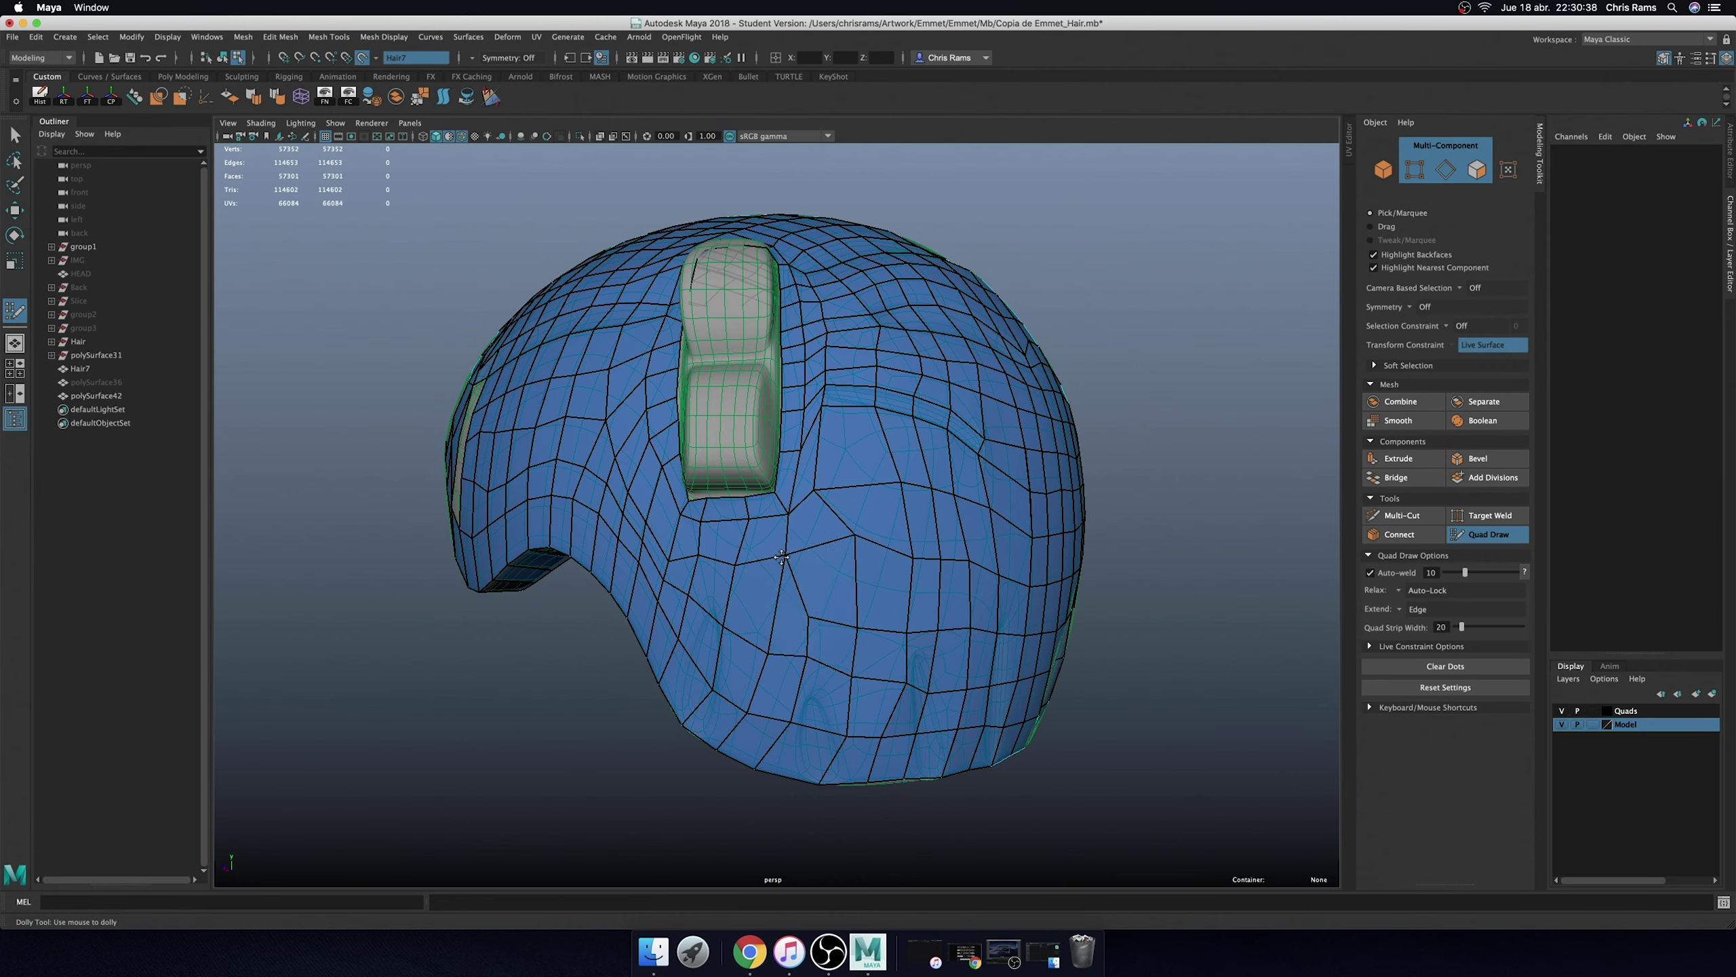
drag(851, 532, 860, 614)
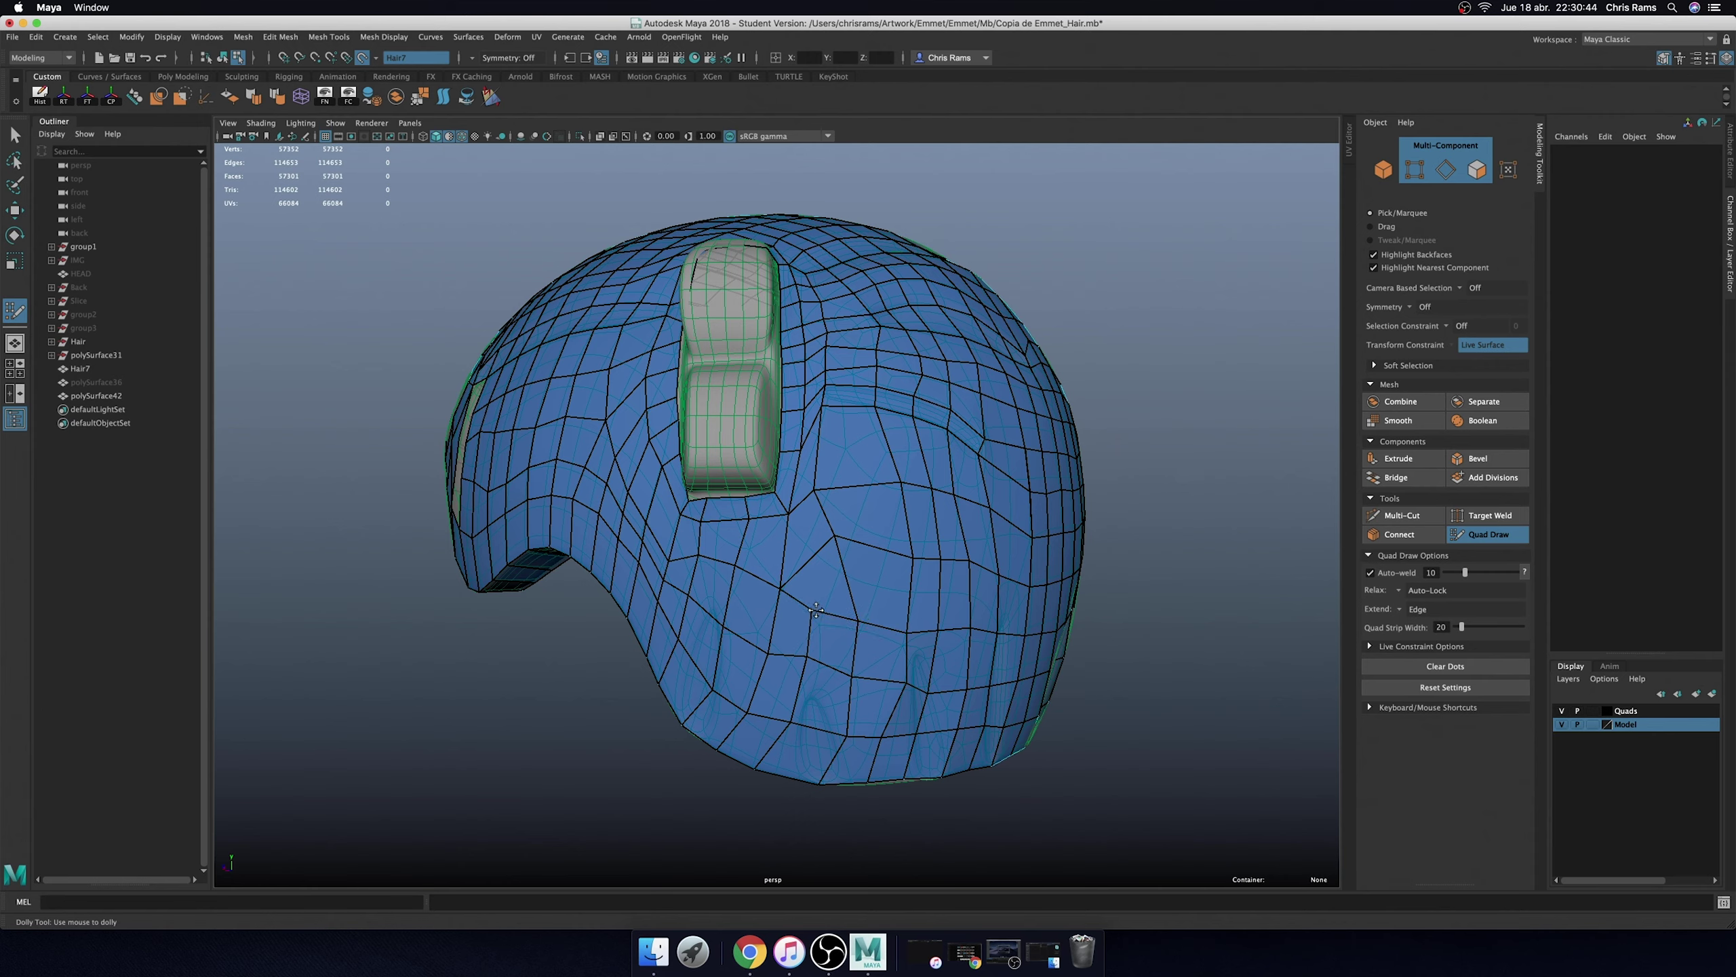
ctrl+shift+click(824, 588)
- Delete the diamond-shaped face on the side and fill the side hole with new quads
alt+drag(831, 571, 800, 580)
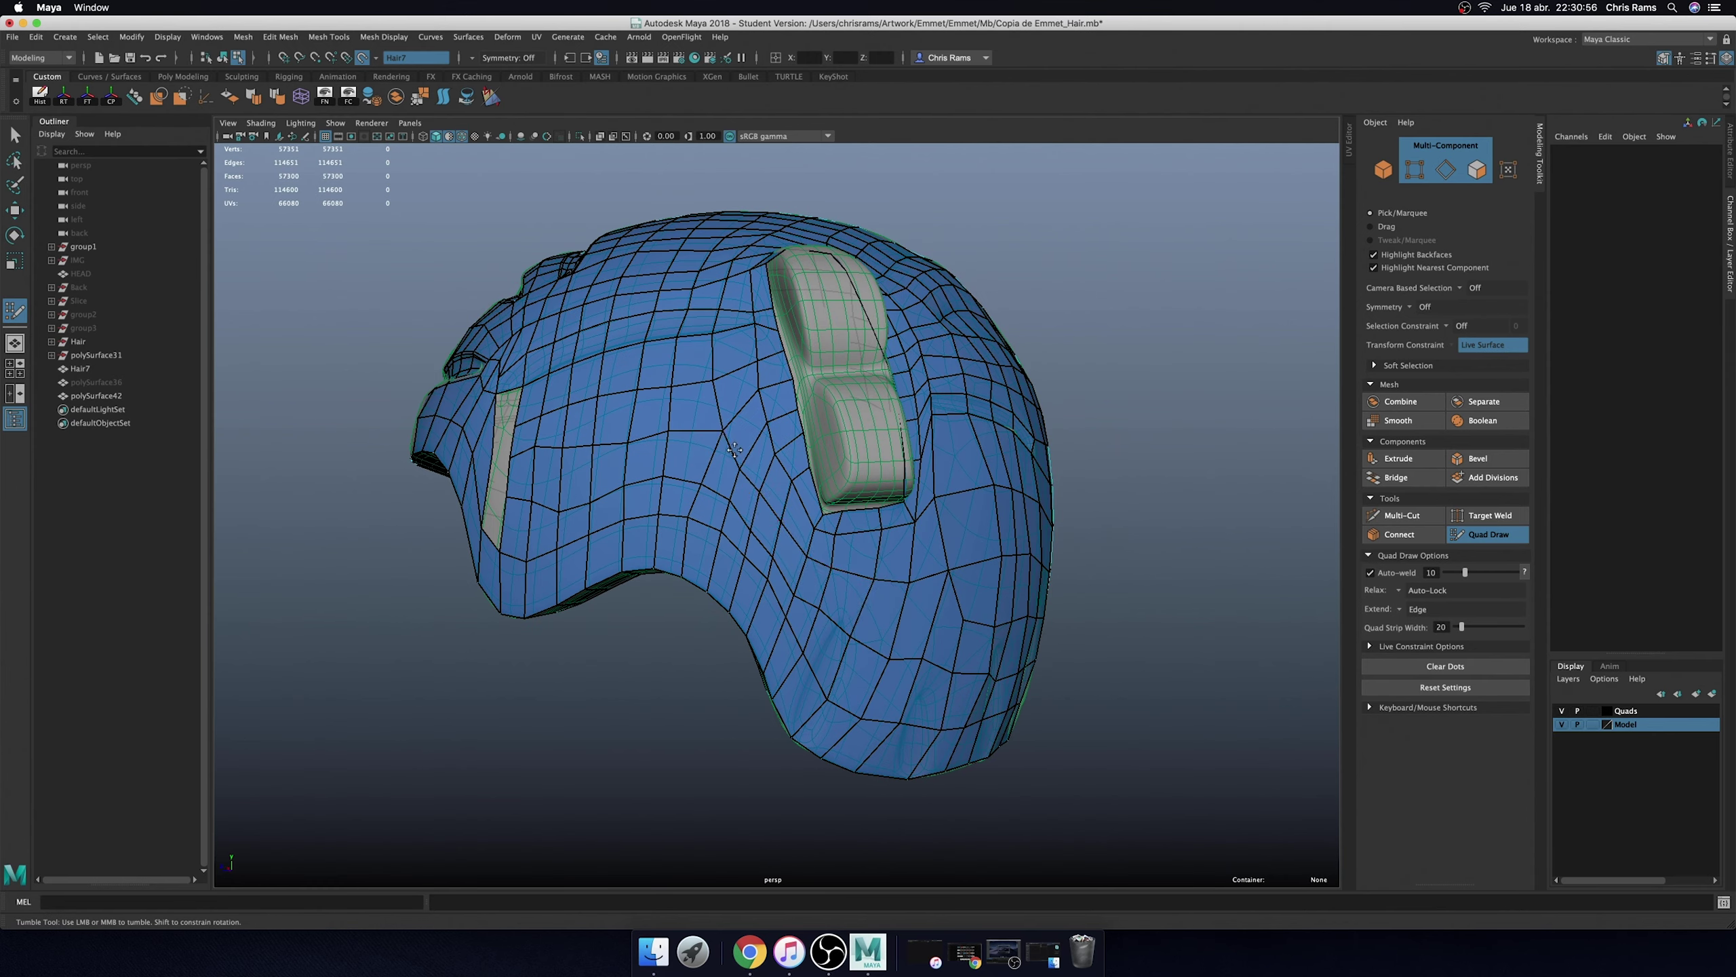
mouse_move(795, 562)
alt+mouse_down()
mouse_move(709, 621)
mouse_move(760, 632)
mouse_move(643, 621)
mouse_move(795, 581)
alt+mouse_up()
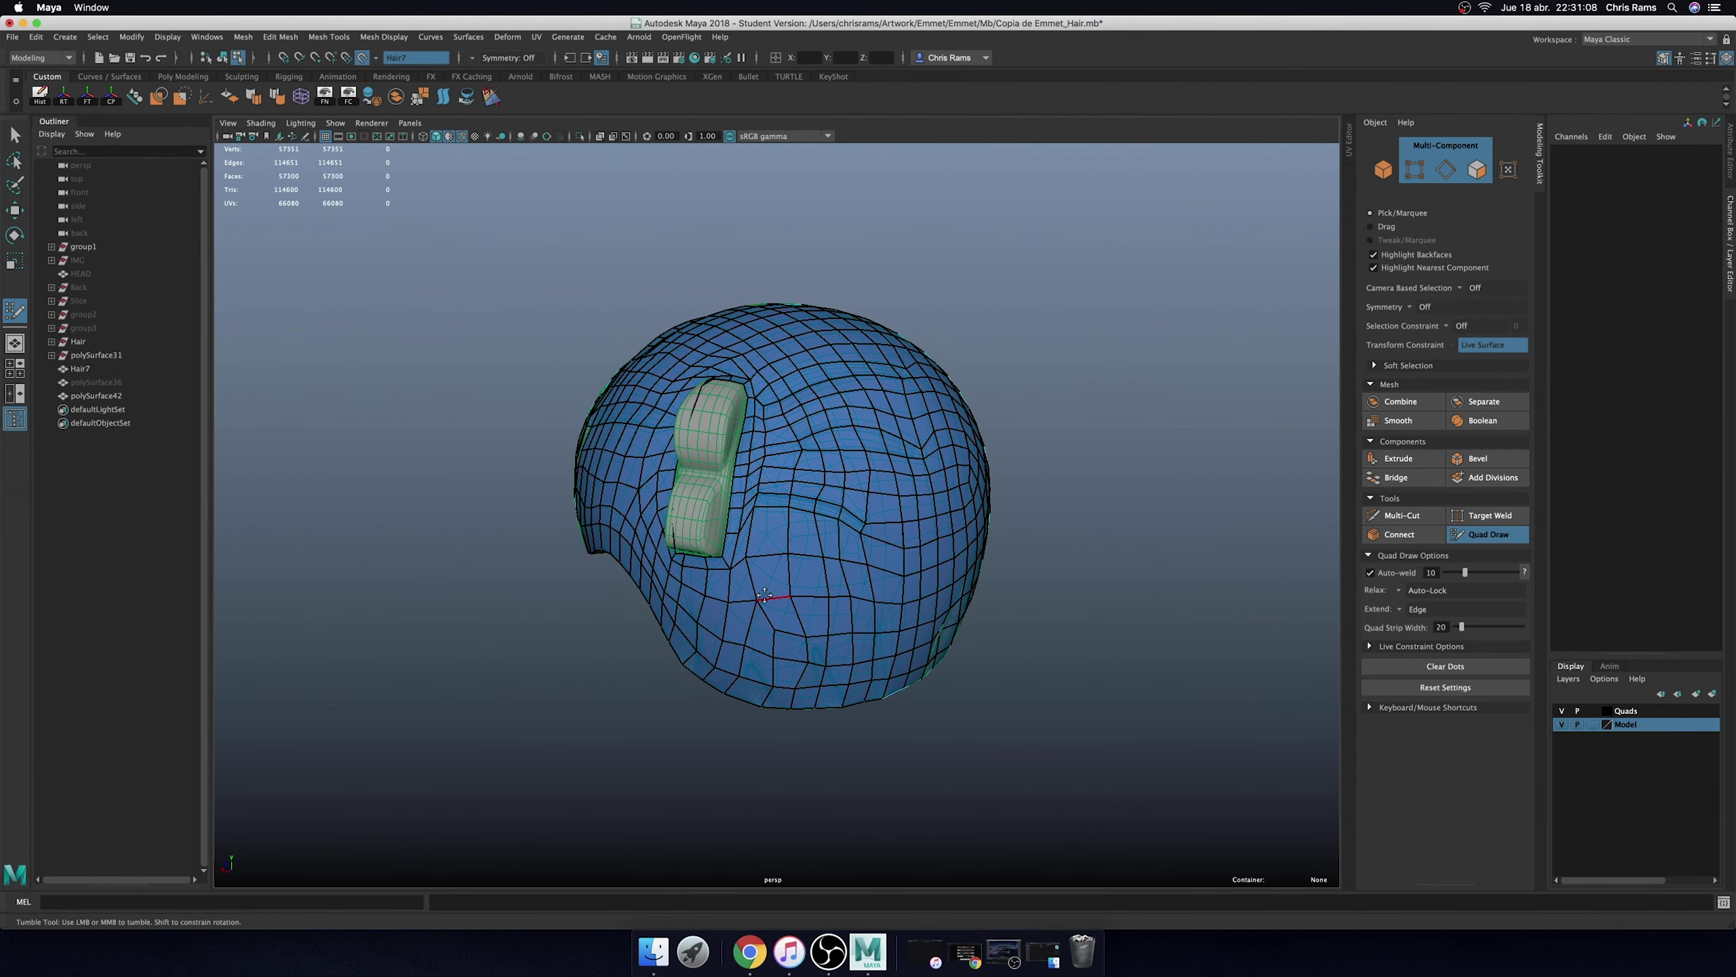
scroll(742, 508, up, 3)
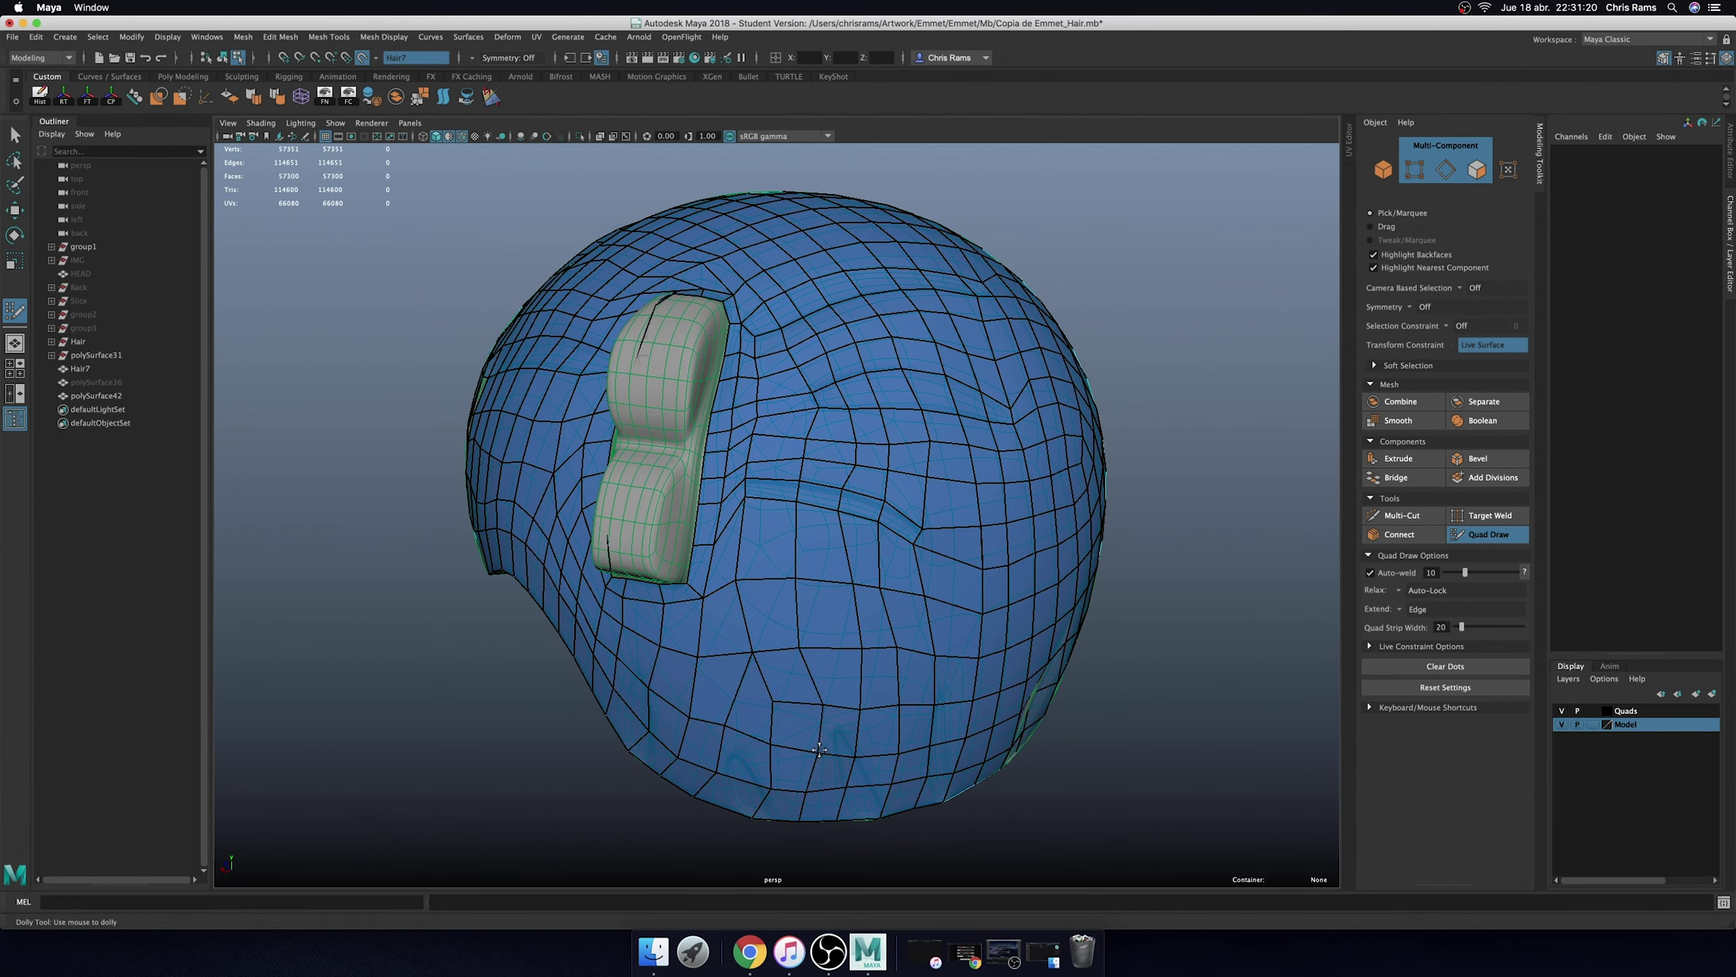
mouse_move(766, 800)
alt+mouse_down()
mouse_move(601, 701)
mouse_move(698, 702)
mouse_move(685, 562)
alt+mouse_up()
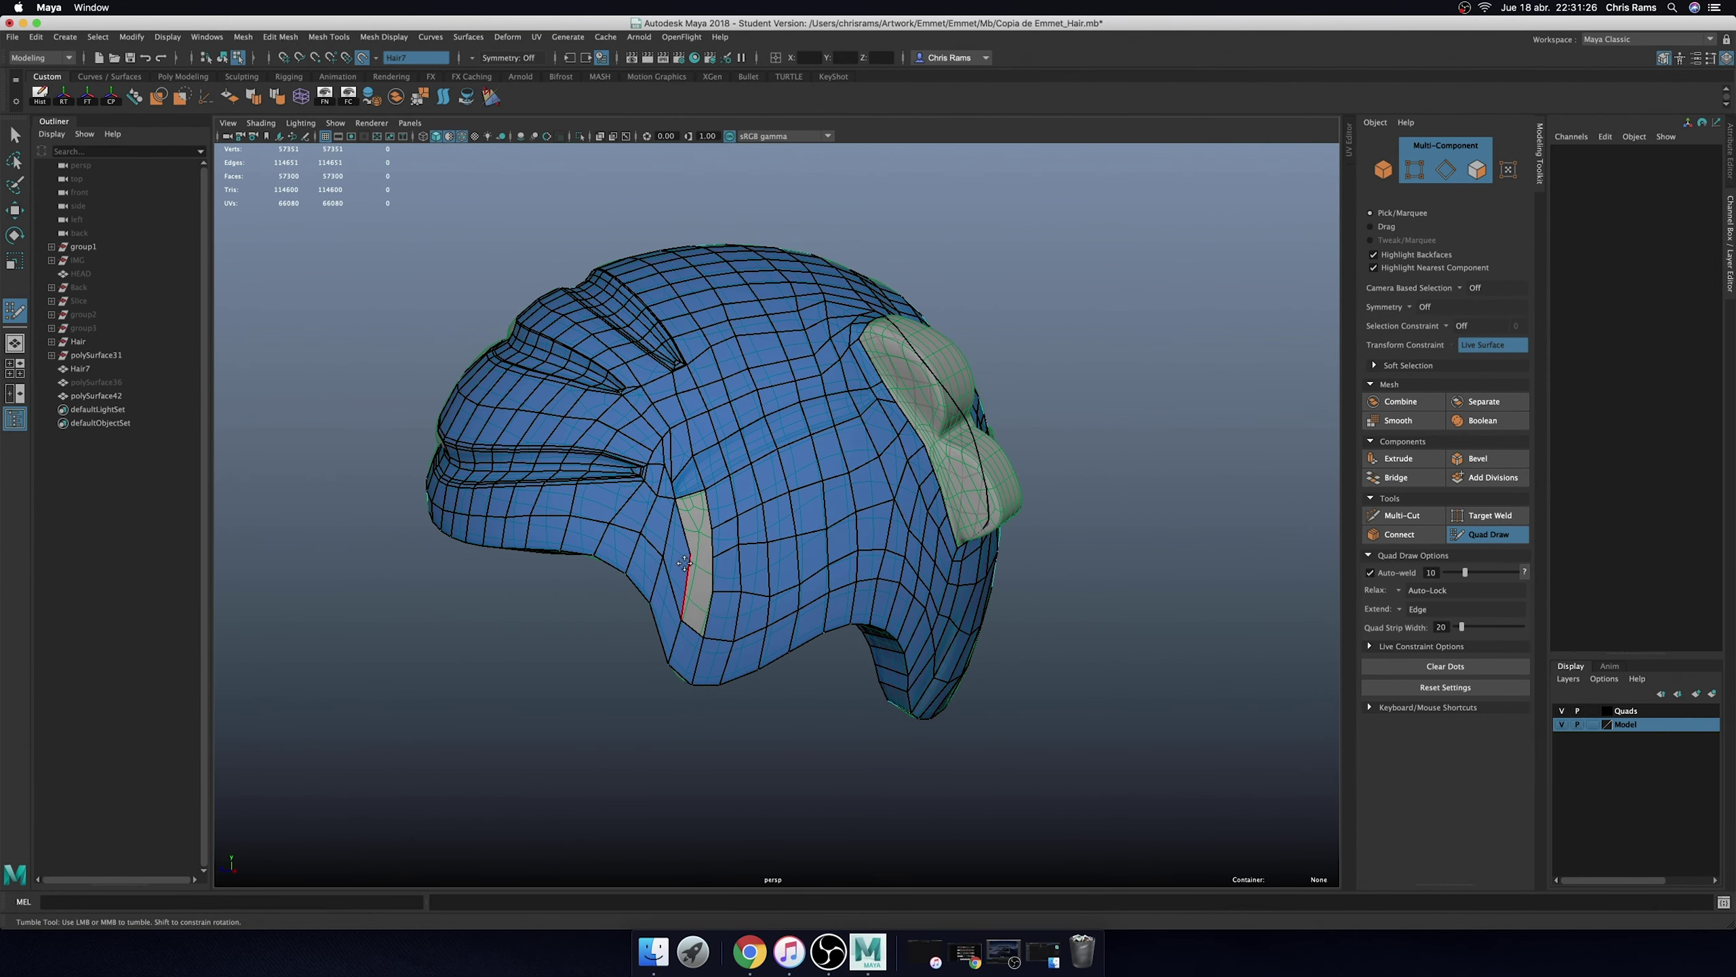
scroll(689, 558, up, 2)
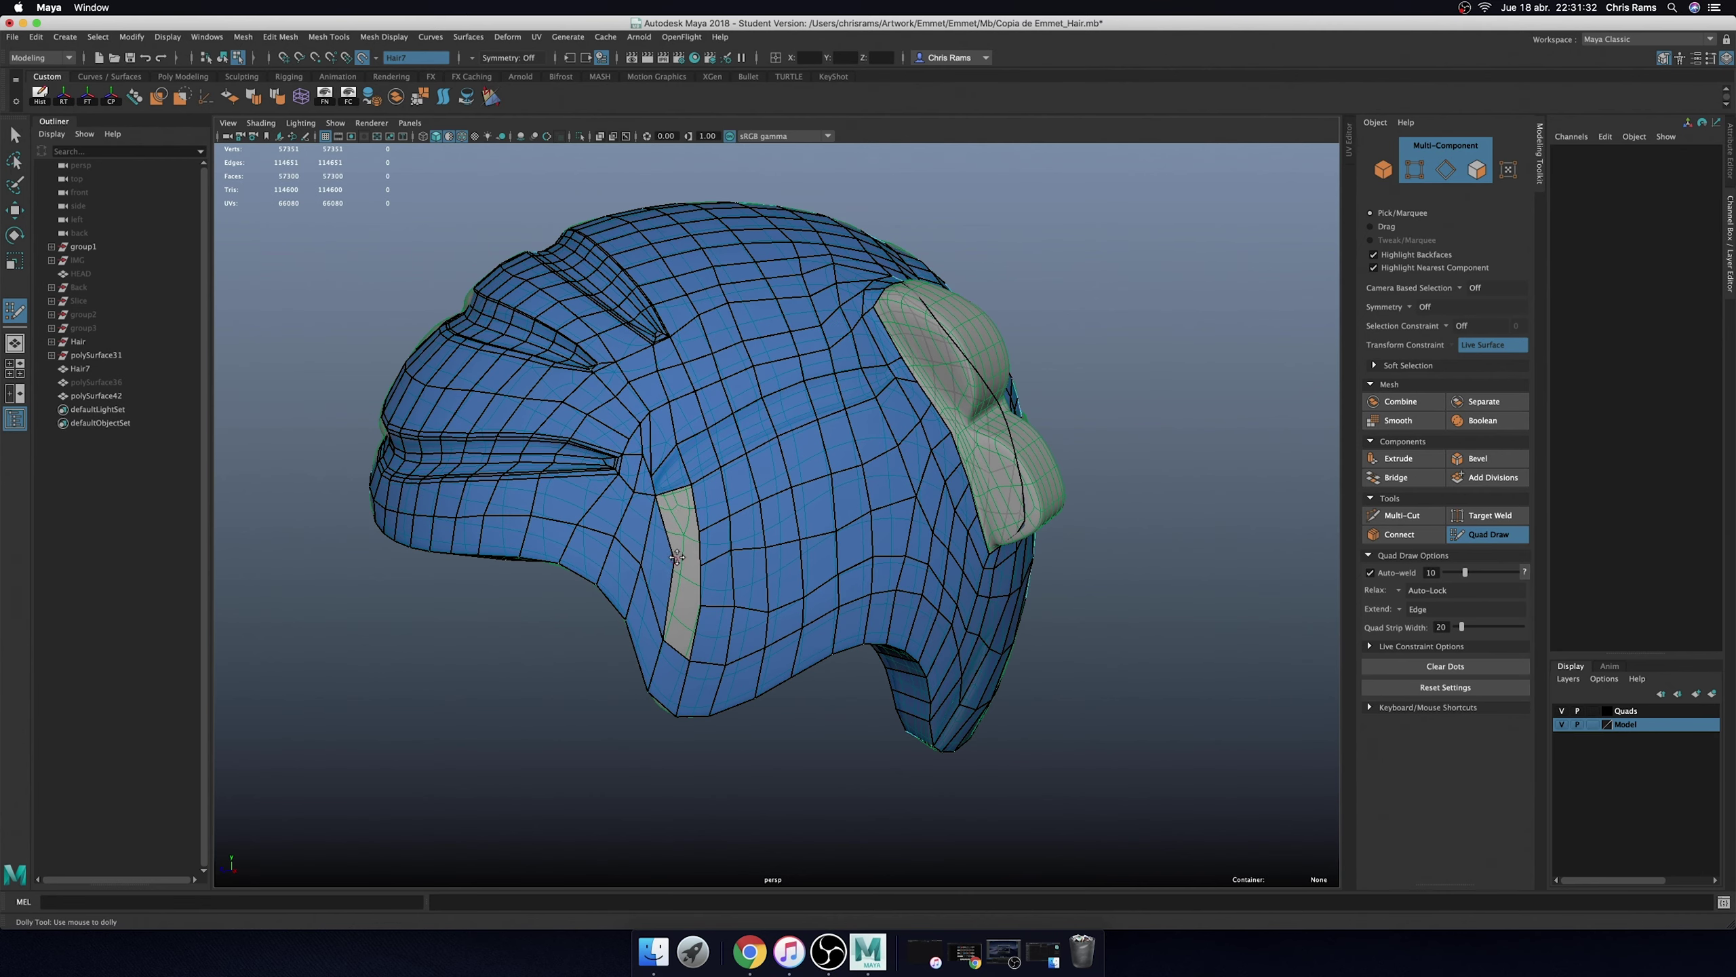
ctrl+shift+click(650, 557)
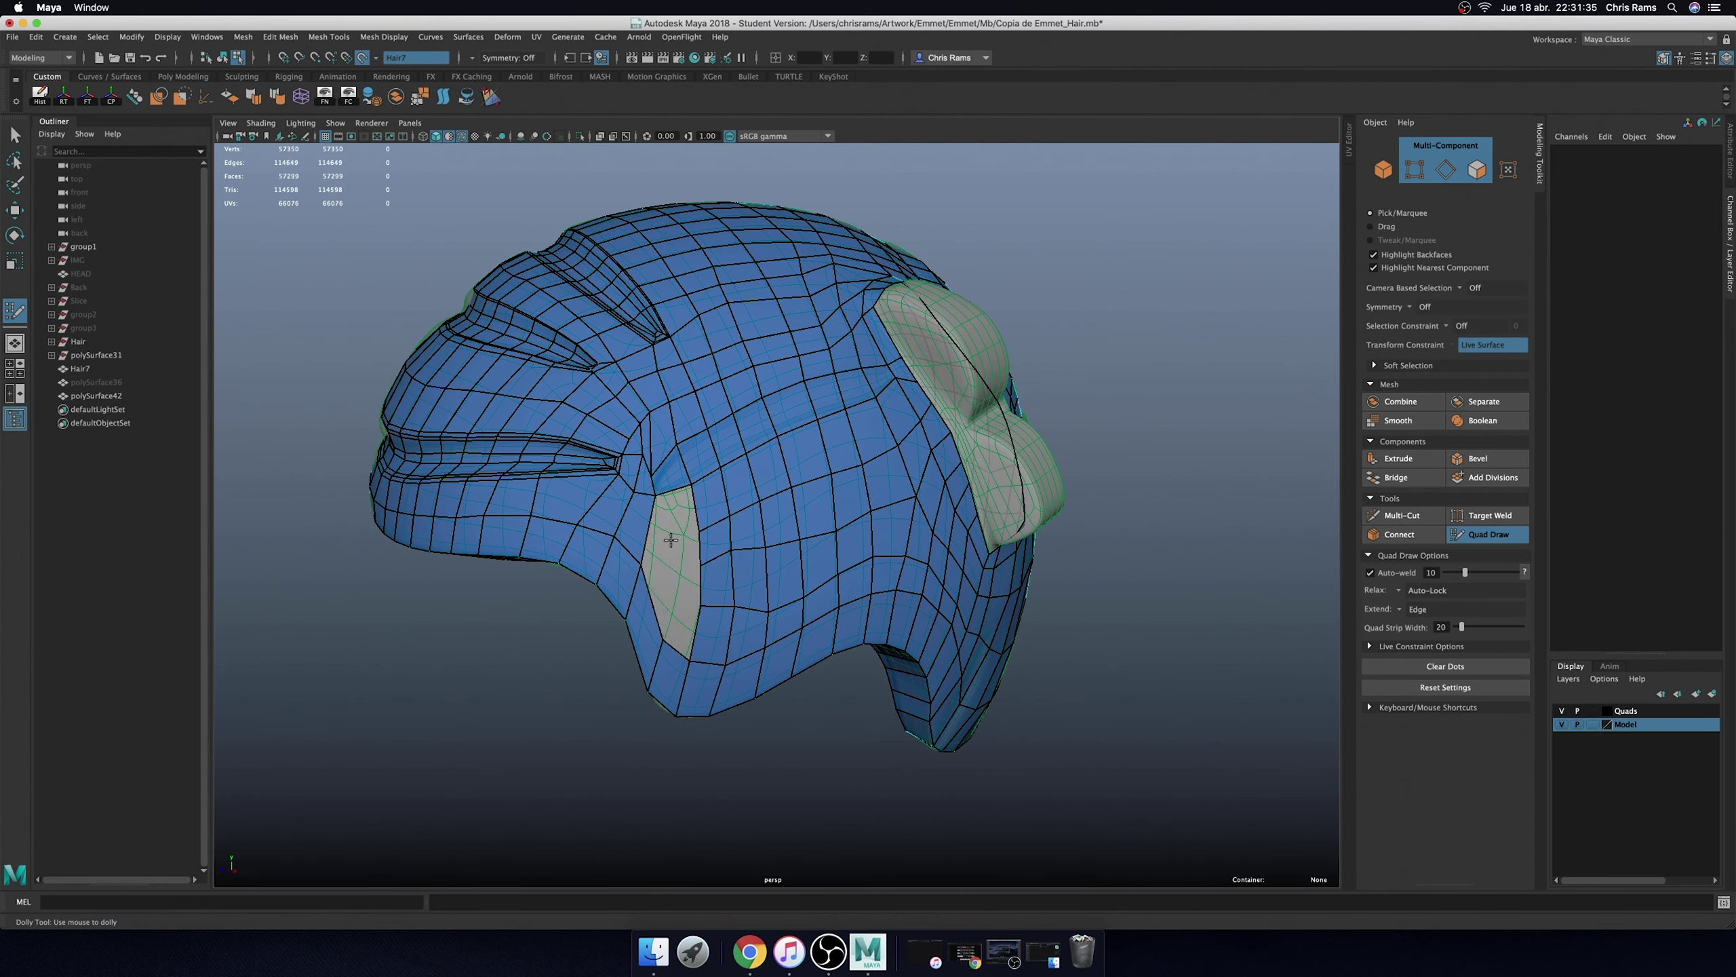
shift+click(687, 581)
shift+click(680, 547)
shift+click(670, 509)
shift+click(658, 548)
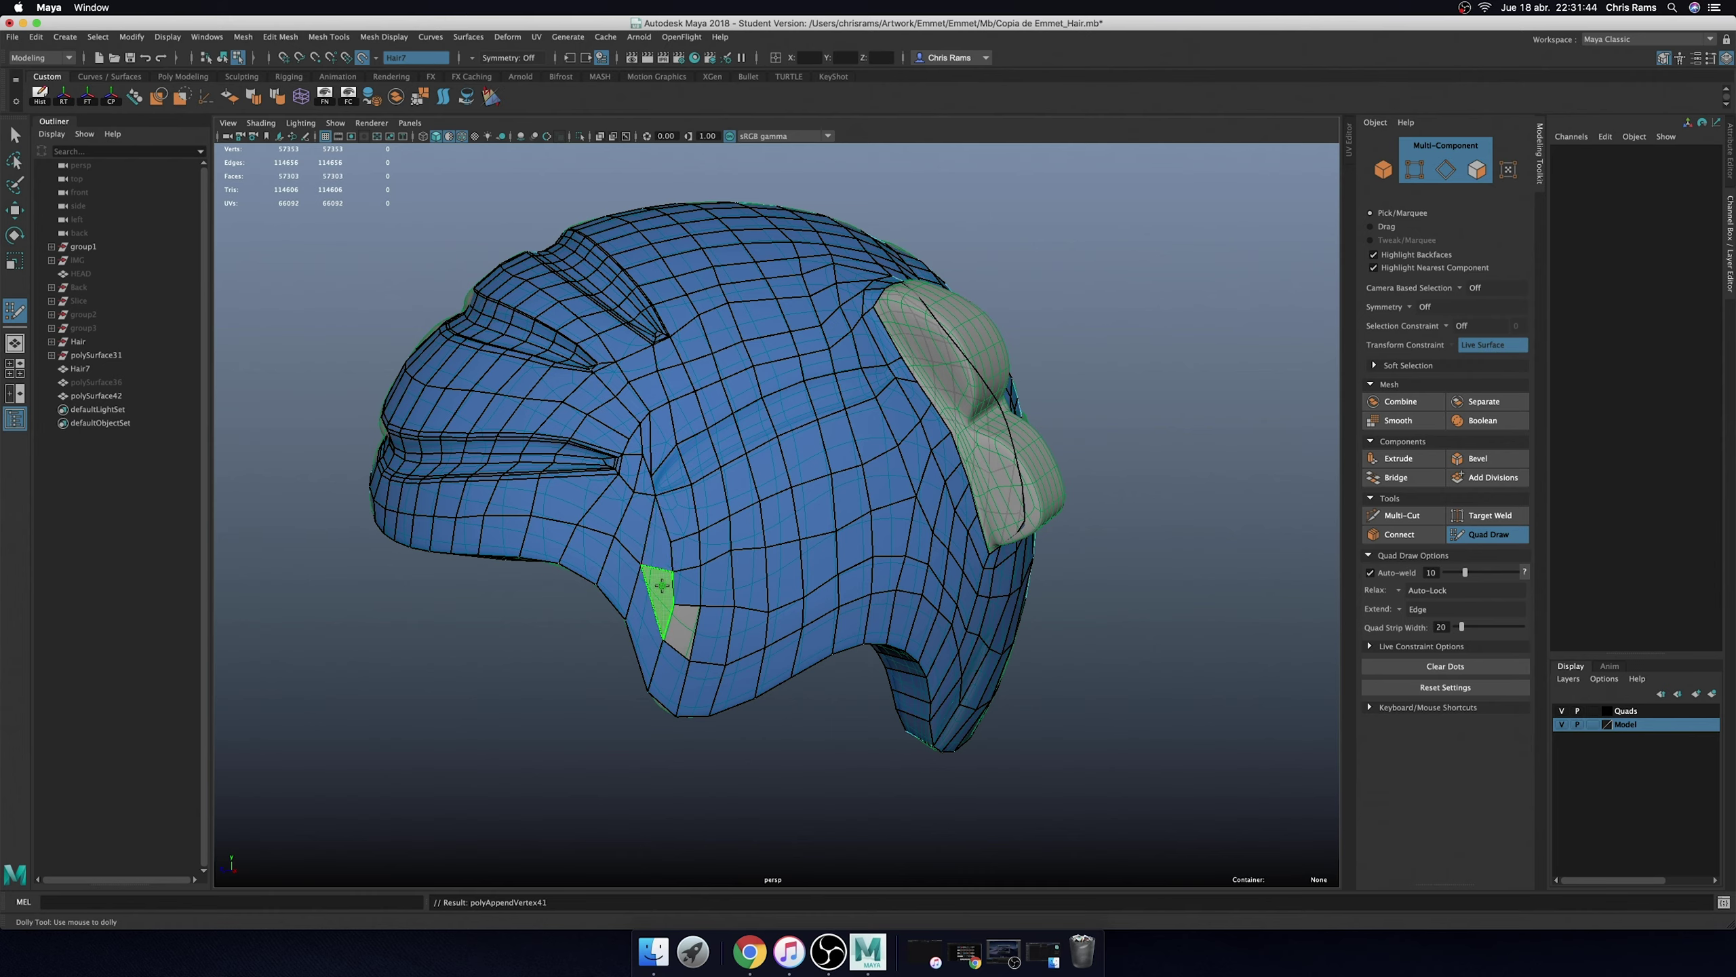
shift+click(662, 584)
alt+drag(662, 584, 782, 709)
- Leave Quad Draw, then select the polySurface42 retopology mesh and isolate it in the view
key(q)
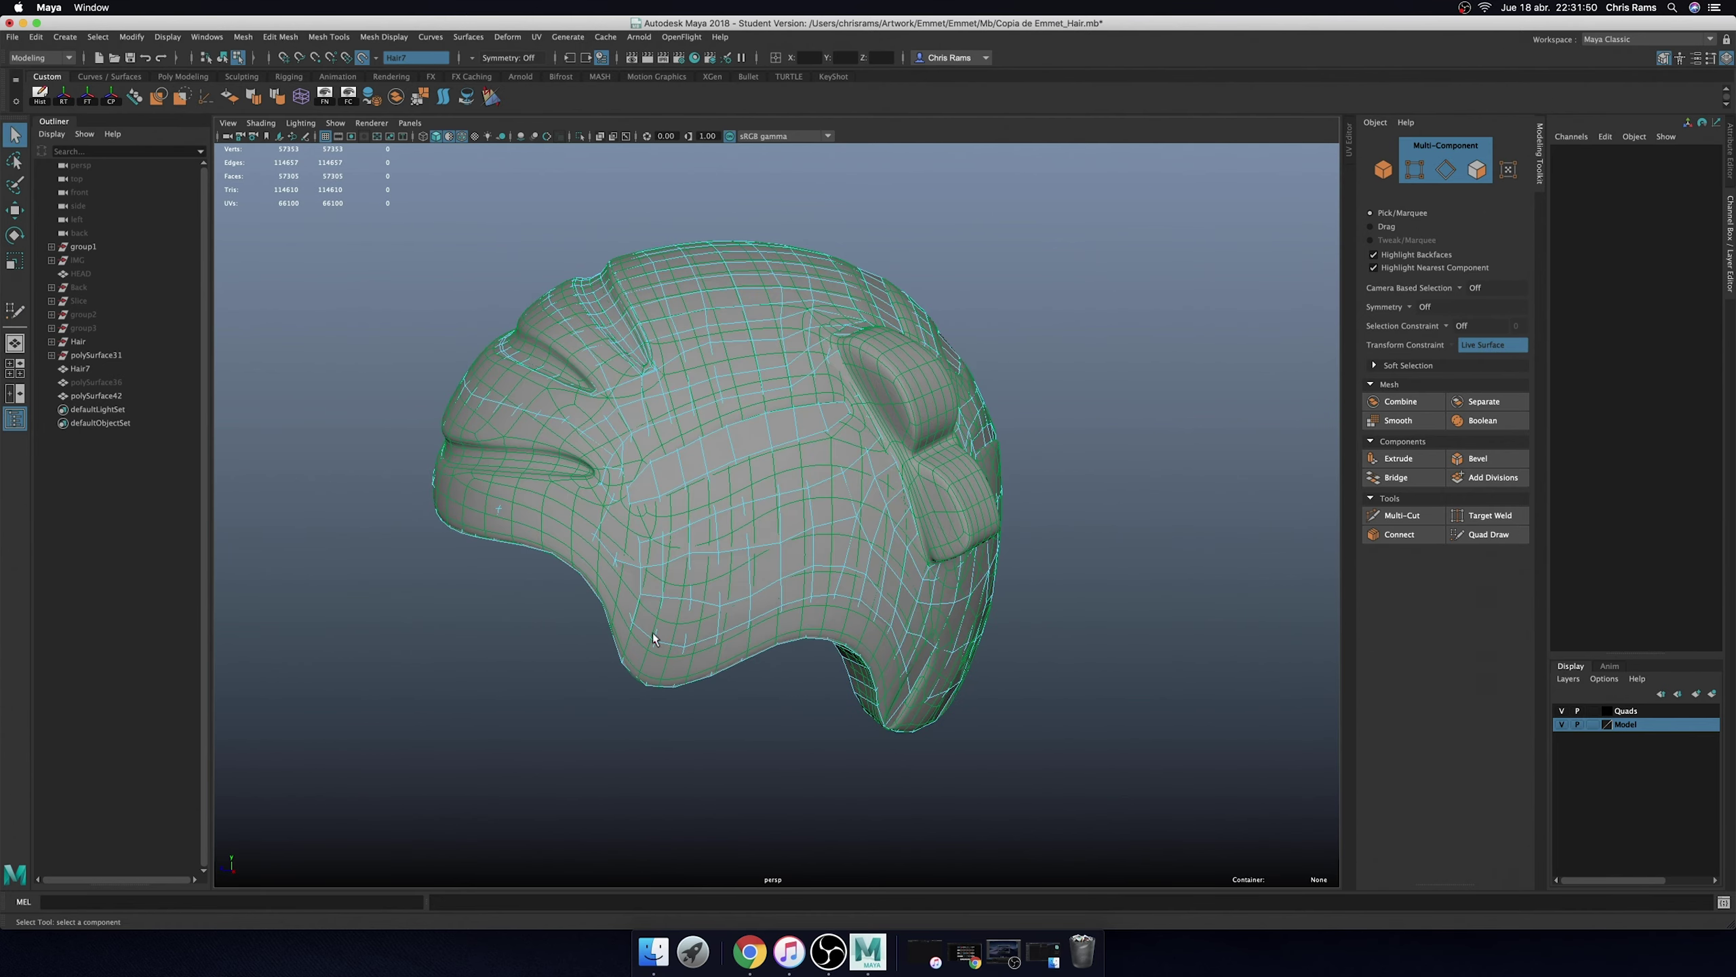
key(F12)
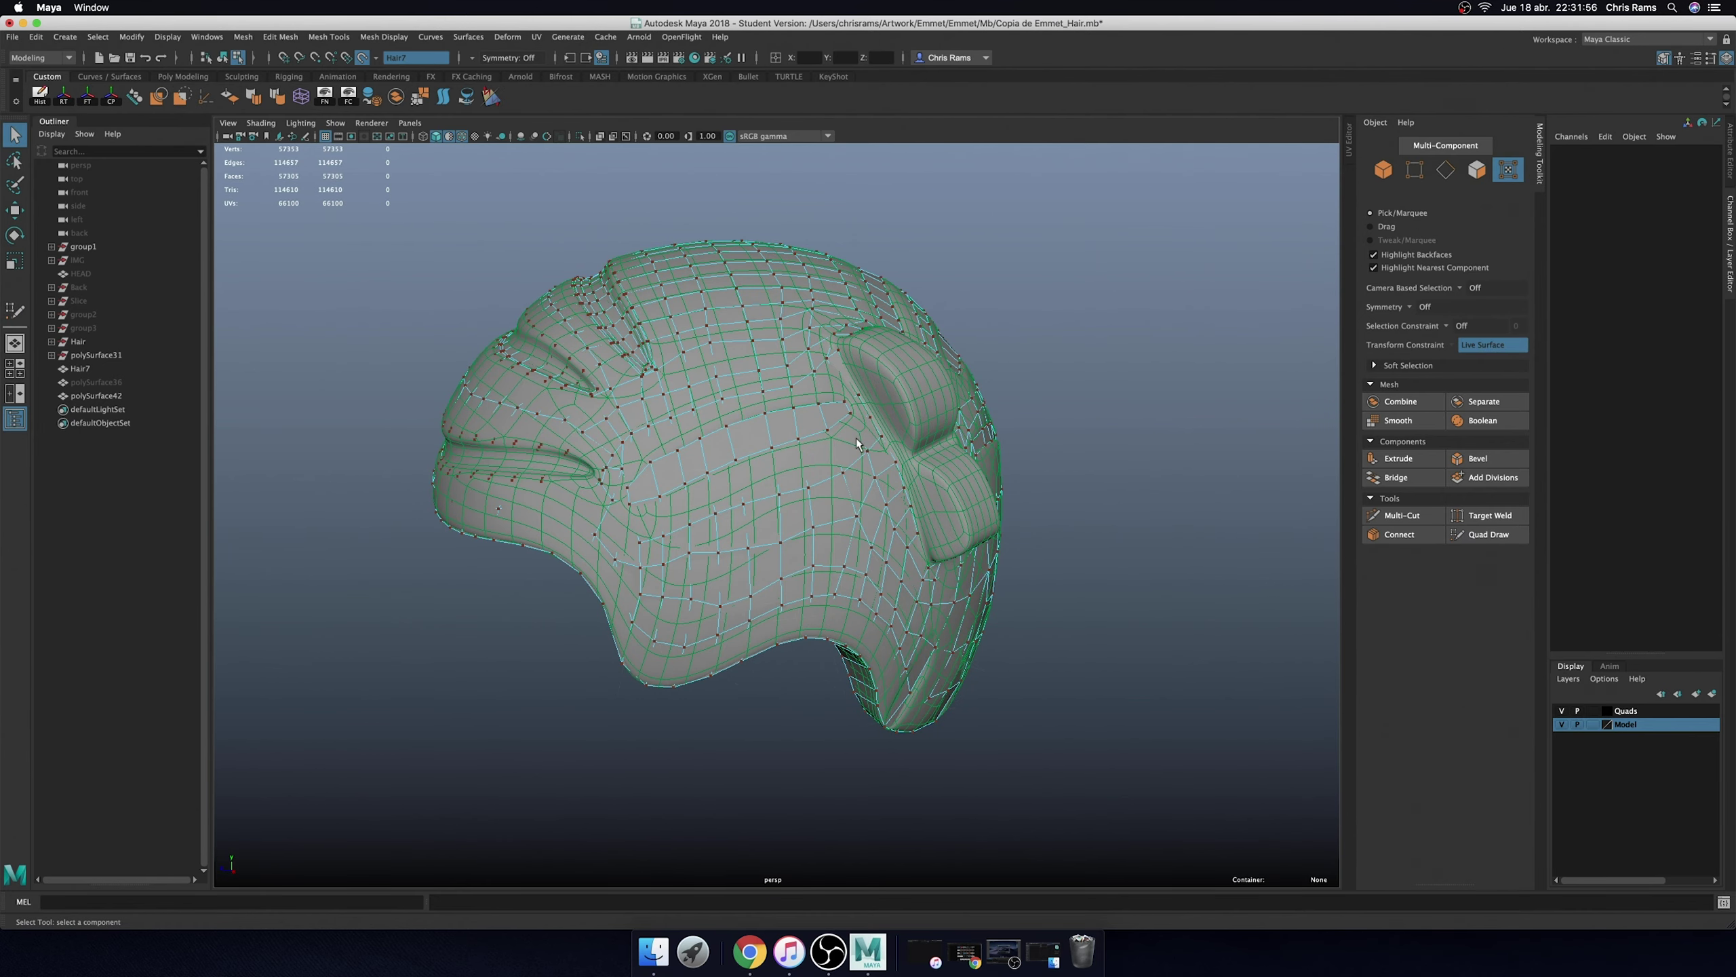
right_drag(1094, 376, 786, 363)
click(787, 363)
key(ctrl+1)
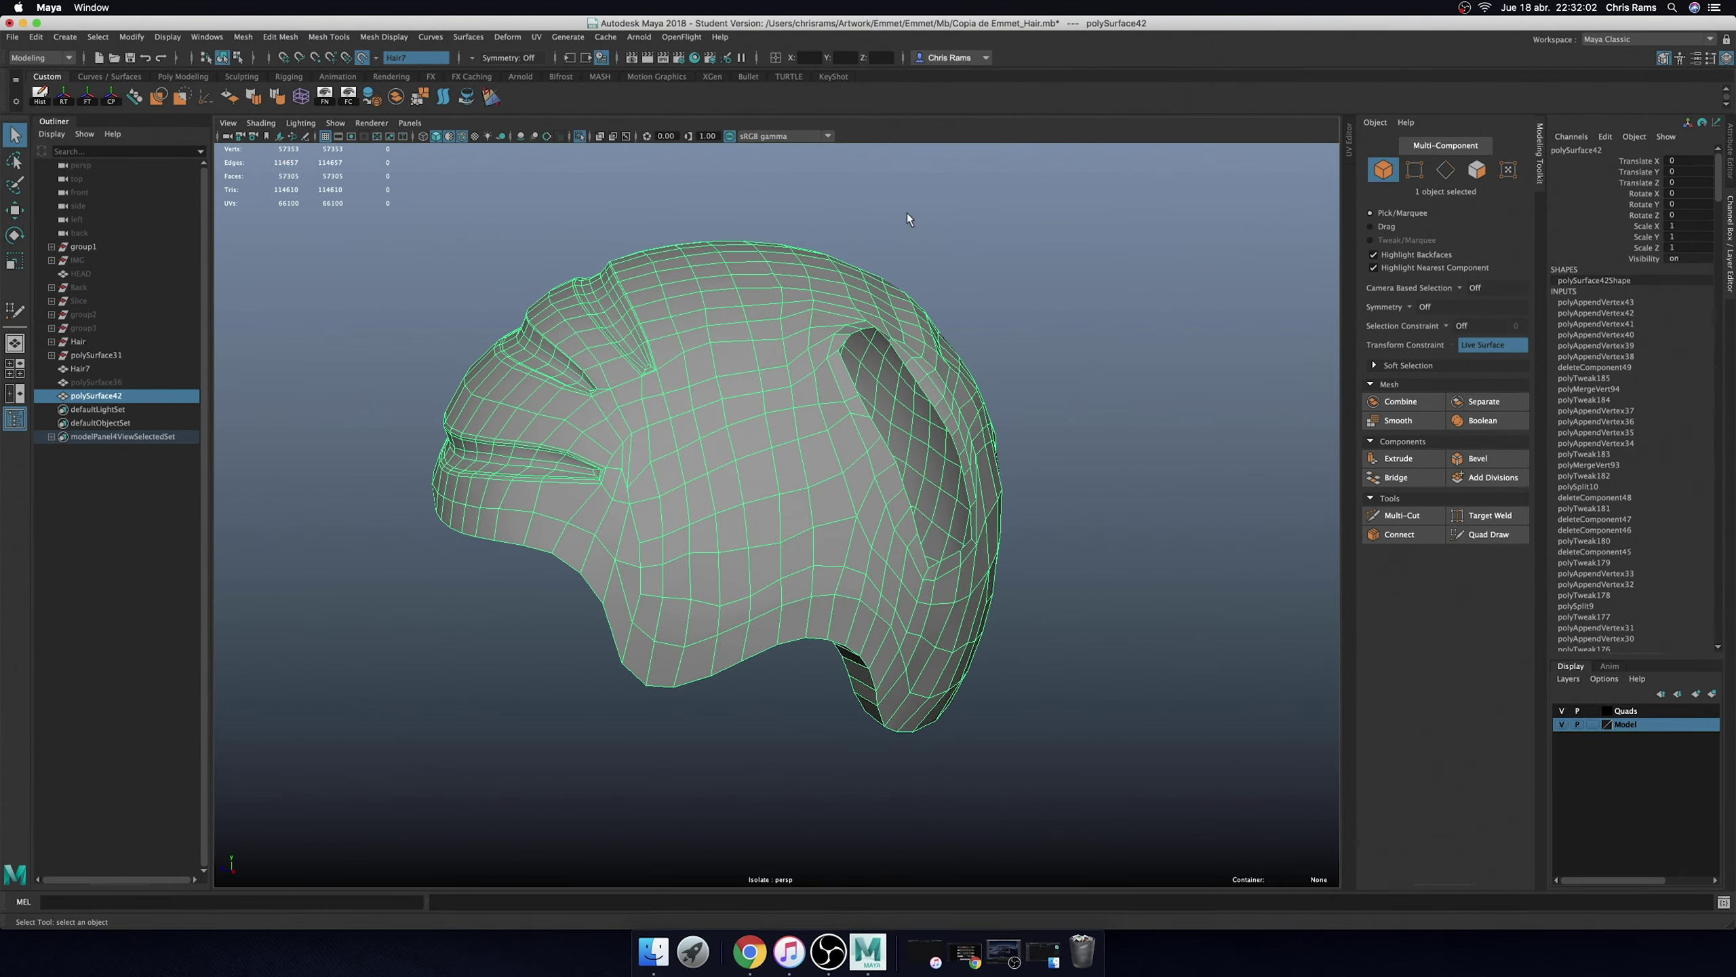
click(1096, 370)
alt+drag(1096, 369, 917, 418)
click(917, 418)
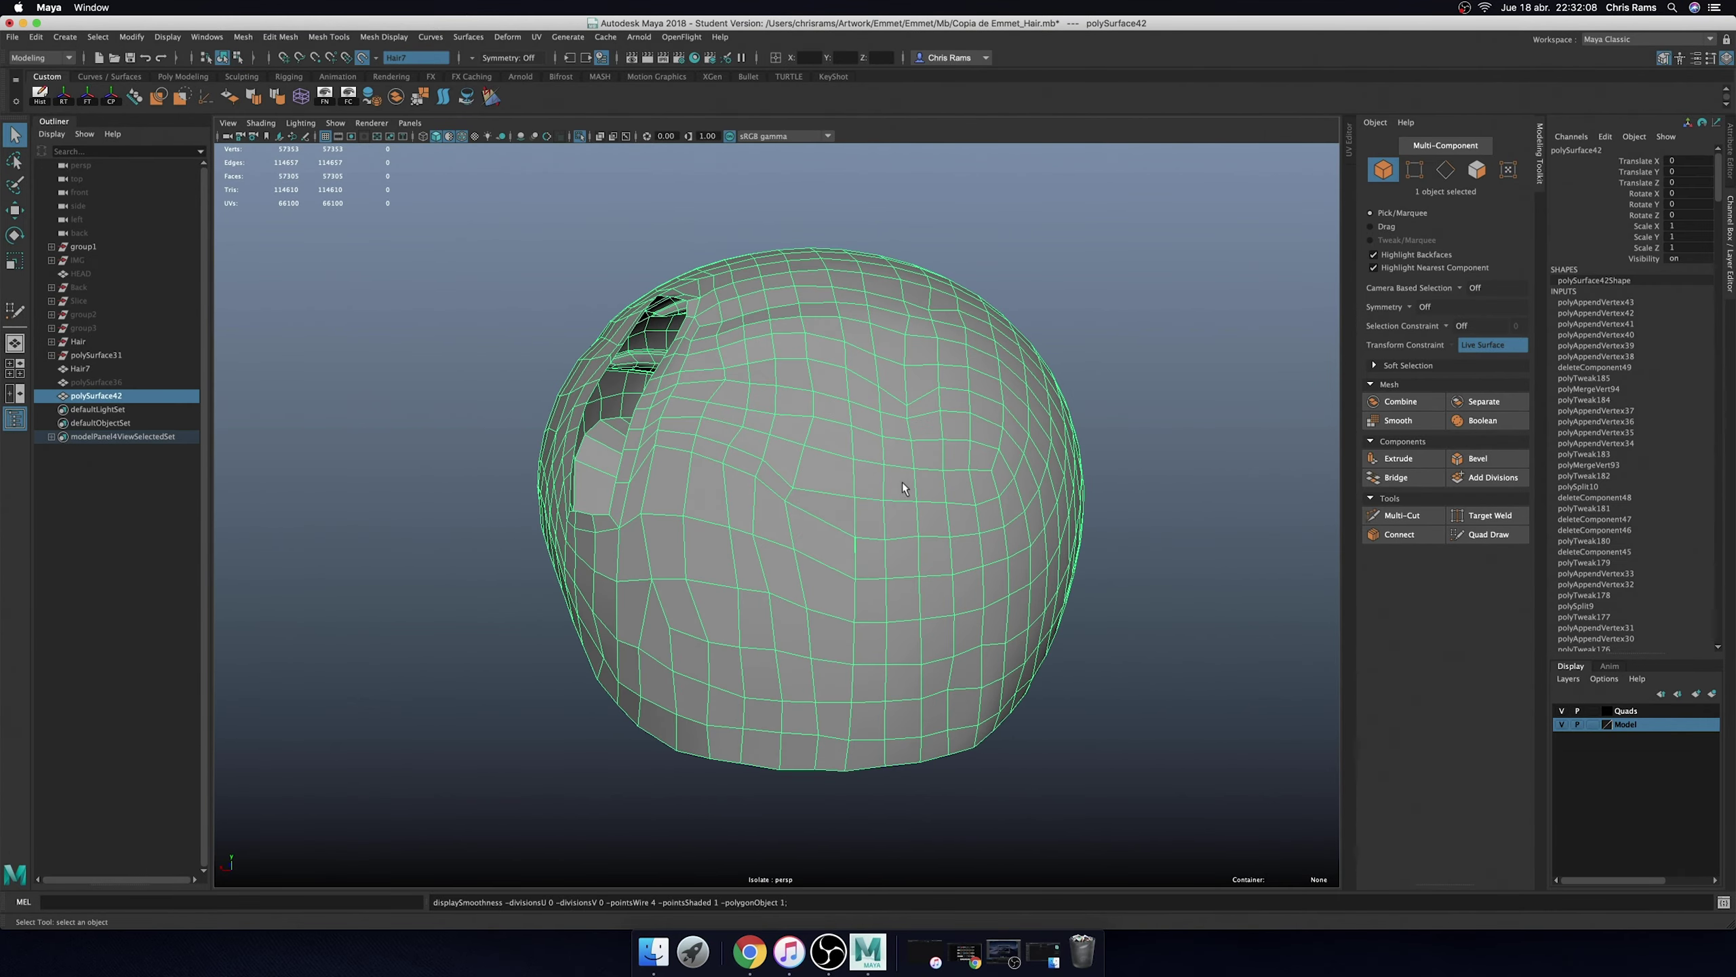
- Weld three pairs of stray vertices on polySurface42 and check the result in smooth preview
right_drag(876, 491, 828, 487)
mouse_move(822, 644)
alt+mouse_down()
mouse_move(969, 543)
mouse_move(780, 568)
alt+mouse_up()
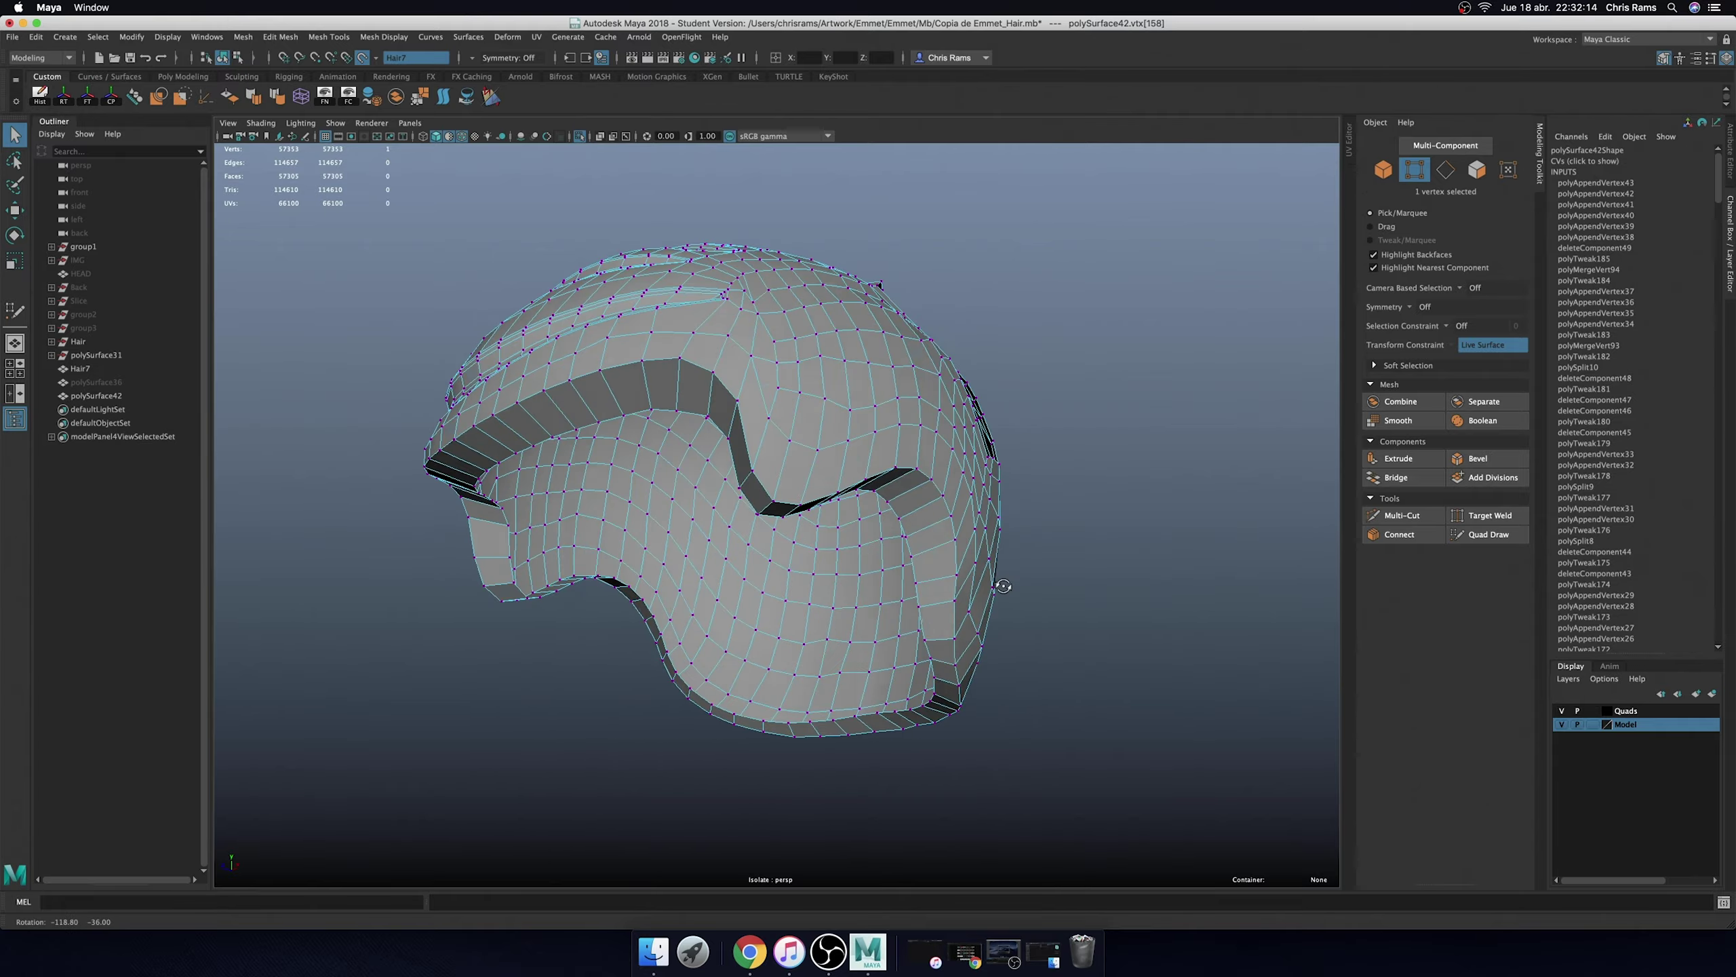
shift+right_drag(780, 568, 779, 546)
mouse_move(779, 545)
mouse_down()
mouse_move(783, 485)
mouse_move(883, 532)
mouse_move(910, 472)
mouse_up()
right_drag(910, 472, 1088, 405)
key(3)
click(1088, 404)
- Orbit around the hair to the side and back, then select and frame the hair retopology mesh
mouse_move(1088, 404)
alt+mouse_down()
mouse_move(1097, 468)
mouse_move(1127, 486)
mouse_move(692, 546)
alt+mouse_up()
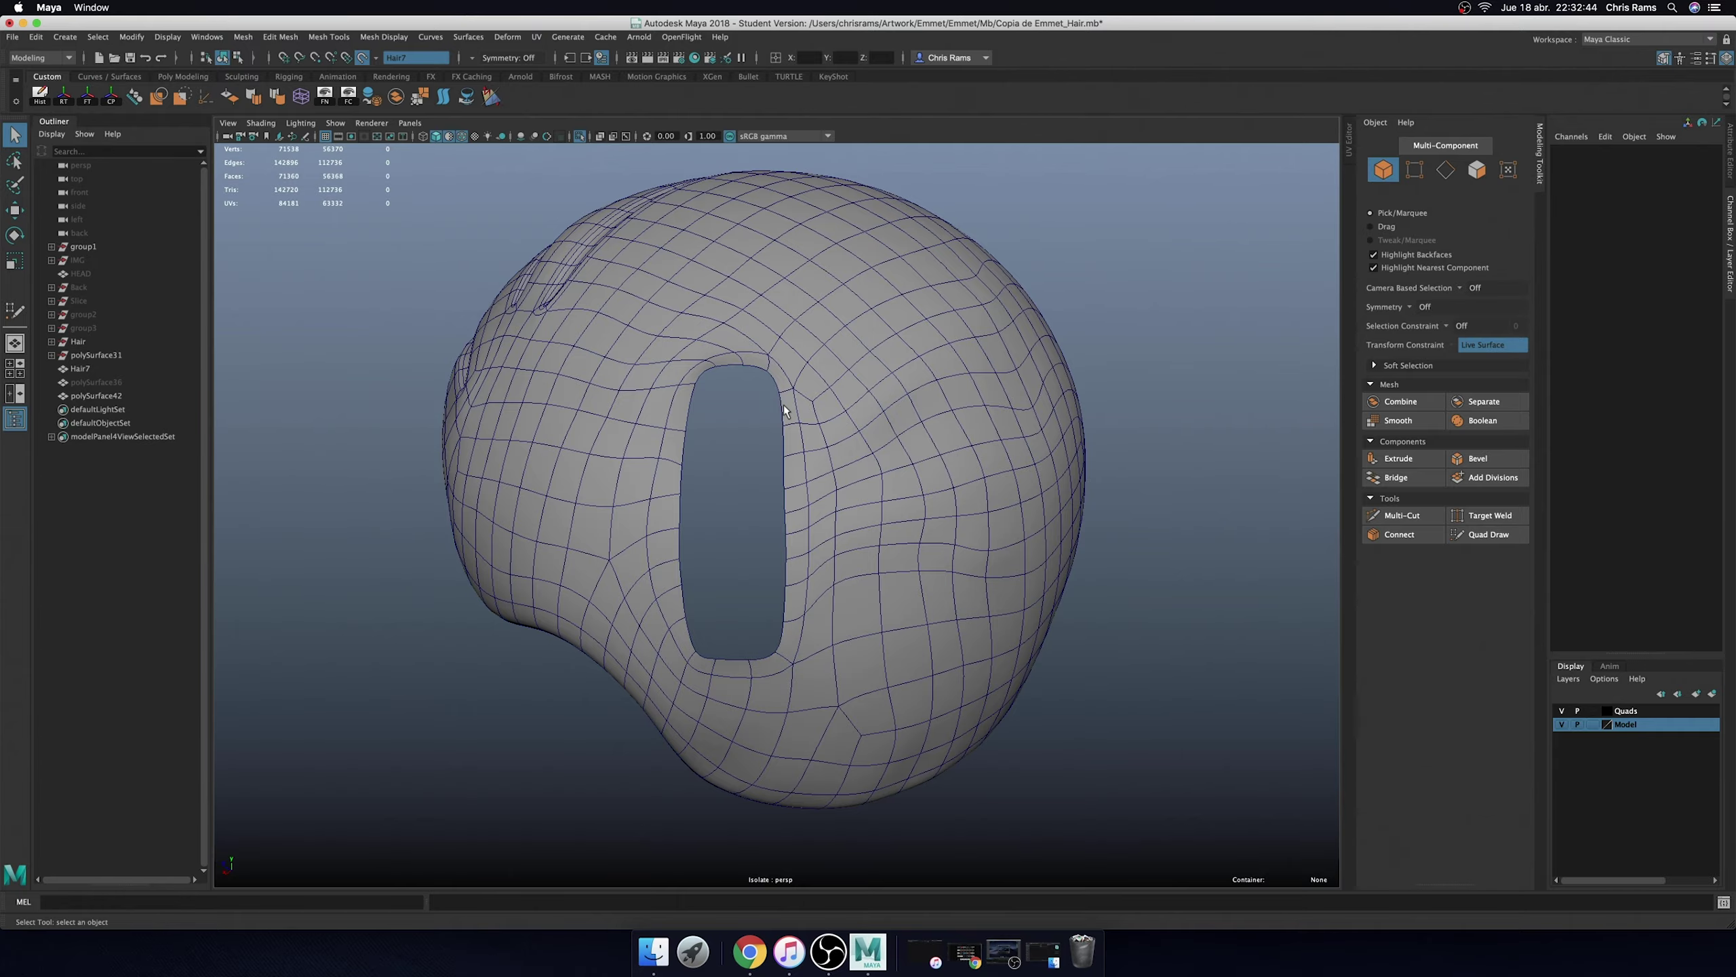
mouse_move(784, 404)
alt+mouse_down()
mouse_move(841, 420)
mouse_move(936, 555)
mouse_move(727, 454)
alt+mouse_up()
click(936, 556)
key(f)
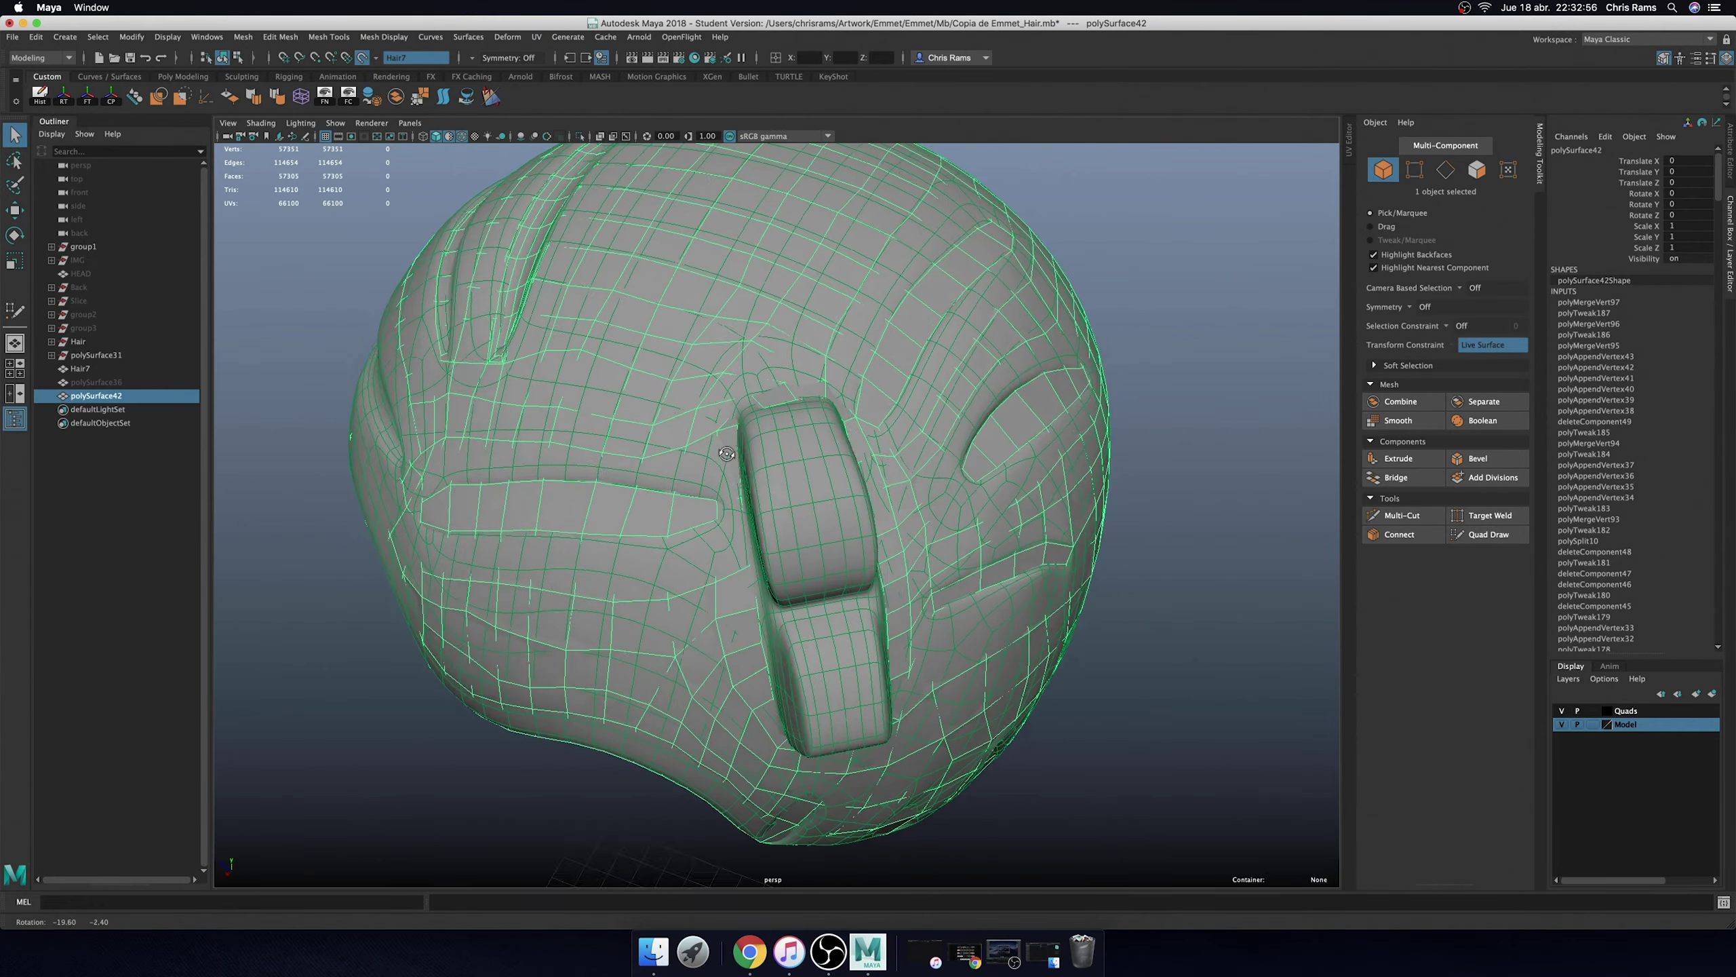
click(1489, 534)
- Add quads below the existing strip, extending them down to the hair strip's bottom edge
alt+drag(855, 444, 962, 378)
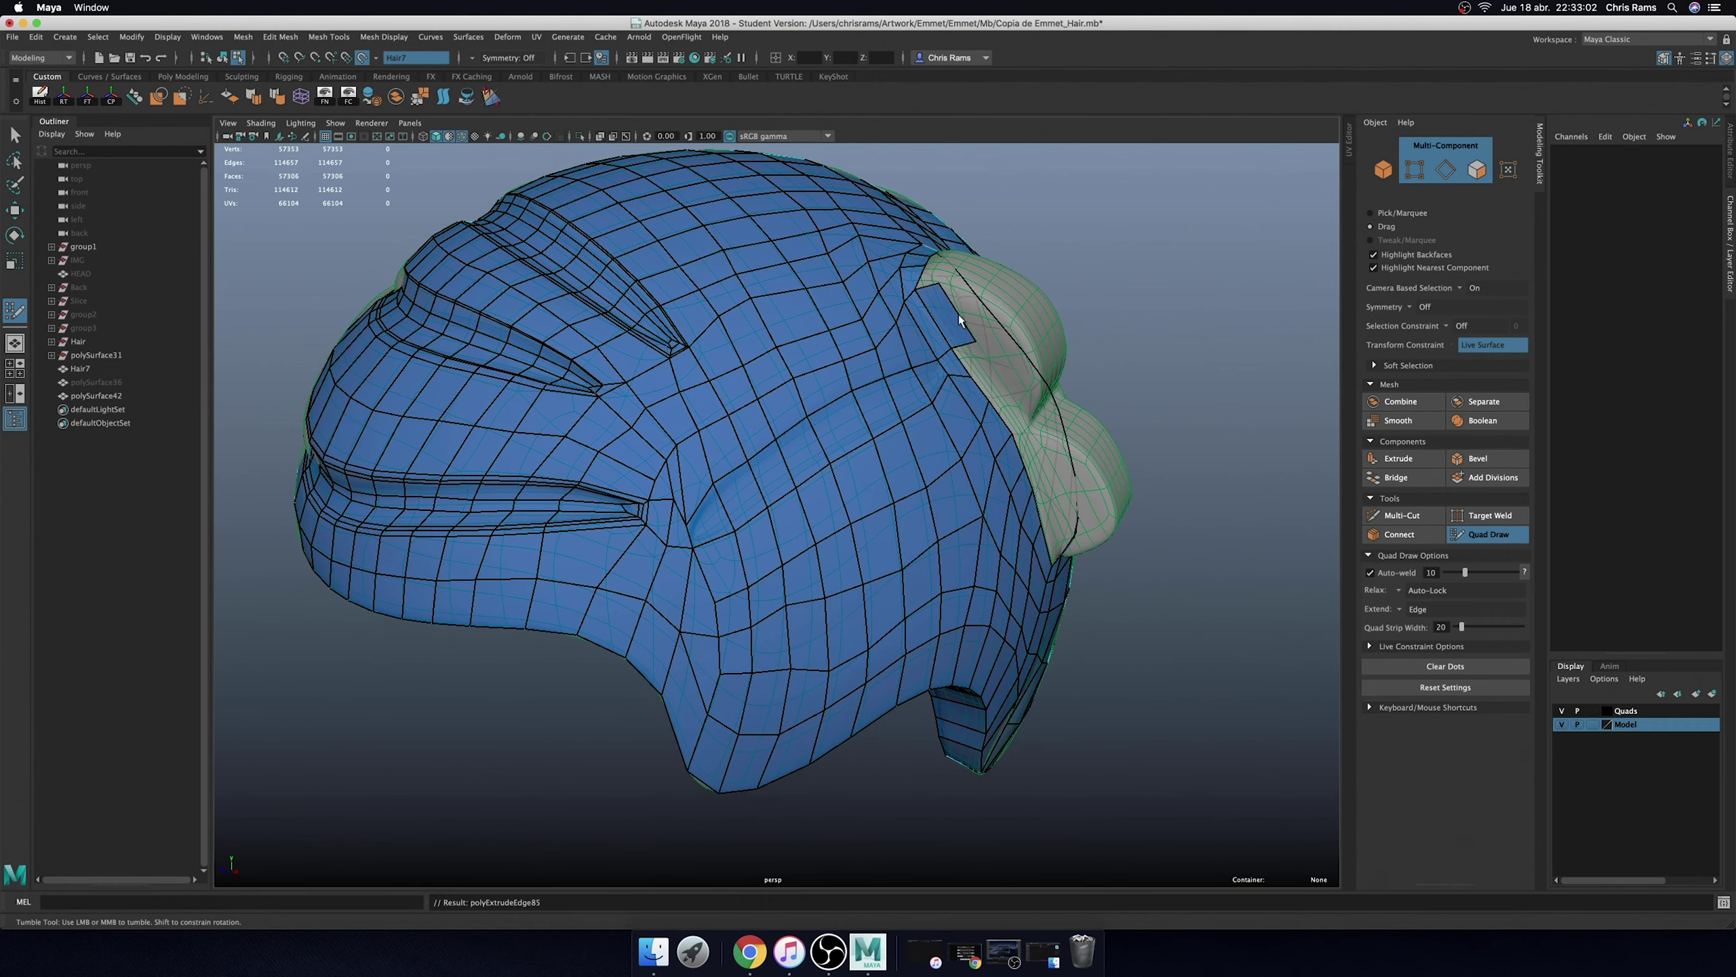
mouse_move(951, 282)
alt+mouse_down()
mouse_move(902, 483)
mouse_move(832, 505)
mouse_move(630, 512)
mouse_move(602, 499)
mouse_move(700, 263)
alt+mouse_up()
scroll(603, 499, up, 5)
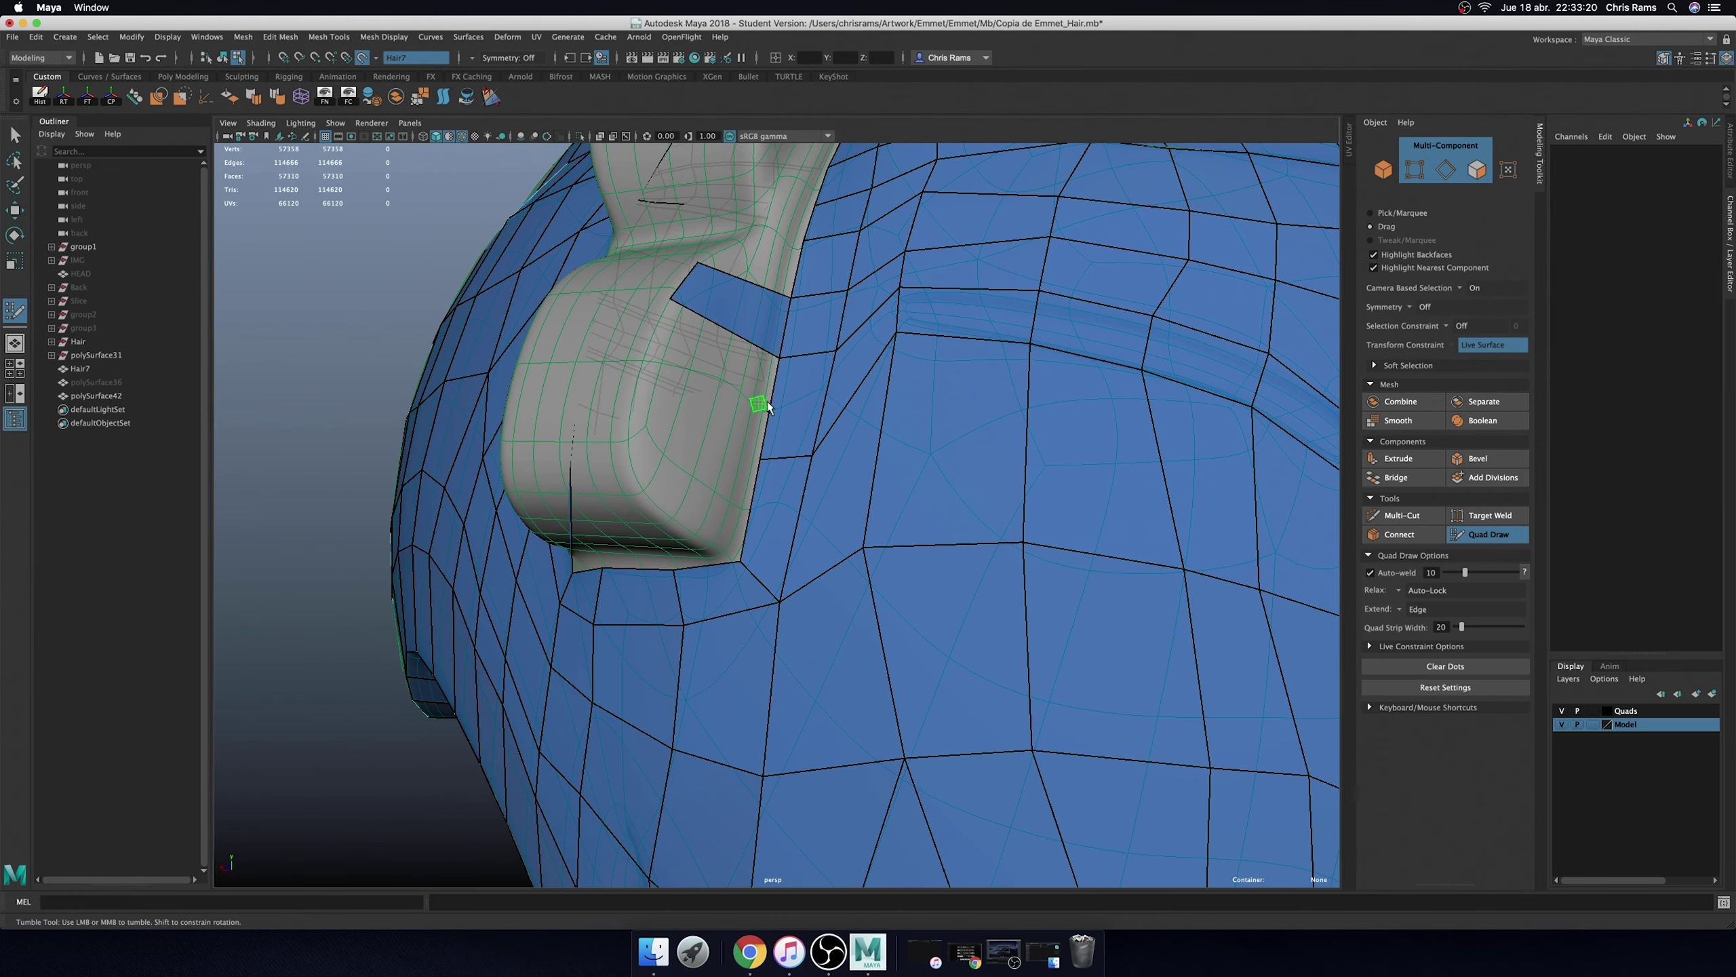
drag(700, 345, 651, 399)
drag(743, 480, 677, 523)
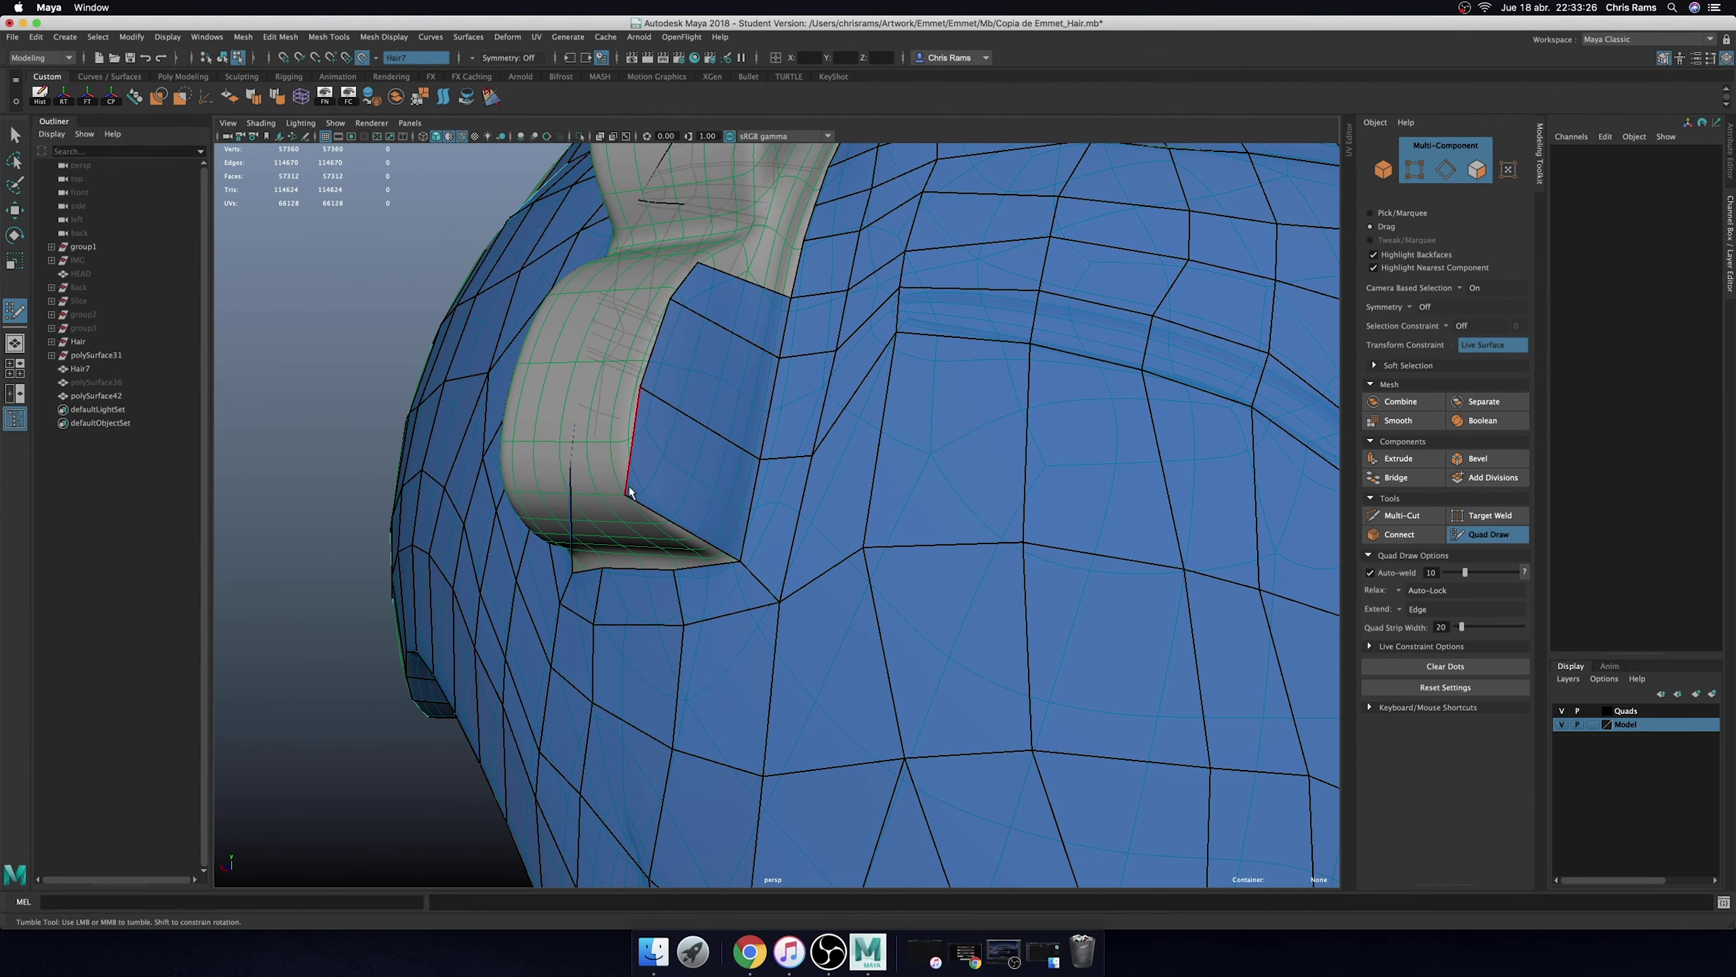
- Add further quads along the edge of the grey hair strip
mouse_move(680, 454)
alt+mouse_down()
mouse_move(678, 360)
mouse_move(673, 394)
mouse_move(773, 515)
mouse_move(625, 471)
mouse_move(689, 569)
alt+mouse_up()
shift+click(762, 460)
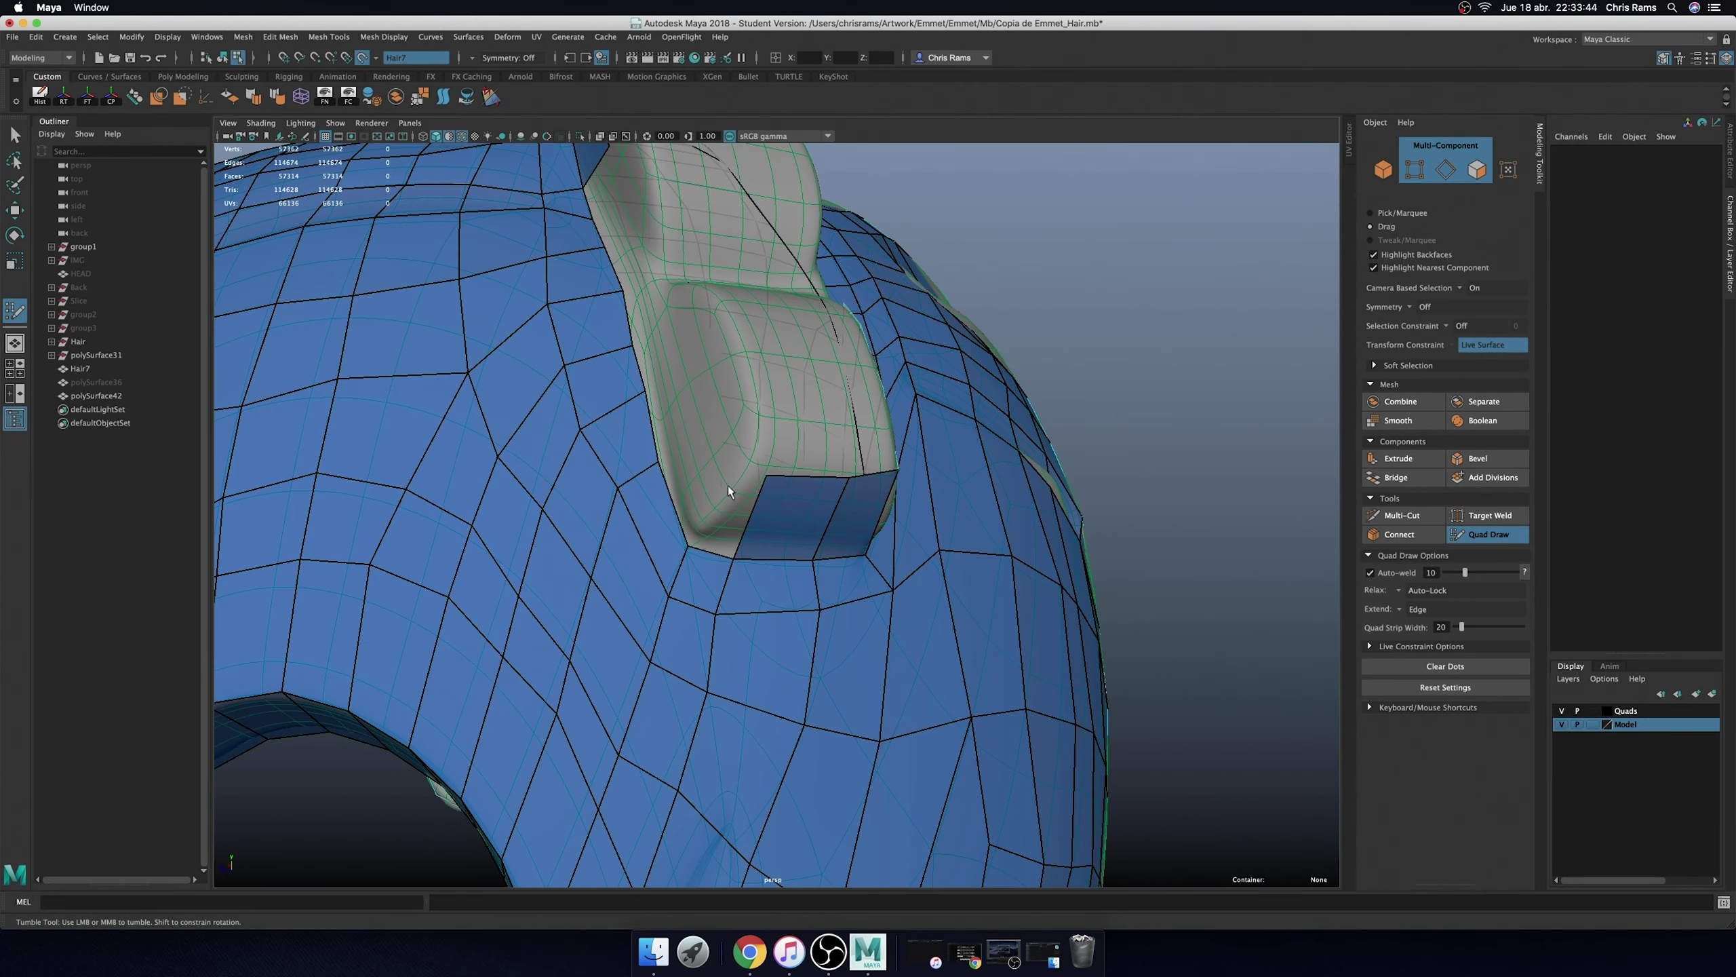
shift+click(710, 541)
alt+drag(741, 451, 768, 524)
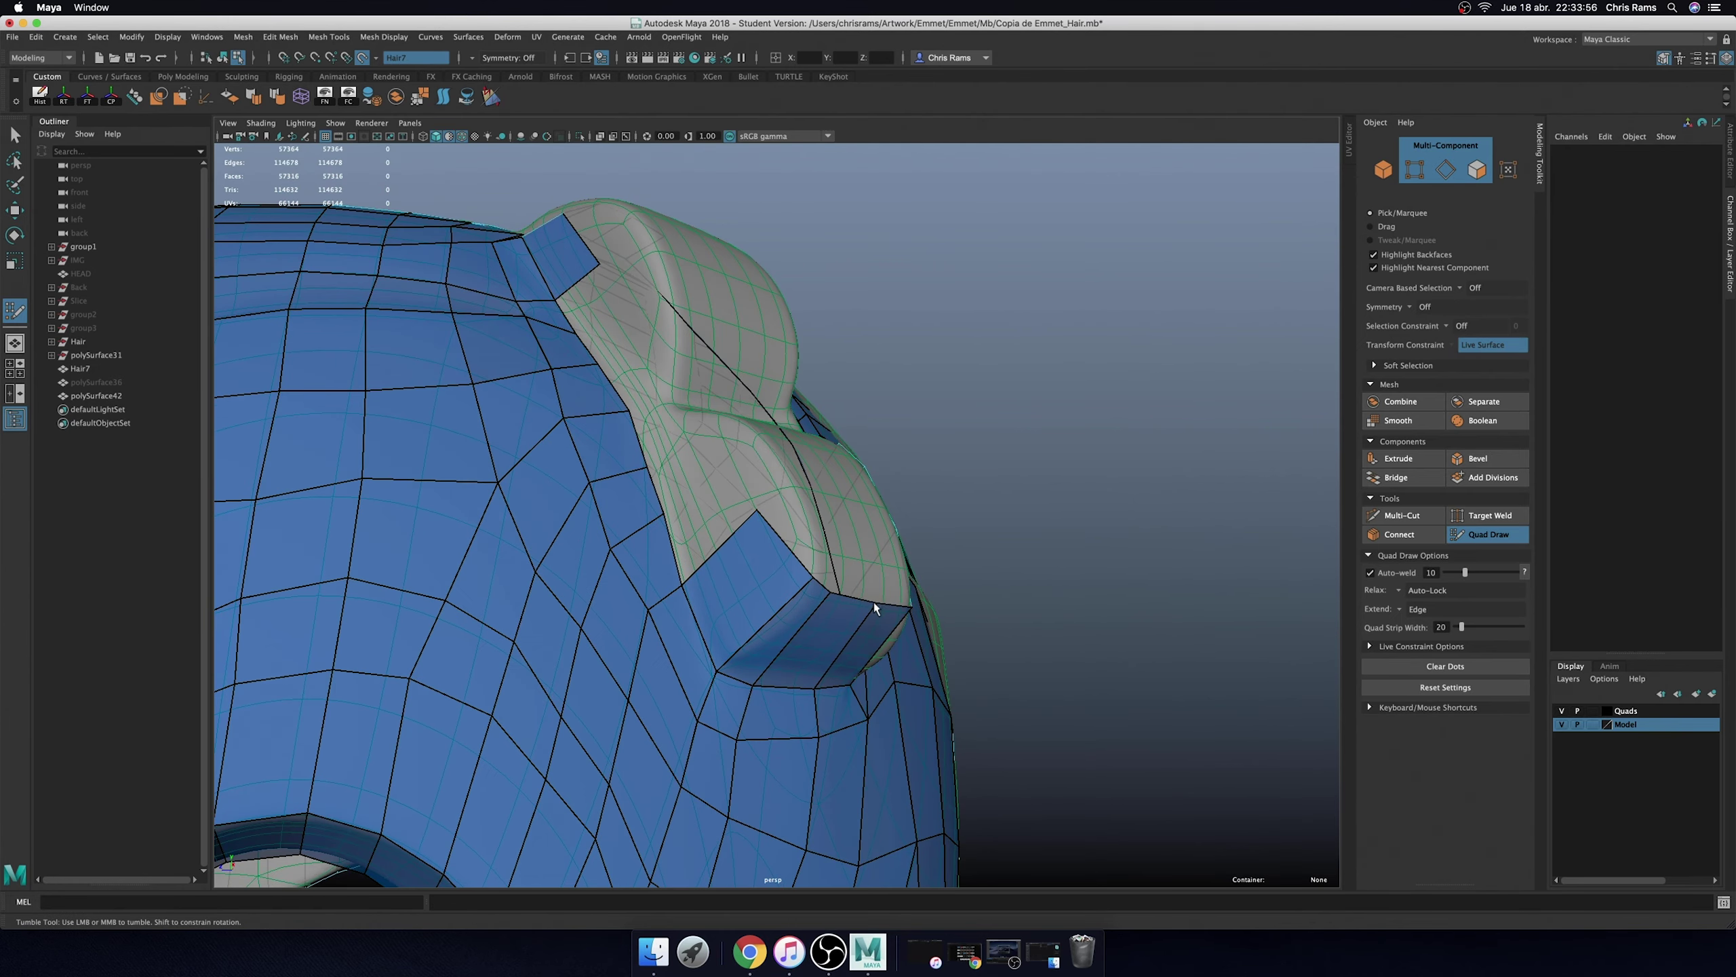
- Extrude a border quad, weld its corners onto the adjacent strip and fill the notch
mouse_move(875, 607)
alt+mouse_down()
mouse_move(761, 627)
mouse_move(856, 633)
alt+mouse_up()
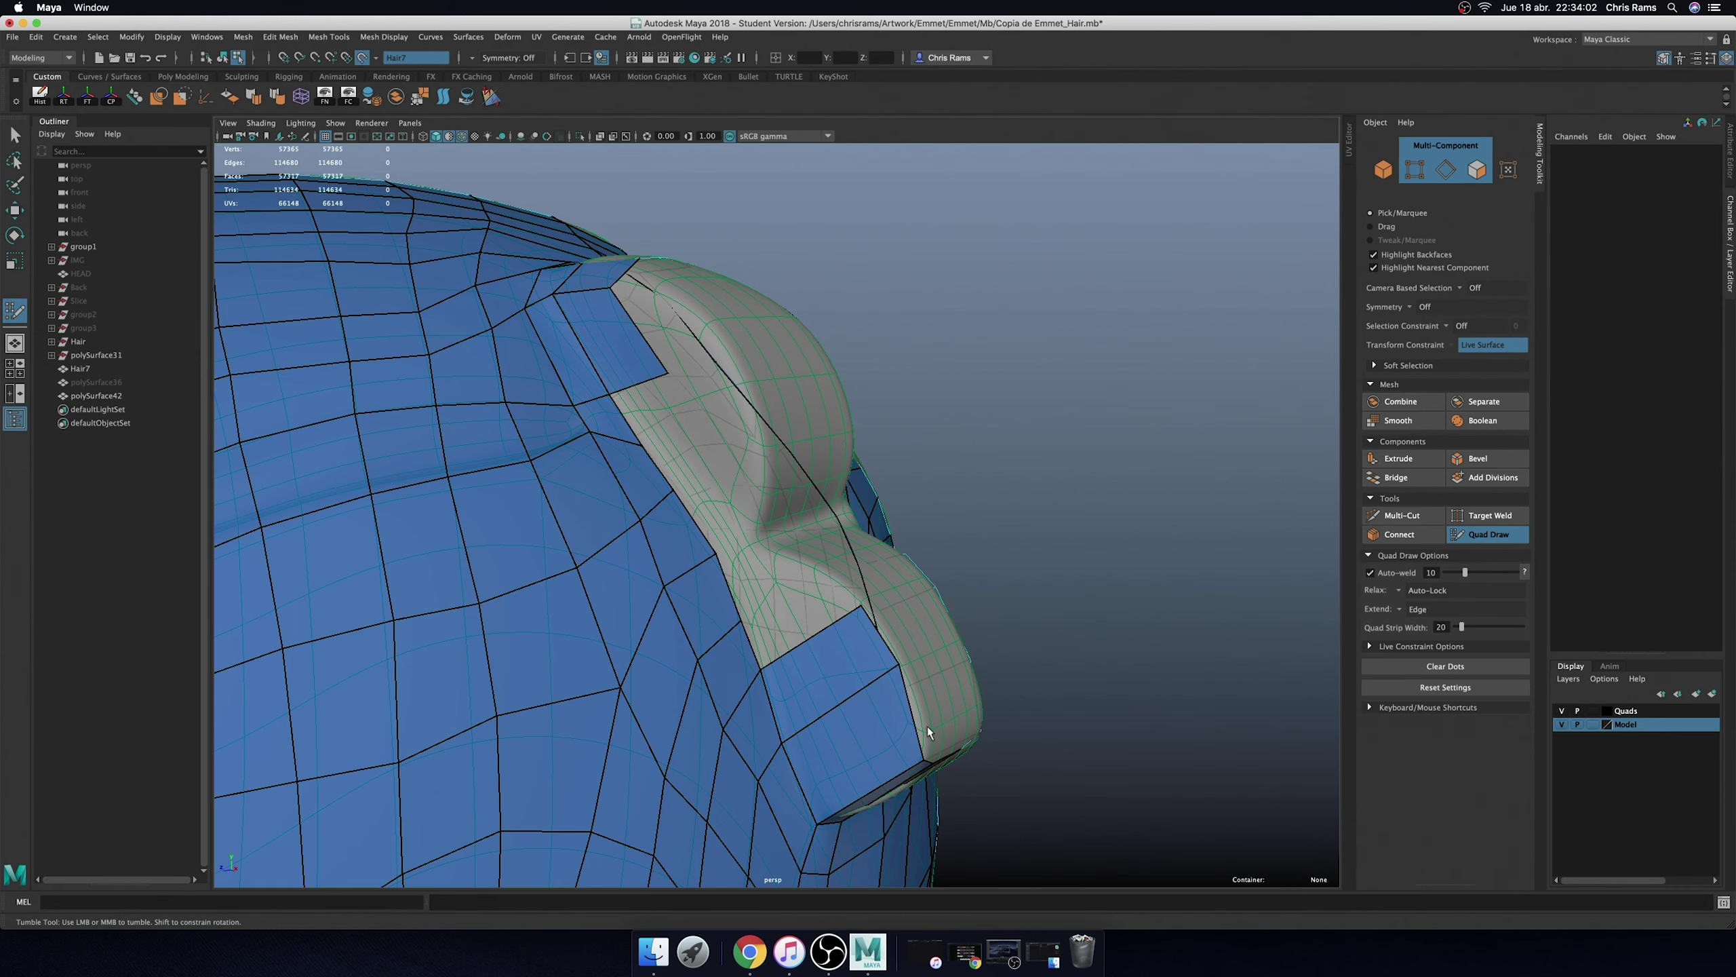
mouse_move(852, 600)
mouse_down()
mouse_move(873, 611)
mouse_move(765, 579)
mouse_up()
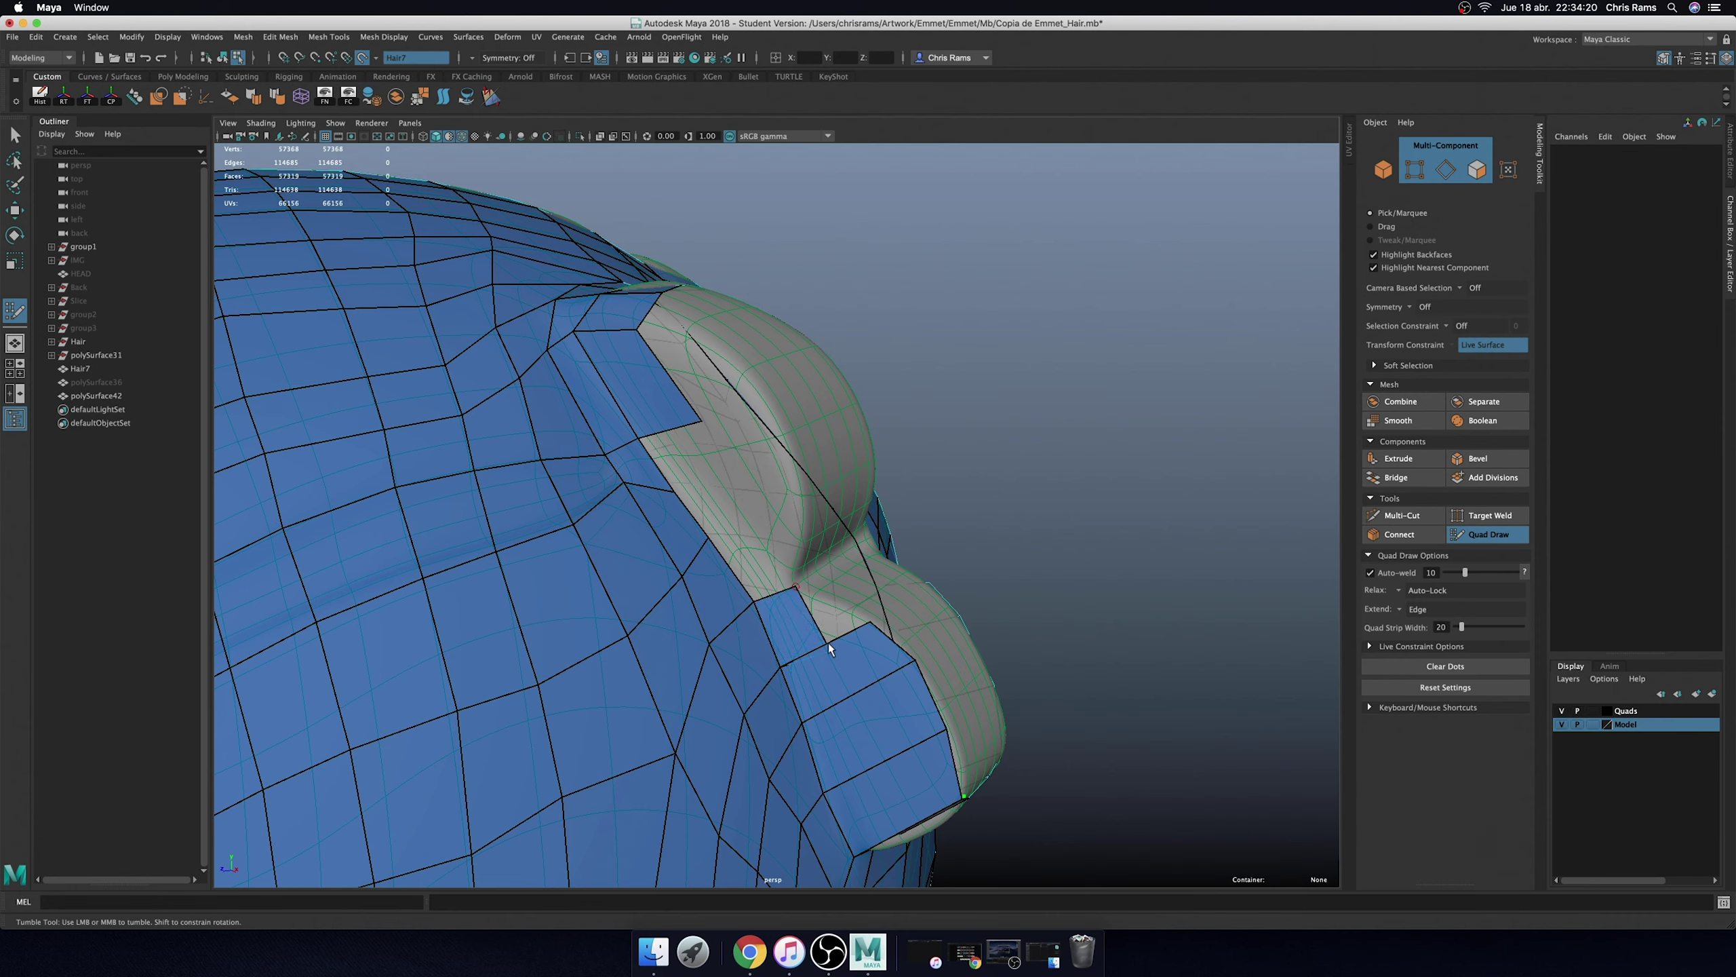
drag(833, 655, 788, 582)
click(796, 491)
shift+click(779, 541)
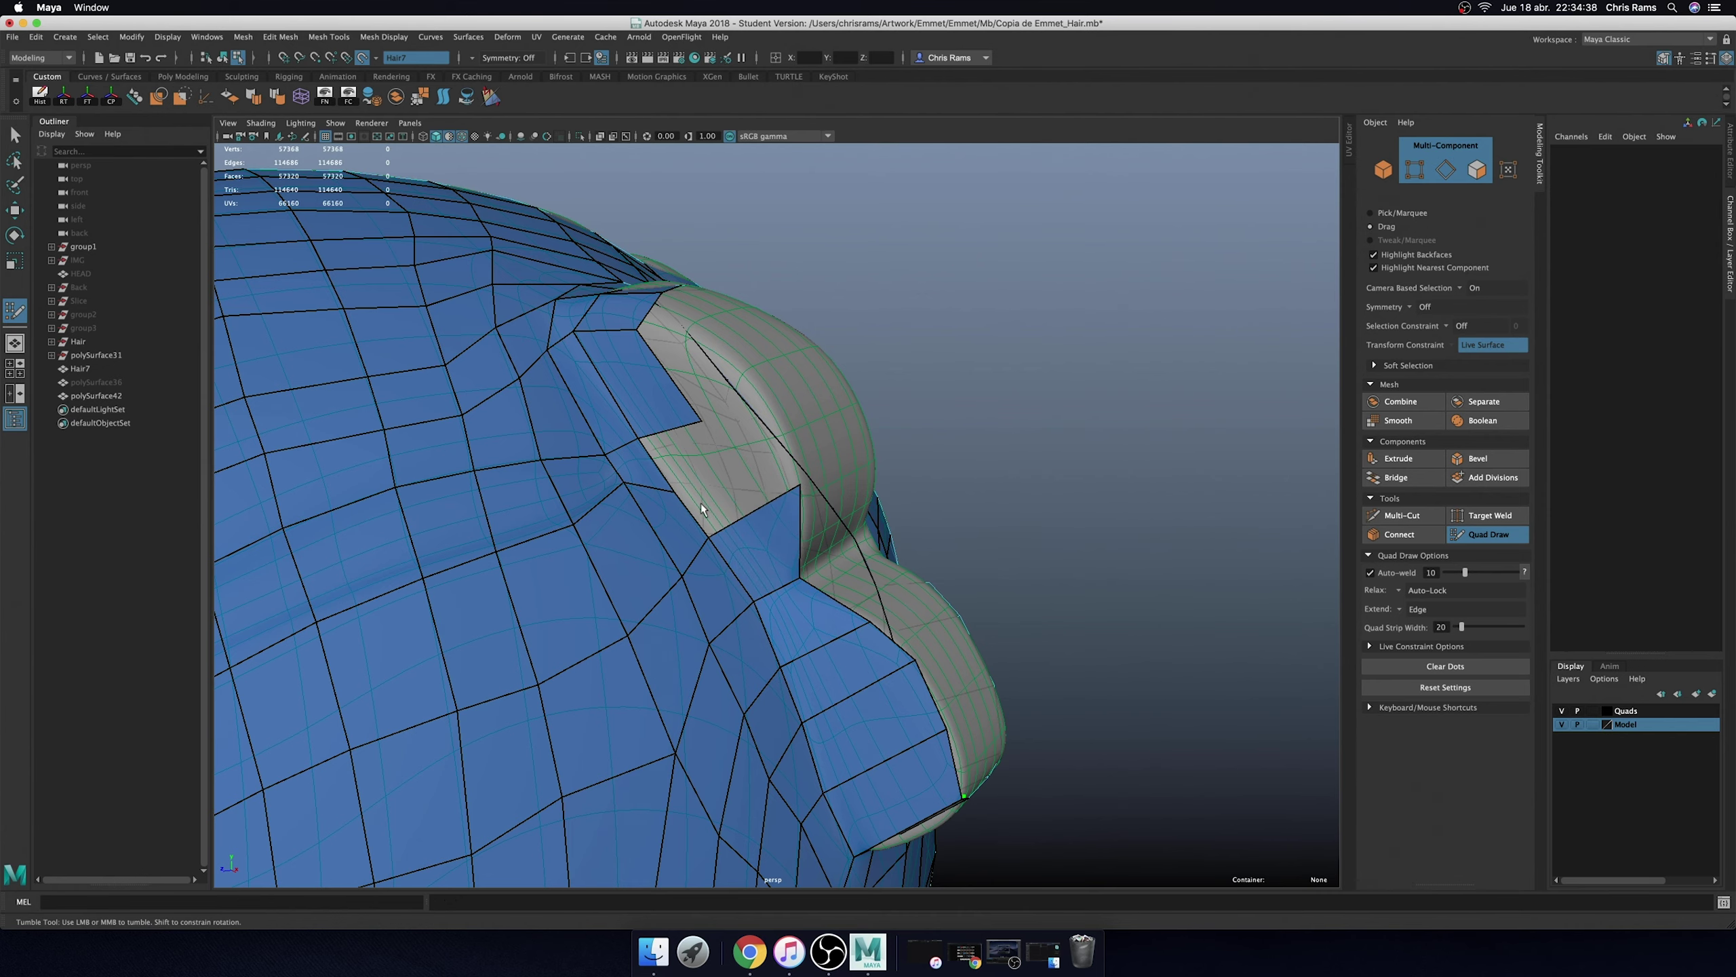
- Fill the remaining grey gaps beside the strip with quads, undoing an accidental selection change
click(778, 429)
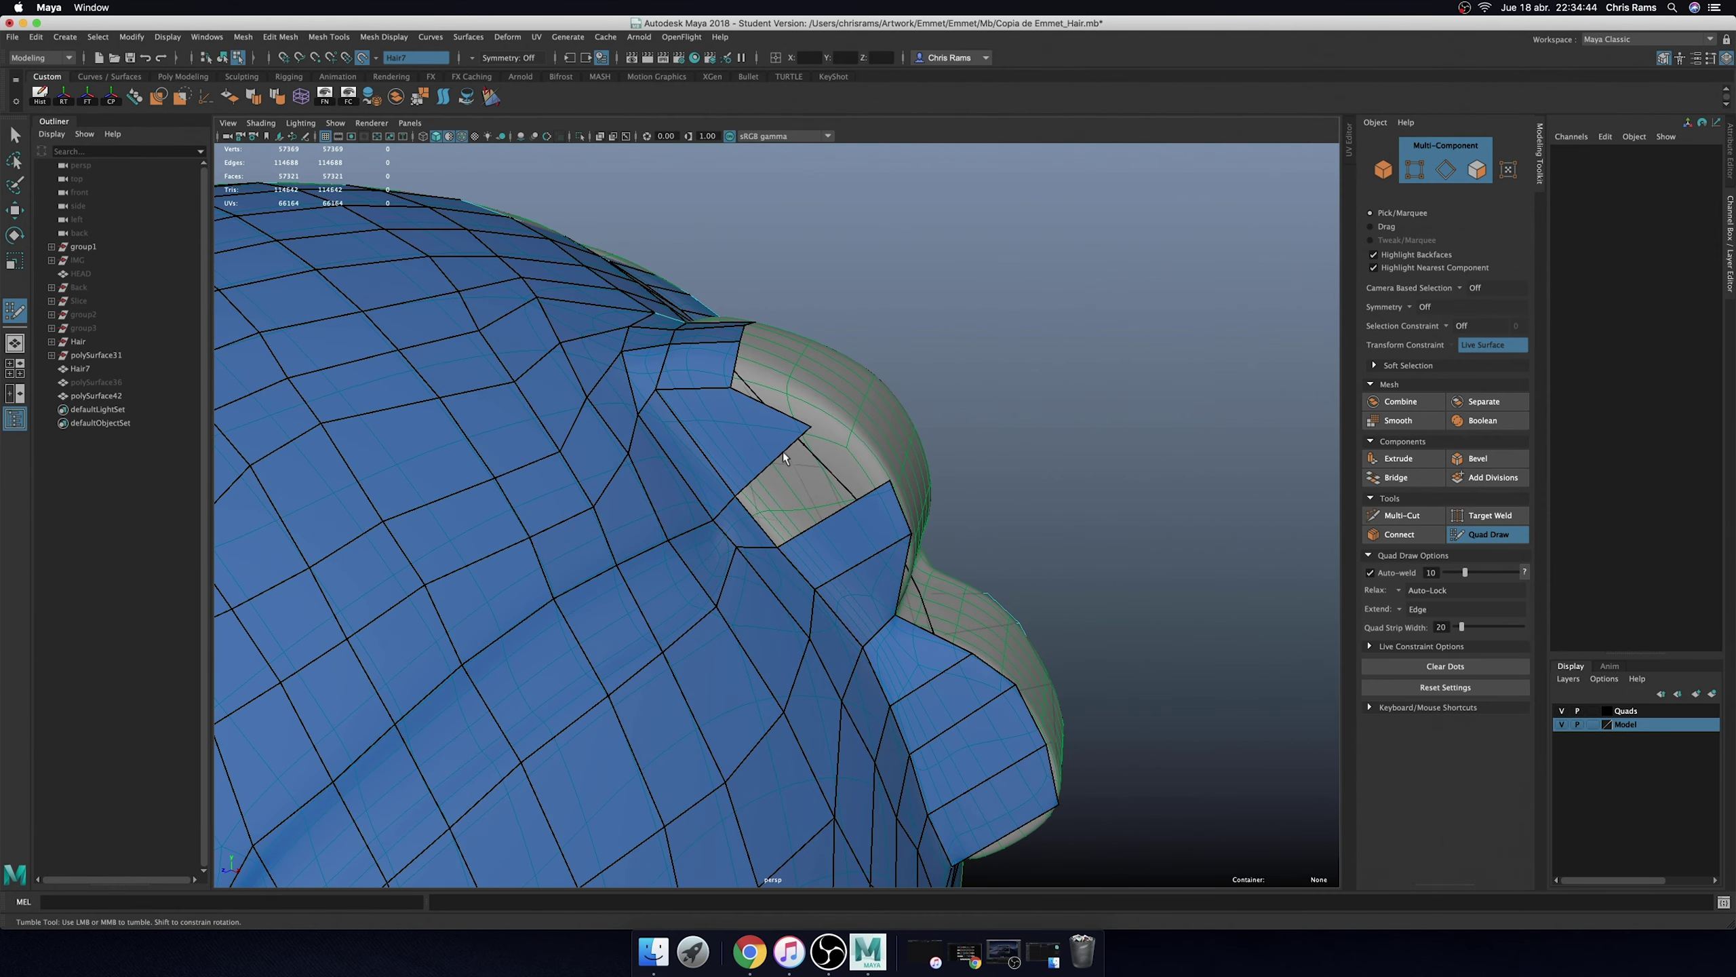
shift+click(829, 460)
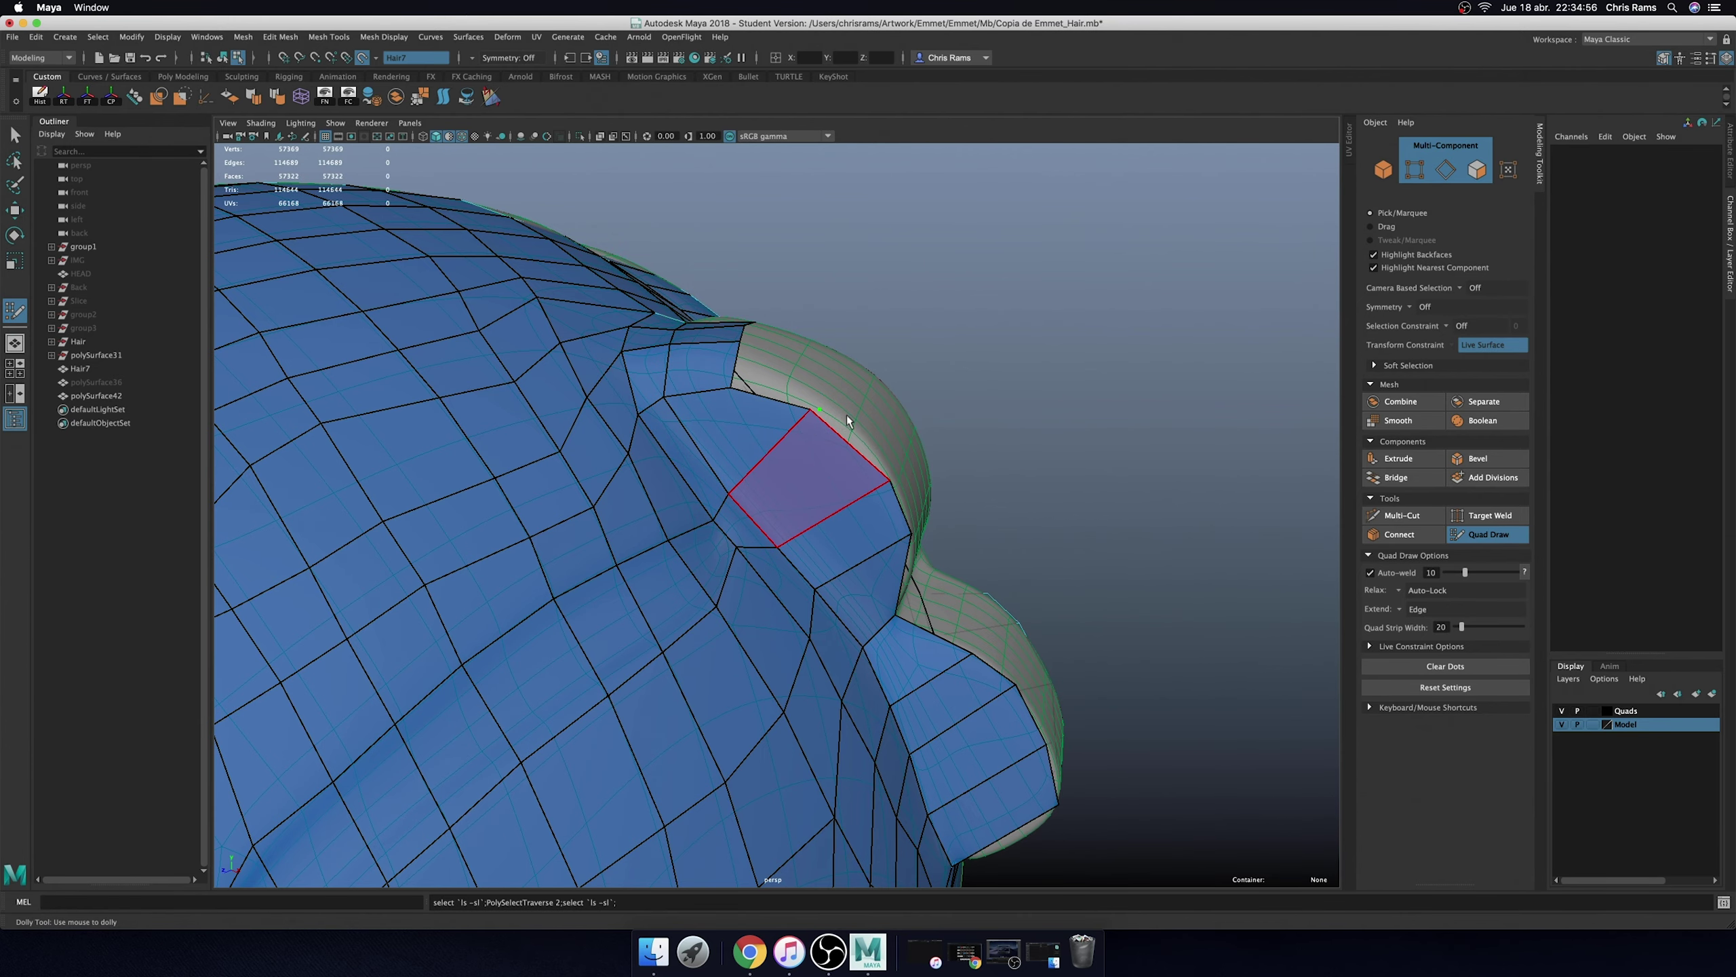
alt+drag(847, 415, 928, 431)
key(ctrl+z)
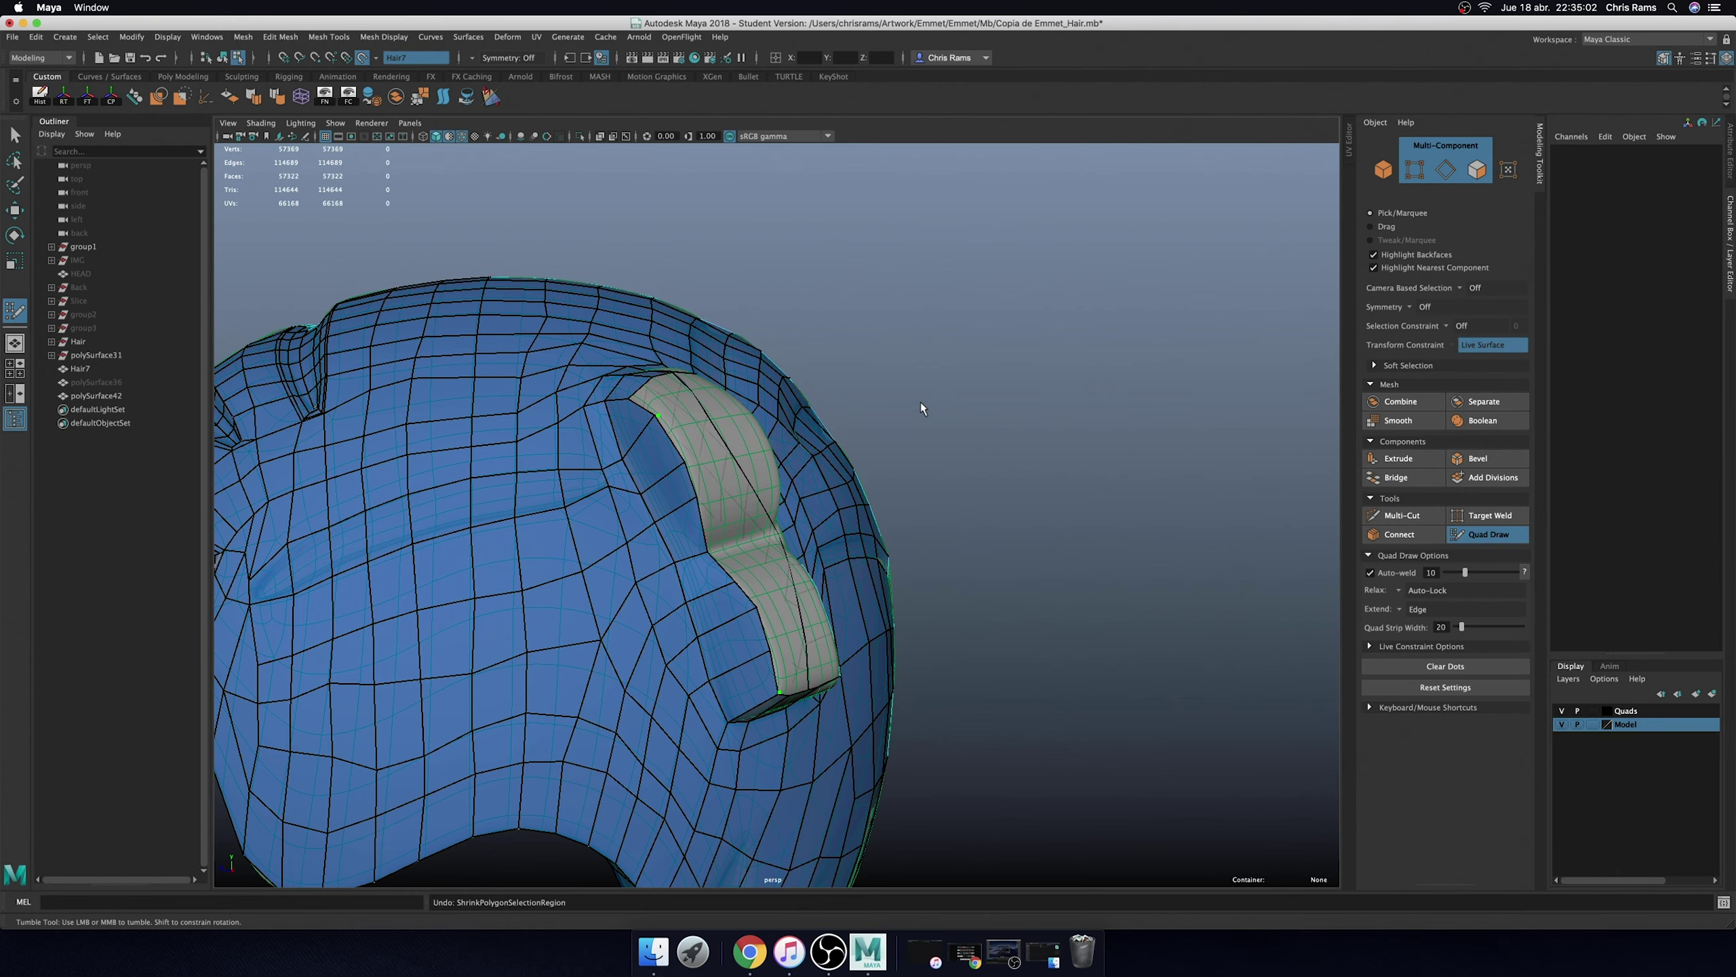
- Extrude several quads from the border edges around the top of the hair strip
mouse_move(902, 438)
alt+mouse_down()
mouse_move(946, 449)
mouse_move(899, 599)
alt+mouse_up()
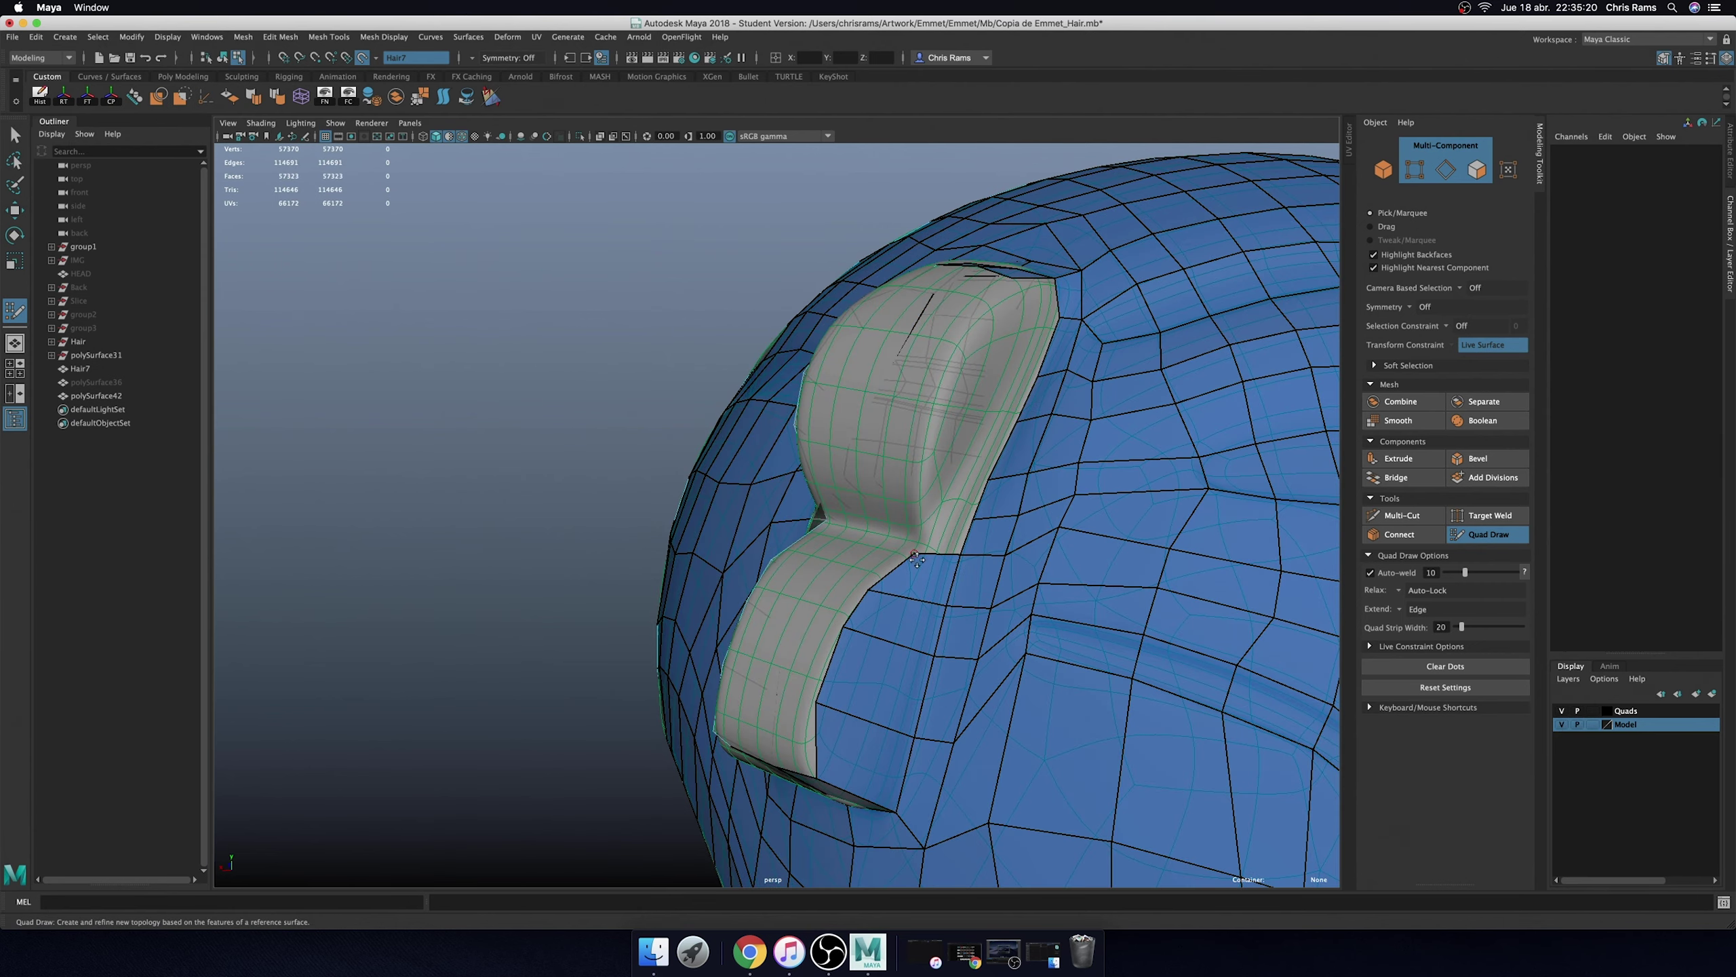
mouse_move(975, 536)
mouse_down()
mouse_move(954, 526)
mouse_move(990, 508)
mouse_move(944, 479)
mouse_move(950, 458)
mouse_move(916, 479)
mouse_up()
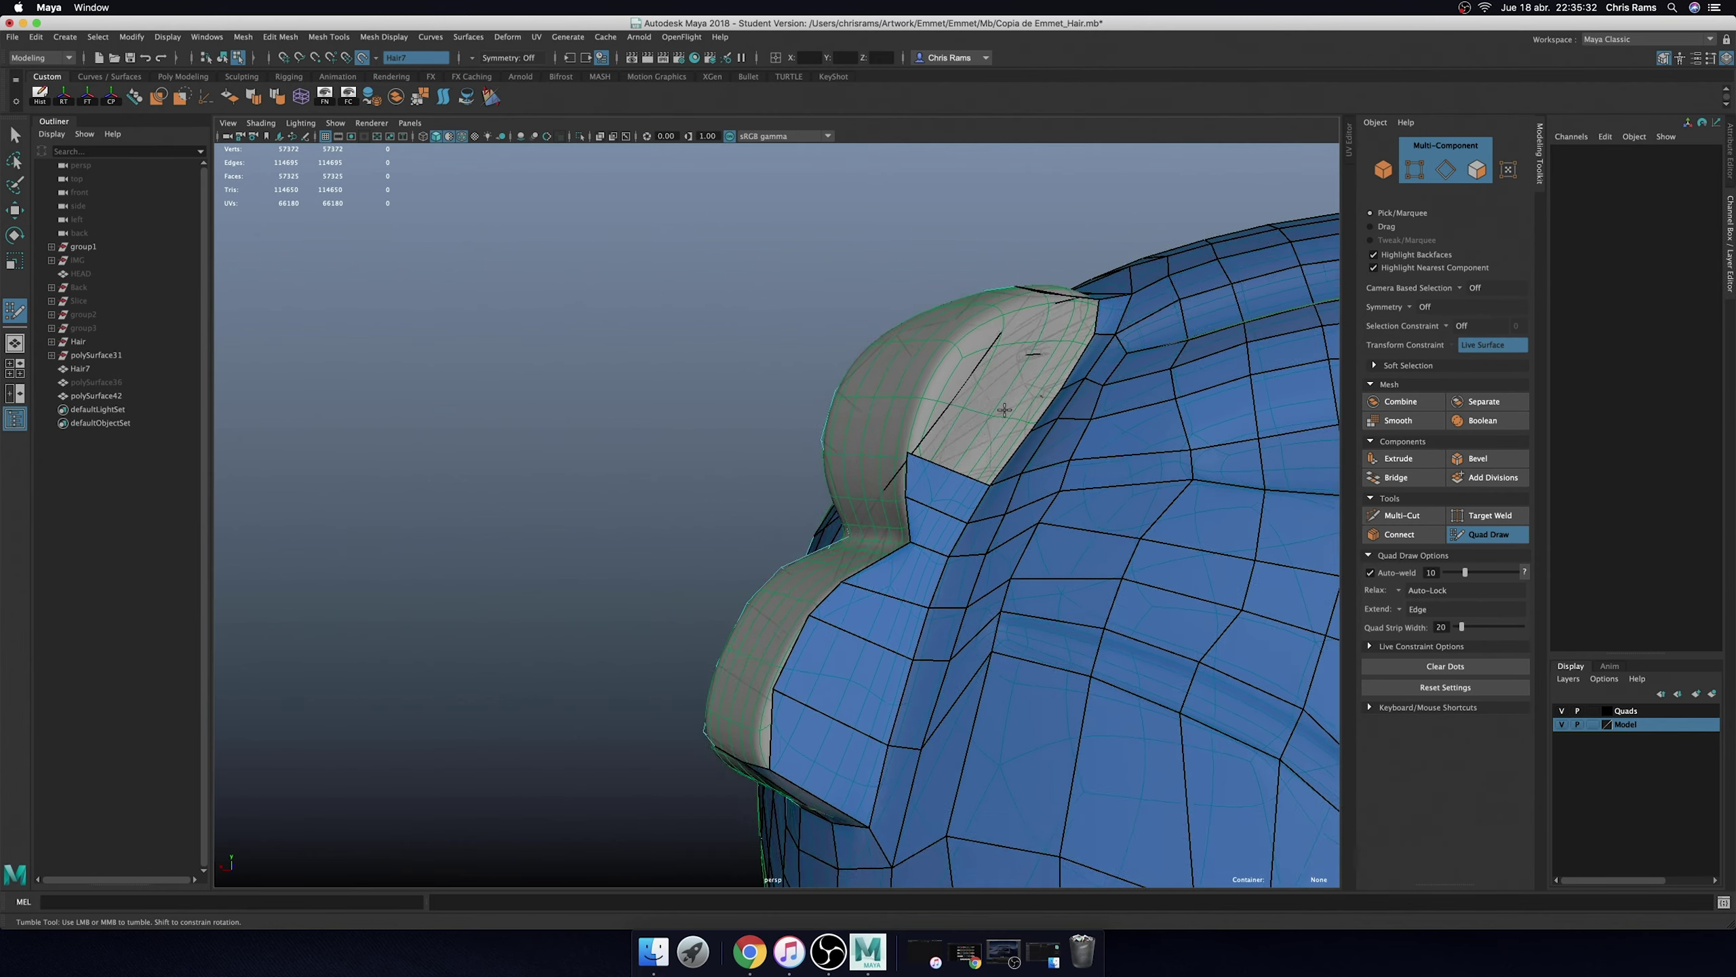
alt+right_drag(841, 561, 888, 598)
mouse_move(889, 599)
mouse_down()
mouse_move(791, 532)
mouse_move(862, 506)
mouse_up()
scroll(791, 531, up, 2)
drag(889, 575, 837, 493)
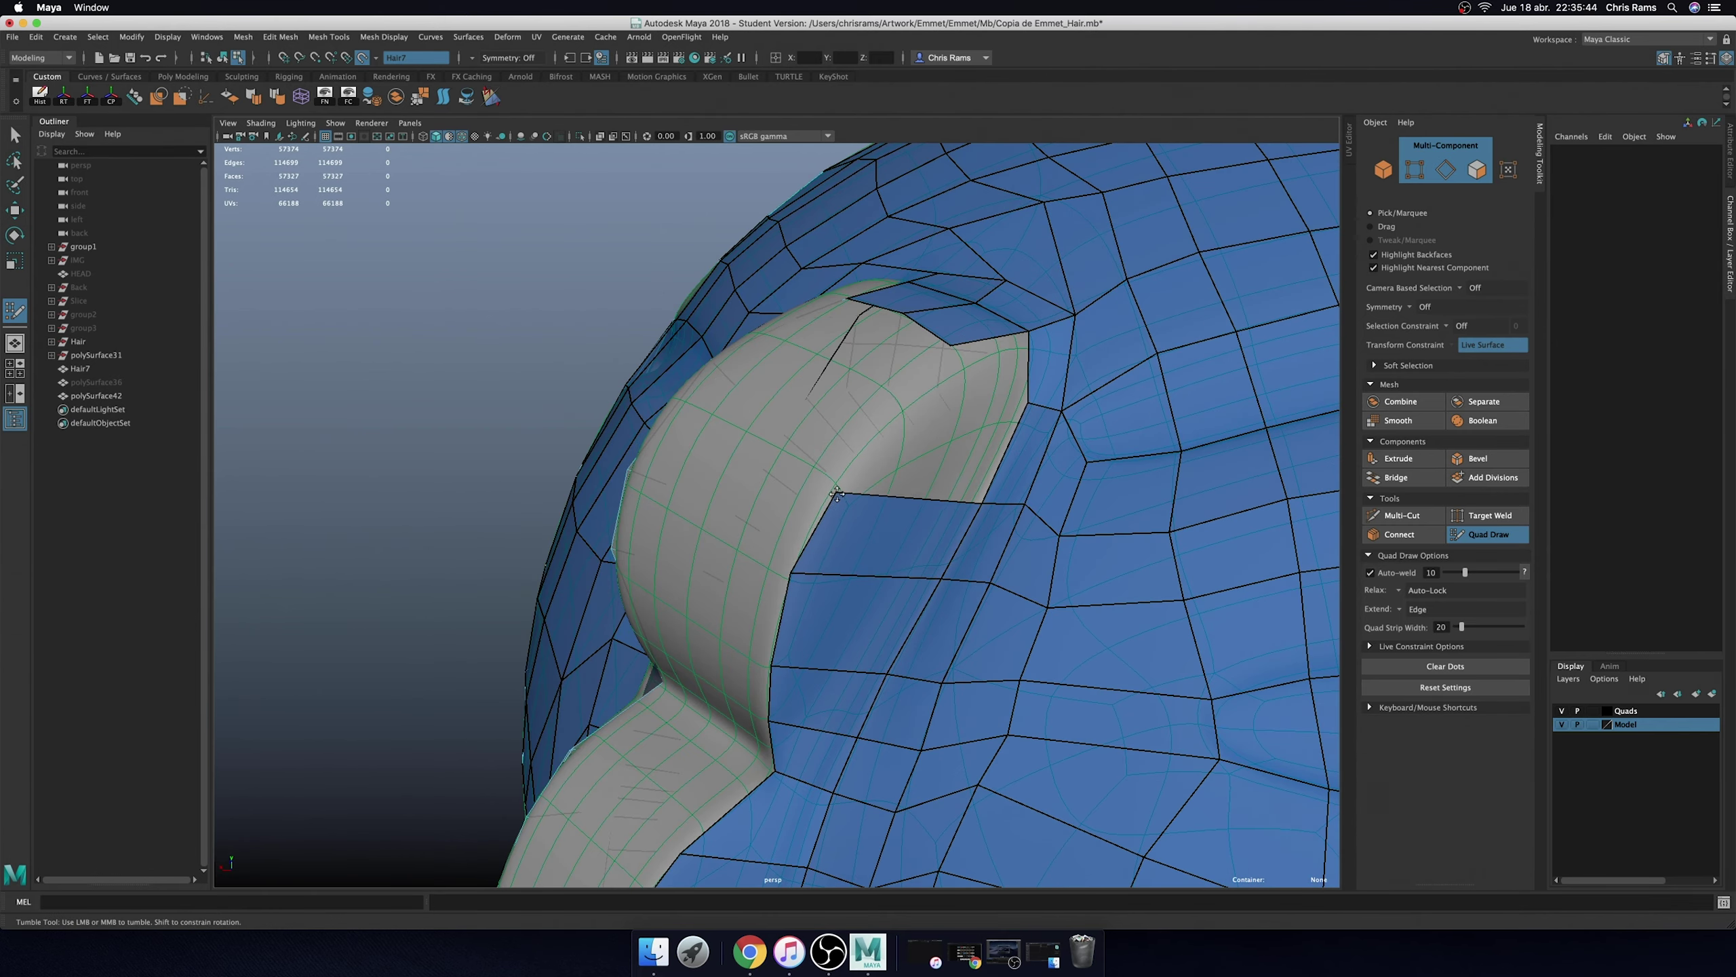
- Replace a badly placed leftward quad with a new quad filling the gap near the strip
mouse_move(1014, 462)
mouse_down()
mouse_move(839, 489)
mouse_move(897, 423)
mouse_move(910, 469)
mouse_move(668, 466)
mouse_up()
ctrl+shift+click(892, 473)
shift+click(922, 459)
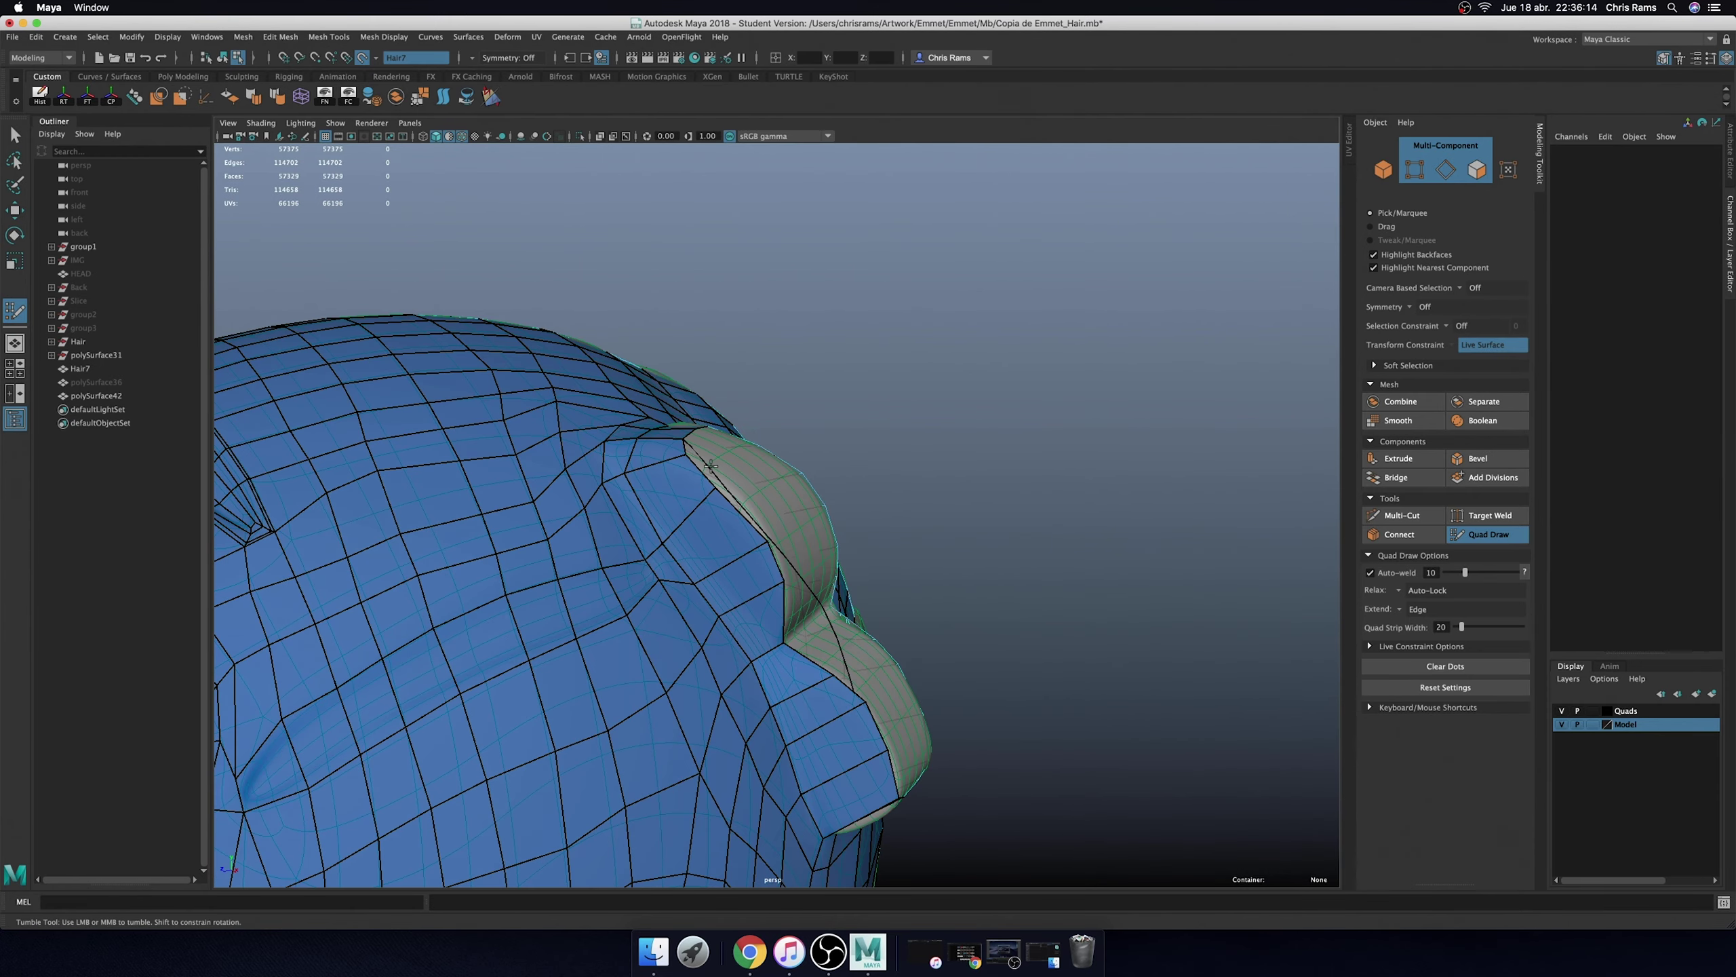
alt+drag(817, 475, 729, 493)
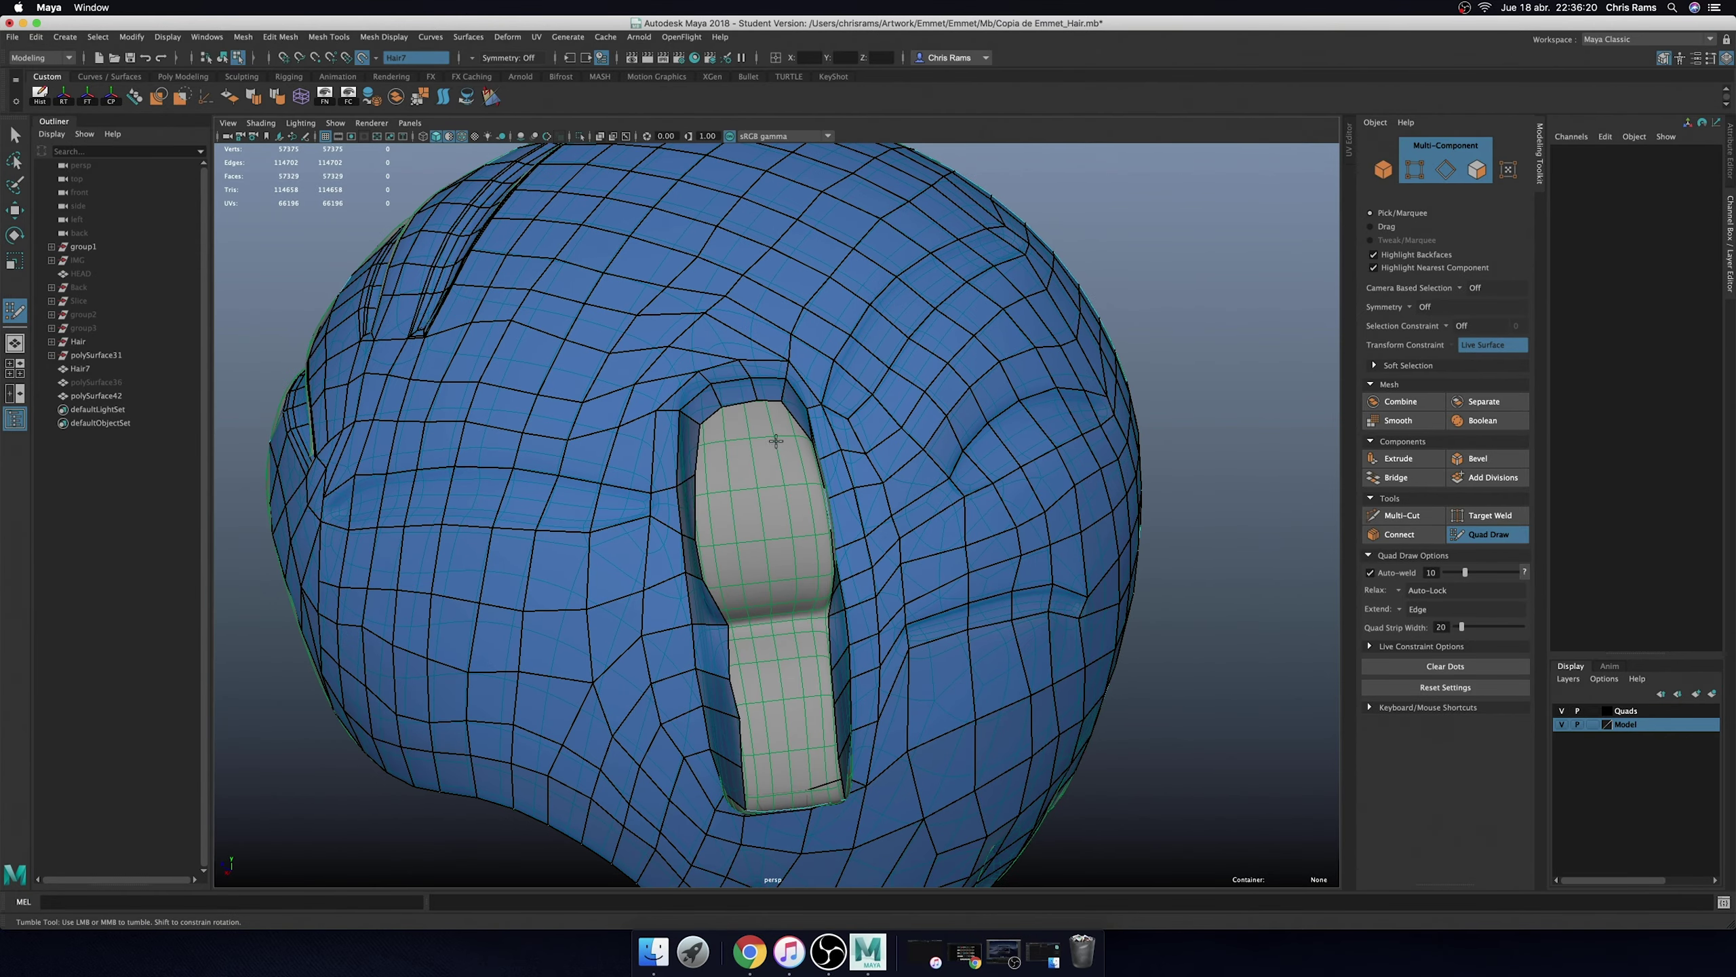
- Extend a new quad over the top of the hair strip and pull its corner vertex upward
alt+drag(775, 440, 783, 395)
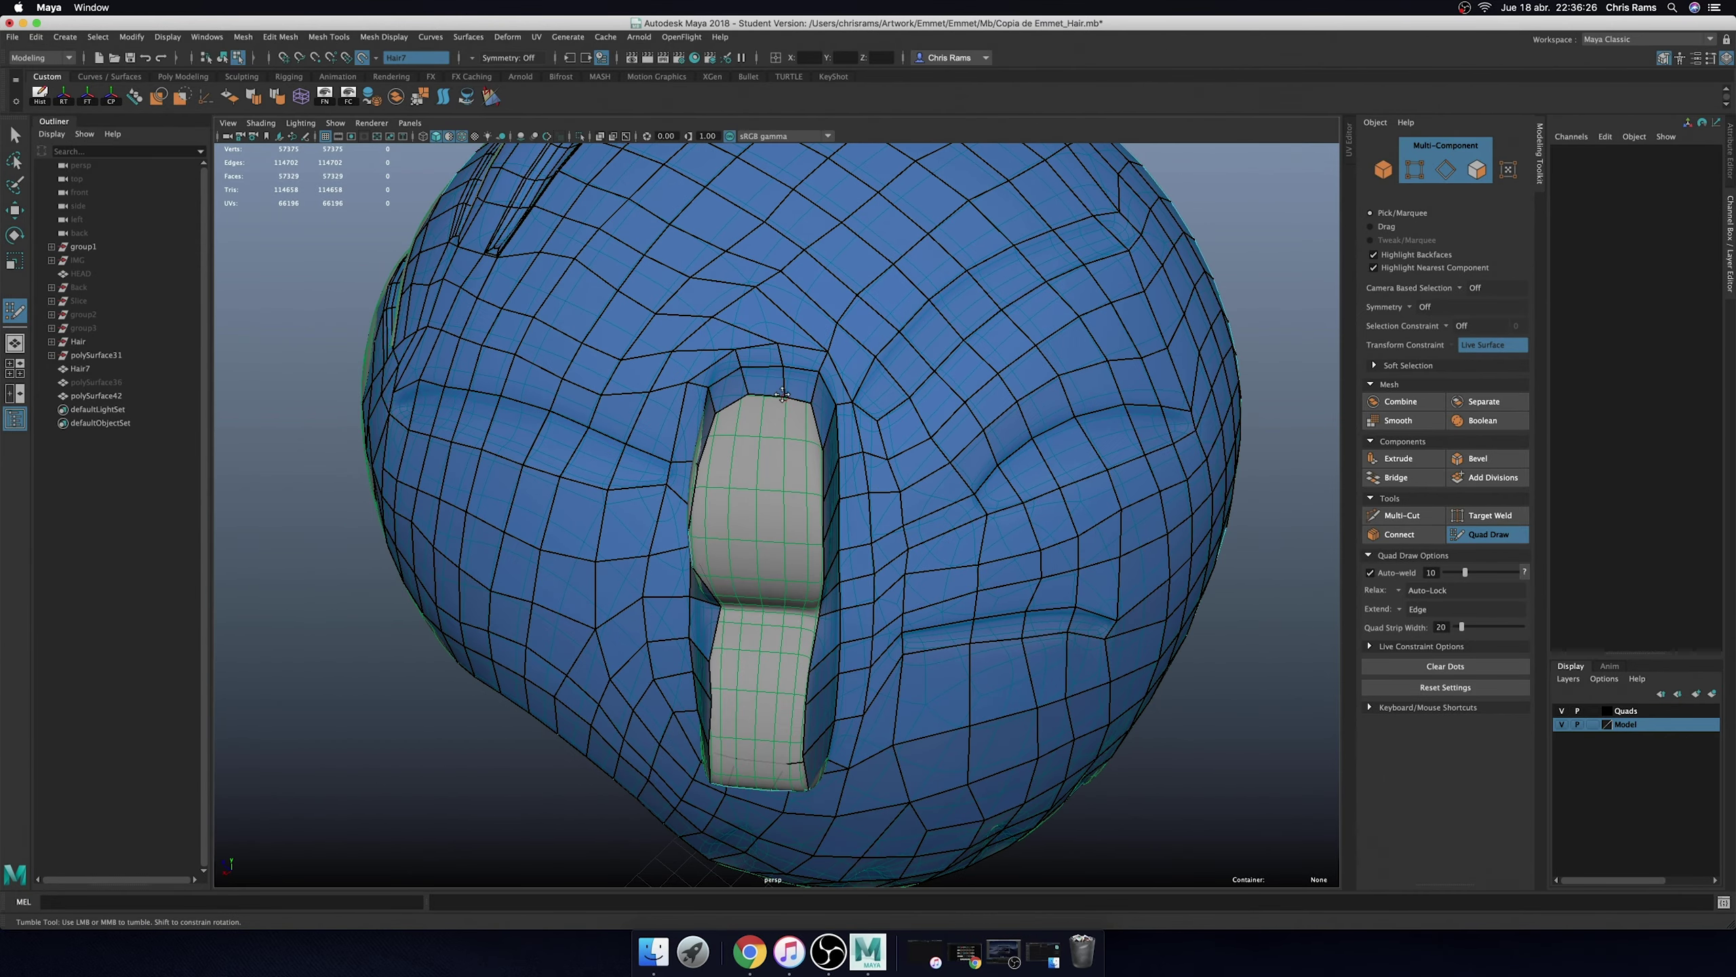
alt+drag(827, 445, 825, 443)
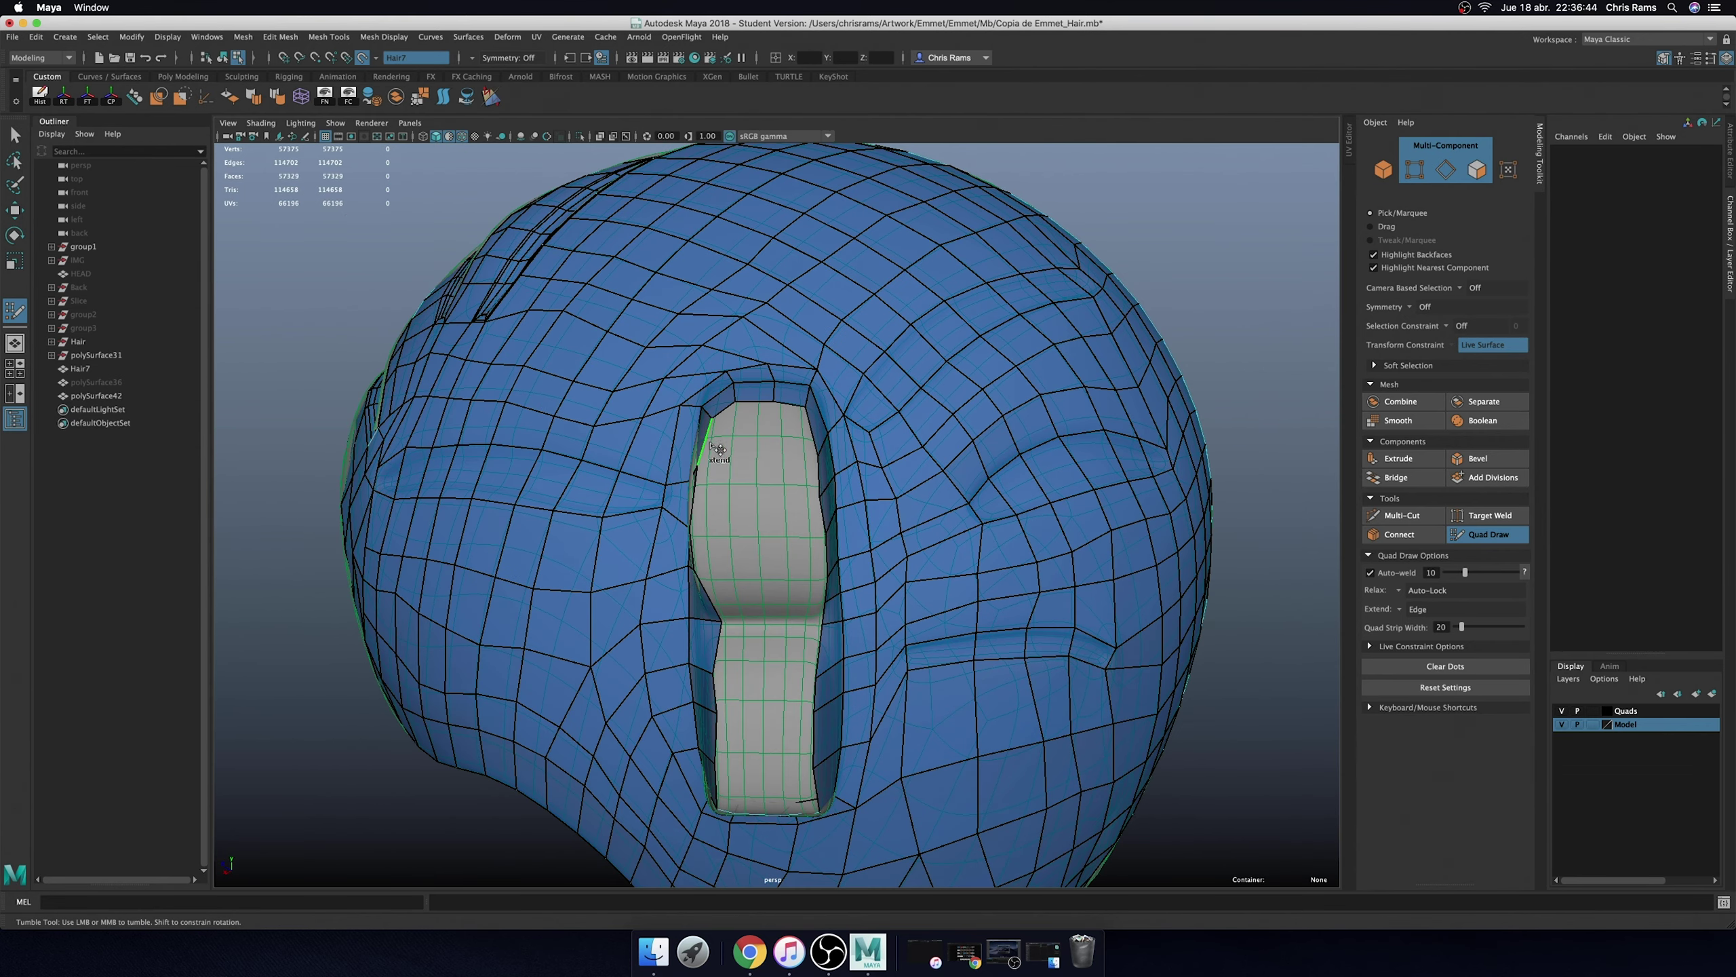
drag(714, 449, 820, 471)
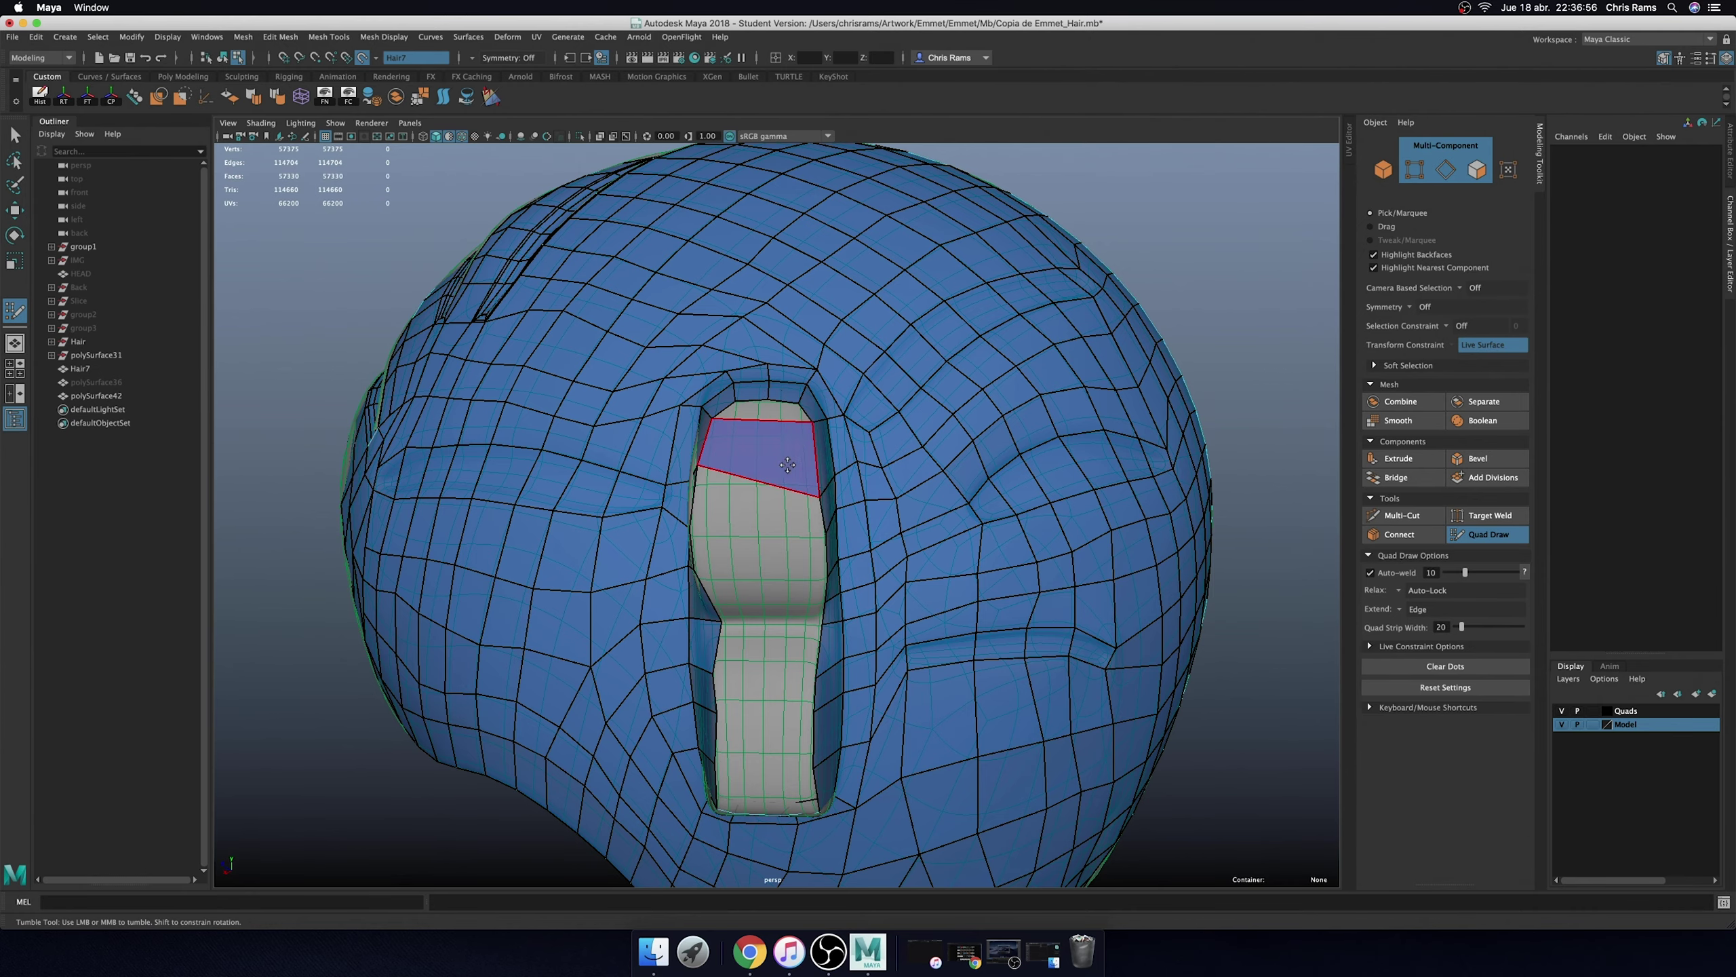
mouse_move(820, 495)
mouse_down()
mouse_move(818, 470)
mouse_move(813, 501)
mouse_up()
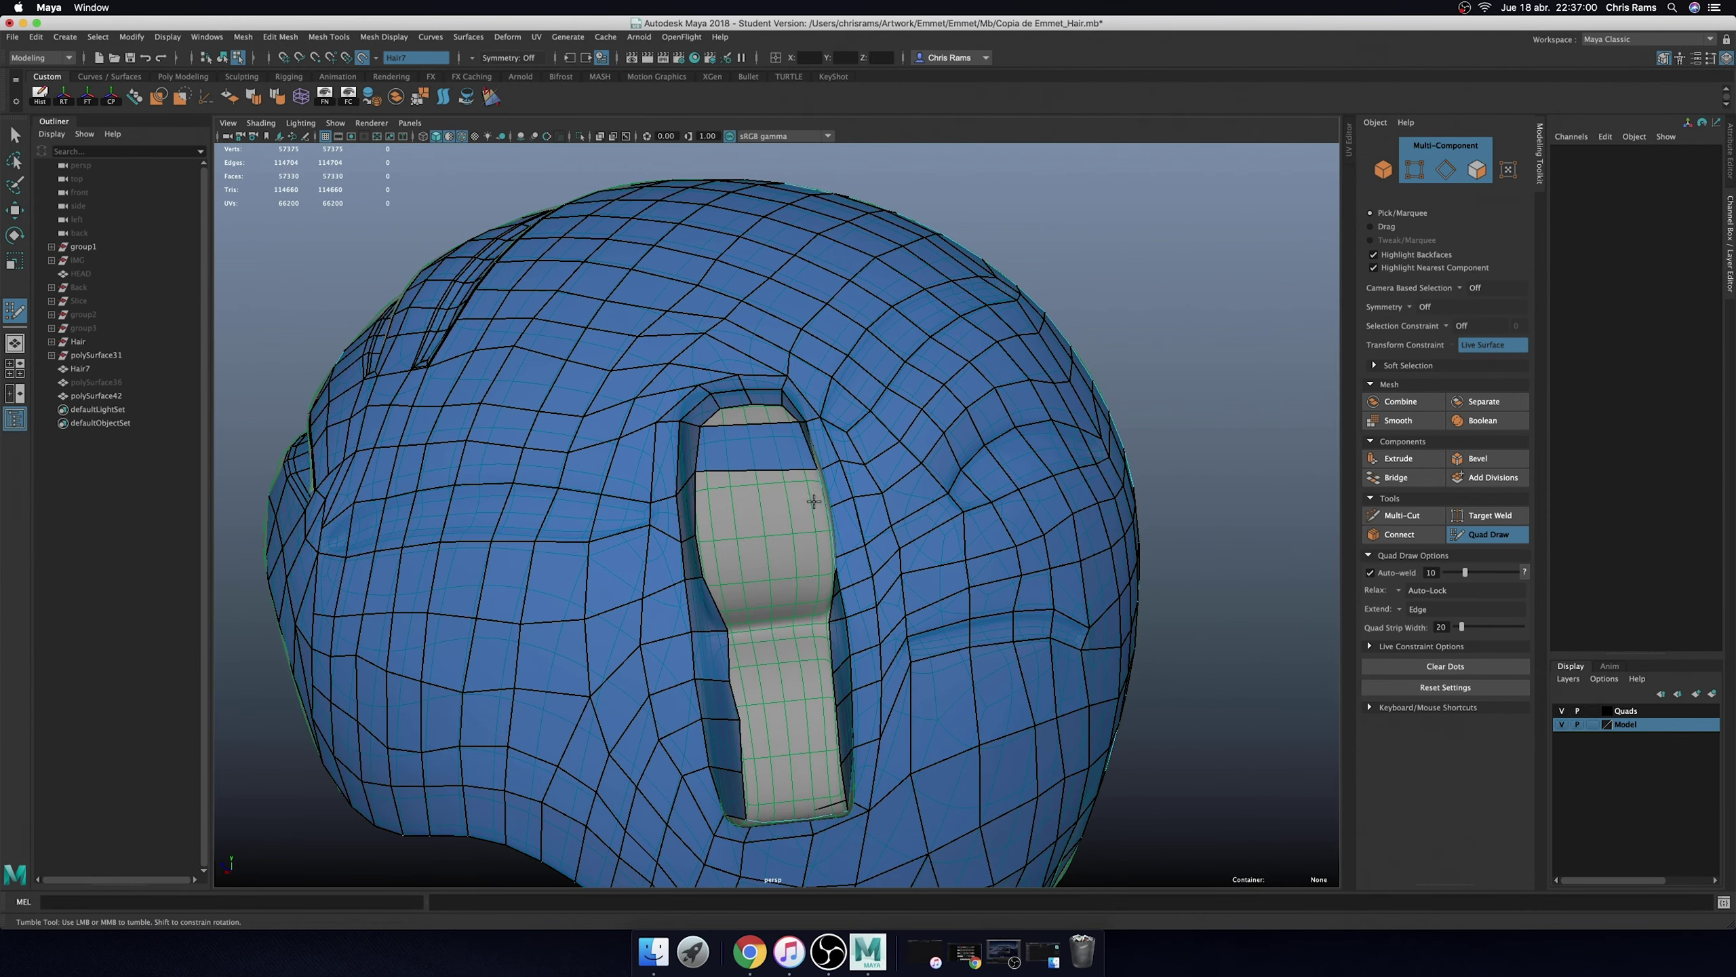
- Fill the hair-strip gap with quads down to its bottom-right corner
shift+click(774, 514)
shift+click(767, 552)
mouse_move(796, 612)
alt+mouse_down()
mouse_move(813, 627)
mouse_move(820, 612)
mouse_move(828, 798)
alt+mouse_up()
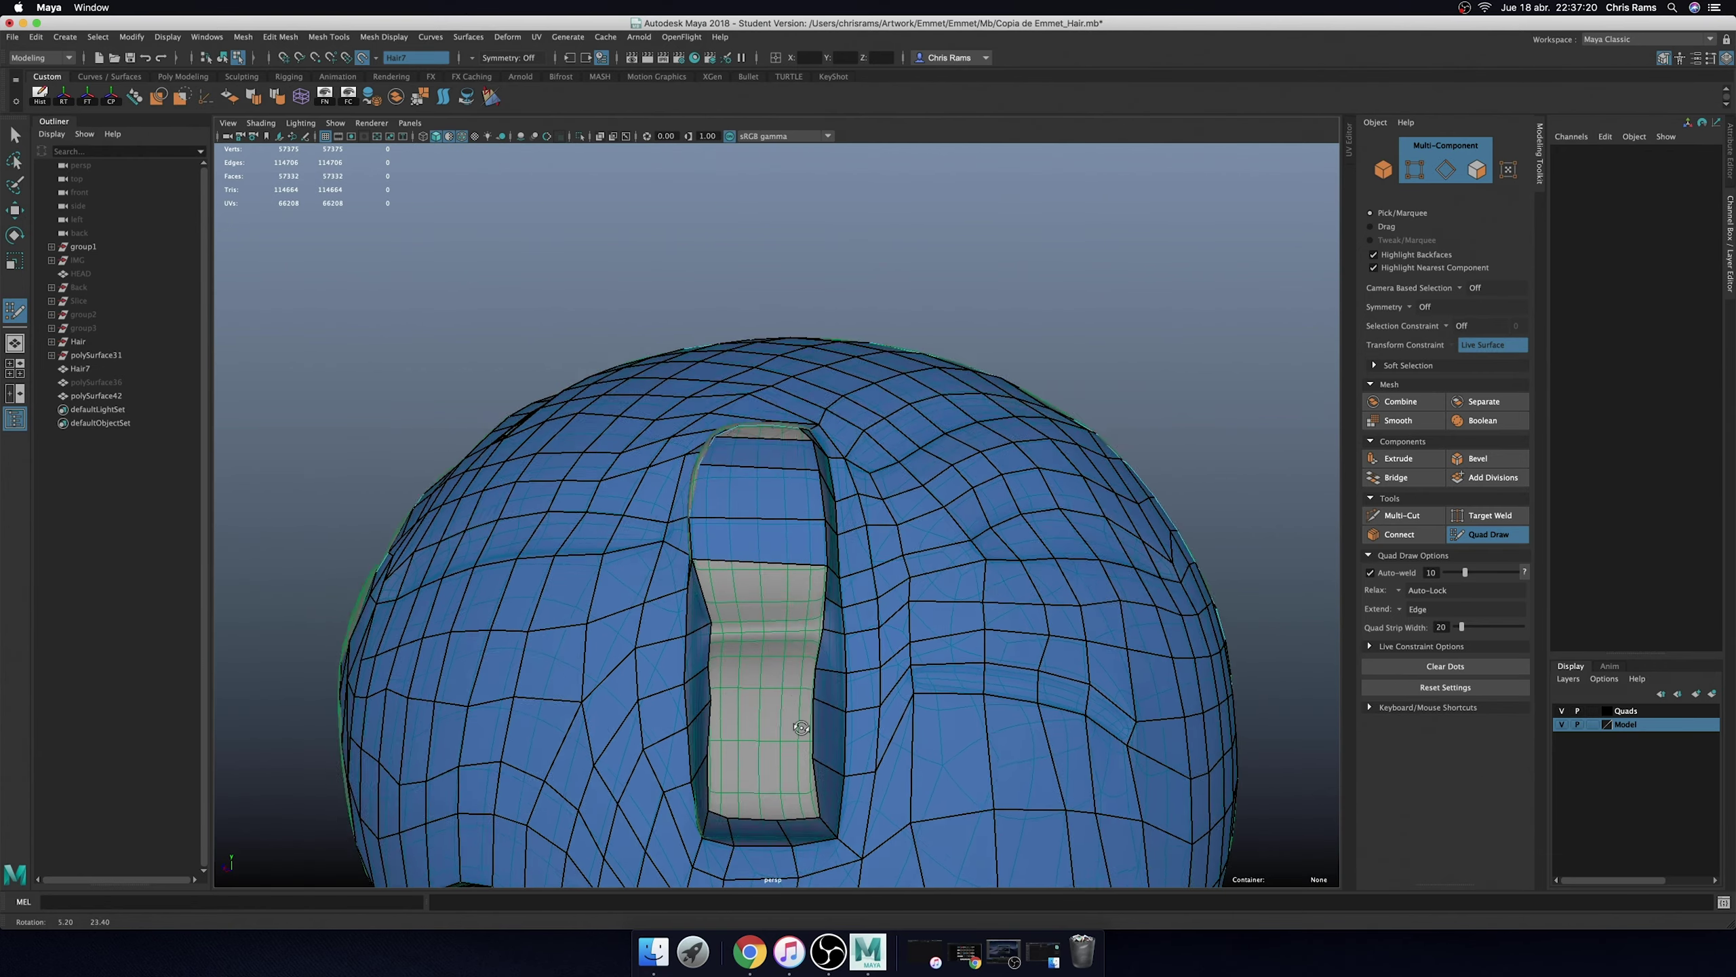
shift+click(842, 787)
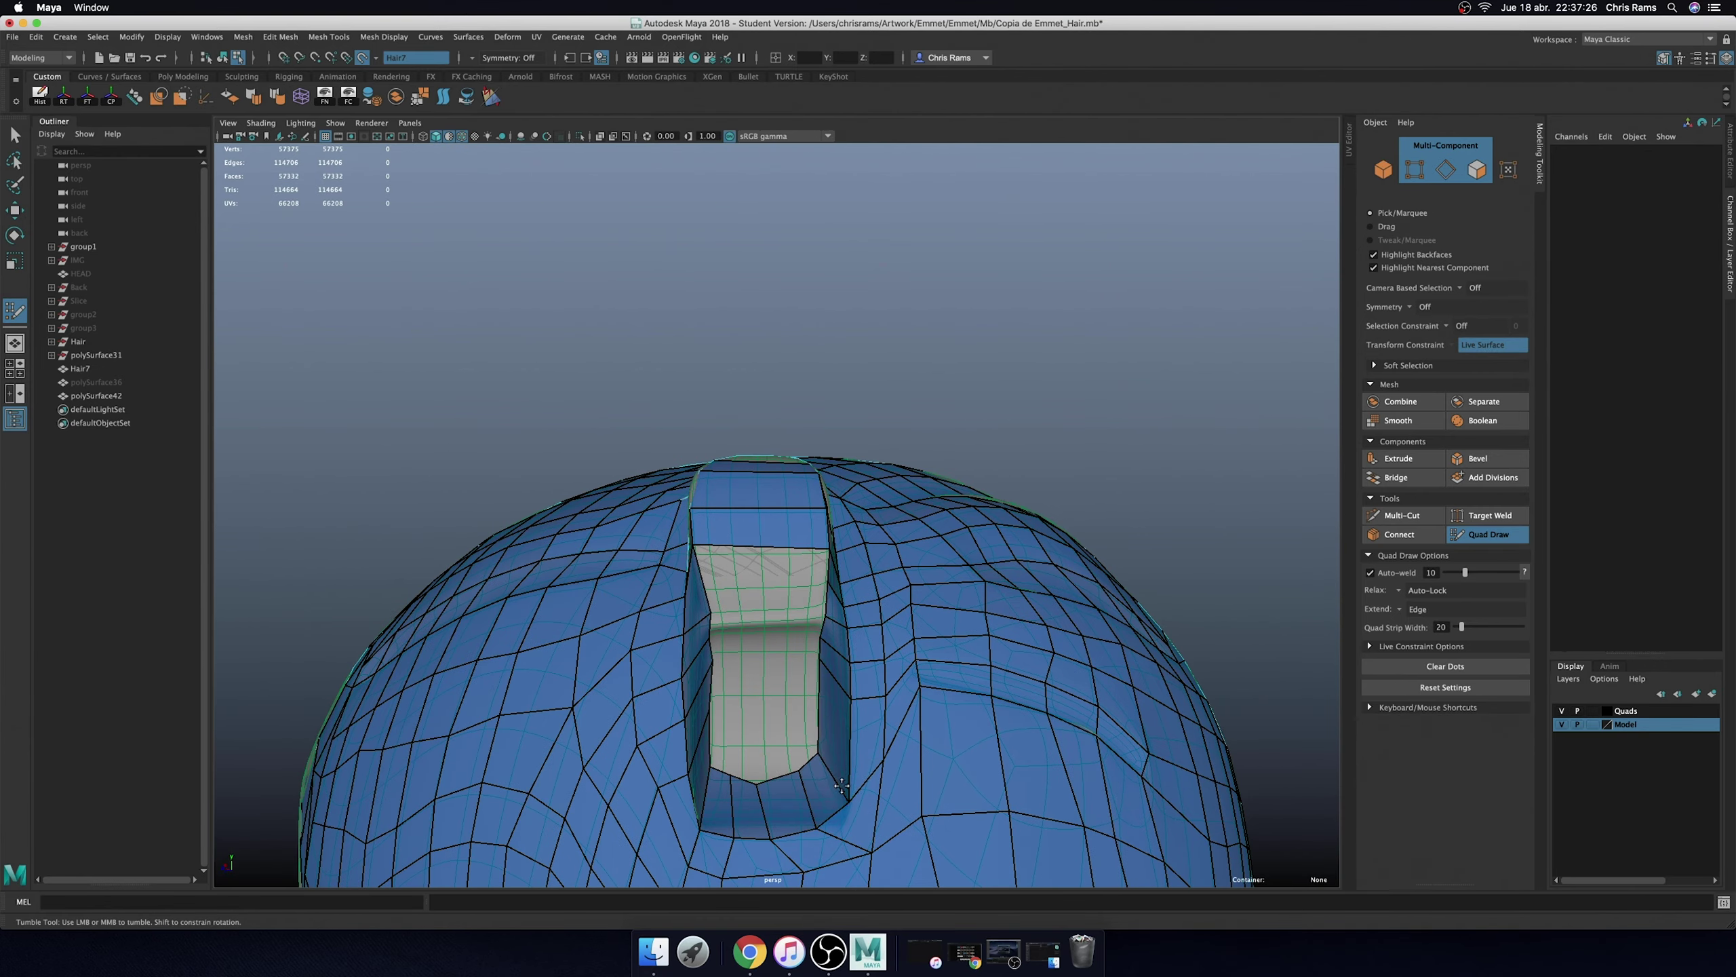
- From a head-on view, add quad faces inside the gap and at its base
alt+drag(882, 754, 848, 754)
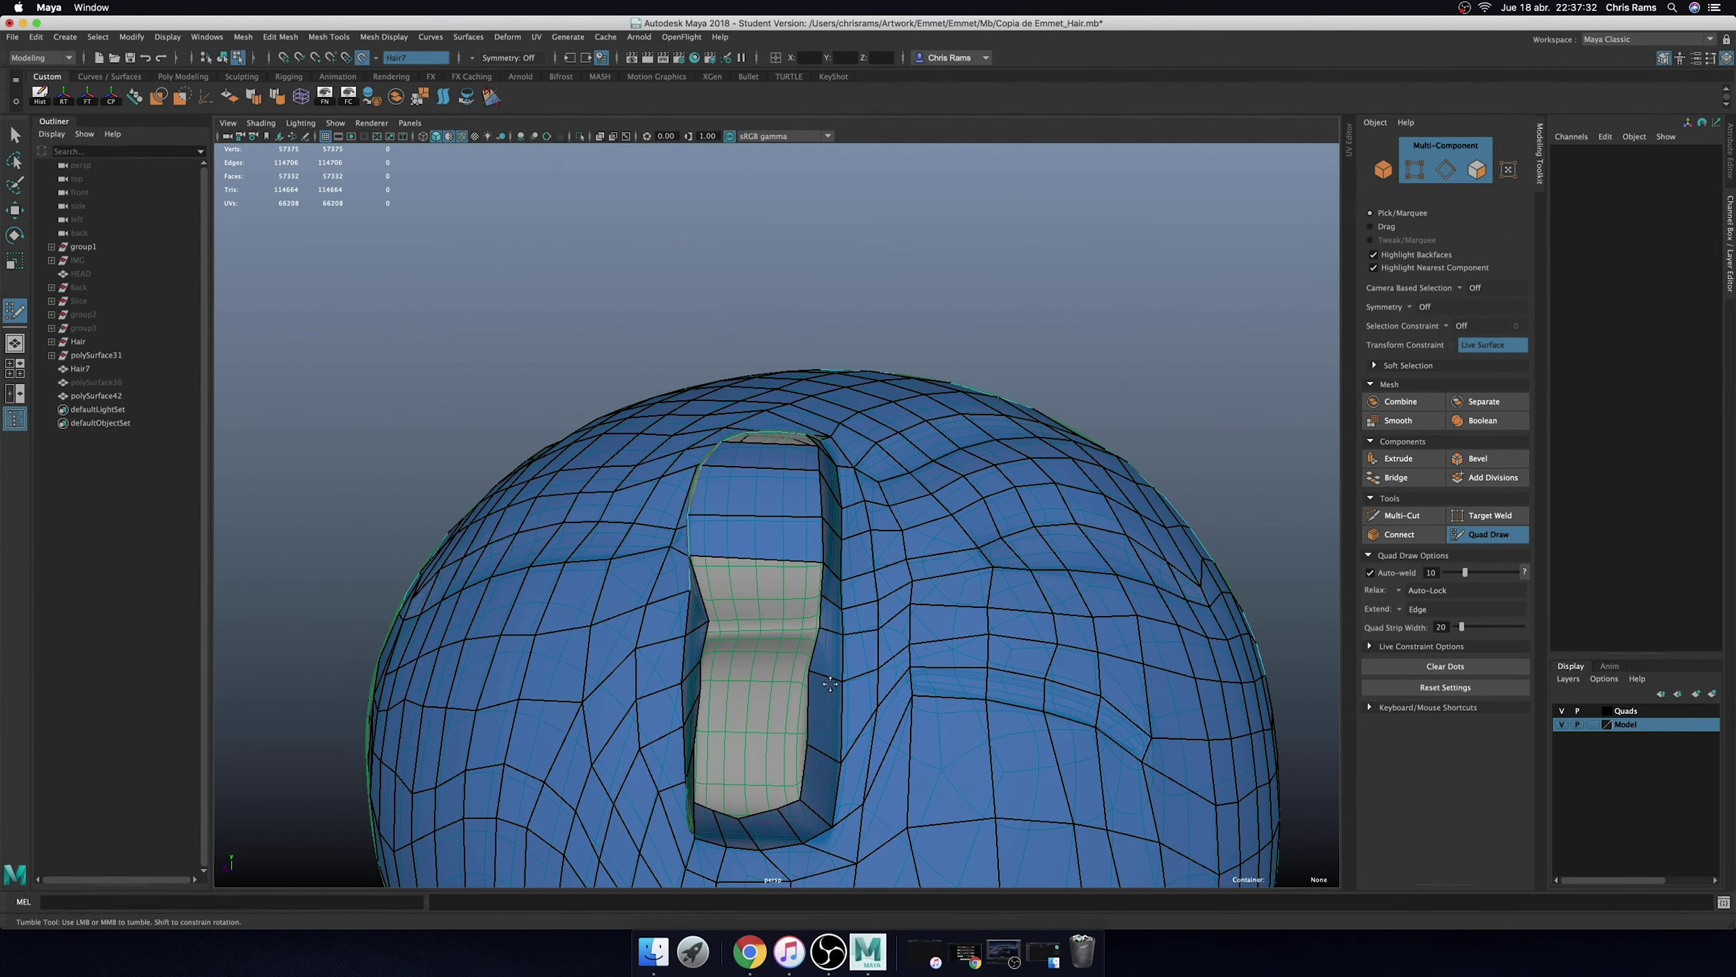
alt+drag(830, 683, 788, 664)
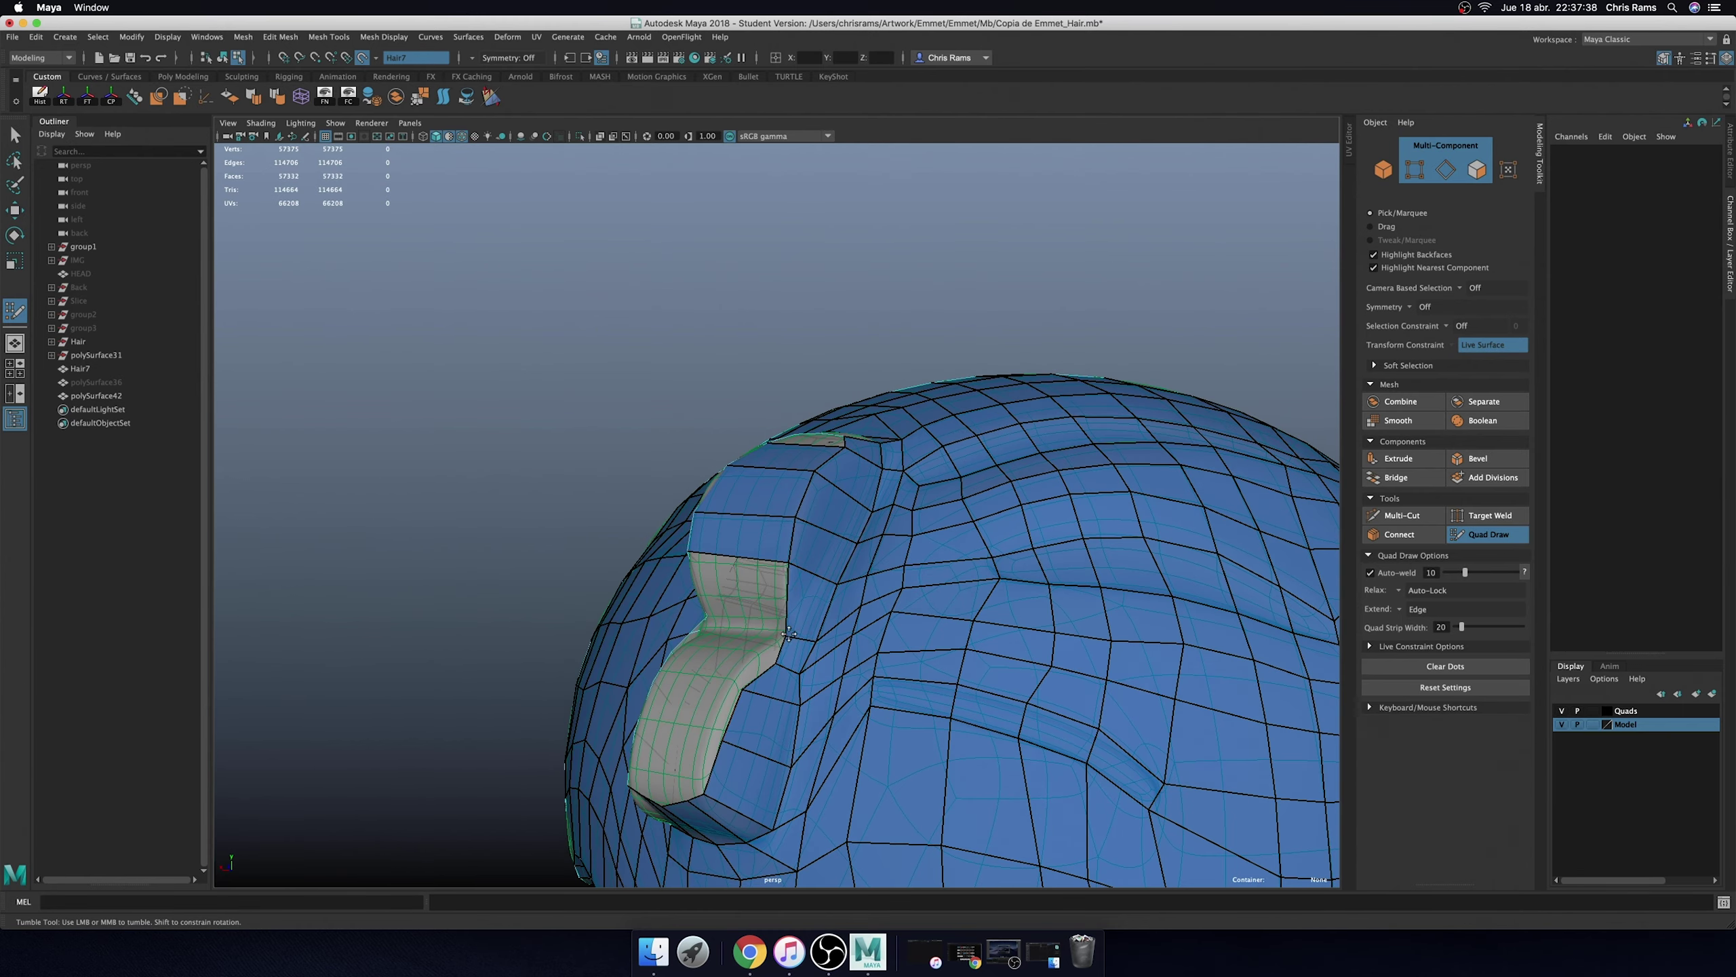
alt+drag(726, 733, 775, 585)
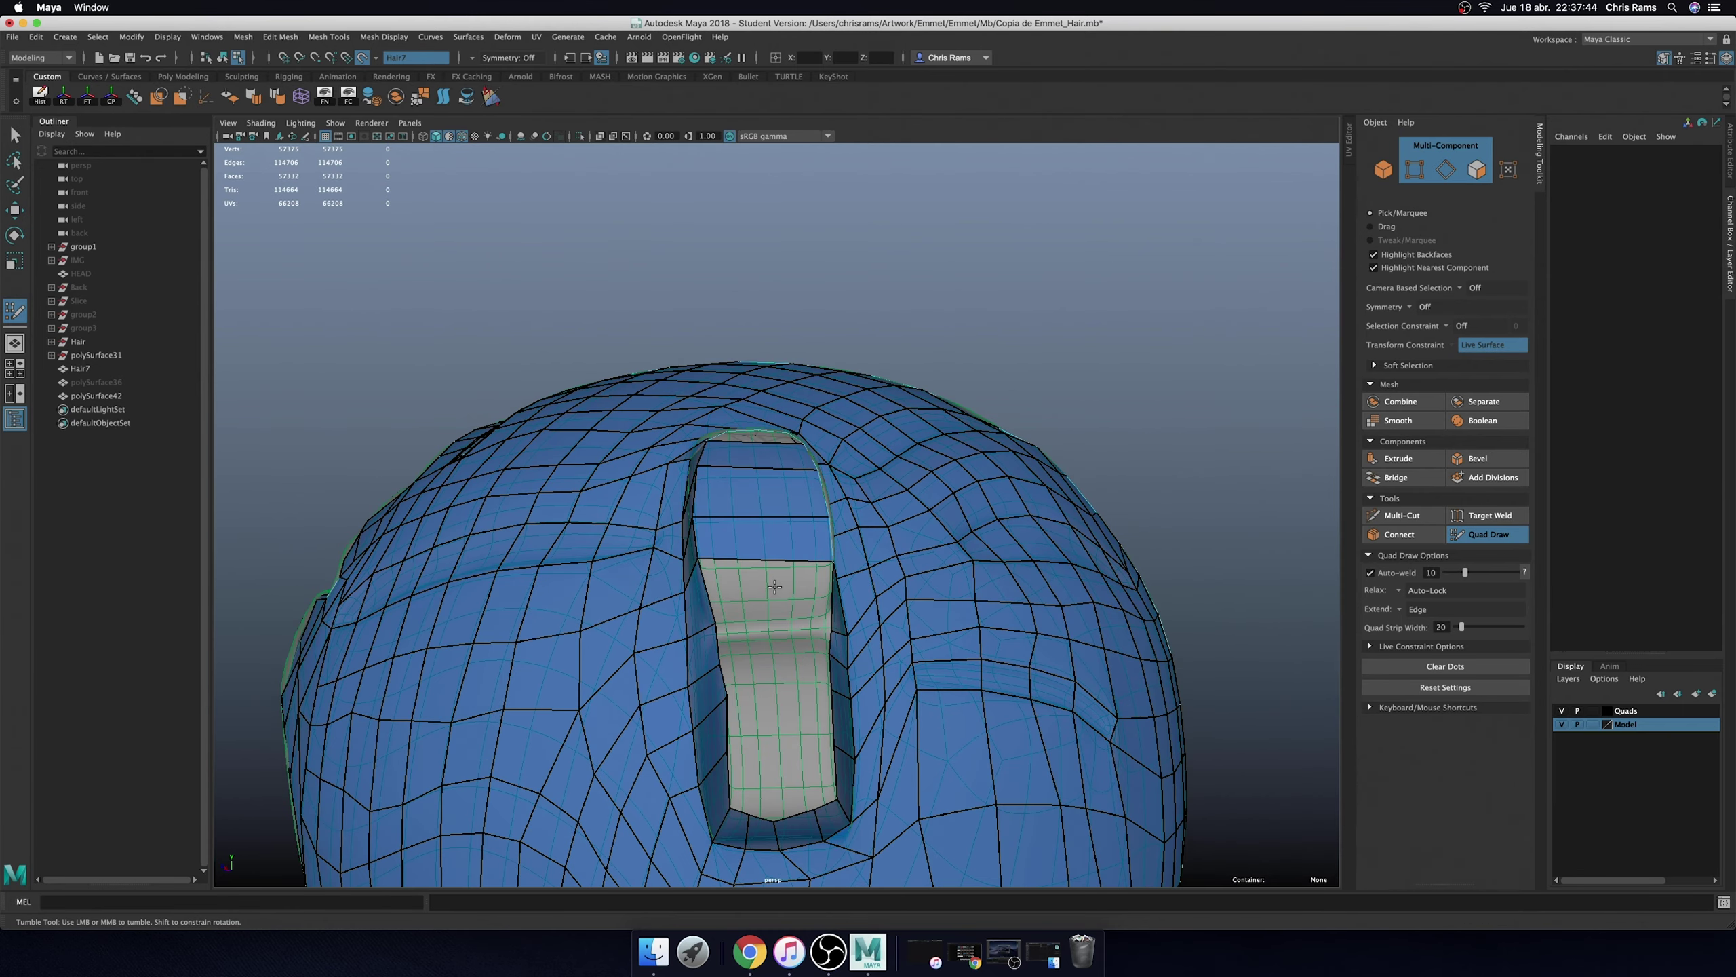
shift+click(779, 643)
shift+click(786, 677)
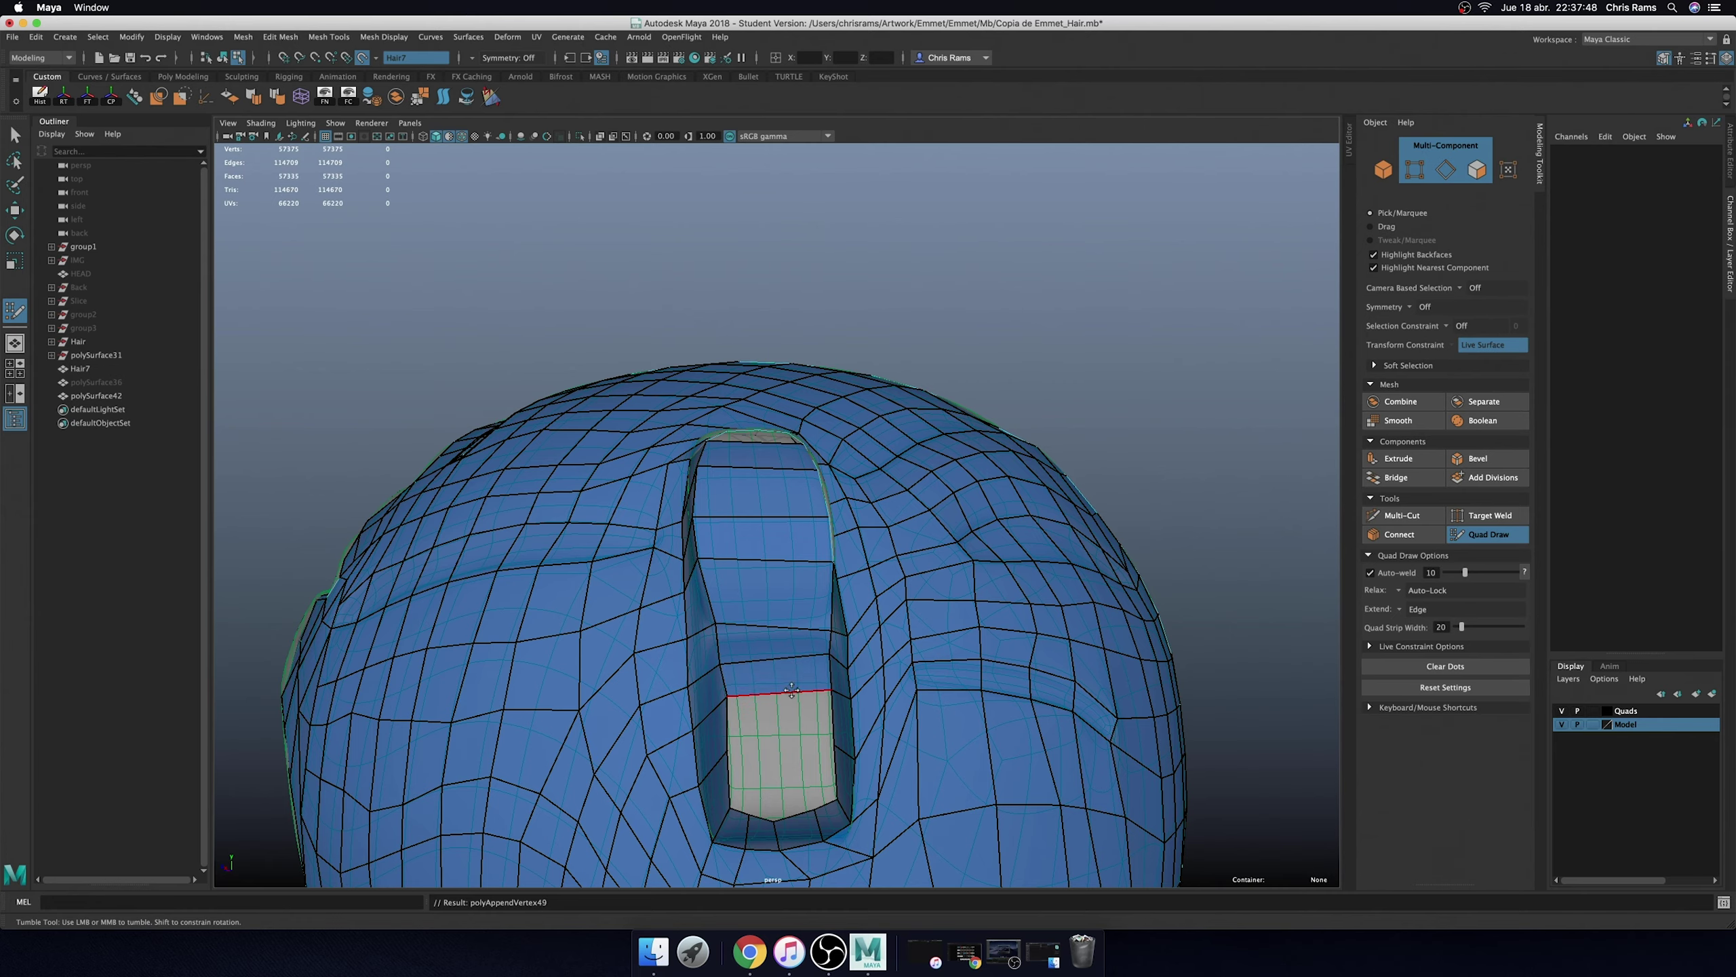
shift+click(785, 724)
- Fill more of the gap with quads and insert an edge loop down the hair block
alt+drag(785, 723, 821, 753)
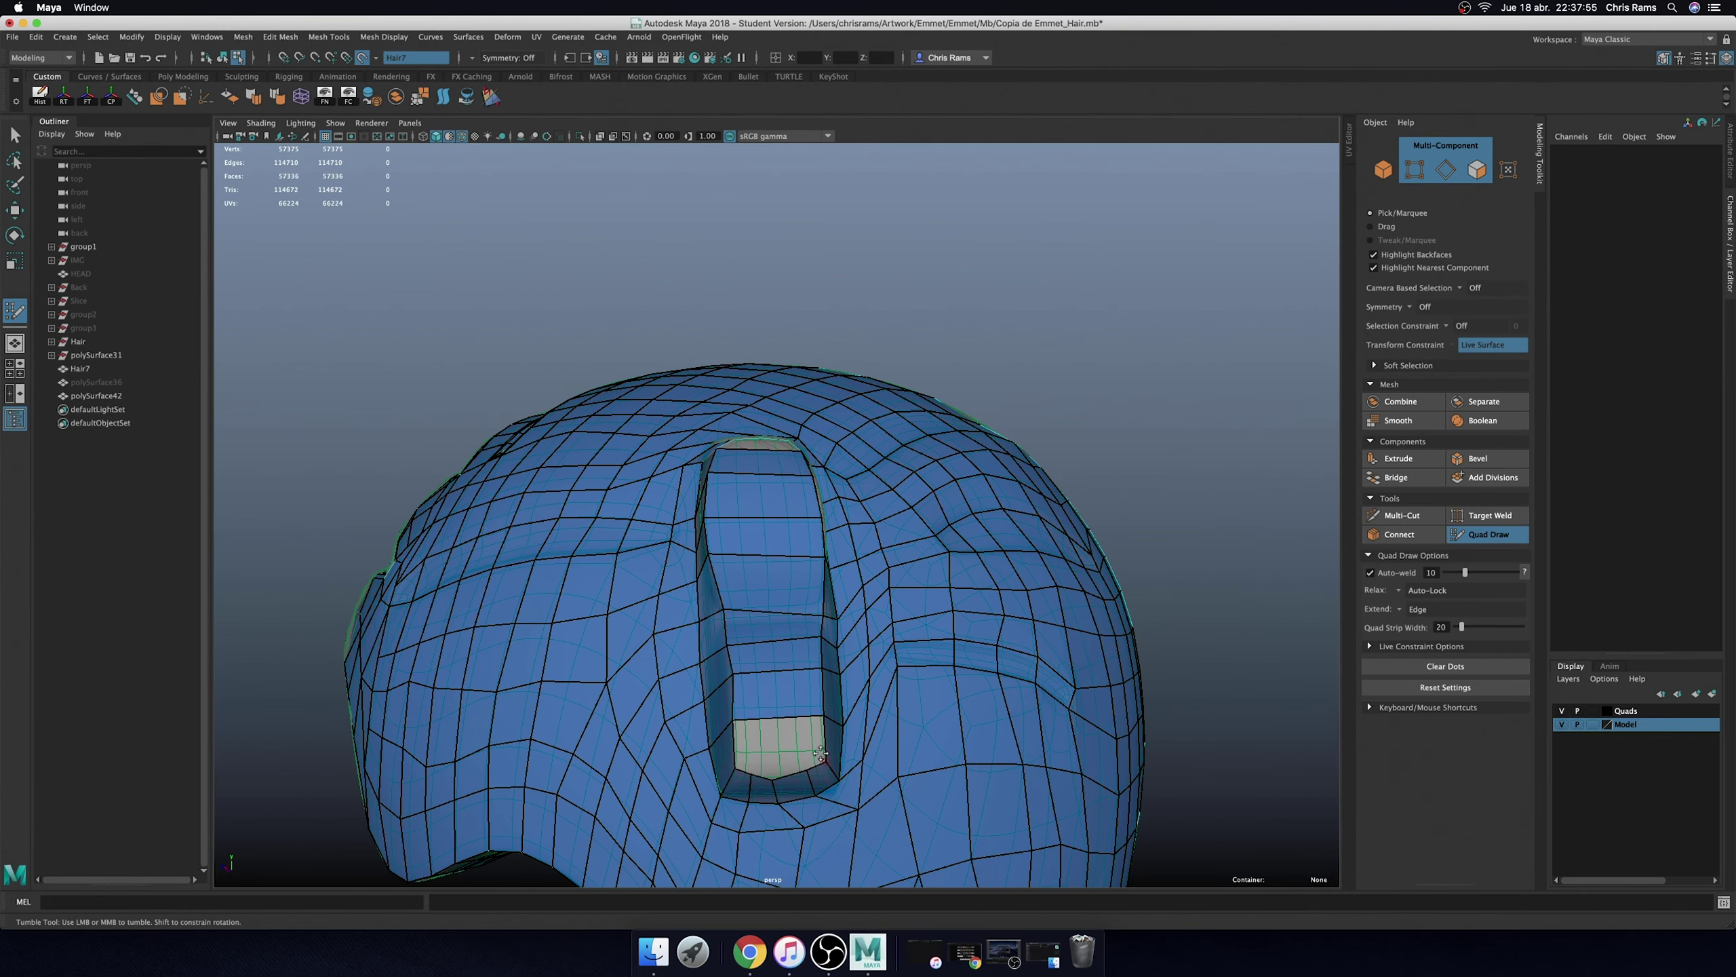
alt+drag(783, 737, 753, 683)
mouse_move(752, 684)
alt+right_down()
mouse_move(731, 708)
mouse_move(755, 729)
mouse_move(775, 707)
alt+right_up()
shift+click(776, 727)
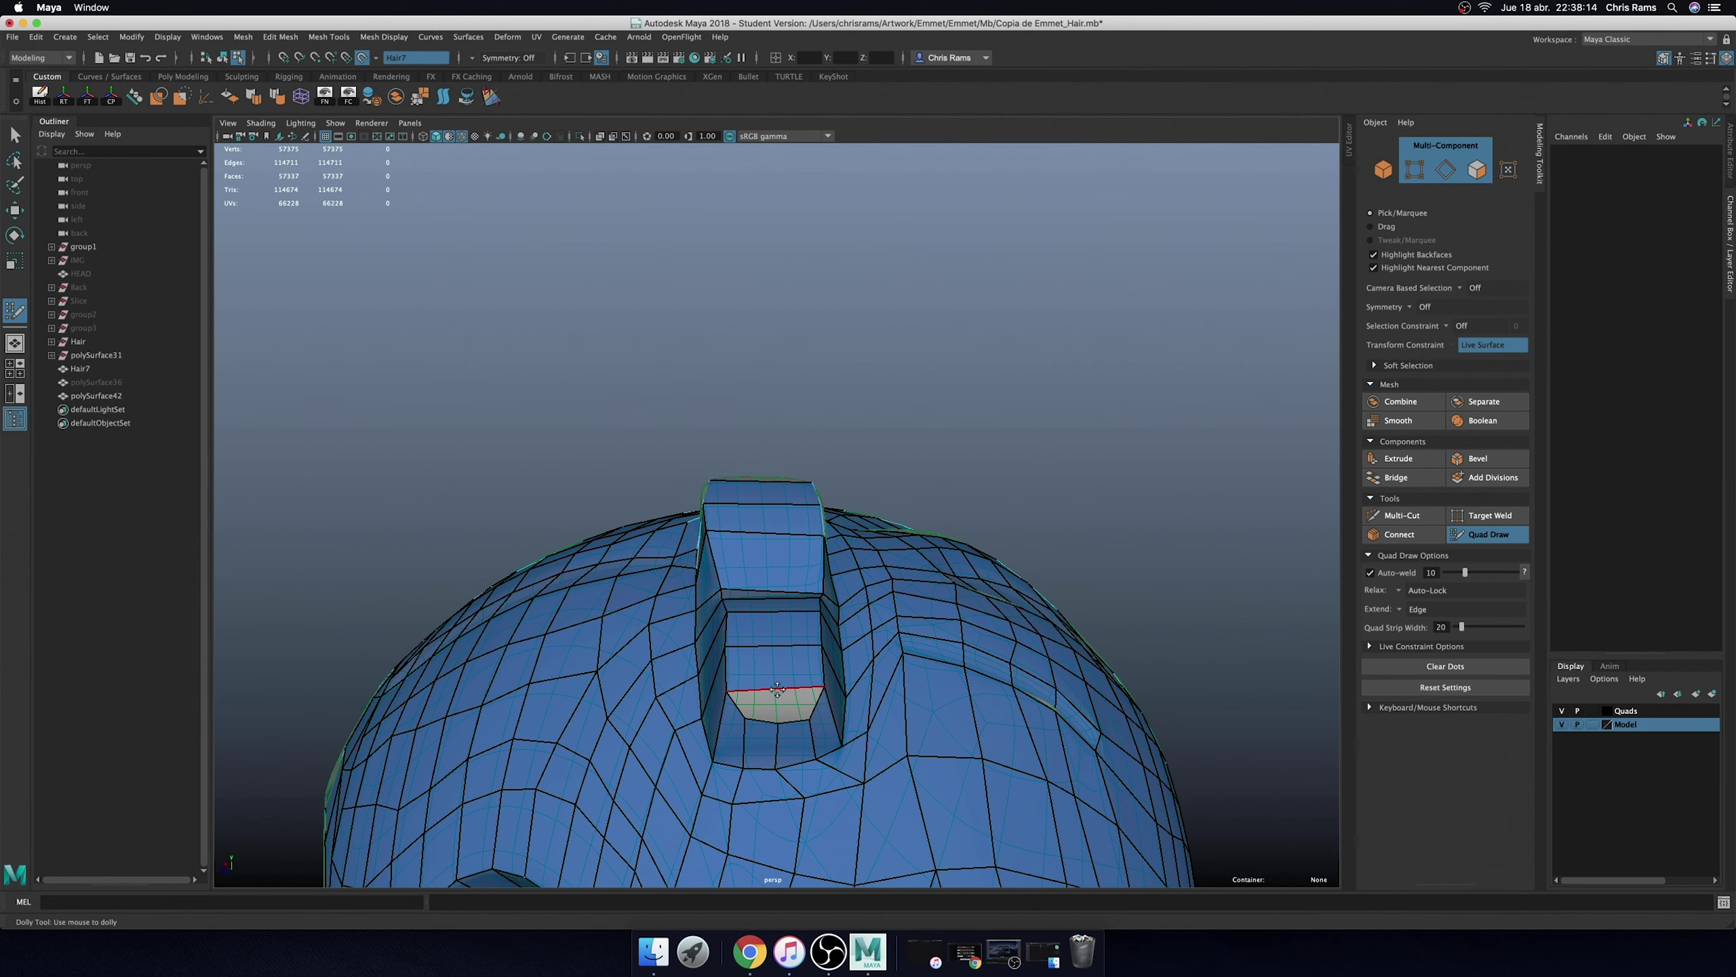
ctrl+click(778, 683)
shift+click(795, 702)
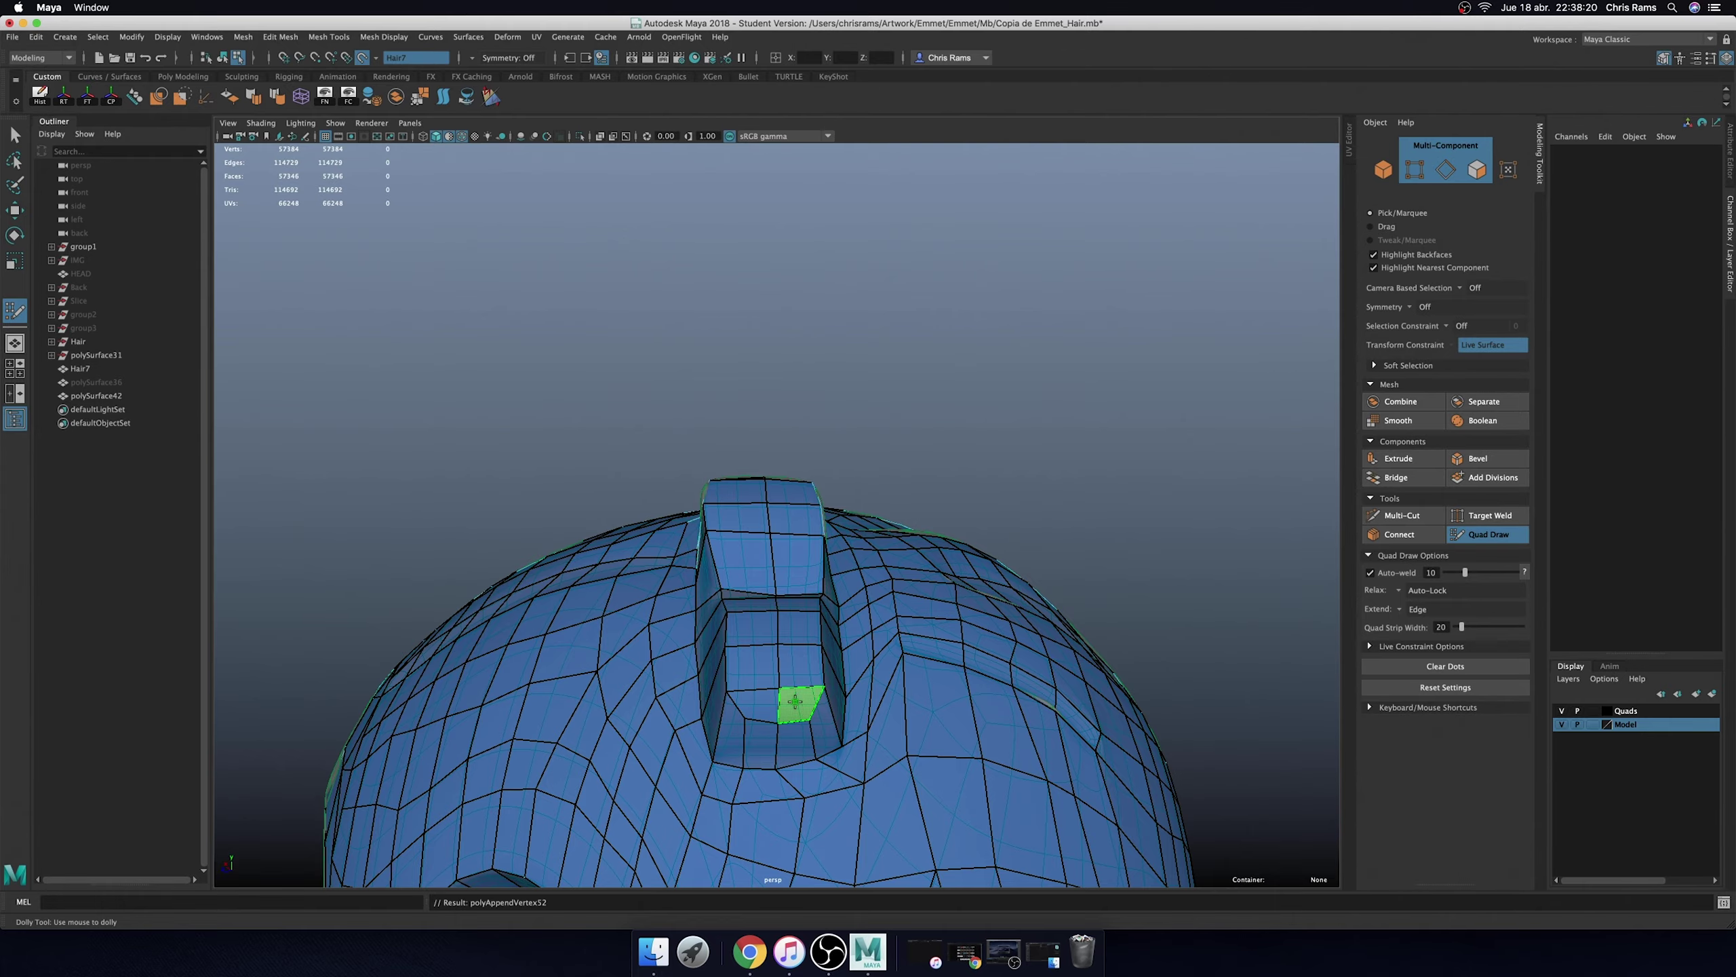
- Add the last quad faces to the gap and exit Quad Draw with the whole mesh in view
alt+drag(829, 696, 745, 479)
shift+click(745, 479)
alt+right_drag(745, 479, 765, 484)
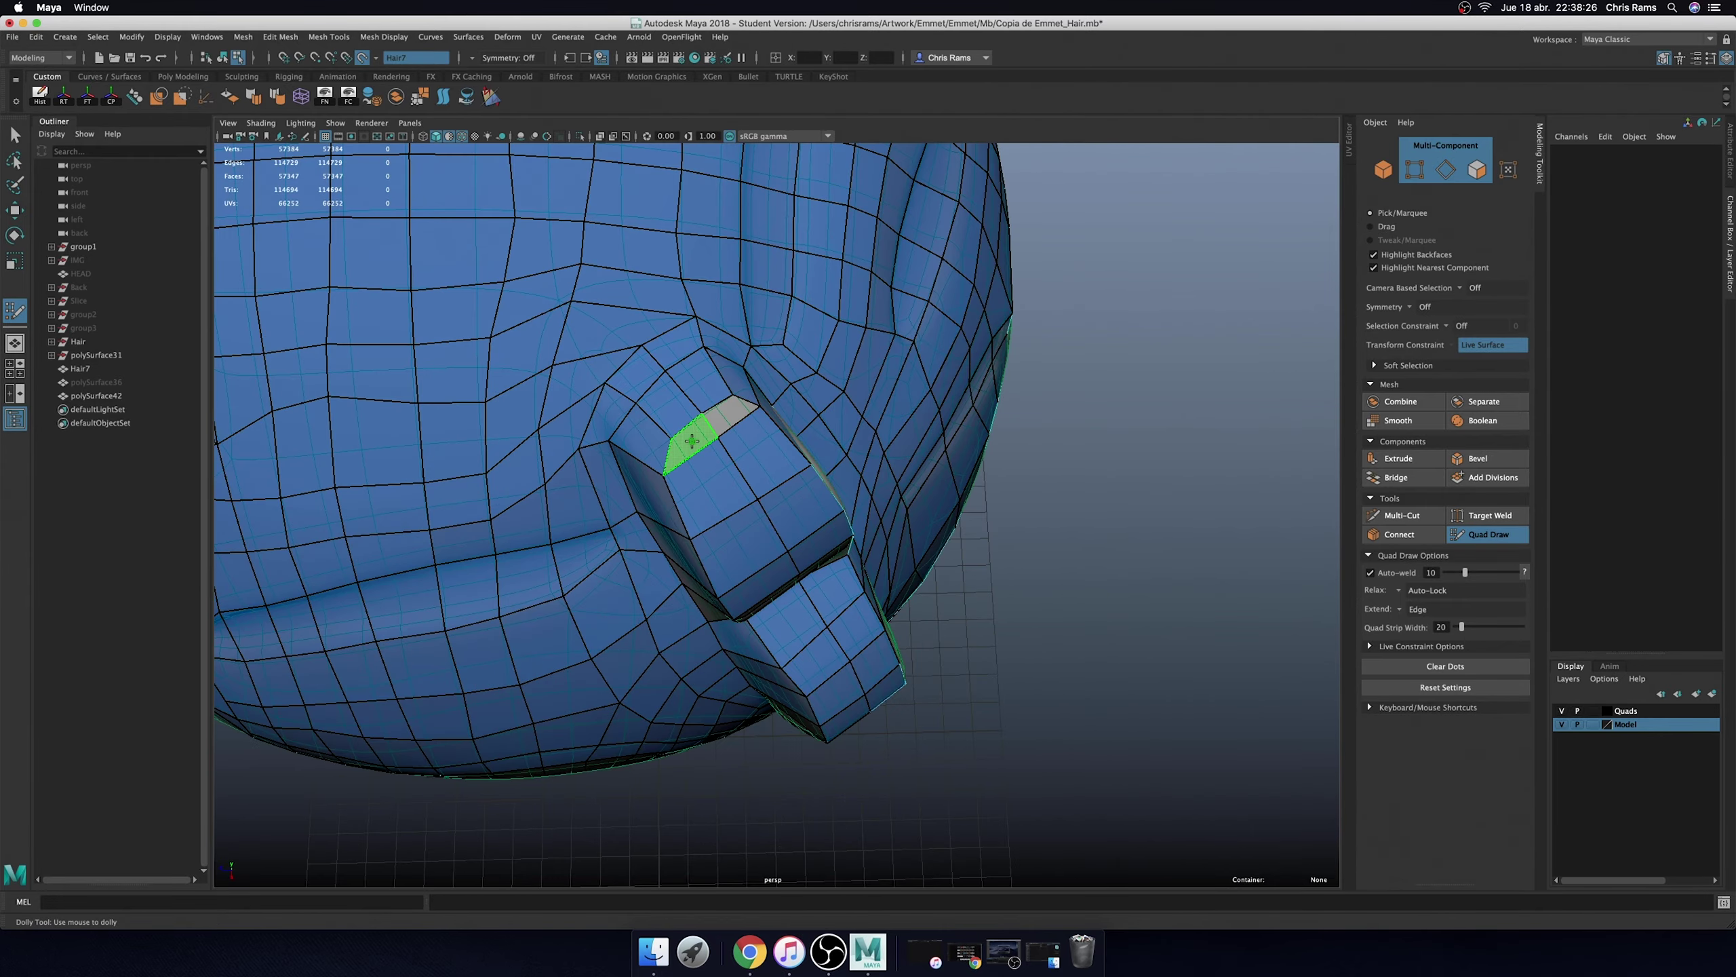
shift+click(765, 484)
scroll(765, 484, down, 5)
alt+drag(1015, 582, 1047, 551)
key(q)
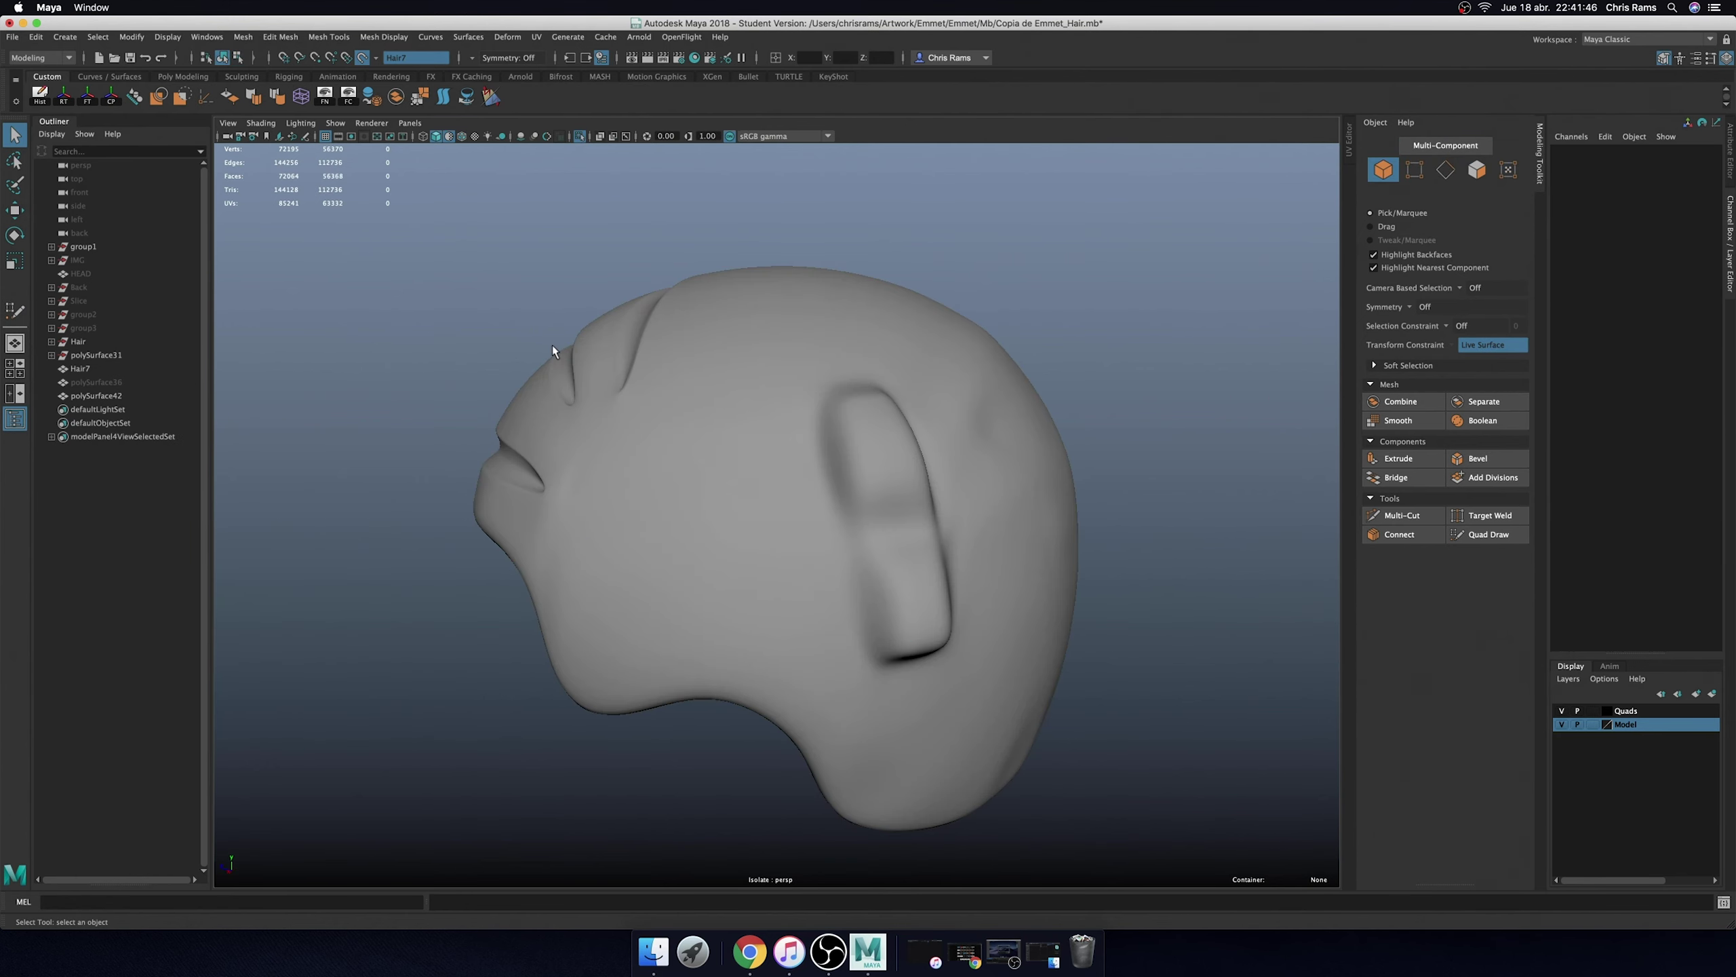
- Clear polySurface42's construction history and duplicate it into the new mesh polySurface43
mouse_move(552, 344)
alt+mouse_down()
mouse_move(763, 409)
mouse_move(997, 449)
alt+mouse_up()
click(763, 409)
click(39, 96)
click(580, 135)
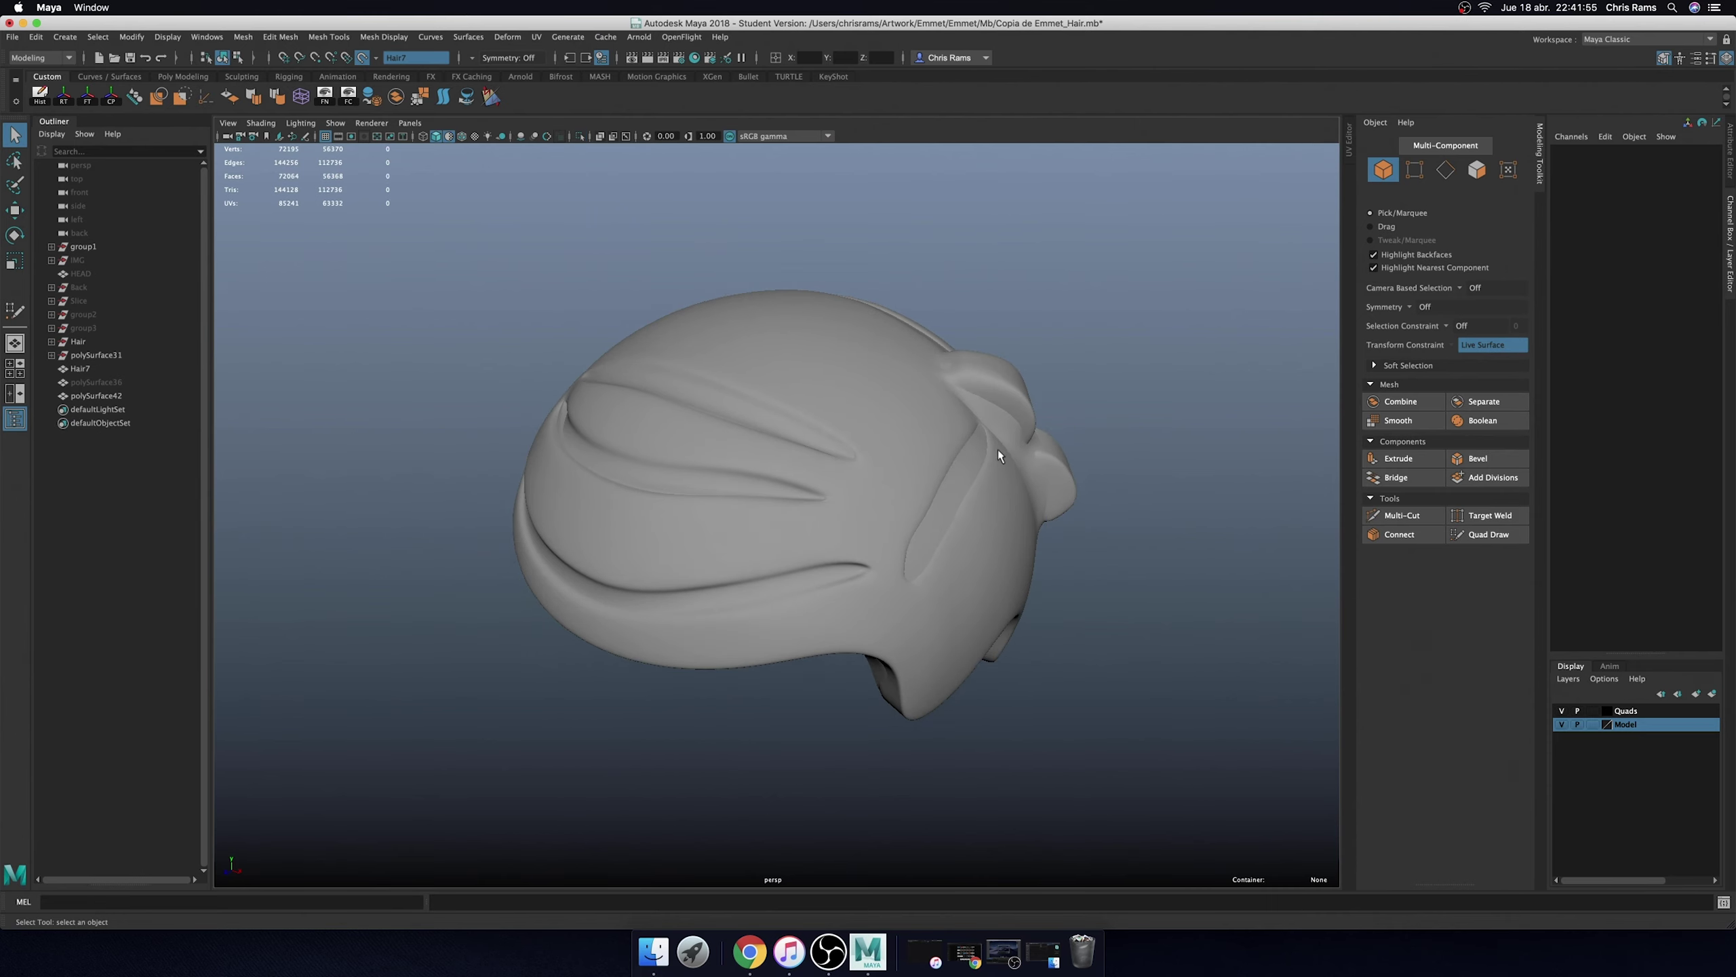
click(988, 453)
key(ctrl+d)
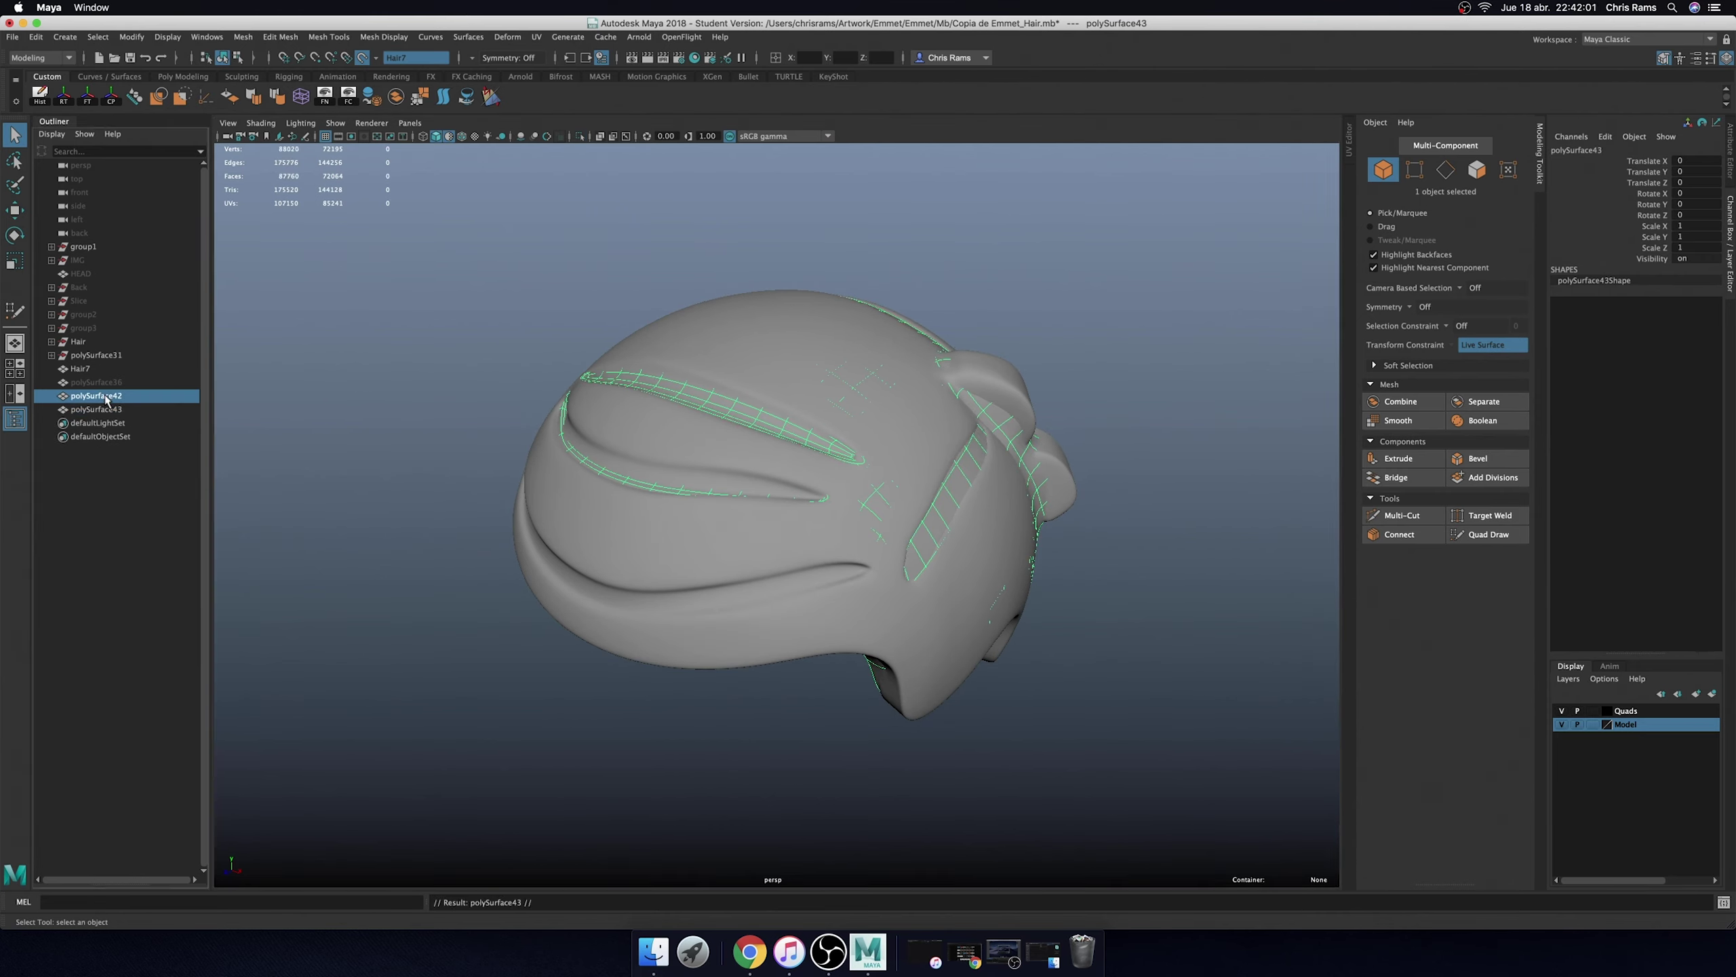
key(Delete)
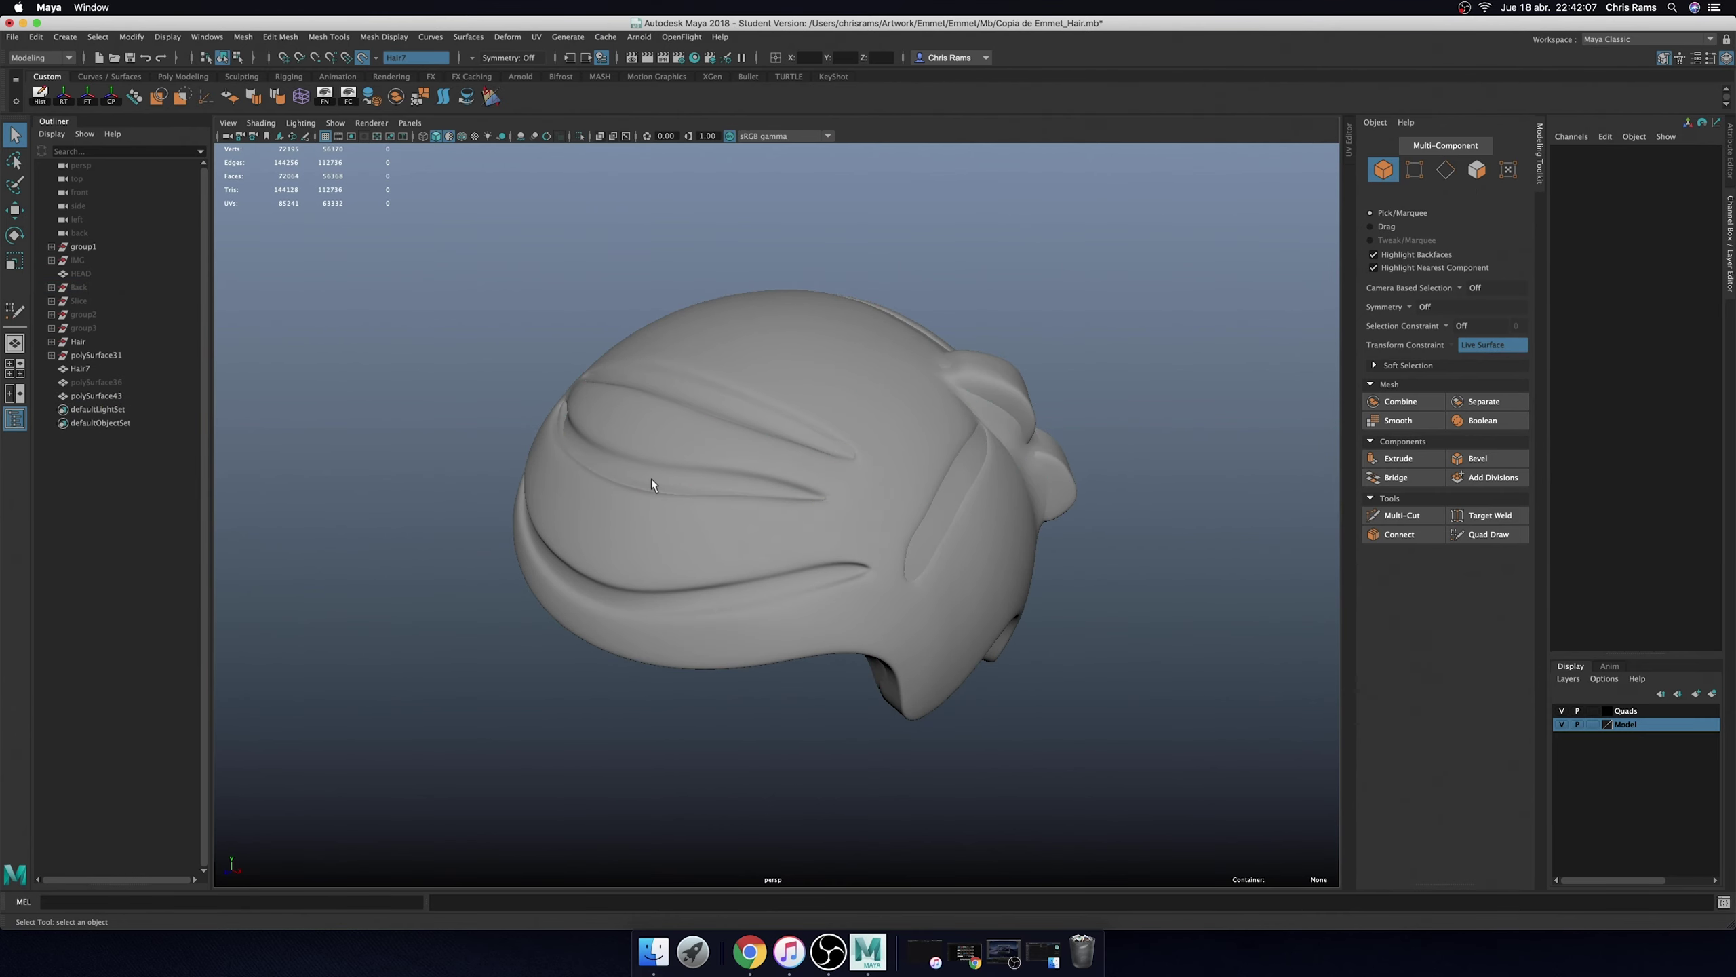
click(651, 477)
click(578, 135)
alt+drag(615, 383, 701, 374)
- Select polySurface43 and delete the first redundant edge loop along a back groove
click(889, 481)
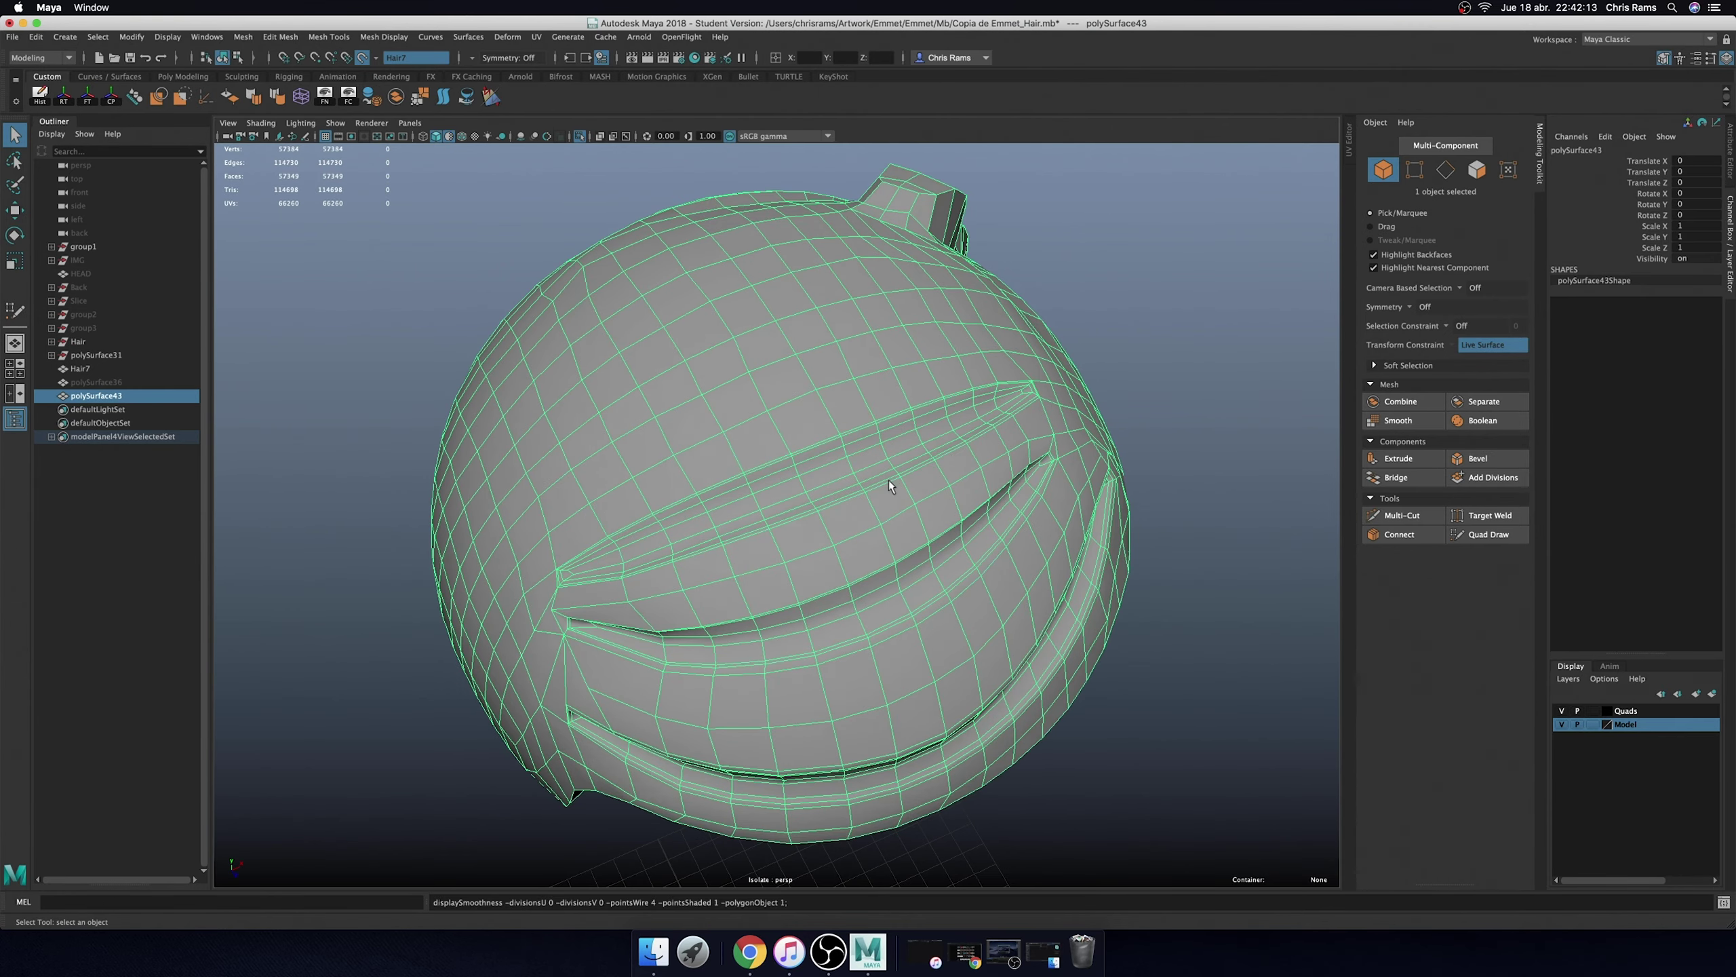
alt+drag(889, 480, 886, 418)
scroll(977, 482, up, 10)
alt+drag(976, 483, 915, 493)
mouse_move(915, 492)
right_down()
mouse_move(860, 498)
mouse_move(807, 541)
right_up()
double_click(860, 498)
key(ctrl+Delete)
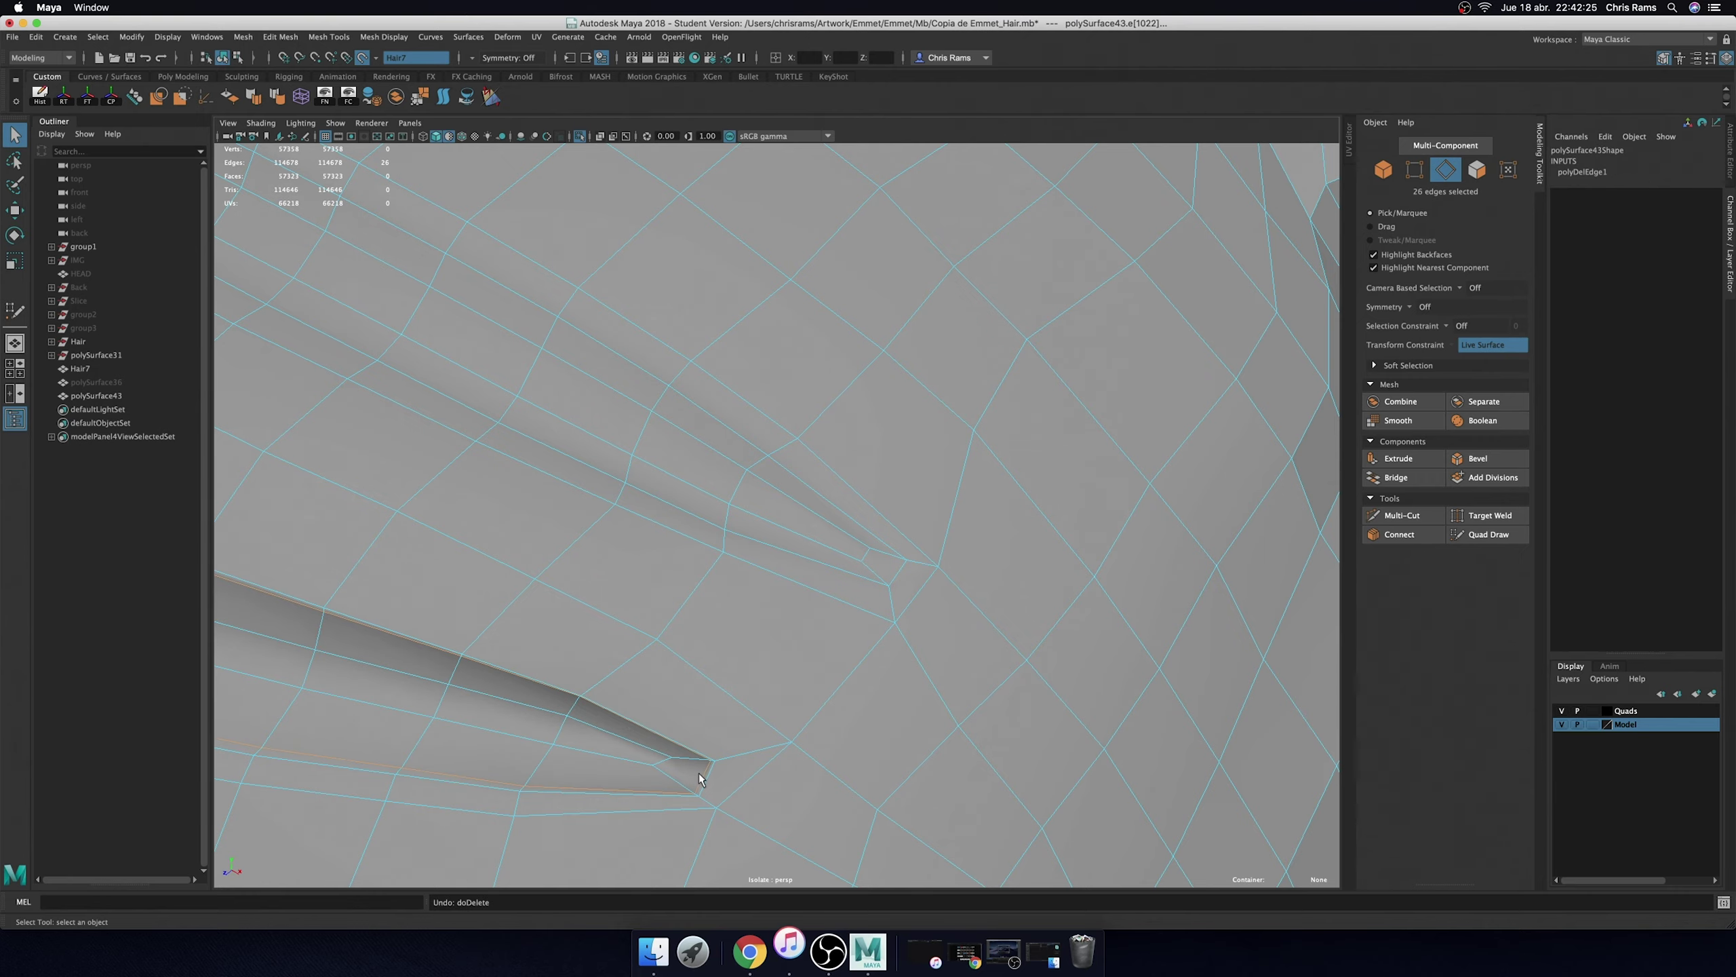
scroll(700, 769, down, 10)
alt+drag(700, 769, 742, 654)
- Check the grooves in smooth preview, then delete another redundant groove edge loop
right_drag(773, 455, 824, 428)
key(3)
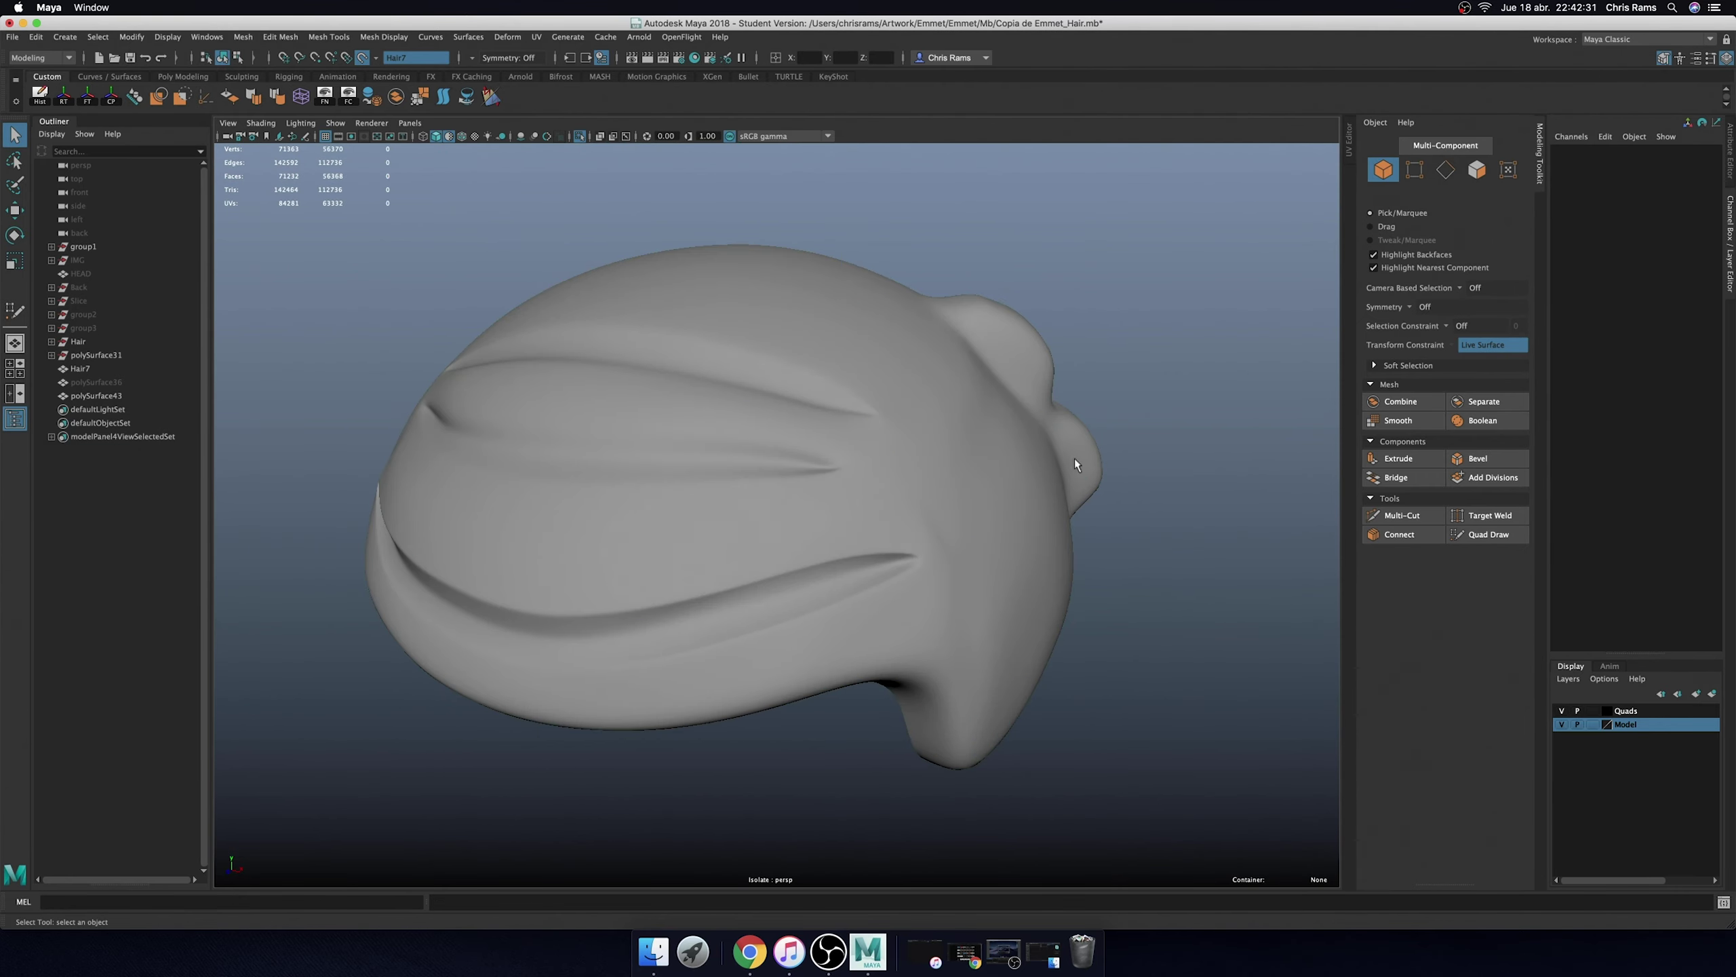
alt+drag(1074, 459, 983, 492)
key(1)
mouse_move(955, 530)
right_down()
mouse_move(1023, 539)
mouse_move(1094, 495)
right_up()
double_click(1012, 546)
key(ctrl+Delete)
- Recheck the mesh in smooth preview, reselect polySurface43 and show all objects again
key(3)
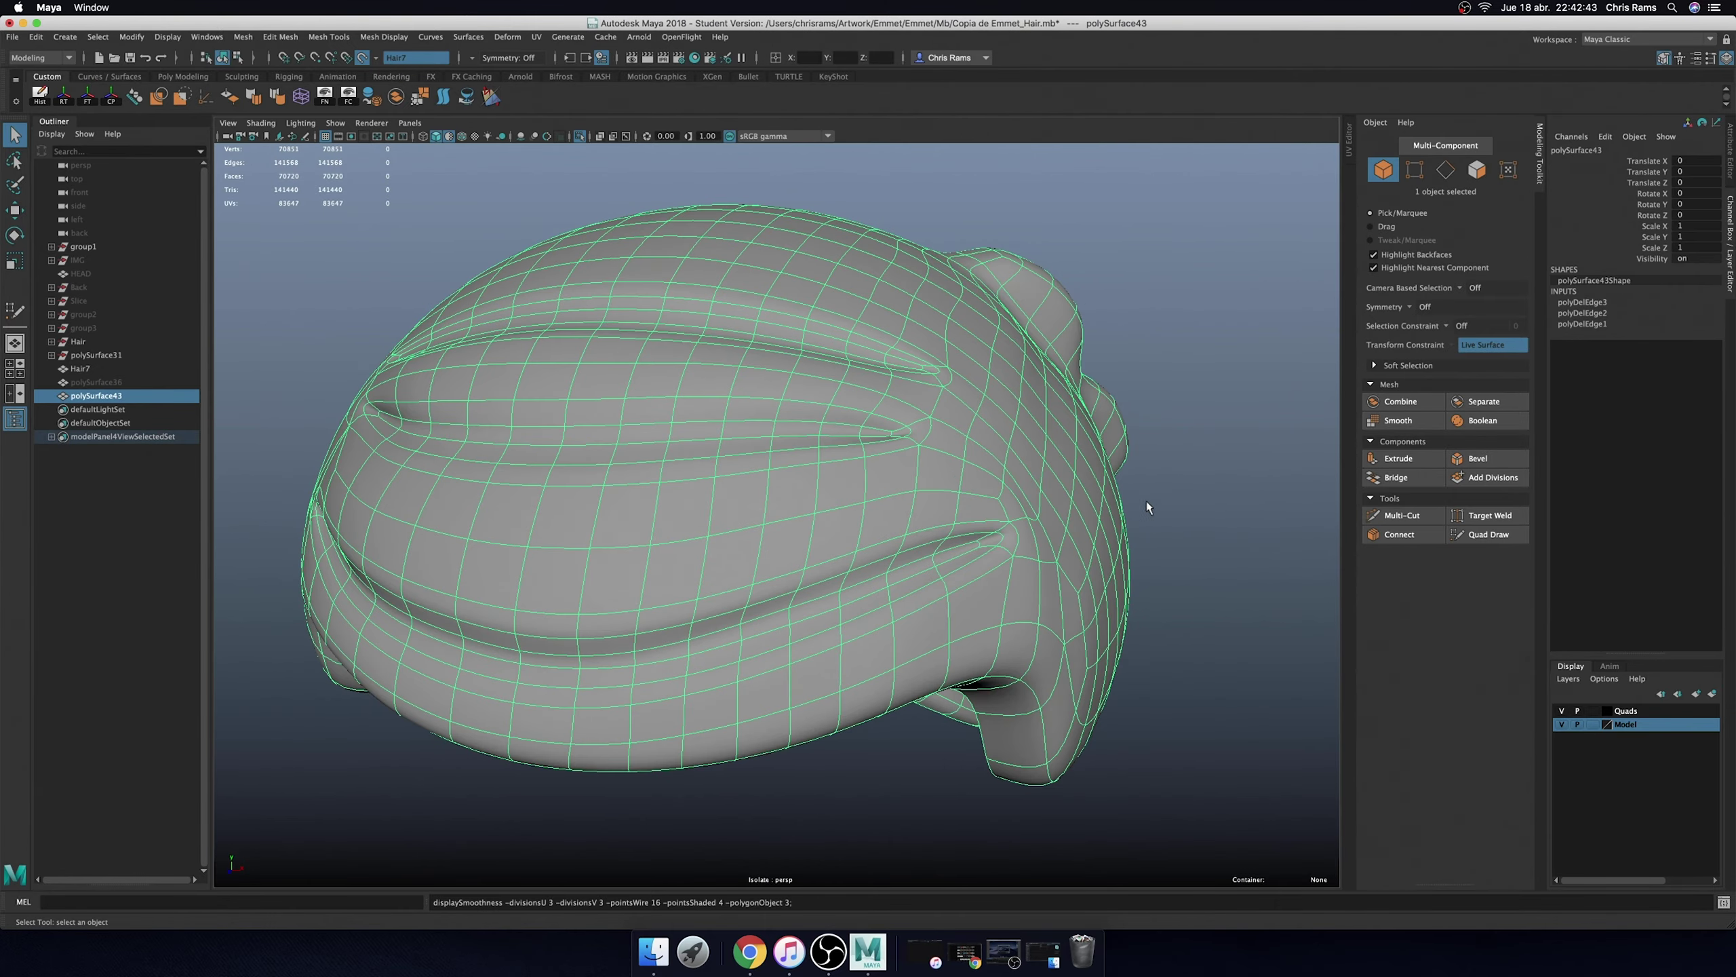
click(1146, 504)
mouse_move(1155, 505)
alt+mouse_down()
mouse_move(835, 558)
mouse_move(619, 155)
alt+mouse_up()
key(1)
click(996, 527)
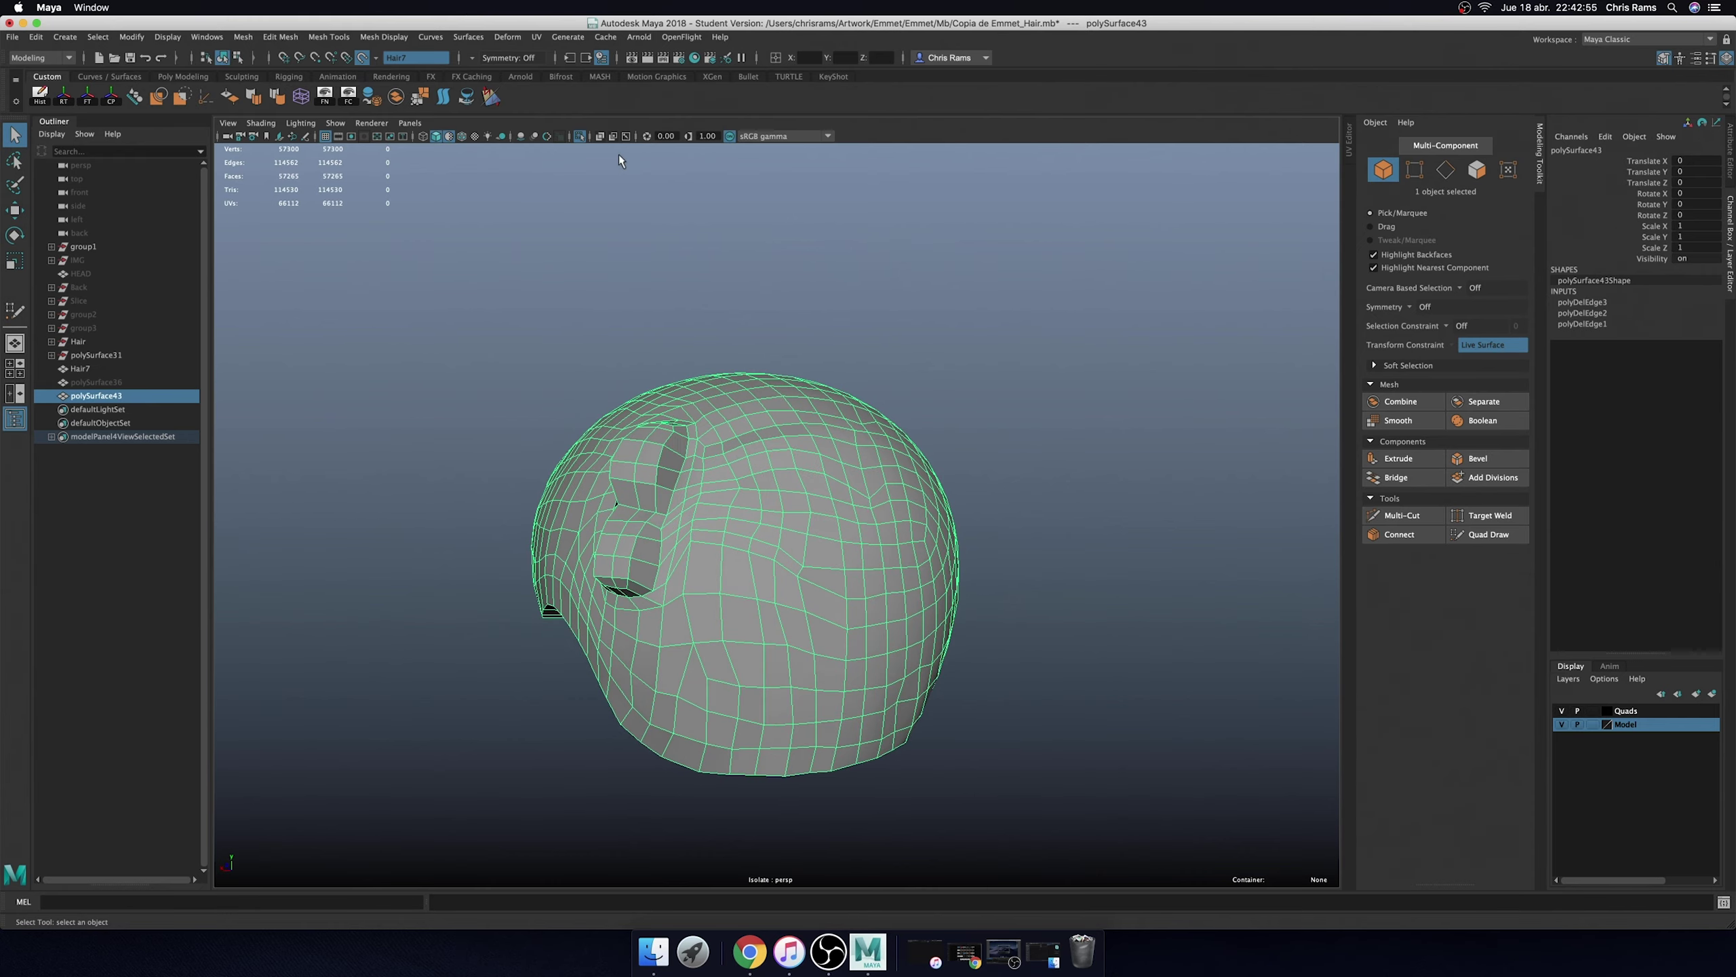
click(579, 136)
- In Quad Draw, zoom in on the back groove and relax the vertices along its thin strip
click(1488, 534)
alt+drag(1158, 547, 839, 451)
scroll(838, 451, up, 10)
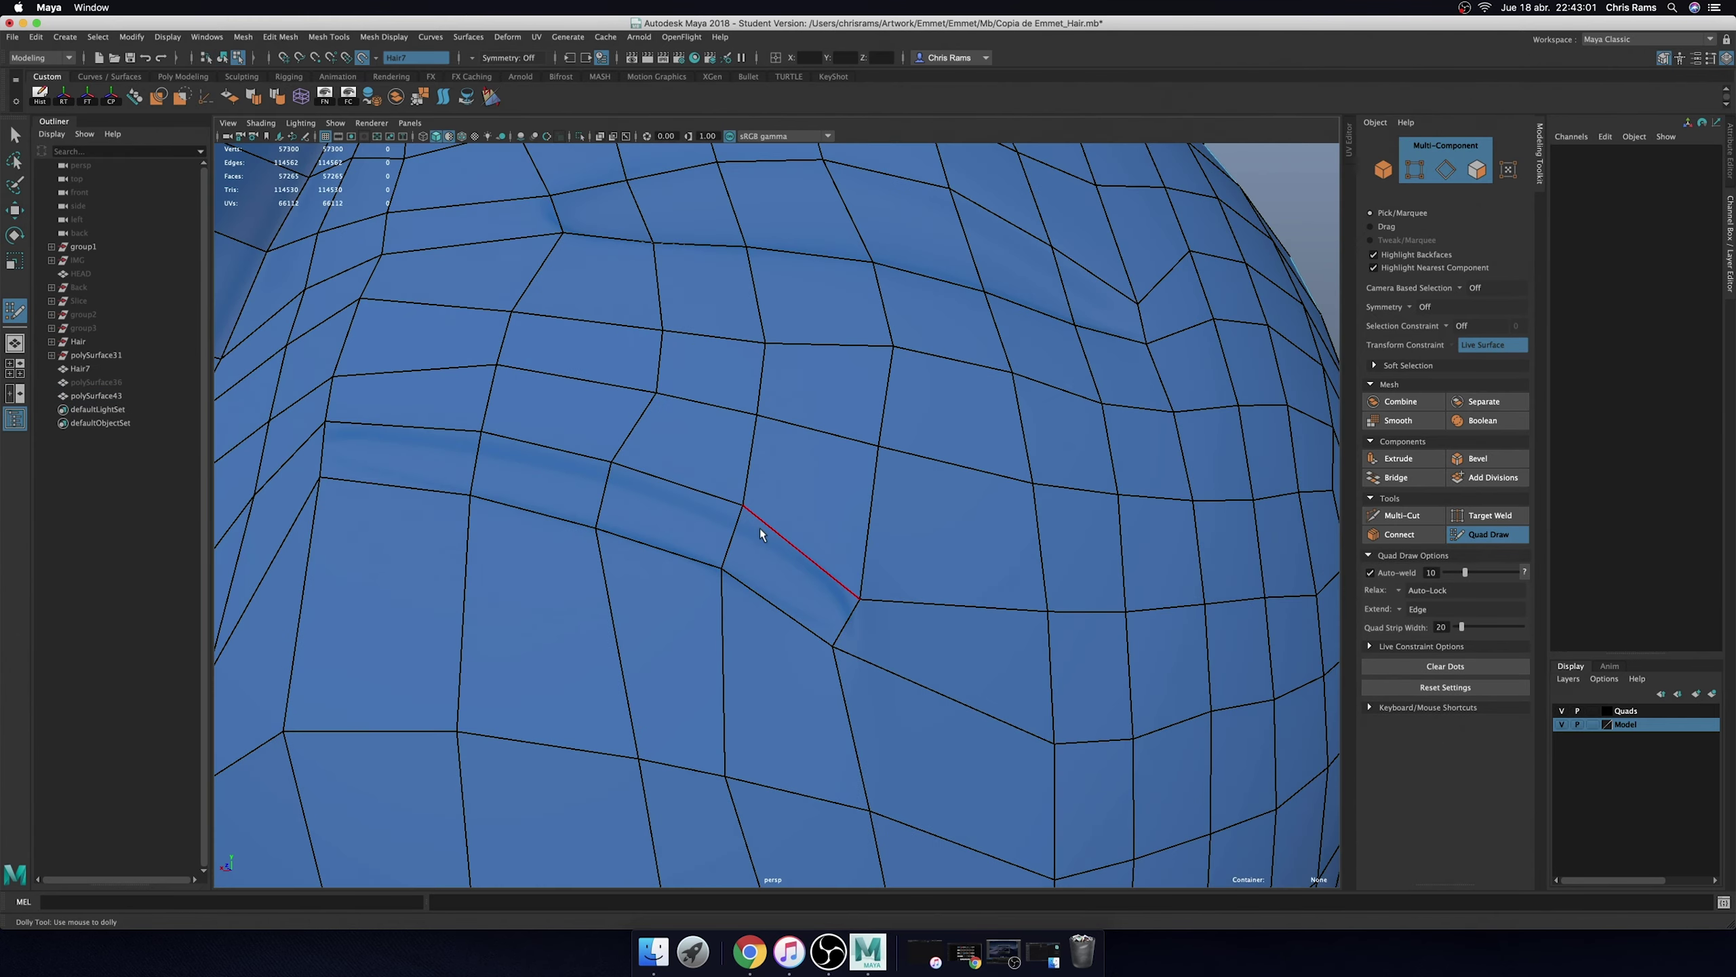
alt+drag(759, 527, 653, 496)
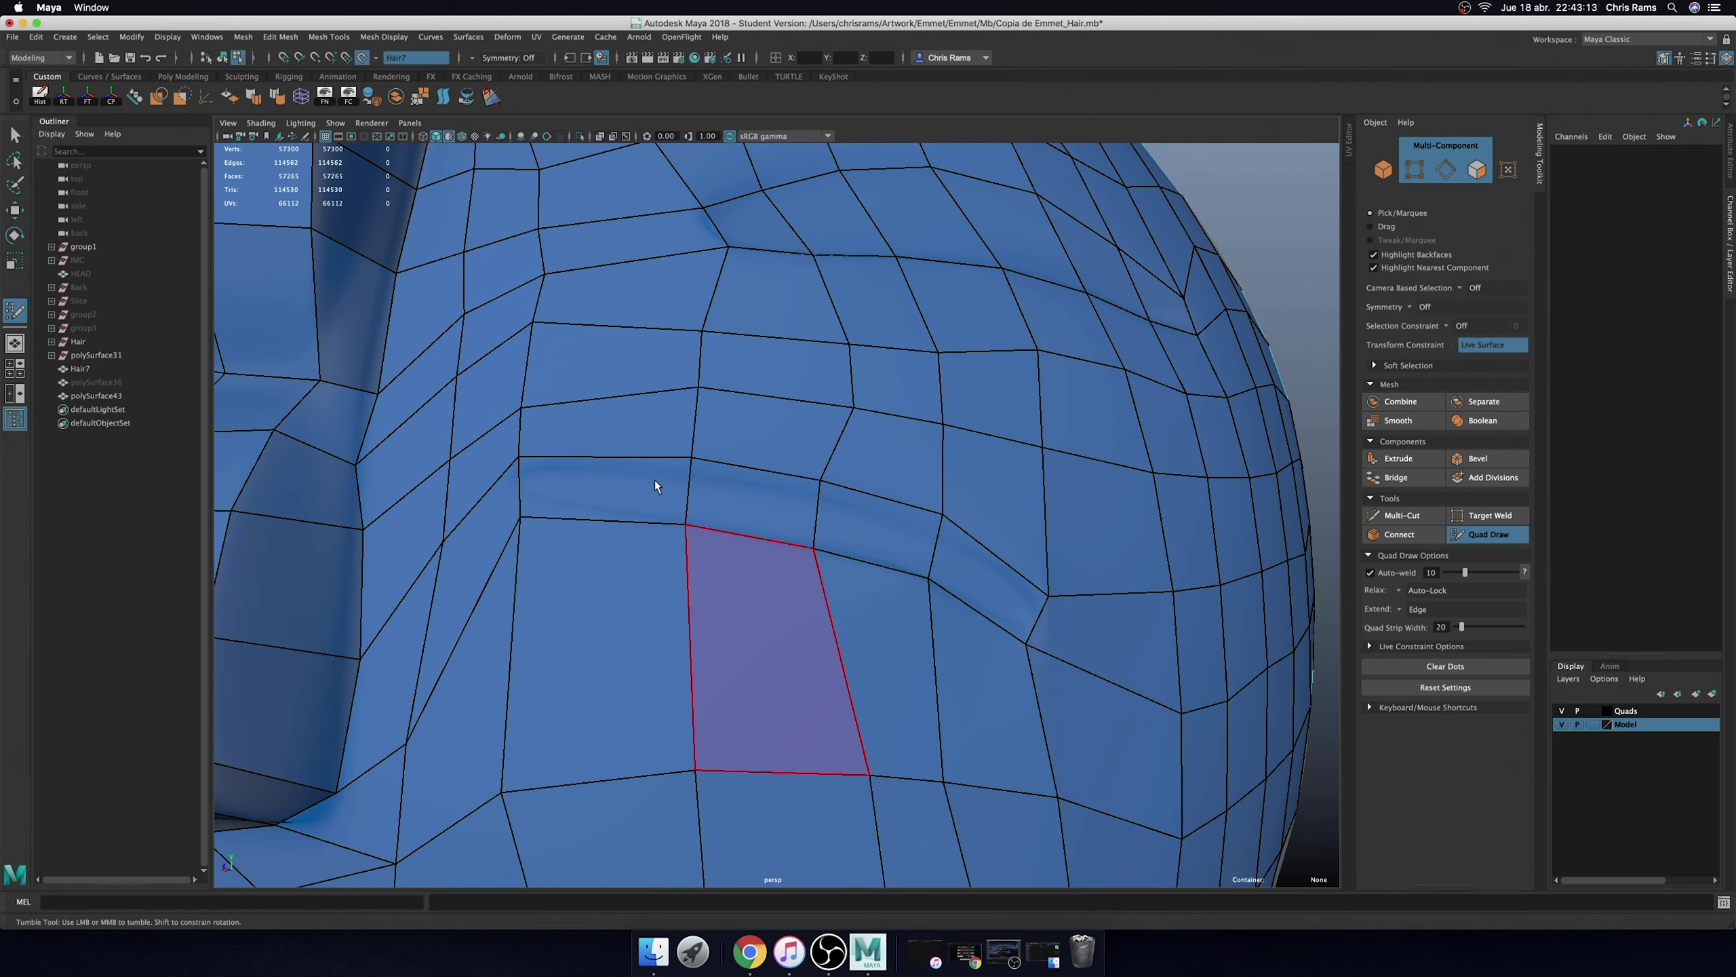
scroll(755, 503, down, 3)
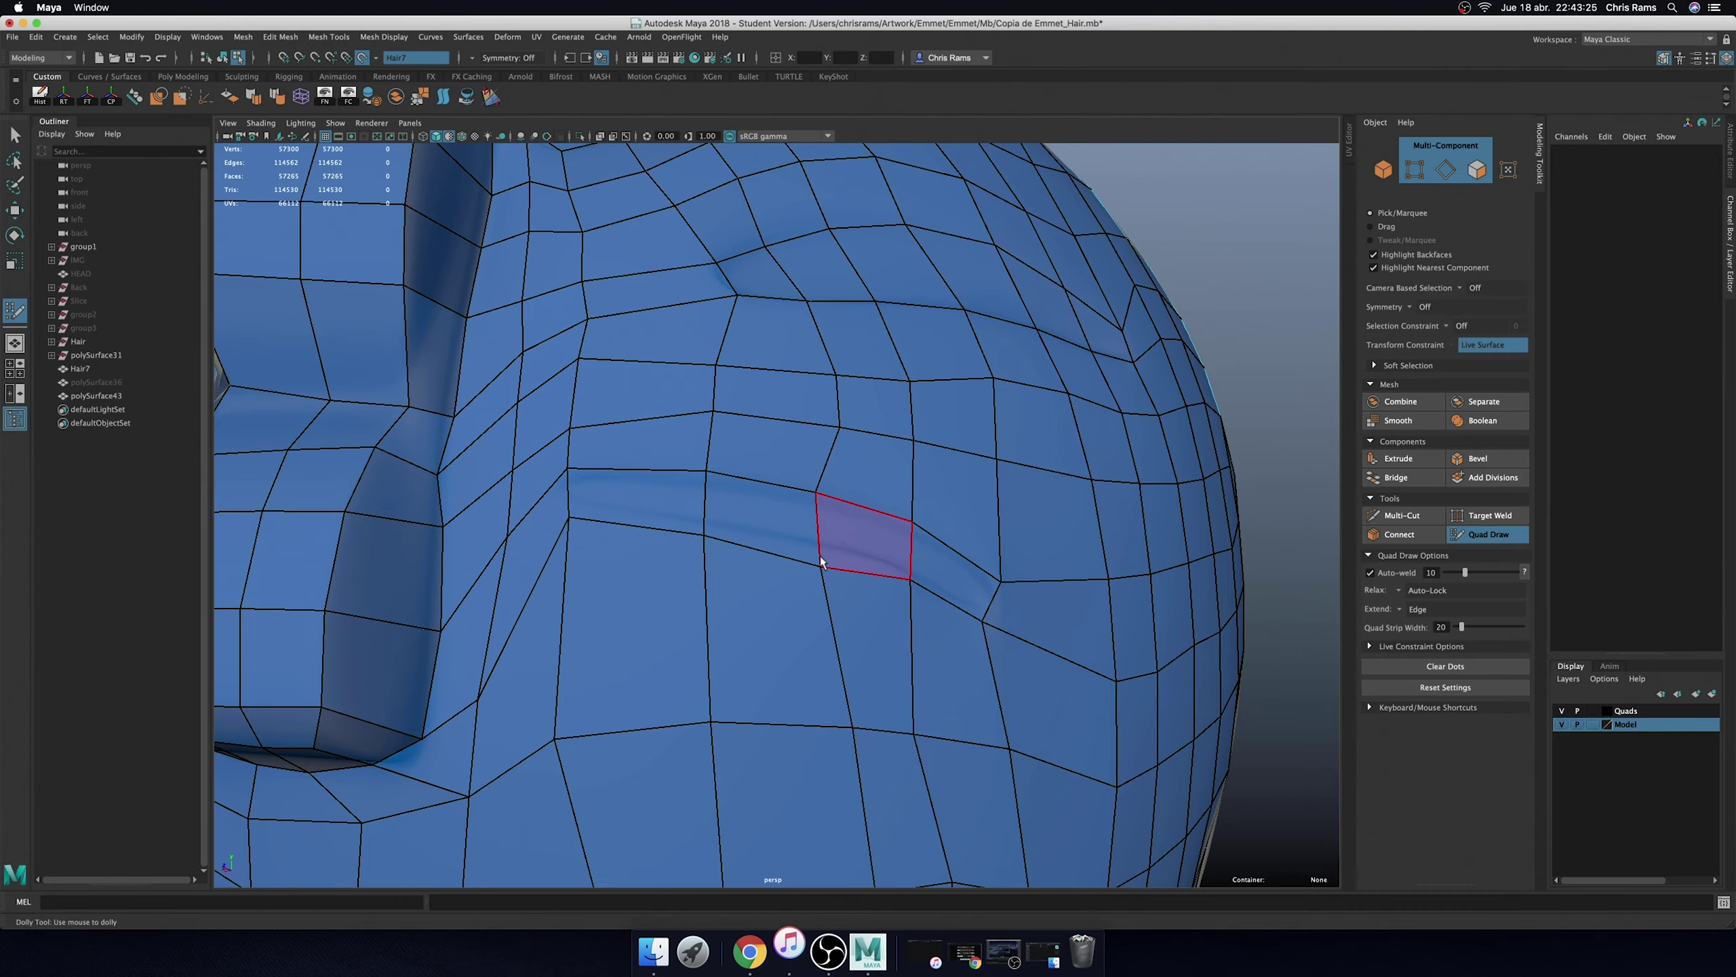
shift+drag(889, 547, 705, 540)
- Zoom out and orbit around the head to inspect the relaxed groove strip
scroll(704, 541, down, 5)
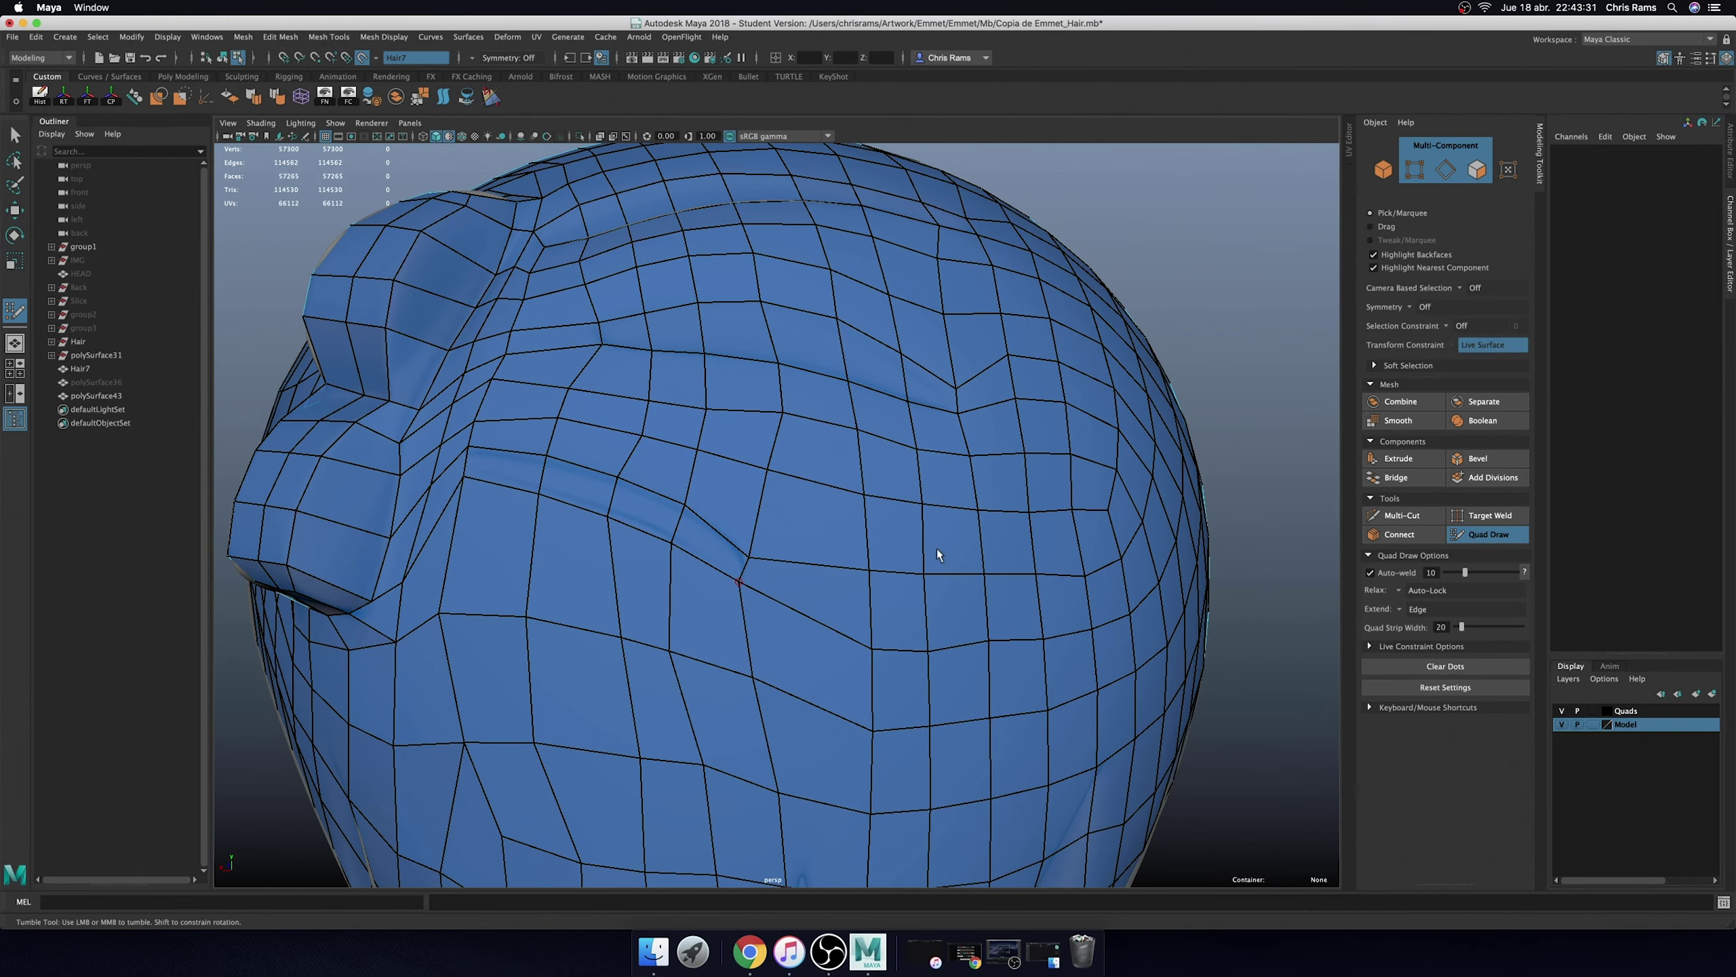
scroll(1057, 465, down, 5)
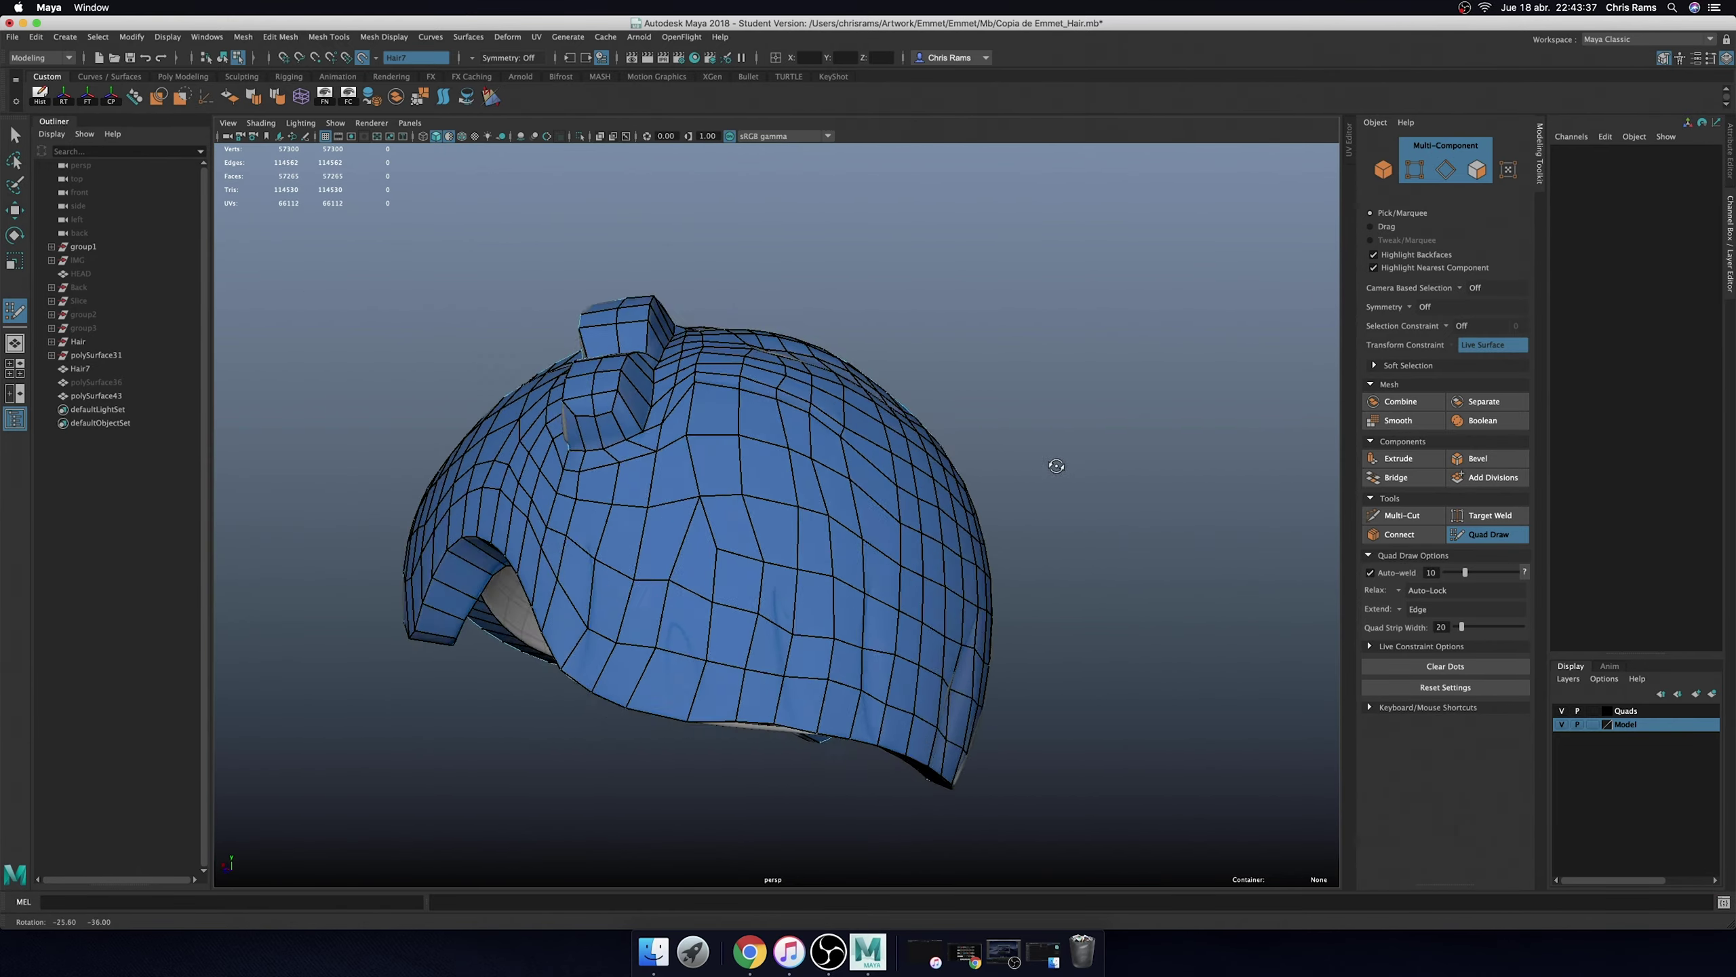
mouse_move(1057, 466)
alt+mouse_down()
mouse_move(971, 528)
mouse_move(884, 659)
alt+mouse_up()
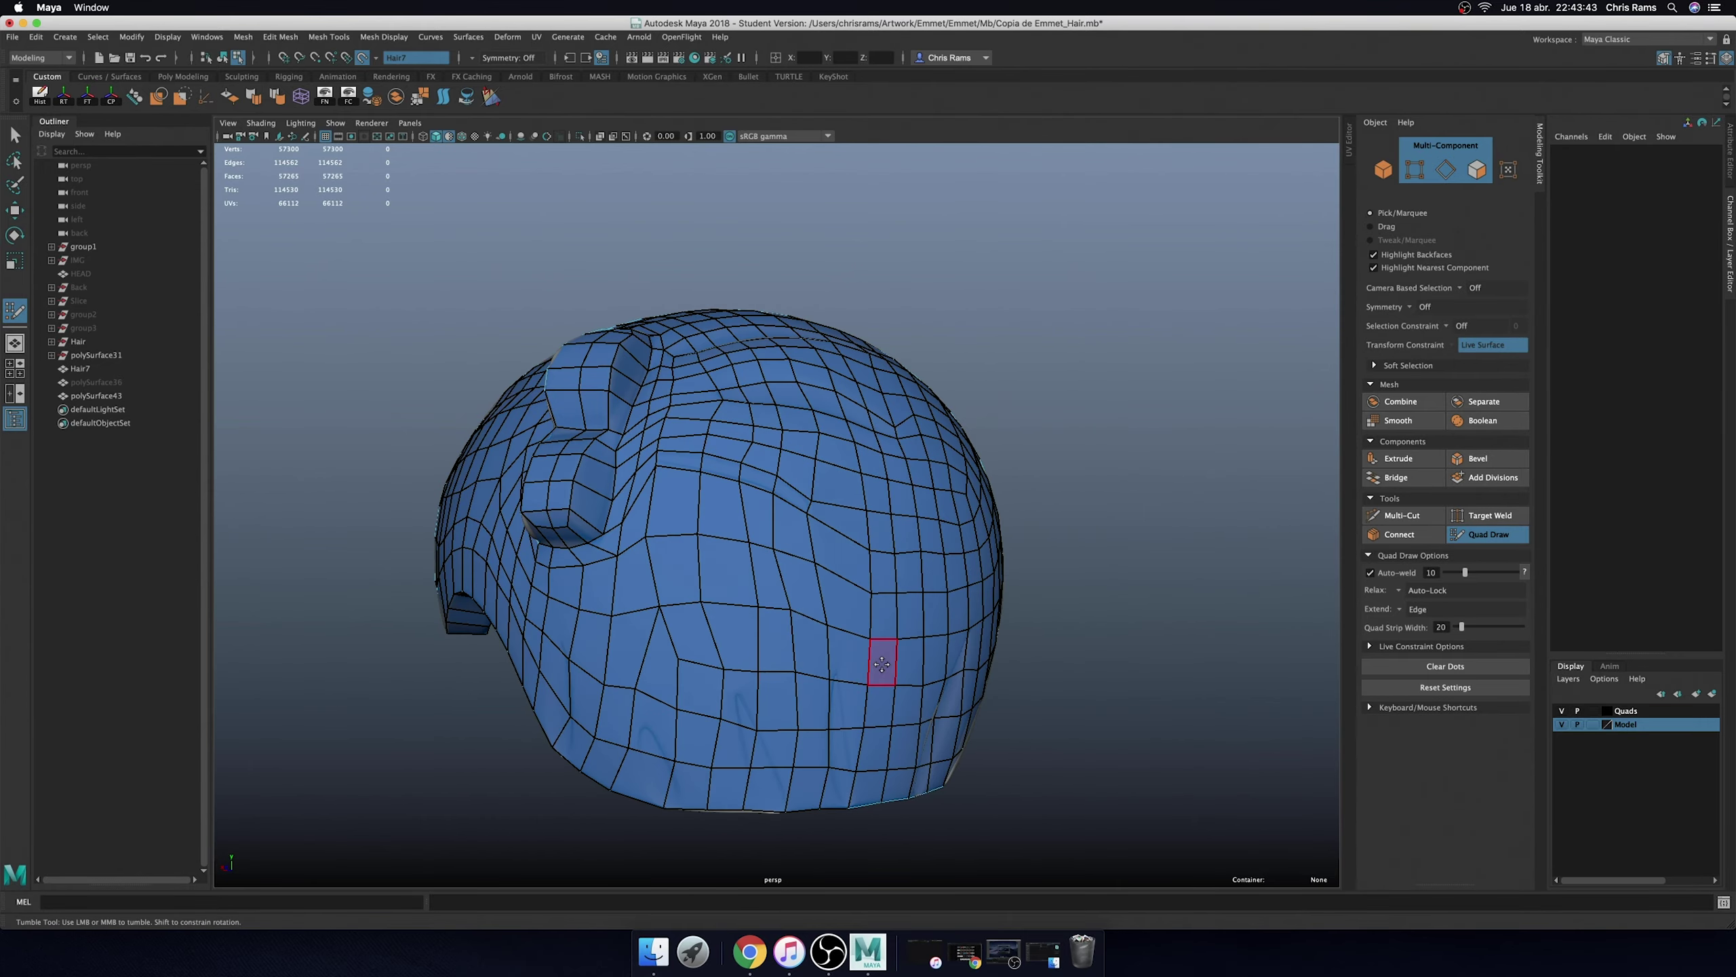
key(q)
scroll(821, 535, up, 5)
scroll(781, 487, up, 3)
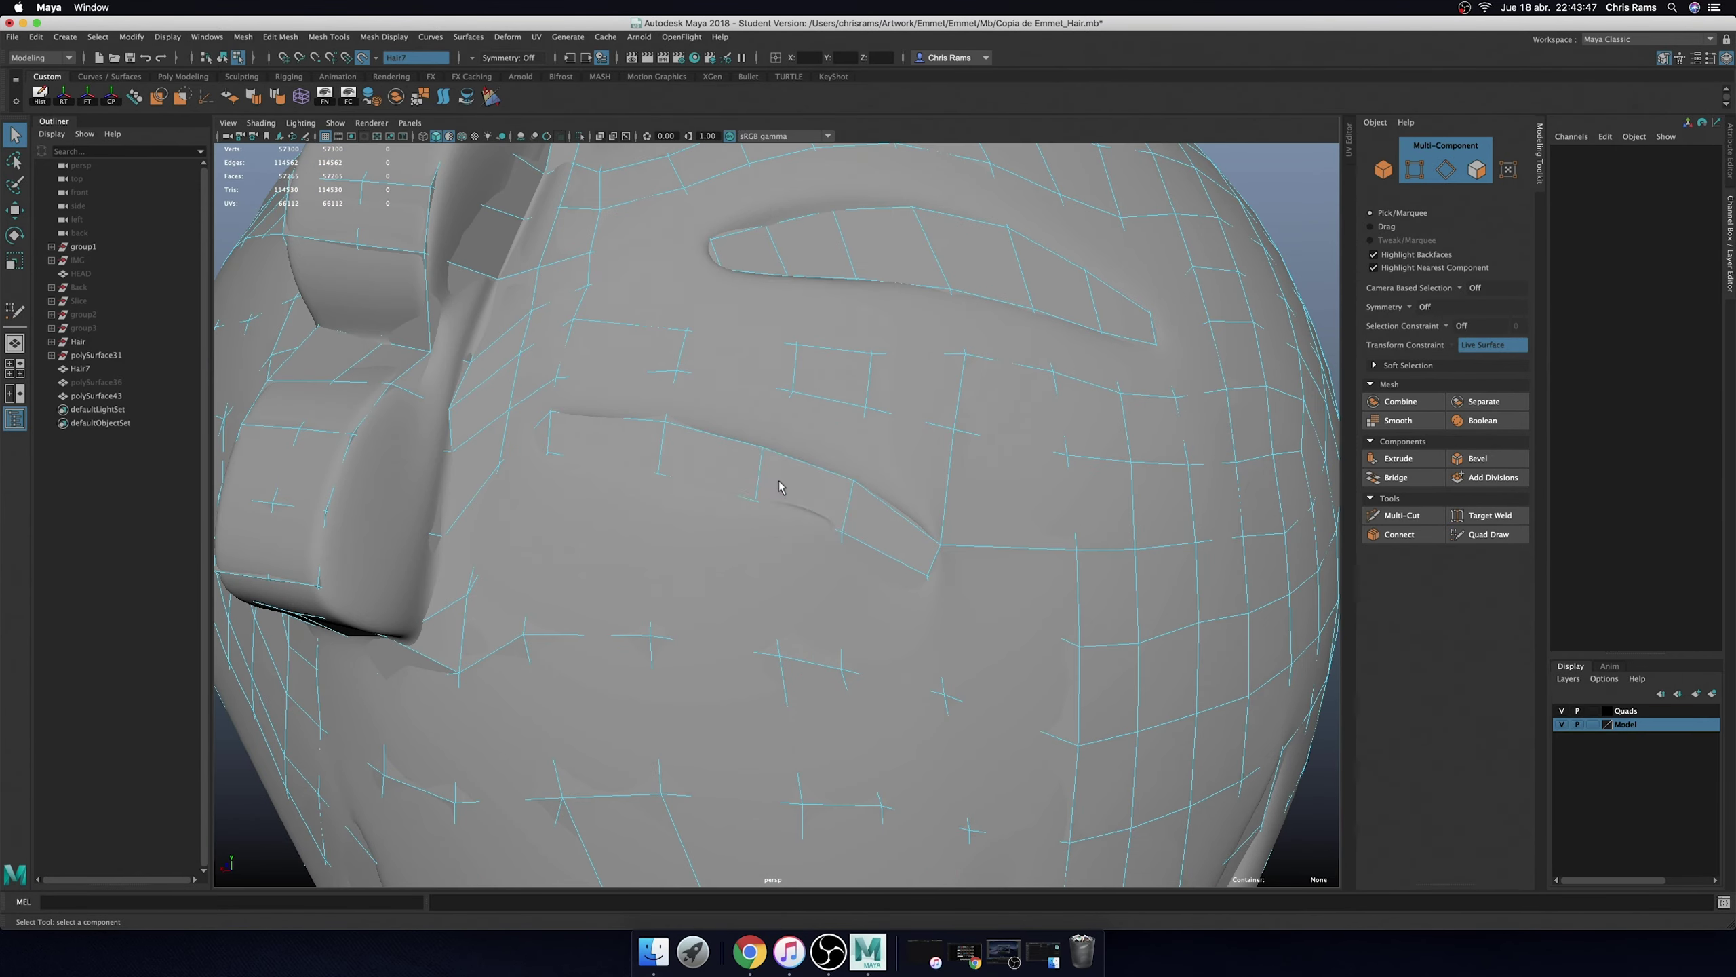
click(1453, 540)
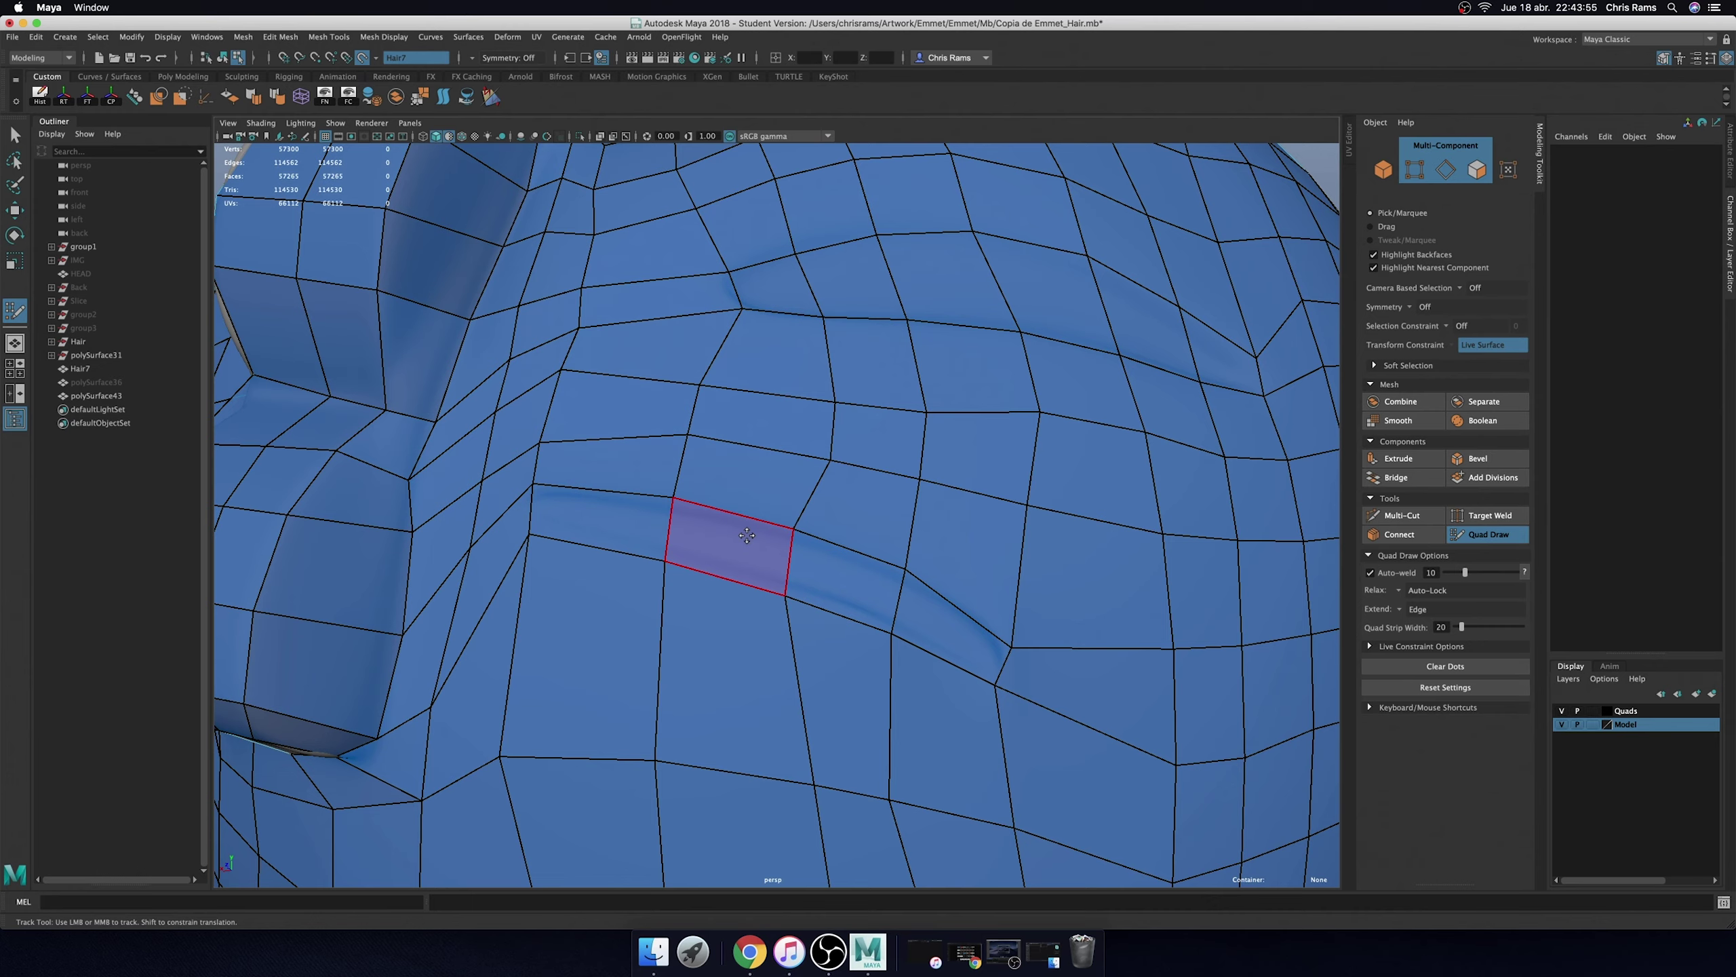
- Select the four groove-strip faces, undo a stray bevel, then extrude and scale them inward
key(q)
click(705, 553)
shift+click(848, 571)
shift+click(950, 620)
key(ctrl+b)
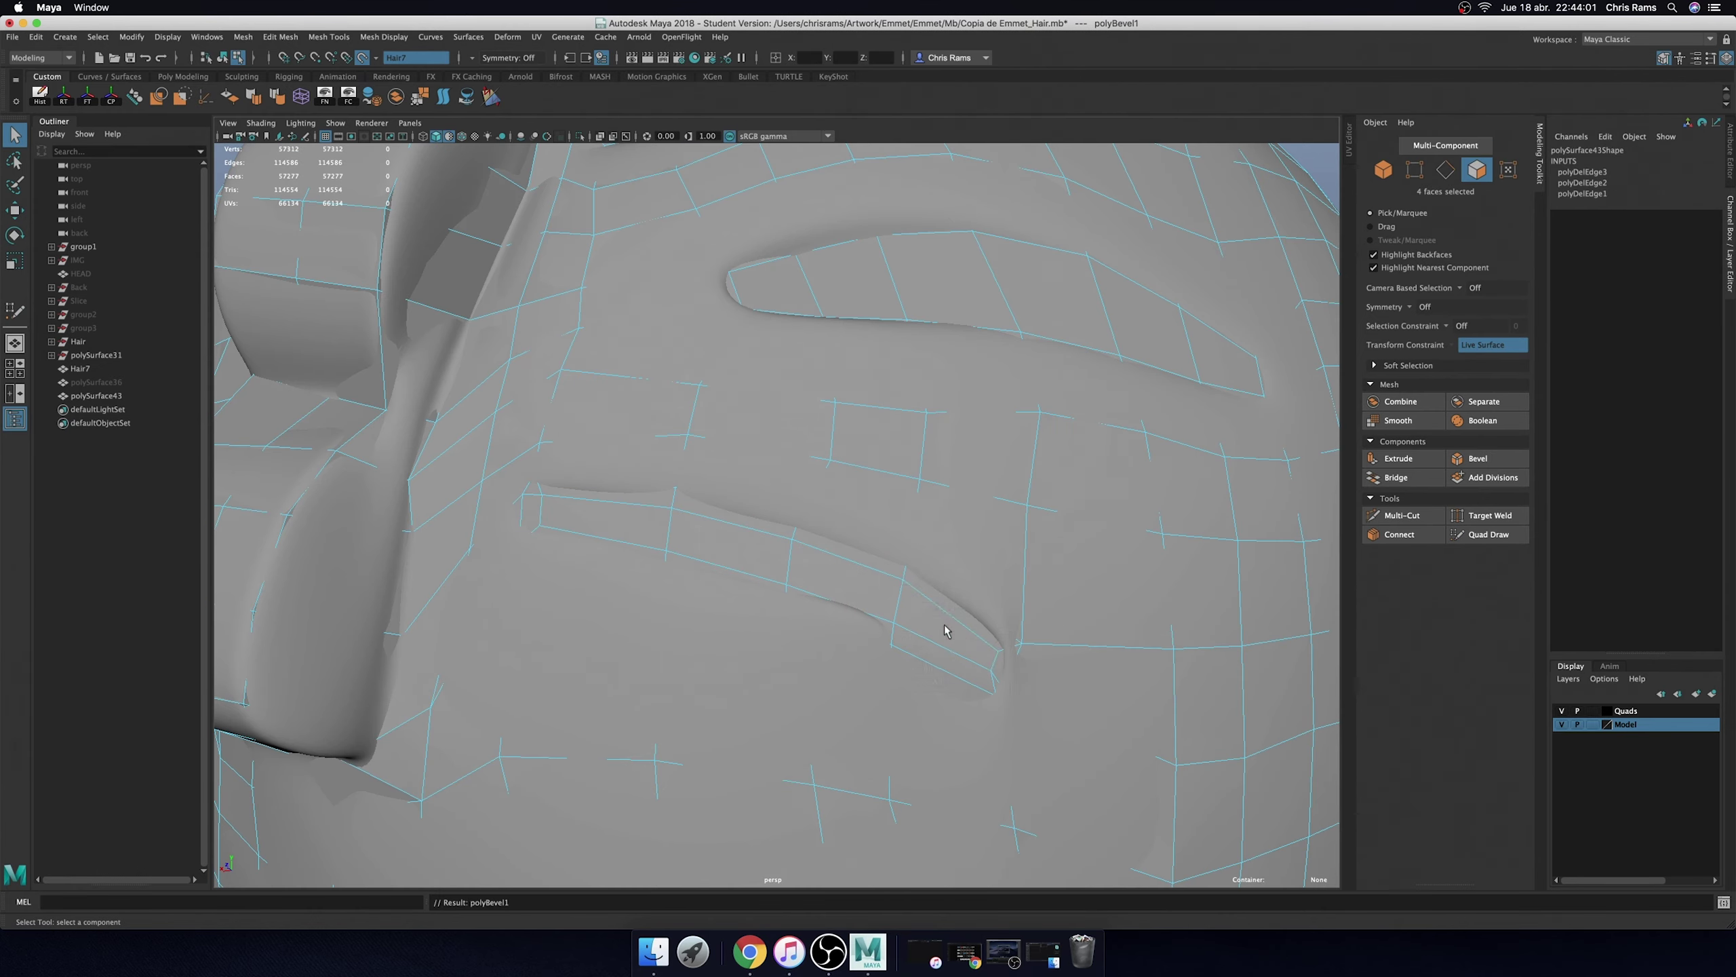
key(ctrl+z)
shift+right_drag(951, 617, 951, 577)
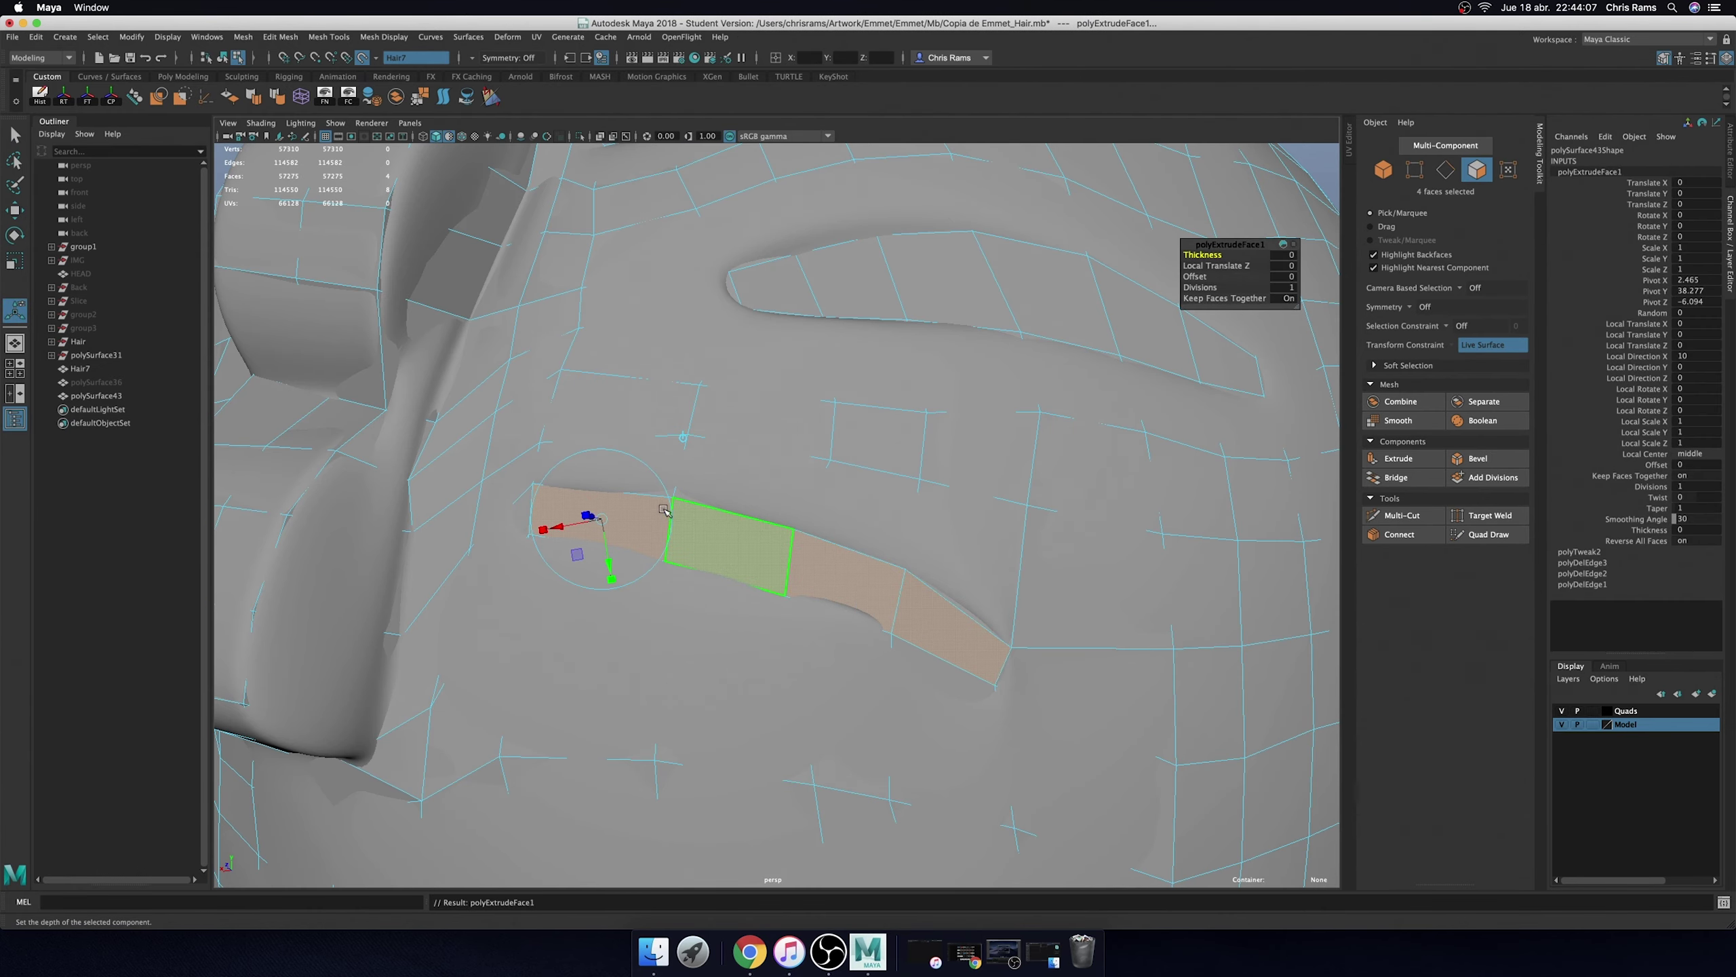
mouse_move(665, 510)
alt+mouse_down()
mouse_move(626, 378)
mouse_move(629, 402)
alt+mouse_up()
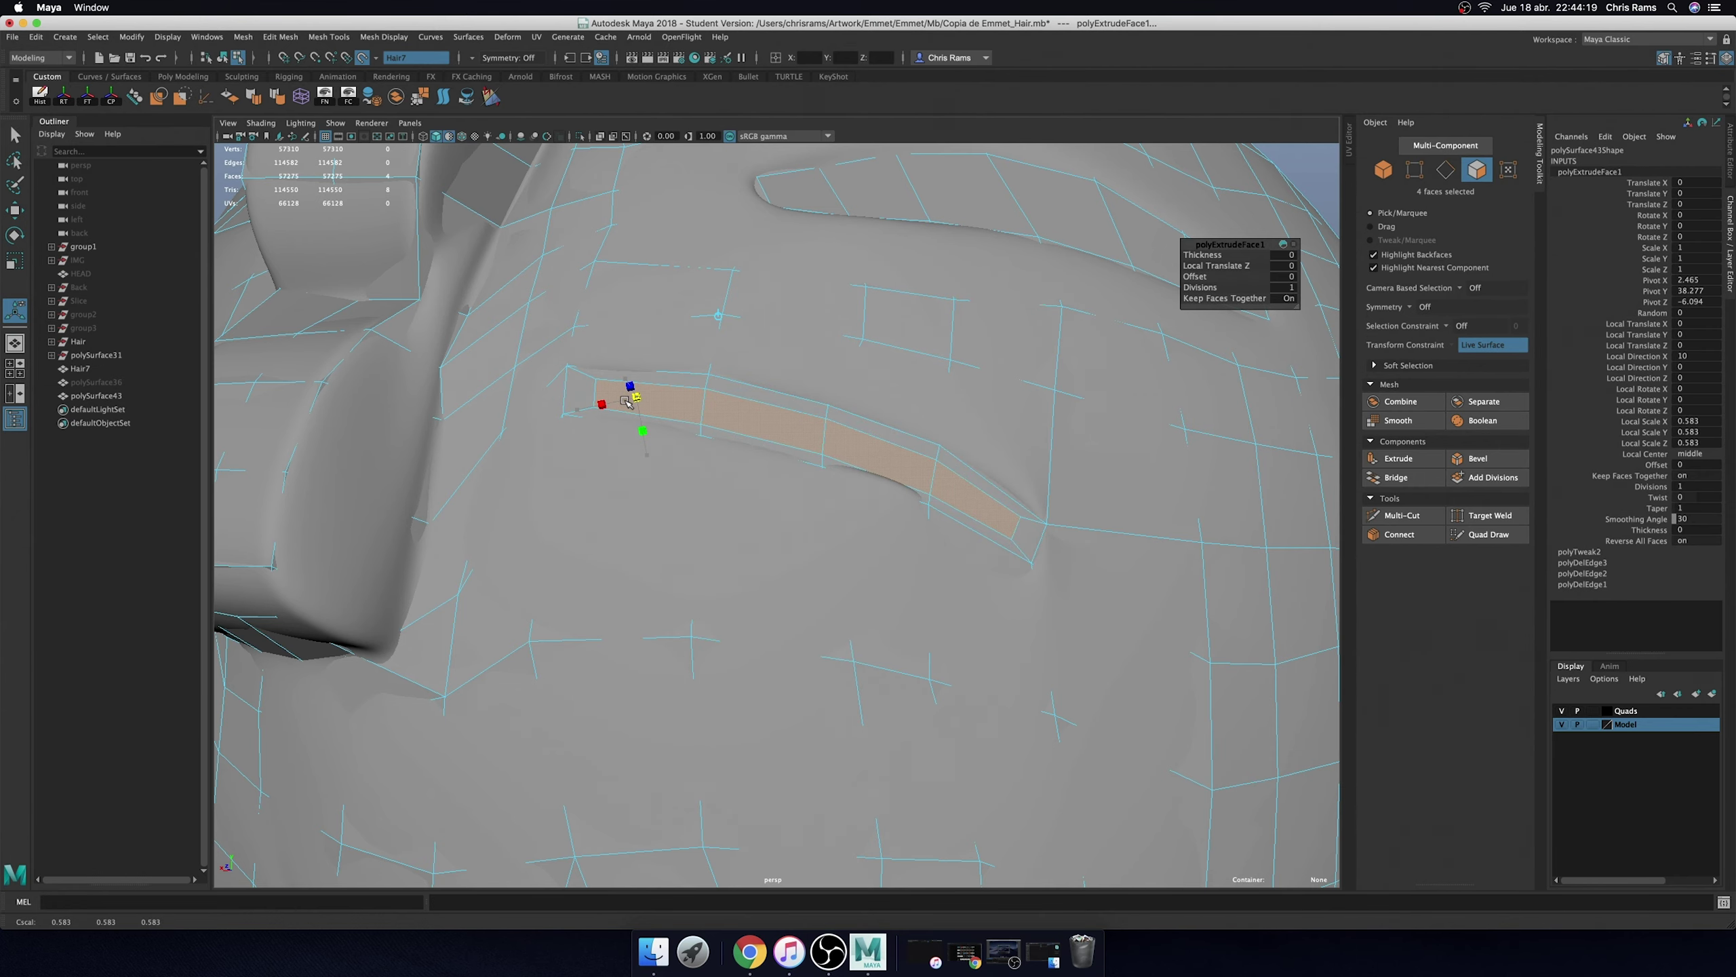
shift+right_drag(627, 402, 860, 384)
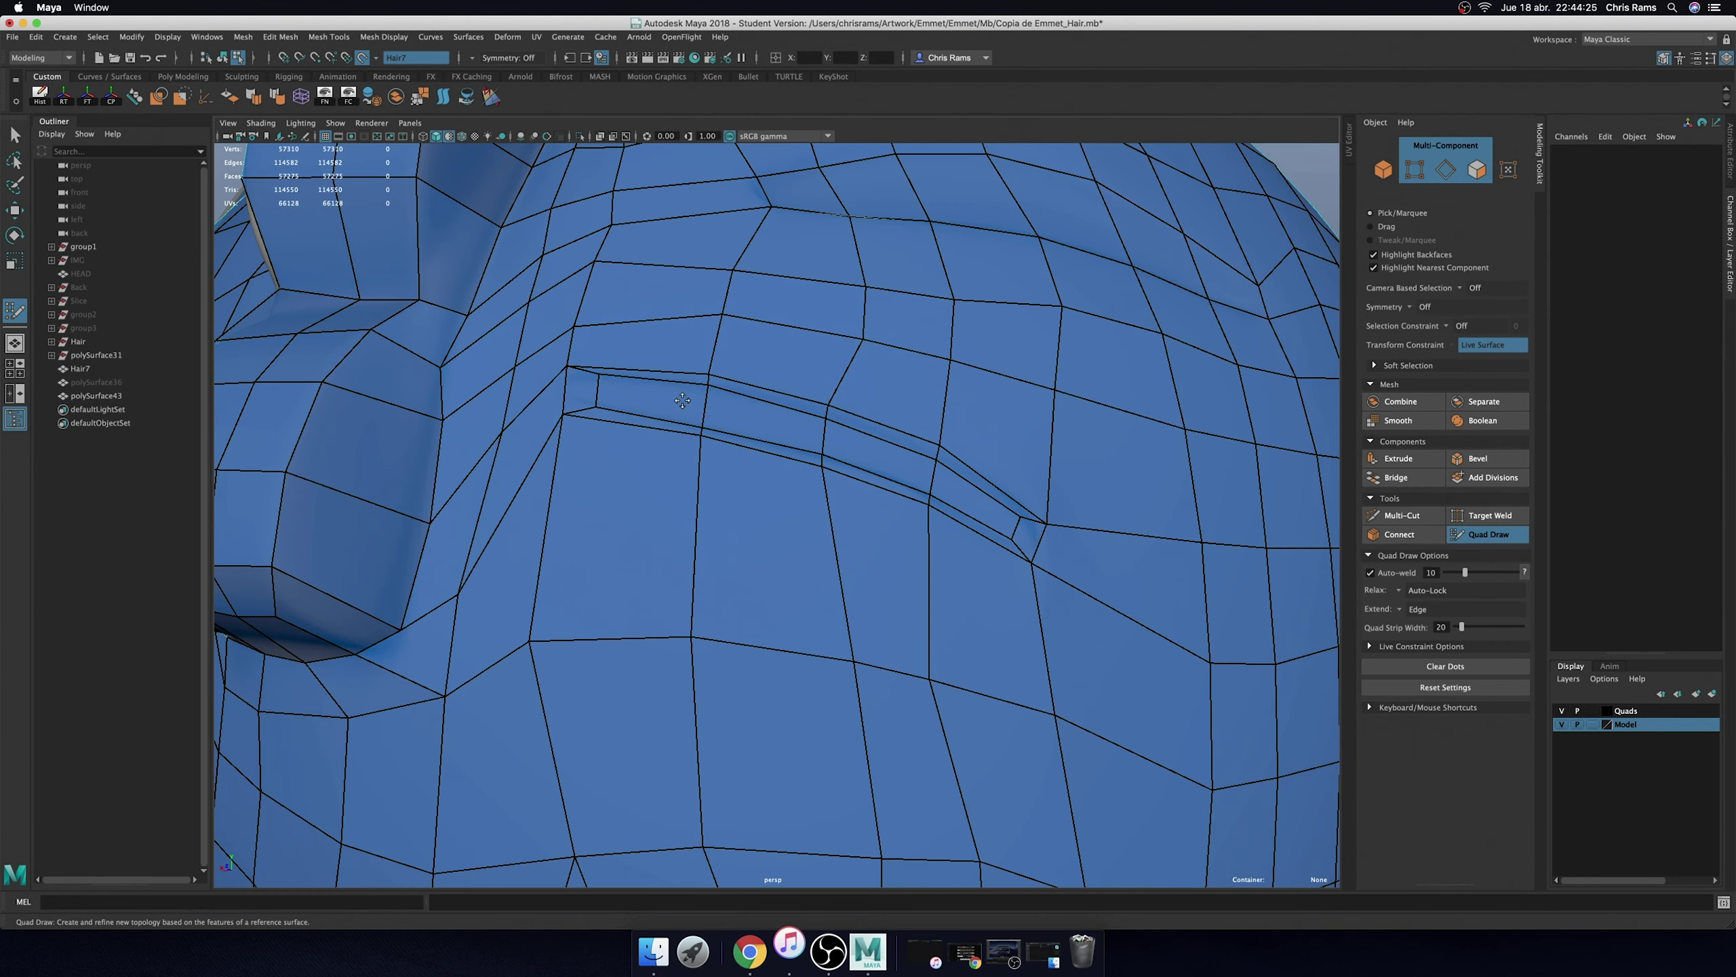
key(ctrl+z)
alt+right_drag(682, 400, 785, 722)
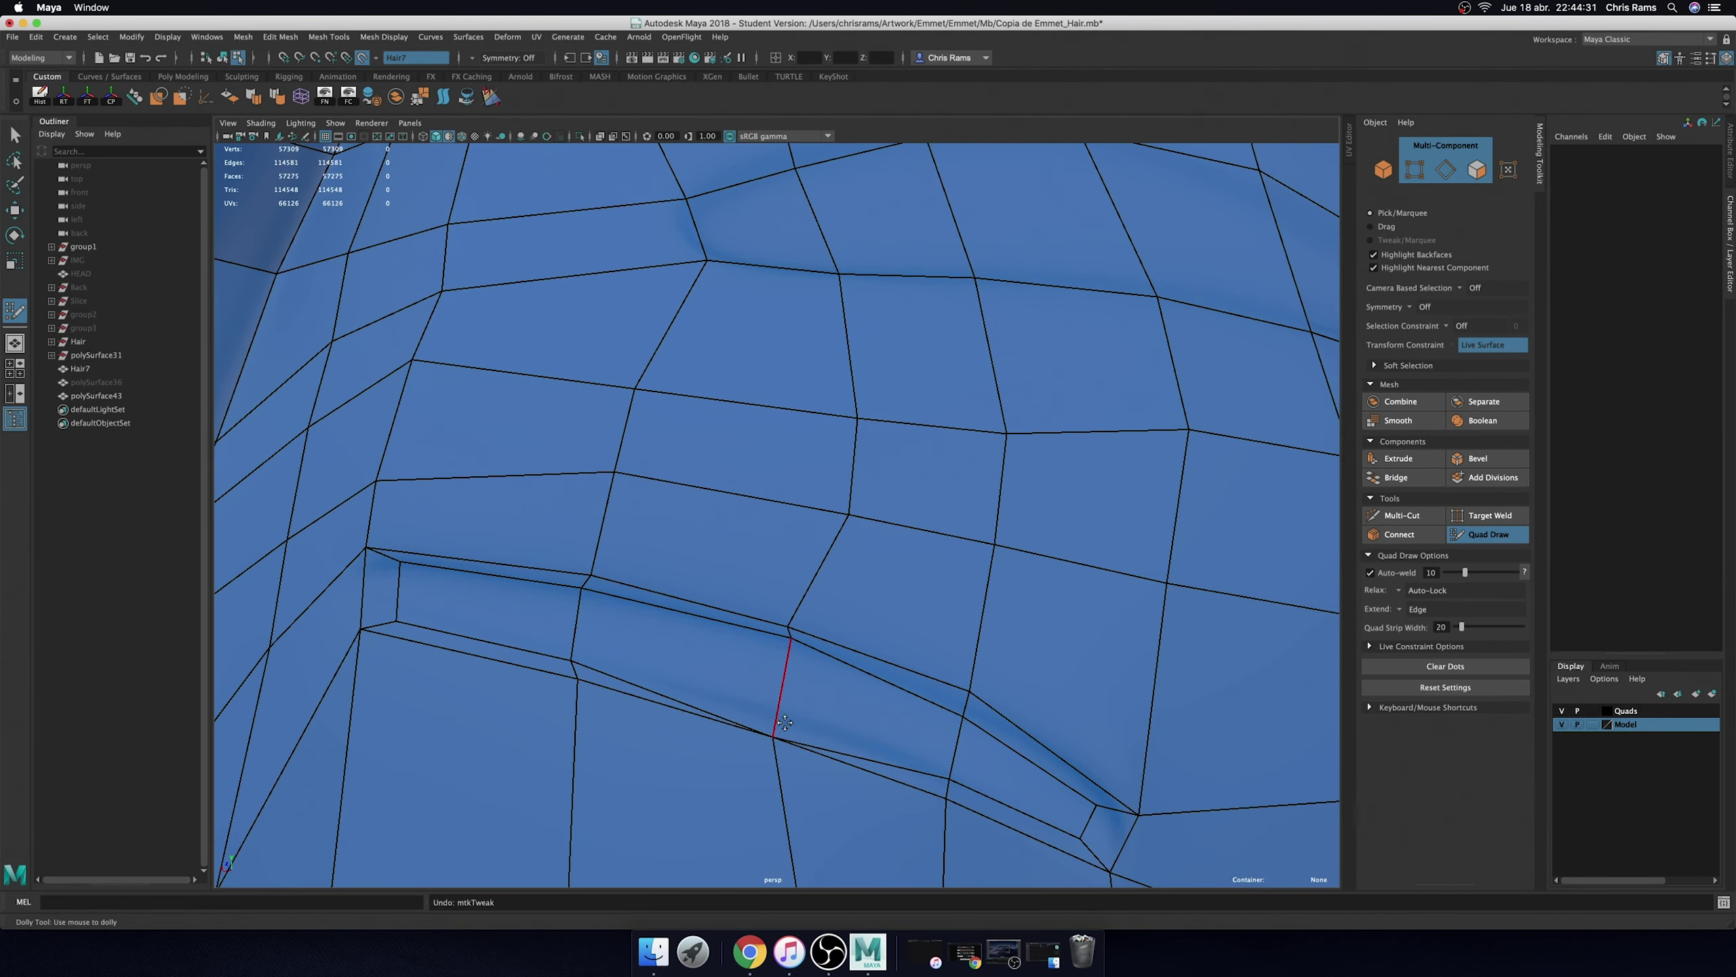
ctrl+click(785, 723)
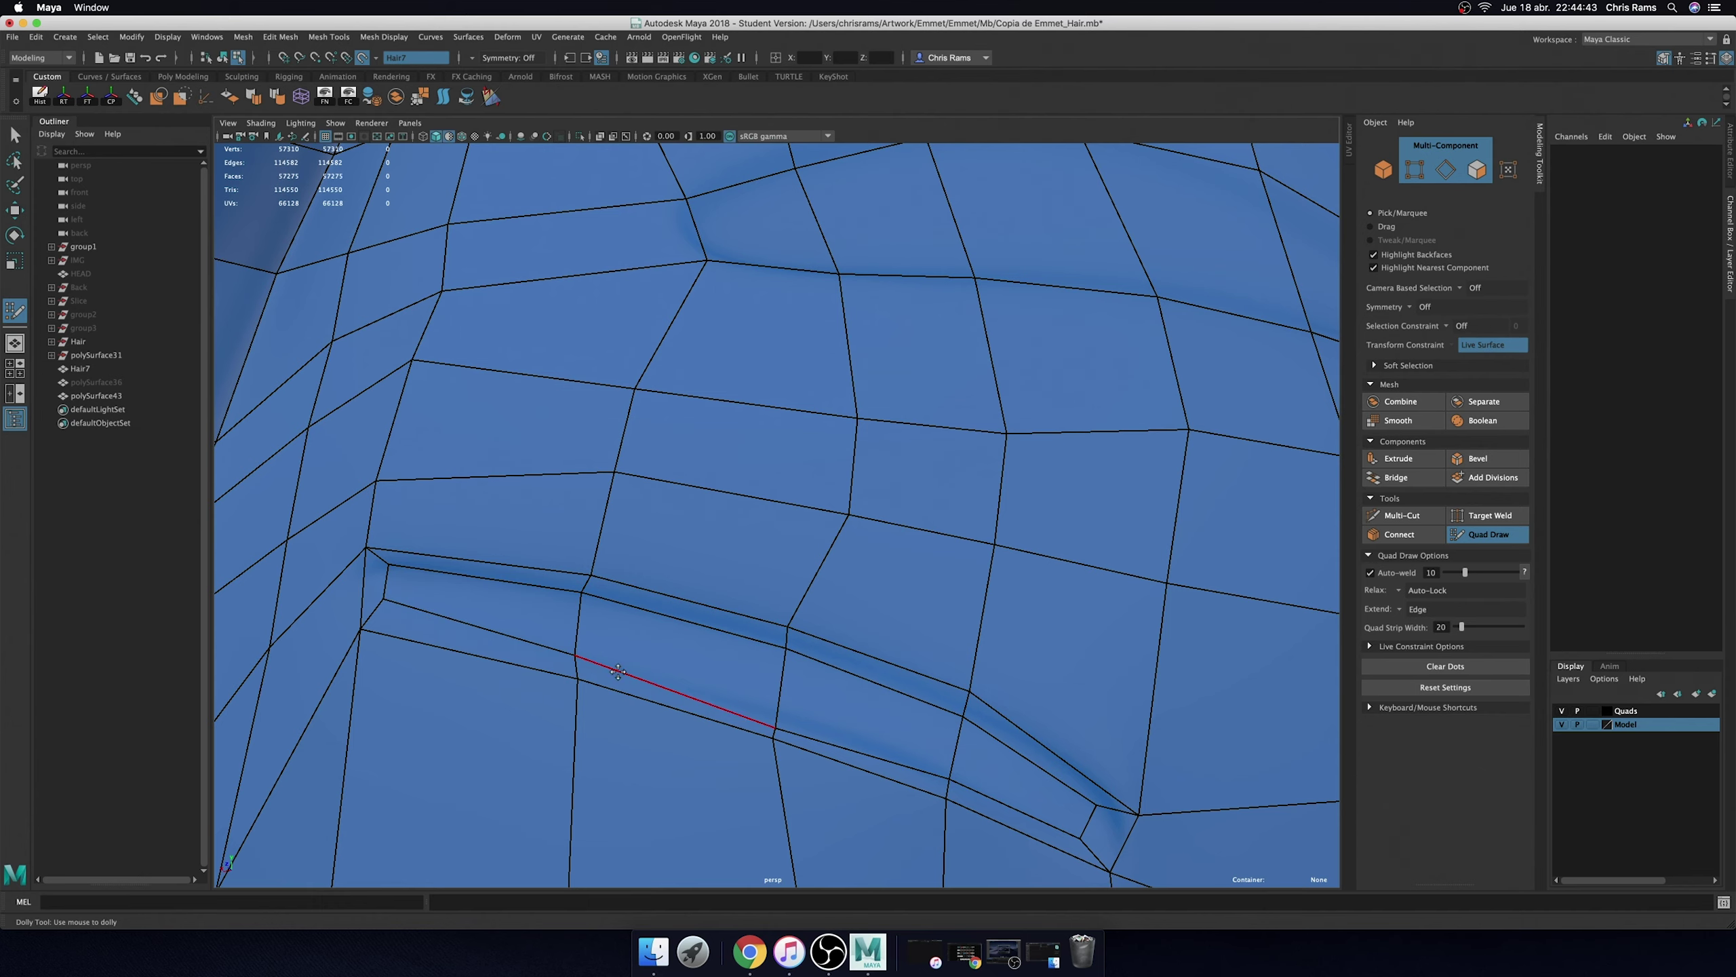
alt+middle_drag(1108, 807, 861, 645)
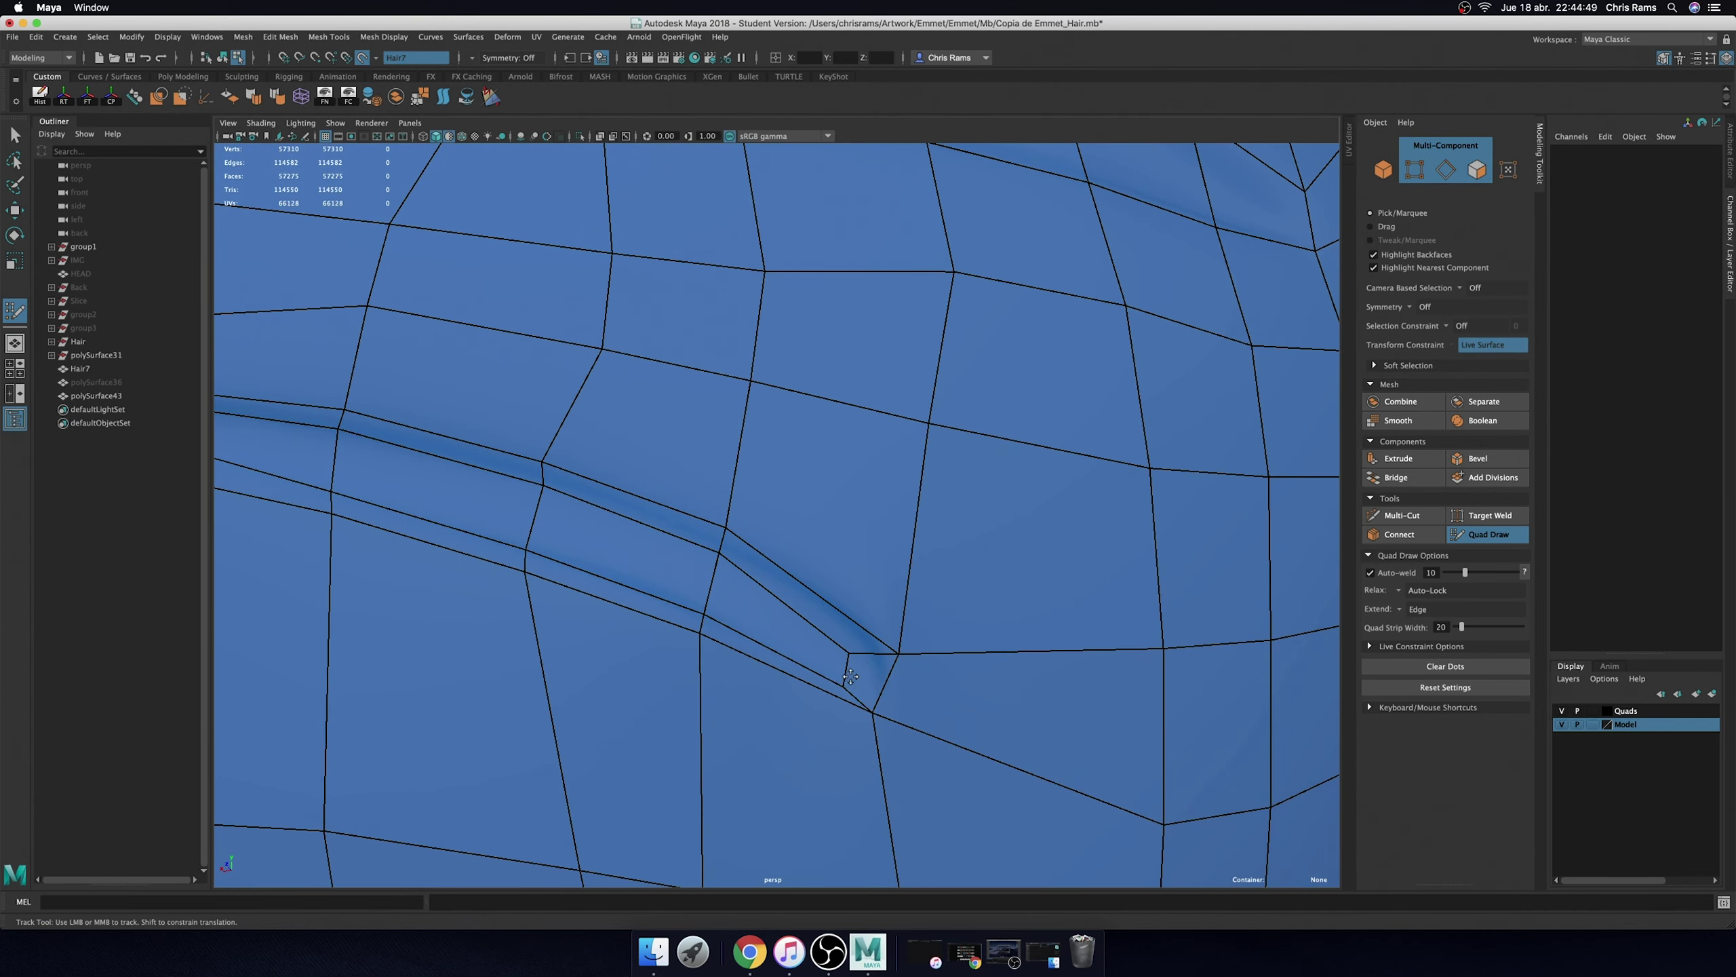
shift+drag(851, 677, 855, 658)
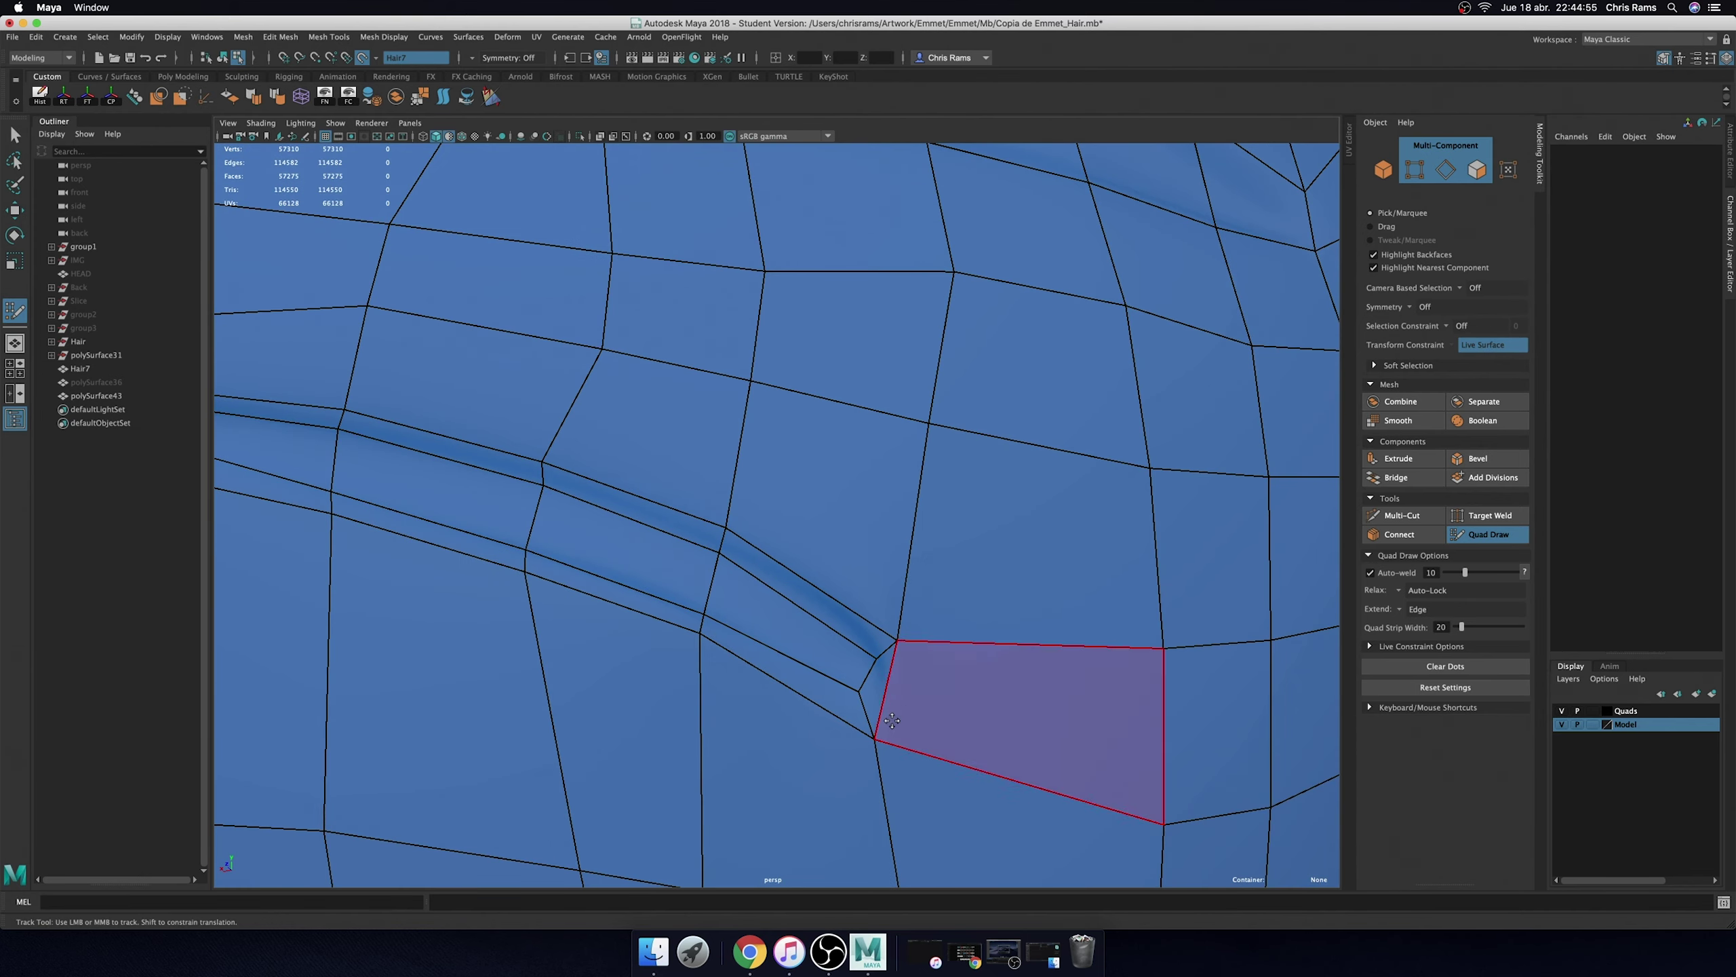
alt+right_drag(888, 655, 434, 471)
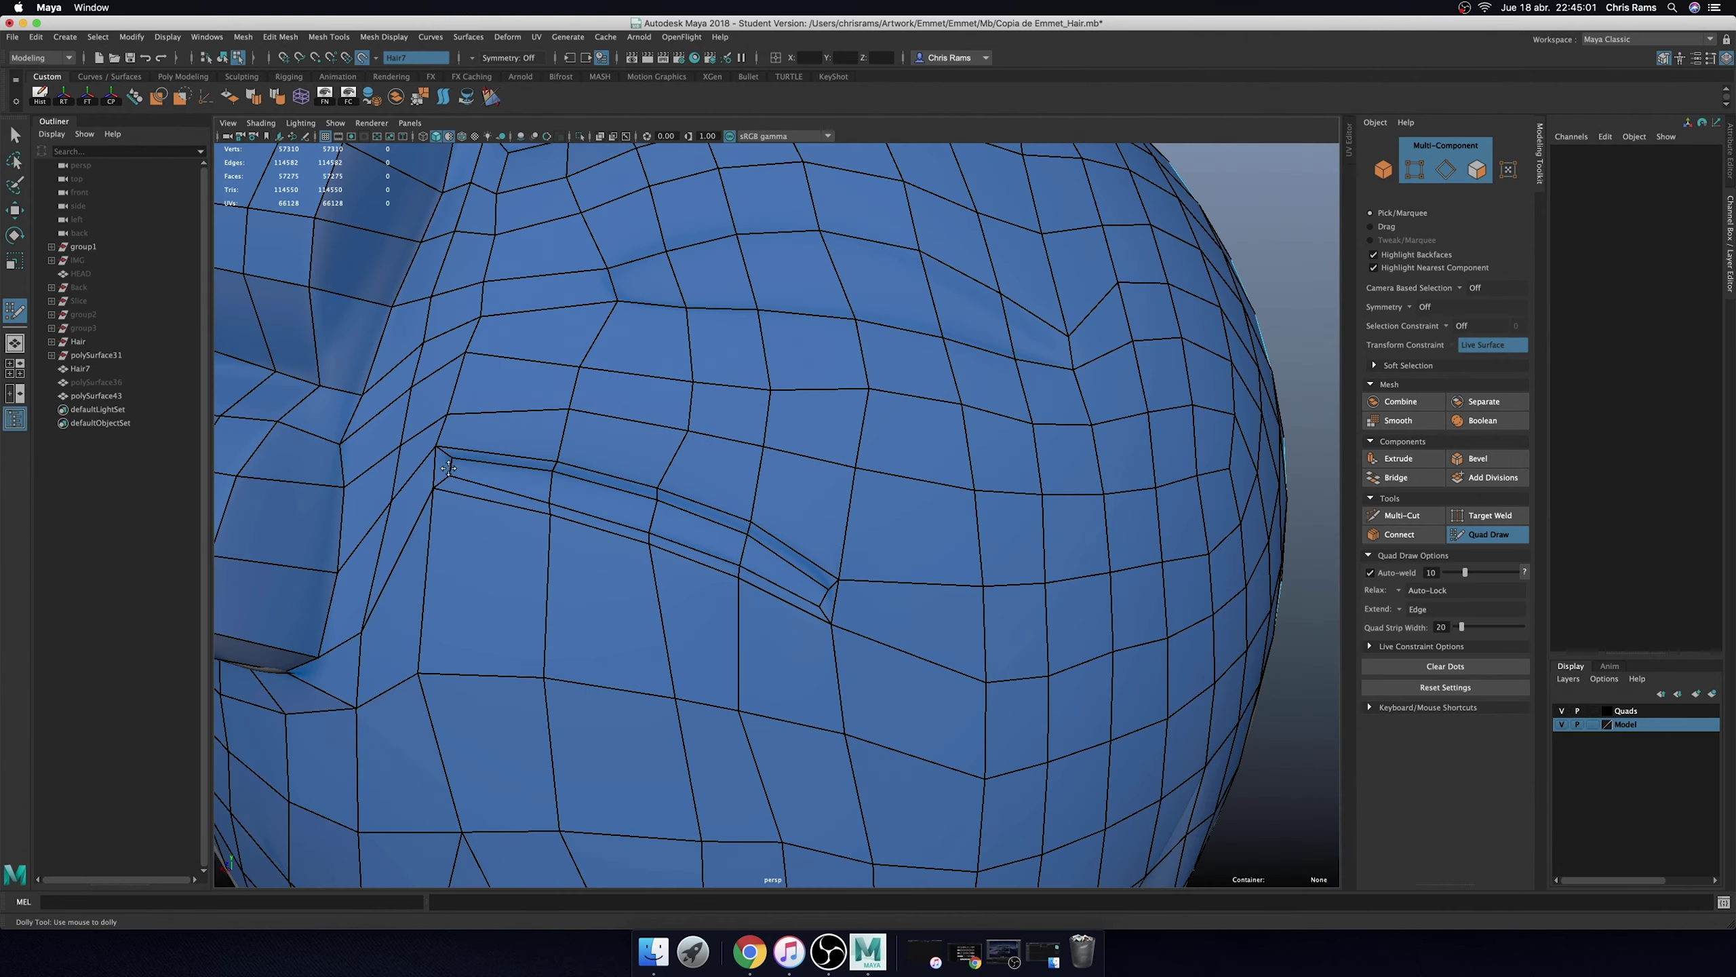
scroll(529, 514, down, 3)
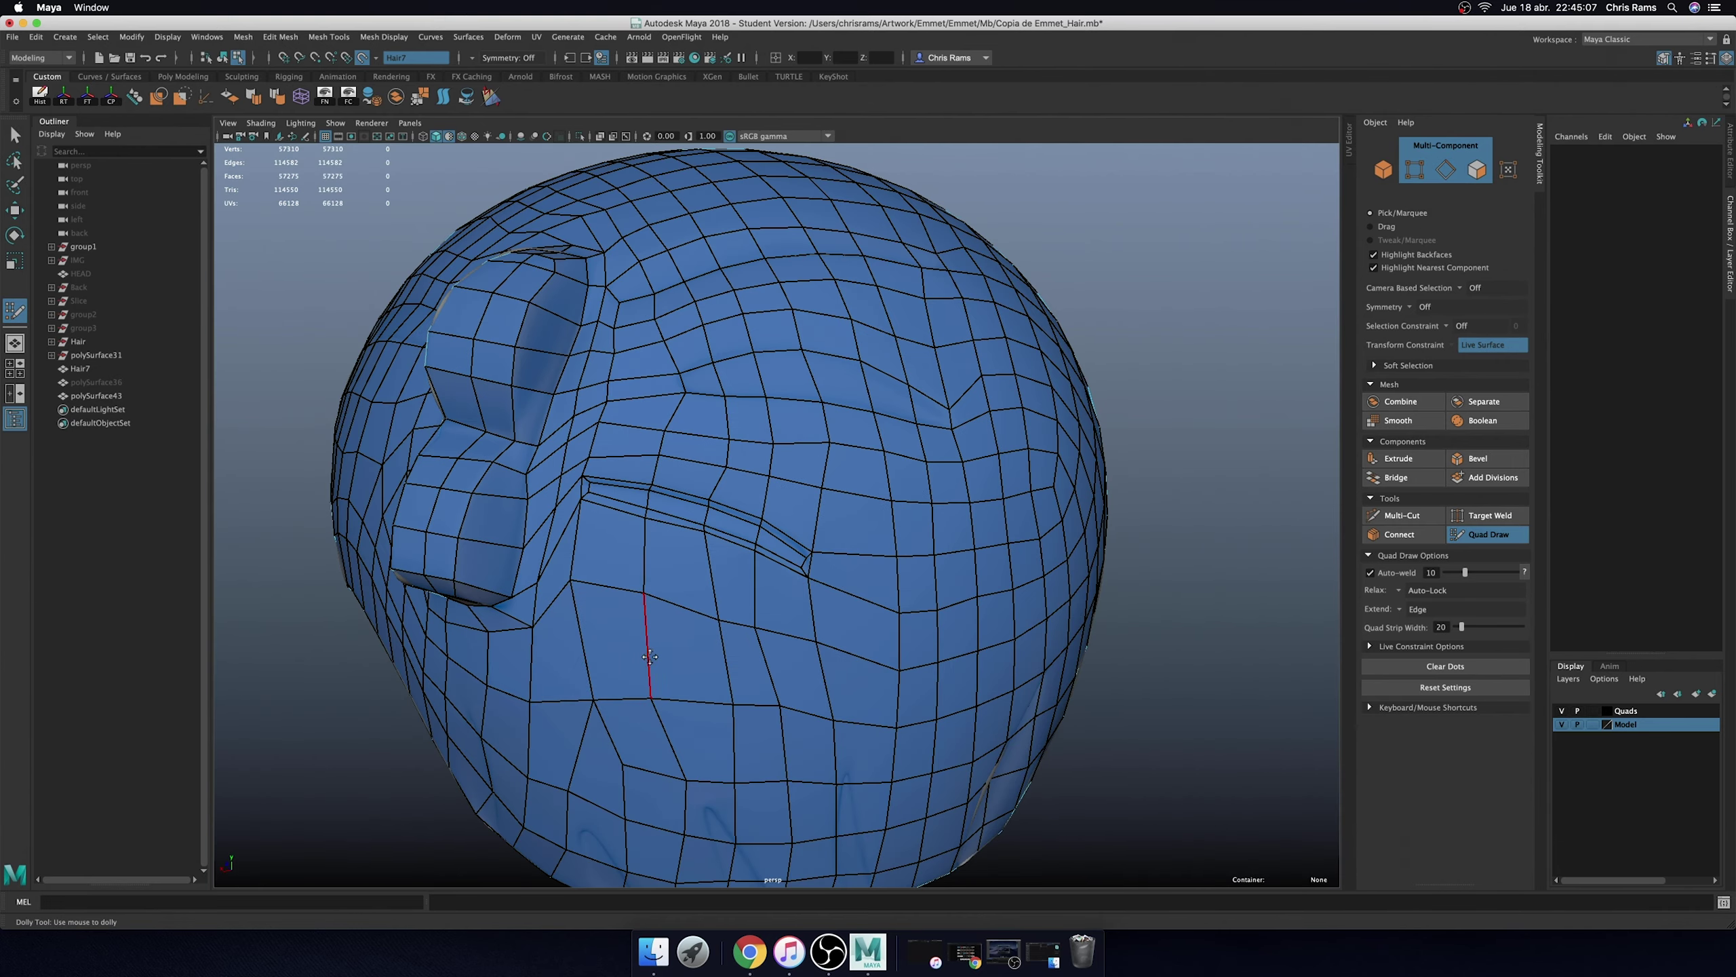
alt+drag(649, 656, 654, 620)
mouse_move(767, 581)
alt+mouse_down()
mouse_move(729, 641)
mouse_move(714, 605)
alt+mouse_up()
mouse_move(818, 674)
alt+mouse_down()
mouse_move(750, 571)
mouse_move(855, 547)
alt+mouse_up()
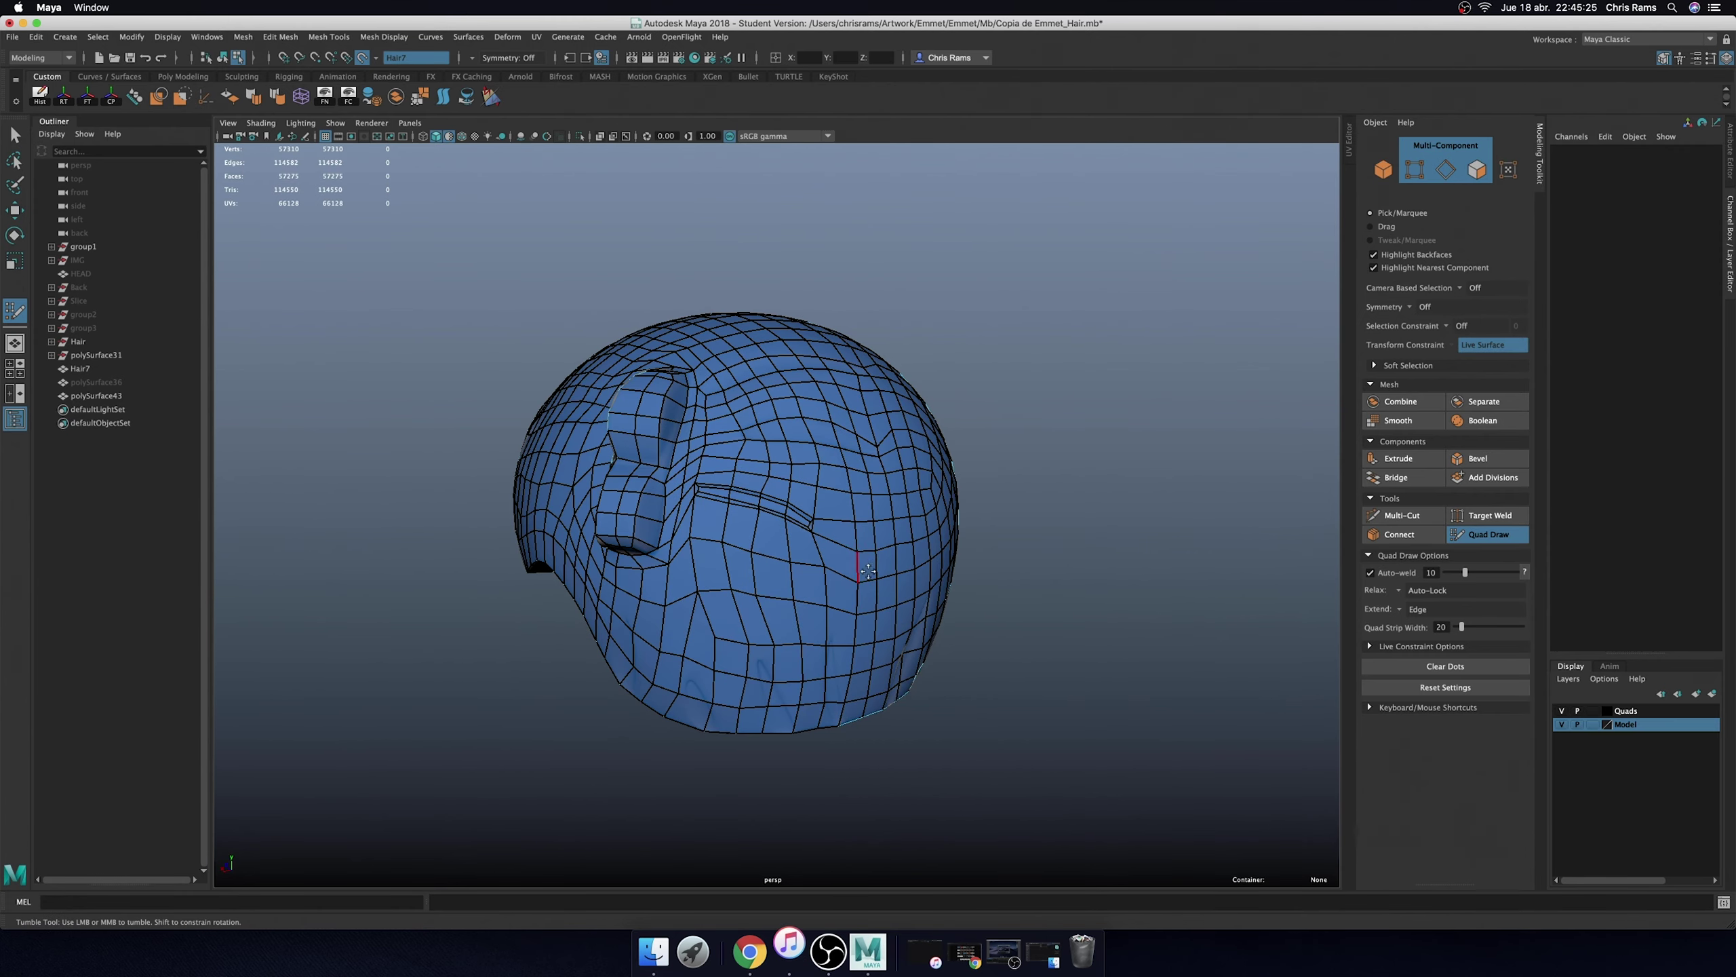
key(q)
- Isolate the hair retopology mesh in Object Mode and orbit around it to inspect it
right_click(939, 466)
click(1005, 443)
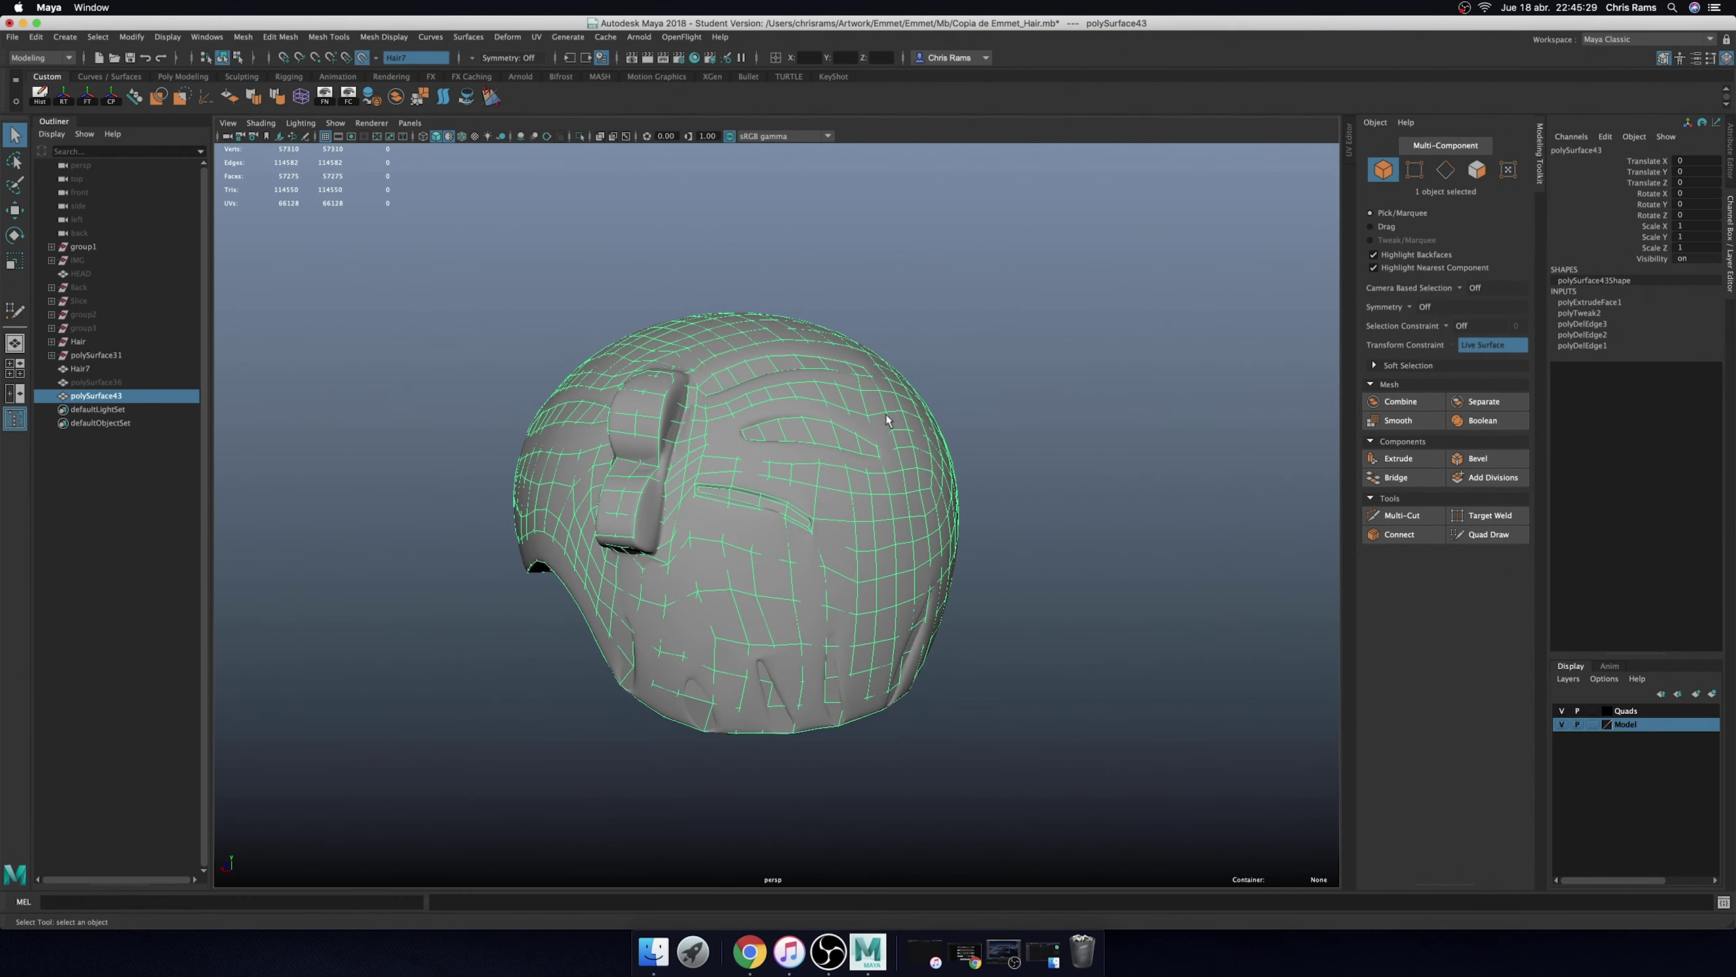
click(586, 140)
click(998, 350)
alt+drag(998, 350, 927, 375)
scroll(896, 526, up, 5)
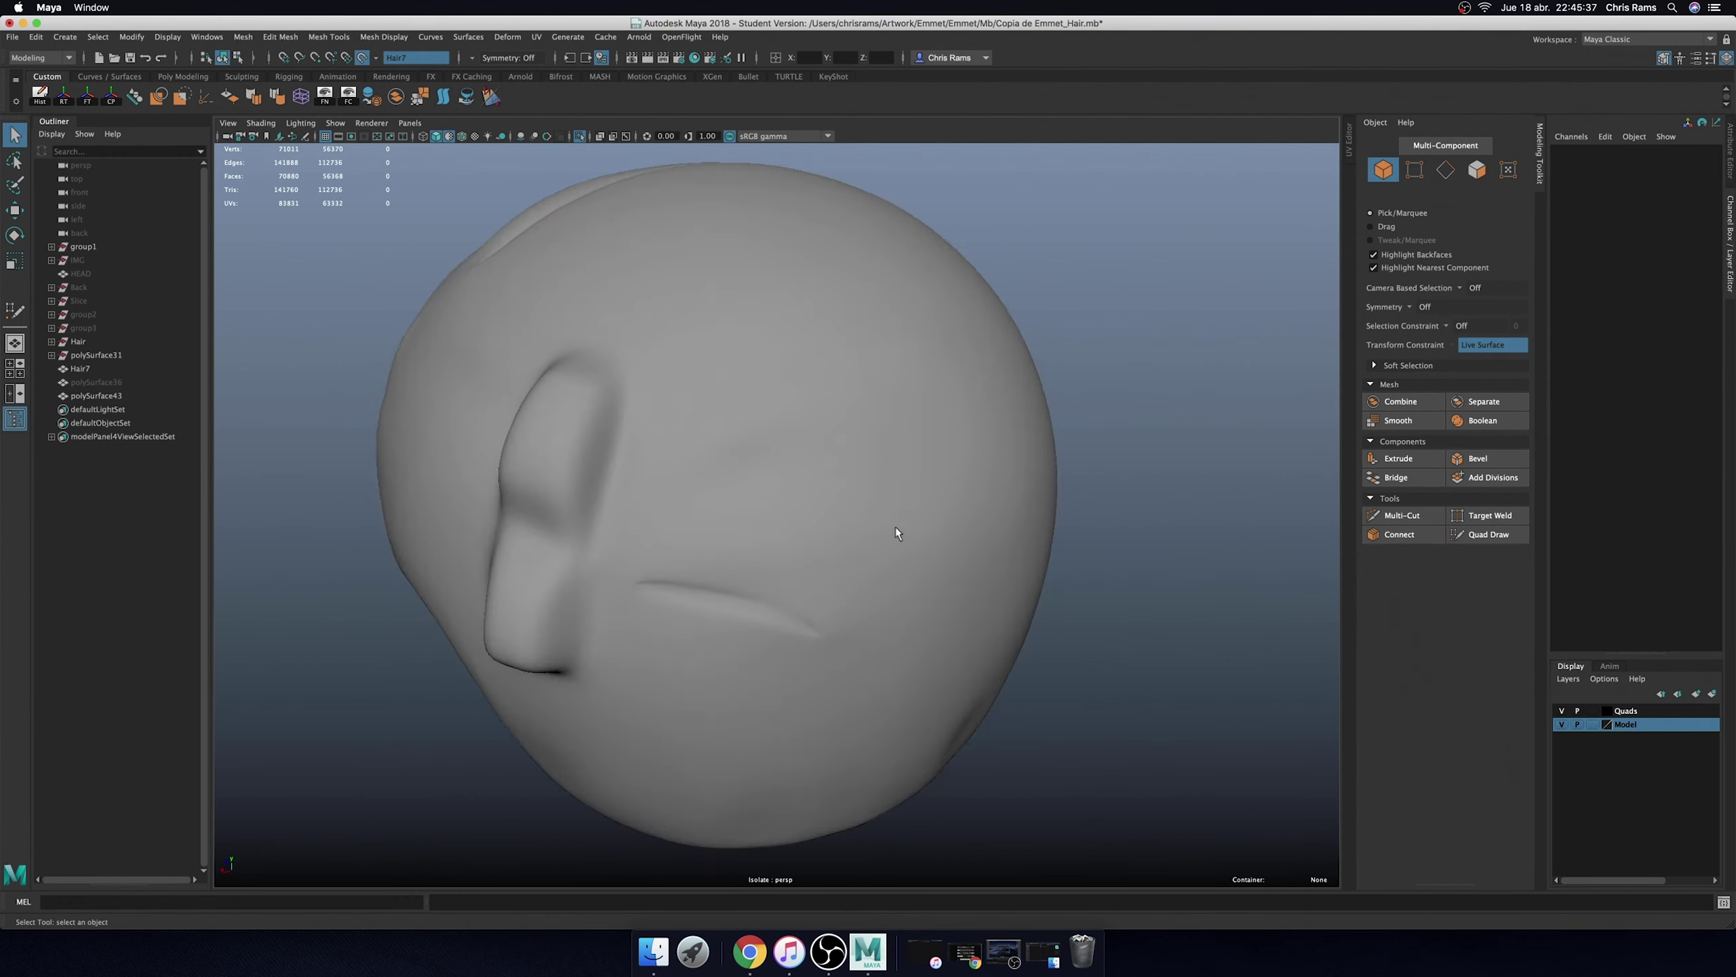
click(896, 533)
mouse_move(895, 533)
alt+mouse_down()
mouse_move(1003, 470)
mouse_move(884, 460)
alt+mouse_up()
- Turn isolation off and drag the edge beside the horizontal groove slightly lower in Quad Draw
click(583, 135)
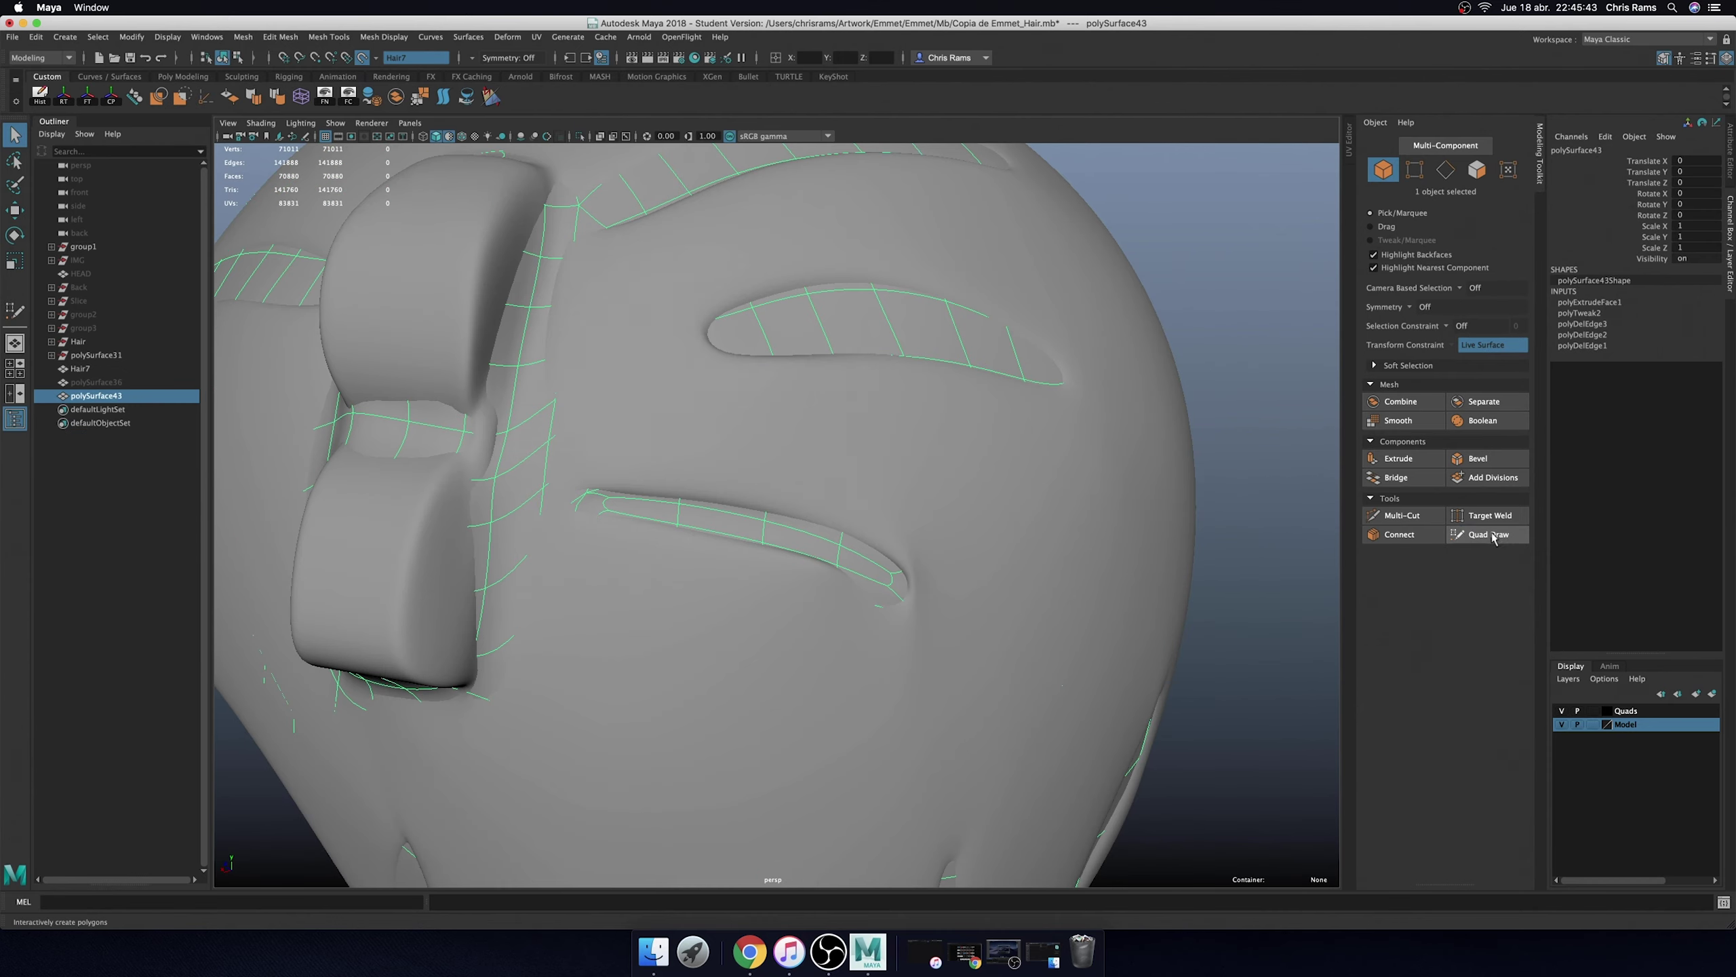
click(1488, 535)
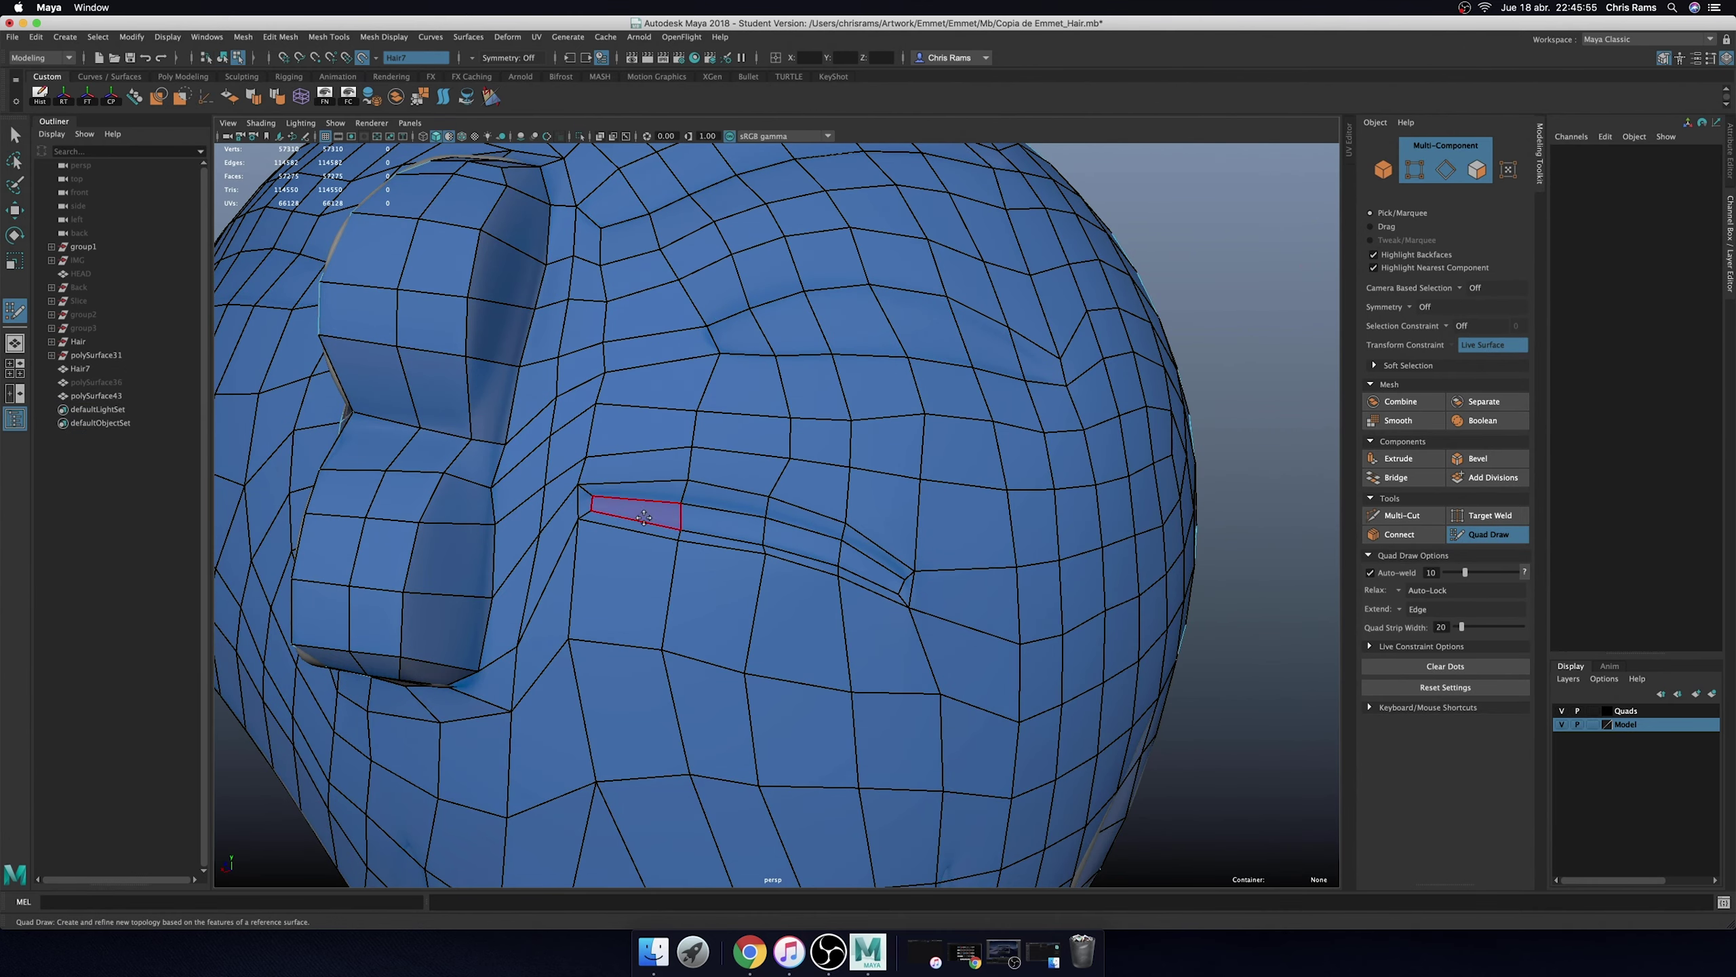
mouse_move(753, 554)
mouse_down()
mouse_move(926, 566)
mouse_move(901, 568)
mouse_up()
scroll(837, 594, down, 10)
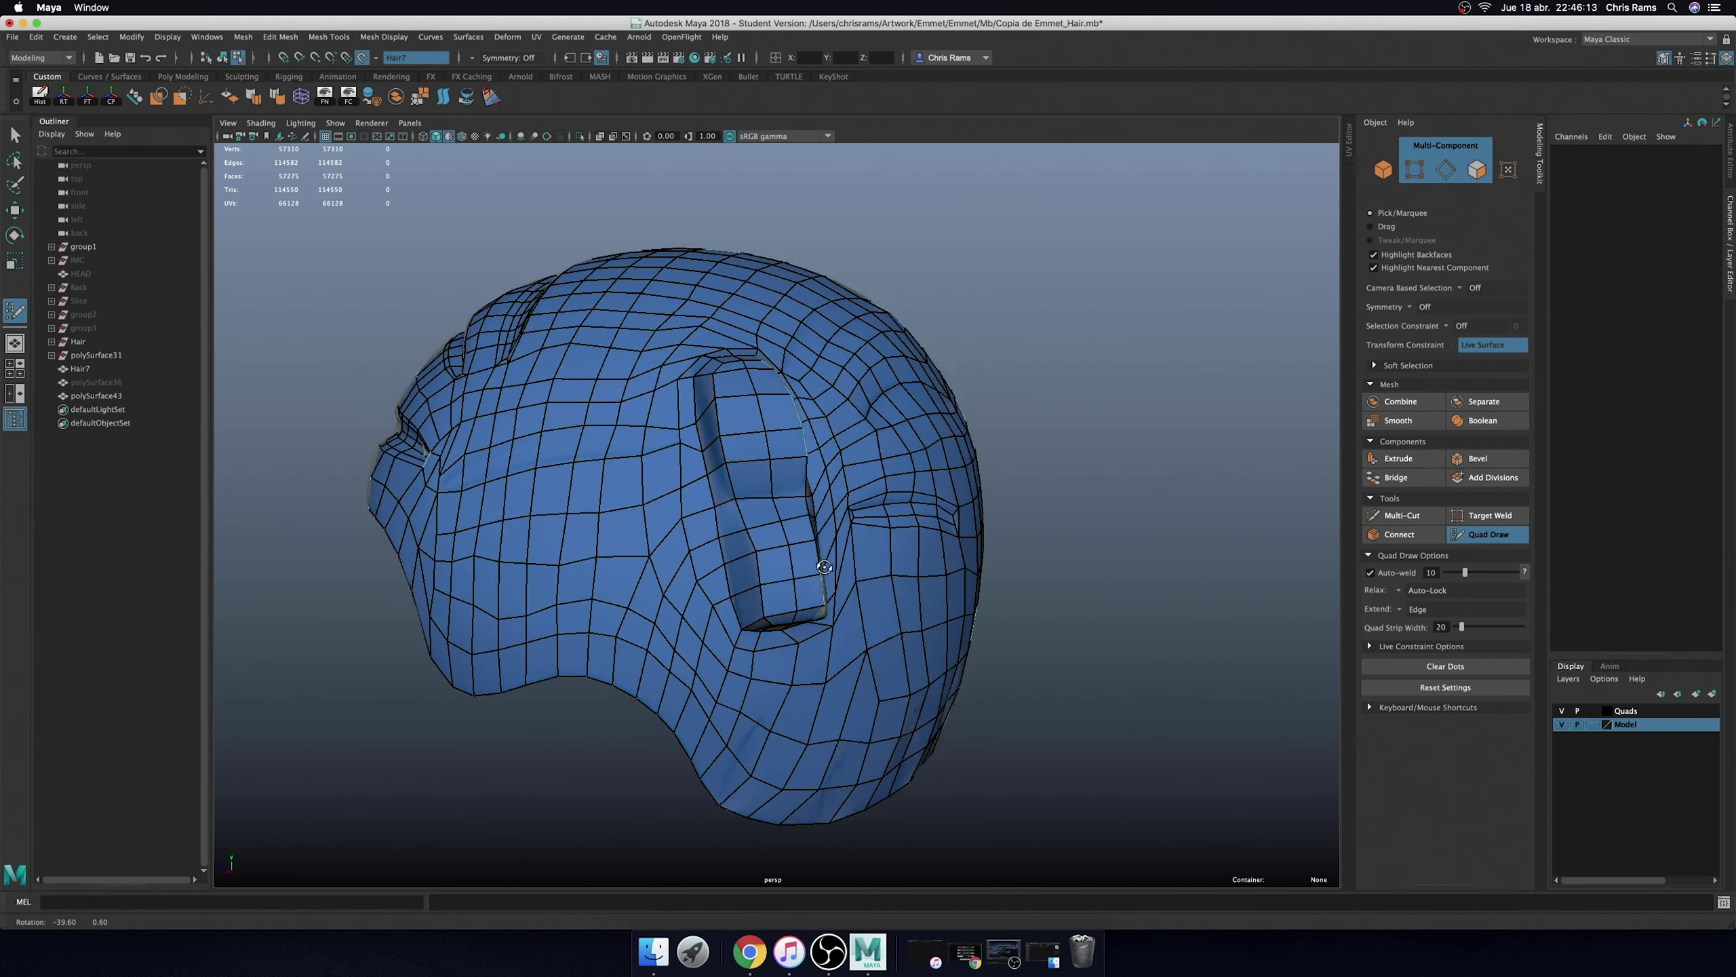
- Hide the Model layer and delete an edge loop across the helmet
key(q)
click(1562, 723)
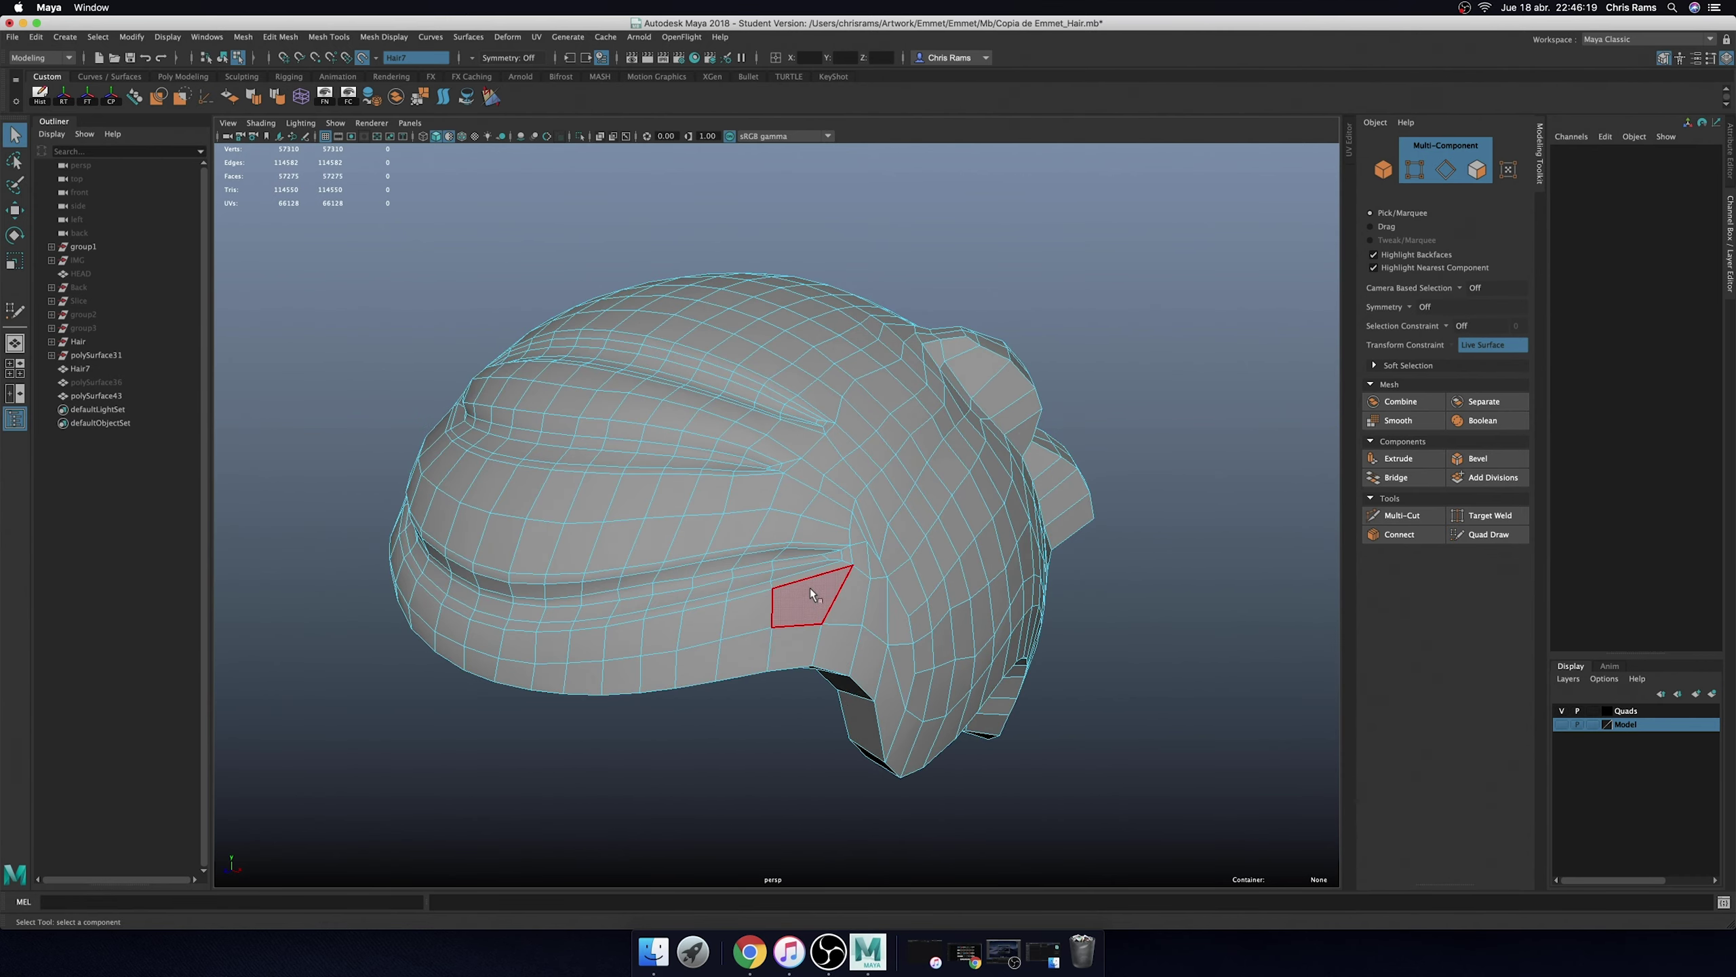
right_drag(833, 541, 833, 472)
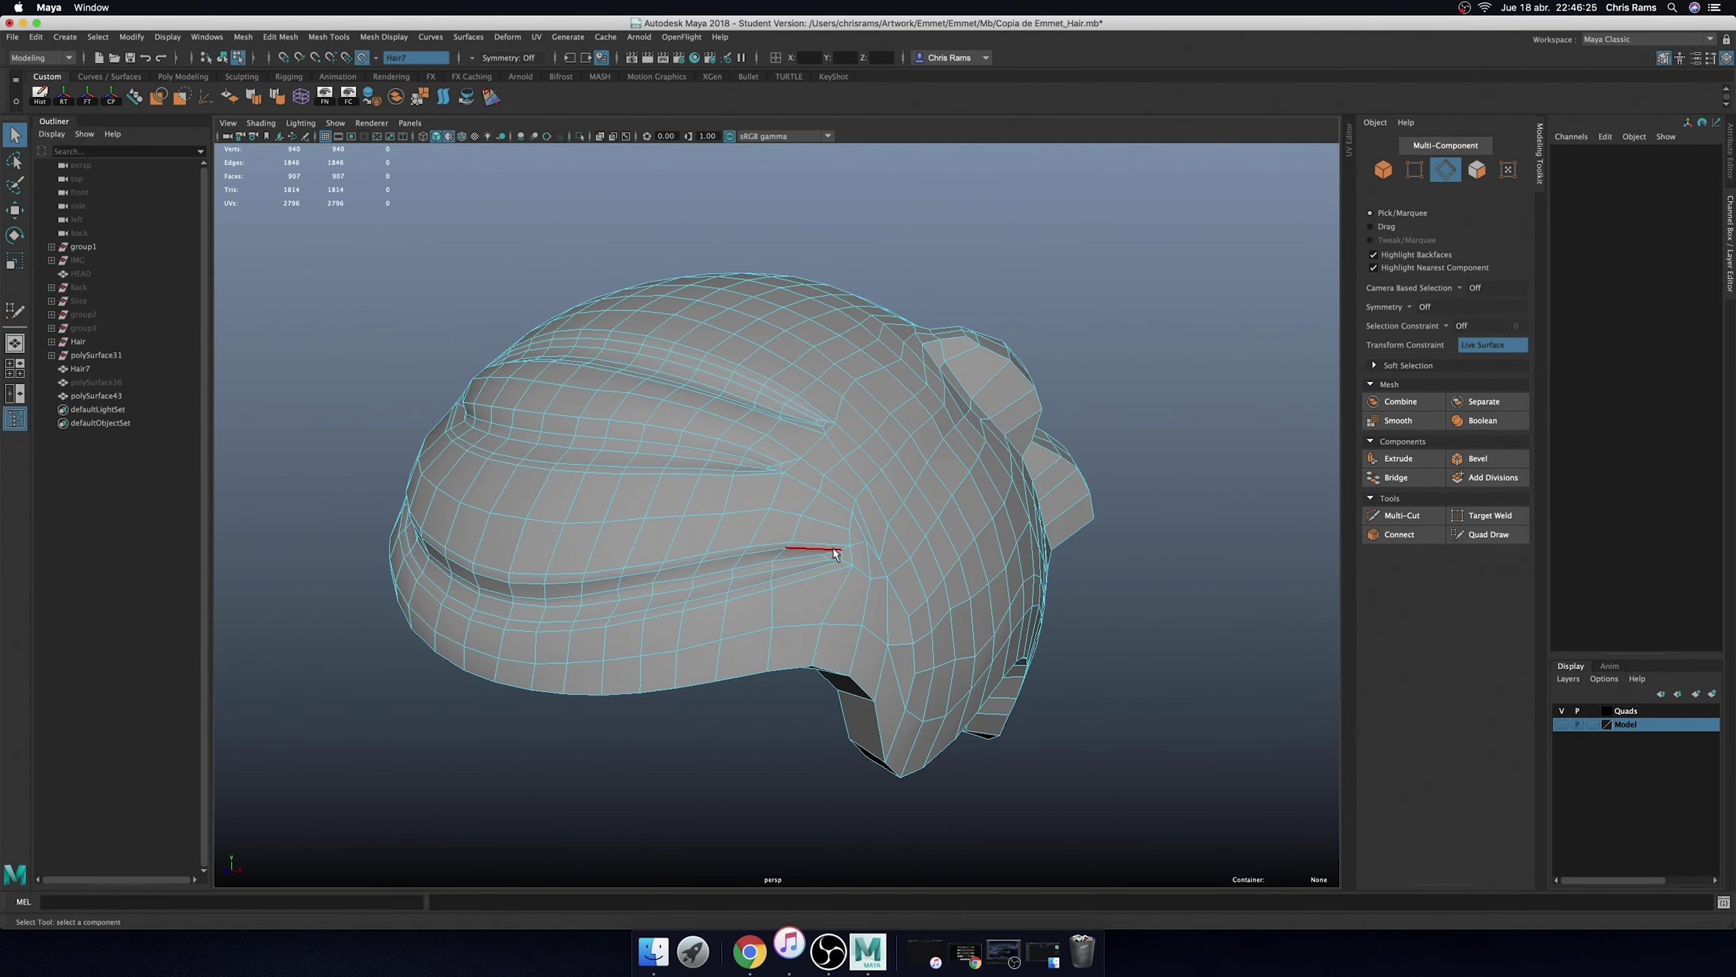
double_click(833, 548)
shift+right_drag(1174, 527, 1128, 540)
alt+drag(1129, 541, 923, 533)
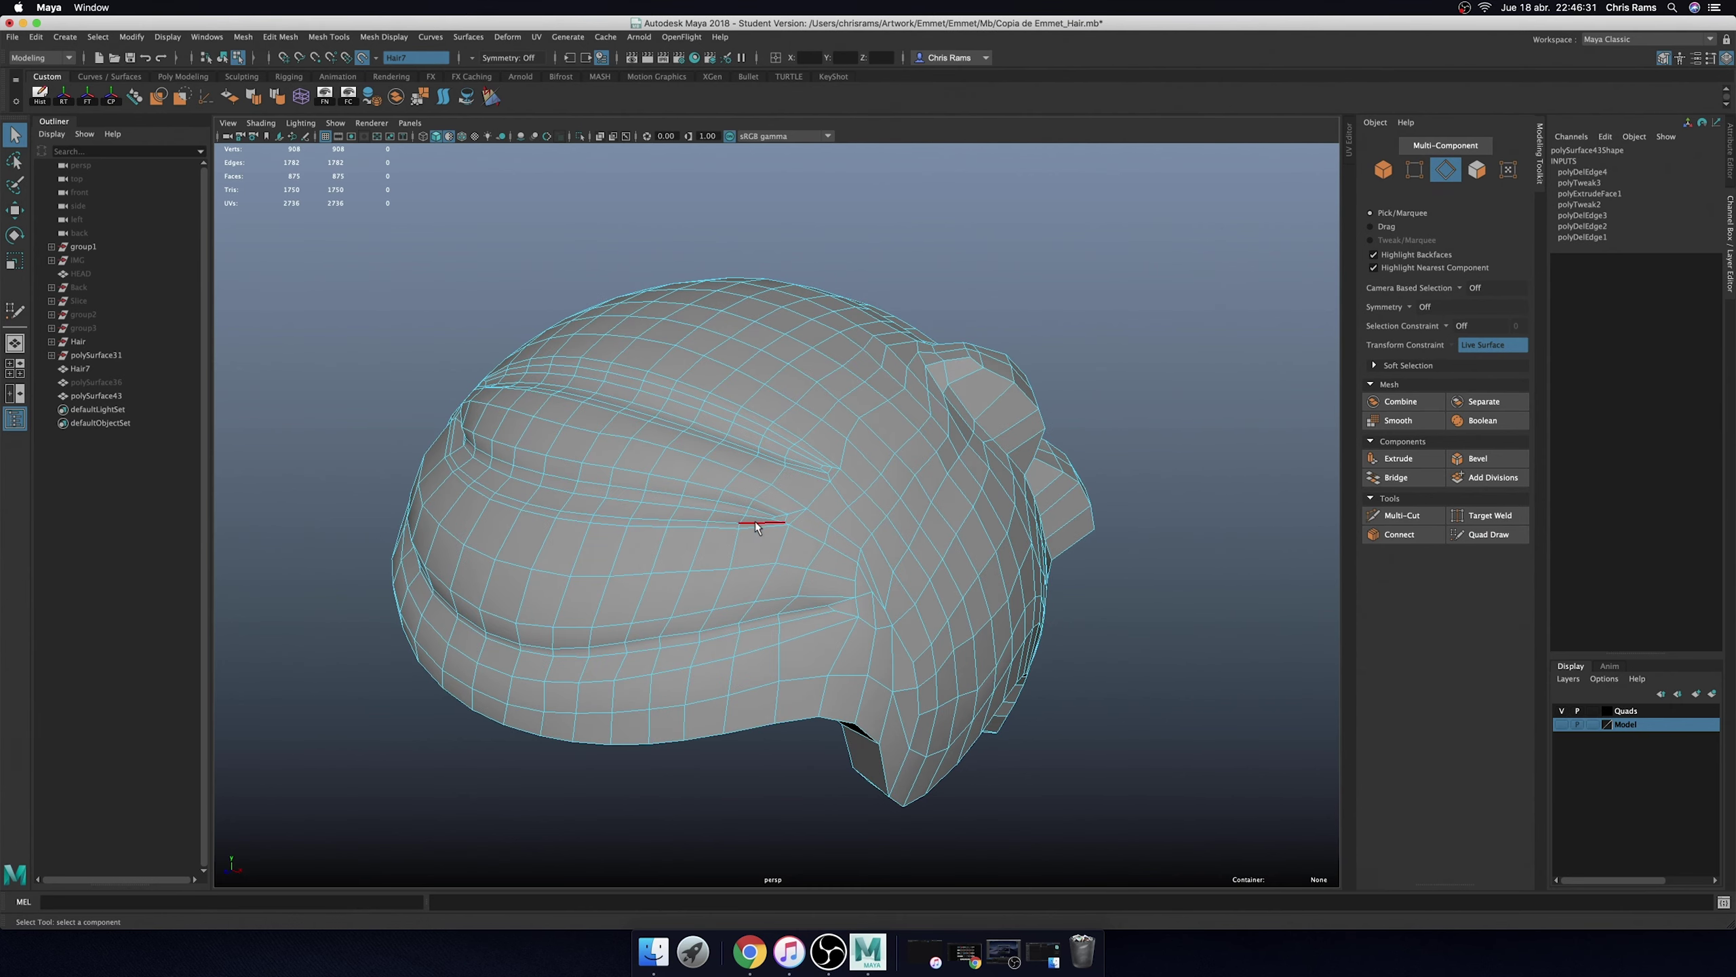
- Delete a second edge loop, then undo both deletions with Ctrl+Z
alt+drag(755, 524, 832, 554)
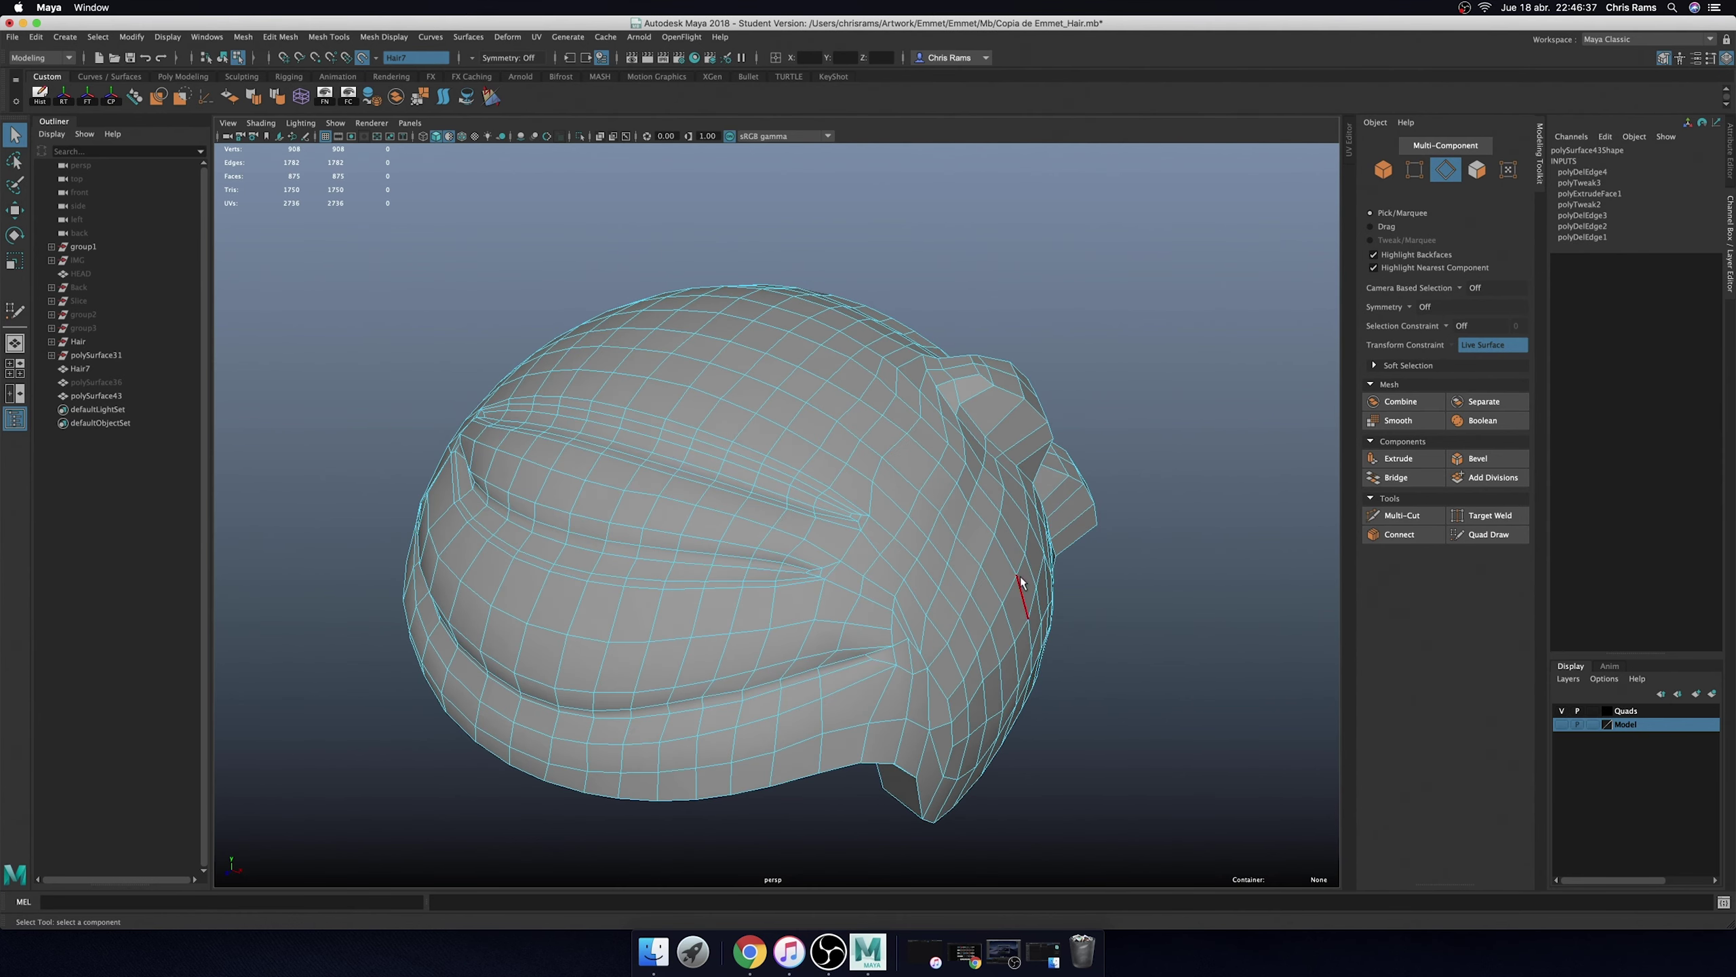
double_click(801, 558)
shift+right_drag(800, 557, 800, 565)
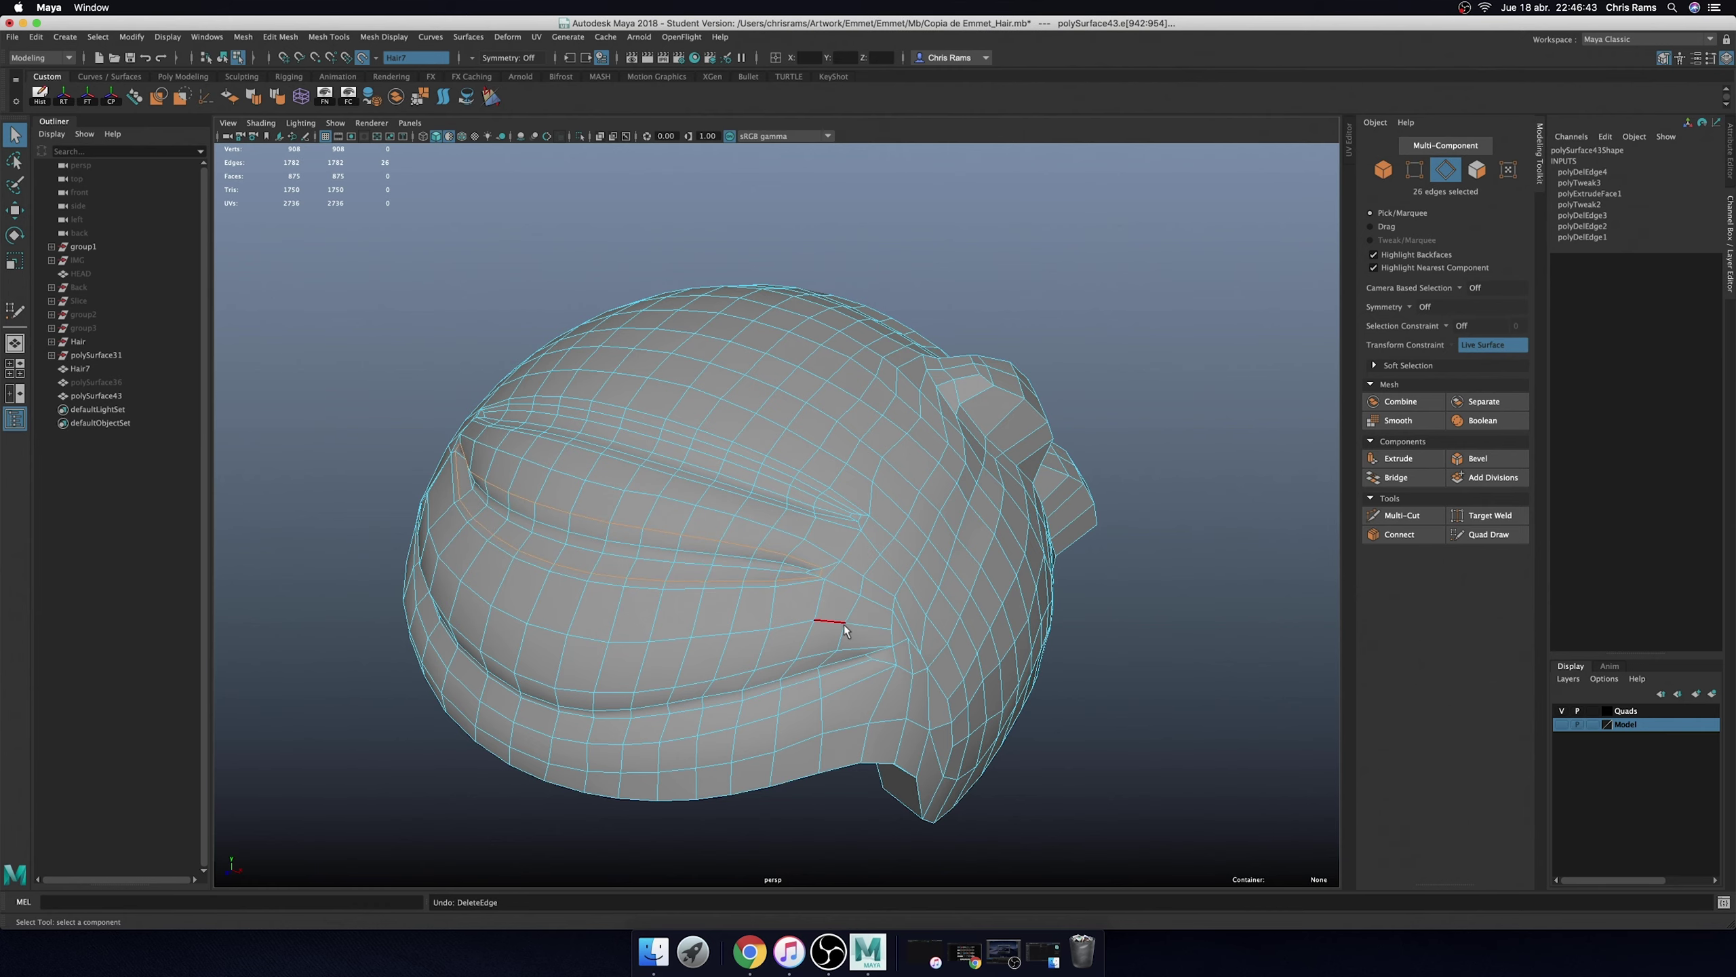
key(z)
key(z)
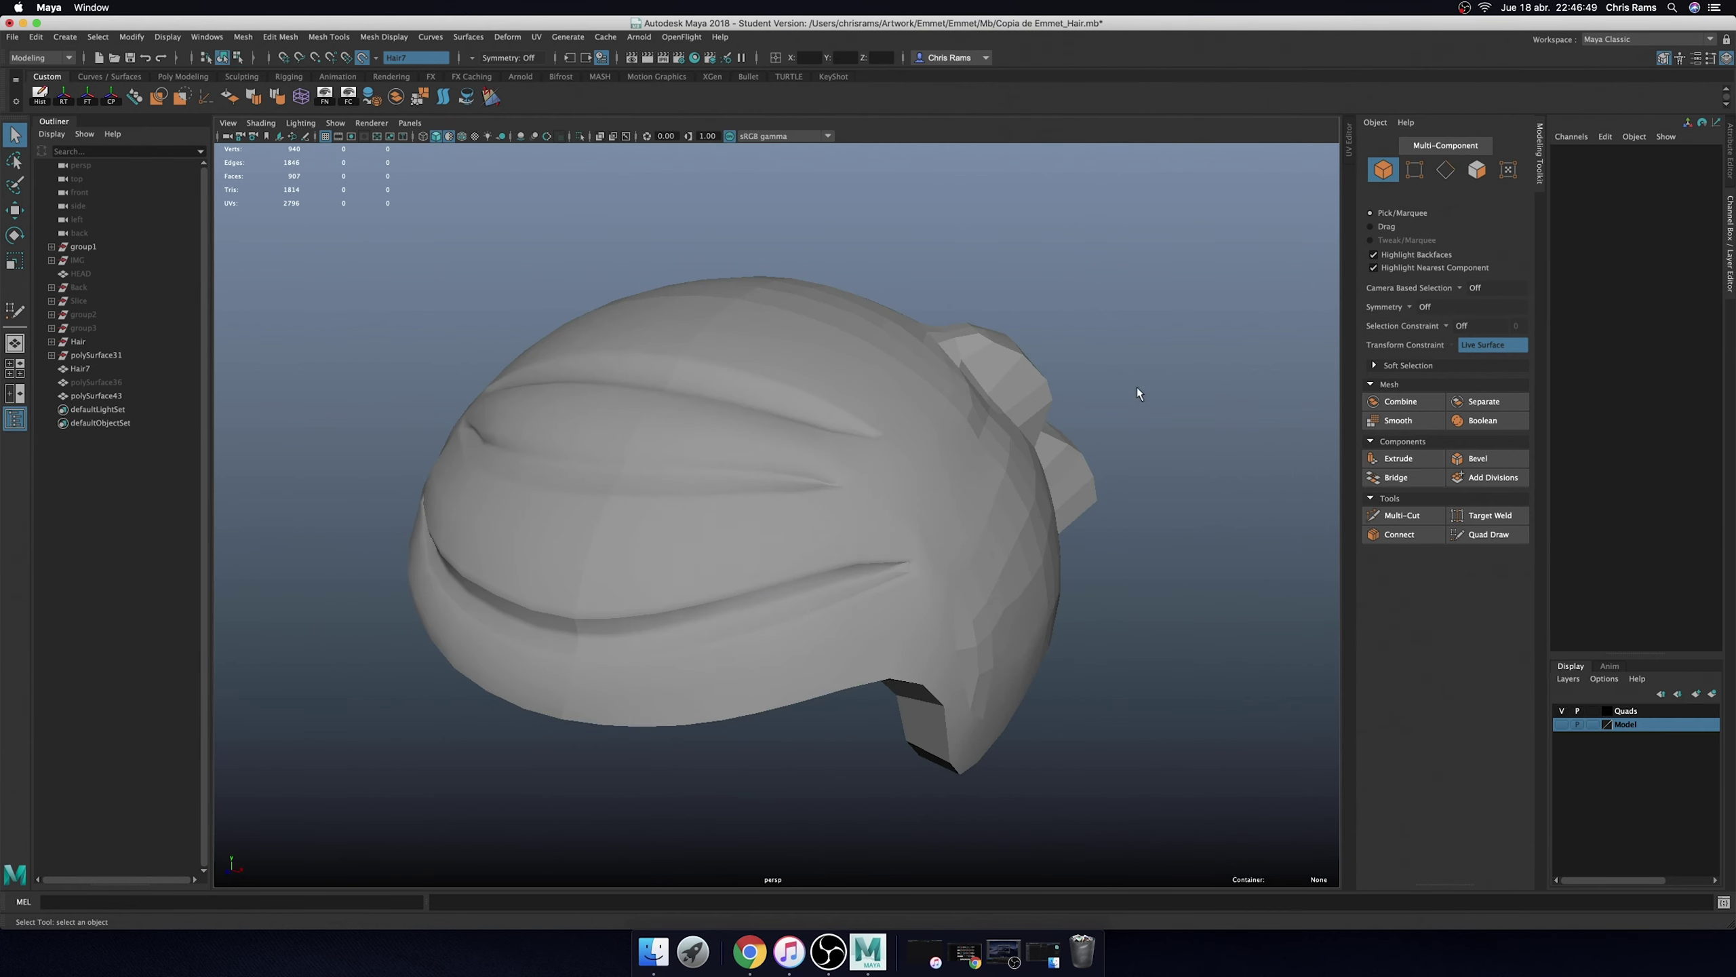
- Select the helmet, view it in smooth preview (3), and orbit around it
alt+drag(1136, 394, 906, 463)
click(906, 463)
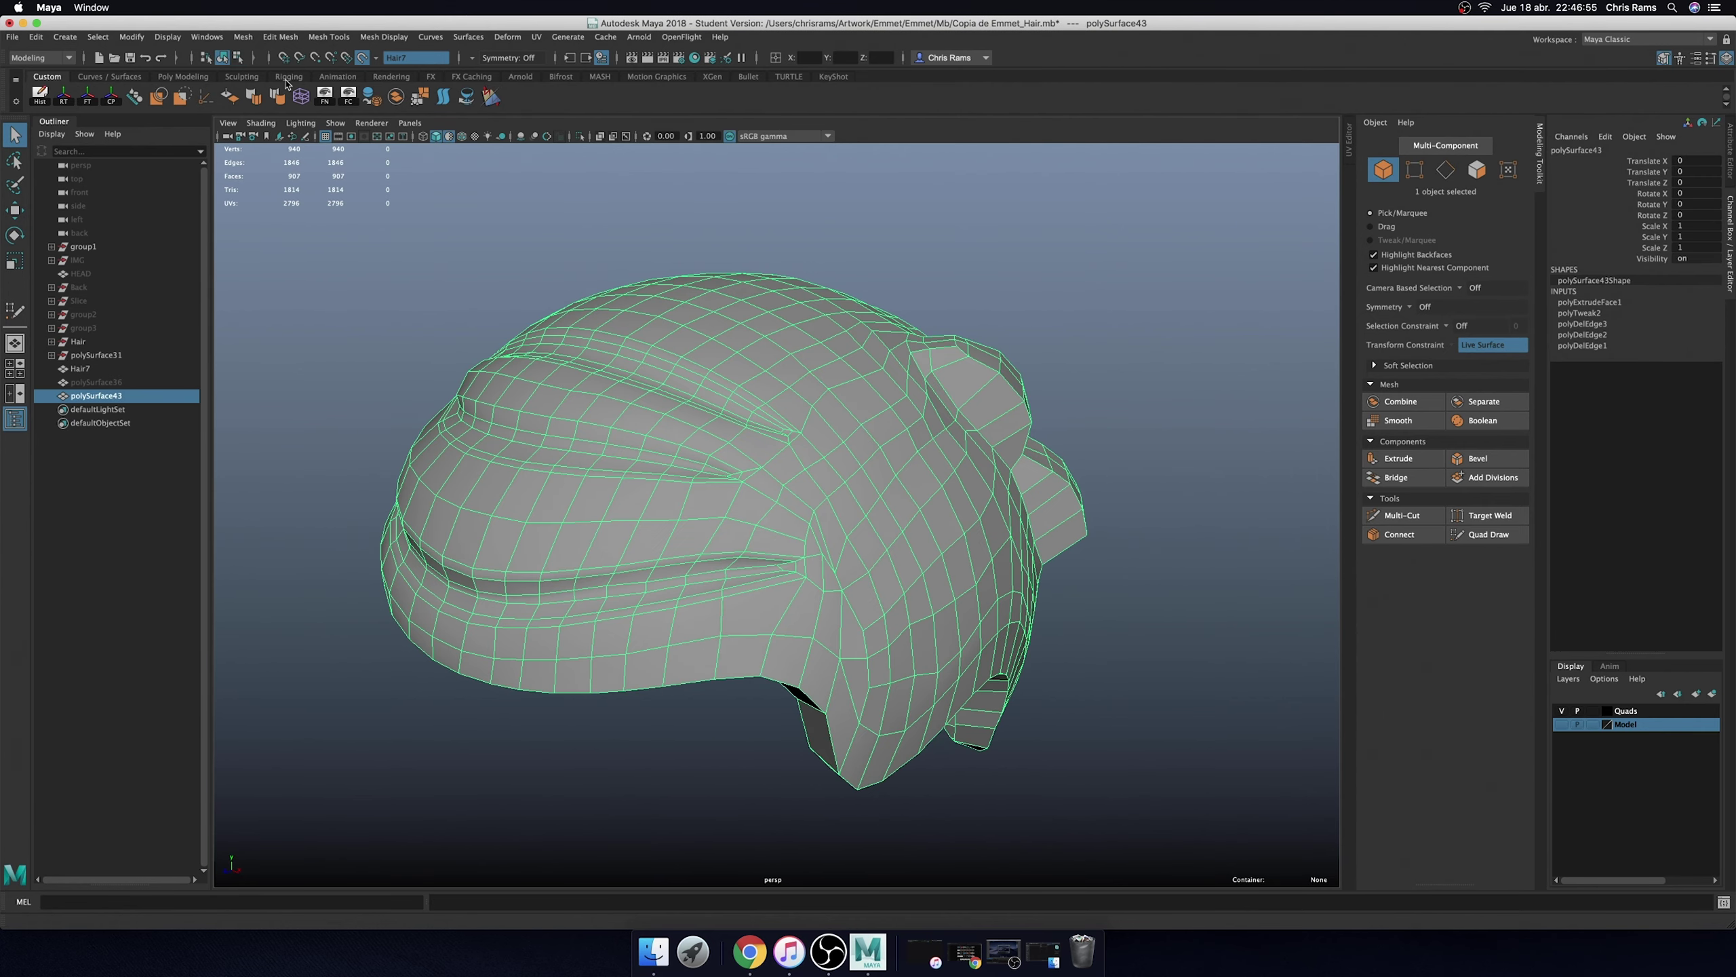
key(3)
click(935, 268)
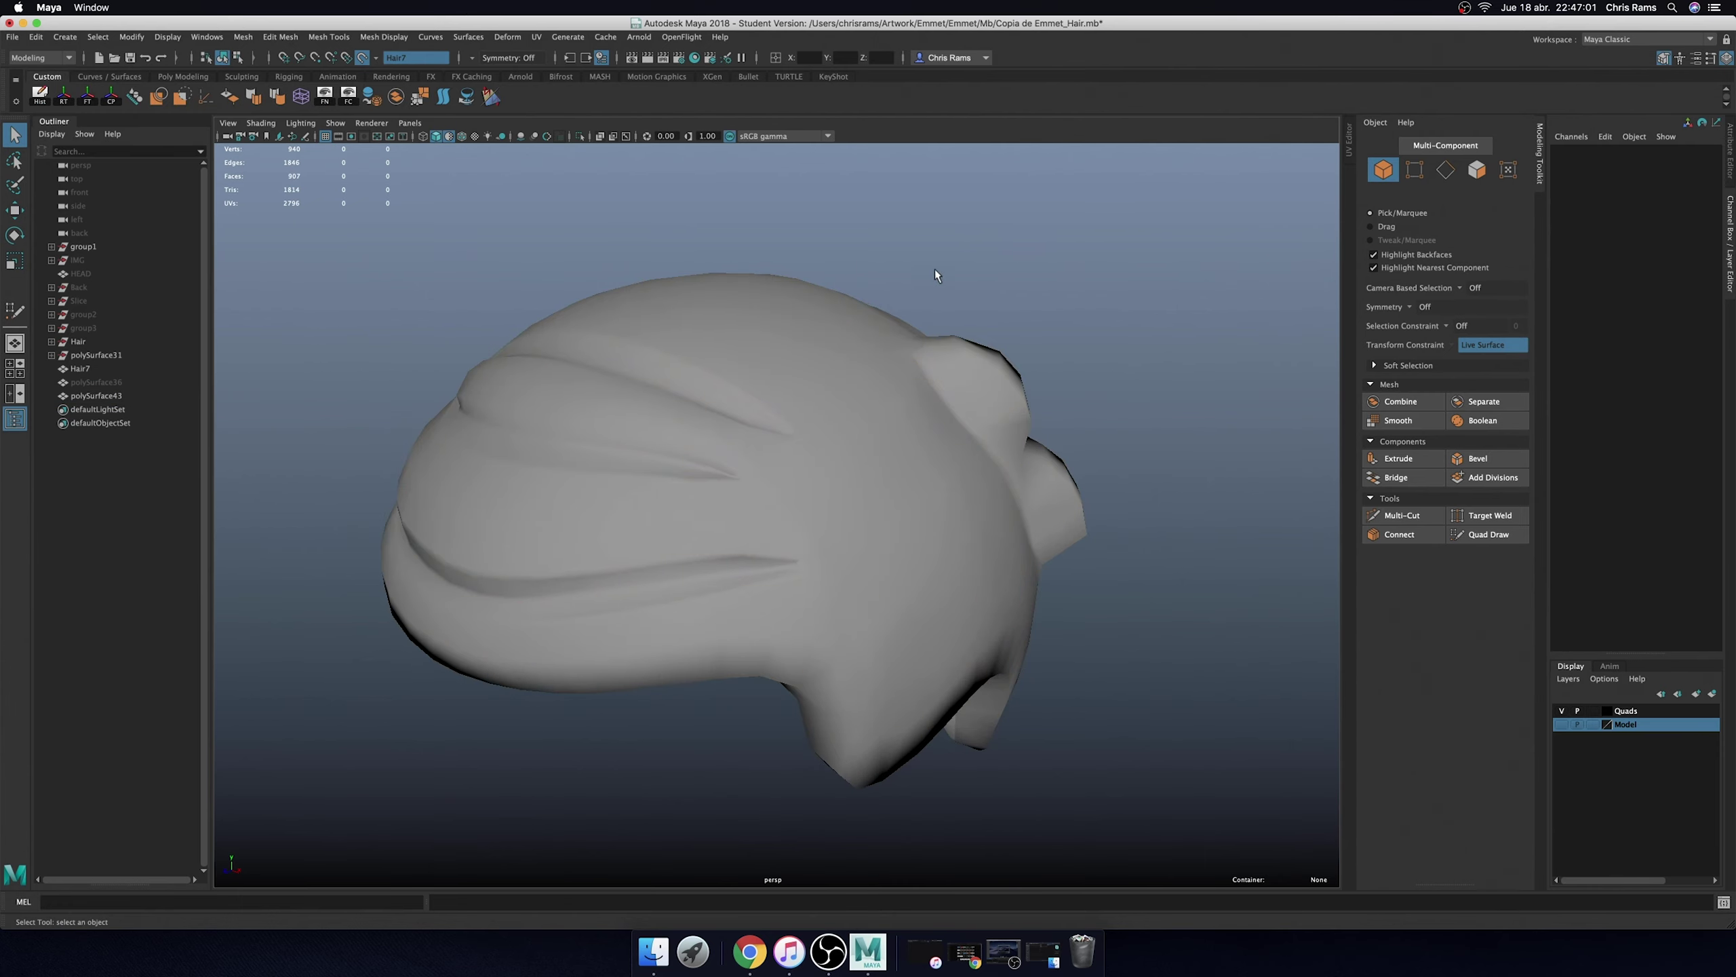
alt+drag(934, 268, 1098, 299)
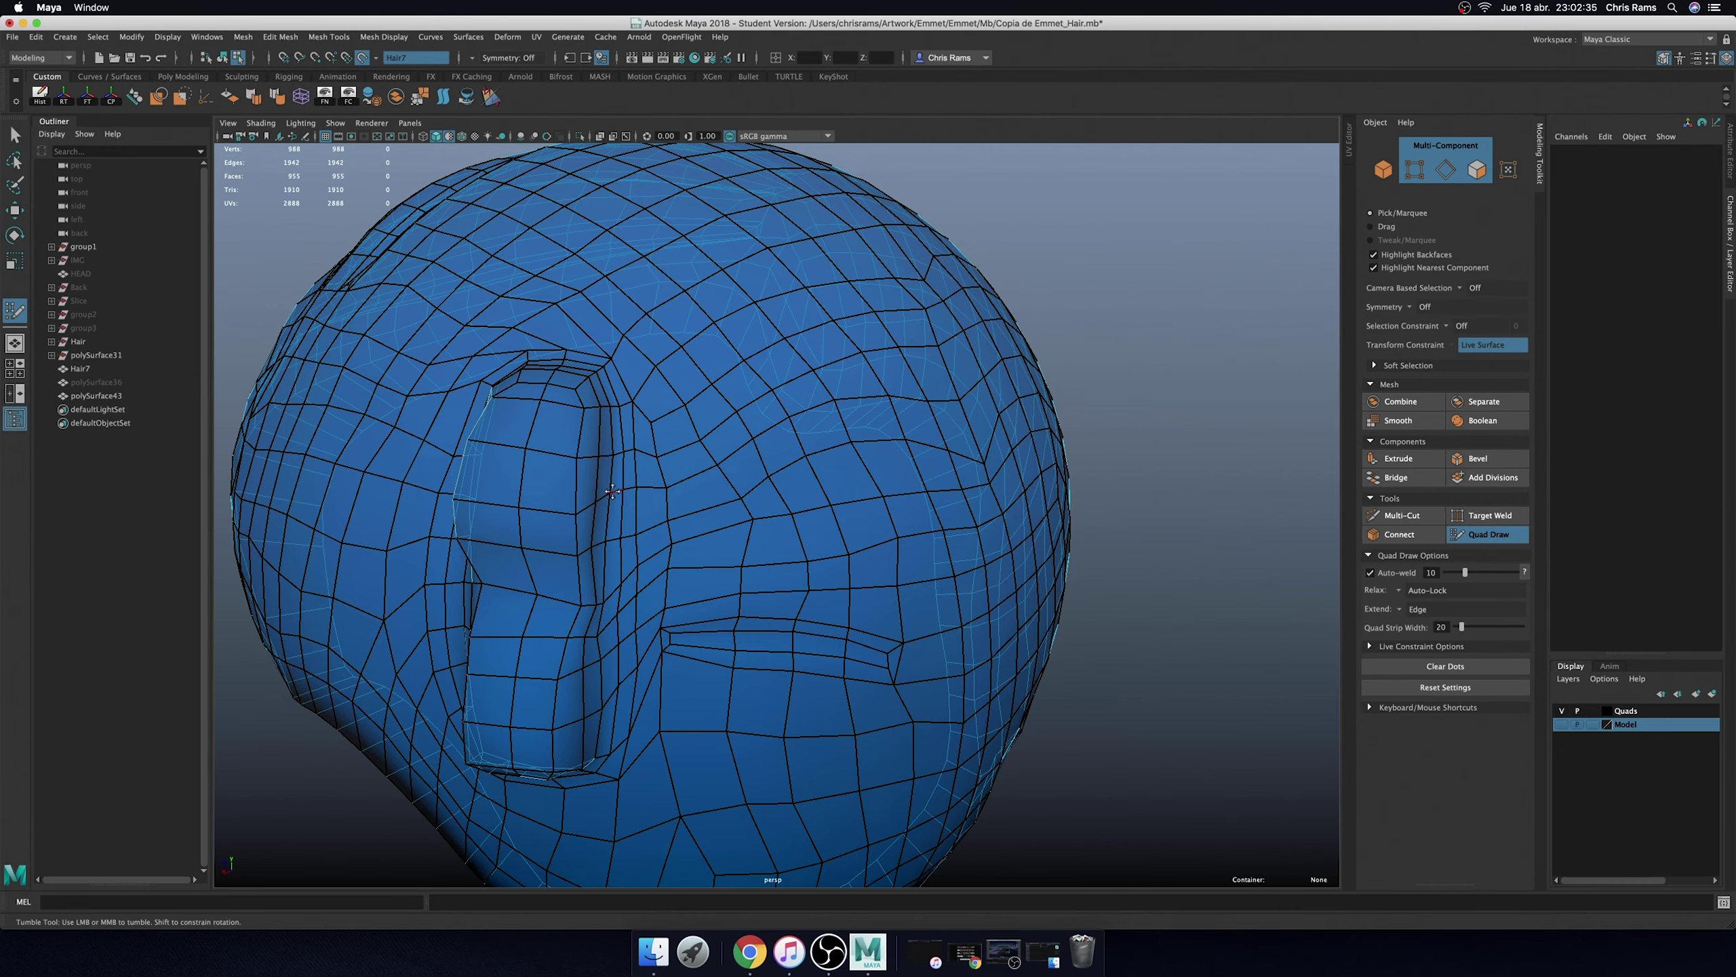
- Orbit and zoom around the raised back block to inspect its denser edge flow
alt+drag(612, 491, 610, 451)
scroll(611, 451, up, 3)
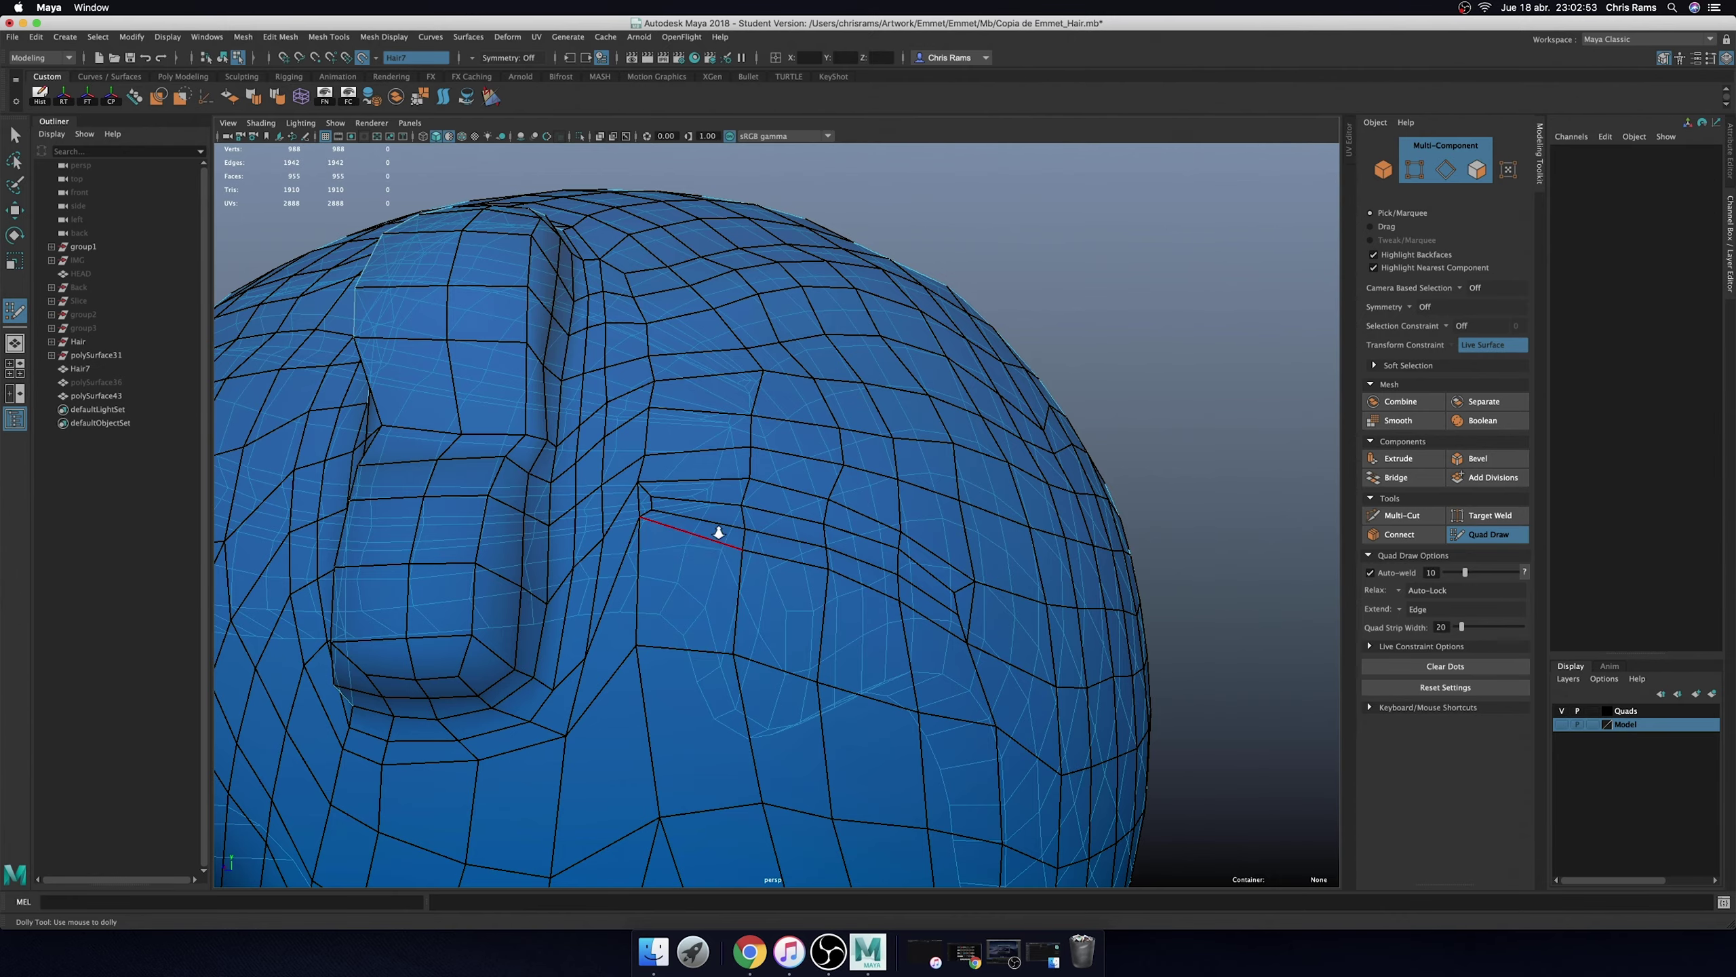
mouse_move(718, 533)
alt+mouse_down()
mouse_move(705, 427)
mouse_move(800, 560)
alt+mouse_up()
scroll(841, 578, down, 5)
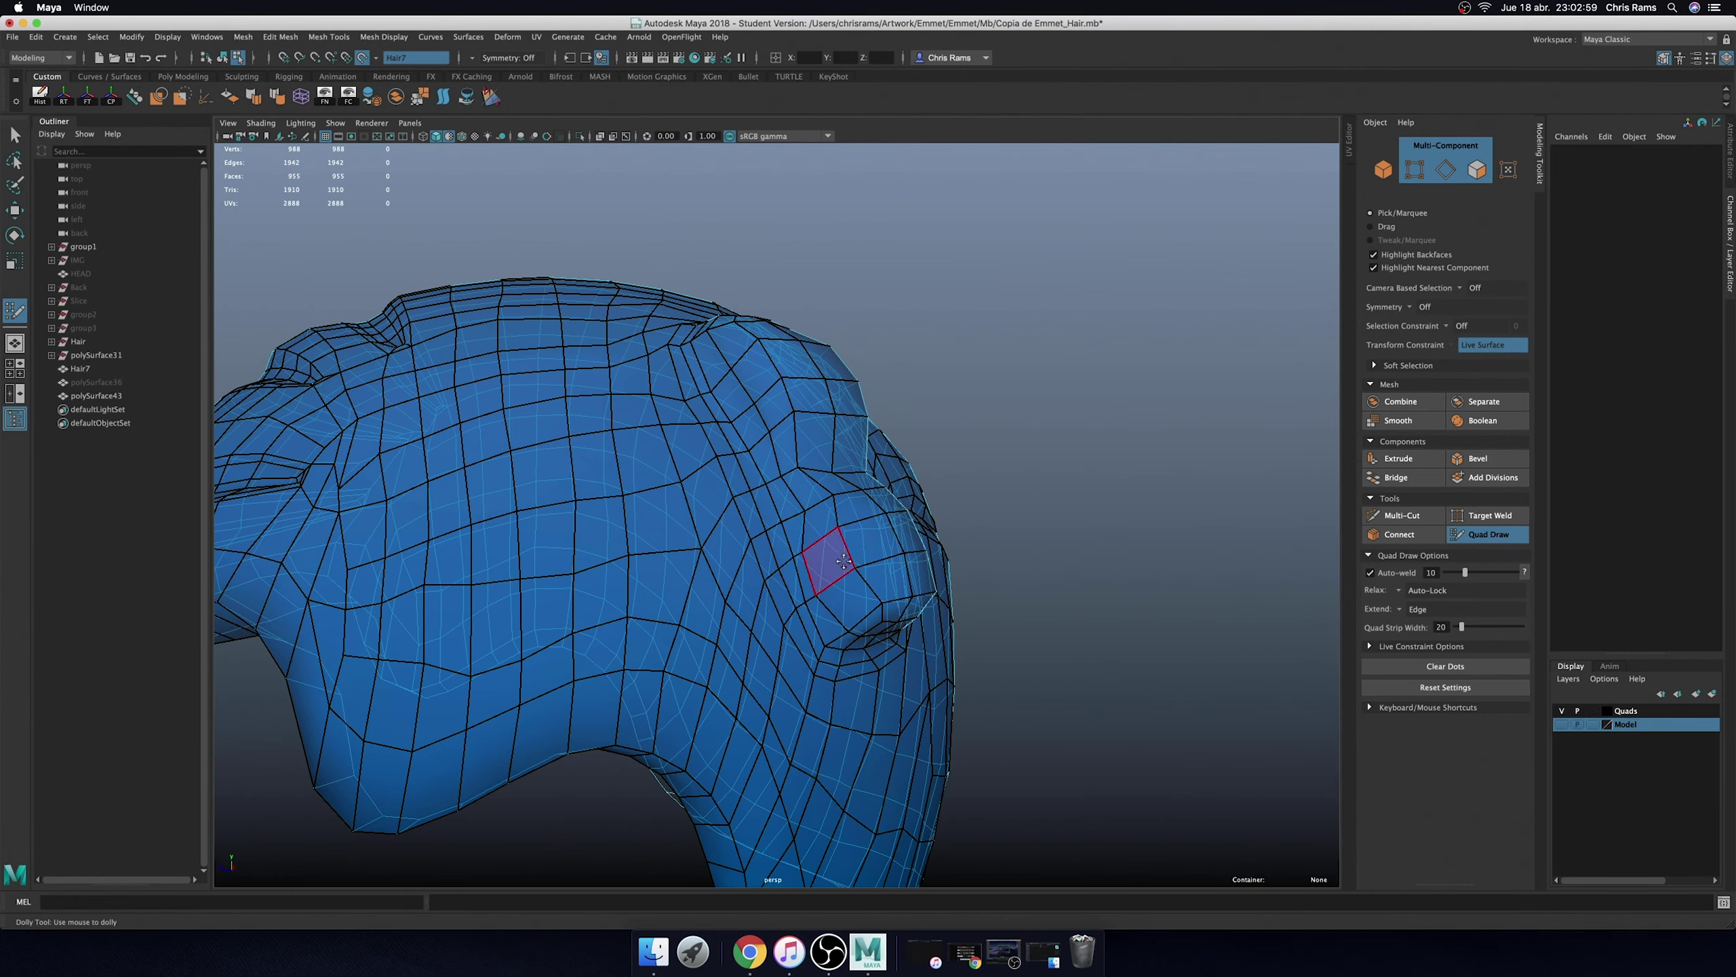
mouse_move(1039, 489)
alt+mouse_down()
mouse_move(1051, 513)
mouse_move(1031, 527)
mouse_move(1110, 475)
alt+mouse_up()
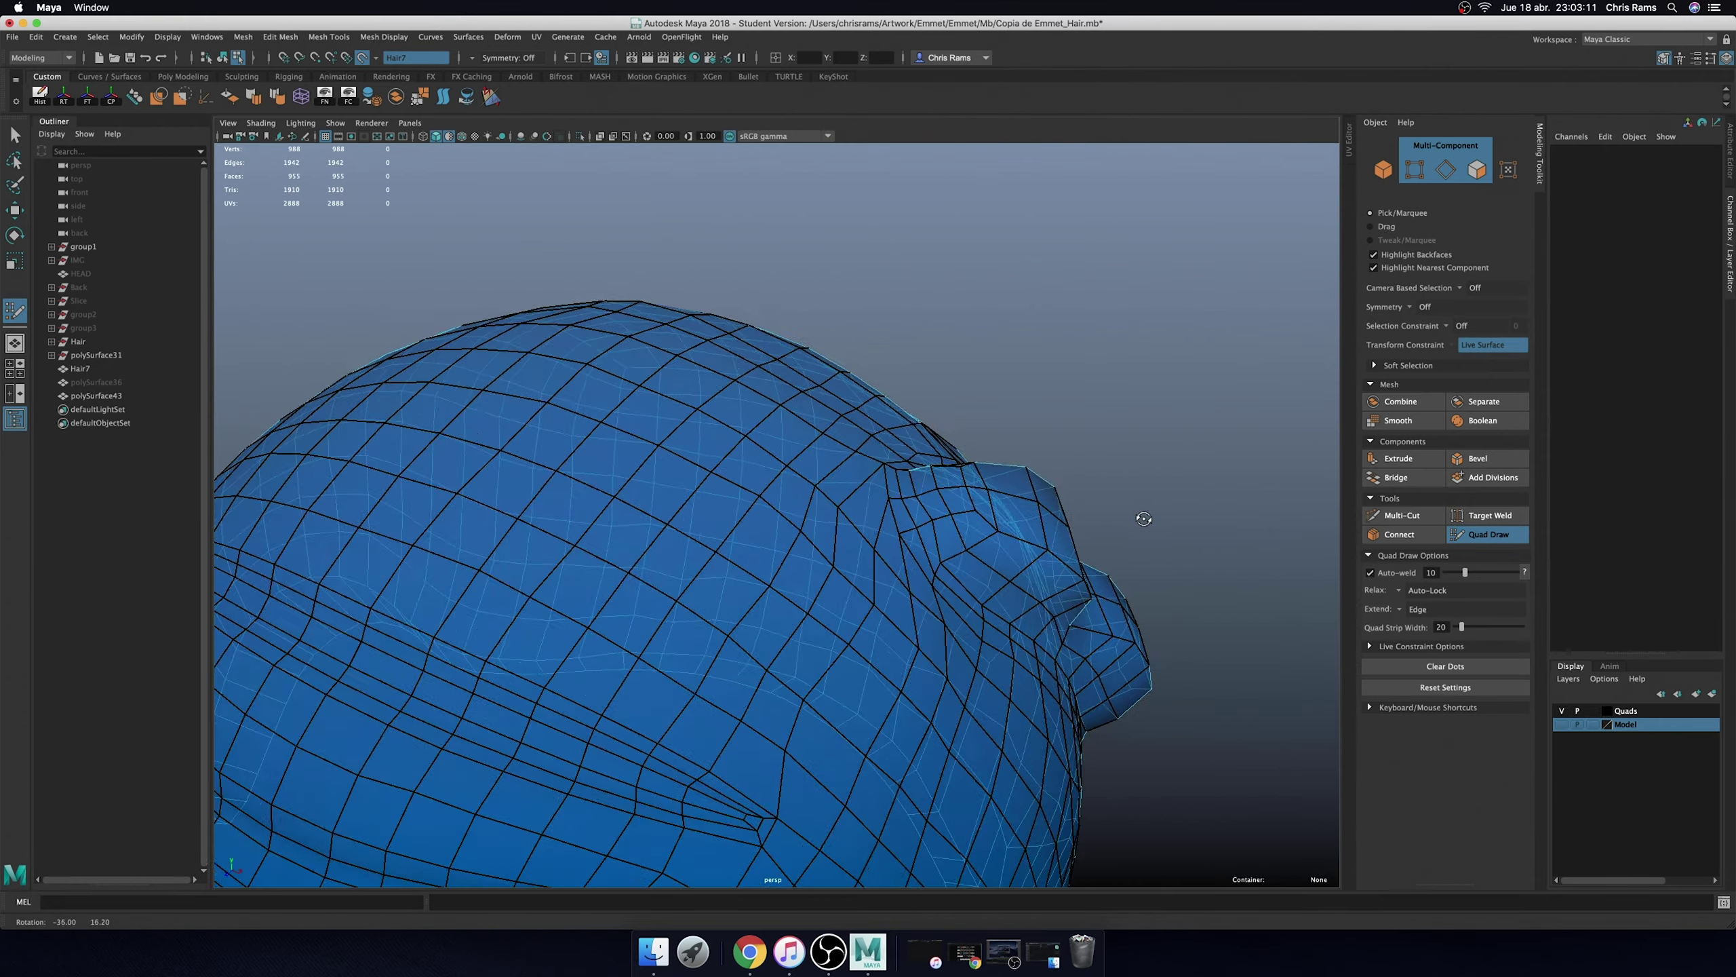
scroll(843, 555, up, 5)
mouse_move(841, 617)
alt+mouse_down()
mouse_move(805, 380)
mouse_move(789, 455)
mouse_move(704, 525)
mouse_move(649, 522)
mouse_move(690, 535)
mouse_move(730, 479)
alt+mouse_up()
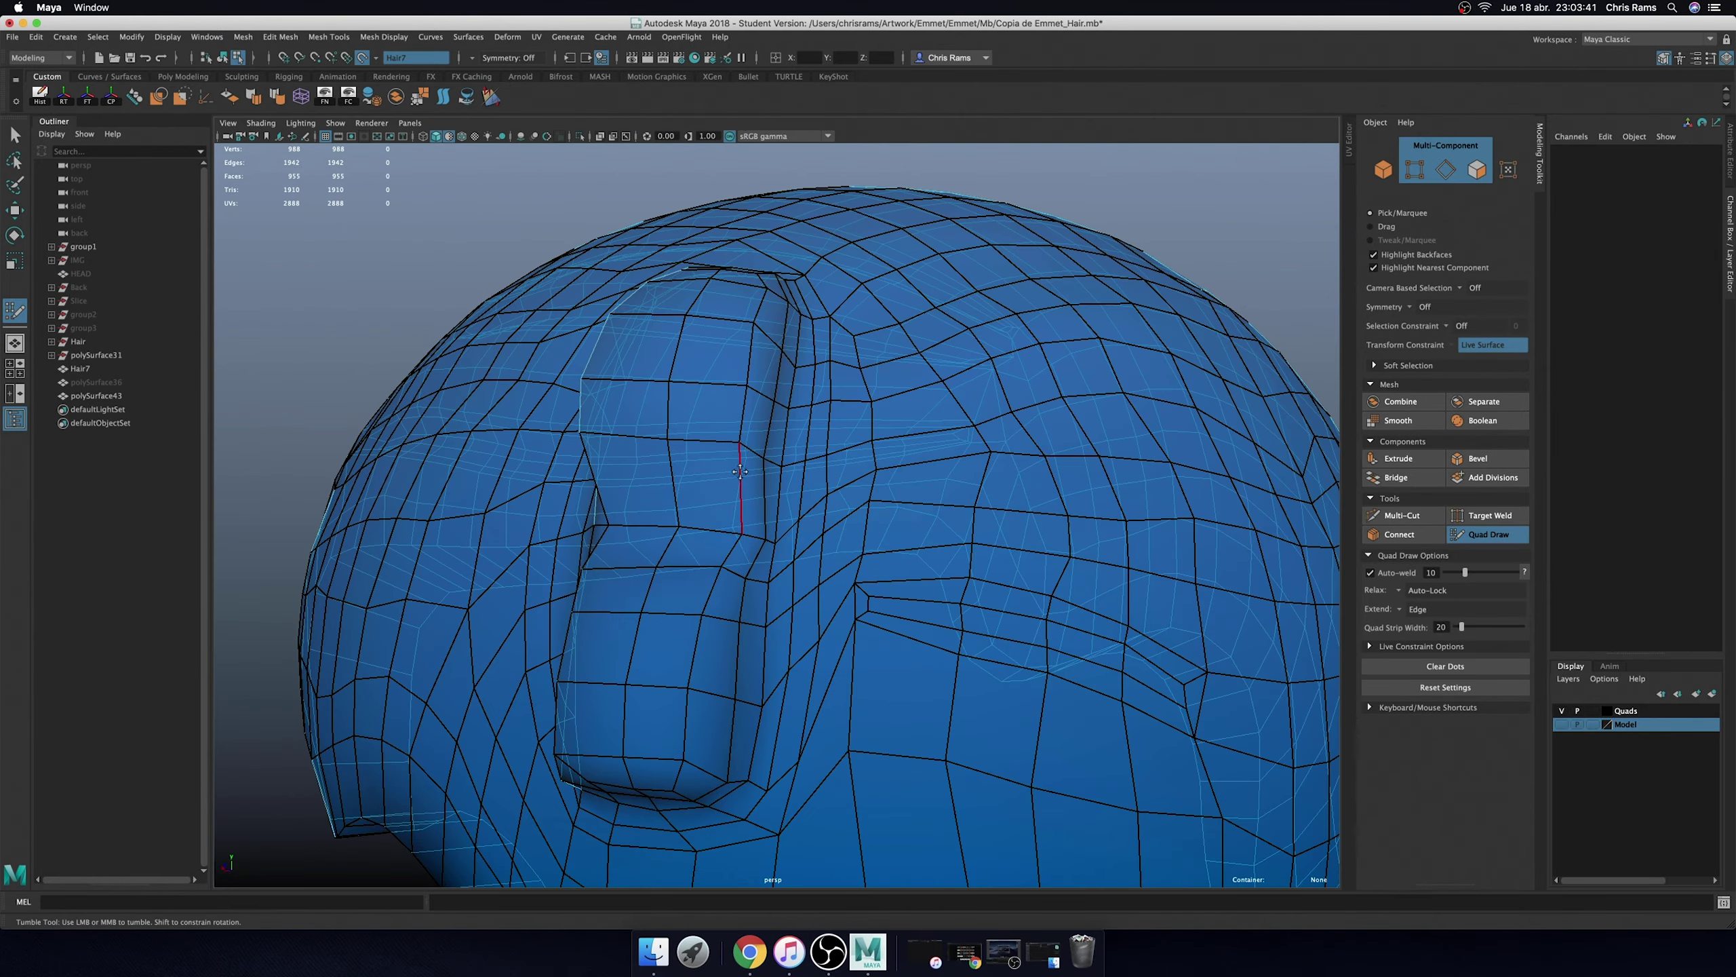
alt+drag(760, 545, 739, 519)
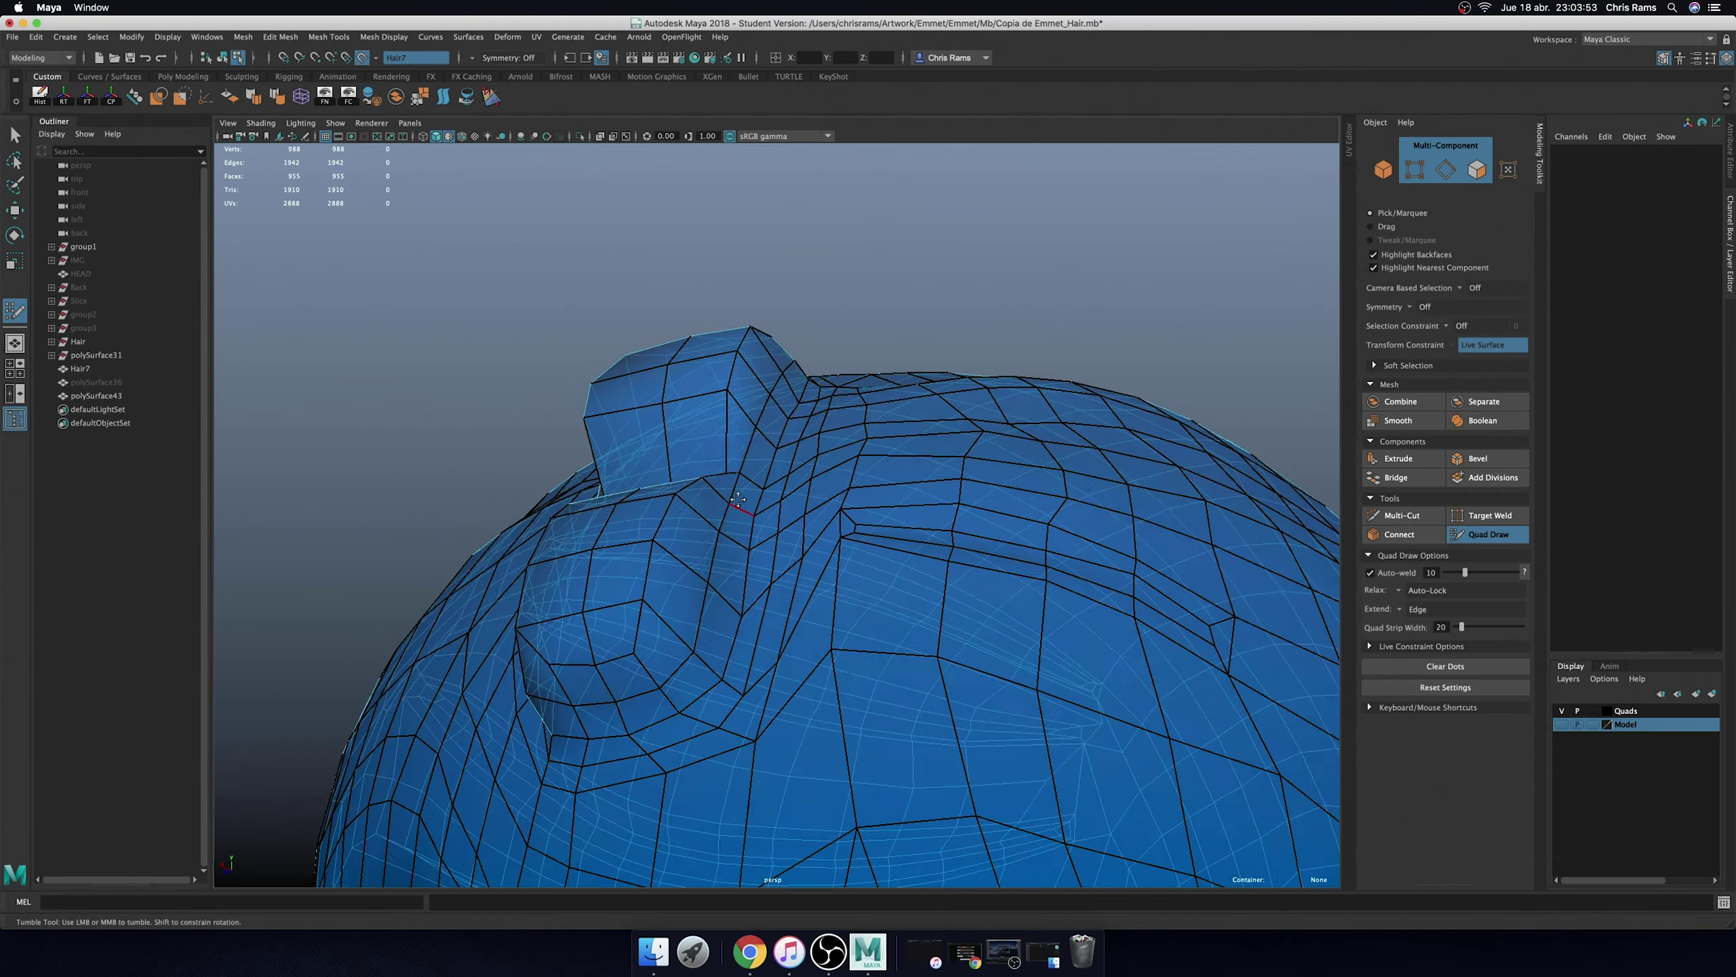
alt+right_drag(739, 519, 690, 504)
alt+drag(690, 504, 790, 445)
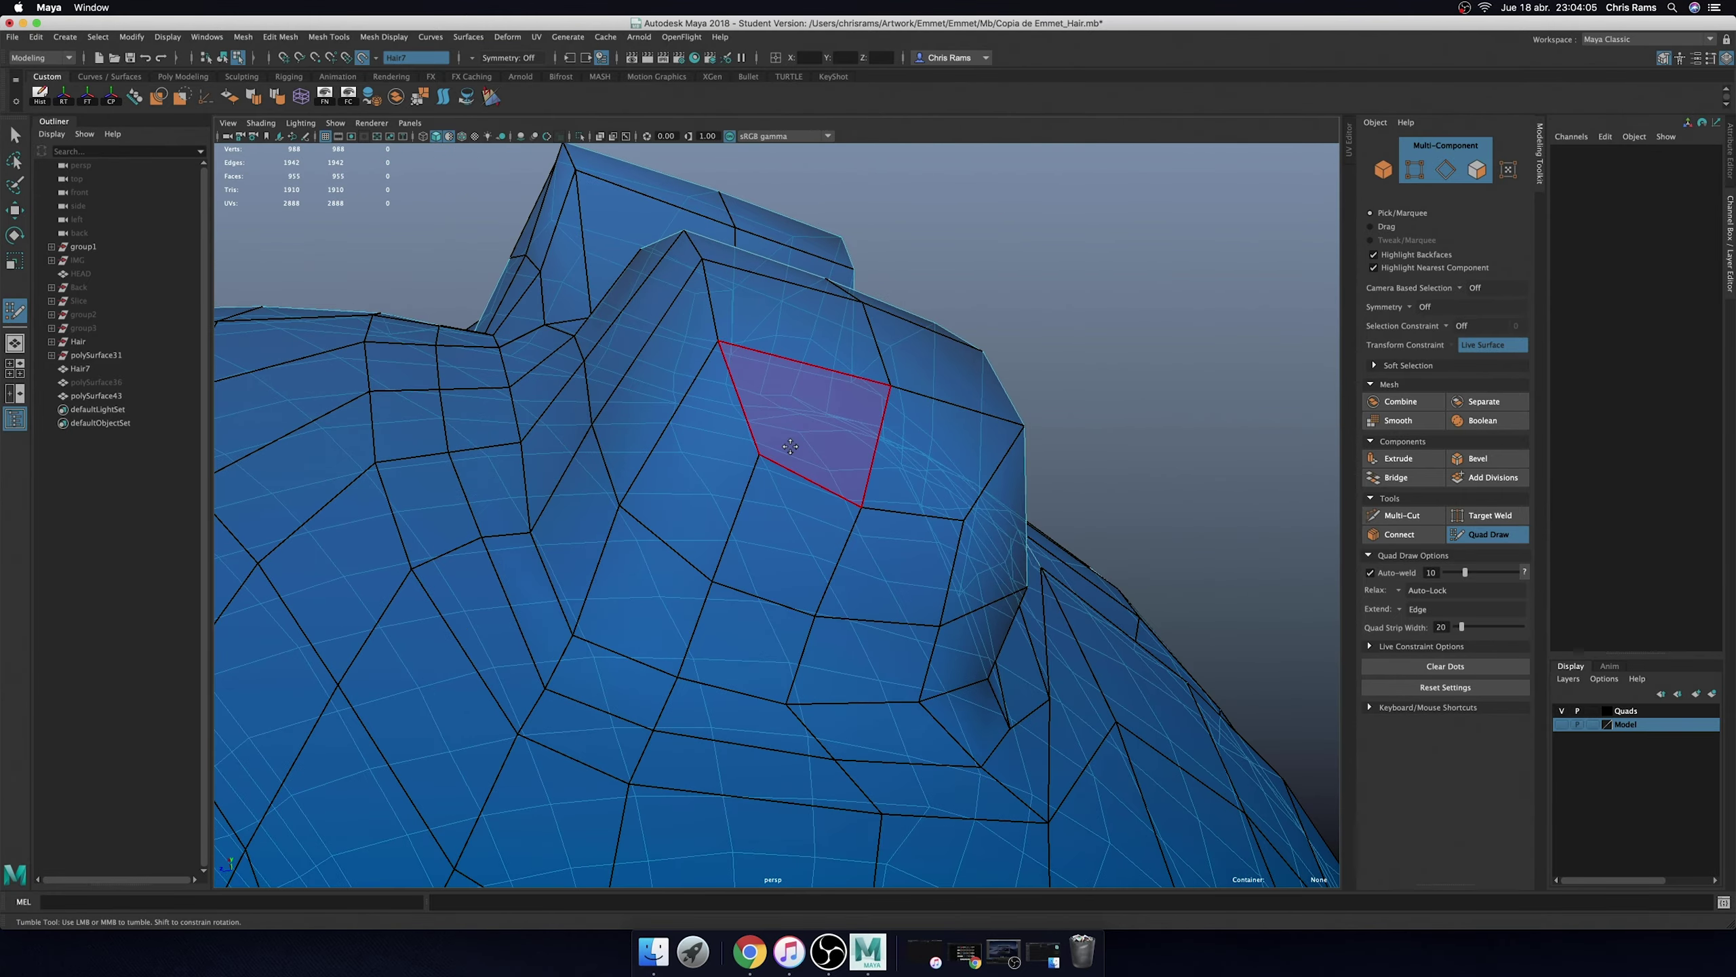
- Exit Quad Draw, select the helmet in Object Mode and view it in smooth preview (3)
key(q)
right_drag(858, 438, 879, 434)
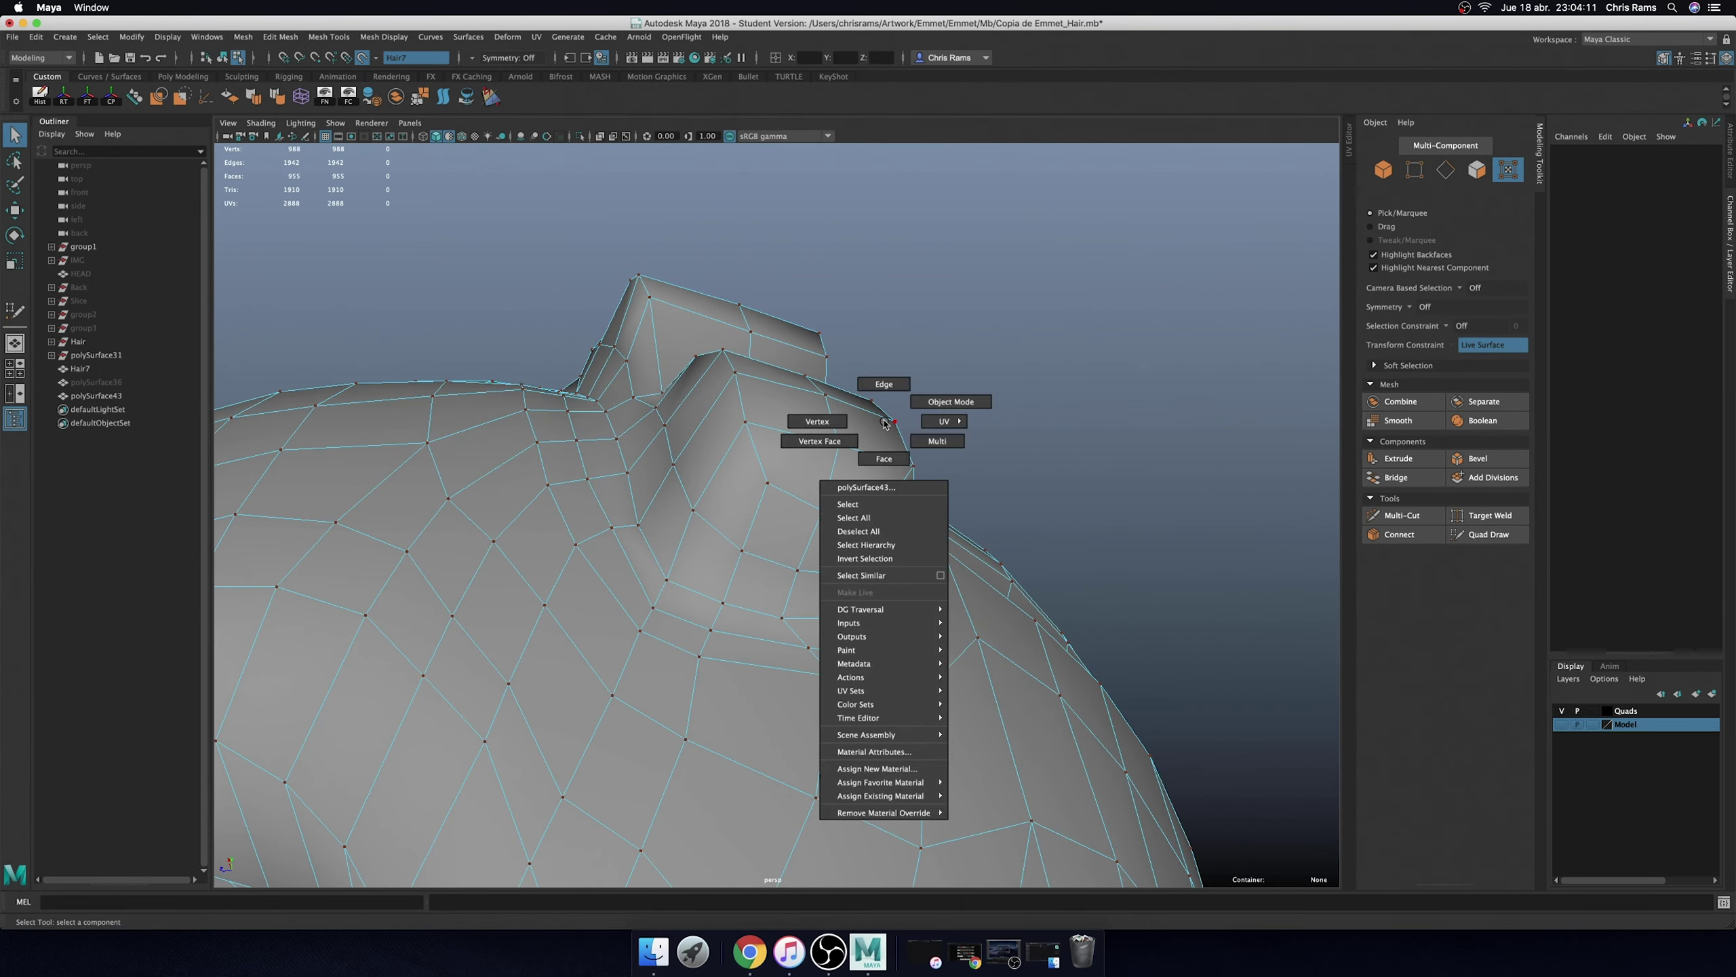
key(3)
alt+drag(879, 434, 909, 492)
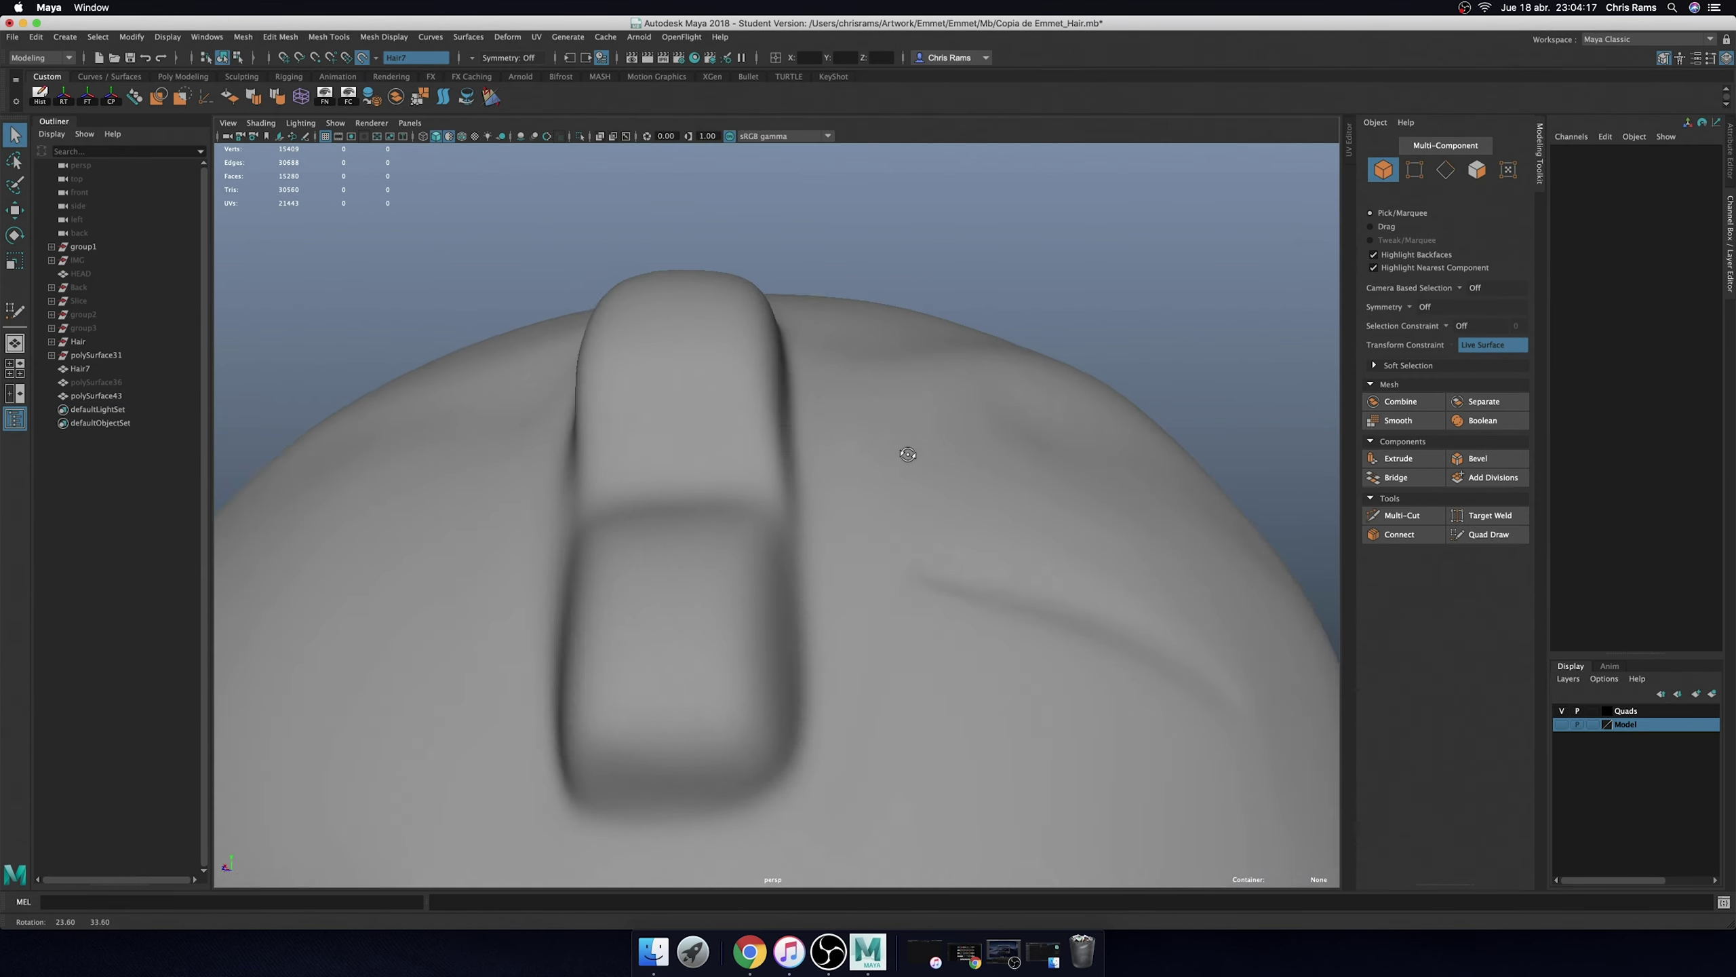
click(909, 492)
mouse_move(1011, 578)
alt+mouse_down()
mouse_move(892, 460)
mouse_move(831, 643)
alt+mouse_up()
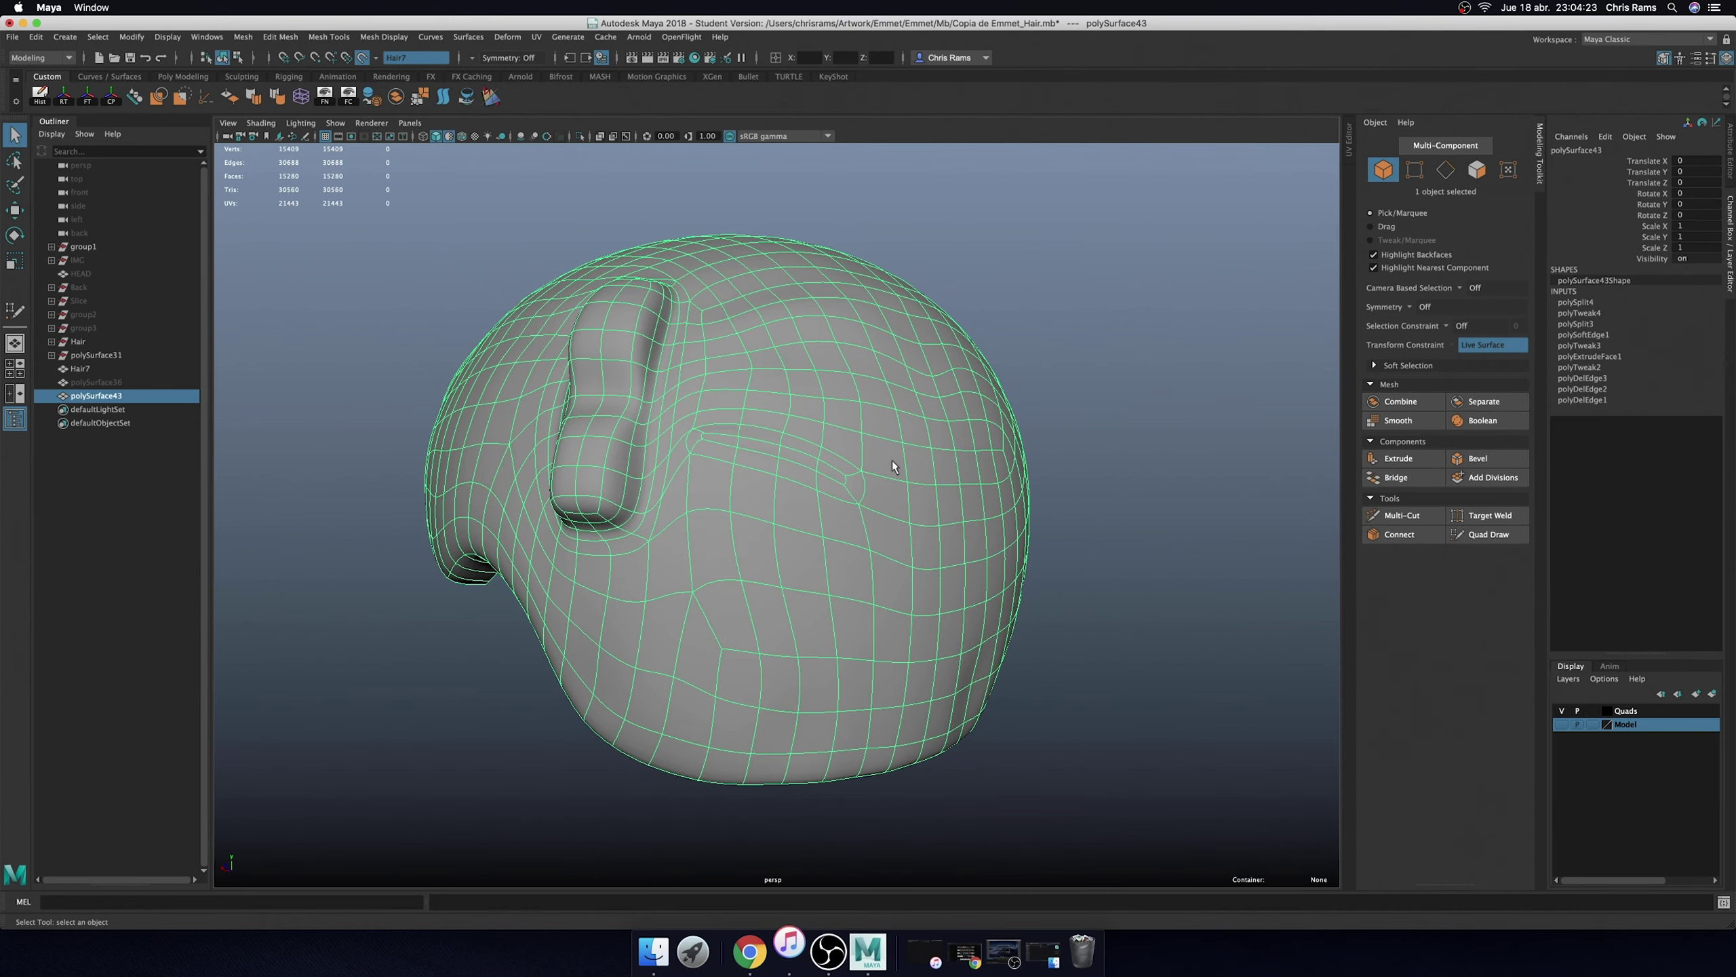
key(3)
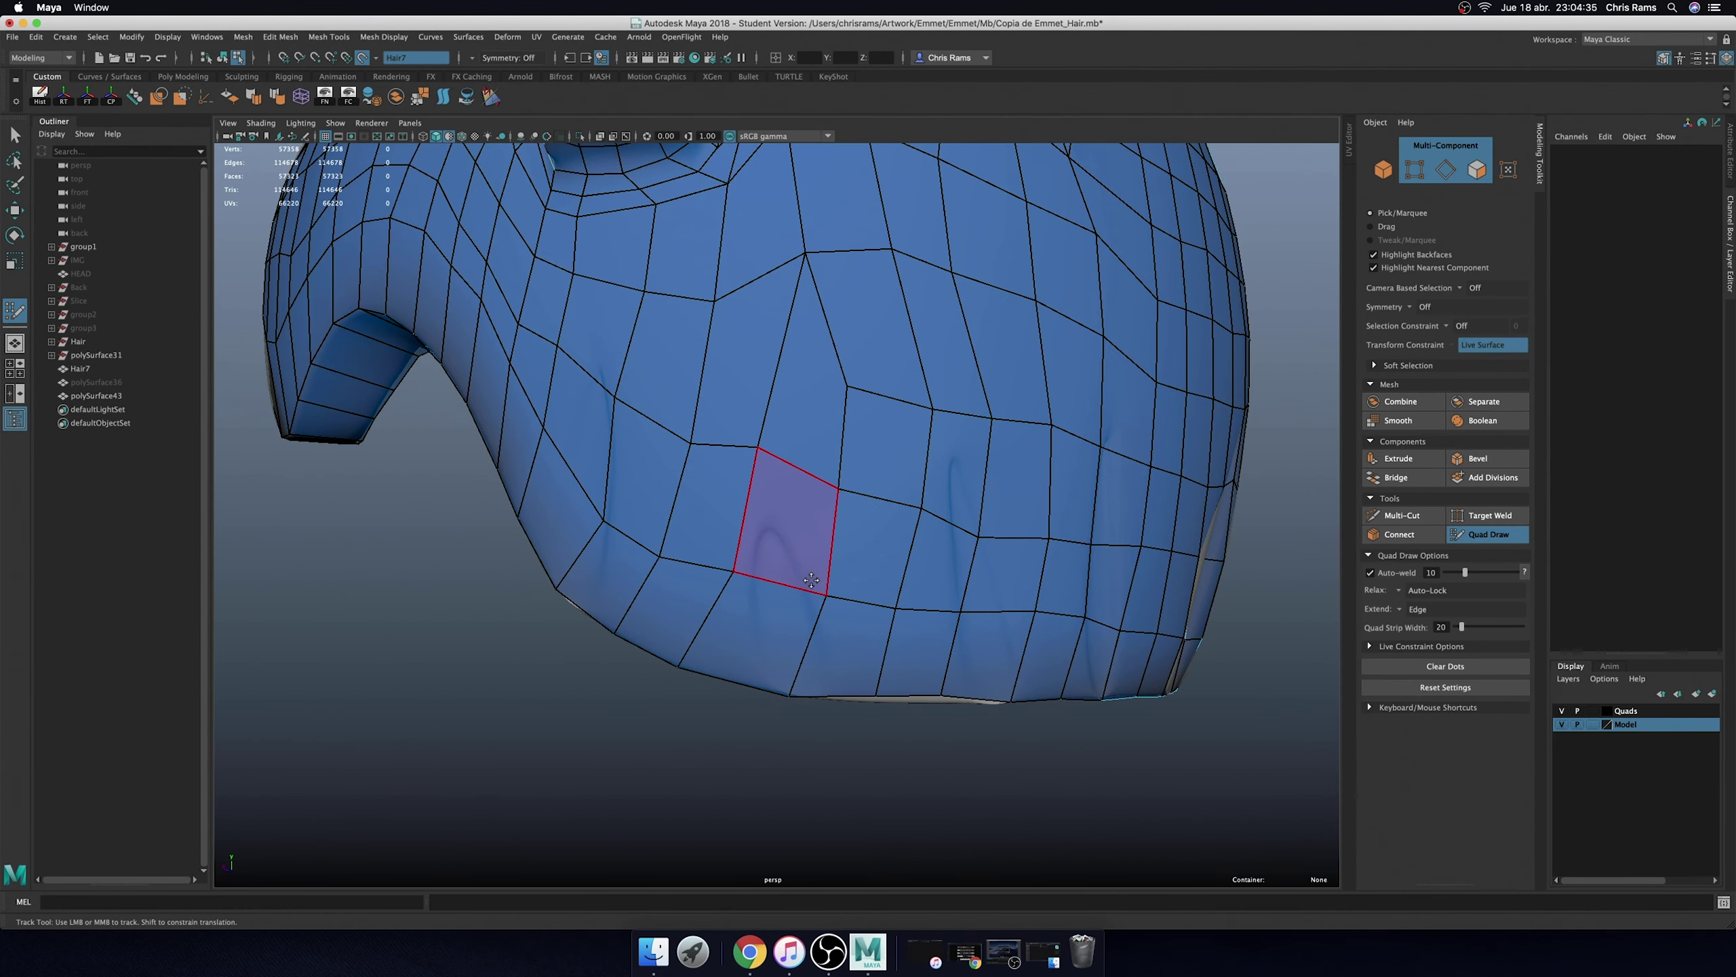
- Pull the vertices near the back edge upward, then orbit to a lower close view
alt+right_drag(811, 580, 865, 547)
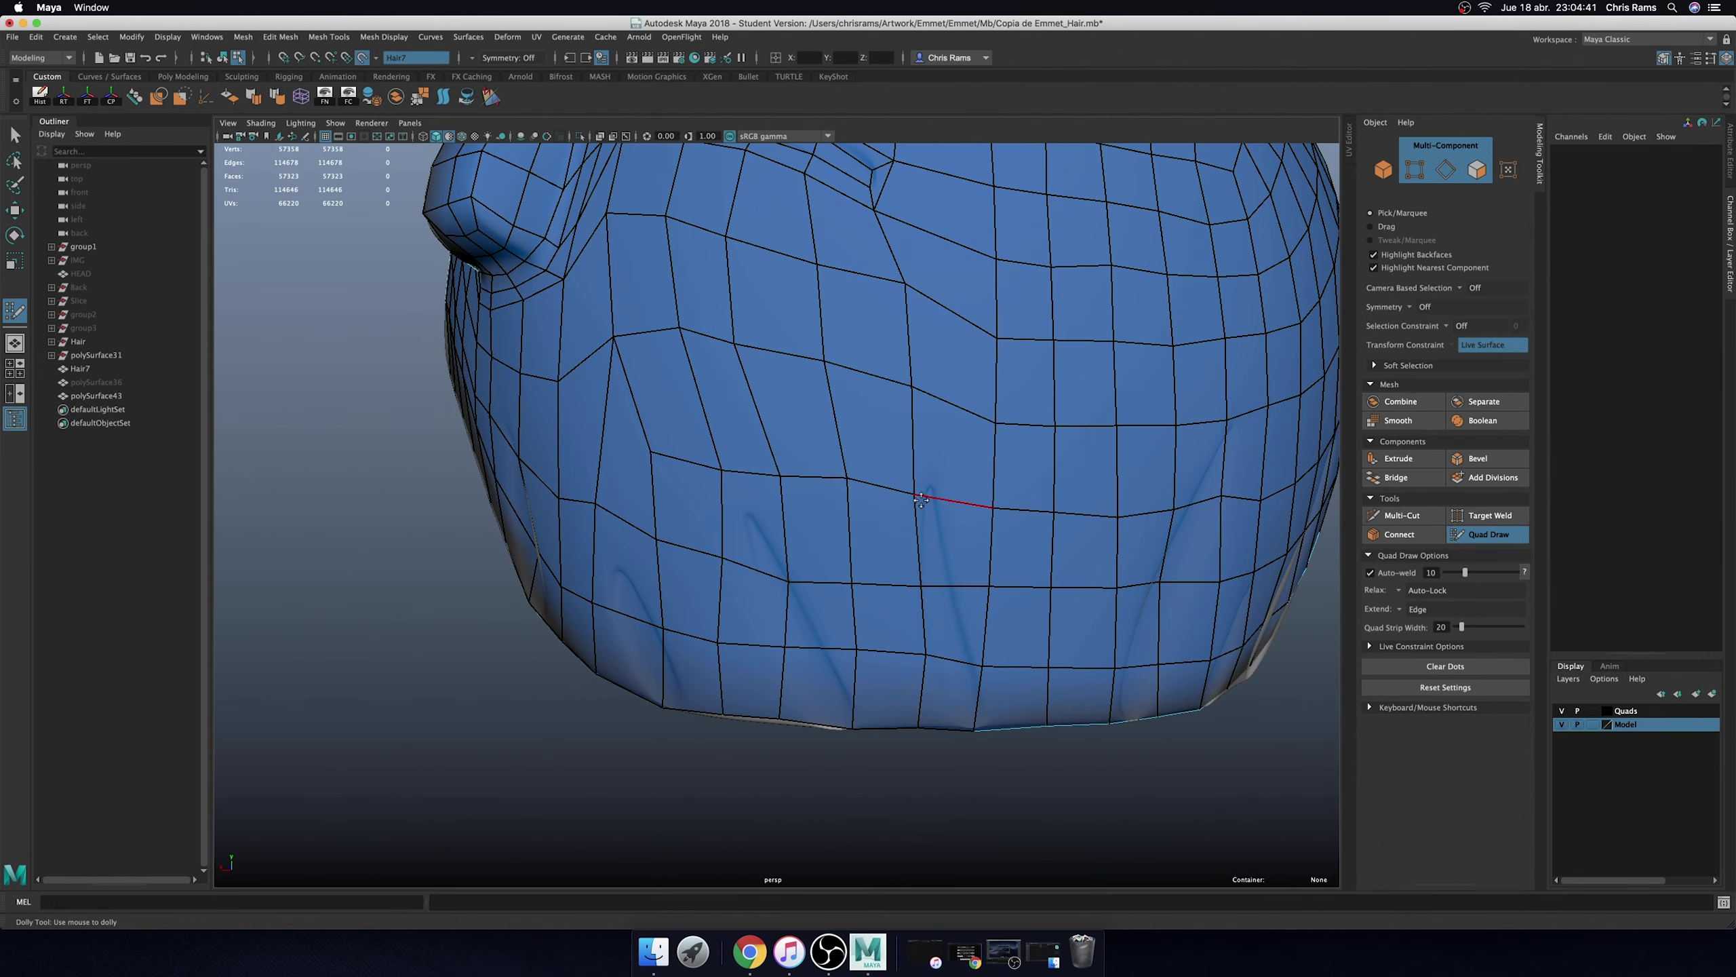
shift+drag(921, 500, 908, 590)
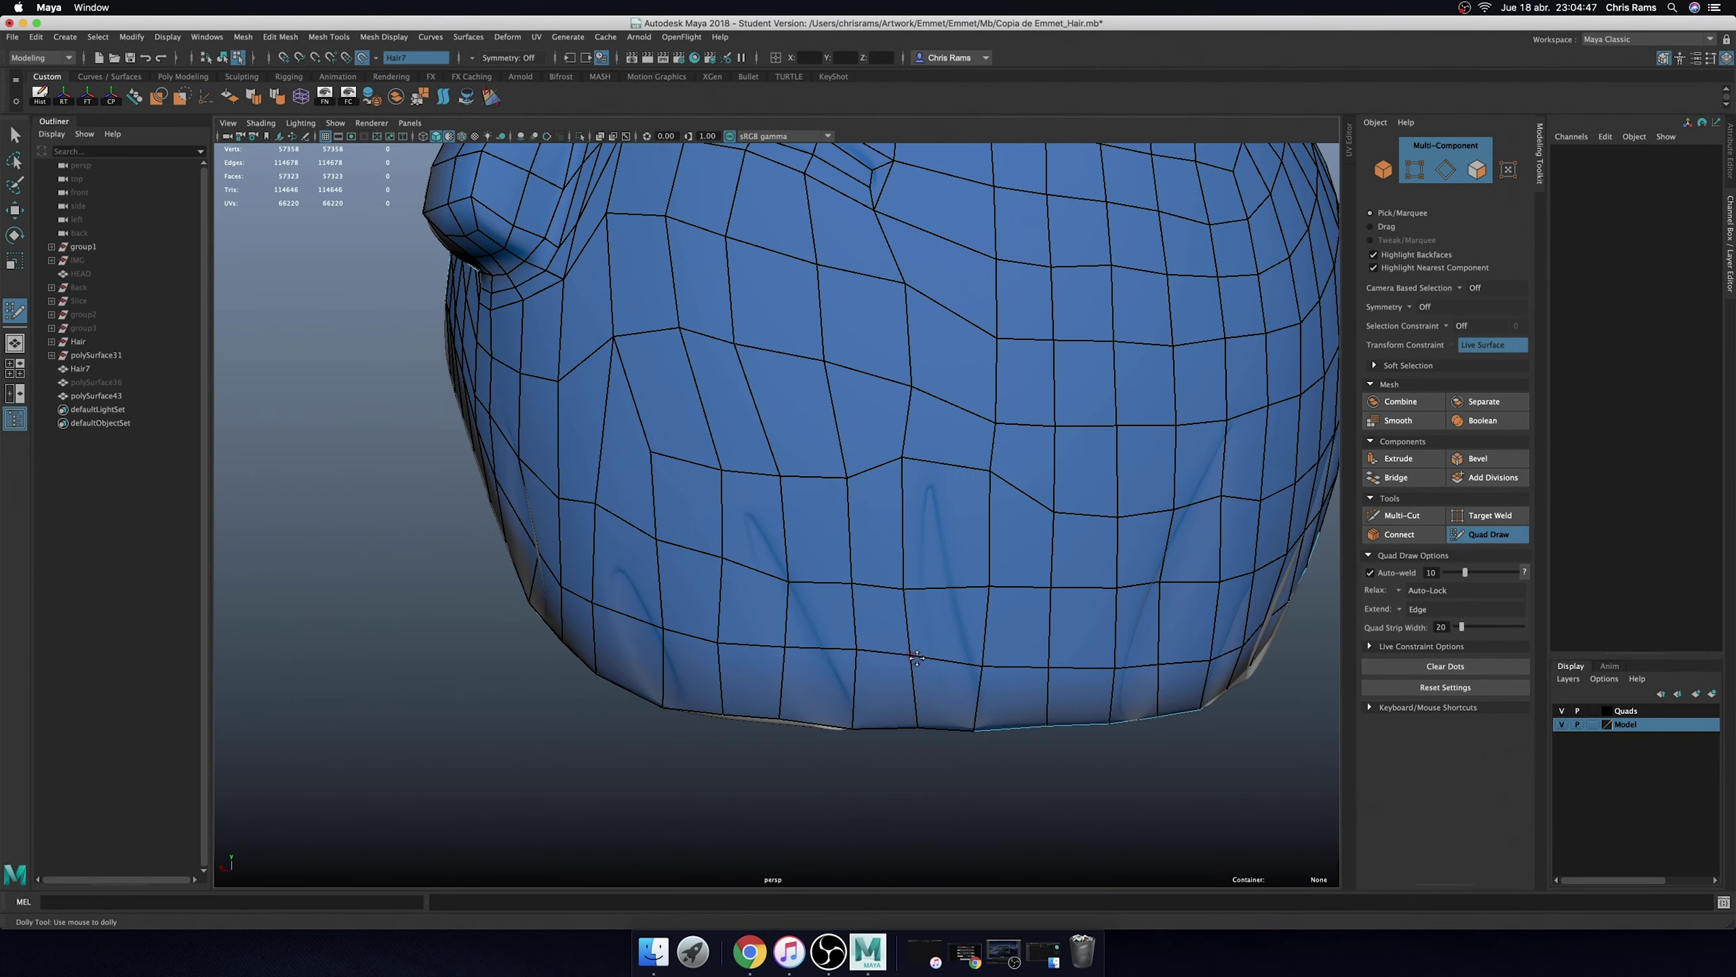
mouse_move(916, 657)
alt+mouse_down()
mouse_move(991, 658)
mouse_move(1053, 564)
alt+mouse_up()
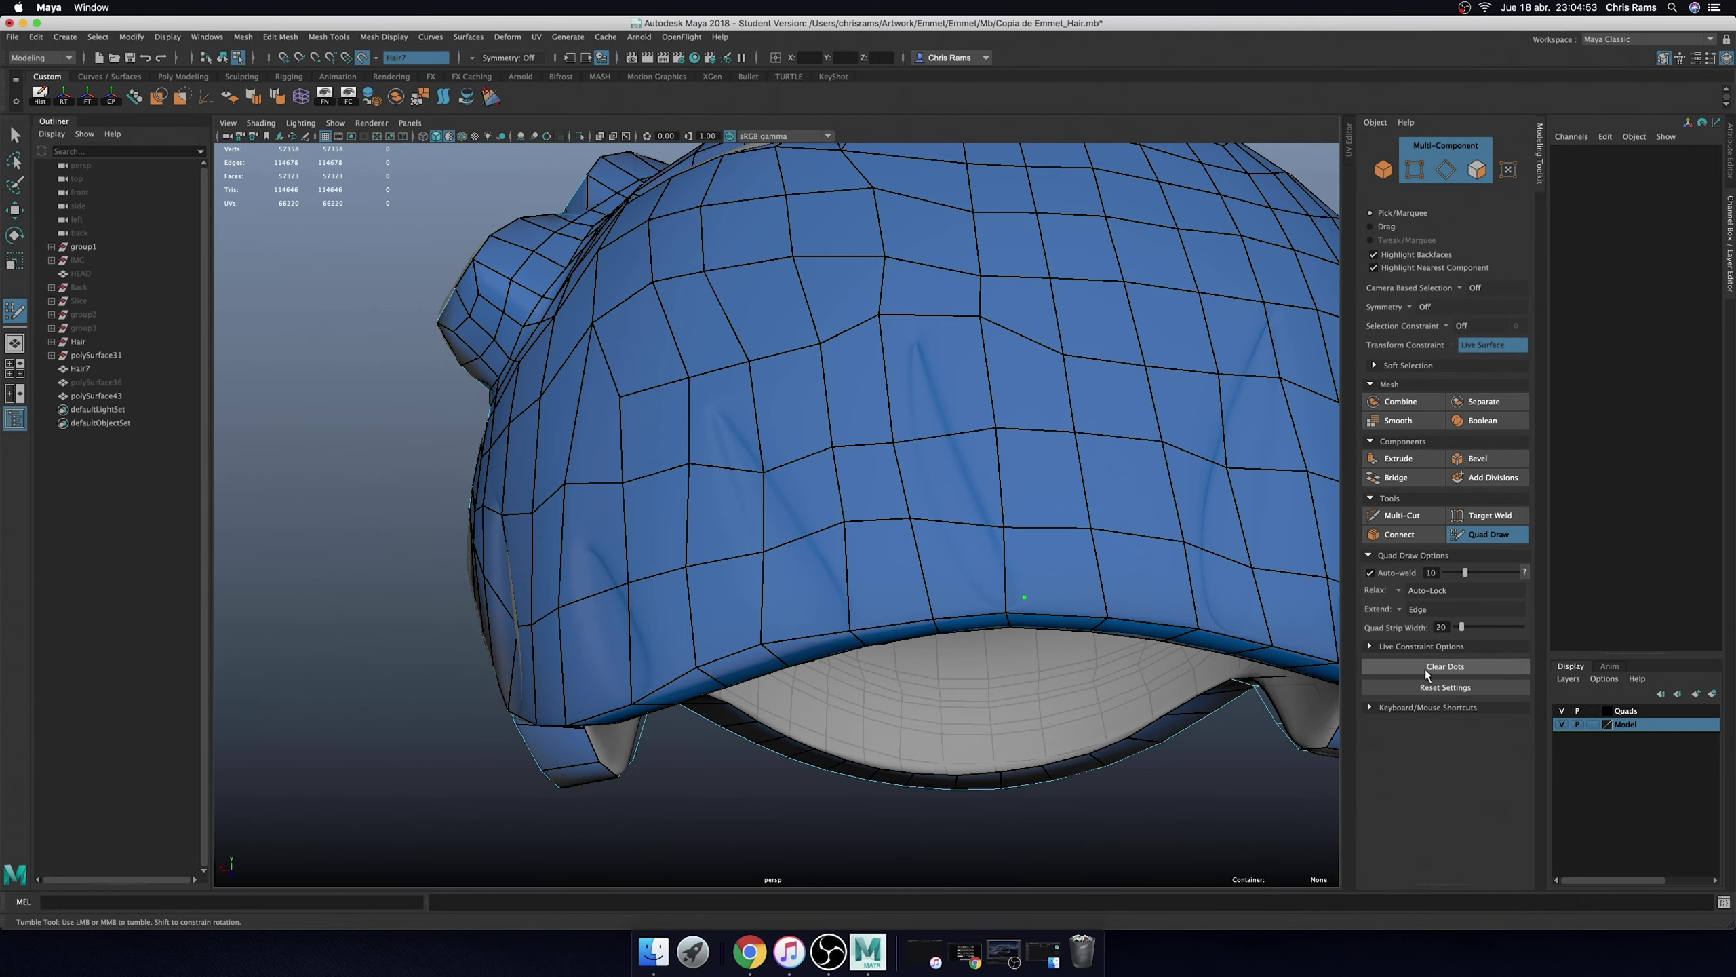
scroll(1162, 588, up, 3)
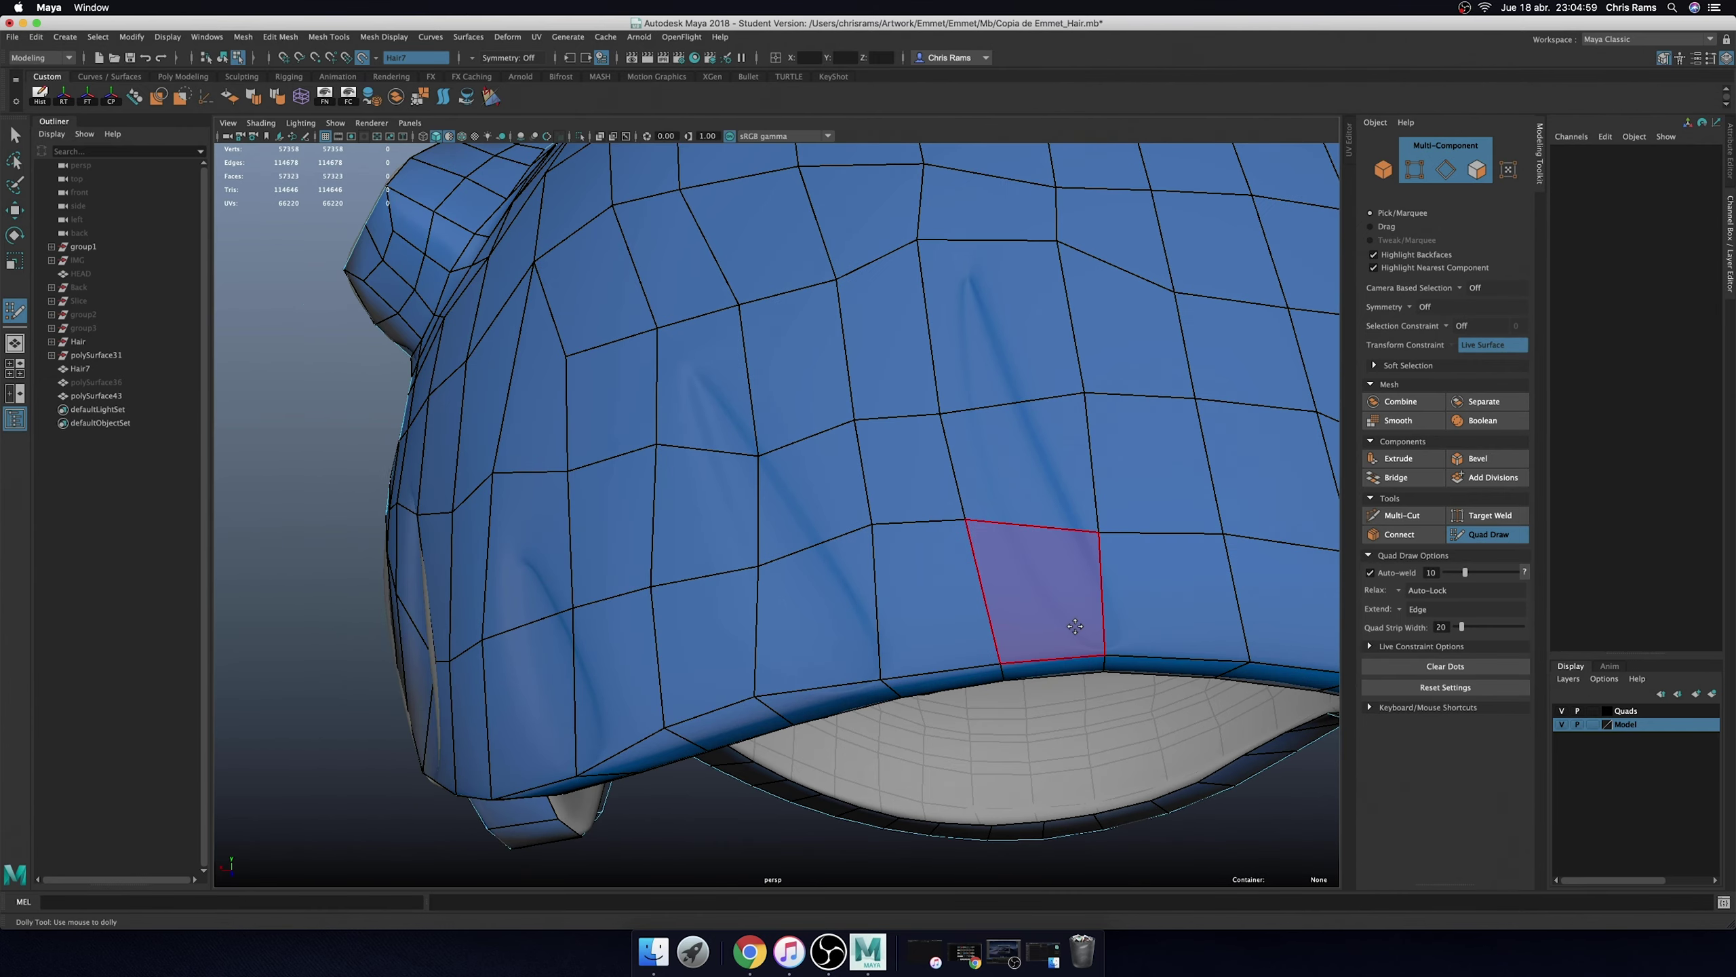
alt+drag(776, 695, 847, 547)
drag(793, 476, 739, 482)
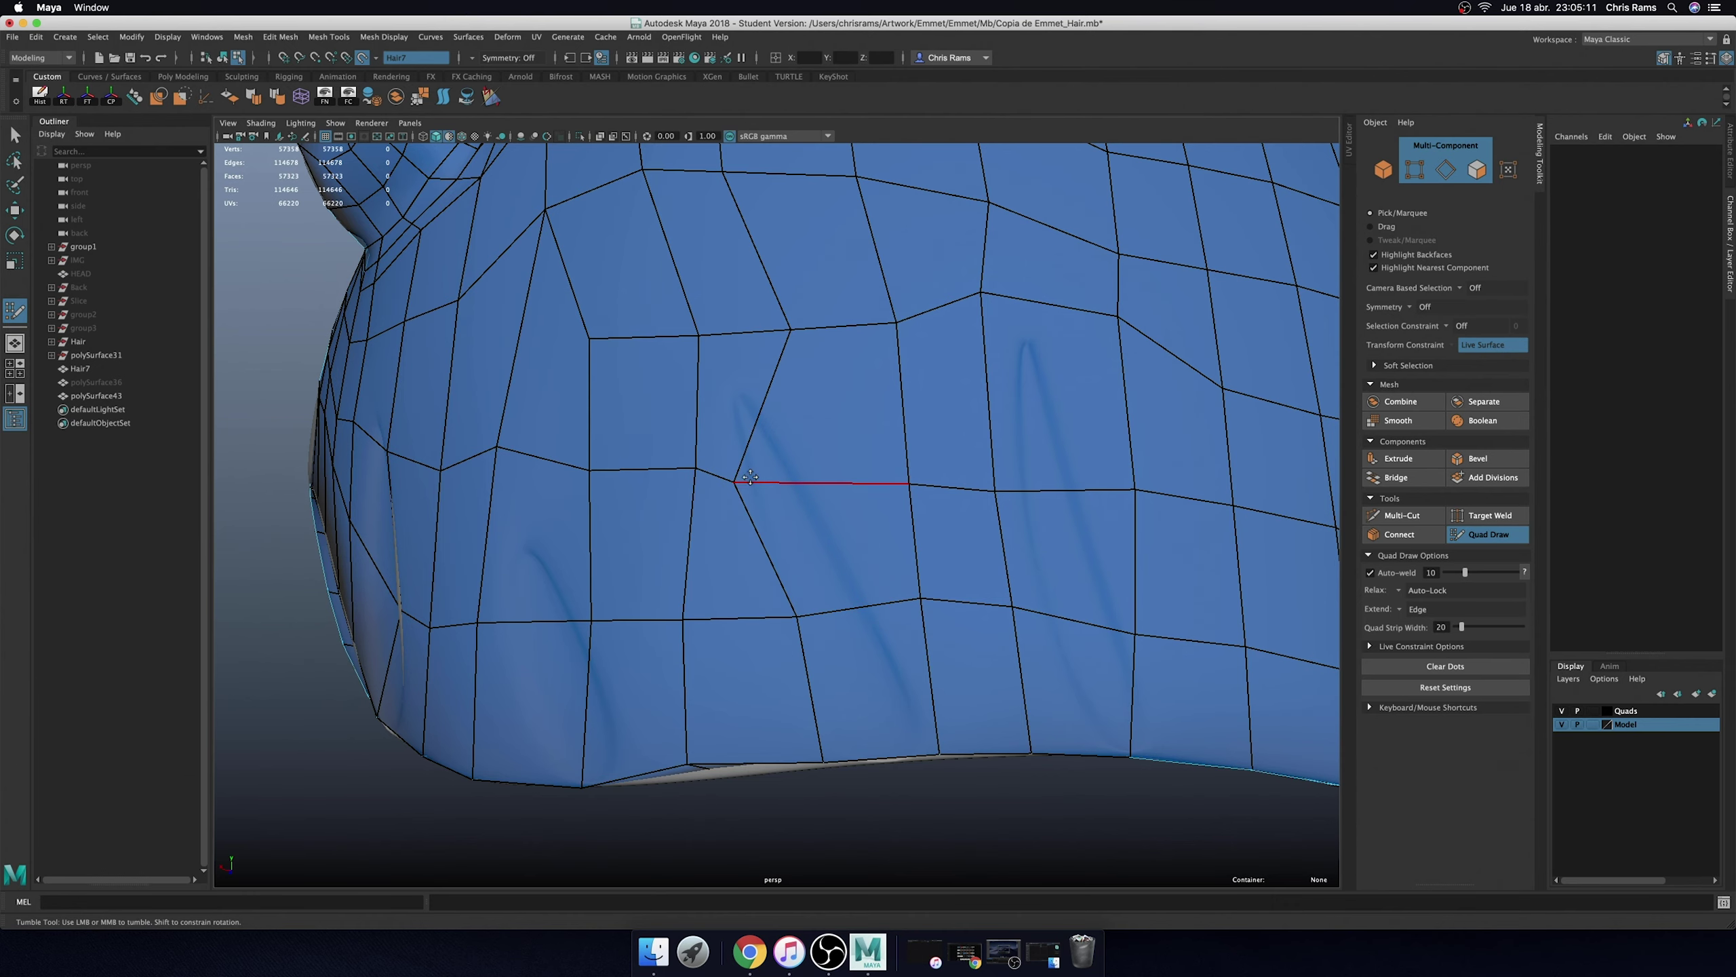
scroll(786, 394, down, 2)
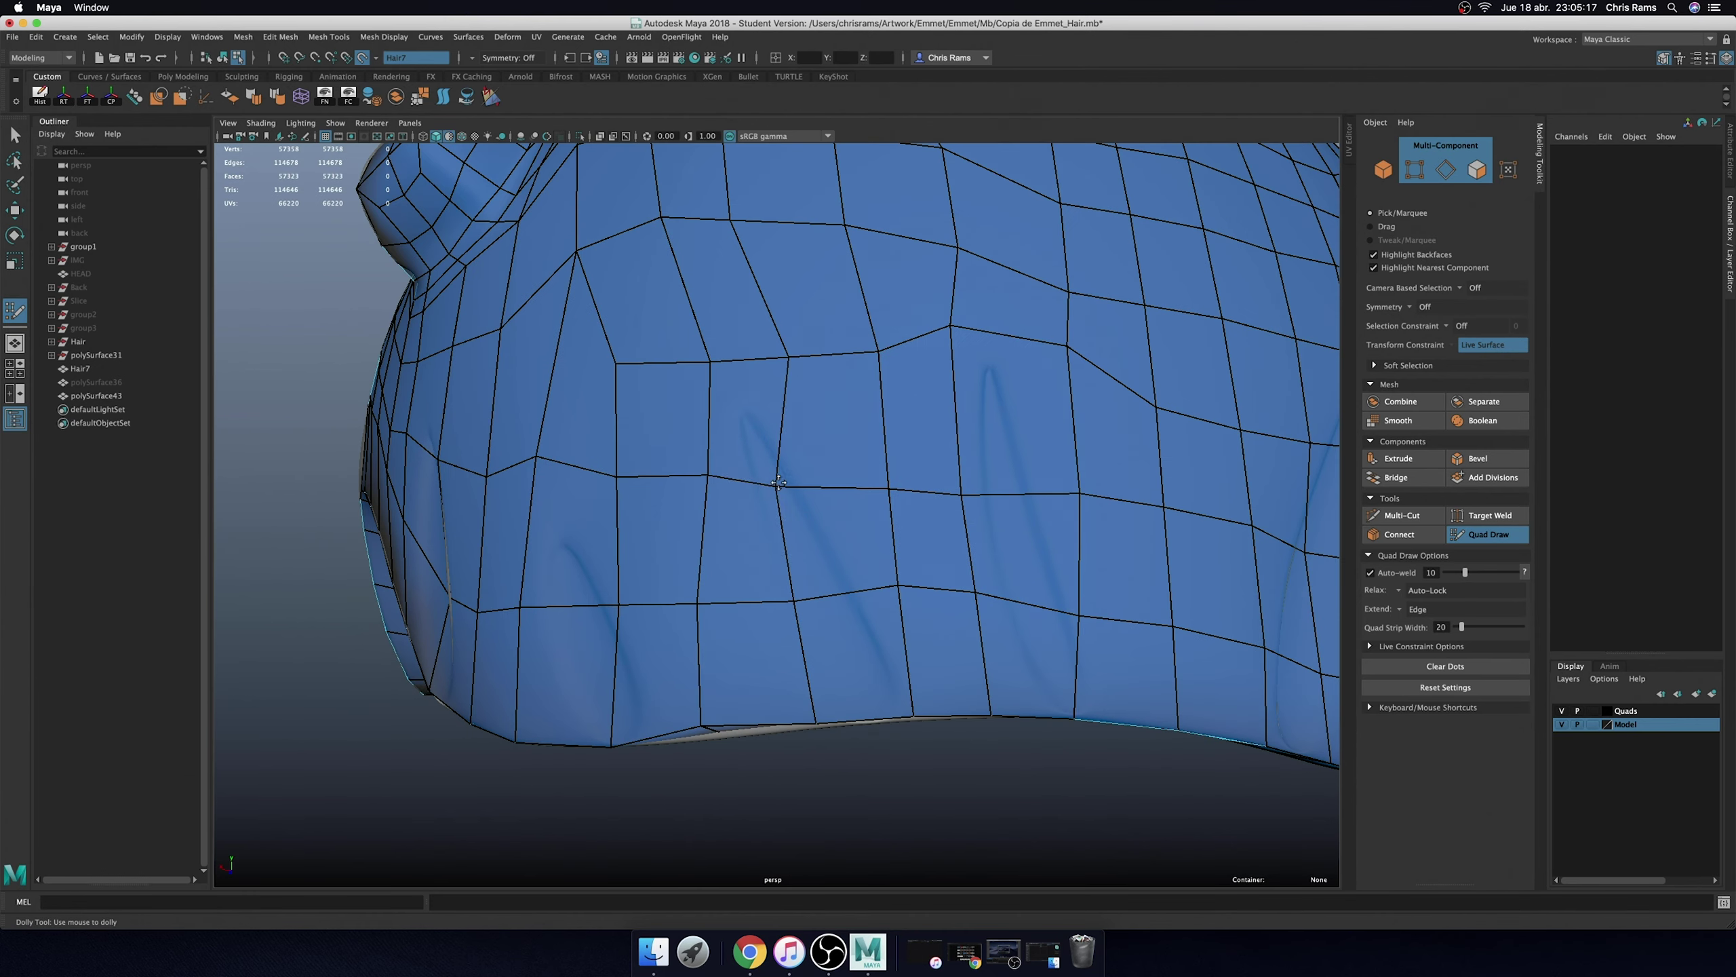
- Shift vertices to straighten the edge flow and follow the groove
mouse_move(741, 484)
mouse_down()
mouse_move(812, 459)
mouse_move(788, 367)
mouse_move(752, 431)
mouse_up()
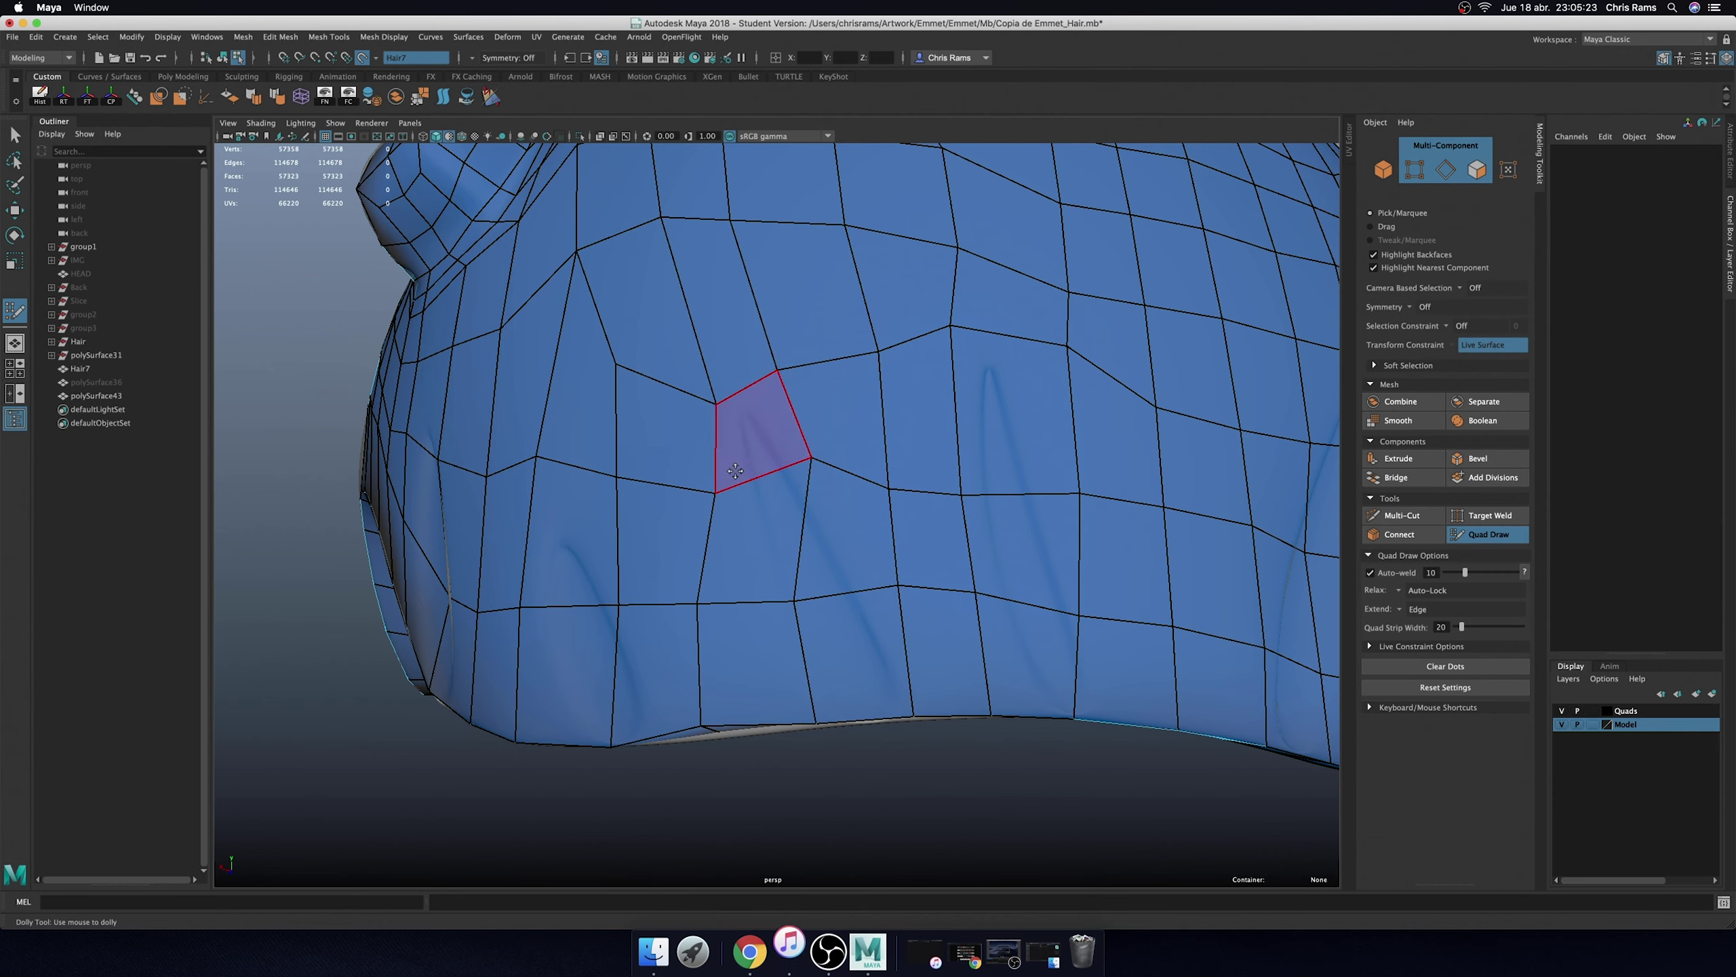
mouse_move(698, 601)
mouse_down()
mouse_move(921, 581)
mouse_move(917, 612)
mouse_up()
scroll(906, 620, down, 3)
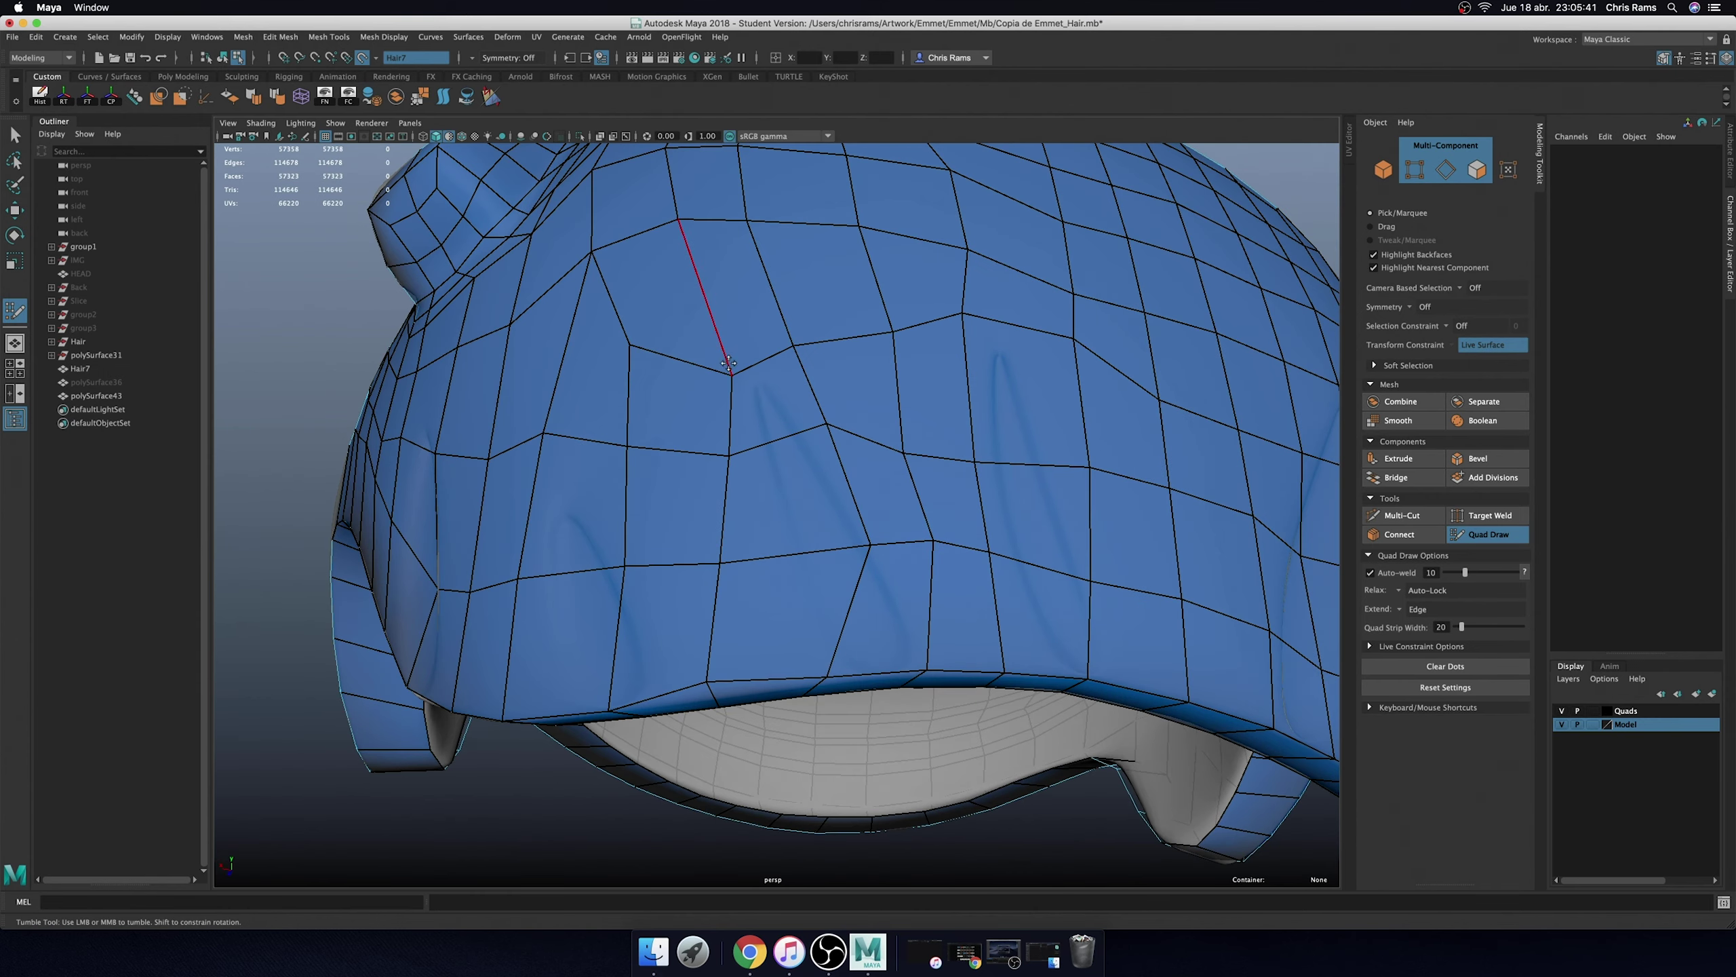
drag(731, 374, 712, 356)
drag(729, 457, 708, 455)
drag(829, 425, 749, 423)
drag(871, 546, 895, 538)
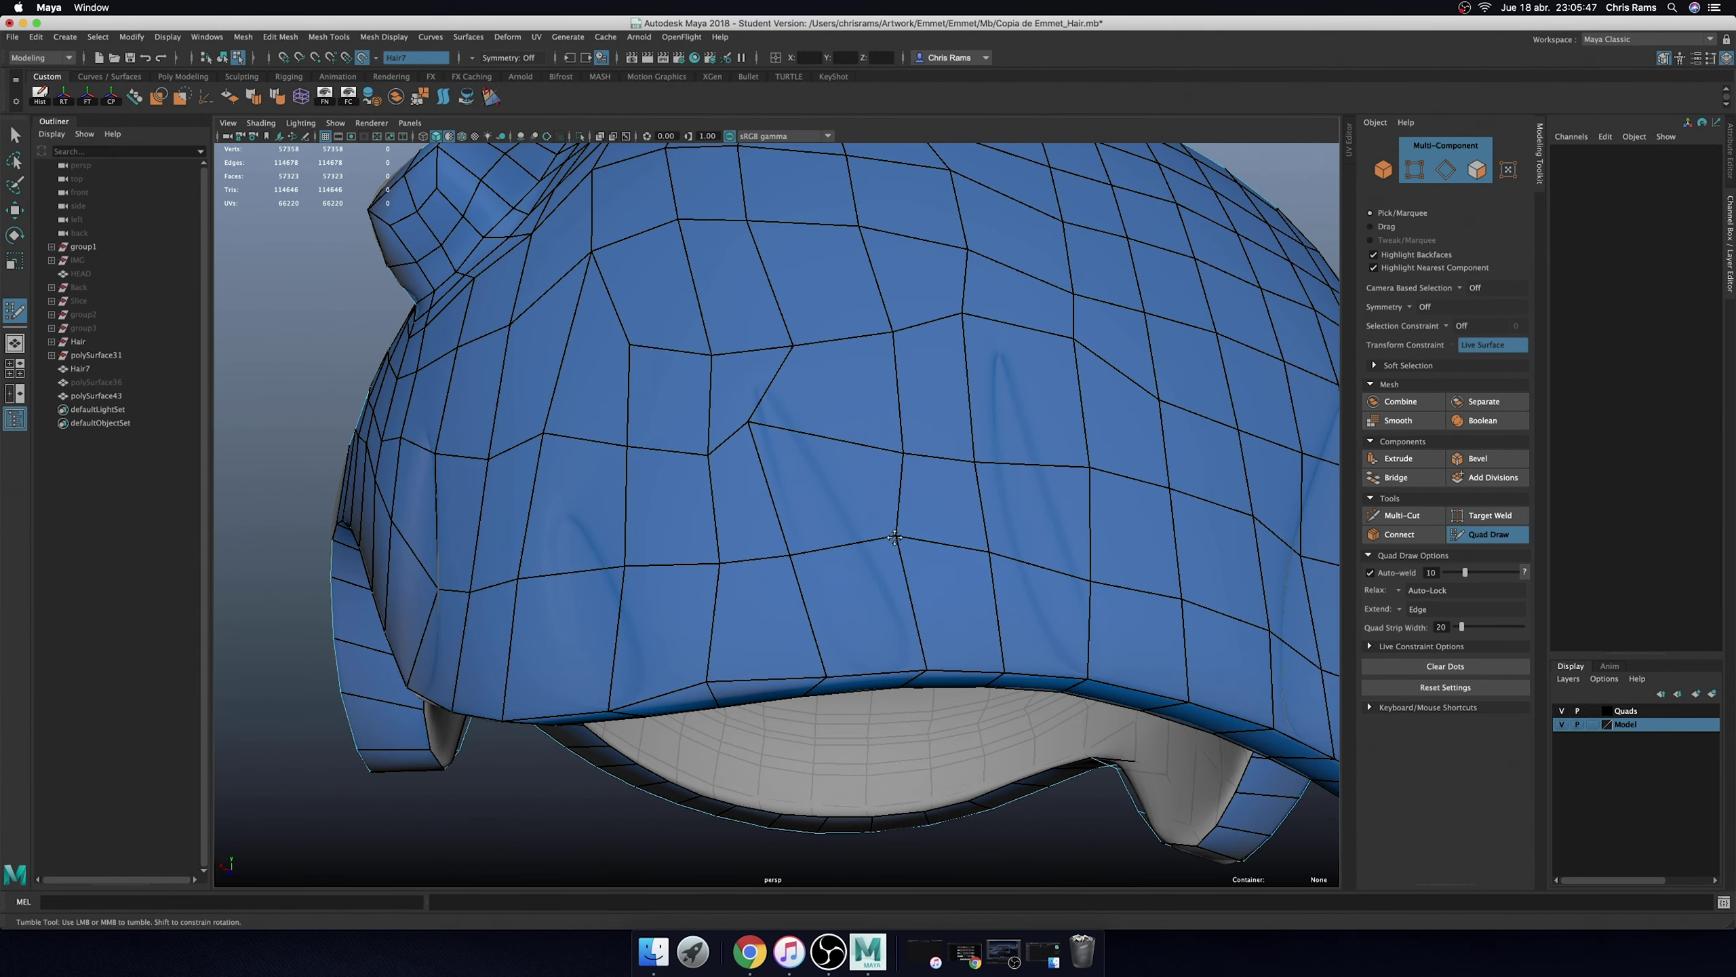
- Reshape the upper-middle faces, pulling vertices left to even them out
drag(902, 454, 875, 449)
drag(750, 424, 755, 472)
drag(795, 347, 743, 372)
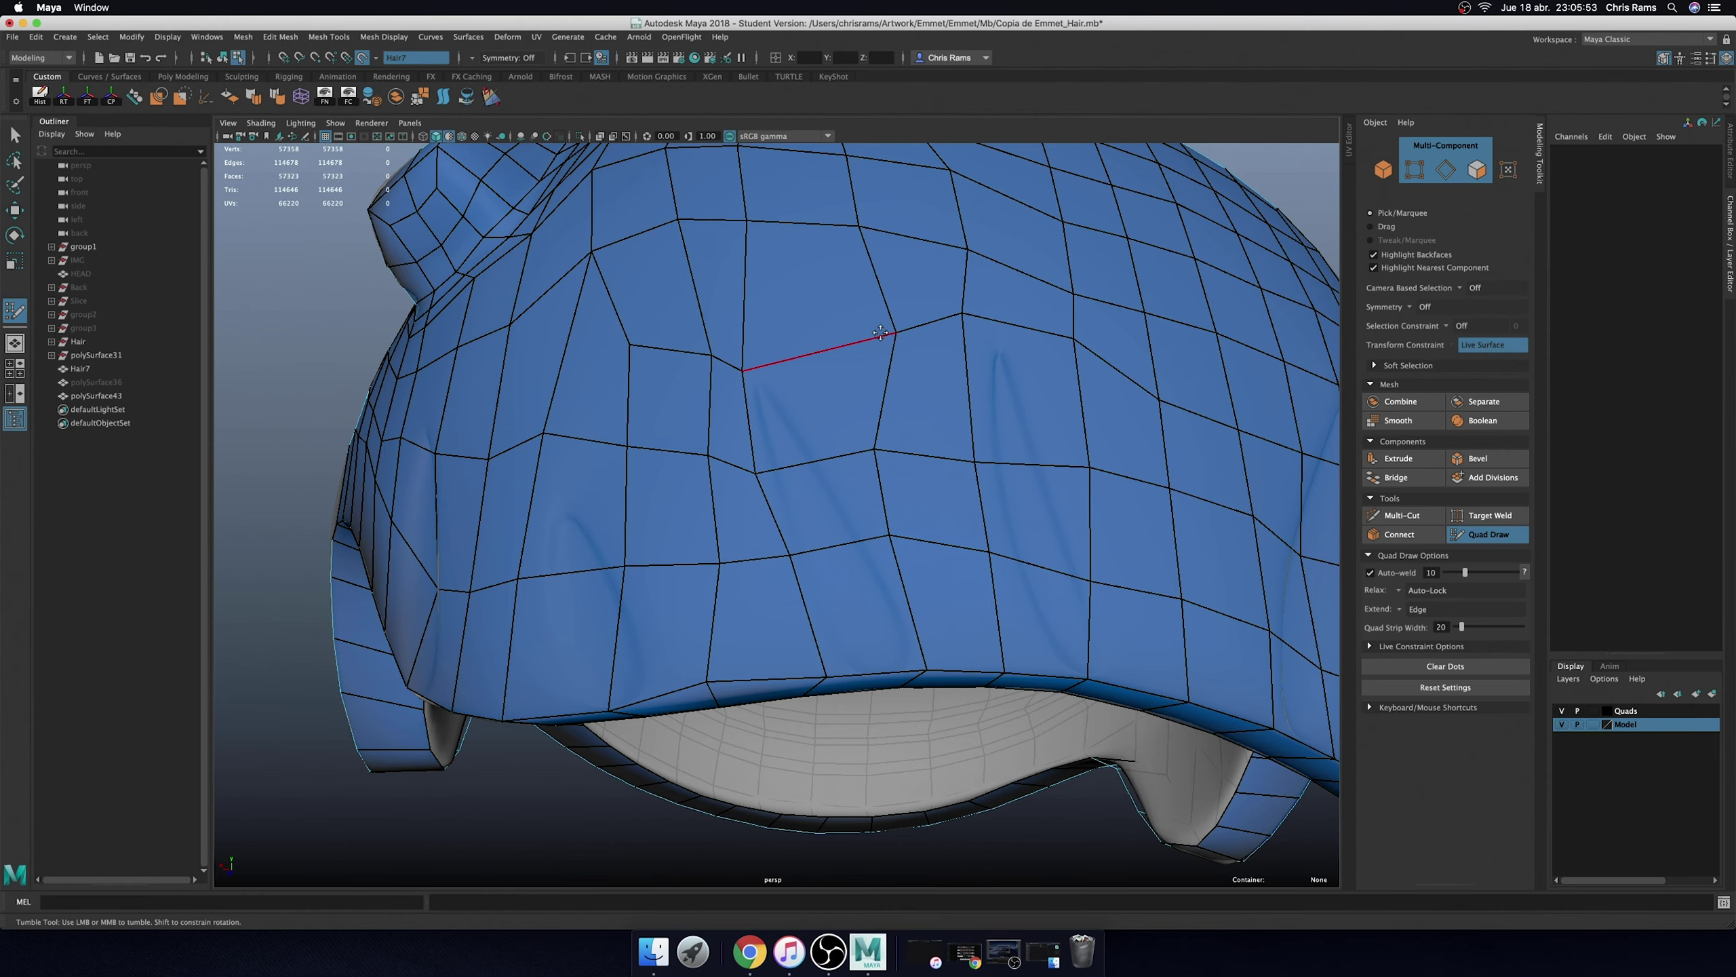
drag(880, 333, 779, 360)
drag(875, 450, 847, 461)
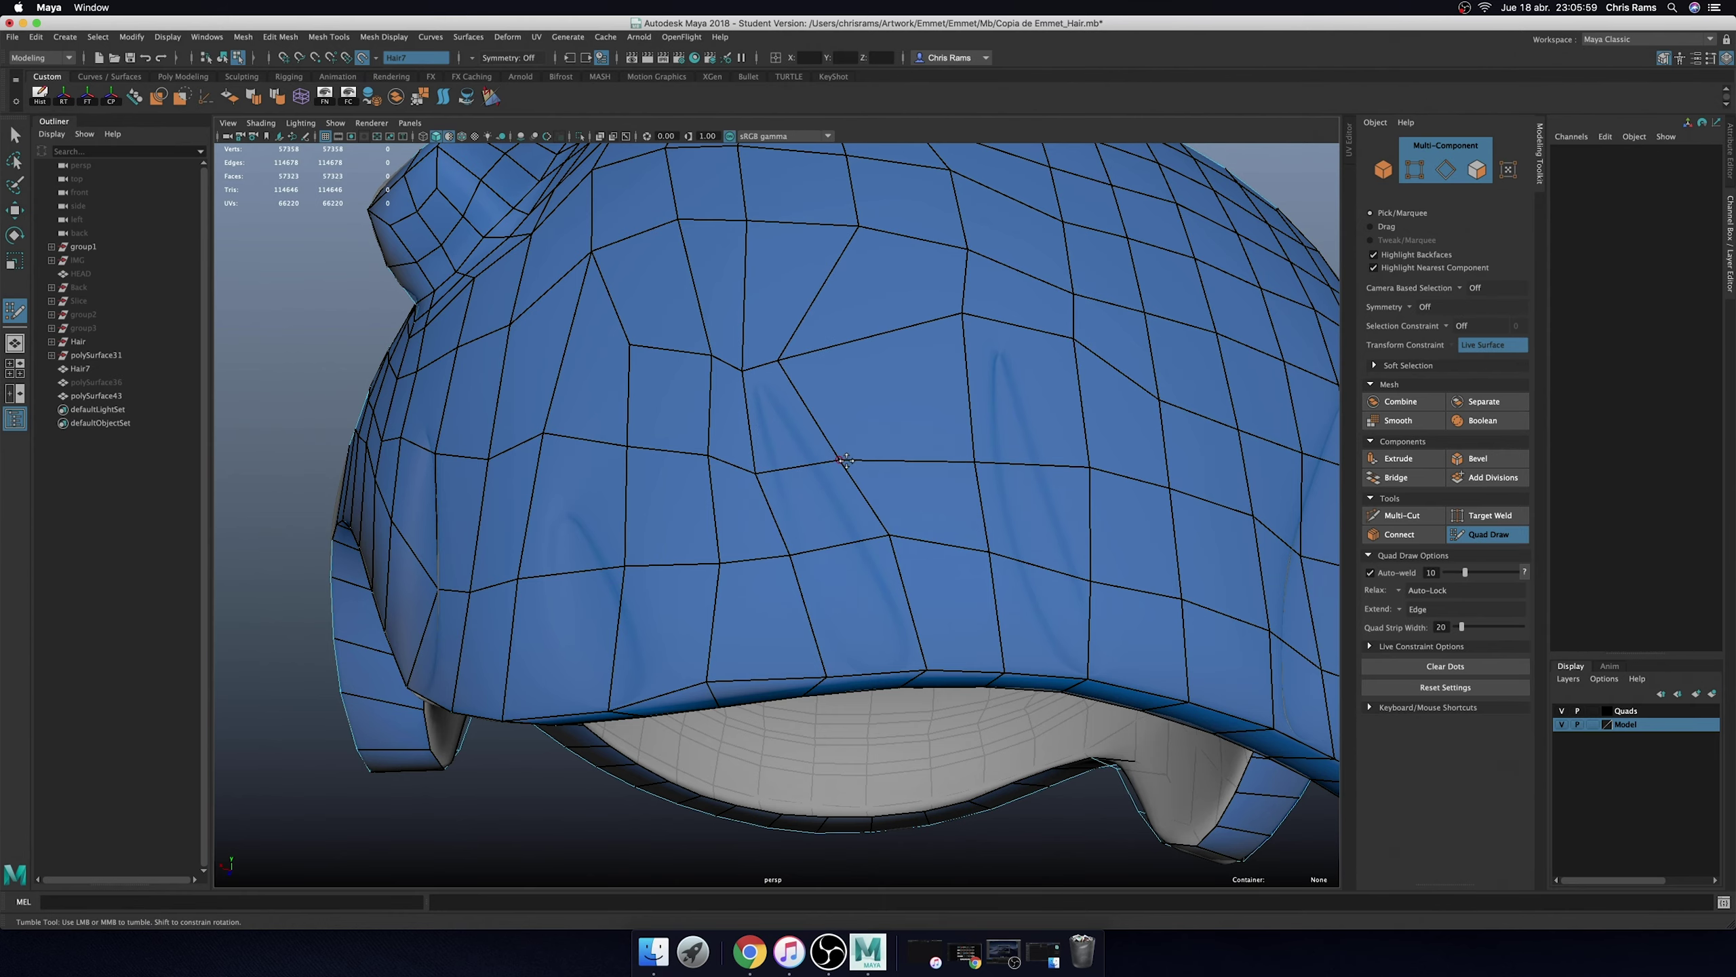
alt+right_drag(846, 460, 752, 475)
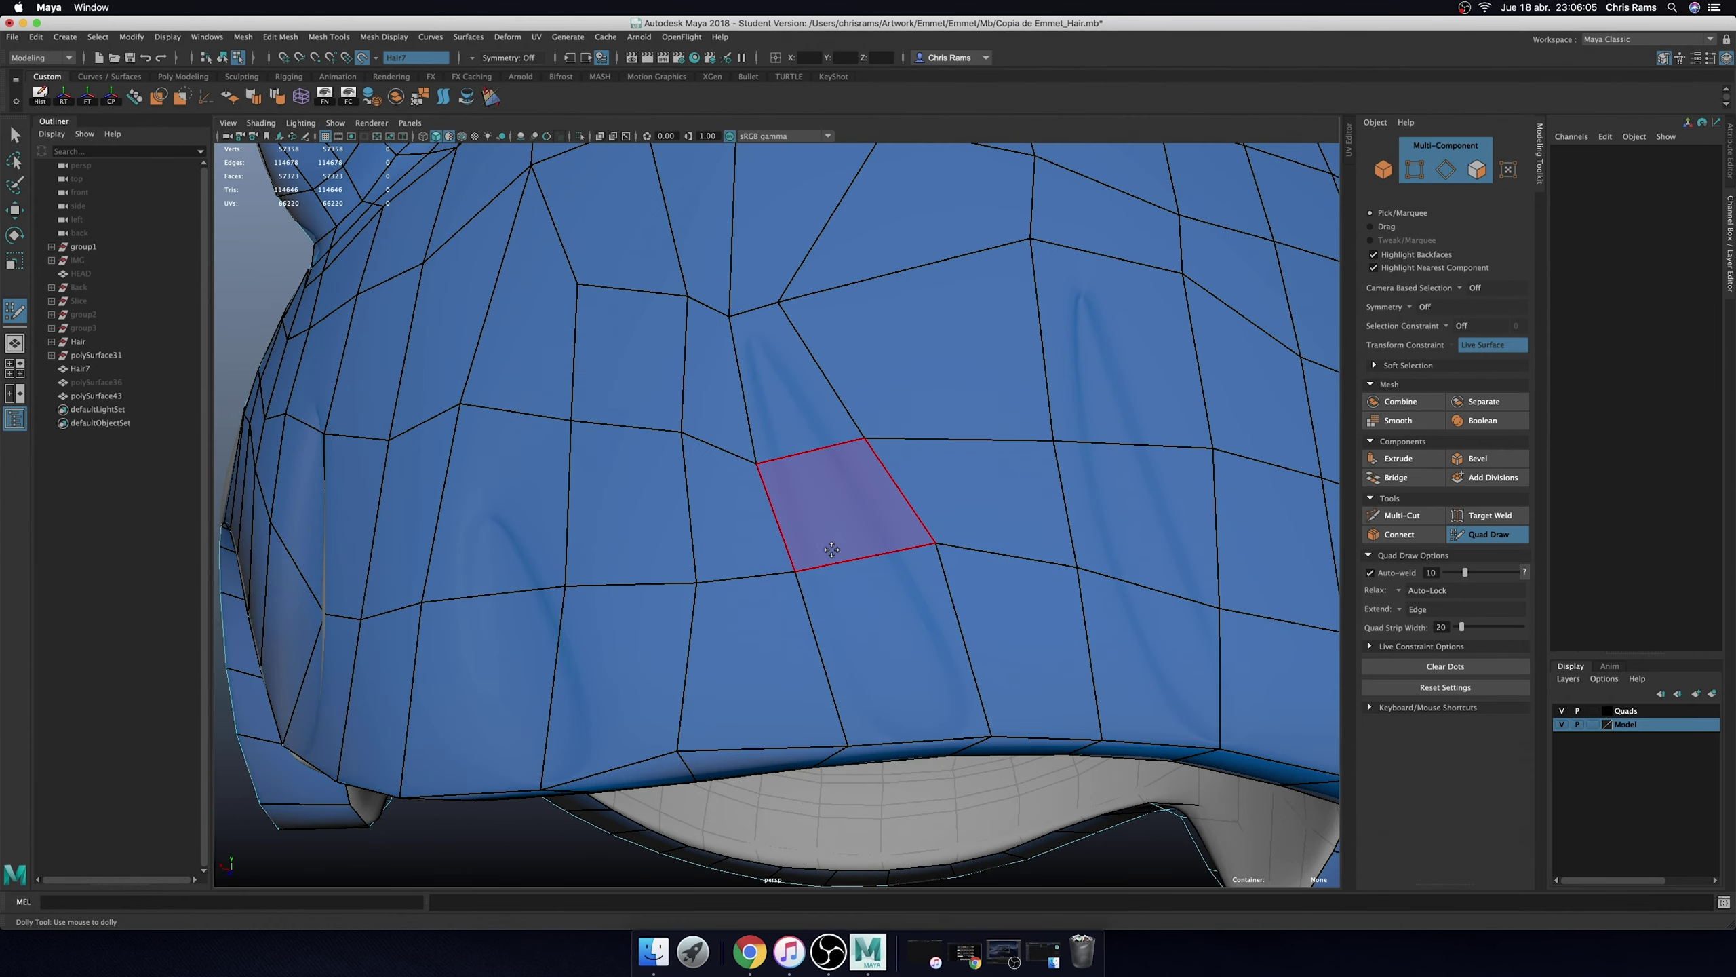
alt+drag(905, 521, 911, 514)
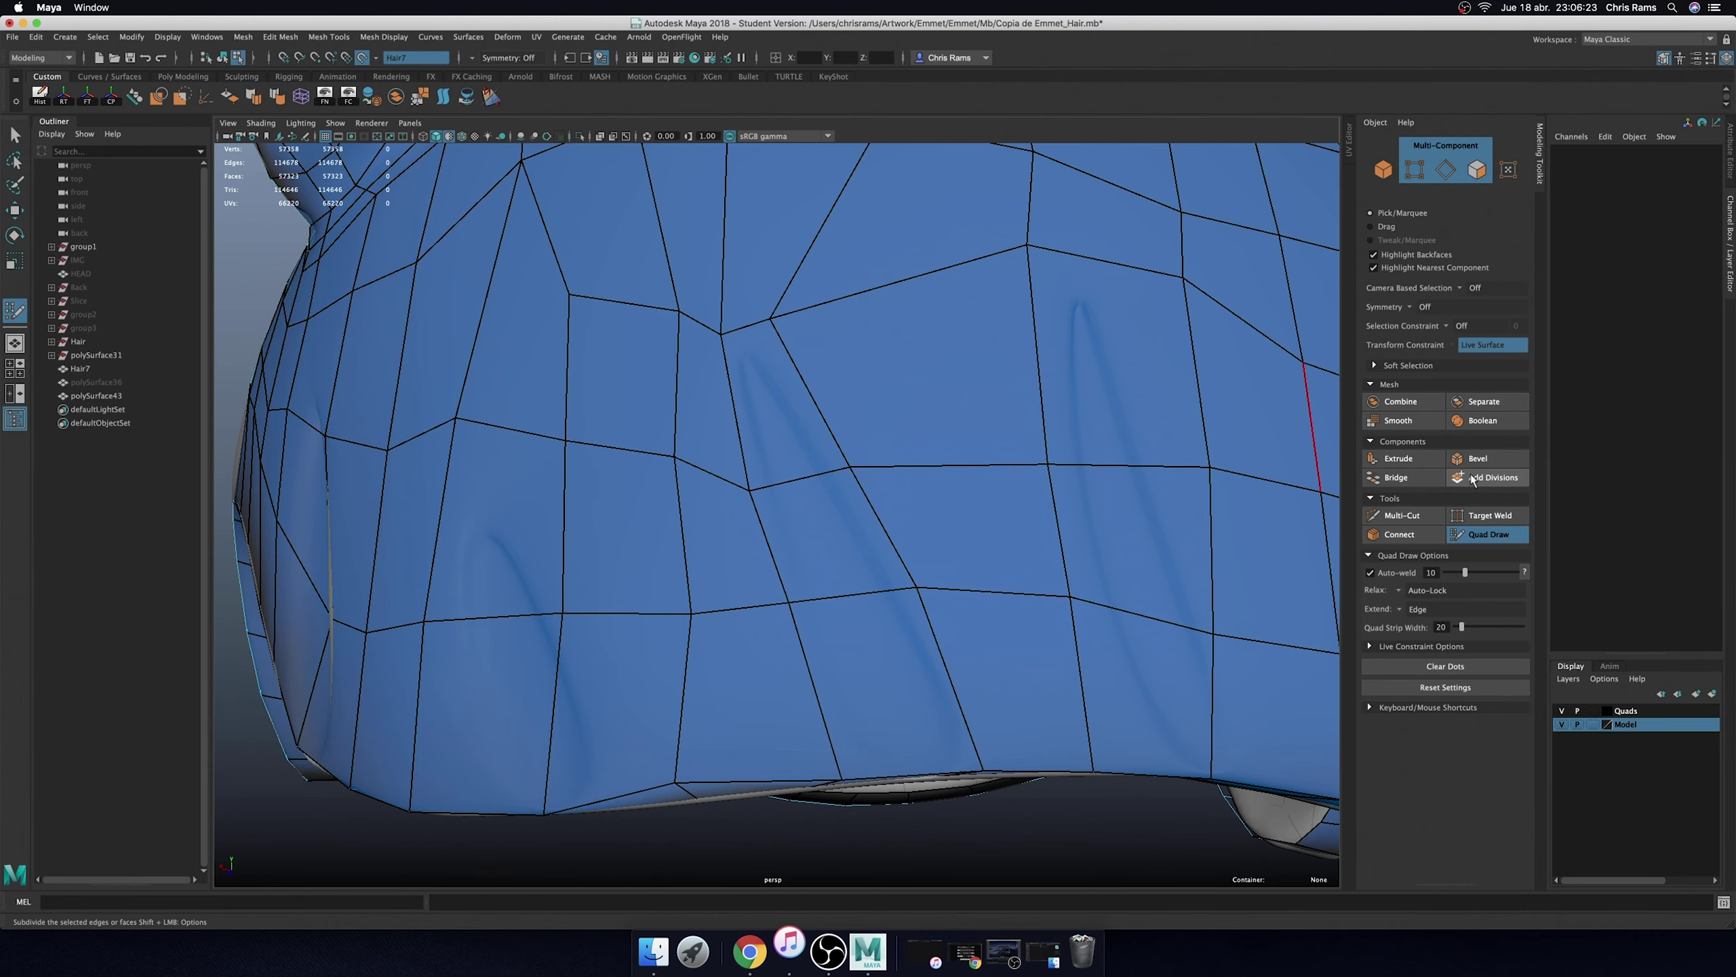
- Extrude the three-face vertical strip and scale it to 0.587 into a narrow groove
key(q)
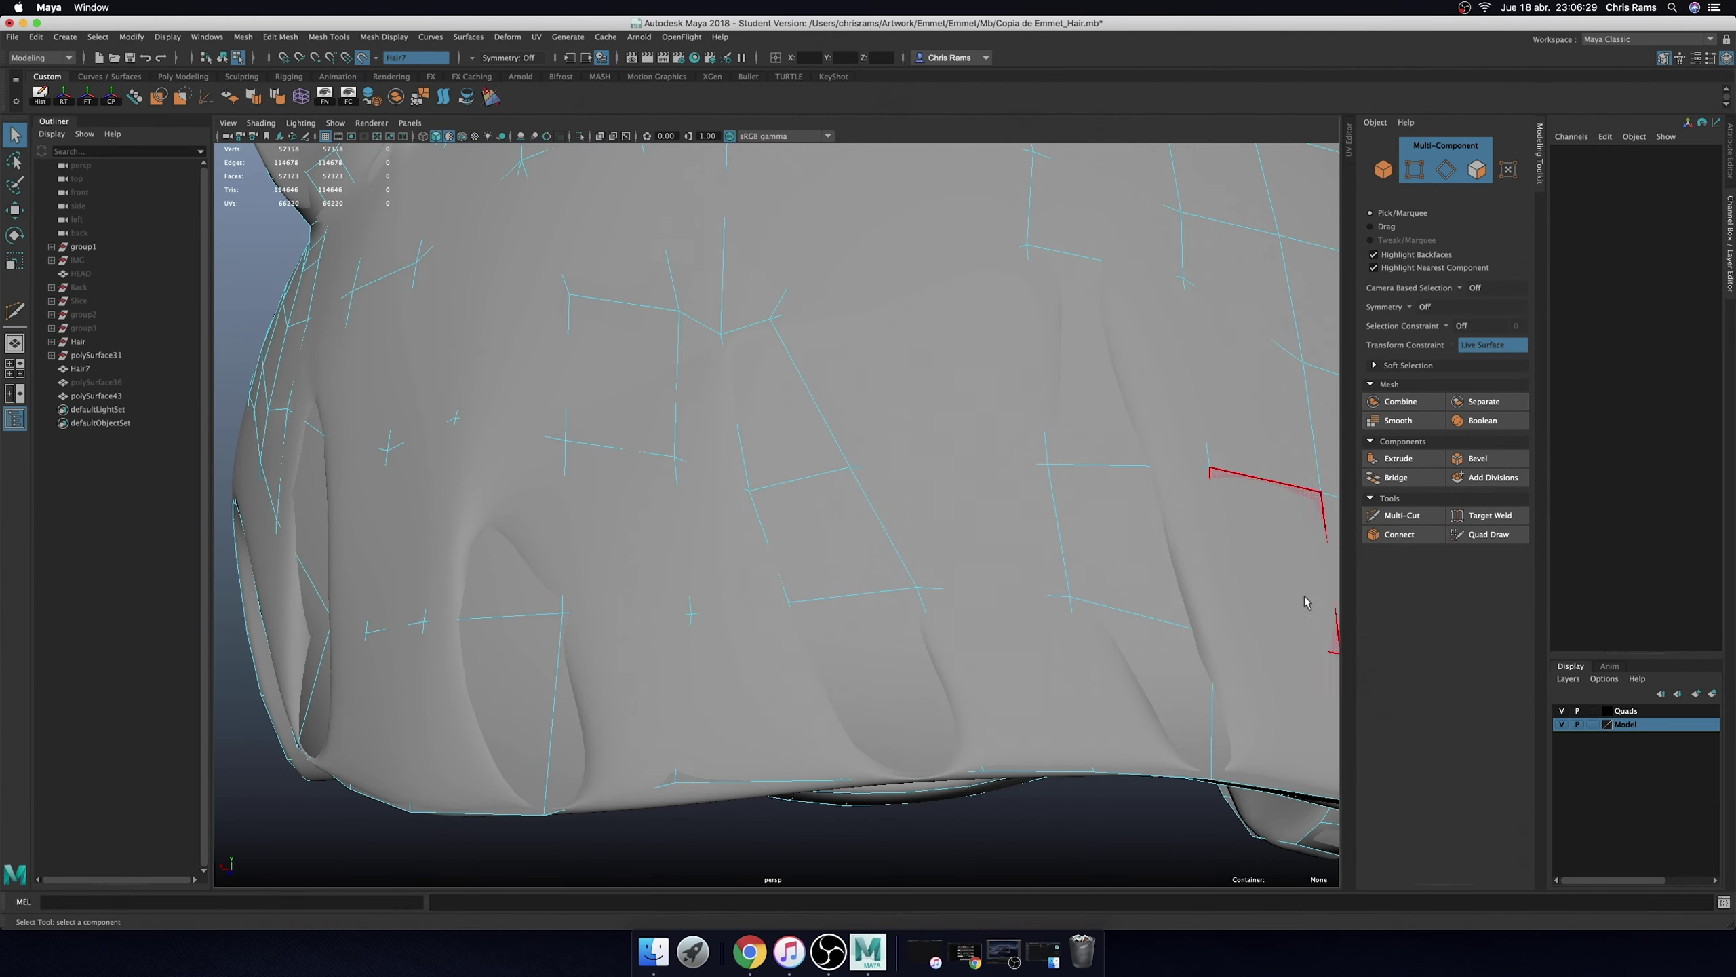
click(910, 499)
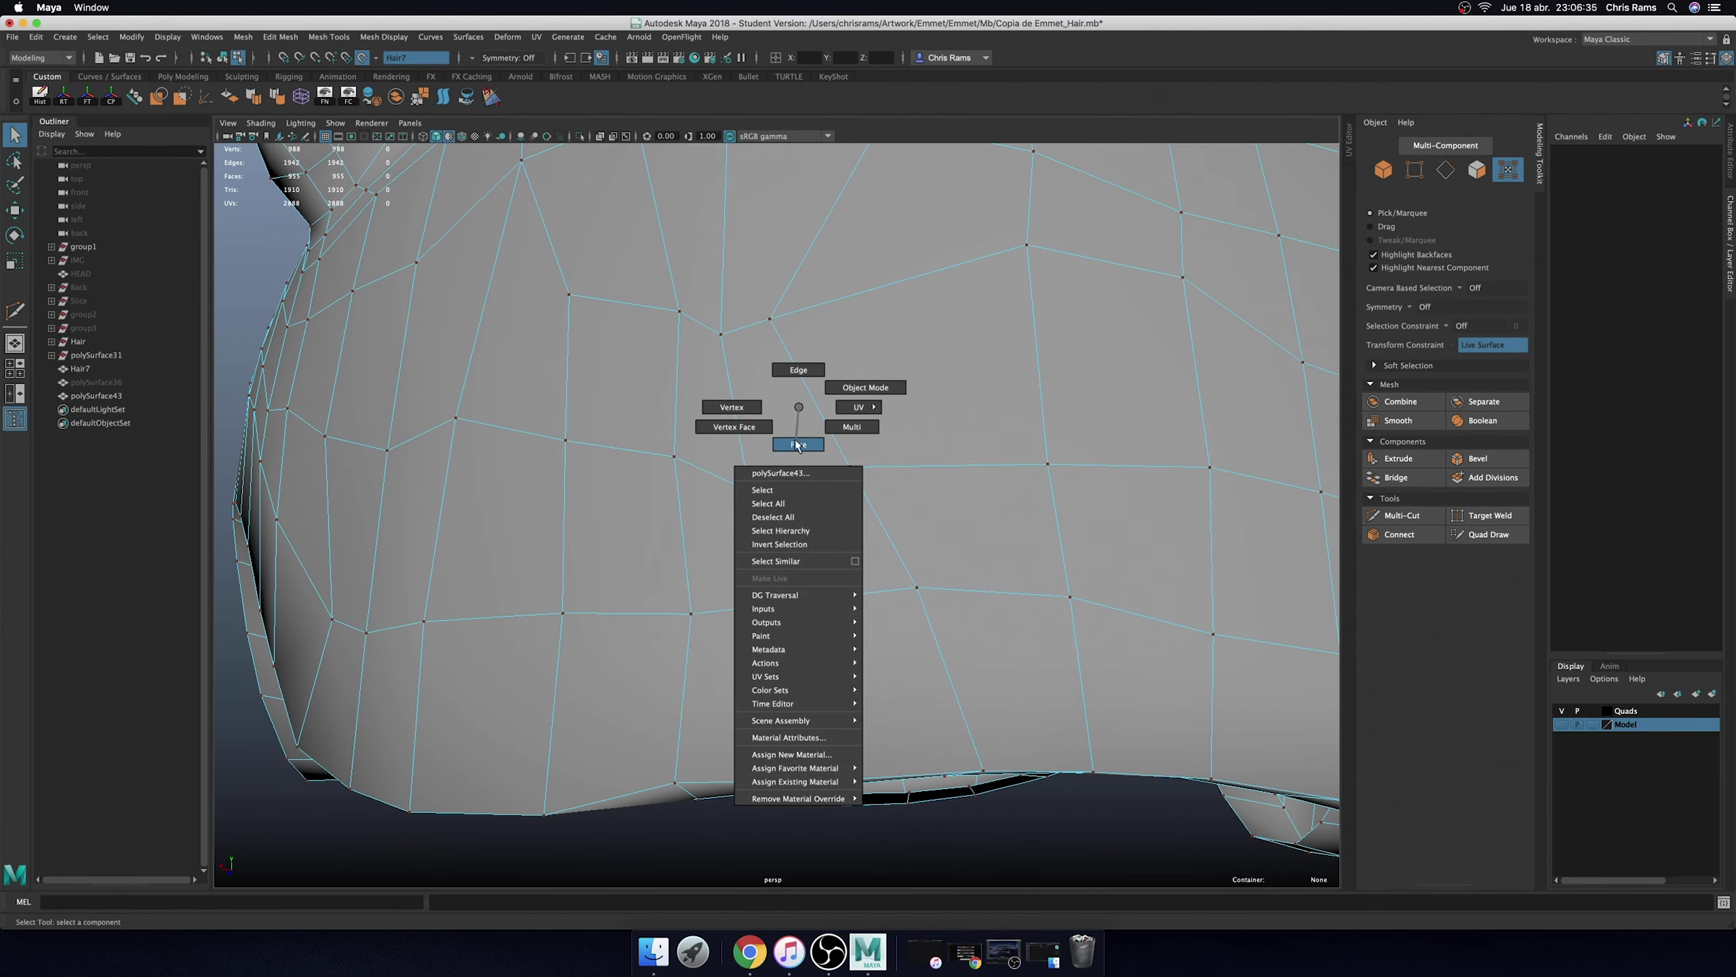
right_drag(820, 407, 820, 448)
shift+click(898, 653)
shift+right_drag(889, 636, 887, 613)
alt+drag(834, 677, 891, 608)
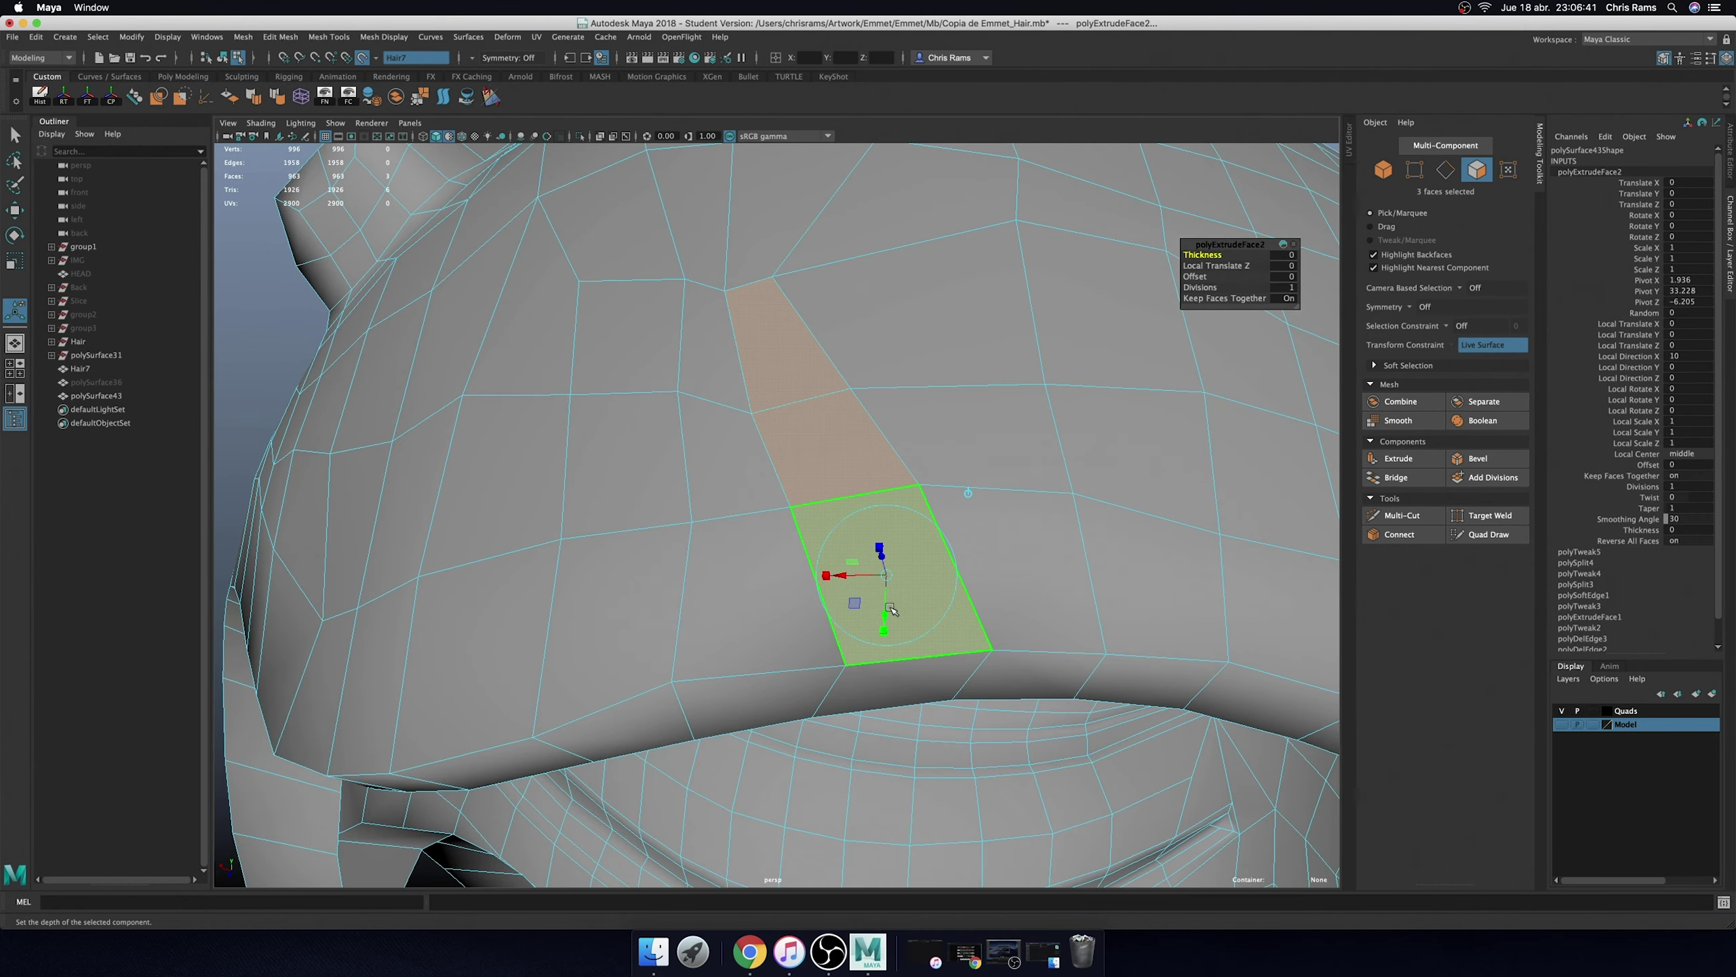
mouse_move(880, 550)
mouse_down()
mouse_move(962, 561)
mouse_move(988, 616)
mouse_up()
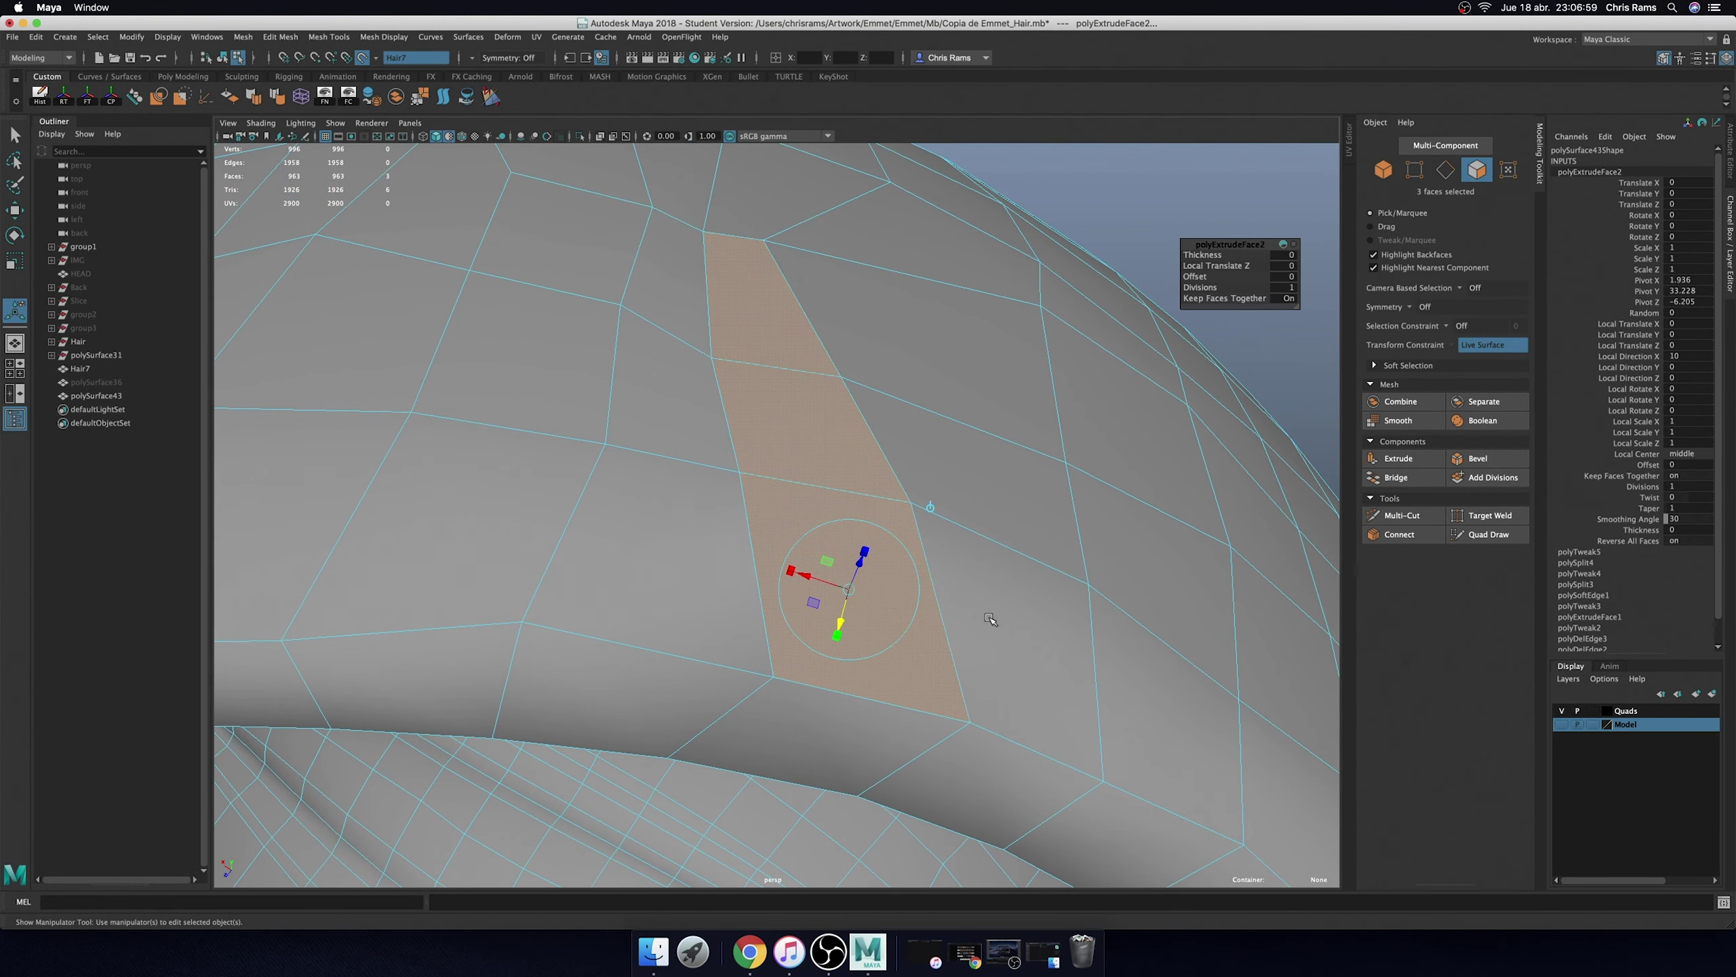
drag(861, 551, 833, 581)
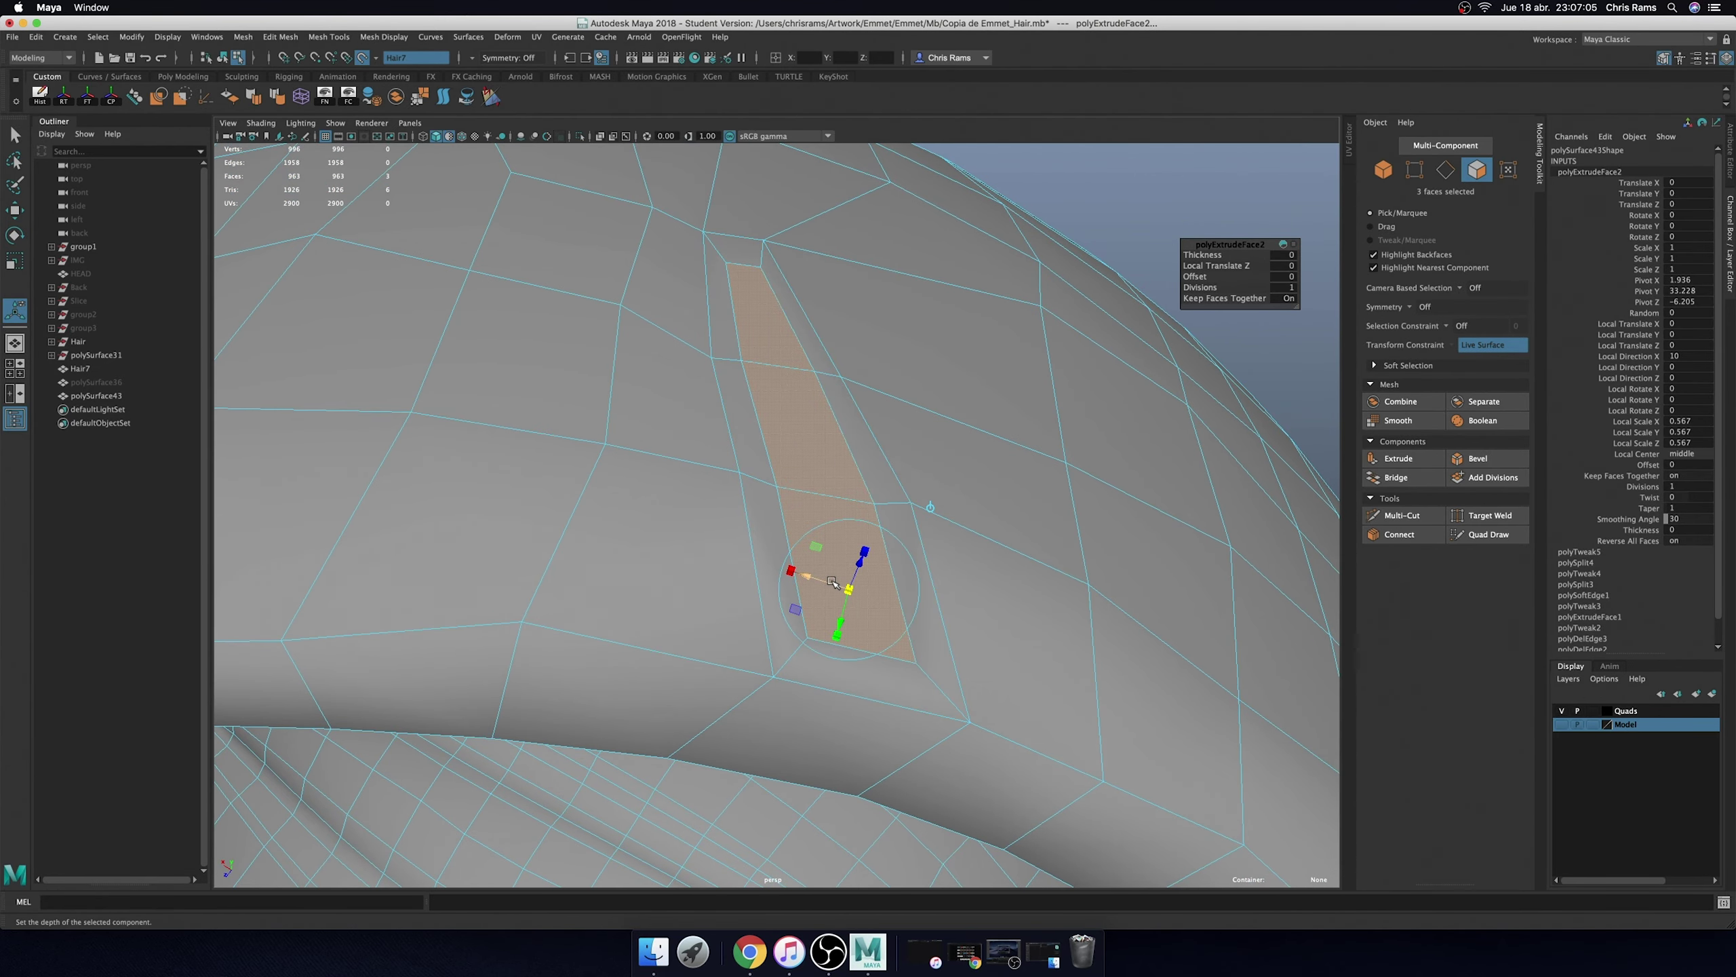
key(w)
alt+drag(833, 582, 1162, 615)
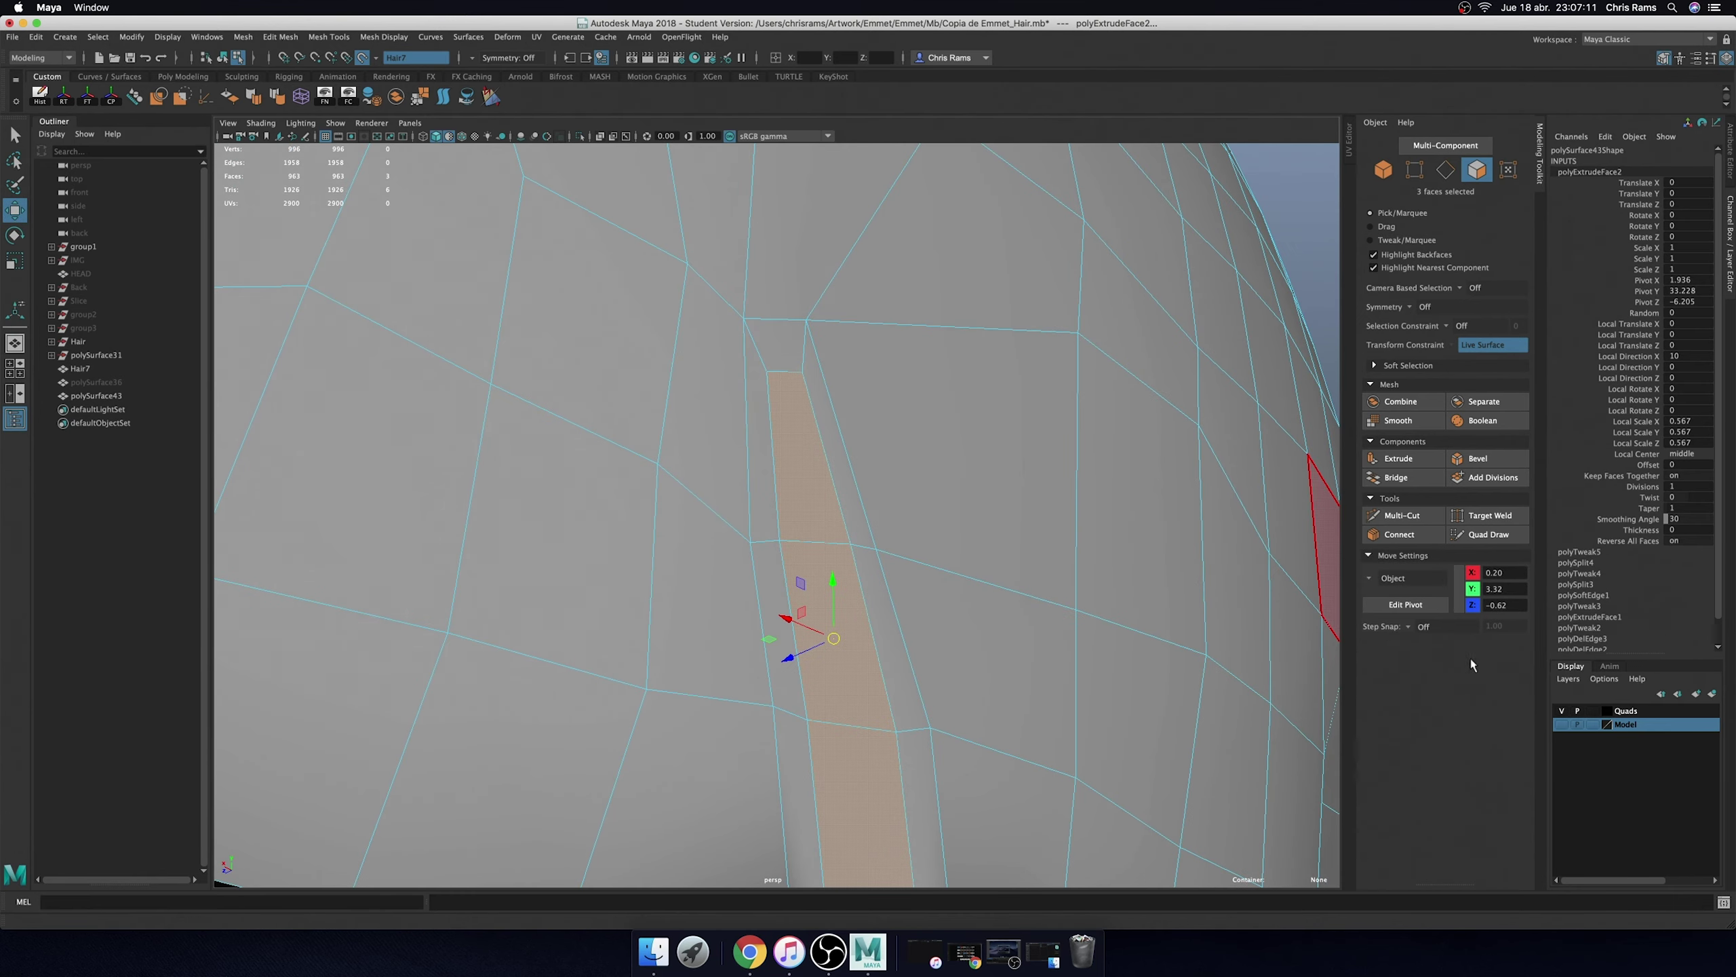
click(1489, 534)
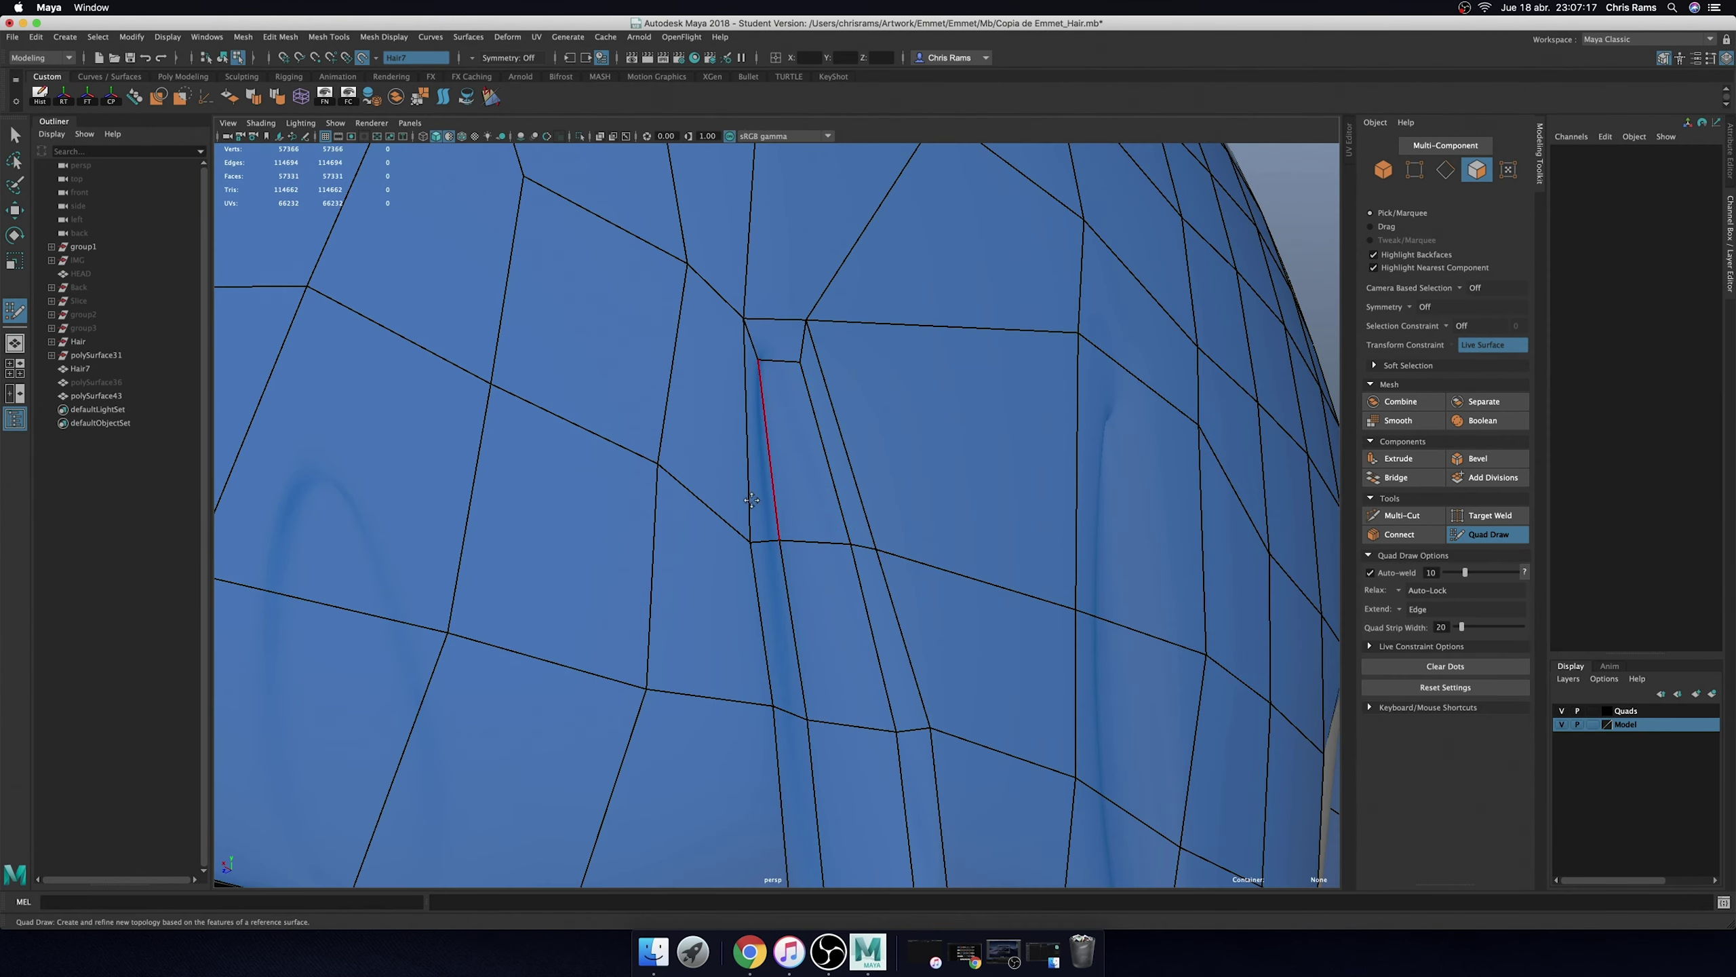
- Merge the groove's top corner vertex into its neighbour
alt+drag(752, 500, 761, 575)
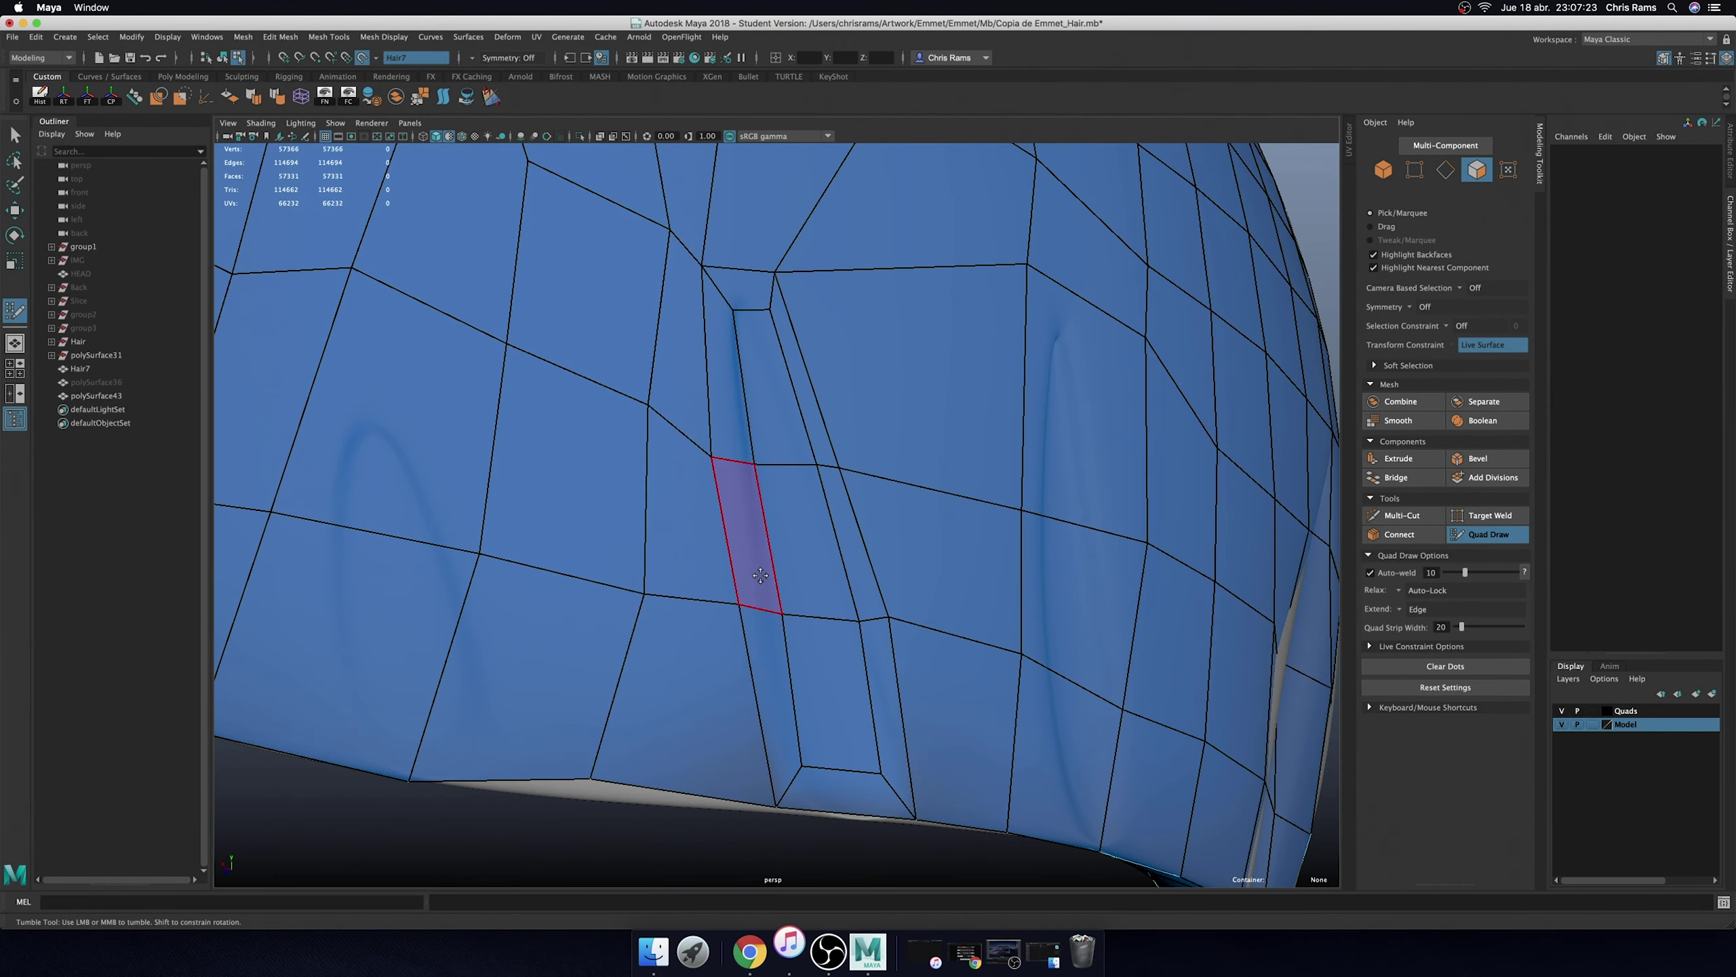
alt+middle_drag(760, 575, 786, 501)
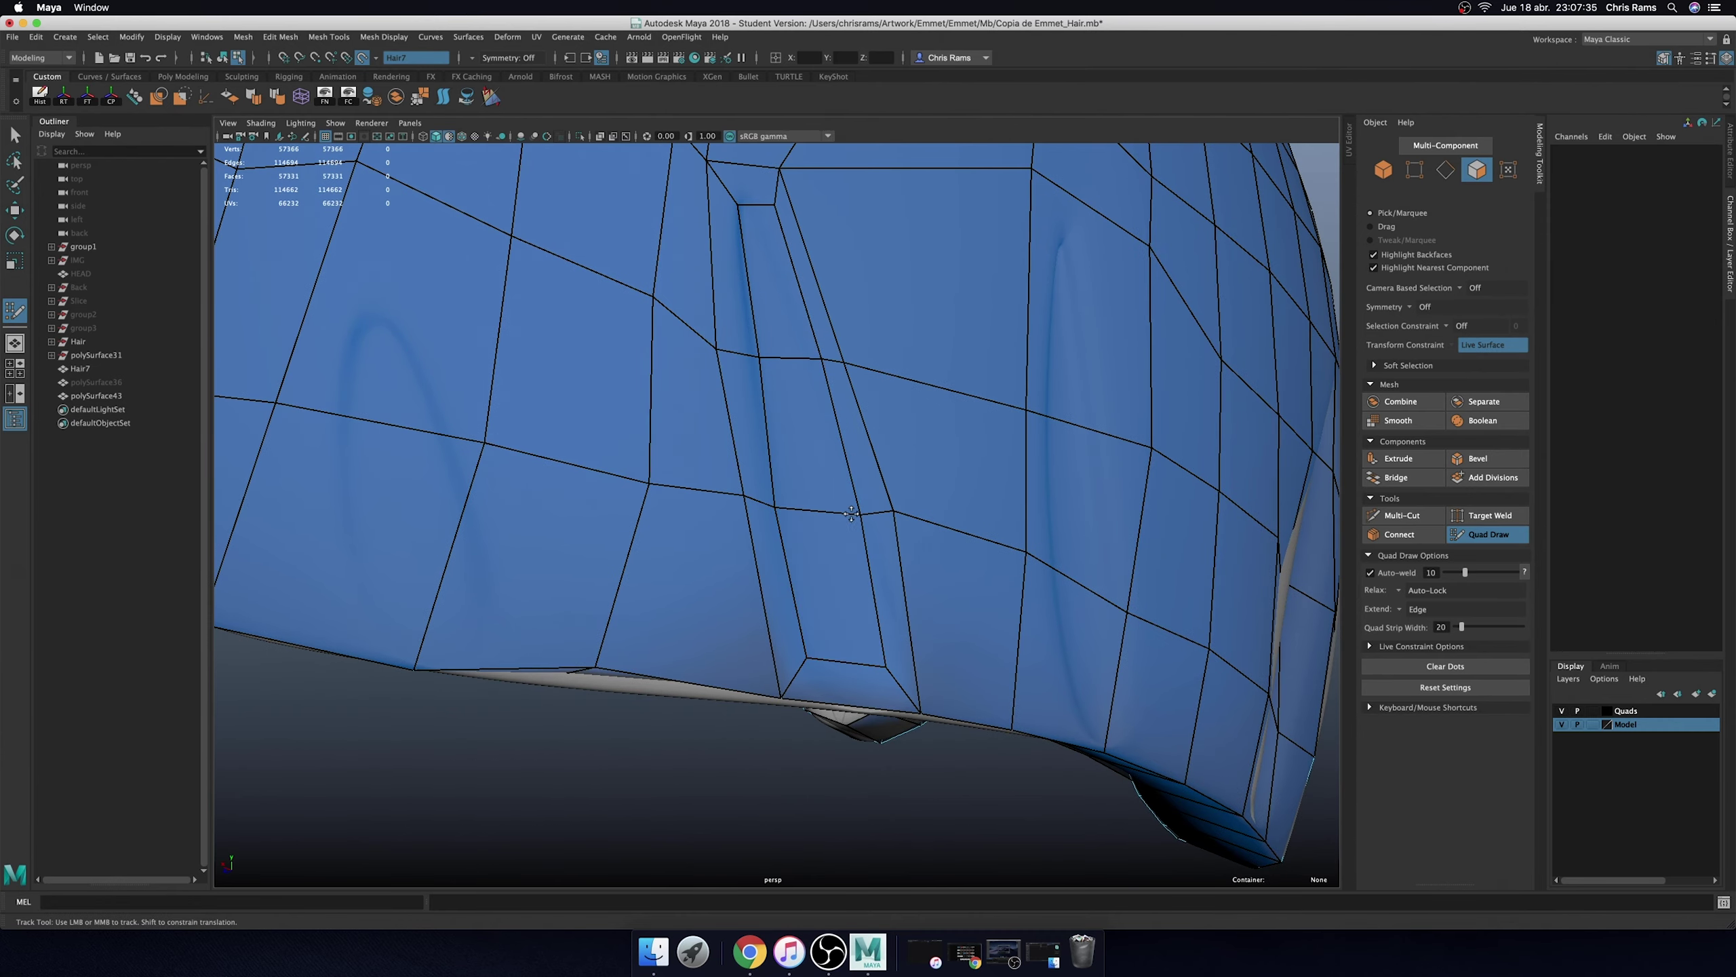
mouse_move(851, 513)
alt+mouse_down()
mouse_move(817, 481)
mouse_move(771, 519)
alt+mouse_up()
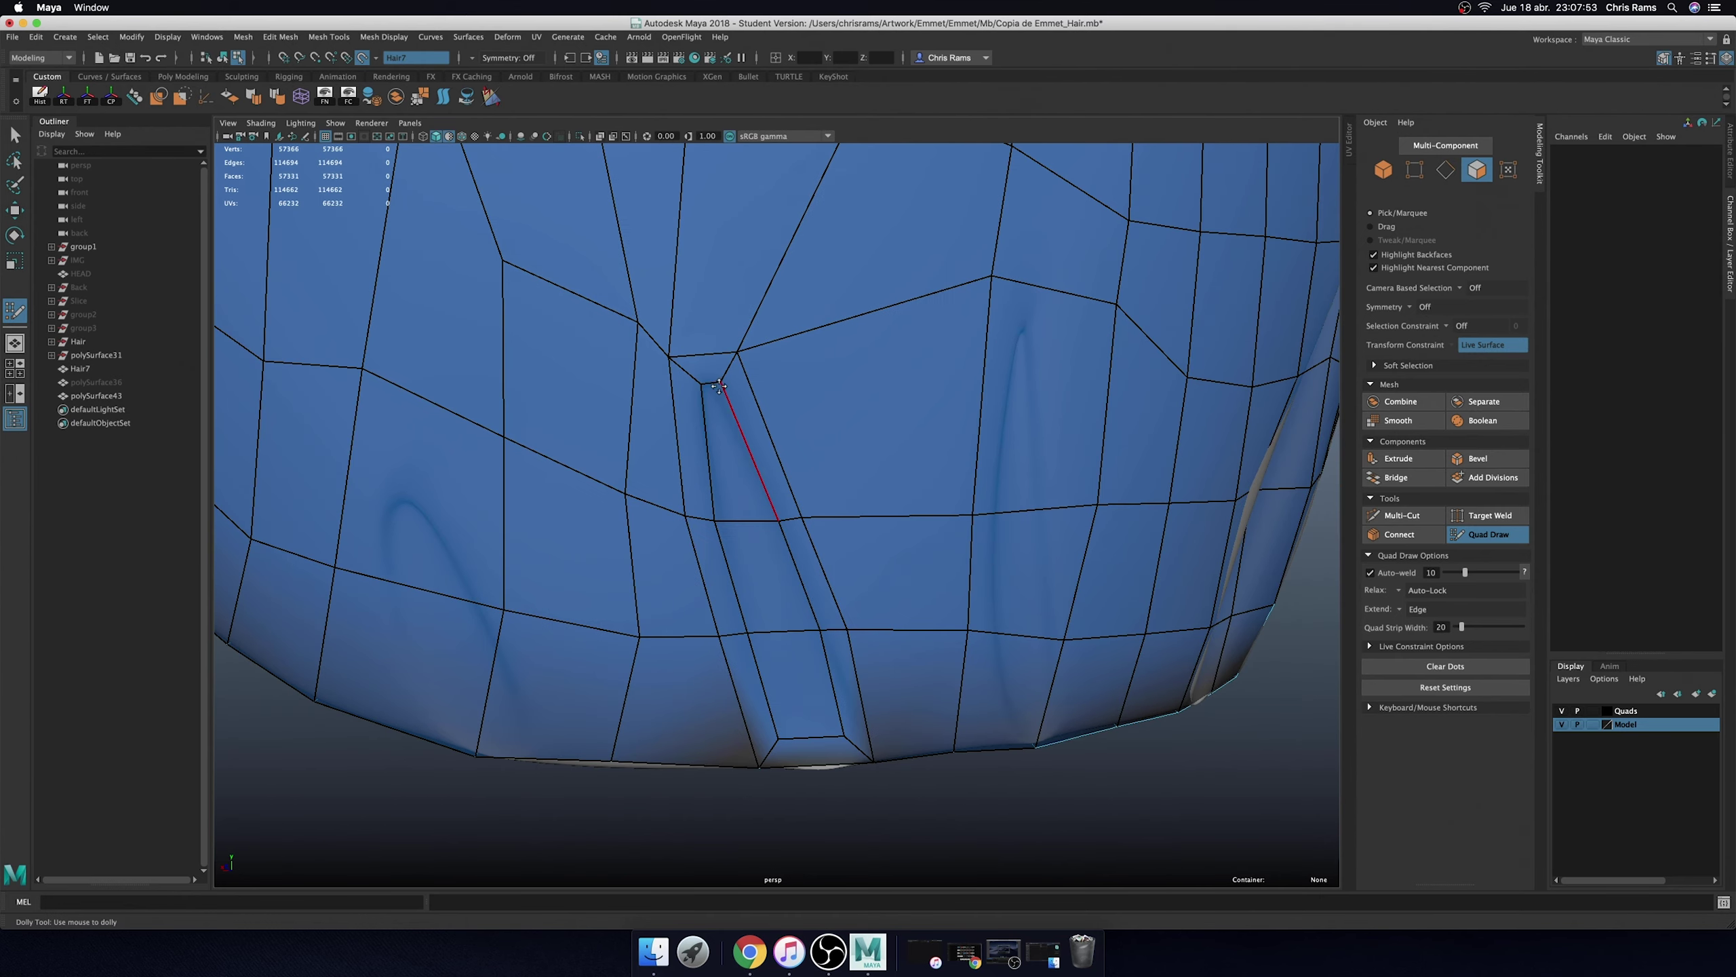
mouse_move(779, 527)
alt+mouse_down()
mouse_move(781, 441)
mouse_move(780, 540)
alt+mouse_up()
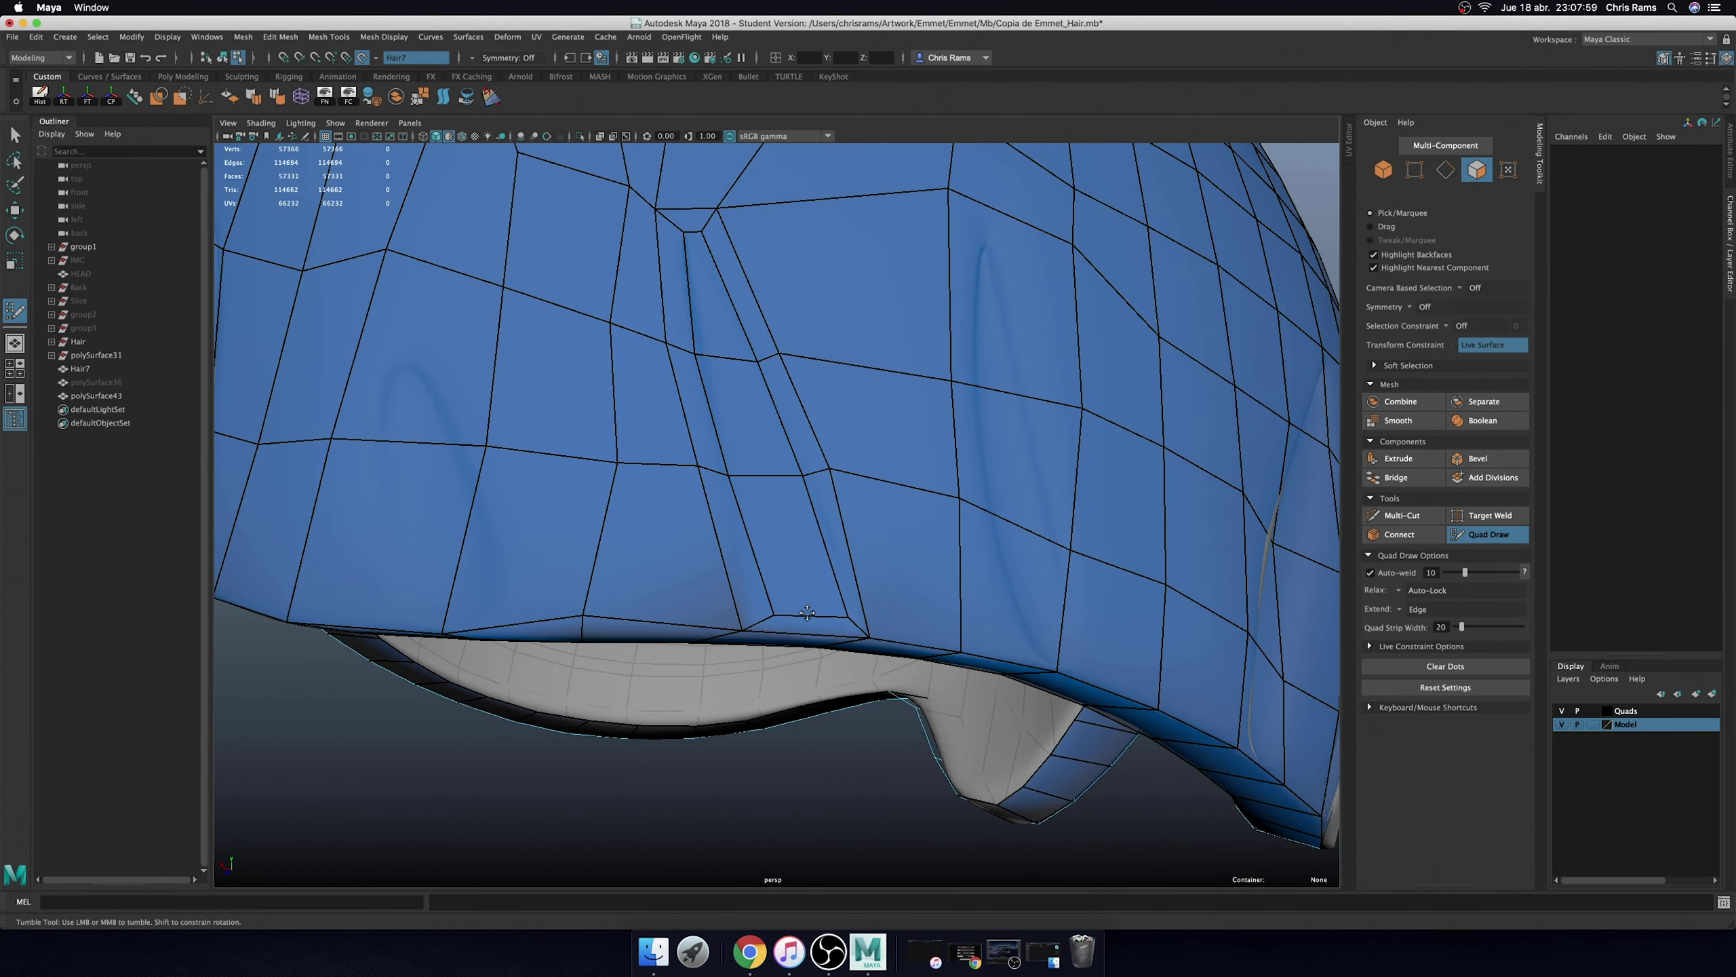
drag(704, 240, 689, 231)
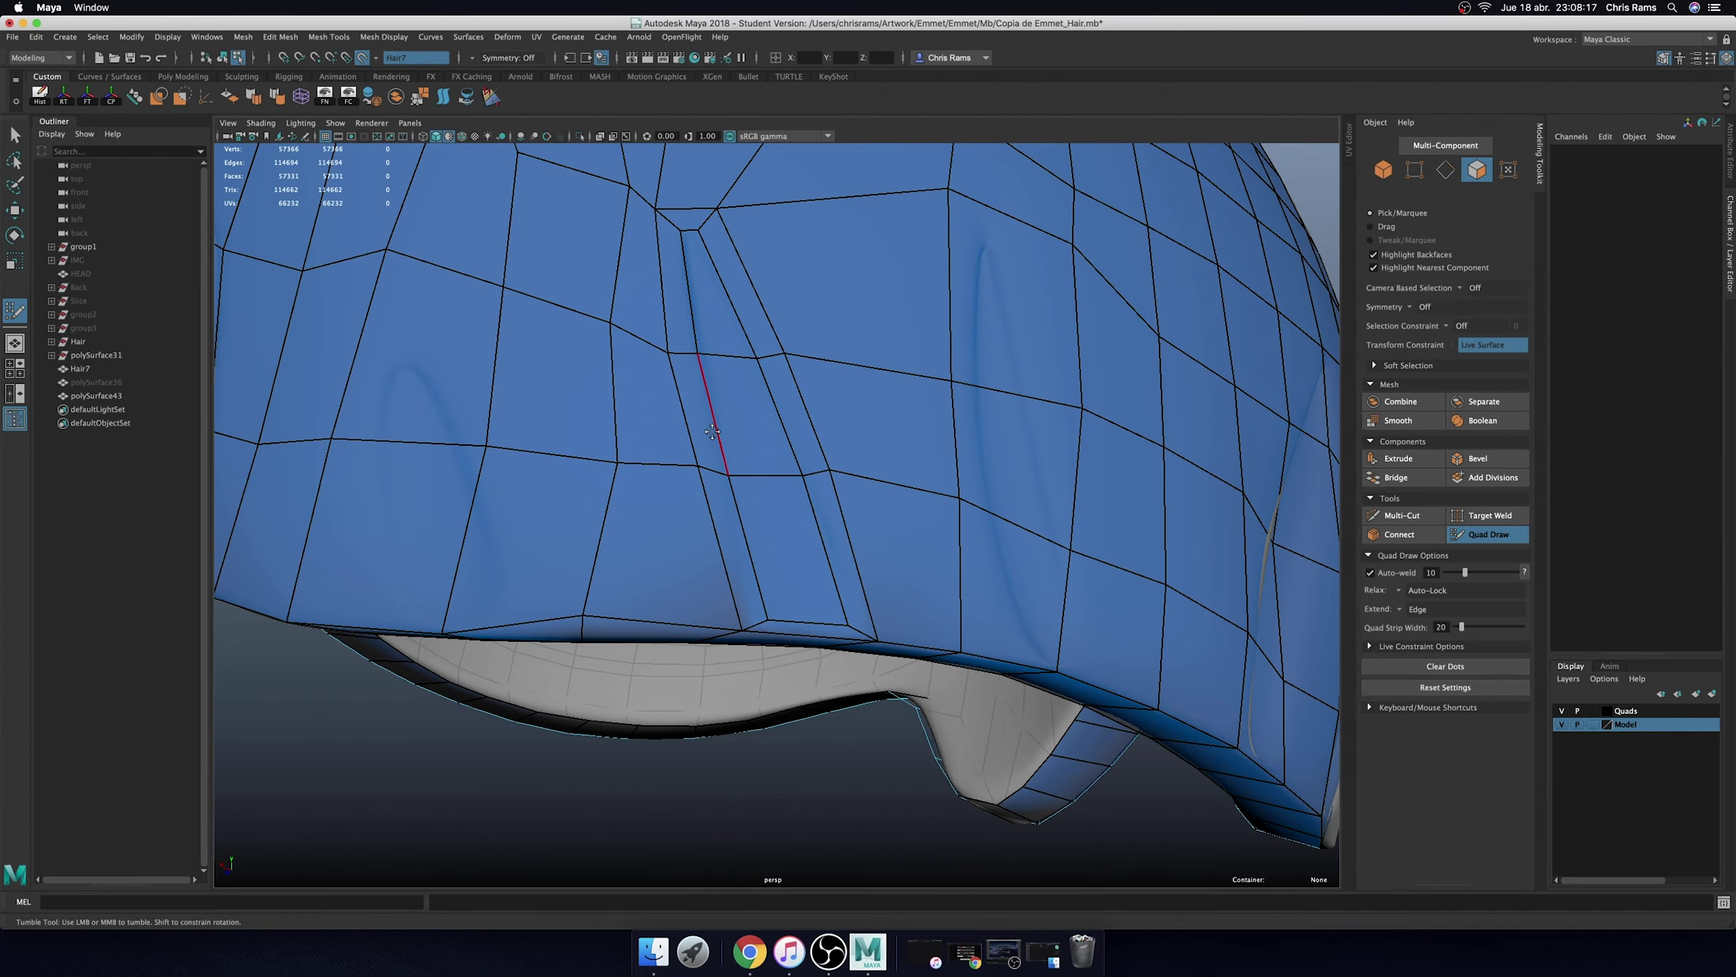
- Move a vertex near the eye-side strip to reshape the adjacent quads
mouse_move(712, 430)
alt+mouse_down()
mouse_move(851, 461)
mouse_move(663, 445)
mouse_move(583, 463)
alt+mouse_up()
mouse_move(579, 350)
alt+mouse_down()
mouse_move(657, 356)
mouse_move(608, 354)
alt+mouse_up()
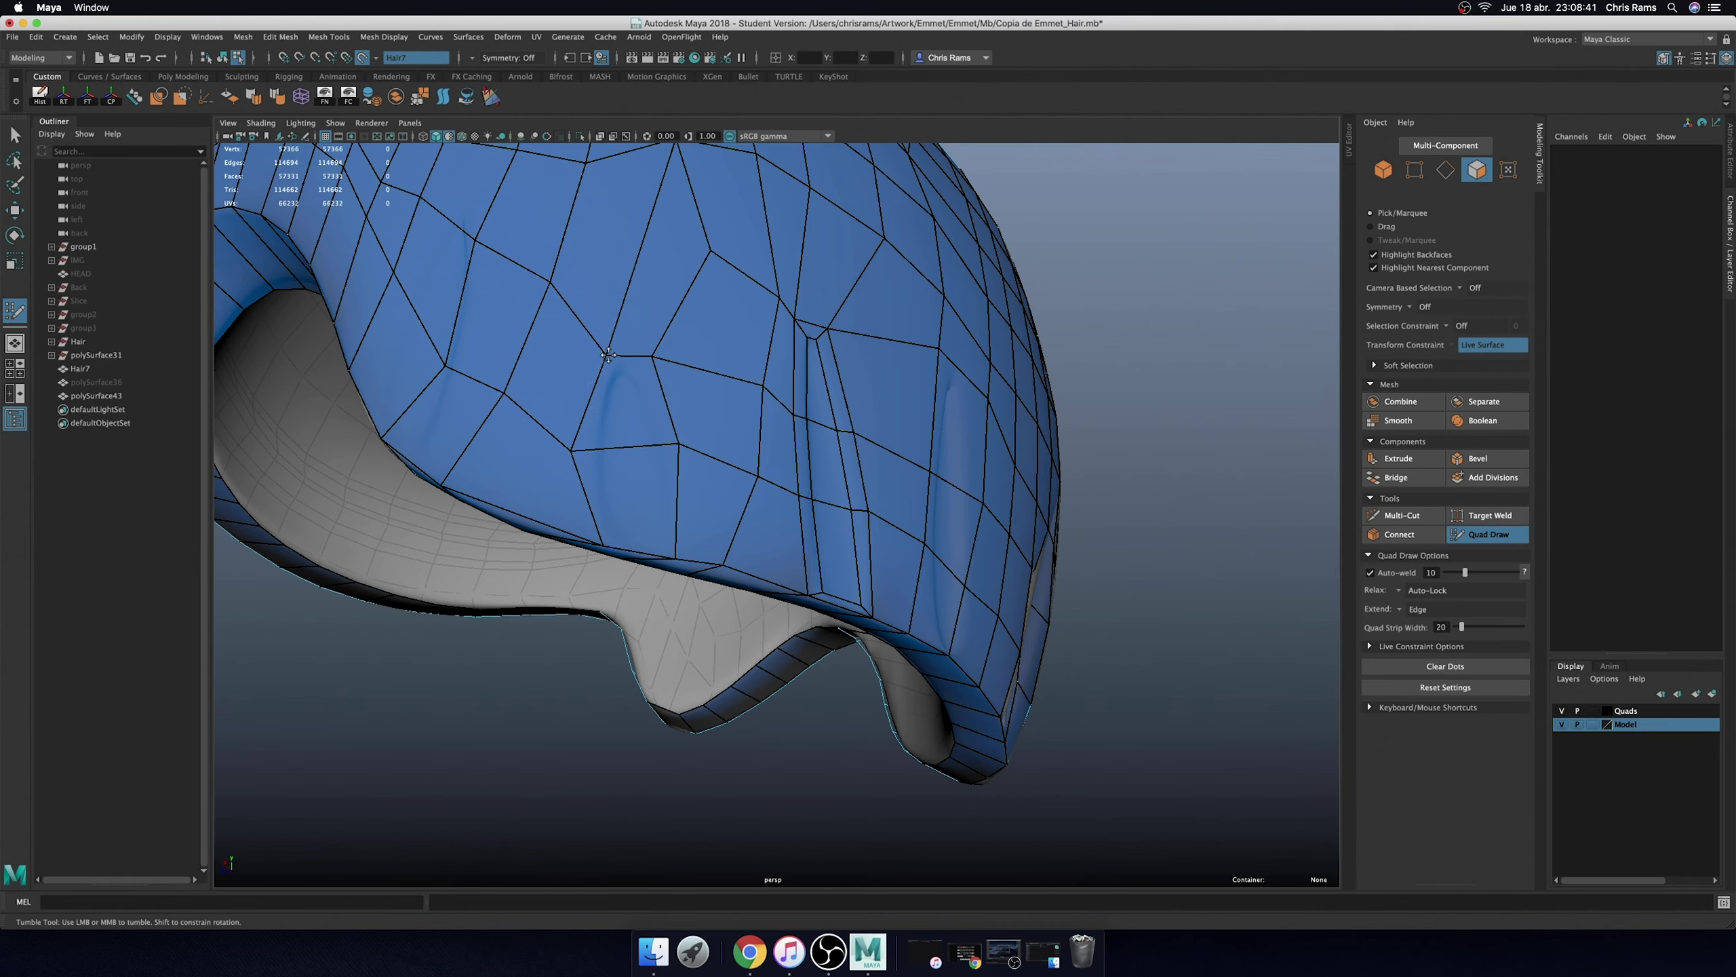
alt+drag(677, 554, 738, 472)
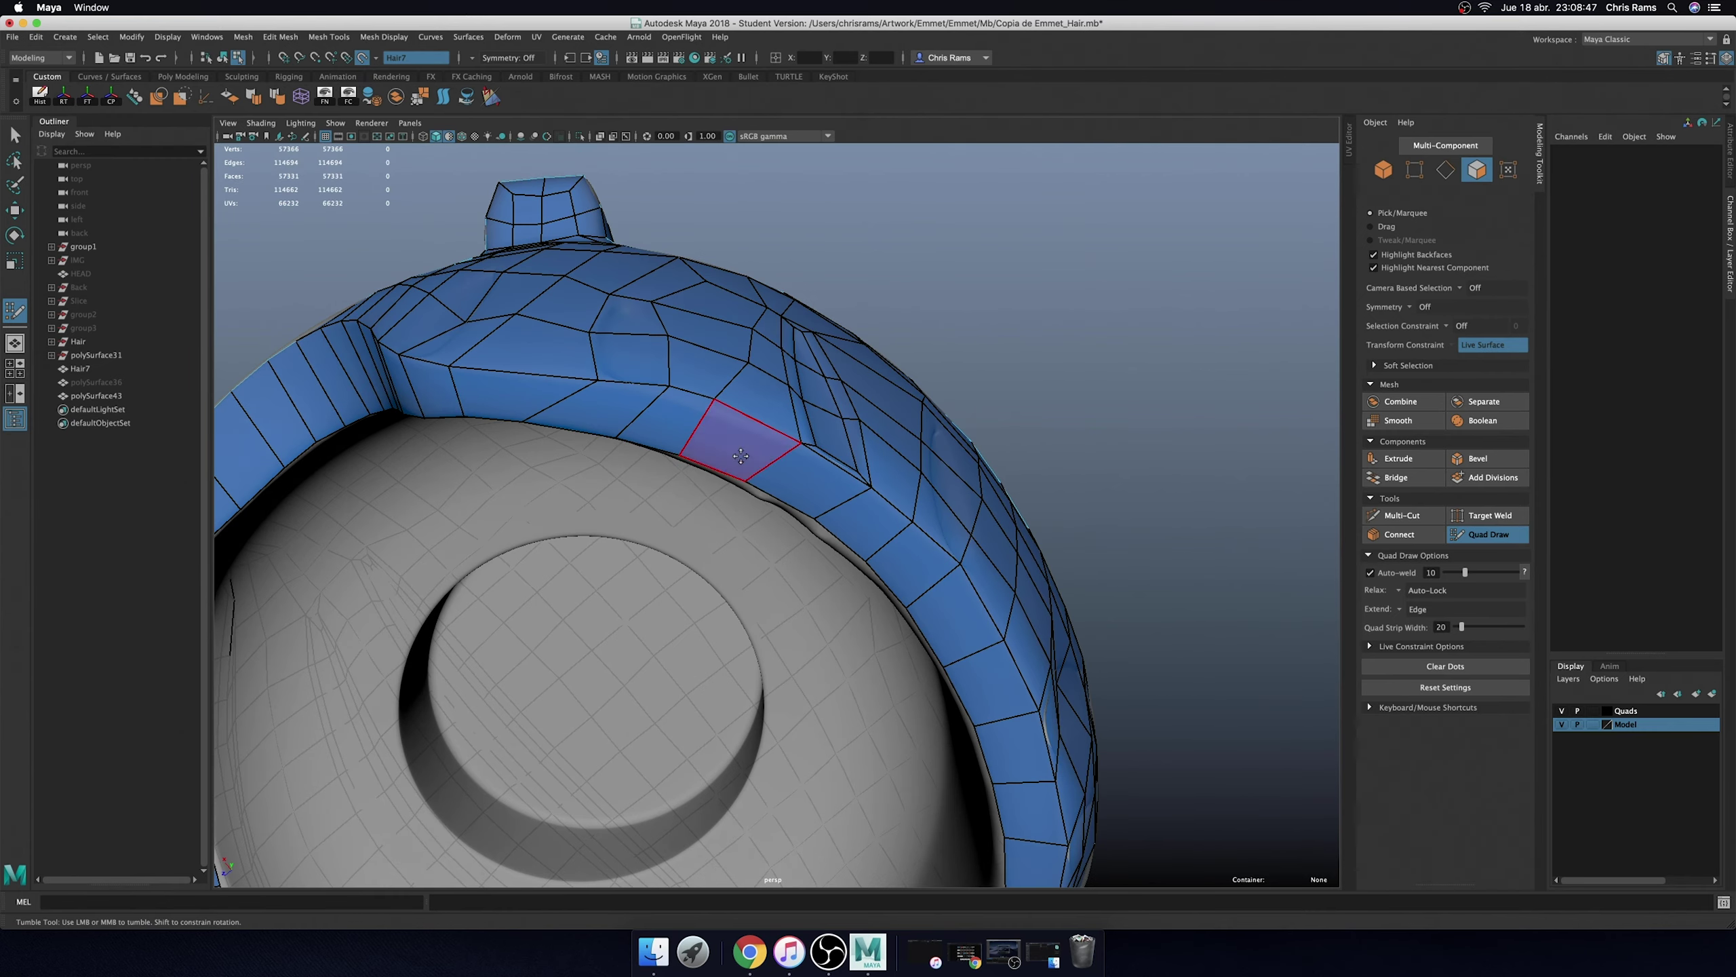
mouse_move(596, 408)
alt+mouse_down()
mouse_move(558, 360)
mouse_move(465, 471)
mouse_move(717, 544)
alt+mouse_up()
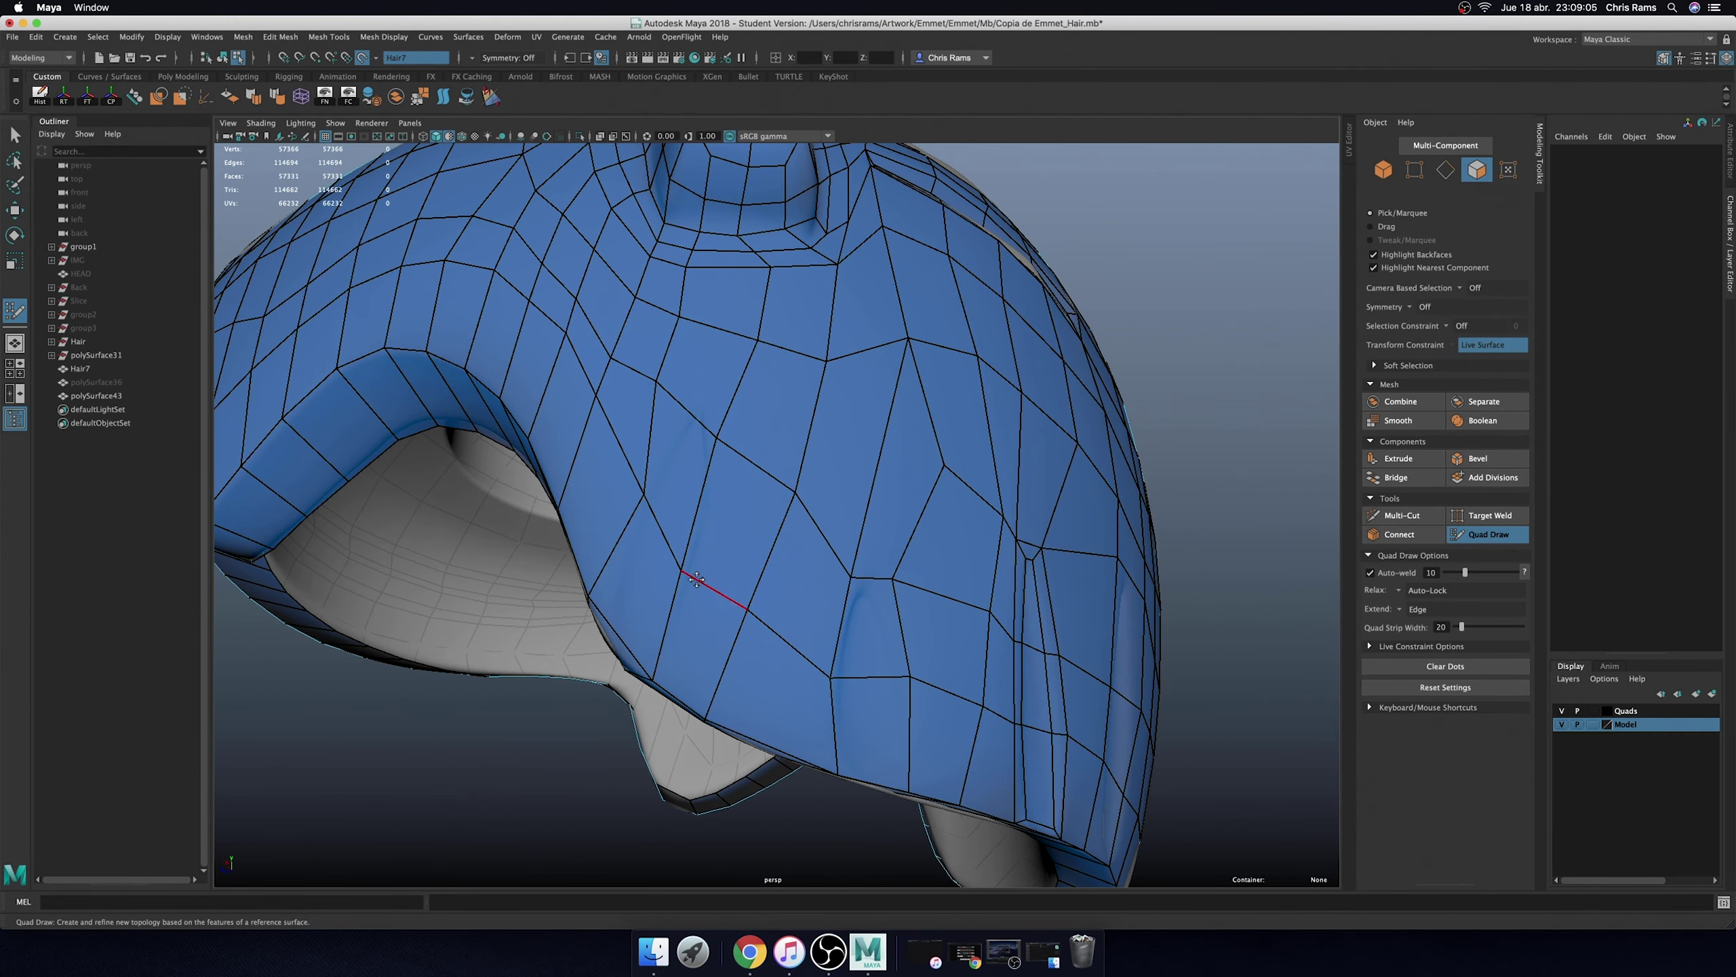
mouse_move(657, 382)
mouse_down()
mouse_move(683, 400)
mouse_move(627, 598)
mouse_move(686, 504)
mouse_move(653, 610)
mouse_up()
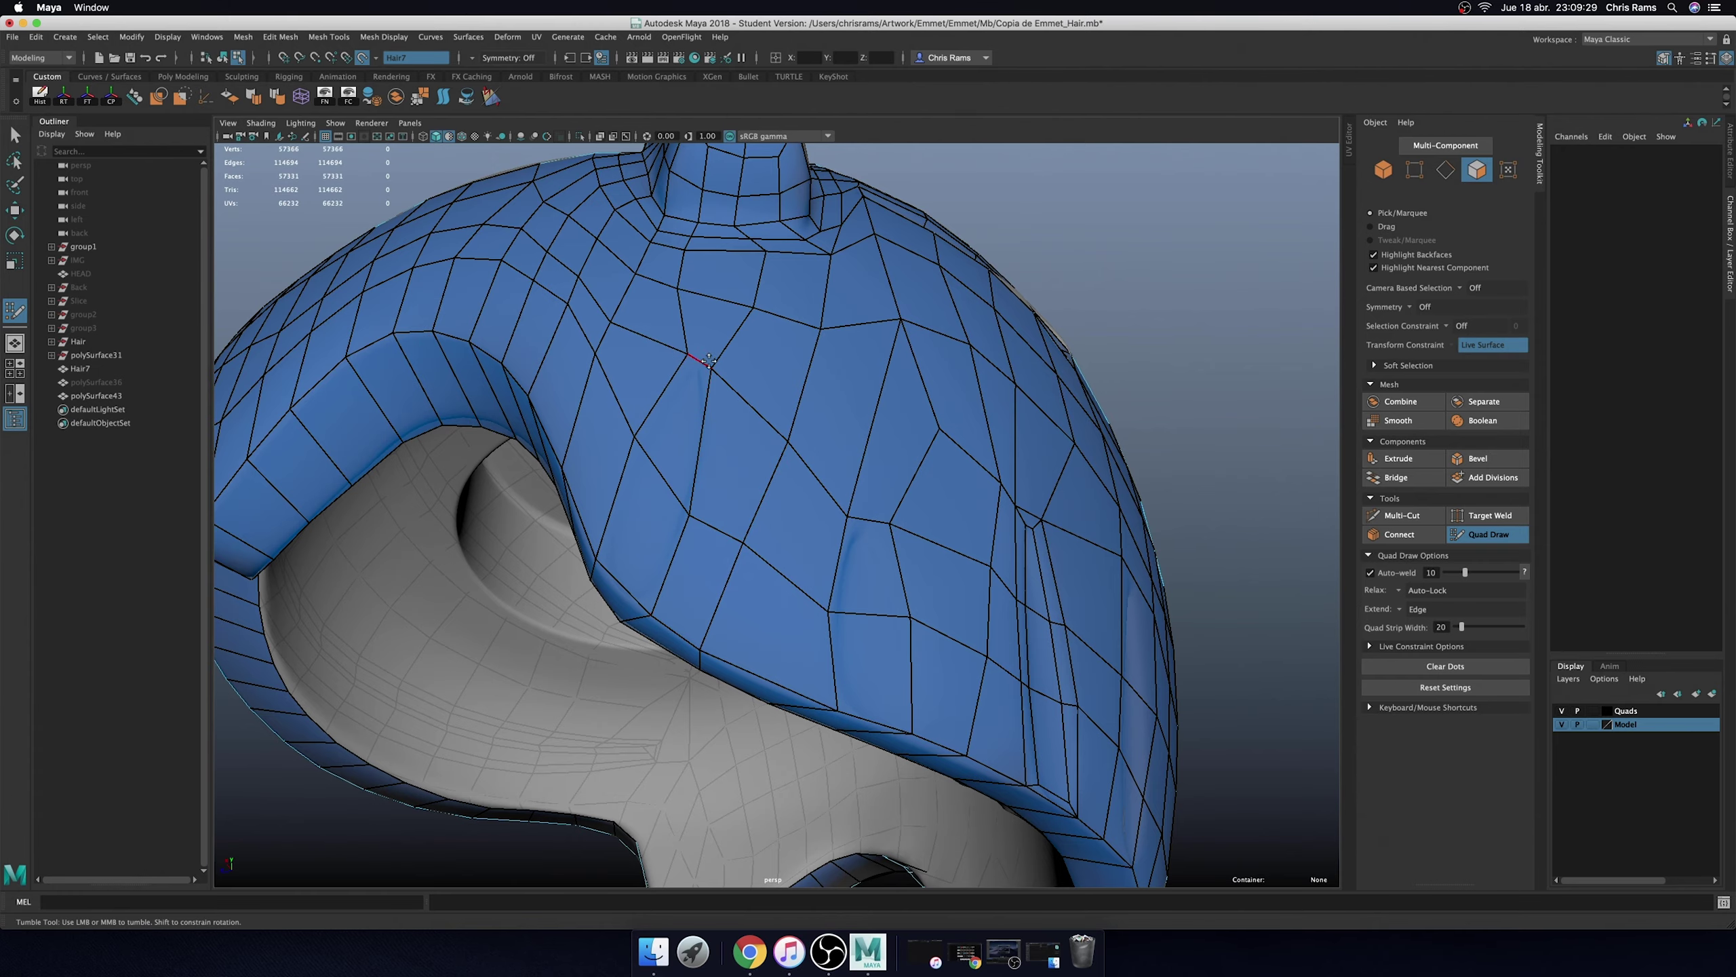
- Relax the vertices along the vertical edge beside the lower groove
scroll(678, 480, down, 5)
scroll(820, 444, down, 5)
mouse_move(1131, 399)
alt+mouse_down()
mouse_move(1011, 657)
mouse_move(844, 552)
alt+mouse_up()
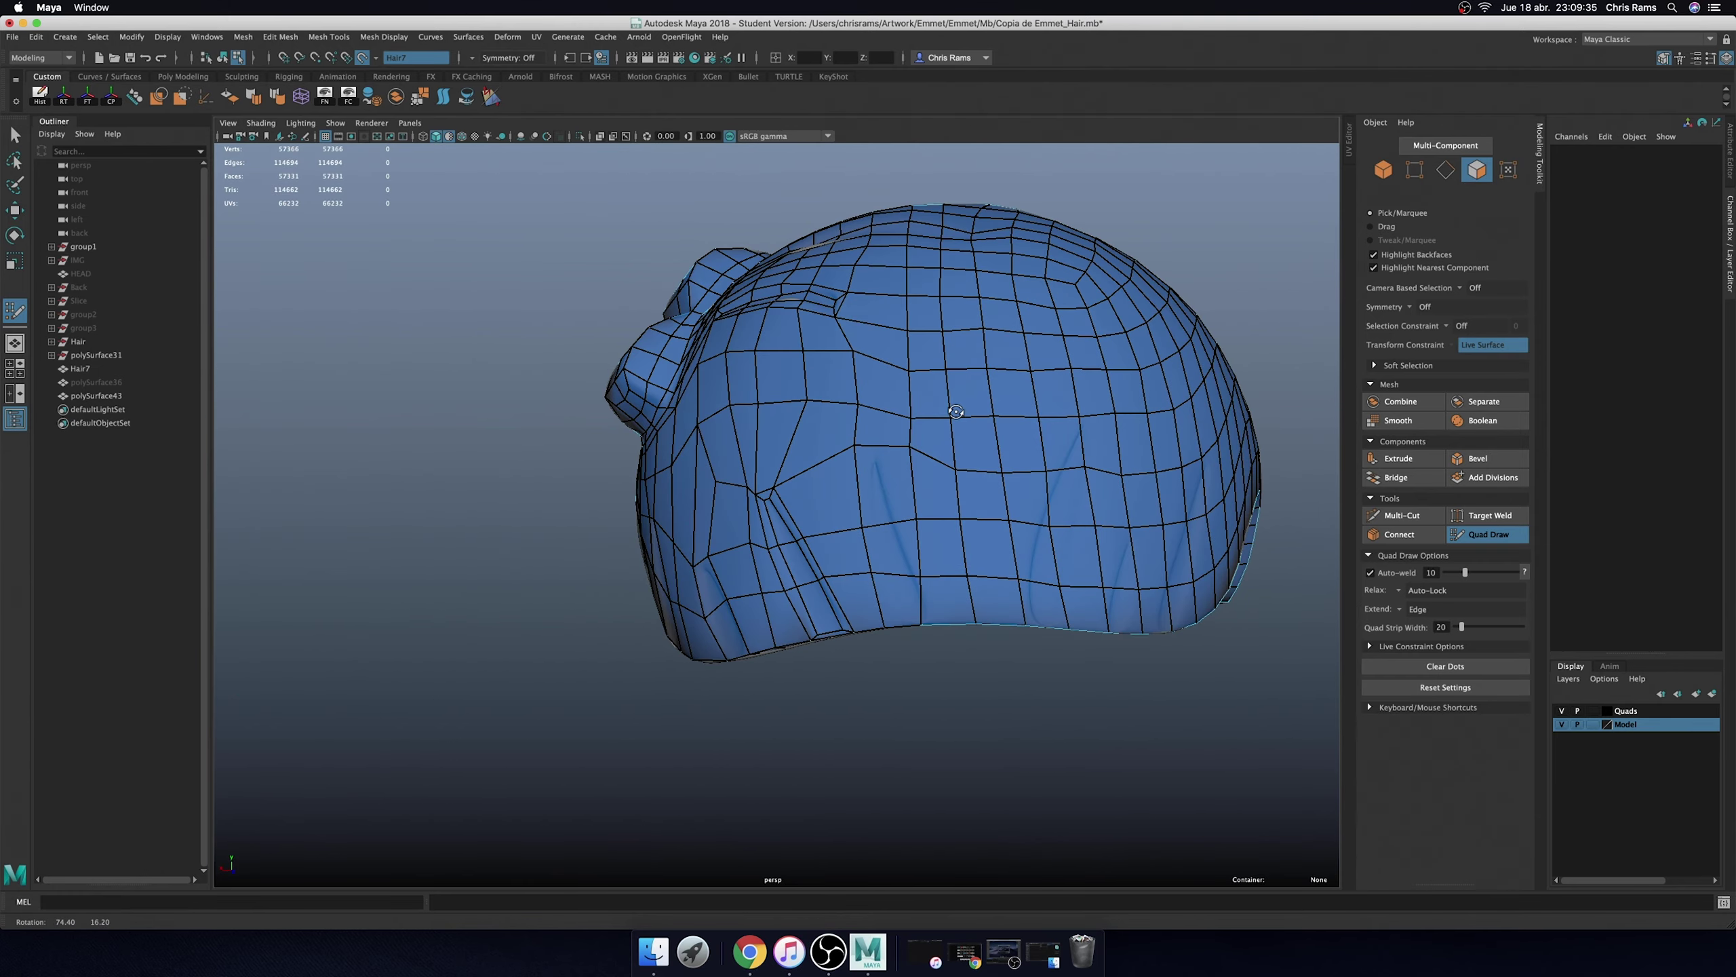
scroll(1011, 658, up, 5)
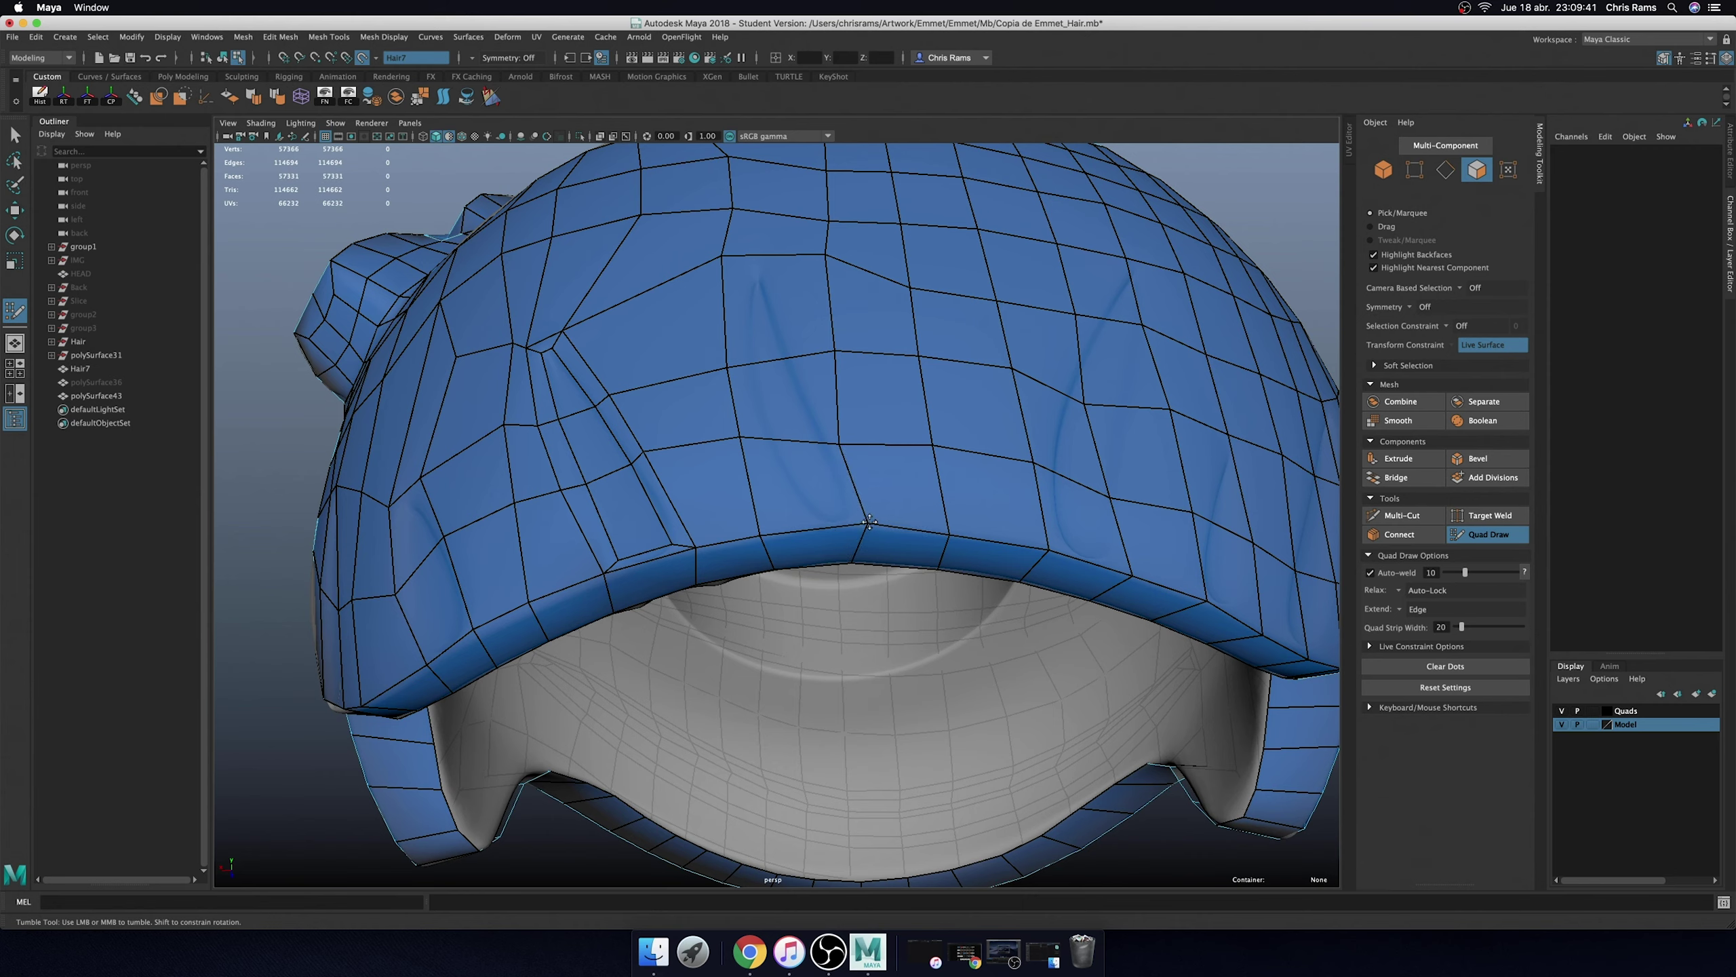
mouse_move(743, 360)
shift+mouse_down()
mouse_move(831, 350)
mouse_move(789, 267)
mouse_move(790, 351)
shift+mouse_up()
scroll(789, 351, down, 3)
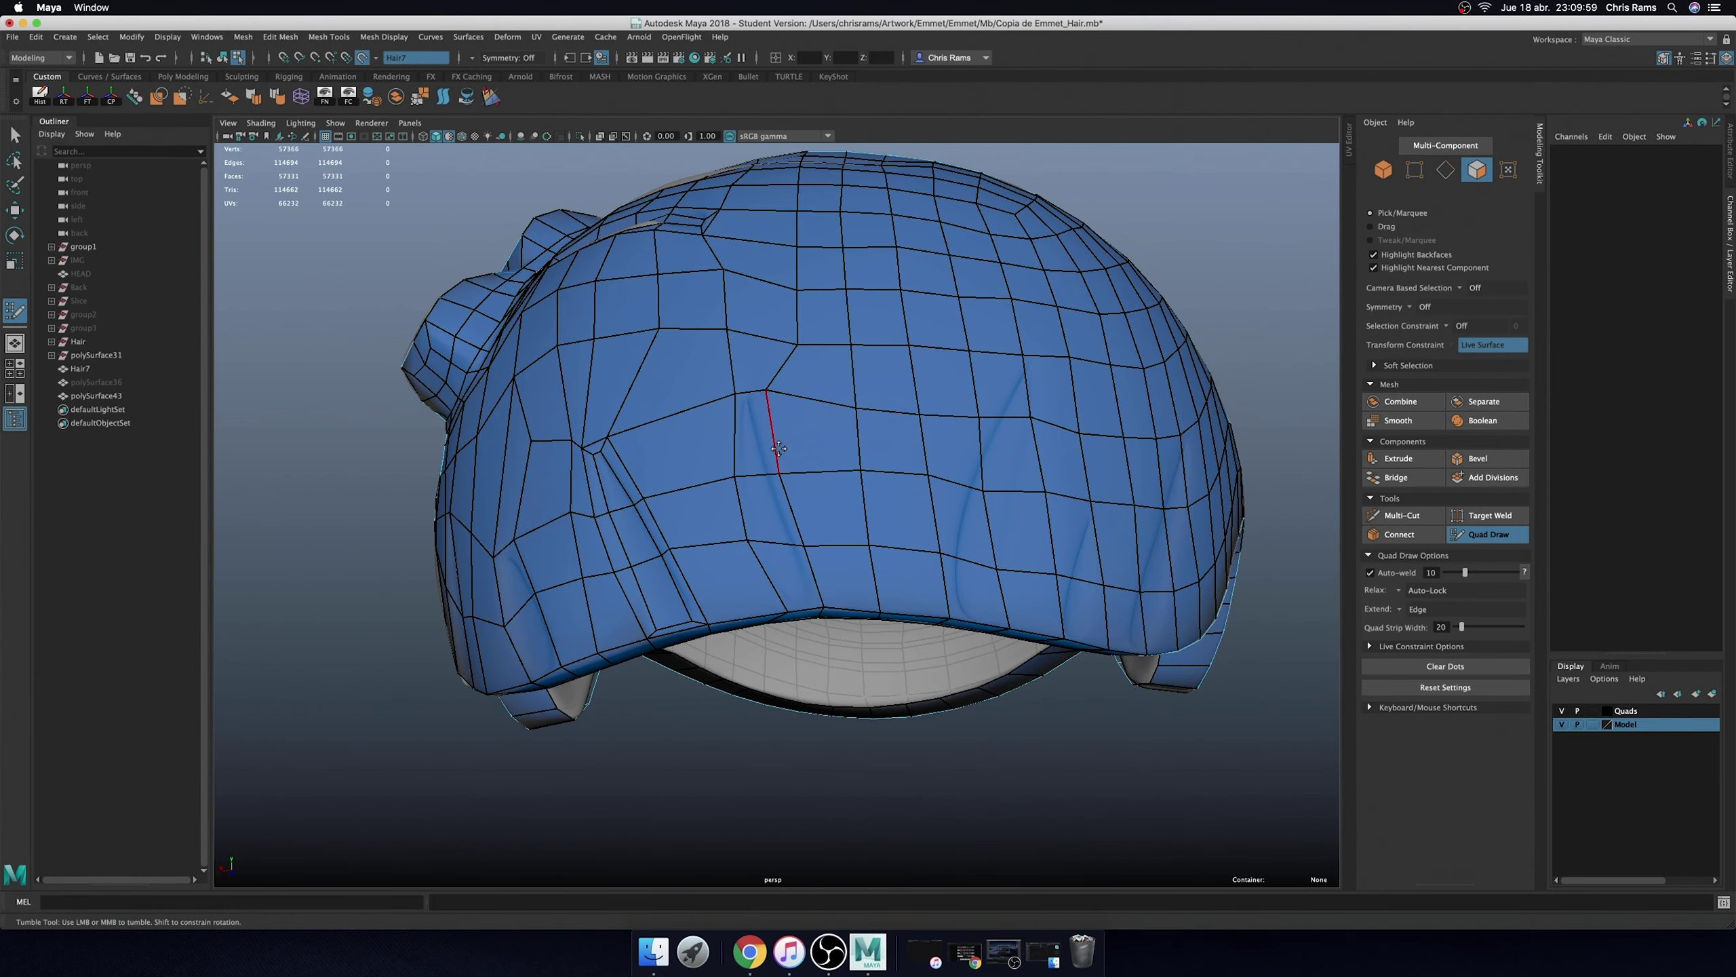
scroll(778, 449, up, 3)
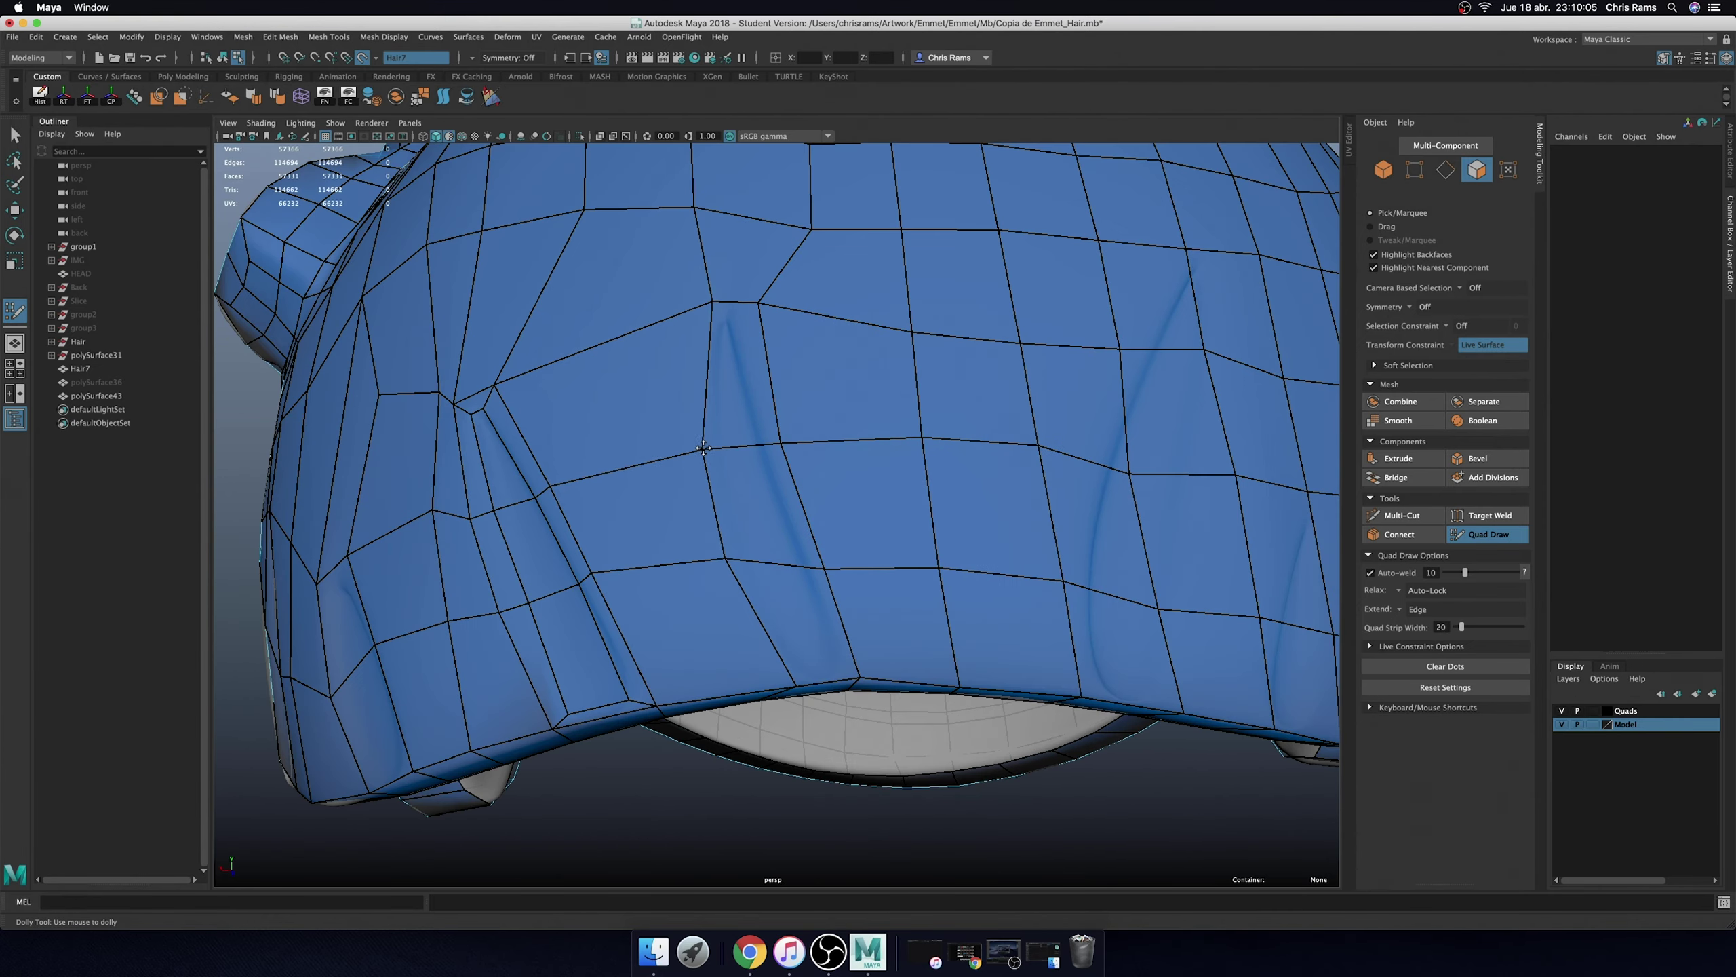
shift+drag(704, 448, 702, 299)
scroll(796, 683, down, 3)
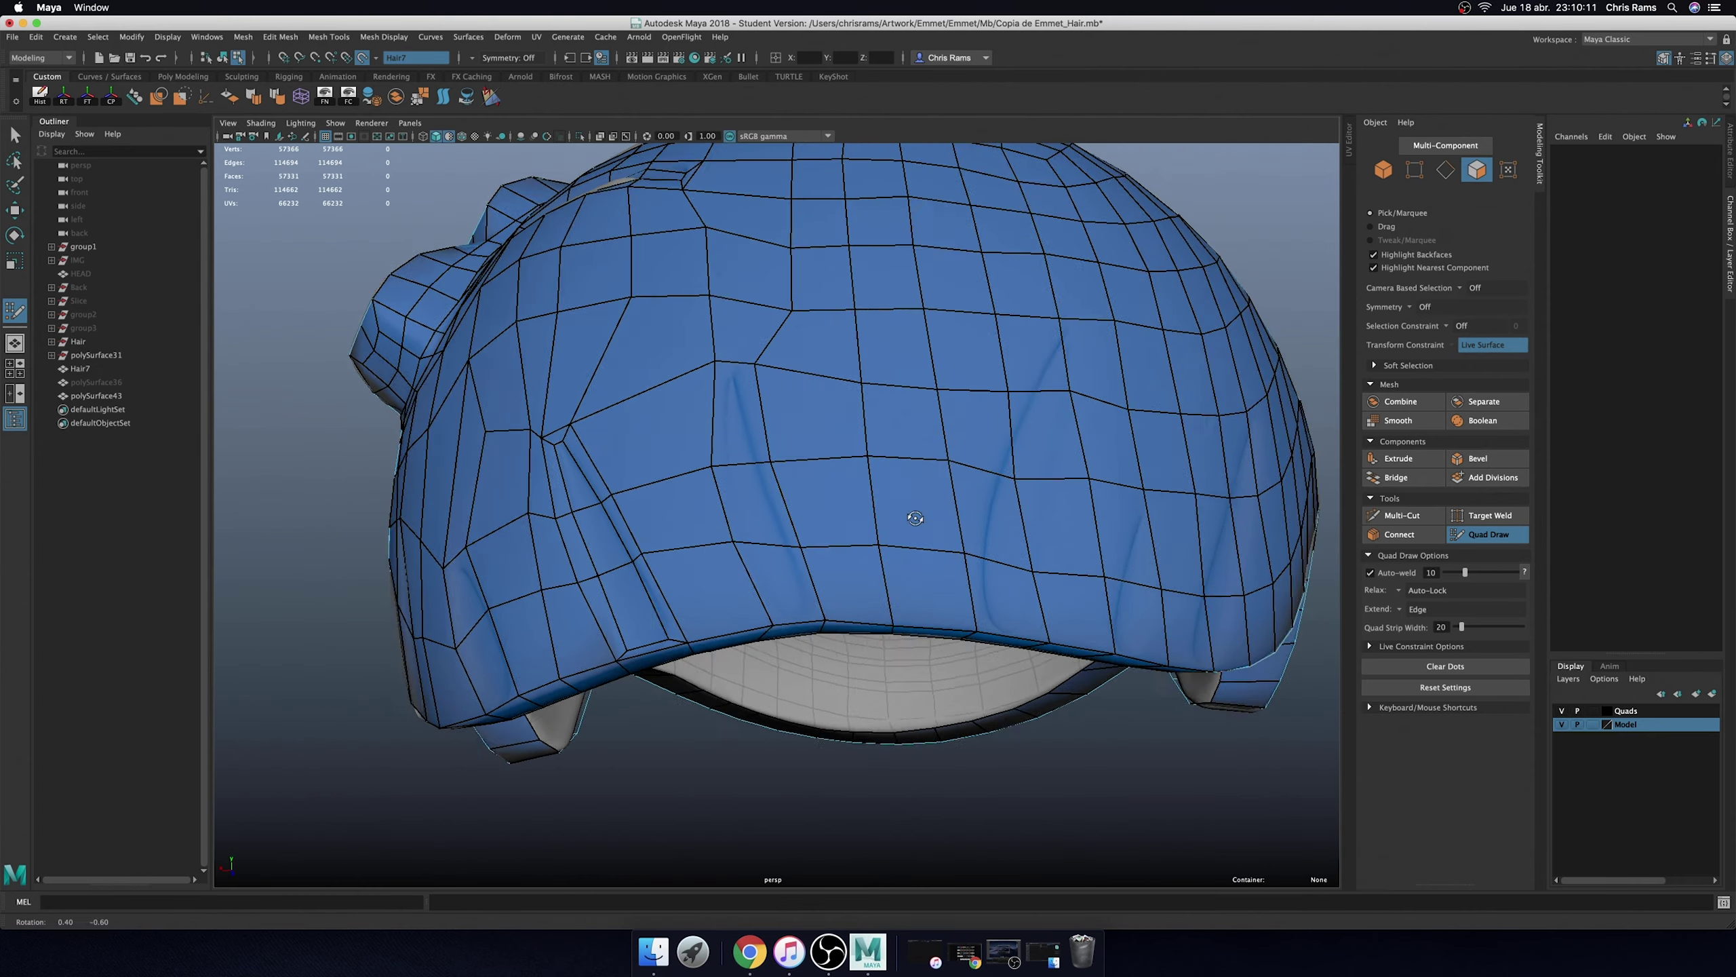
mouse_move(796, 683)
alt+mouse_down()
mouse_move(966, 505)
mouse_move(751, 504)
alt+mouse_up()
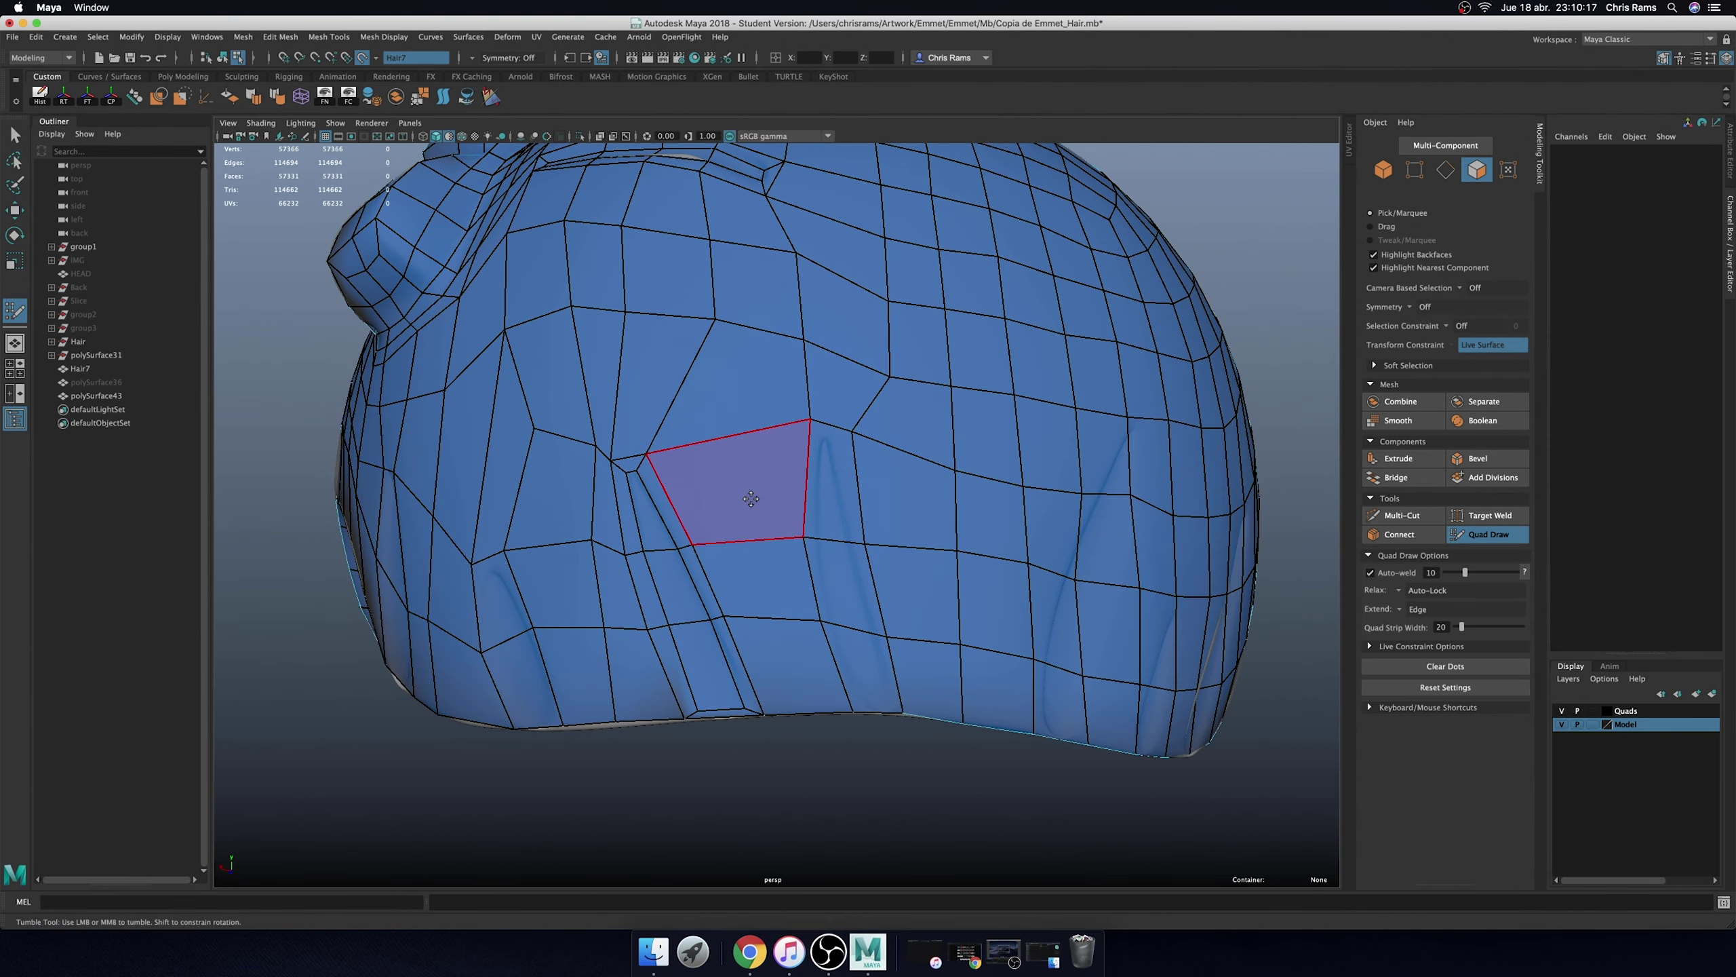
- Extrude the three strip faces and scale them inward into a groove
key(q)
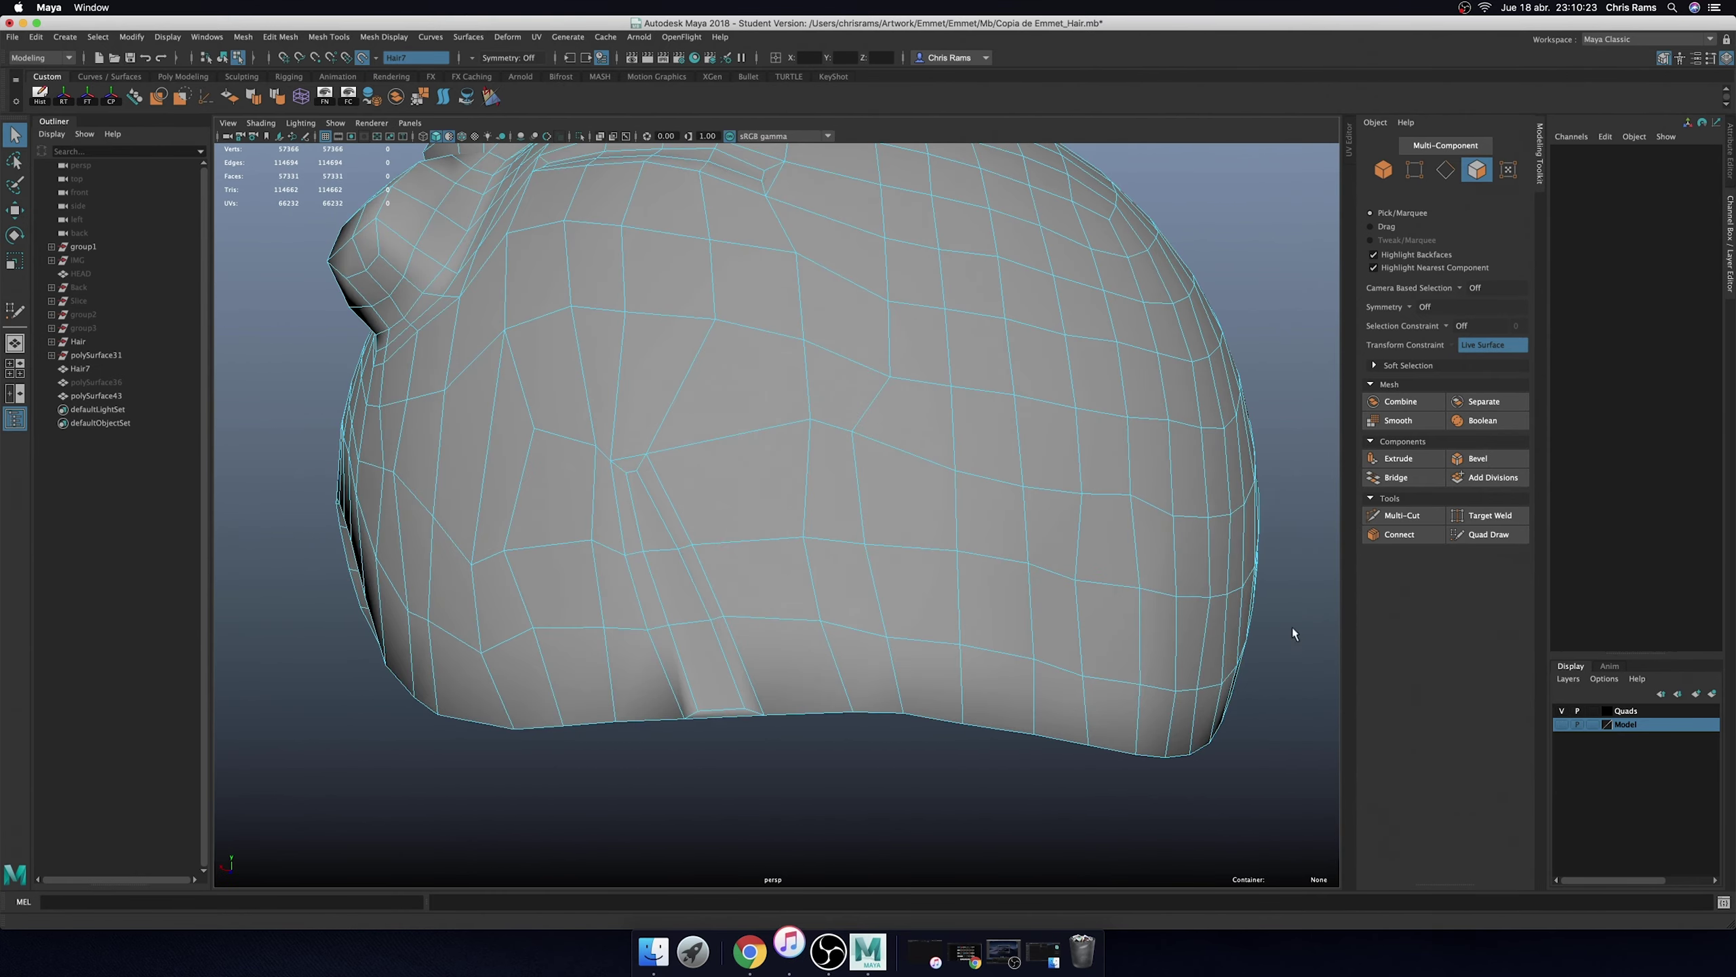
right_drag(839, 444, 840, 484)
drag(840, 485, 872, 659)
shift+right_drag(853, 570, 855, 602)
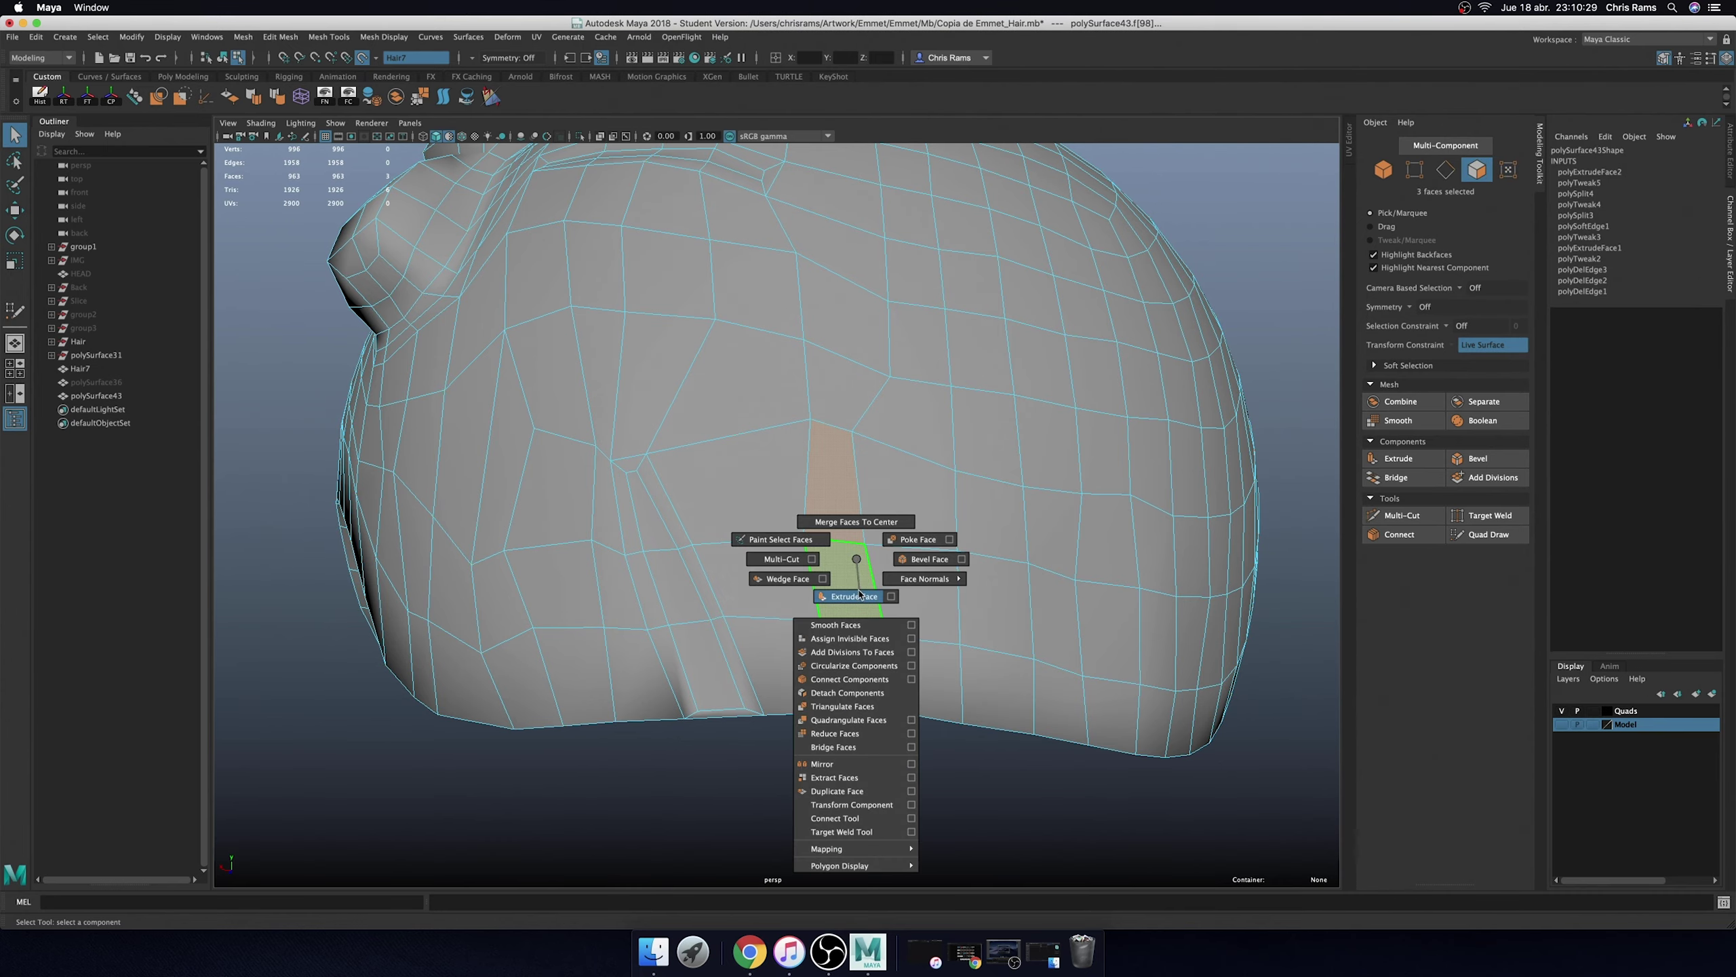
mouse_move(852, 678)
alt+mouse_down()
mouse_move(936, 533)
mouse_move(826, 493)
alt+mouse_up()
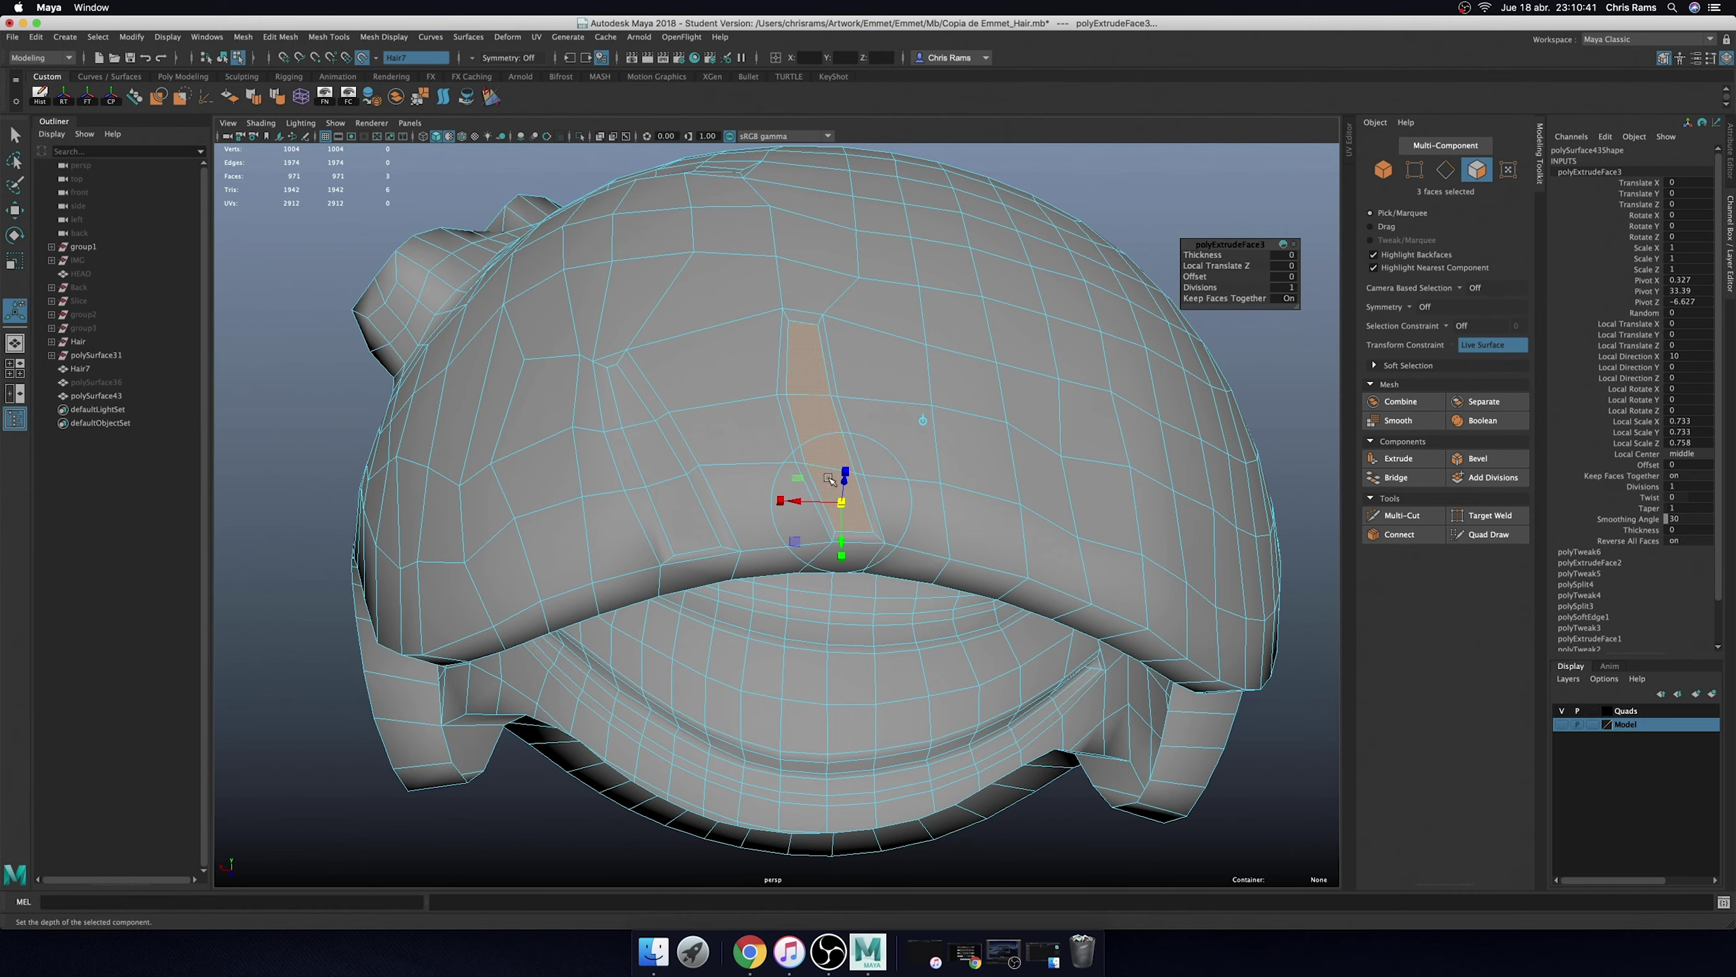
right_drag(830, 479, 1126, 265)
- Move the thin strip's top and bottom vertices in Quad Draw
click(1488, 534)
click(1562, 724)
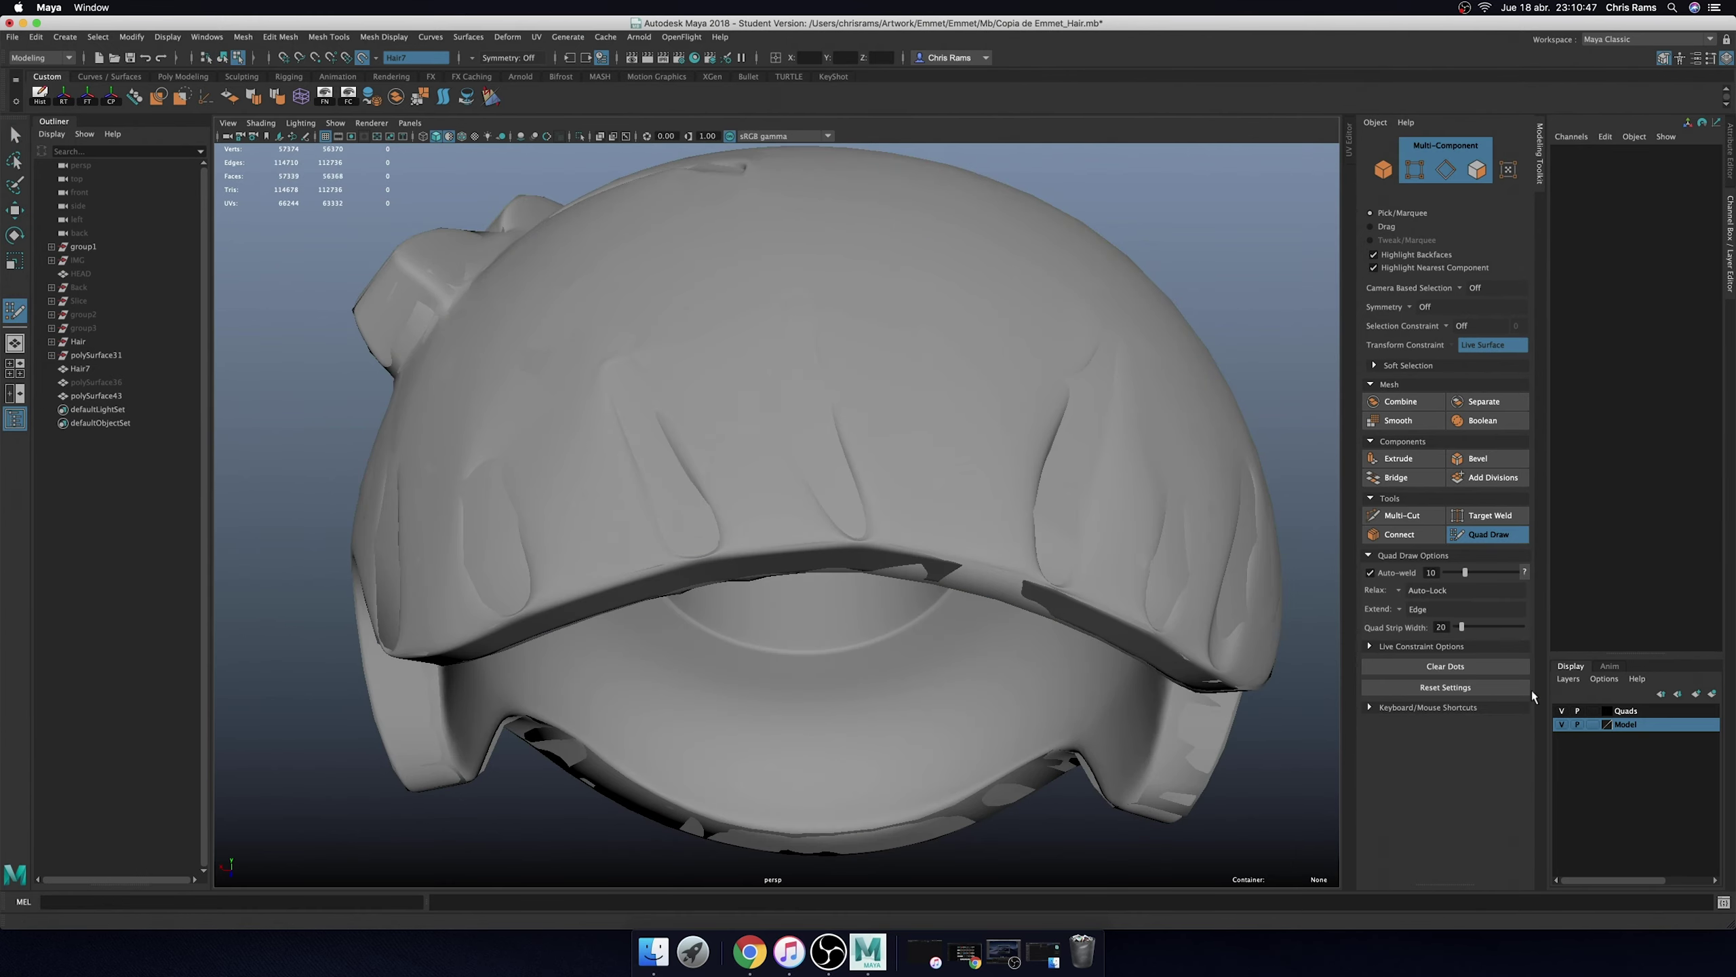
scroll(944, 335, up, 5)
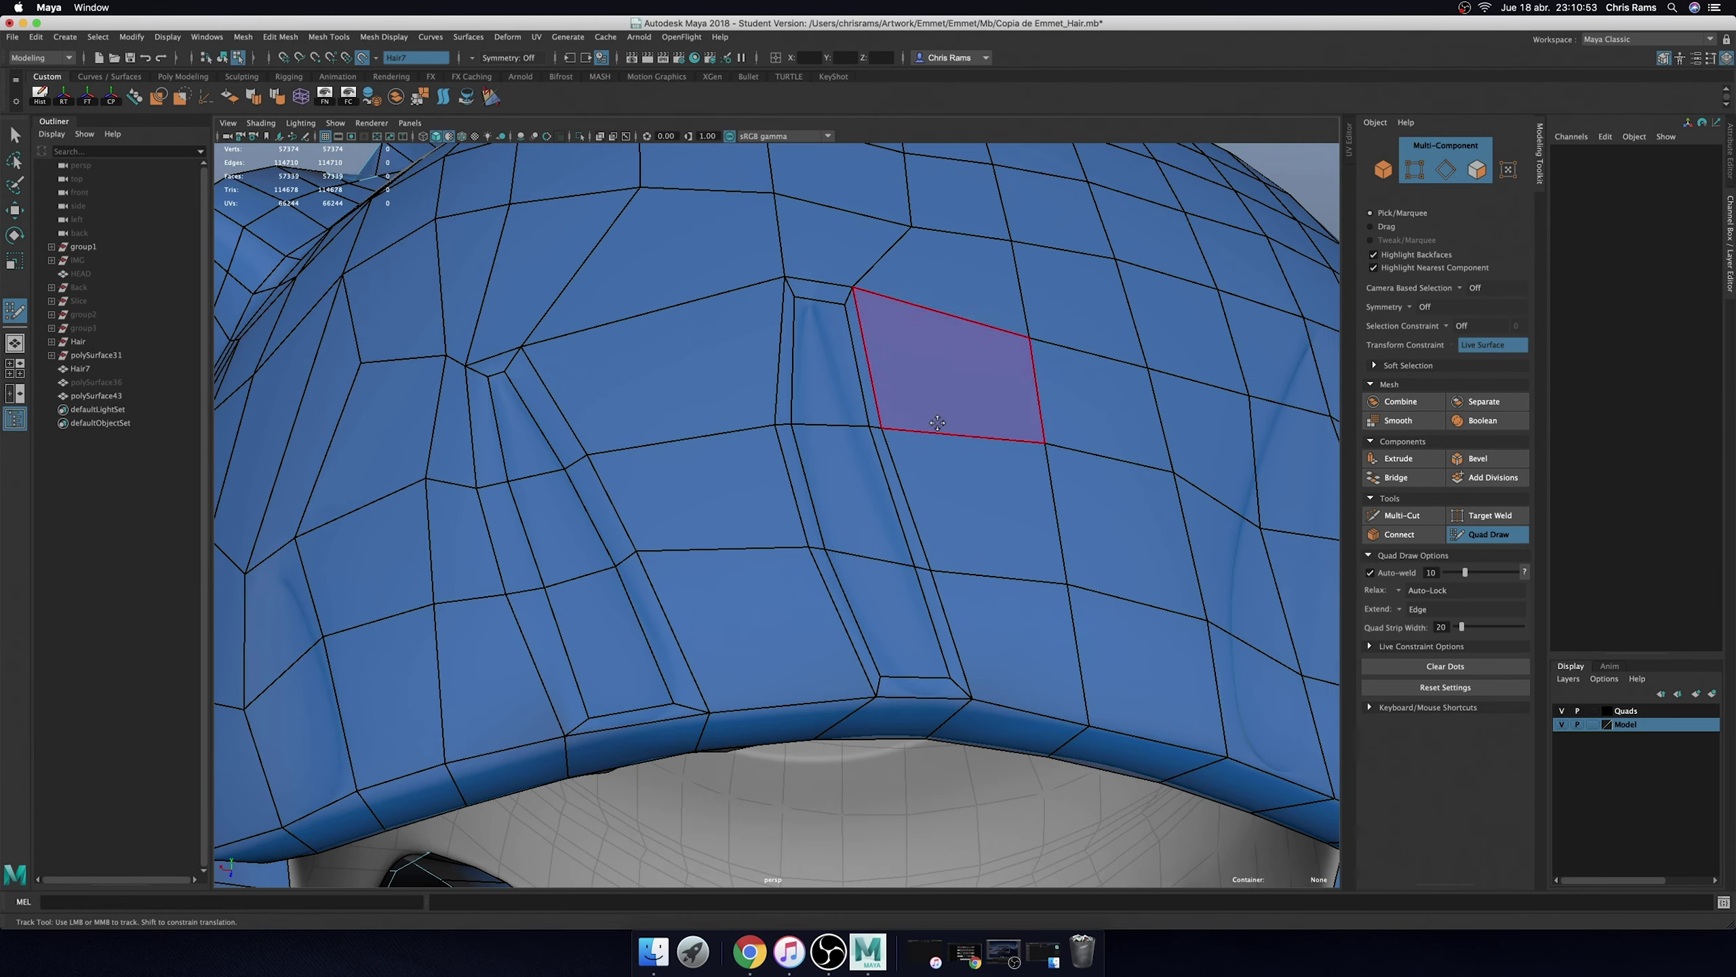
scroll(785, 436, up, 5)
mouse_move(785, 436)
mouse_down()
mouse_move(781, 684)
mouse_move(858, 393)
mouse_up()
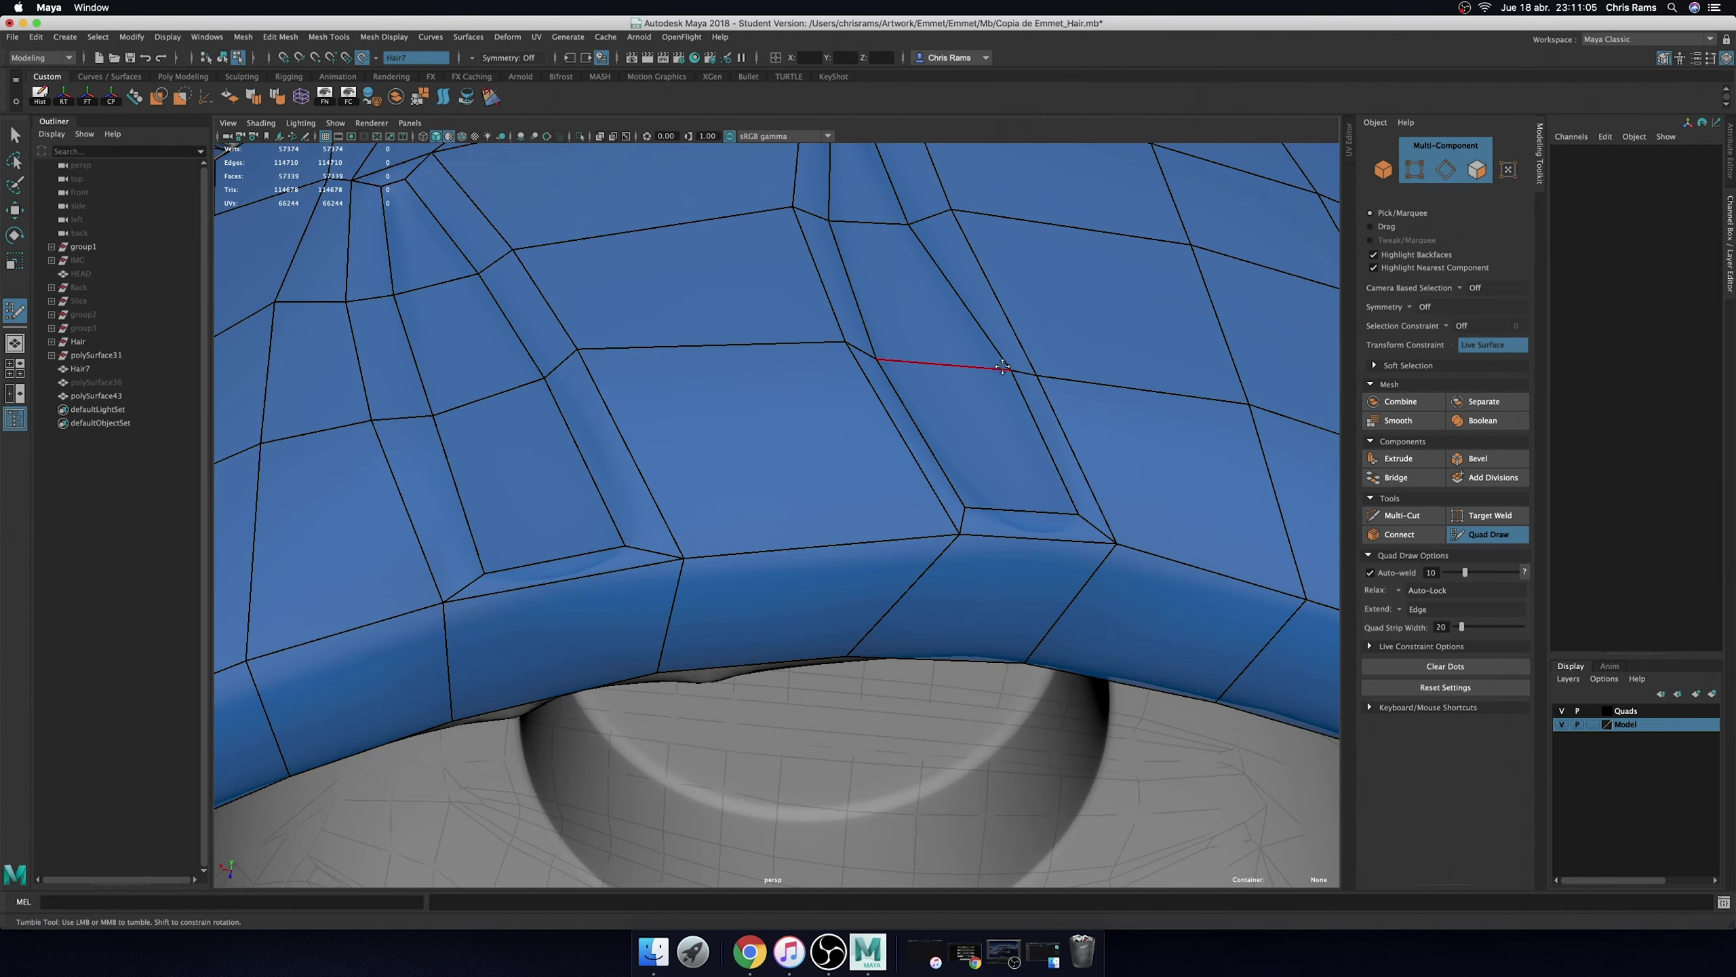
scroll(1071, 521, up, 5)
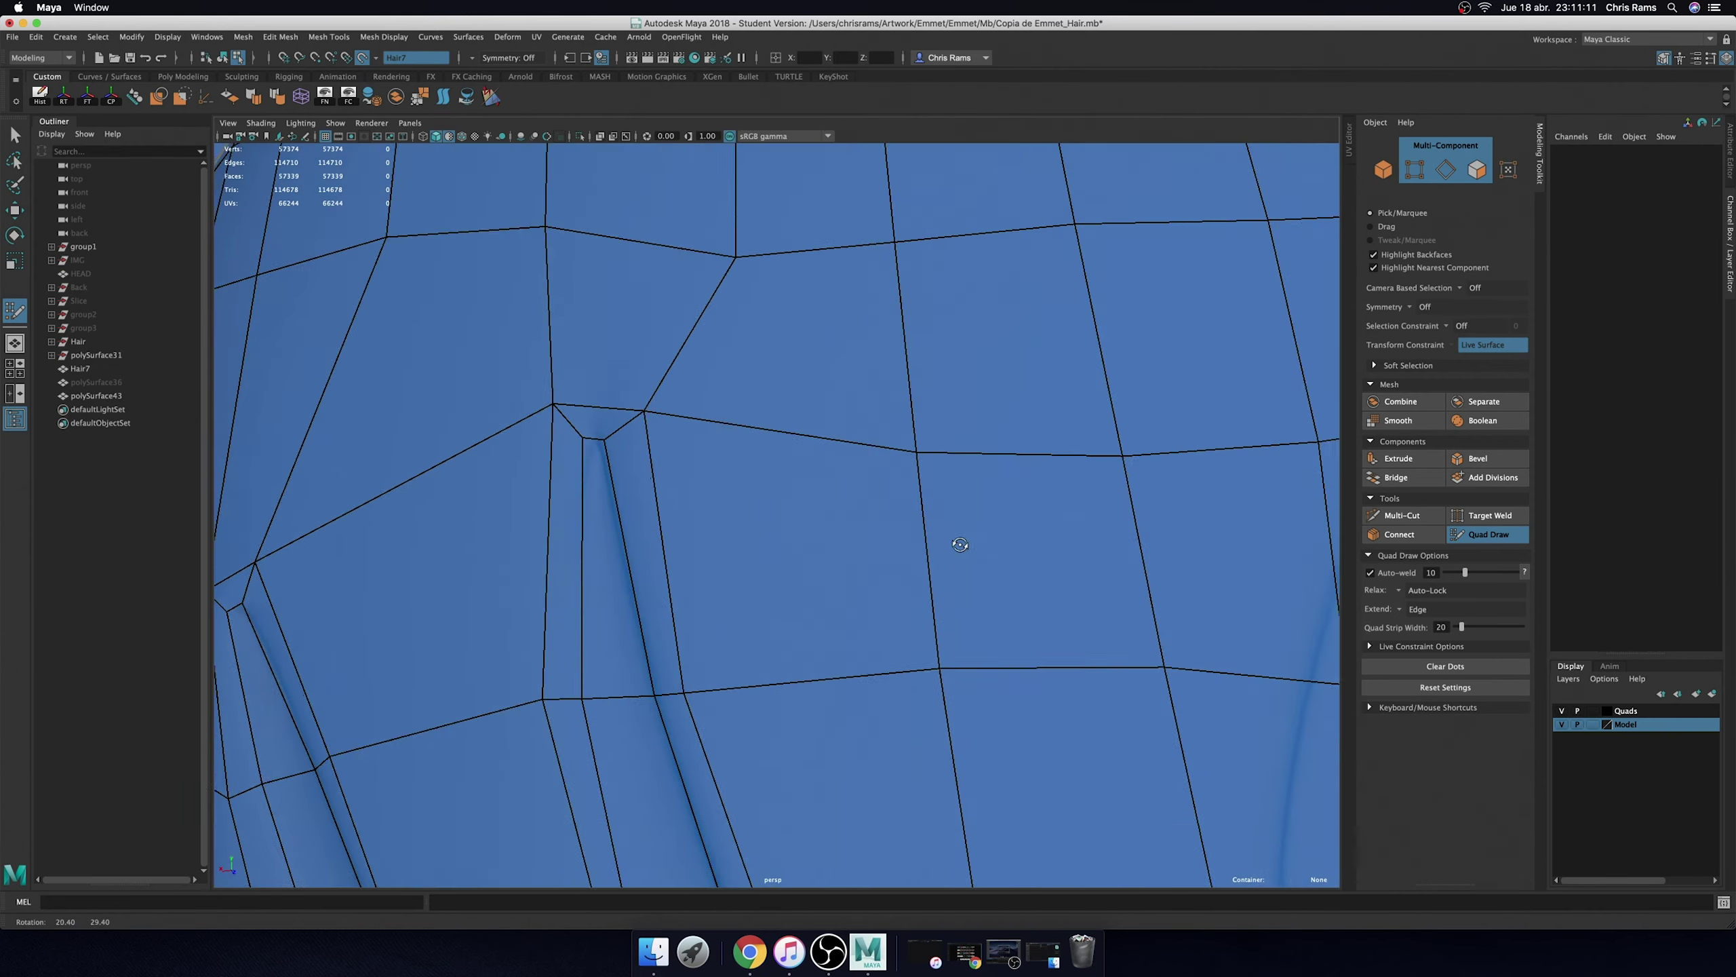
alt+middle_drag(950, 537, 771, 211)
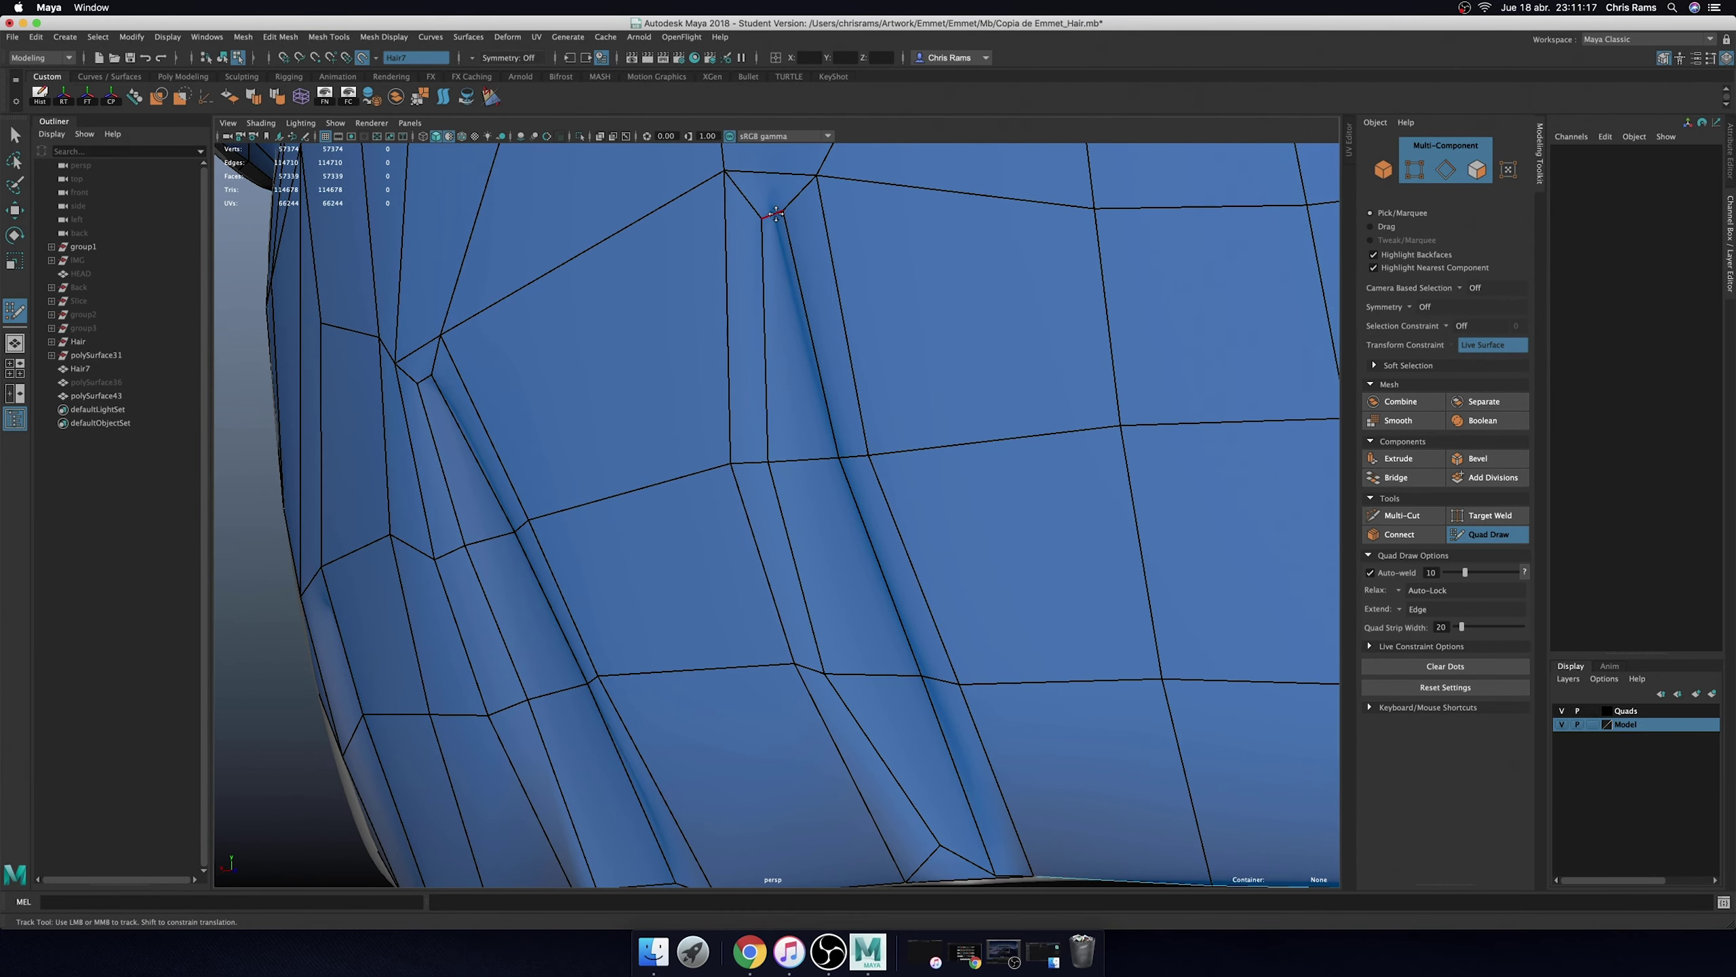
drag(776, 215, 775, 212)
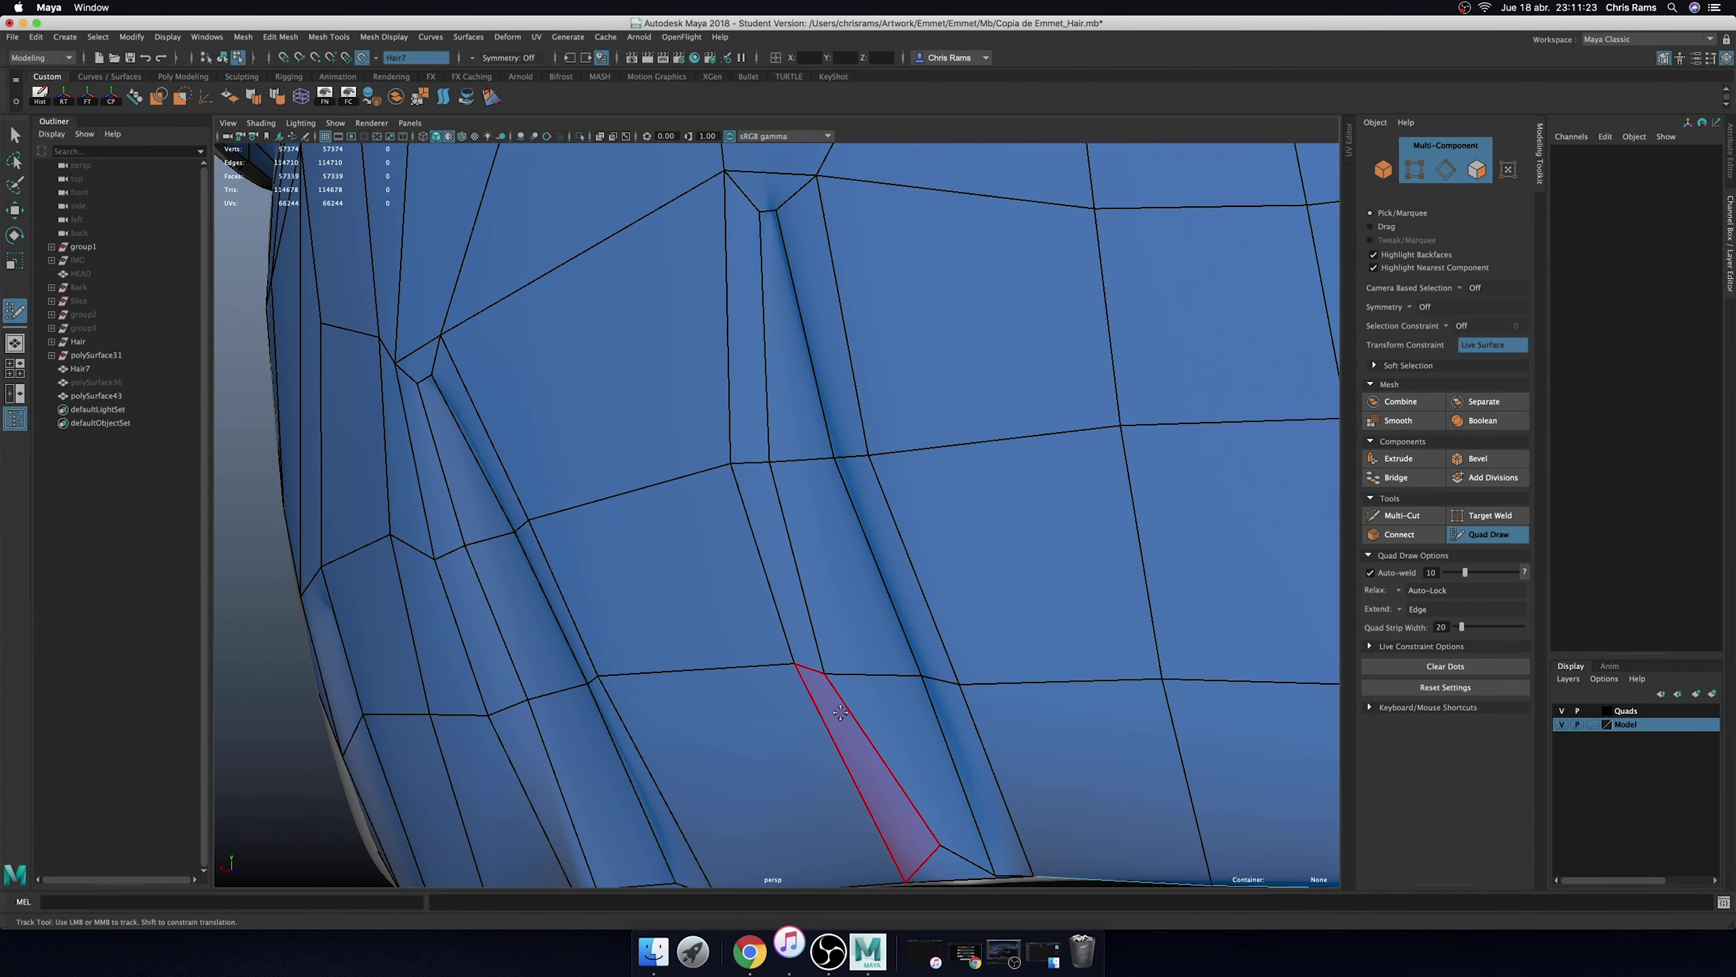
- Orbit and zoom out to review the new groove strips across the head
alt+middle_drag(991, 650, 923, 602)
scroll(922, 602, down, 3)
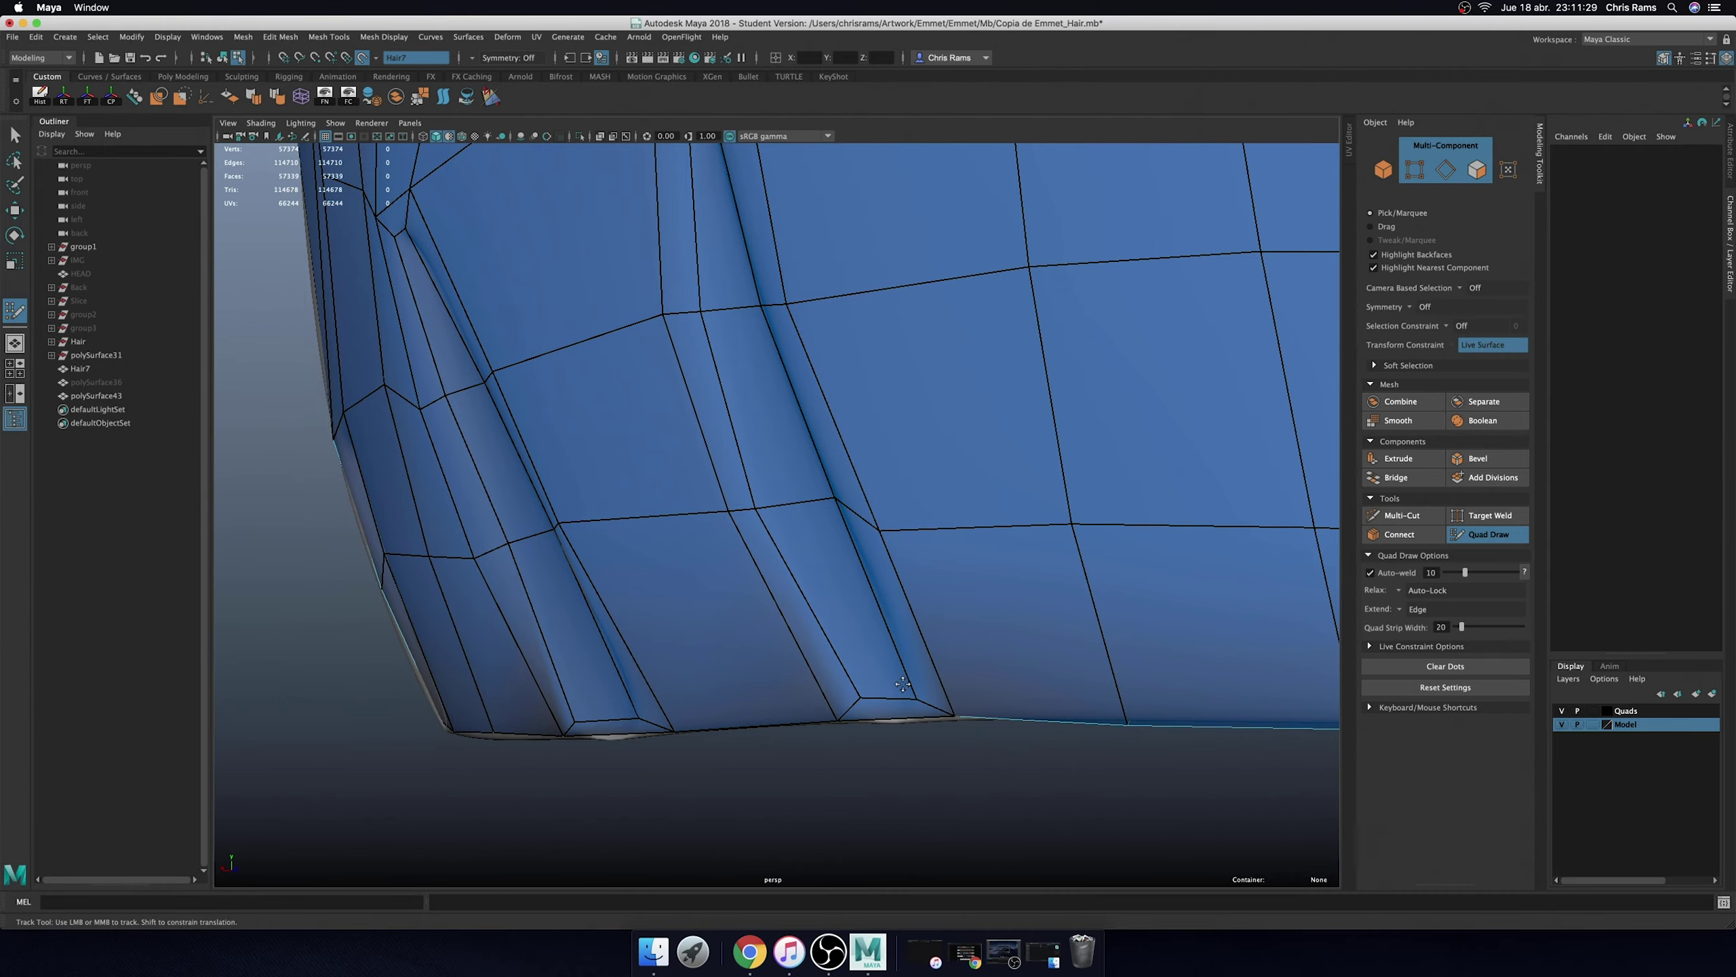
mouse_move(902, 684)
alt+mouse_down()
mouse_move(950, 710)
mouse_move(1137, 601)
alt+mouse_up()
scroll(891, 659, down, 5)
mouse_move(891, 659)
alt+mouse_down()
mouse_move(942, 721)
mouse_move(891, 706)
alt+mouse_up()
scroll(938, 736, up, 2)
scroll(929, 736, down, 3)
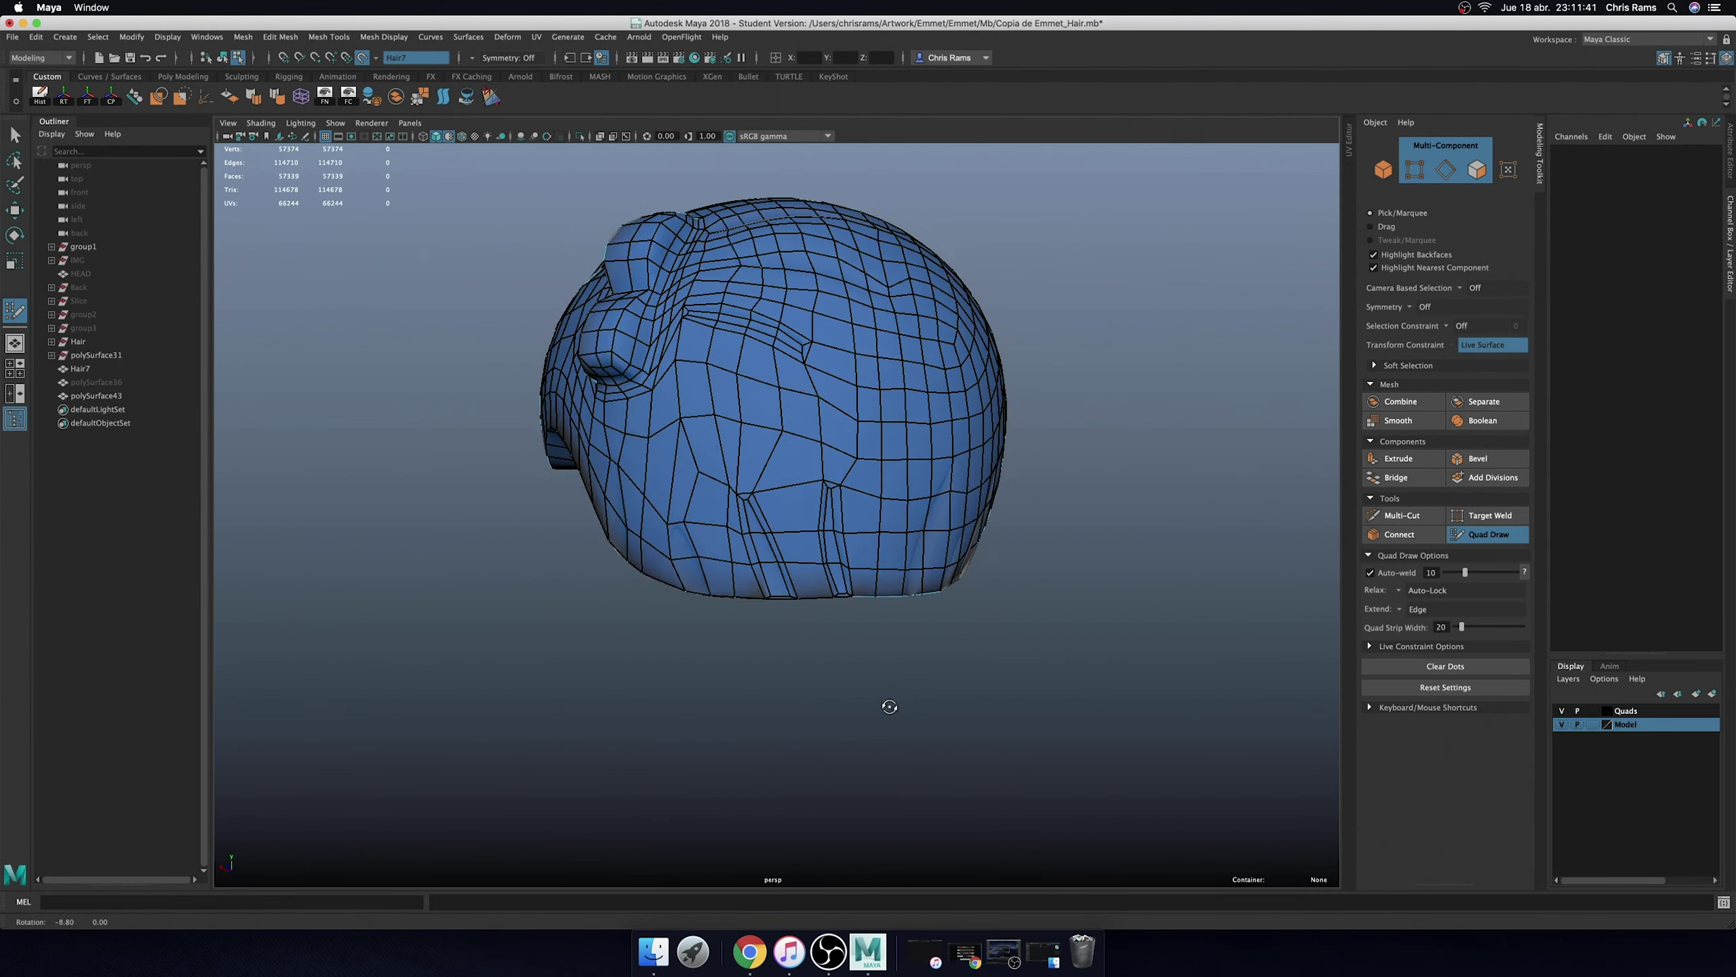
scroll(891, 706, up, 5)
- Undo the accidental bevel, then extrude the two faces and shrink them inward
click(657, 568)
key(ctrl+b)
key(ctrl+z)
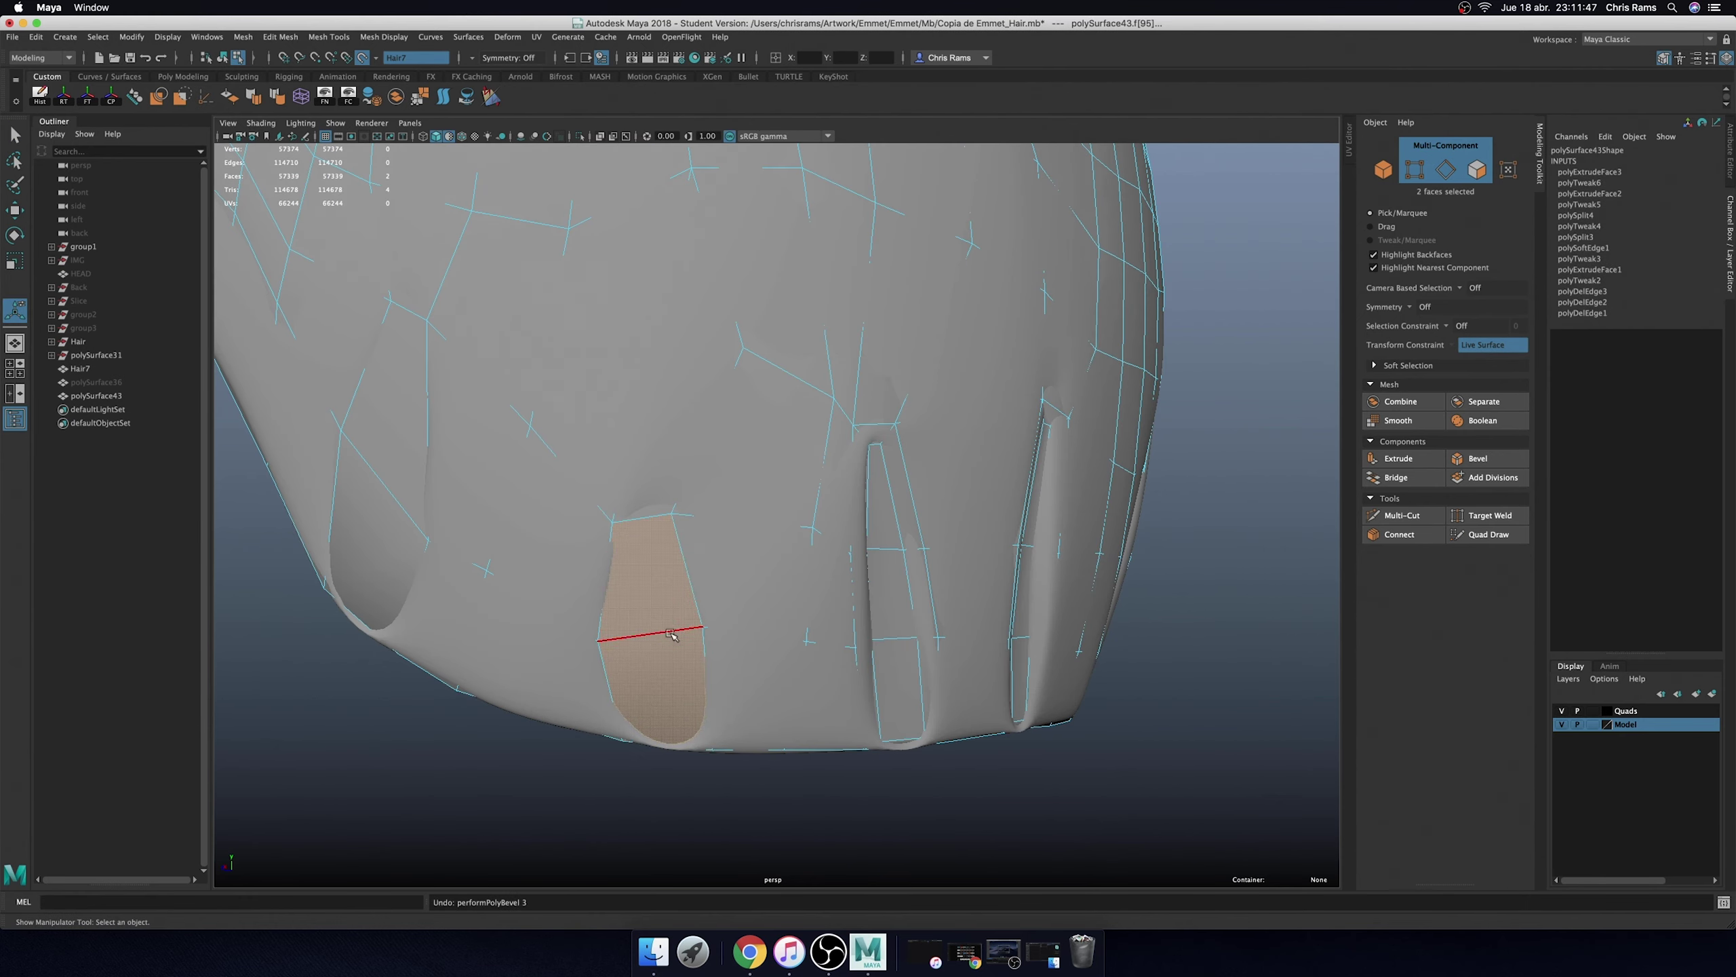
shift+right_drag(647, 581, 641, 525)
alt+drag(641, 525, 840, 708)
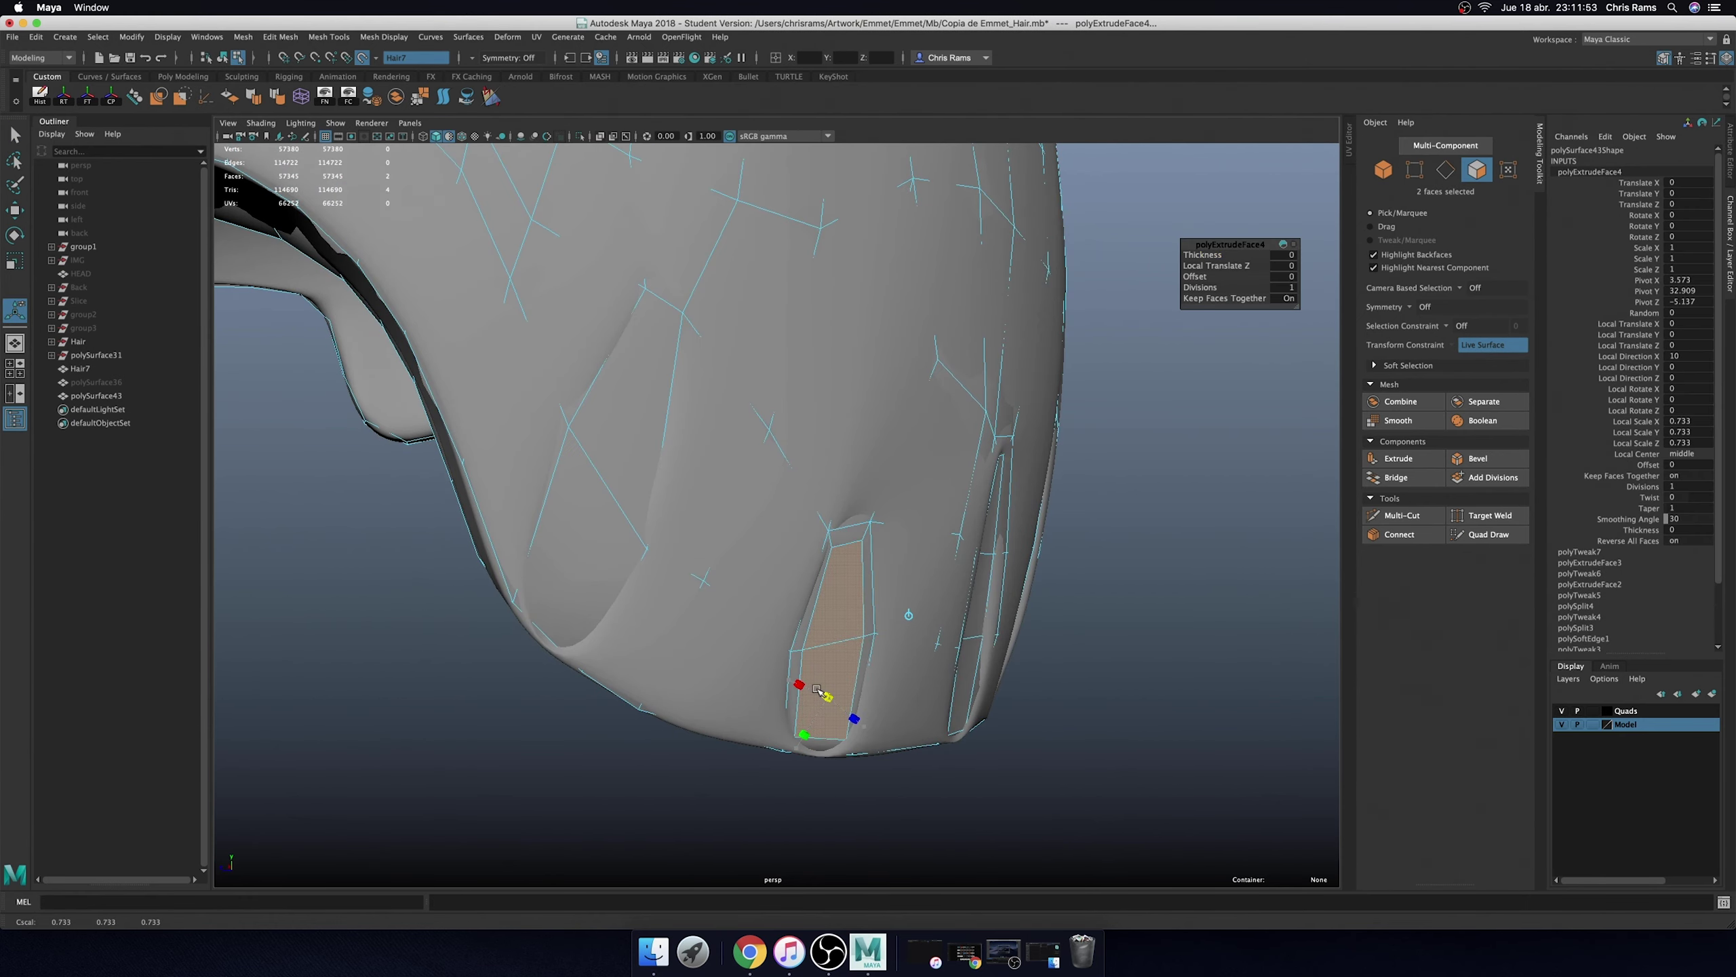
key(q)
key(F8)
- Slide vertices beside the new groove to straighten the edge flow
click(1493, 533)
scroll(907, 584, up, 3)
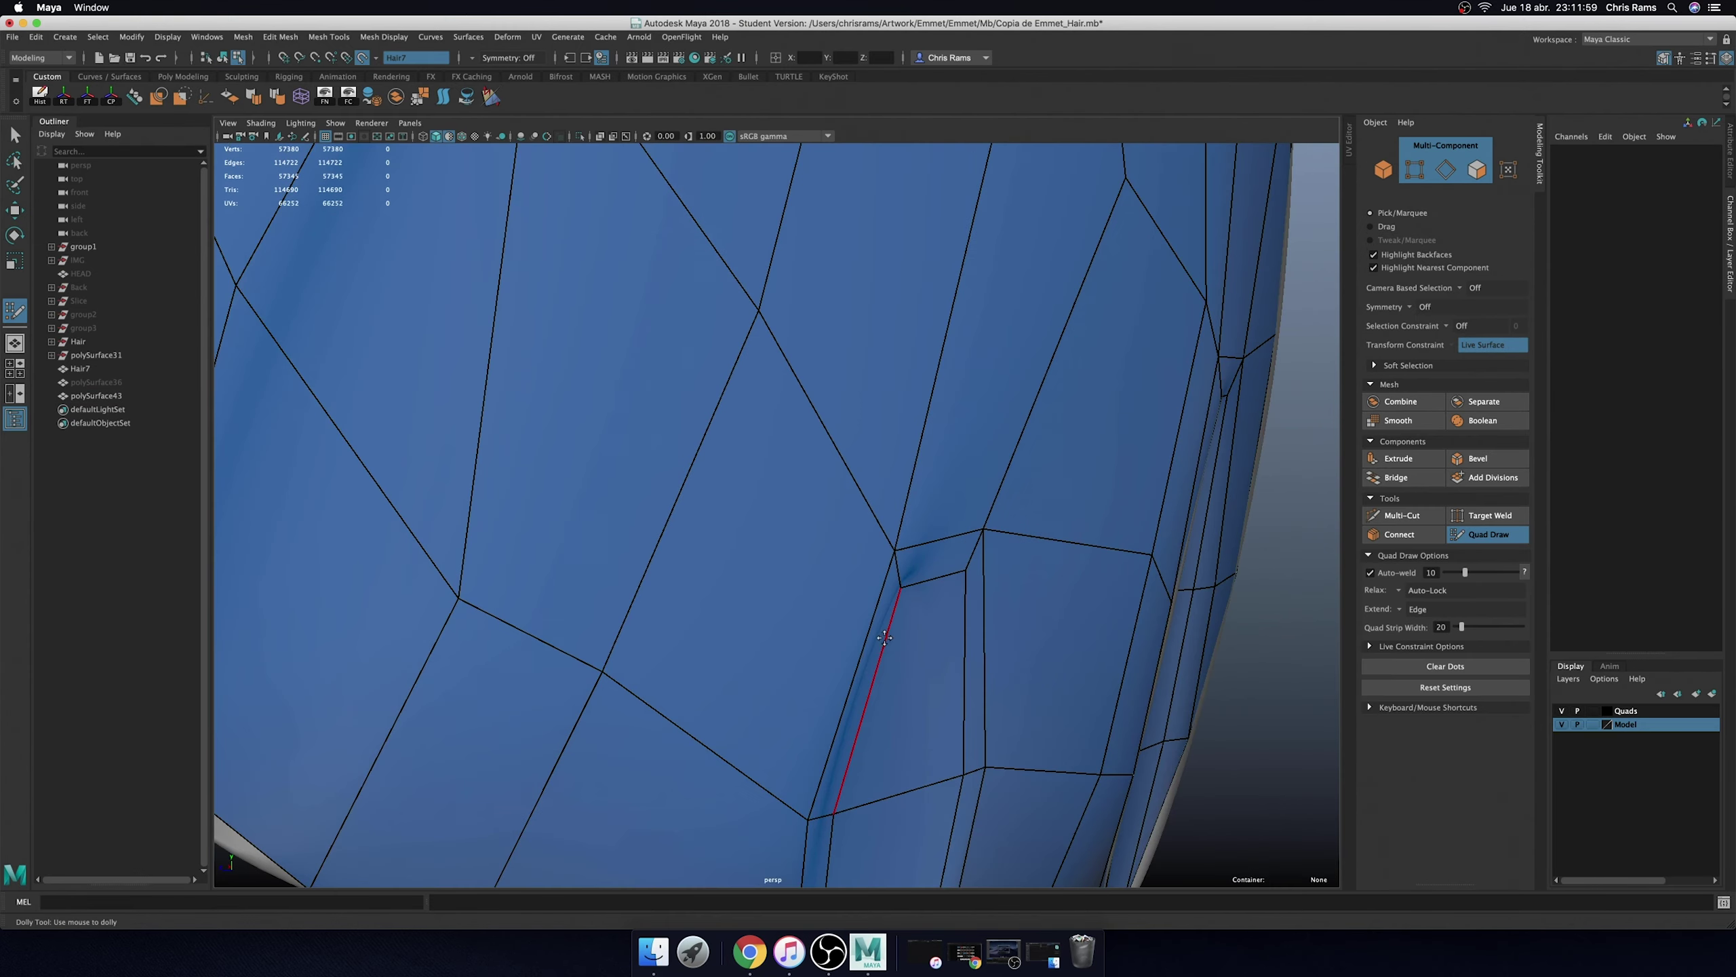
scroll(843, 734, down, 4)
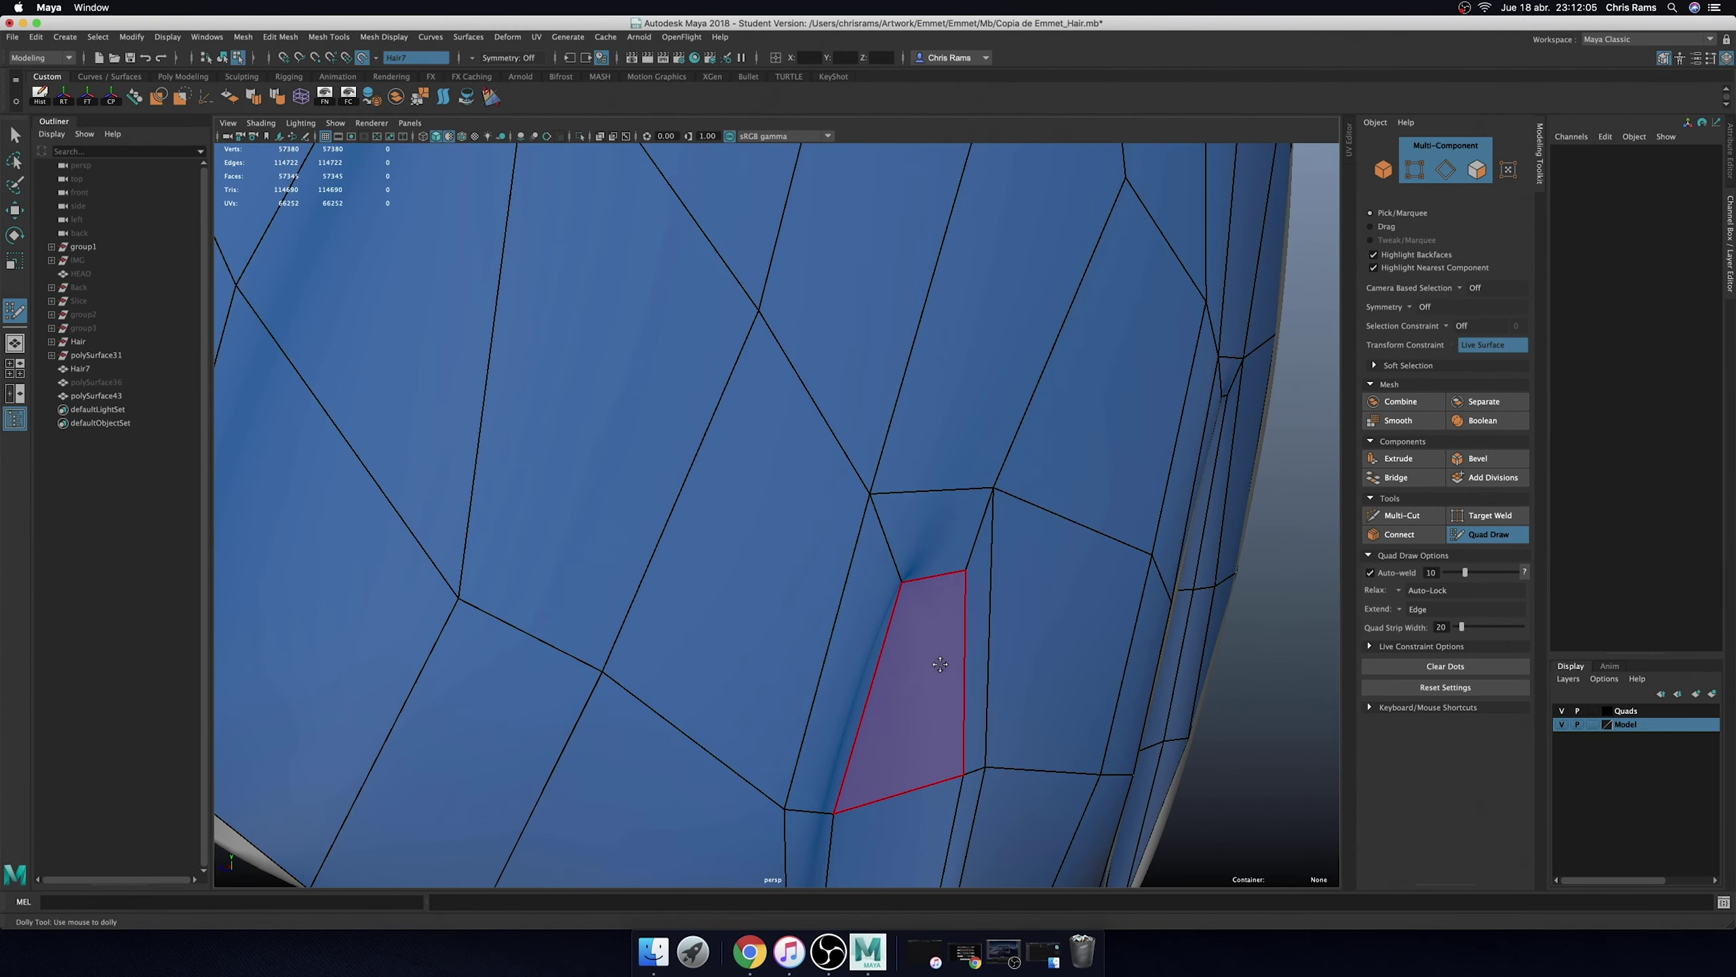
scroll(916, 608, up, 3)
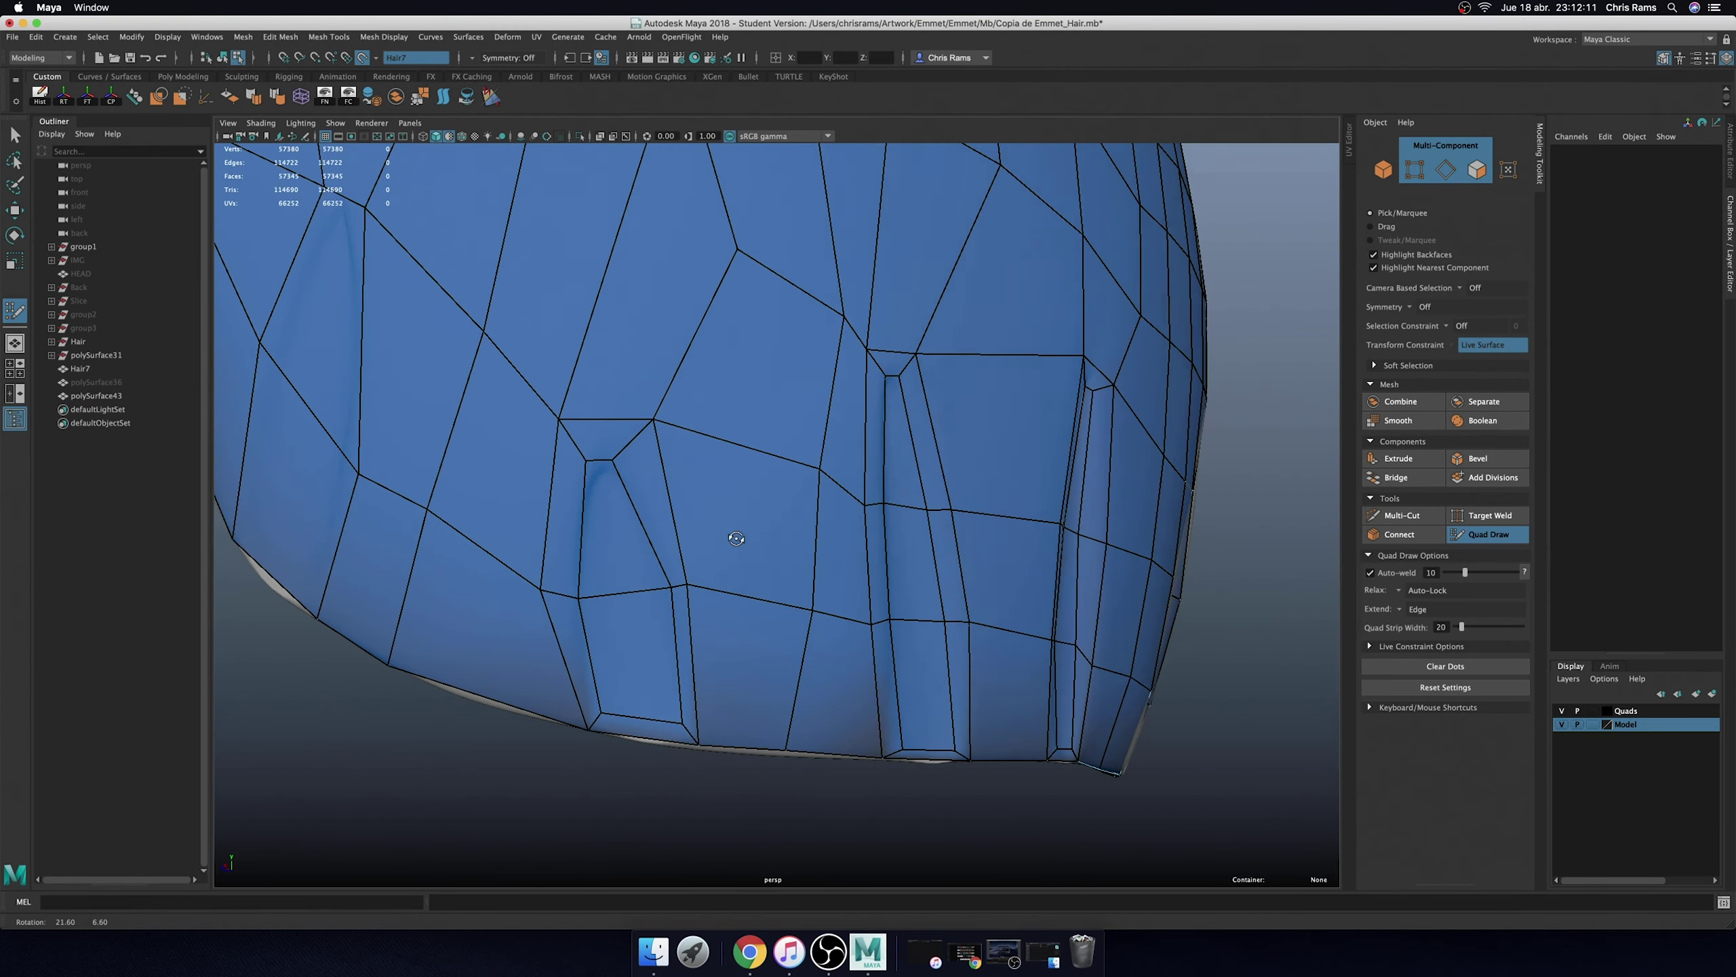
scroll(720, 427, up, 3)
drag(673, 604, 664, 603)
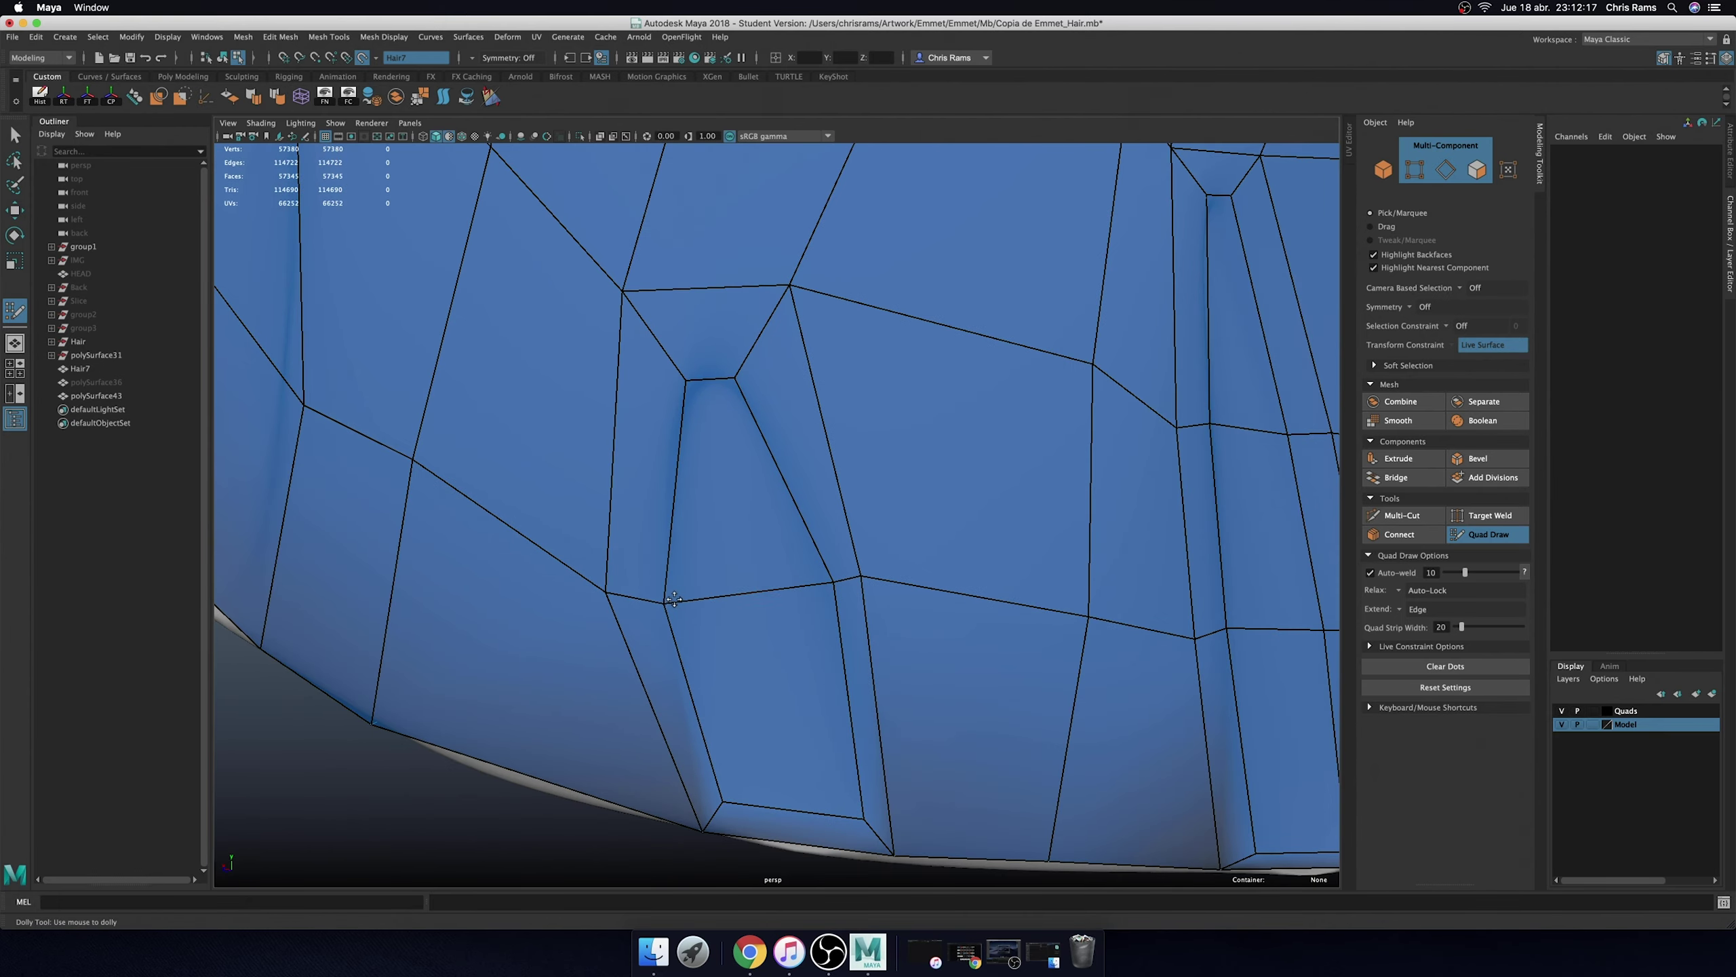
drag(833, 581, 819, 592)
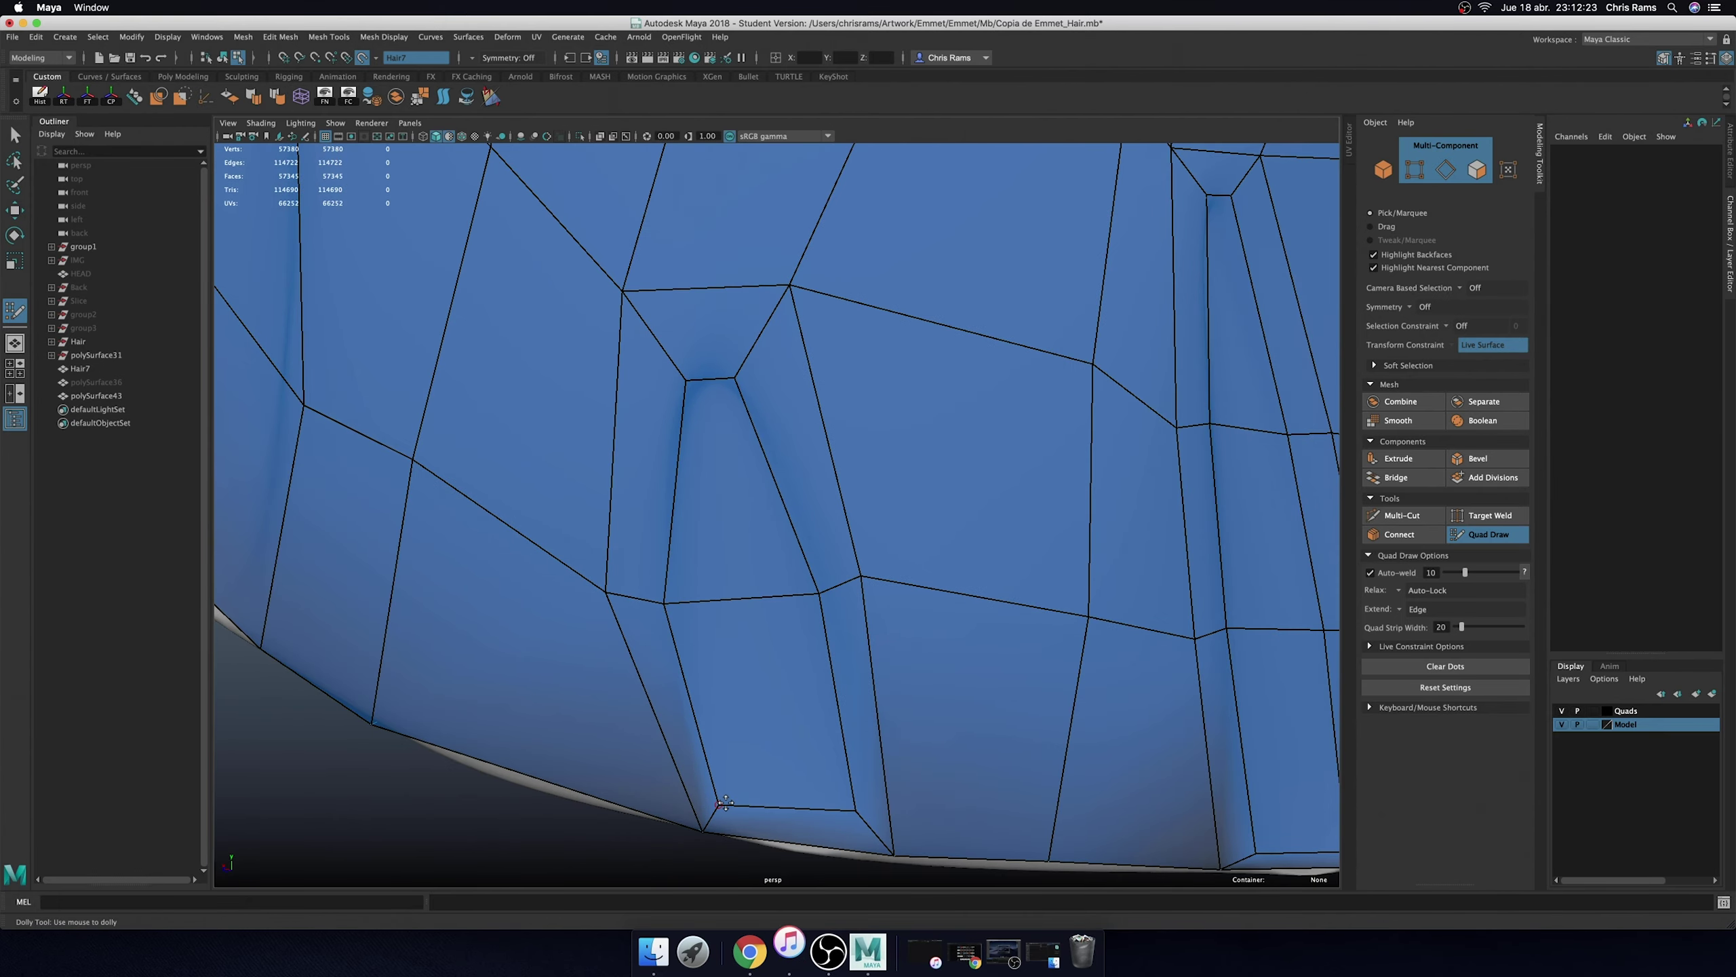
- Even out the adjacent face and pull the vertices above the groove top closer together
drag(606, 593, 613, 603)
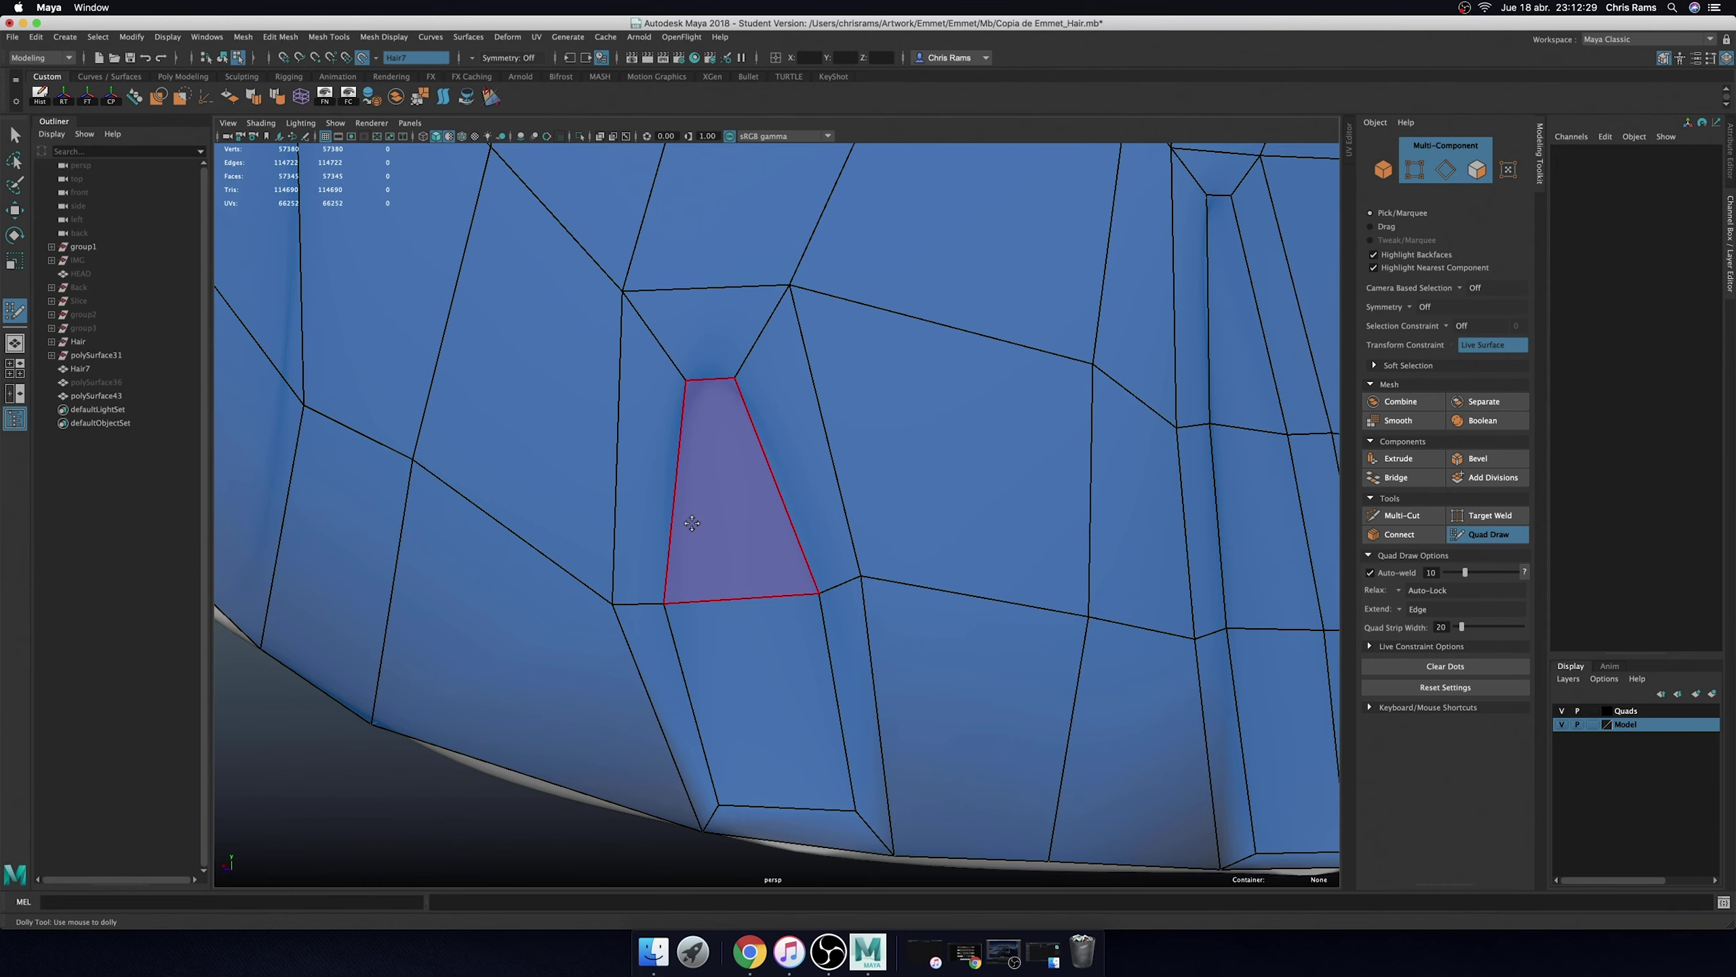
drag(628, 286, 649, 316)
drag(789, 286, 756, 313)
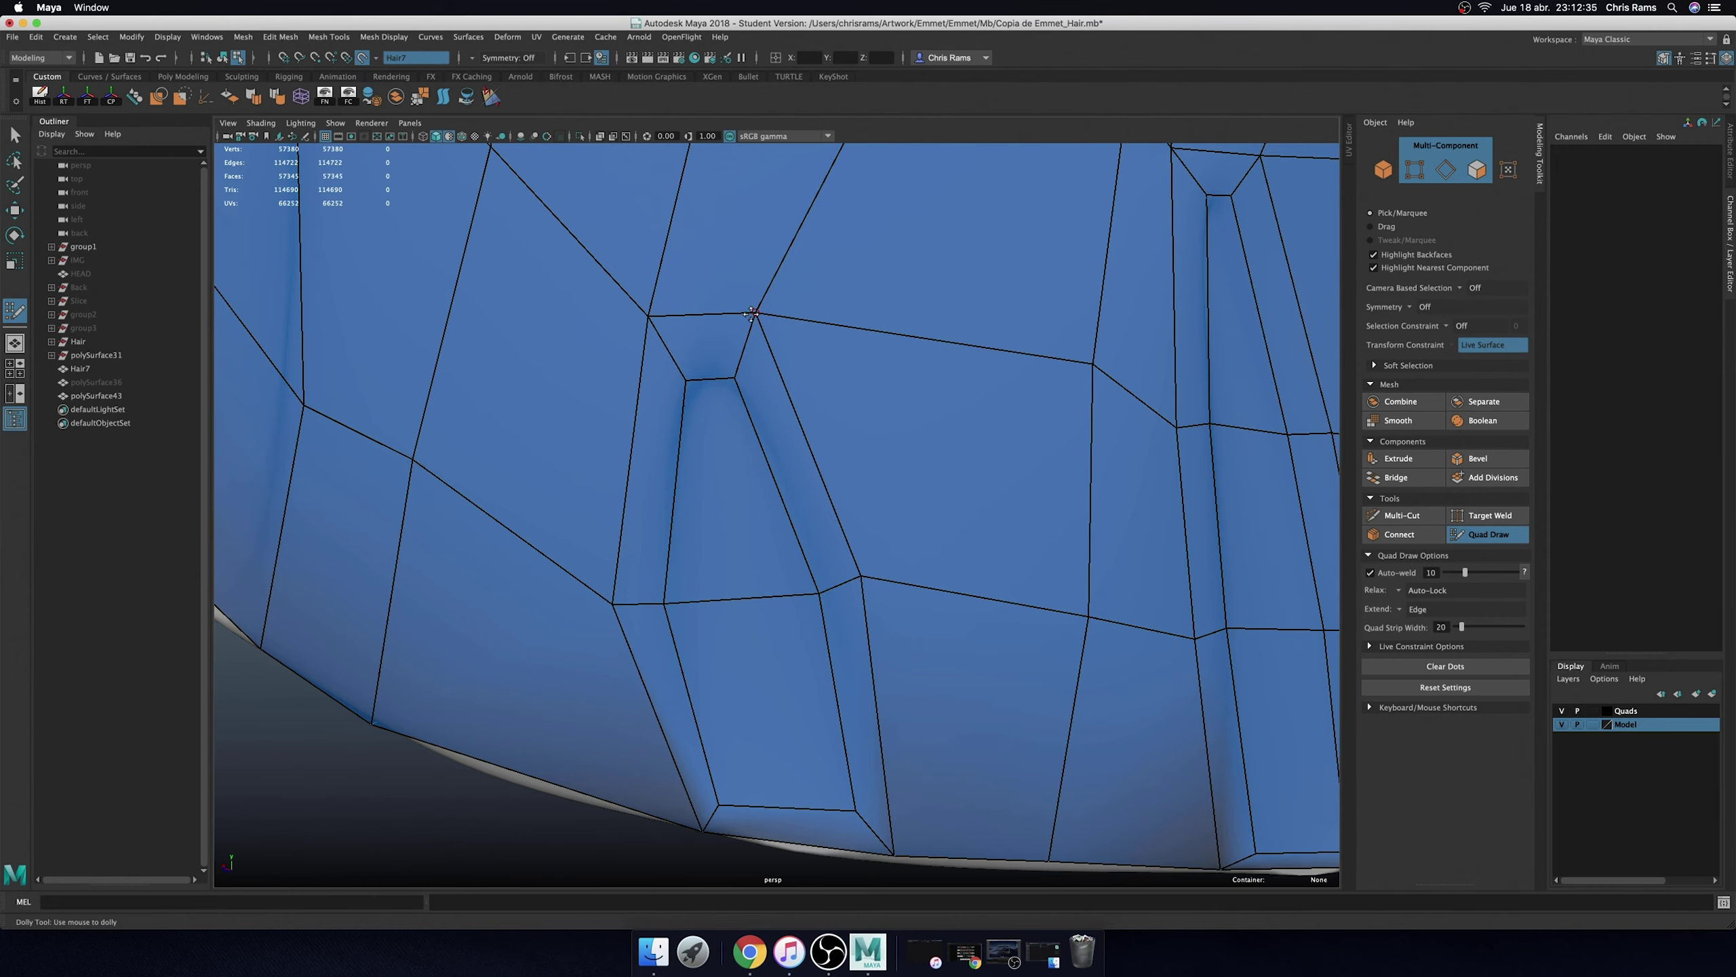
drag(711, 378, 716, 373)
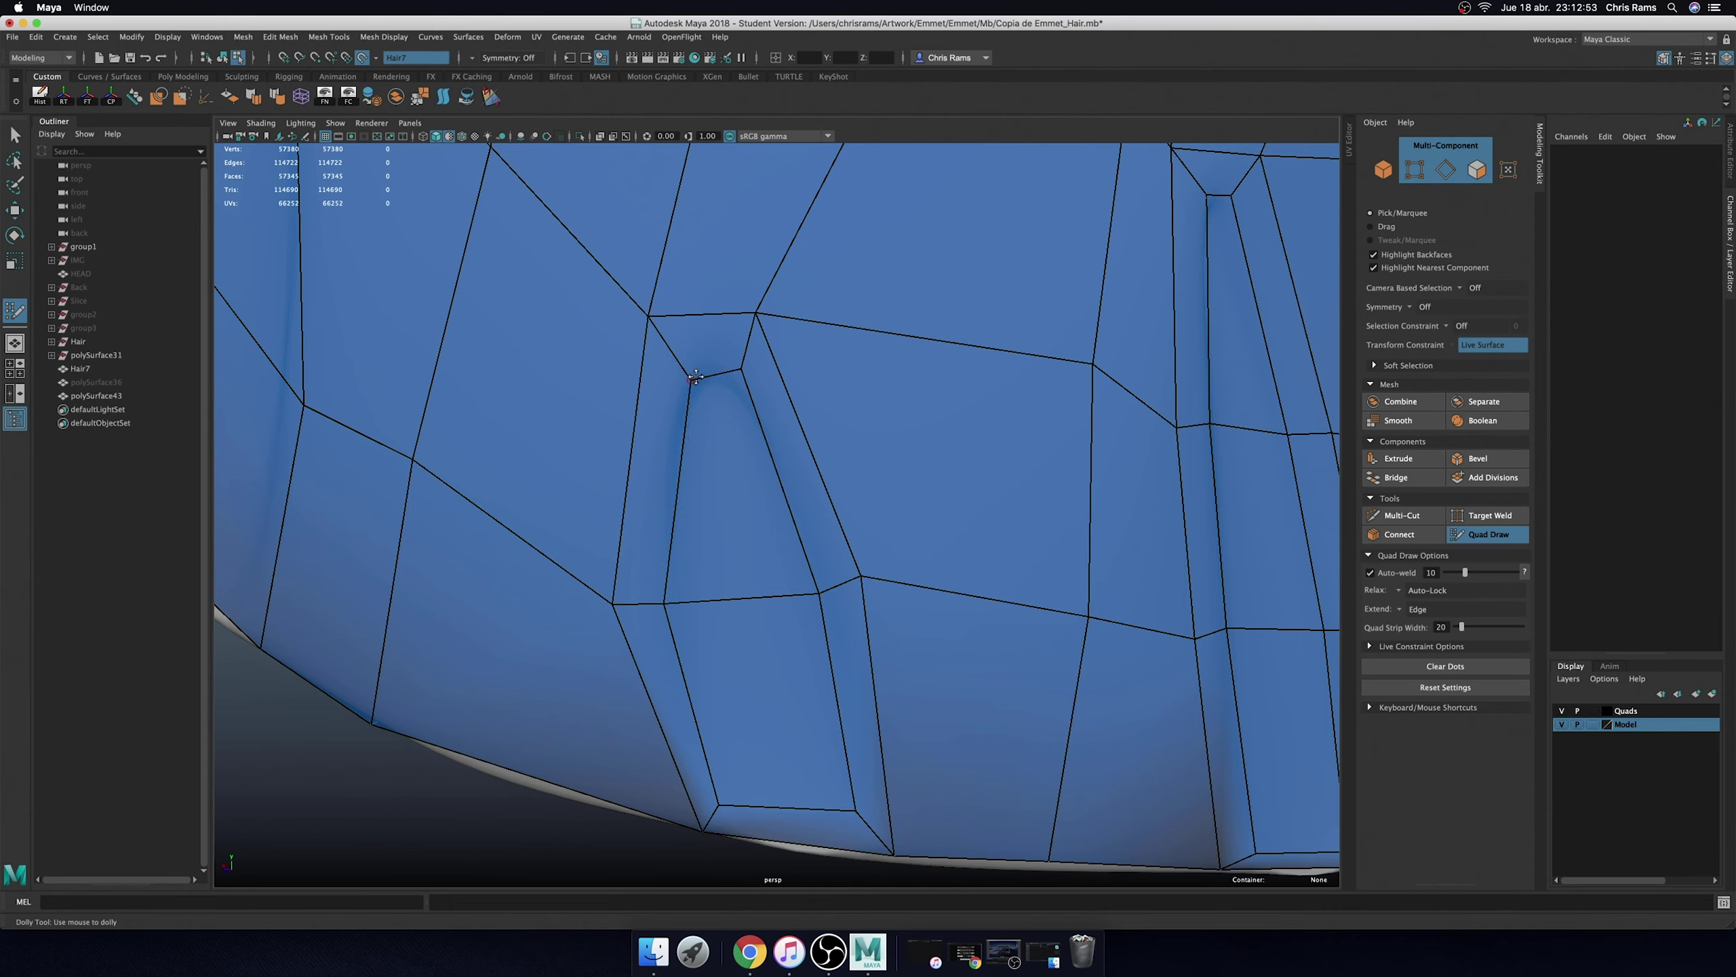
- Pull the narrow quad's corner vertex leftward, then undo back to the two selected hair faces
shift+drag(695, 375, 671, 599)
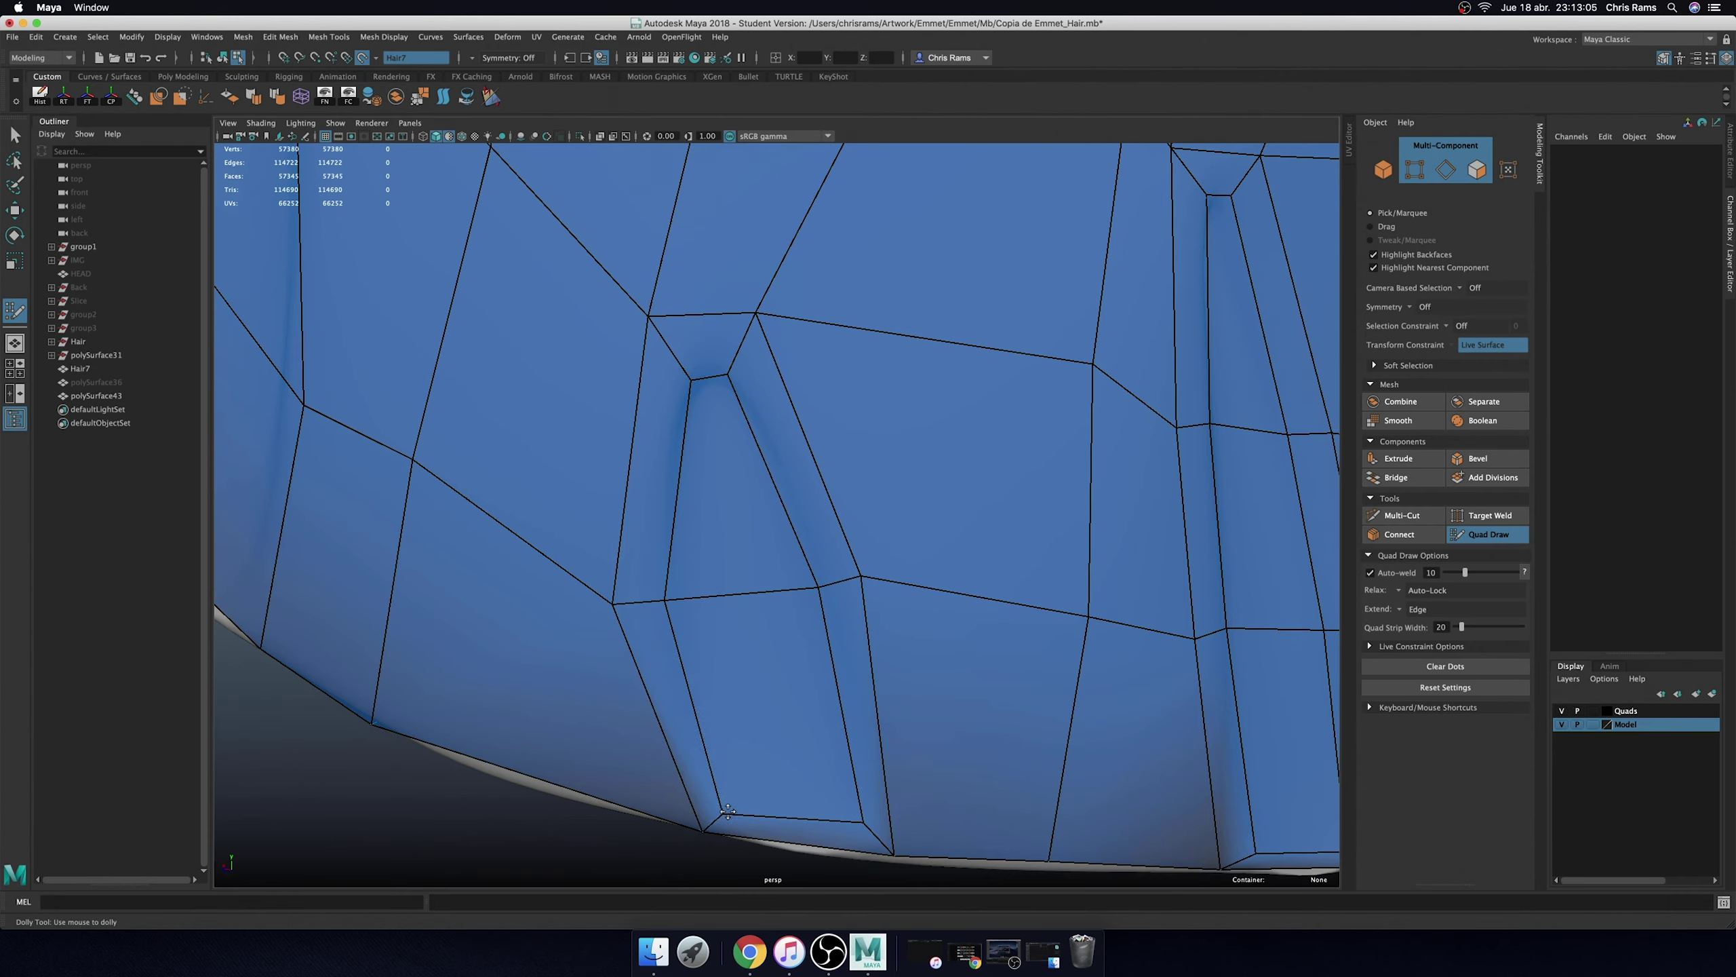
scroll(681, 482, down, 2)
mouse_move(895, 710)
alt+mouse_down()
mouse_move(1000, 729)
mouse_move(915, 710)
mouse_move(880, 632)
mouse_move(929, 715)
alt+mouse_up()
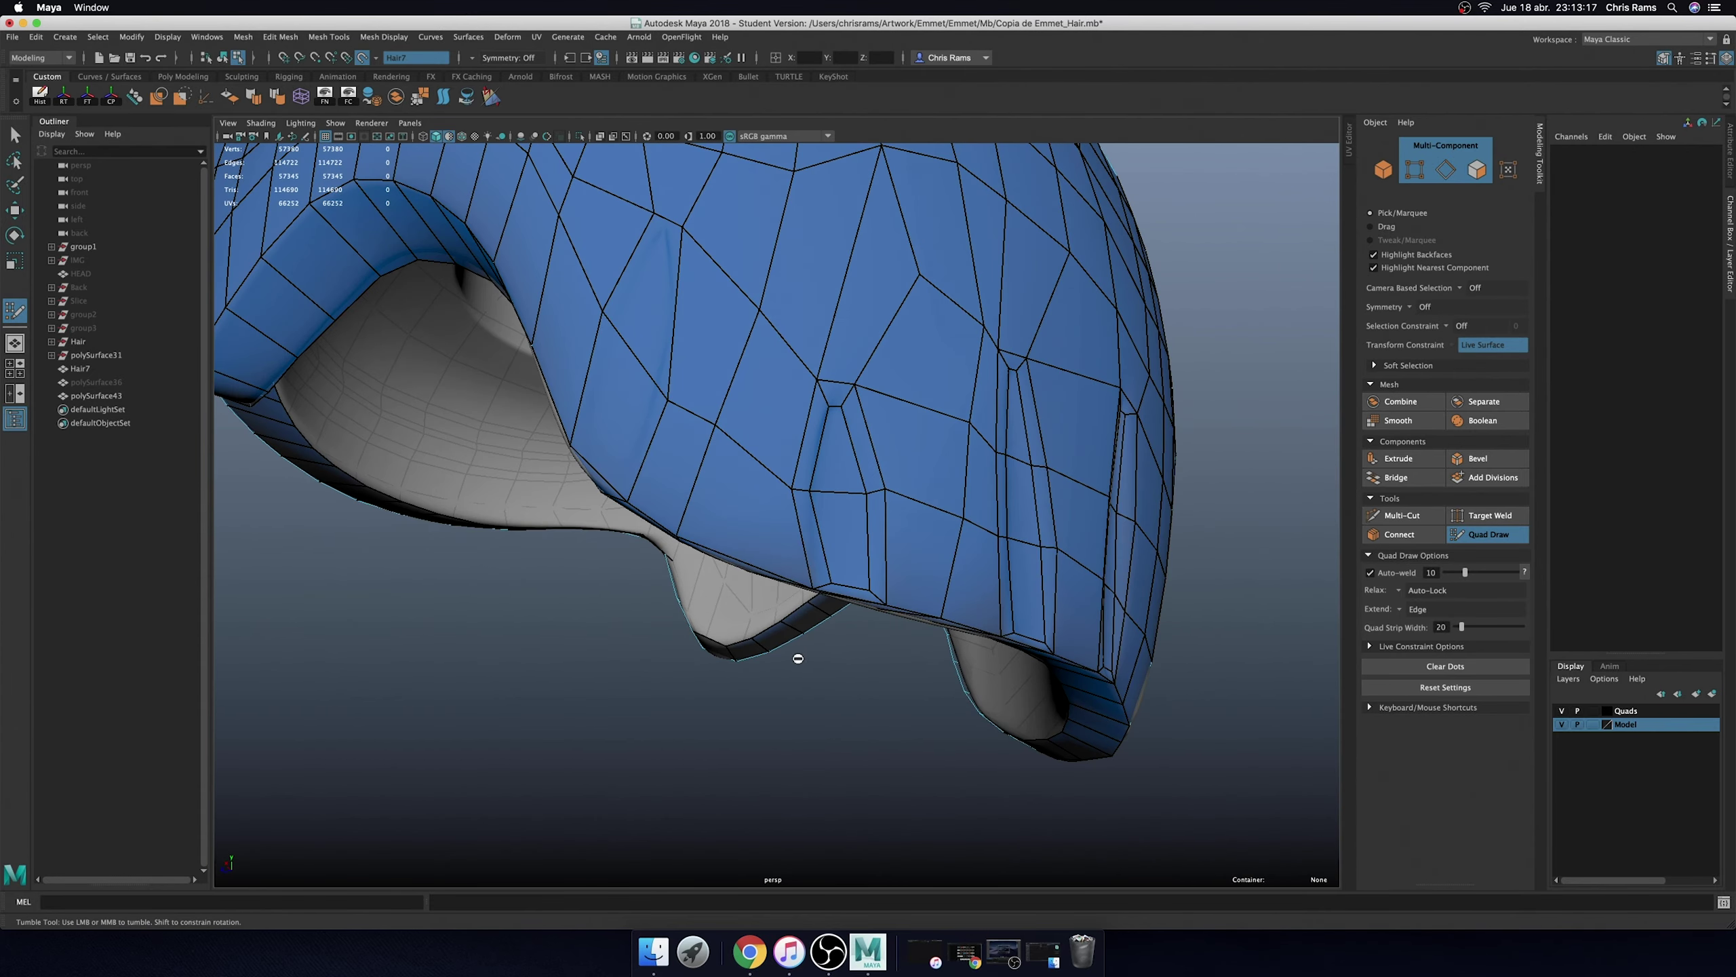
key(ctrl+z)
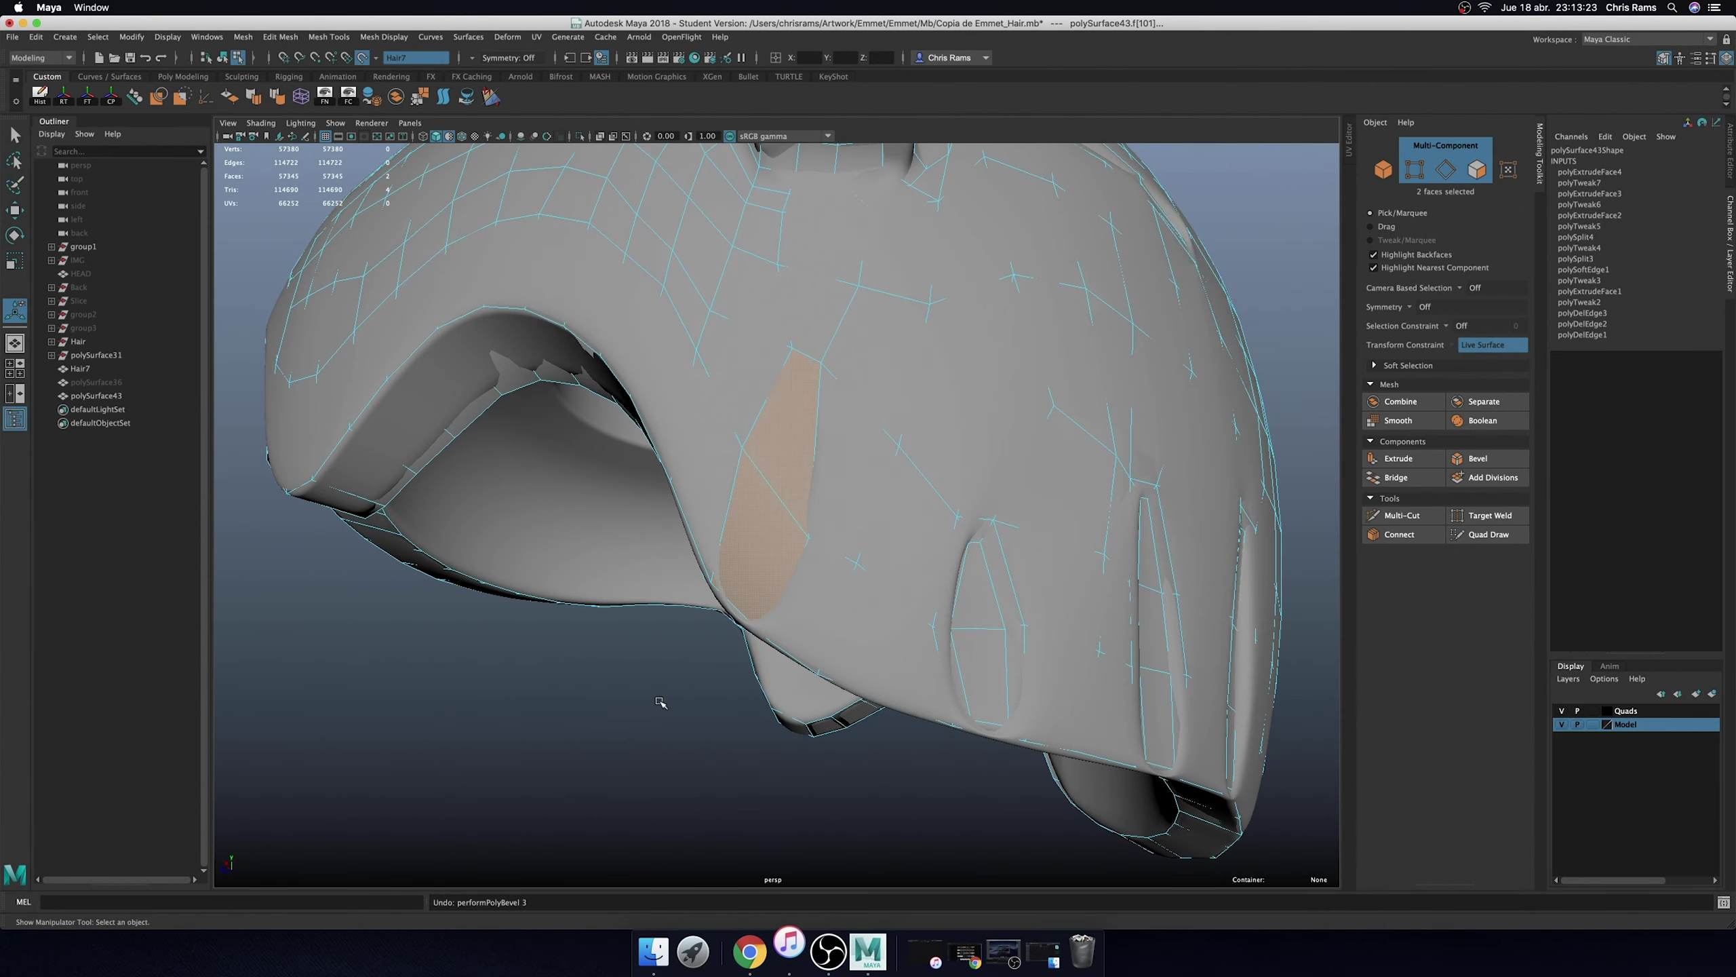
- Extrude the two hair faces at local scale 0.867, then reactivate Quad Draw in object mode
shift+right_drag(660, 703, 708, 698)
alt+drag(708, 705, 910, 631)
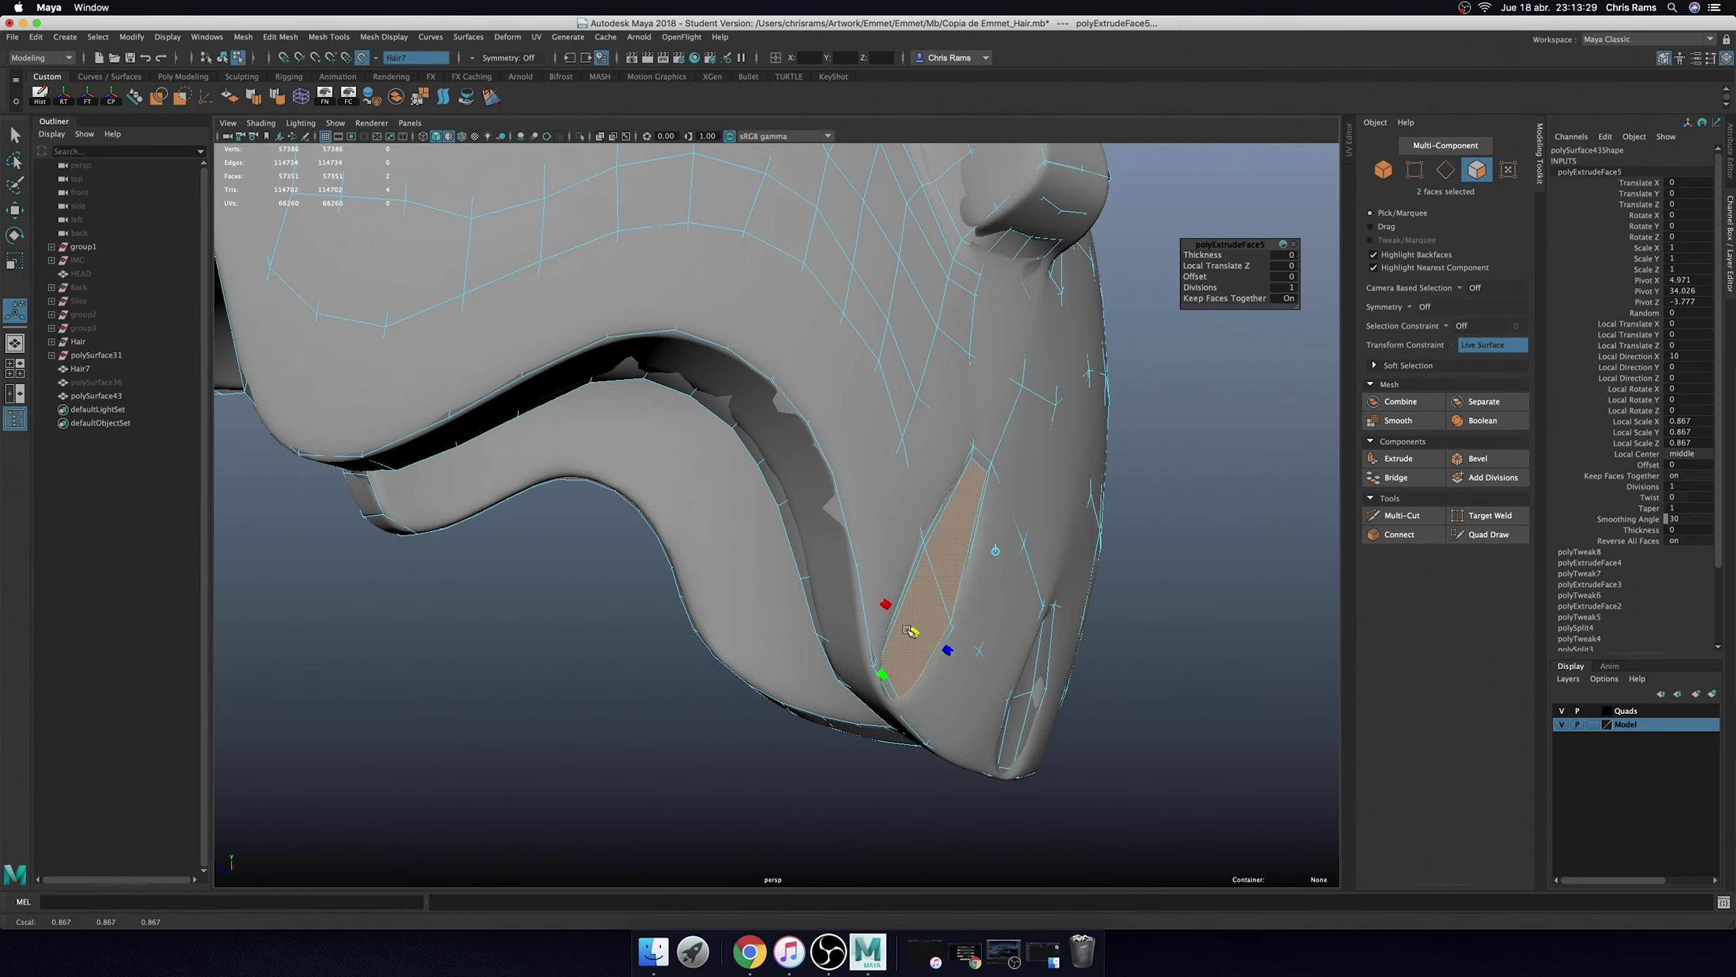
key(q)
key(F8)
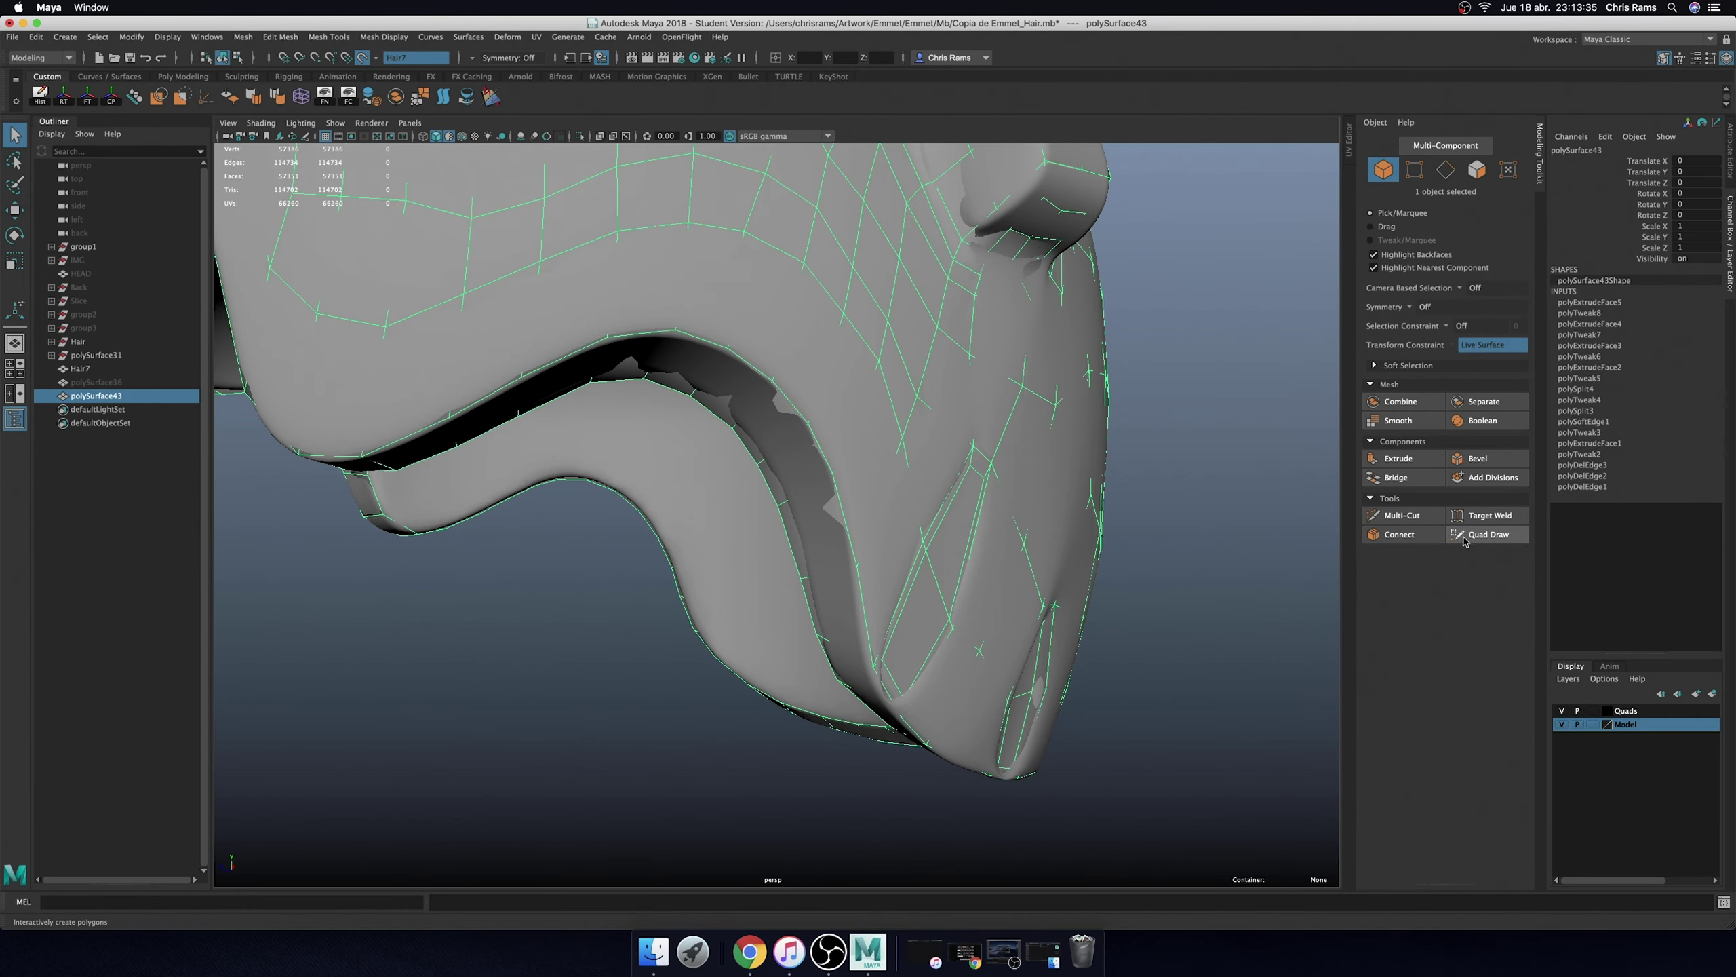
click(1464, 535)
scroll(1122, 522, up, 5)
scroll(1061, 509, up, 5)
scroll(1079, 508, up, 5)
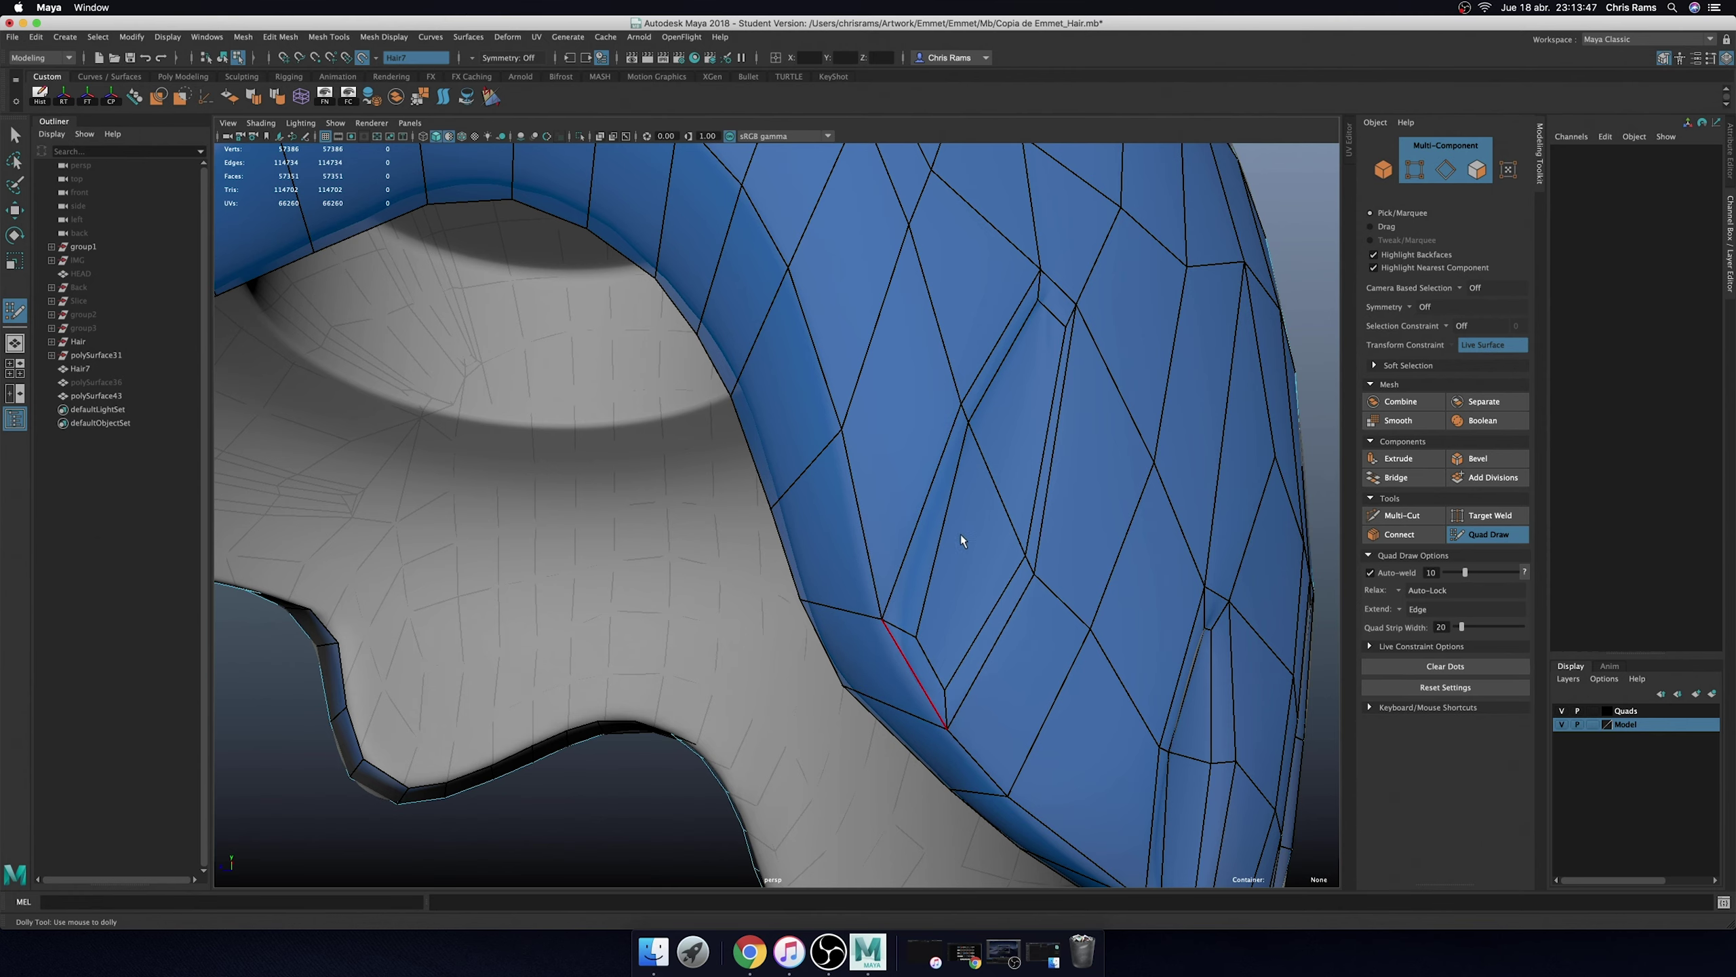
- Move the edge's end vertex up-left and raise the vertex at the groove's top
alt+drag(960, 535, 939, 548)
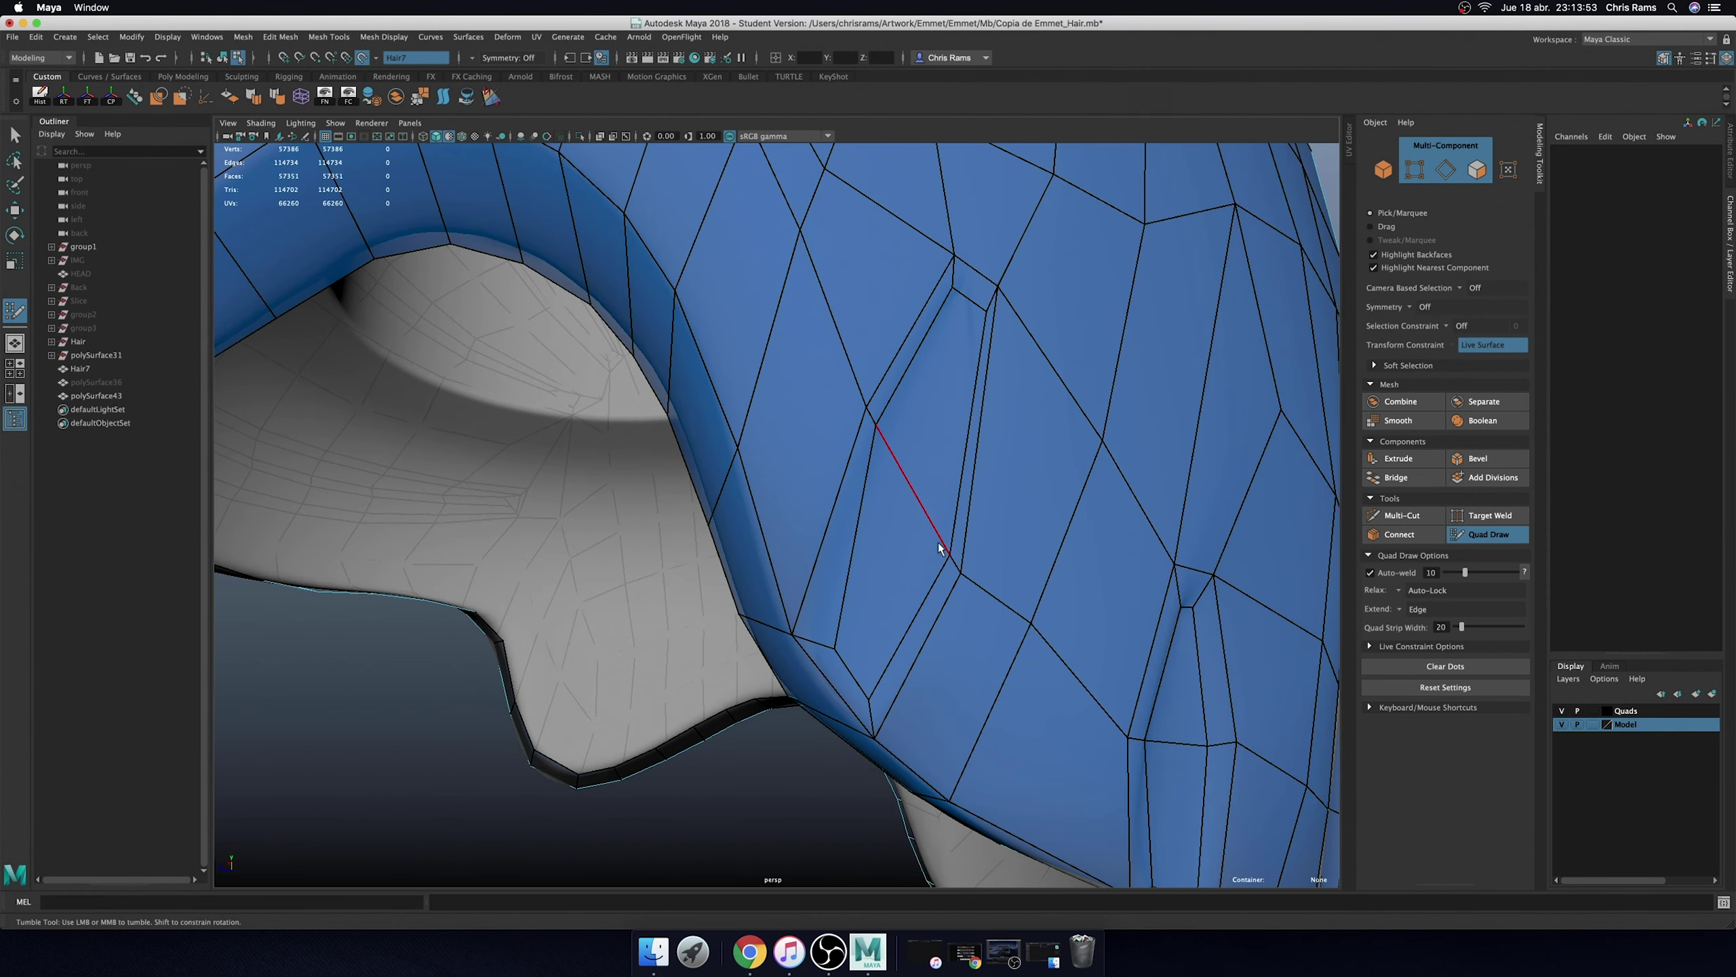
mouse_move(950, 556)
mouse_down()
mouse_move(939, 547)
mouse_move(1026, 401)
mouse_move(963, 405)
mouse_move(960, 622)
mouse_up()
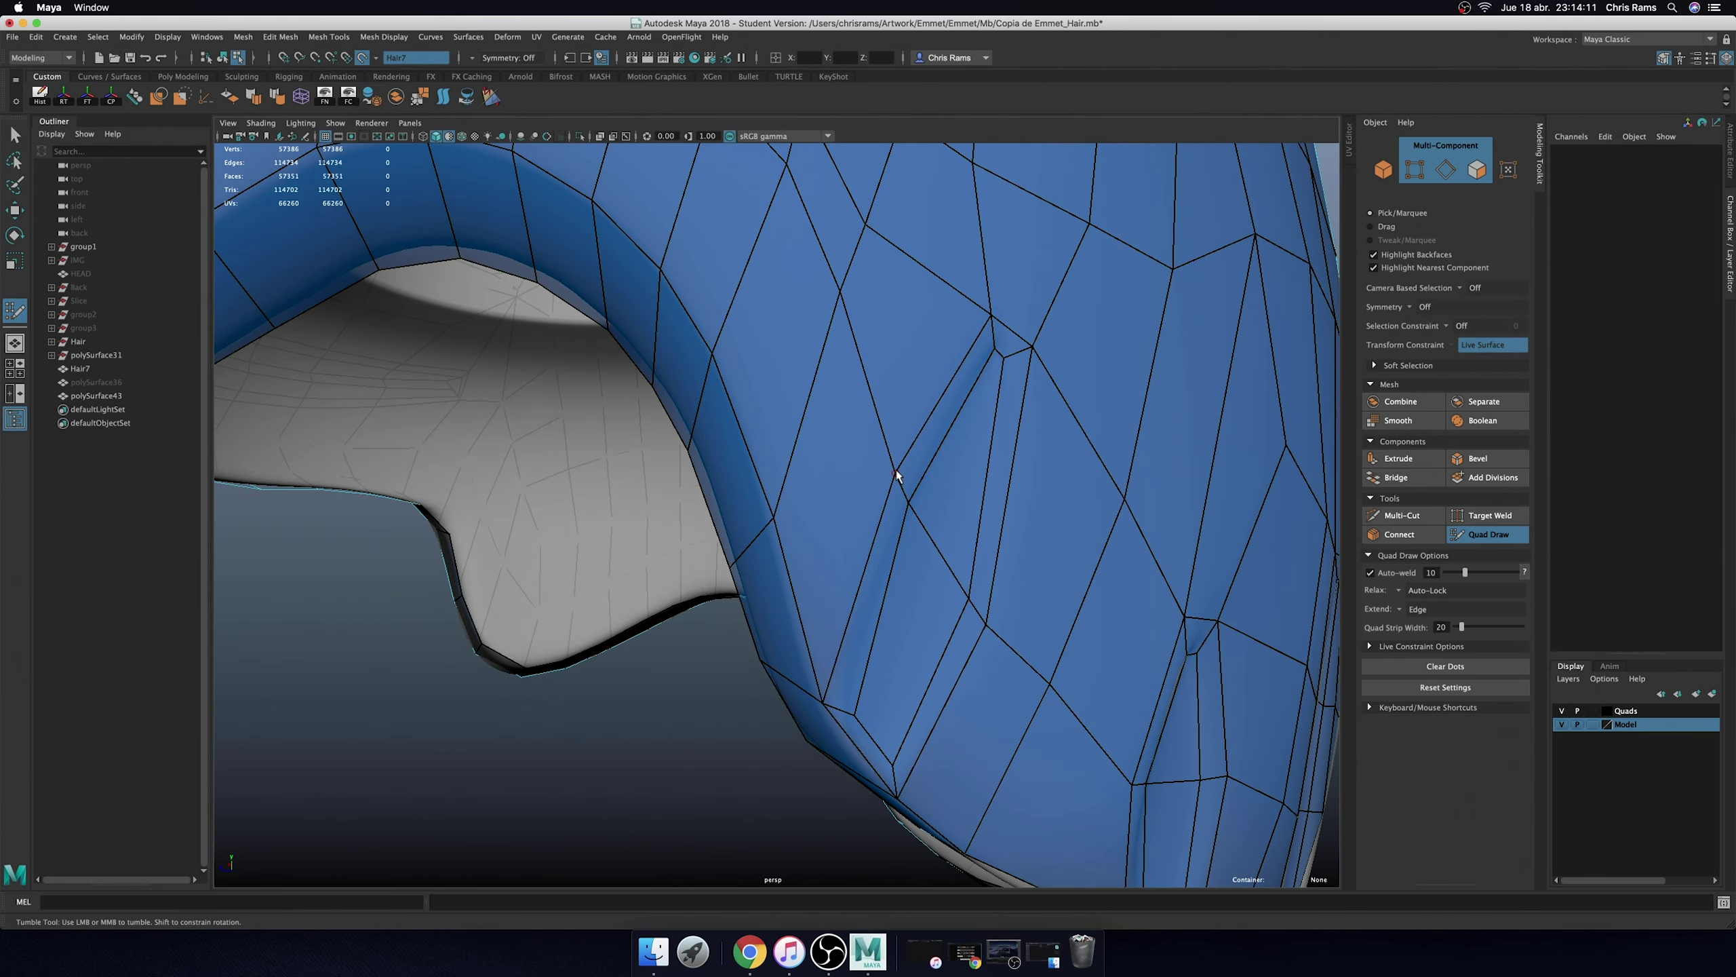
mouse_move(898, 477)
alt+mouse_down()
mouse_move(904, 420)
mouse_move(743, 639)
alt+mouse_up()
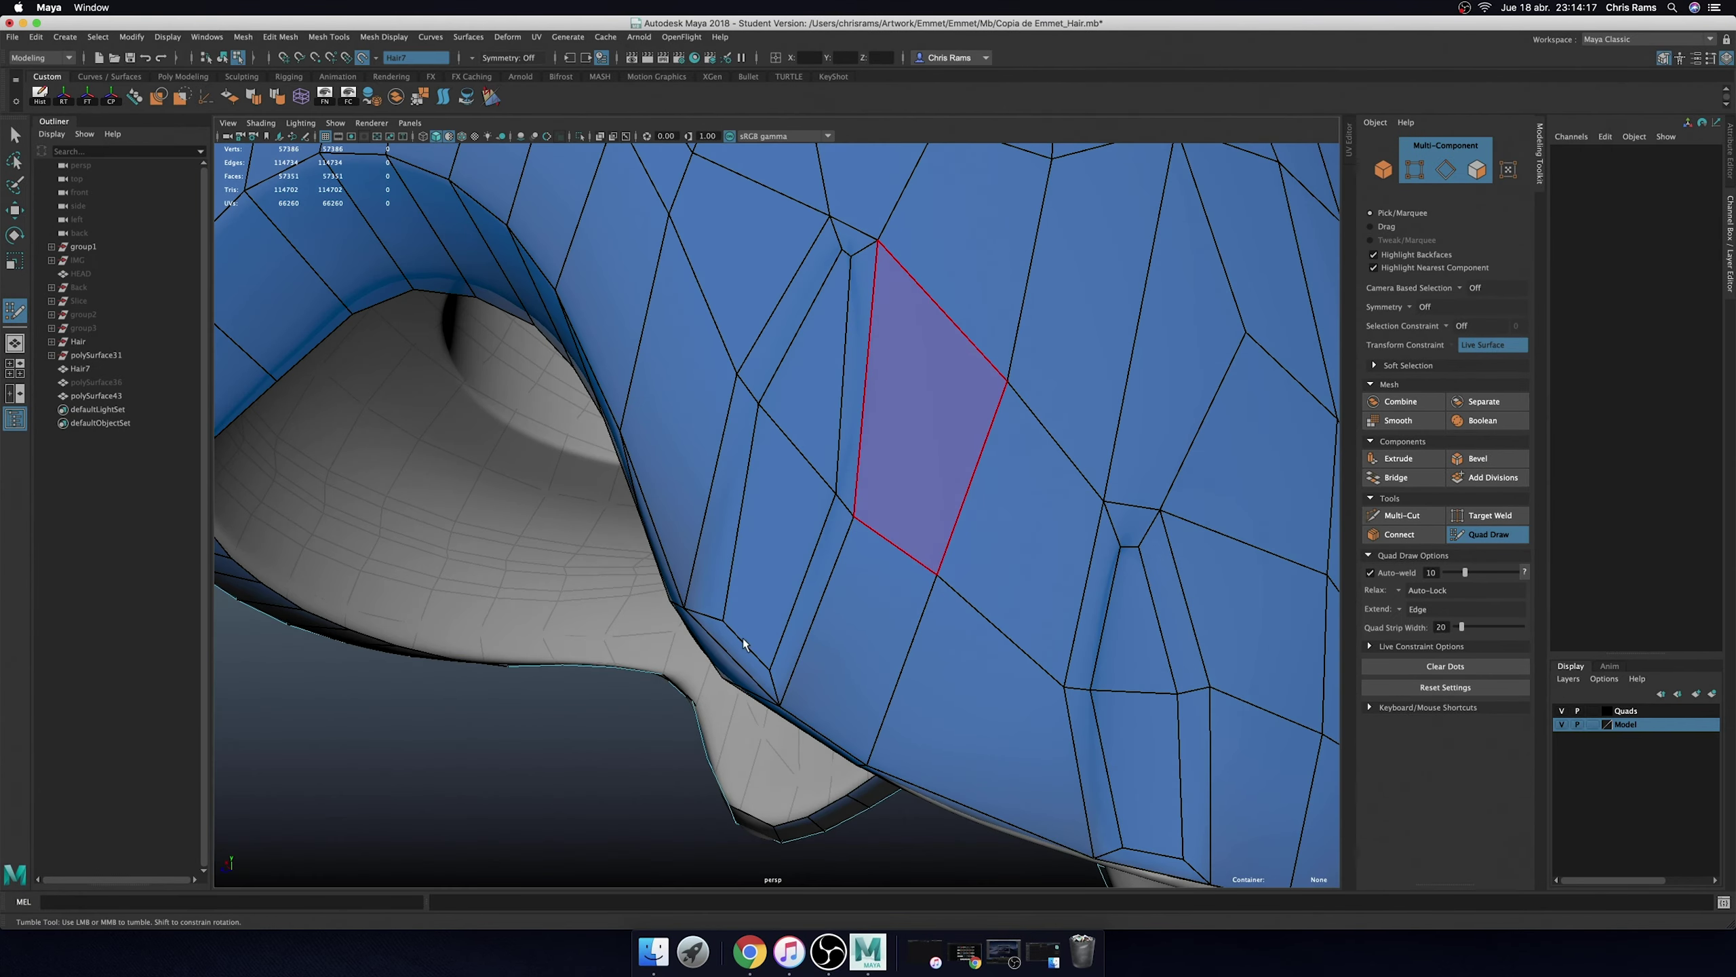
alt+right_drag(743, 643, 776, 607)
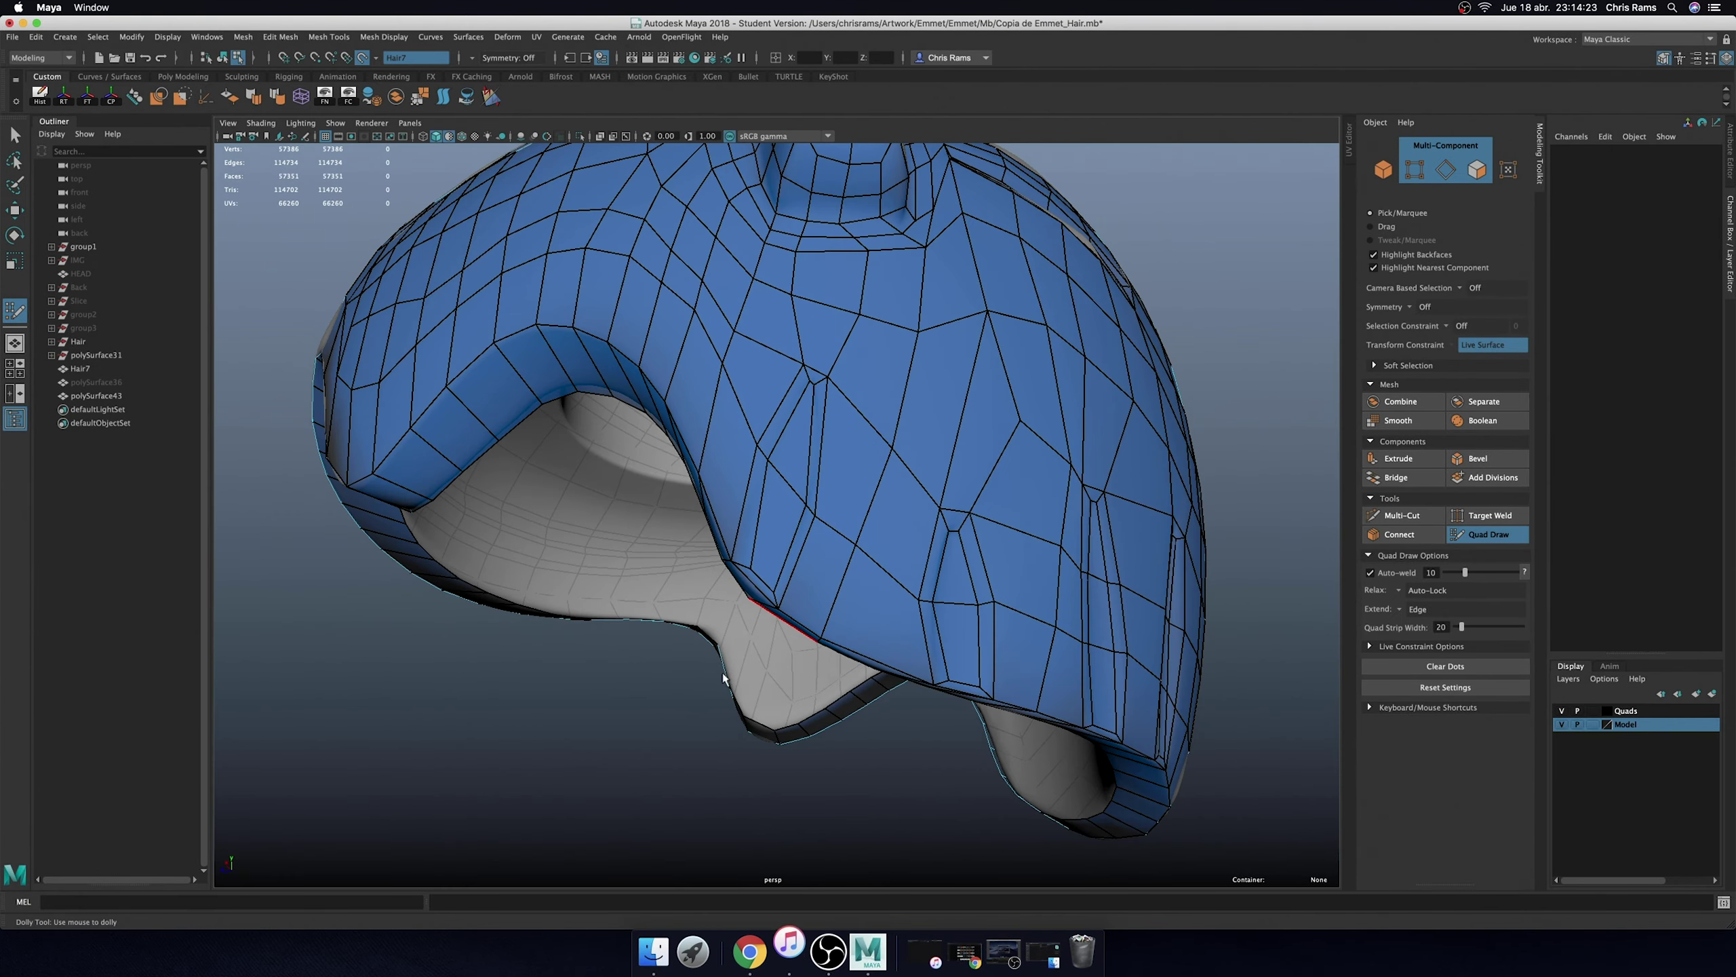
scroll(722, 643, up, 5)
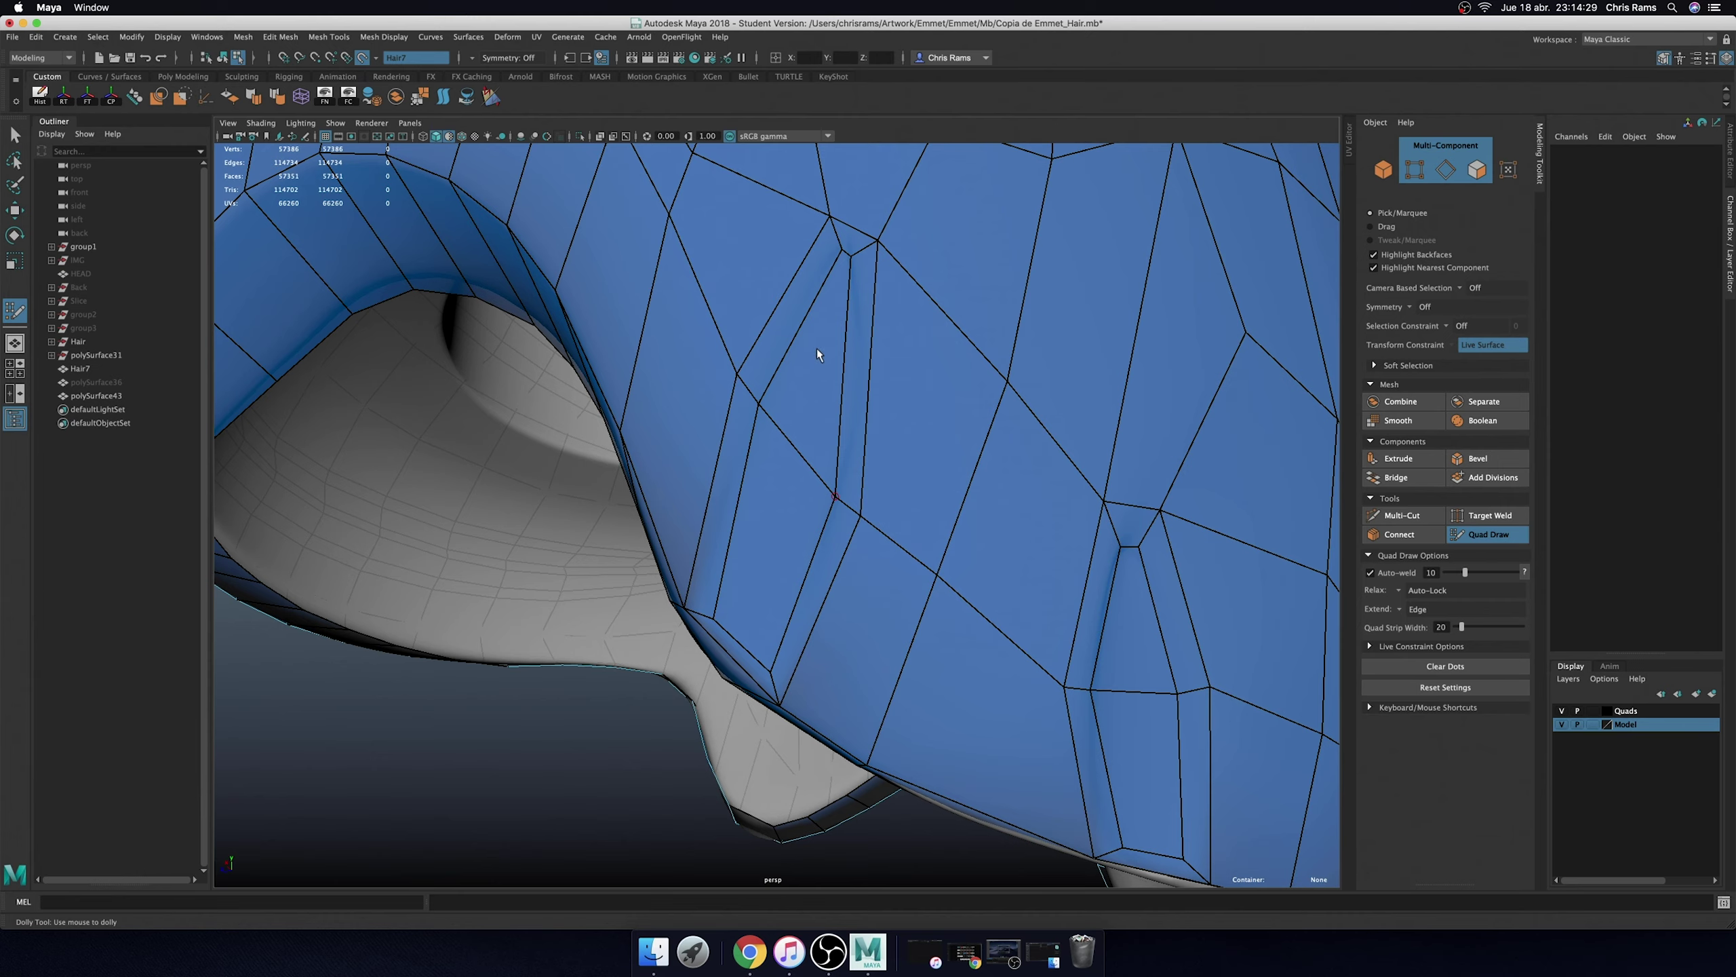
scroll(811, 323, up, 2)
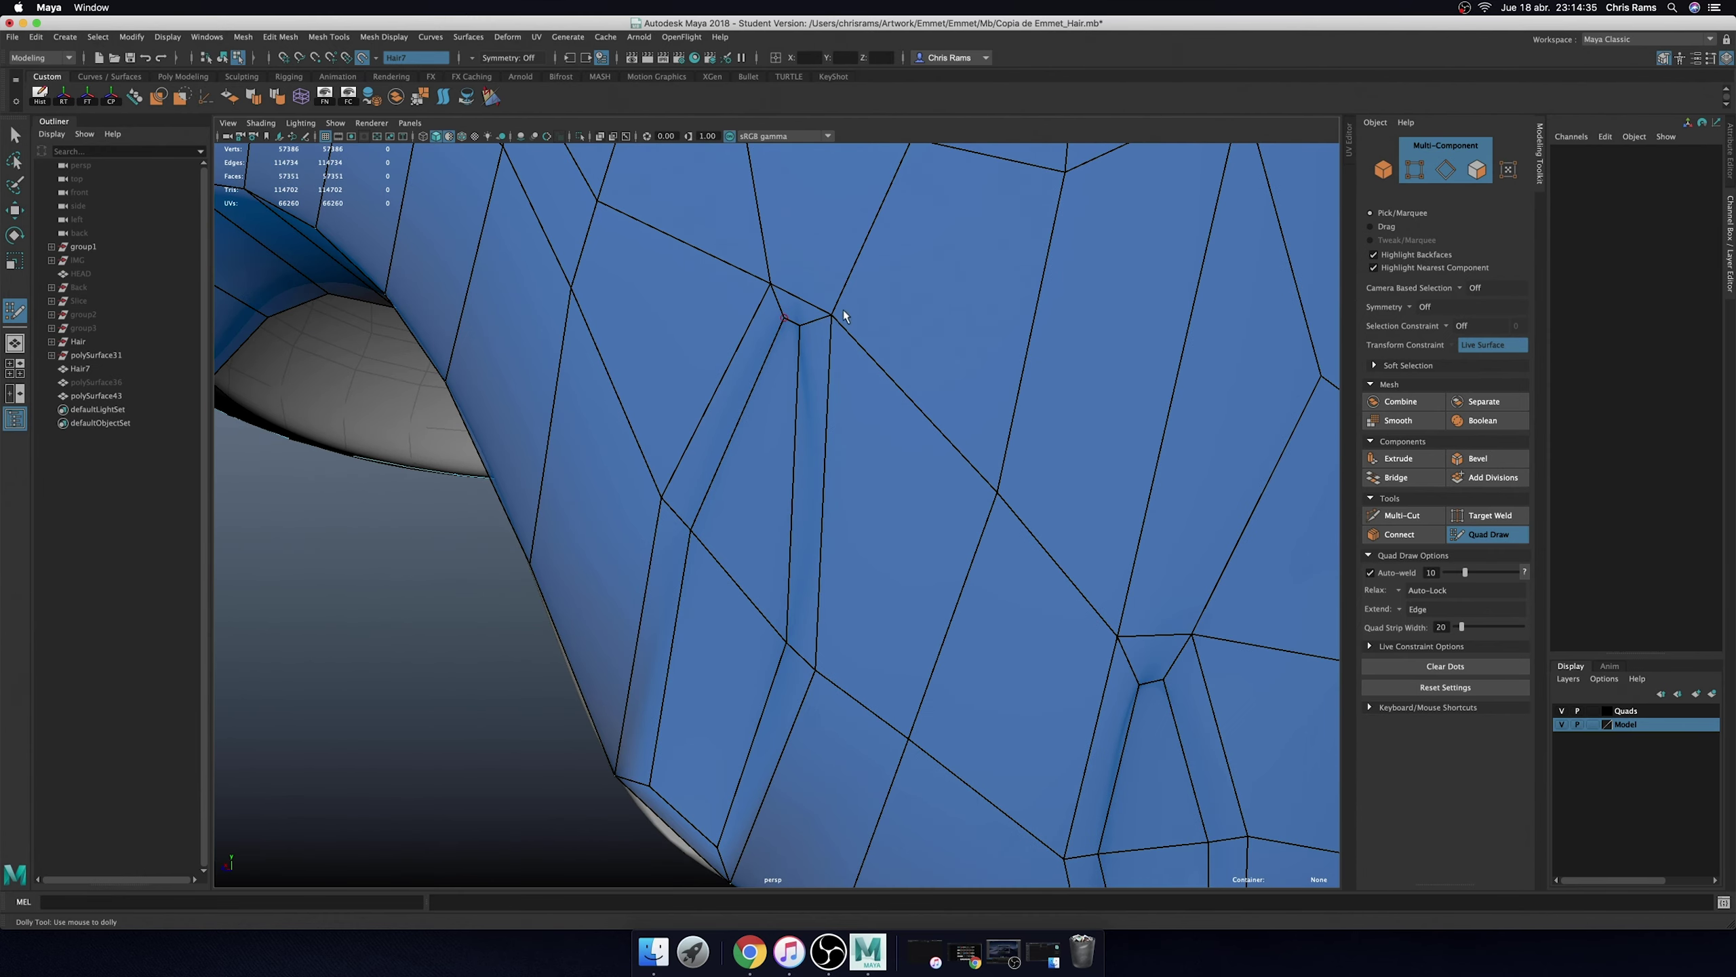
mouse_move(844, 311)
mouse_down()
mouse_move(846, 291)
mouse_move(778, 282)
mouse_up()
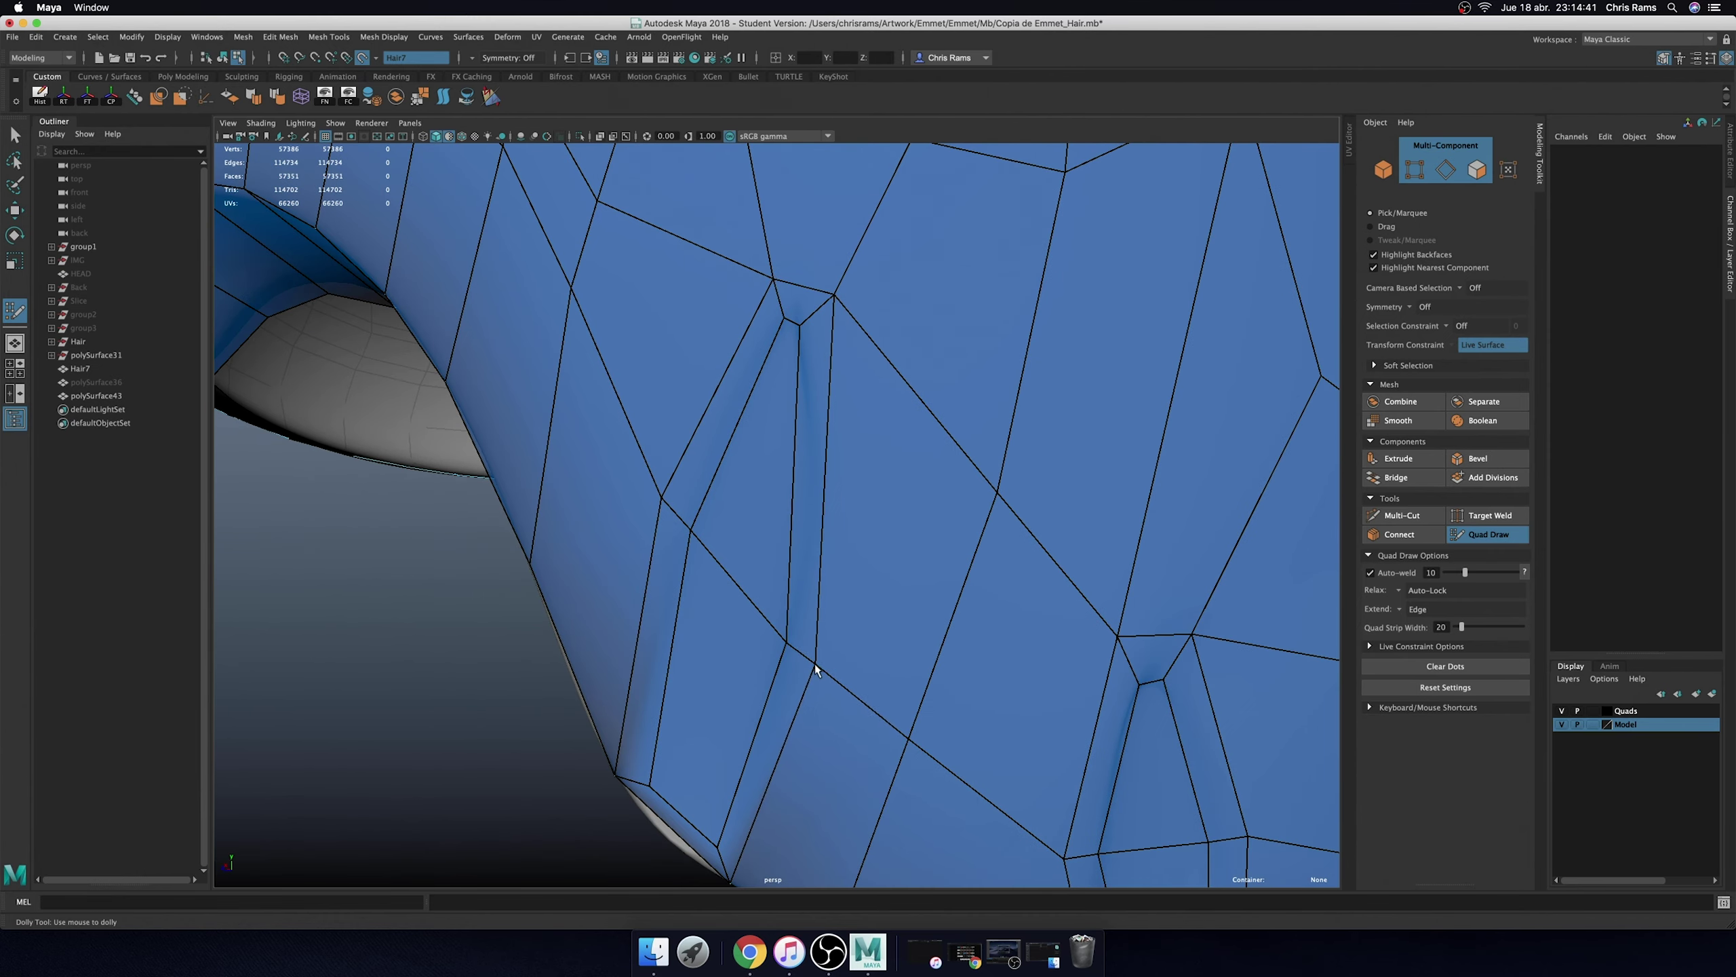
scroll(662, 510, down, 10)
- From the helmet's underside, shift one vertex right and move another up to even out quads
mouse_move(731, 633)
alt+mouse_down()
mouse_move(914, 685)
mouse_move(806, 709)
mouse_move(922, 711)
alt+mouse_up()
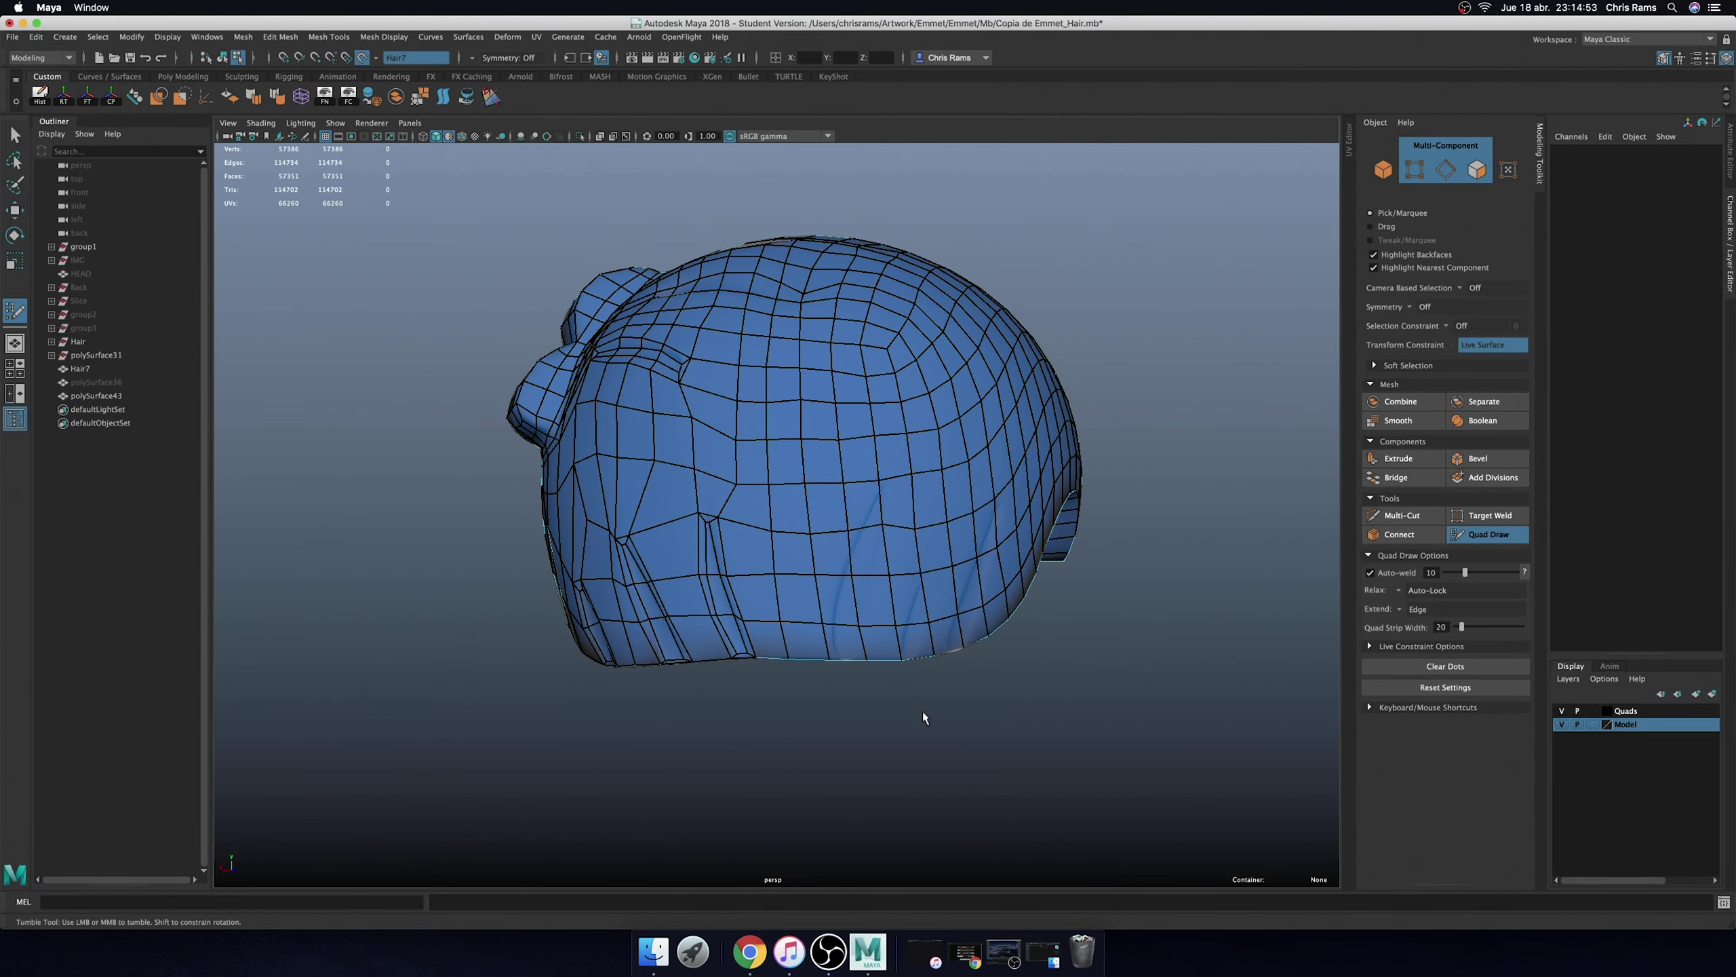
mouse_move(1098, 722)
alt+mouse_down()
mouse_move(1119, 744)
mouse_move(991, 739)
alt+mouse_up()
mouse_move(991, 739)
alt+right_down()
mouse_move(1009, 630)
mouse_move(893, 665)
alt+right_up()
alt+drag(892, 665, 847, 651)
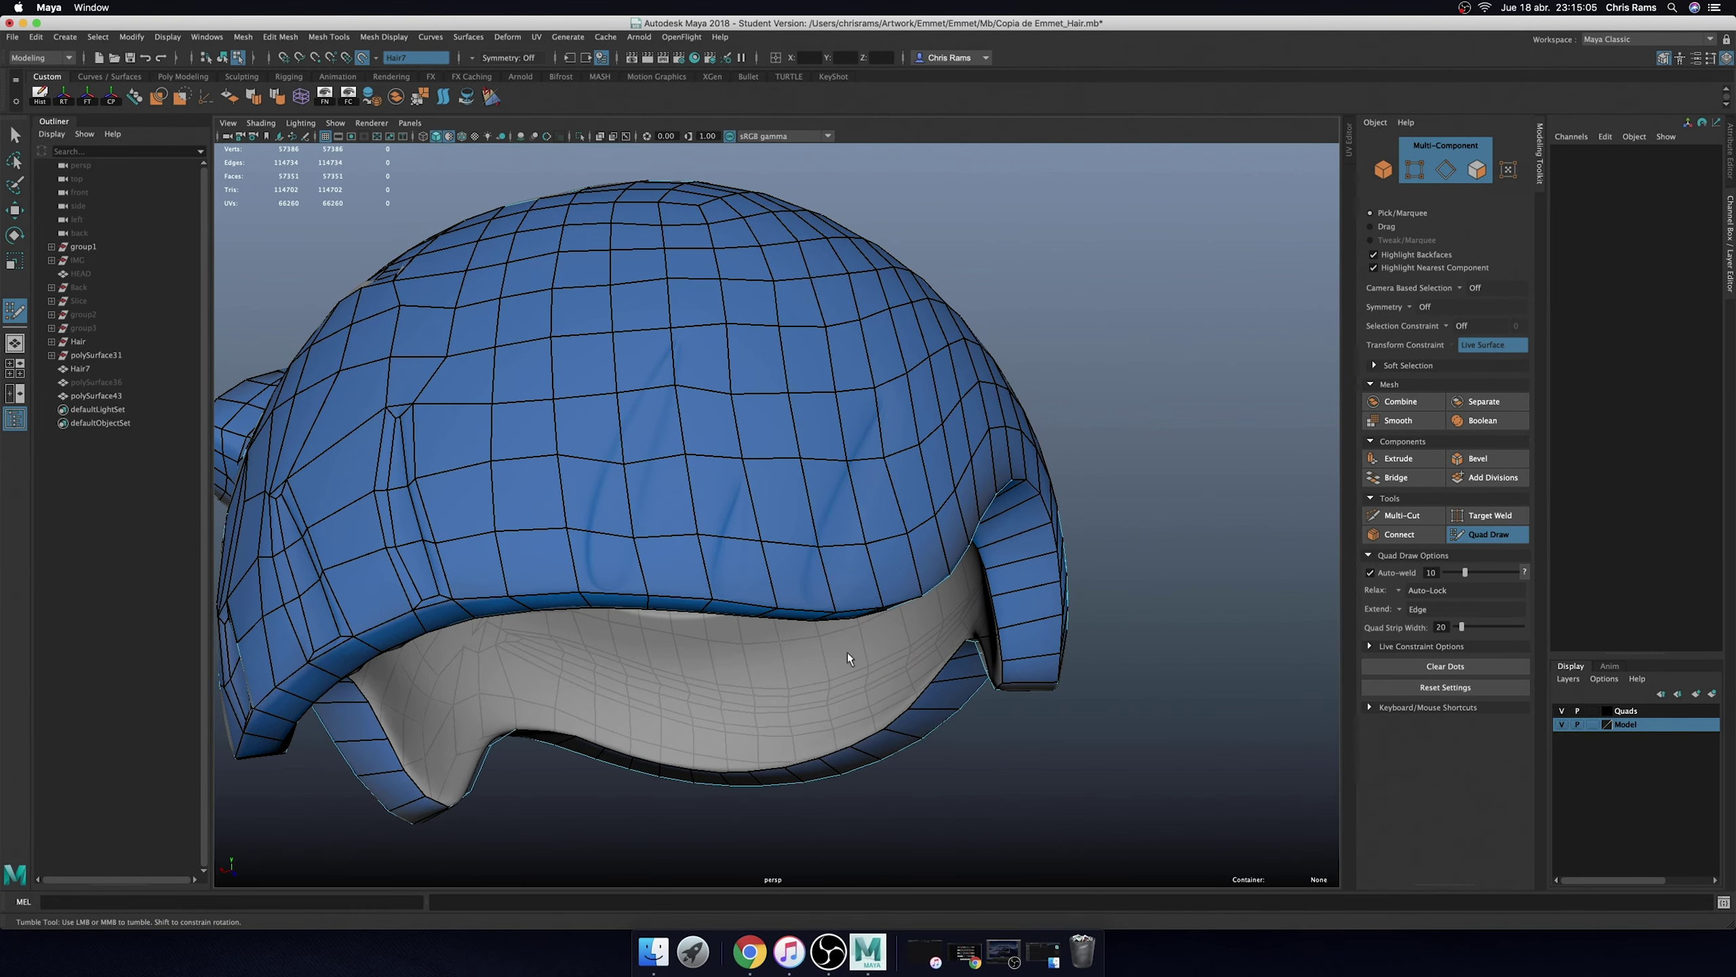
alt+right_drag(846, 655, 852, 620)
mouse_move(889, 640)
alt+mouse_down()
mouse_move(865, 479)
mouse_move(805, 464)
mouse_move(795, 494)
alt+mouse_up()
mouse_move(698, 401)
mouse_down()
mouse_move(756, 402)
mouse_move(756, 302)
mouse_move(761, 331)
mouse_move(884, 318)
mouse_up()
scroll(760, 317, down, 3)
alt+middle_drag(884, 318, 914, 360)
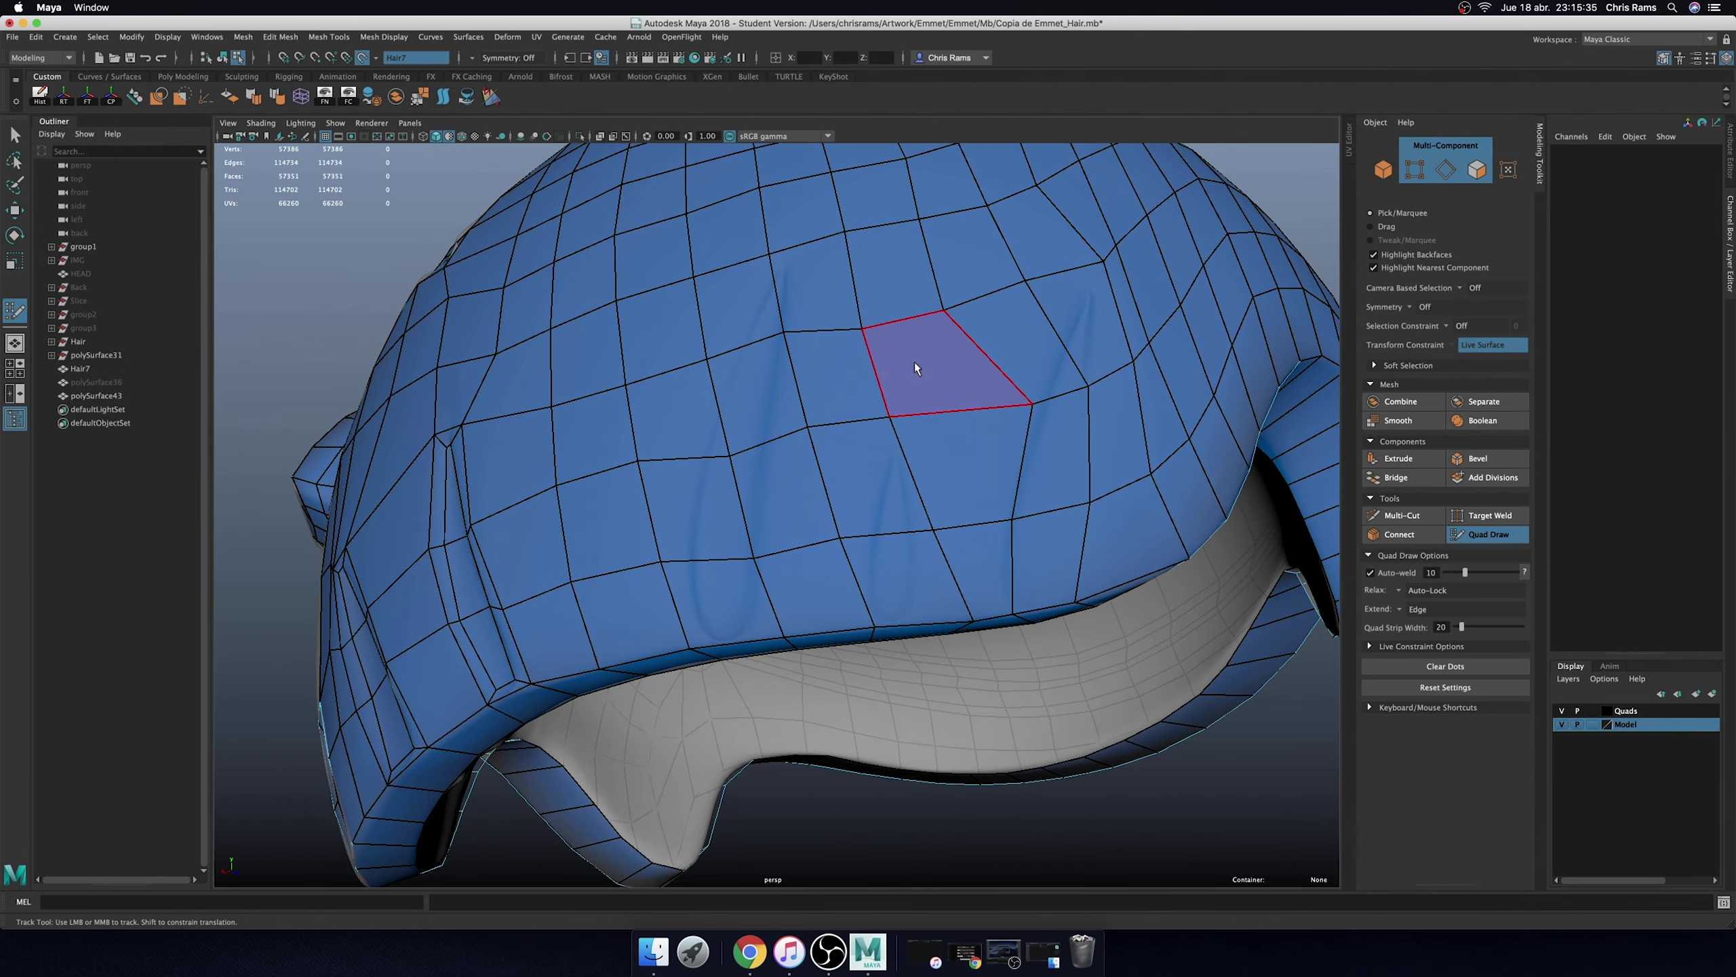
mouse_move(854, 541)
mouse_down()
mouse_move(883, 436)
mouse_move(864, 401)
mouse_move(962, 576)
mouse_up()
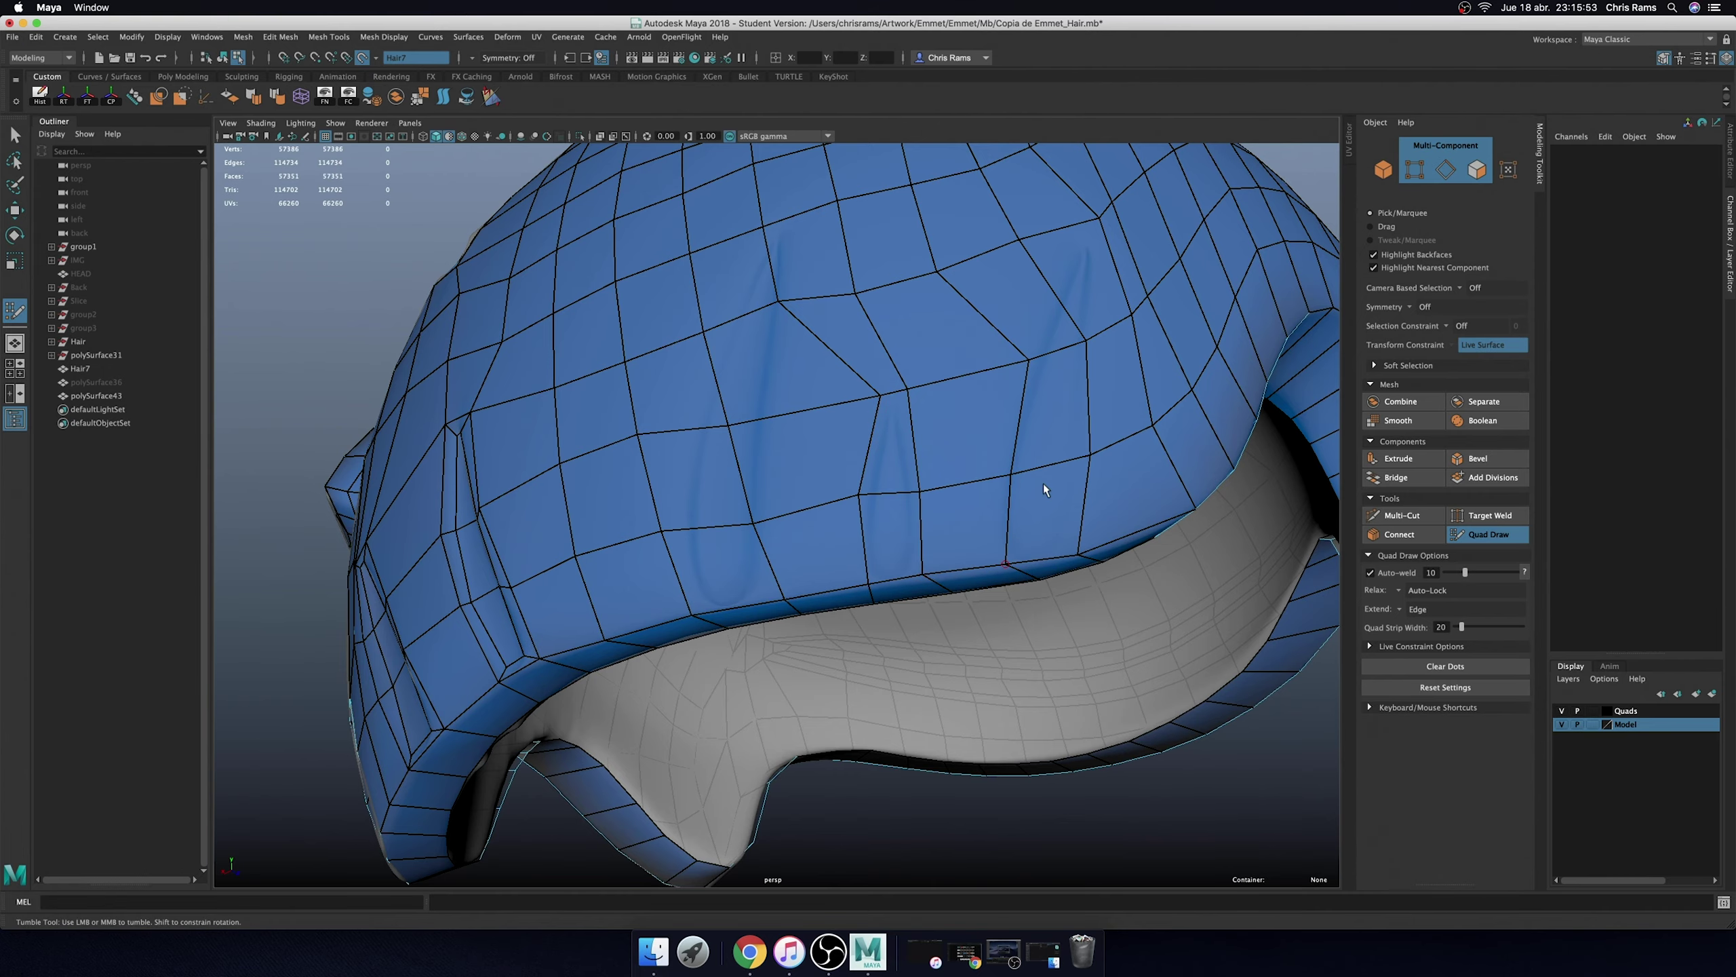
- Relax vertices to straighten the edge loops and shift a vertex right to align adjacent edges
alt+drag(1043, 483, 1128, 437)
scroll(1192, 396, down, 5)
scroll(1192, 396, up, 5)
alt+drag(1025, 465, 980, 487)
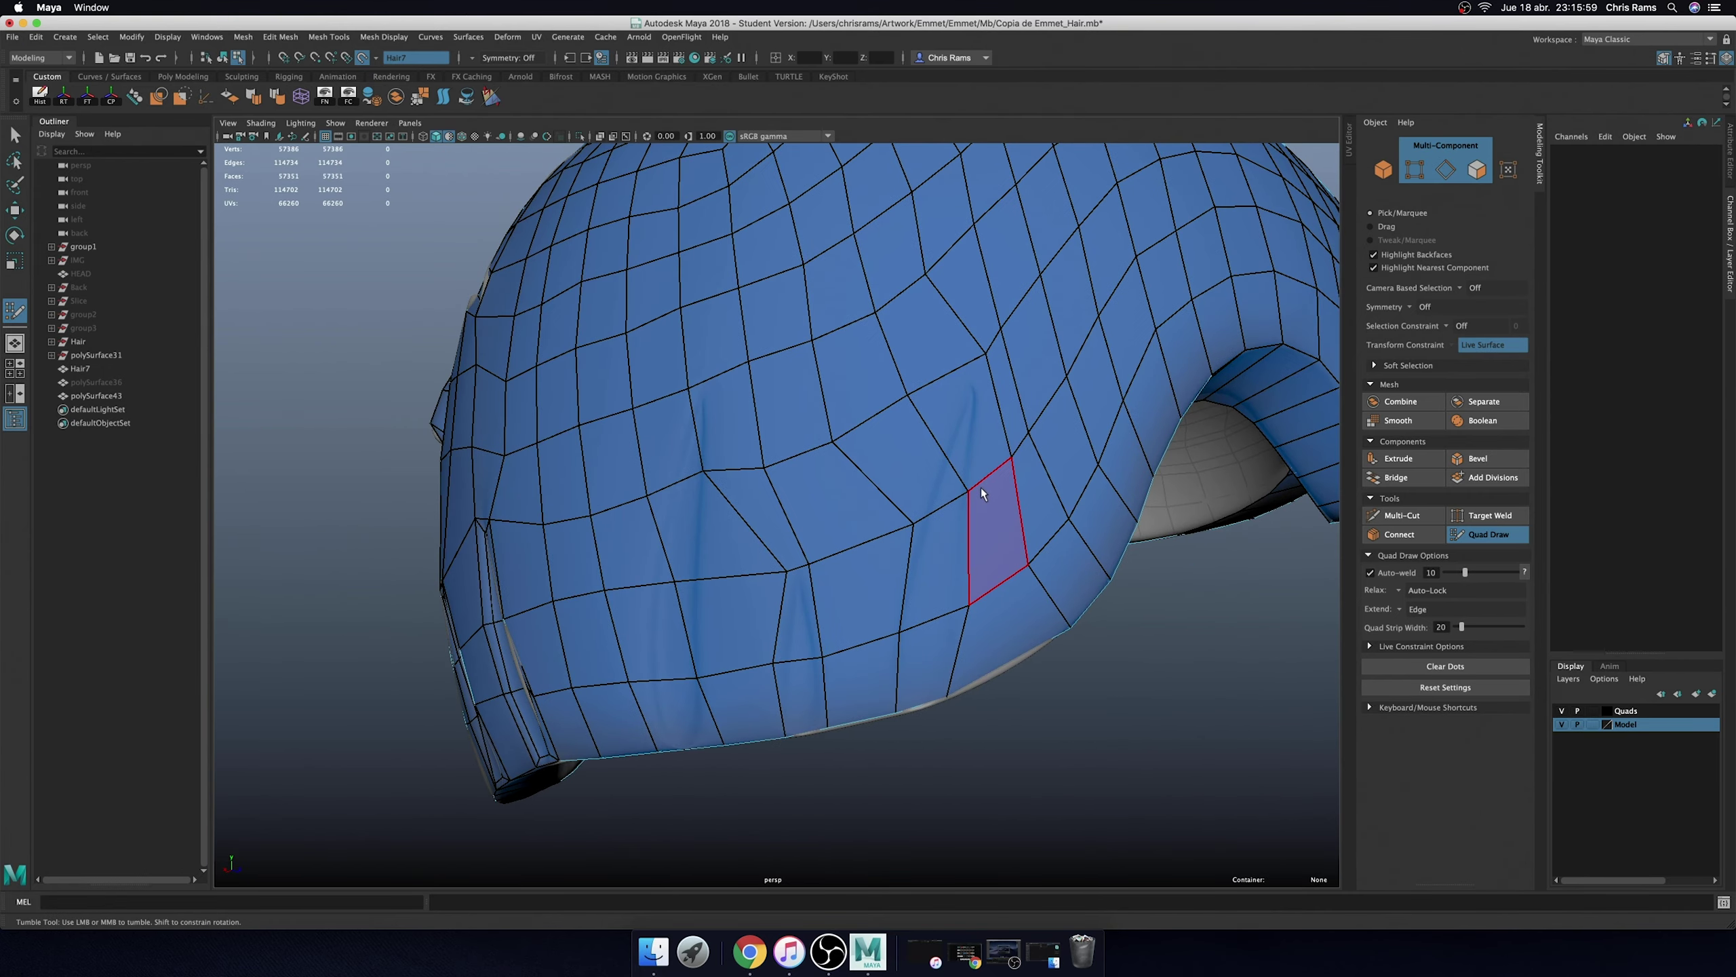
shift+drag(913, 533, 945, 608)
alt+drag(937, 670, 948, 466)
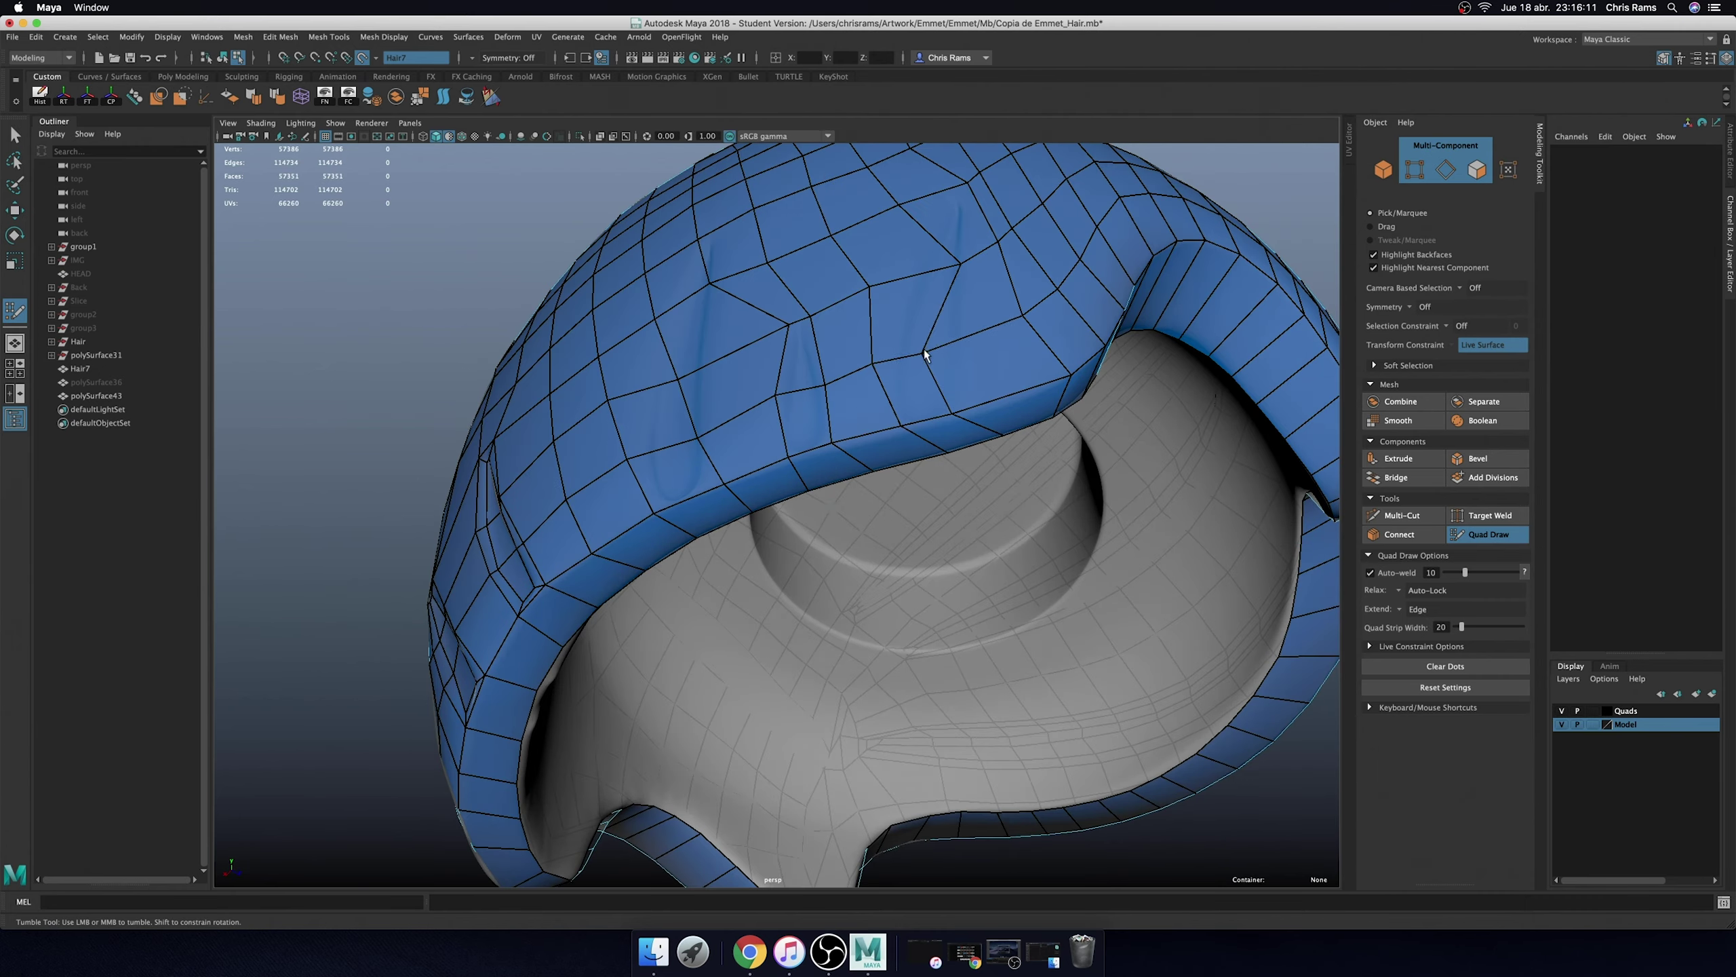
alt+drag(881, 368, 1003, 375)
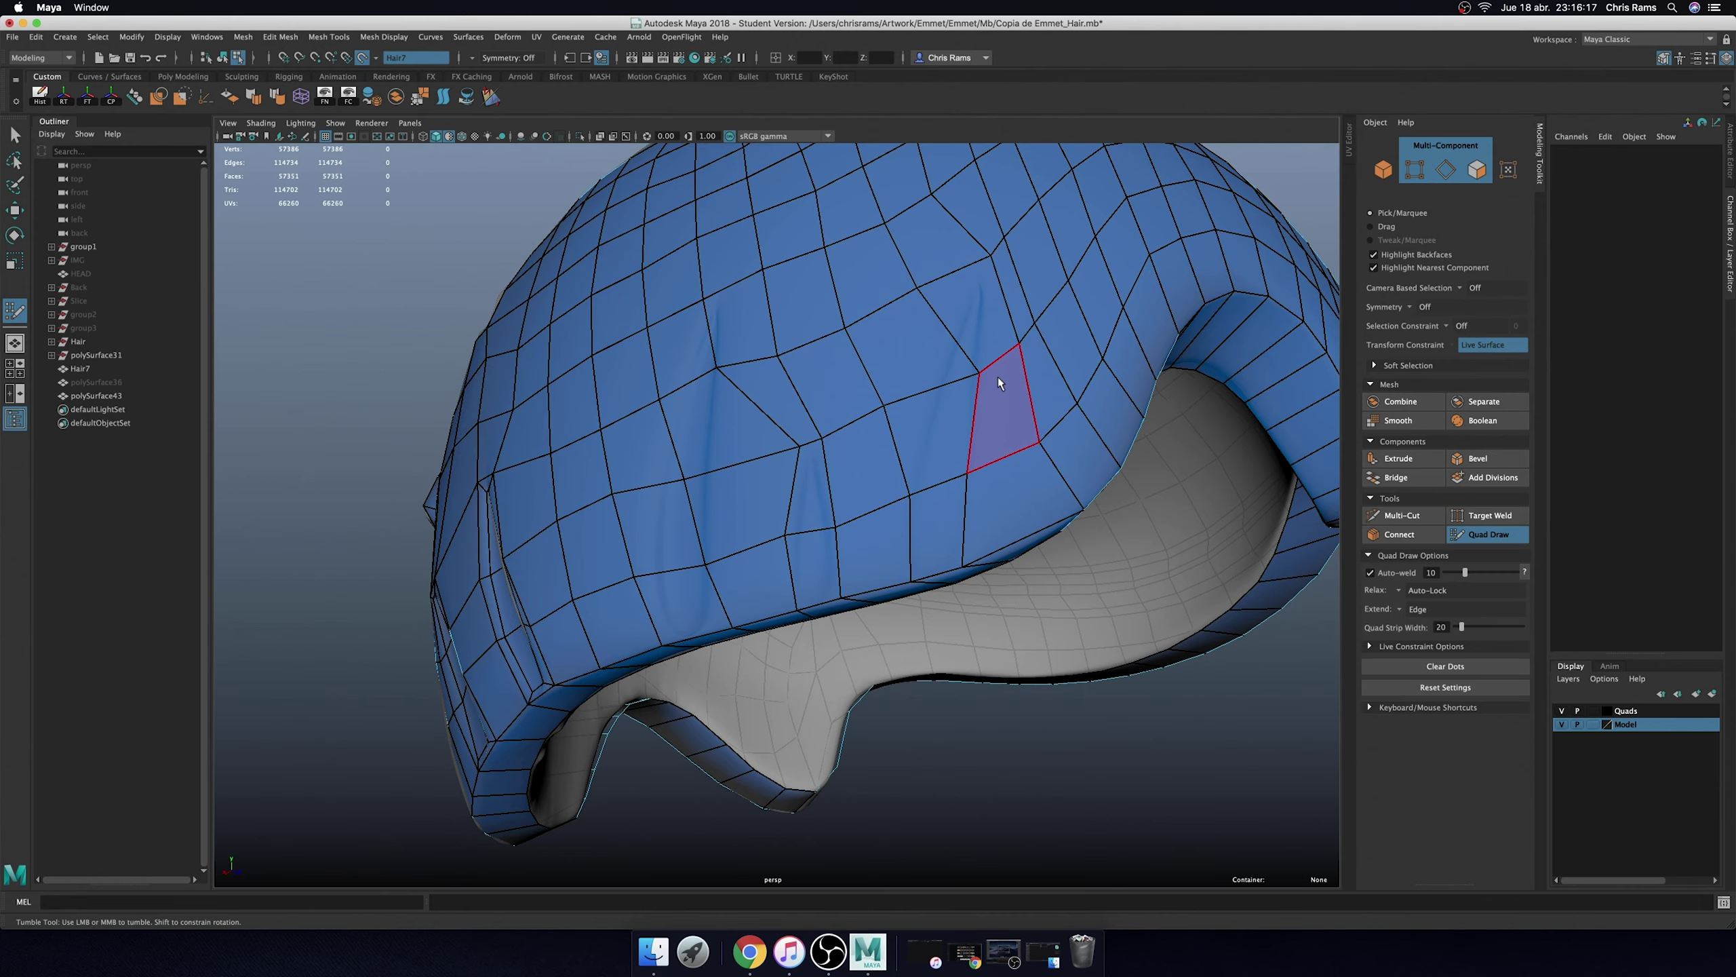
mouse_move(885, 404)
mouse_down()
mouse_move(934, 394)
mouse_move(952, 453)
mouse_move(896, 519)
mouse_up()
scroll(865, 435, up, 3)
scroll(932, 473, down, 1)
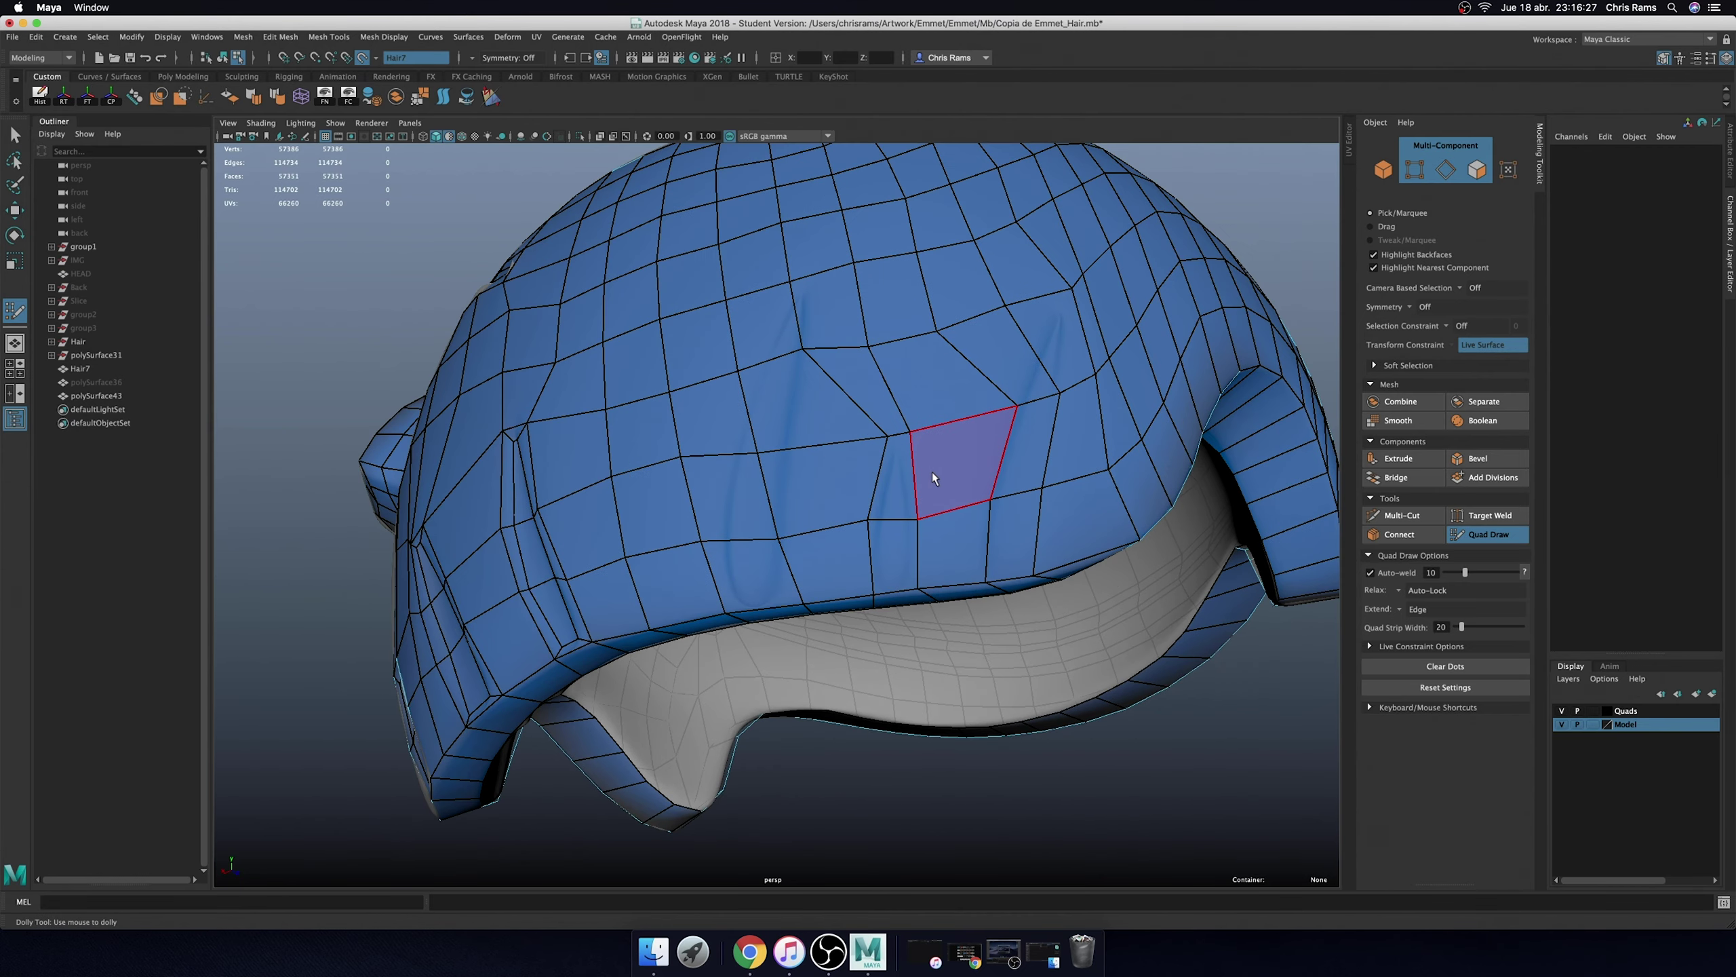
- Extrude the next pair of hair faces scaled inward into a groove, then return to Quad Draw
key(q)
mouse_move(896, 491)
shift+right_down()
mouse_move(895, 548)
mouse_move(895, 528)
shift+right_up()
drag(901, 551, 890, 554)
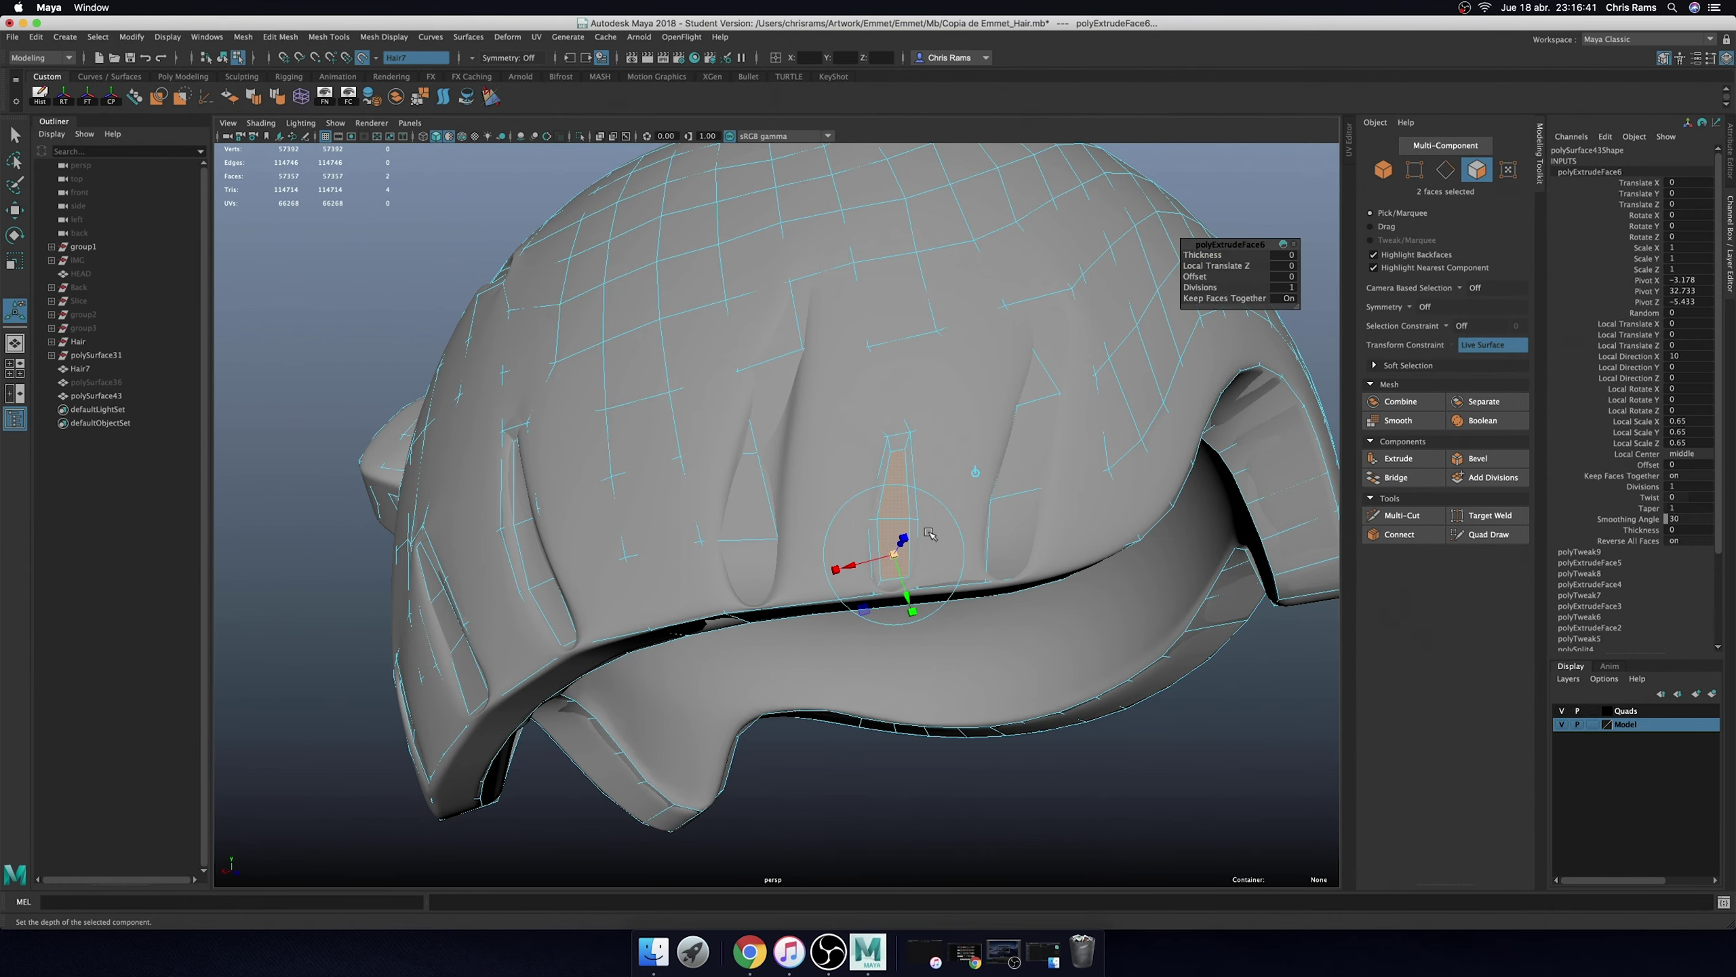
shift+right_drag(891, 482, 970, 465)
alt+right_drag(930, 379, 1033, 375)
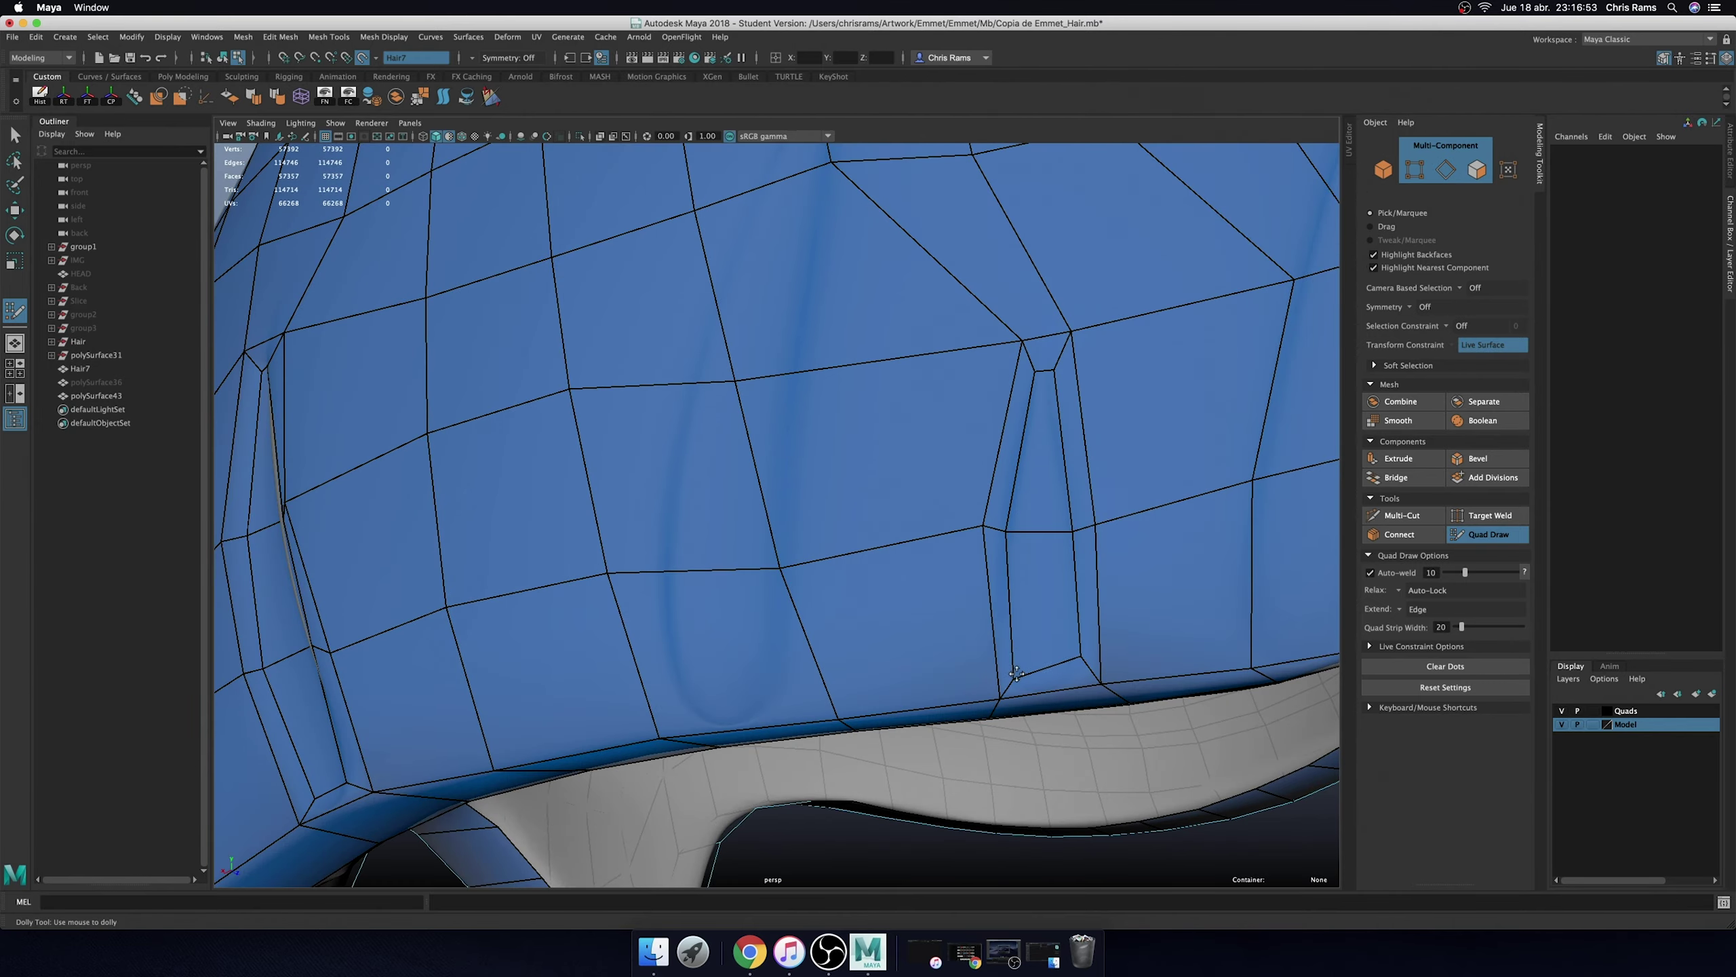
- Reshape the groove strip: raise its top vertices, relax a kinked vertex, pull another up-right
alt+right_drag(907, 450, 848, 453)
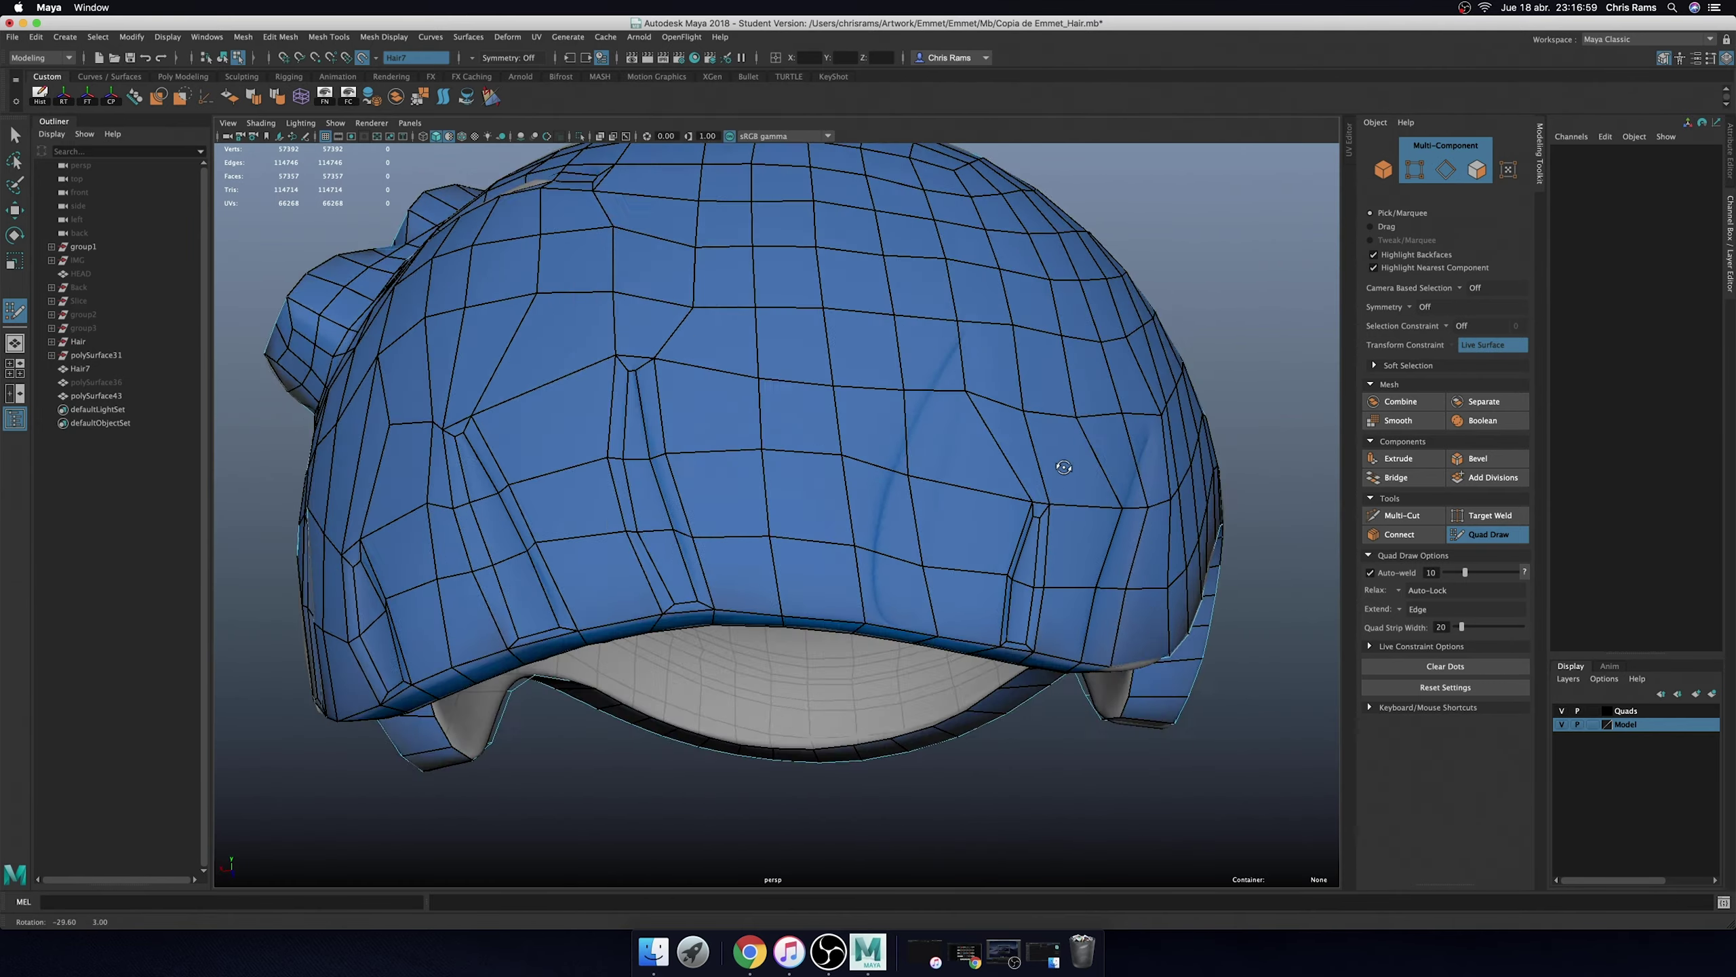
alt+drag(848, 453, 957, 534)
alt+right_drag(957, 534, 1003, 553)
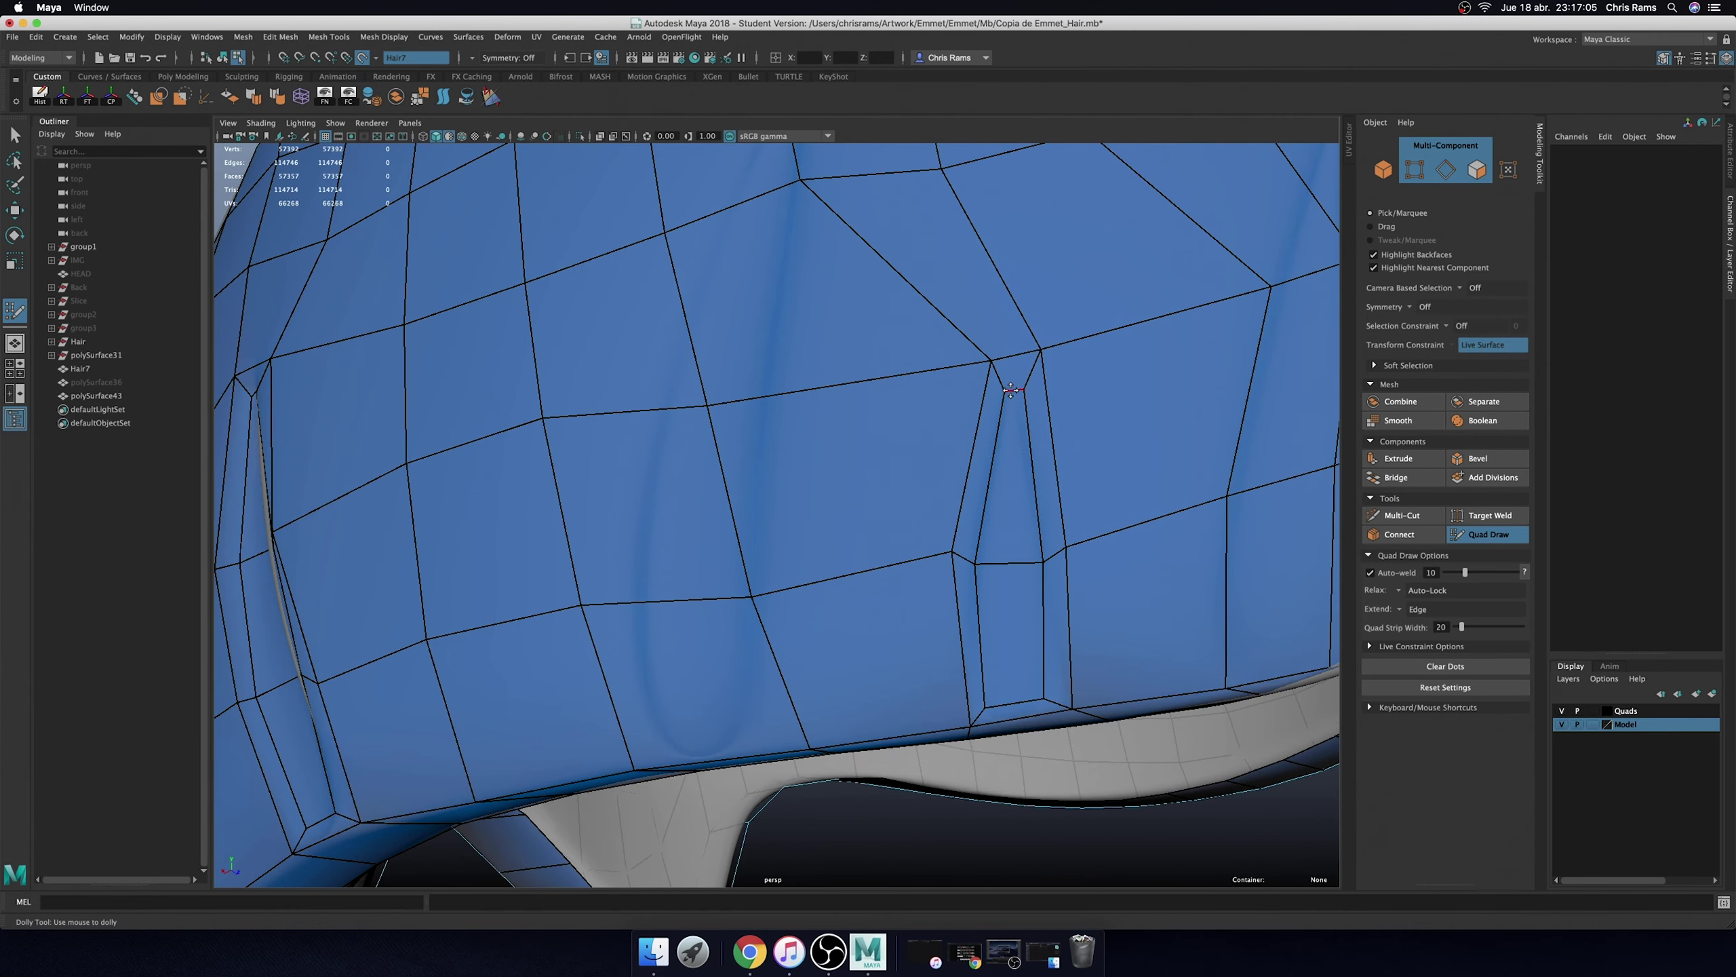
shift+drag(1012, 395, 1023, 390)
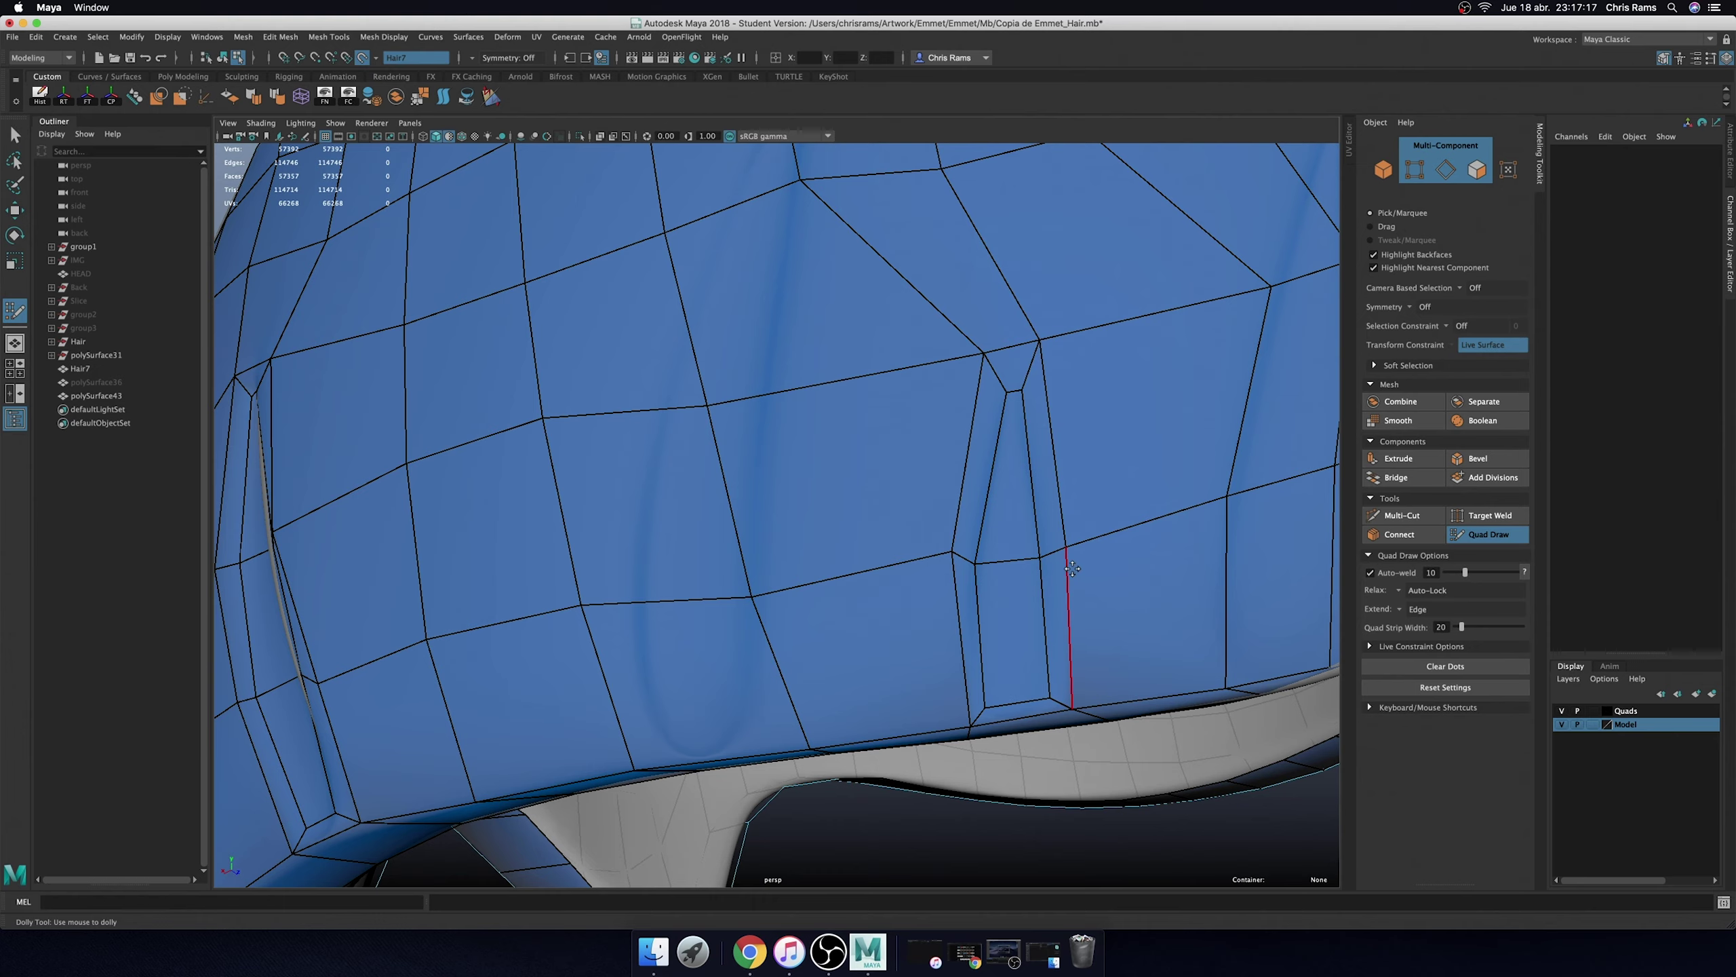
scroll(994, 711, down, 10)
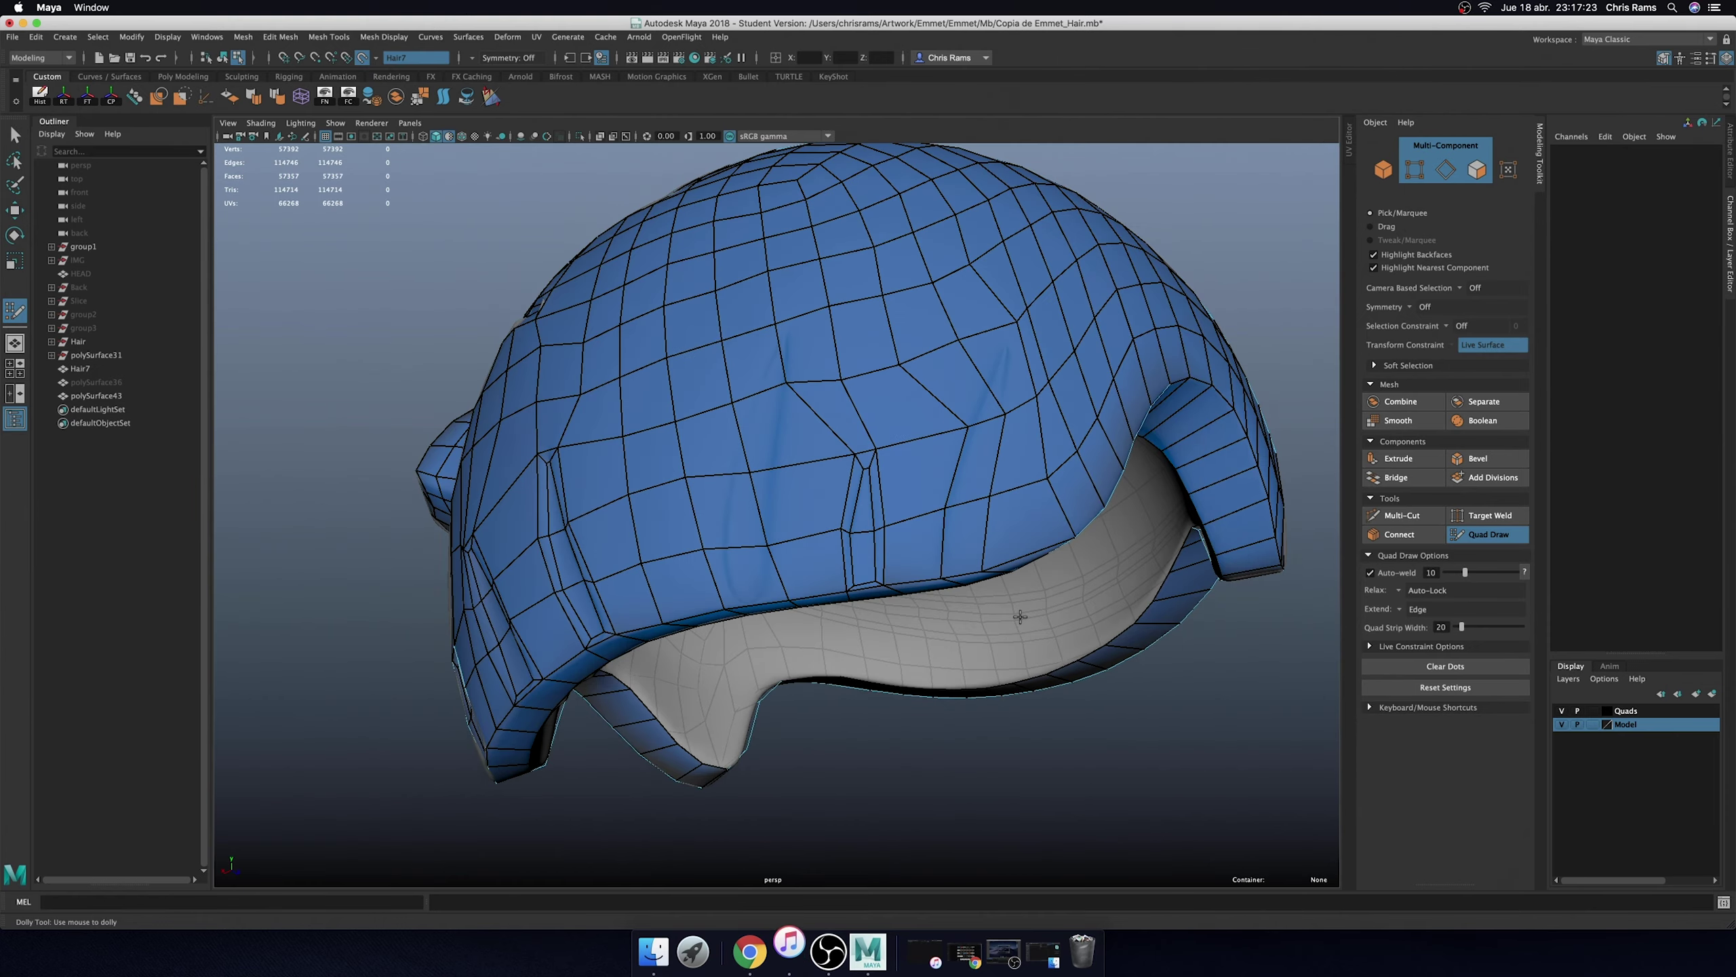
alt+drag(793, 446, 822, 502)
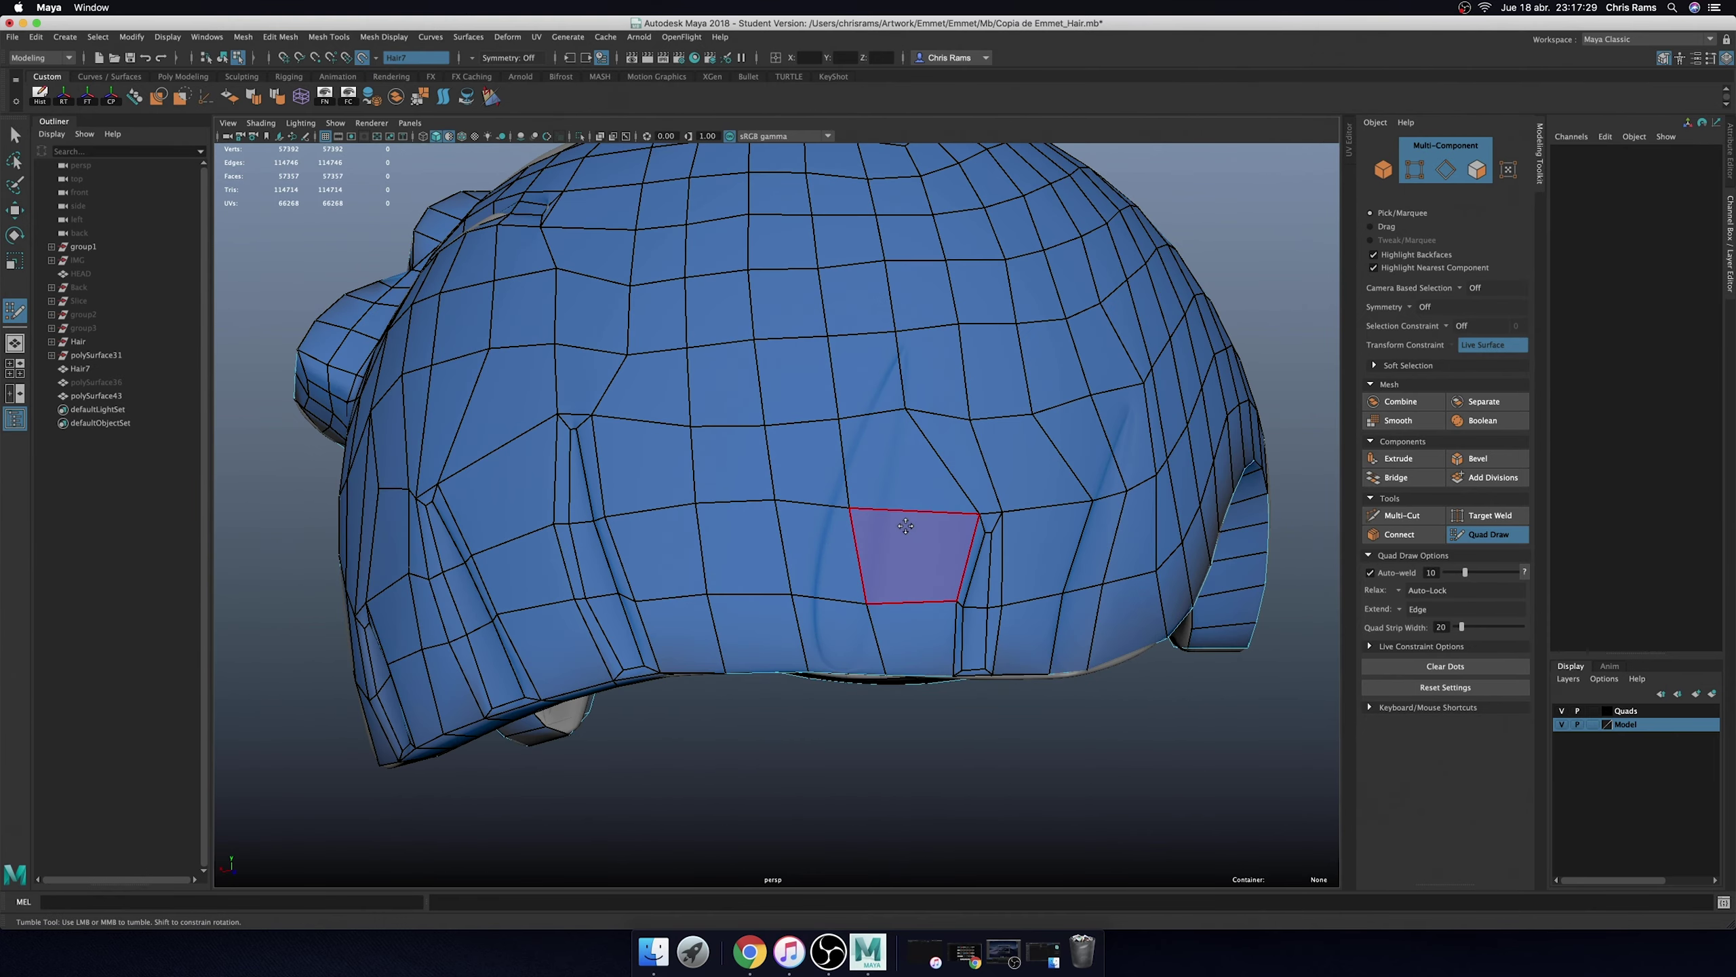
shift+drag(792, 597, 873, 599)
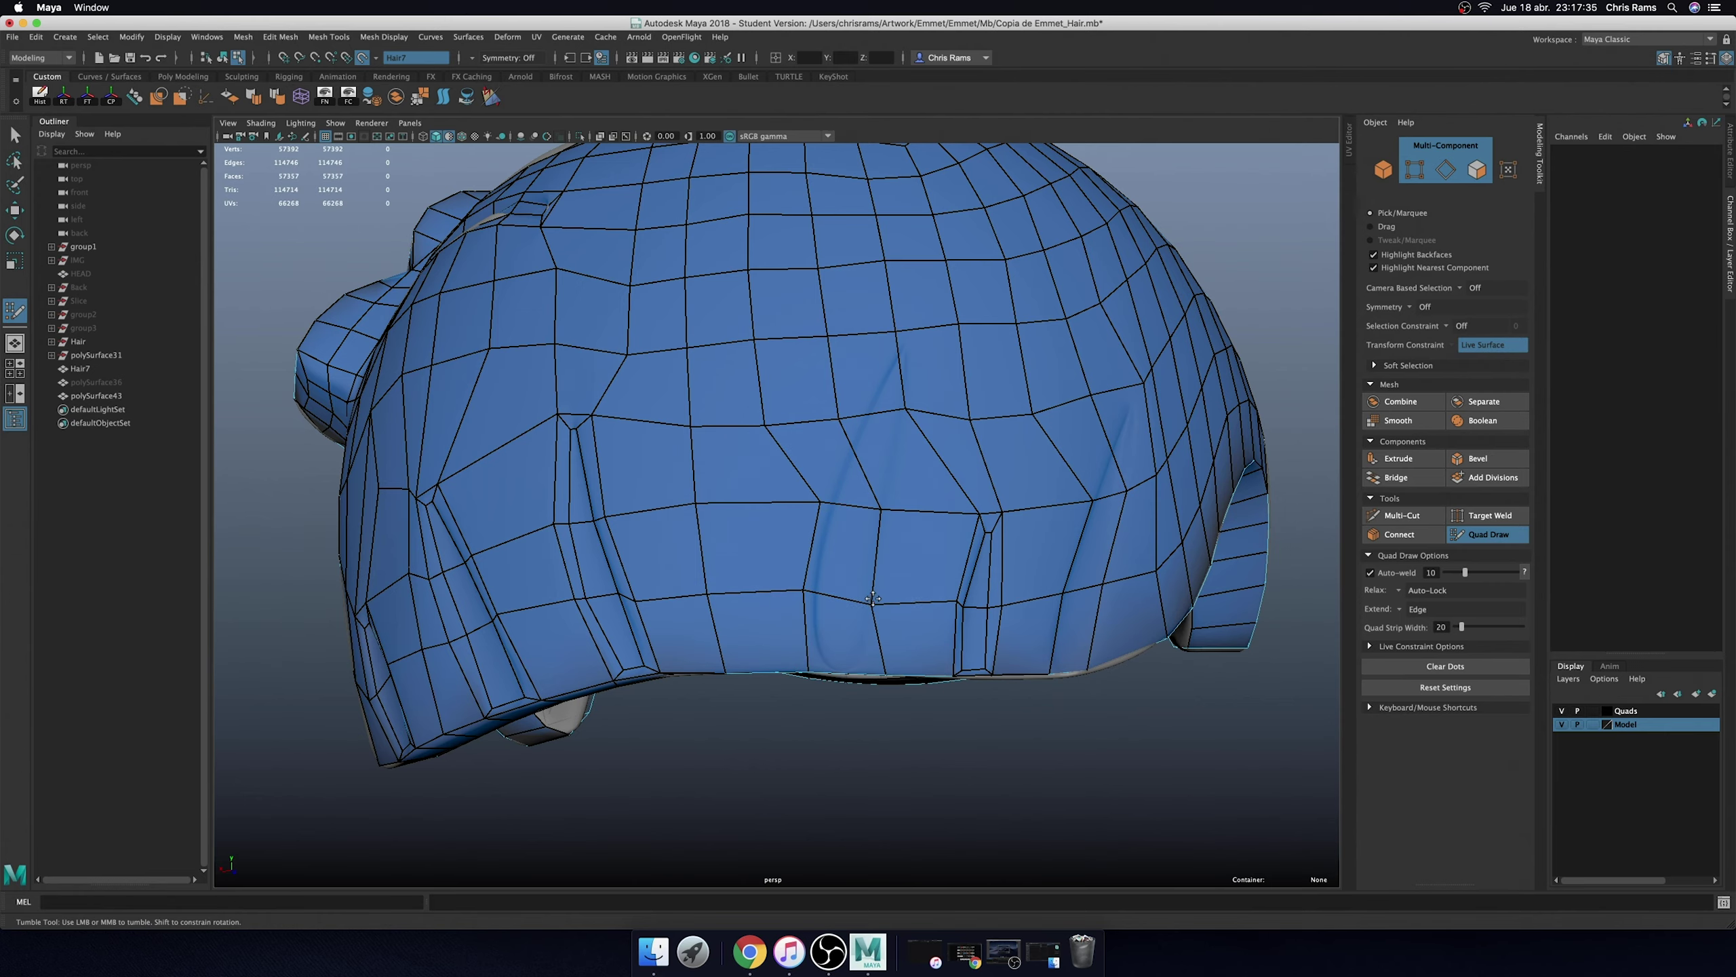
scroll(978, 640, down, 5)
mouse_move(978, 639)
alt+mouse_down()
mouse_move(991, 650)
mouse_move(977, 547)
alt+mouse_up()
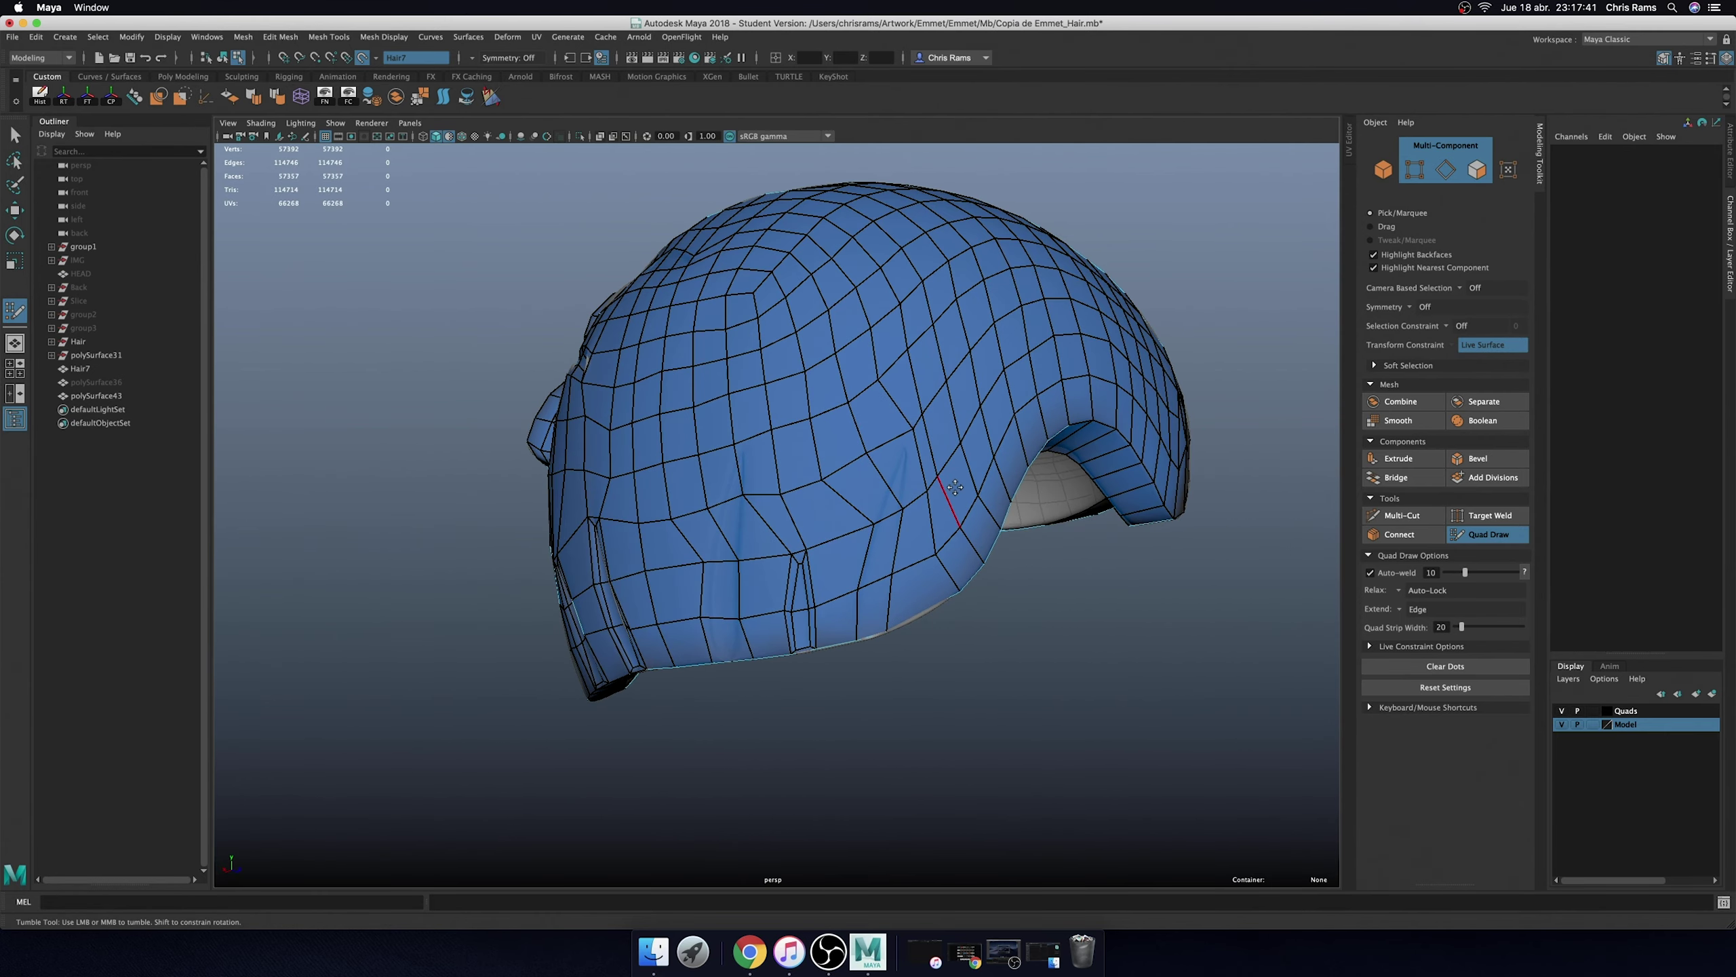
scroll(972, 472, up, 8)
alt+middle_drag(972, 473, 914, 467)
drag(764, 464, 798, 445)
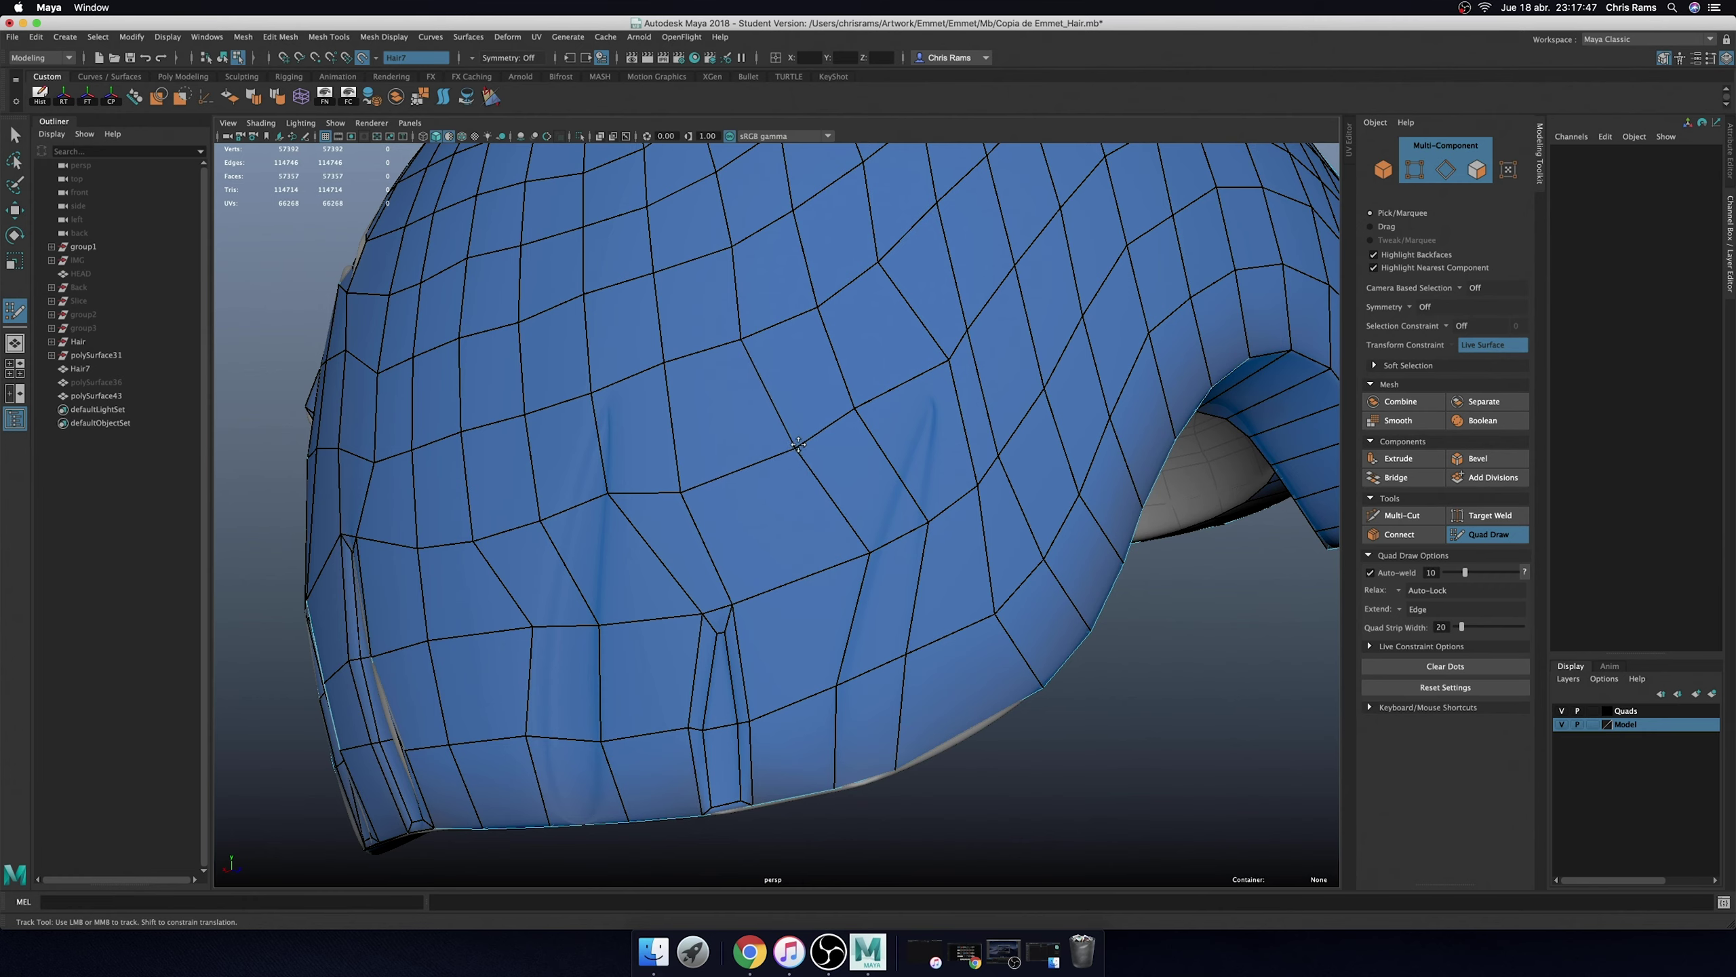
- Delete the distorted quad over the crease and its neighbour to open a hole
ctrl+shift+click(929, 478)
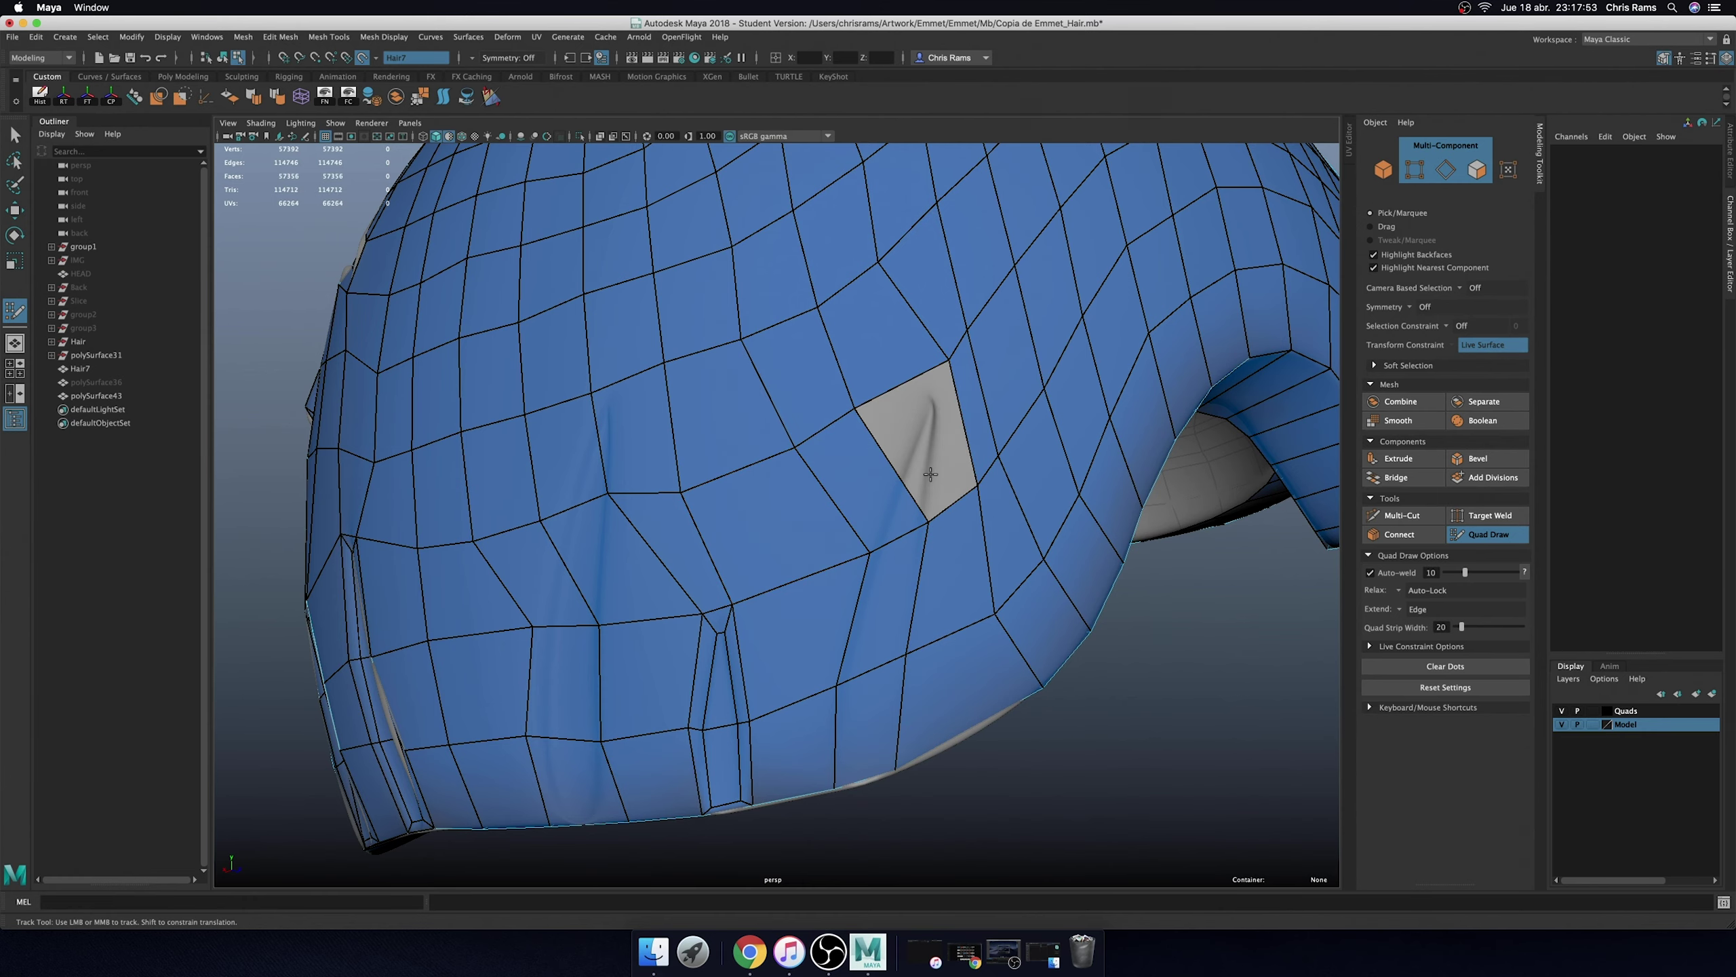
ctrl+shift+click(888, 491)
alt+right_drag(888, 491, 932, 468)
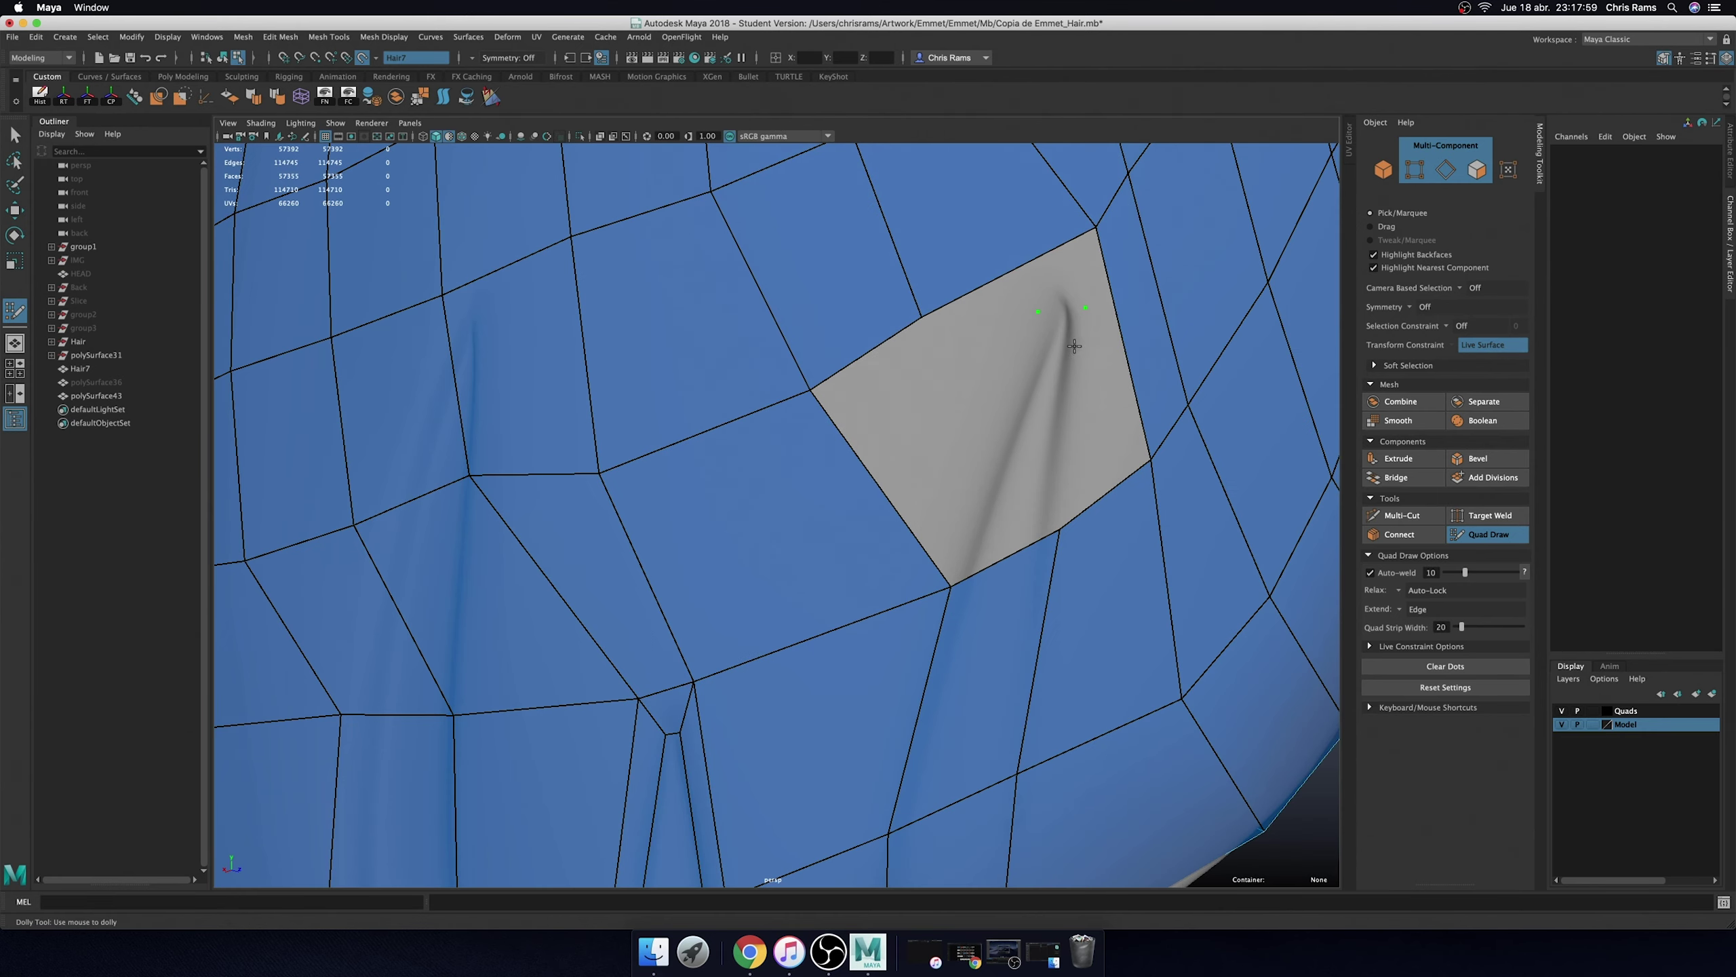
alt+right_drag(1065, 419, 919, 496)
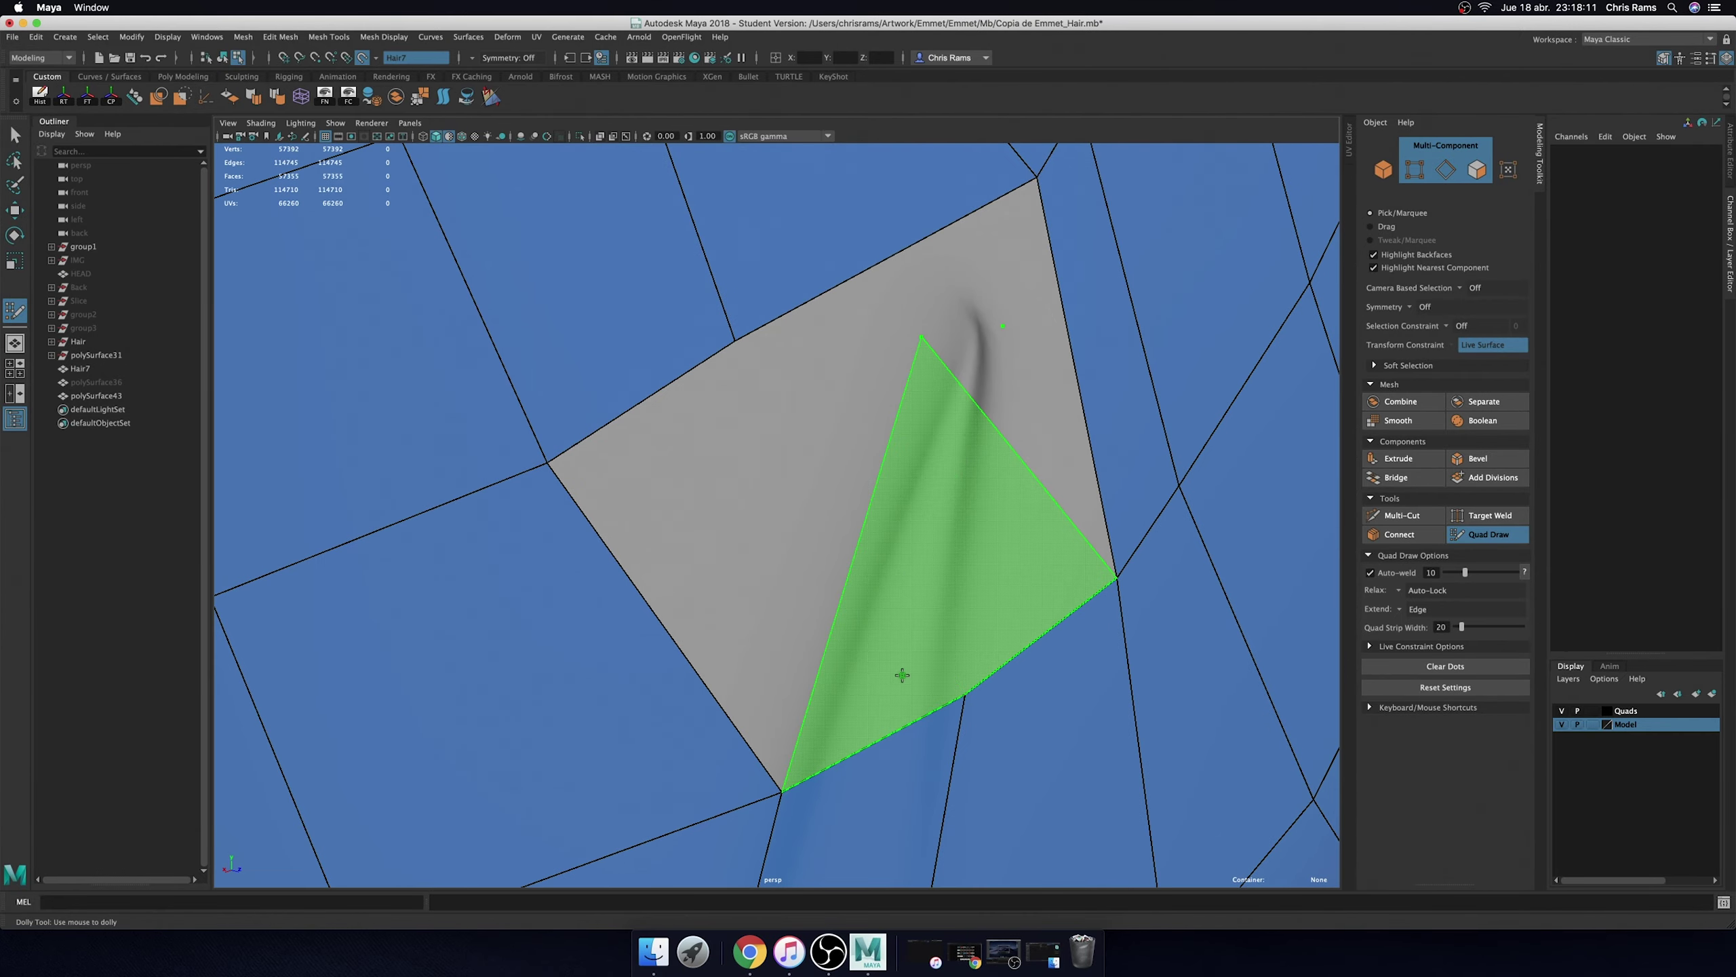
mouse_move(903, 674)
alt+right_down()
mouse_move(791, 513)
mouse_move(883, 430)
alt+right_up()
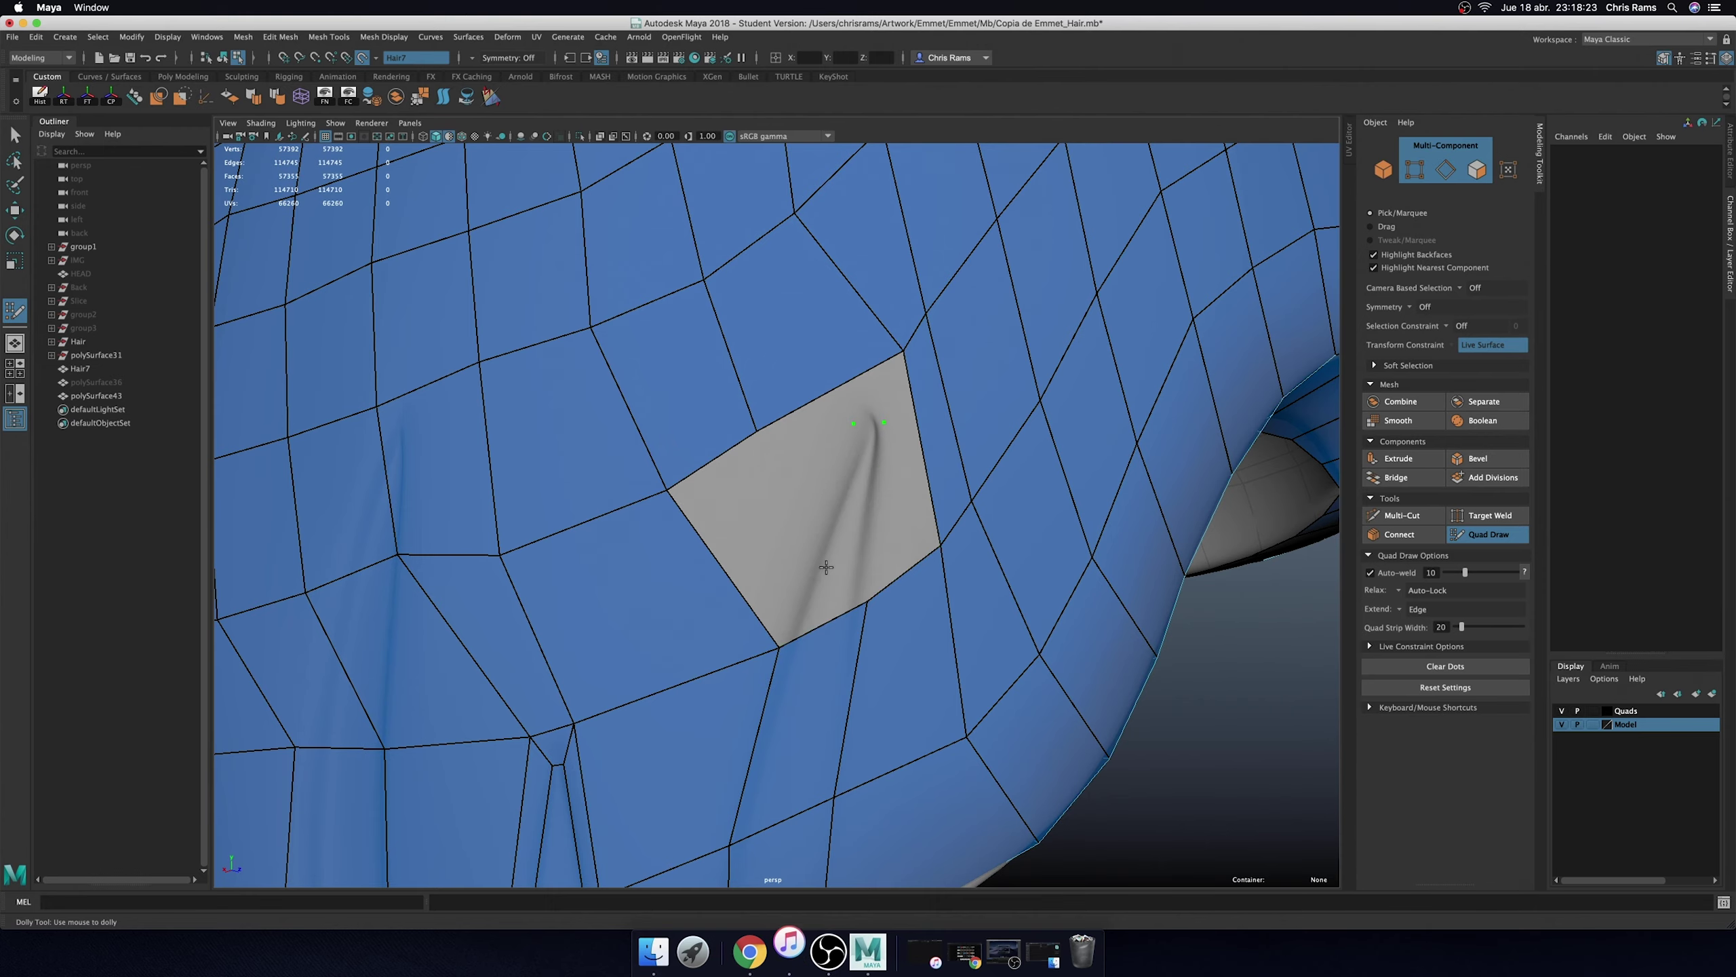
alt+right_drag(828, 578, 803, 527)
mouse_move(818, 511)
alt+mouse_down()
mouse_move(759, 705)
mouse_move(866, 597)
alt+mouse_up()
- Fill the hole at the groove's tip with four new faces
shift+click(759, 705)
scroll(867, 598, up, 3)
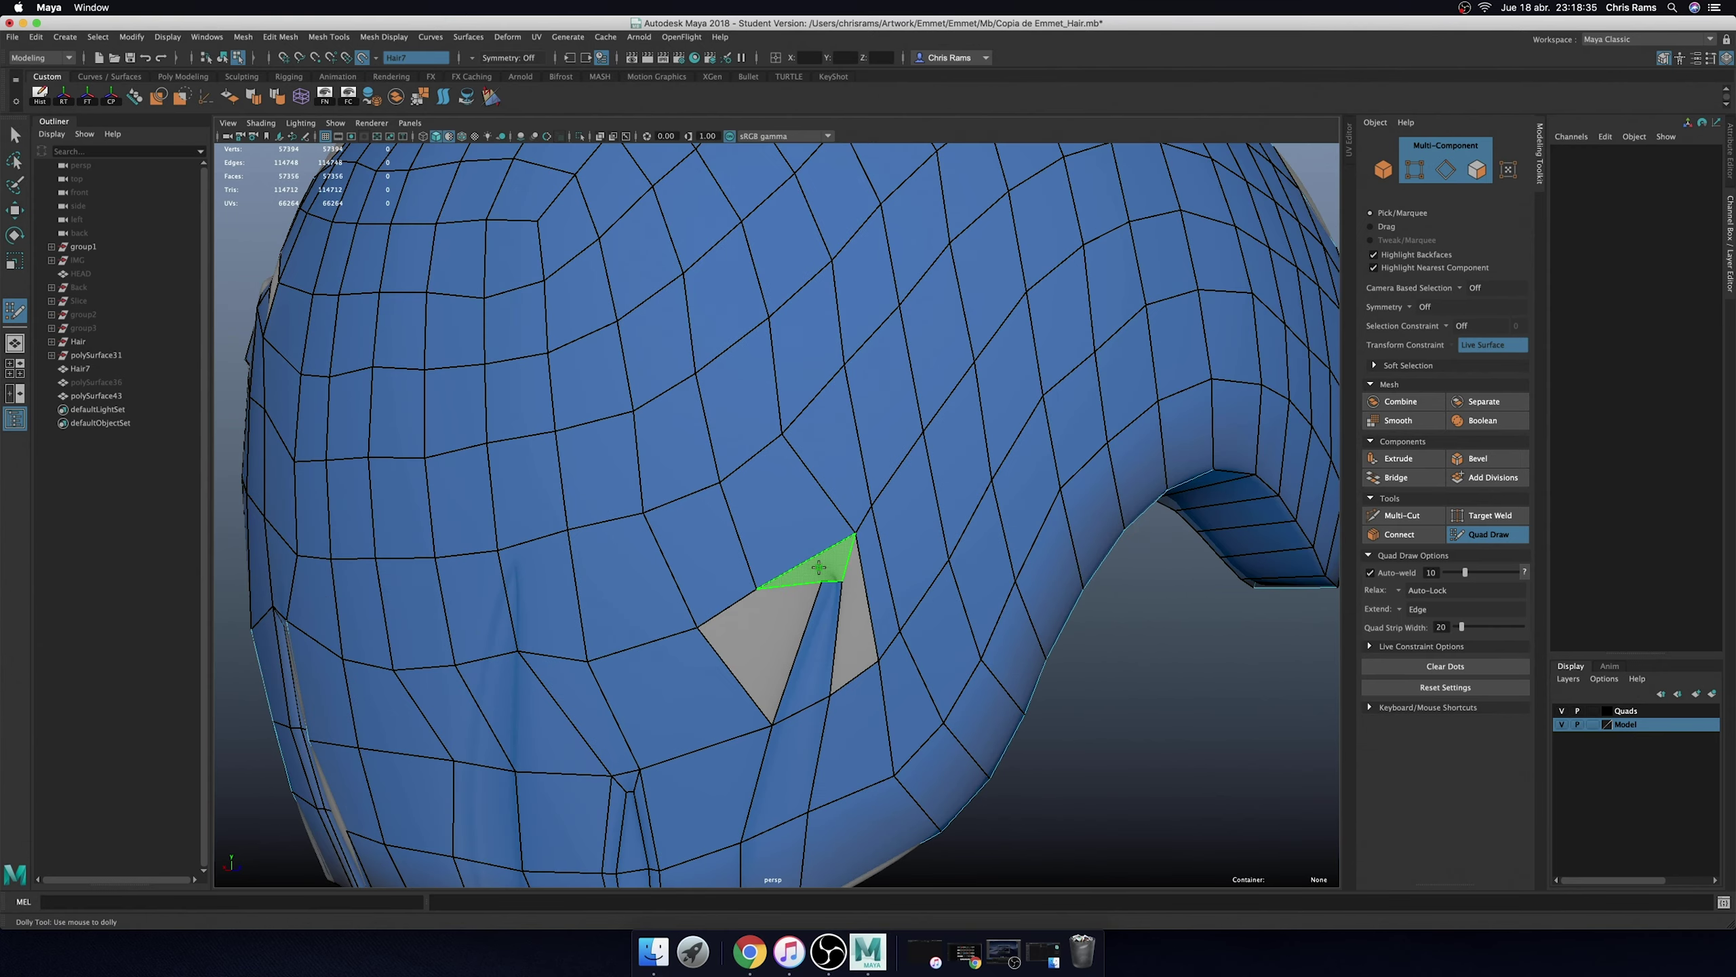
shift+click(821, 565)
shift+click(759, 622)
shift+click(845, 619)
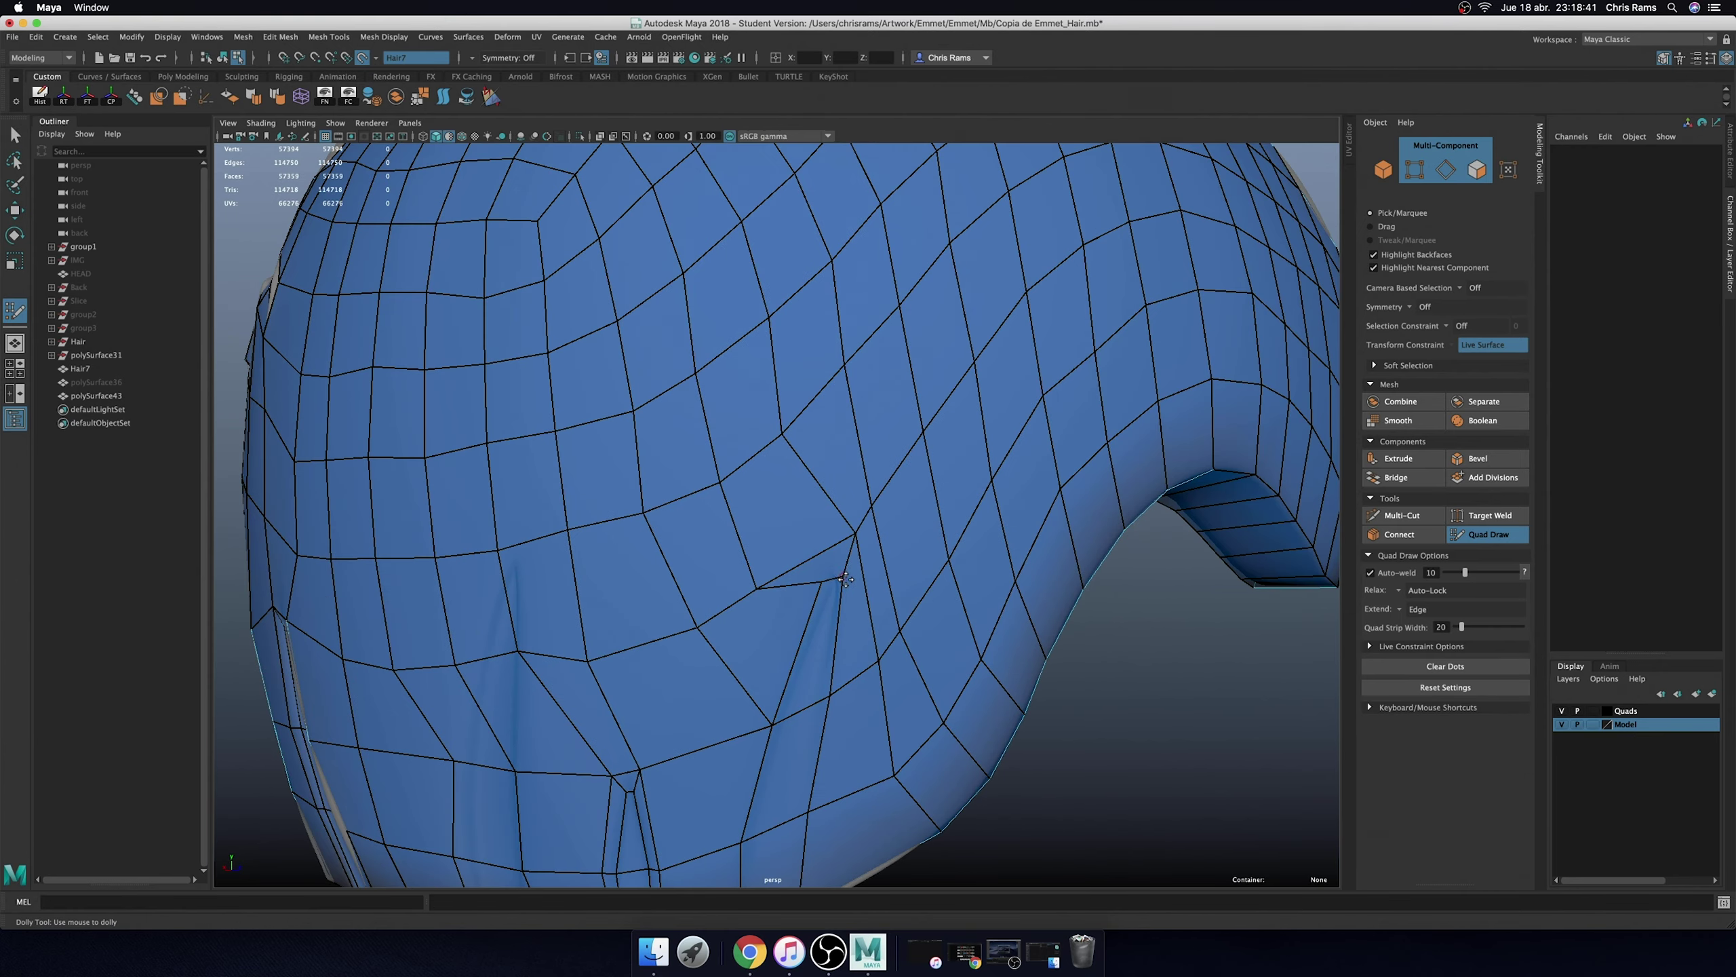
alt+right_drag(845, 619, 819, 541)
alt+drag(818, 541, 995, 662)
- Leave Quad Draw, turn off smooth preview, and try a bevel on the new faces, then undo it
key(q)
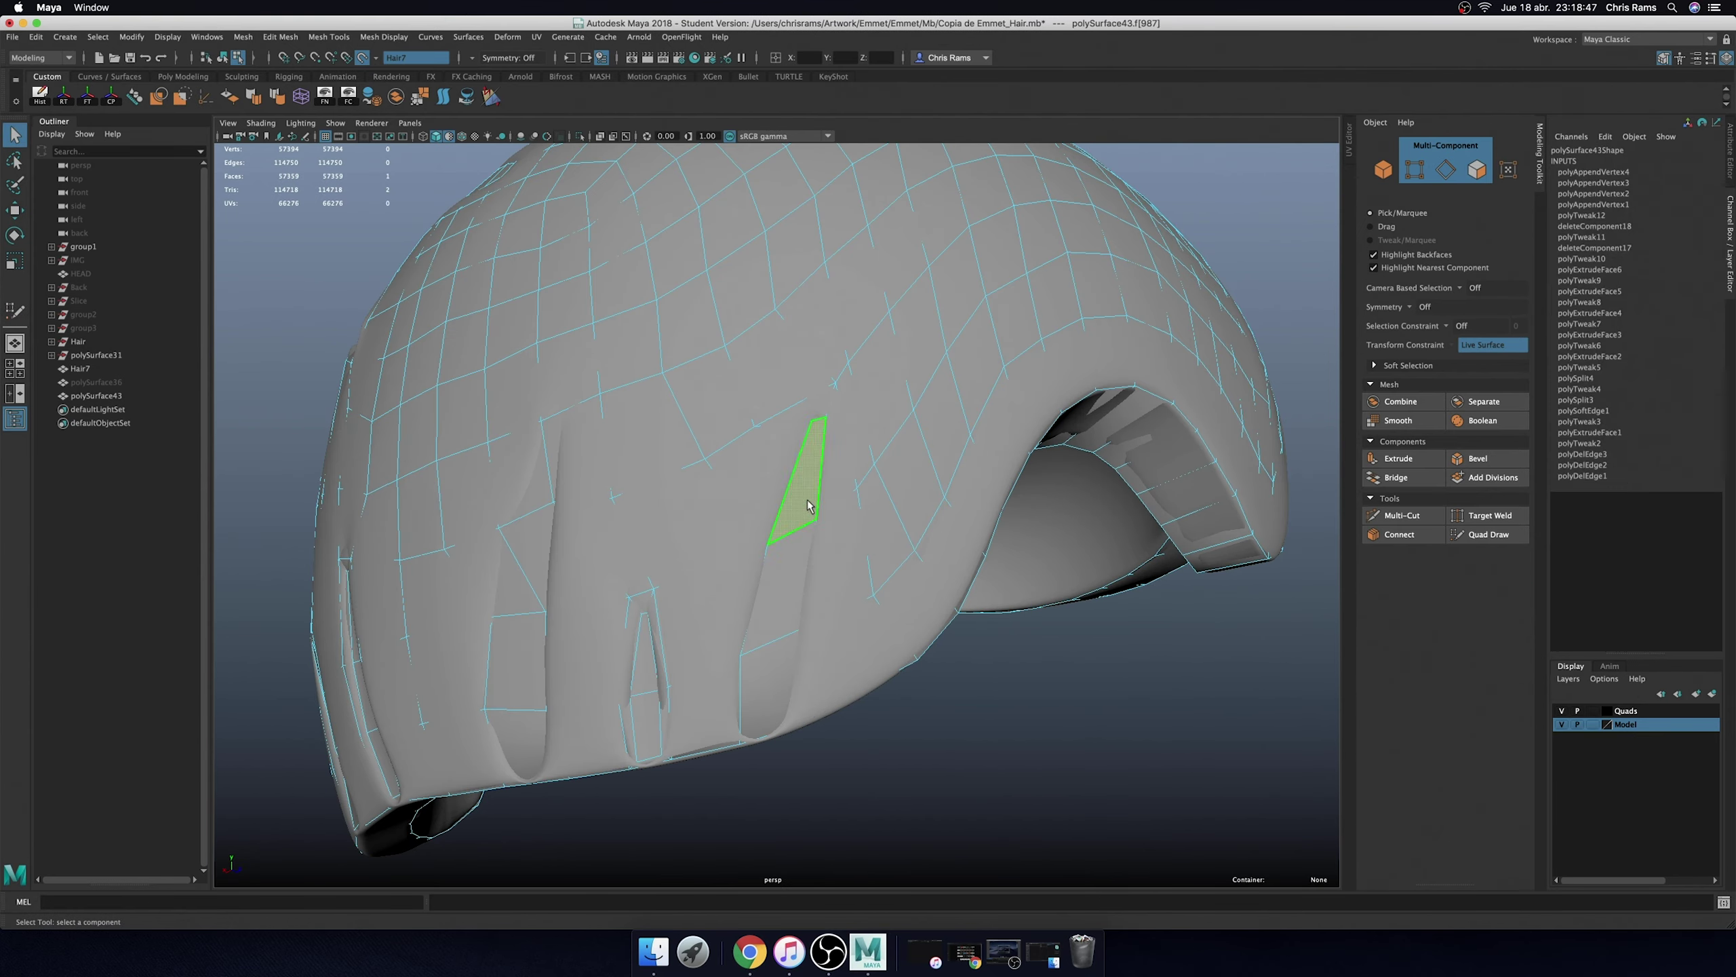
key(1)
shift+right_drag(1010, 679, 1357, 543)
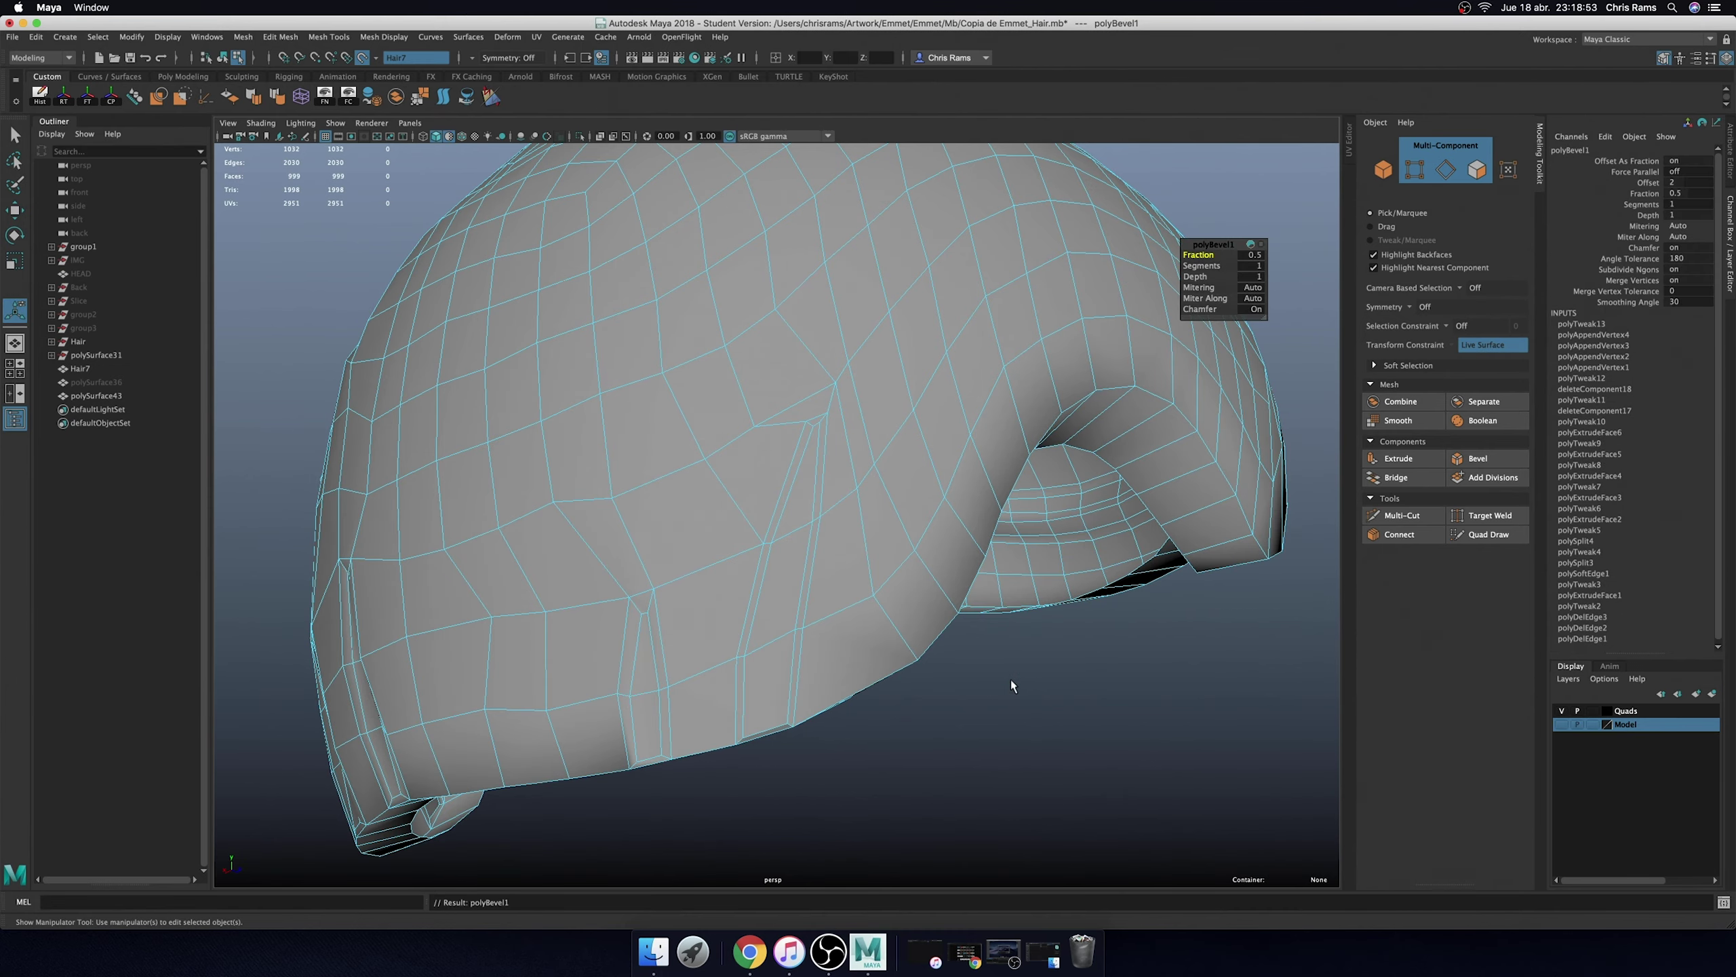
key(ctrl+z)
- Extrude the three new faces at local scale 0.5, then reselect the helmet for Quad Draw
key(ctrl+e)
alt+drag(1010, 683, 961, 725)
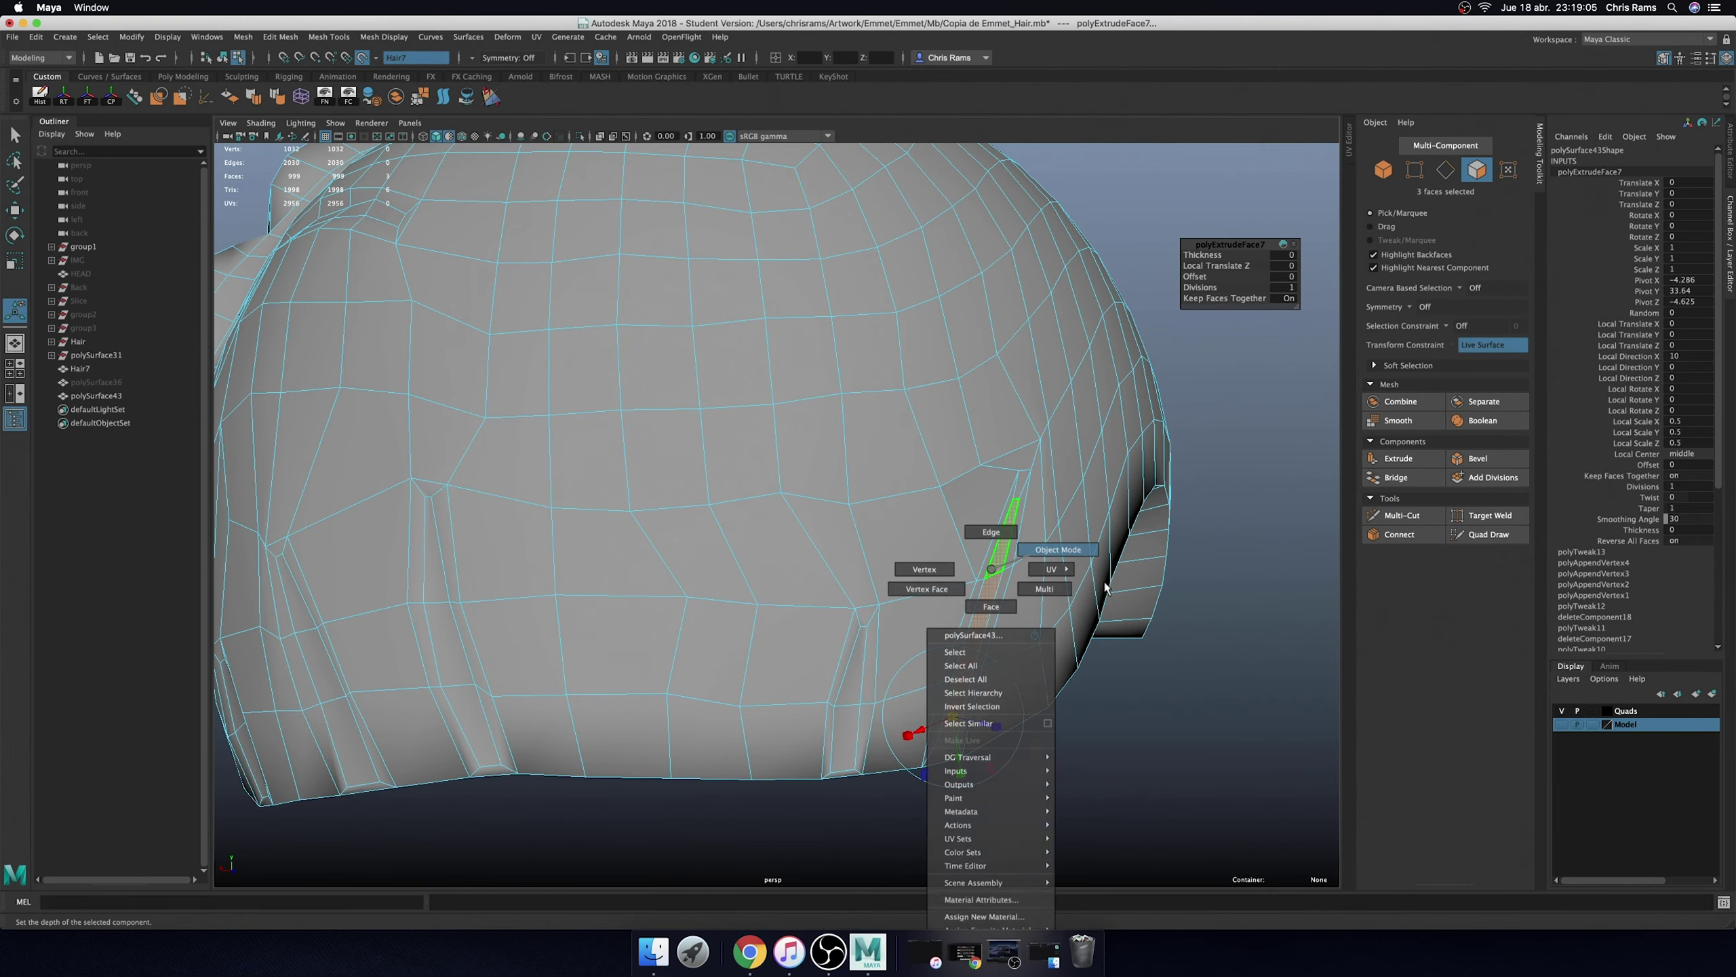
right_drag(988, 582, 1203, 618)
click(1203, 618)
alt+drag(1248, 629, 1042, 415)
click(1042, 415)
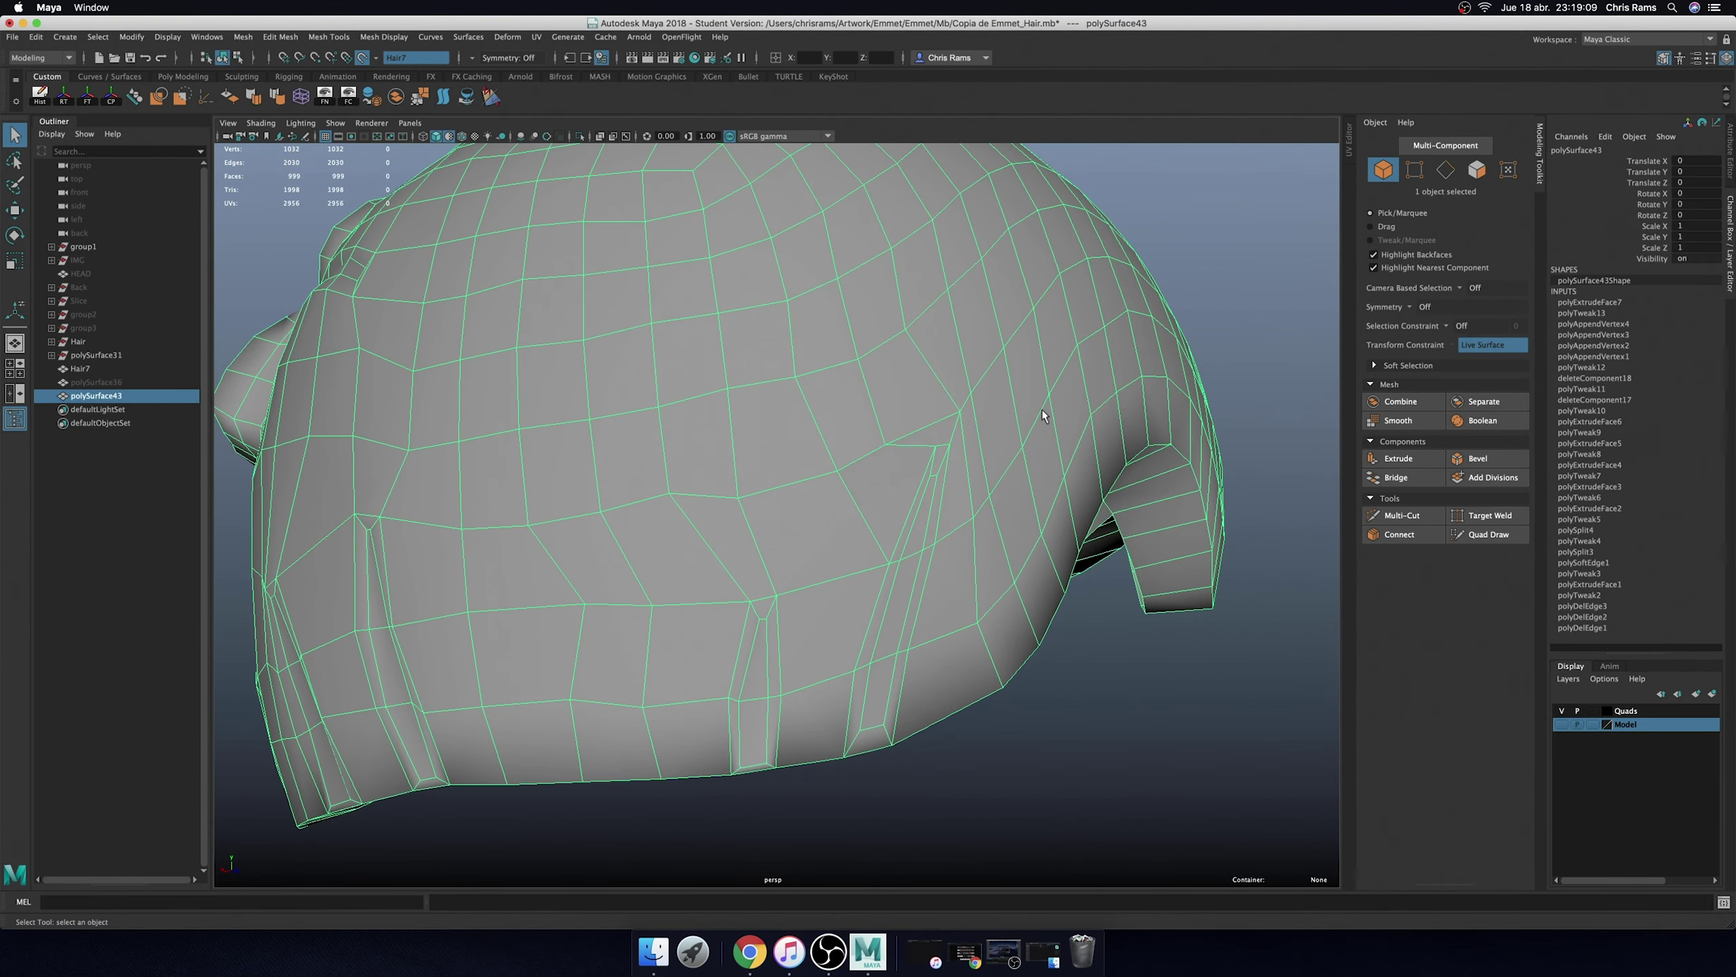
click(1489, 535)
- Pull the strip's bottom edge down to the hair's border
scroll(737, 453, up, 10)
alt+drag(737, 453, 786, 458)
alt+right_drag(786, 459, 748, 535)
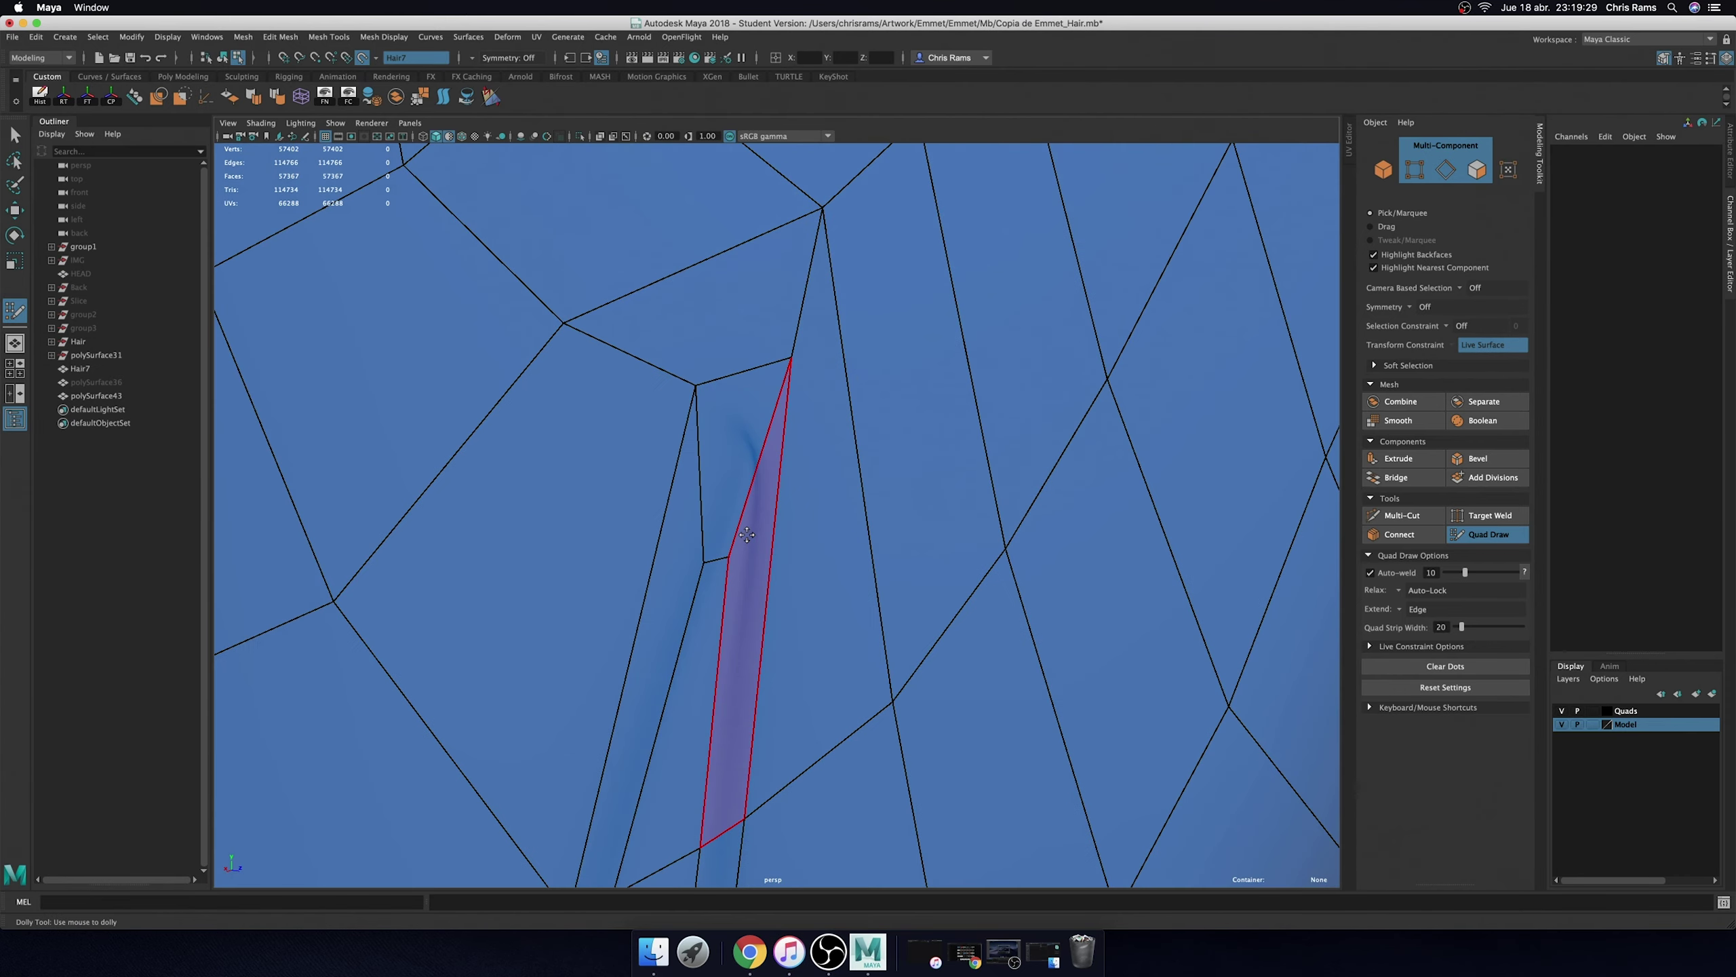
alt+right_drag(736, 438, 768, 692)
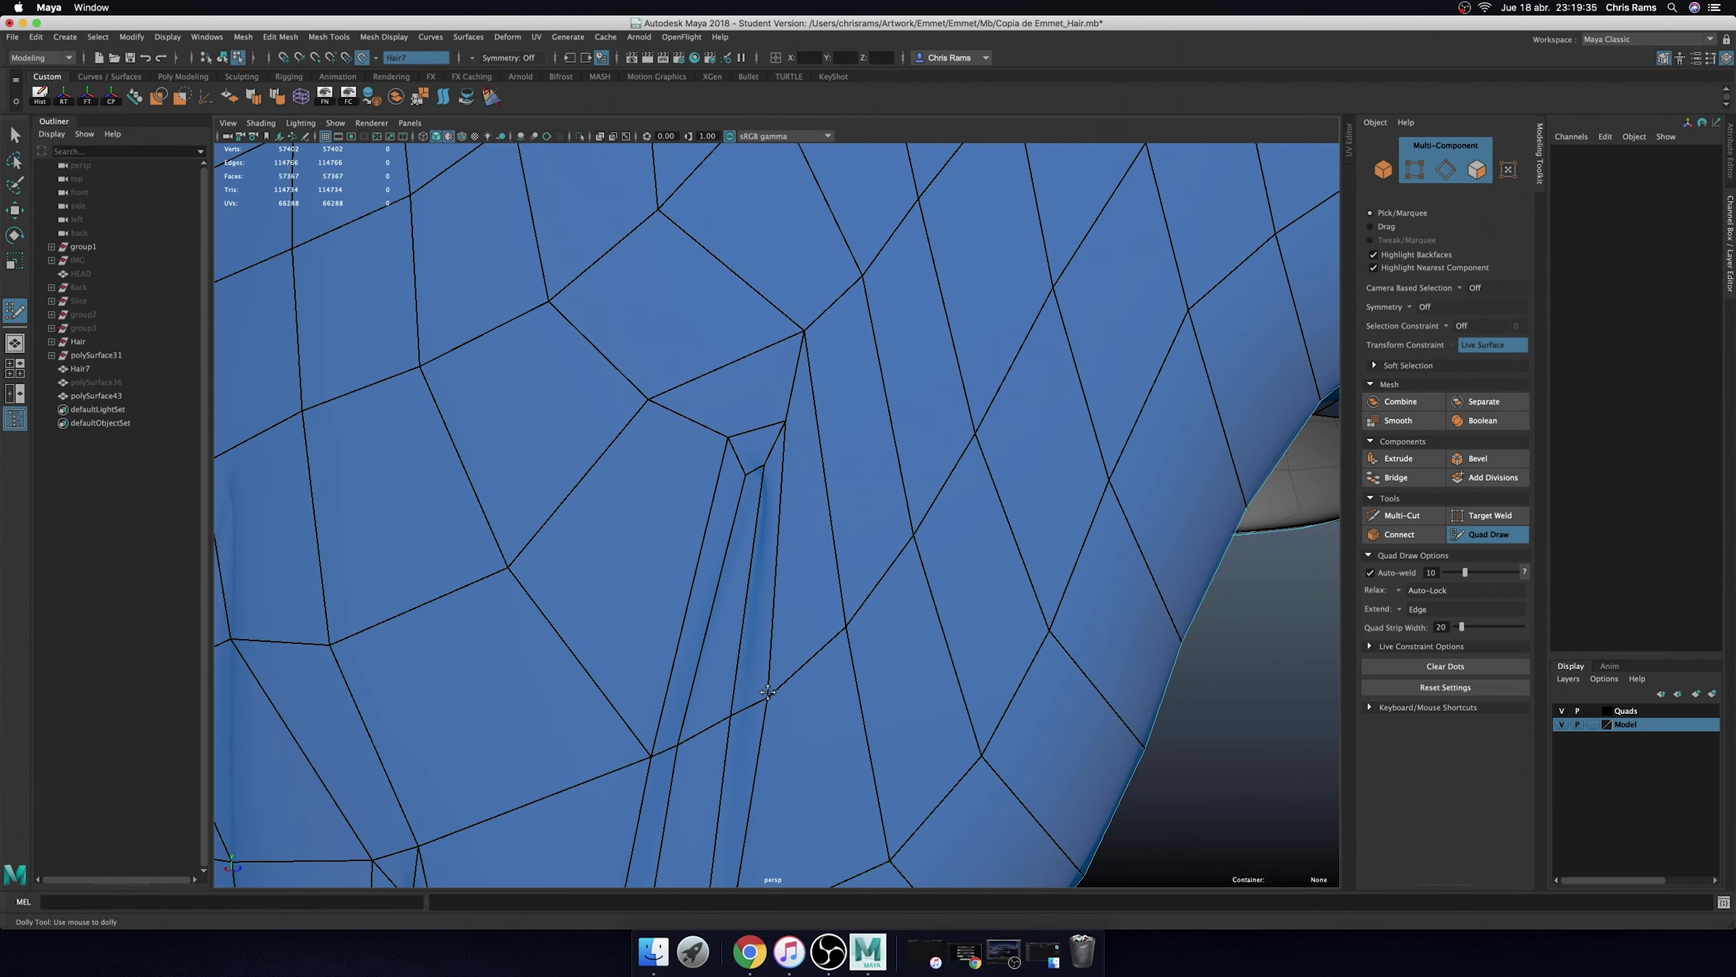
alt+middle_drag(768, 692, 746, 438)
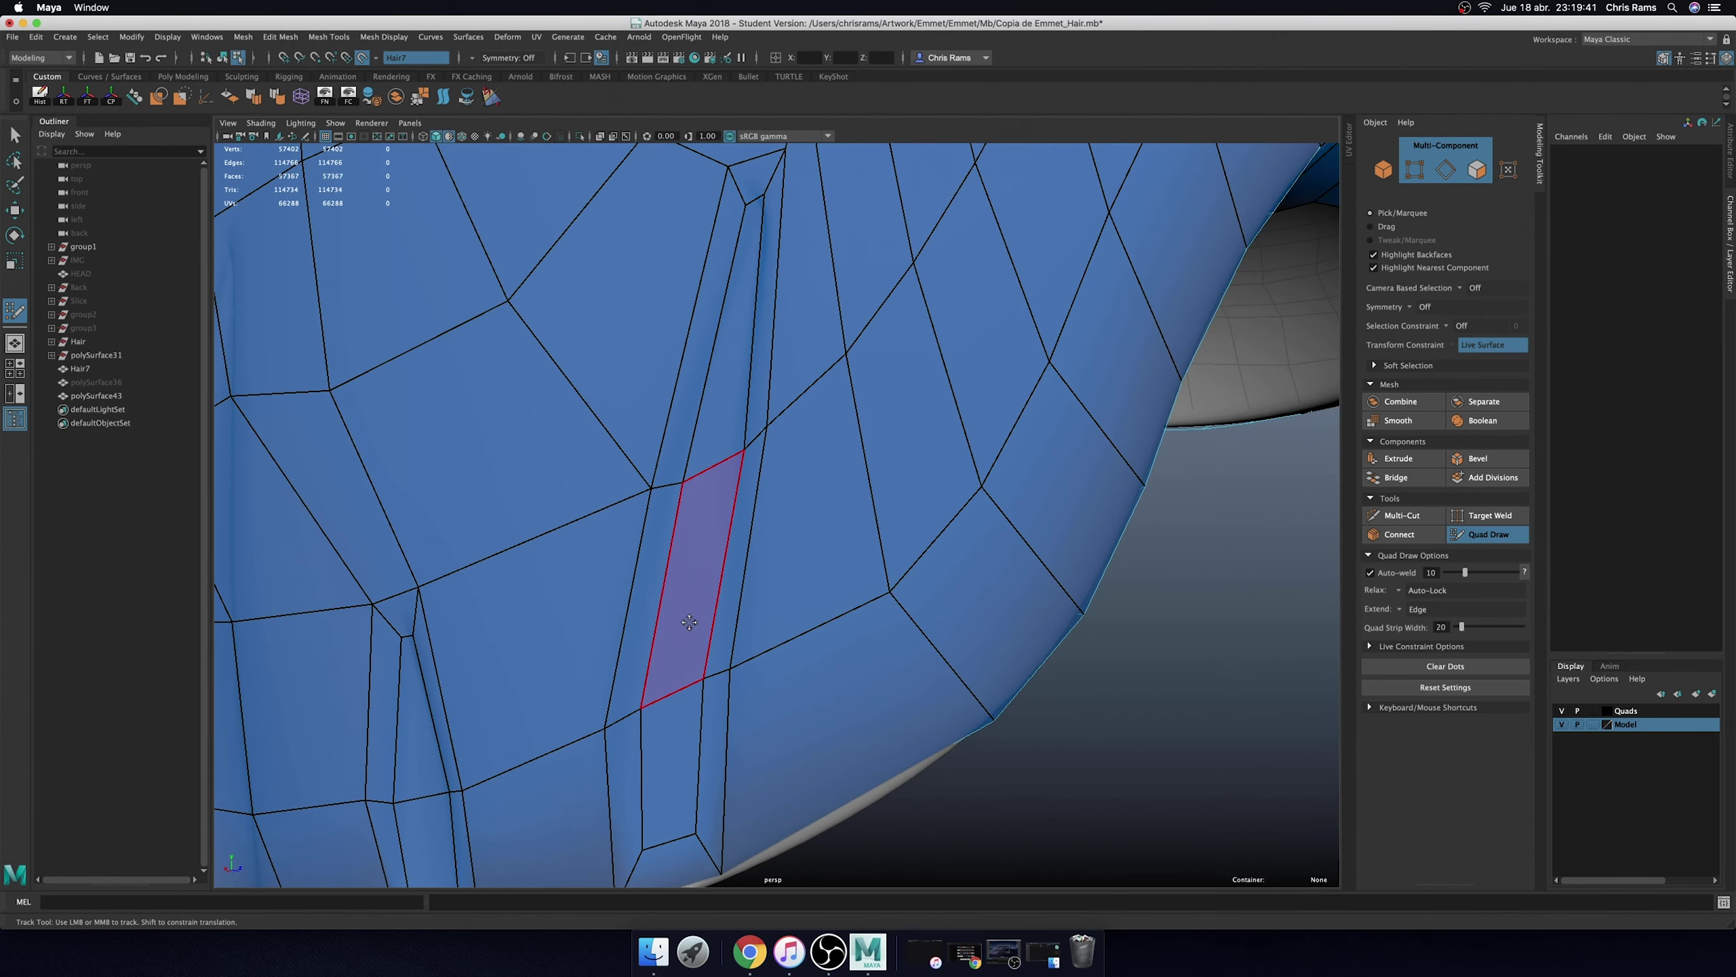
scroll(690, 623, down, 5)
scroll(704, 657, up, 4)
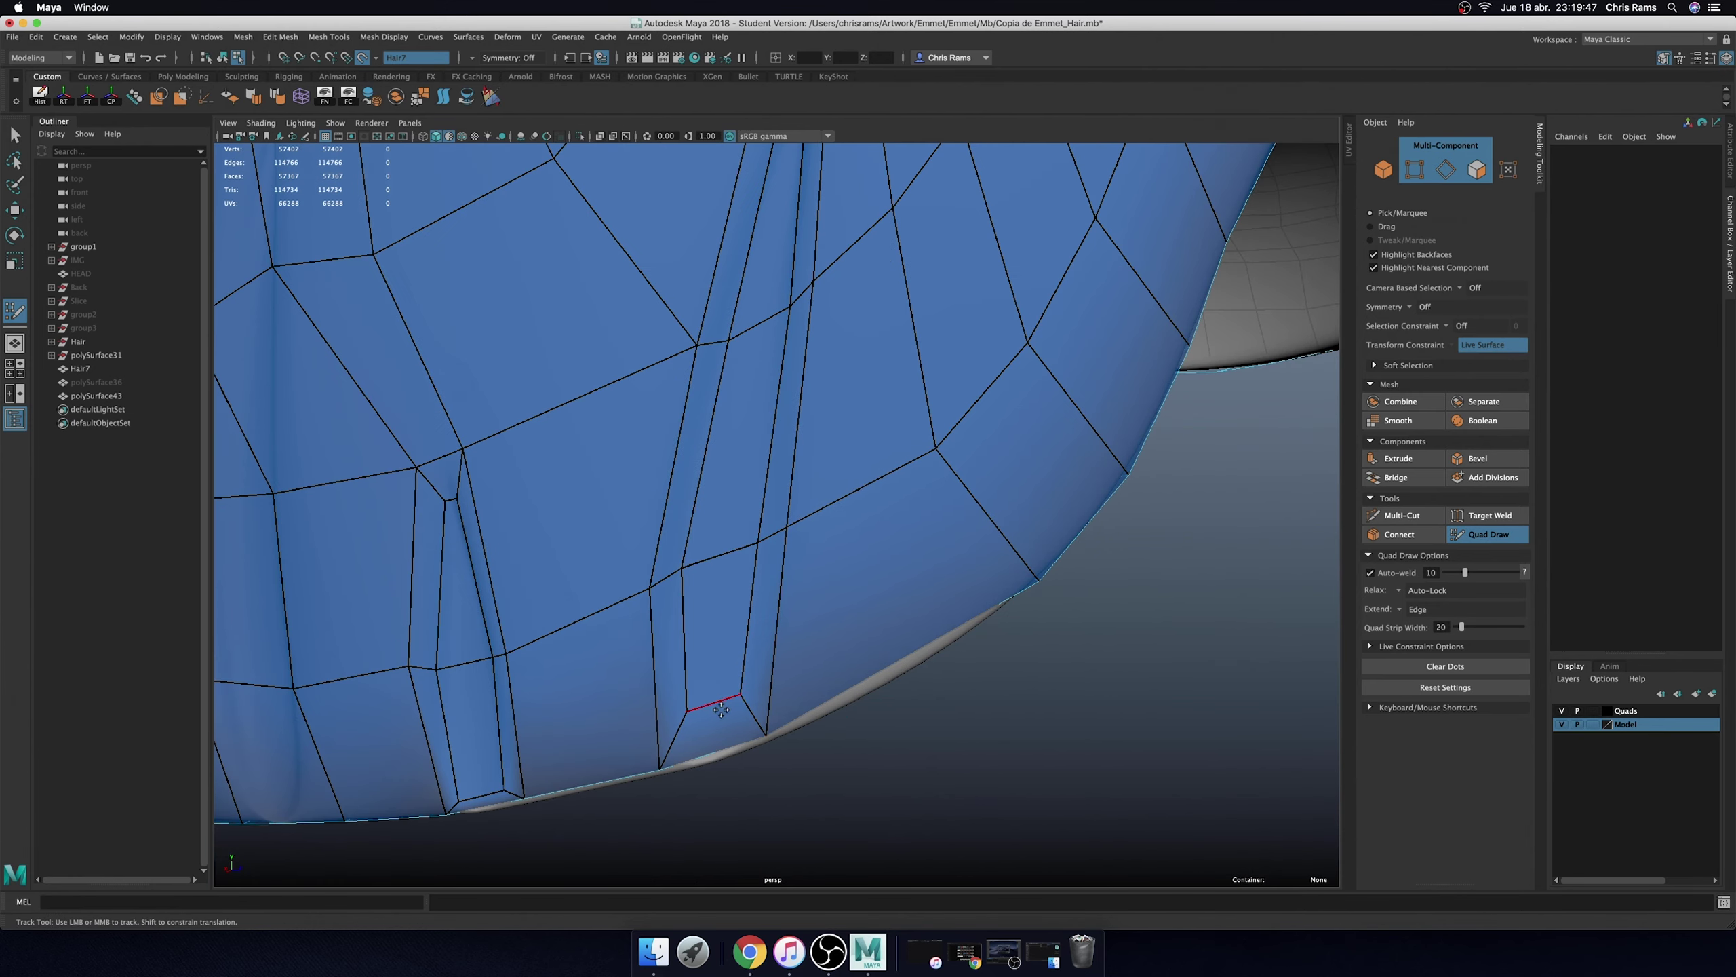
drag(721, 710, 733, 729)
scroll(961, 706, down, 5)
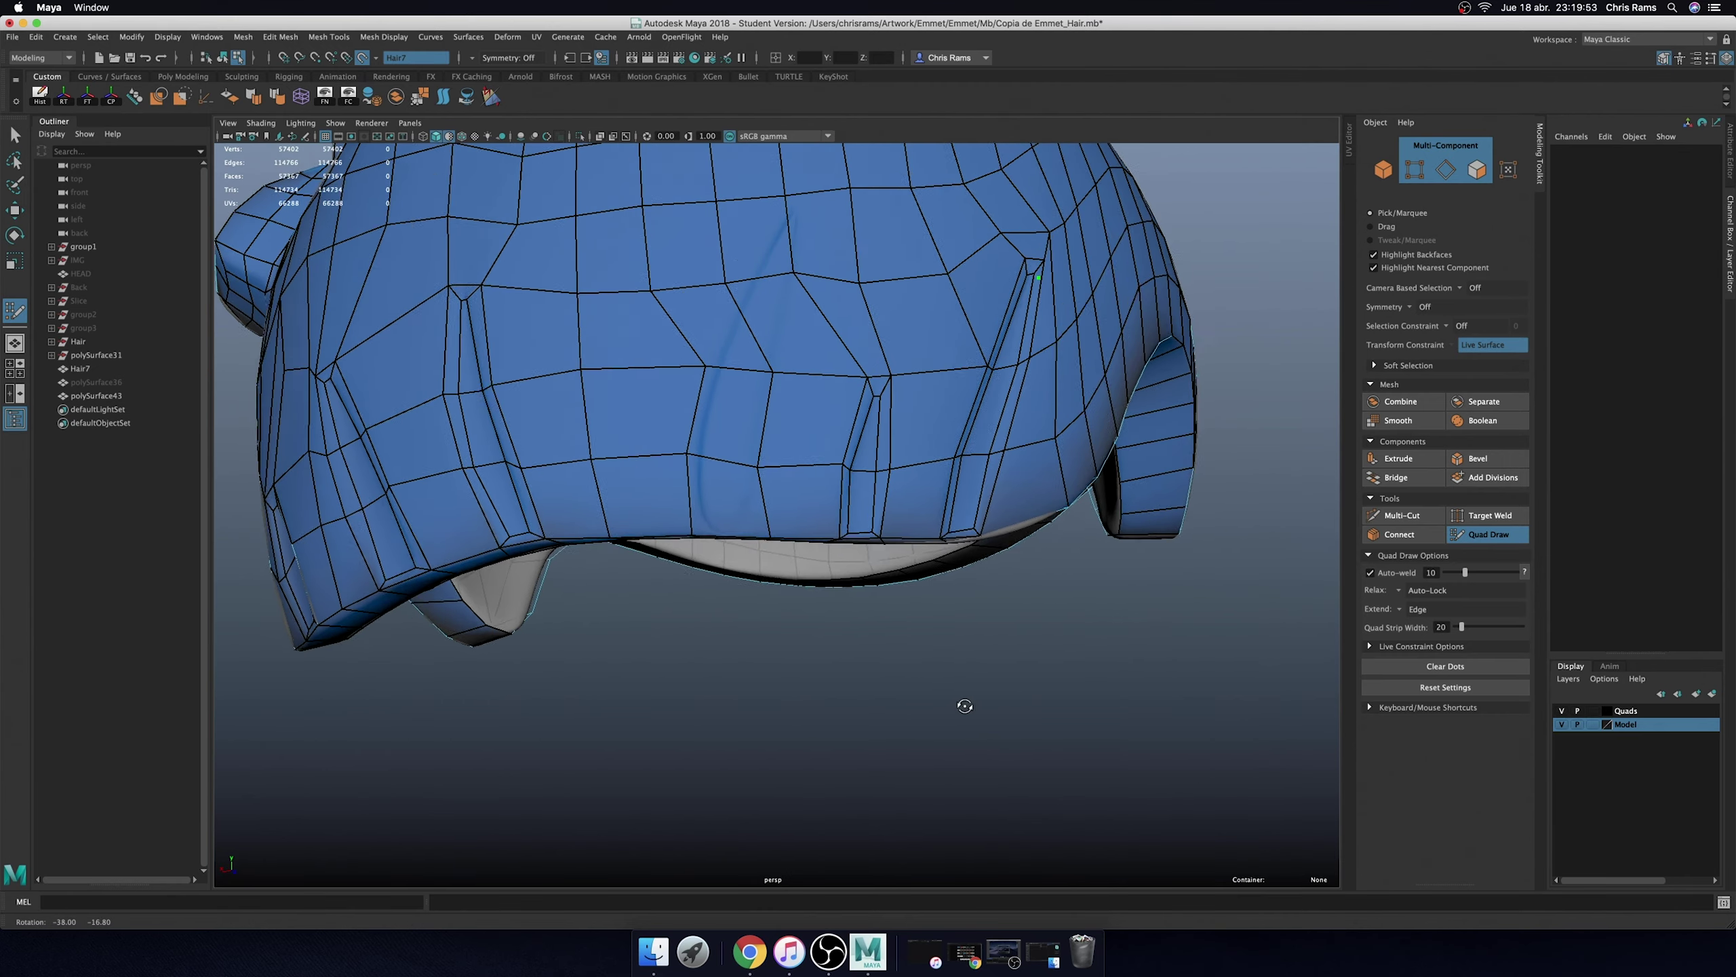
scroll(968, 713, up, 1)
scroll(1081, 532, up, 2)
scroll(823, 415, up, 2)
scroll(824, 415, up, 2)
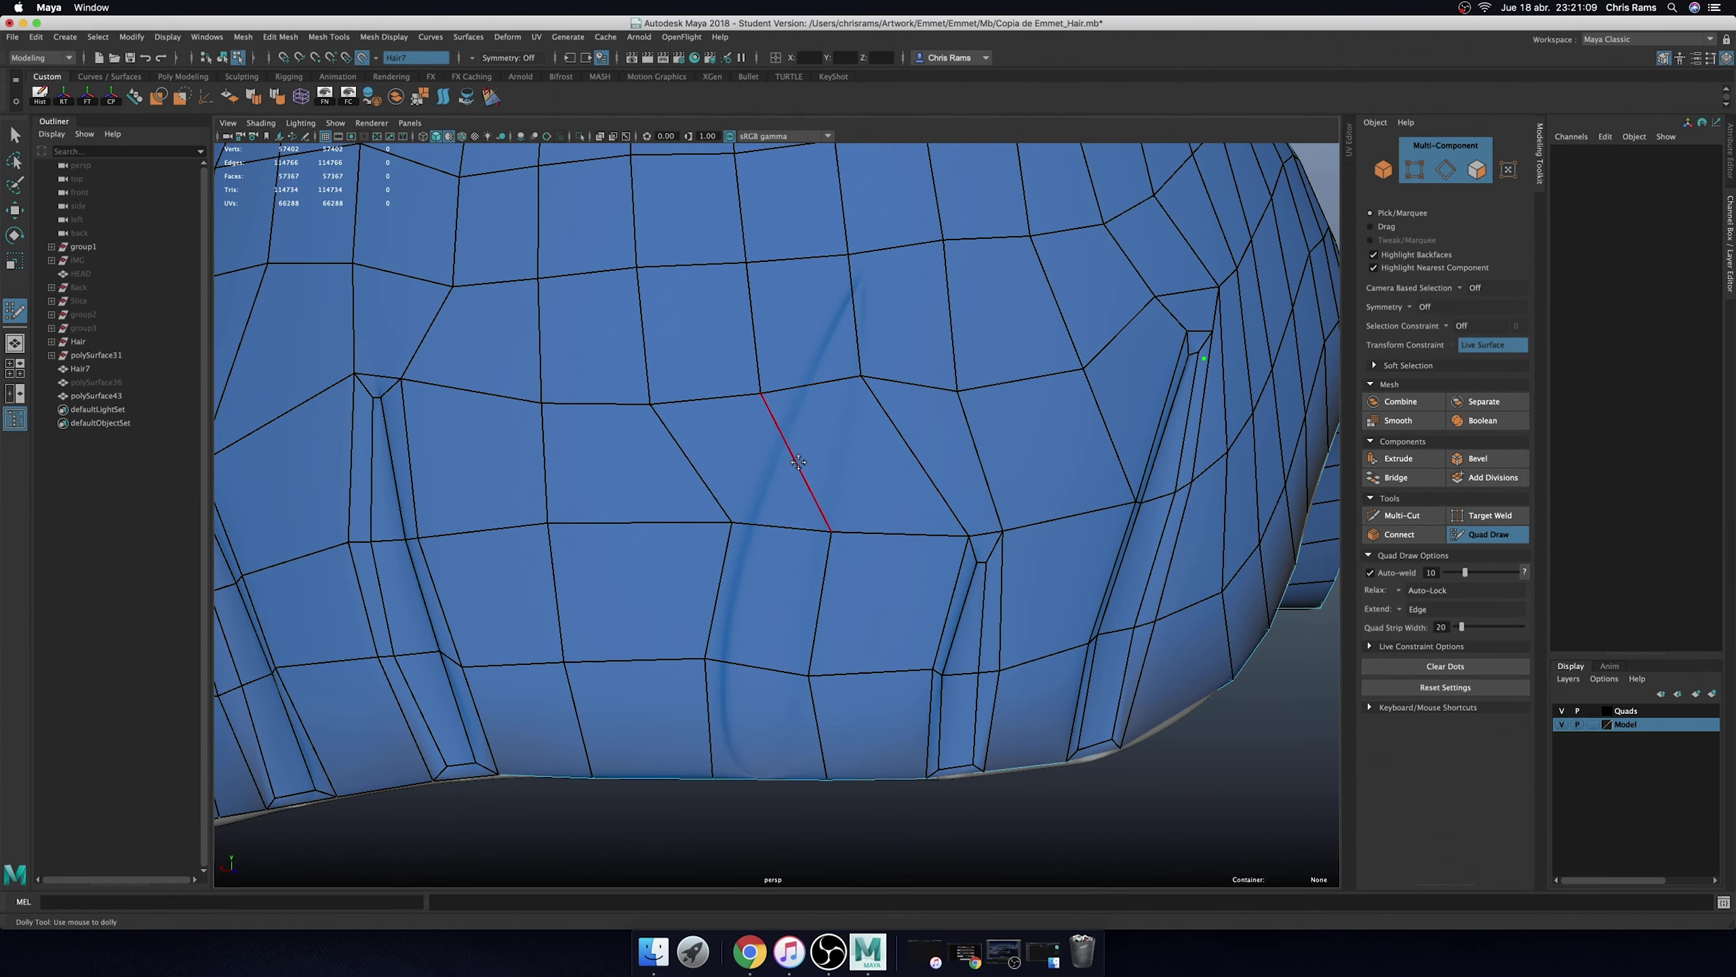
- Delete four distorted quads around the crease and move a corner vertex right
ctrl+shift+click(842, 442)
ctrl+shift+click(800, 322)
ctrl+shift+click(902, 308)
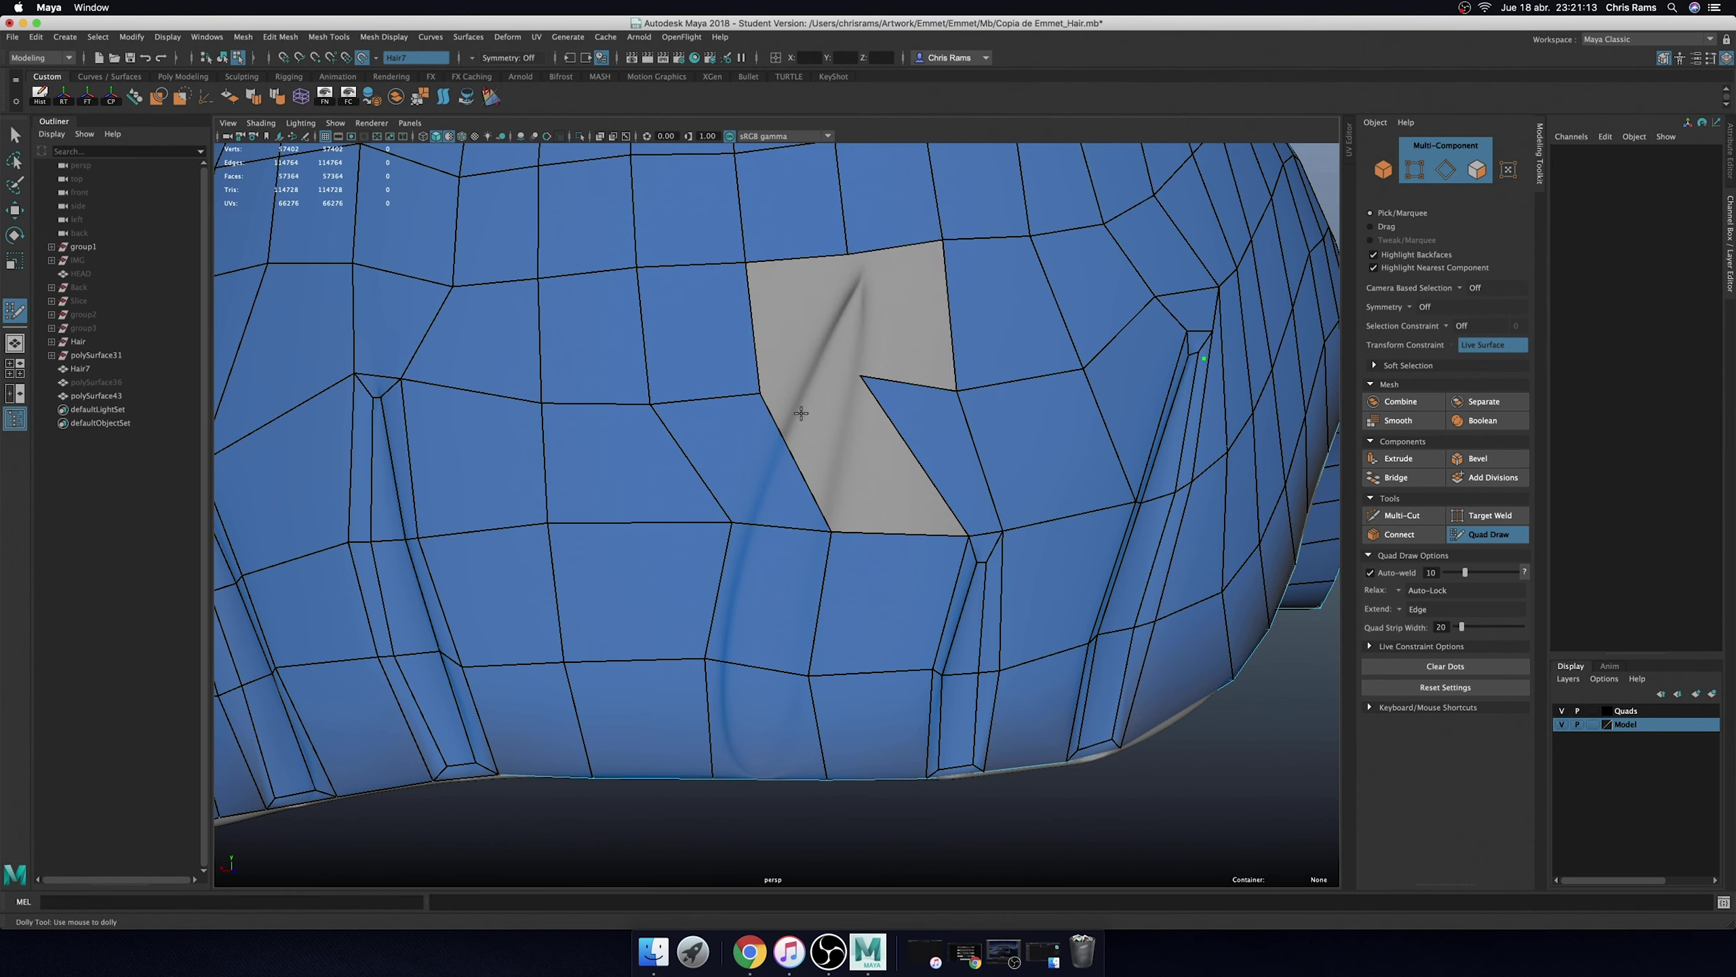
ctrl+shift+click(763, 451)
drag(860, 376, 907, 392)
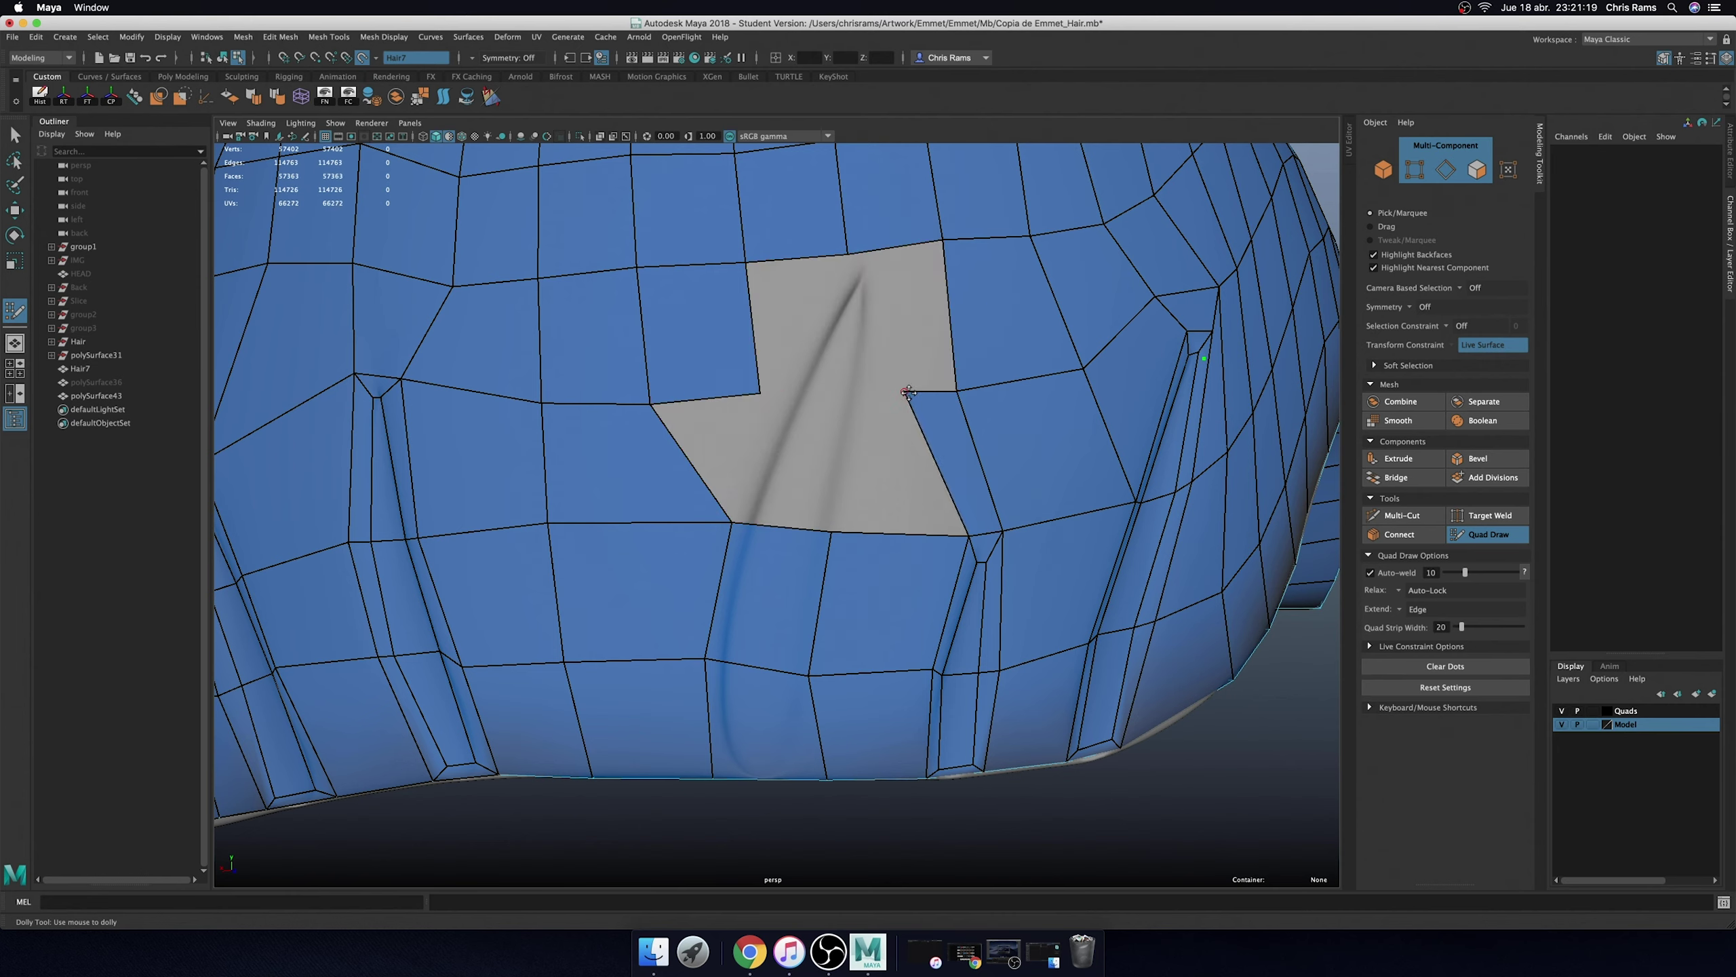
- Rebuild the opened area with new quads along the strip, filling the triangular gaps
click(791, 393)
click(858, 399)
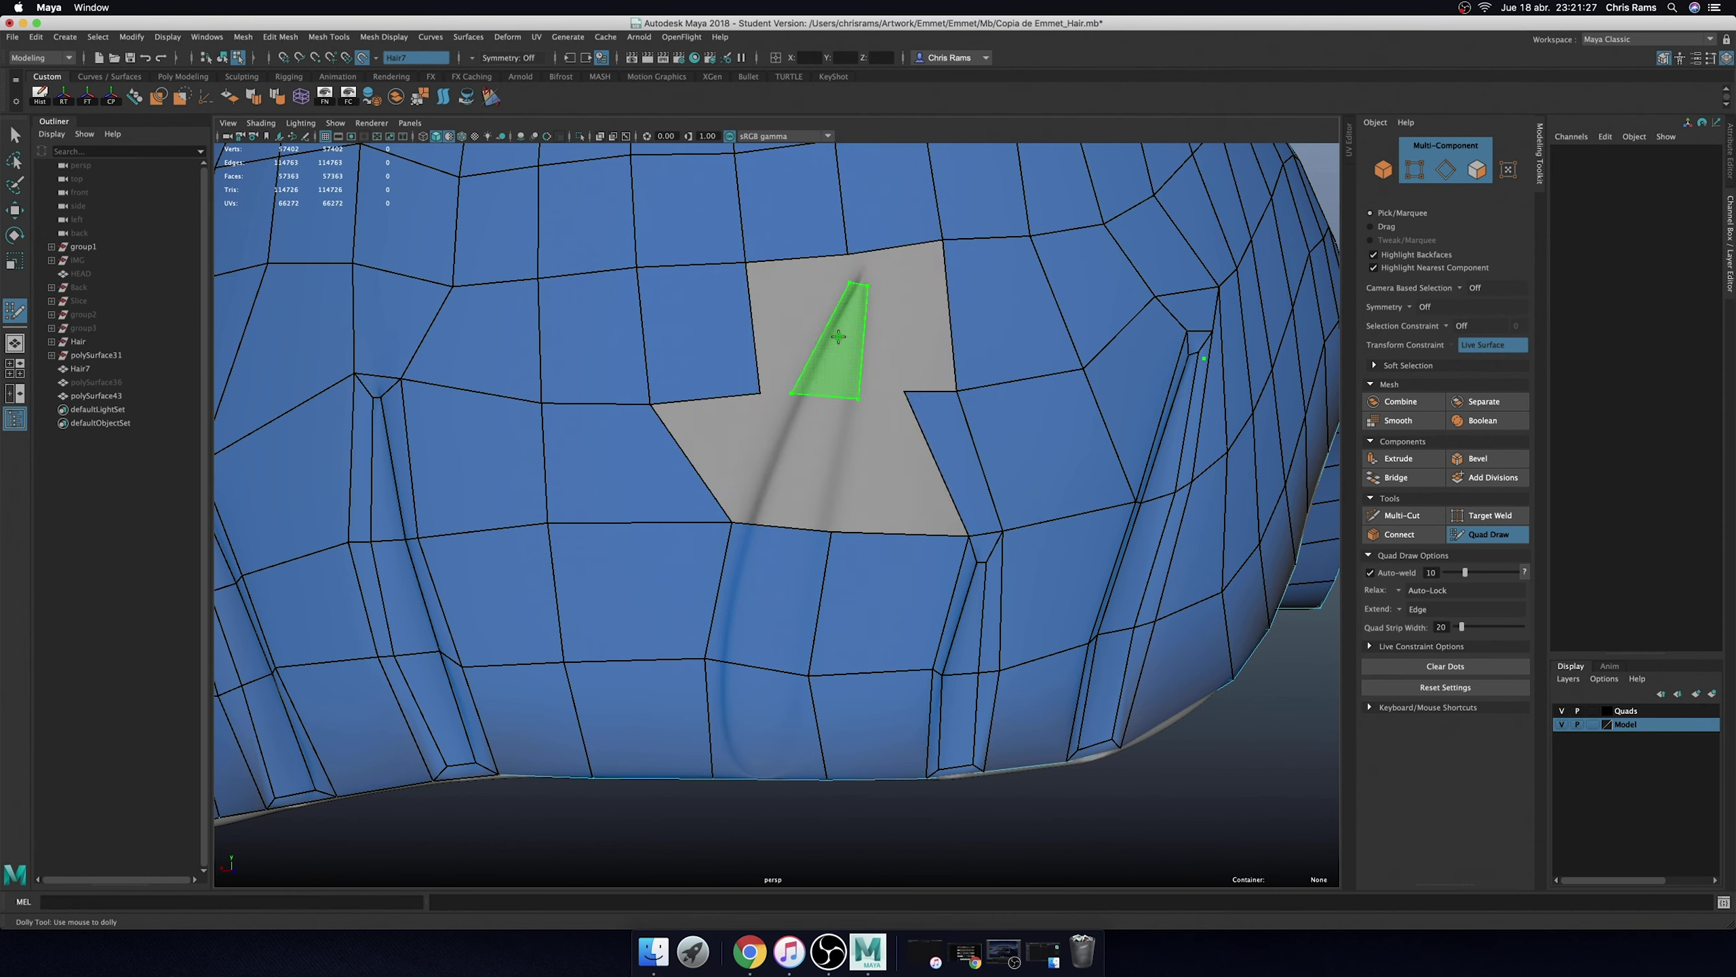
shift+click(830, 342)
shift+click(808, 475)
shift+click(881, 451)
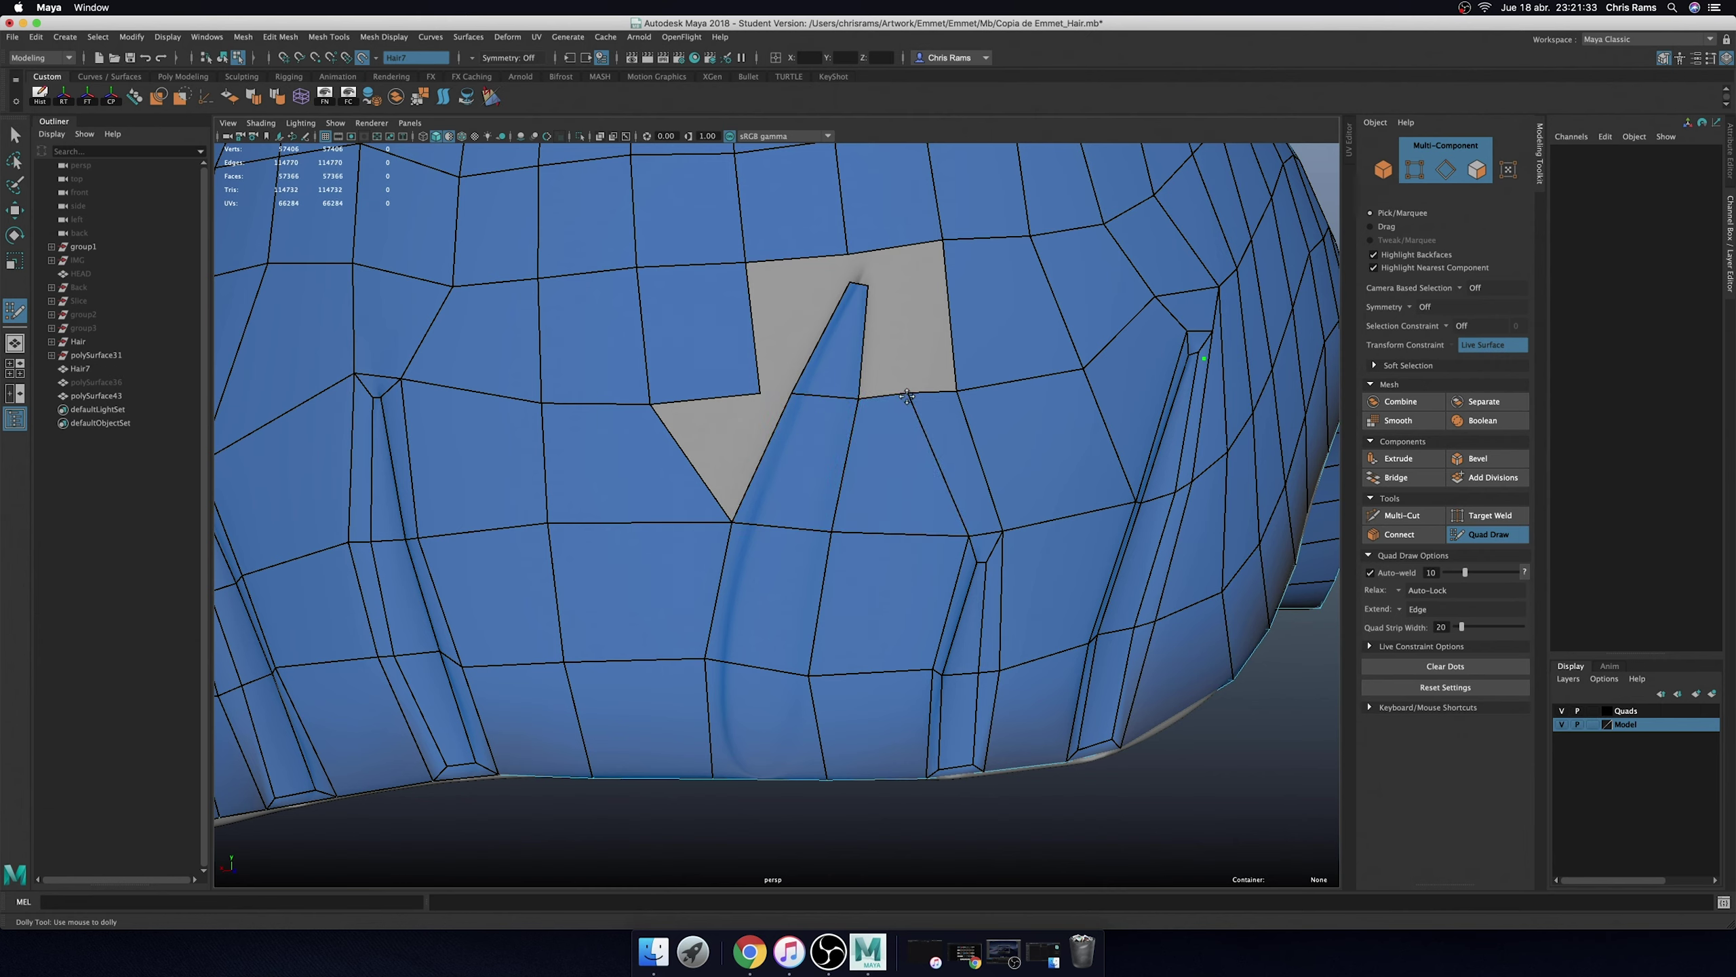
drag(941, 397, 967, 383)
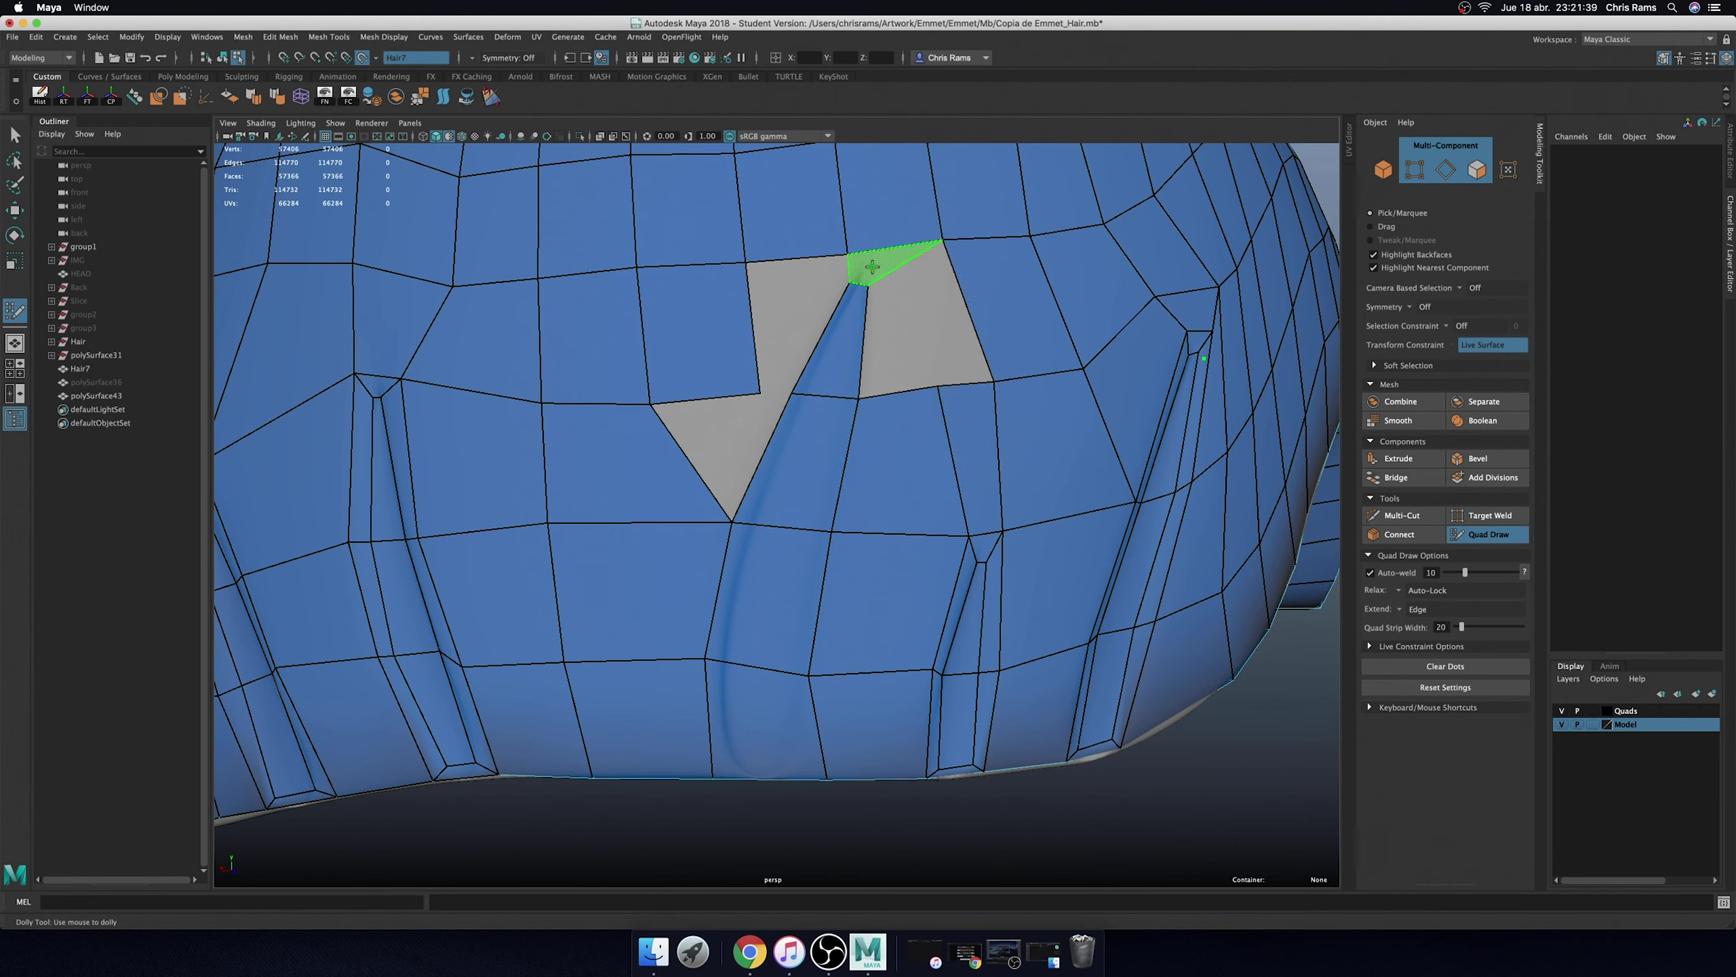
shift+click(872, 265)
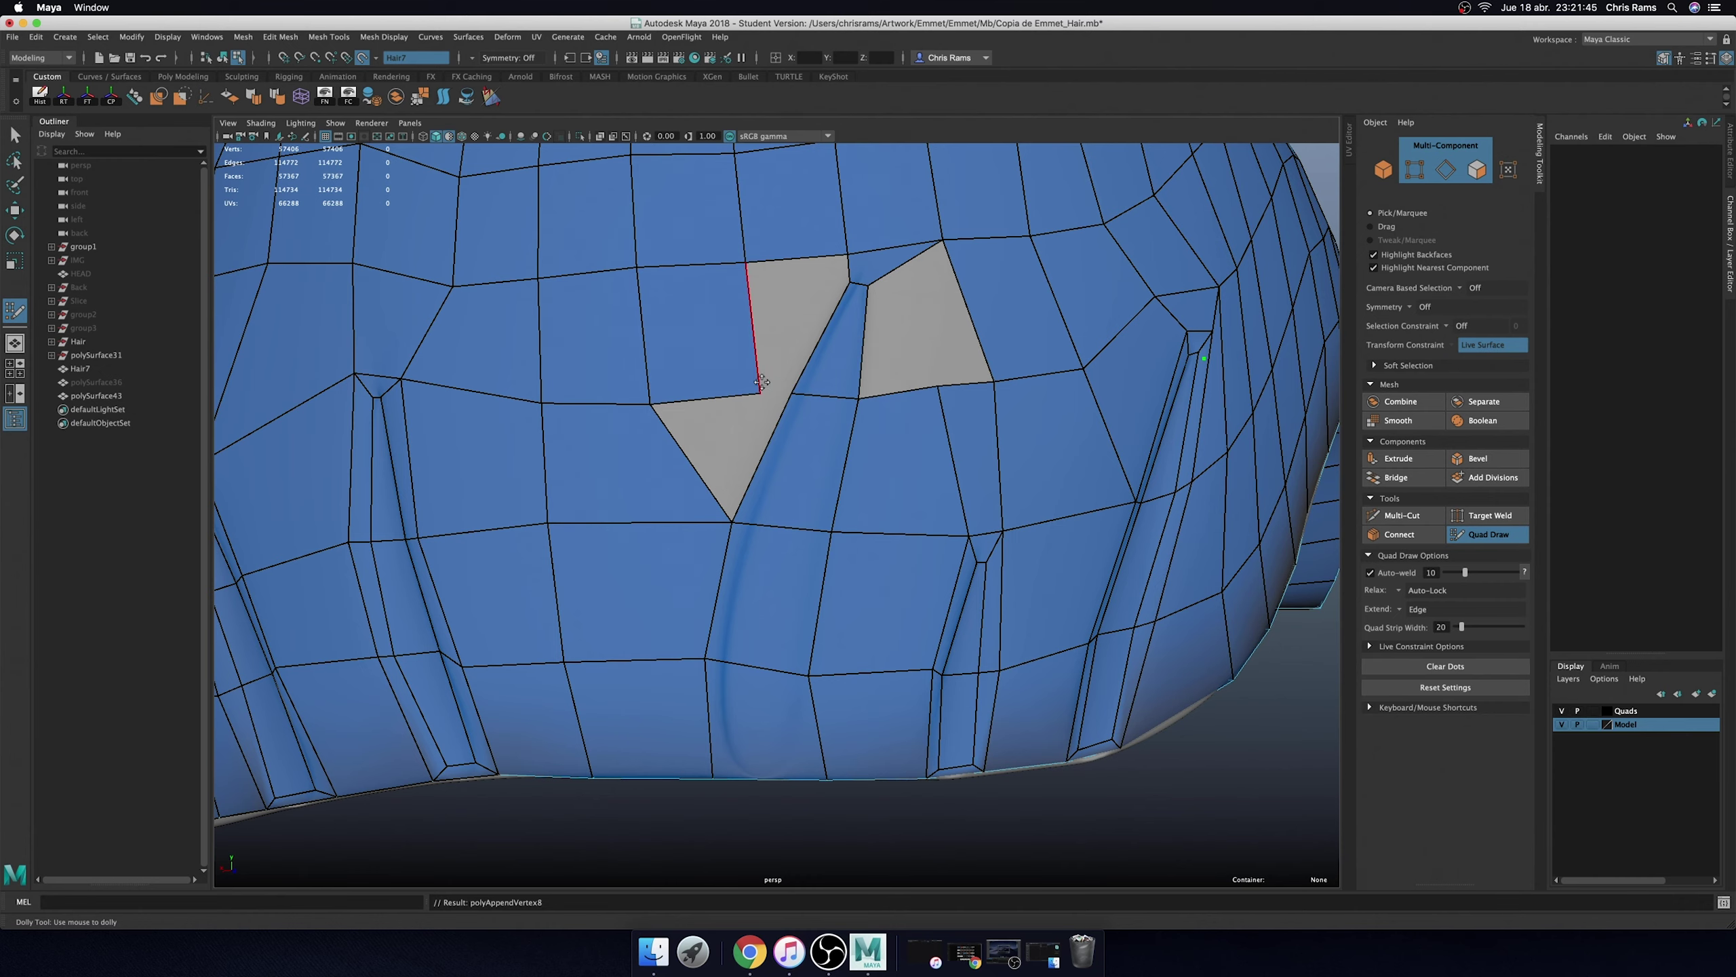
drag(762, 386, 717, 353)
shift+click(750, 415)
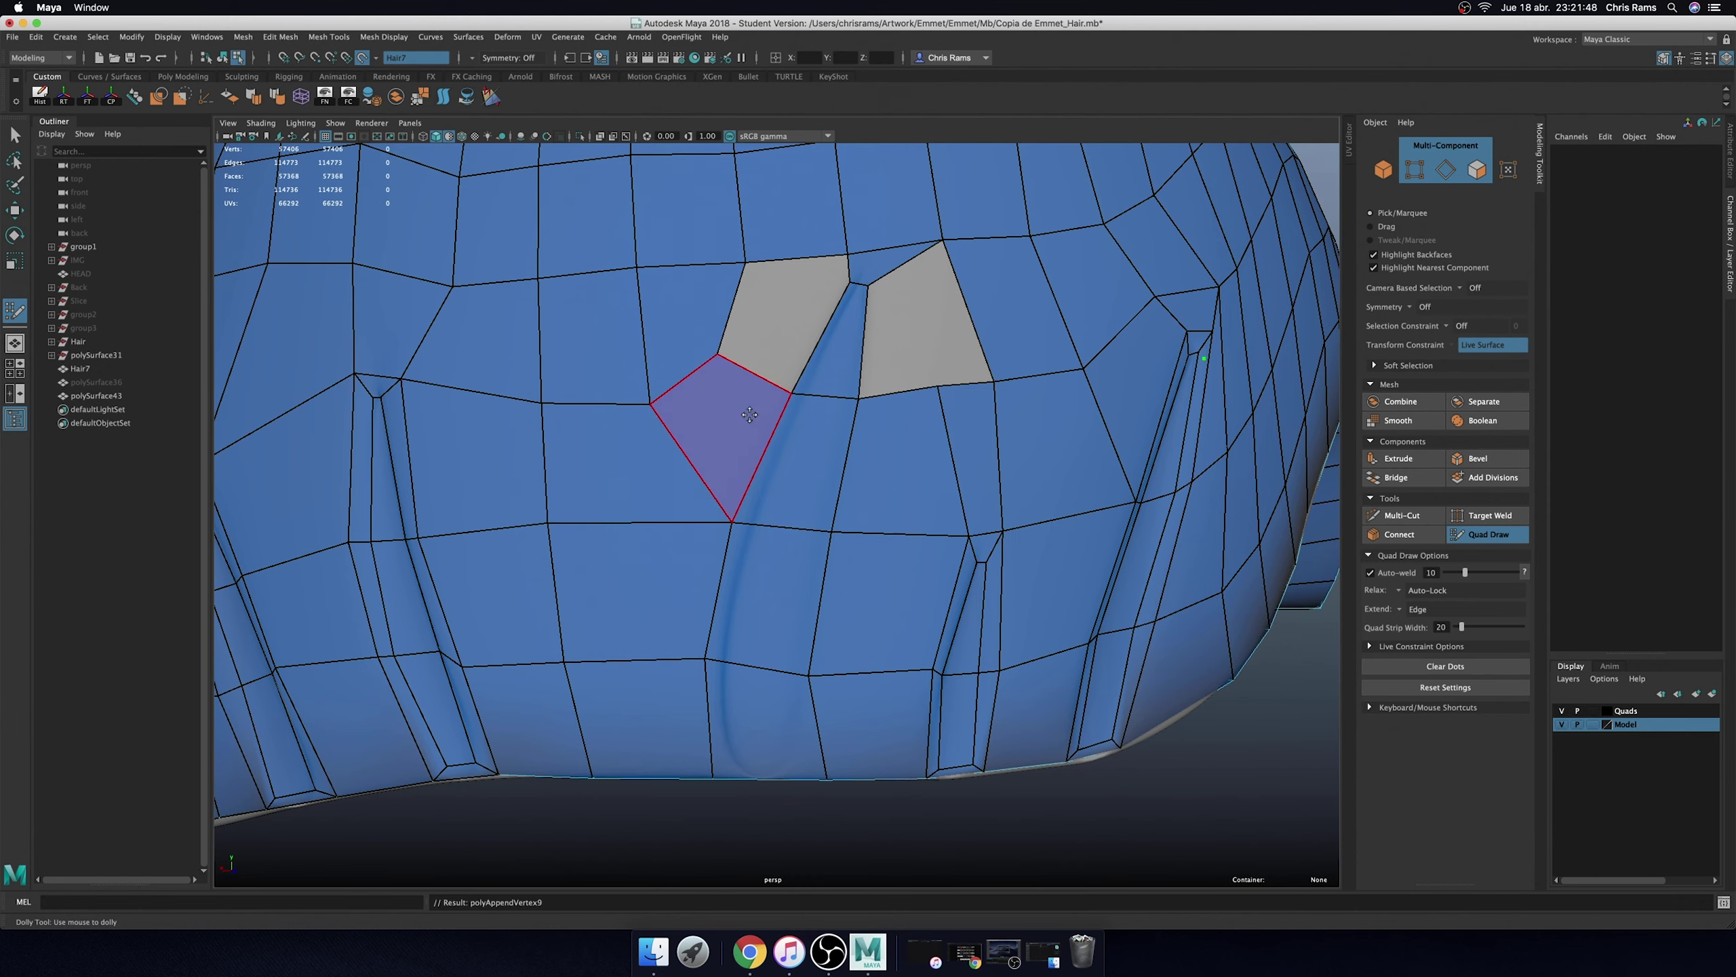
ctrl+shift+click(782, 310)
- Fill the remaining small holes and relax the surrounding vertices
scroll(862, 377, down, 2)
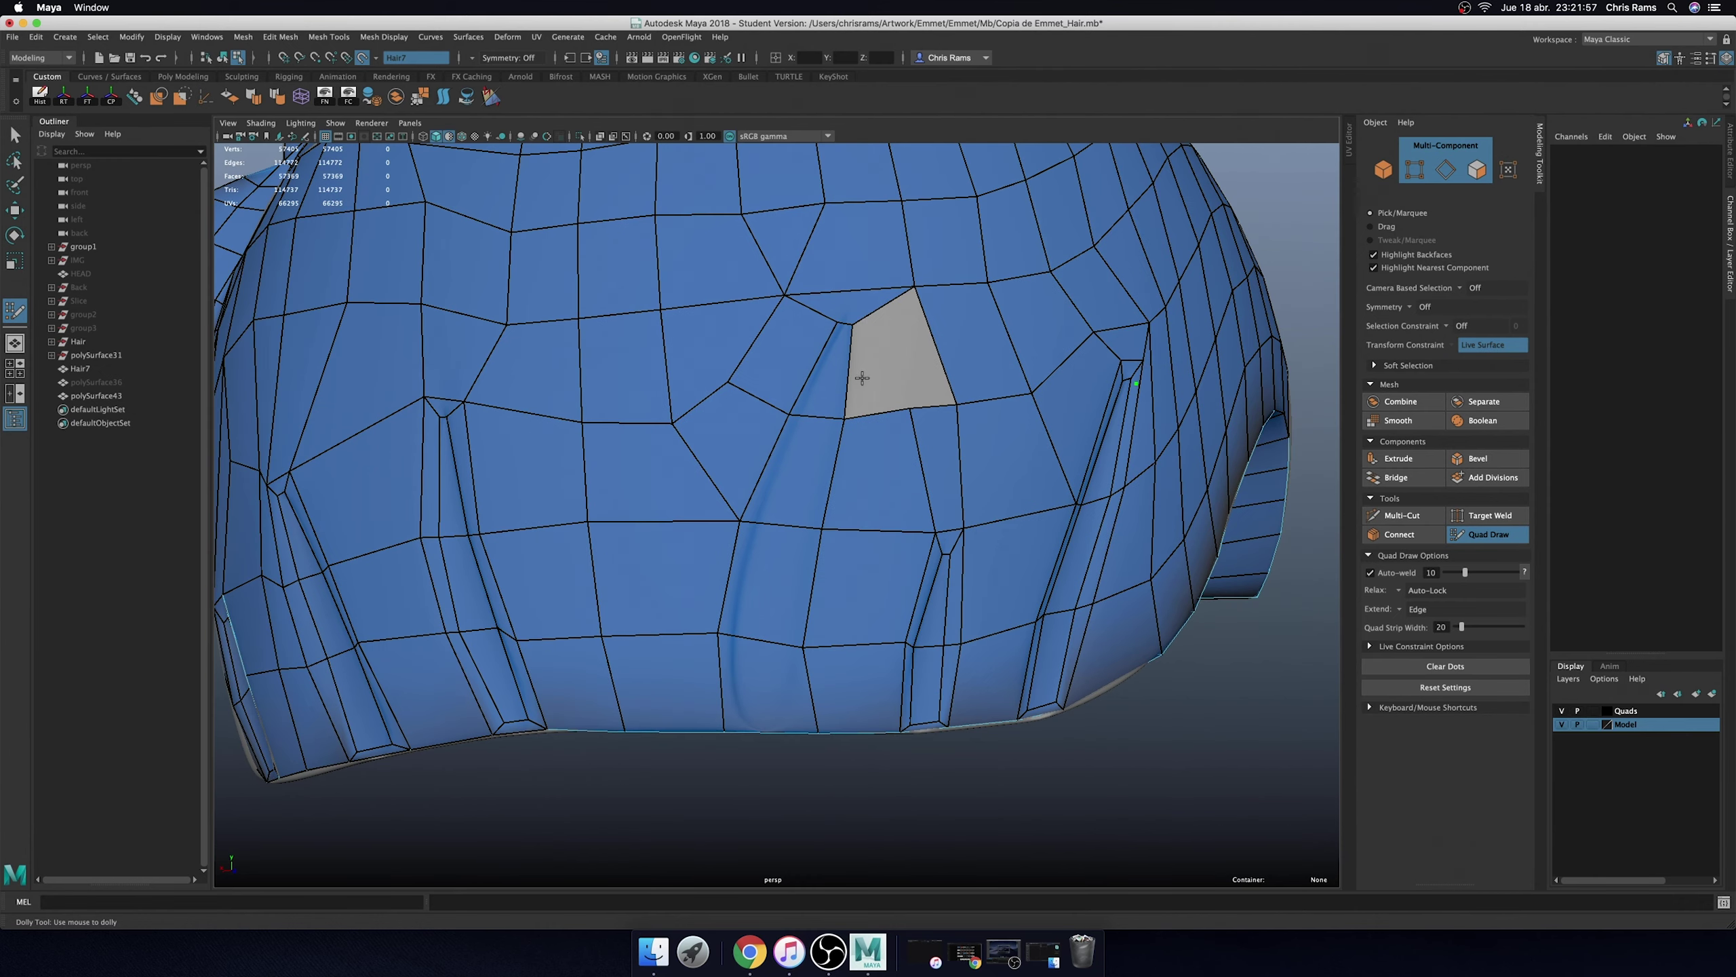
scroll(867, 369, up, 2)
alt+middle_drag(864, 220, 802, 377)
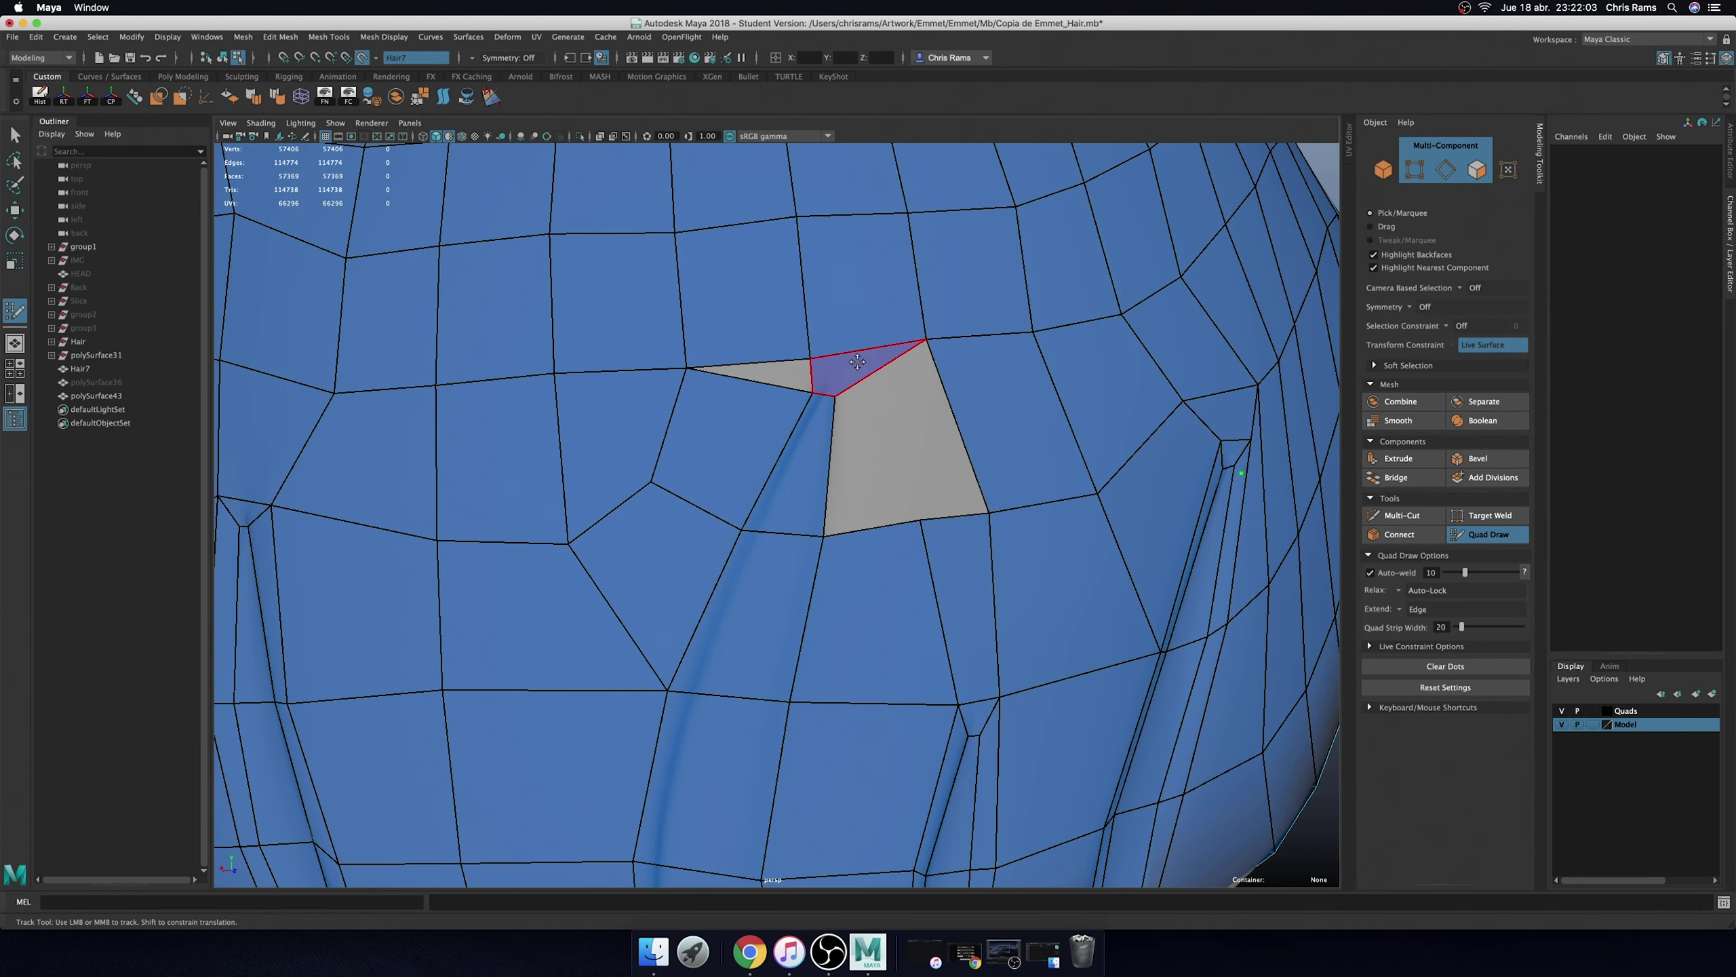
shift+click(802, 377)
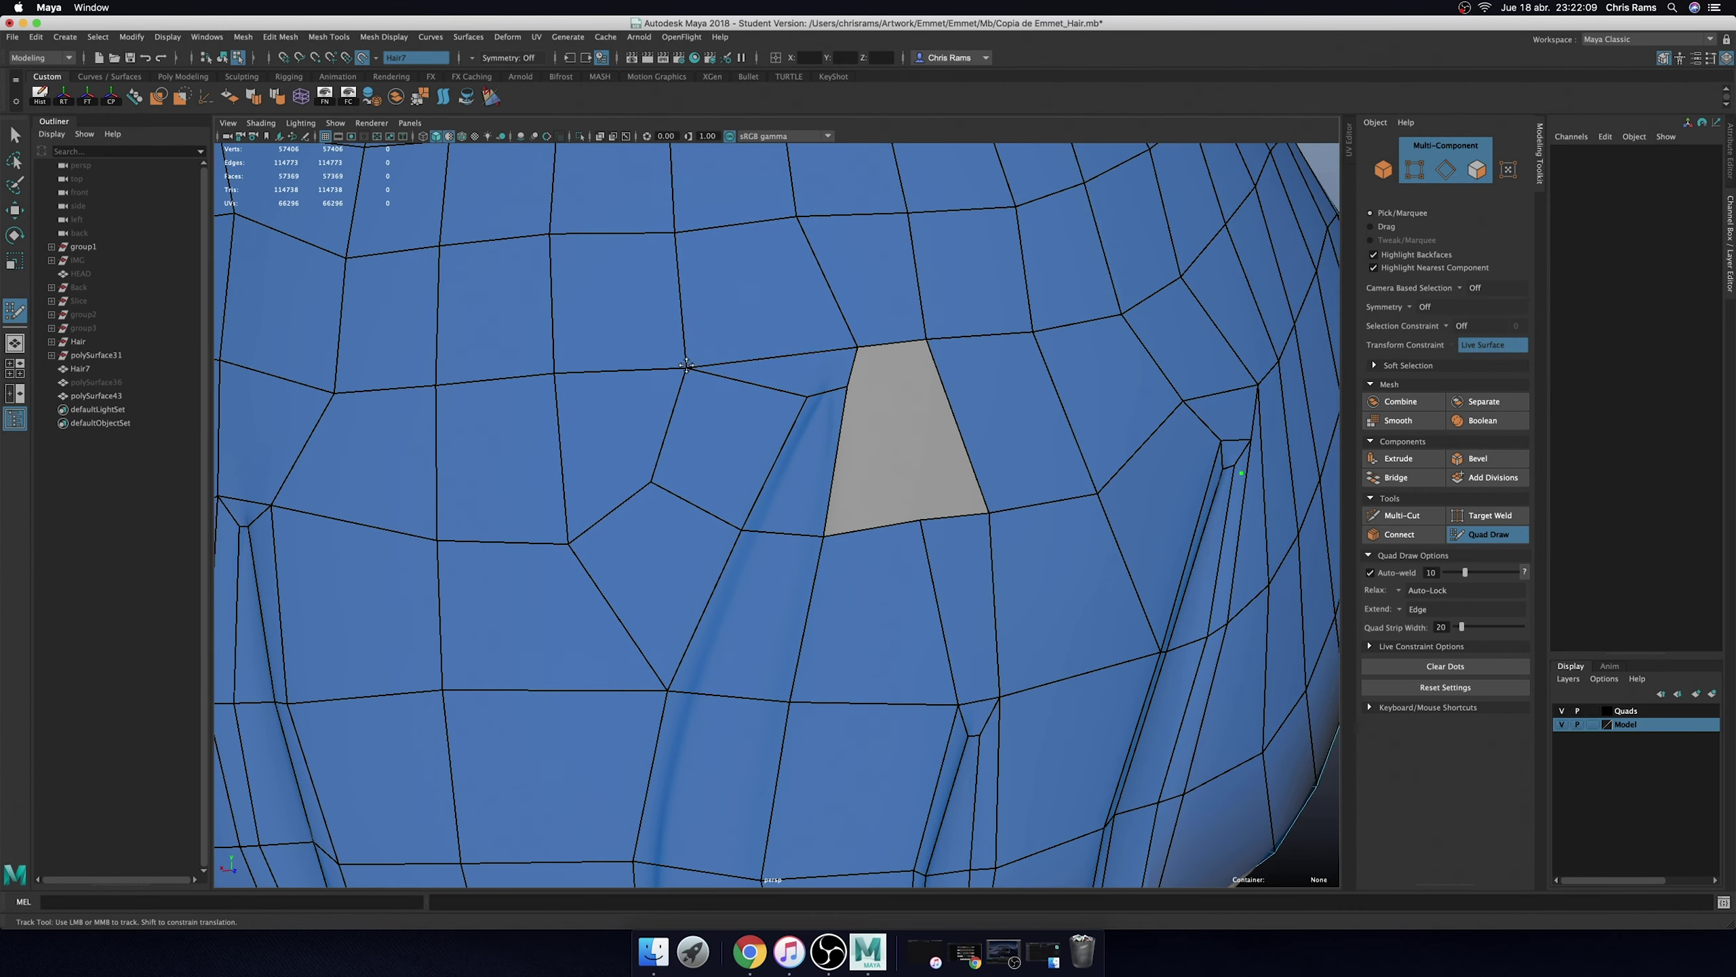
shift+drag(802, 377, 807, 388)
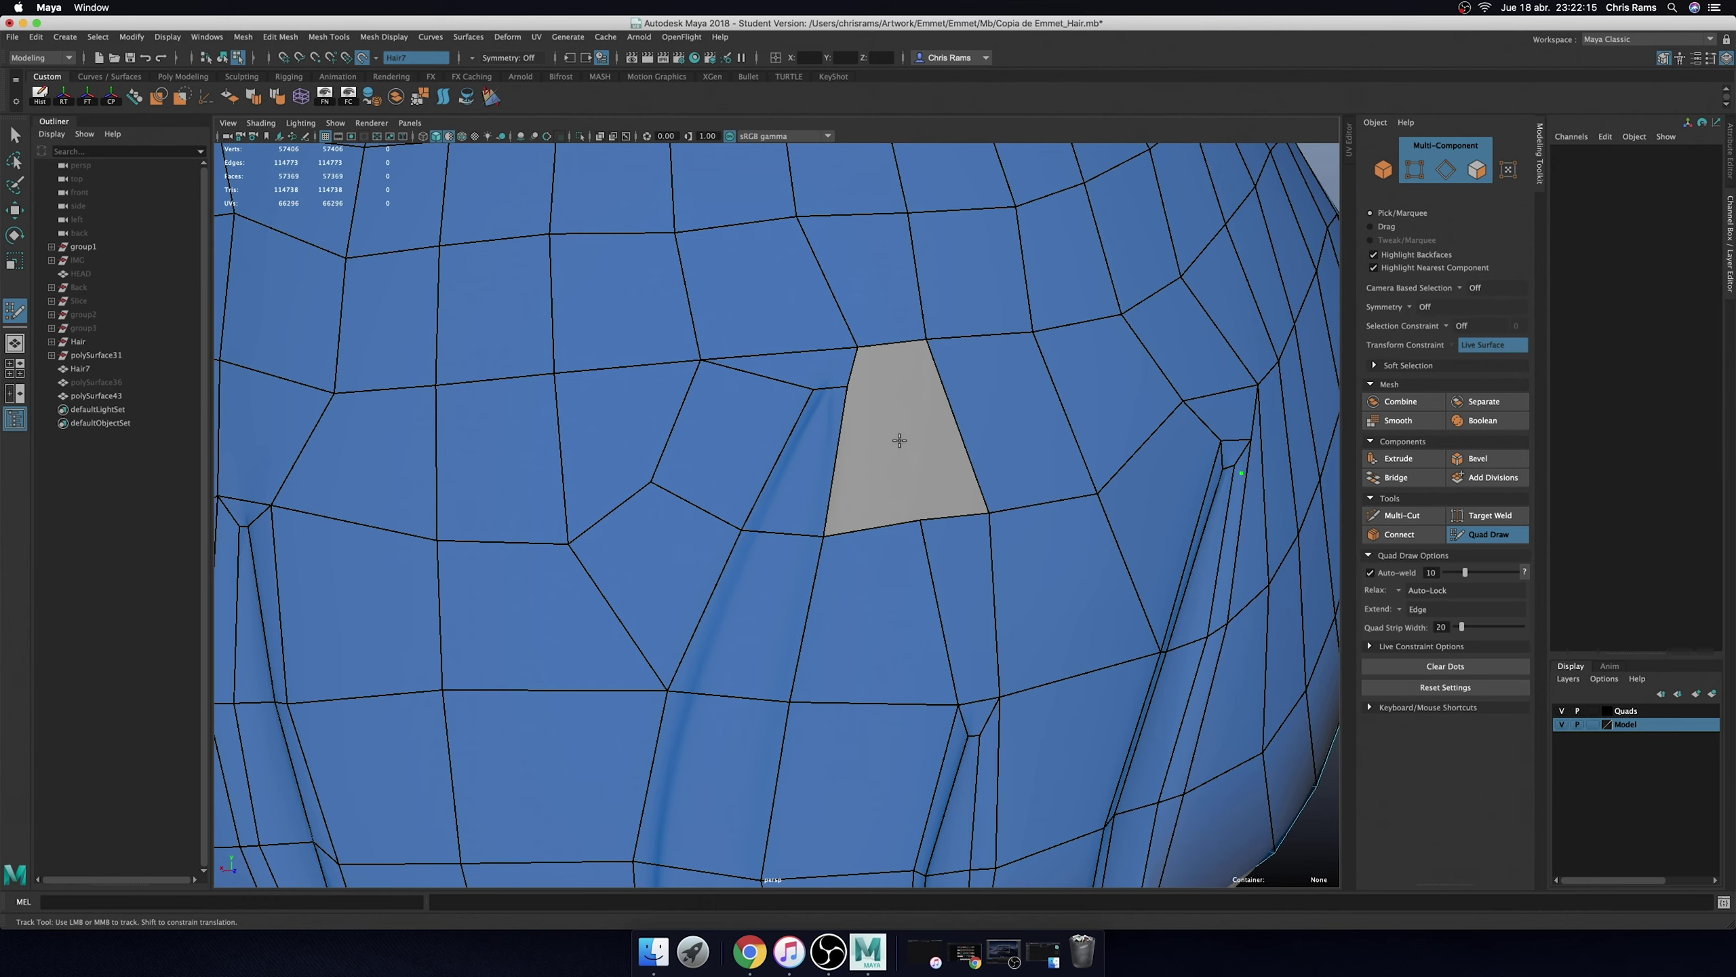
alt+right_drag(946, 456, 888, 429)
shift+click(860, 464)
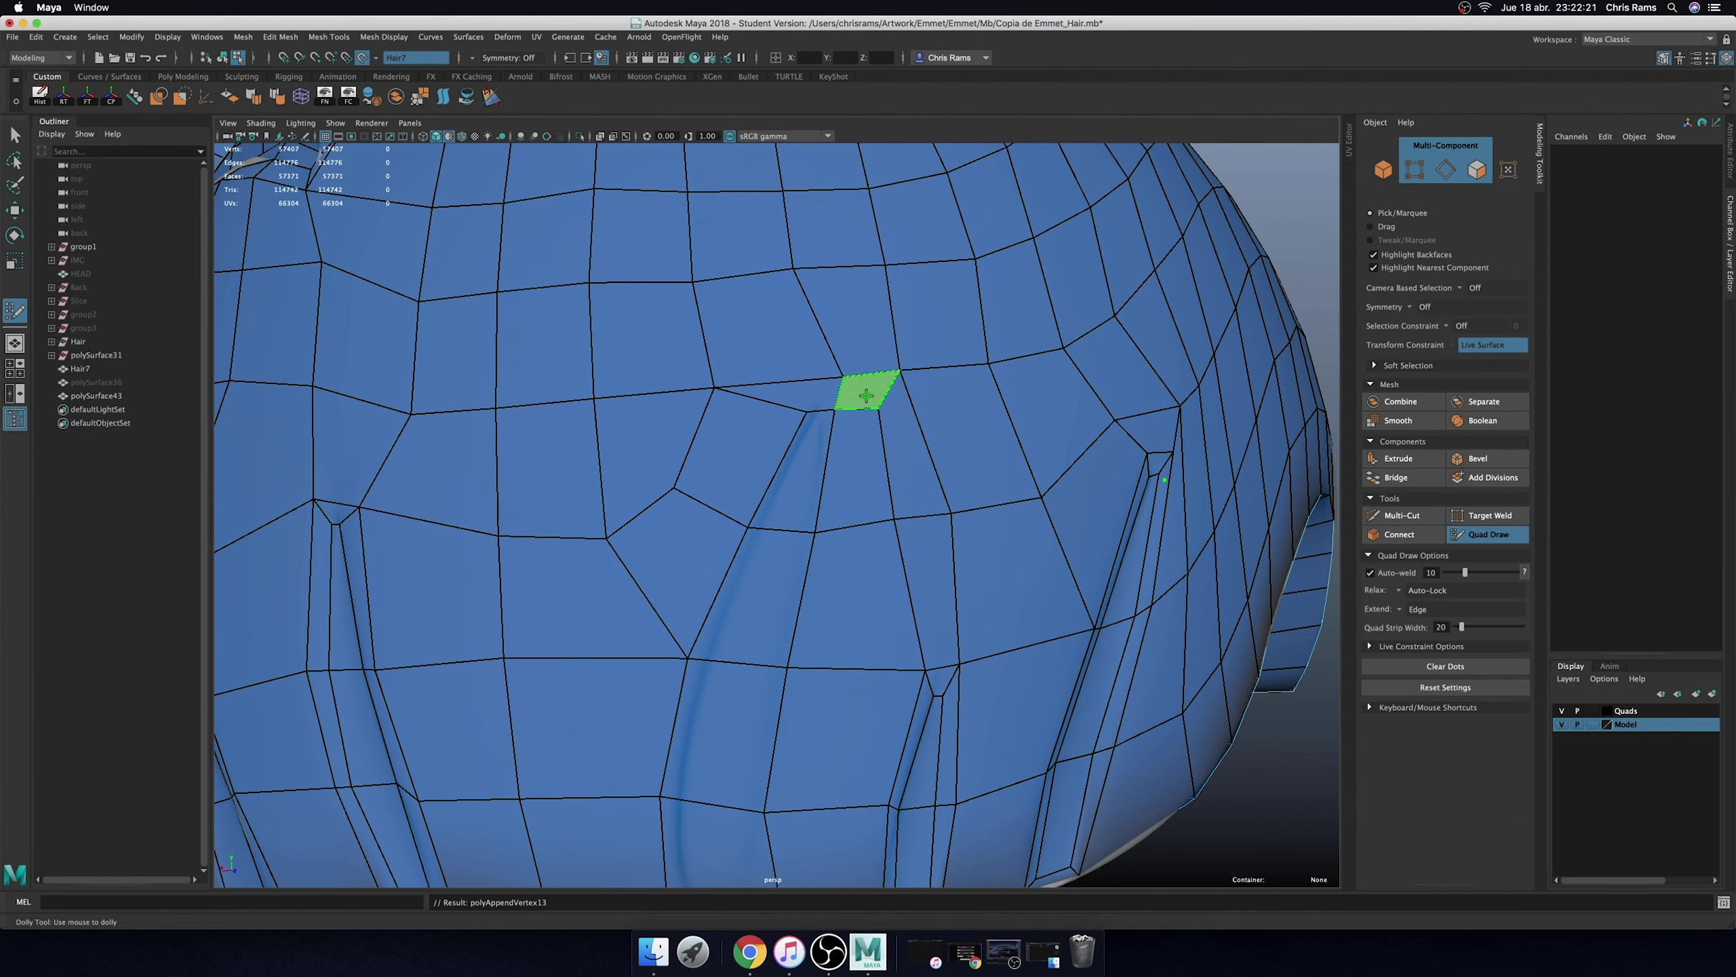
scroll(884, 503, down, 5)
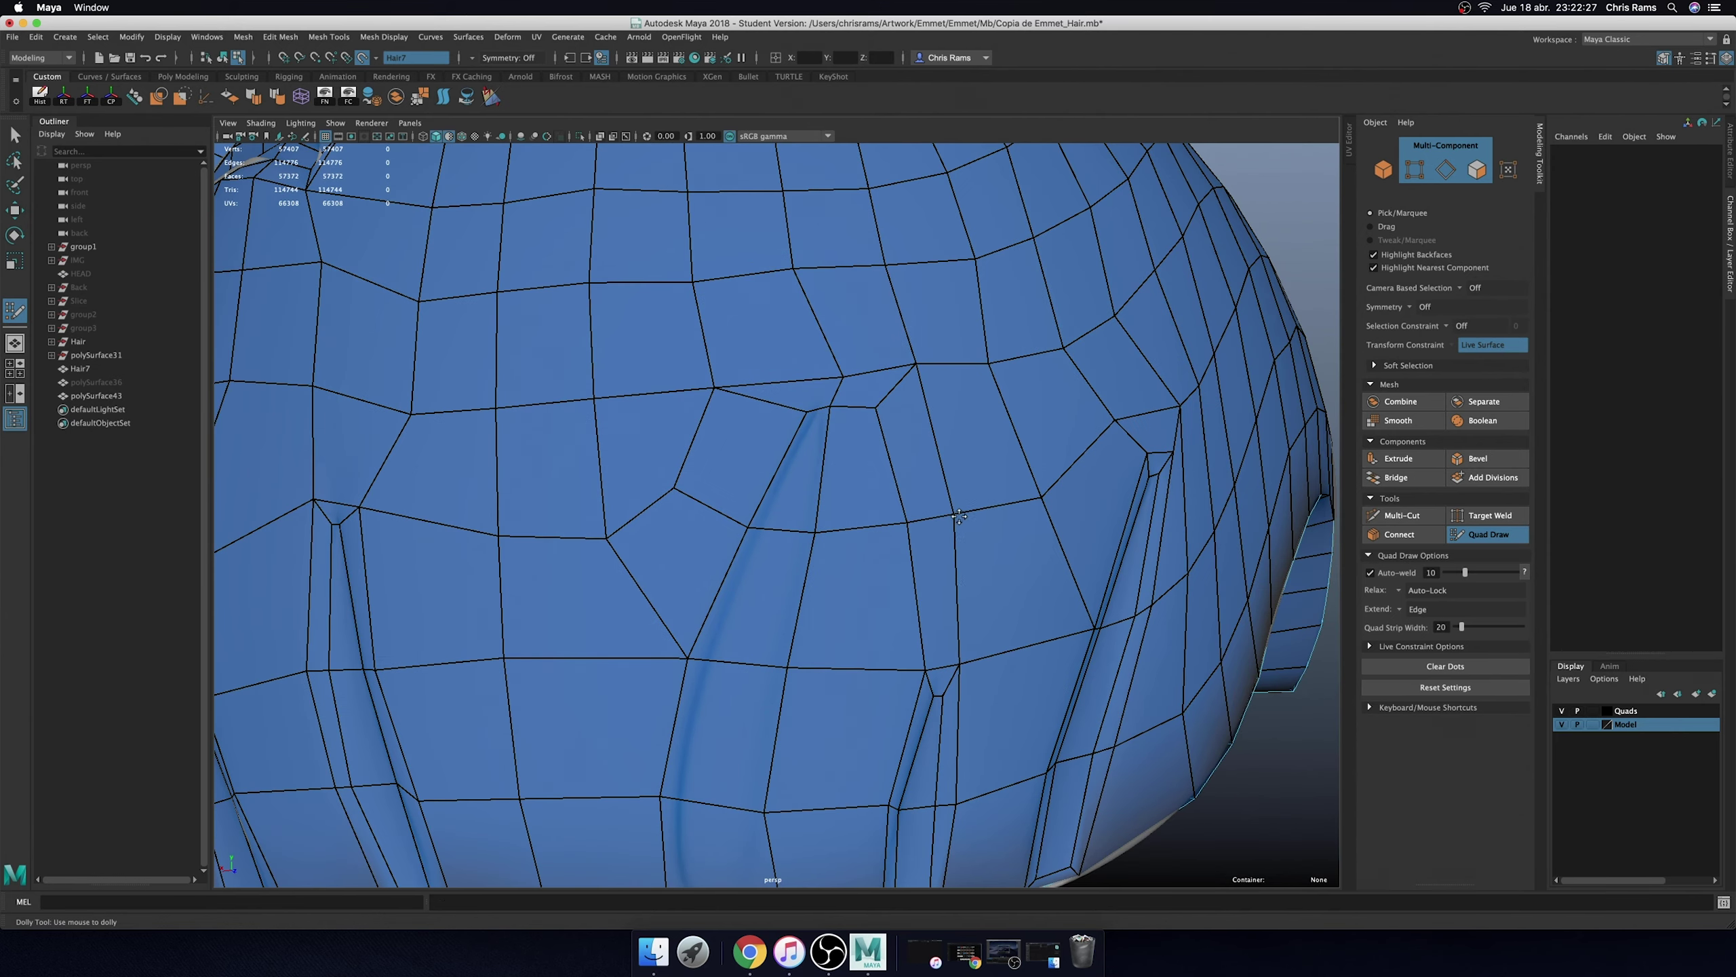
scroll(862, 527, down, 5)
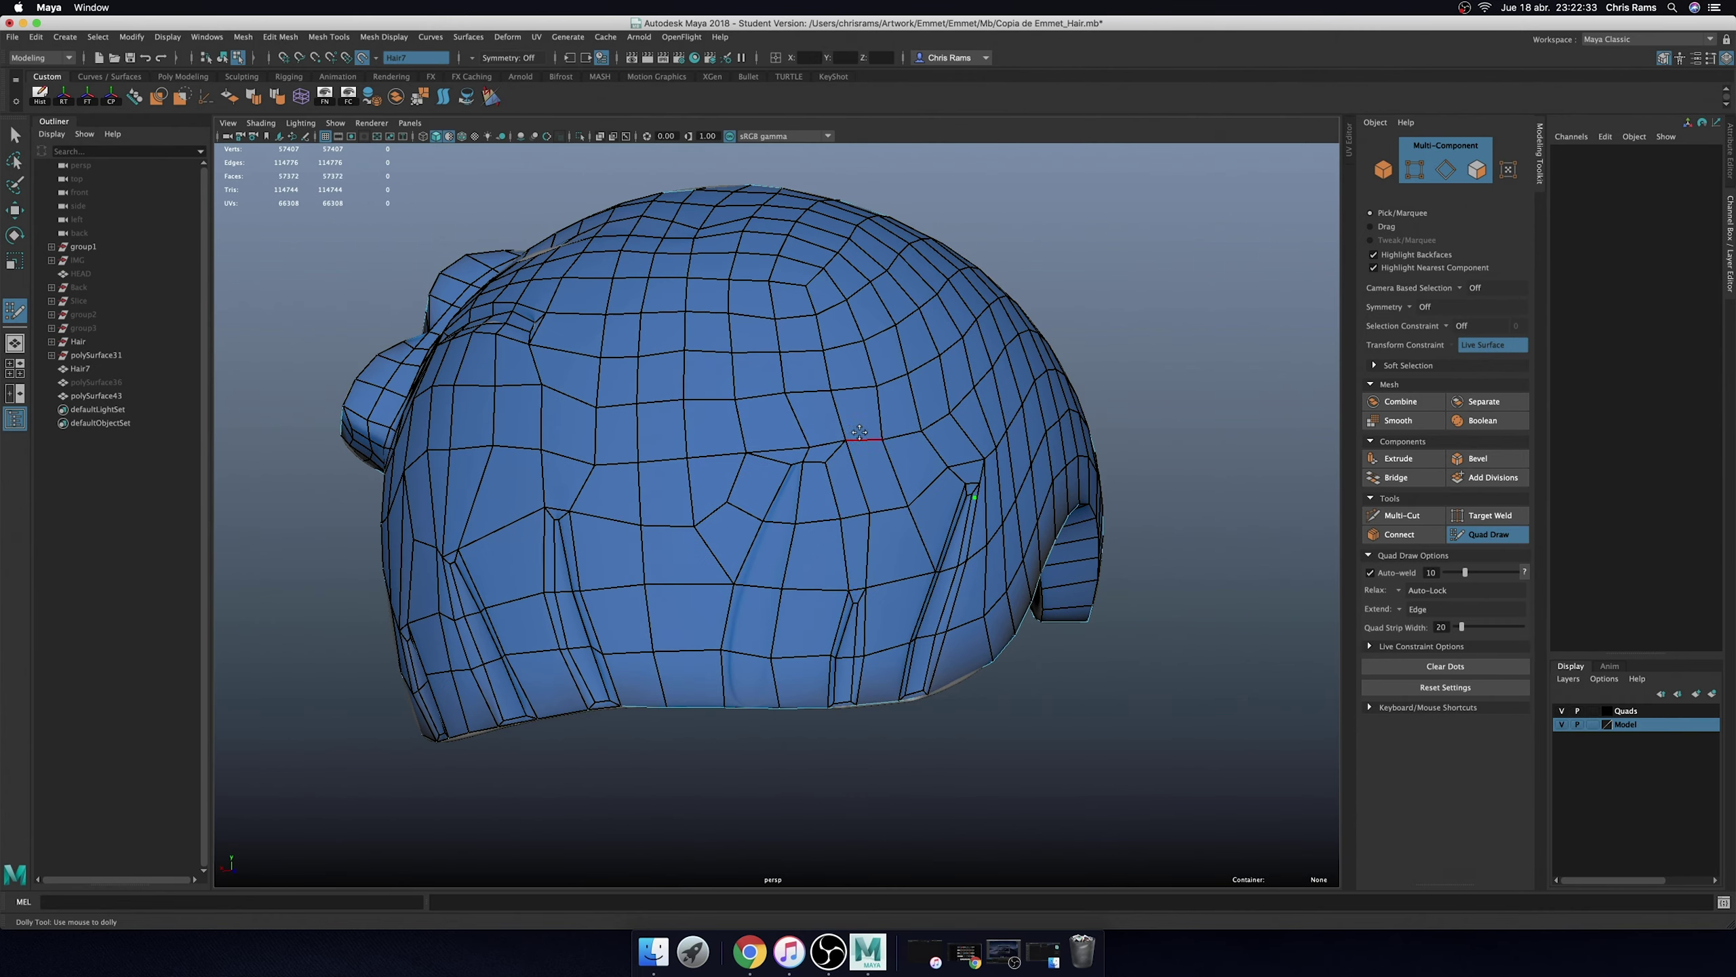
scroll(739, 684, up, 5)
scroll(813, 492, up, 1)
- Select the four-face strip, extrude it at about 0.45 local scale, and clear the selection
key(q)
double_click(819, 468)
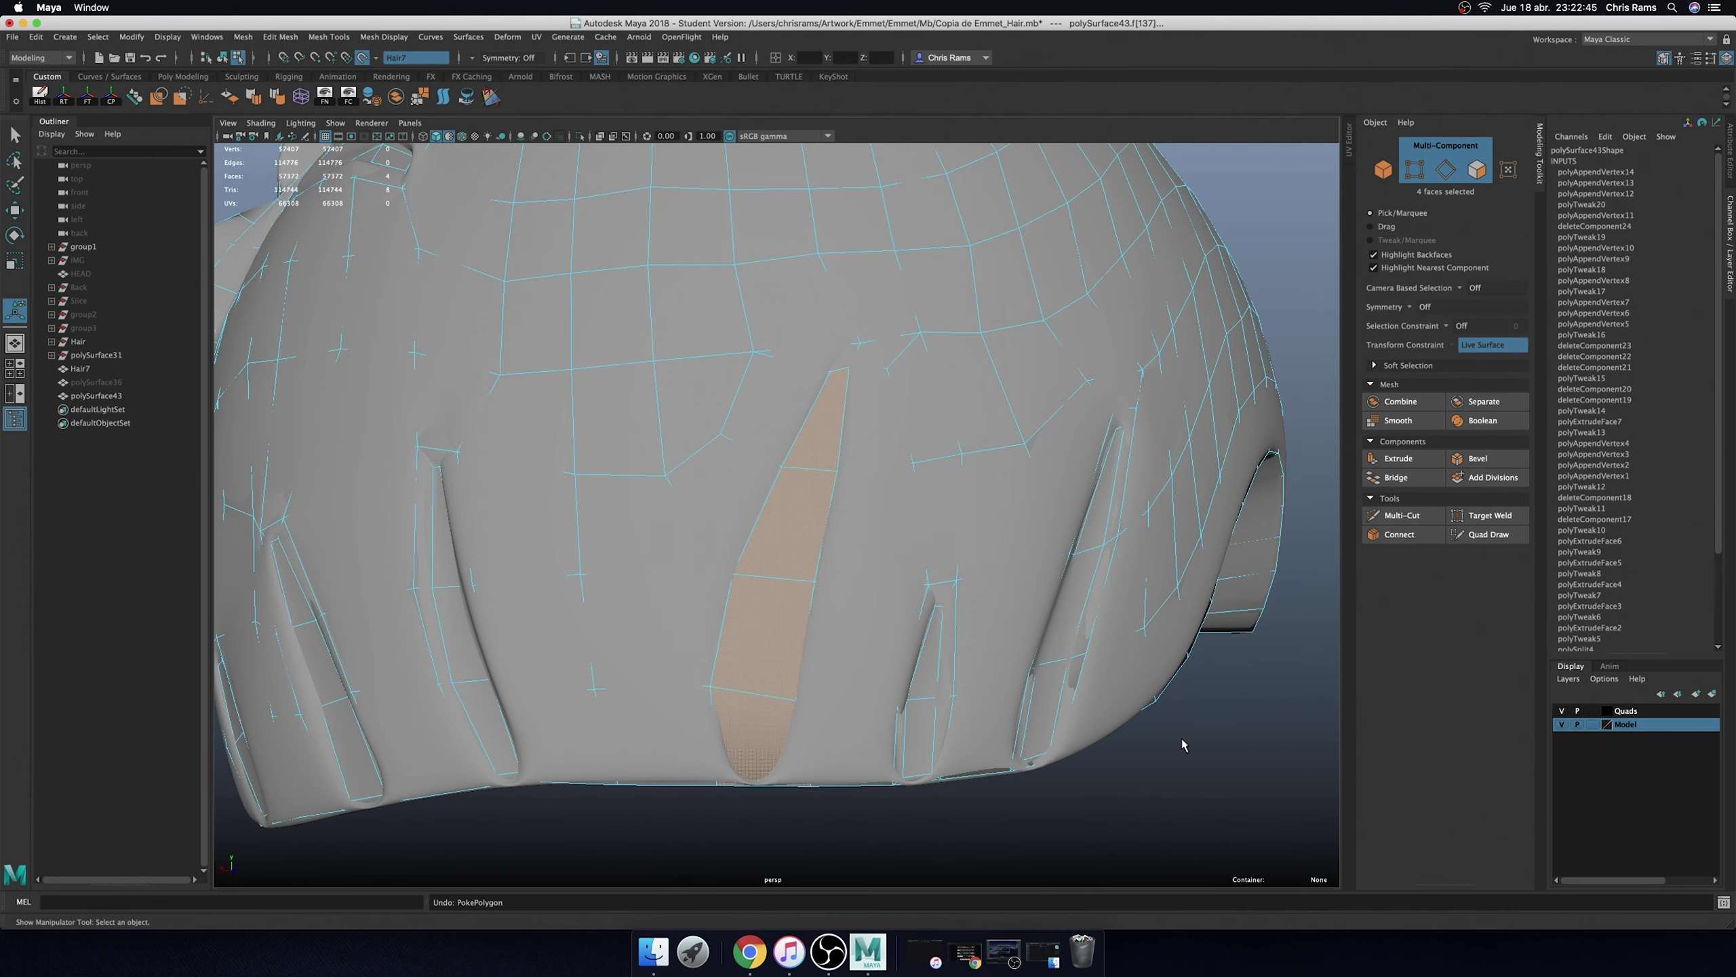
shift+right_drag(1184, 743, 1068, 656)
alt+drag(1069, 657, 1121, 588)
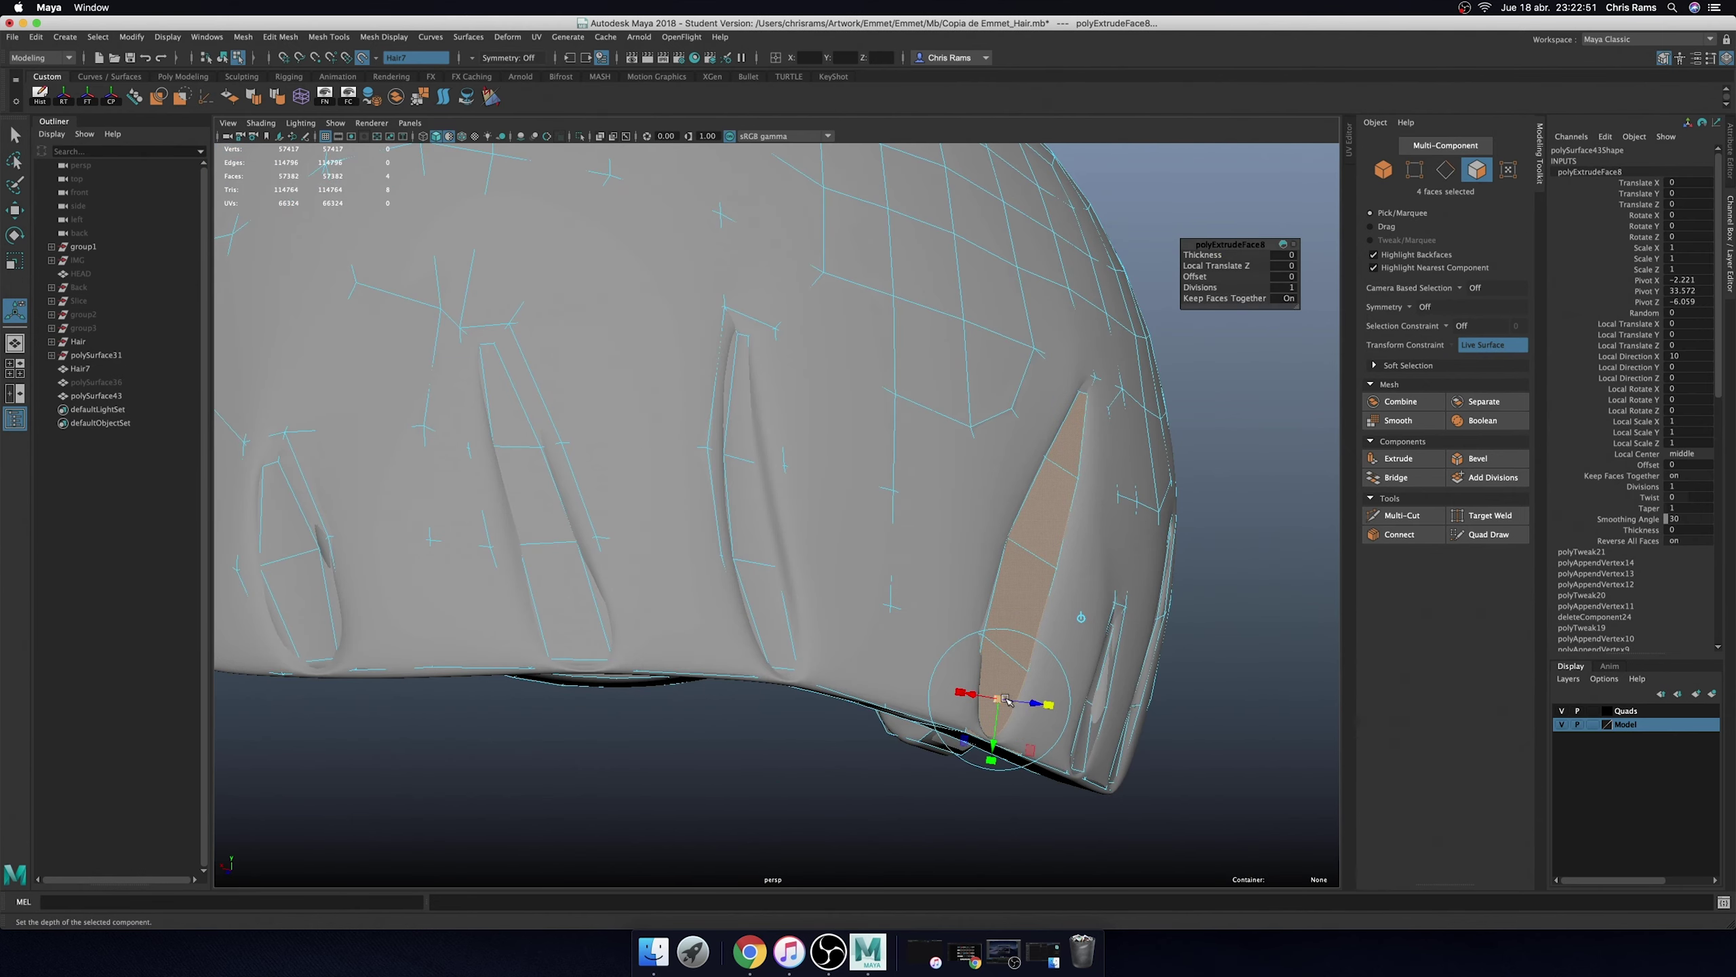
middle_drag(1121, 588, 1078, 534)
key(q)
key(F8)
click(1225, 434)
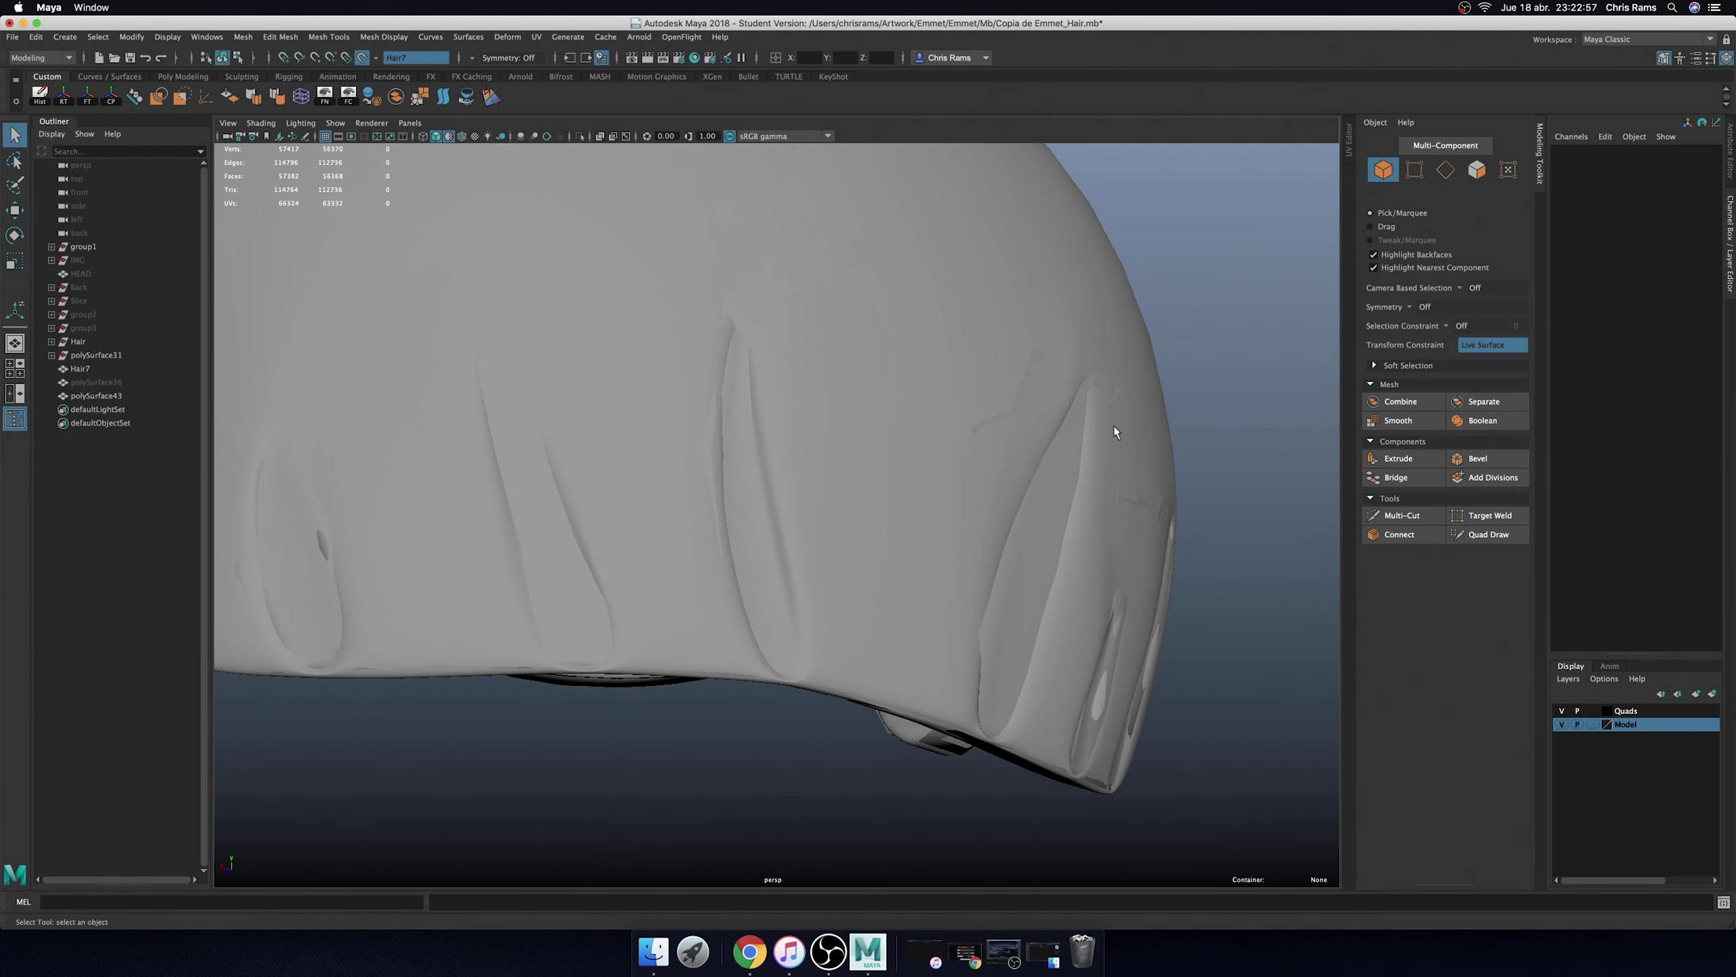
- Back in Quad Draw, relax and smooth the vertices along the narrow groove strip
click(1488, 534)
scroll(1290, 515, up, 3)
scroll(849, 613, up, 3)
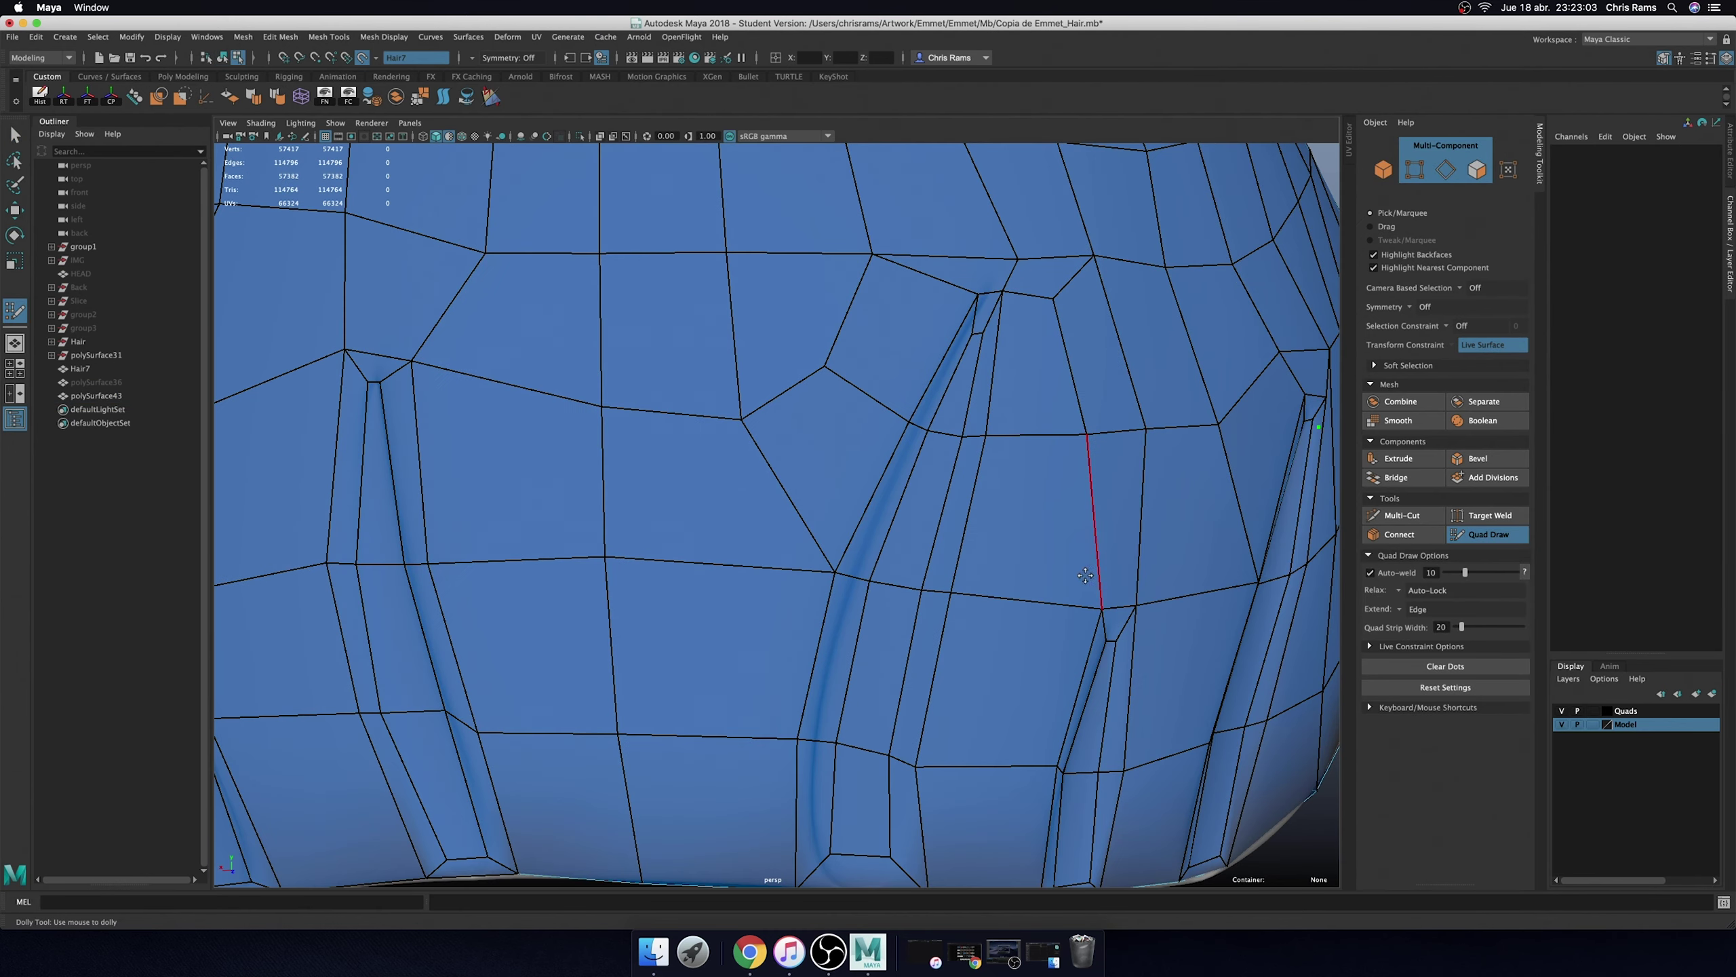
scroll(849, 614, up, 3)
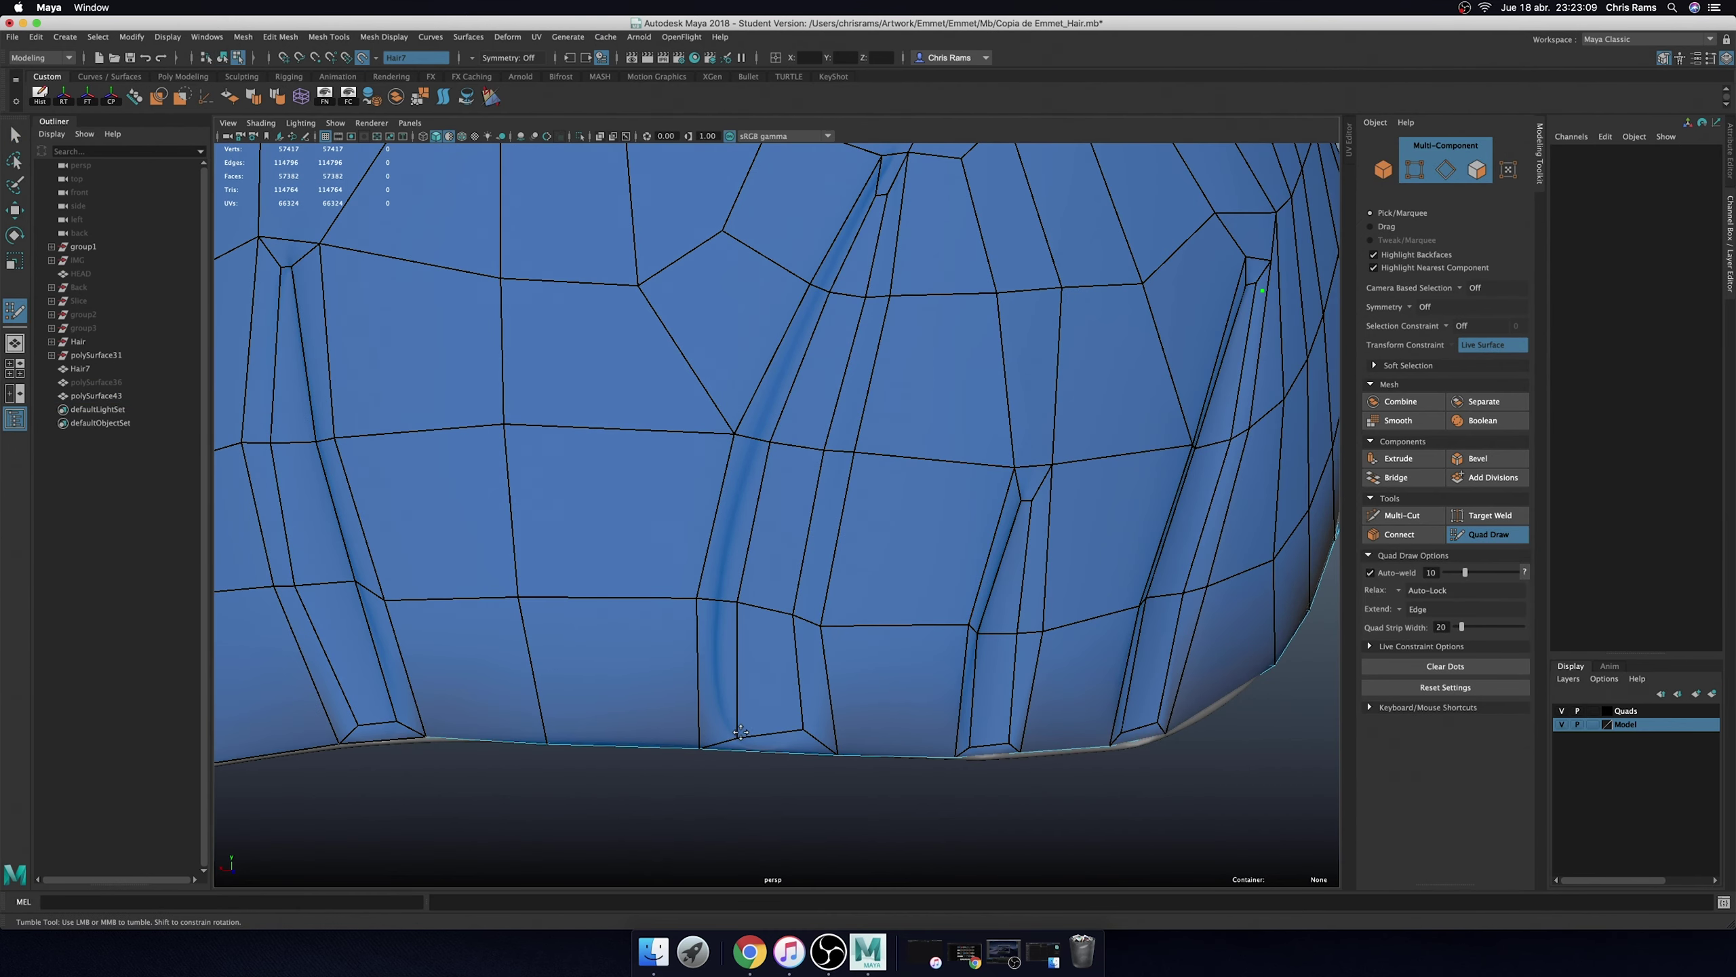
shift+drag(752, 616, 830, 621)
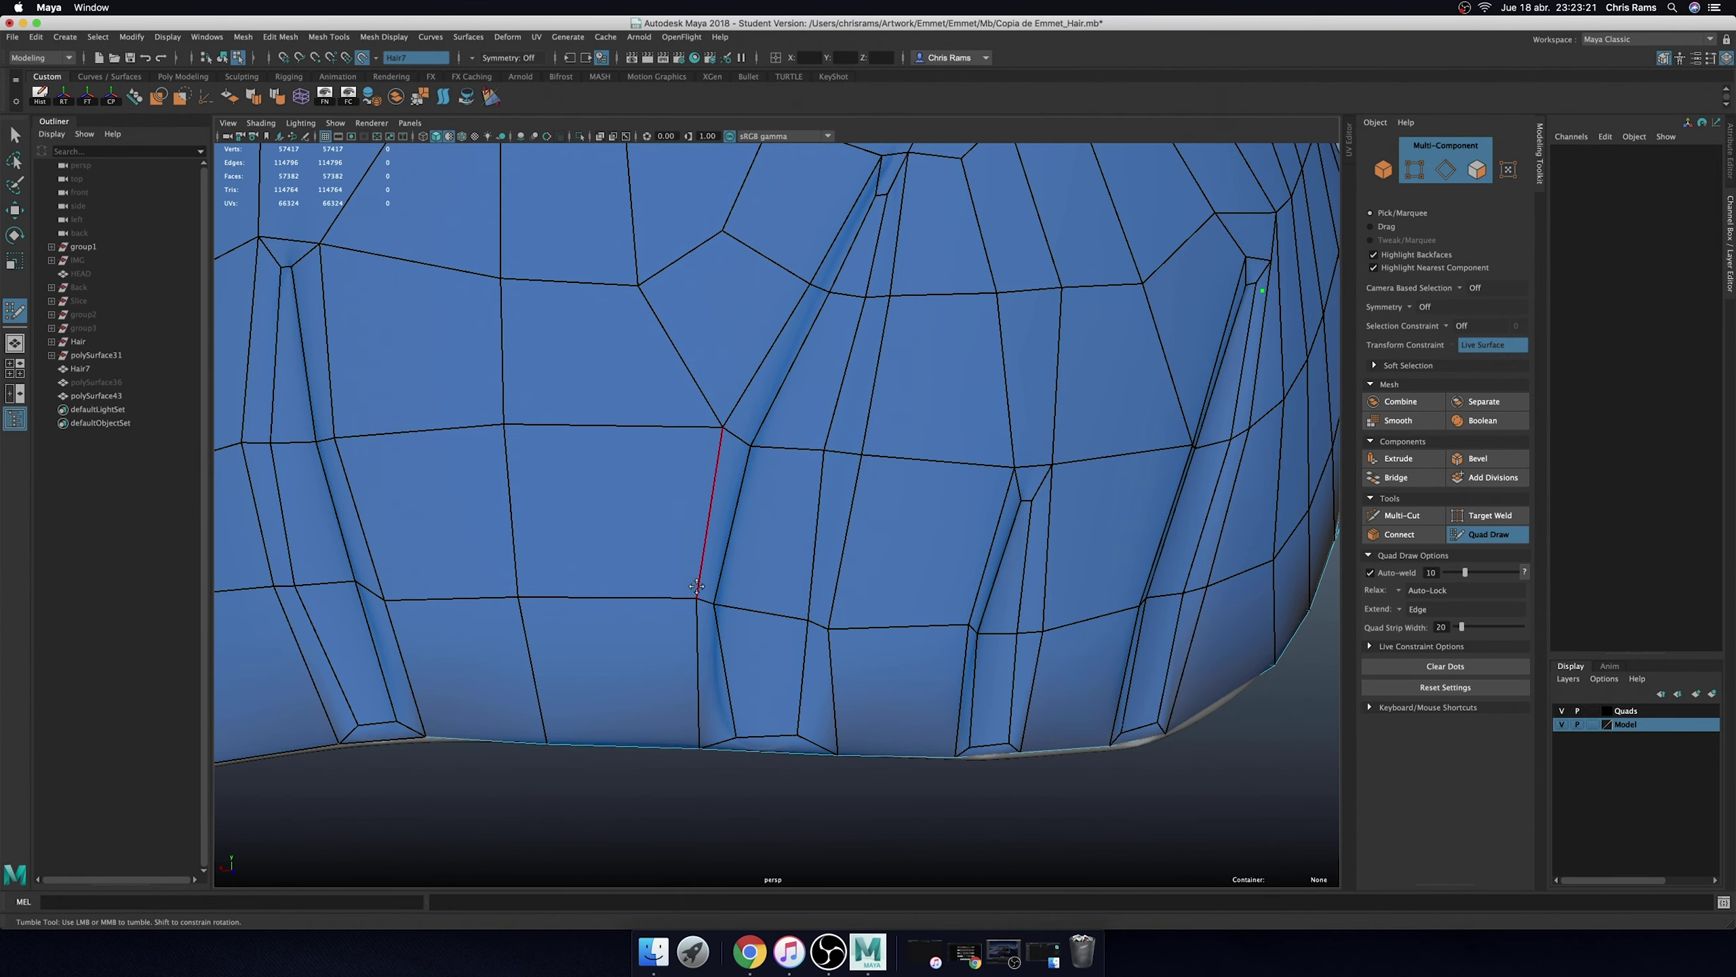
shift+drag(714, 519, 722, 722)
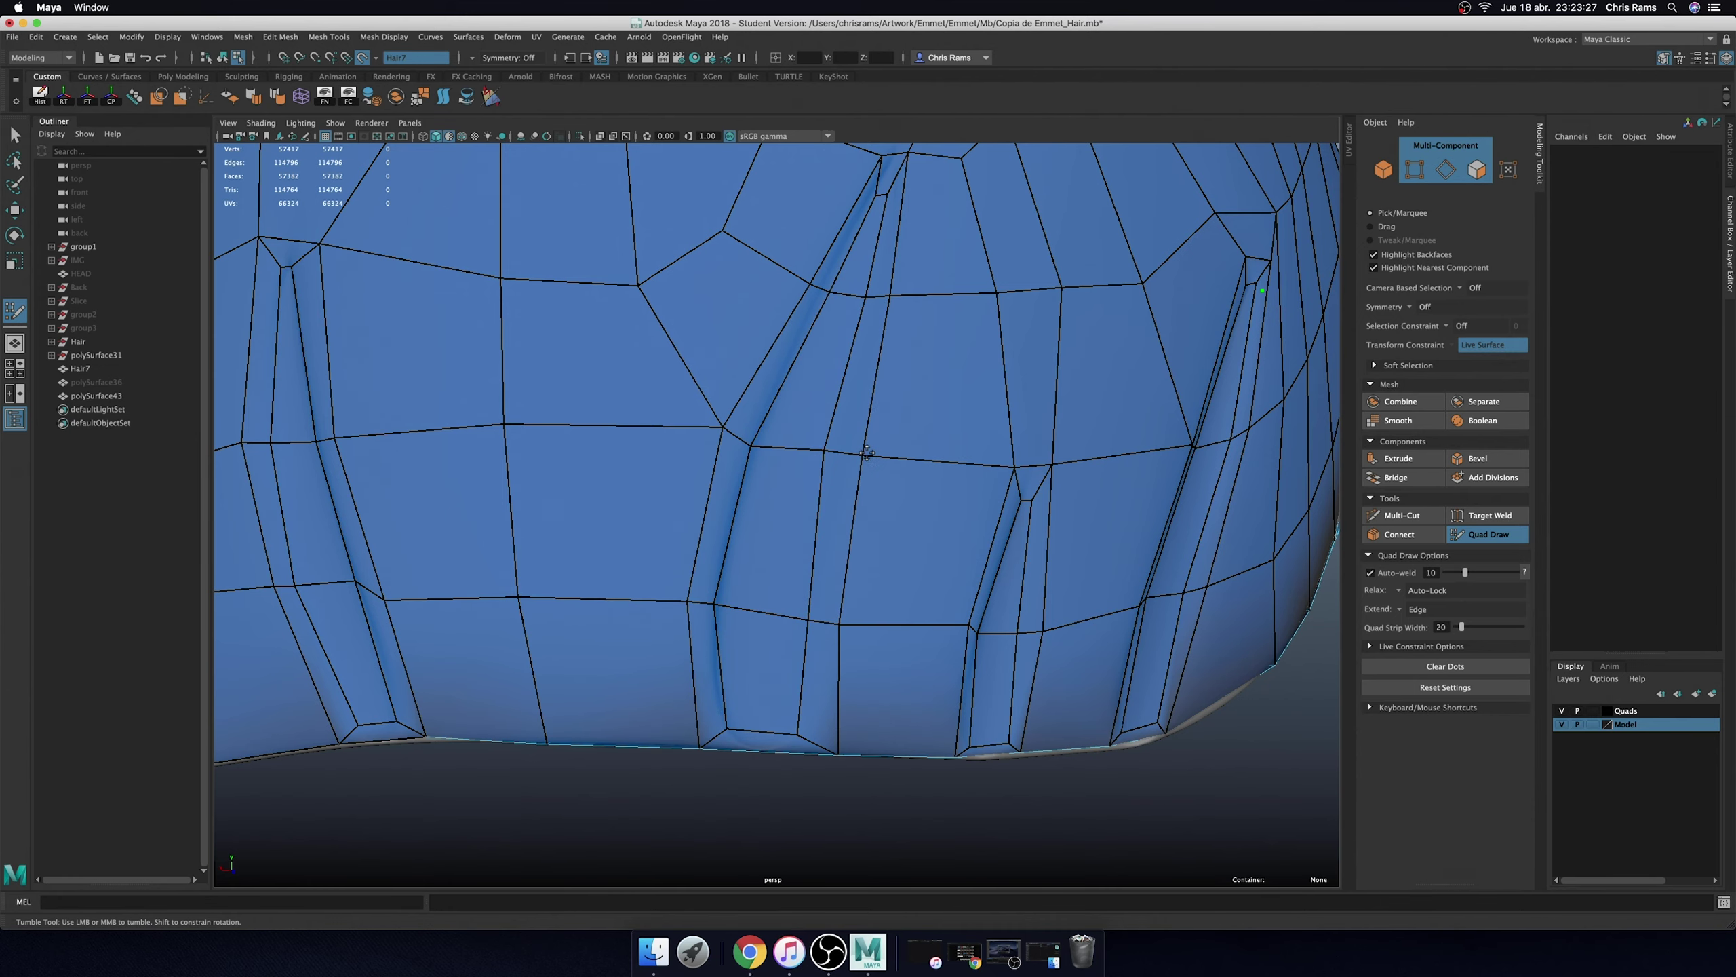
- Pull the strip's side and top vertices up and left to tidy the edge flow
scroll(753, 518, up, 2)
drag(752, 519, 703, 507)
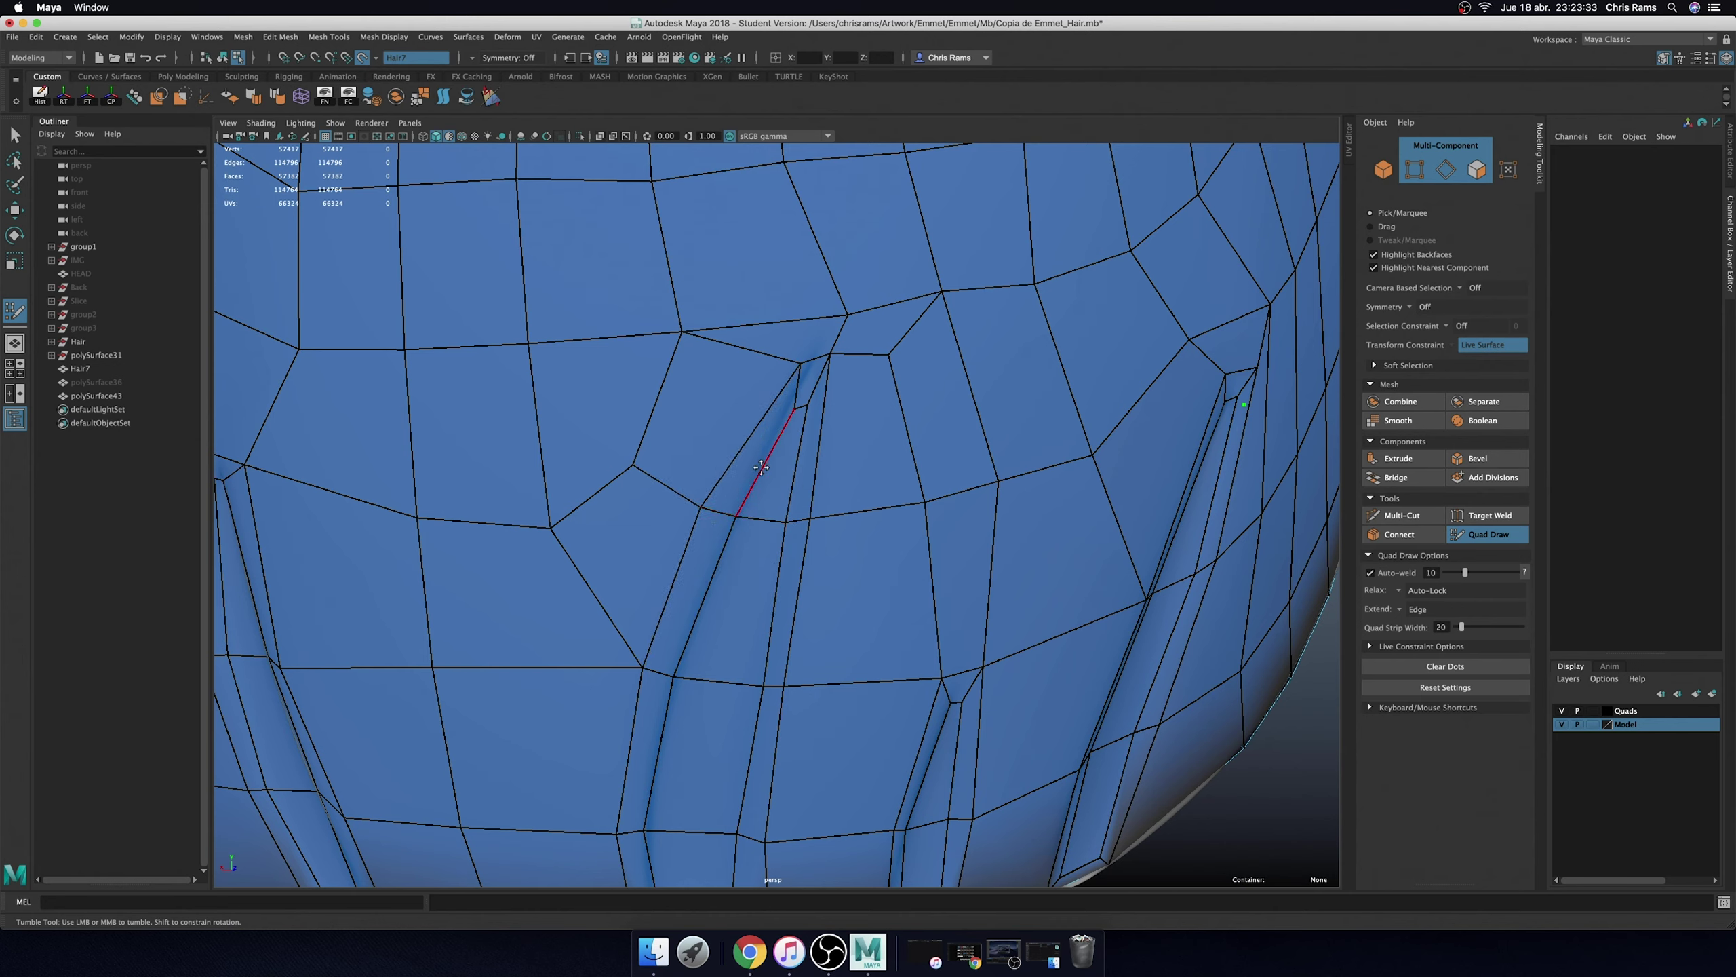
drag(801, 364, 706, 290)
drag(850, 315, 855, 272)
drag(831, 354, 863, 309)
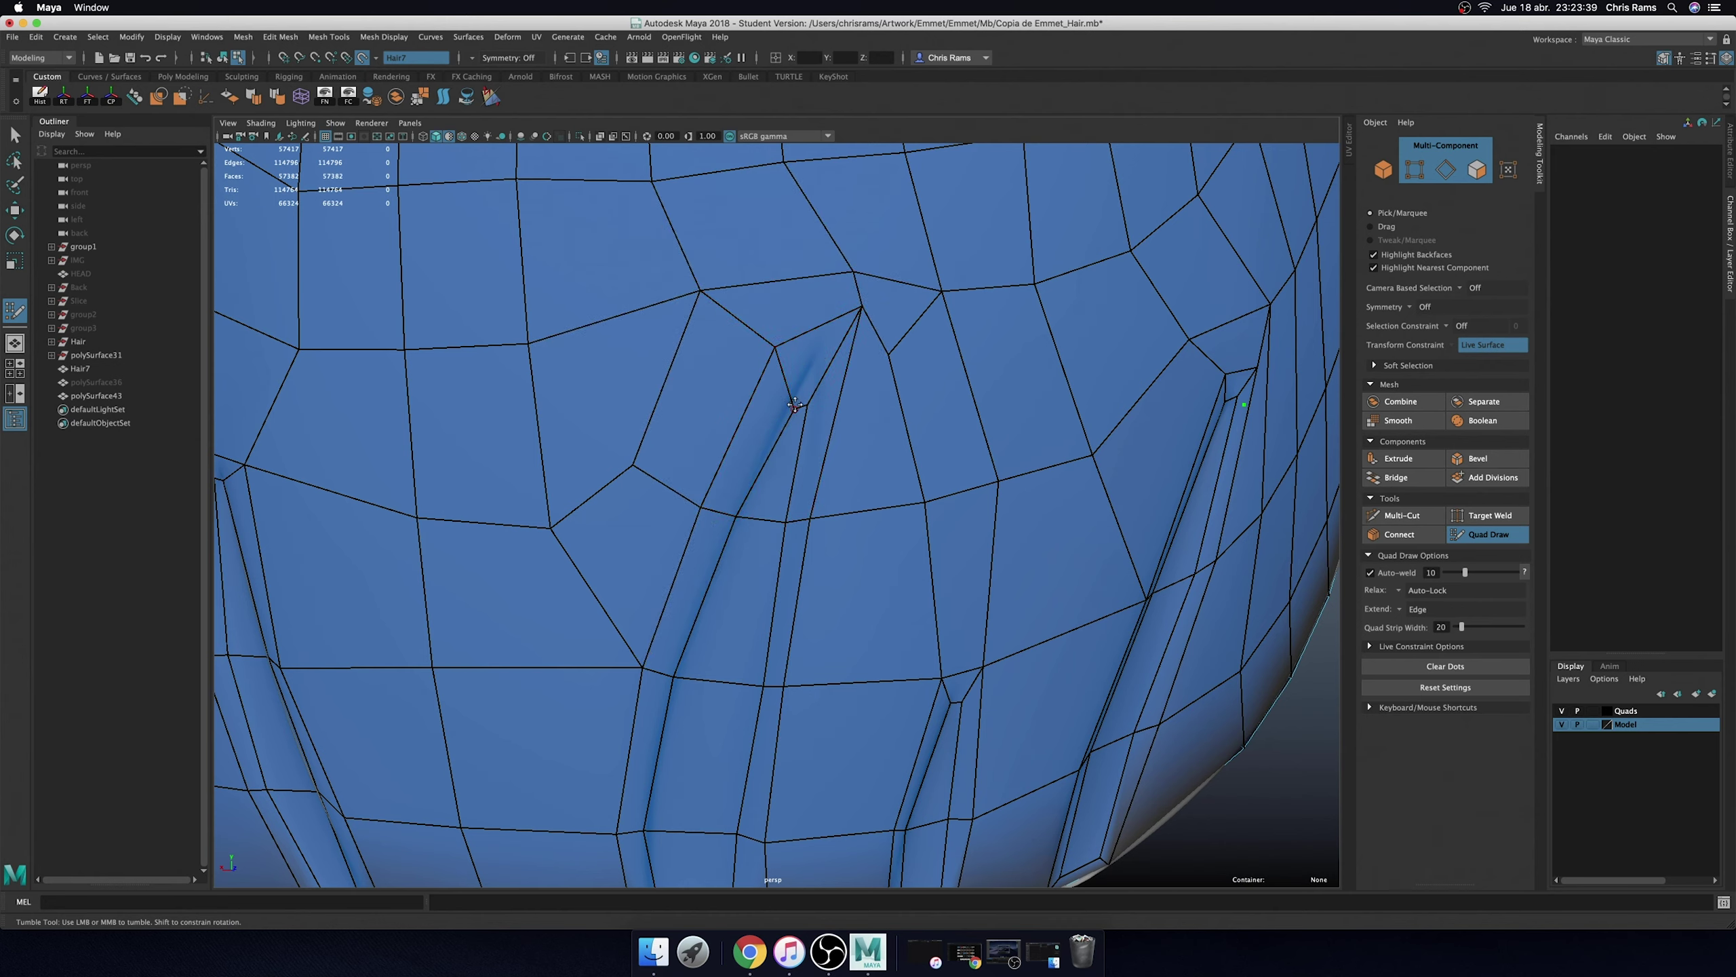
drag(799, 409, 804, 365)
drag(798, 520, 802, 502)
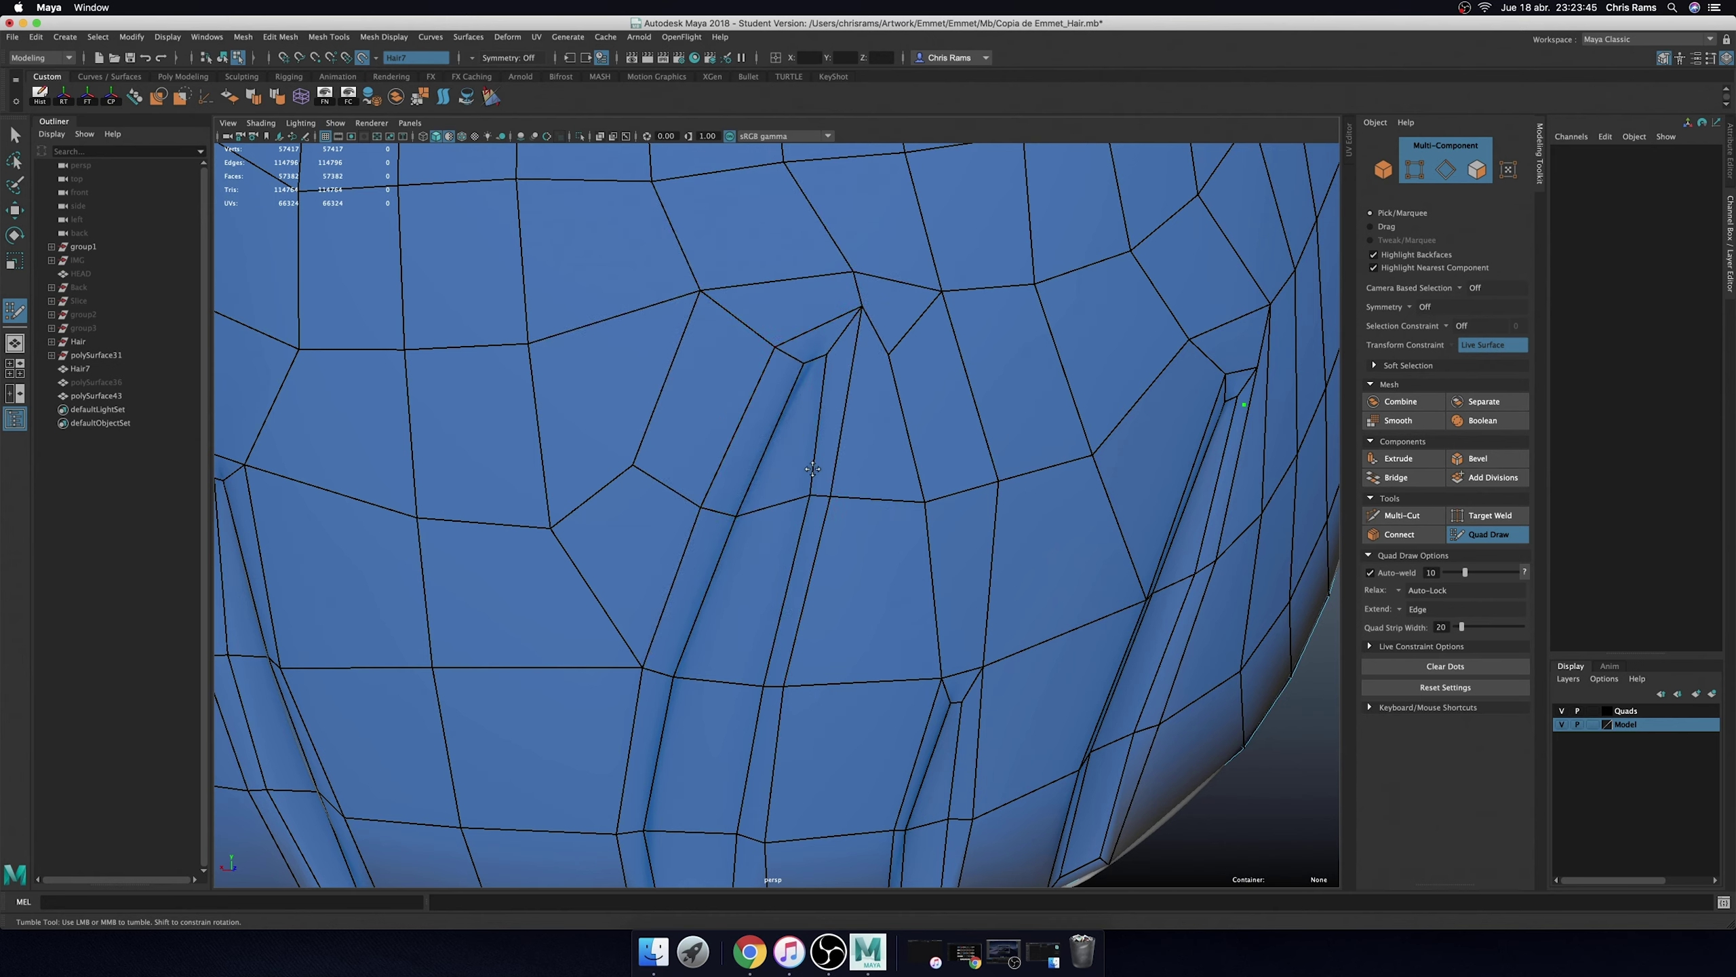
- Orbit around the hair cap to inspect it, including the underside with the head inside
scroll(778, 689, down, 5)
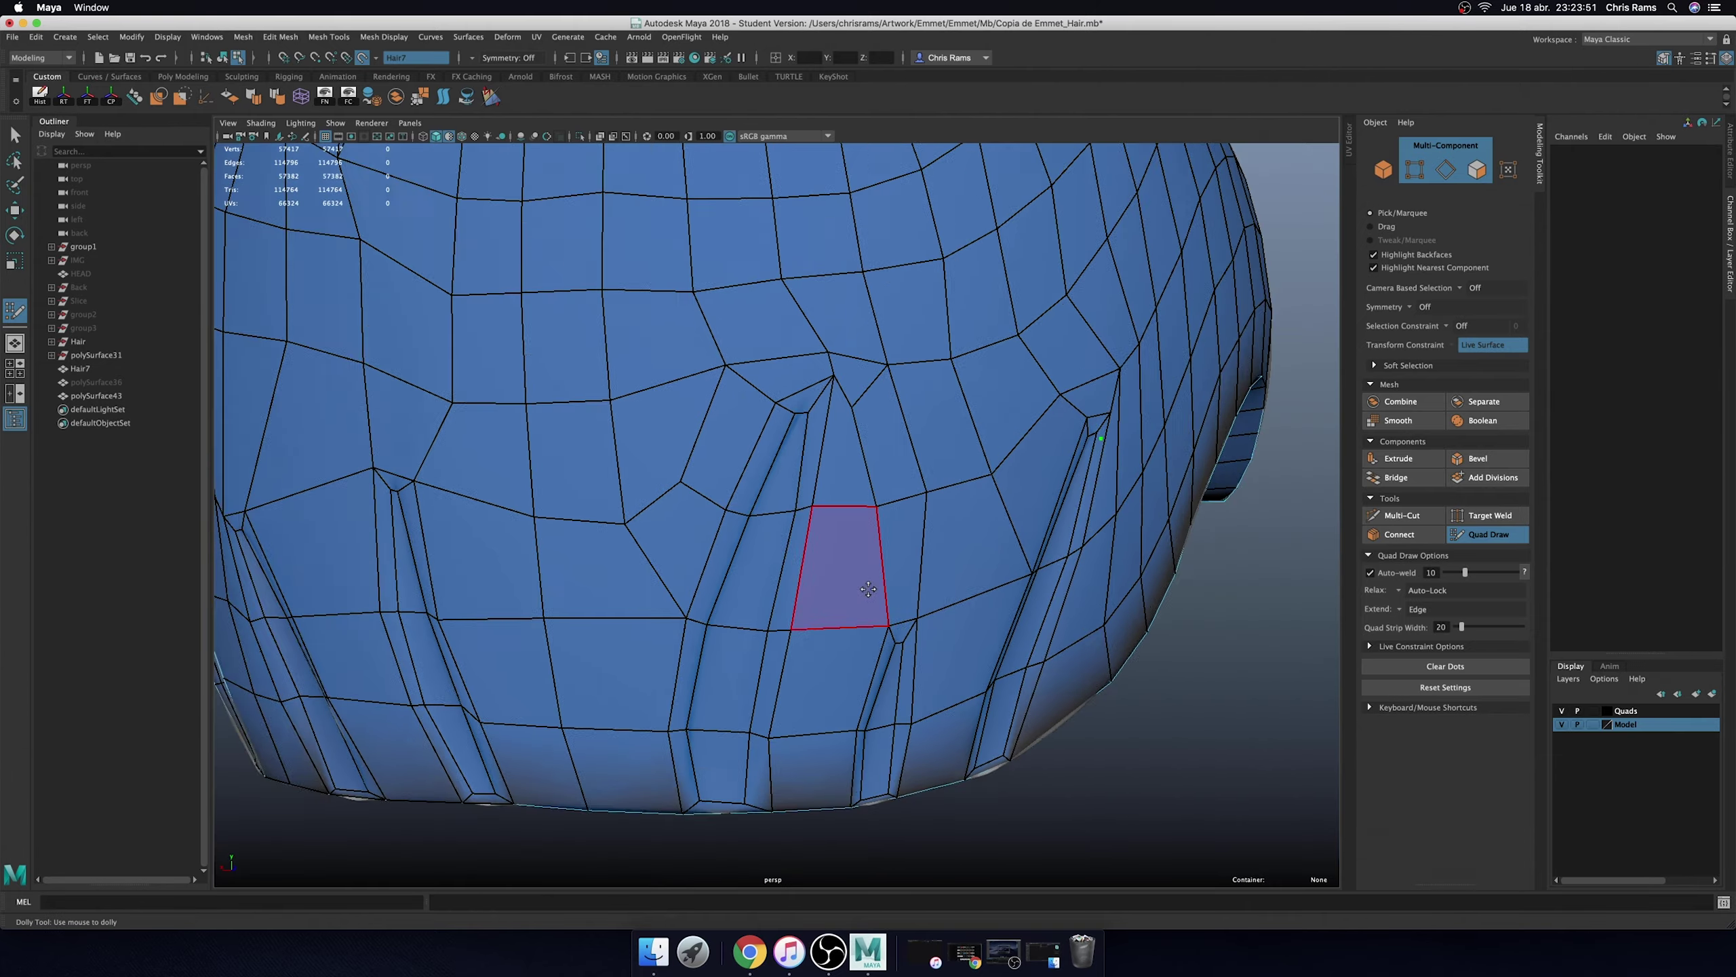
alt+drag(833, 562, 917, 432)
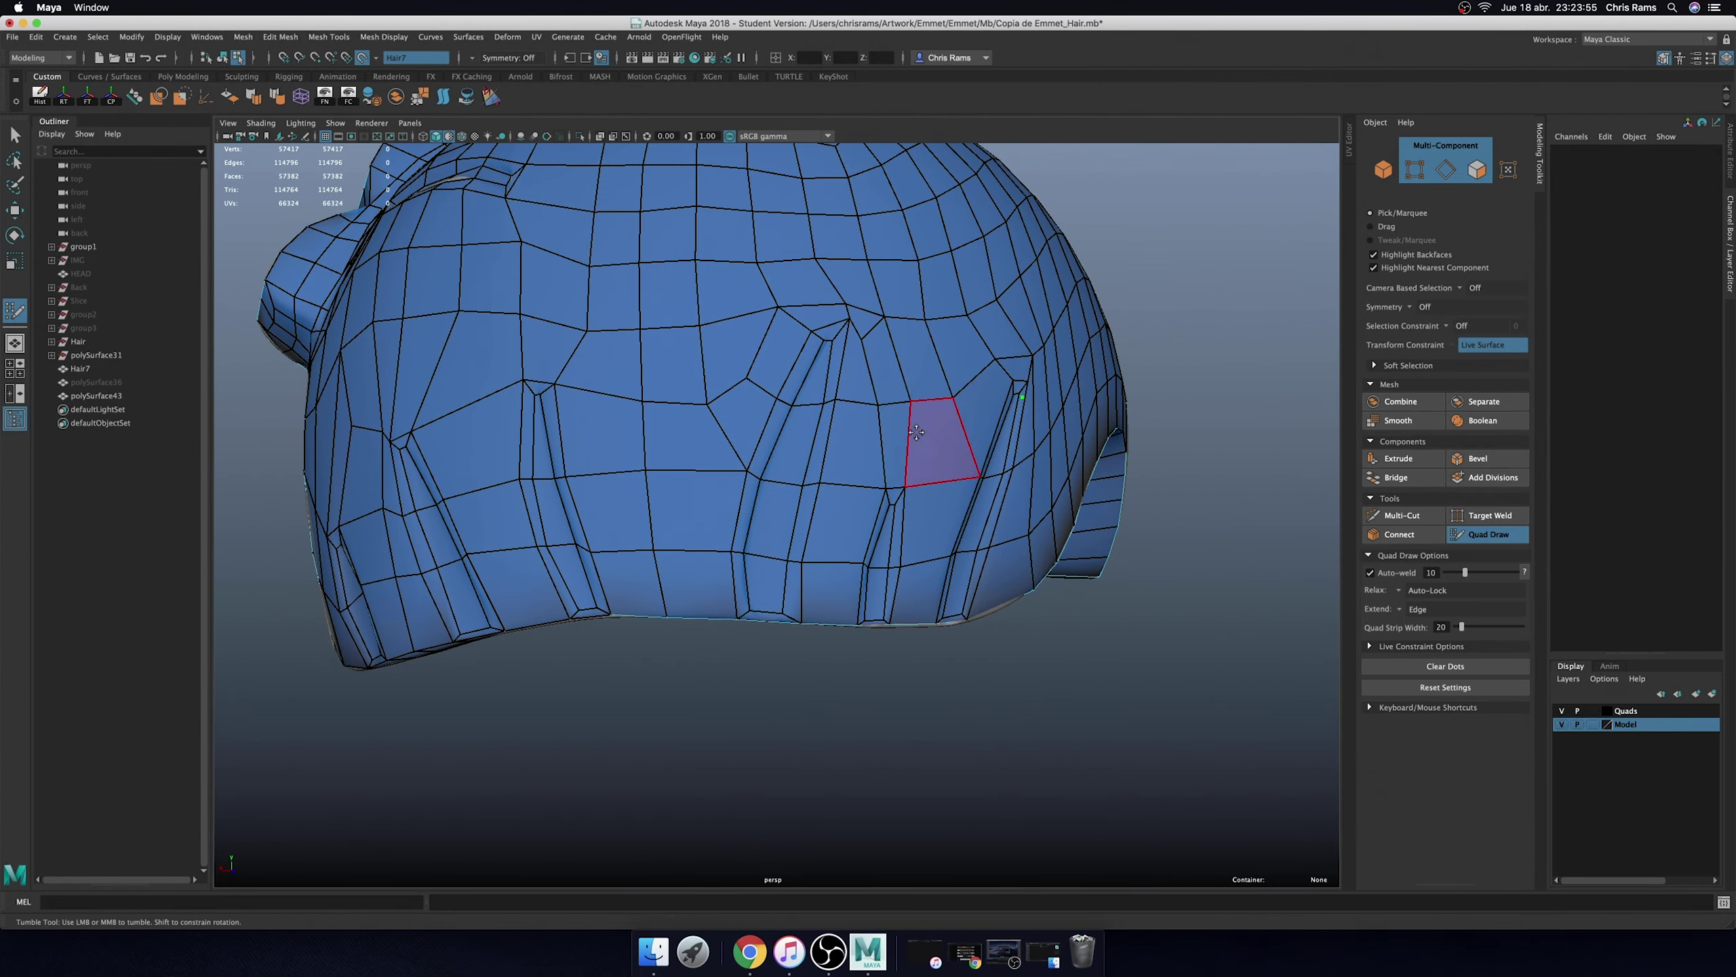
scroll(917, 432, up, 5)
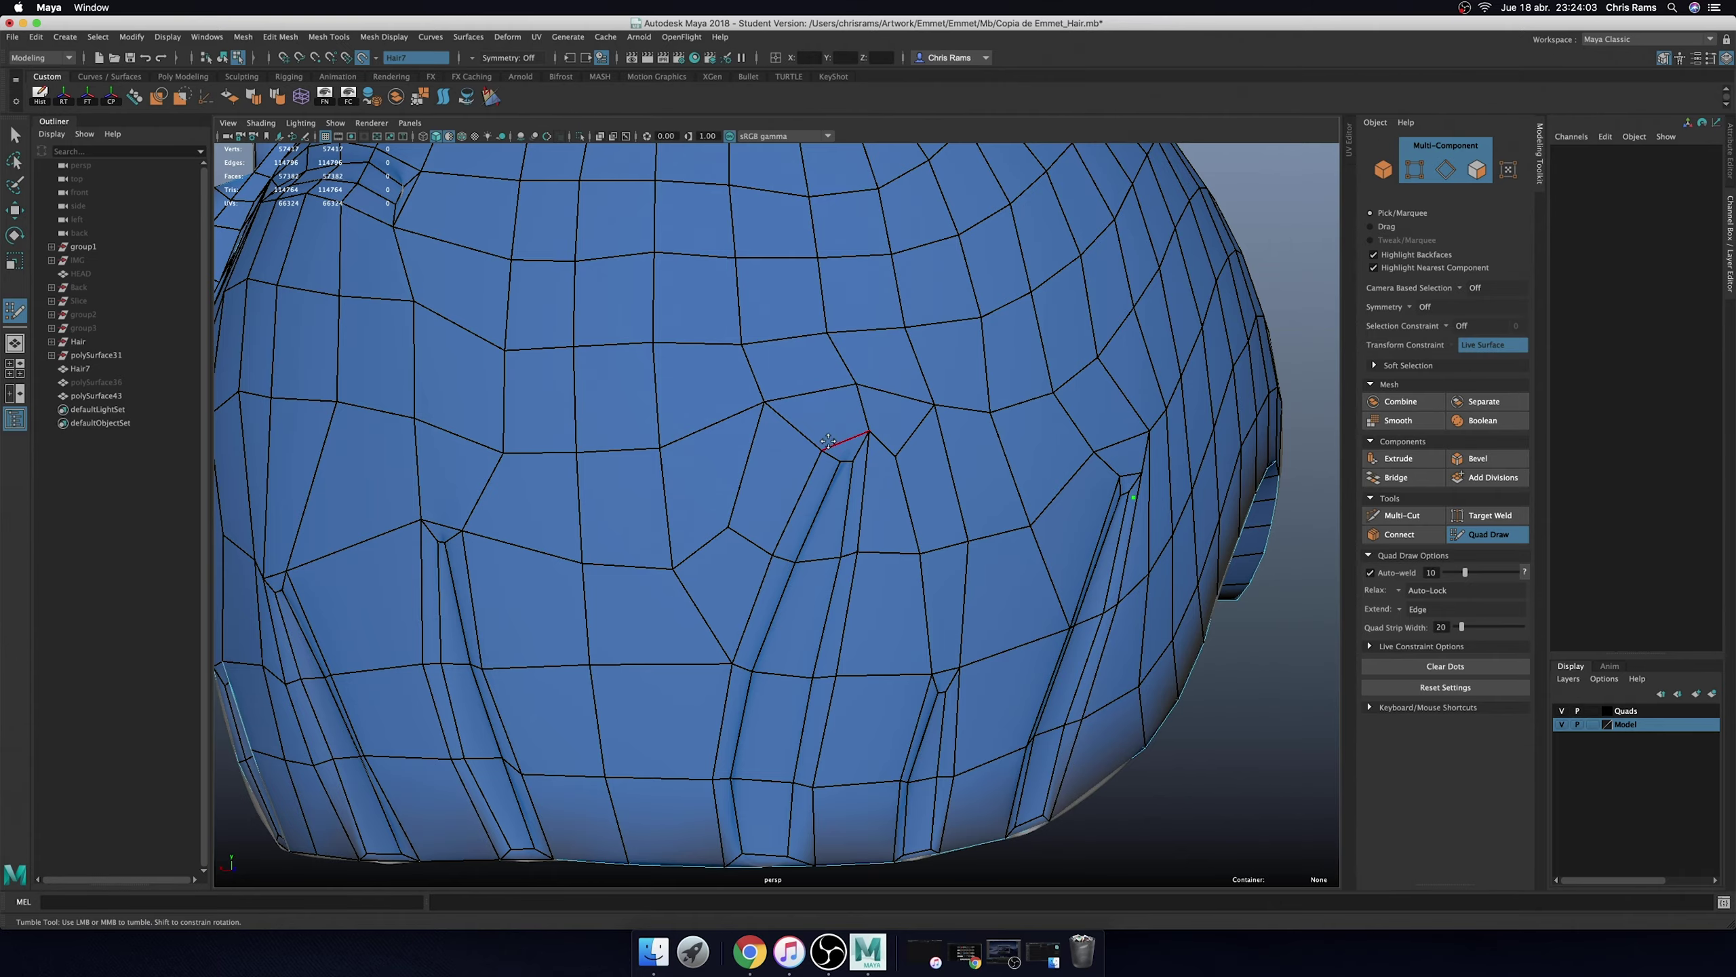
scroll(562, 567, down, 3)
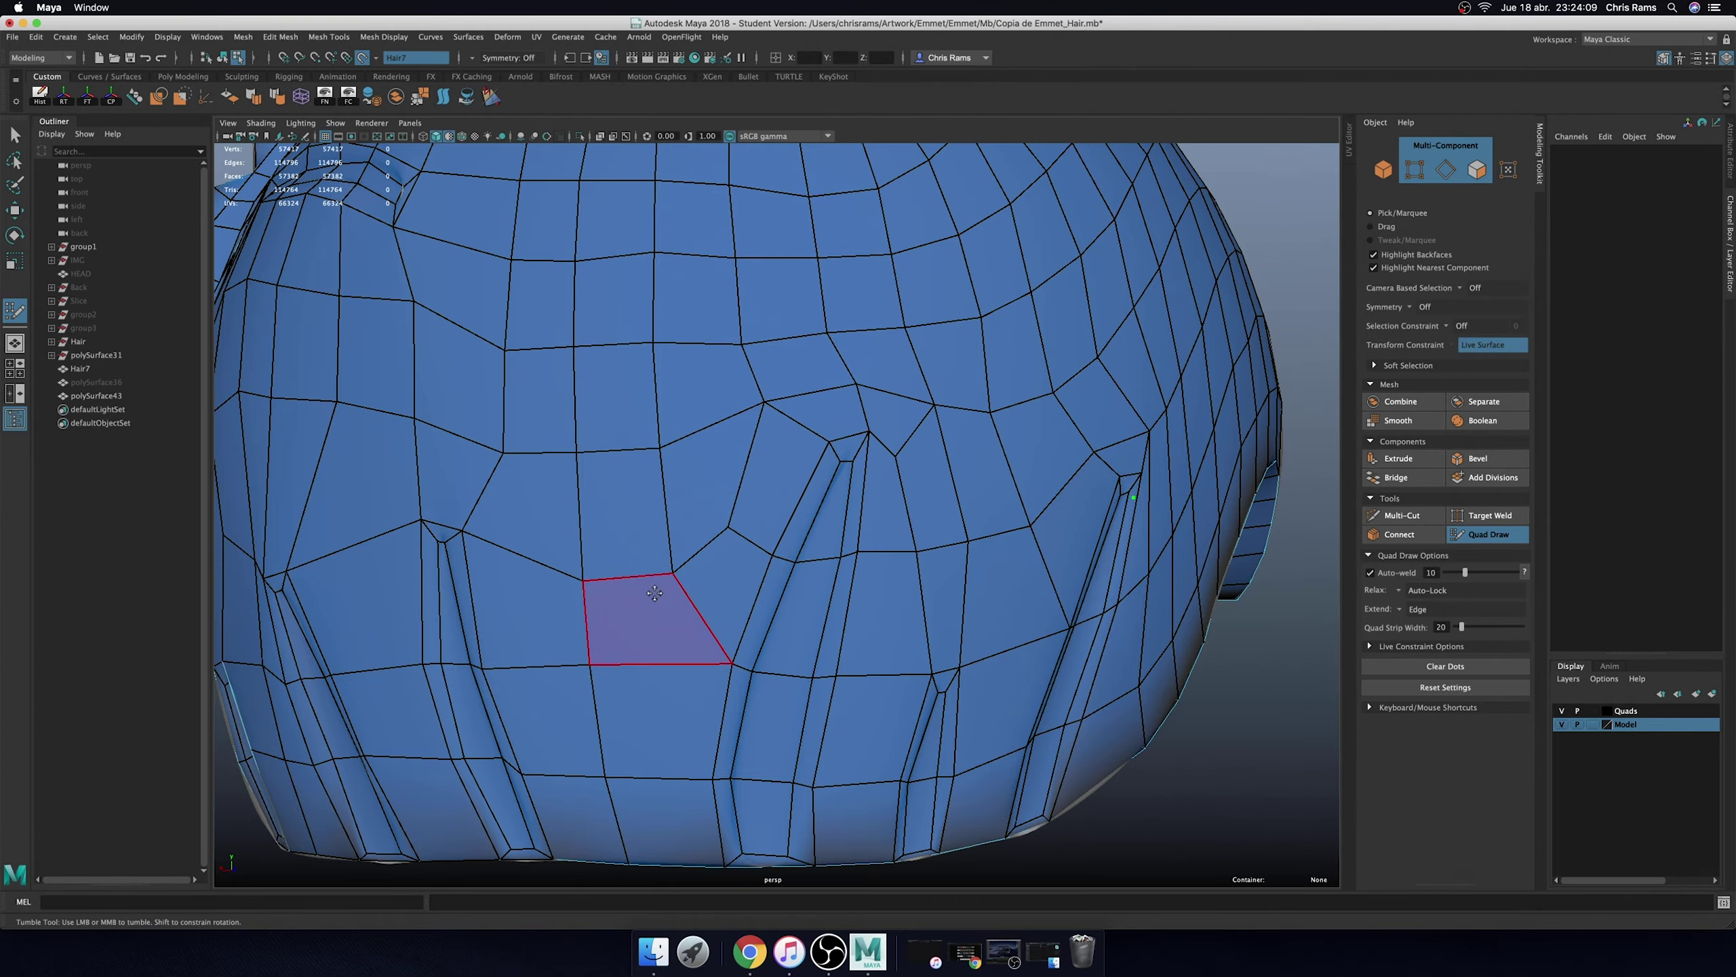
scroll(684, 650, down, 3)
mouse_move(991, 702)
alt+mouse_down()
mouse_move(900, 727)
mouse_move(1142, 729)
mouse_move(1076, 597)
alt+mouse_up()
alt+middle_drag(1081, 627, 1208, 551)
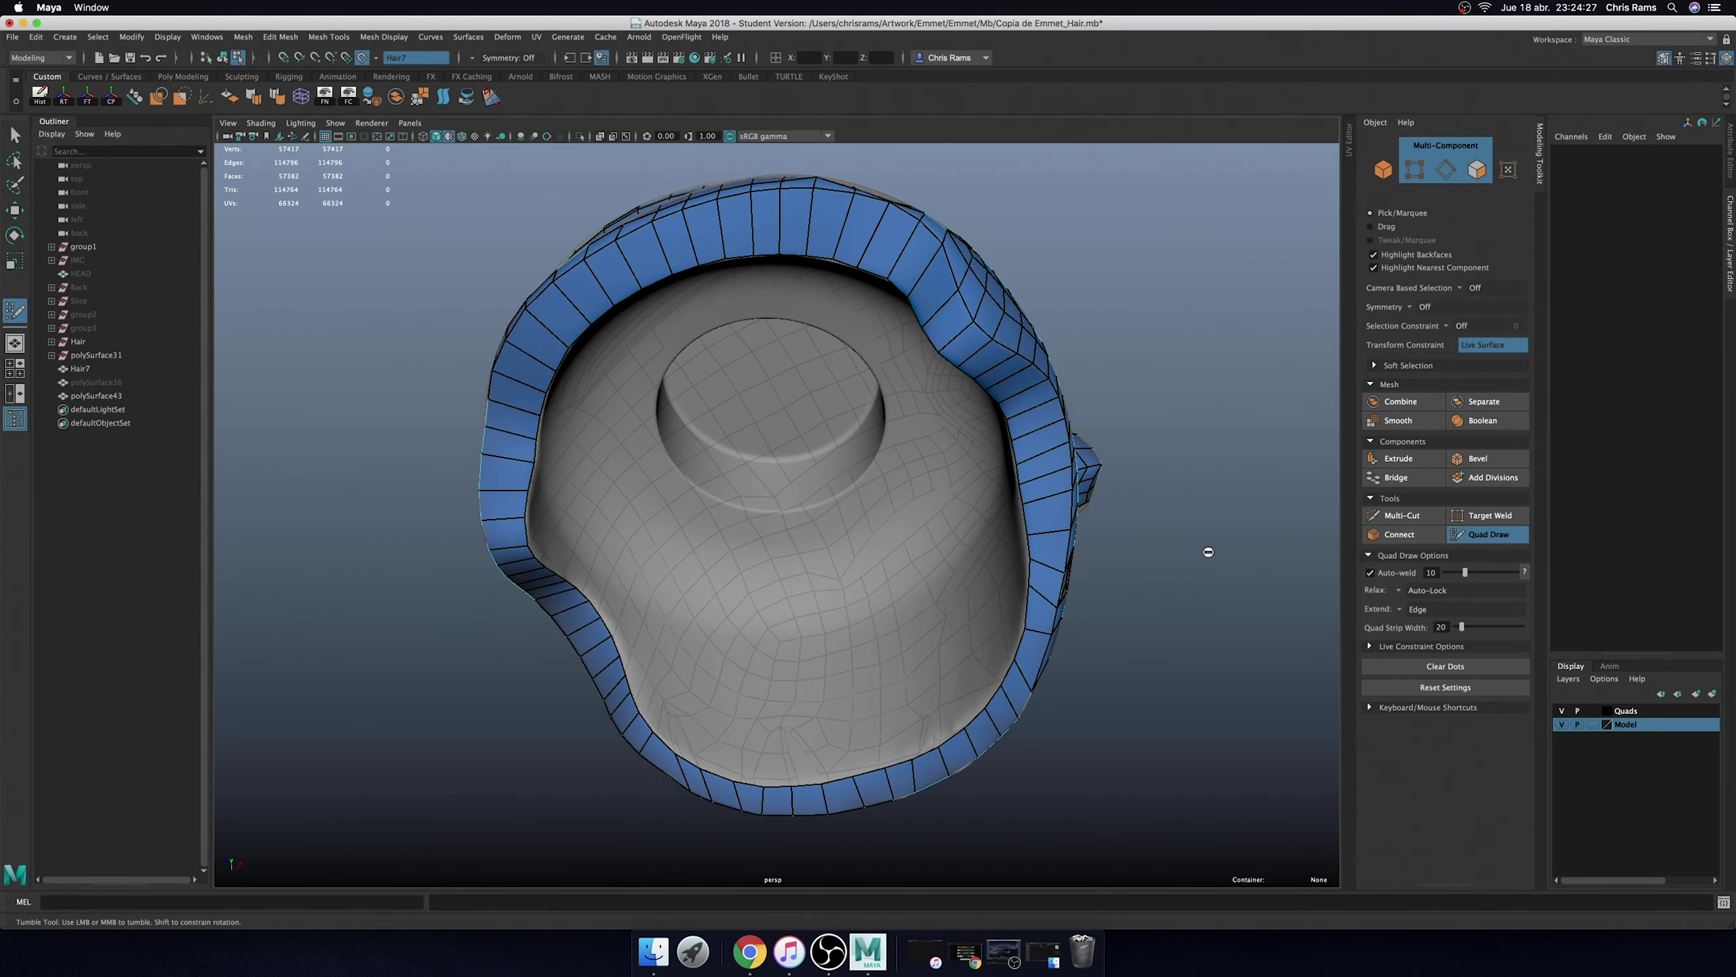
- Exit Quad Draw and select a single edge on the hair's brow in perspective
alt+middle_drag(1208, 519, 1236, 550)
key(q)
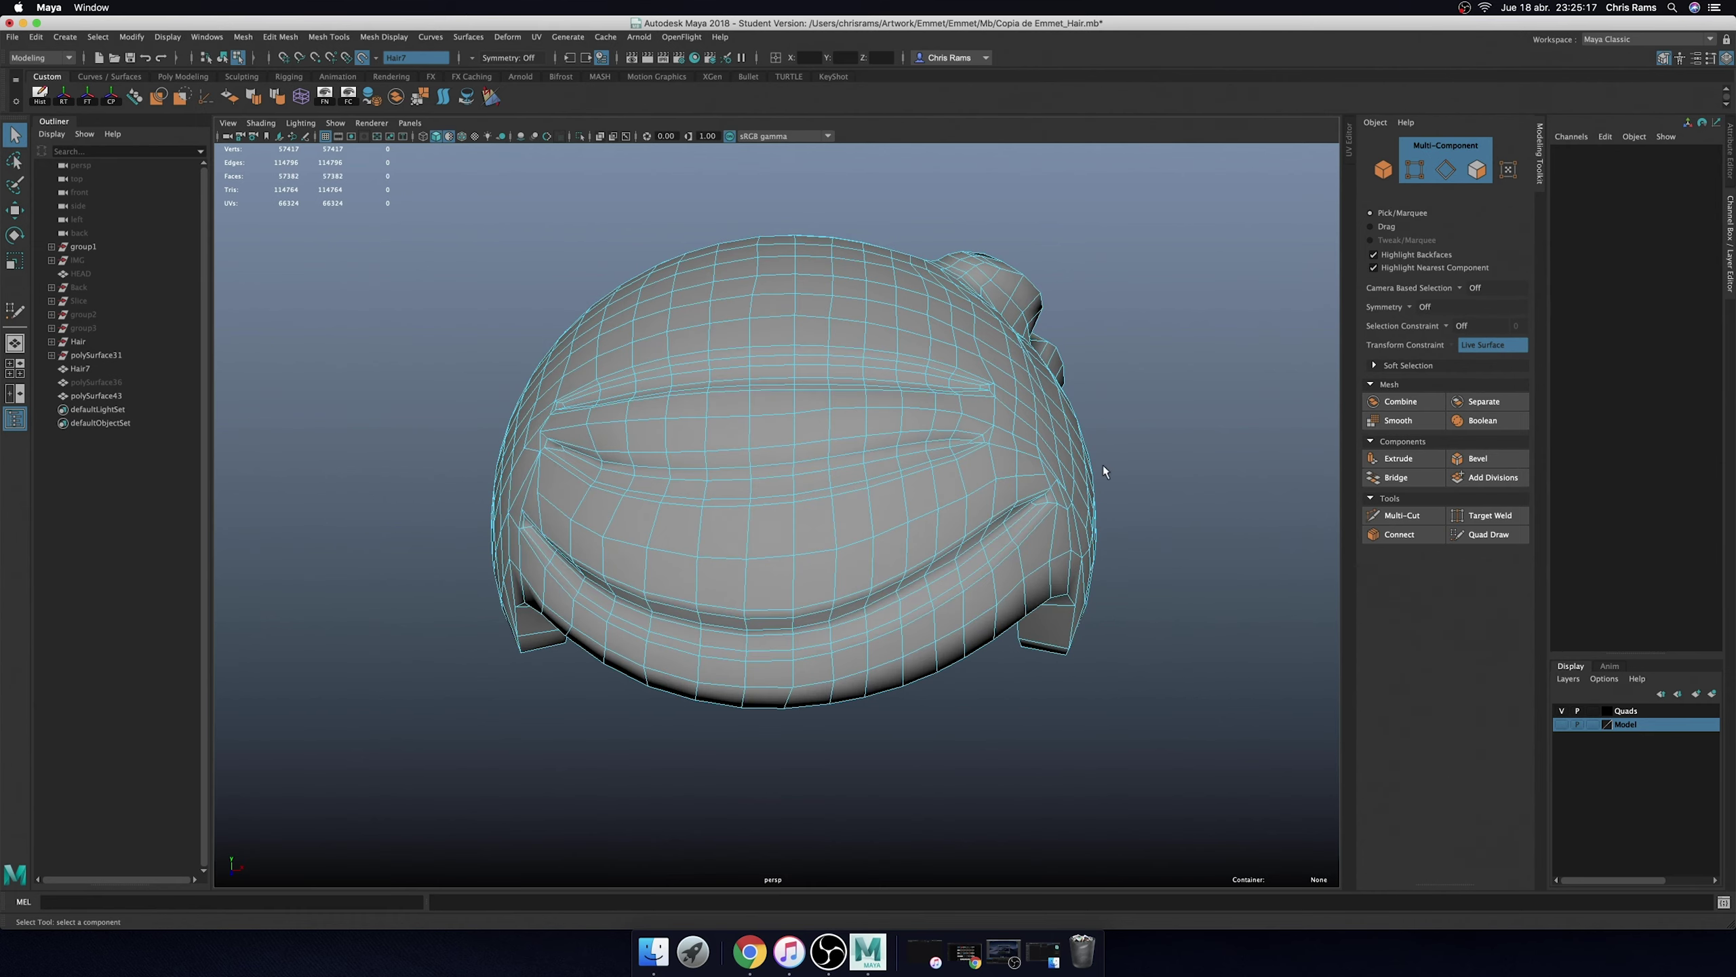
right_drag(1162, 313, 1094, 287)
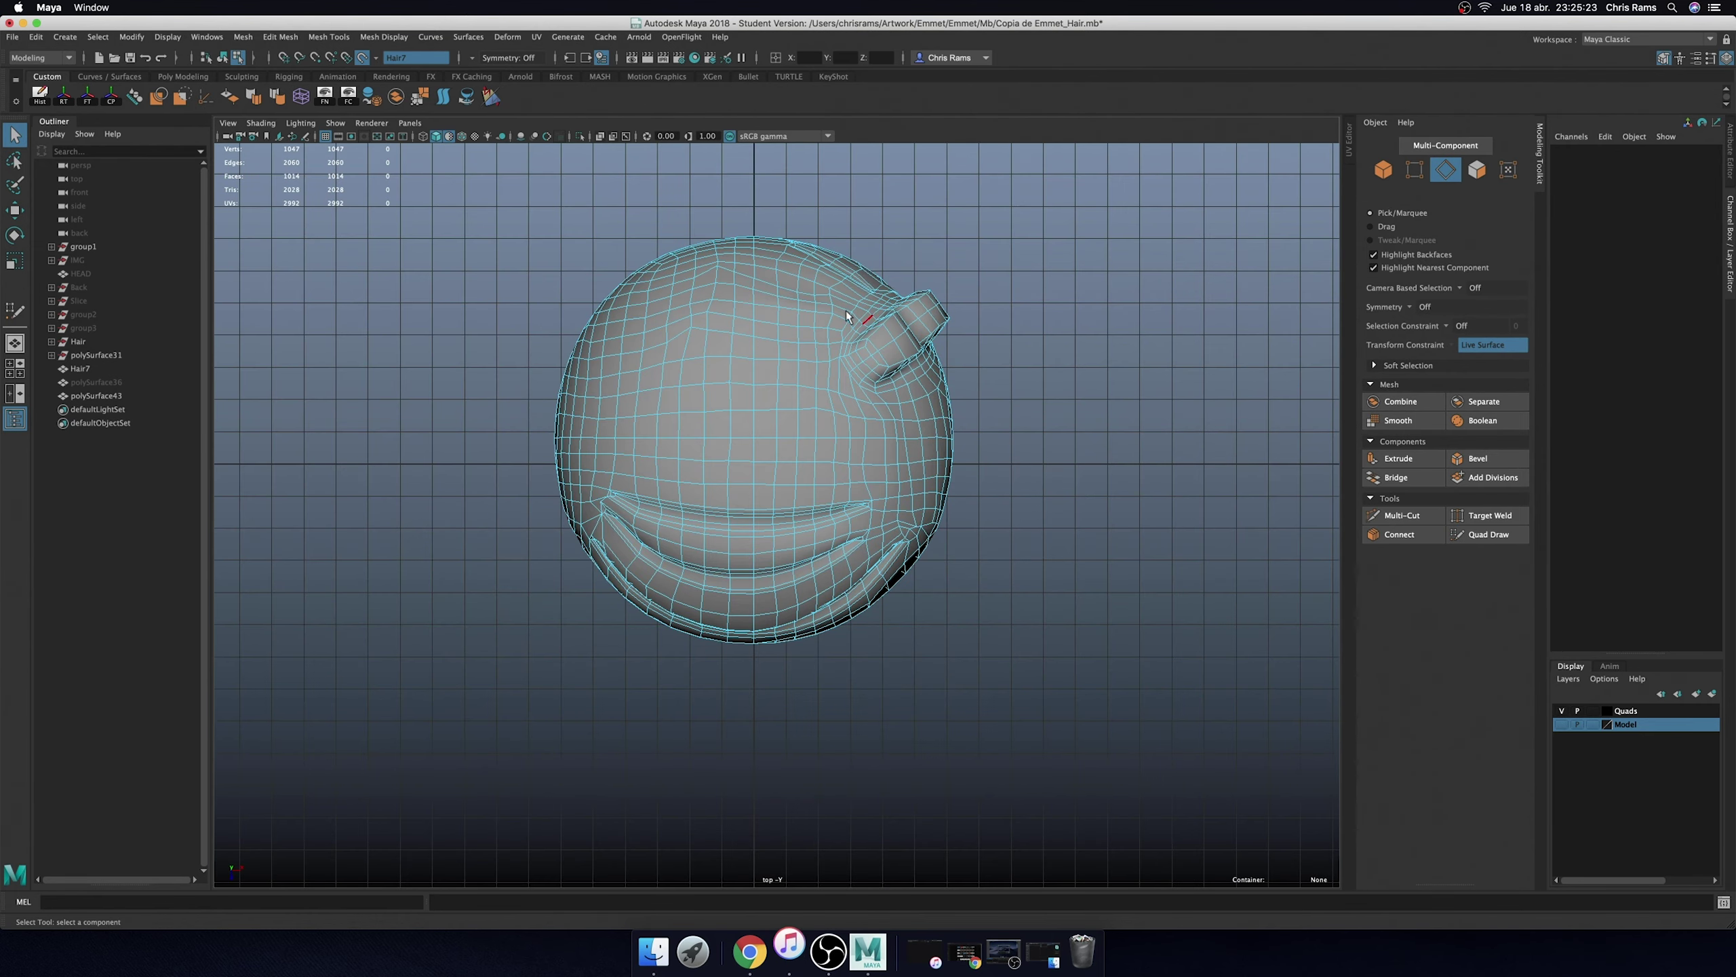
key(space)
drag(1041, 343, 1091, 347)
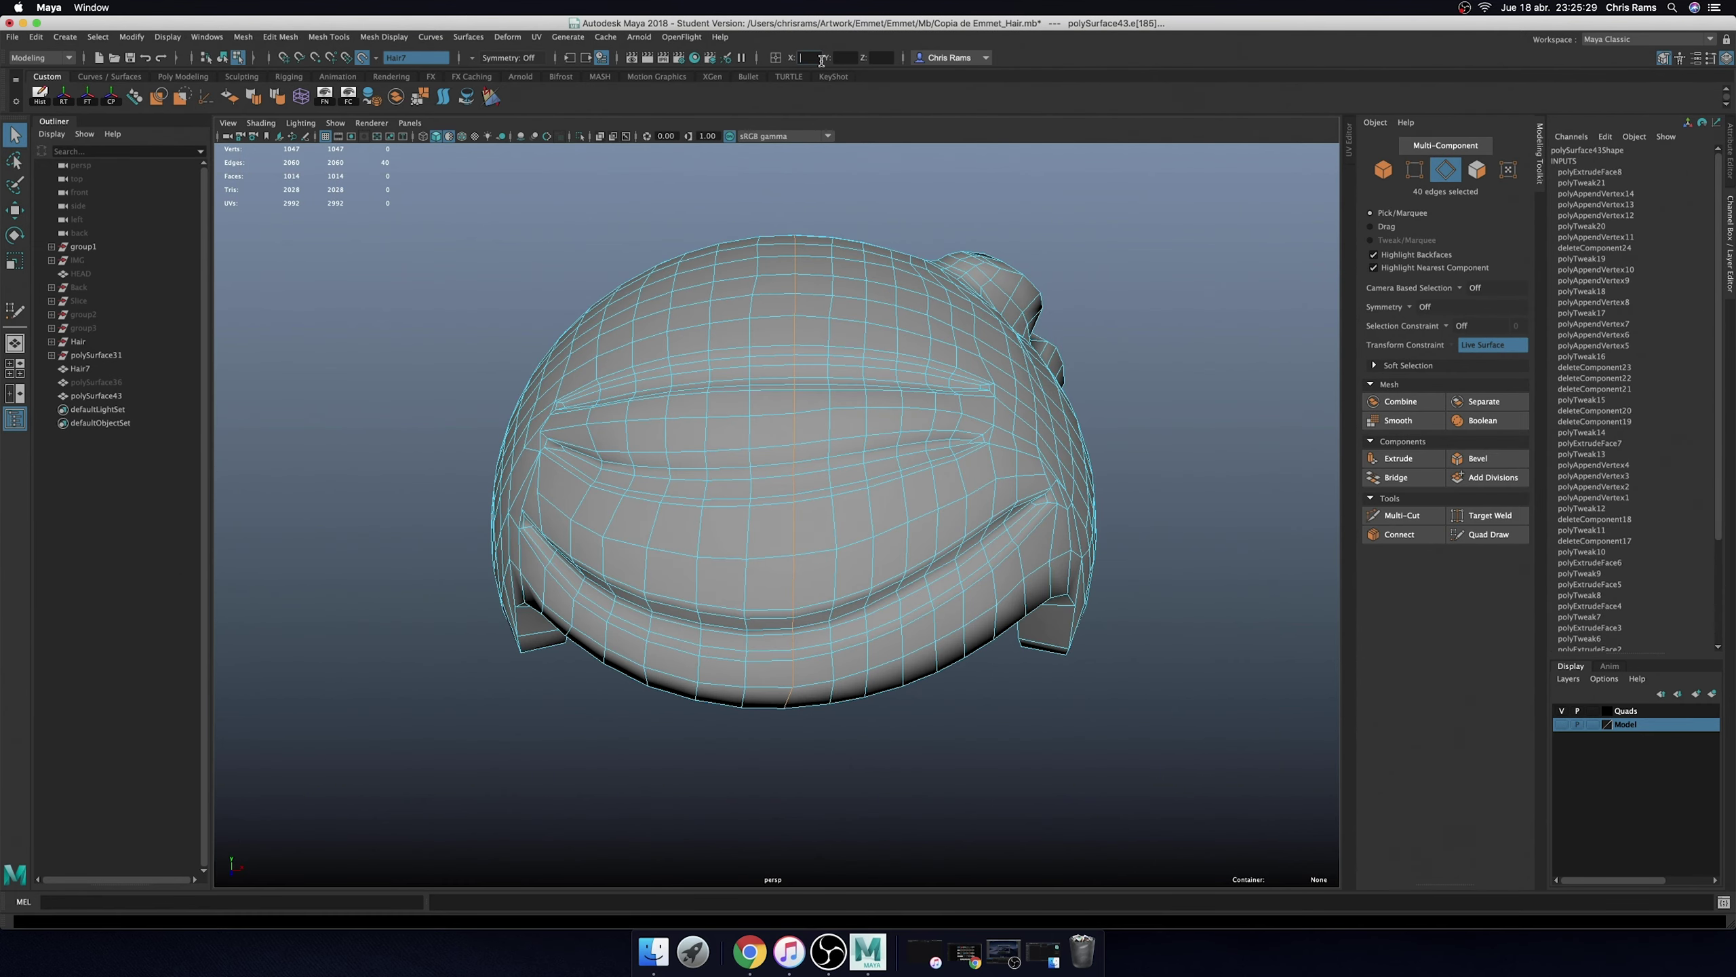
mouse_move(797, 219)
alt+mouse_down()
mouse_move(727, 319)
mouse_move(769, 427)
alt+mouse_up()
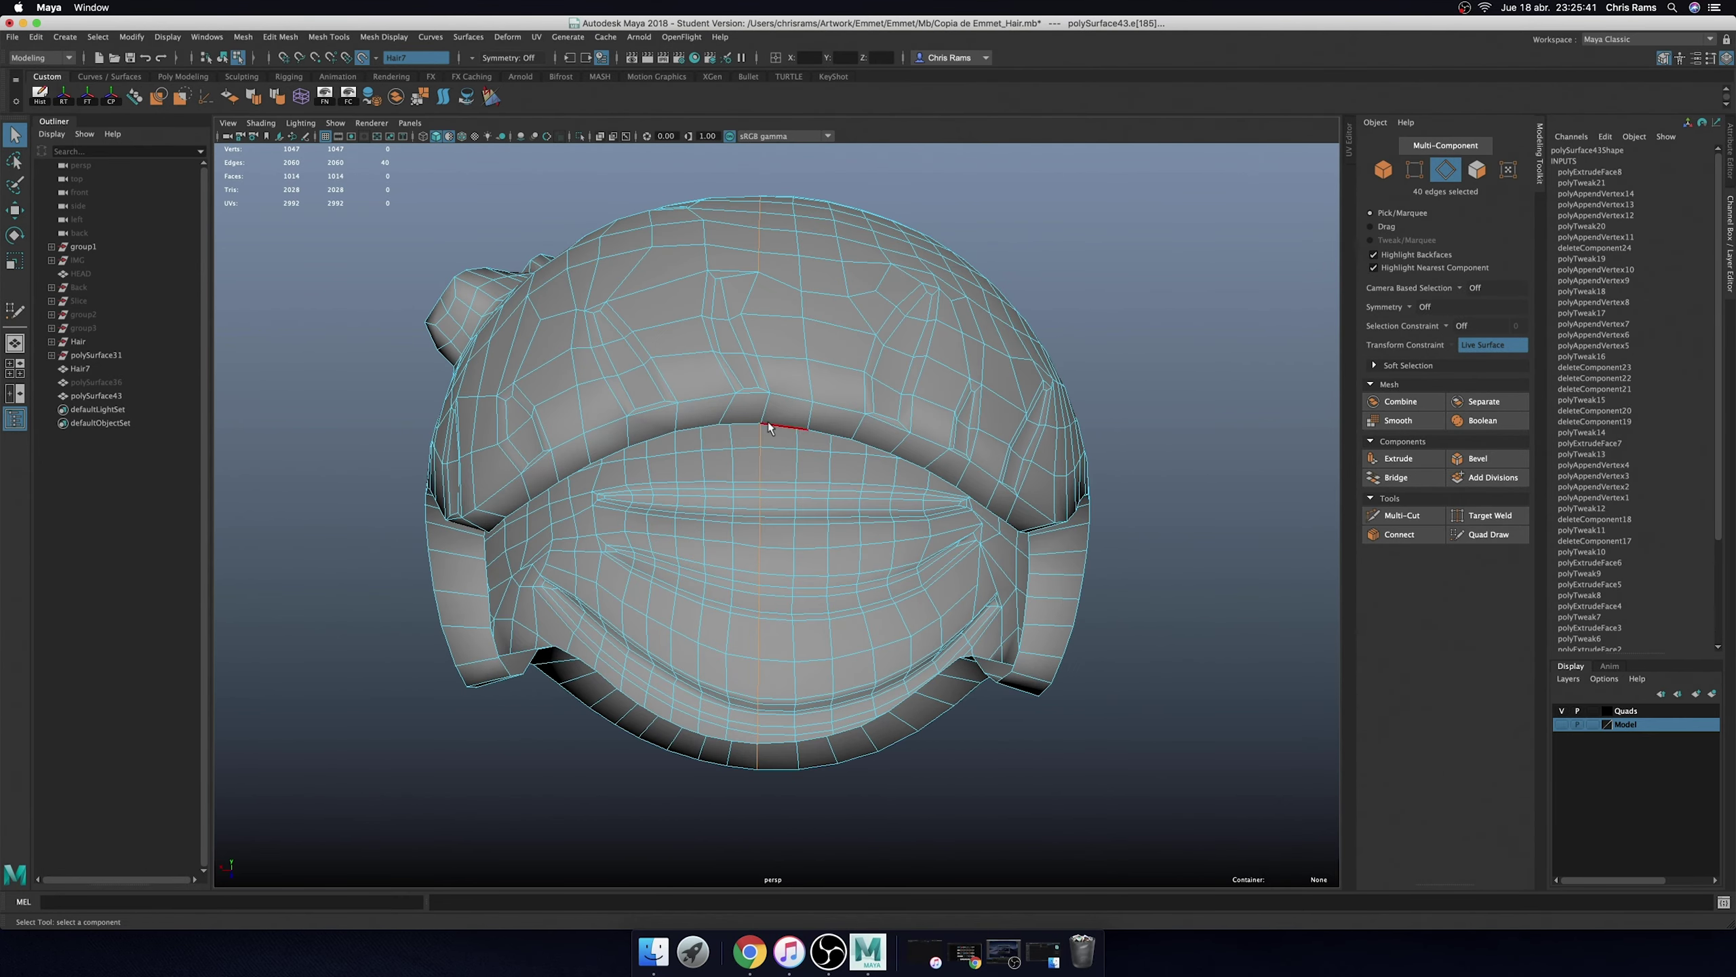
click(765, 419)
alt+drag(765, 418, 830, 393)
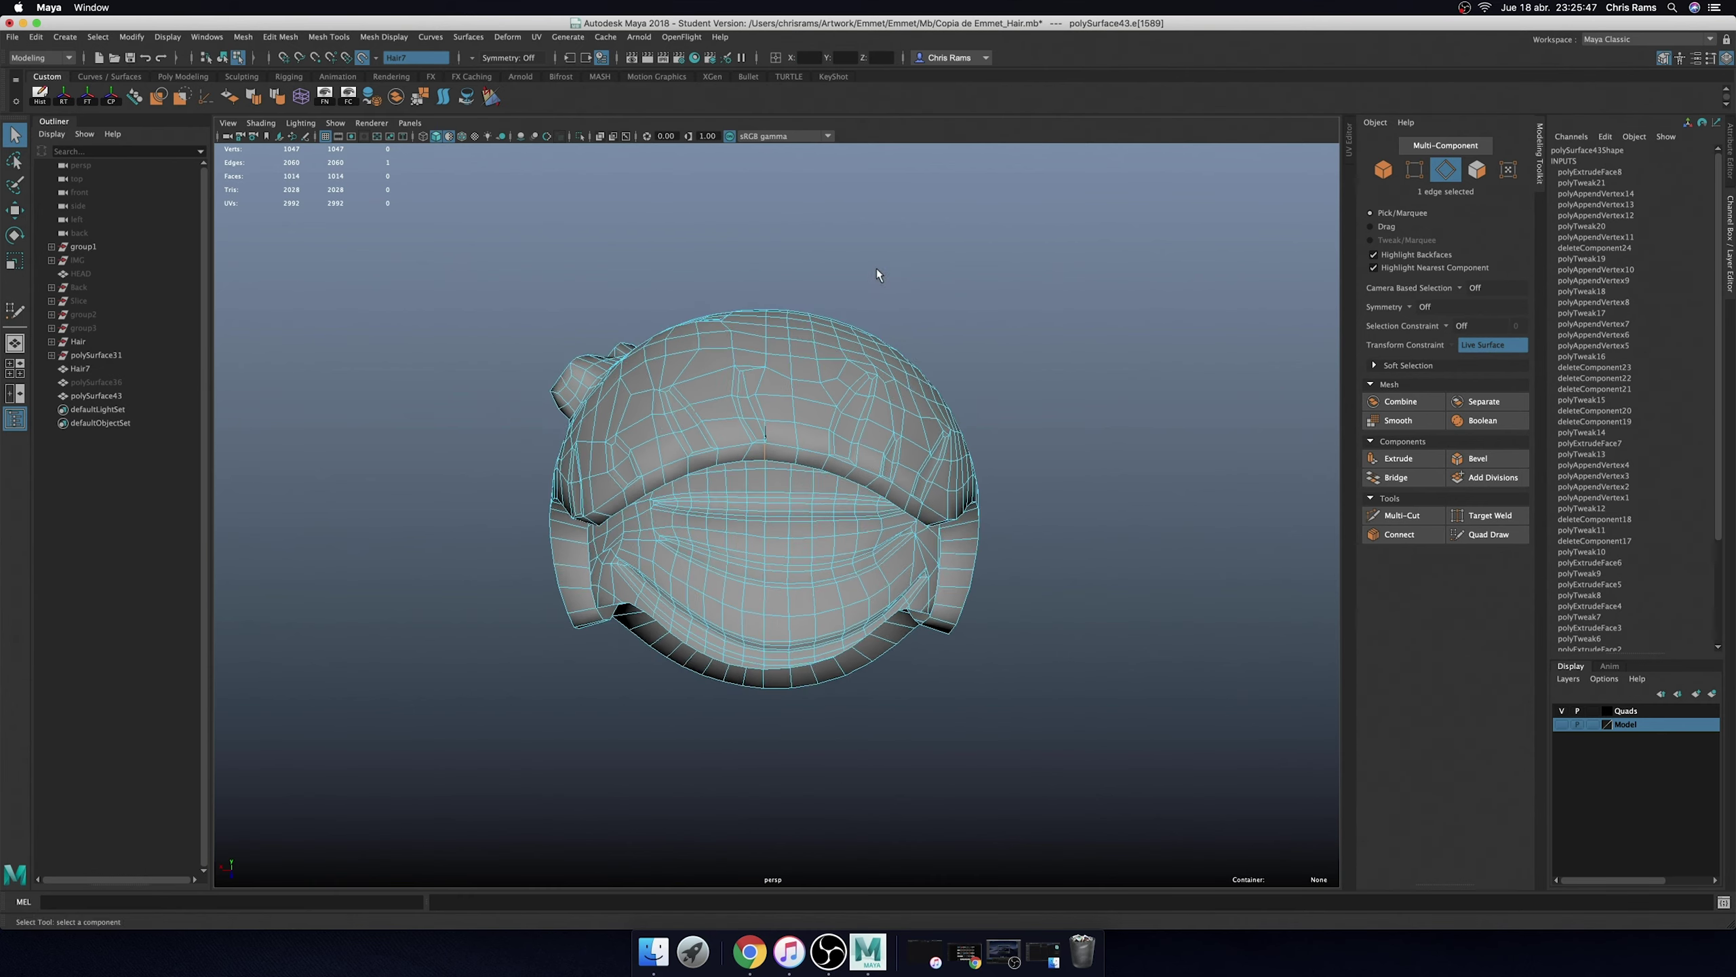
scroll(781, 428, up, 5)
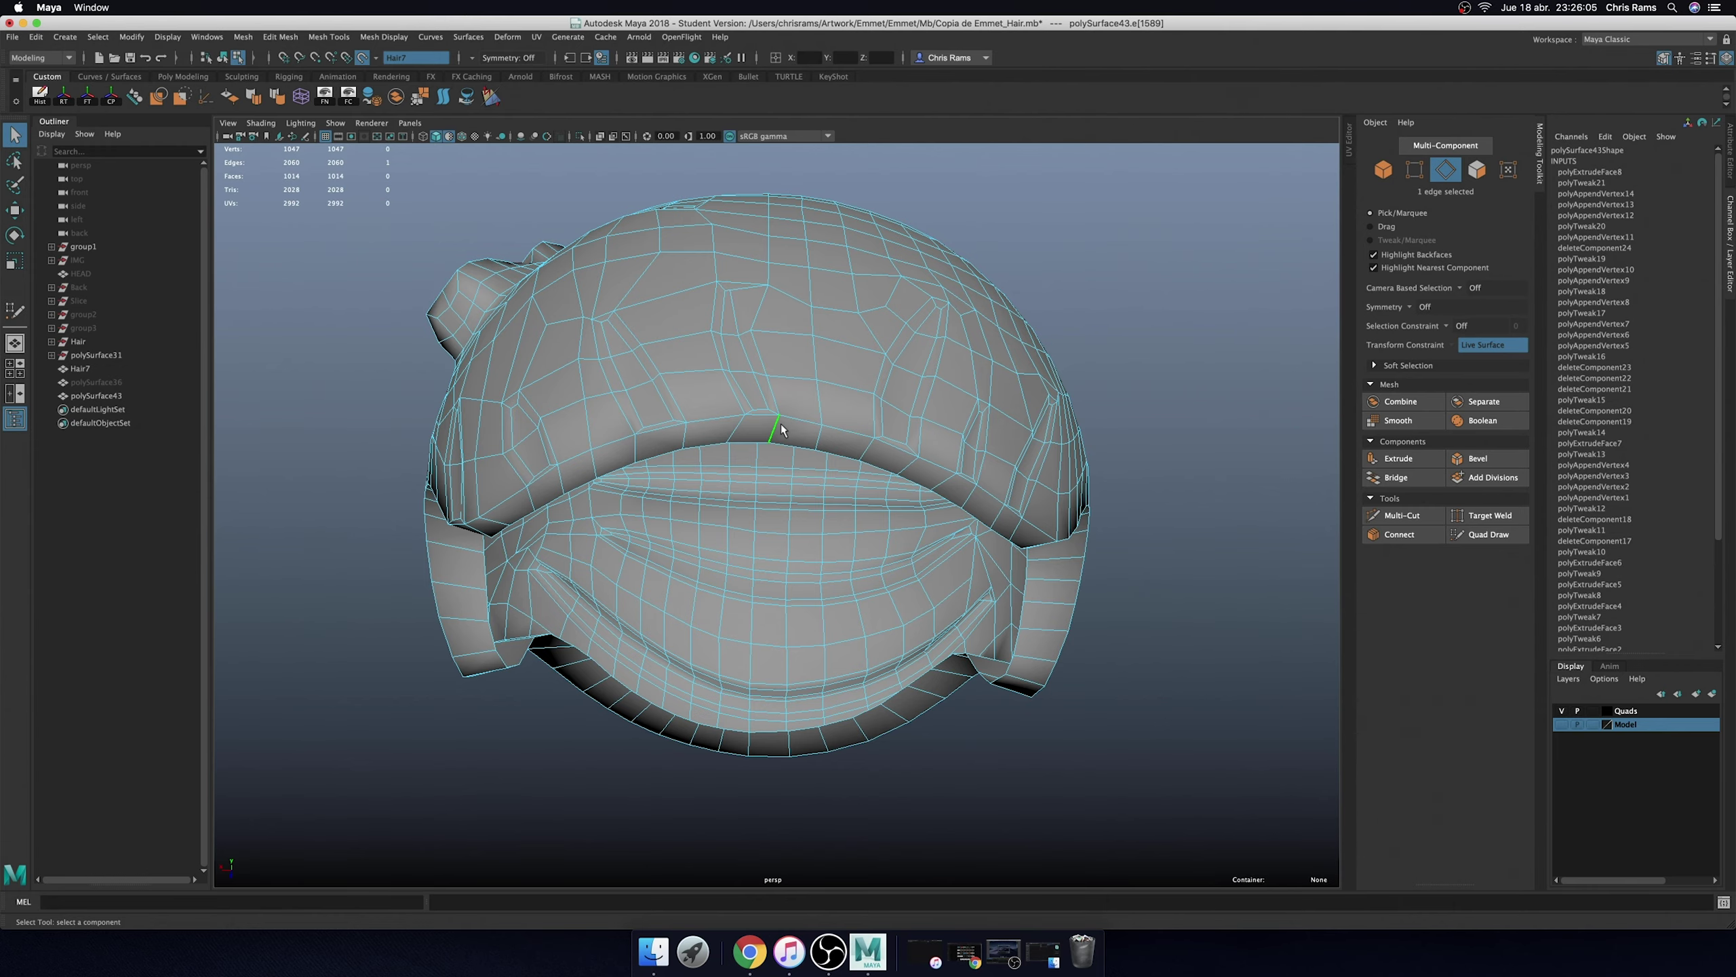
- From the top view, select the full 40-edge rim loop, then orbit it in perspective
mouse_move(777, 420)
alt+mouse_down()
mouse_move(855, 499)
mouse_move(869, 483)
alt+mouse_up()
key(space)
double_click(757, 451)
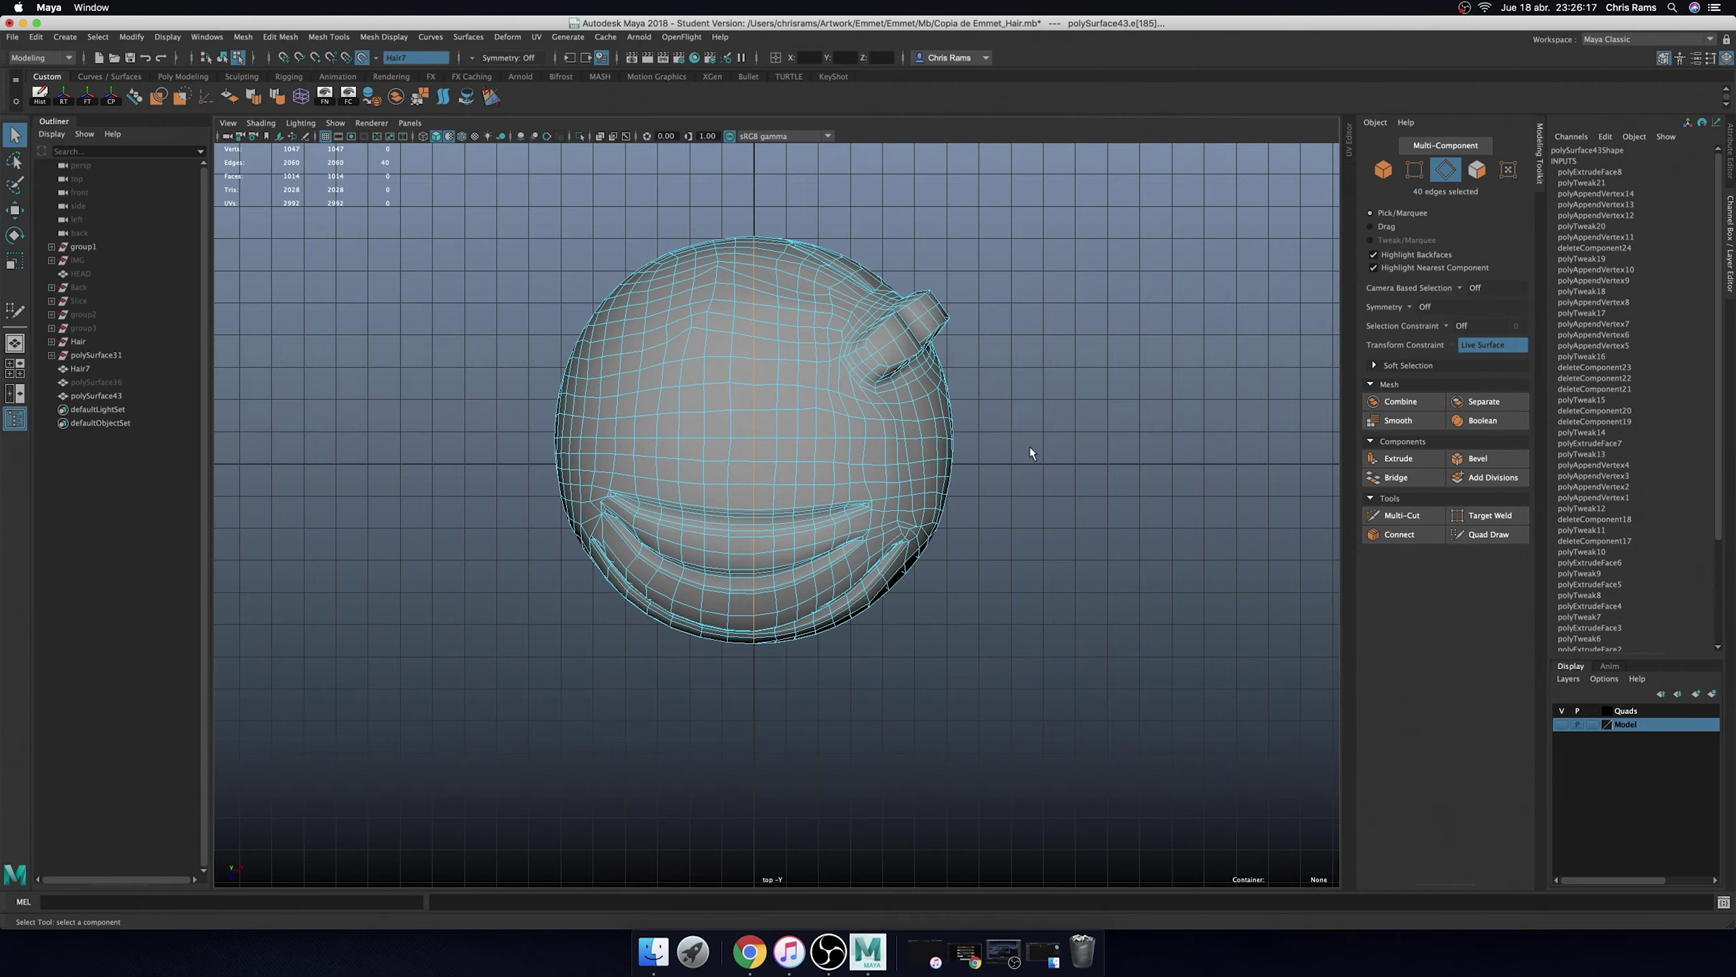
key(space)
drag(1026, 419, 1039, 397)
mouse_move(1142, 434)
alt+mouse_down()
mouse_move(882, 377)
mouse_move(868, 349)
alt+mouse_up()
scroll(803, 493, up, 5)
mouse_move(803, 493)
alt+mouse_down()
mouse_move(823, 500)
mouse_move(793, 502)
alt+mouse_up()
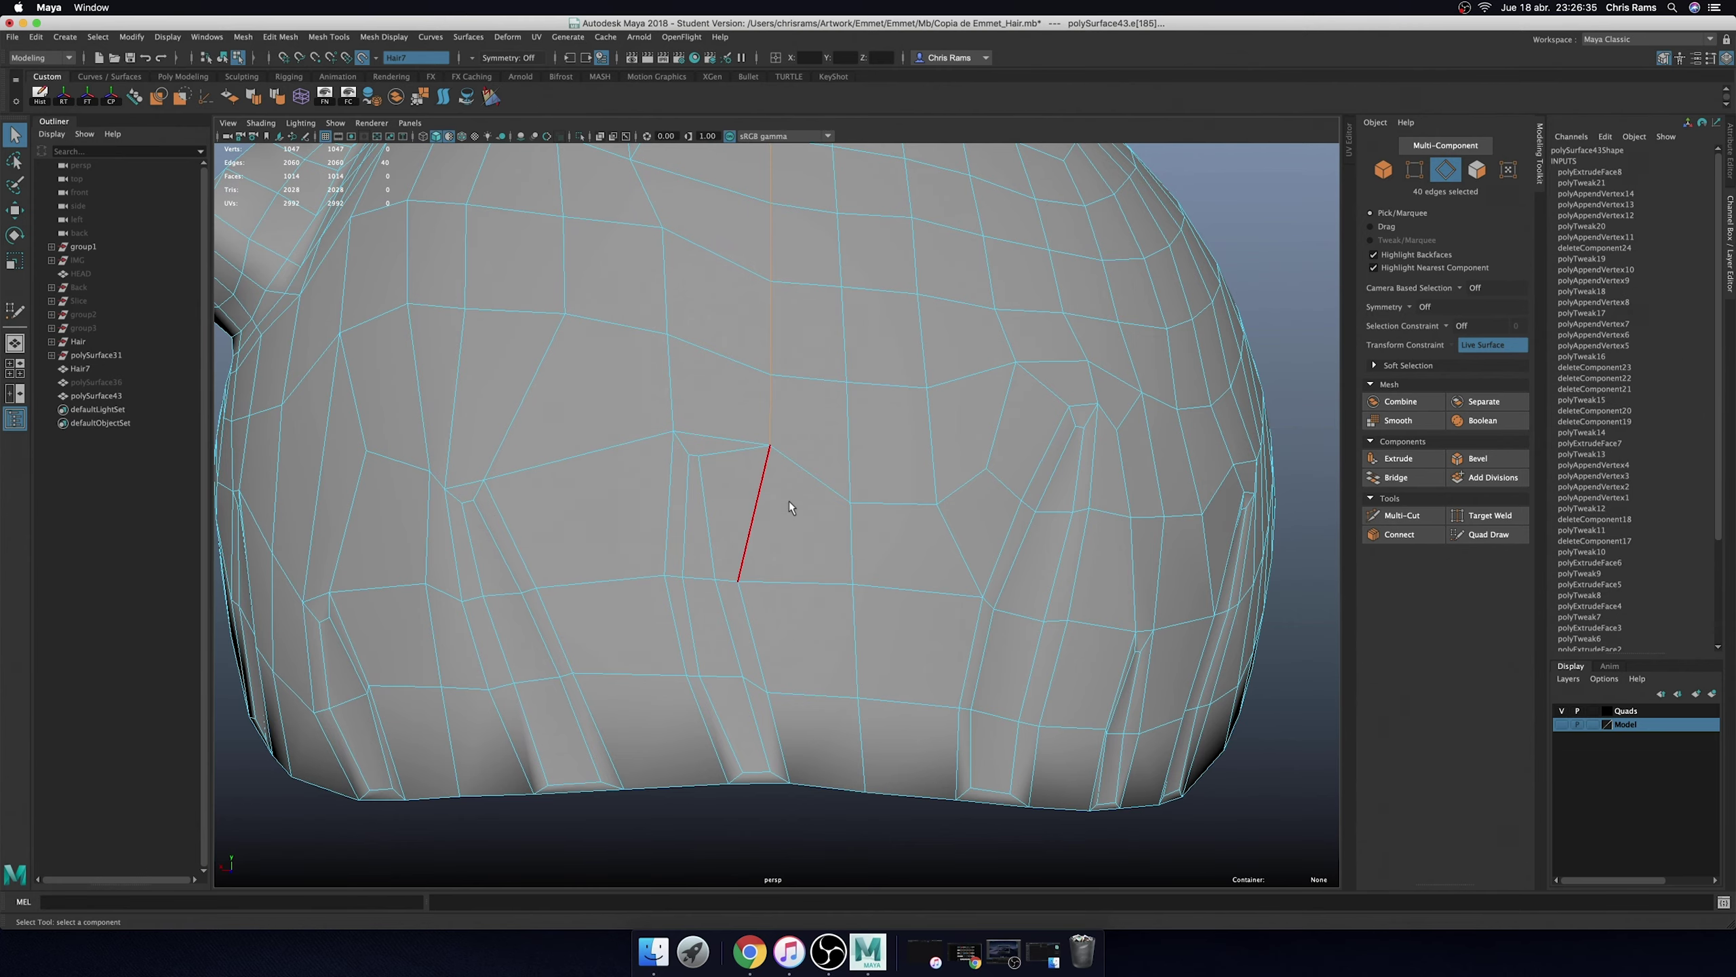
- Undo the accidental numeric edit and review the head from top and side angles
key(ctrl+z)
scroll(789, 501, down, 5)
alt+drag(789, 500, 752, 384)
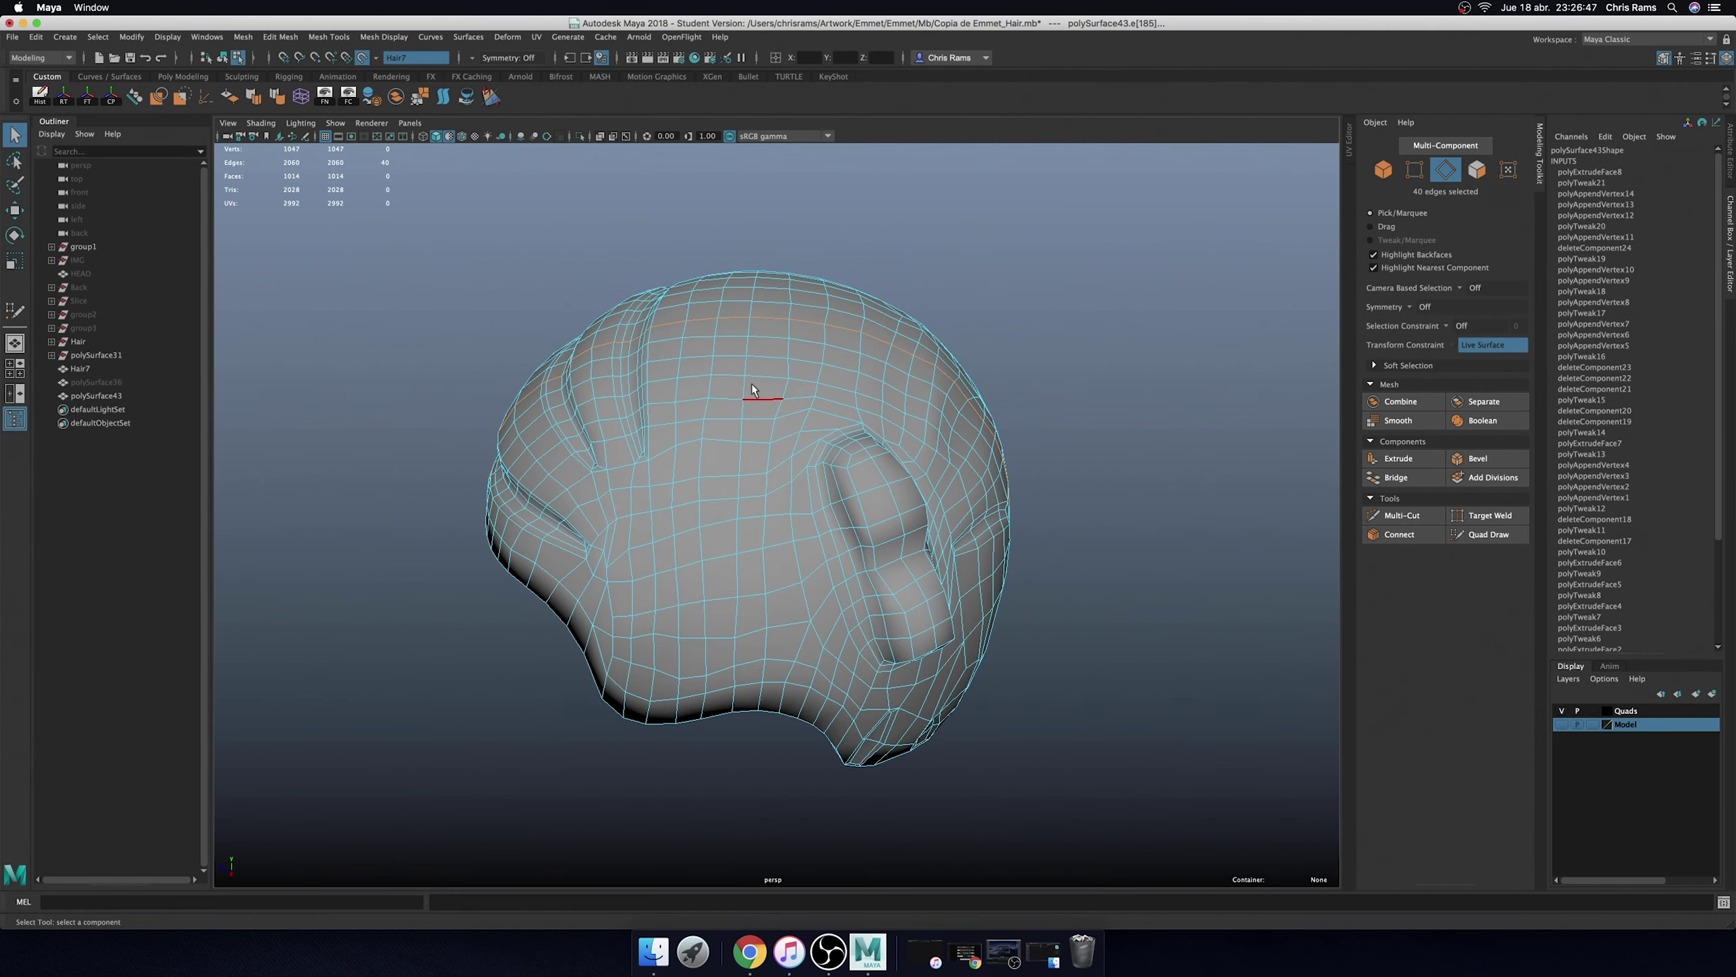
key(space)
mouse_move(1039, 380)
mouse_down()
mouse_move(917, 415)
mouse_move(1066, 437)
mouse_up()
key(space)
alt+drag(957, 411, 1156, 368)
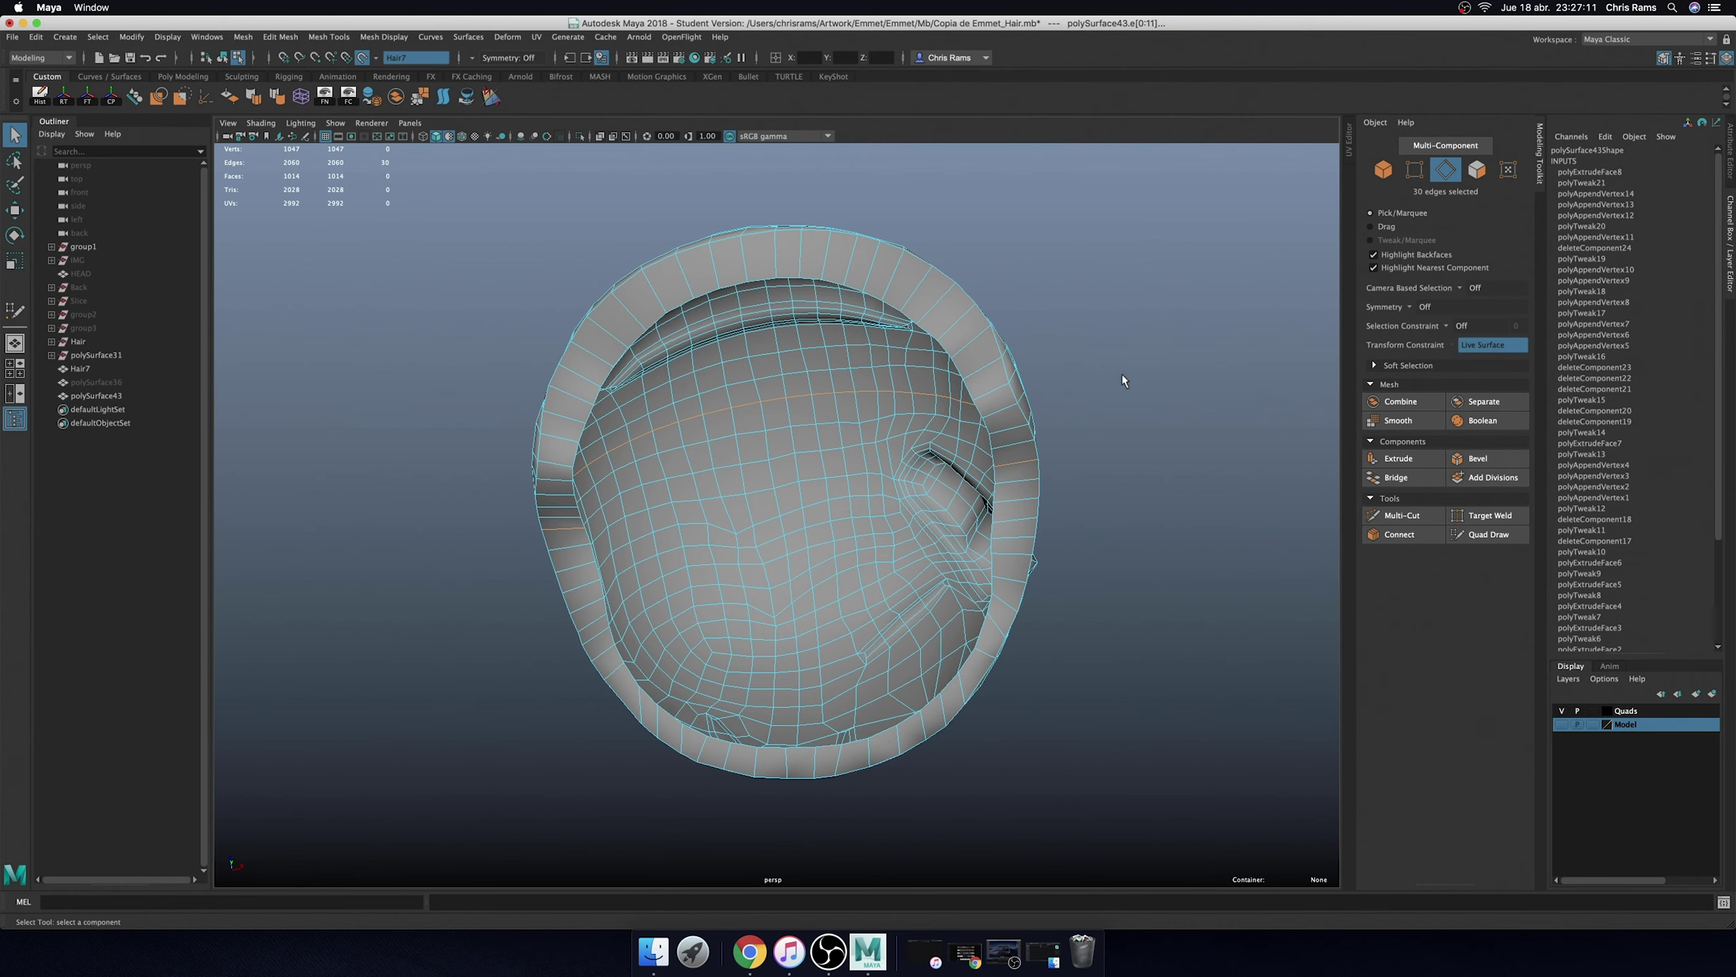
alt+drag(1120, 396, 1026, 403)
- Check an edge inside the hair shell, then return to Object Mode with edges cleared
right_drag(996, 407, 1058, 397)
alt+drag(1113, 368, 1317, 531)
right_drag(889, 274, 900, 242)
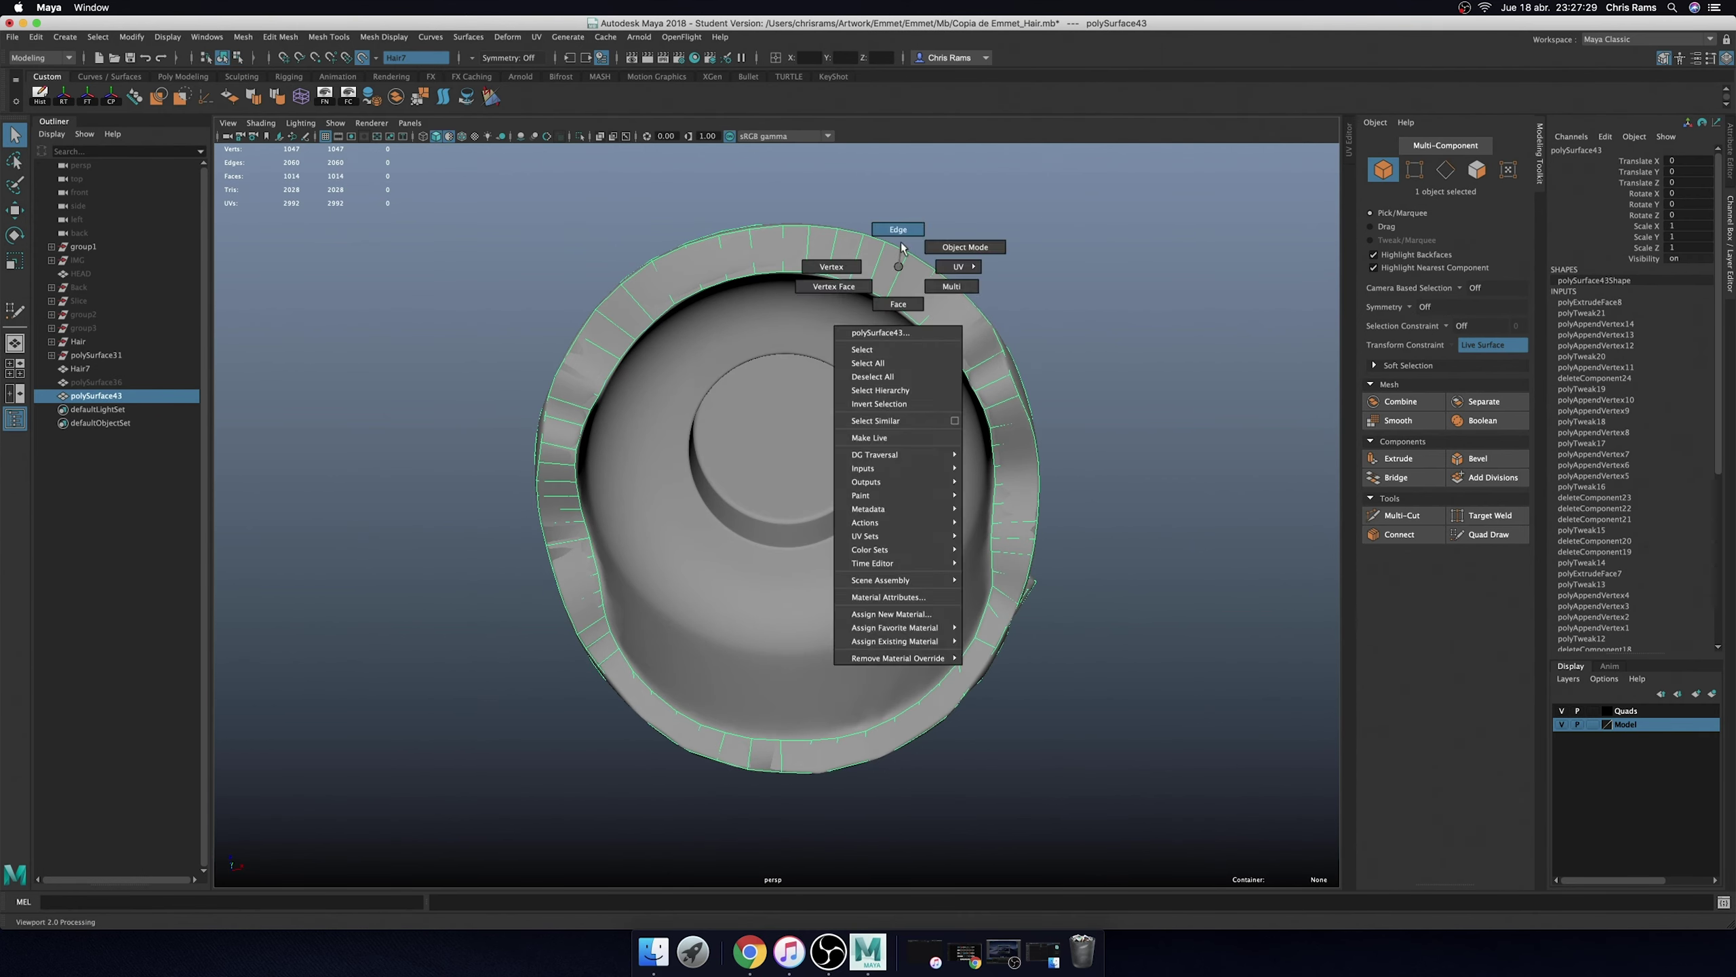
click(880, 289)
mouse_move(1018, 320)
alt+mouse_down()
mouse_move(1067, 331)
mouse_move(991, 449)
alt+mouse_up()
right_drag(991, 448, 952, 358)
- Create a polygon cylinder for the peg socket with 64 axis subdivisions
click(952, 358)
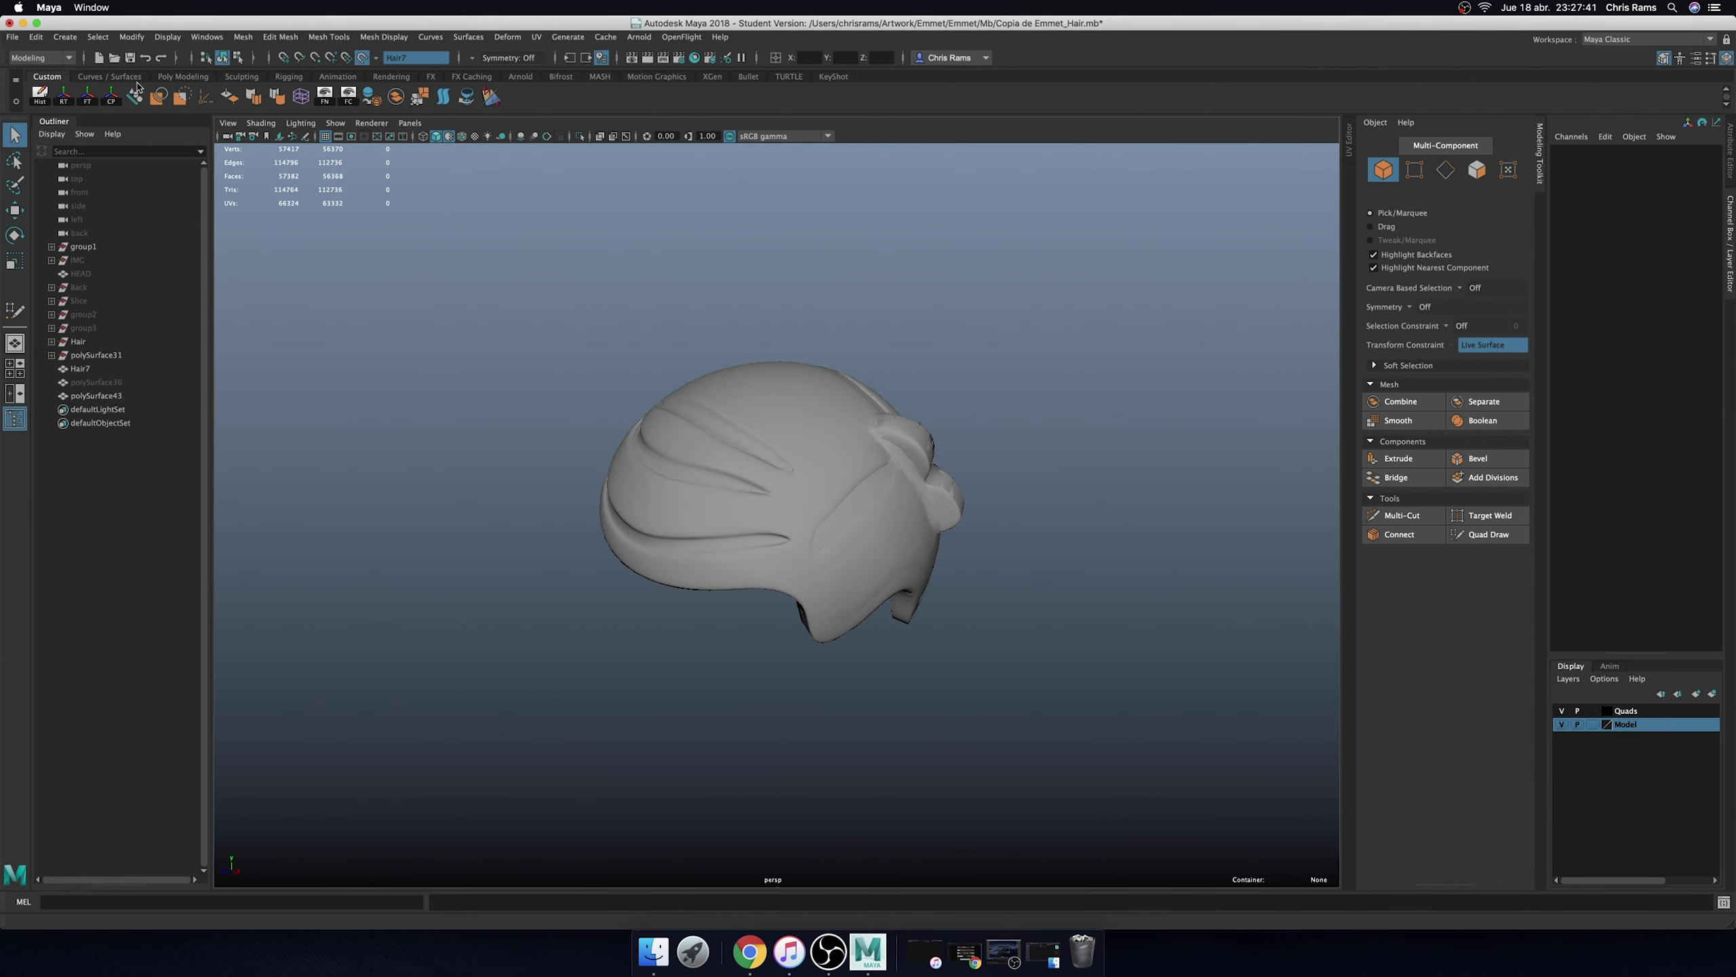
click(182, 76)
click(87, 96)
scroll(932, 510, down, 3)
scroll(962, 518, down, 3)
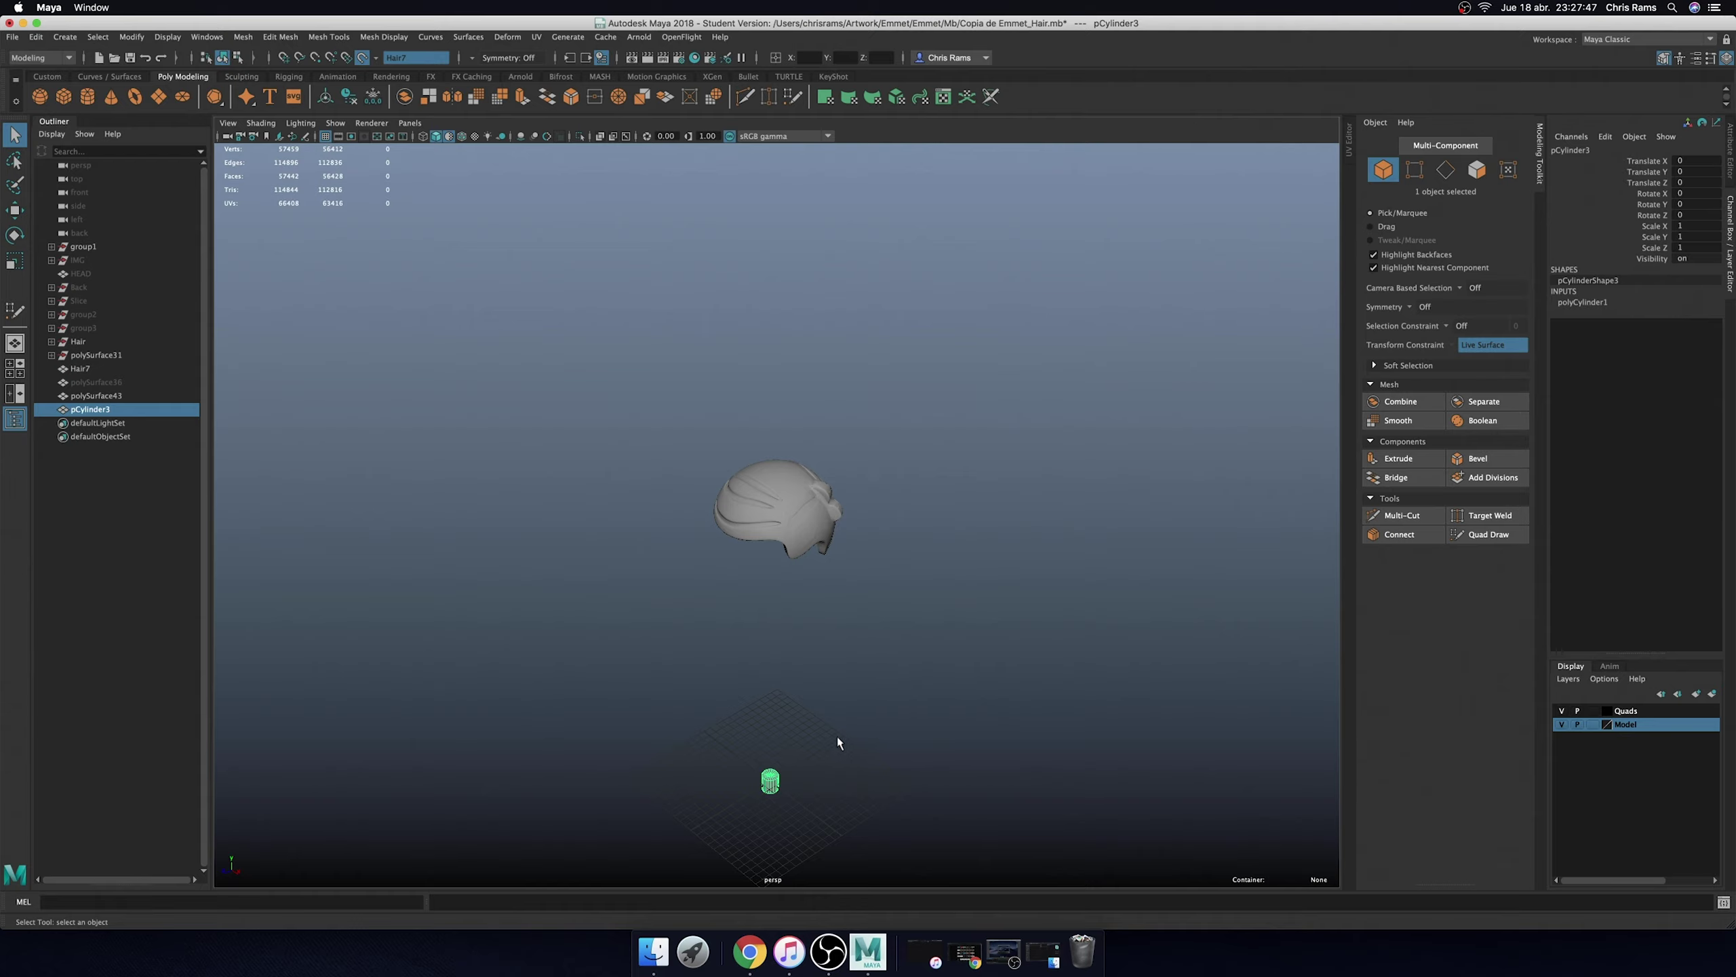
key(f)
click(1584, 302)
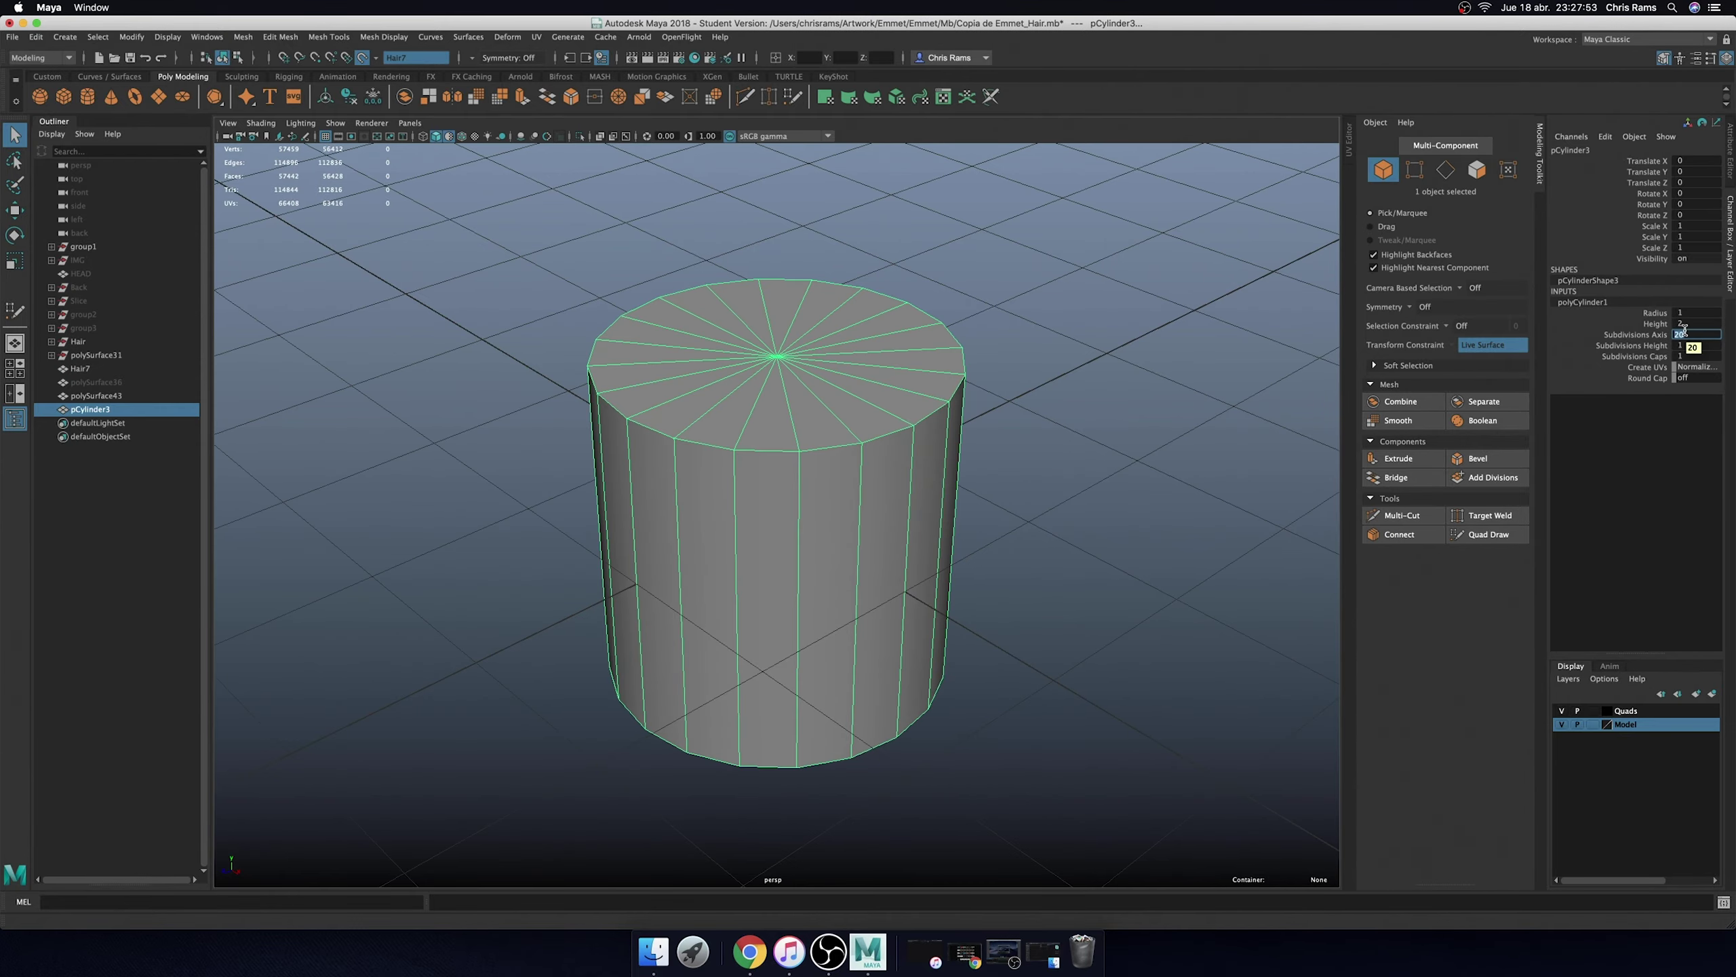
key(Return)
scroll(1053, 500, down, 3)
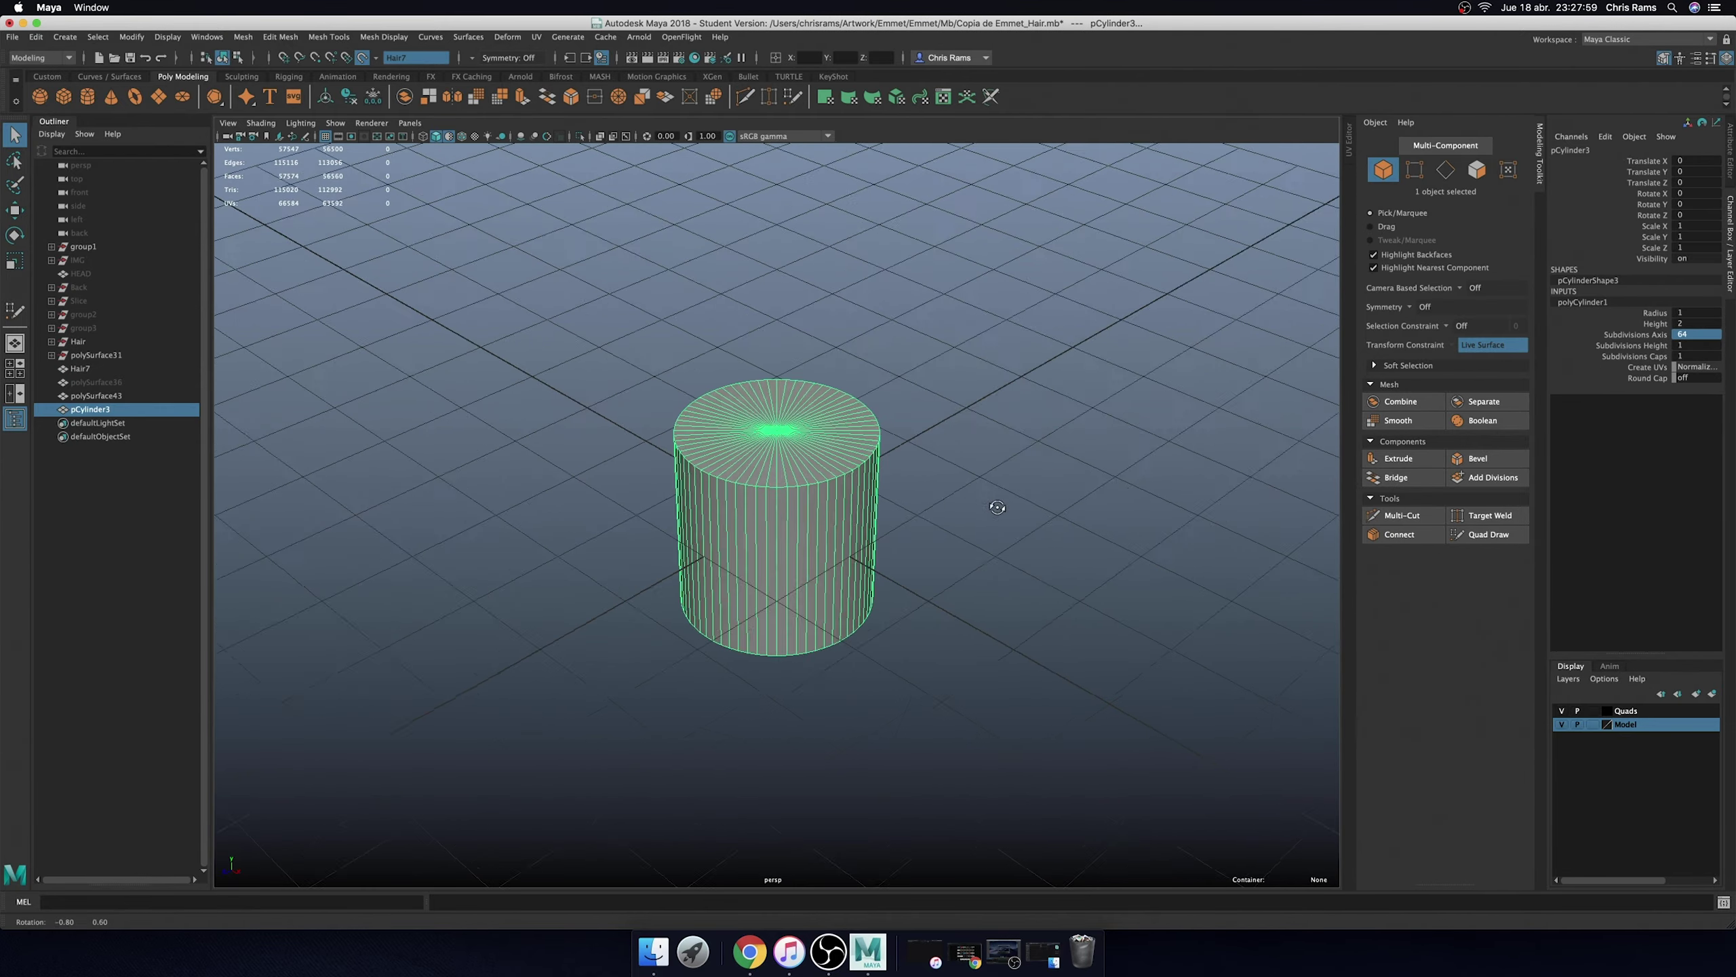
- Delete the cylinder's top and bottom cap faces
alt+drag(1058, 503, 1069, 489)
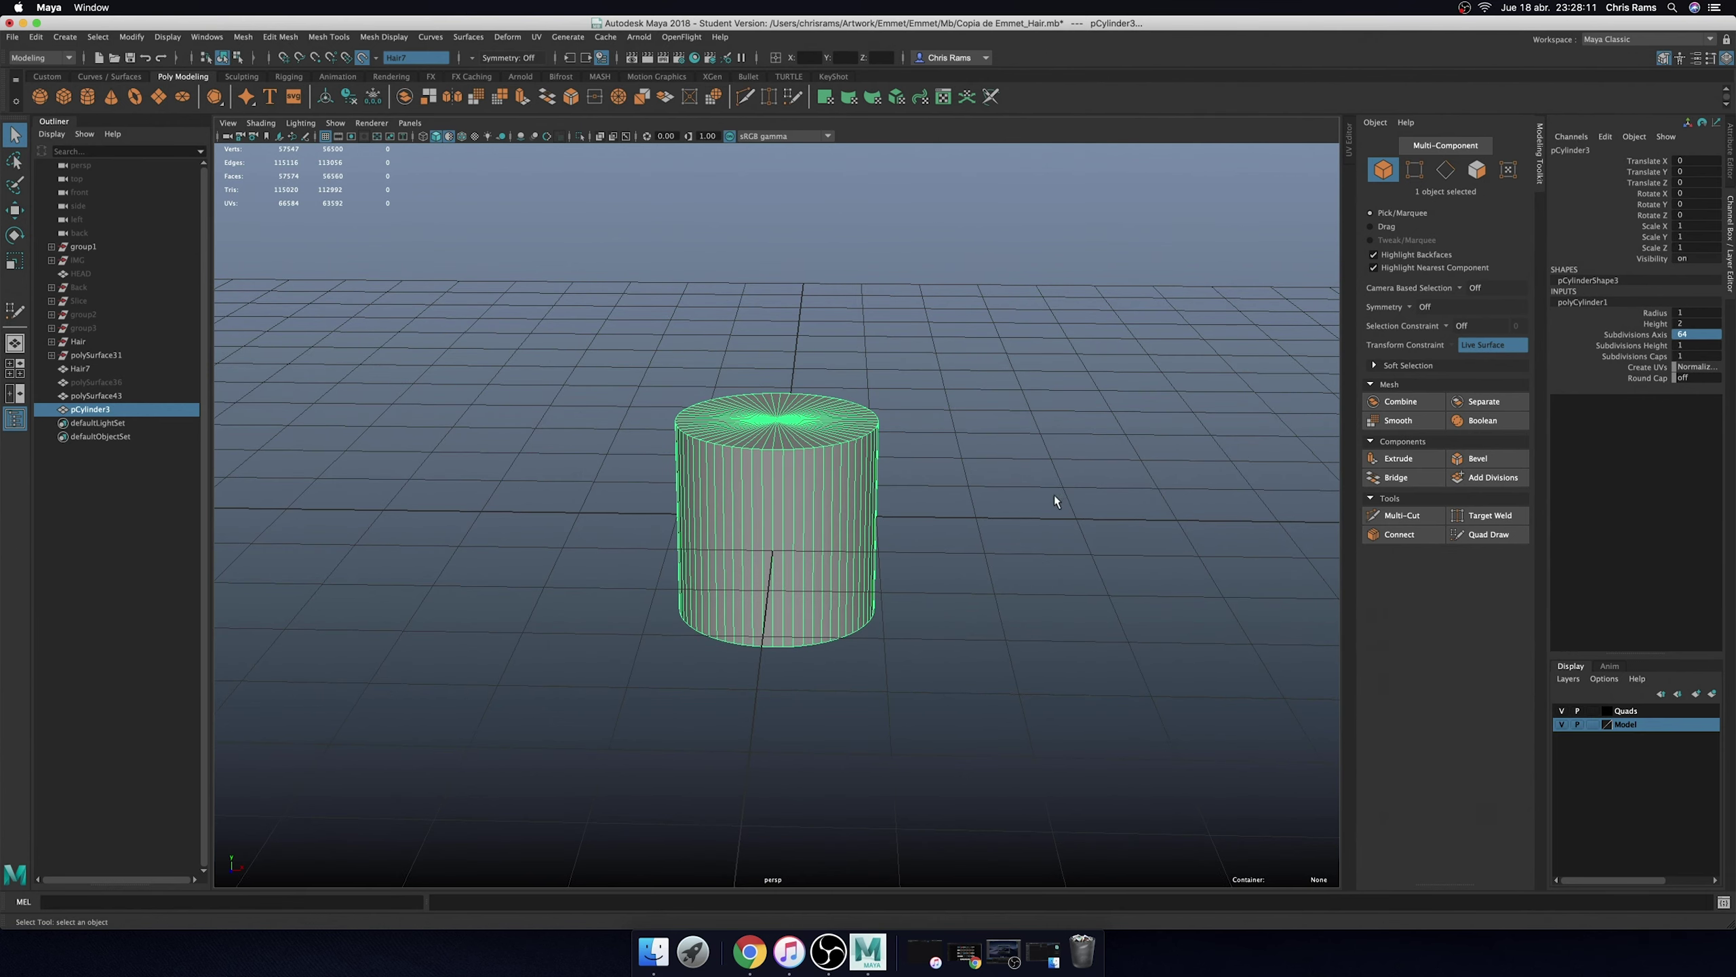
alt+drag(1054, 501, 977, 488)
mouse_move(833, 434)
right_down()
mouse_move(841, 479)
mouse_move(810, 444)
right_up()
key(Delete)
- In the side view, show the Quads layer and select the hair mesh polySurface43
scroll(931, 493, down, 5)
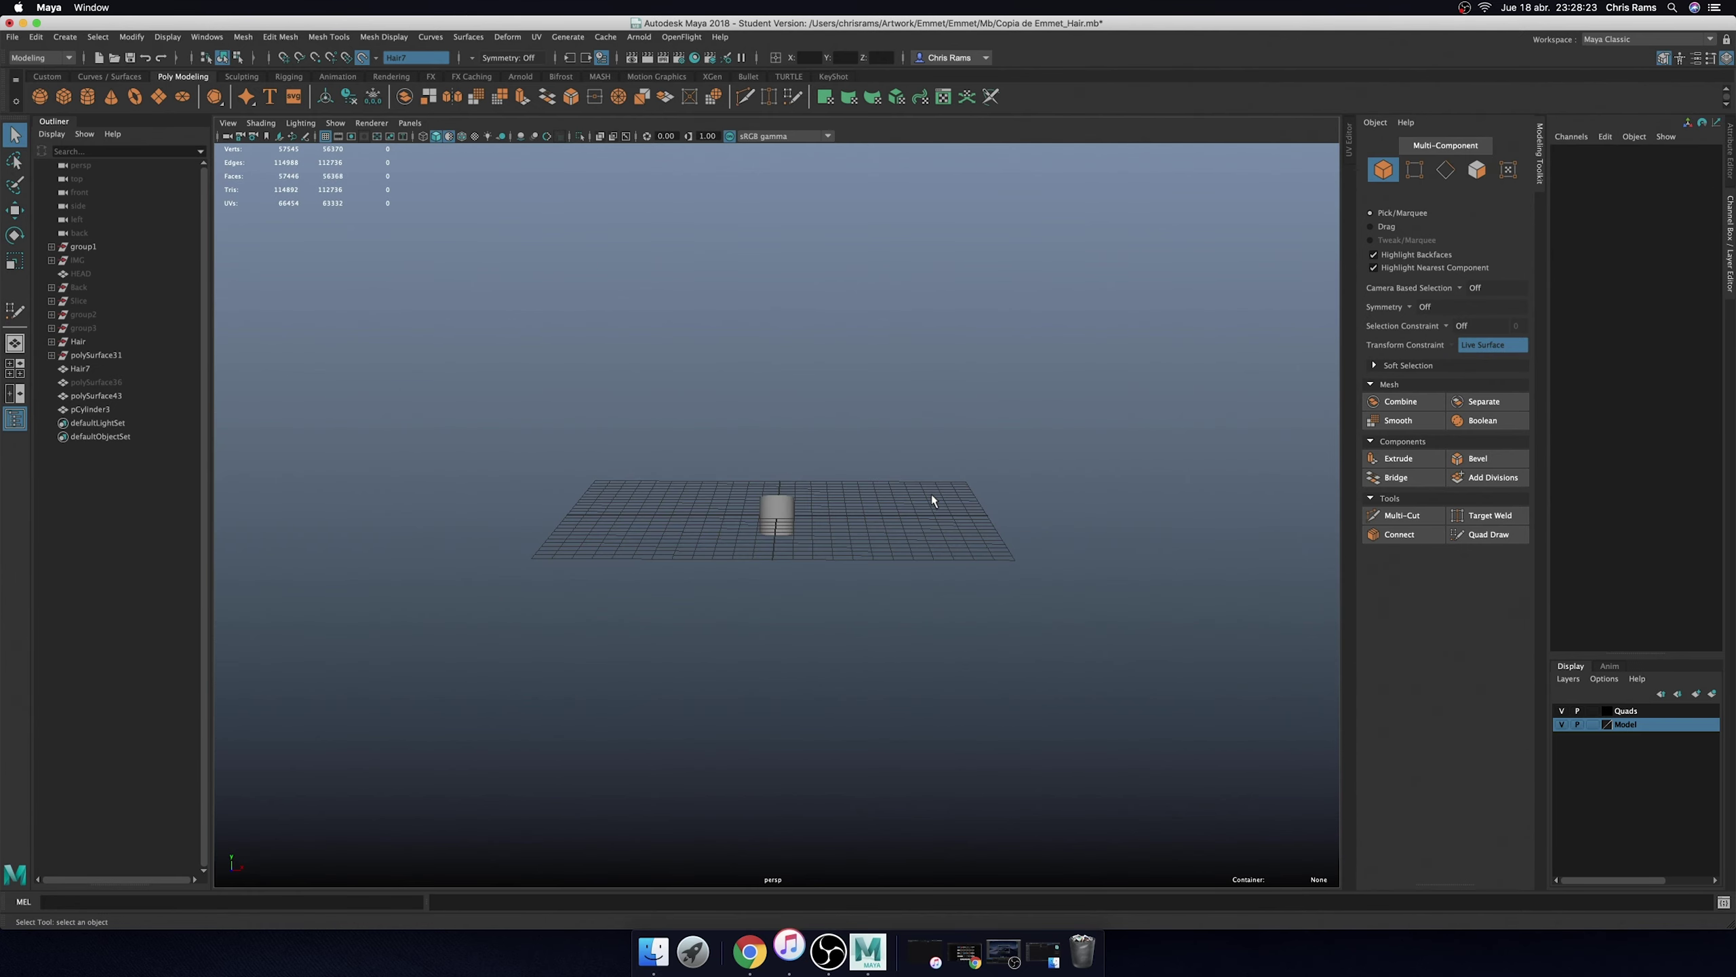
scroll(995, 528, down, 5)
key(space)
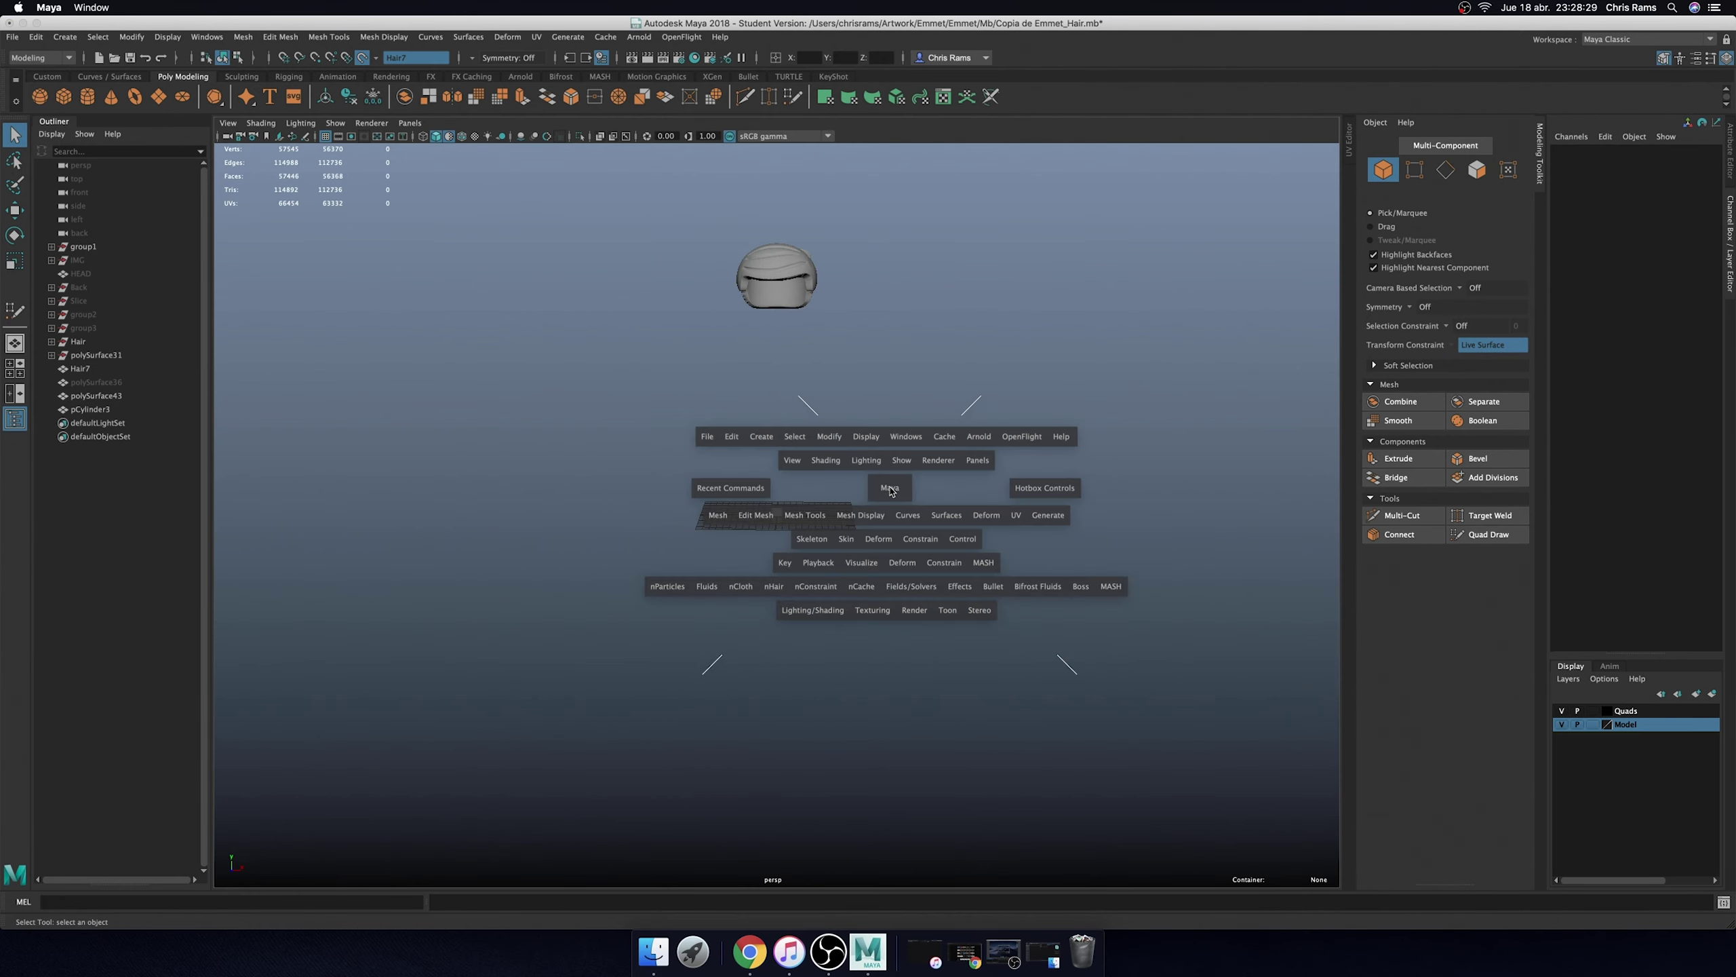
drag(890, 485, 940, 491)
click(1560, 711)
scroll(946, 576, up, 3)
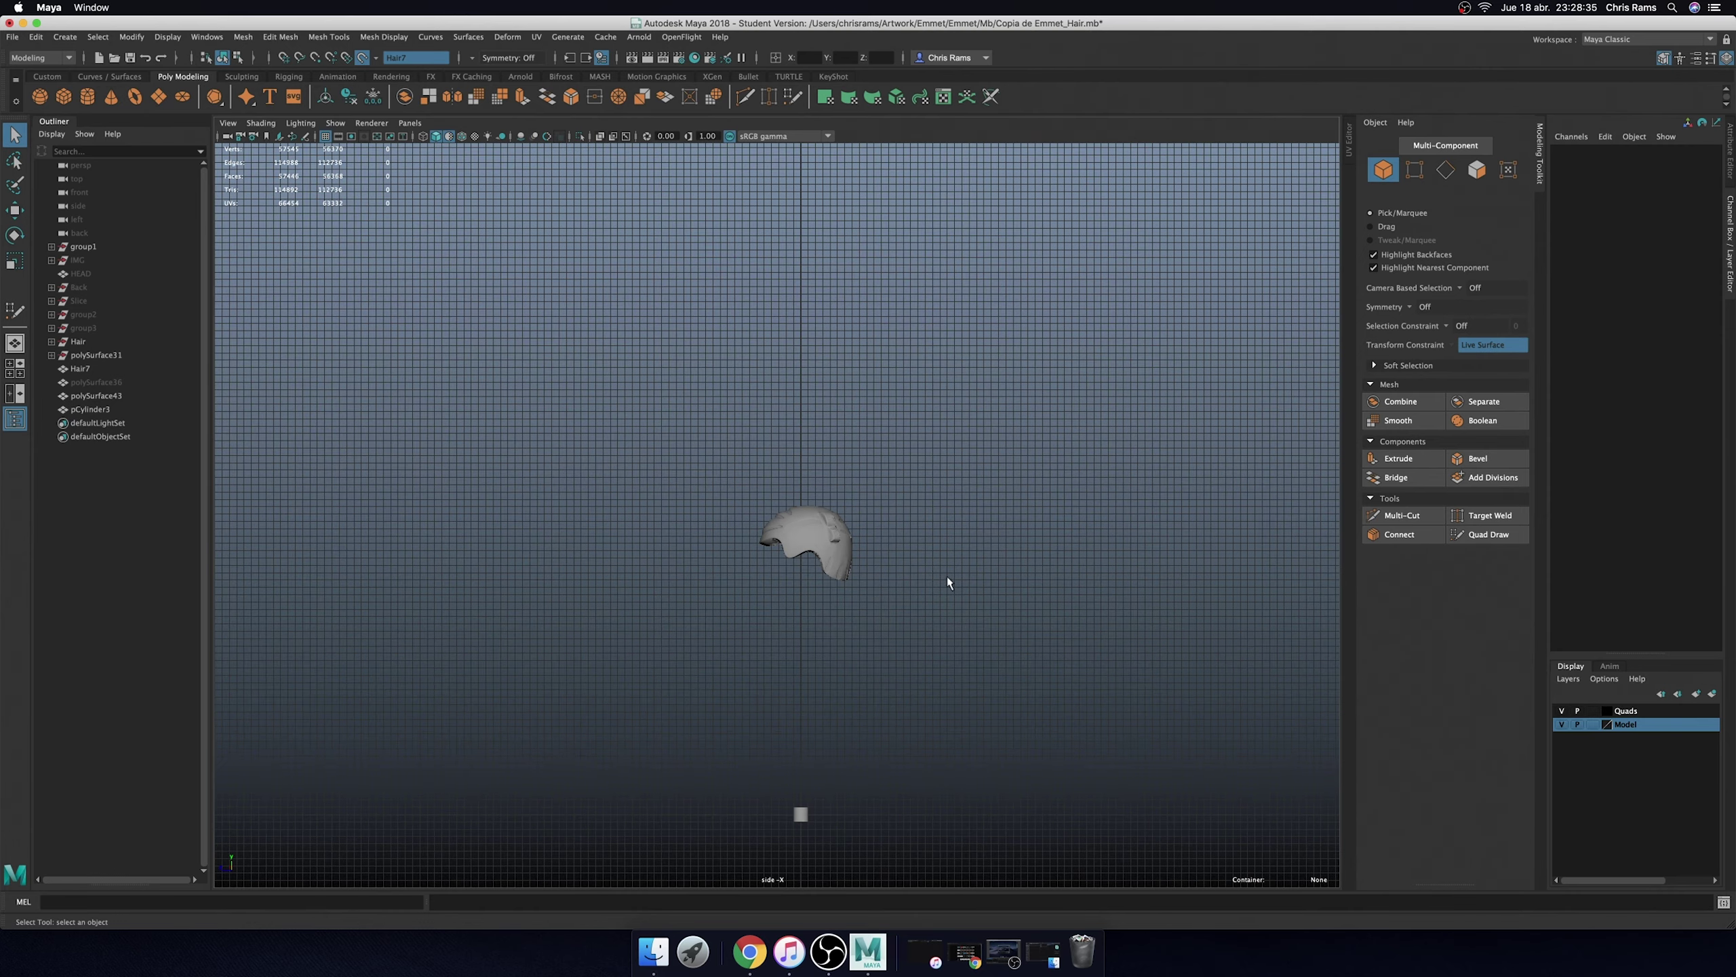
scroll(889, 561, up, 2)
click(845, 551)
- Add the selected hair to the Quads layer and hide that layer
key(space)
drag(889, 544, 1041, 510)
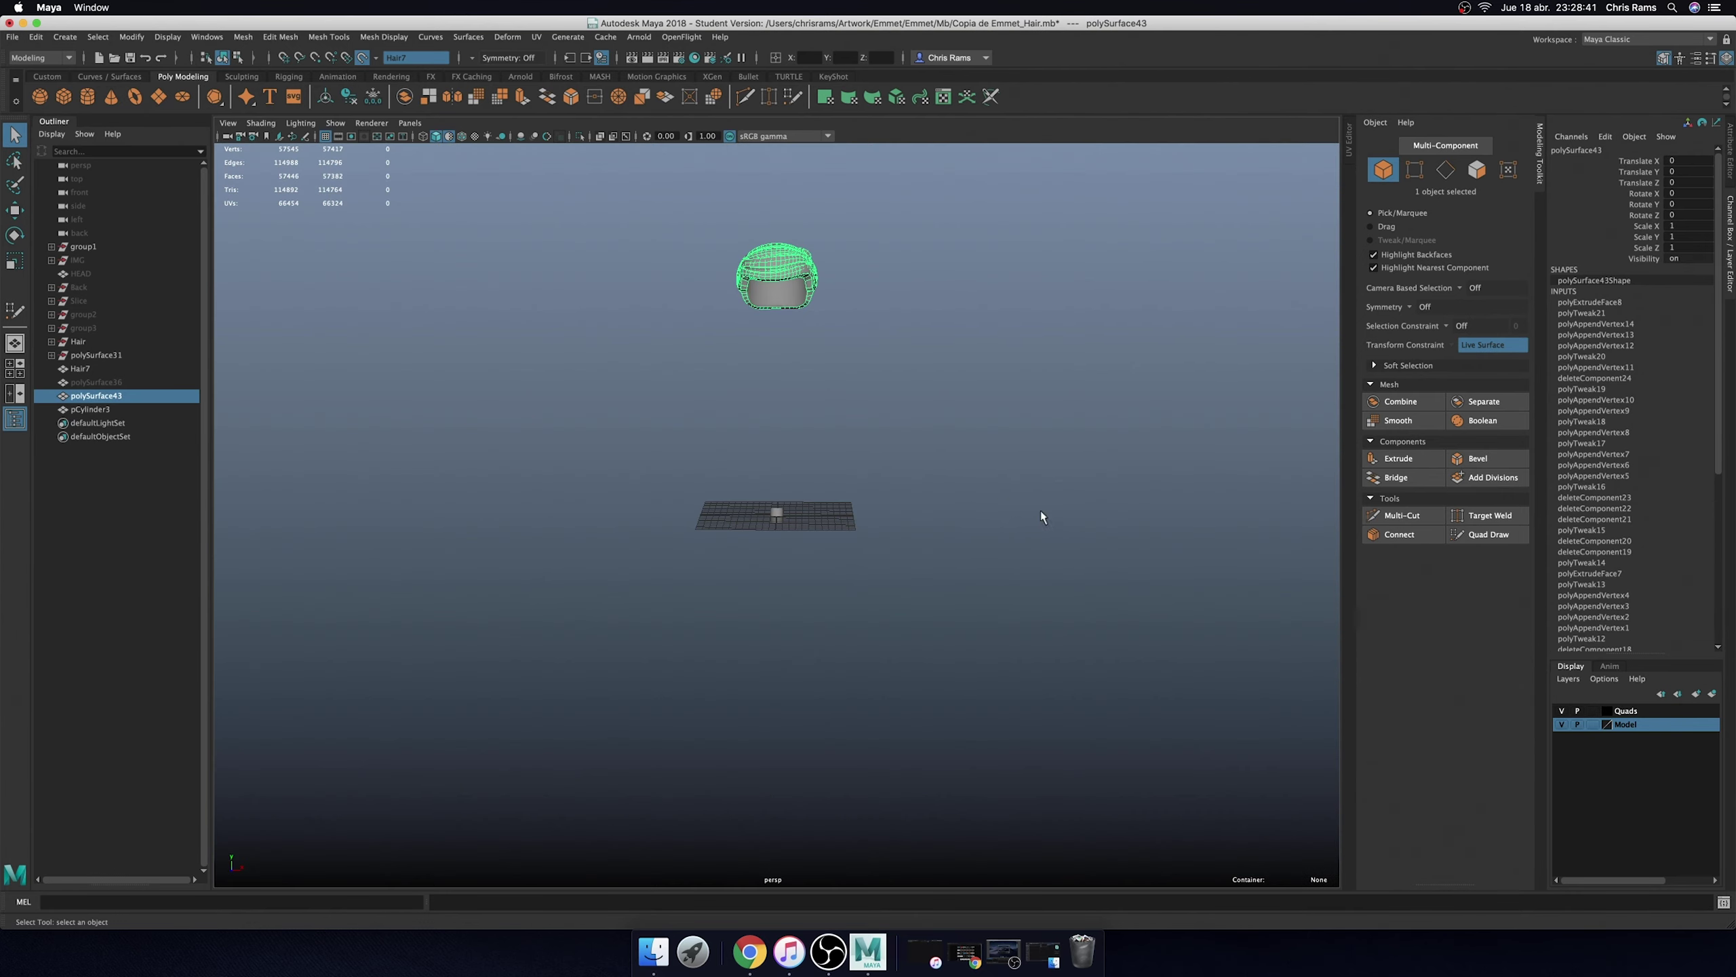
right_click(1562, 711)
click(1627, 744)
click(1562, 712)
scroll(902, 493, up, 3)
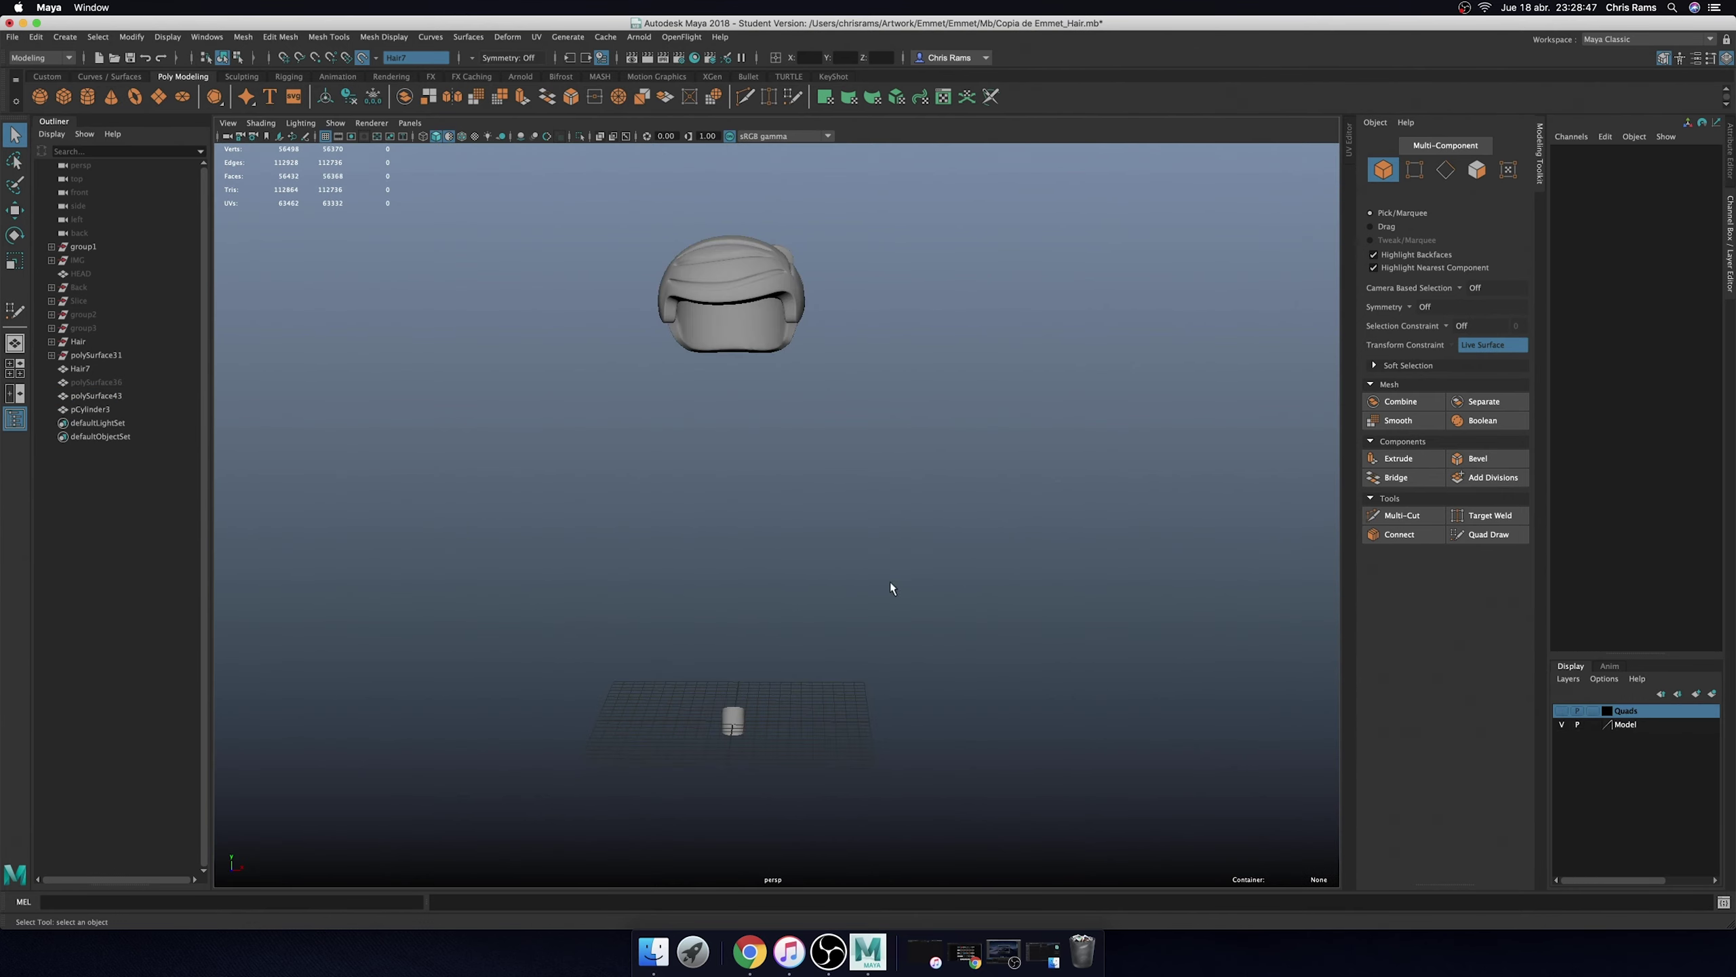
- In the front view, move pCylinder3 up in Y to 35.633 inside the hair
key(space)
drag(843, 633, 830, 617)
click(783, 705)
key(w)
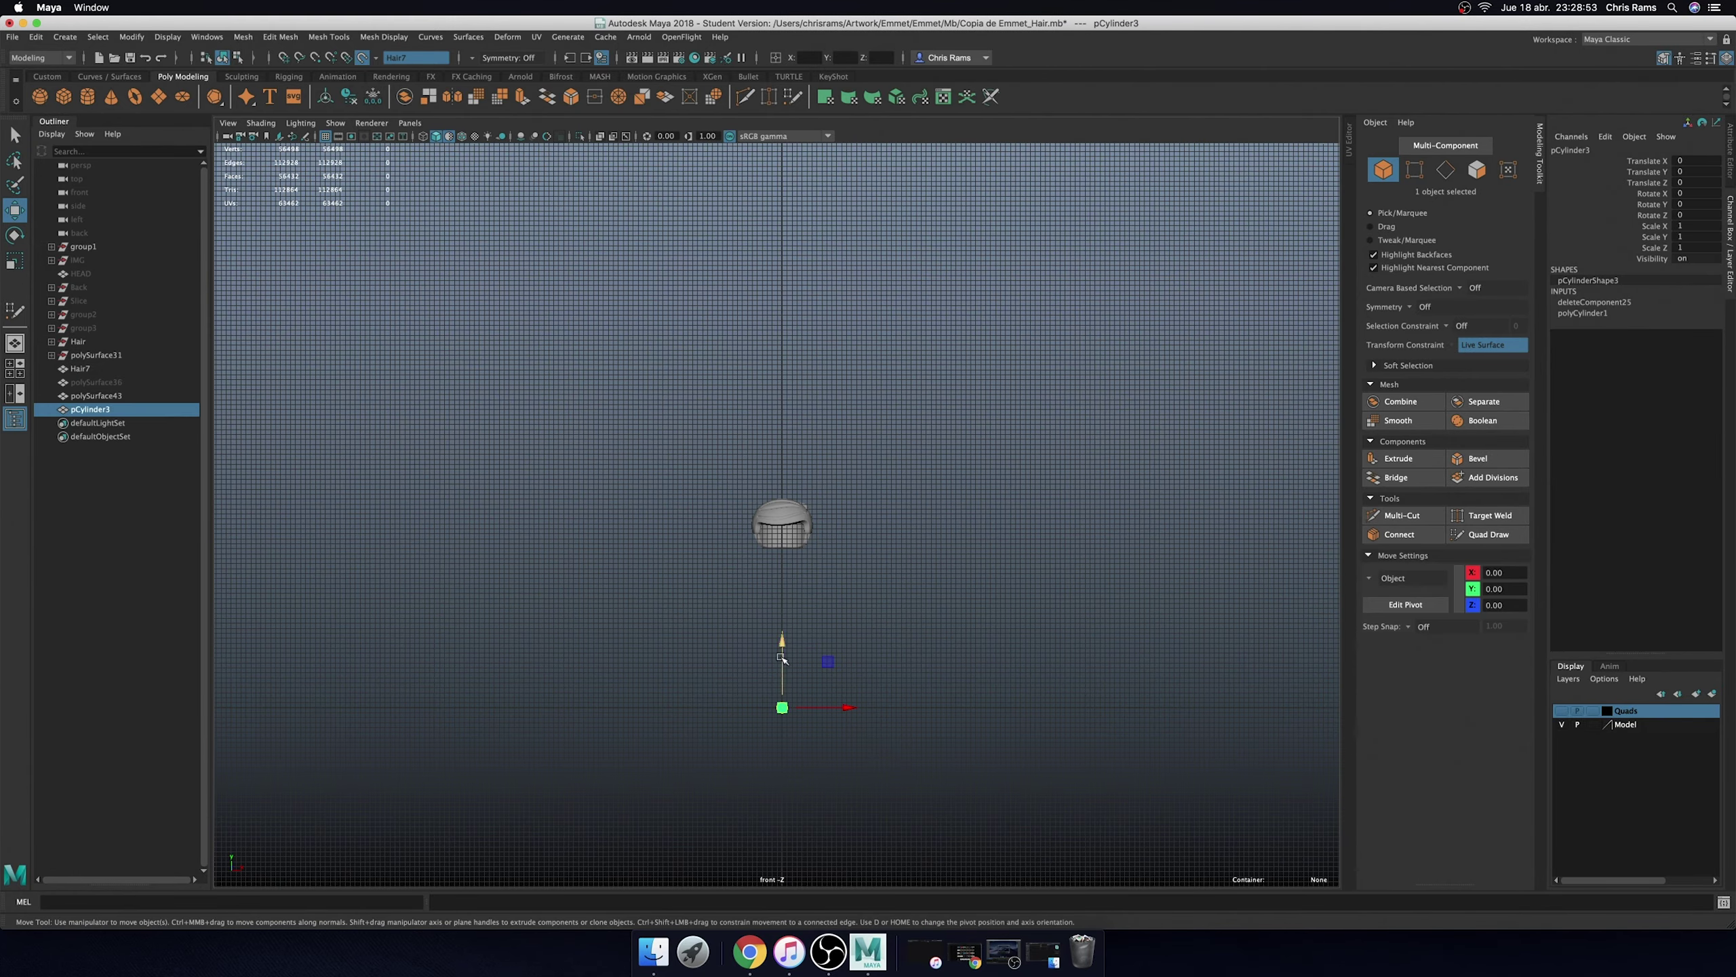
scroll(830, 657, up, 3)
middle_drag(968, 630, 1001, 504)
scroll(1001, 504, up, 3)
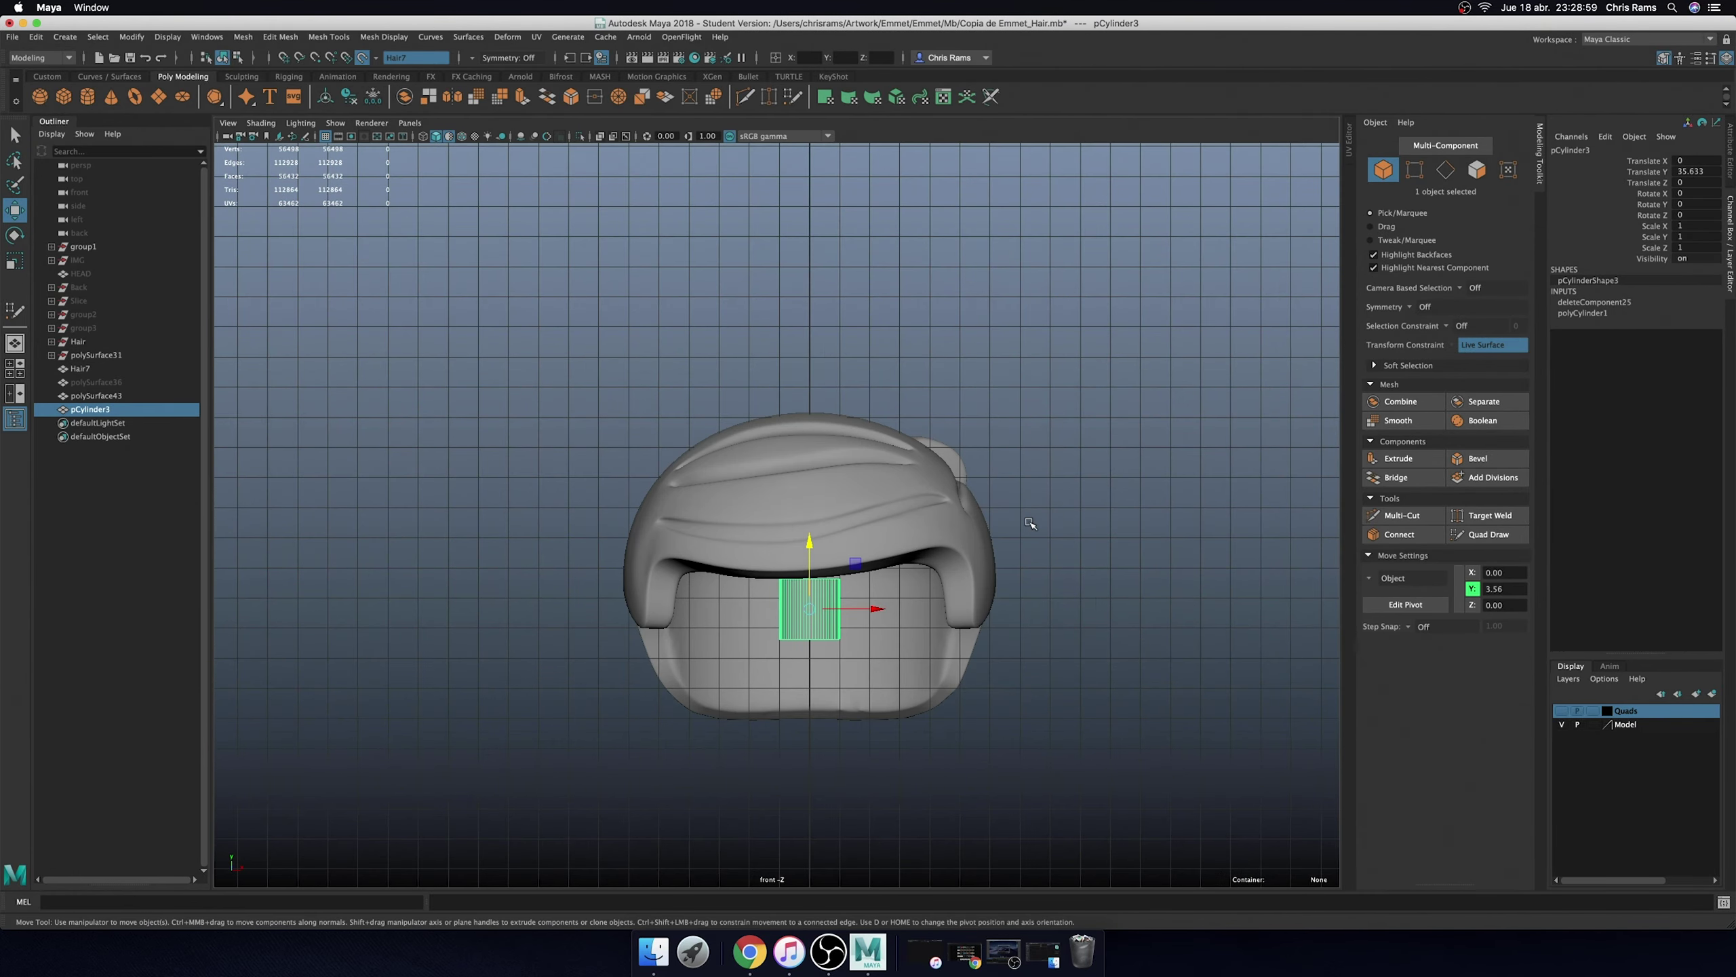
scroll(1027, 516, up, 1)
- Check the cylinder's placement in an X-ray side view and set the Model layer to Reference
key(space)
drag(1029, 523, 1094, 523)
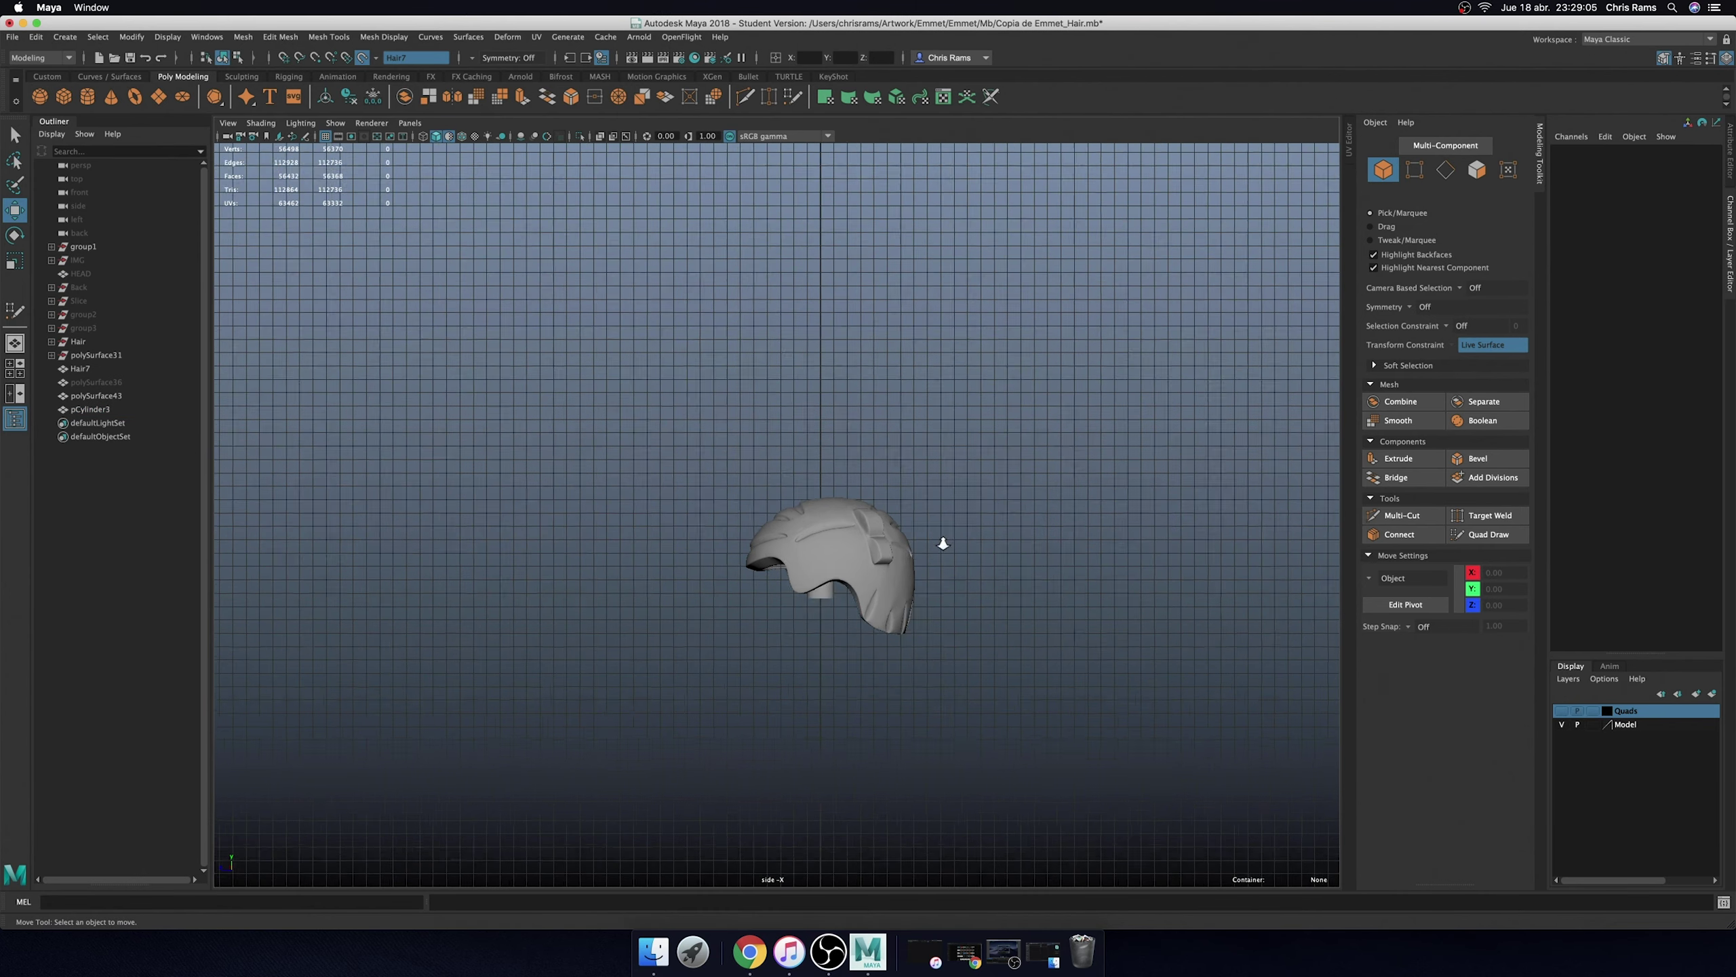
scroll(773, 548, up, 3)
click(599, 136)
scroll(788, 677, up, 2)
click(788, 677)
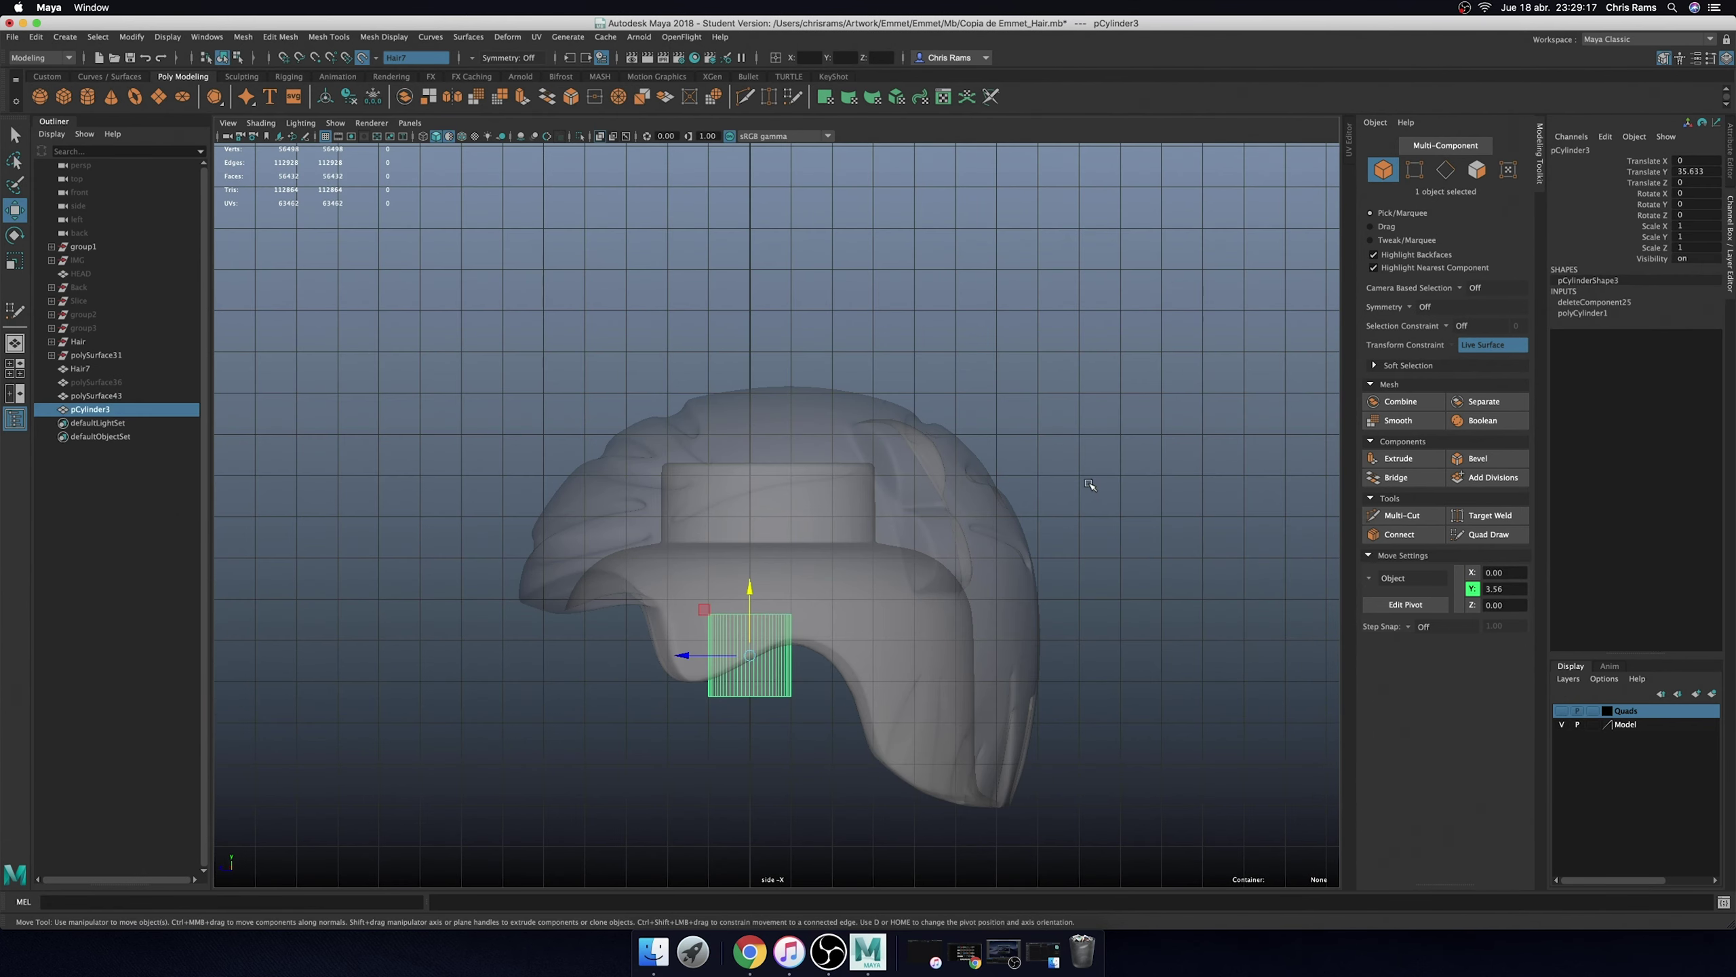
click(1039, 487)
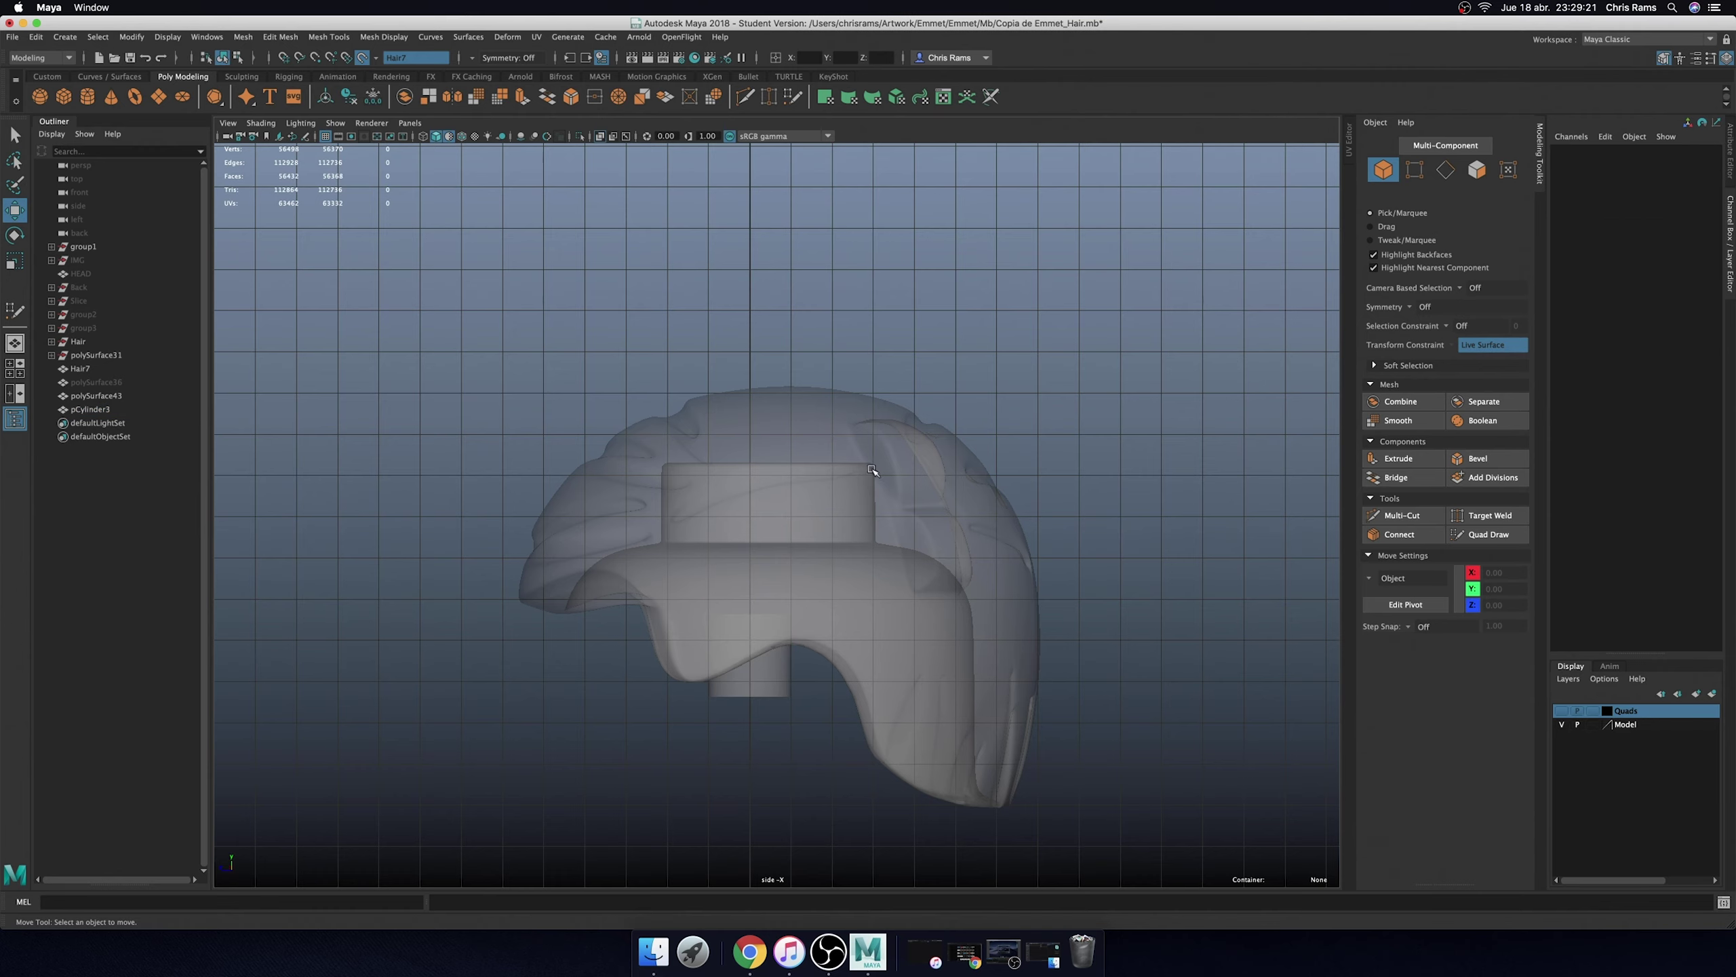
click(1577, 724)
- Turn off live-surface snapping and X-ray, and view the hair's underside and peg in perspective
key(space)
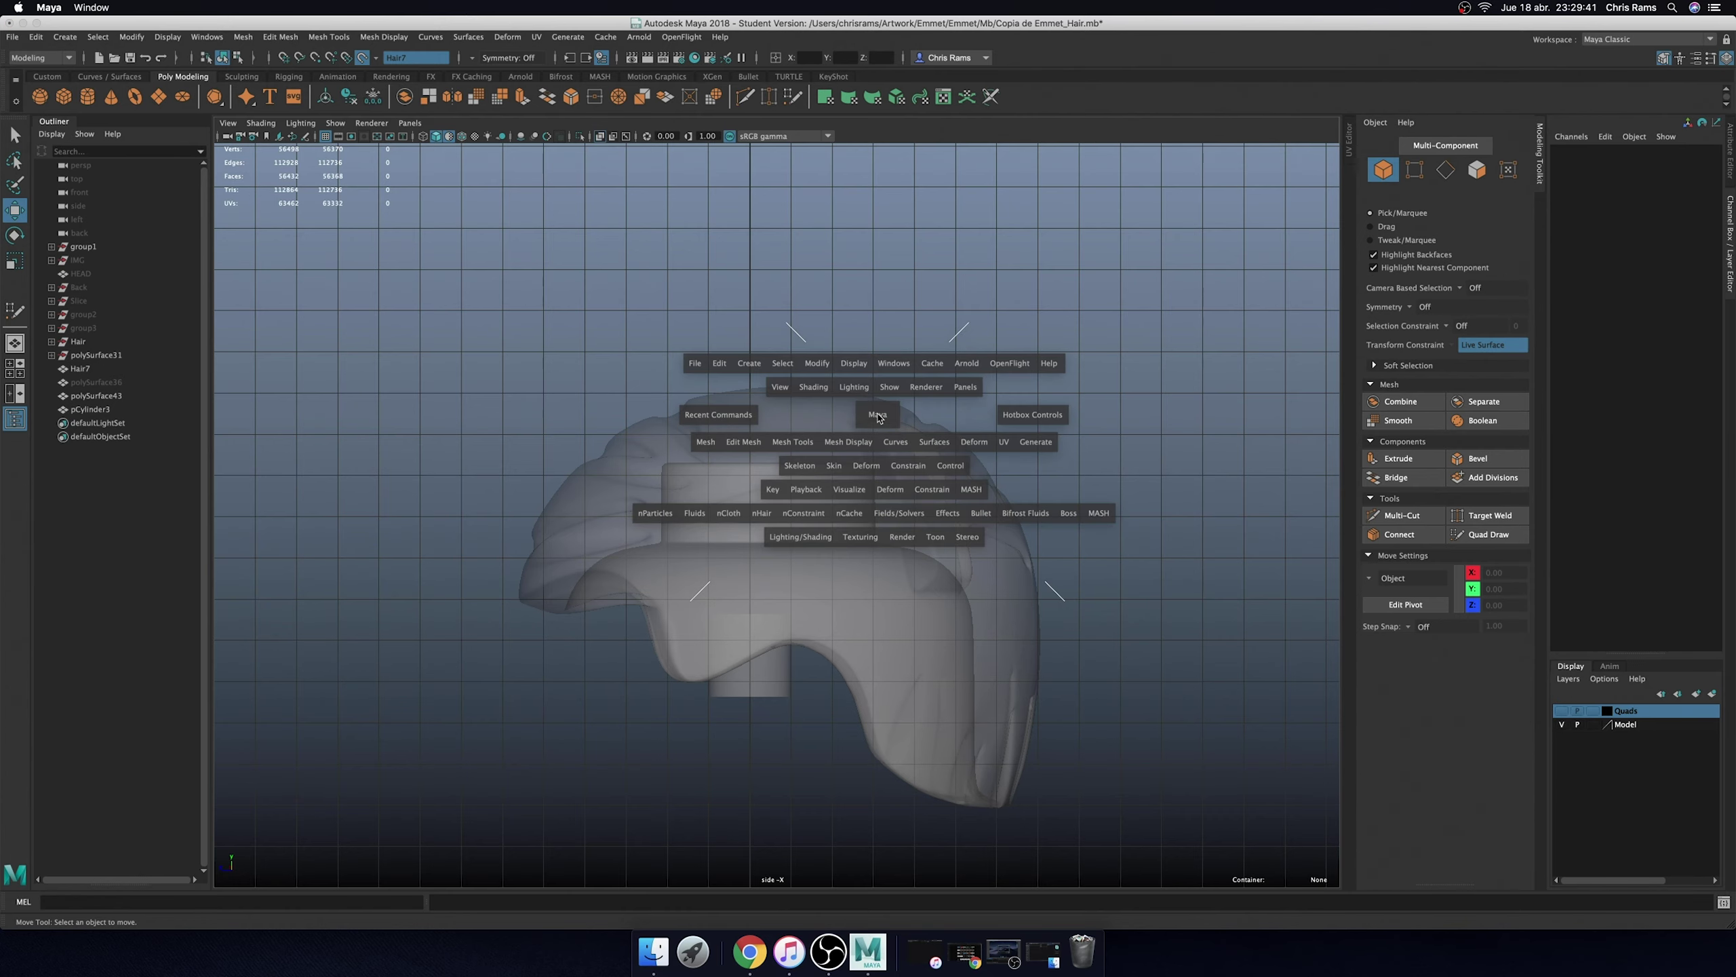
click(410, 60)
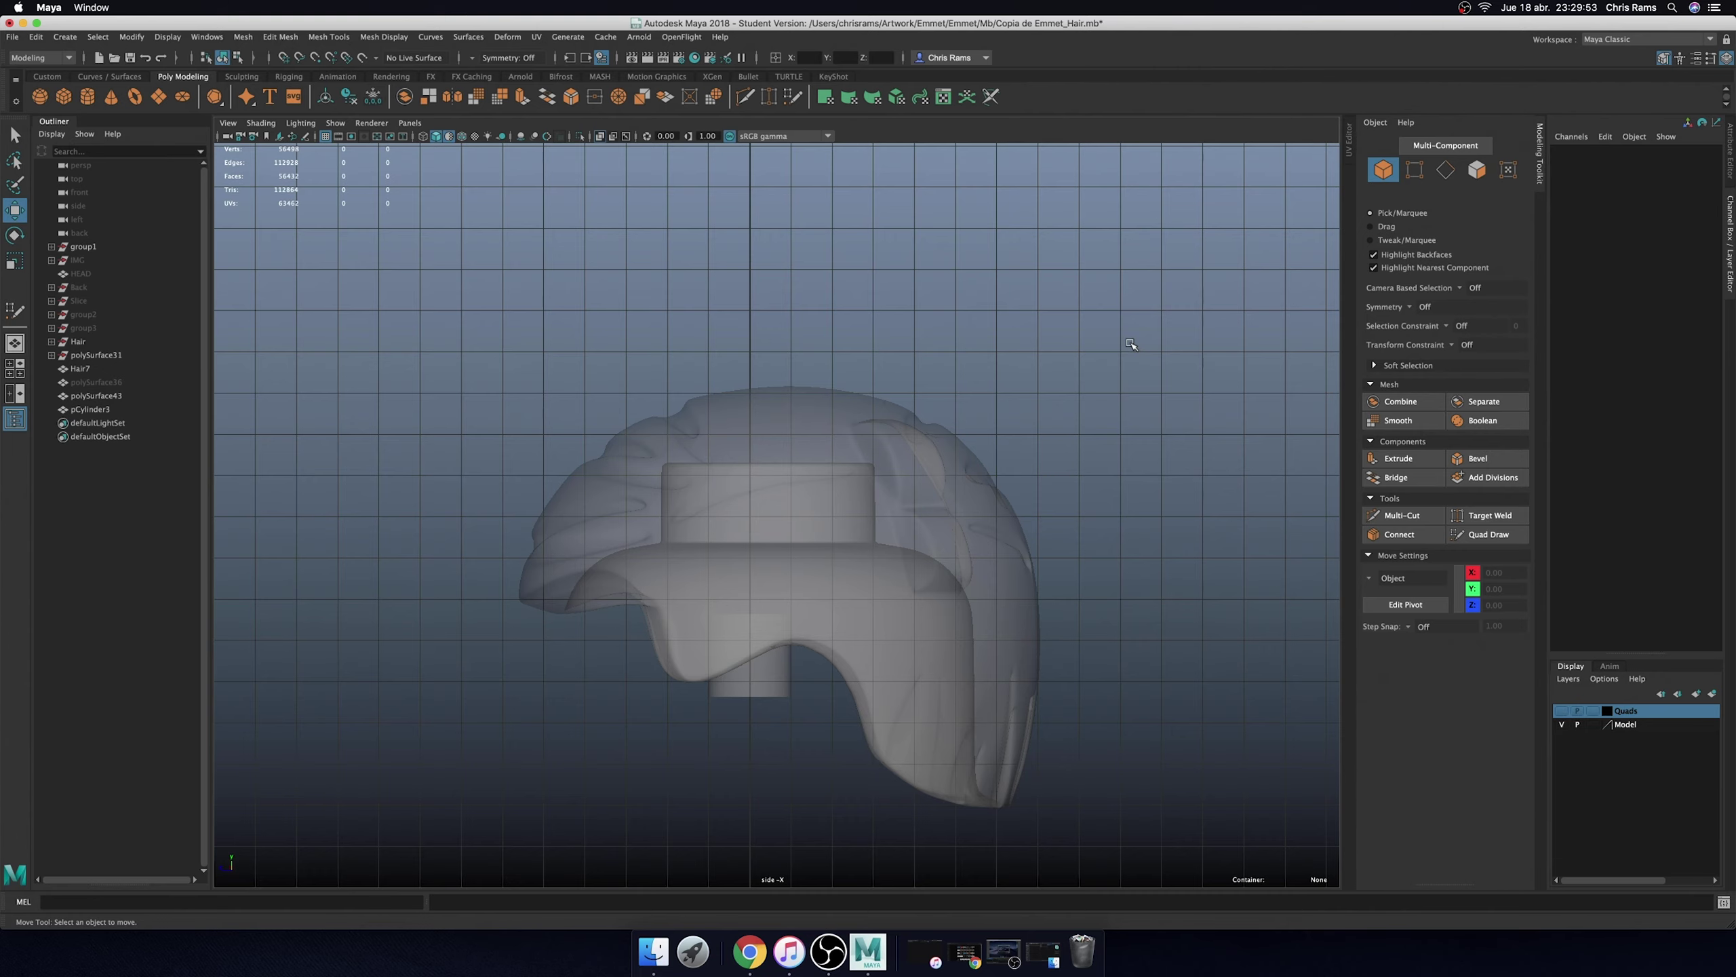
key(space)
drag(1131, 344, 895, 275)
key(f)
key(alt+x)
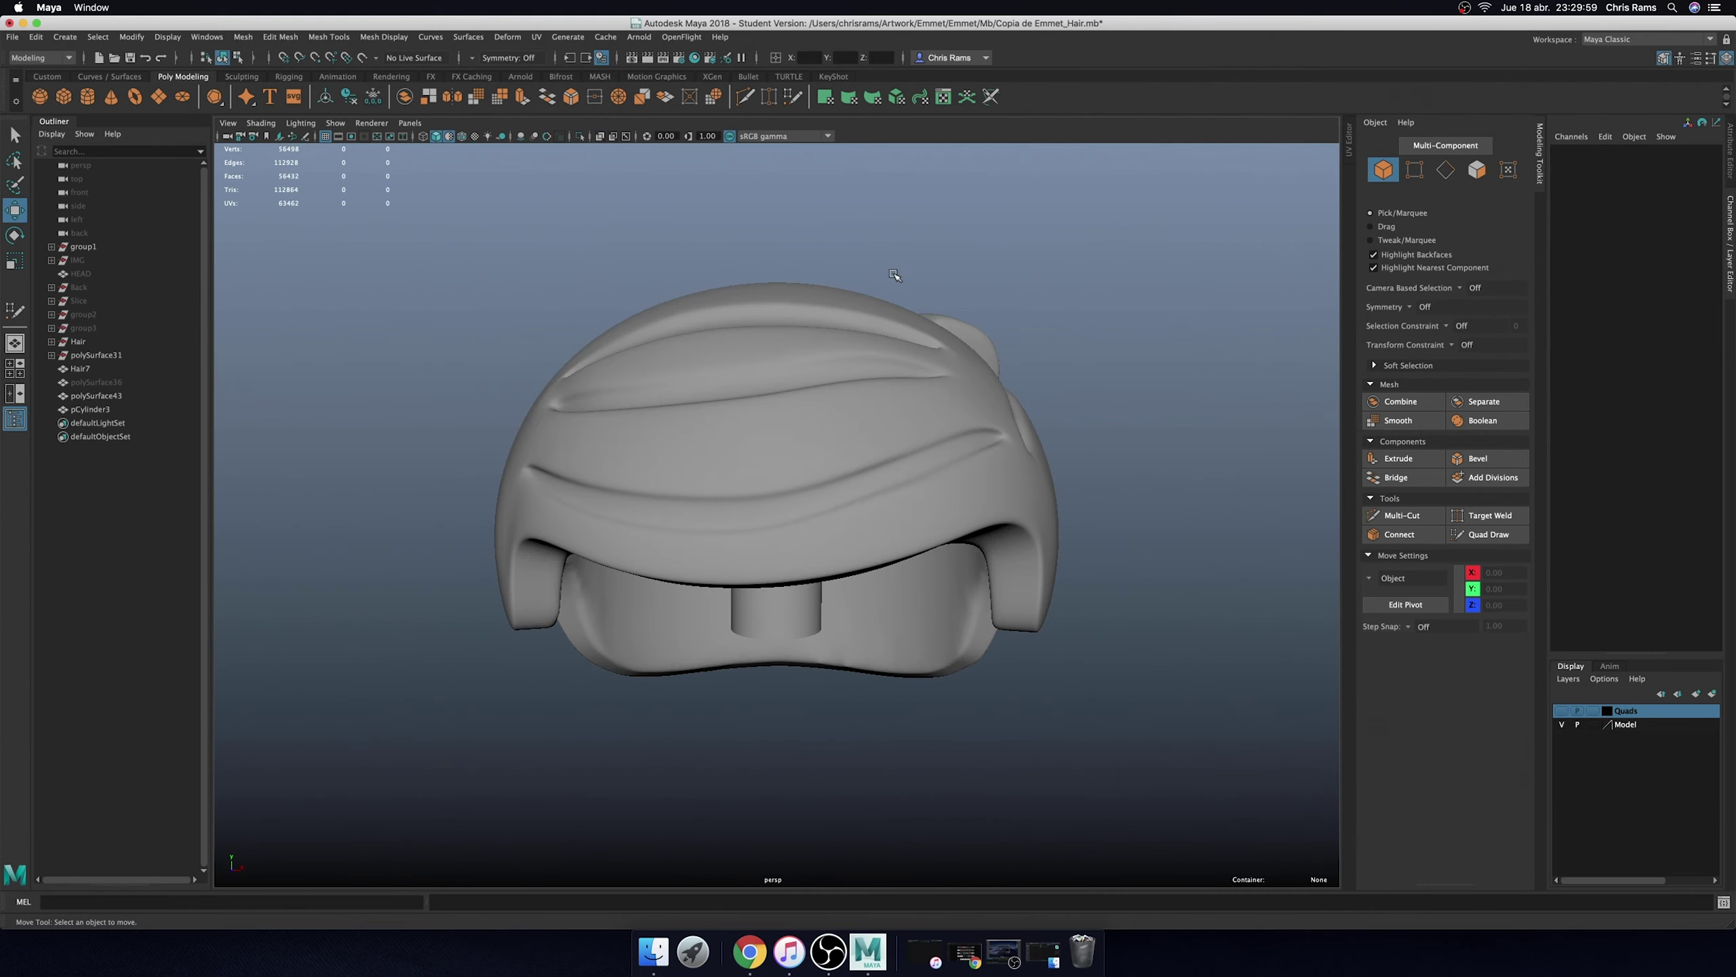
alt+drag(965, 335, 988, 308)
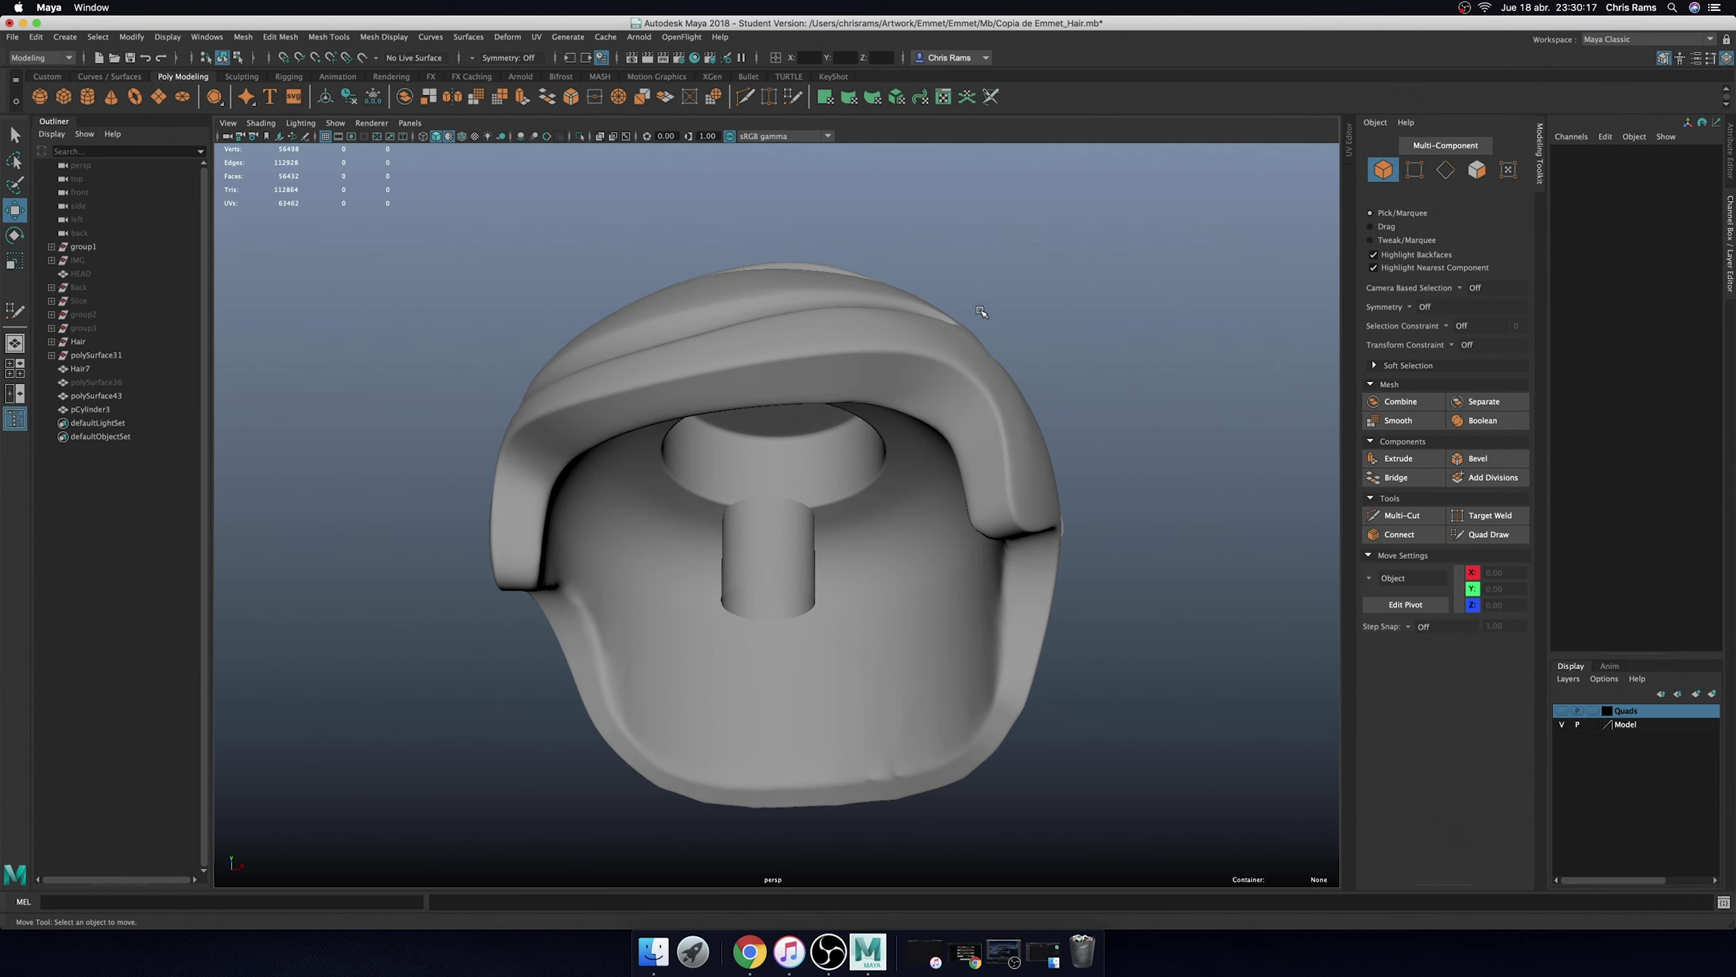
- Switch selection between Hair7 and the cylinder, and activate align-selection from the Custom shelf
click(963, 348)
right_click(1040, 281)
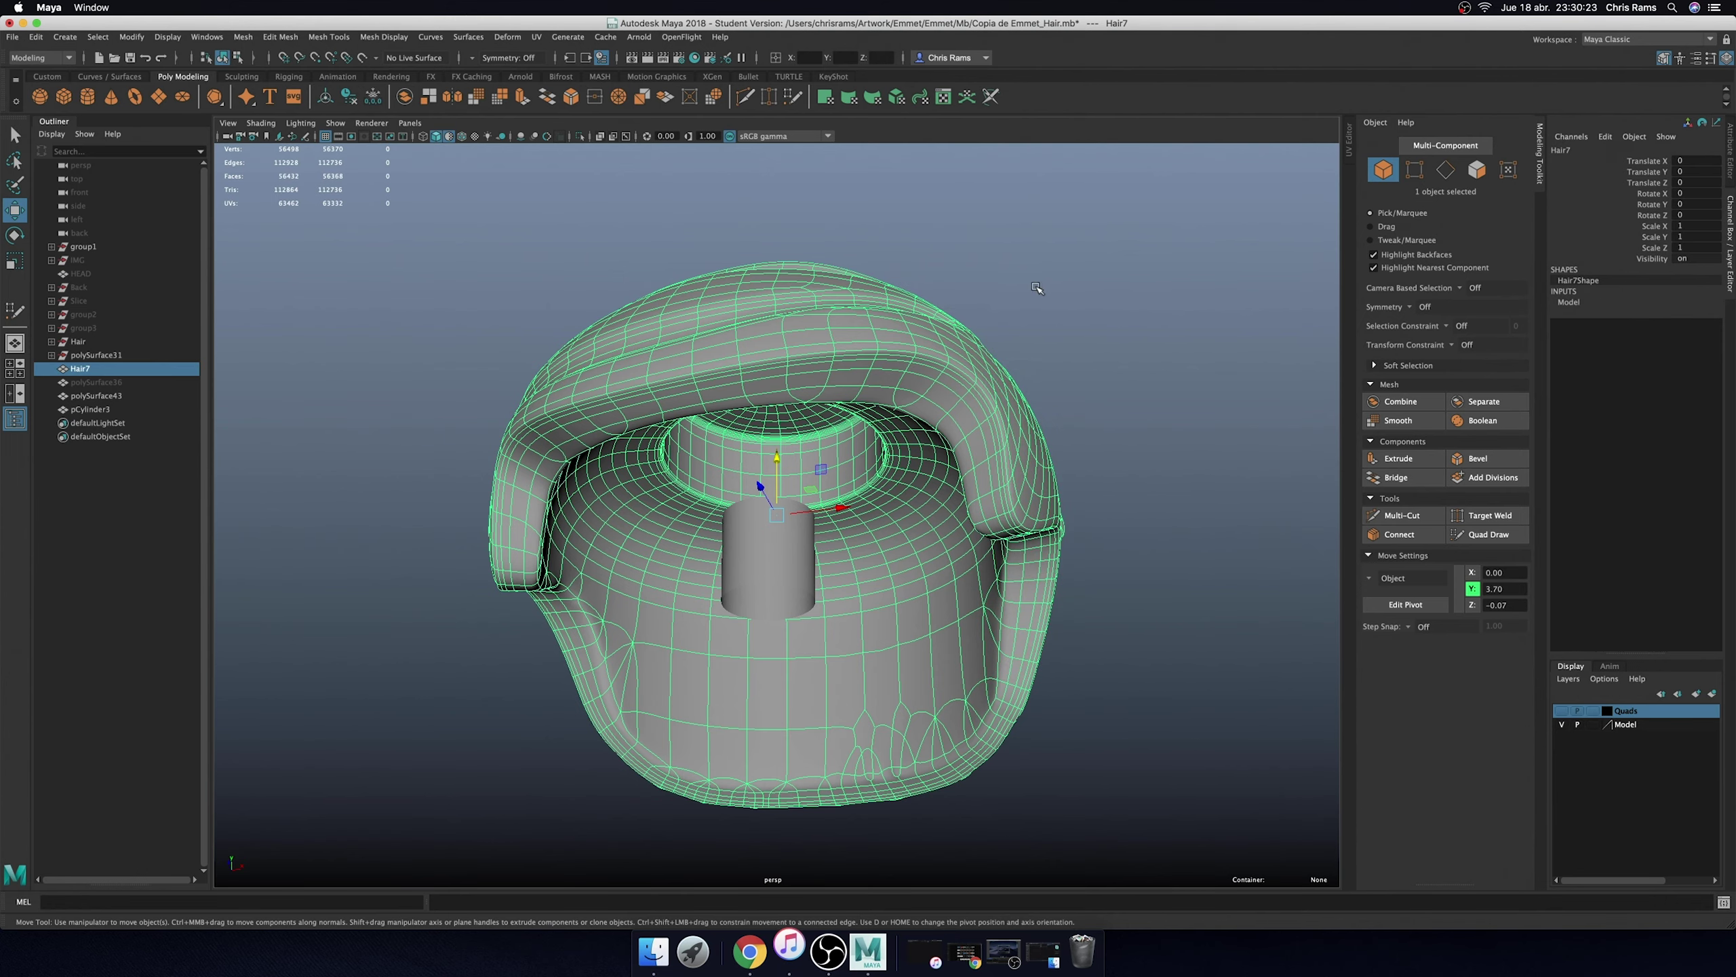
click(787, 560)
shift+right_click(873, 450)
click(856, 452)
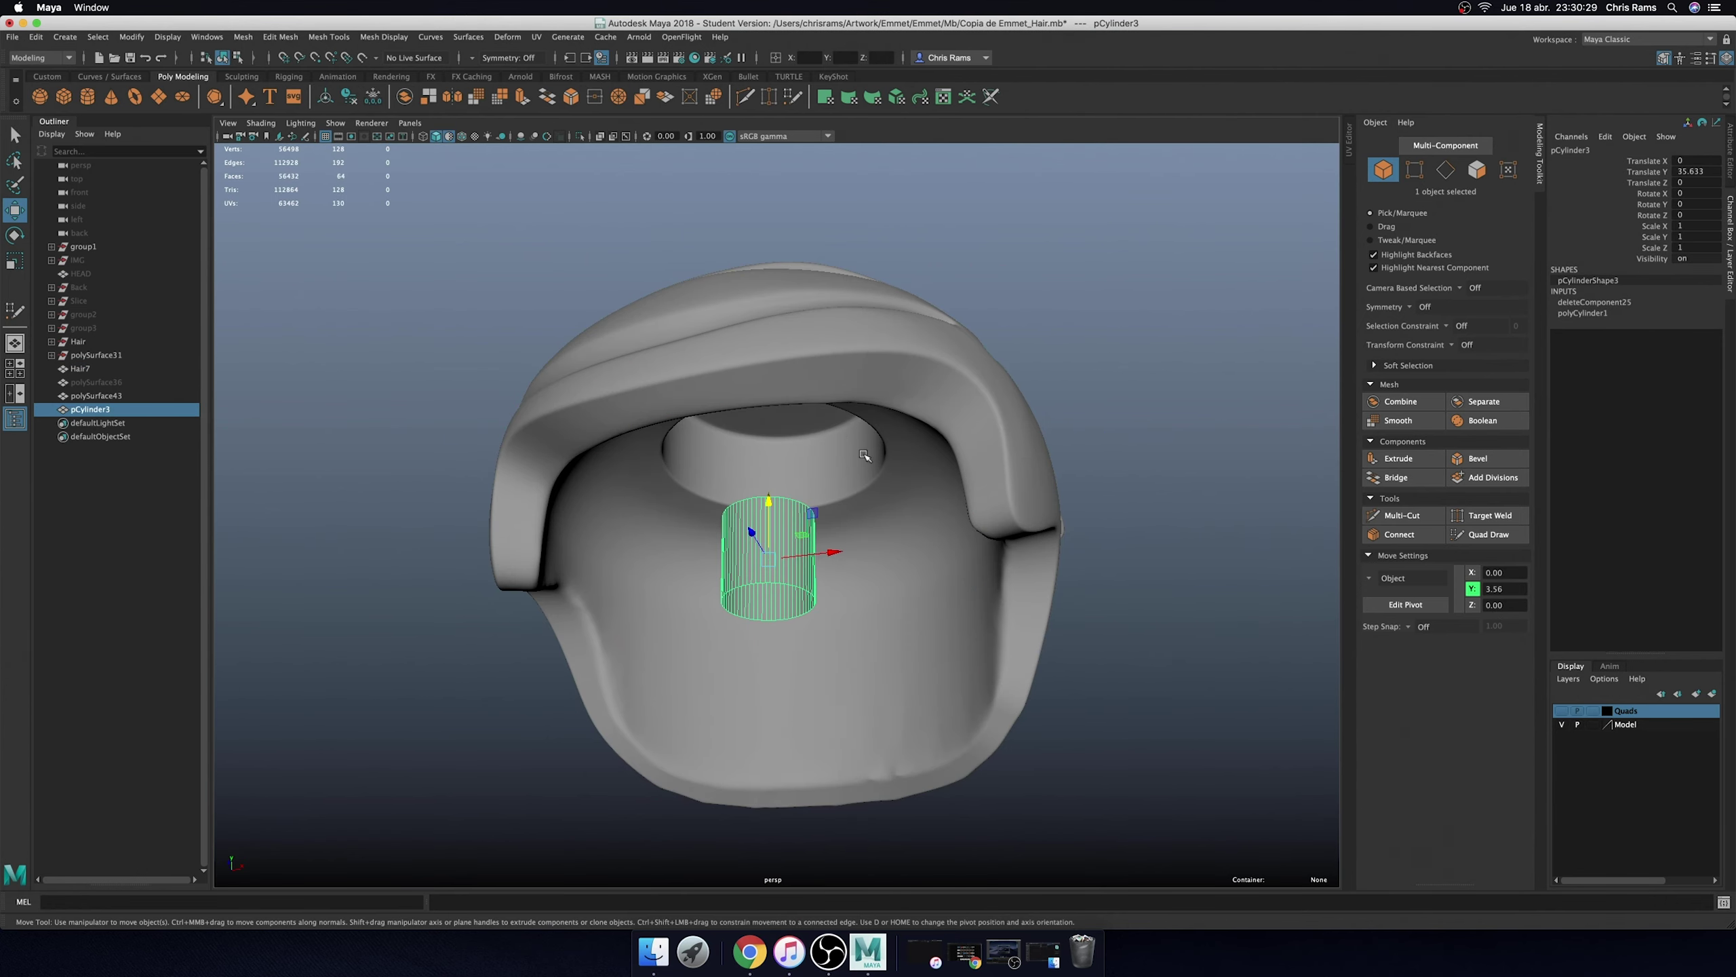
click(854, 452)
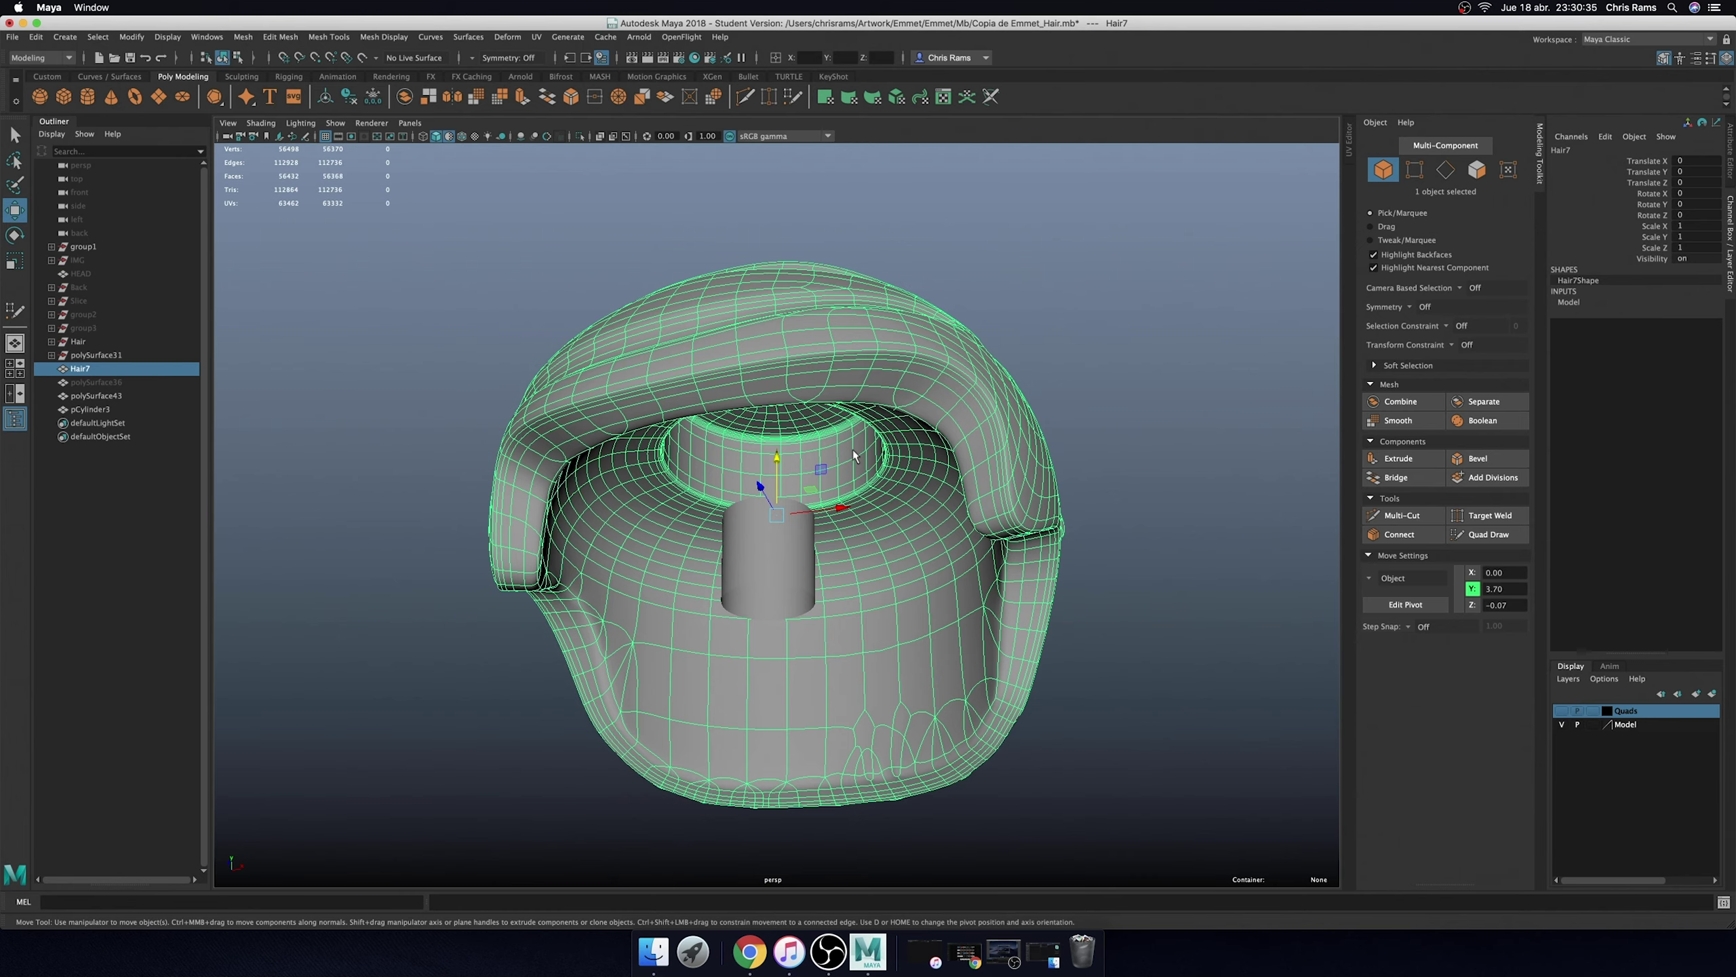
click(794, 566)
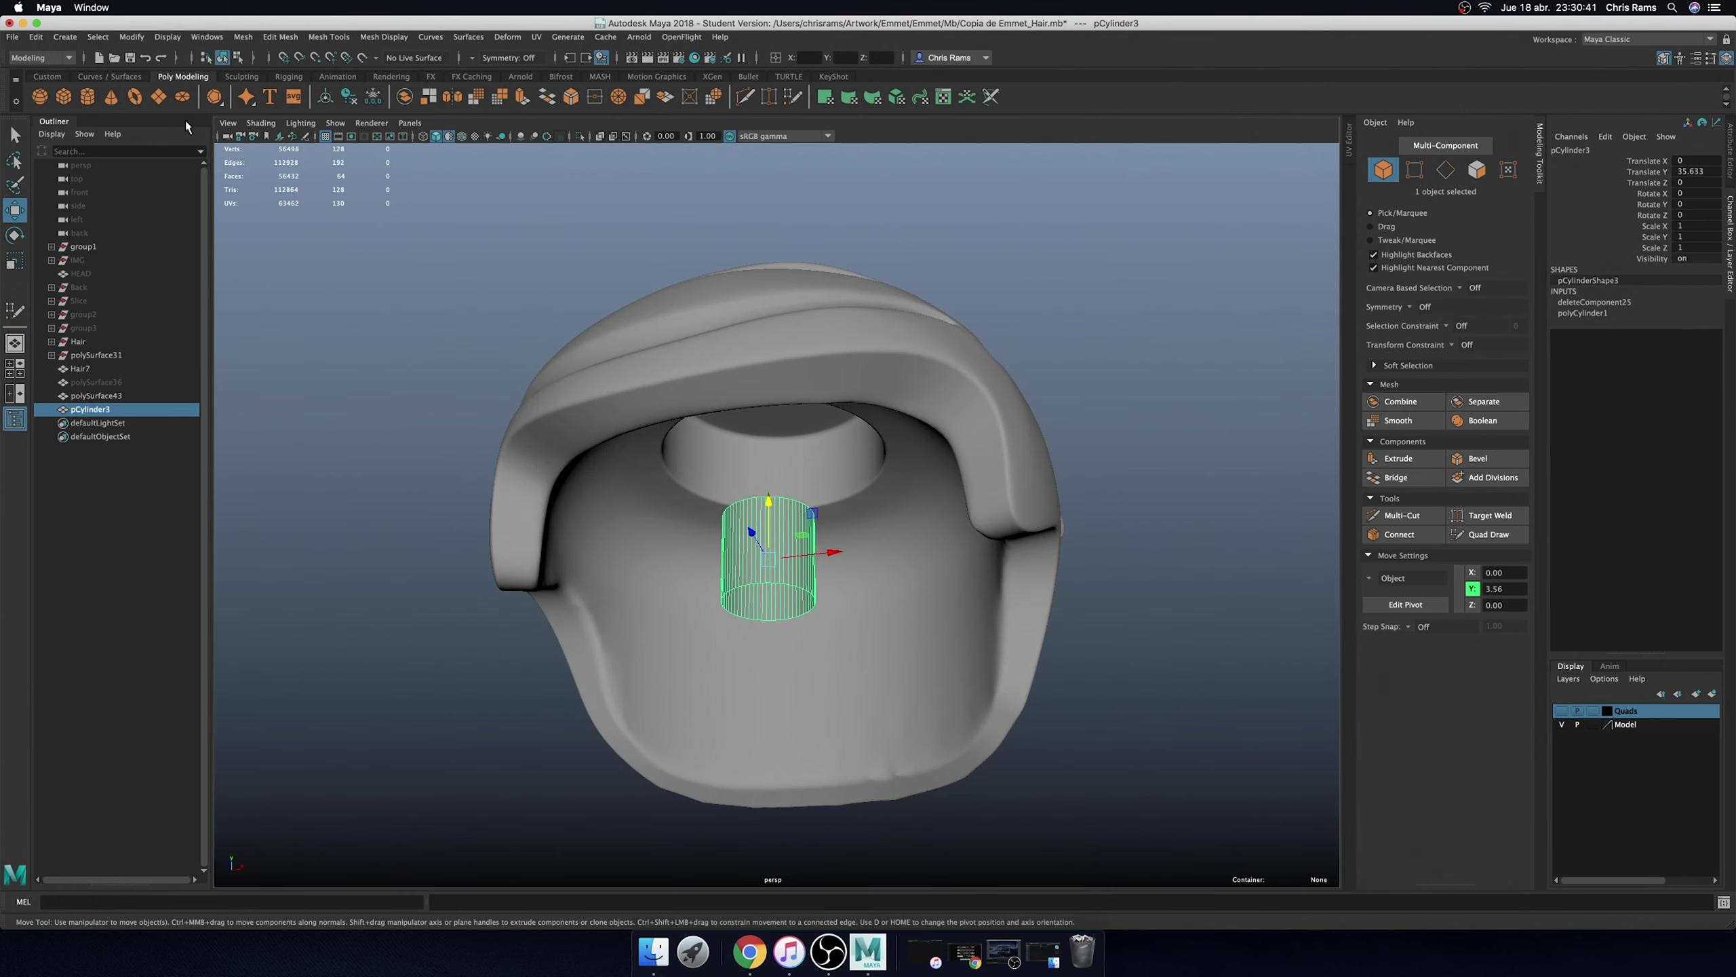
click(60, 75)
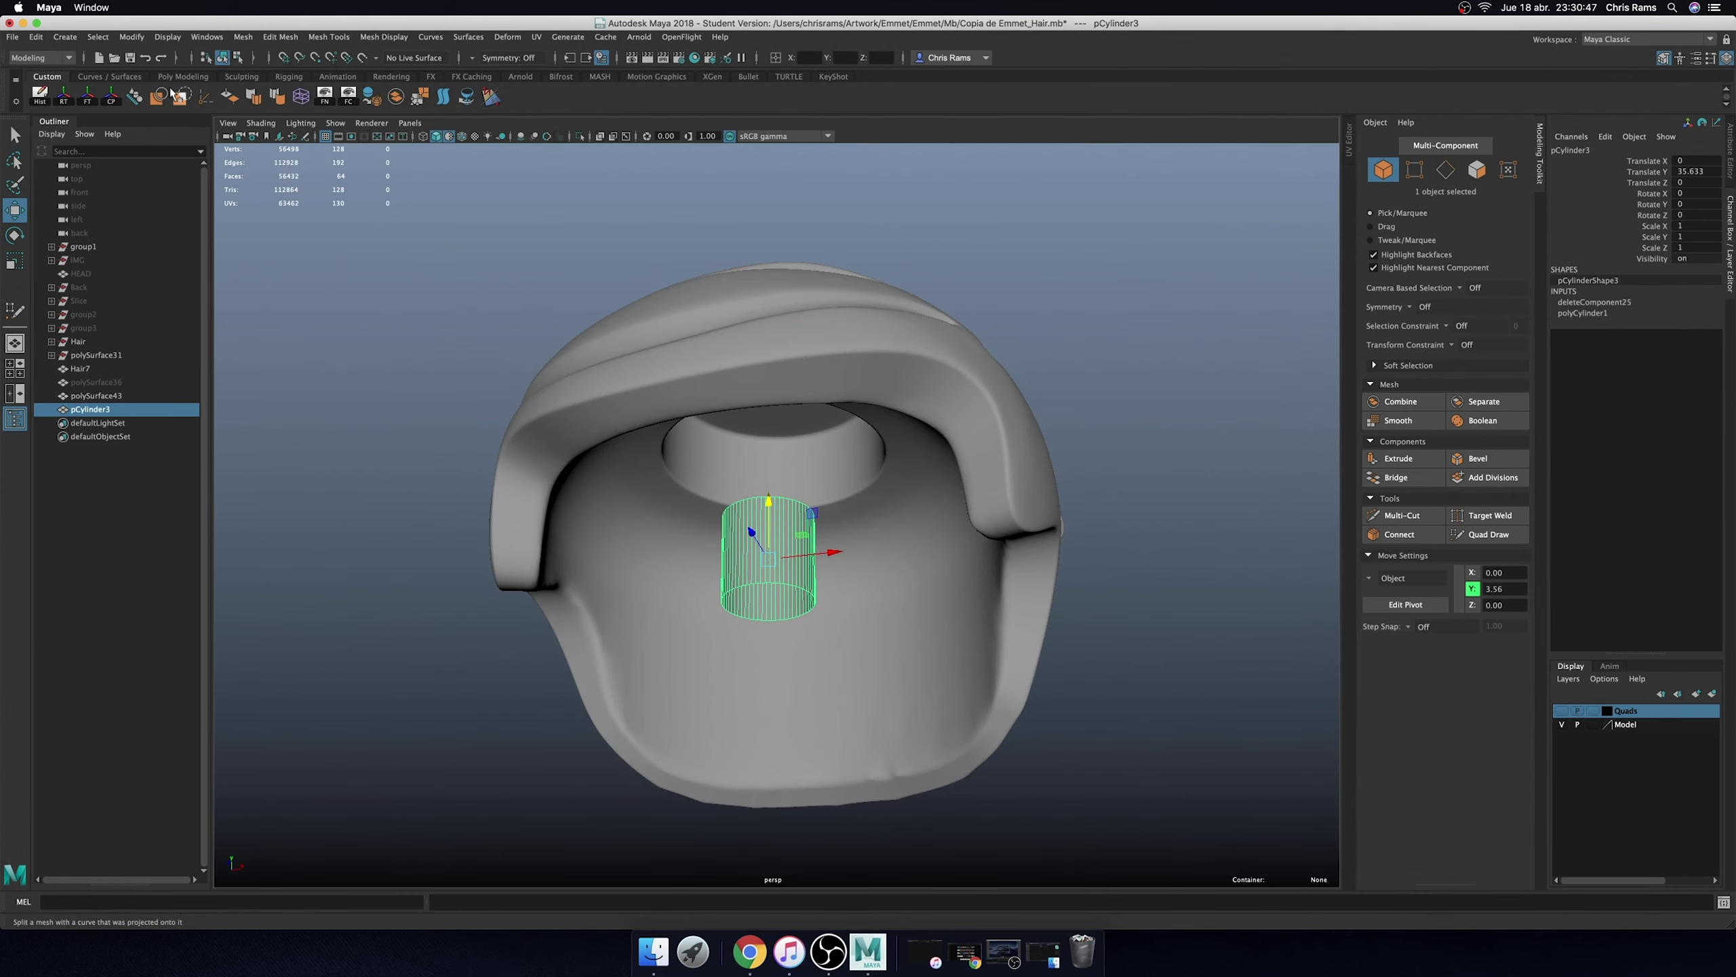
click(102, 38)
click(206, 96)
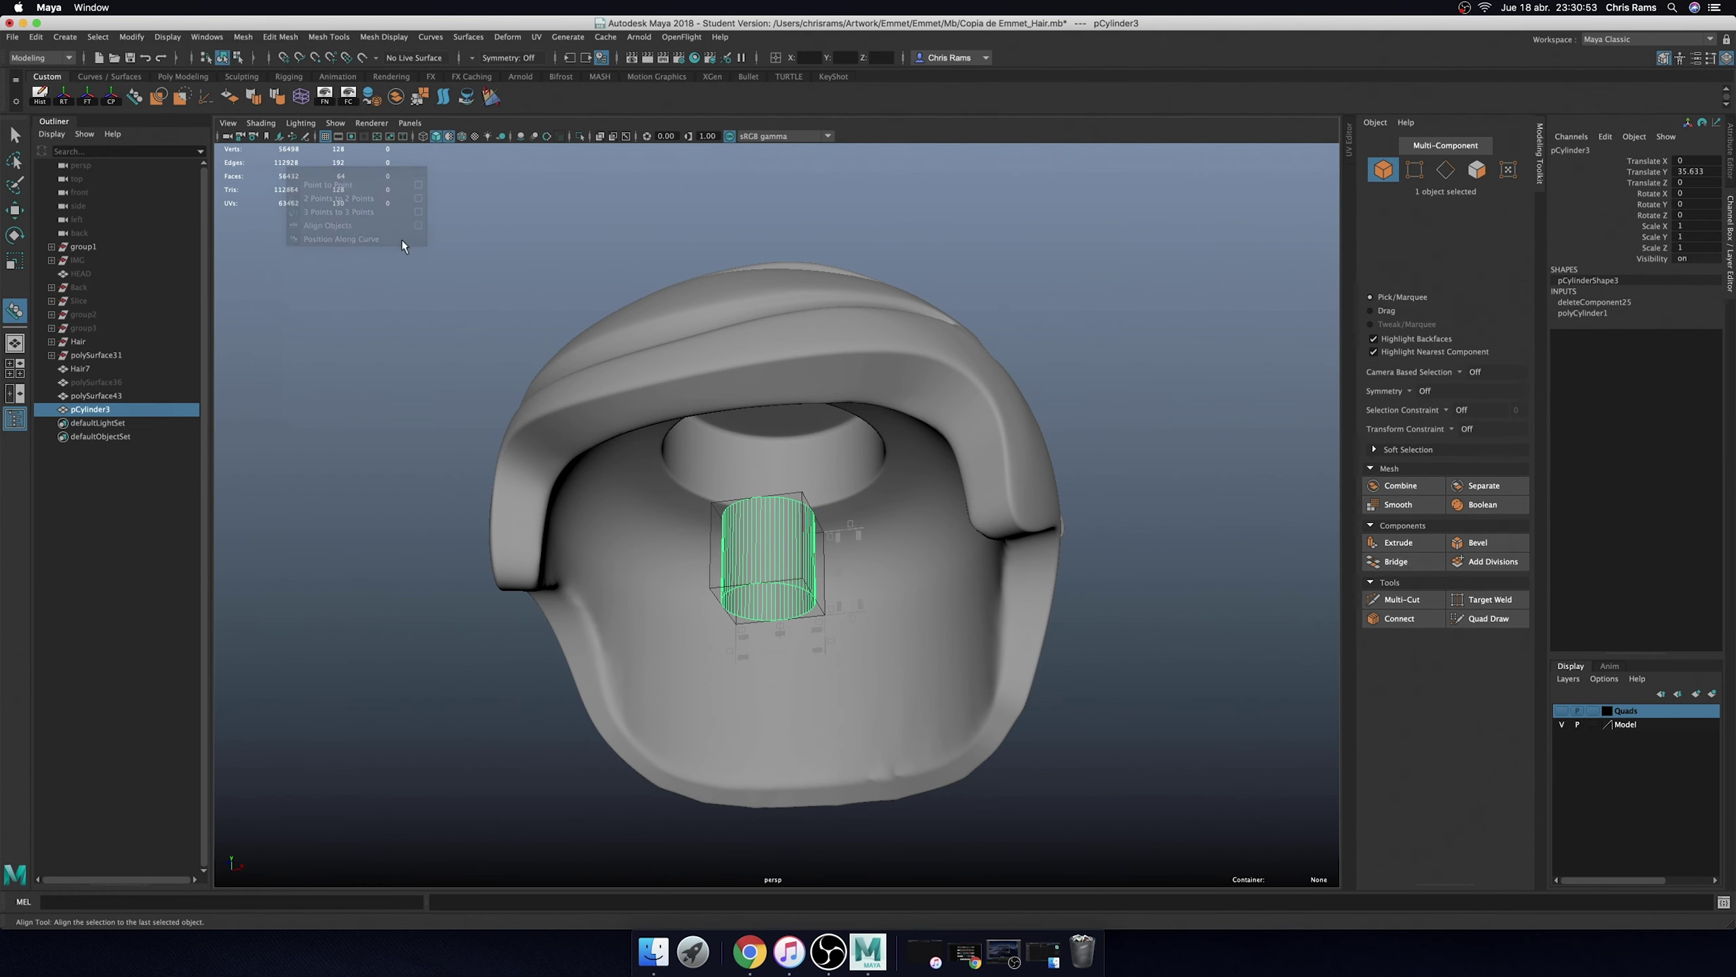
- In face mode on Hair7, select the band of faces around the socket's inner rim
right_click(848, 457)
right_drag(848, 457, 847, 492)
click(841, 453)
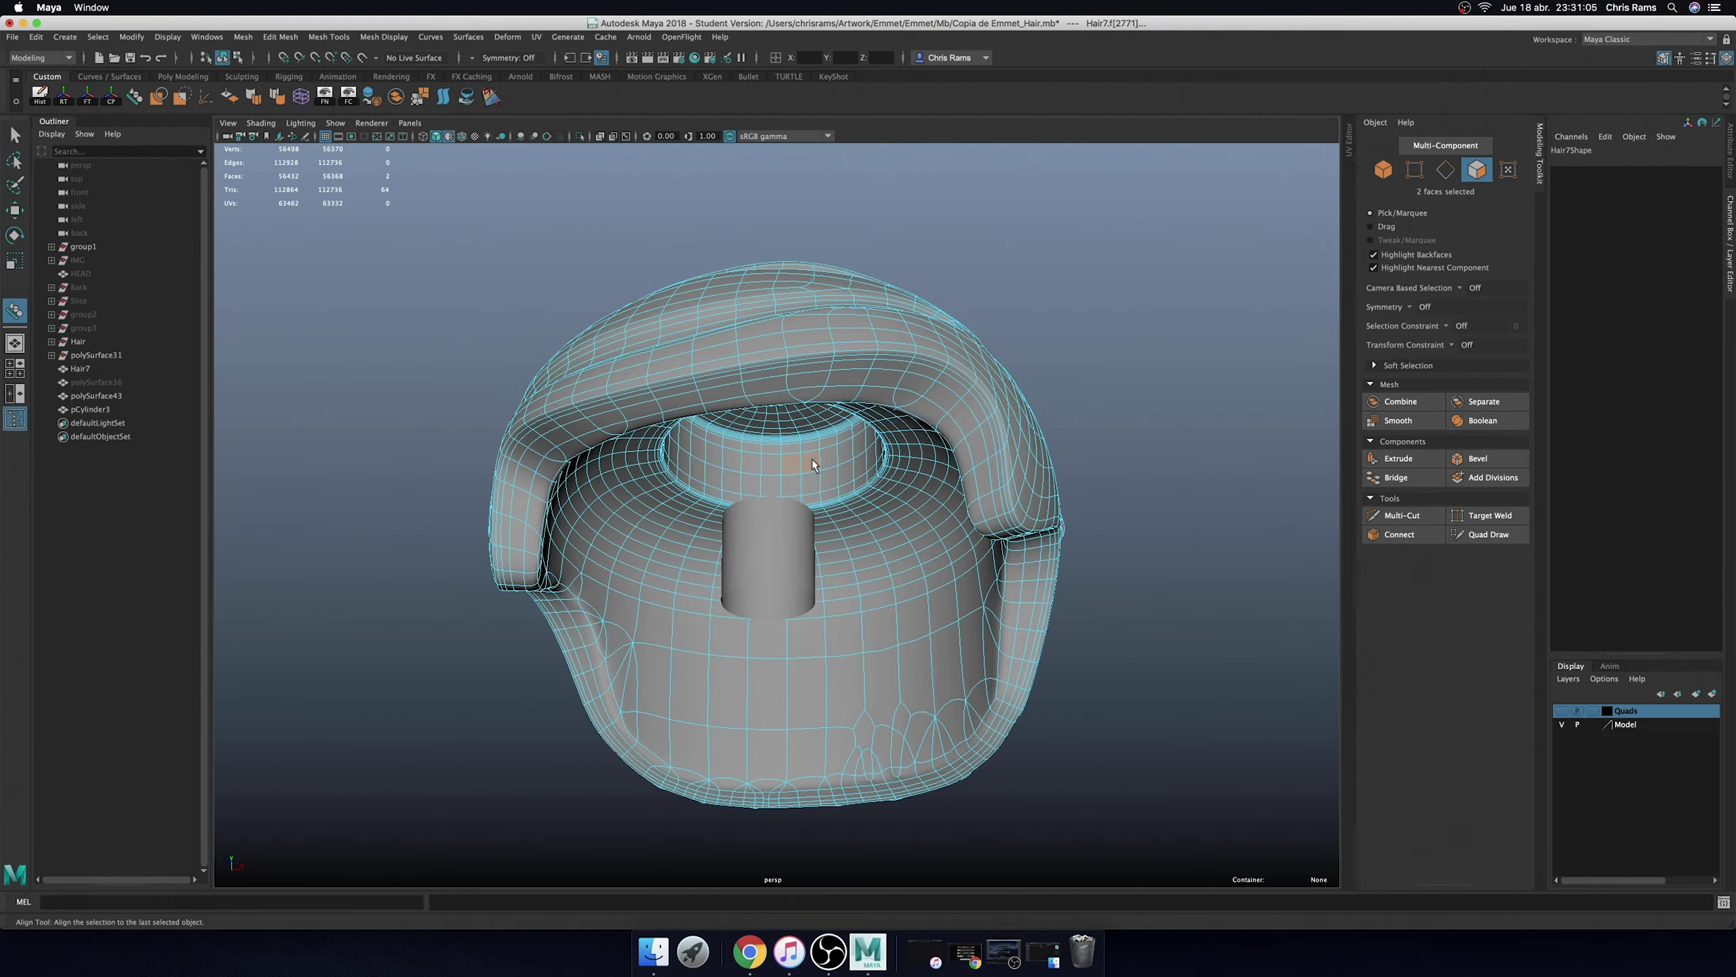
scroll(811, 460, up, 3)
mouse_move(813, 457)
alt+mouse_down()
mouse_move(873, 430)
mouse_move(736, 479)
alt+mouse_up()
shift+double_click(787, 456)
shift+click(670, 465)
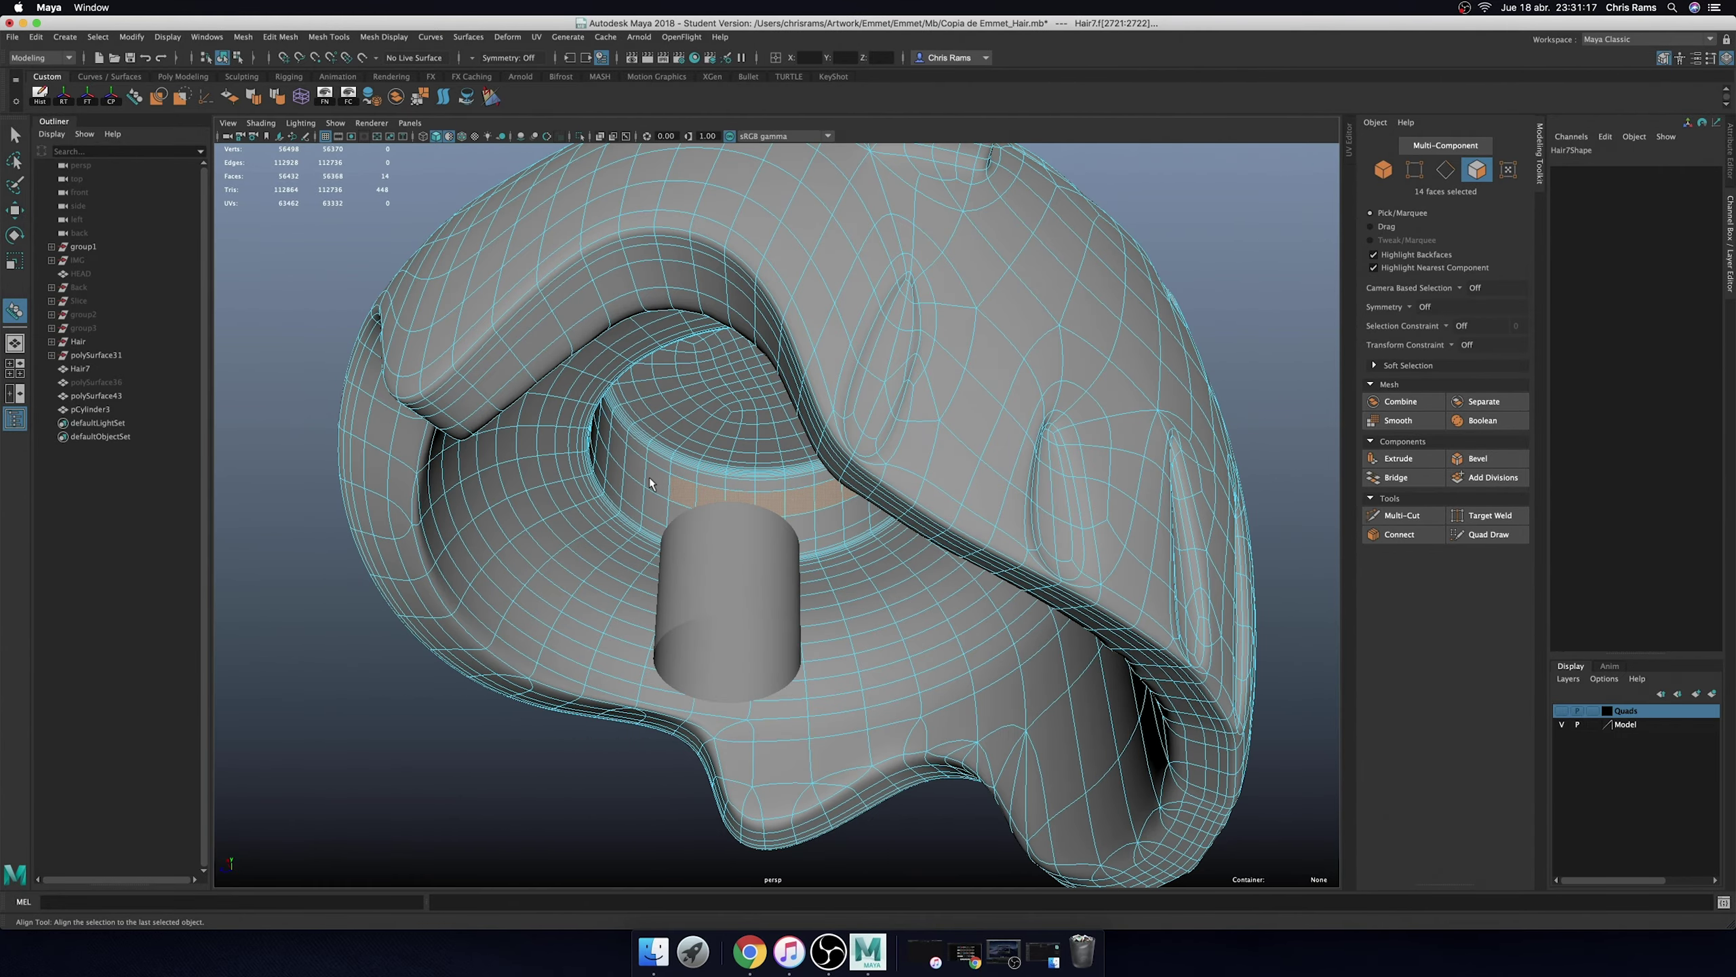
shift+click(605, 430)
alt+drag(605, 430, 979, 445)
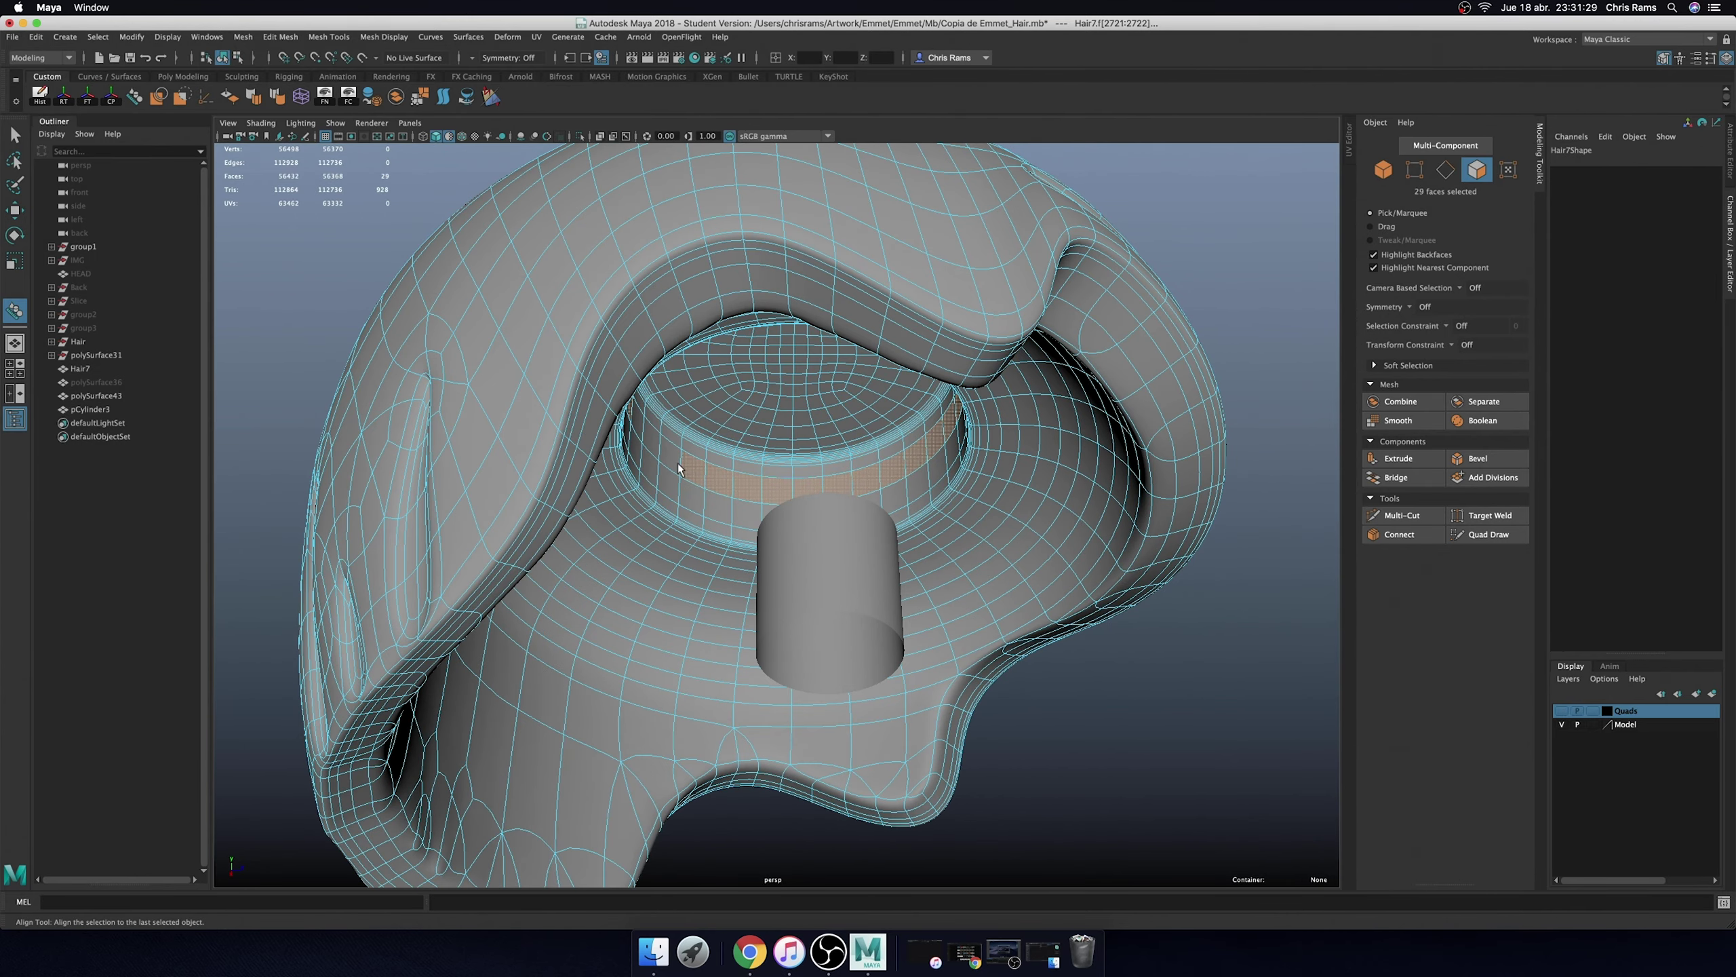
- Reselect the hair's ring faces and Extract them into separate objects polySurface44 and polySurface45
key(w)
alt+drag(673, 444, 900, 506)
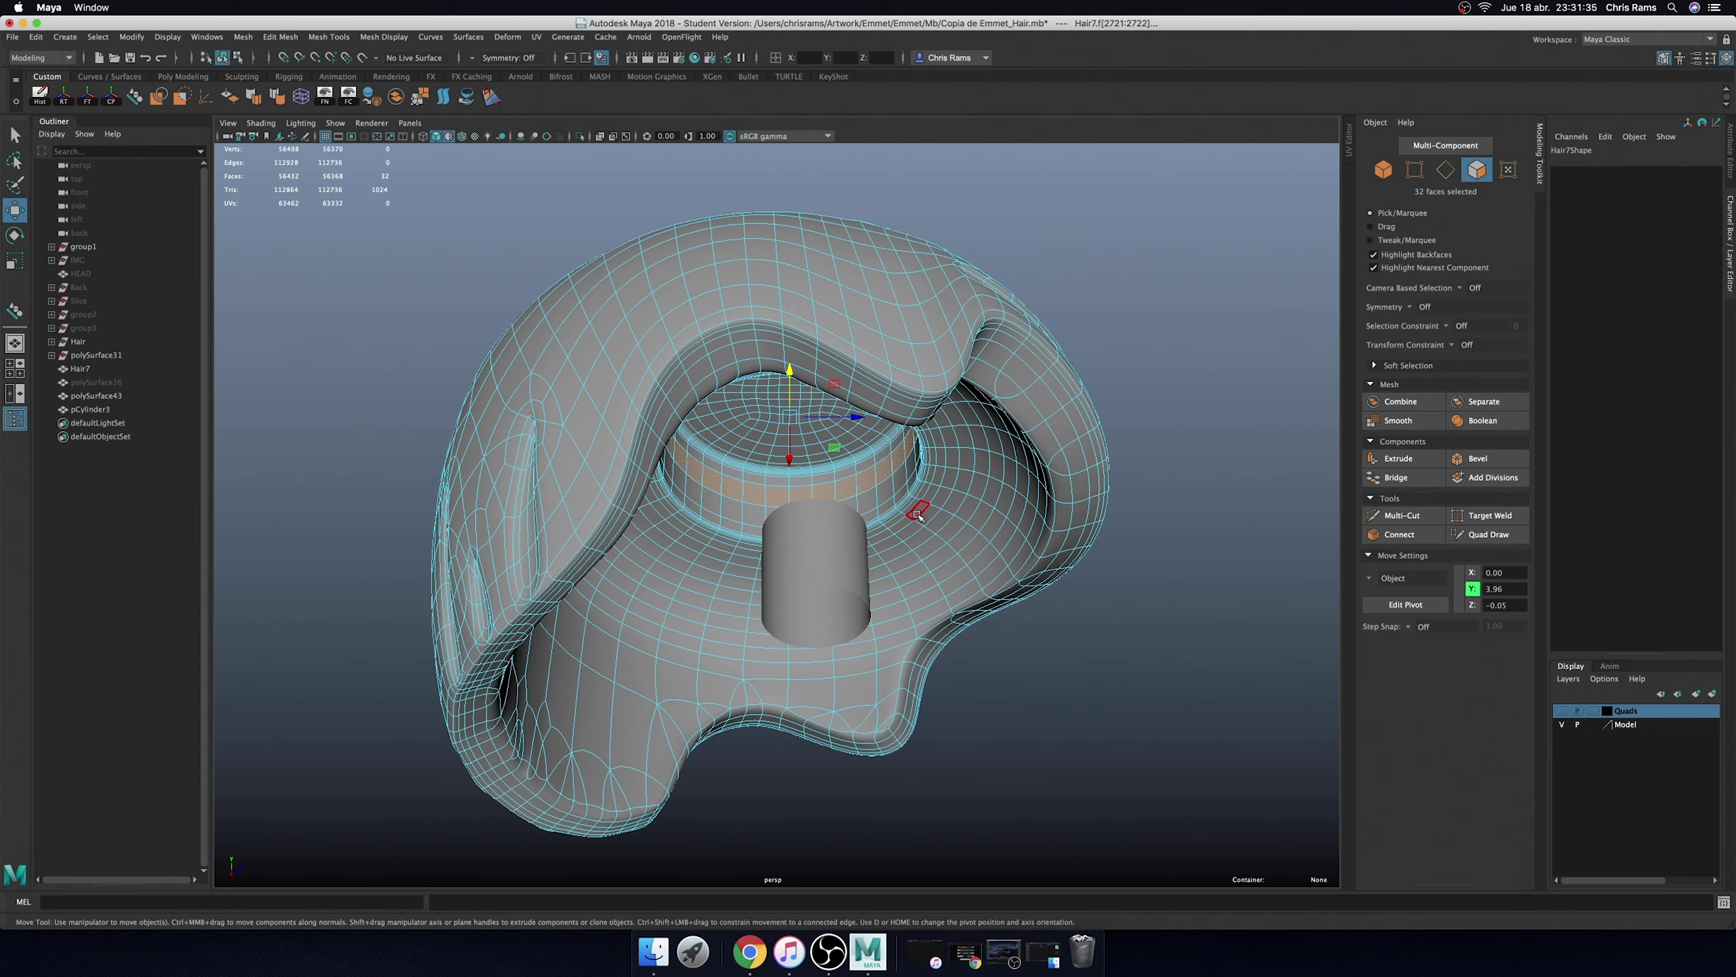
right_drag(918, 514, 957, 478)
key(q)
click(836, 553)
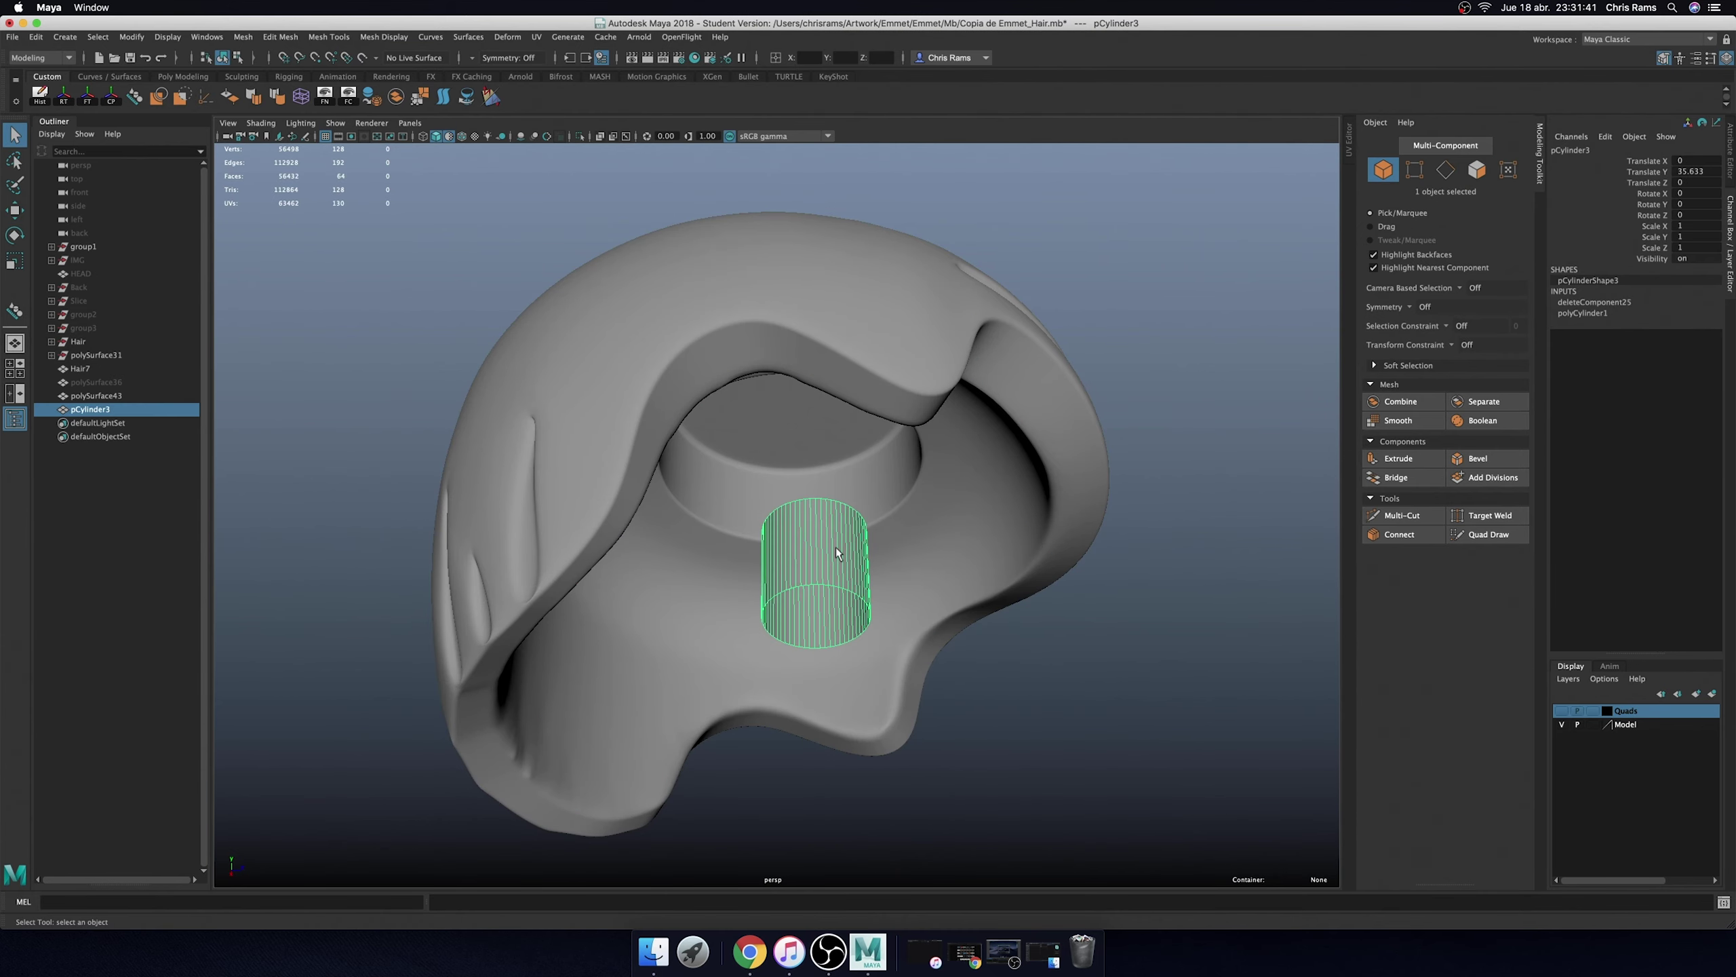
click(960, 494)
right_drag(903, 460, 886, 480)
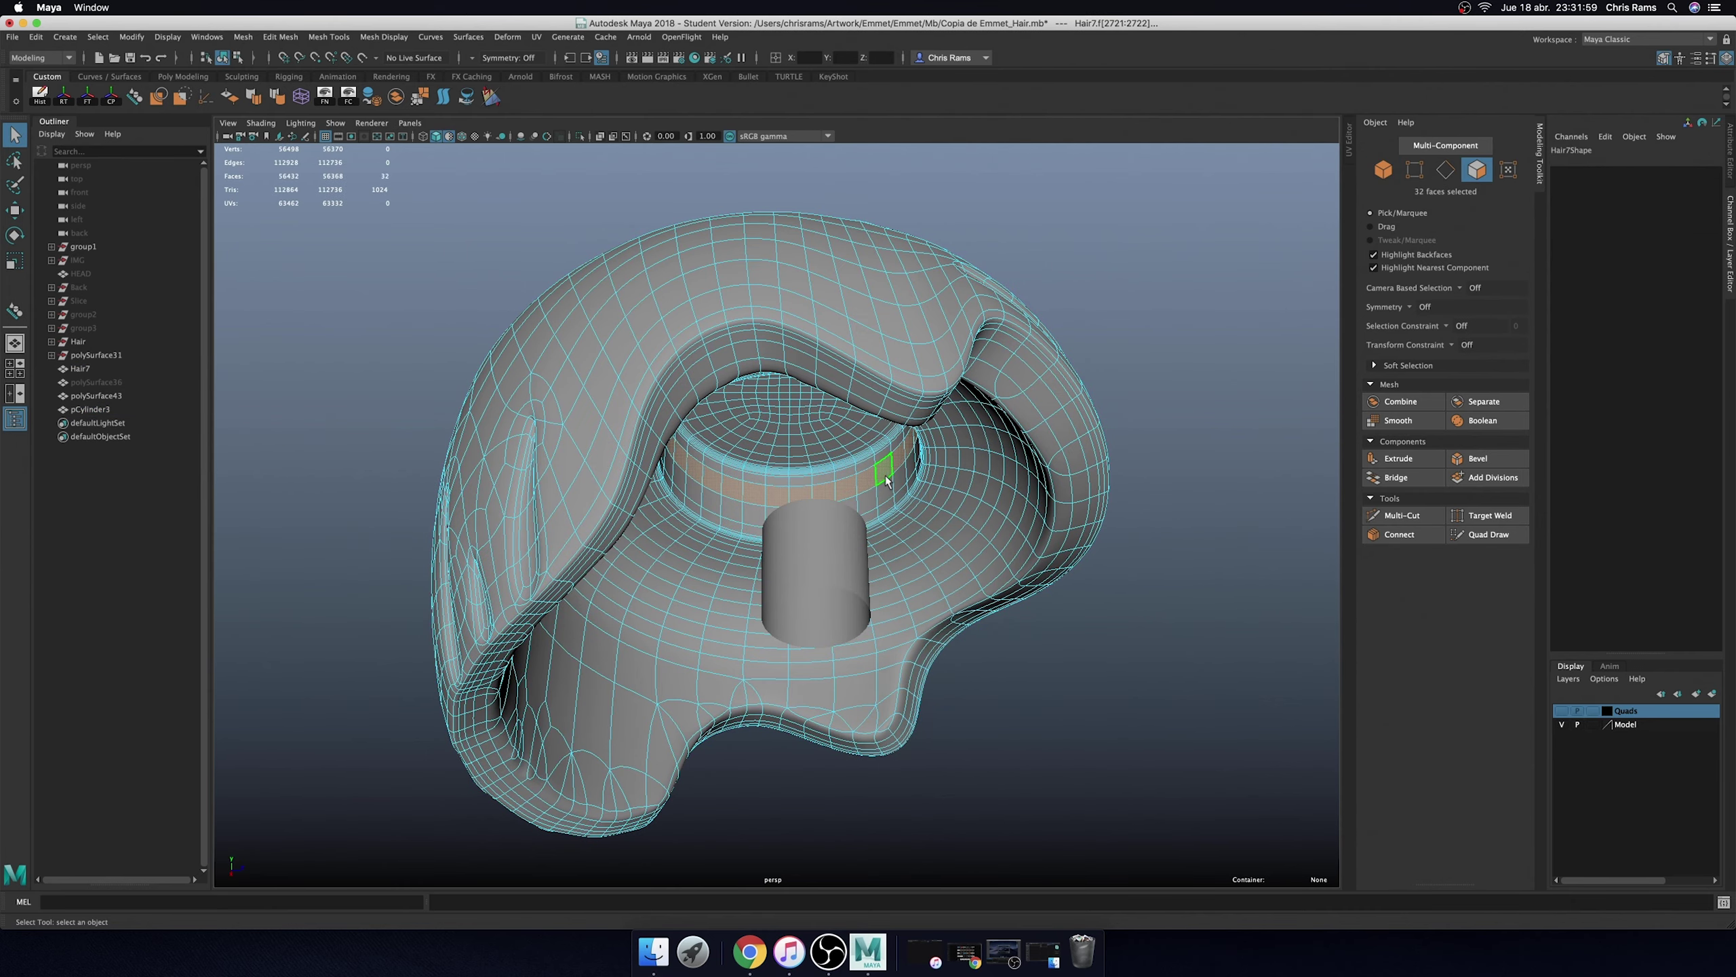
shift+right_drag(1160, 457, 1138, 675)
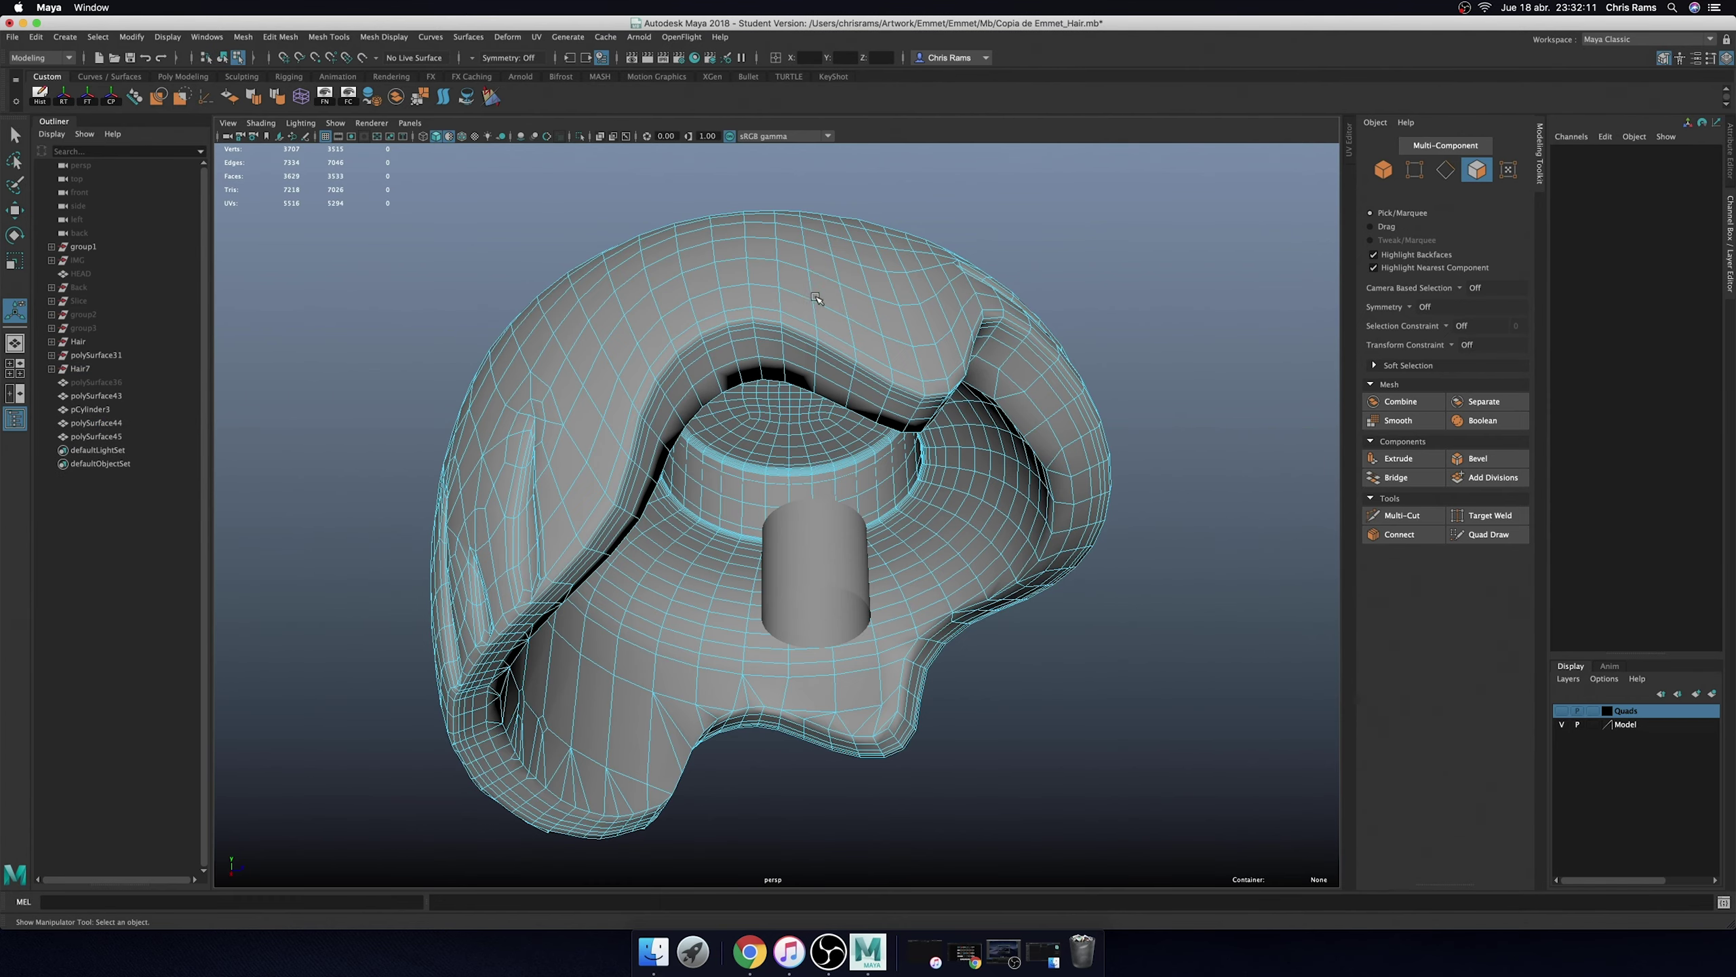
right_drag(1080, 411, 1102, 383)
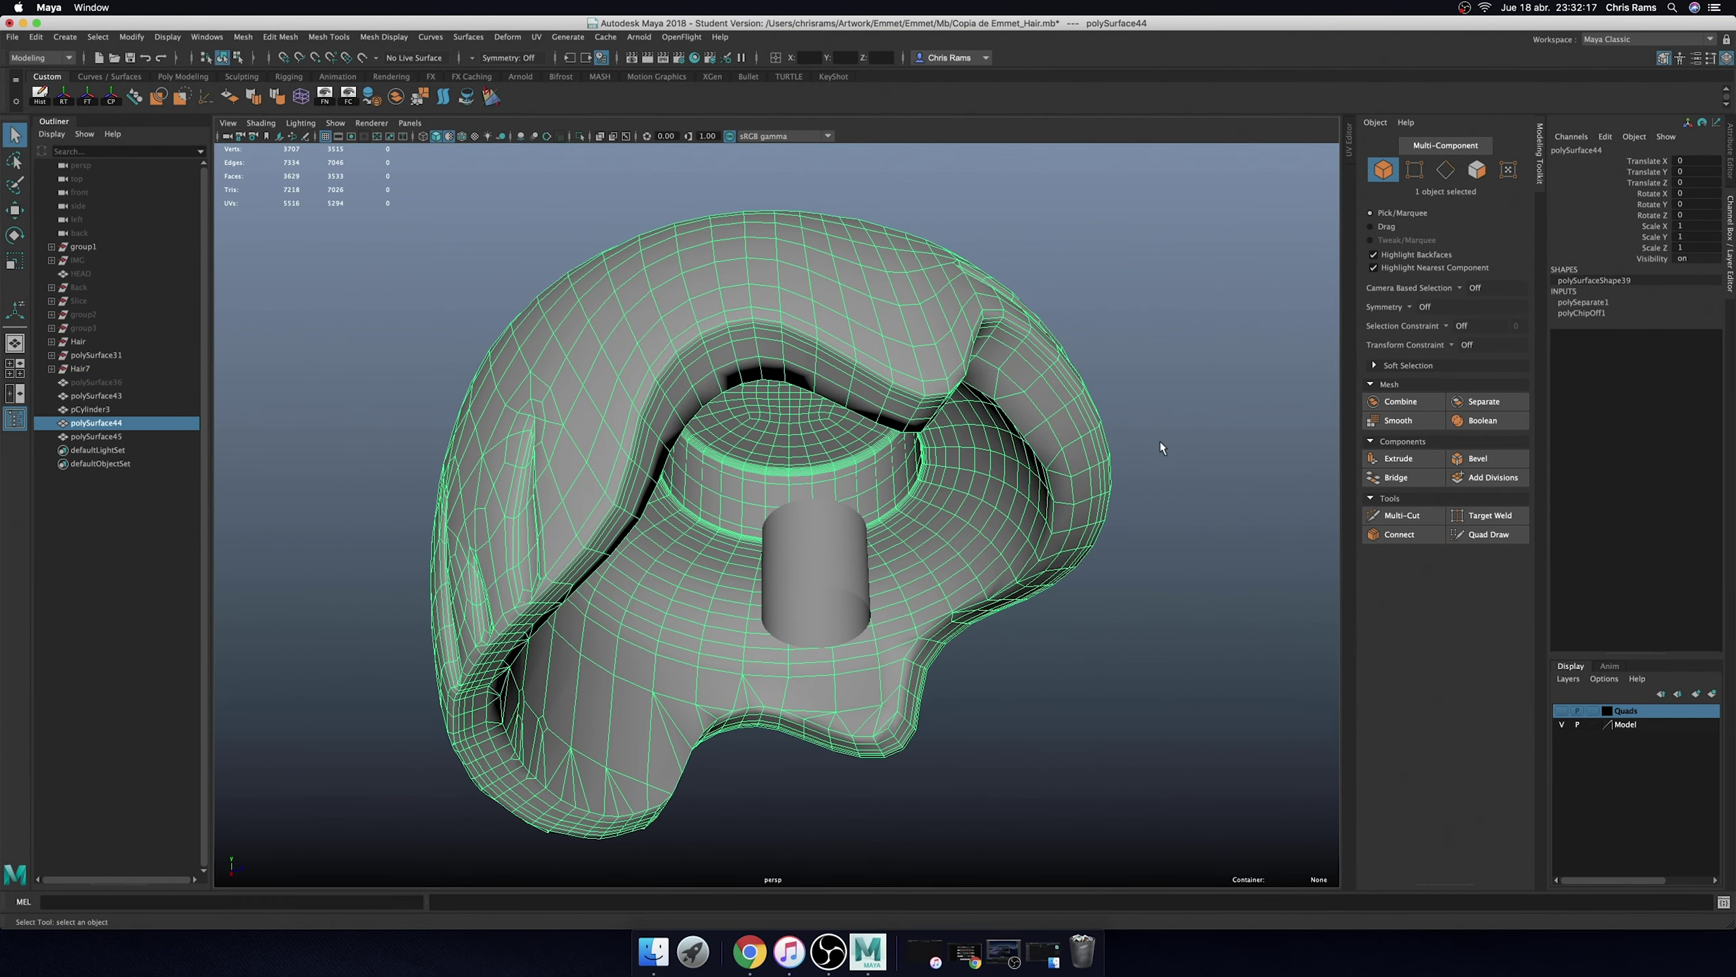
- Hide the Model layer and align the ring with the peg cylinder
click(1623, 723)
click(1562, 724)
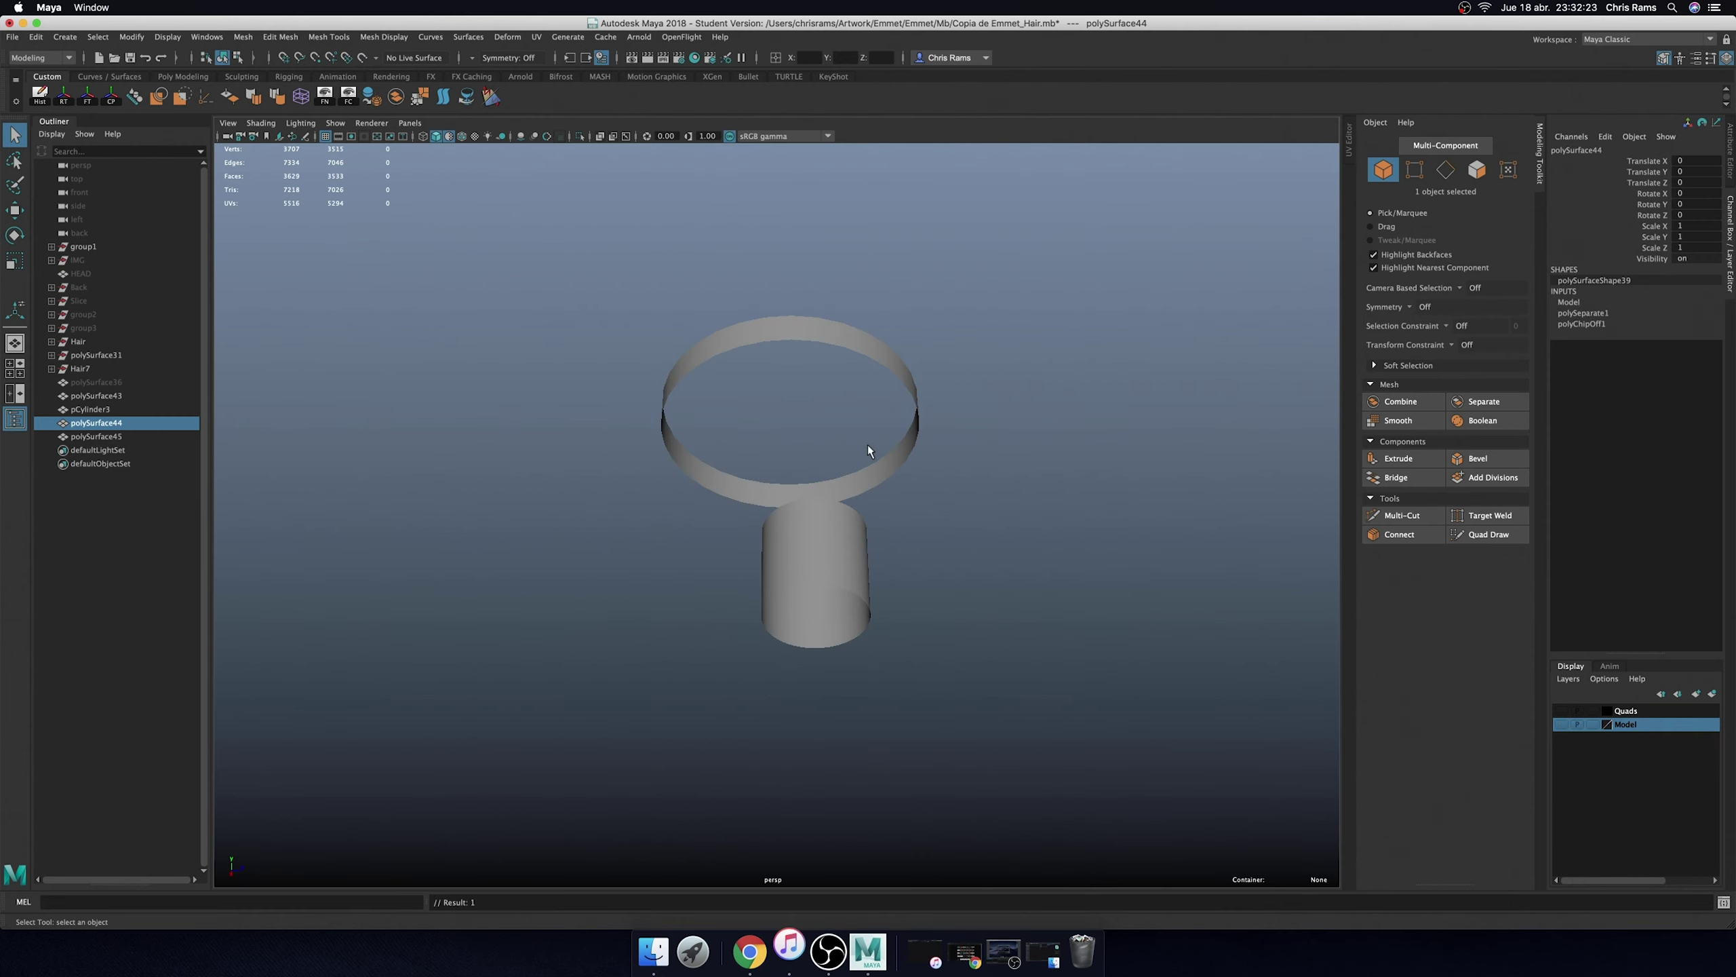
click(965, 401)
click(131, 36)
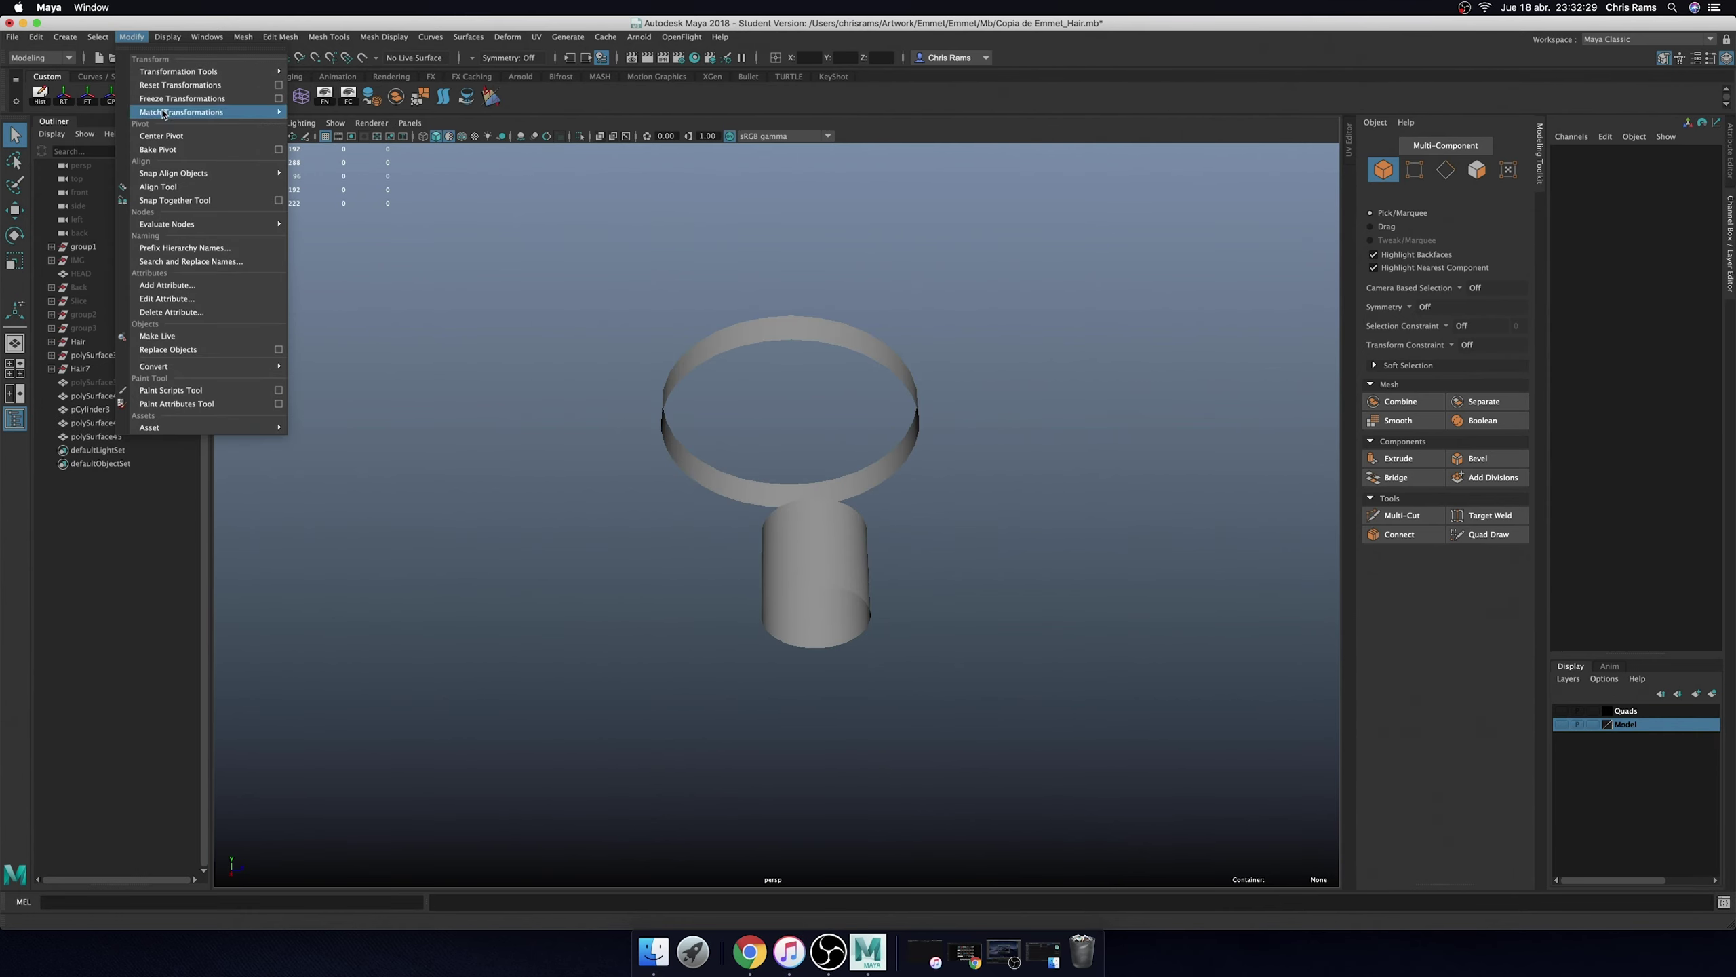
click(226, 109)
click(865, 556)
shift+click(876, 349)
mouse_move(789, 703)
alt+mouse_down()
mouse_move(768, 430)
mouse_move(952, 598)
alt+mouse_up()
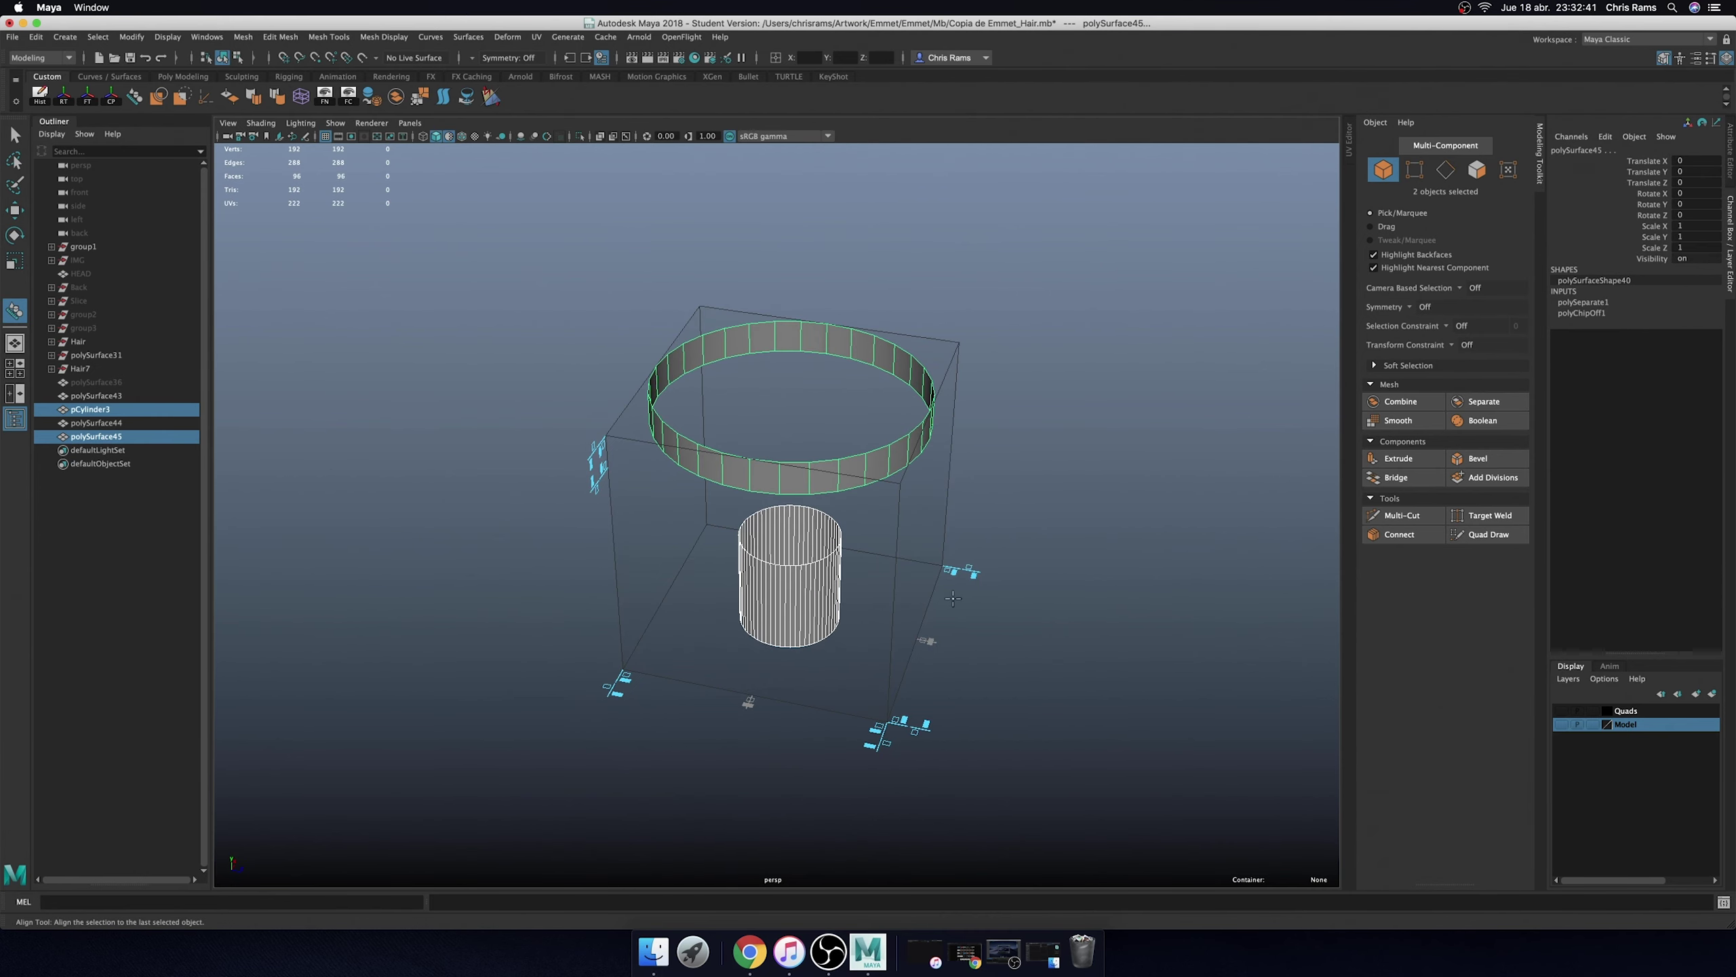
key(q)
- Smooth the ring mesh and lower its smoothing divisions
click(976, 549)
click(895, 454)
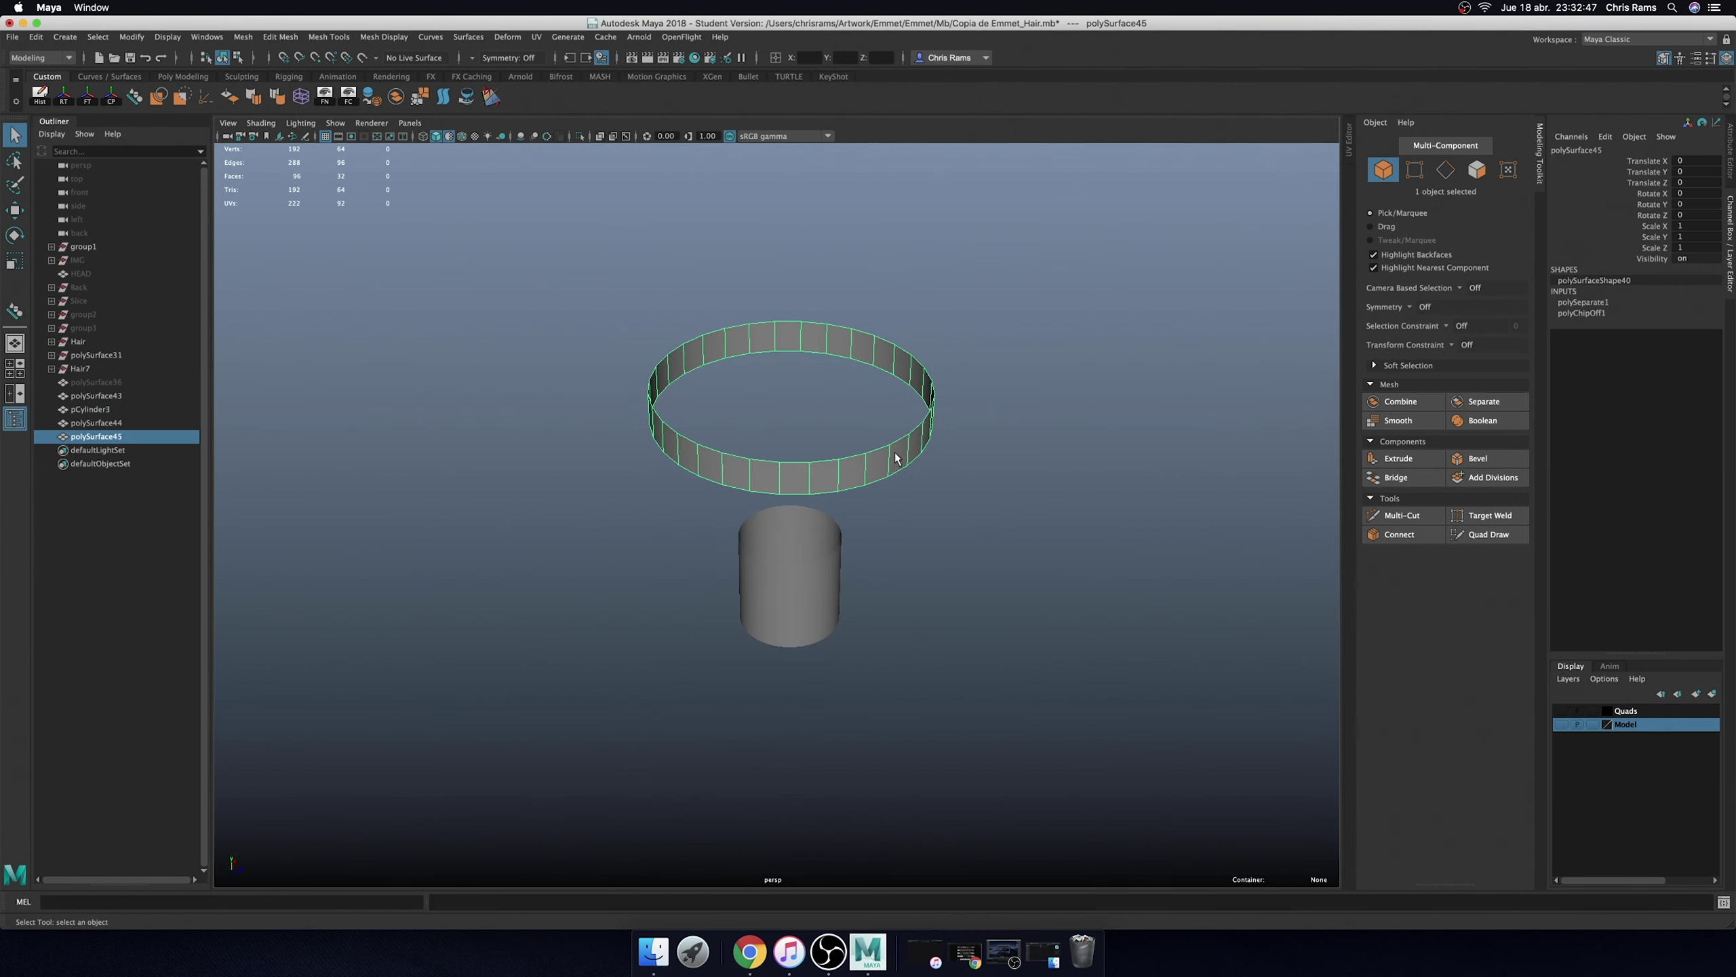
right_click(895, 453)
click(902, 438)
right_click(898, 384)
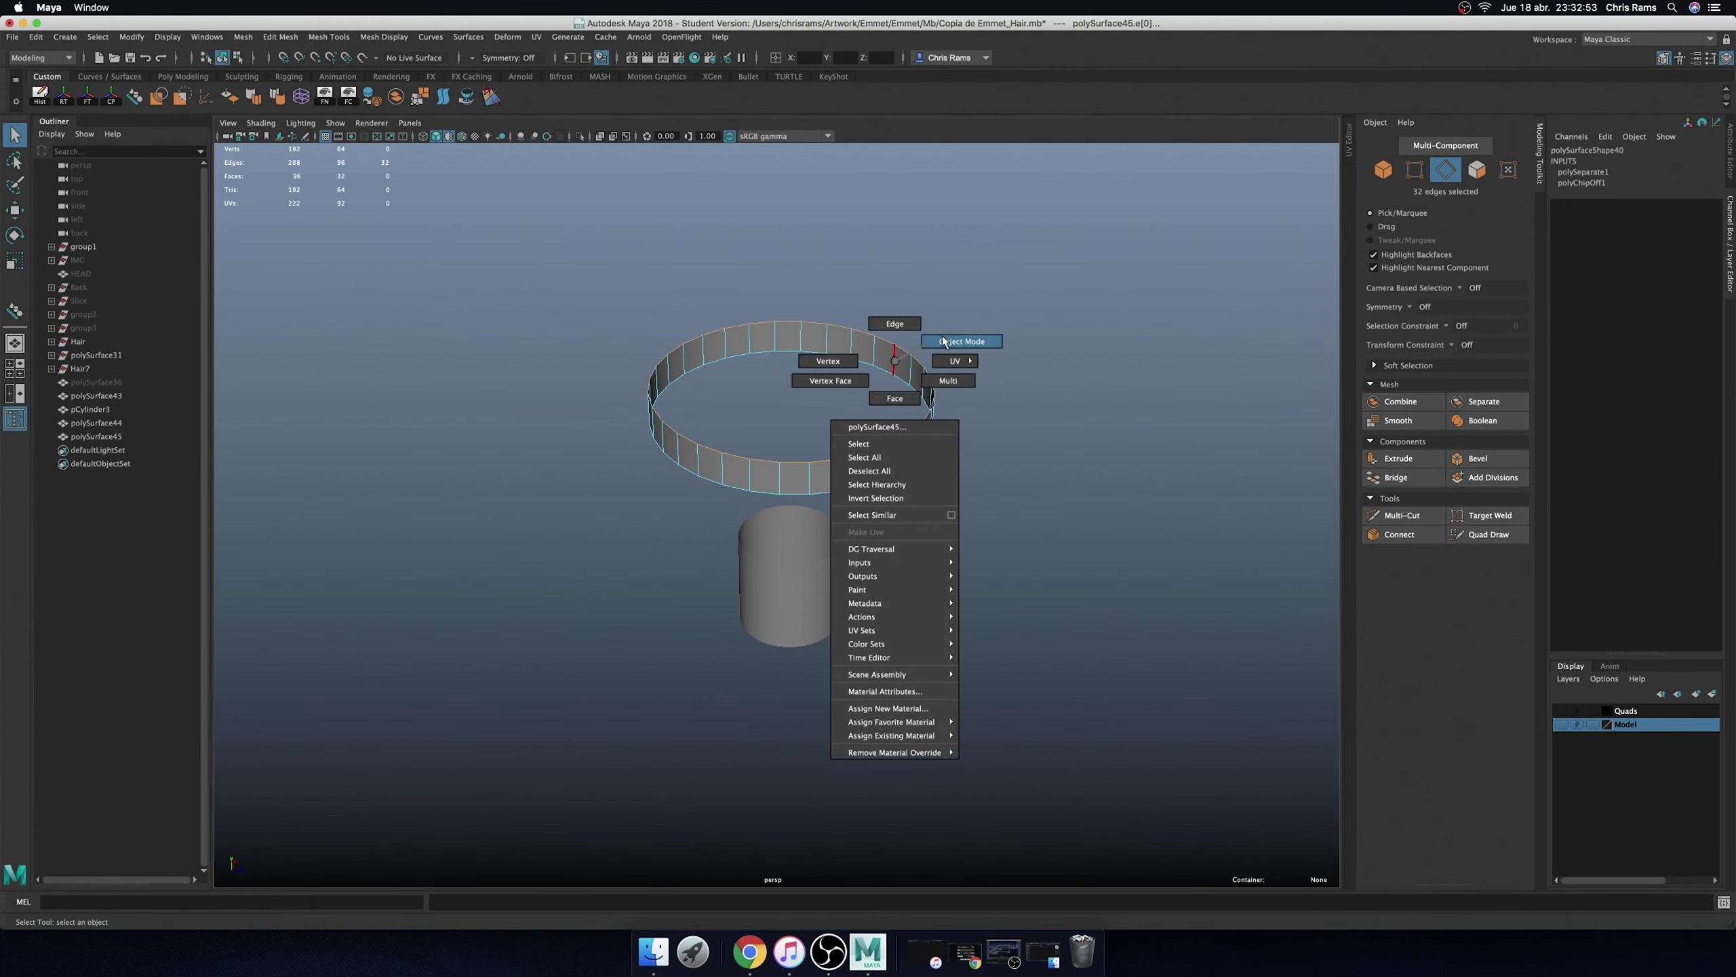
click(891, 440)
drag(1235, 247, 1210, 249)
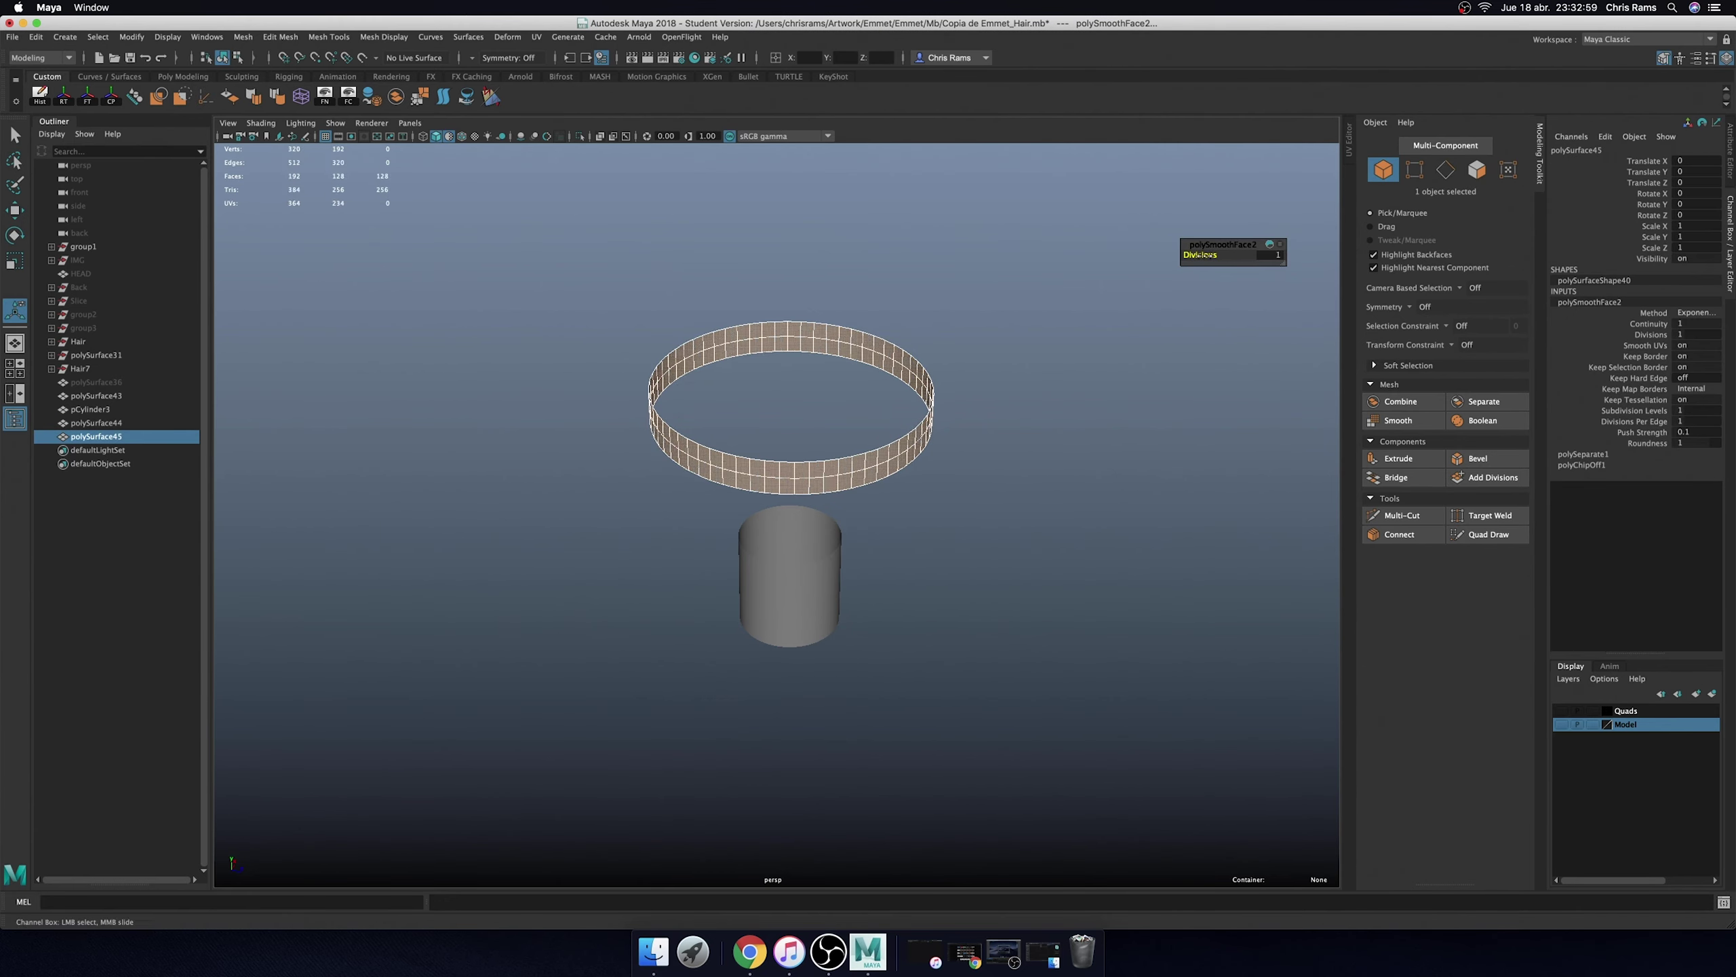
- Delete the peg cylinder pCylinder3, leaving only the ring
right_click(899, 350)
click(900, 314)
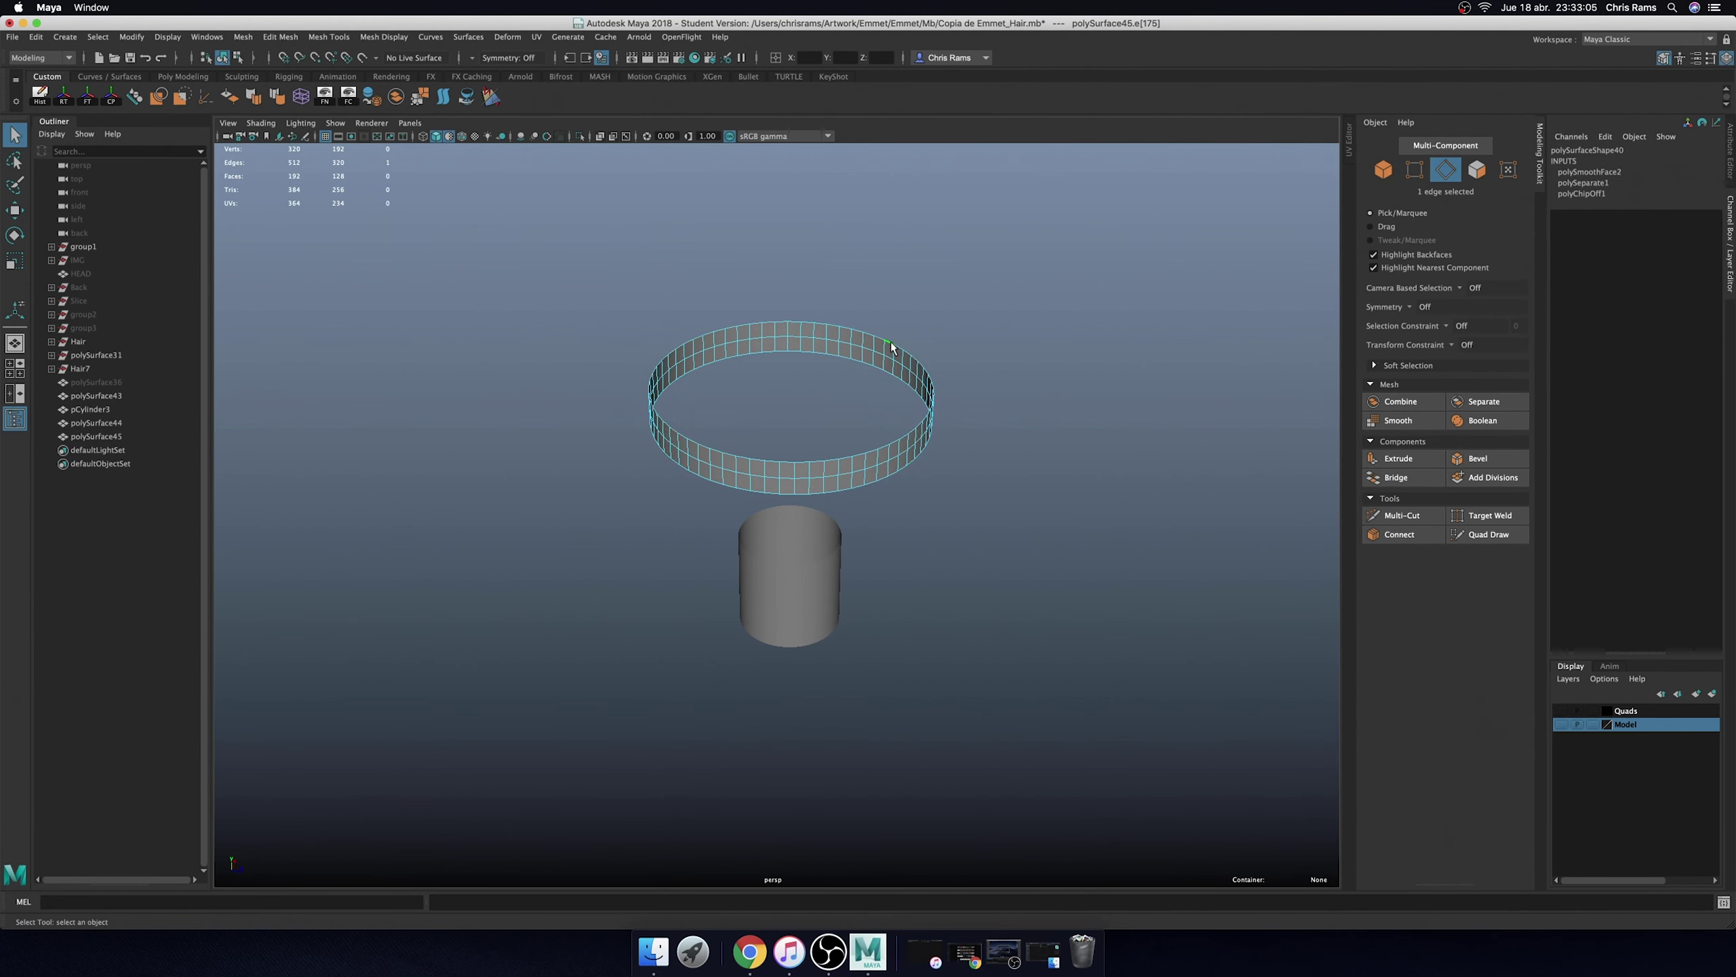
right_drag(890, 341, 982, 360)
click(765, 572)
key(Delete)
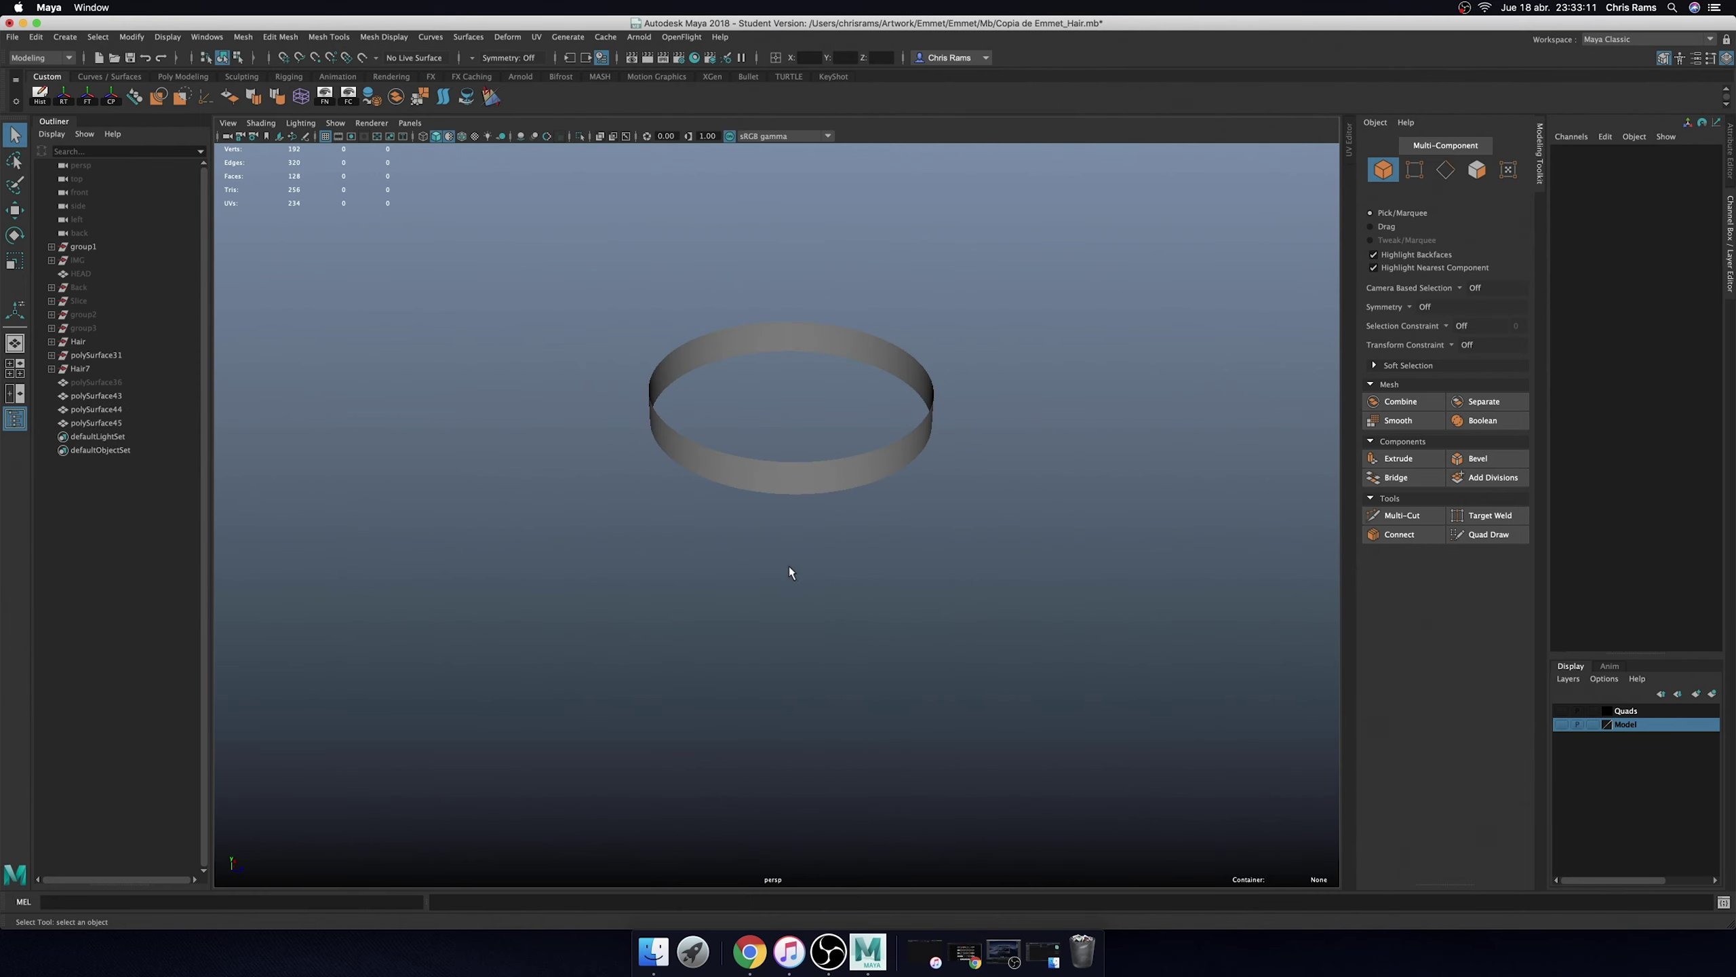
- Remove an edge loop from the ring, pull its bottom edges down, and reshow the Model layer
click(820, 487)
mouse_move(847, 479)
right_down()
mouse_move(847, 431)
mouse_move(845, 506)
right_up()
double_click(849, 473)
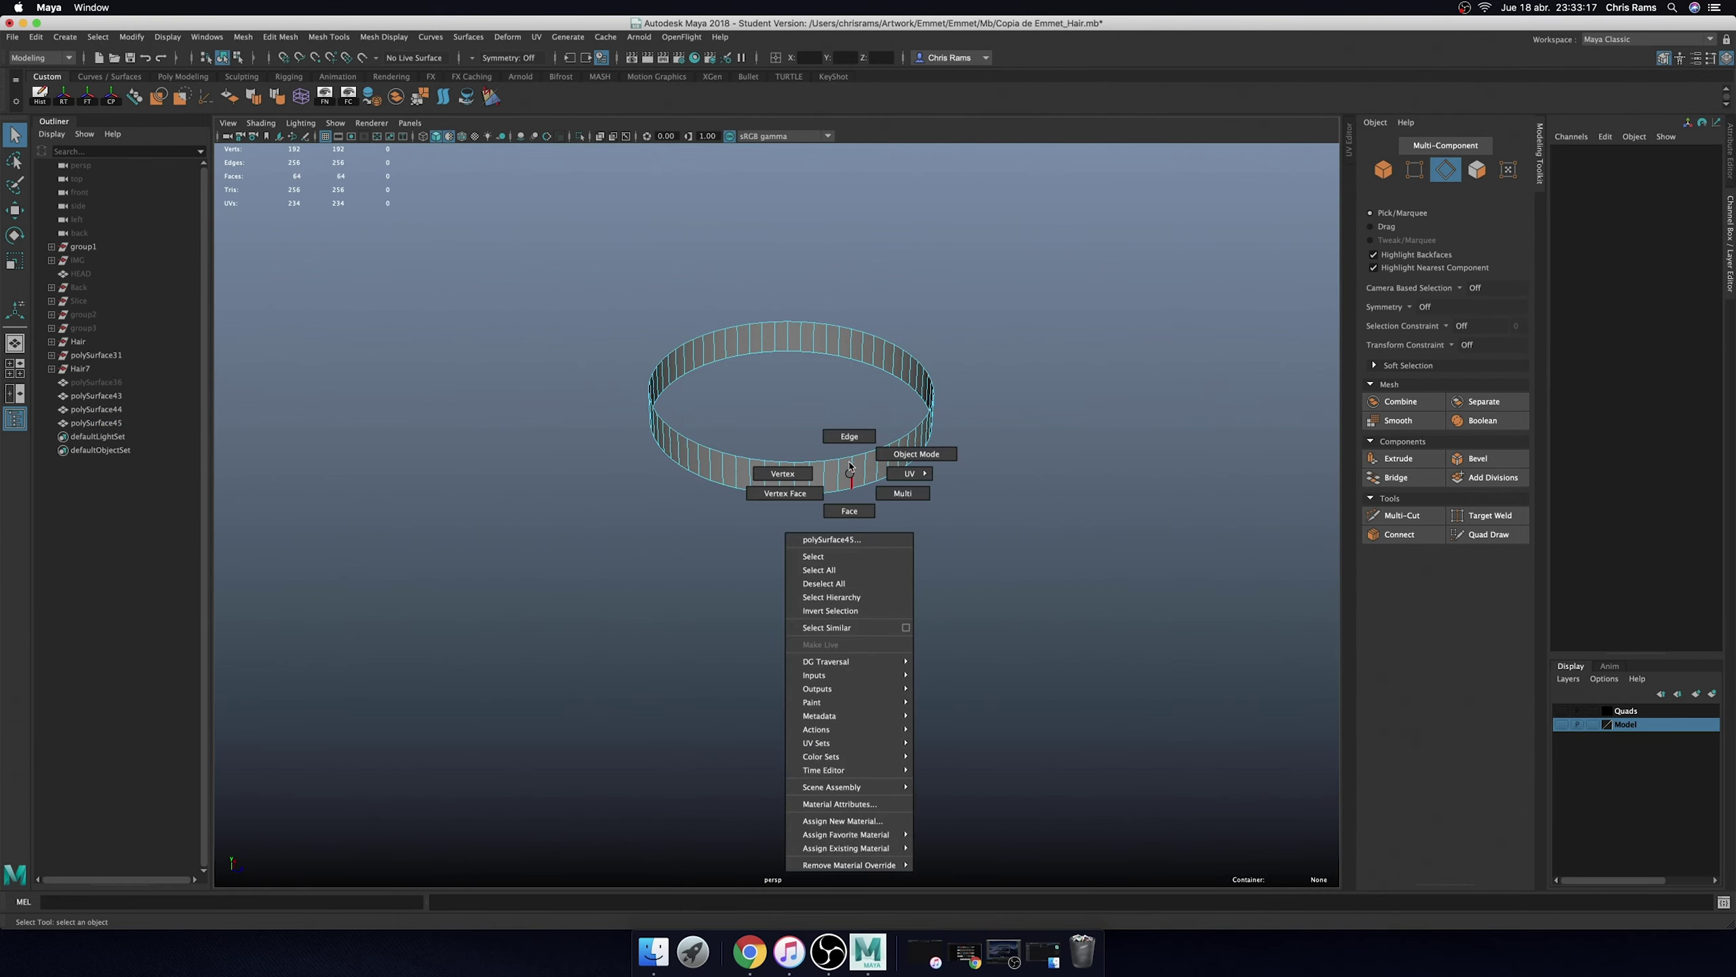
key(w)
mouse_move(808, 369)
mouse_down()
mouse_move(809, 472)
mouse_move(841, 547)
mouse_up()
click(1000, 437)
click(1562, 724)
click(865, 557)
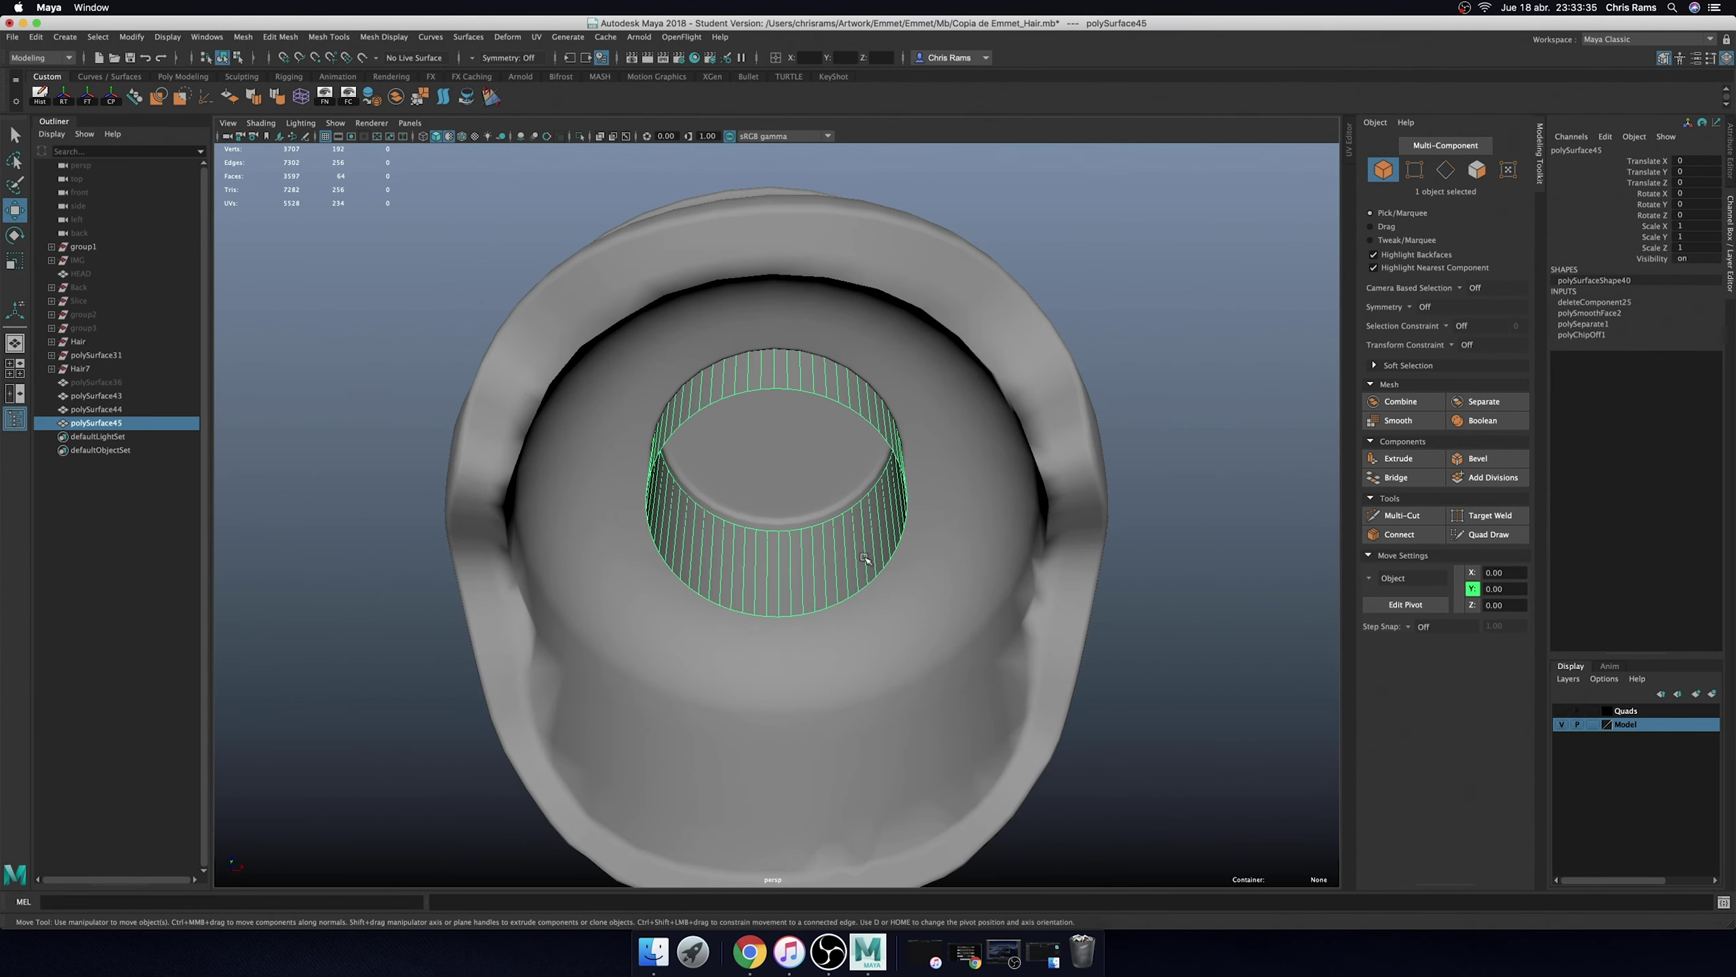
- Select an edge loop on the tube and make the helmet mesh live
scroll(865, 558, down, 3)
right_drag(1165, 378, 1121, 378)
scroll(877, 506, up, 5)
double_click(877, 506)
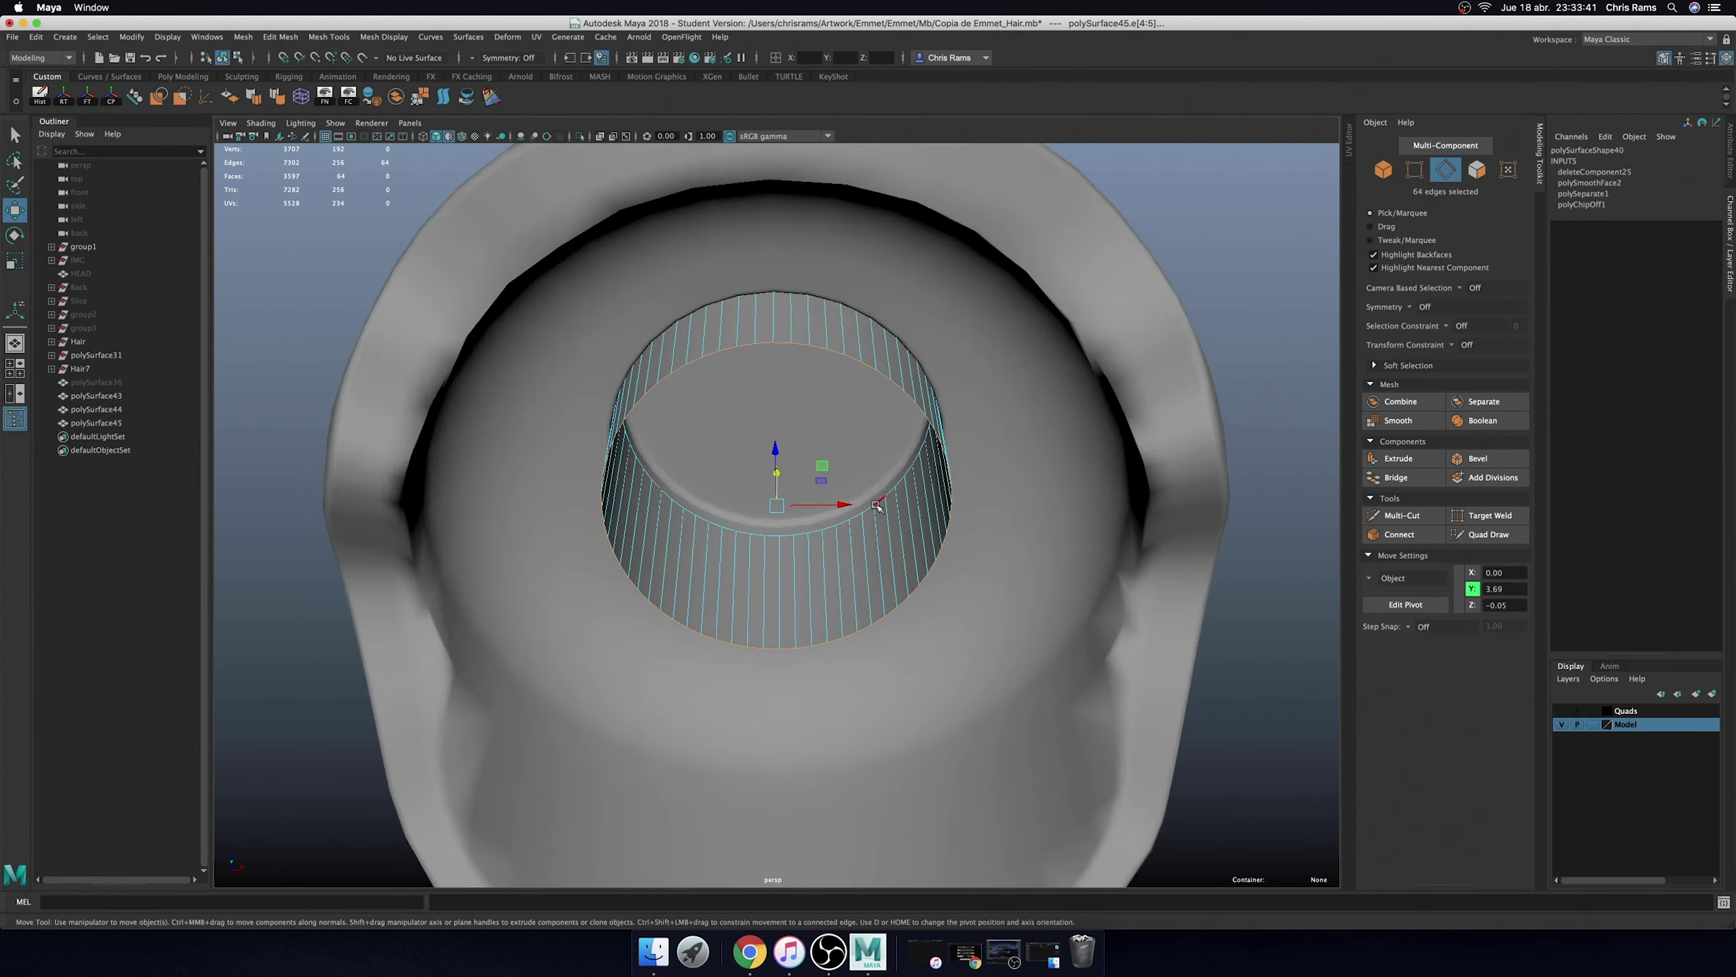
scroll(877, 506, up, 3)
scroll(820, 400, down, 5)
click(984, 281)
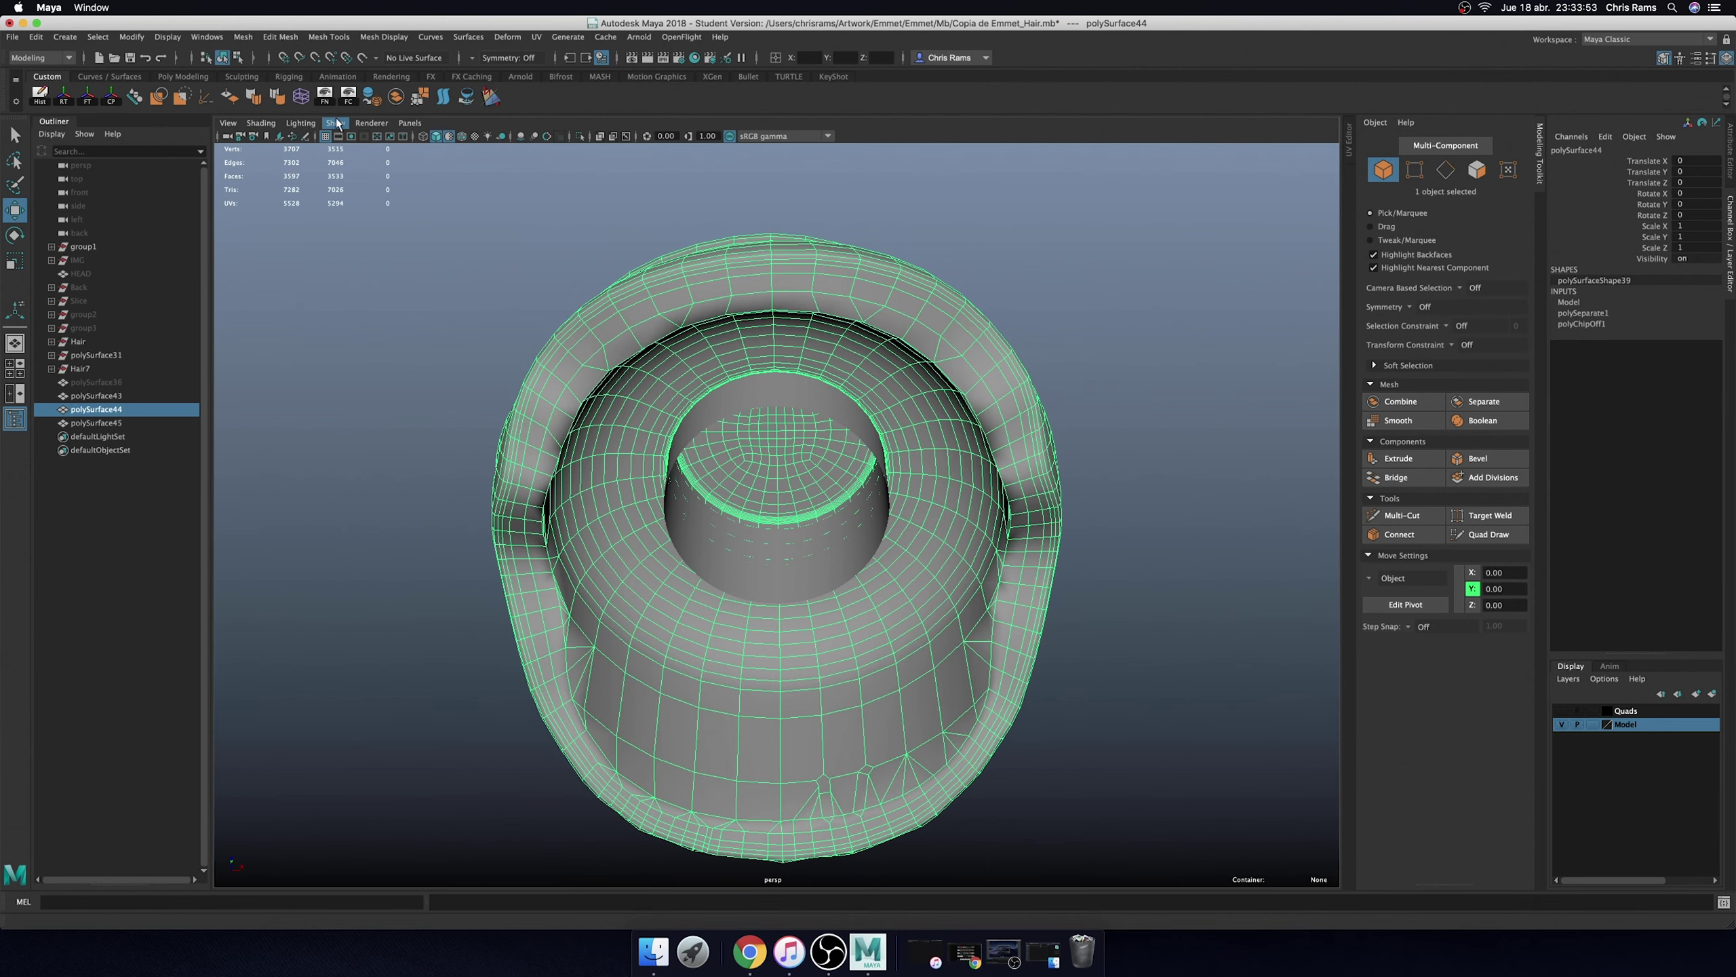
click(362, 58)
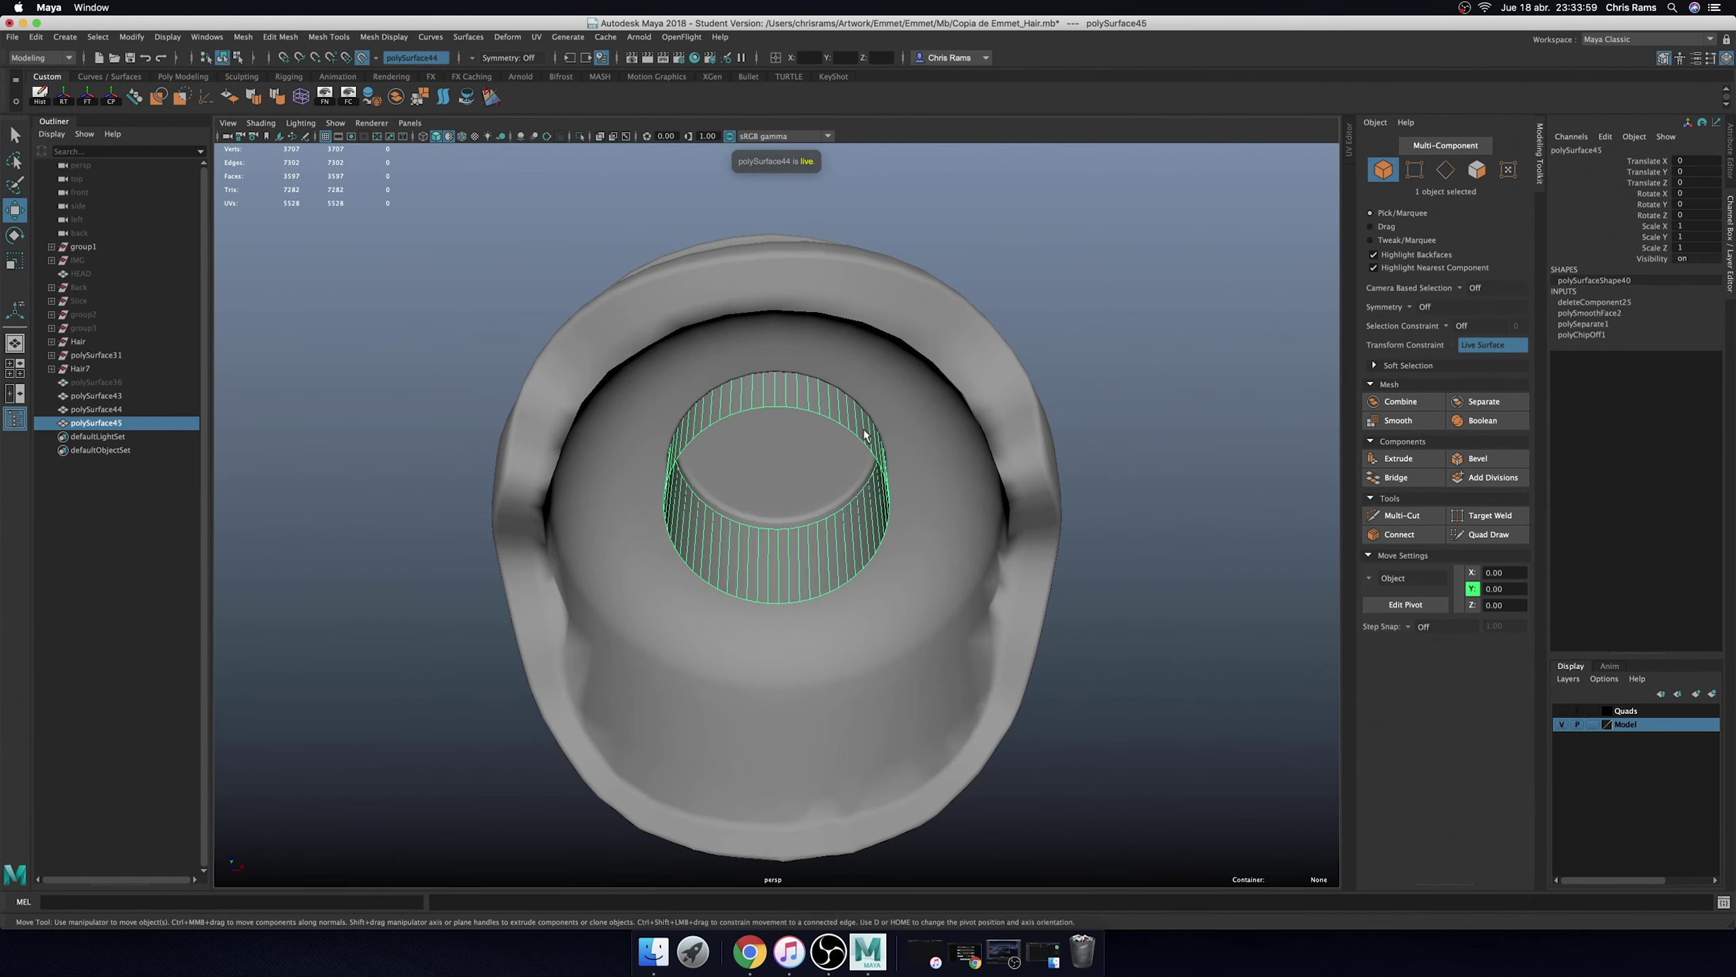
- Raise the tube's top edge loop slightly and extrude it
scroll(853, 426, up, 5)
right_click(908, 510)
click(846, 543)
middle_drag(795, 349, 786, 369)
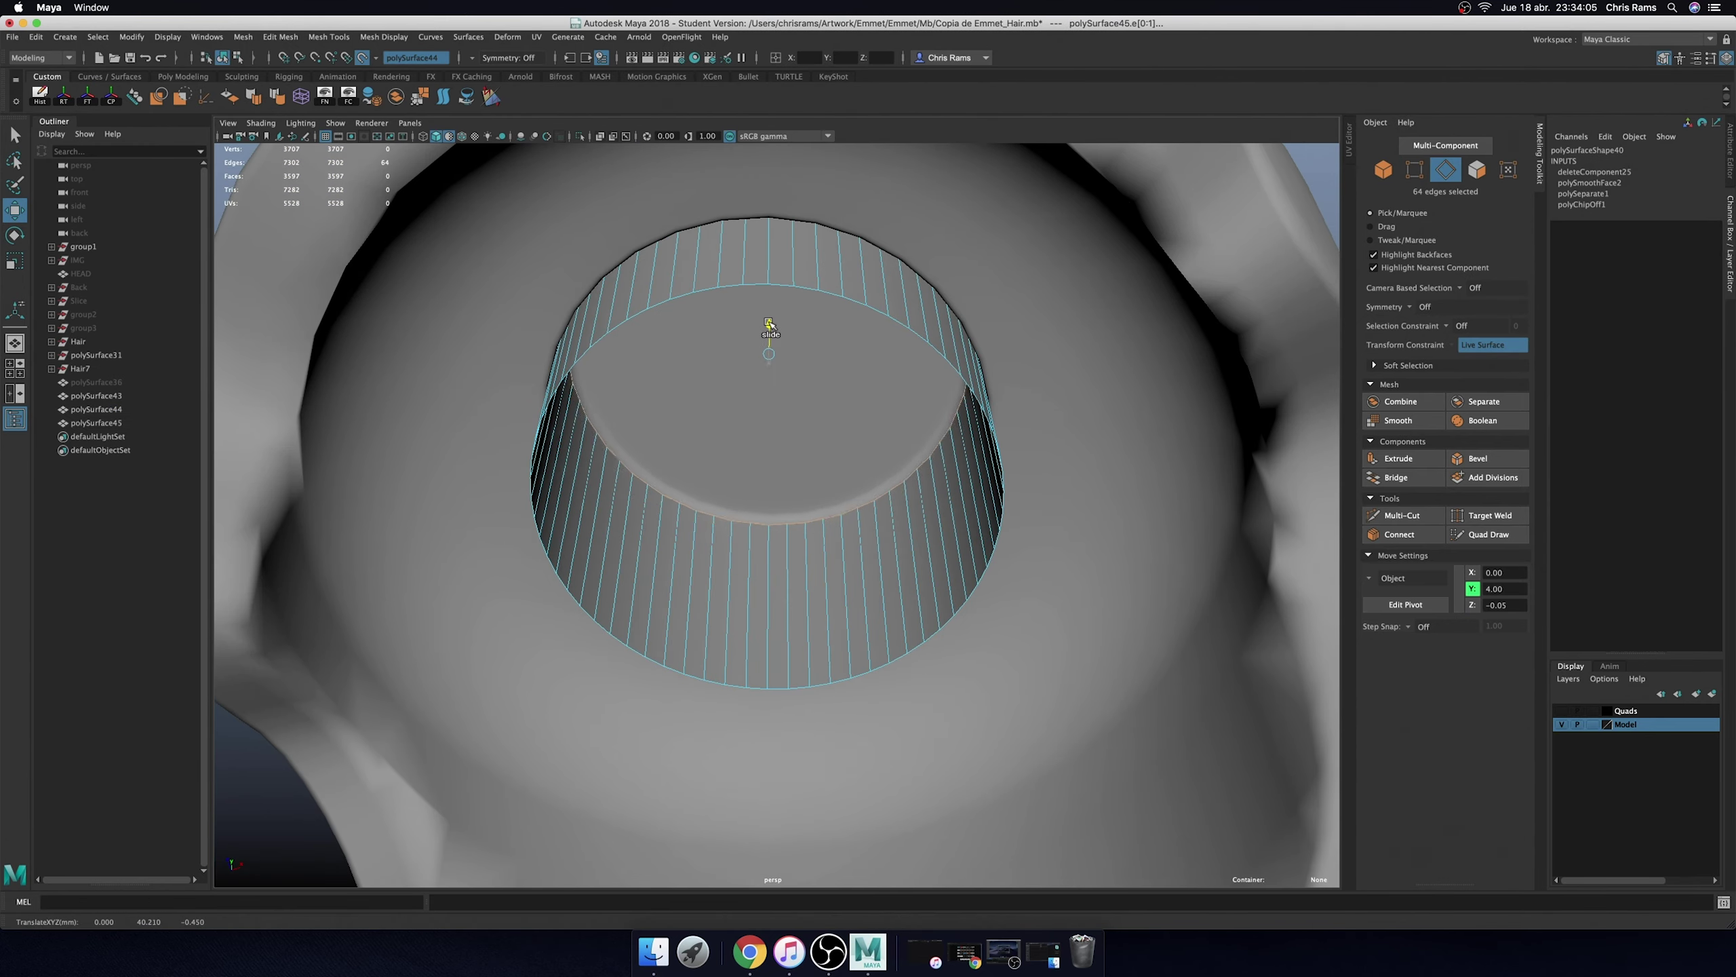
scroll(814, 449, up, 3)
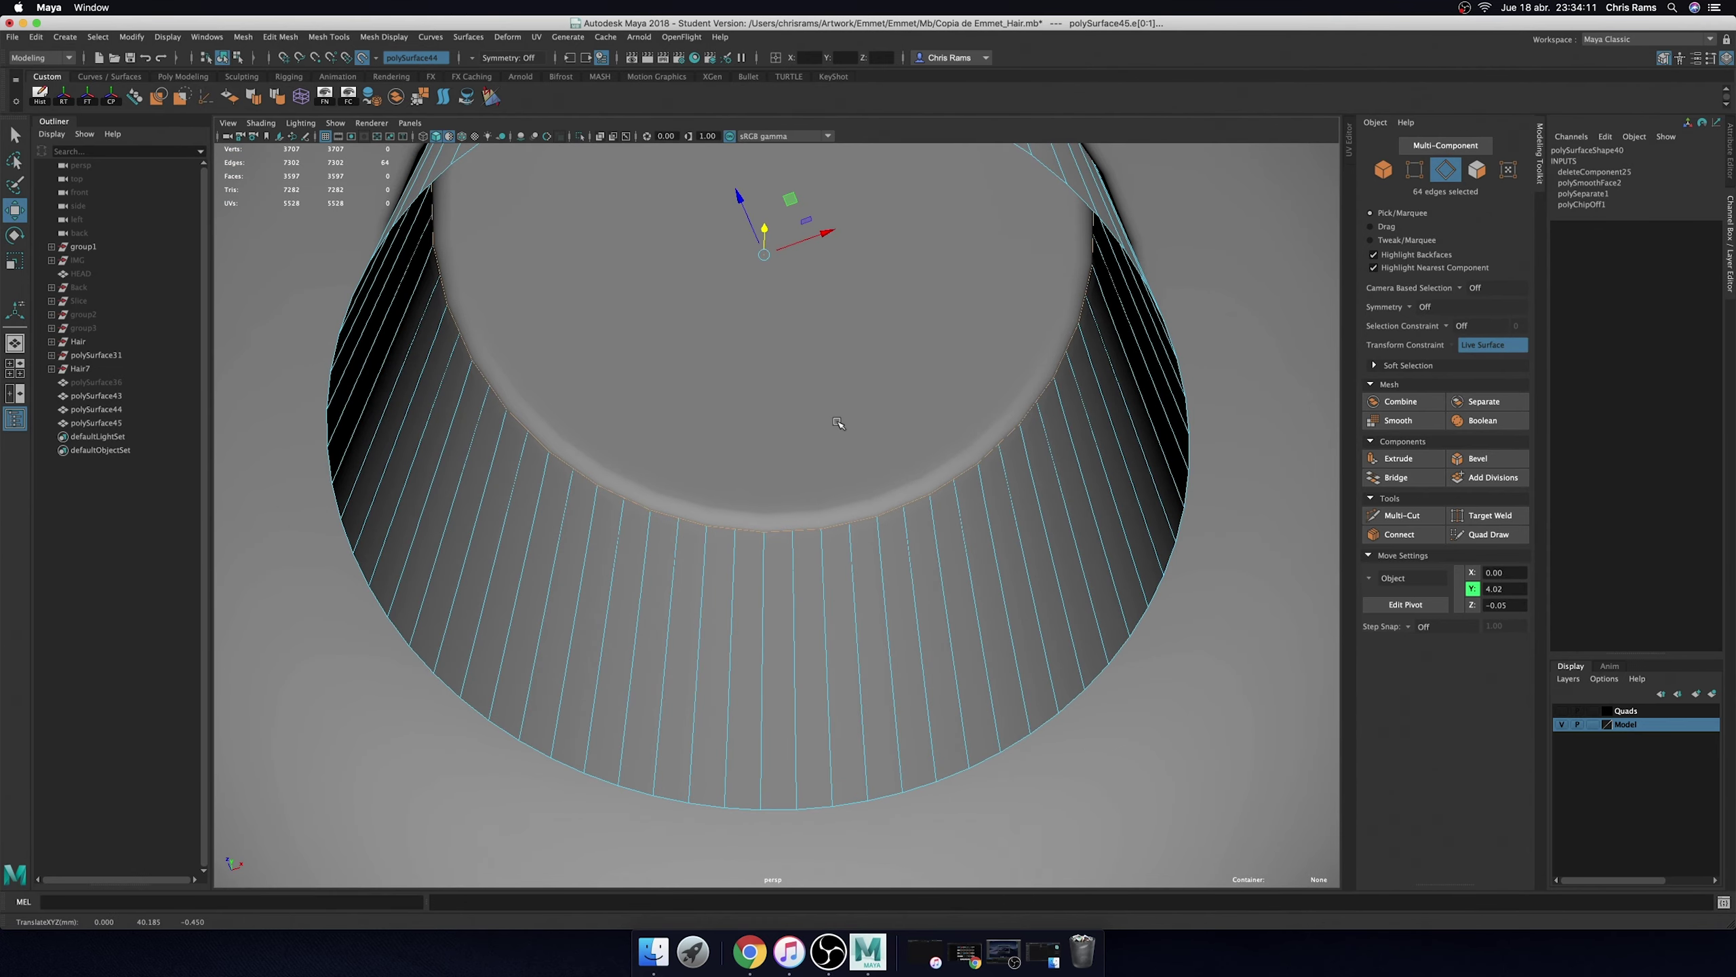
shift+right_drag(845, 410, 820, 479)
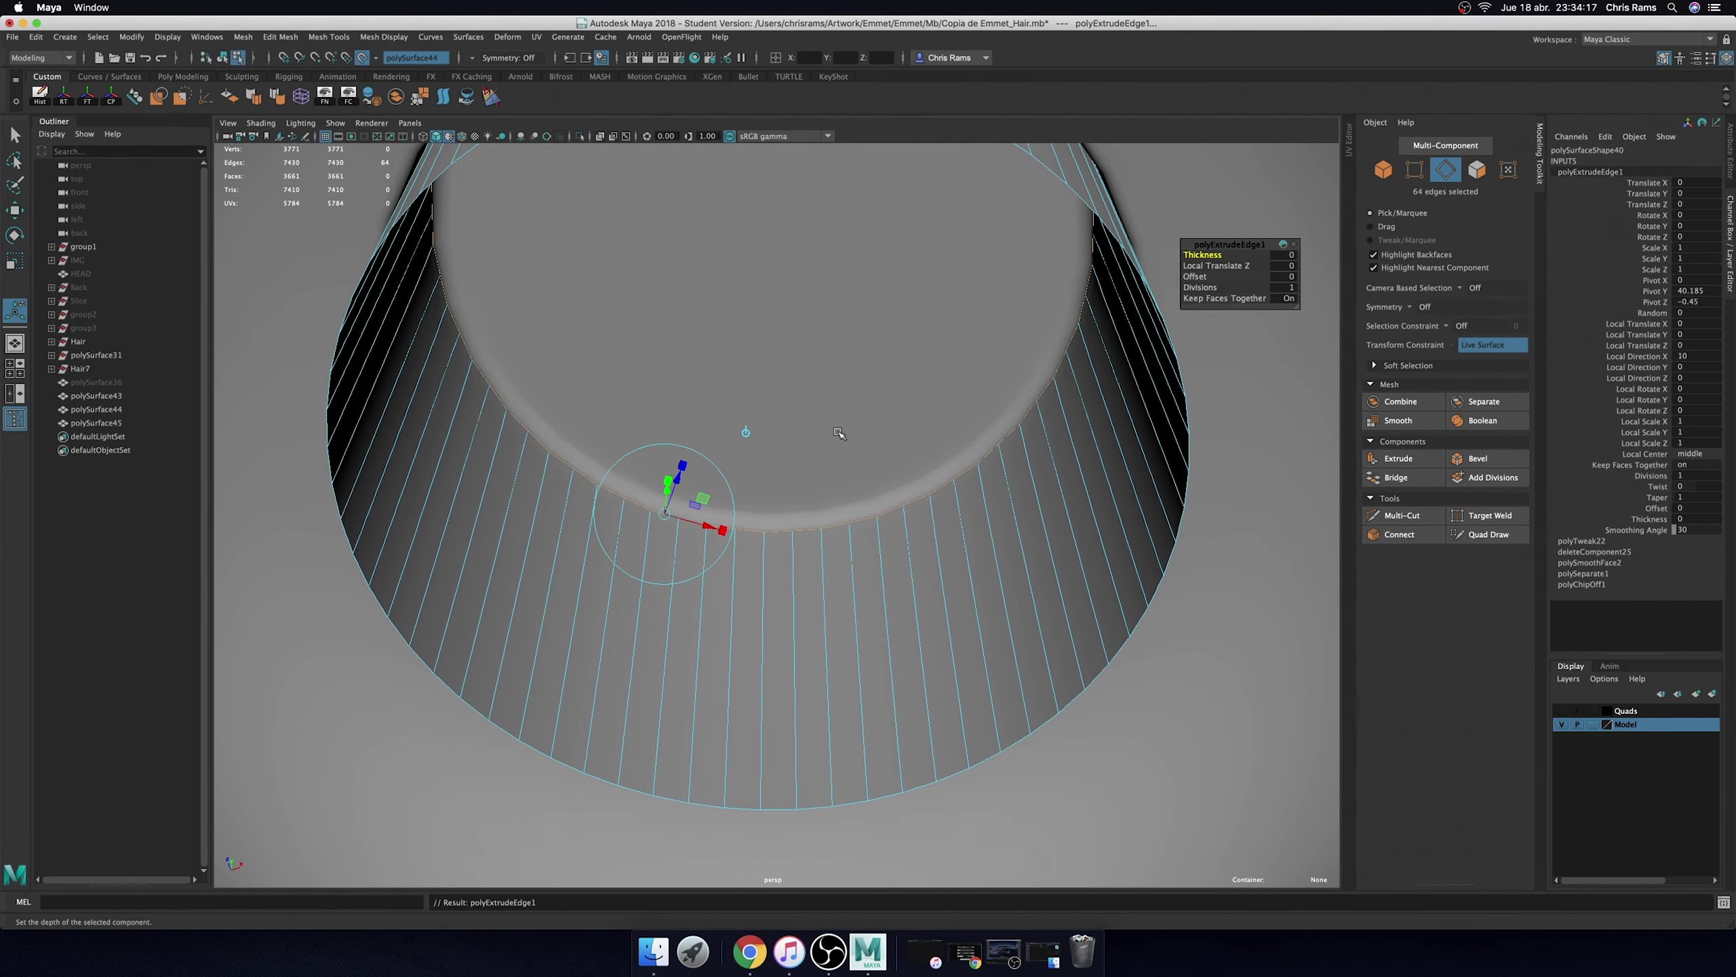
- Slide the first extrusion inward, extrude again and scale the inner edge ring, undoing a bad move
mouse_move(765, 227)
mouse_down()
mouse_move(794, 251)
mouse_move(764, 225)
mouse_up()
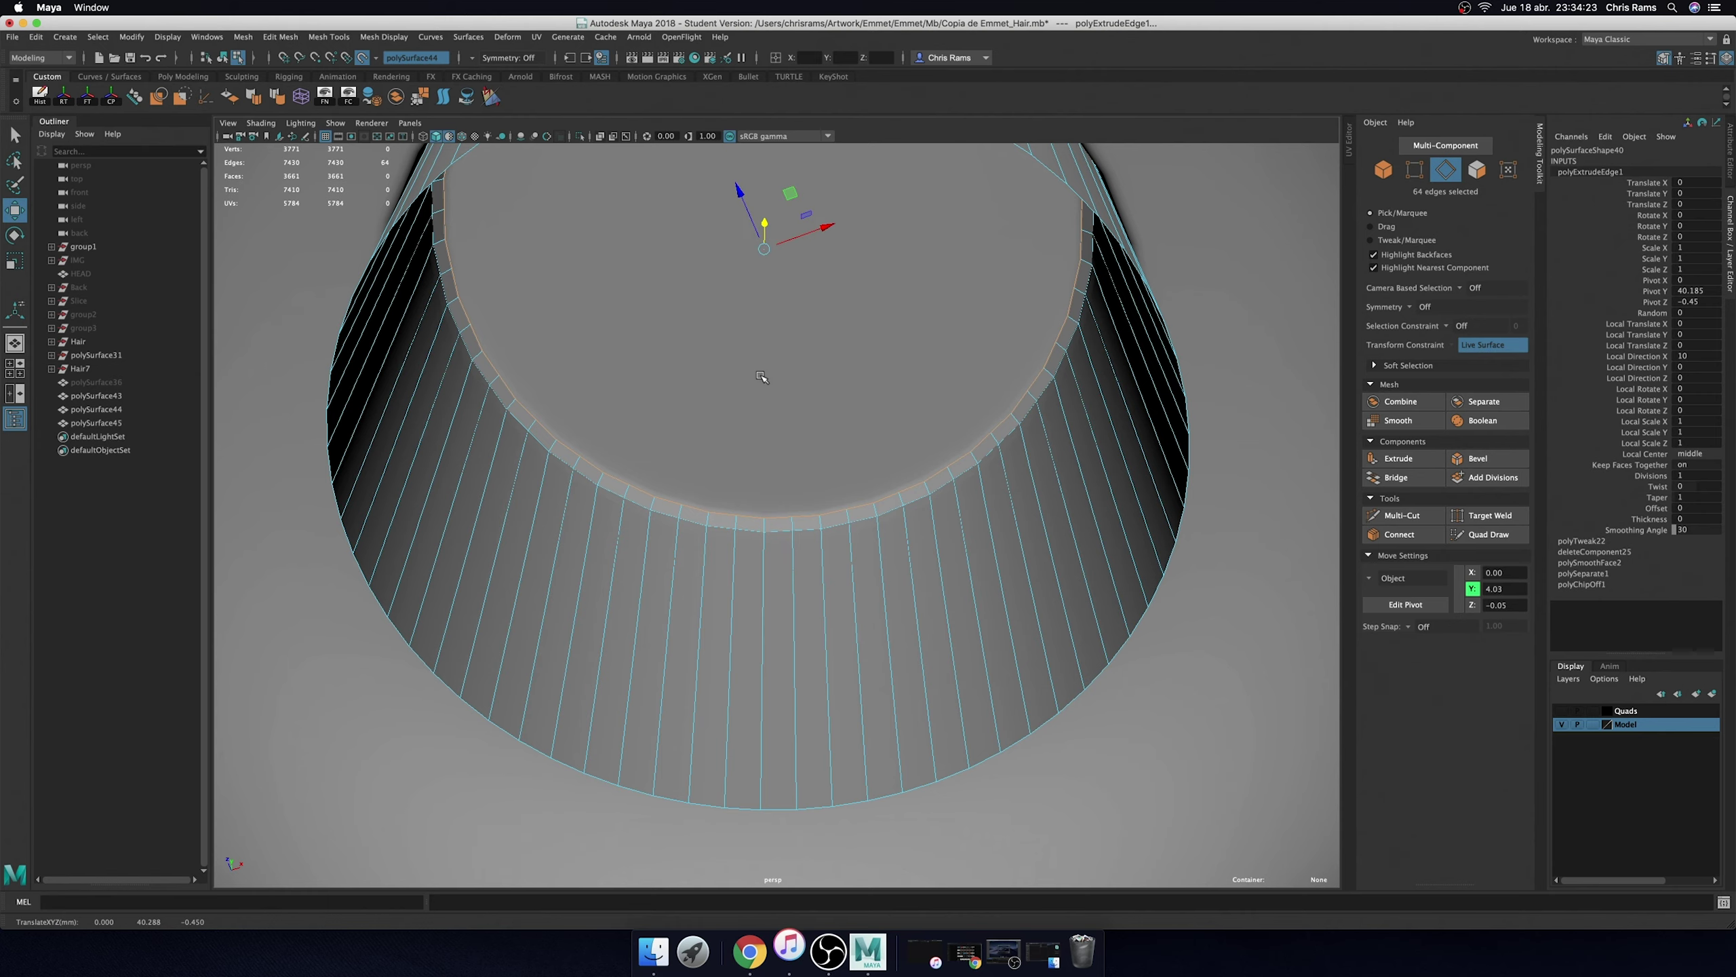
shift+right_drag(789, 385, 792, 438)
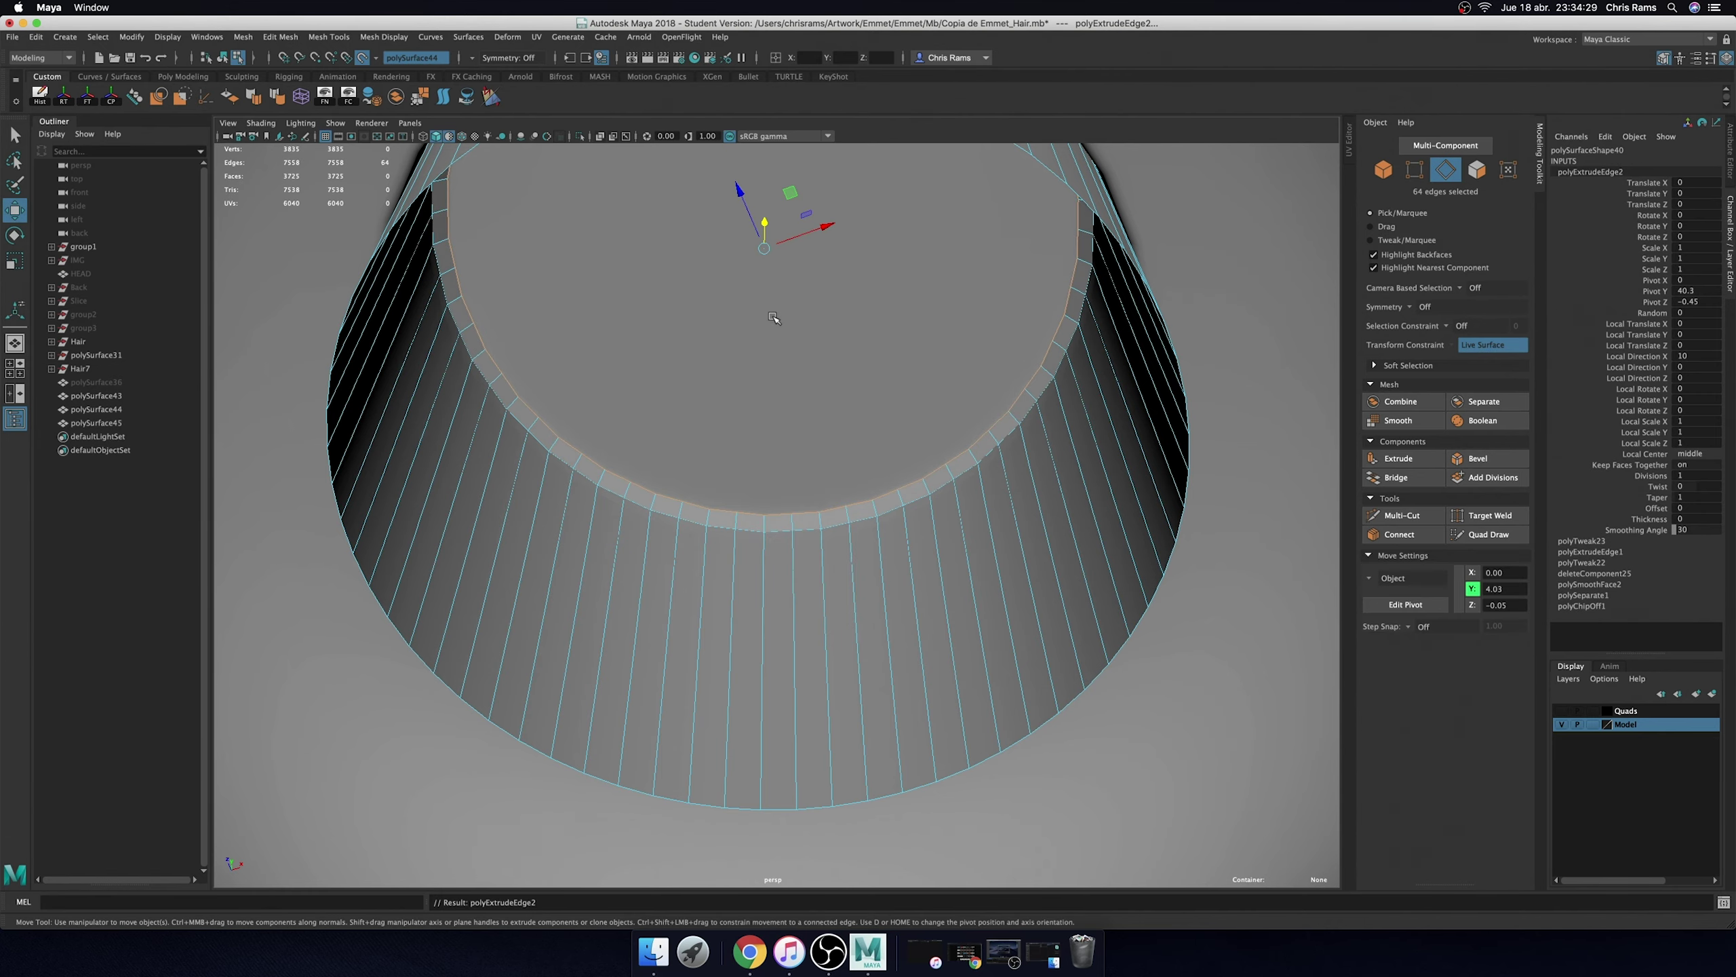
key(r)
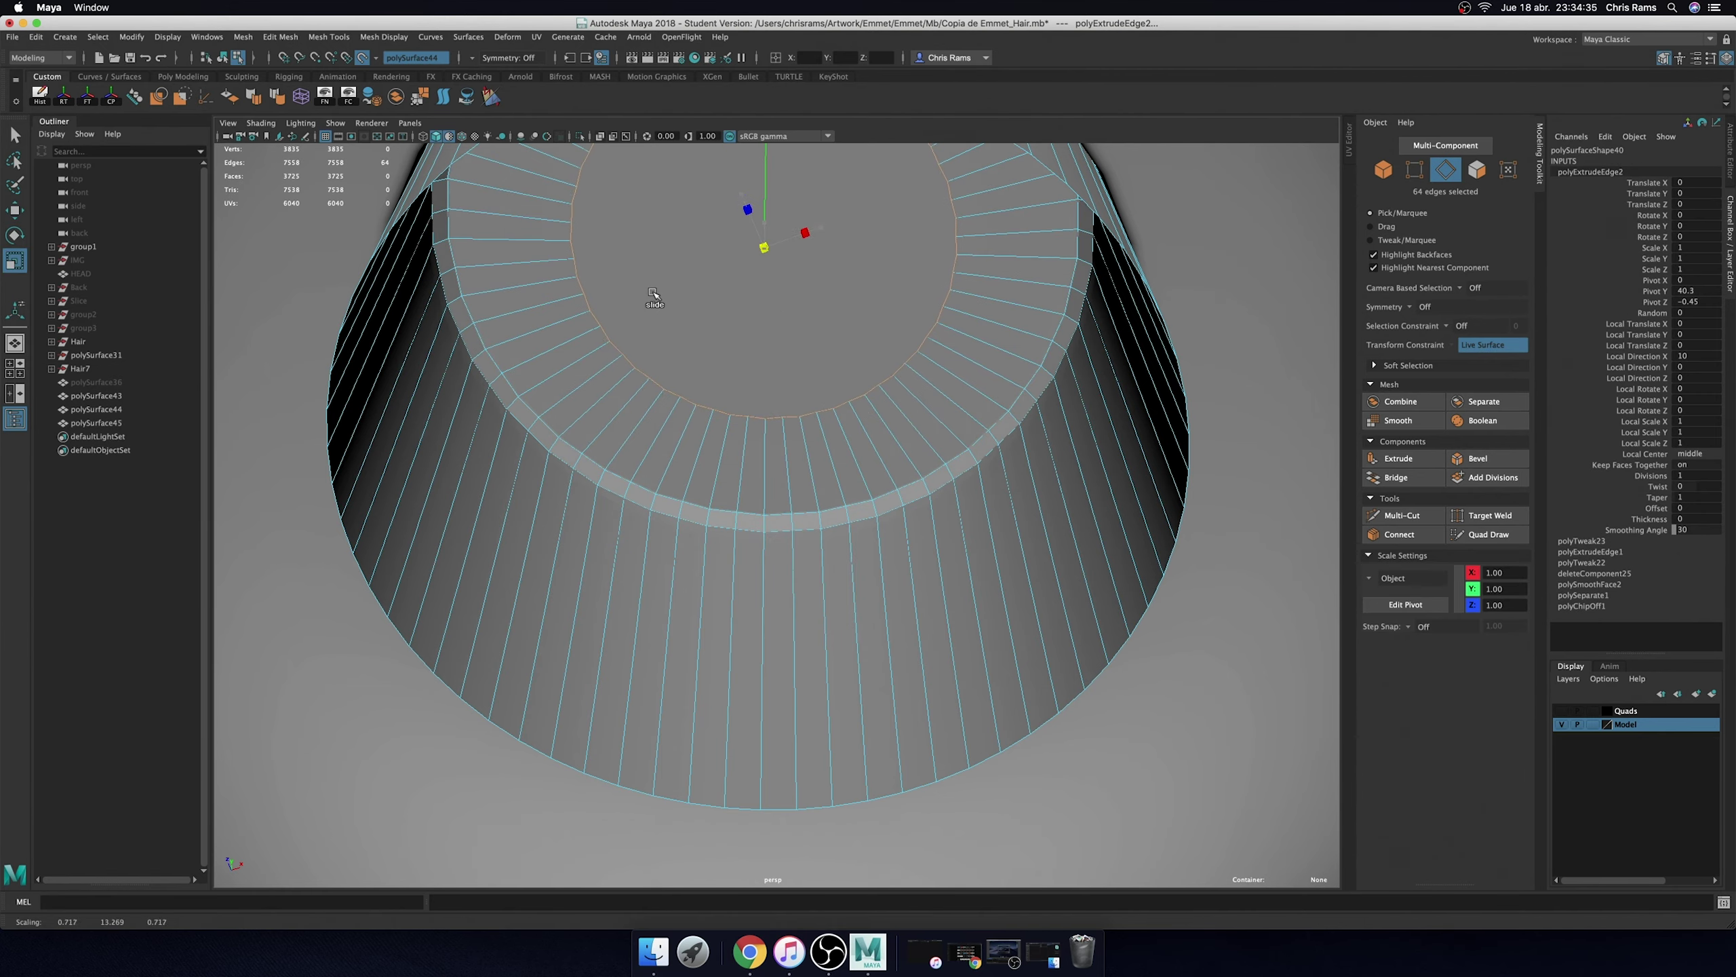
scroll(754, 383, down, 5)
alt+drag(754, 383, 939, 342)
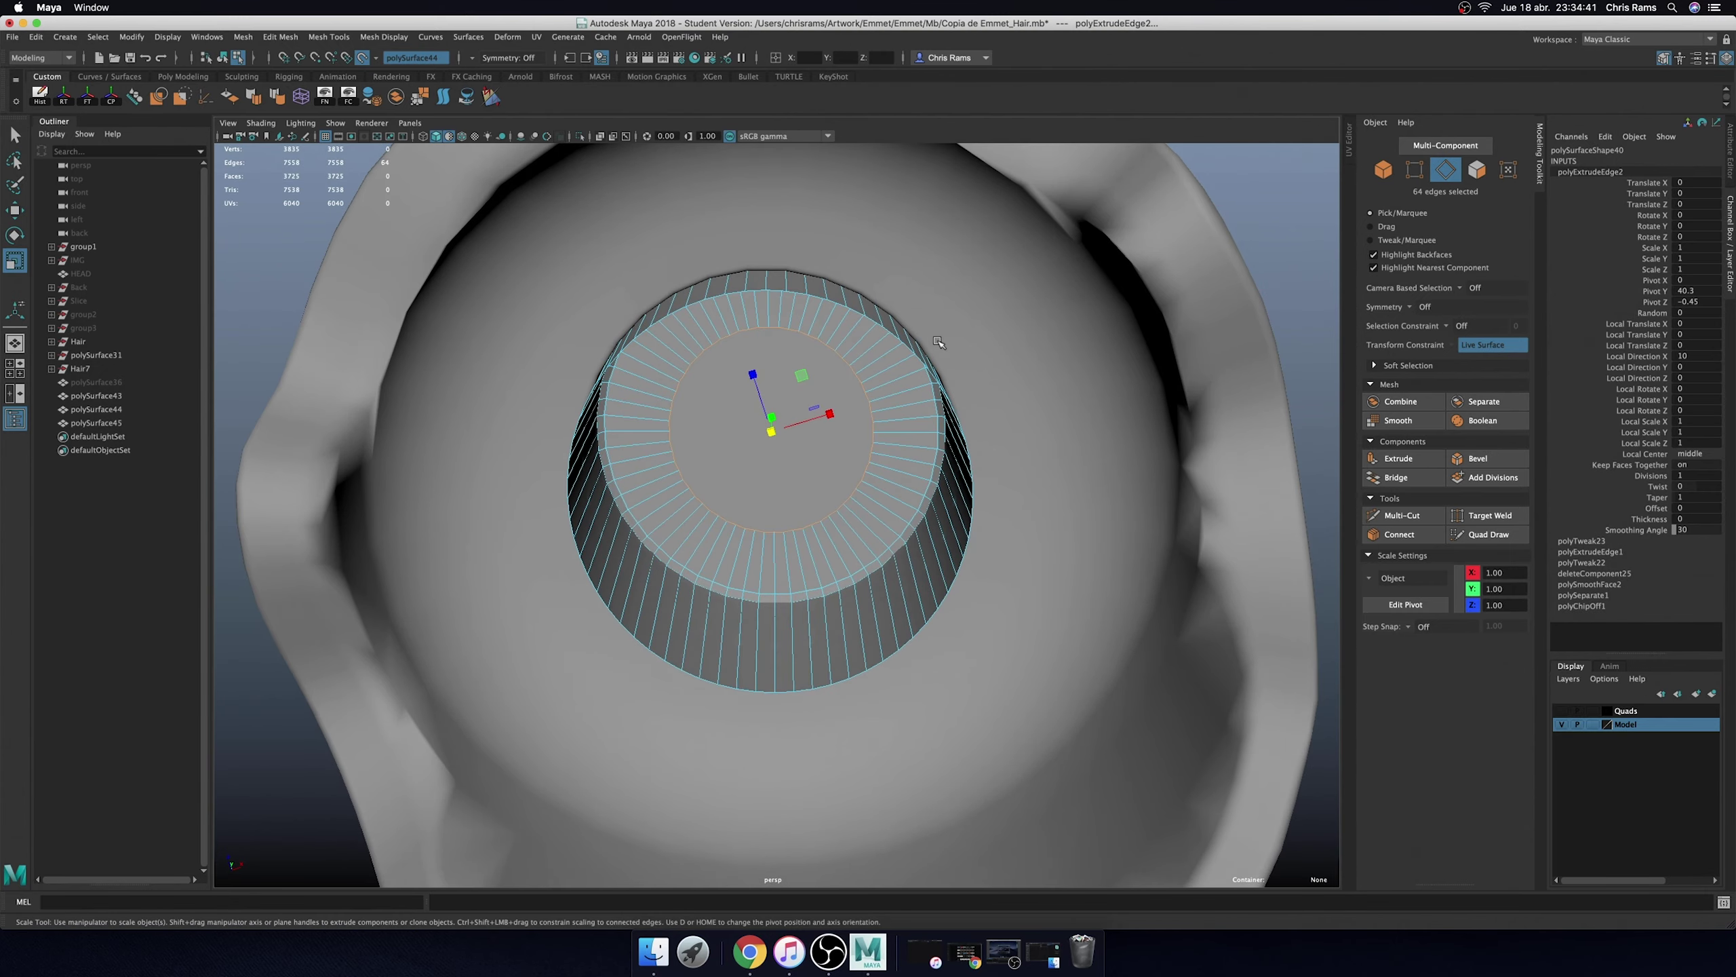
drag(771, 431, 897, 337)
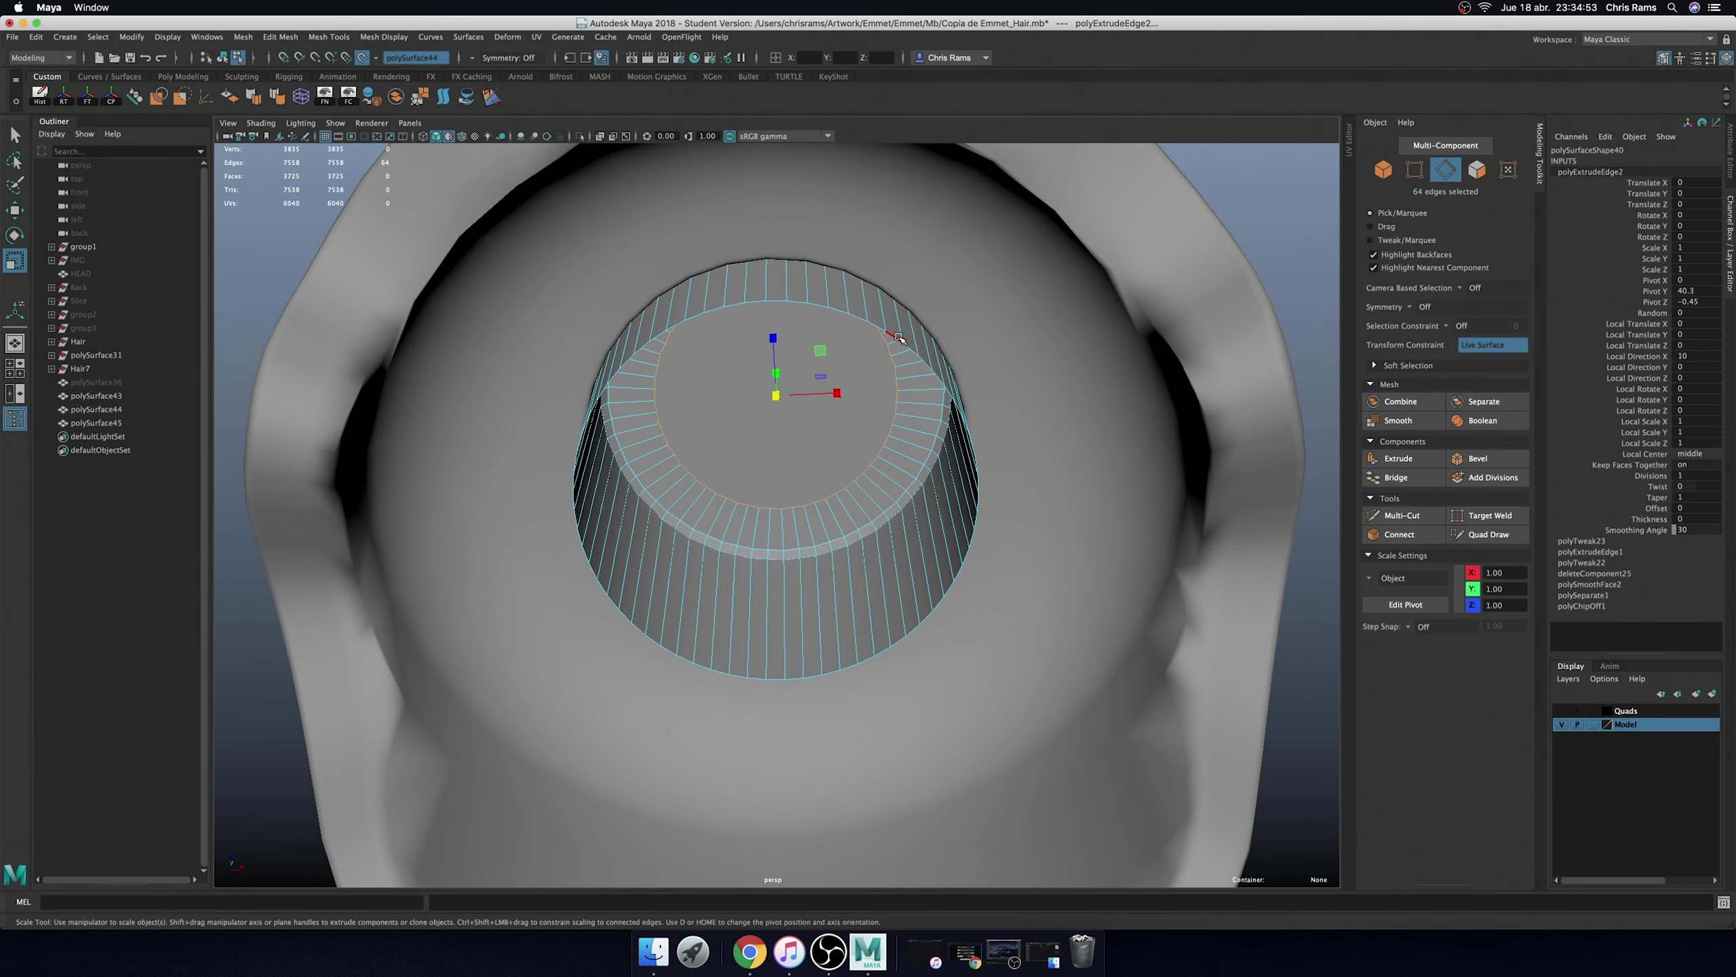
shift+right_click(957, 473)
key(w)
drag(800, 437, 777, 425)
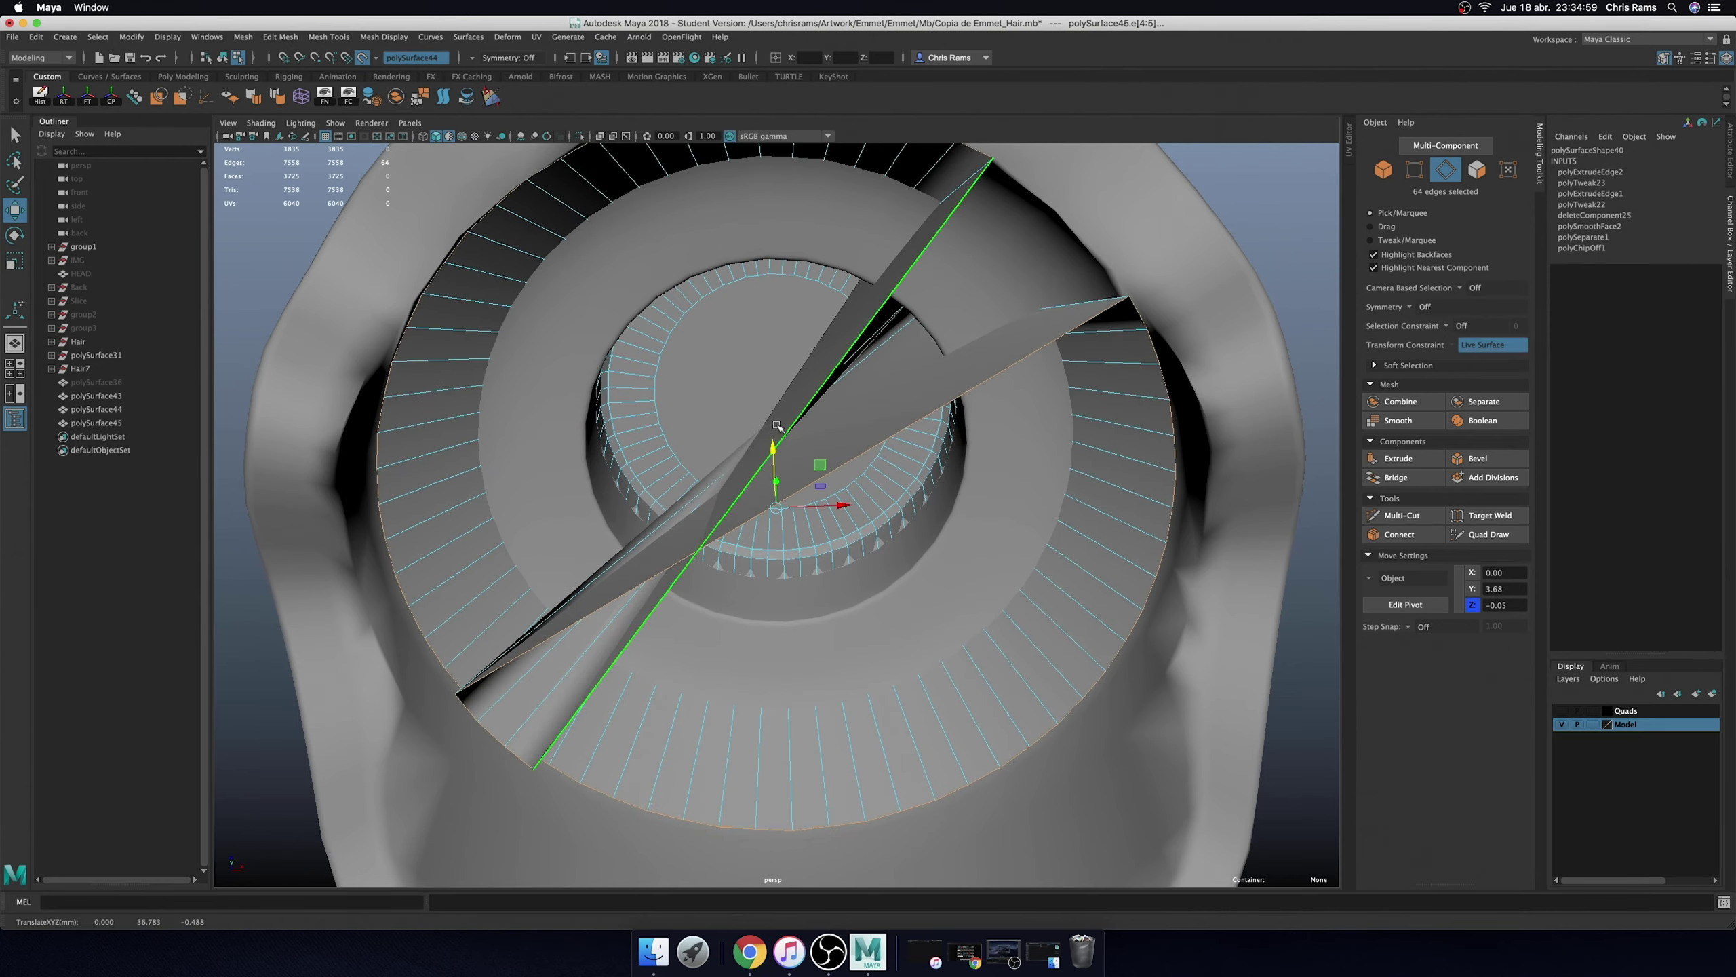
key(z)
- Extrude the edge loop twice more, scaling the new ring outward into a wide rim
mouse_move(786, 464)
alt+mouse_down()
mouse_move(782, 364)
mouse_move(683, 479)
alt+mouse_up()
scroll(657, 547, up, 5)
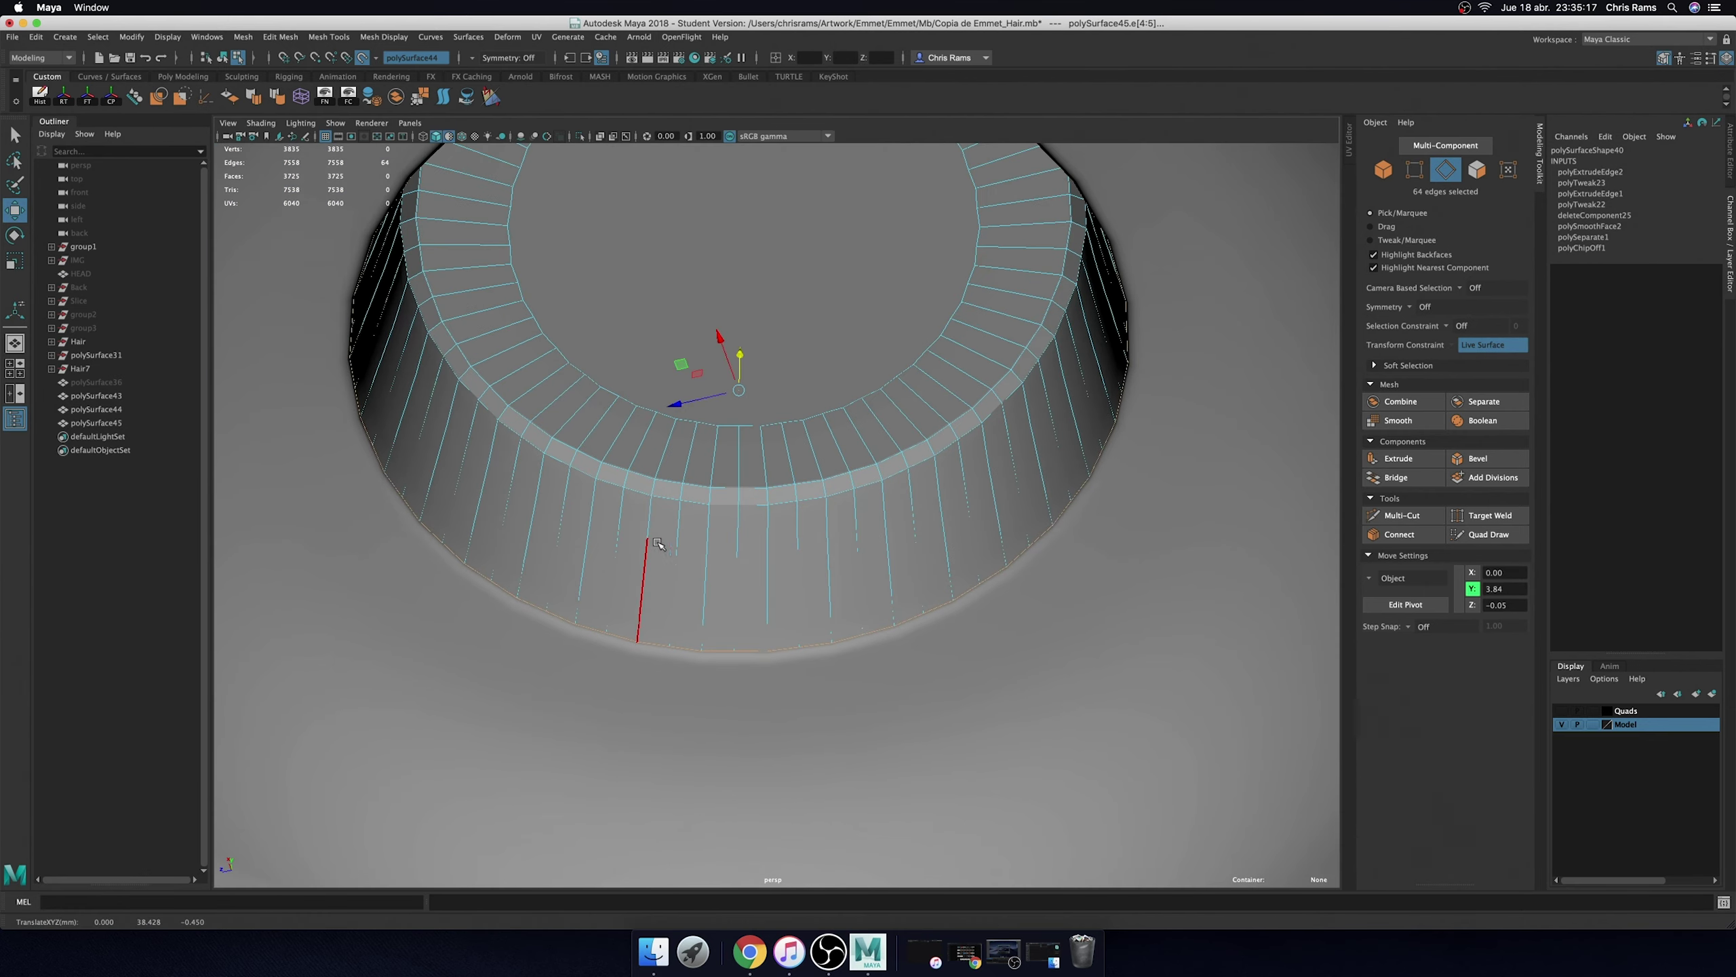
scroll(658, 544, down, 5)
scroll(684, 519, down, 5)
key(ctrl+e)
scroll(842, 514, up, 5)
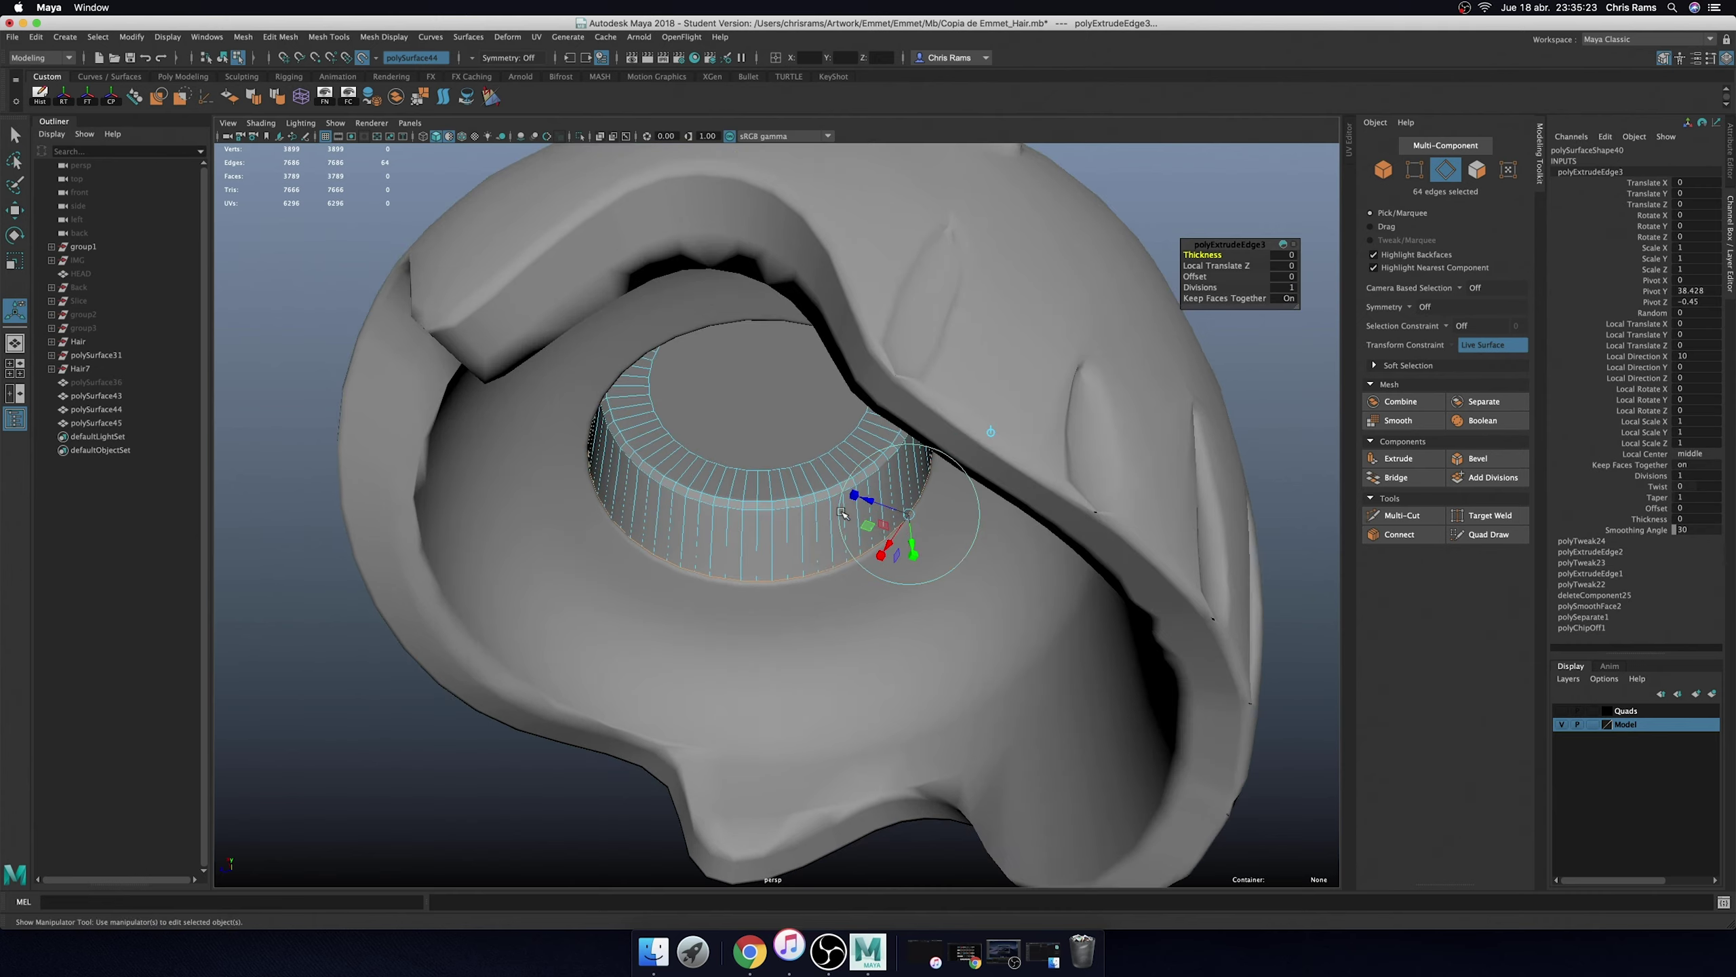
alt+drag(842, 514, 767, 426)
key(r)
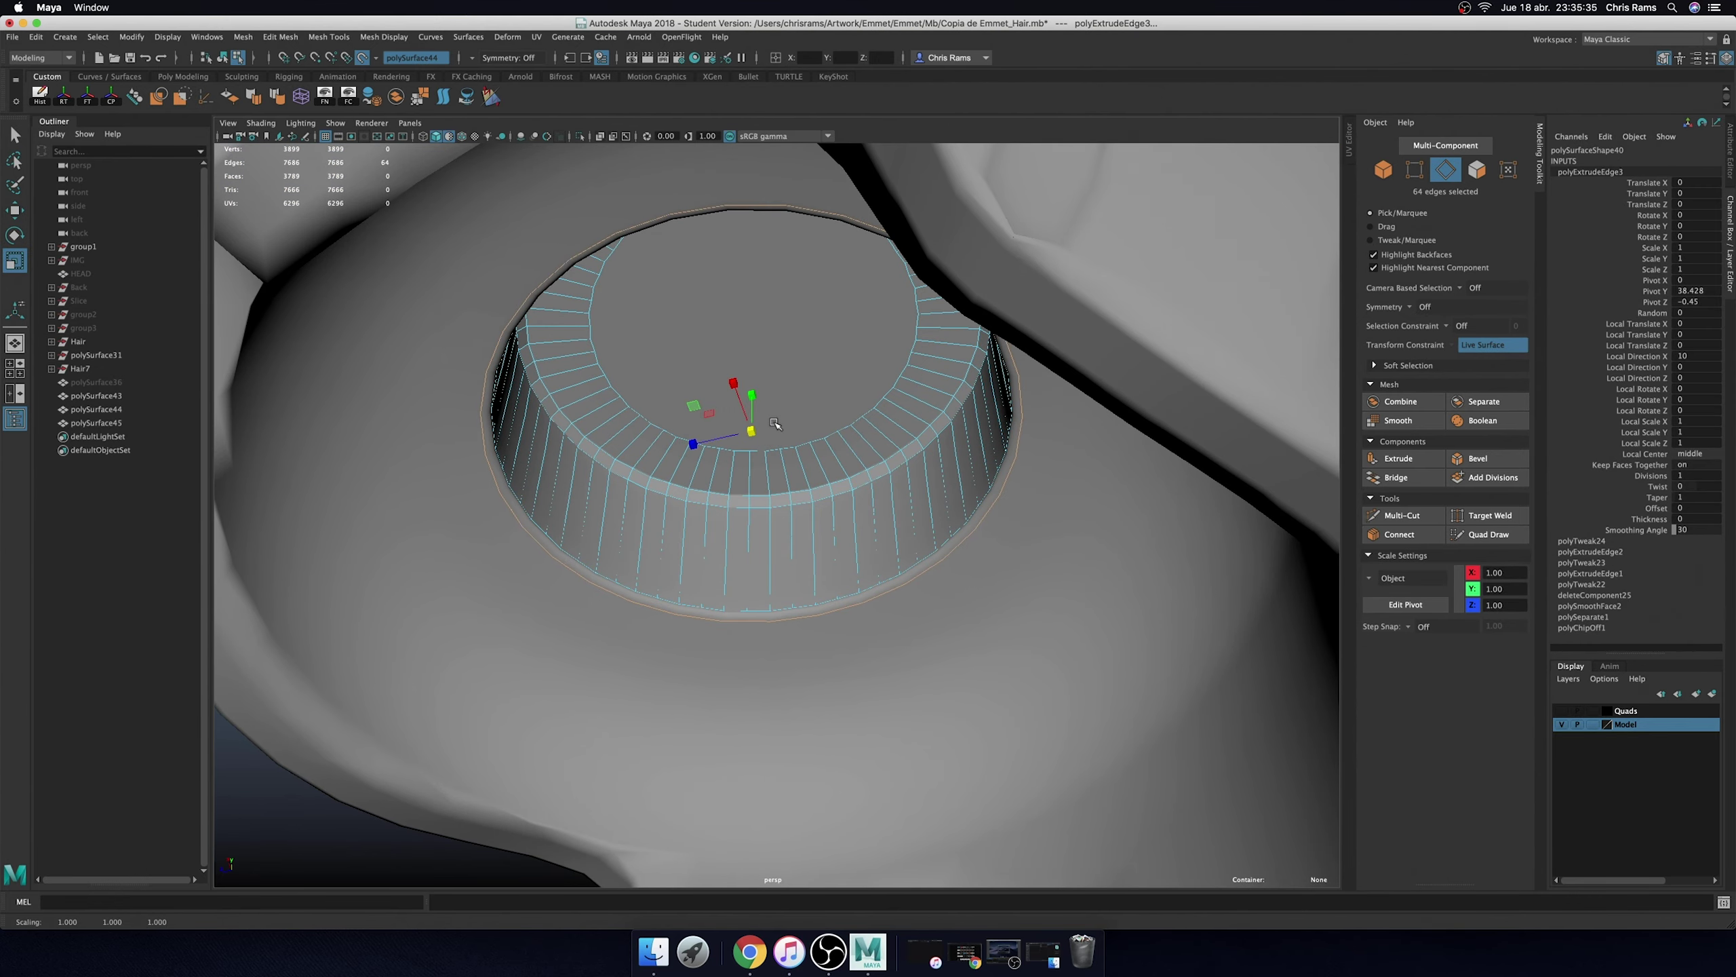
shift+right_drag(775, 423, 775, 466)
mouse_move(752, 434)
mouse_down()
mouse_move(843, 439)
mouse_move(889, 410)
mouse_up()
alt+right_drag(889, 410, 942, 388)
alt+right_drag(841, 532, 983, 434)
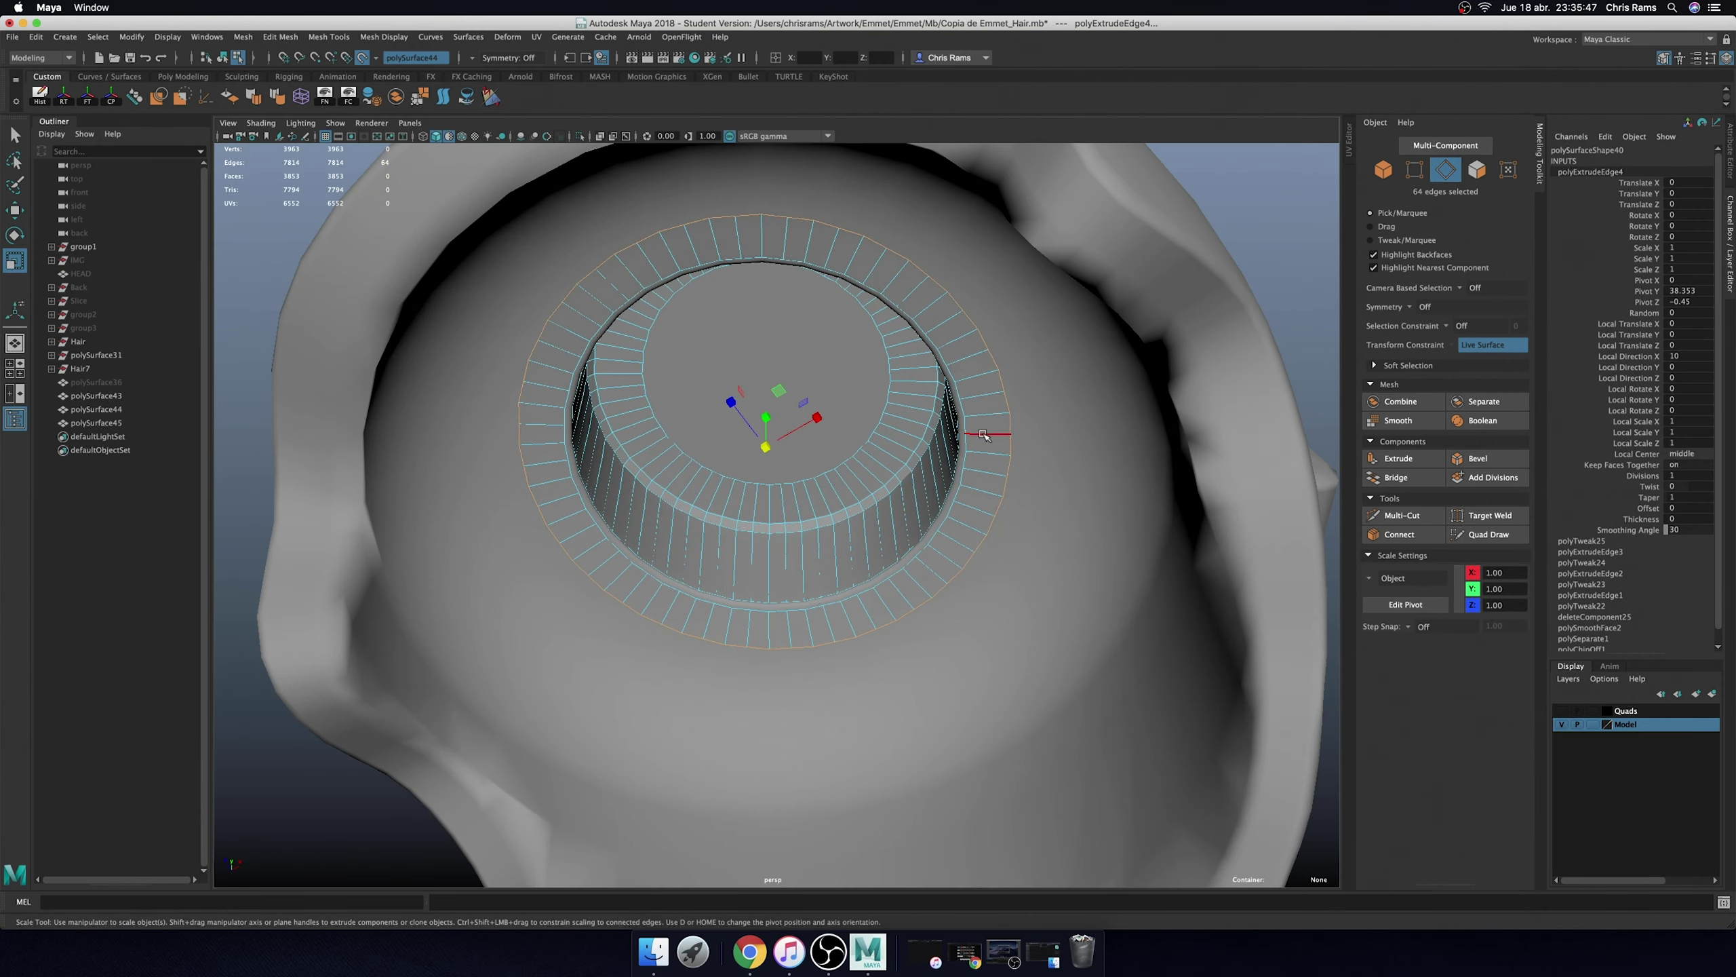
alt+drag(982, 435, 944, 410)
scroll(957, 445, up, 3)
- Insert a supporting edge loop around the rim, slide it, and bevel at fraction 0.5
shift+right_drag(1000, 485, 1005, 533)
scroll(1005, 534, up, 2)
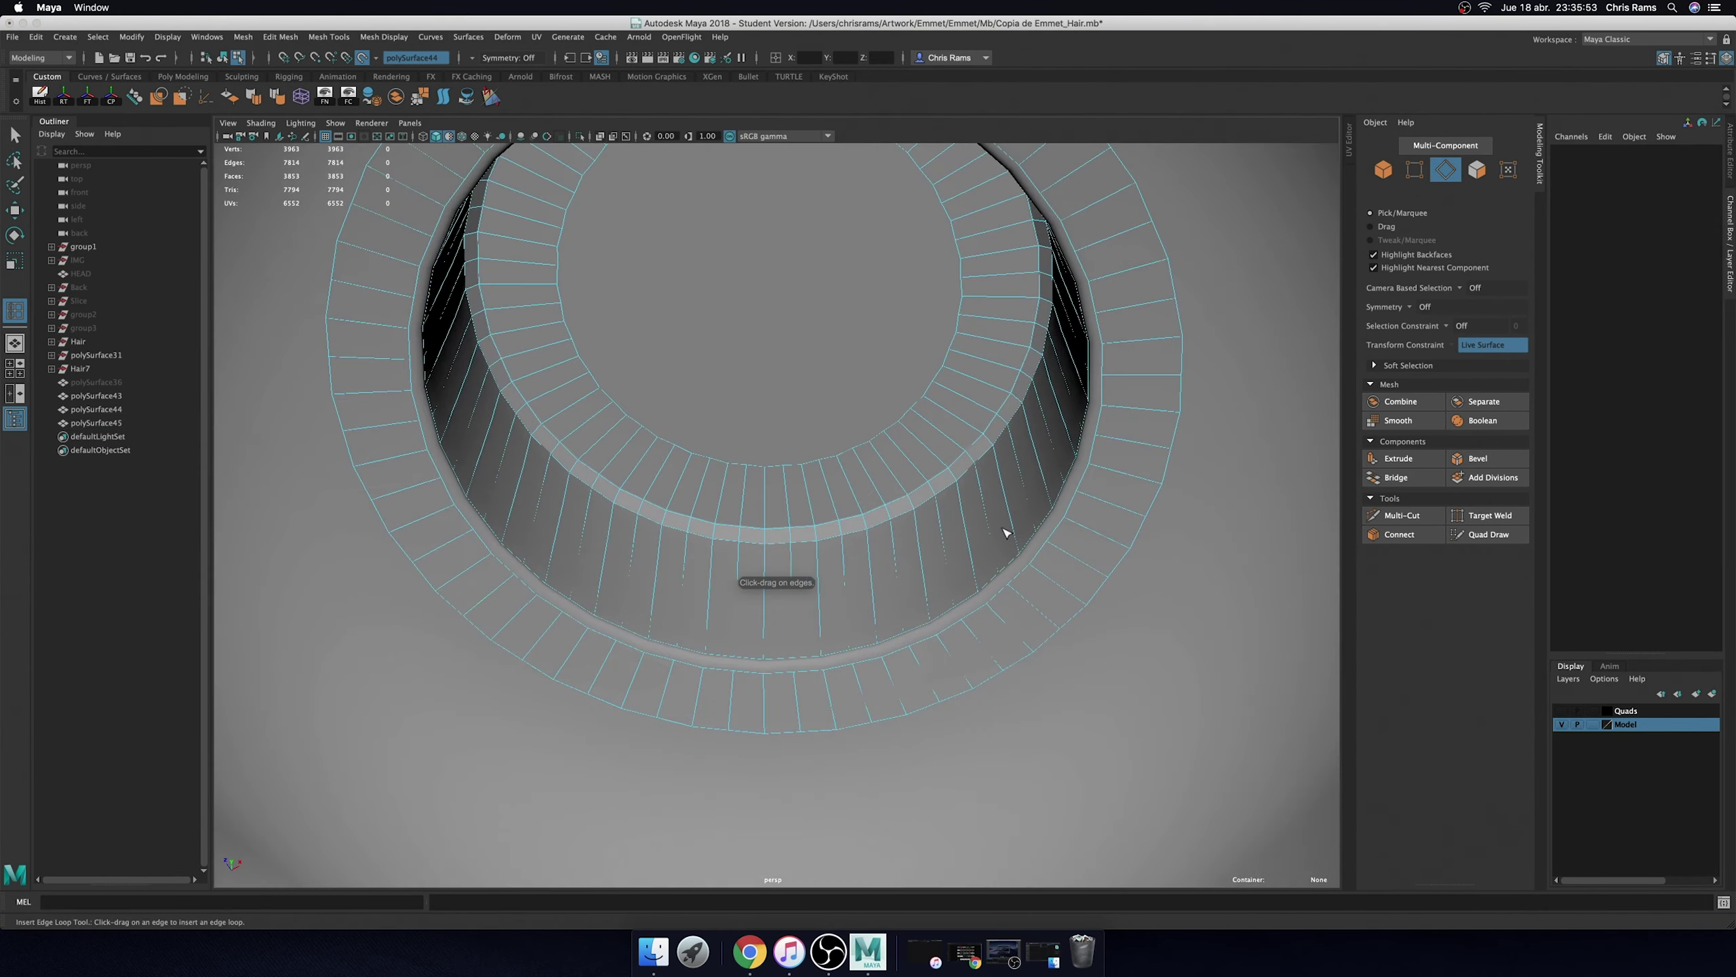
scroll(1005, 533, up, 2)
drag(1128, 571, 1135, 573)
key(w)
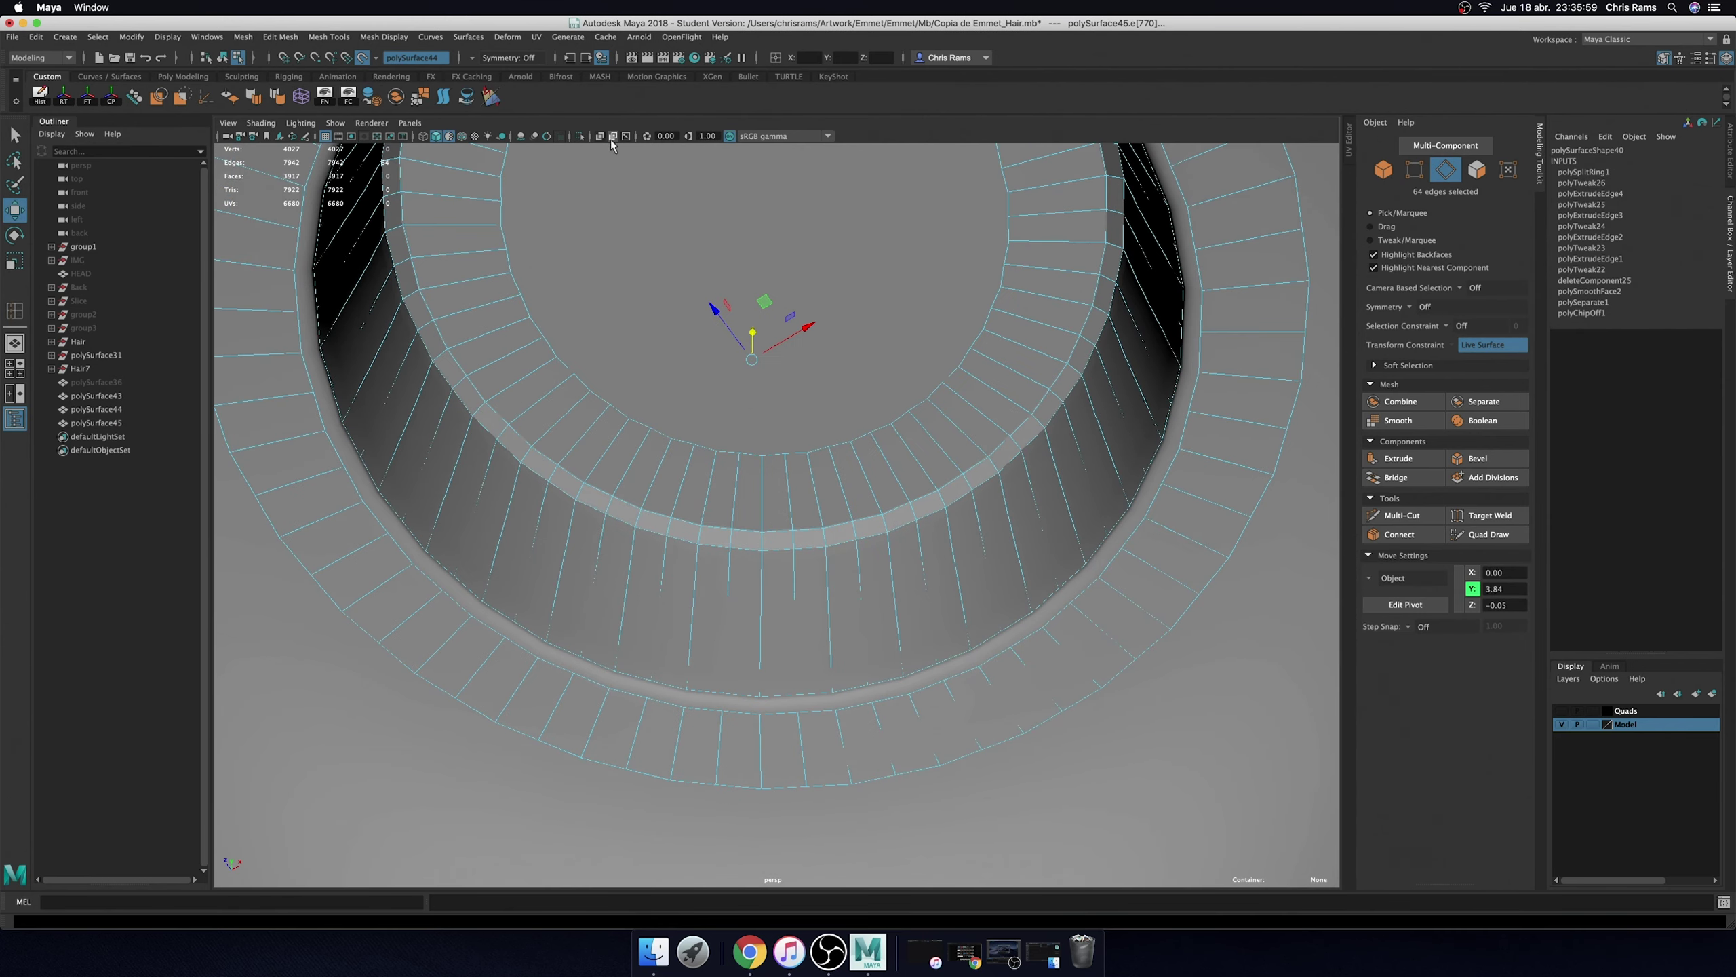
key(r)
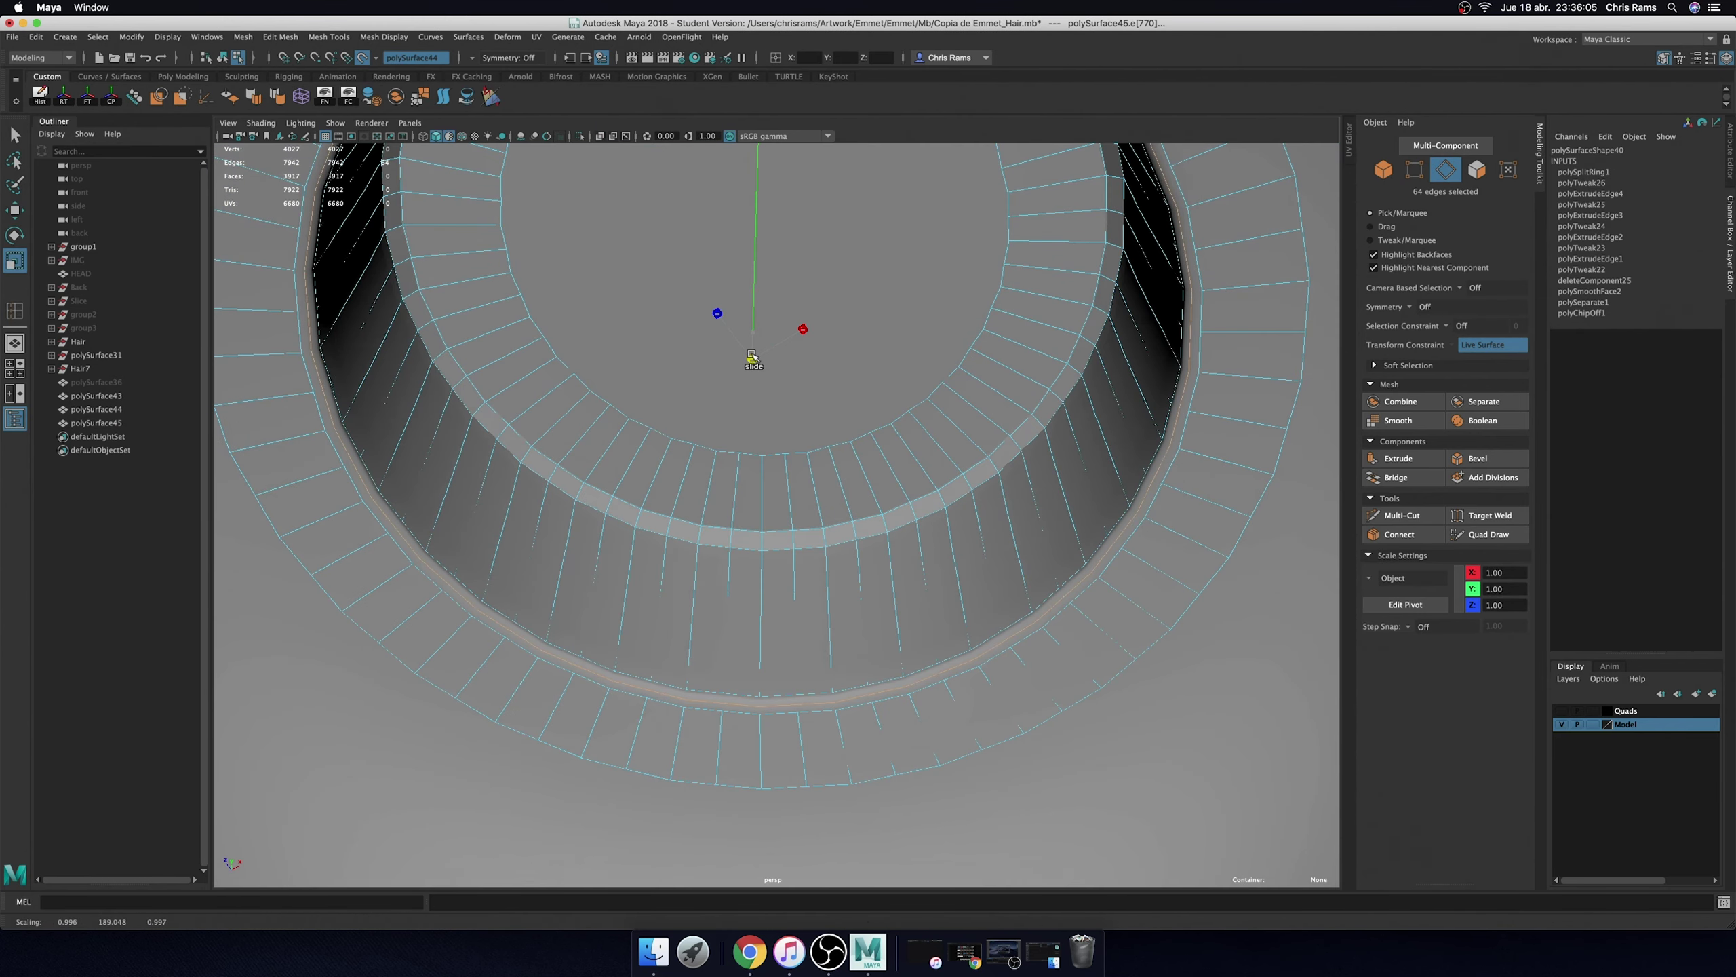
key(w)
drag(754, 330, 755, 328)
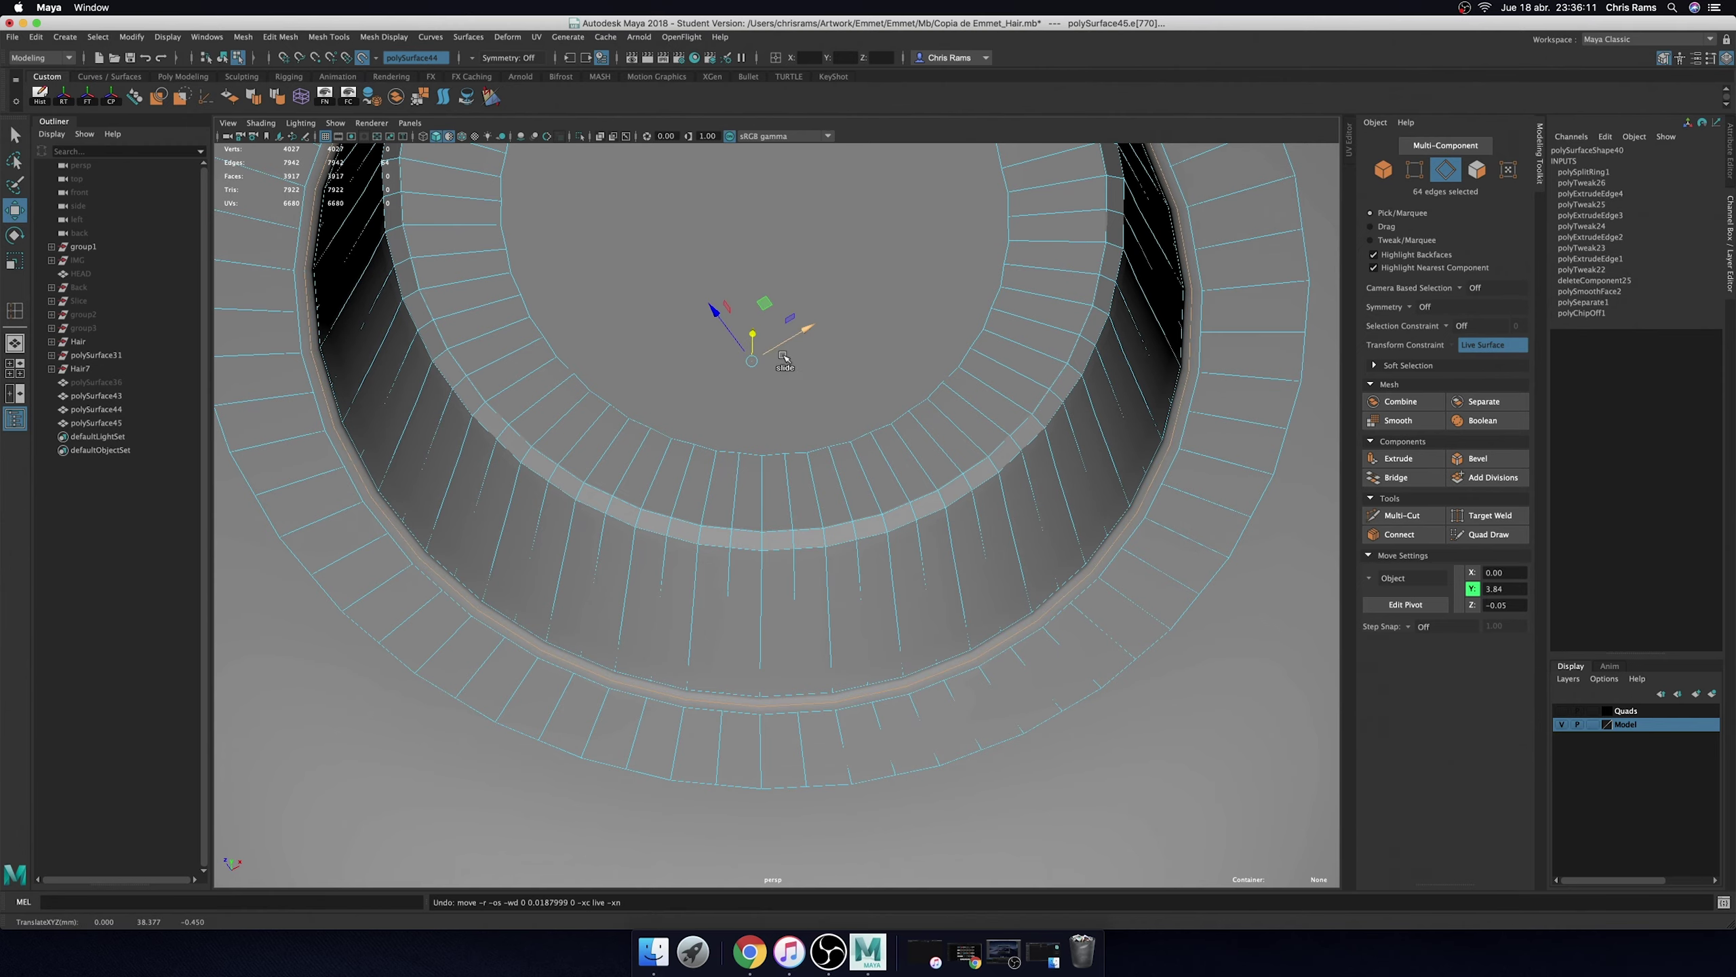
scroll(784, 357, down, 3)
scroll(822, 435, down, 2)
shift+right_drag(1208, 342, 1220, 404)
scroll(1008, 504, up, 3)
- Select the ring's edge loops and nudge one slightly upward in Y
scroll(980, 506, up, 2)
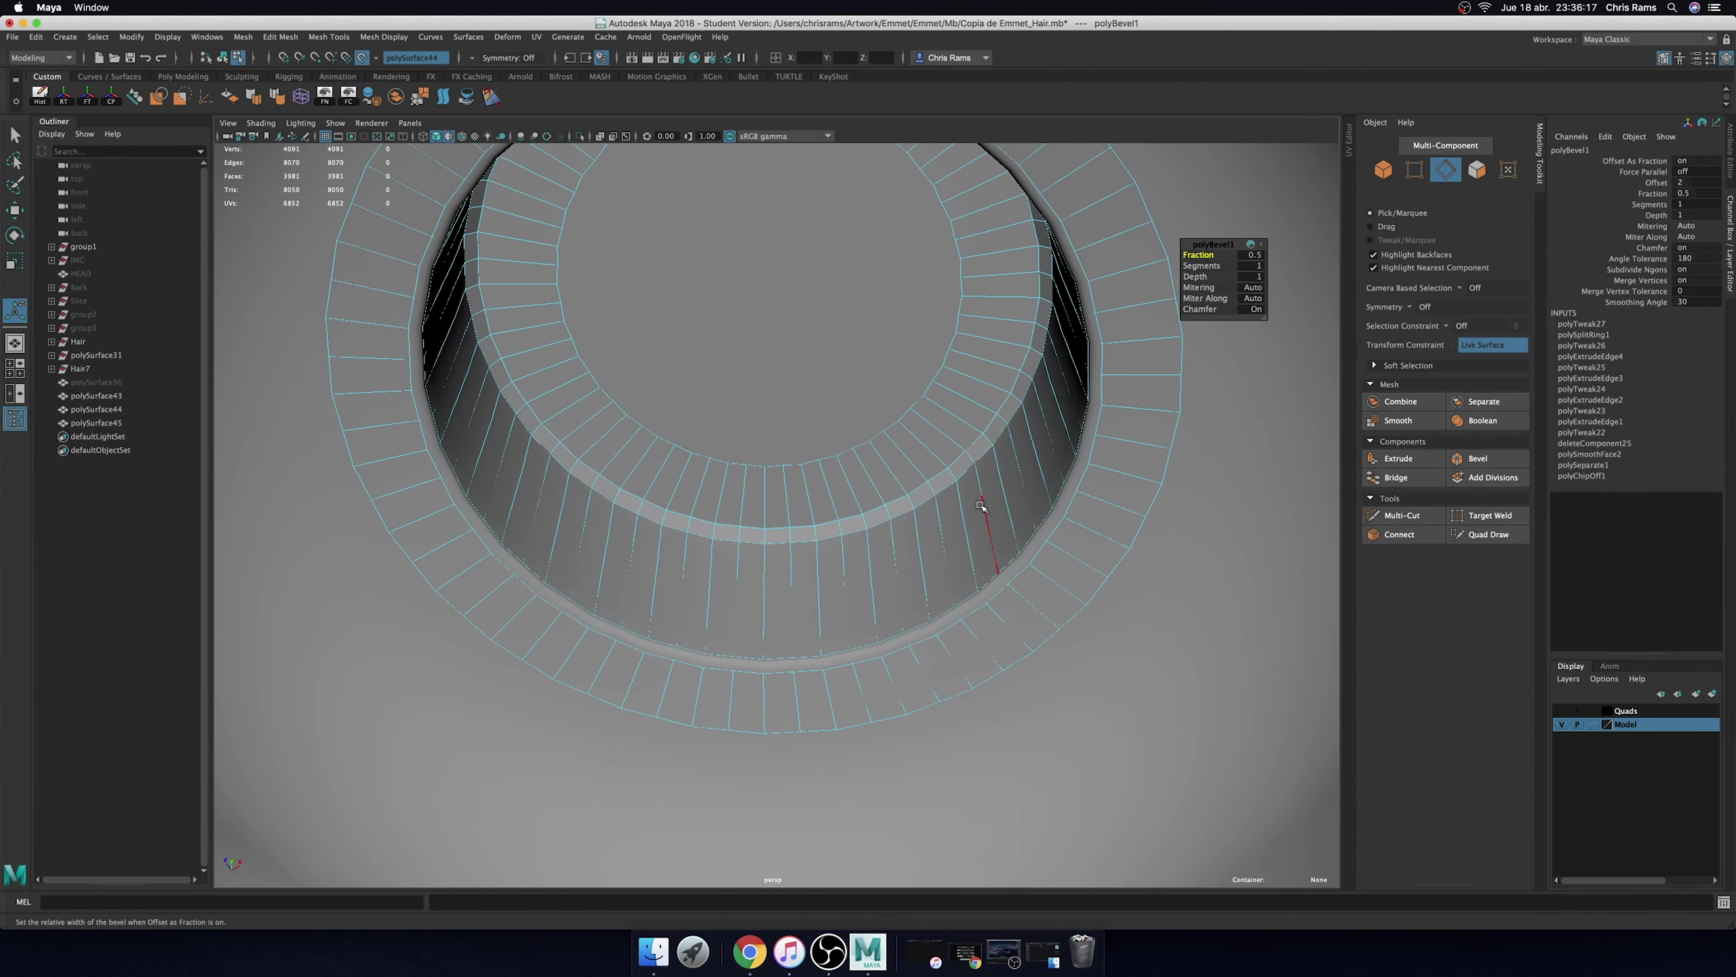
double_click(1060, 501)
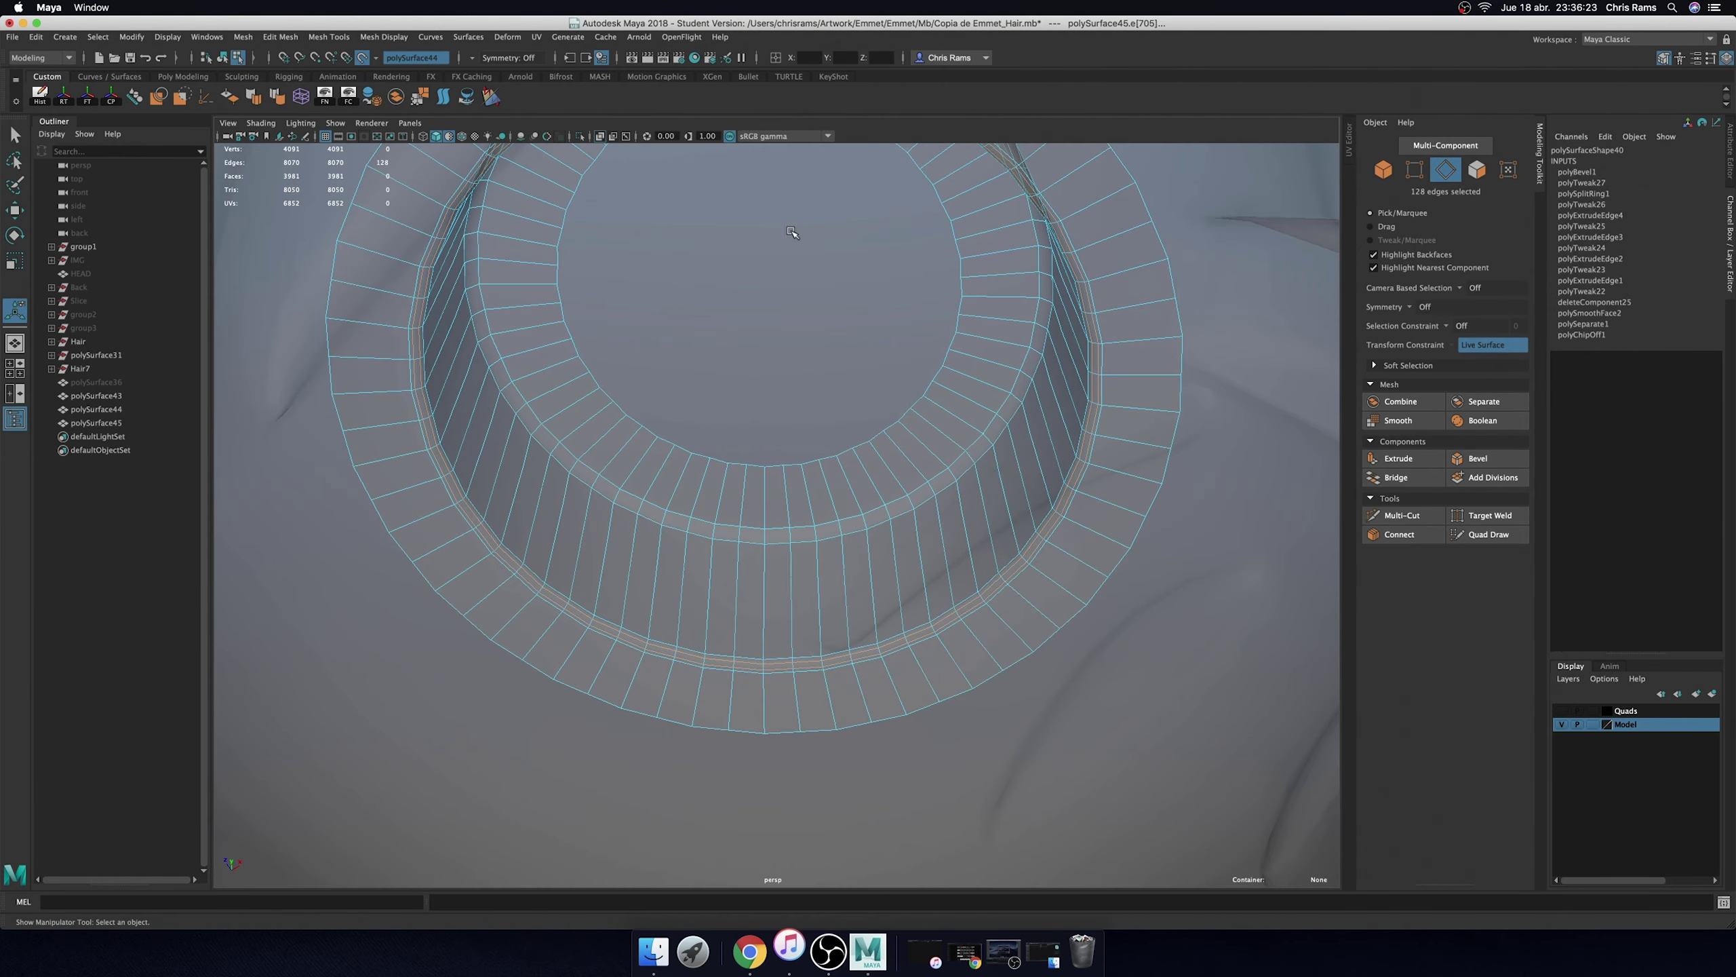
scroll(793, 232, up, 2)
key(r)
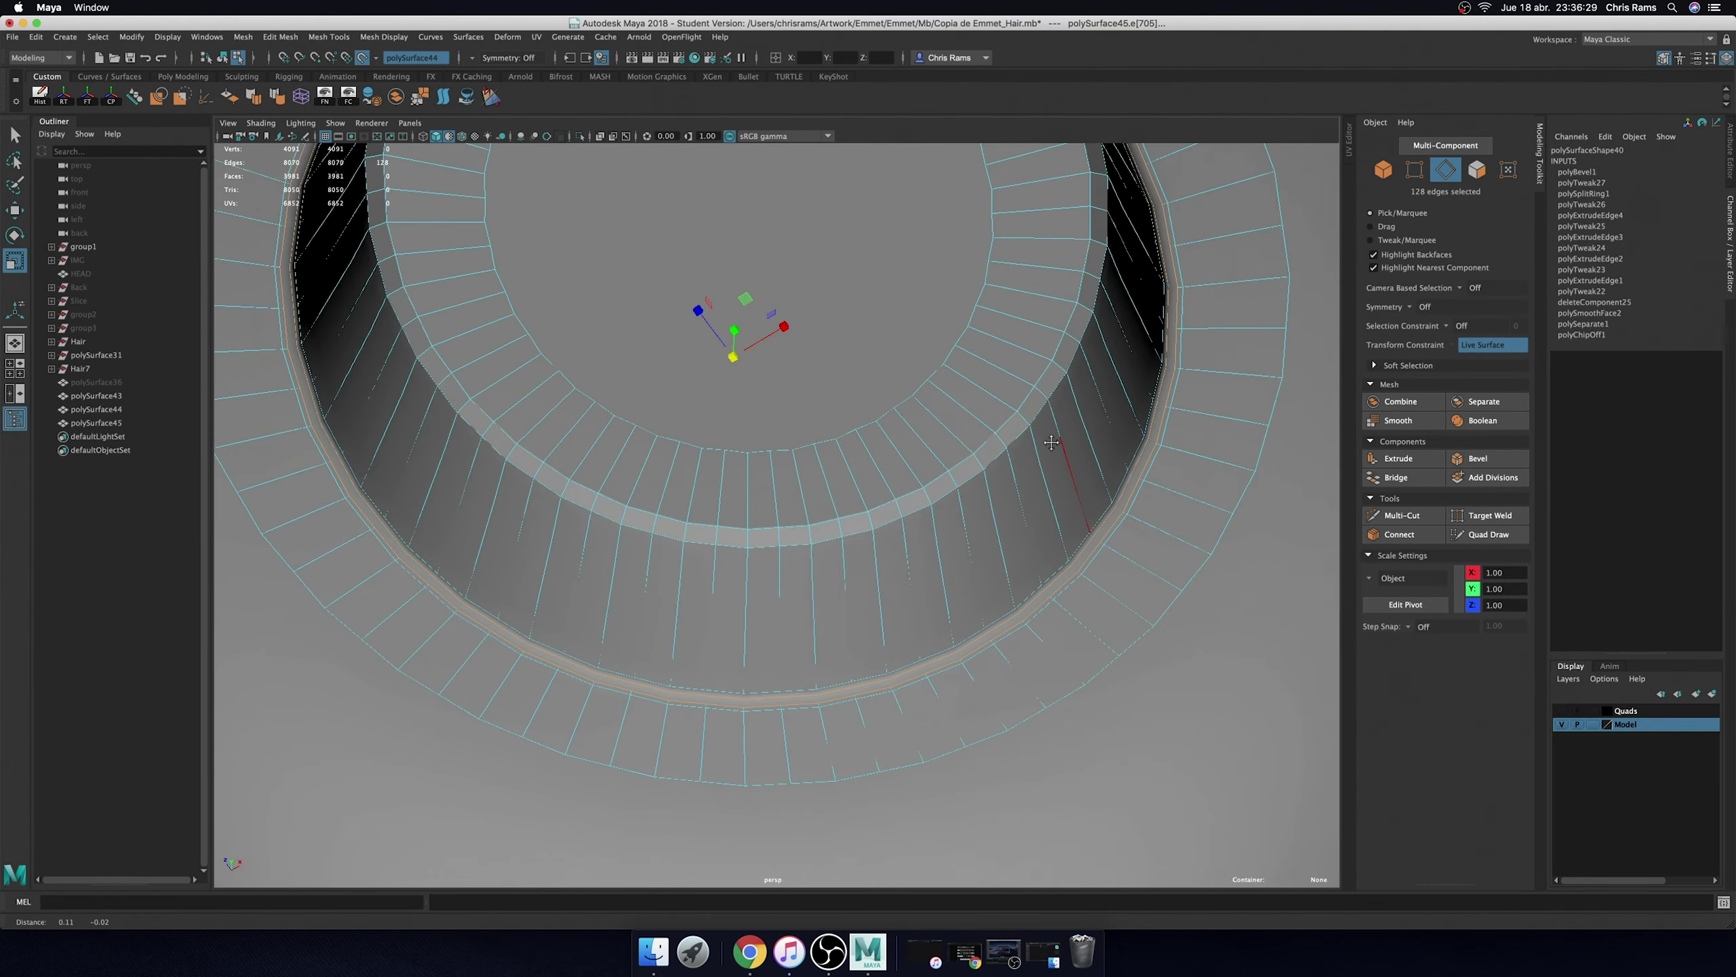
mouse_move(1051, 442)
alt+mouse_down()
mouse_move(980, 512)
mouse_move(1097, 682)
mouse_move(746, 370)
alt+mouse_up()
key(w)
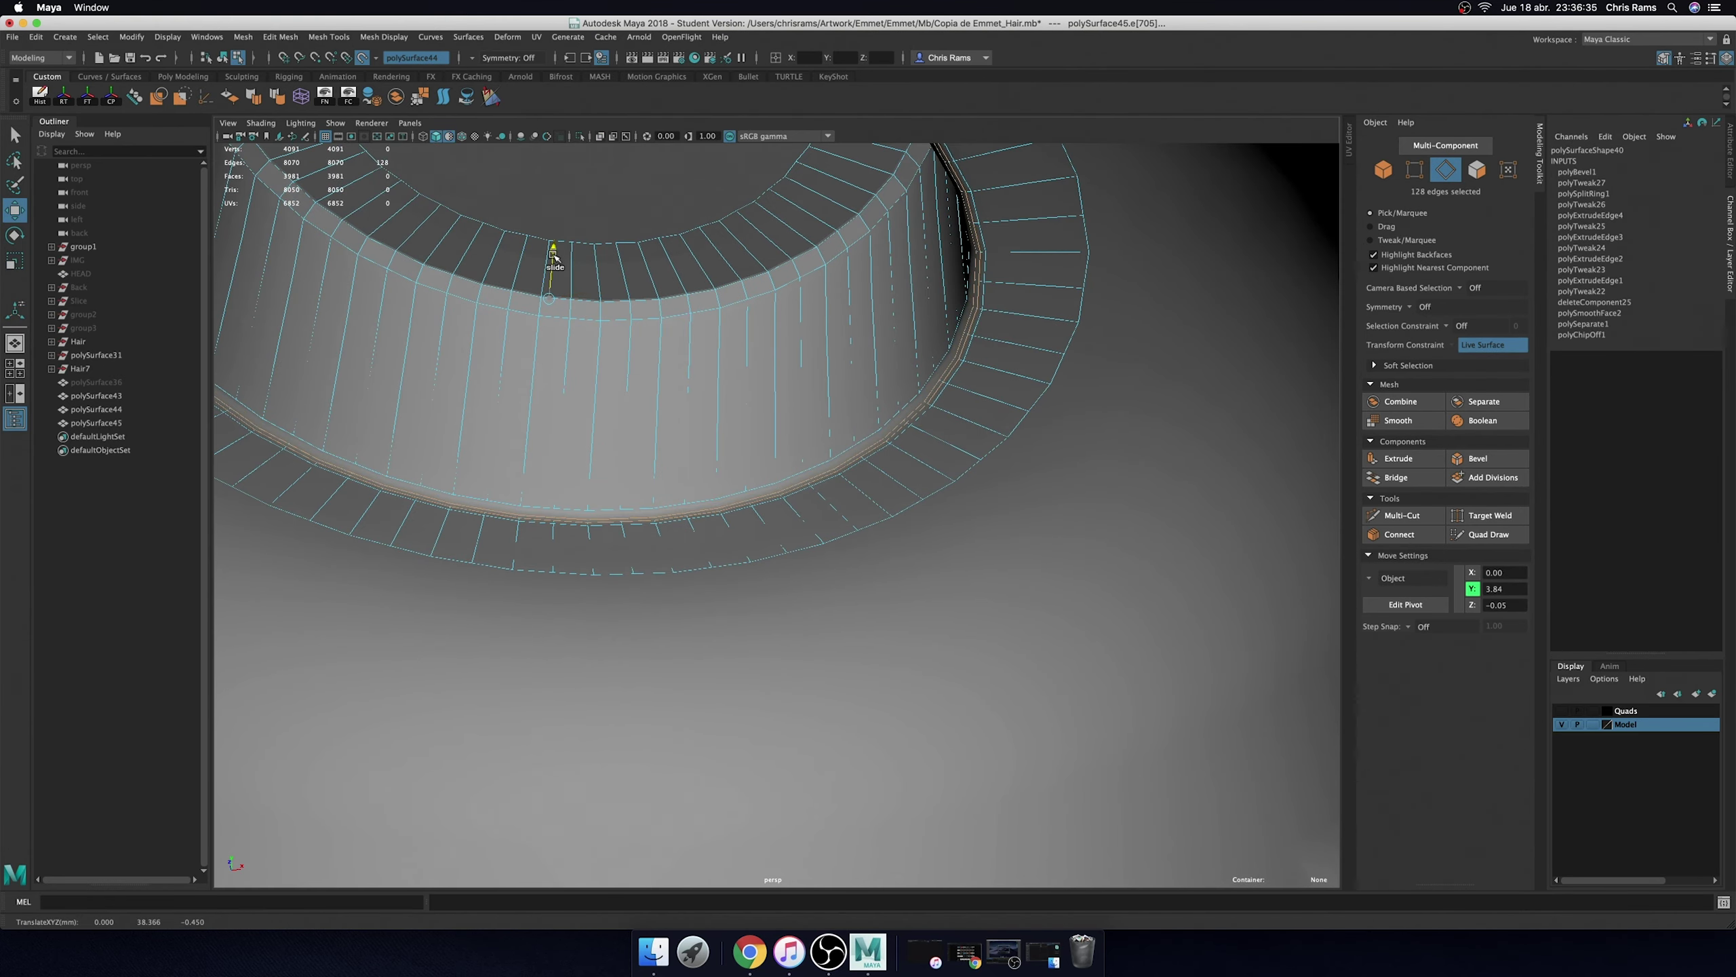
key(ctrl+z)
mouse_move(553, 257)
mouse_down()
mouse_move(580, 279)
mouse_move(552, 250)
mouse_up()
double_click(853, 448)
scroll(853, 310, up, 3)
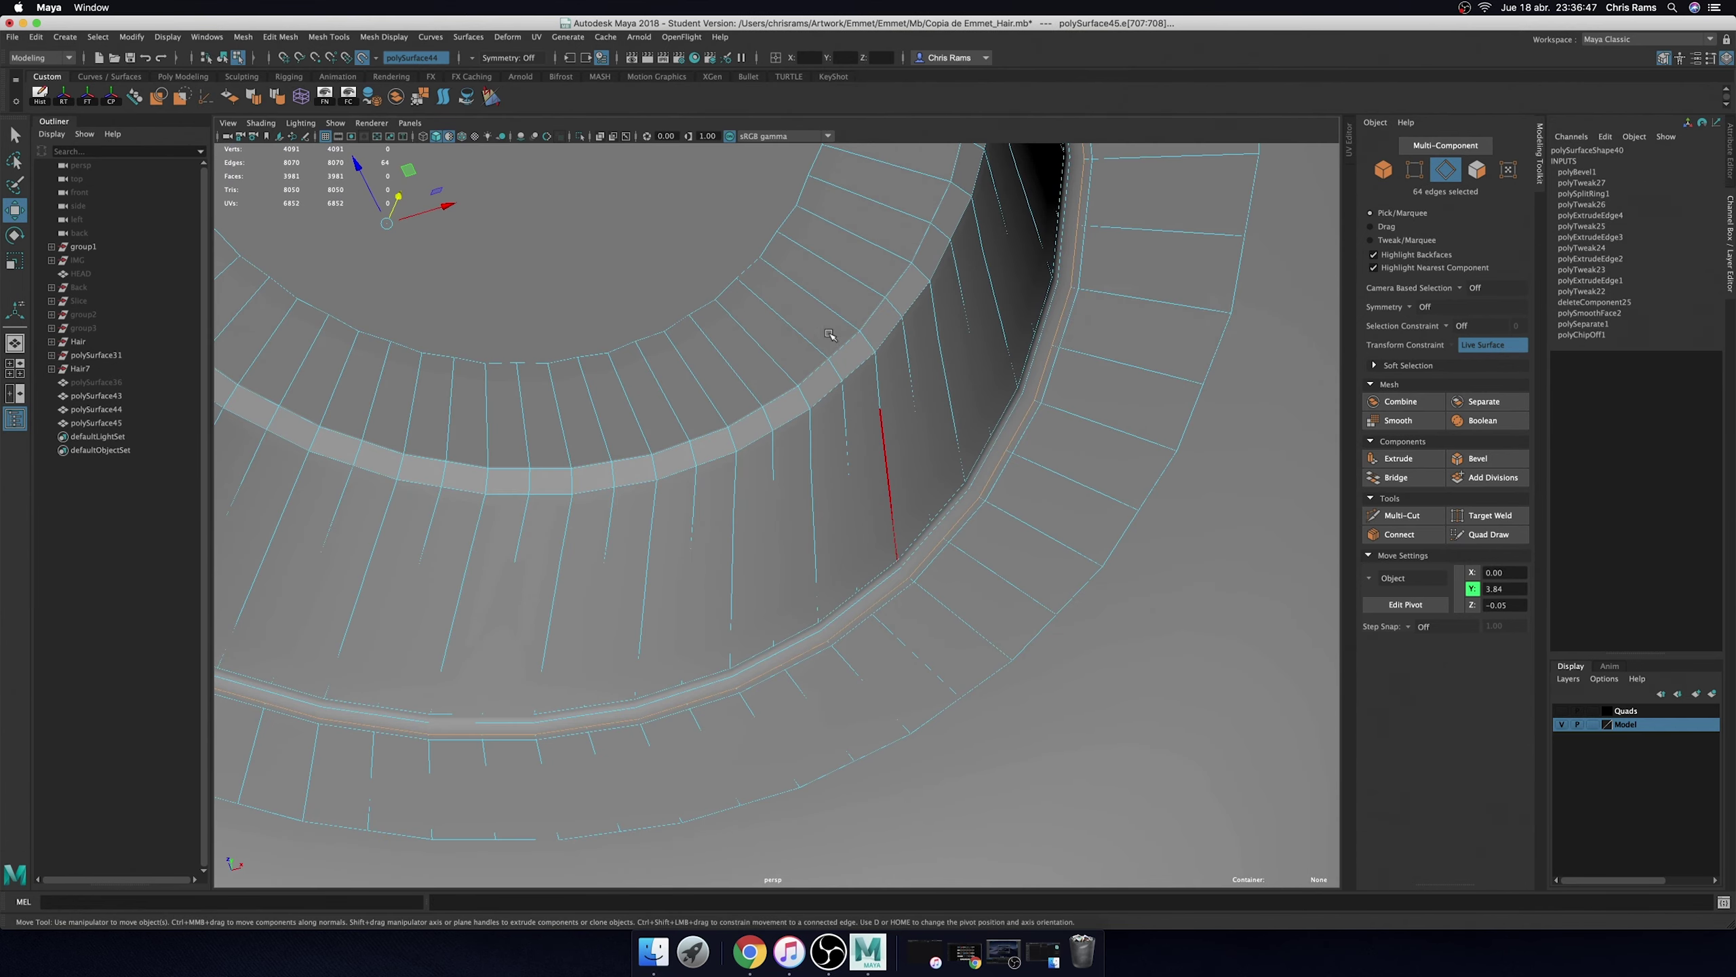
alt+drag(891, 426, 879, 466)
- Insert a second edge loop on the ring and bevel it, spreading it vertically
alt+drag(835, 362, 1005, 479)
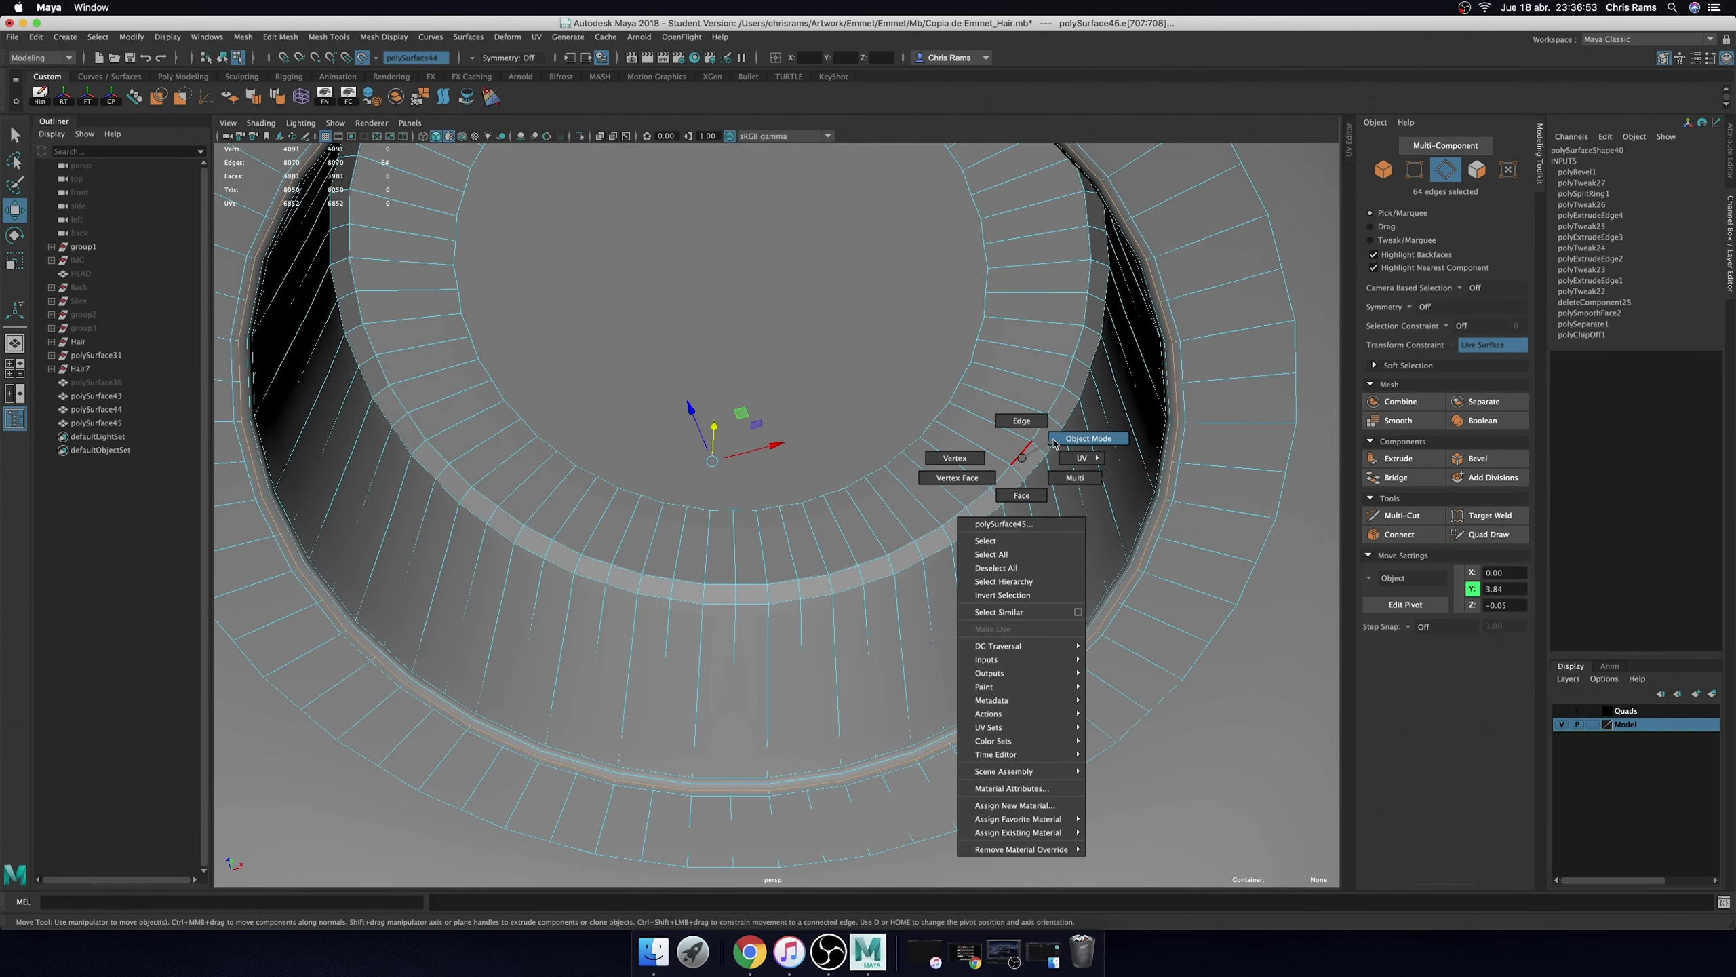
mouse_move(1012, 457)
right_down()
mouse_move(1016, 435)
mouse_move(1019, 479)
mouse_move(1046, 485)
right_up()
click(1040, 452)
key(r)
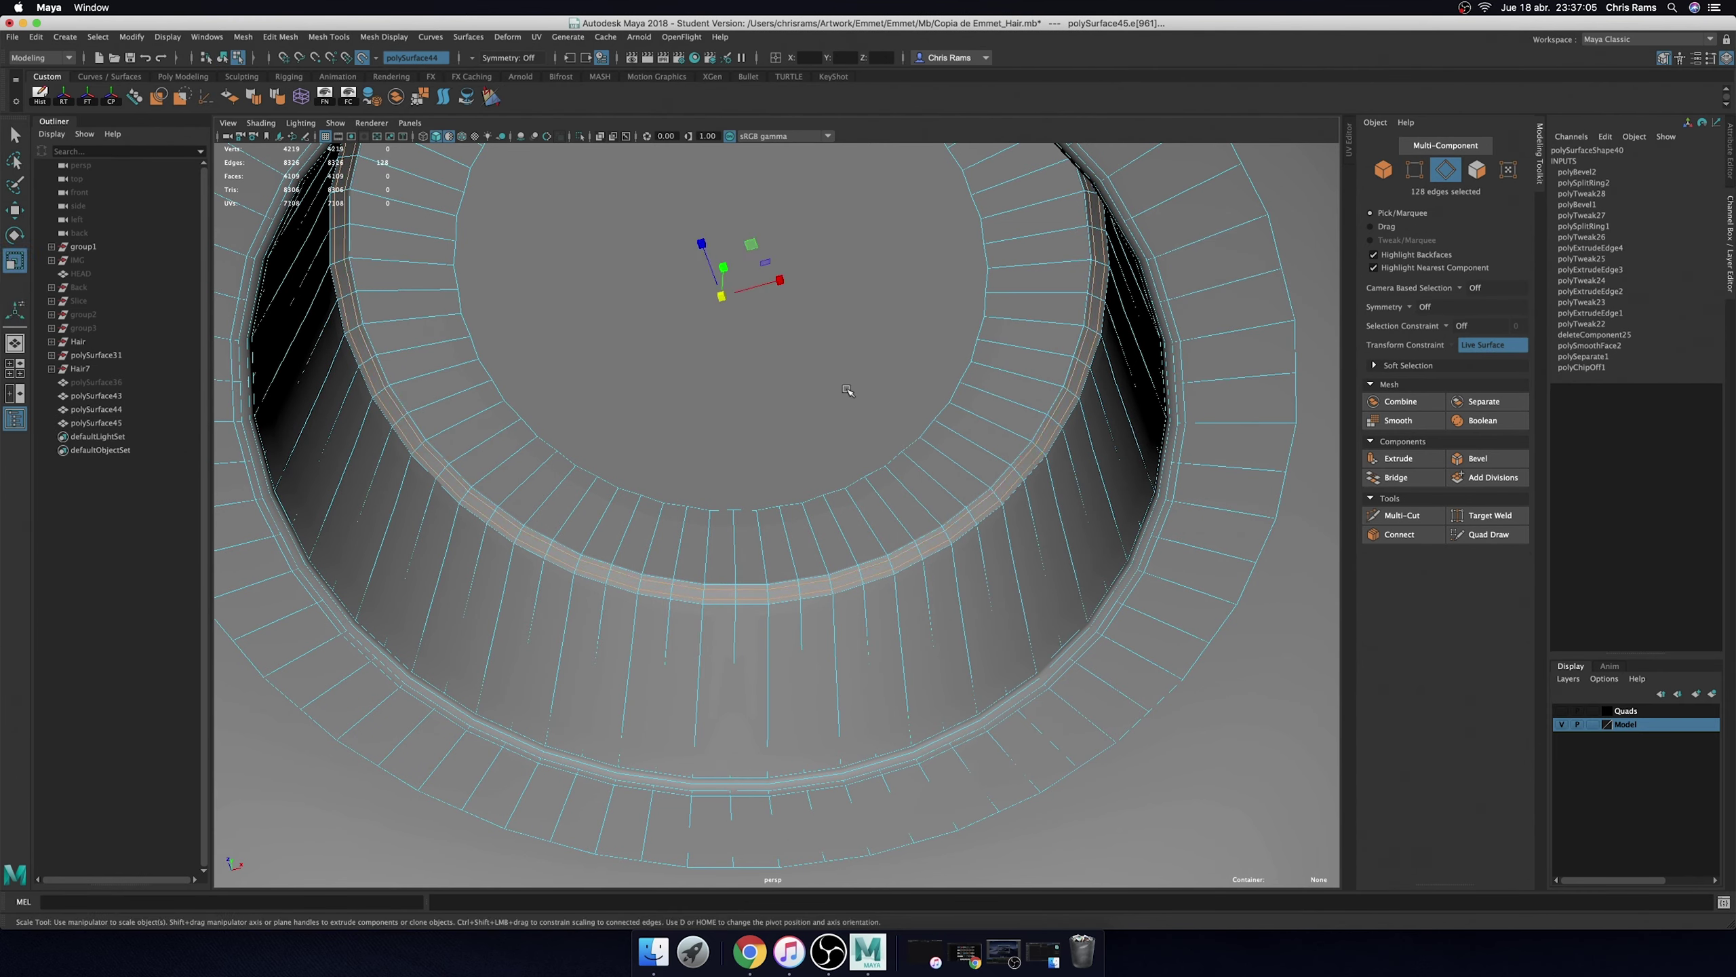
ctrl+shift+drag(721, 295, 719, 295)
scroll(721, 296, down, 5)
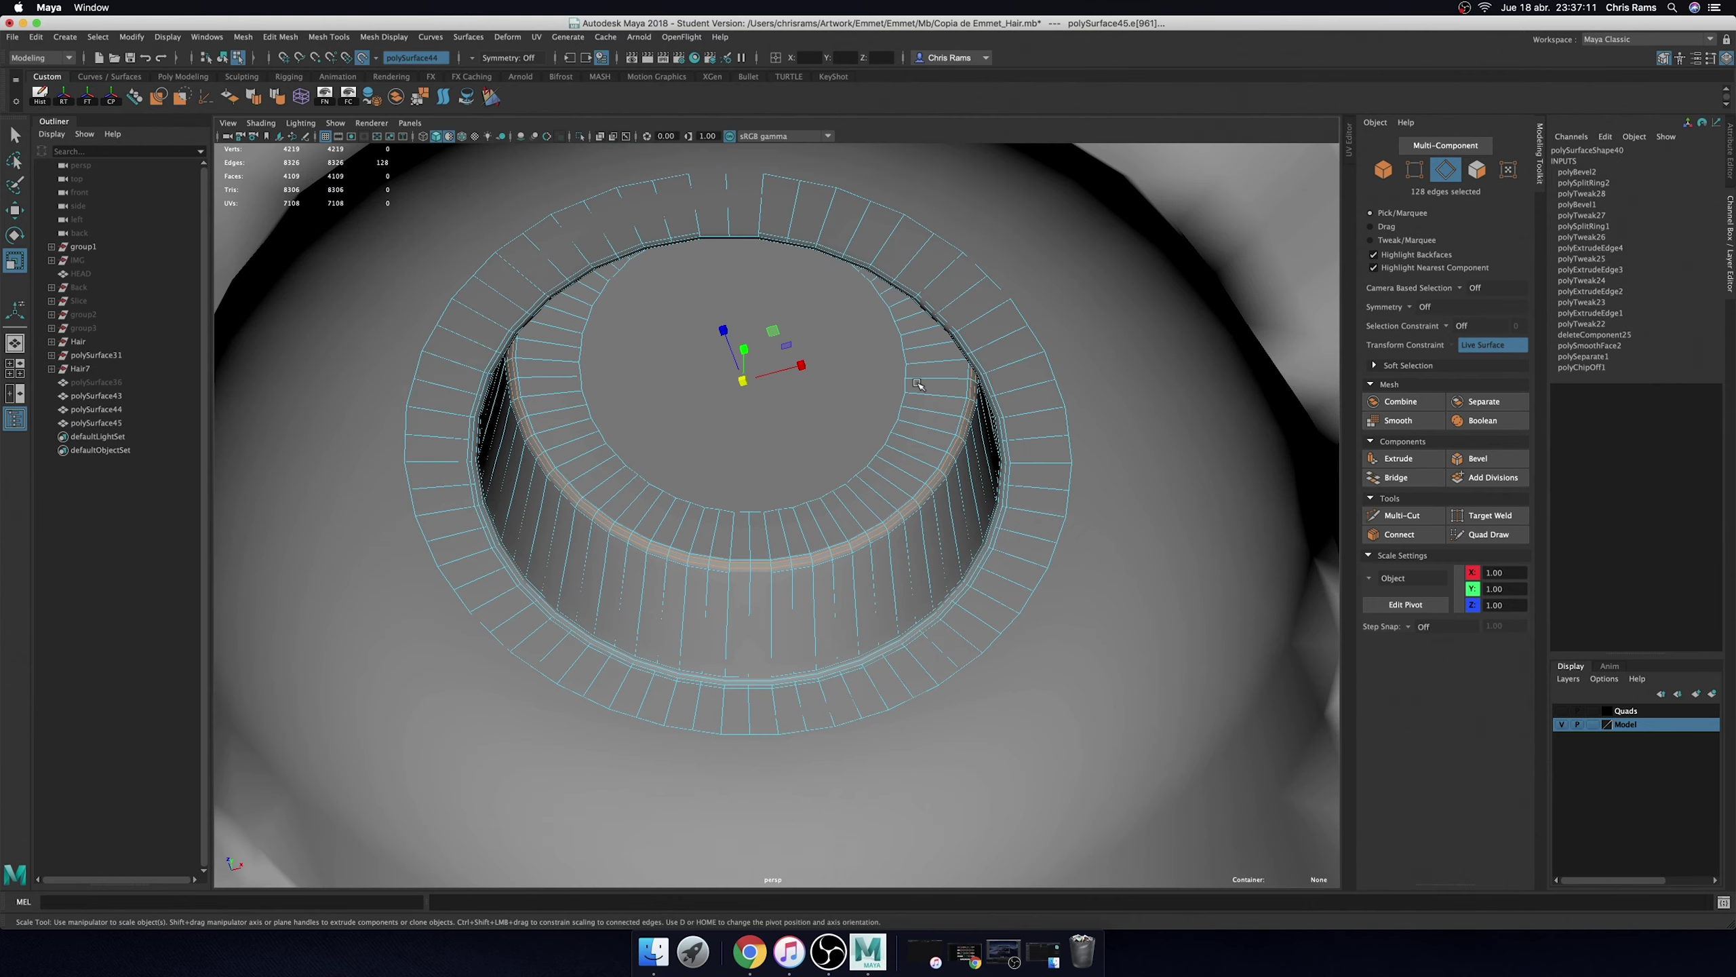
right_drag(949, 323, 1016, 295)
scroll(1169, 495, down, 10)
- Turn on wireframe on shaded and save the scene
click(810, 491)
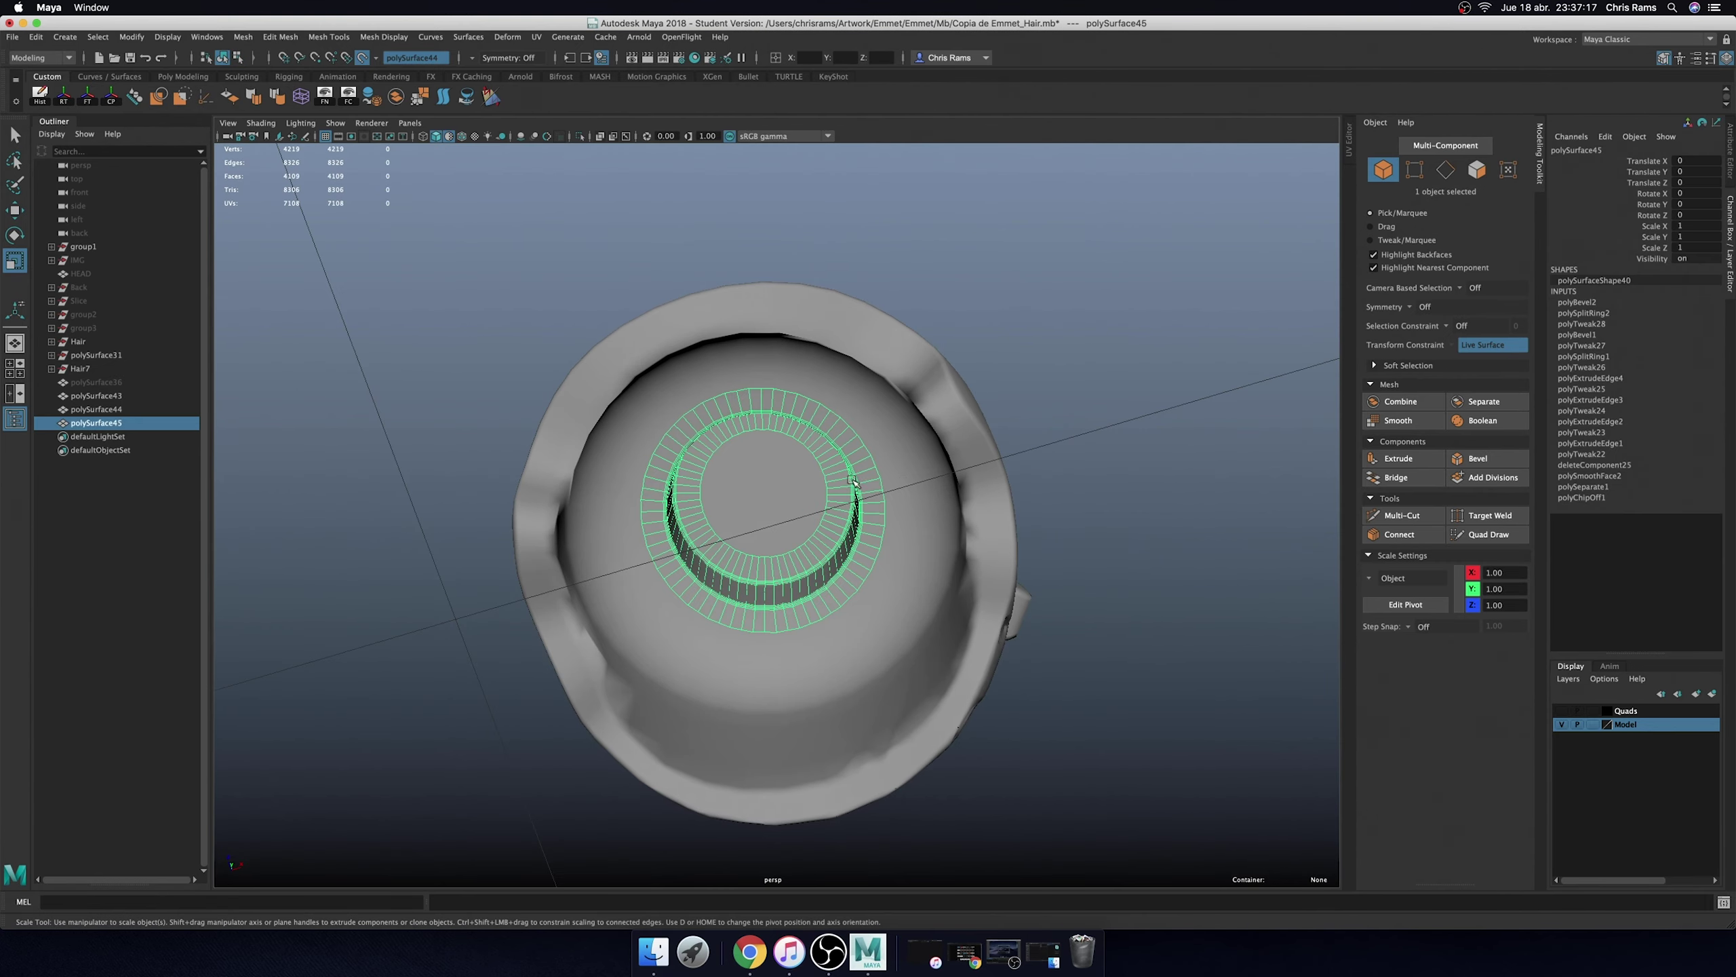
mouse_move(936, 274)
alt+mouse_down()
mouse_move(933, 441)
mouse_move(1143, 474)
alt+mouse_up()
click(1162, 683)
click(462, 135)
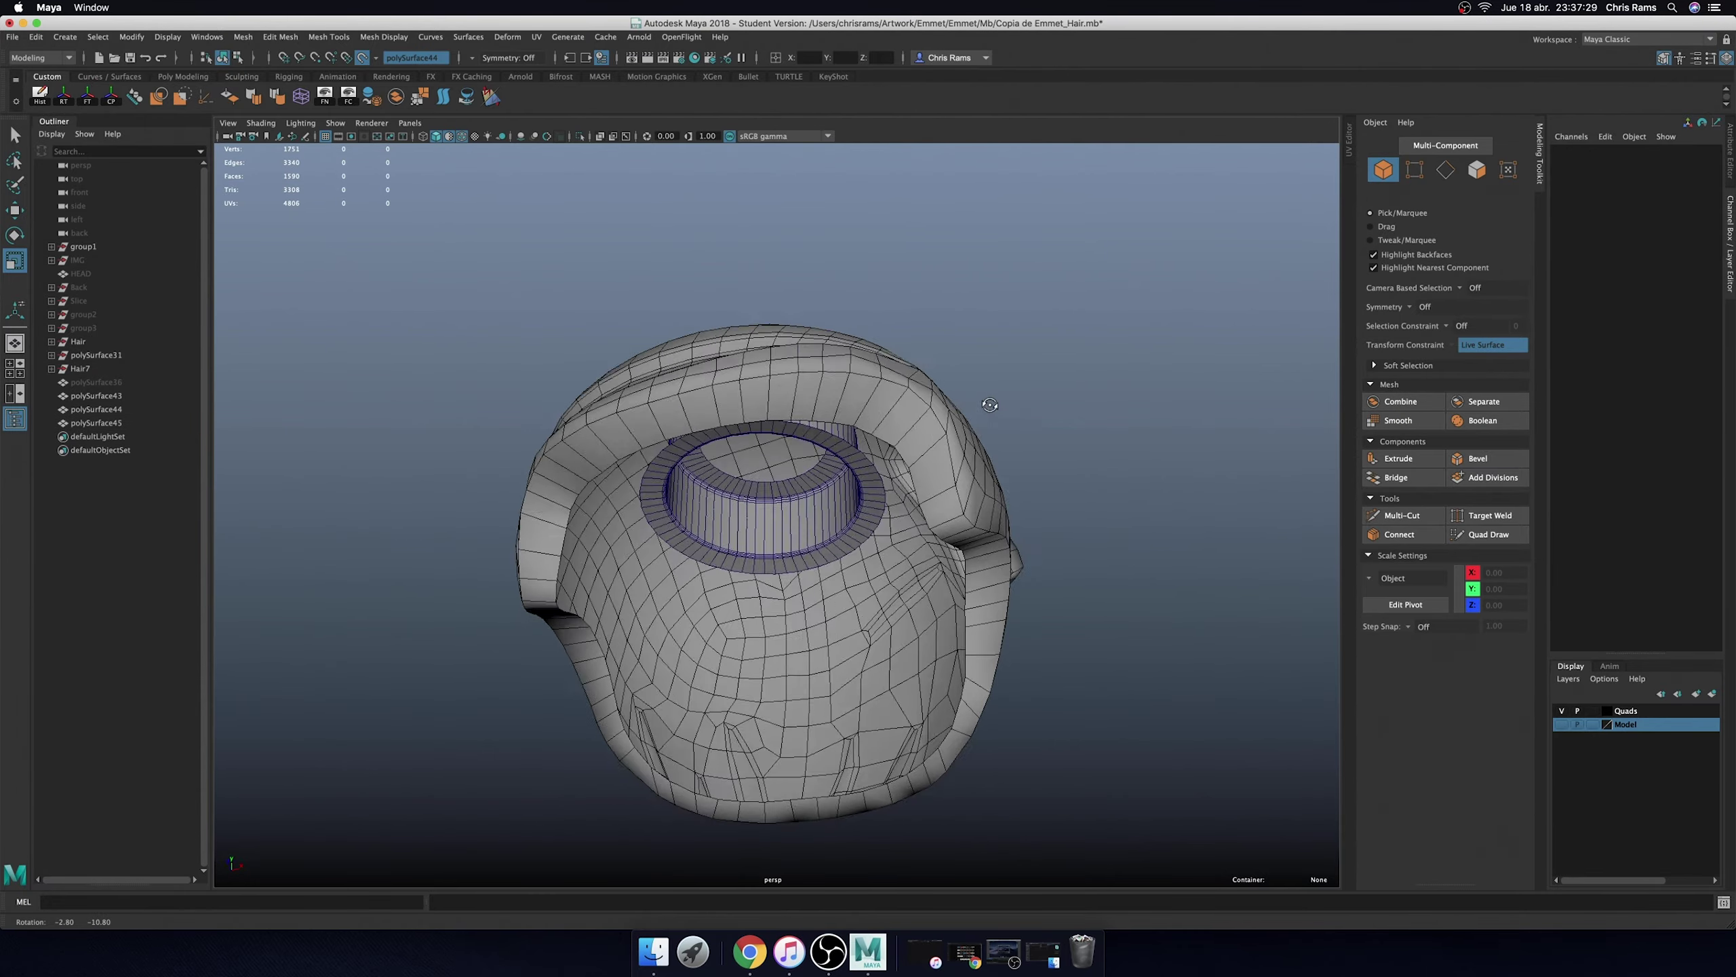
mouse_move(786, 411)
alt+mouse_down()
mouse_move(929, 454)
mouse_move(1001, 431)
mouse_move(1195, 552)
alt+mouse_up()
key(super+s)
- Show the Model layer again and inspect the helmet from a lower angle
key(z)
click(1627, 712)
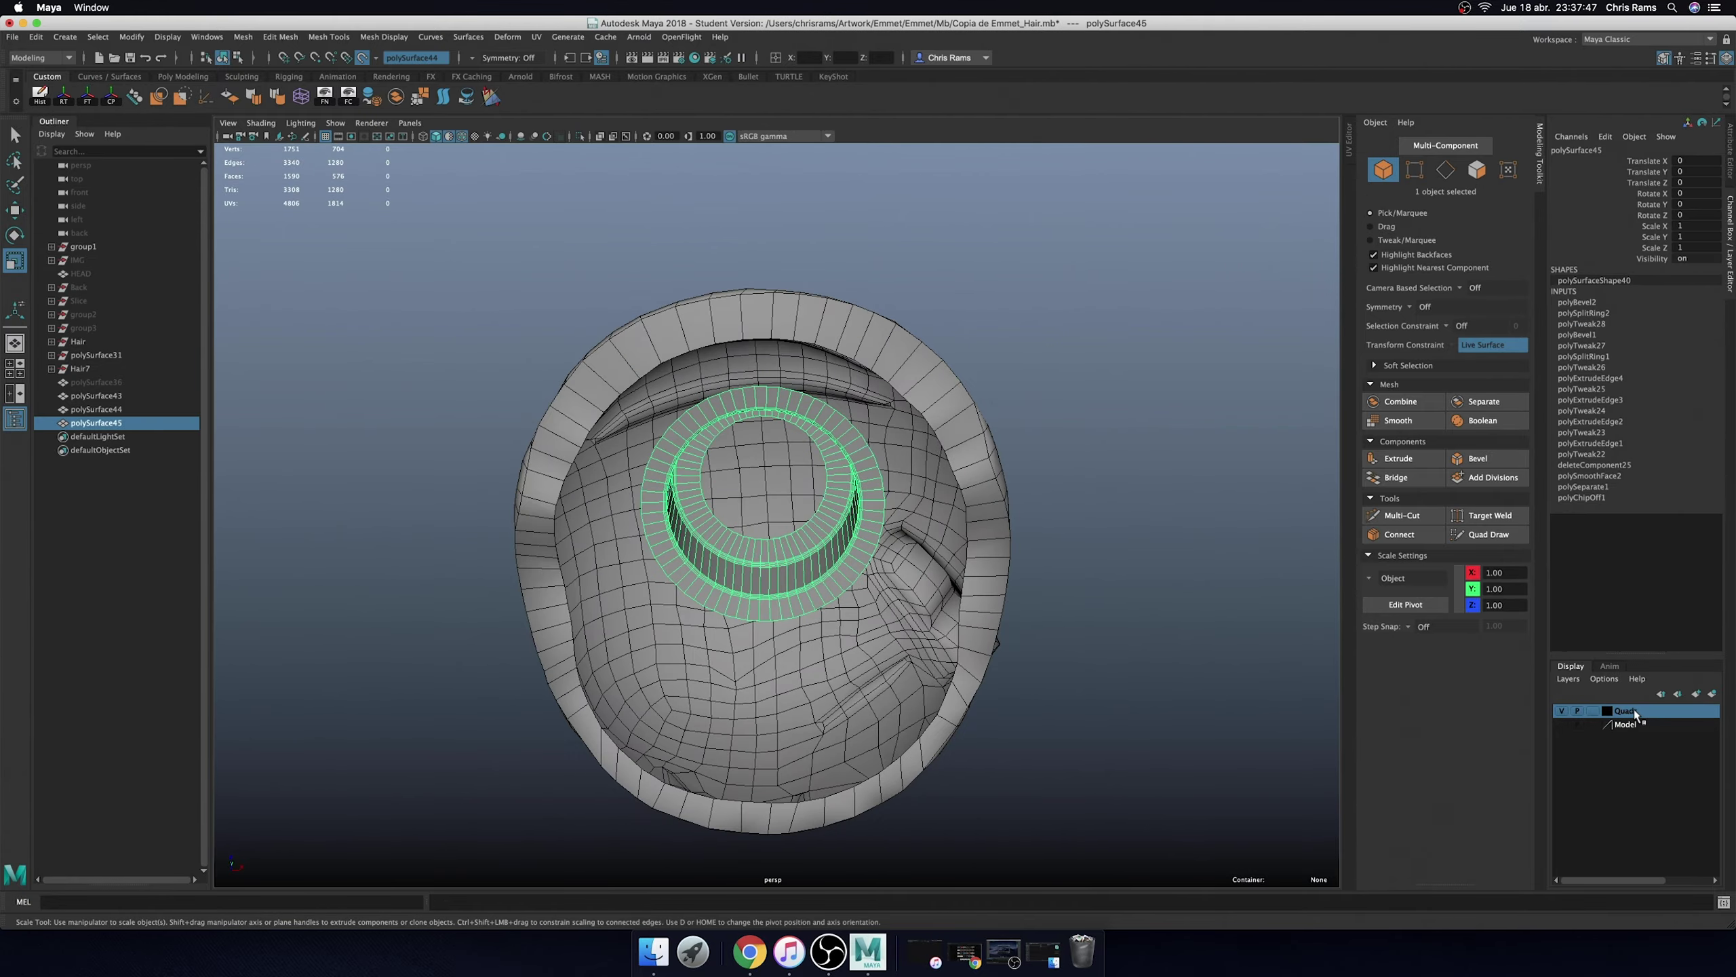
click(1128, 479)
mouse_move(1128, 479)
alt+mouse_down()
mouse_move(1147, 471)
mouse_move(1113, 483)
mouse_move(1082, 634)
mouse_move(1105, 505)
mouse_move(1136, 502)
alt+mouse_up()
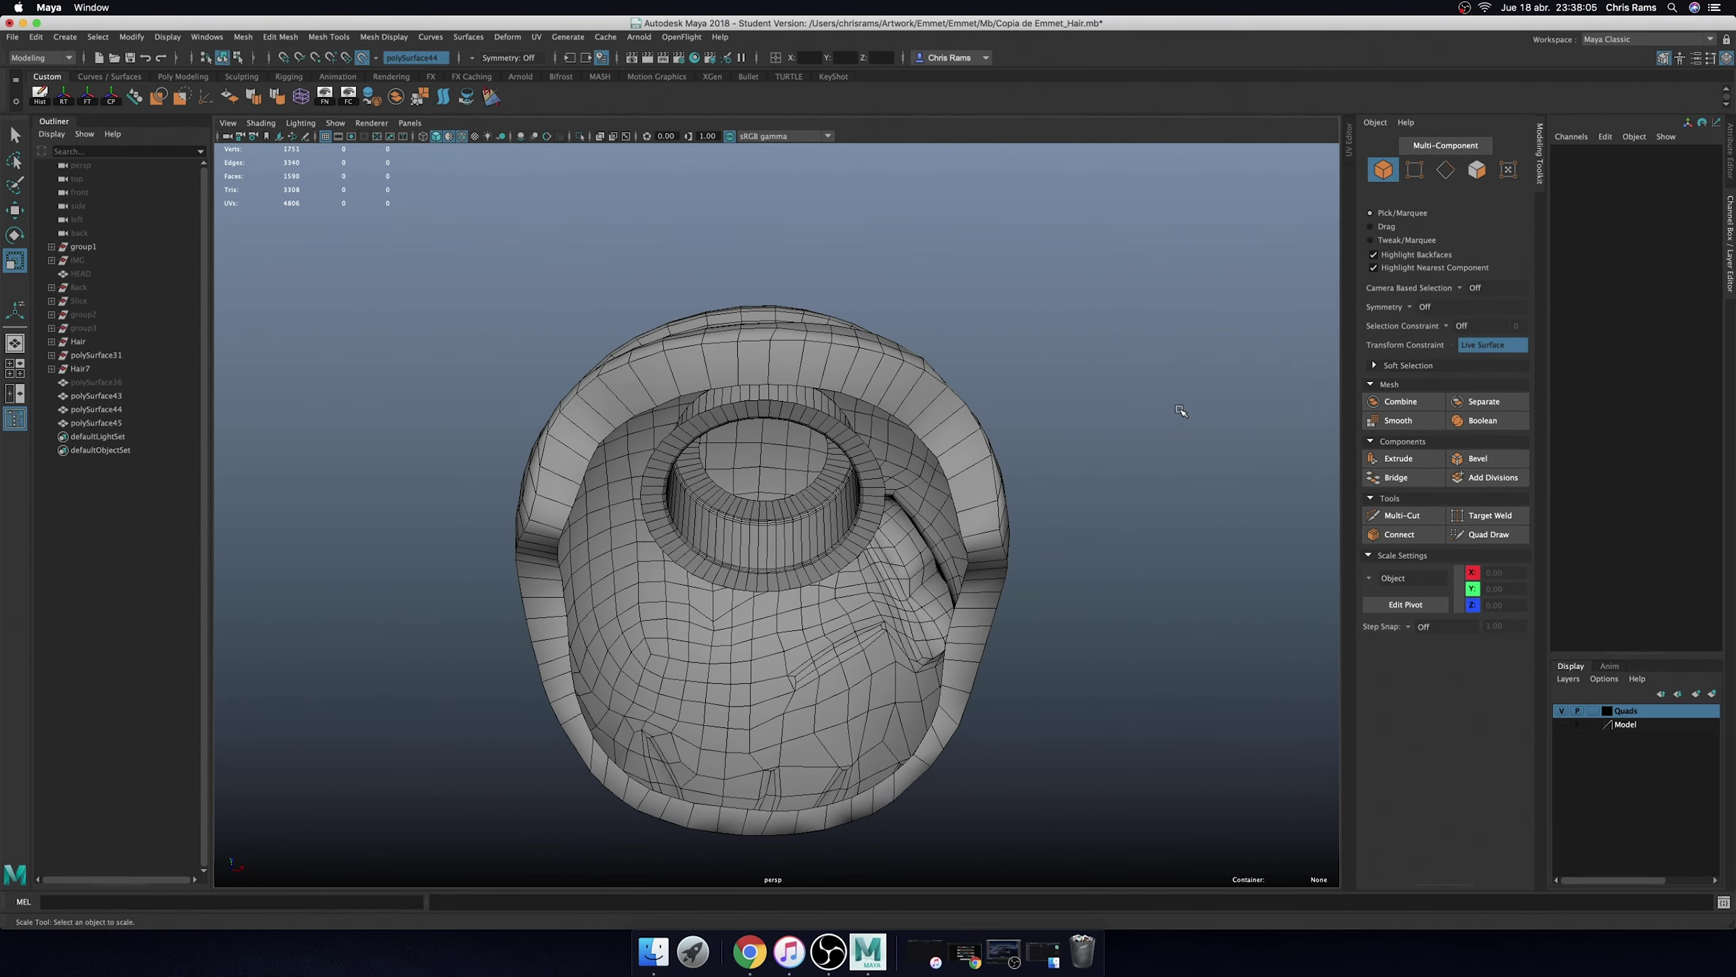
click(1561, 723)
alt+drag(1161, 479, 1305, 494)
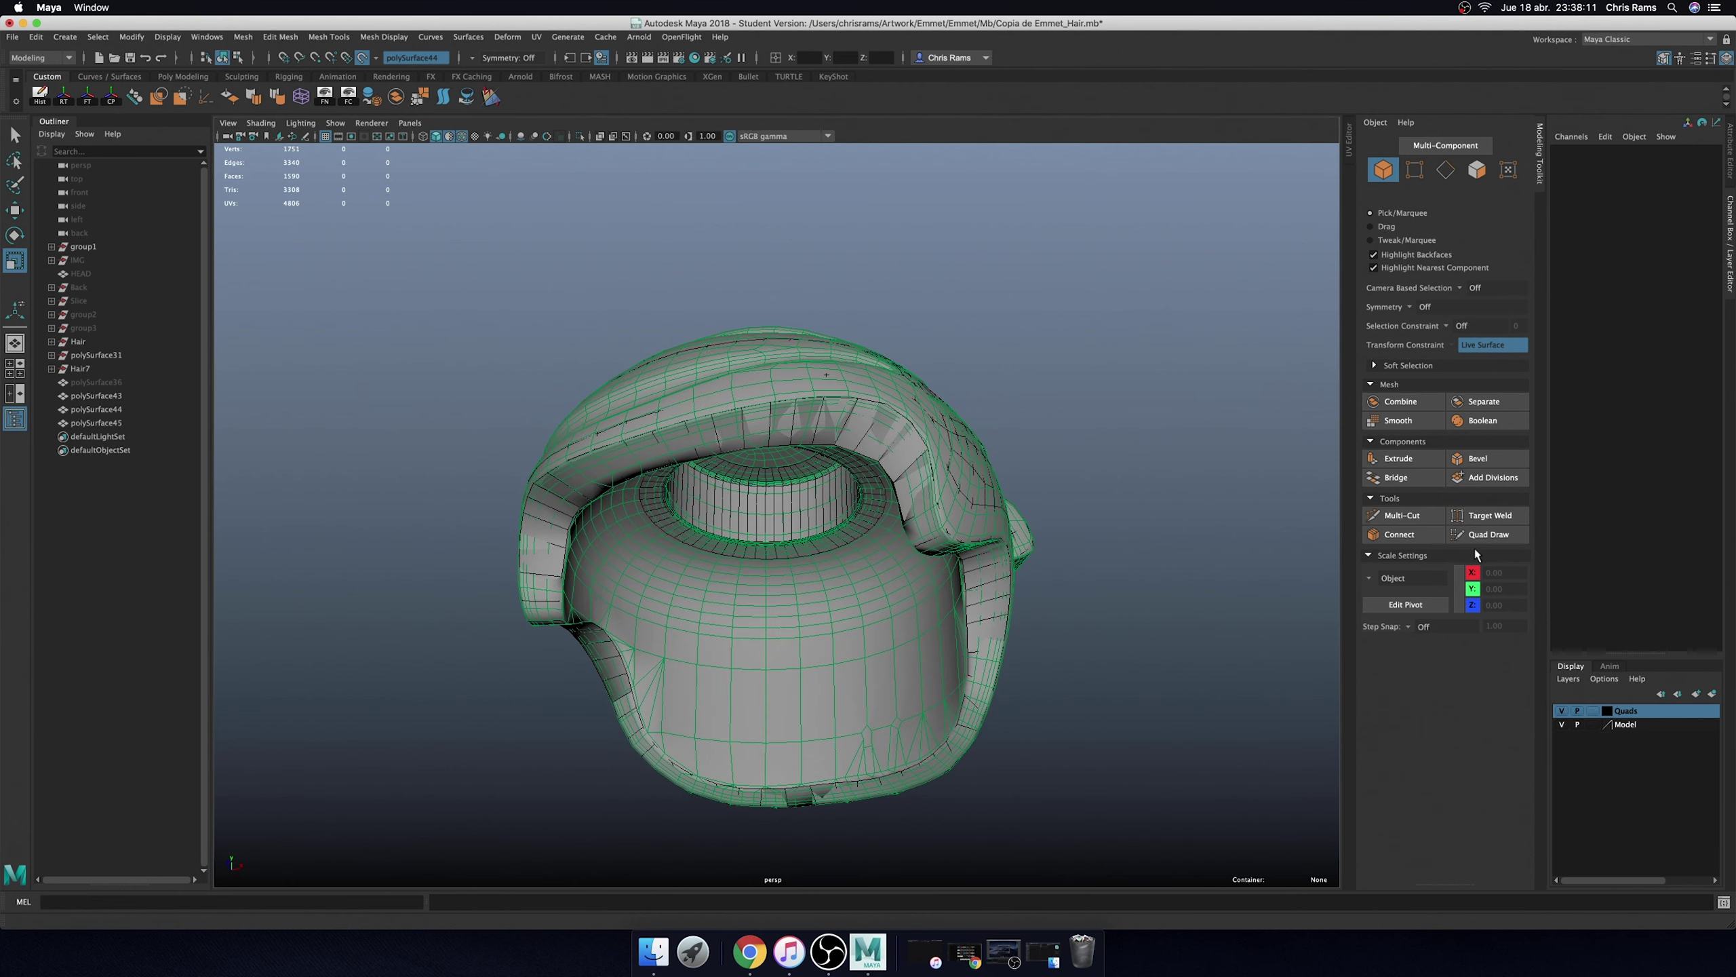
key(q)
- Try Quad Draw on the helmet, then return to object selection
click(1488, 534)
alt+drag(1077, 426, 1124, 410)
alt+right_drag(1123, 409, 1001, 442)
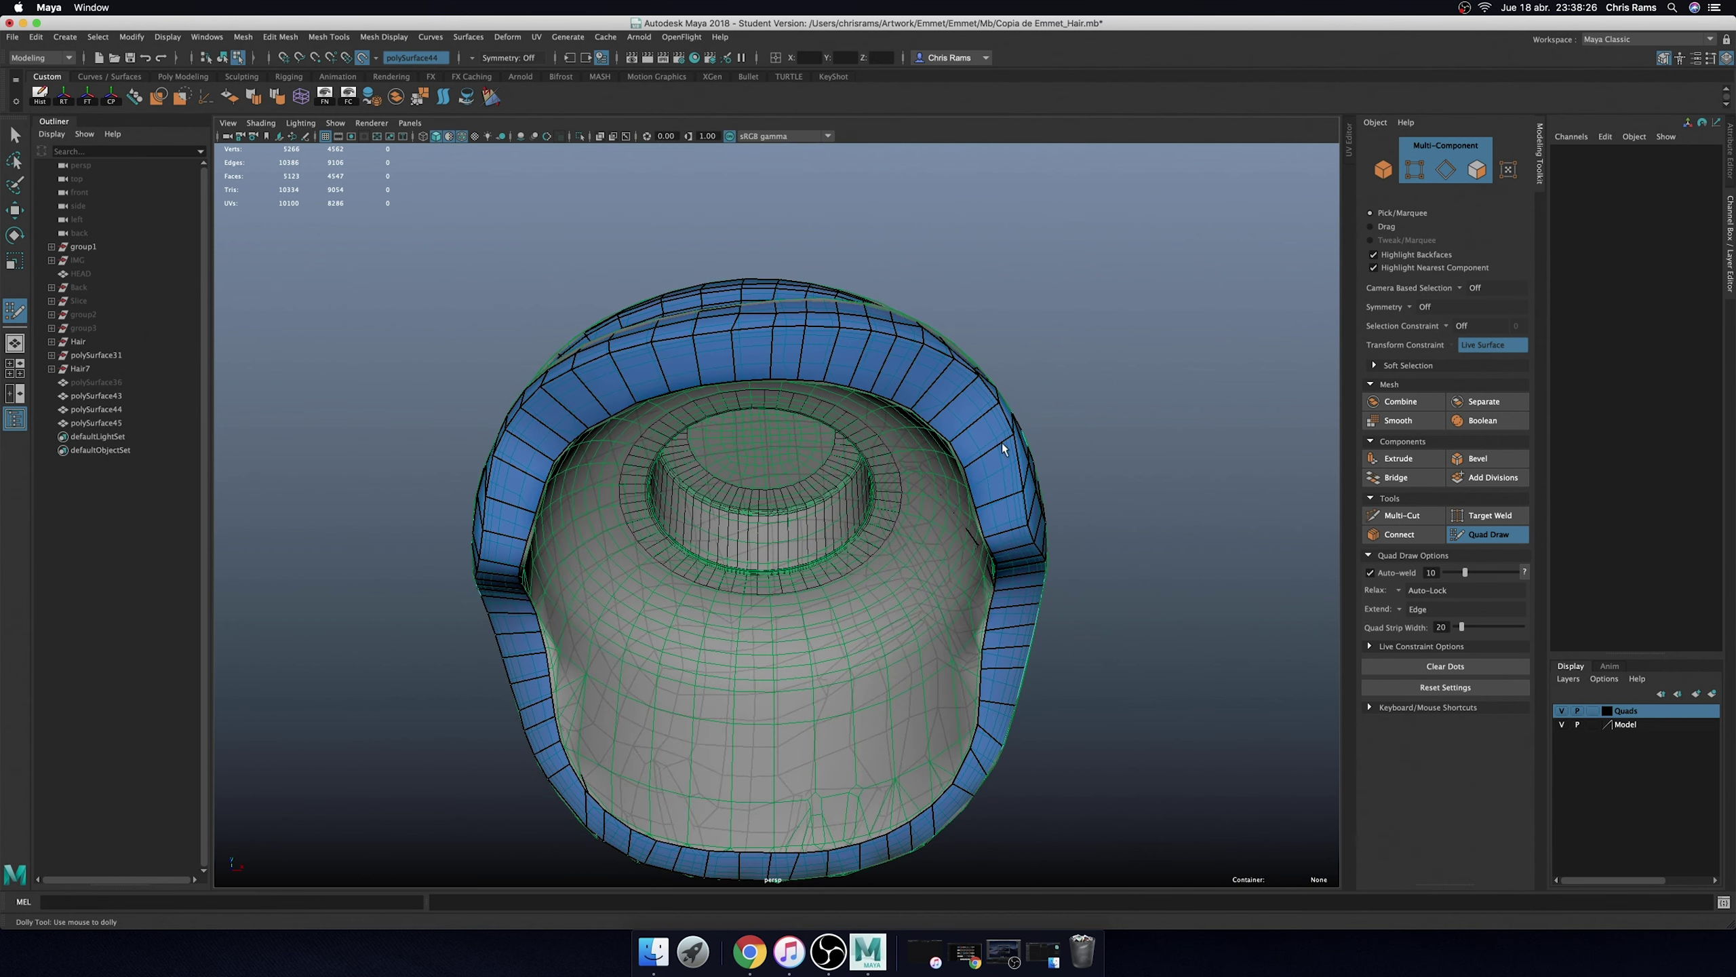
click(1489, 535)
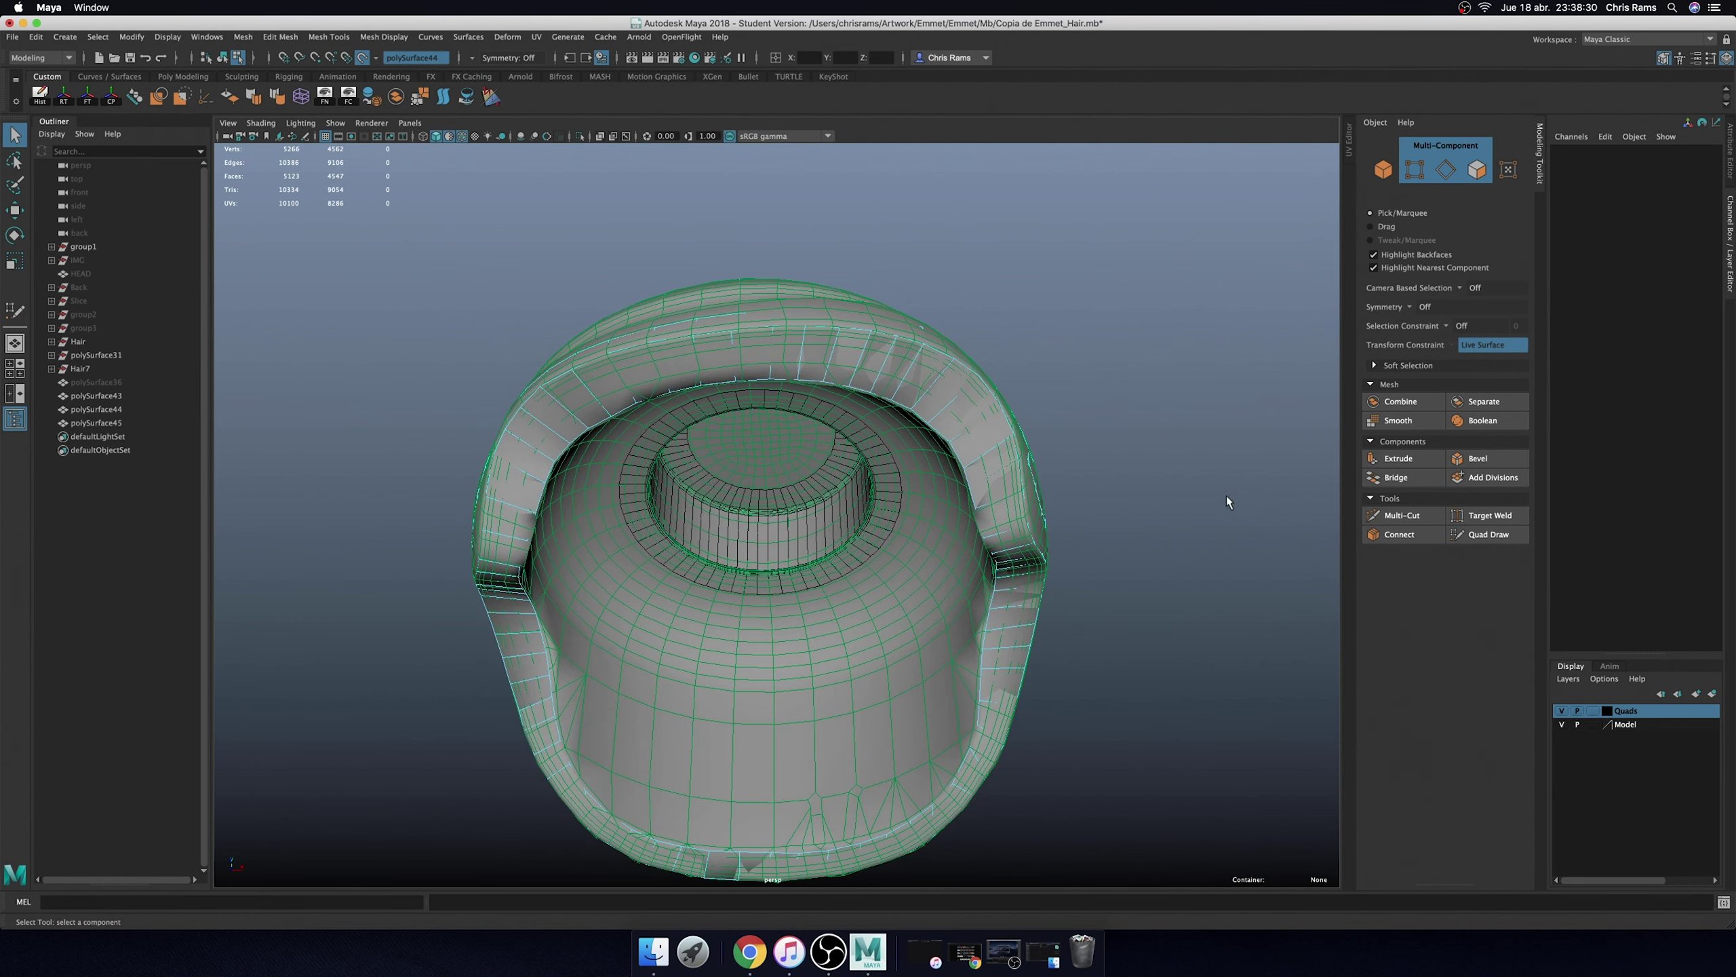
click(1463, 531)
alt+right_drag(1005, 411, 1059, 416)
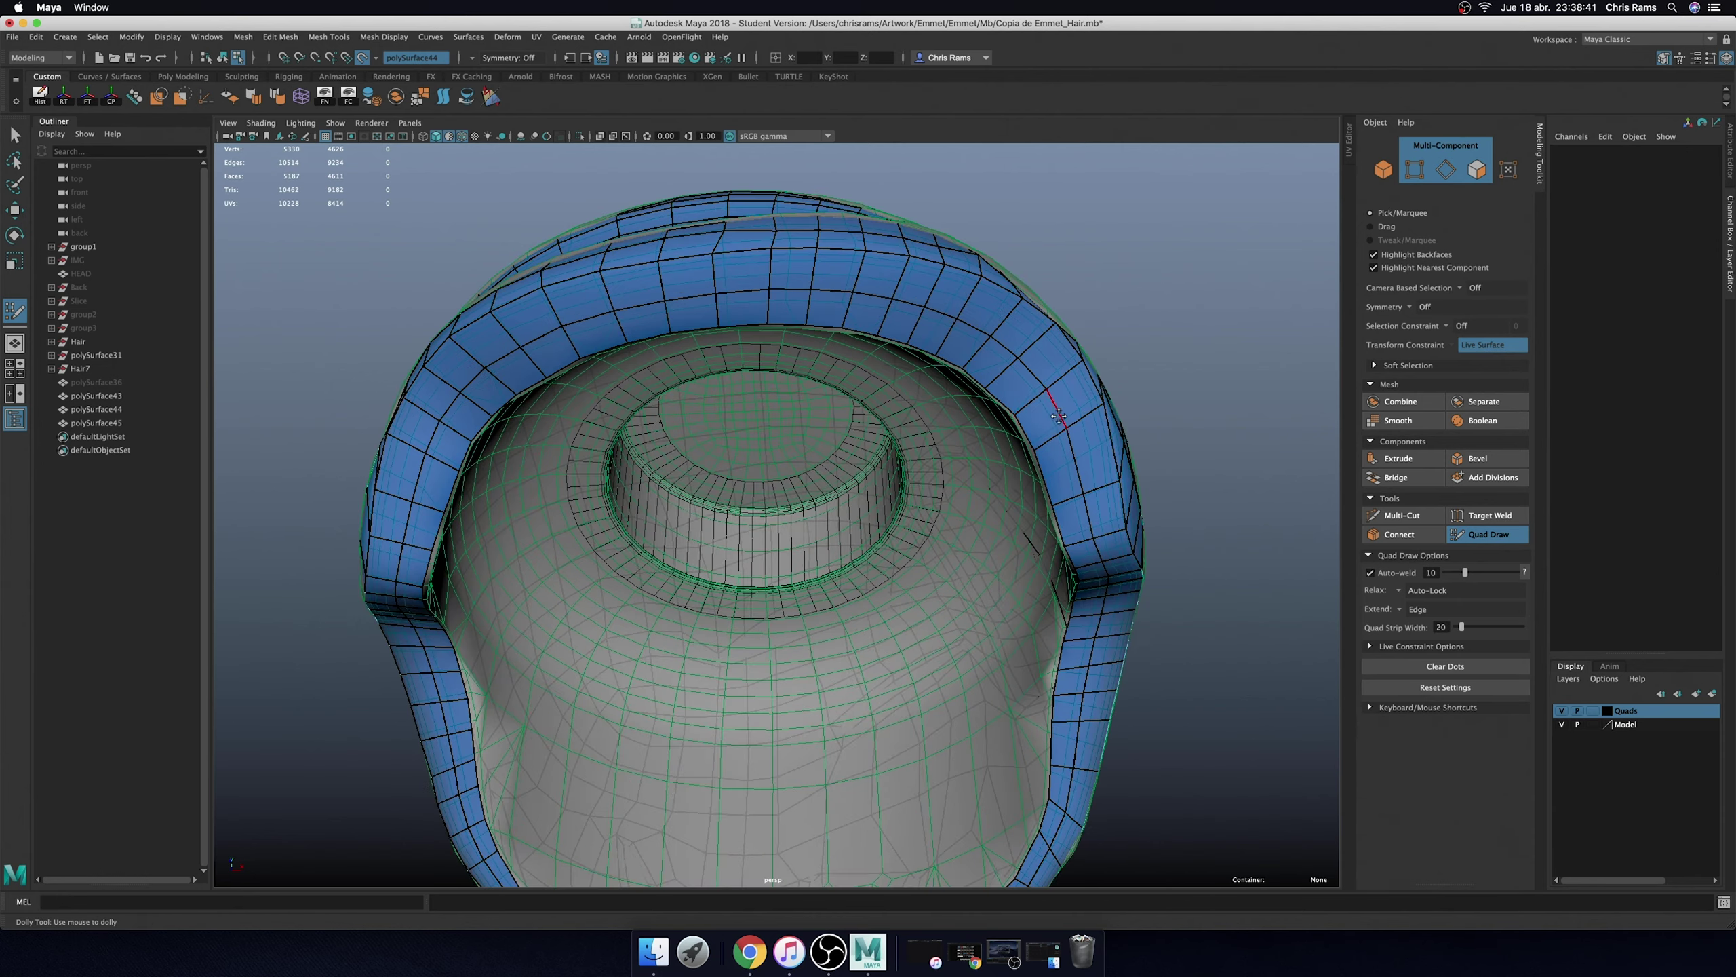
mouse_move(1059, 416)
alt+mouse_down()
mouse_move(986, 446)
mouse_move(1000, 409)
alt+mouse_up()
key(q)
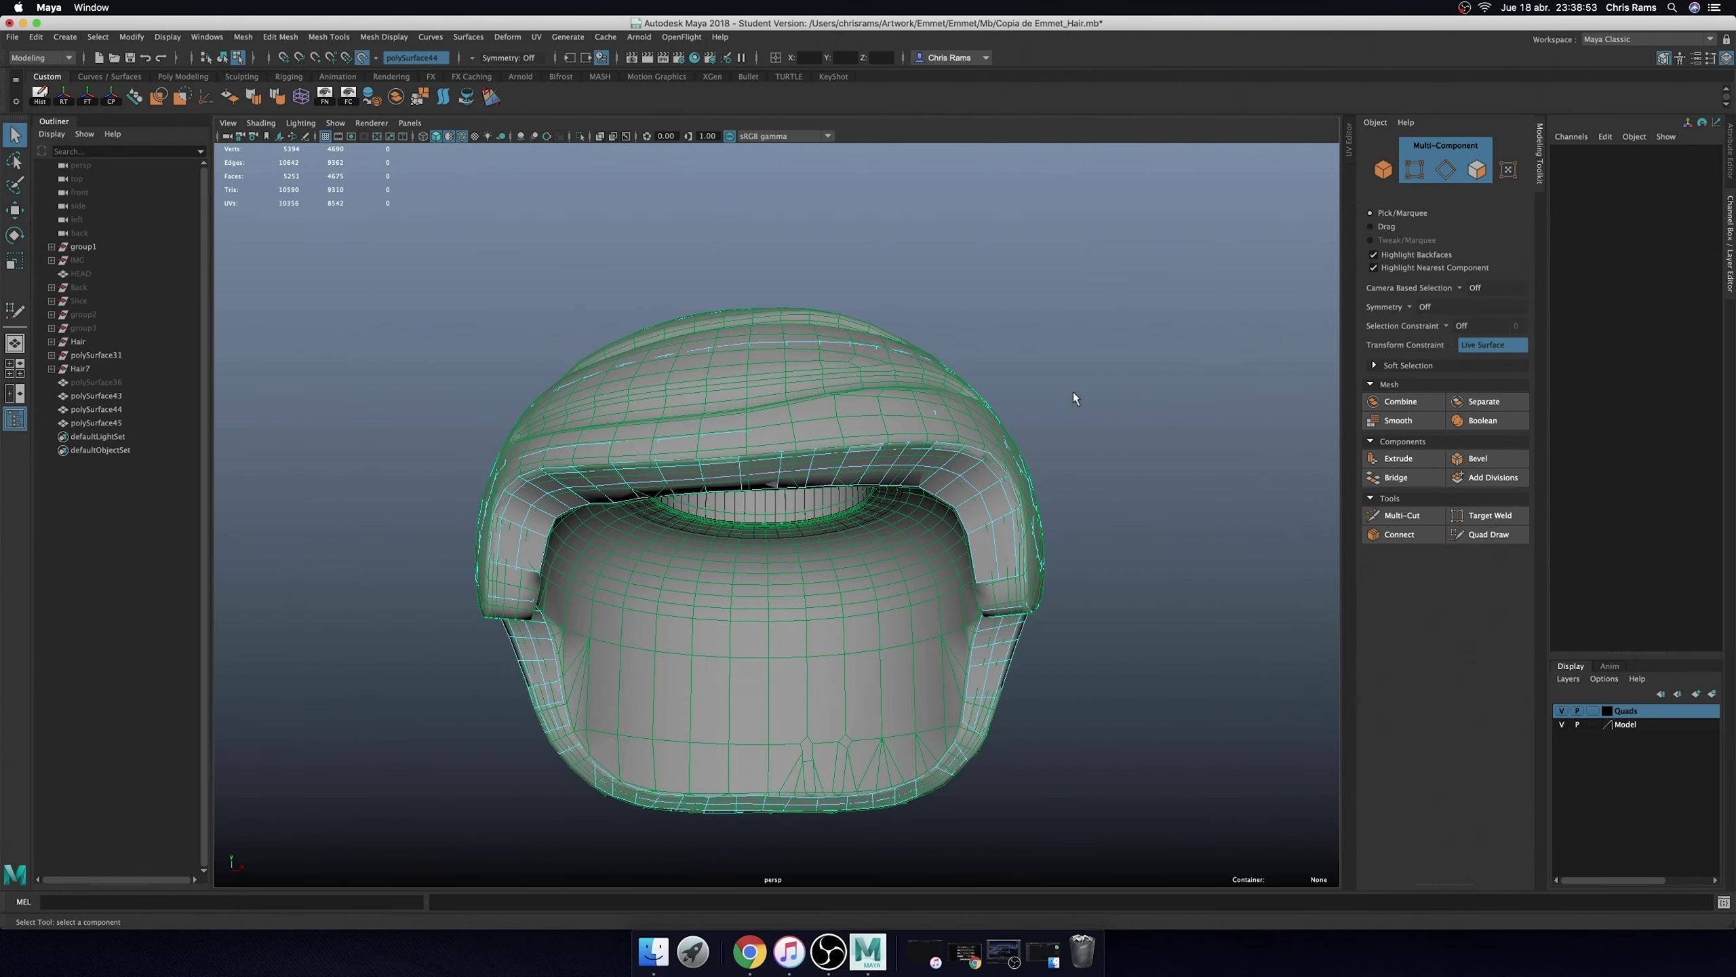
right_drag(1074, 394, 1136, 344)
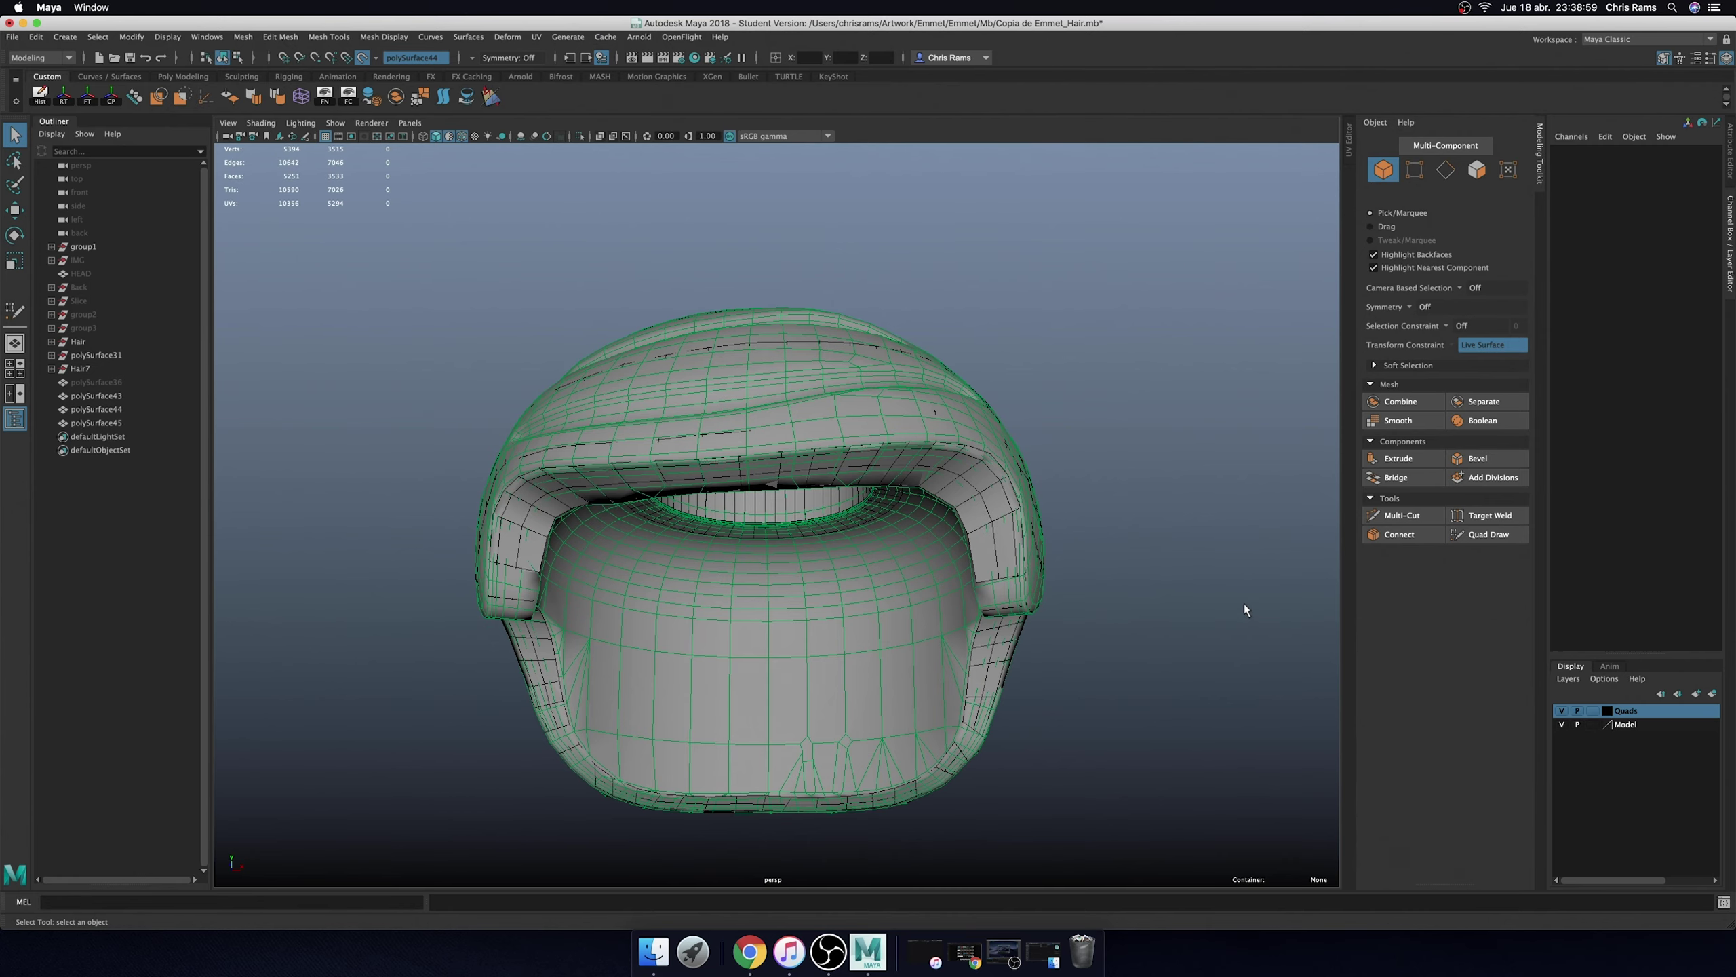
- Hide the Model layer and preview the helmet smoothed with the 3 key
click(1562, 724)
key(3)
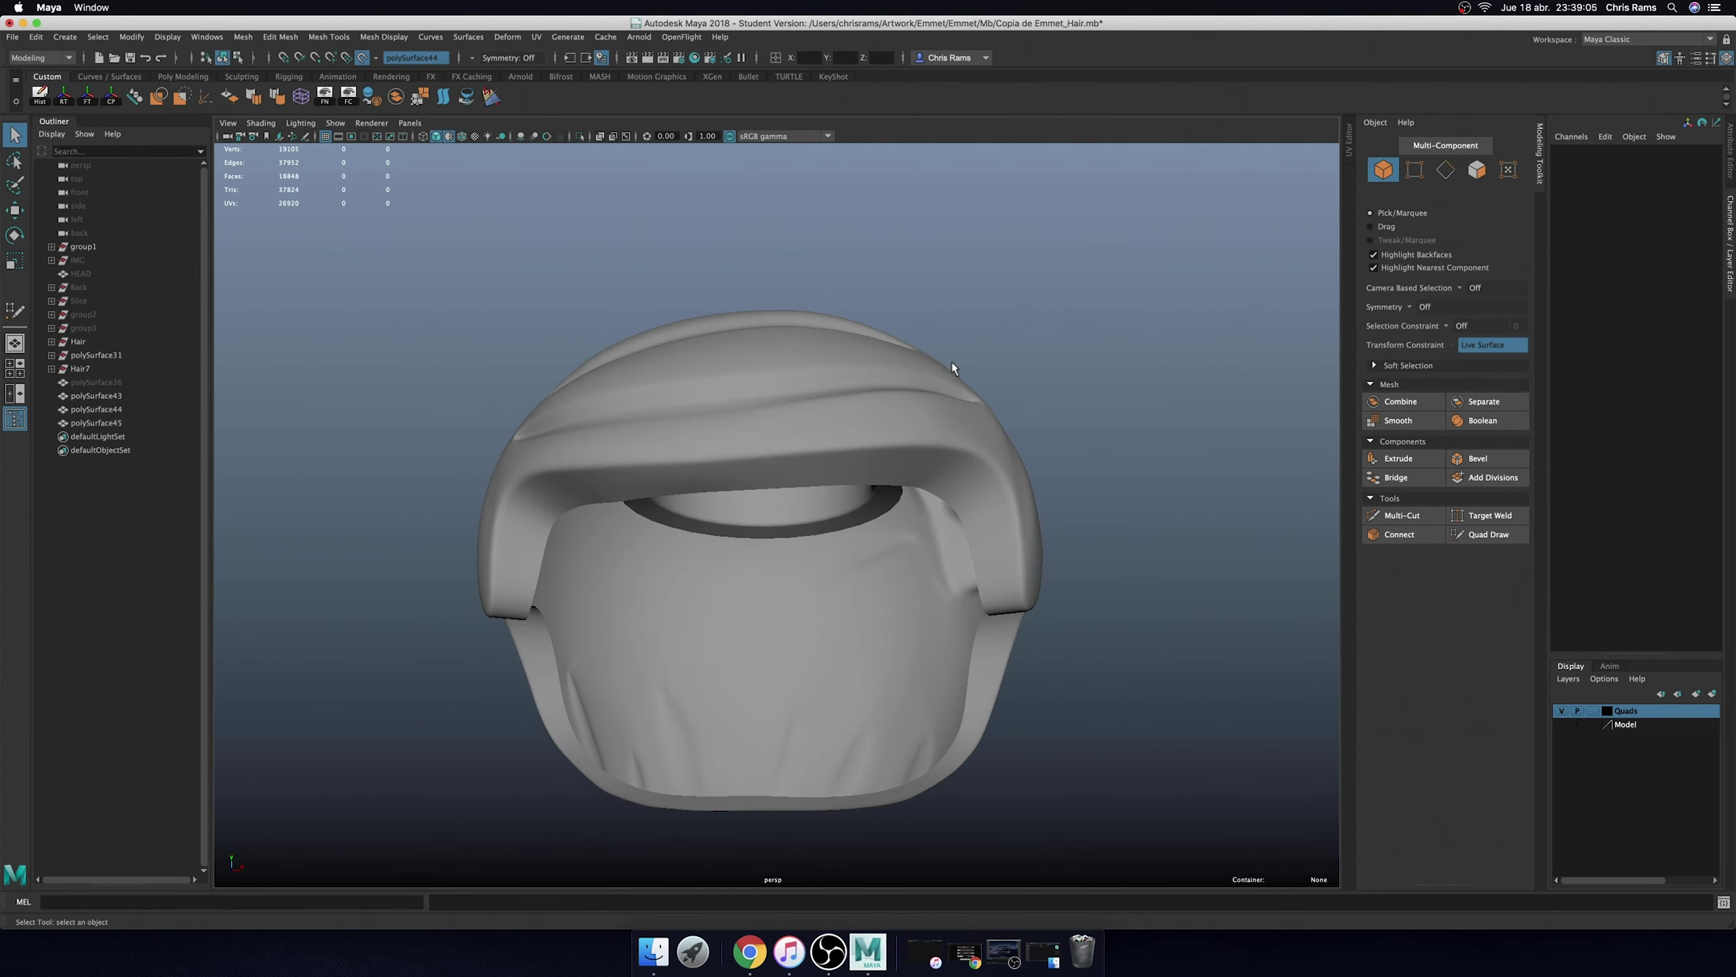
mouse_move(953, 360)
alt+mouse_down()
mouse_move(986, 461)
mouse_move(1124, 481)
mouse_move(919, 438)
mouse_move(947, 530)
mouse_move(992, 484)
mouse_move(1176, 462)
mouse_move(1022, 472)
mouse_move(865, 452)
alt+mouse_up()
- Show wireframe on shaded, turn off smooth preview, and hide polySurface43
click(865, 452)
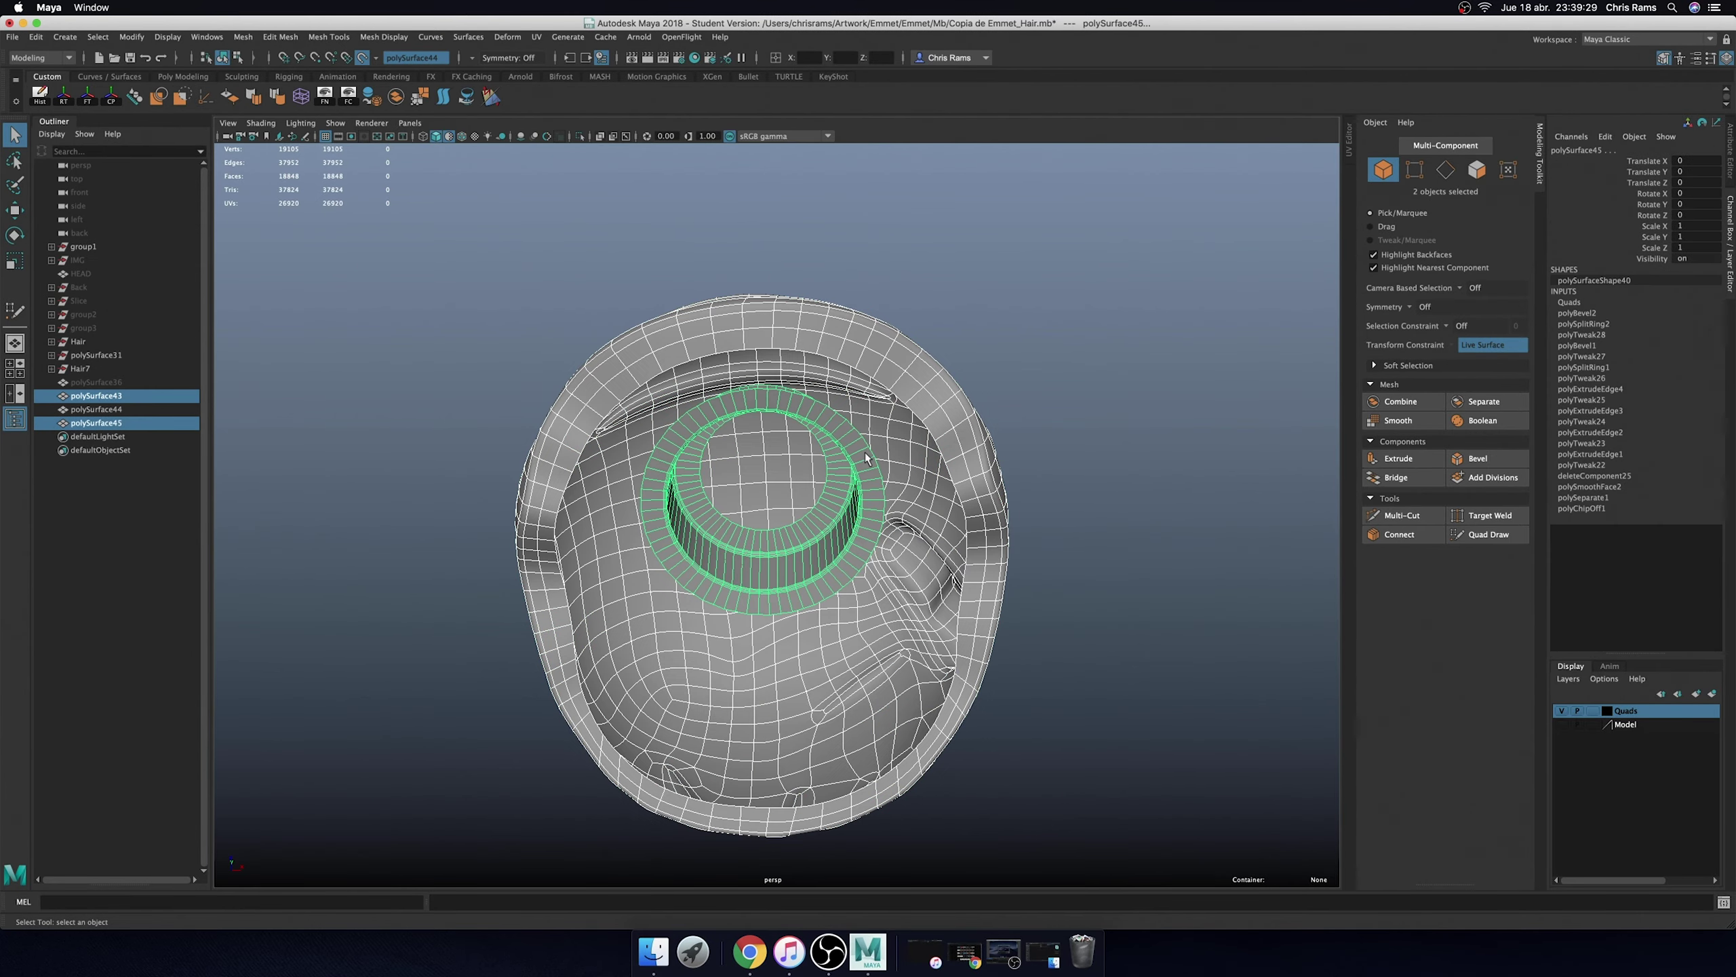
click(998, 303)
click(462, 135)
key(1)
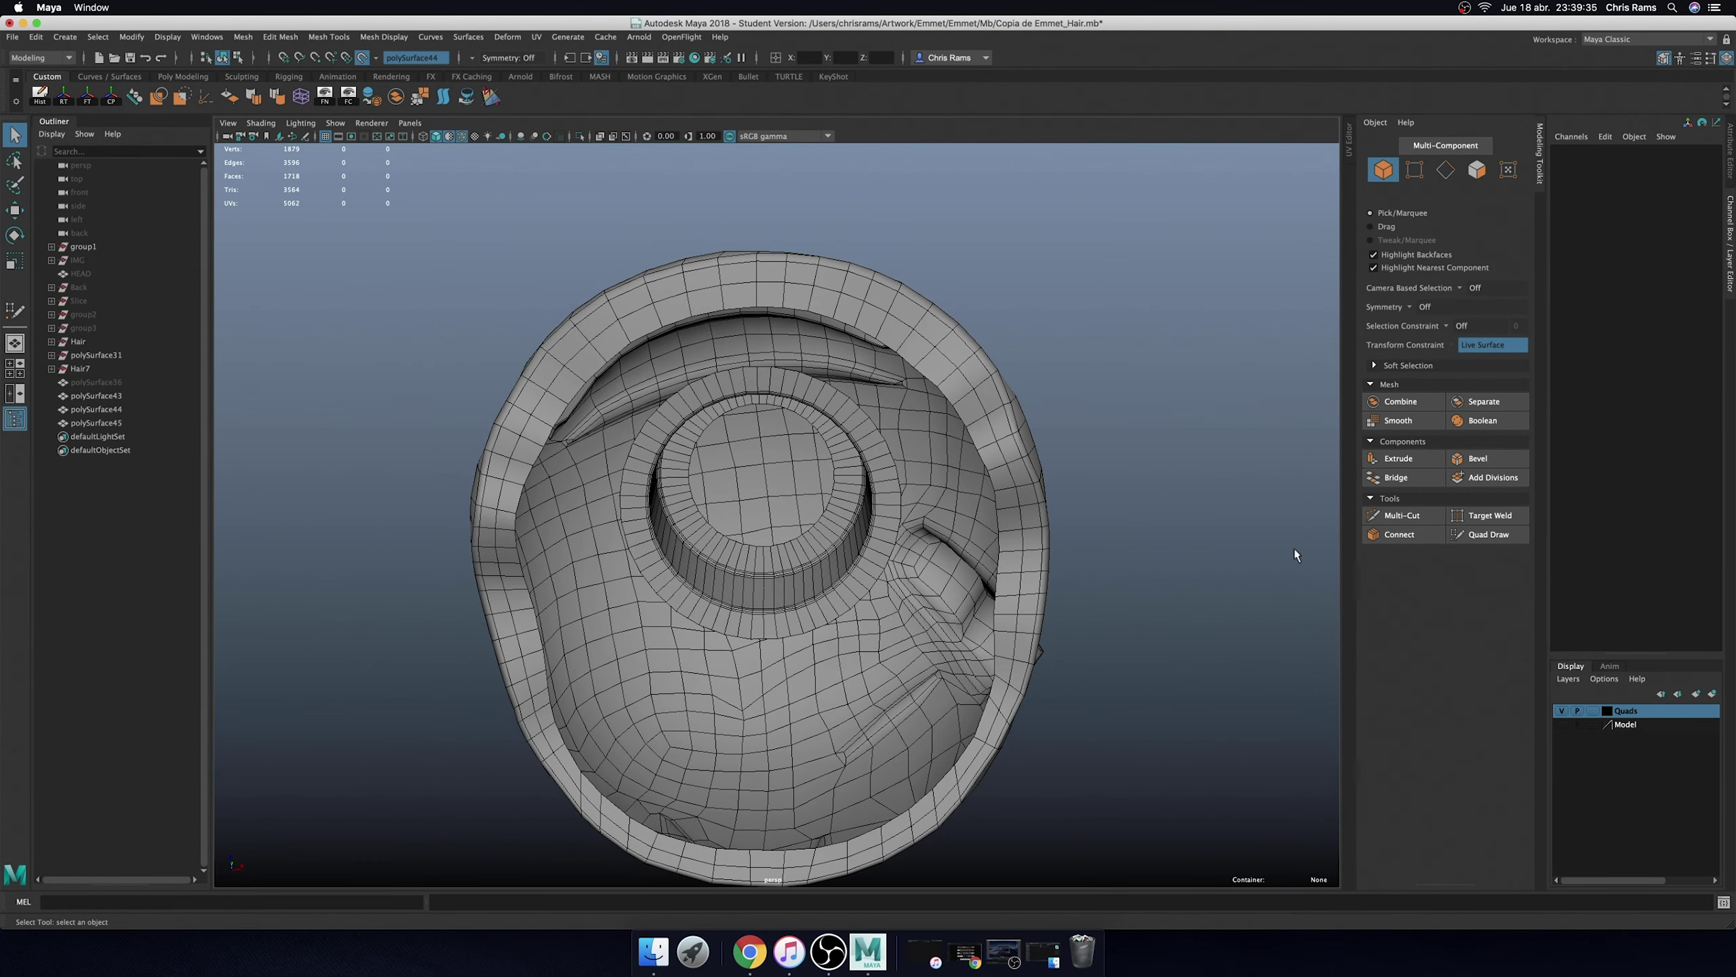
click(1036, 490)
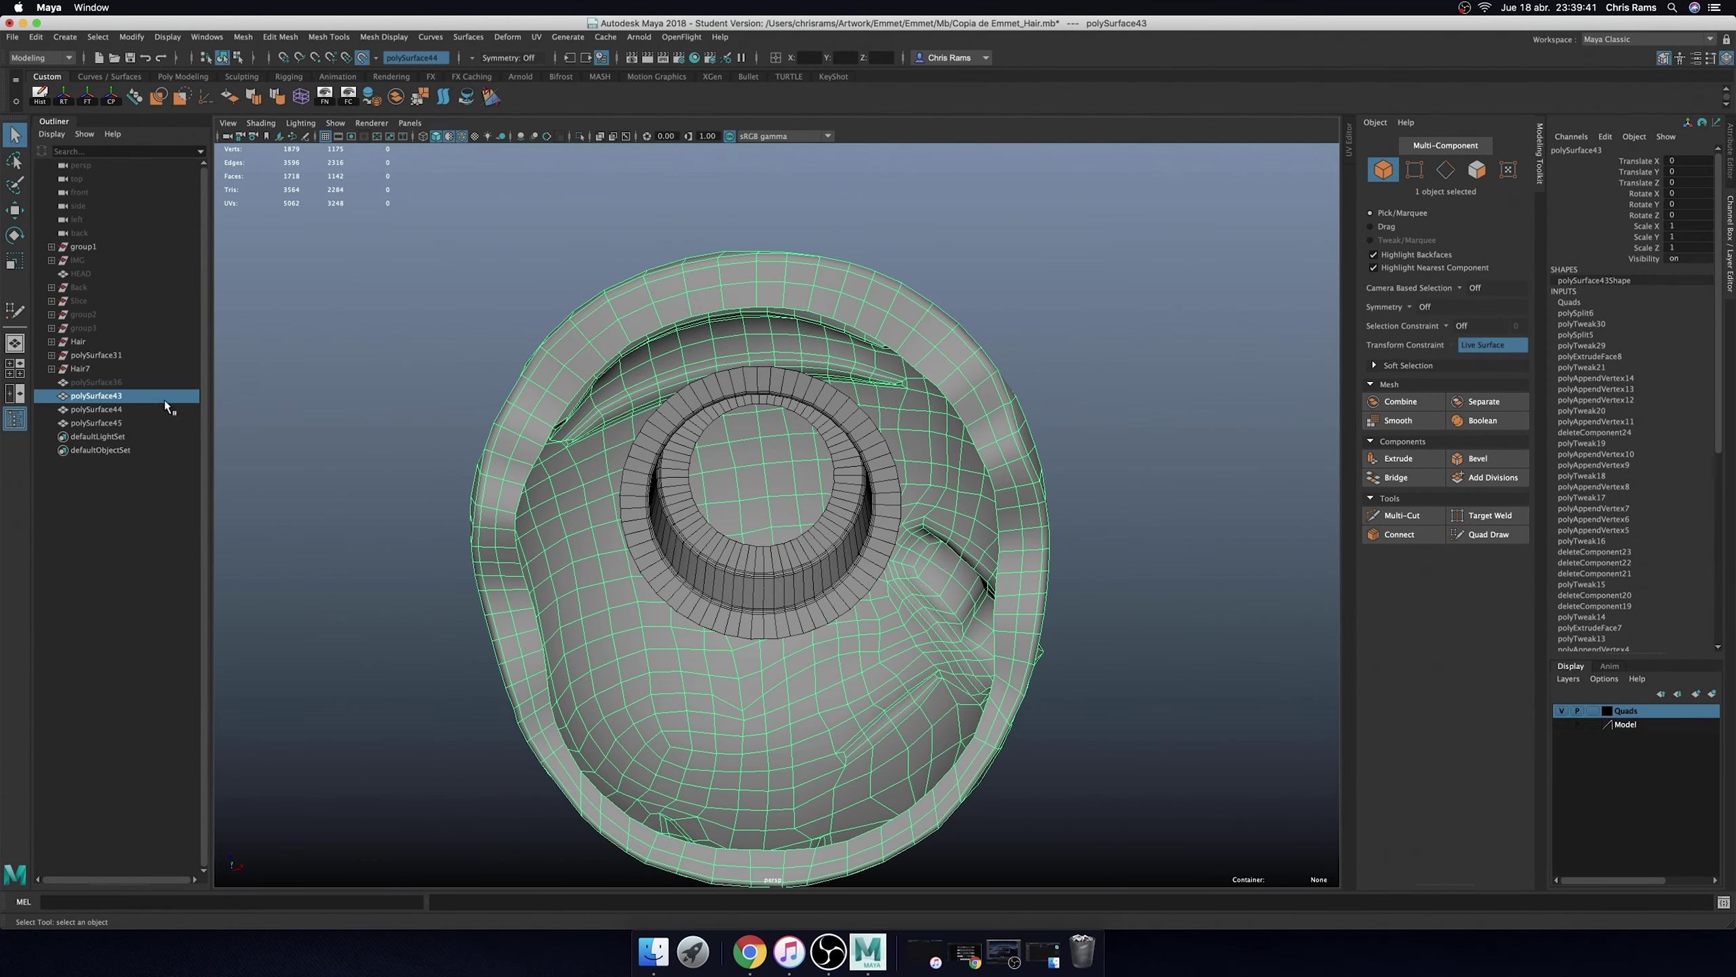
key(ctrl+h)
- Unhide the leftover strip mesh polySurface36 and delete it
click(137, 382)
key(shift+h)
alt+drag(287, 308, 285, 423)
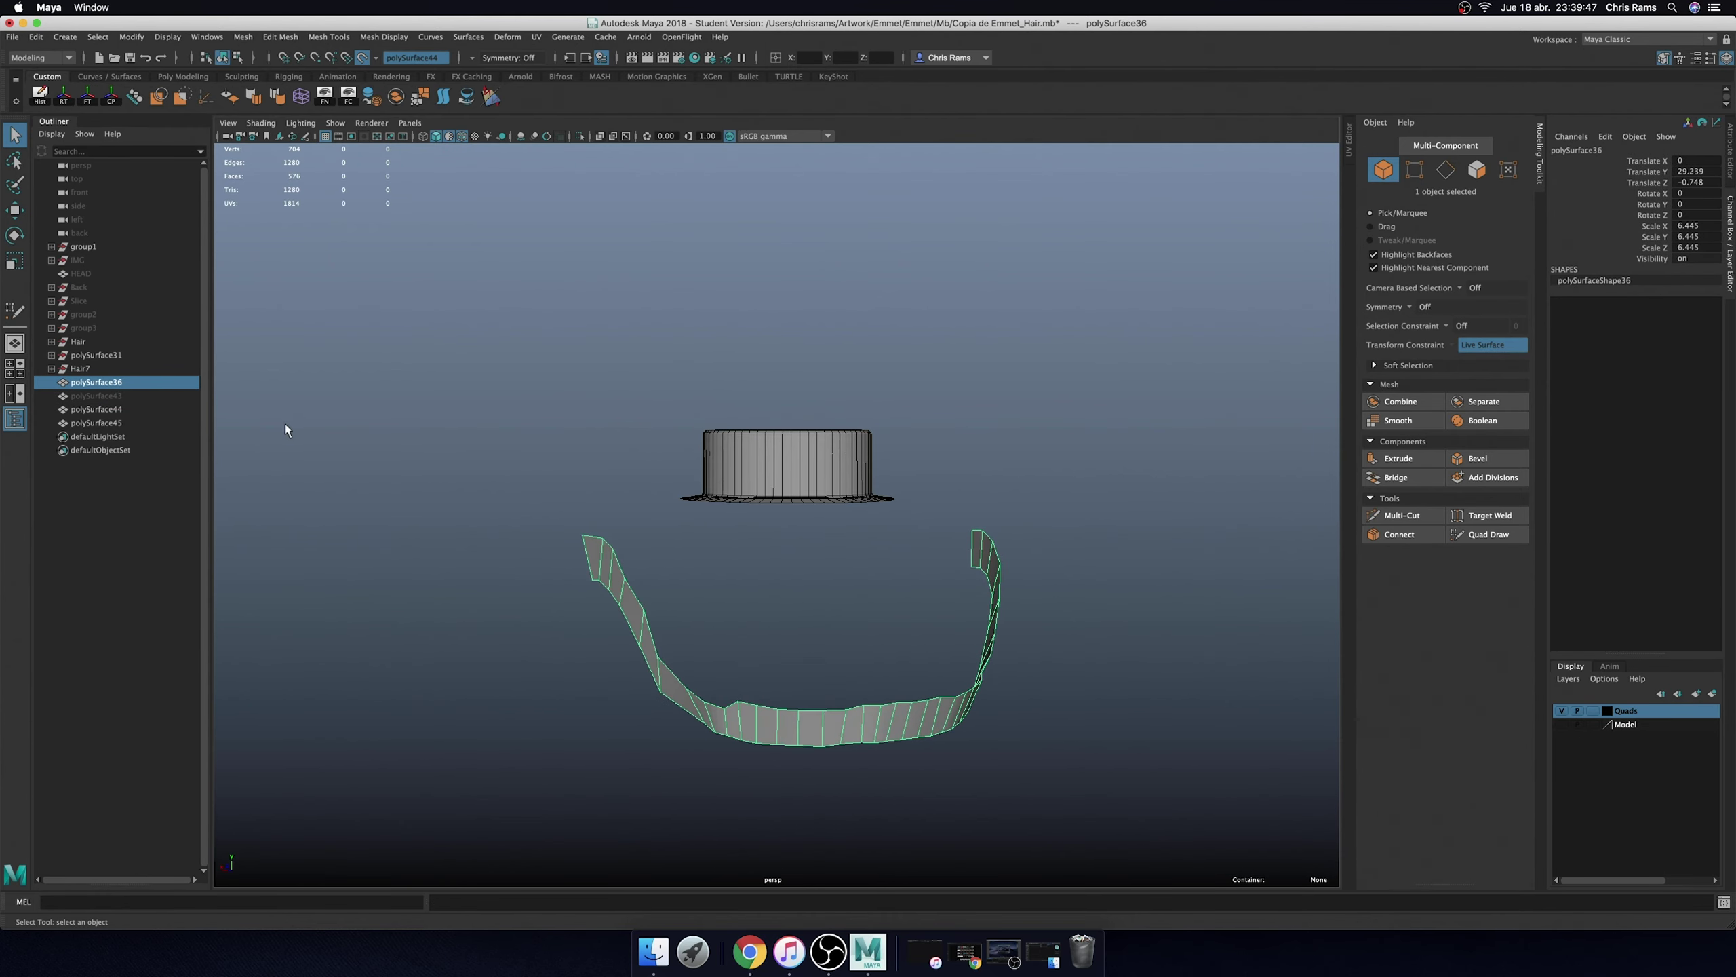
key(Delete)
- Show the Model layer again and undo back to the earlier helmet visibility
click(1562, 724)
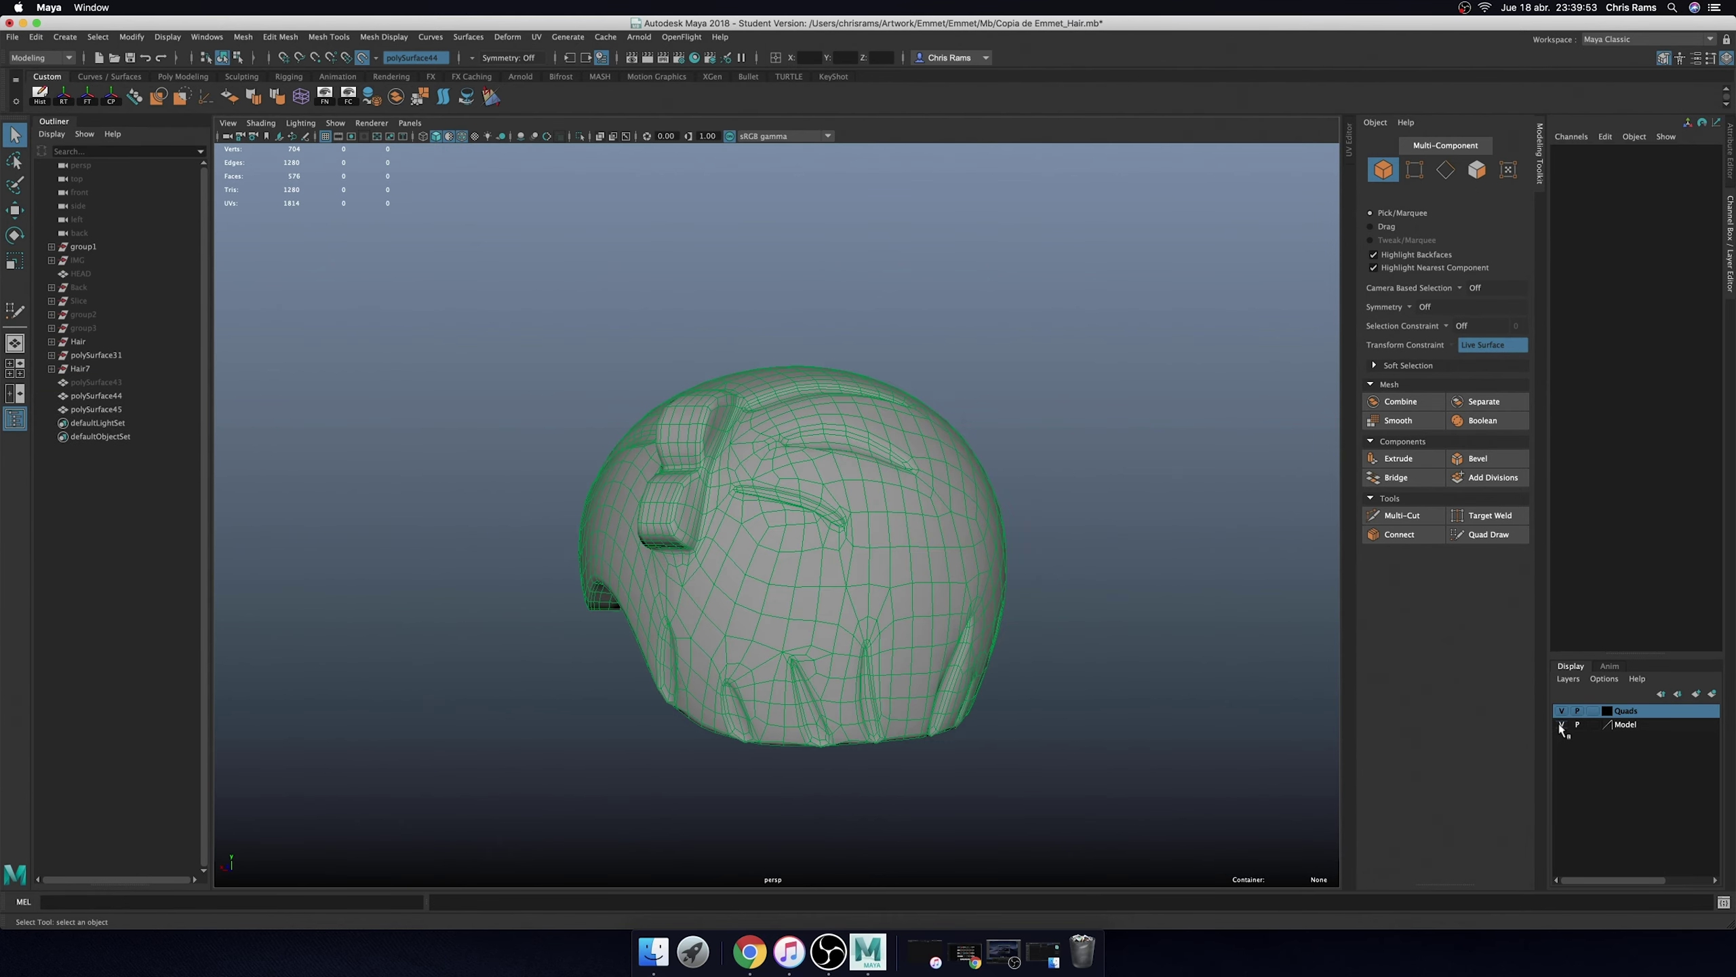
key(ctrl+z)
key(ctrl+z)
key(ctrl+z)
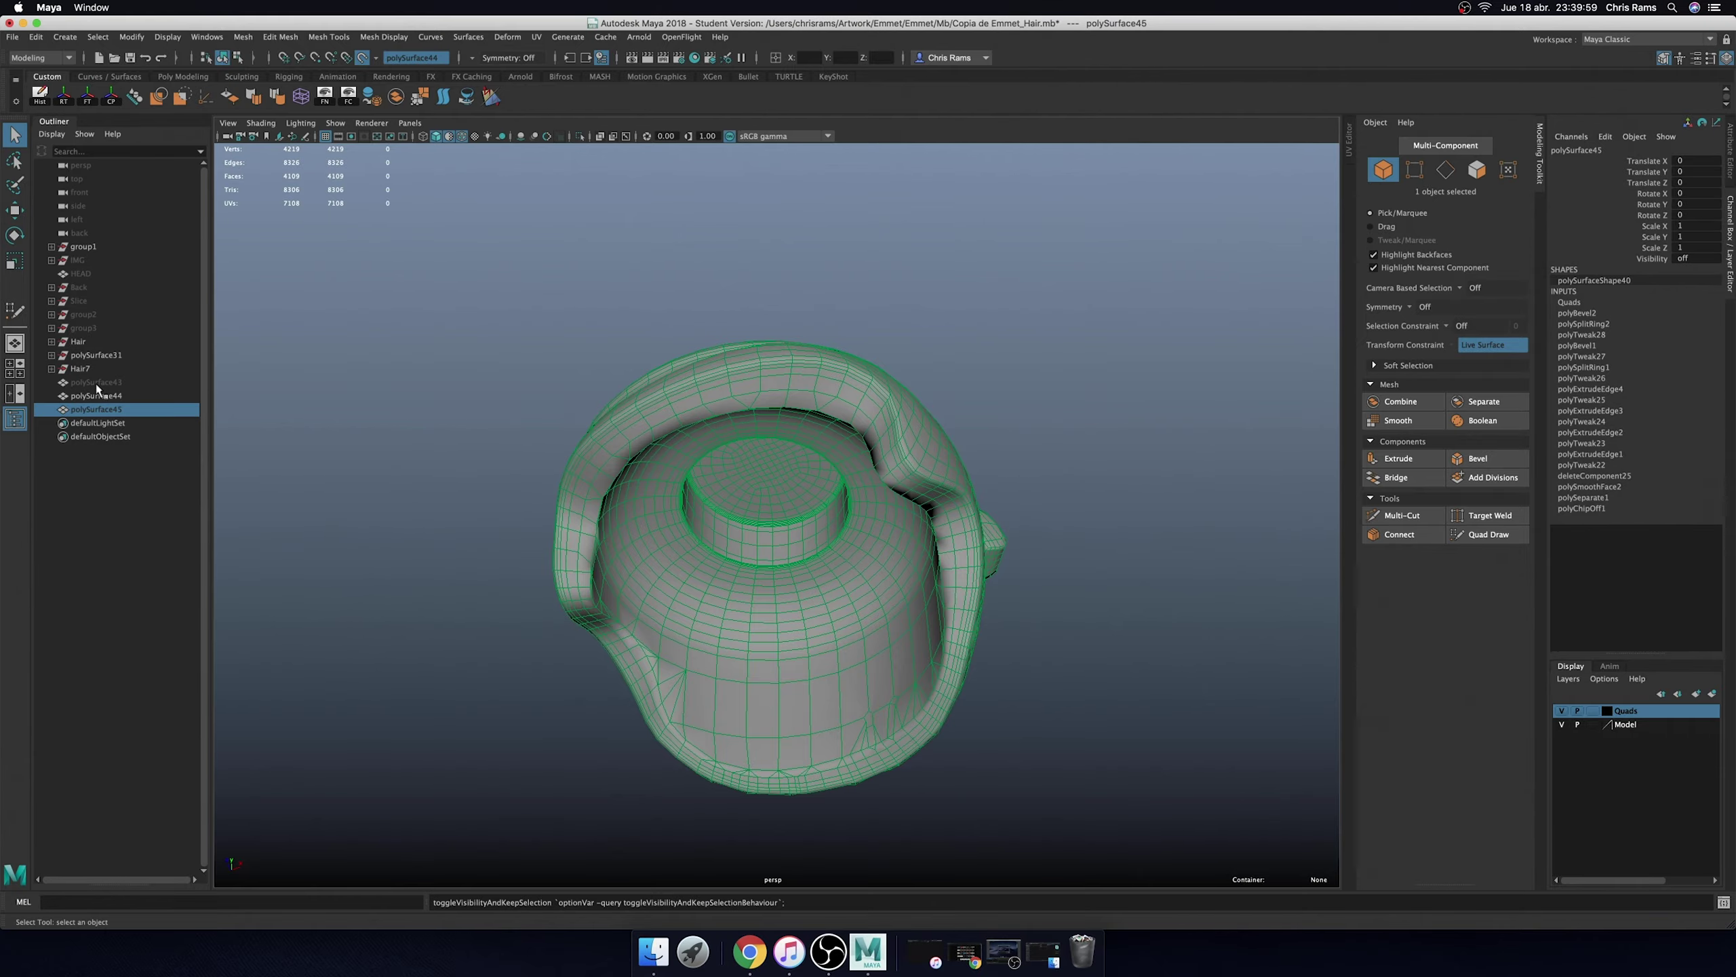
key(ctrl+z)
key(ctrl+z)
click(553, 358)
mouse_move(553, 359)
alt+mouse_down()
mouse_move(683, 400)
mouse_move(556, 359)
alt+mouse_up()
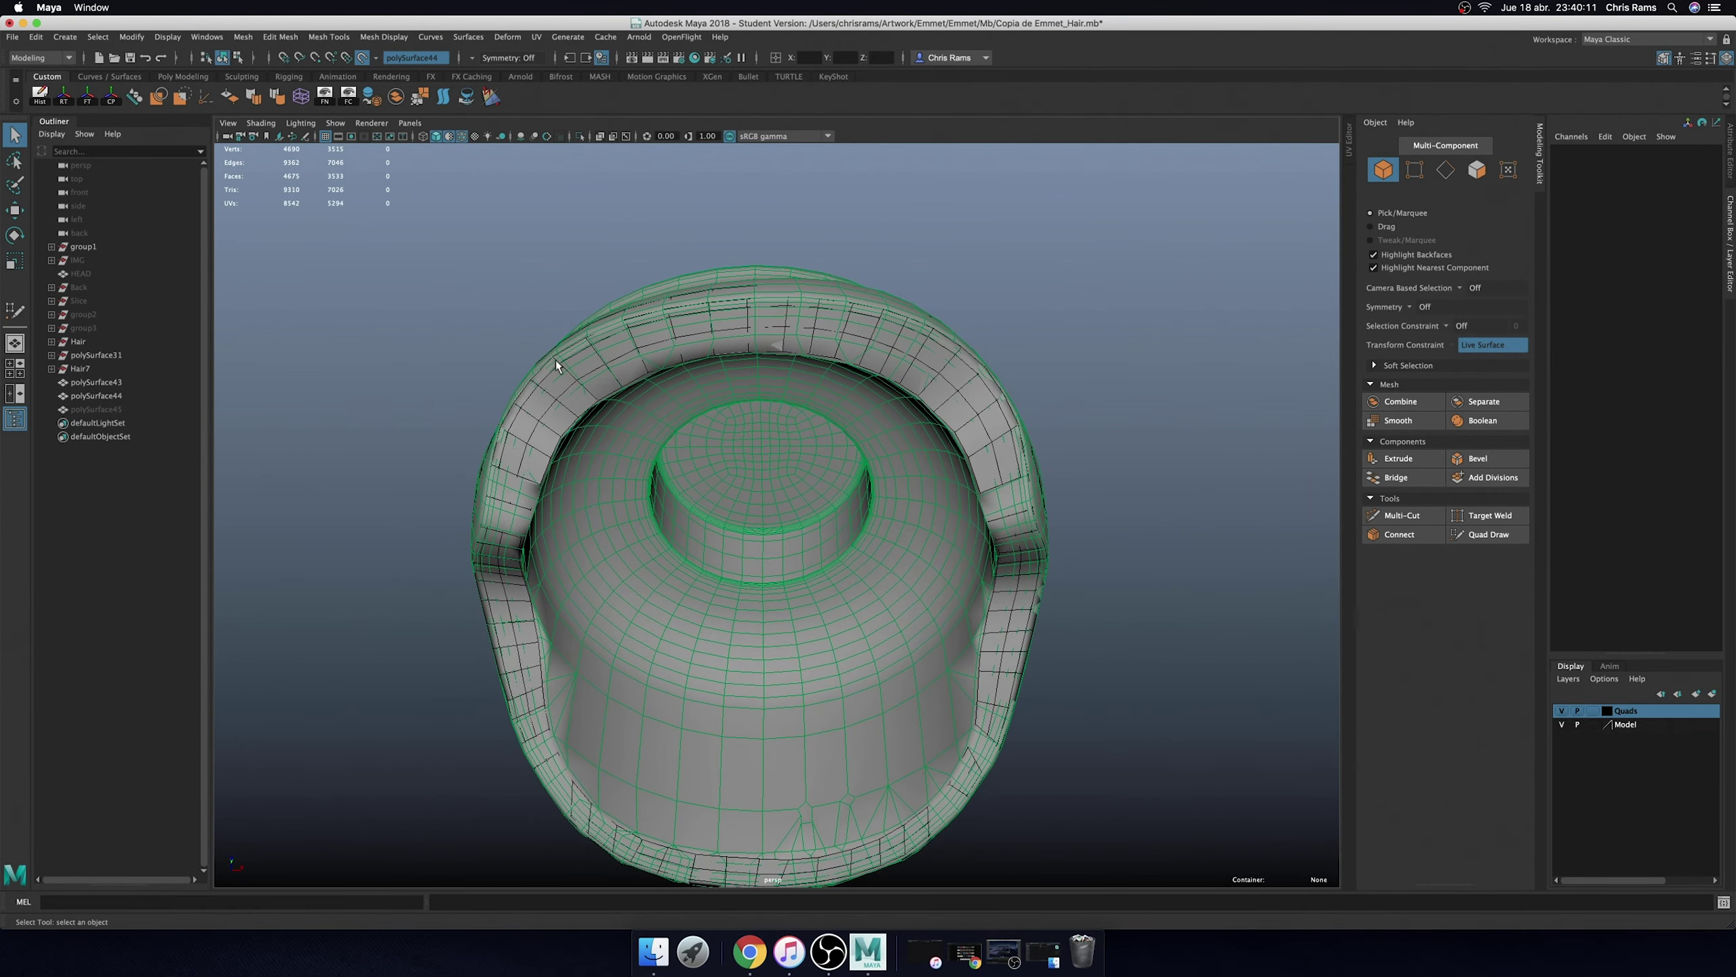
- Hide polySurface43 and bring polySurface45 back into view
click(556, 360)
key(h)
click(96, 409)
key(h)
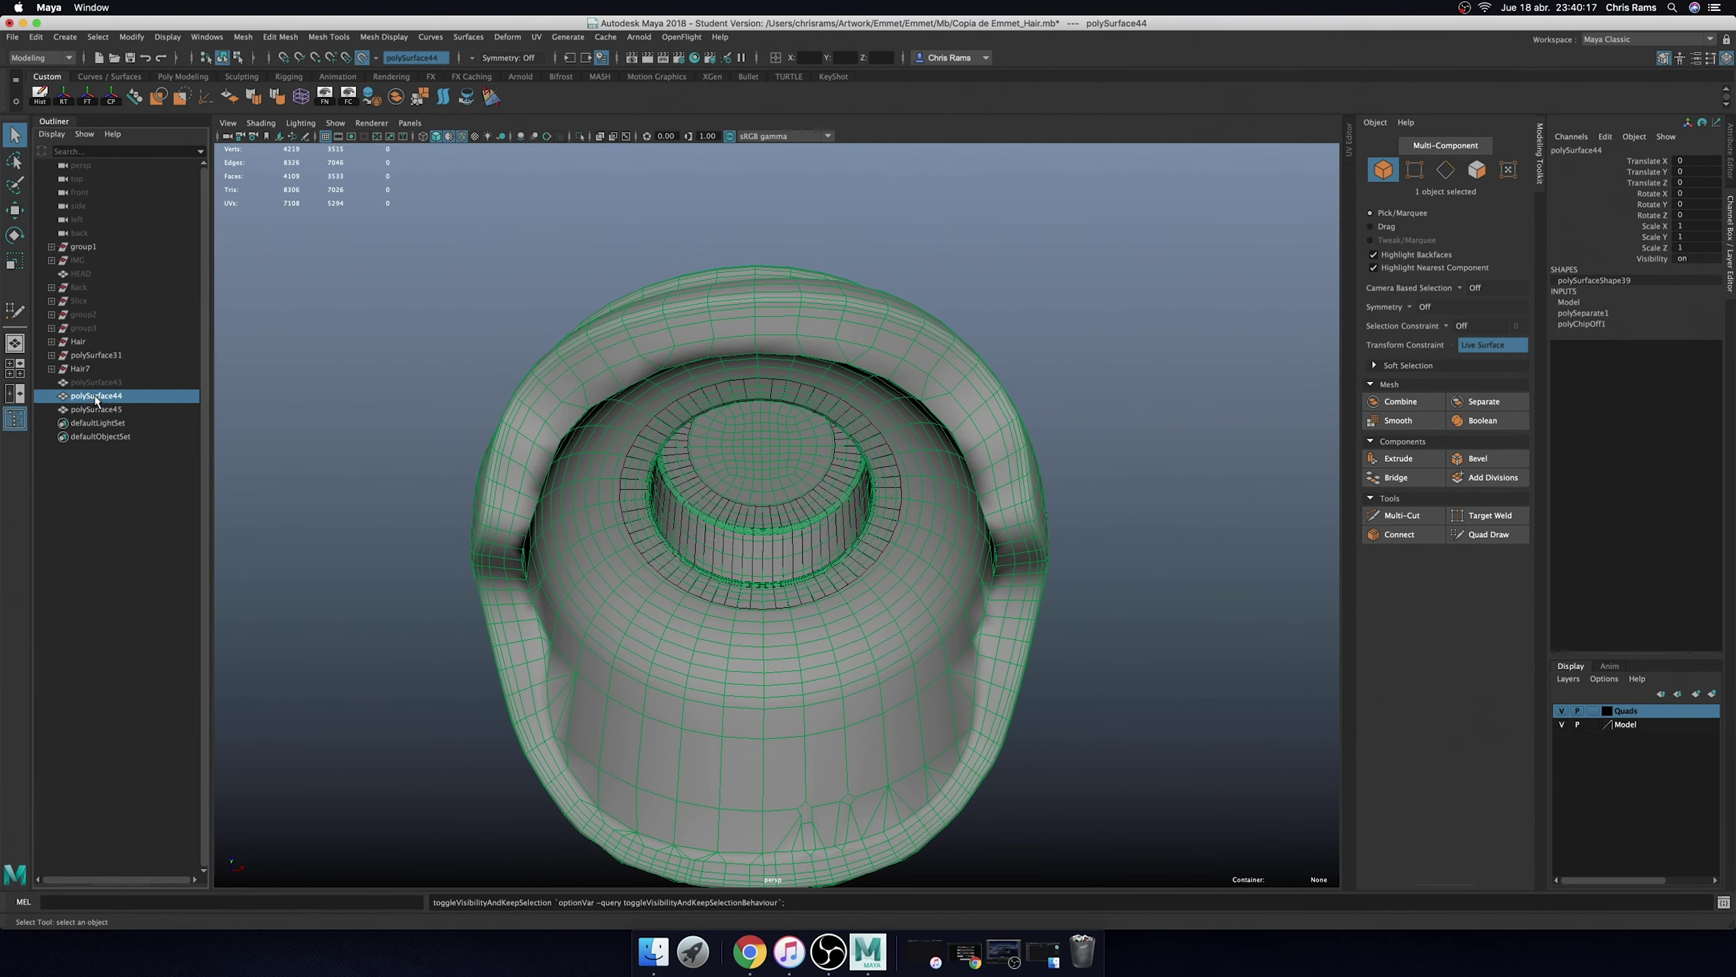
click(1069, 399)
- Select the socket's 64-edge rim loop and extrude it
mouse_move(1069, 399)
alt+mouse_down()
mouse_move(1001, 387)
mouse_move(903, 402)
mouse_move(1091, 358)
alt+mouse_up()
double_click(904, 403)
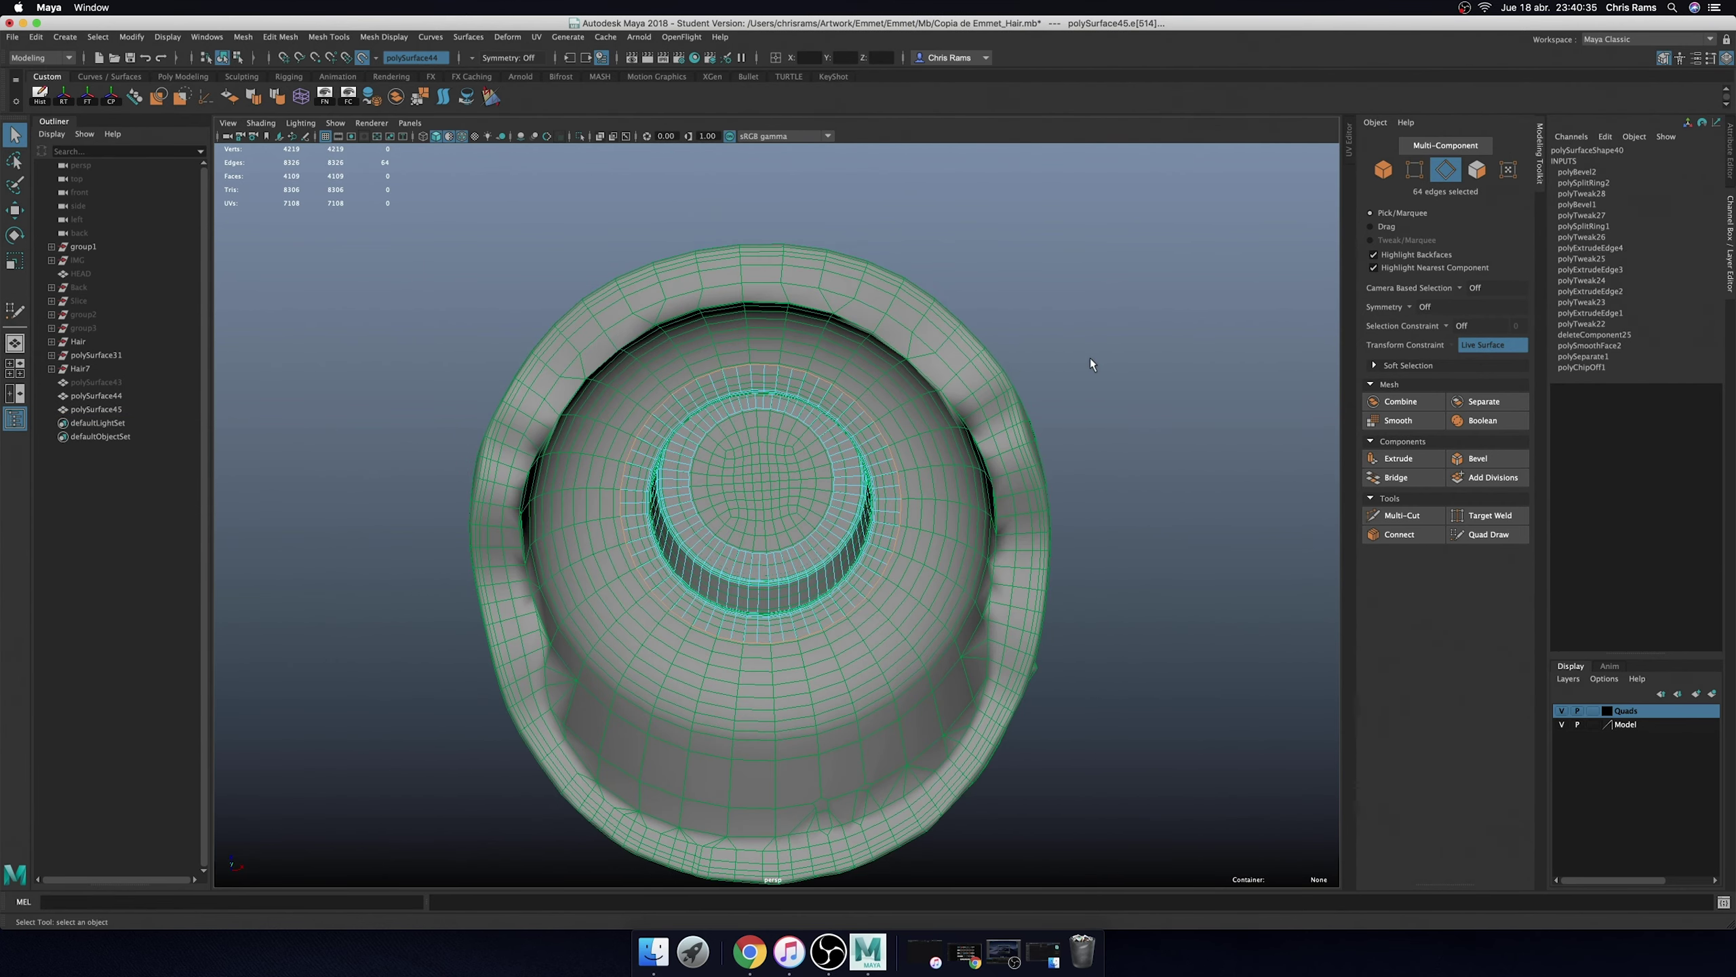
shift+right_drag(1091, 358, 1090, 397)
key(r)
- Extrude the rim loop again and stretch the new edges vertically along Y
mouse_move(1091, 396)
alt+mouse_down()
mouse_move(923, 475)
mouse_move(794, 415)
alt+mouse_up()
key(ctrl+e)
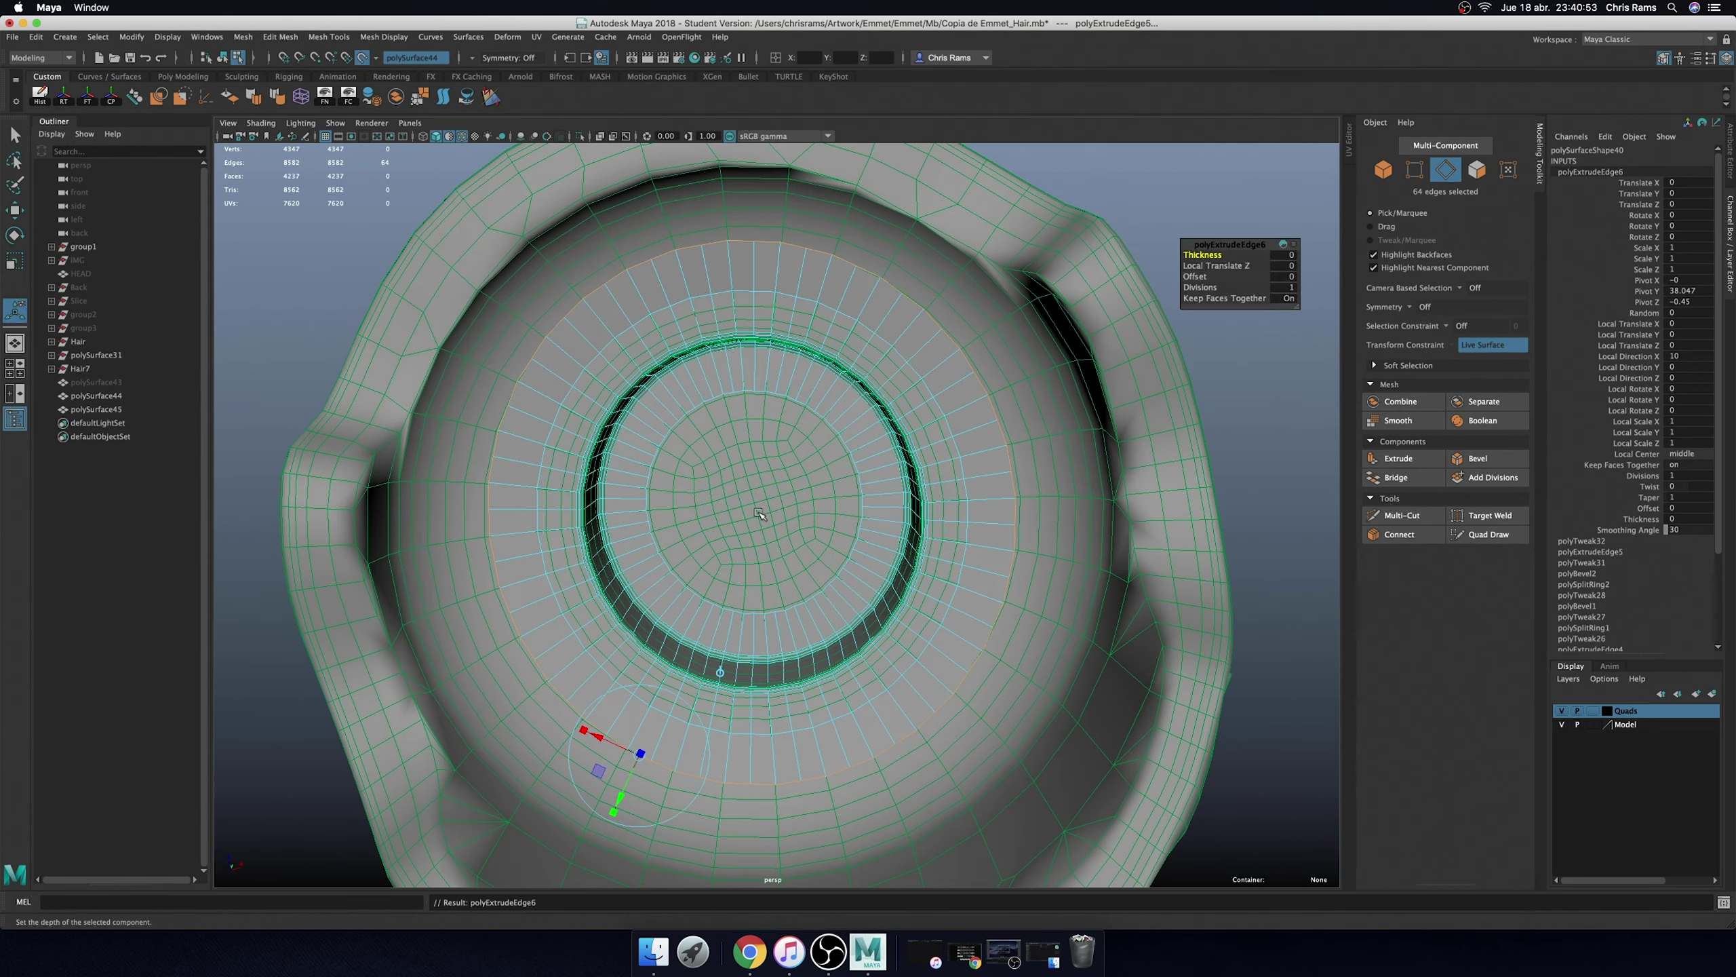
key(r)
scroll(742, 590, down, 5)
mouse_move(742, 590)
alt+mouse_down()
mouse_move(892, 462)
mouse_move(1026, 424)
alt+mouse_up()
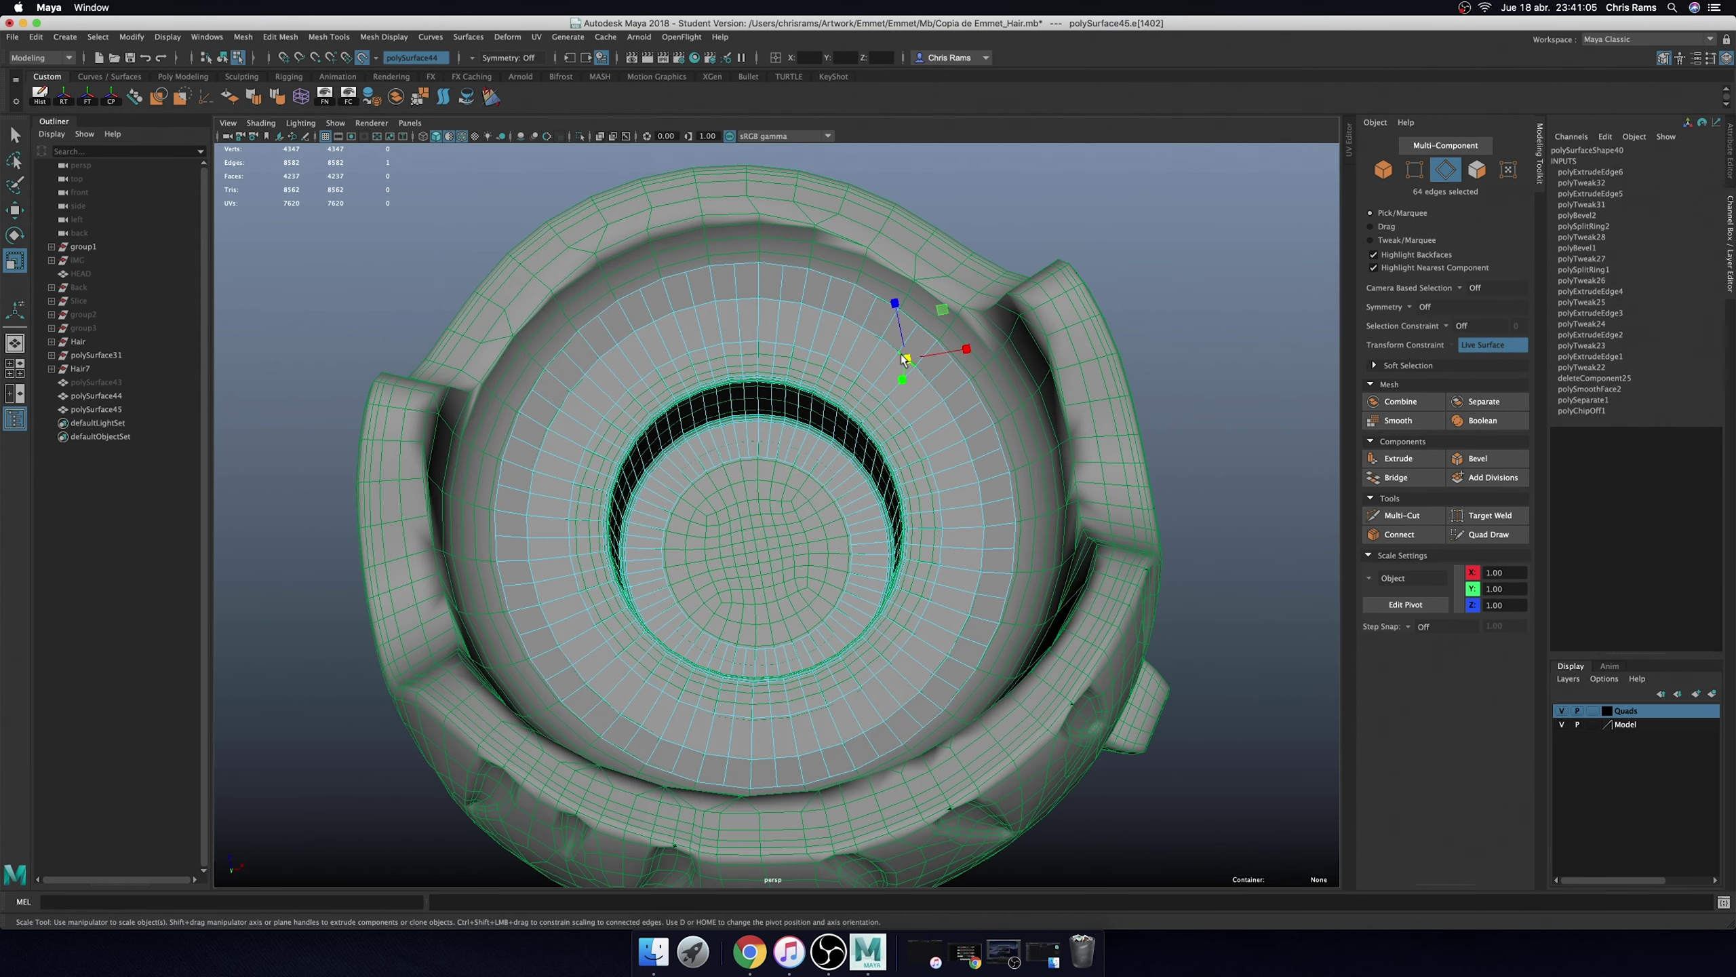
middle_drag(1026, 424, 1169, 406)
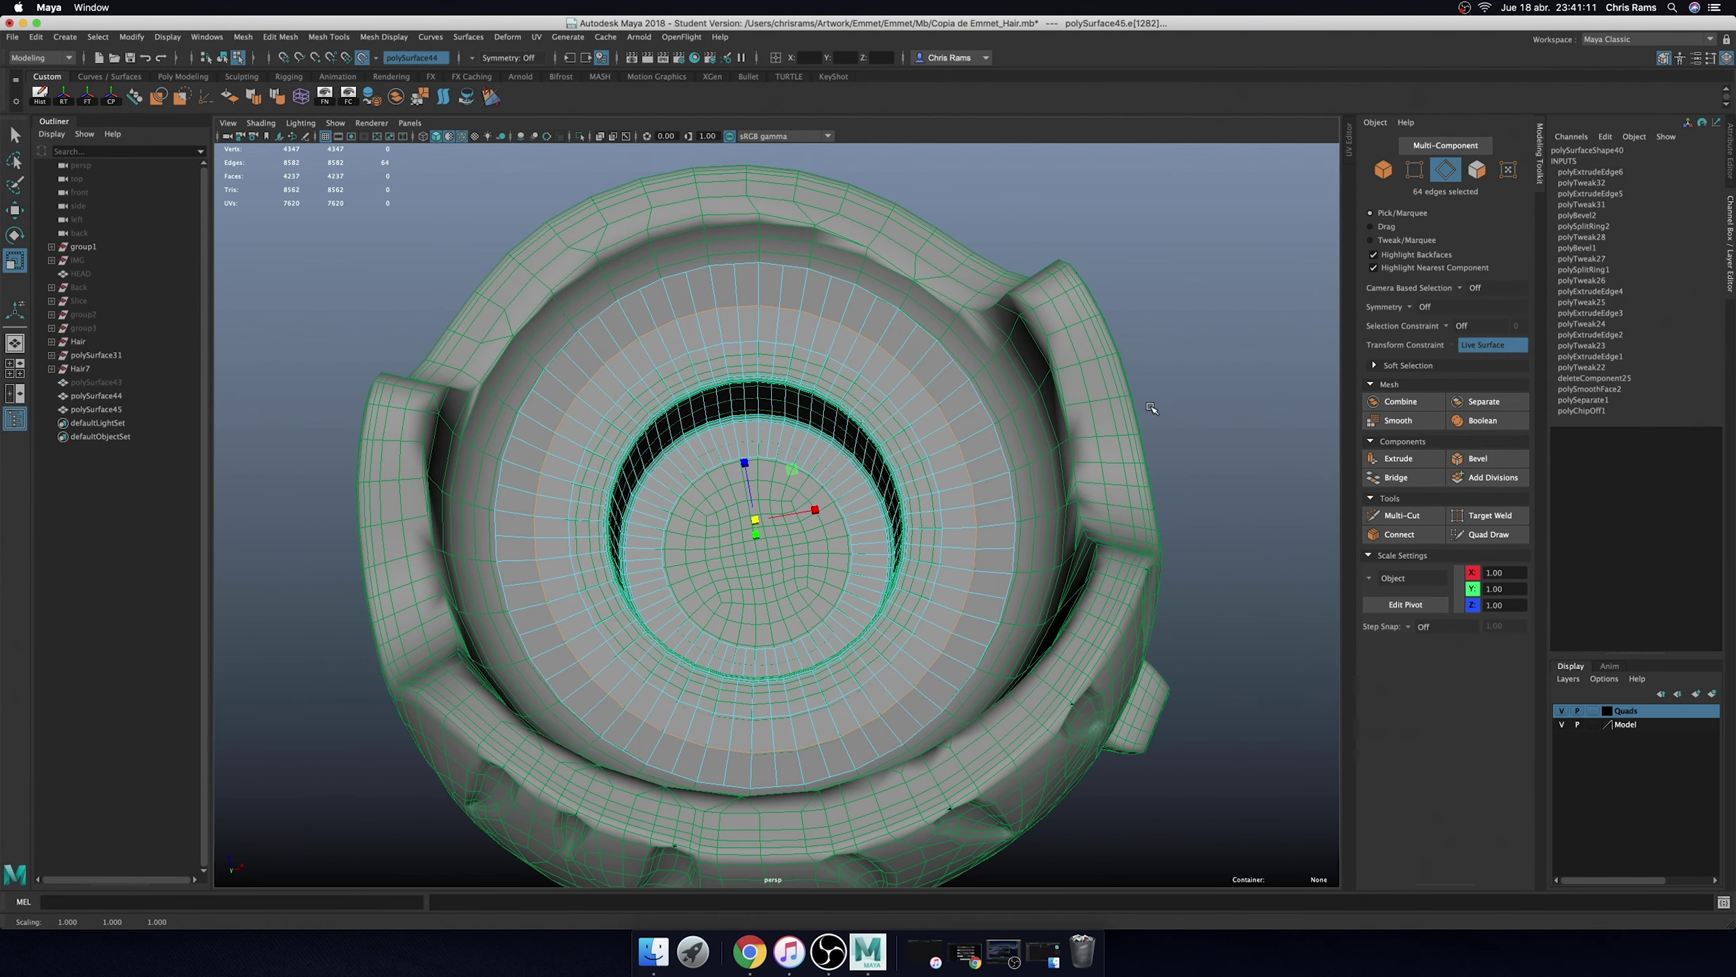
middle_drag(1013, 537, 1190, 400)
- Extrude the inner rim loop once more, then undo the ring's last scale
scroll(1191, 400, up, 2)
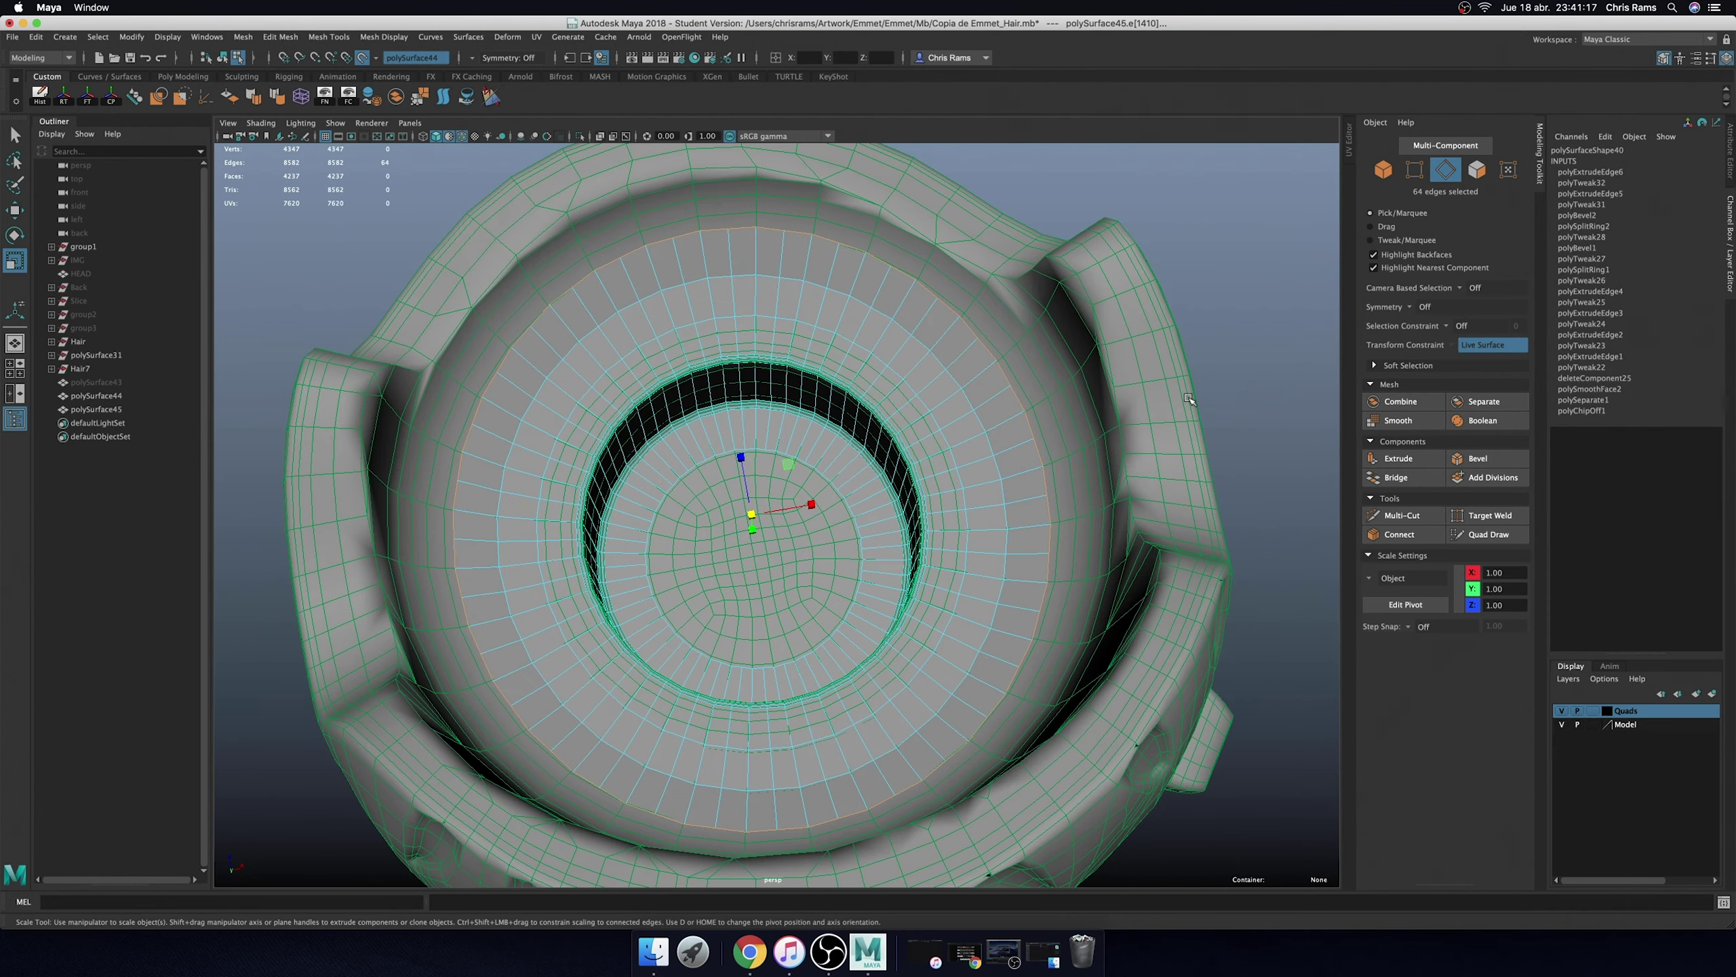
shift+middle_drag(1052, 411, 816, 483)
mouse_move(817, 483)
alt+mouse_down()
mouse_move(797, 520)
mouse_move(725, 534)
mouse_move(782, 530)
mouse_move(854, 403)
alt+mouse_up()
key(w)
key(ctrl+z)
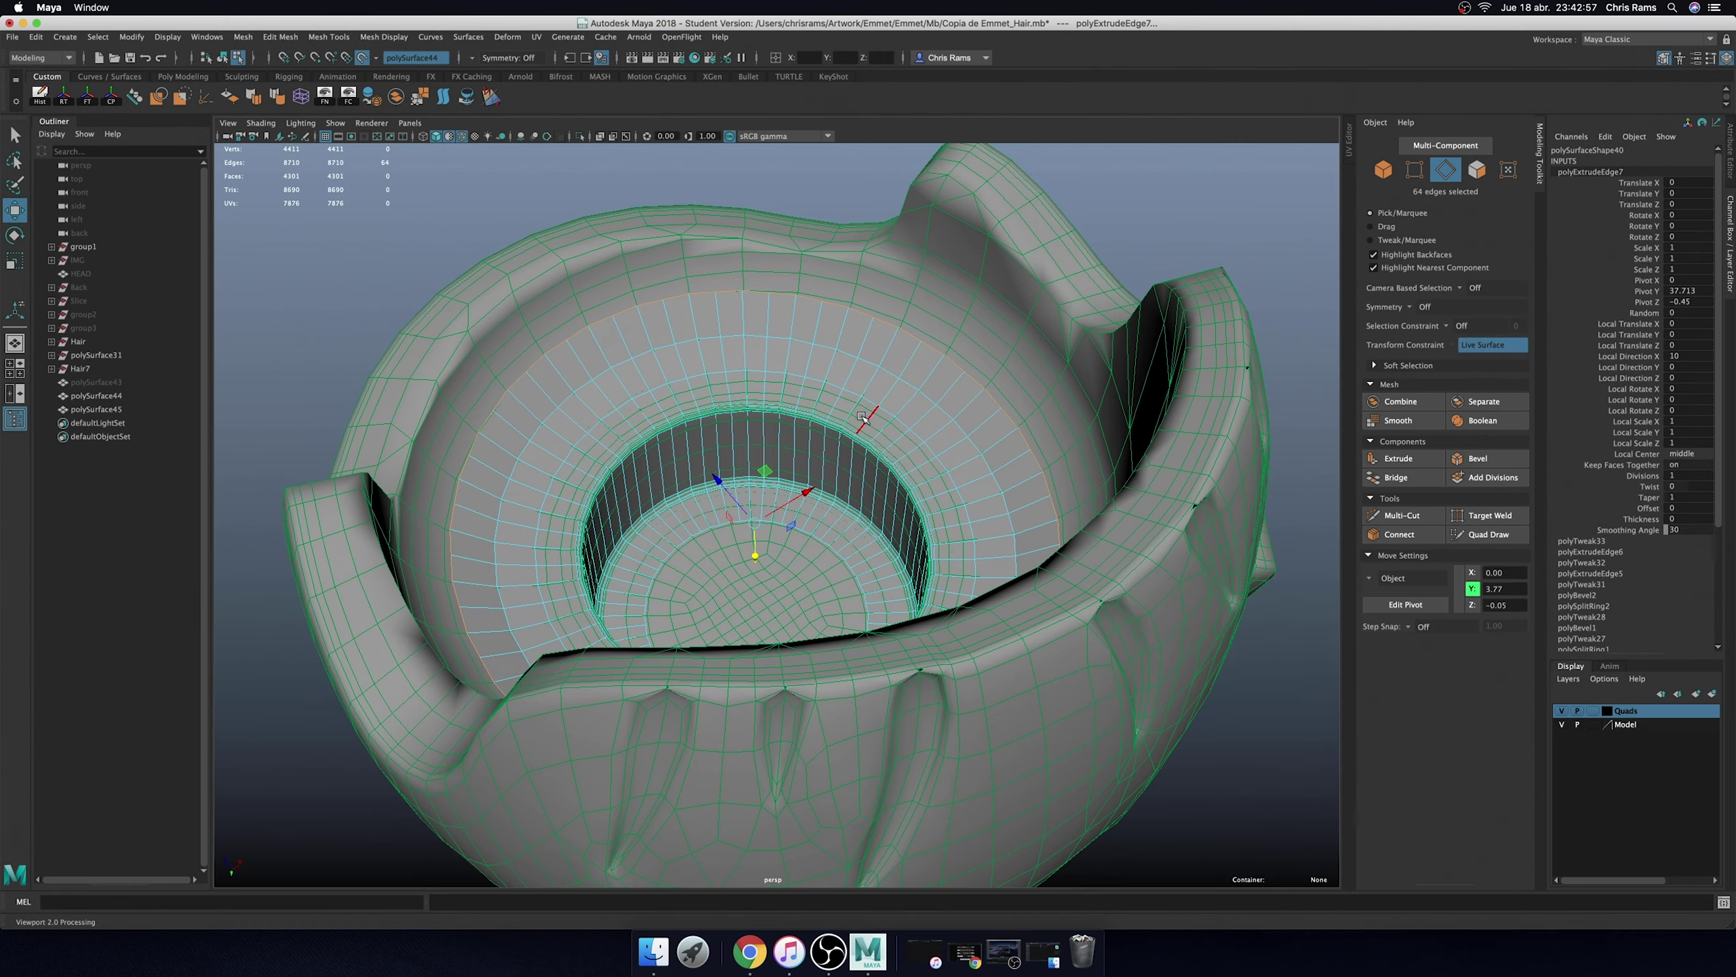
- Scale the rim edge ring uniformly and extrude it again to form the collar
alt+drag(863, 417, 752, 479)
scroll(752, 492, up, 5)
key(r)
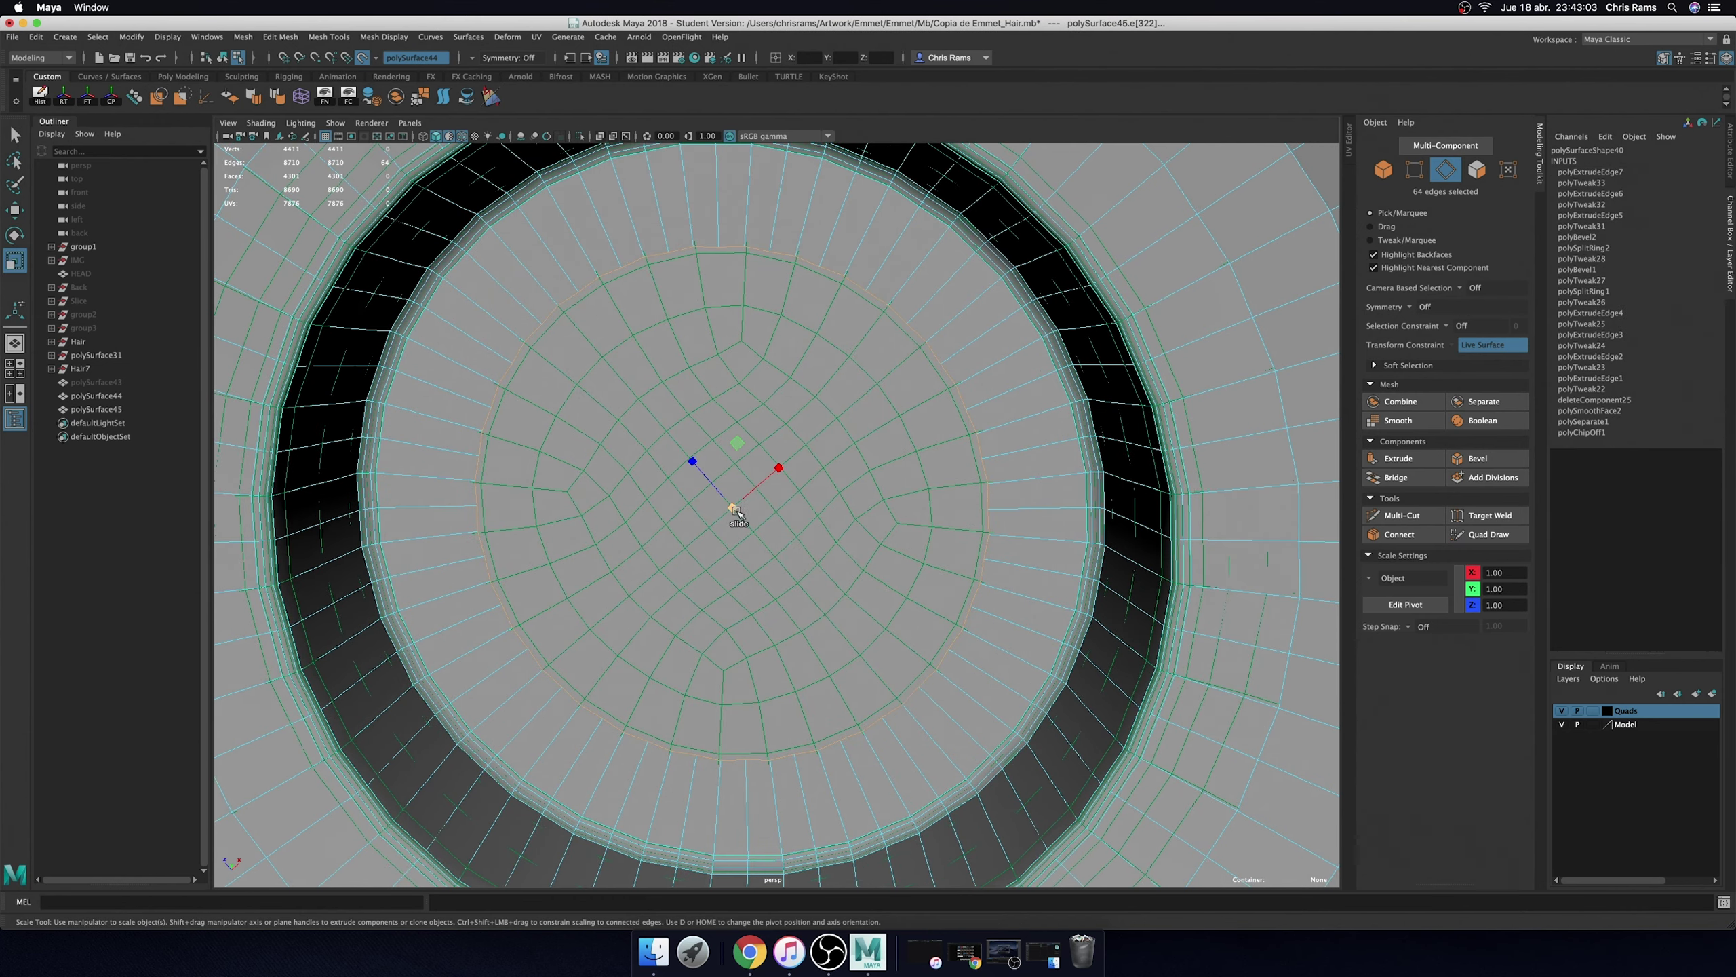
click(734, 509)
shift+right_drag(815, 374, 775, 465)
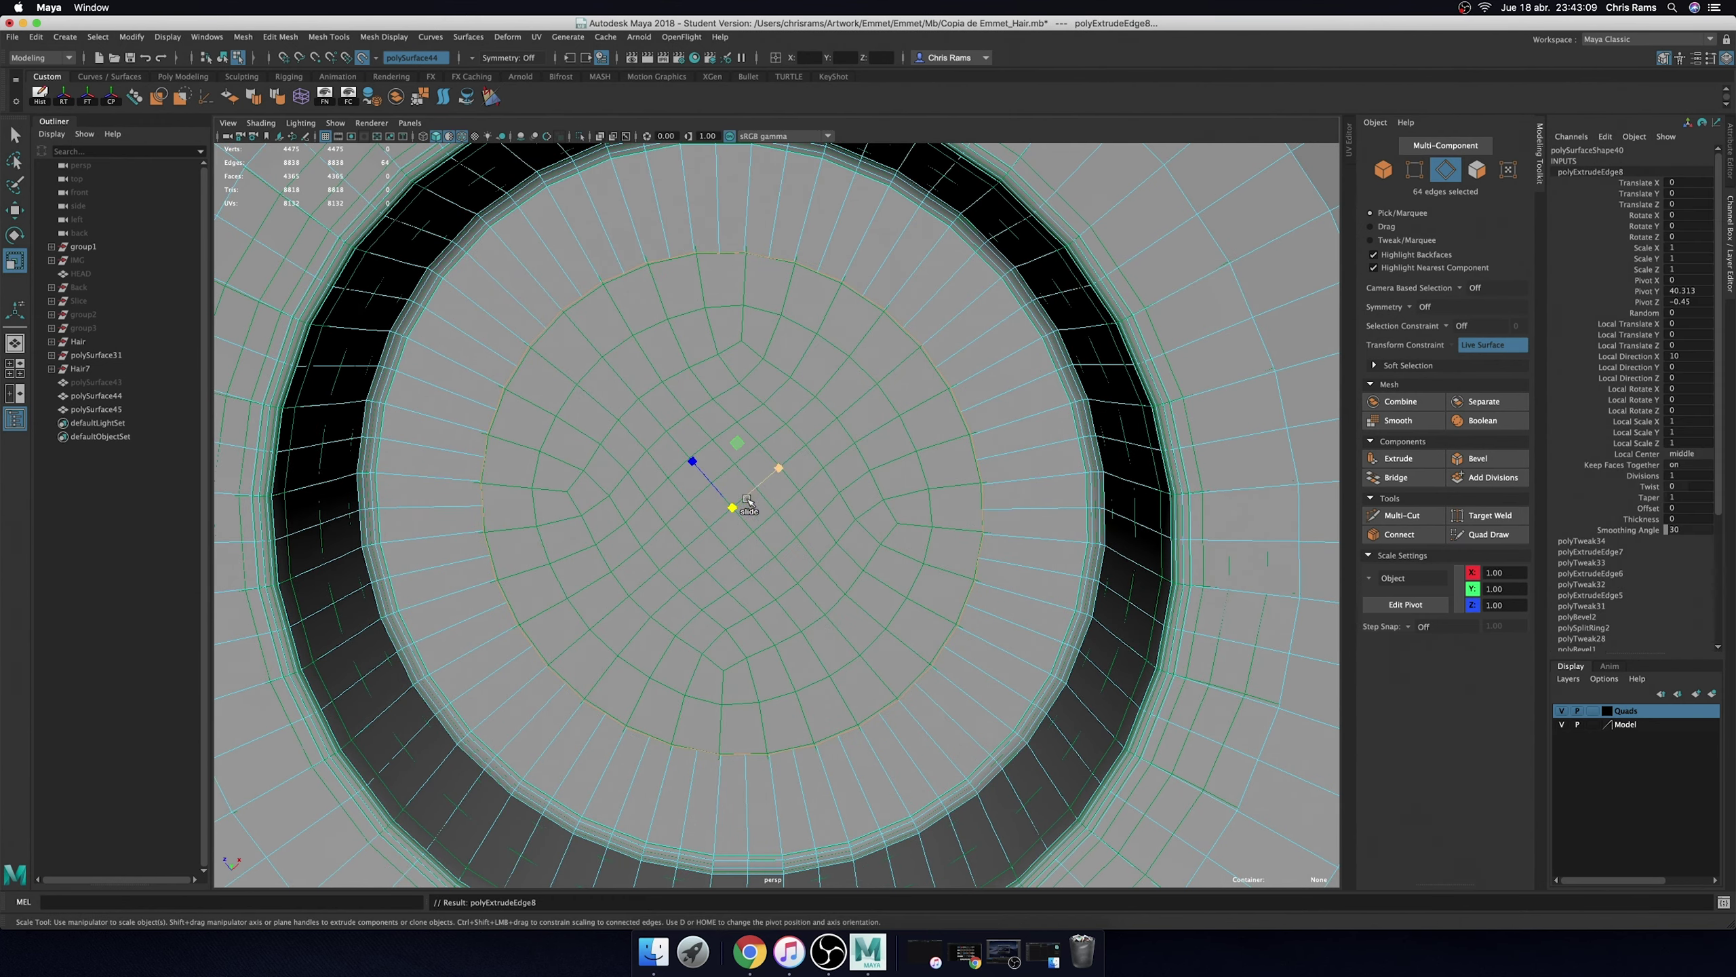
scroll(822, 403, down, 4)
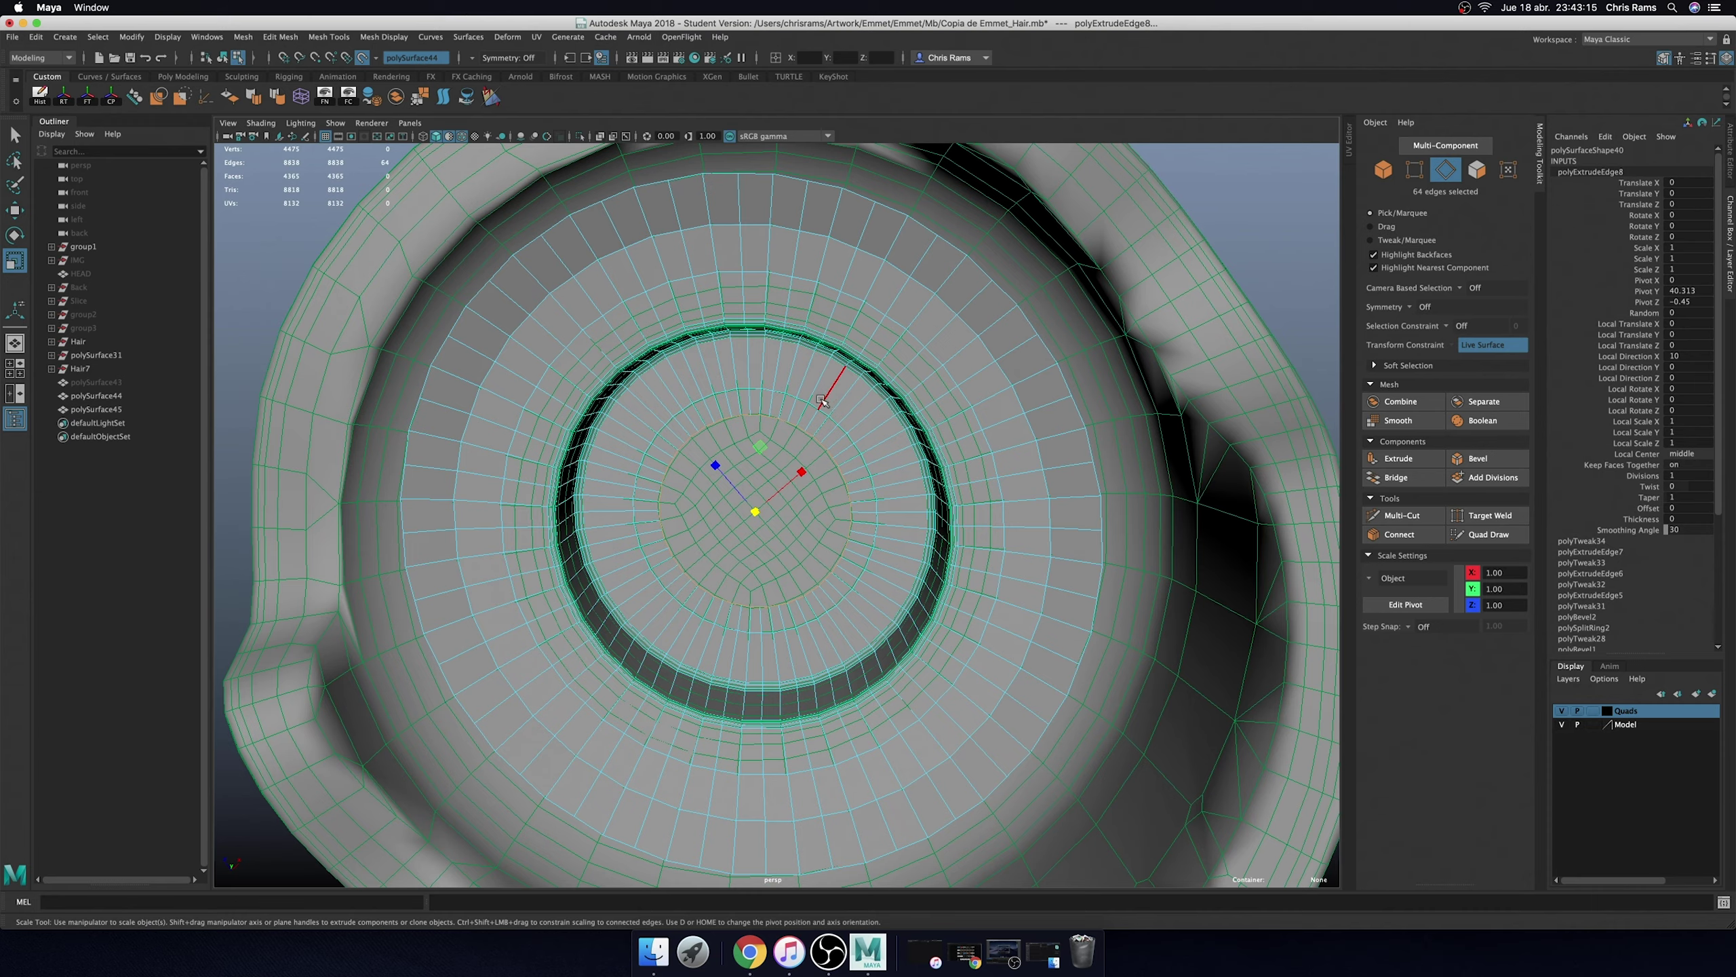
key(F8)
scroll(786, 328, down, 3)
key(ctrl+1)
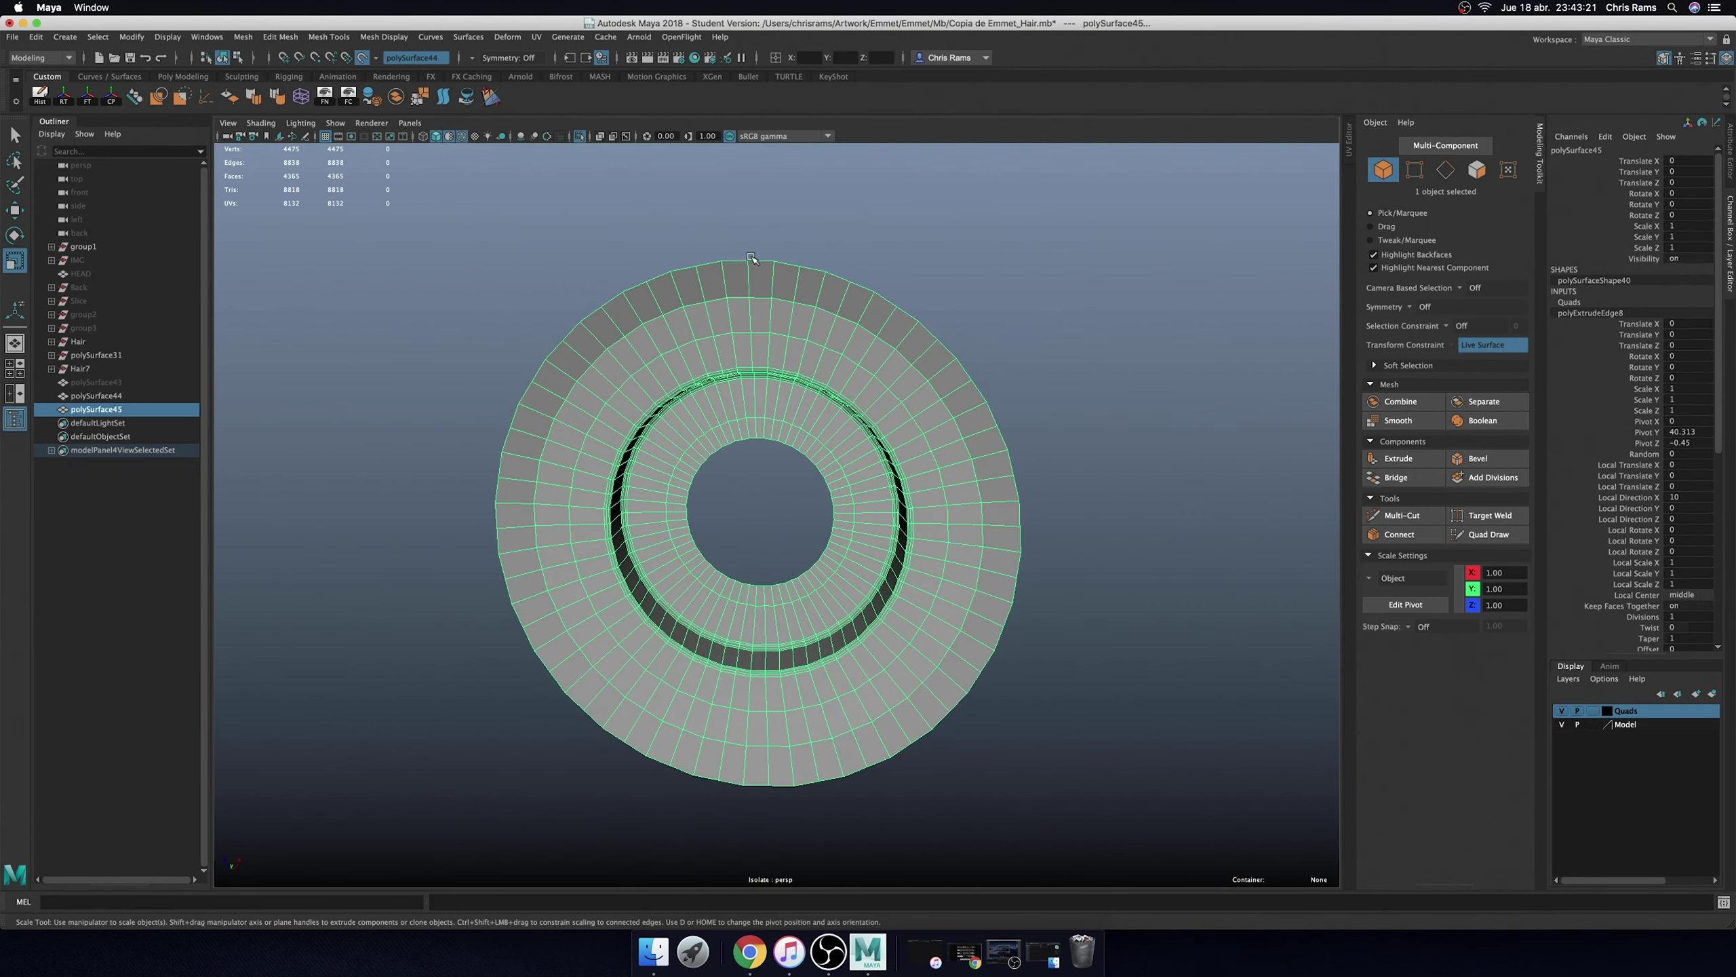
drag(982, 315, 982, 273)
scroll(845, 295, up, 5)
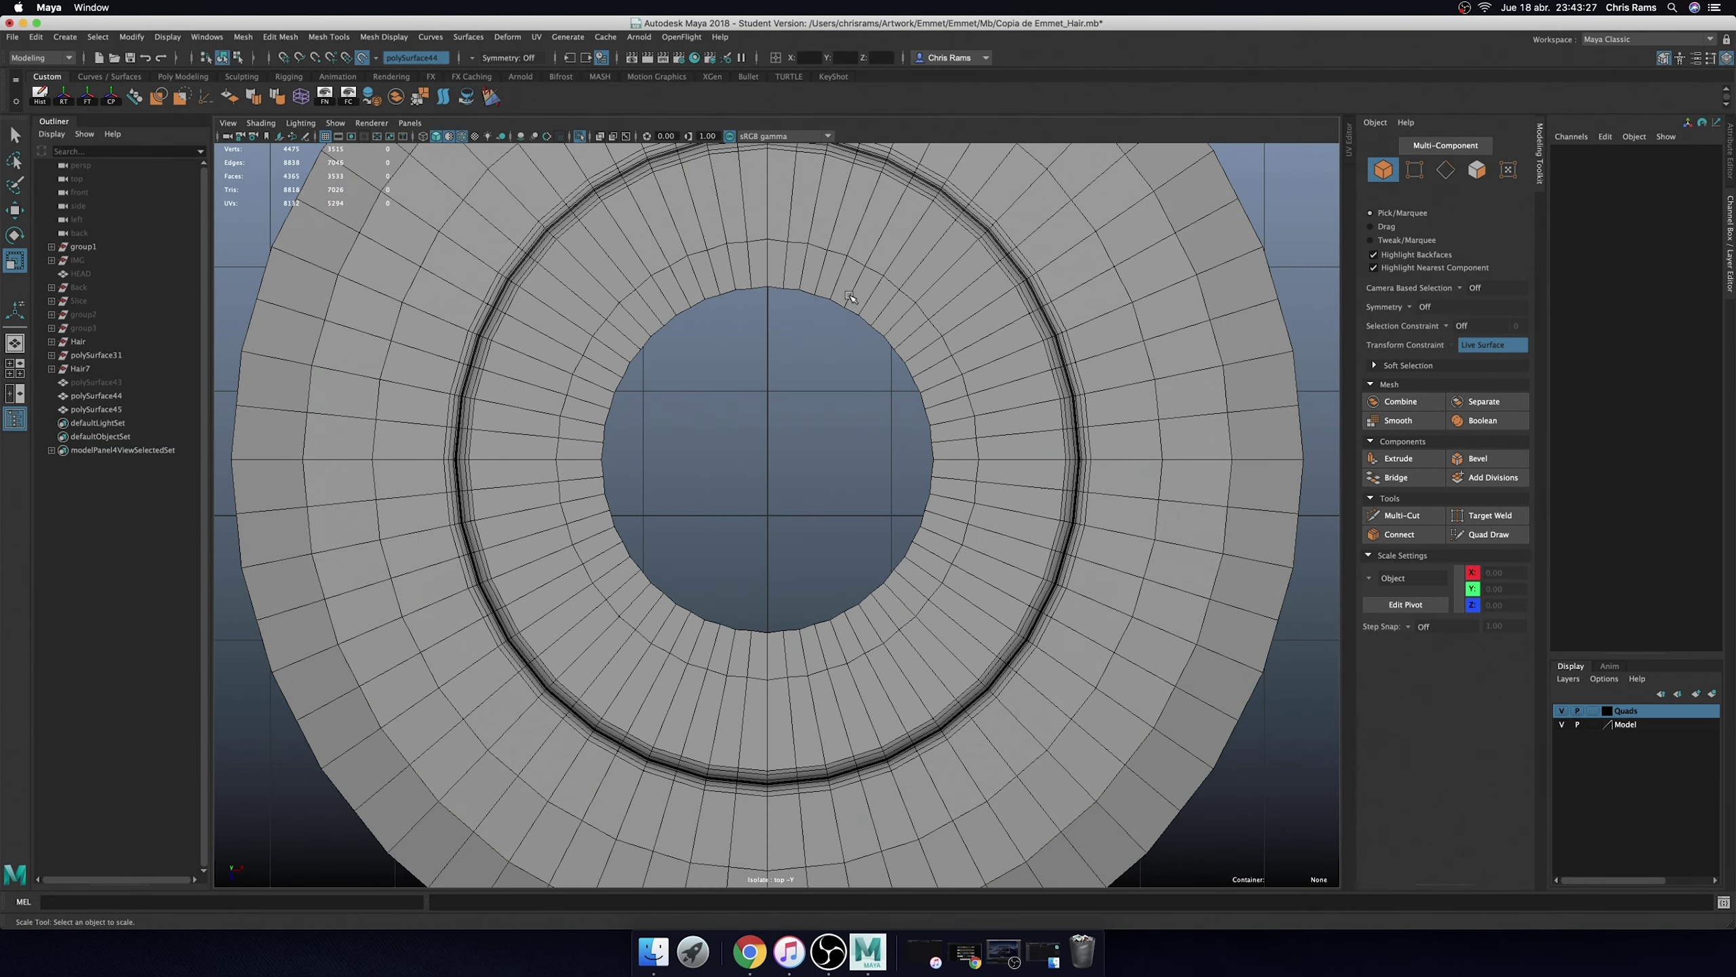
right_click(844, 293)
right_drag(843, 293, 845, 286)
right_click(824, 333)
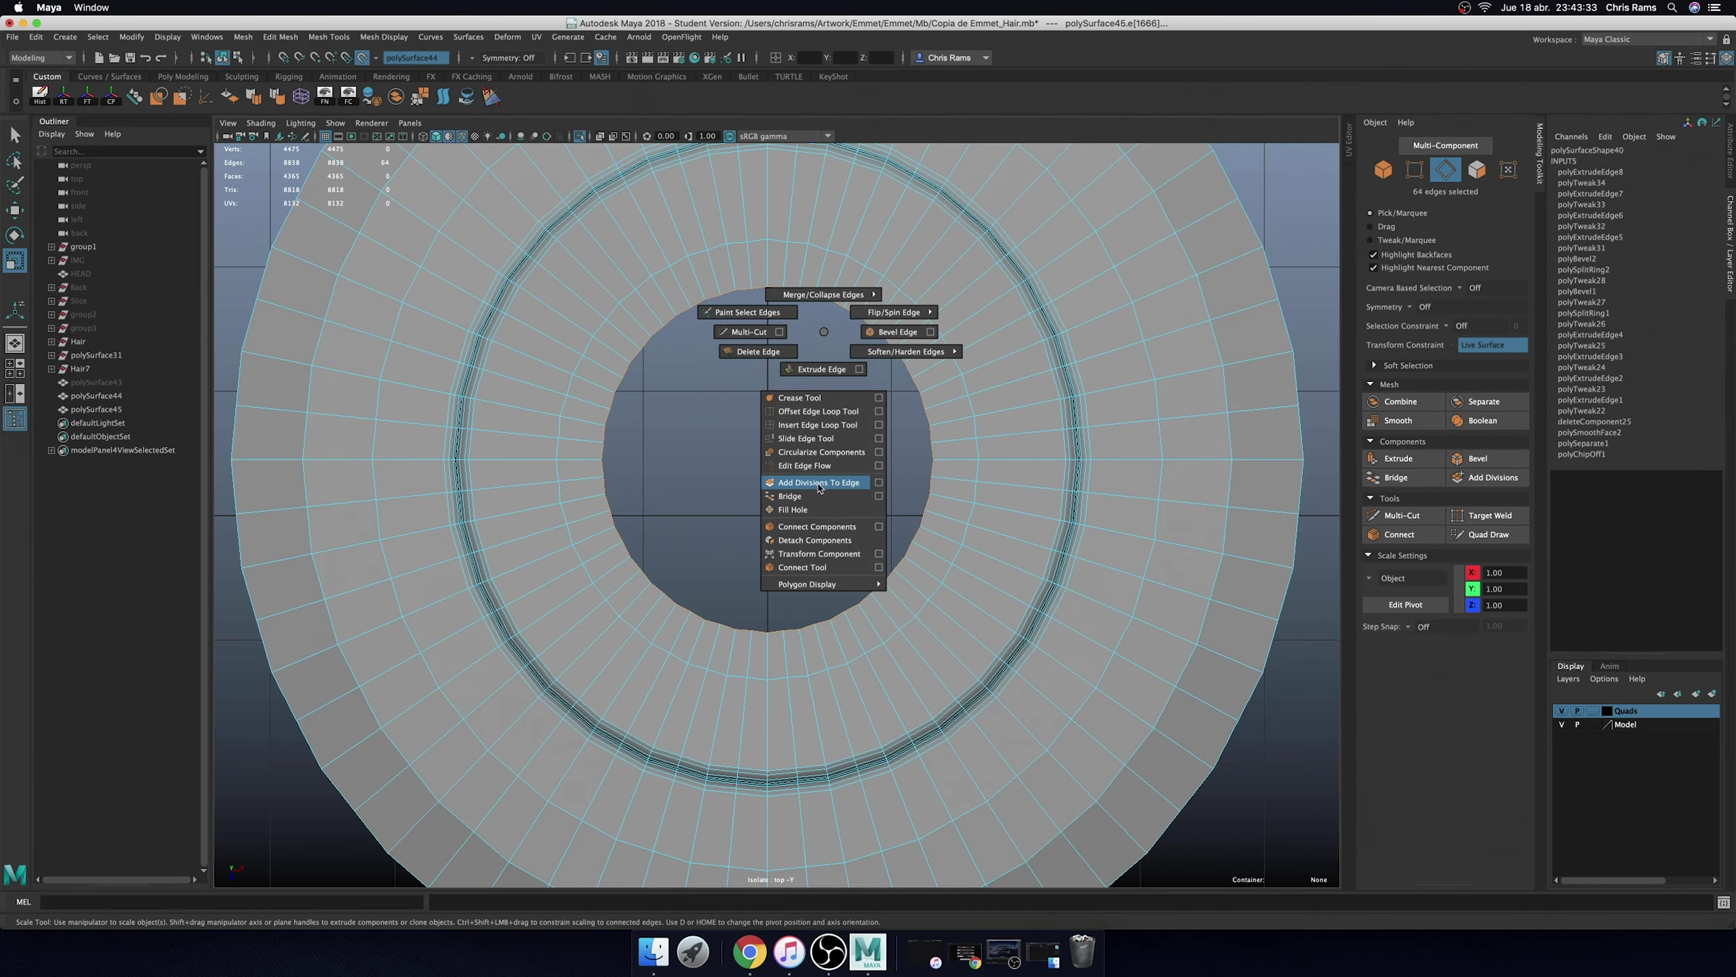
right_drag(819, 487, 793, 509)
scroll(796, 506, up, 2)
alt+middle_drag(805, 388, 802, 411)
right_drag(799, 411, 725, 393)
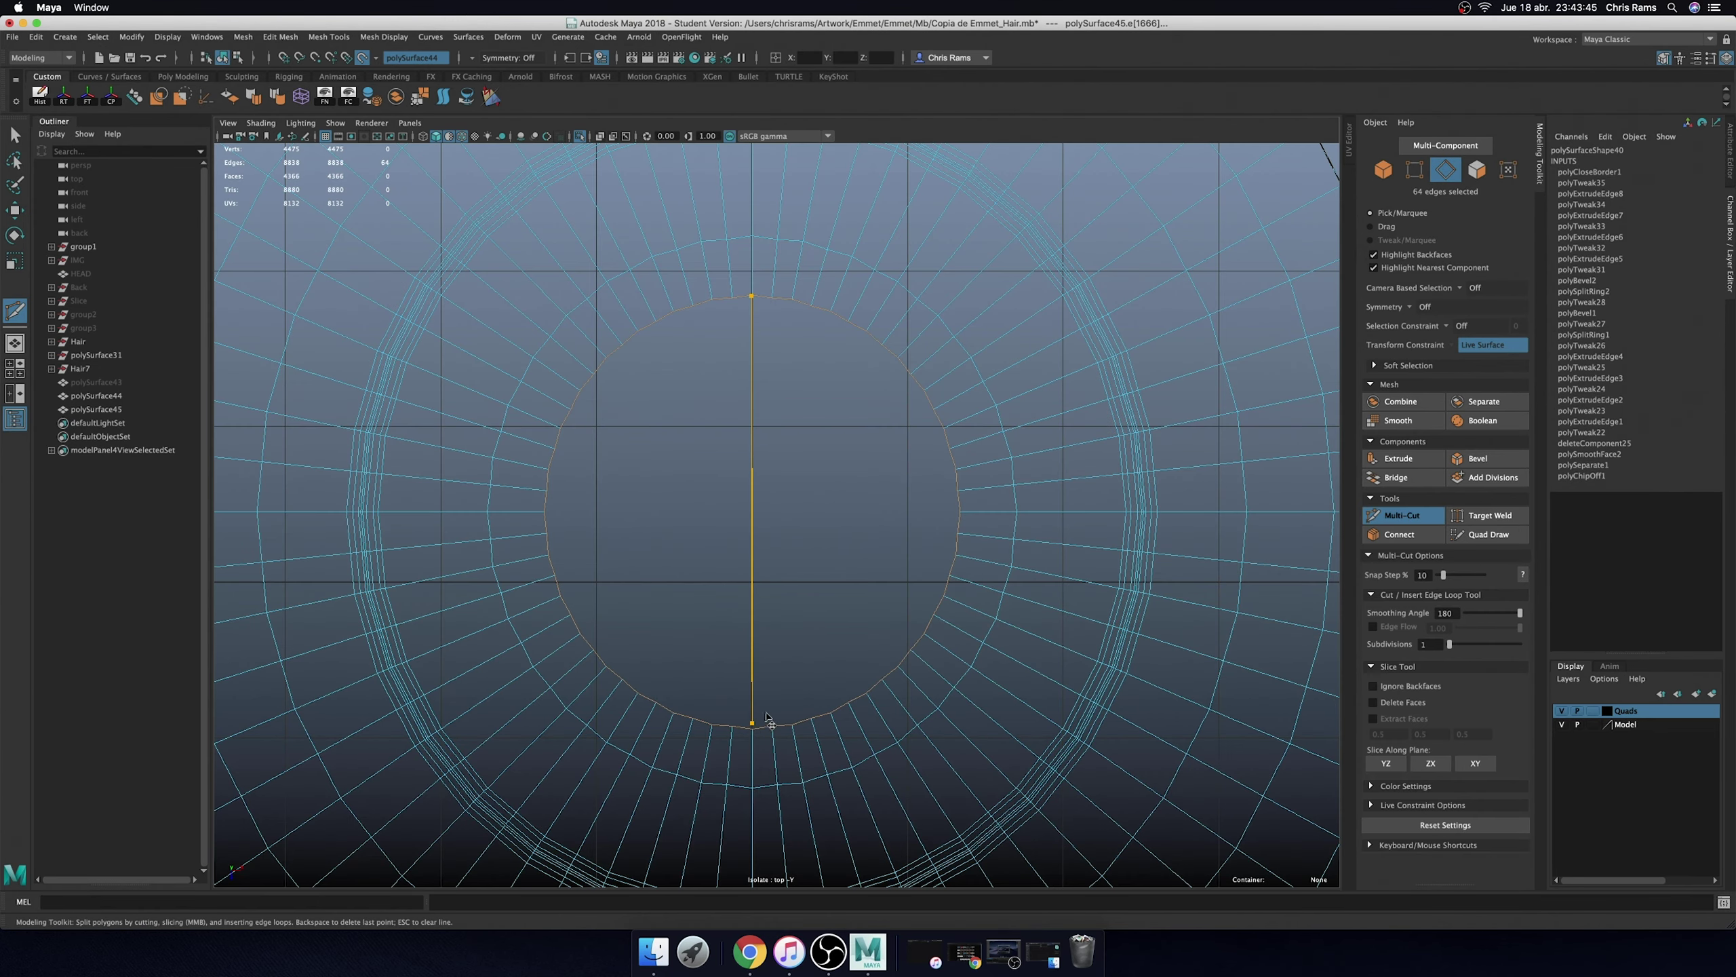
key(q)
right_drag(773, 332, 755, 305)
click(752, 297)
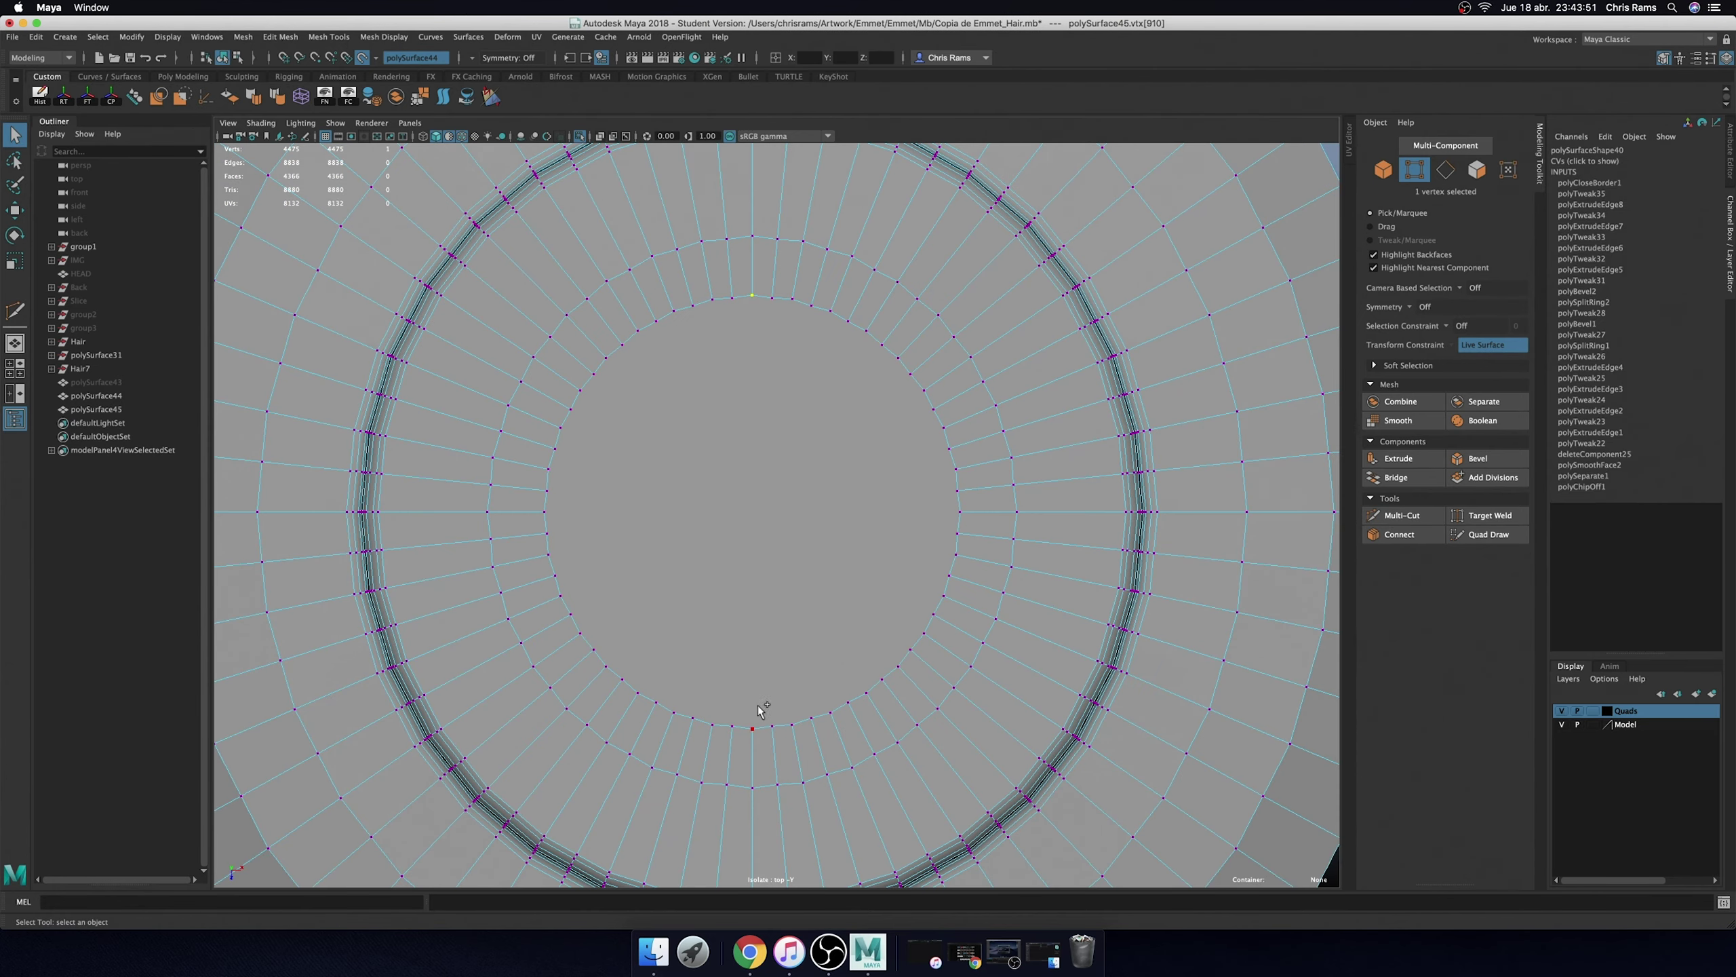
right_click(772, 557)
click(765, 678)
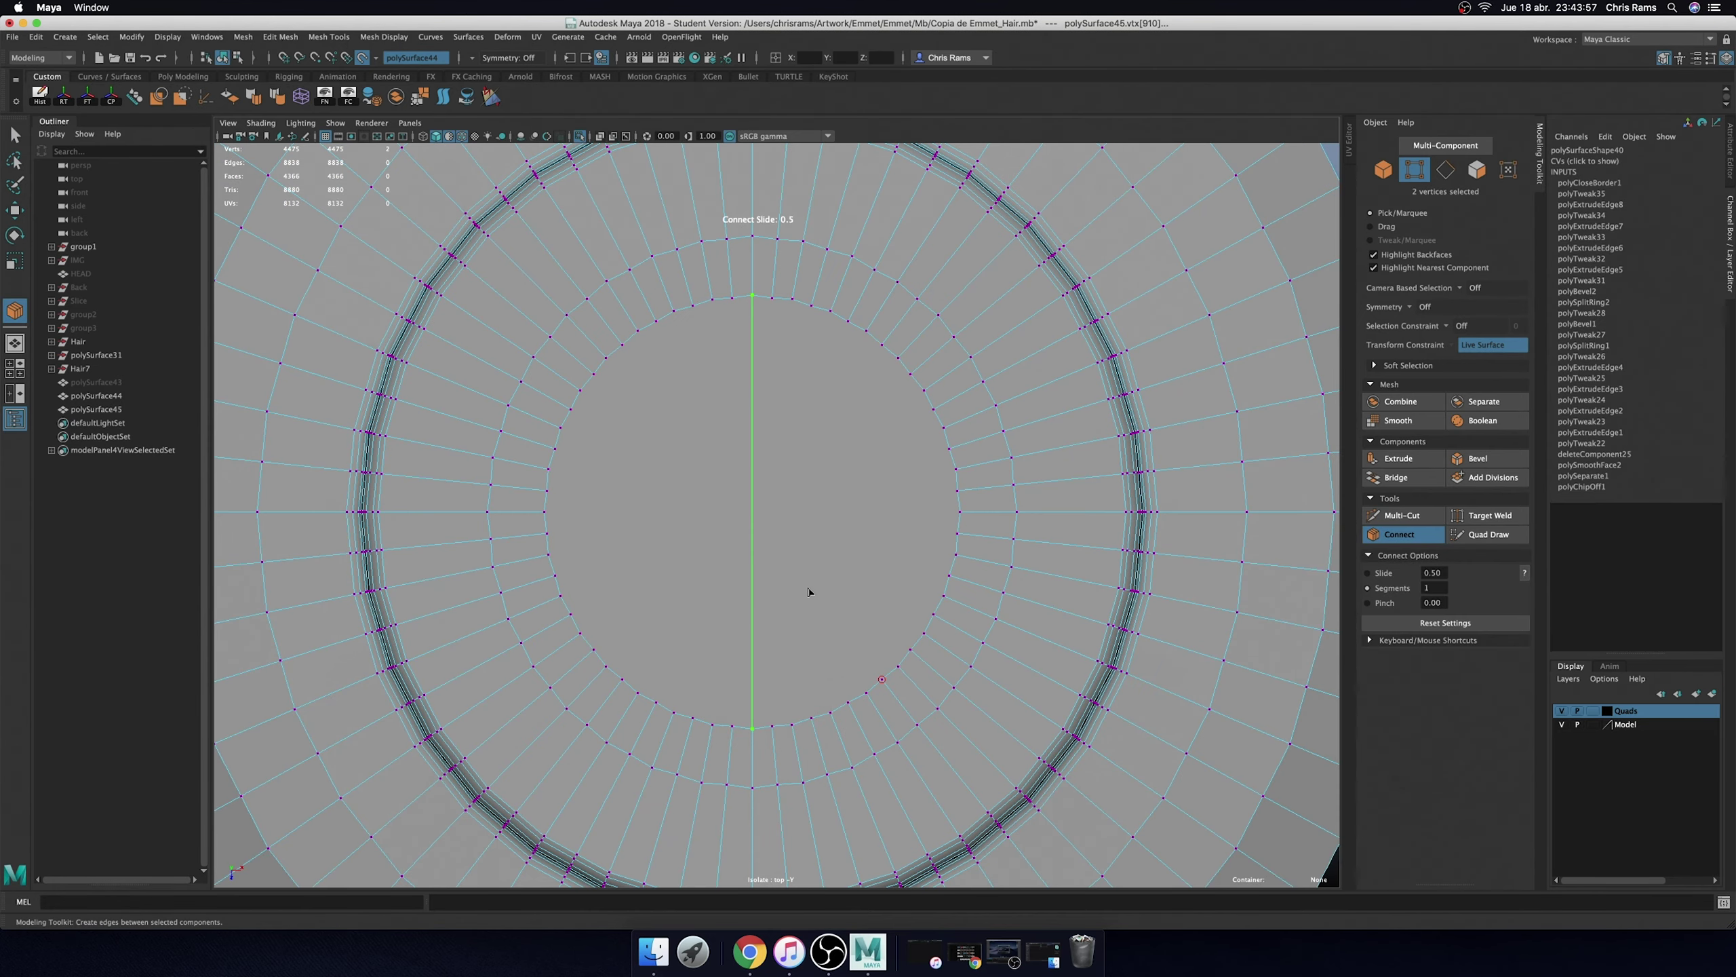
key(q)
drag(534, 527, 536, 525)
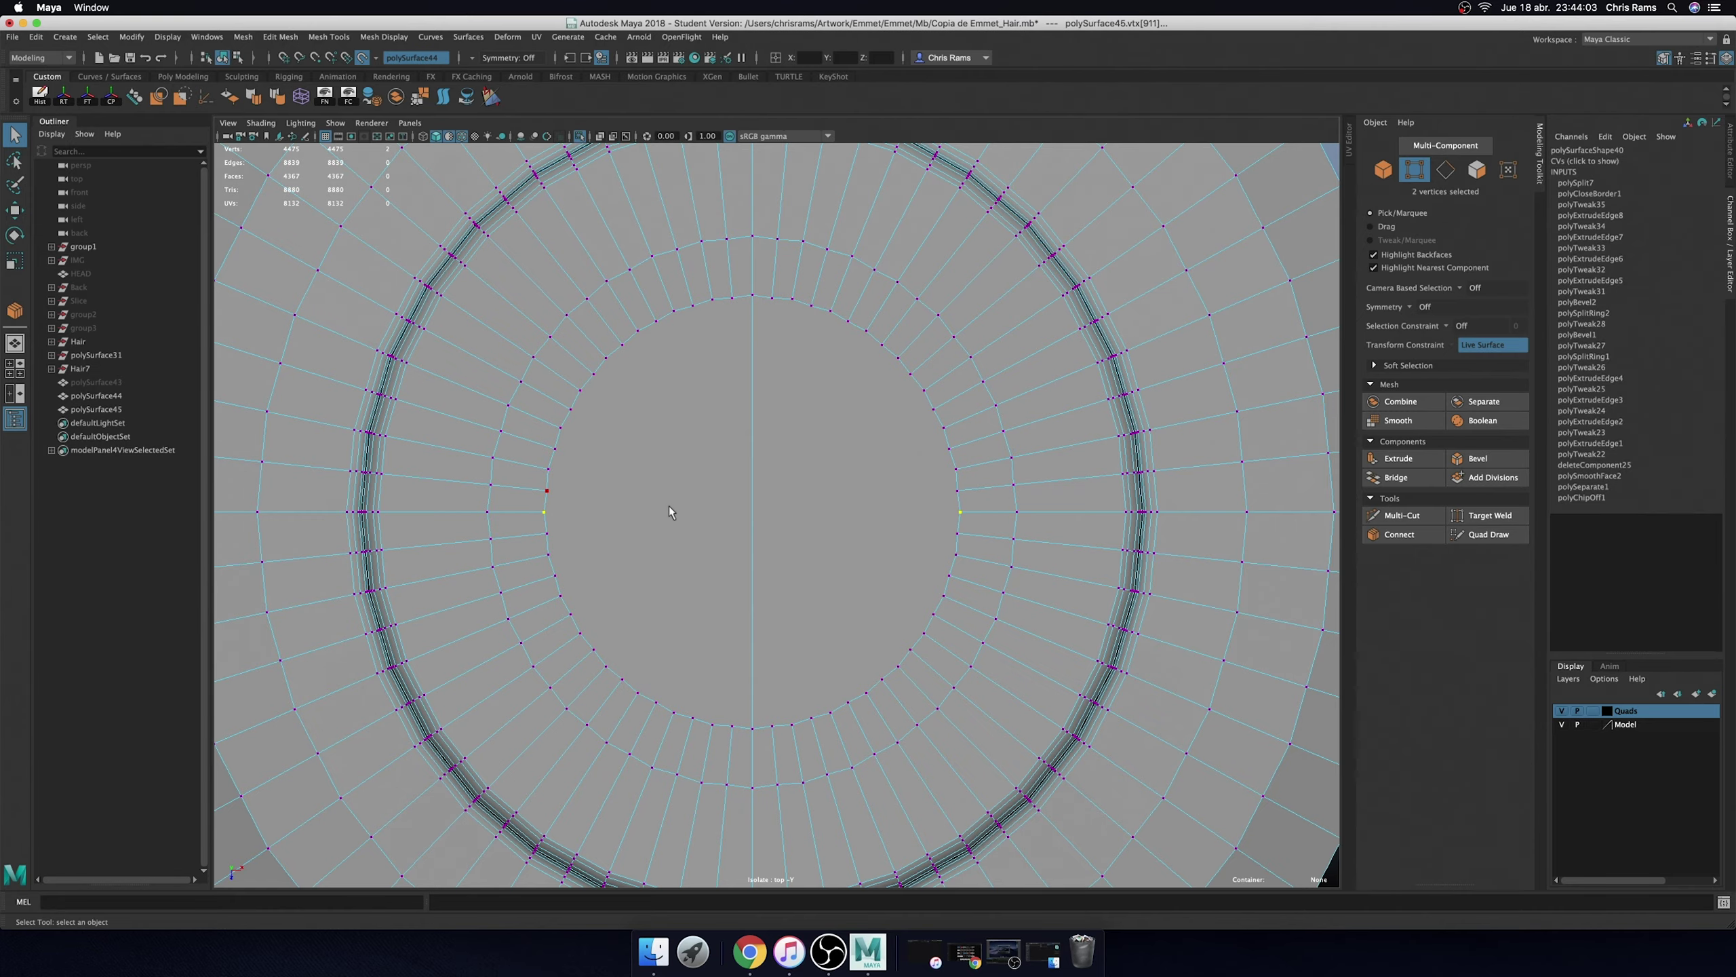
right_drag(618, 462, 620, 542)
key(ctrl+z)
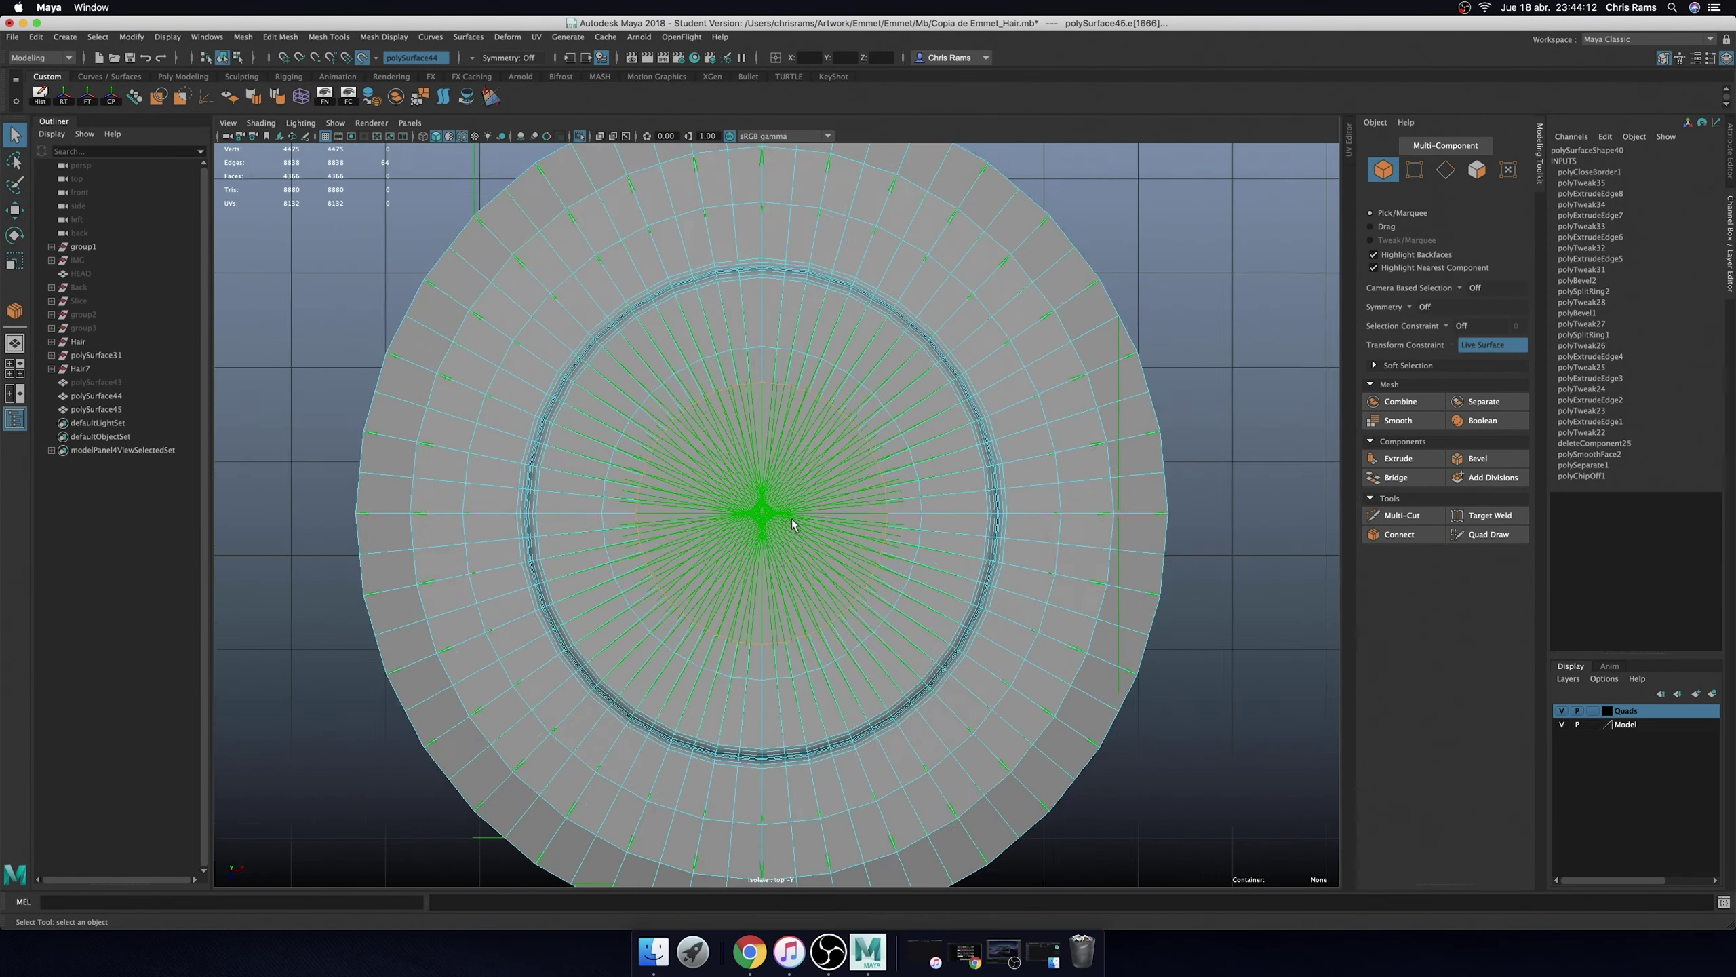
key(space)
drag(792, 520, 868, 453)
key(ctrl+z)
key(F8)
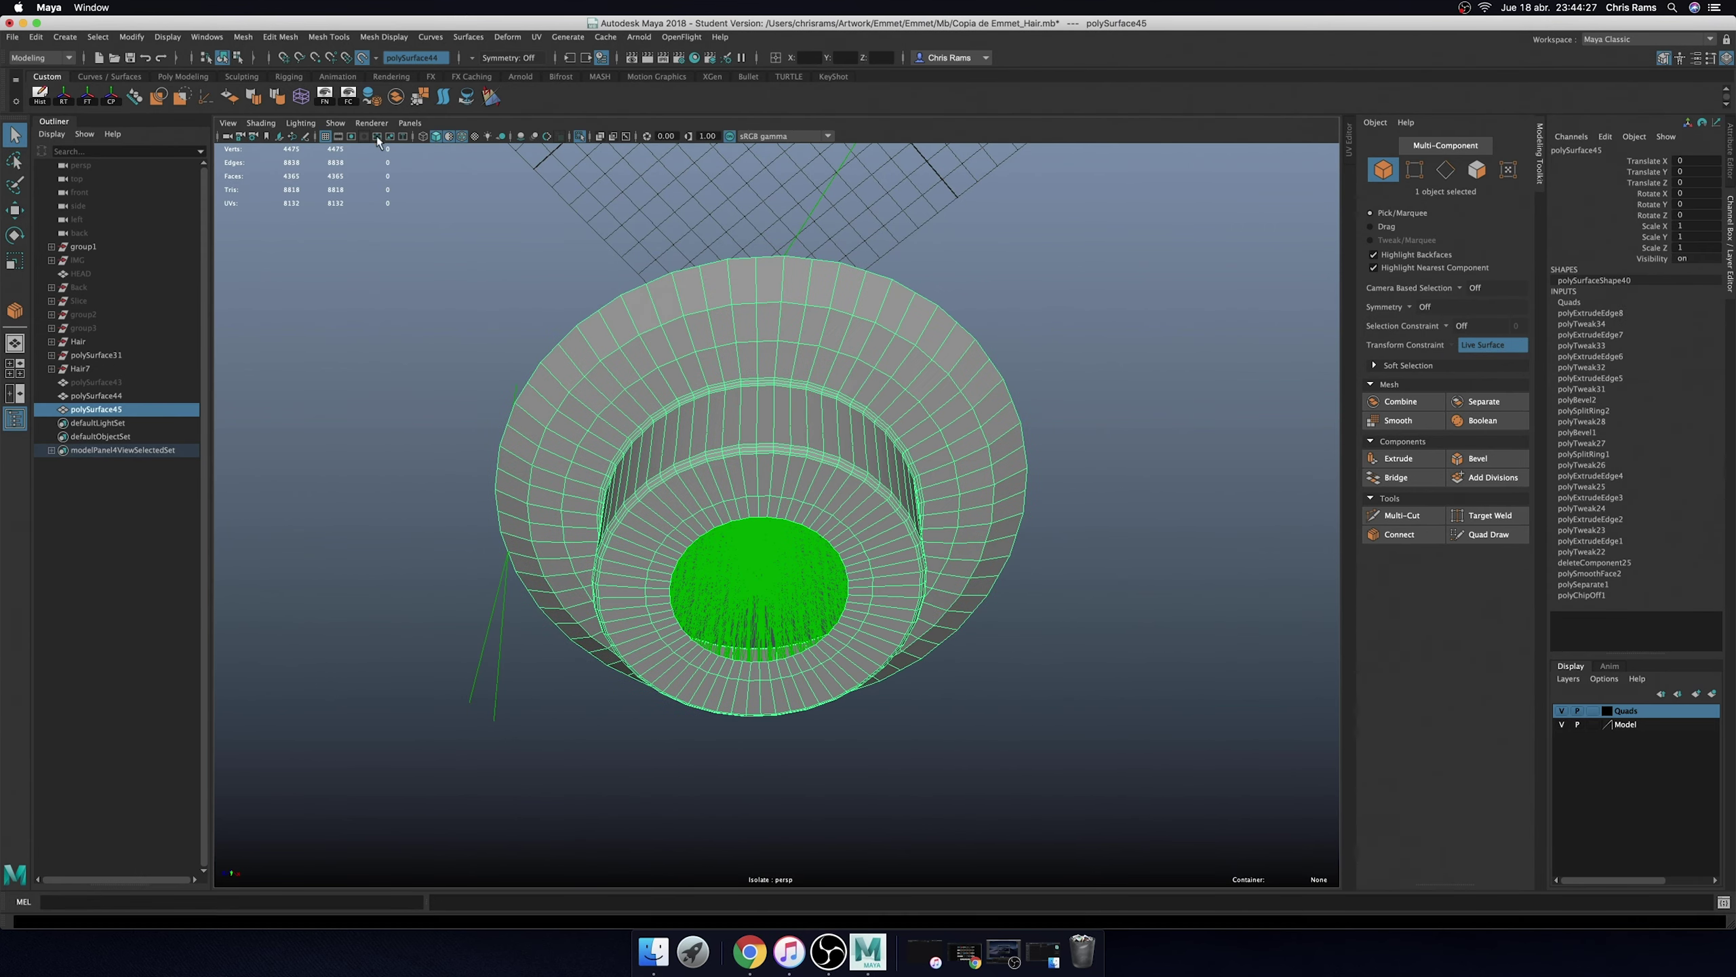
alt+drag(753, 308, 965, 573)
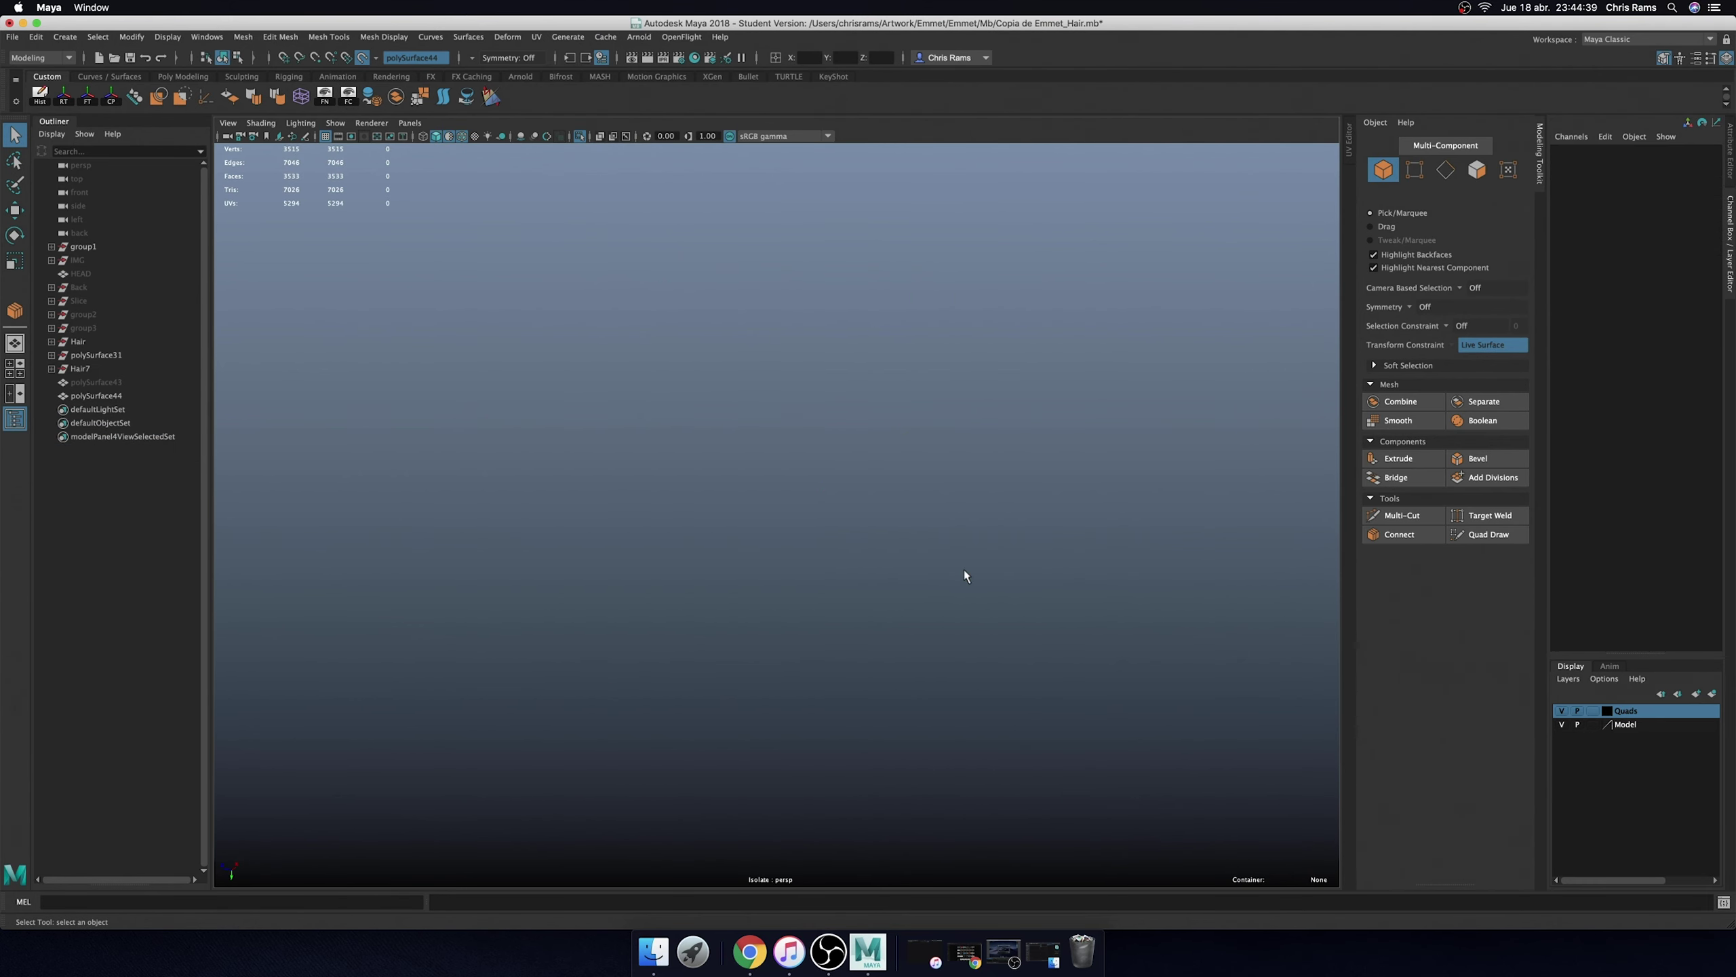
- Deselect the socket mesh and turn off Isolate Select
shift+right_drag(877, 565, 855, 399)
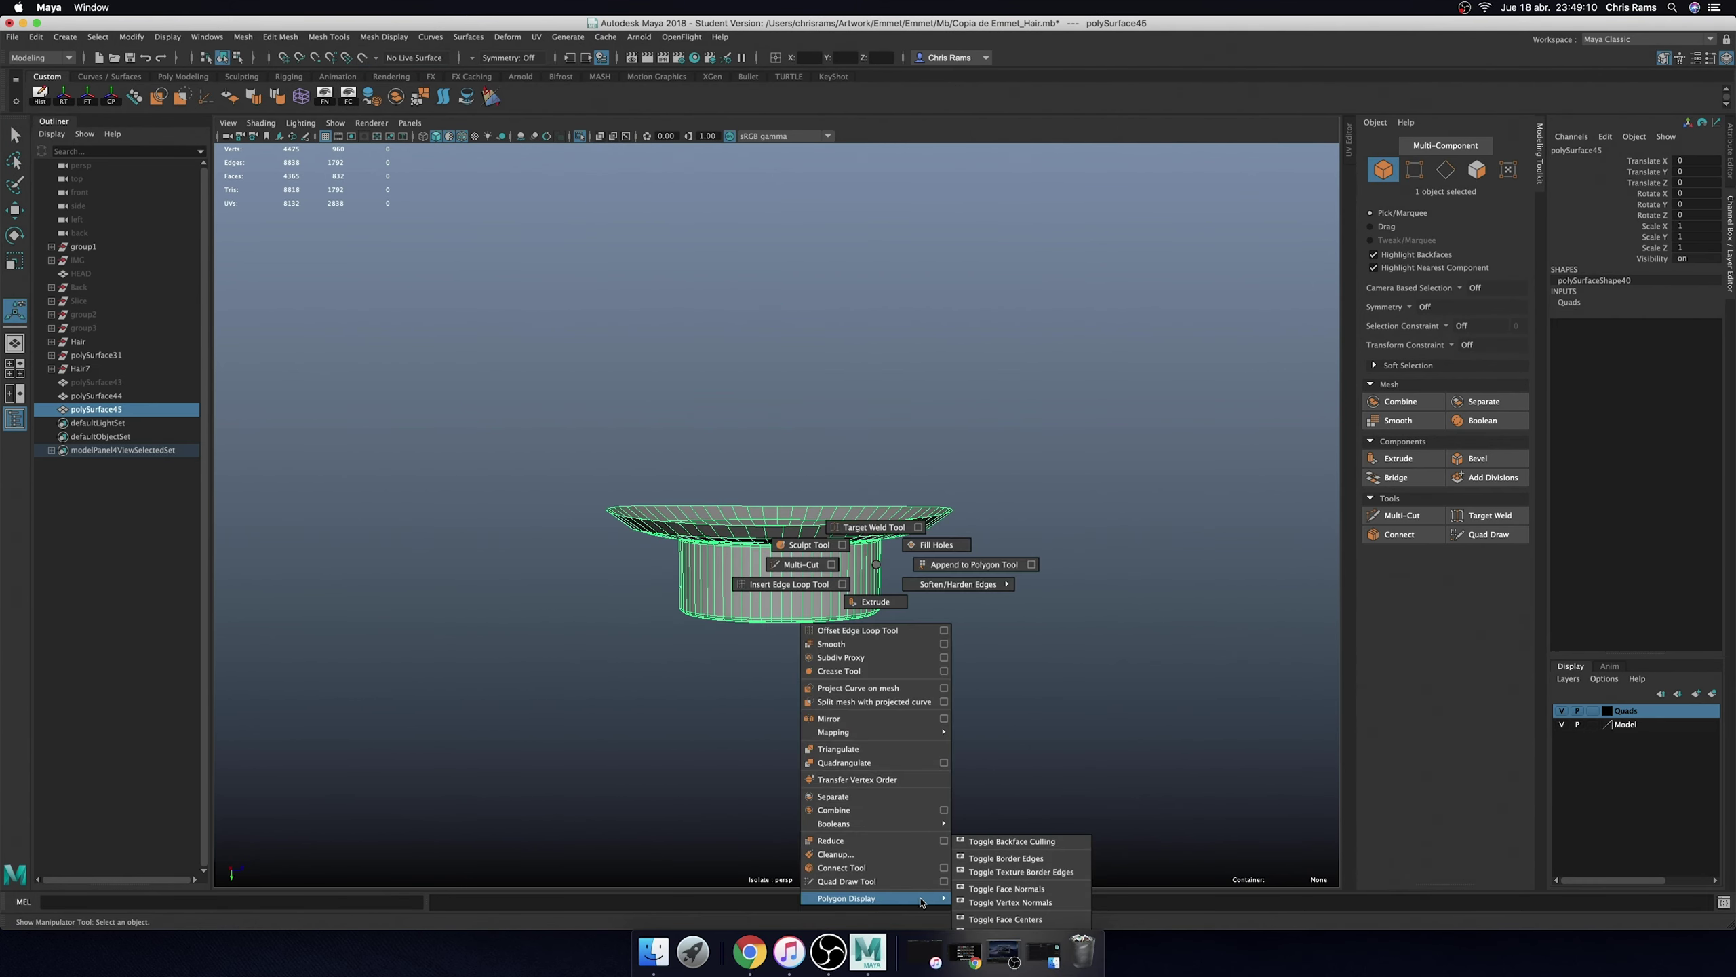
shift+right_drag(853, 327, 1017, 785)
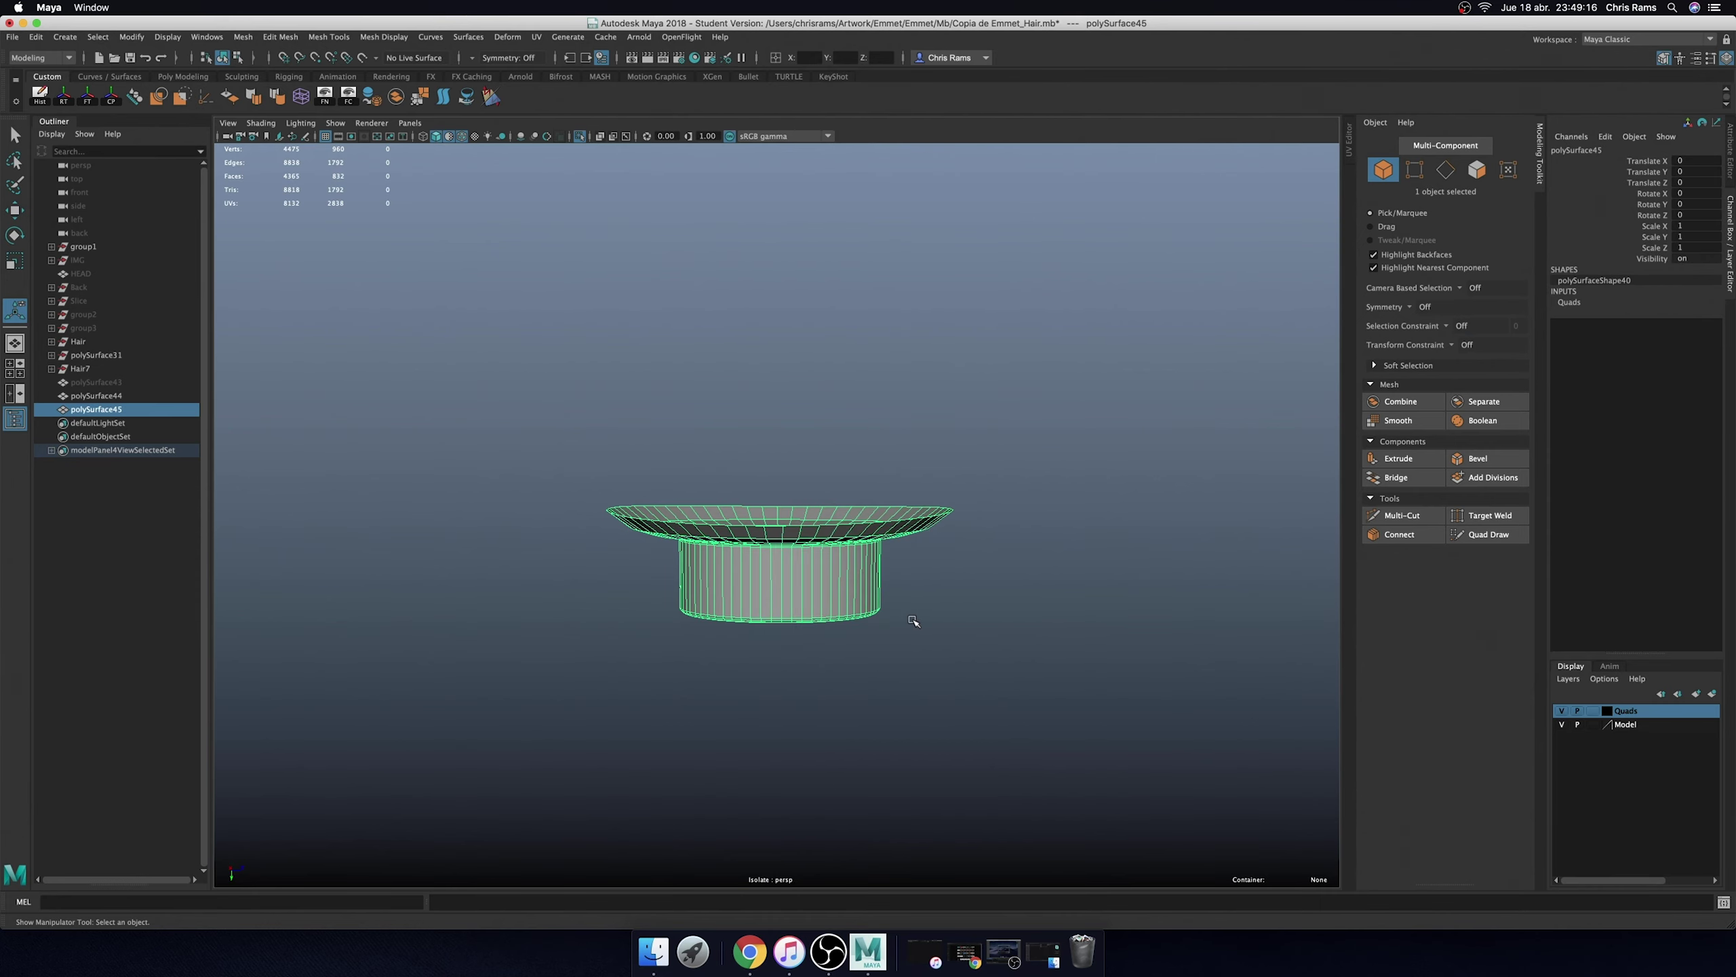
click(988, 591)
alt+drag(997, 596, 991, 644)
key(ctrl+1)
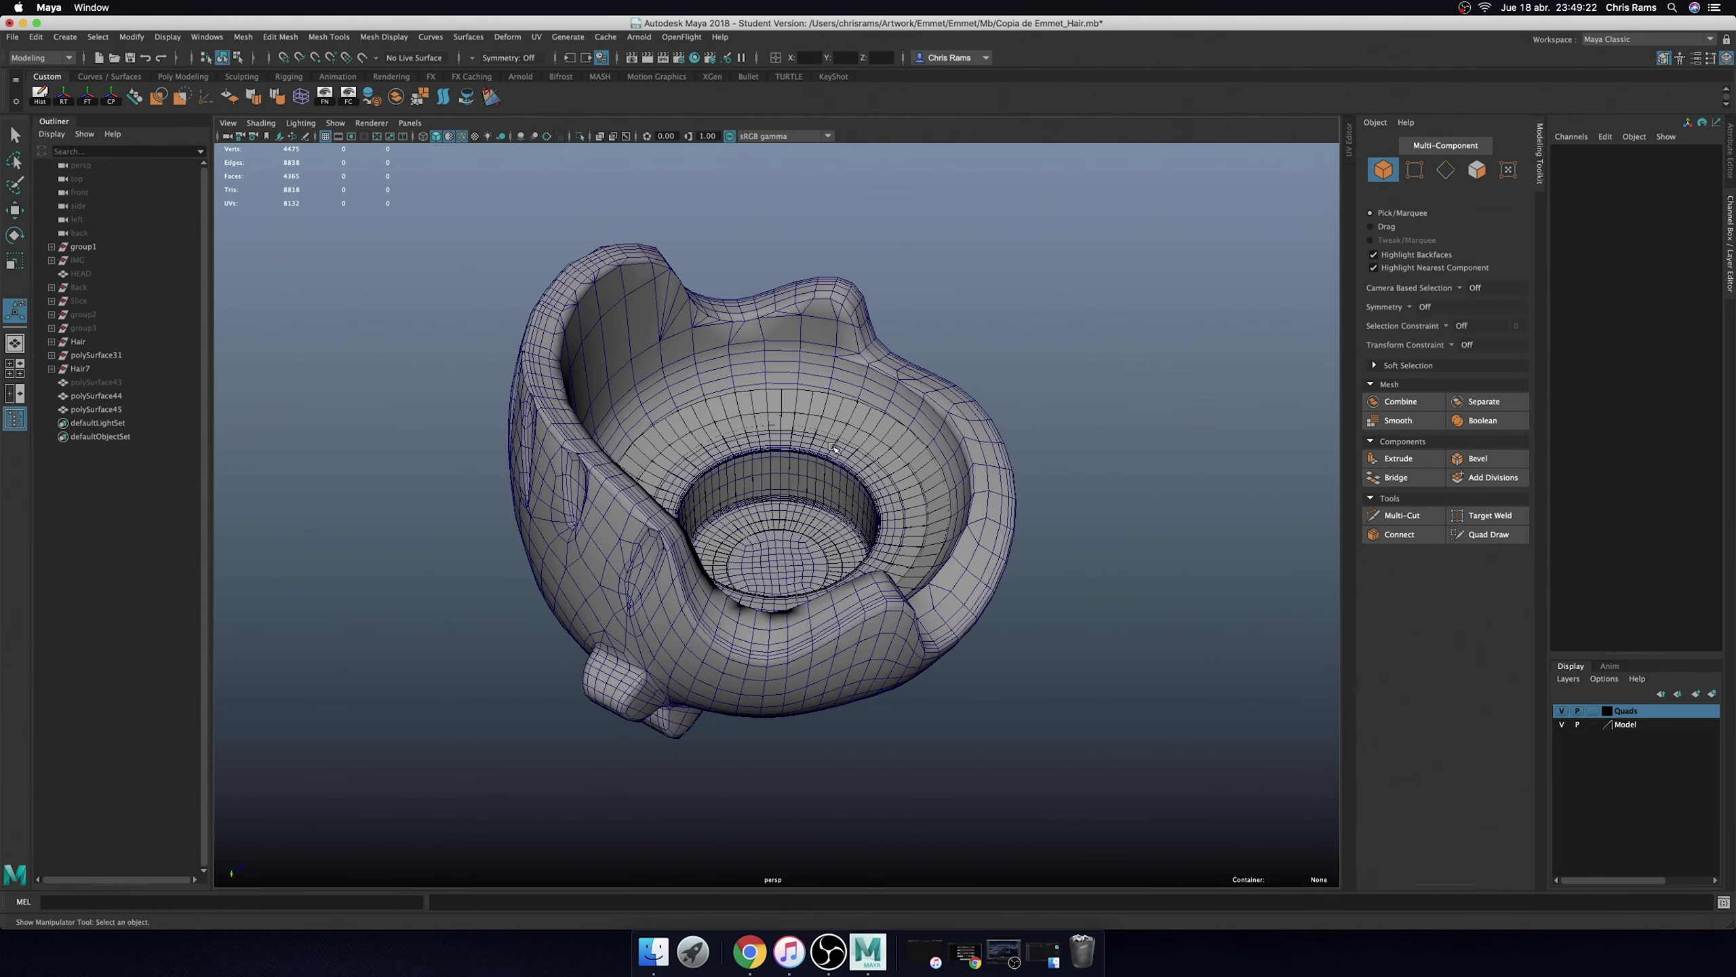
- Toggle the Model layer off and on and select polySurface43
click(1561, 724)
click(96, 382)
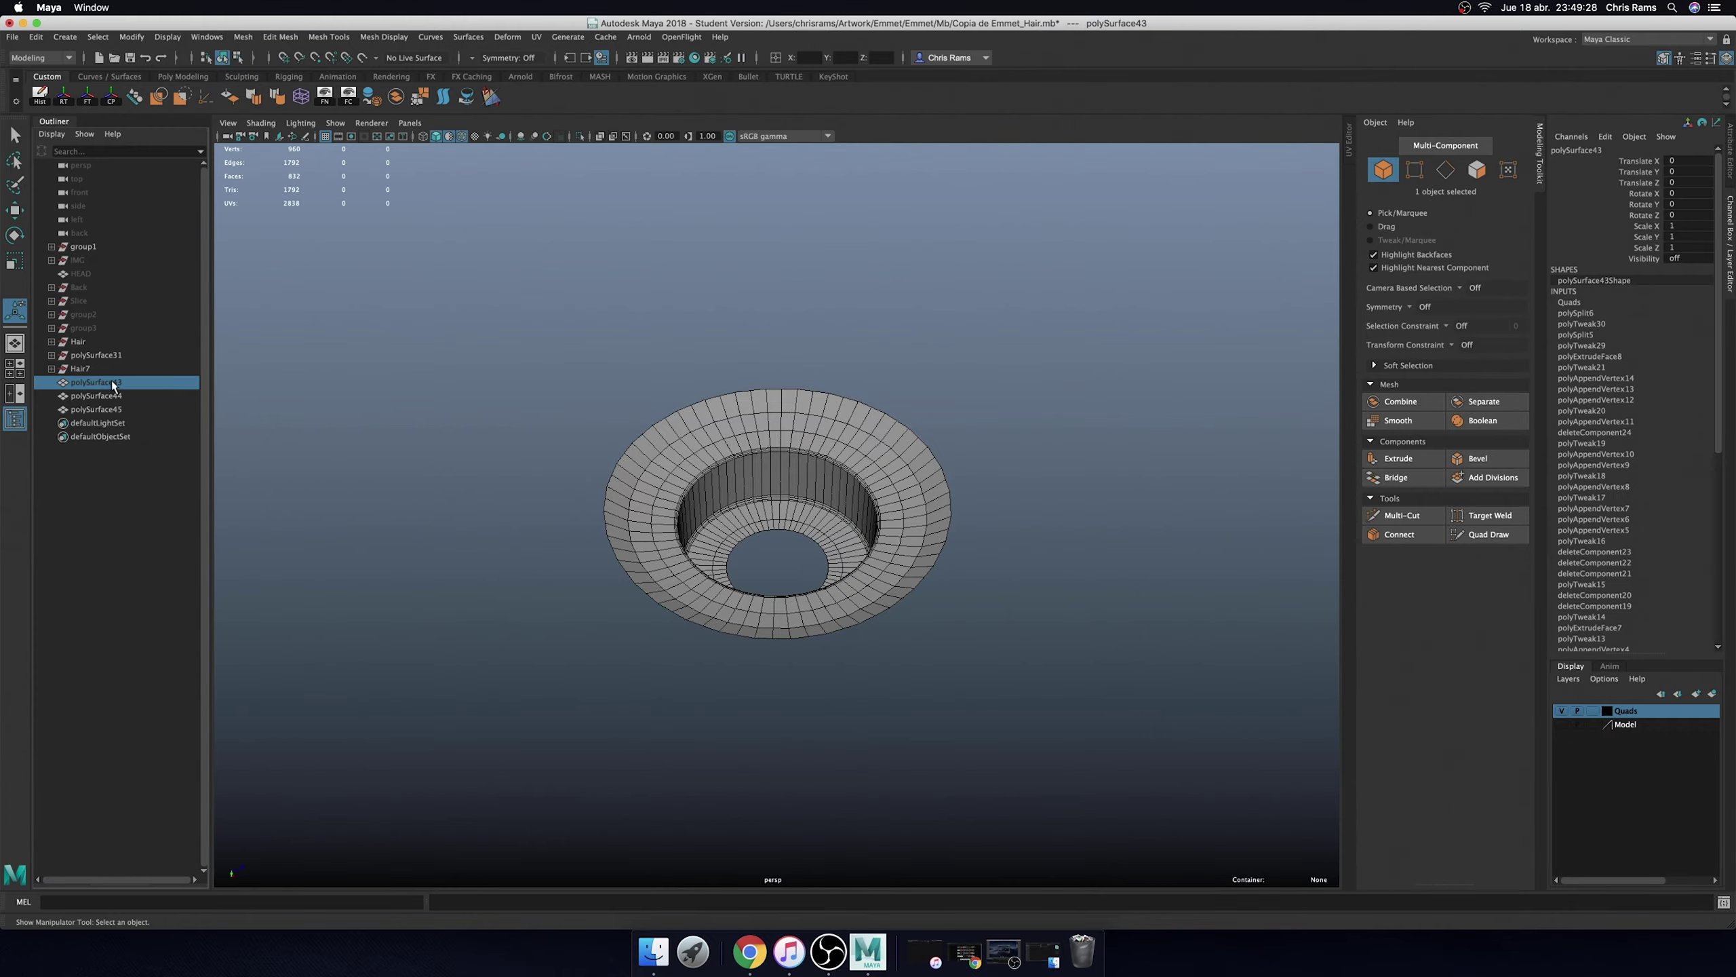
mouse_move(710, 301)
alt+mouse_down()
mouse_move(748, 321)
mouse_move(733, 329)
mouse_move(1004, 376)
alt+mouse_up()
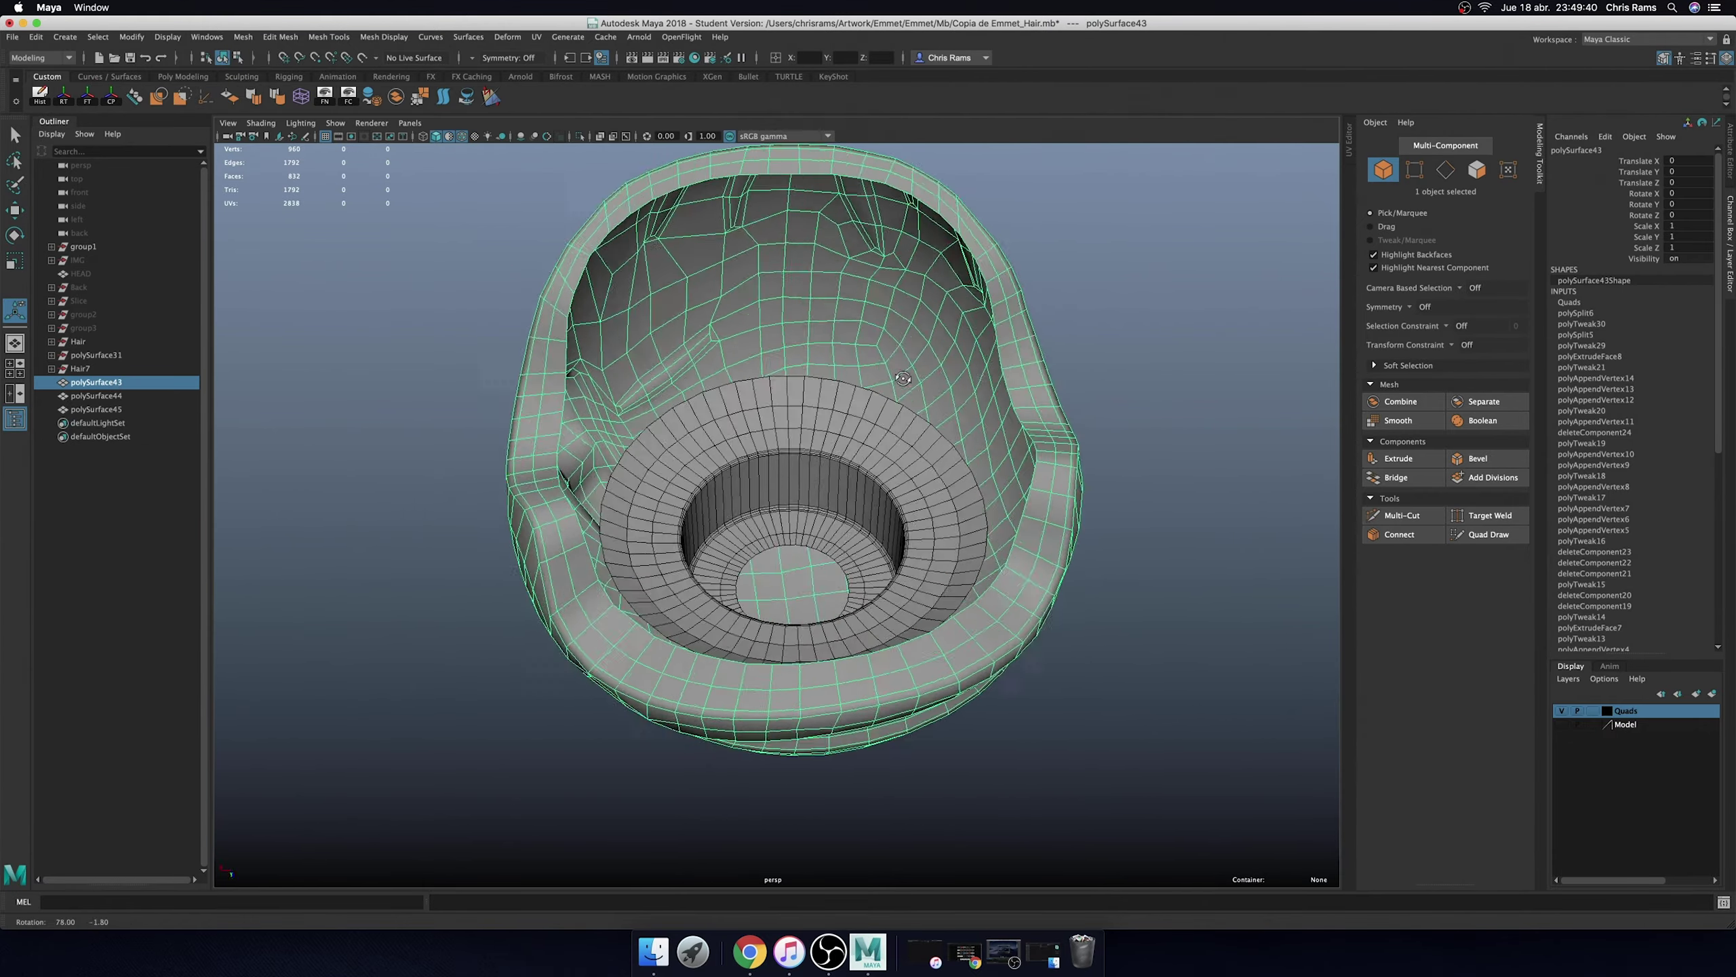
click(1561, 724)
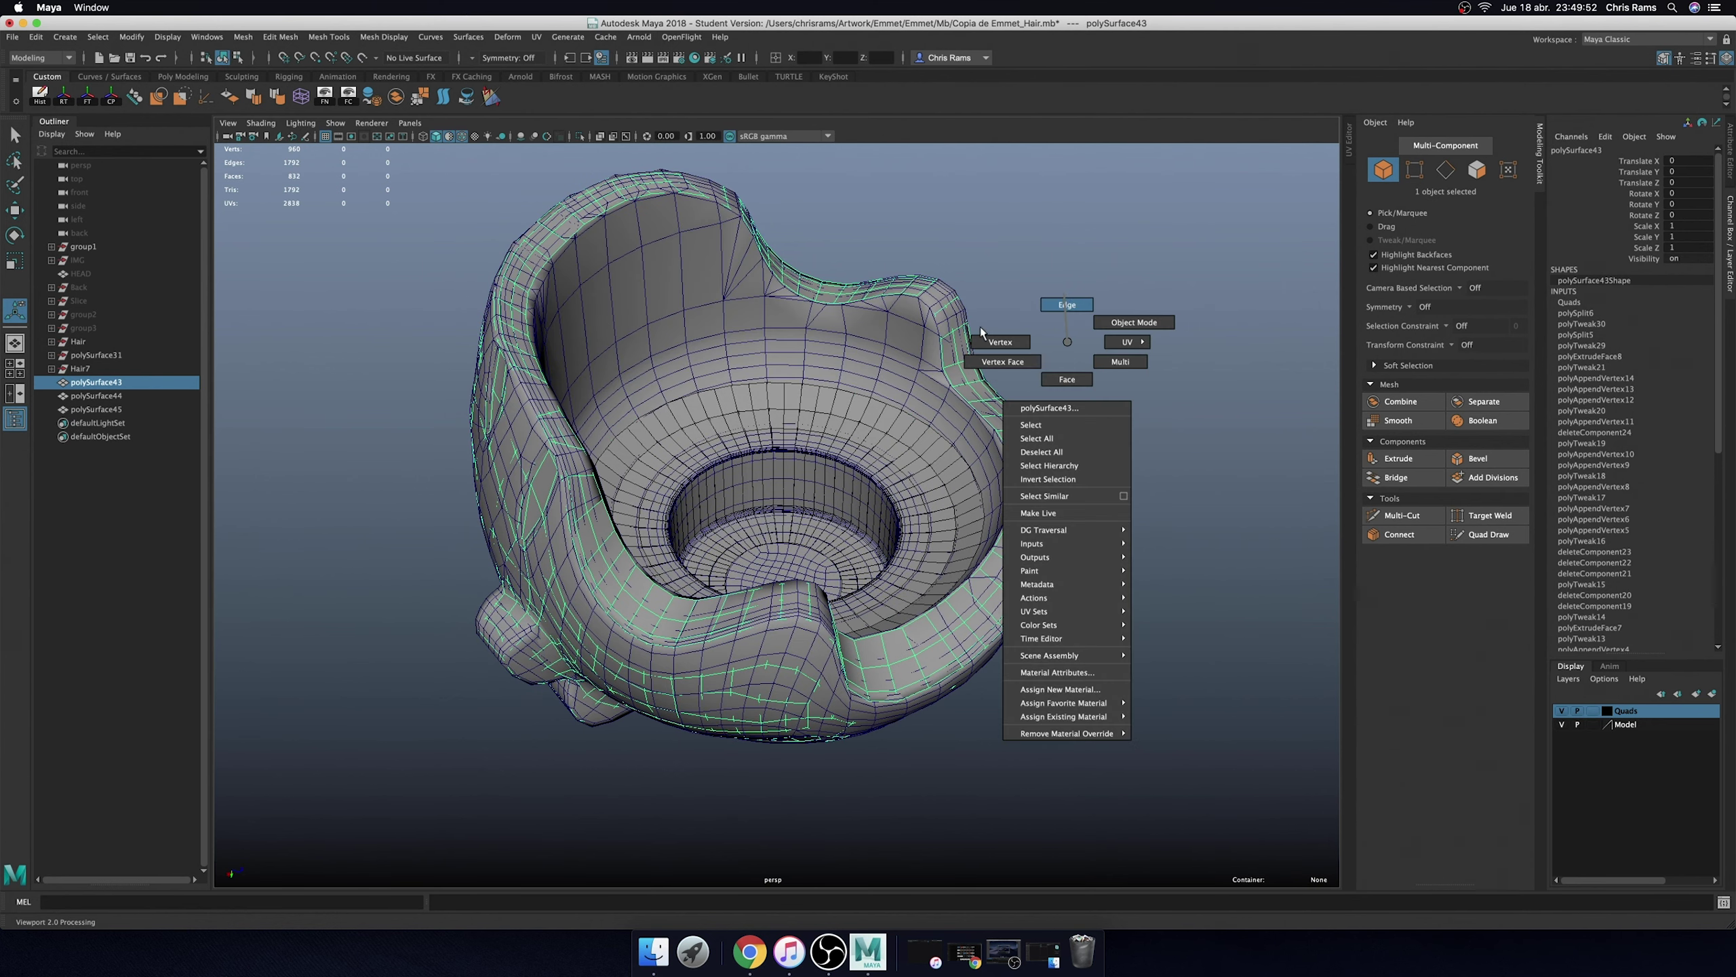
right_drag(1007, 359, 1135, 323)
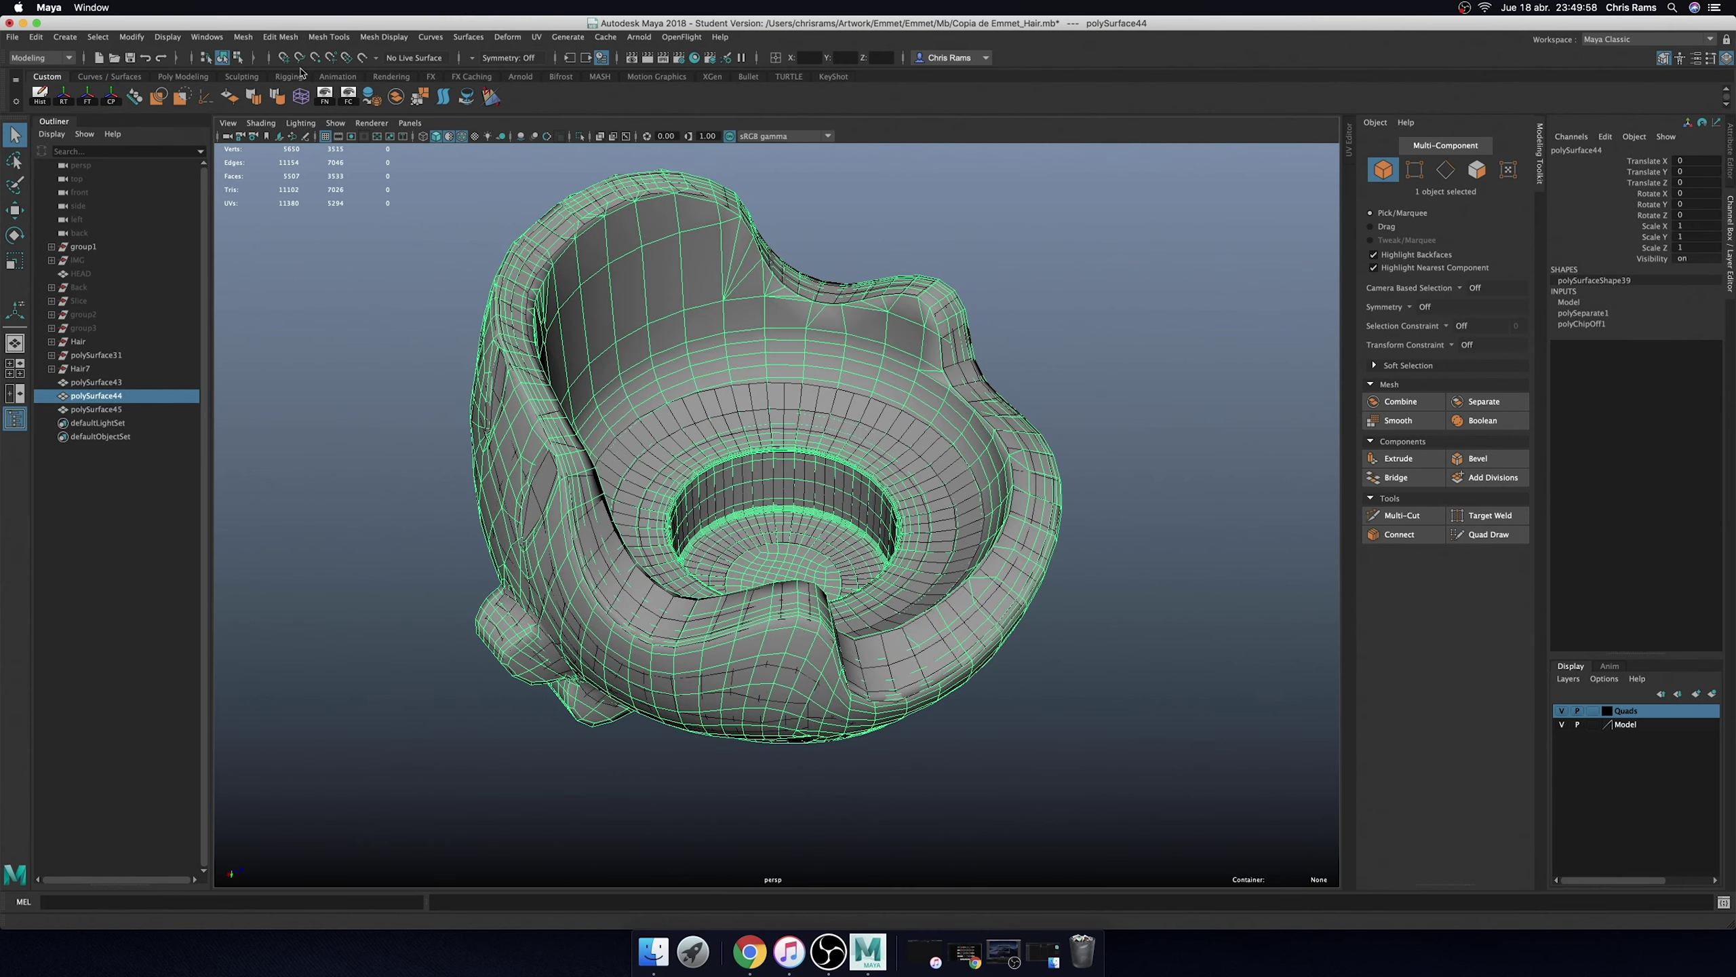
- Select a helmet rim edge, try an edge extrusion, and undo it
click(943, 351)
alt+drag(943, 351, 1116, 356)
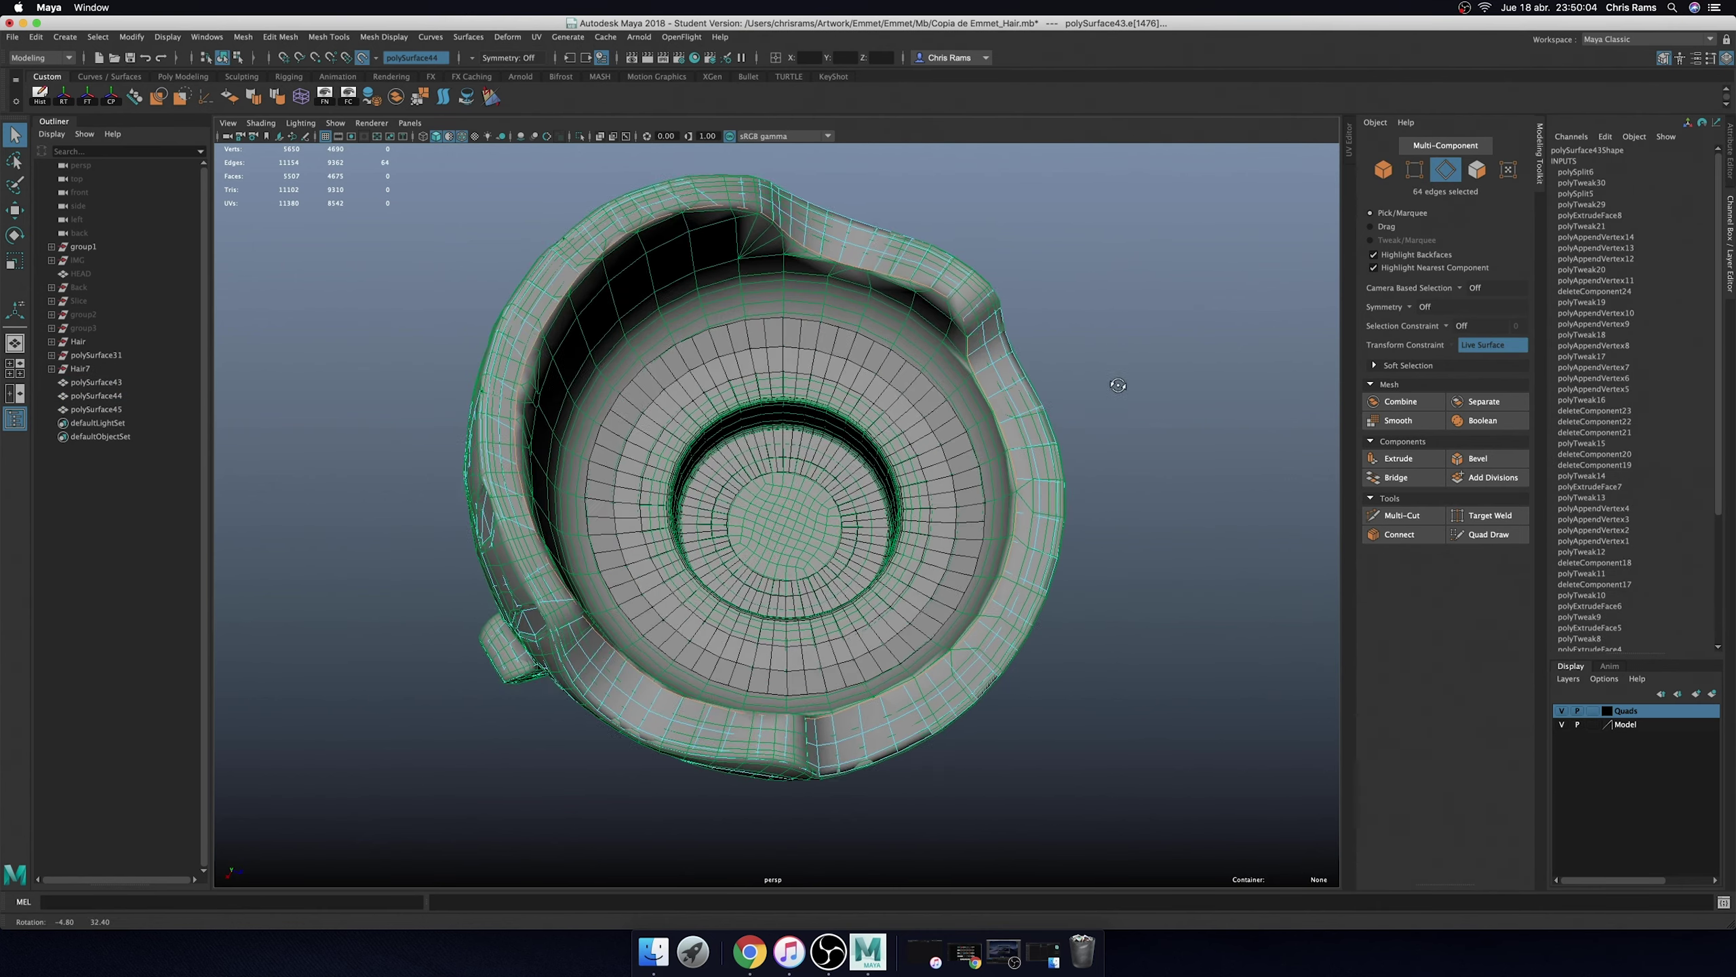
shift+right_drag(1124, 373, 1087, 485)
mouse_move(1087, 485)
alt+mouse_down()
mouse_move(1171, 319)
mouse_move(781, 400)
alt+mouse_up()
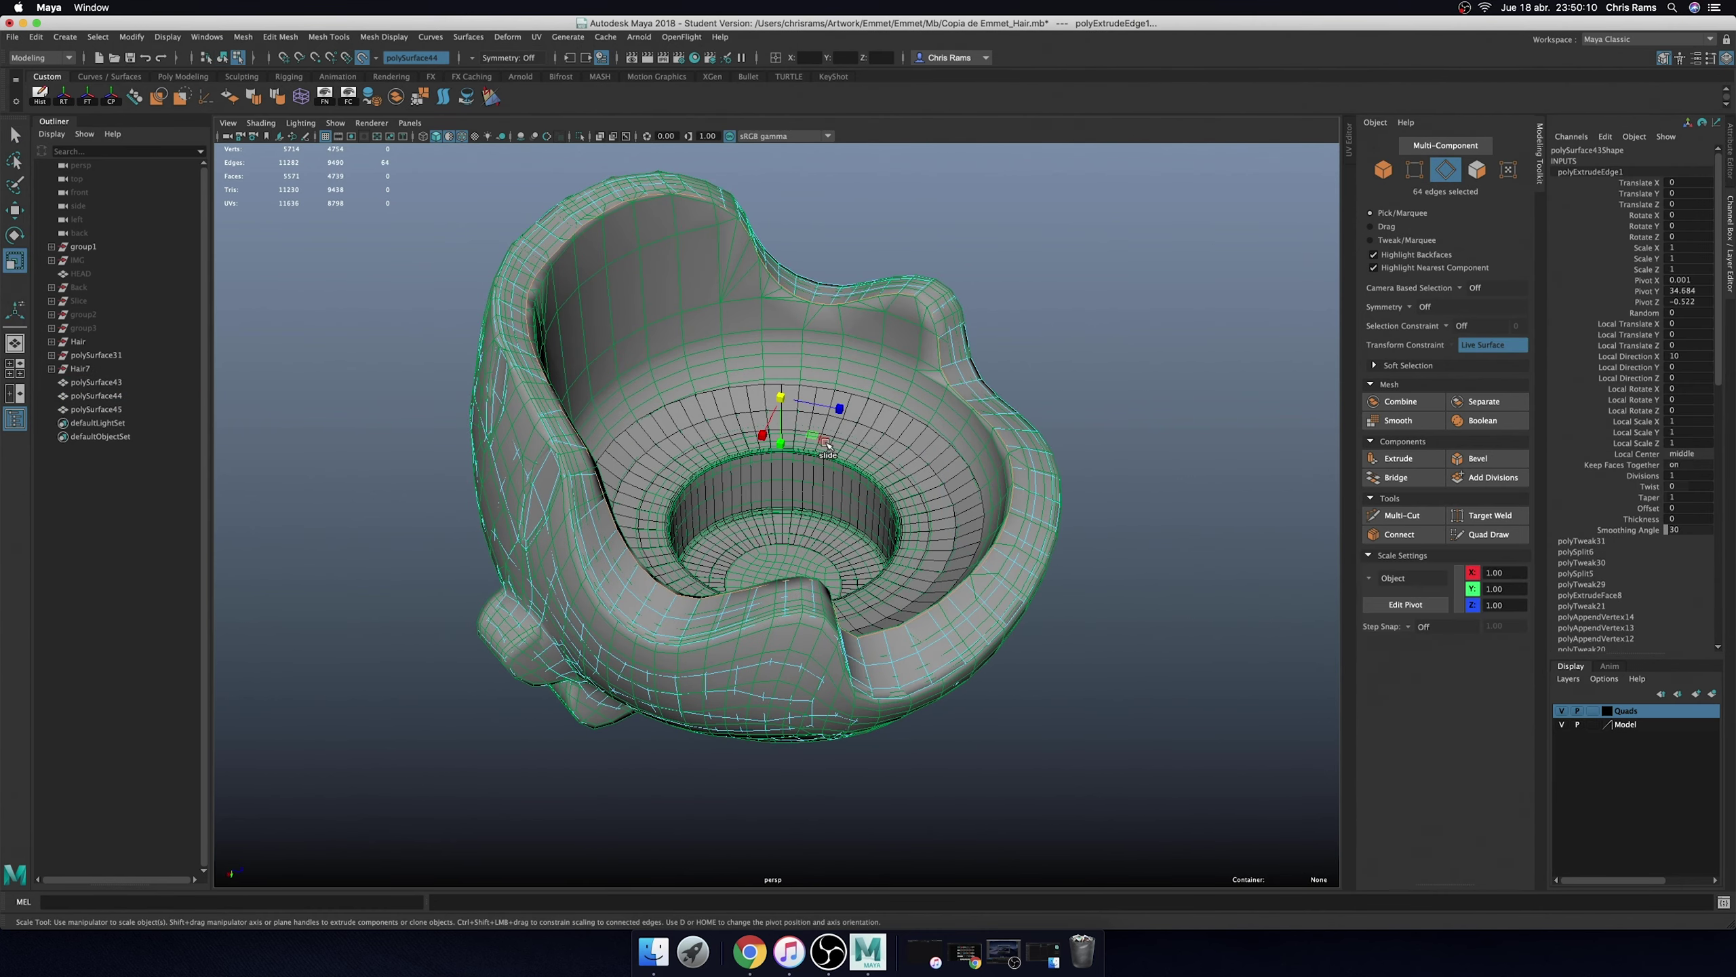
key(r)
key(ctrl+z)
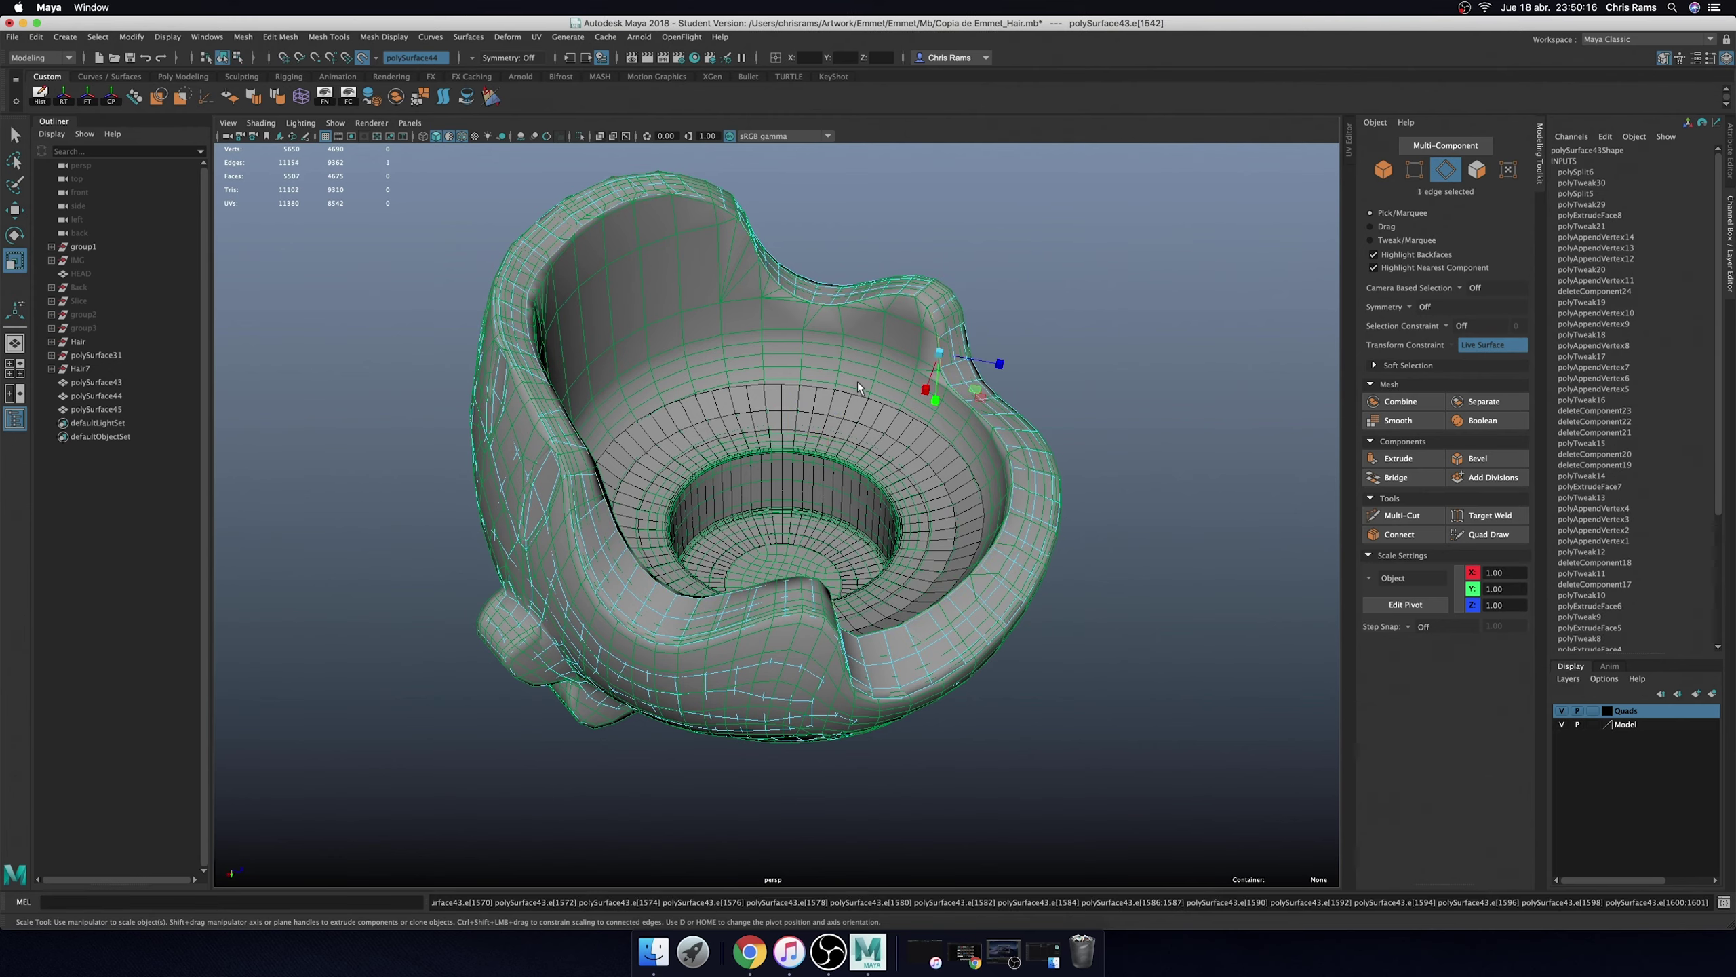
- Try selecting a single rim edge, then undo that selection
alt+drag(1054, 302, 1024, 291)
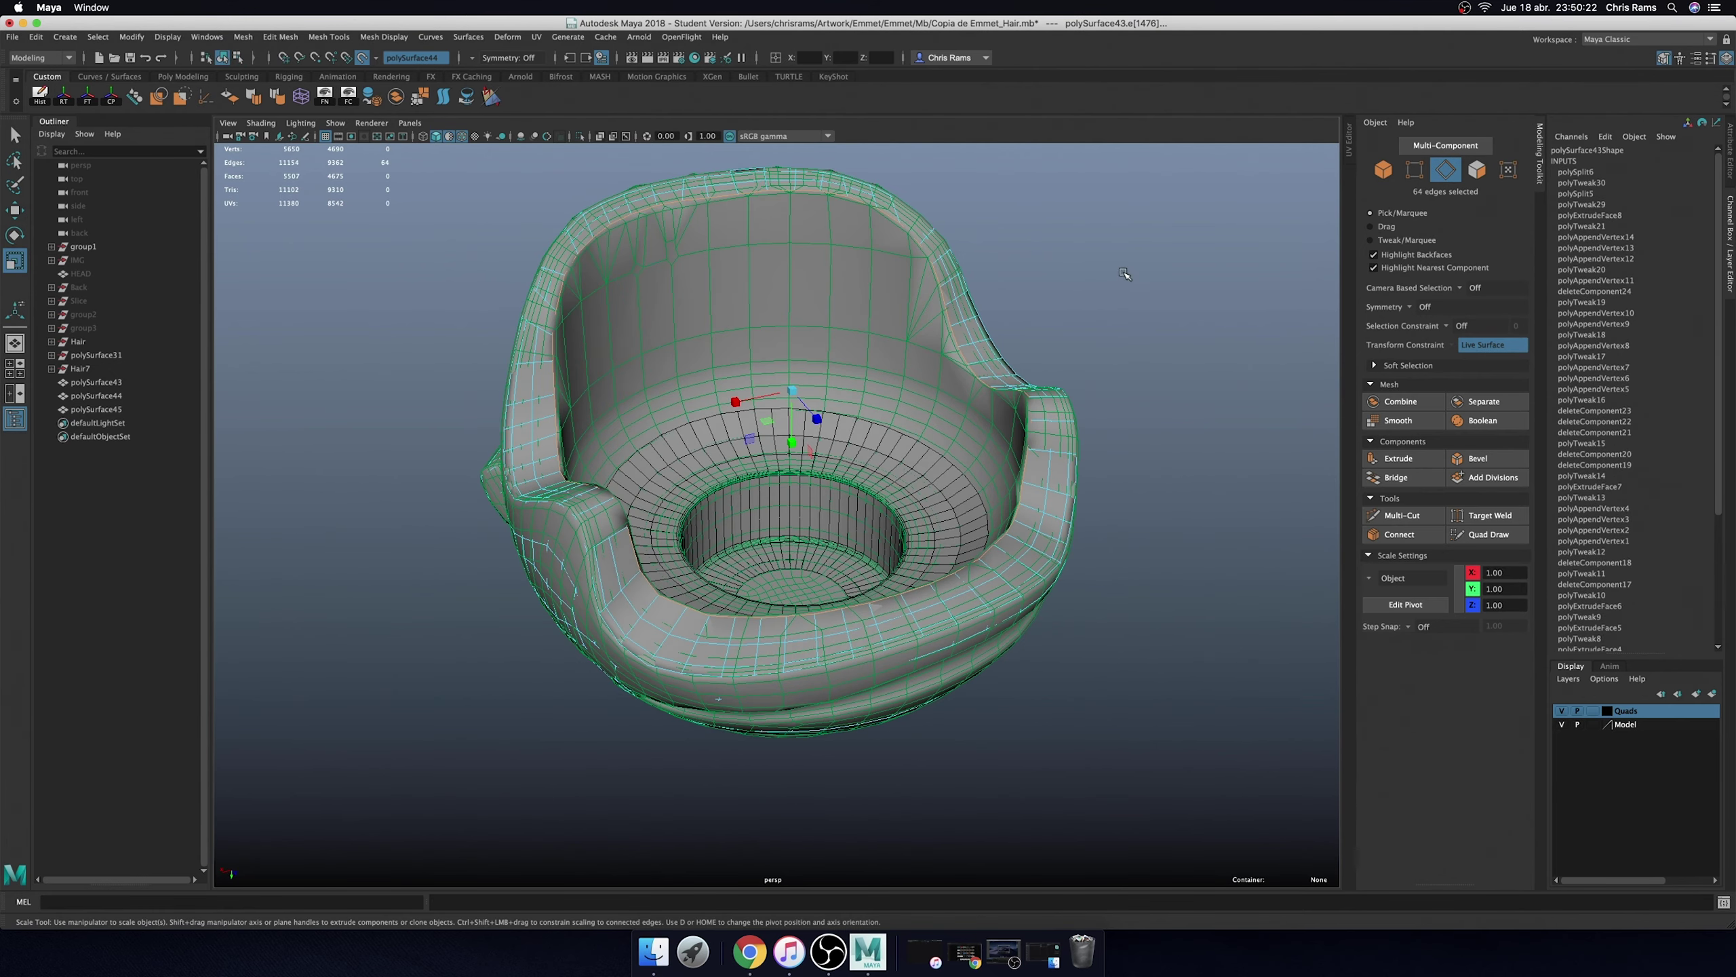
right_click(1125, 272)
key(w)
click(1010, 392)
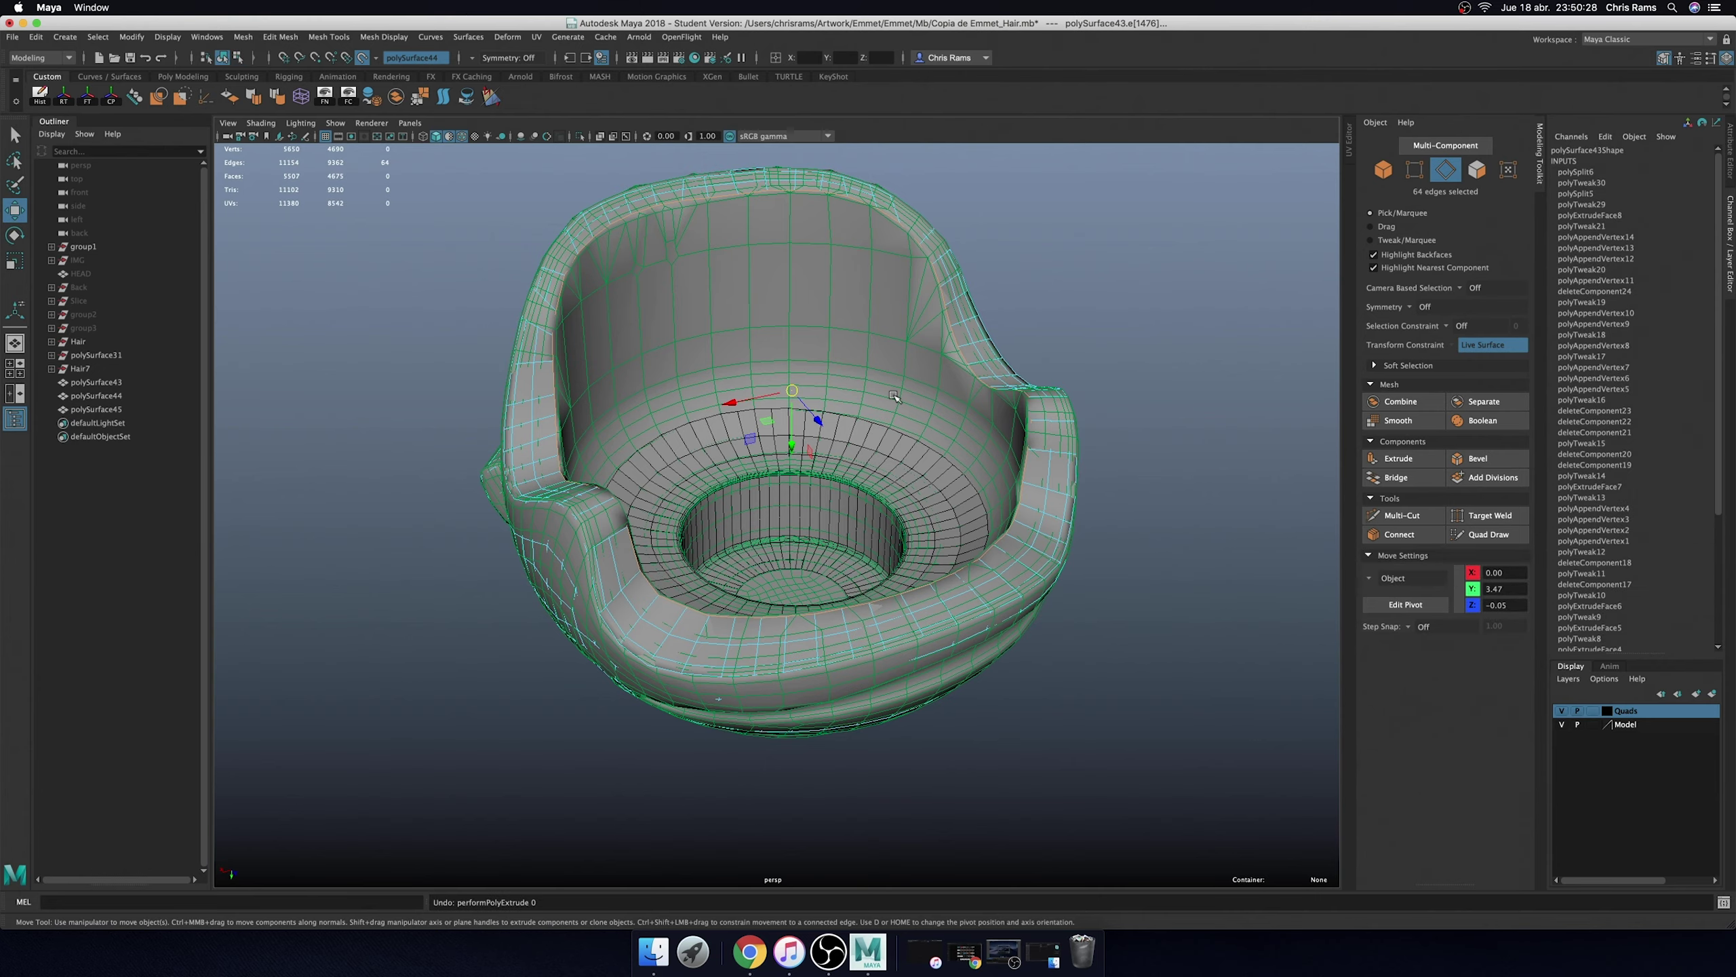
key(ctrl+z)
alt+drag(1076, 405, 1053, 294)
- Select the whole inner rim edge loop and extrude it twice
double_click(848, 448)
mouse_move(1126, 334)
shift+right_down()
mouse_move(1122, 415)
mouse_move(1125, 371)
shift+right_up()
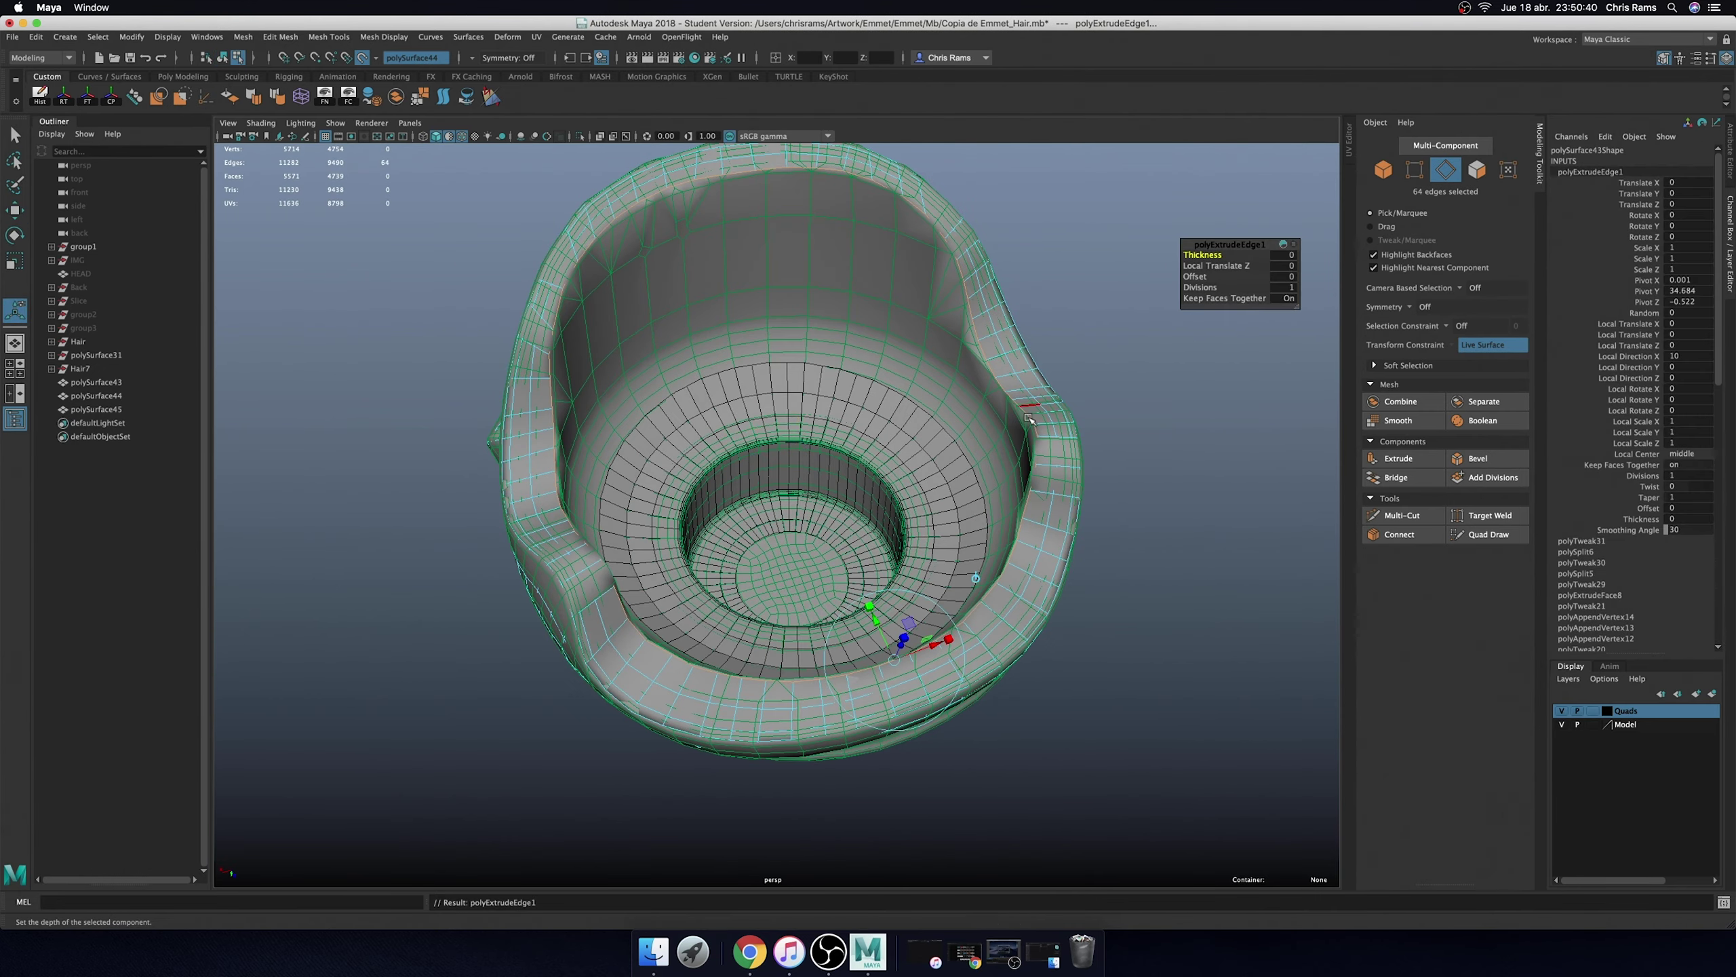
mouse_move(1124, 383)
alt+mouse_down()
mouse_move(1077, 477)
mouse_move(1212, 455)
mouse_move(1197, 456)
alt+mouse_up()
alt+drag(955, 292, 952, 277)
right_drag(952, 277, 1011, 258)
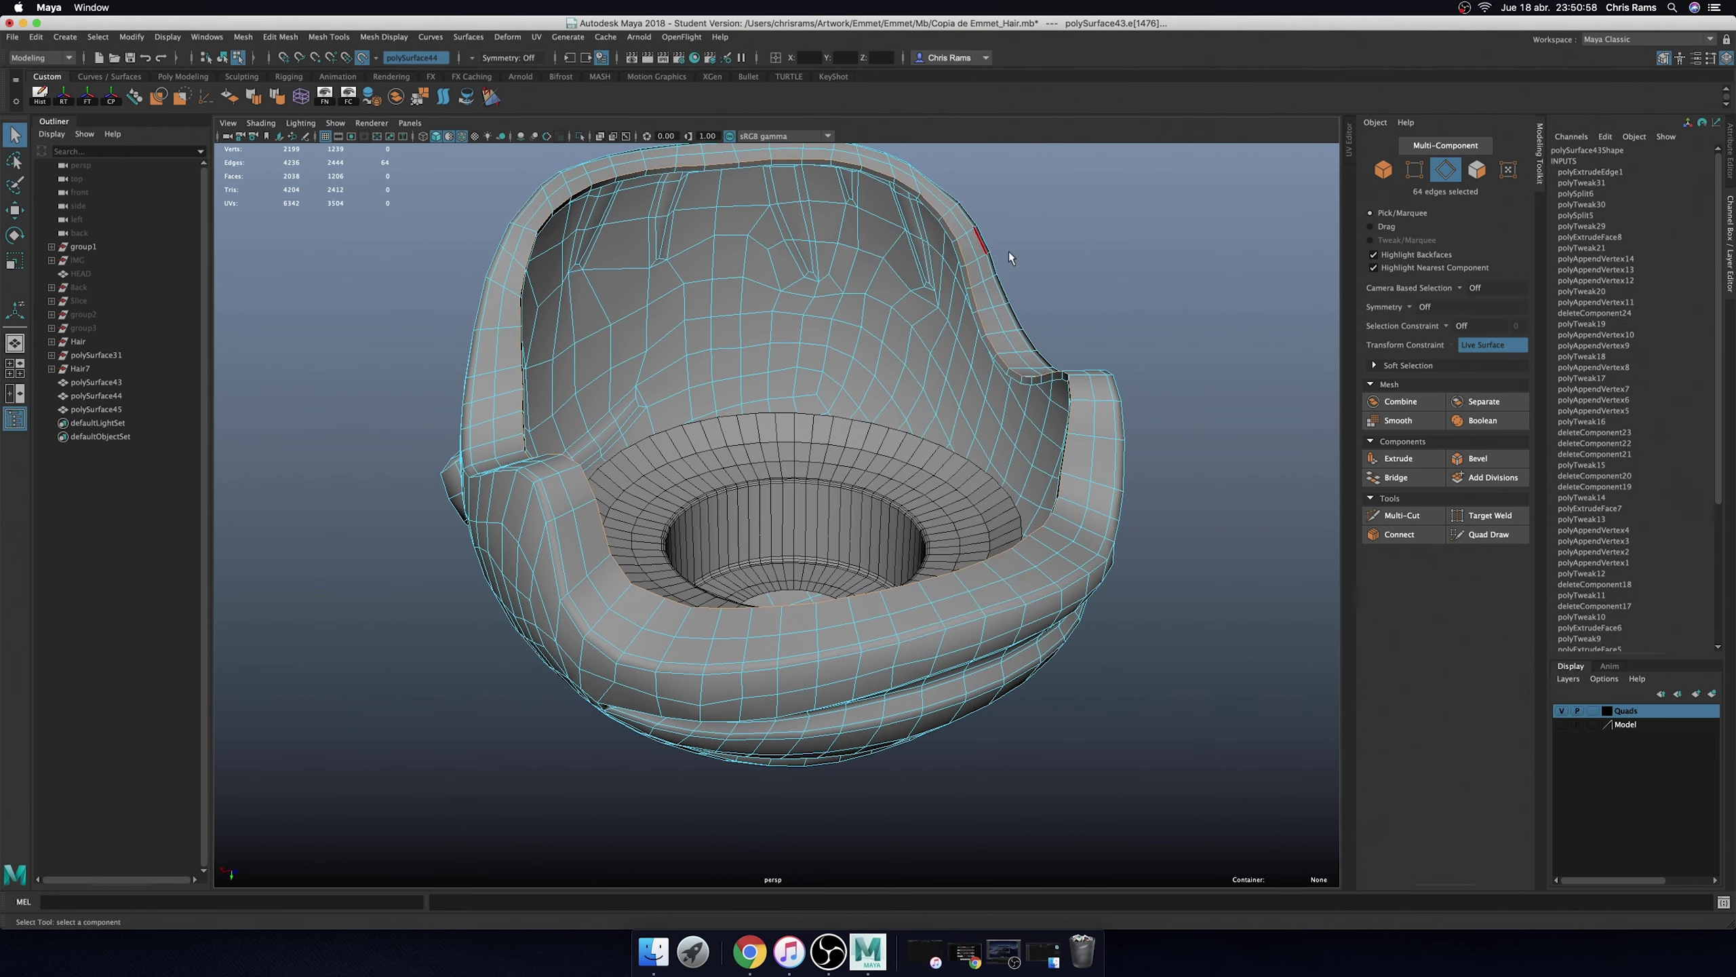
alt+drag(1011, 258, 1167, 287)
shift+right_drag(1167, 287, 1165, 336)
- Slide the inner rim edge loop slightly and extrude it again
right_drag(1169, 419, 1170, 395)
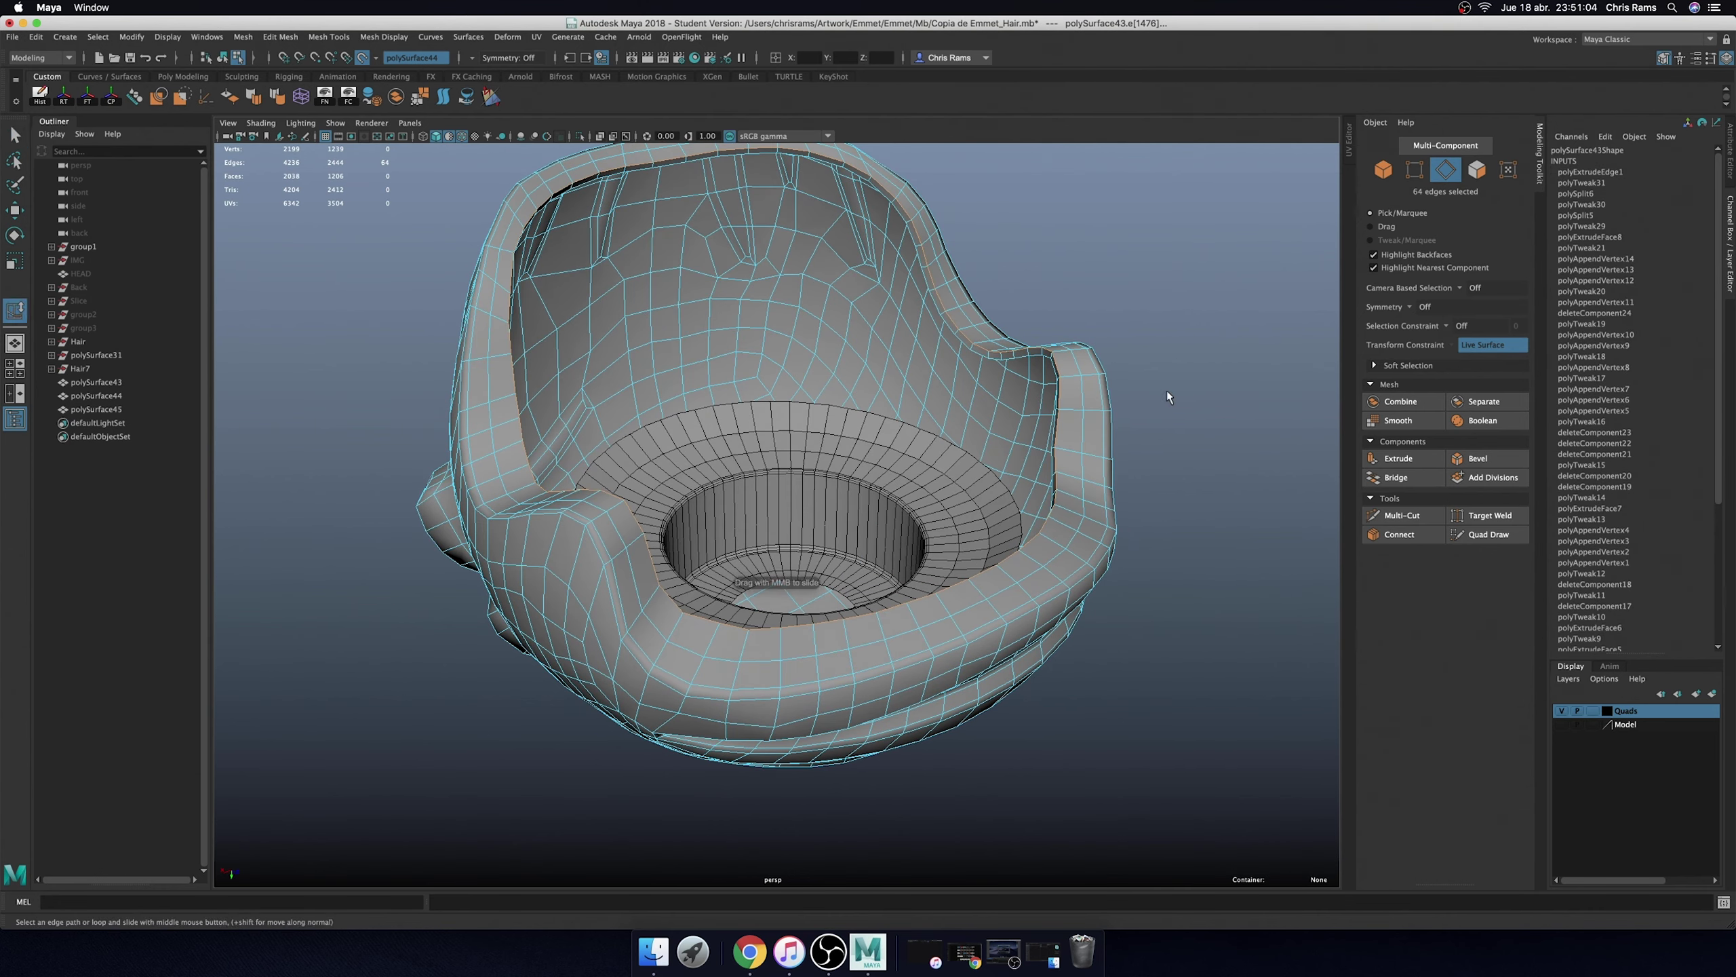
middle_drag(1151, 375, 1156, 374)
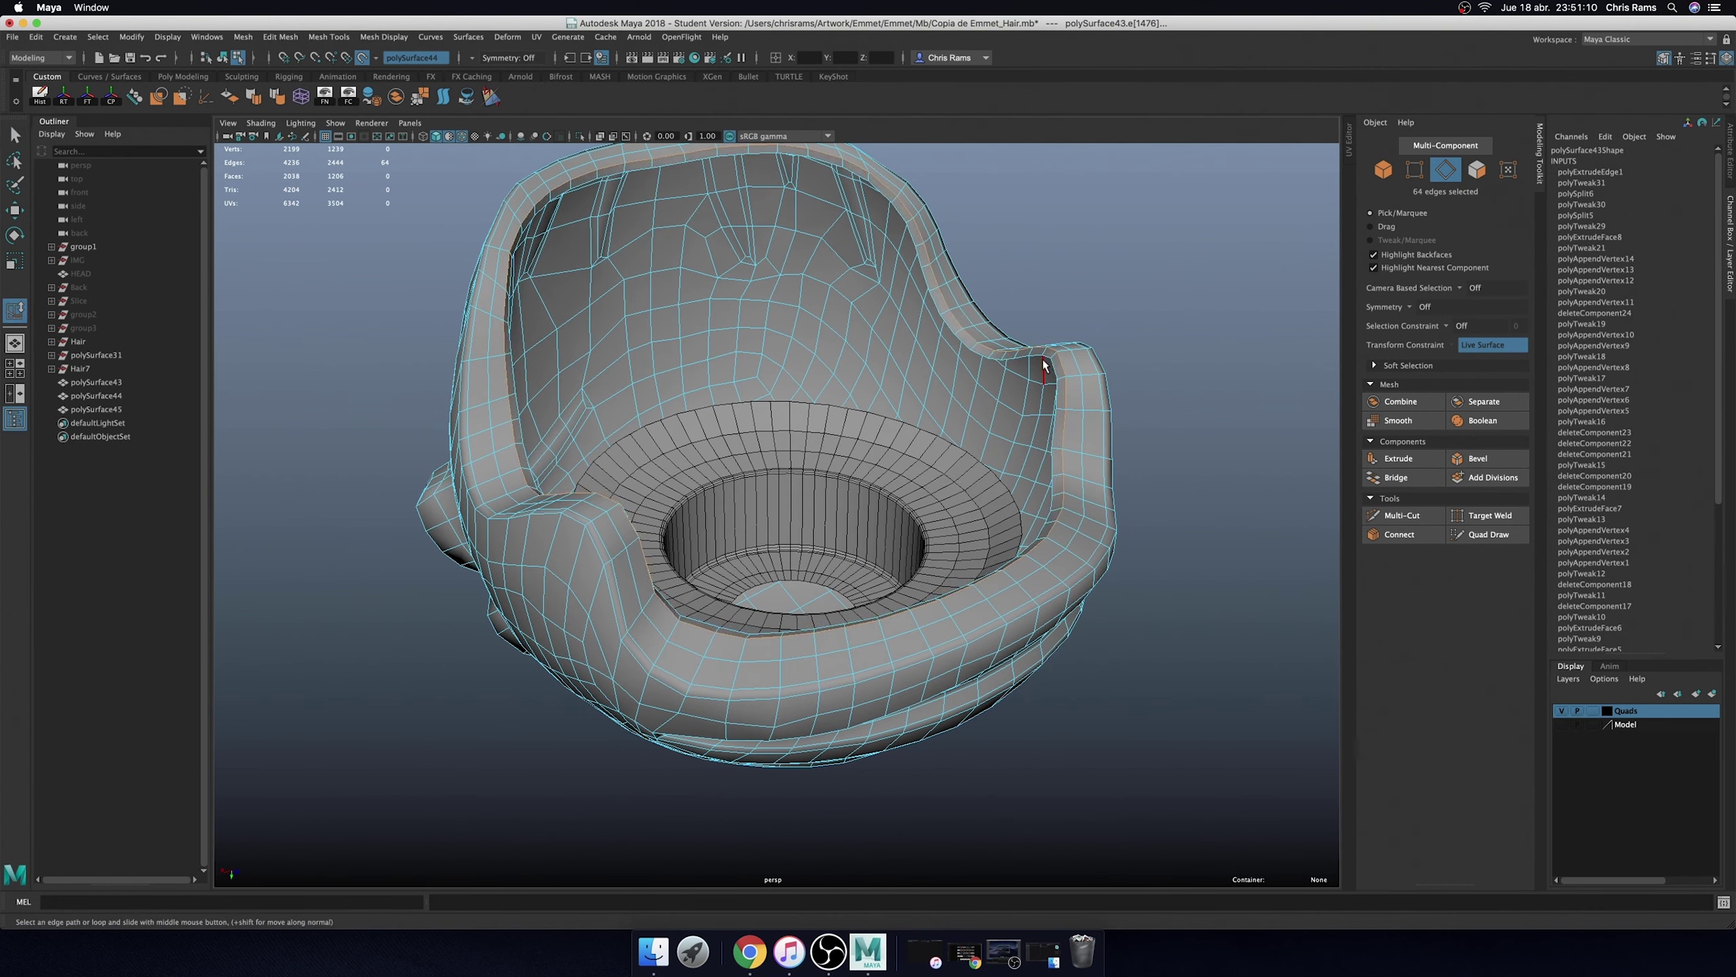
alt+drag(1170, 377, 1039, 377)
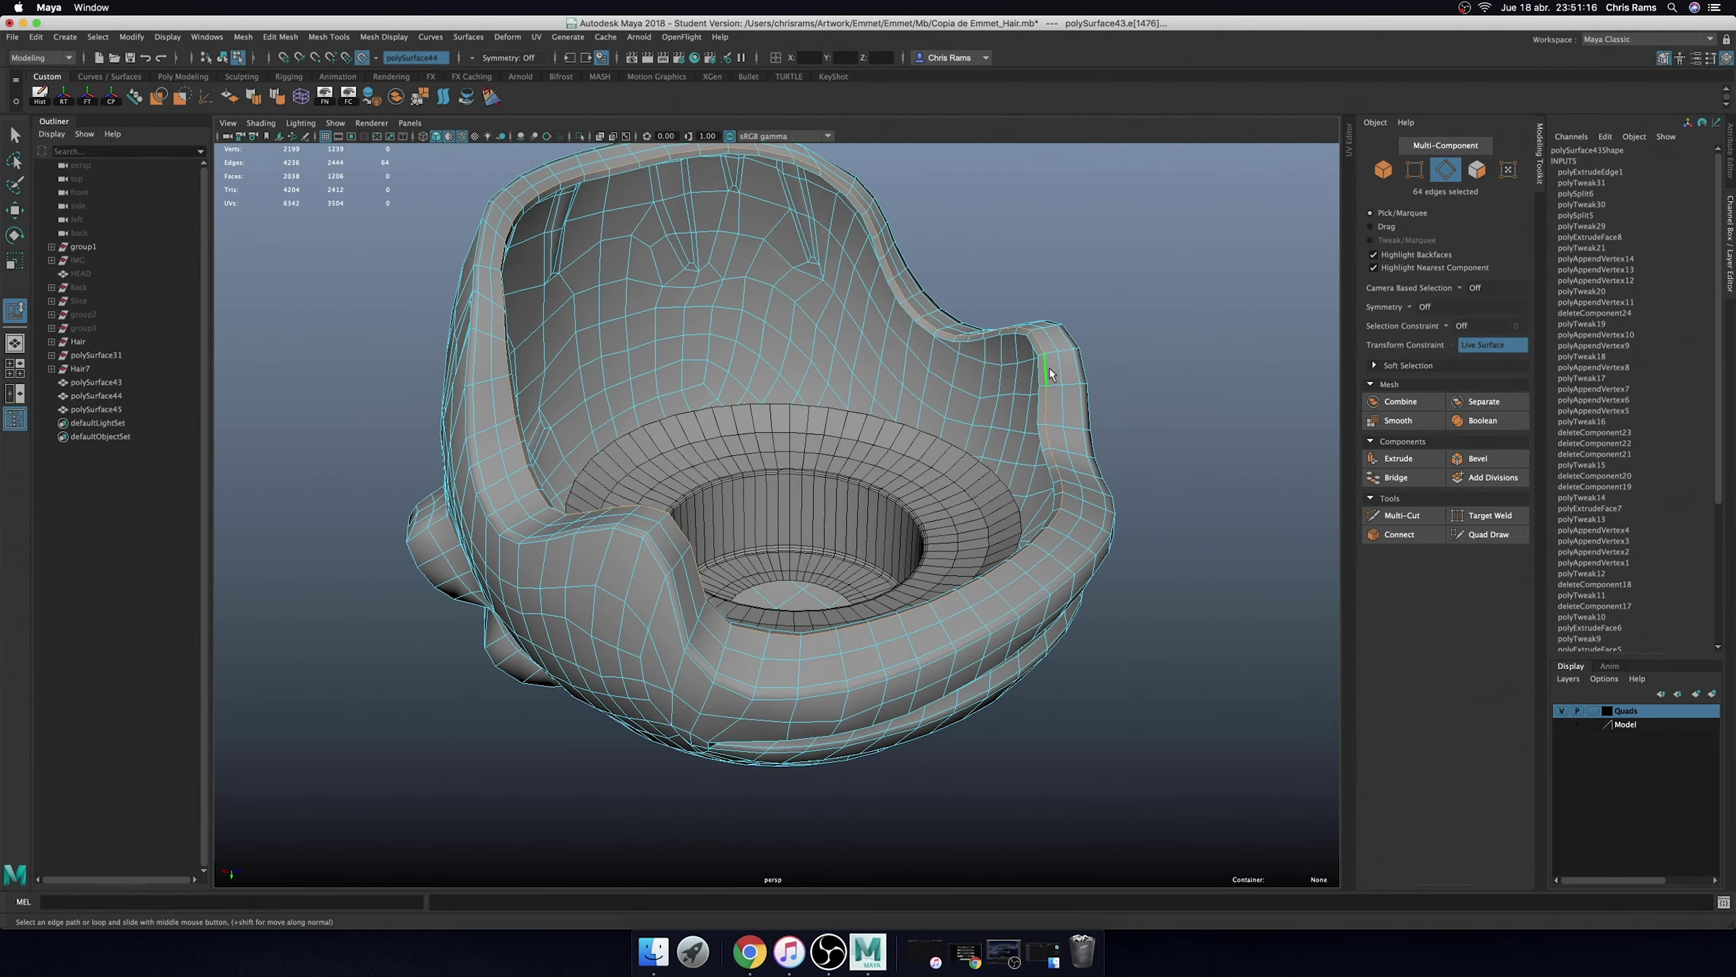
mouse_move(1141, 350)
alt+mouse_down()
mouse_move(1008, 333)
mouse_move(1139, 310)
alt+mouse_up()
shift+right_drag(1140, 309, 1203, 302)
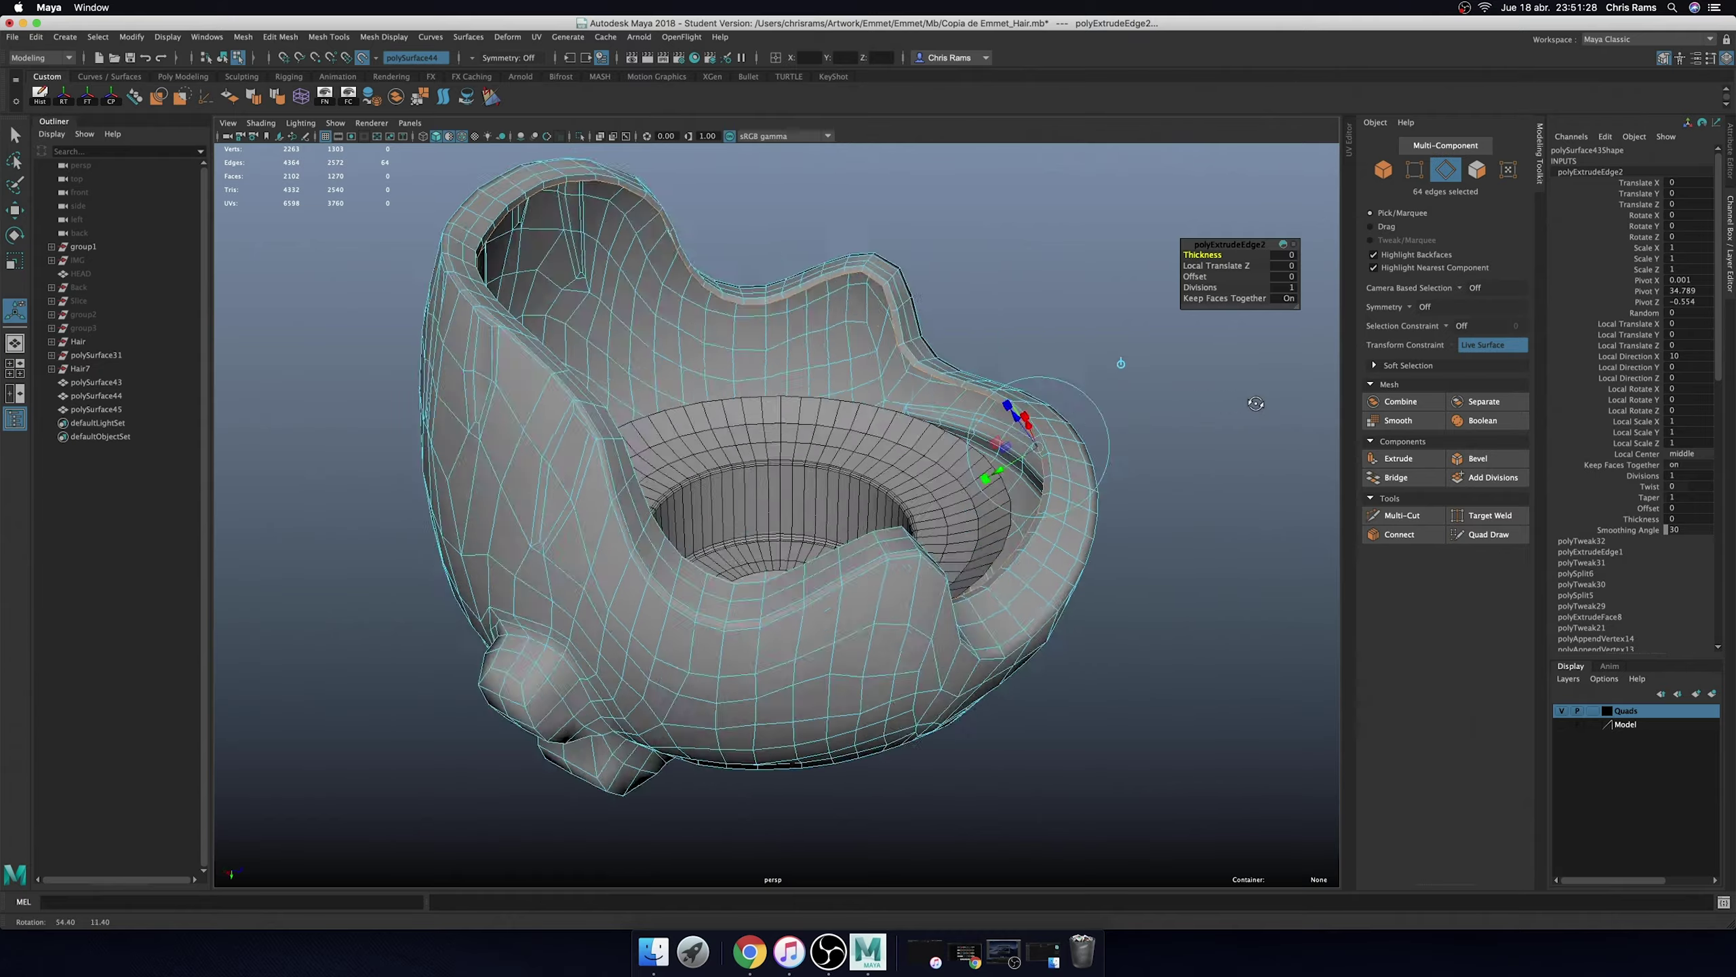
alt+drag(1161, 301, 978, 433)
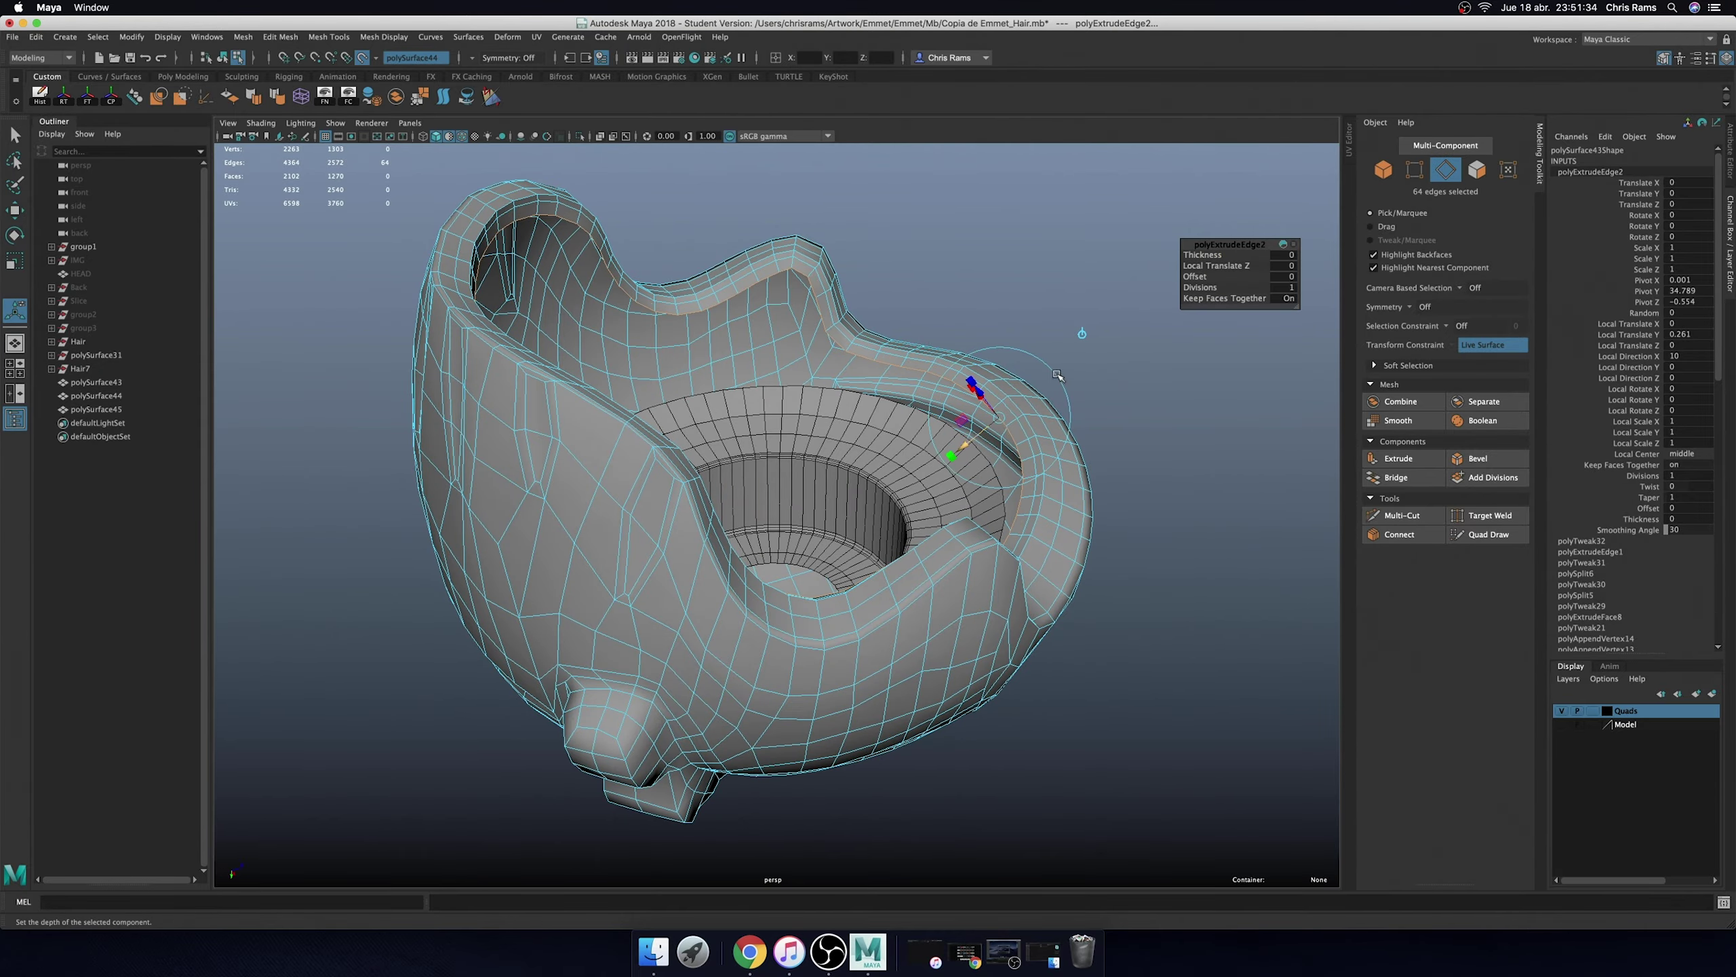
- Move the extruded rim edges into a lip, then select the helmet mesh
key(w)
mouse_move(1058, 376)
alt+mouse_down()
mouse_move(787, 429)
mouse_move(1276, 375)
mouse_move(1288, 358)
mouse_move(1128, 272)
alt+mouse_up()
right_drag(1128, 272, 1094, 225)
mouse_move(1094, 225)
alt+mouse_down()
mouse_move(516, 224)
mouse_move(677, 348)
mouse_move(687, 302)
alt+mouse_up()
click(516, 225)
click(681, 353)
- Preview the helmet smoothed, then return to low-poly display and reselect it
key(3)
click(686, 303)
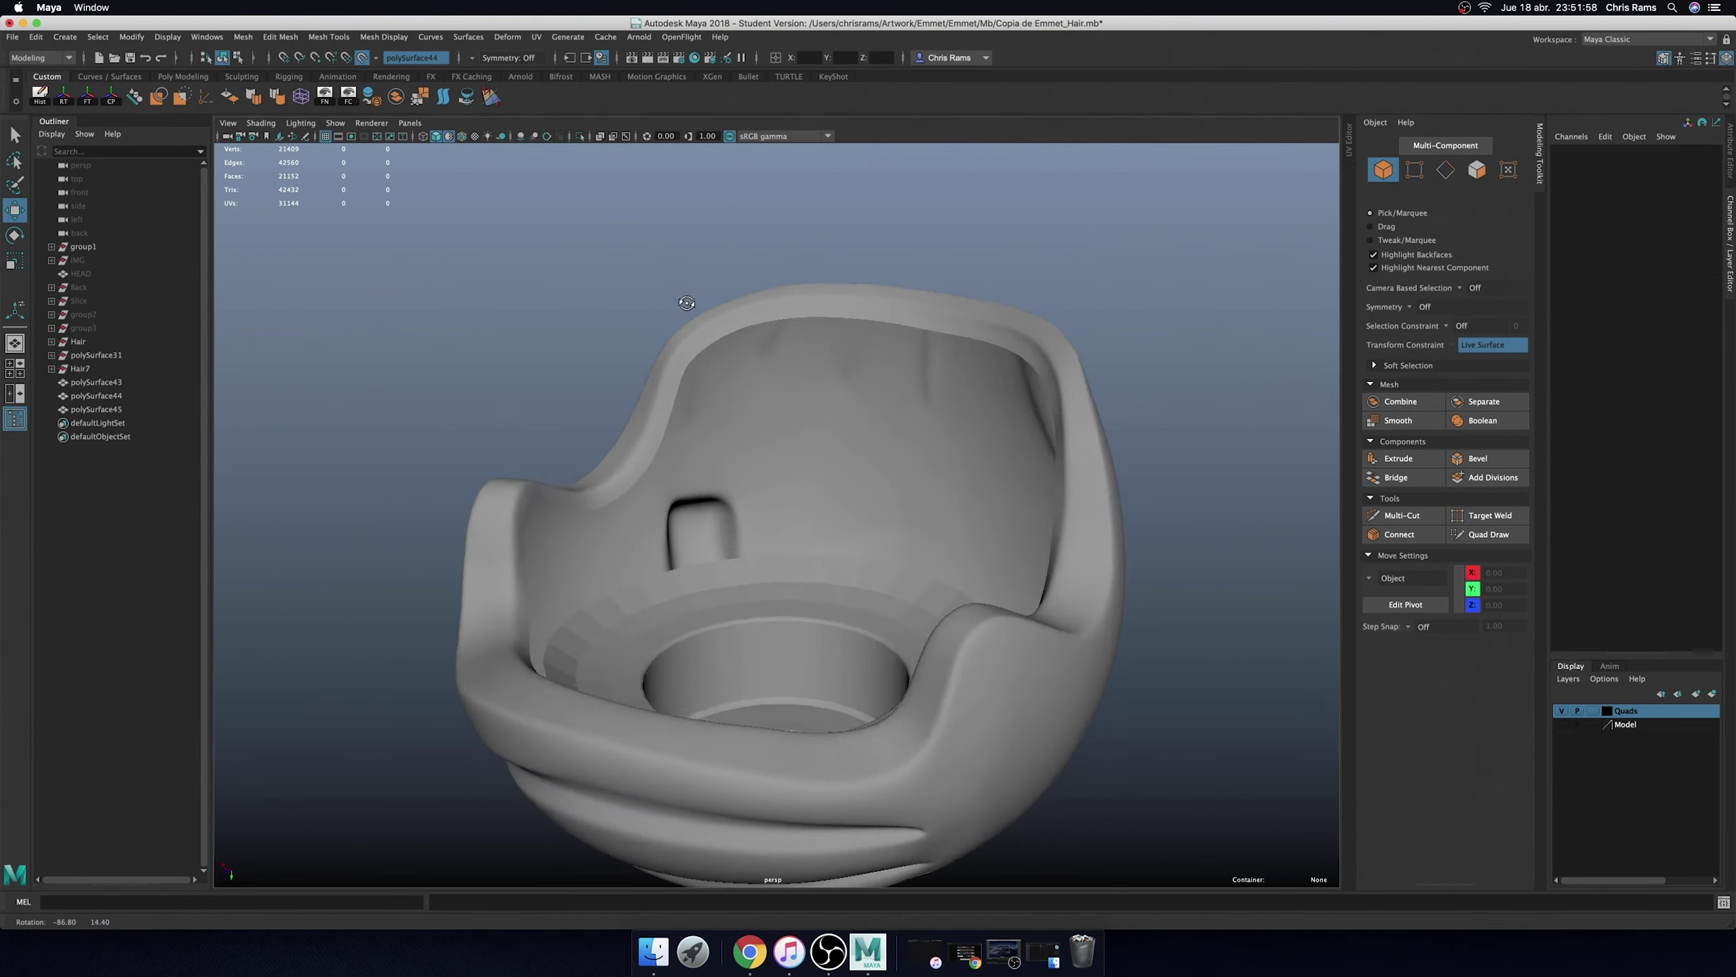
key(1)
click(786, 304)
right_drag(793, 301, 793, 267)
- Combine the helmet pieces into one mesh with Mesh > Combine
mouse_move(793, 267)
alt+mouse_down()
mouse_move(775, 511)
mouse_move(856, 340)
alt+mouse_up()
key(r)
right_drag(855, 341, 929, 316)
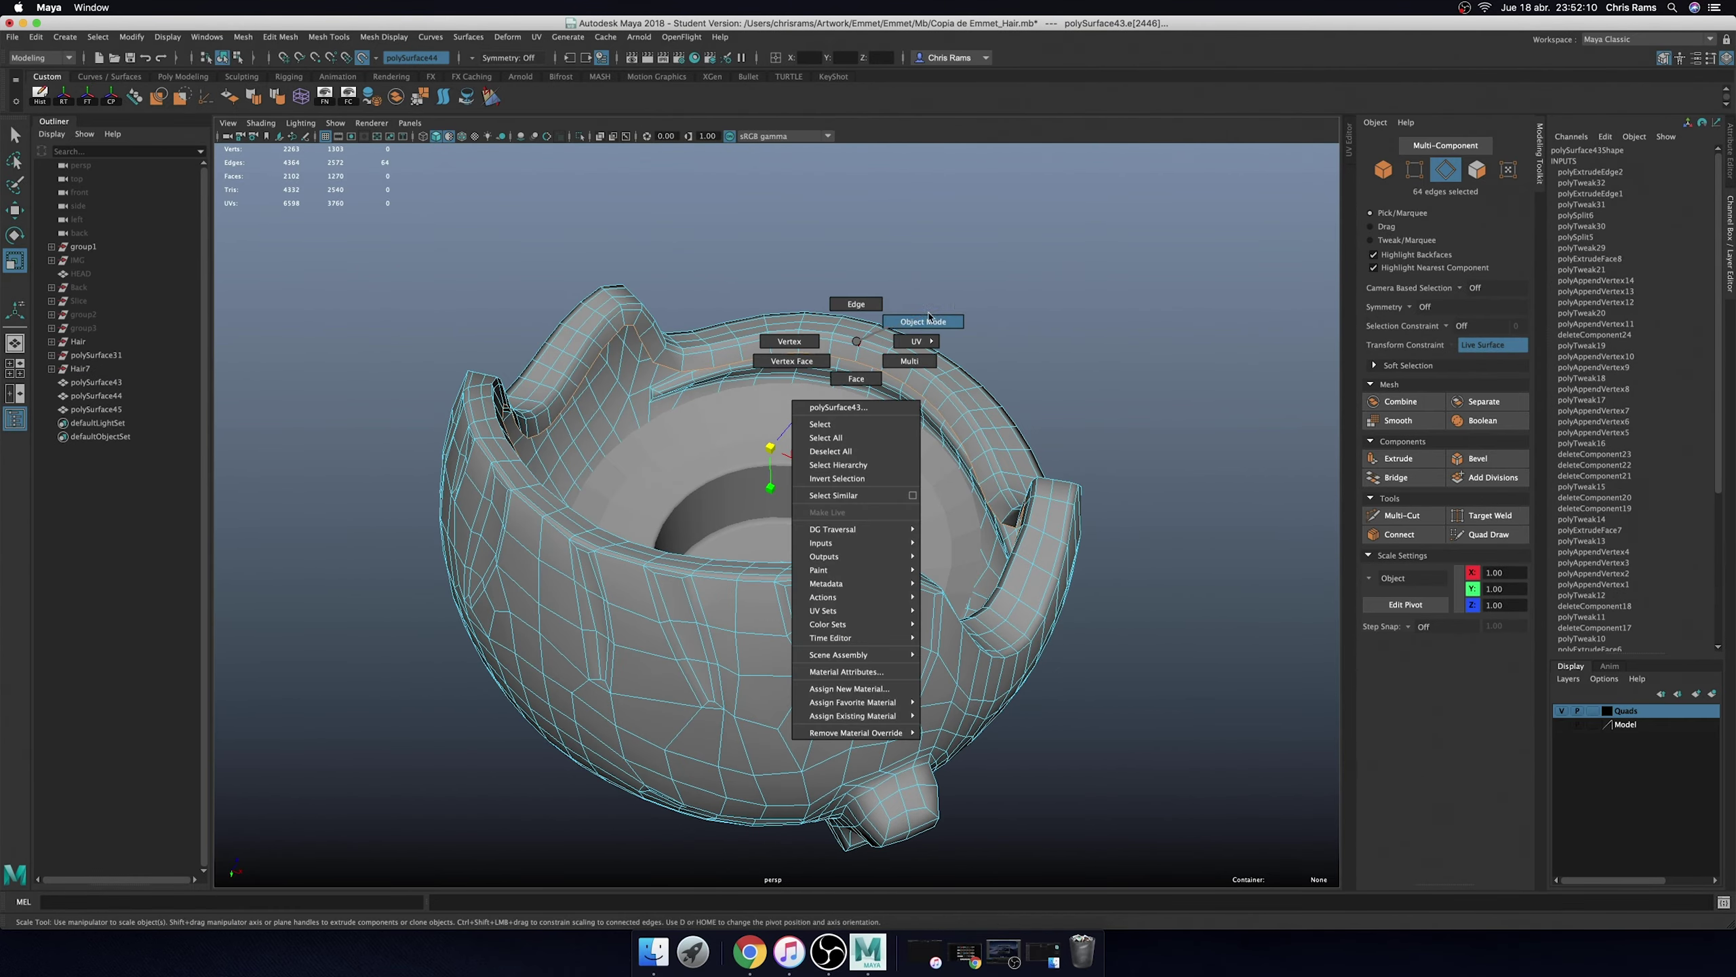
alt+drag(929, 316, 1148, 281)
shift+right_drag(1148, 282, 1148, 522)
mouse_move(1148, 523)
alt+mouse_down()
mouse_move(1064, 356)
mouse_move(863, 335)
alt+mouse_up()
- Select the inner rim and socket edge loops and bridge them together
click(863, 335)
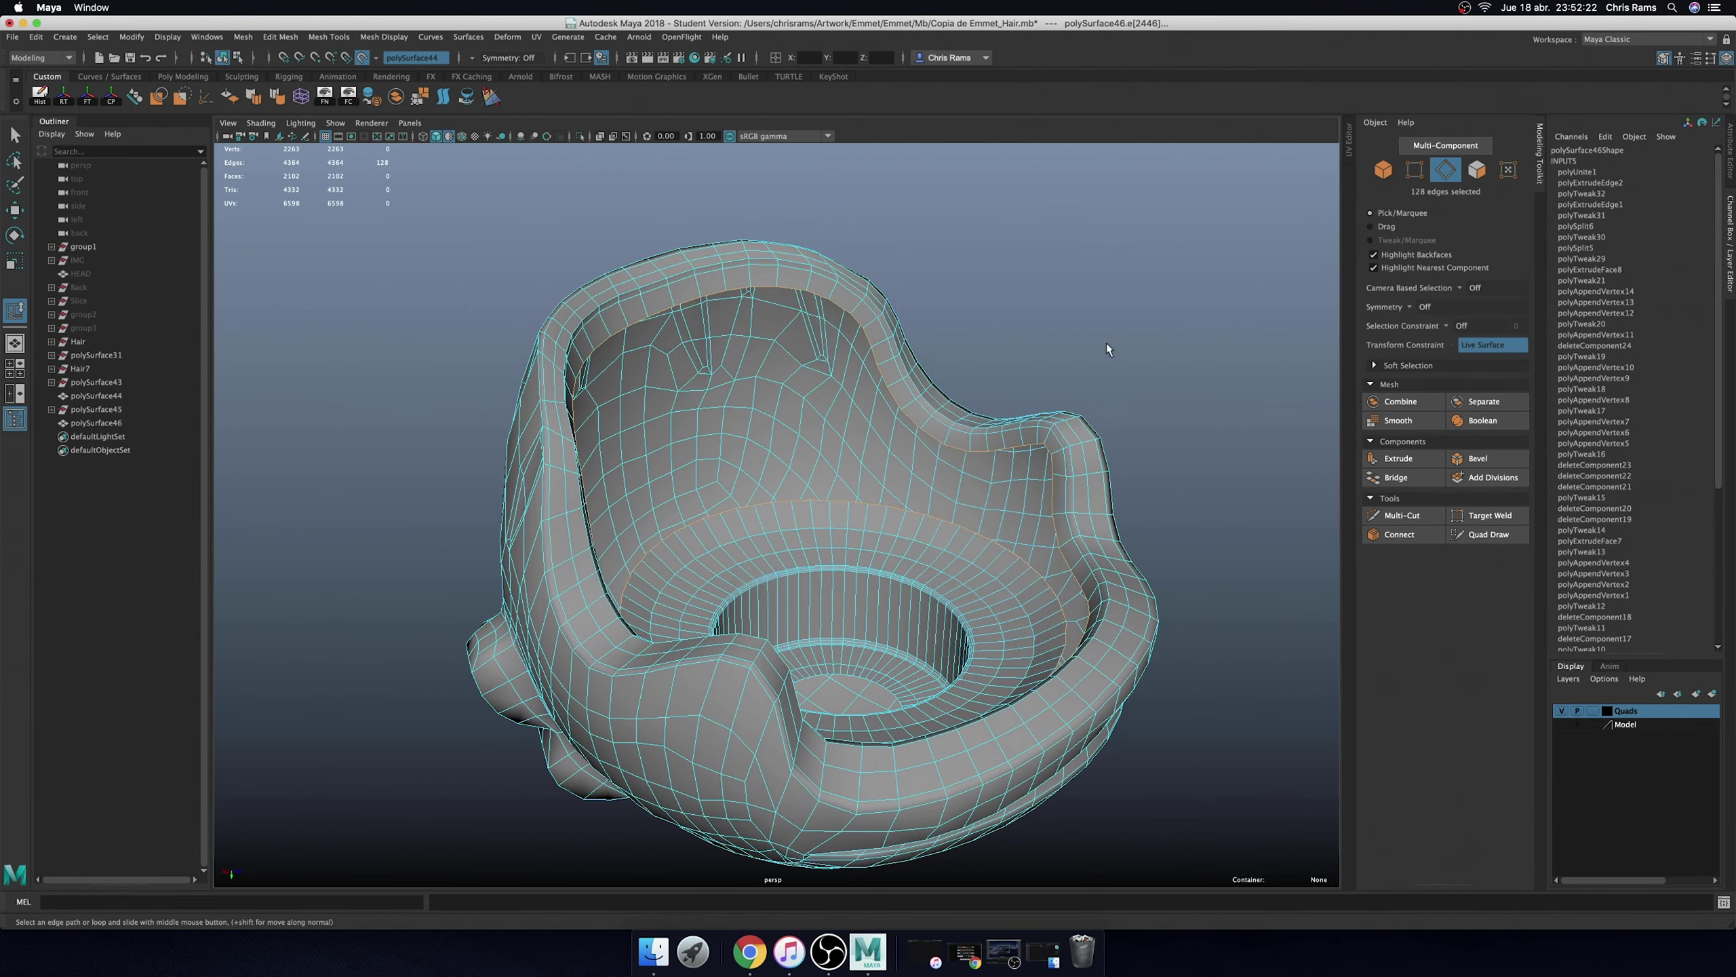
right_drag(1105, 338, 1079, 497)
mouse_move(1034, 442)
alt+mouse_down()
mouse_move(1123, 466)
mouse_move(873, 410)
alt+mouse_up()
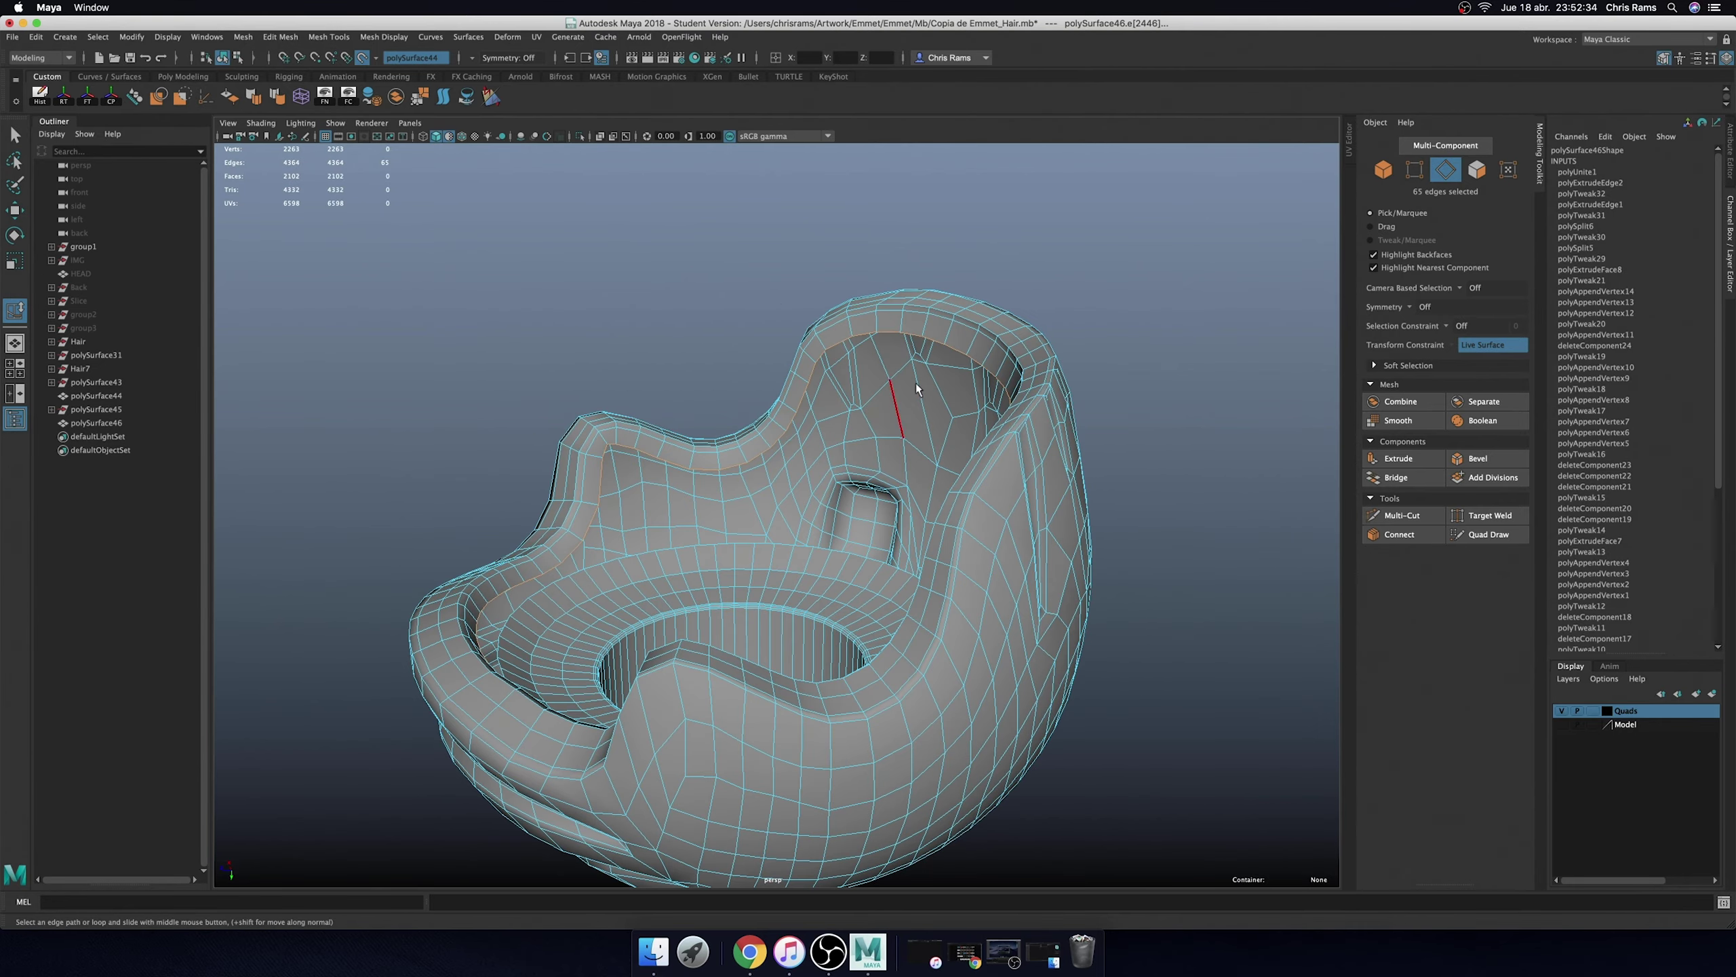
alt+drag(982, 299, 946, 492)
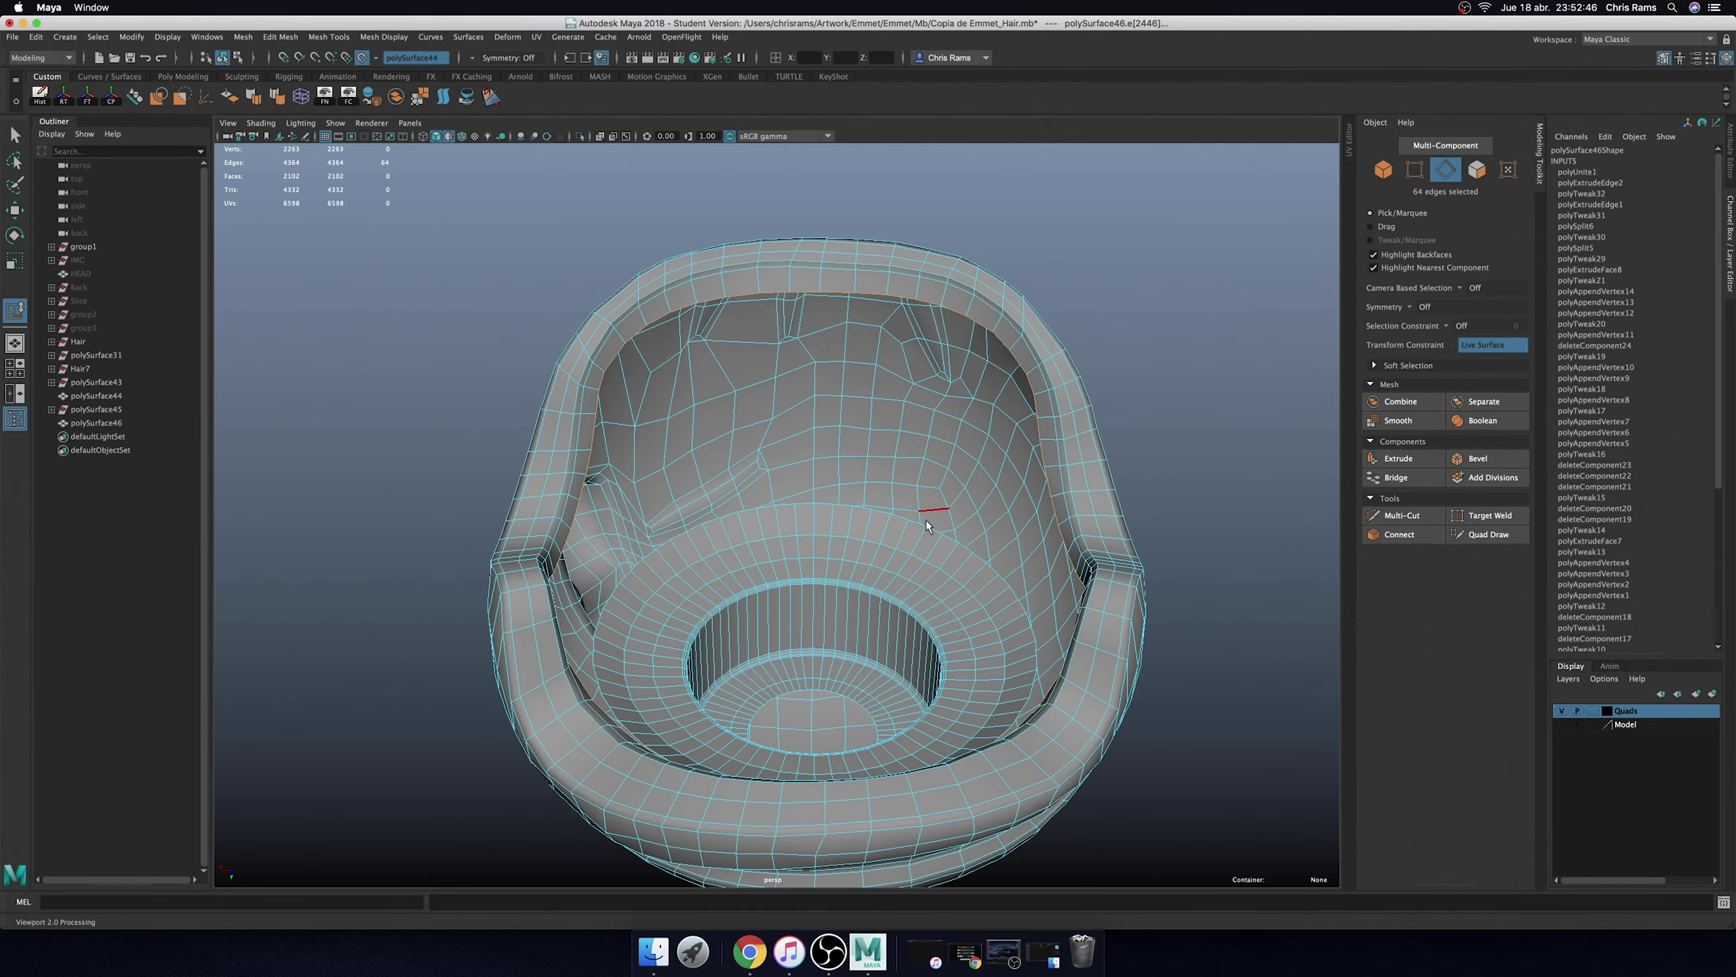
shift+double_click(882, 518)
alt+drag(881, 517, 1066, 356)
shift+right_click(1107, 303)
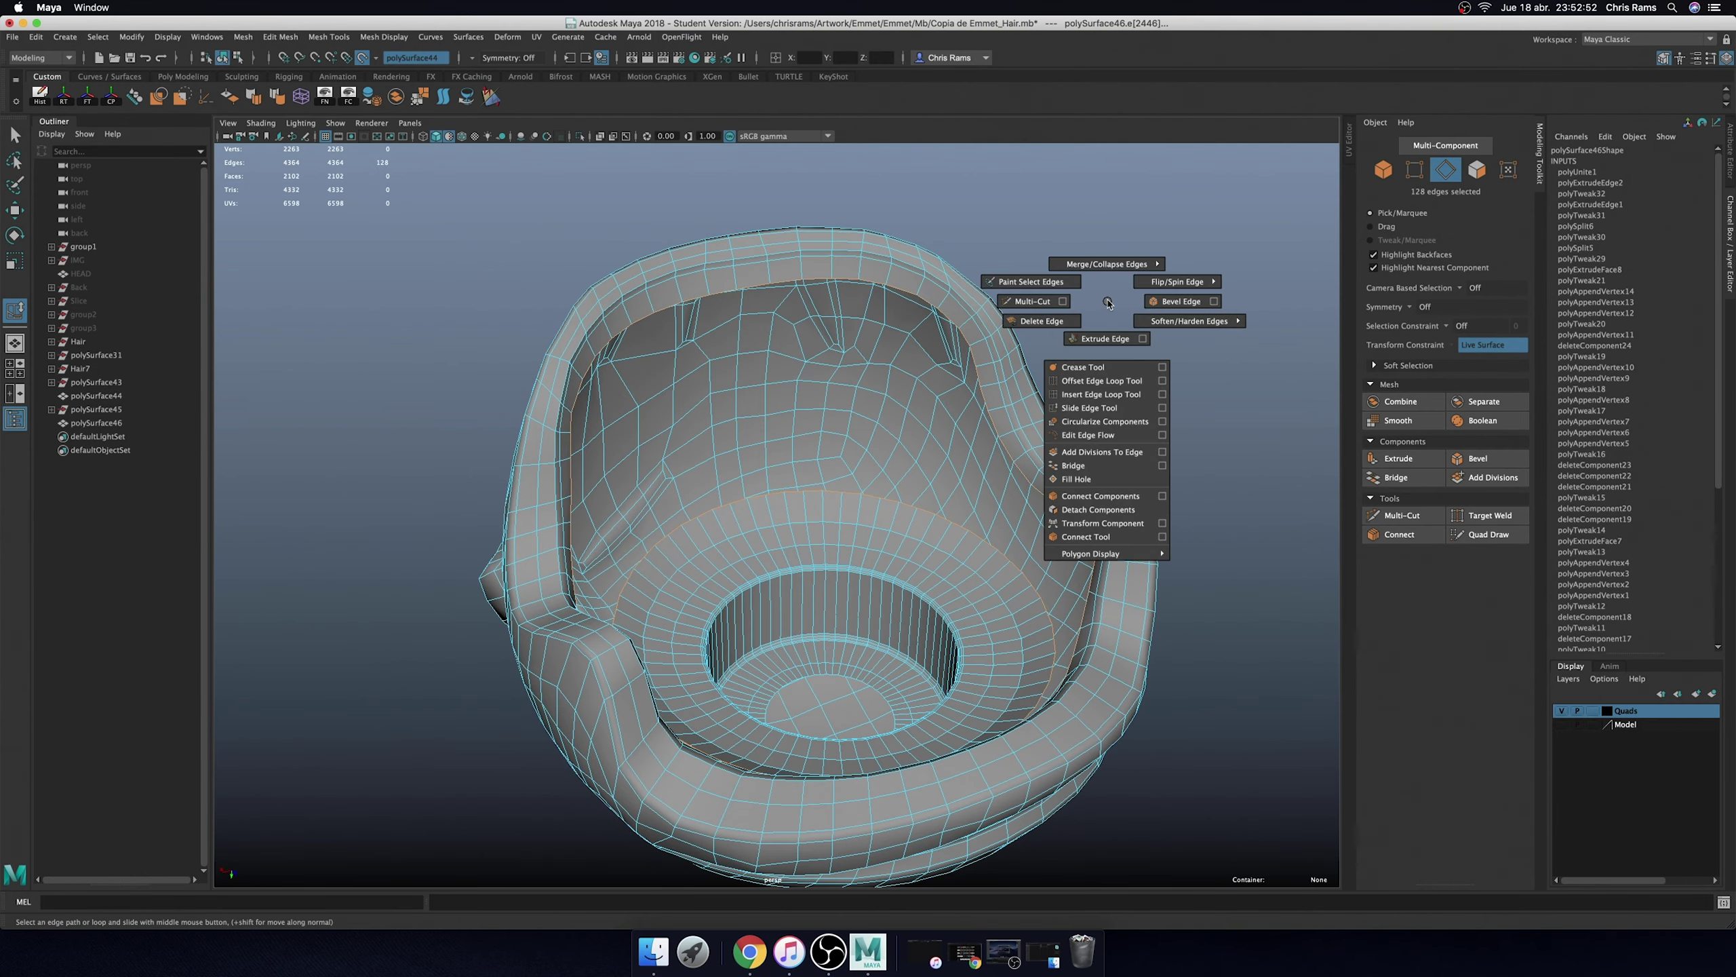
click(1107, 472)
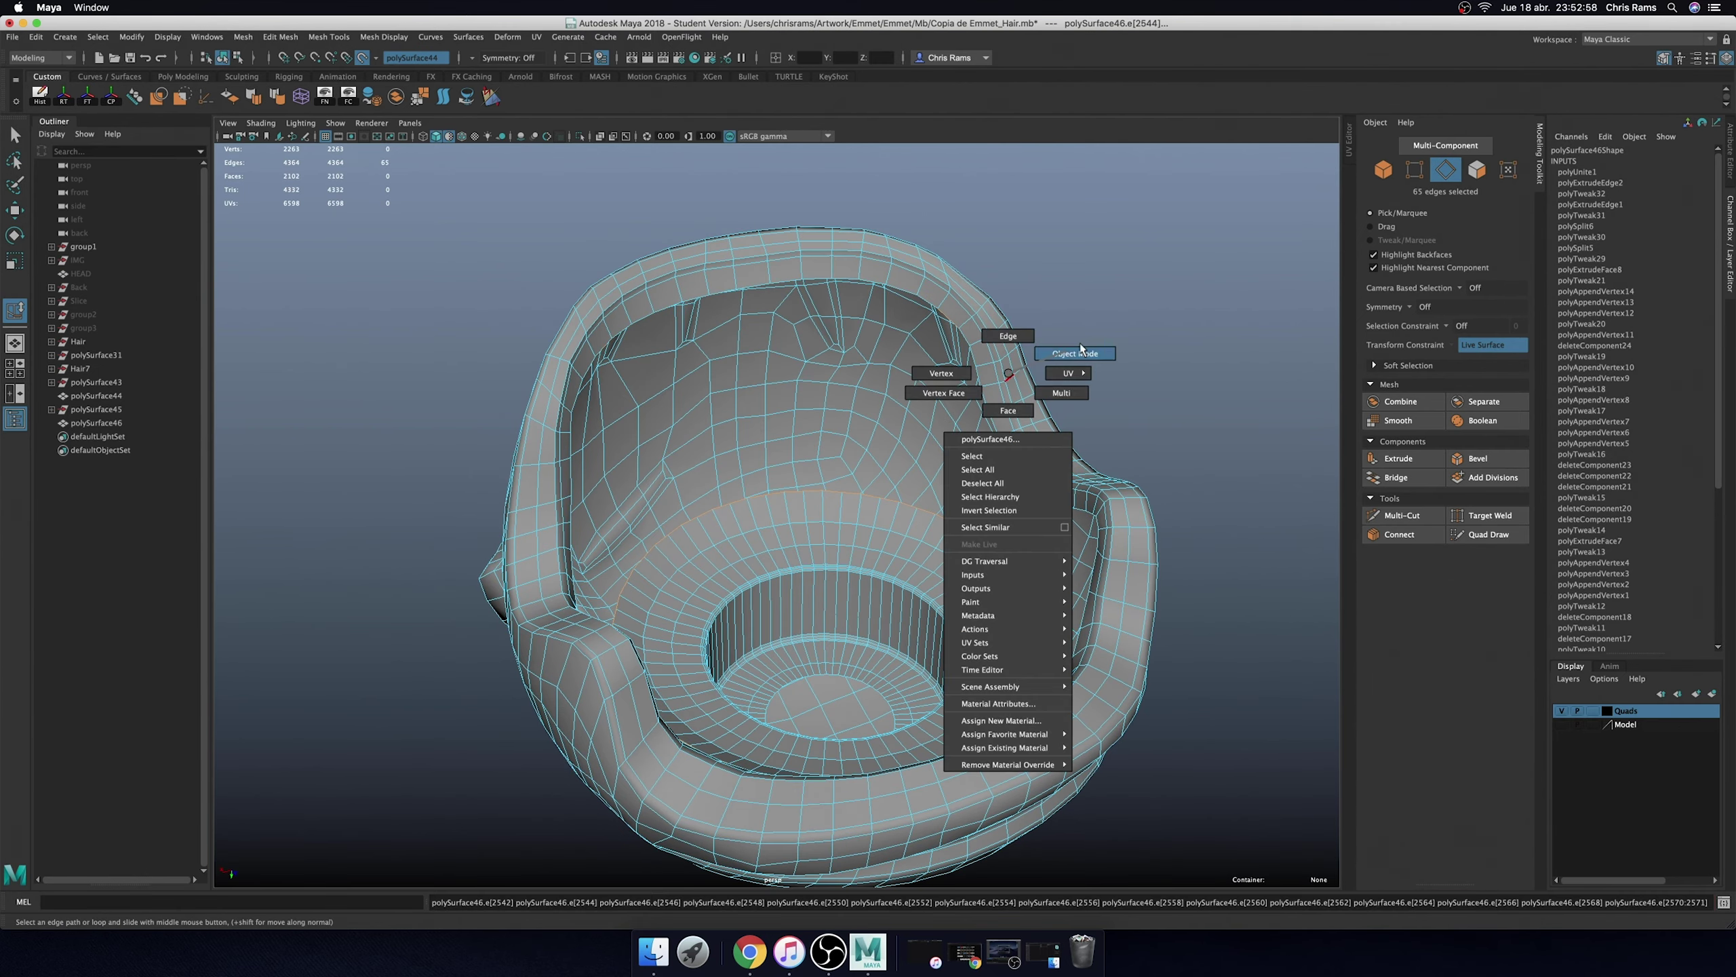
- Return to object selection and inspect the bridged cup inside and out
right_drag(1000, 388, 1052, 355)
alt+drag(1053, 355, 888, 478)
click(820, 410)
click(407, 299)
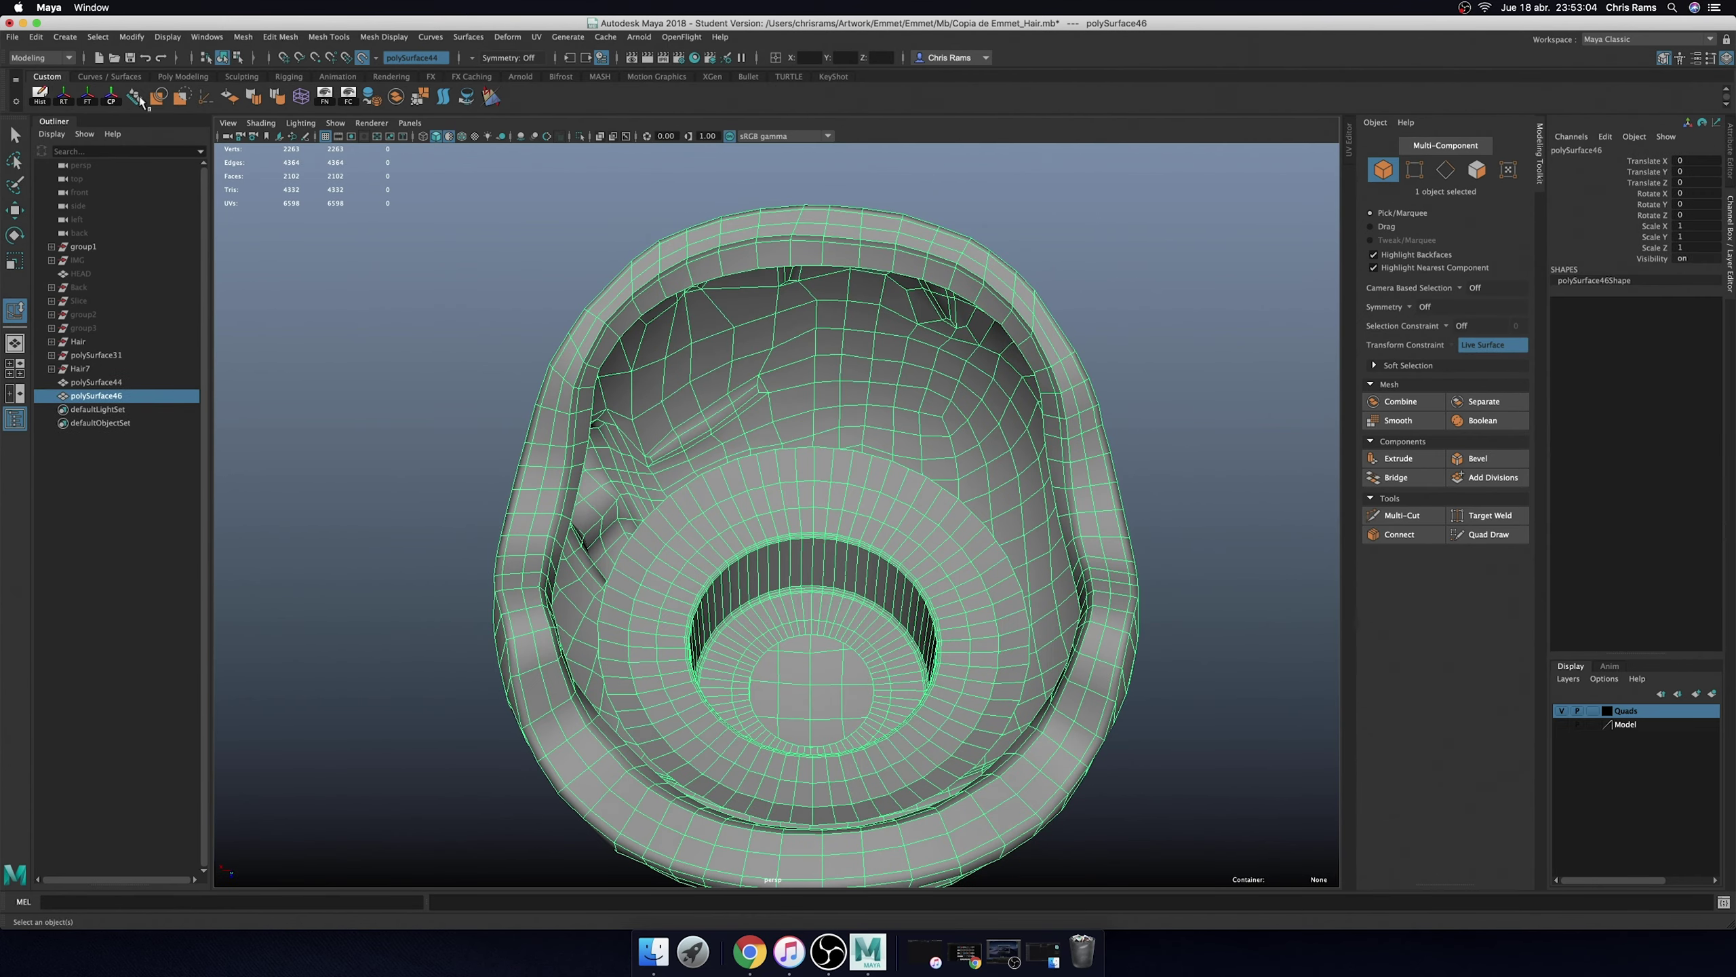
mouse_move(581, 335)
alt+mouse_down()
mouse_move(820, 386)
mouse_move(773, 354)
alt+mouse_up()
- Select the combined helmet, soften its edges, and view it from the Bottom
click(774, 355)
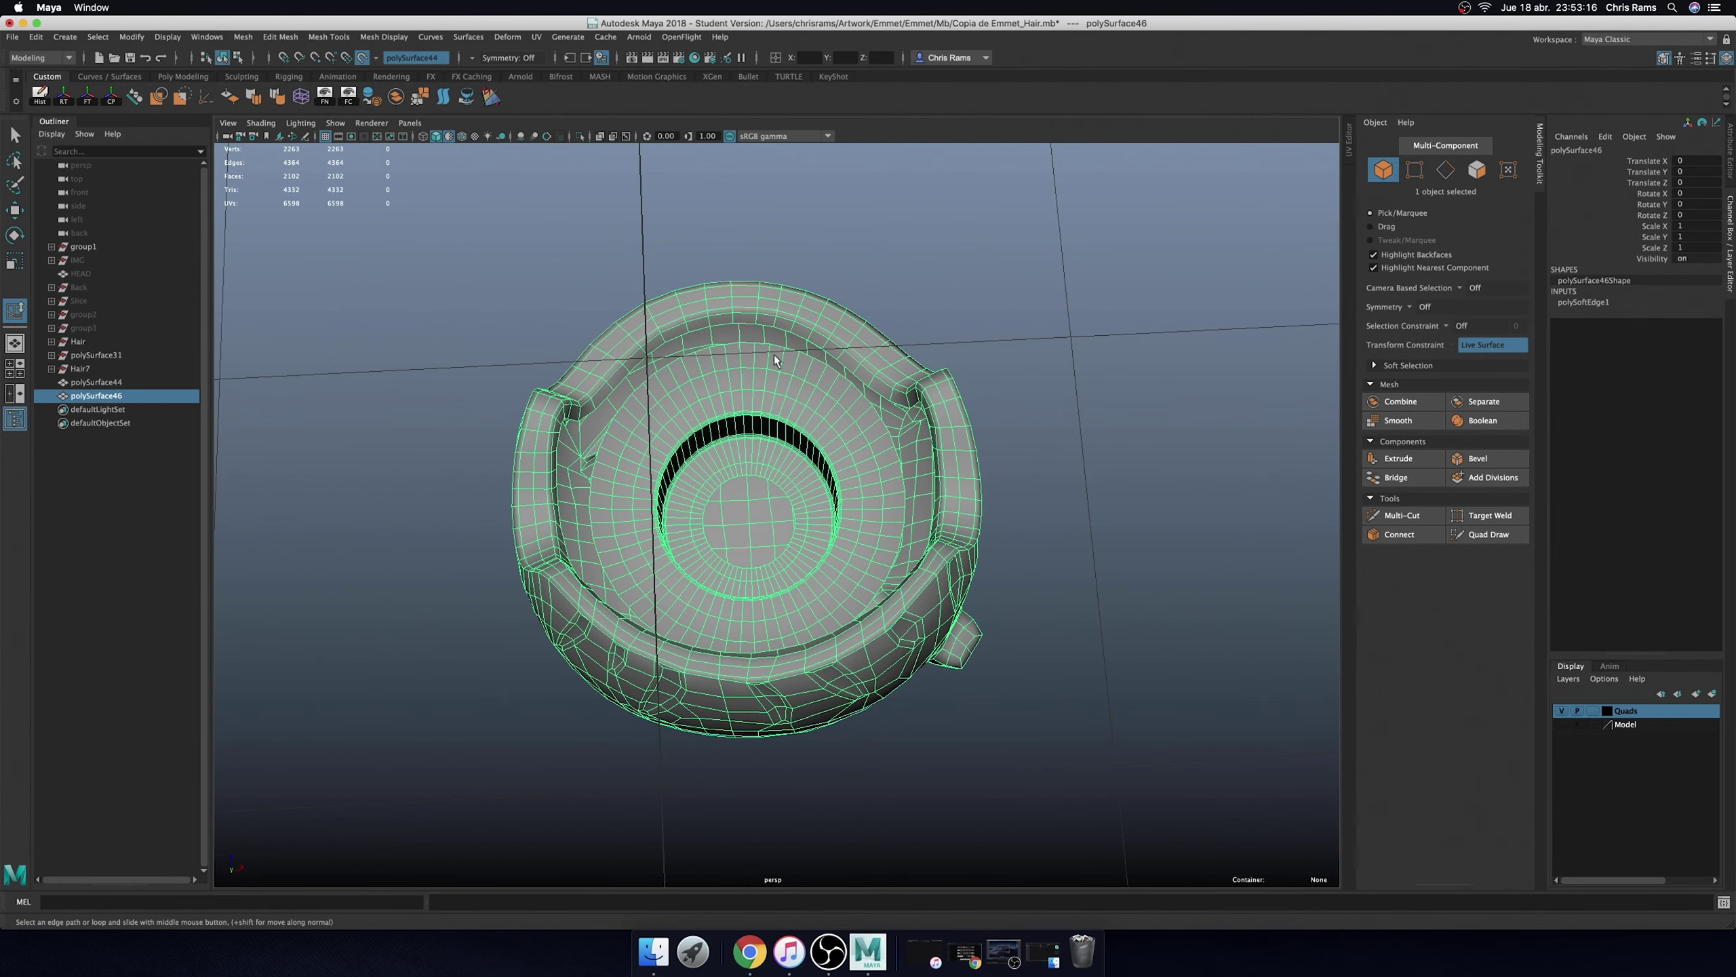
key(space)
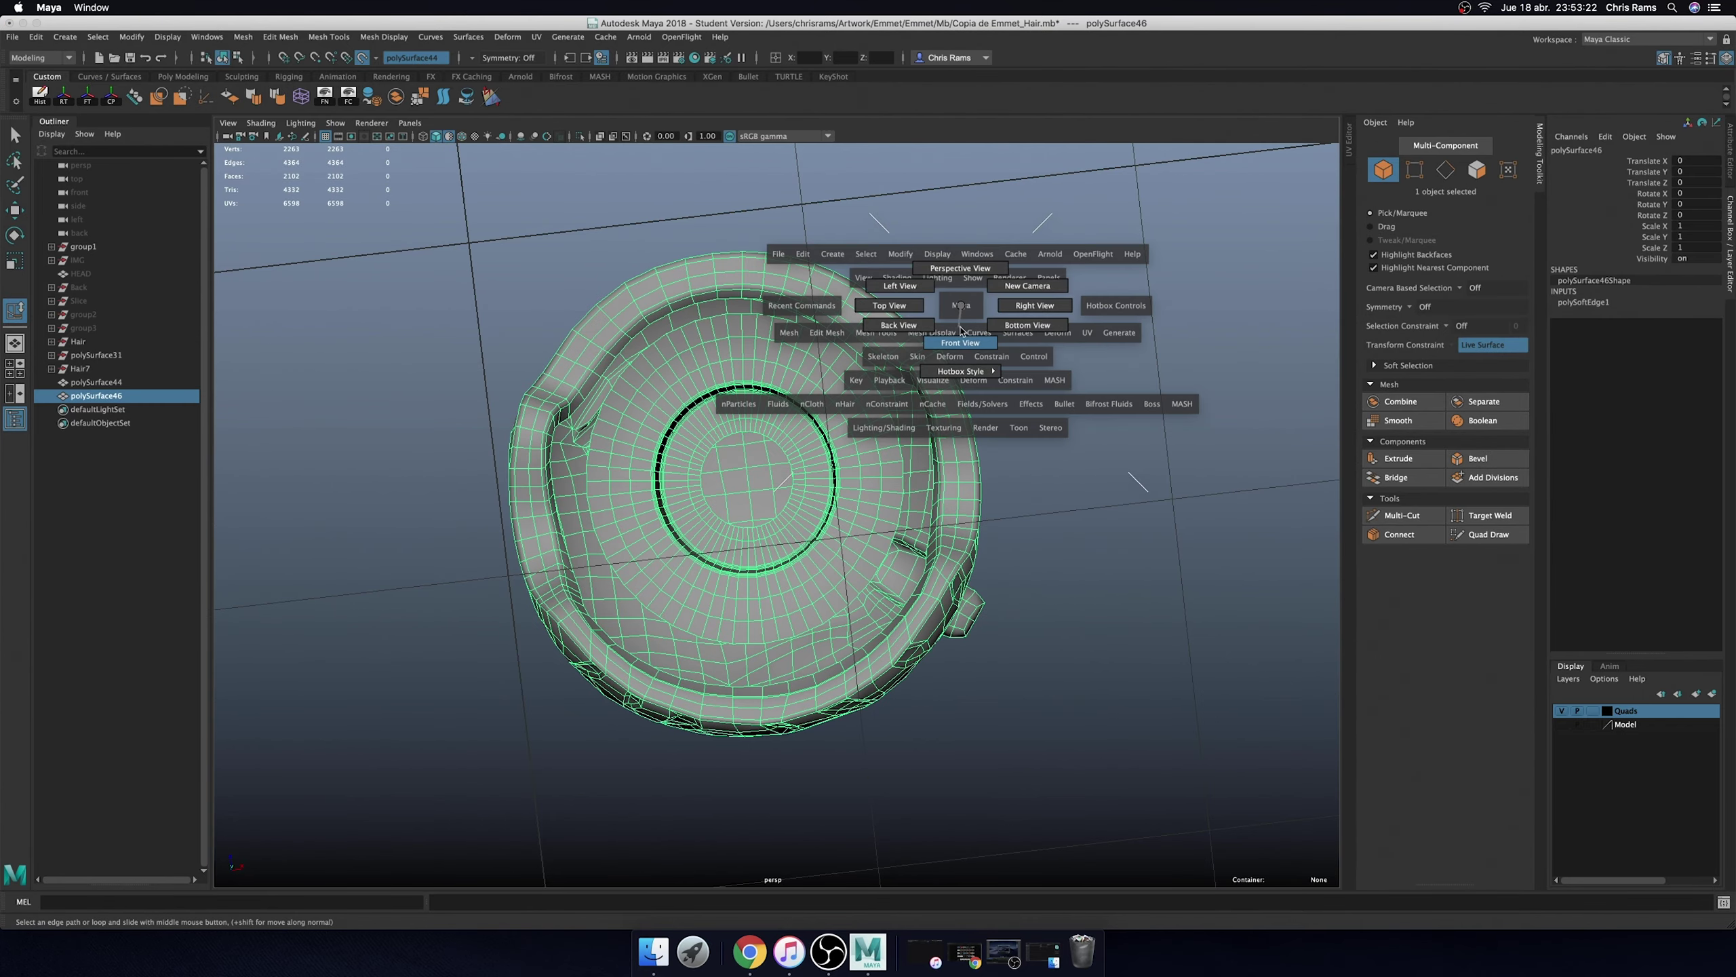
drag(961, 330, 1027, 325)
scroll(857, 389, up, 5)
scroll(803, 392, up, 5)
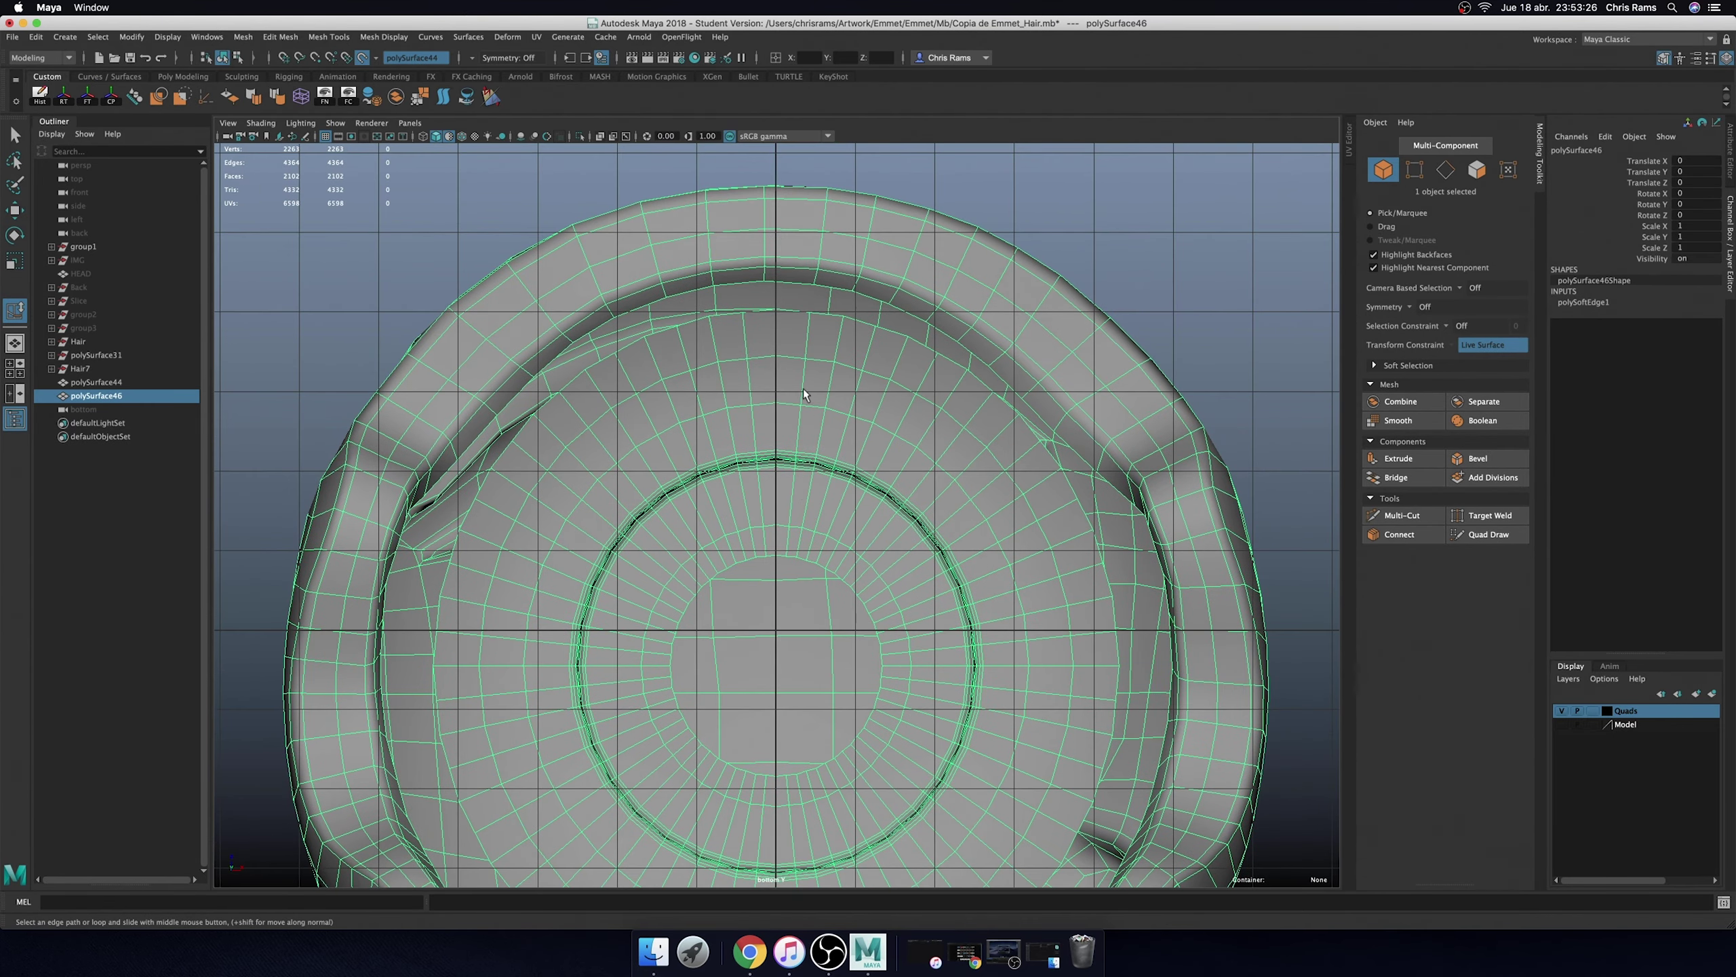
- Pick an inner-rim edge, then select the whole helmet mesh, viewing it from below
right_drag(801, 274, 801, 247)
click(805, 286)
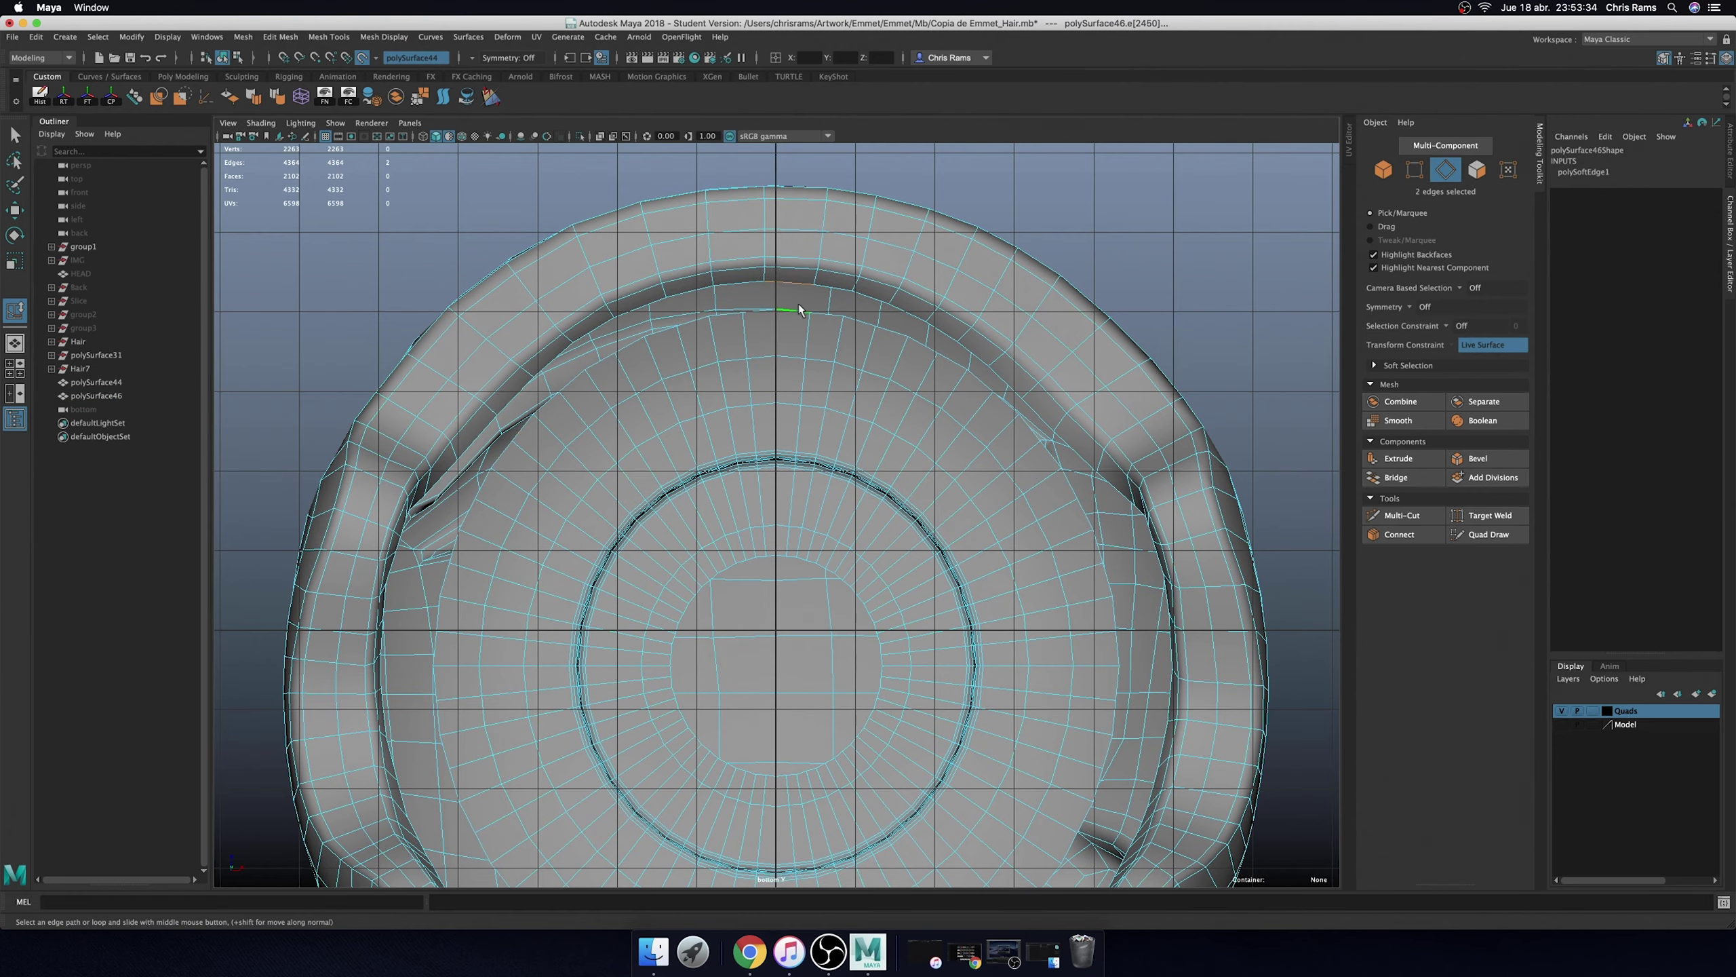
key(space)
drag(1048, 238, 1049, 205)
alt+drag(988, 293, 833, 266)
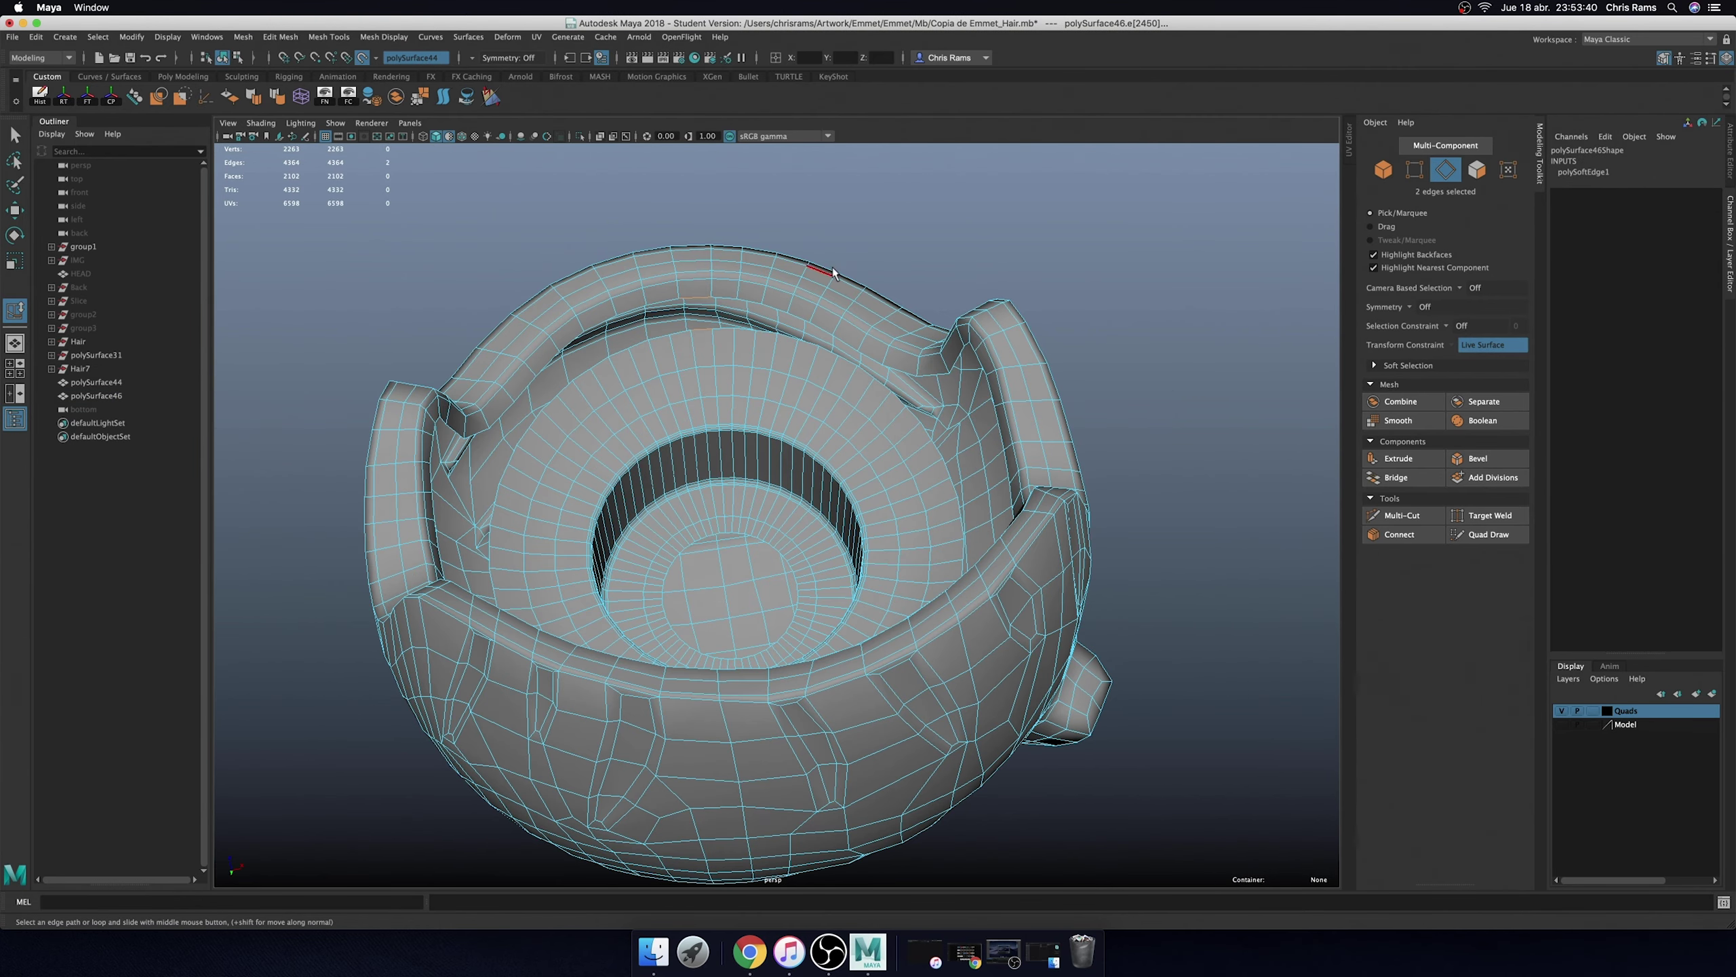
shift+right_drag(1037, 230, 1044, 282)
alt+drag(1058, 275, 931, 279)
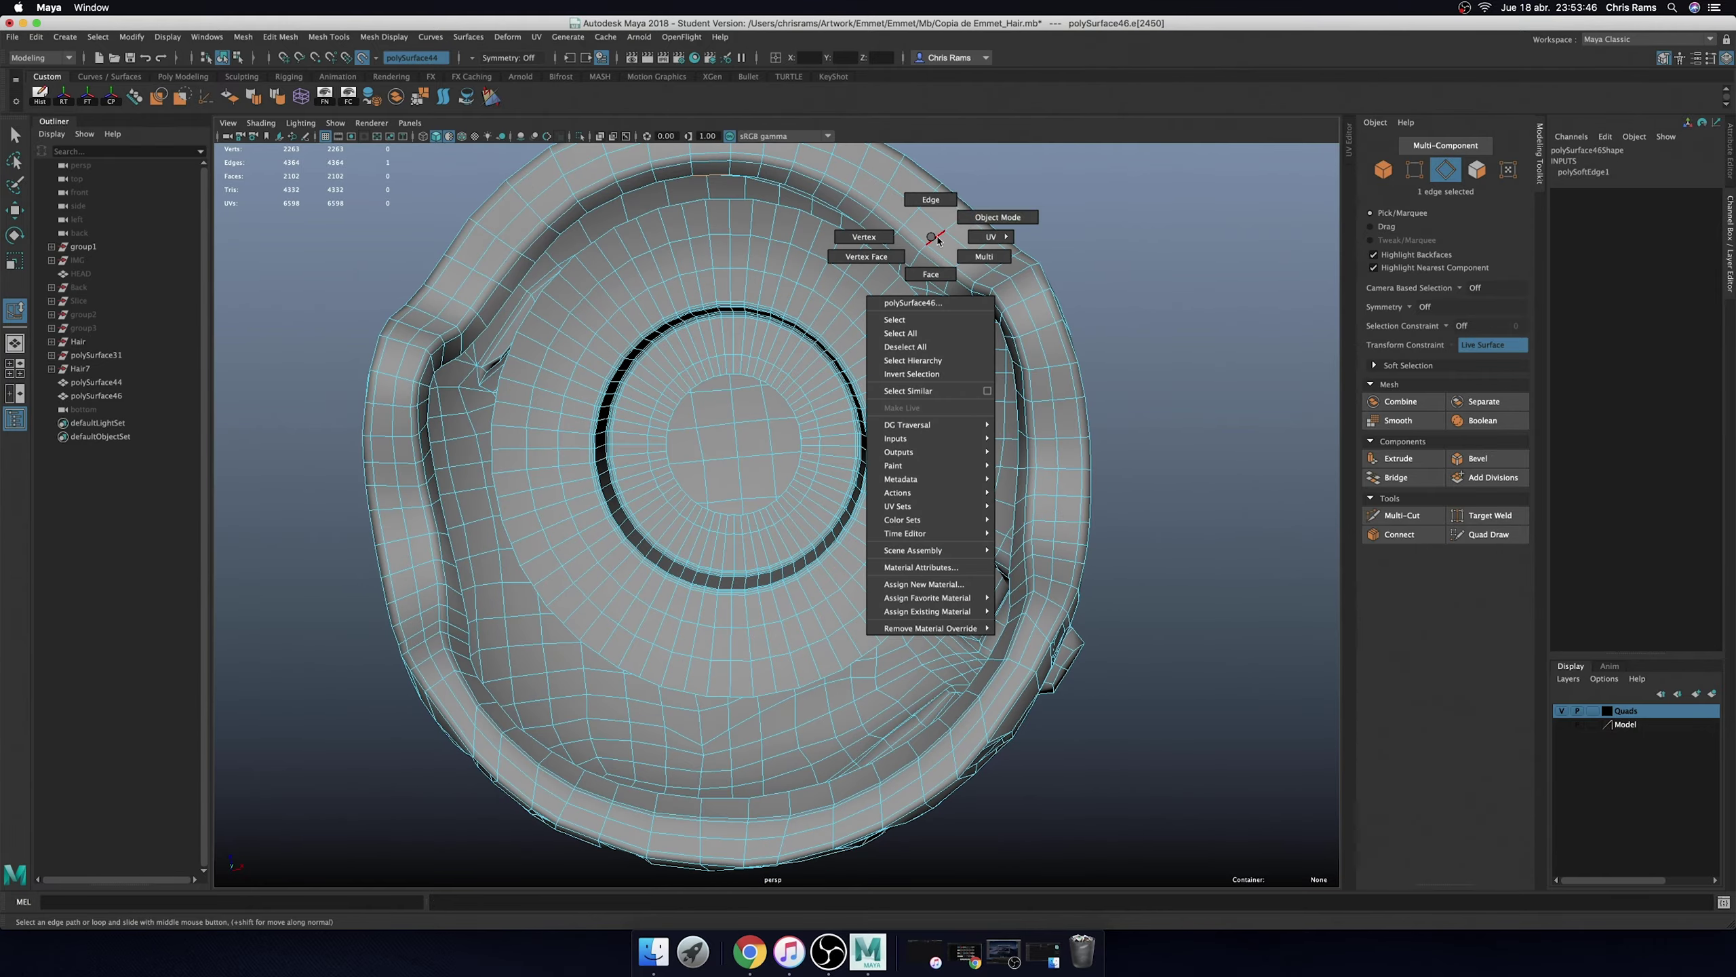
right_drag(931, 279, 906, 272)
click(906, 273)
mouse_move(906, 273)
alt+mouse_down()
mouse_move(858, 332)
mouse_move(938, 310)
alt+mouse_up()
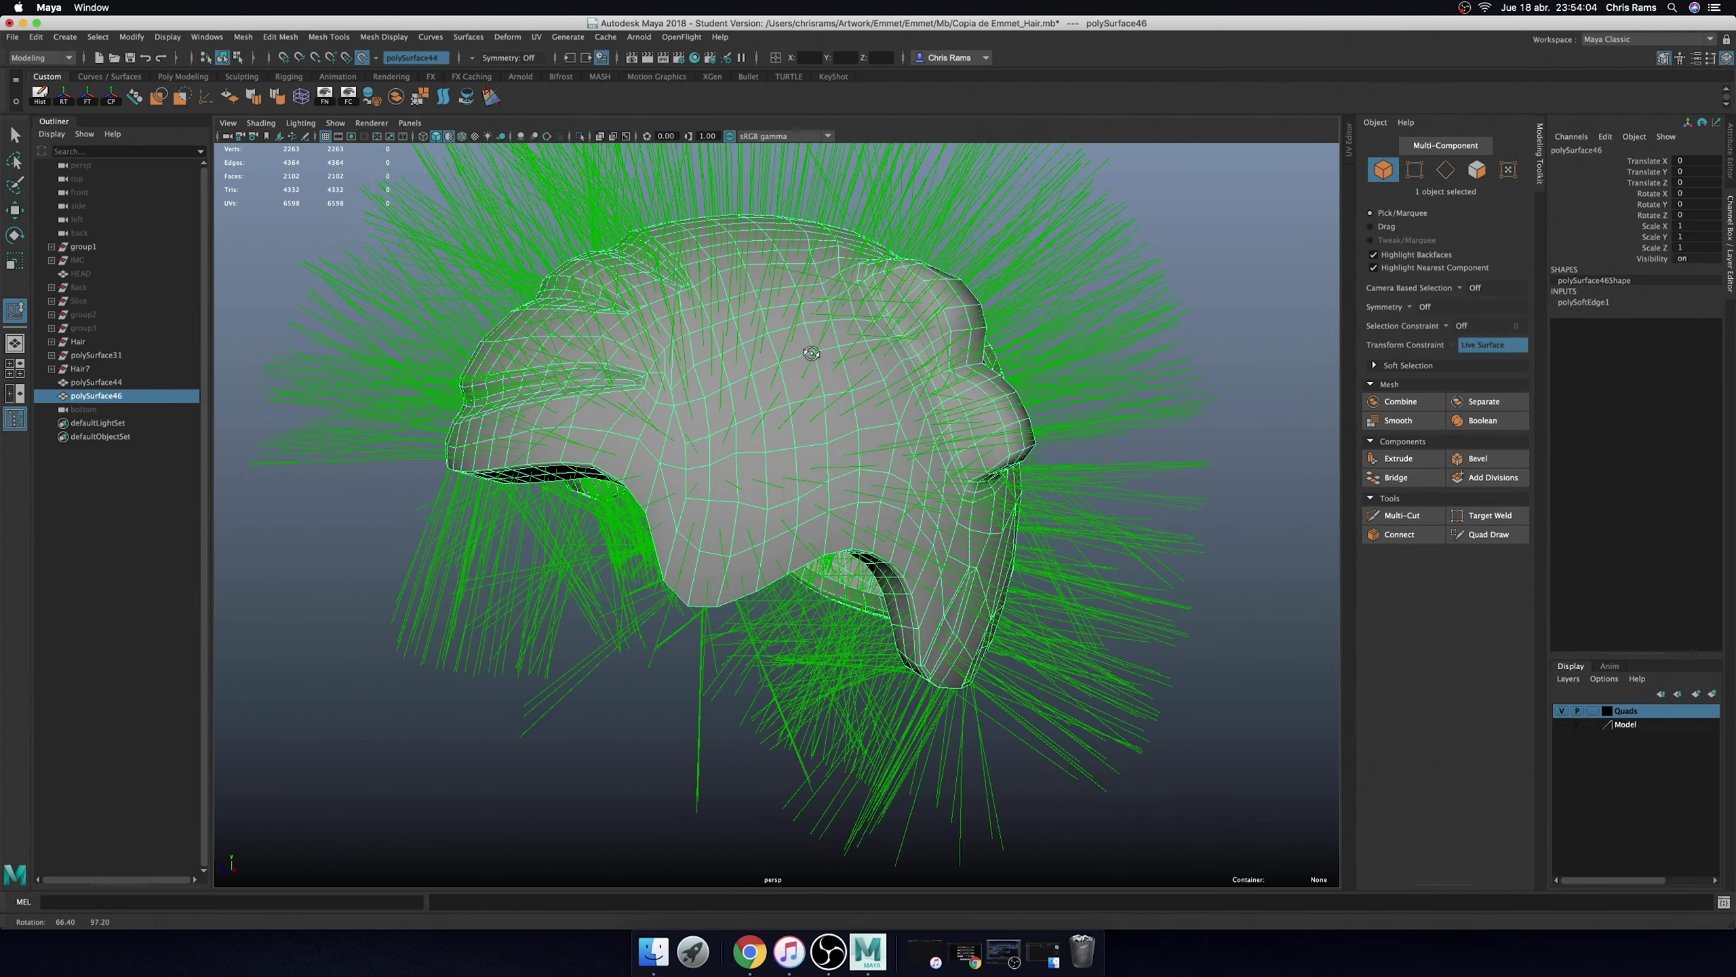
- Hide the face normals and face-centre dots, then select an inner-rim border edge
click(332, 98)
click(348, 98)
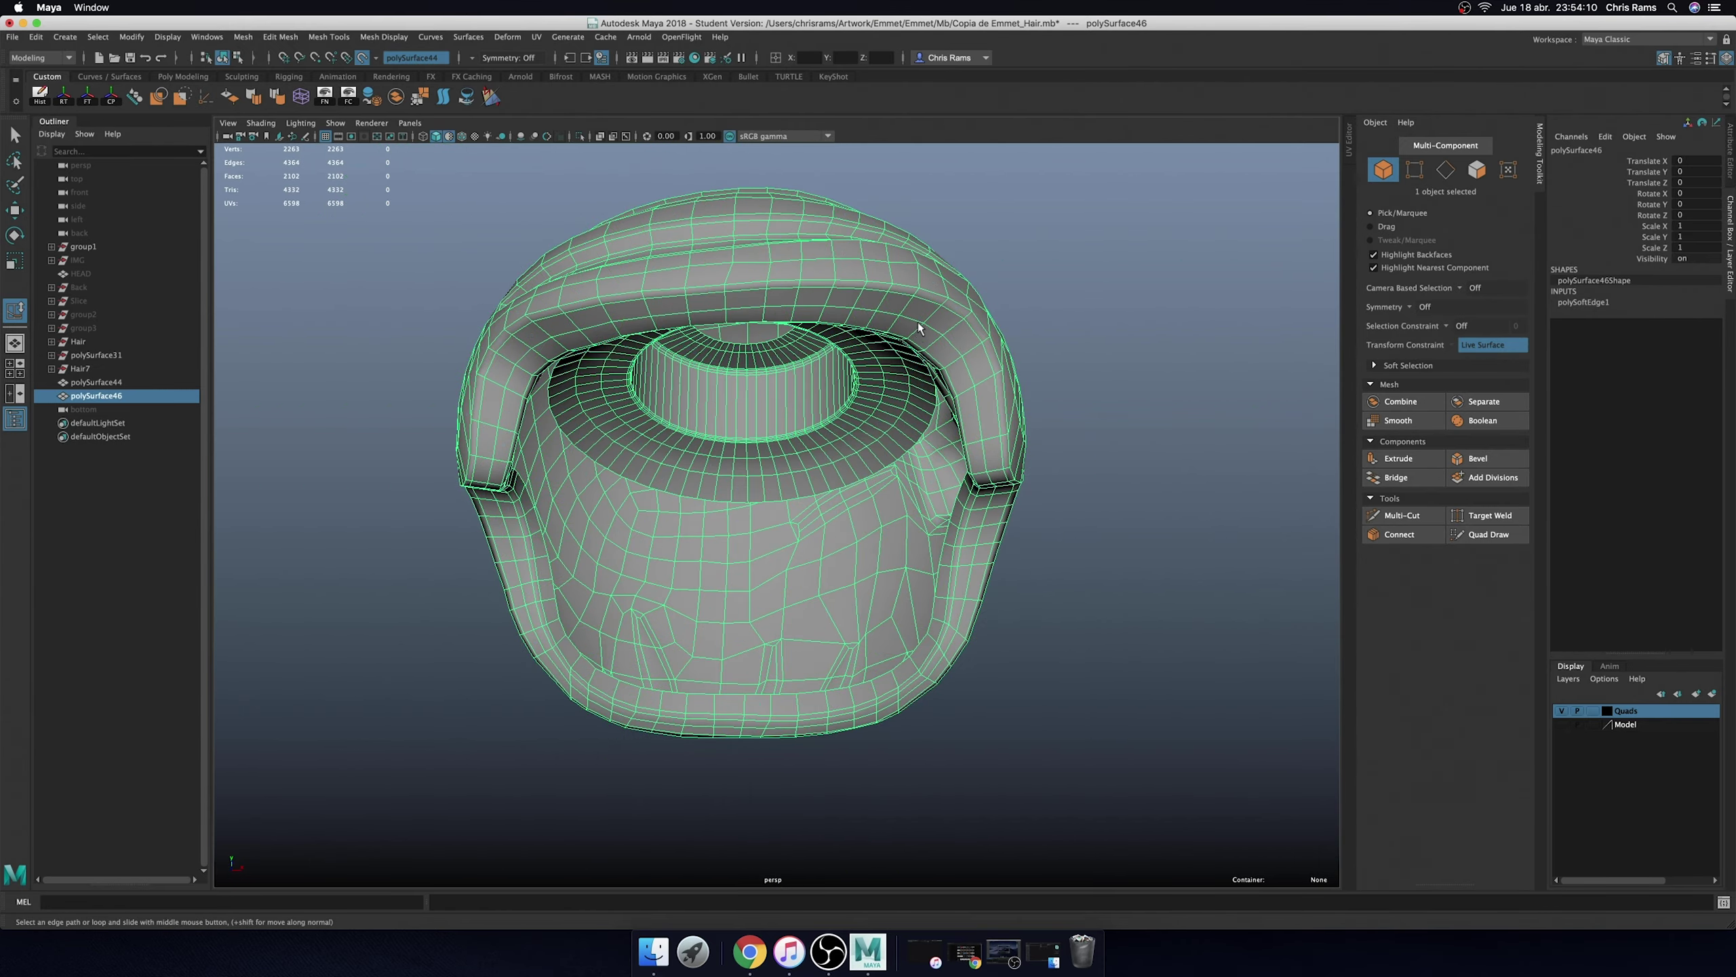
alt+drag(752, 288, 888, 274)
right_click(888, 274)
click(889, 238)
click(922, 318)
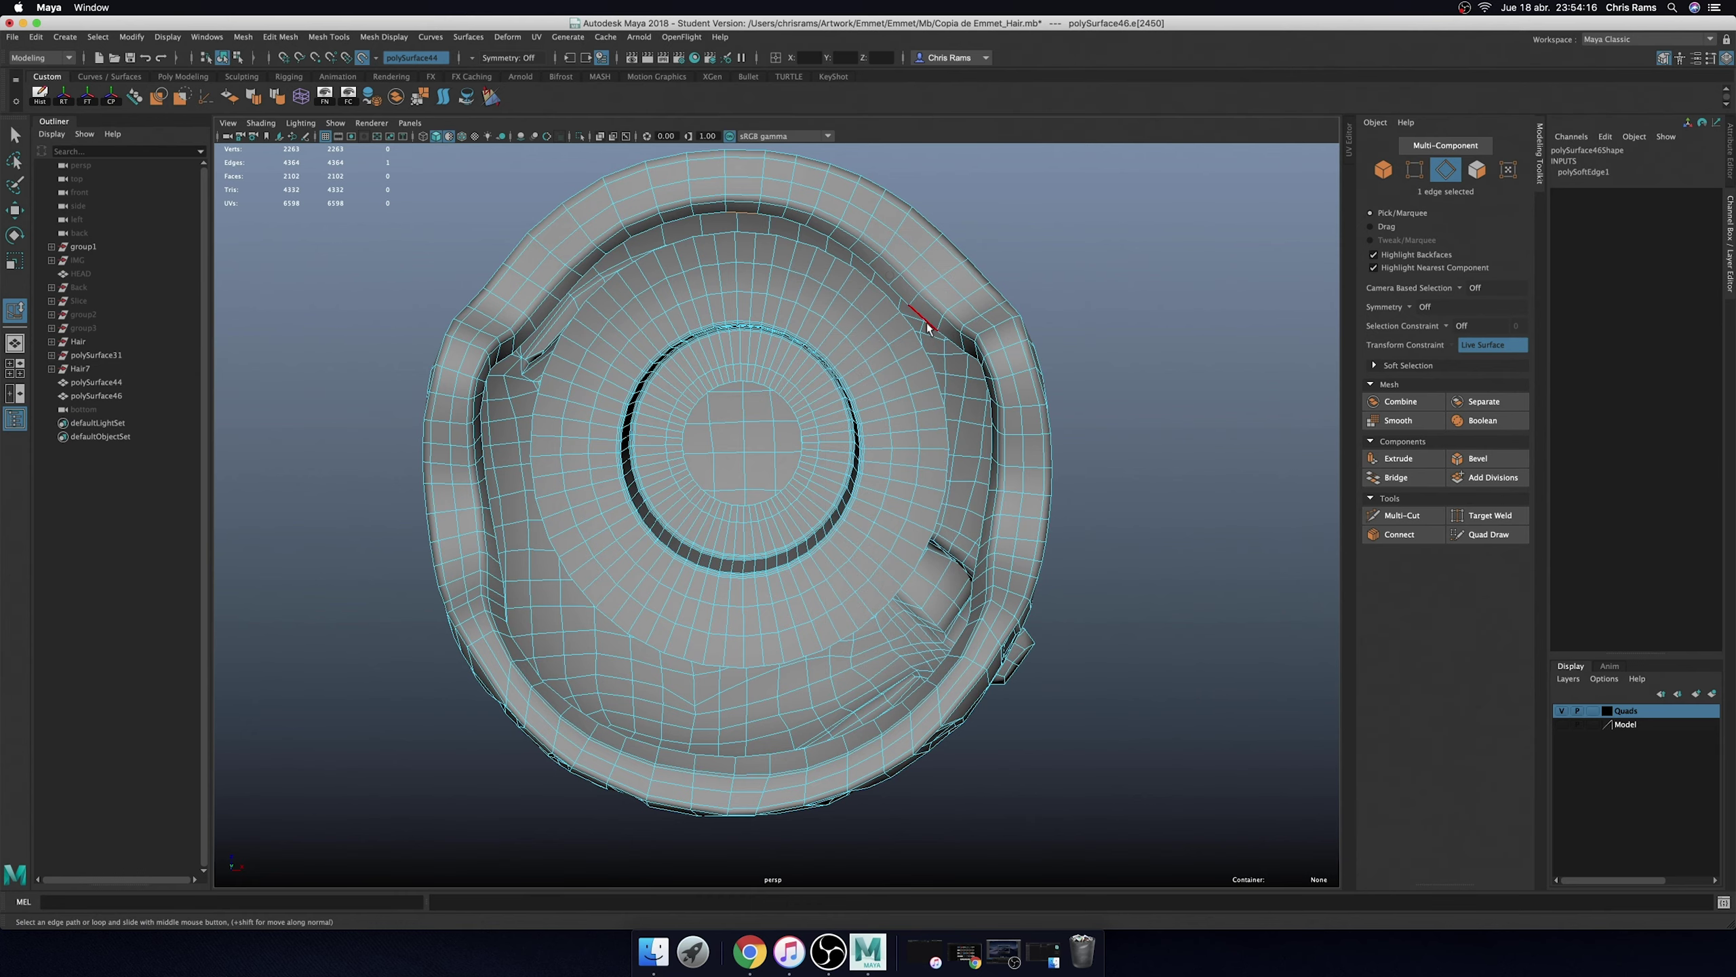
- Try filling and bridging the rim opening, undo both failed attempts, and clear the selection
shift+right_drag(1107, 312, 1100, 480)
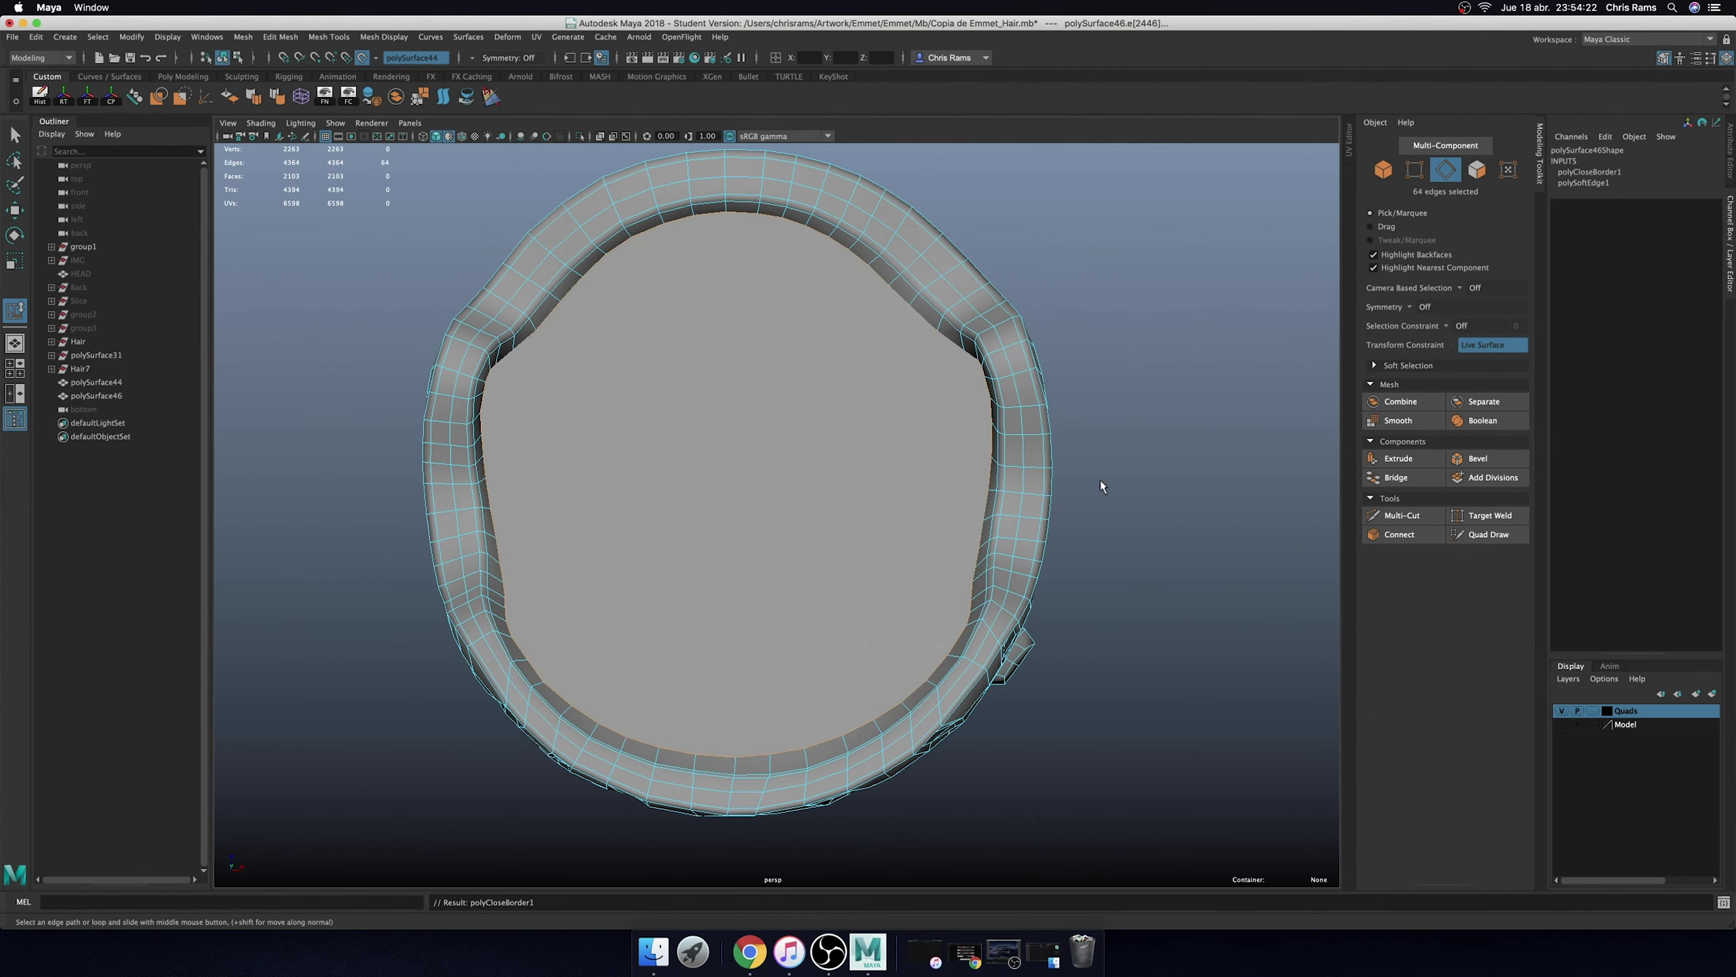
key(ctrl+z)
shift+right_click(1110, 365)
click(1113, 533)
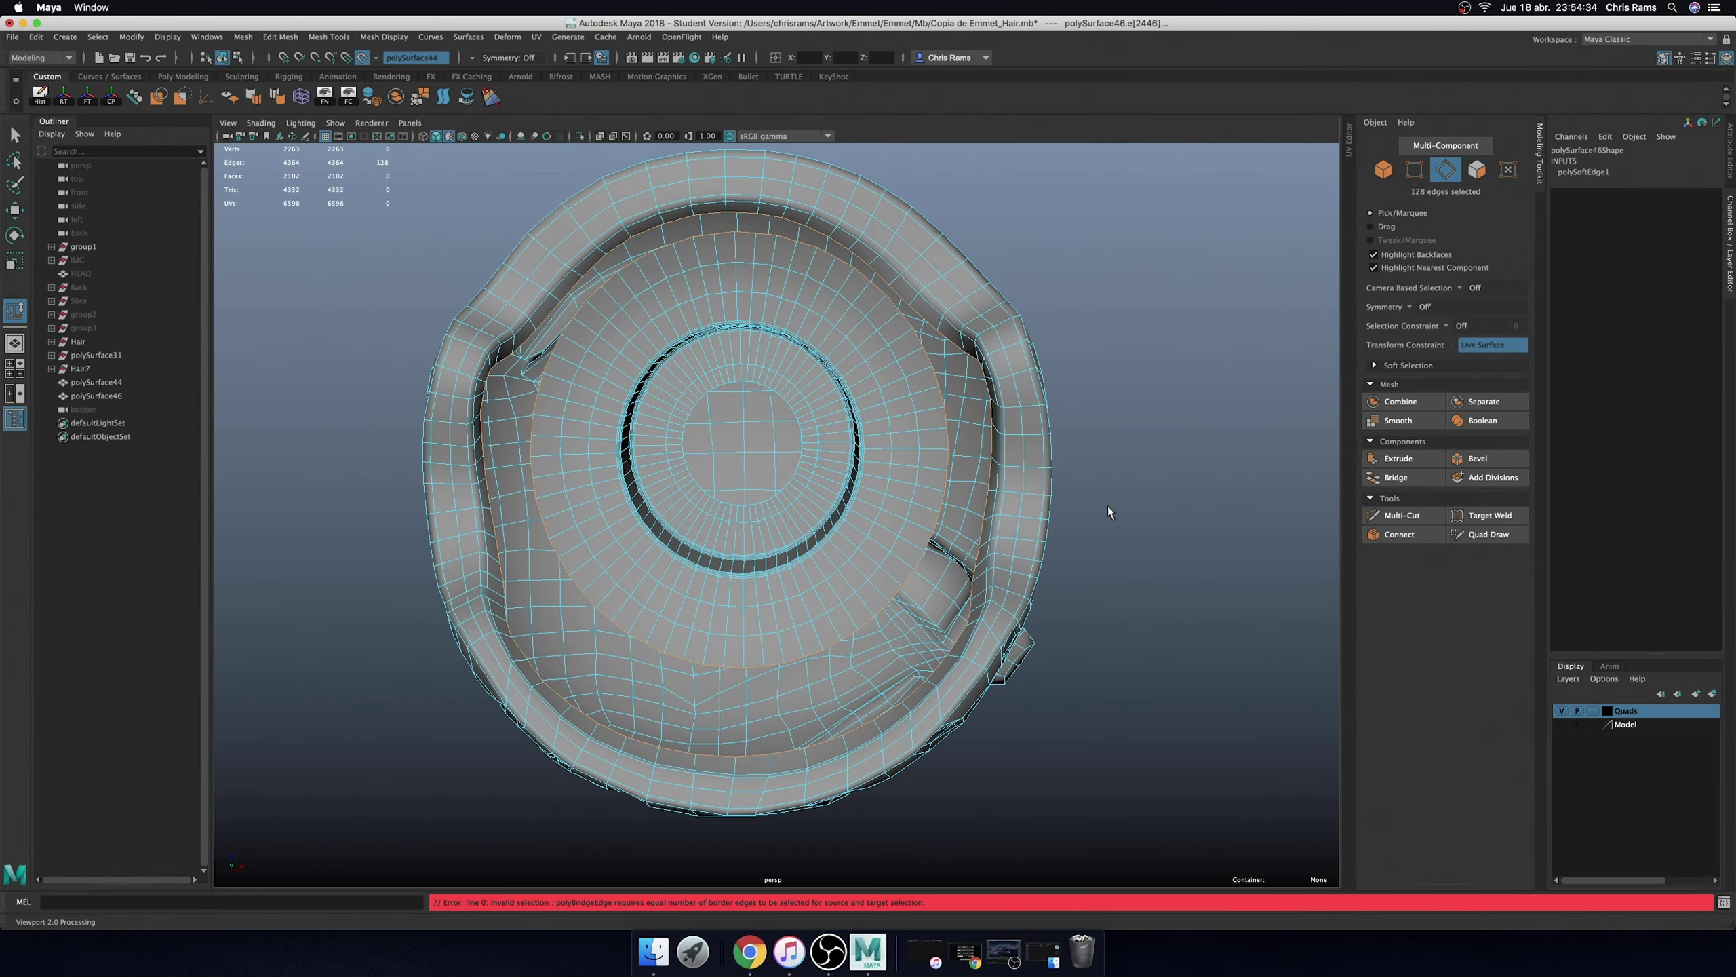
key(ctrl+z)
mouse_move(1107, 511)
alt+mouse_down()
mouse_move(1055, 392)
mouse_move(1121, 419)
mouse_move(872, 381)
alt+mouse_up()
key(w)
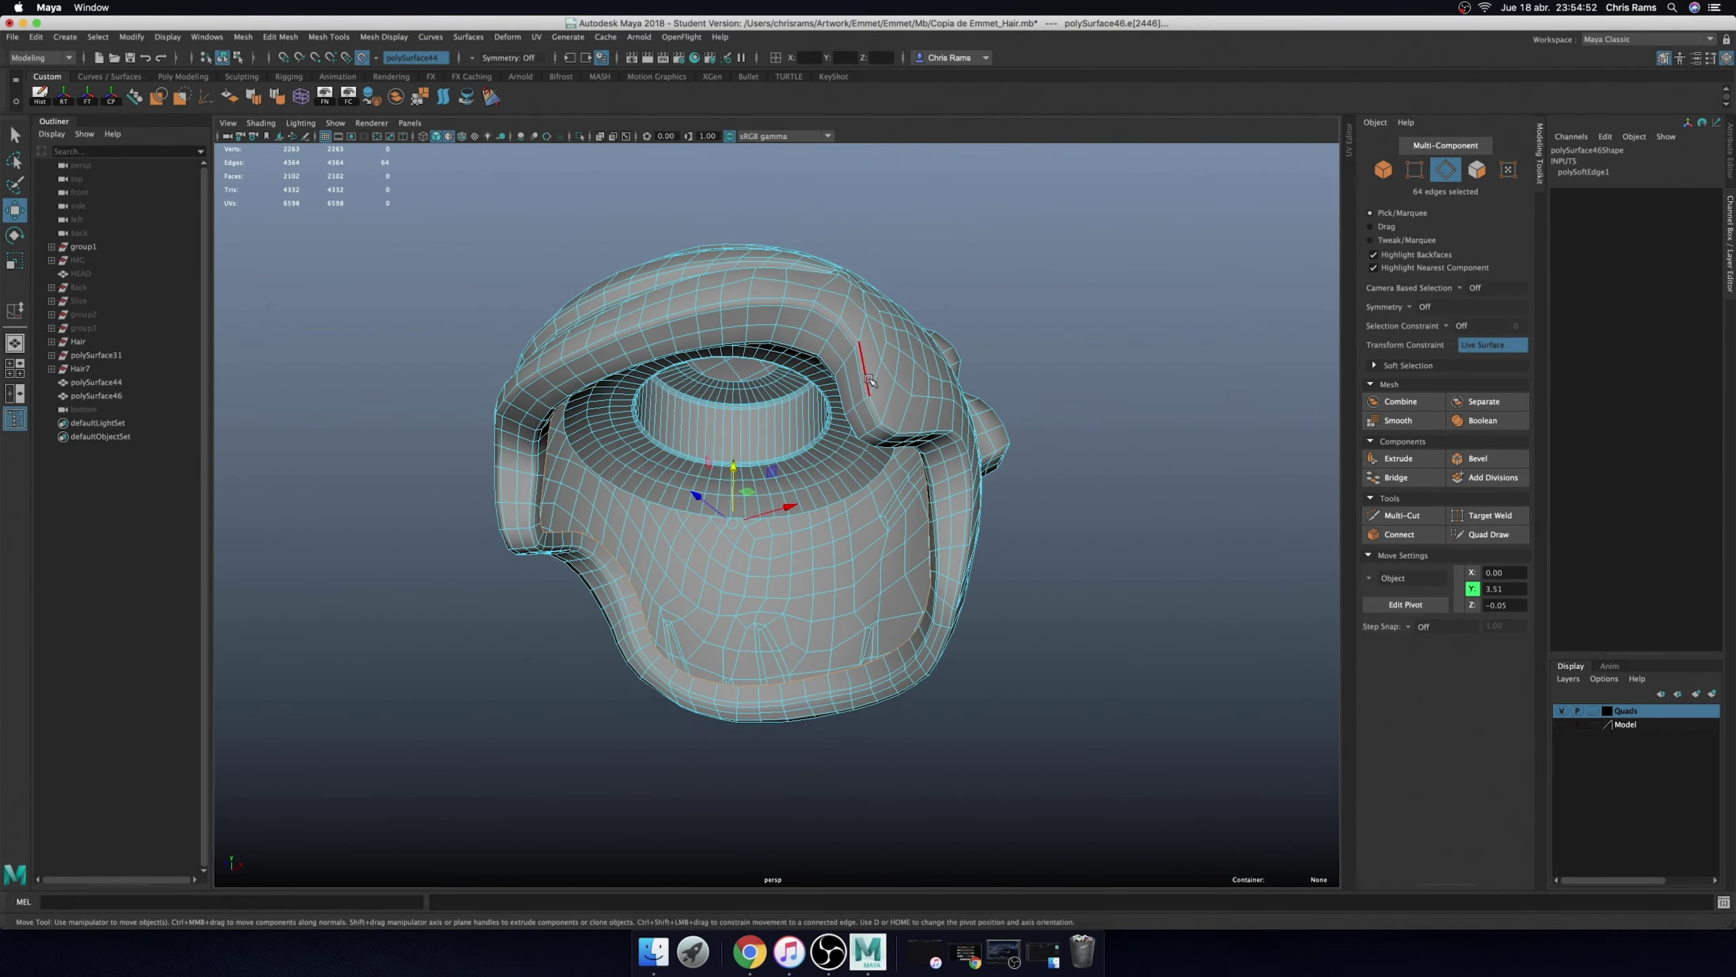
click(1162, 505)
- Merge the helmet mesh's overlapping vertices, then reselect the rim and socket border loops
click(752, 520)
alt+drag(752, 519, 820, 479)
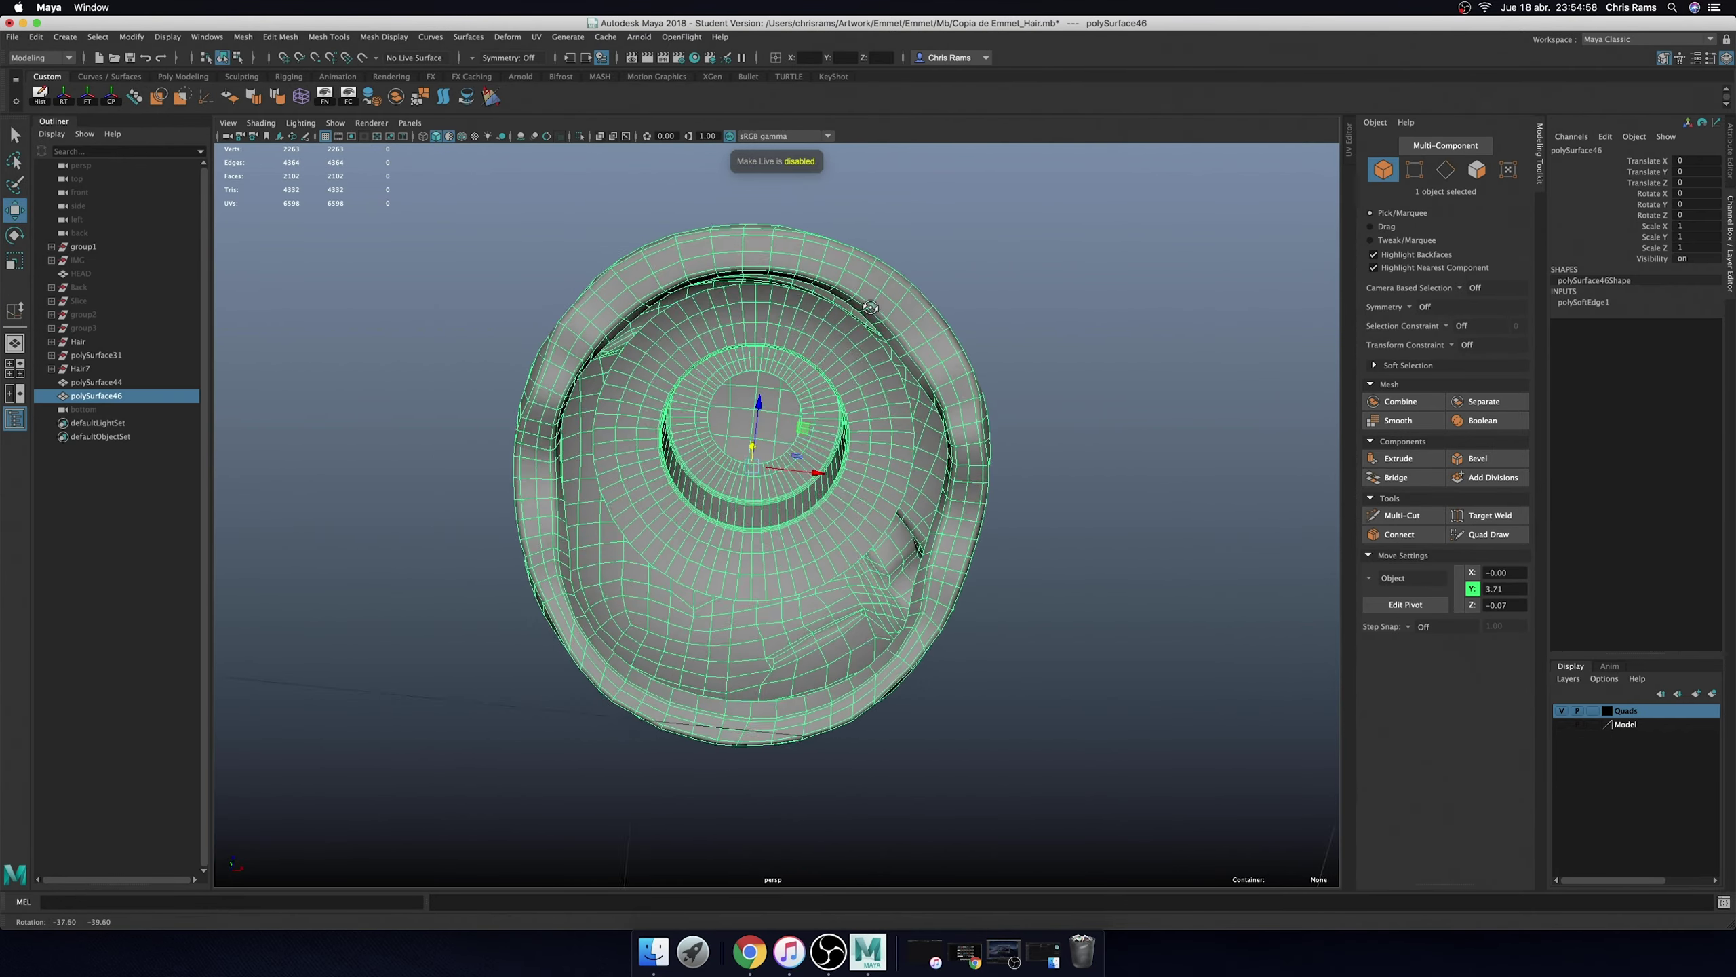
right_drag(792, 321, 724, 328)
scroll(608, 663, down, 3)
right_drag(882, 438, 908, 403)
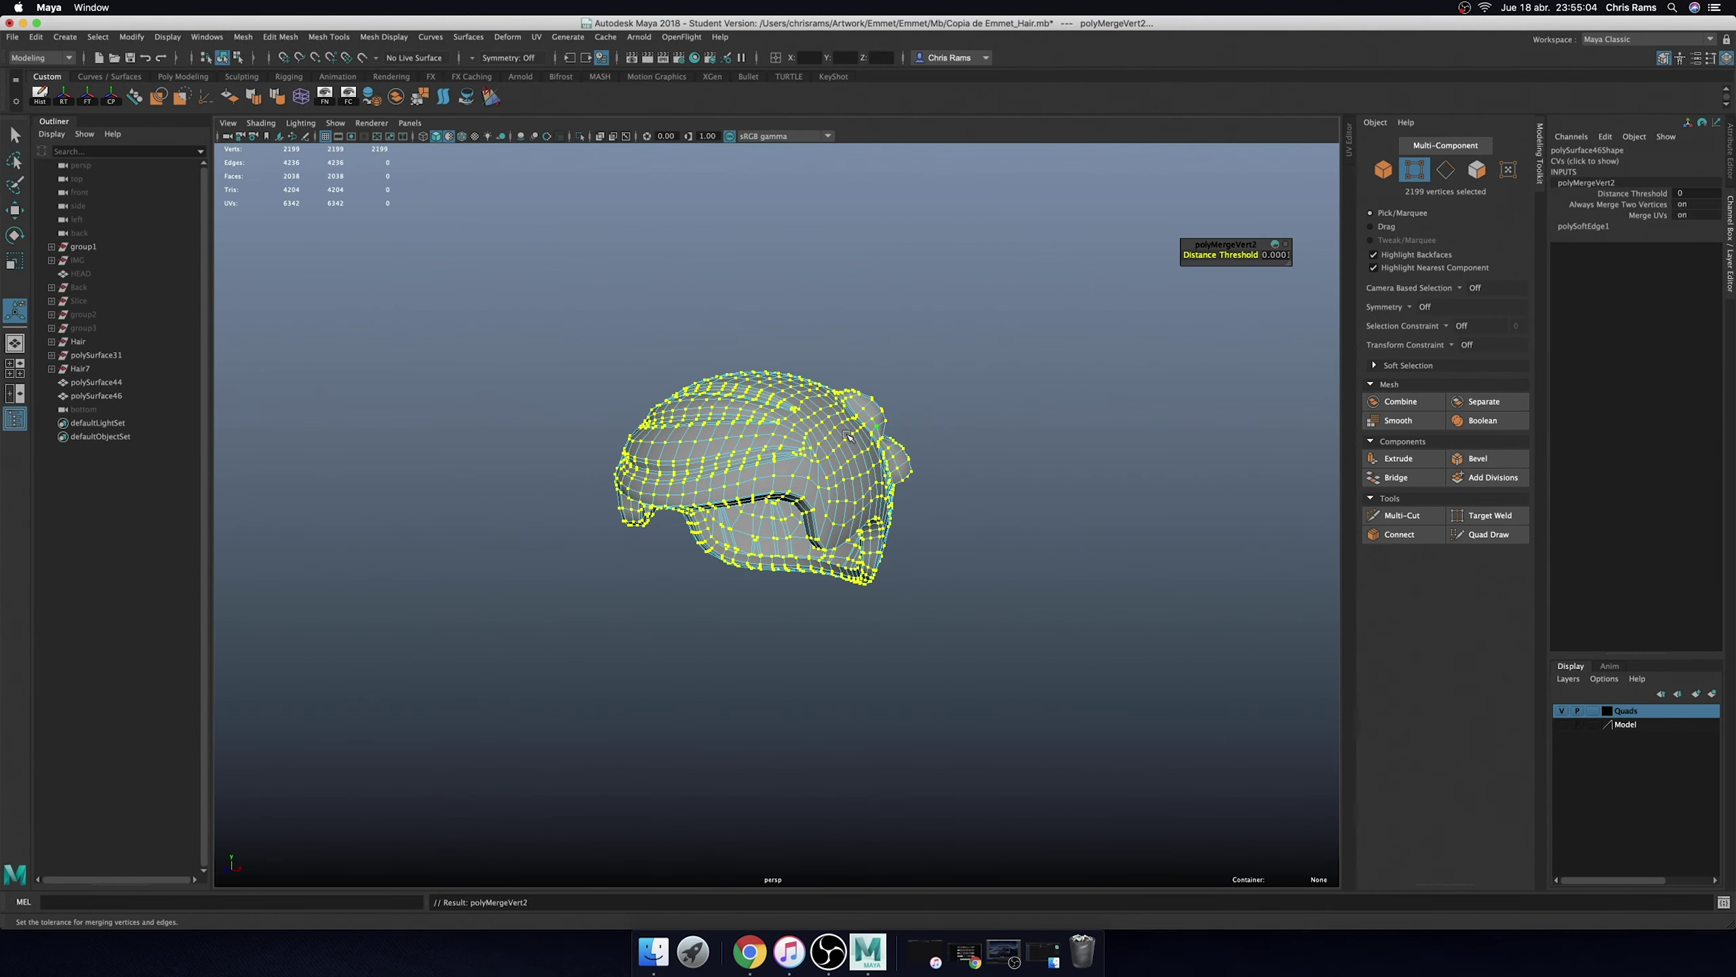
mouse_move(1162, 273)
alt+mouse_down()
mouse_move(775, 331)
mouse_move(862, 321)
alt+mouse_up()
scroll(774, 332, up, 3)
right_drag(862, 321, 862, 274)
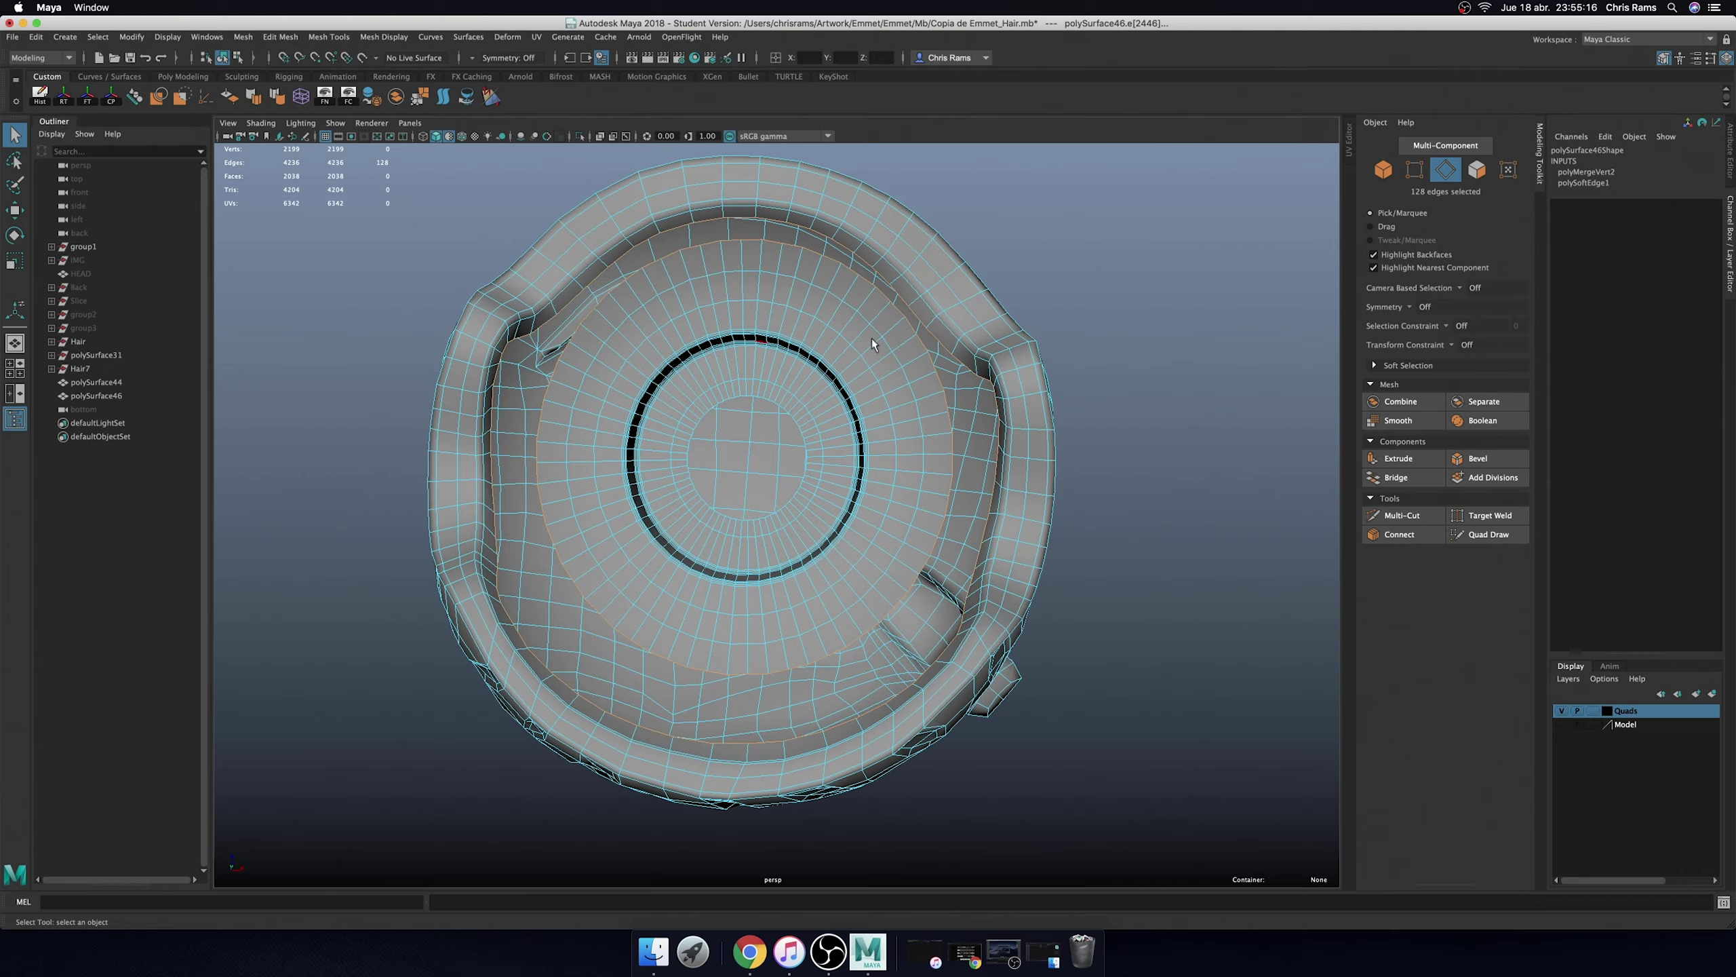
- Bridge the inner rim loop to the socket loop with 3 divisions
shift+right_drag(1142, 312, 1135, 448)
mouse_move(1134, 448)
alt+mouse_down()
mouse_move(1078, 407)
mouse_move(1091, 392)
mouse_move(1018, 380)
mouse_move(1092, 398)
alt+mouse_up()
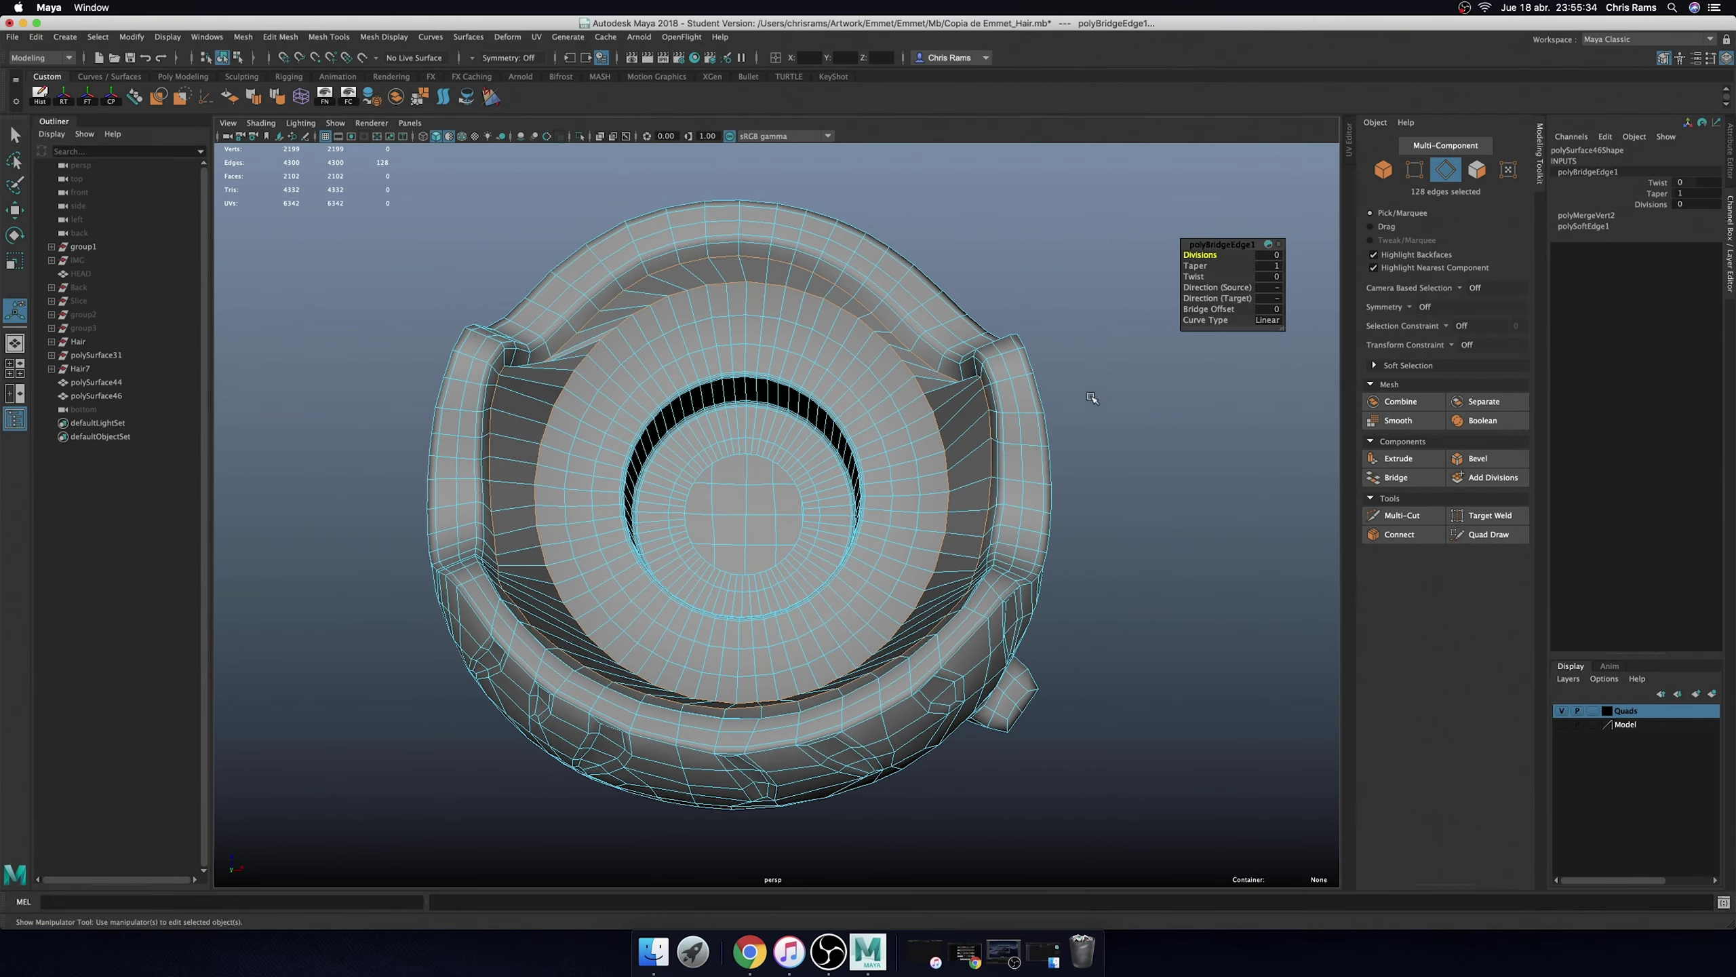
middle_drag(1186, 266, 1094, 396)
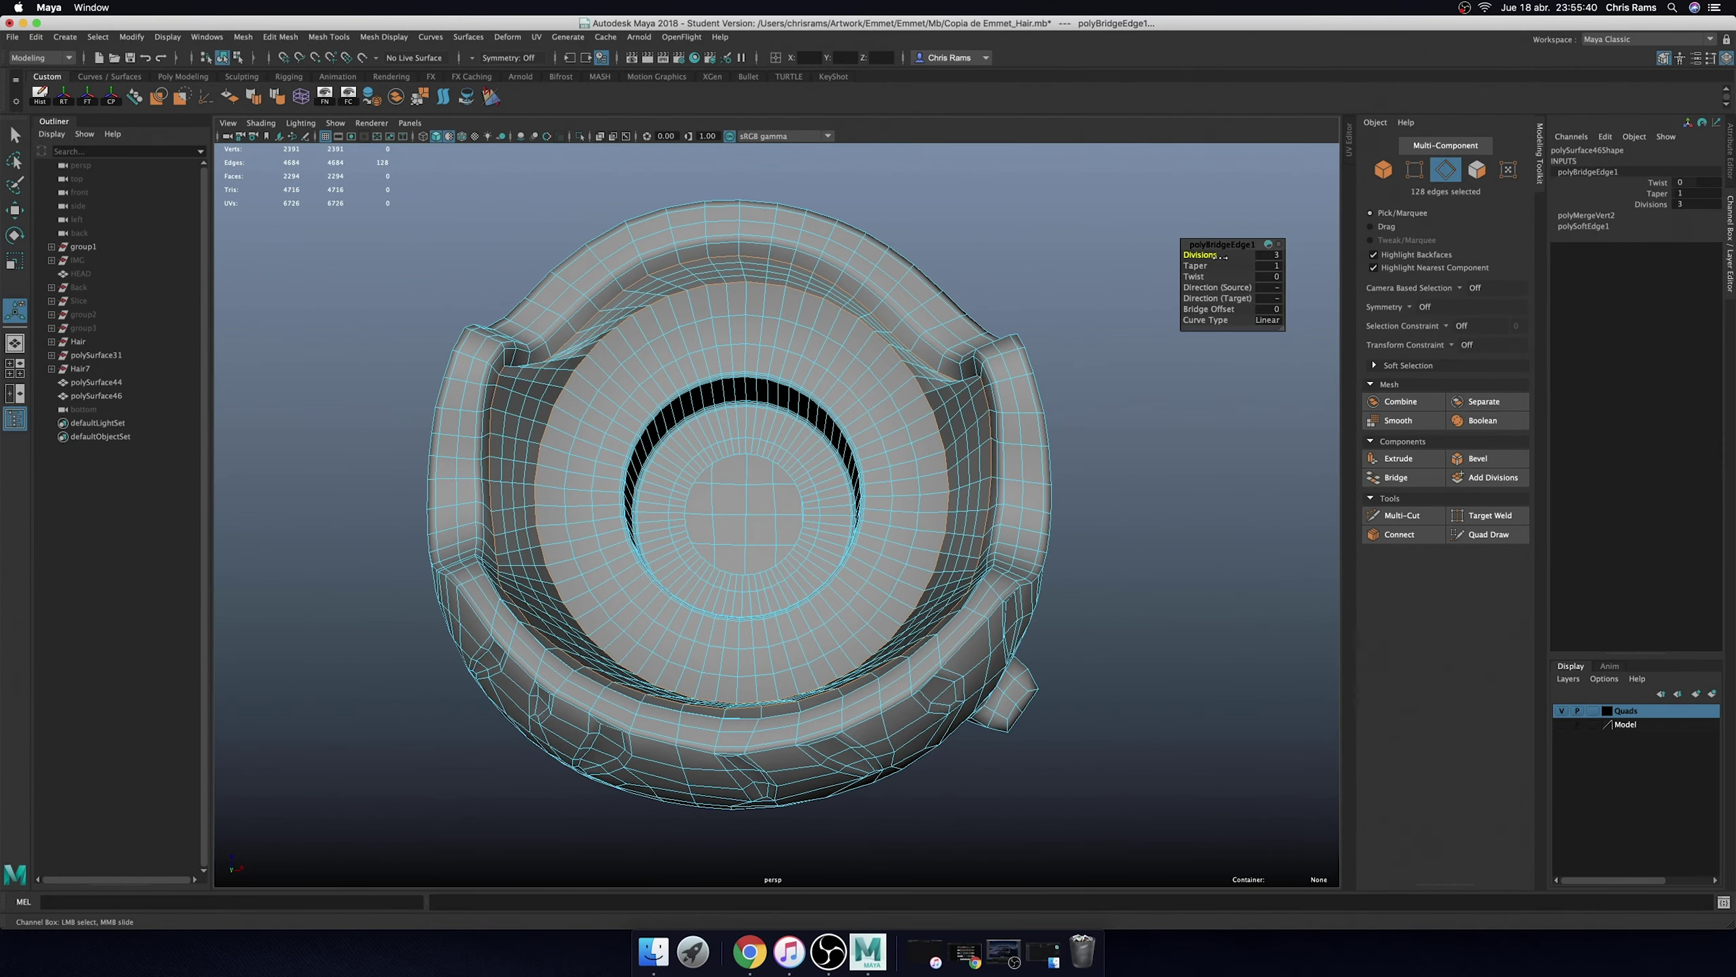
mouse_move(1094, 397)
alt+mouse_down()
mouse_move(1138, 388)
mouse_move(1164, 335)
alt+mouse_up()
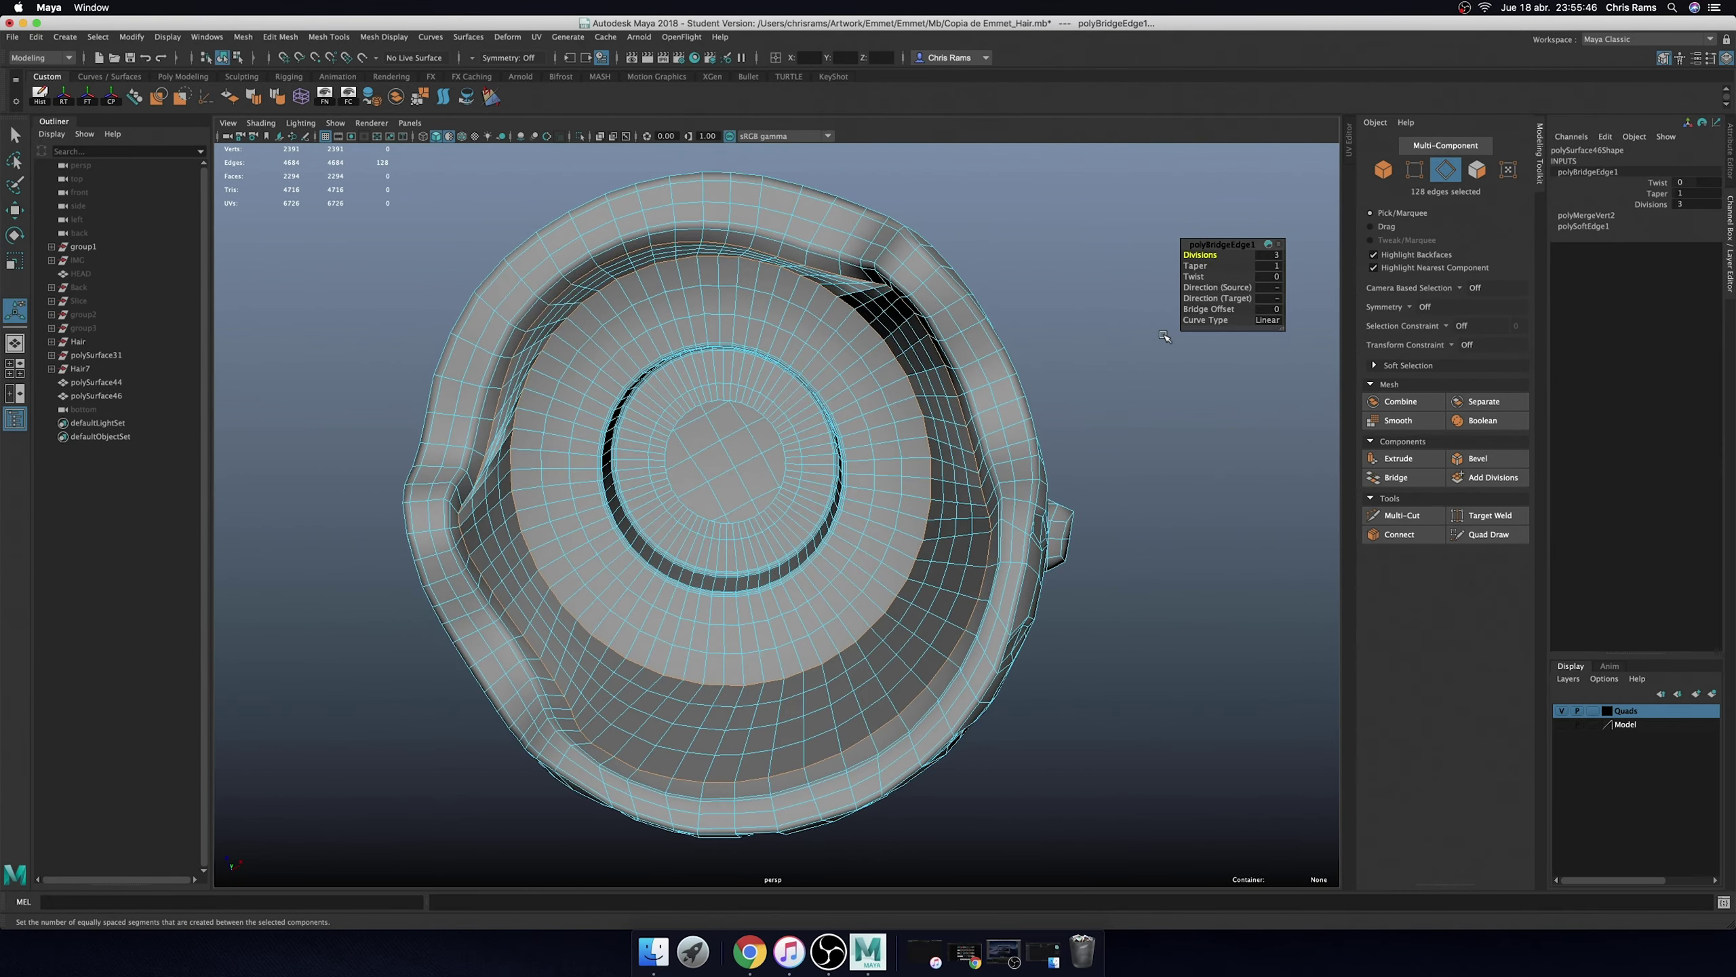
- Select the inner cup polySurface46 and look into its socket in edge mode
right_drag(982, 332, 1075, 273)
click(1048, 363)
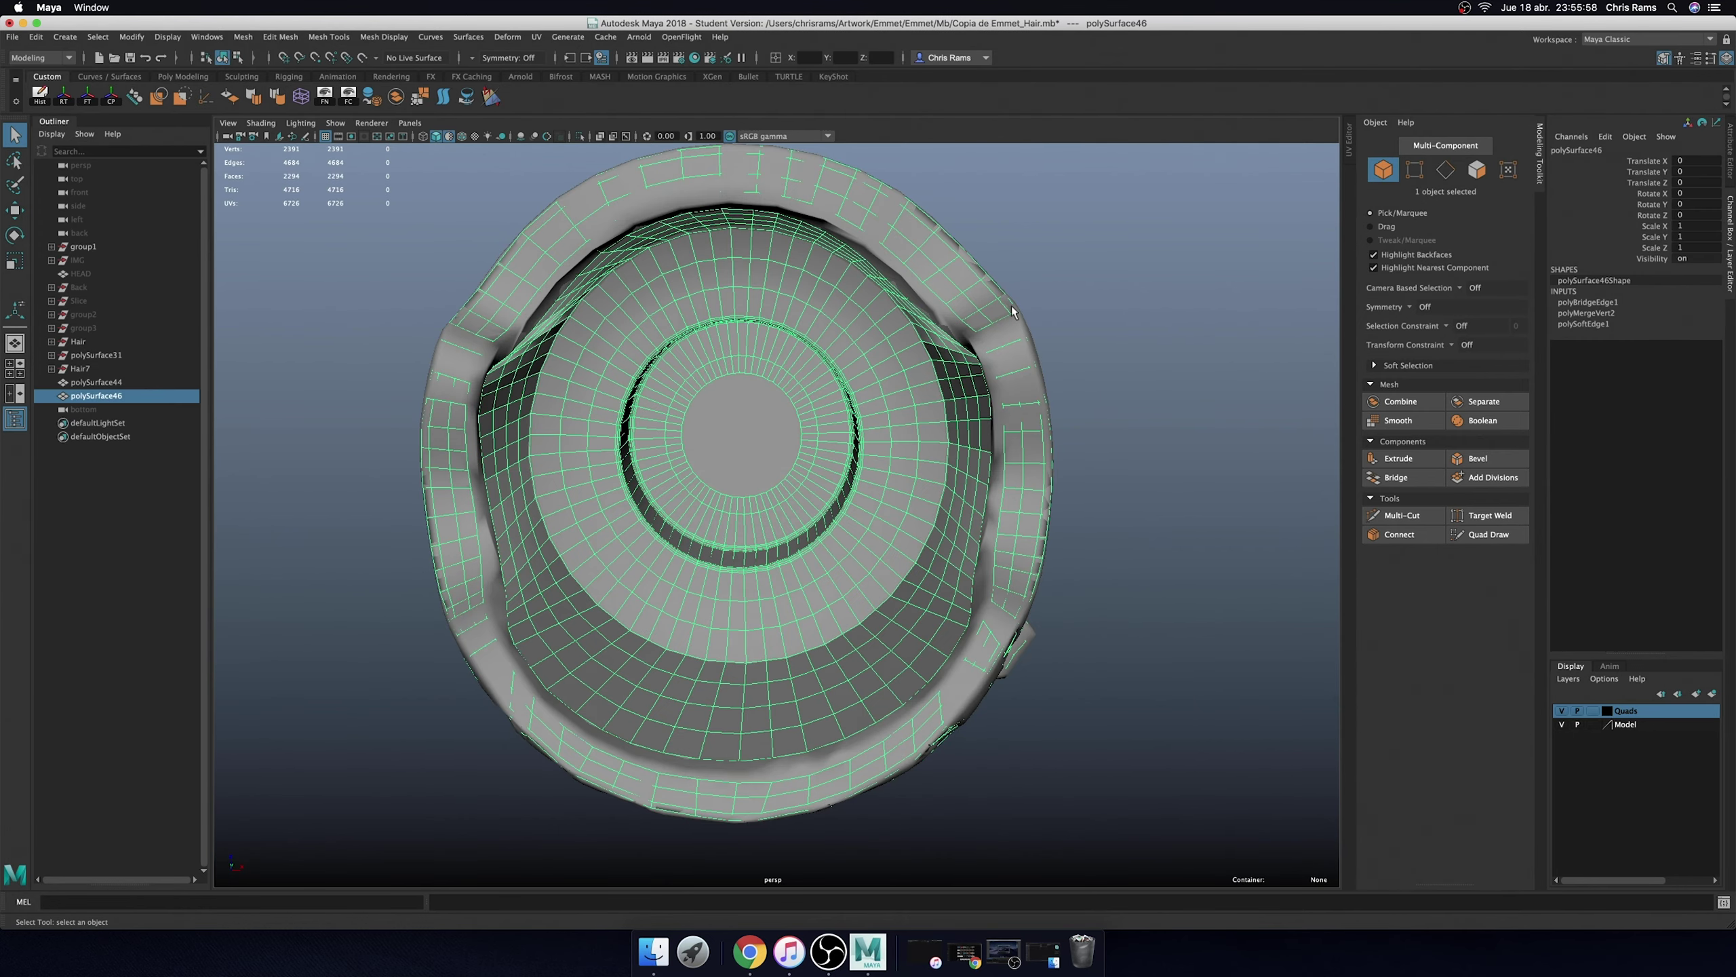
alt+drag(981, 339, 930, 352)
right_drag(930, 352, 930, 322)
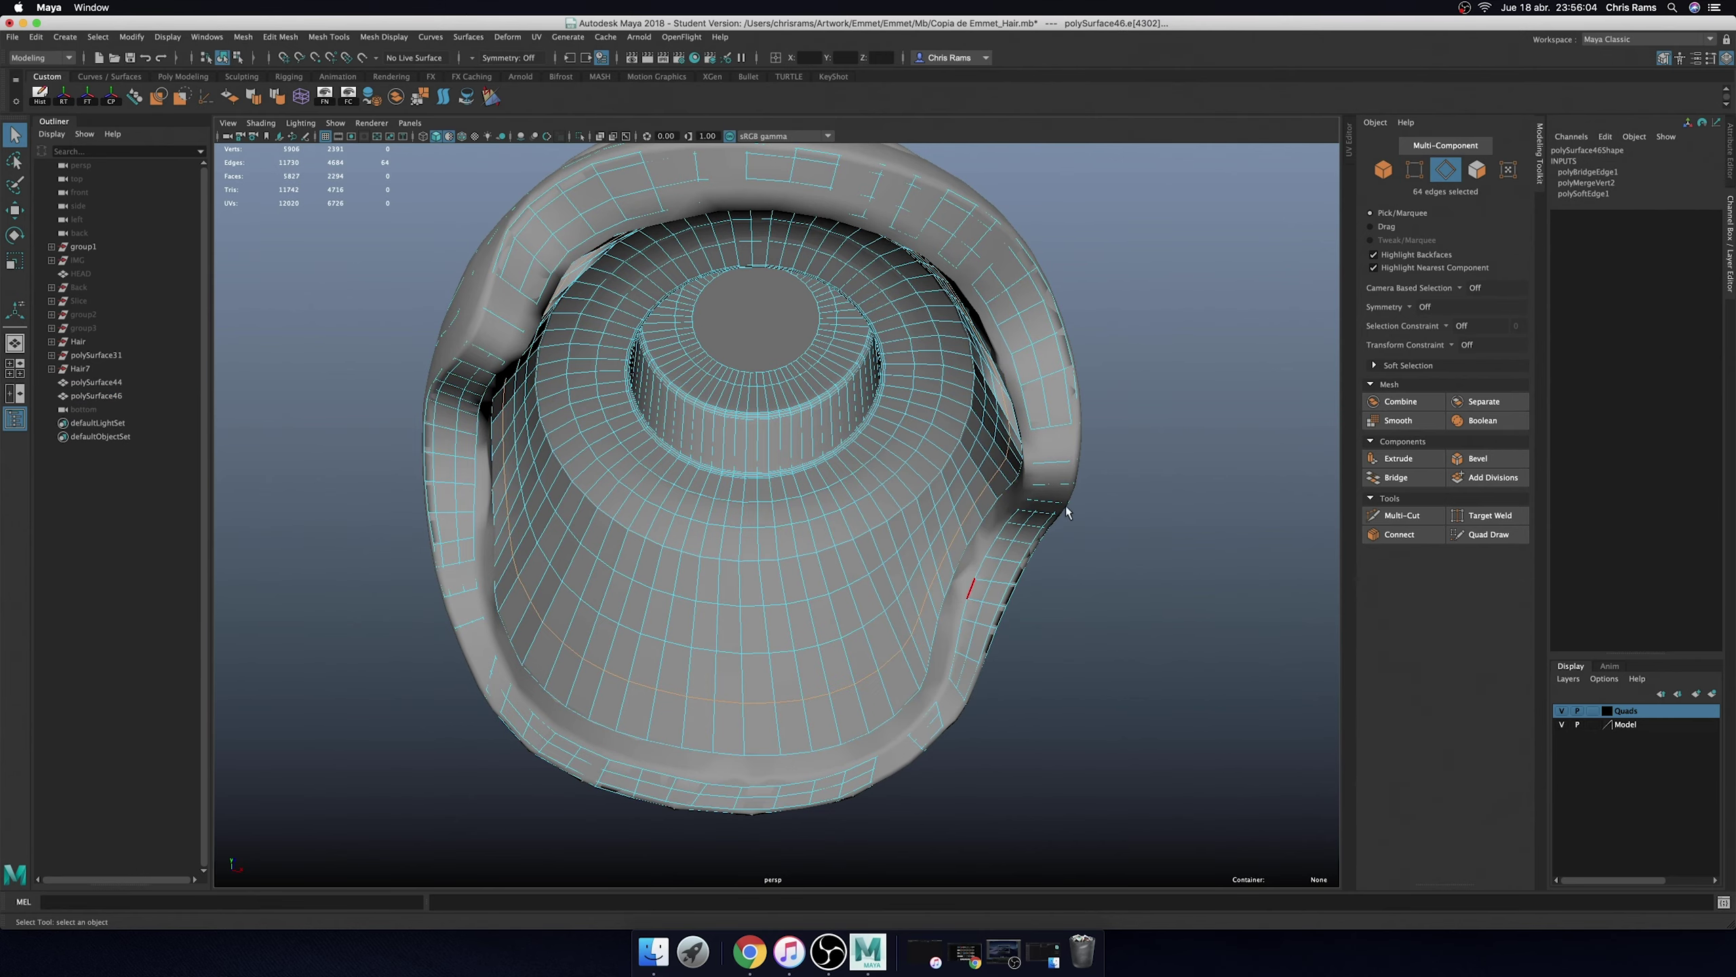
alt+drag(930, 322, 1105, 384)
alt+drag(1119, 497, 1119, 462)
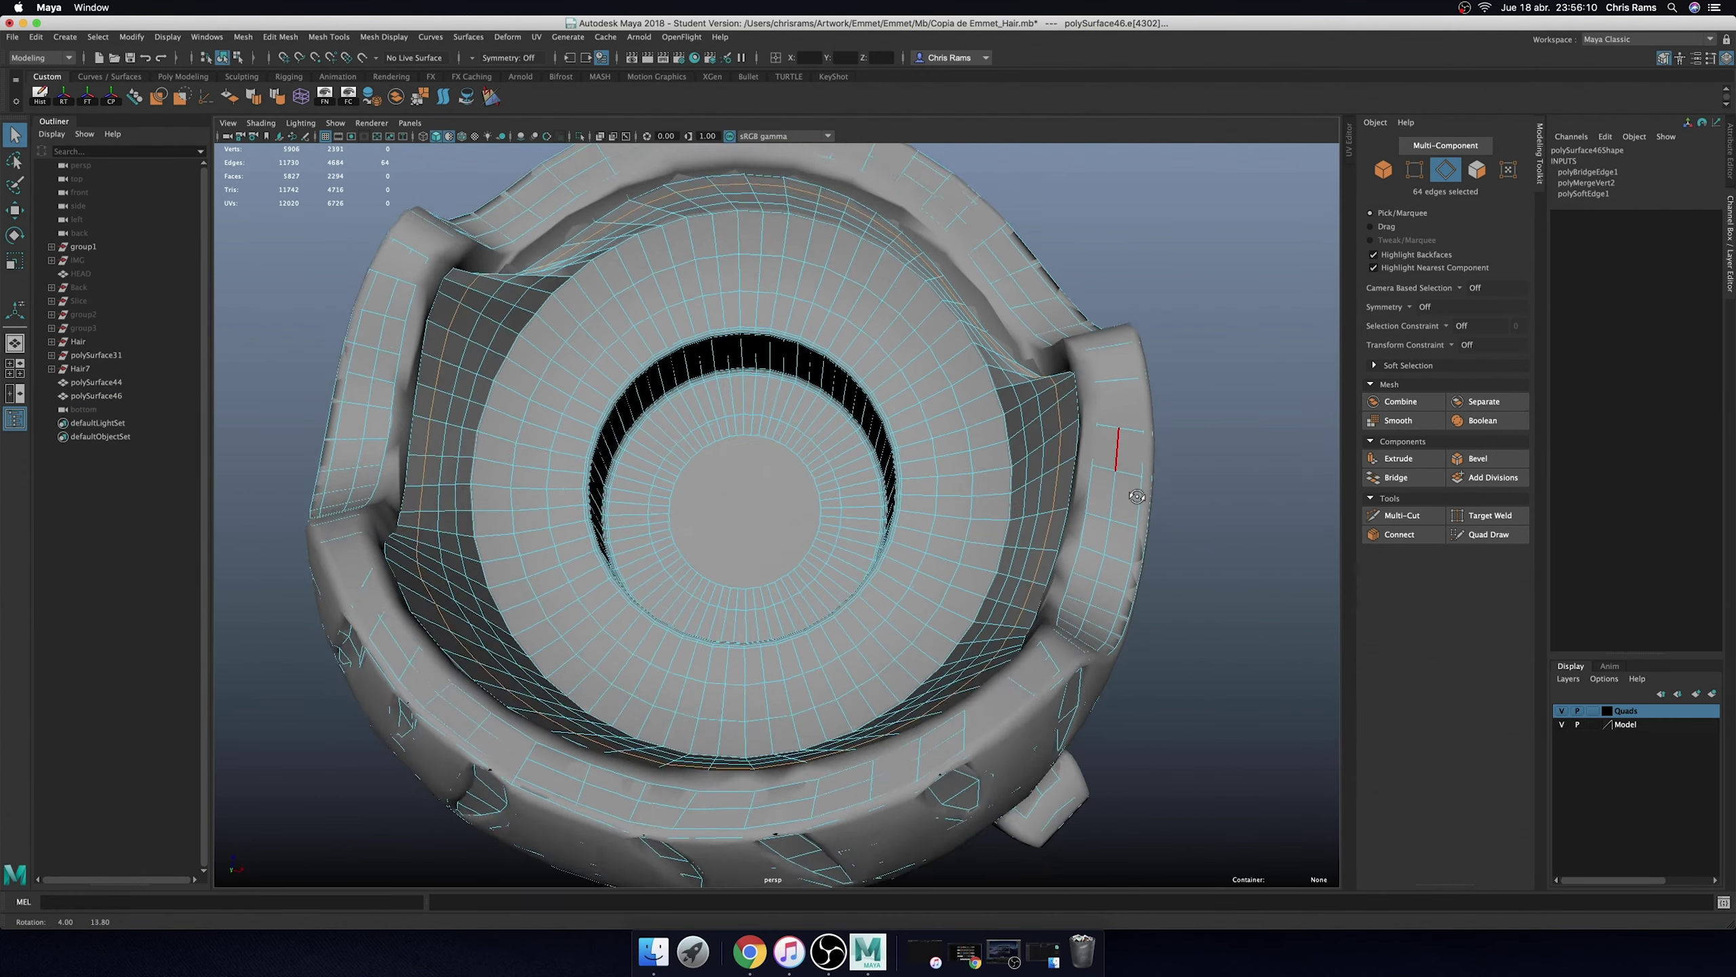
- Slide the socket's edge loop, then select the outer hair shell polySurface44
shift+right_click(1199, 415)
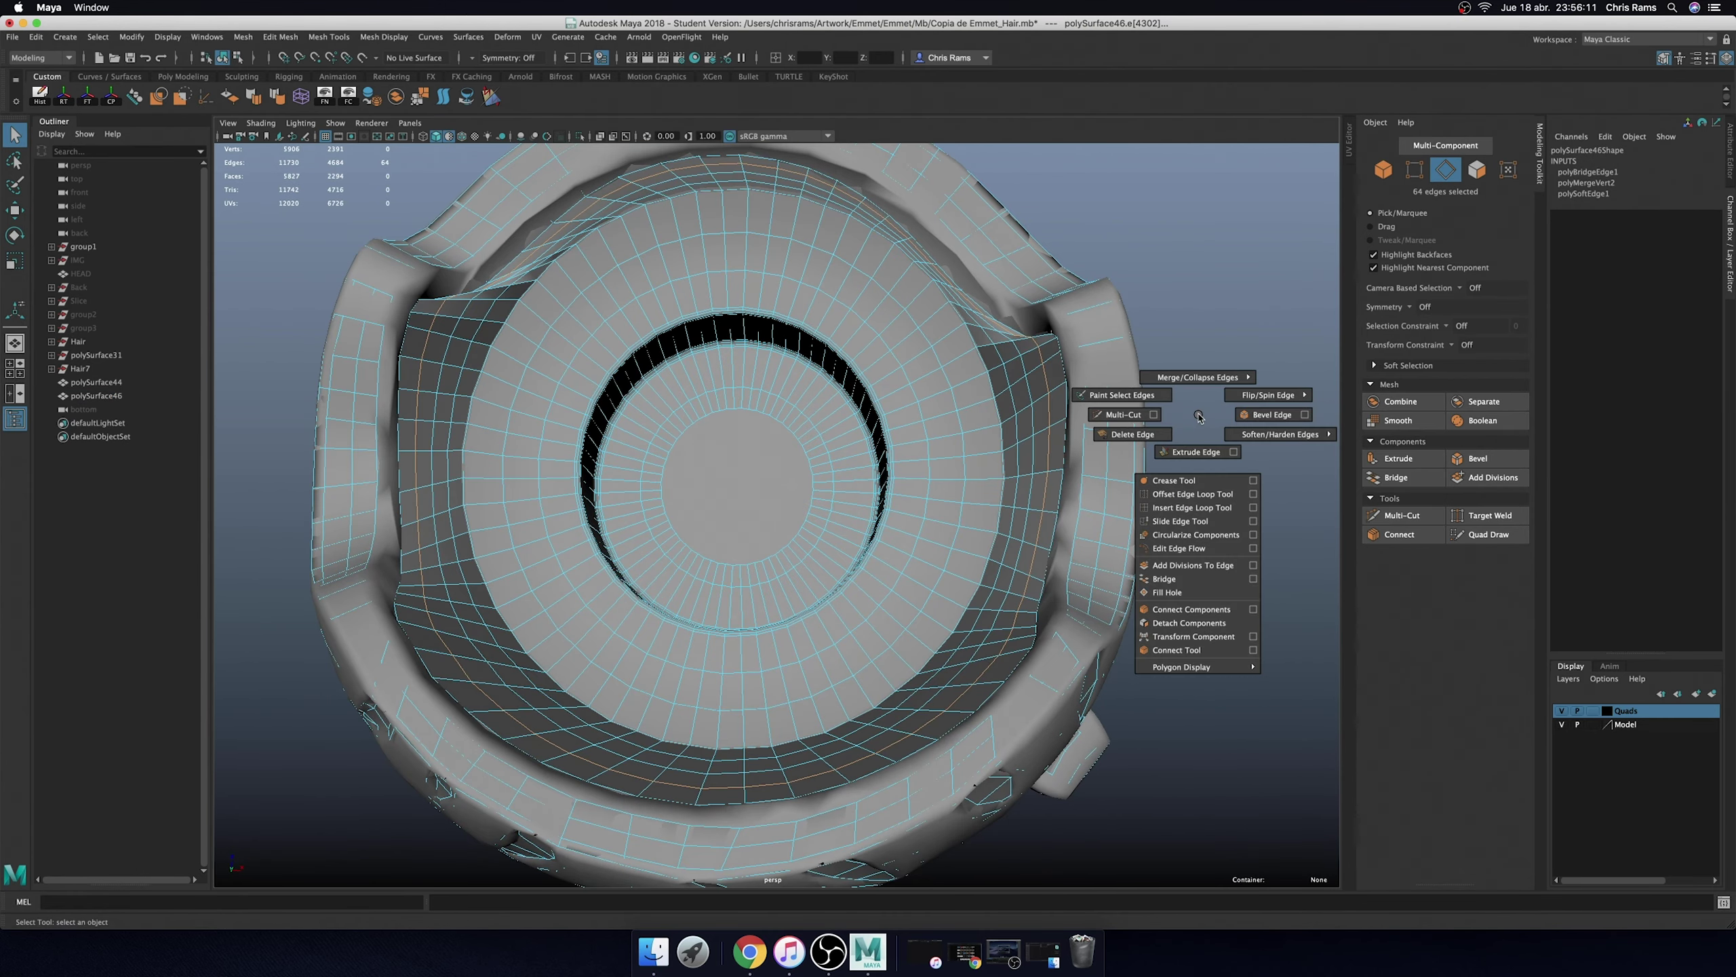
click(1202, 519)
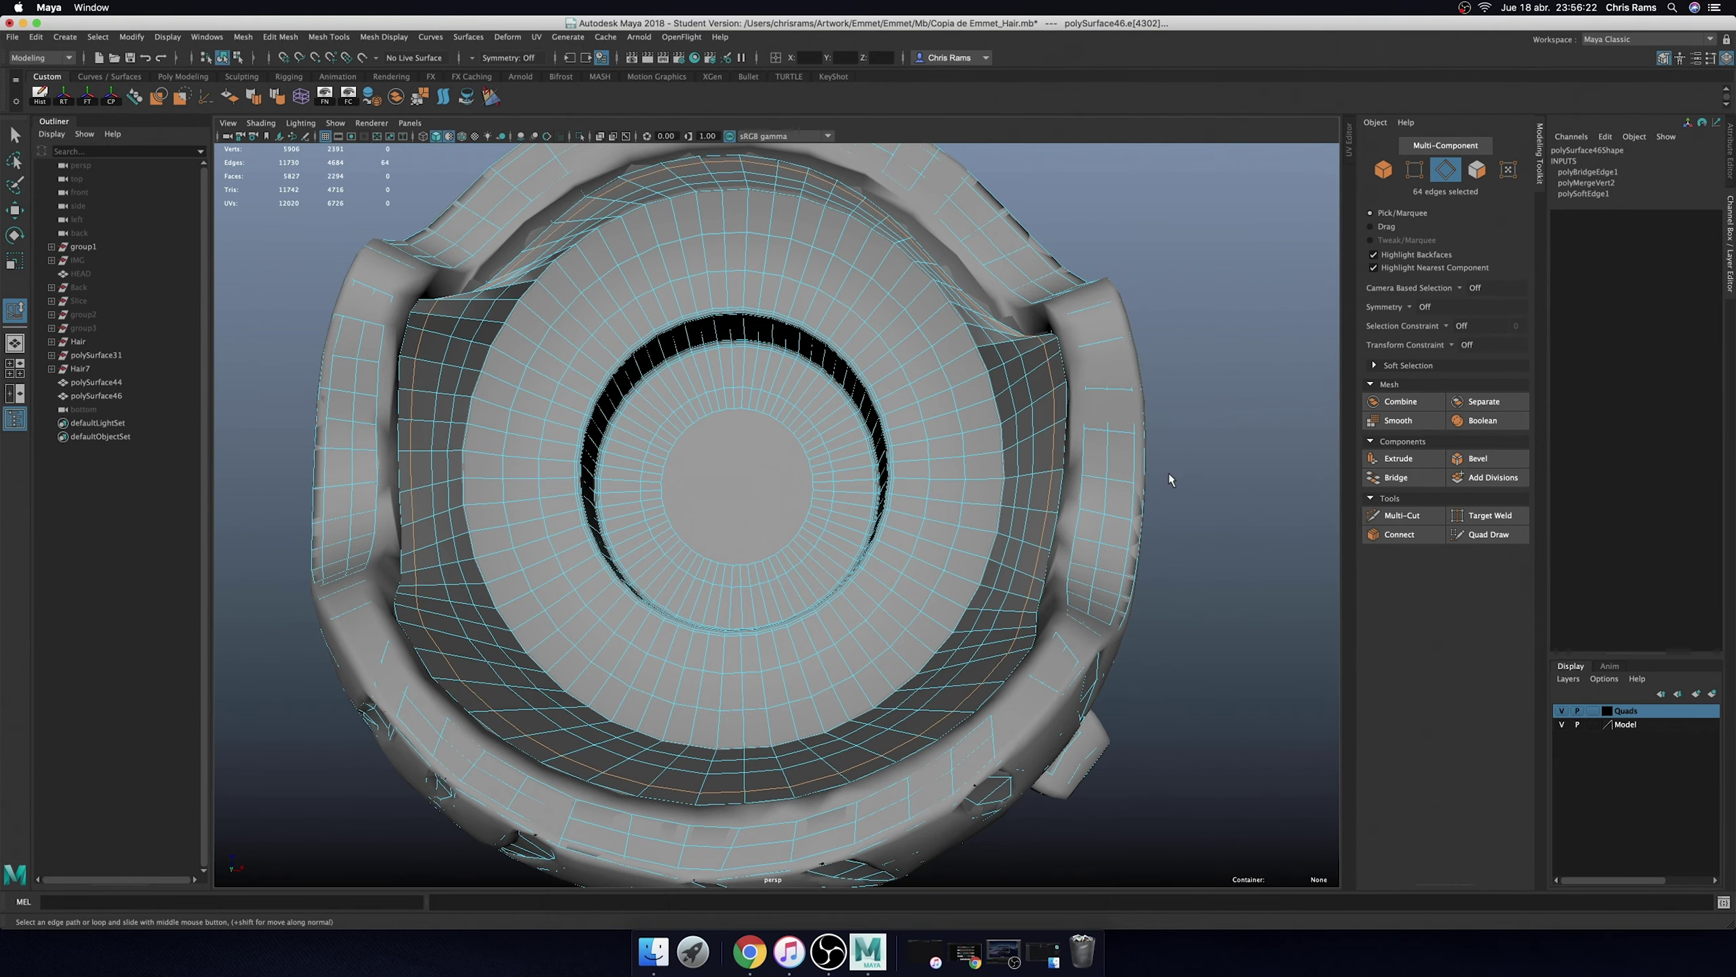
right_drag(1046, 400, 1105, 376)
click(1073, 677)
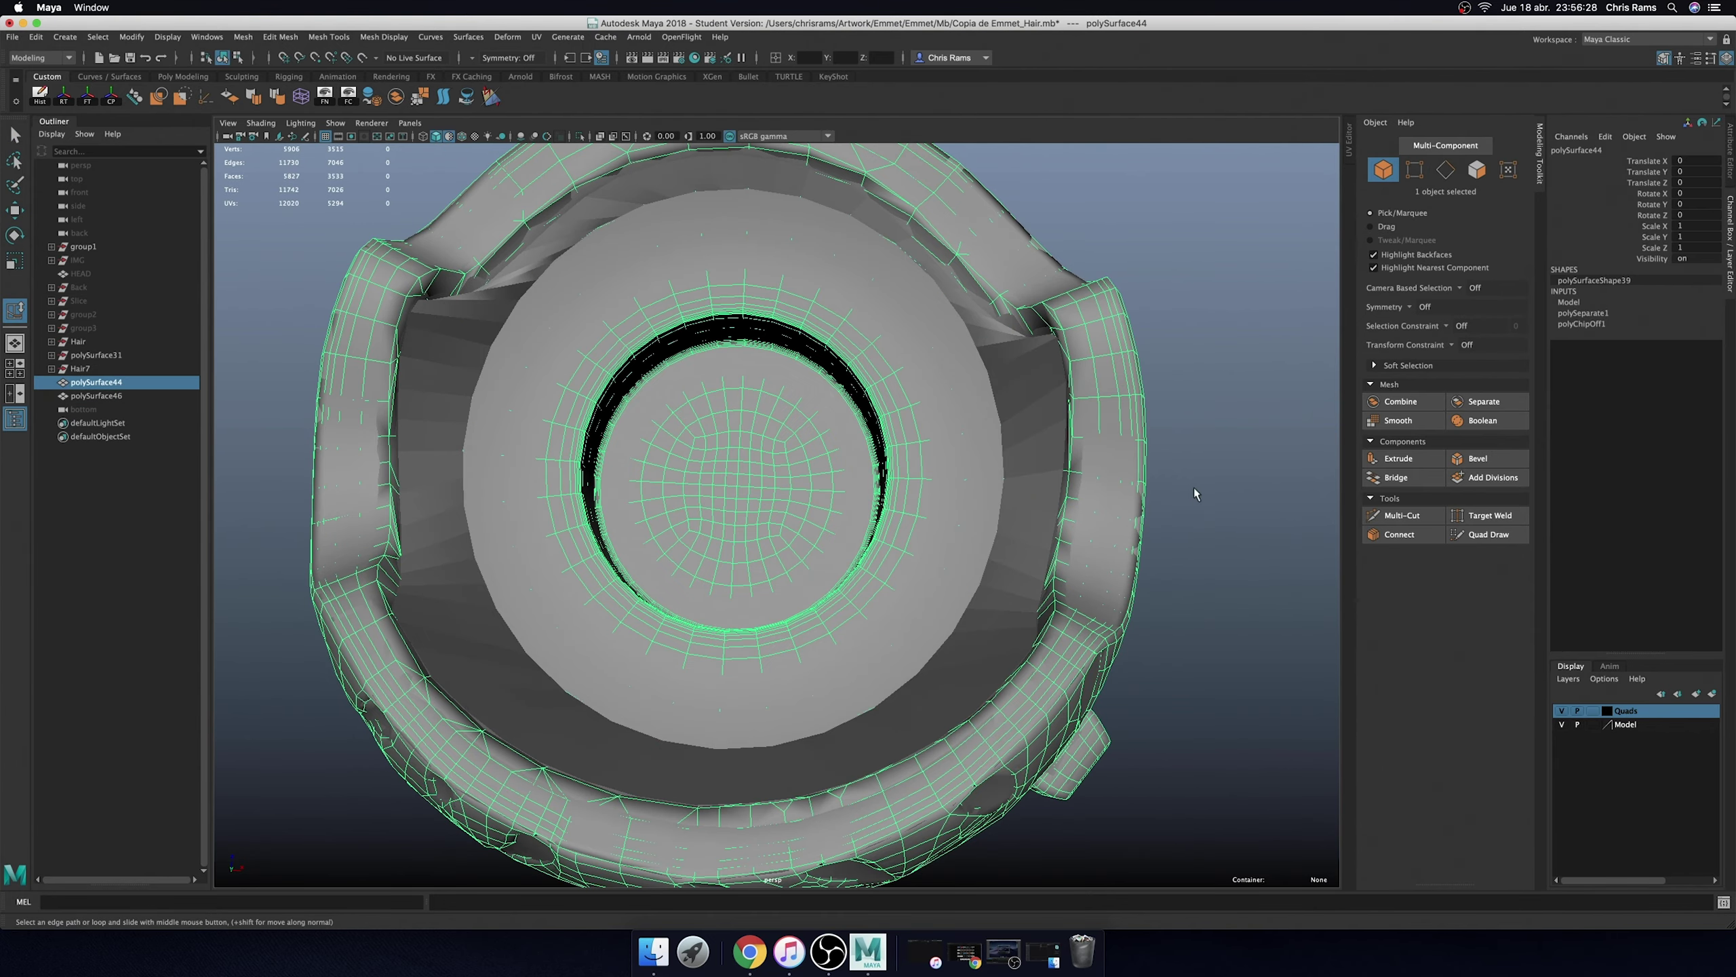
- Isolate the hair shell polySurface44, make it live, and show all objects again
alt+drag(1195, 494, 1041, 641)
click(1147, 614)
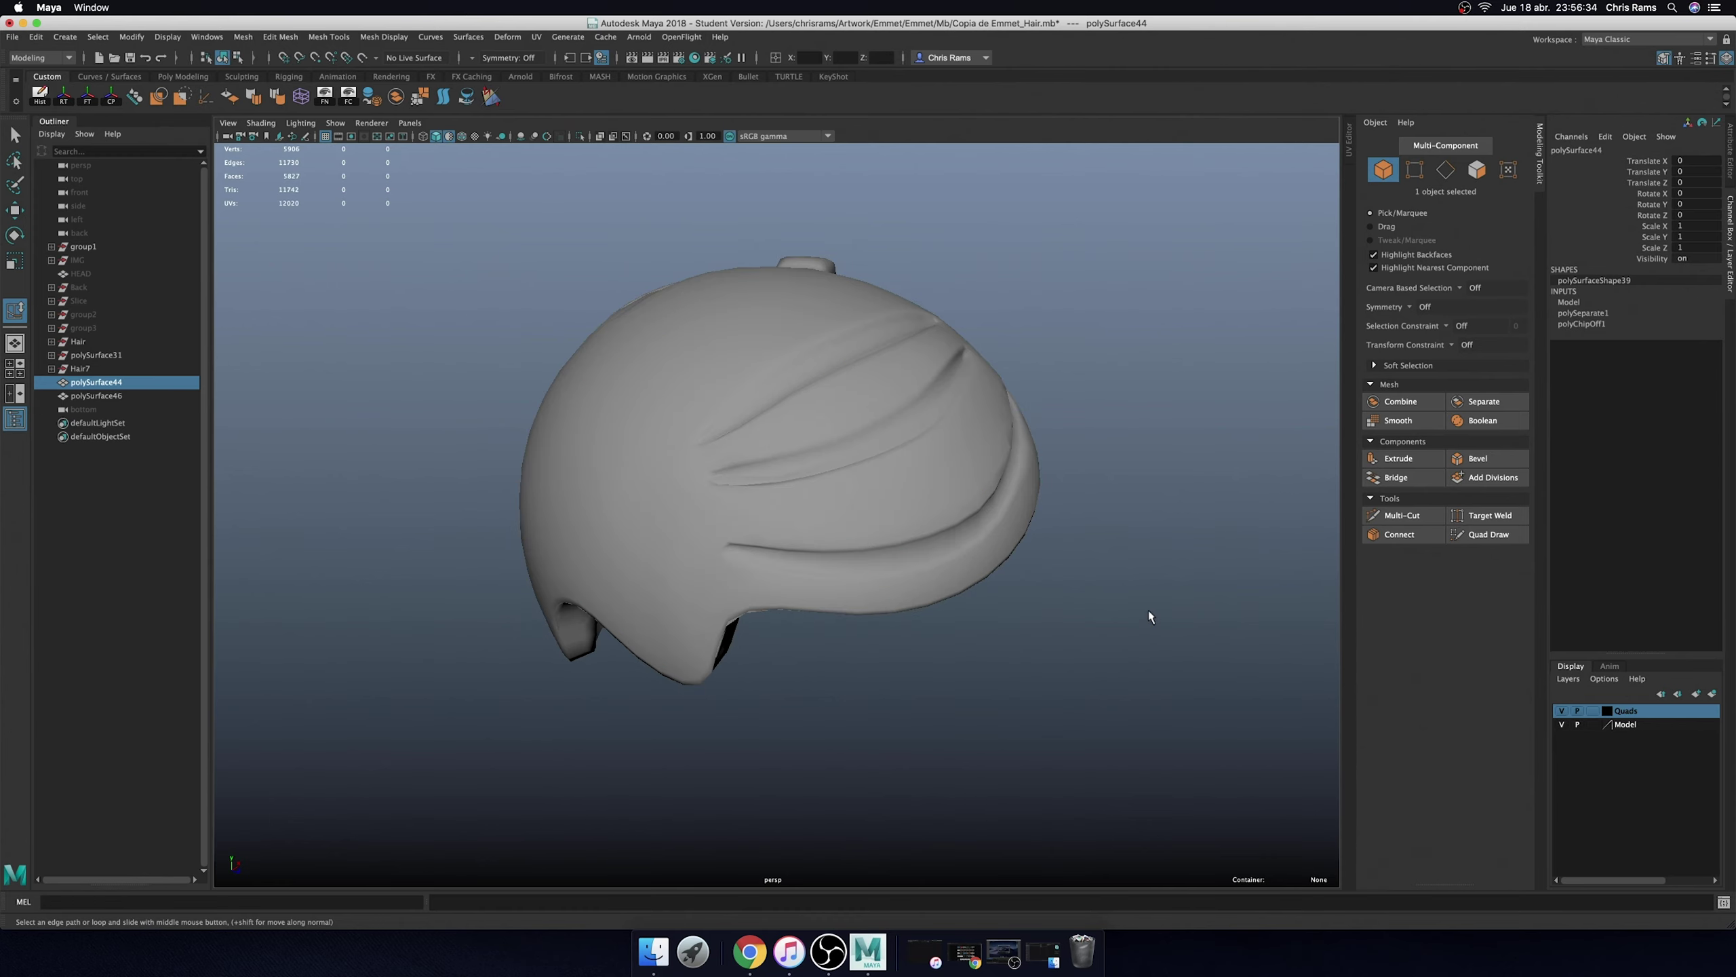
click(111, 385)
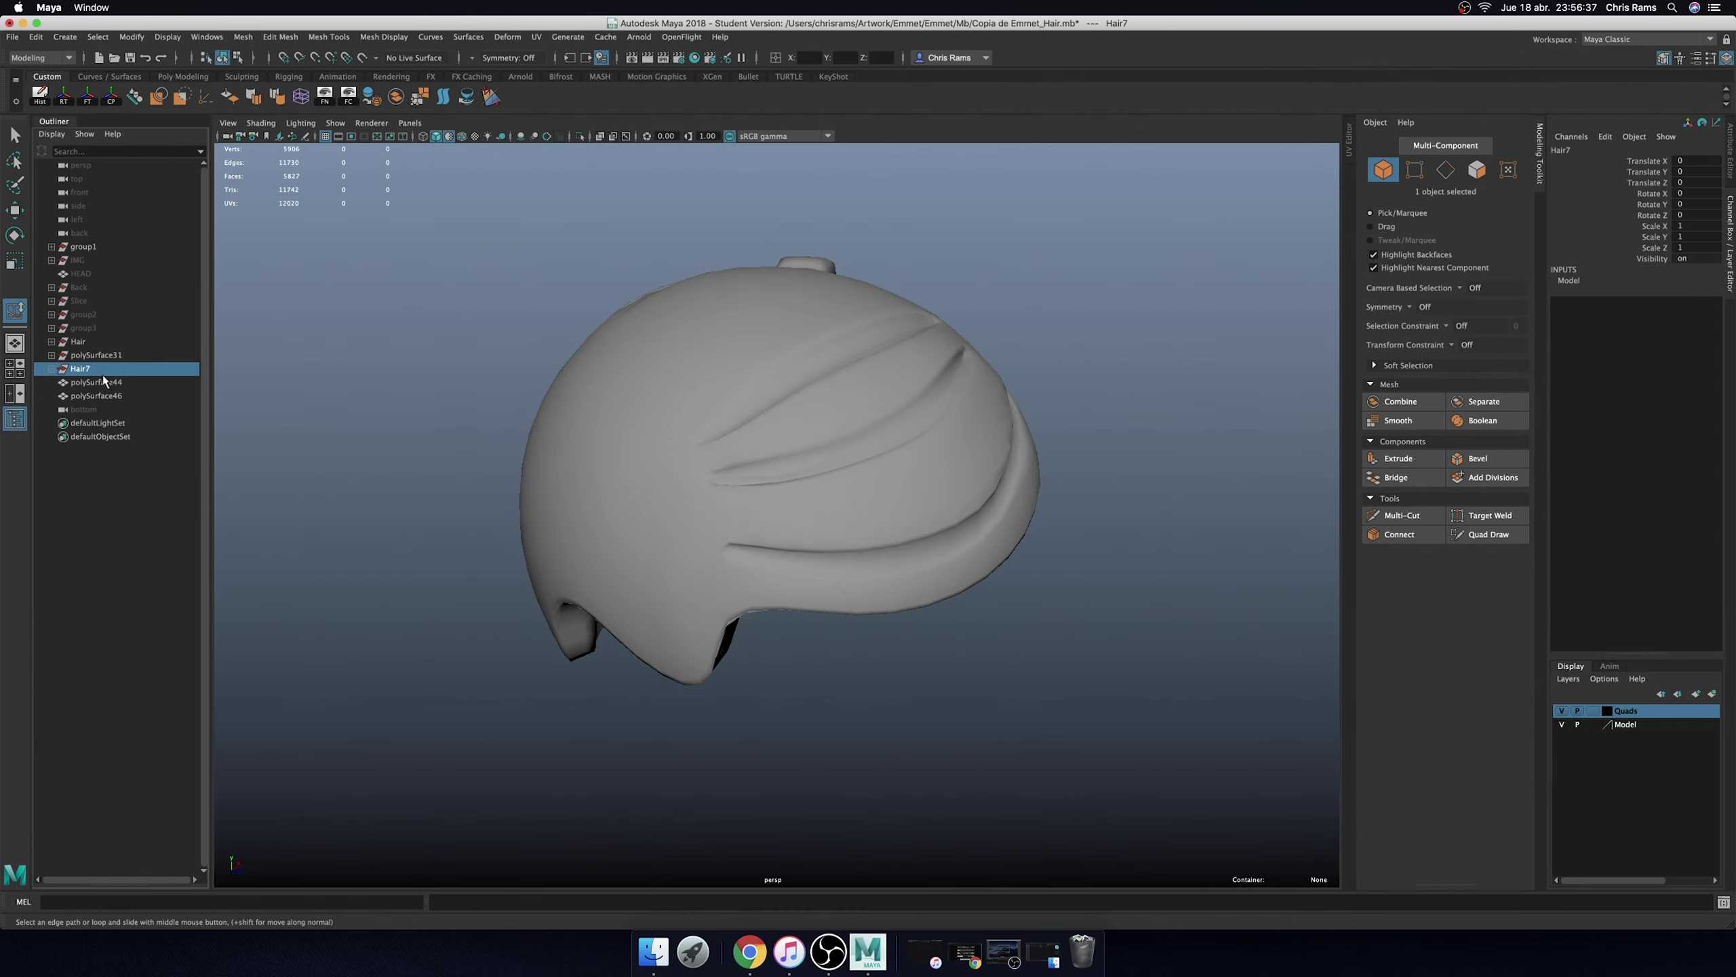
click(580, 137)
click(1063, 416)
mouse_move(1062, 416)
alt+mouse_down()
mouse_move(936, 375)
mouse_move(855, 410)
alt+mouse_up()
click(362, 58)
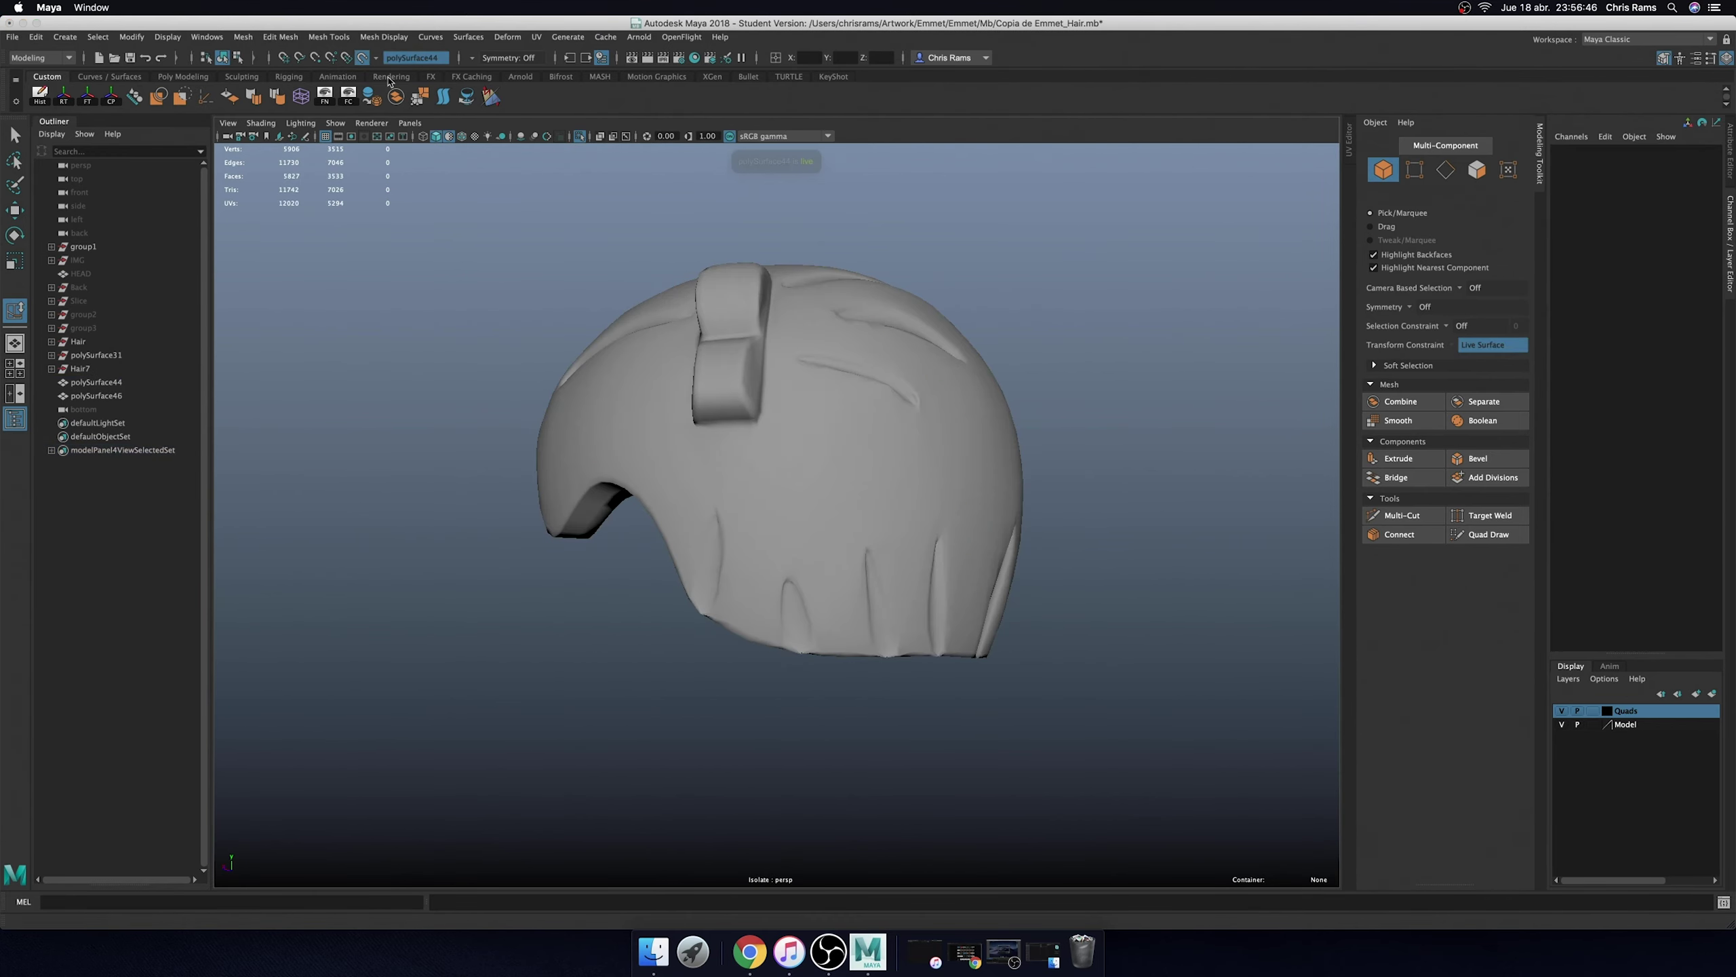
click(580, 137)
- Select the inner cup polySurface46 and its edge loop around the socket top
click(753, 444)
alt+drag(752, 444, 930, 221)
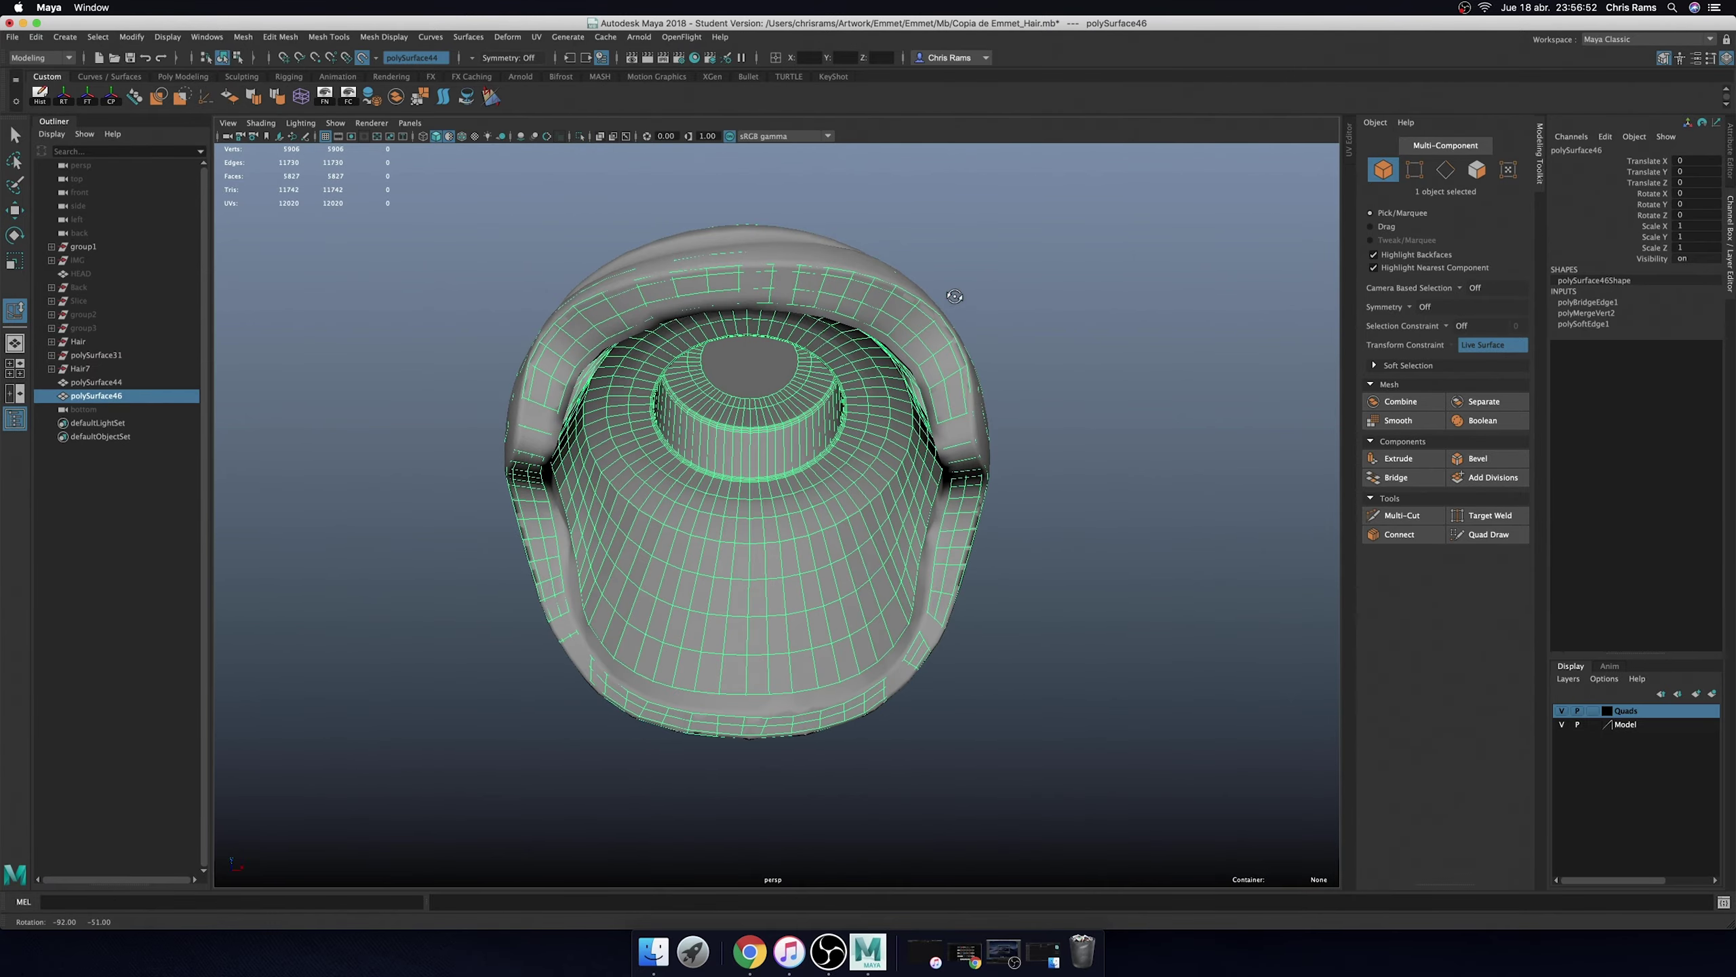
scroll(752, 444, up, 5)
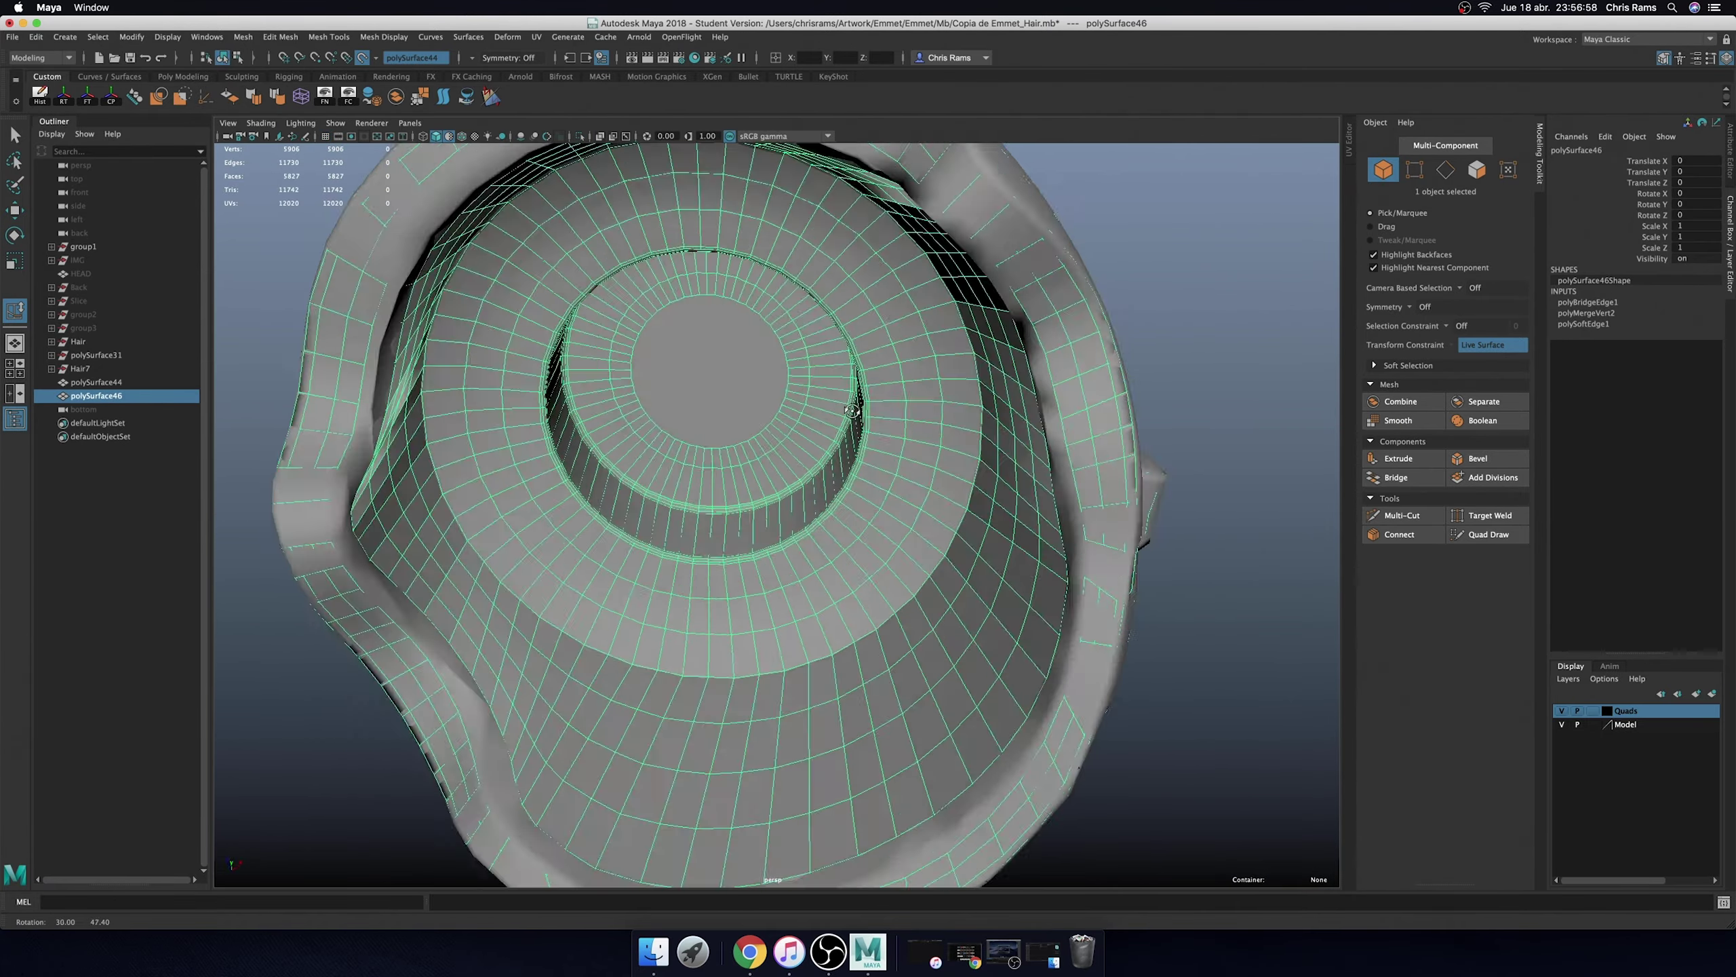
mouse_move(889, 411)
alt+mouse_down()
mouse_move(1033, 395)
mouse_move(753, 547)
alt+mouse_up()
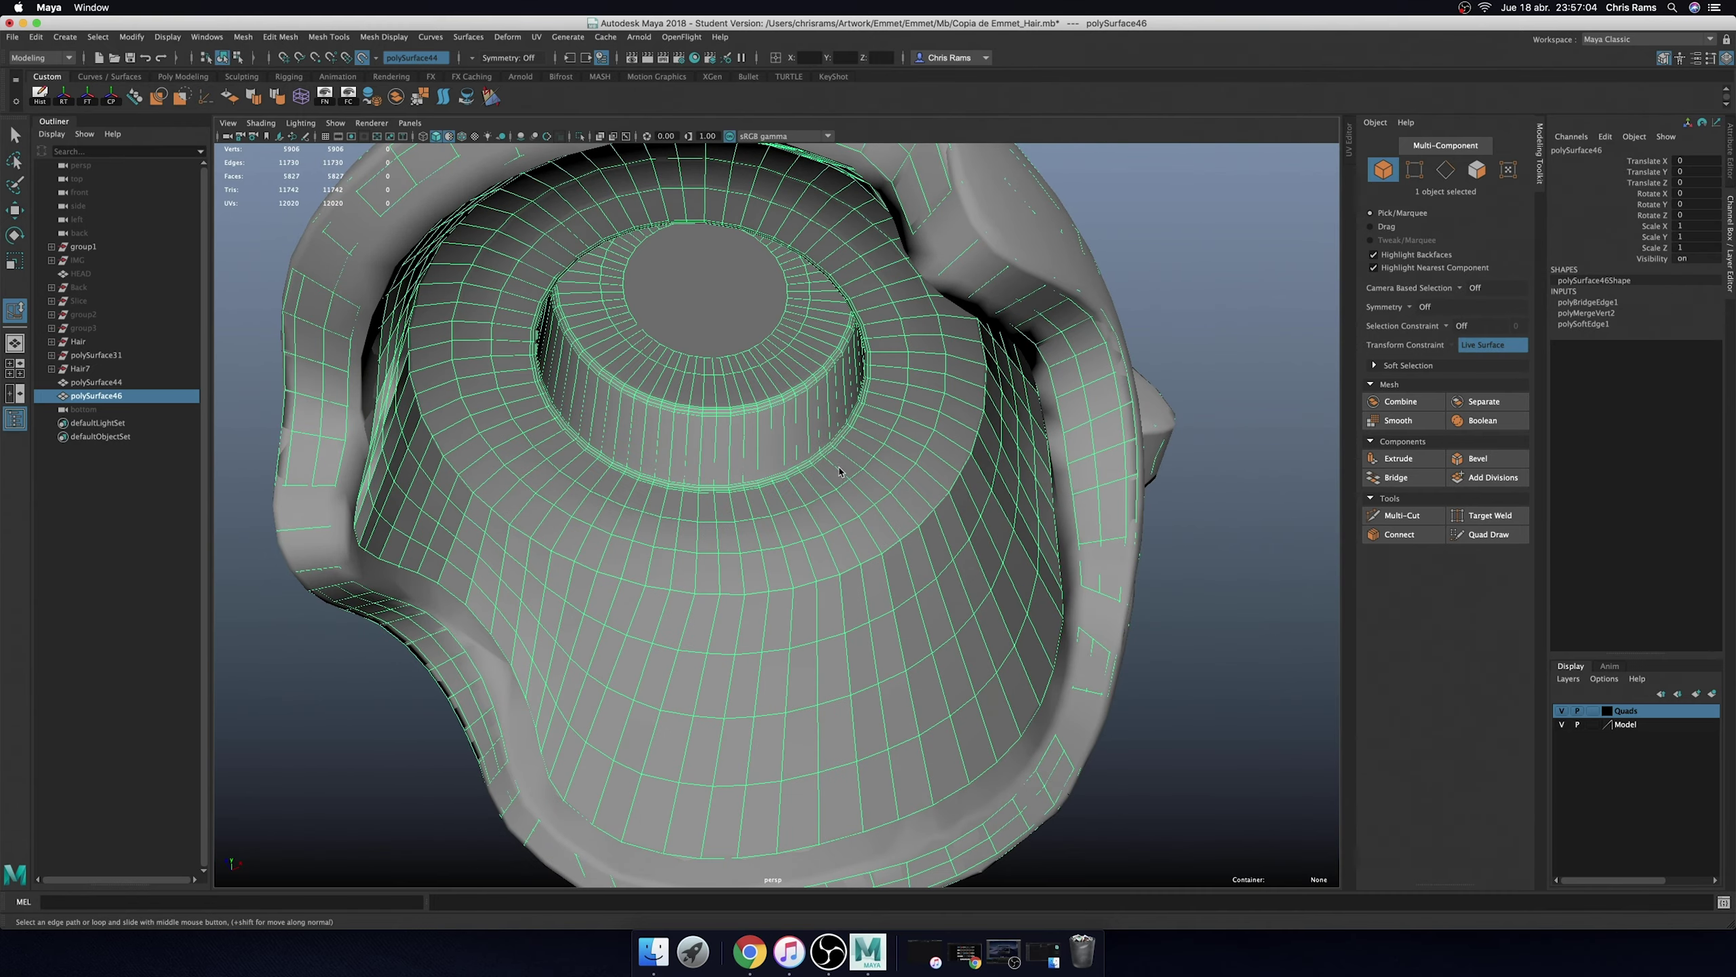
double_click(714, 780)
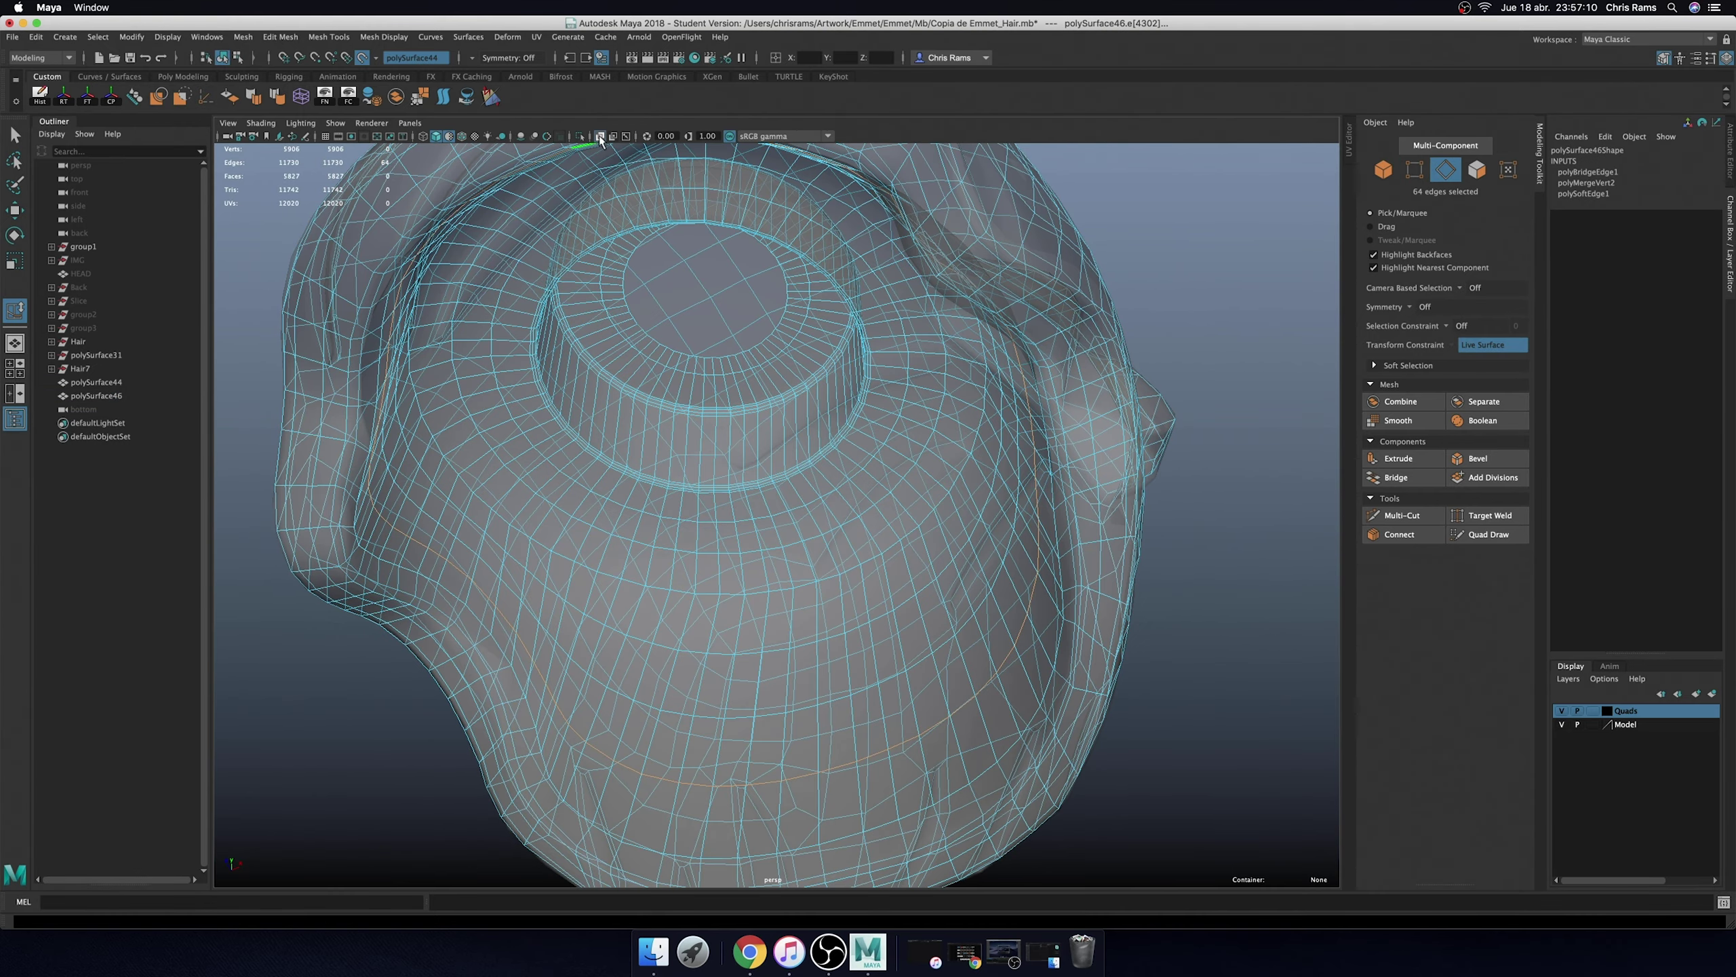
mouse_move(520, 761)
alt+mouse_down()
mouse_move(465, 463)
mouse_move(711, 434)
alt+mouse_up()
scroll(479, 512, down, 3)
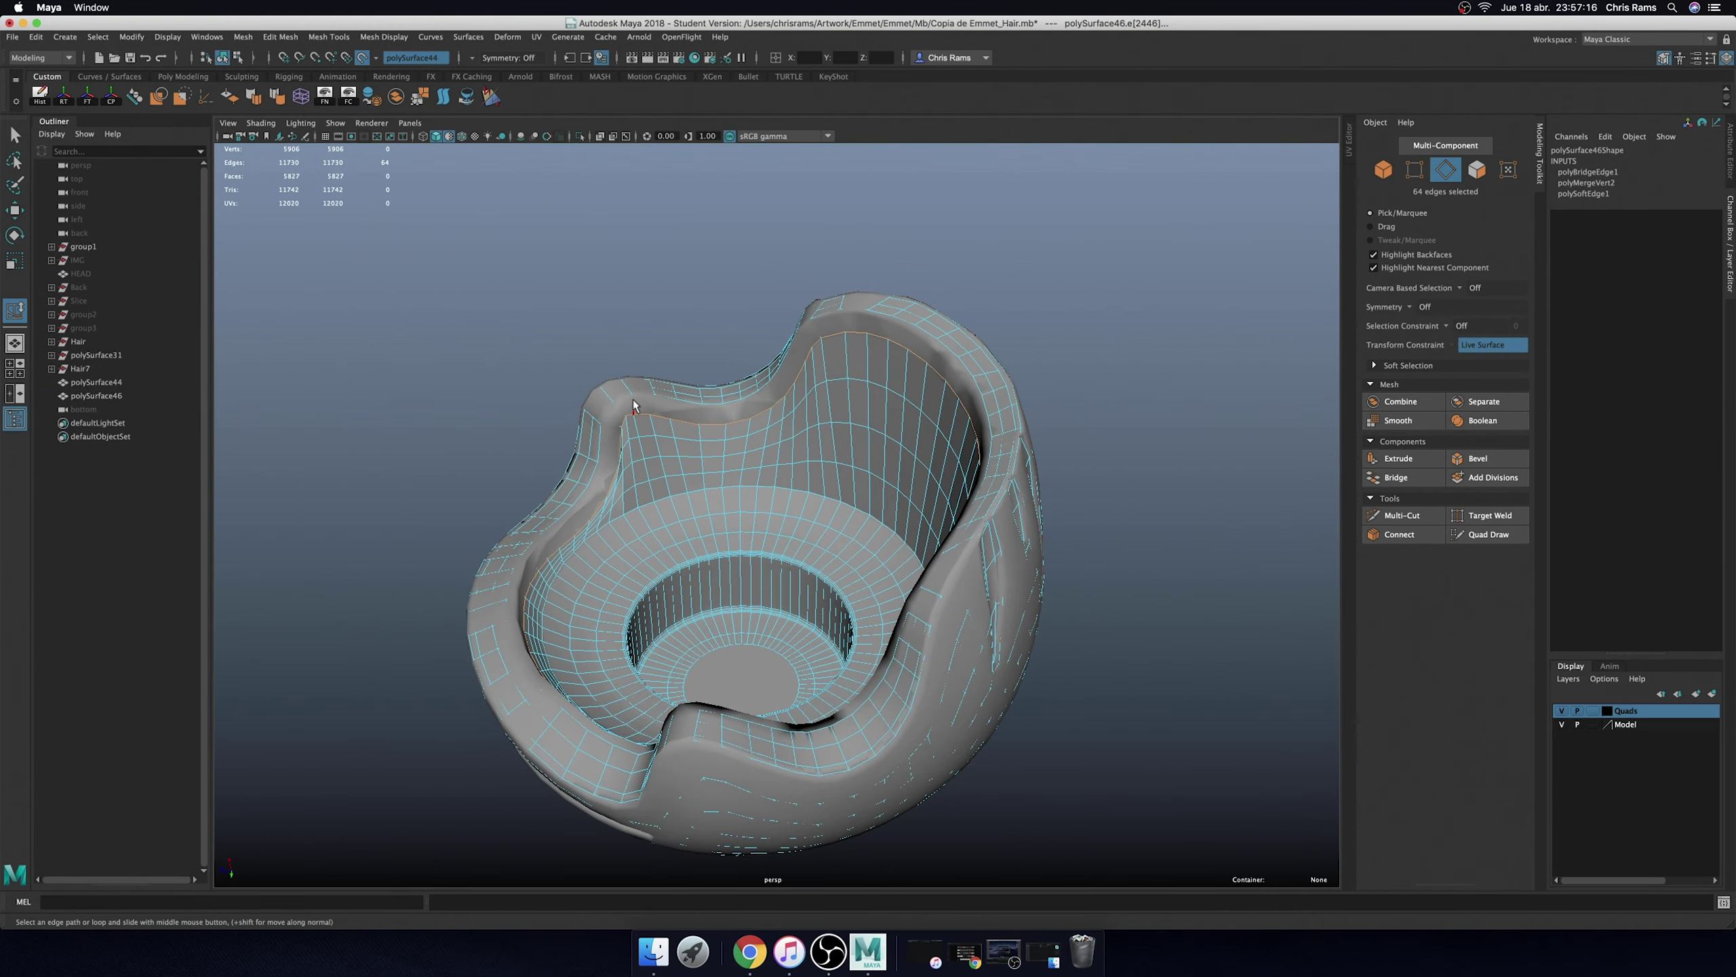
- Scale a socket-wall edge loop into shape, undoing an accidental vertical stretch
double_click(695, 491)
key(r)
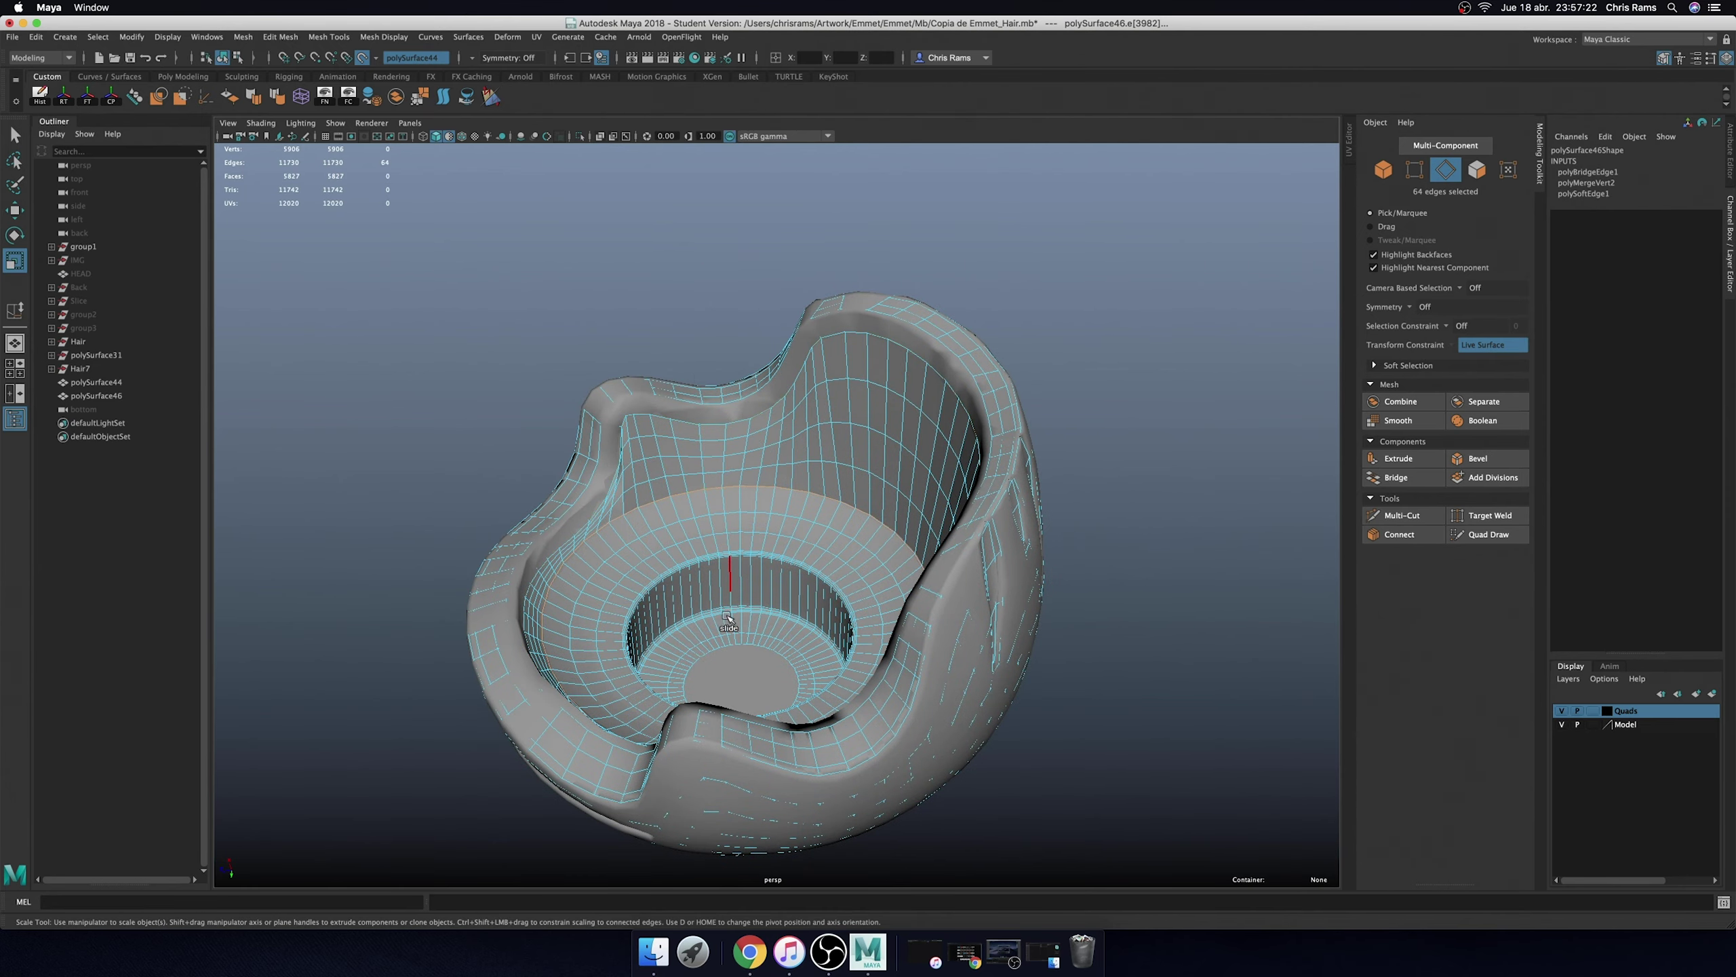
drag(741, 651, 745, 883)
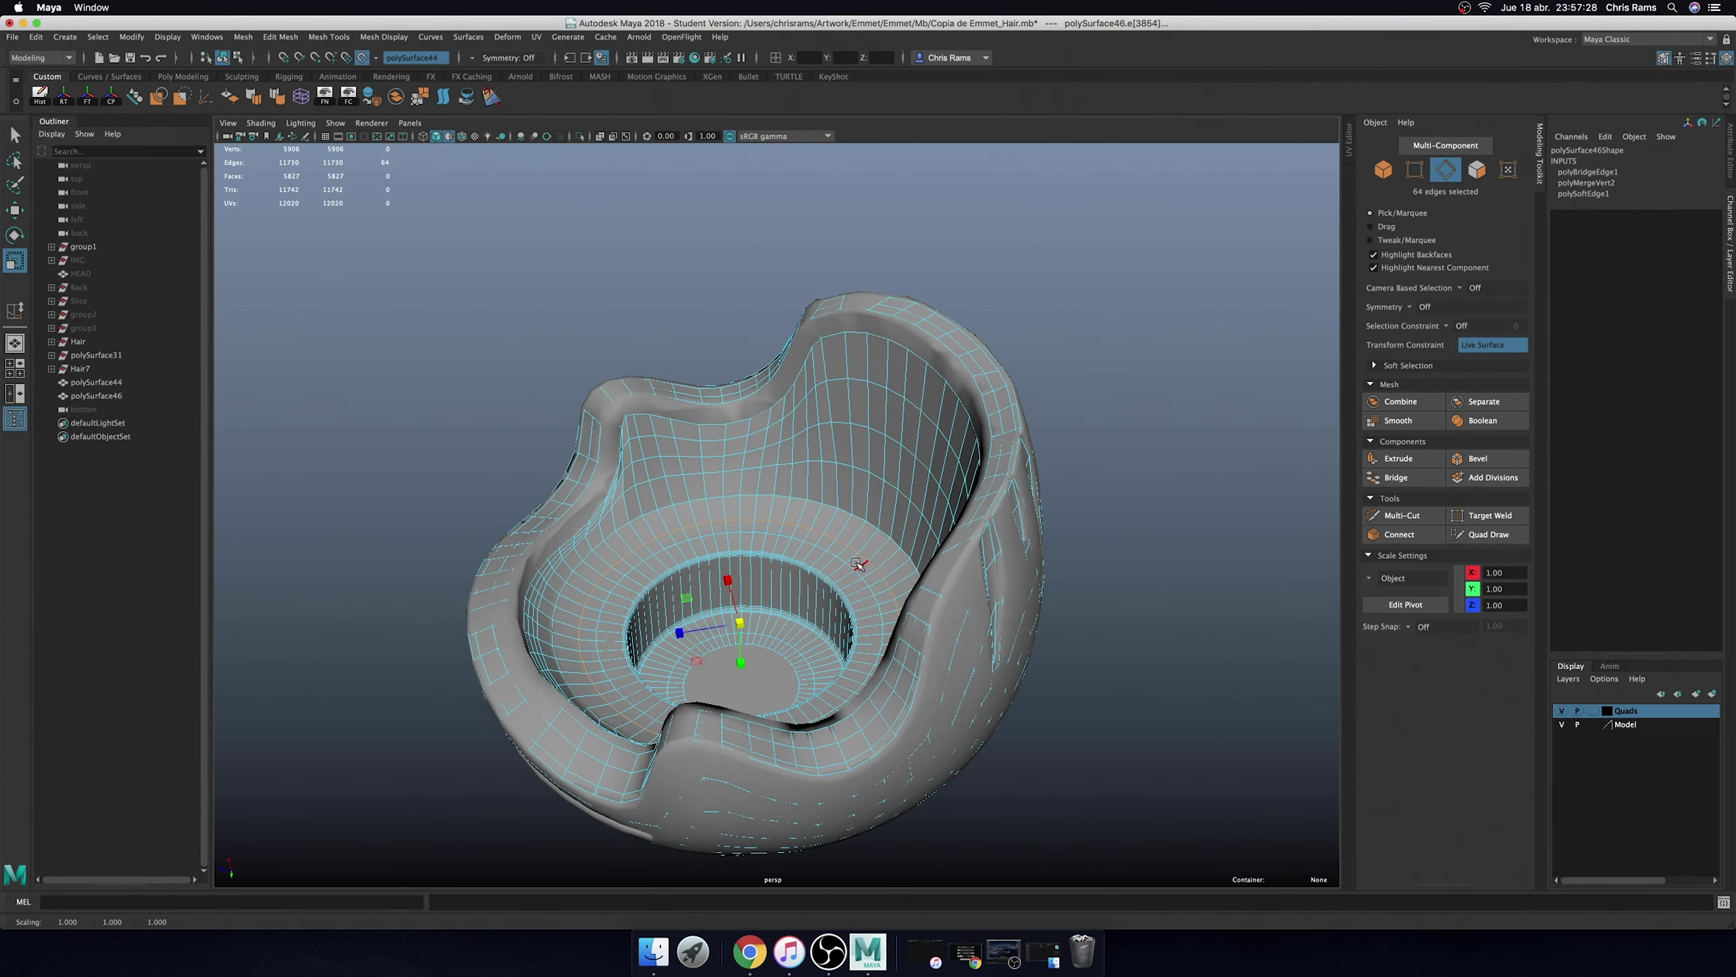
alt+right_drag(746, 883, 1243, 647)
key(z)
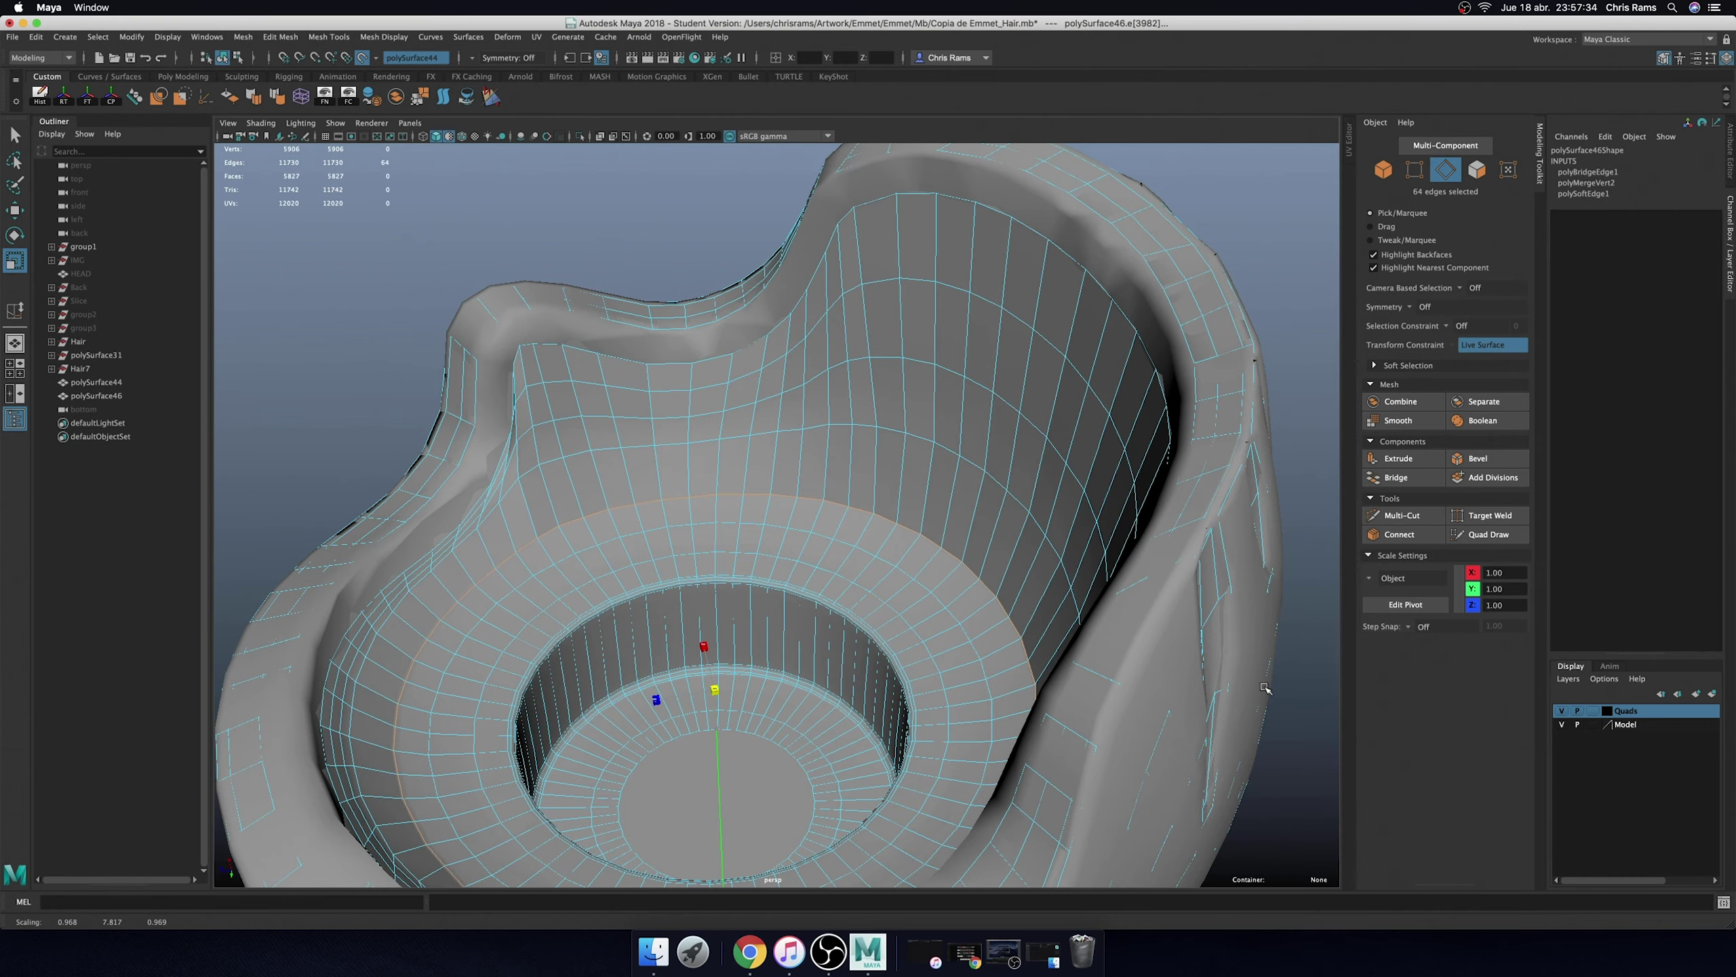
middle_drag(1299, 680, 1227, 676)
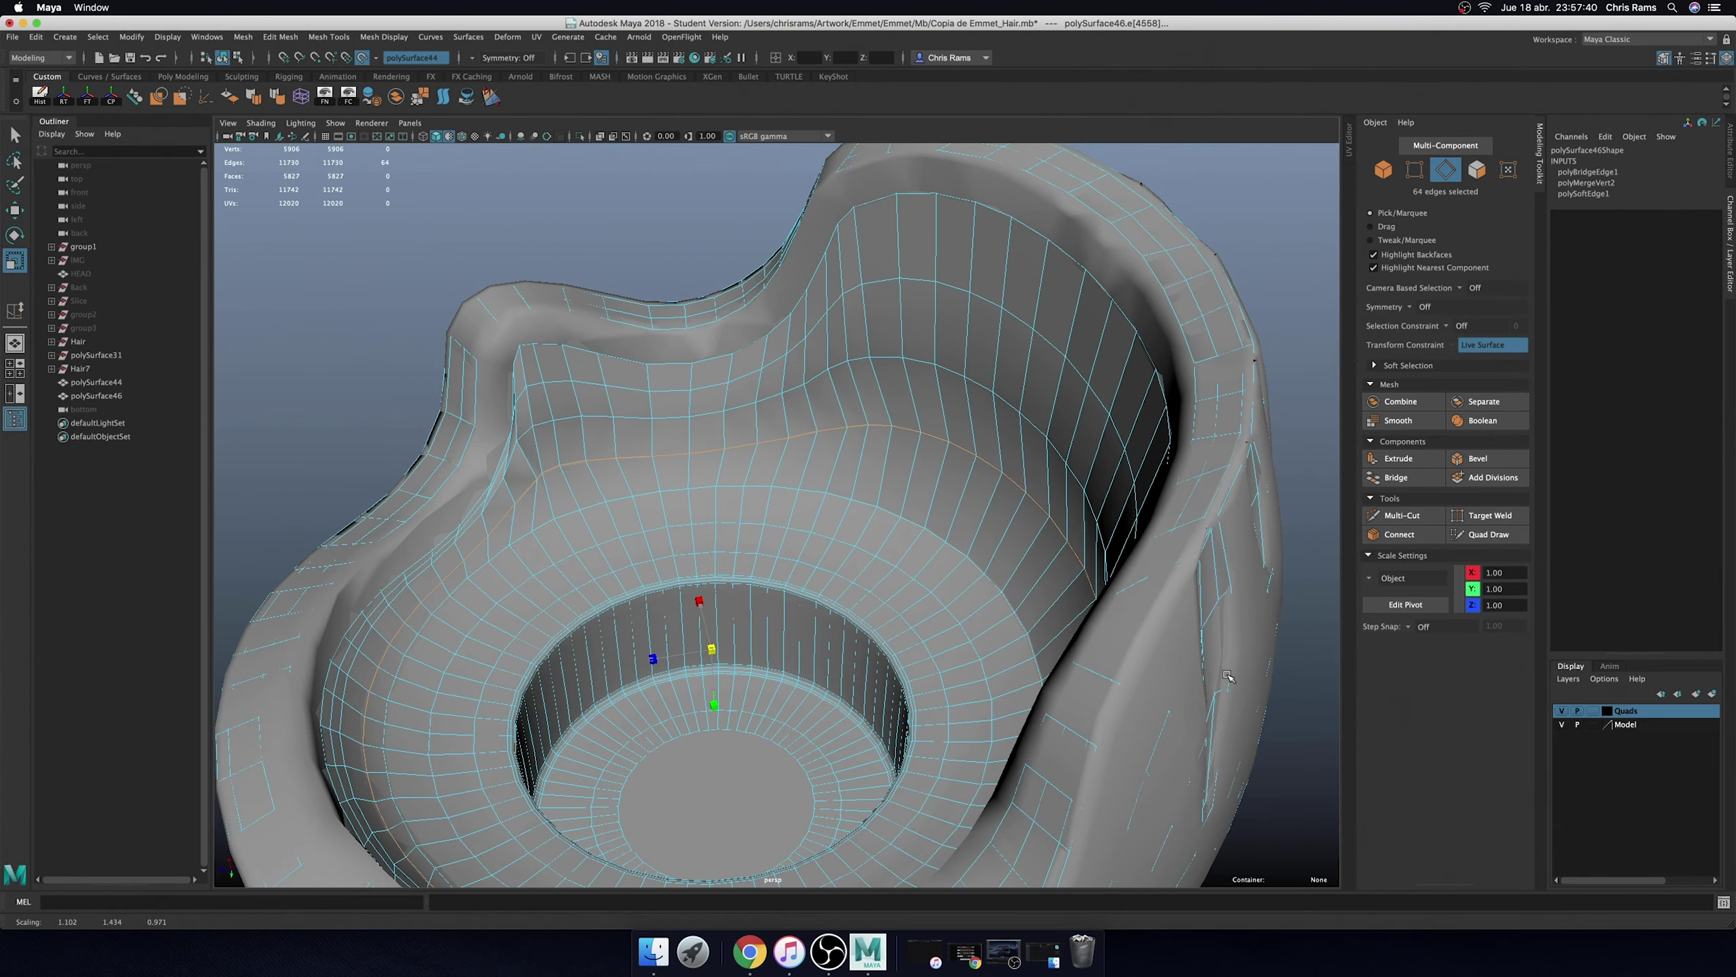
- Rescale, shrink inward and raise the selected edge ring on the cup wall
alt+drag(950, 564, 682, 472)
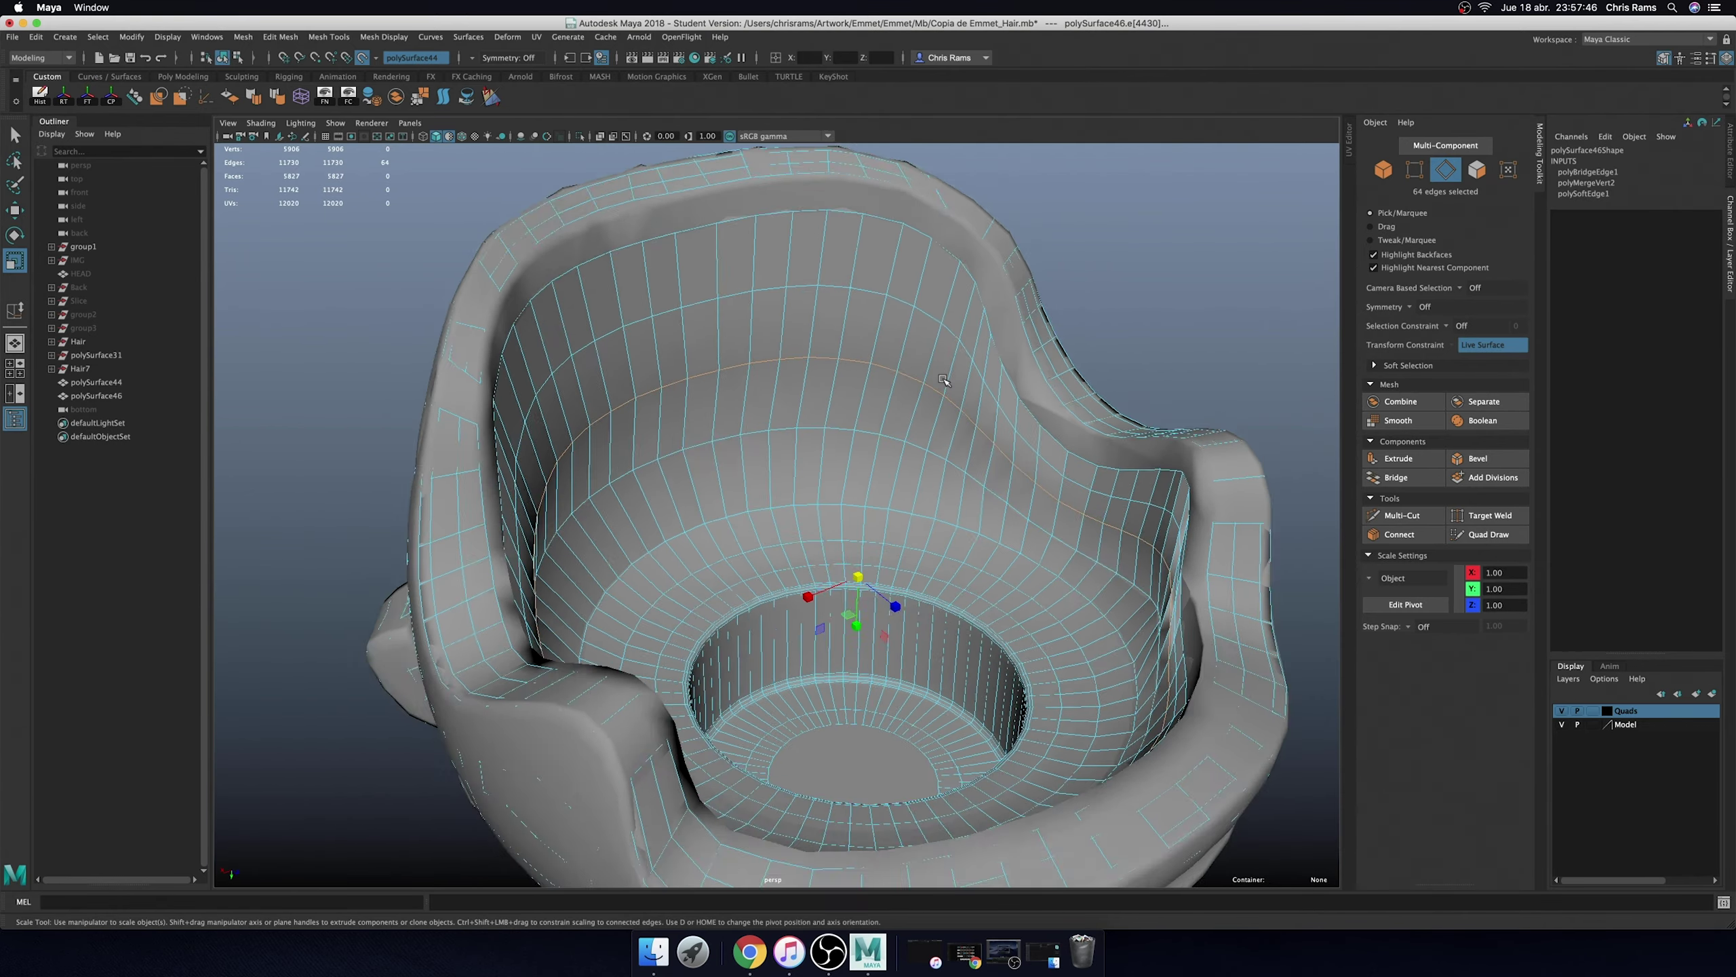
middle_drag(775, 394, 793, 383)
mouse_move(811, 363)
alt+mouse_down()
mouse_move(686, 322)
mouse_move(456, 323)
alt+mouse_up()
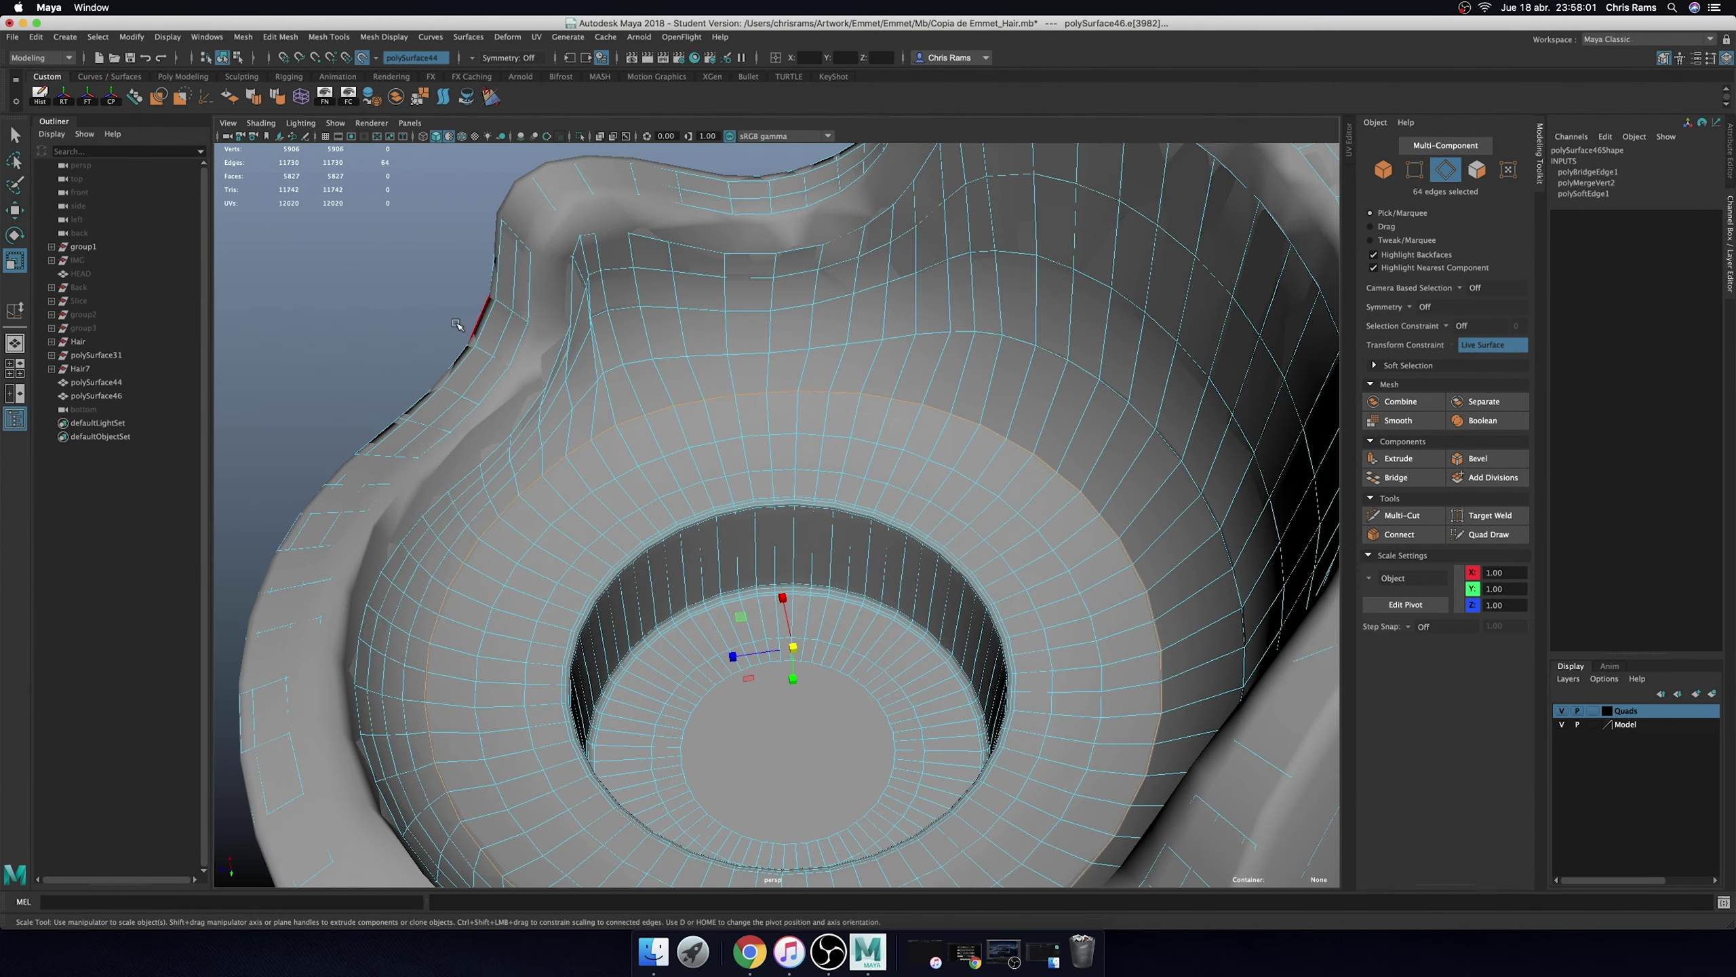
mouse_move(456, 324)
middle_down()
mouse_move(488, 349)
mouse_move(640, 363)
middle_up()
middle_drag(491, 317, 366, 331)
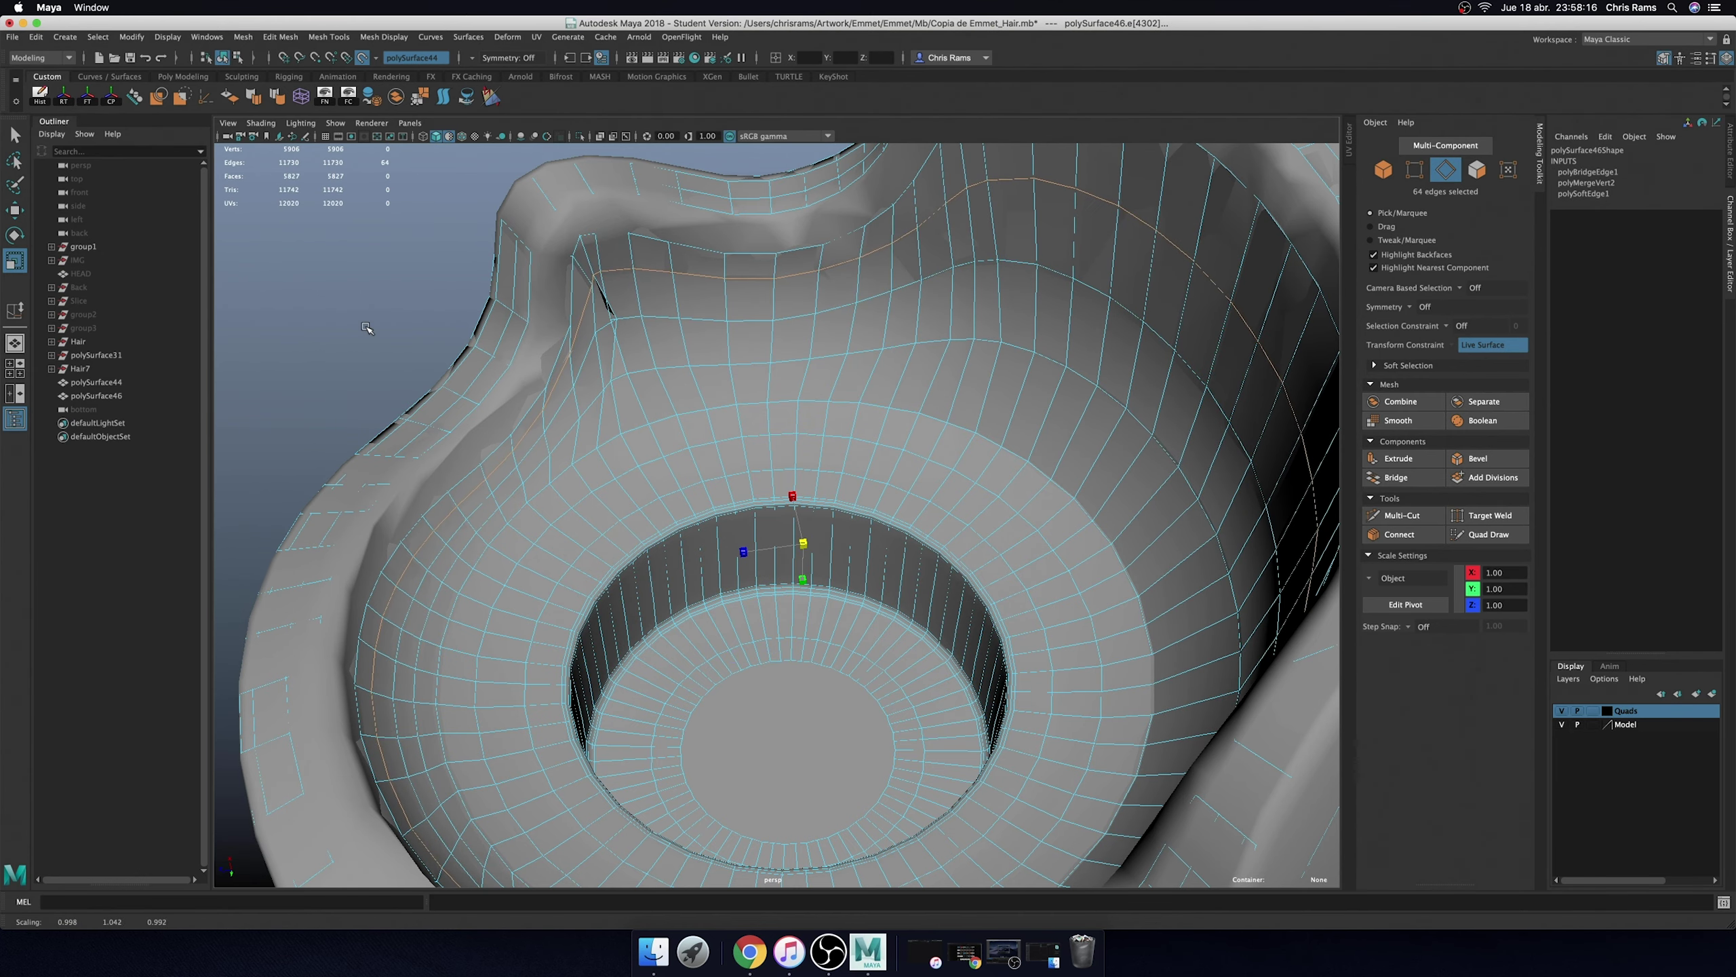
- Delete the surplus 64-edge ring on the cup wall, leaving 11602 edges
shift+right_drag(704, 311, 682, 370)
double_click(682, 370)
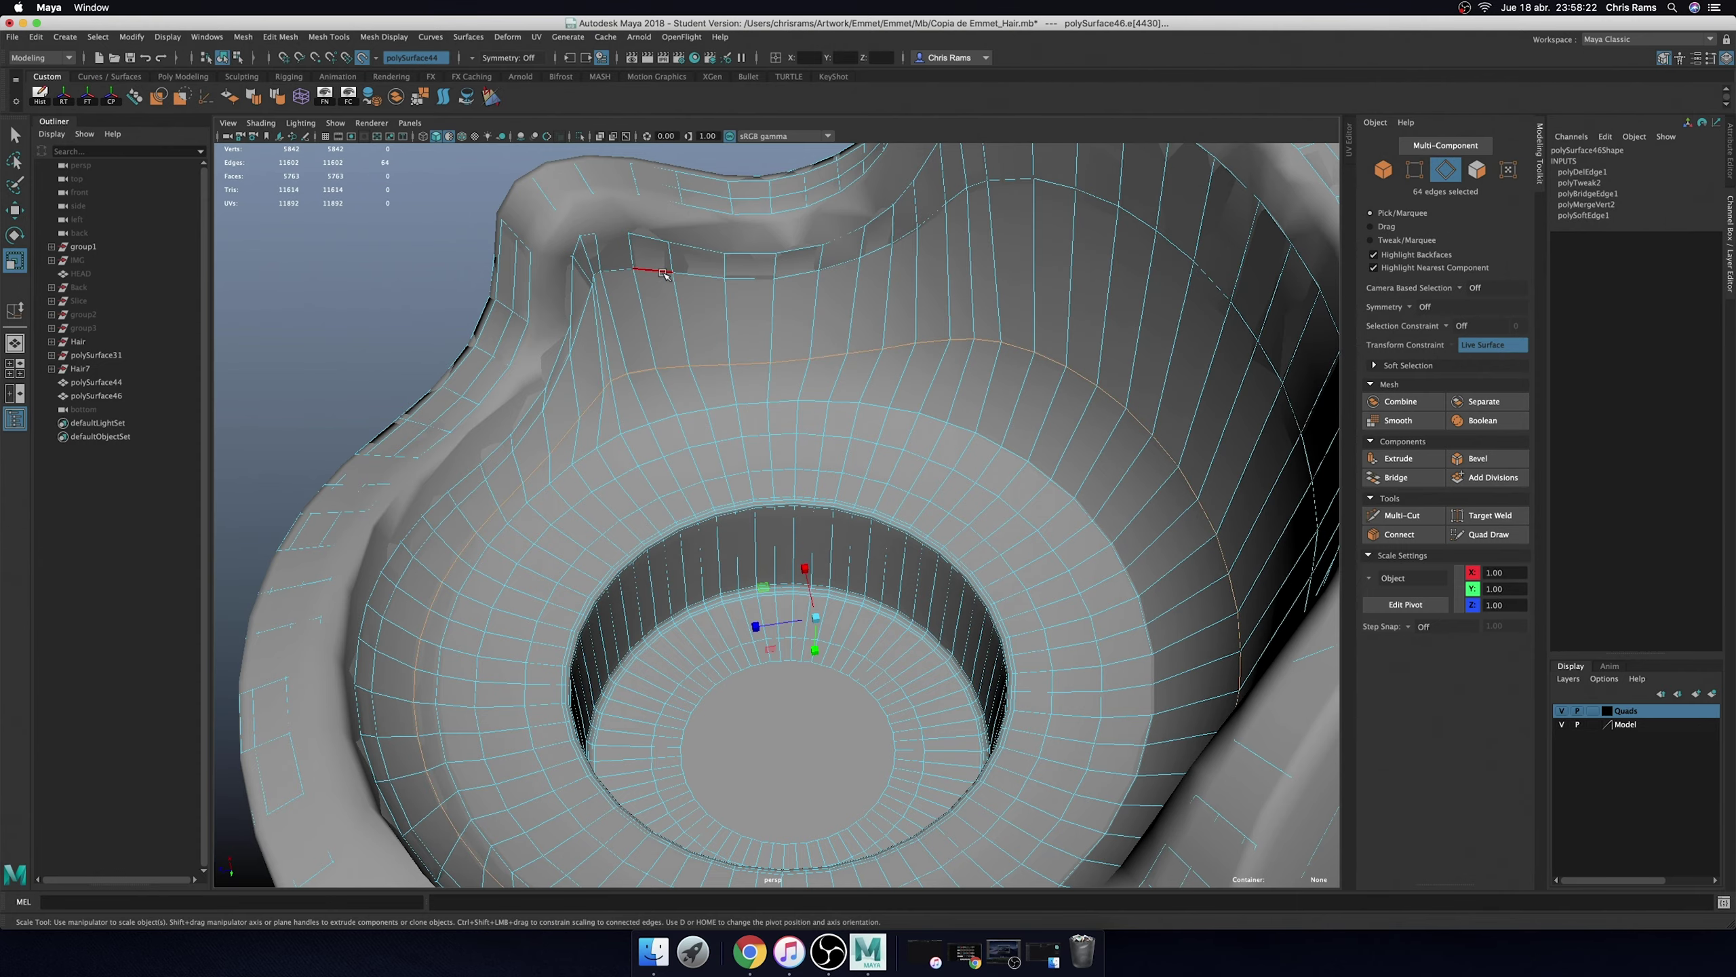
mouse_move(601, 256)
alt+mouse_down()
mouse_move(941, 376)
mouse_move(752, 520)
alt+mouse_up()
scroll(731, 629, up, 10)
alt+drag(731, 629, 709, 493)
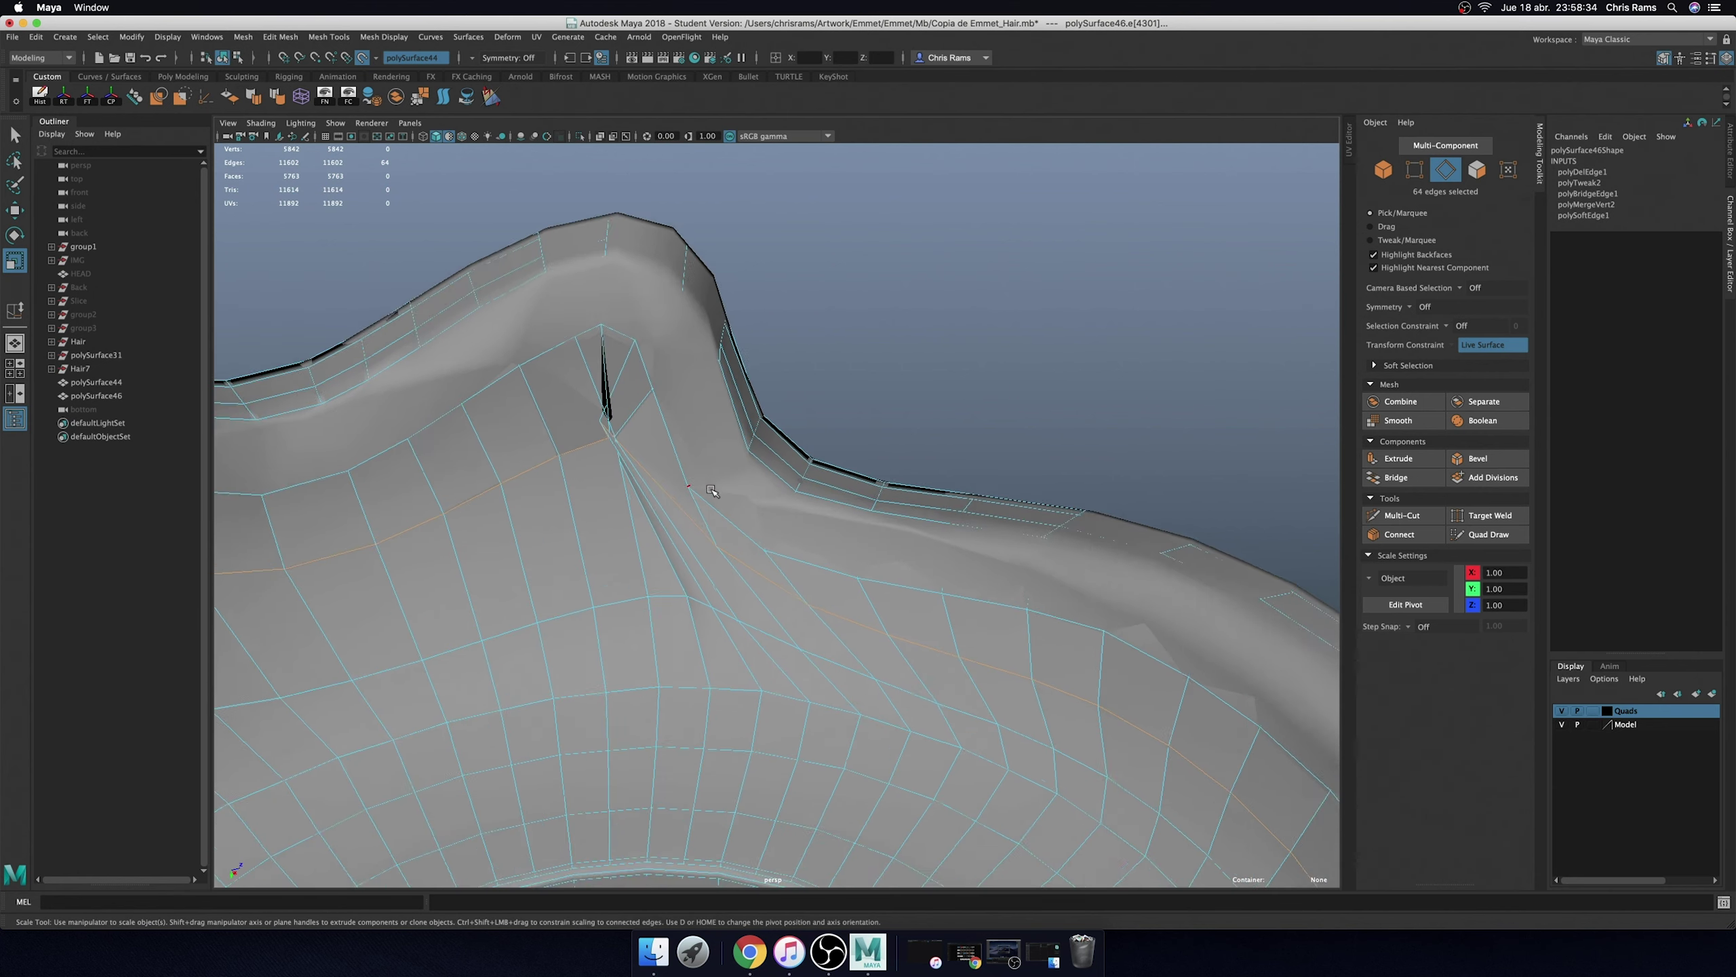
- Use Quad Draw to remove a pinched quad near the rim, undoing the last tweak
right_drag(736, 434, 736, 393)
shift+right_drag(556, 444, 556, 444)
ctrl+shift+click(555, 444)
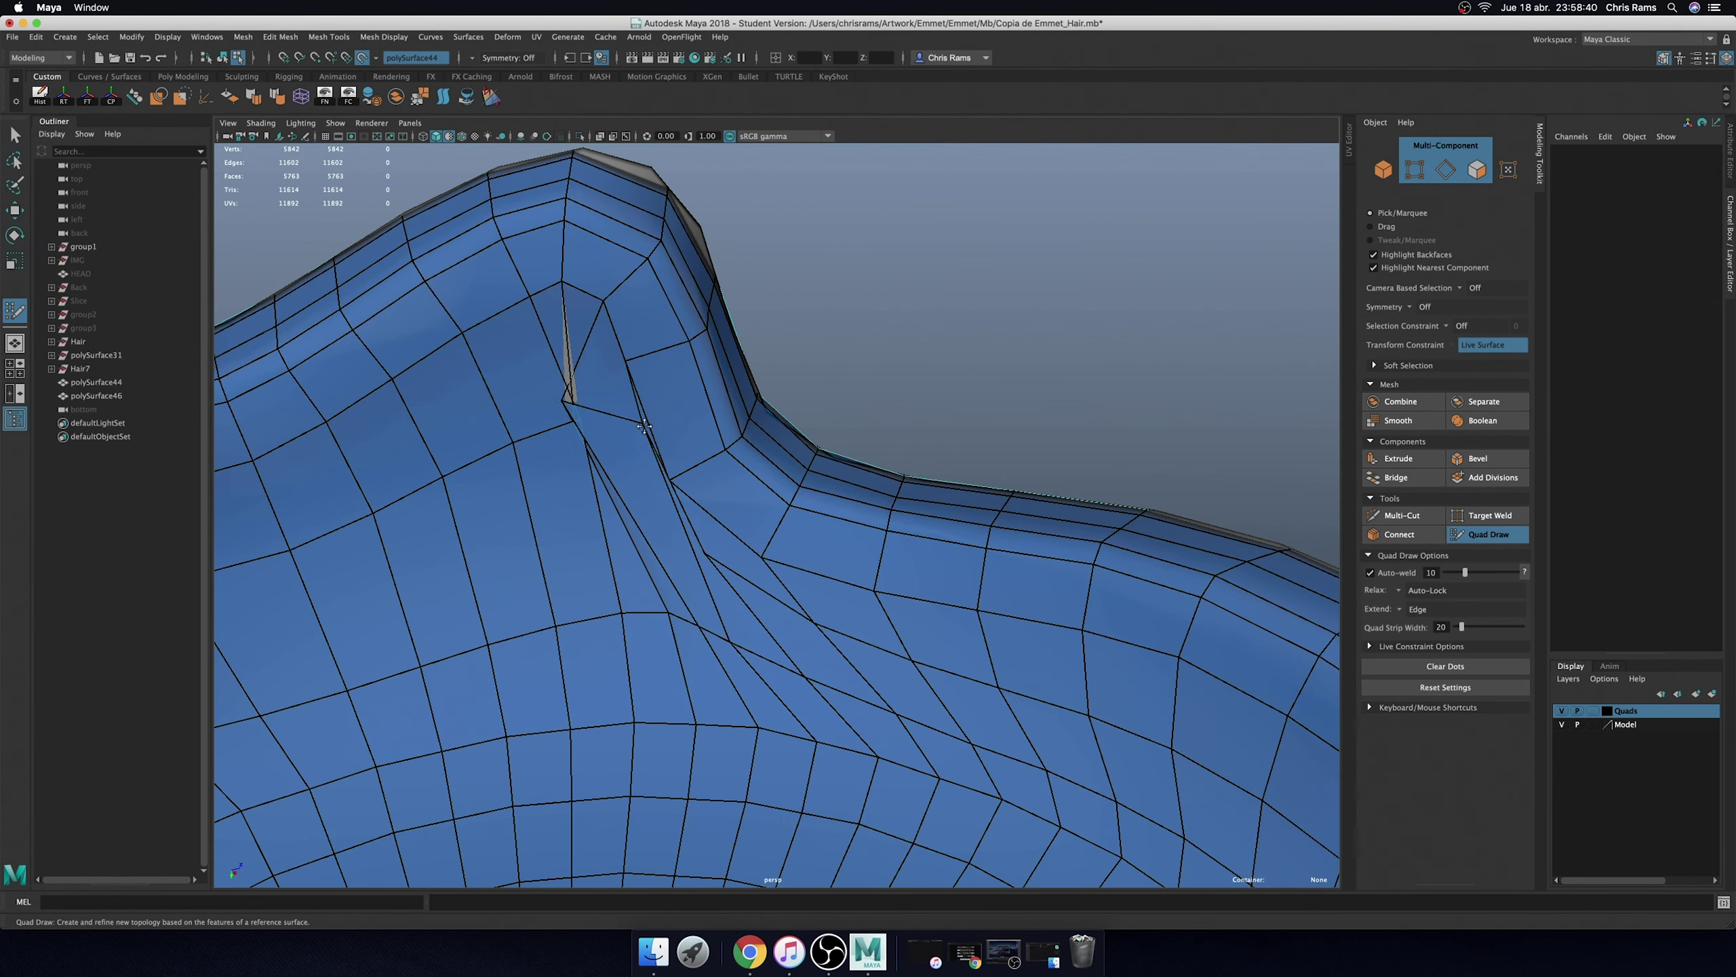
key(ctrl+z)
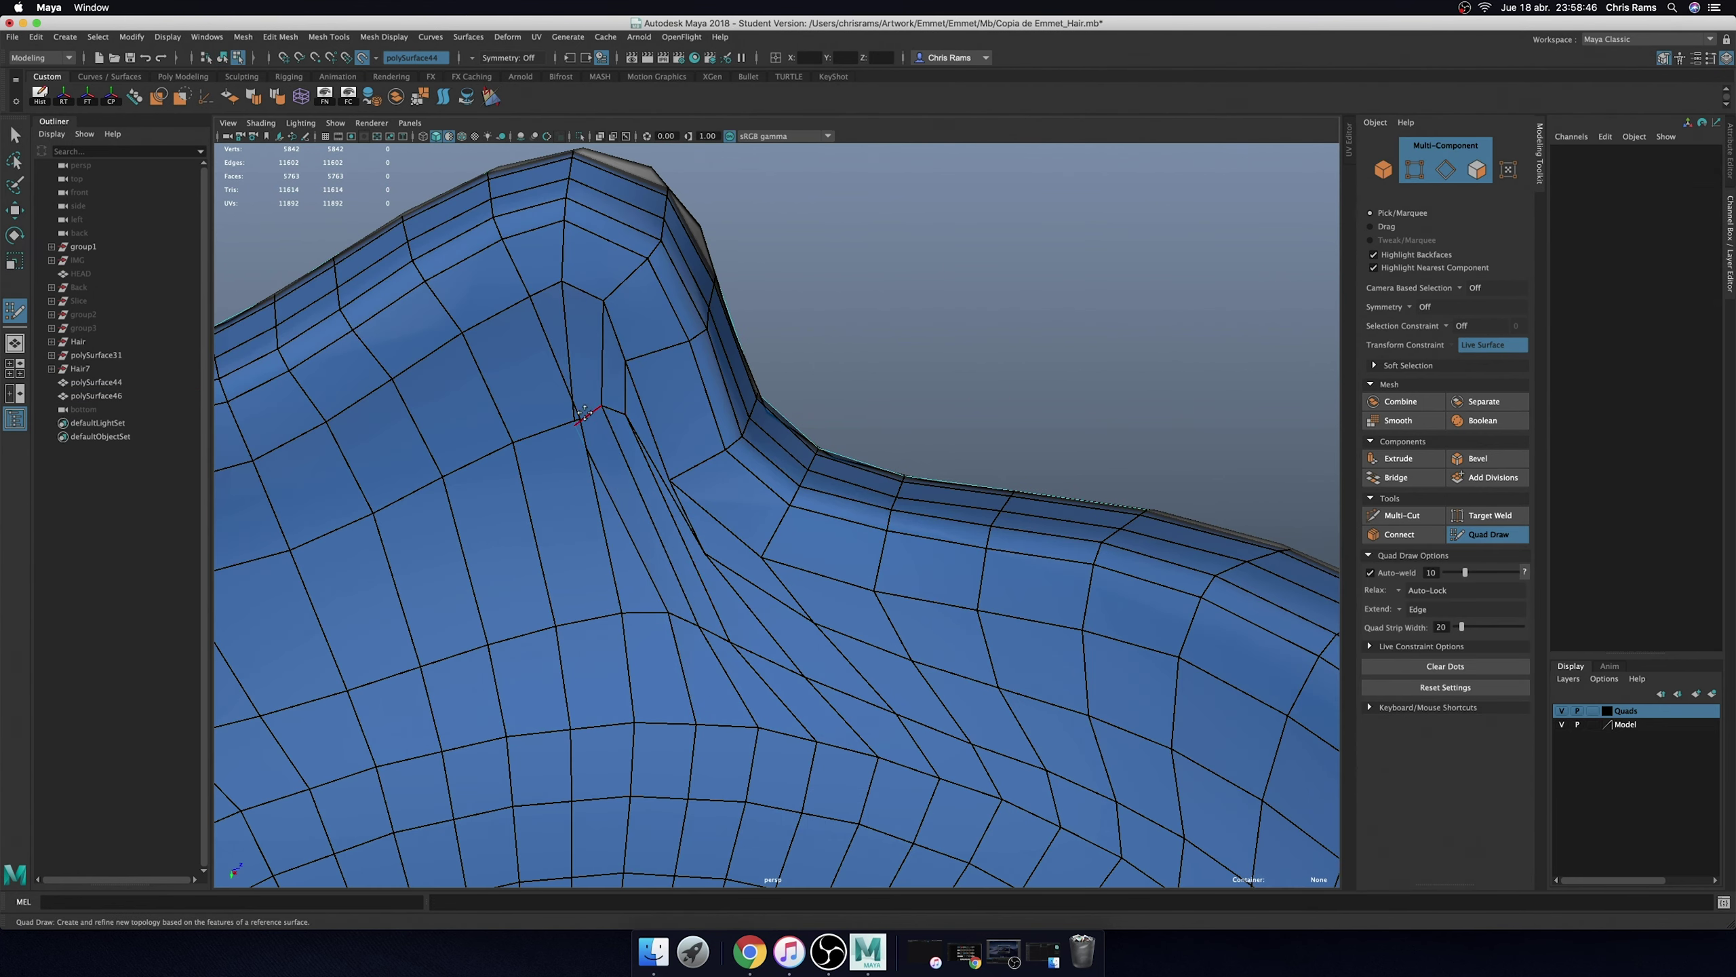
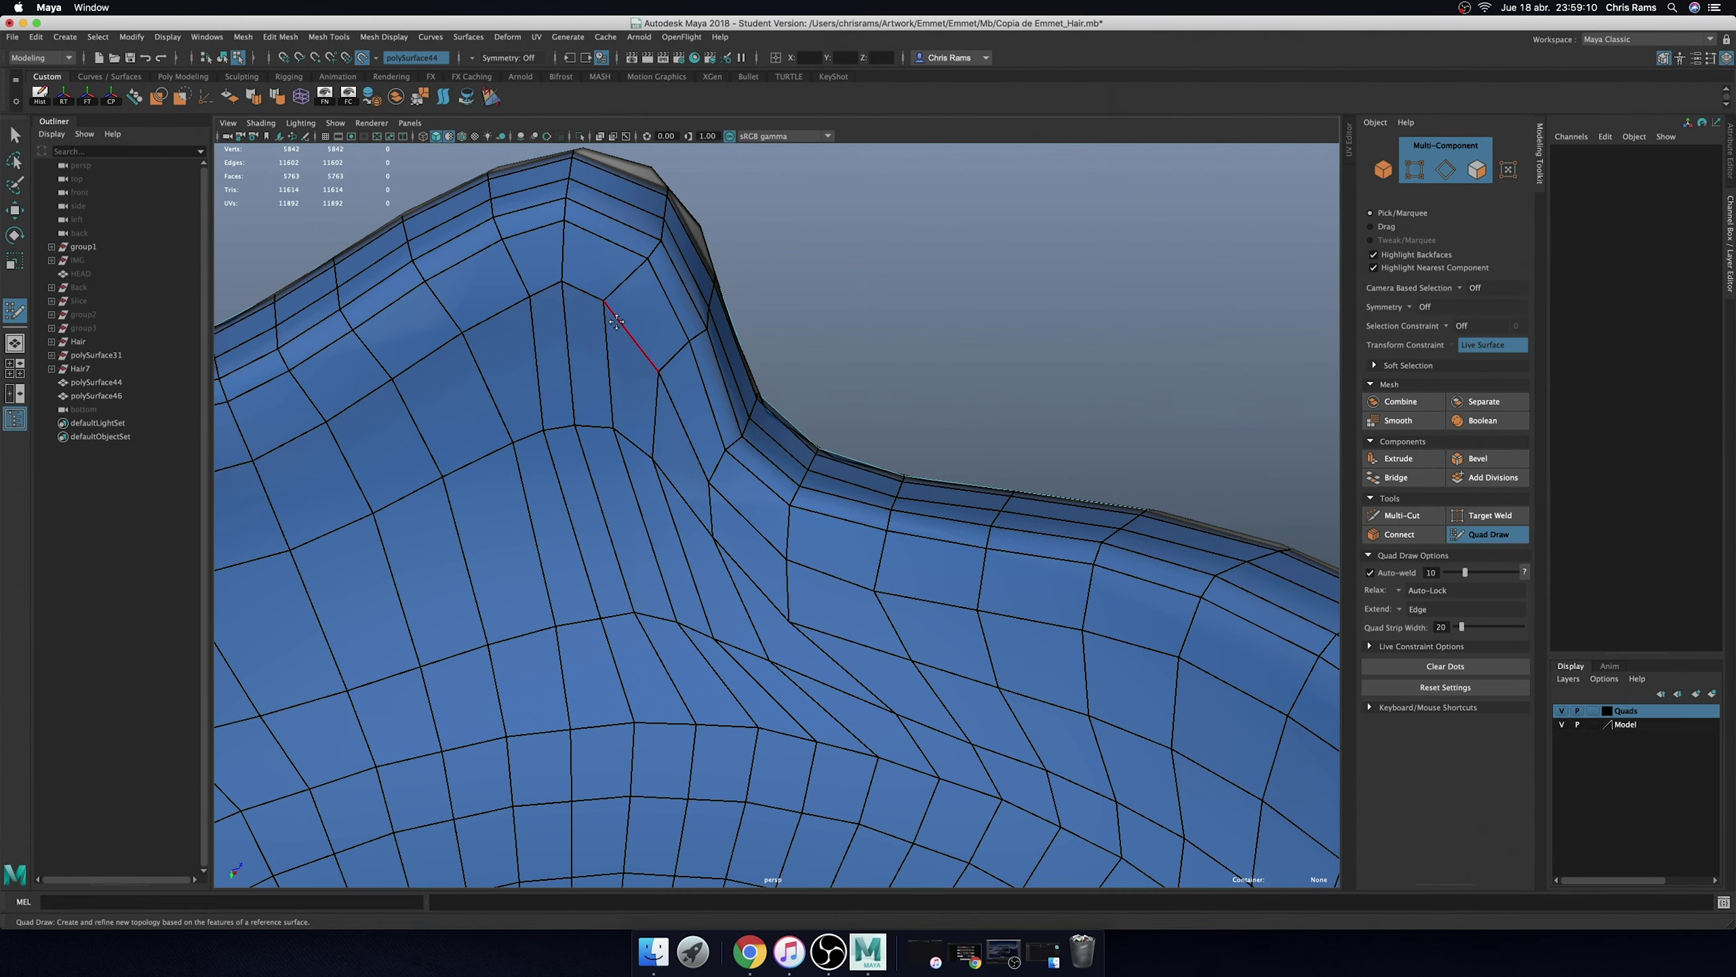
- On the far side of the hair mesh, pull a groove vertex downward to reshape its edges
scroll(620, 435, down, 2)
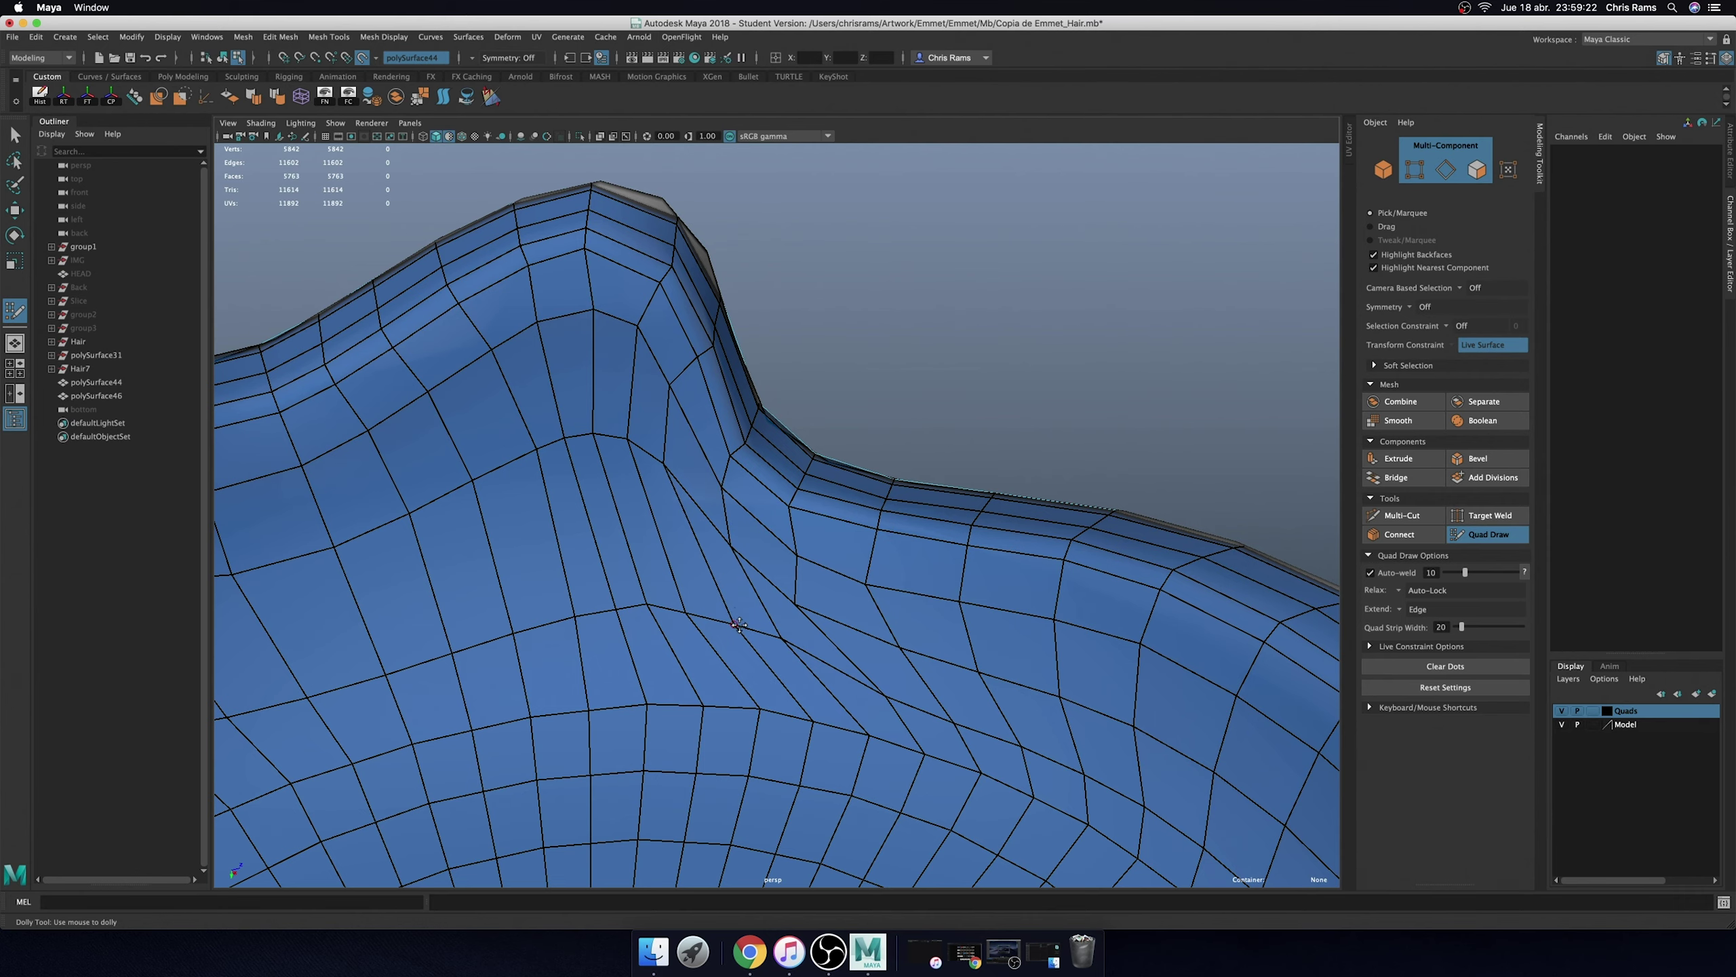
scroll(738, 625, down, 3)
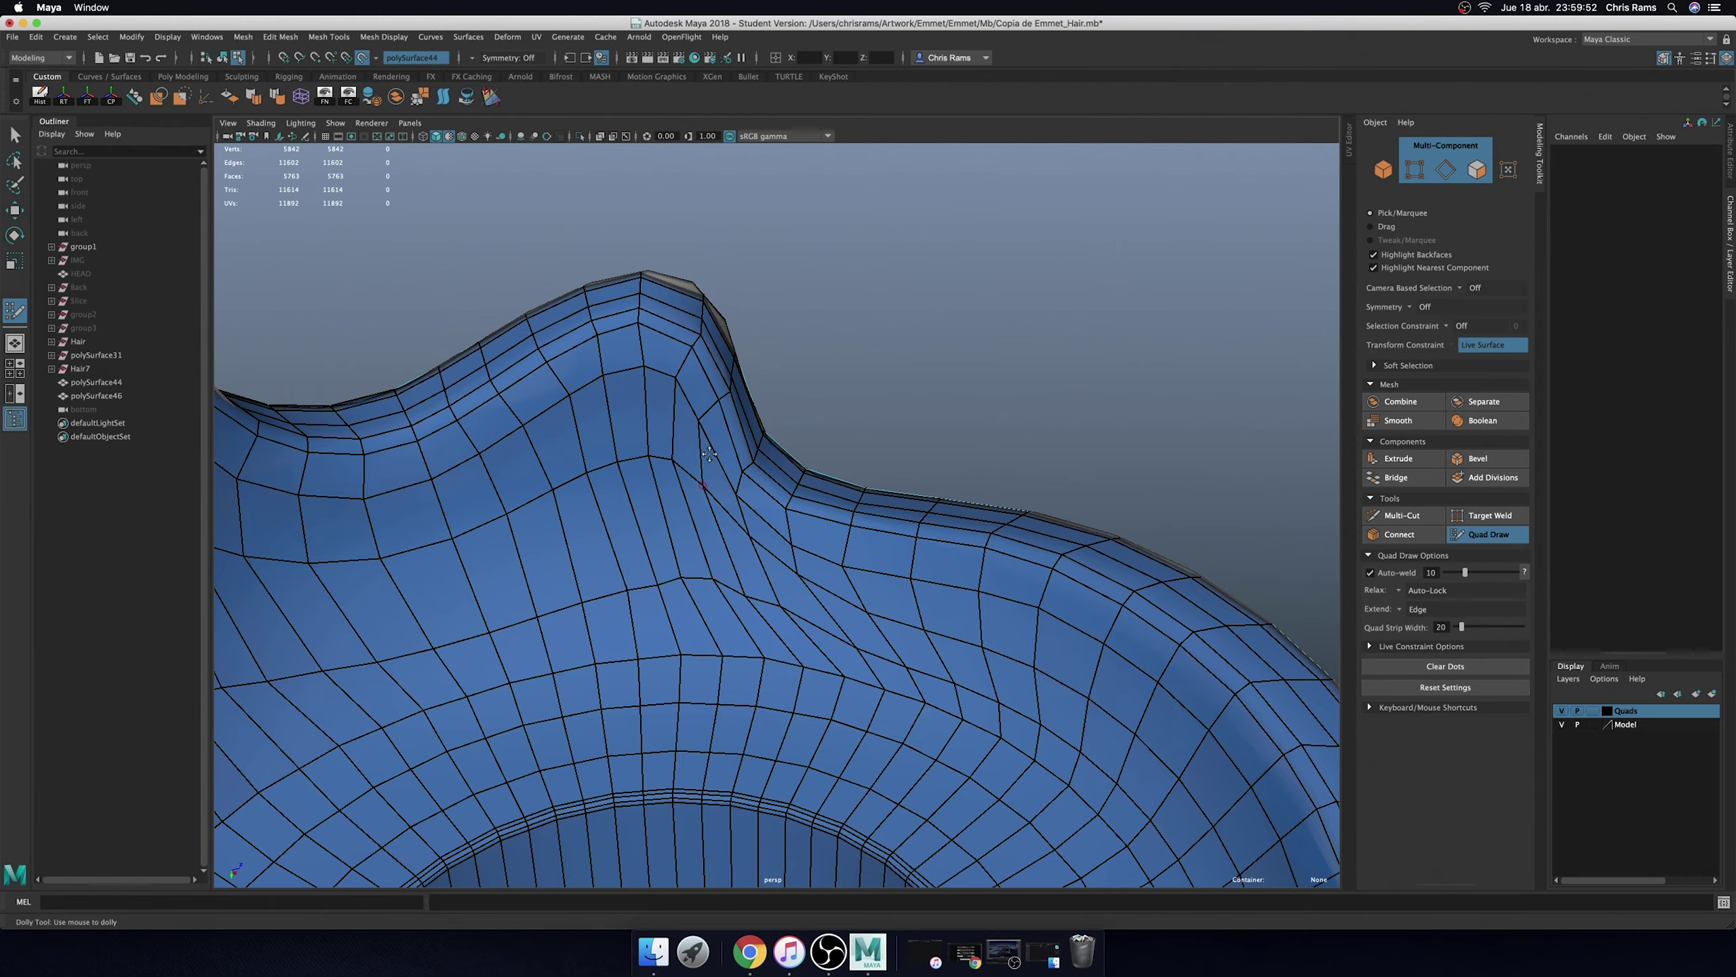
scroll(709, 454, down, 10)
mouse_move(708, 454)
alt+mouse_down()
mouse_move(679, 586)
mouse_move(655, 591)
alt+mouse_up()
scroll(680, 585, up, 10)
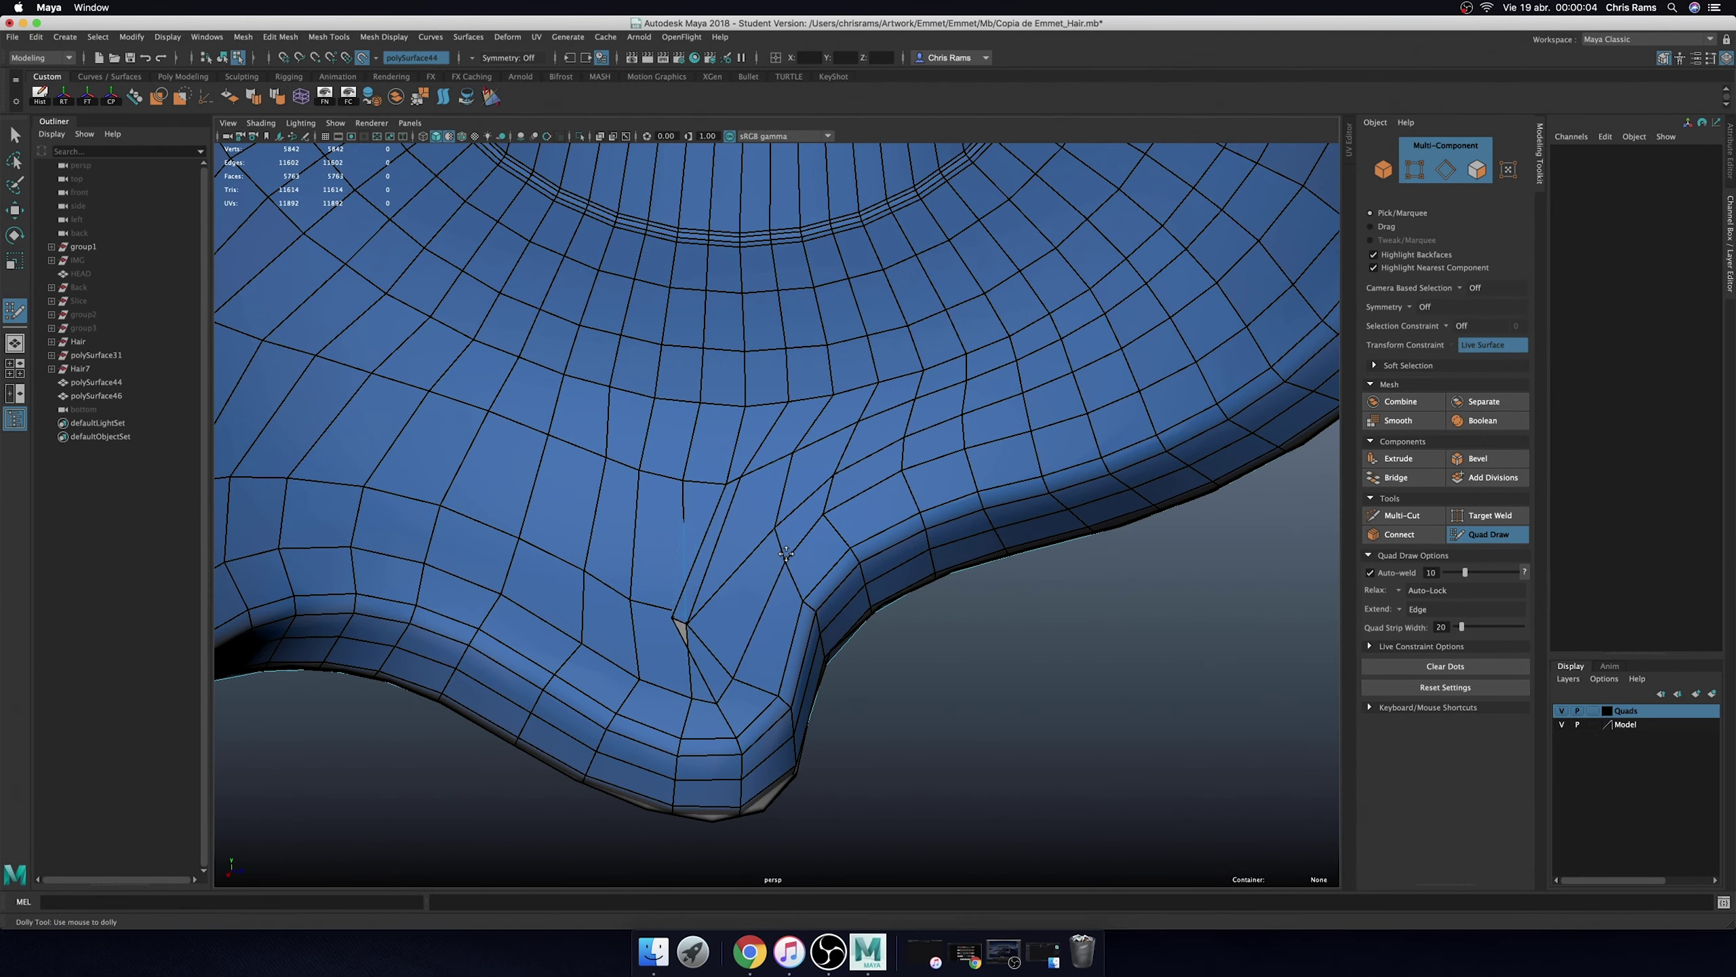
drag(754, 472, 748, 582)
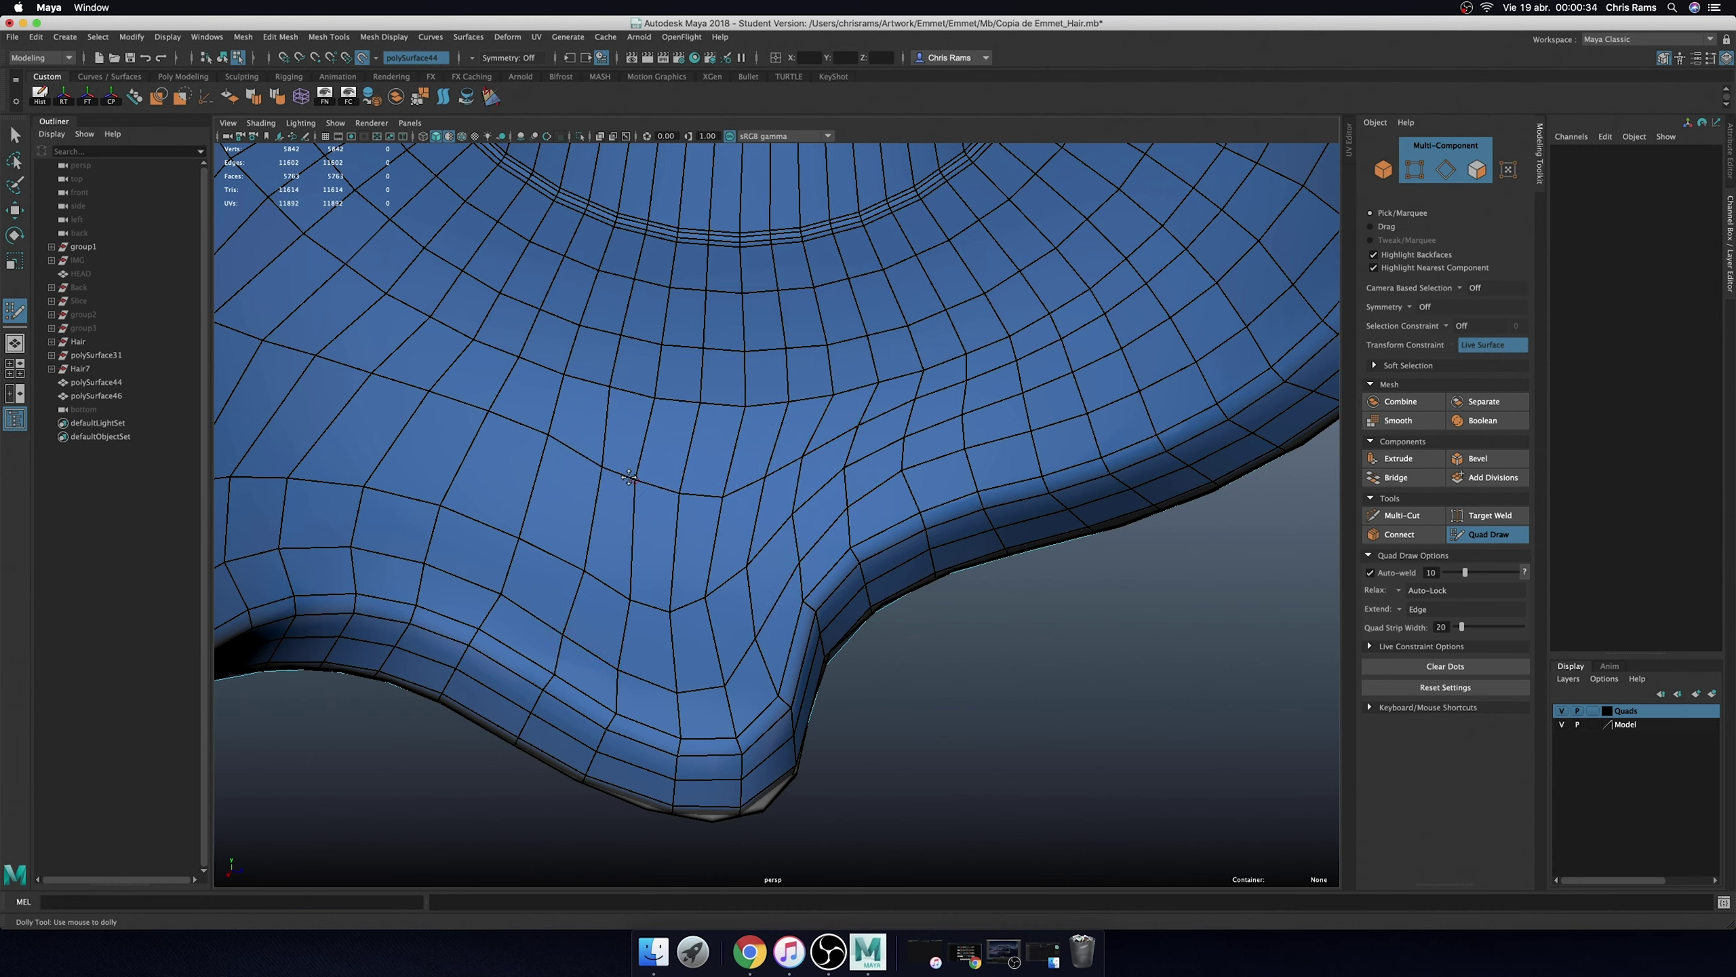
- Relax the kinked vertices along the groove edge so the edge flow runs cleanly
scroll(992, 589, down, 10)
mouse_move(991, 589)
alt+mouse_down()
mouse_move(515, 513)
mouse_move(816, 466)
alt+mouse_up()
scroll(820, 479, up, 5)
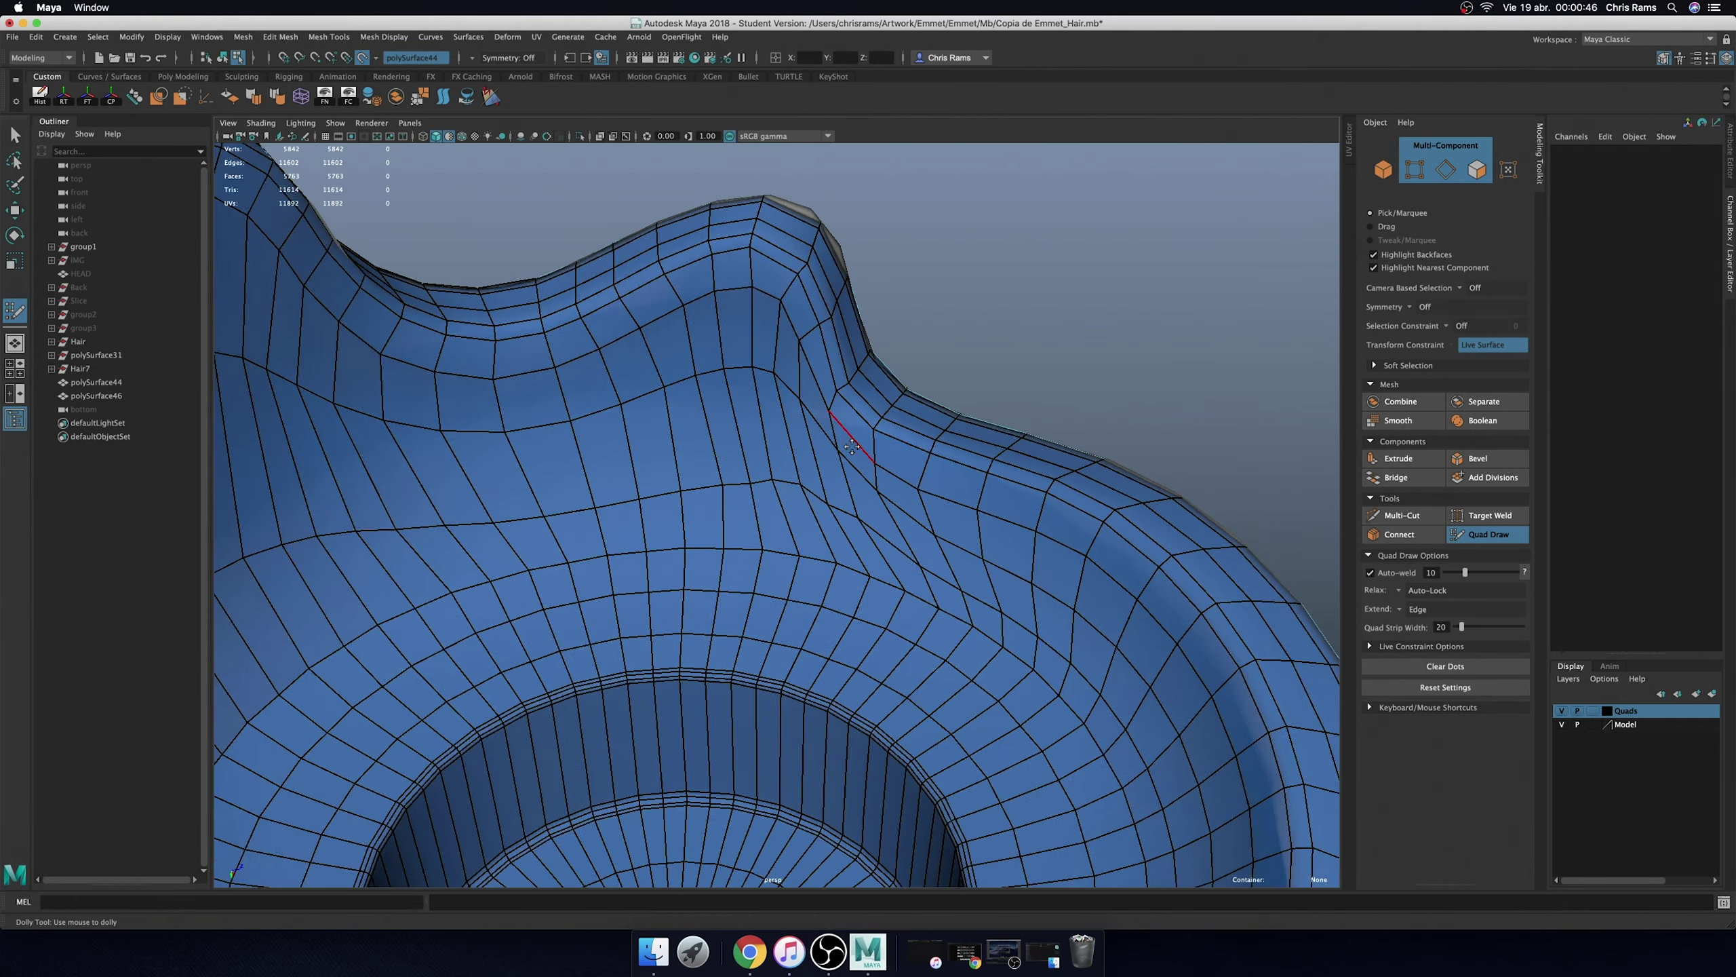
scroll(884, 412, up, 2)
scroll(900, 606, up, 1)
scroll(931, 575, up, 1)
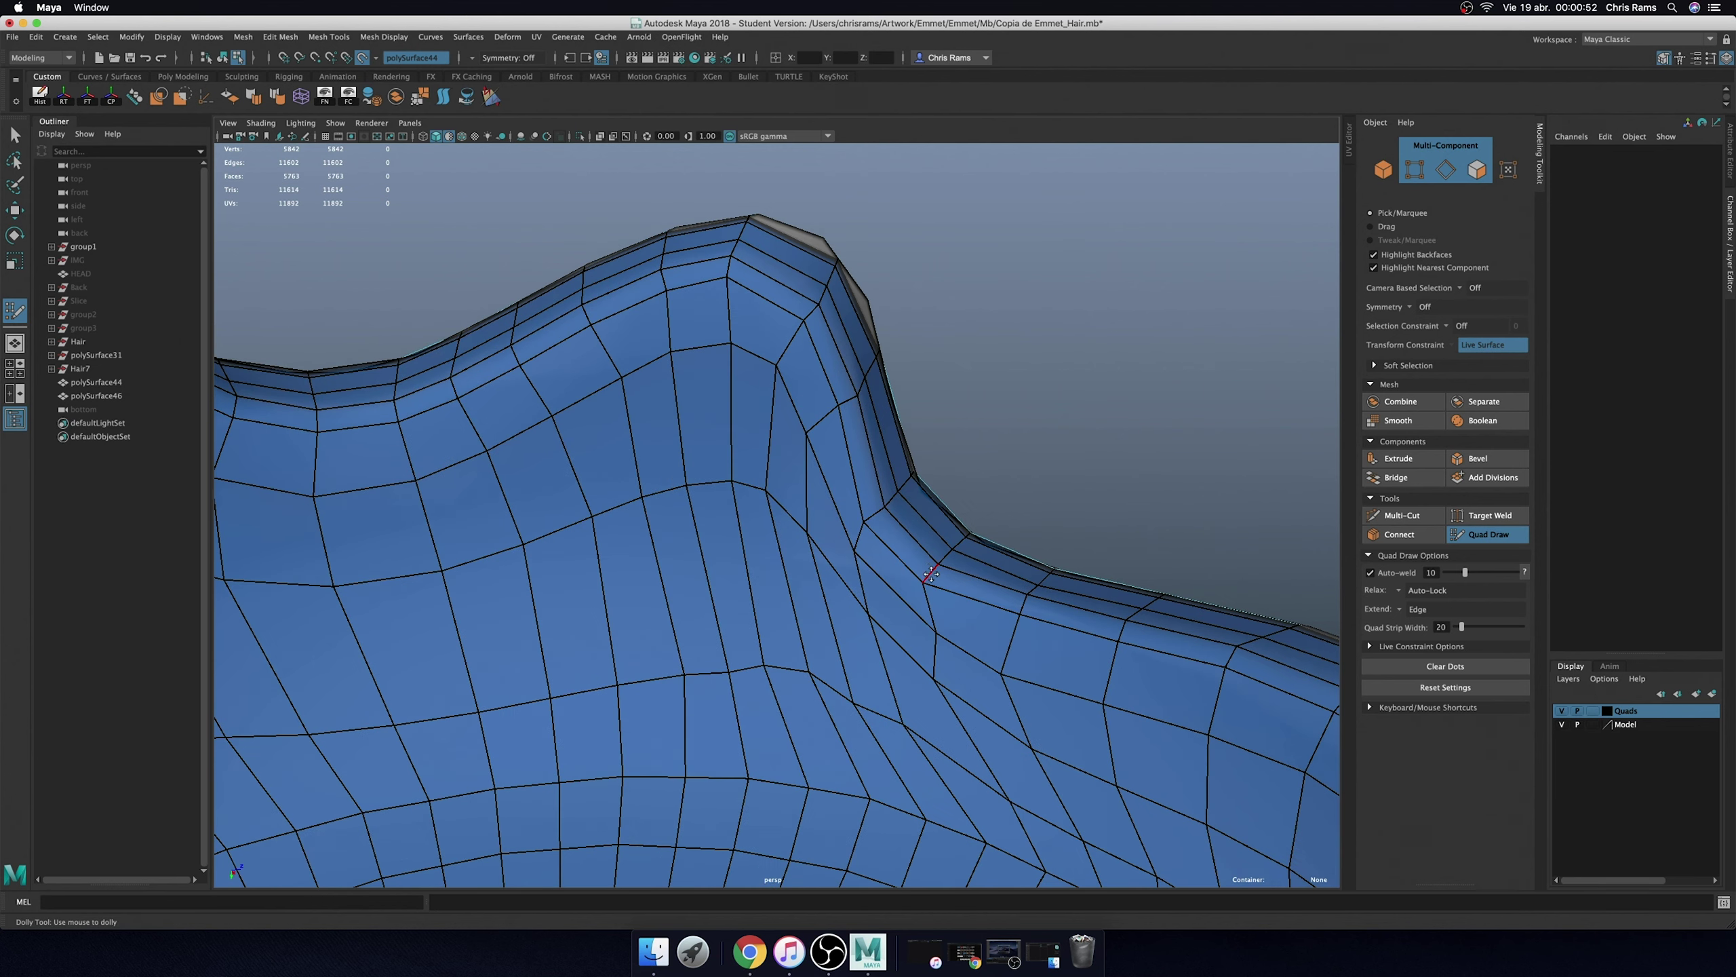
alt+middle_drag(940, 582, 869, 527)
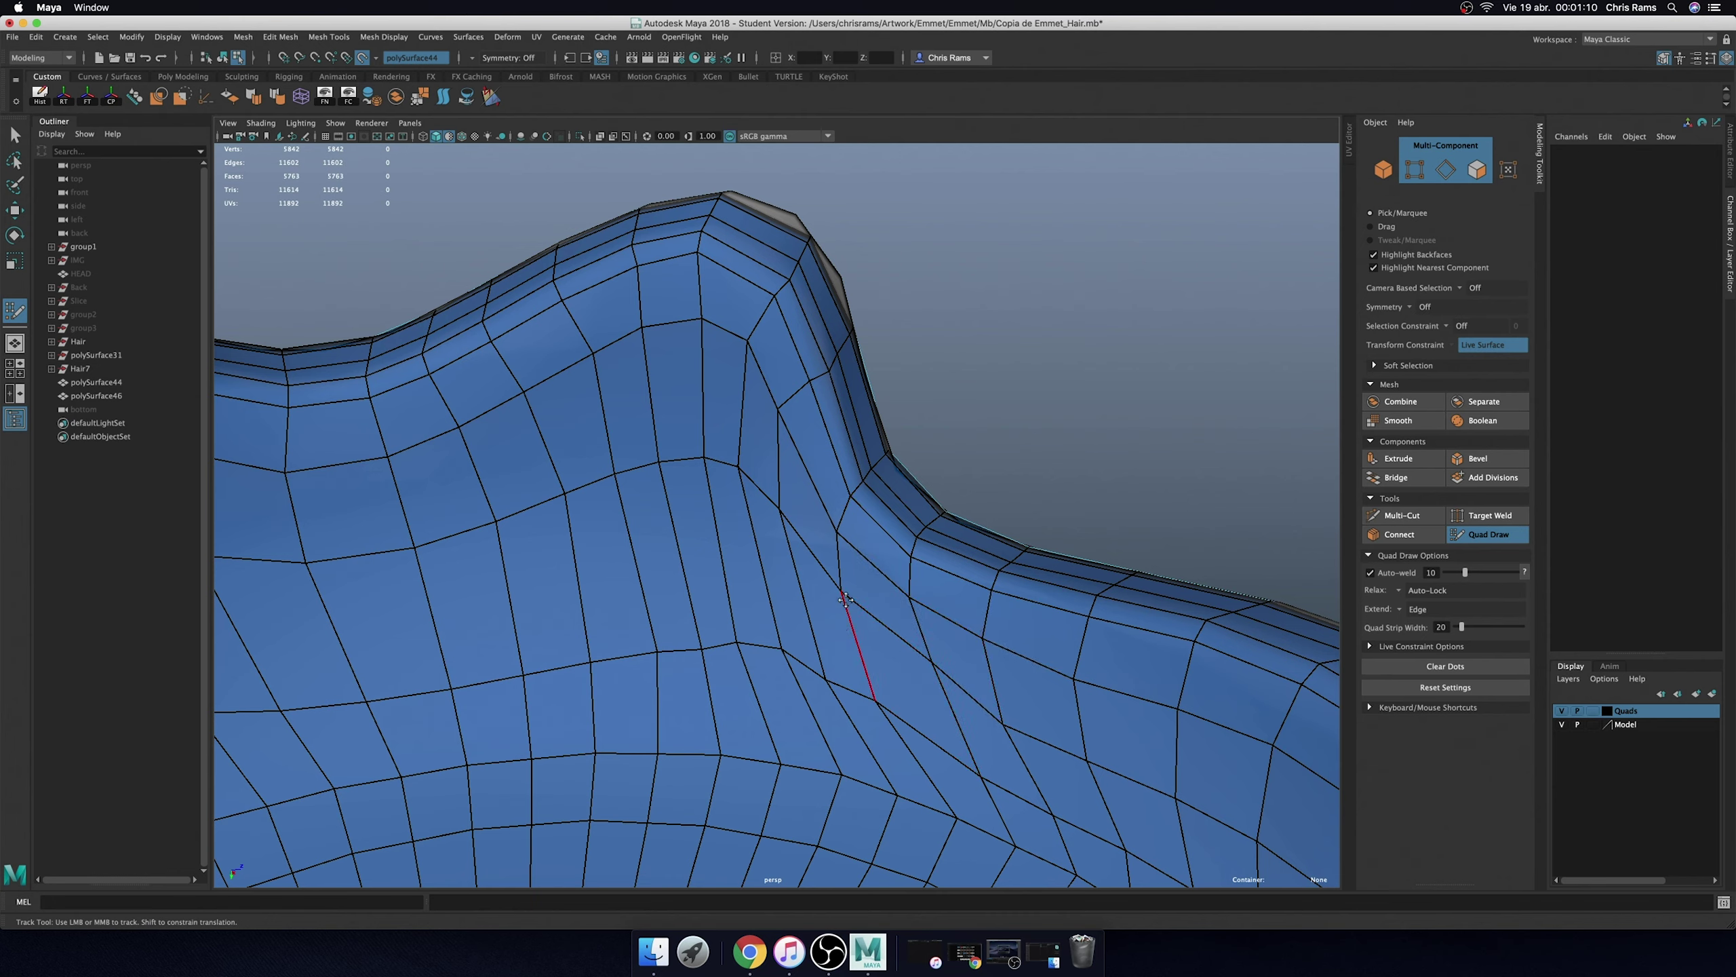
mouse_move(771, 653)
shift+mouse_down()
mouse_move(656, 653)
mouse_move(705, 650)
shift+mouse_up()
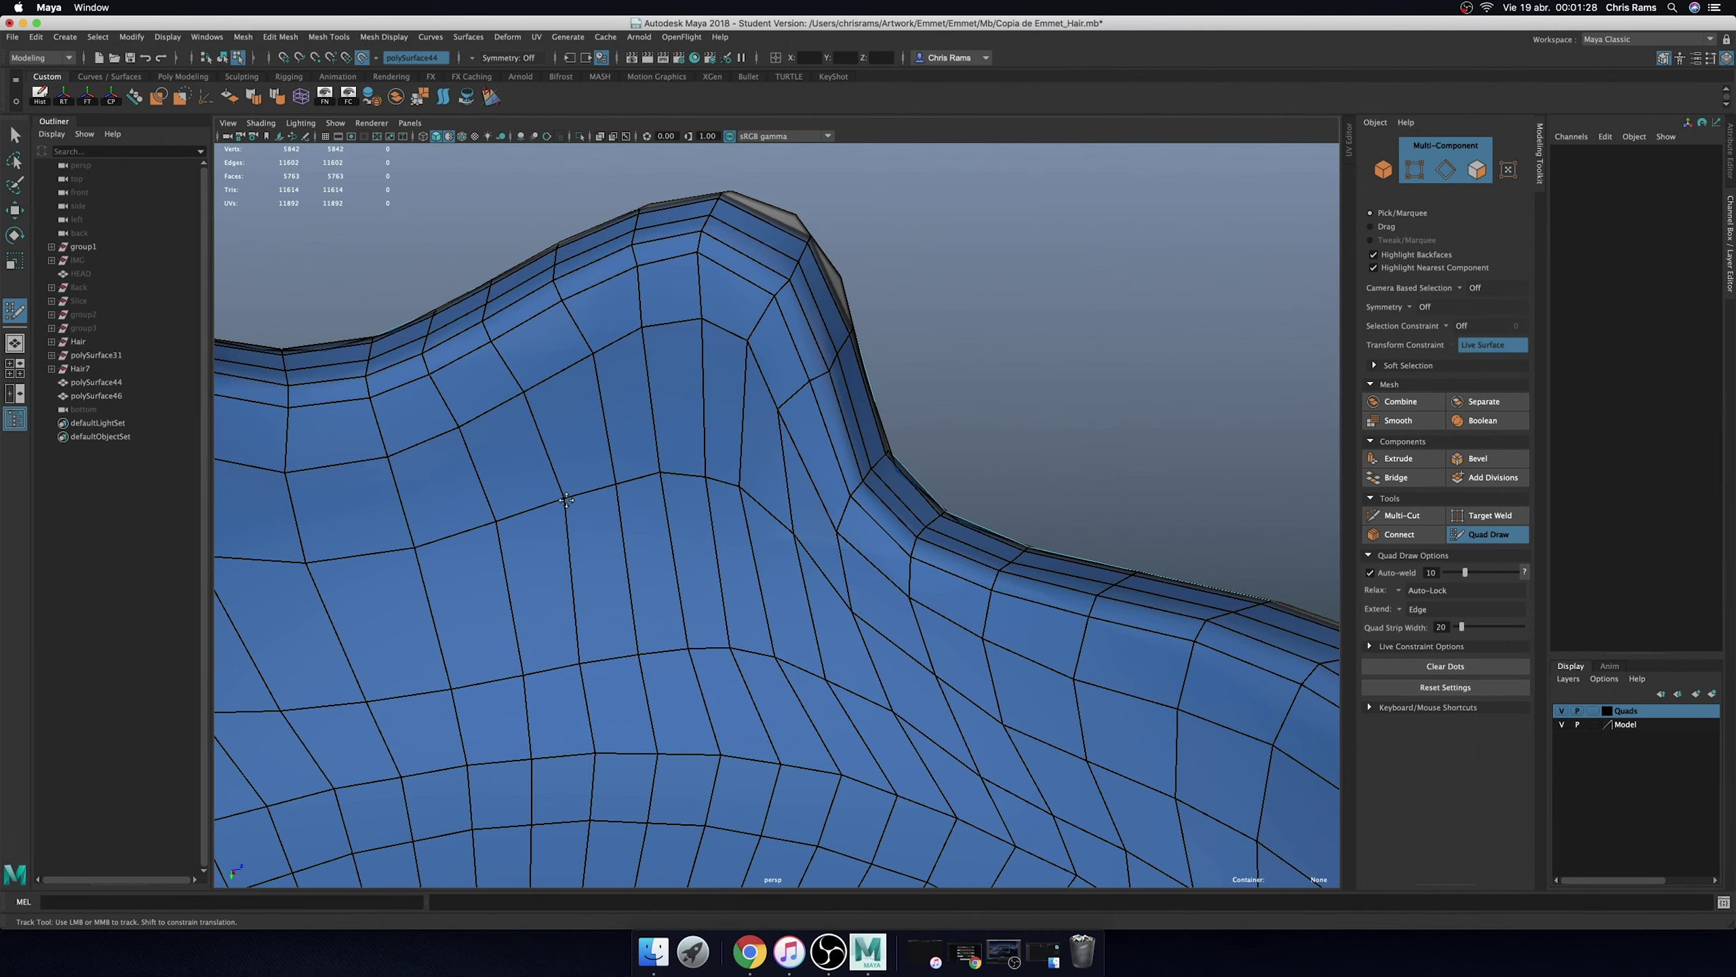
- Orbit and zoom around the hair mesh to inspect other regions from new angles
scroll(842, 438, down, 10)
alt+drag(842, 437, 891, 419)
scroll(661, 359, up, 10)
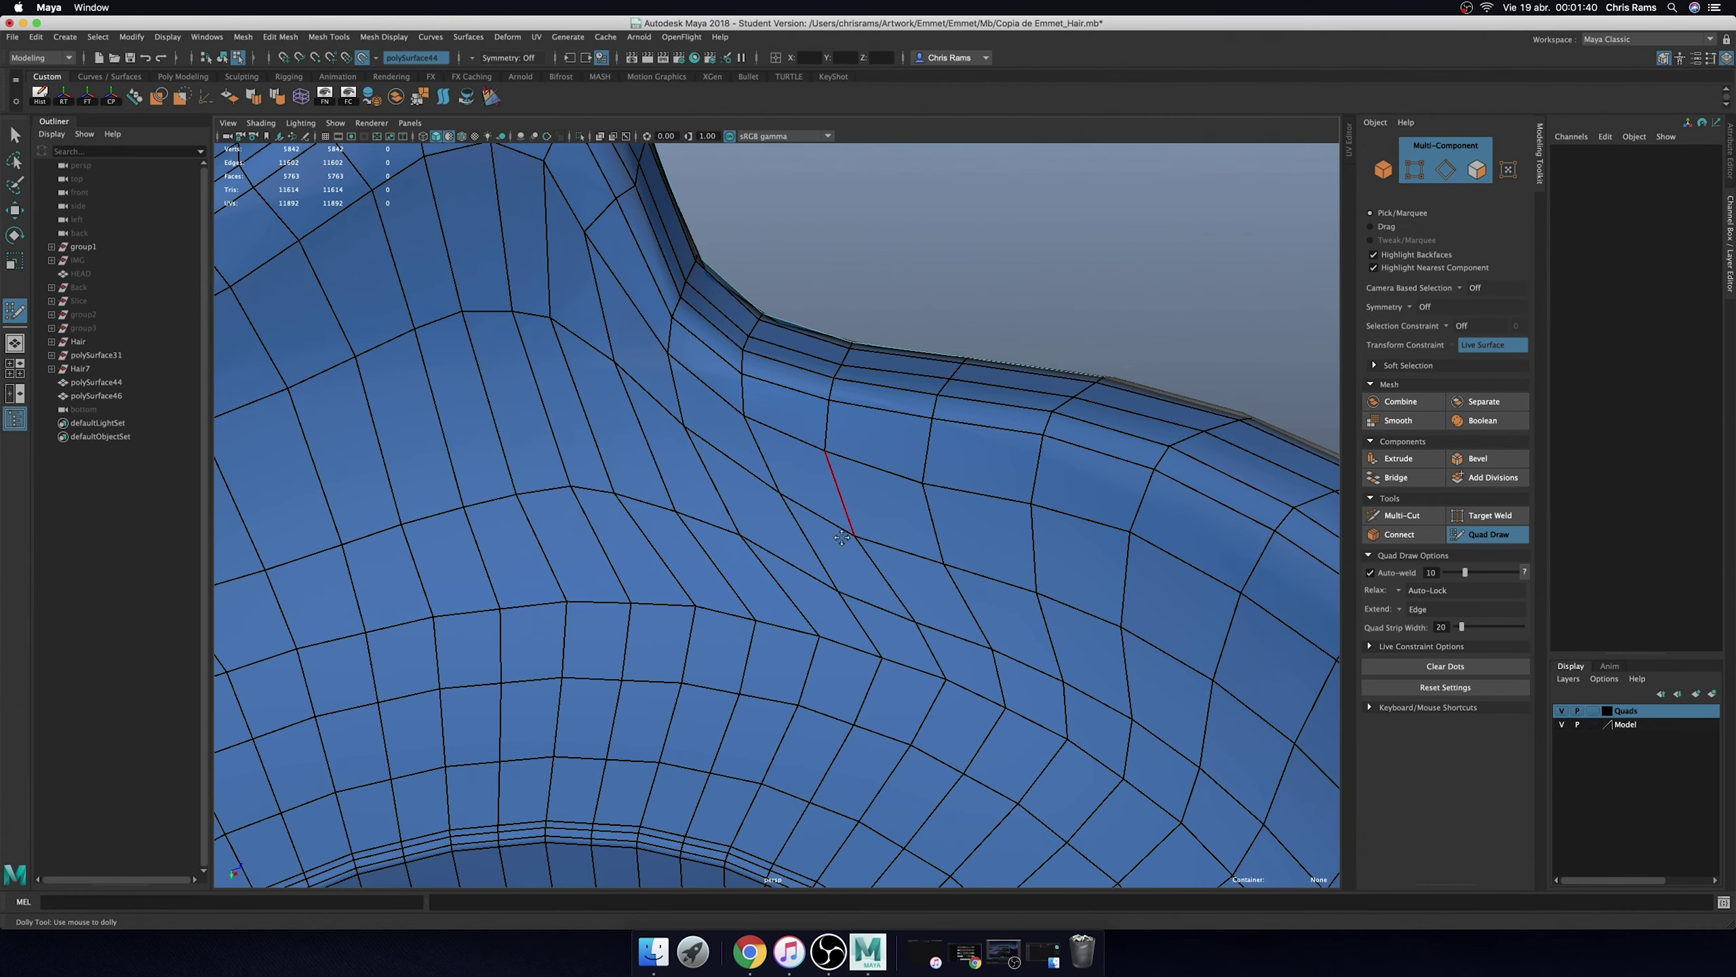
scroll(984, 558, down, 10)
scroll(801, 305, up, 10)
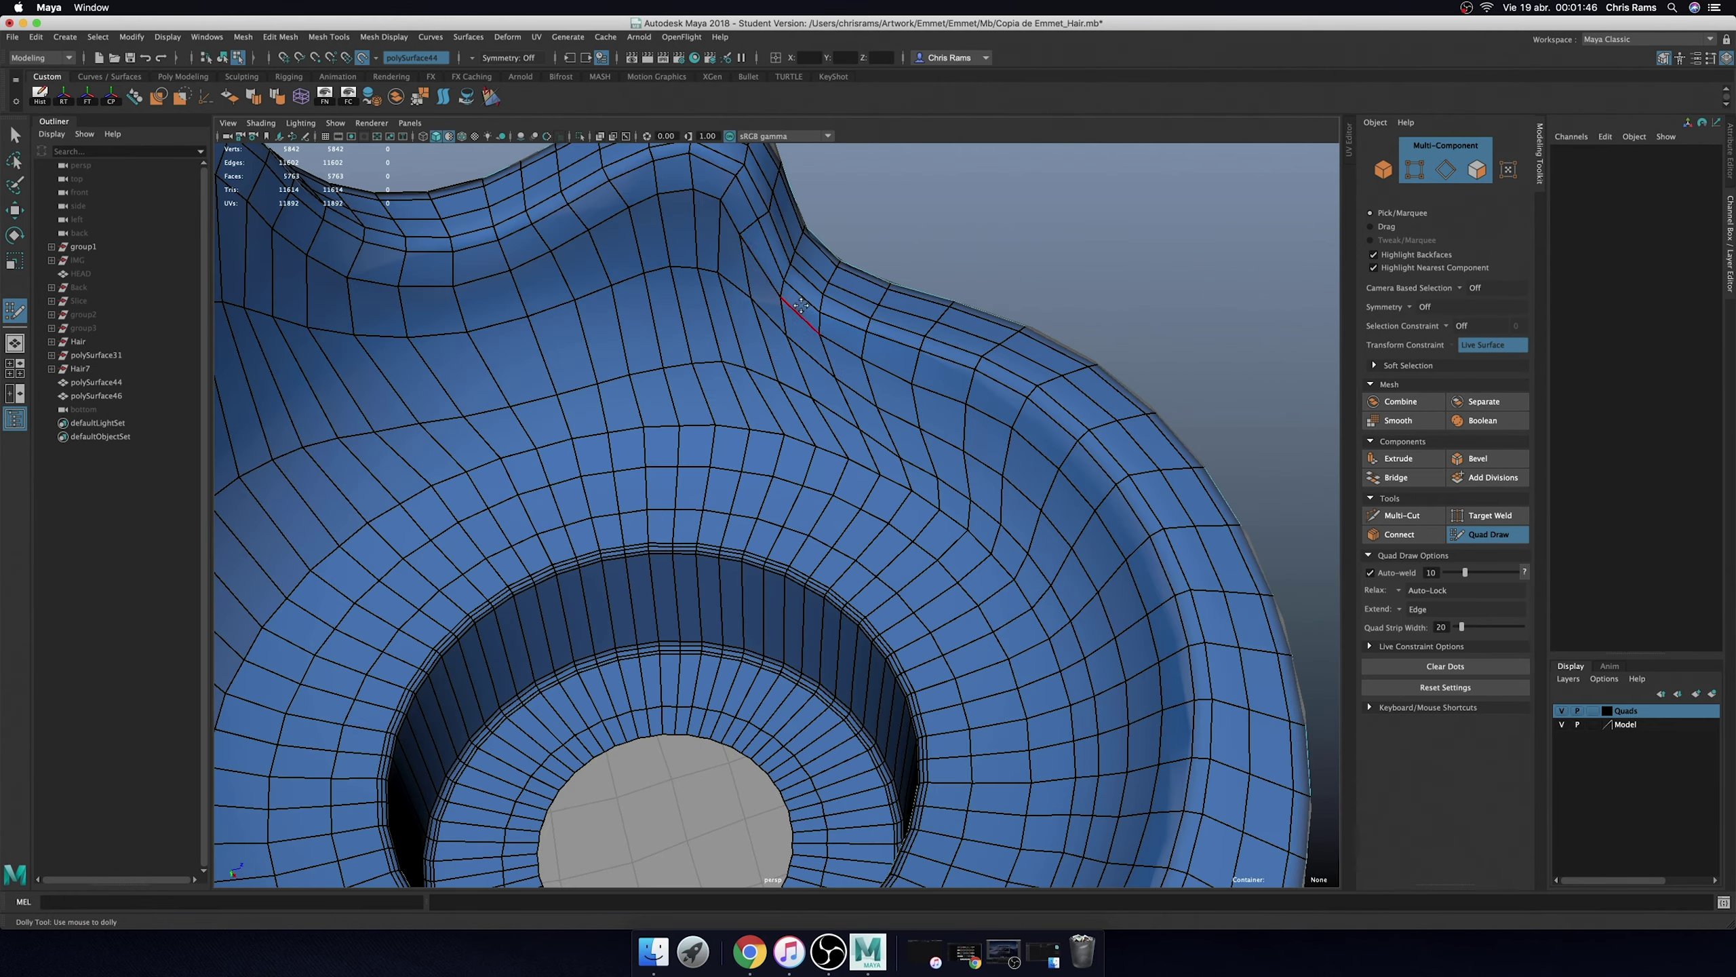
scroll(934, 245, down, 10)
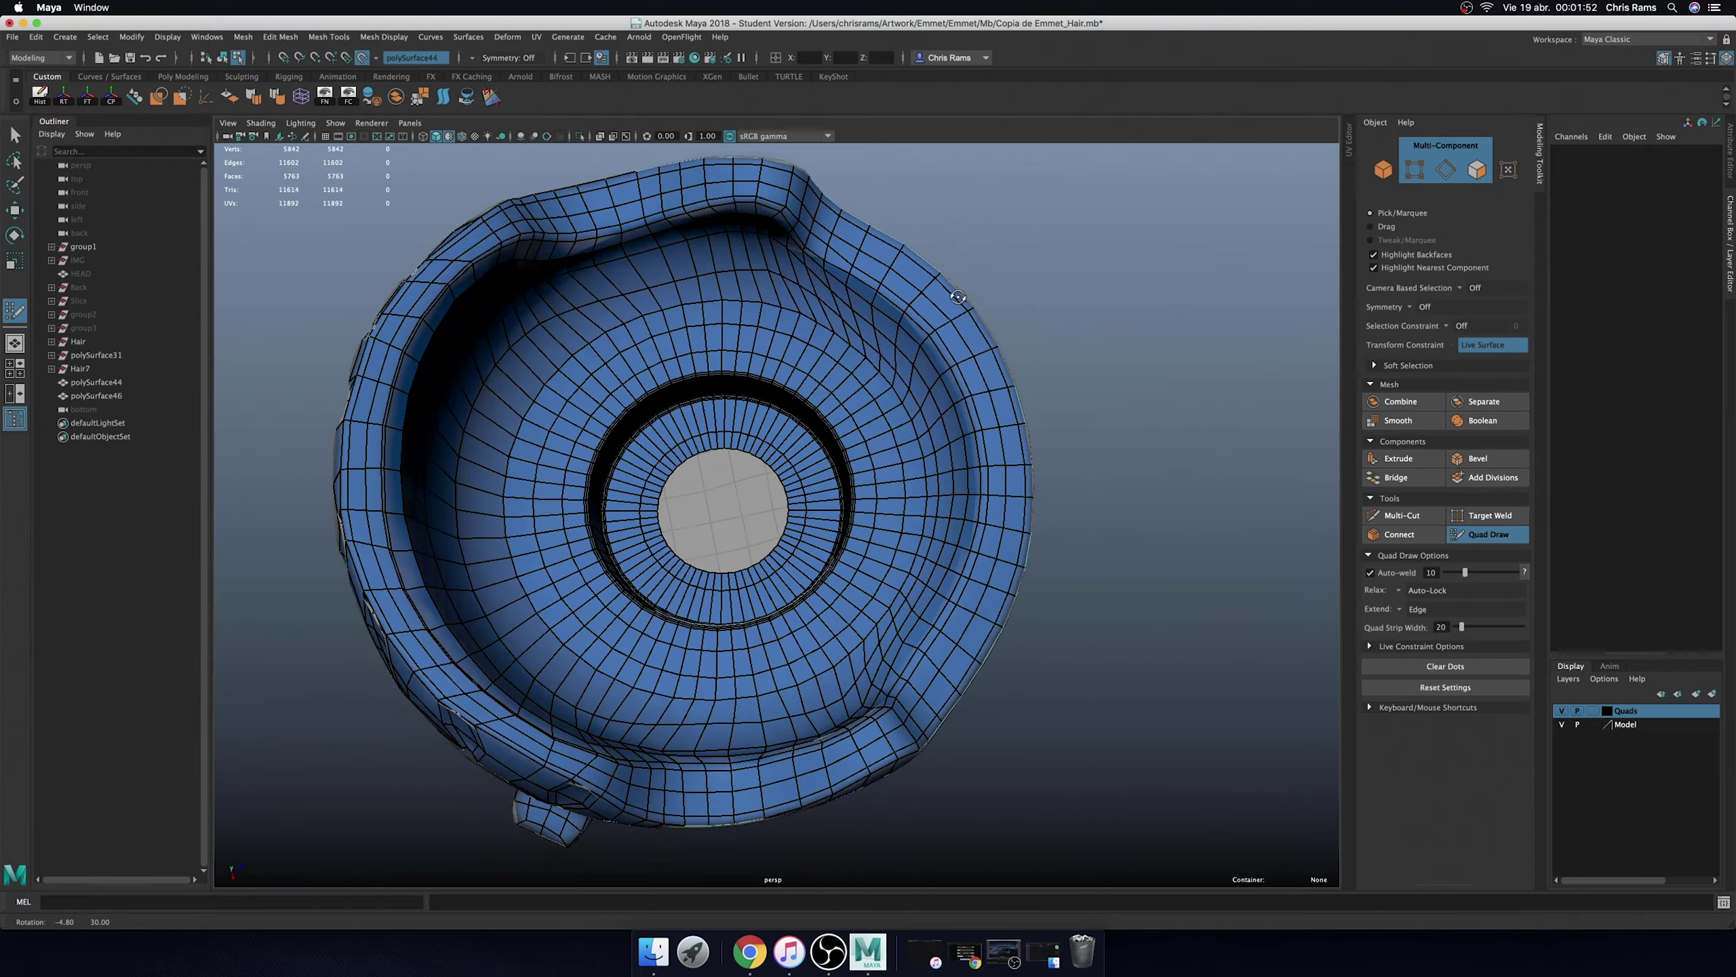
mouse_move(934, 245)
alt+mouse_down()
mouse_move(765, 267)
mouse_move(954, 308)
alt+mouse_up()
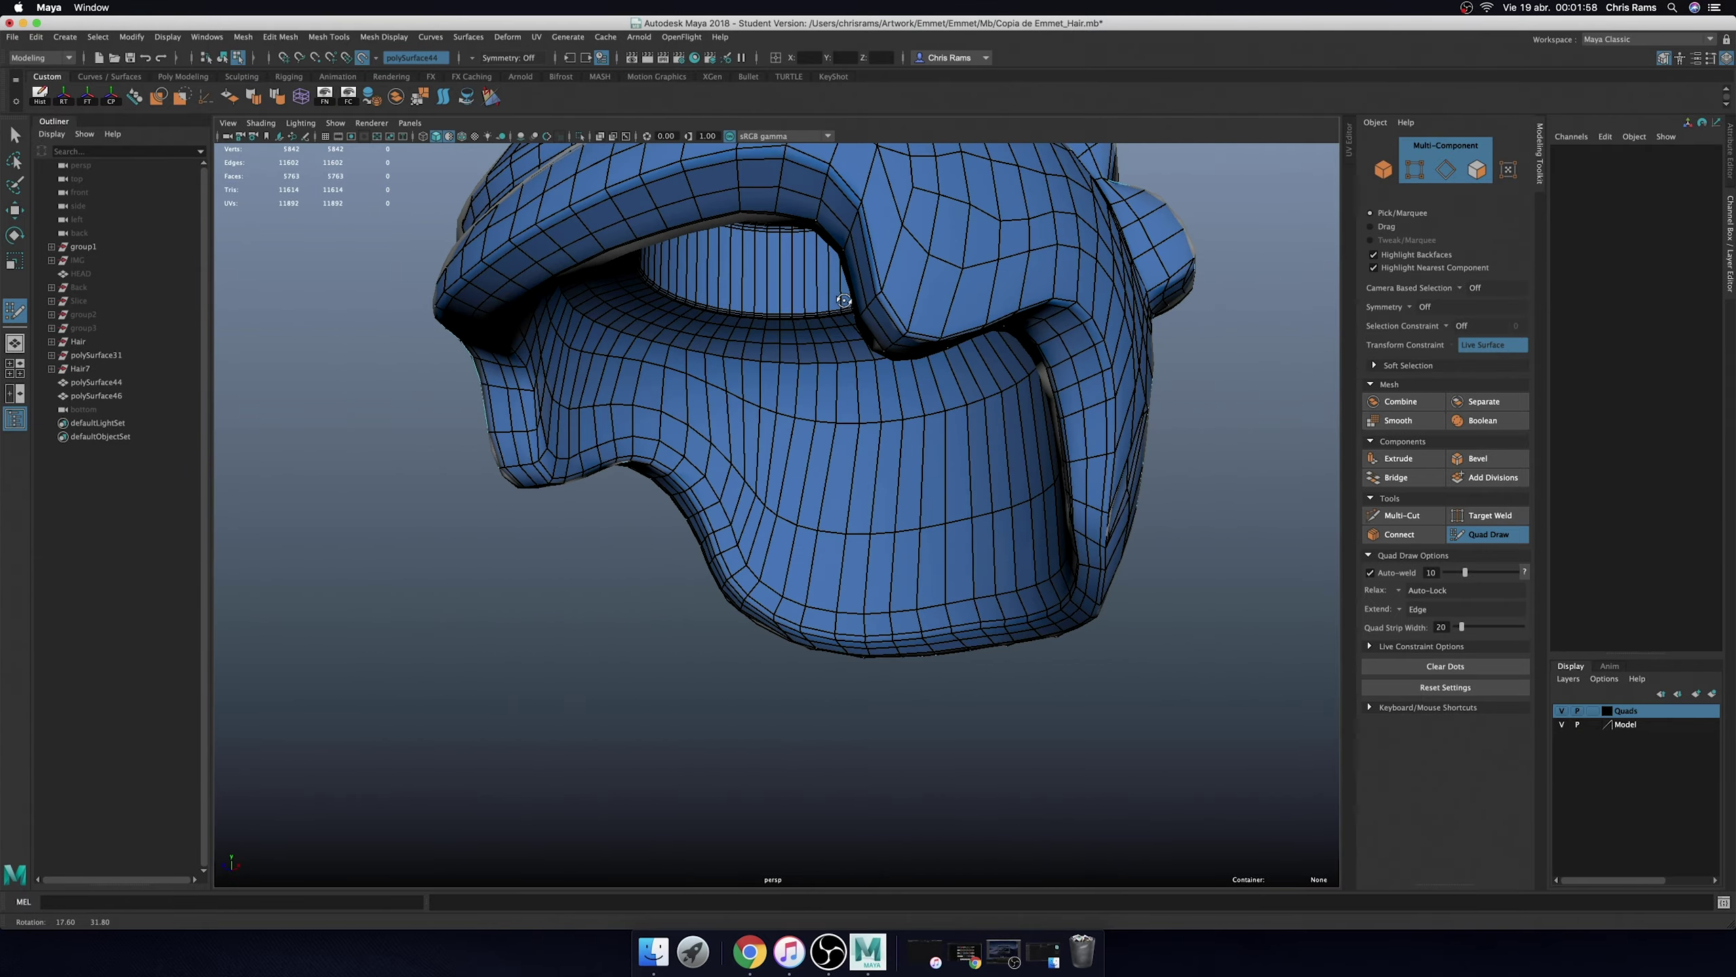
- Exit Quad Draw and isolate the hair retopology mesh polySurface46 in the viewport
key(q)
click(954, 308)
right_drag(953, 296, 1061, 249)
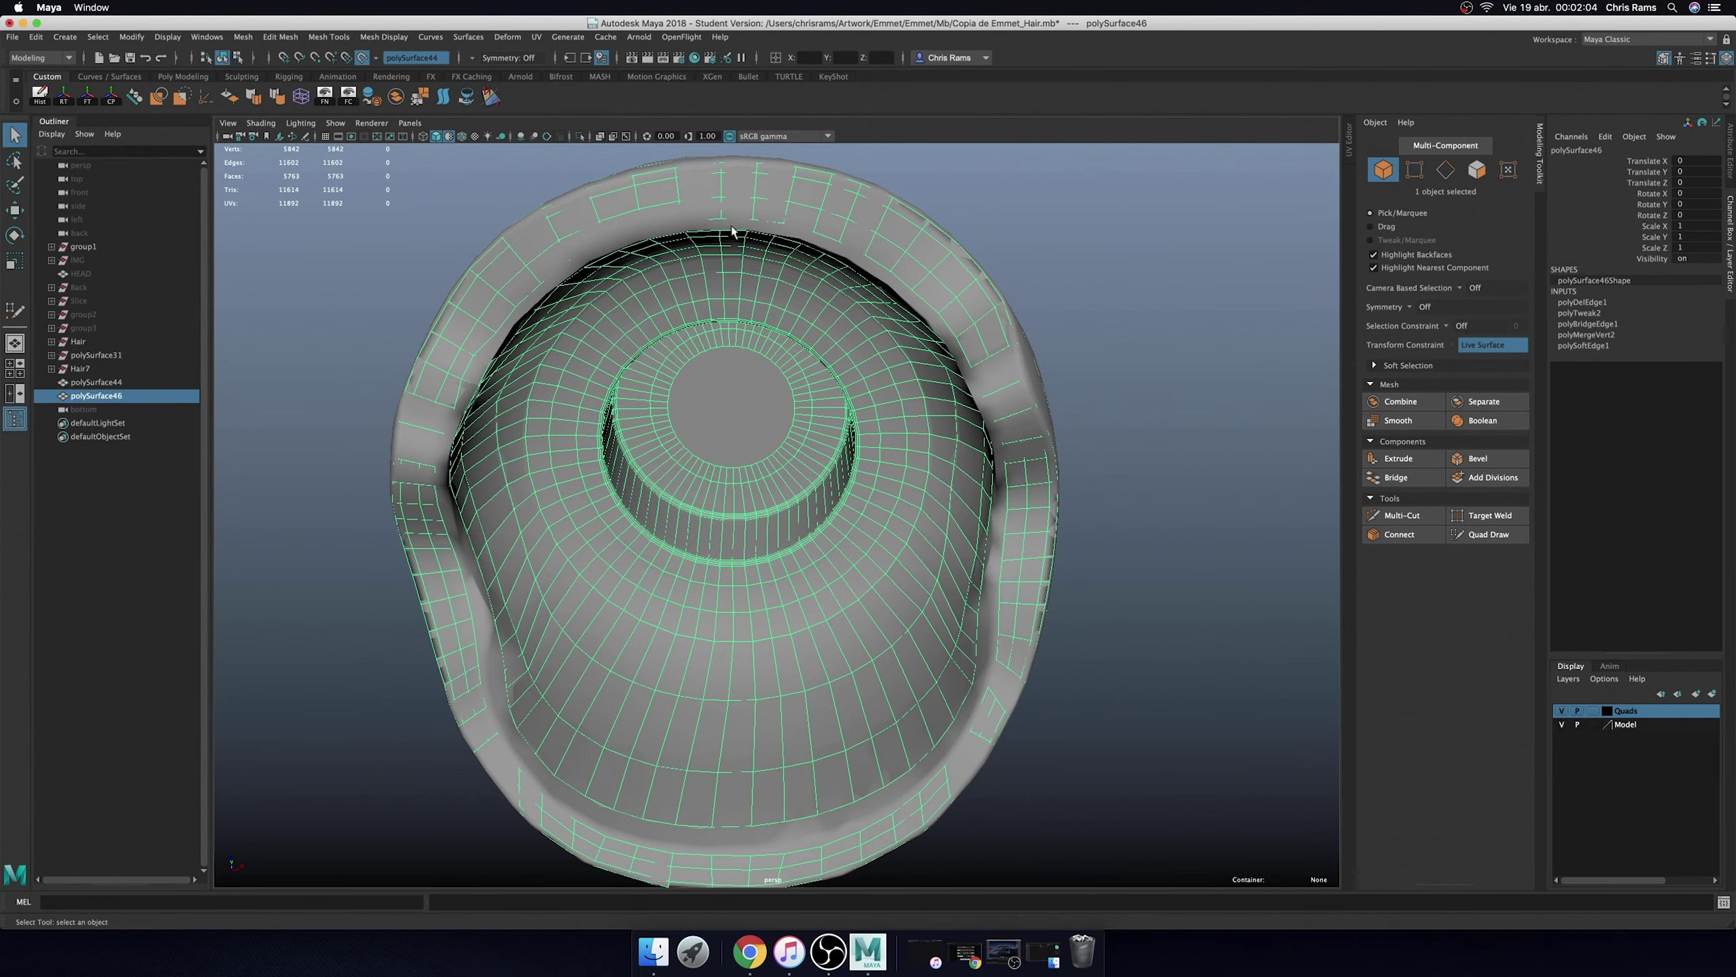
key(ctrl+1)
alt+drag(1017, 304, 931, 323)
click(932, 327)
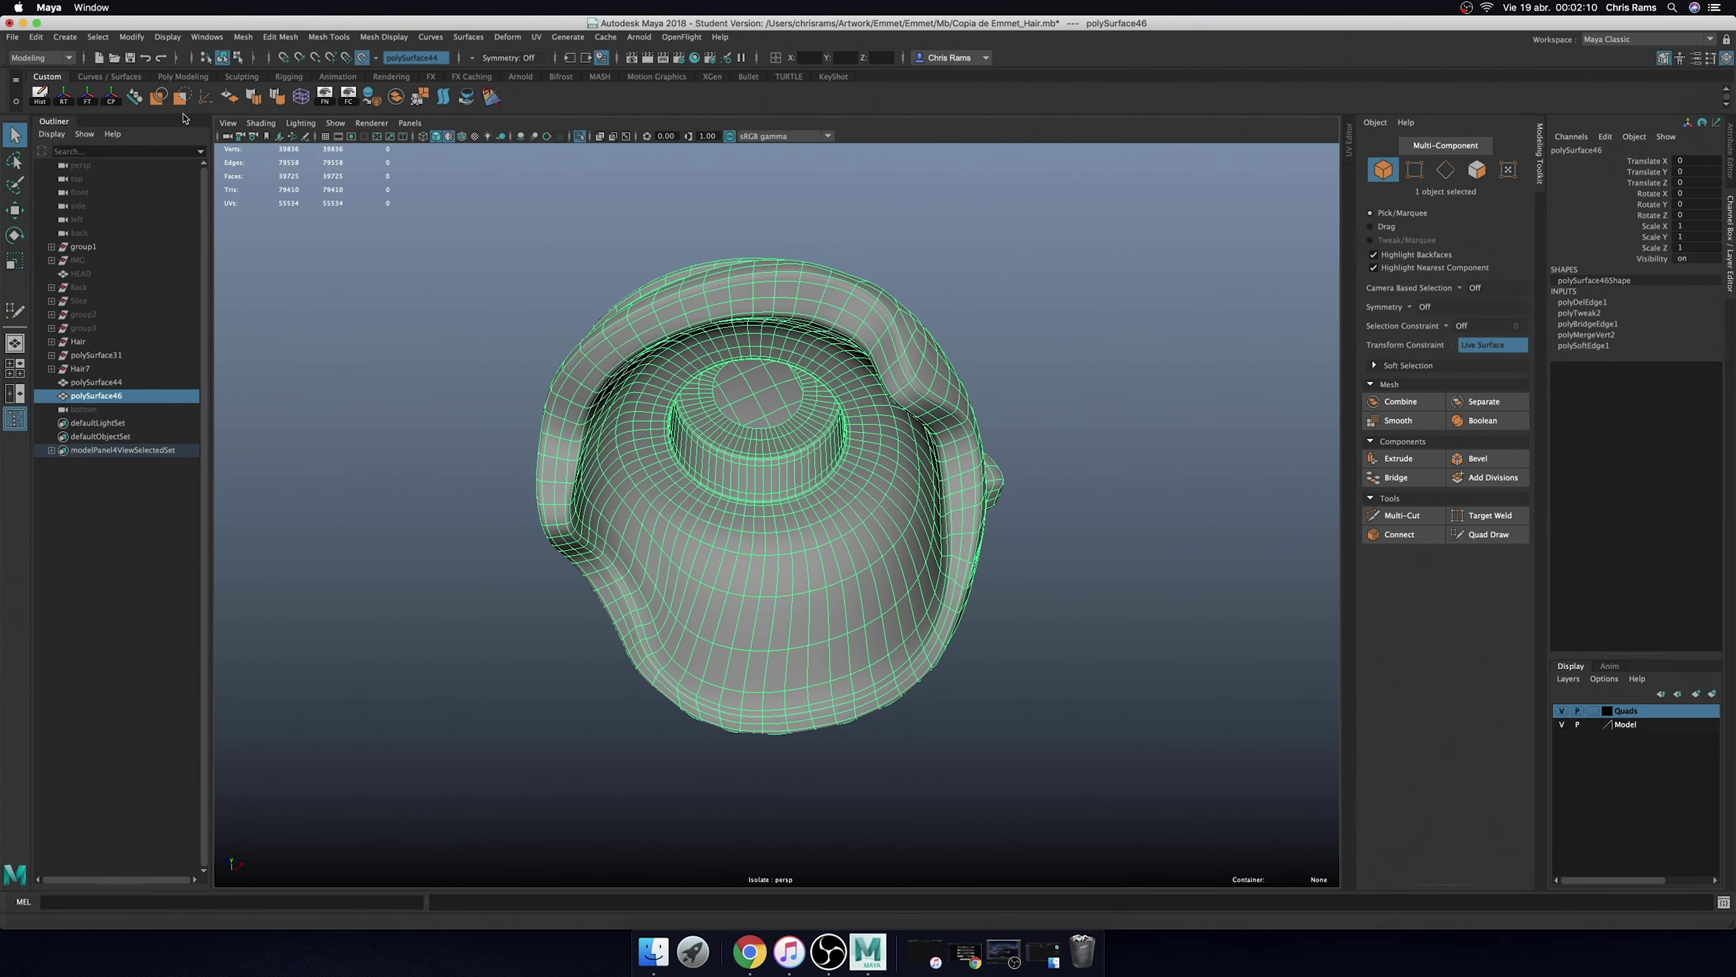
click(418, 329)
scroll(419, 329, up, 3)
mouse_move(419, 330)
alt+mouse_down()
mouse_move(720, 328)
mouse_move(752, 370)
mouse_move(789, 510)
alt+mouse_up()
- Select all of the hair mesh's vertices and merge the overlapping ones
click(738, 335)
scroll(759, 384, up, 5)
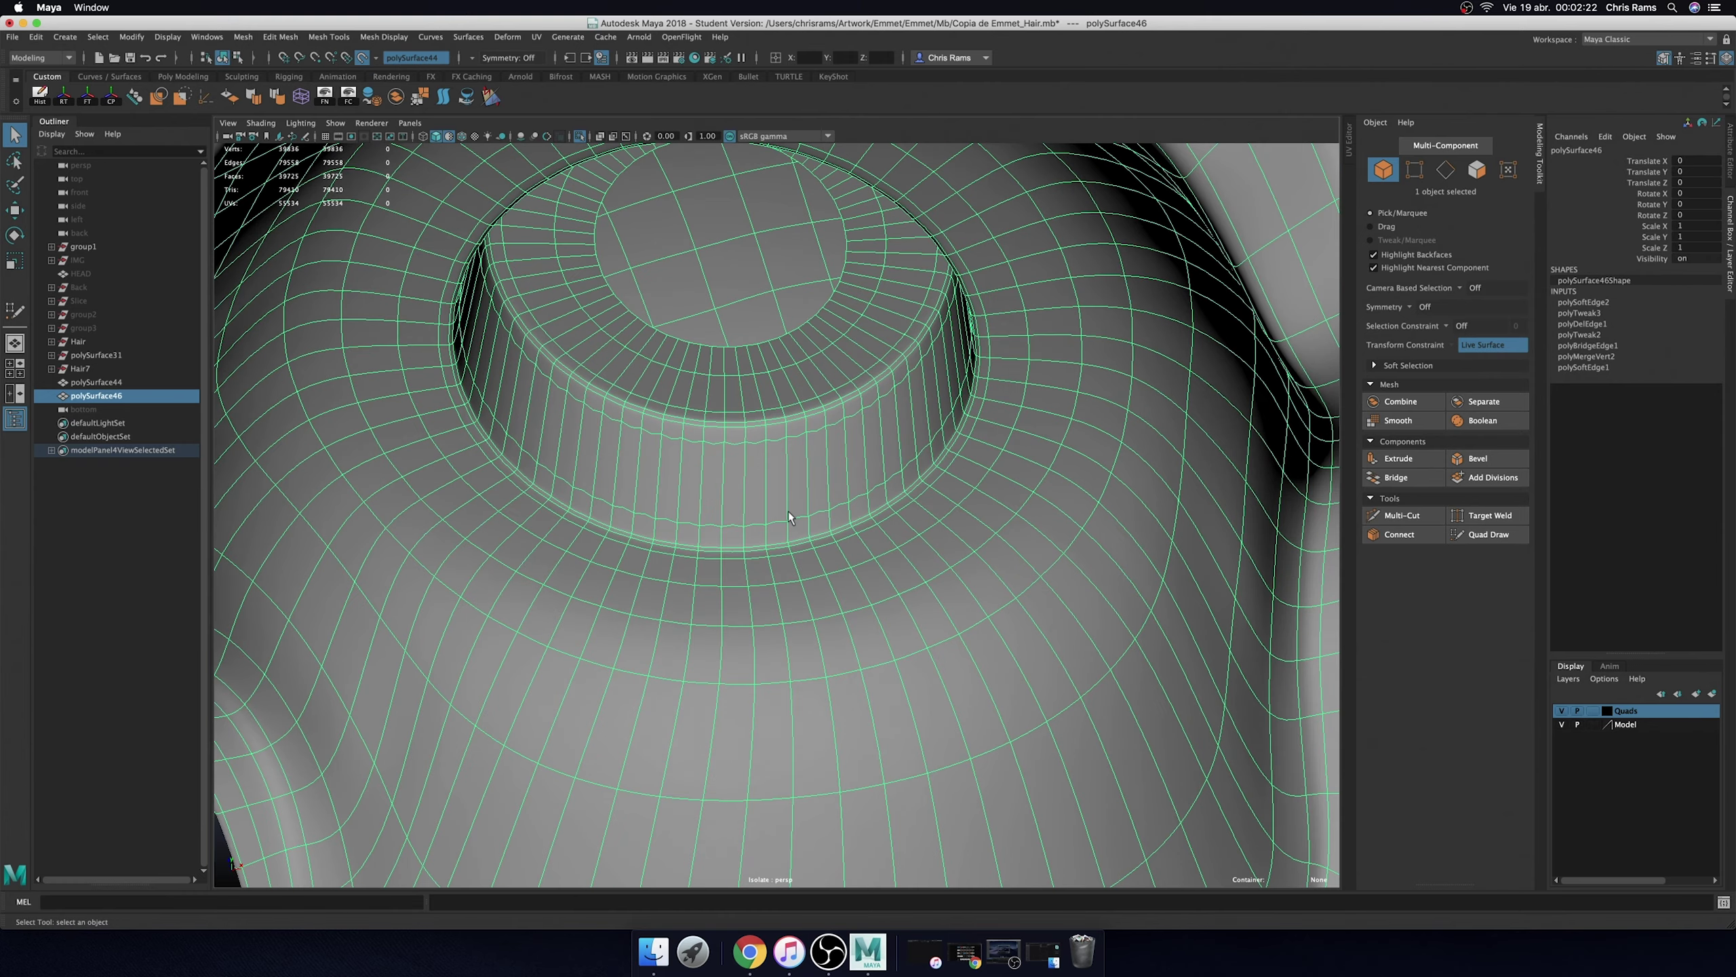
scroll(788, 510, down, 1)
scroll(798, 508, down, 5)
scroll(830, 443, up, 6)
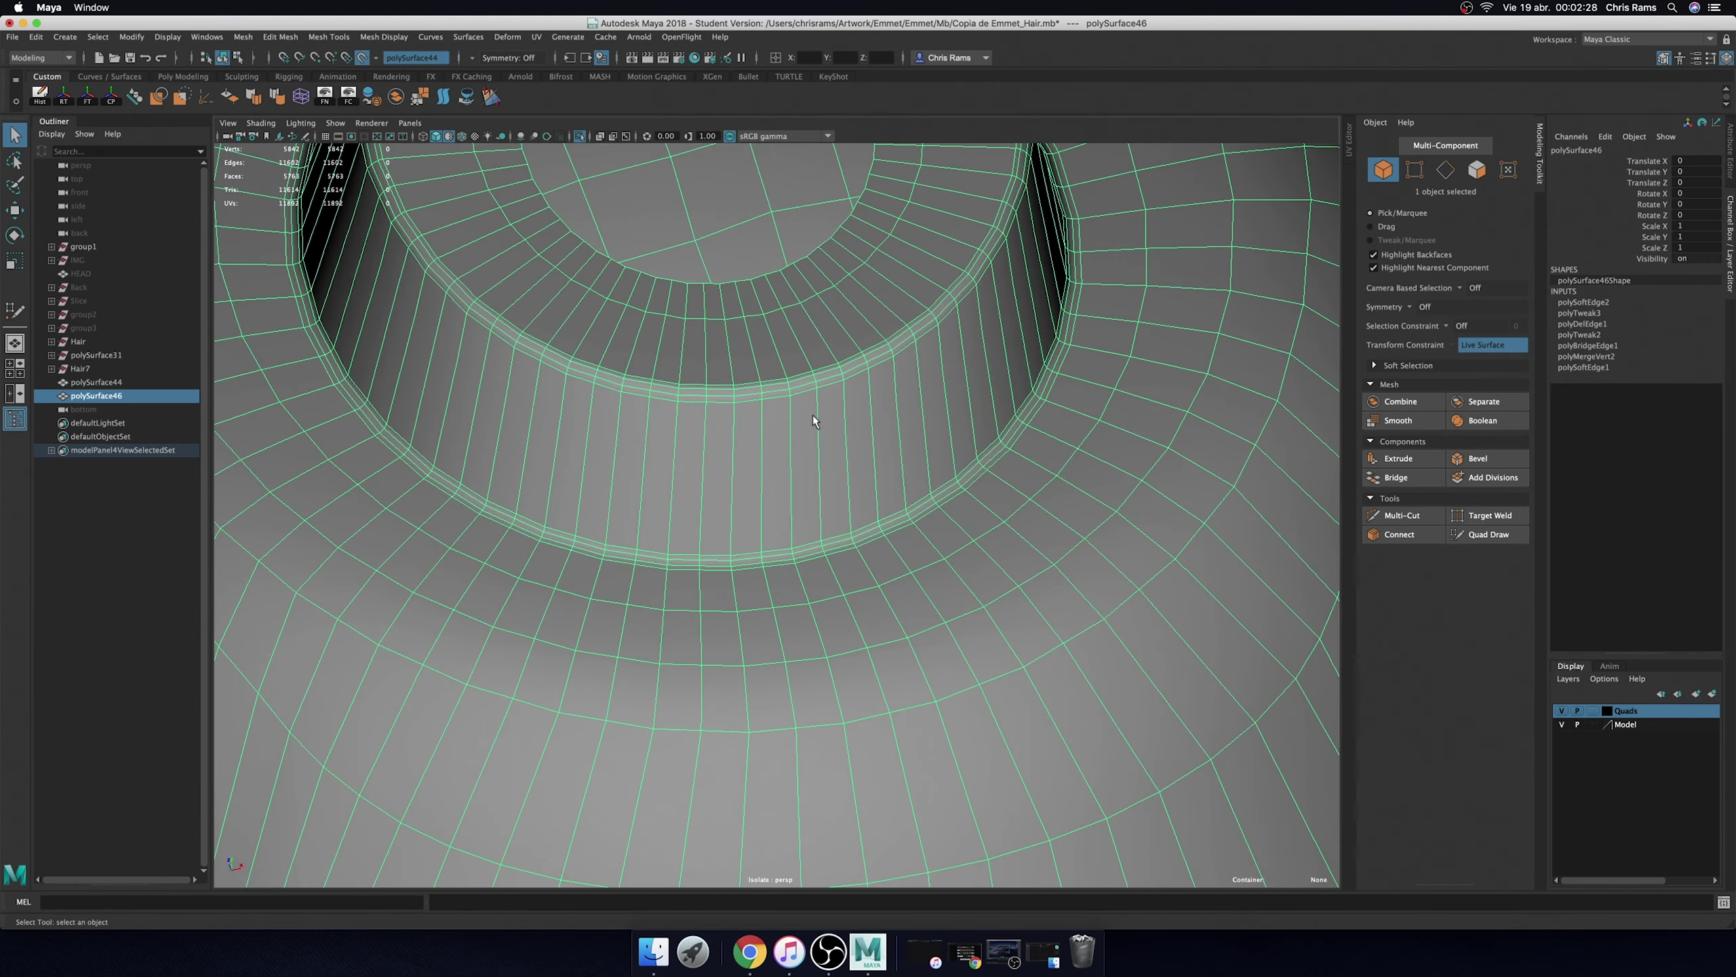
scroll(813, 415, down, 3)
scroll(877, 446, down, 2)
ctrl+right_drag(882, 386, 888, 345)
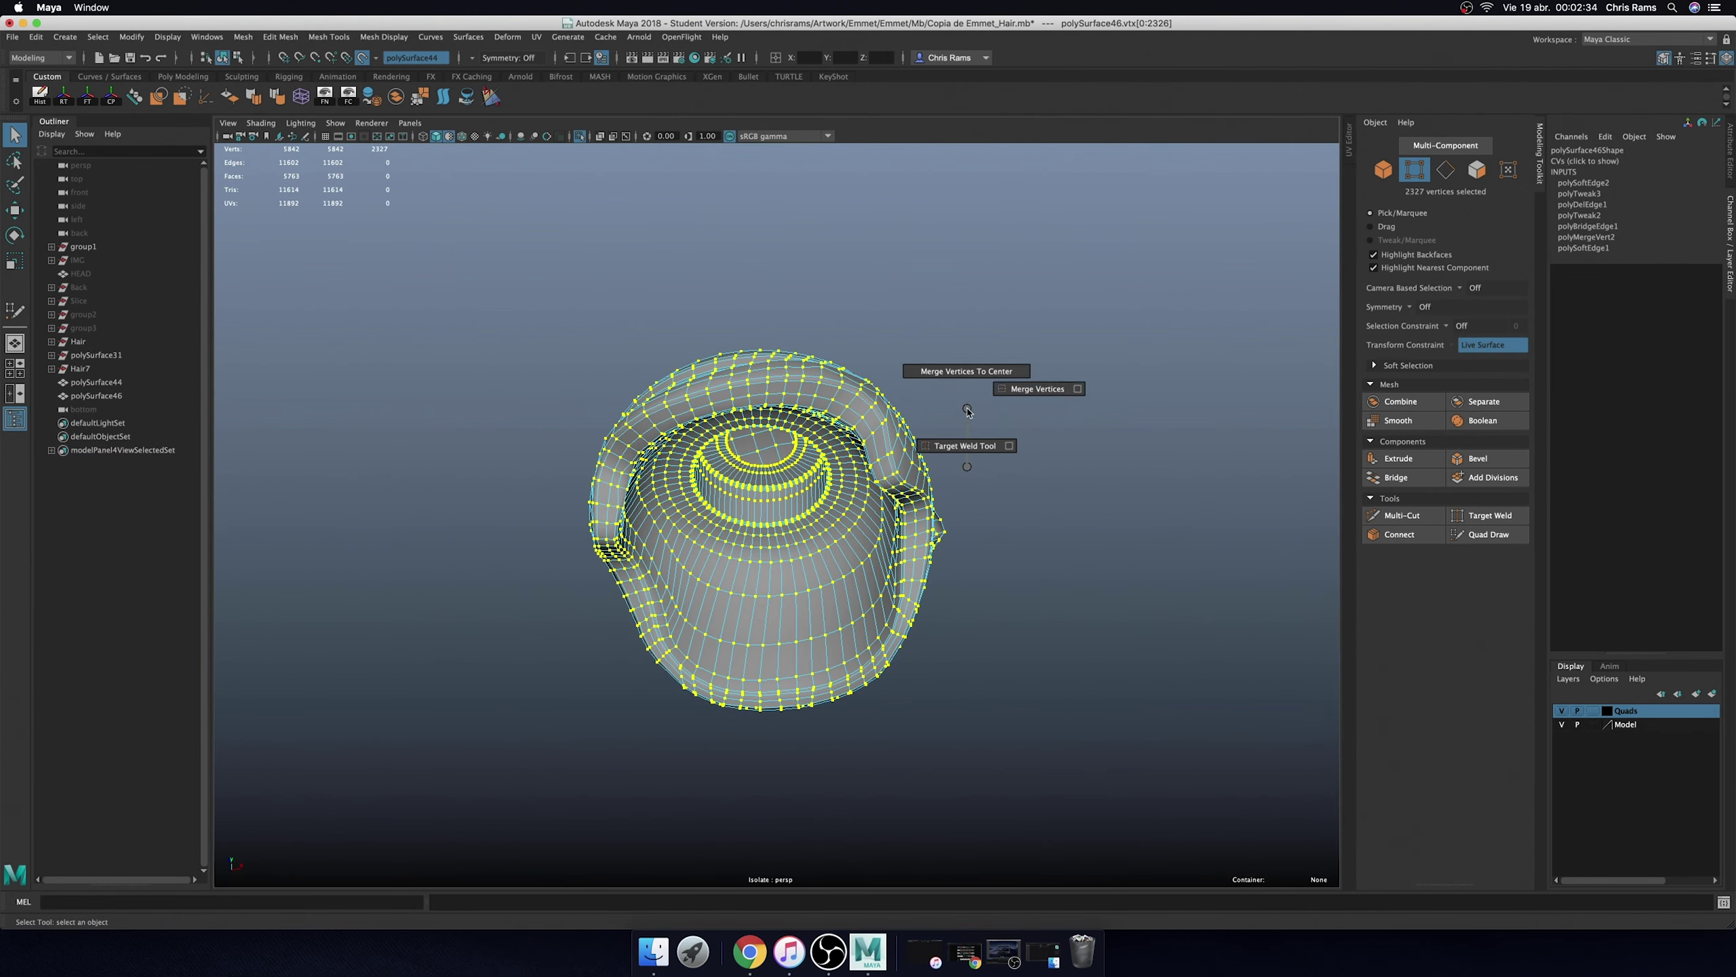
shift+right_drag(902, 407, 896, 373)
- Return to object selection, preview the mesh smoothed, turn the preview off, and frame it
key(F8)
scroll(934, 389, up, 5)
key(3)
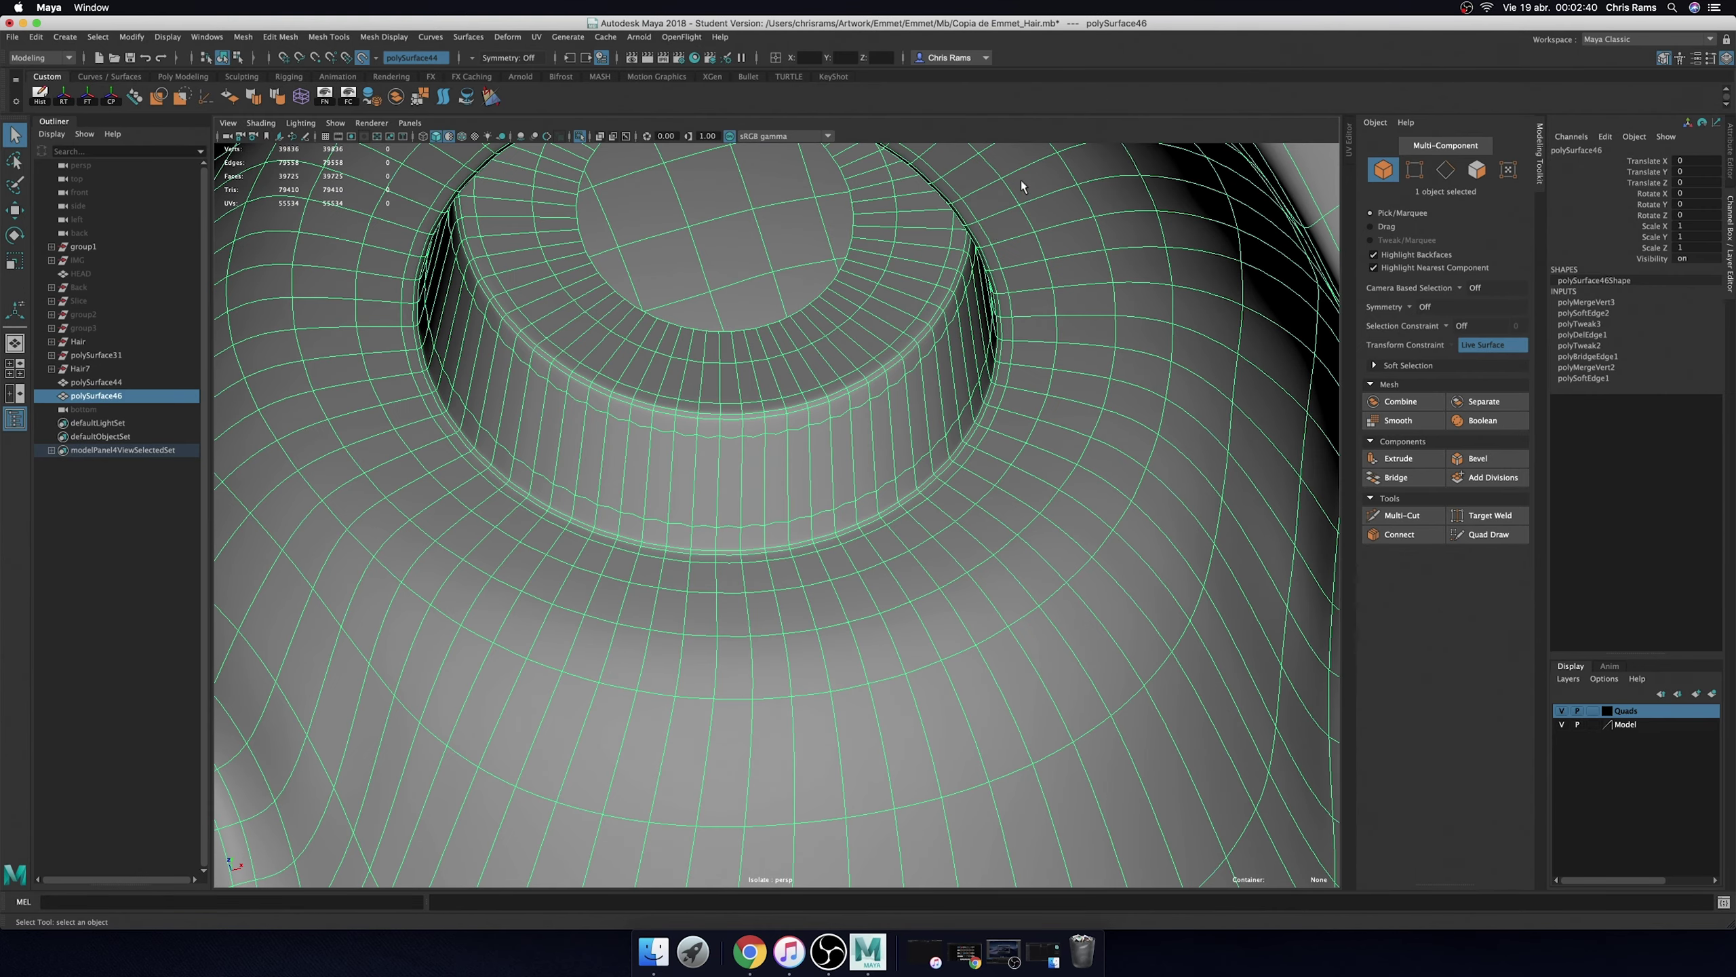
key(1)
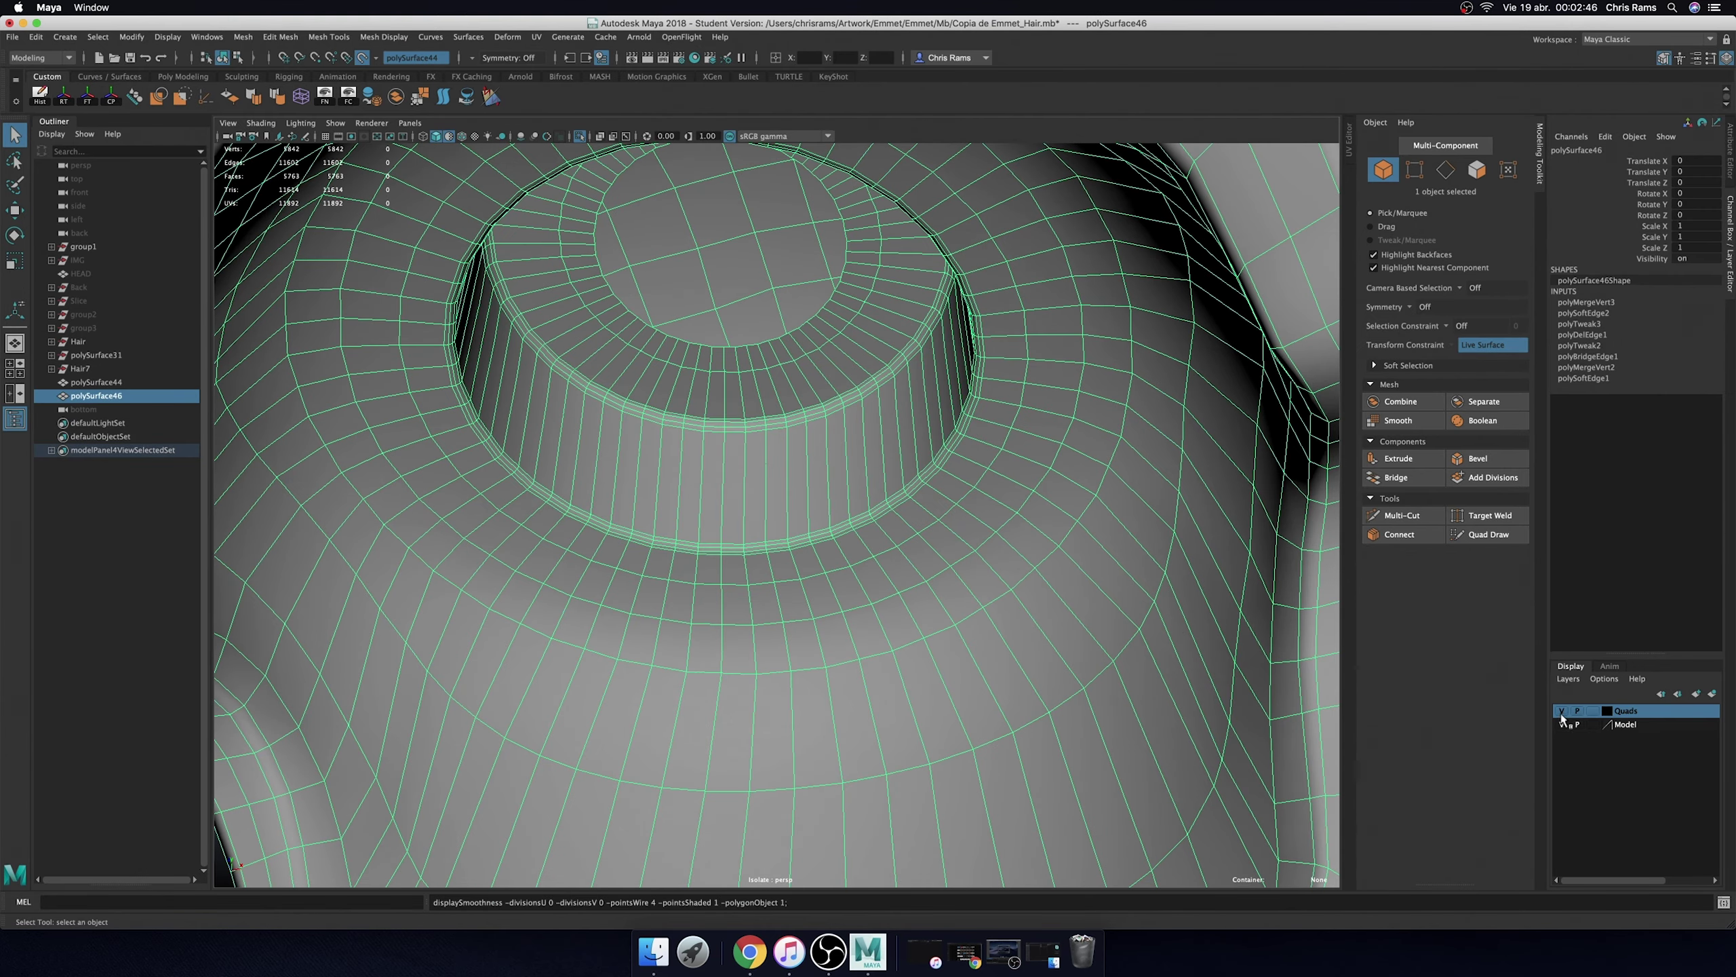
key(f)
click(1324, 624)
- Reorder the bottom camera to sit under back in the Outliner, then deselect the mesh
click(96, 396)
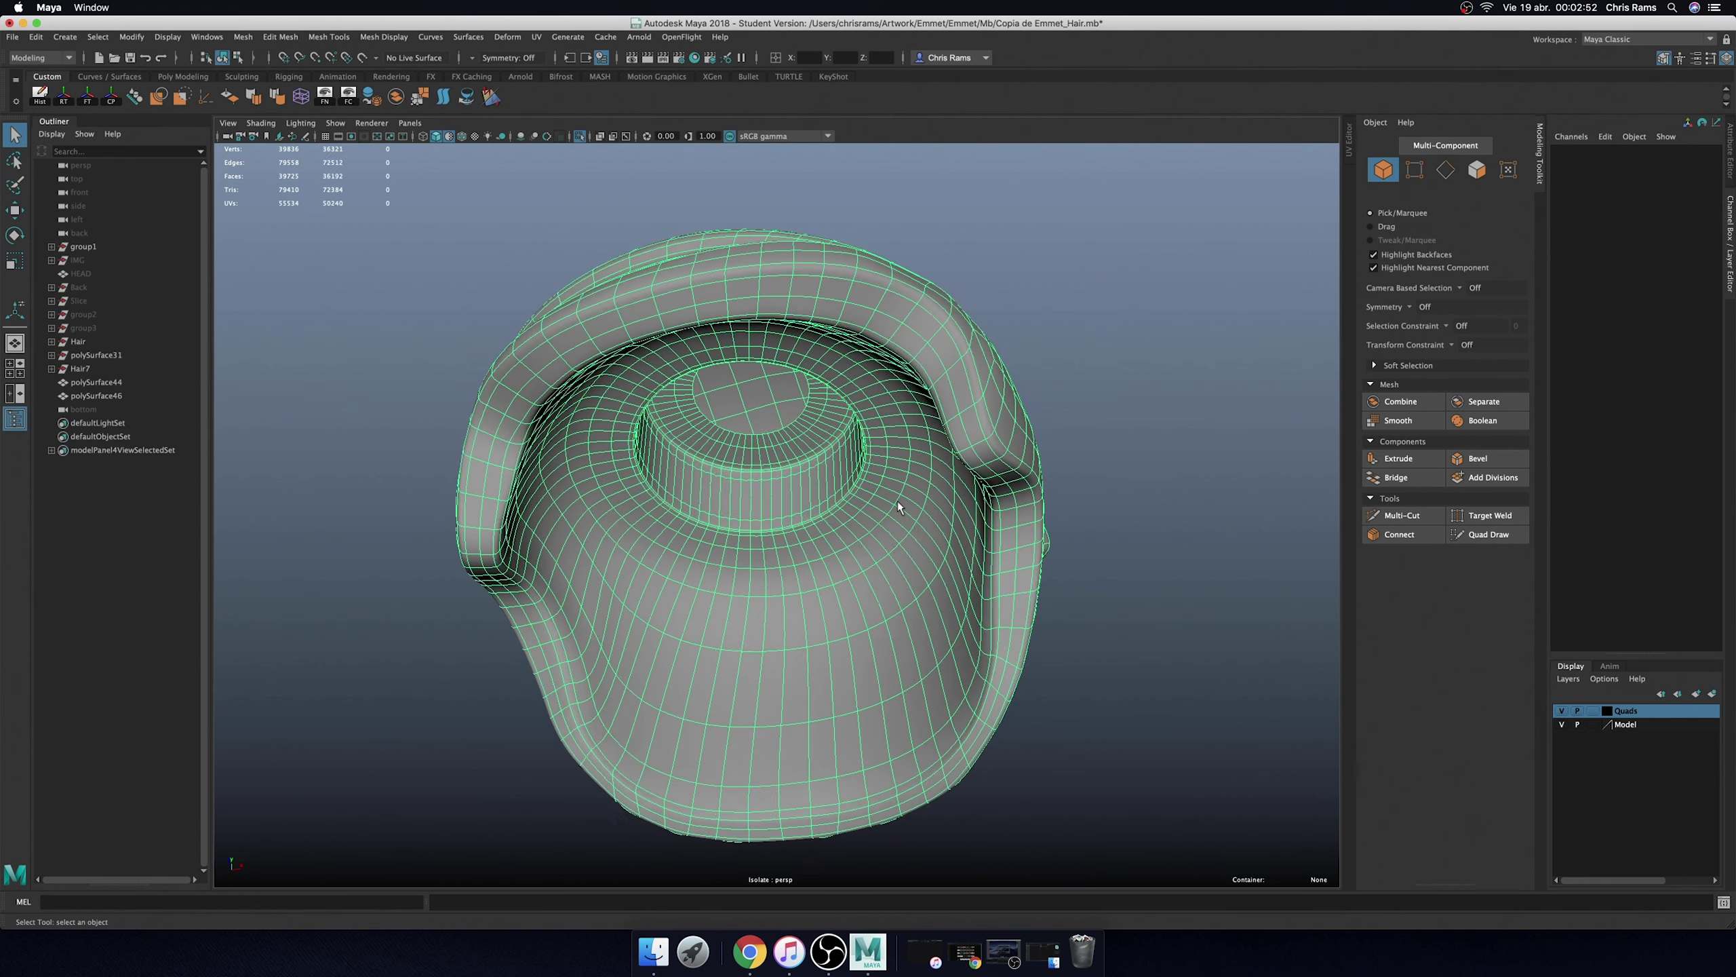
click(83, 409)
middle_drag(82, 409, 94, 322)
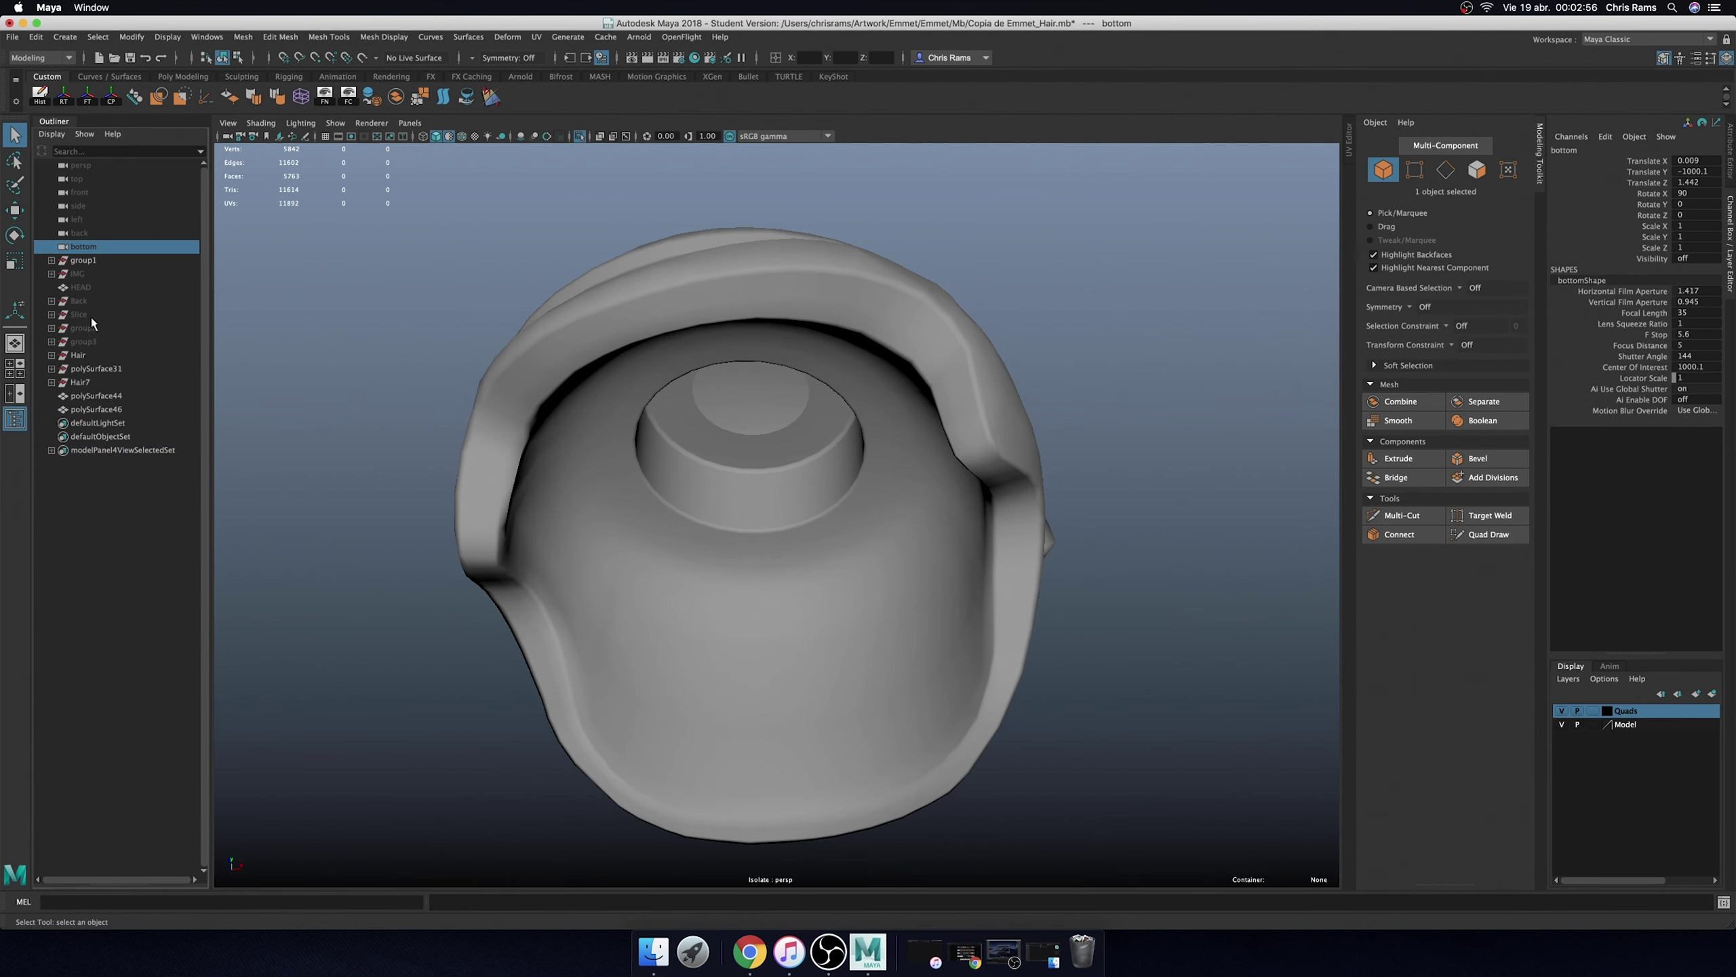
click(690, 314)
click(616, 179)
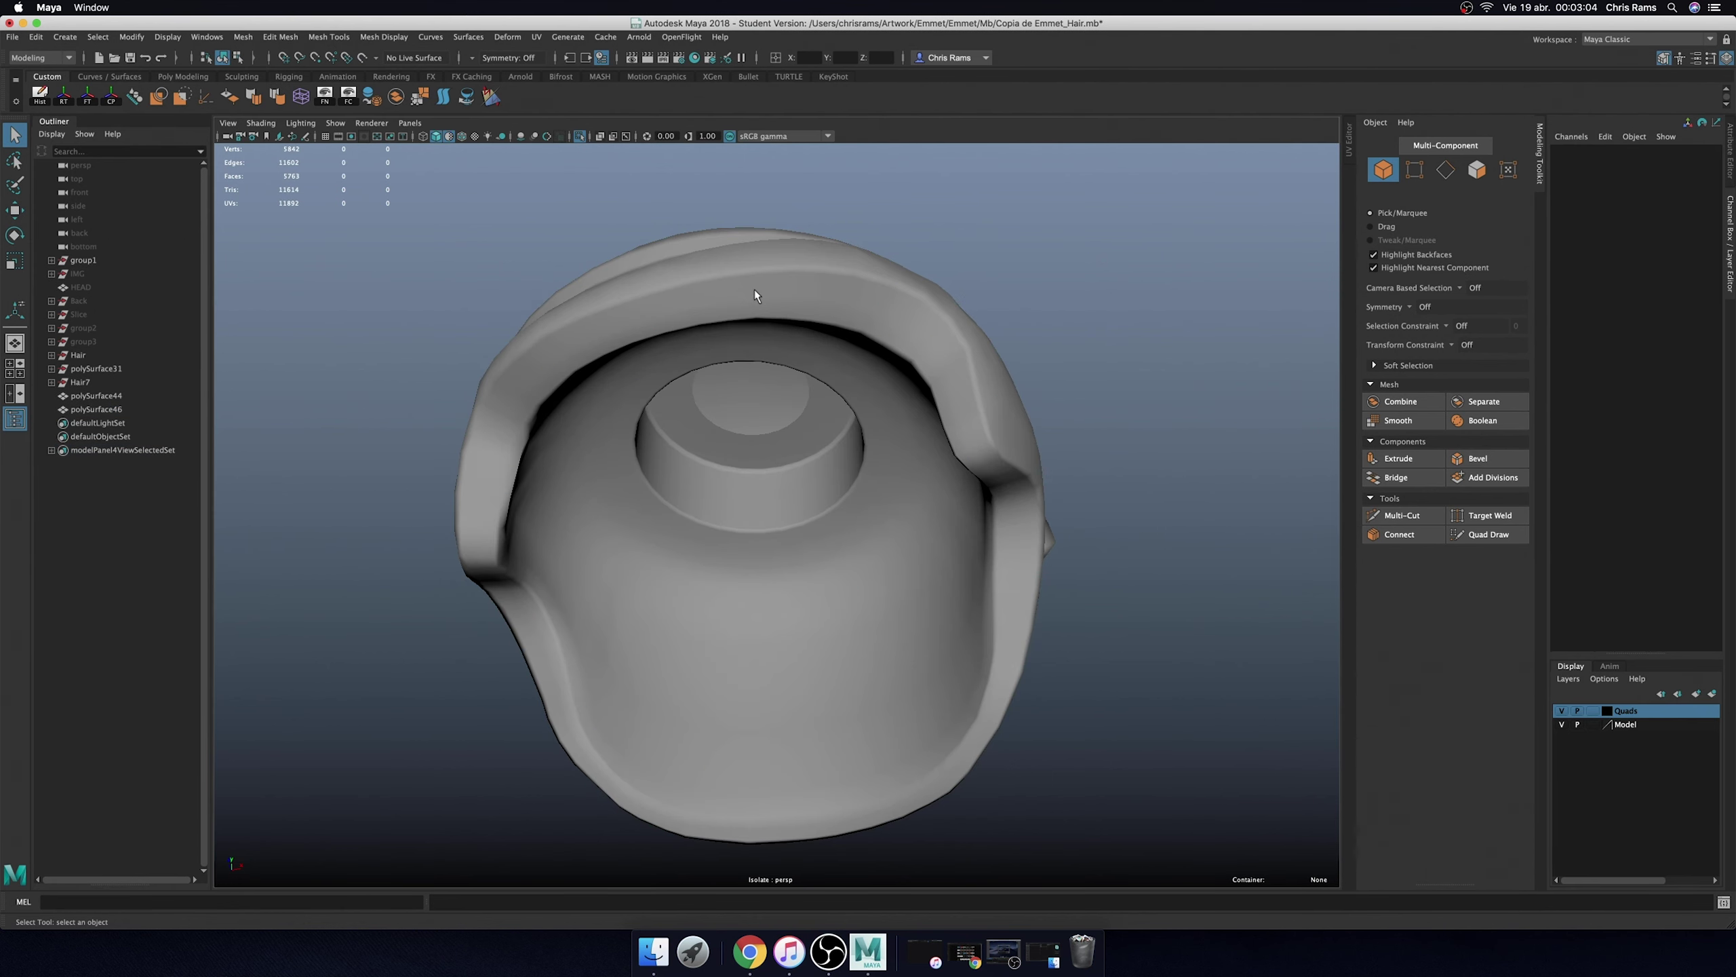
- Test a two-division Smooth on the hair mesh, then undo it
click(754, 290)
click(1063, 331)
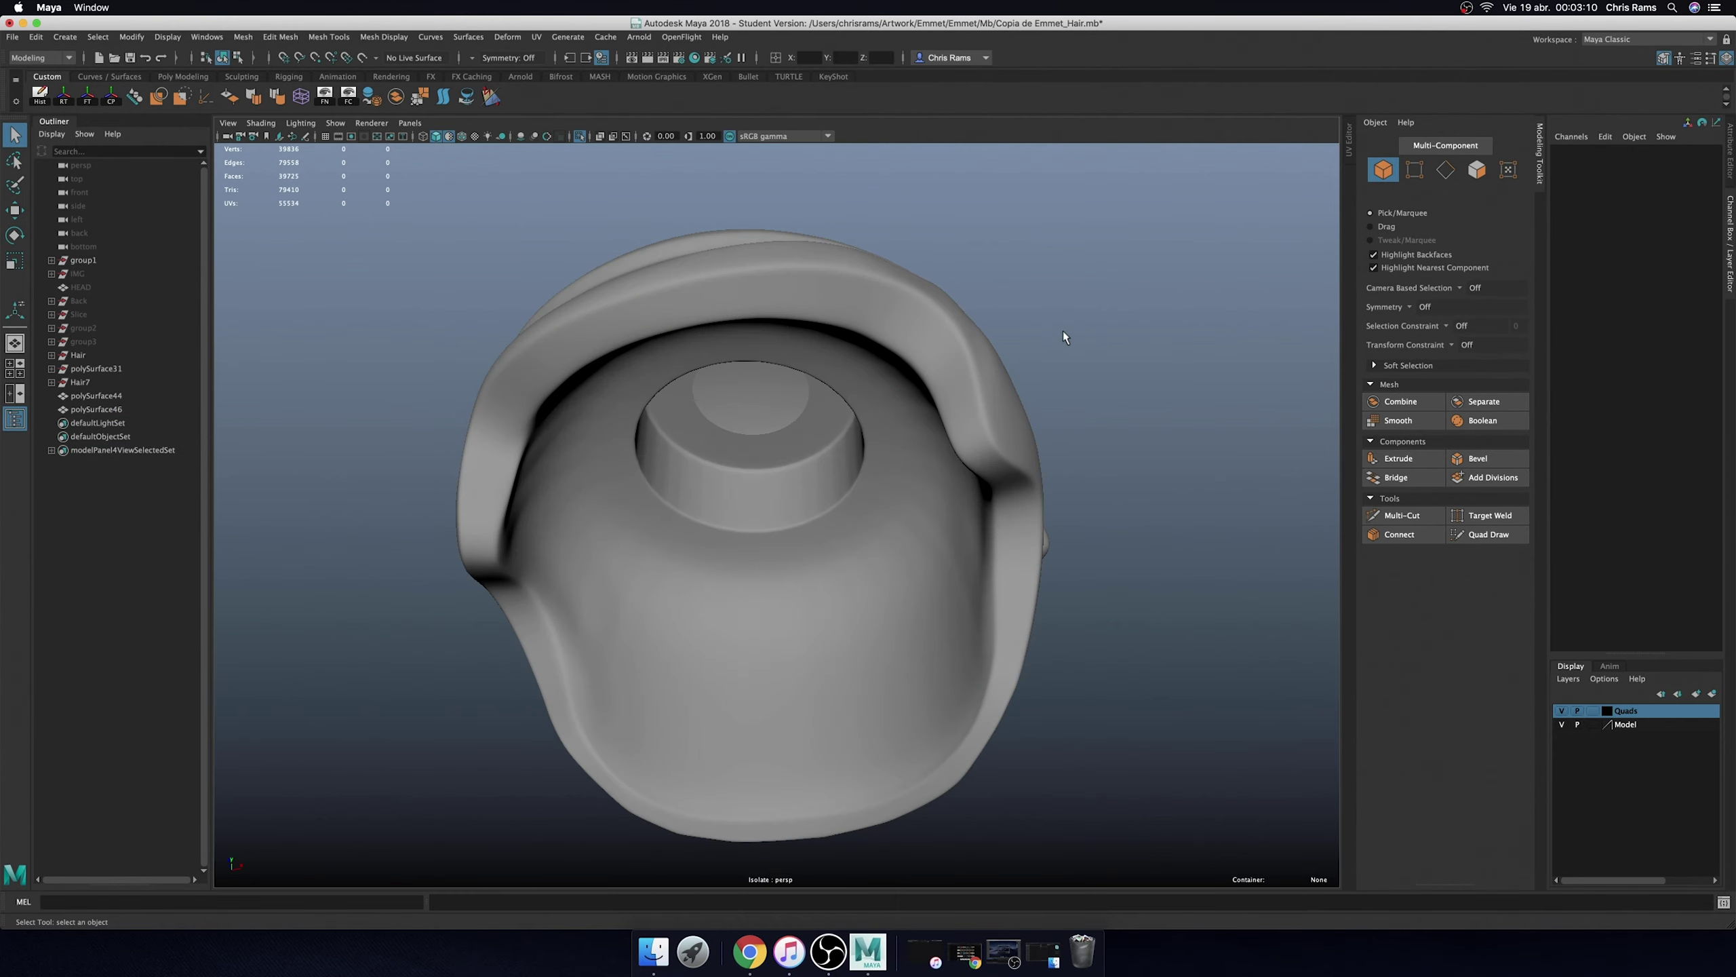
alt+drag(1063, 331, 868, 455)
click(868, 455)
shift+right_drag(947, 464, 944, 543)
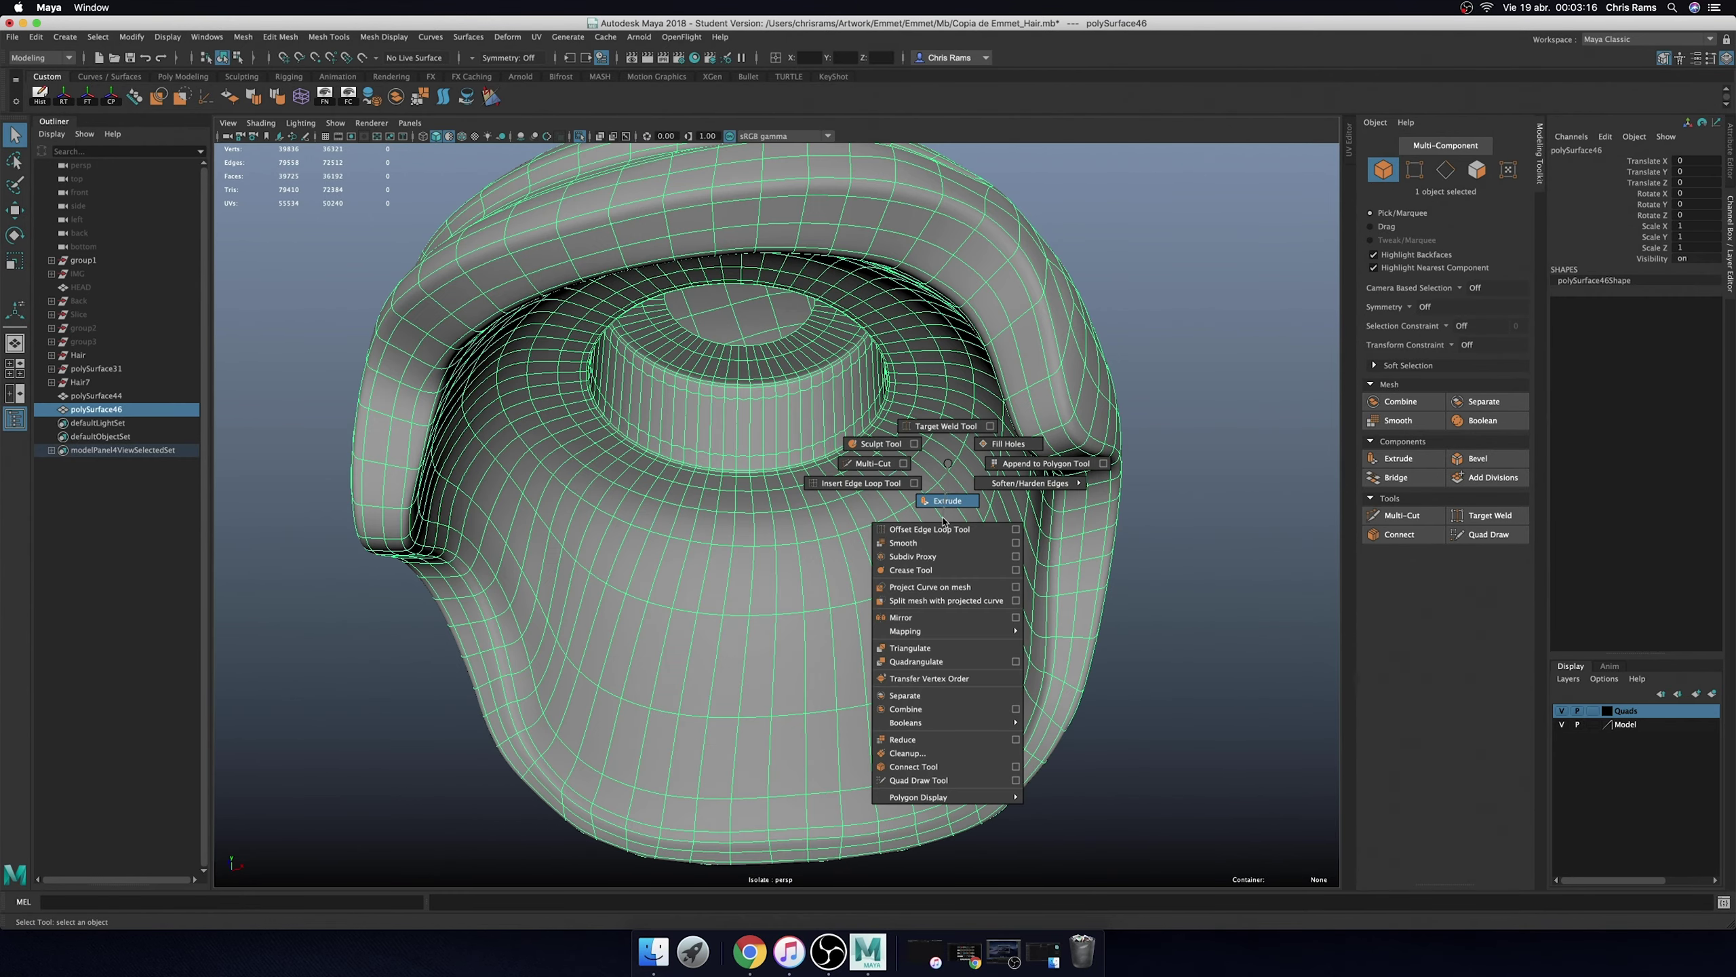
click(1147, 477)
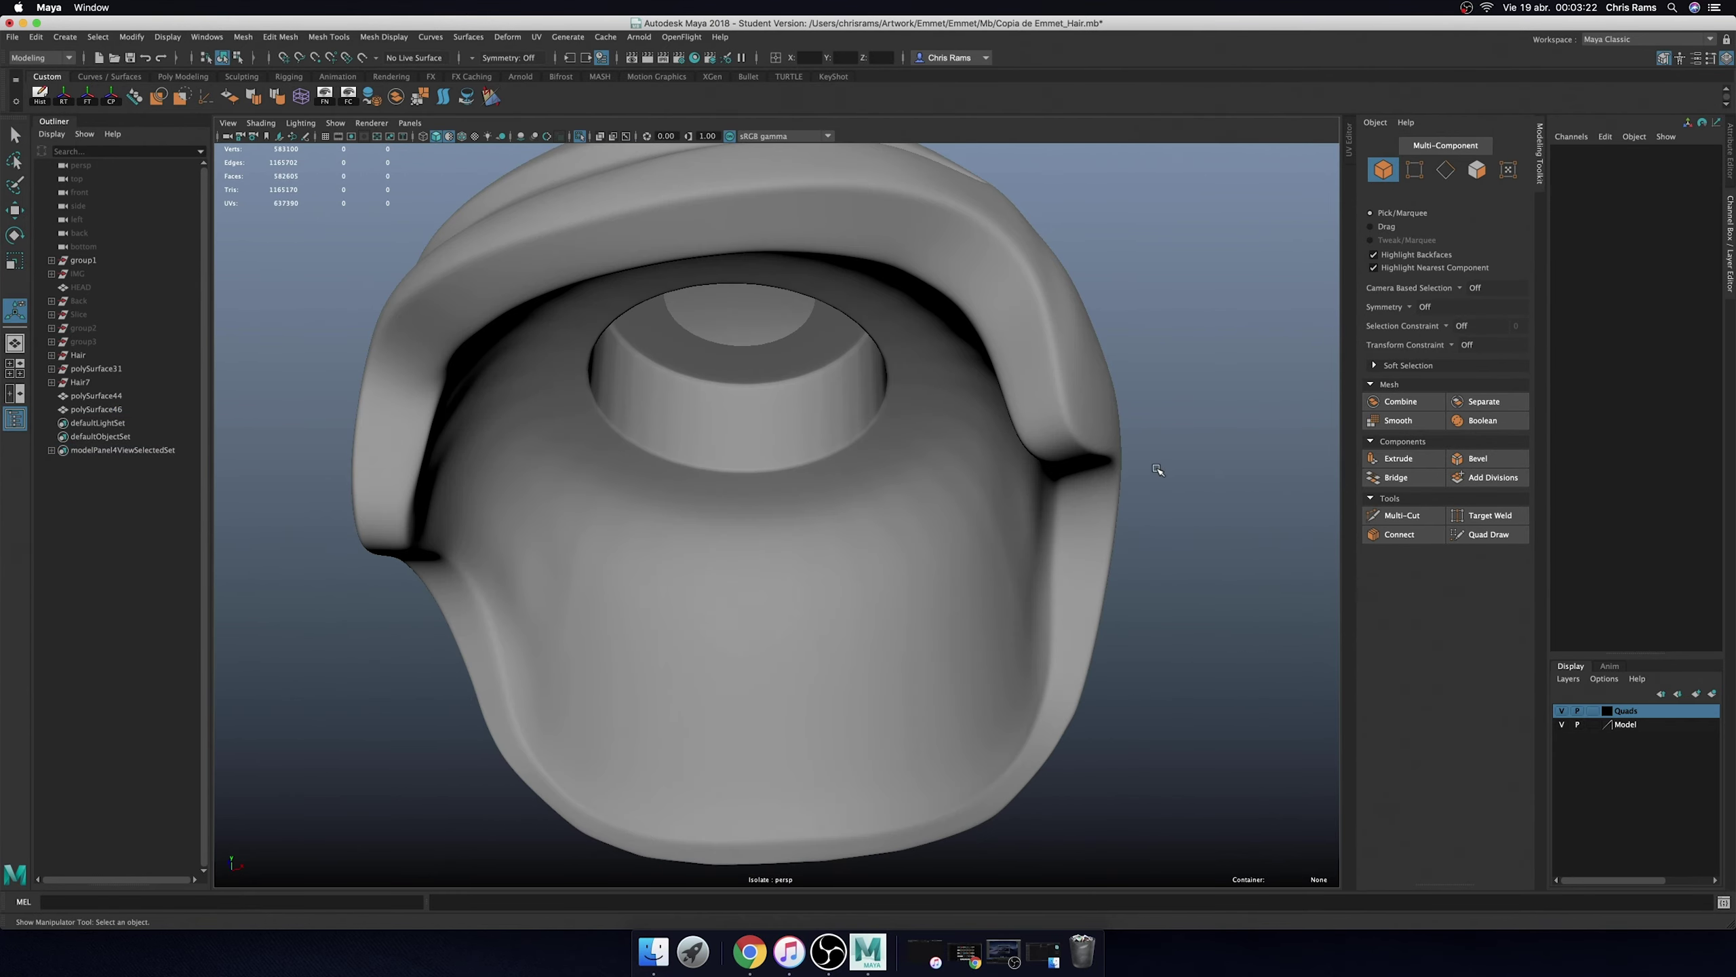
key(ctrl+z)
key(ctrl+z)
- Orbit and zoom out to view the whole unsmoothed hair mesh
scroll(838, 364, up, 5)
scroll(838, 365, down, 3)
scroll(838, 364, down, 2)
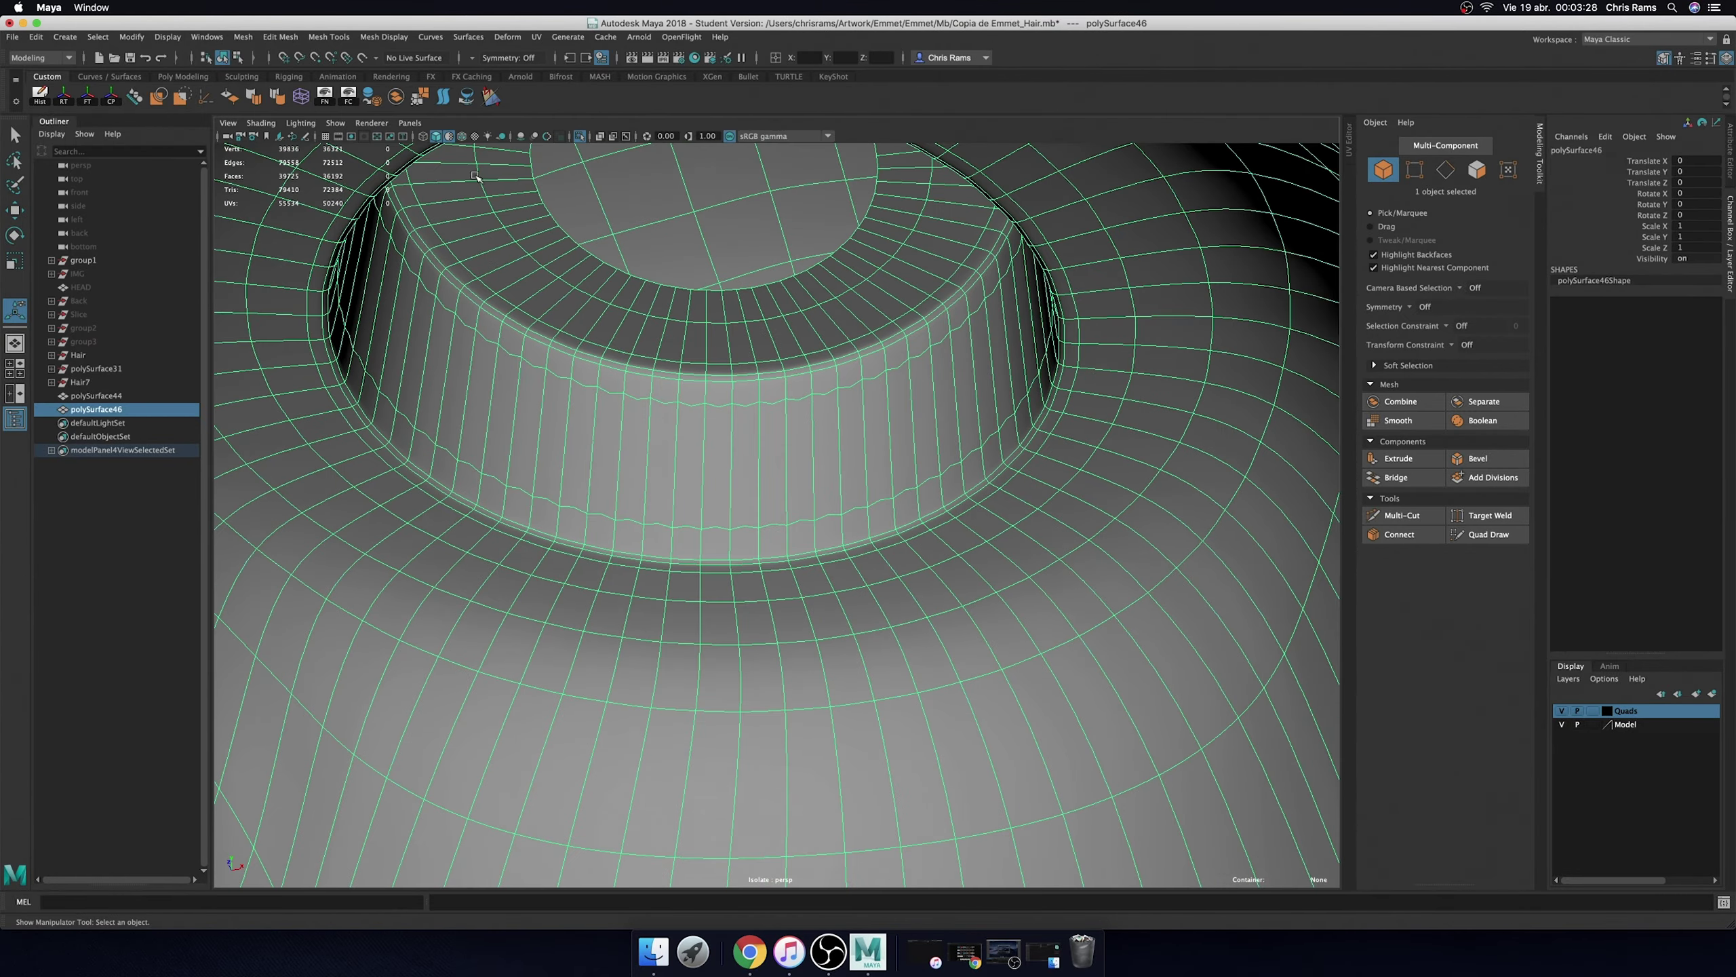
mouse_move(838, 364)
alt+mouse_down()
mouse_move(917, 359)
mouse_move(847, 432)
alt+mouse_up()
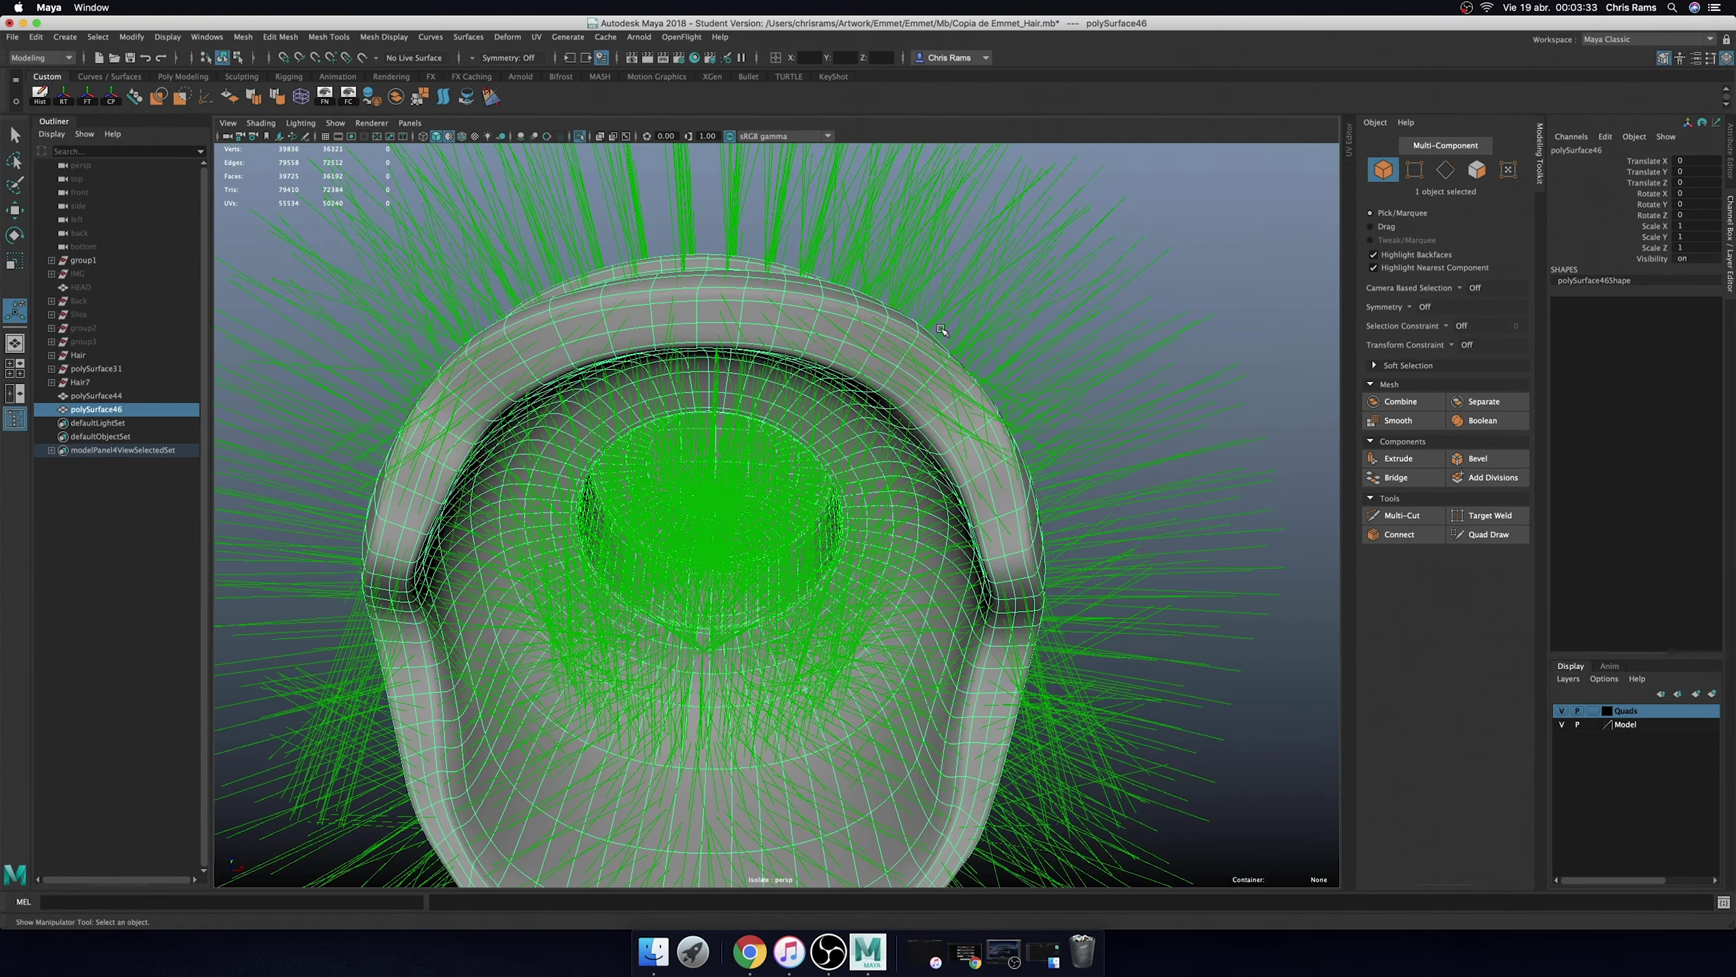
scroll(847, 432, up, 4)
scroll(847, 432, up, 2)
click(367, 99)
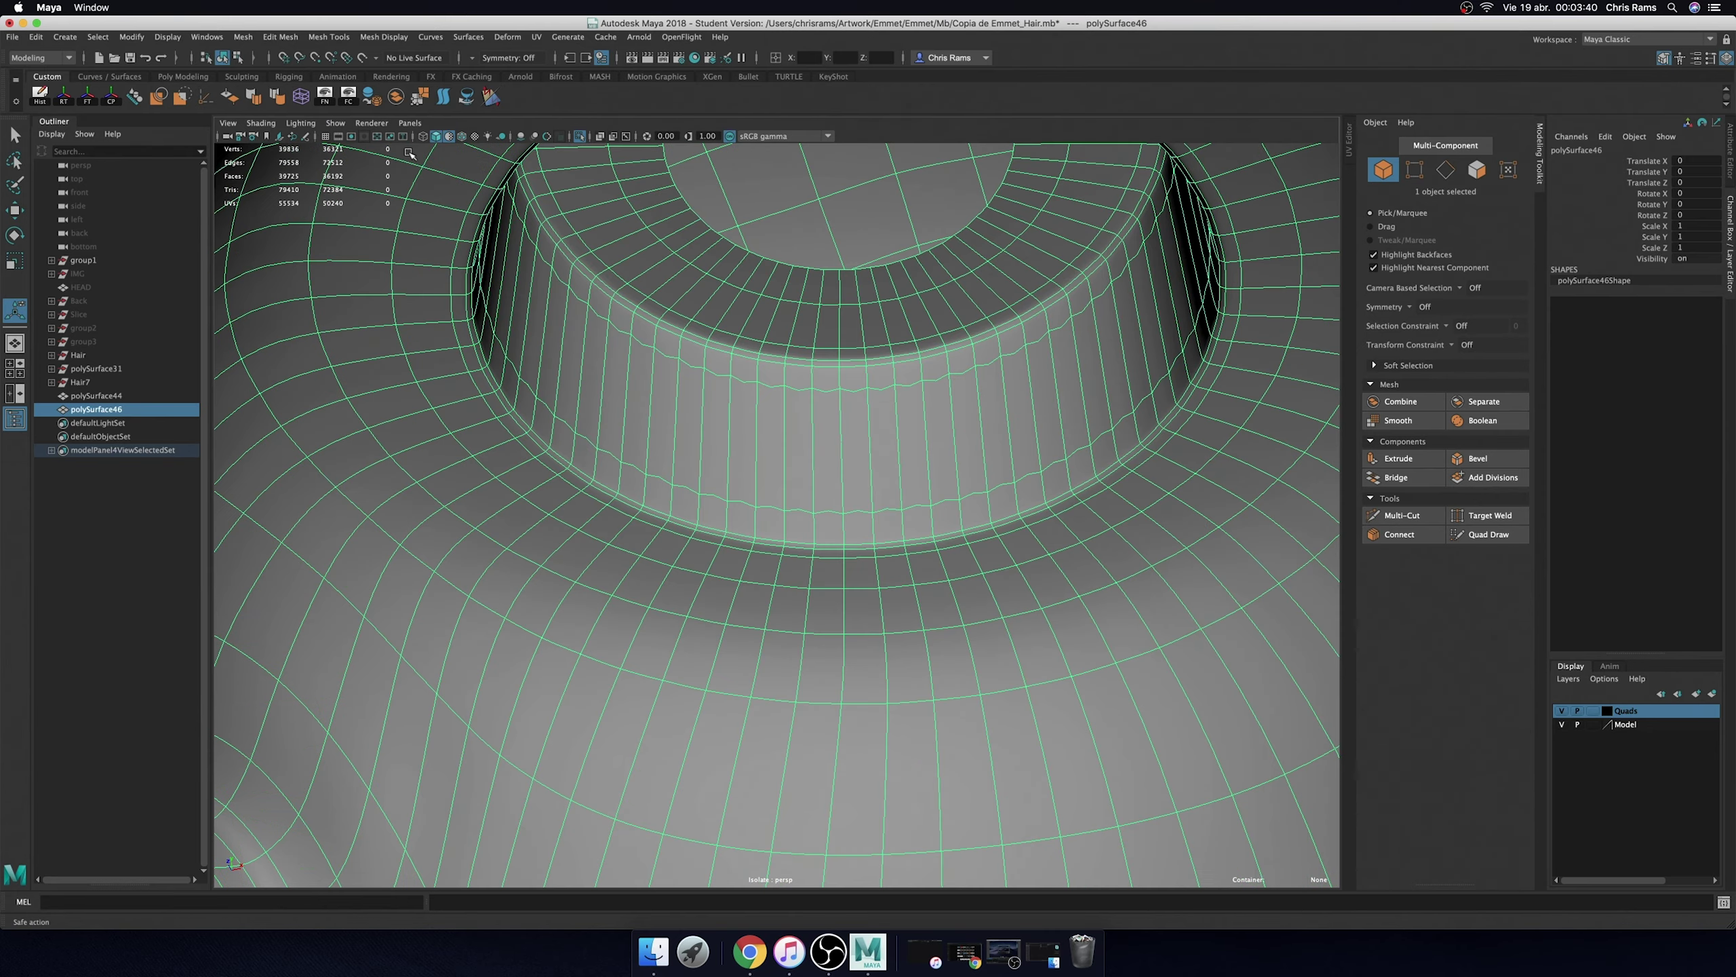
- Delete the first two irregular faces on the inner recess wall
alt+drag(786, 437, 827, 410)
scroll(827, 423, up, 3)
right_drag(827, 423, 813, 460)
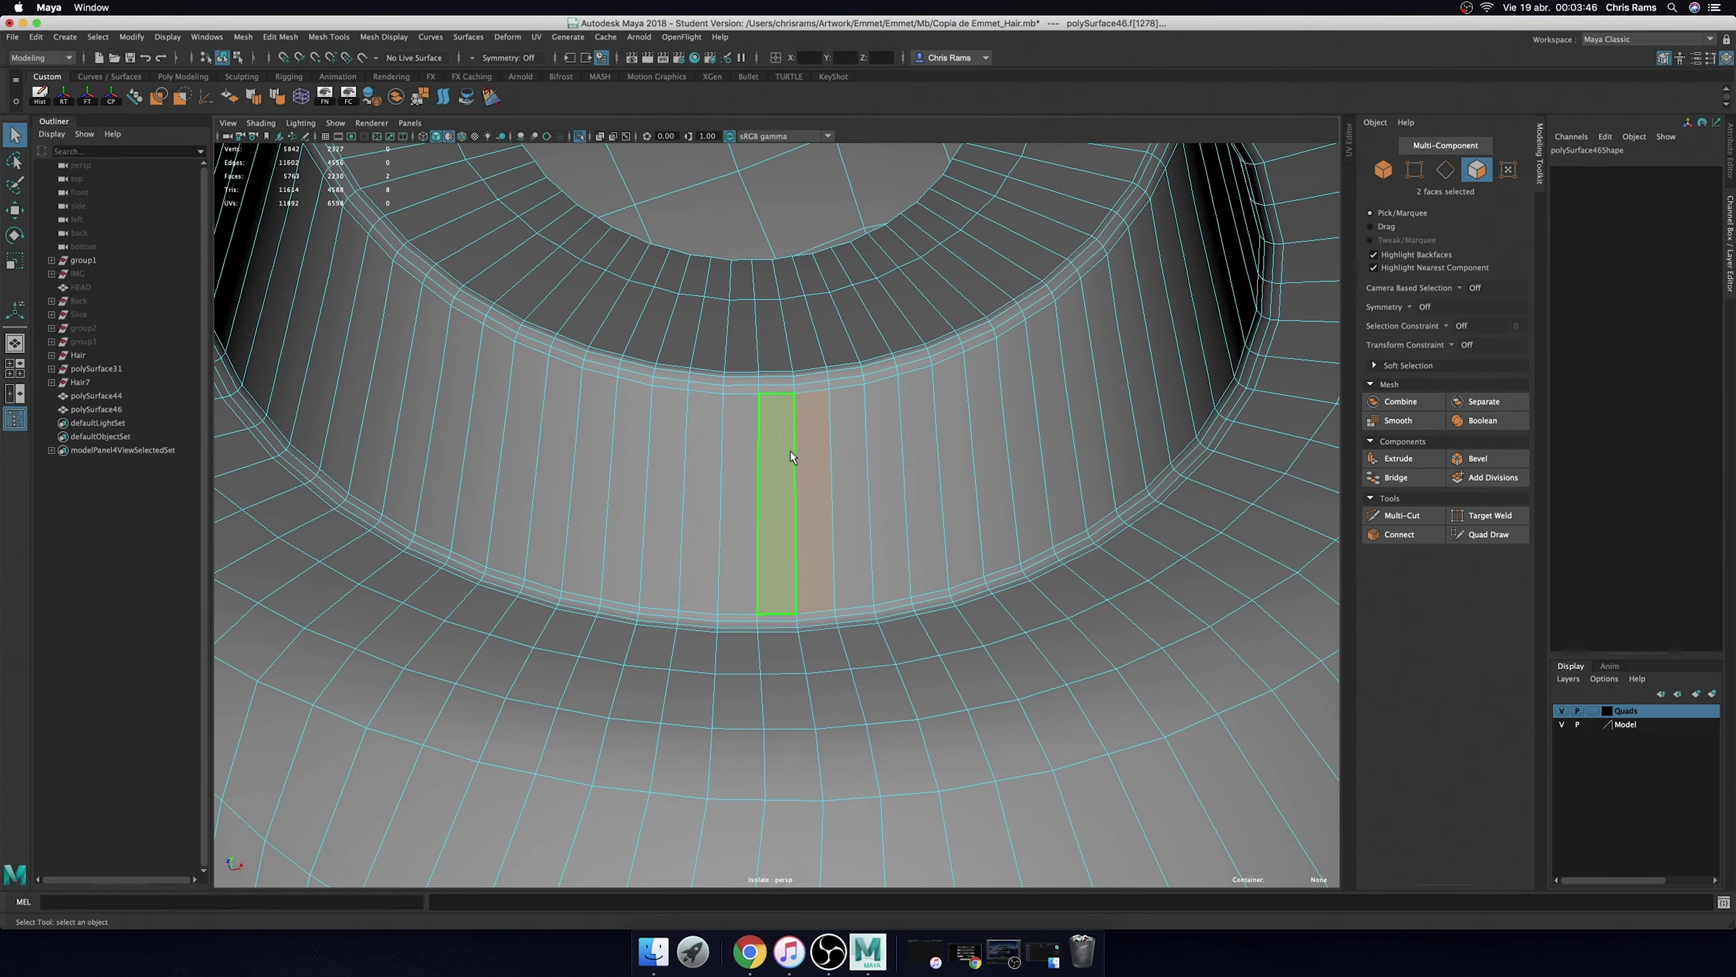
click(790, 451)
click(838, 472)
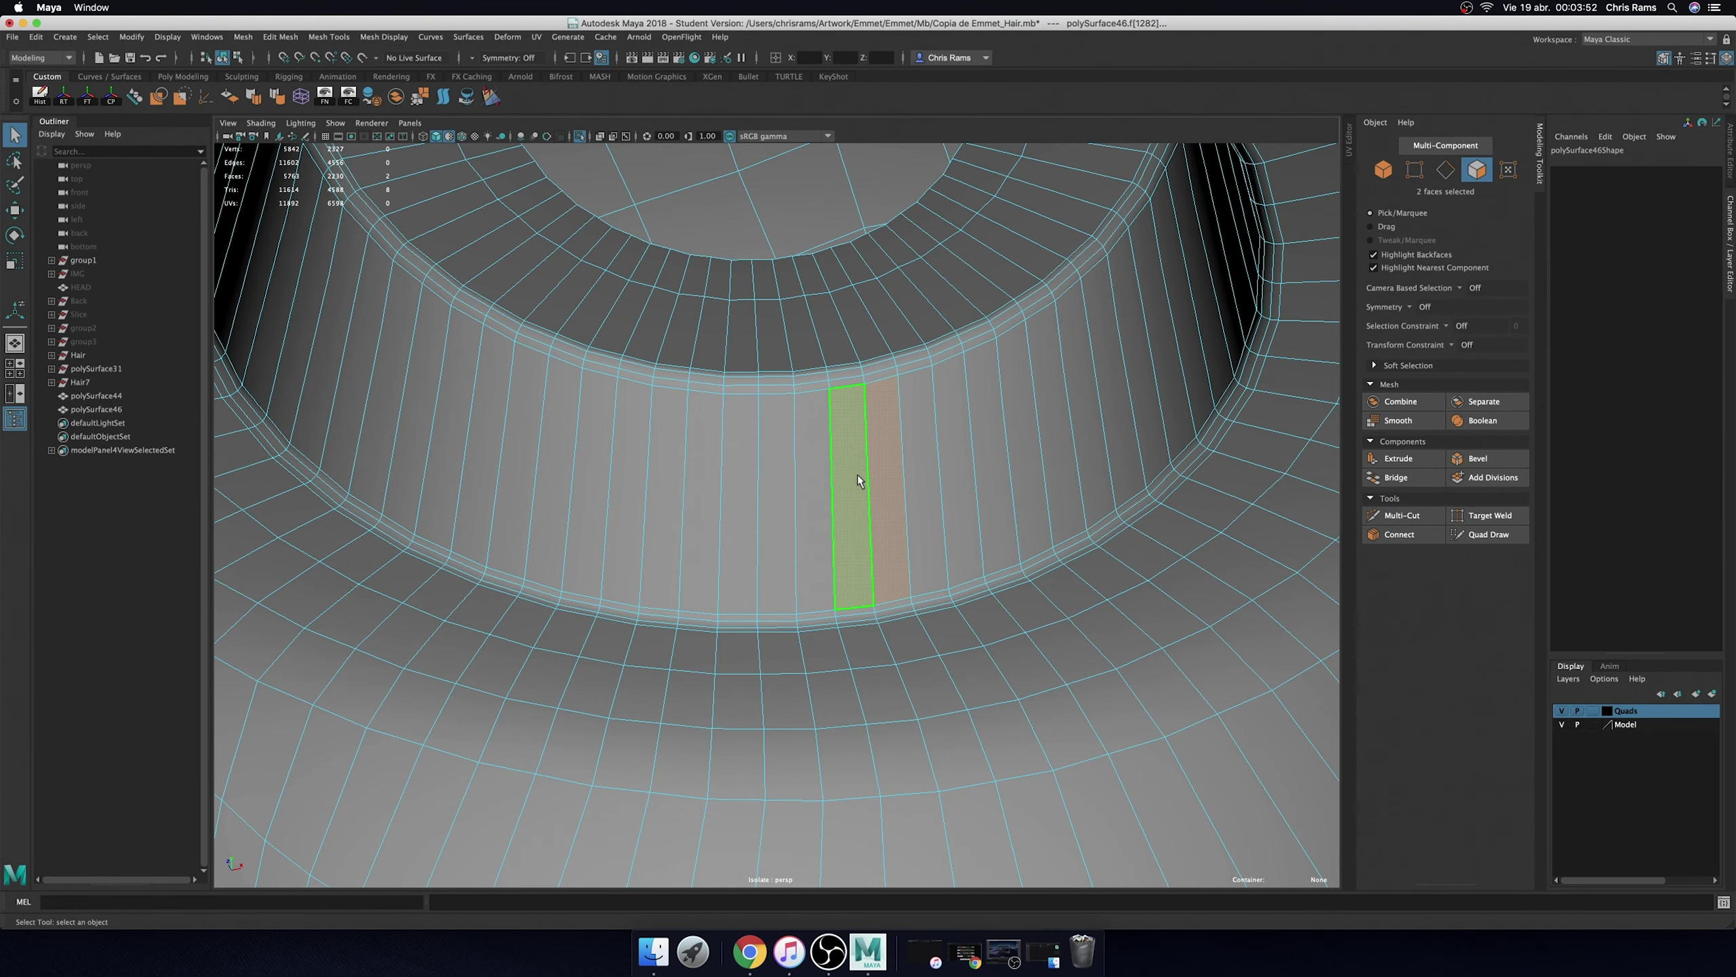
key(Delete)
key(3)
key(1)
- Delete neighbouring faces and a strip of uneven faces around the recess wall
click(914, 450)
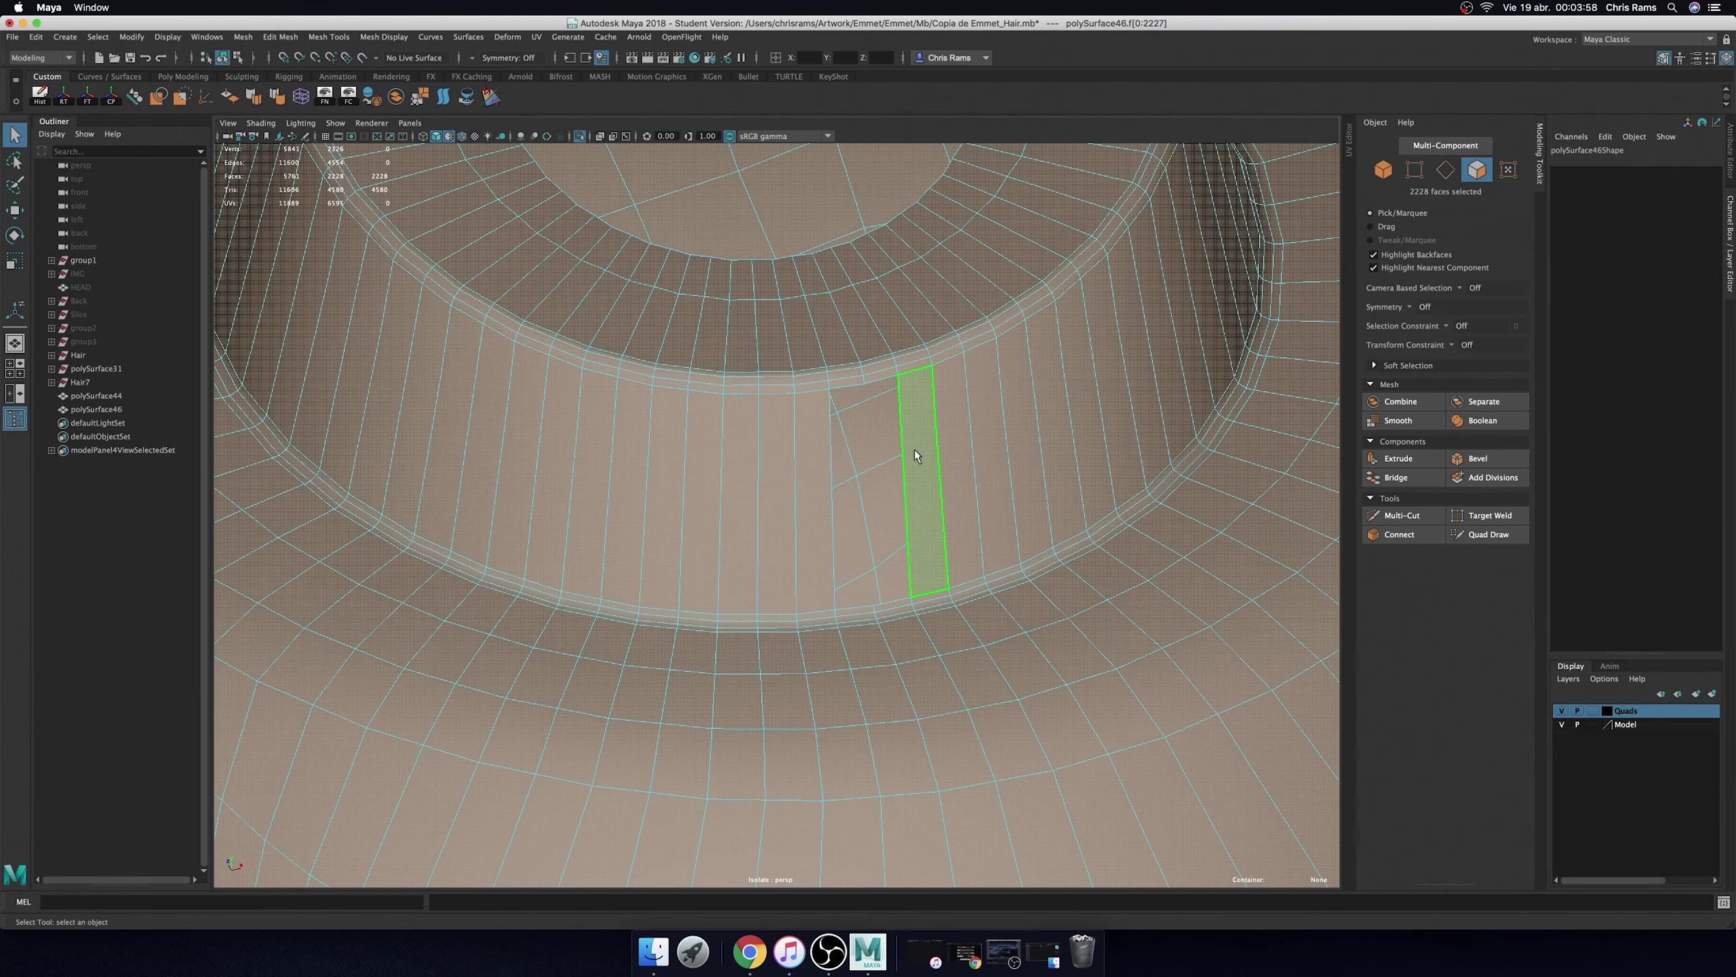
click(808, 462)
key(Delete)
mouse_move(684, 473)
alt+mouse_down()
mouse_move(889, 636)
mouse_move(688, 625)
mouse_move(595, 581)
mouse_move(969, 645)
alt+mouse_up()
mouse_move(838, 615)
mouse_down()
mouse_move(471, 608)
mouse_move(329, 506)
mouse_move(782, 545)
mouse_move(622, 516)
mouse_move(1122, 482)
mouse_move(1025, 499)
mouse_move(916, 551)
mouse_move(673, 545)
mouse_move(753, 342)
mouse_up()
click(599, 135)
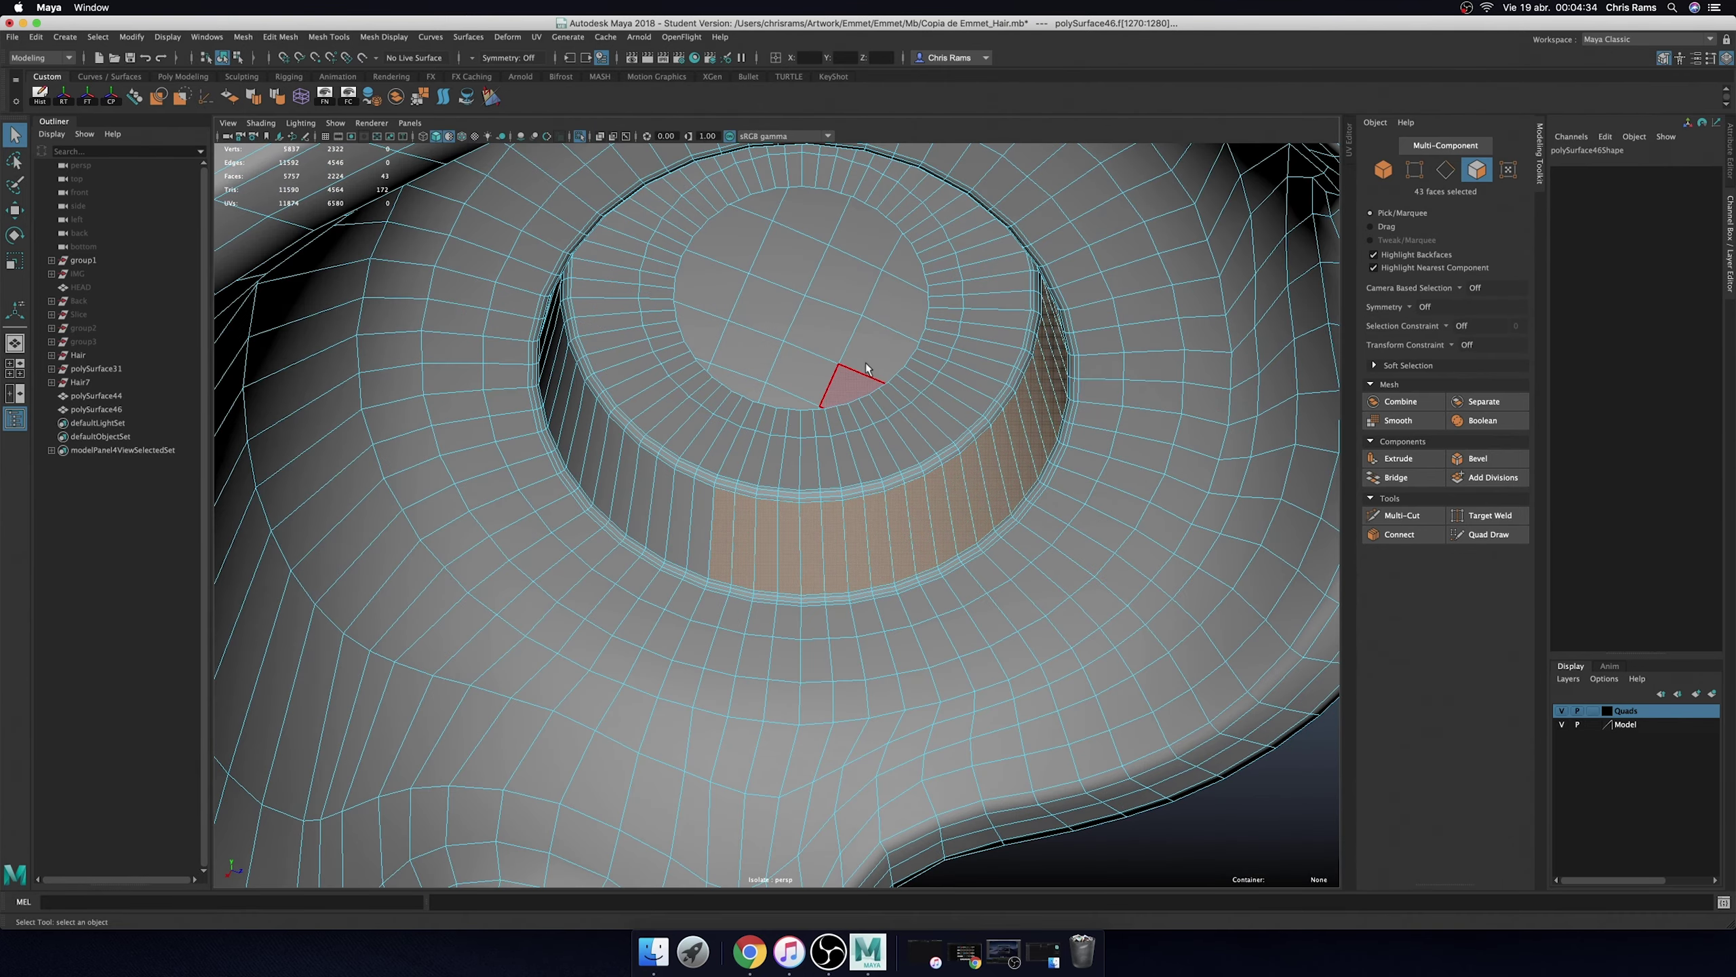
key(Delete)
- Delete the remaining wall faces, bridge the gap's border edges, soften them, and return to Object Mode
mouse_move(913, 359)
alt+mouse_down()
mouse_move(827, 354)
mouse_move(943, 369)
alt+mouse_up()
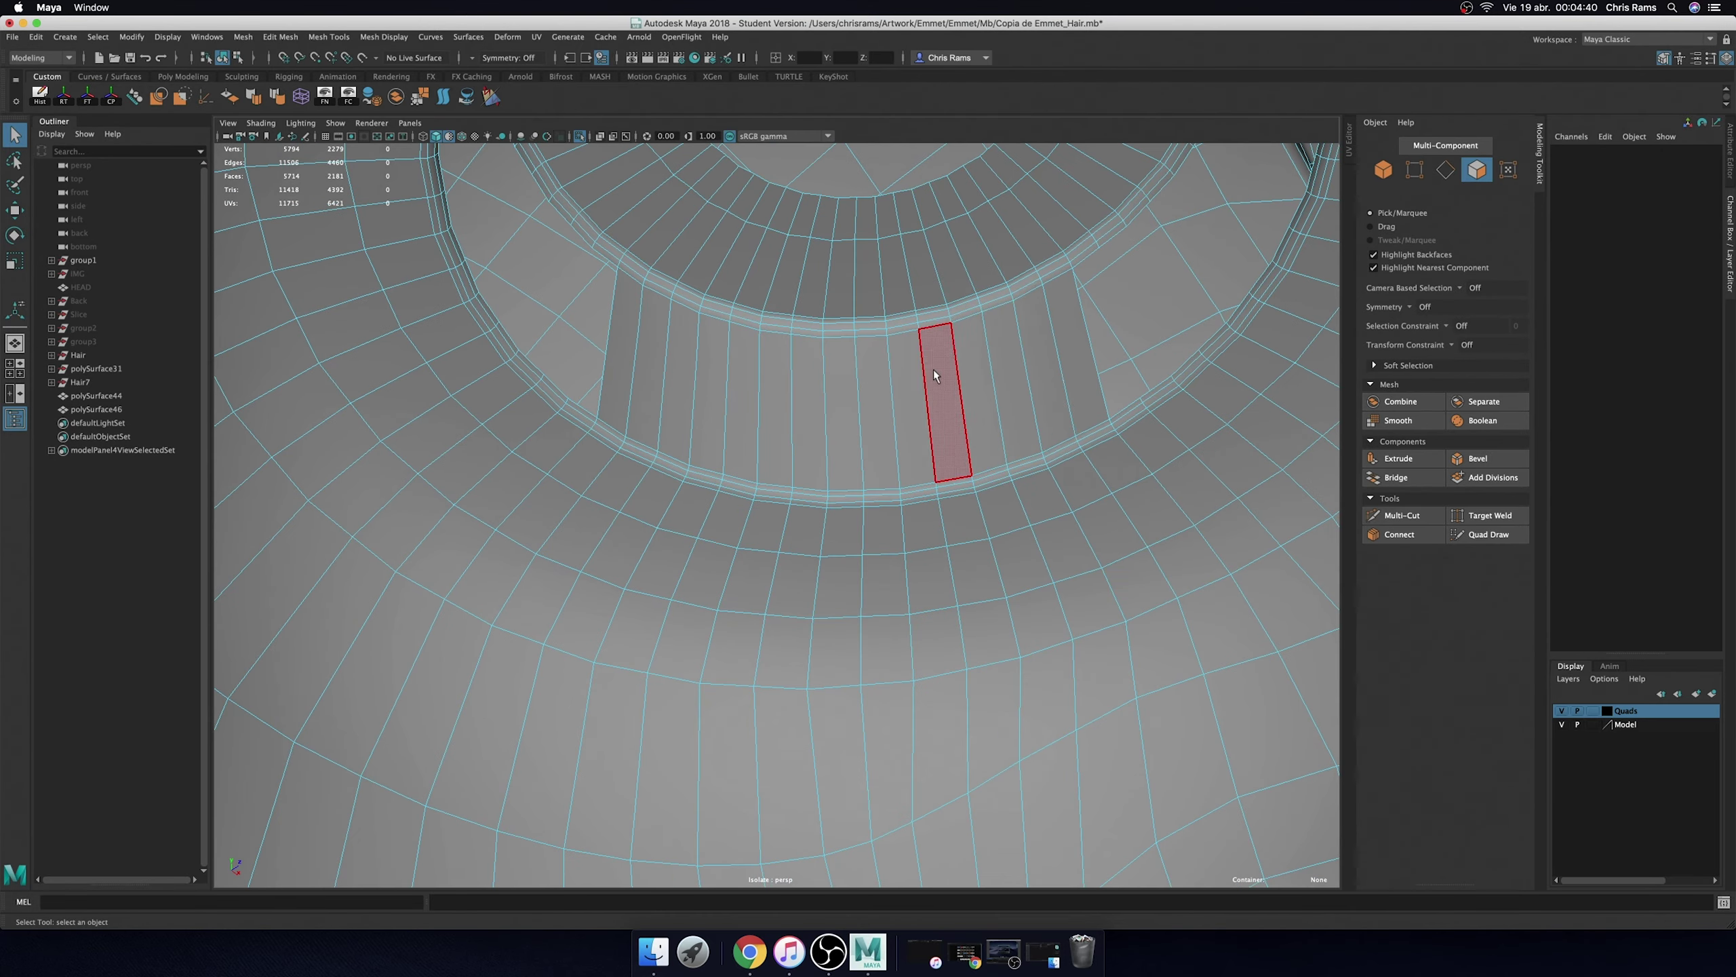
mouse_move(1080, 383)
mouse_down()
mouse_move(783, 382)
mouse_move(653, 359)
mouse_move(997, 371)
mouse_up()
key(Delete)
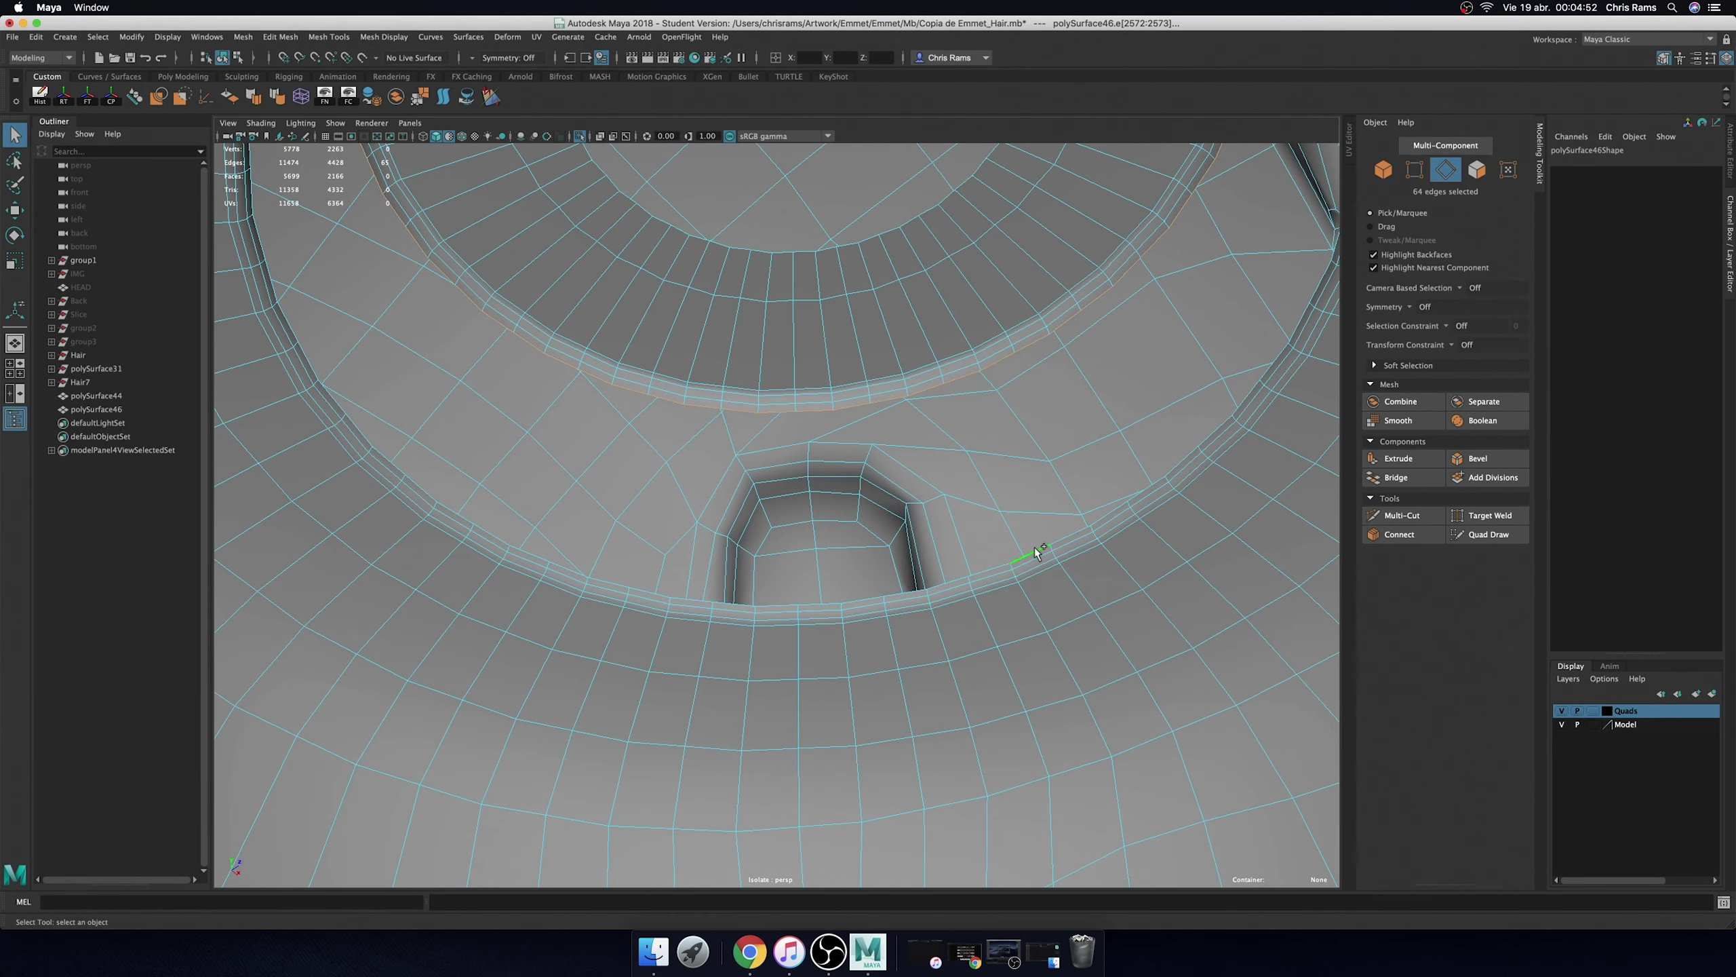
shift+right_drag(1037, 547, 1029, 718)
right_drag(936, 469, 998, 428)
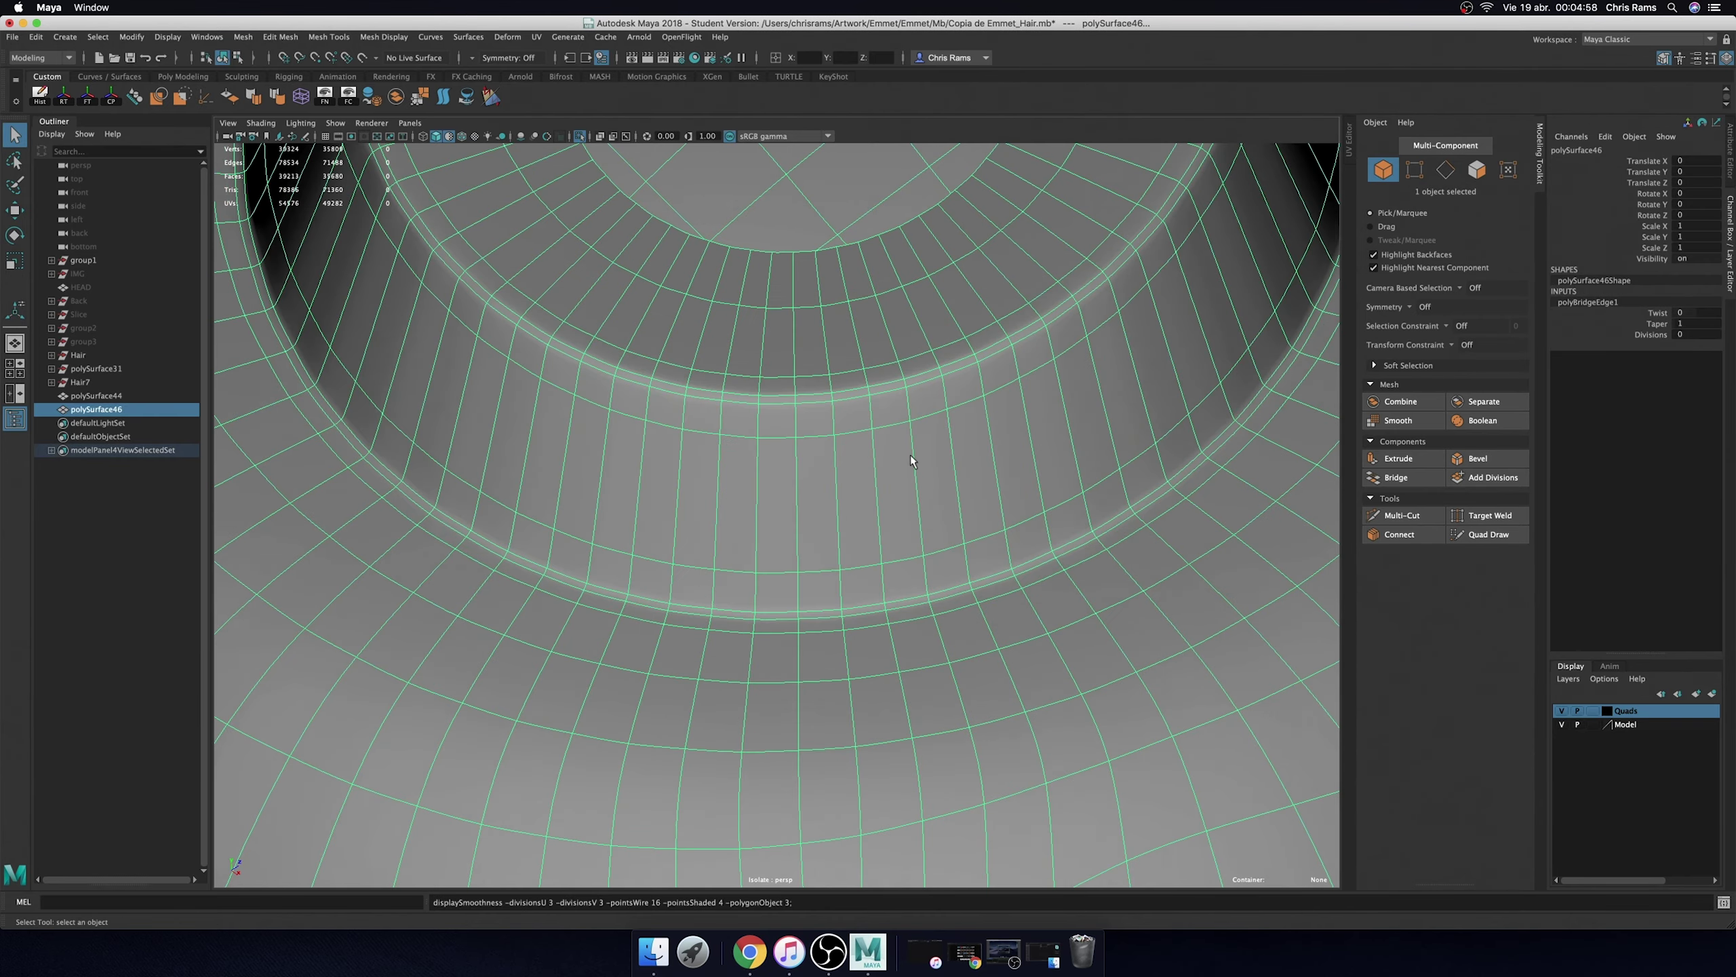
mouse_move(915, 458)
alt+mouse_down()
mouse_move(1139, 536)
mouse_move(824, 476)
alt+mouse_up()
click(273, 171)
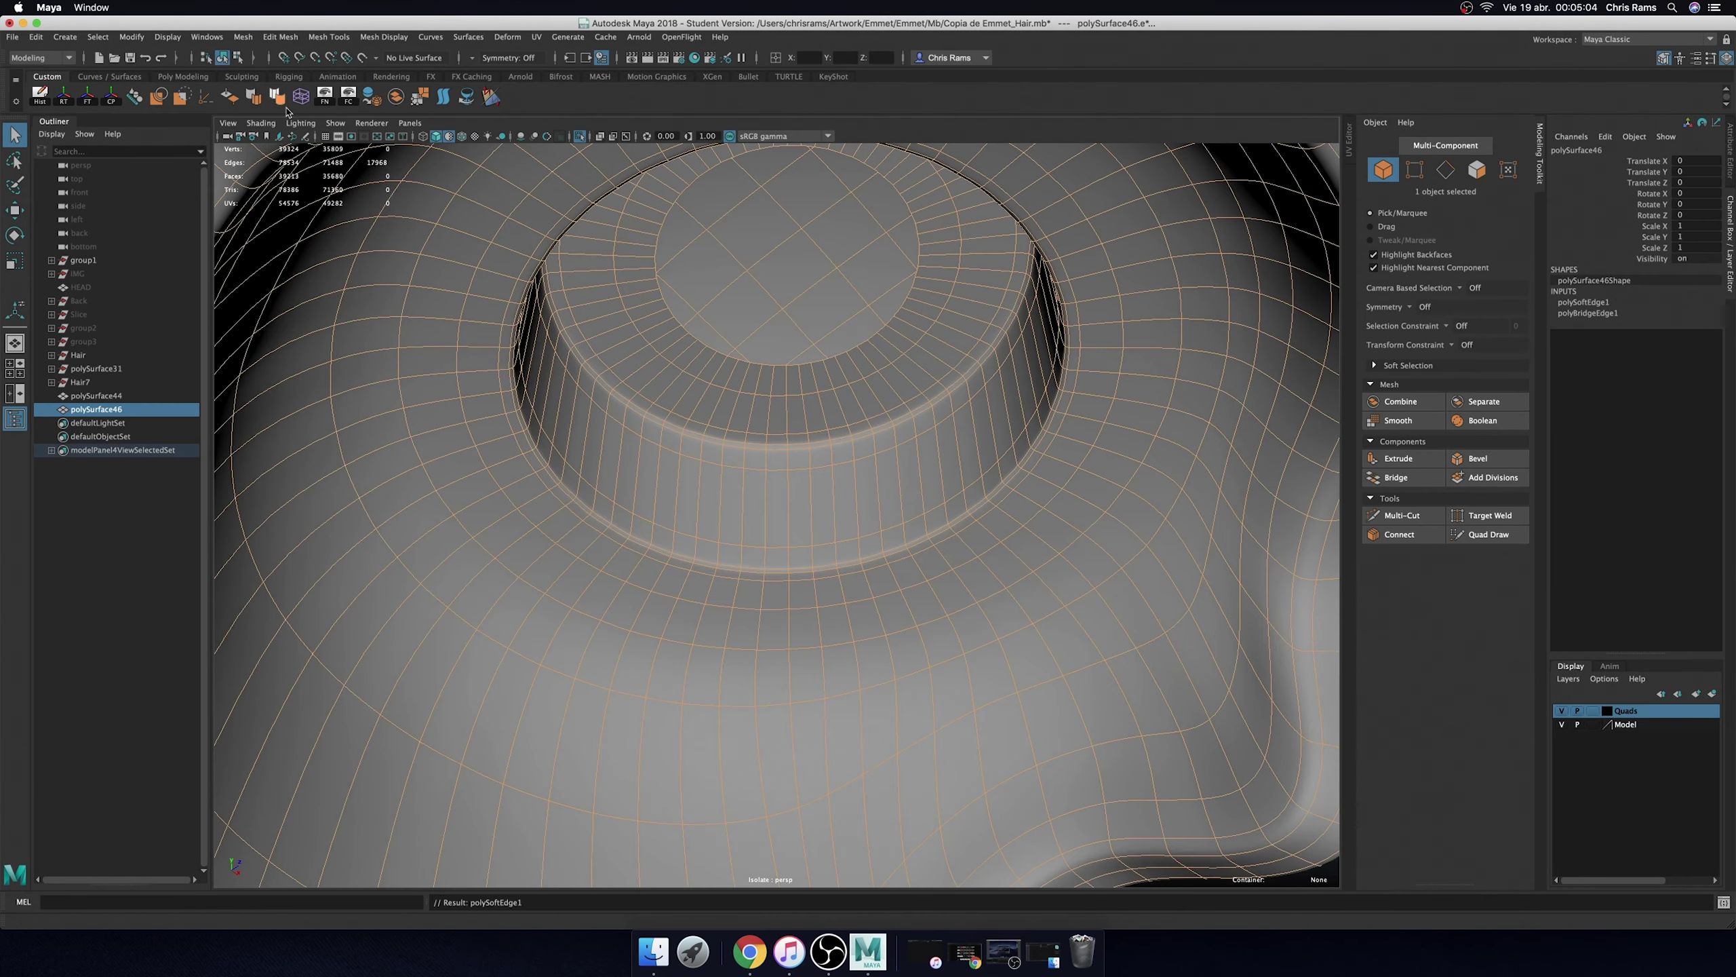
mouse_move(273, 171)
alt+mouse_down()
mouse_move(1164, 573)
mouse_move(643, 415)
mouse_move(615, 469)
mouse_move(834, 454)
mouse_move(686, 542)
mouse_move(880, 480)
mouse_move(901, 660)
alt+mouse_up()
scroll(1137, 567, up, 5)
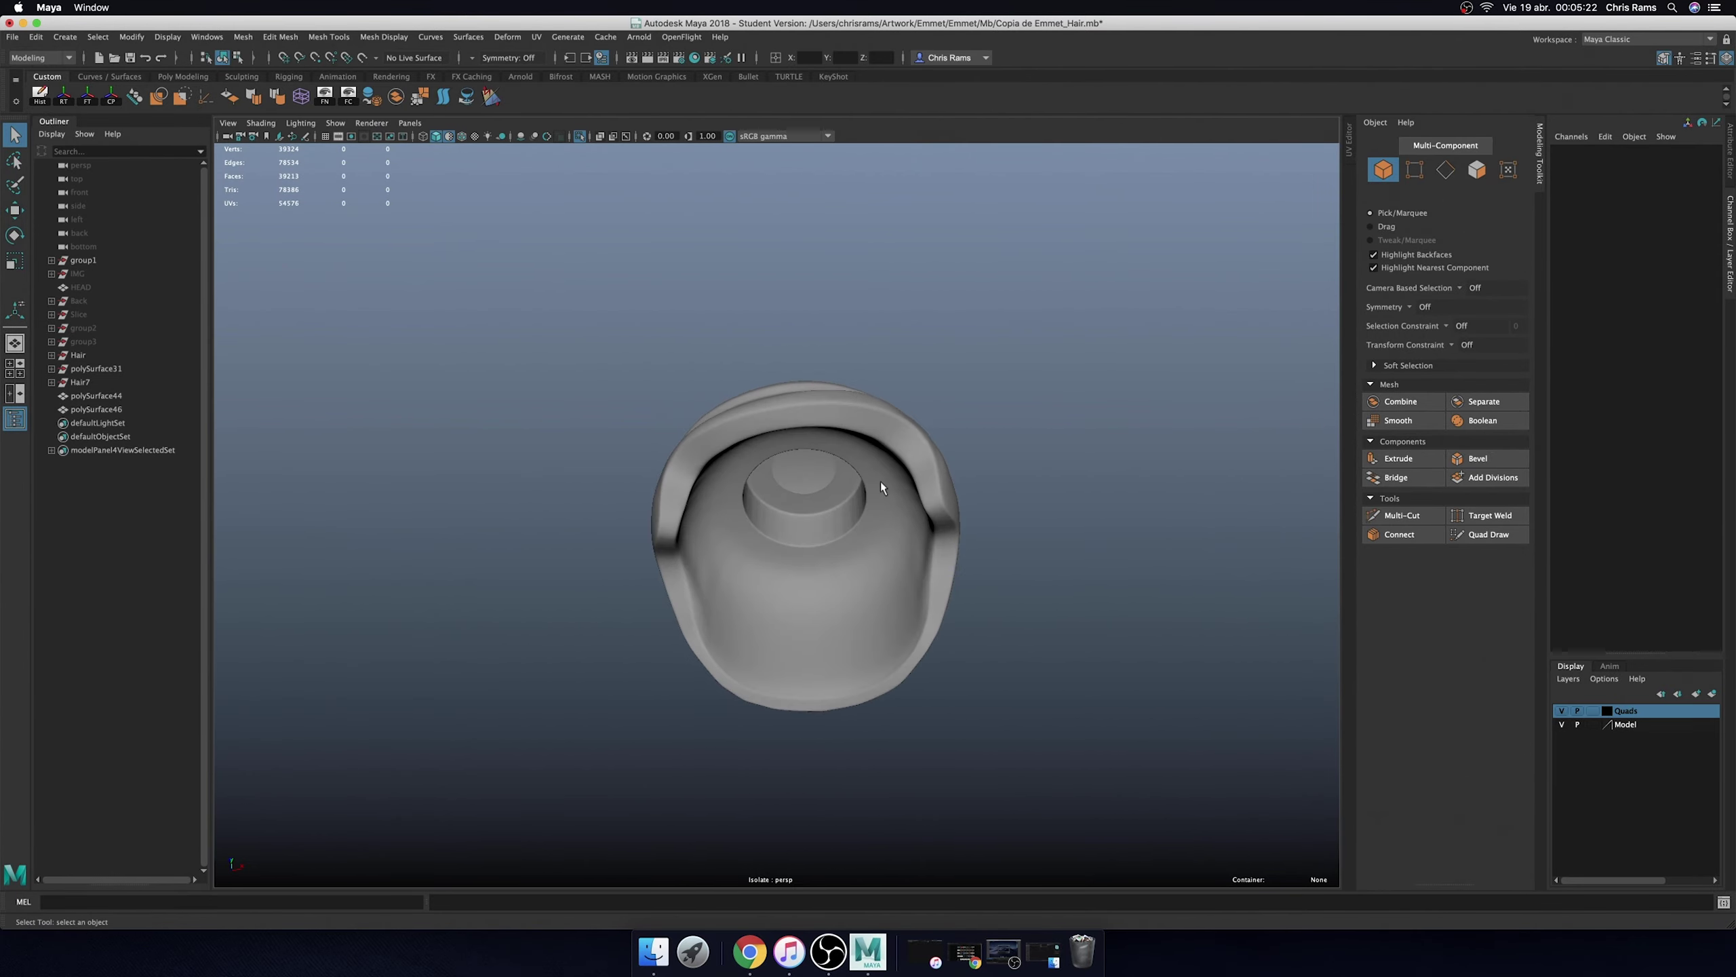
scroll(881, 480, up, 5)
scroll(928, 473, up, 5)
scroll(885, 478, down, 5)
click(885, 478)
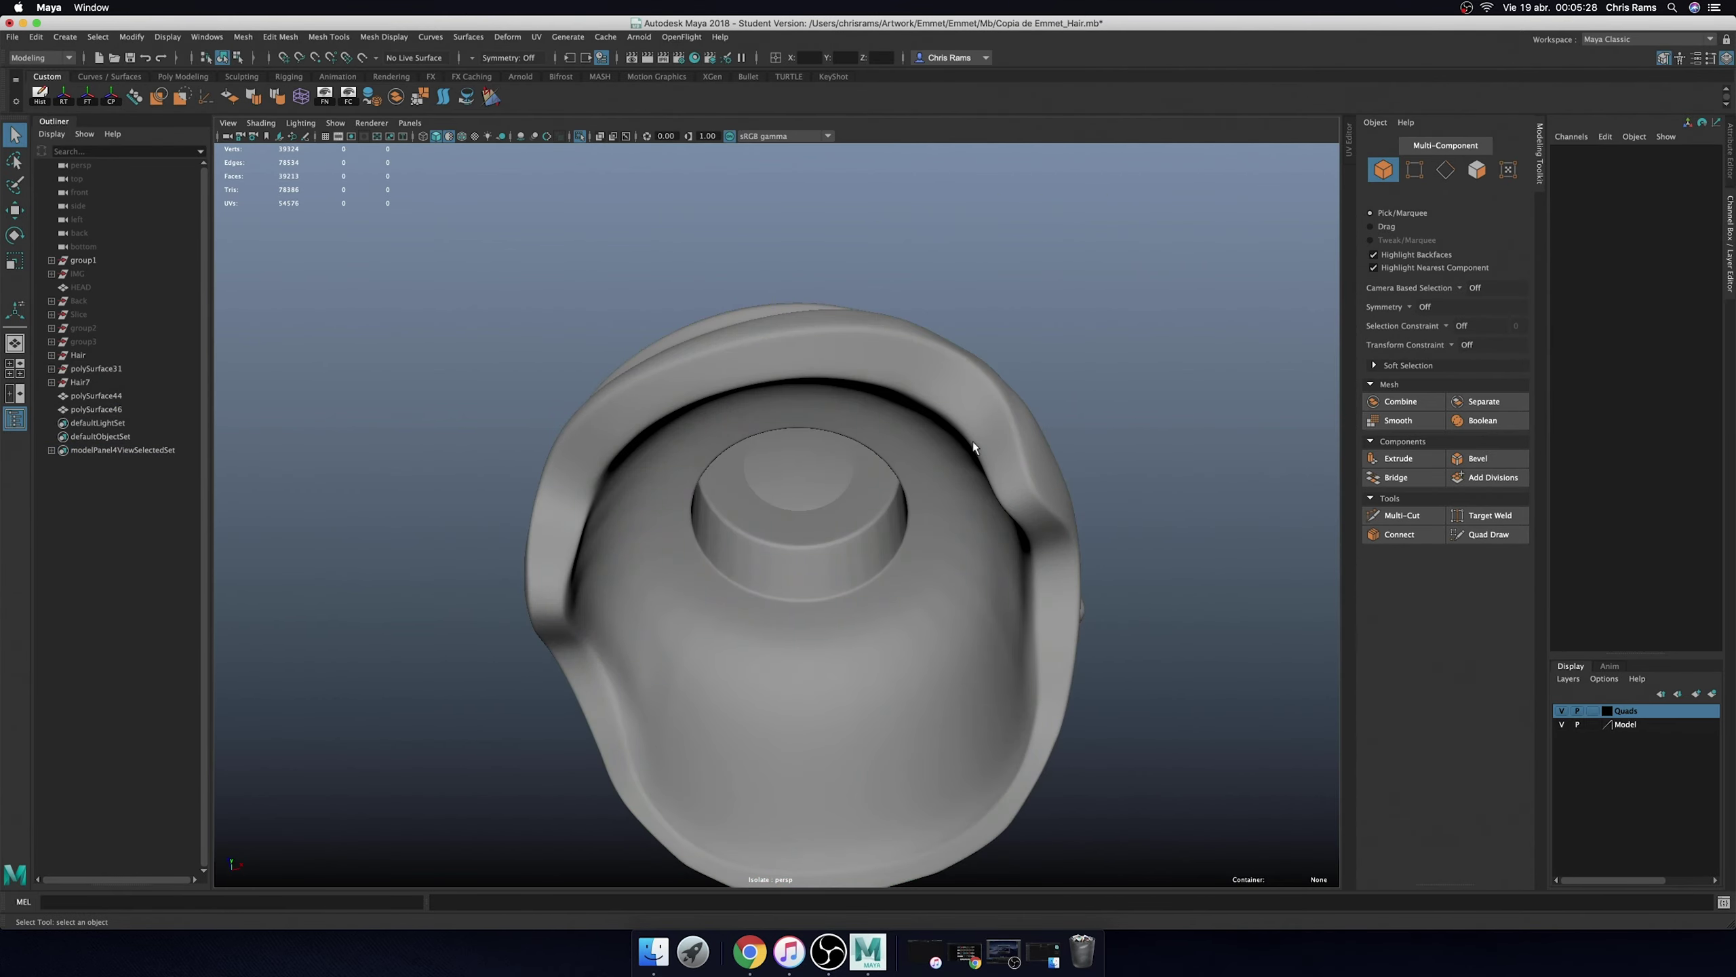
scroll(901, 659, up, 5)
scroll(891, 658, up, 2)
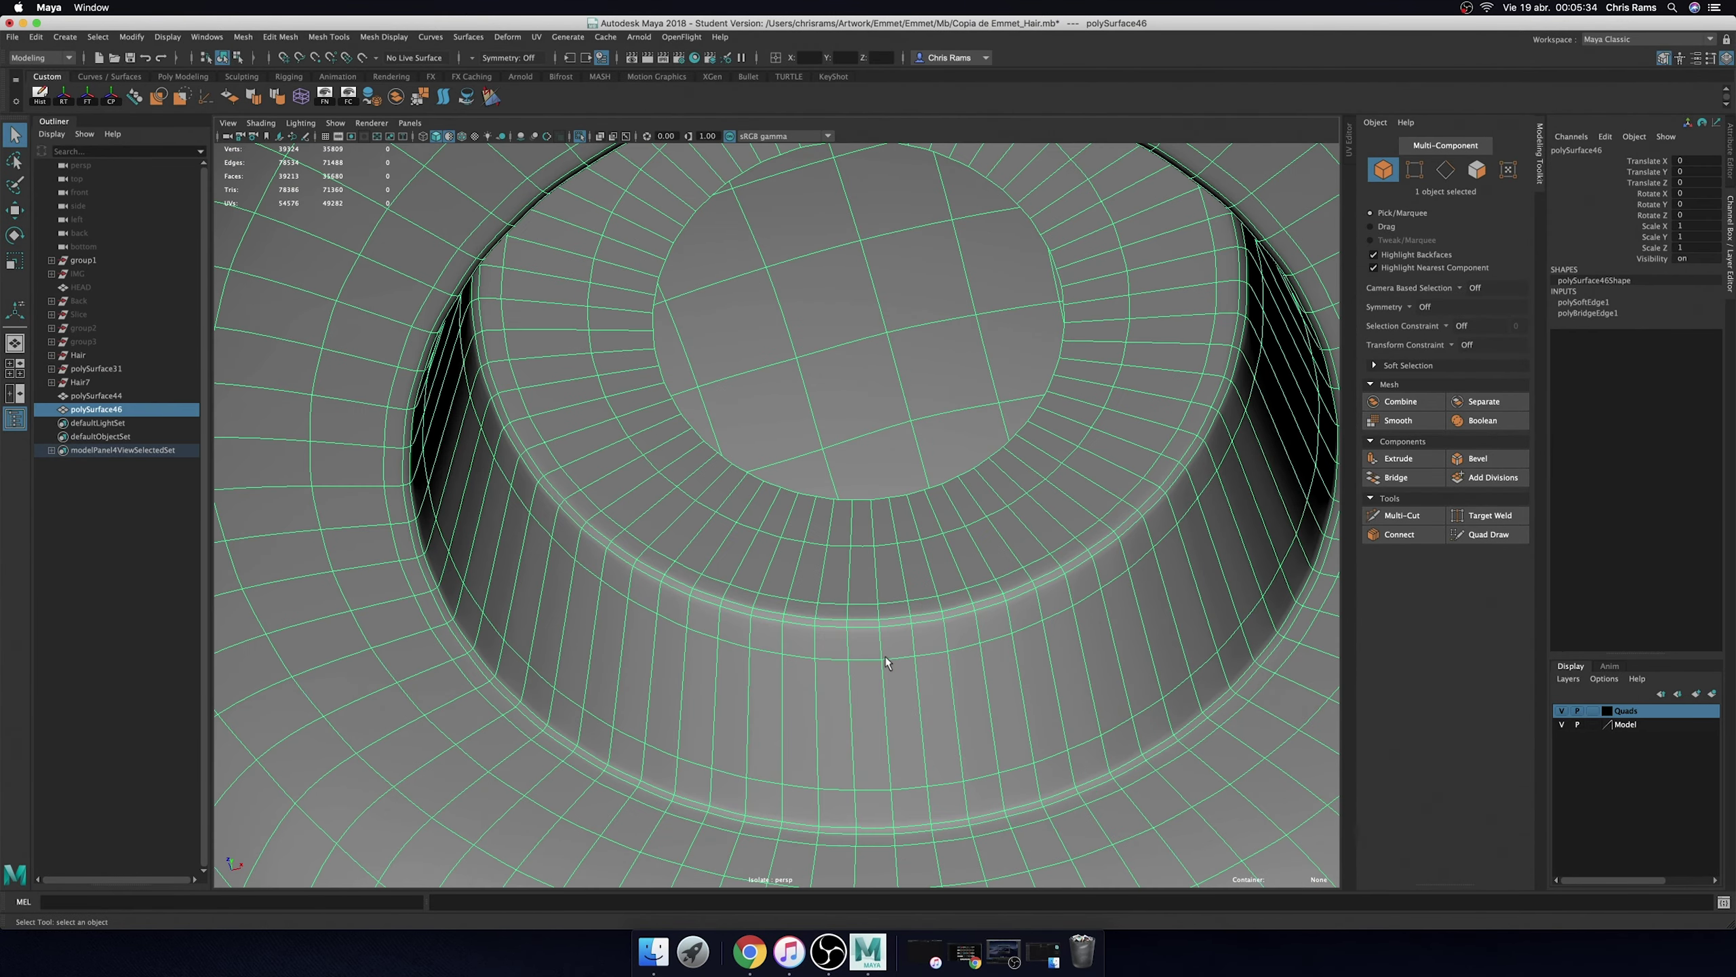
scroll(887, 662, down, 3)
scroll(934, 639, down, 2)
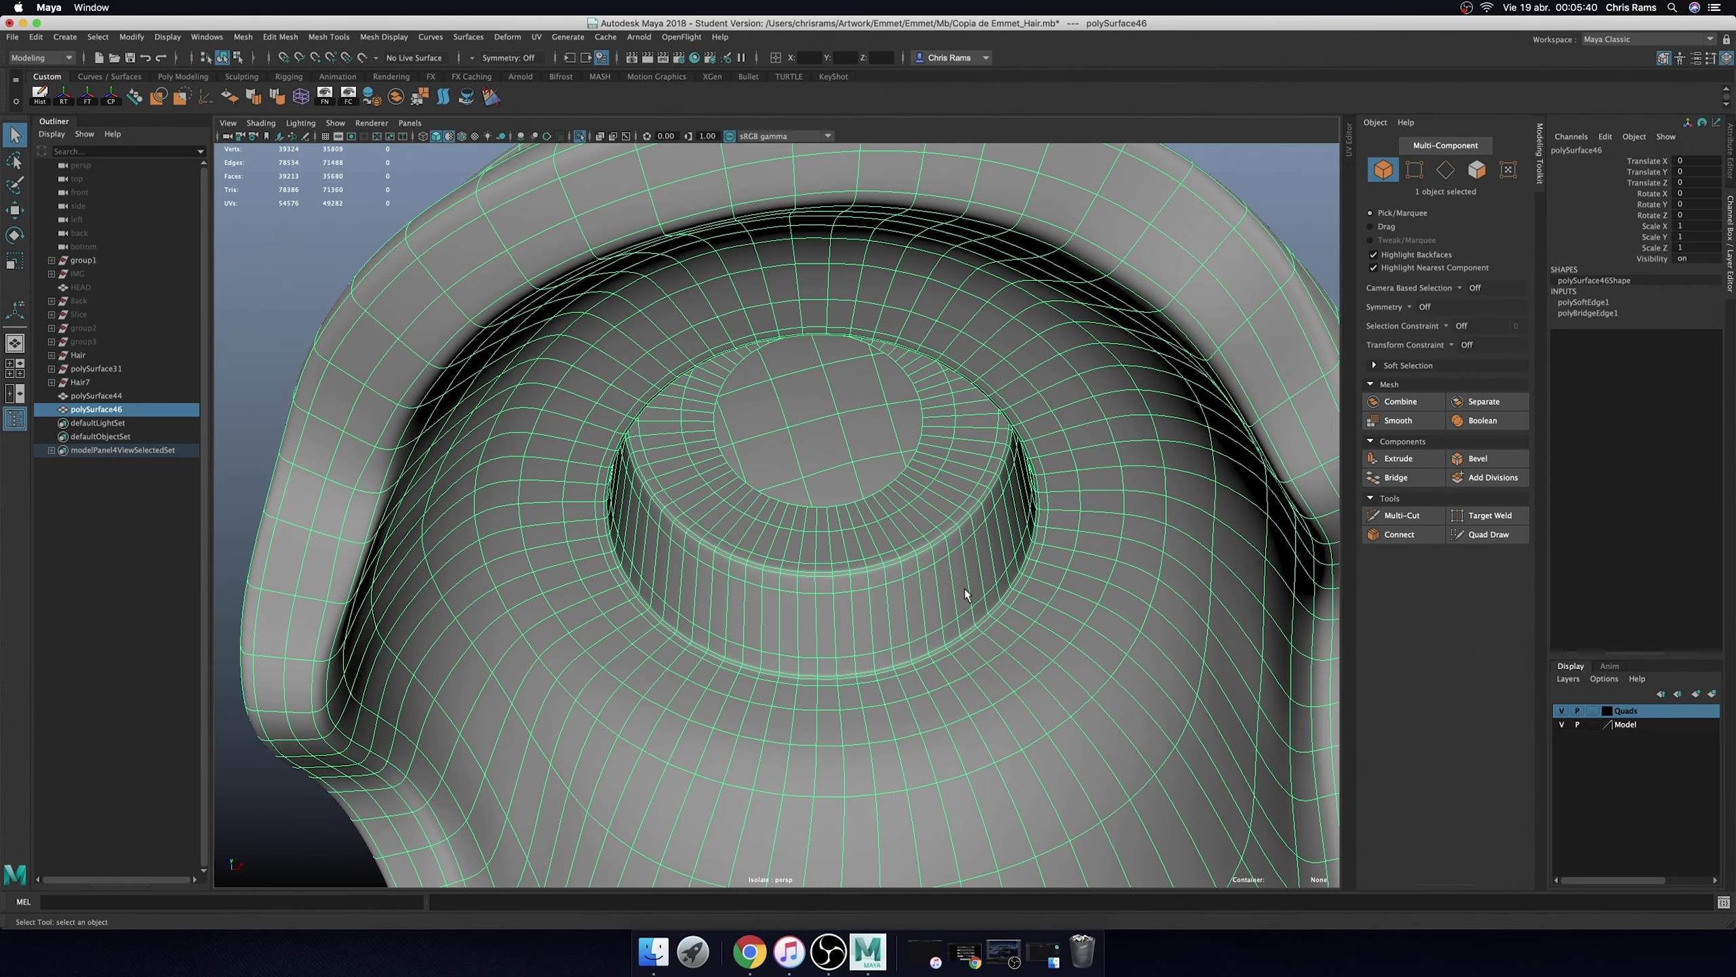
right_drag(964, 588, 961, 650)
double_click(935, 598)
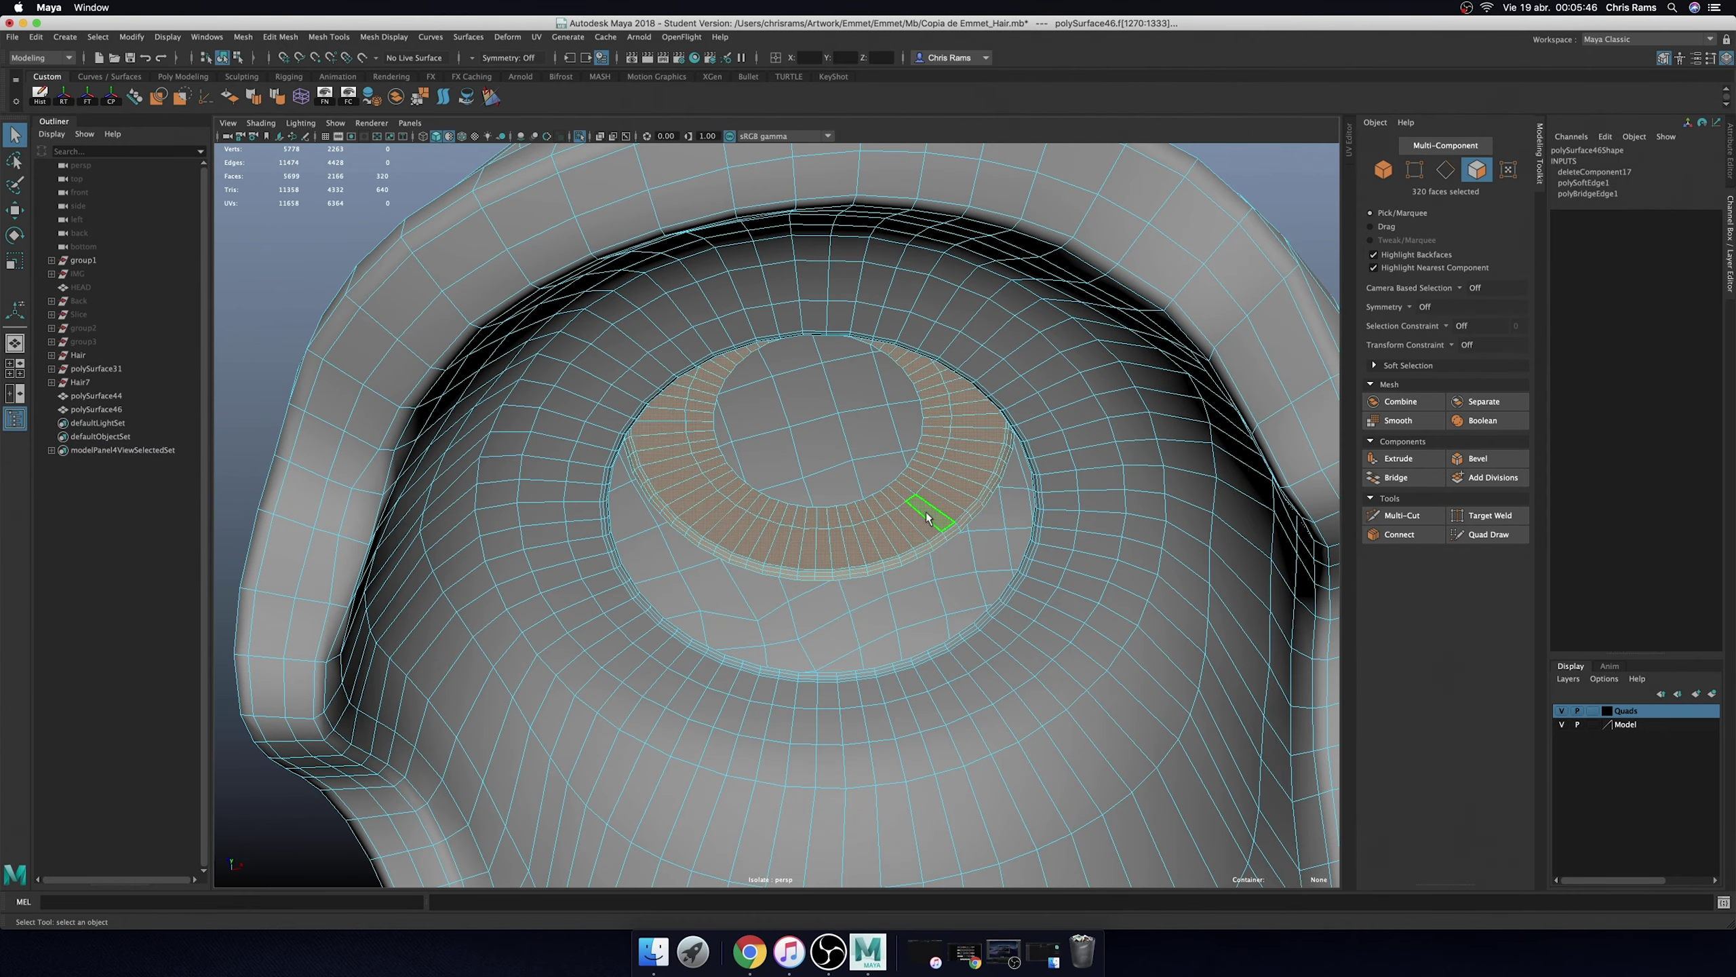
key(Delete)
scroll(1047, 536, up, 1)
scroll(1094, 519, up, 4)
double_click(1207, 546)
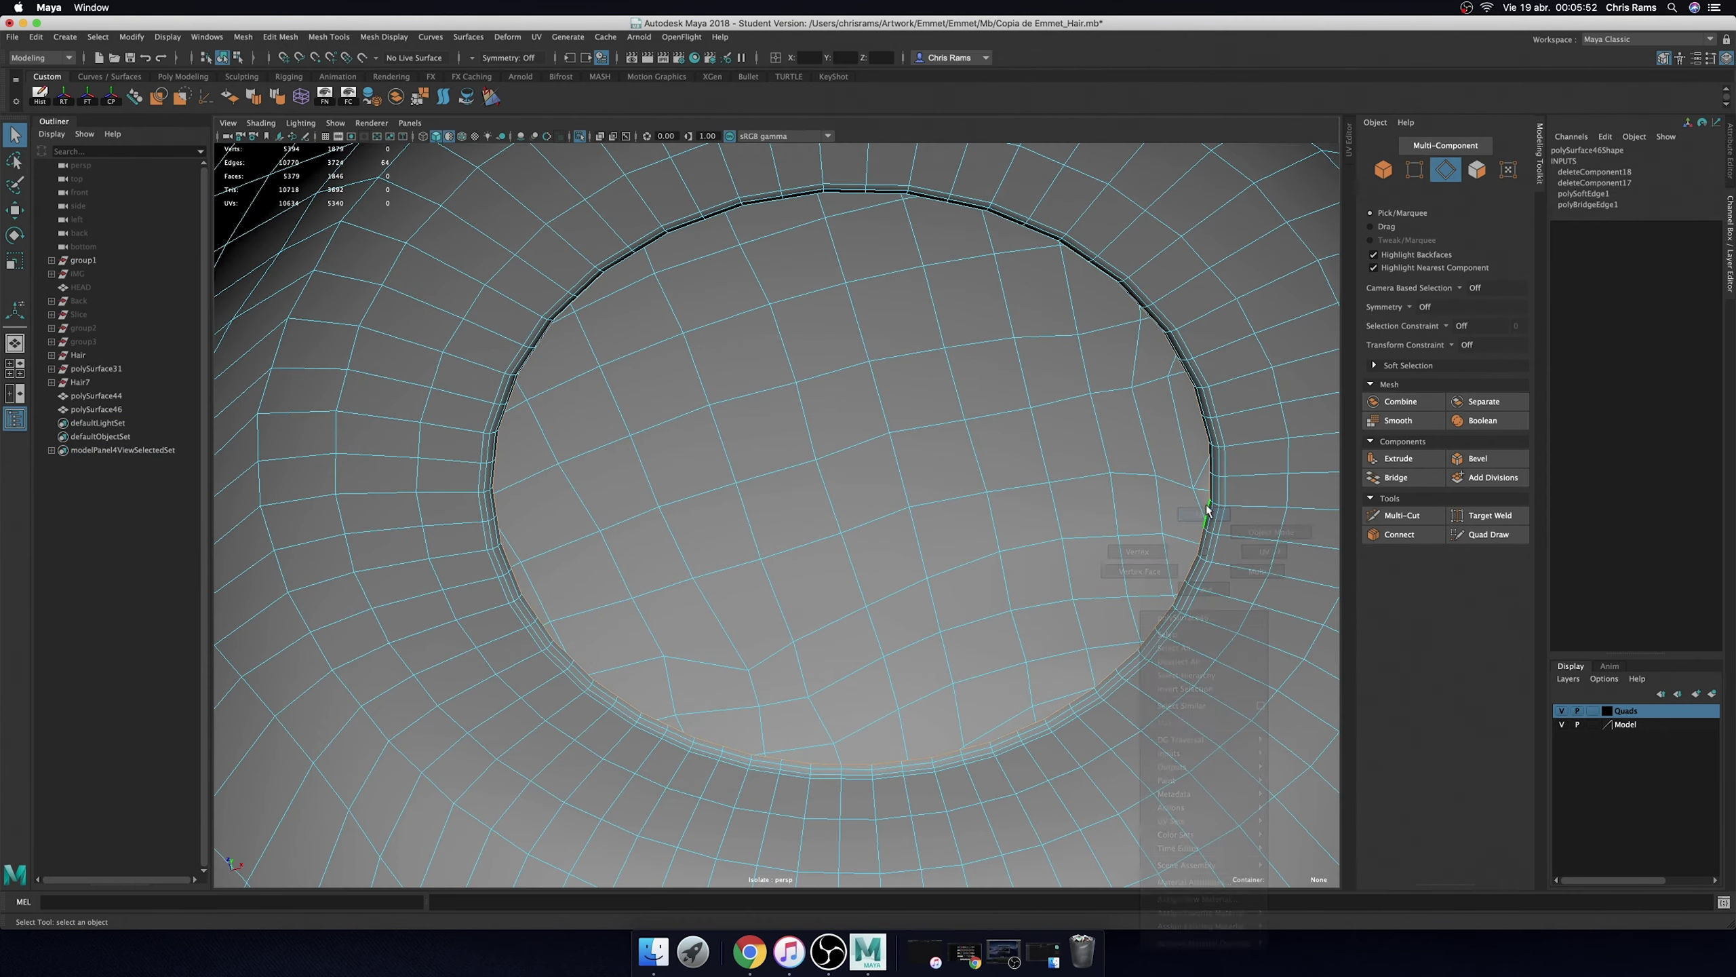
scroll(1161, 541, down, 3)
scroll(1140, 535, down, 5)
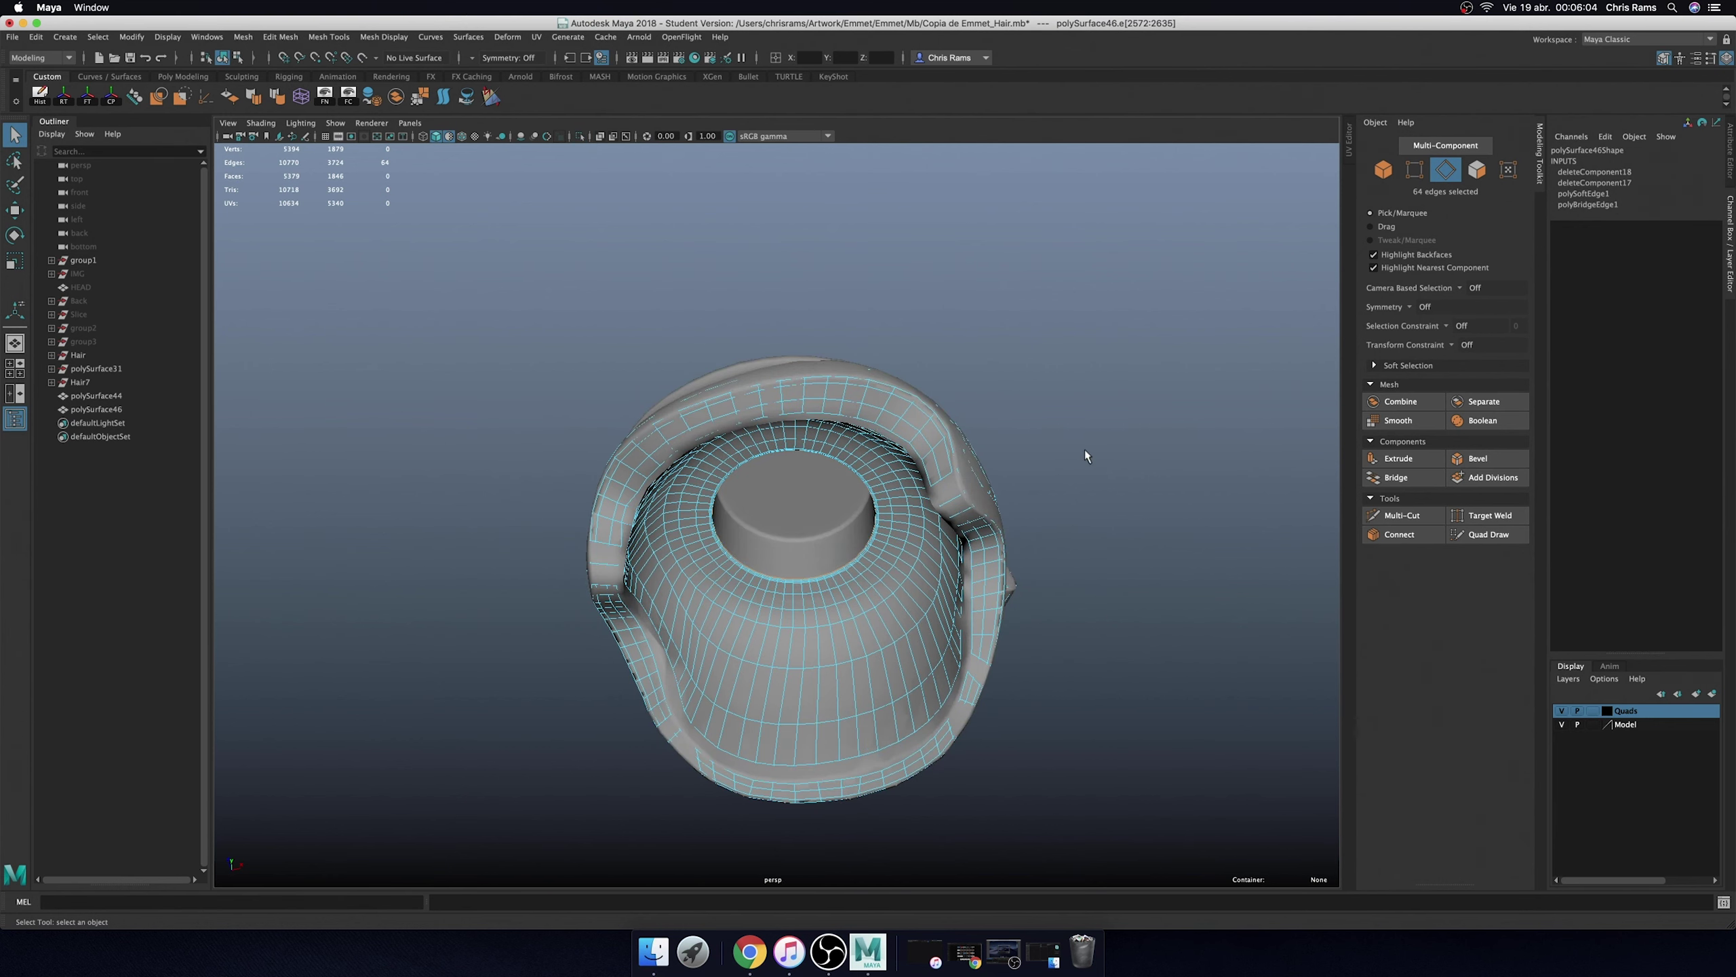
scroll(1094, 458, up, 3)
mouse_move(1112, 470)
shift+right_down()
mouse_move(883, 557)
mouse_move(552, 178)
shift+right_up()
key(w)
key(ctrl+1)
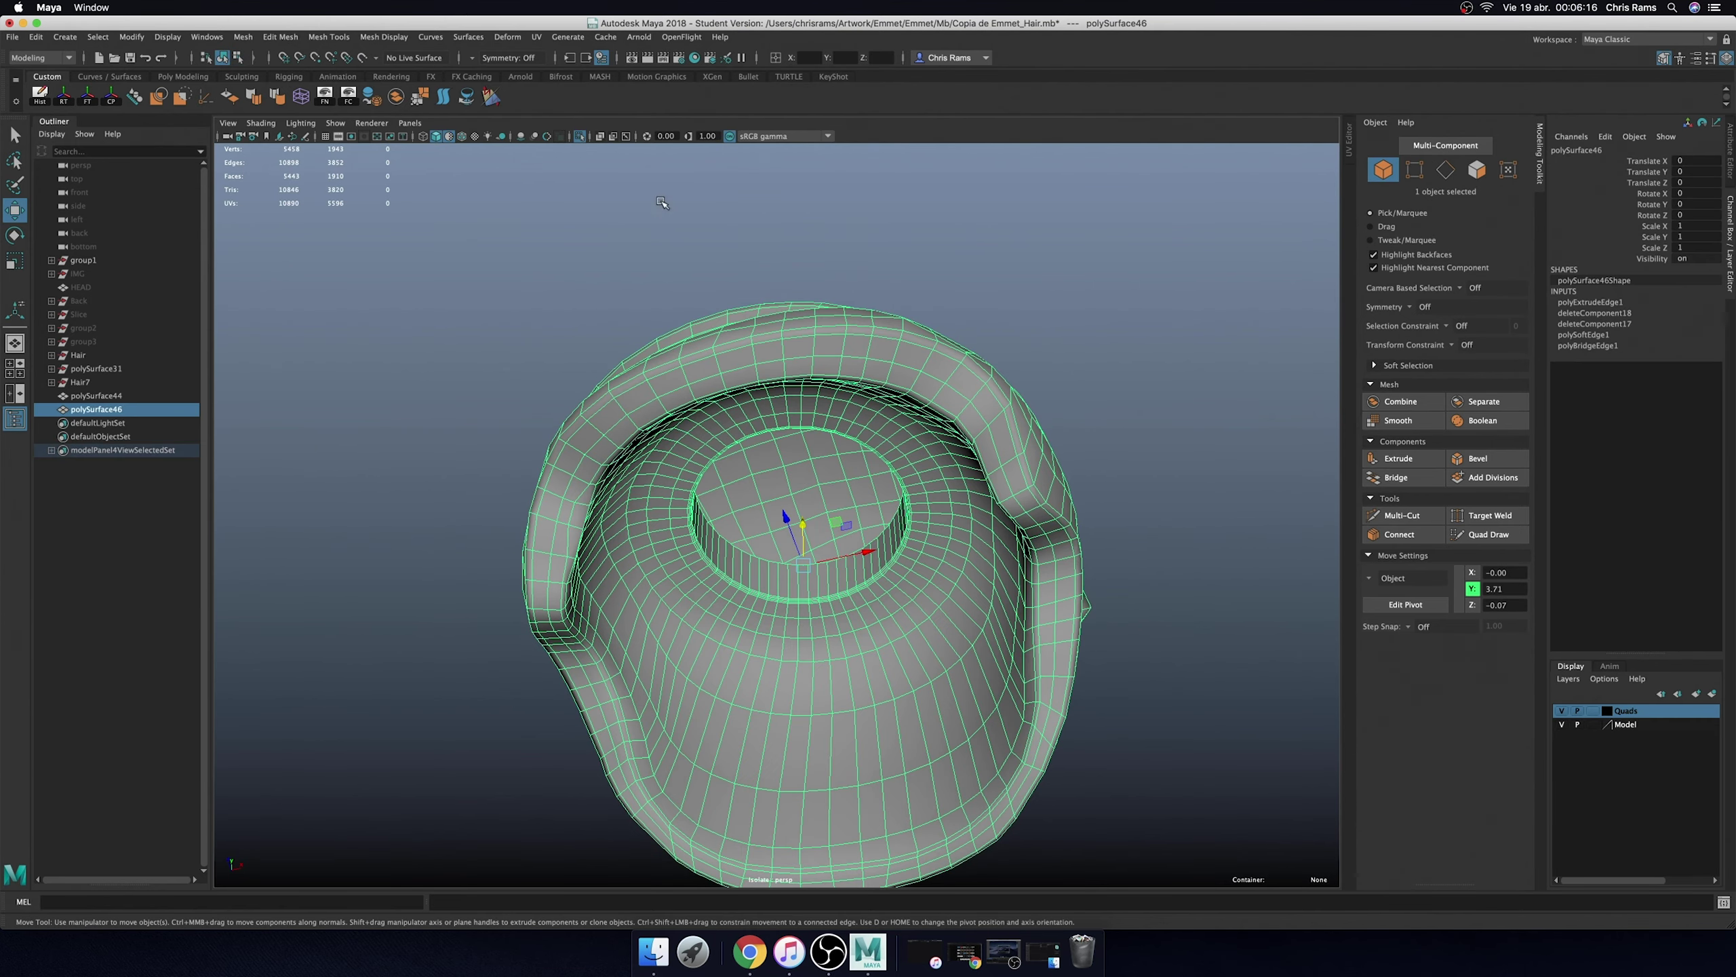
key(3)
scroll(752, 479, up, 5)
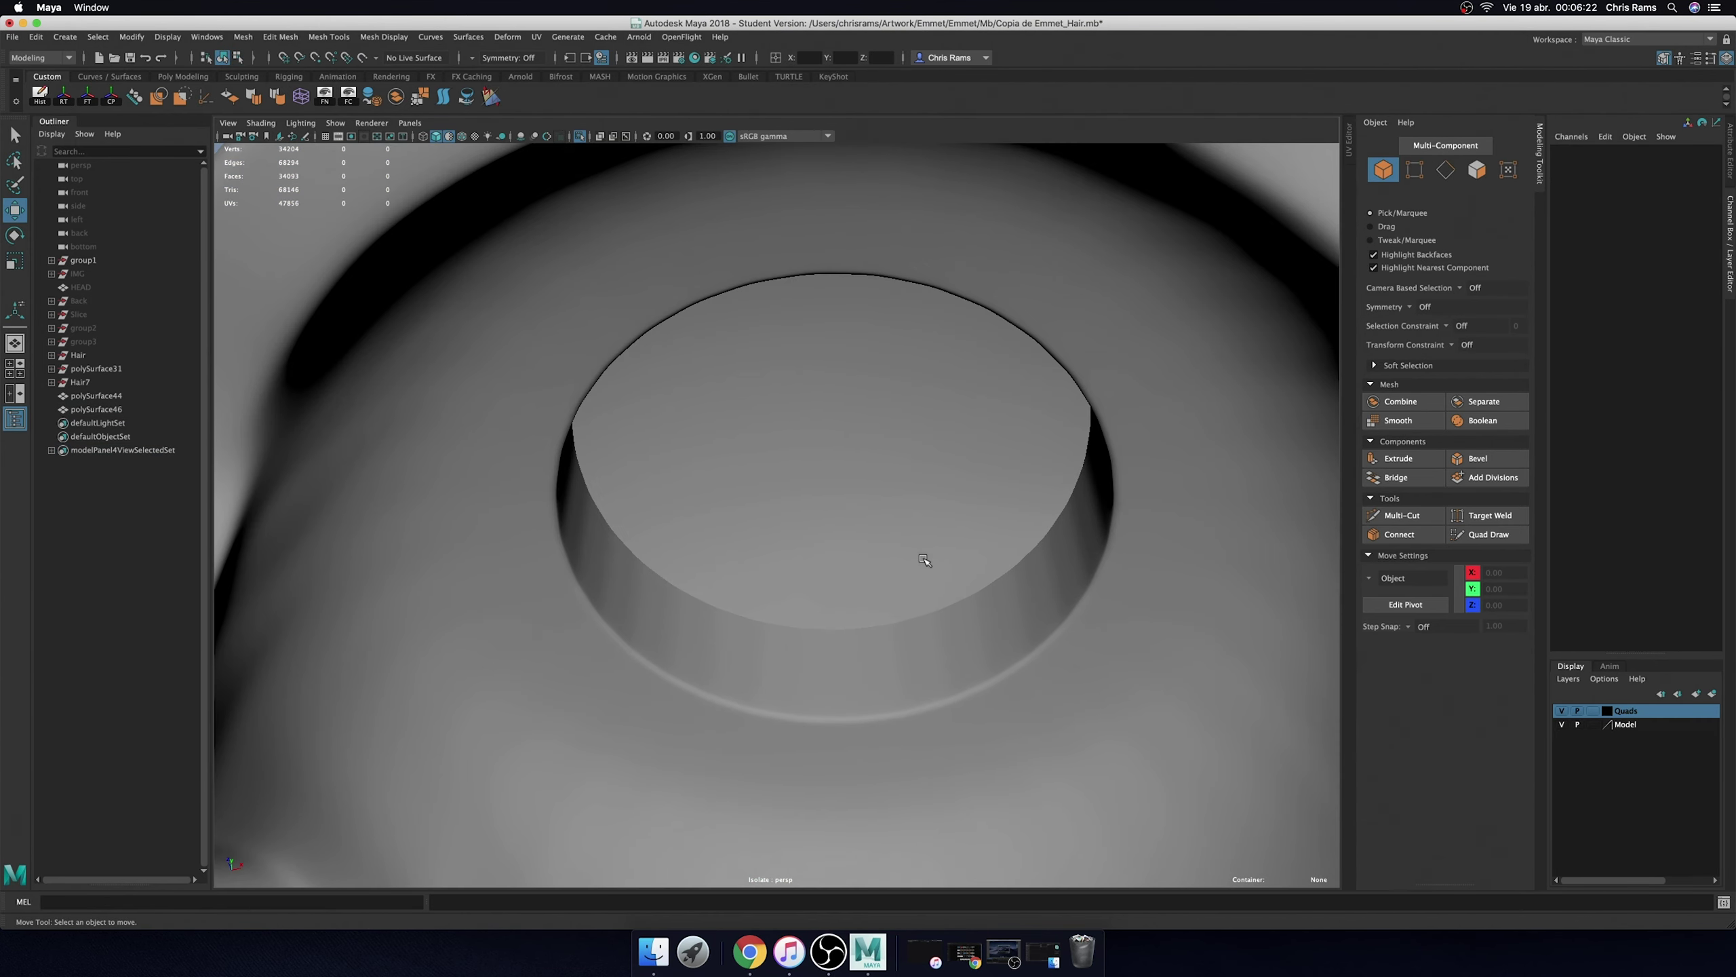
key(ctrl+z)
key(ctrl+z)
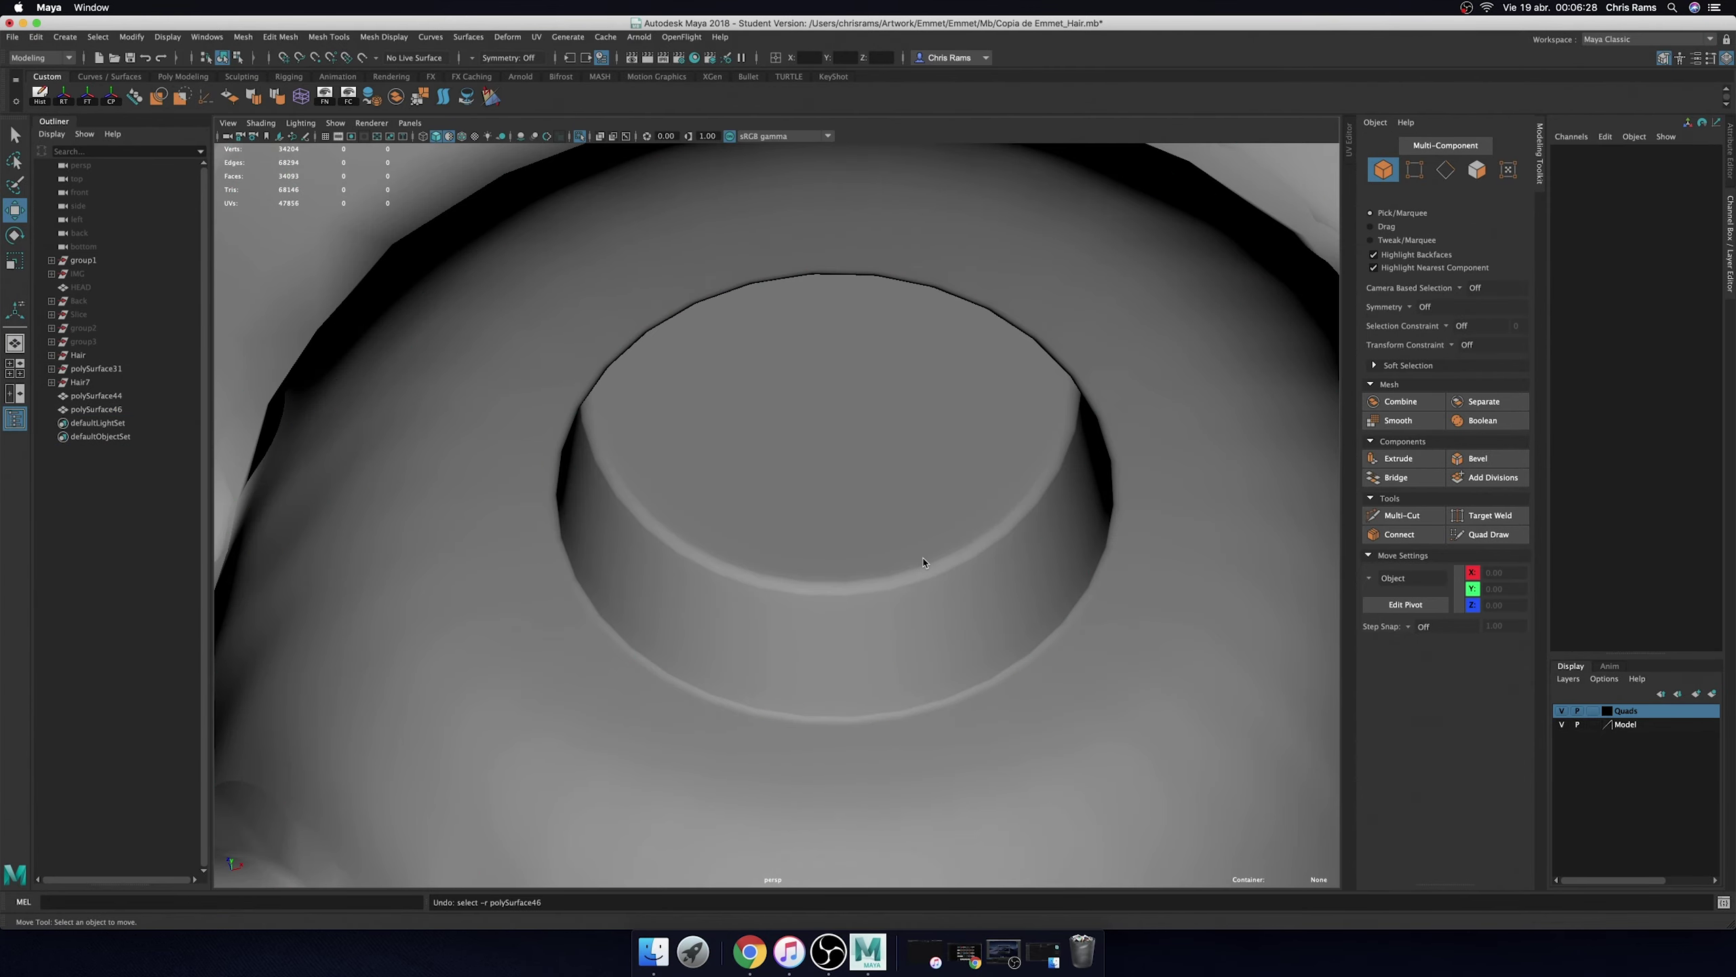
key(ctrl+z)
key(ctrl+z)
key(ctrl+z)
key(ctrl+z)
key(ctrl+z)
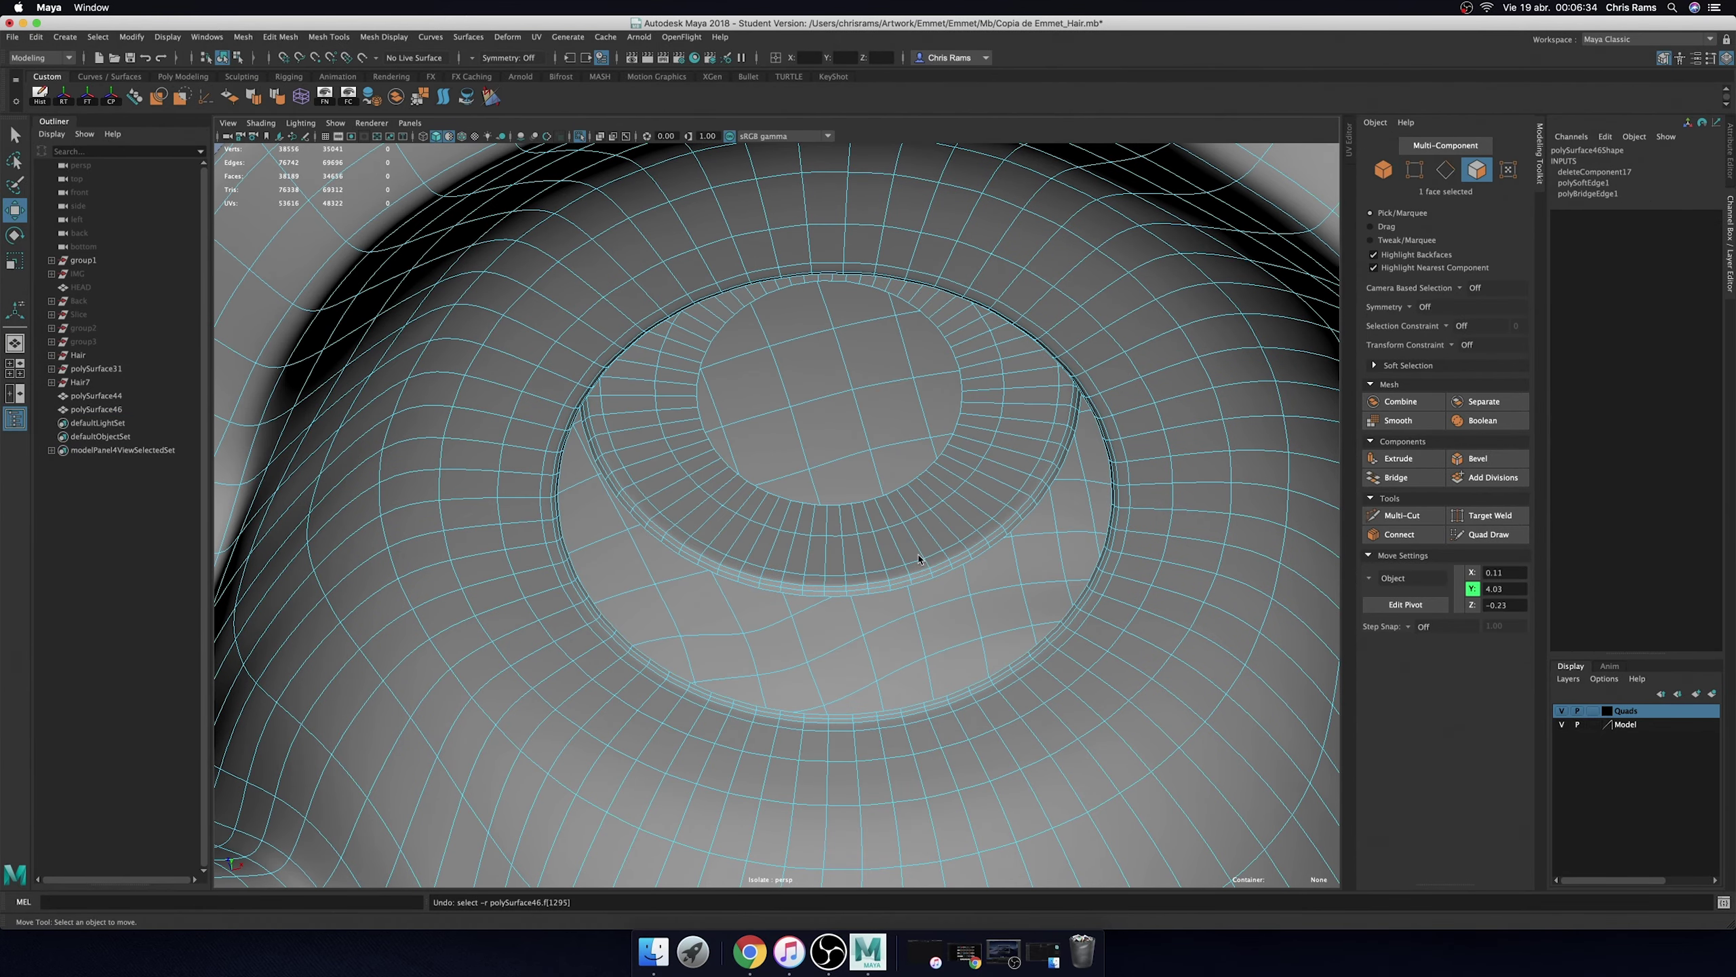
alt+drag(889, 478, 888, 582)
right_drag(999, 442, 1172, 329)
scroll(1055, 410, down, 5)
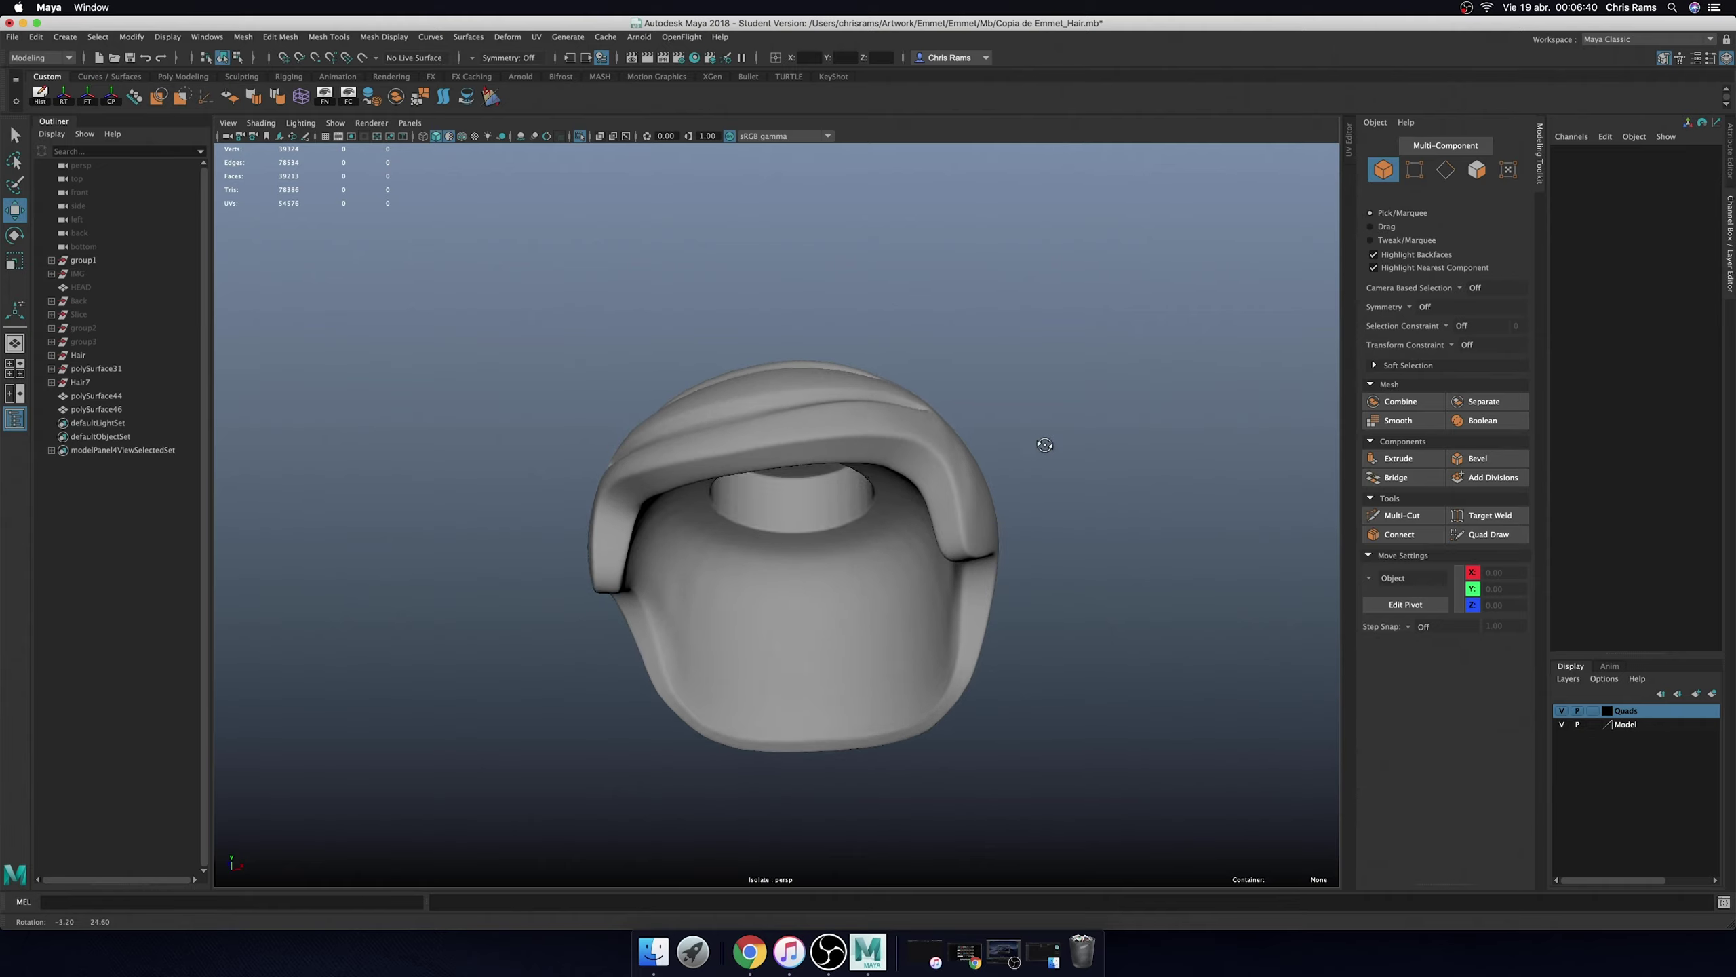
alt+drag(1056, 410, 1067, 419)
scroll(936, 394, up, 5)
mouse_move(937, 394)
alt+mouse_down()
mouse_move(882, 418)
mouse_move(828, 408)
mouse_move(880, 426)
alt+mouse_up()
click(881, 417)
scroll(828, 408, up, 5)
scroll(828, 408, down, 5)
key(space)
scroll(880, 425, up, 3)
scroll(880, 425, up, 2)
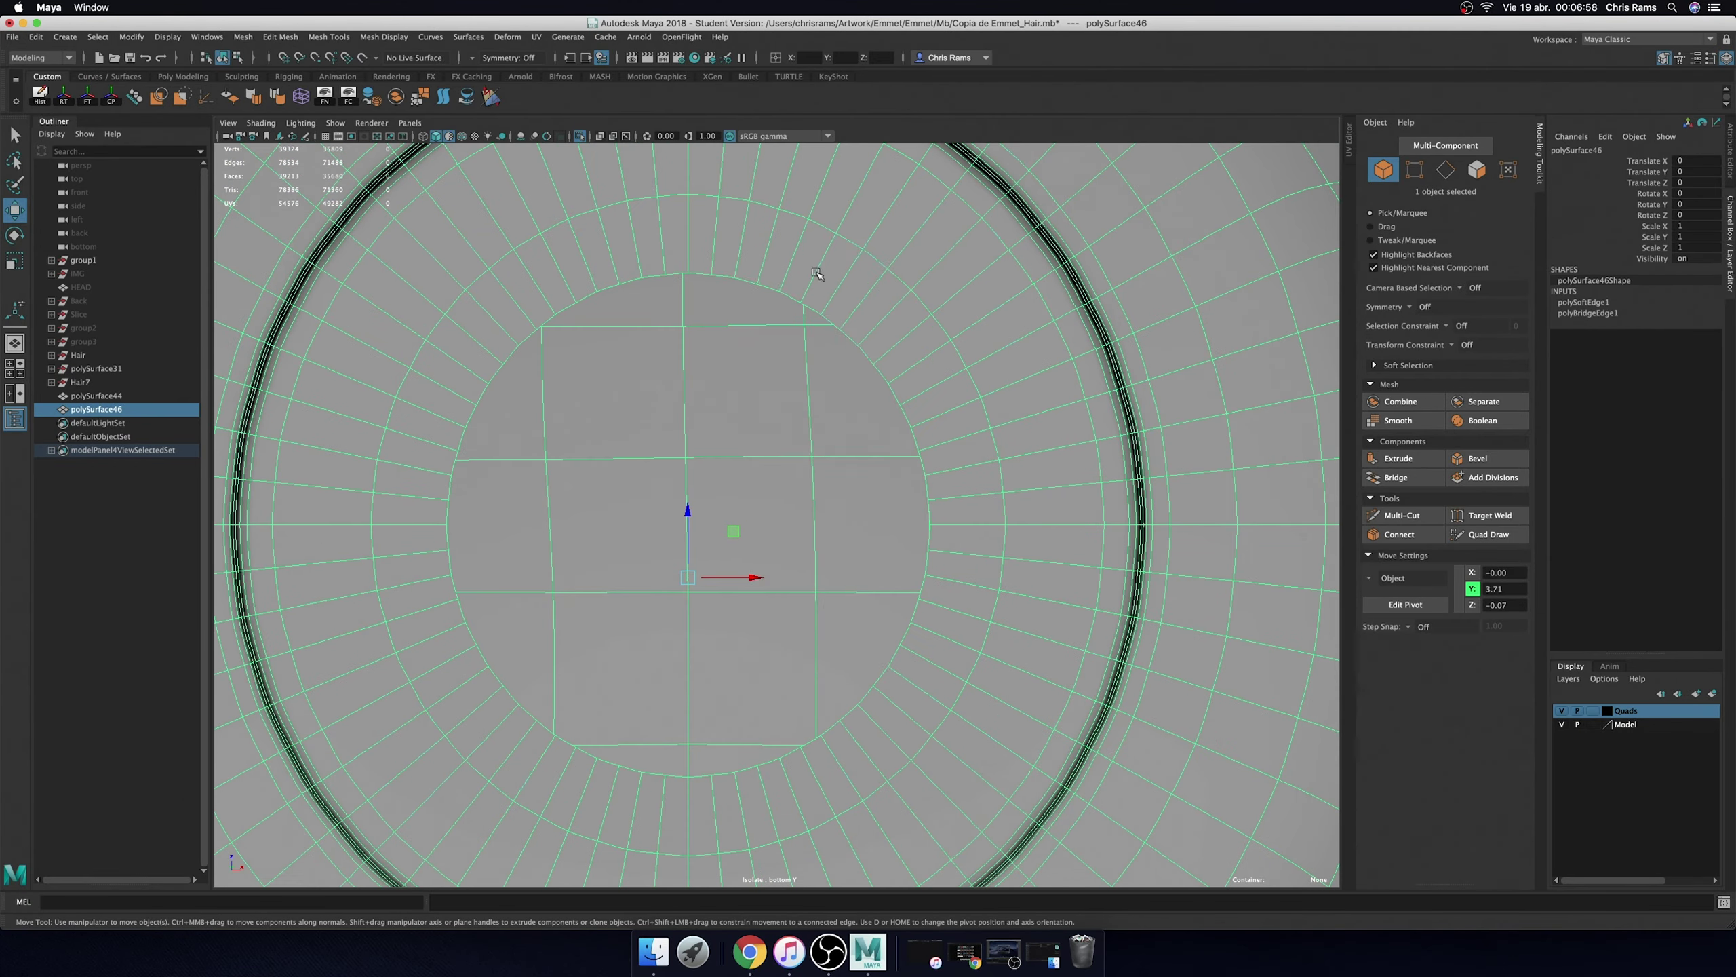
right_drag(793, 355, 793, 301)
scroll(778, 354, down, 5)
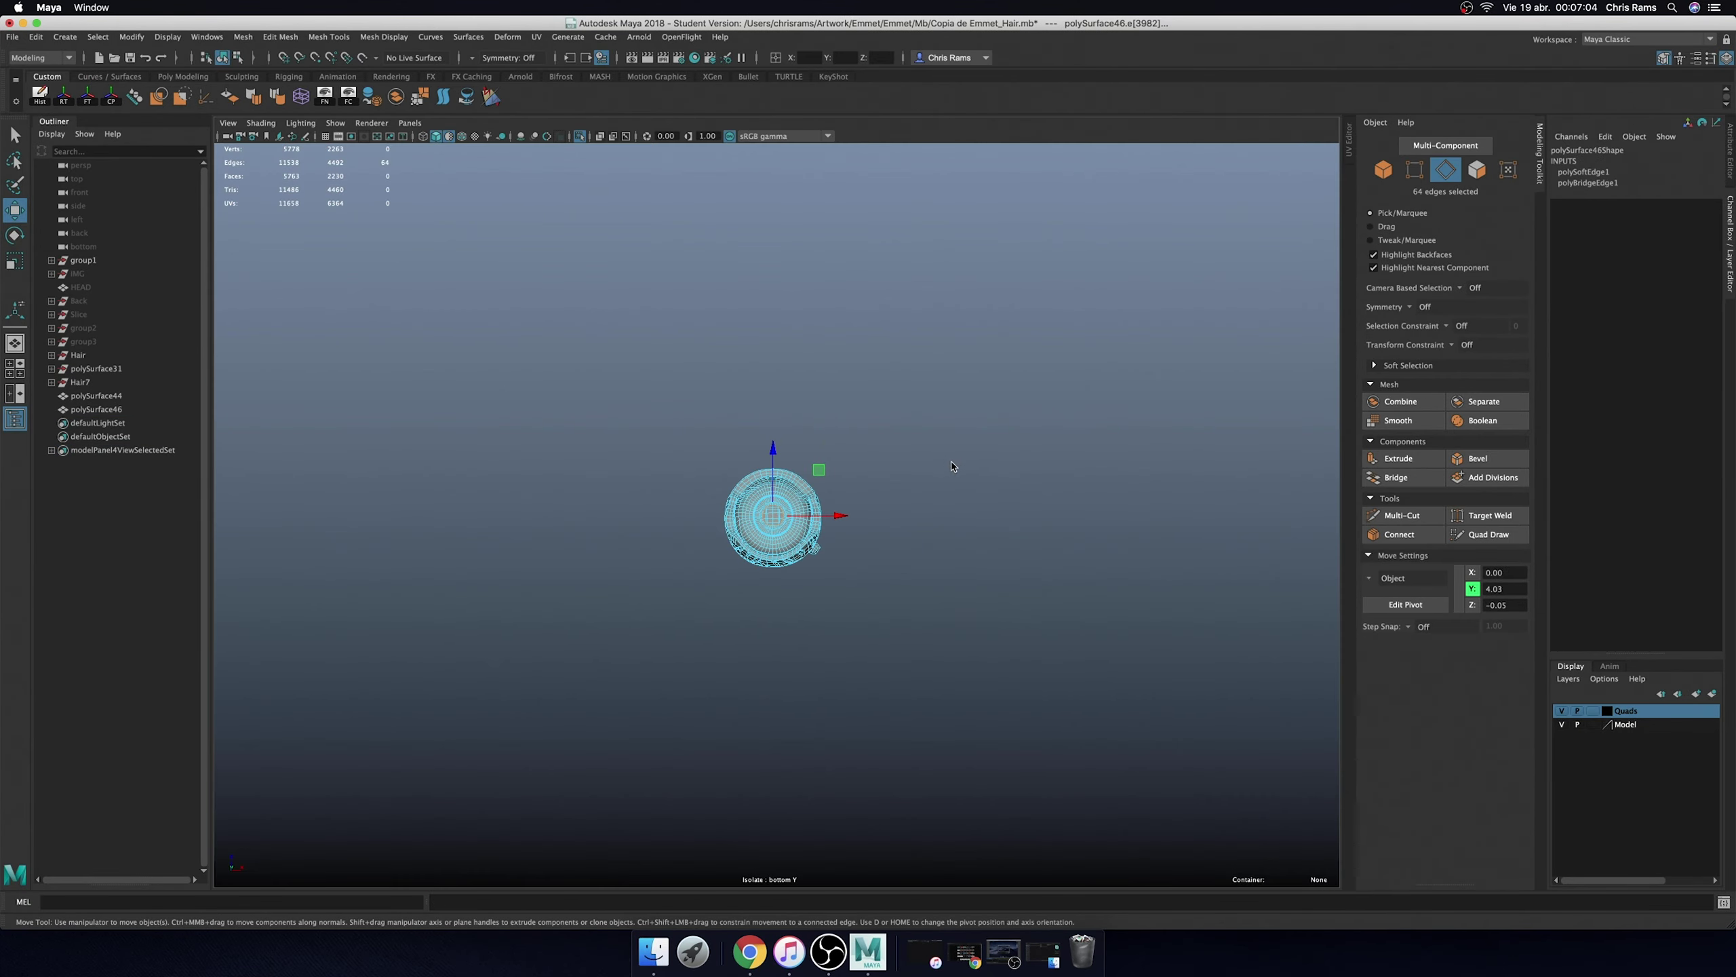
- Fill the central opening bounded by the selected border edges with a face
shift+right_drag(928, 468, 950, 531)
scroll(827, 580, up, 5)
click(326, 136)
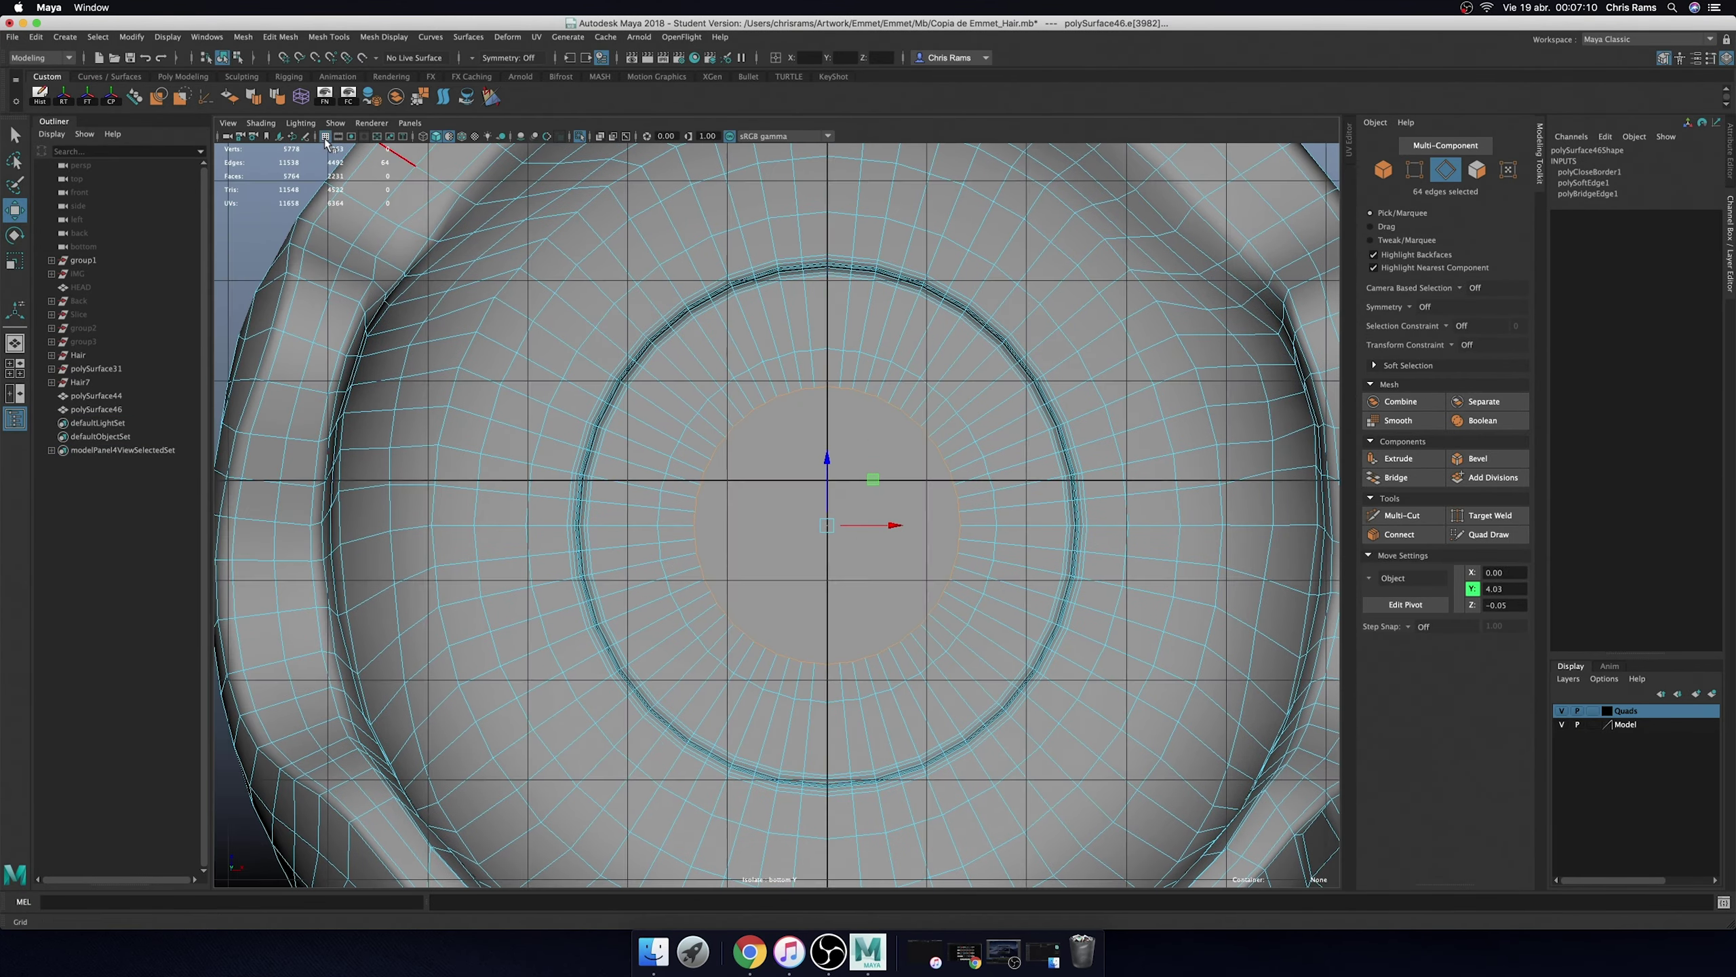
click(325, 136)
- Connect two opposite rim vertices with an edge across the new face
right_drag(855, 424, 821, 387)
click(828, 386)
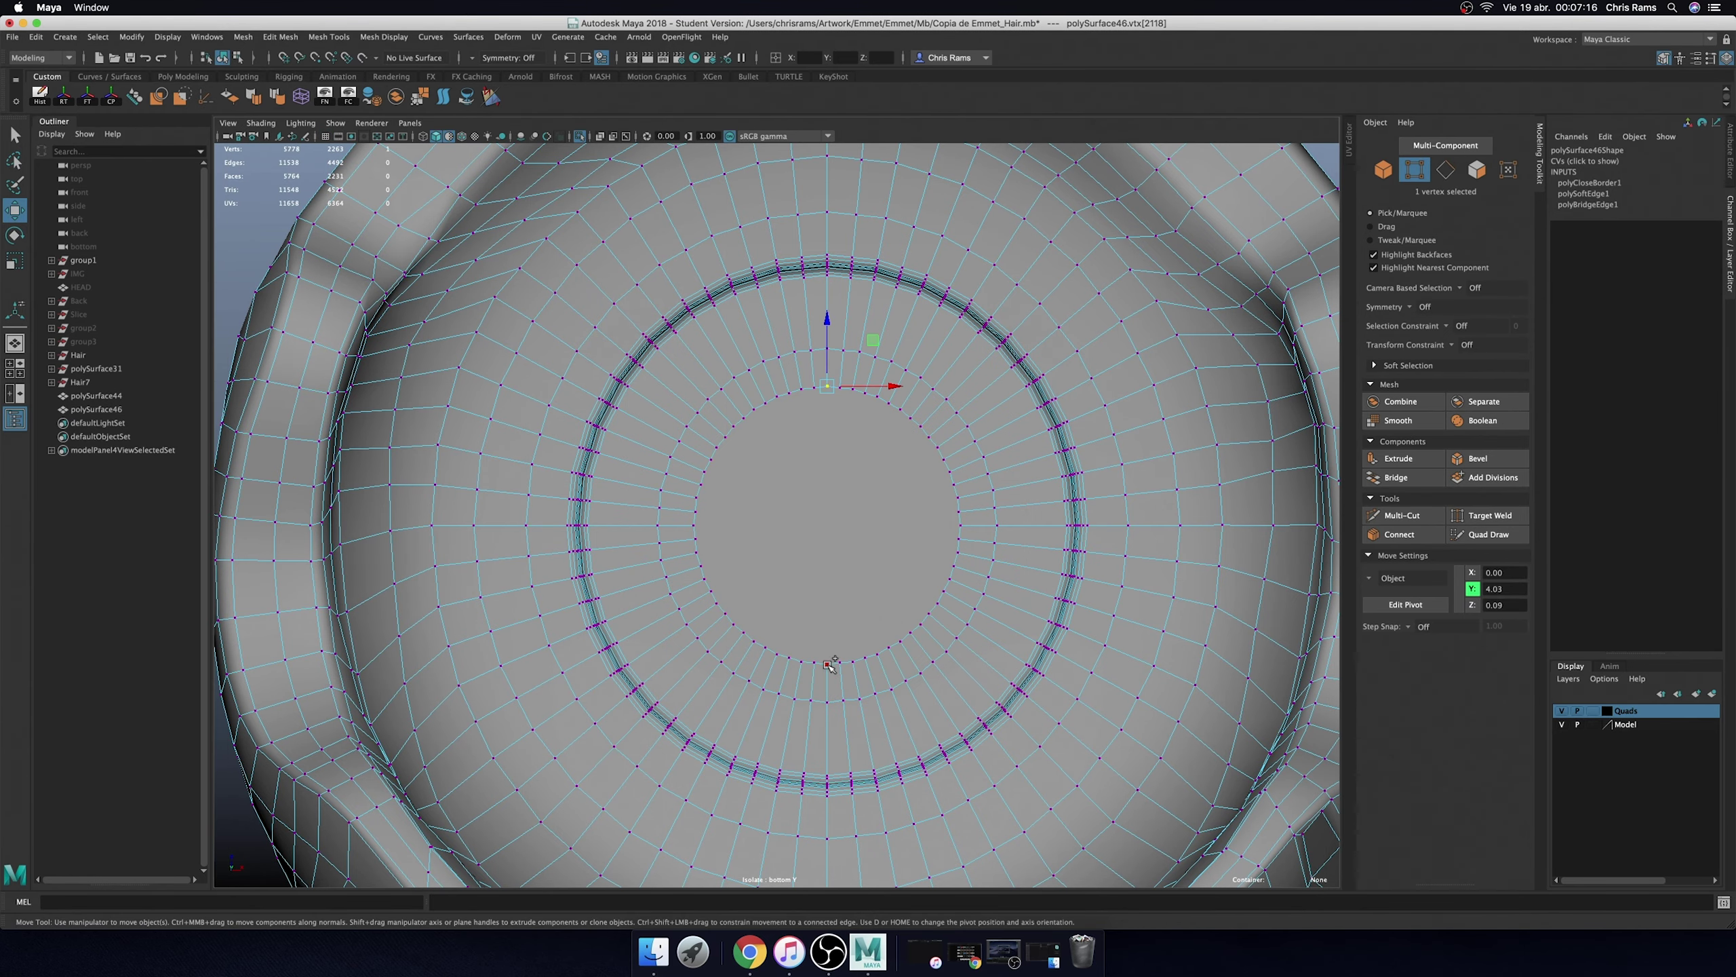
shift+click(828, 662)
right_click(884, 561)
click(881, 680)
scroll(919, 553, down, 2)
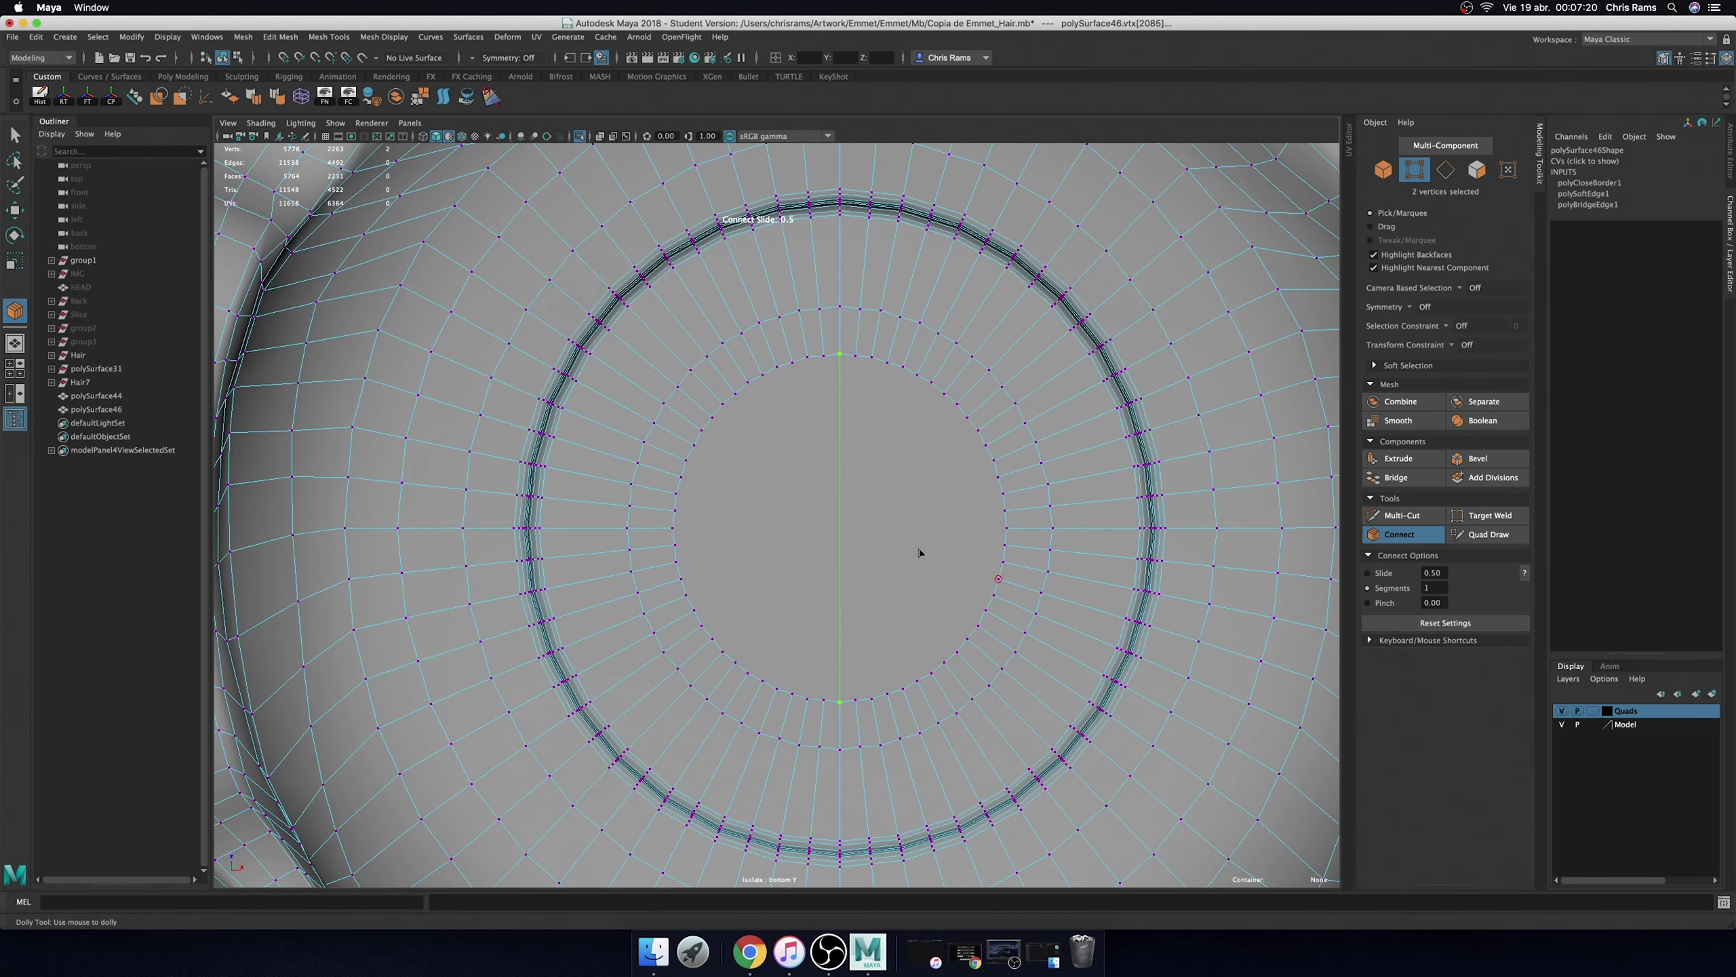
click(327, 137)
click(326, 137)
- Add a horizontal edge connecting opposite vertices across the middle of the central disk
click(1005, 527)
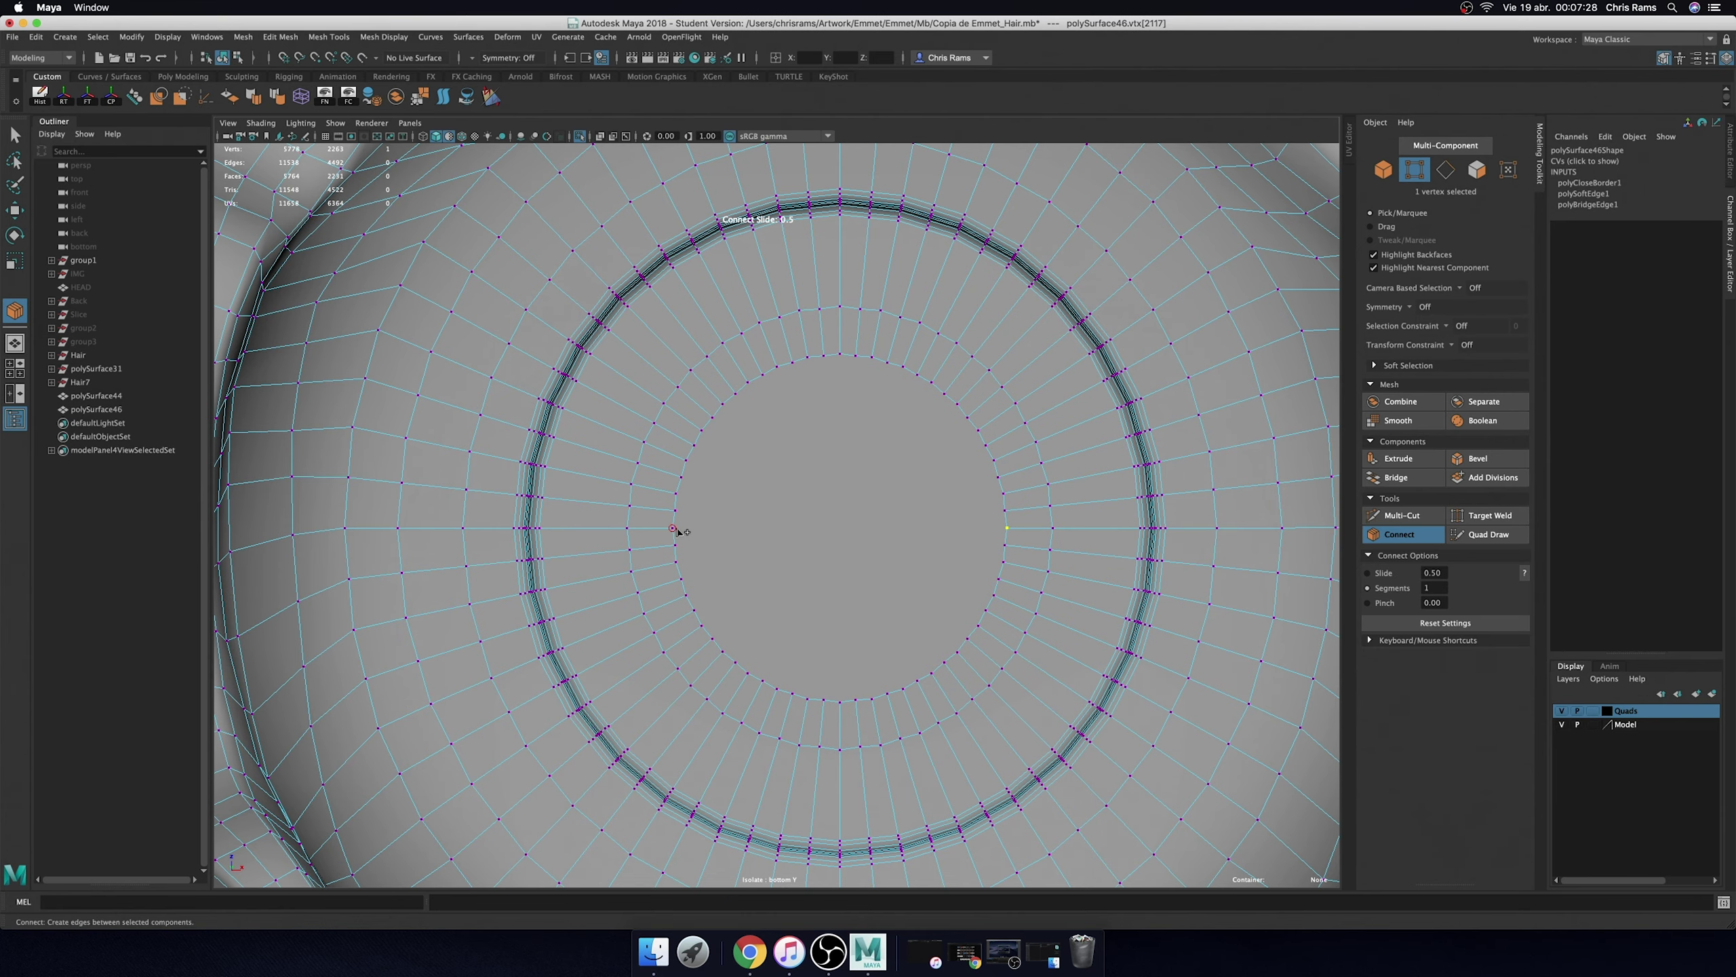
click(675, 527)
key(w)
shift+right_click(843, 486)
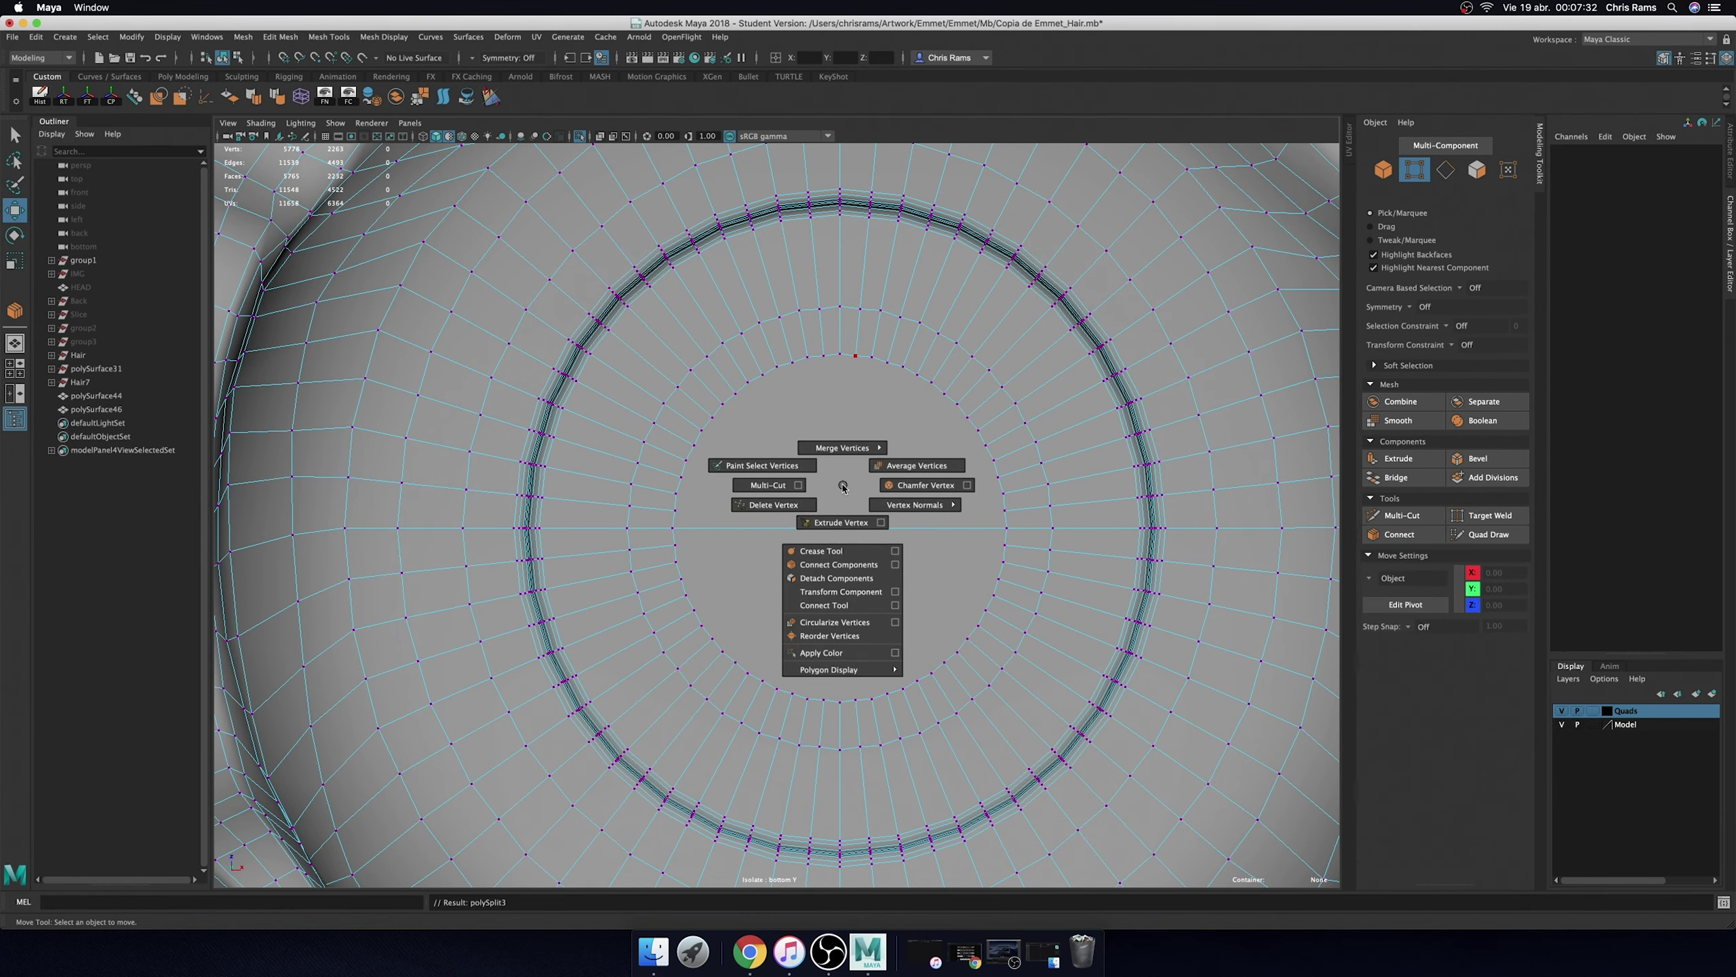
click(824, 604)
scroll(857, 356, up, 2)
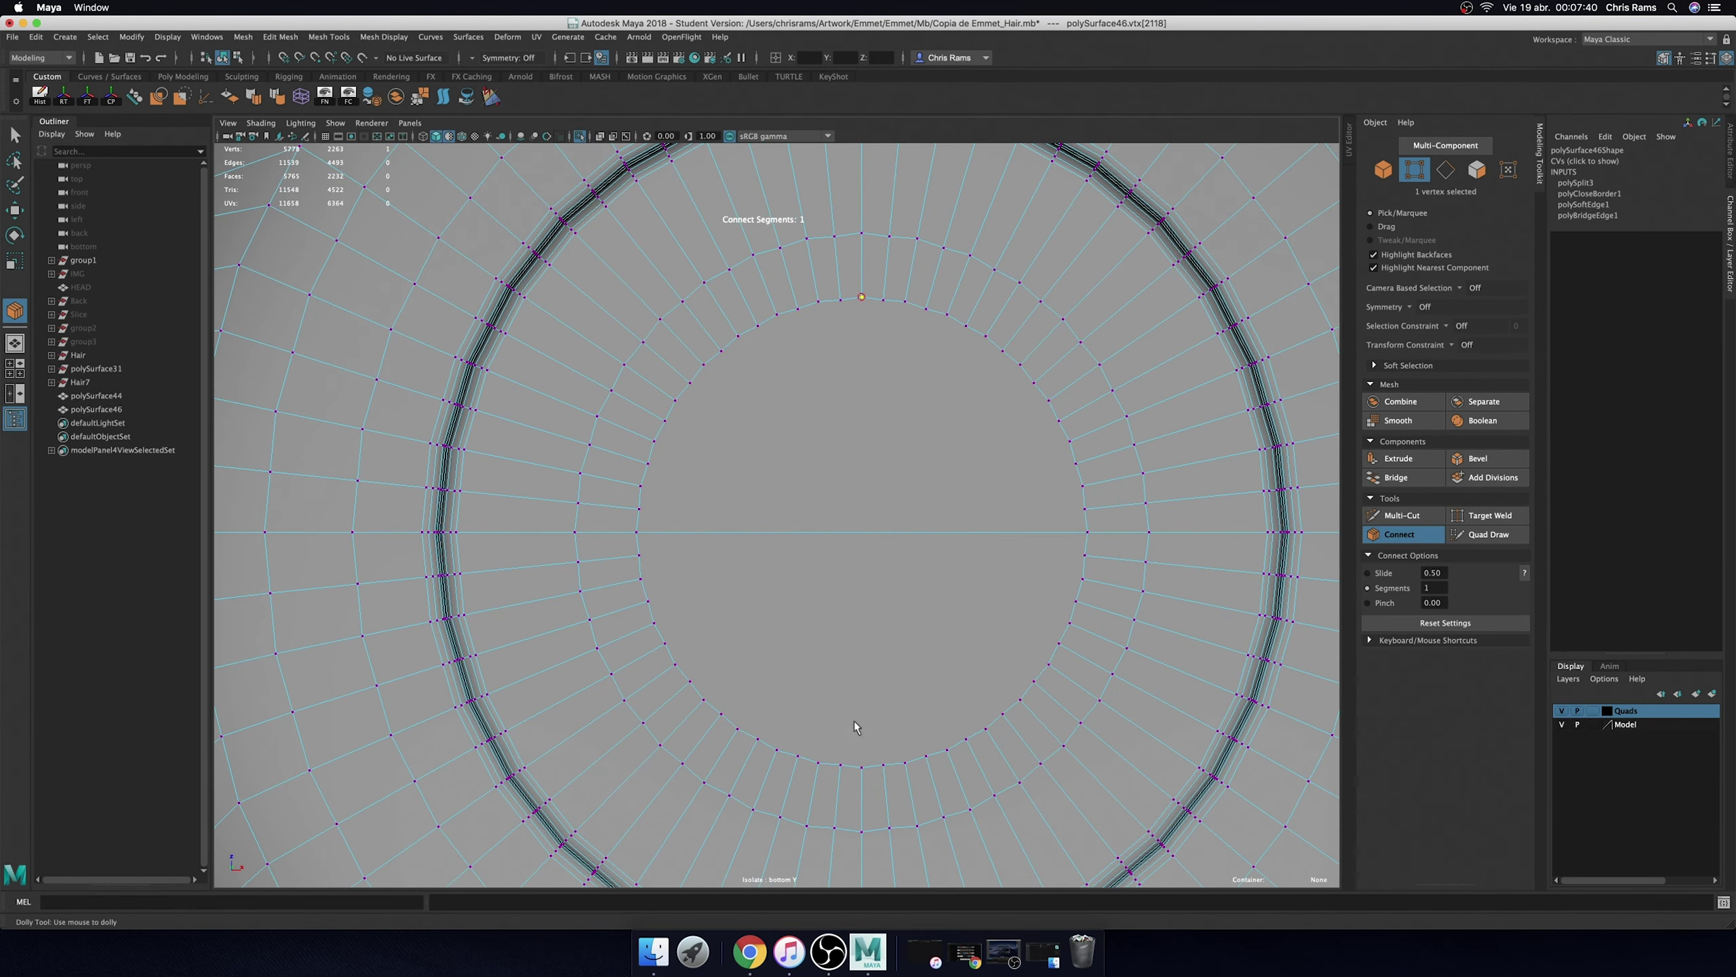
shift+right_click(955, 367)
- With Multi-Cut, cut the first vertical edges through the disk, top to bottom
click(878, 653)
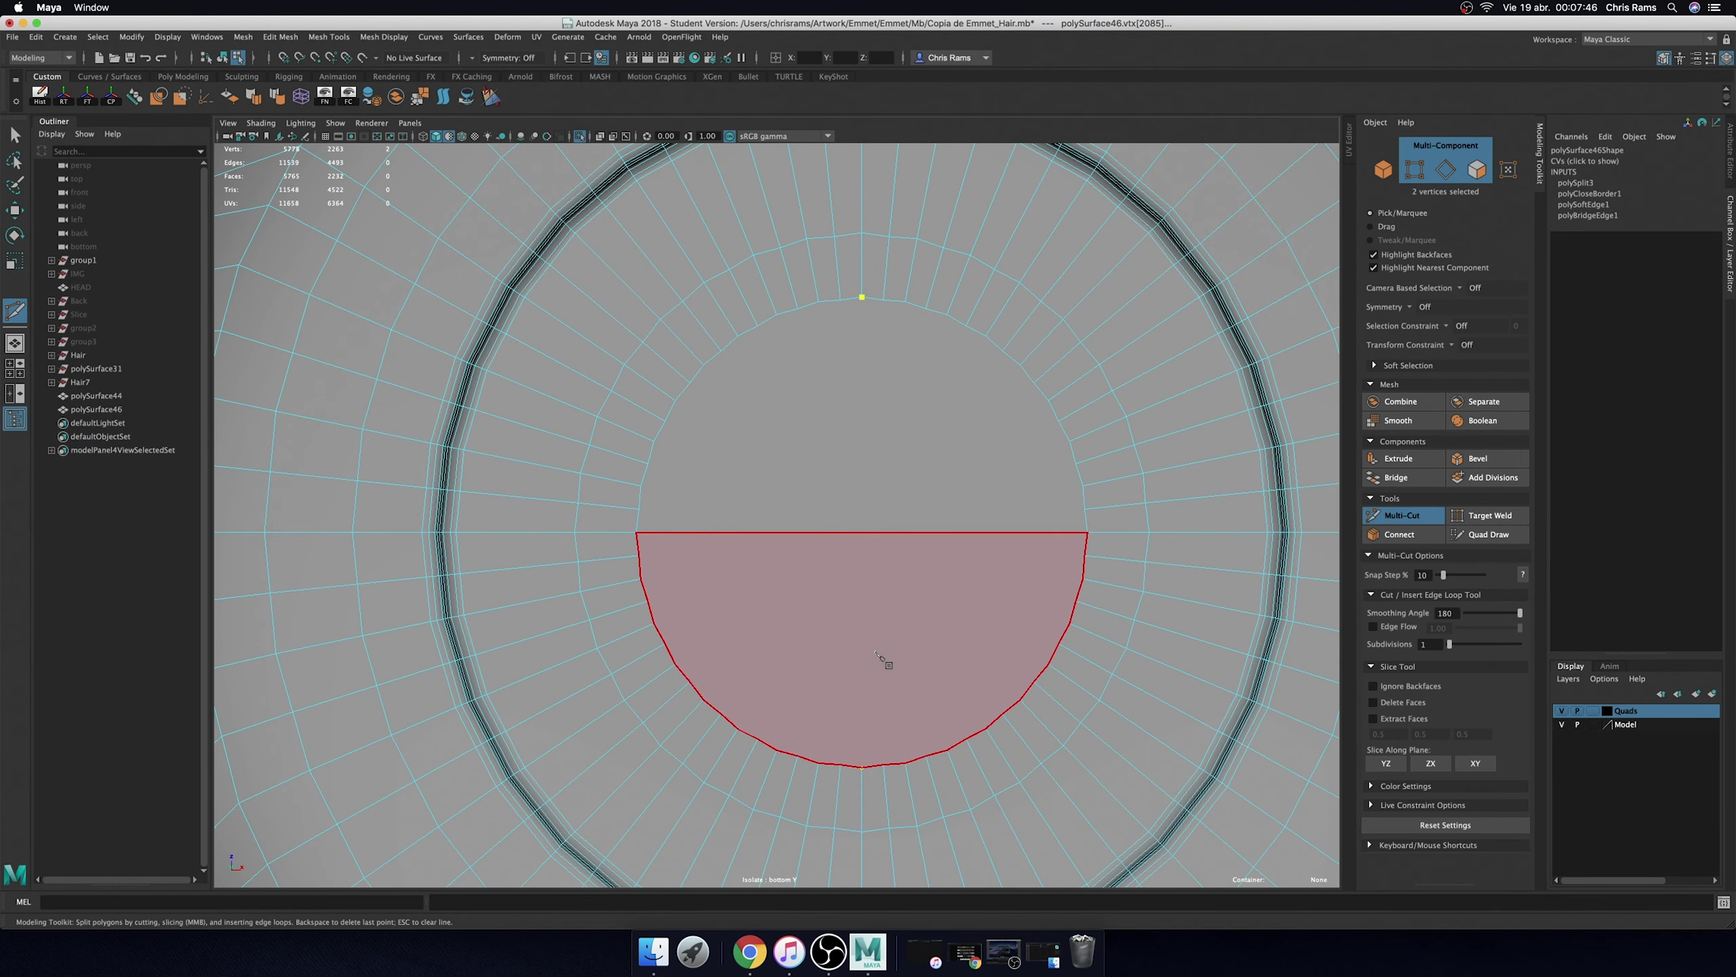
click(861, 766)
key(Return)
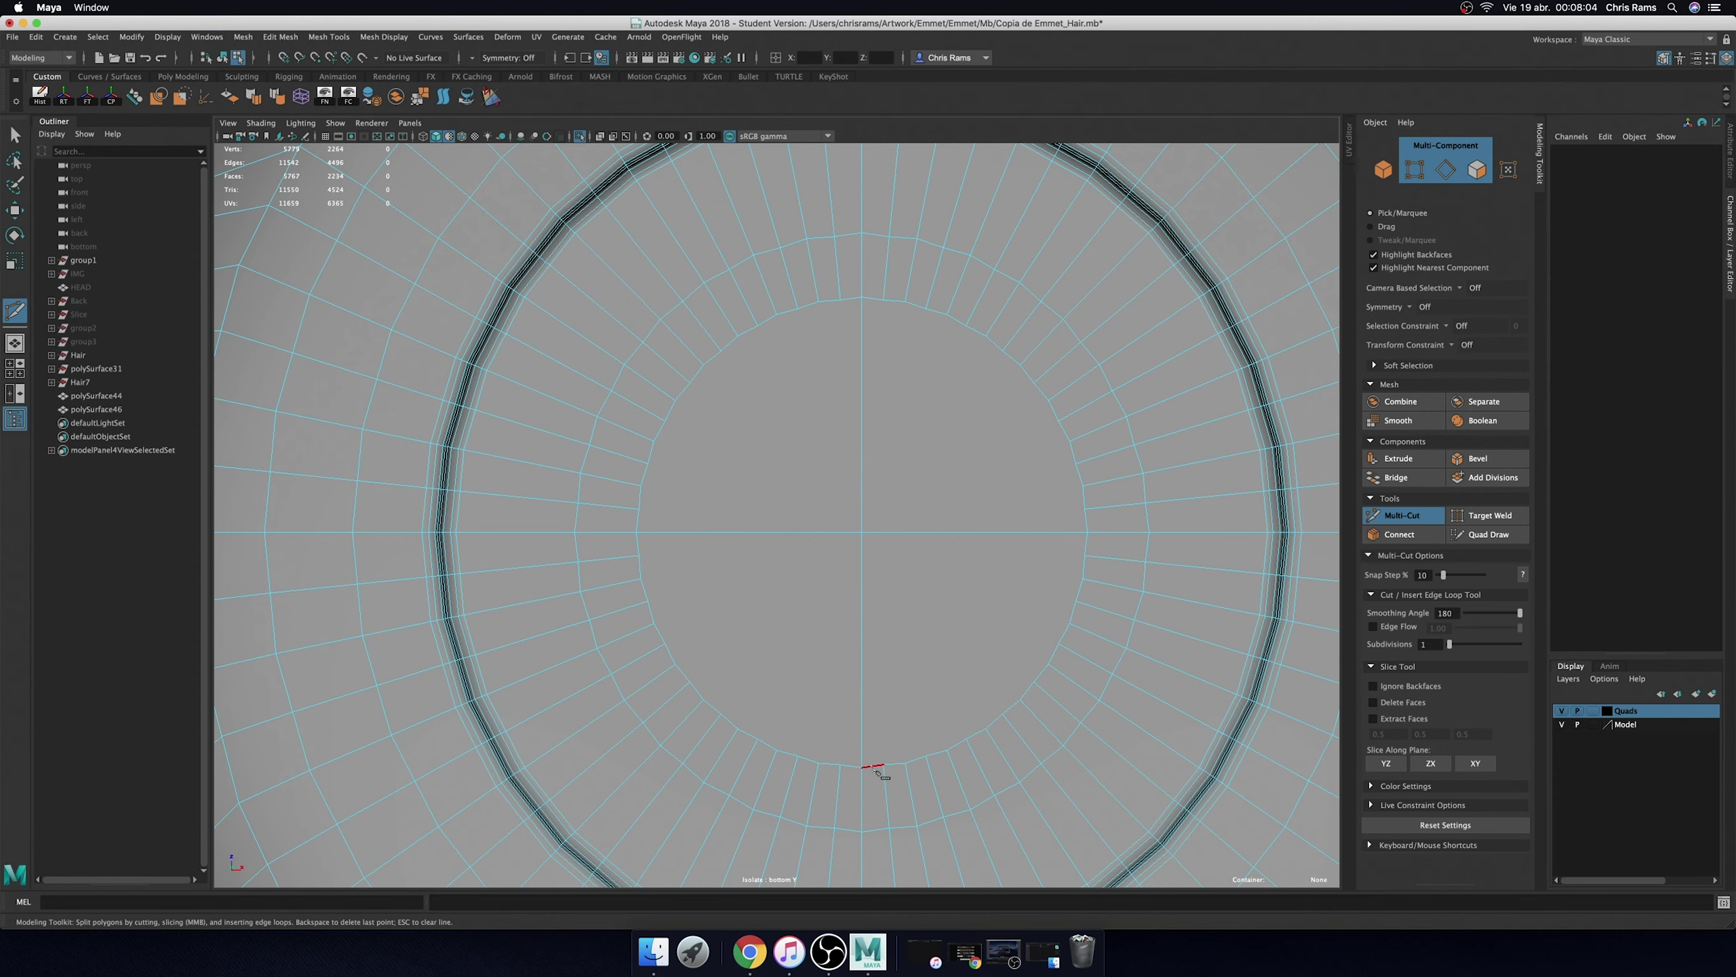
click(841, 299)
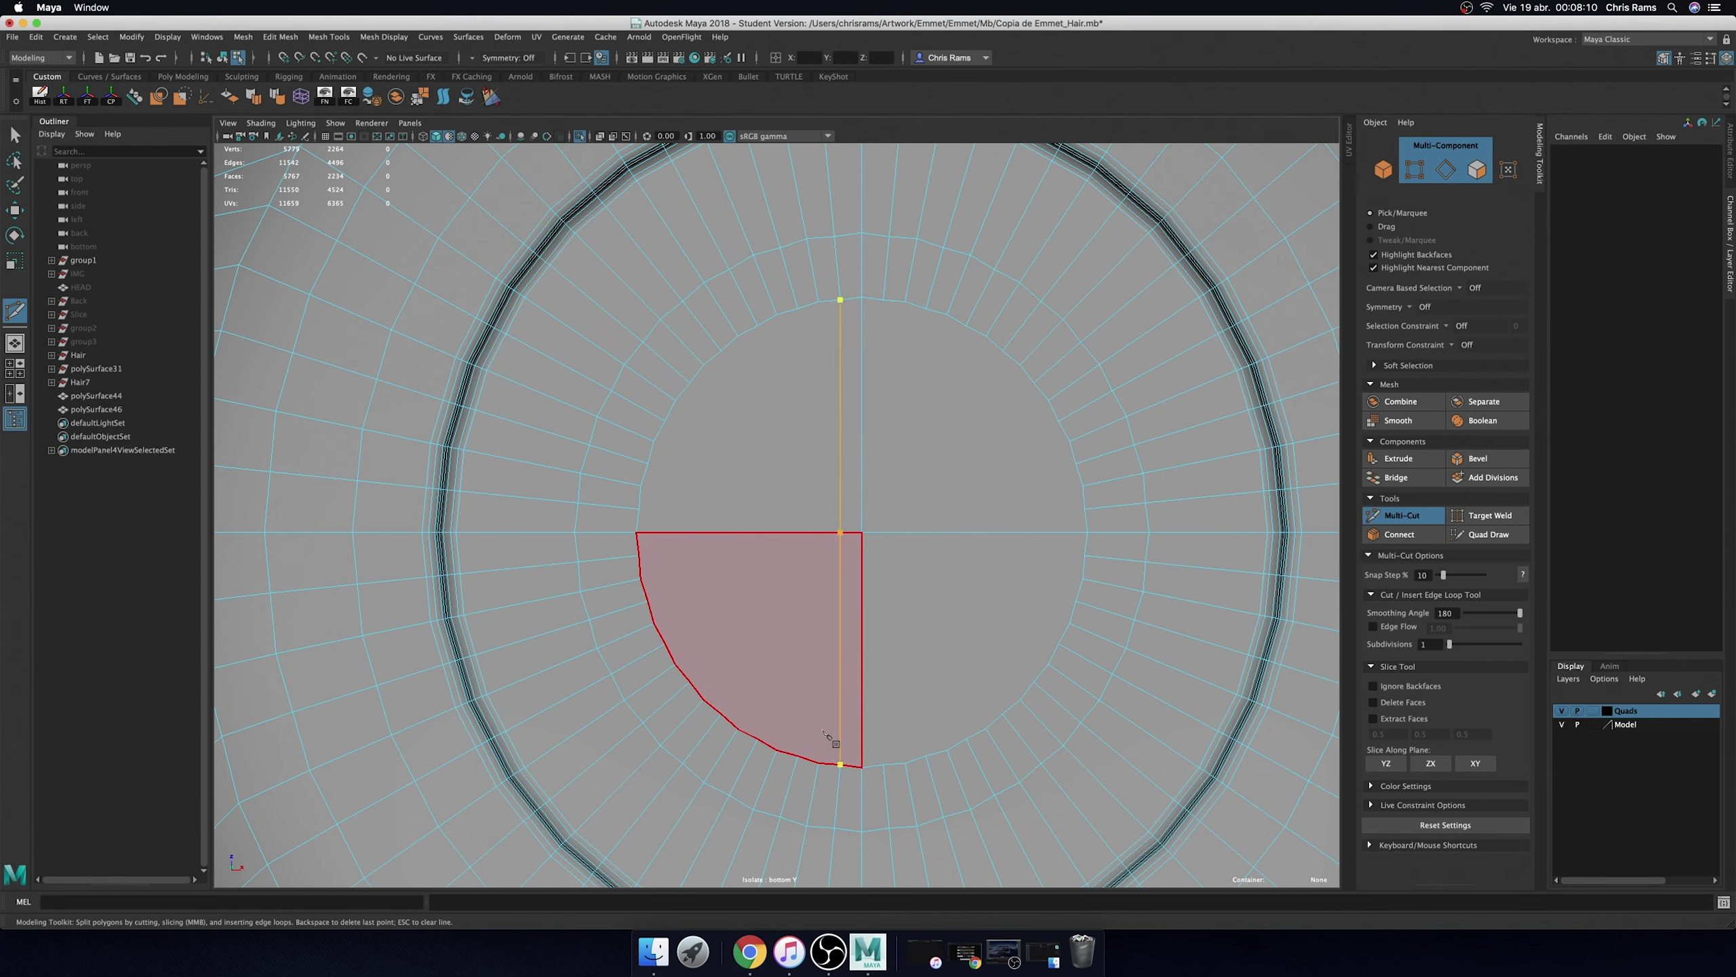
click(824, 754)
key(q)
key(g)
click(820, 302)
key(q)
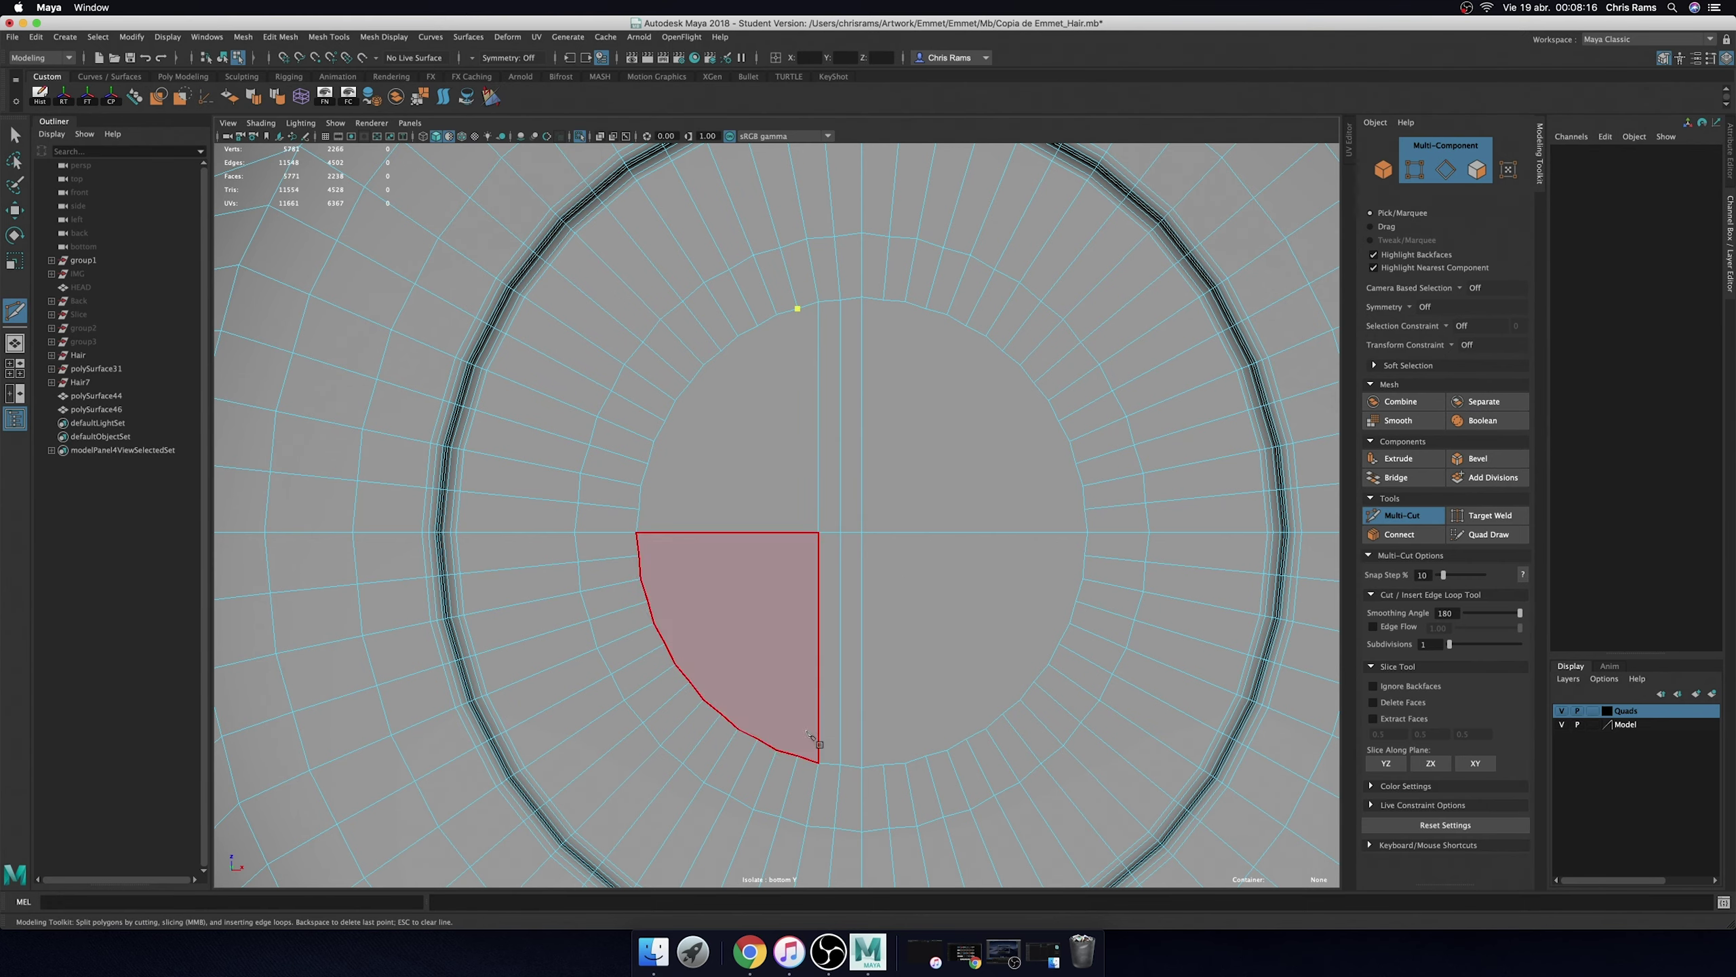
click(799, 764)
key(g)
- Add two more parallel vertical cuts toward the left of the centre patch
click(776, 310)
click(777, 751)
key(Return)
click(757, 326)
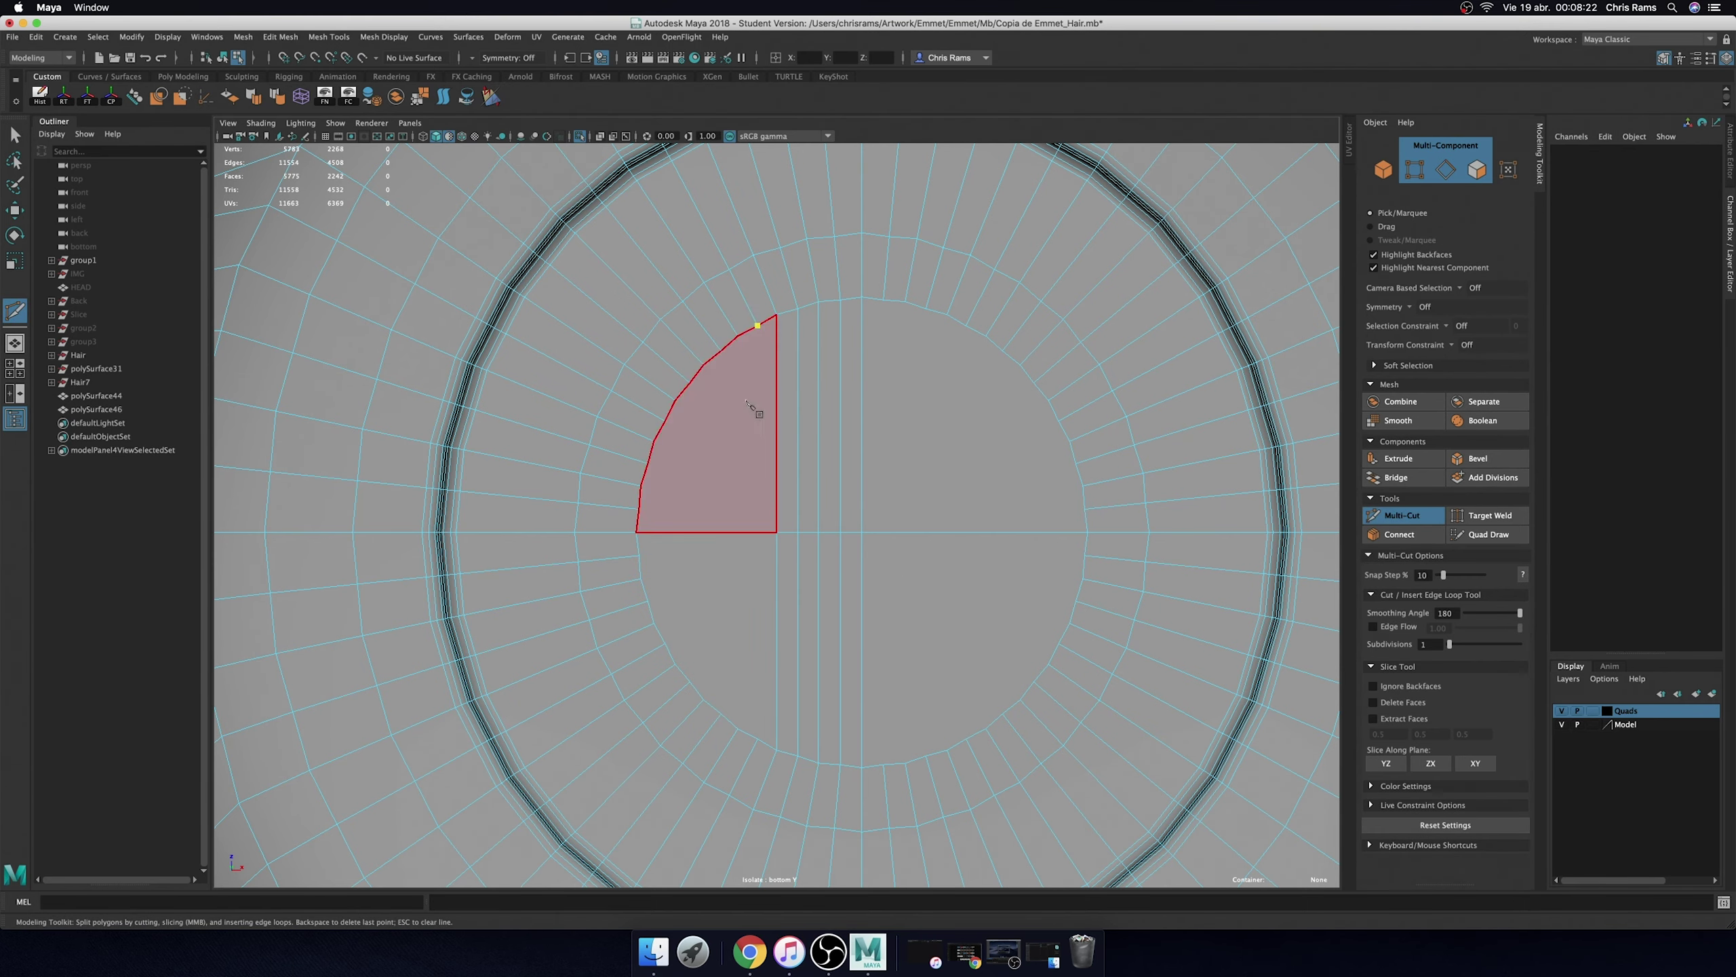
click(757, 738)
key(Return)
key(Return)
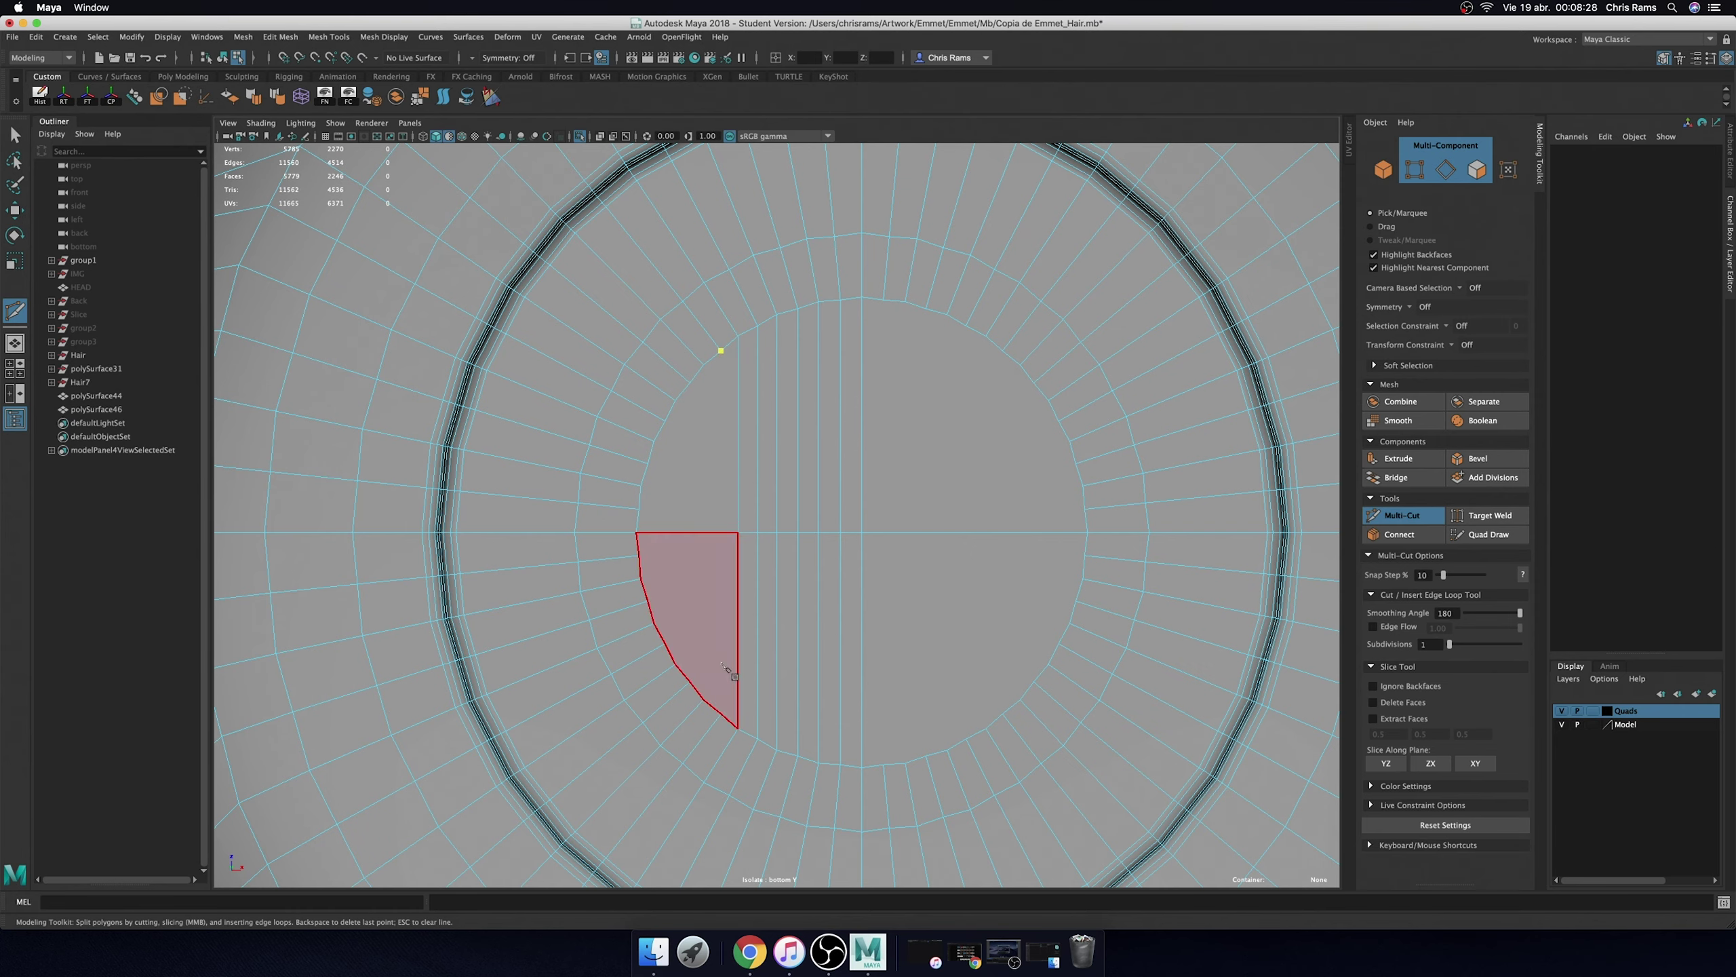
- Add four horizontal cuts across the centre patch, working upward
click(639, 509)
click(1084, 509)
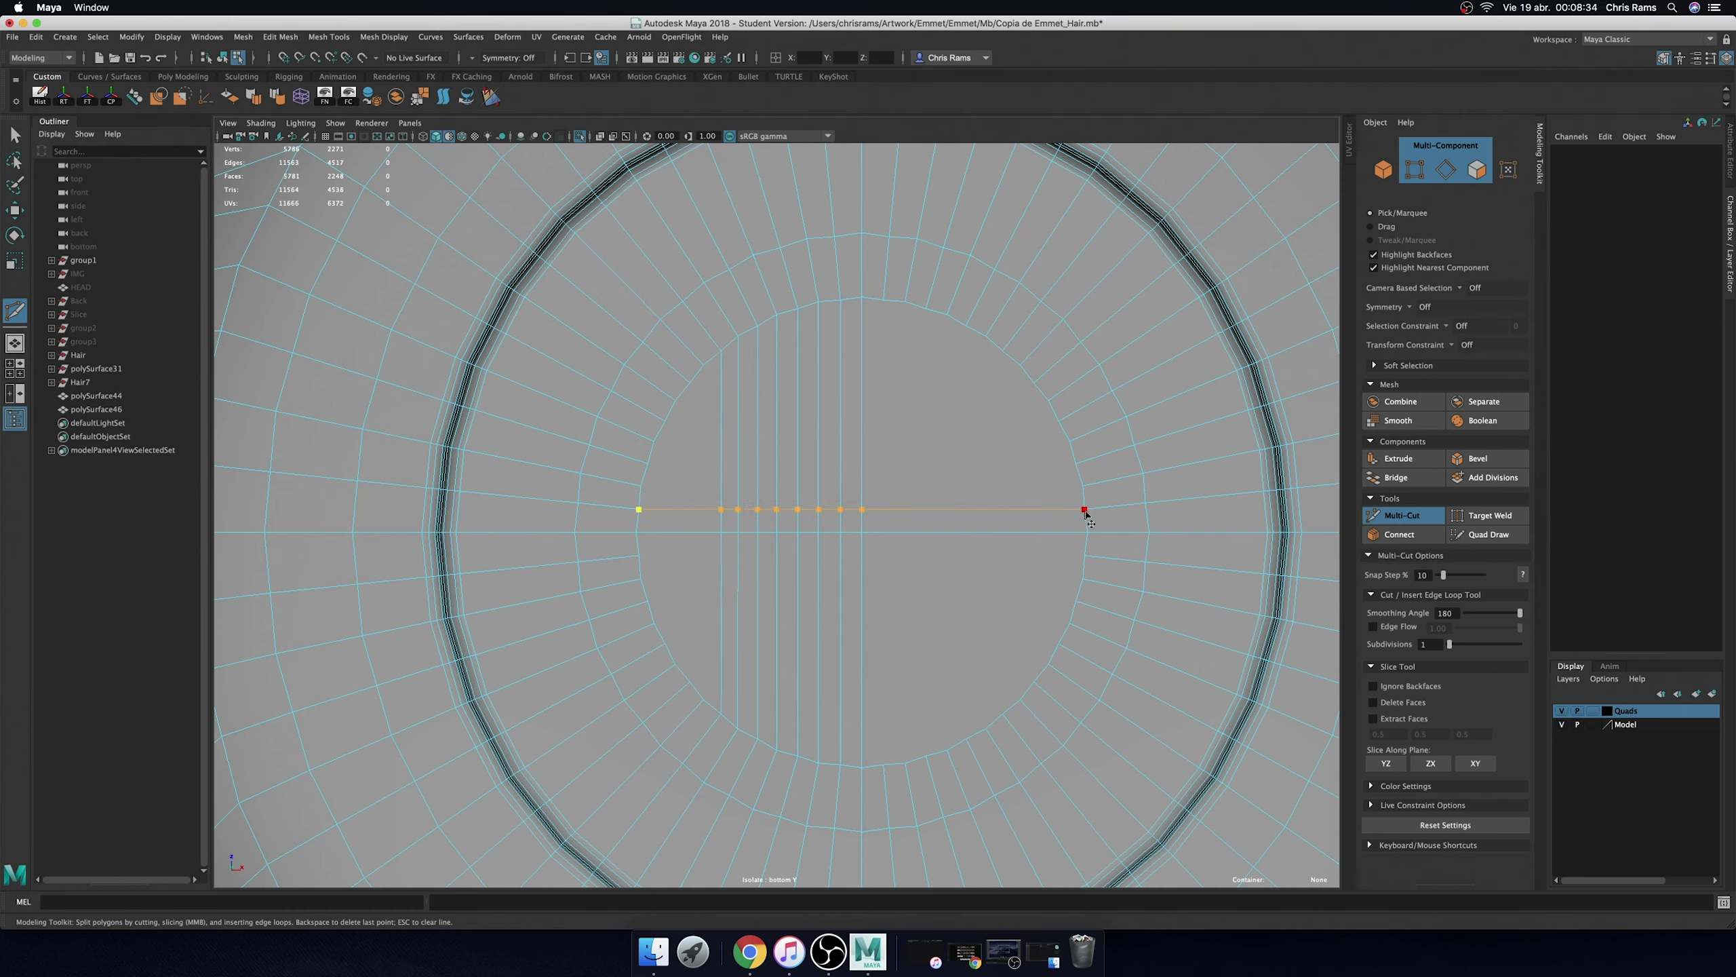
key(Return)
click(639, 486)
click(1078, 487)
key(Return)
click(646, 464)
click(1073, 465)
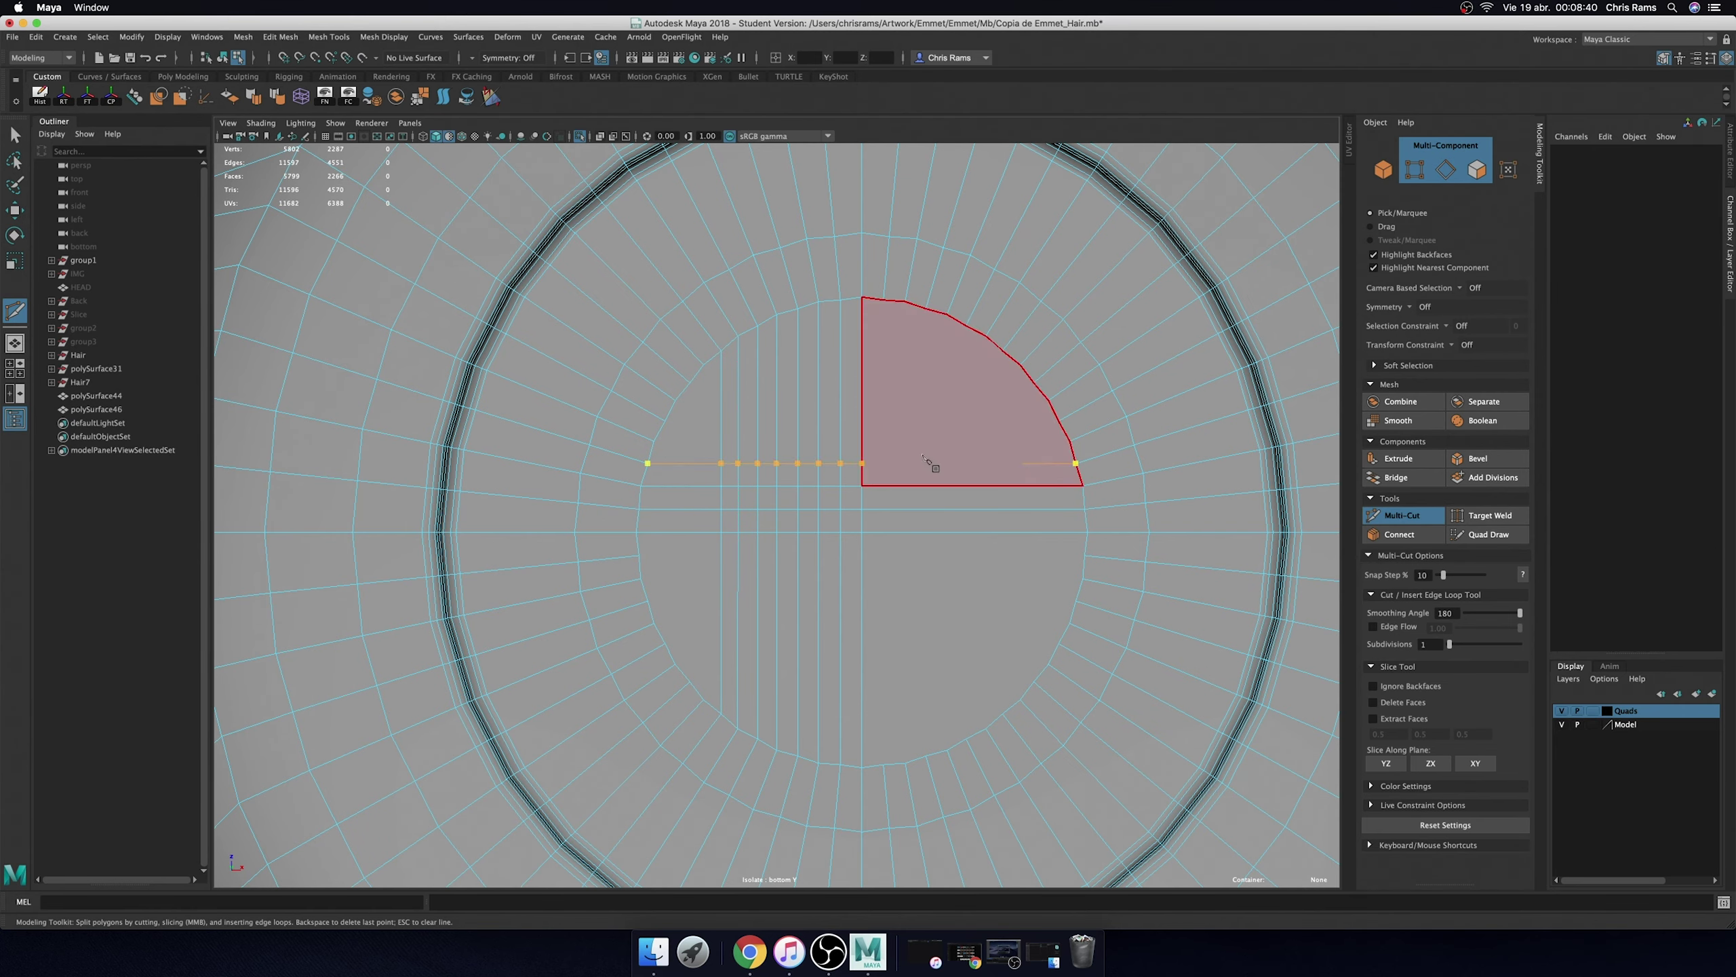
key(Return)
click(1069, 431)
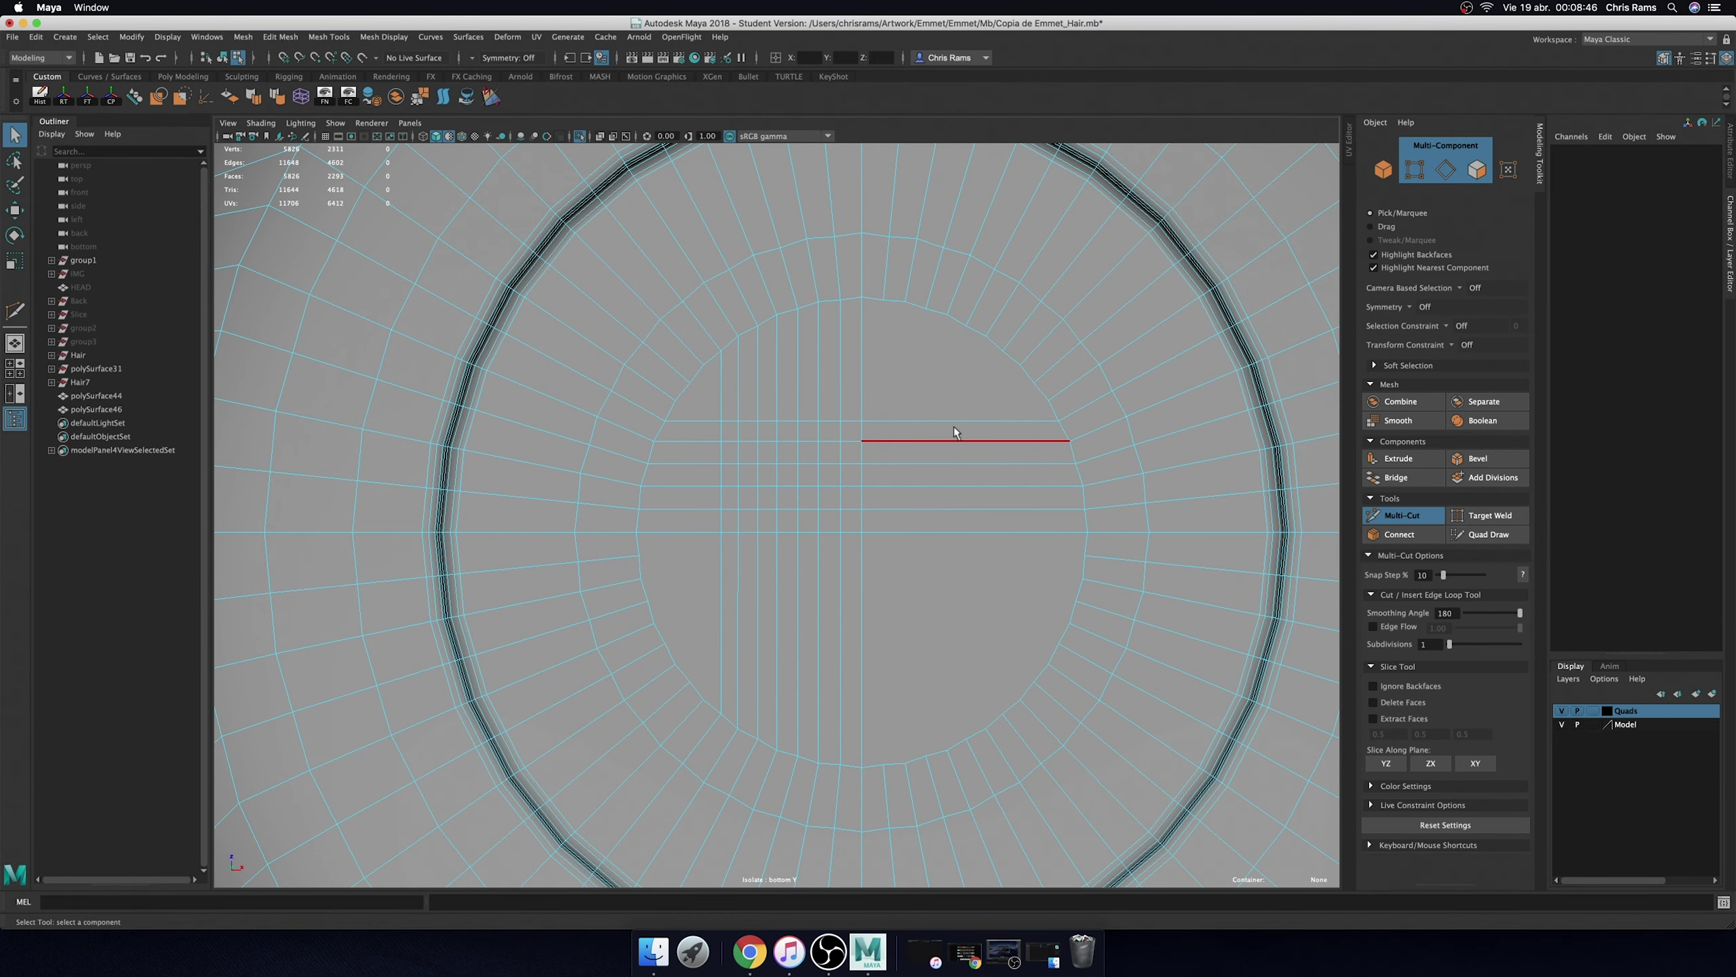
key(Return)
key(Return)
- Check faces in the patch, then add another horizontal cut higher up
scroll(895, 401, up, 2)
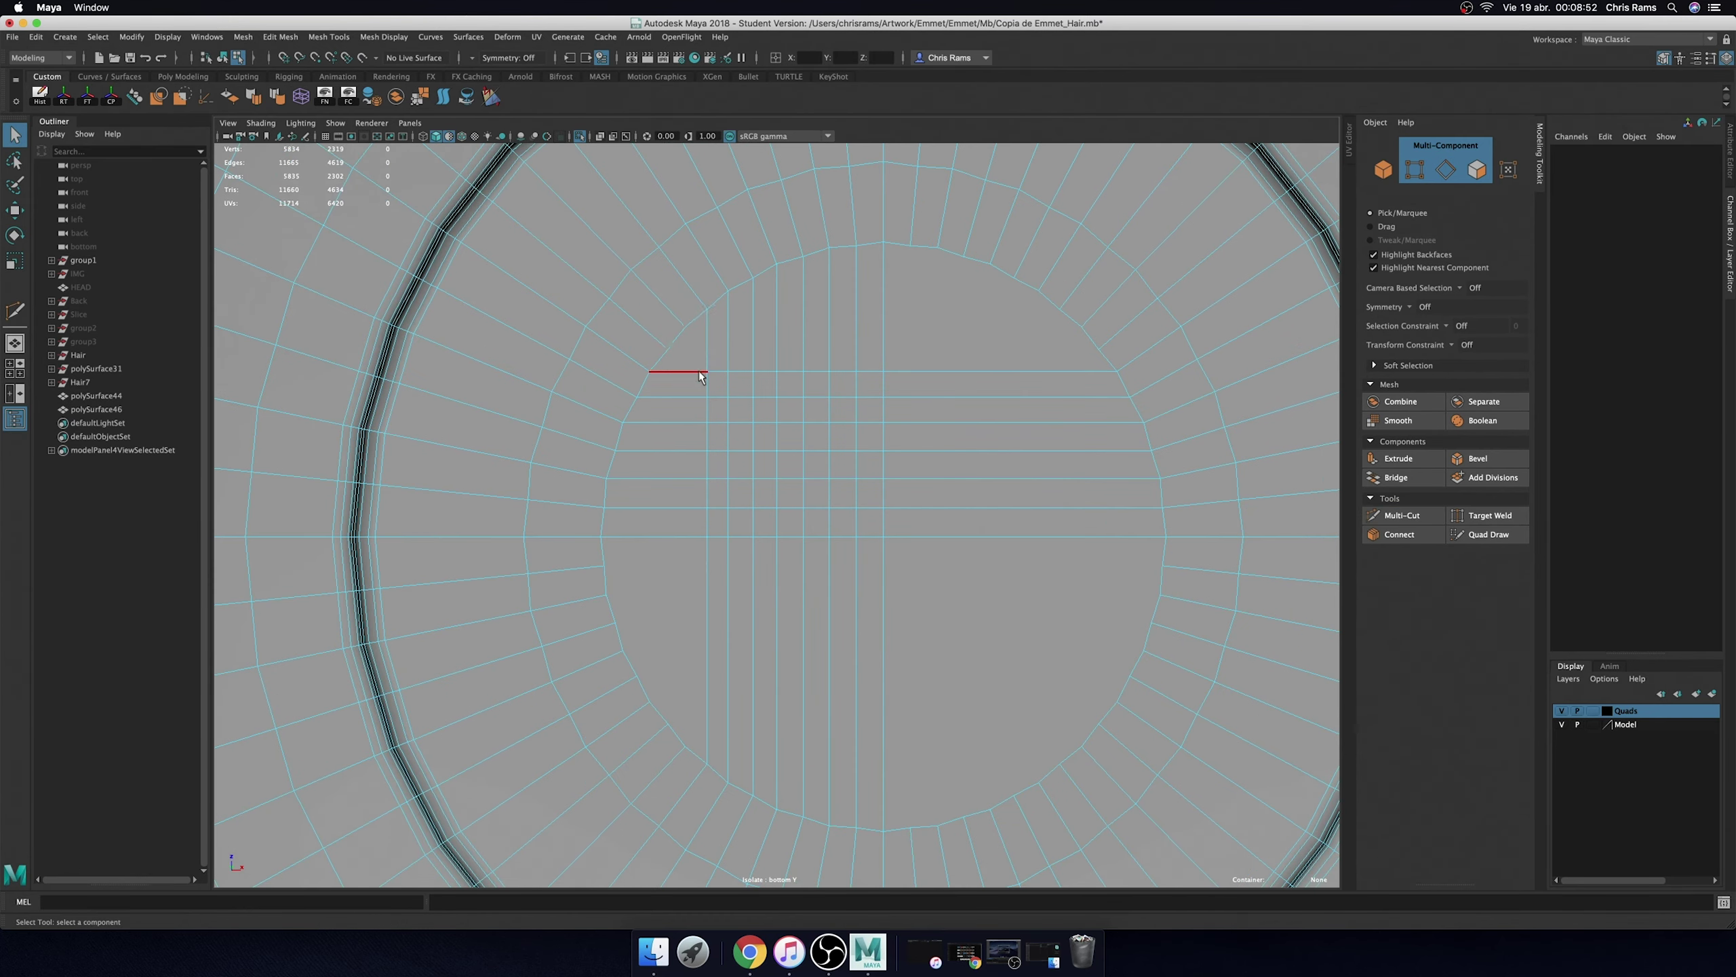
key(q)
click(674, 522)
click(686, 411)
key(ctrl+shift+x)
click(668, 349)
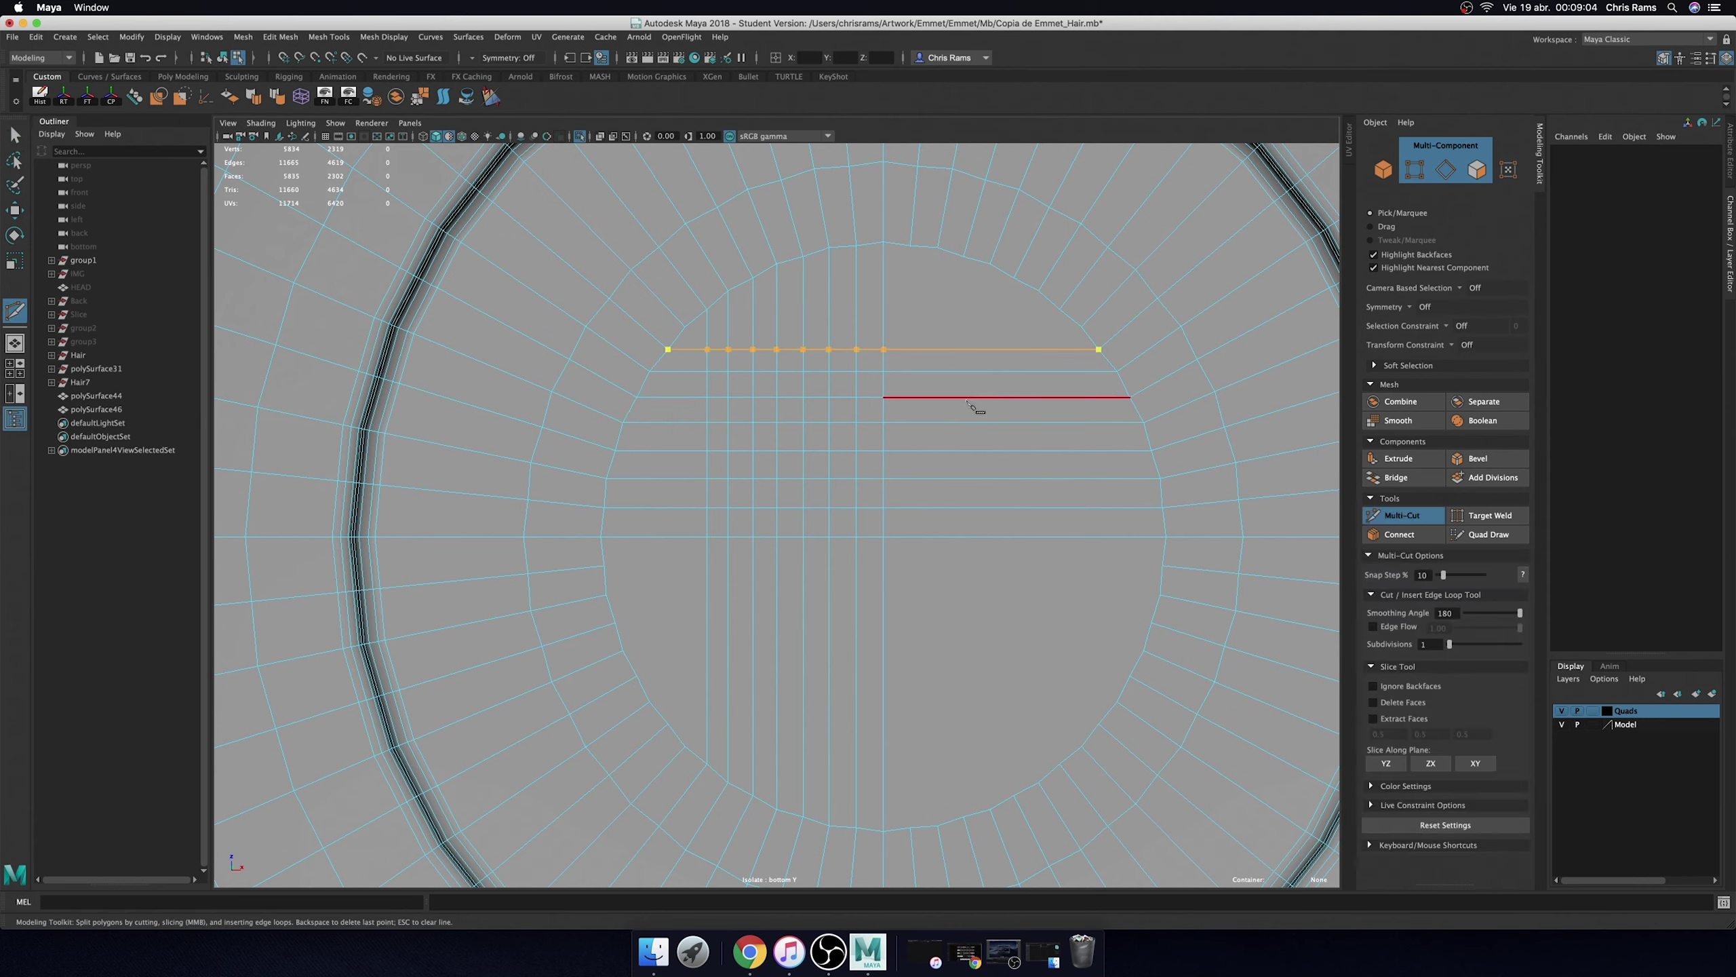
key(Return)
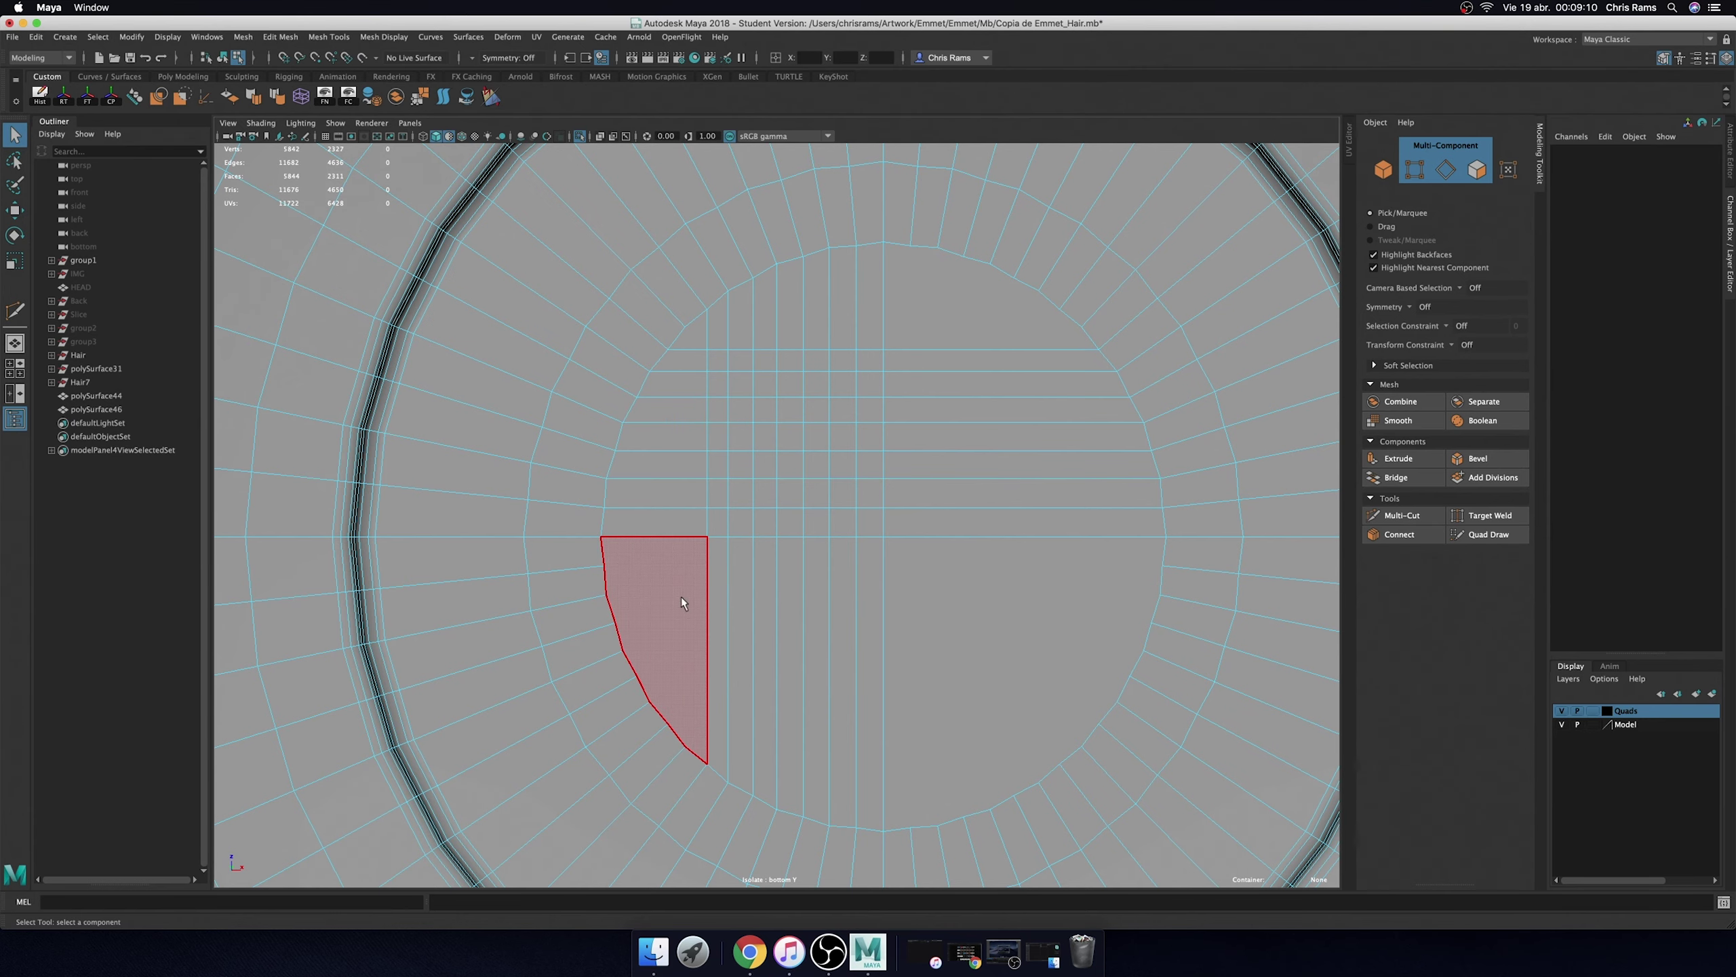
- Add vertical cuts through the right side of the patch
click(909, 245)
click(909, 827)
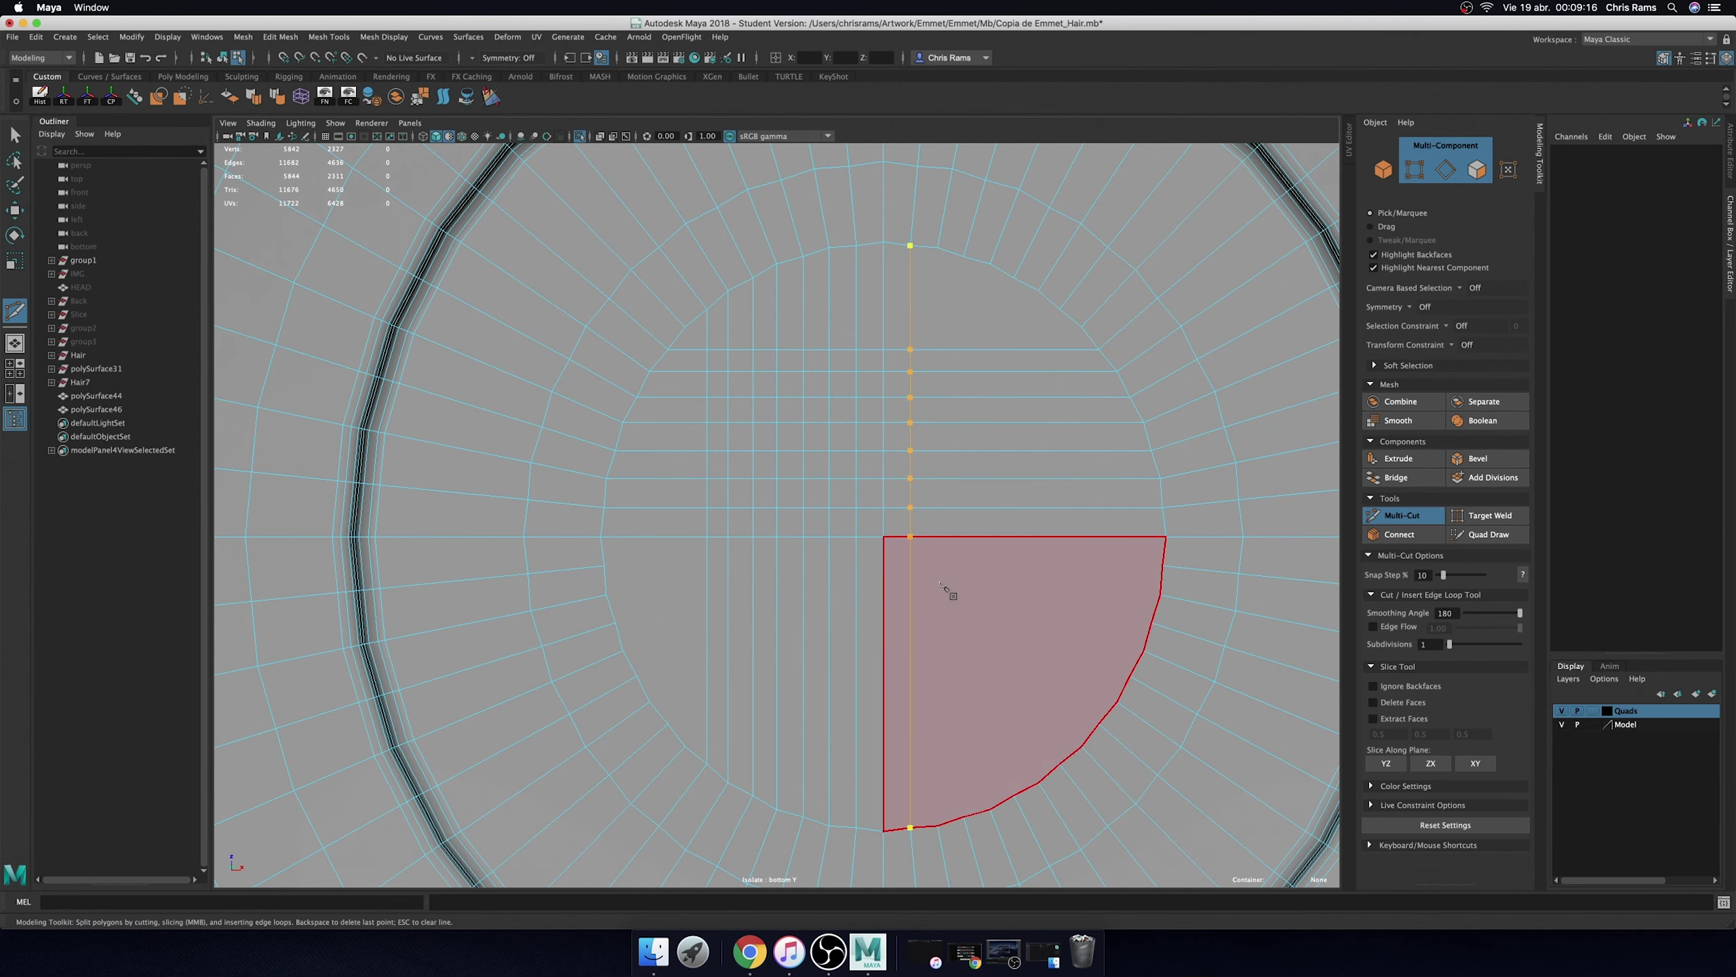
key(Return)
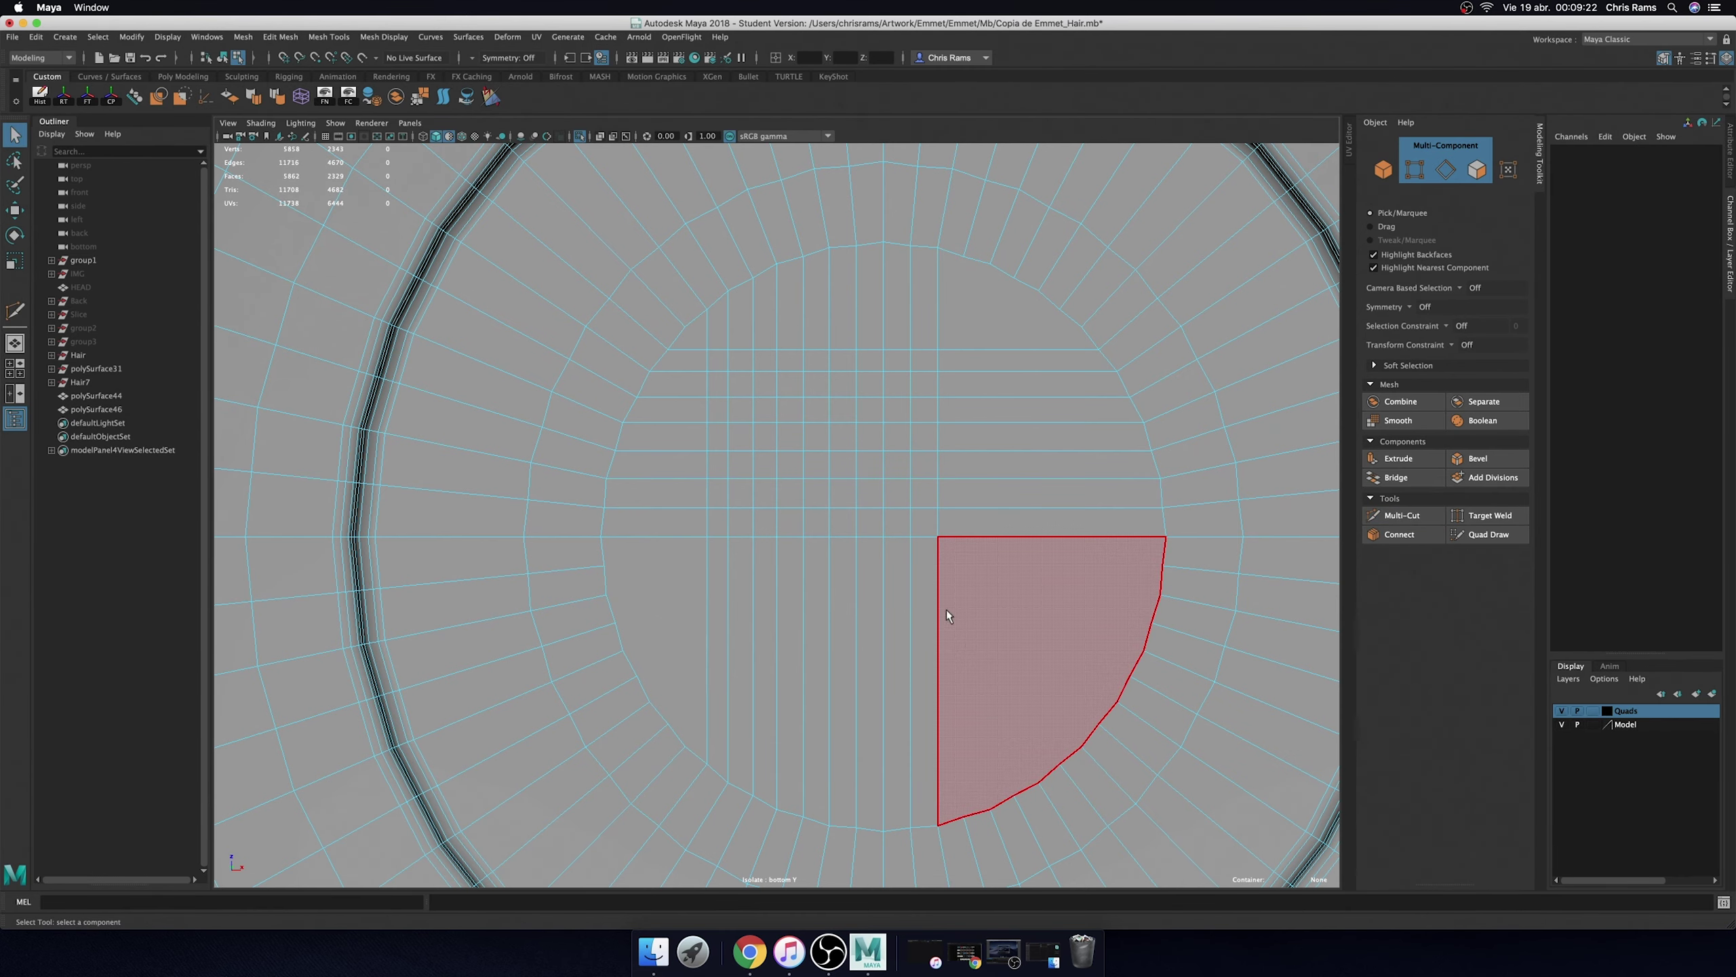
click(963, 257)
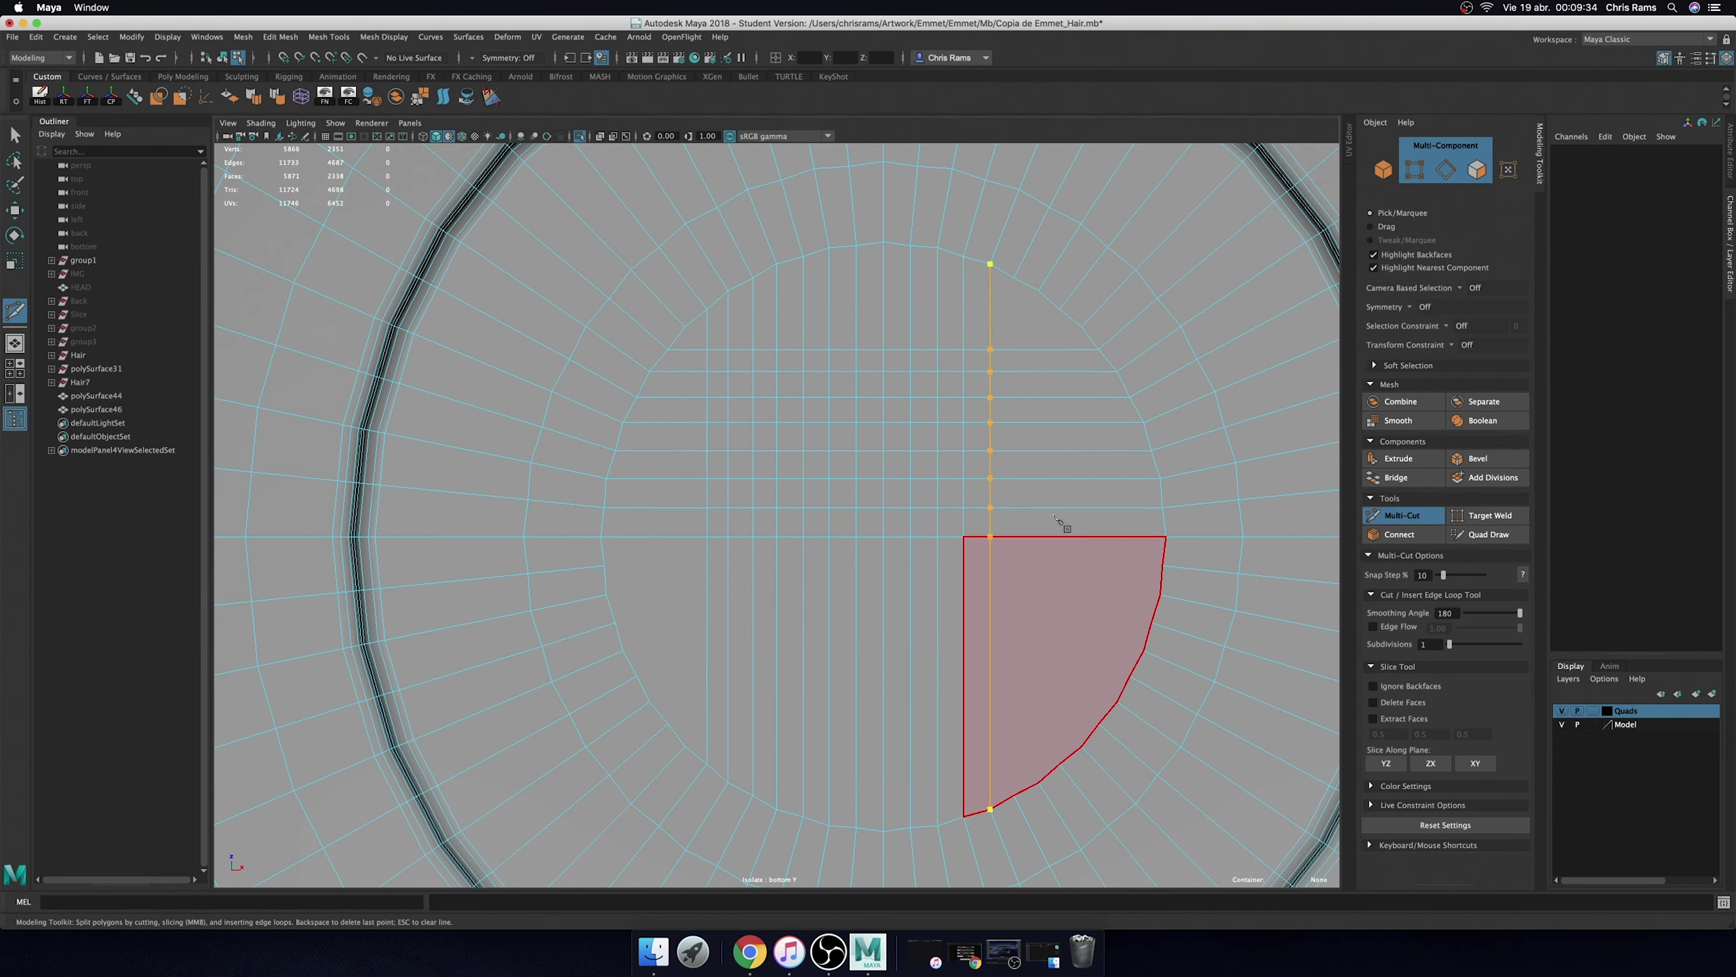
key(Return)
click(1051, 772)
key(Return)
click(1039, 291)
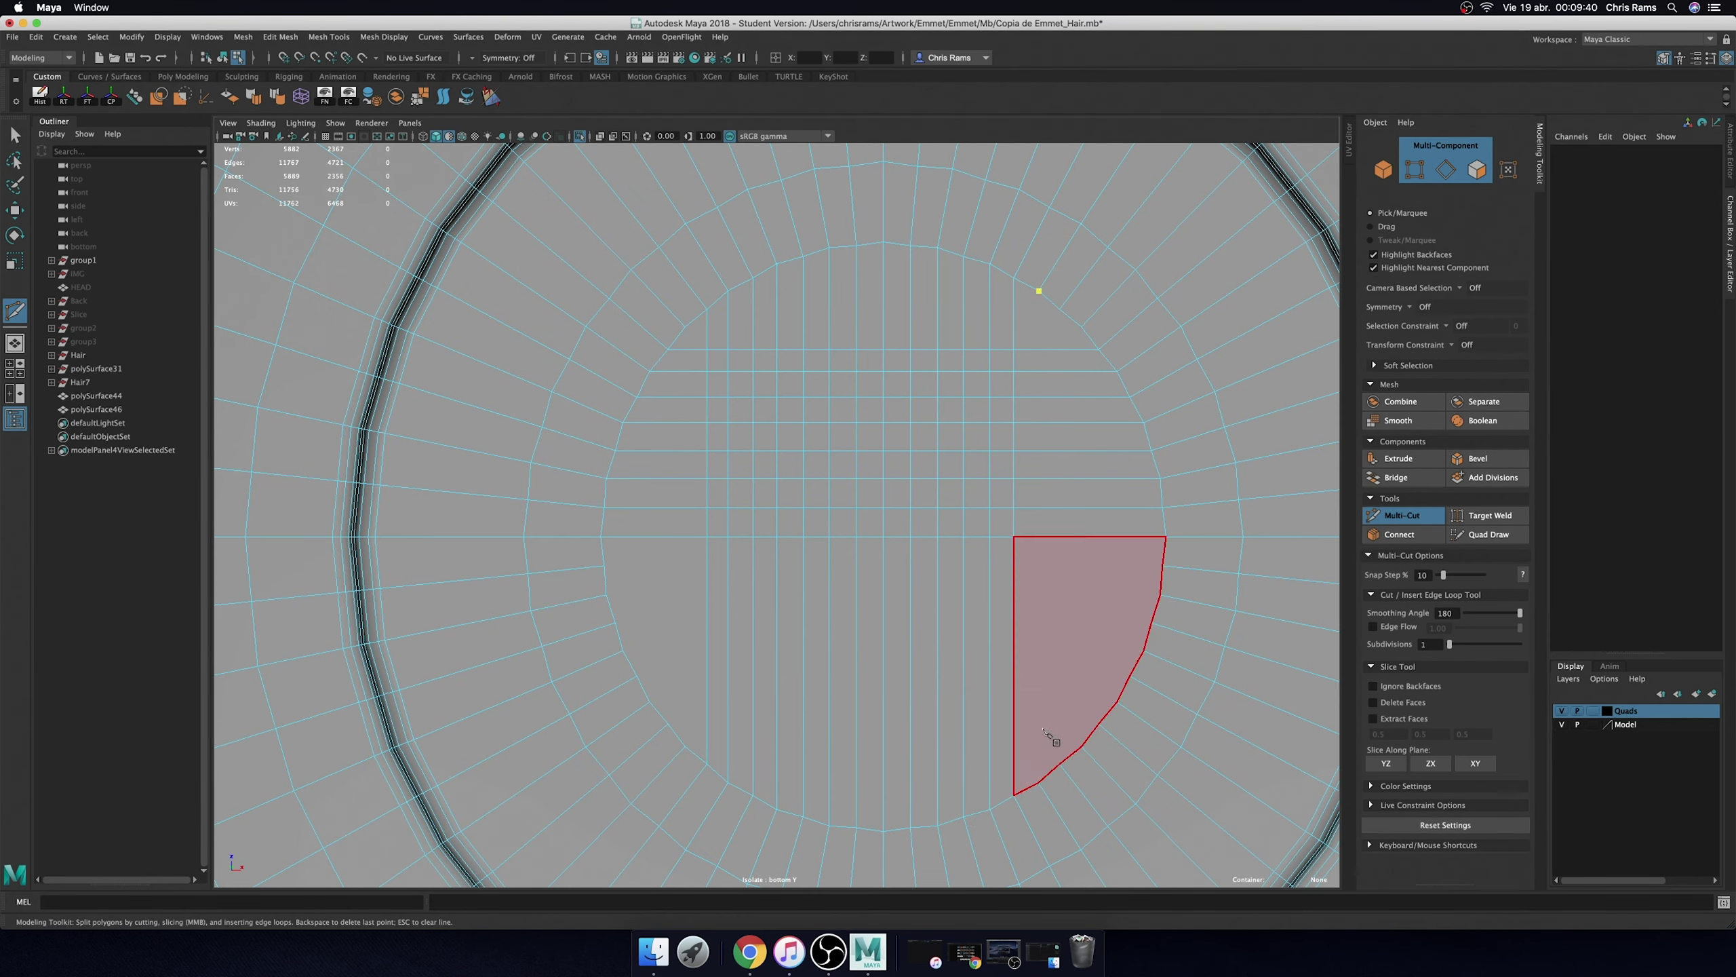
key(q)
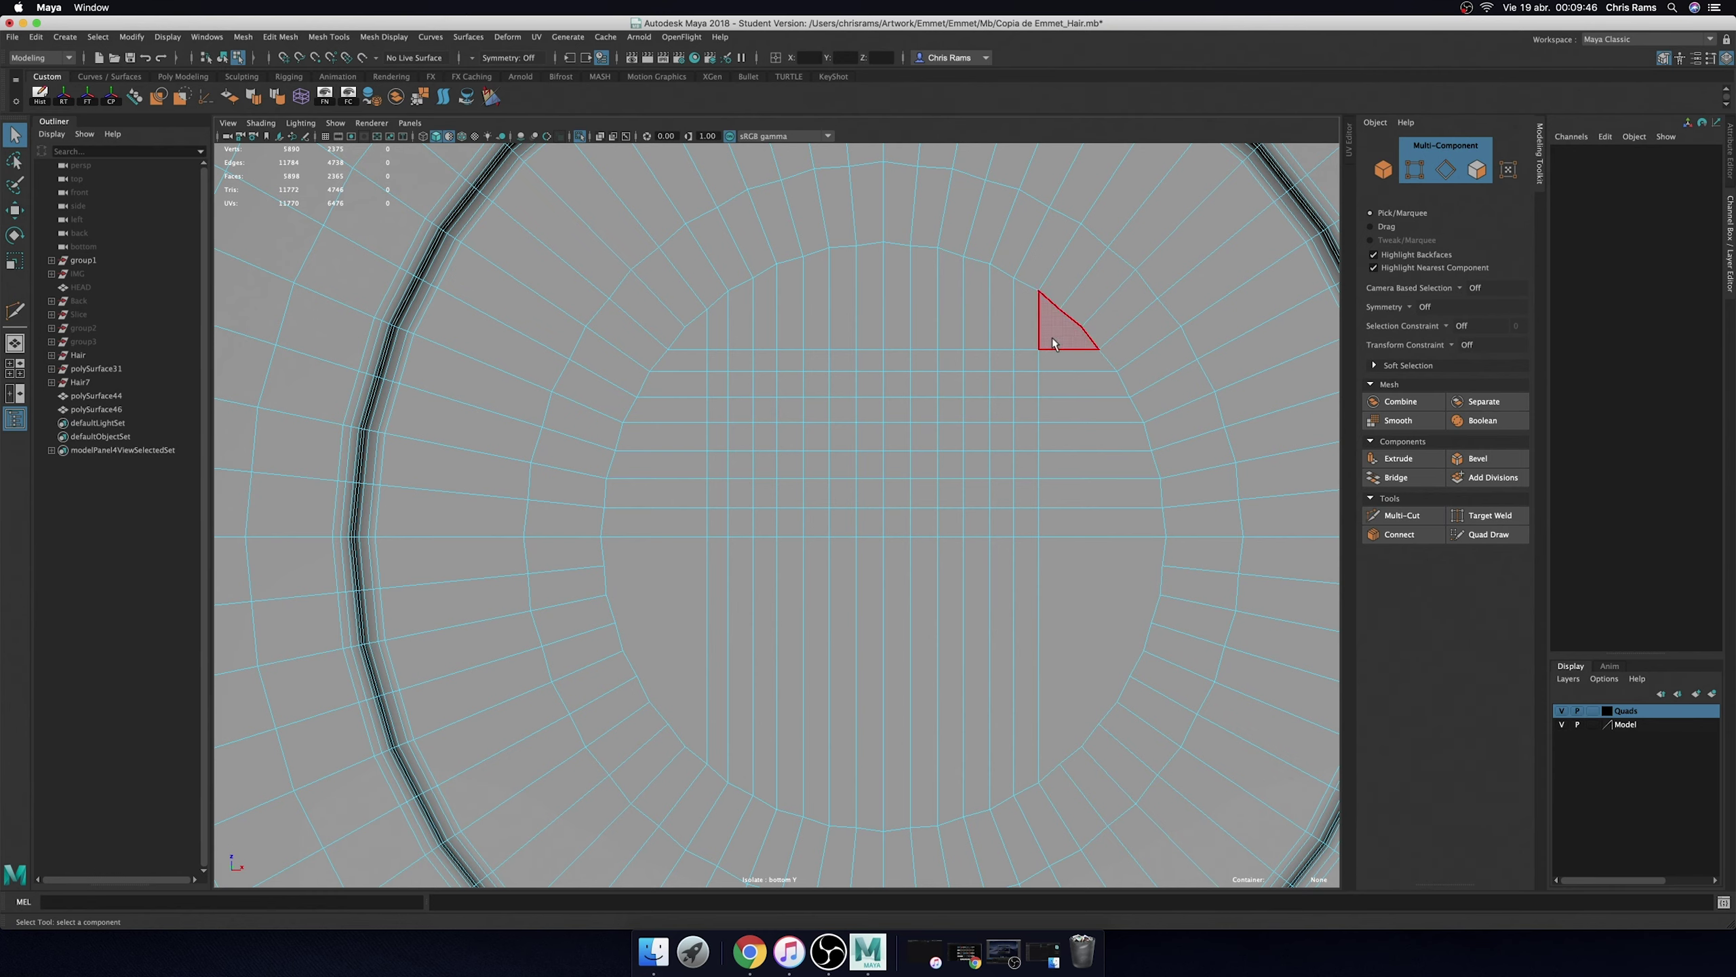
key(ctrl+shift+x)
ctrl+click(1059, 643)
key(q)
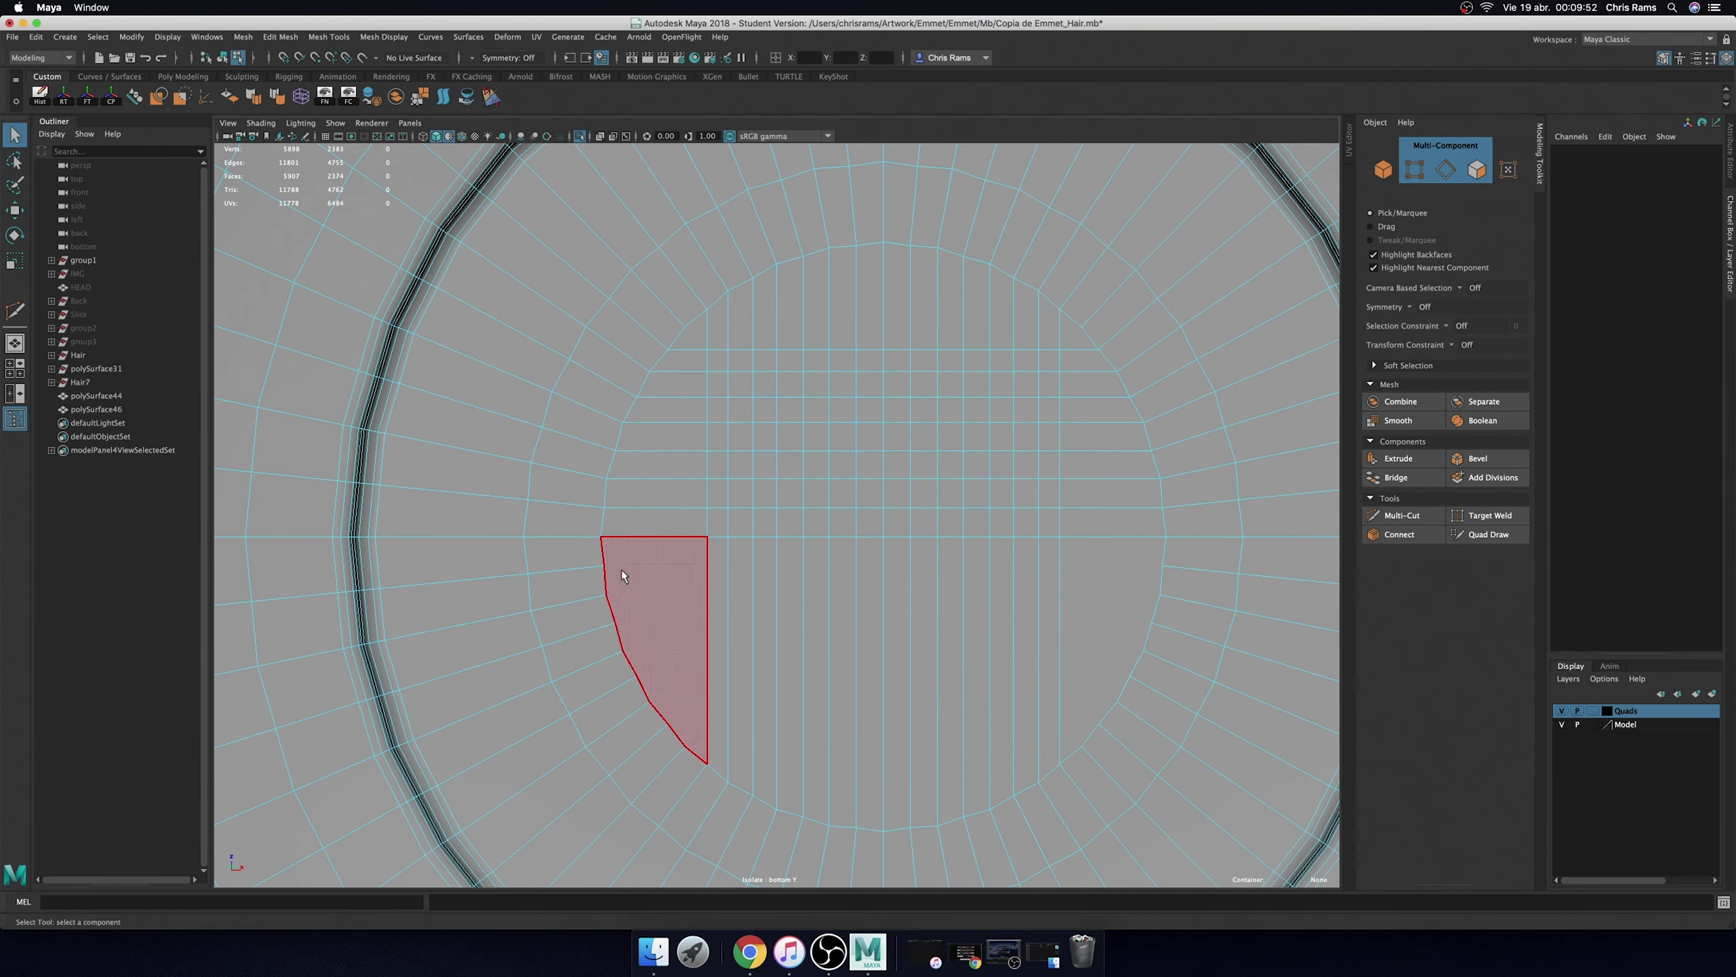
- Add horizontal cuts across the lower part of the patch, then exit to Select
key(ctrl+shift+x)
click(606, 594)
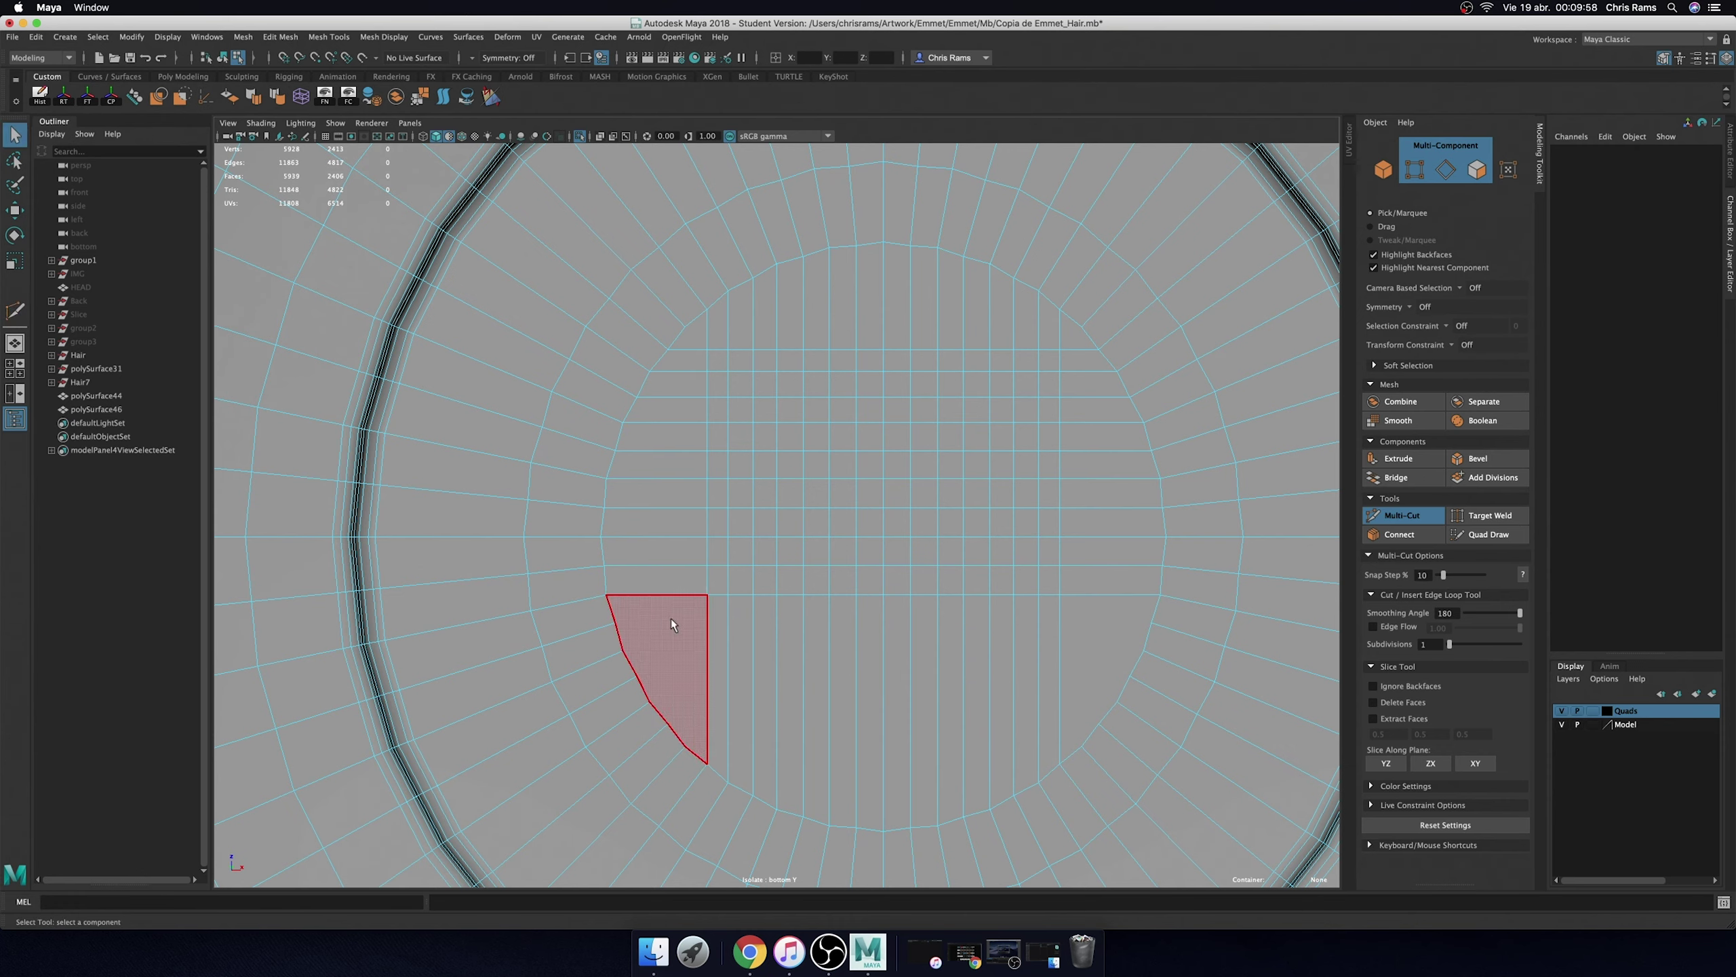
click(1155, 626)
key(Return)
click(1148, 649)
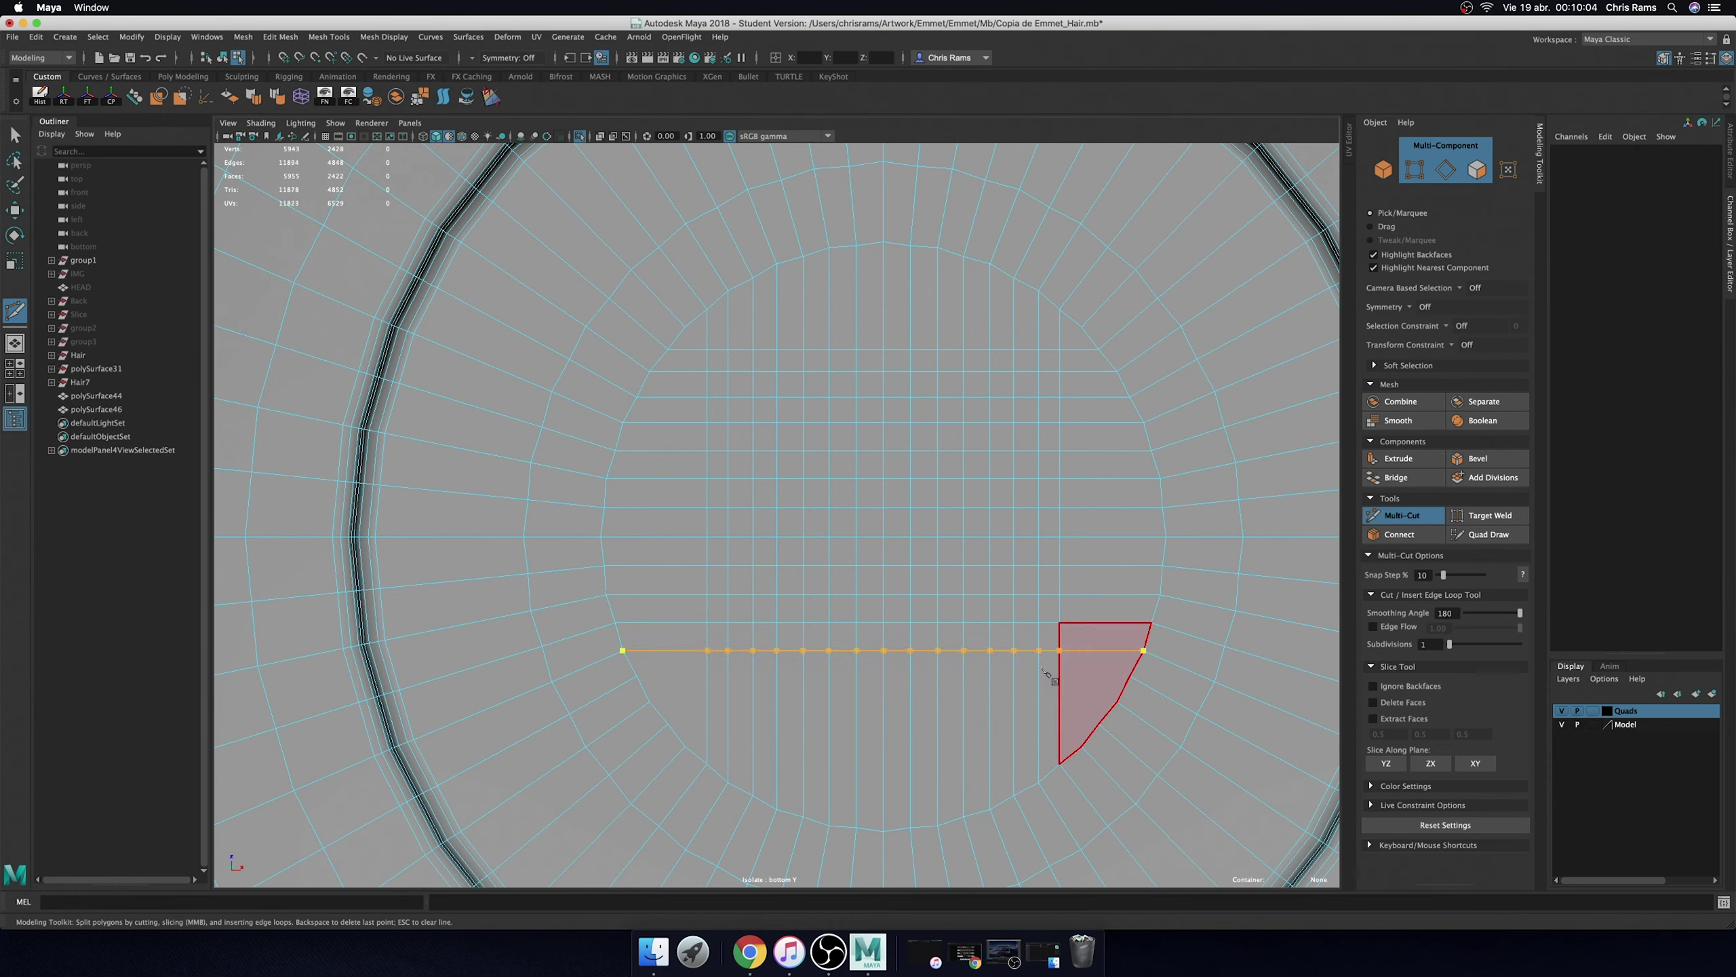
key(Return)
click(644, 682)
click(1128, 682)
key(Return)
click(649, 701)
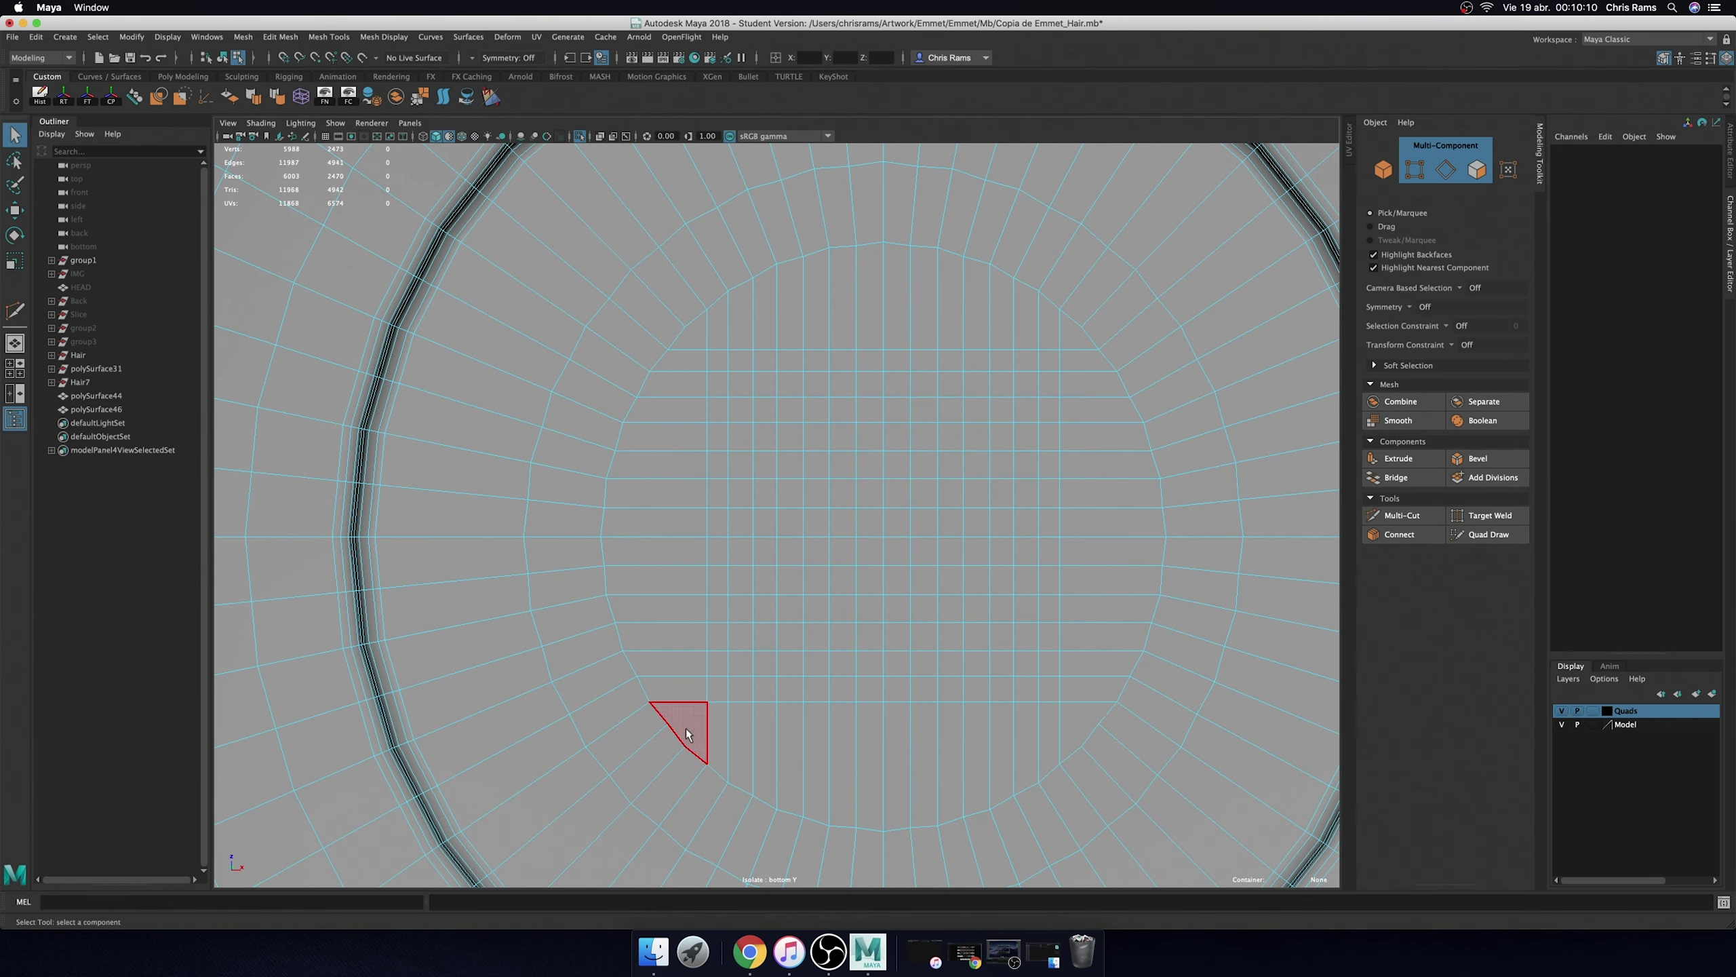
drag(673, 725, 1105, 725)
key(q)
scroll(909, 545, down, 10)
- Select a centre face of the grid, grow the selection and convert it to vertices
scroll(908, 545, up, 4)
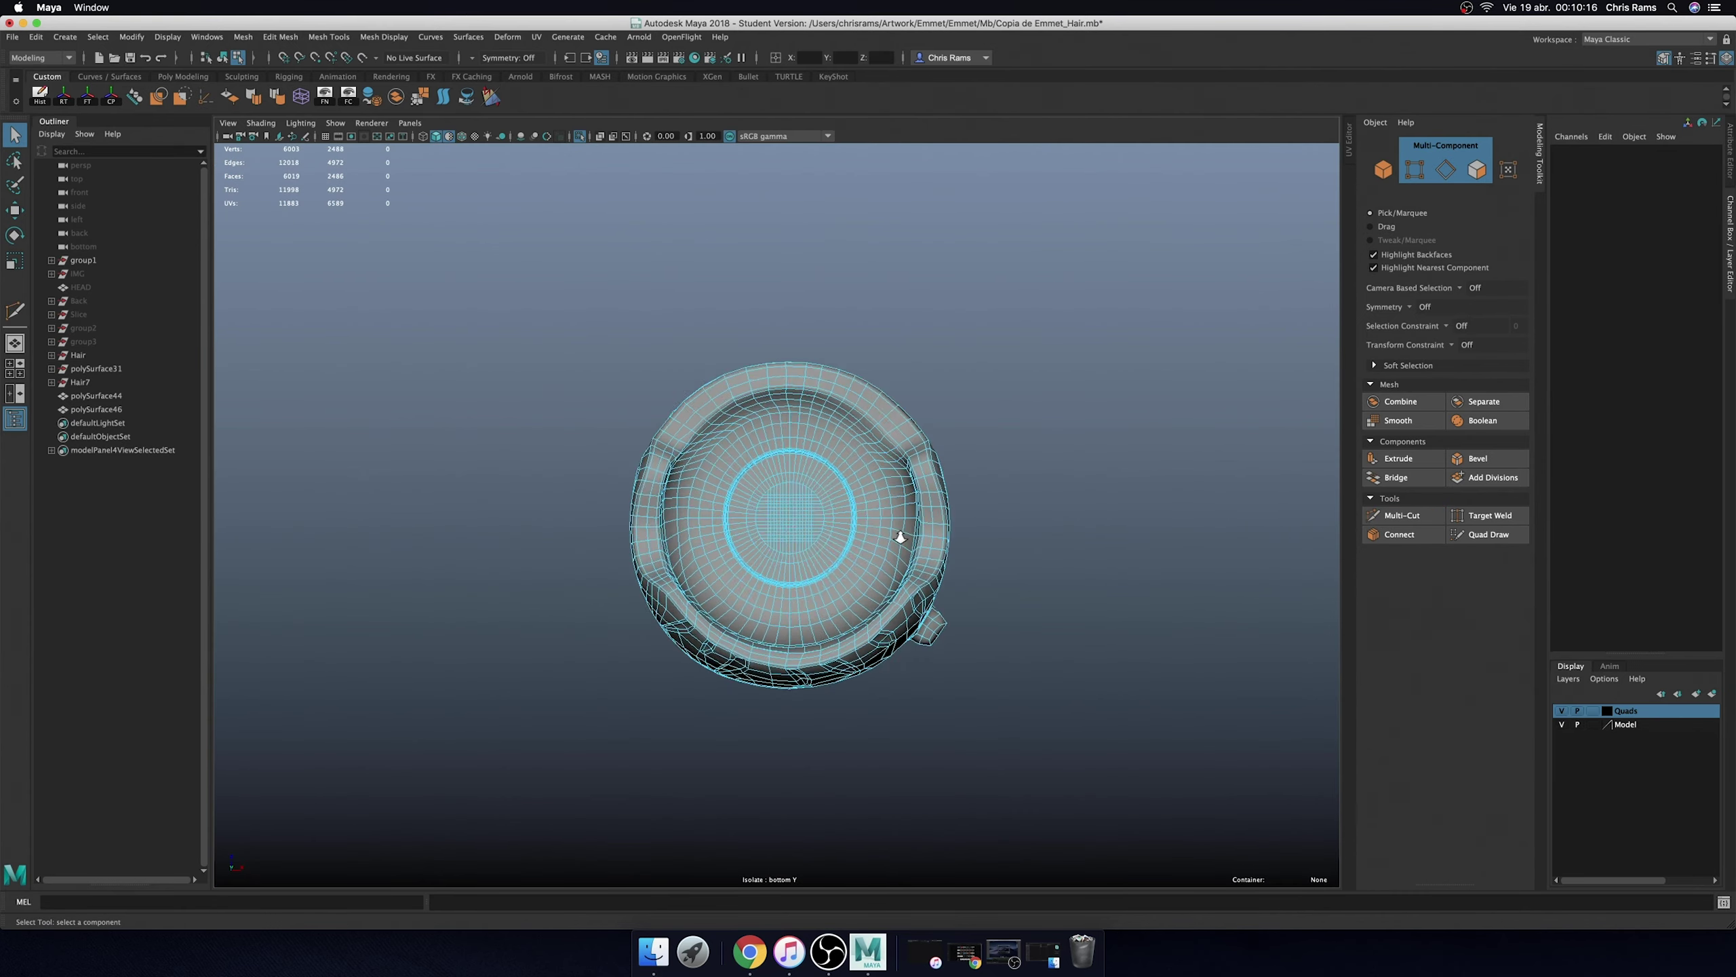
scroll(909, 531, up, 10)
click(864, 547)
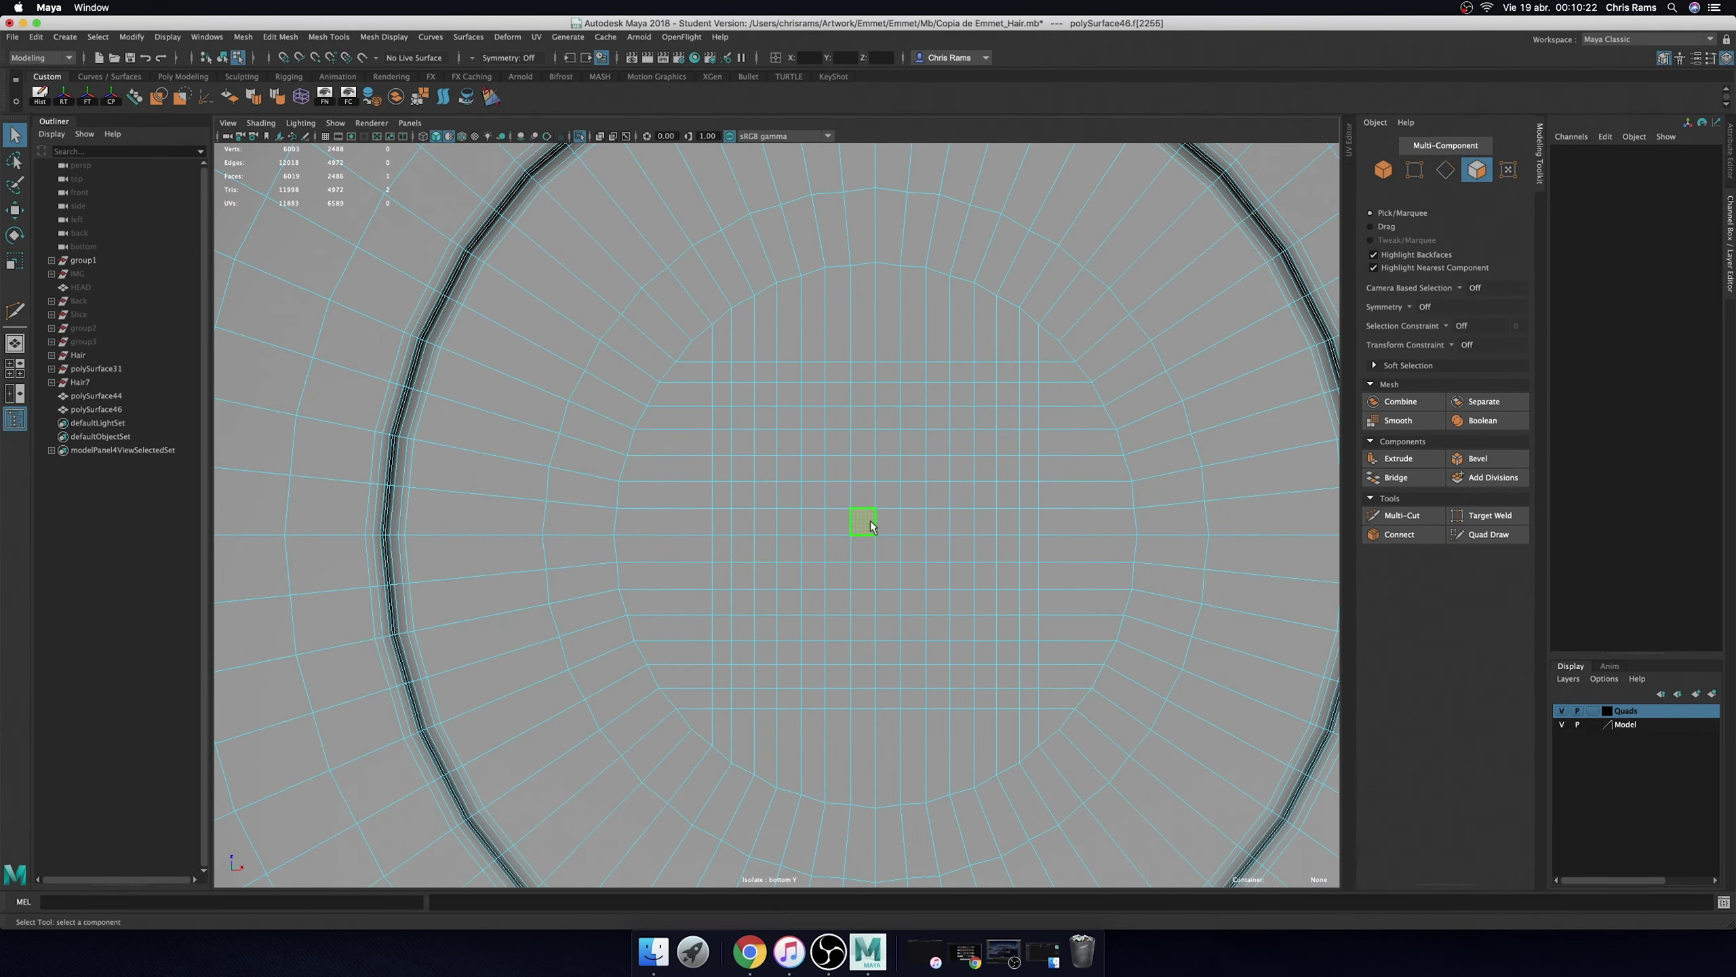
shift+right_click(867, 542)
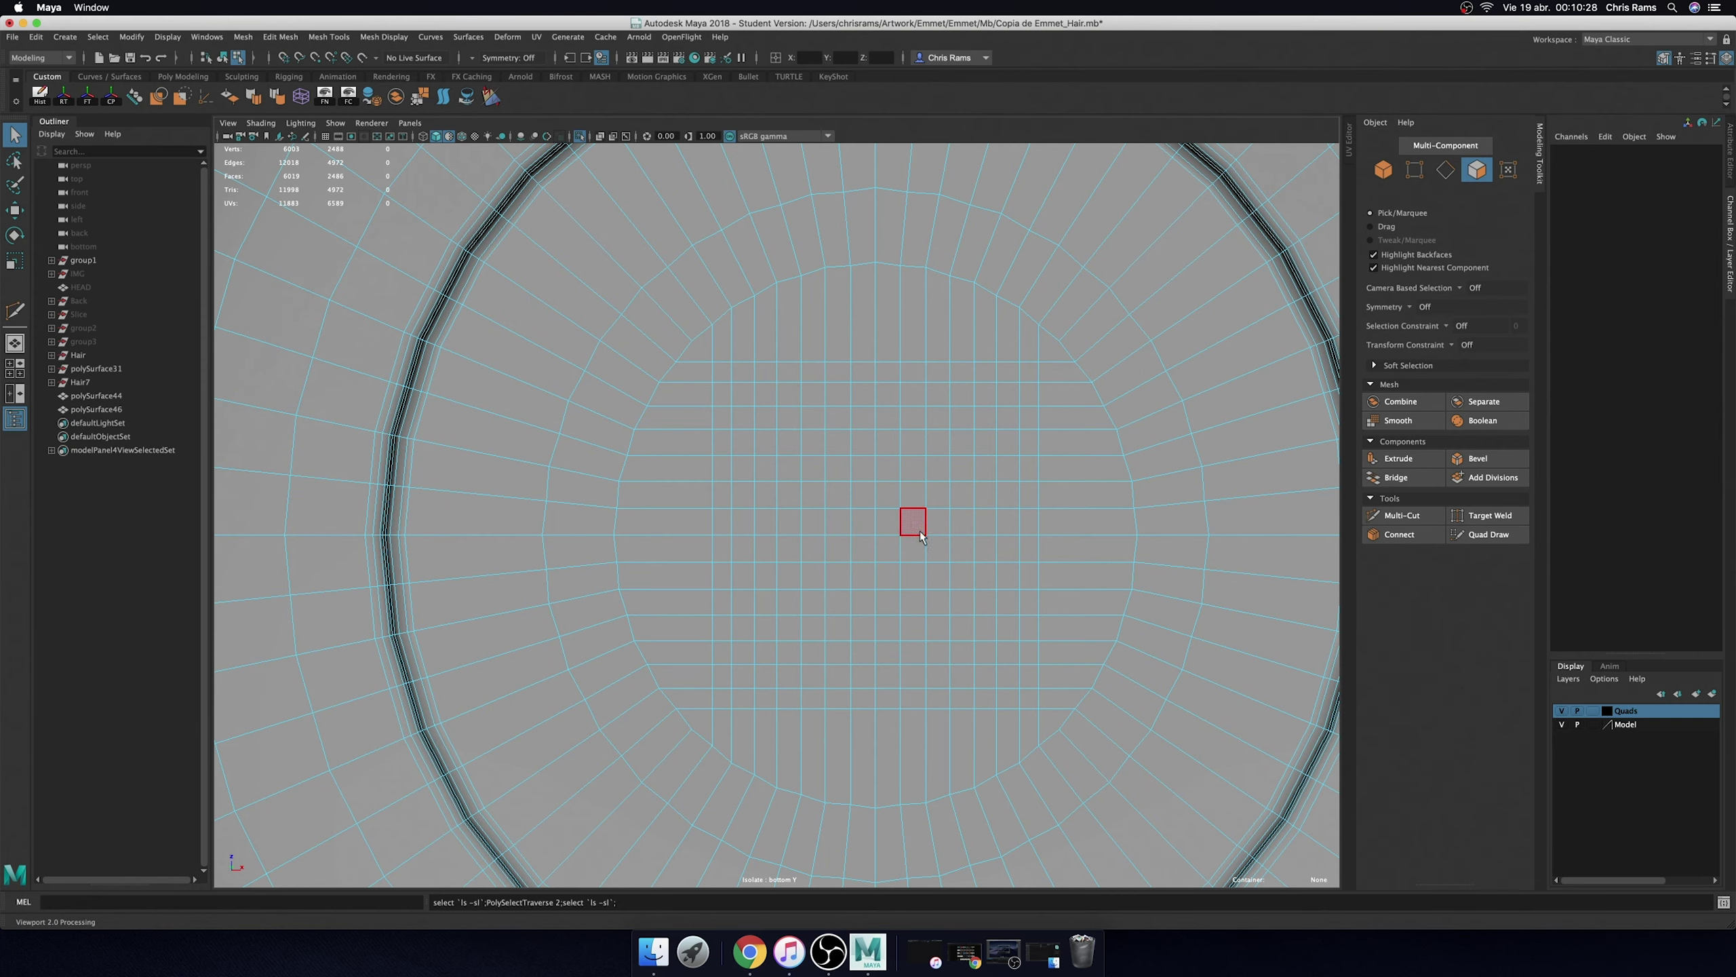
key(shift+period)
key(shift+period)
key(shift+period)
key(shift+period)
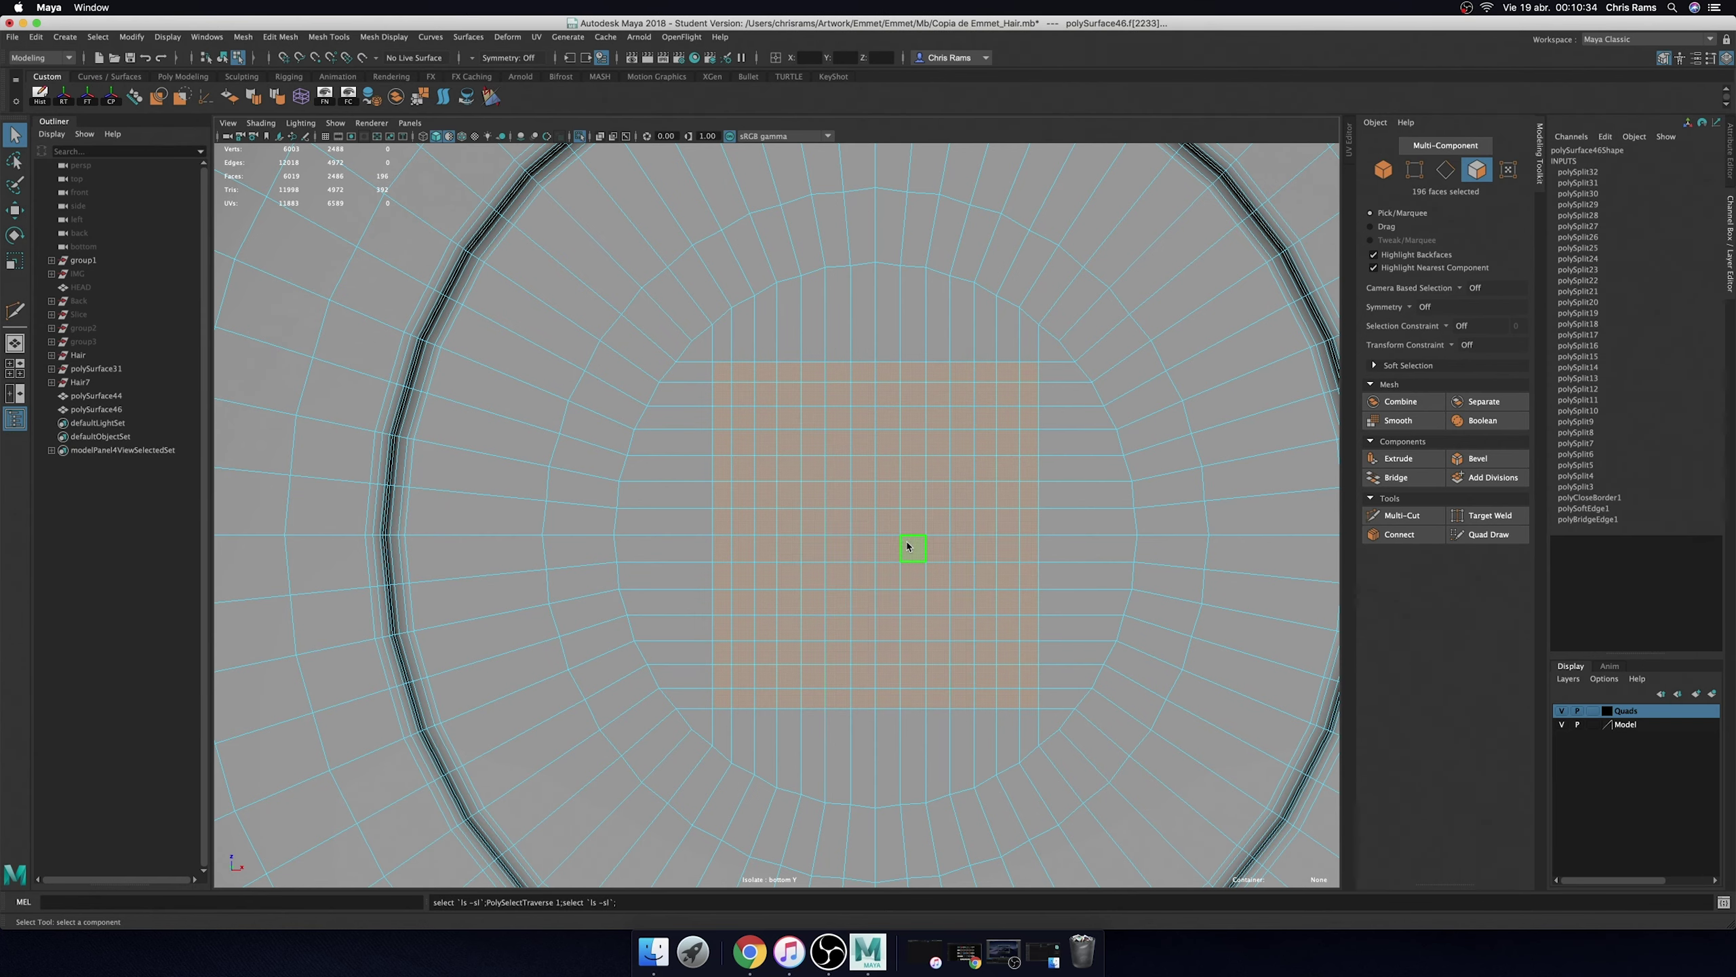
shift+right_click(908, 545)
shift+right_click(908, 544)
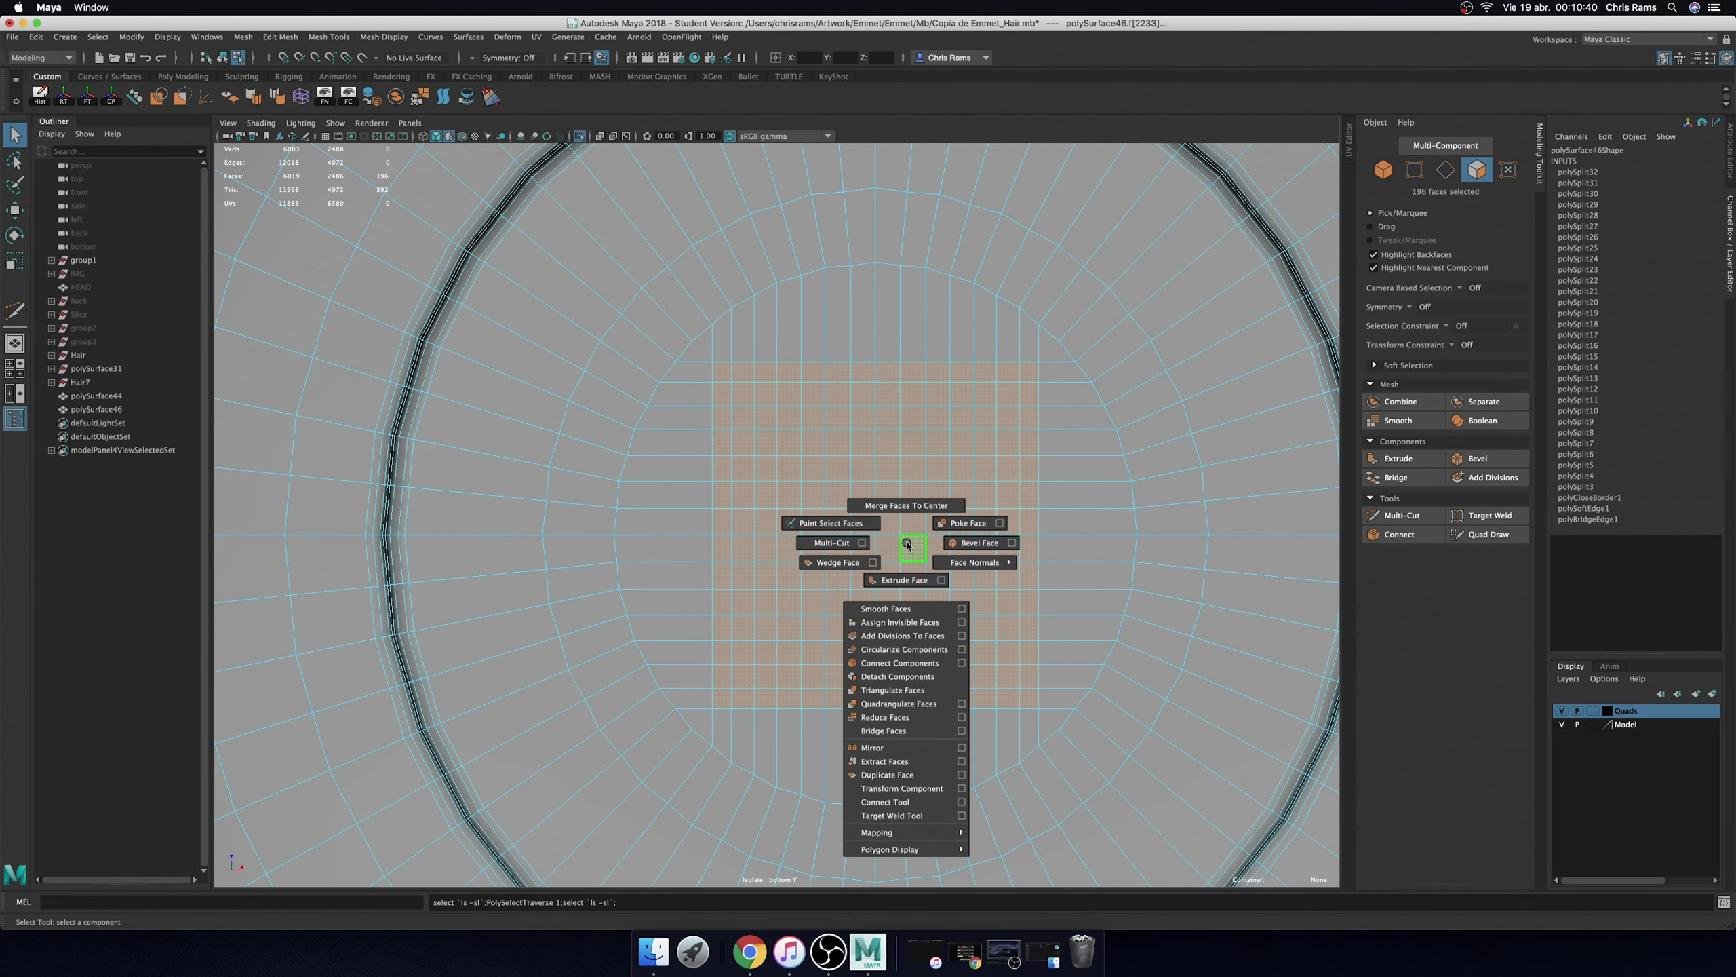
mouse_move(908, 546)
ctrl+right_down()
mouse_move(845, 540)
mouse_move(961, 504)
ctrl+right_up()
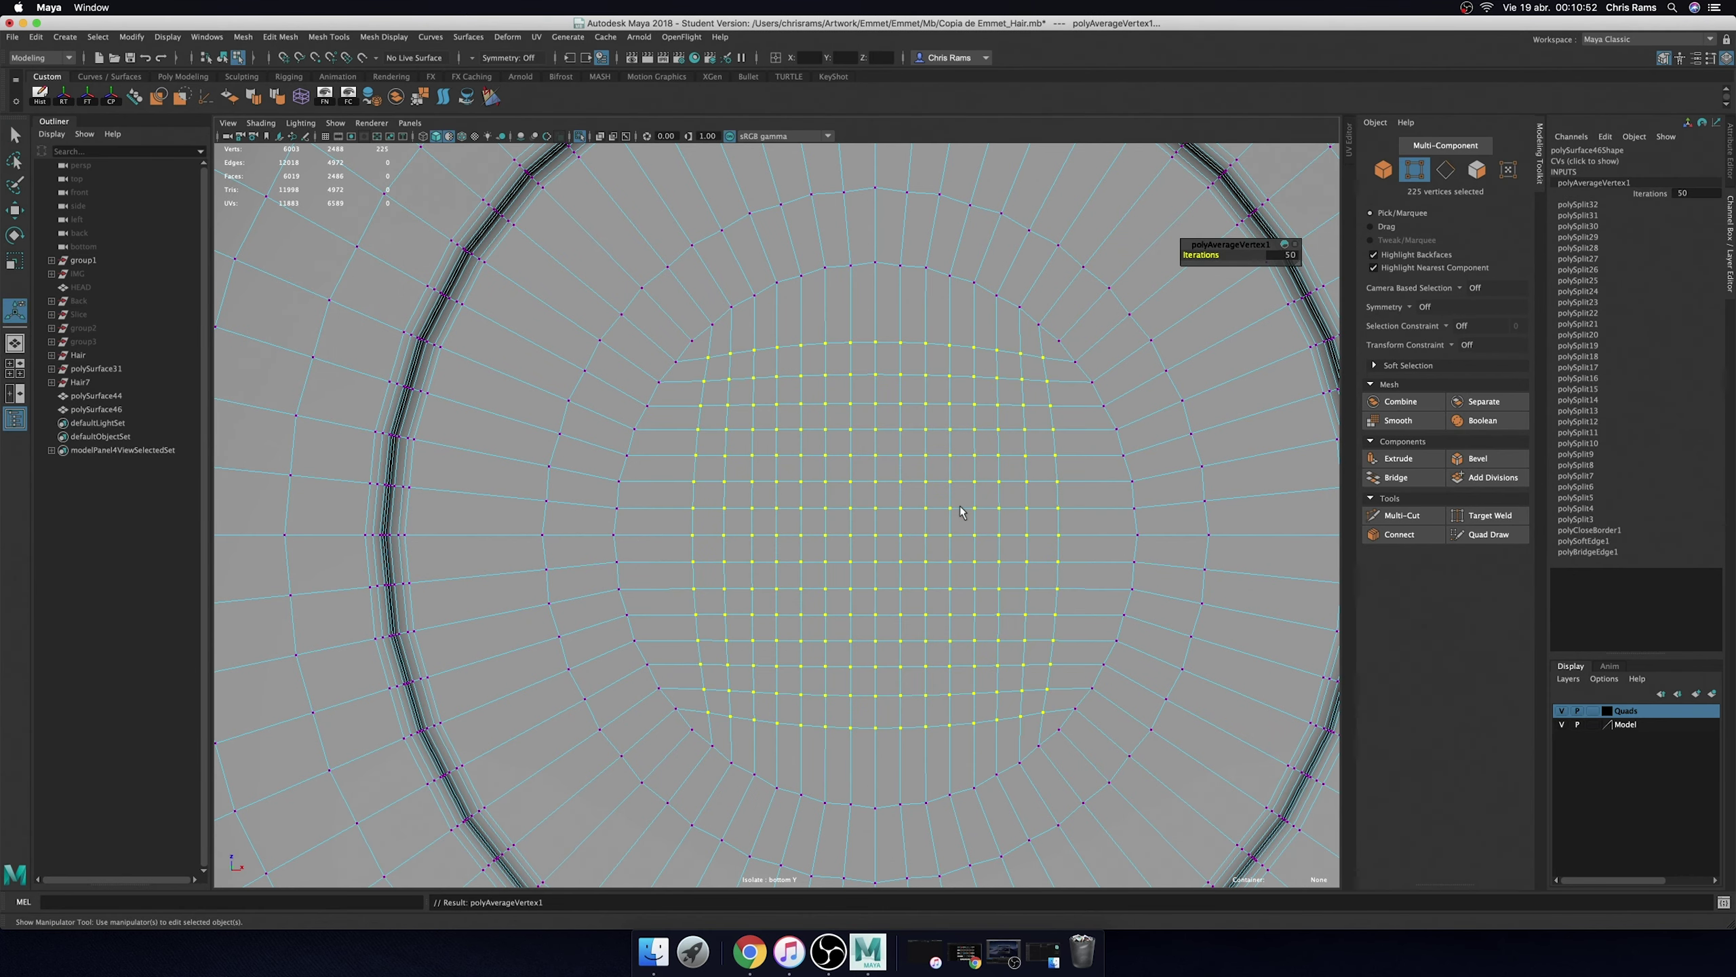
- Average the grid vertices repeatedly, then orbit to a shaded perspective view
key(g)
key(g)
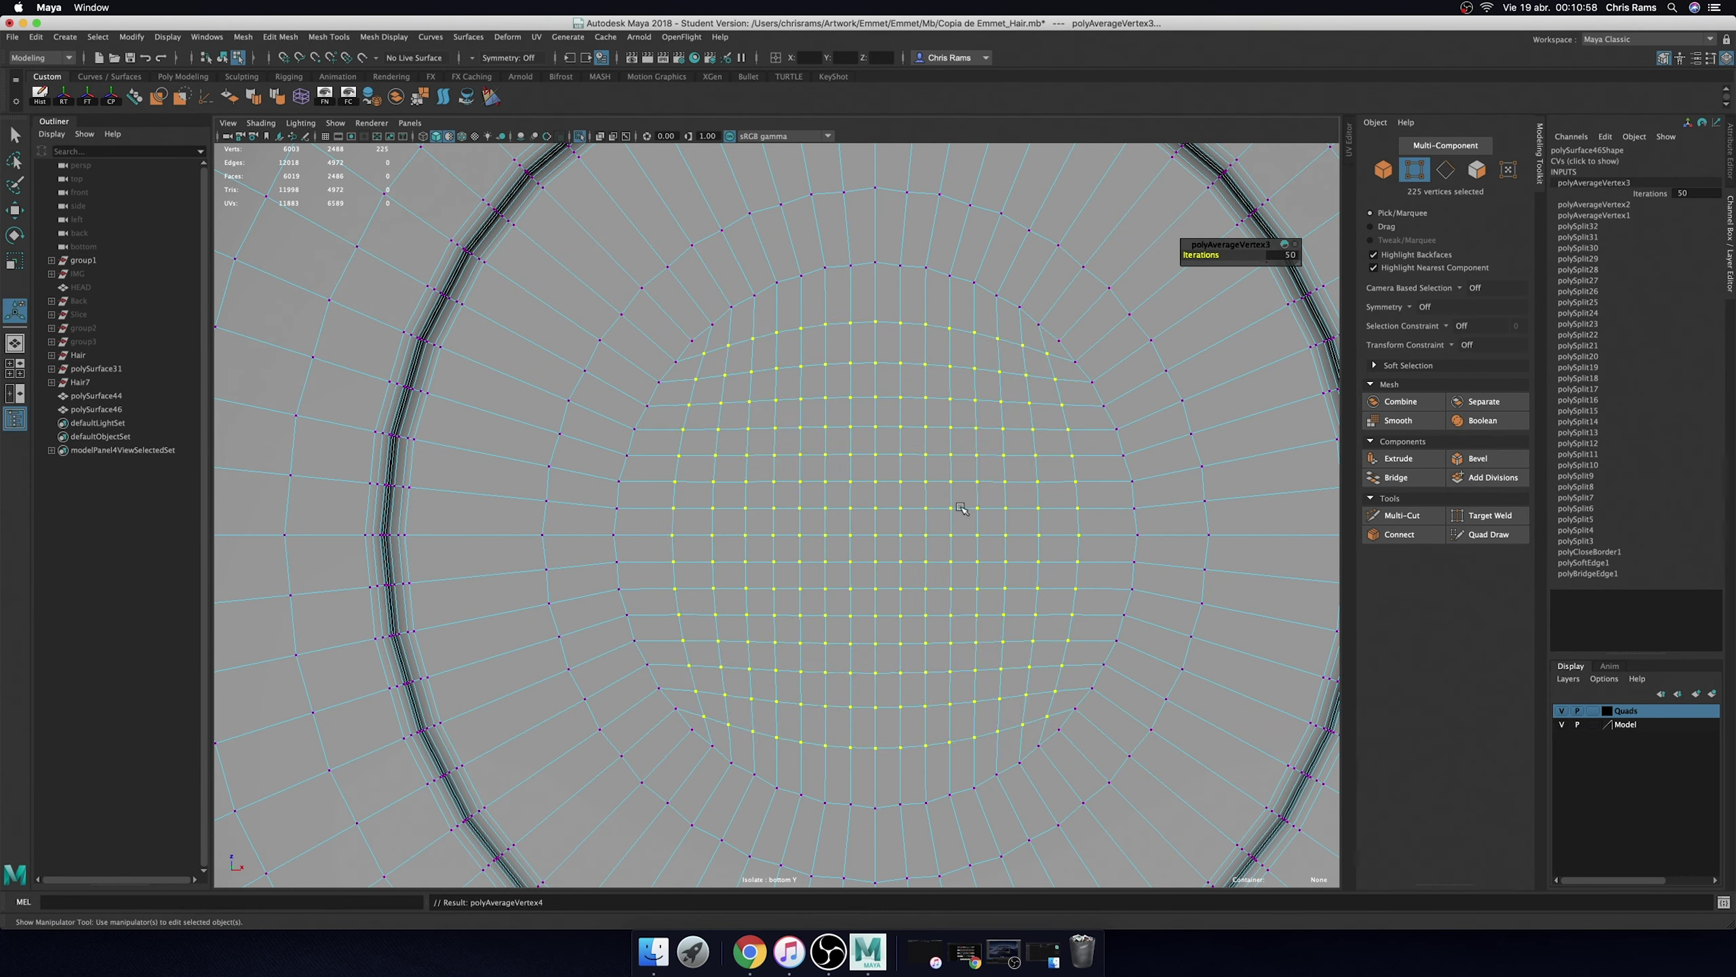
key(g)
key(g)
key(3)
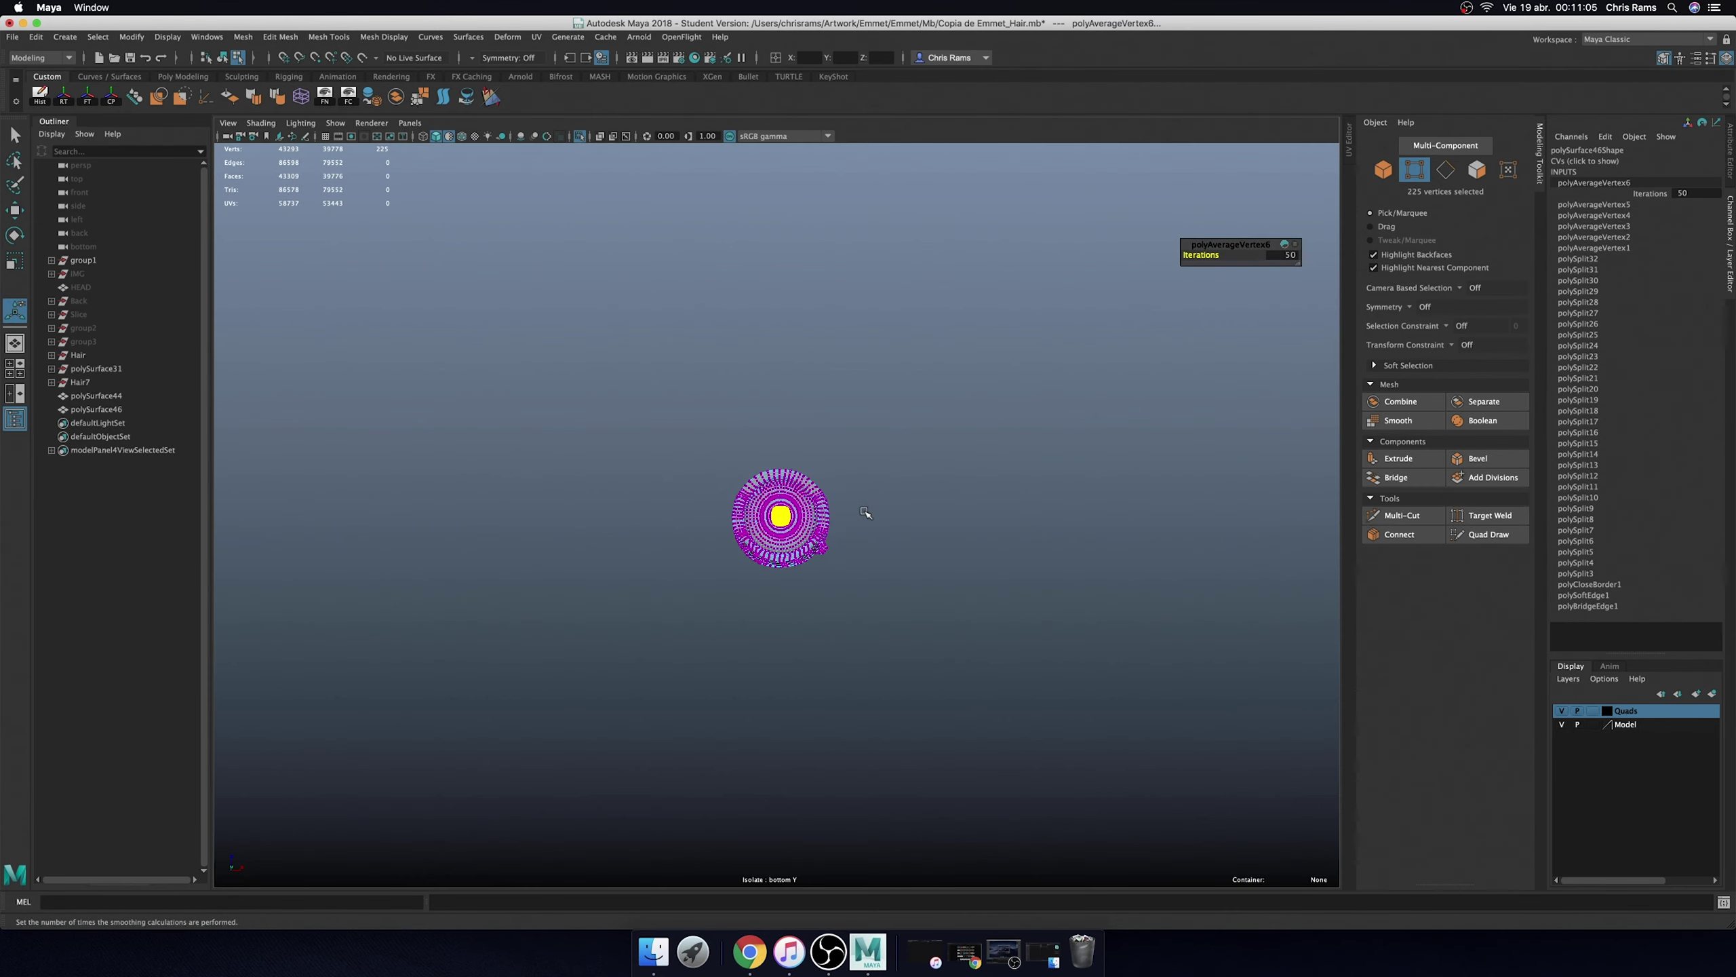
right_drag(775, 504, 841, 492)
alt+drag(775, 523, 956, 477)
scroll(895, 493, down, 5)
click(957, 477)
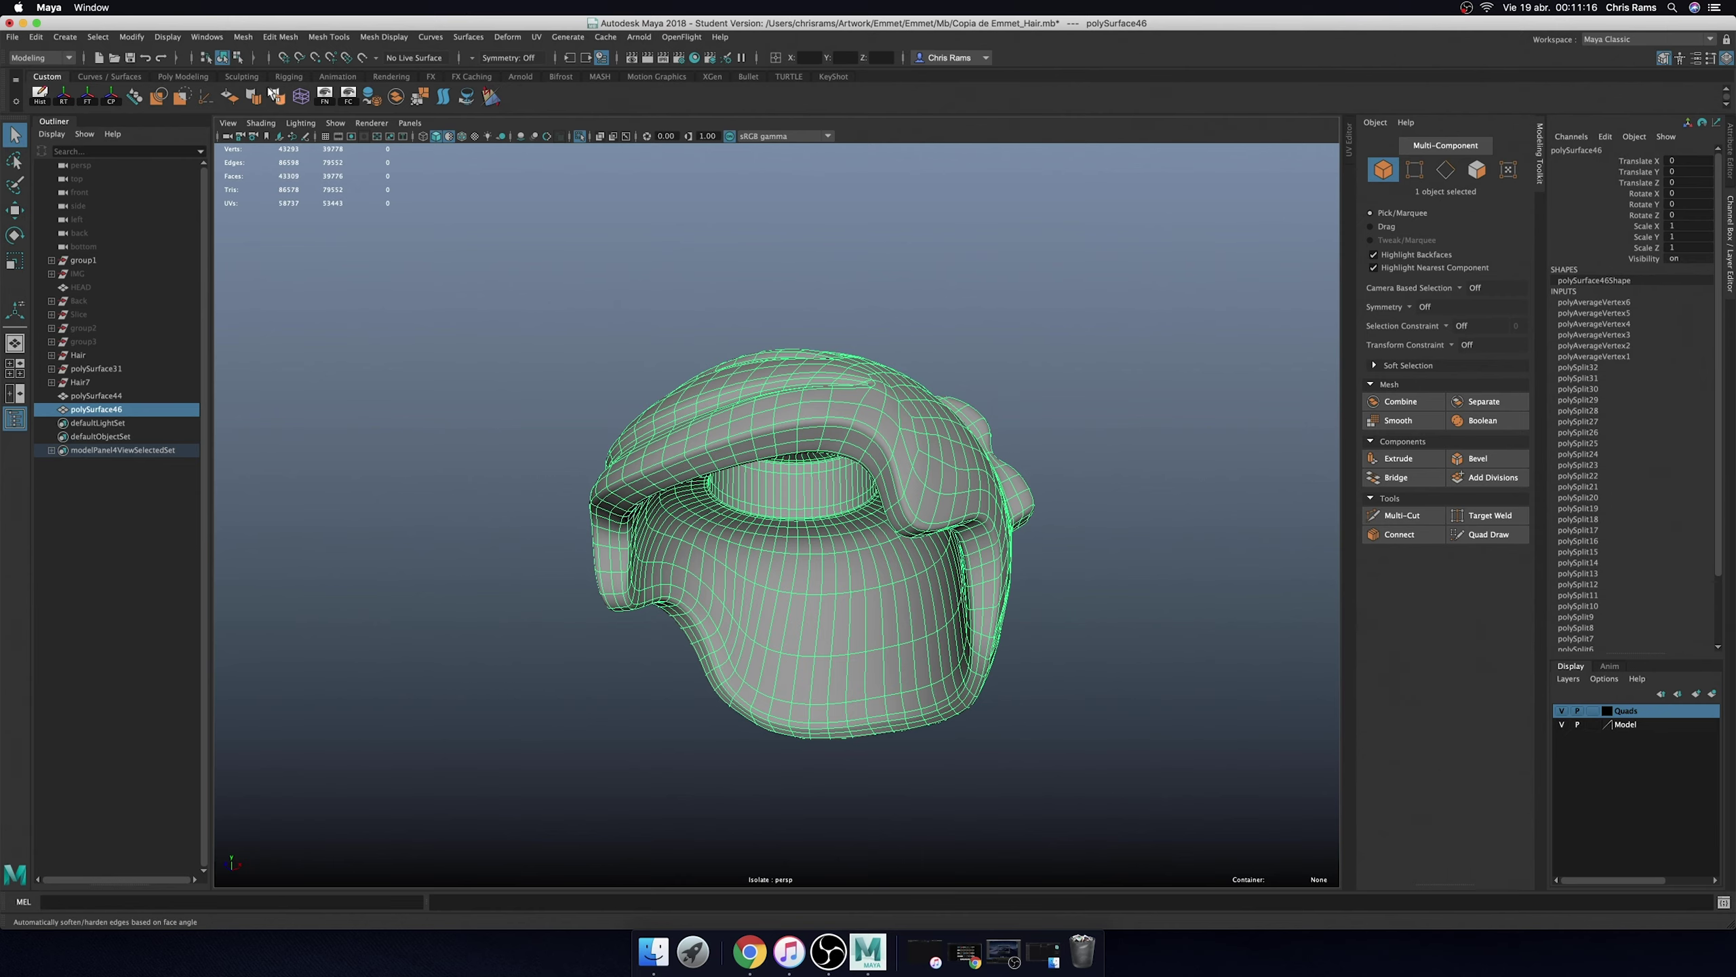
click(835, 306)
scroll(966, 418, up, 3)
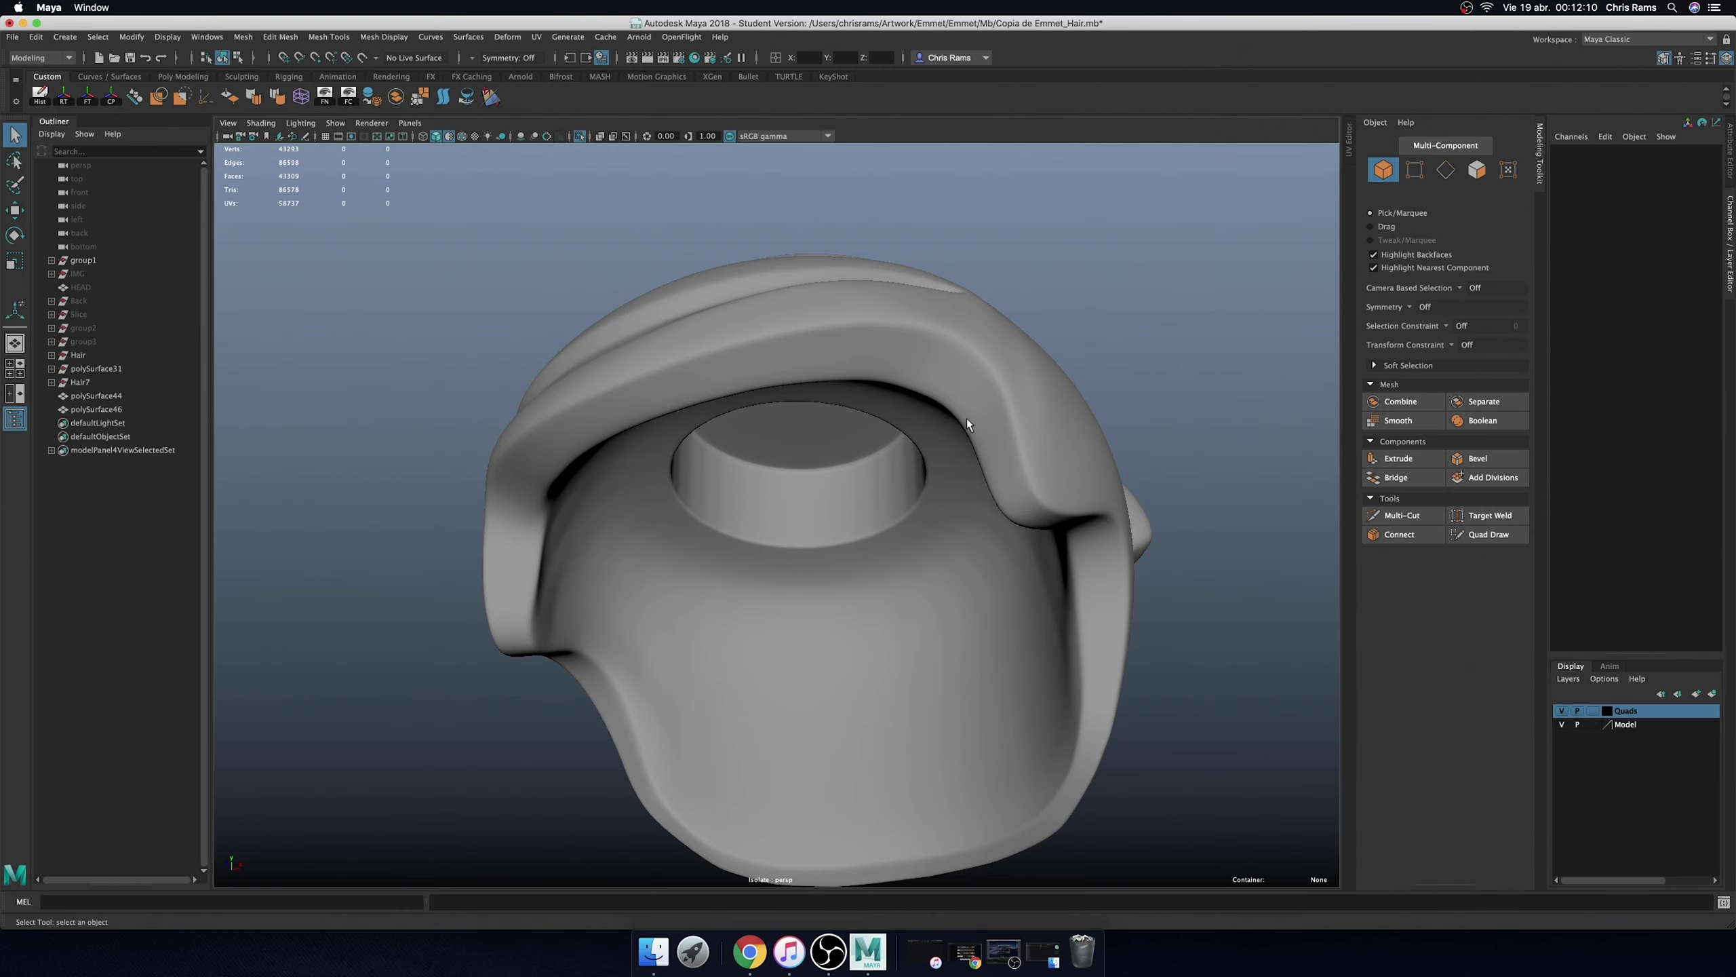
- Select the edge loop around the inner opening and scale it uniformly
click(946, 434)
alt+drag(945, 434, 1065, 382)
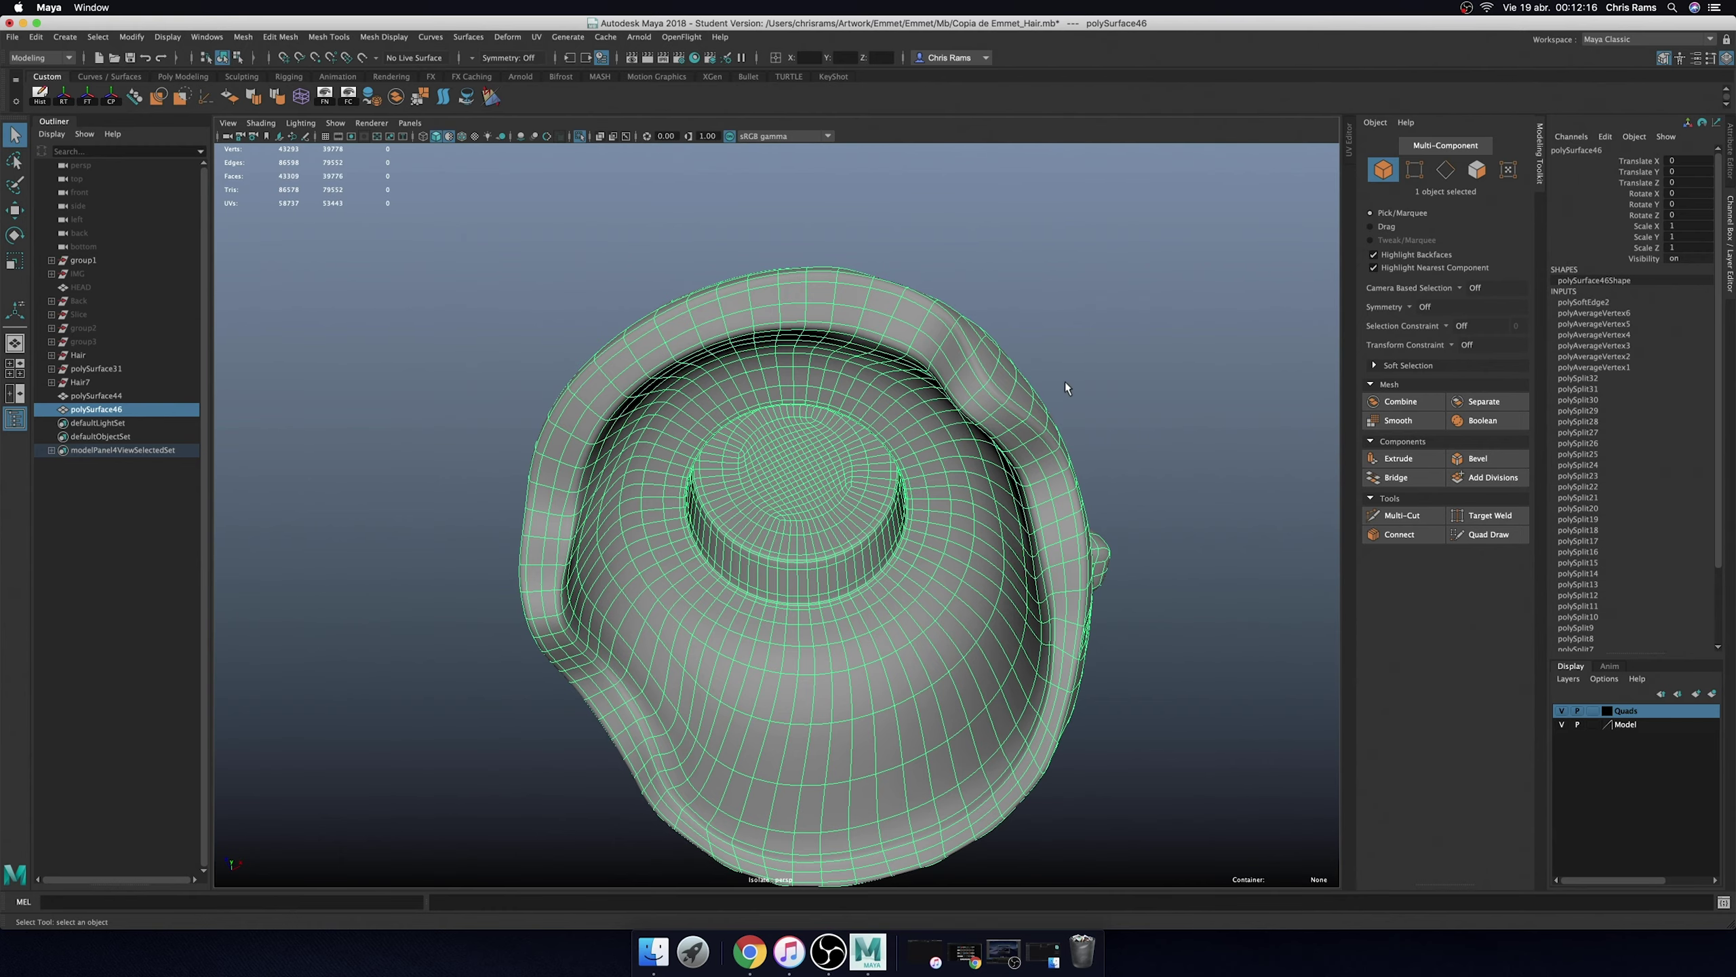
scroll(735, 407, up, 3)
scroll(804, 418, up, 3)
scroll(808, 424, up, 3)
scroll(814, 421, up, 3)
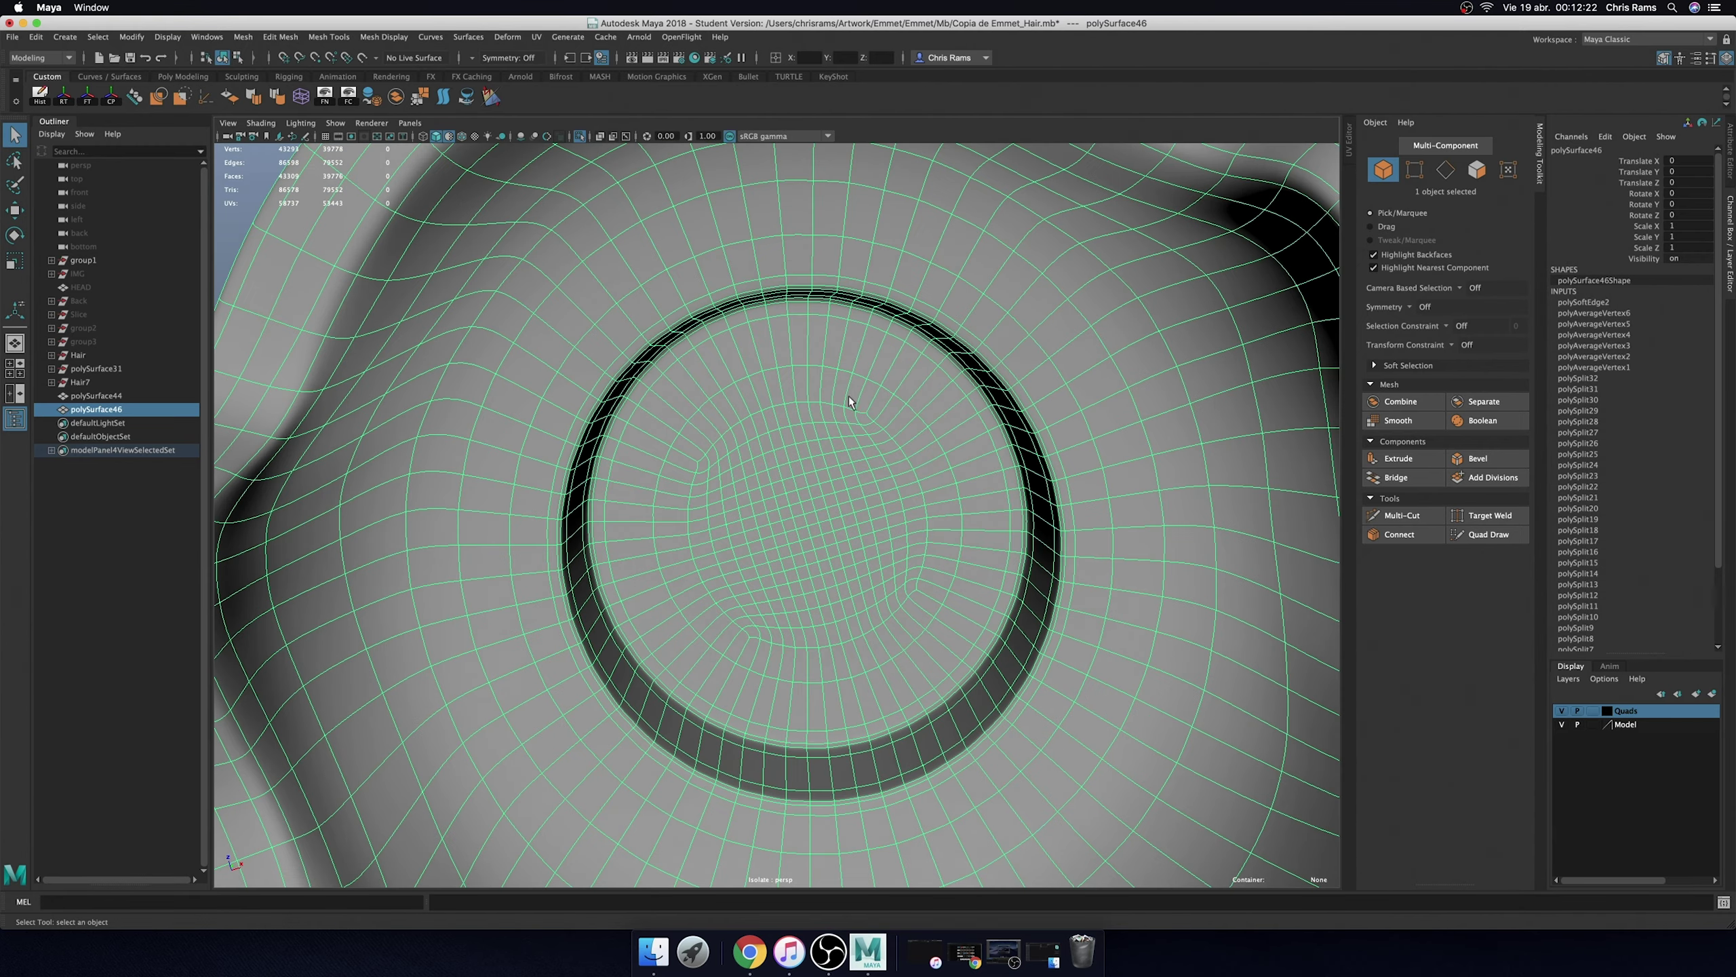
right_drag(850, 402, 849, 362)
double_click(833, 376)
key(r)
mouse_move(833, 377)
alt+mouse_down()
mouse_move(916, 440)
mouse_move(909, 462)
alt+mouse_up()
scroll(906, 468, up, 3)
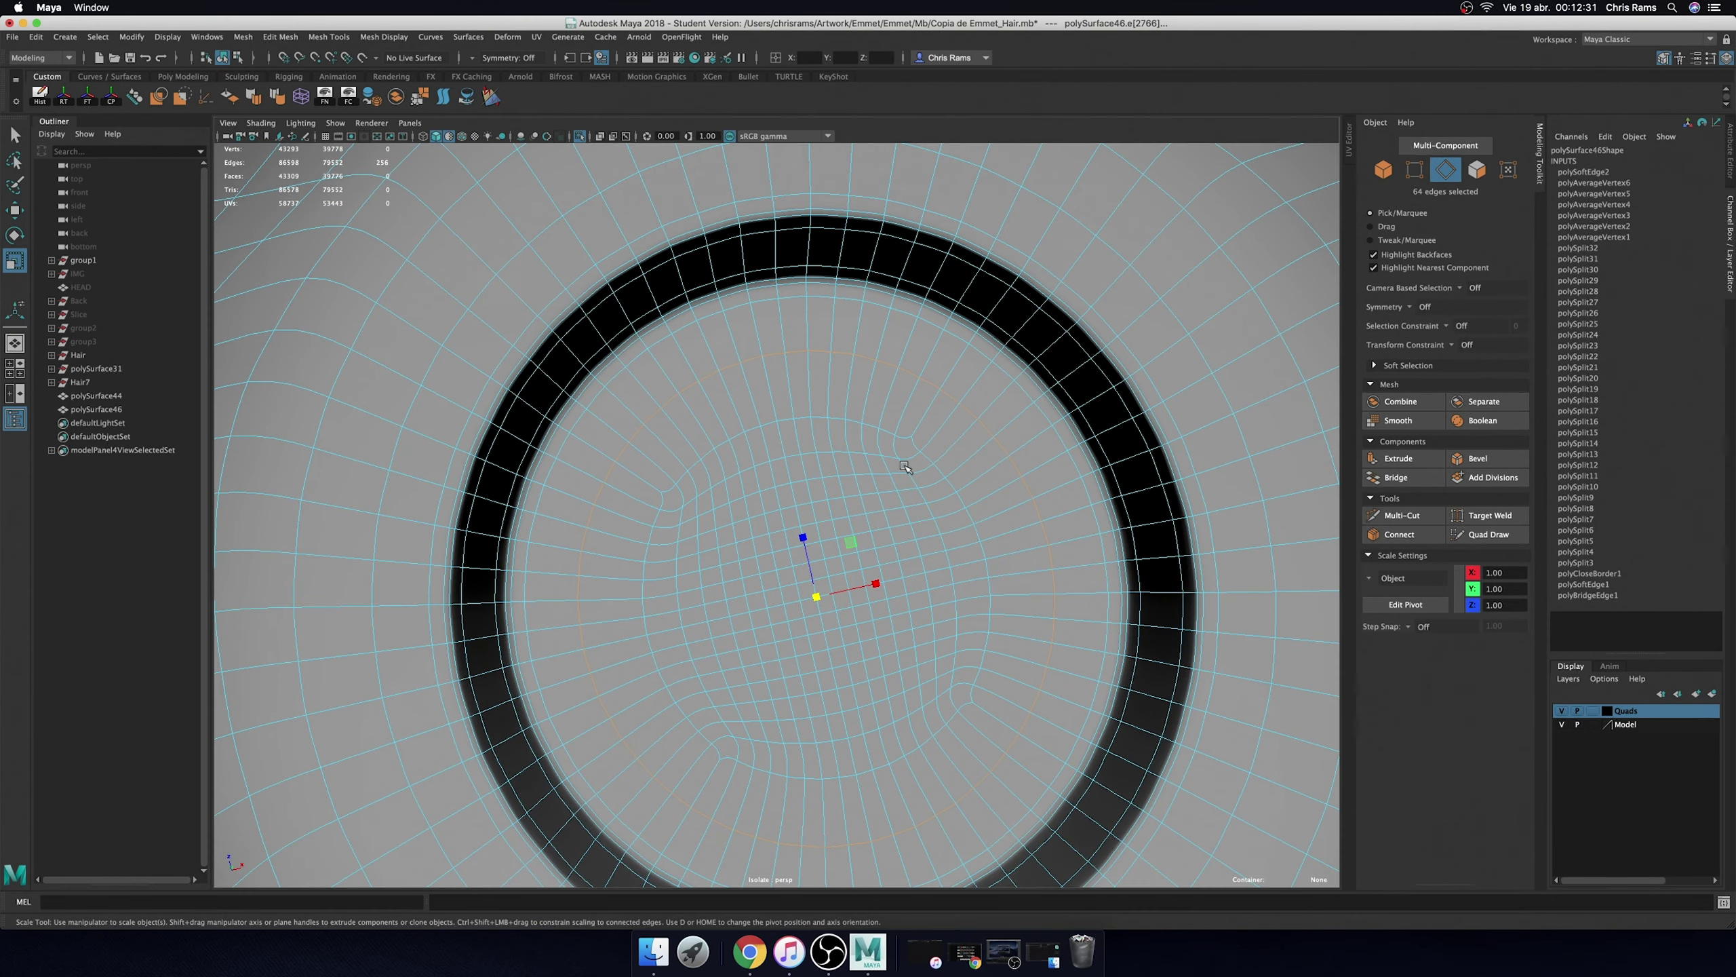
click(816, 596)
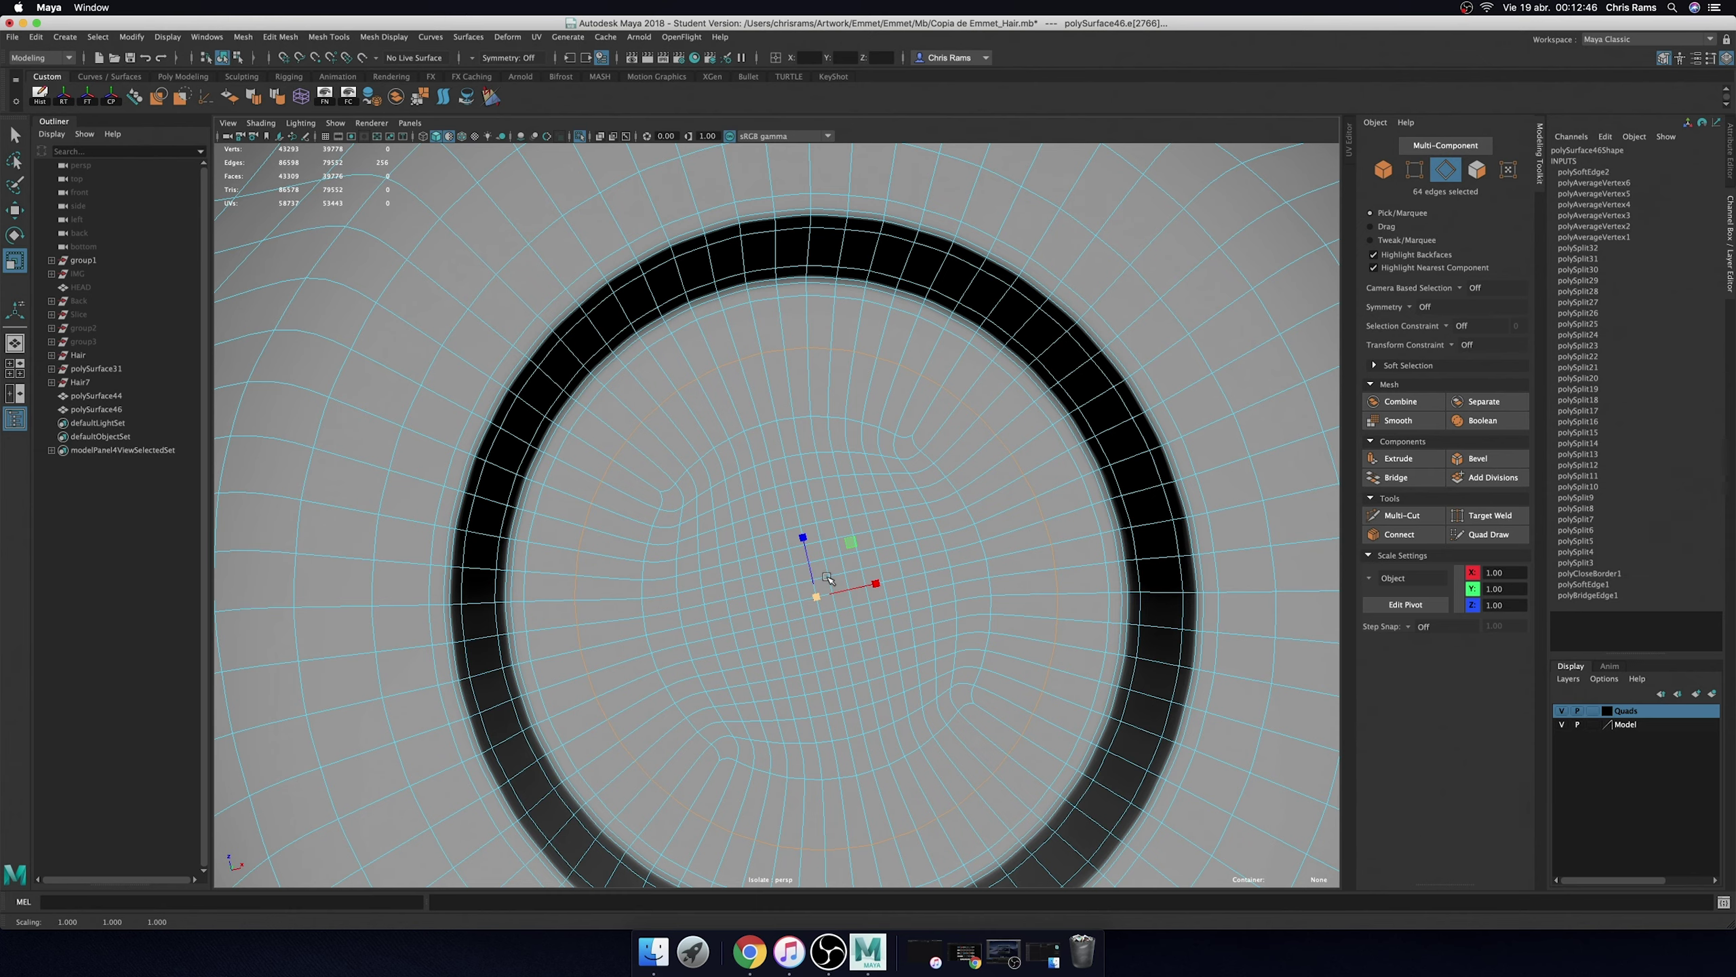
- Select various inner and outer edge loops around the opening, including an 80-edge ring
double_click(849, 410)
double_click(913, 458)
double_click(746, 764)
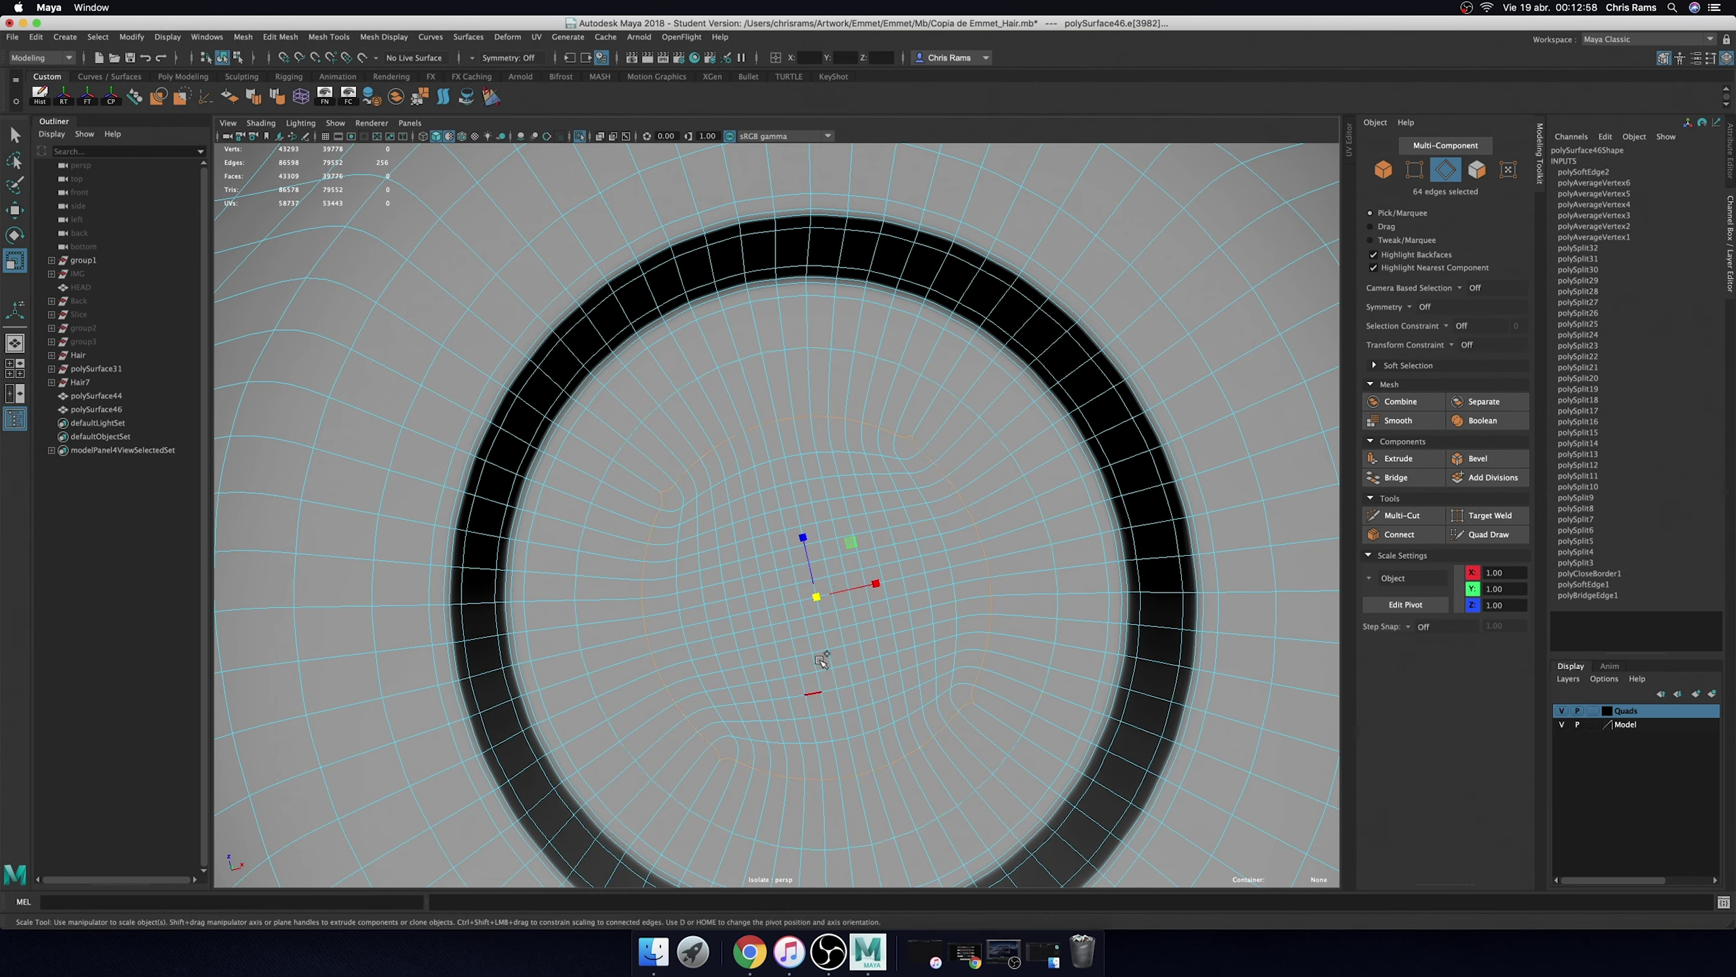
double_click(918, 411)
double_click(643, 485)
double_click(743, 785)
double_click(687, 499)
double_click(746, 482)
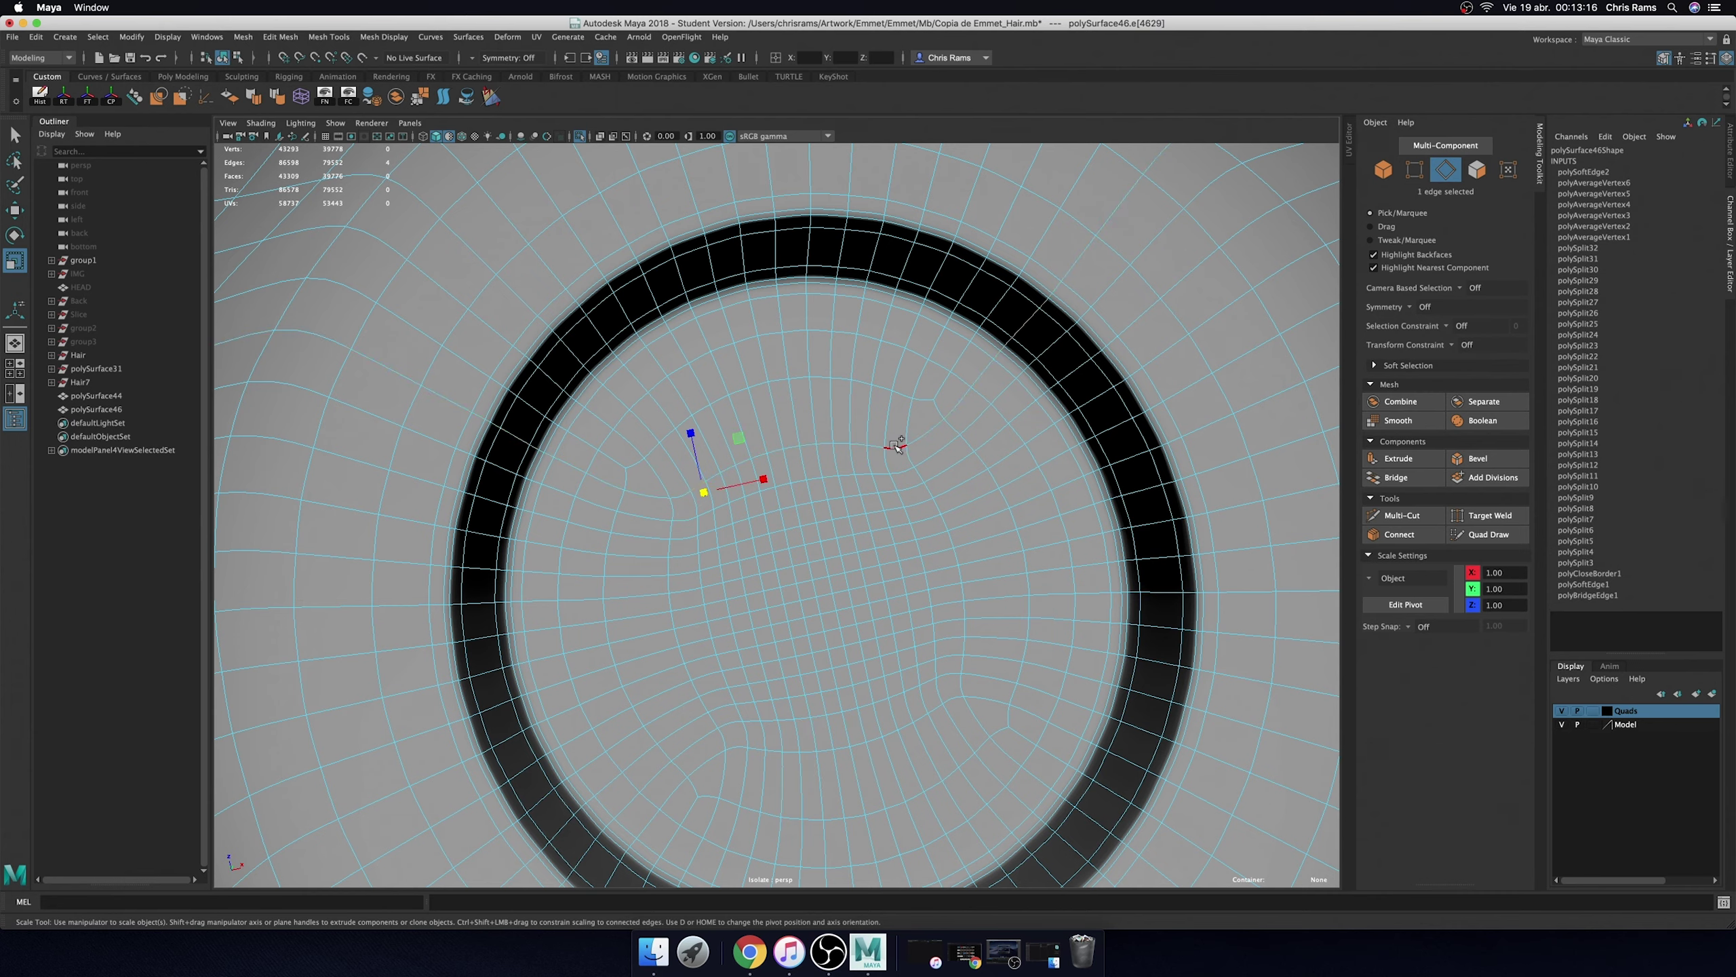
double_click(895, 452)
double_click(947, 660)
double_click(714, 717)
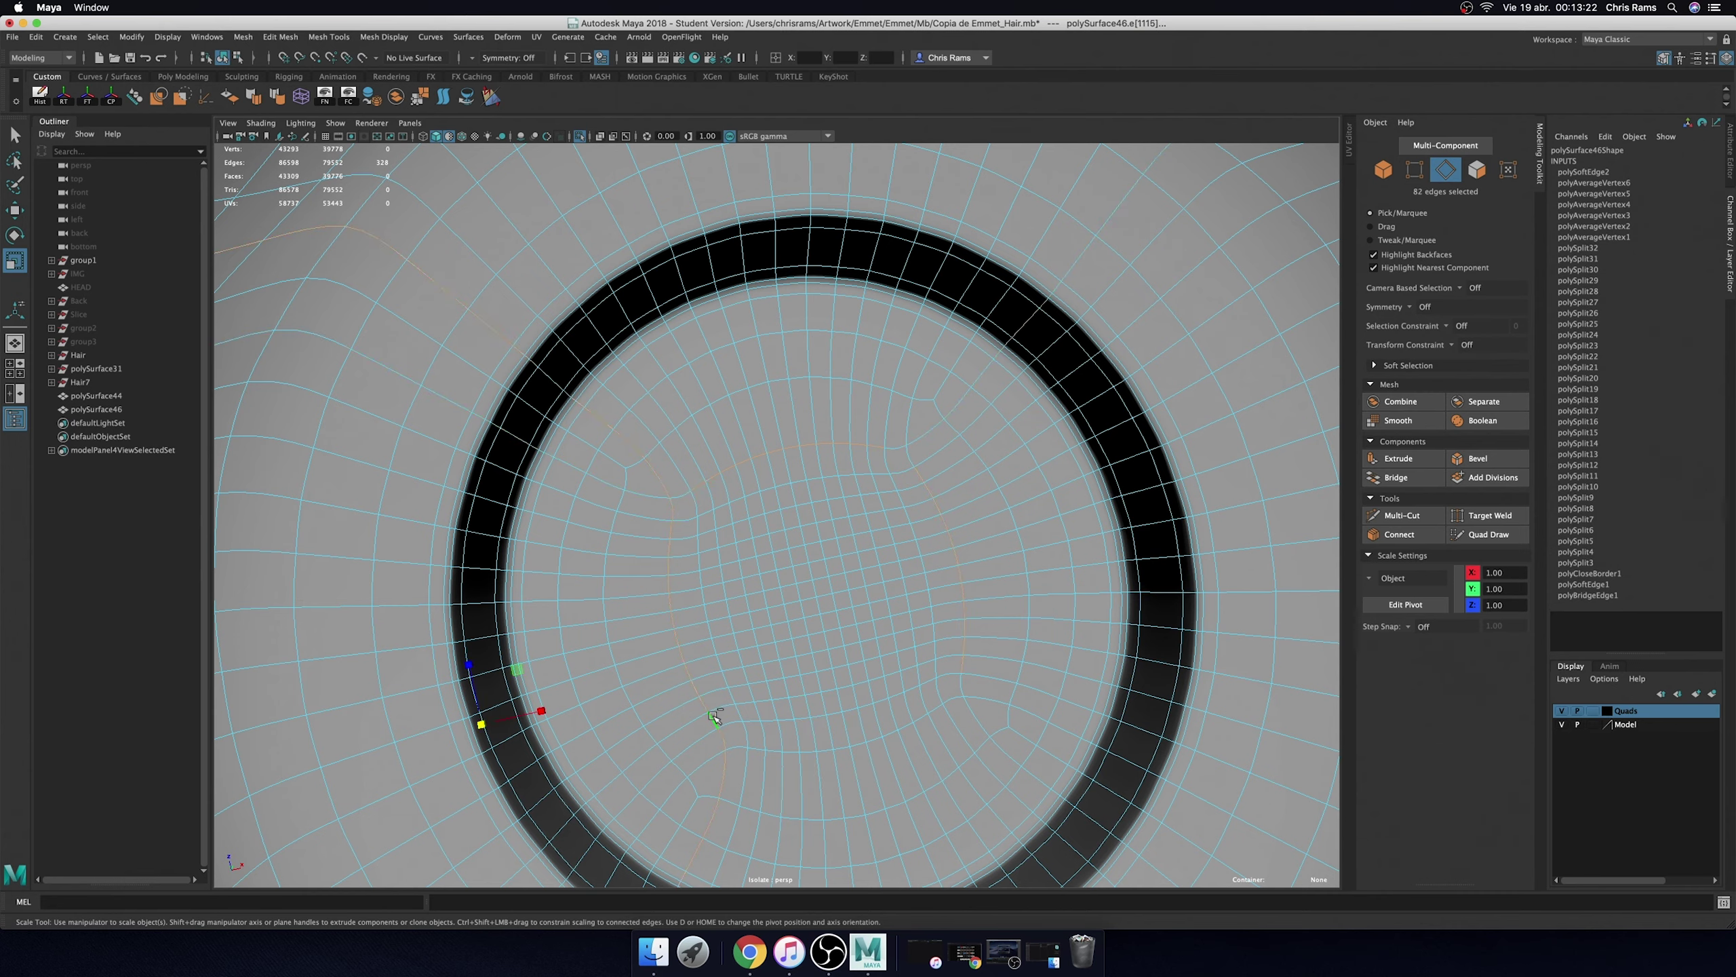
- Pick a face in the opening's centre, grow the selection and convert it to vertices
right_click(834, 571)
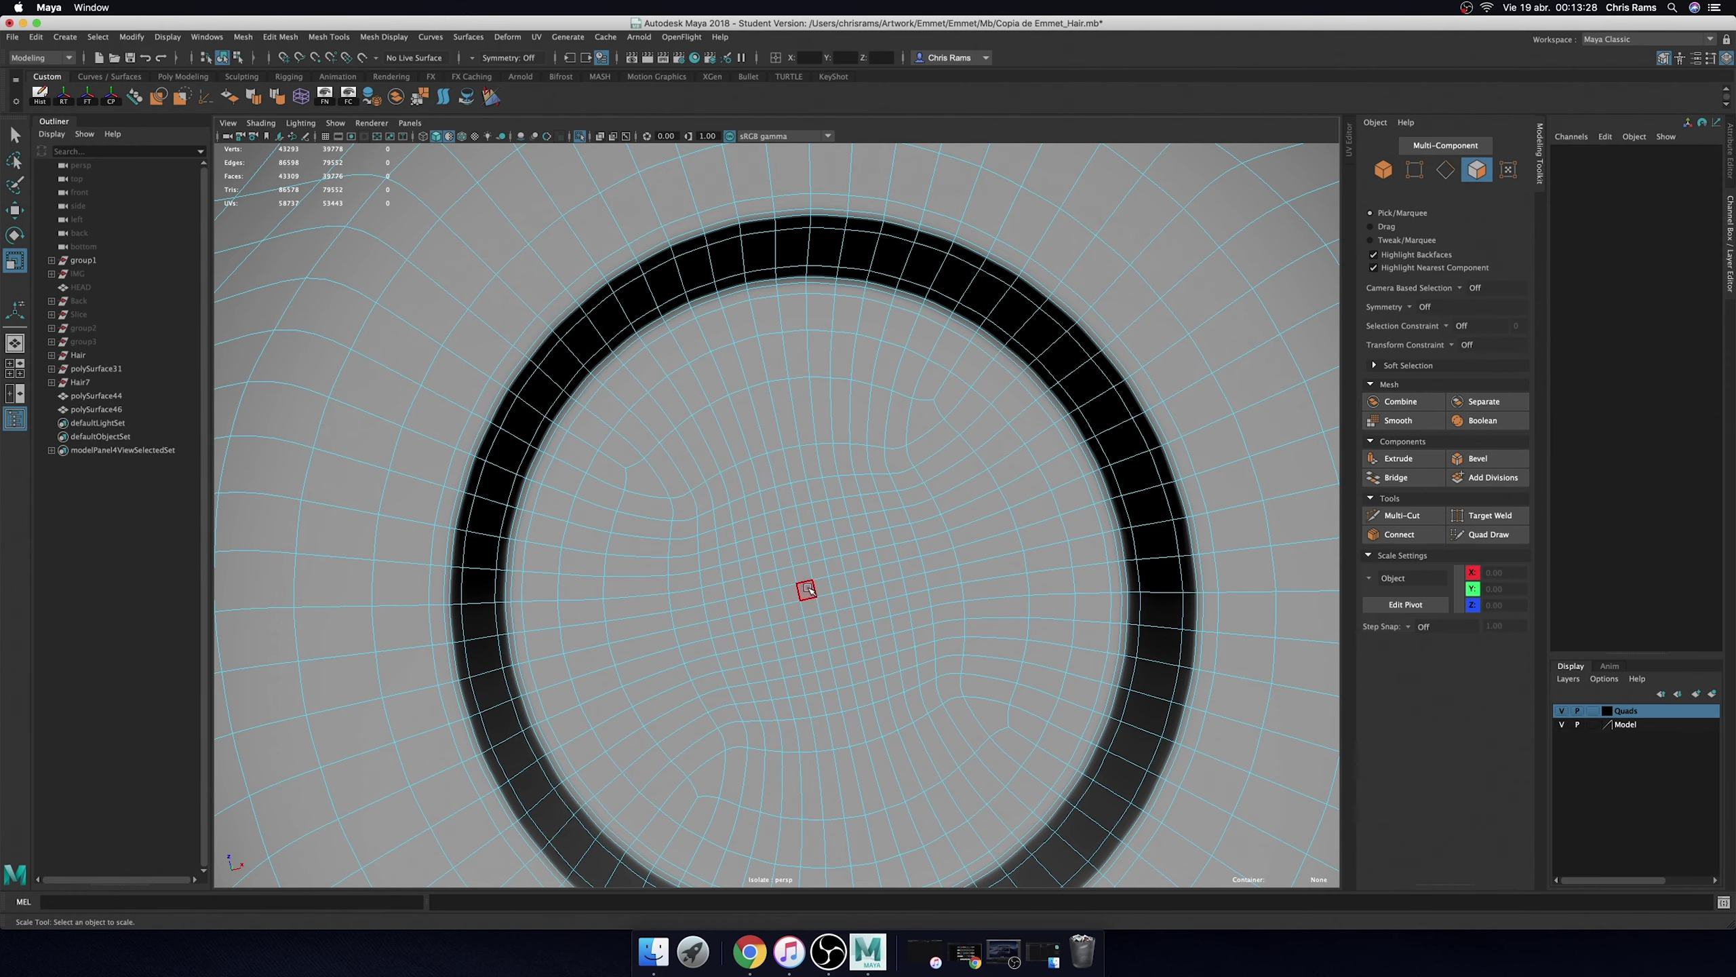
key(q)
click(824, 599)
key(shift+period)
key(shift+period)
key(shift+period)
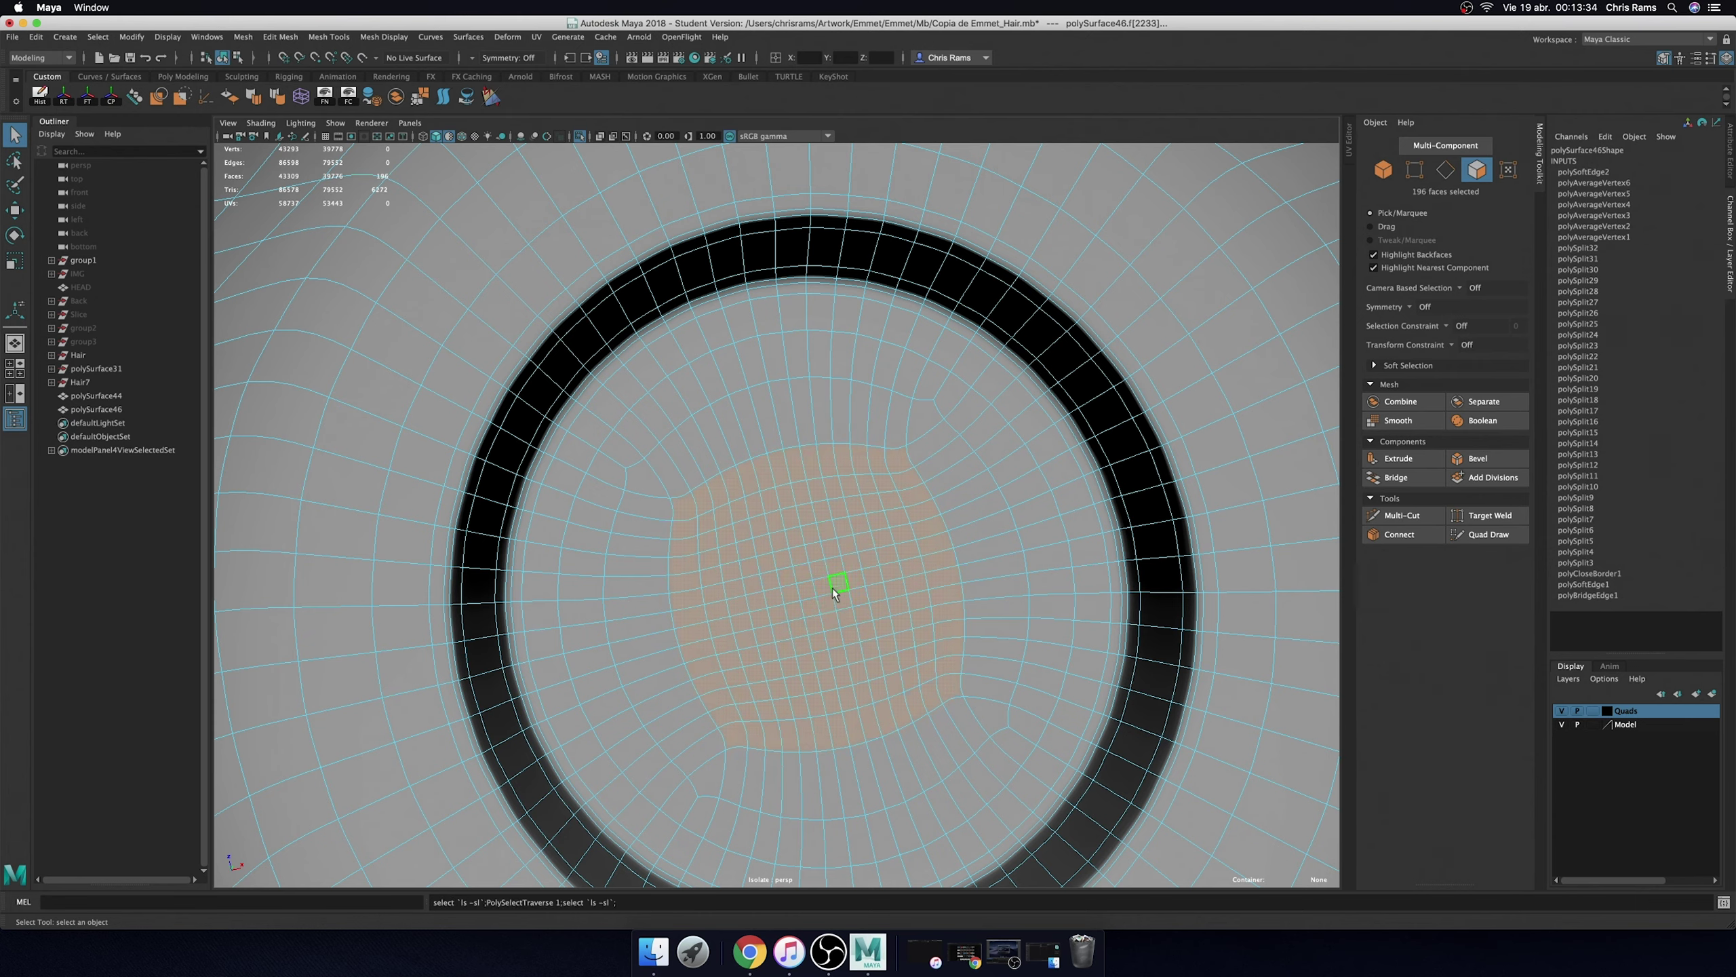
shift+right_click(857, 541)
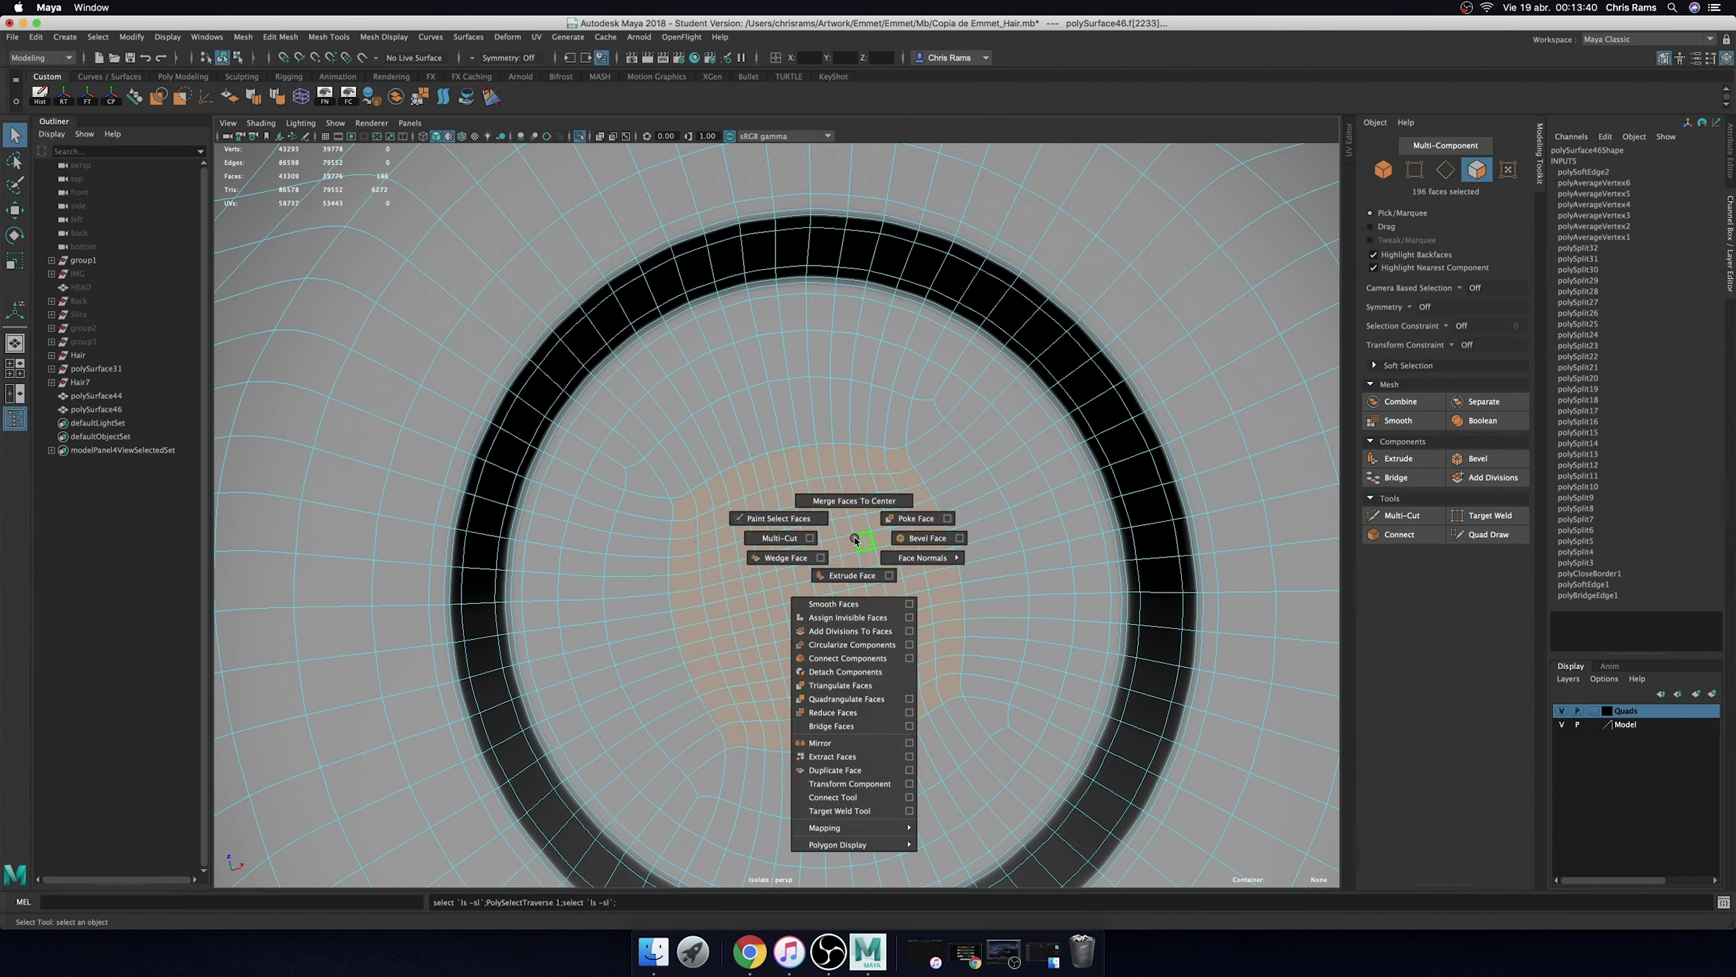
mouse_move(857, 542)
ctrl+right_down()
mouse_move(783, 547)
mouse_move(855, 516)
mouse_move(881, 453)
ctrl+right_up()
scroll(814, 534, down, 5)
scroll(860, 469, down, 3)
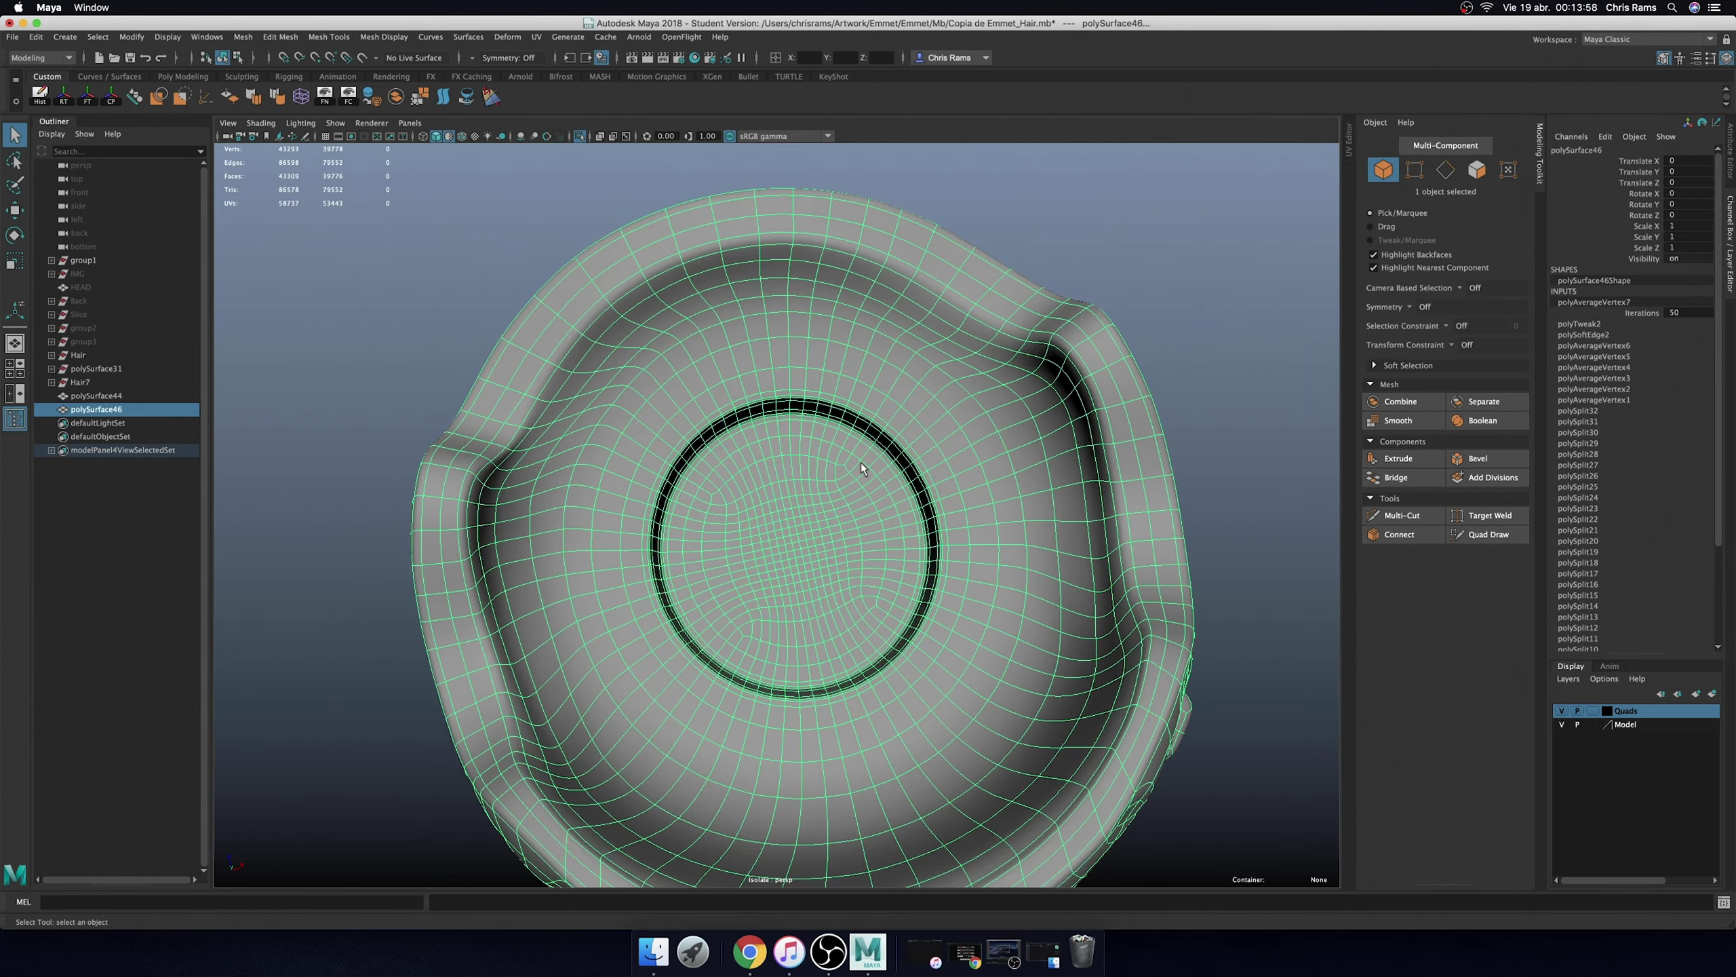
- Select the inner rim edge loop and slide it outward along the surface
alt+drag(860, 462, 1099, 302)
click(1099, 301)
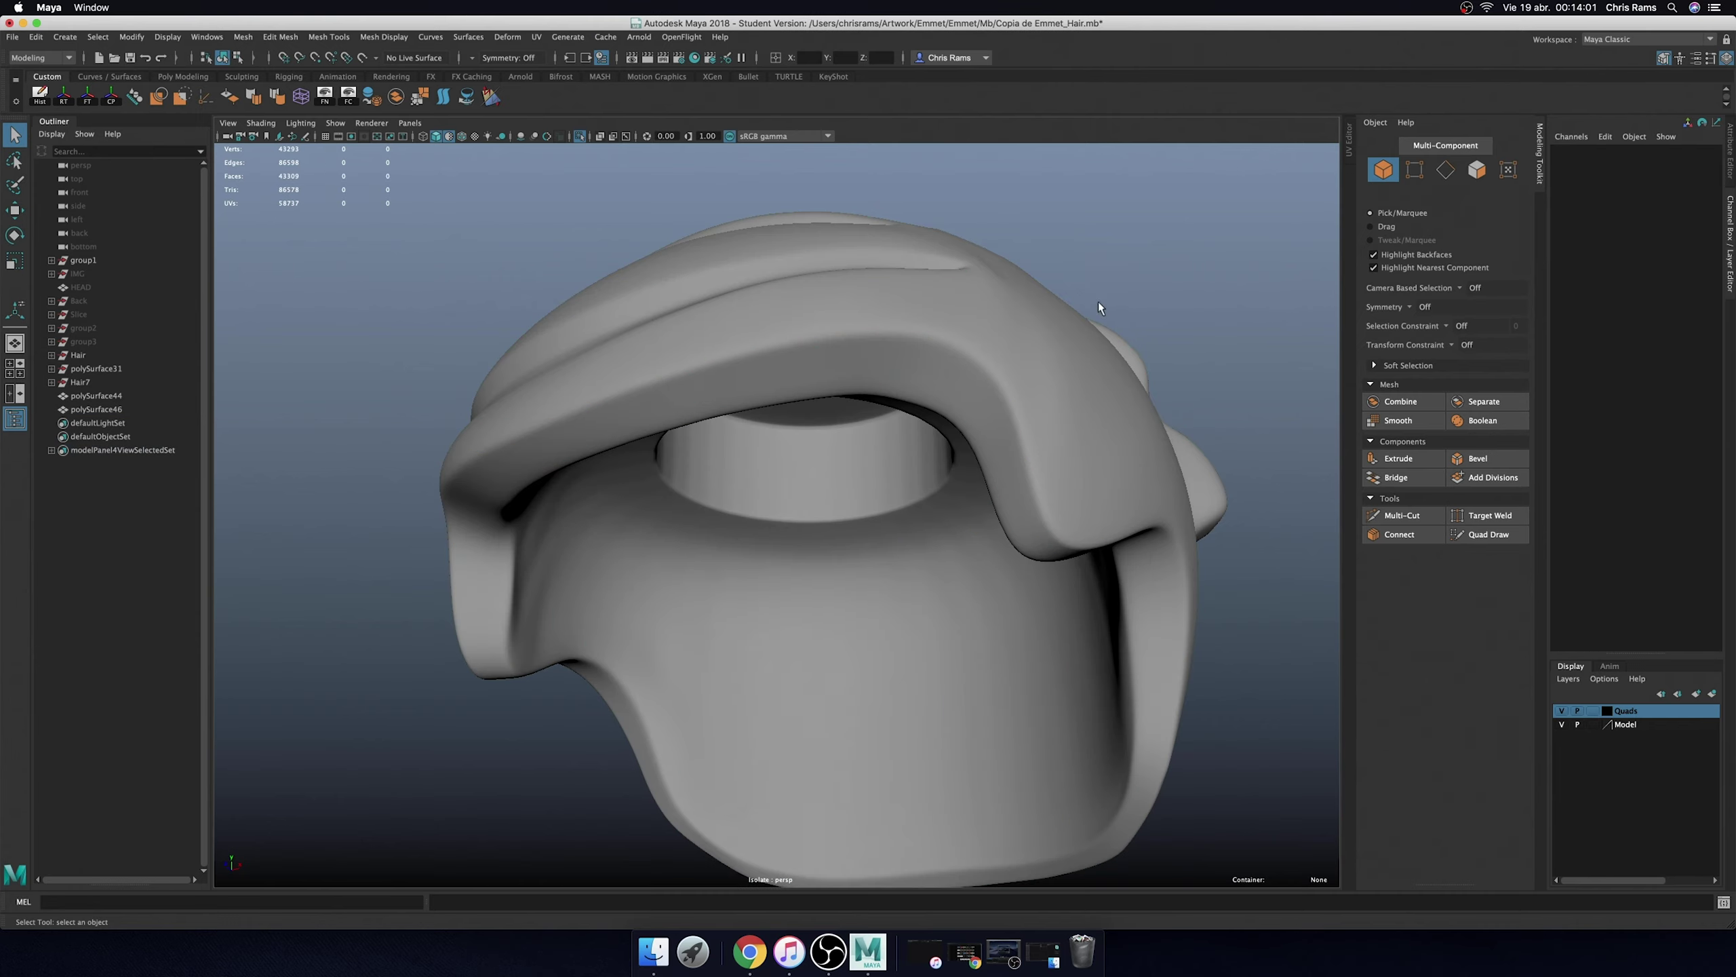
click(940, 378)
mouse_move(486, 260)
alt+mouse_down()
mouse_move(986, 309)
mouse_move(945, 309)
mouse_move(934, 407)
mouse_move(809, 441)
mouse_move(888, 383)
alt+mouse_up()
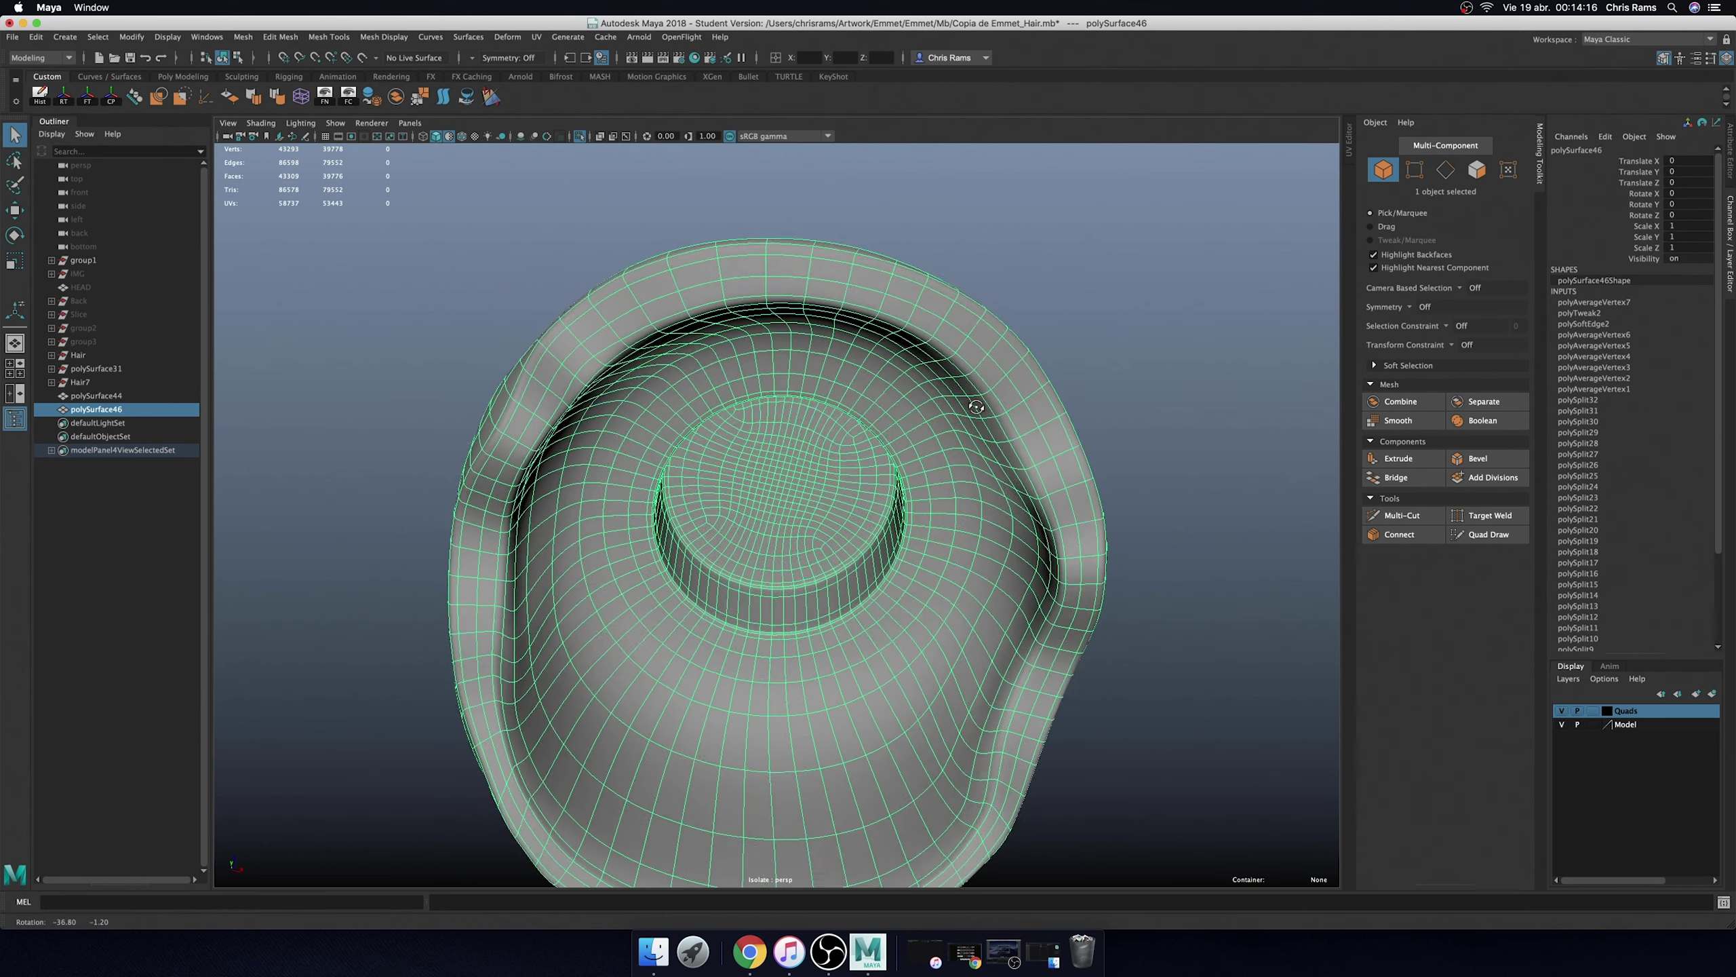
right_drag(930, 400, 930, 355)
alt+drag(929, 356, 957, 601)
double_click(955, 608)
shift+right_drag(1123, 523, 1138, 628)
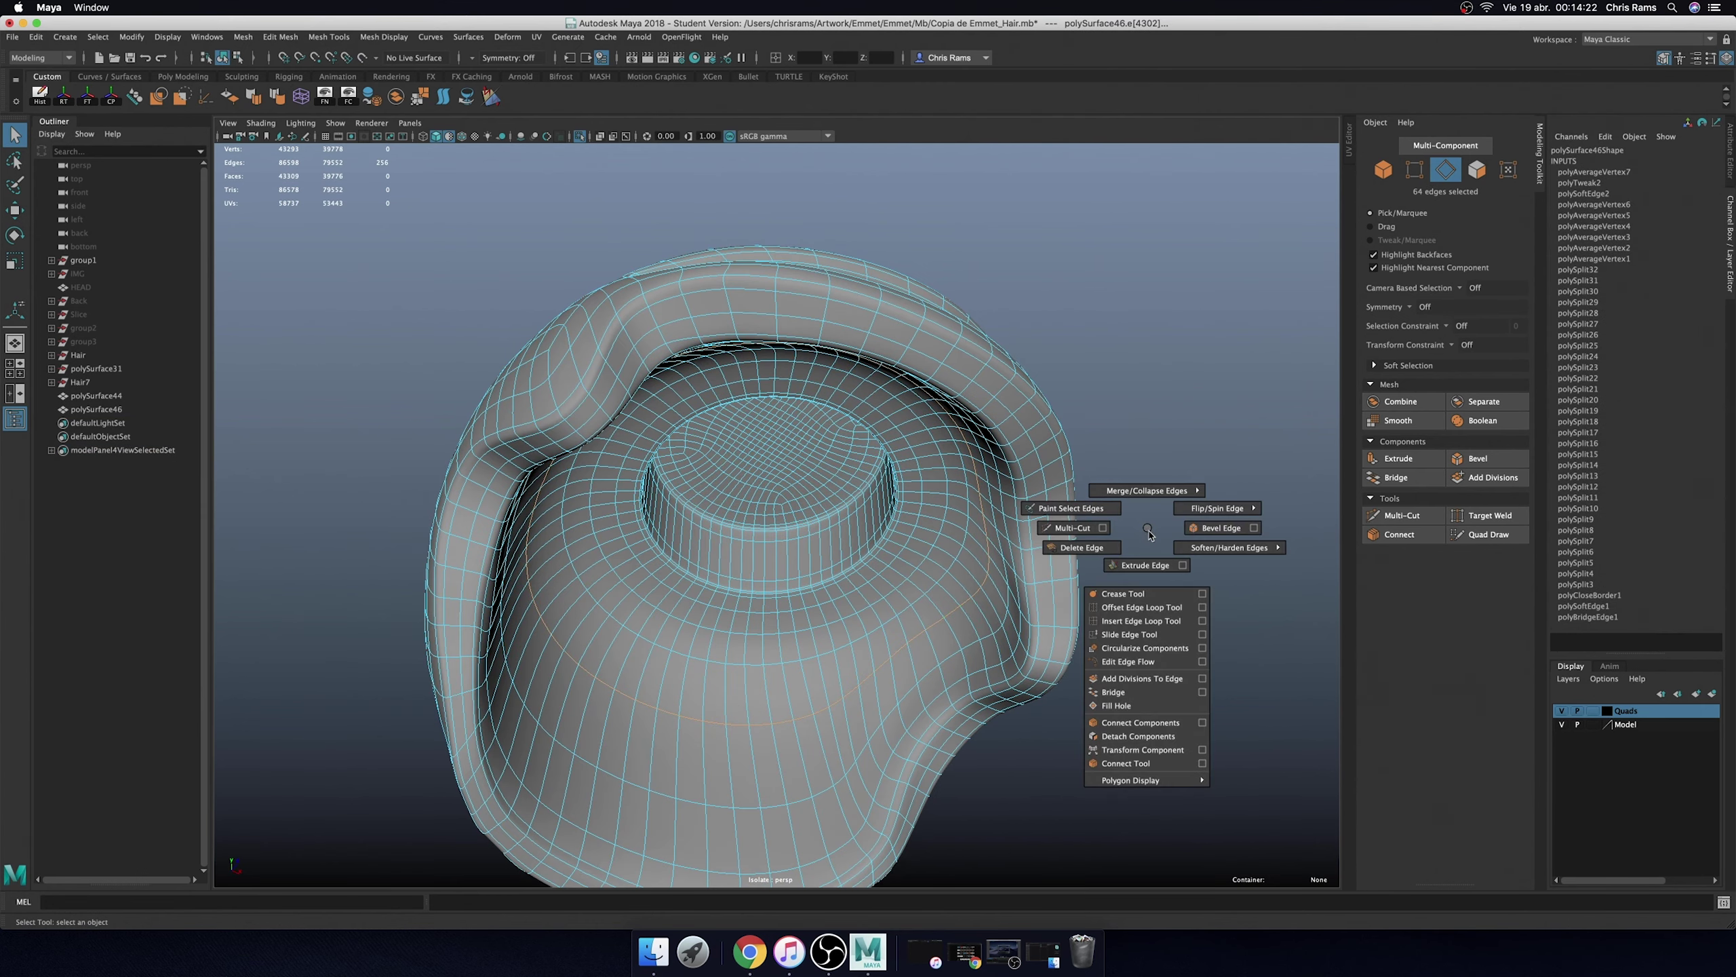
mouse_move(1119, 599)
middle_down()
mouse_move(1186, 636)
mouse_move(1148, 611)
middle_up()
middle_drag(945, 544, 1174, 545)
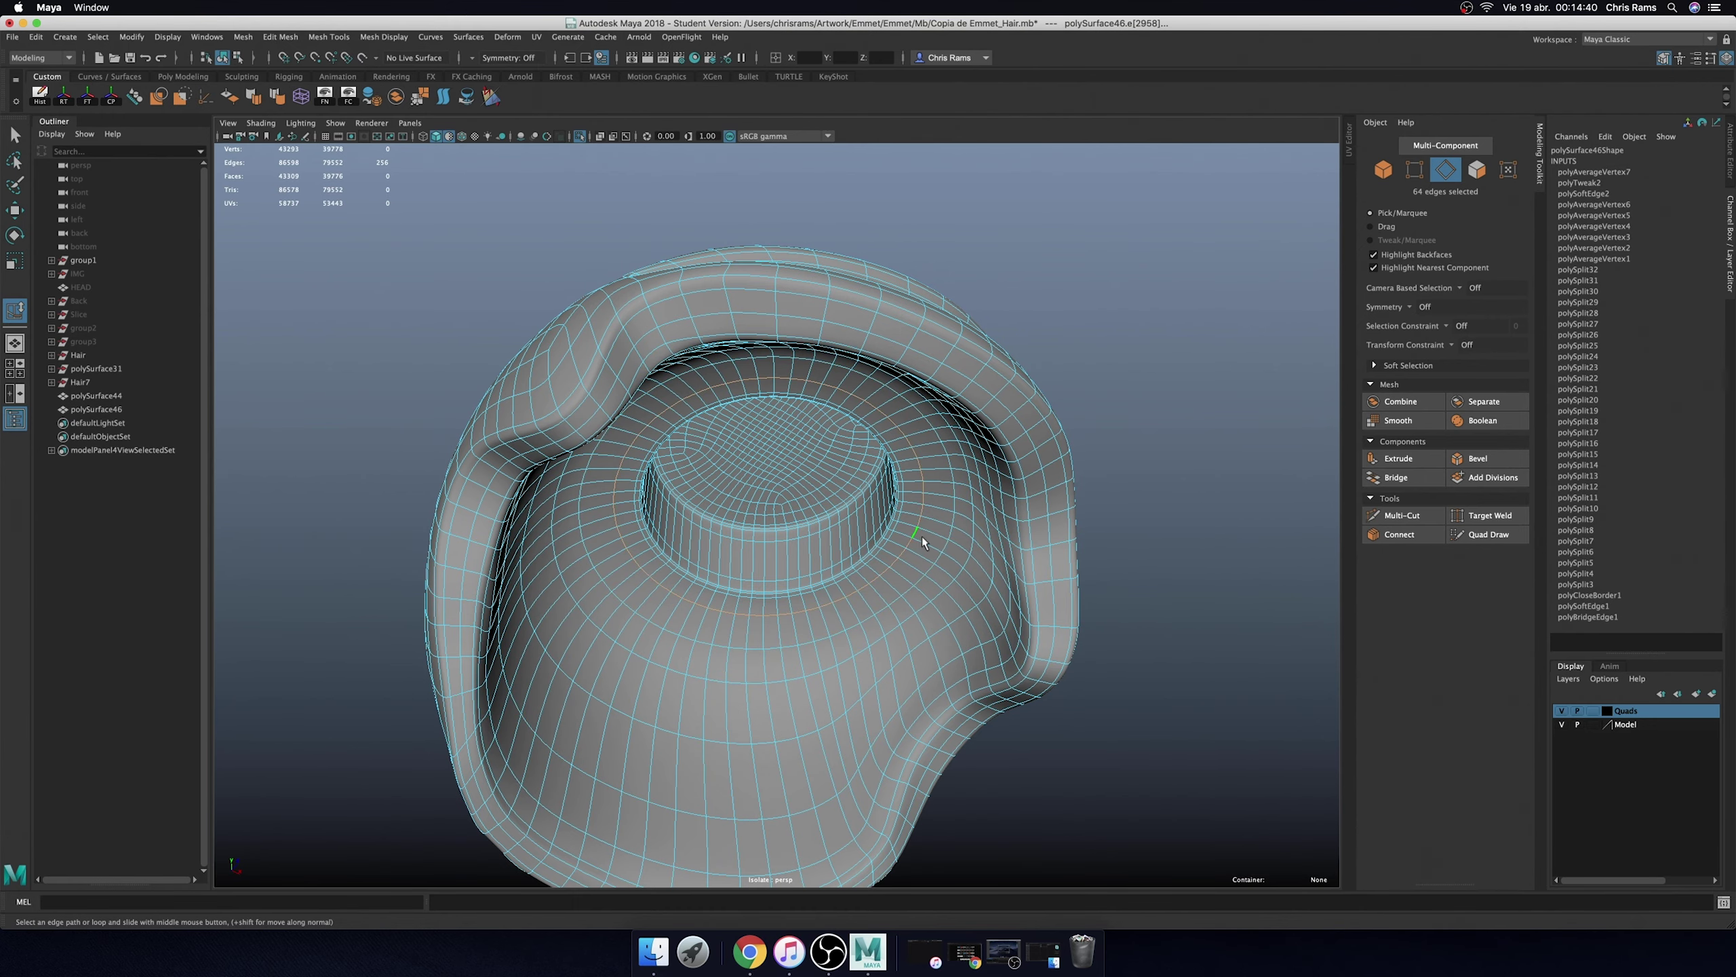
middle_drag(922, 537, 1144, 533)
- Reselect the rim loop in edge mode and slide it once more
key(F8)
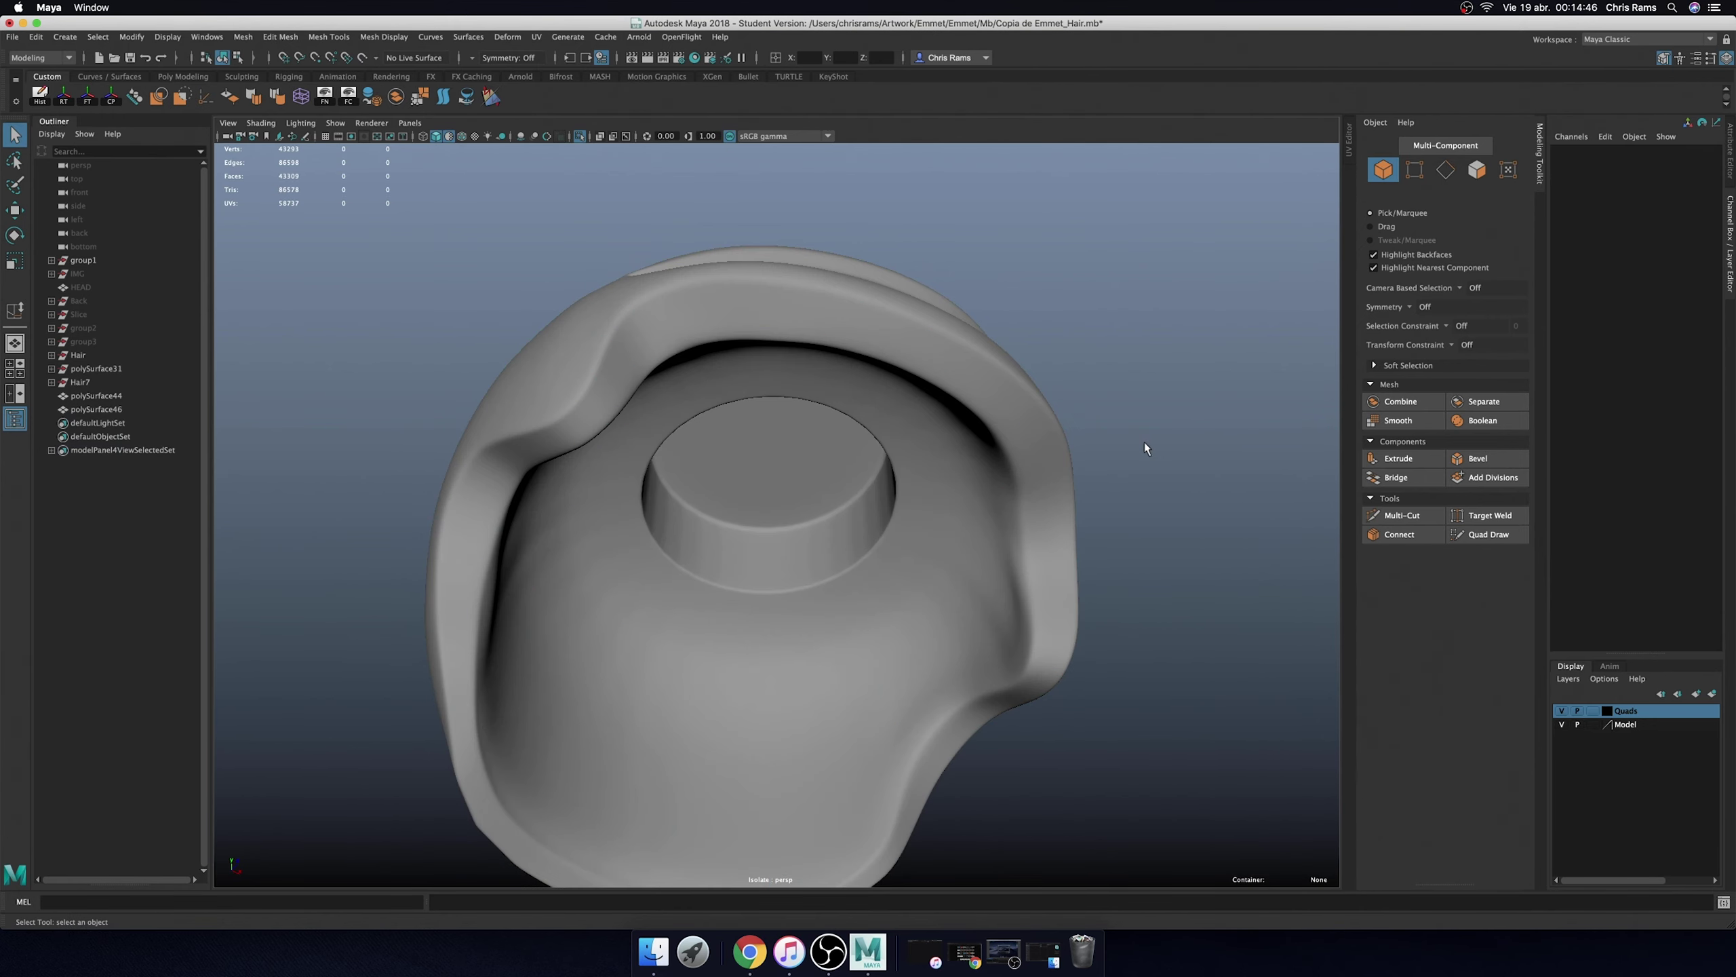
mouse_move(1145, 443)
alt+mouse_down()
mouse_move(956, 474)
mouse_move(732, 571)
alt+mouse_up()
click(732, 571)
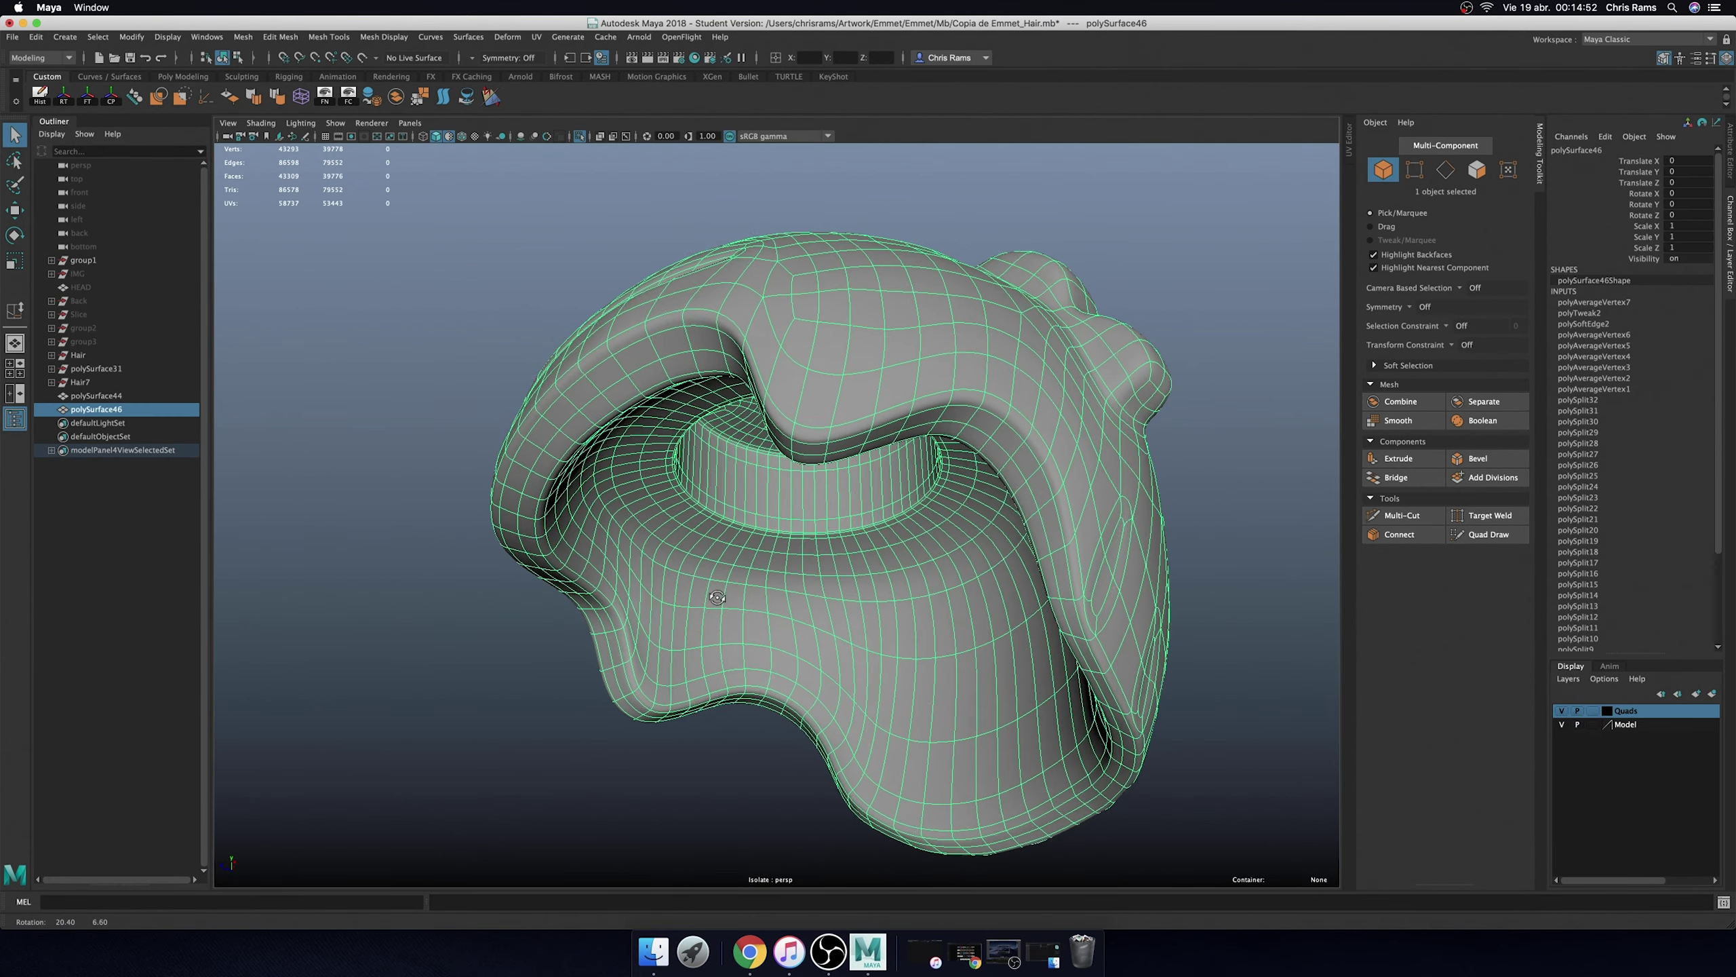
right_click(731, 571)
click(735, 547)
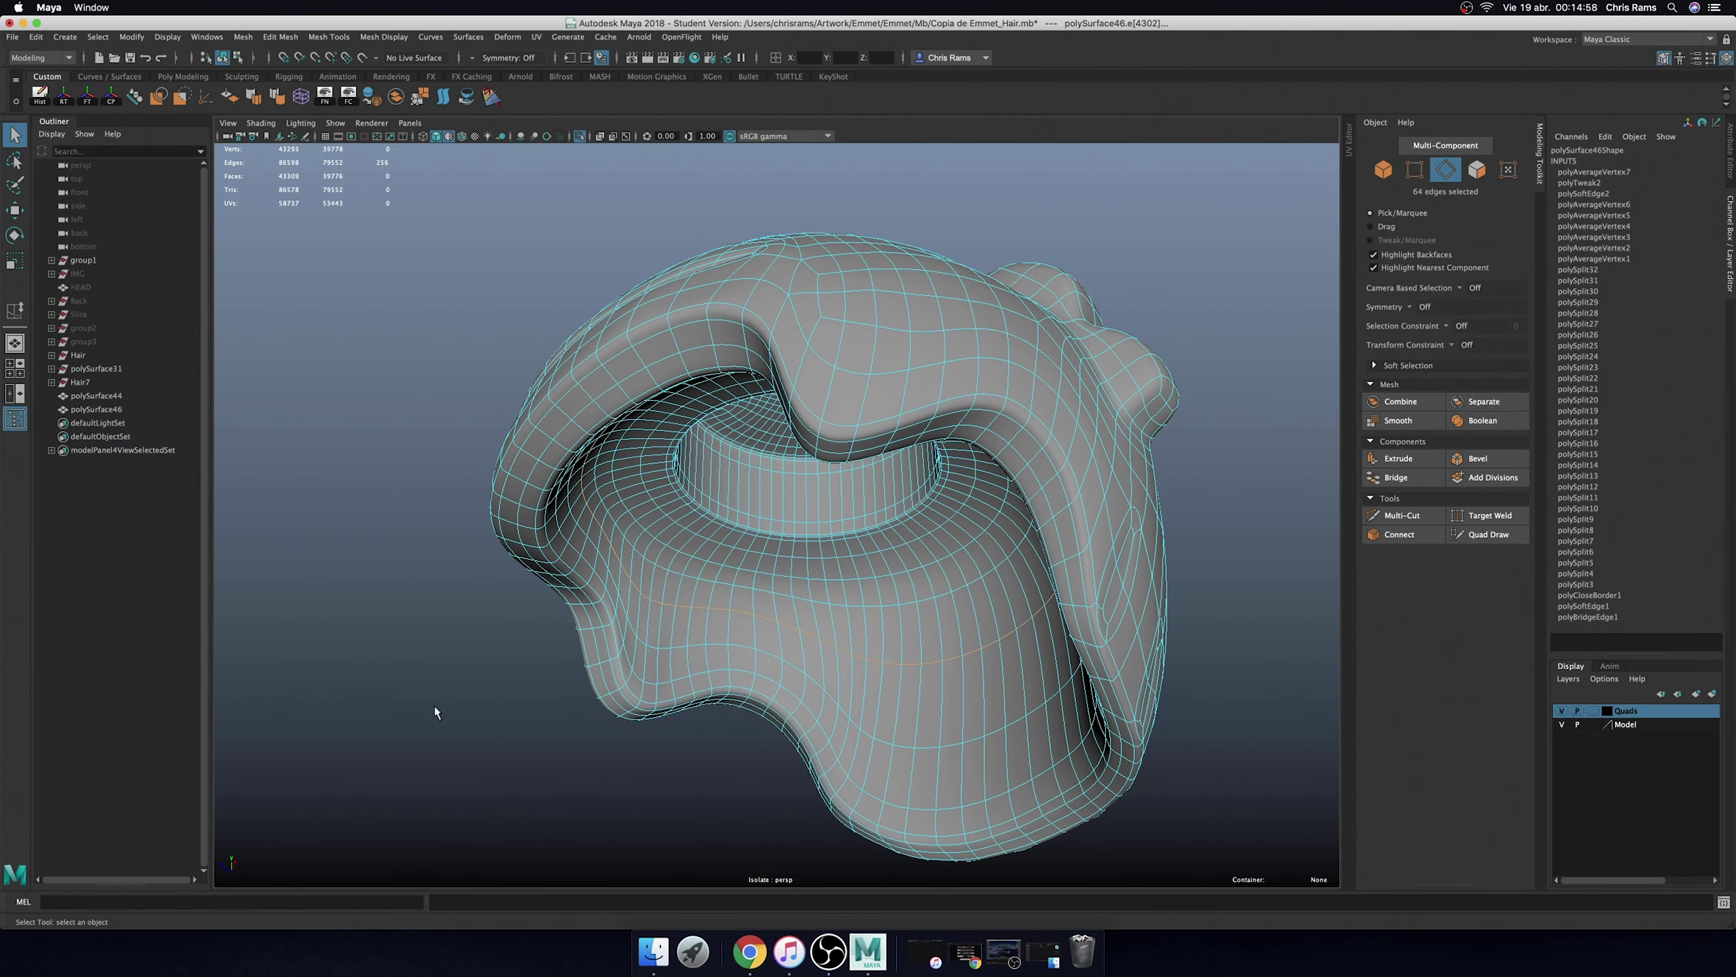
shift+right_drag(520, 643, 472, 684)
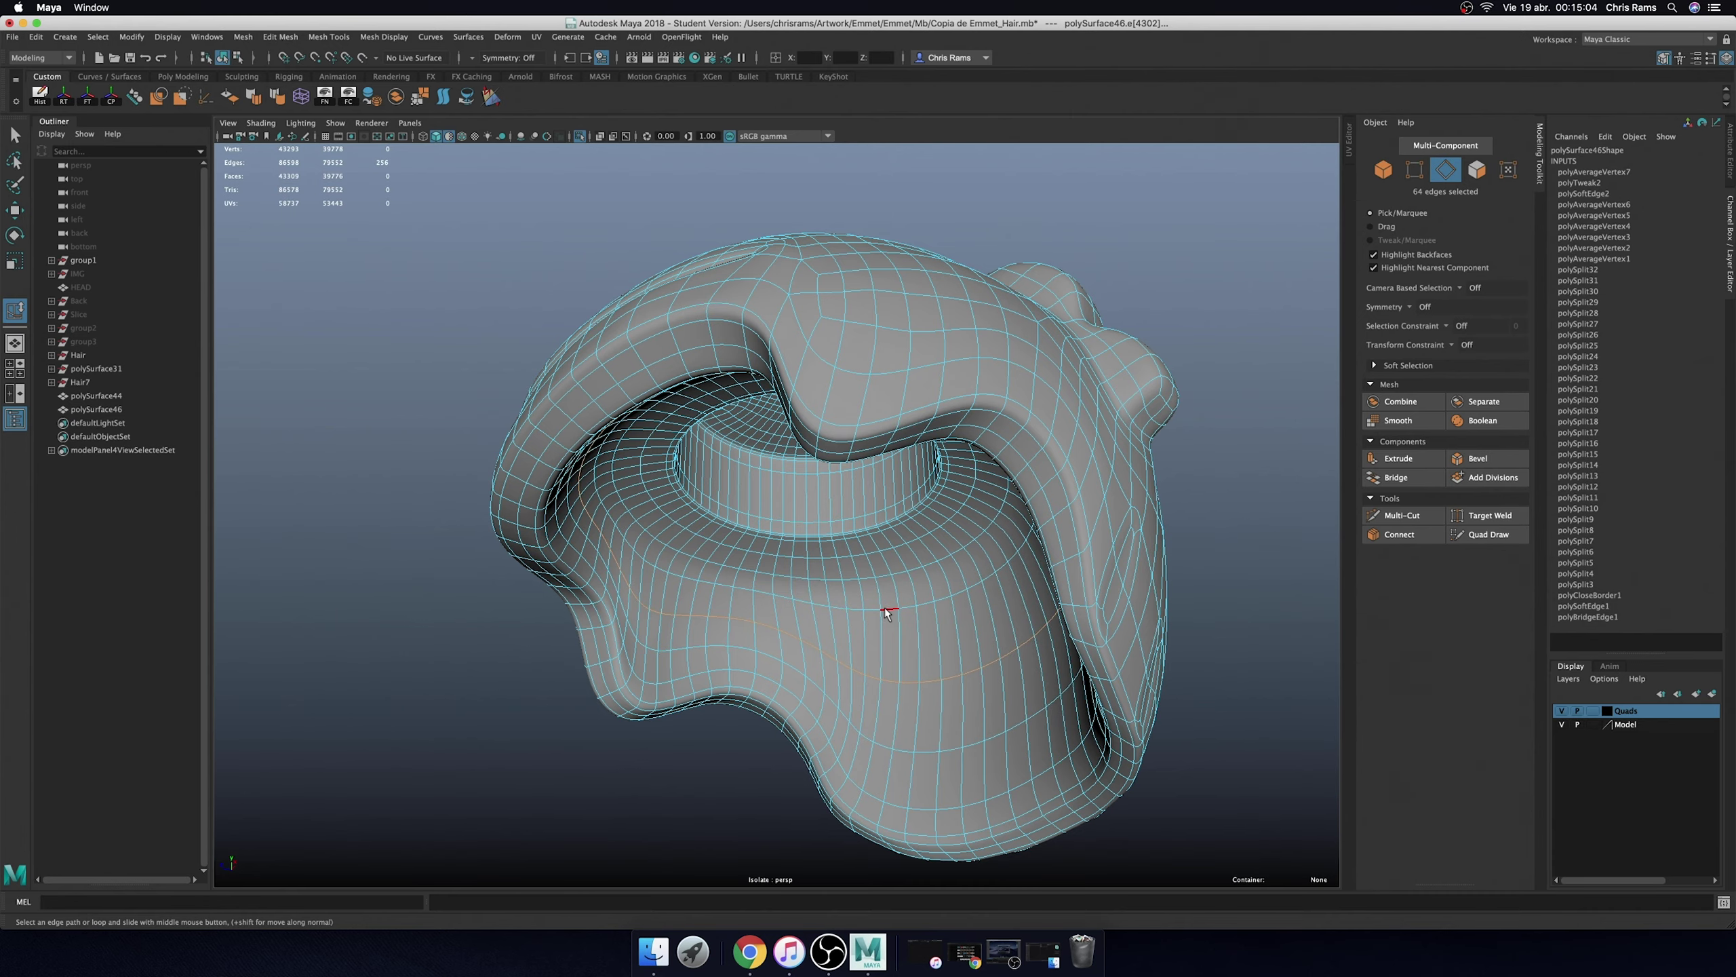
click(1167, 540)
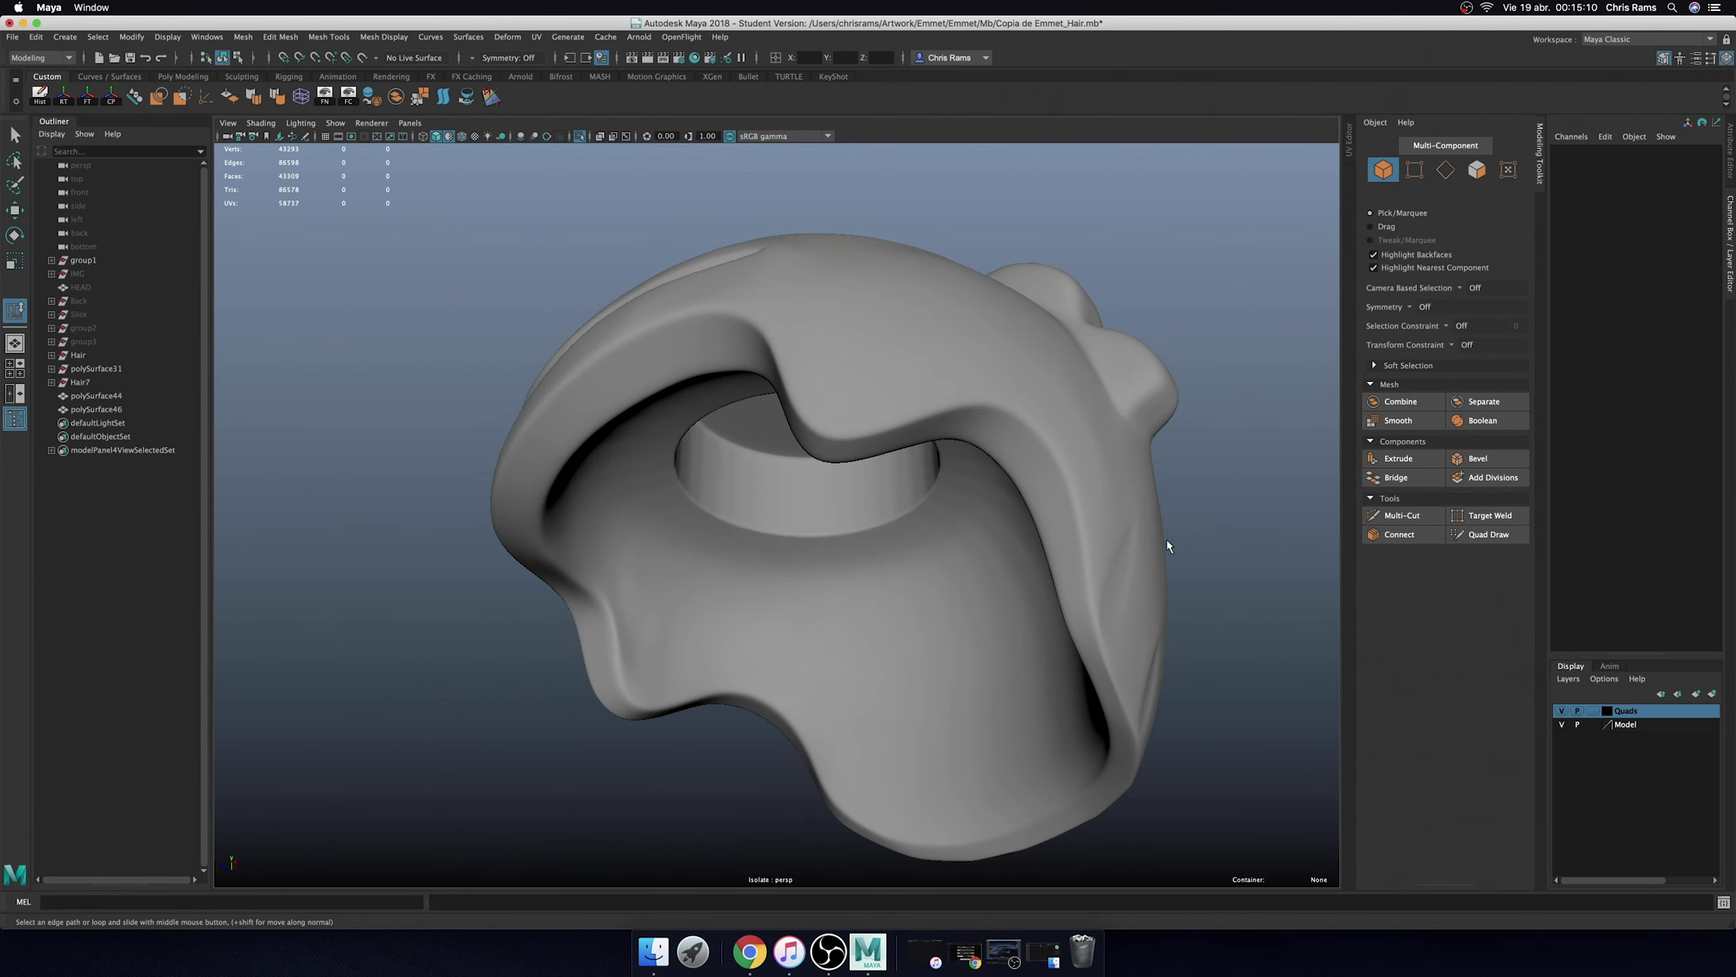
- Turn off the Model layer's visibility and adjust the hair mesh's polygon display
mouse_move(1166, 546)
alt+mouse_down()
mouse_move(782, 573)
mouse_move(1001, 387)
mouse_move(971, 403)
alt+mouse_up()
click(971, 404)
click(1562, 723)
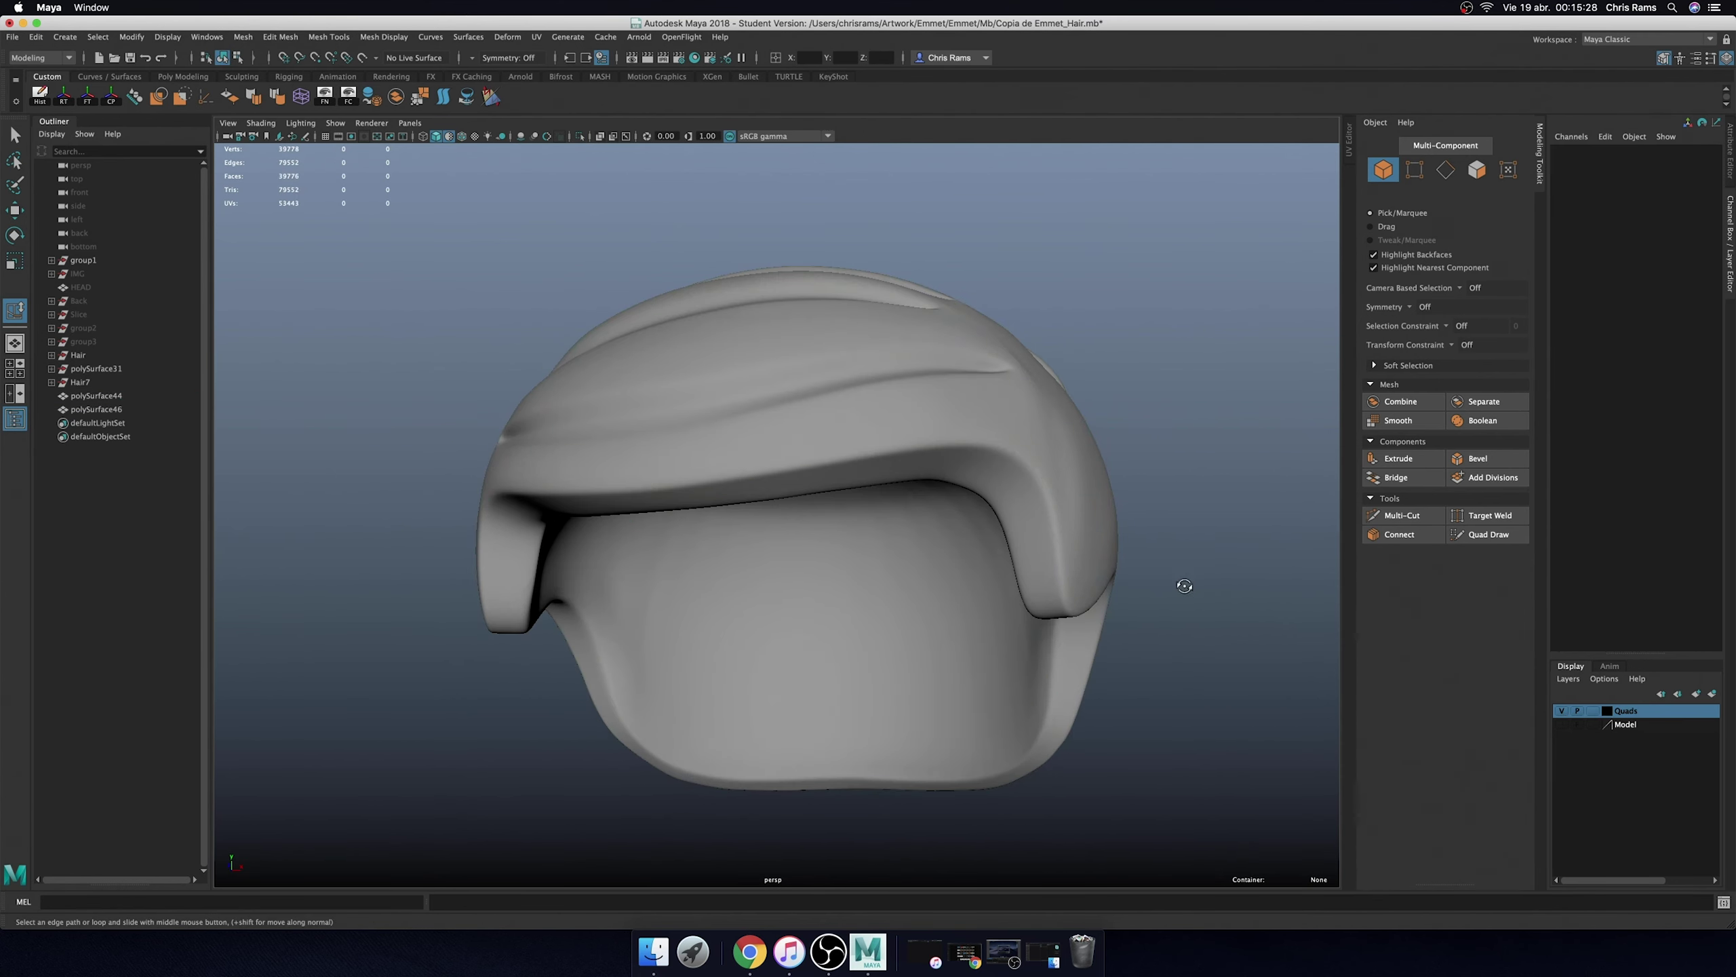
alt+drag(1183, 581, 1172, 562)
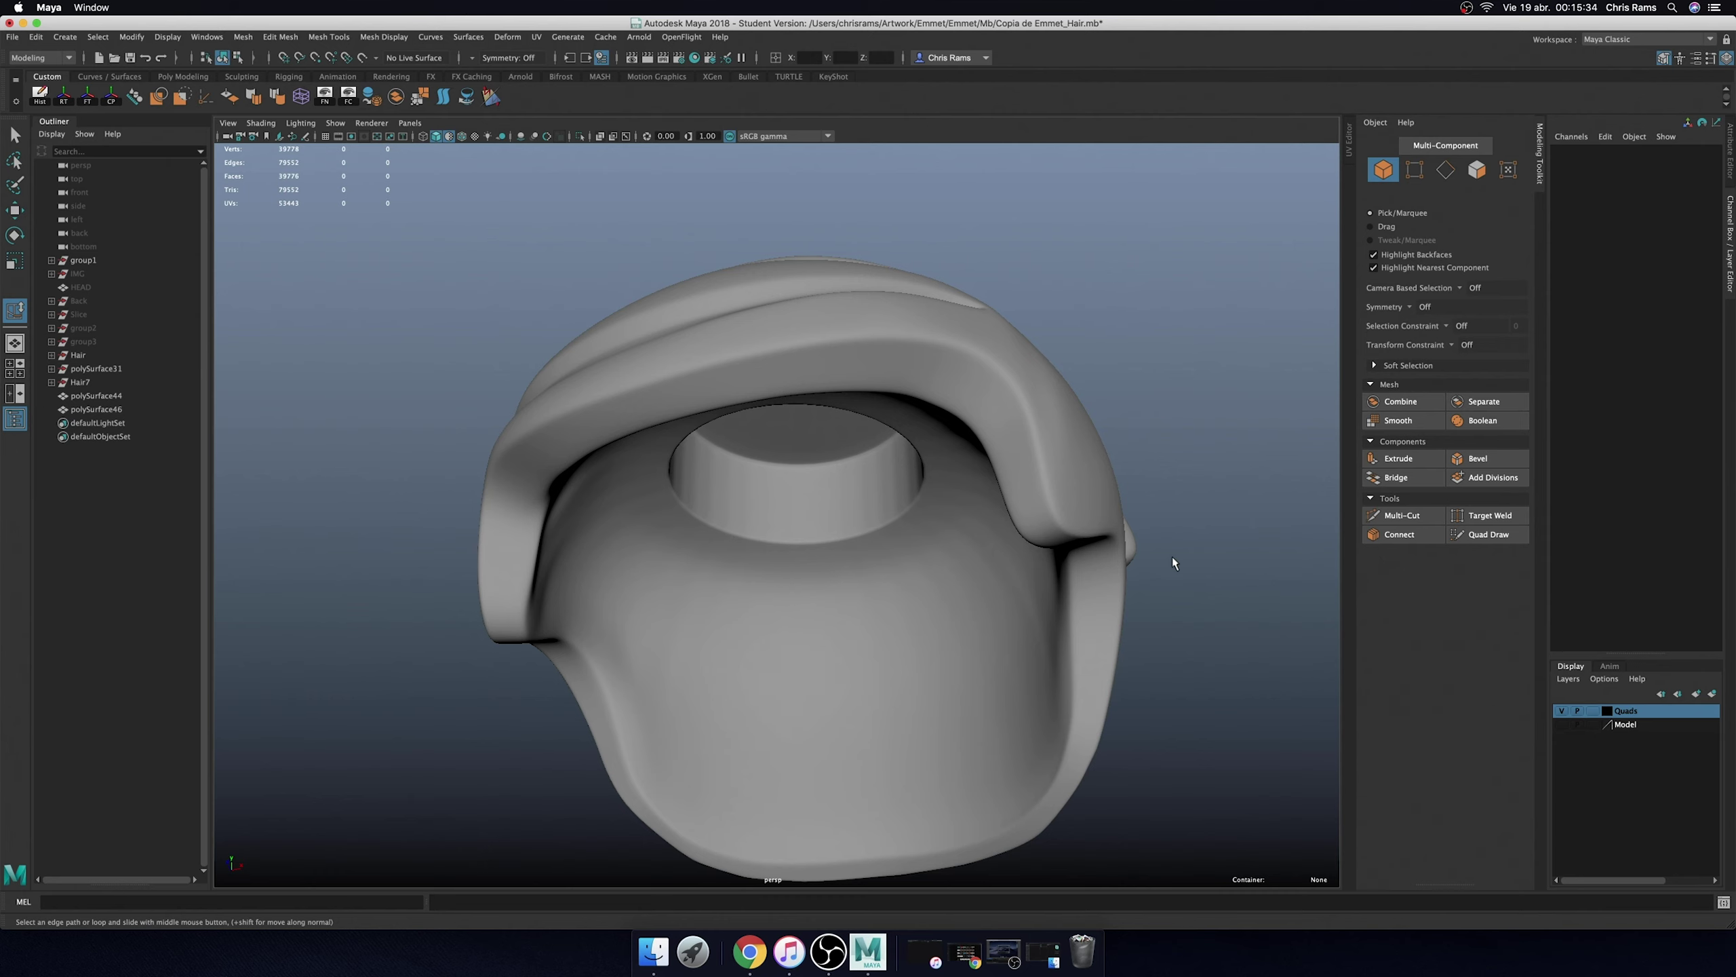
click(1101, 556)
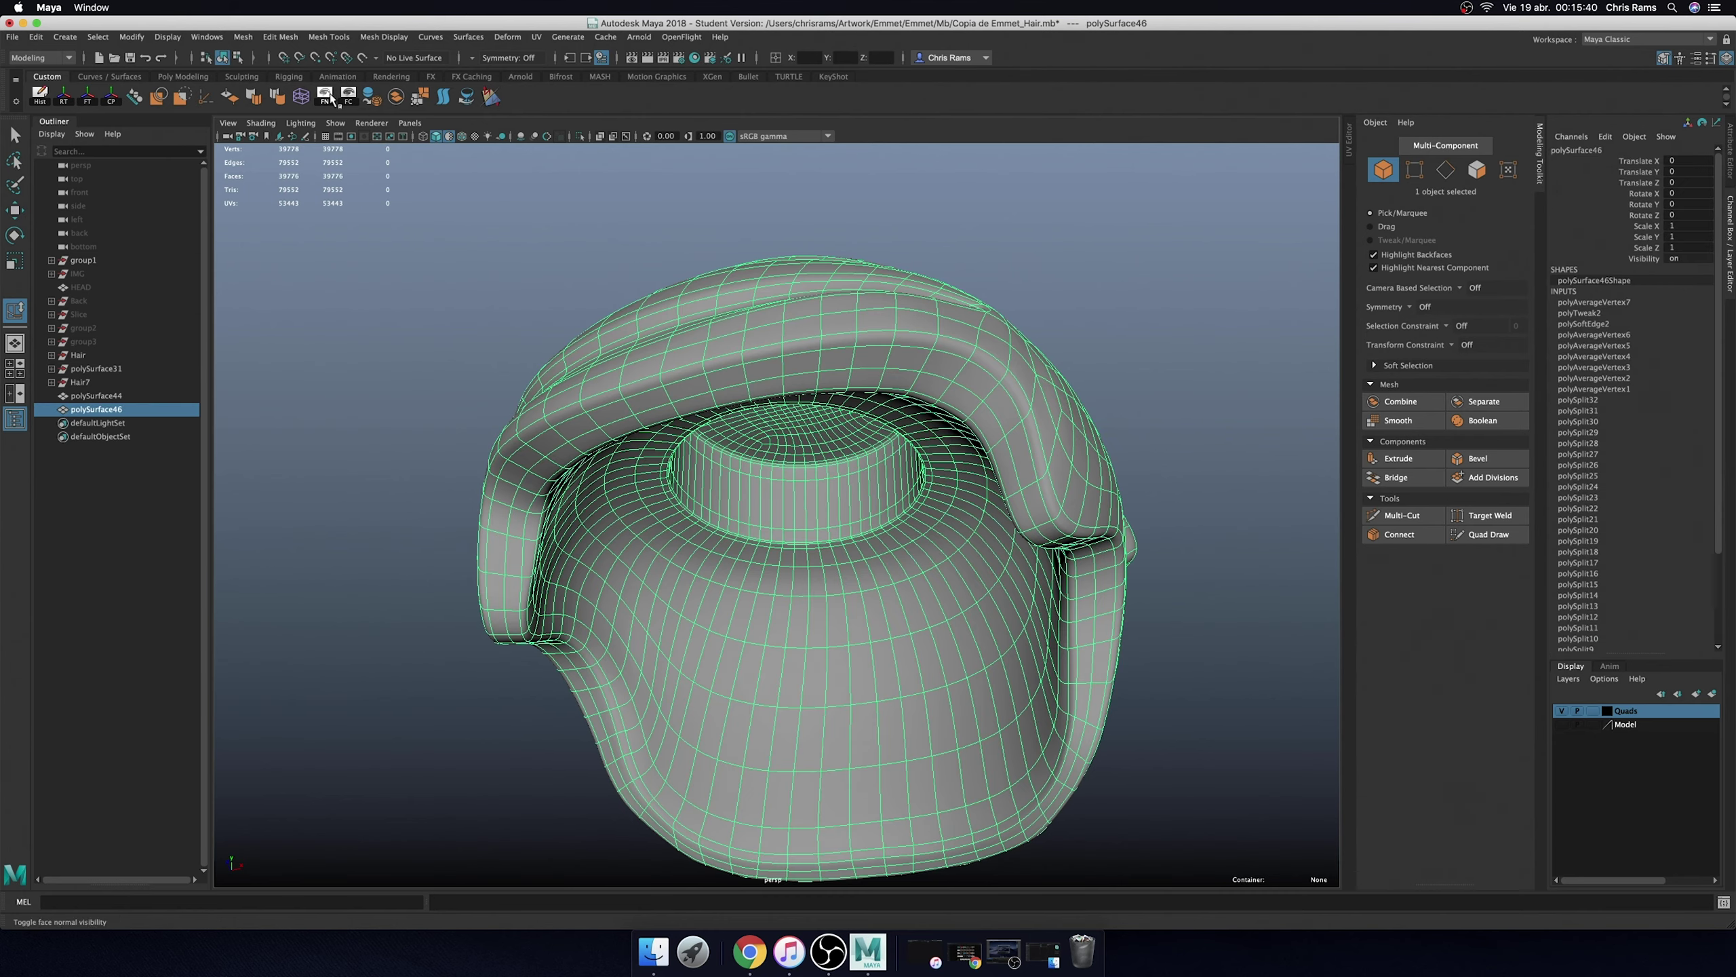
shift+right_drag(1023, 245, 1031, 337)
mouse_move(1004, 580)
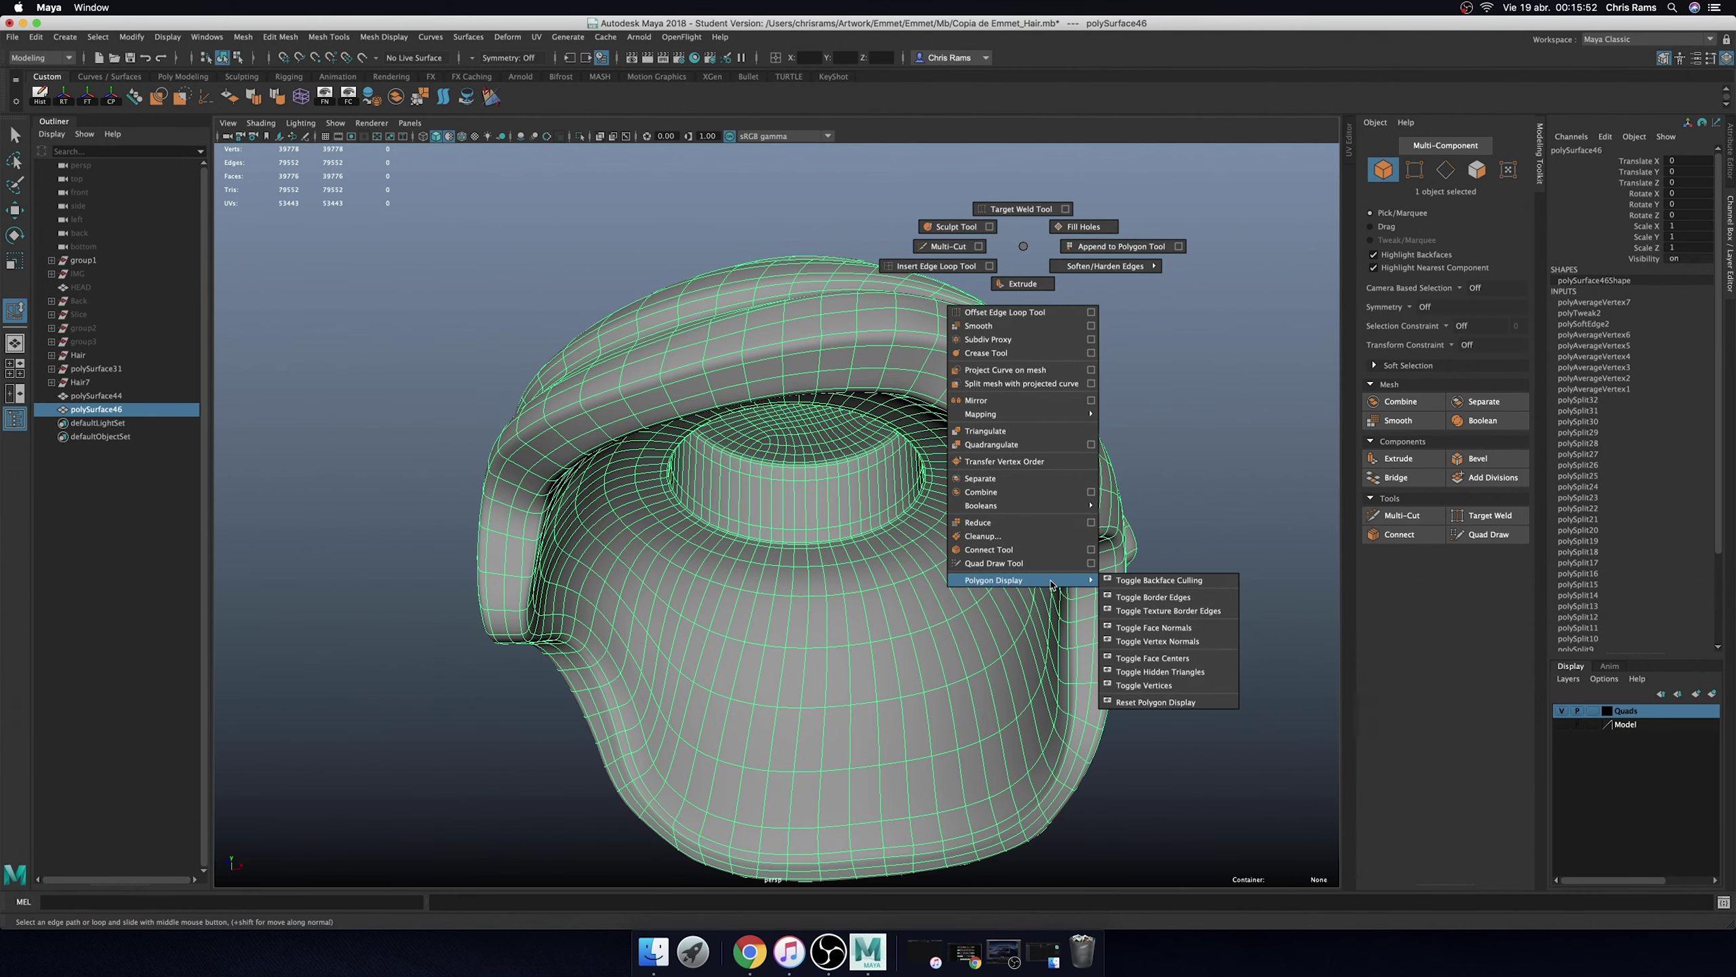
click(1191, 574)
click(979, 574)
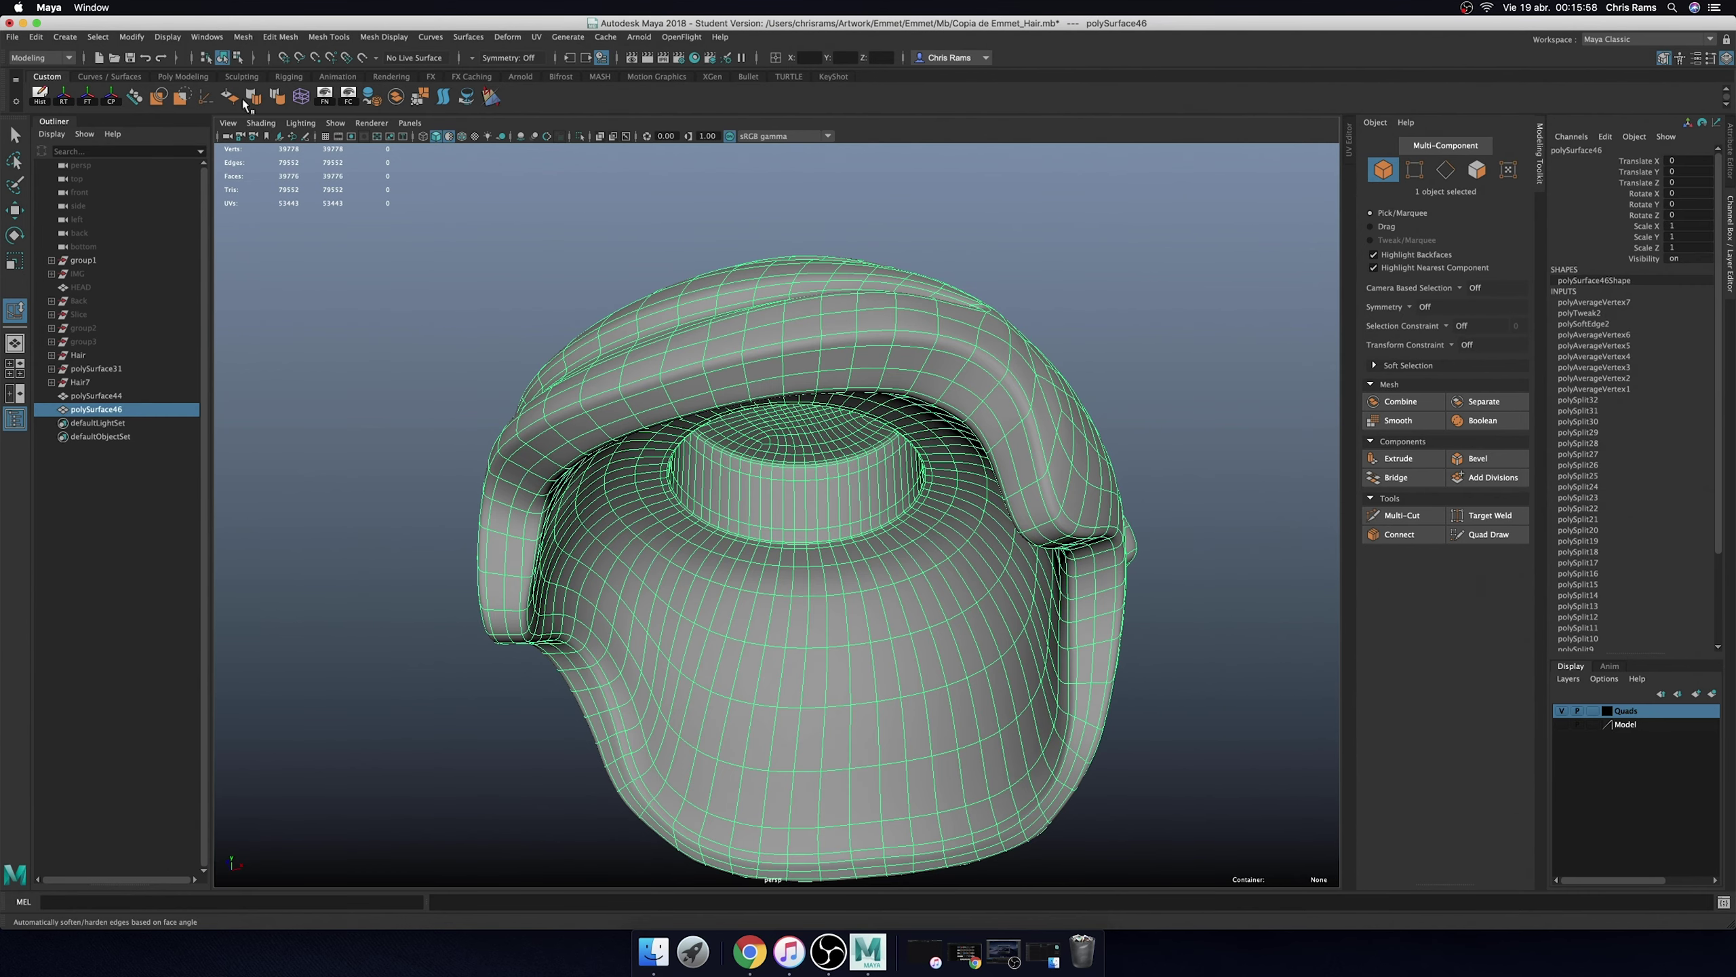
click(405, 226)
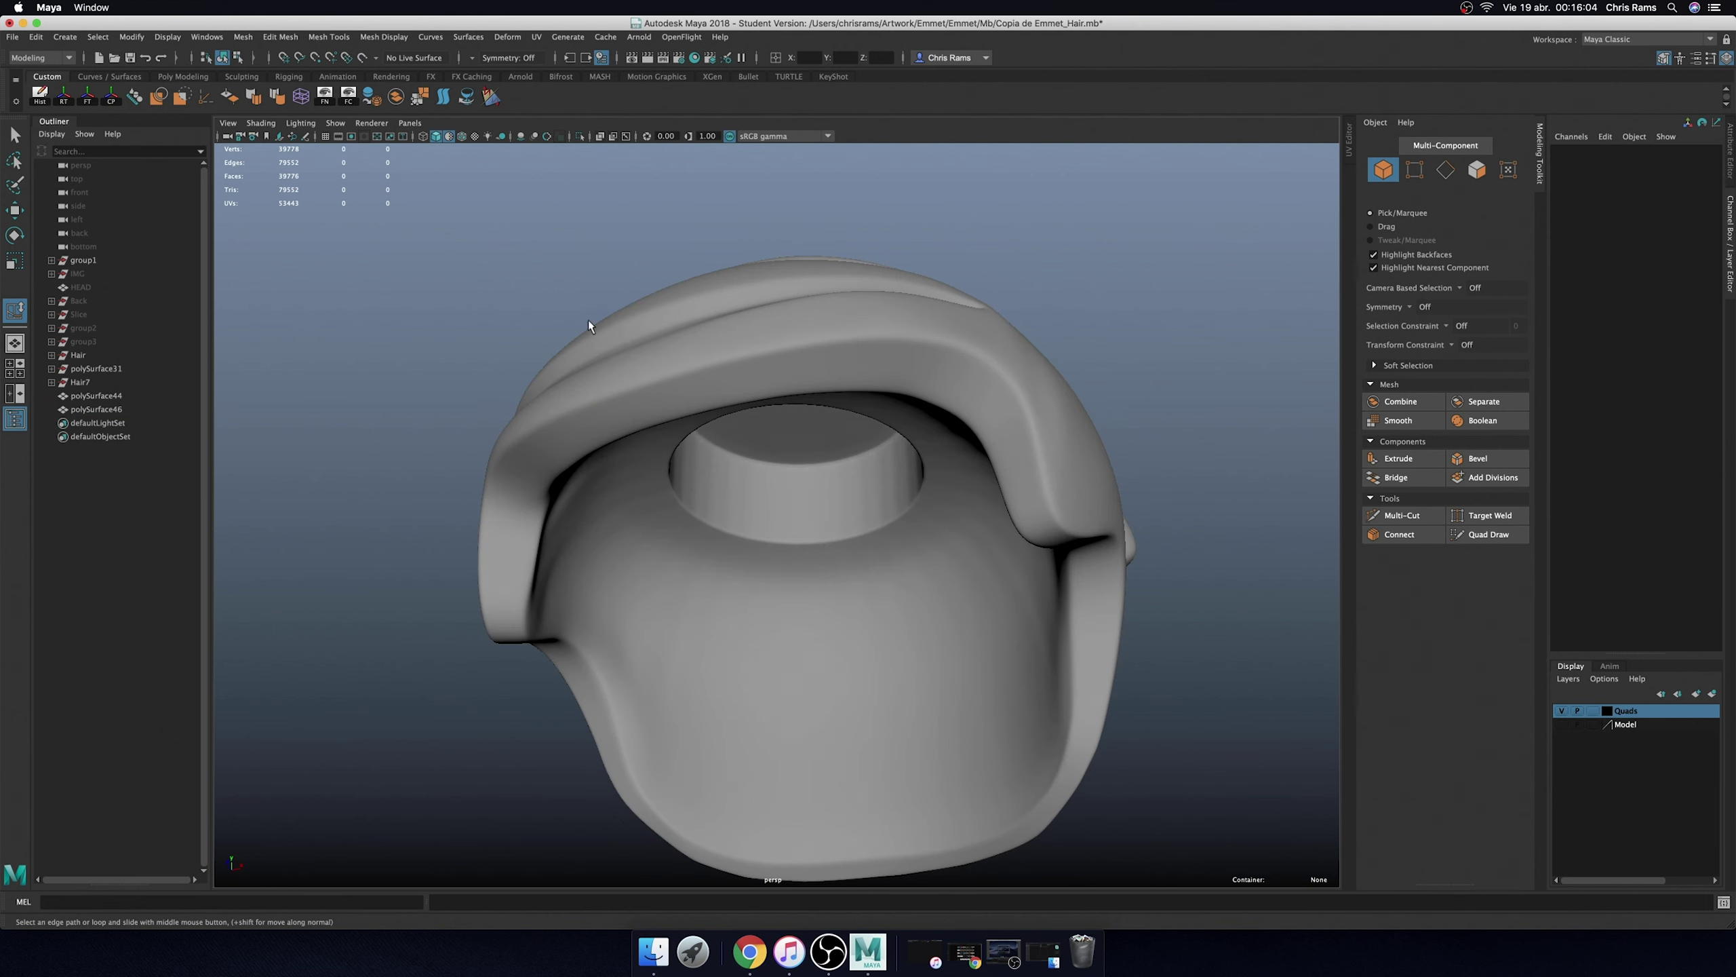
- Automatically soften or harden the hair mesh polySurface46's edges by face angle
click(589, 326)
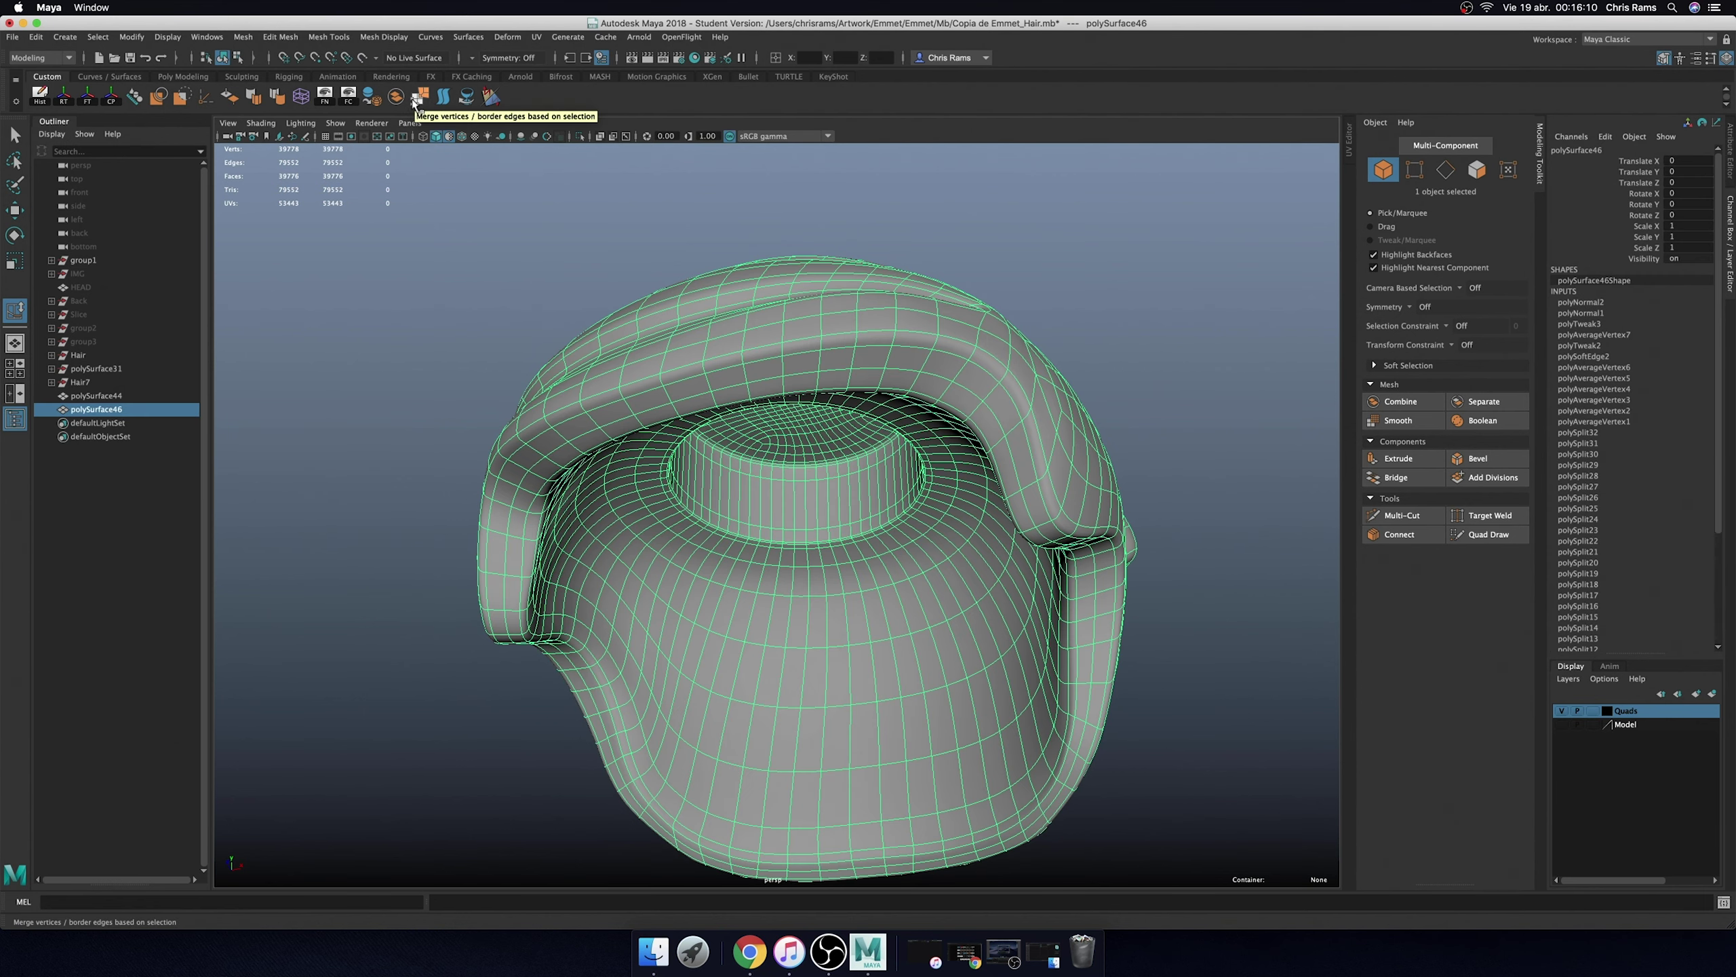
click(420, 96)
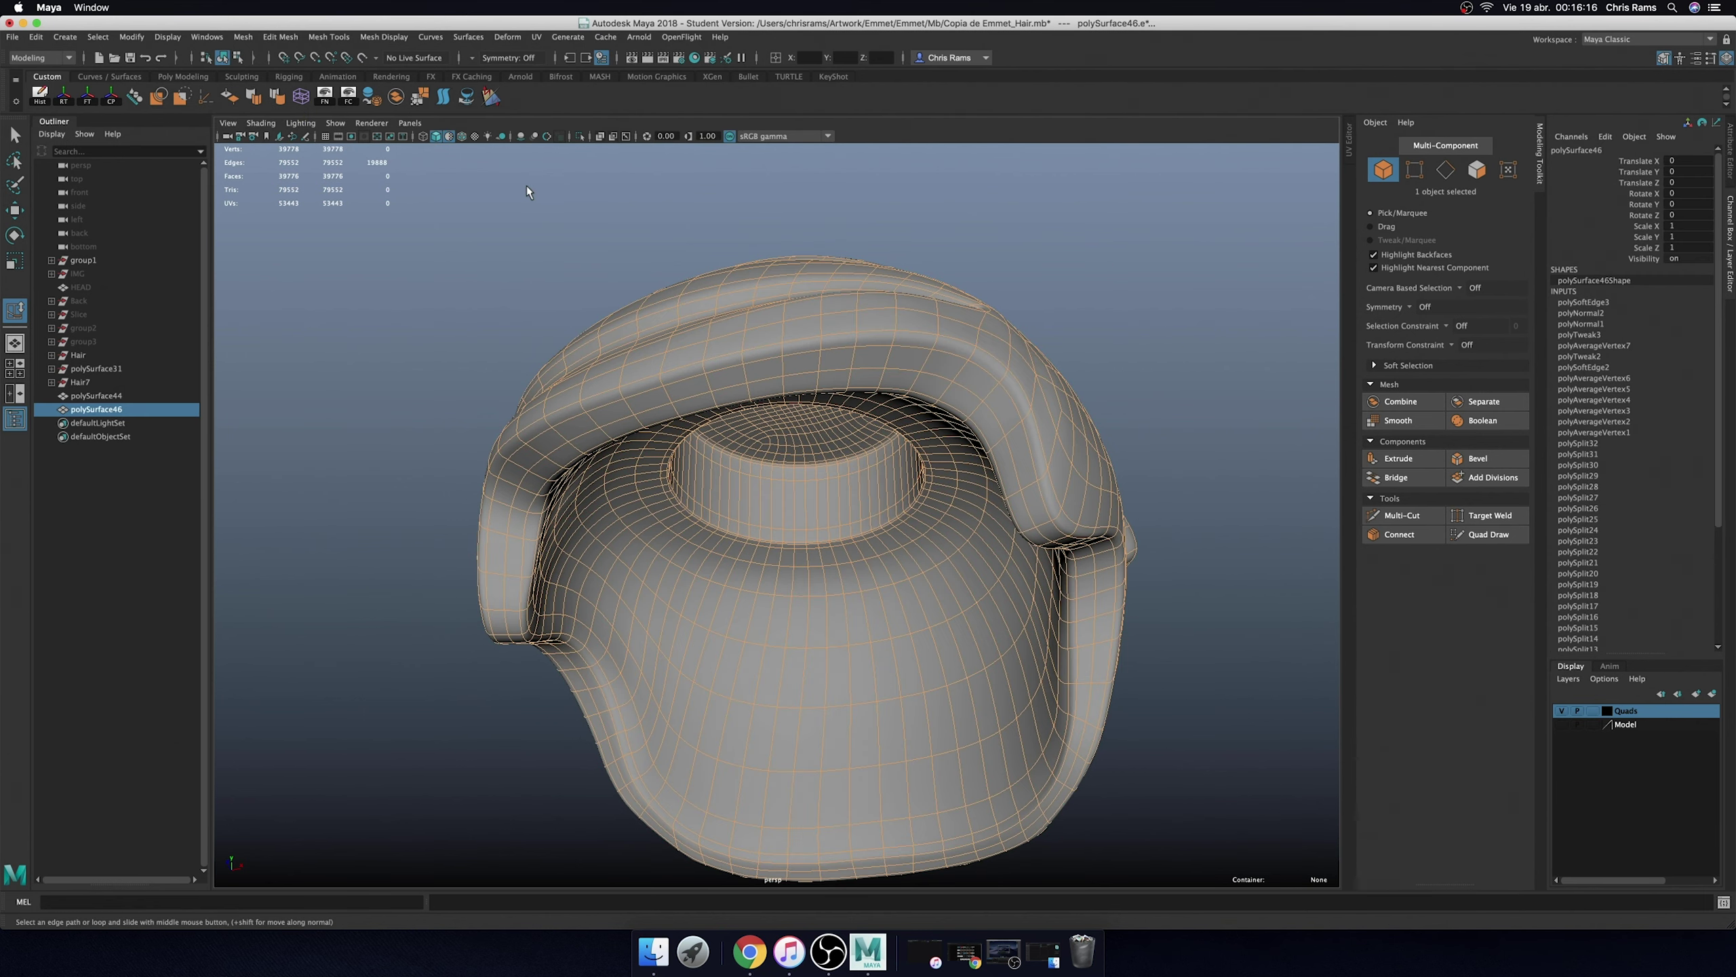
key(F8)
click(243, 36)
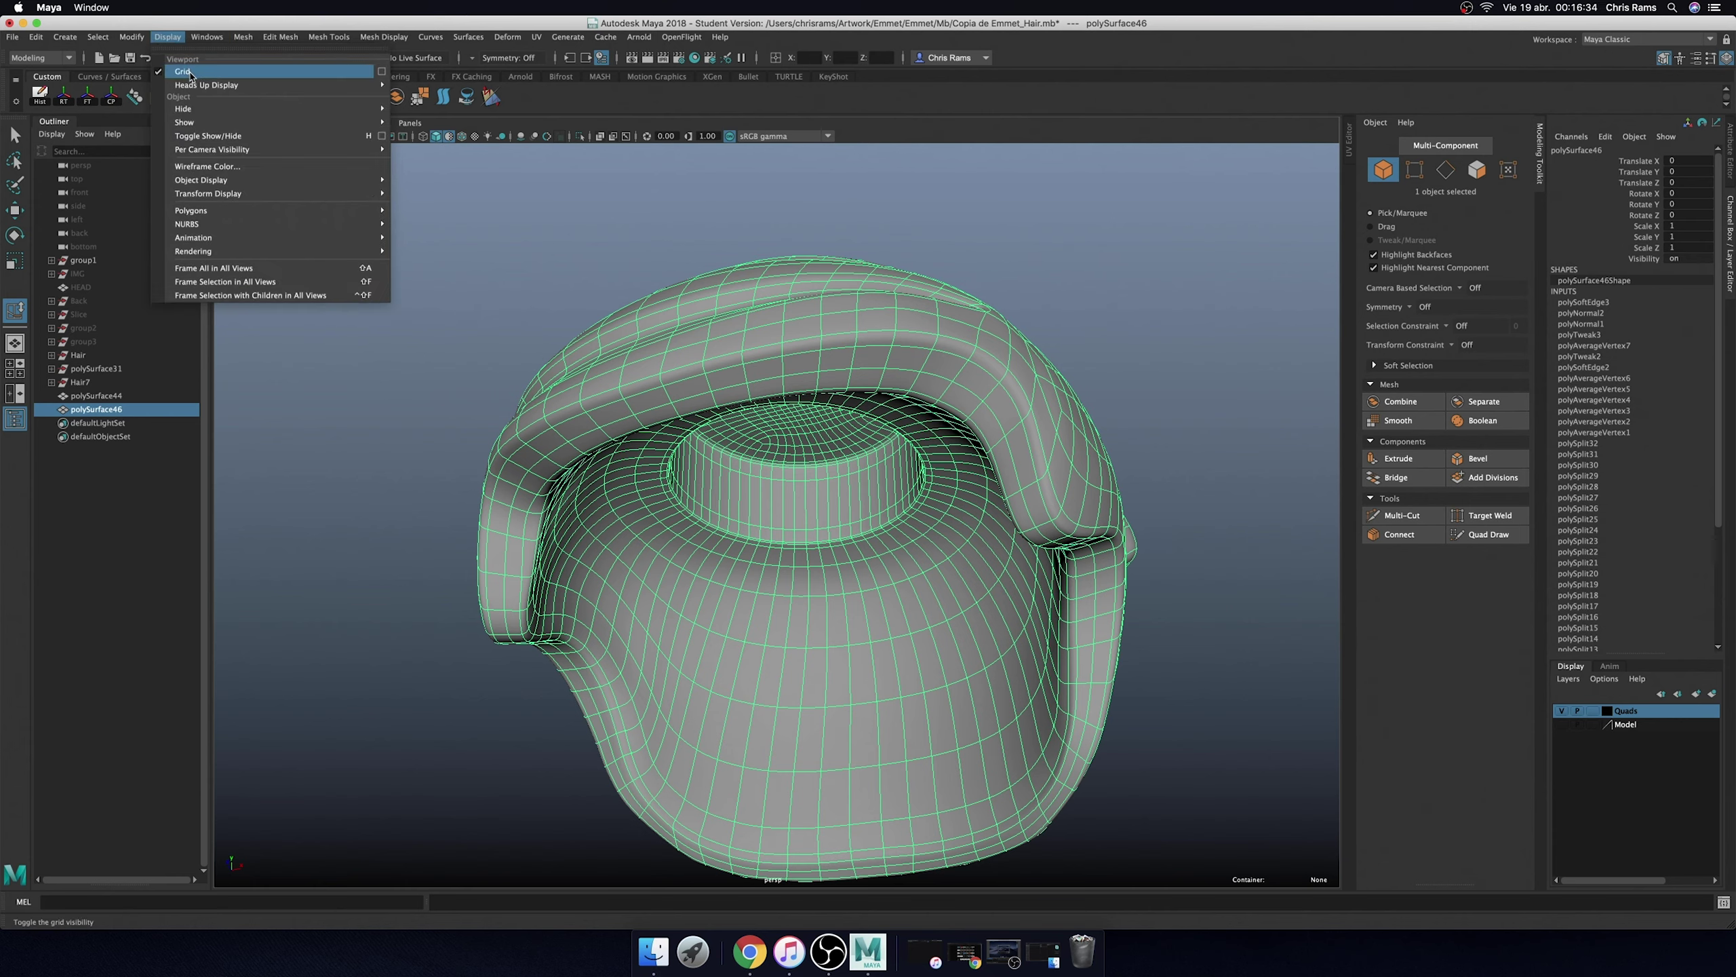
mouse_move(190, 210)
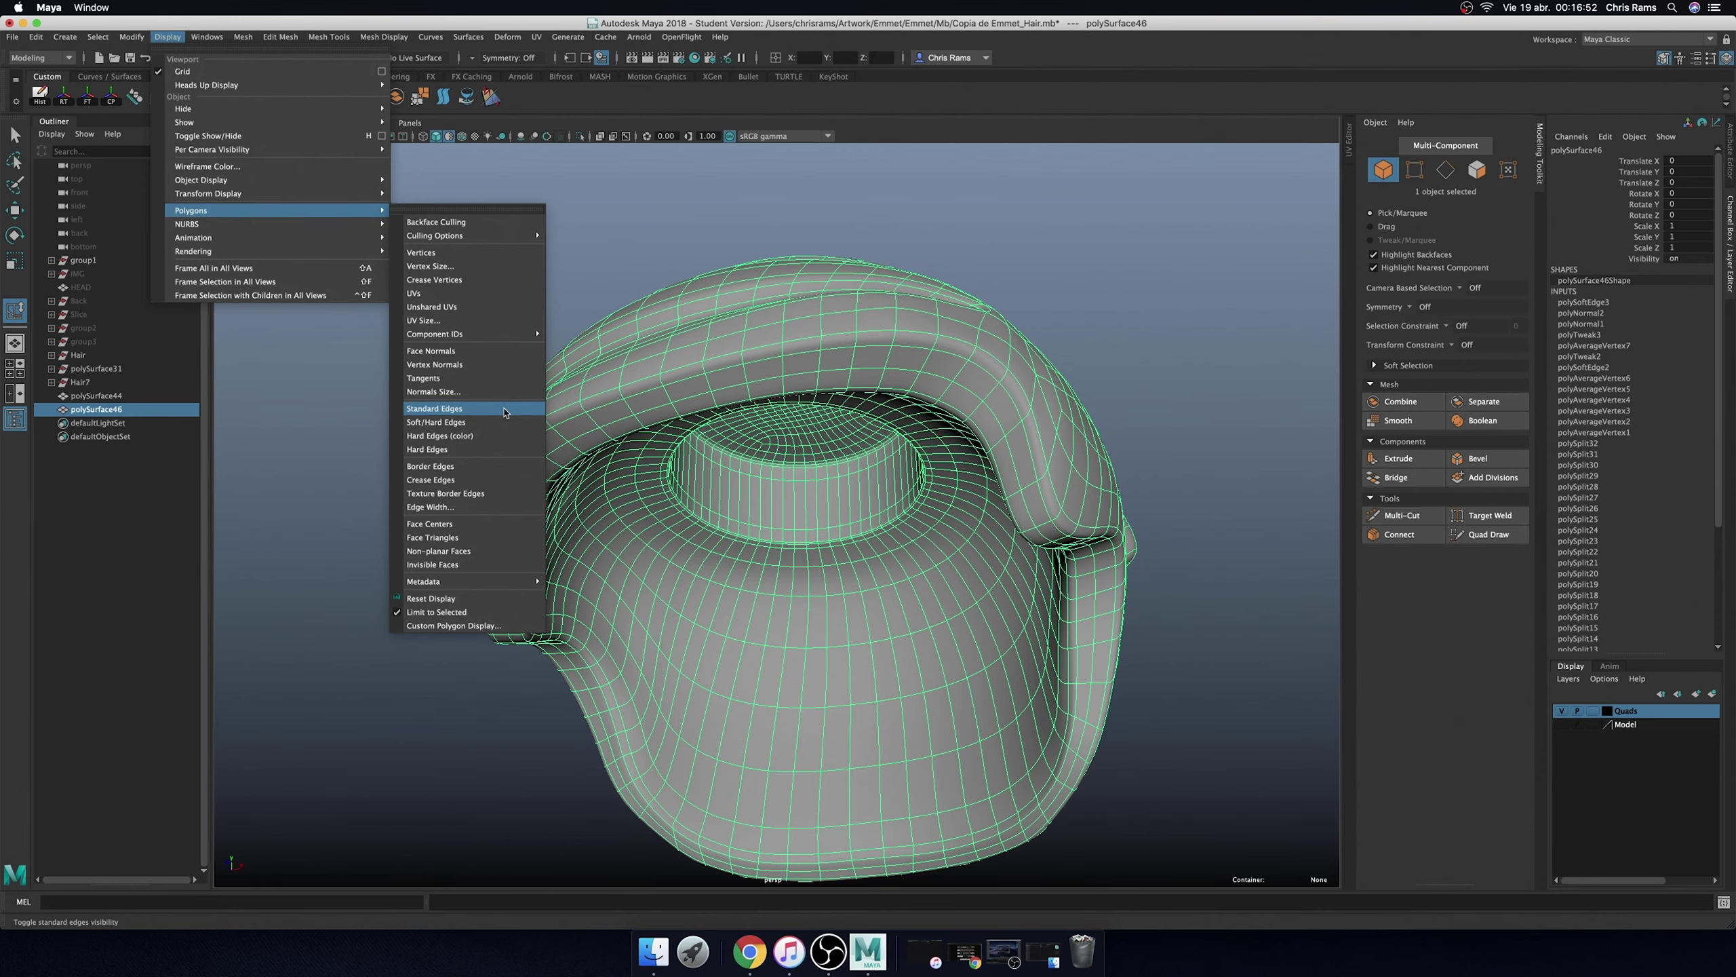
- Reset the polygon display settings and reselect the hair mesh
click(495, 599)
click(377, 584)
click(884, 560)
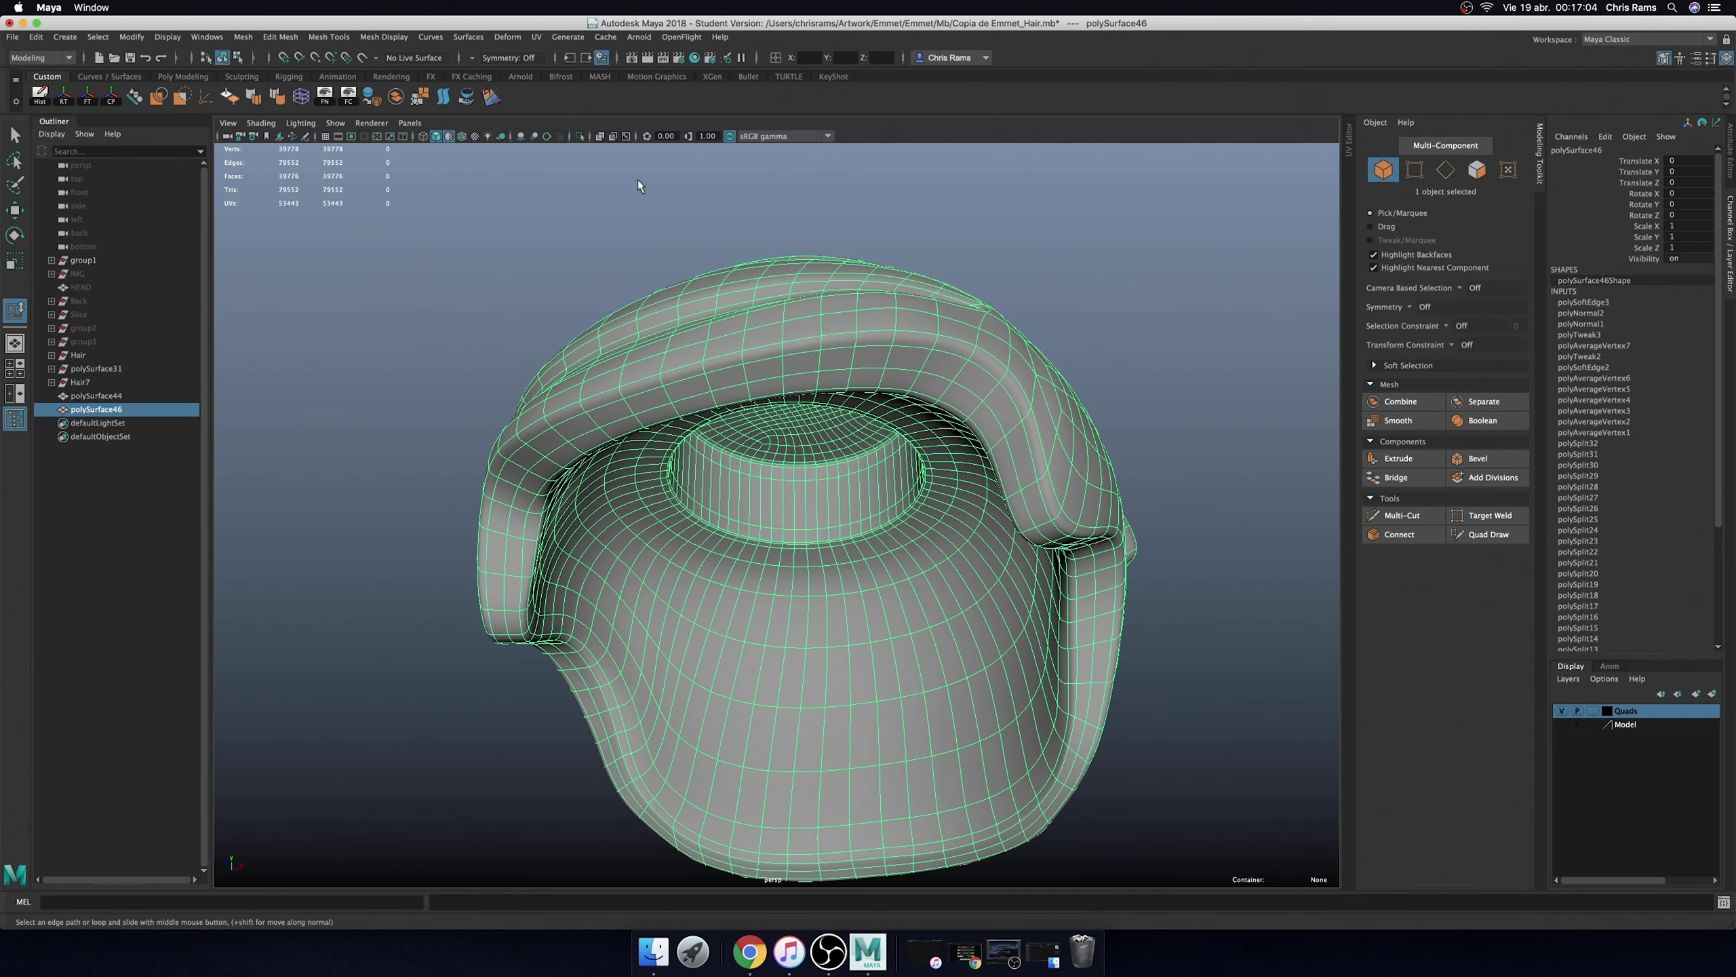
click(1240, 184)
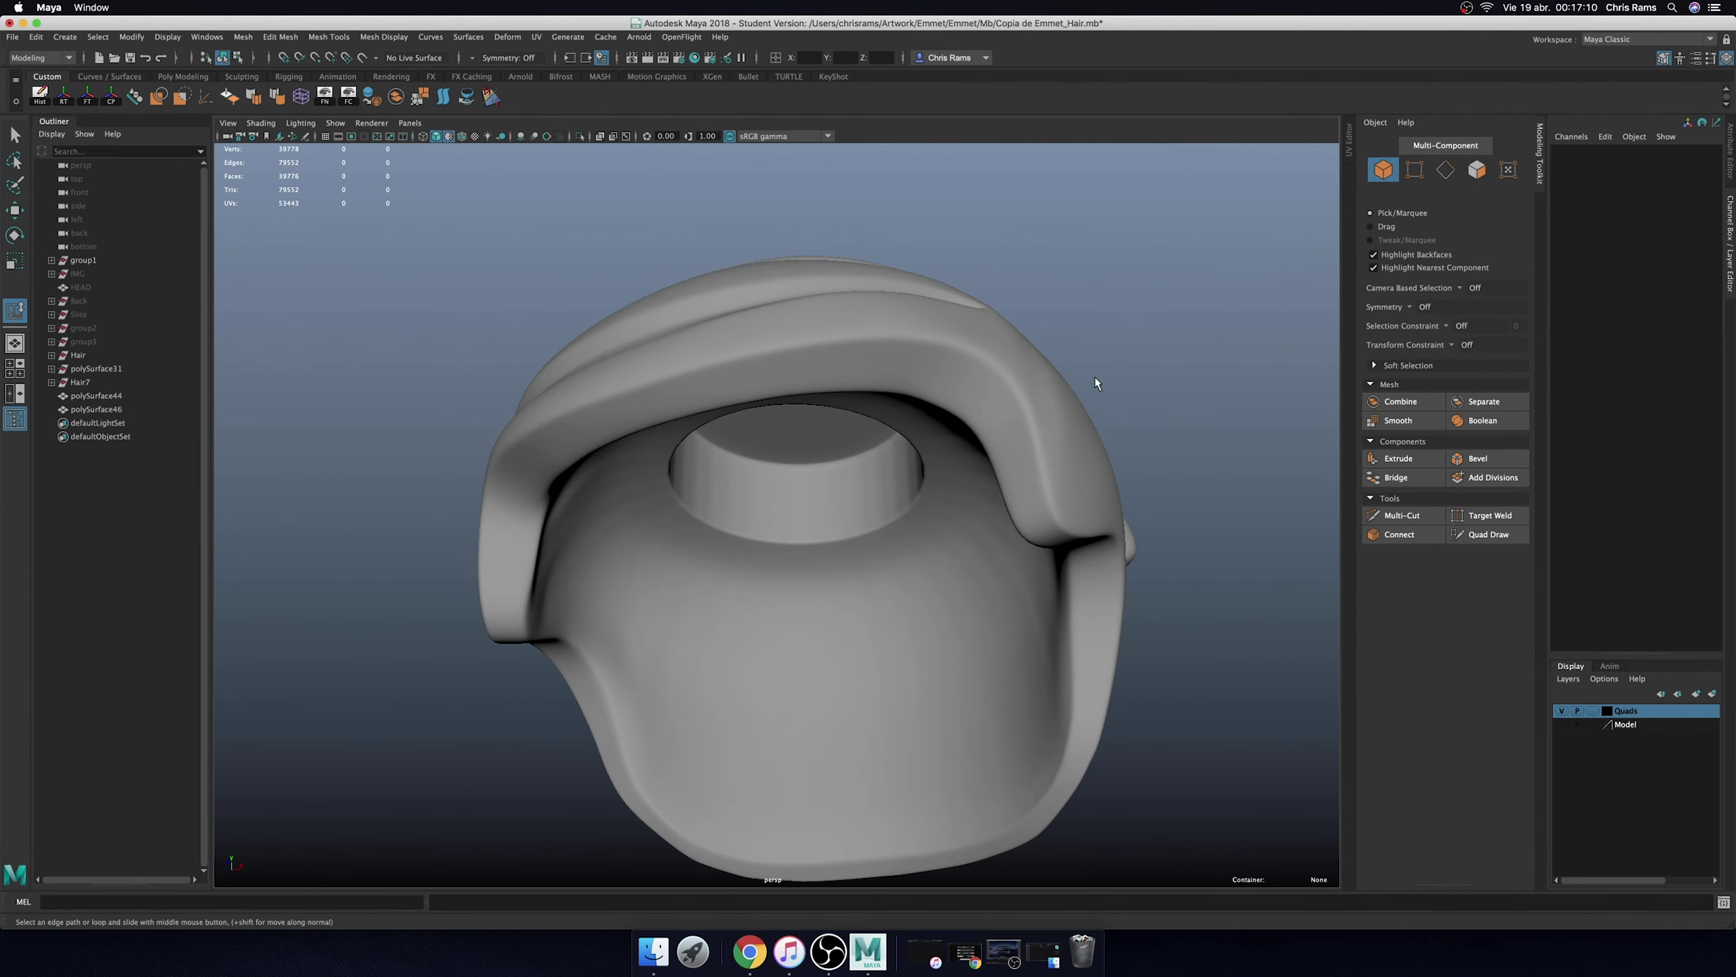
click(1017, 396)
click(1119, 253)
click(1061, 356)
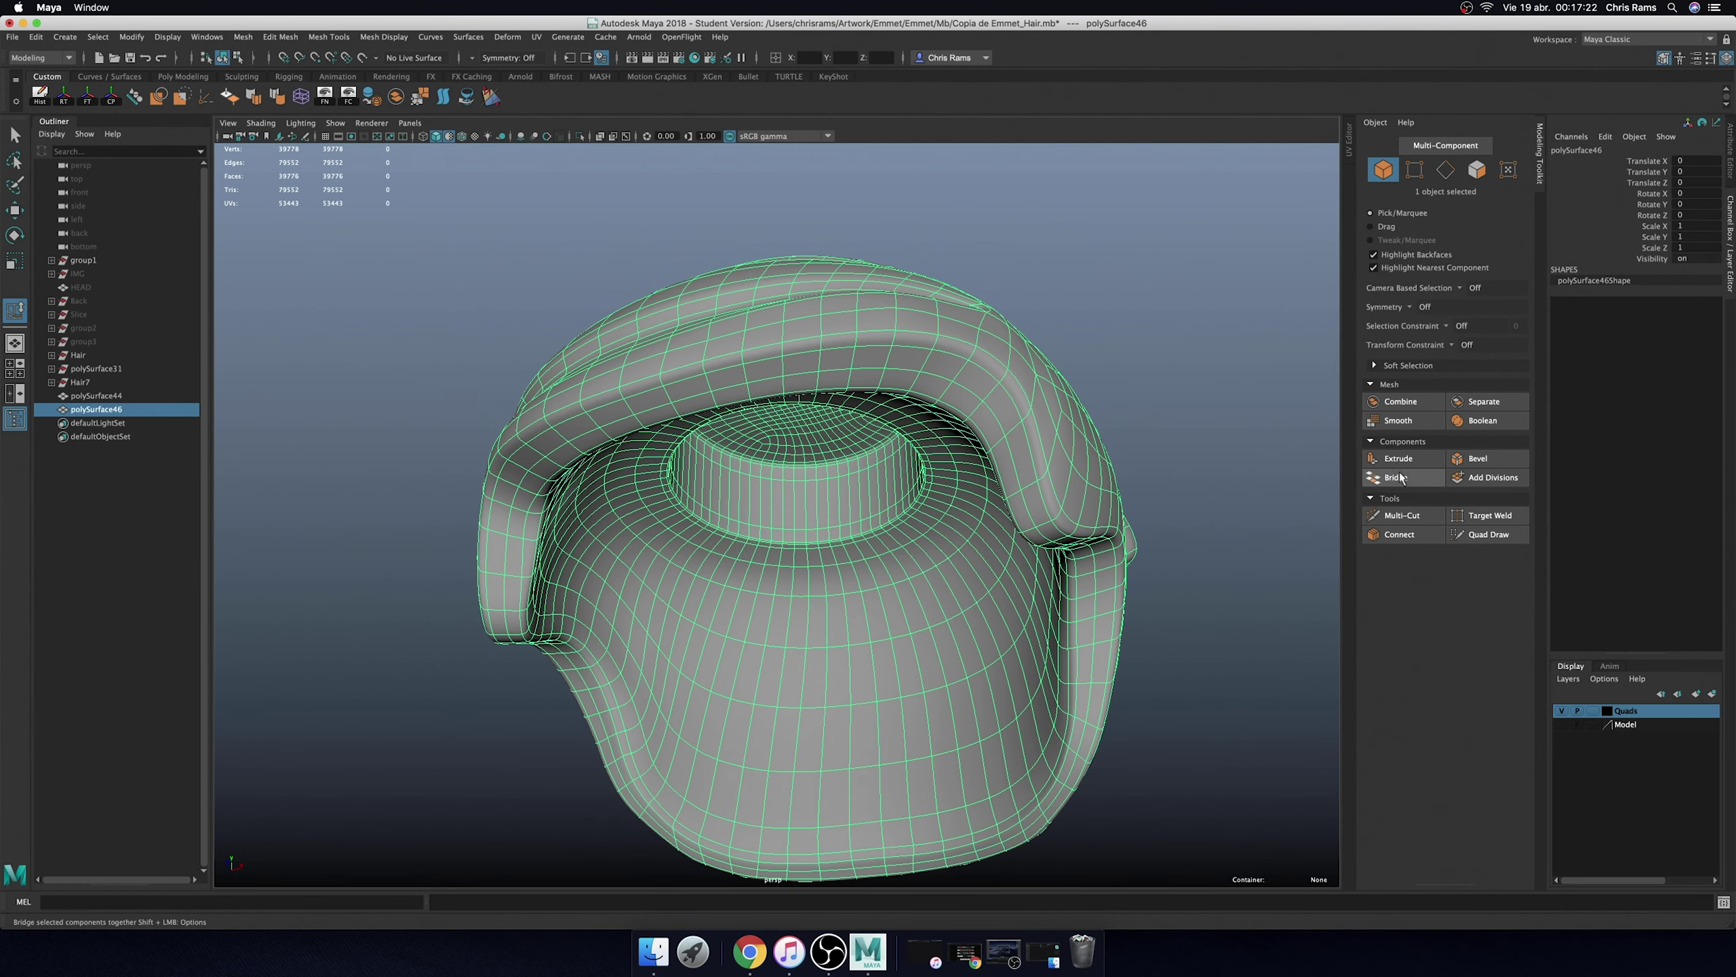
- Check the soft selection settings, then view and close the Target Weld help
click(1375, 365)
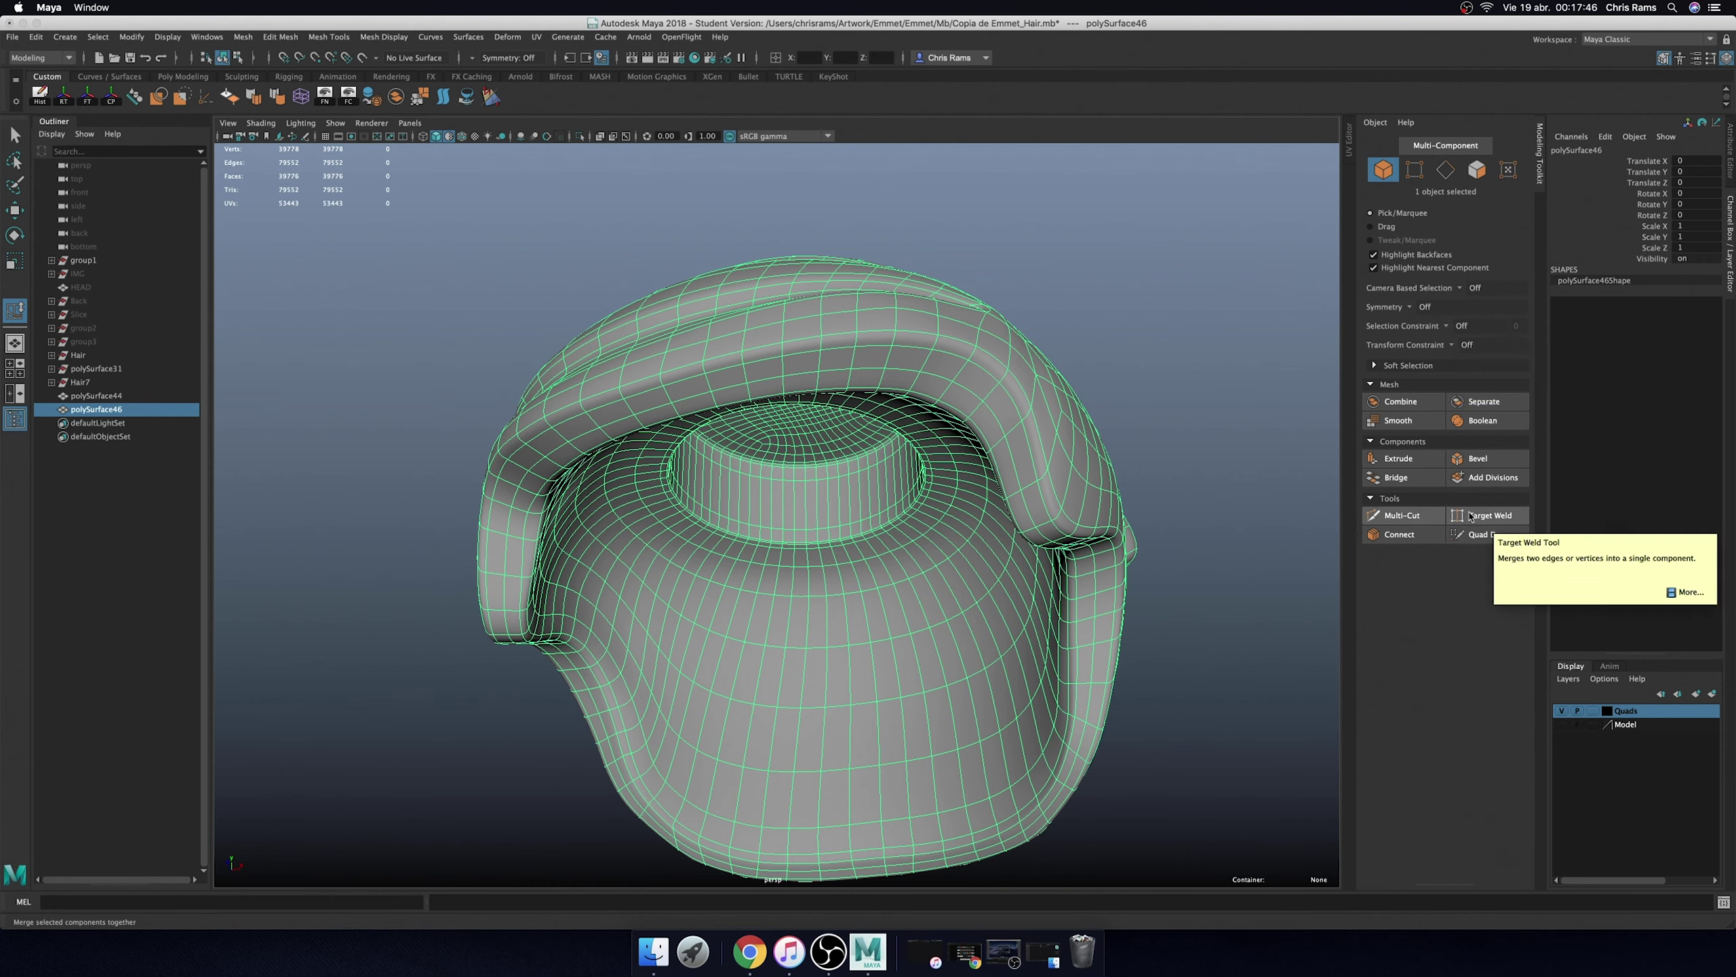
click(1689, 595)
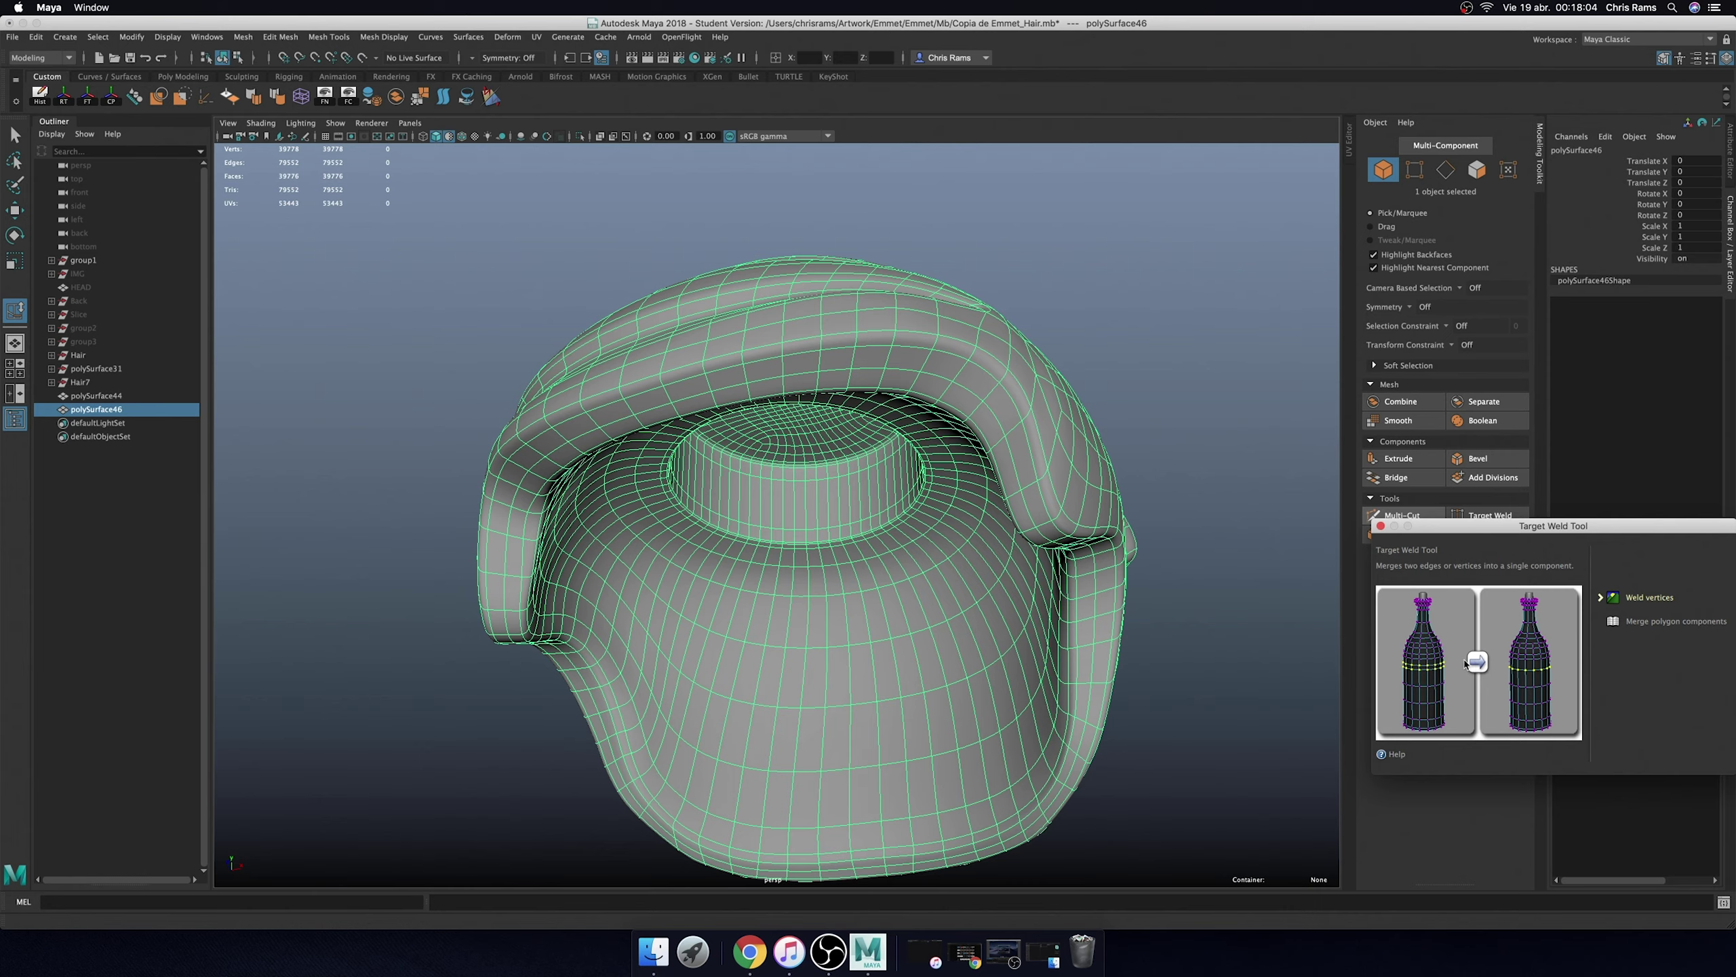
click(1380, 524)
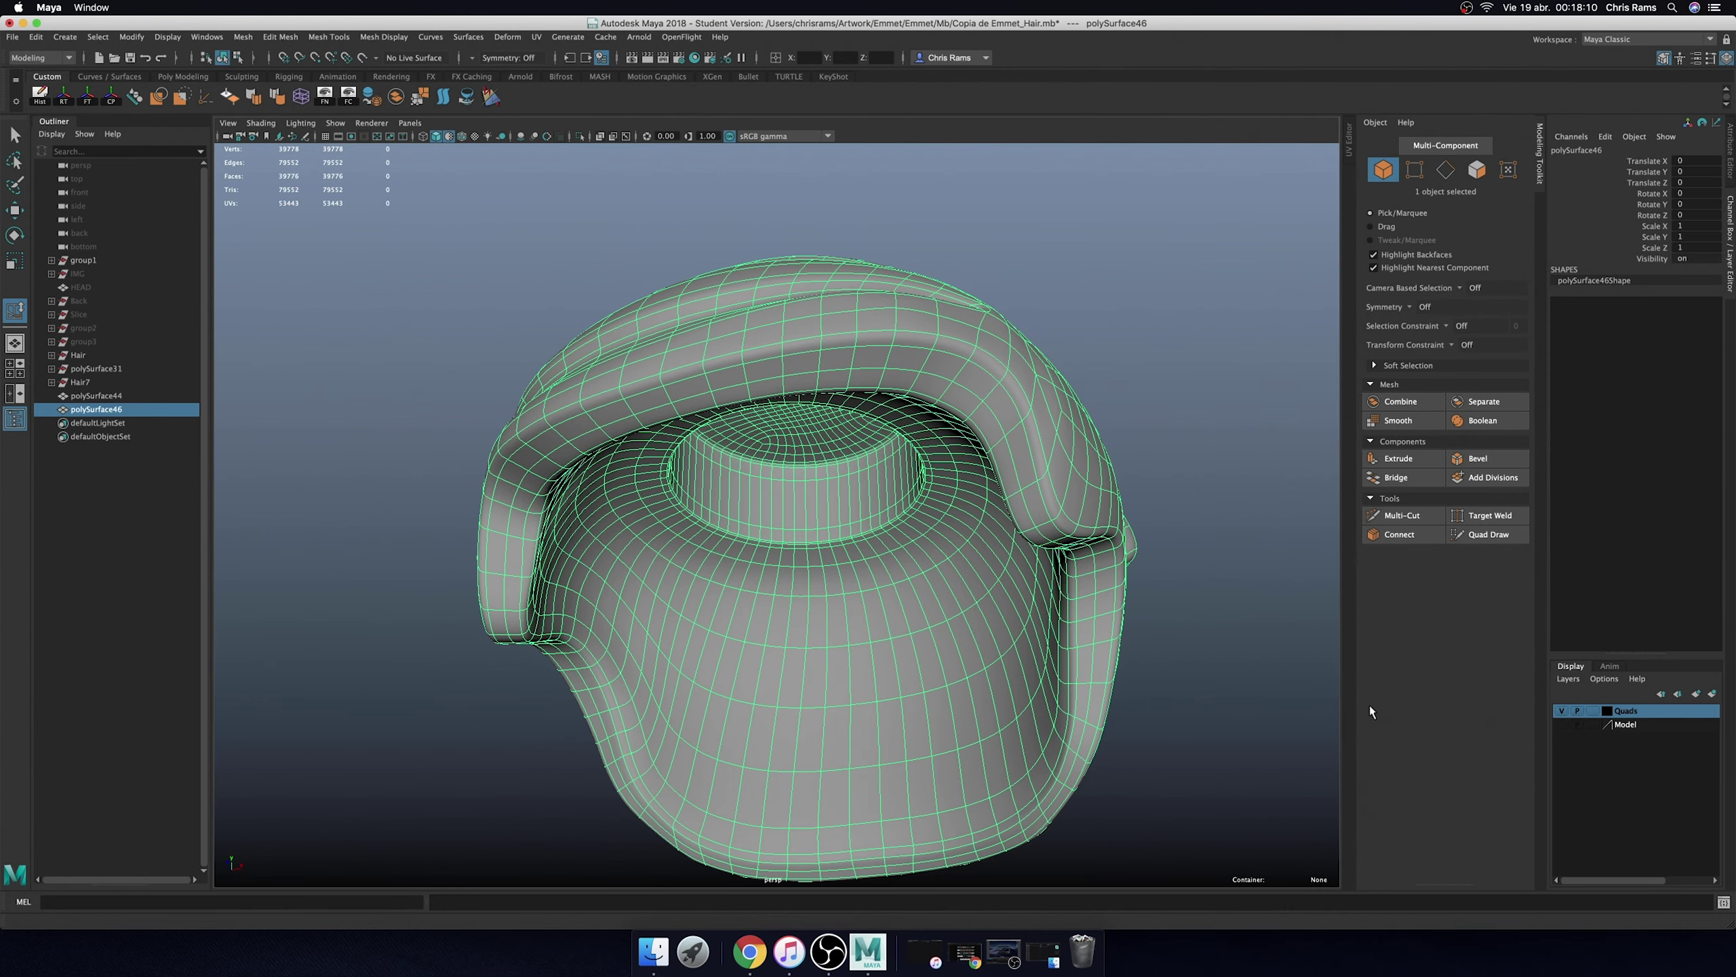
- Select the inner ring face loop, grow it twice, and reverse those faces' normals
click(1223, 656)
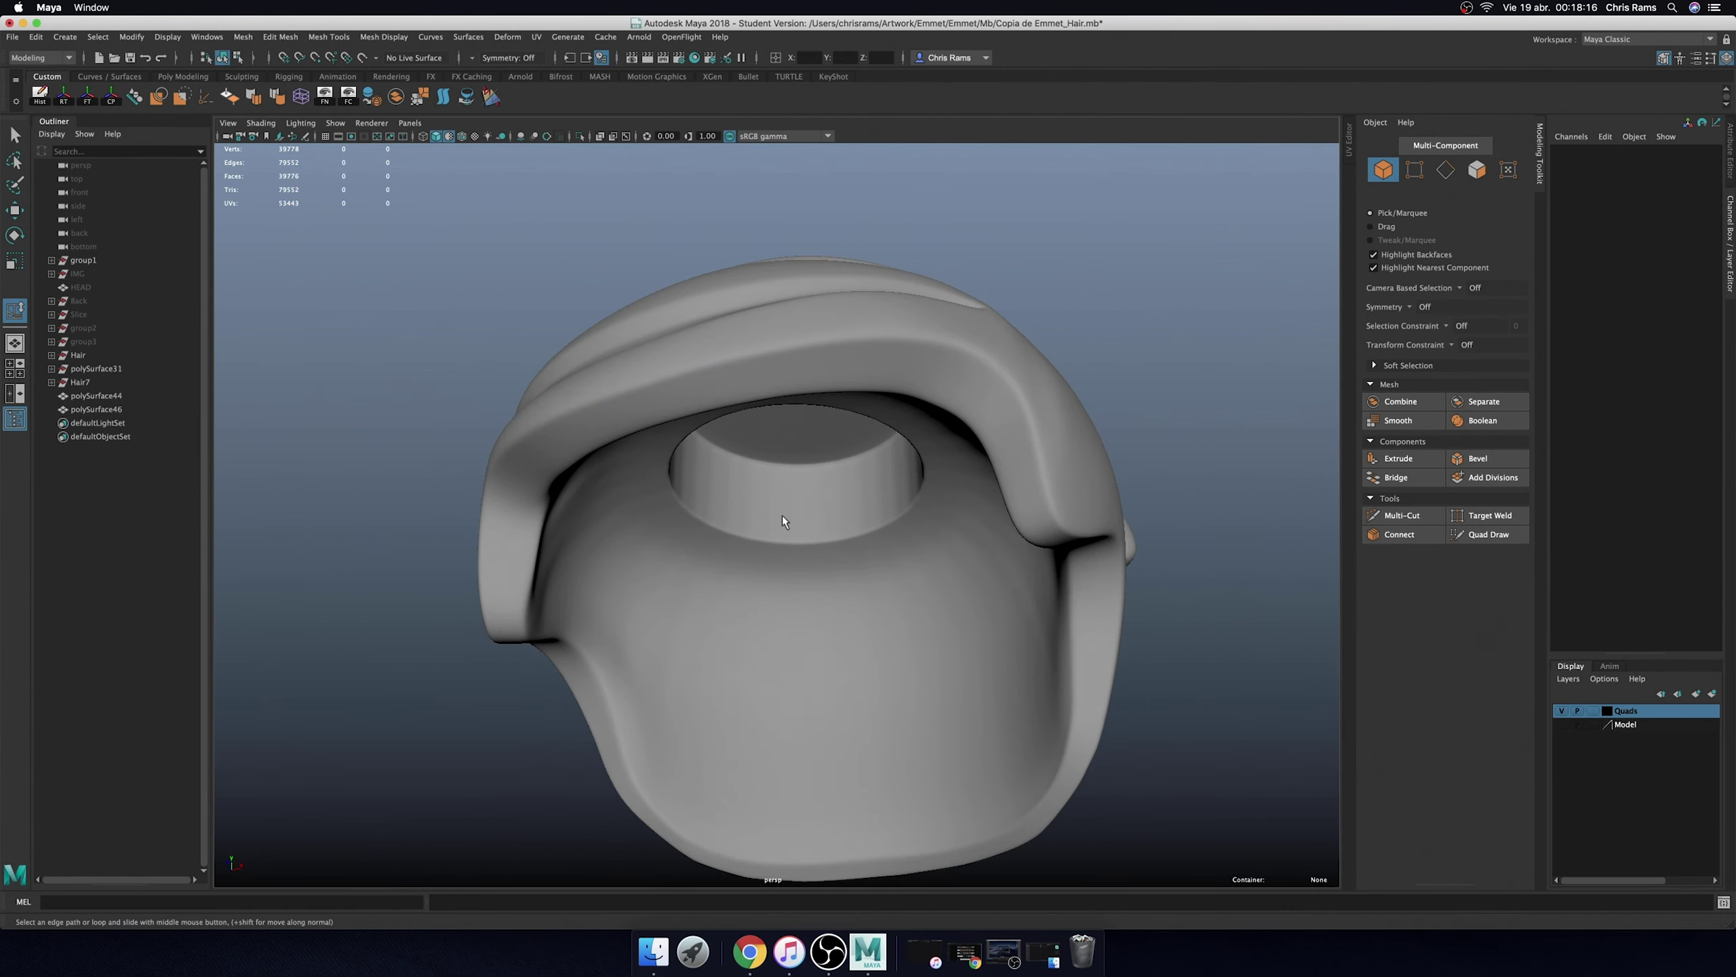
scroll(782, 515, up, 10)
key(F11)
double_click(973, 426)
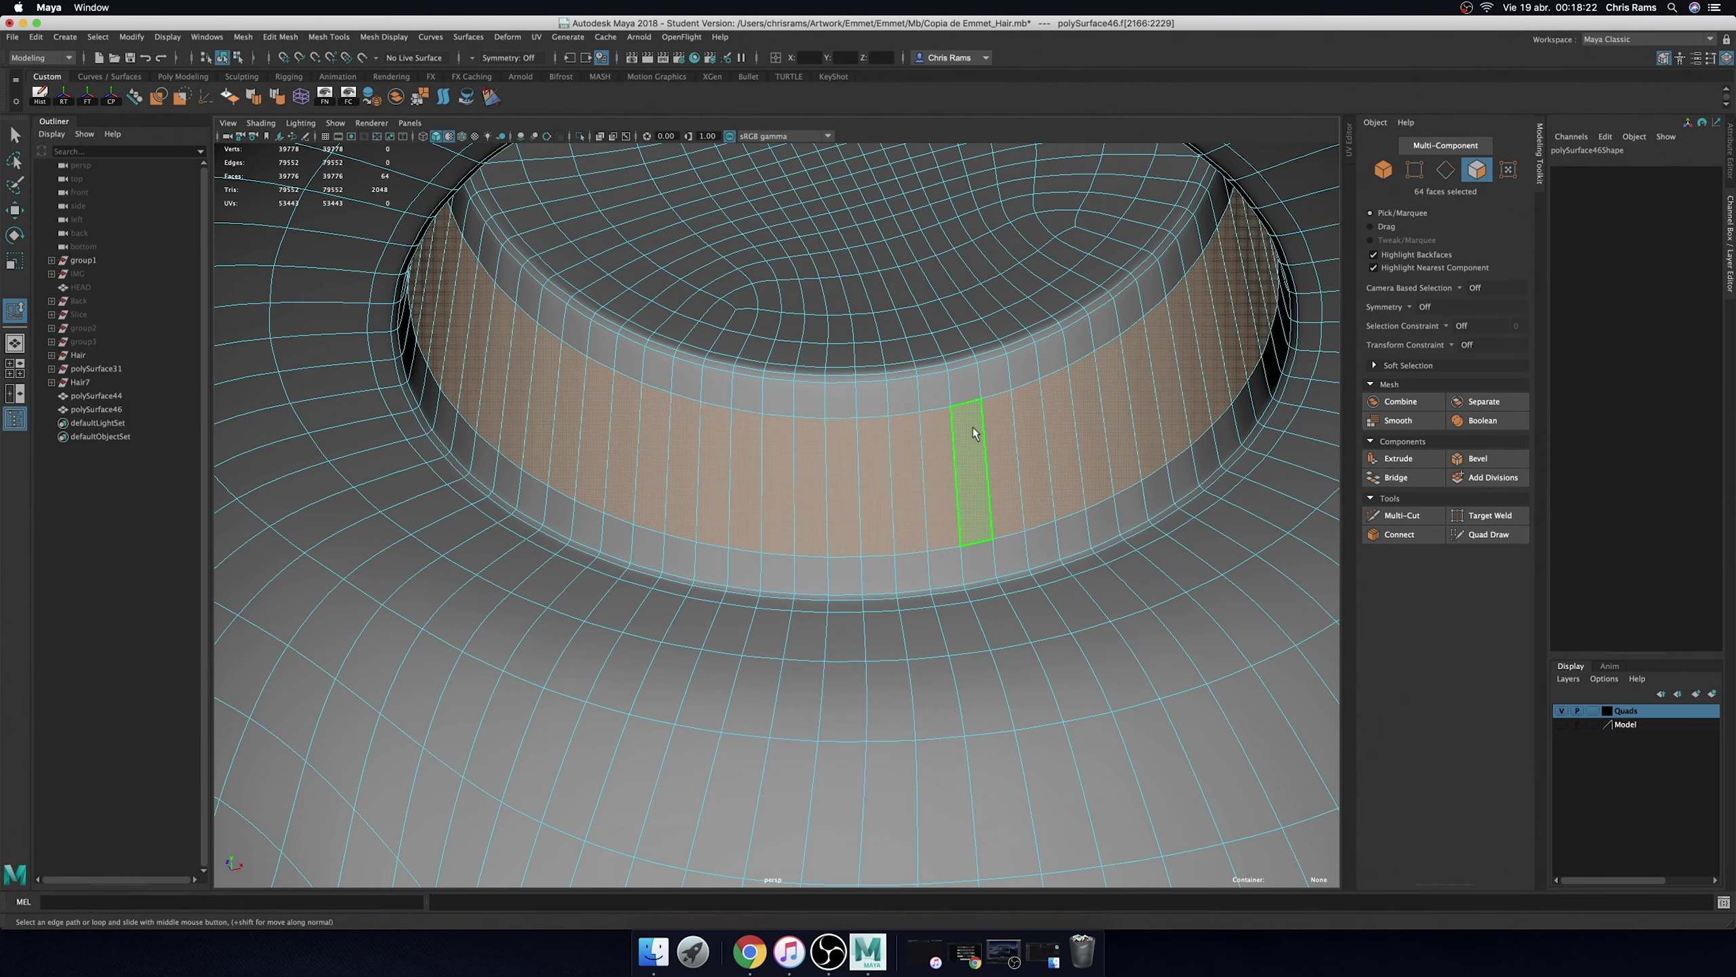
key(greater)
key(greater)
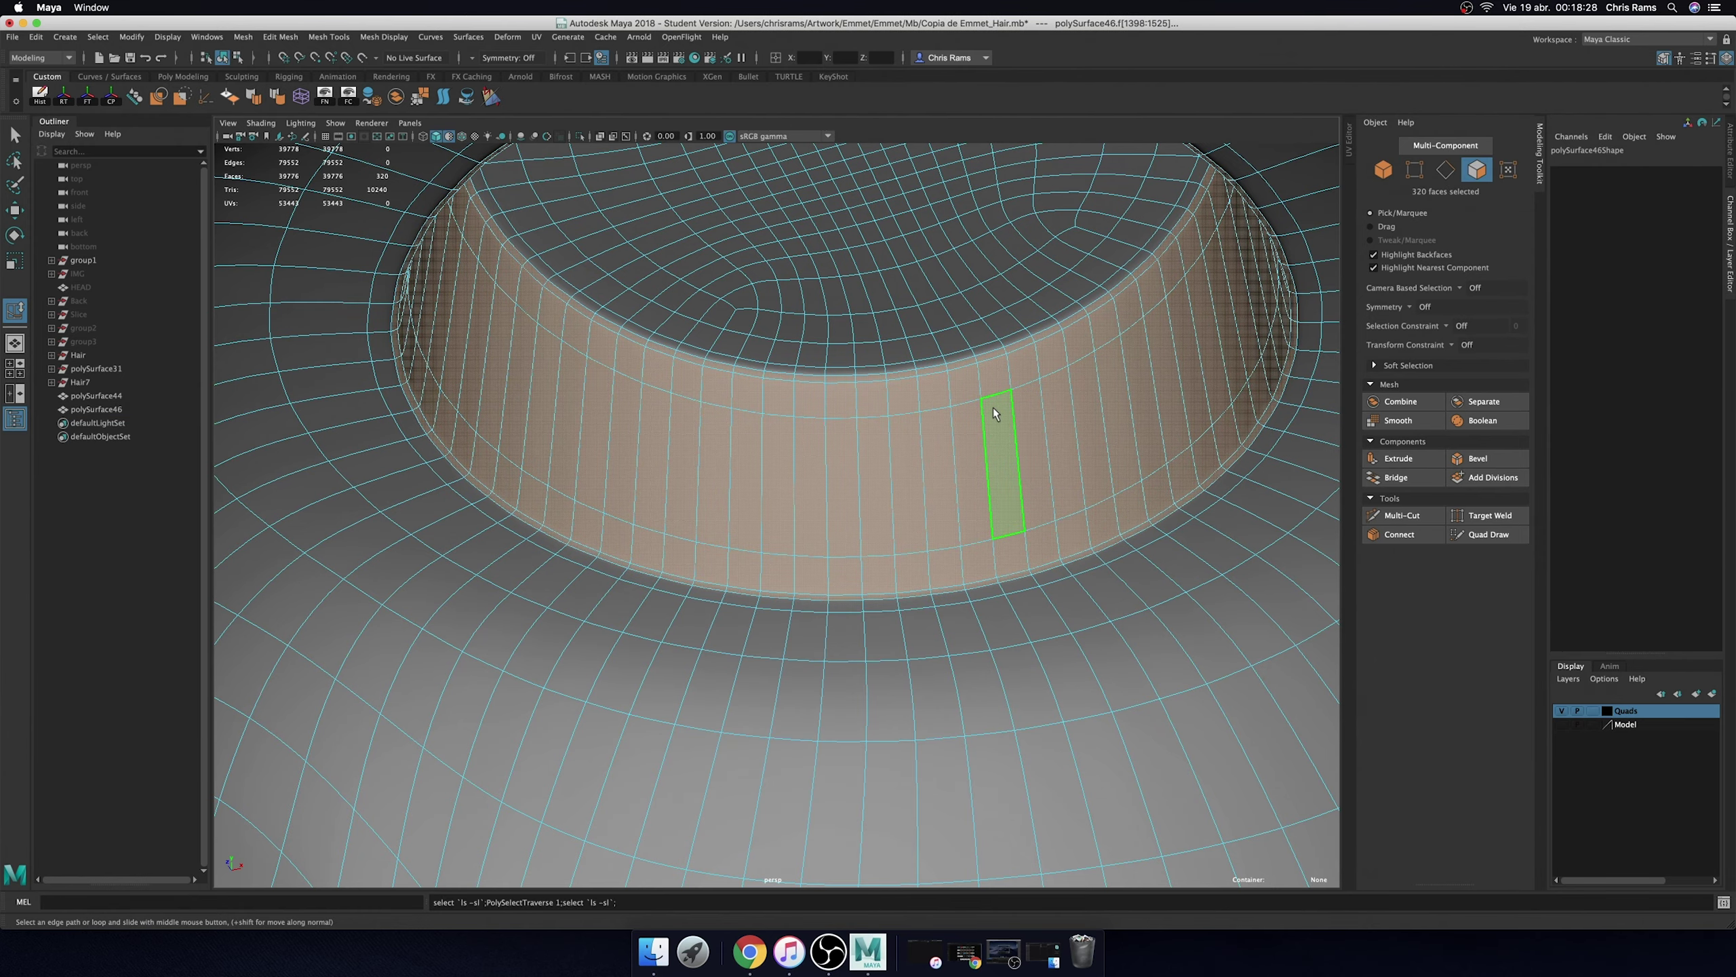
key(greater)
scroll(930, 437, down, 5)
scroll(1075, 405, down, 3)
shift+right_click(1129, 335)
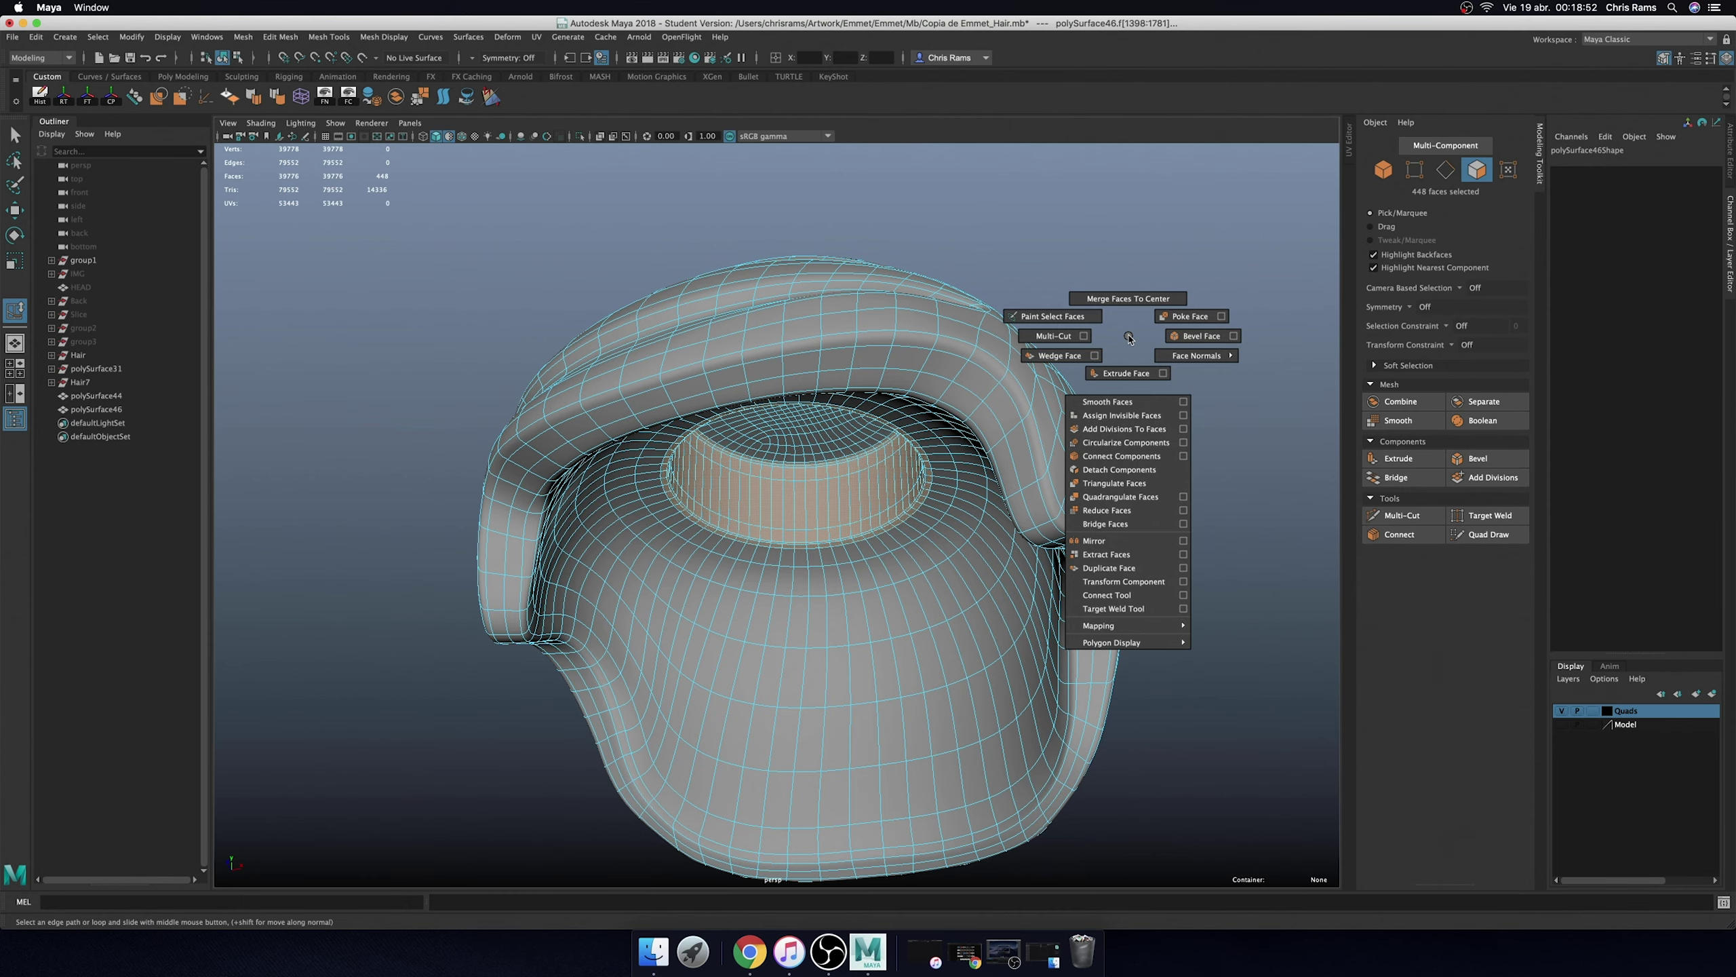
shift+right_drag(1129, 335, 1240, 371)
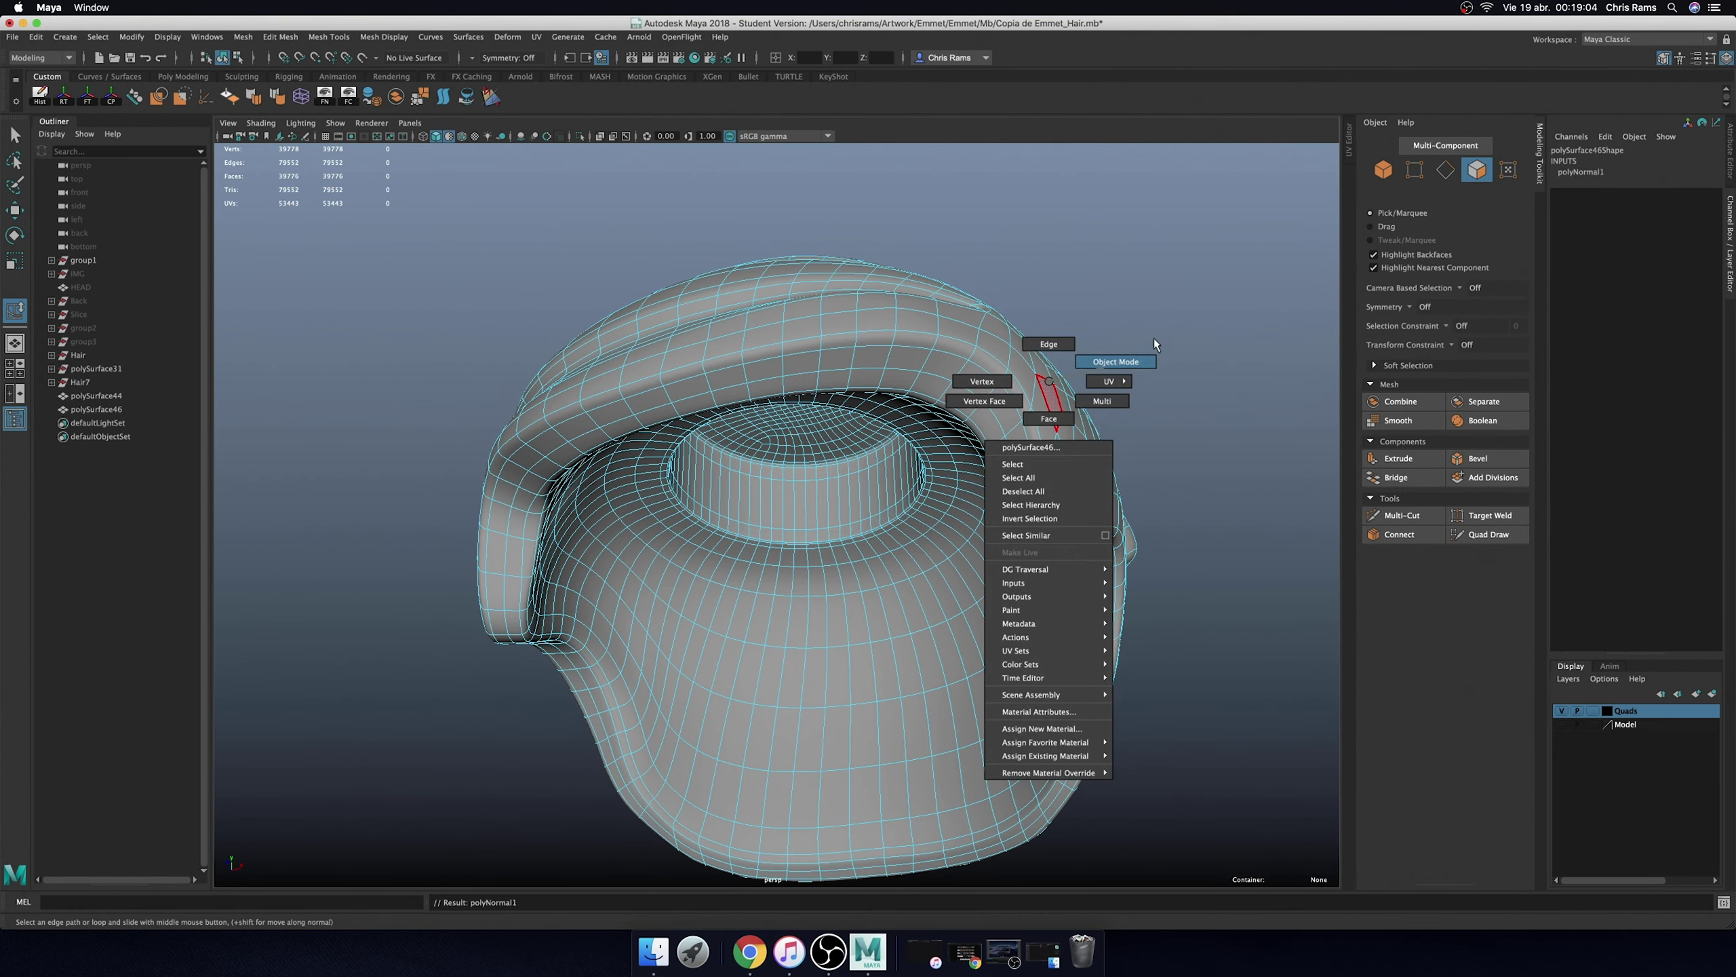
right_drag(1153, 338, 1100, 348)
- Return the hair mesh to object mode, select it and frame it in view
key(F11)
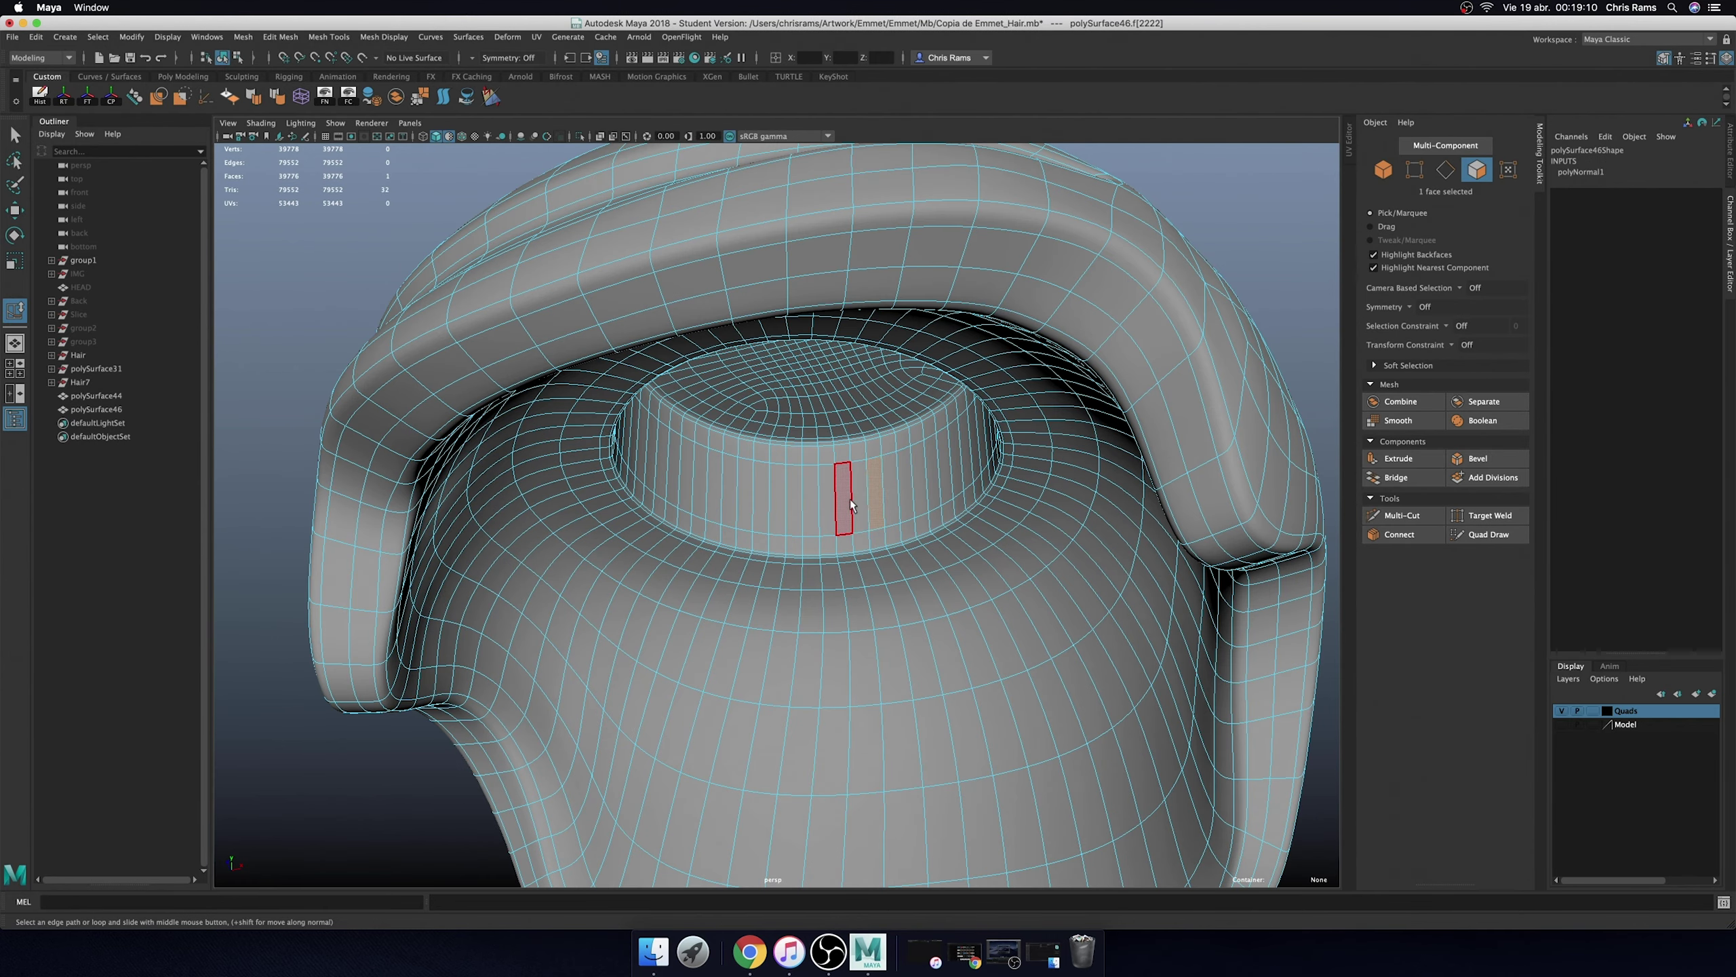
double_click(834, 485)
mouse_move(992, 423)
right_down()
mouse_move(1037, 410)
mouse_move(1134, 328)
right_up()
click(1134, 328)
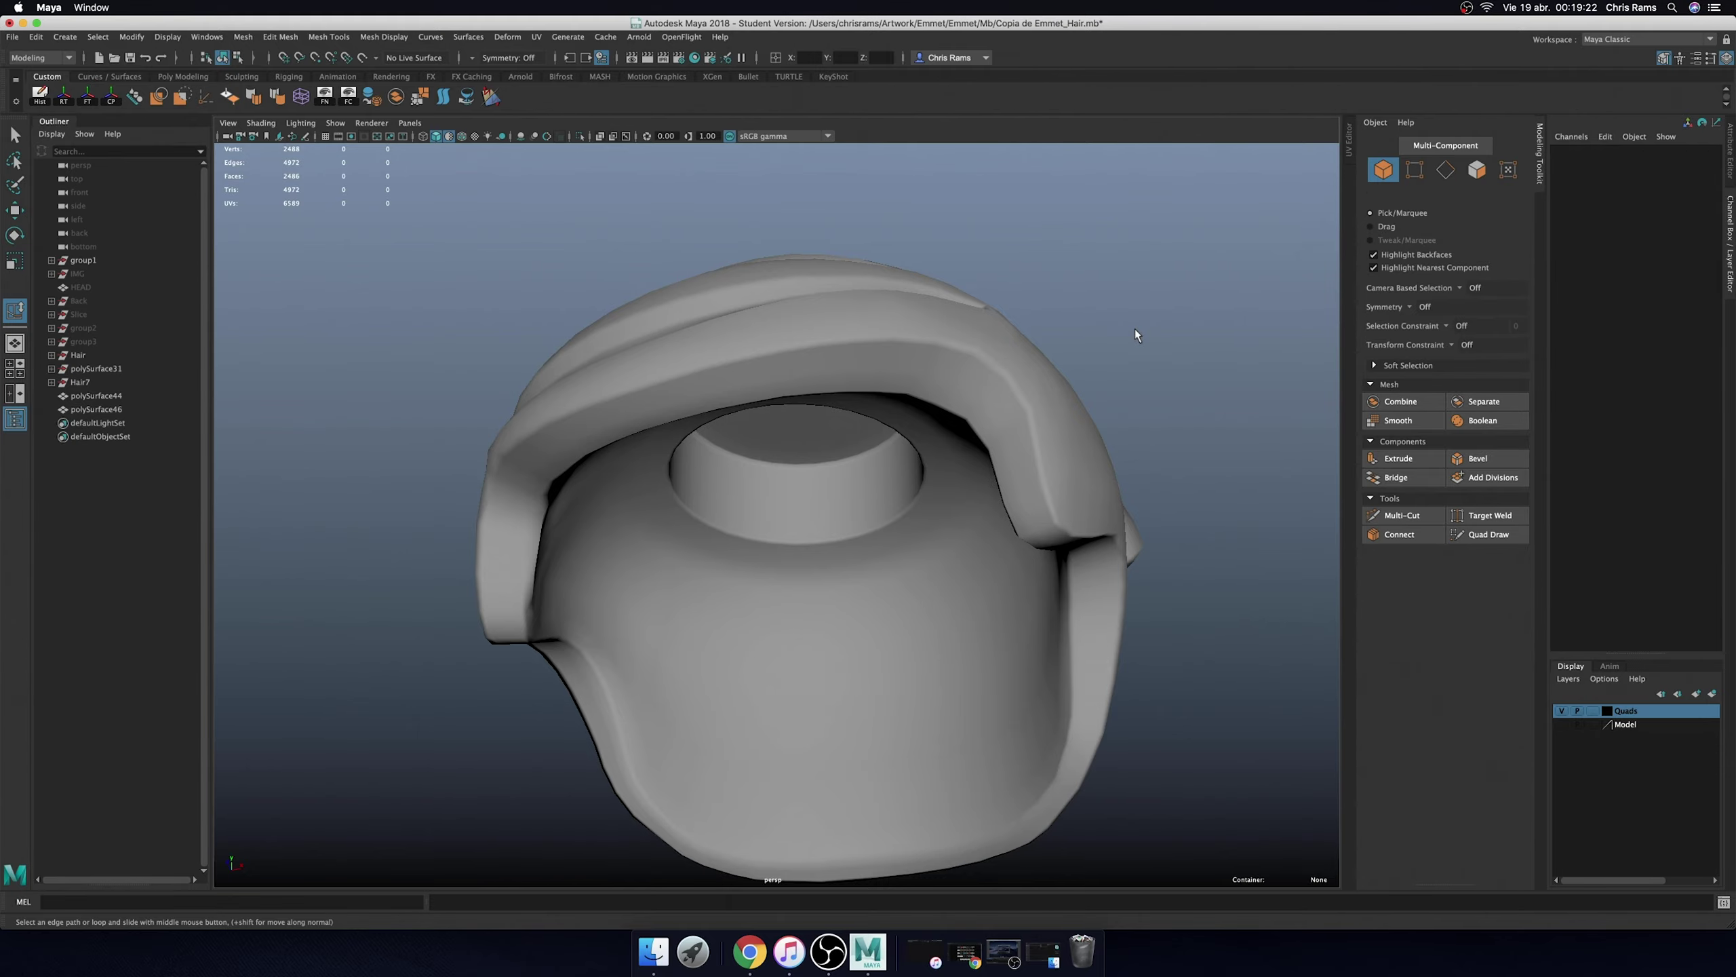
scroll(930, 480, up, 5)
click(929, 479)
key(f)
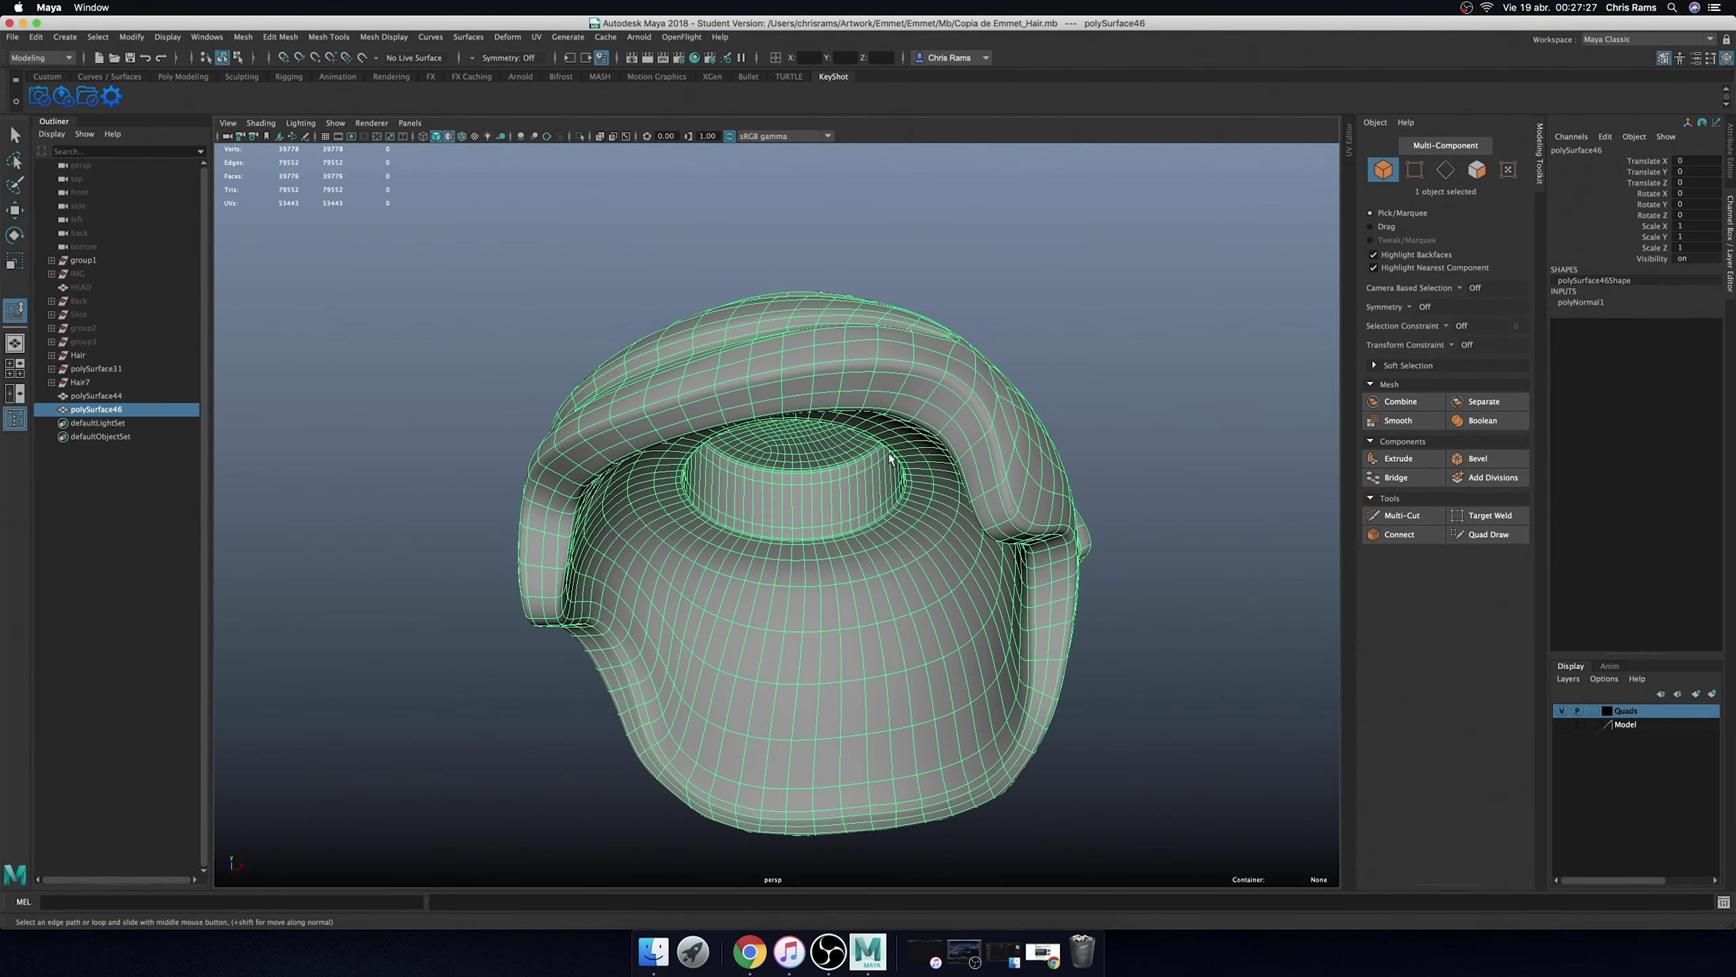
- Select the inner wall edge ring, try Edit Edge Flow at 0.8, then undo it
alt+drag(889, 459, 790, 464)
scroll(789, 464, up, 8)
scroll(854, 595, up, 5)
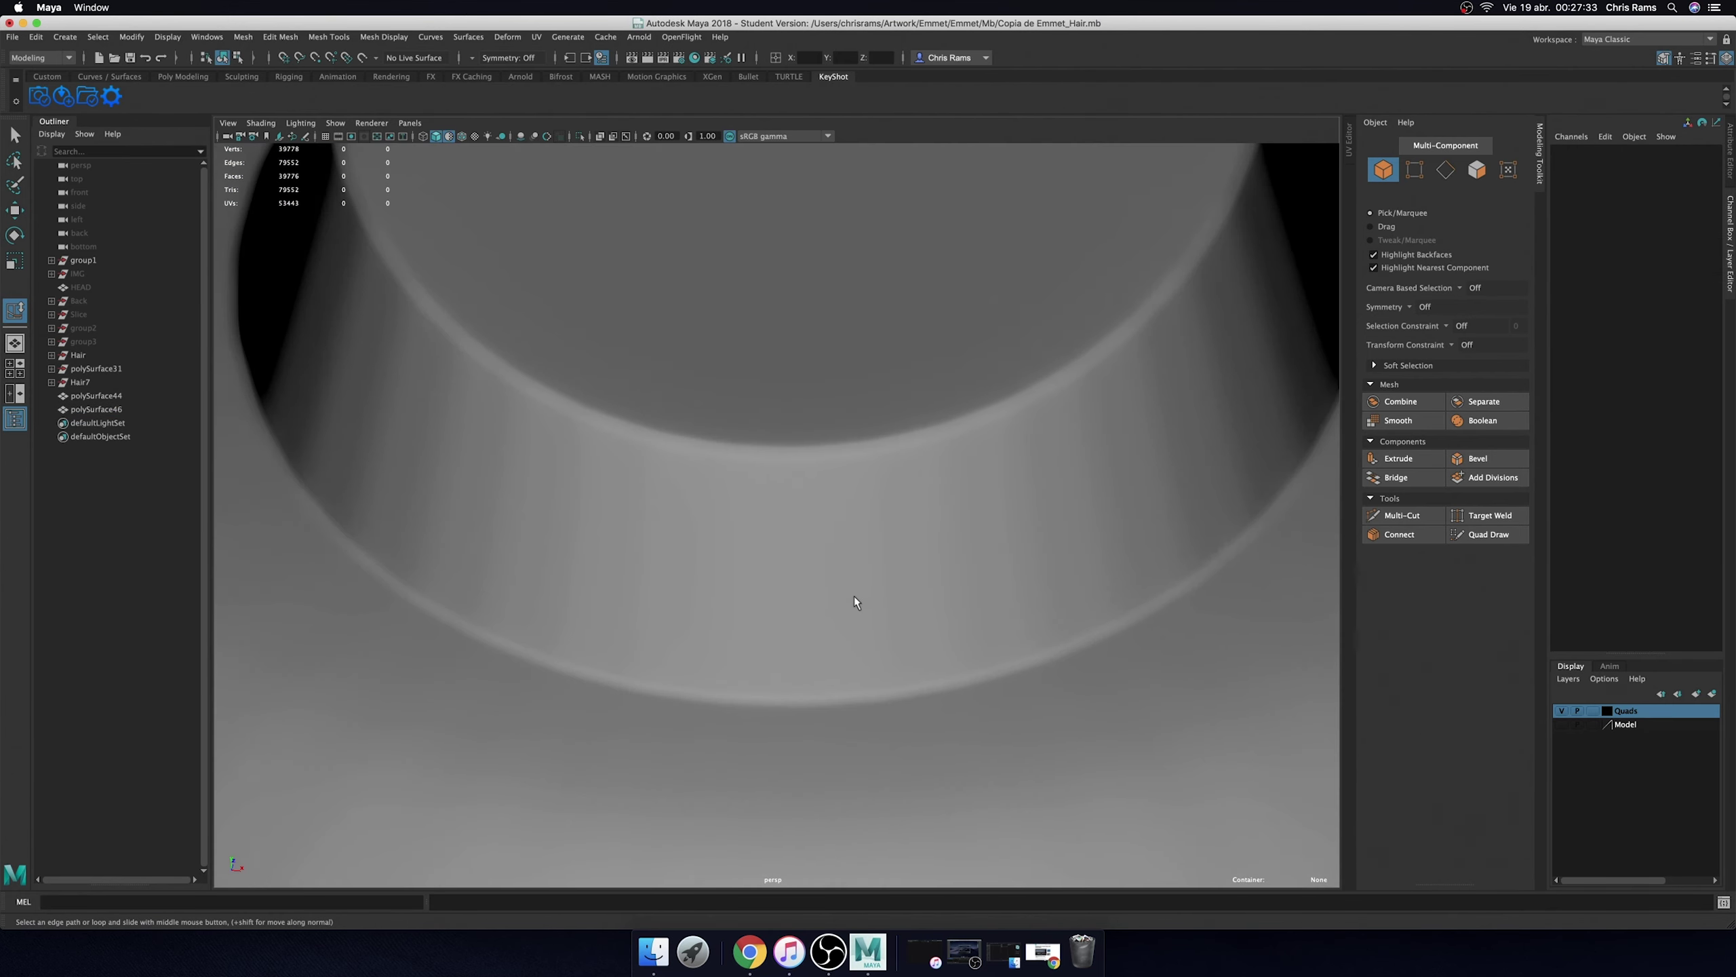
click(854, 595)
right_drag(863, 580, 813, 562)
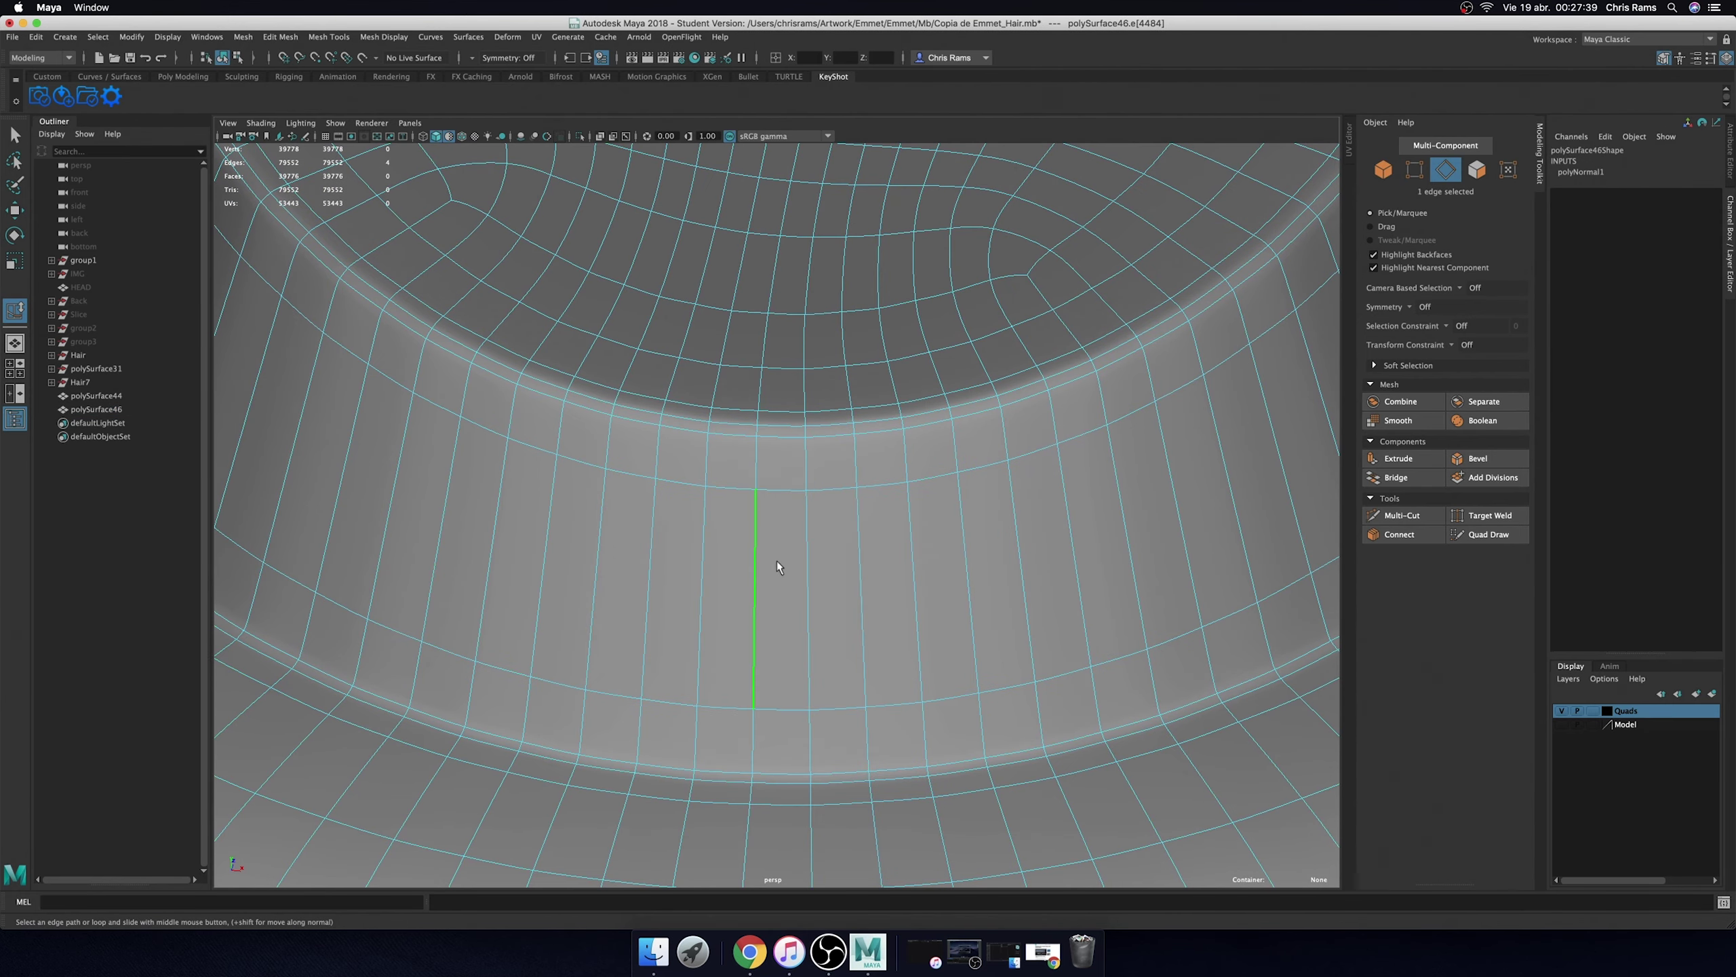
double_click(807, 559)
shift+right_click(809, 559)
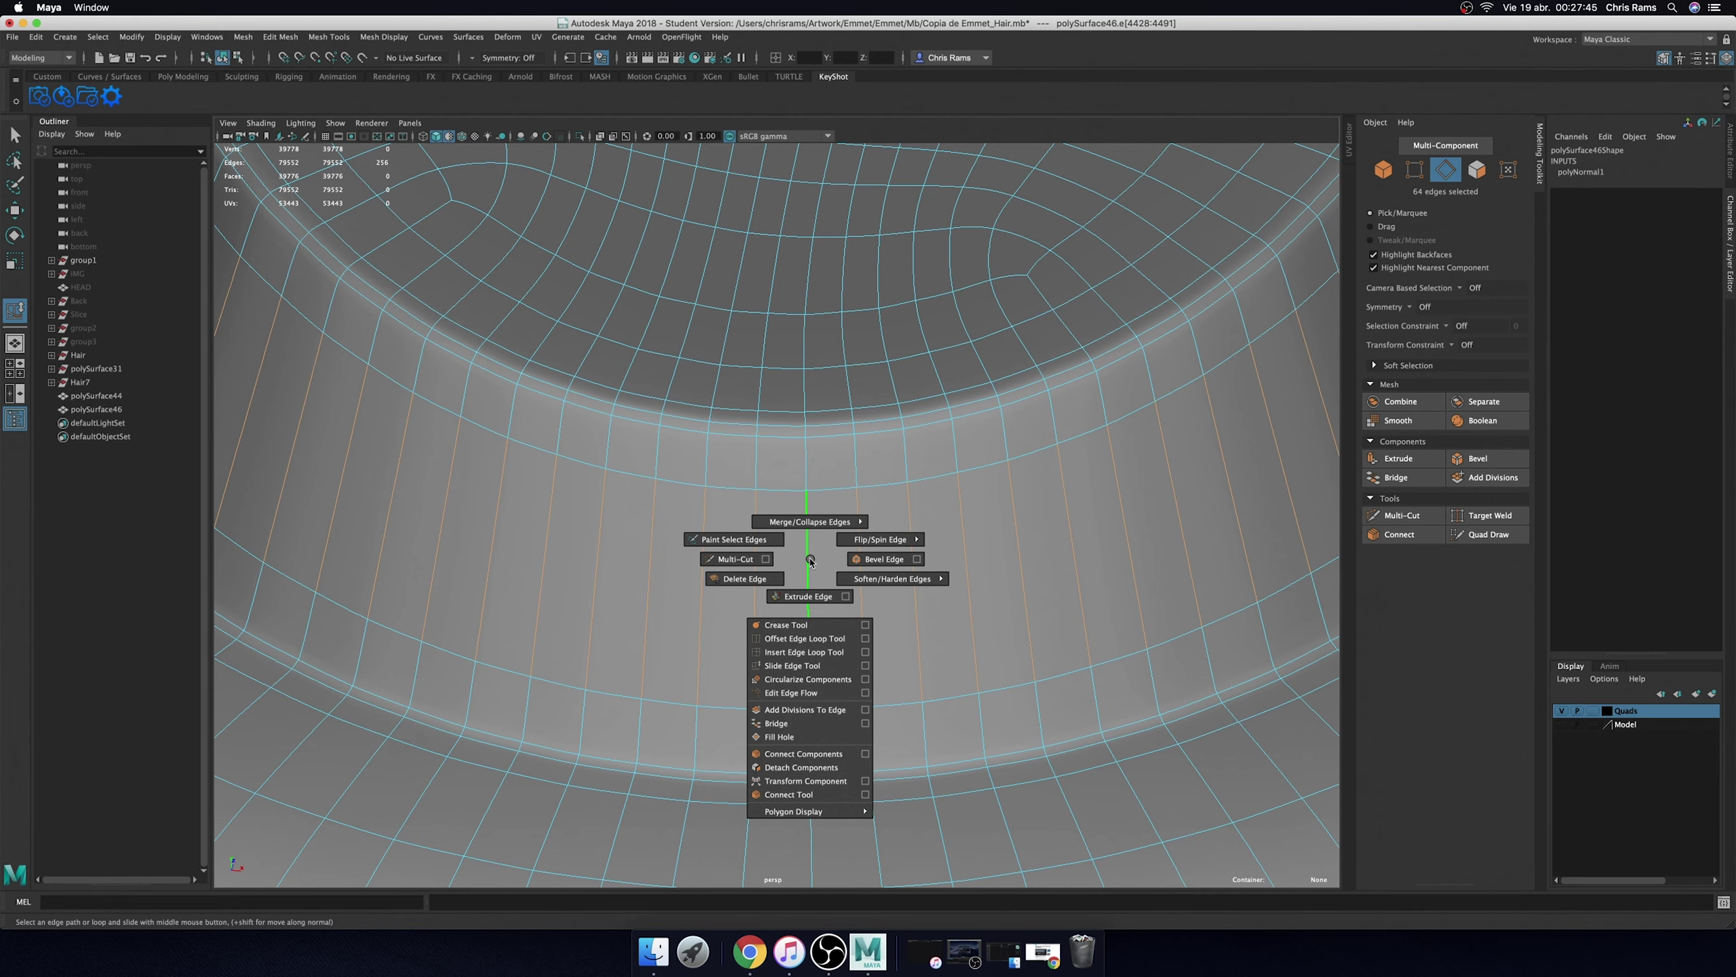
click(865, 692)
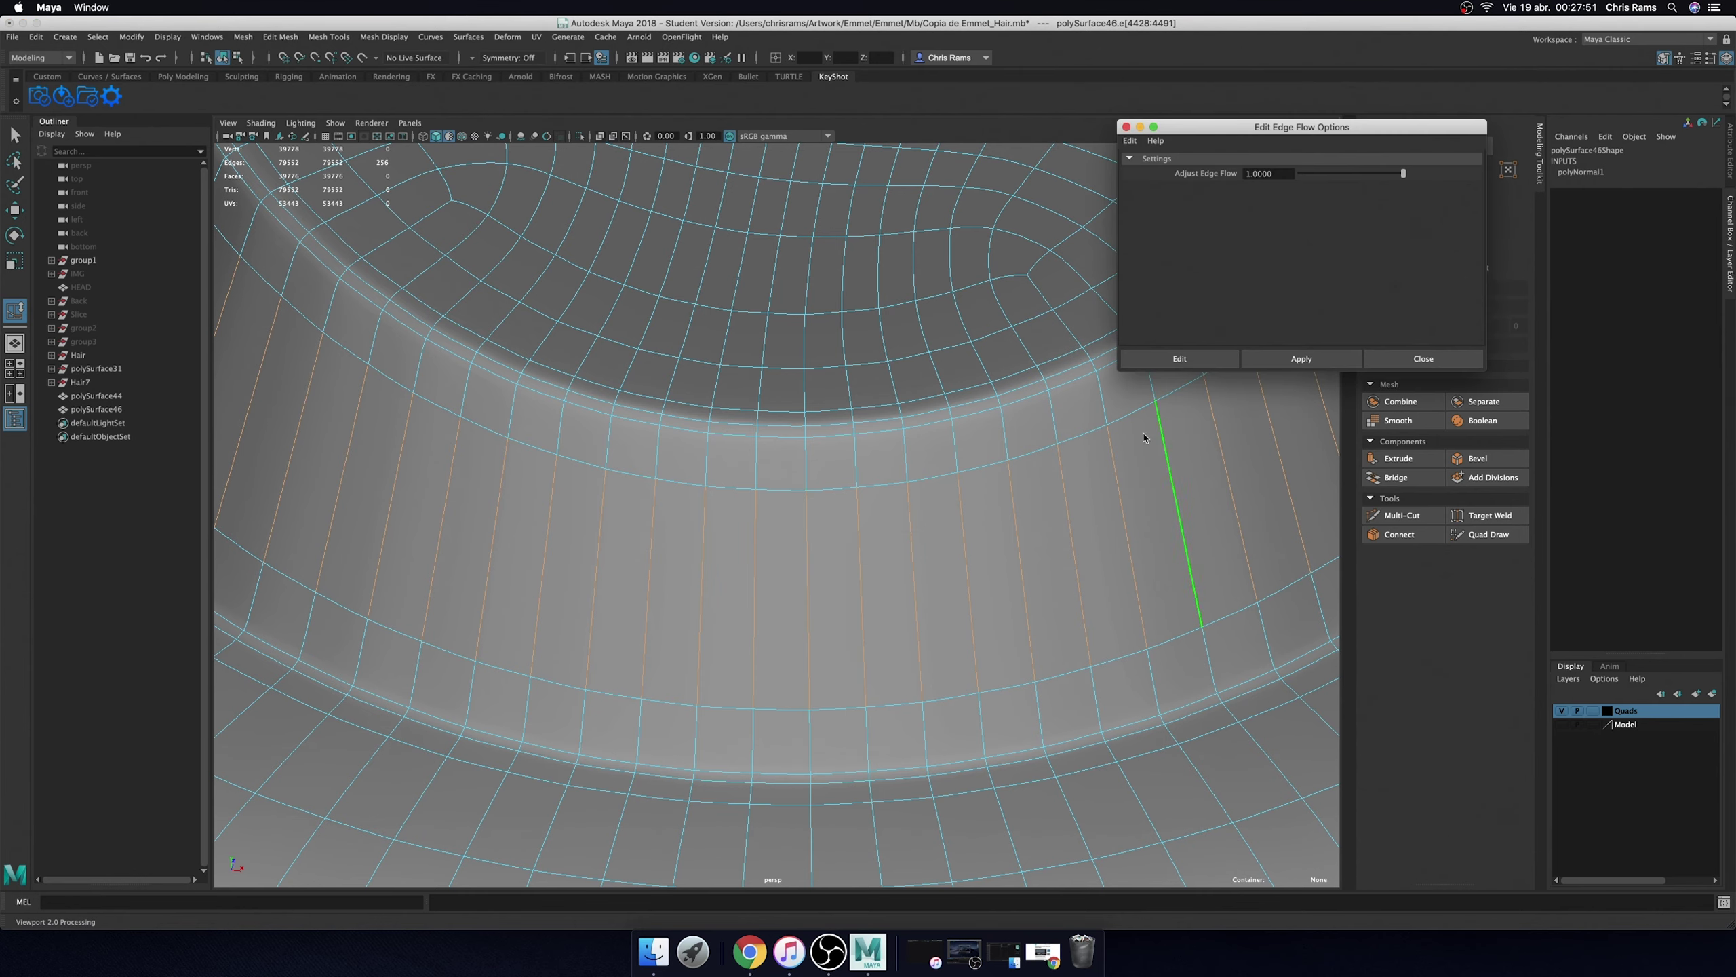
click(1301, 359)
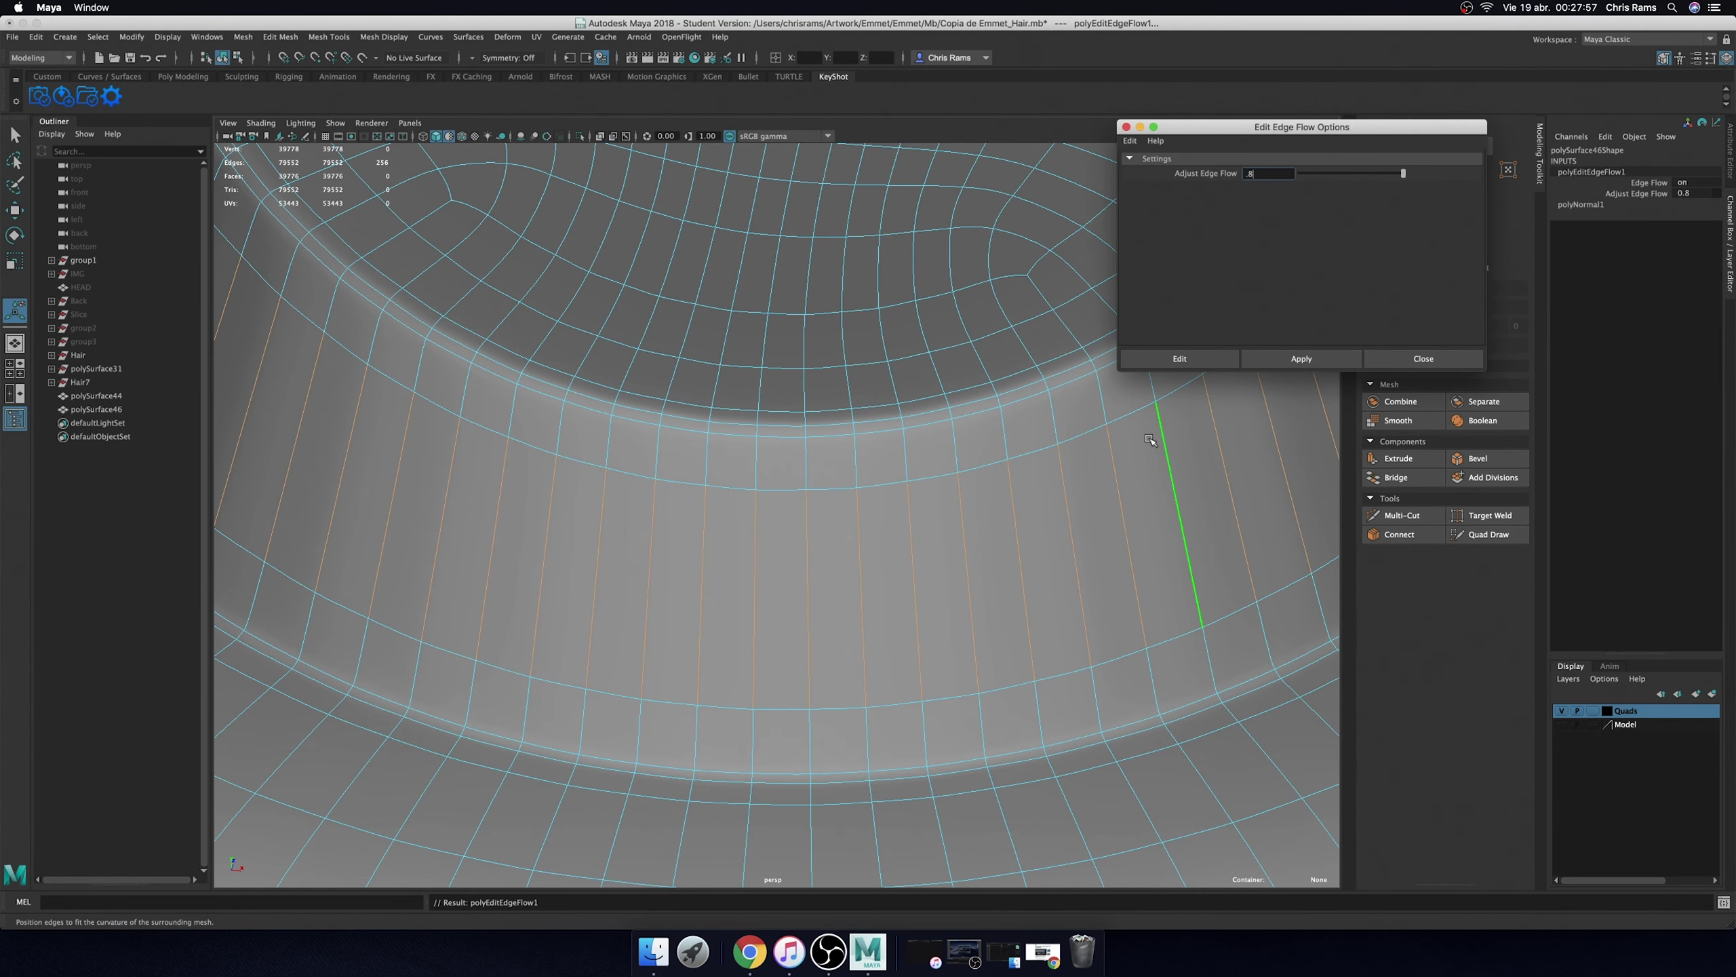
scroll(957, 495, down, 5)
scroll(811, 502, up, 10)
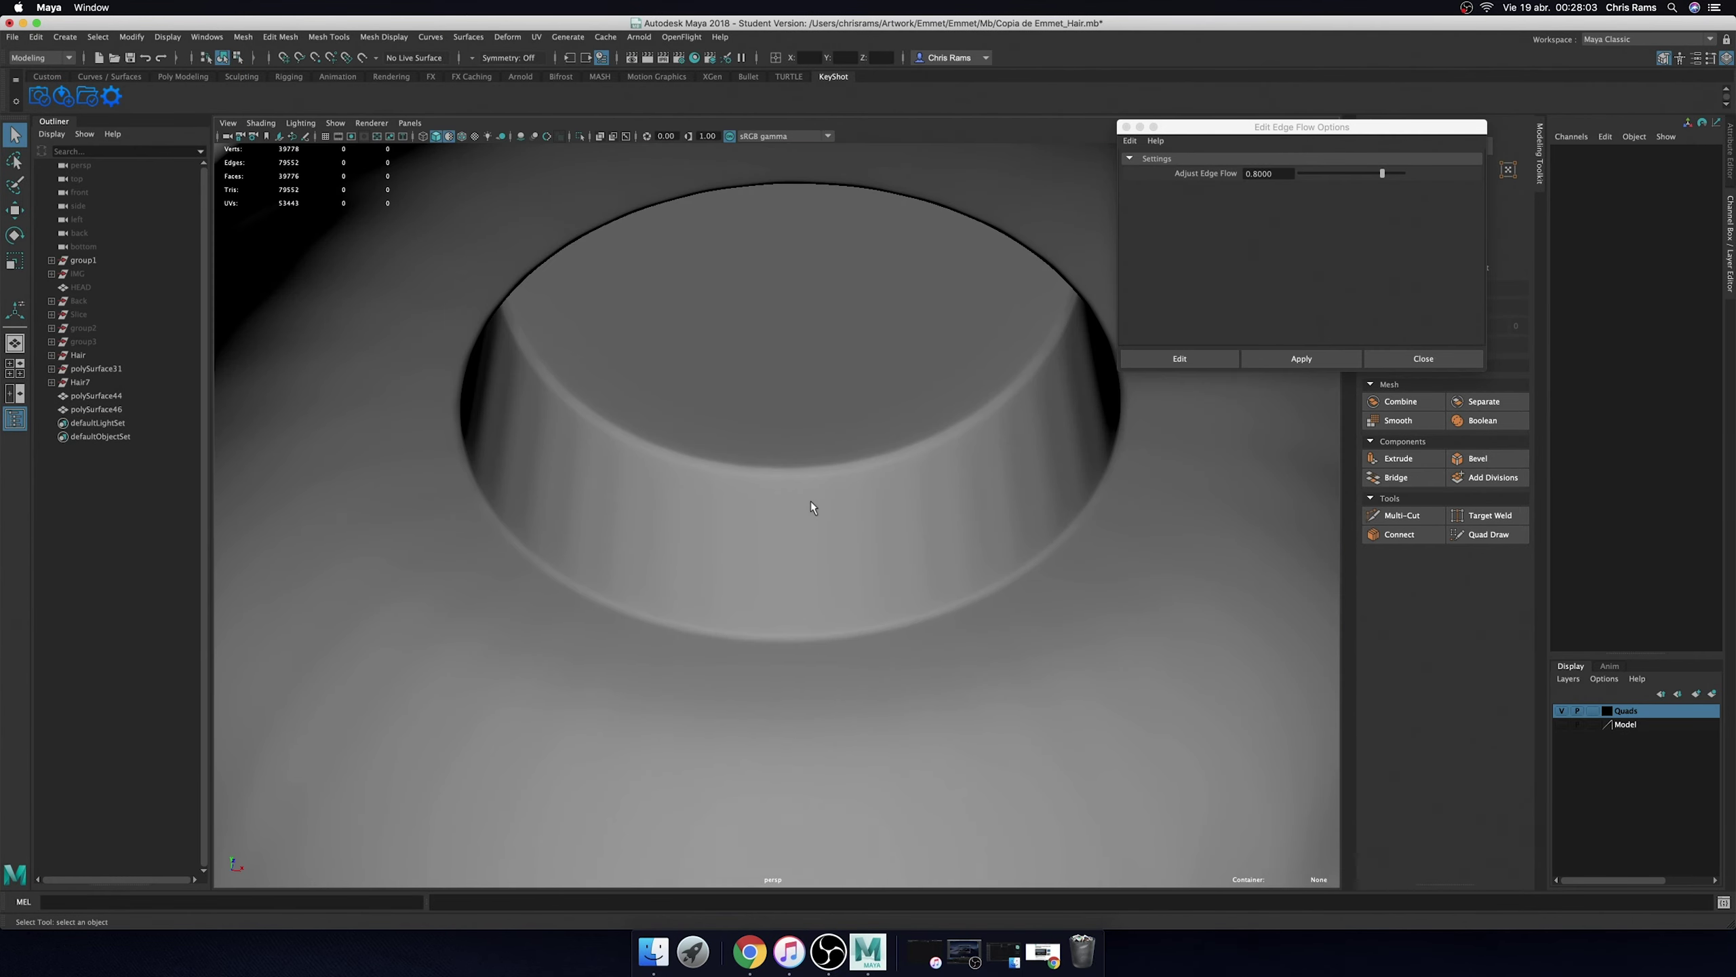
key(ctrl+z)
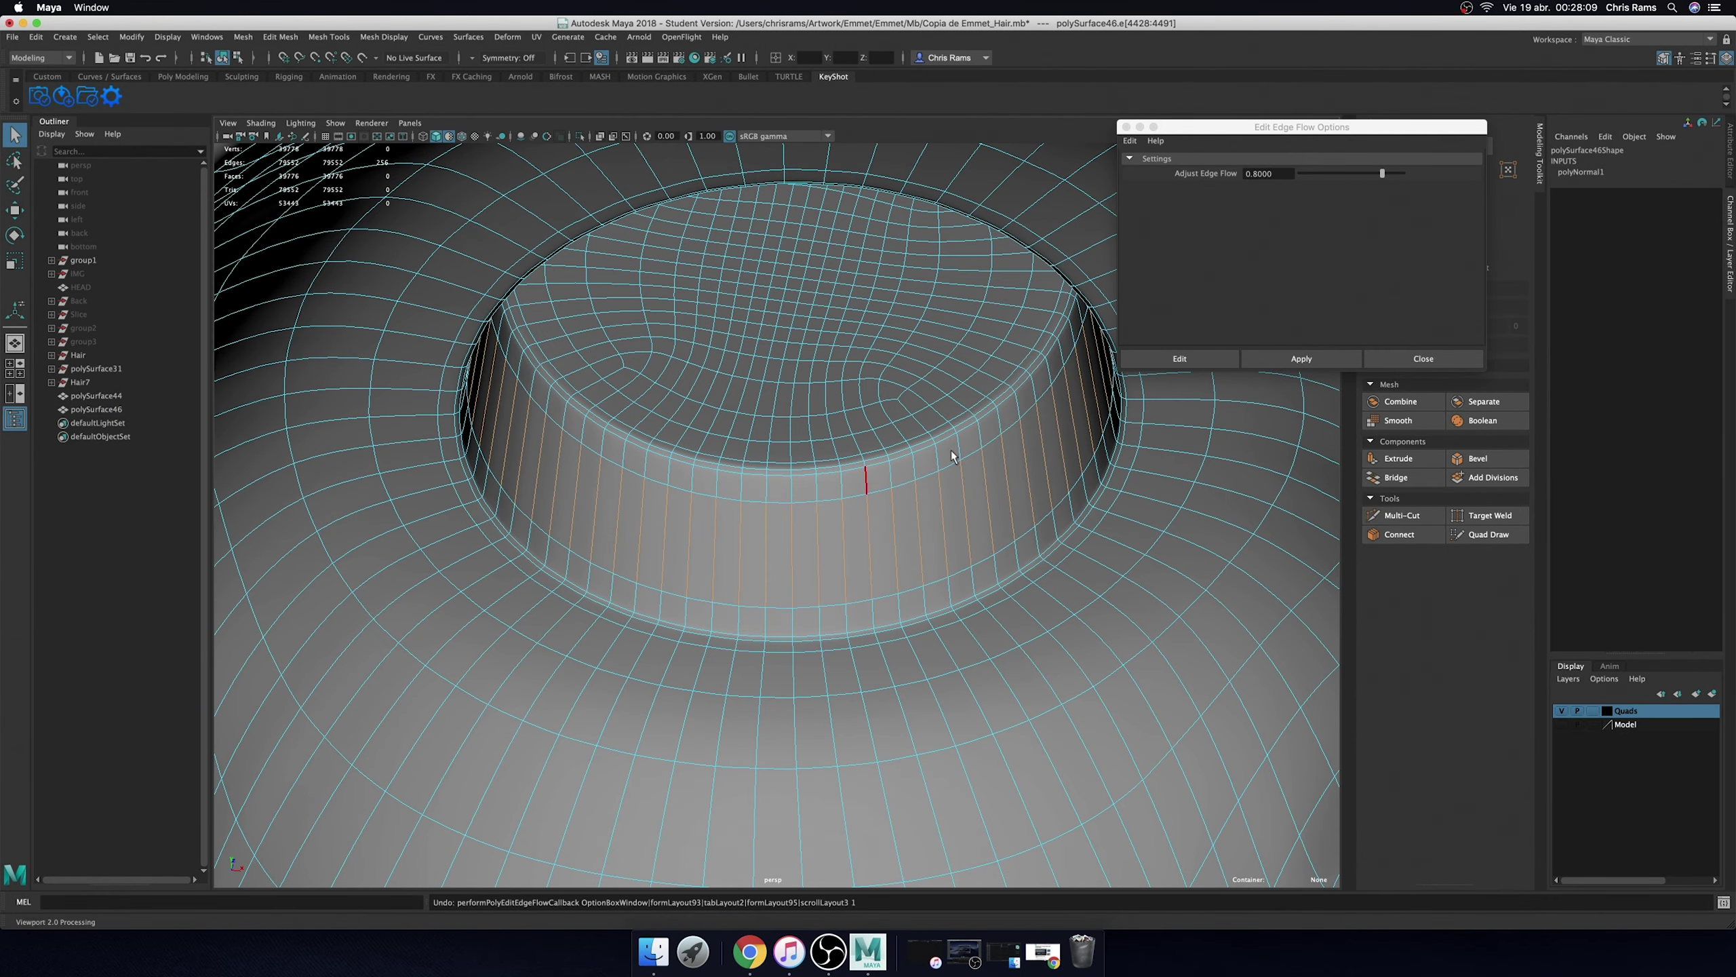
- Apply Edit Edge Flow to the ring at full strength 1.0 and soften its edges
shift+right_click(962, 495)
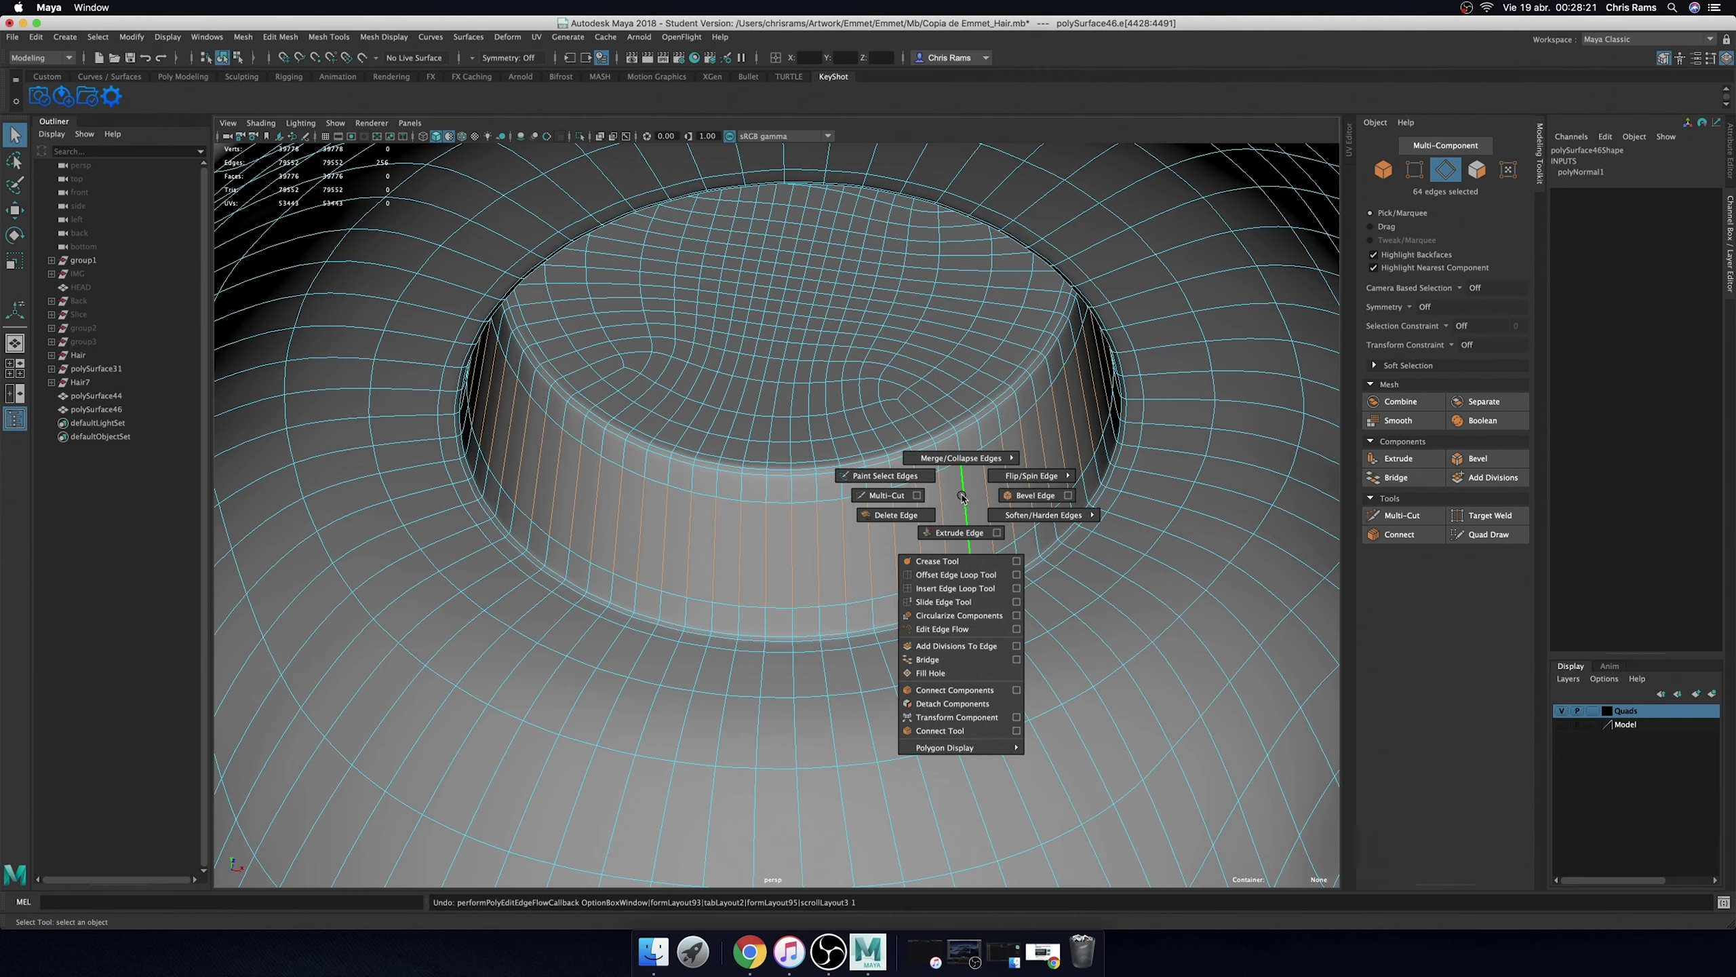
click(1017, 630)
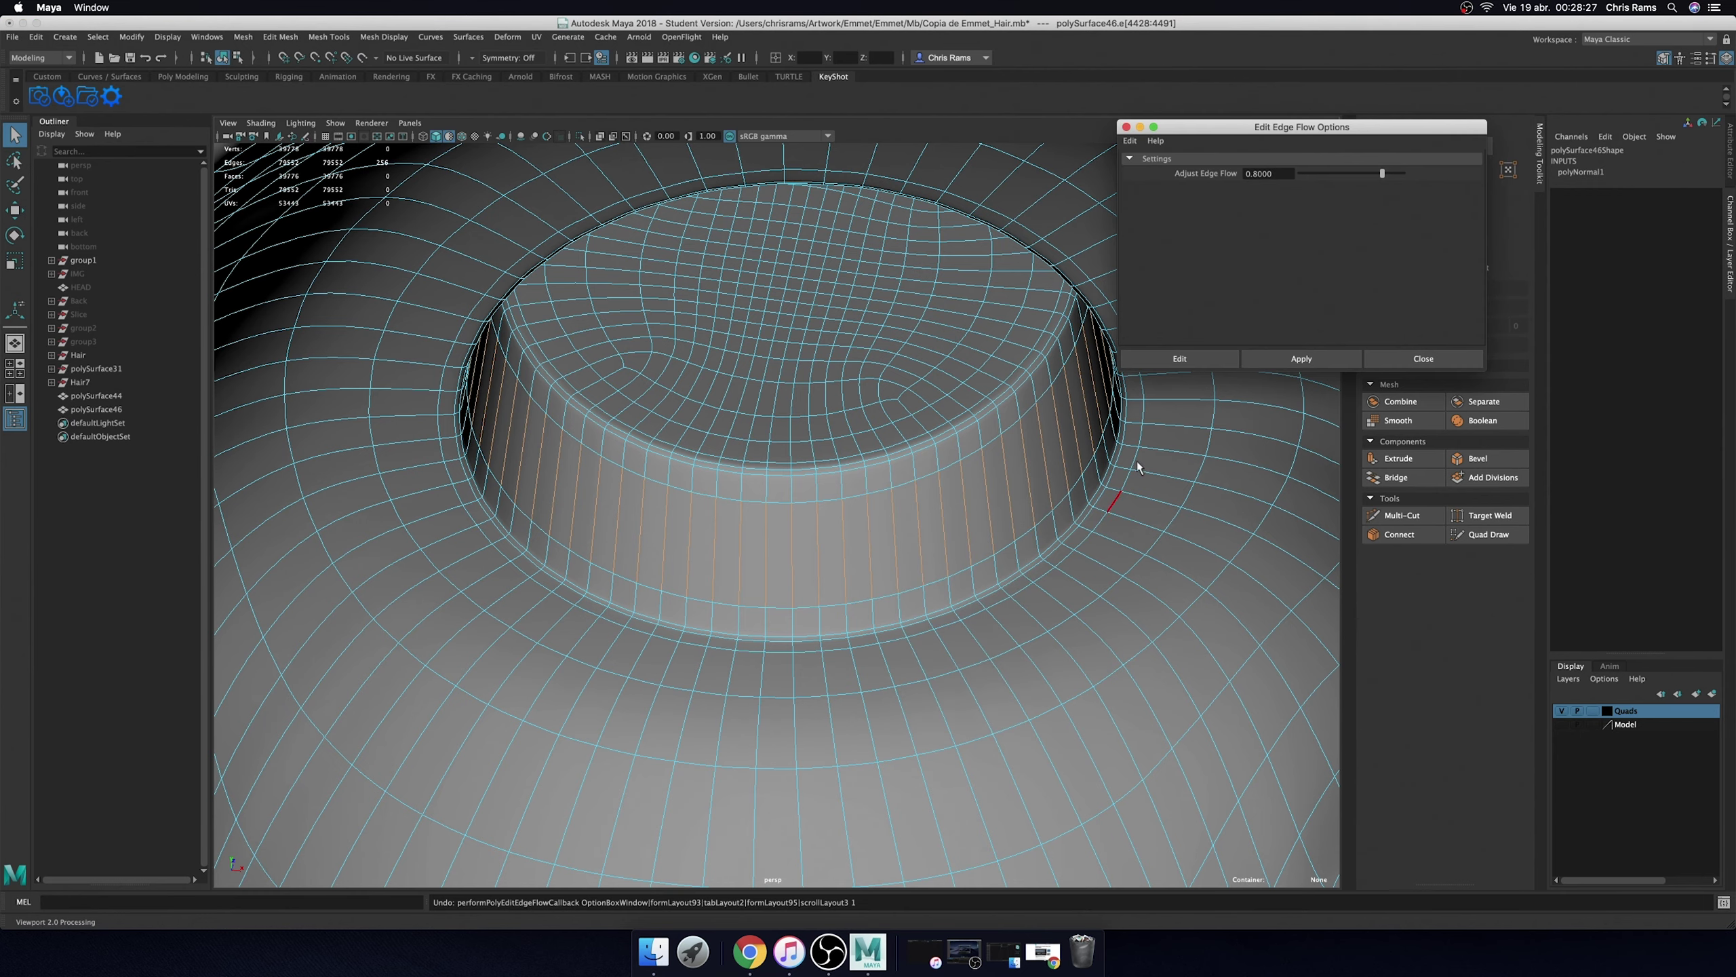
click(1282, 359)
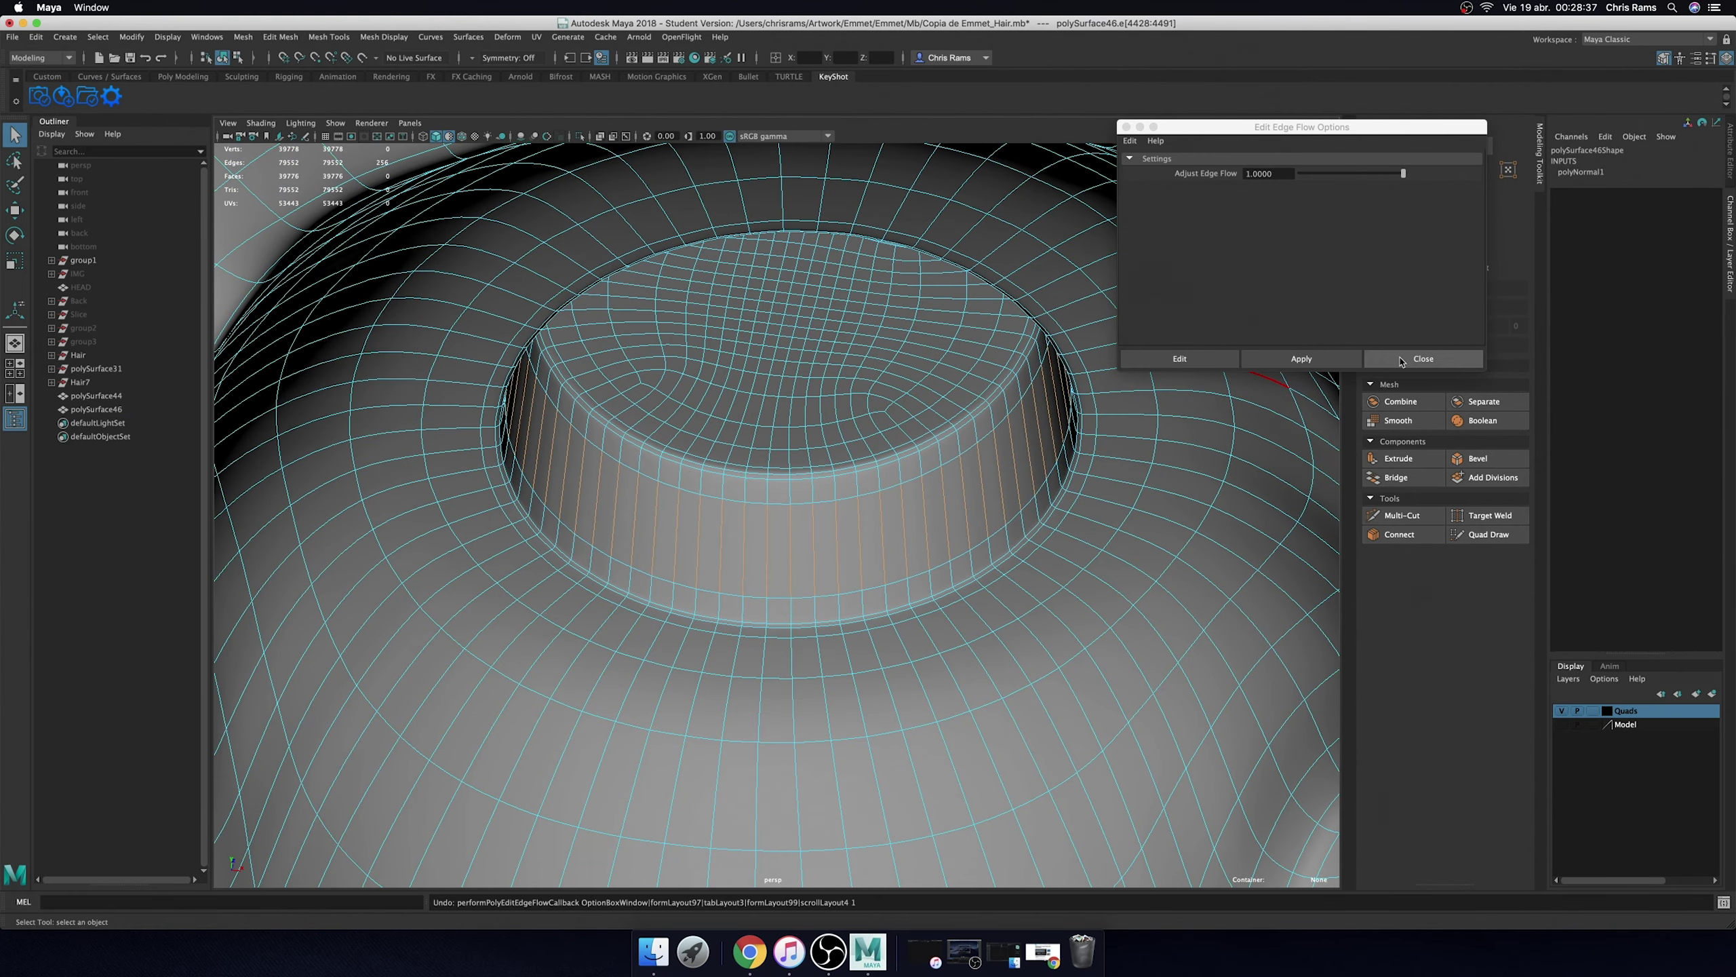
click(1423, 358)
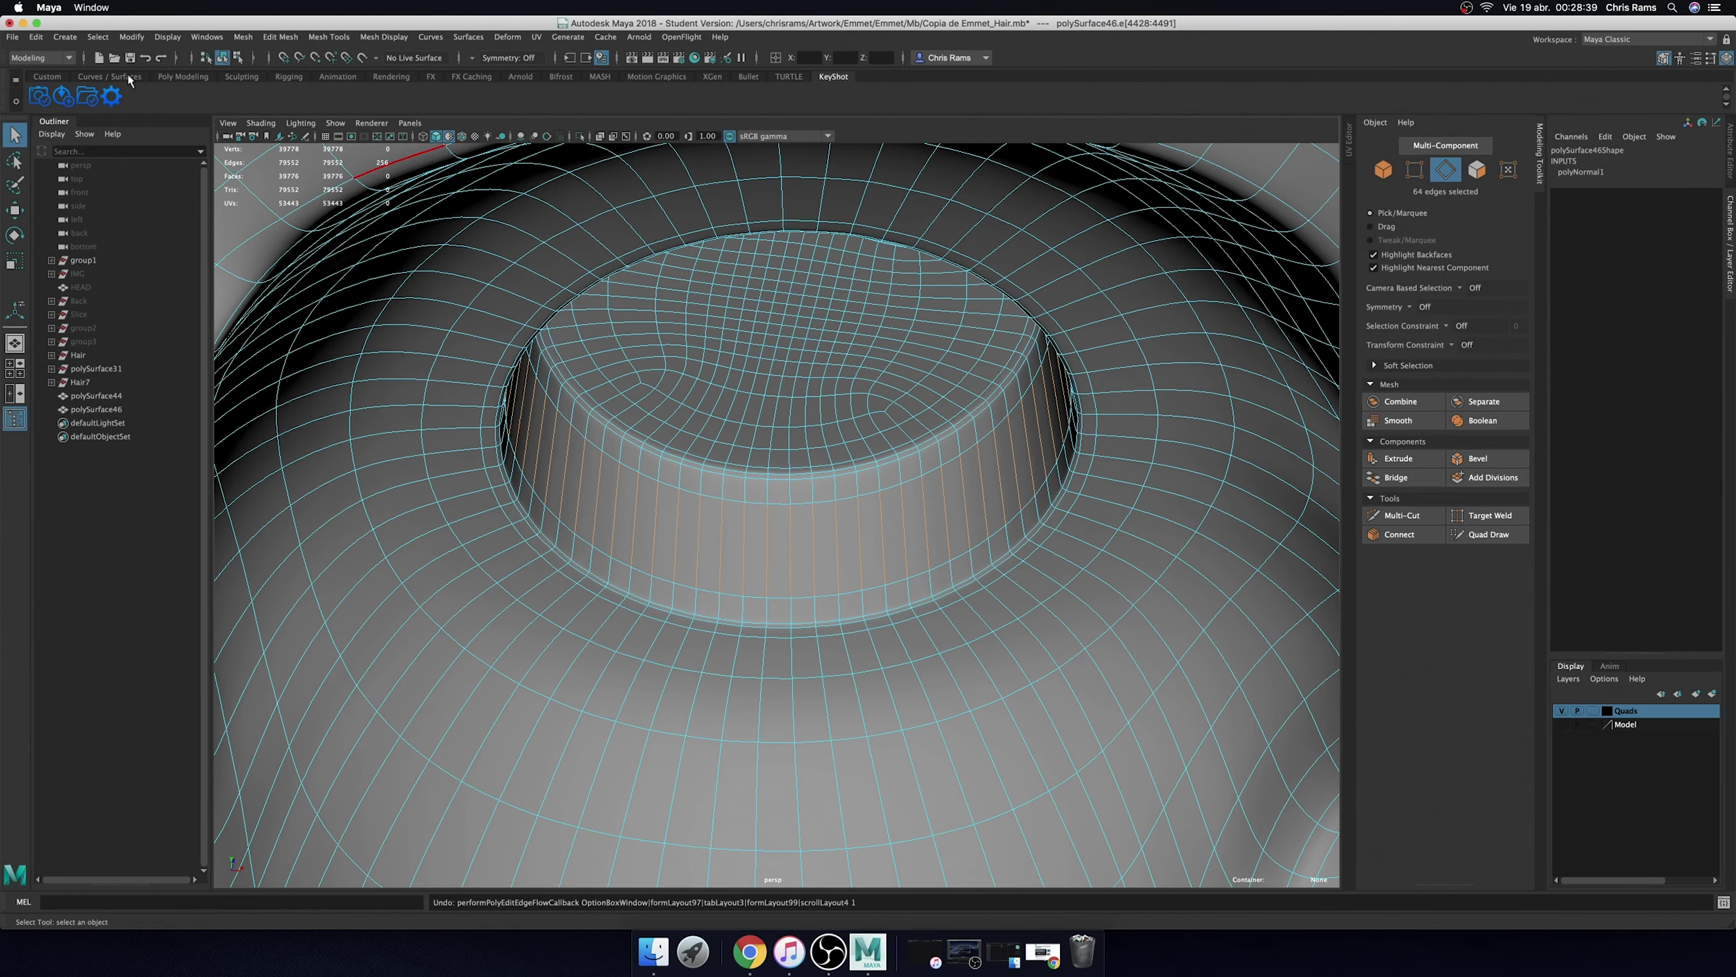
click(47, 76)
click(277, 96)
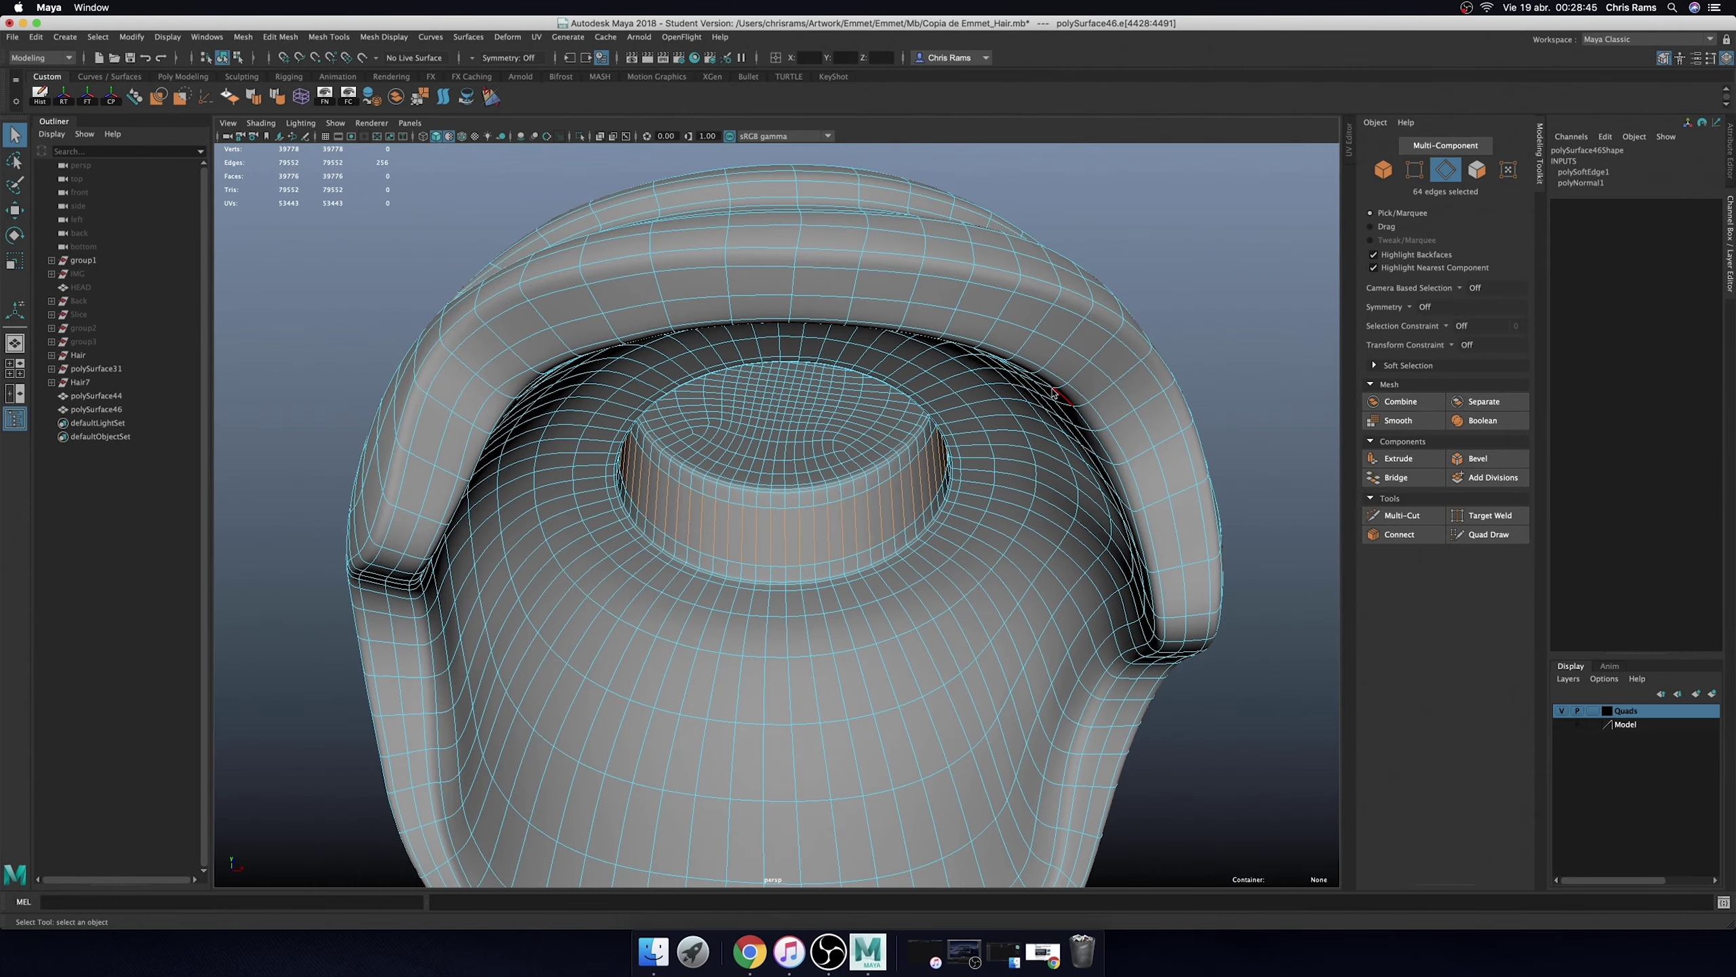
key(F8)
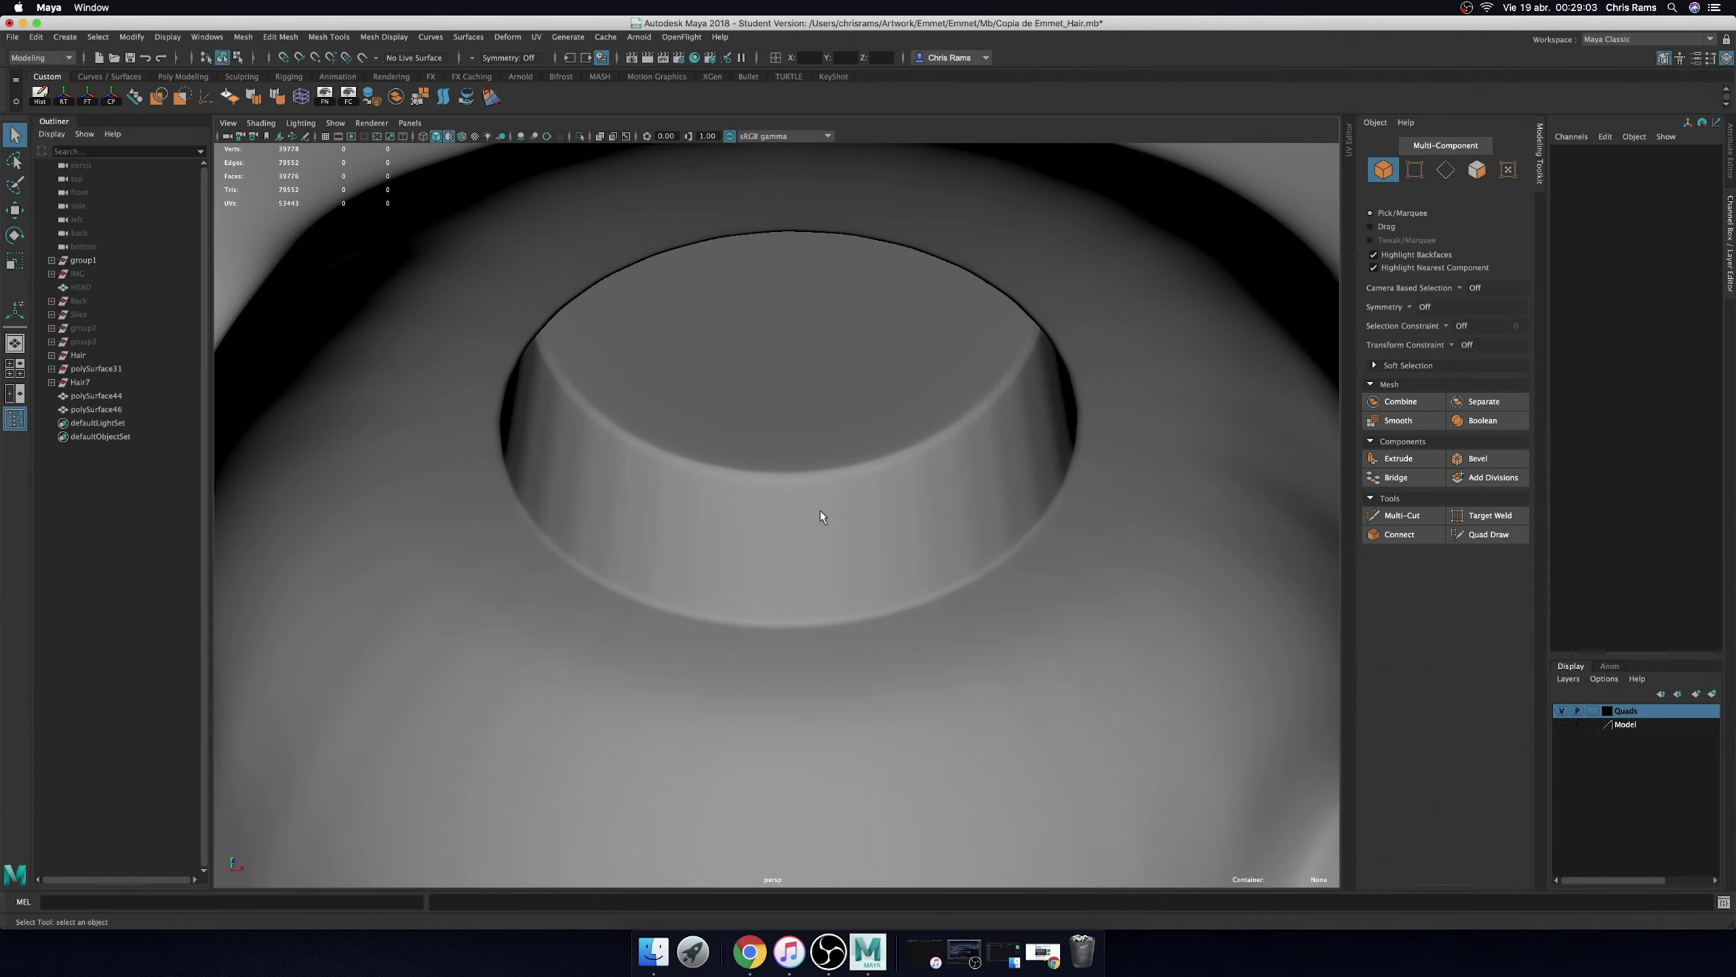
- Select the hair mesh in object mode and isolate it in the viewport
key(f)
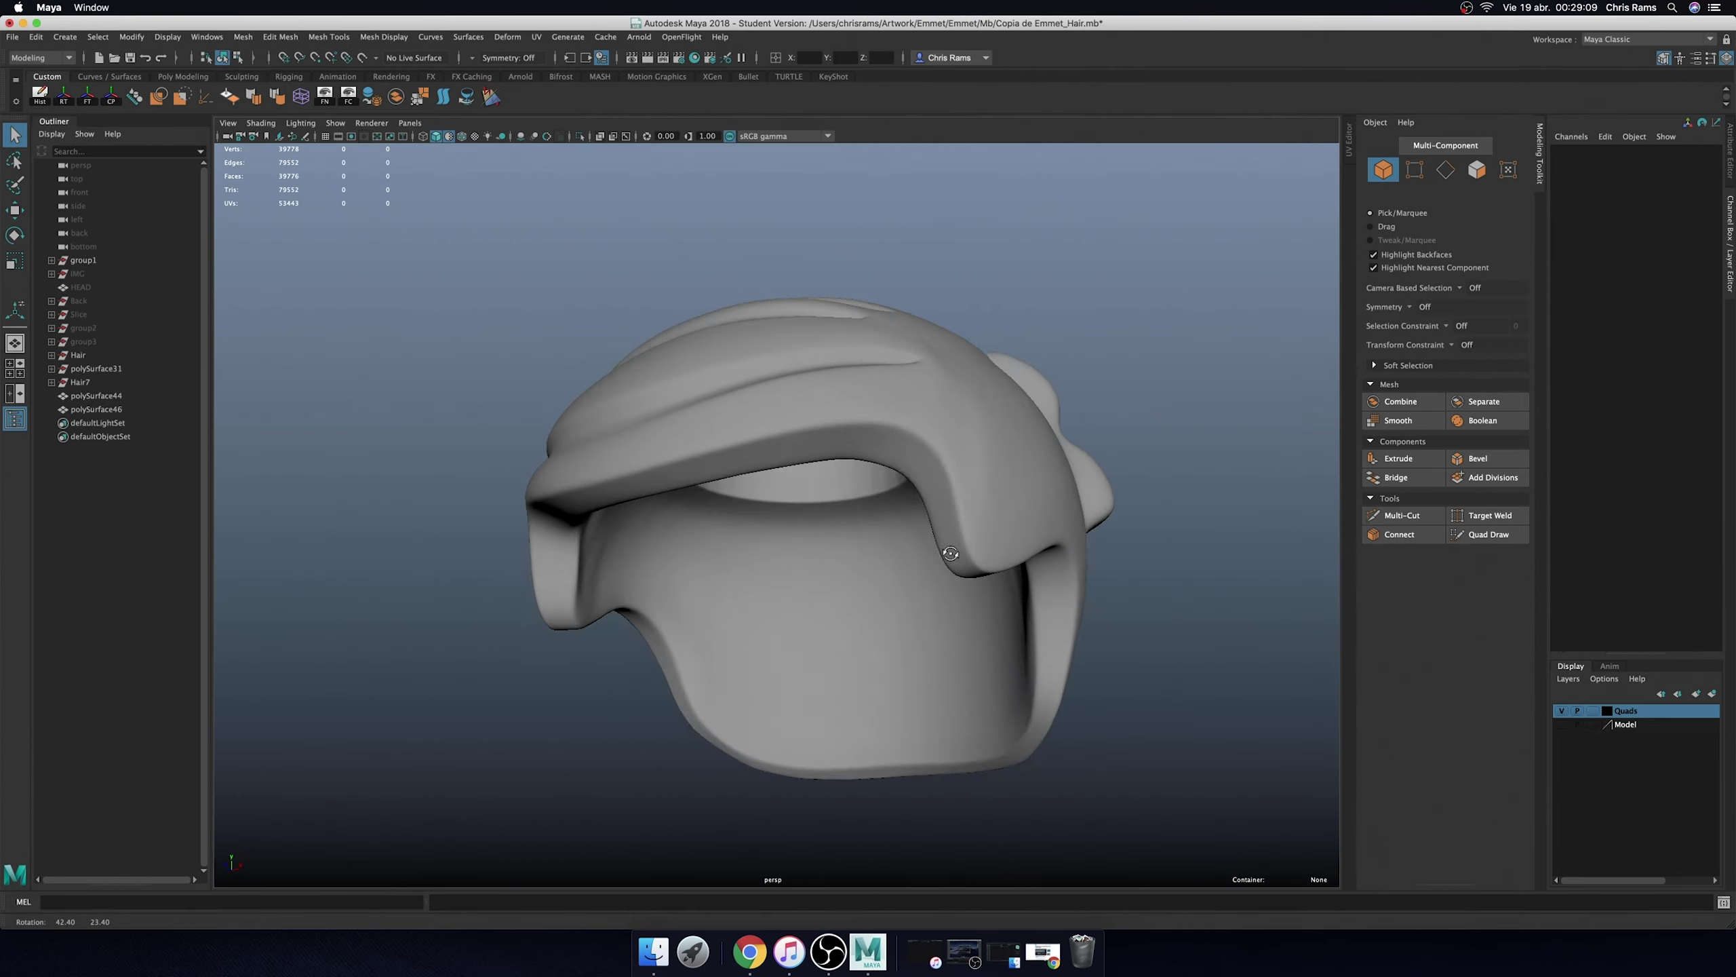
alt+drag(820, 510, 1009, 434)
click(1010, 434)
click(1508, 170)
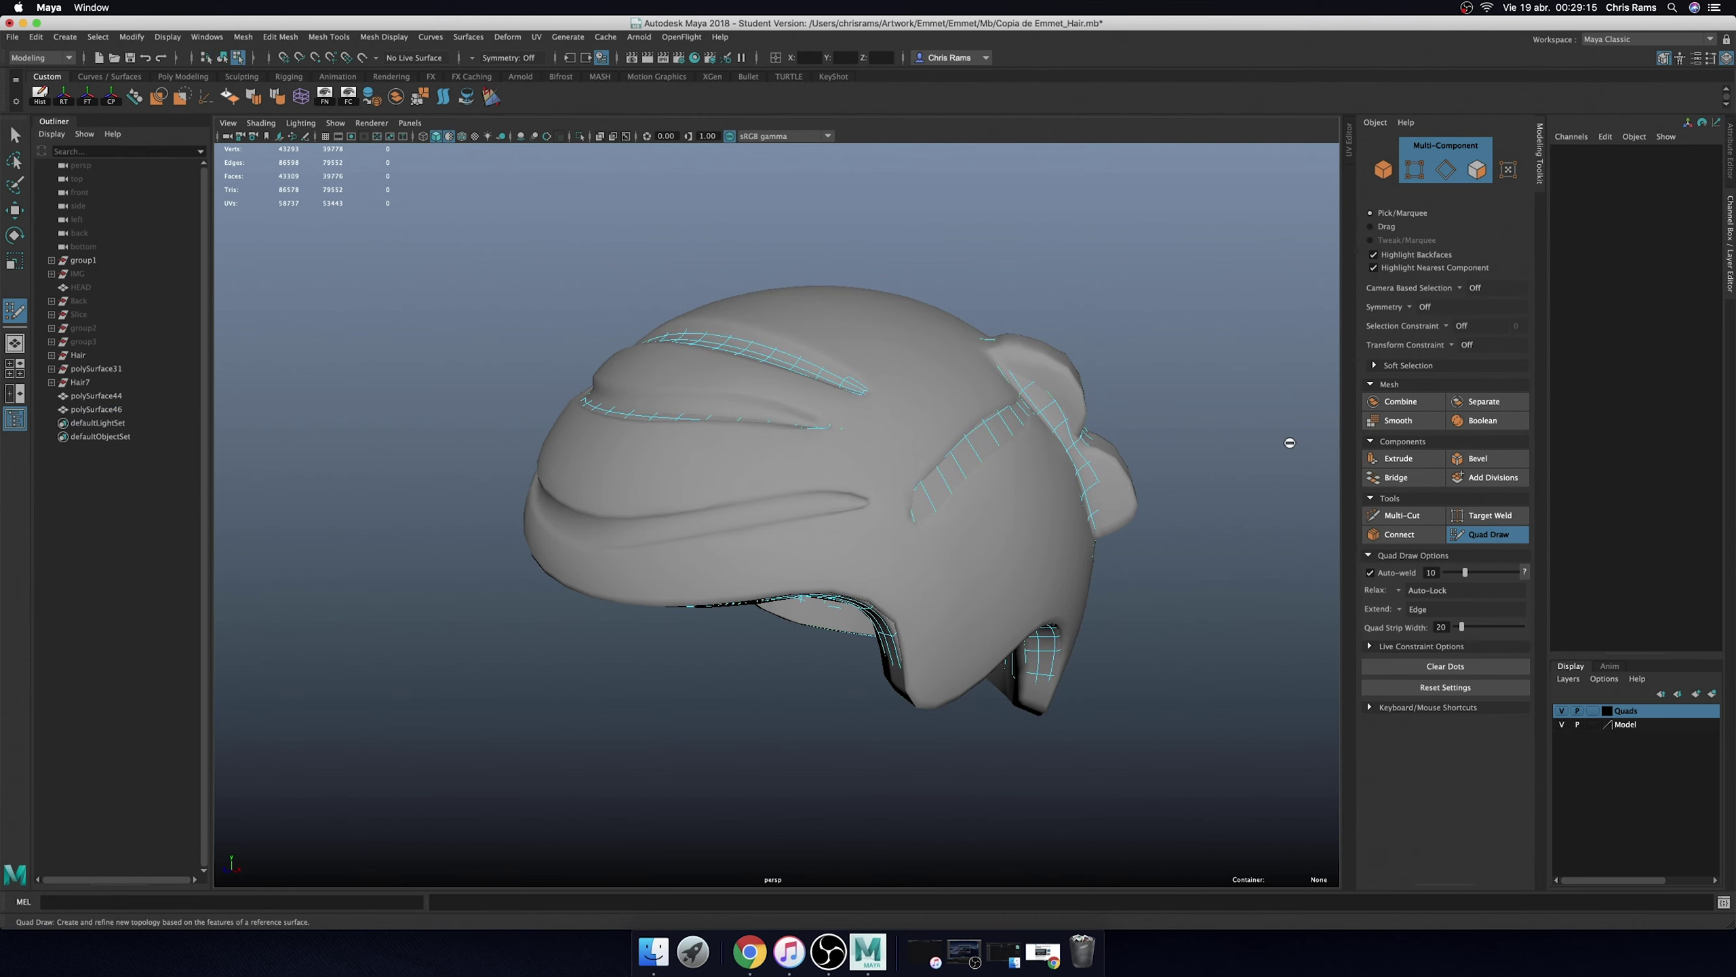
right_drag(1053, 419, 1094, 383)
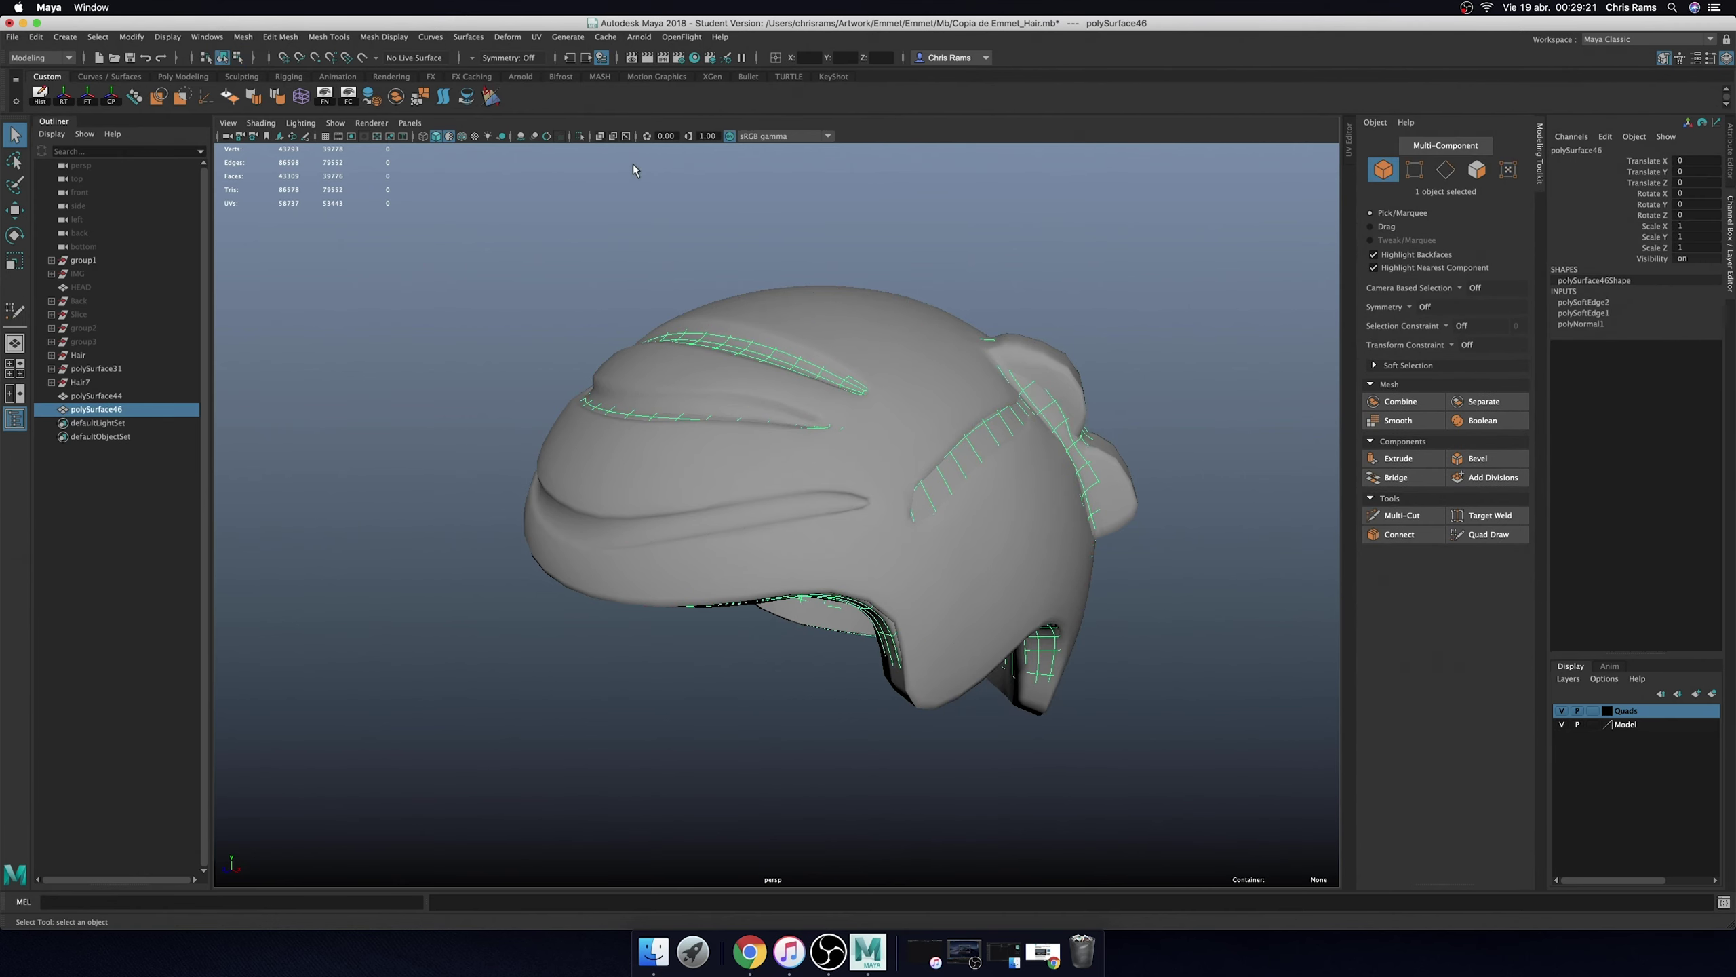
key(ctrl+1)
key(f)
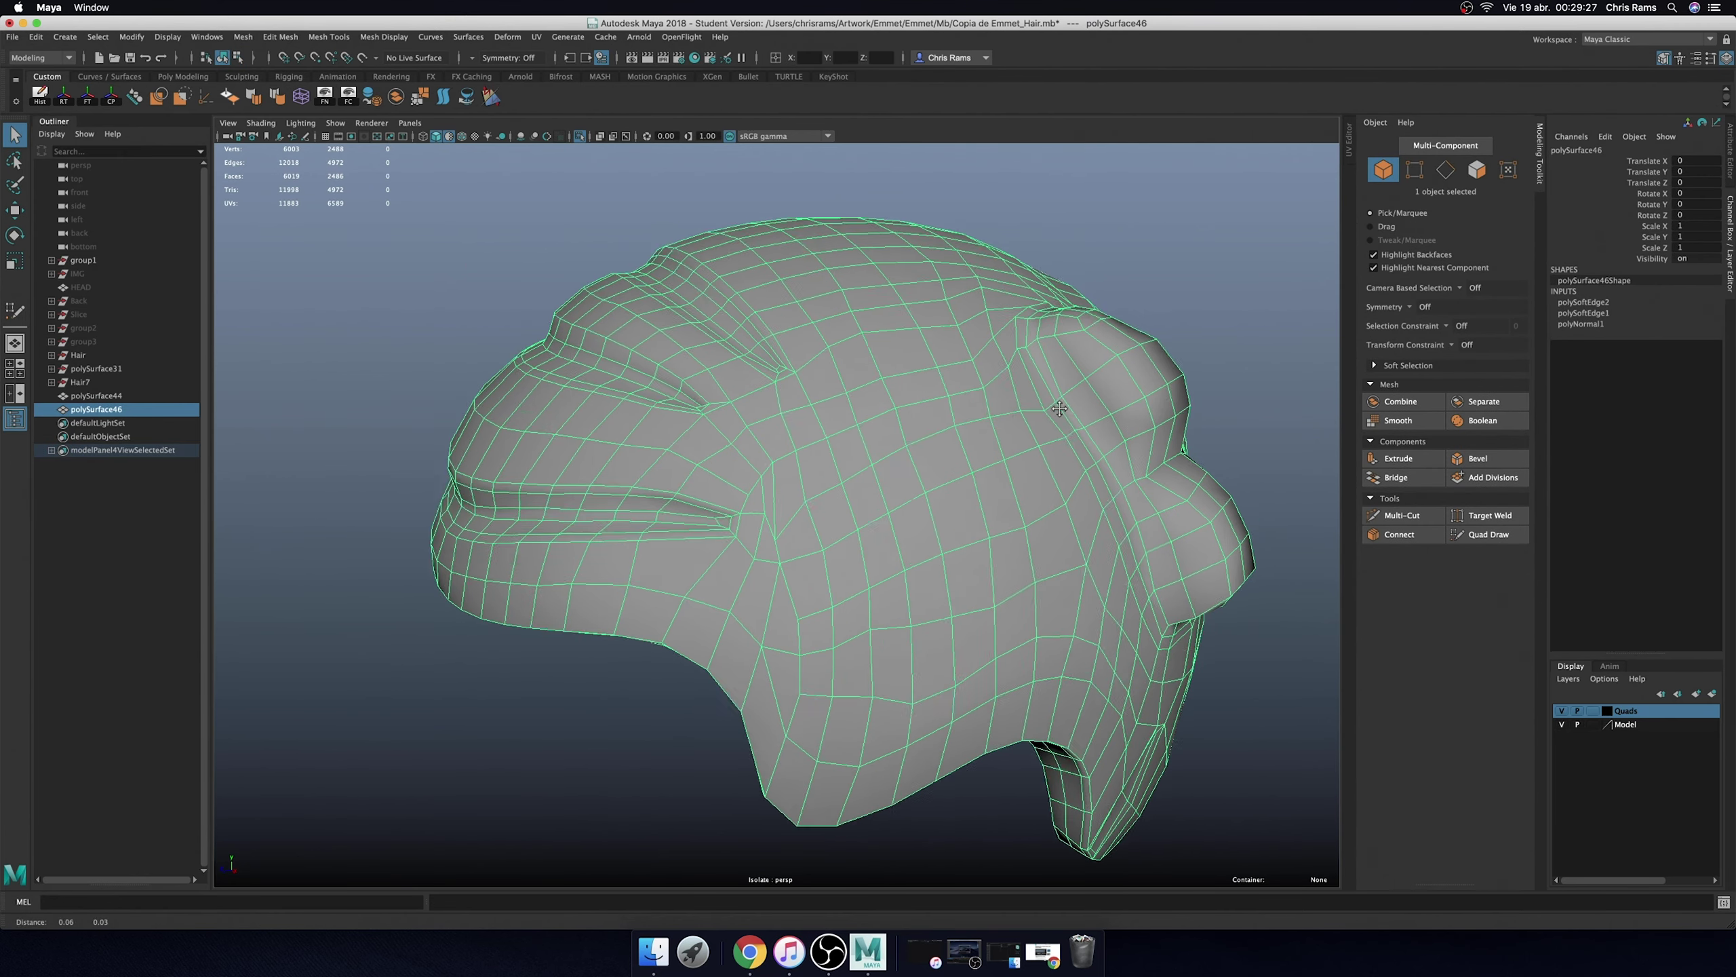
alt+drag(1071, 398, 1200, 538)
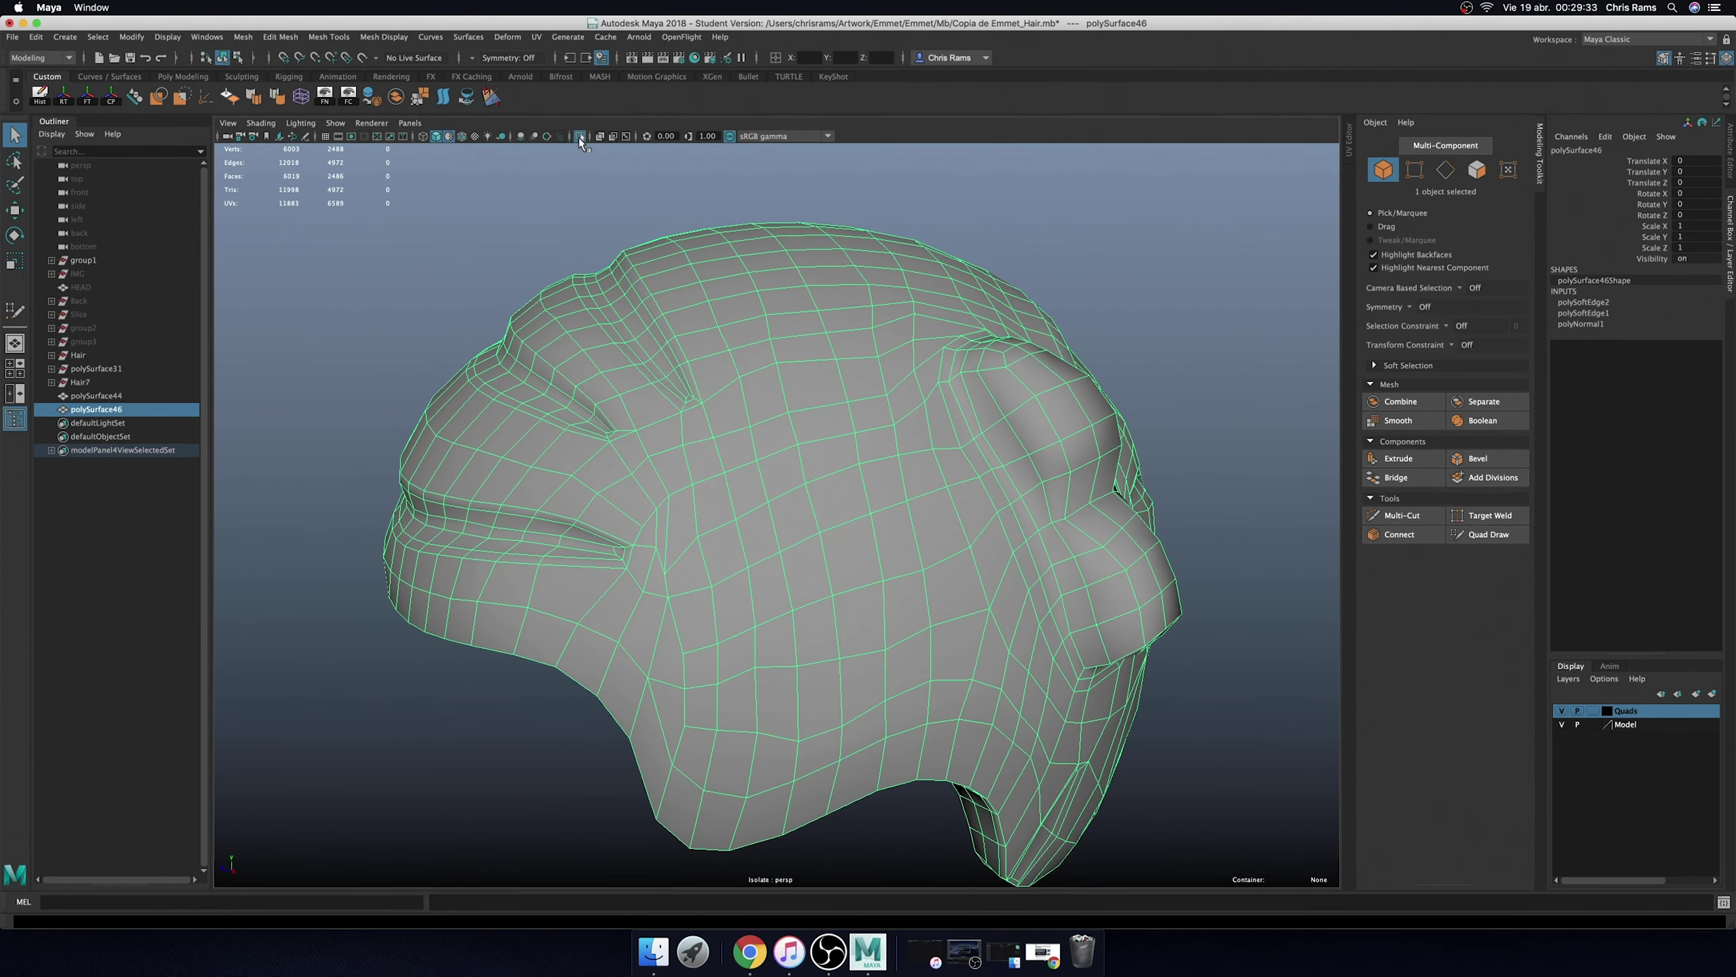
- Select a face strip along a groove, then select the Model layer in object mode
right_drag(889, 428, 881, 460)
click(760, 538)
shift+double_click(918, 475)
scroll(1125, 422, down, 3)
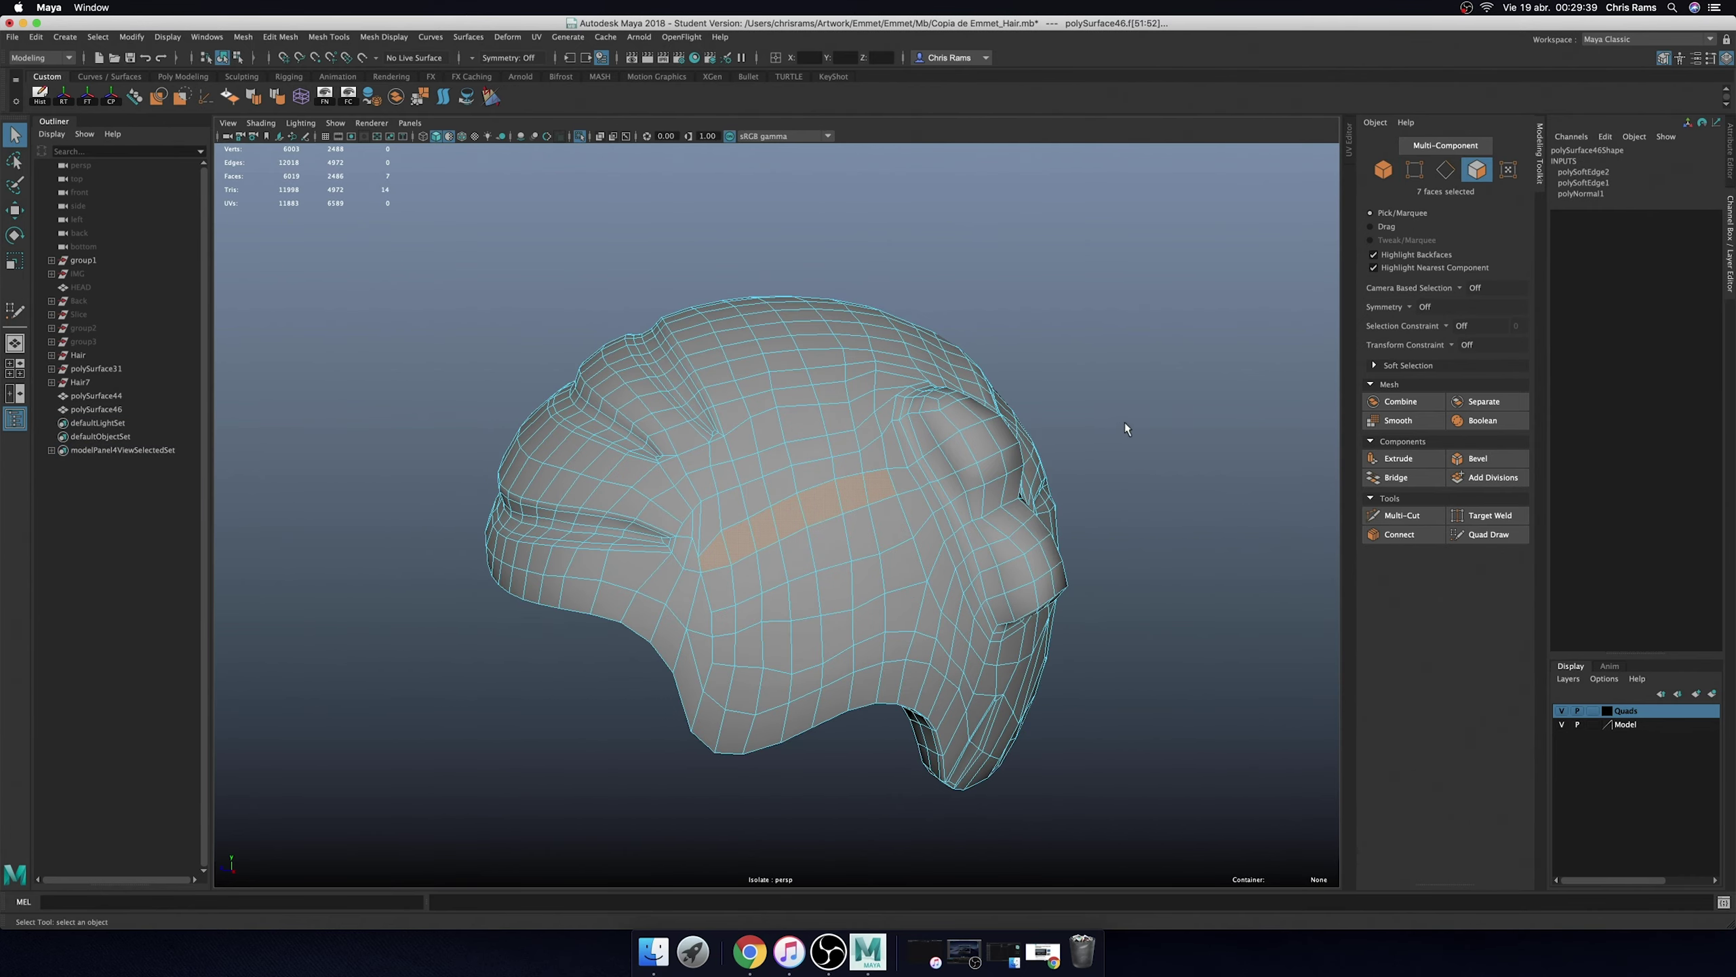
mouse_move(1124, 422)
alt+mouse_down()
mouse_move(1025, 479)
mouse_move(957, 492)
alt+mouse_up()
click(1559, 724)
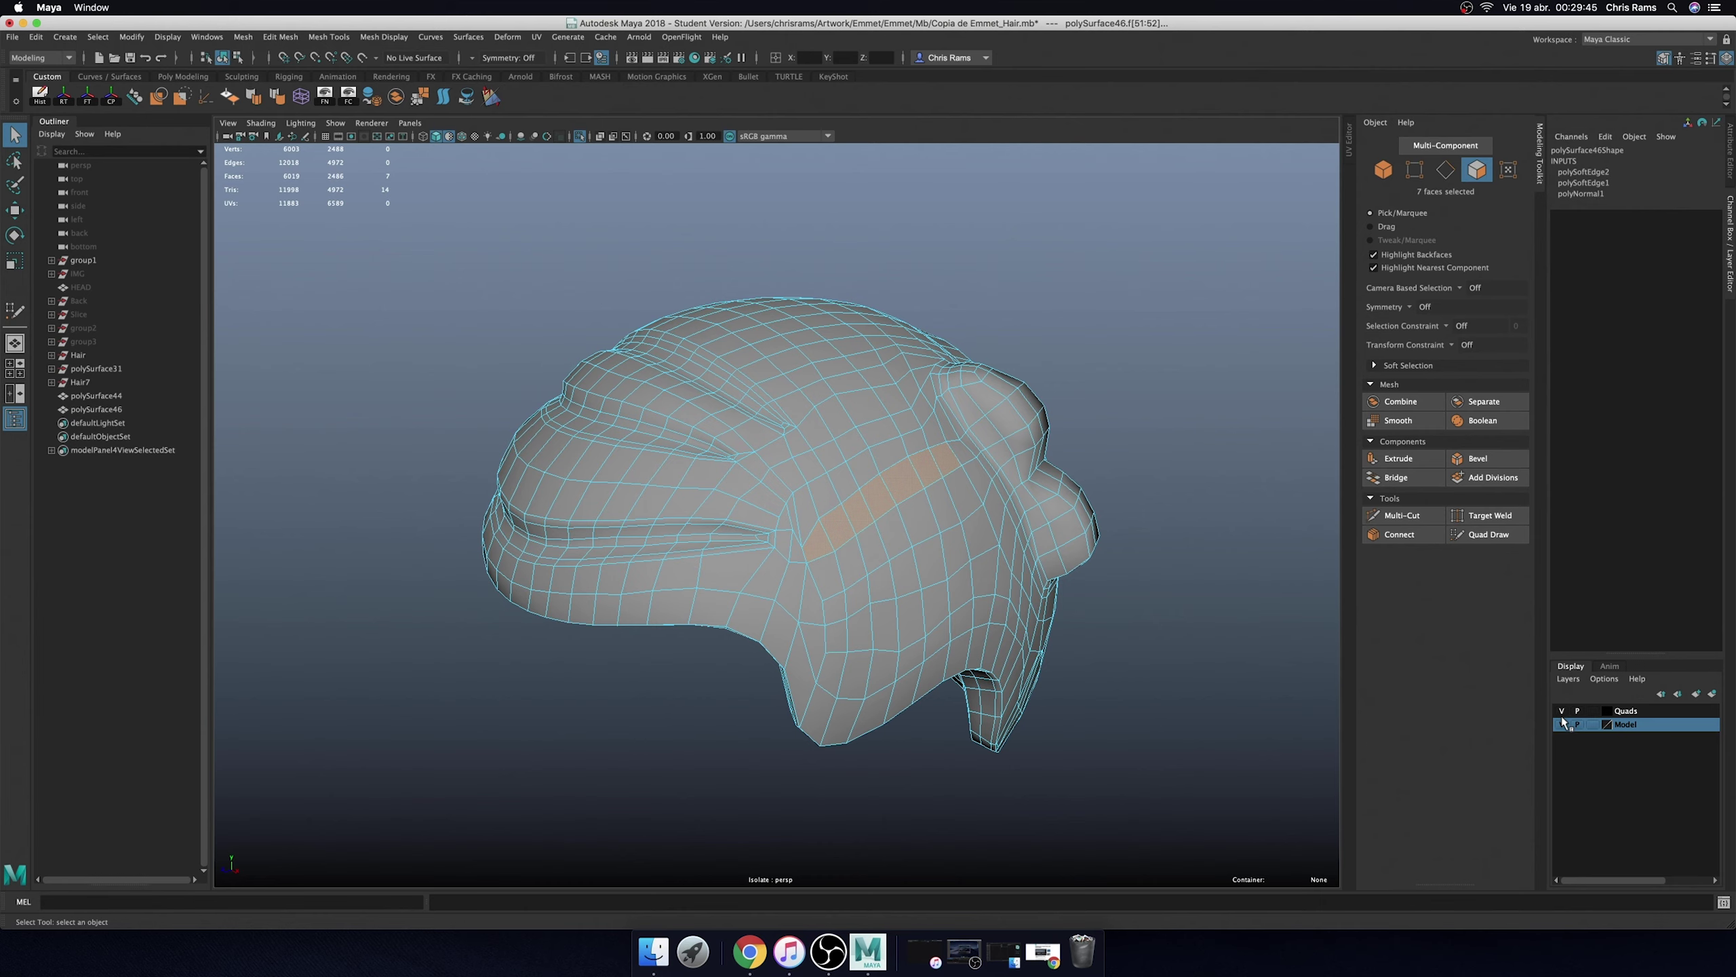
key(F8)
- Add the hair mesh to the Quads display layer
right_click(1627, 711)
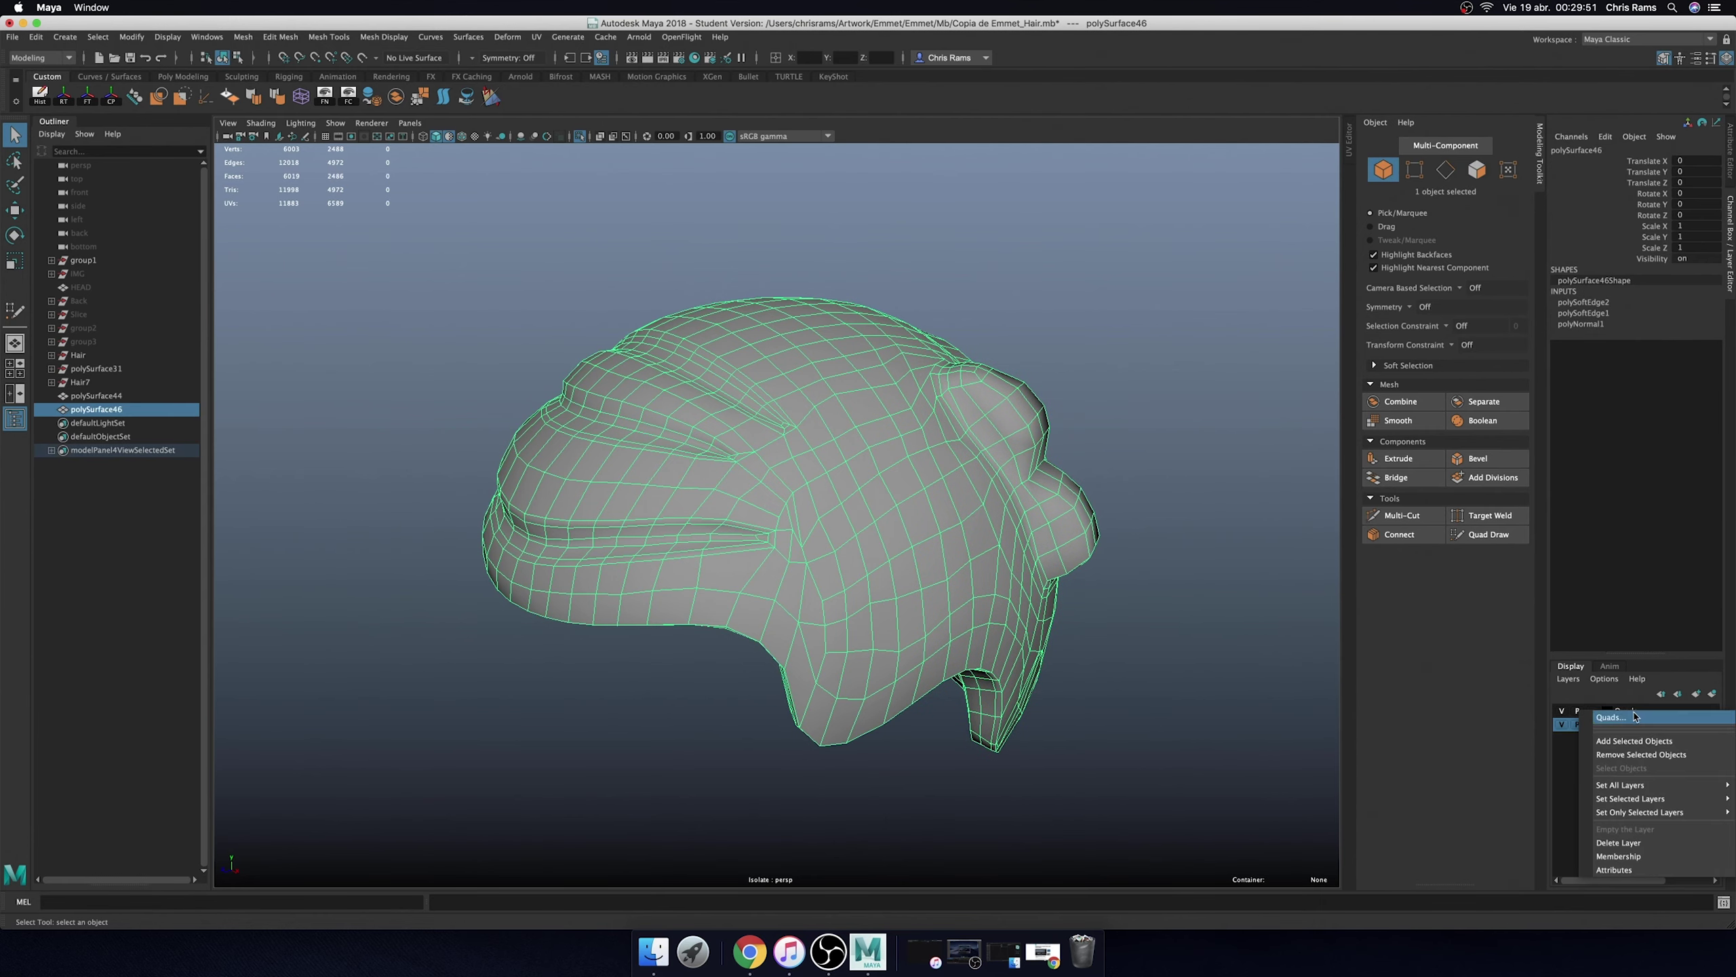
click(1610, 721)
key(Escape)
right_click(1627, 714)
click(1634, 745)
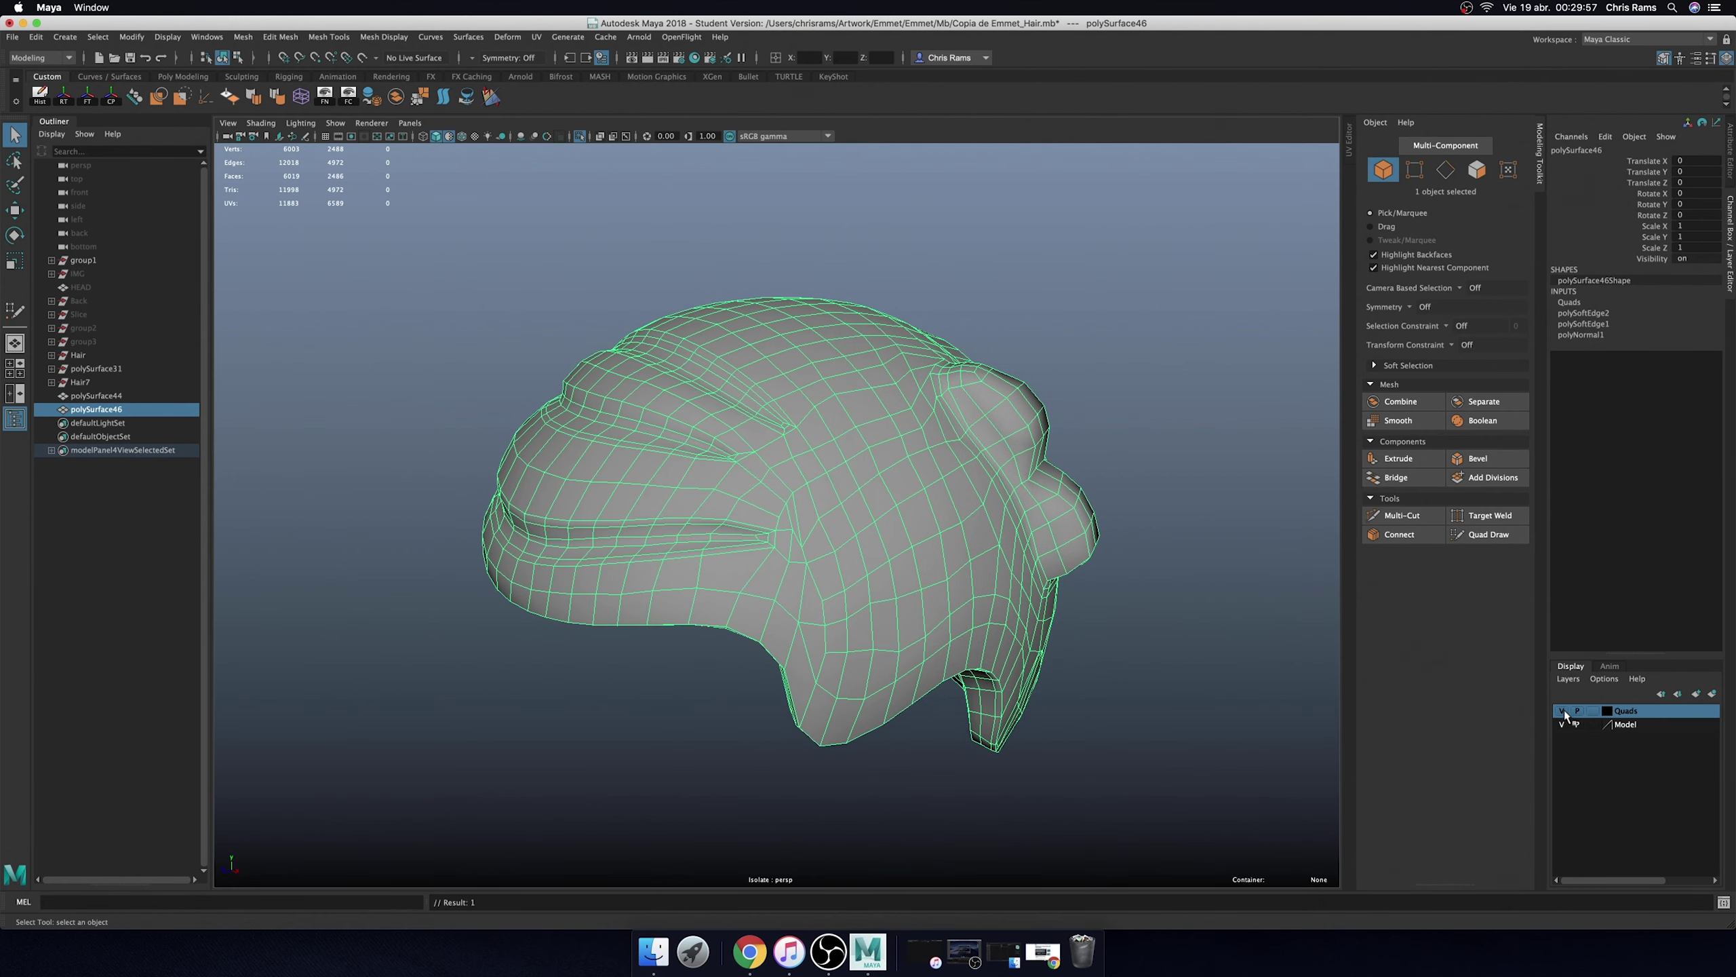
click(635, 302)
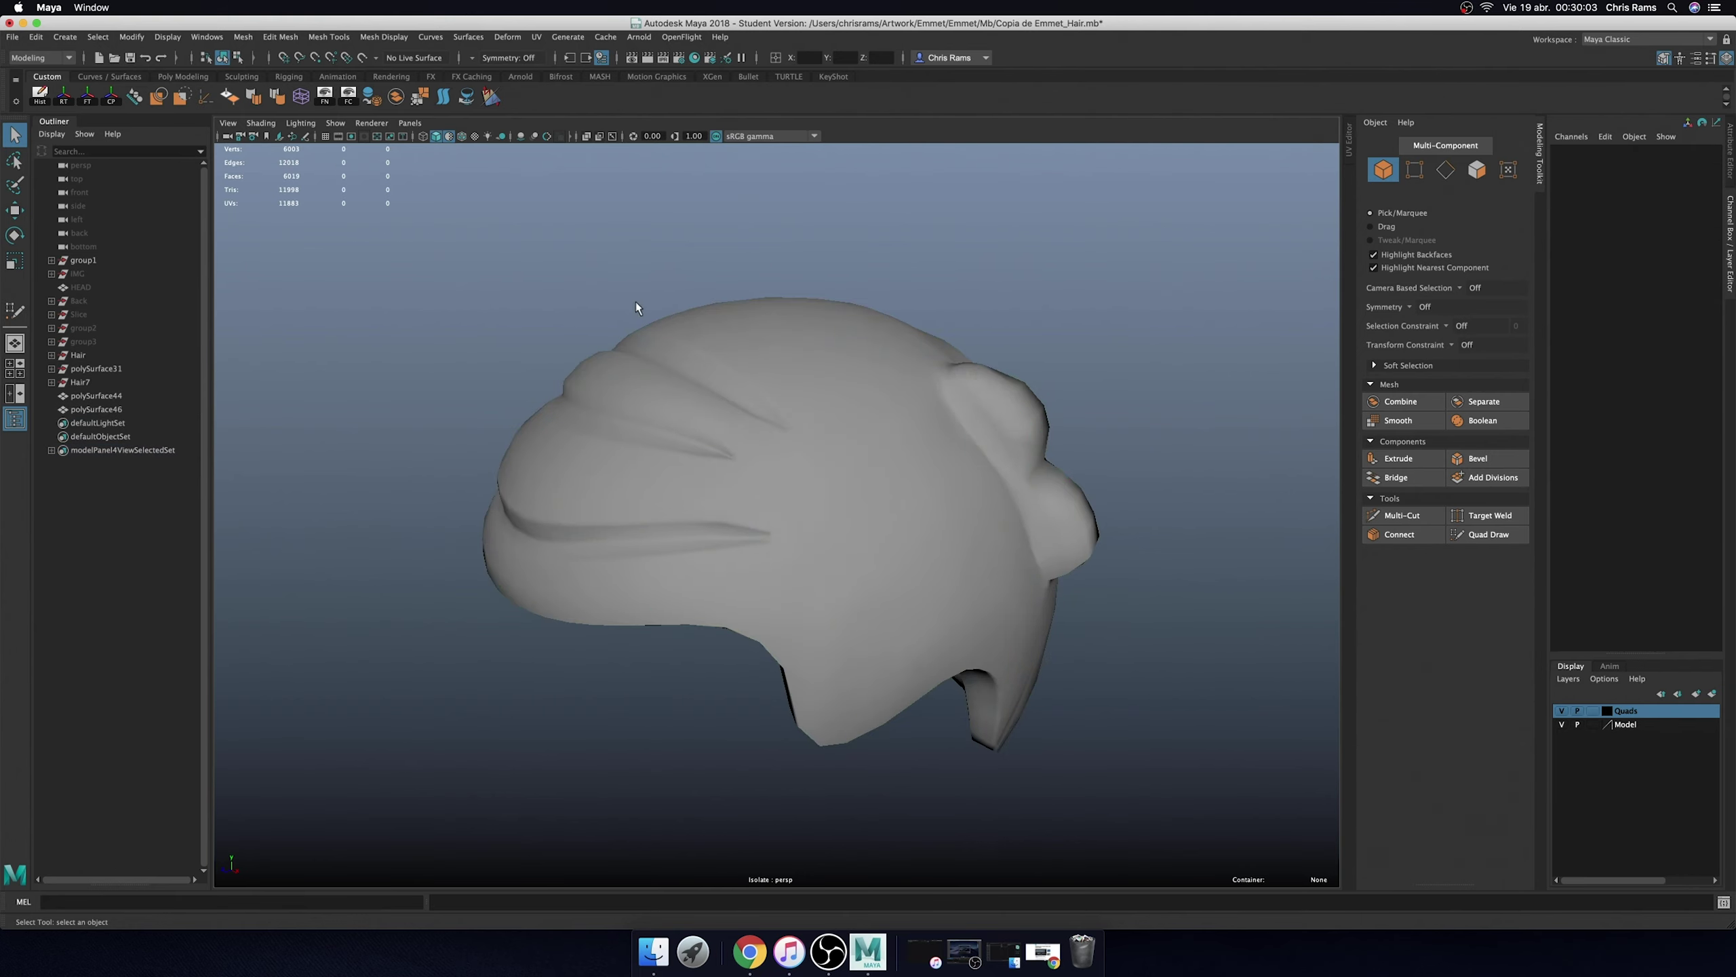
click(941, 427)
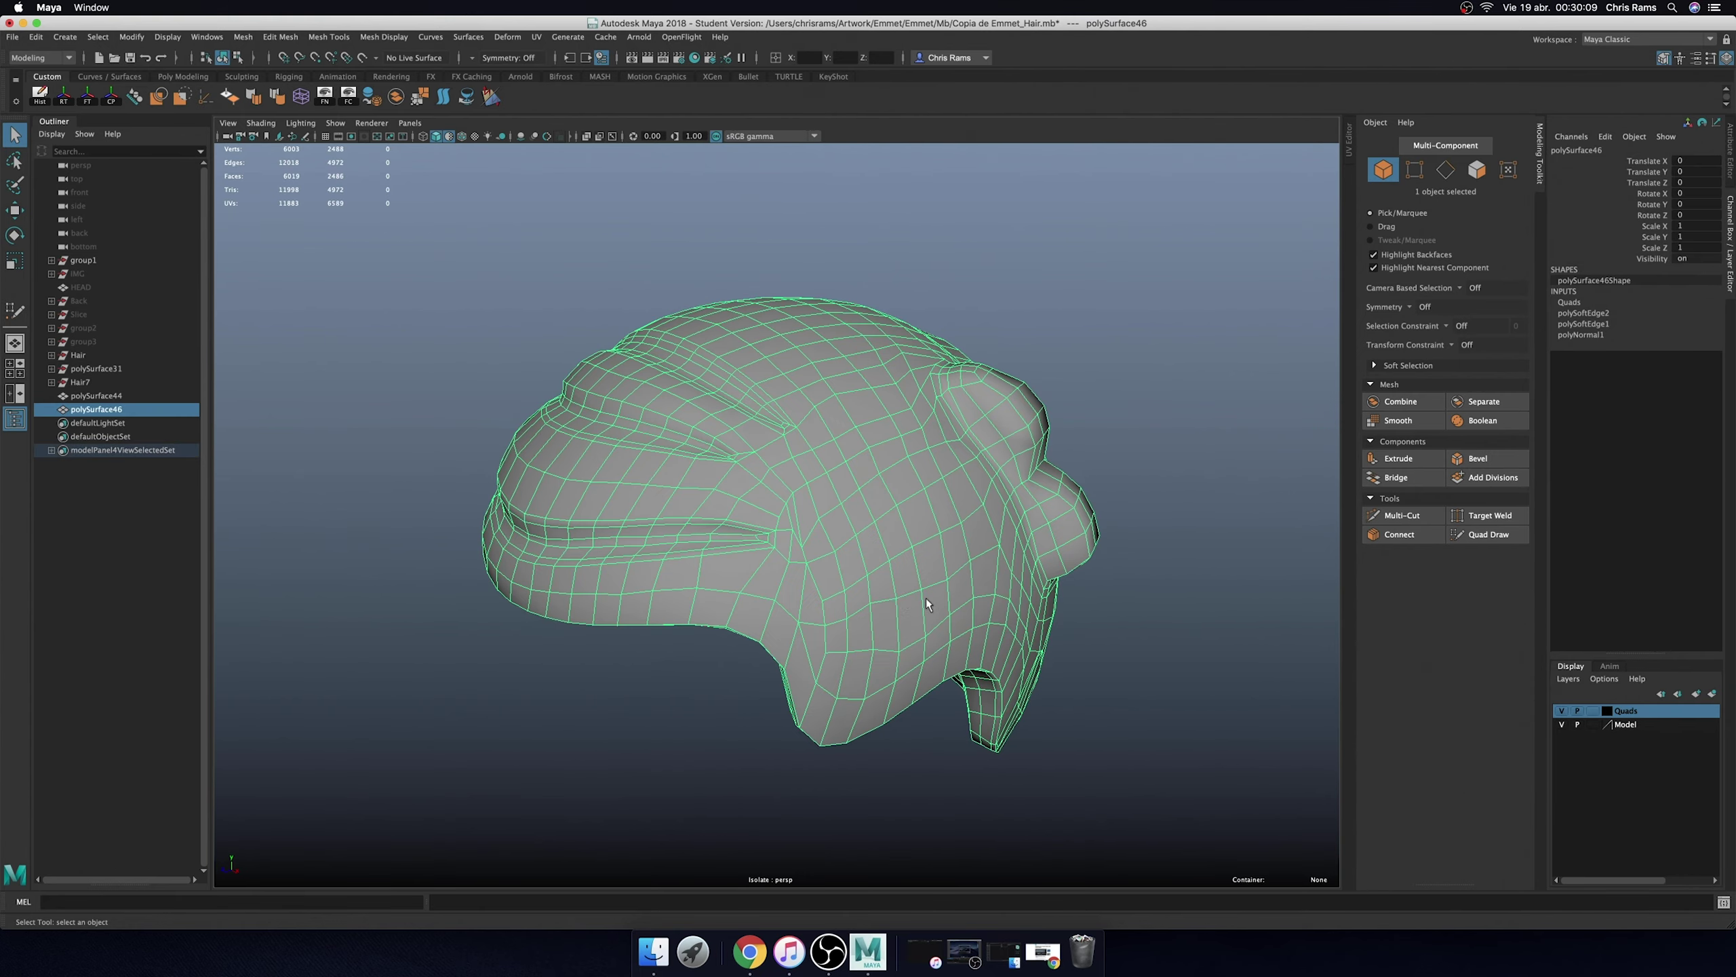
- Exit the isolated view and select the retopo hair mesh
mouse_move(925, 597)
alt+mouse_down()
mouse_move(697, 660)
mouse_move(775, 479)
mouse_move(988, 485)
alt+mouse_up()
key(w)
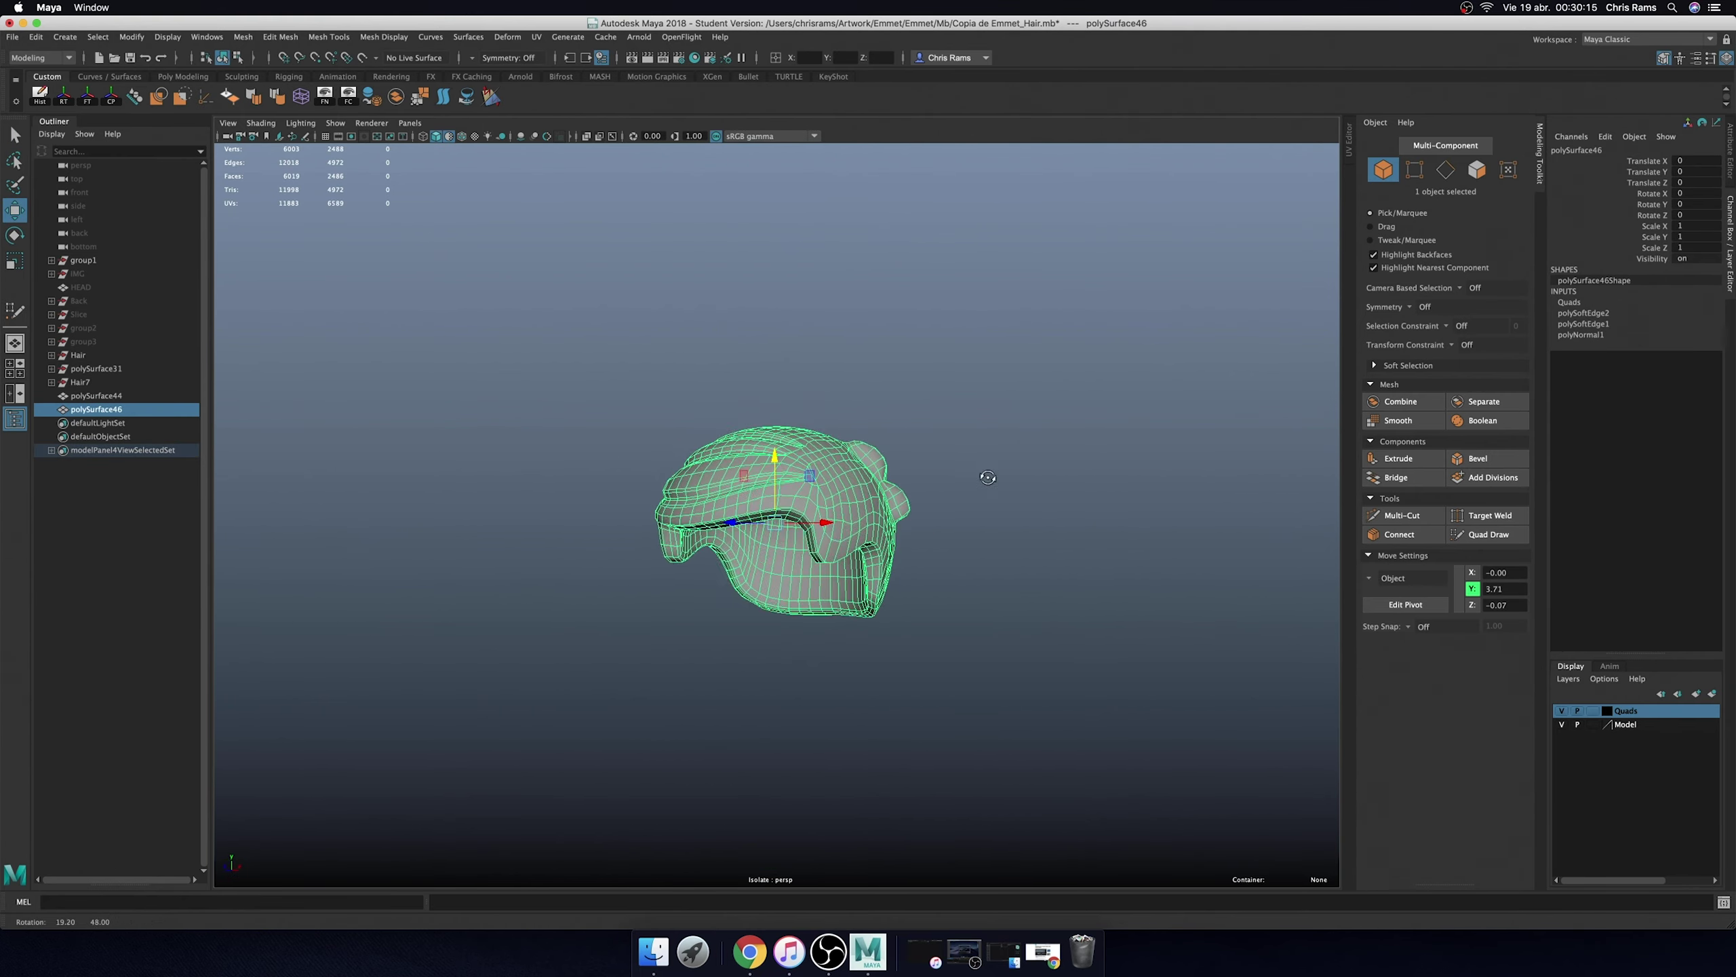
click(588, 167)
click(572, 139)
click(776, 513)
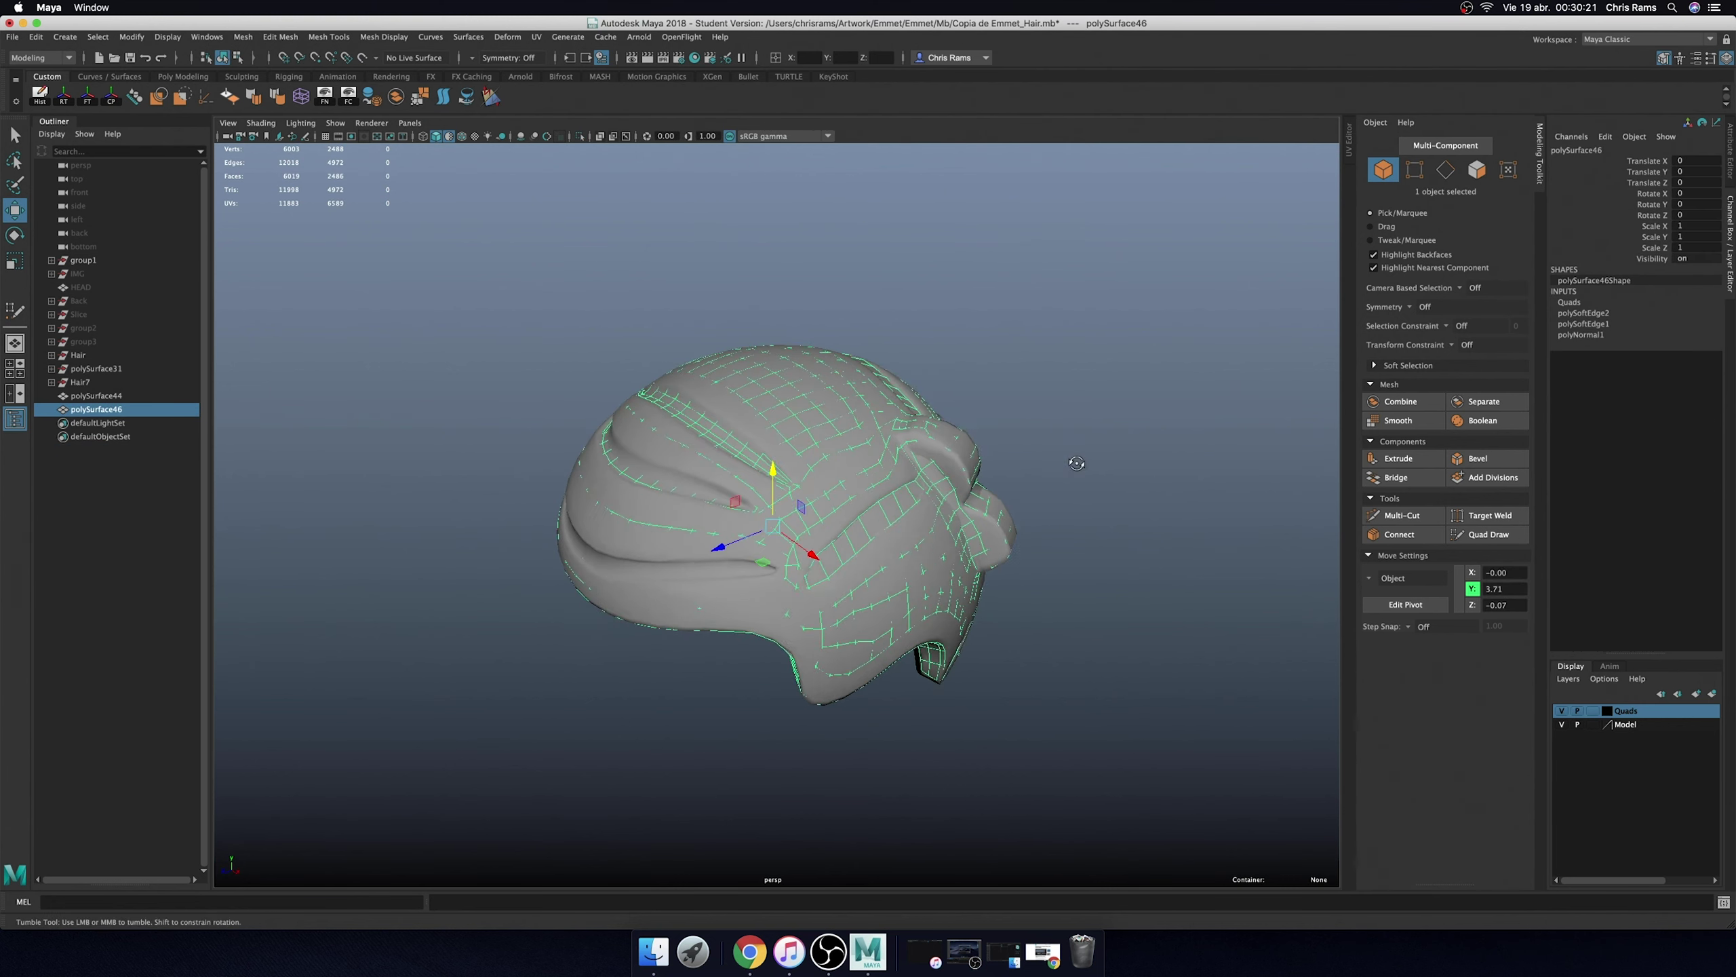
- Select the groove band's face loop and extrude it
right_drag(1155, 335, 1155, 377)
click(880, 492)
double_click(880, 492)
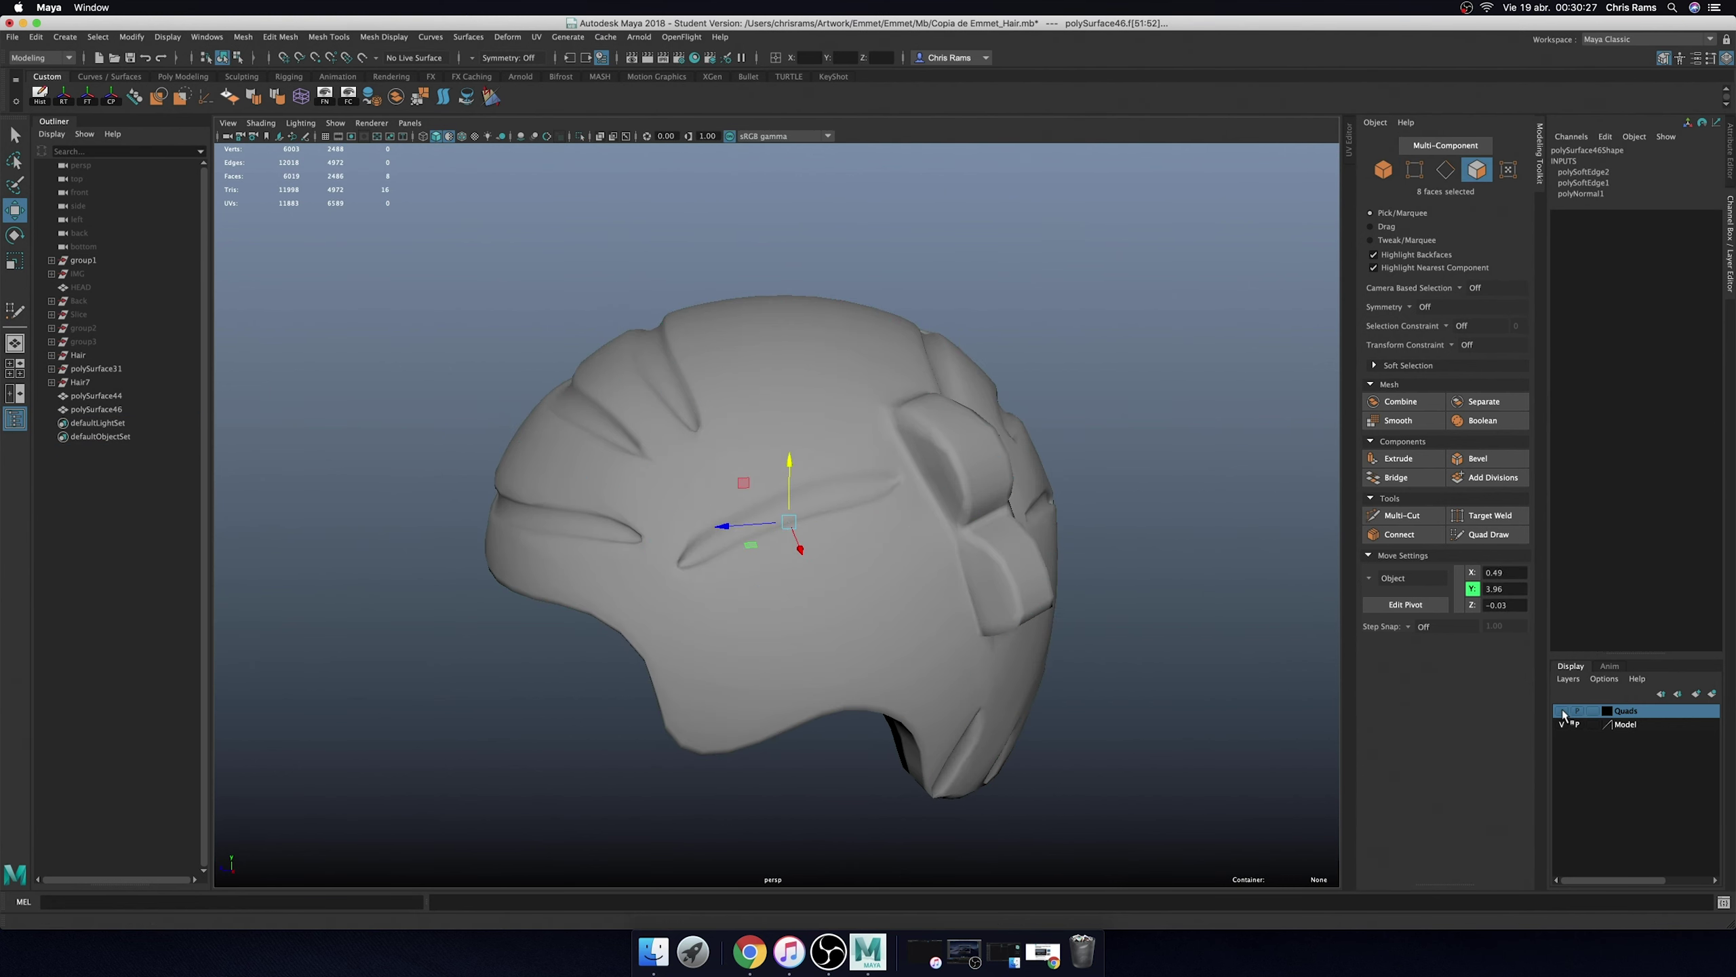
key(f)
shift+right_drag(1257, 477, 1258, 244)
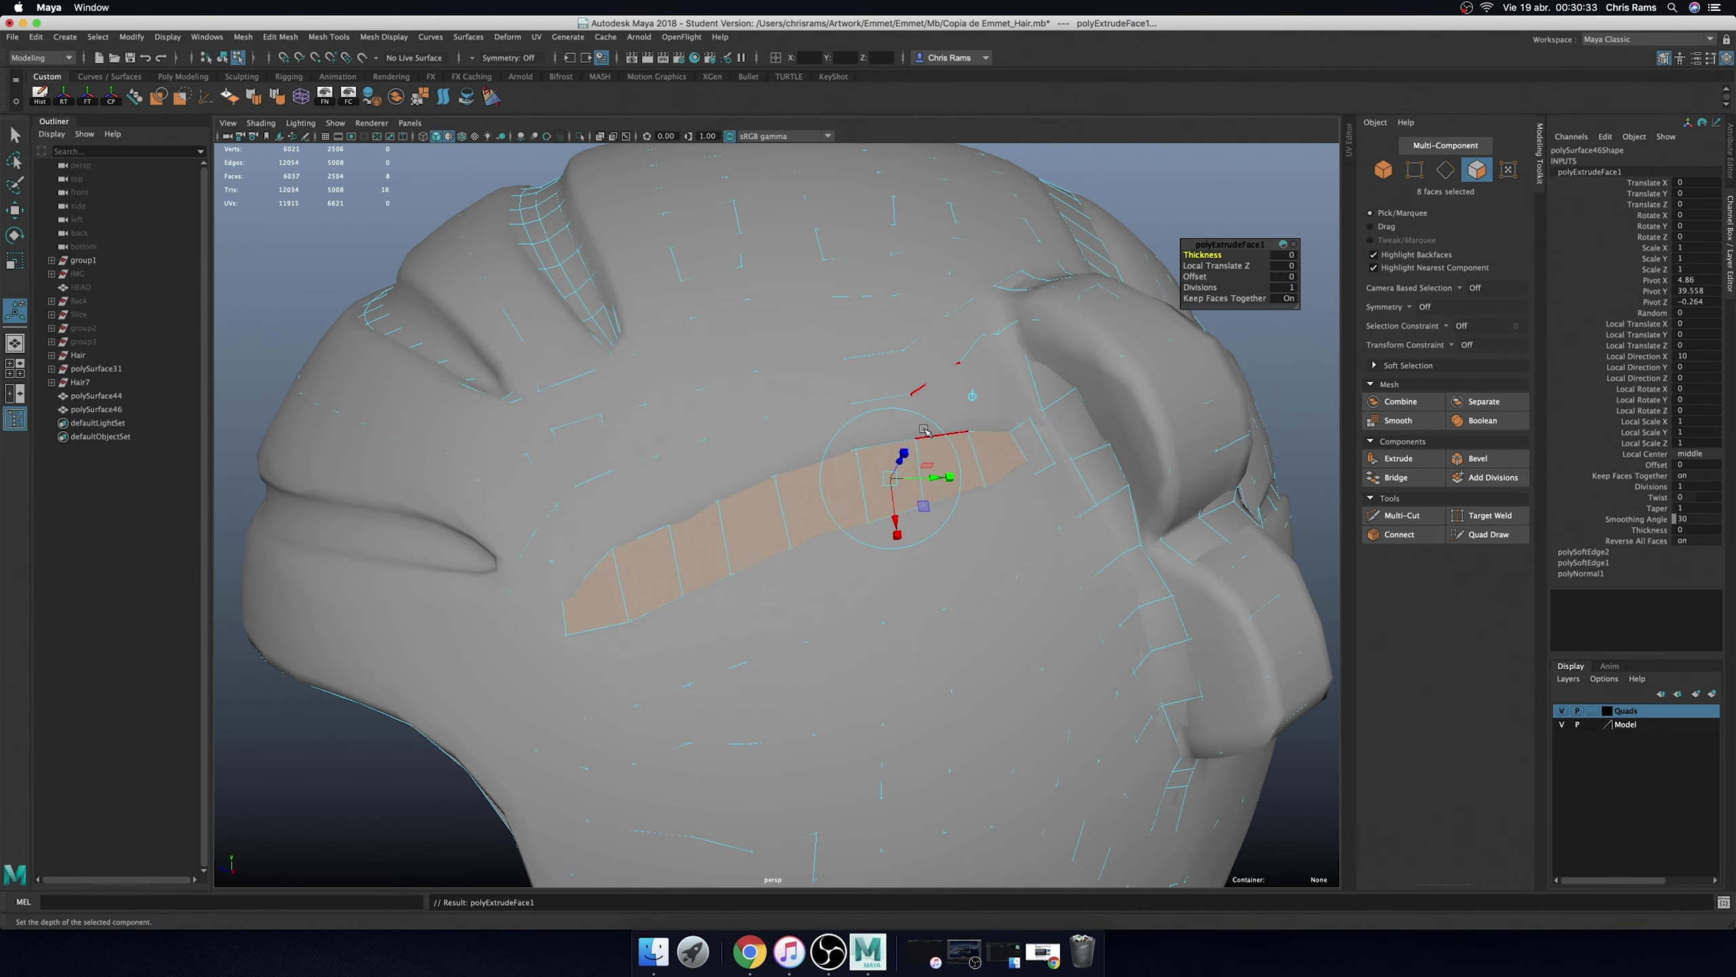
- Return to object mode and select the dense hair mesh polySurface44
right_drag(988, 458, 1030, 395)
key(f)
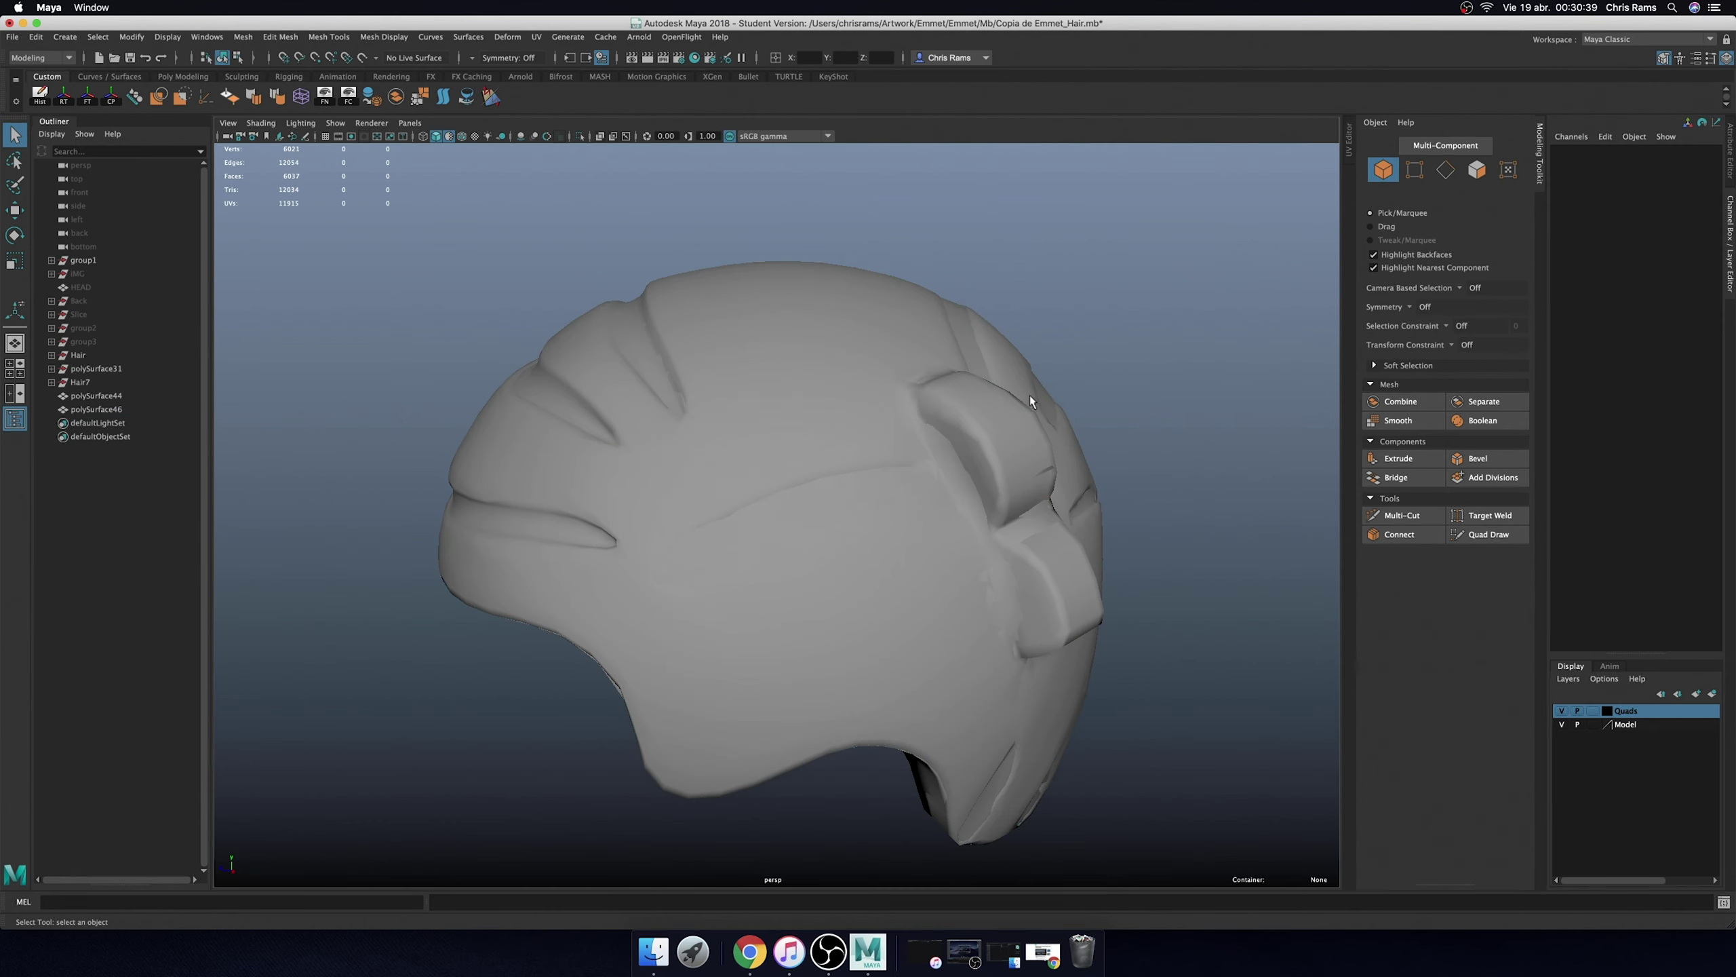
click(1112, 336)
click(559, 446)
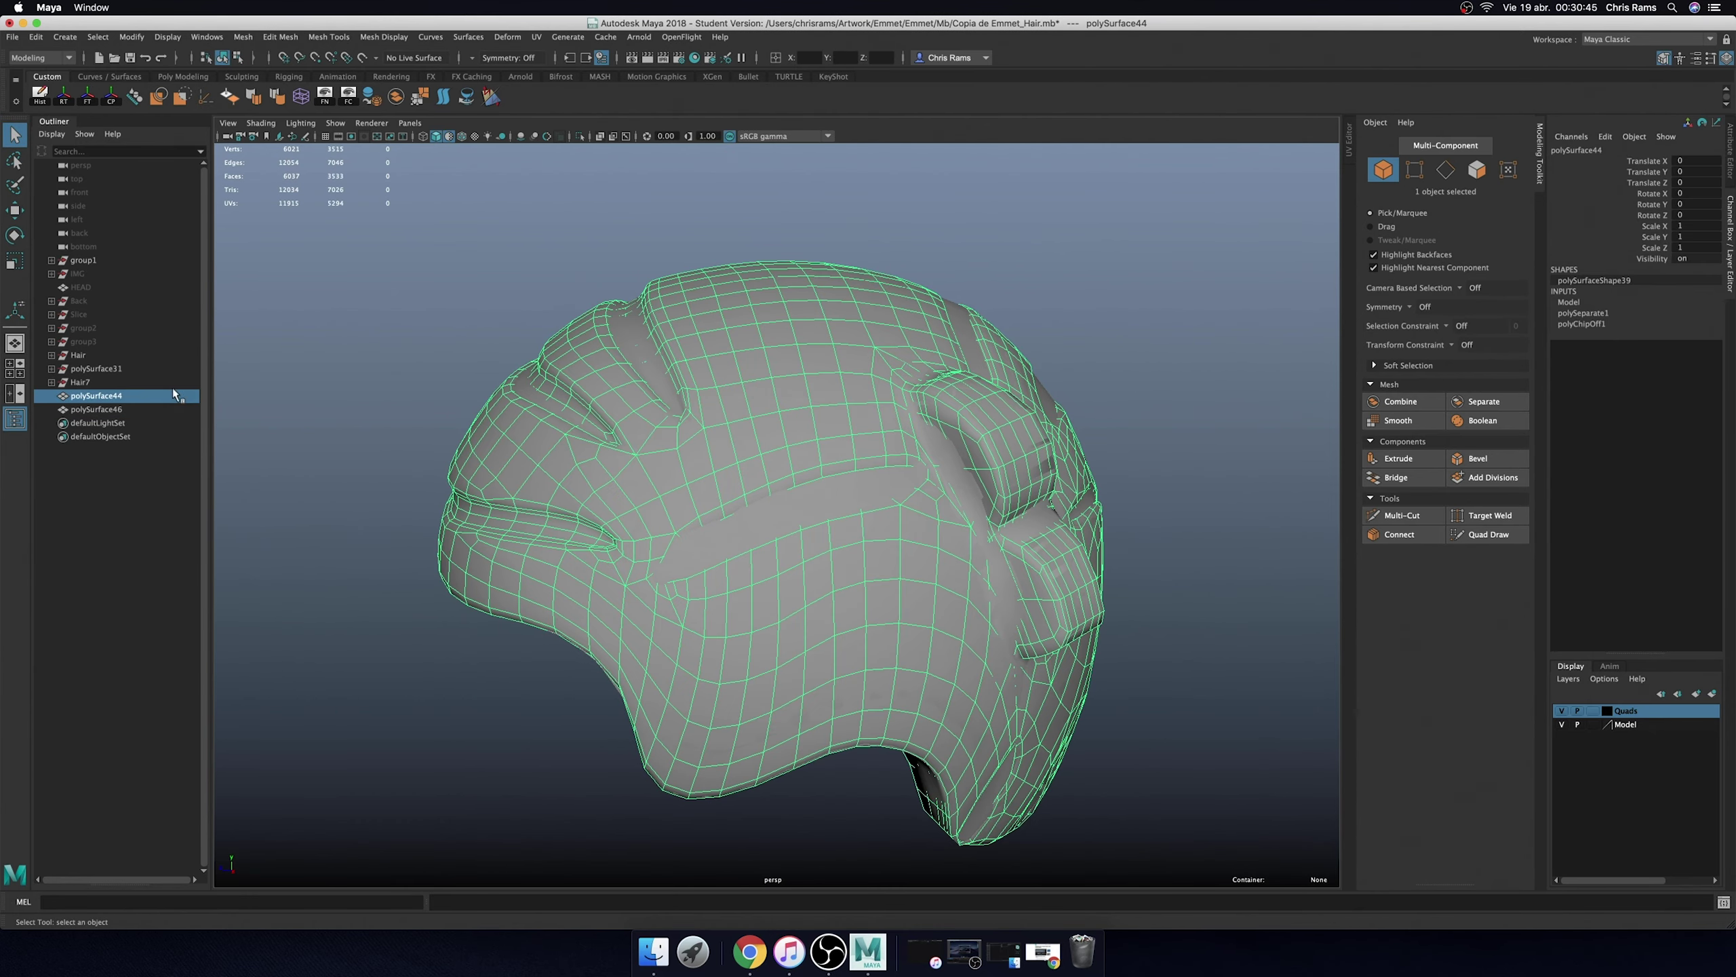
scroll(684, 410, down, 3)
key(w)
scroll(820, 479, down, 3)
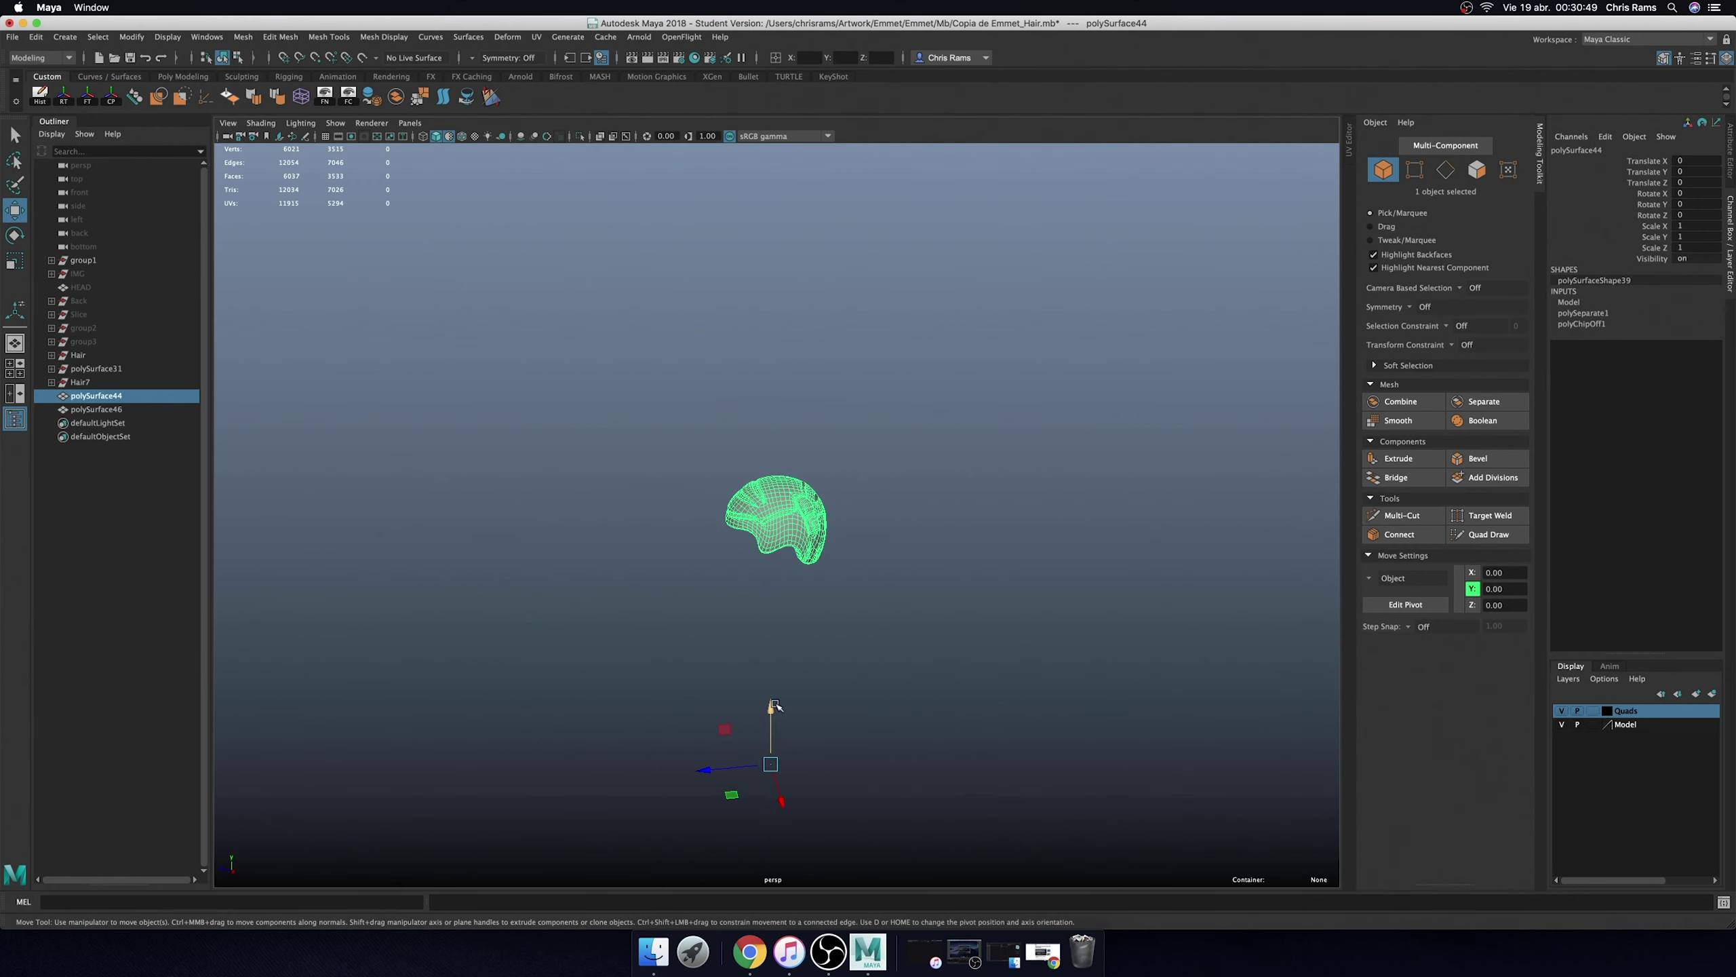
click(902, 538)
scroll(897, 525, up, 5)
scroll(834, 518, up, 2)
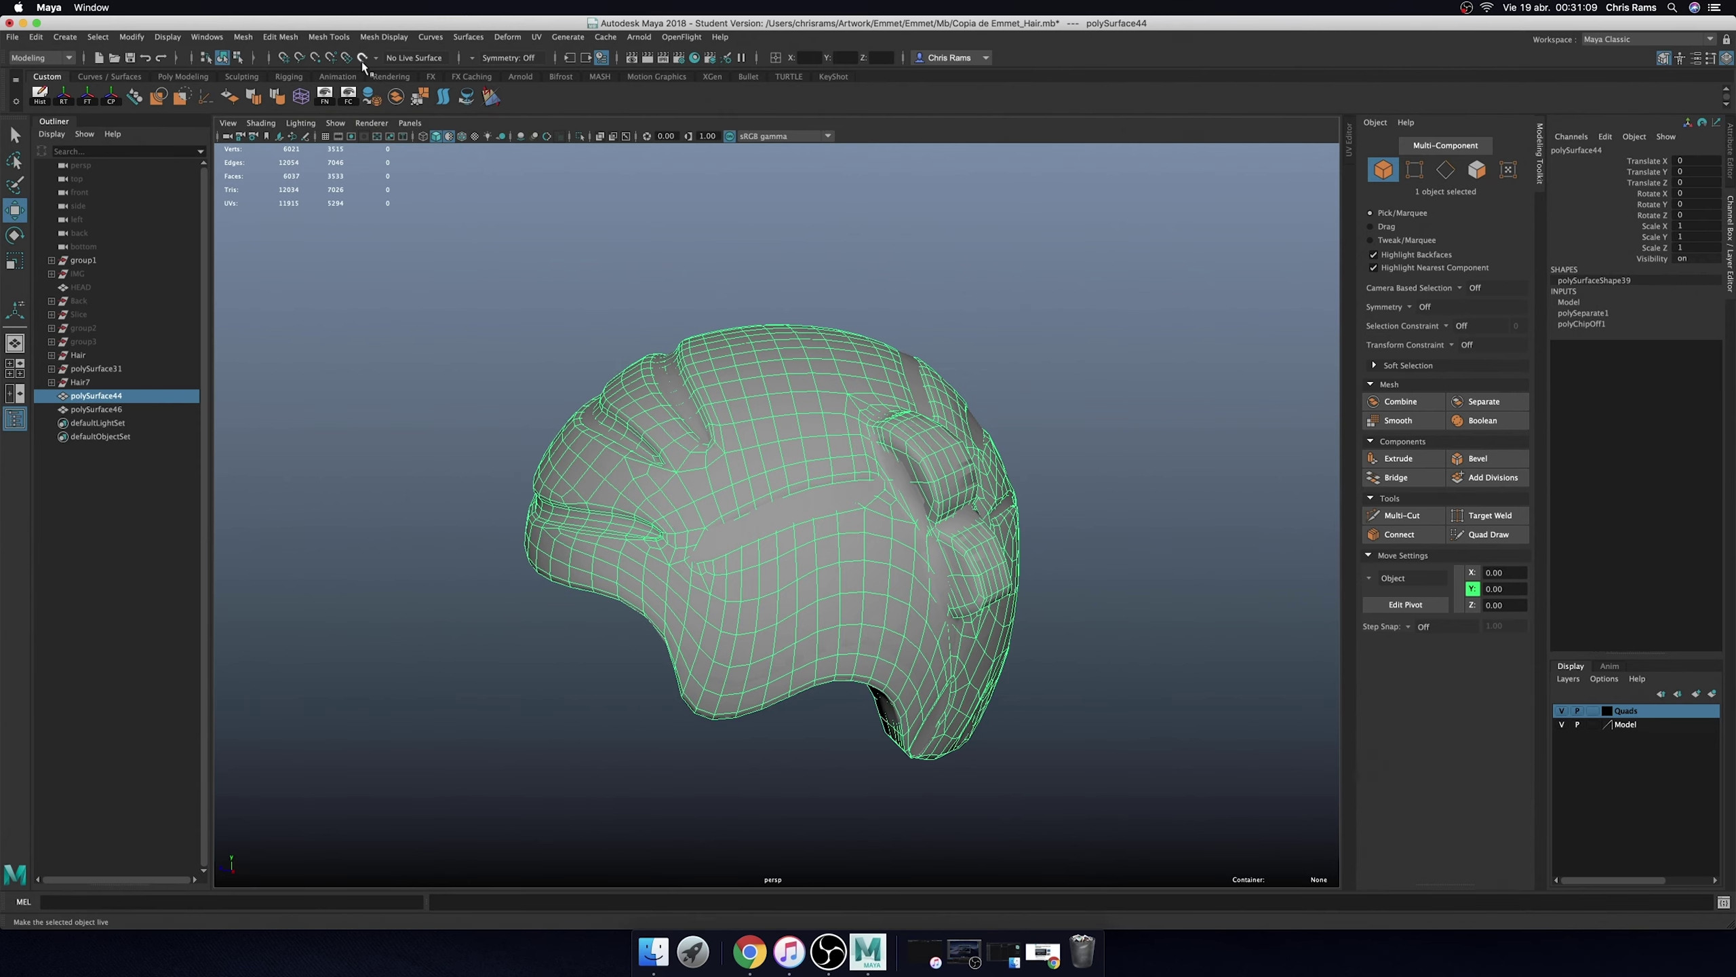
- Make polySurface44 live and relax the retopo vertices along the first groove with Quad Draw
click(362, 61)
click(1489, 534)
scroll(753, 532, up, 10)
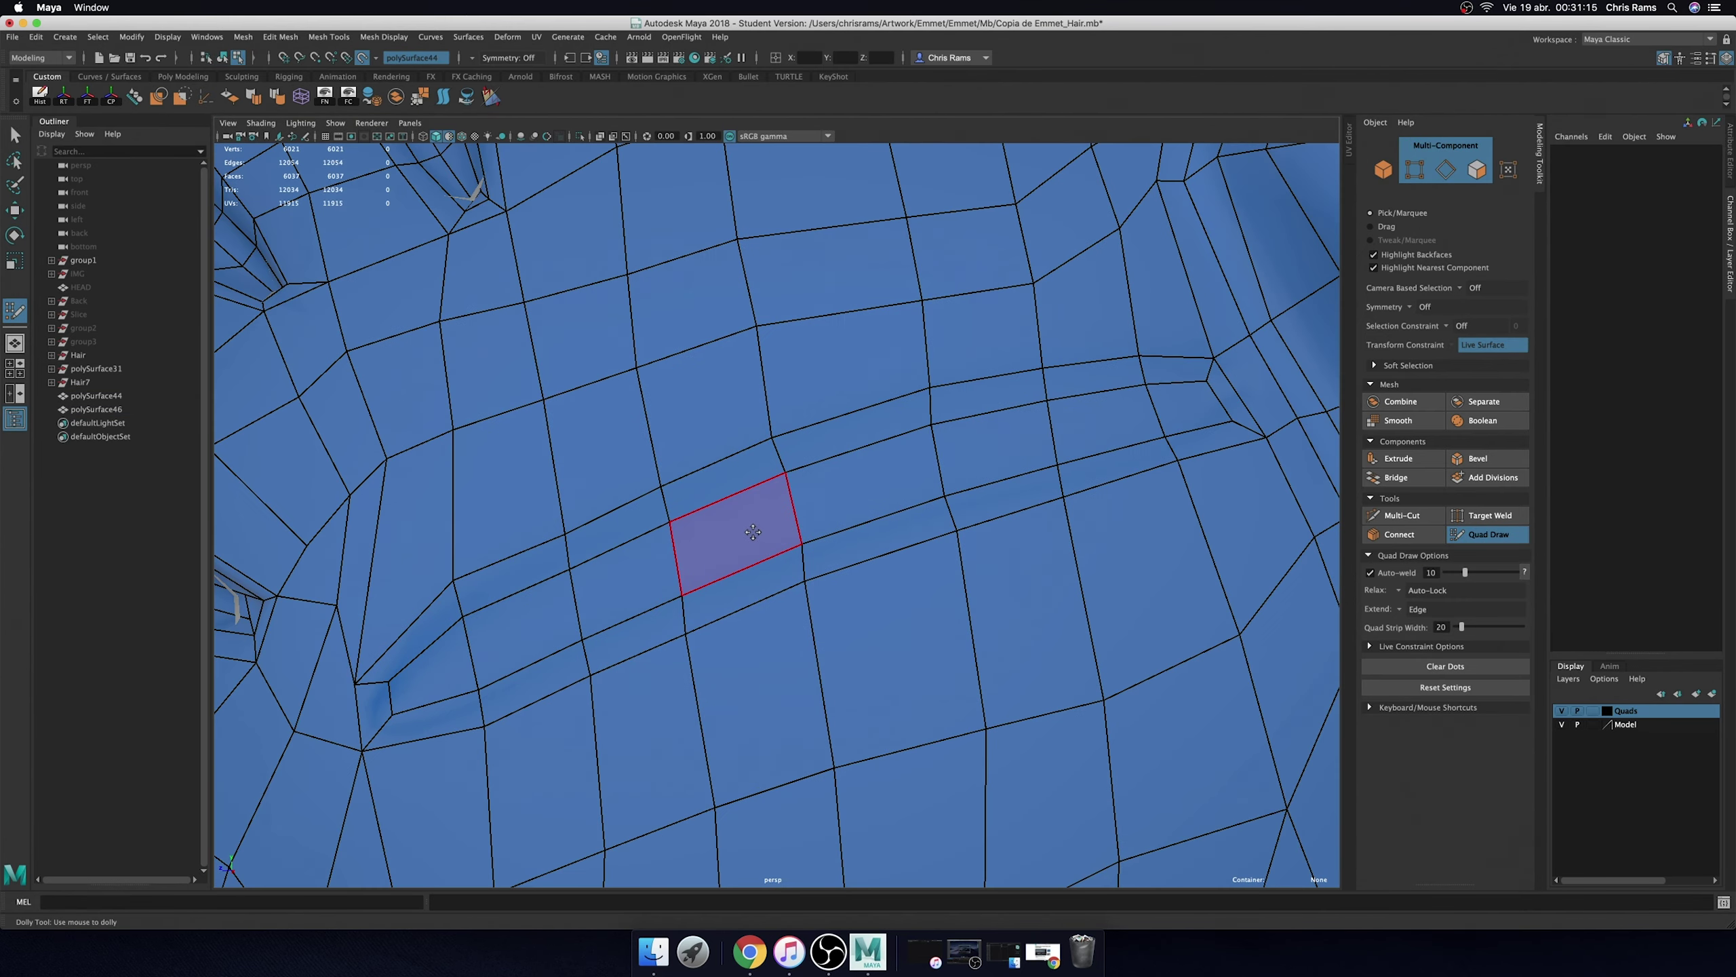
alt+middle_drag(752, 531, 466, 655)
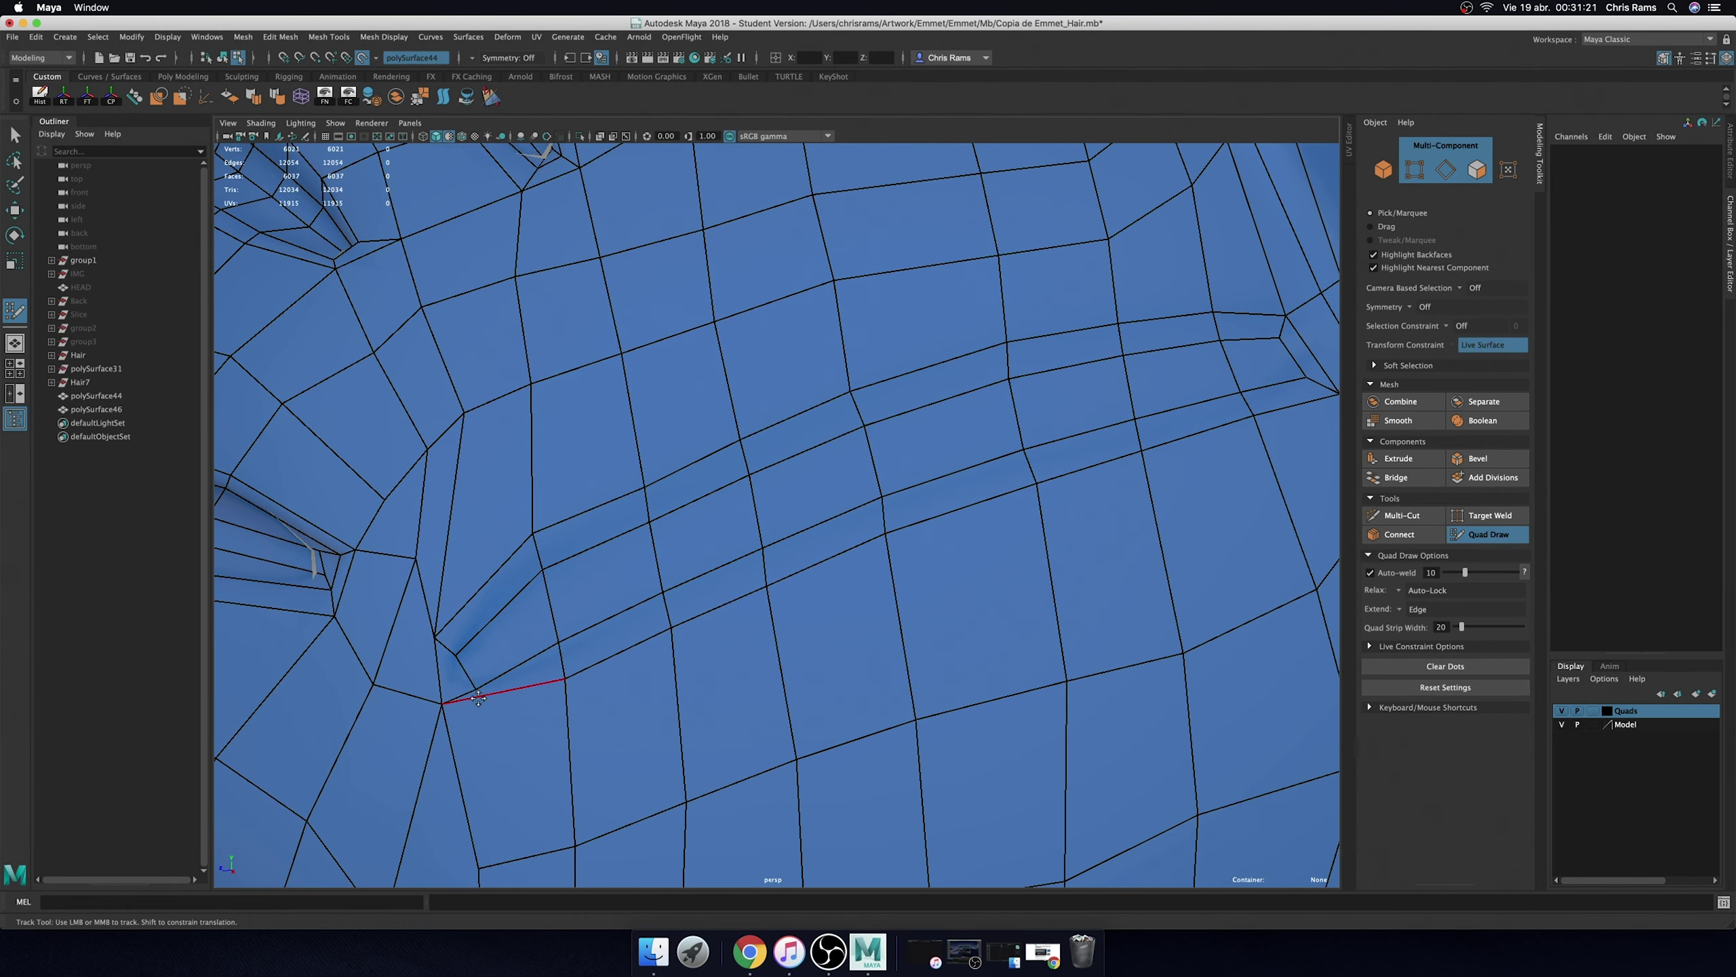
ctrl+shift+click(579, 655)
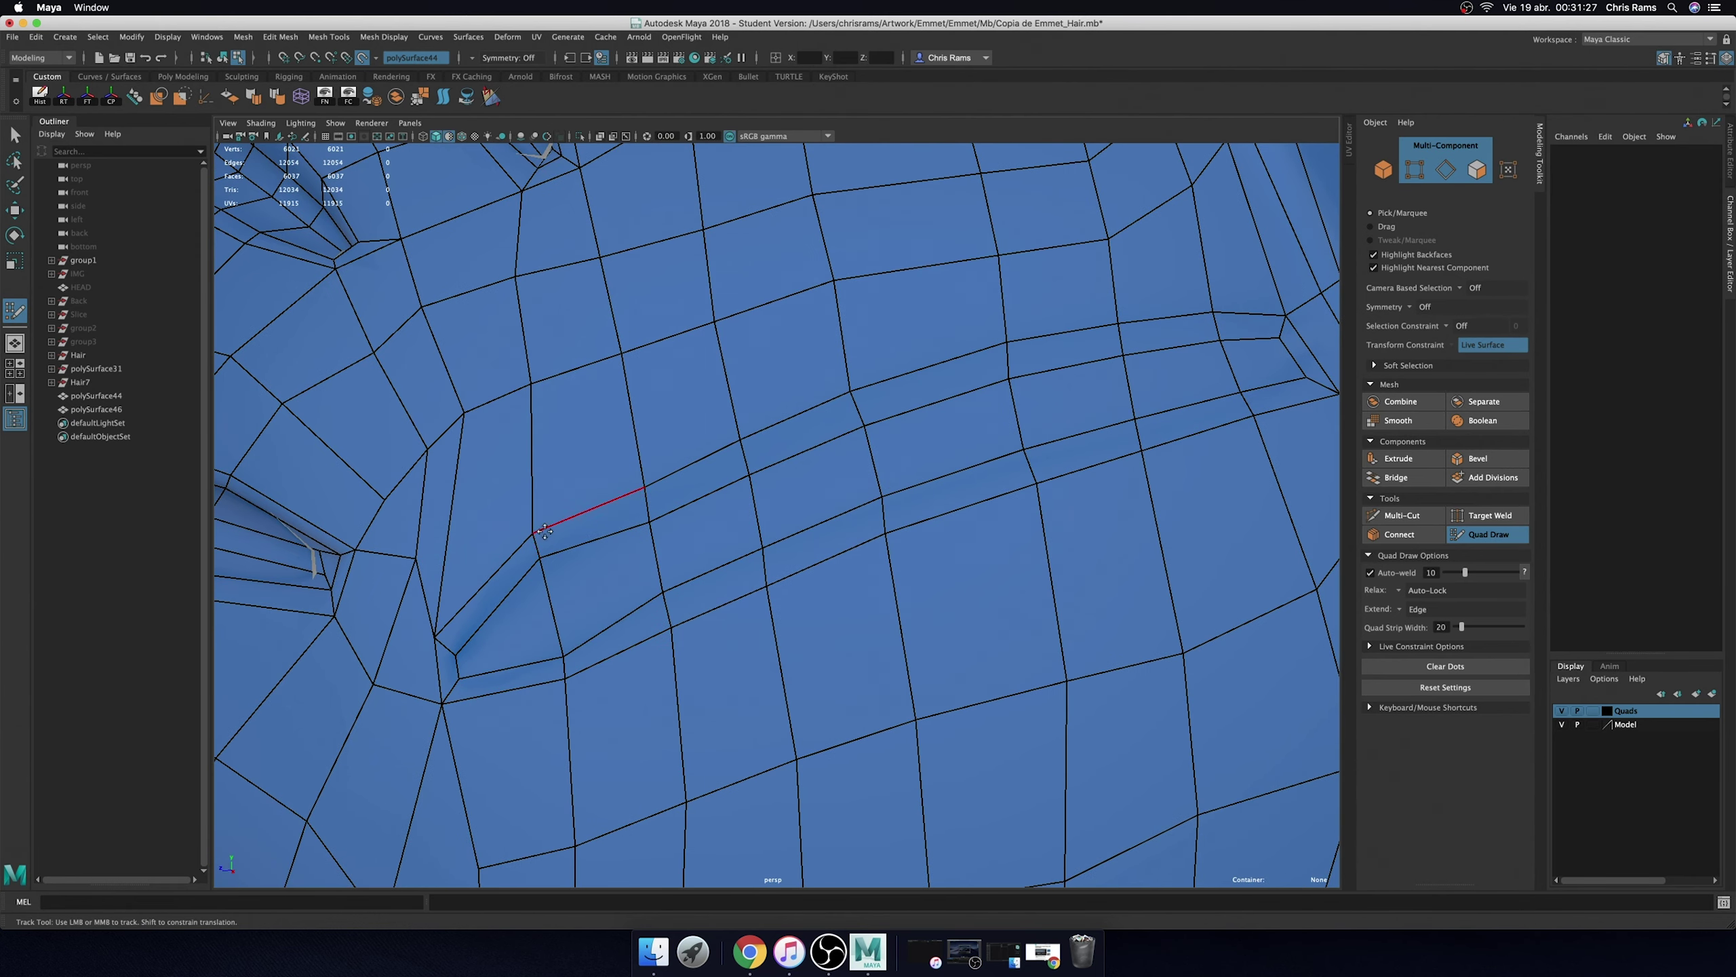
shift+drag(545, 531, 636, 481)
shift+drag(739, 438, 677, 479)
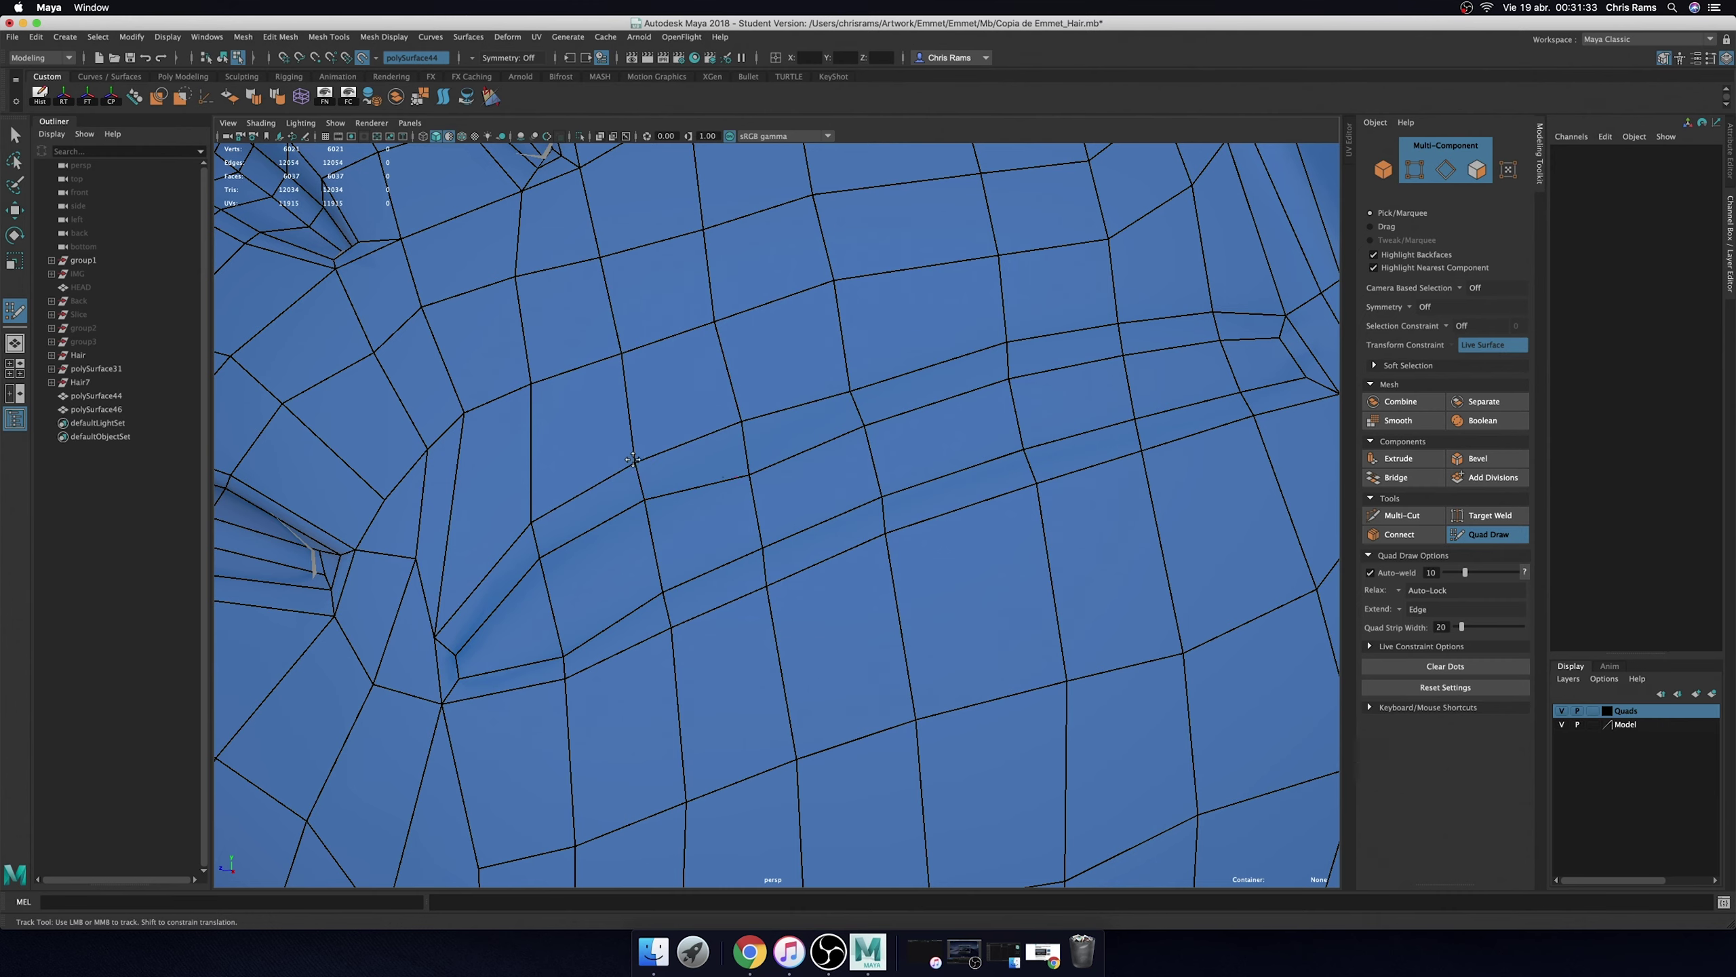
shift+drag(874, 424, 1006, 337)
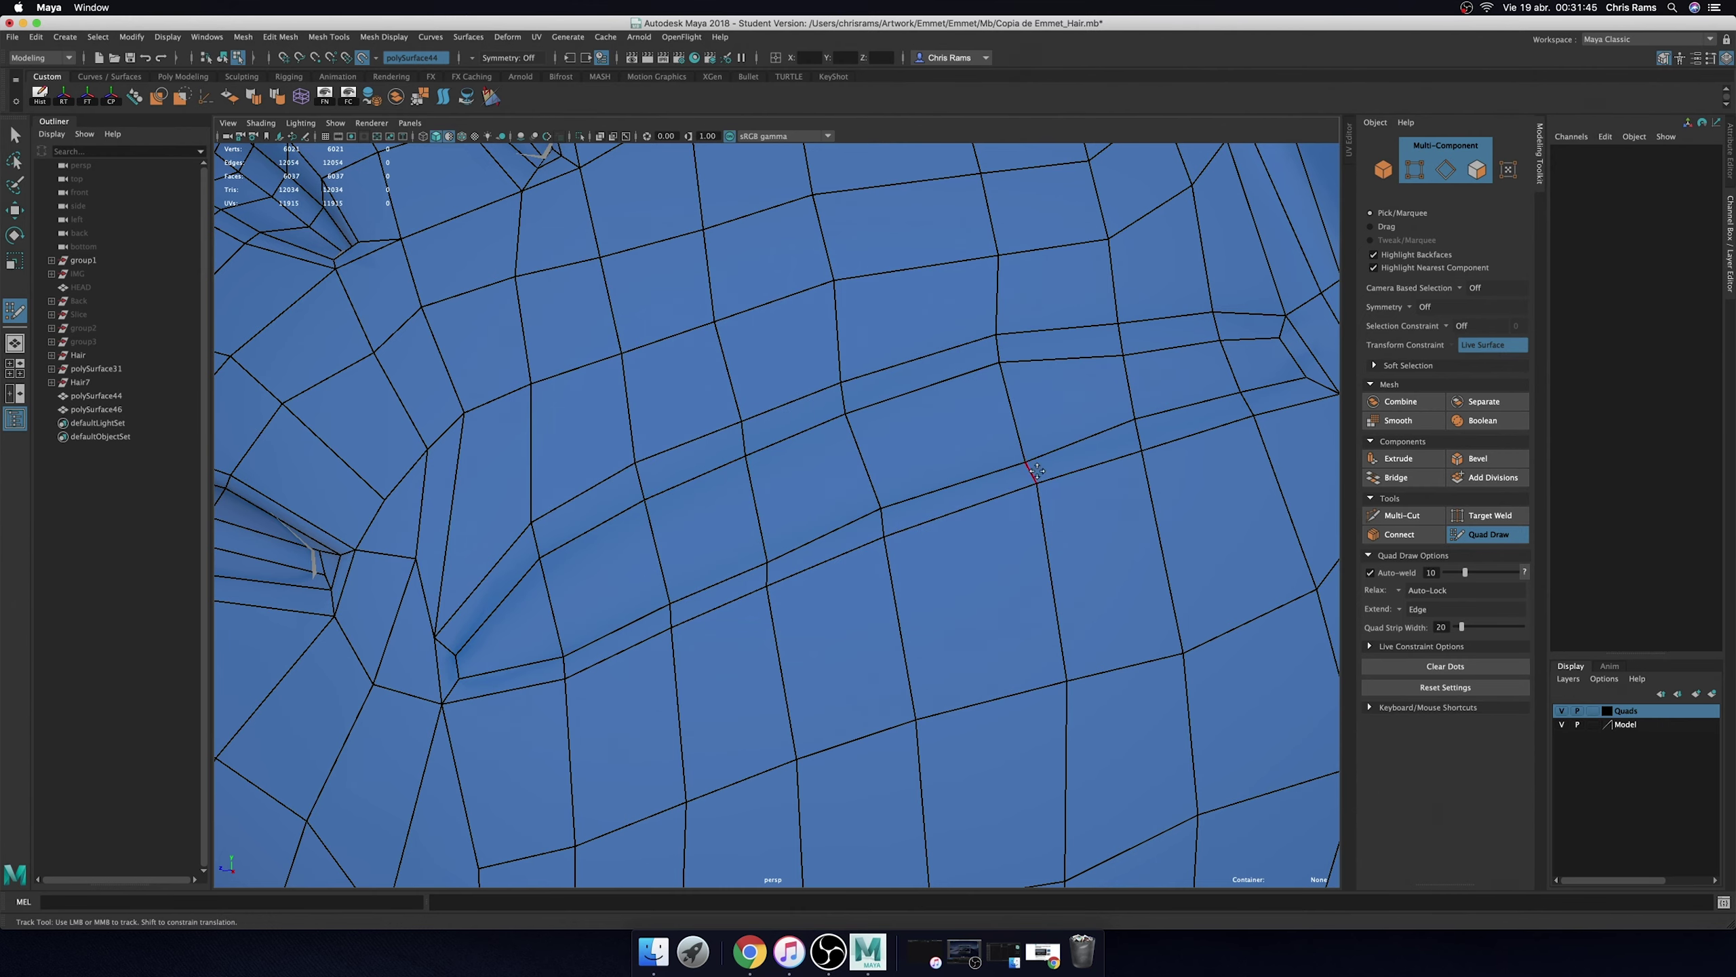
- Relax the vertices around another groove, then review the whole head from the side
mouse_move(1025, 468)
alt+mouse_down()
mouse_move(677, 410)
mouse_move(796, 476)
alt+mouse_up()
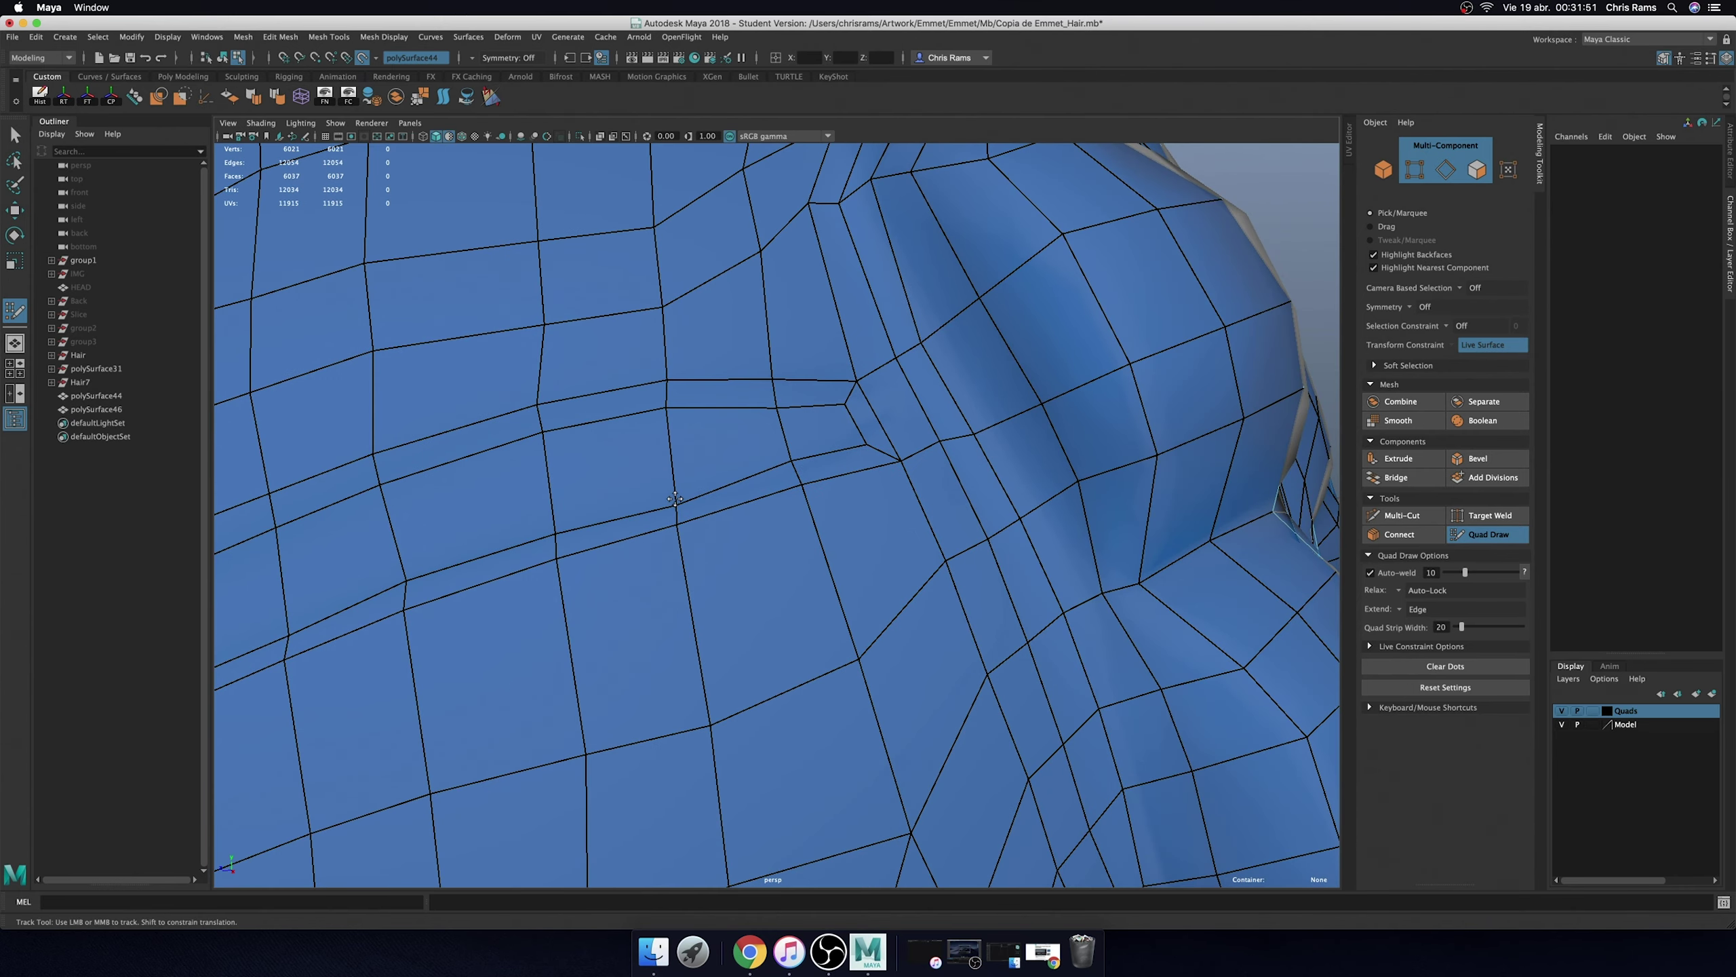
mouse_move(866, 402)
shift+mouse_down()
mouse_move(857, 389)
mouse_move(856, 435)
shift+mouse_up()
scroll(909, 443, down, 5)
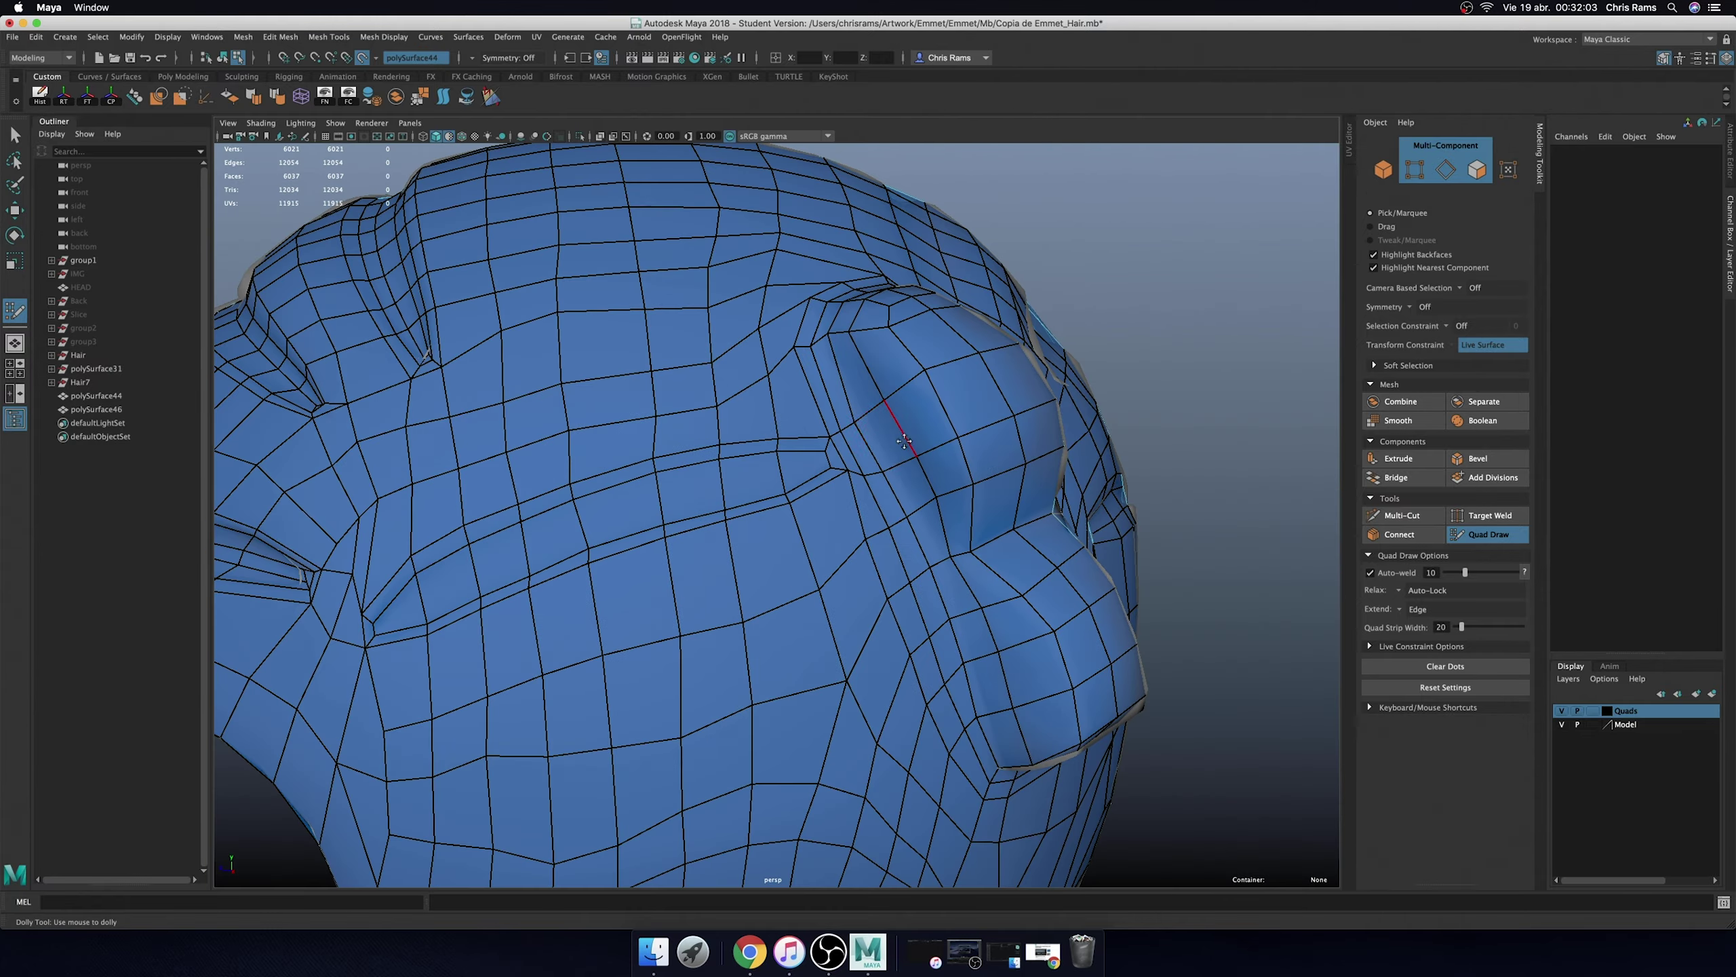
scroll(723, 481, down, 5)
mouse_move(724, 481)
alt+mouse_down()
mouse_move(1044, 500)
mouse_move(957, 506)
alt+mouse_up()
scroll(1043, 499, up, 3)
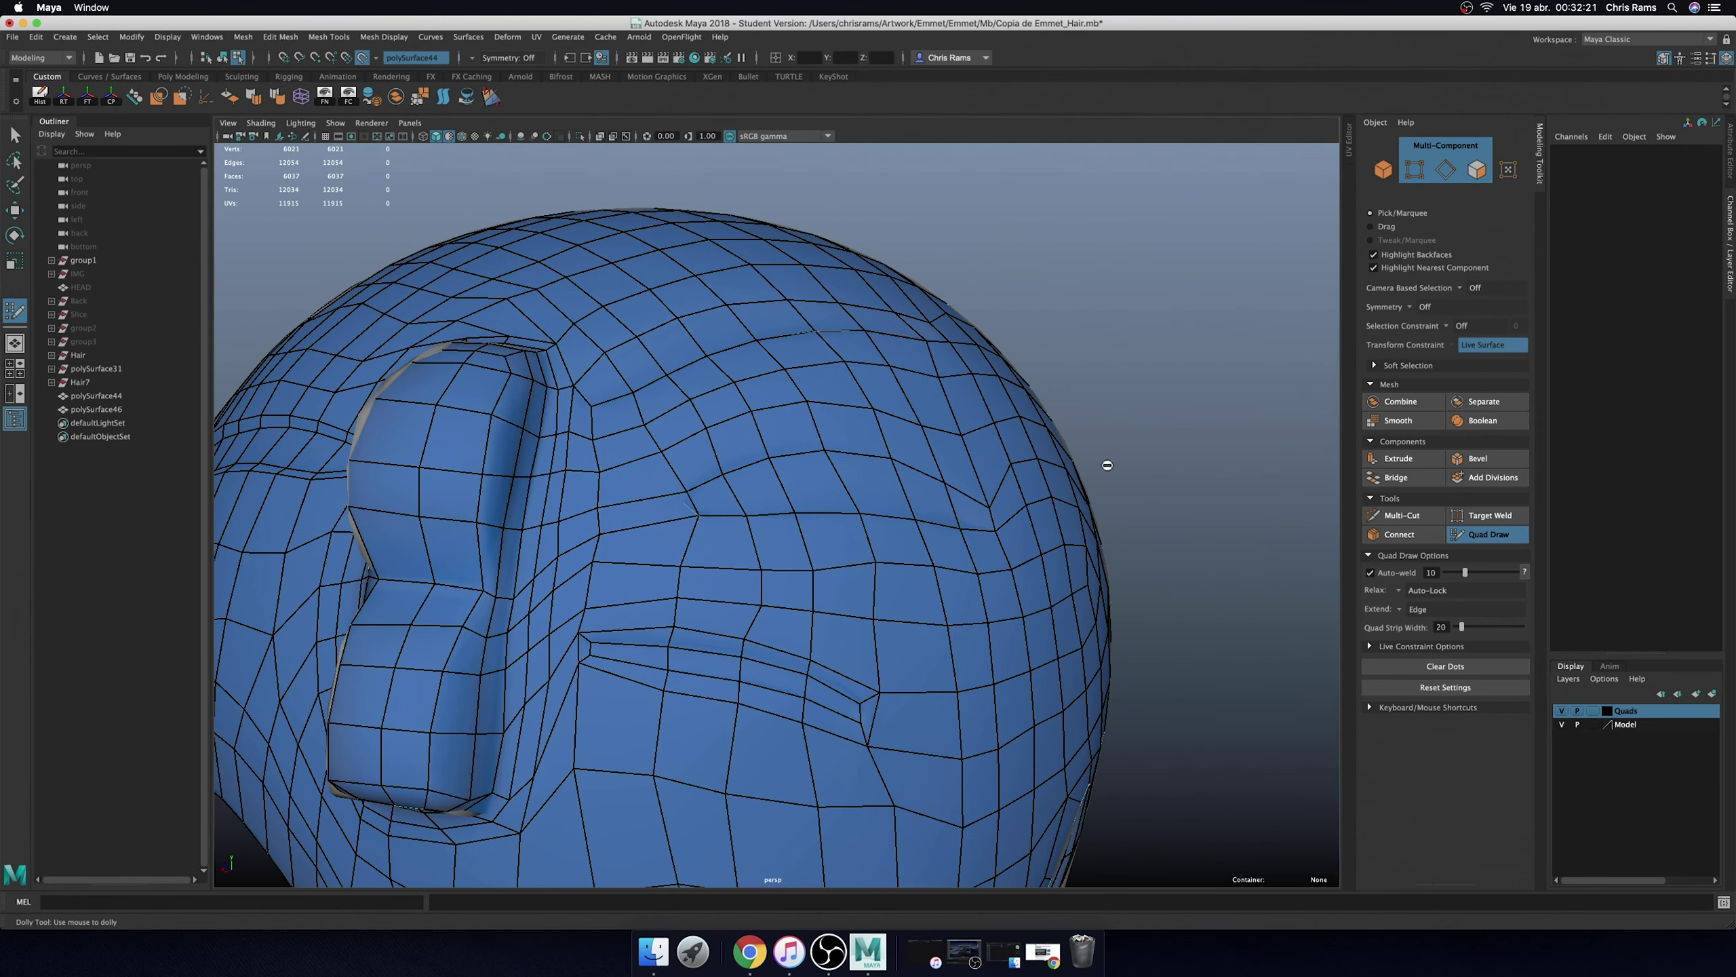
- Select the lower groove faces and extrude them with Ctrl+E
key(w)
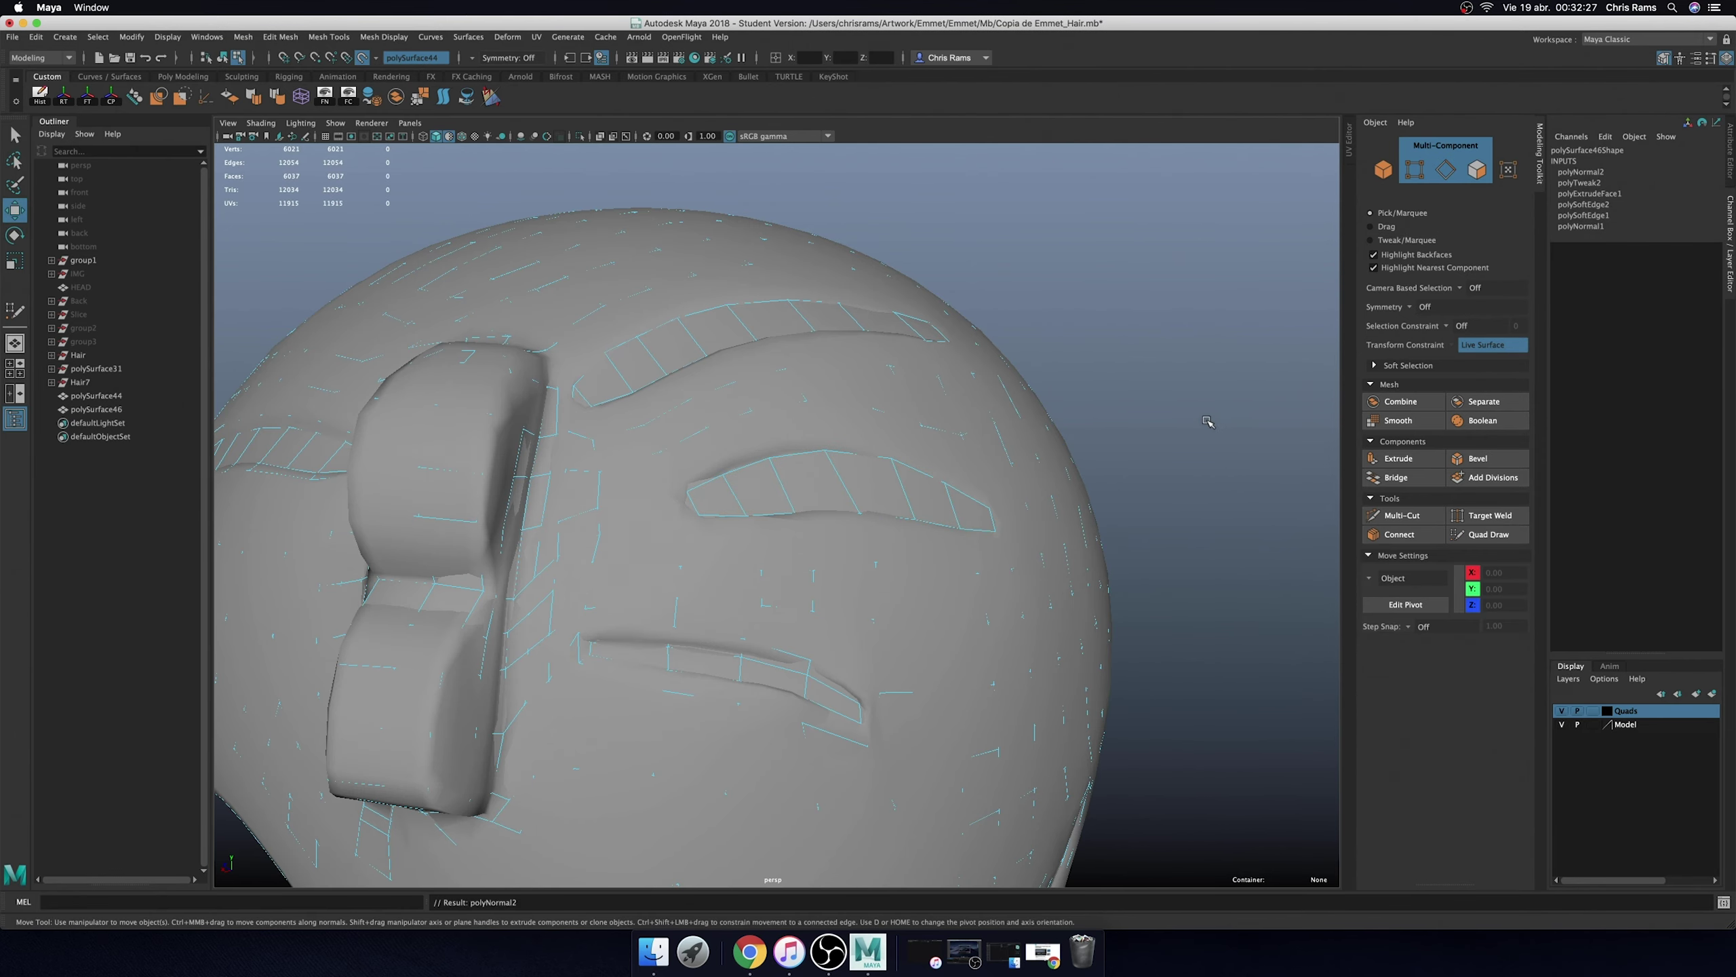
click(794, 487)
click(937, 510)
key(q)
shift+click(812, 493)
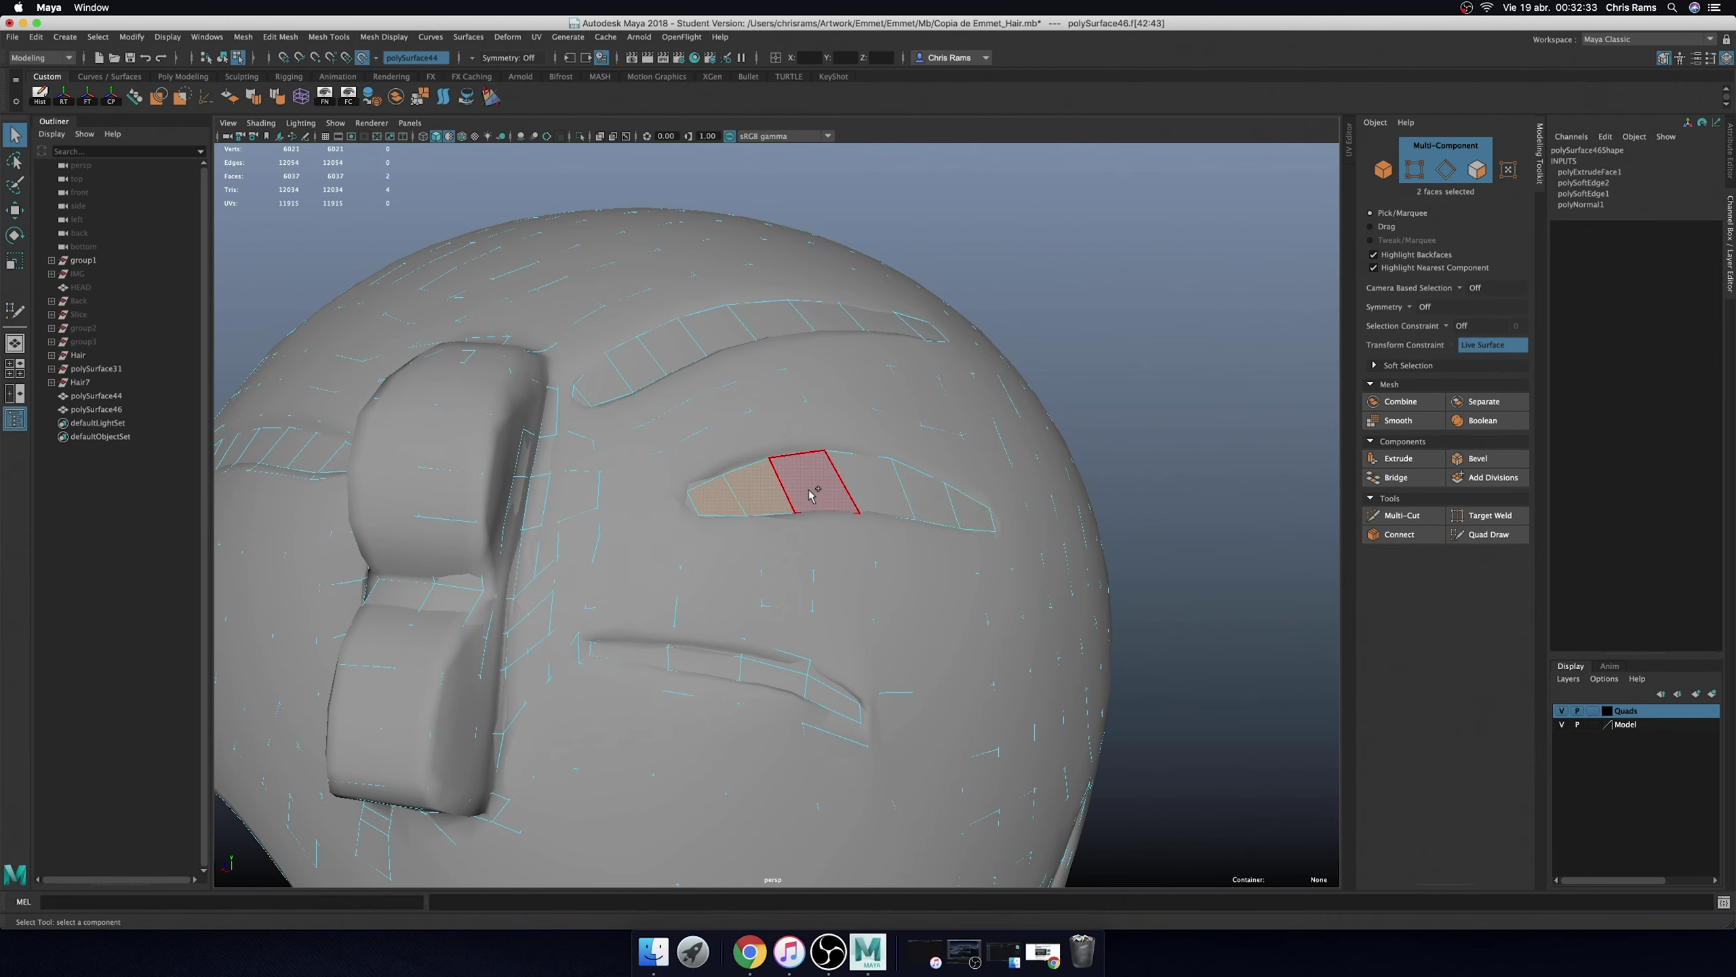
shift+click(881, 491)
shift+click(929, 501)
shift+click(974, 509)
key(f)
key(ctrl+e)
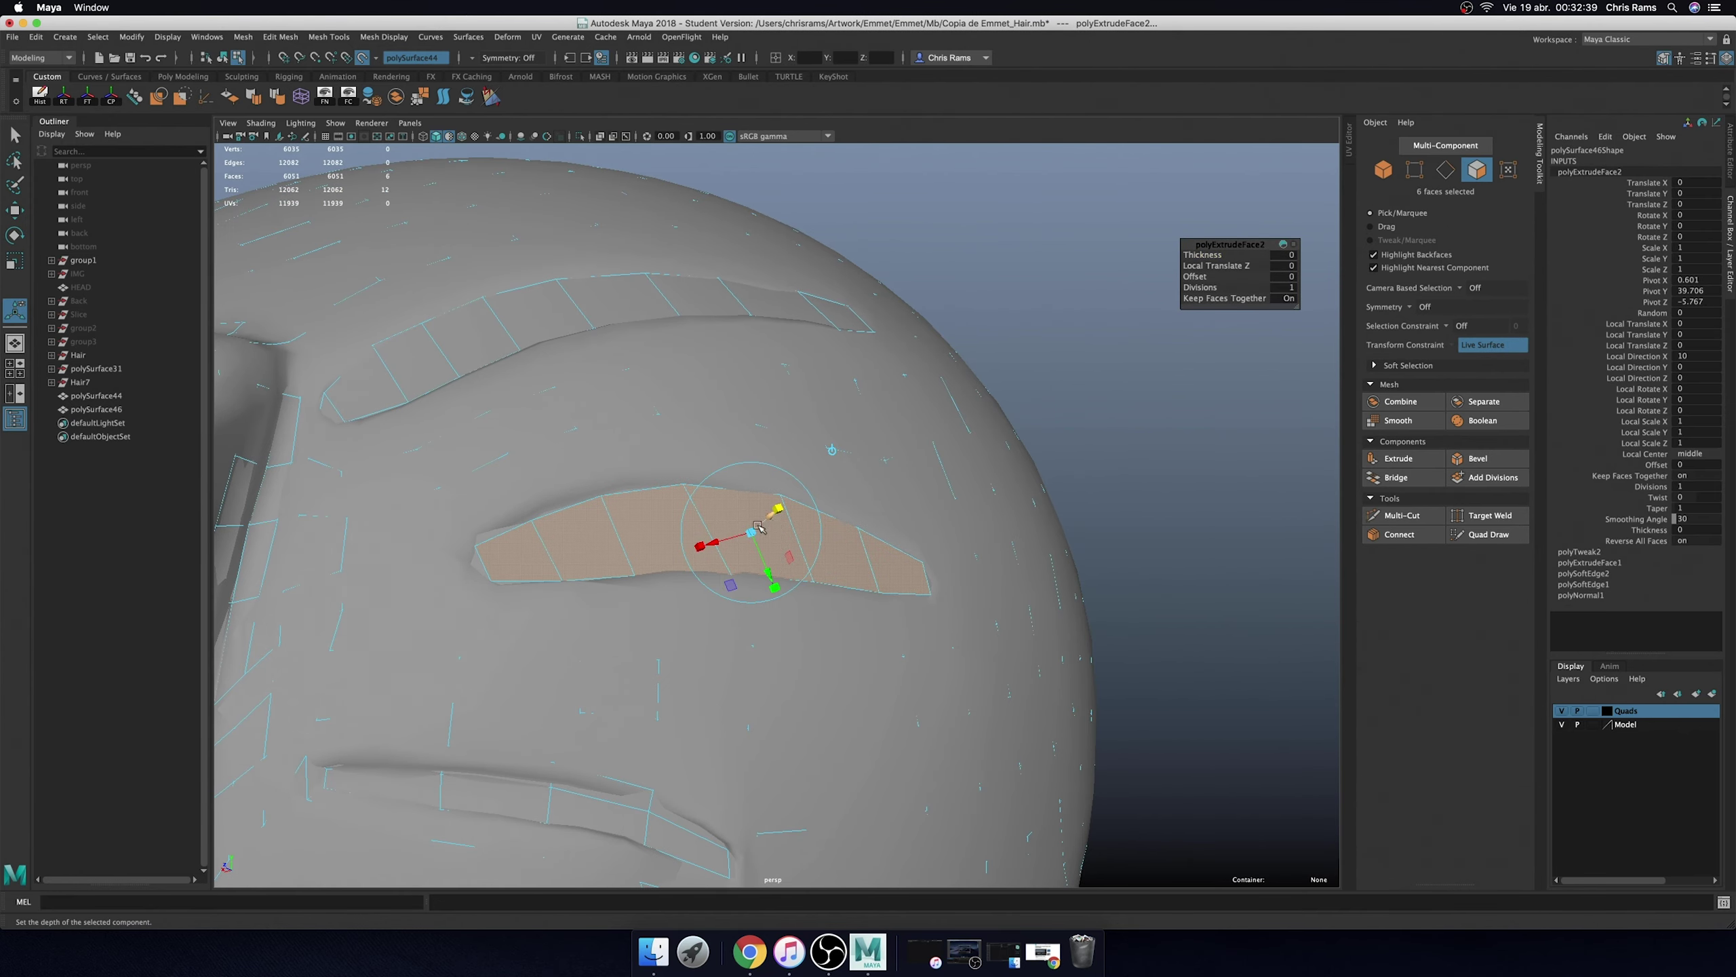
- Extrude the 8-face brow strip loop, then resume Quad Draw on the retopo hair
alt+drag(759, 526, 786, 410)
click(838, 349)
shift+double_click(352, 495)
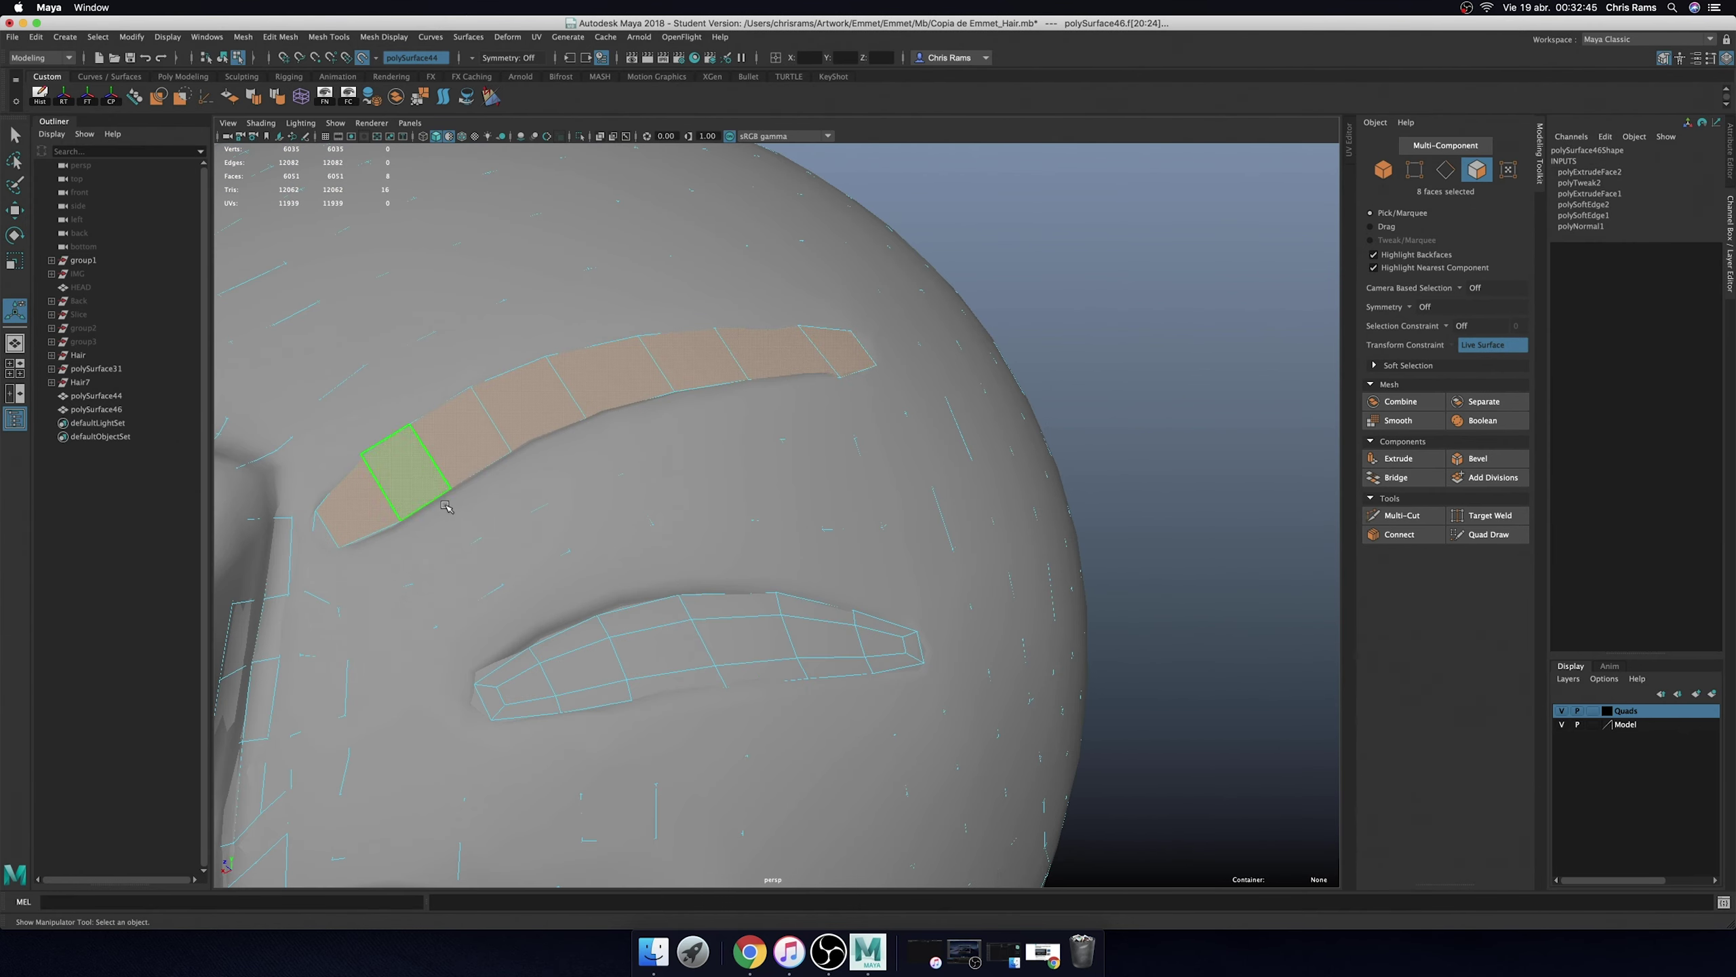
key(ctrl+e)
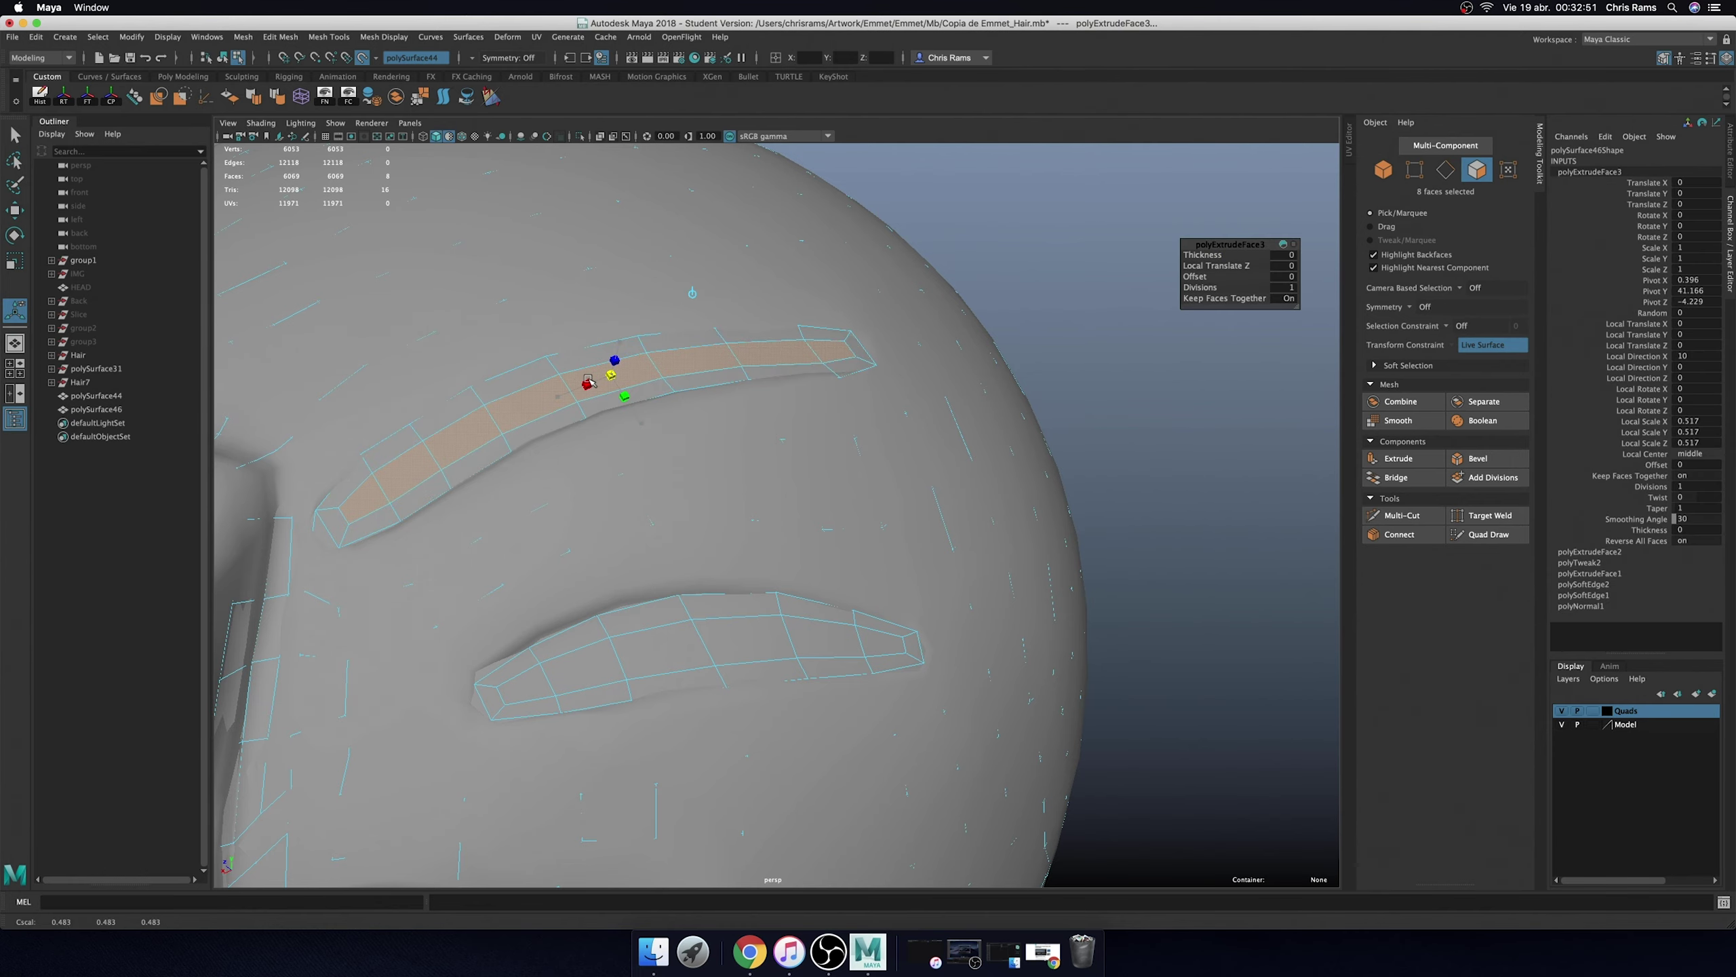
right_drag(835, 362, 888, 335)
click(1488, 534)
- Pull a new vertex off the groove edge and relax the brow edge loop
scroll(845, 434, up, 3)
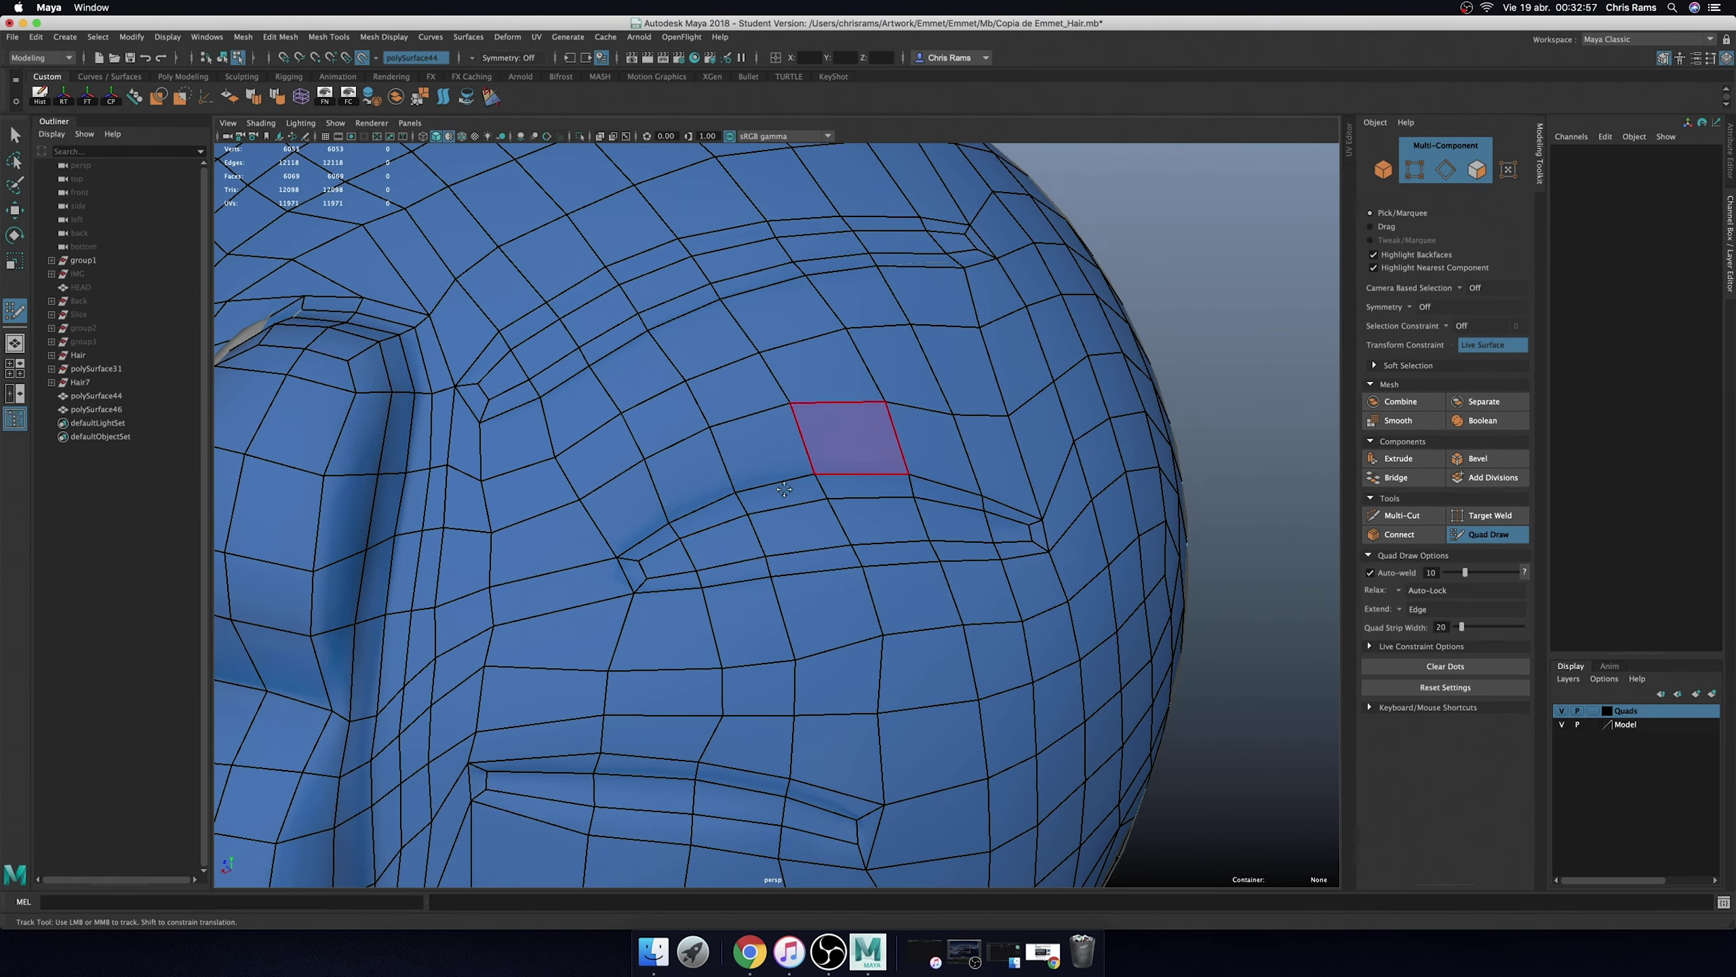
scroll(573, 586, up, 3)
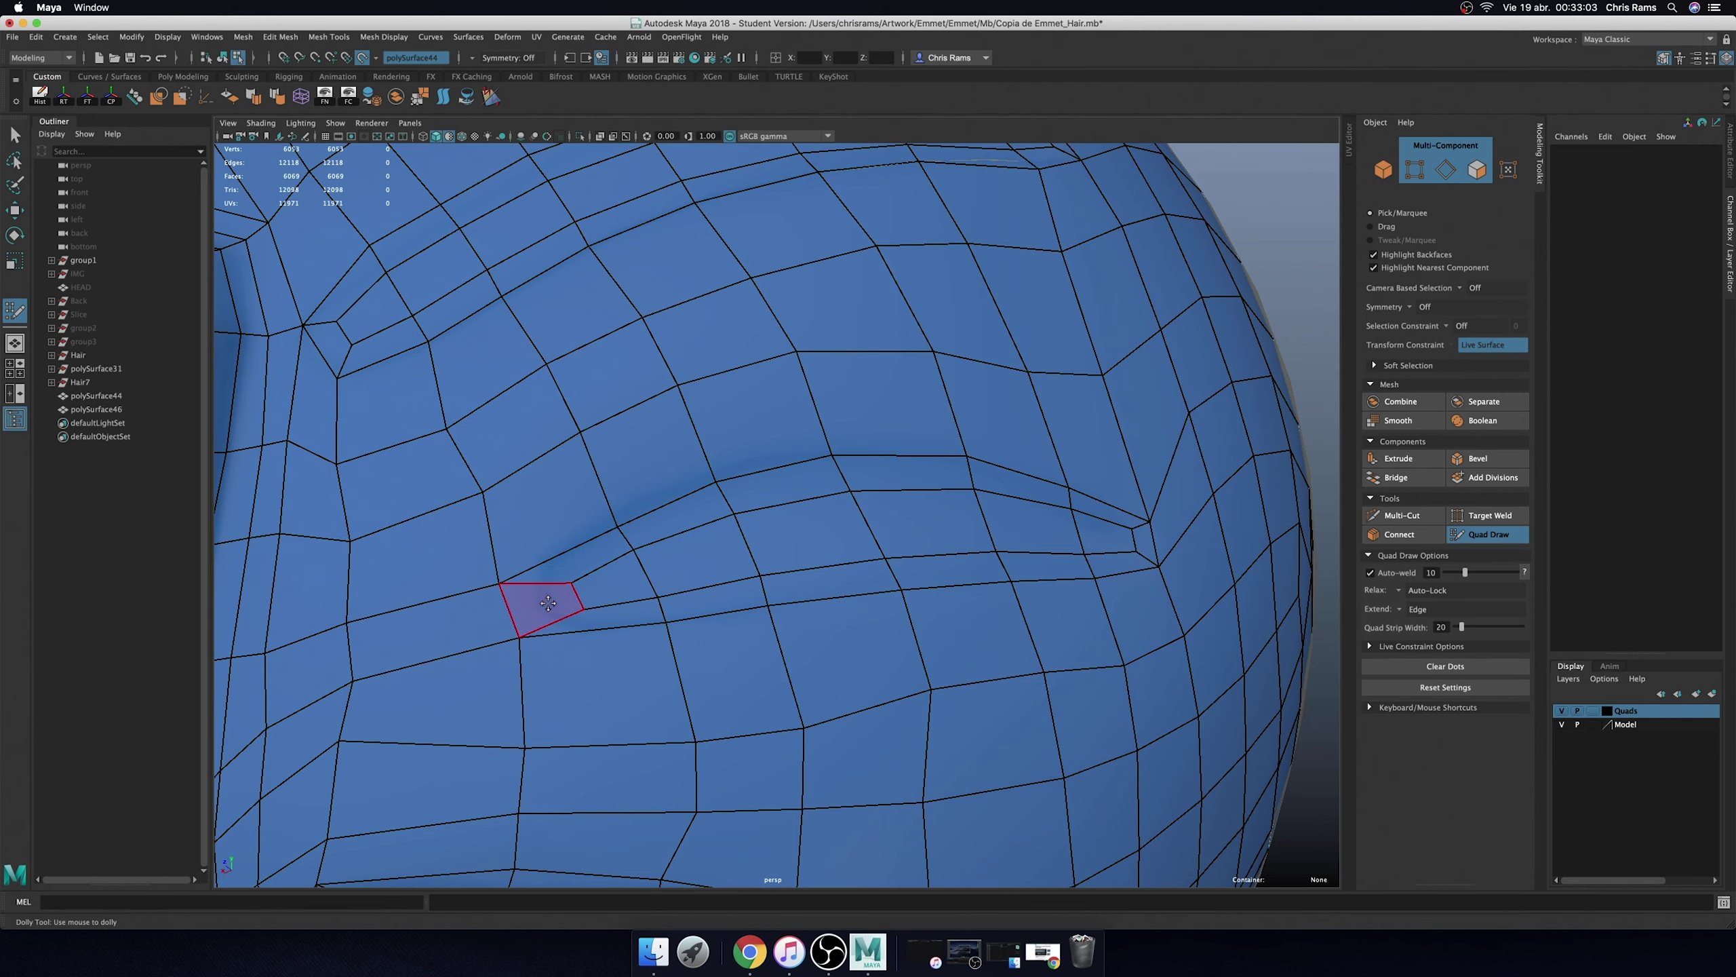
drag(552, 608, 612, 509)
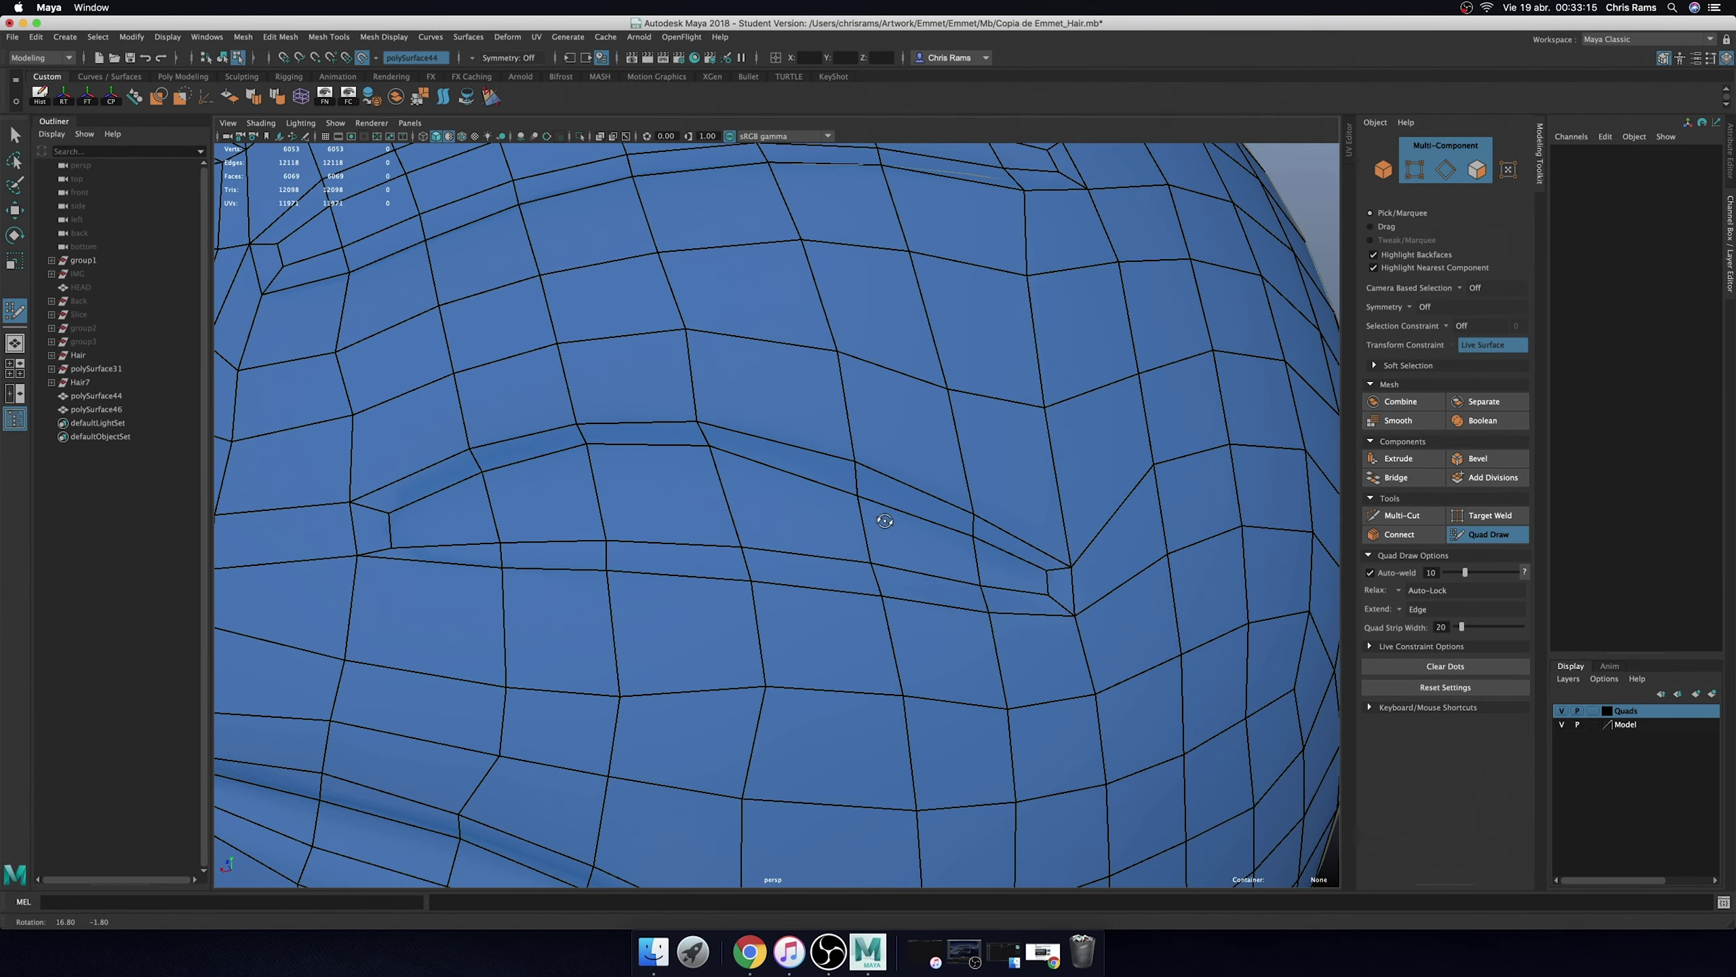
mouse_move(844, 479)
alt+mouse_down()
mouse_move(1048, 578)
mouse_move(742, 558)
alt+mouse_up()
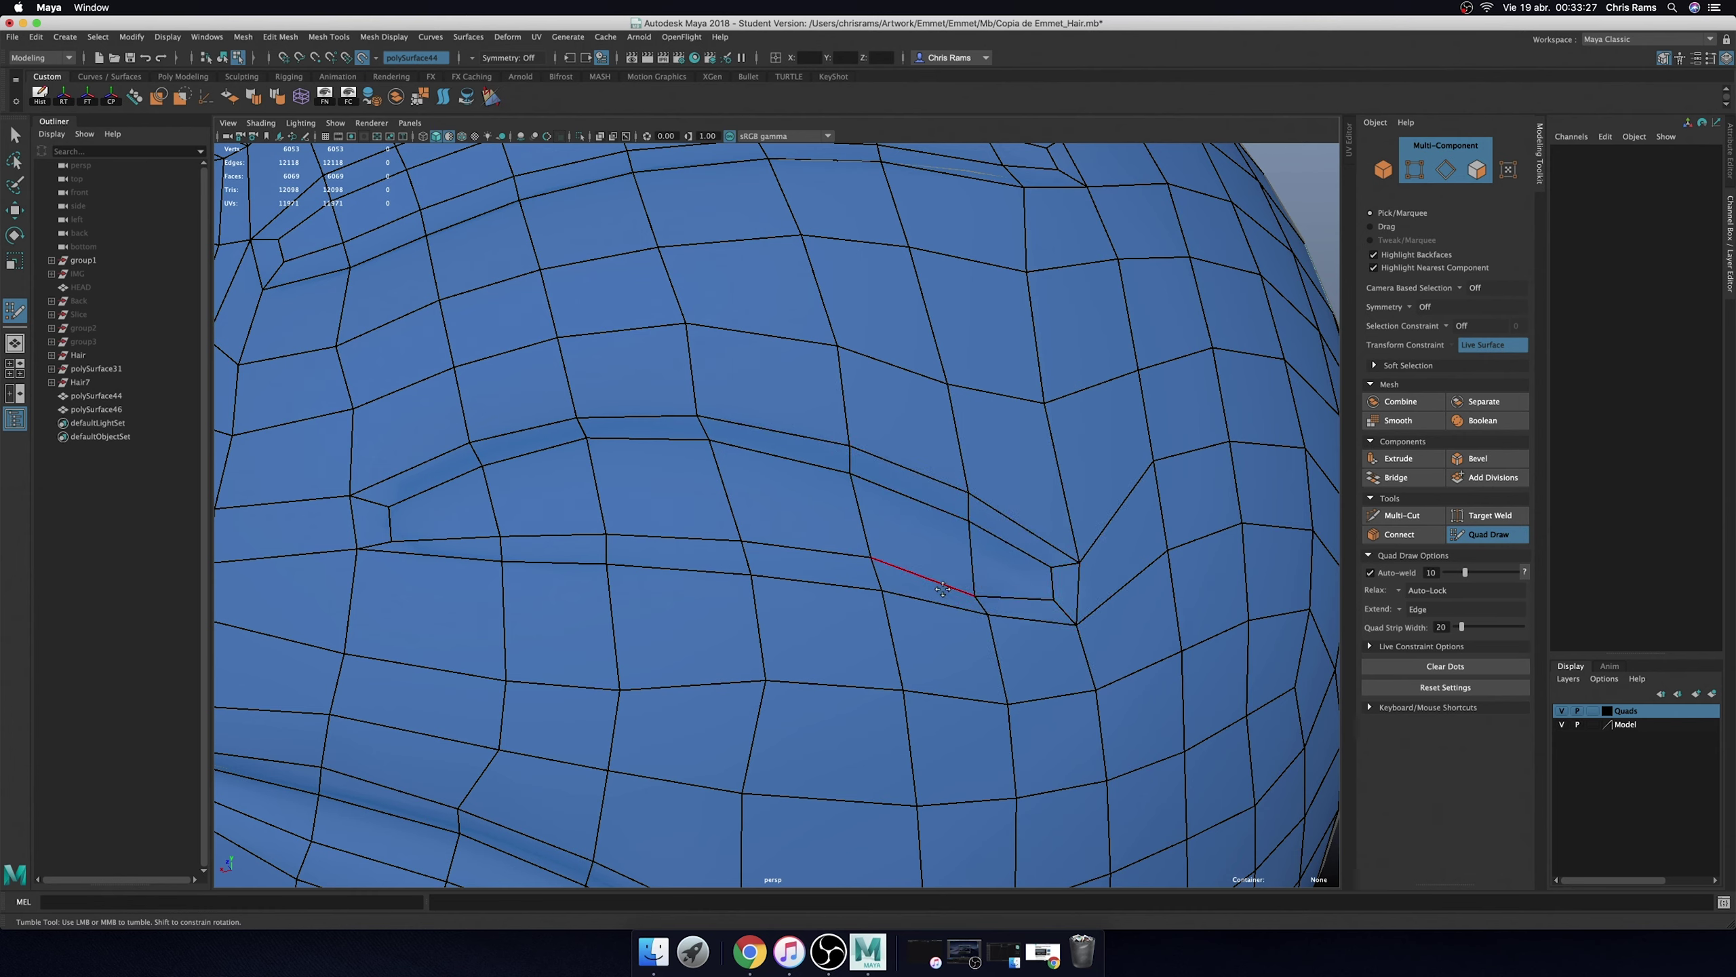
shift+drag(609, 548, 386, 512)
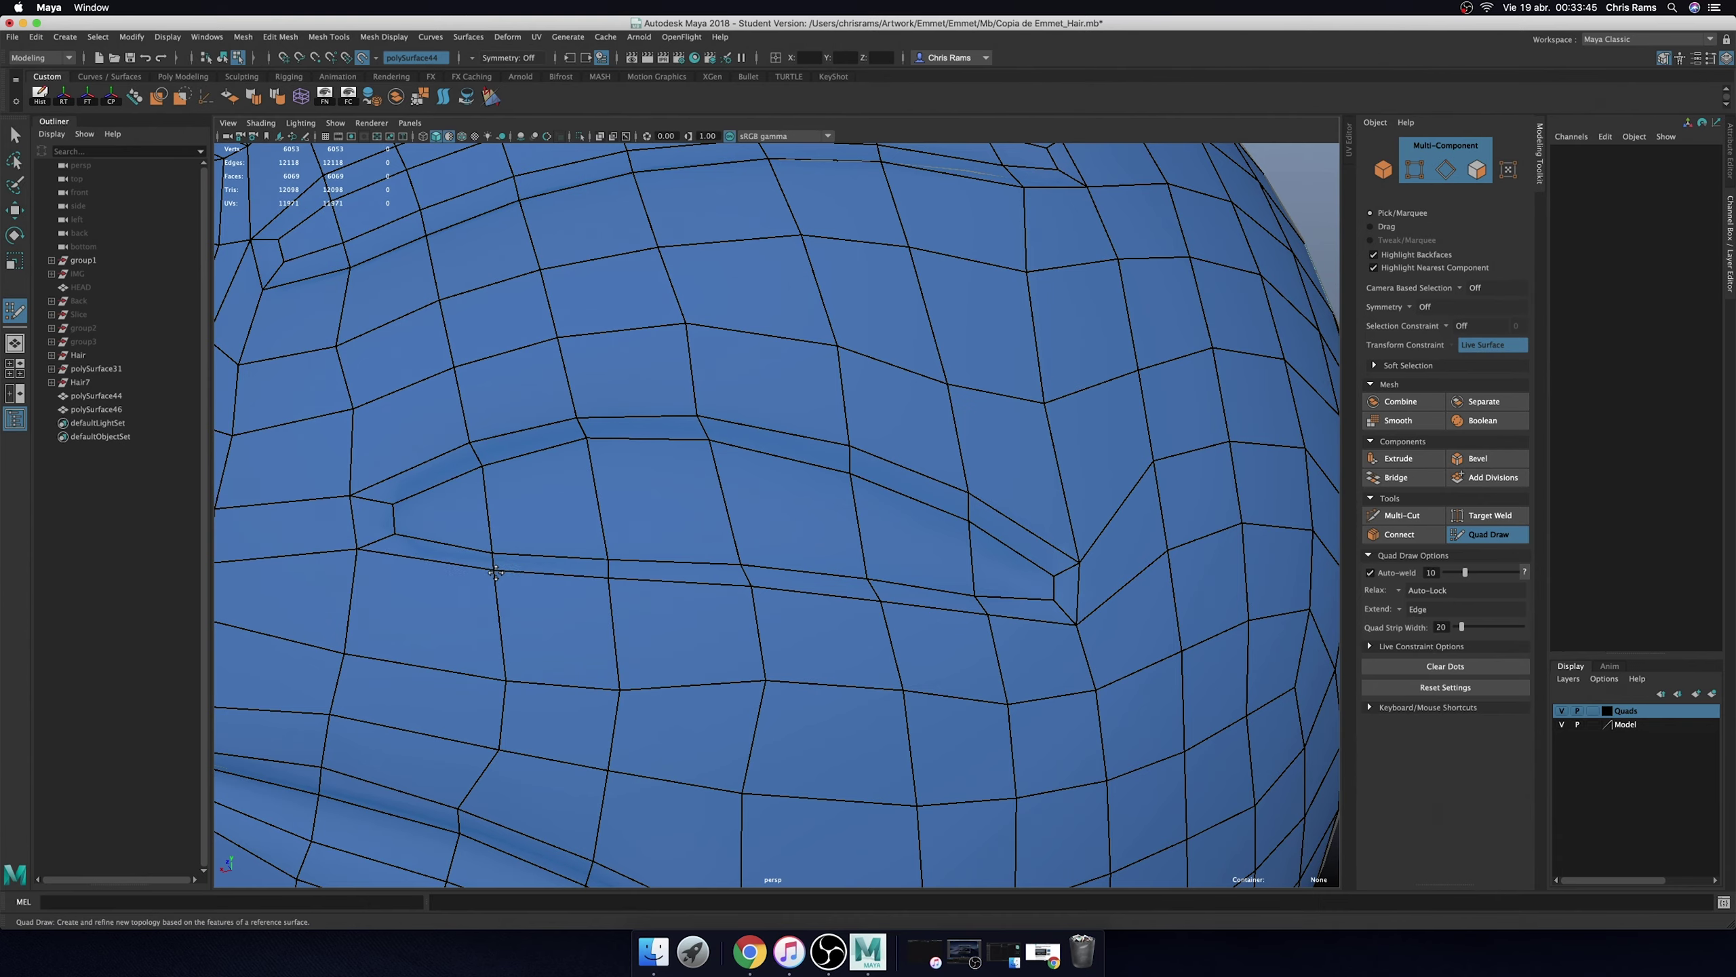
mouse_move(752, 567)
alt+mouse_down()
mouse_move(828, 573)
mouse_move(728, 605)
alt+mouse_up()
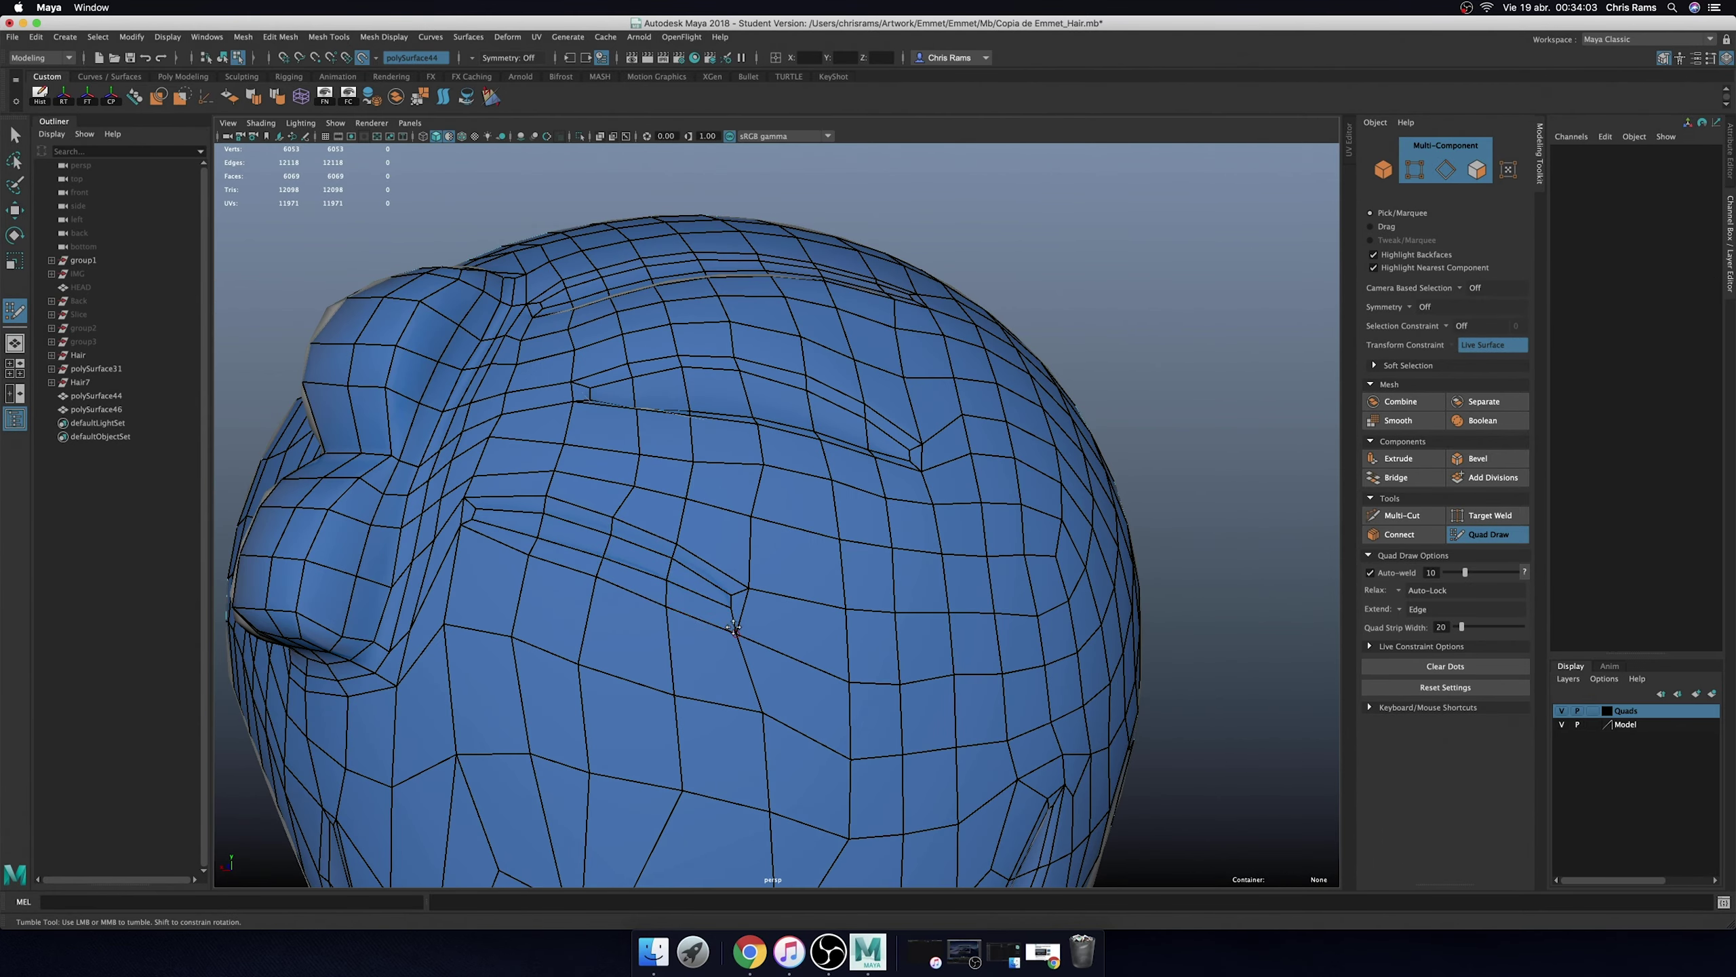
- Nudge brow vertices, delete the extra corner edge and pull crease vertices into the groove
drag(733, 627, 736, 626)
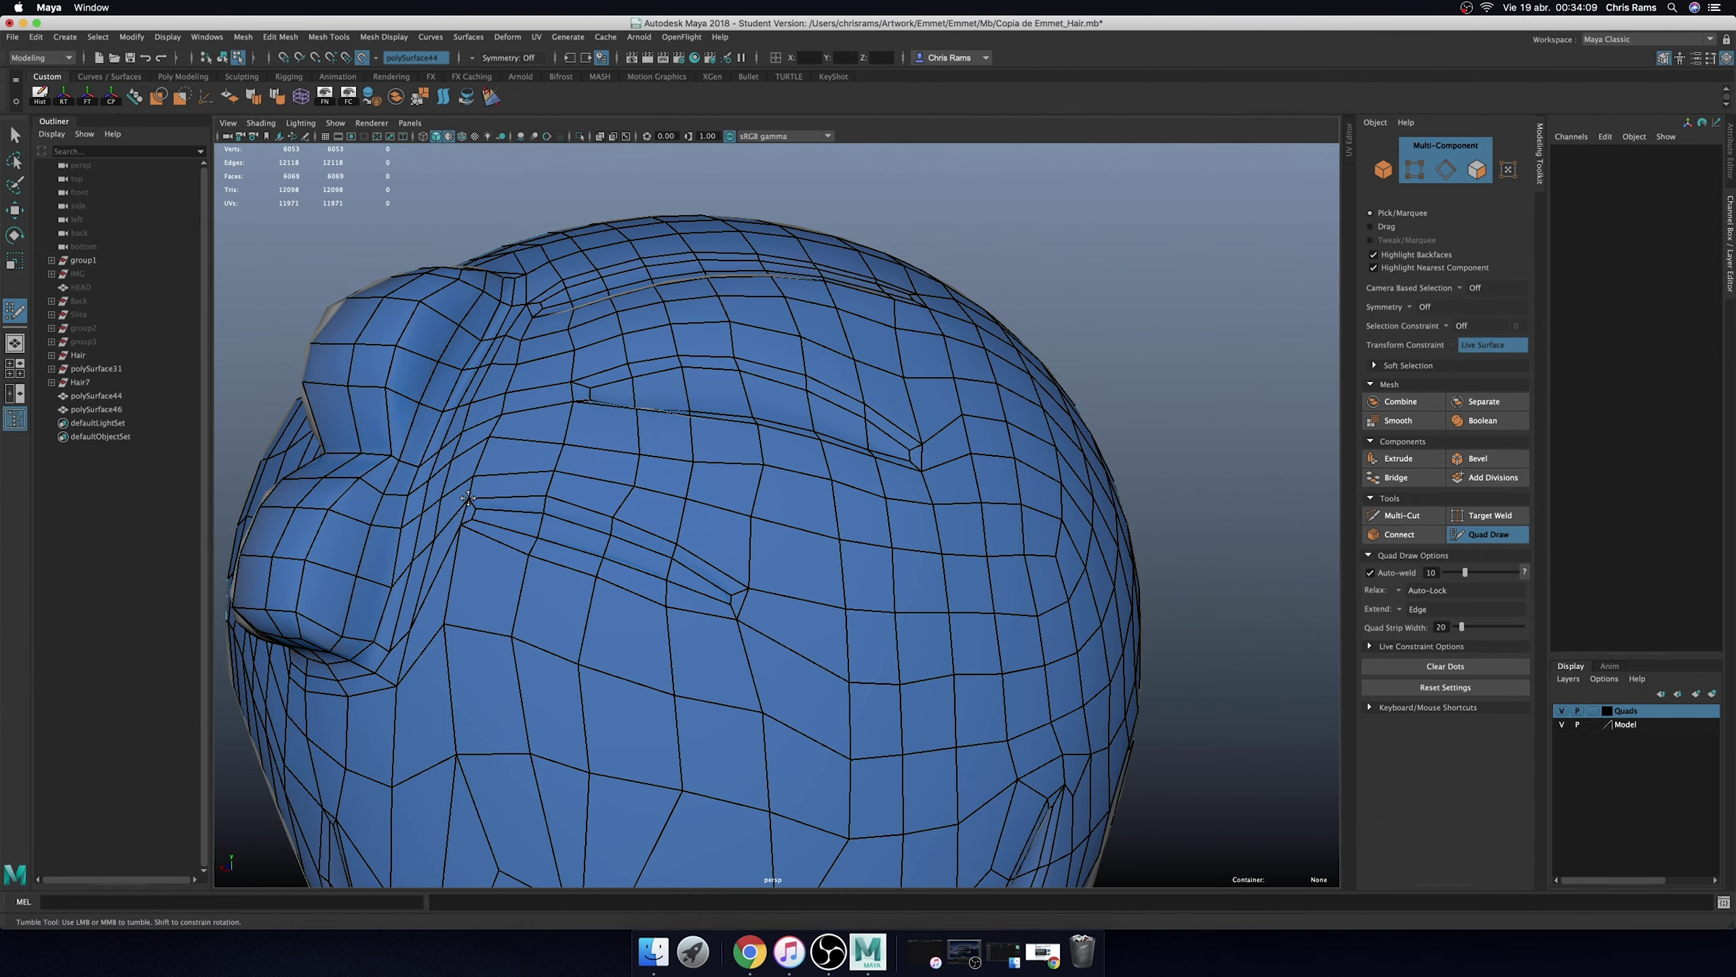
alt+drag(468, 498, 499, 472)
alt+right_drag(499, 472, 547, 422)
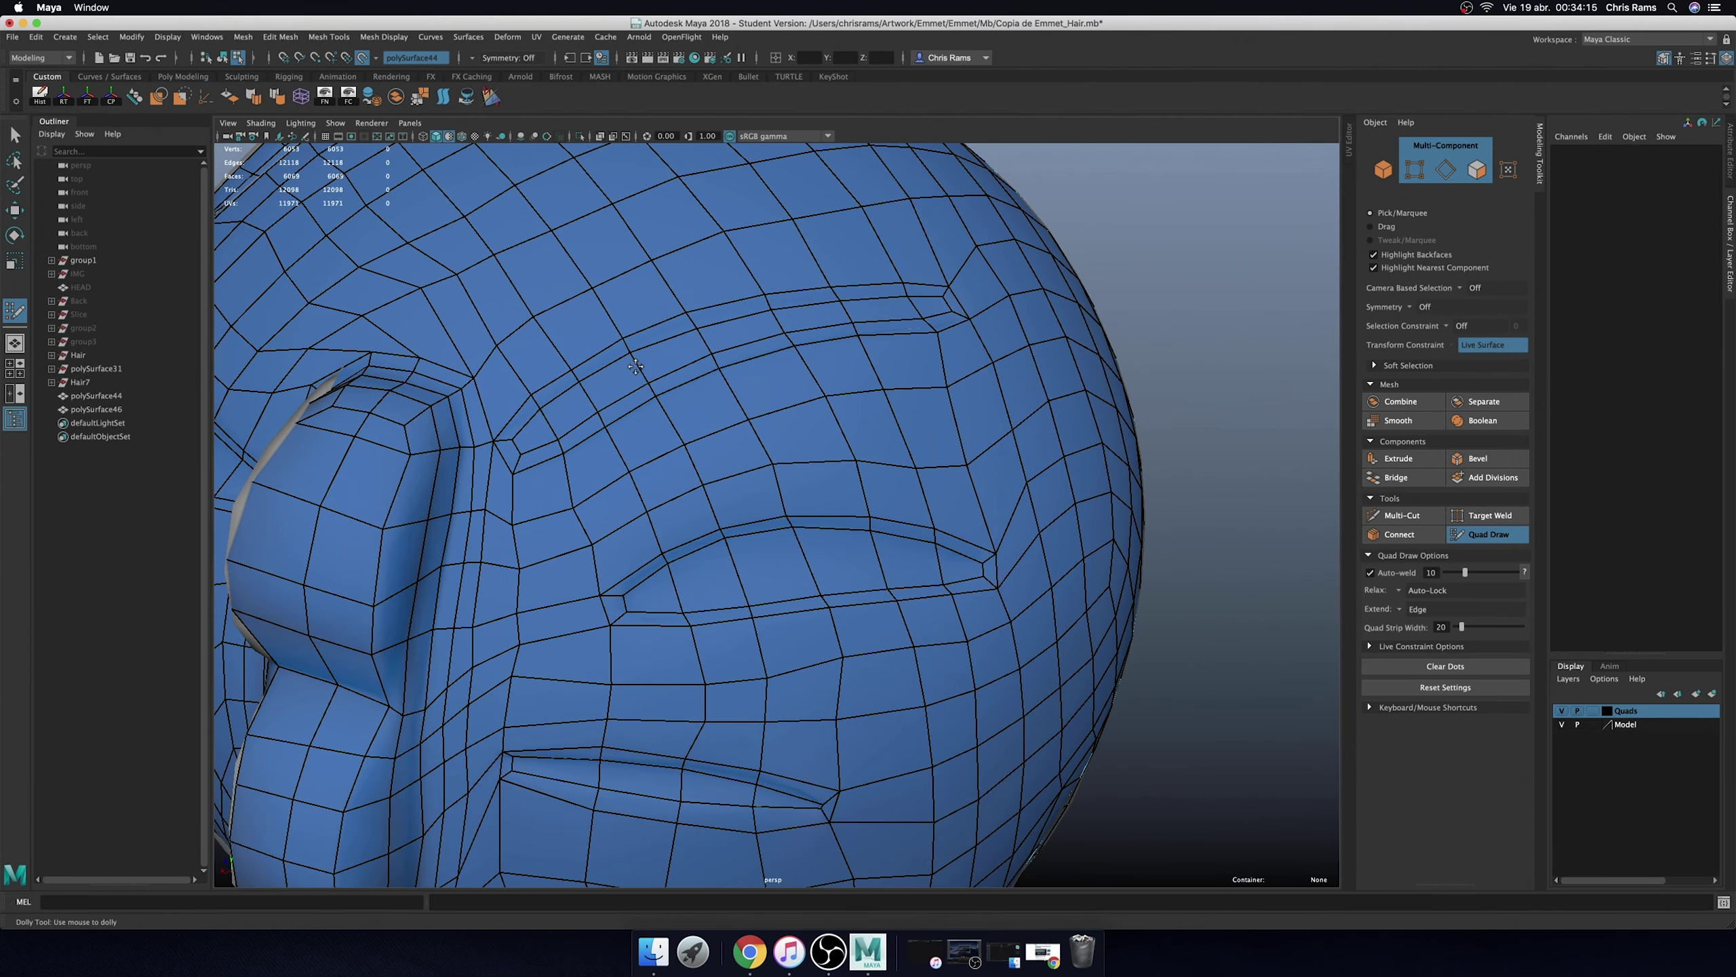
alt+drag(700, 336, 888, 345)
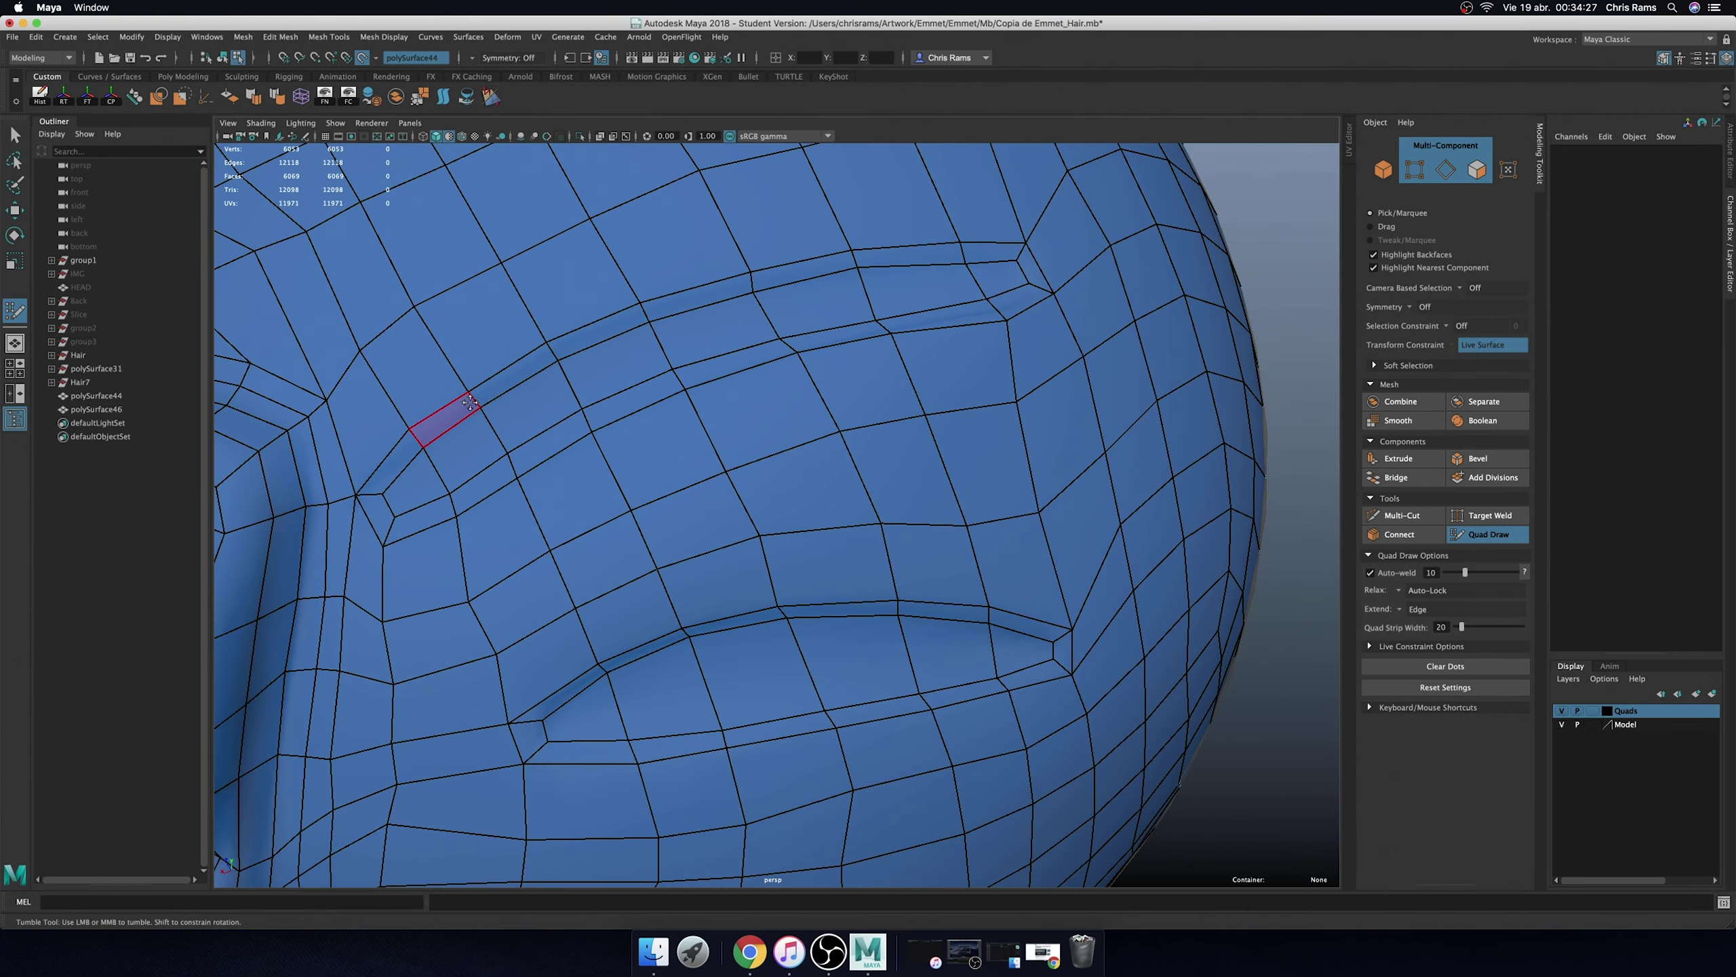
ctrl+shift+click(362, 487)
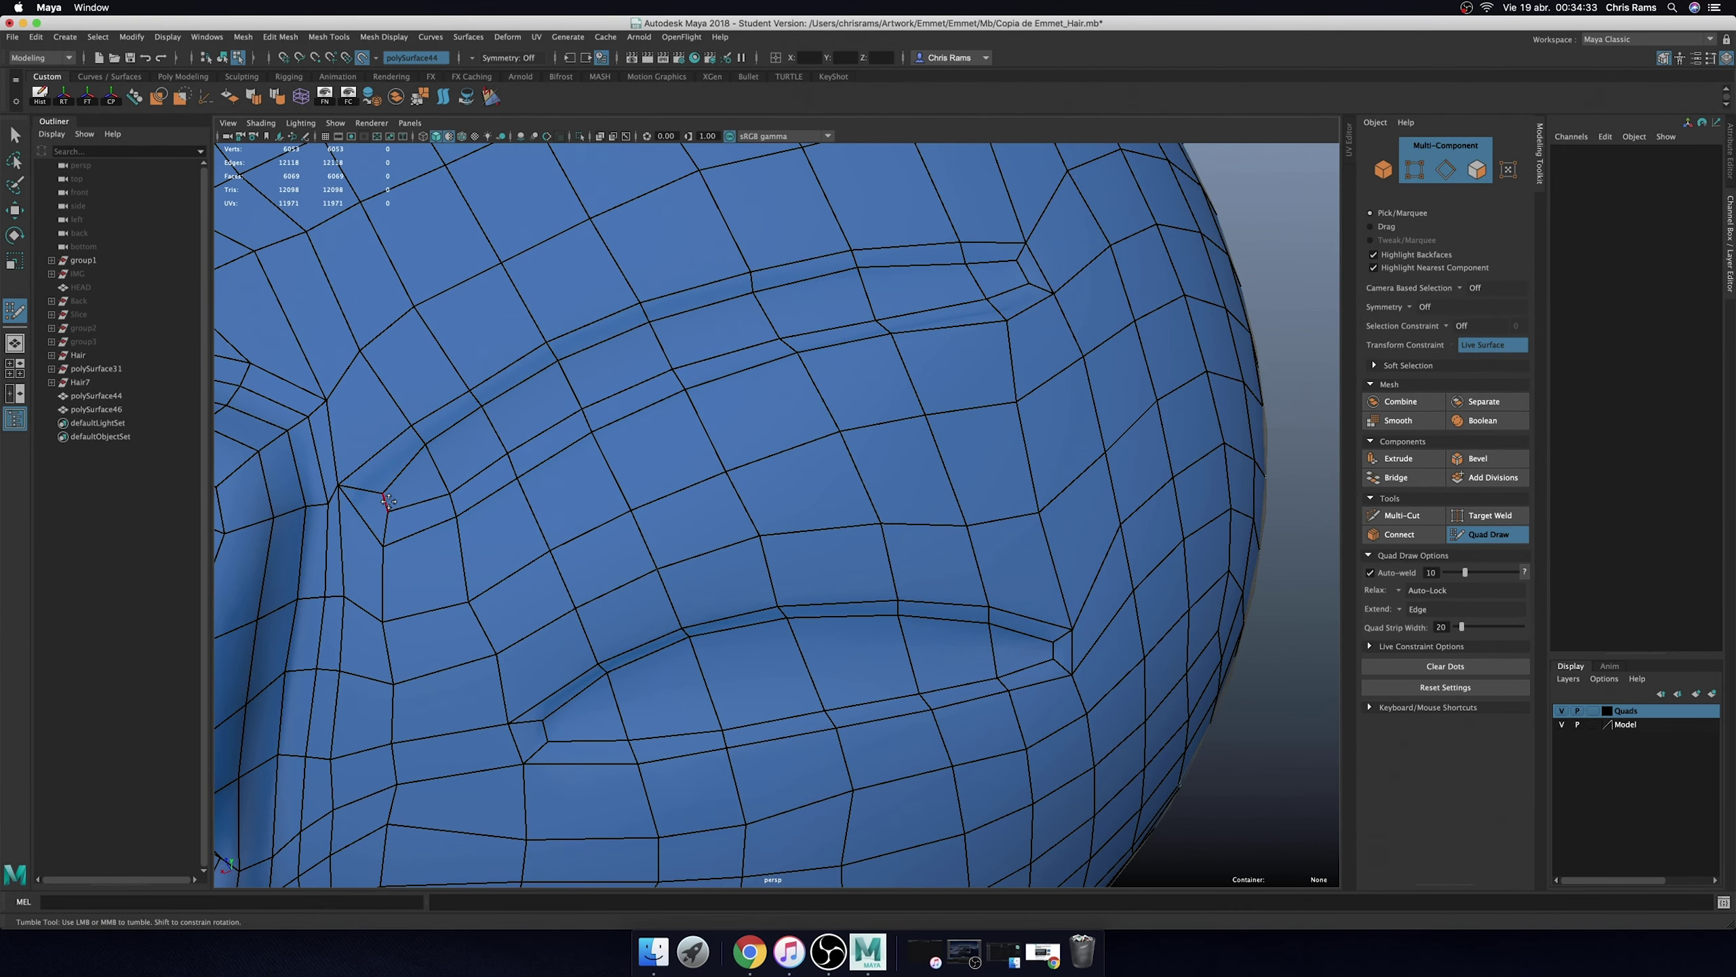
mouse_move(420, 440)
shift+mouse_down()
mouse_move(391, 509)
mouse_move(365, 499)
mouse_move(482, 478)
shift+mouse_up()
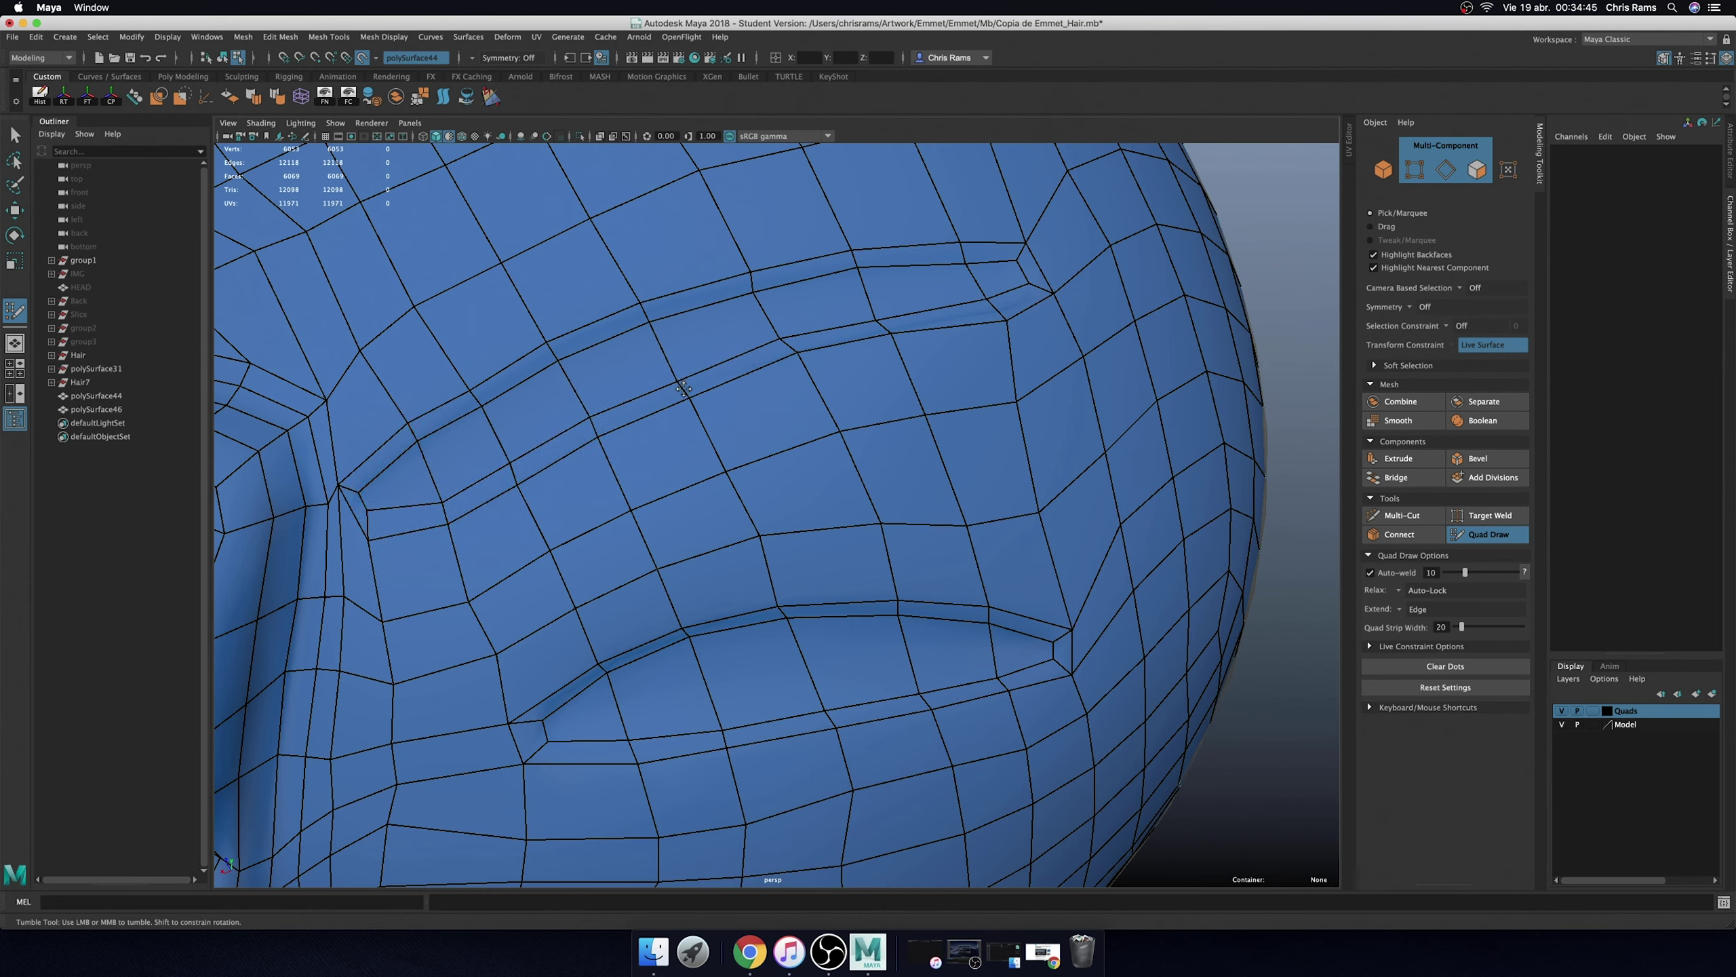
drag(997, 317, 983, 304)
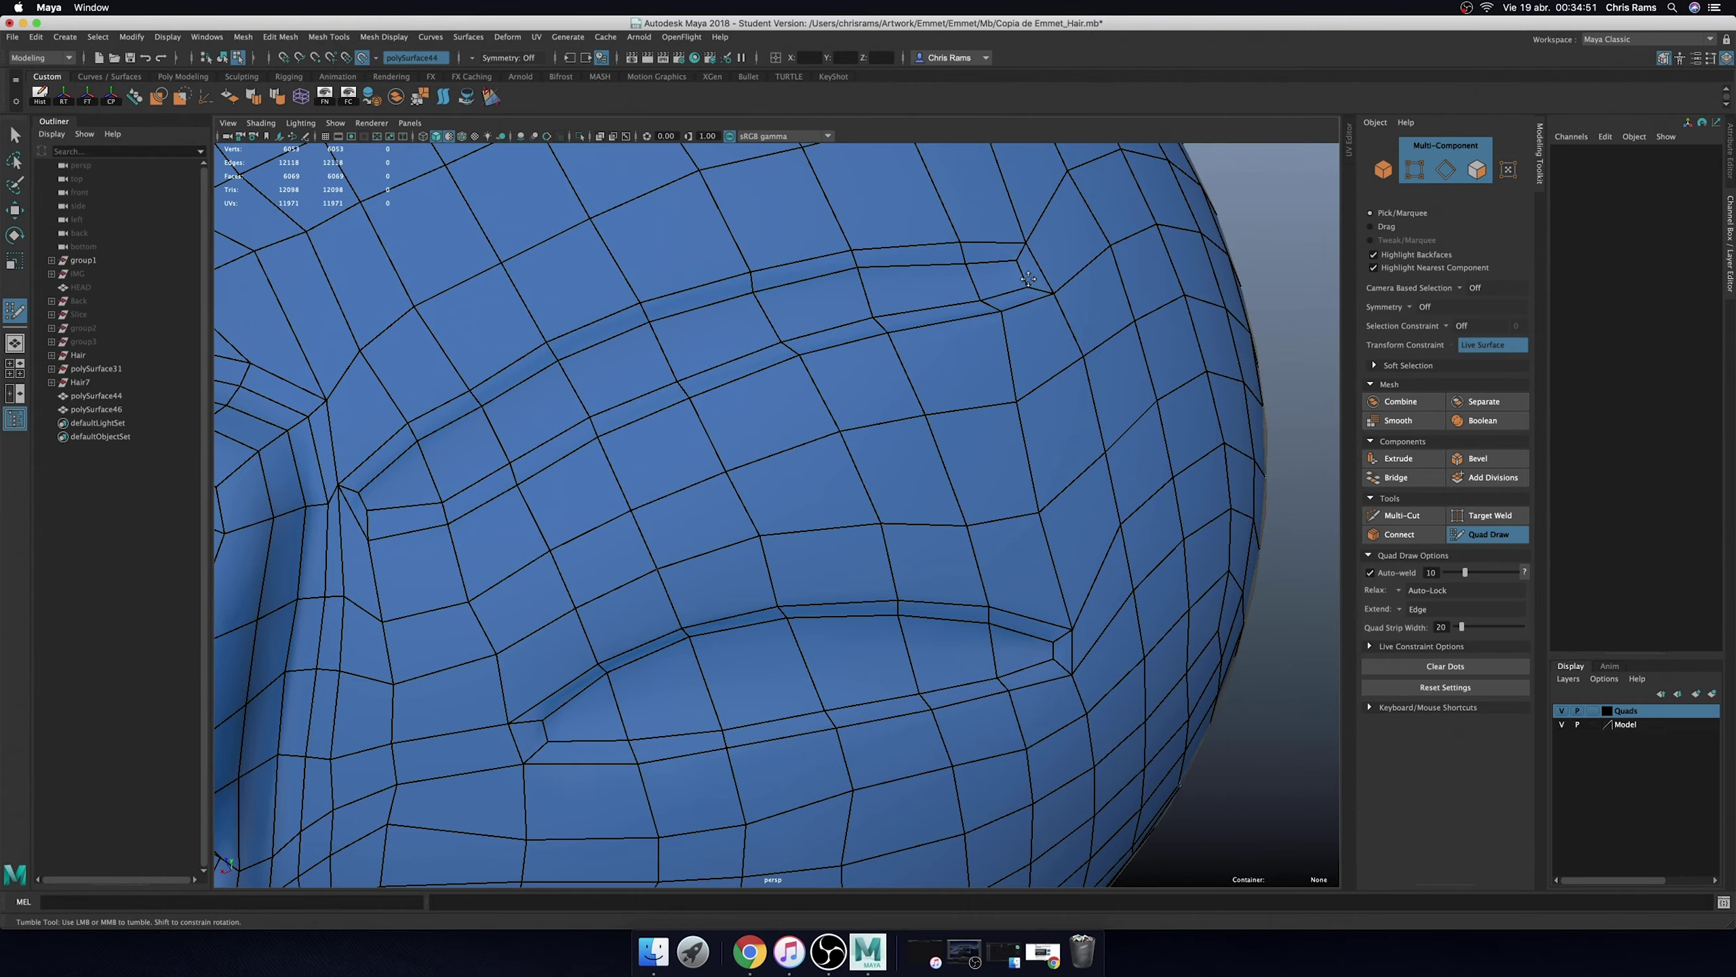
- Orbit around the head to check the reshaped brow crease from several angles
scroll(862, 265, down, 5)
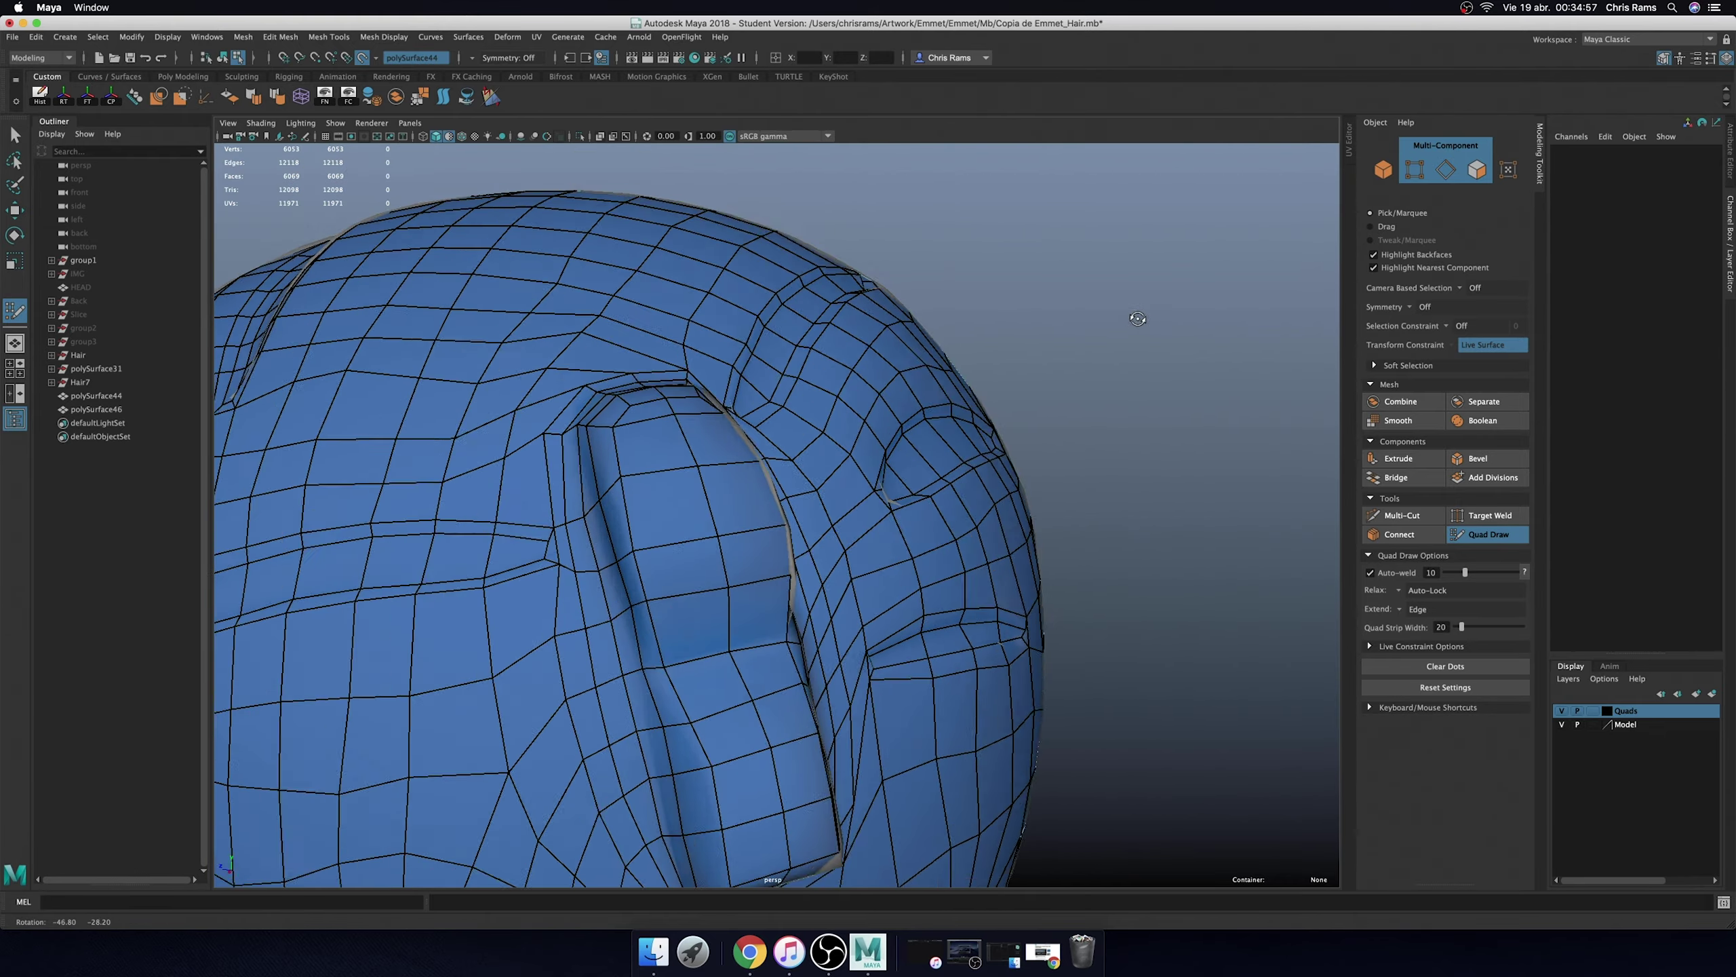
mouse_move(1145, 318)
alt+mouse_down()
mouse_move(793, 304)
mouse_move(957, 294)
alt+mouse_up()
scroll(1009, 308, up, 6)
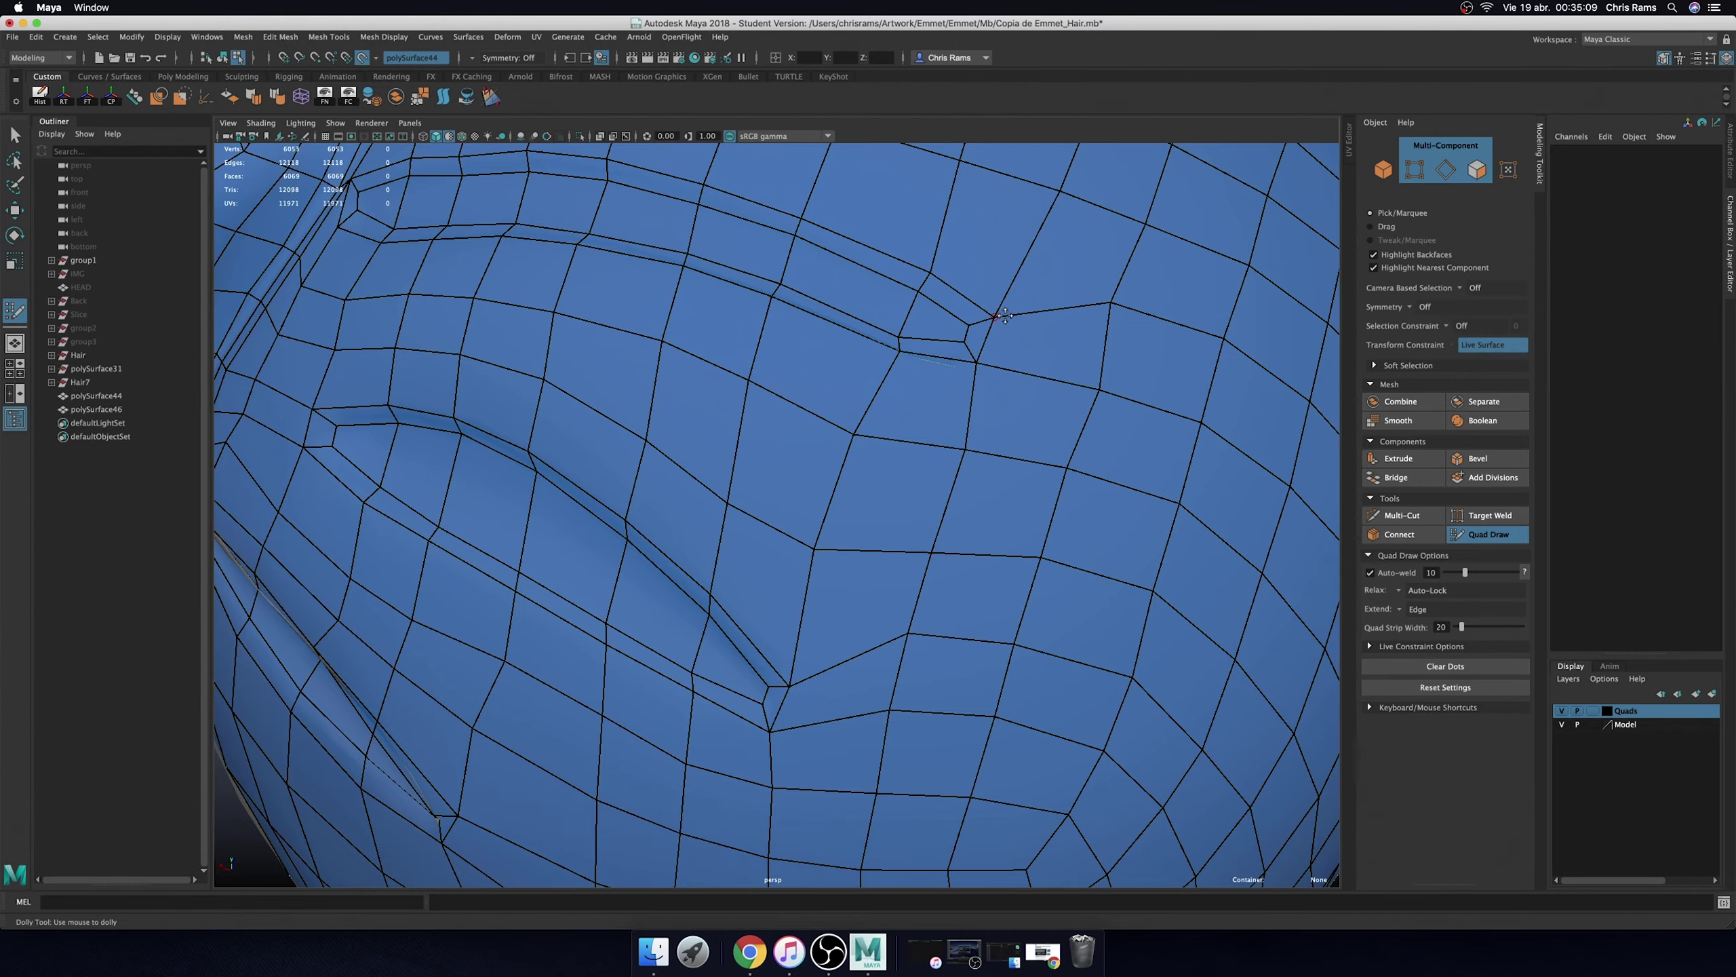
scroll(988, 310, down, 5)
mouse_move(794, 395)
alt+mouse_down()
mouse_move(1015, 415)
mouse_move(876, 608)
alt+mouse_up()
scroll(875, 608, up, 3)
scroll(1005, 623, down, 3)
mouse_move(1005, 624)
alt+mouse_down()
mouse_move(1160, 627)
mouse_move(1135, 690)
mouse_move(1019, 543)
alt+mouse_up()
- Exit Quad Draw into object selection mode and frame the hair helmet
key(q)
key(F8)
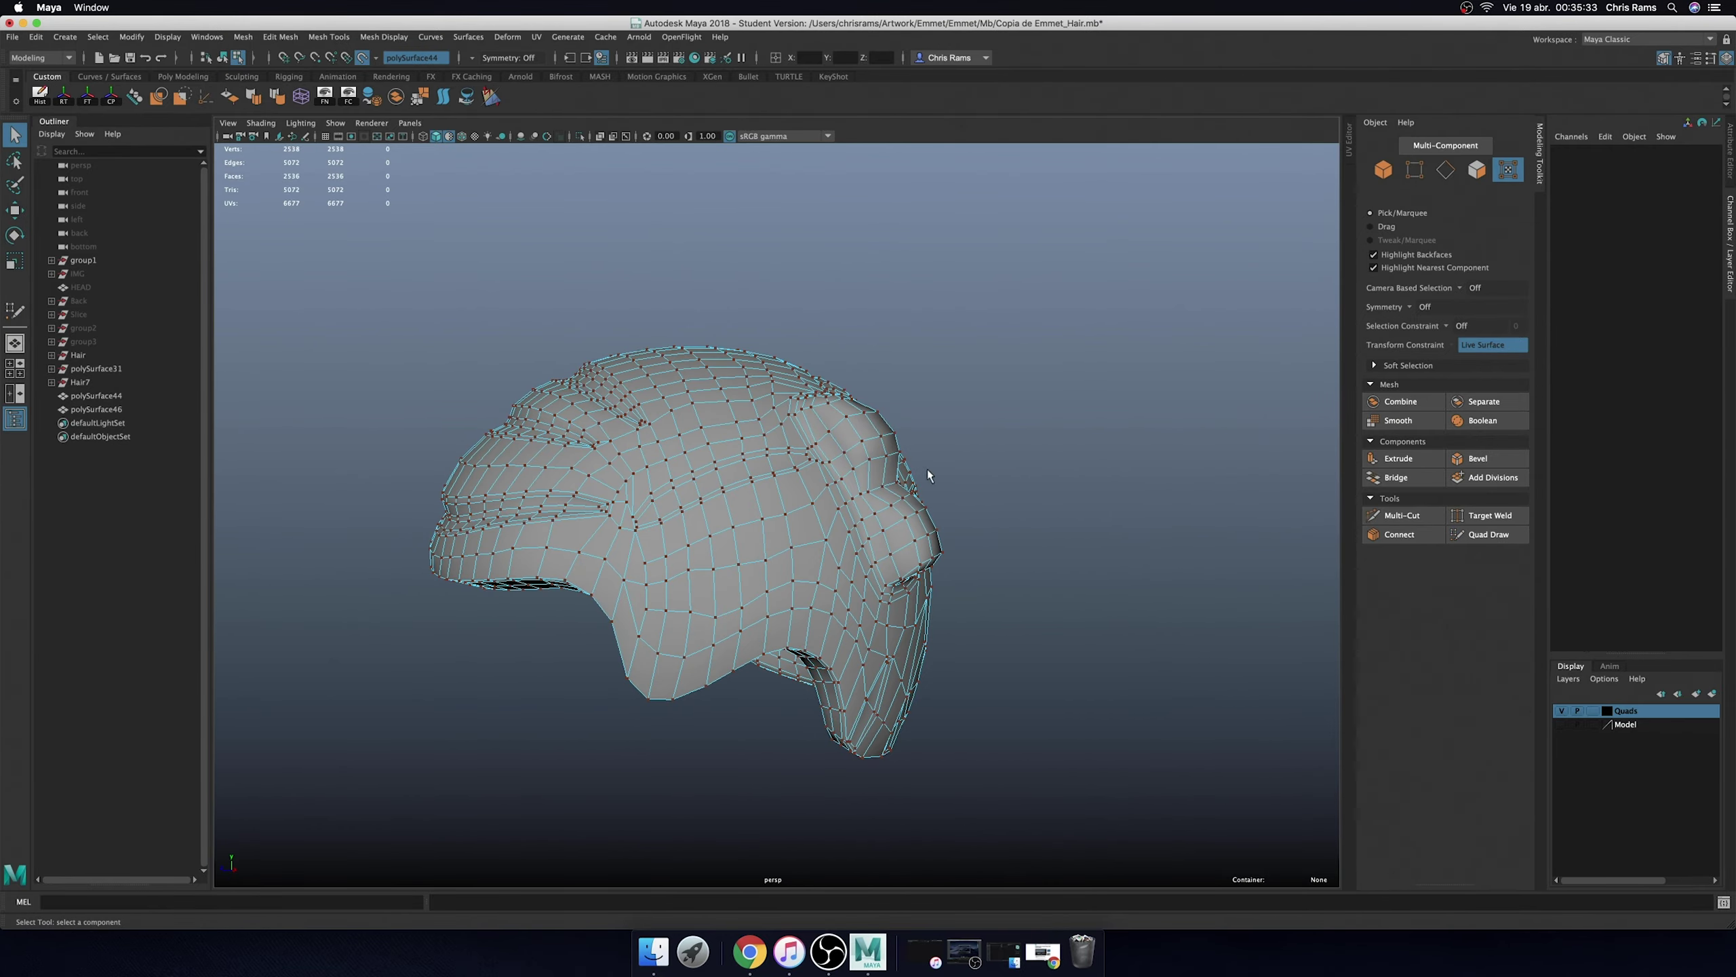
mouse_move(1180, 568)
alt+mouse_down()
mouse_move(866, 432)
mouse_move(799, 479)
alt+mouse_up()
scroll(865, 433, up, 3)
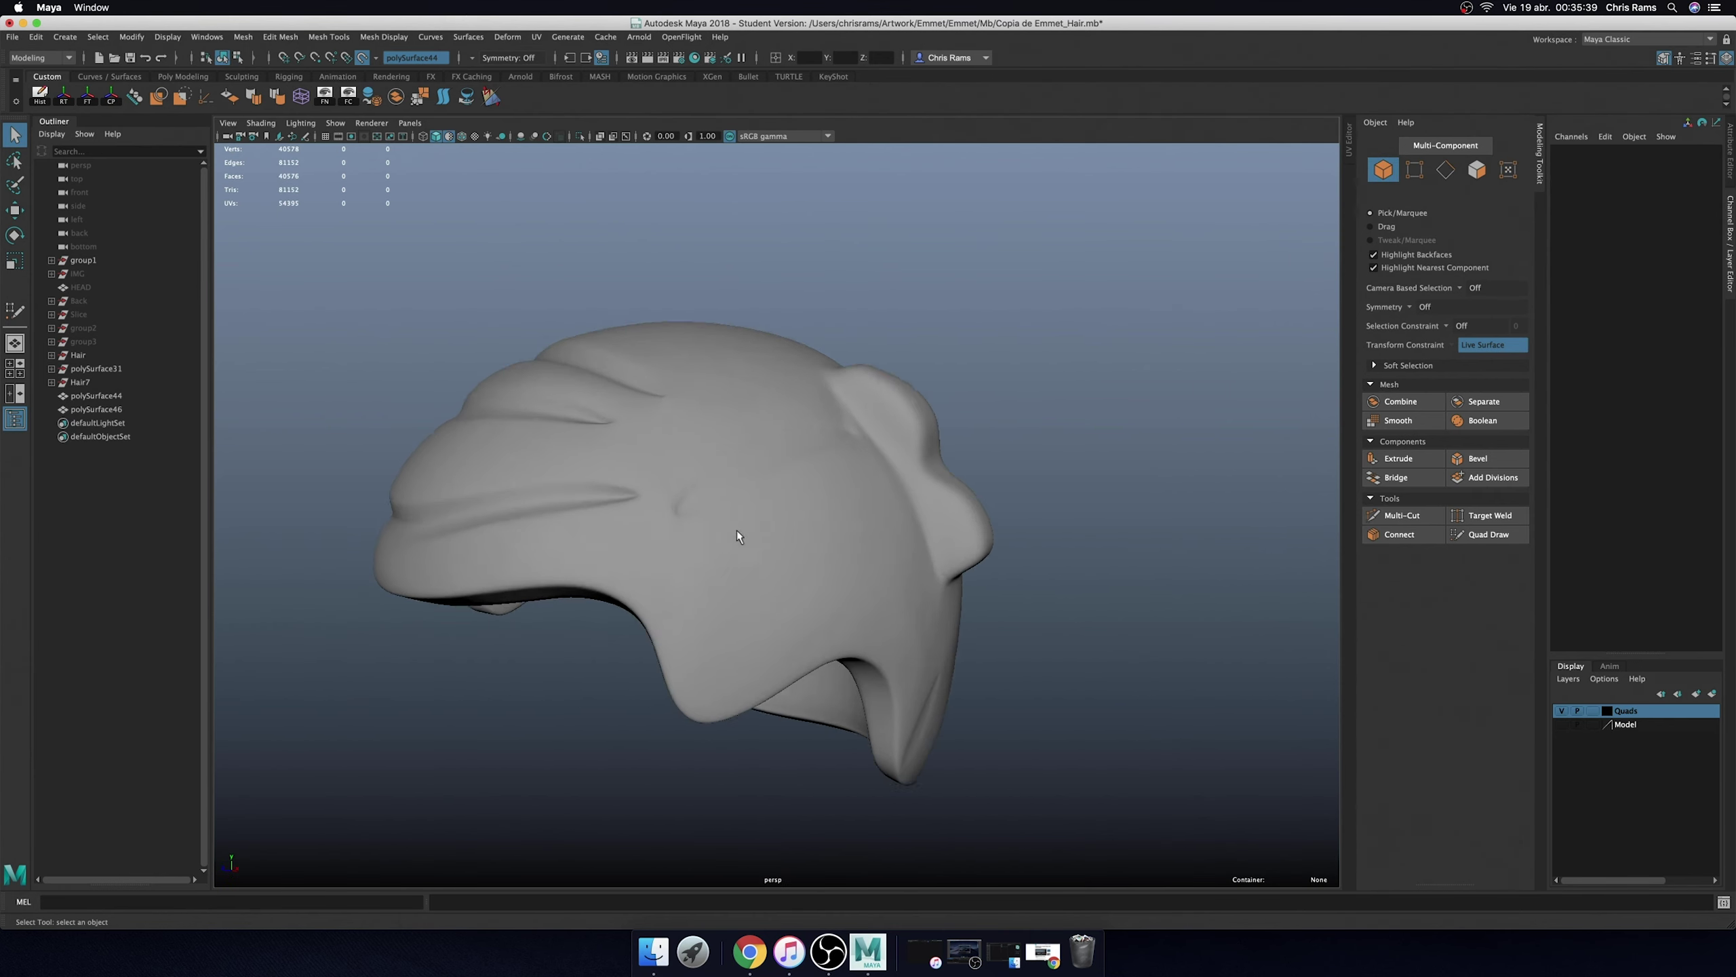
mouse_move(737, 530)
alt+mouse_down()
mouse_move(795, 526)
mouse_move(951, 350)
mouse_move(907, 456)
mouse_move(1076, 471)
alt+mouse_up()
scroll(795, 526, up, 2)
scroll(951, 350, up, 2)
scroll(970, 377, up, 1)
scroll(987, 393, down, 2)
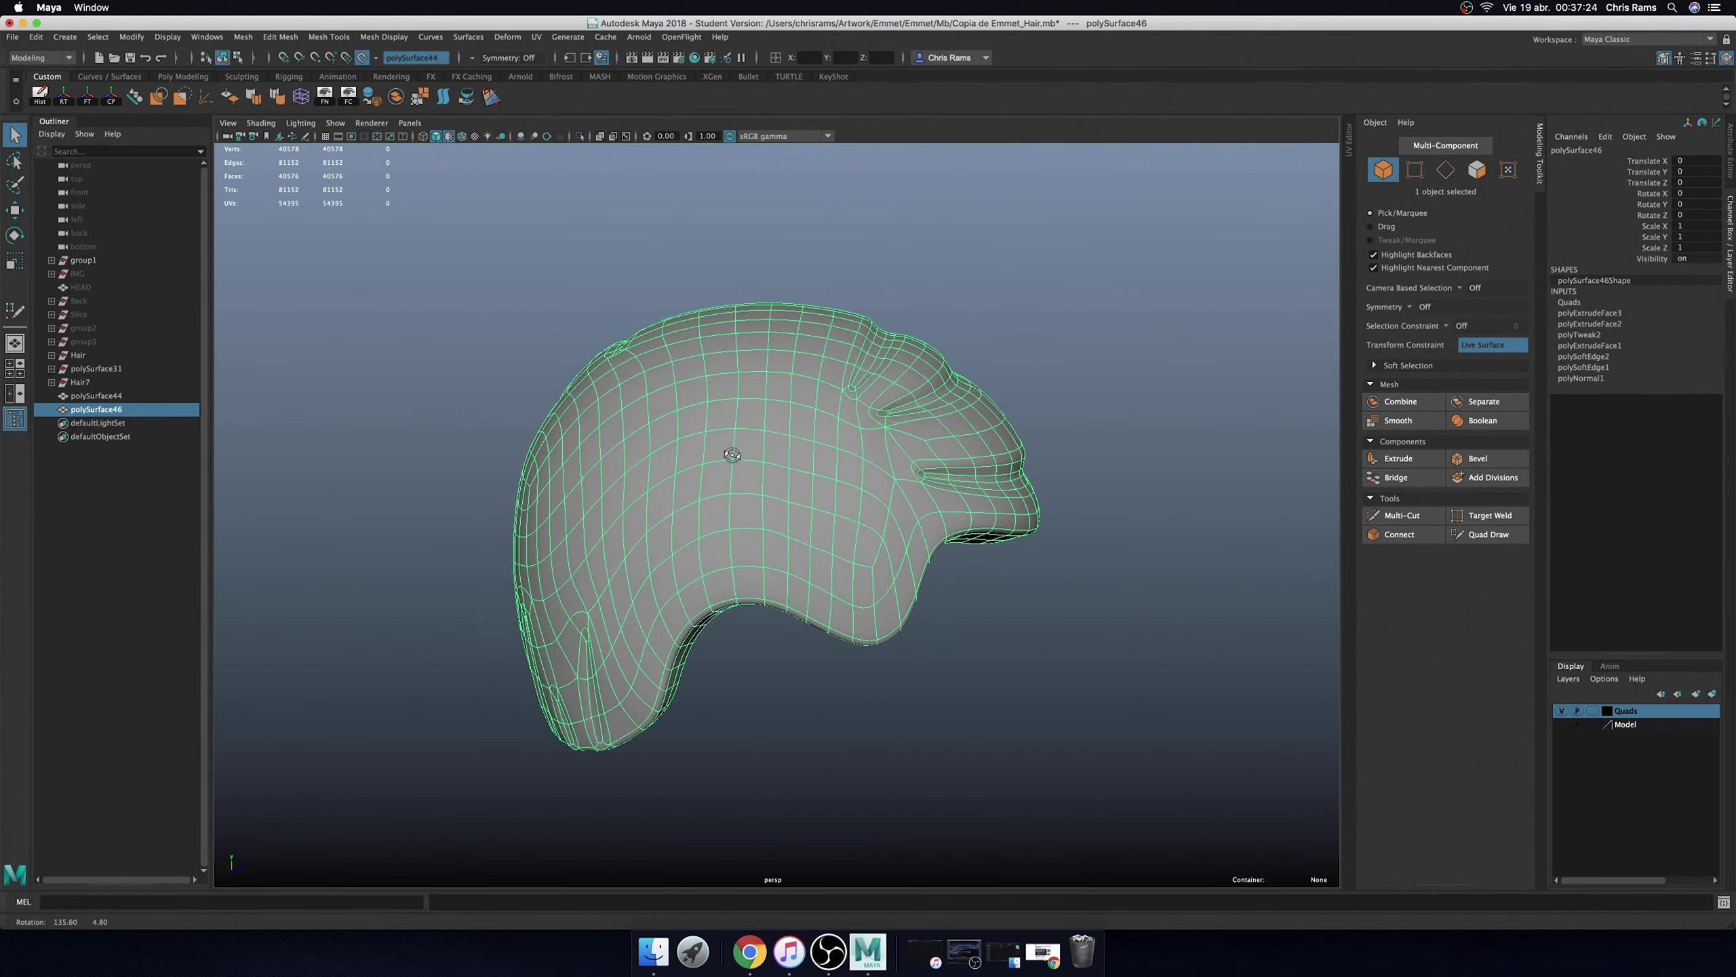
- Duplicate polySurface46 as polySurface47 and show the Model layer
key(ctrl+d)
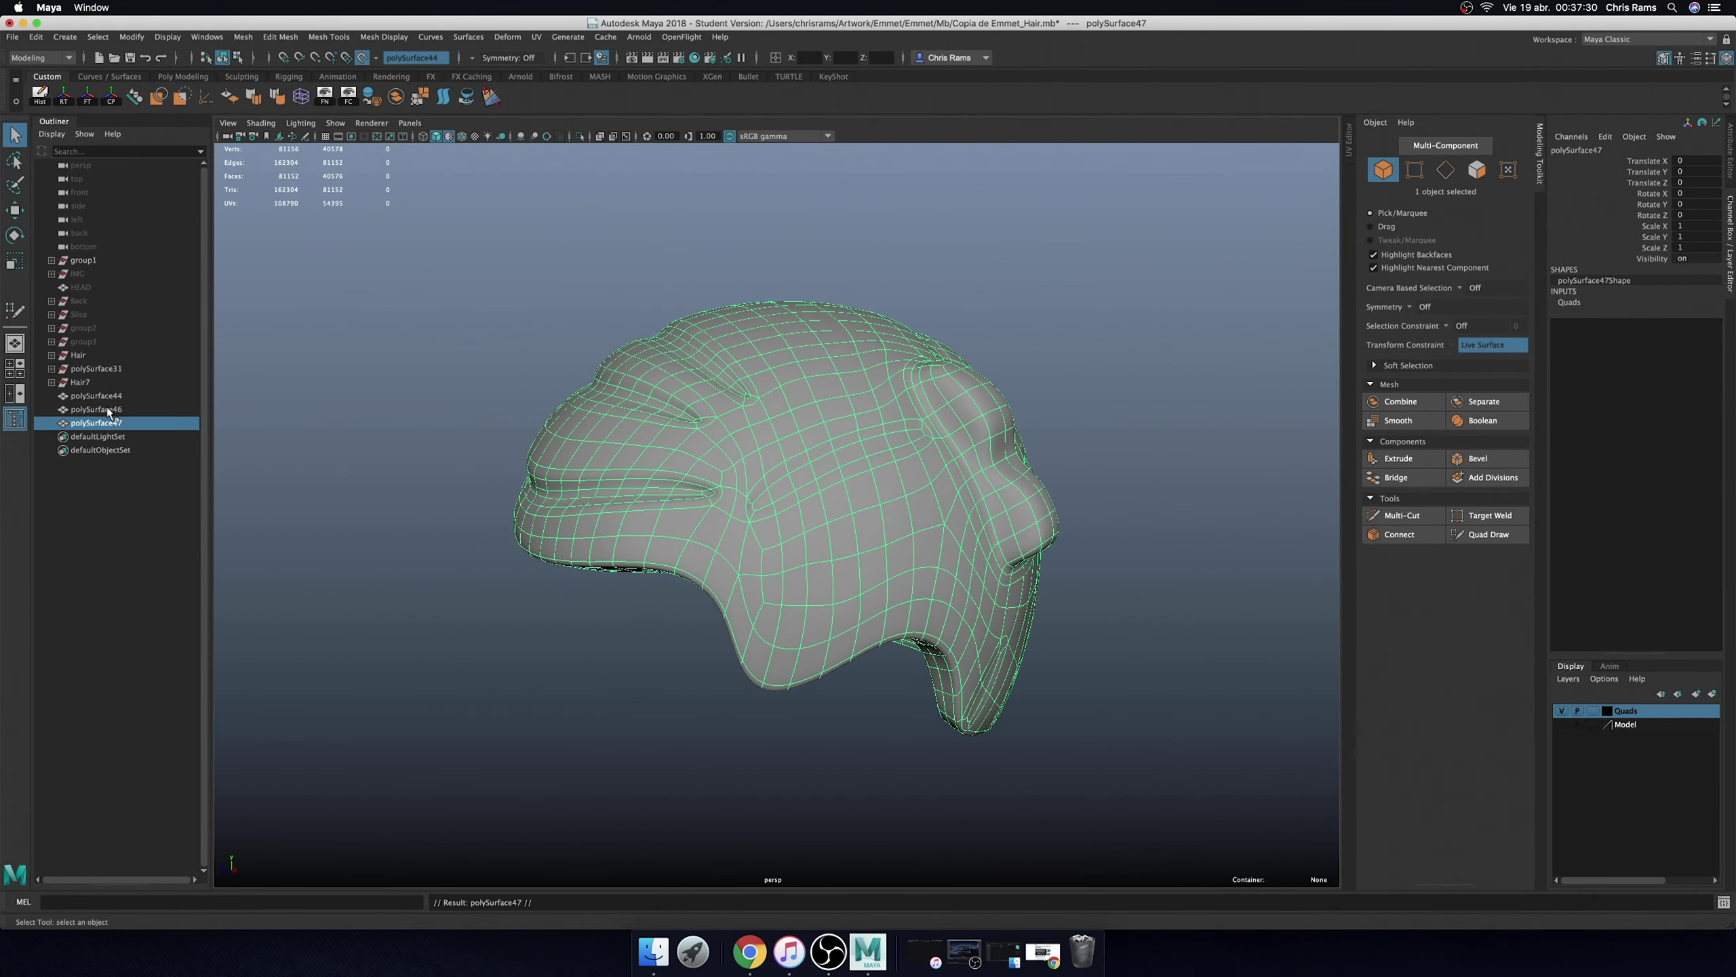
drag(108, 410, 78, 304)
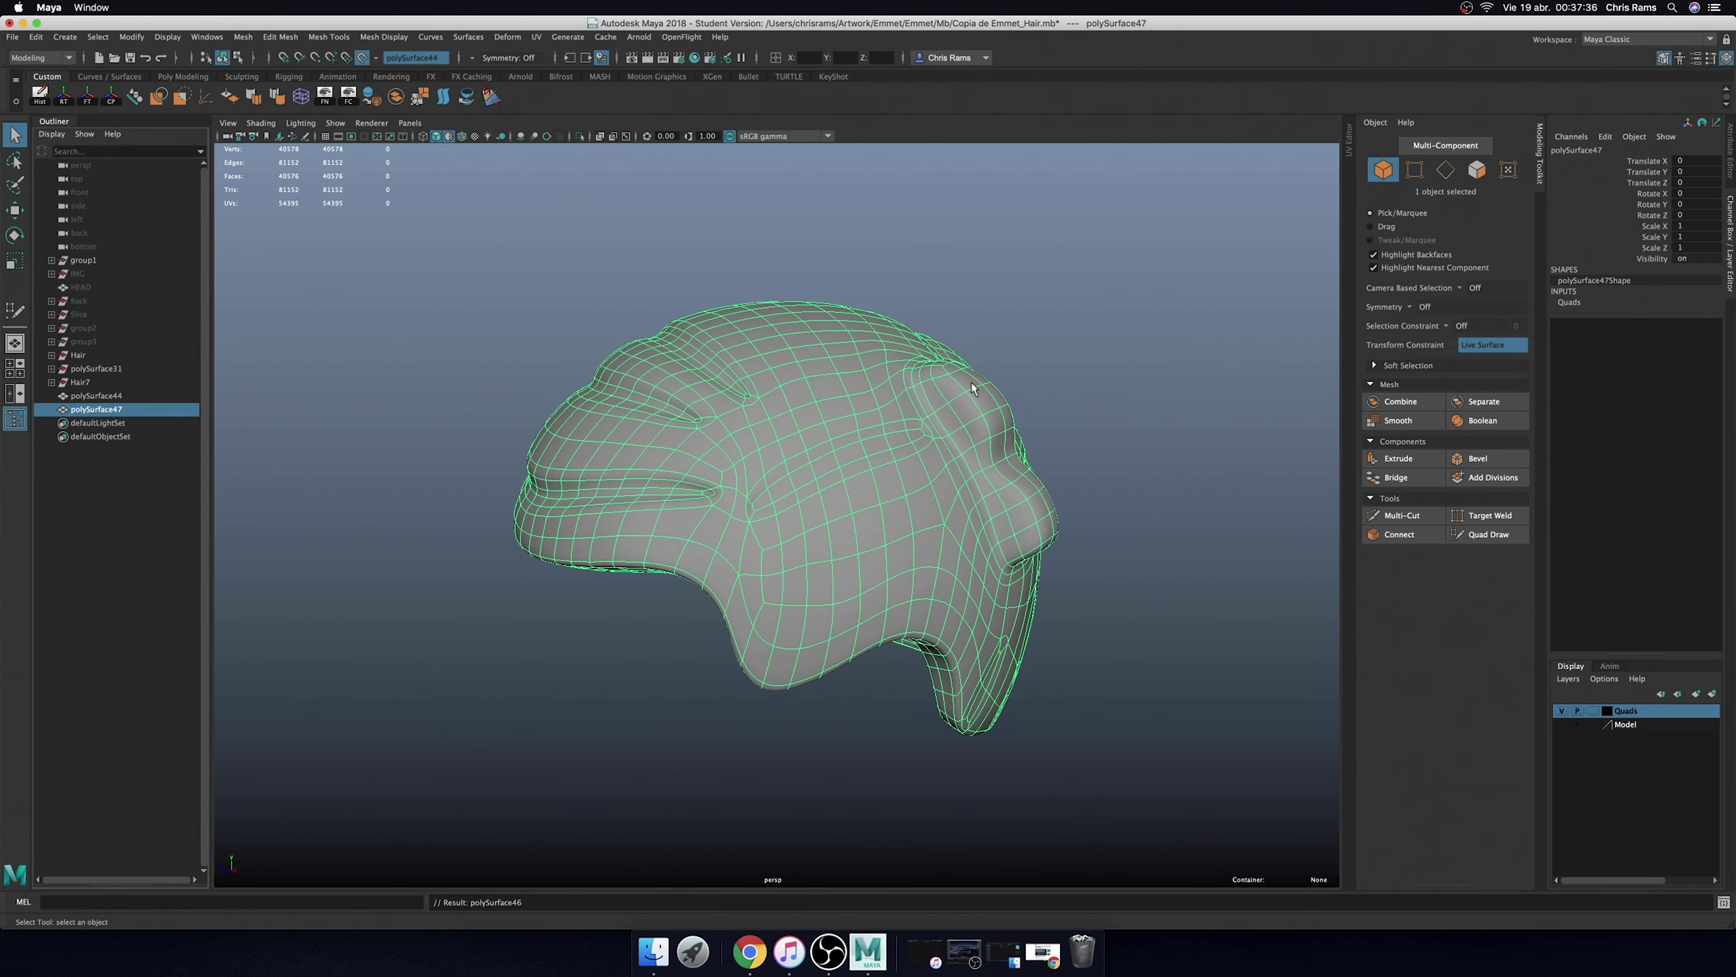
click(1563, 724)
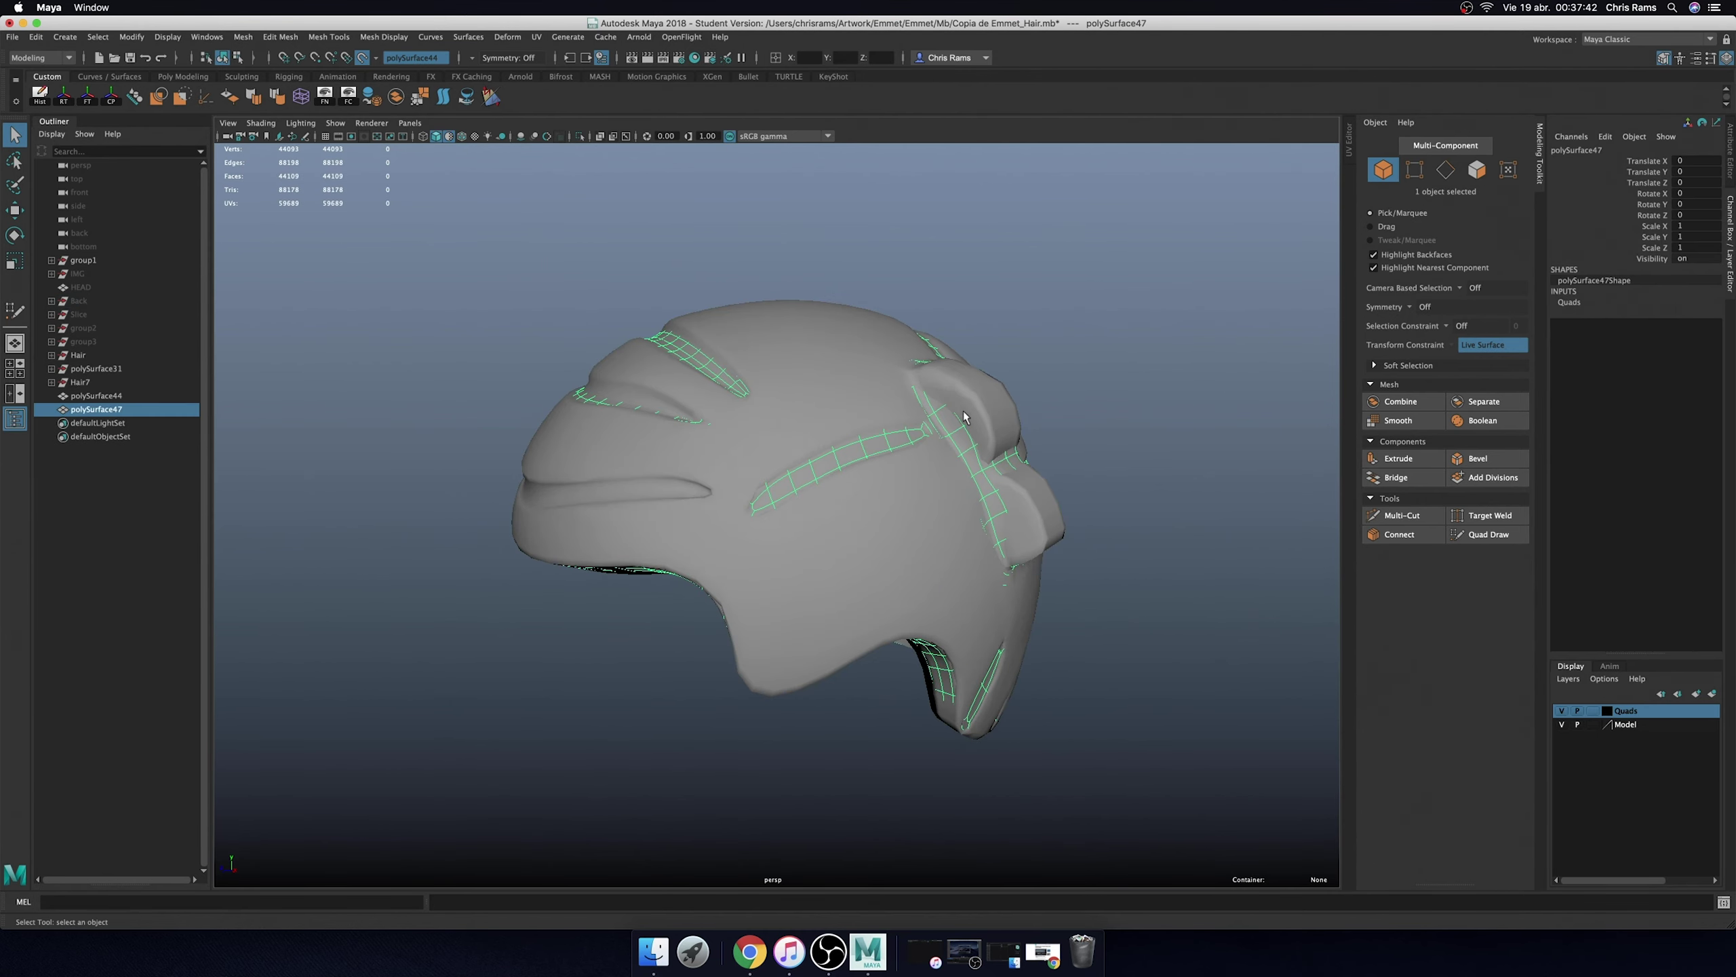
- Smooth the duplicate with 1 division and resume Quad Draw on it
shift+right_drag(1103, 334, 1098, 417)
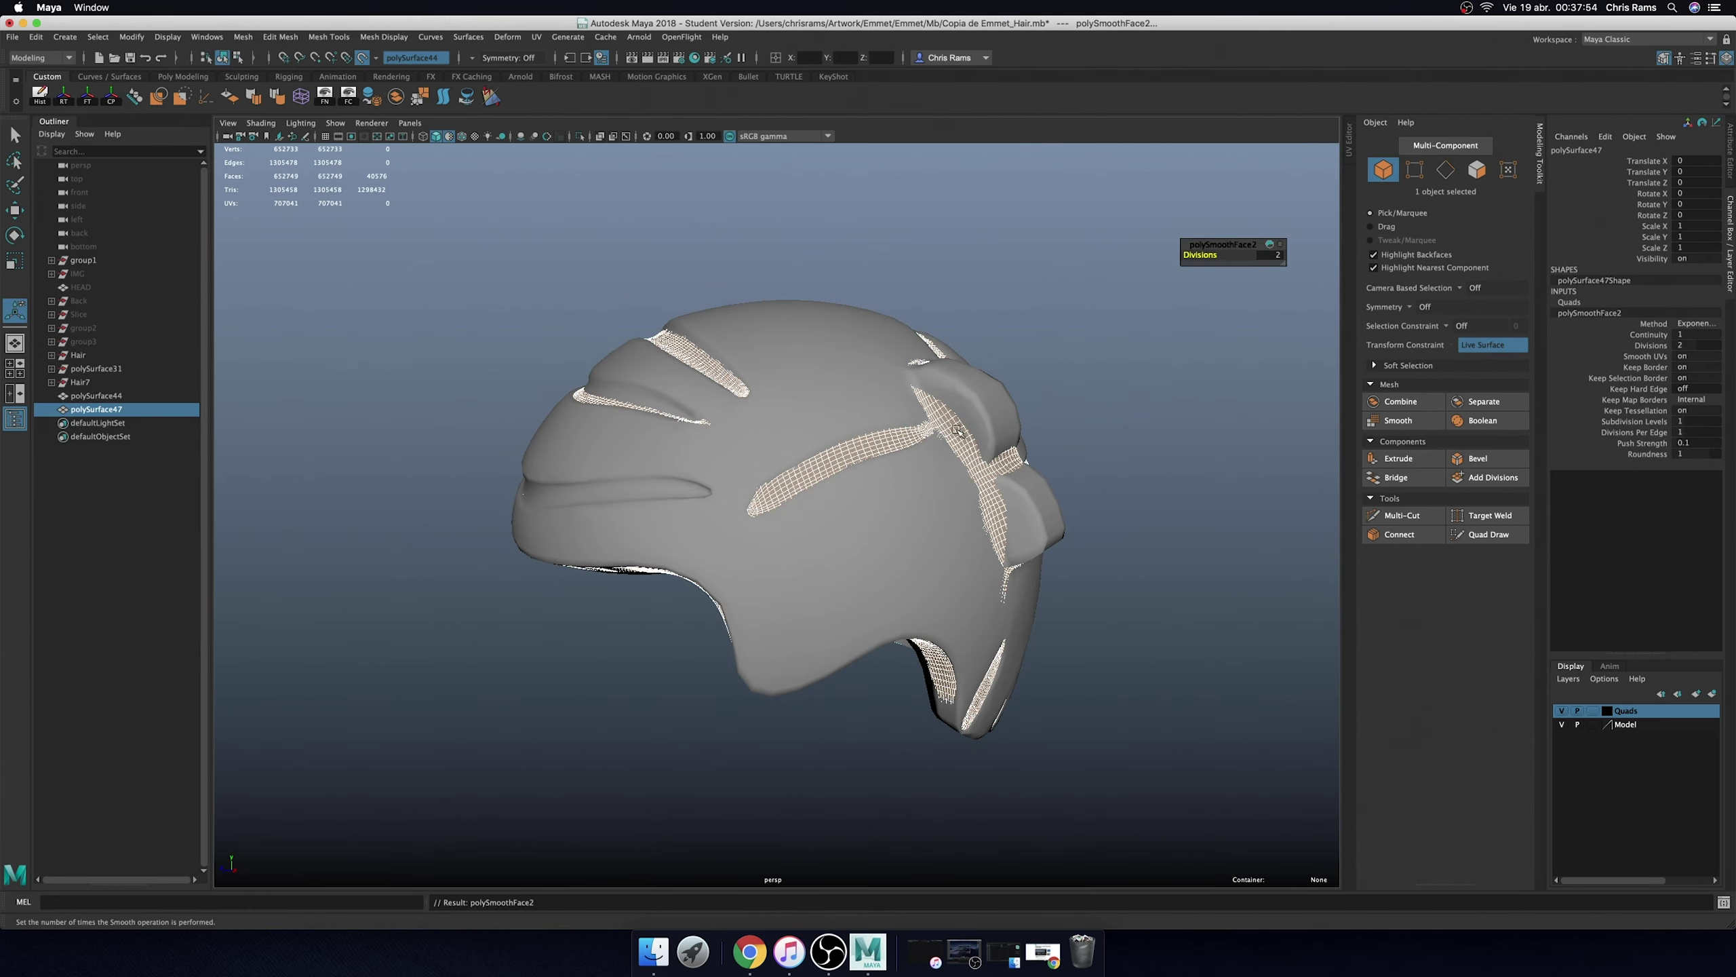
right_drag(957, 430, 962, 426)
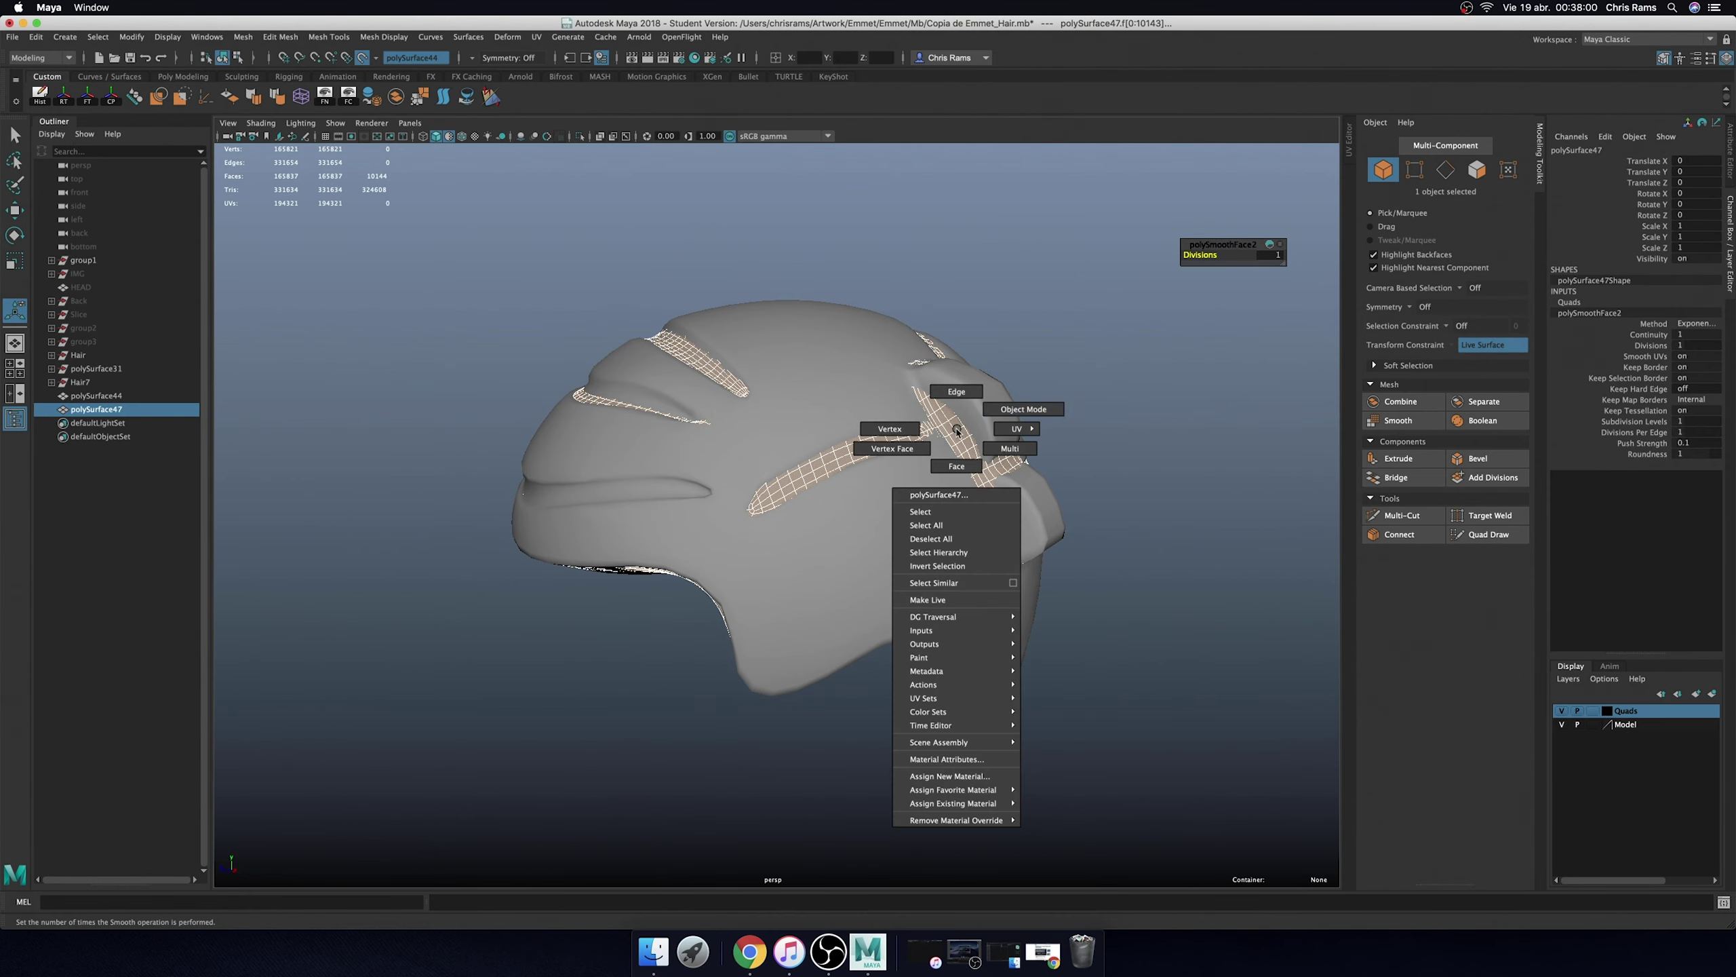
click(1489, 535)
scroll(1153, 367, up, 3)
alt+drag(1153, 361, 1042, 378)
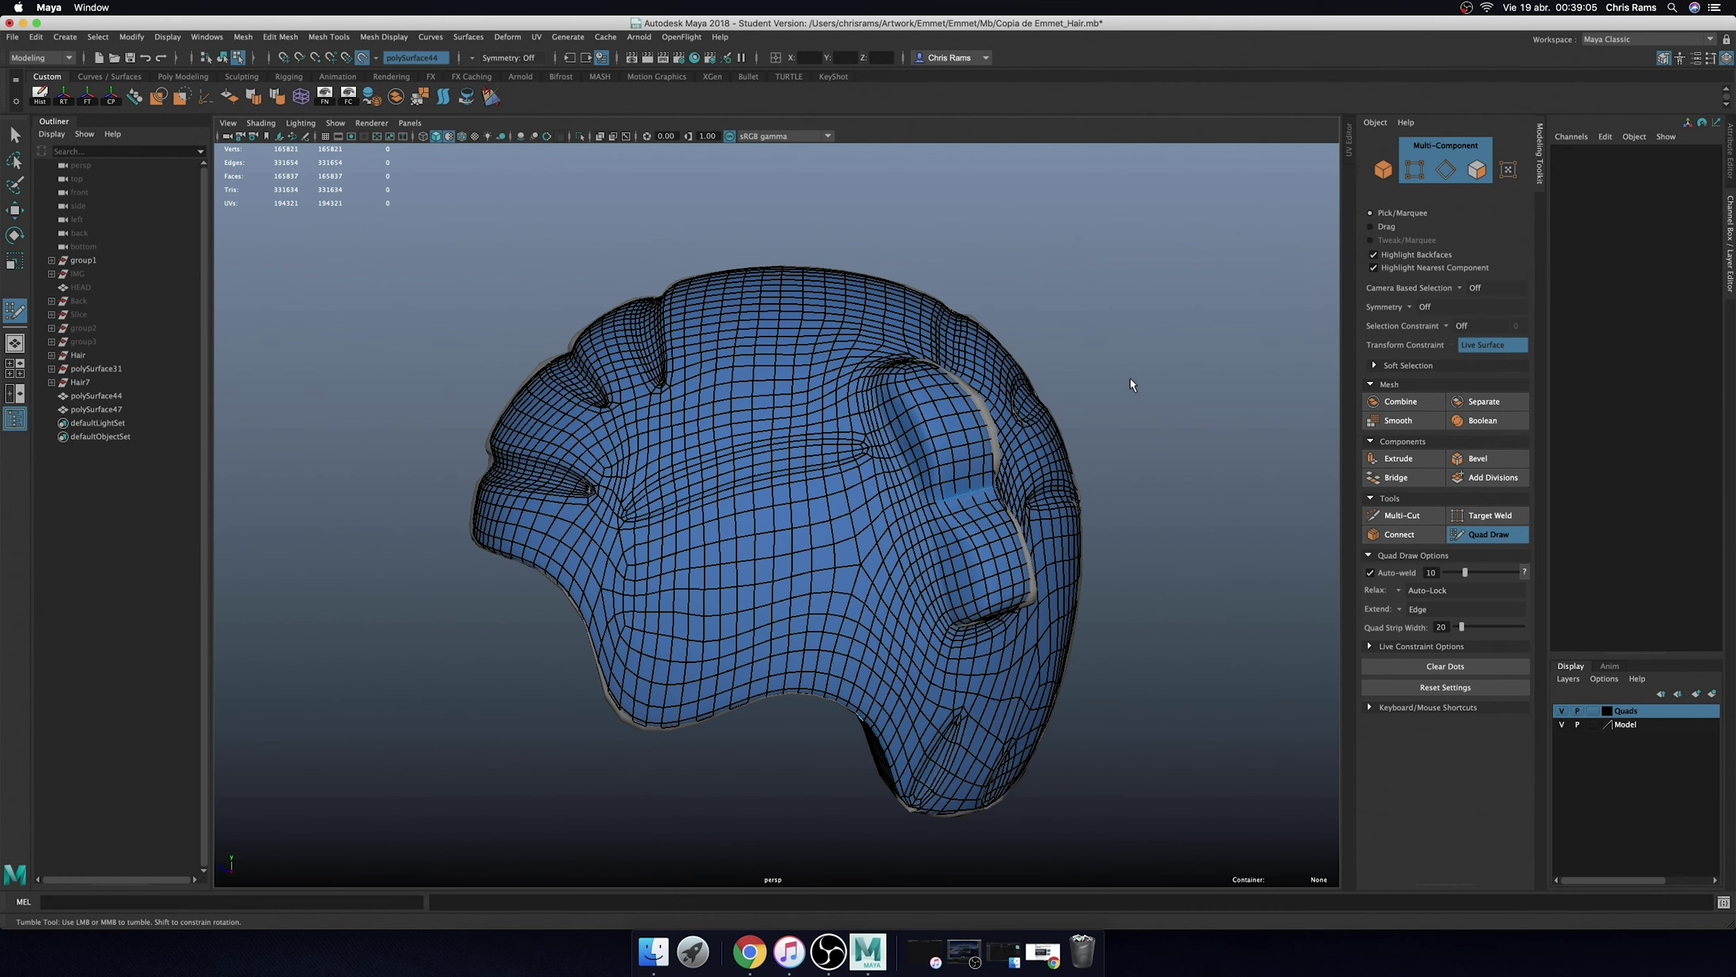
- Orbit, pan and dolly around the smoothed hair mesh to inspect the side groove
scroll(1132, 378, up, 3)
scroll(1035, 358, up, 2)
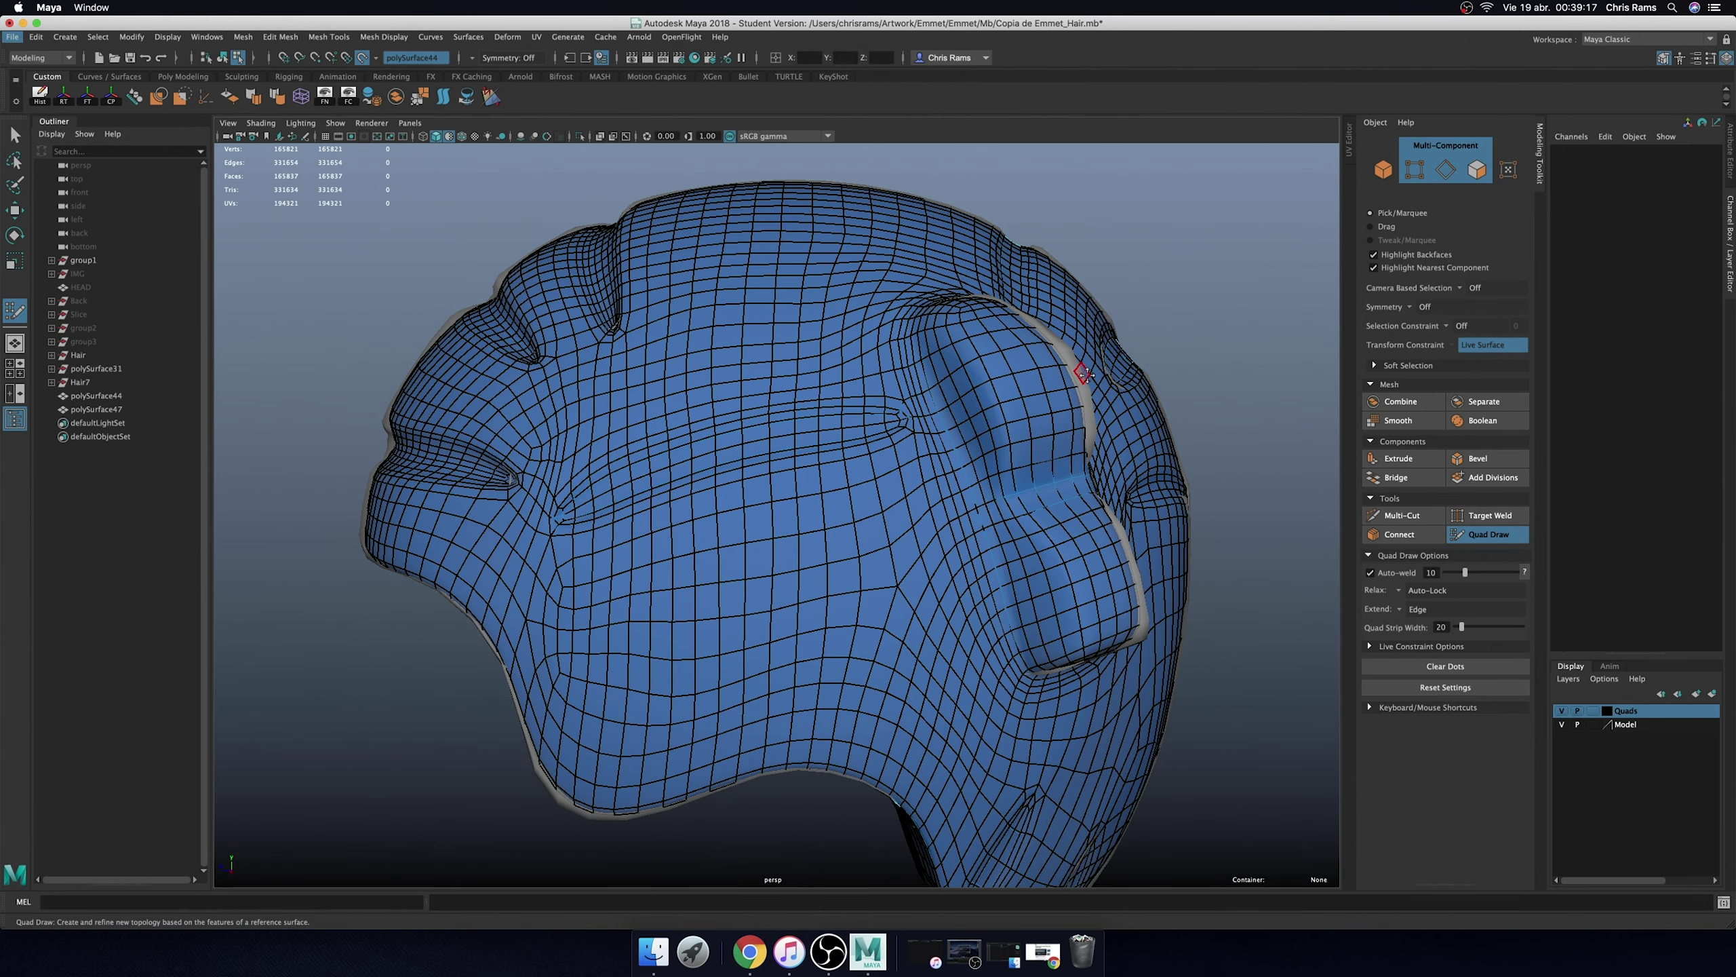
alt+drag(888, 479, 786, 437)
alt+middle_drag(786, 438, 756, 430)
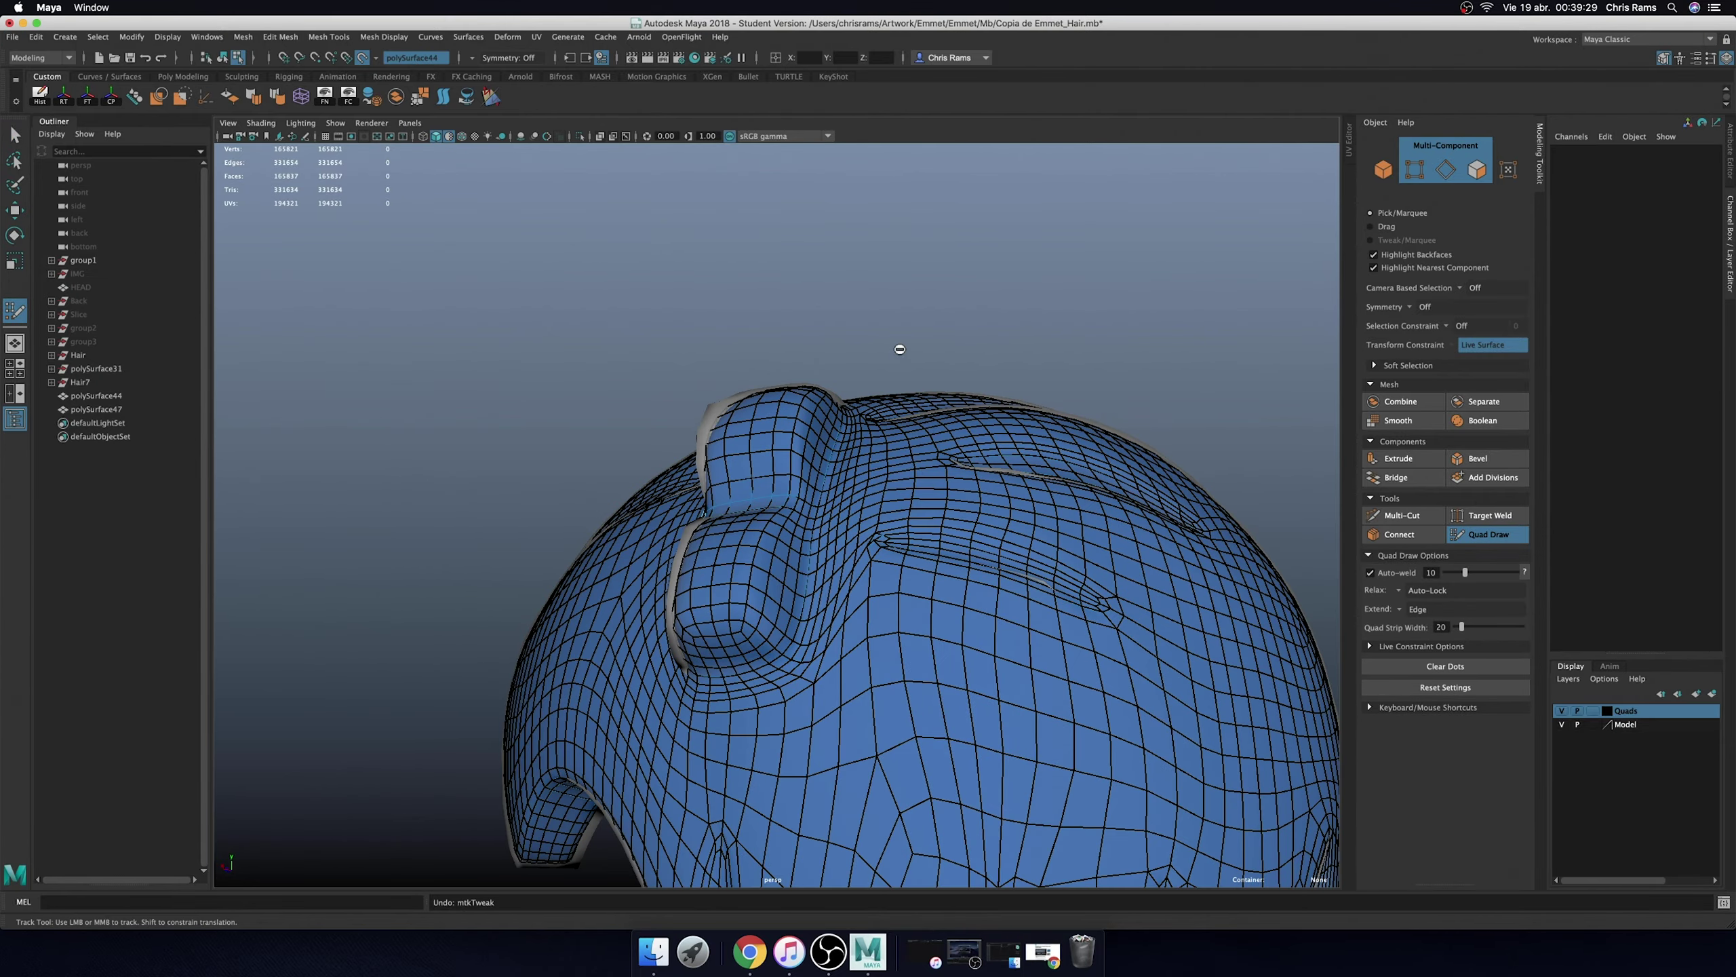
alt+drag(900, 348, 1014, 363)
alt+right_drag(1097, 448, 1026, 431)
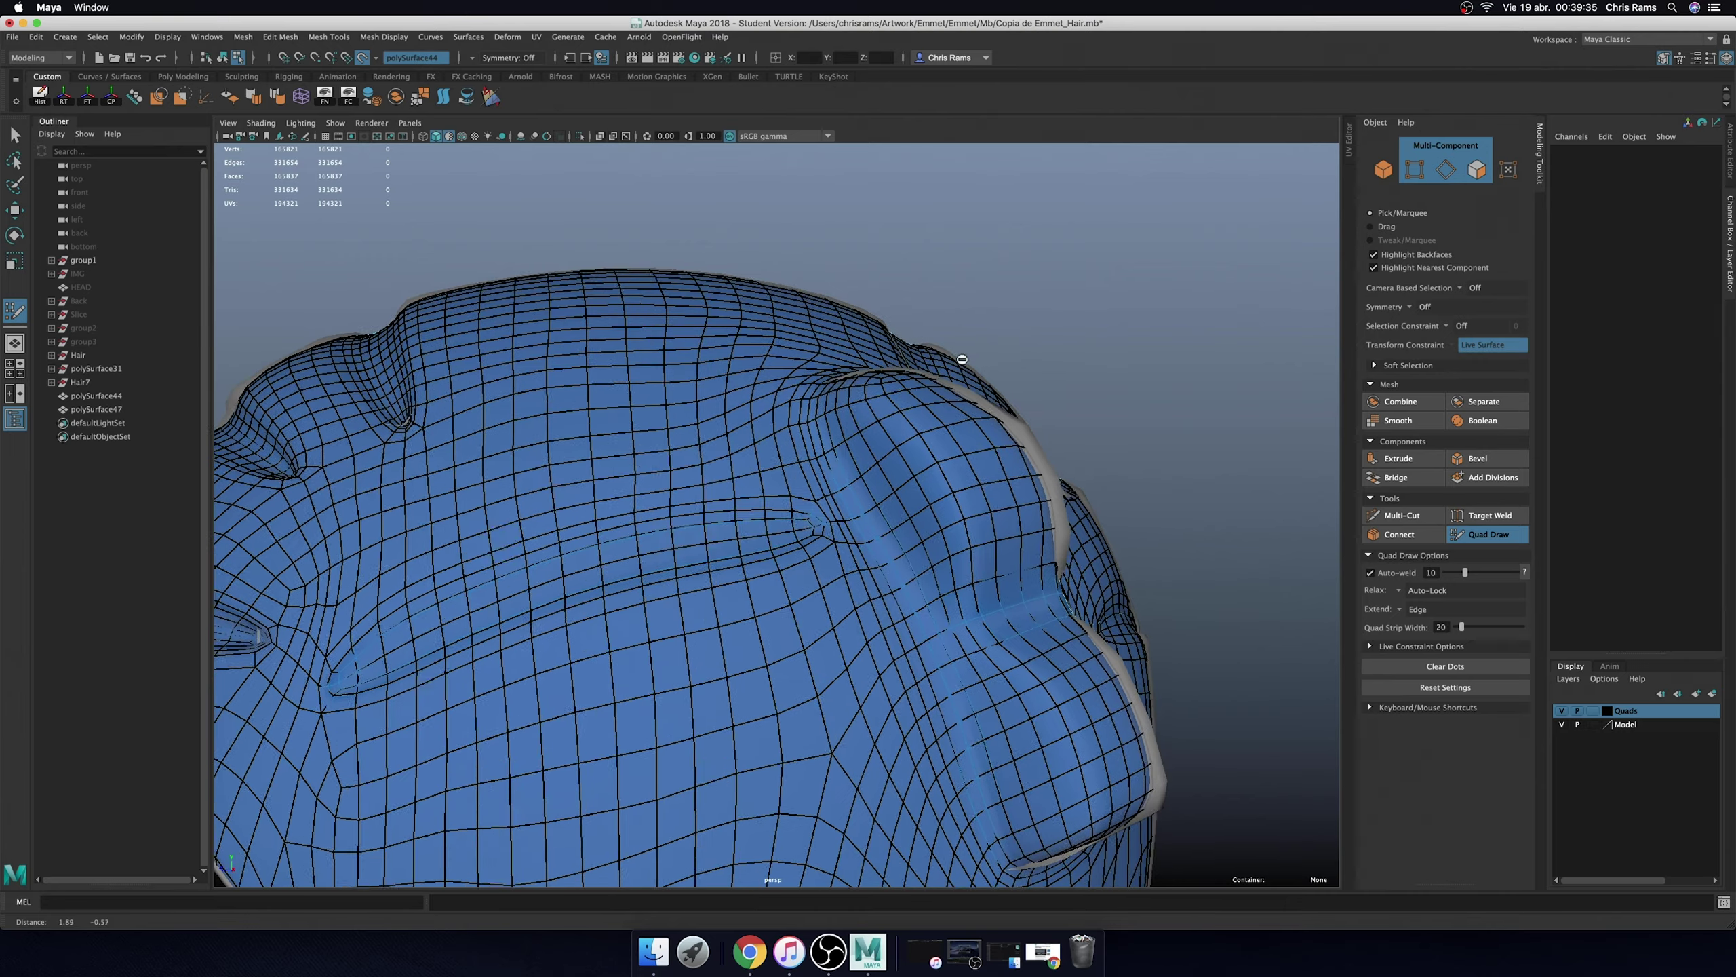
alt+middle_drag(1026, 431, 974, 413)
mouse_move(1000, 431)
alt+mouse_down()
mouse_move(820, 308)
mouse_move(747, 369)
mouse_move(895, 354)
mouse_move(996, 315)
alt+mouse_up()
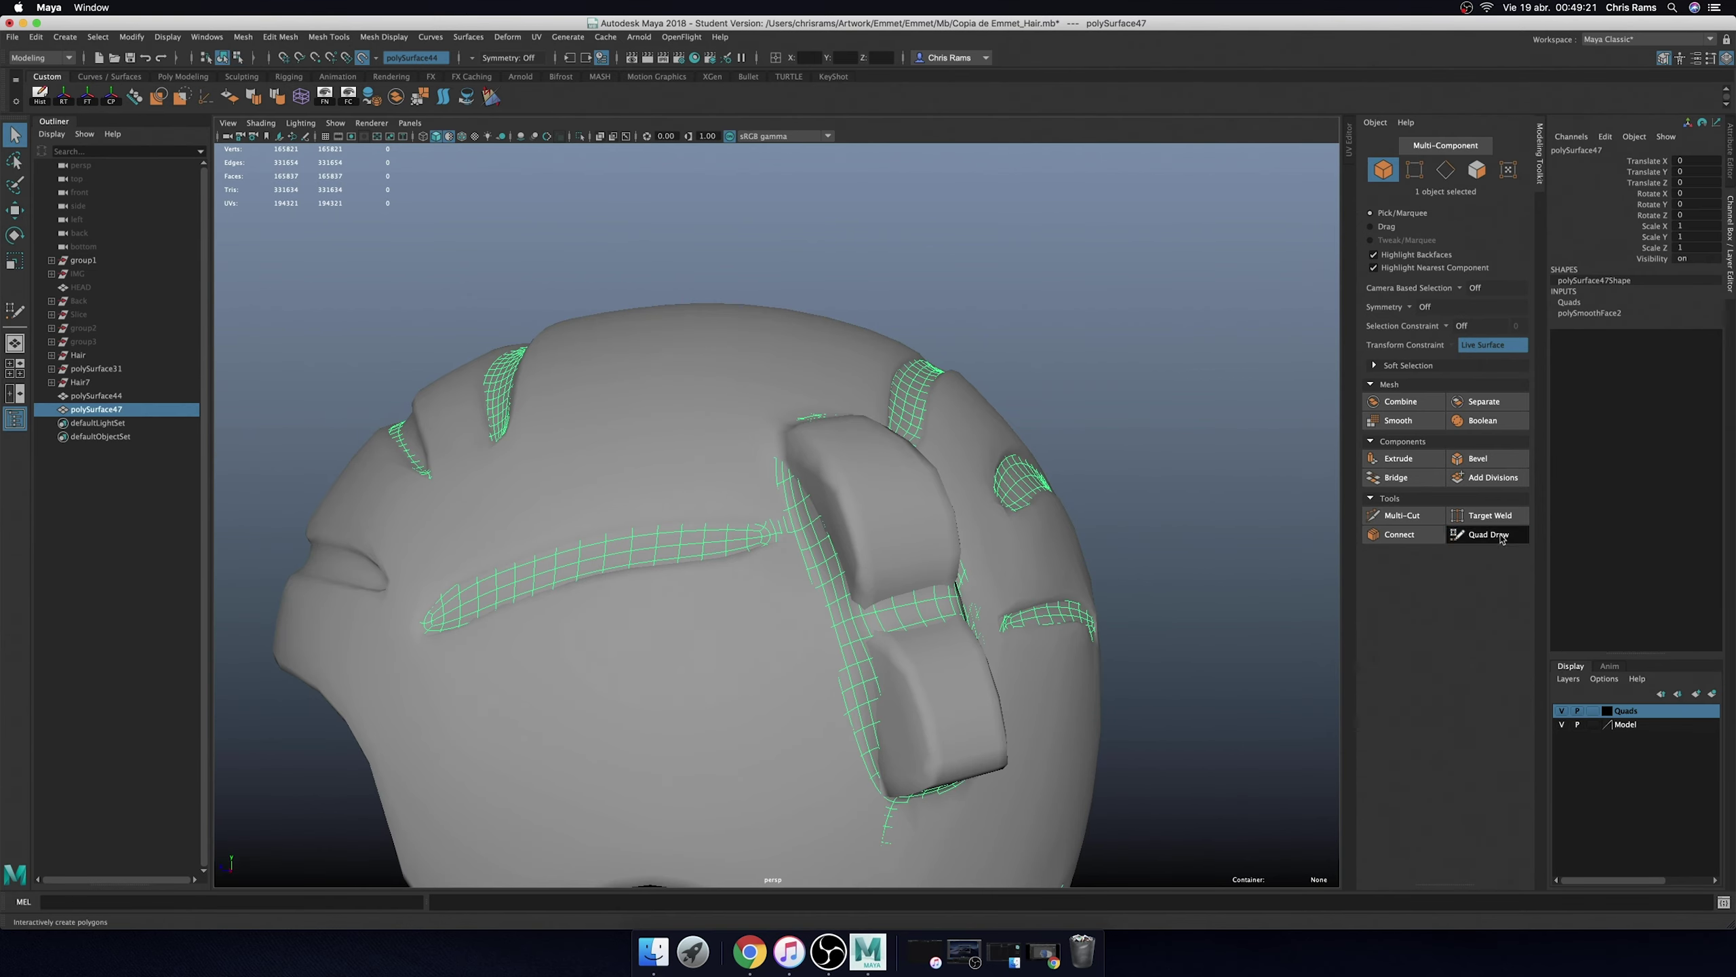
- Lower the Select Tool's soft selection falloff radius to 18.69
double_click(1446, 145)
click(1172, 347)
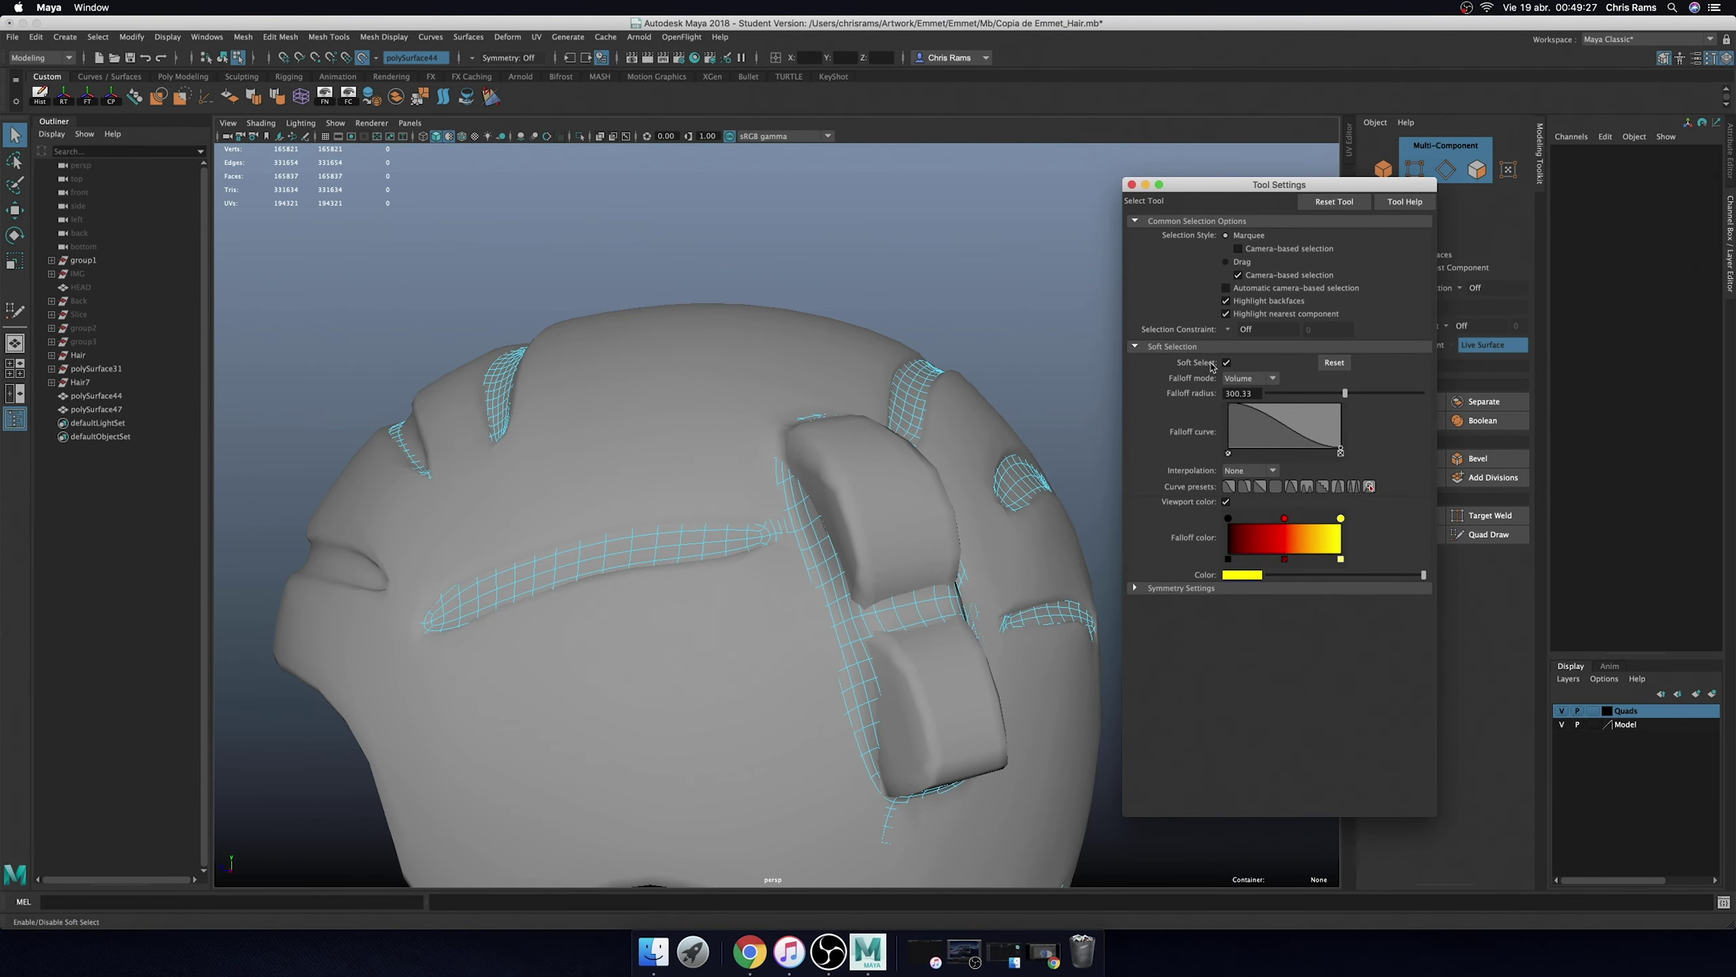
drag(1294, 395, 1276, 396)
click(1131, 184)
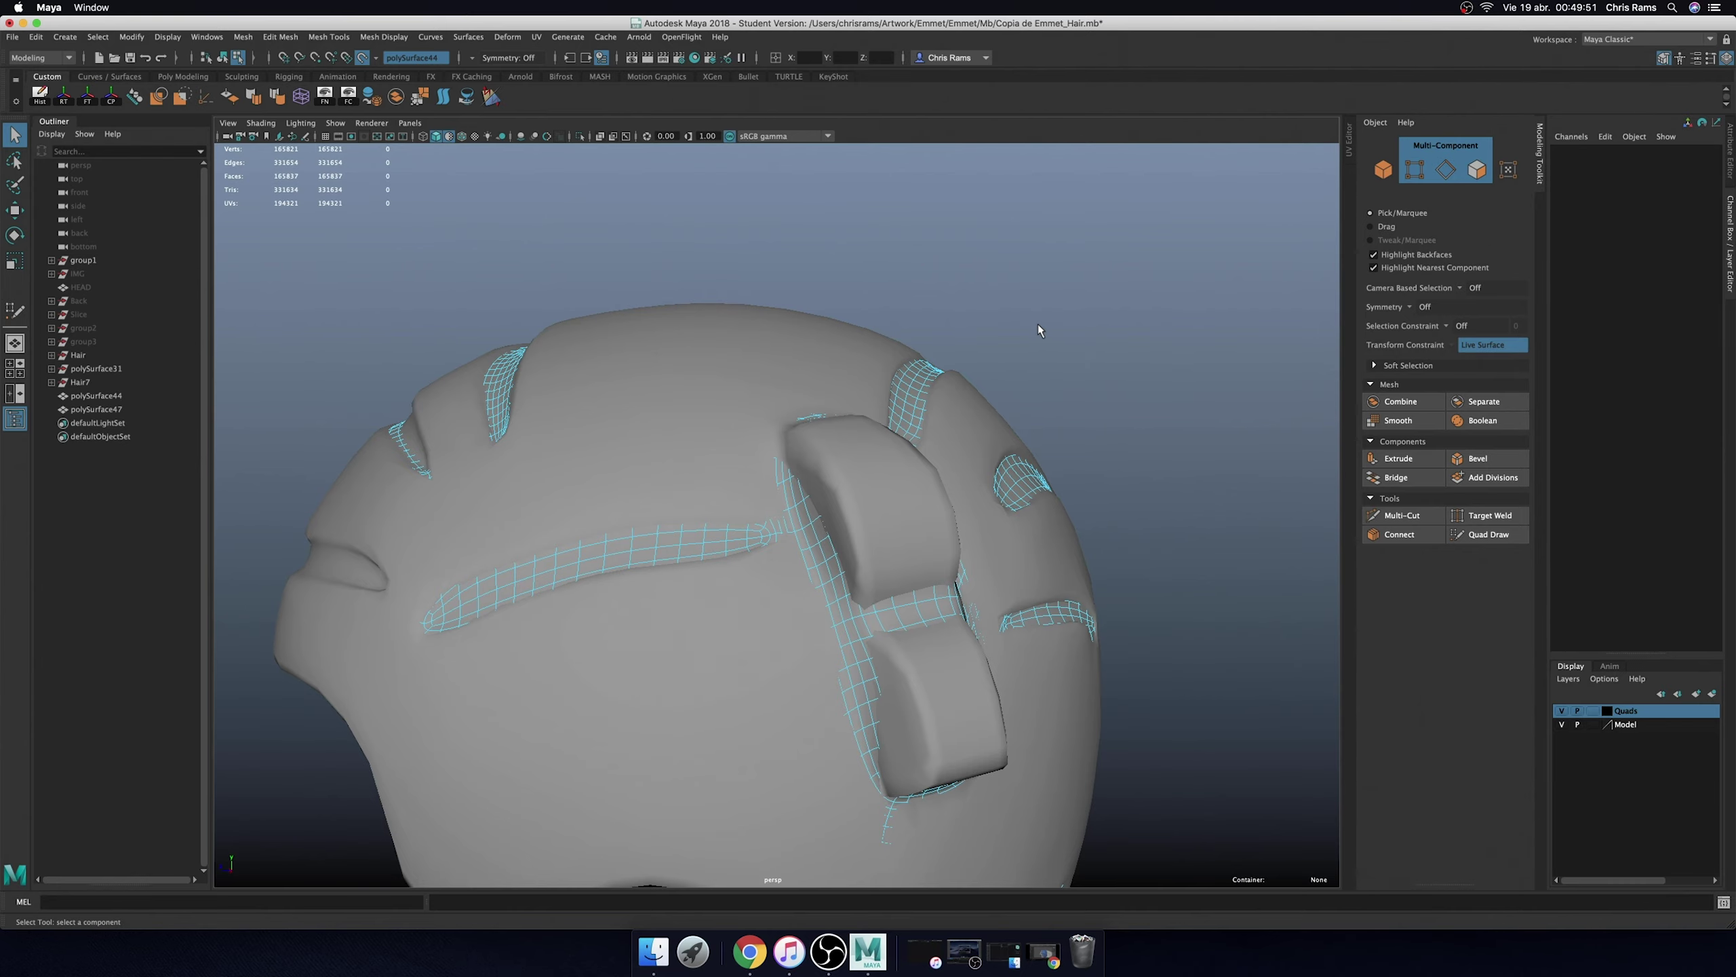
- Reactivate Quad Draw on the hair mesh and switch selection to Drag style
alt+drag(1038, 322, 982, 401)
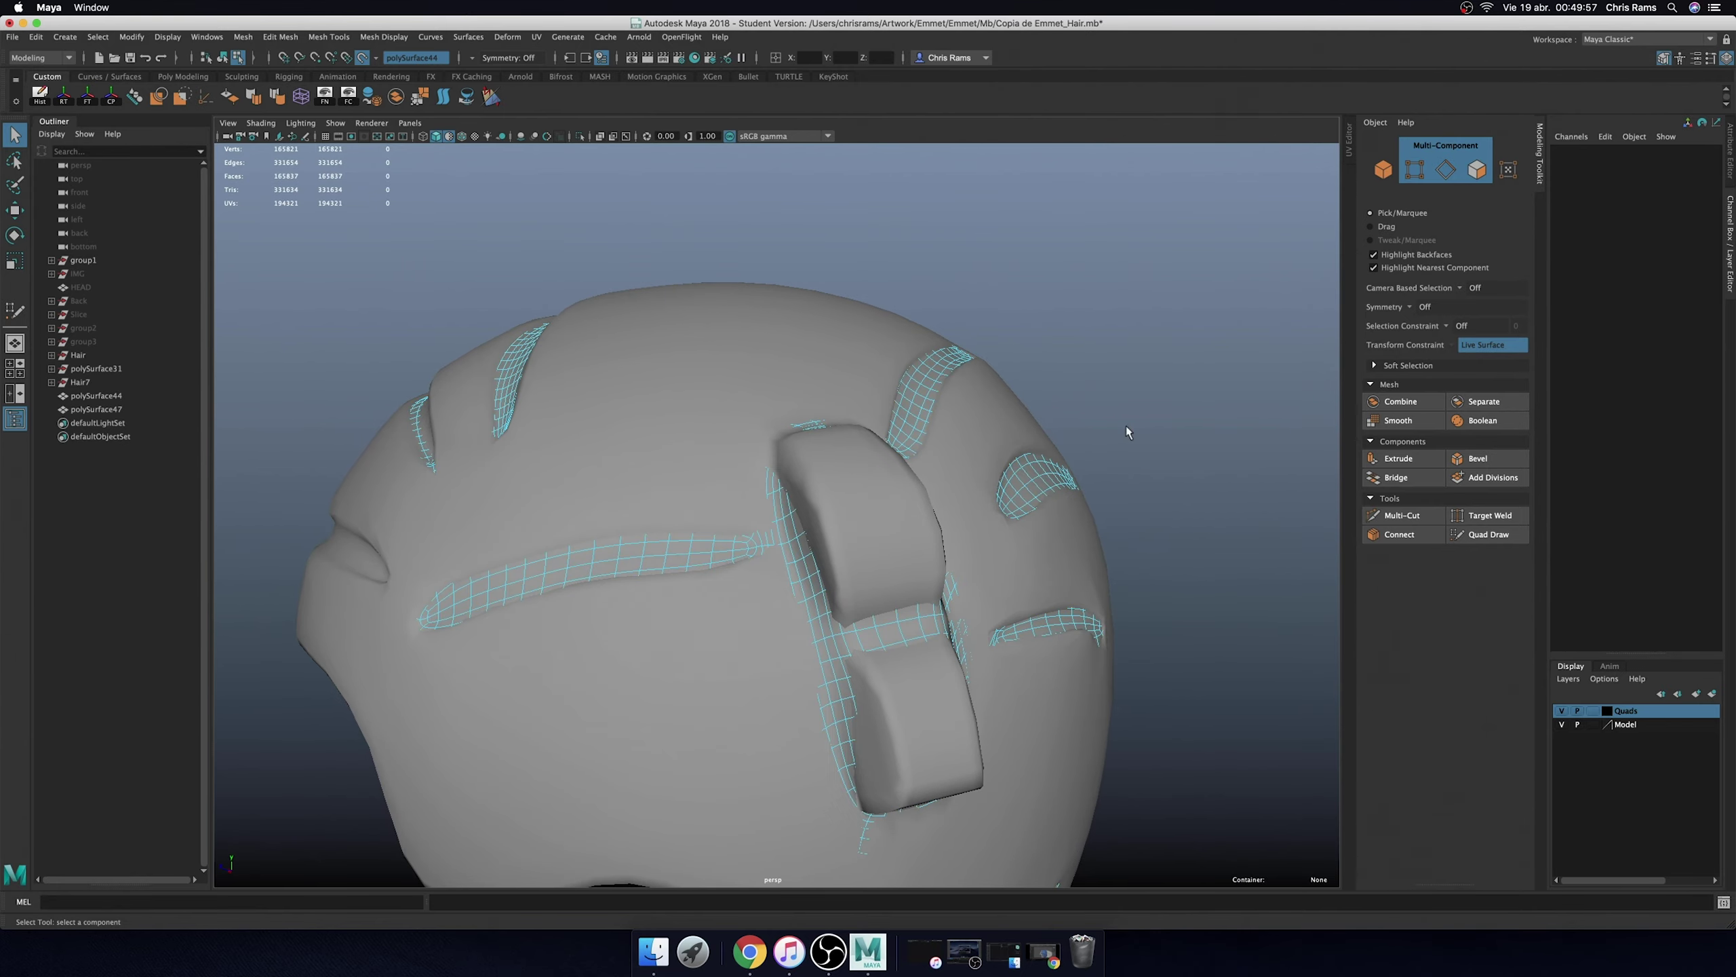
shift+right_drag(1125, 426, 1015, 444)
alt+drag(1278, 645, 1225, 628)
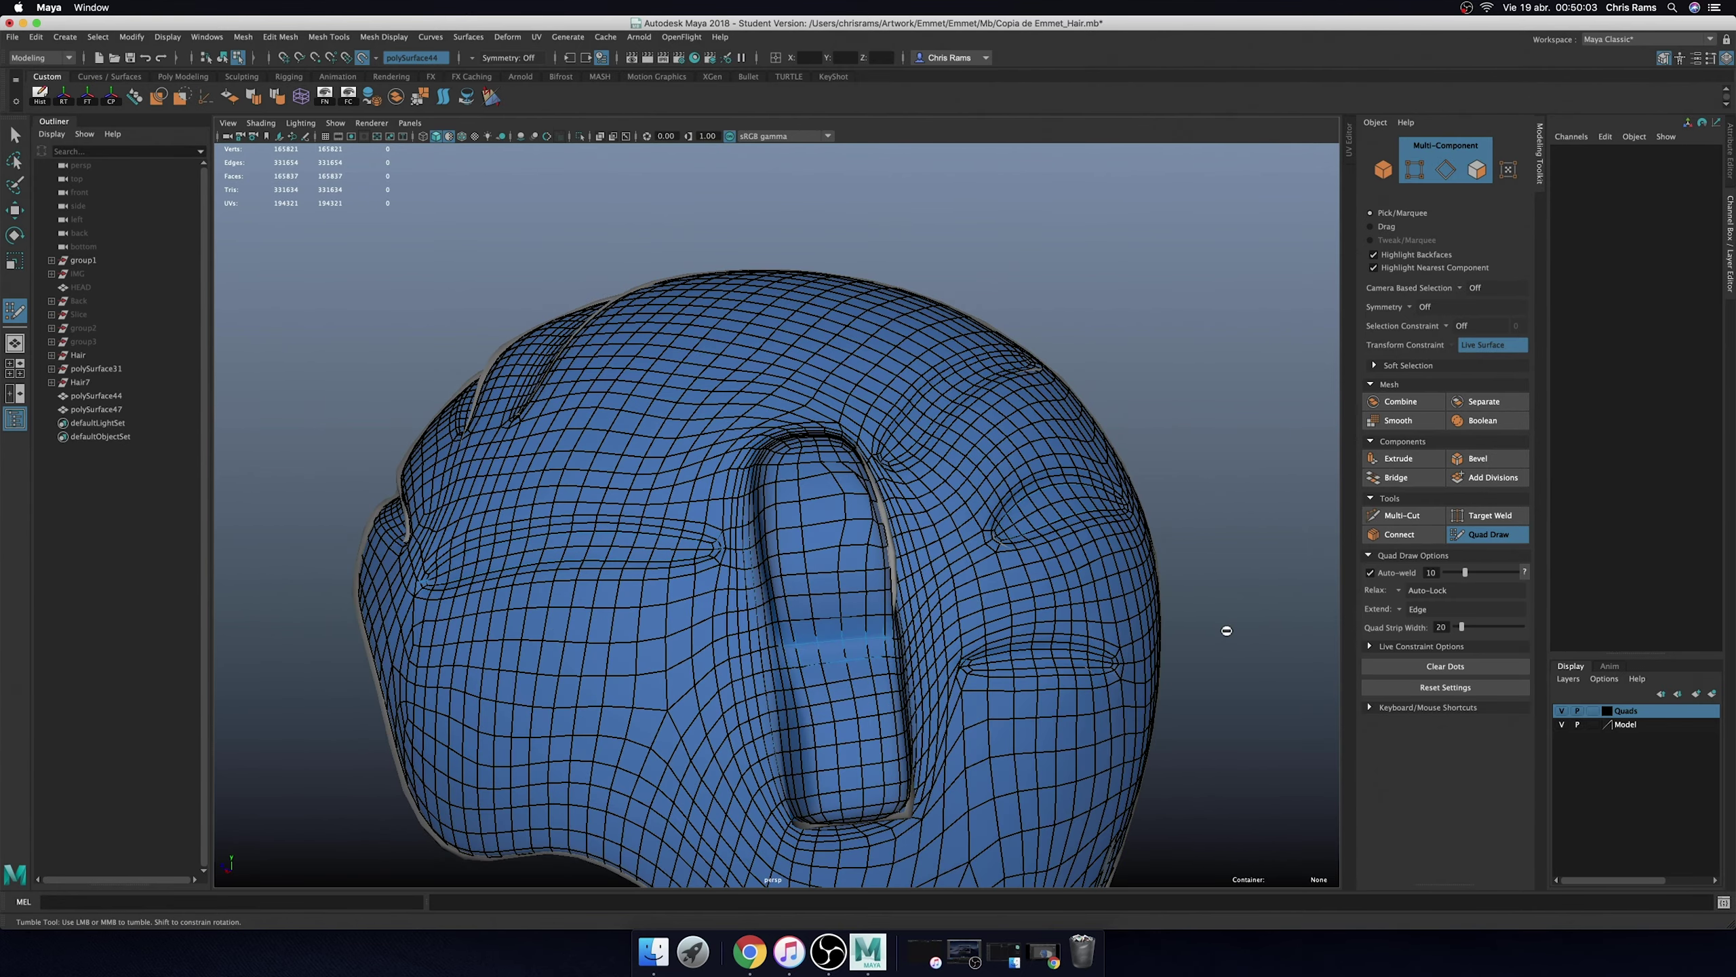
click(1387, 227)
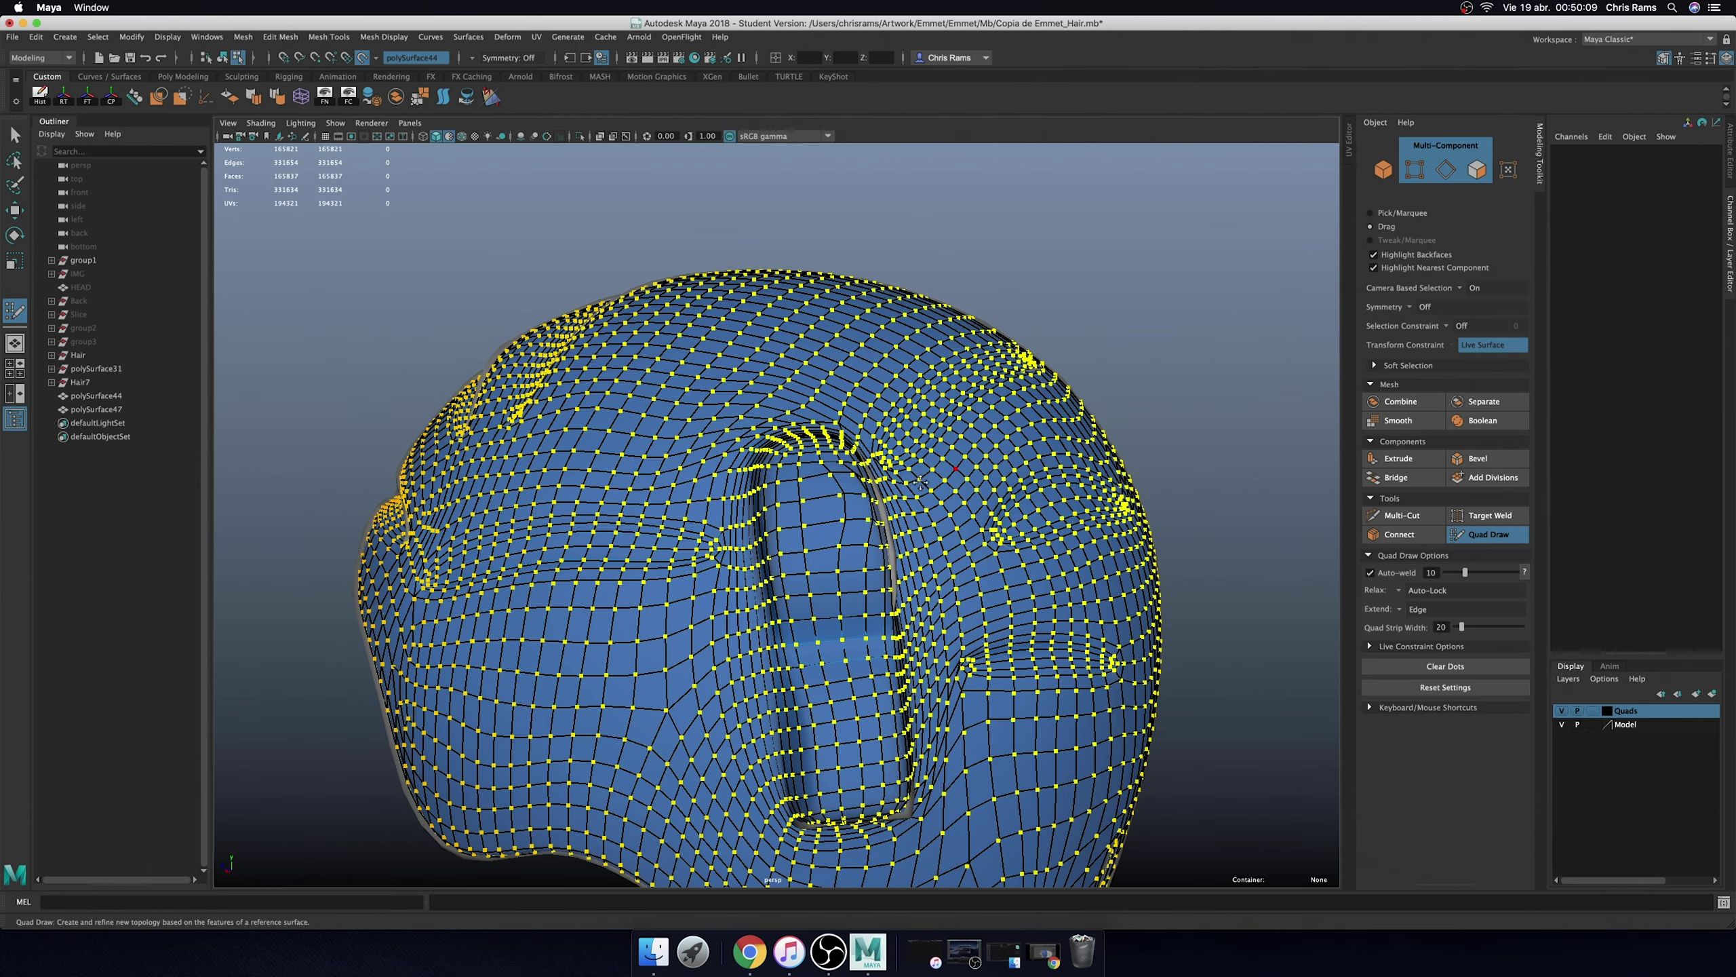
scroll(950, 470, up, 3)
scroll(899, 472, up, 3)
alt+drag(900, 473, 784, 498)
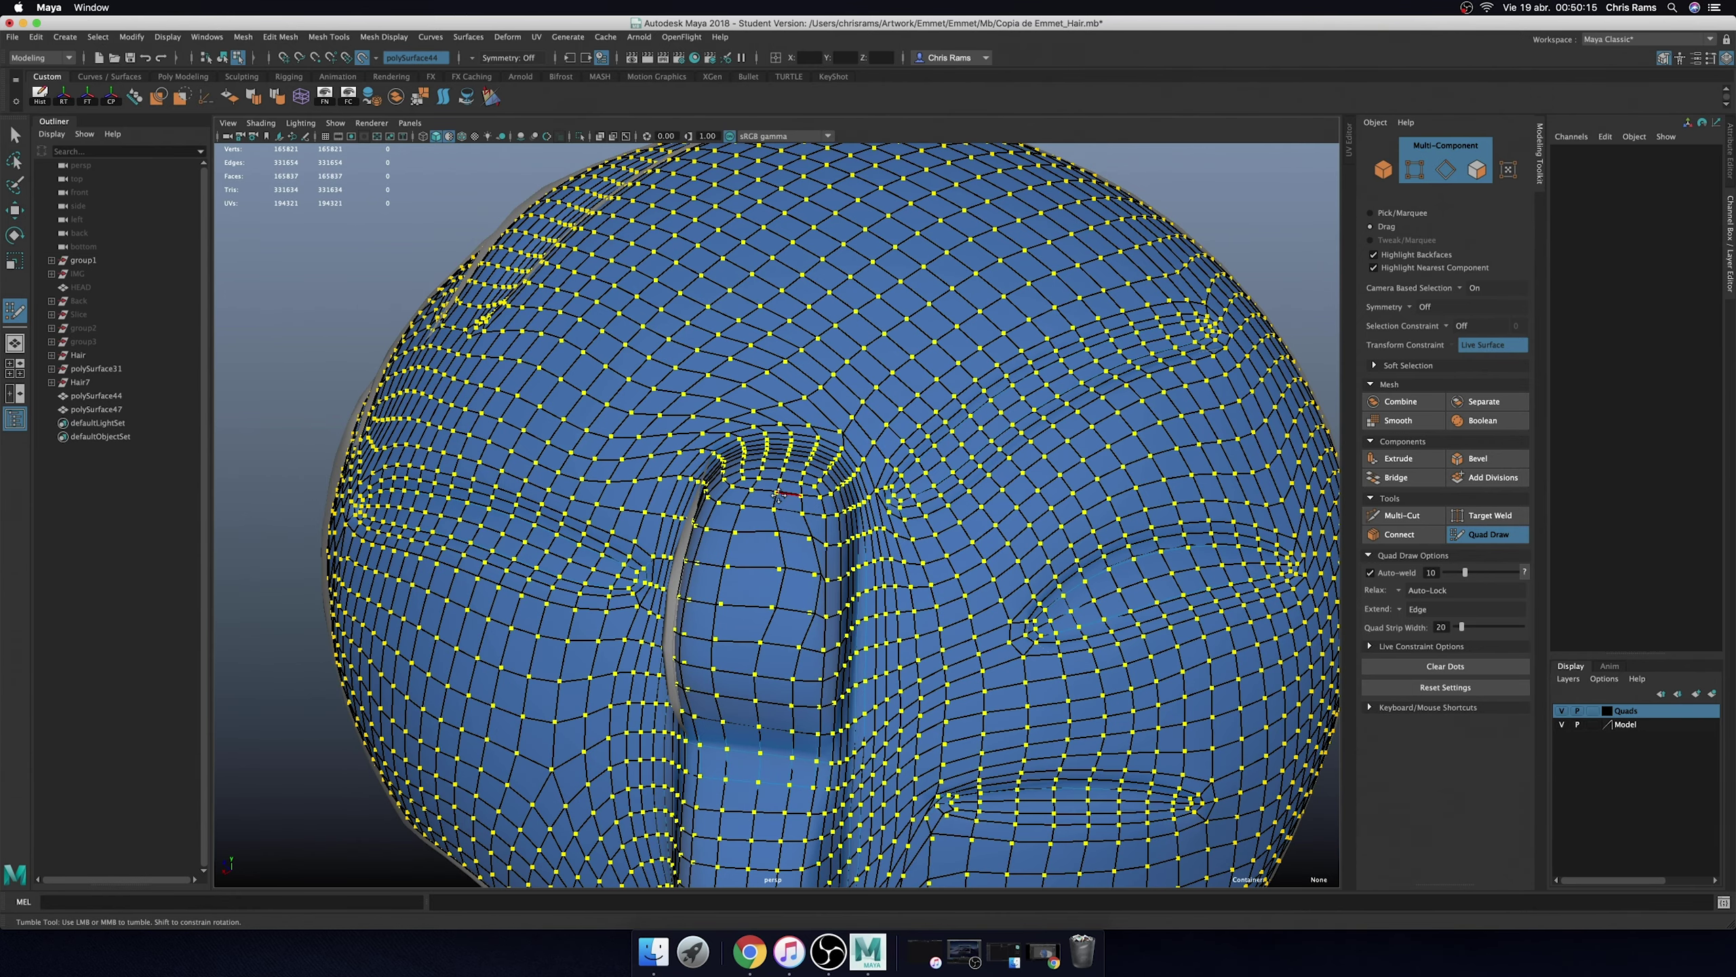
double_click(15, 321)
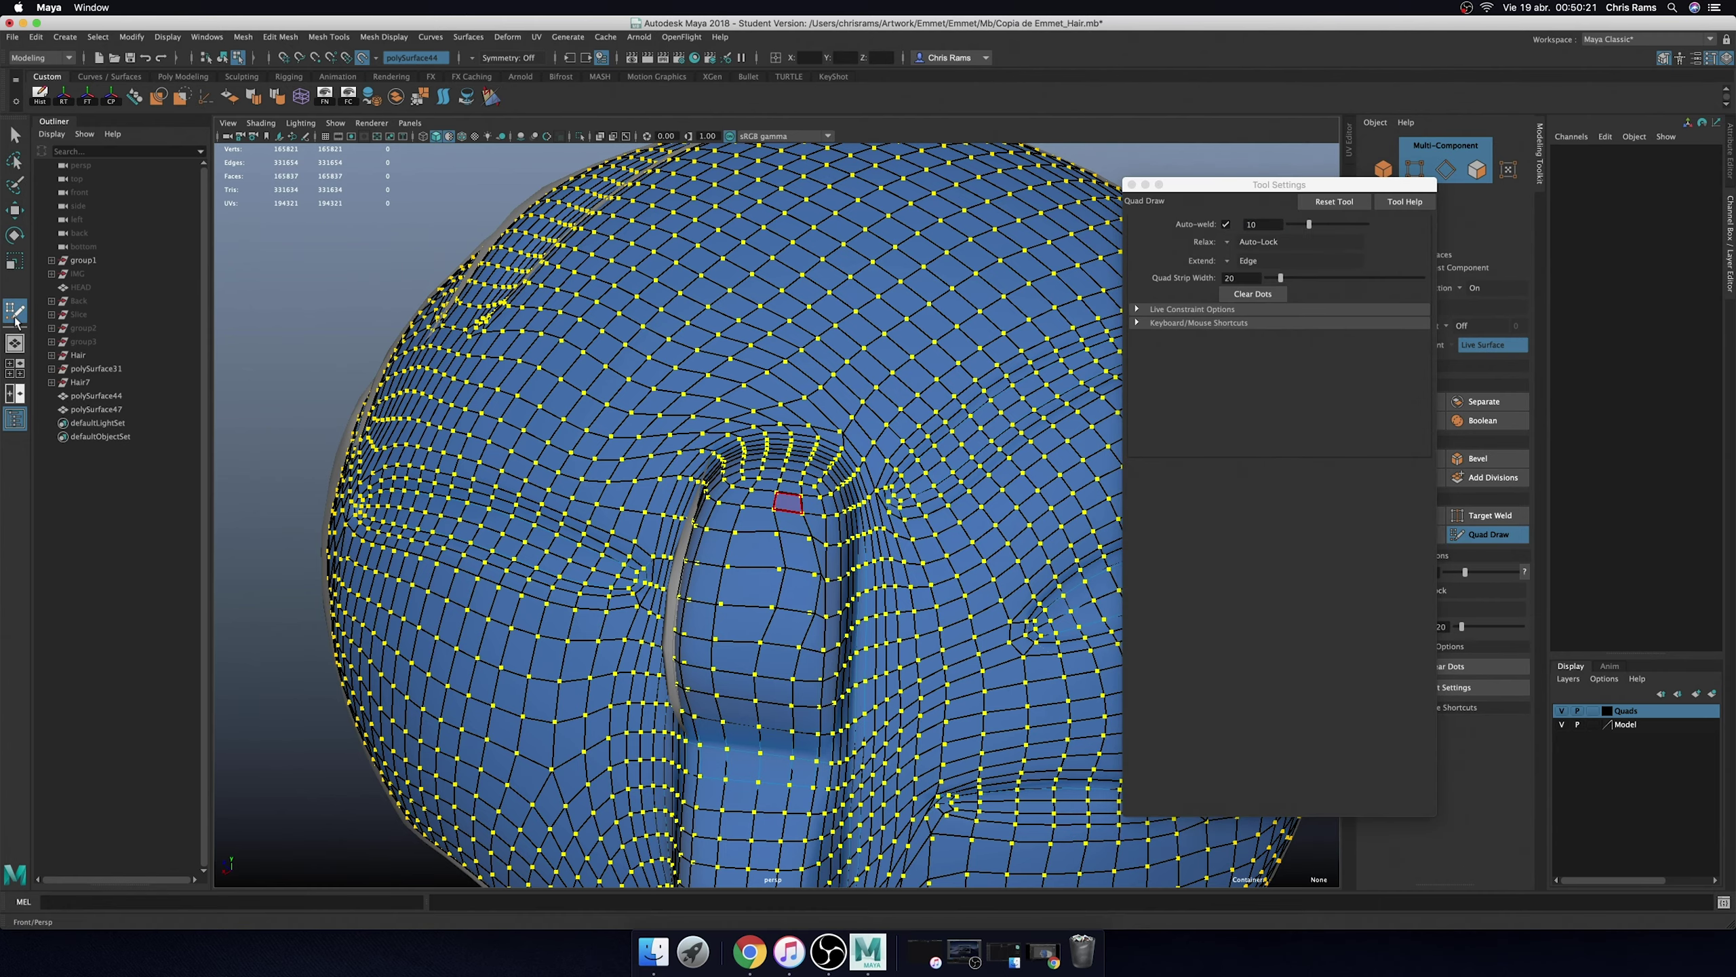
click(1132, 184)
alt+drag(957, 411, 865, 397)
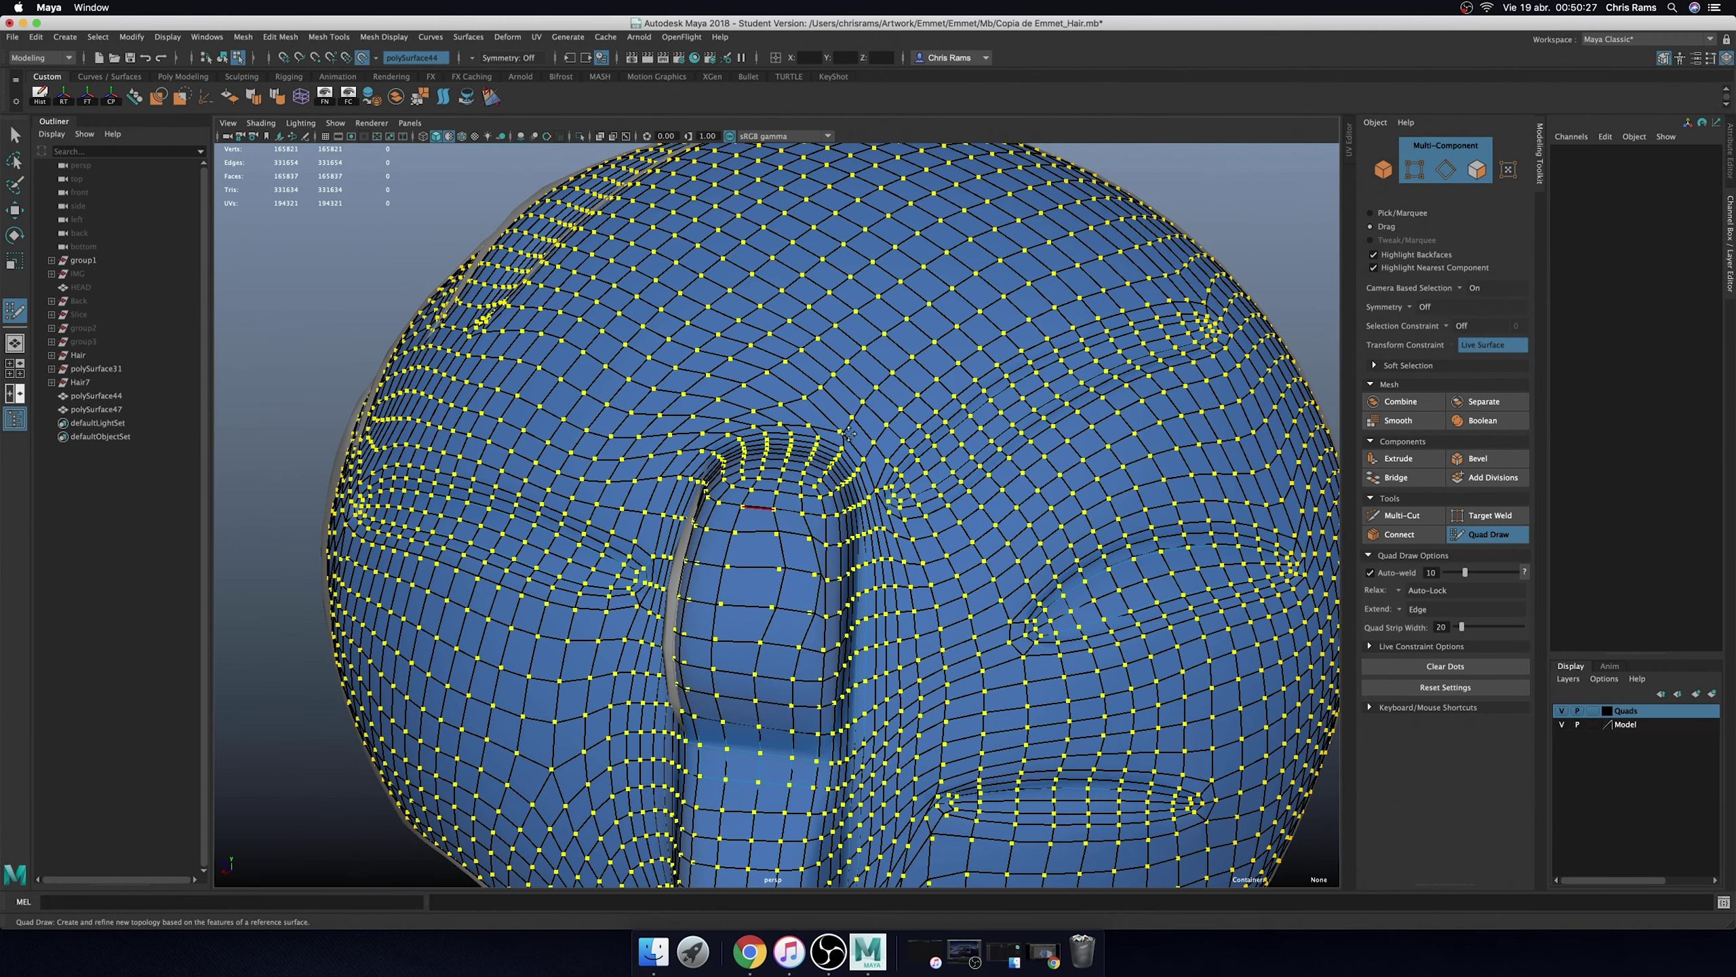
scroll(865, 397, down, 5)
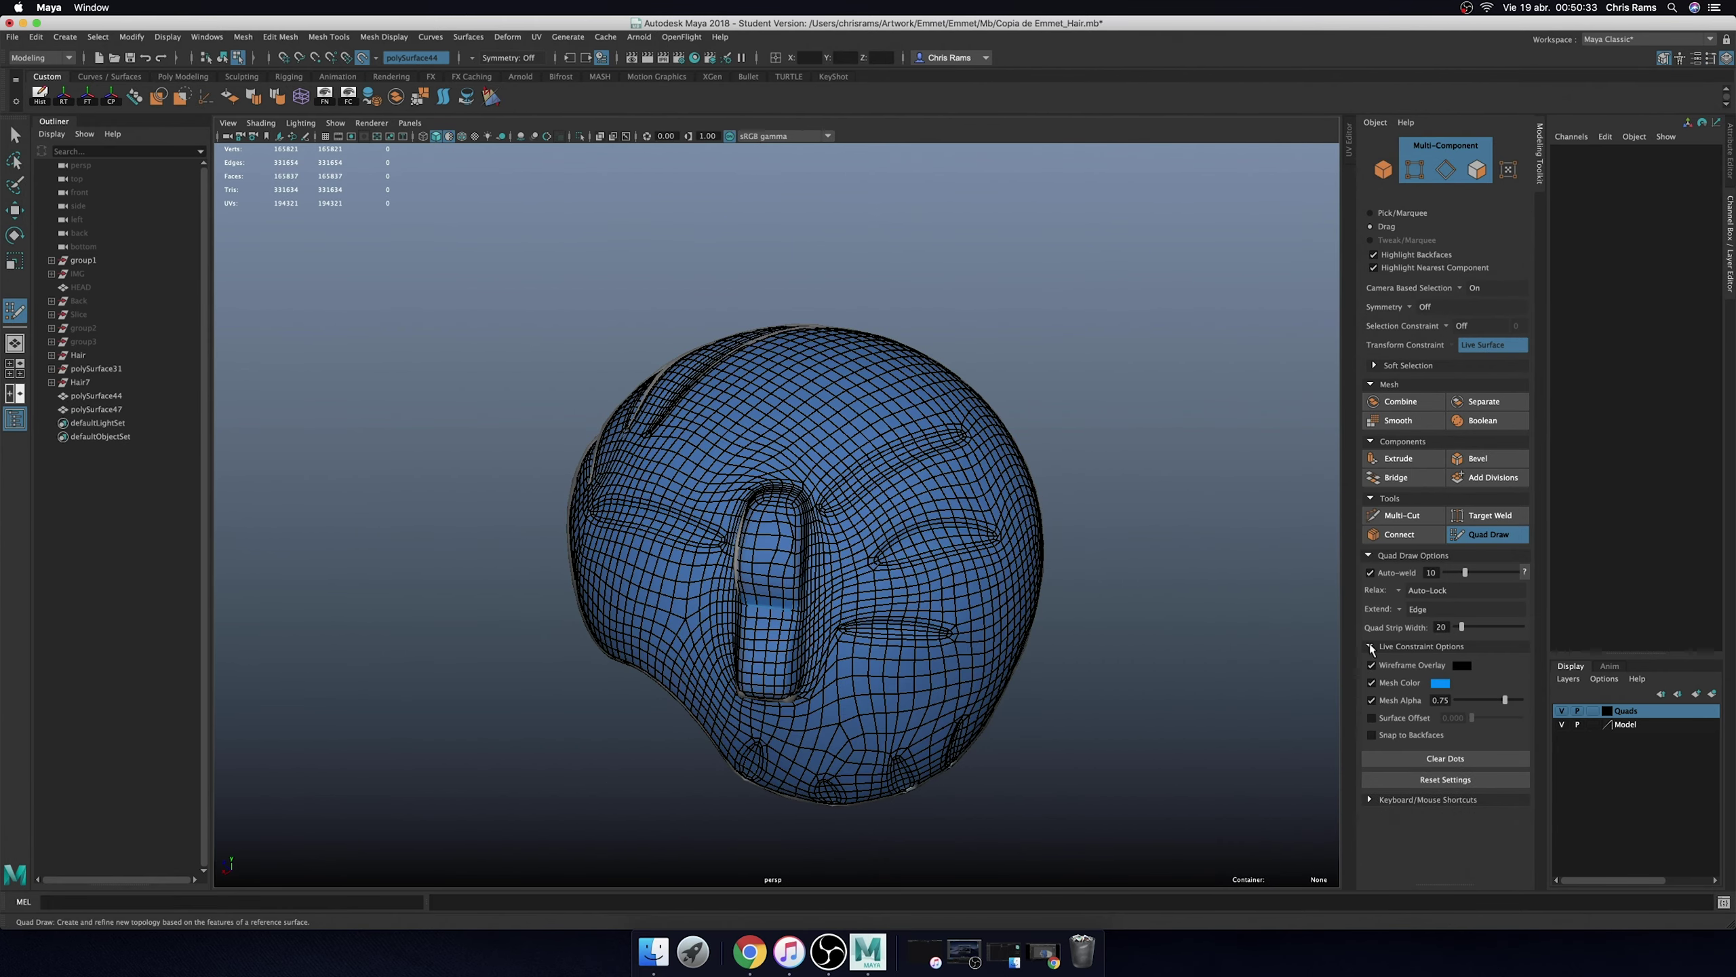
scroll(1149, 375, up, 3)
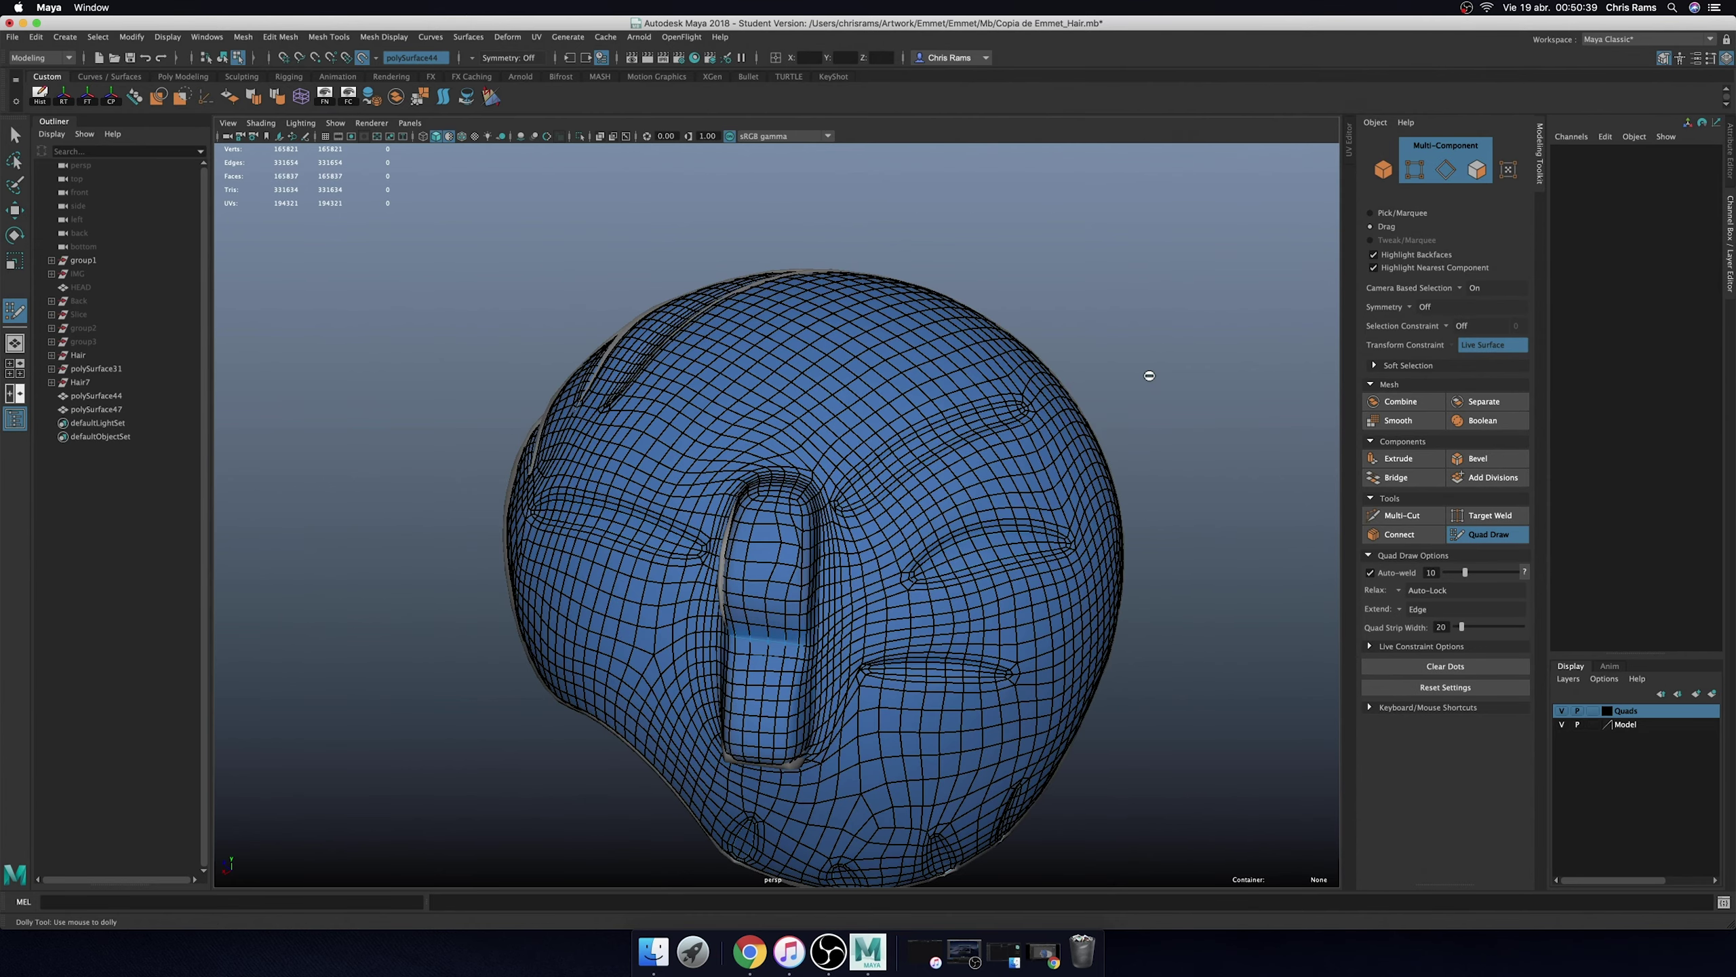
- Cut the soft selection falloff radius from 0.1 to 0.01, then to about 0.0001
double_click(17, 141)
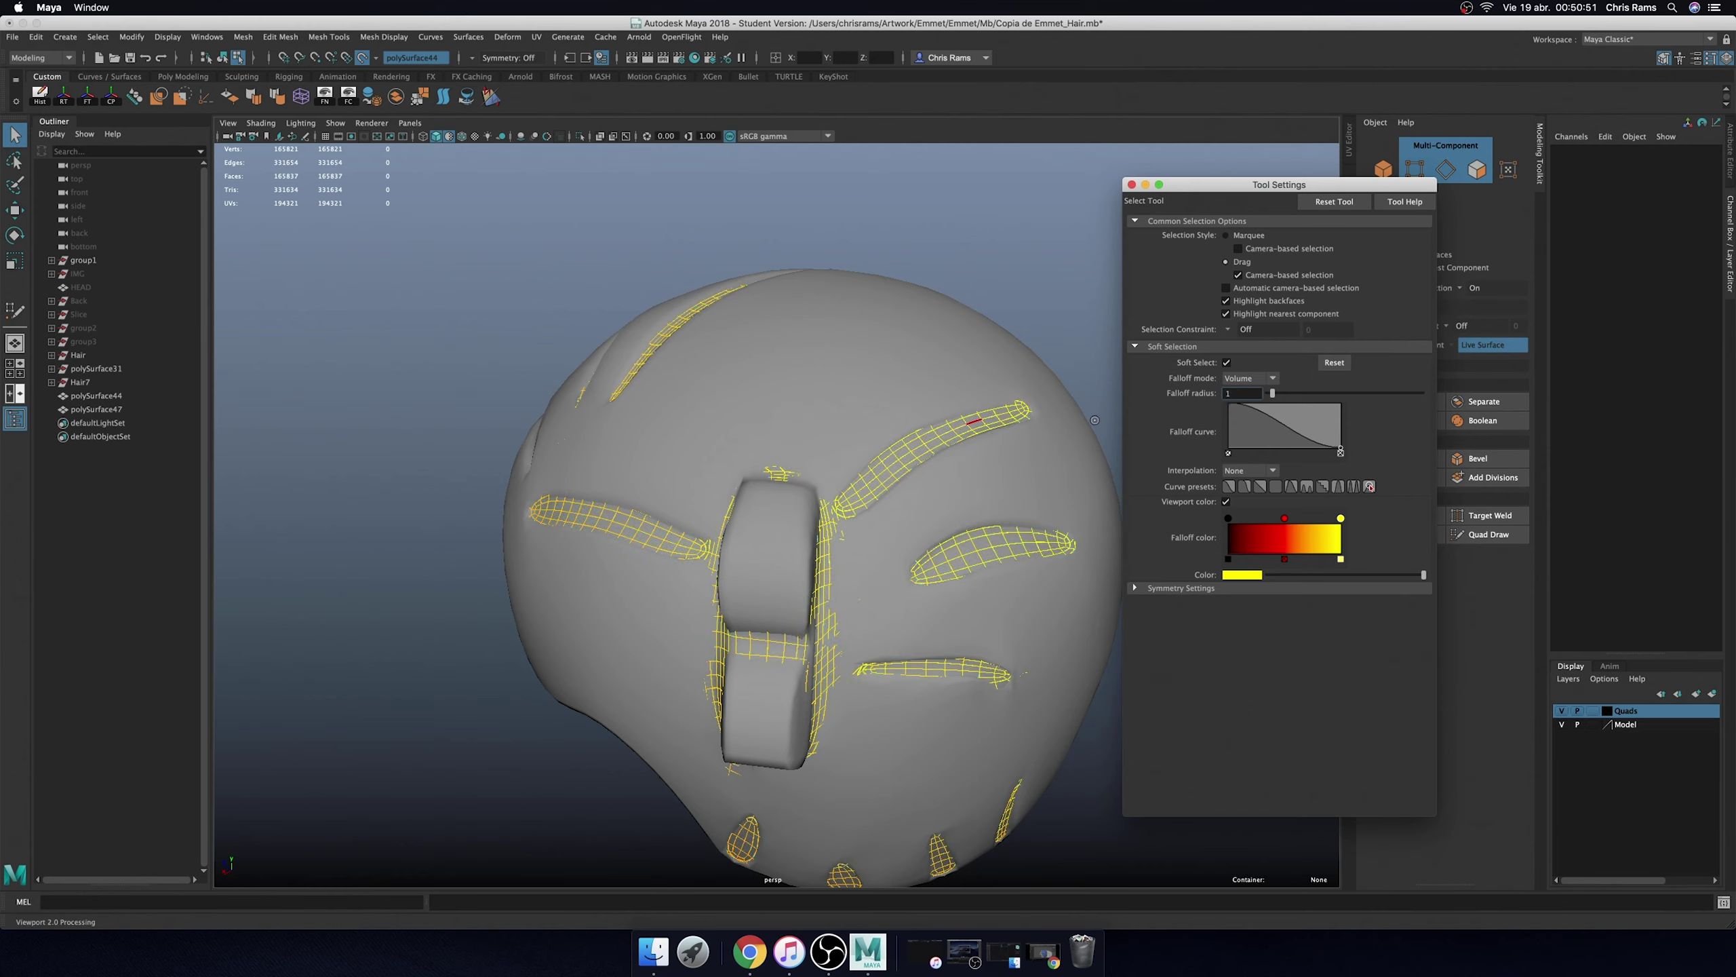
key(Return)
click(1016, 408)
text(0.1)
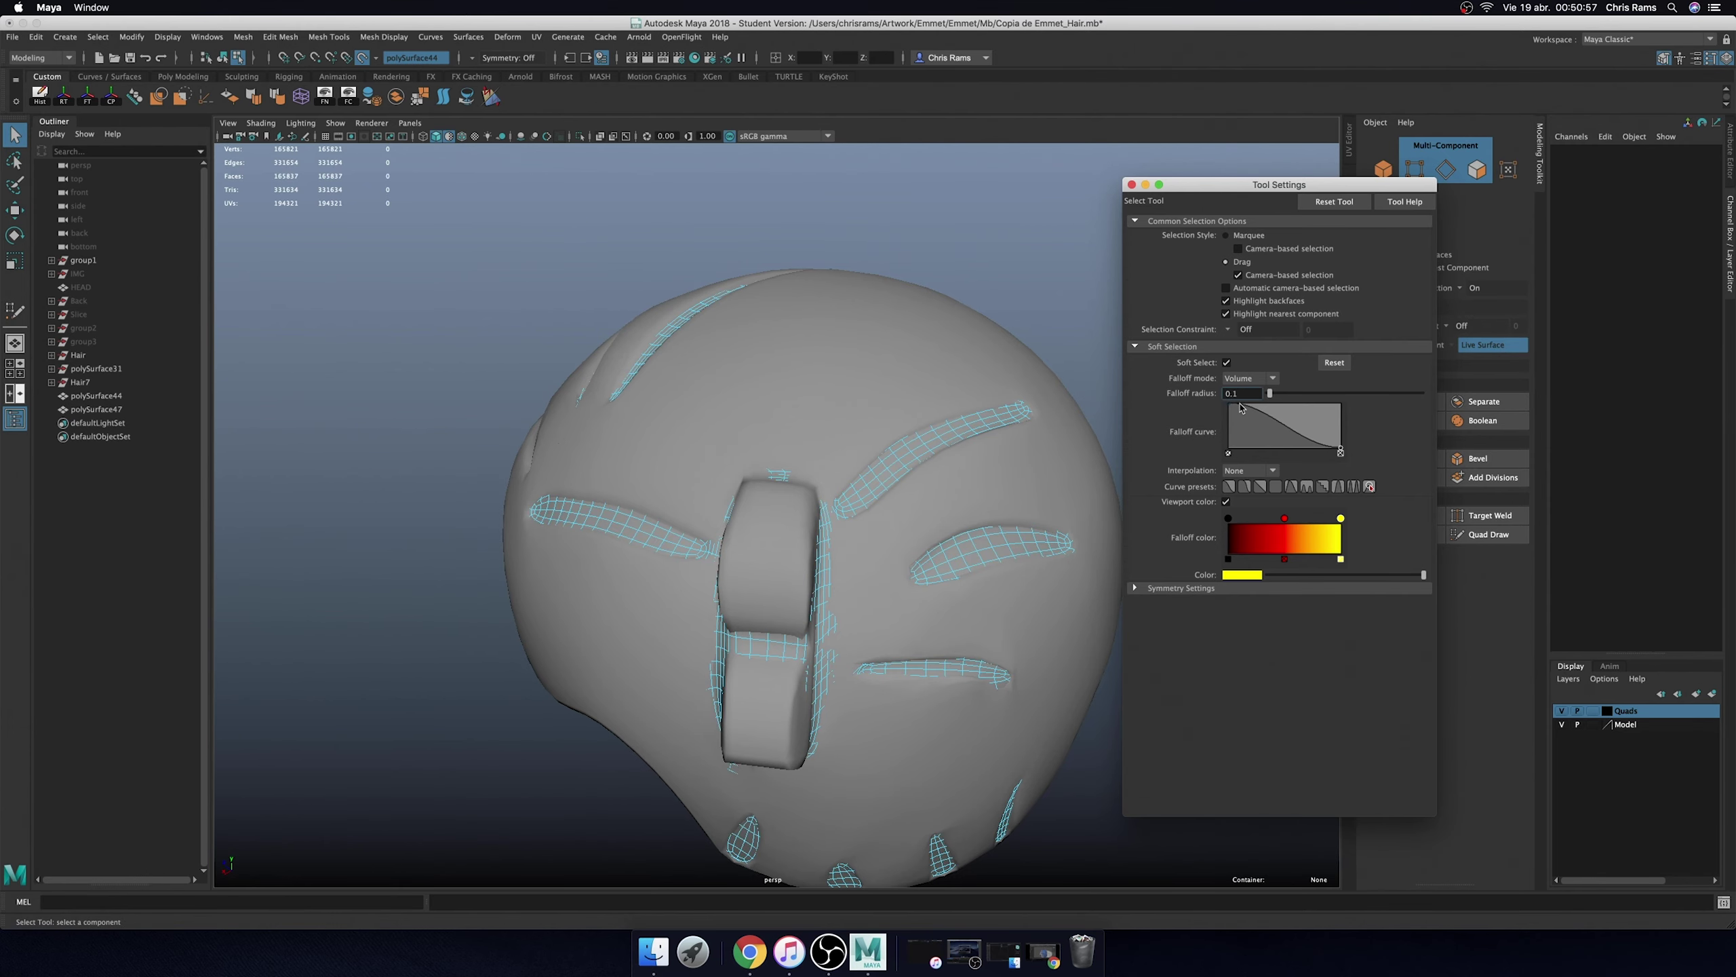
text(0.01)
key(Return)
key(Return)
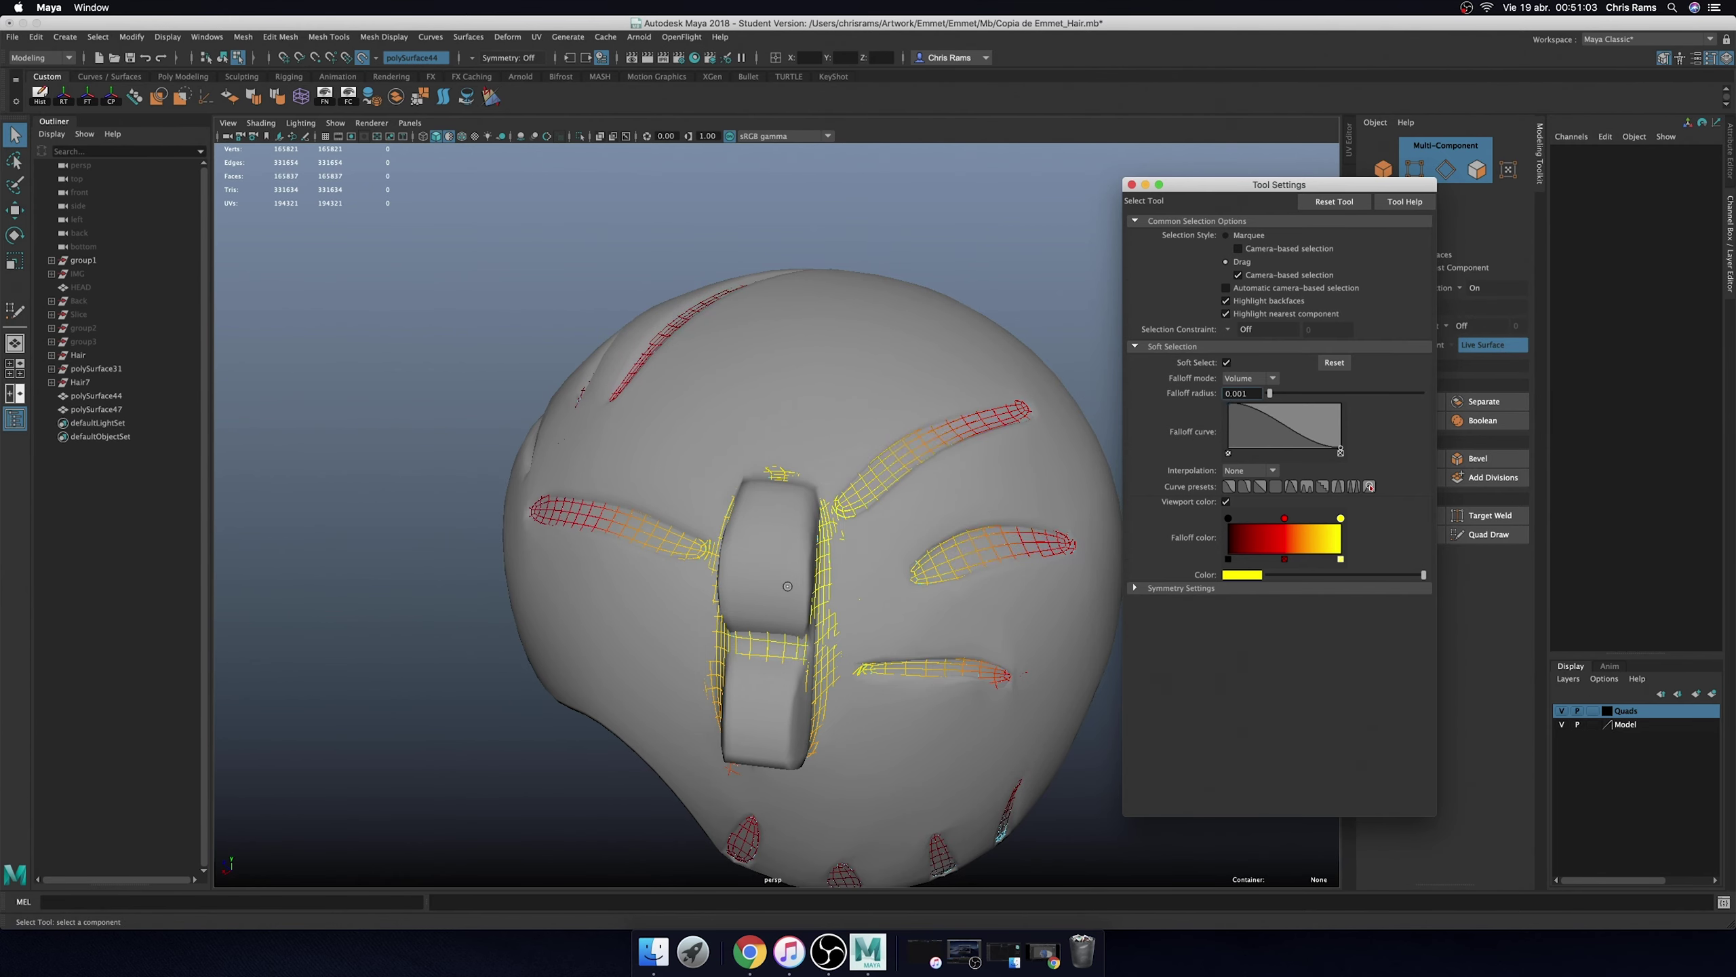
drag(1254, 395, 1264, 396)
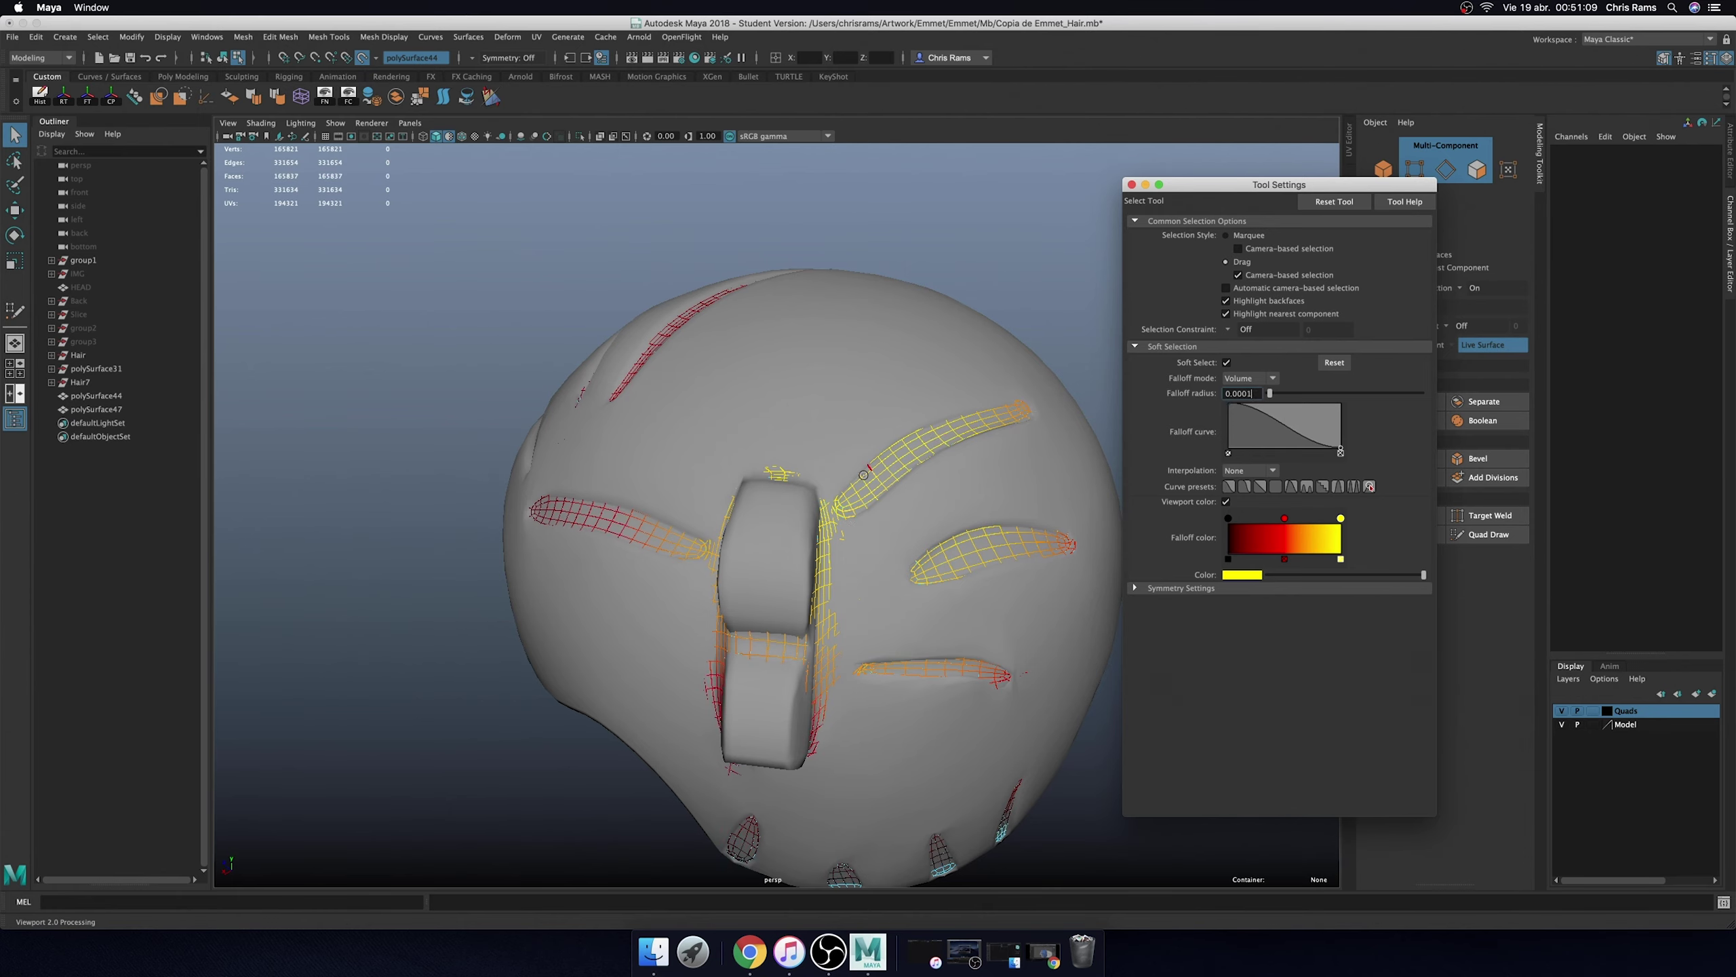
- Back in Quad Draw, enable soft selection with about 0.06 falloff and pick a groove quad
click(1132, 184)
click(1488, 534)
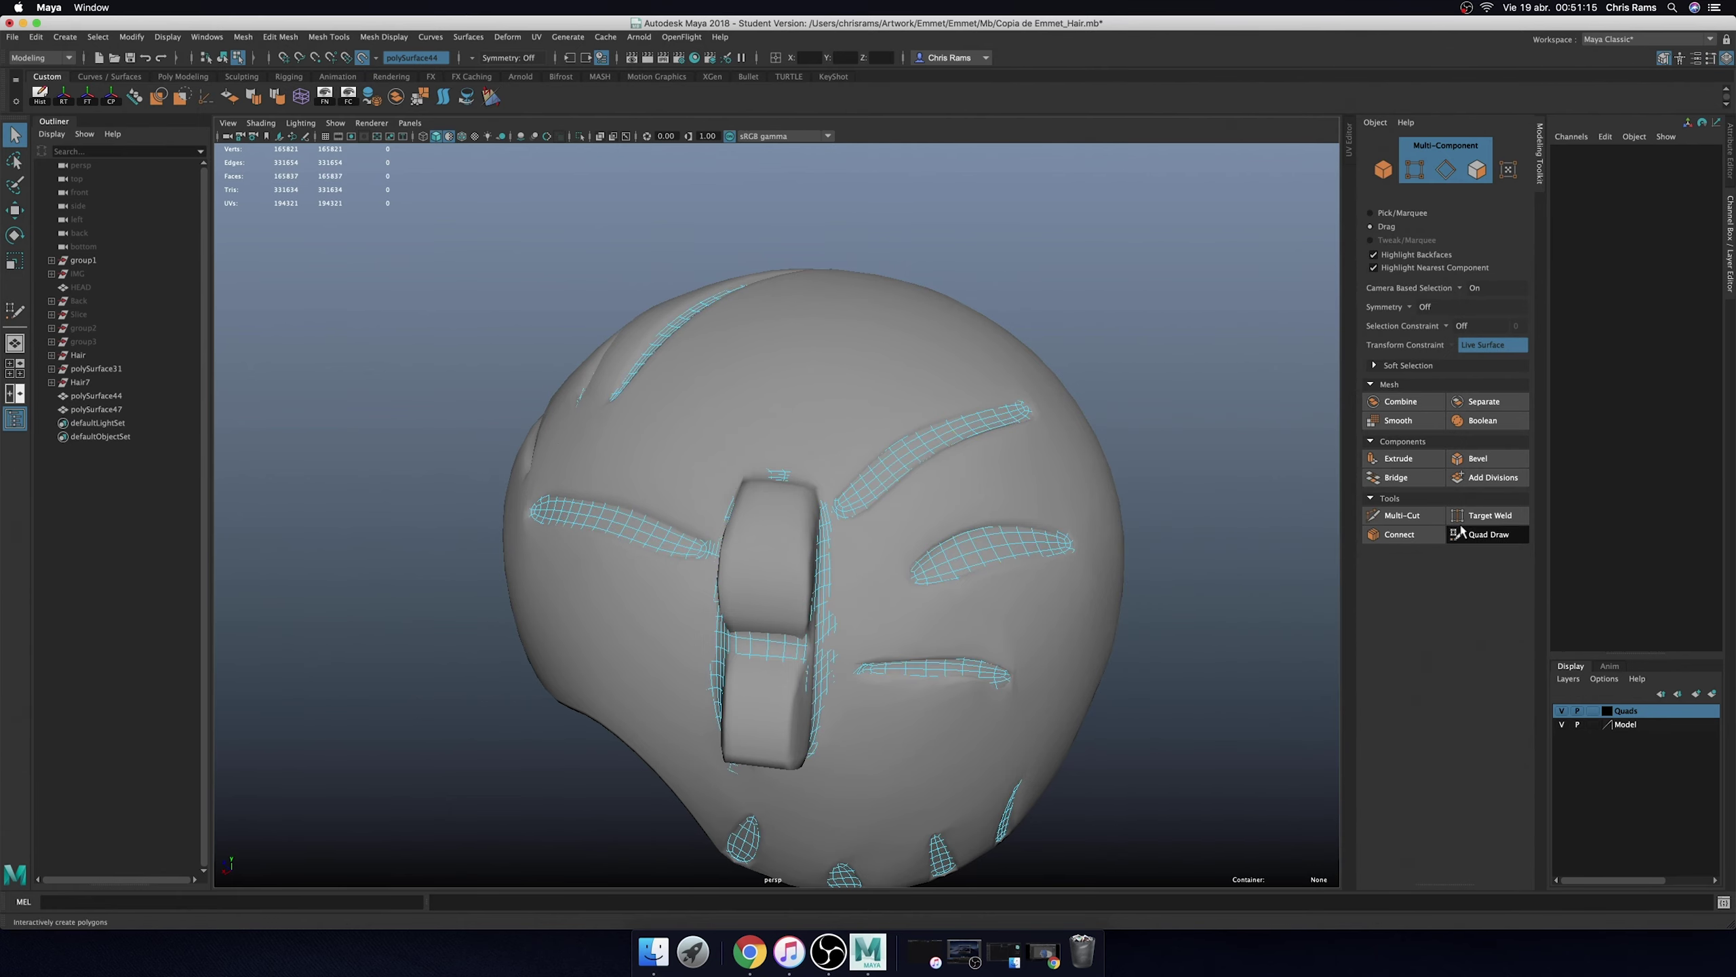
scroll(938, 450, up, 3)
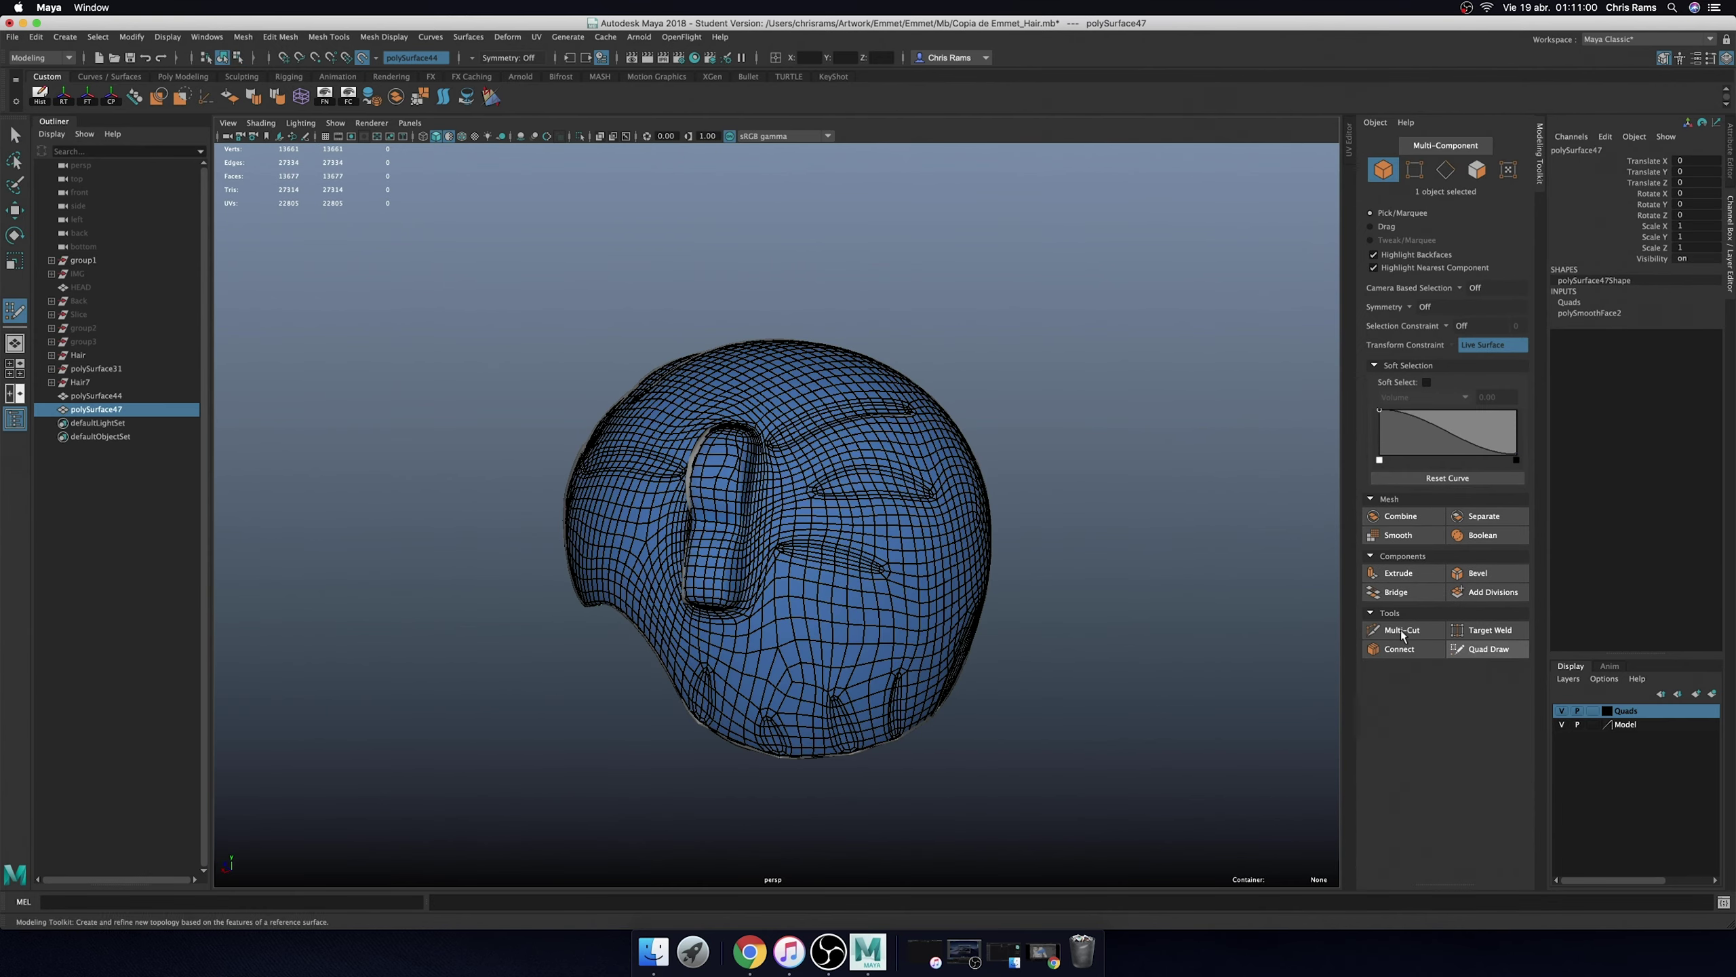
alt+drag(1126, 415, 1121, 417)
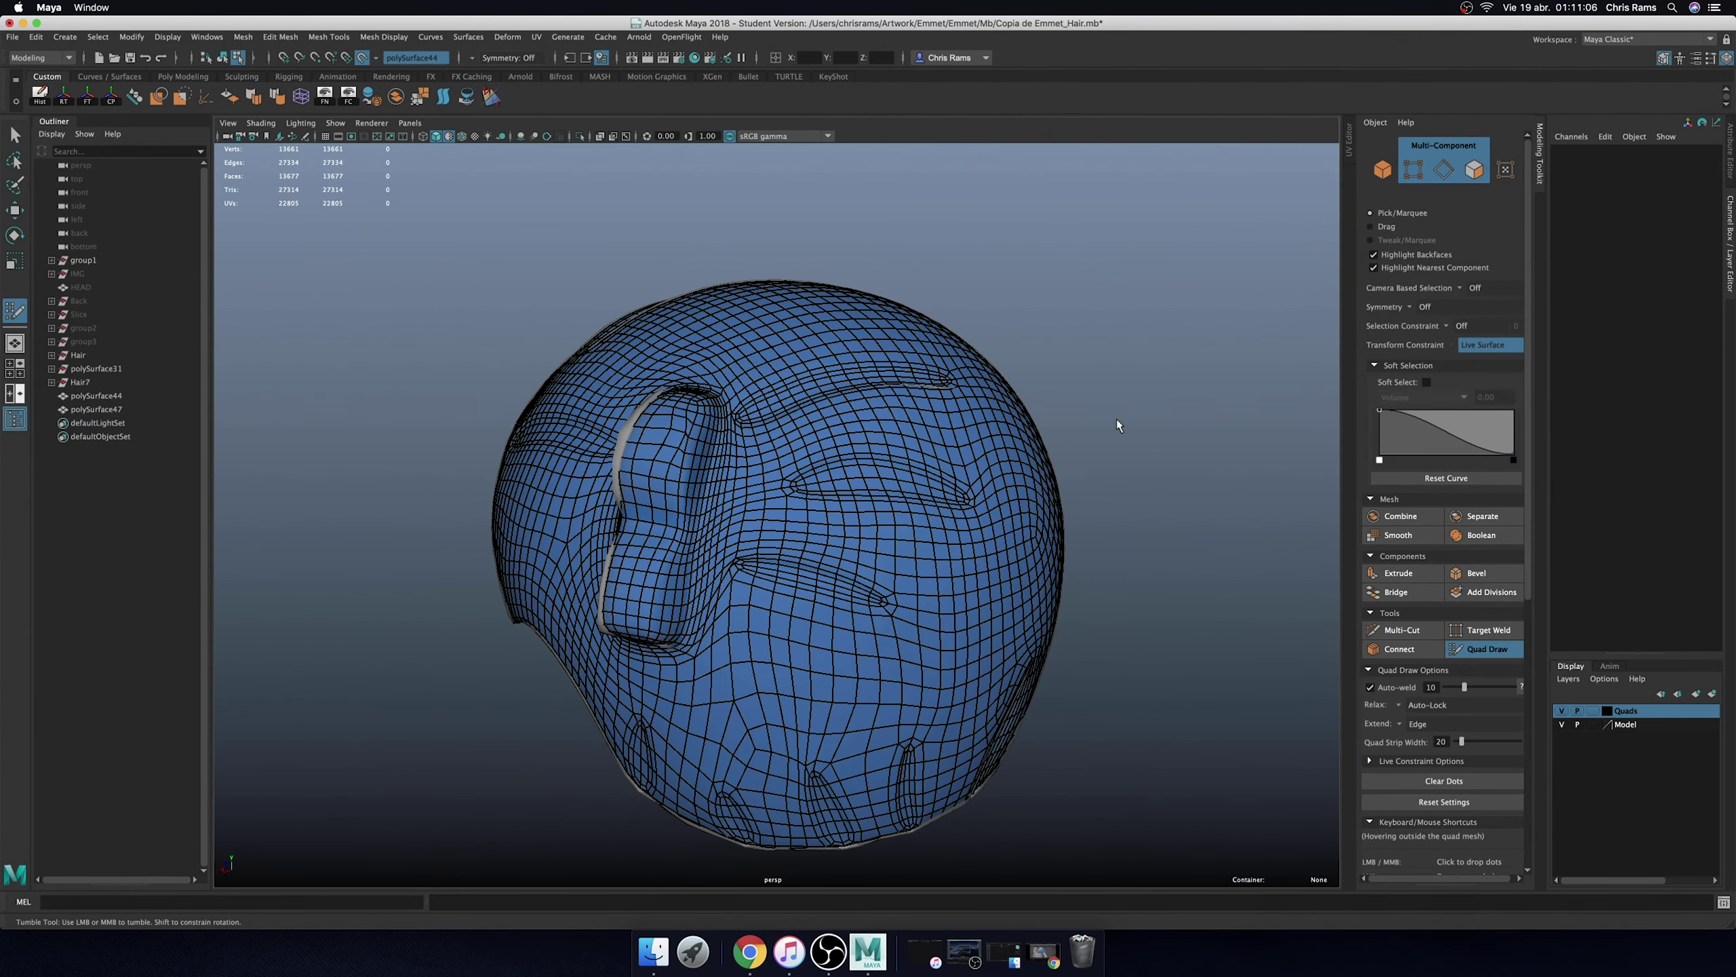
key(b)
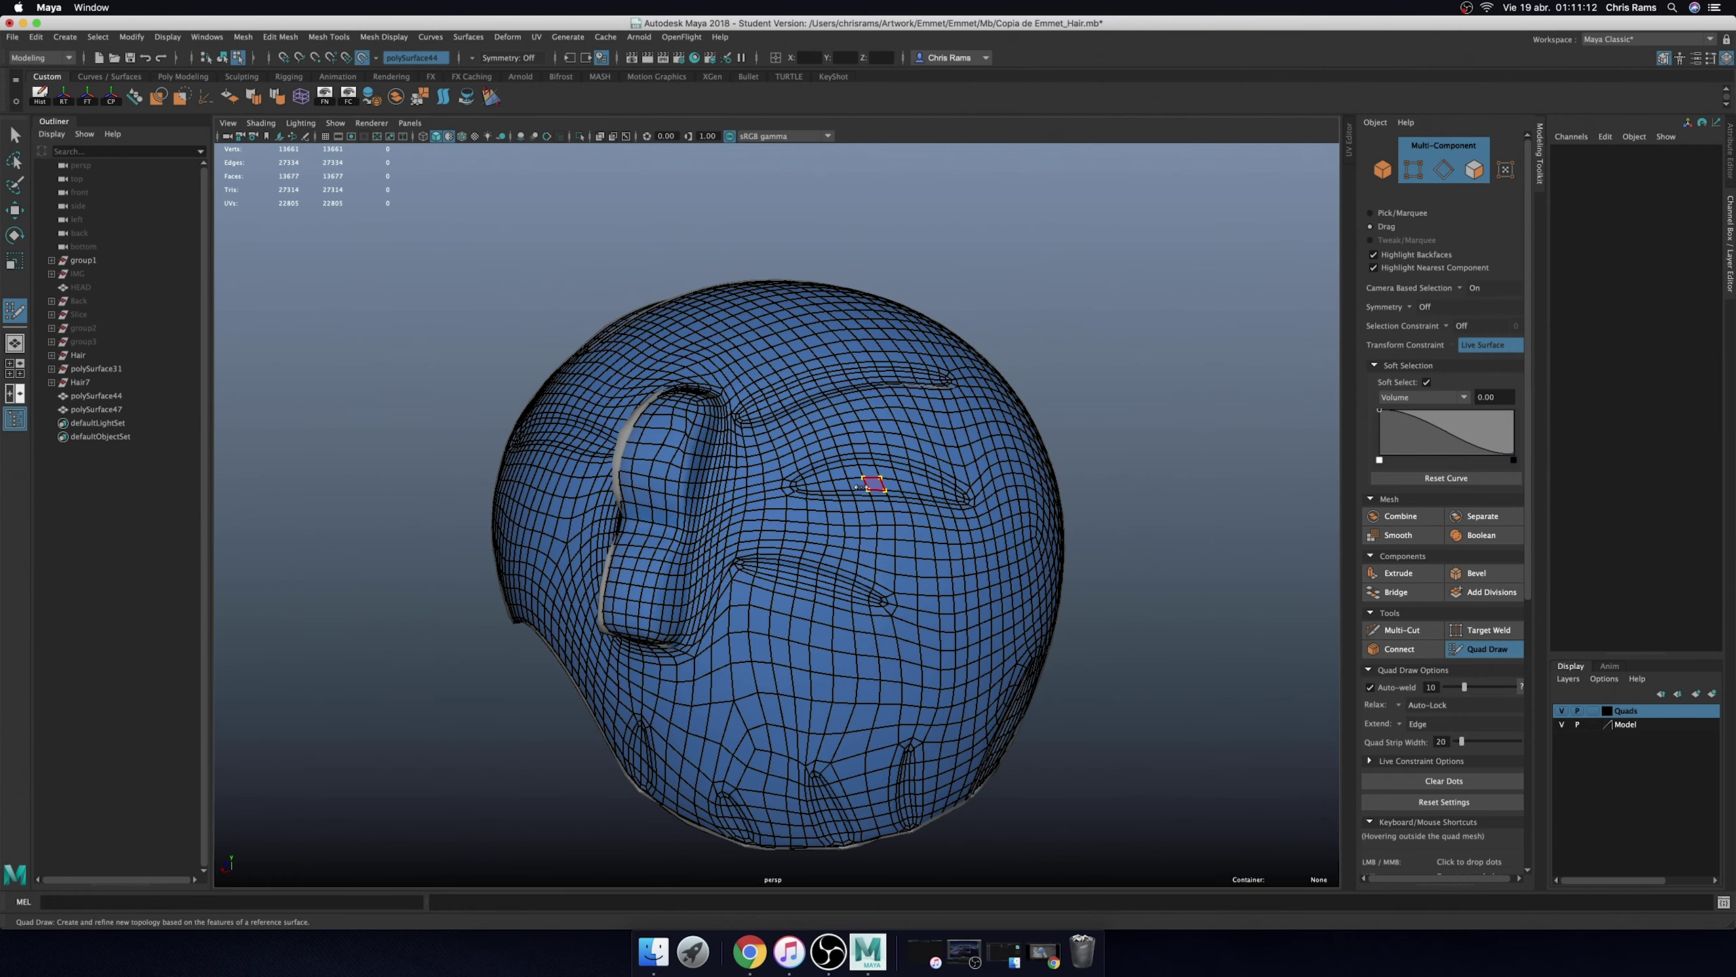
drag(634, 505, 677, 505)
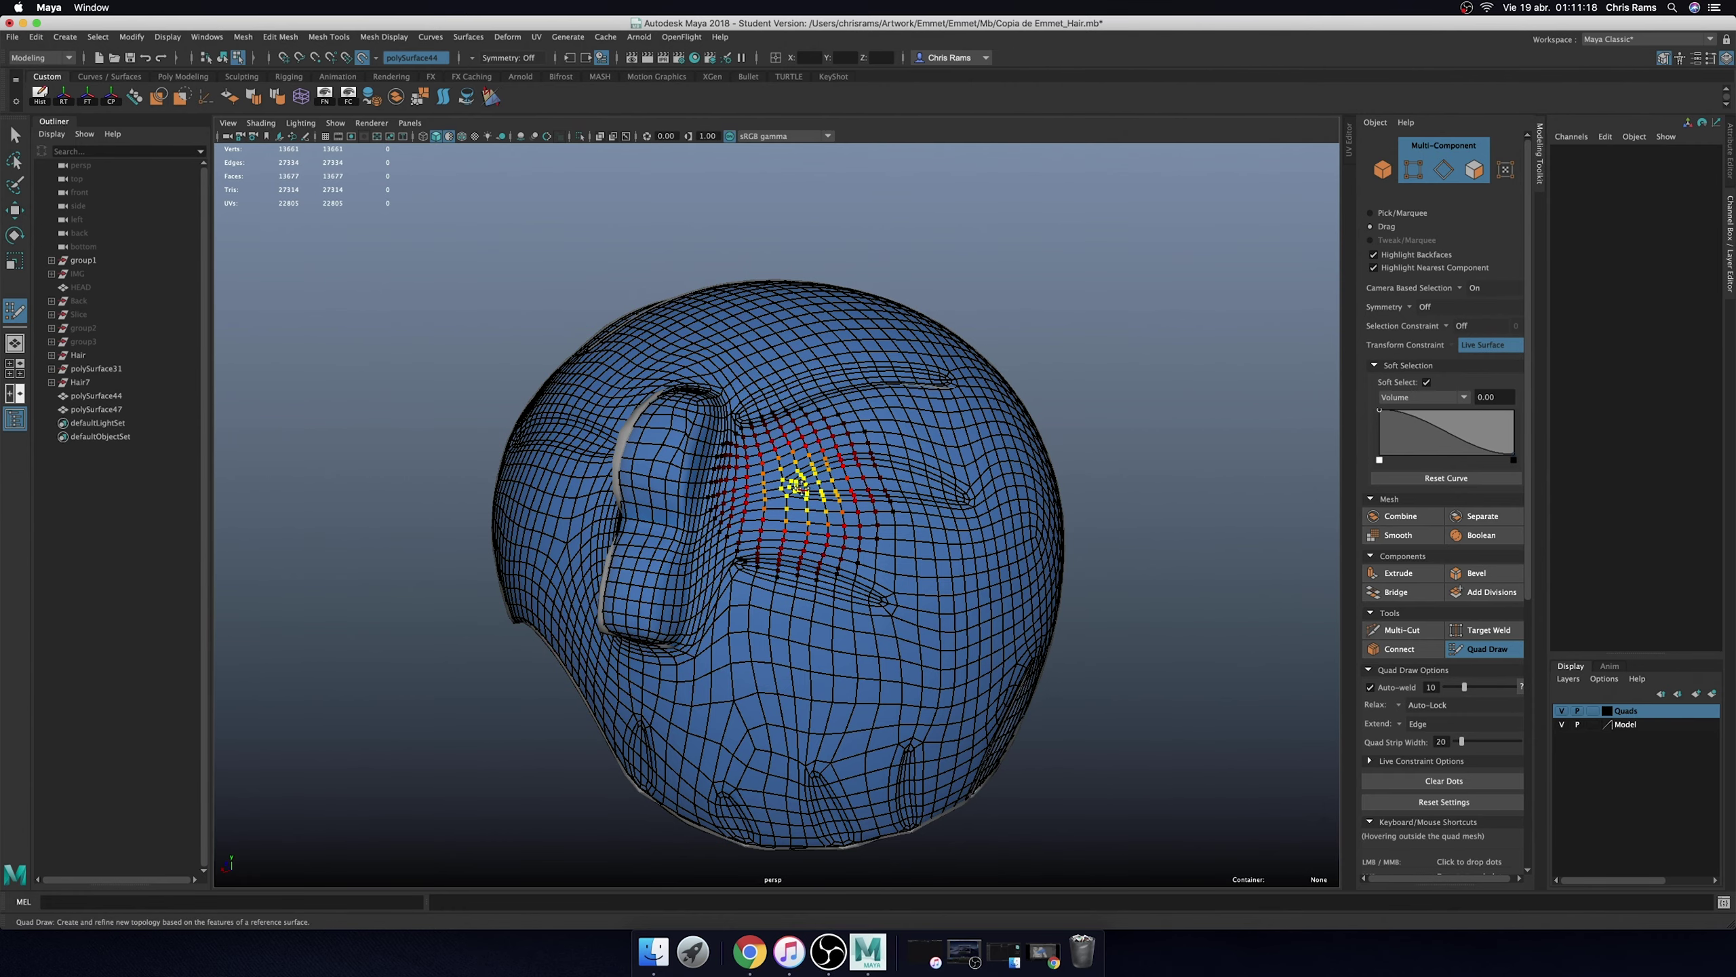
scroll(758, 488, up, 5)
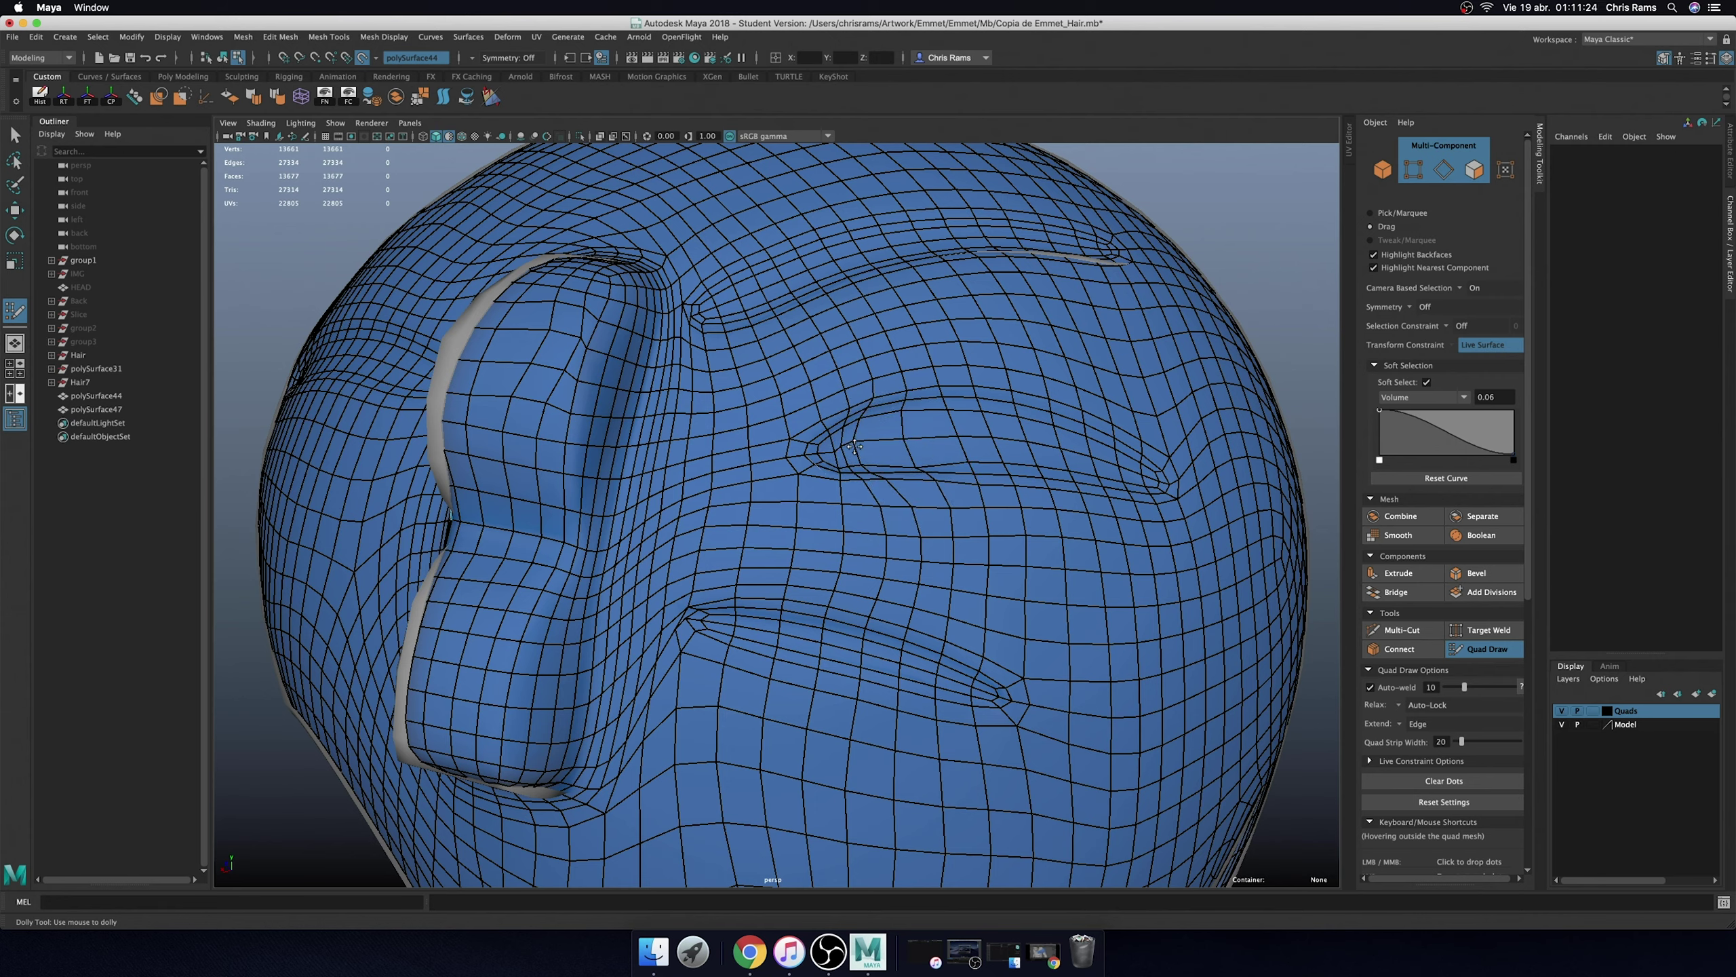
mouse_move(915, 469)
mouse_down()
mouse_move(899, 438)
mouse_move(936, 445)
mouse_up()
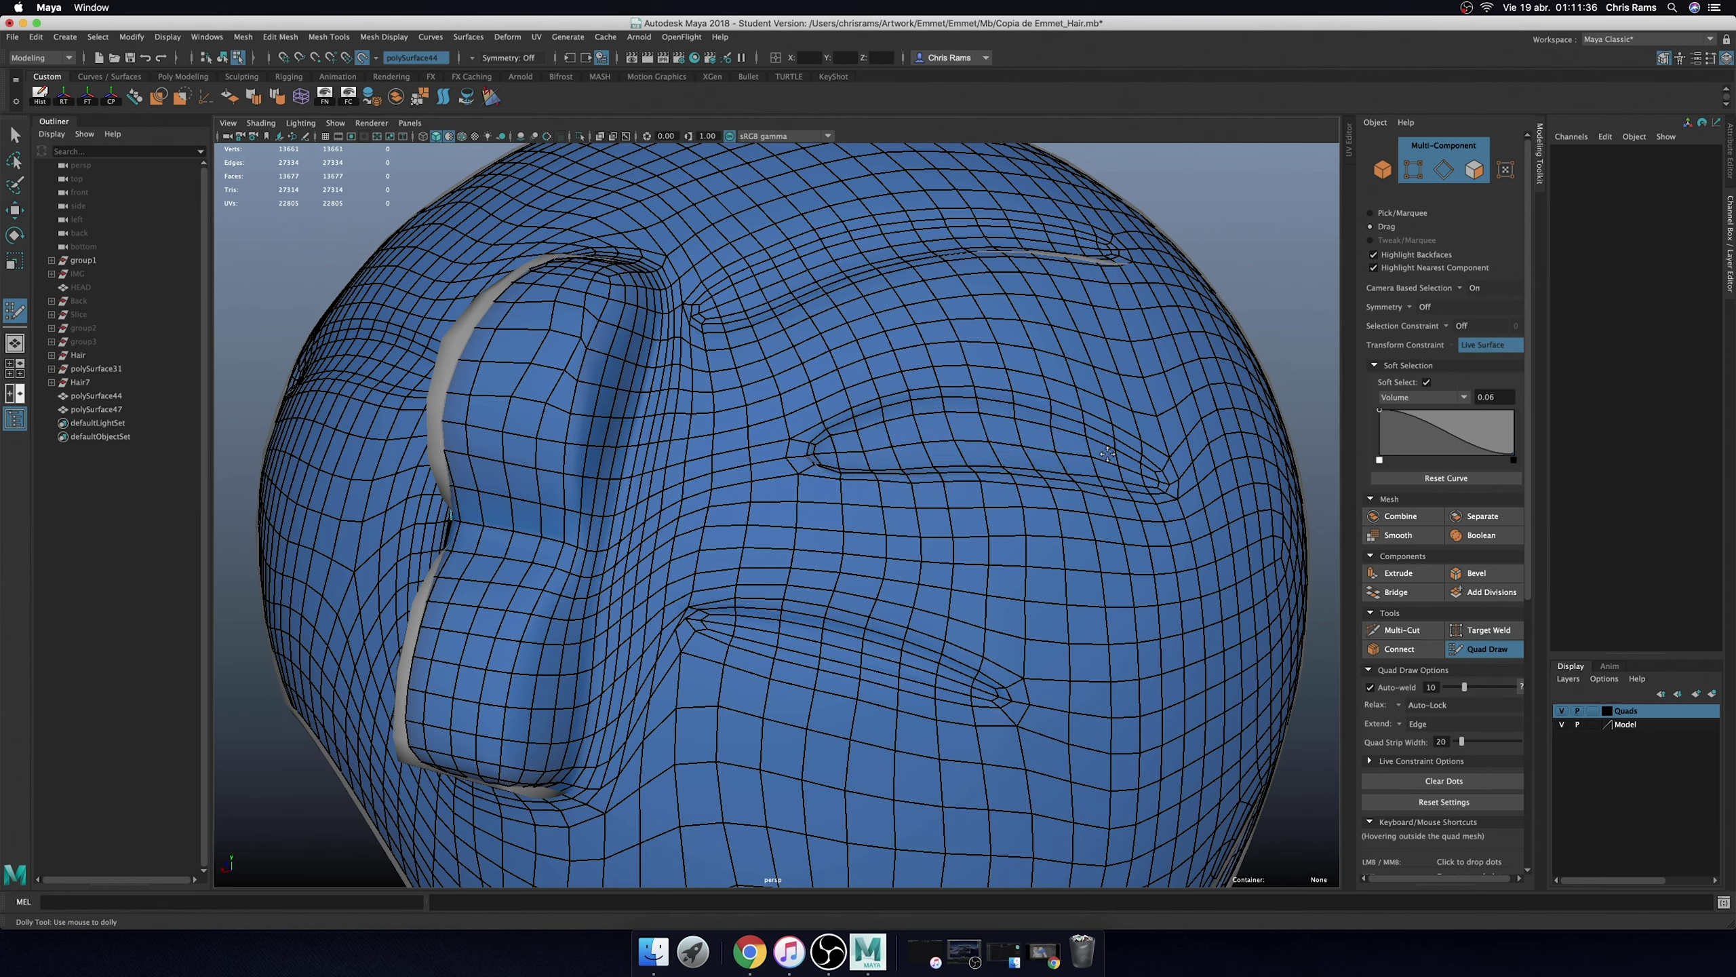
click(1024, 436)
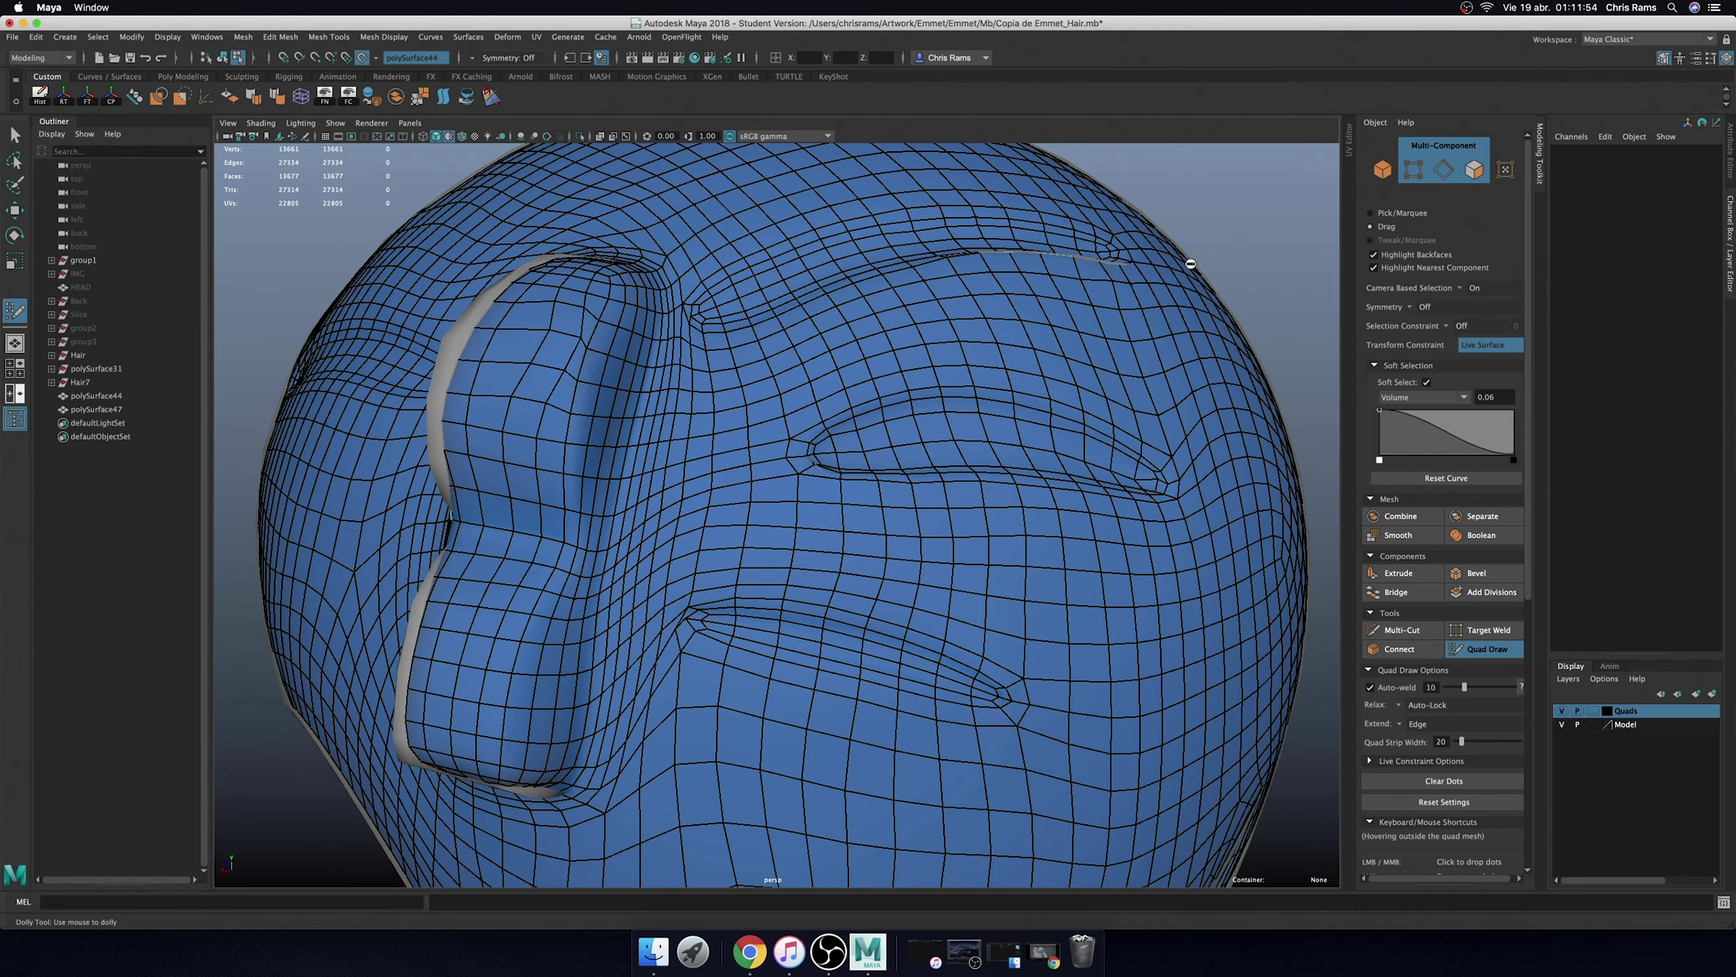
- Orbit around the head and move in on the lower back of the hair
alt+drag(971, 239, 1333, 225)
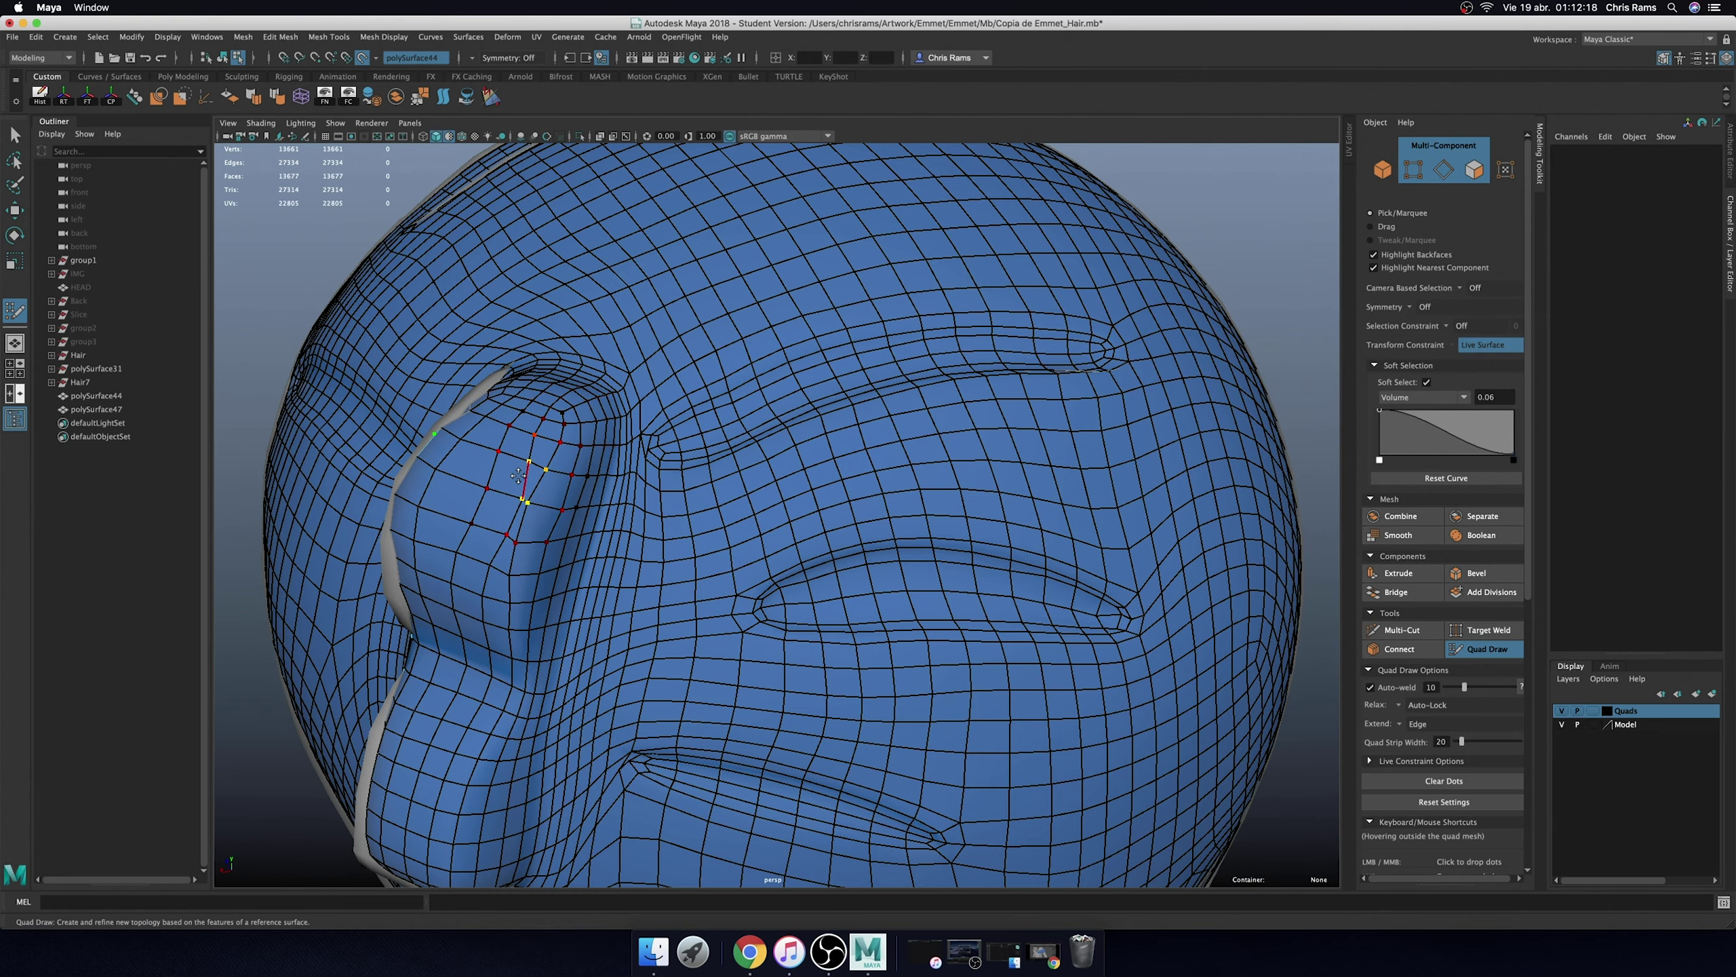
alt+drag(574, 504, 677, 456)
mouse_move(766, 450)
alt+right_down()
mouse_move(711, 409)
mouse_move(752, 383)
alt+right_up()
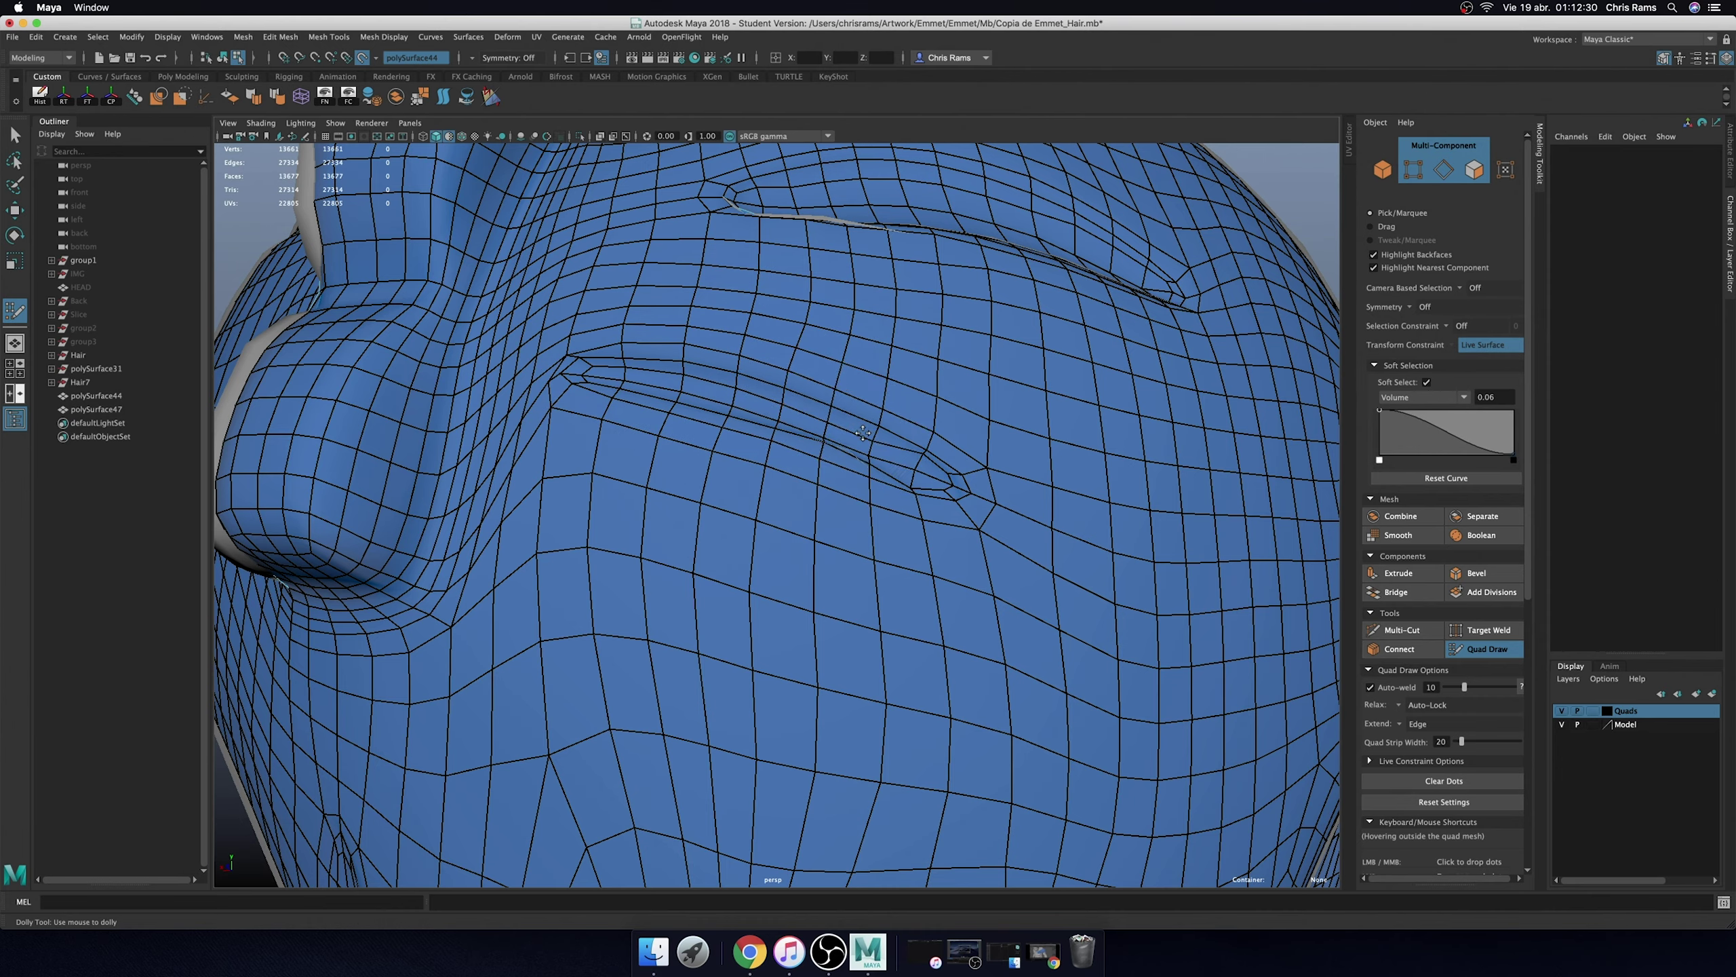
alt+right_drag(806, 438, 826, 463)
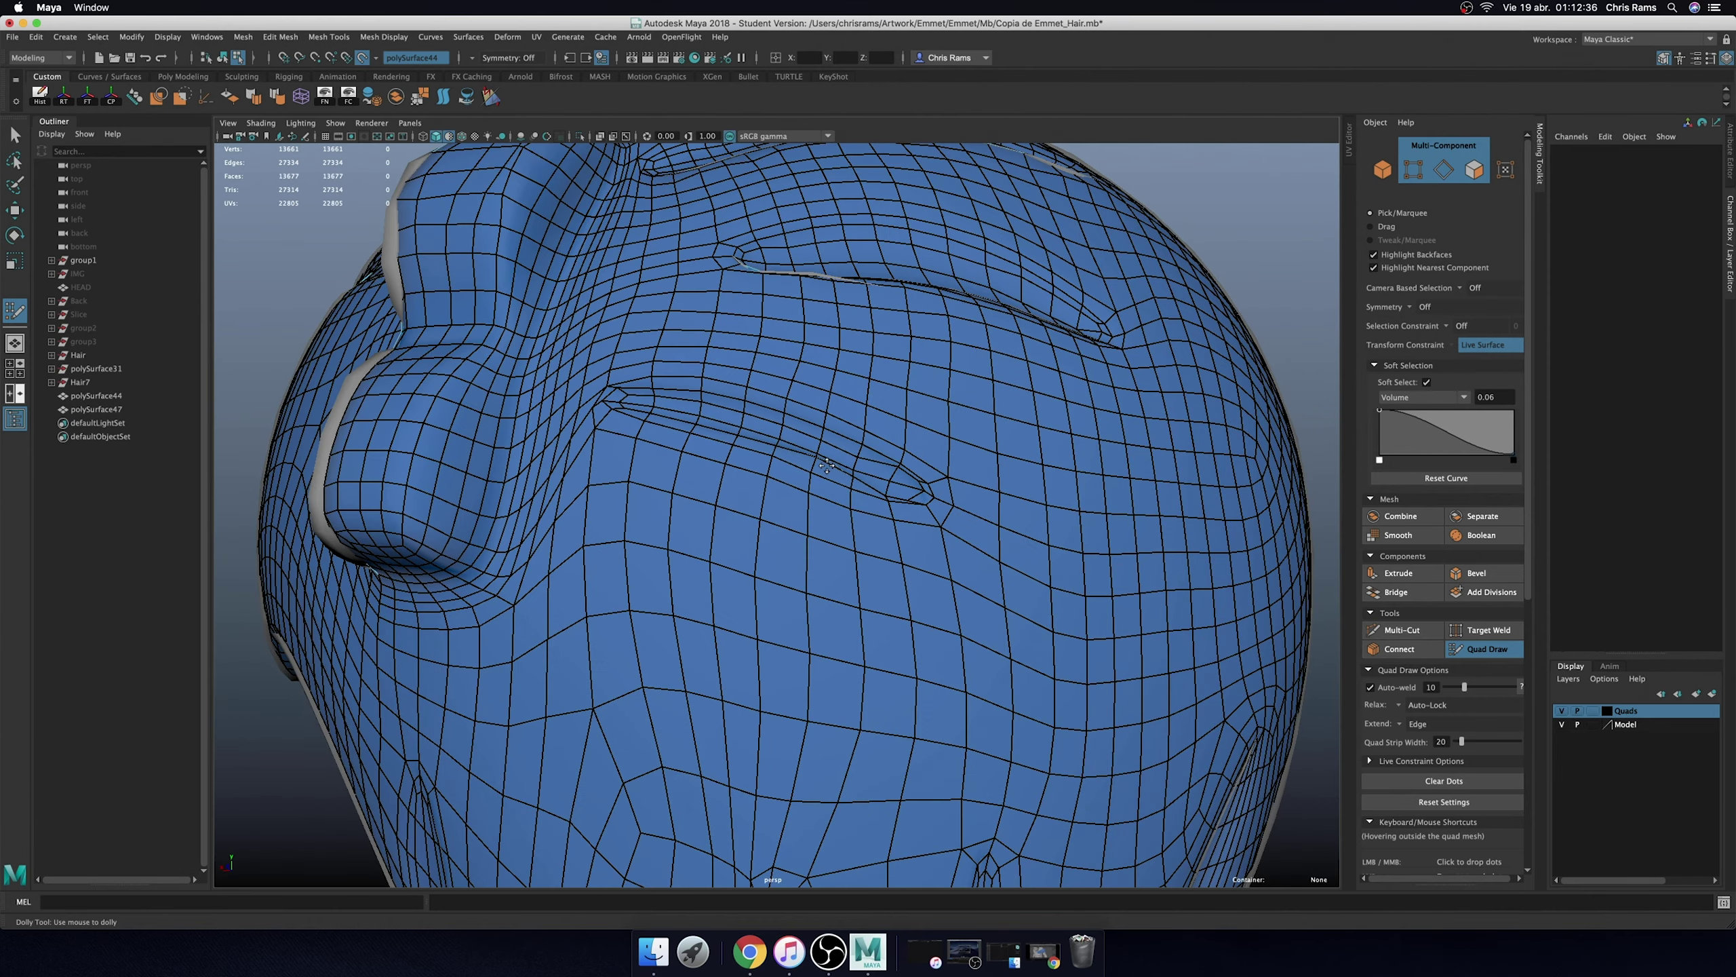
alt+drag(698, 420, 776, 523)
alt+right_drag(776, 524, 710, 581)
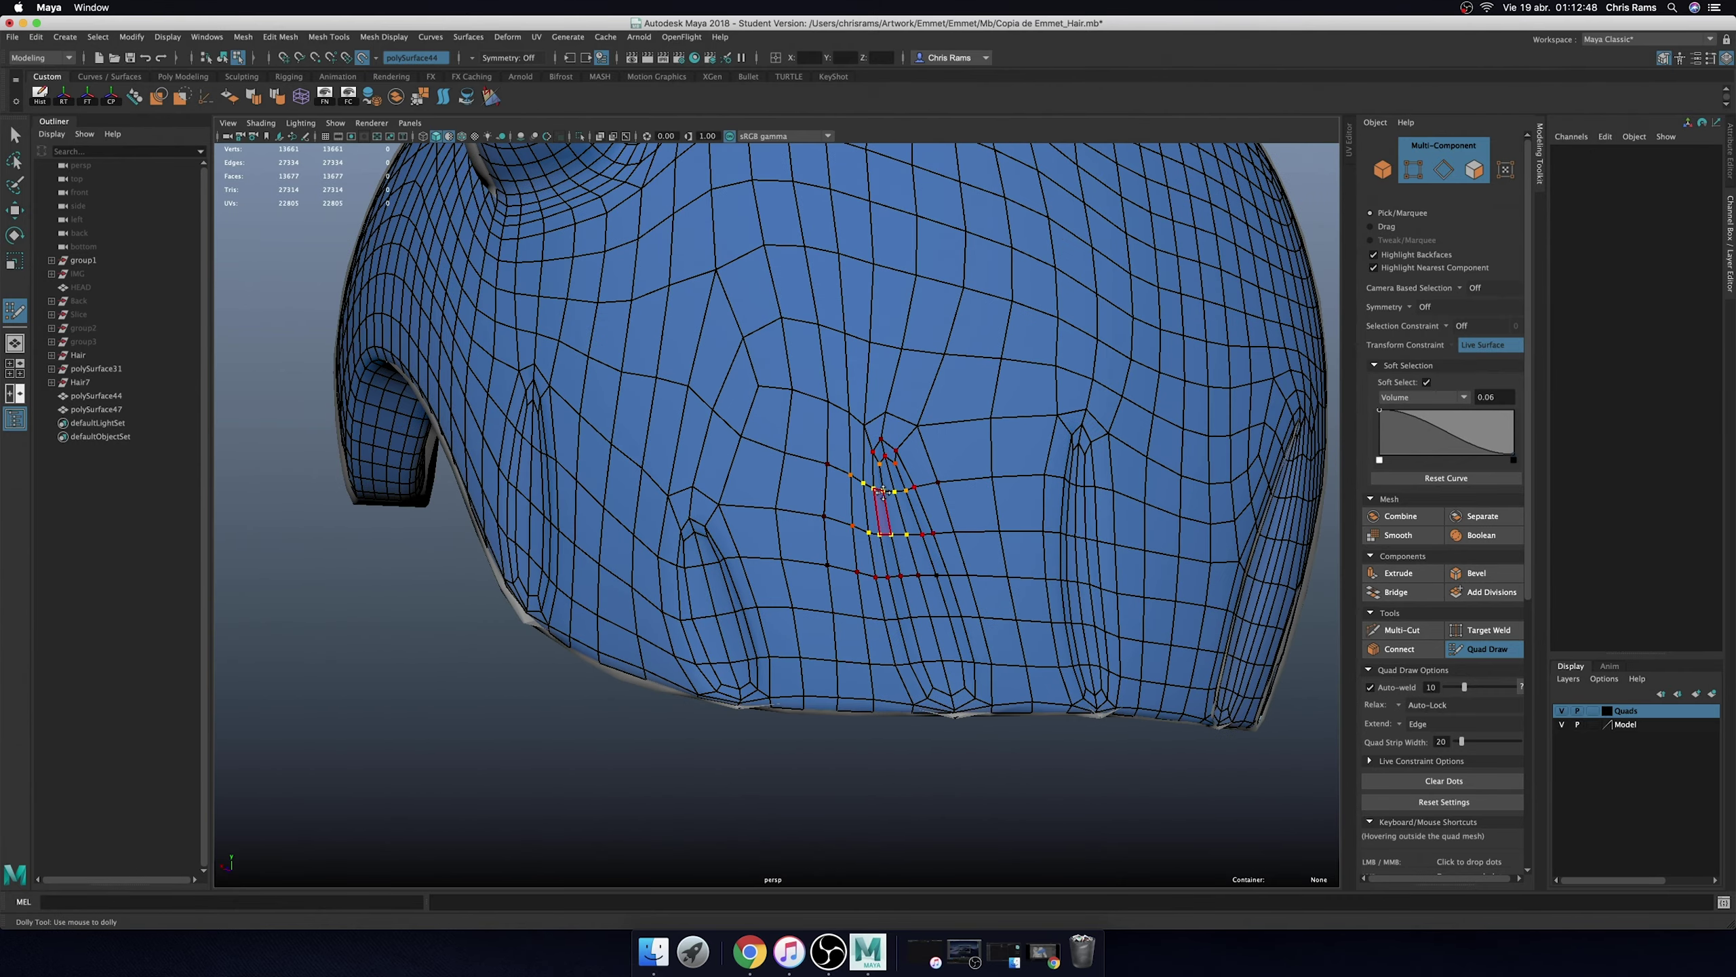
- Pull groove vertices up and down into the channel and delete the narrow groove face
scroll(944, 624, up, 3)
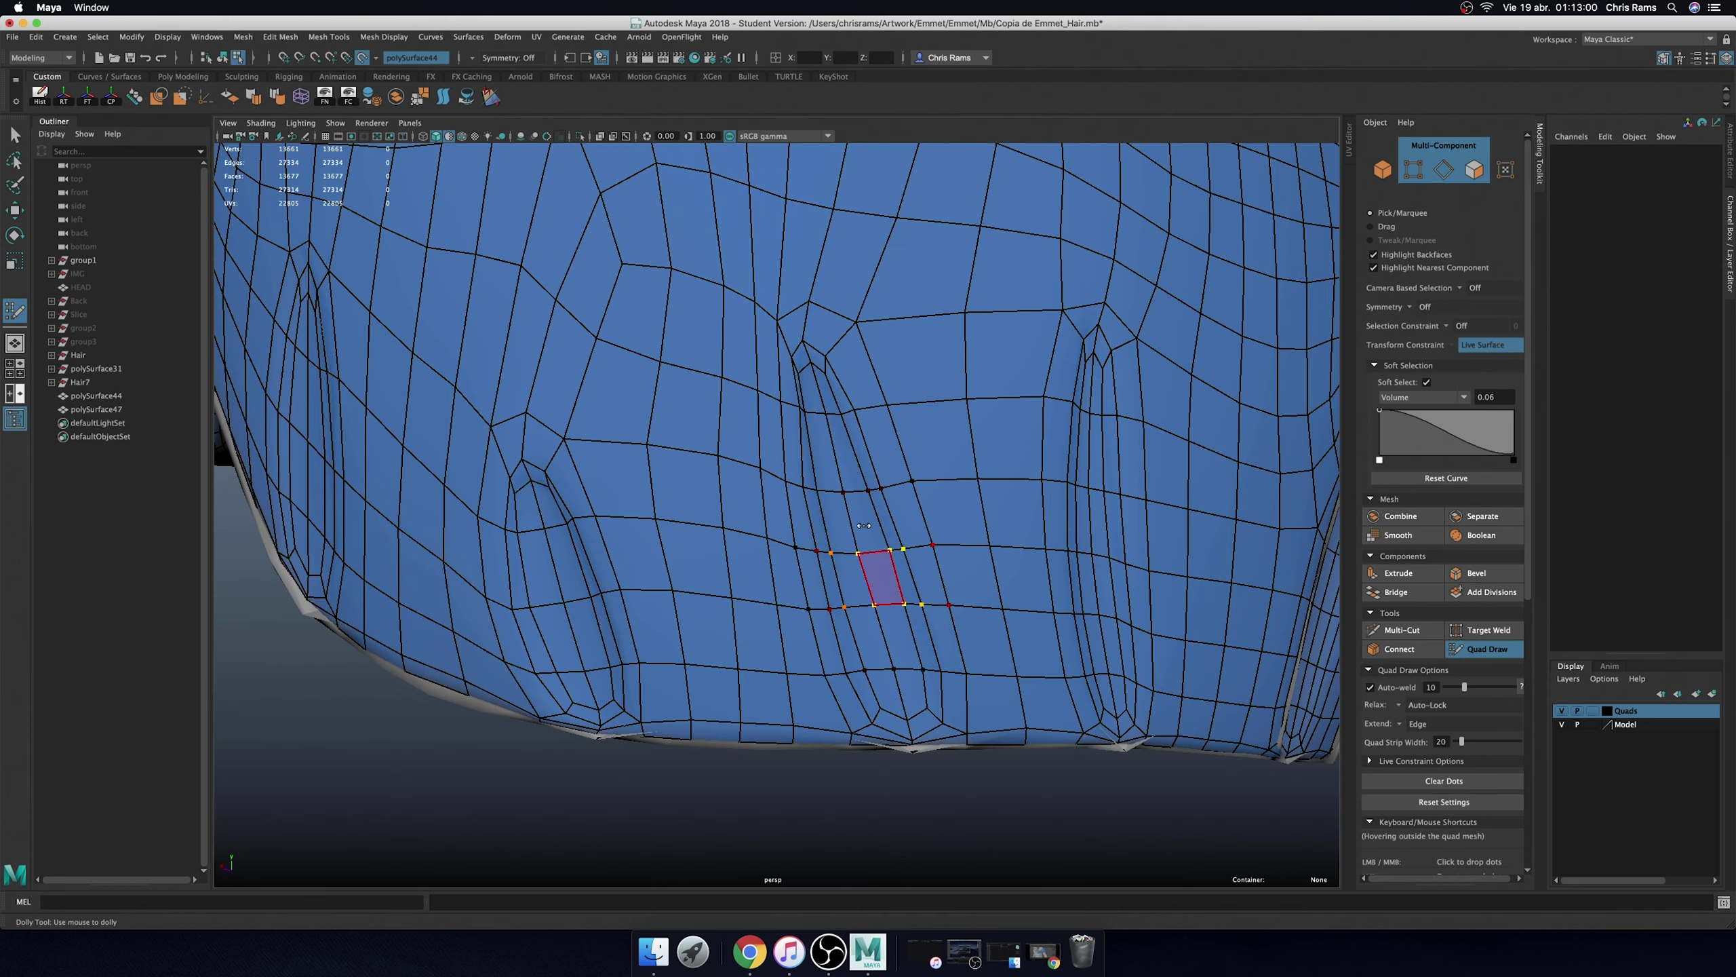
drag(863, 525, 827, 387)
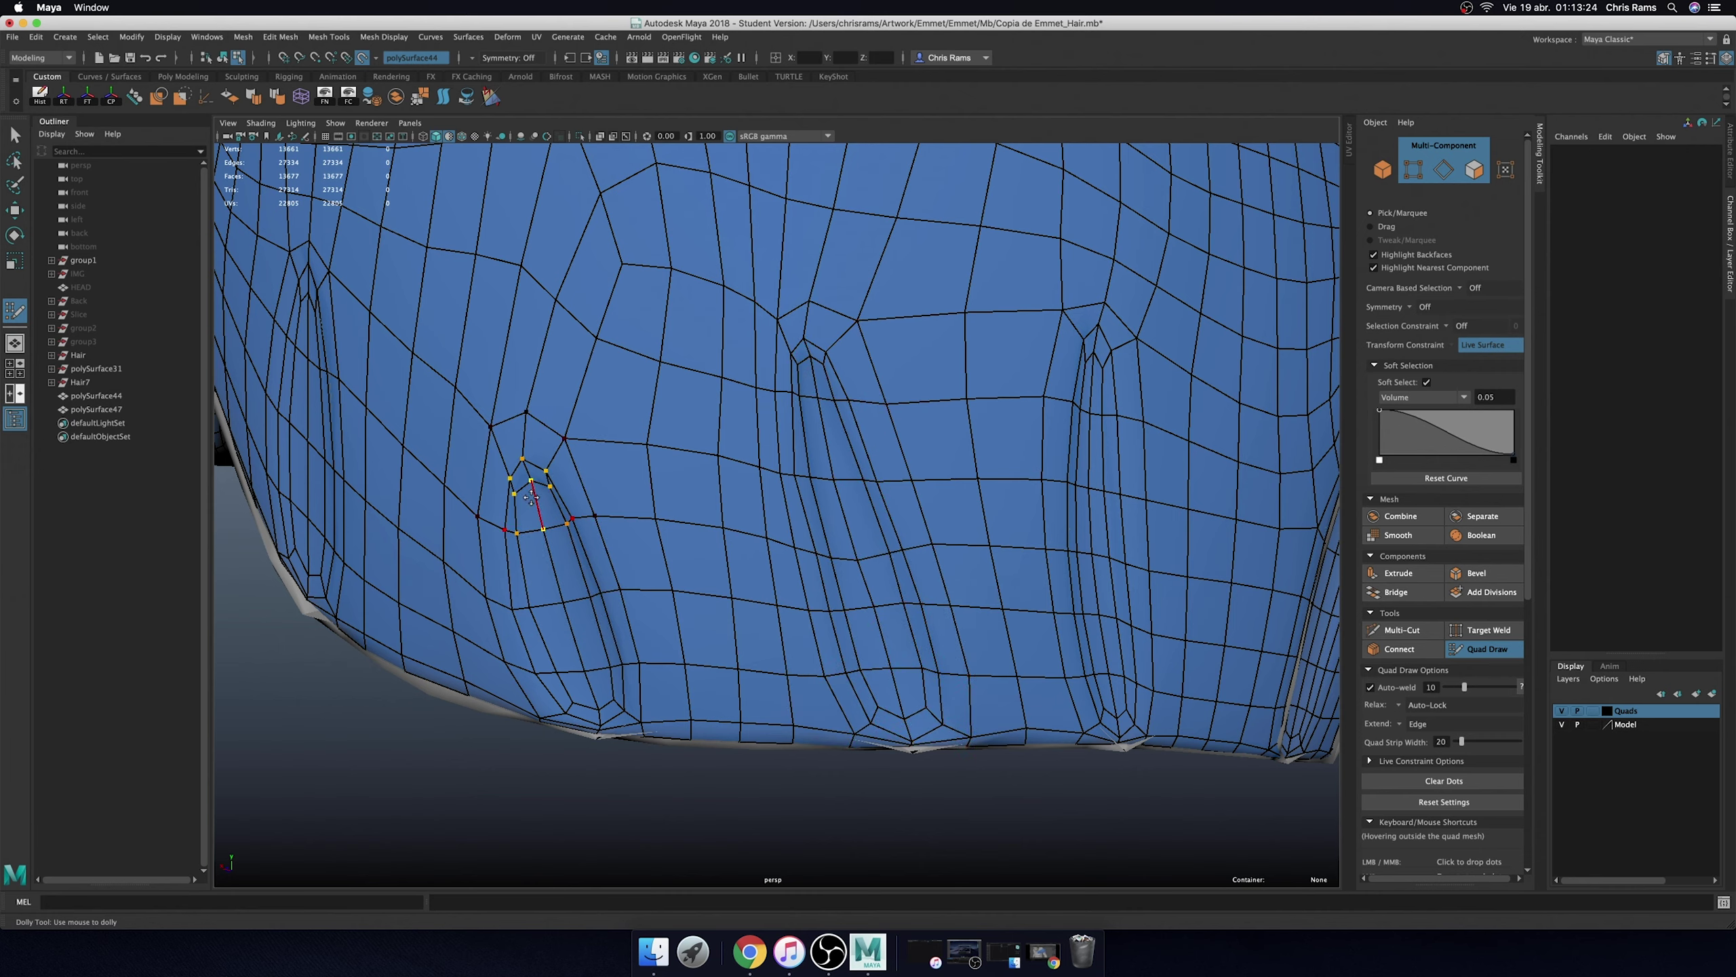
drag(531, 498, 531, 547)
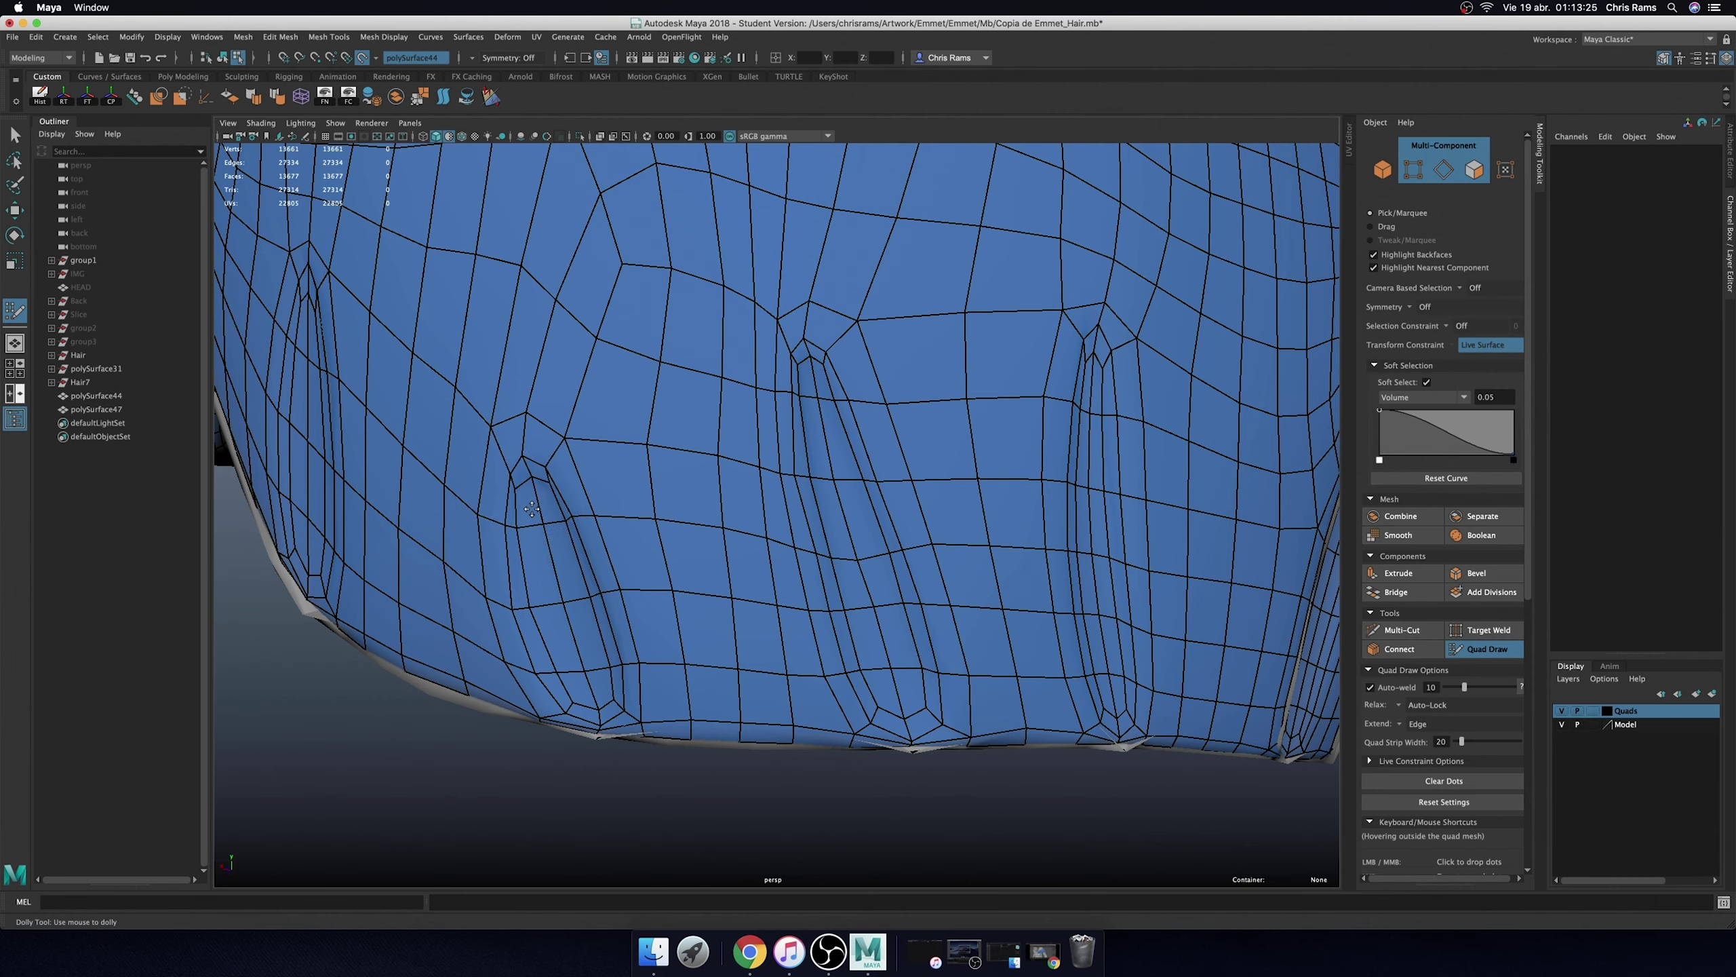
ctrl+shift+click(587, 626)
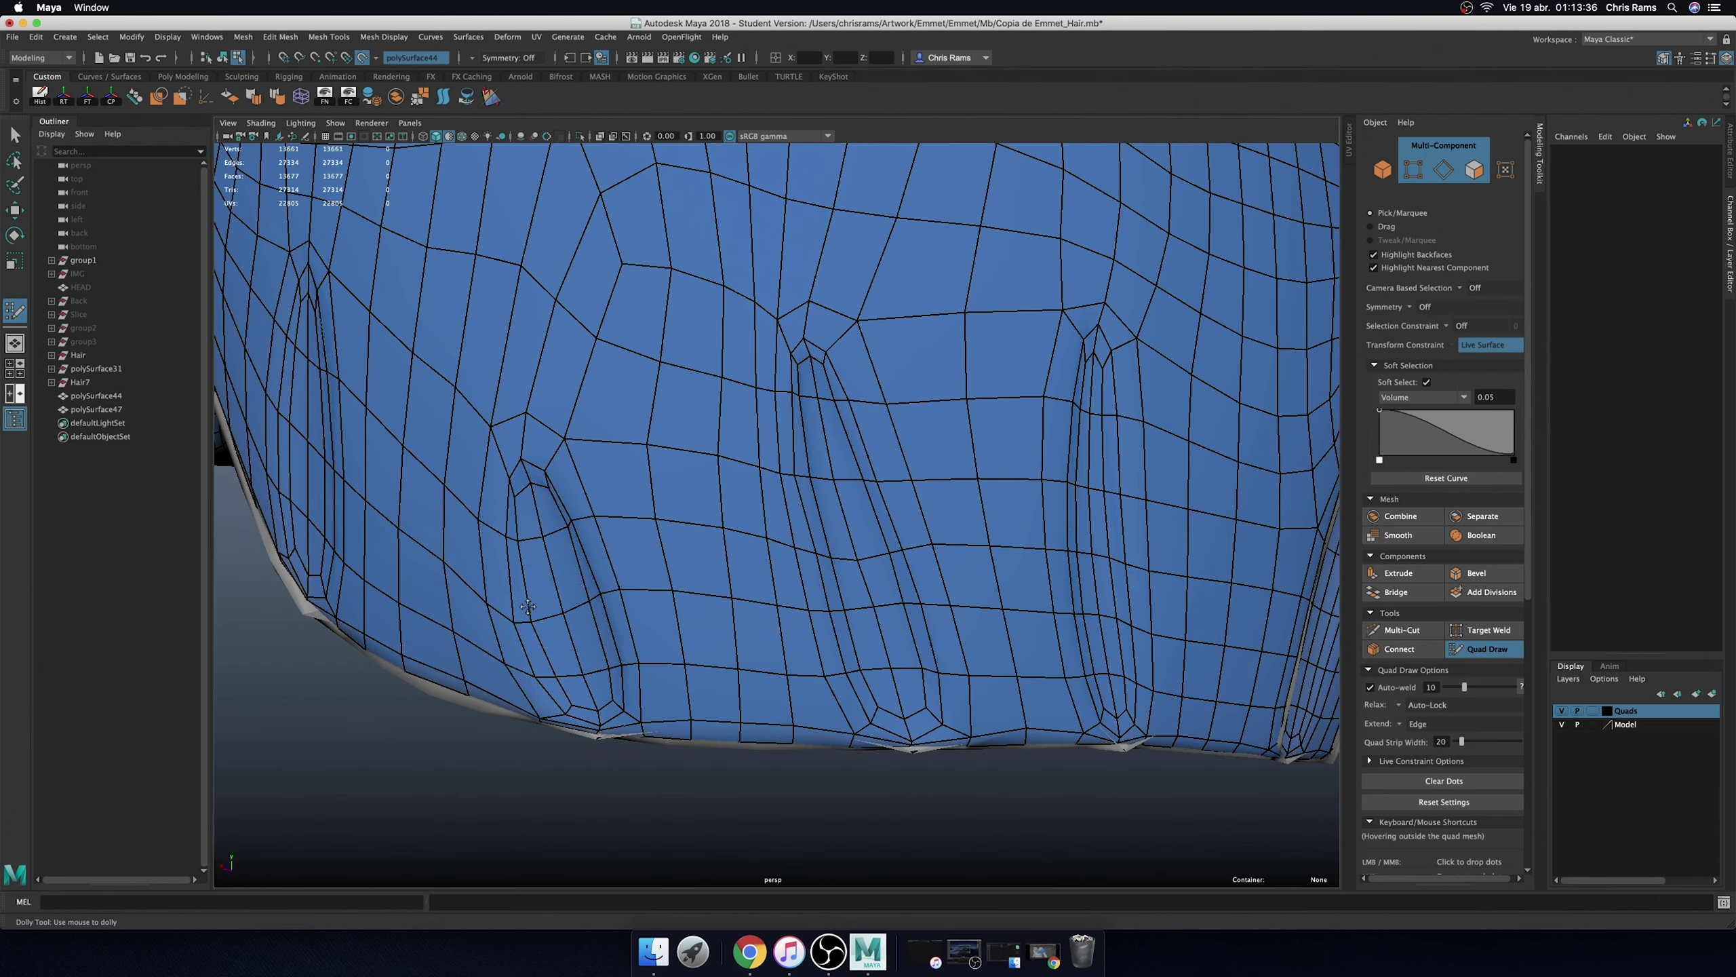
alt+drag(596, 662, 732, 356)
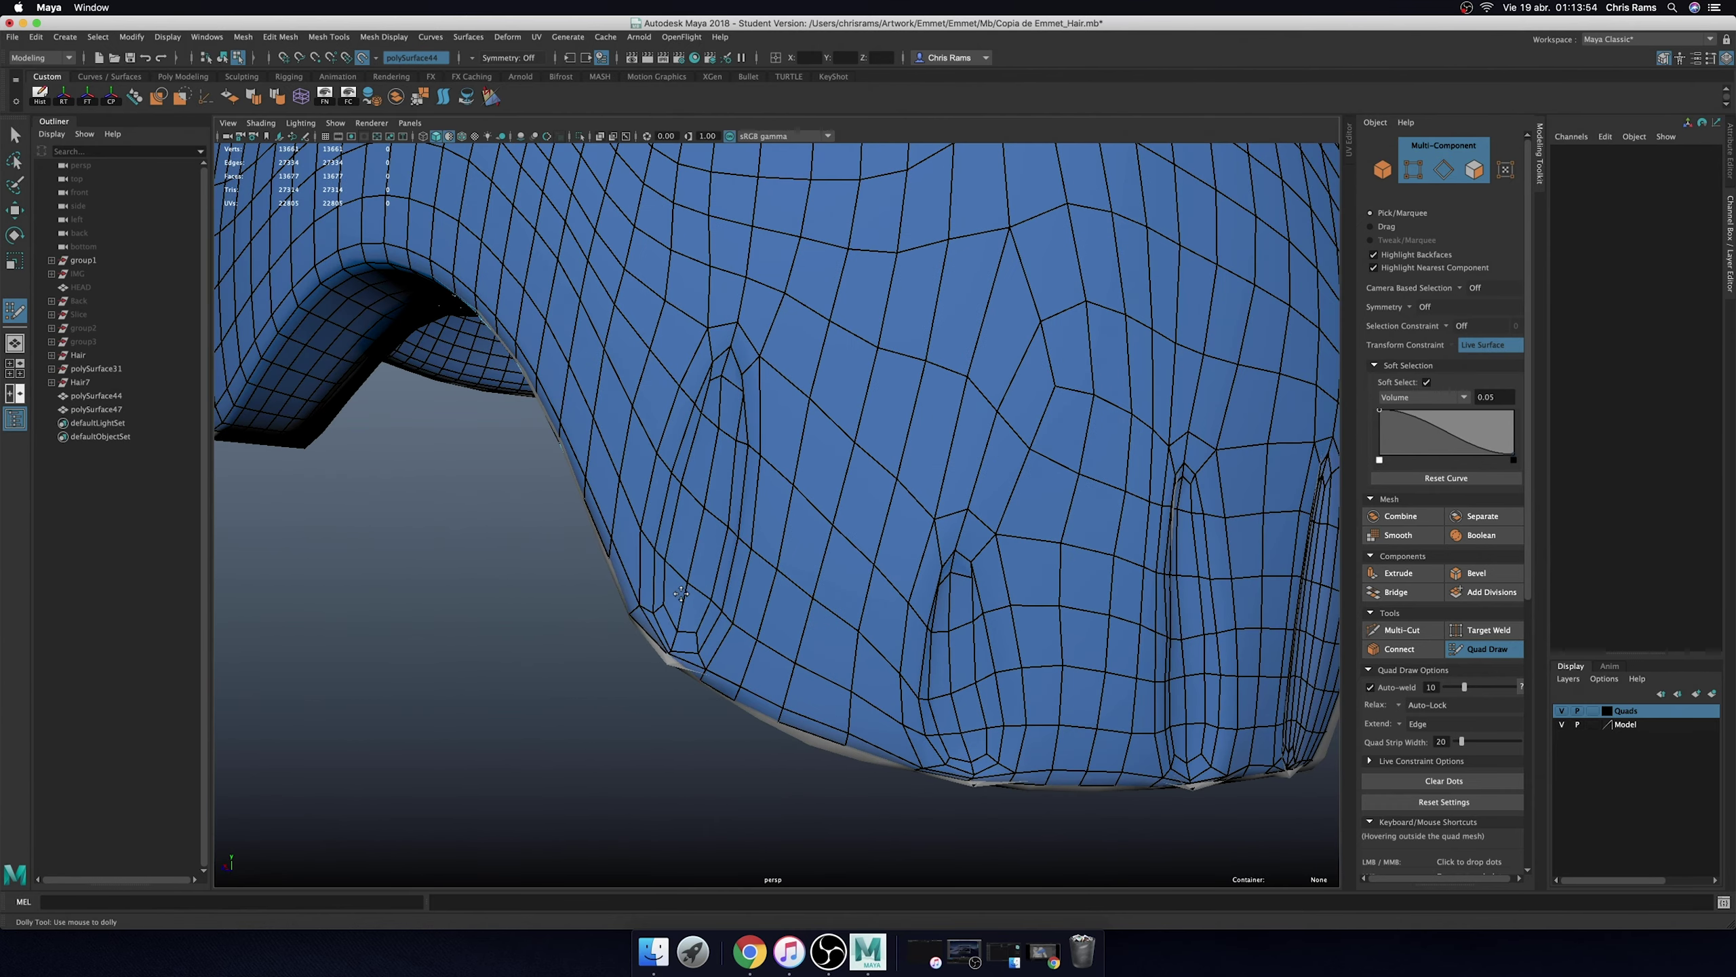
scroll(977, 469, down, 5)
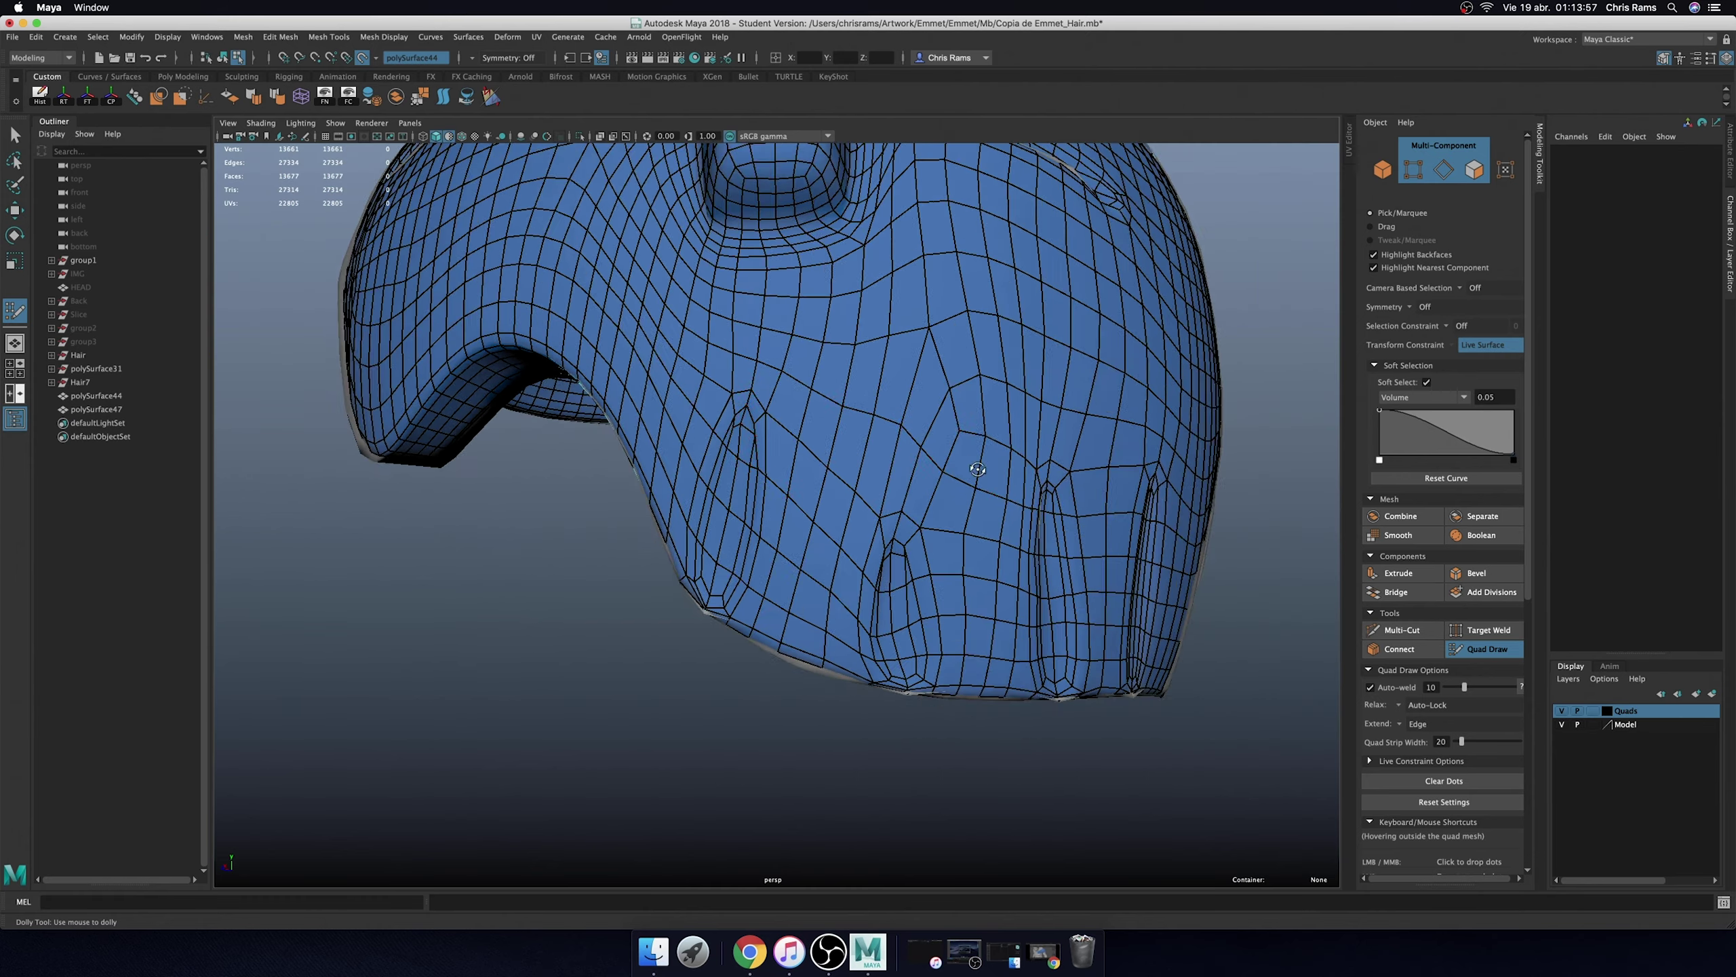
scroll(977, 470, up, 5)
scroll(907, 551, up, 3)
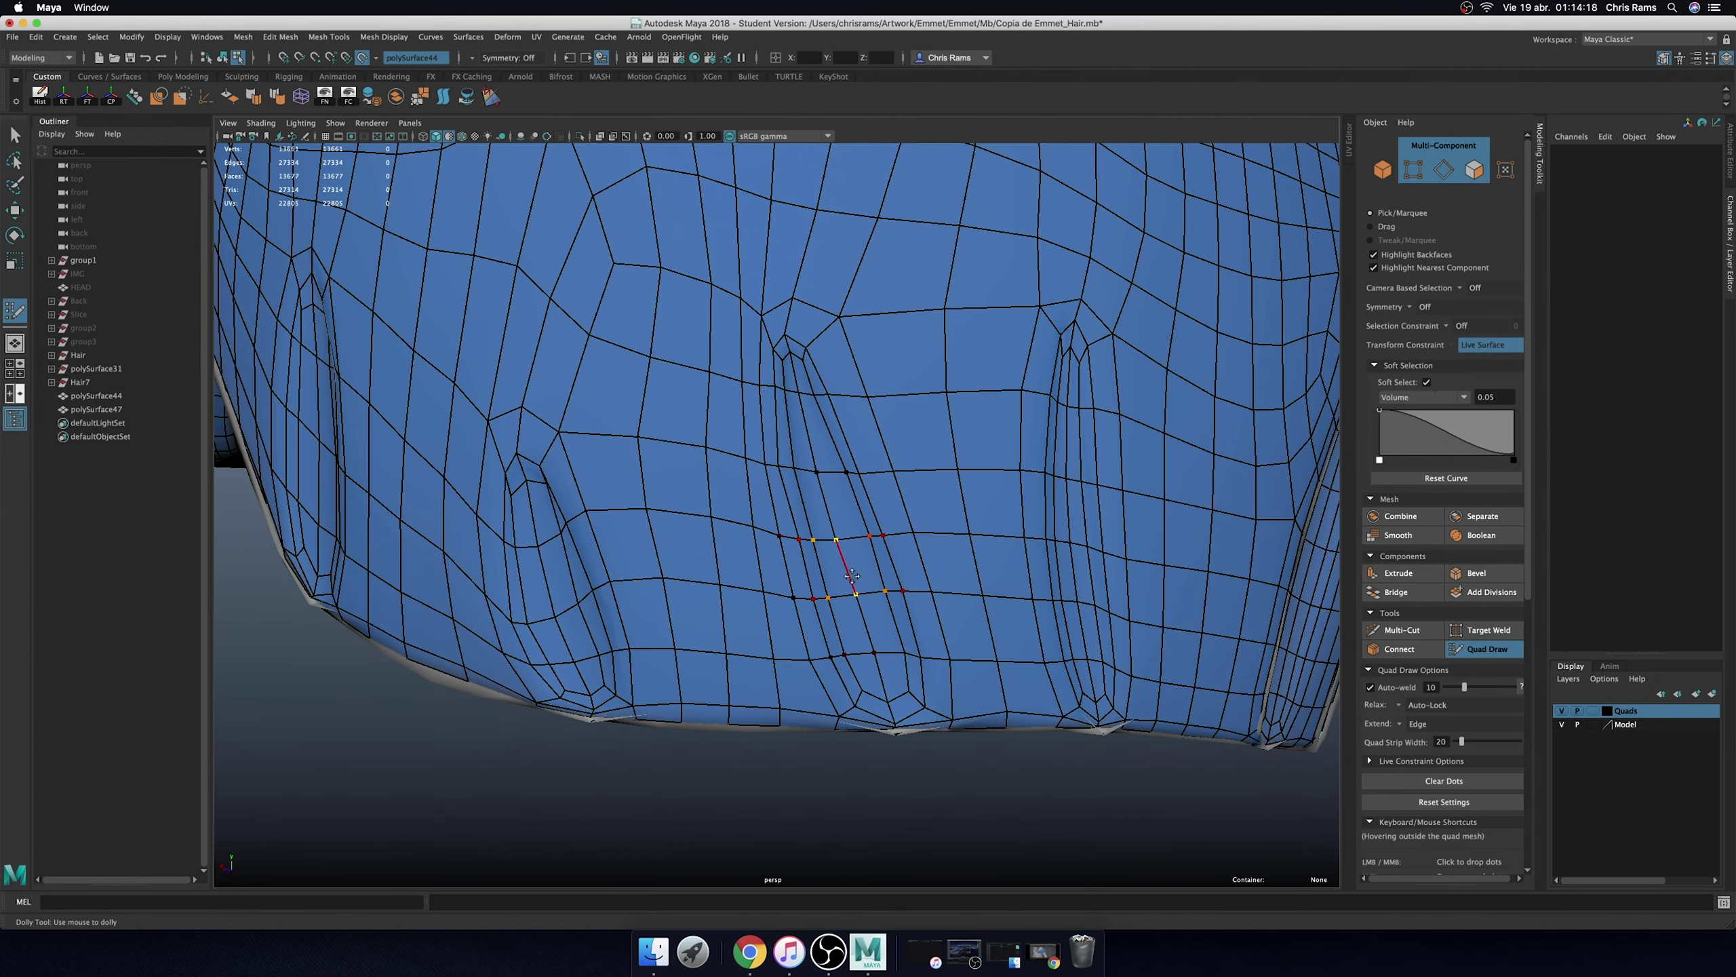
- Relax the narrow strip along the groove so its vertices are evenly spaced
mouse_move(1072, 397)
alt+mouse_down()
mouse_move(702, 387)
mouse_move(709, 461)
alt+mouse_up()
mouse_move(717, 539)
shift+mouse_down()
mouse_move(716, 608)
mouse_move(771, 697)
shift+mouse_up()
shift+drag(704, 410, 688, 349)
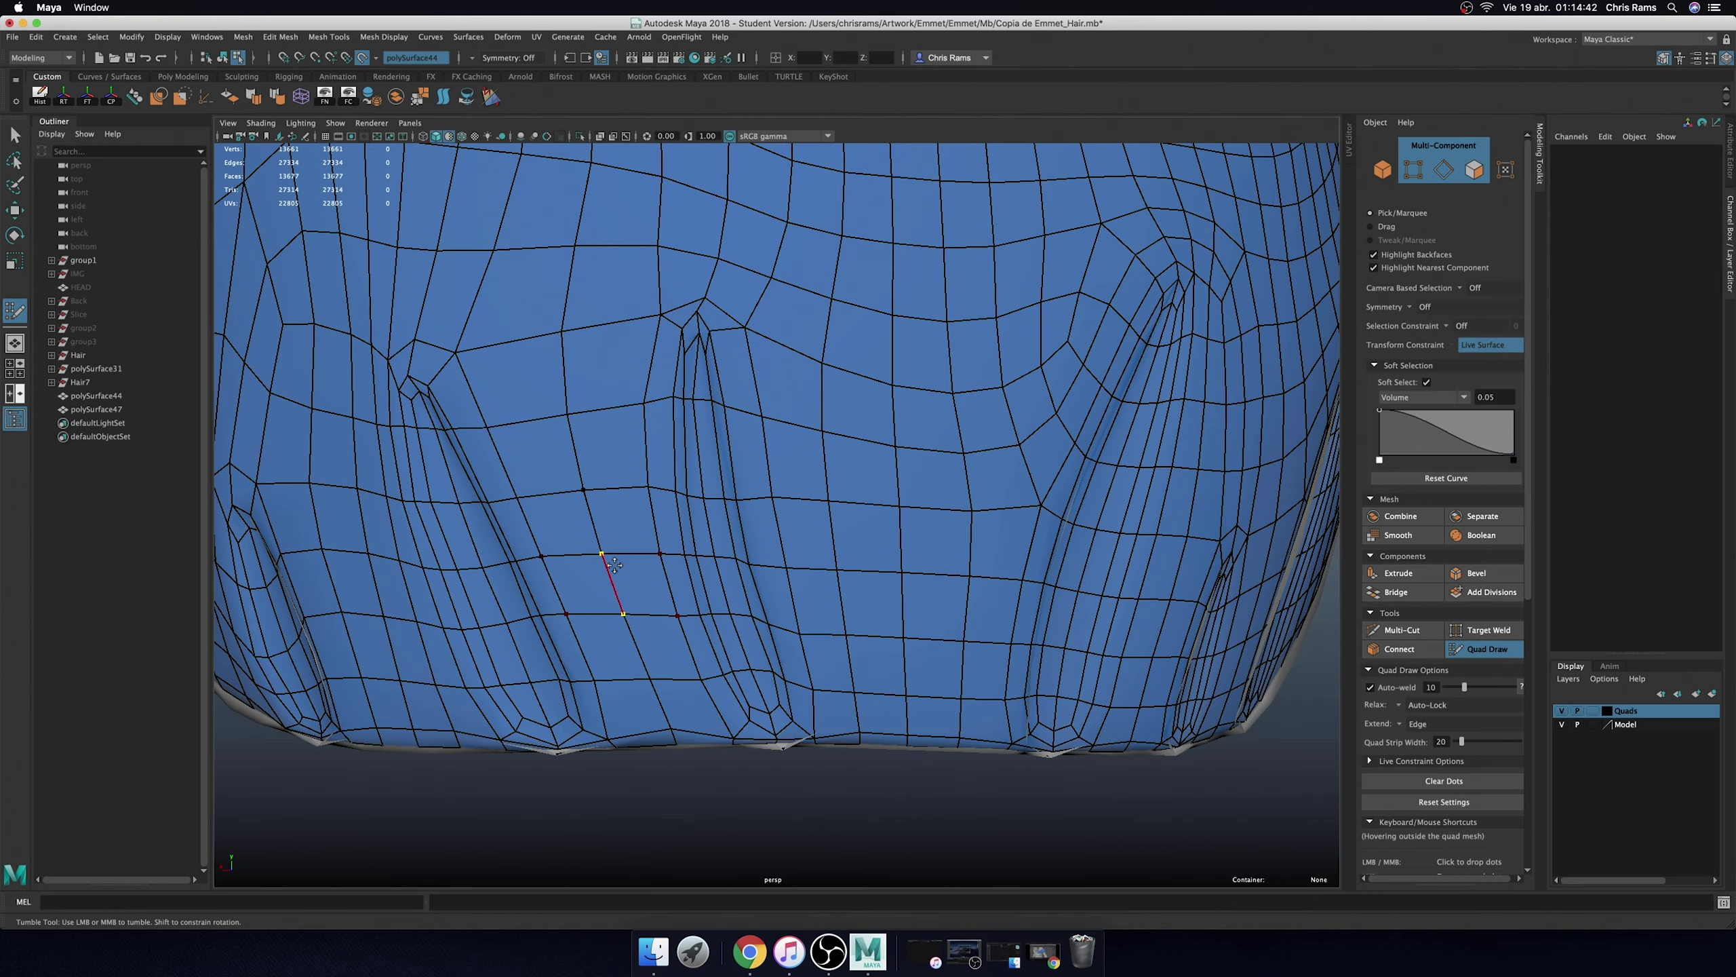
alt+drag(614, 565, 696, 299)
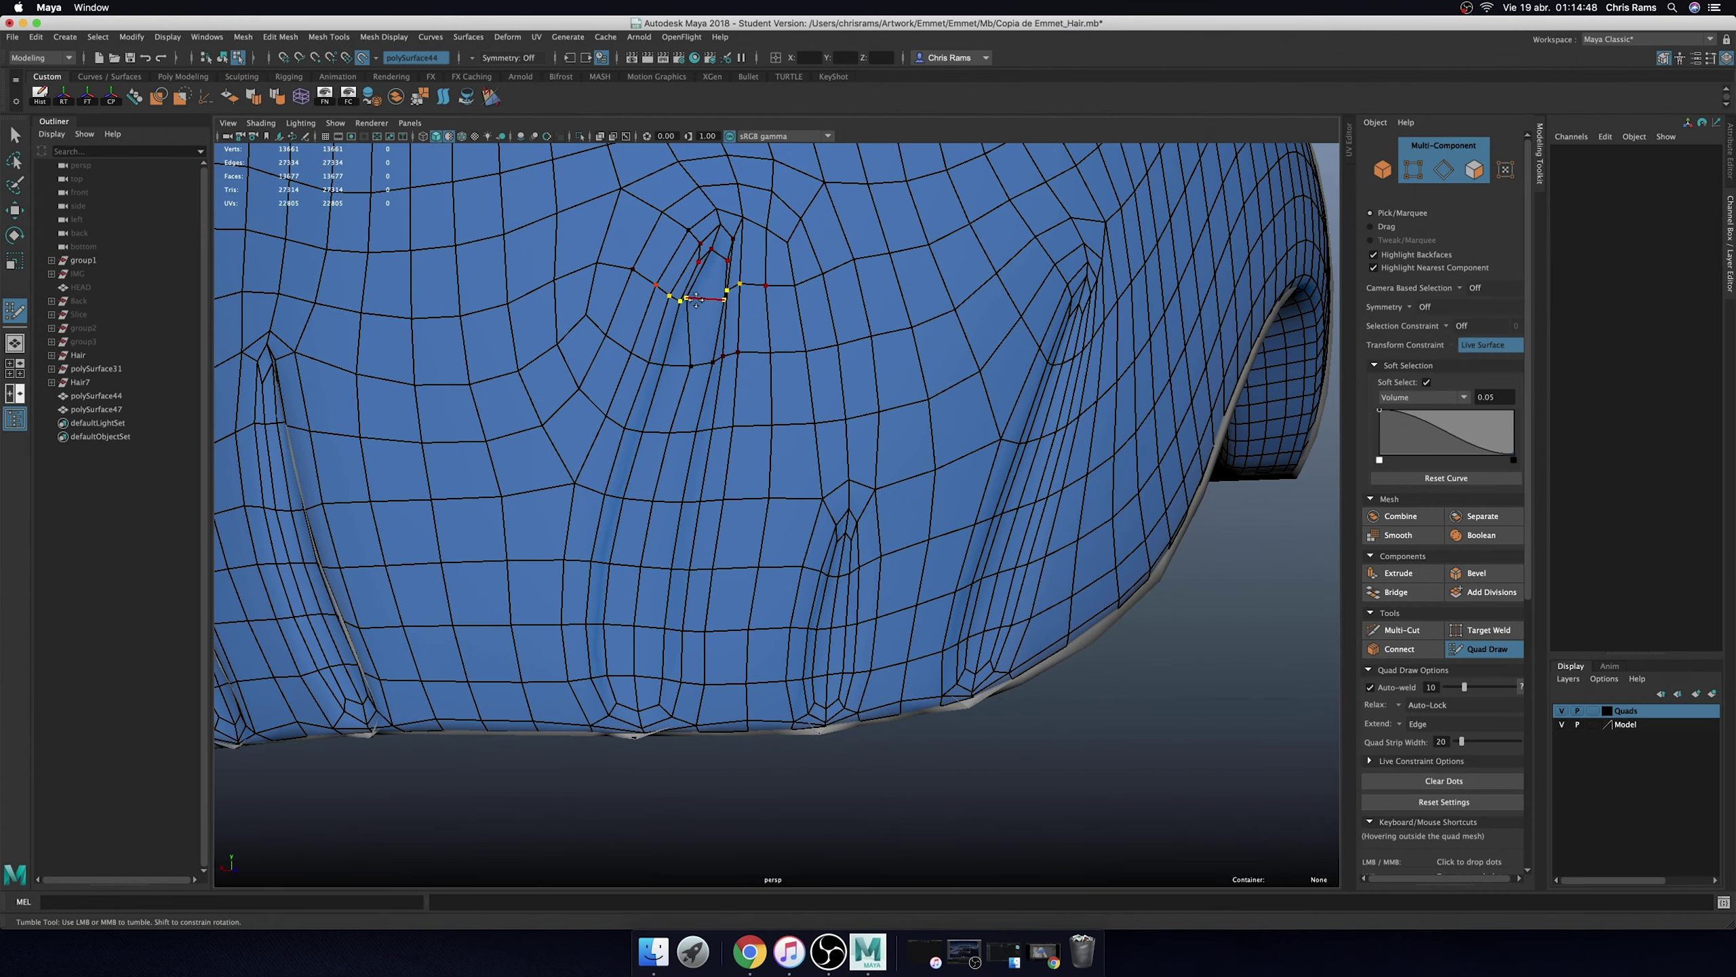
scroll(696, 299, down, 5)
scroll(695, 299, up, 5)
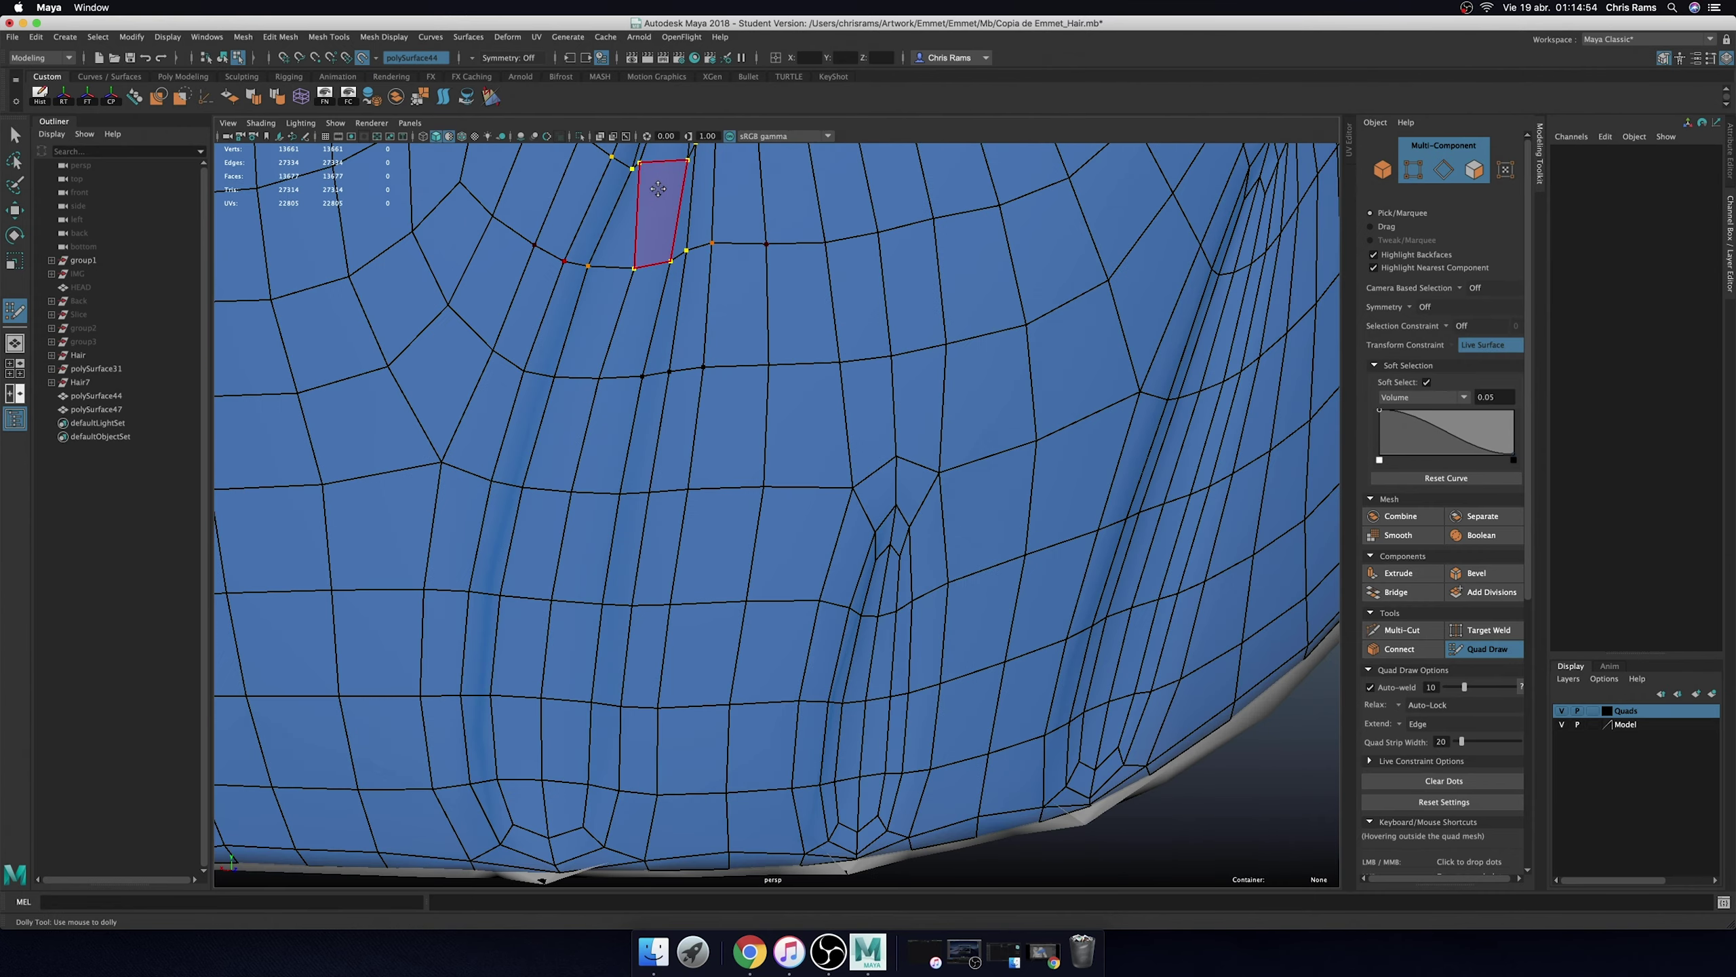
alt+middle_drag(658, 189, 691, 289)
- Gather vertices into a short edge, fill a thin quad beside the groove, and relax the sliver
drag(637, 310, 710, 351)
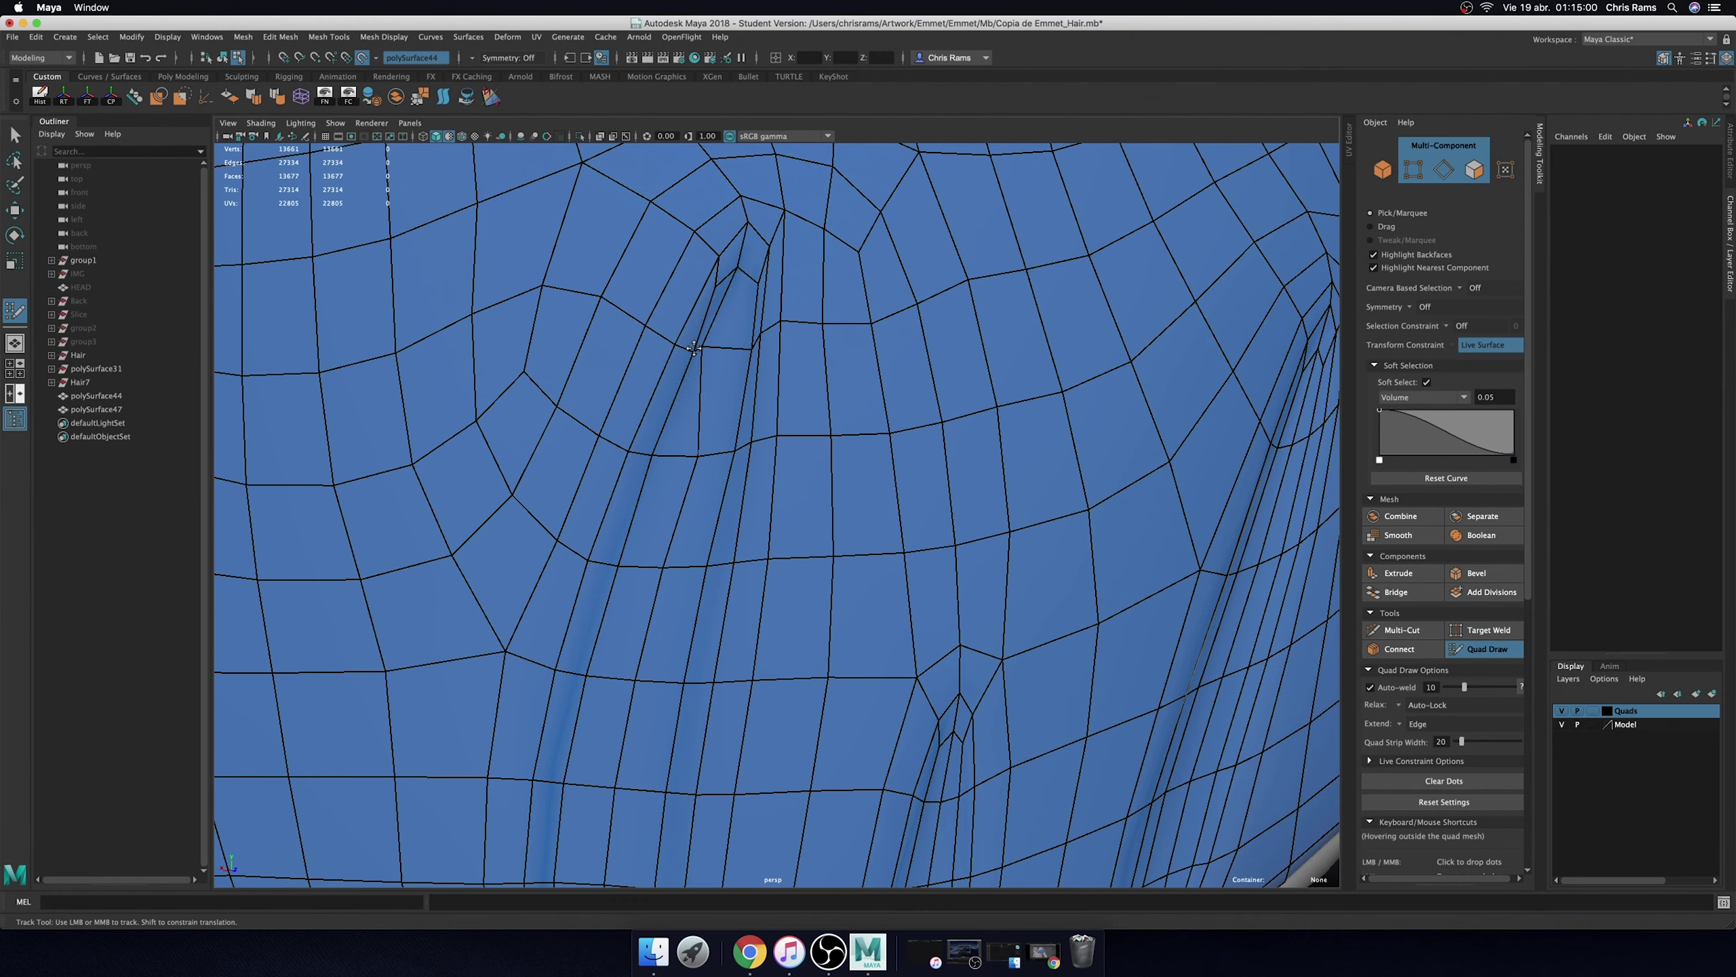
scroll(699, 419, down, 2)
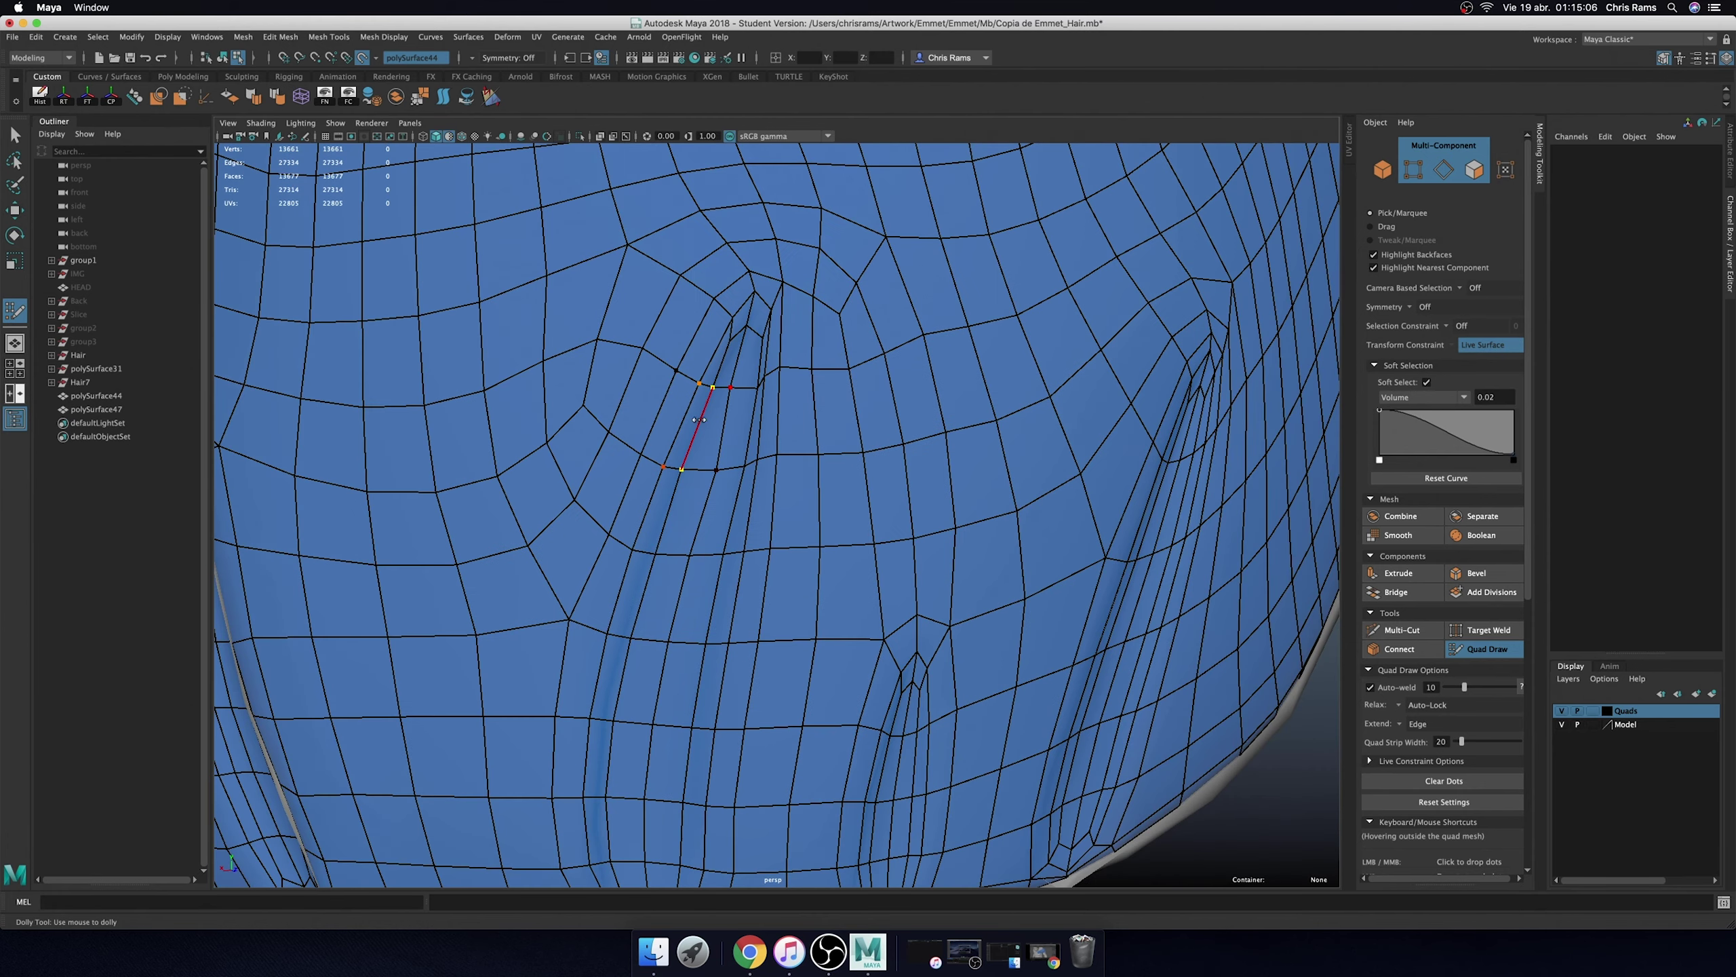
shift+click(714, 427)
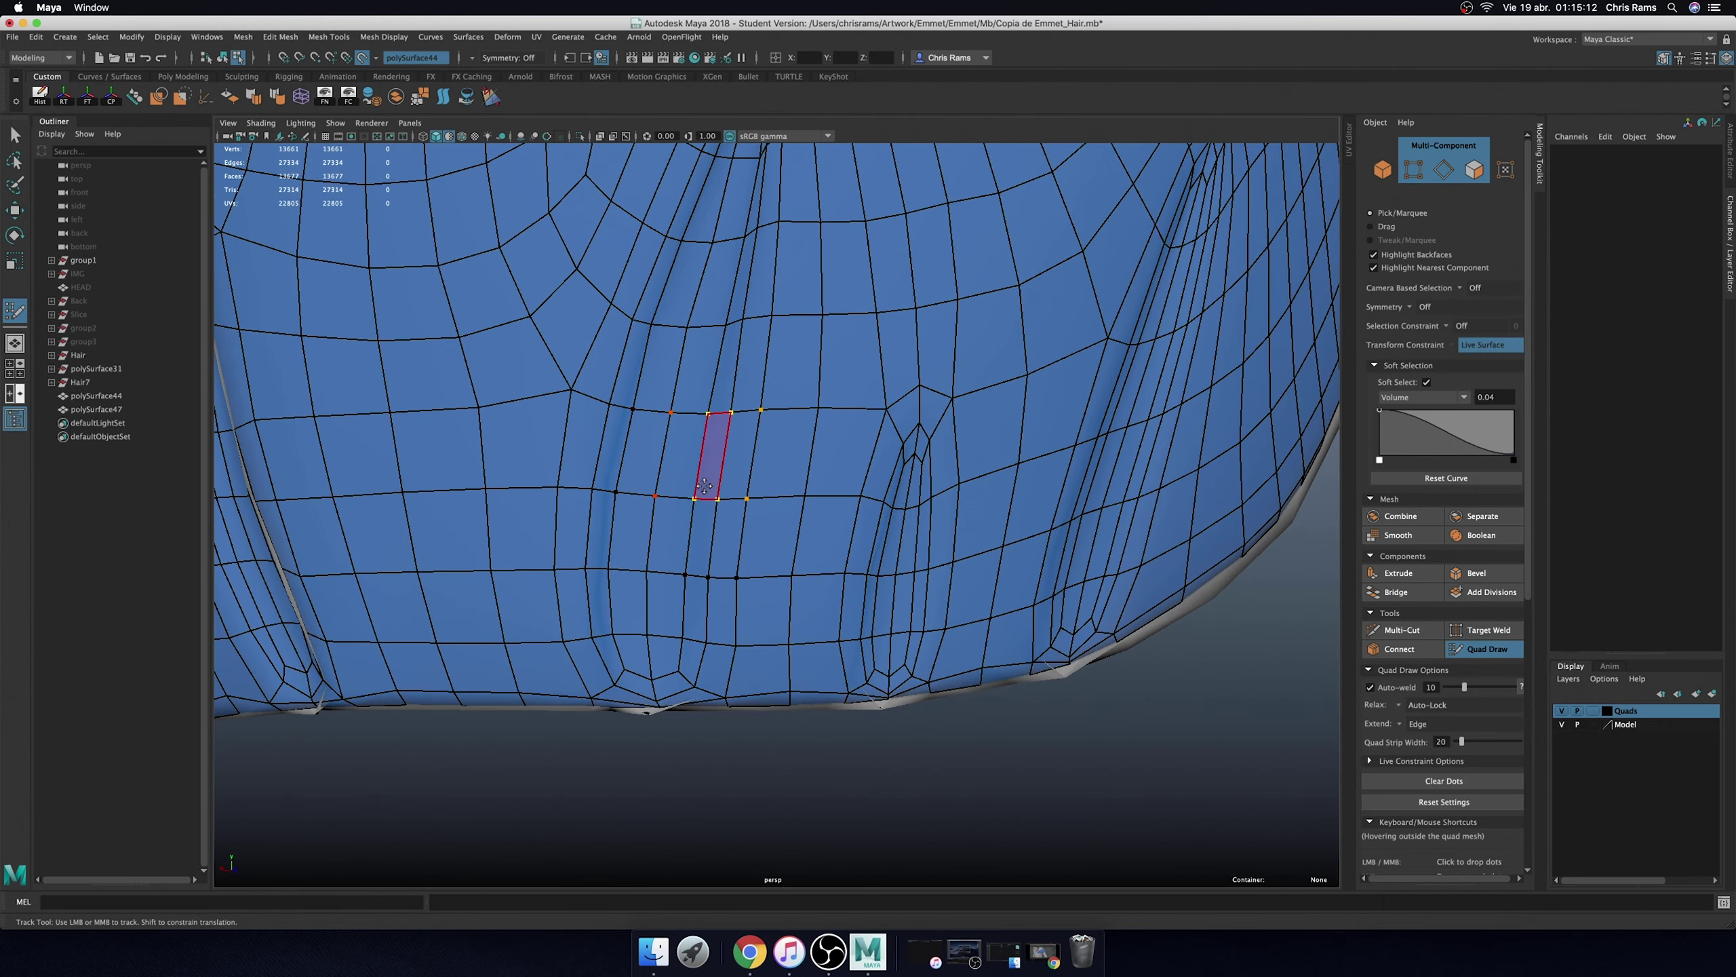
alt+middle_drag(724, 383, 722, 523)
mouse_move(722, 523)
mouse_down()
mouse_move(675, 576)
mouse_move(663, 673)
mouse_up()
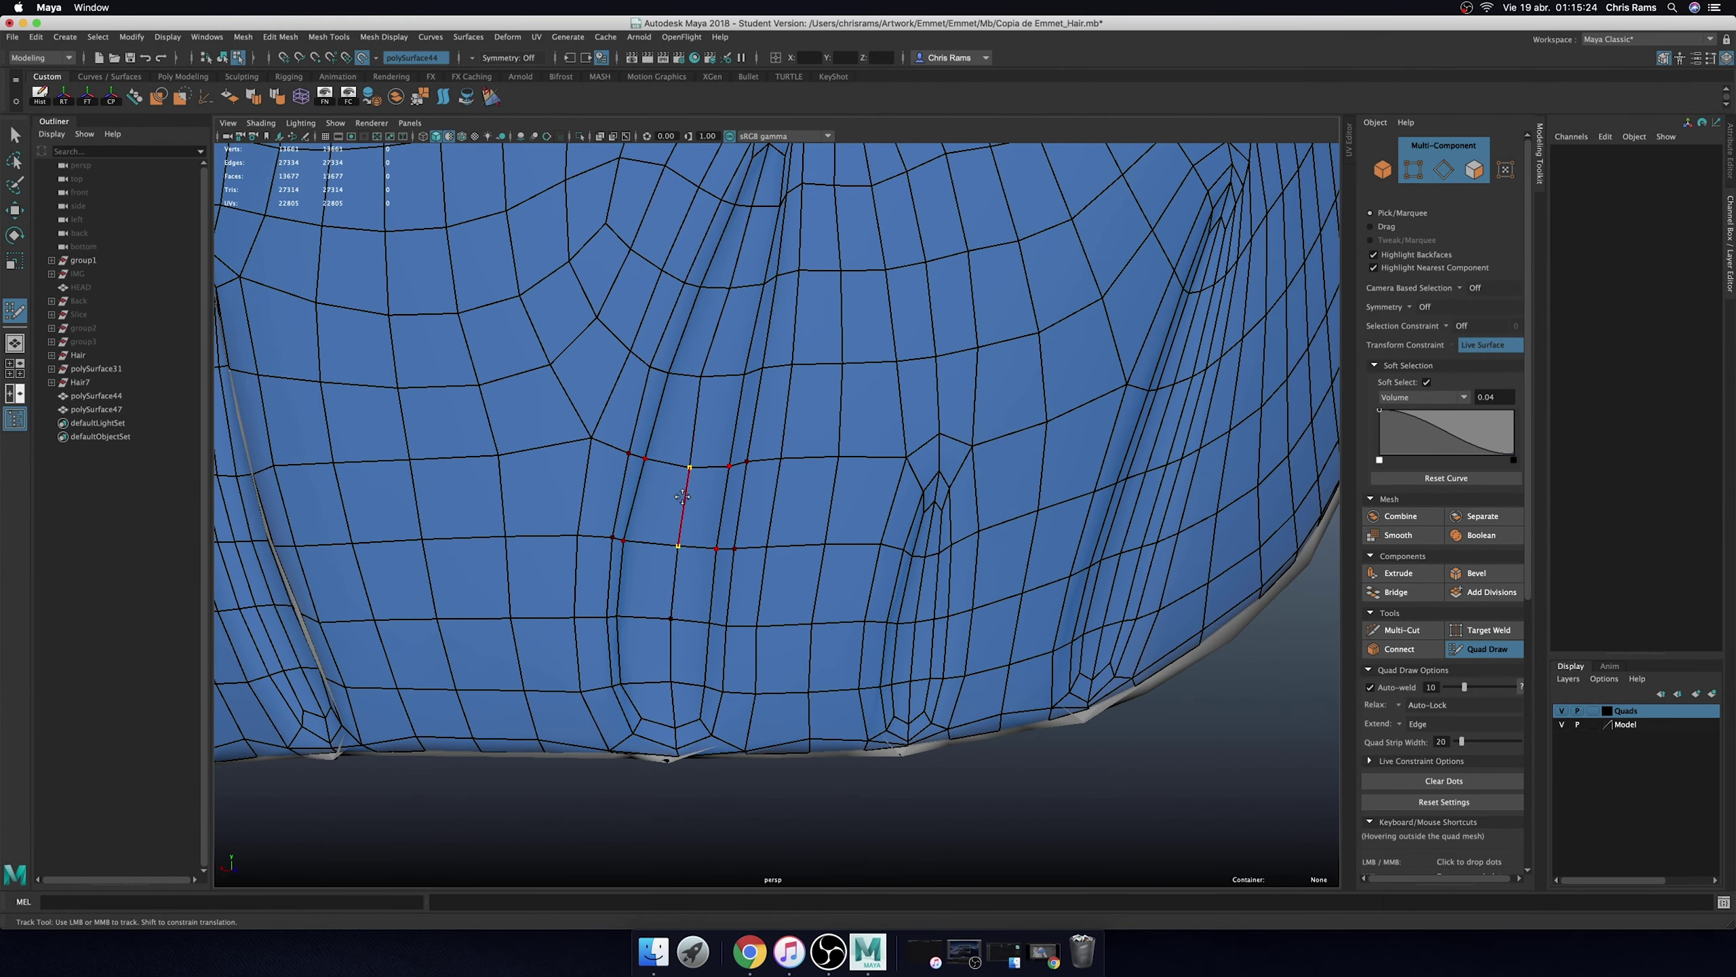
mouse_move(924, 566)
shift+mouse_down()
mouse_move(915, 713)
mouse_move(874, 441)
shift+mouse_up()
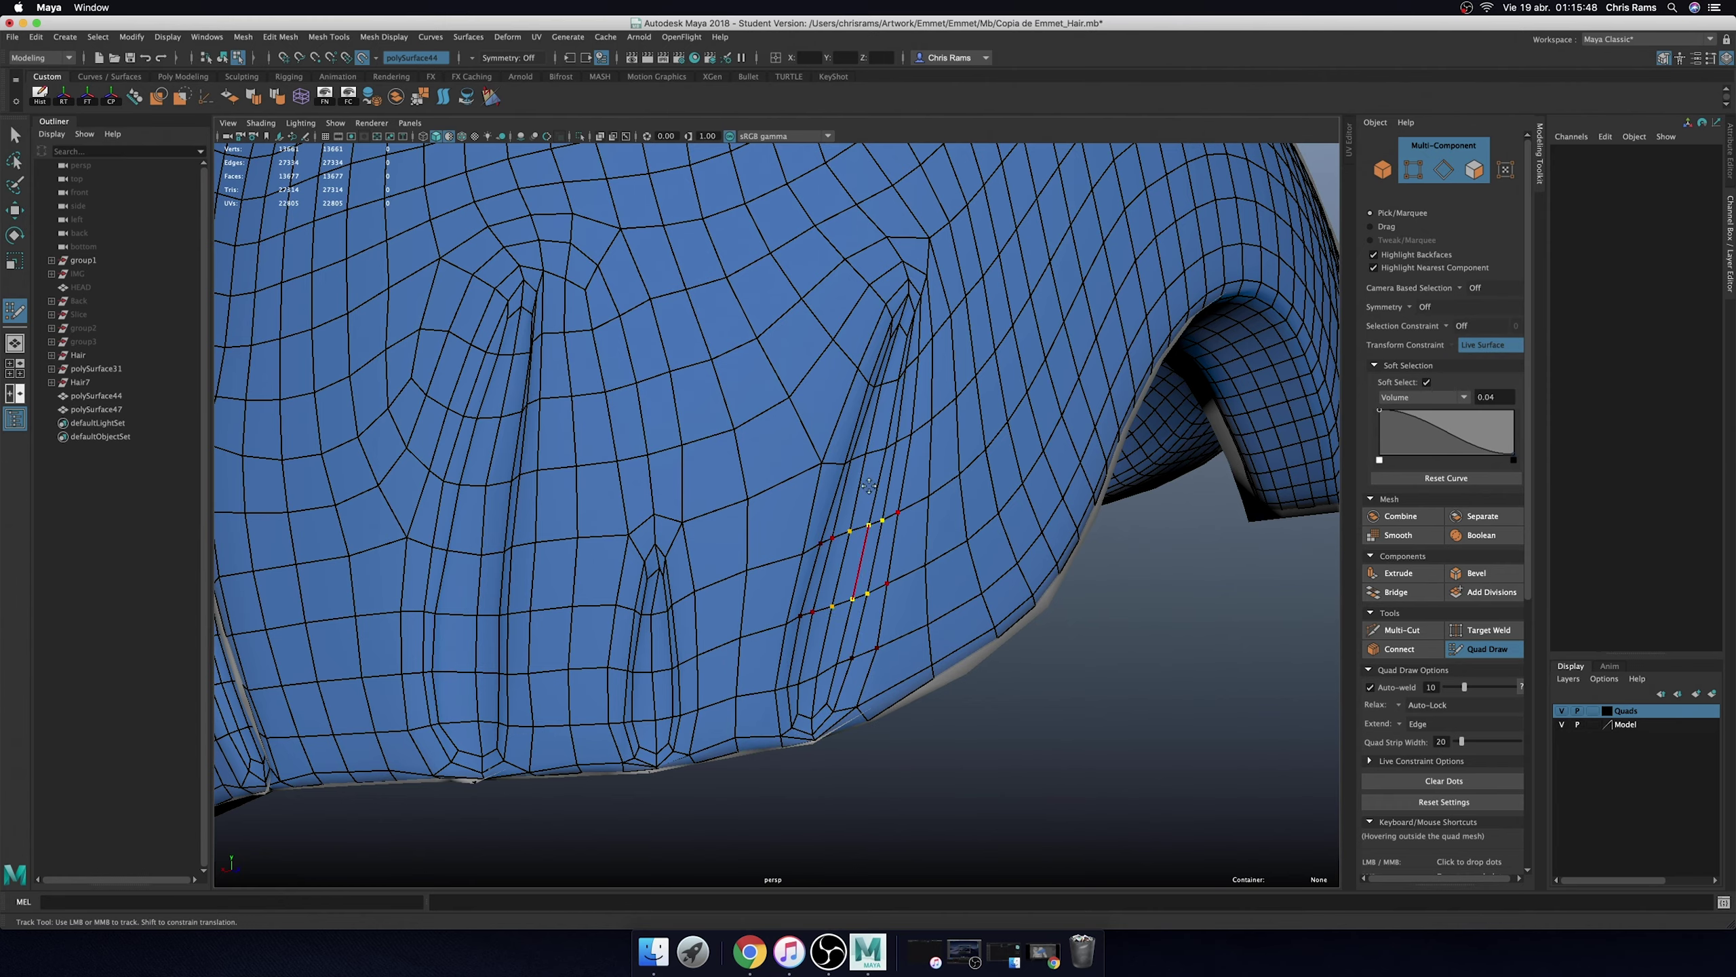
alt+right_drag(875, 417, 786, 438)
alt+drag(786, 438, 806, 513)
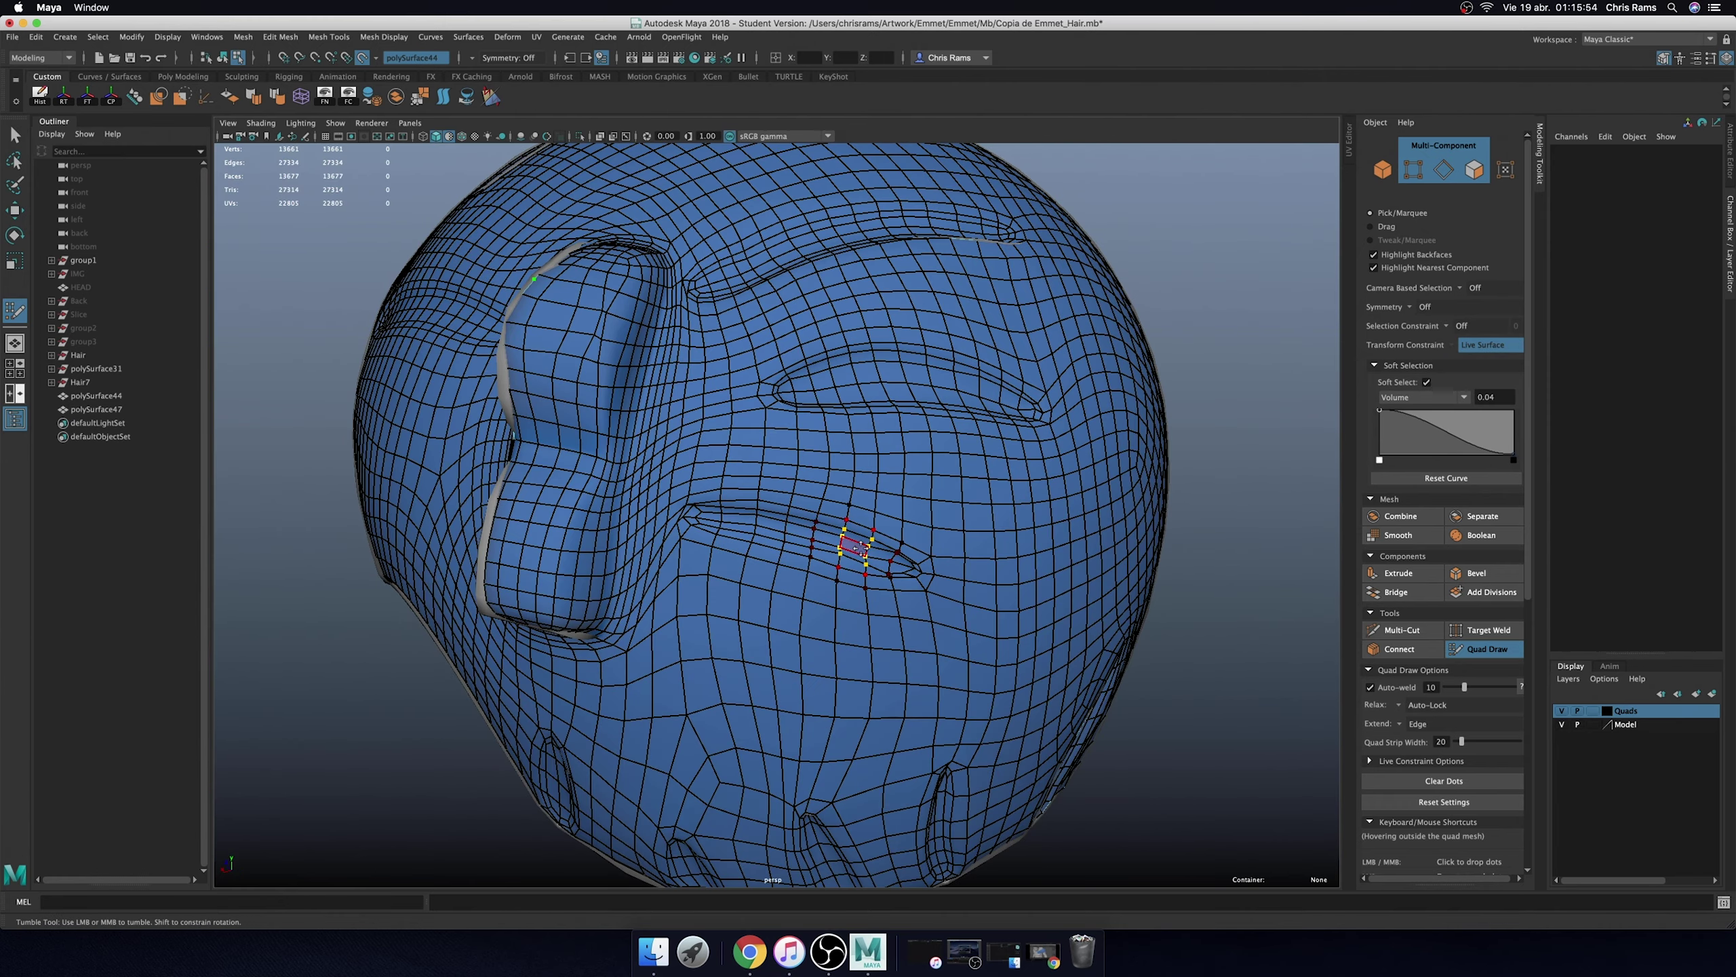
alt+drag(962, 387, 981, 342)
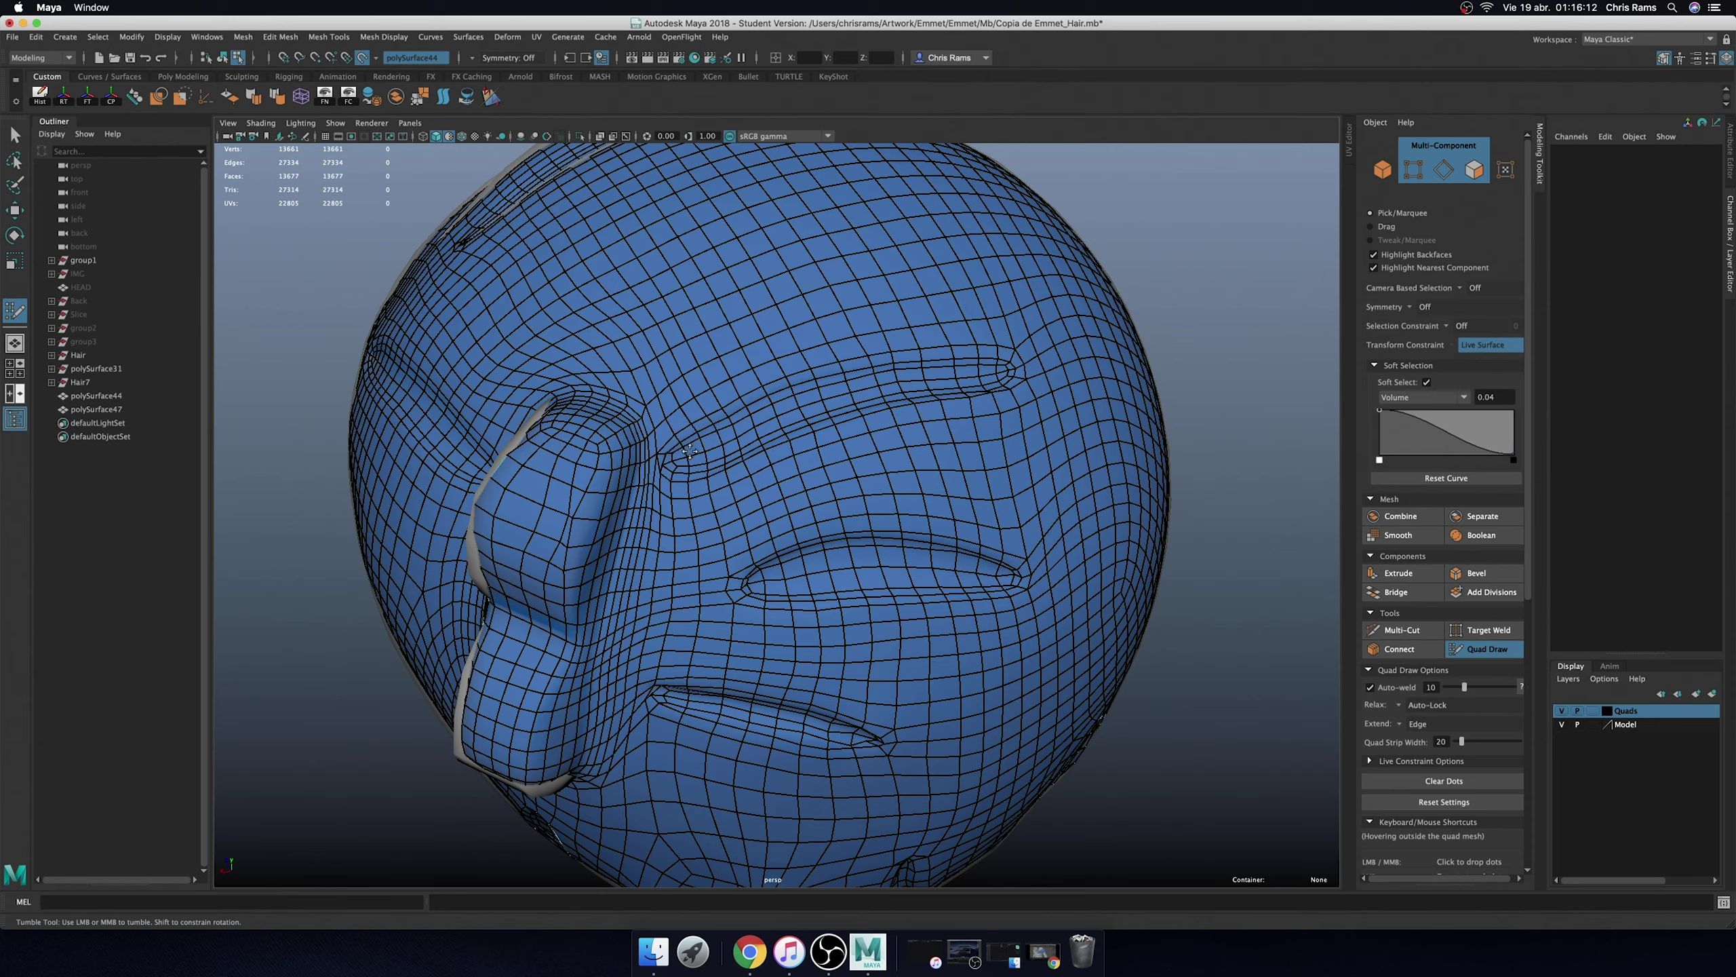
alt+drag(998, 372, 889, 410)
alt+right_drag(889, 410, 724, 497)
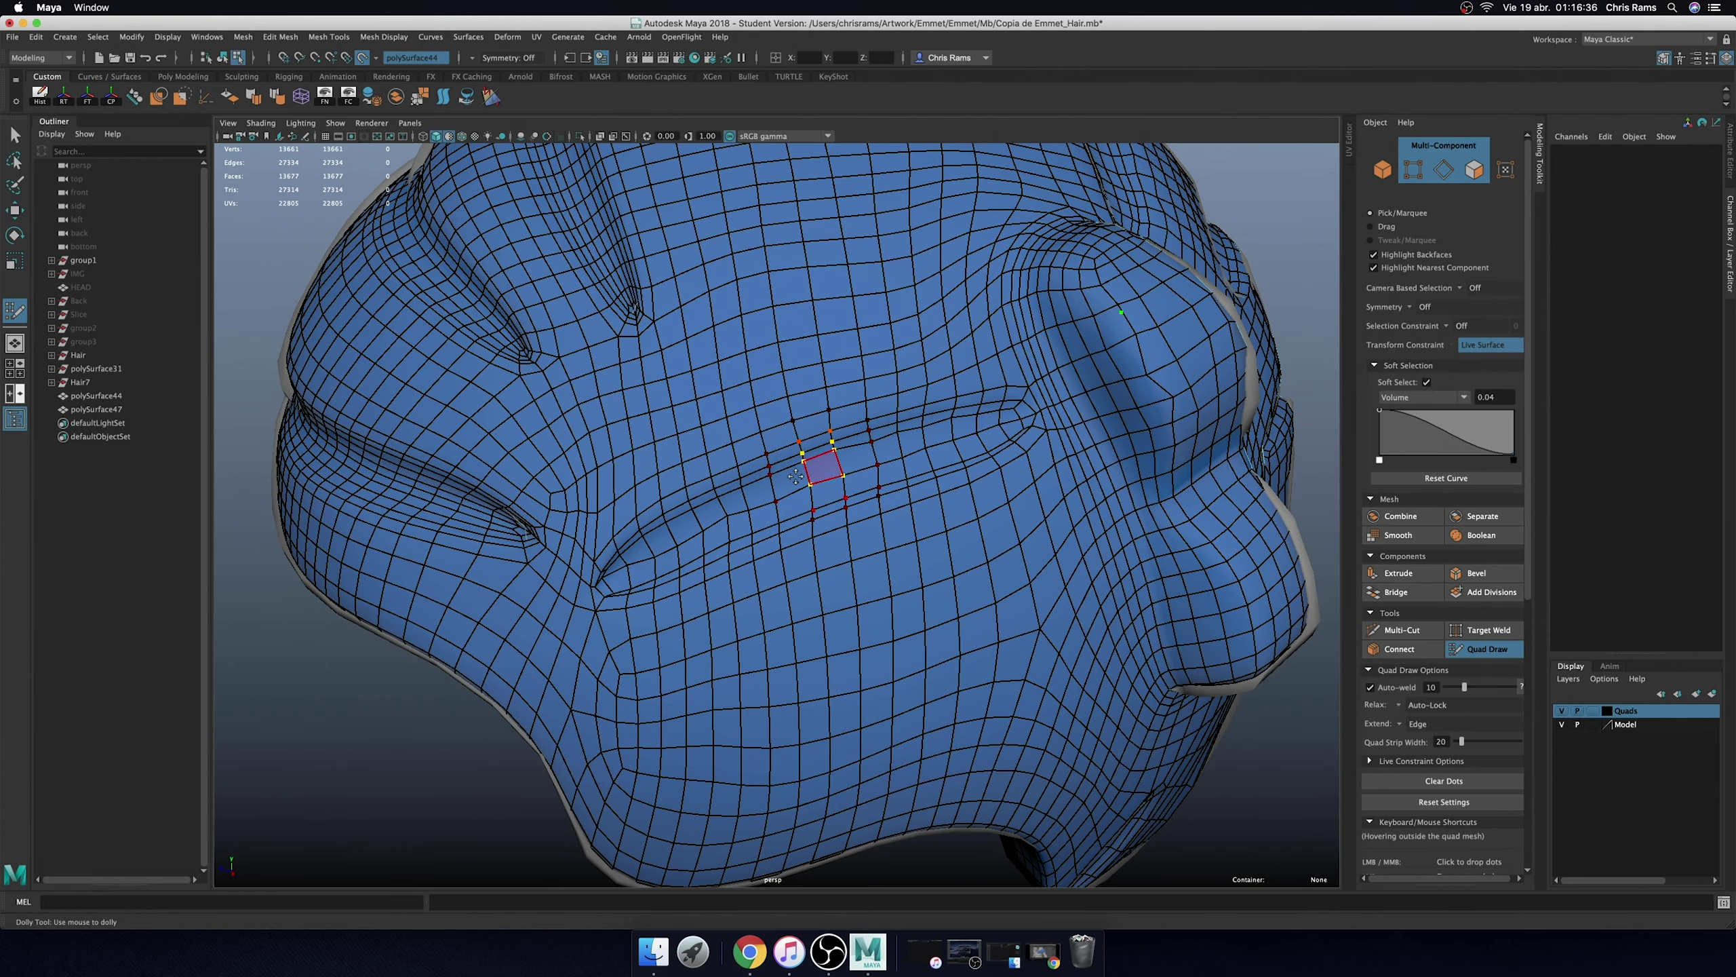
alt+drag(629, 573, 753, 520)
scroll(888, 516, up, 5)
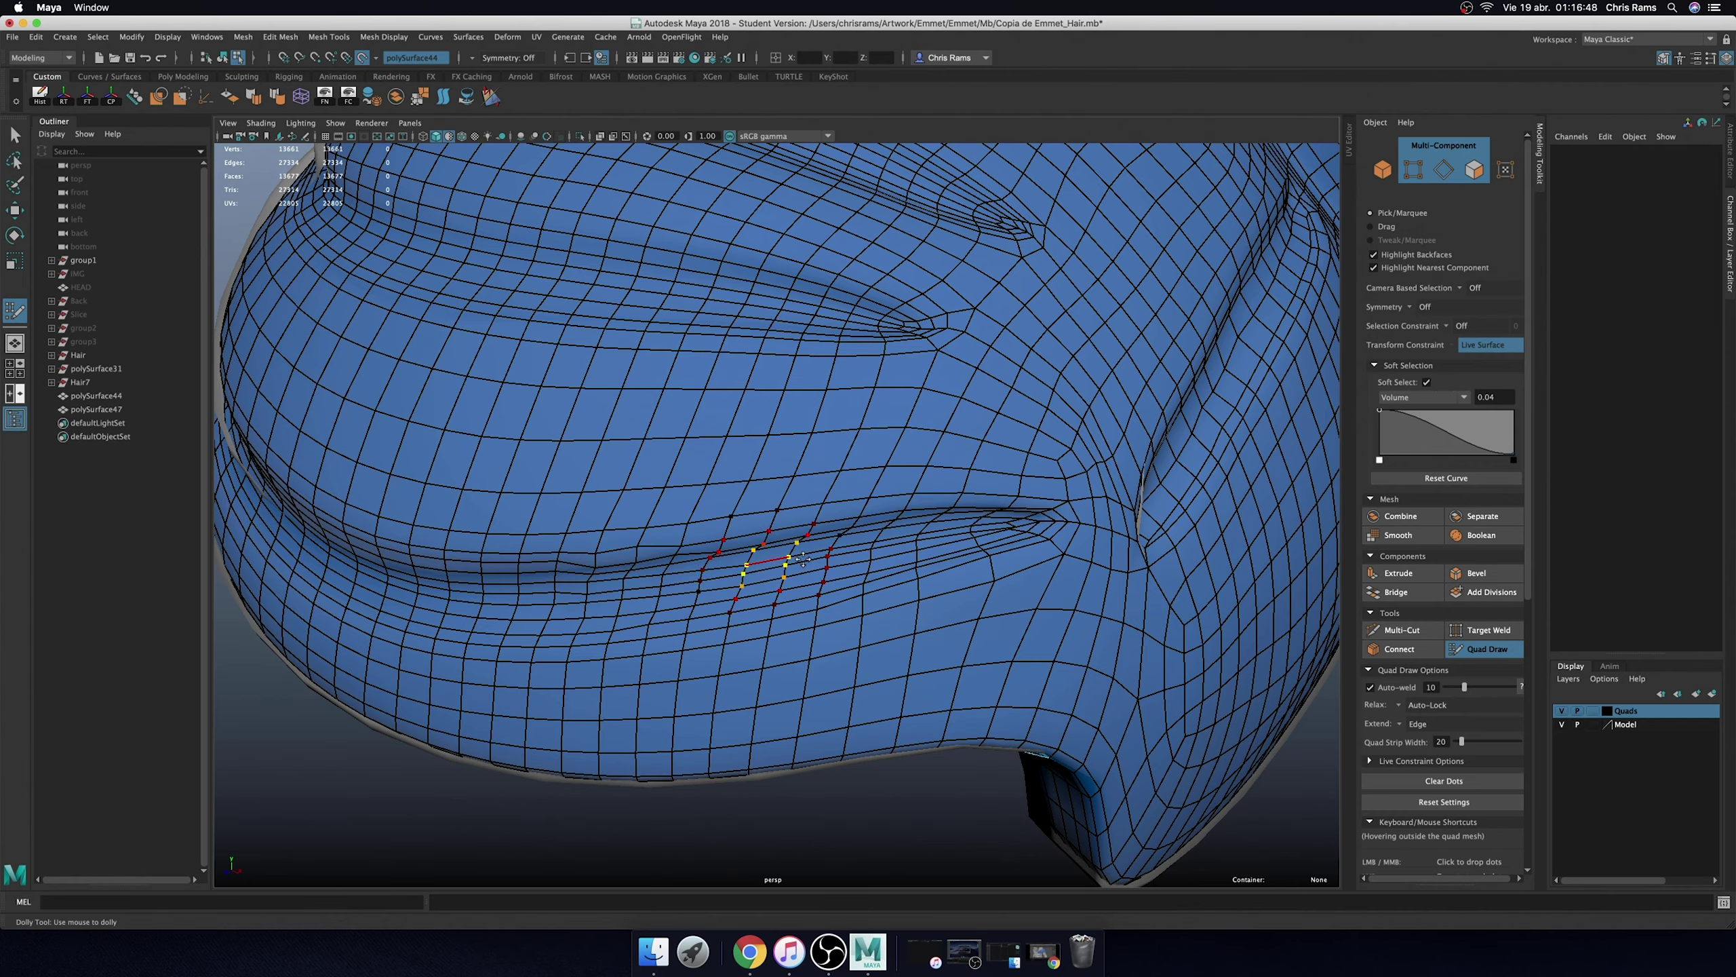
mouse_move(824, 545)
alt+mouse_down()
mouse_move(950, 504)
mouse_move(998, 438)
alt+mouse_up()
scroll(882, 541, down, 5)
scroll(943, 506, up, 5)
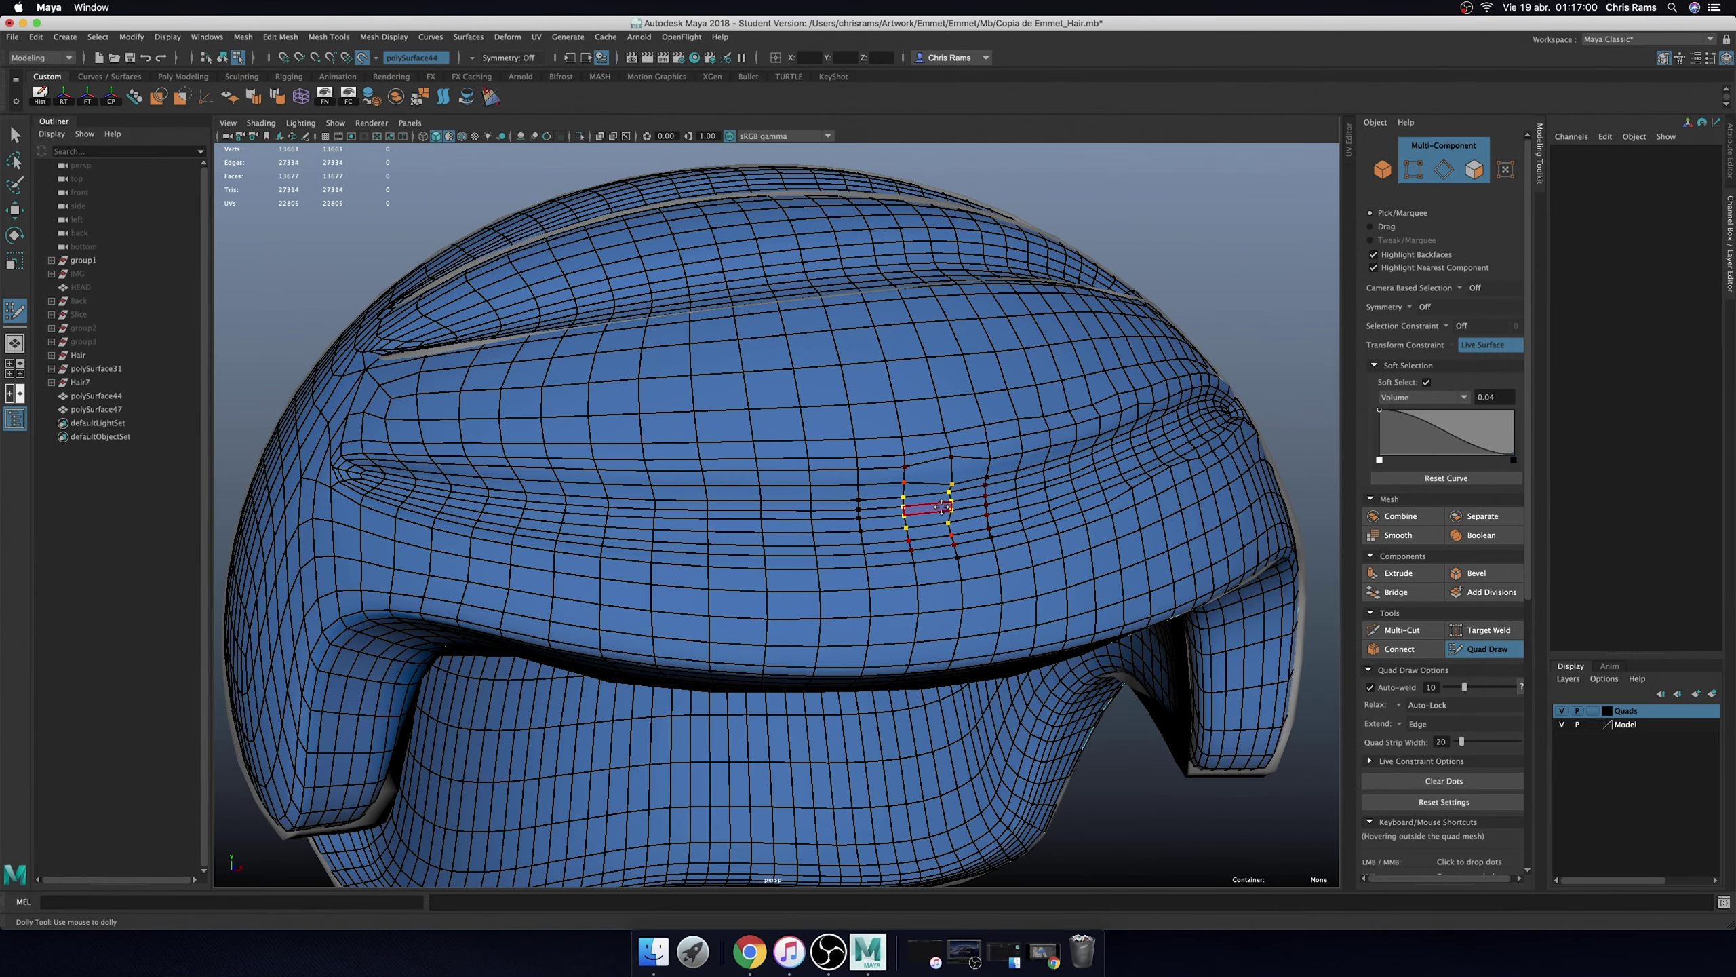
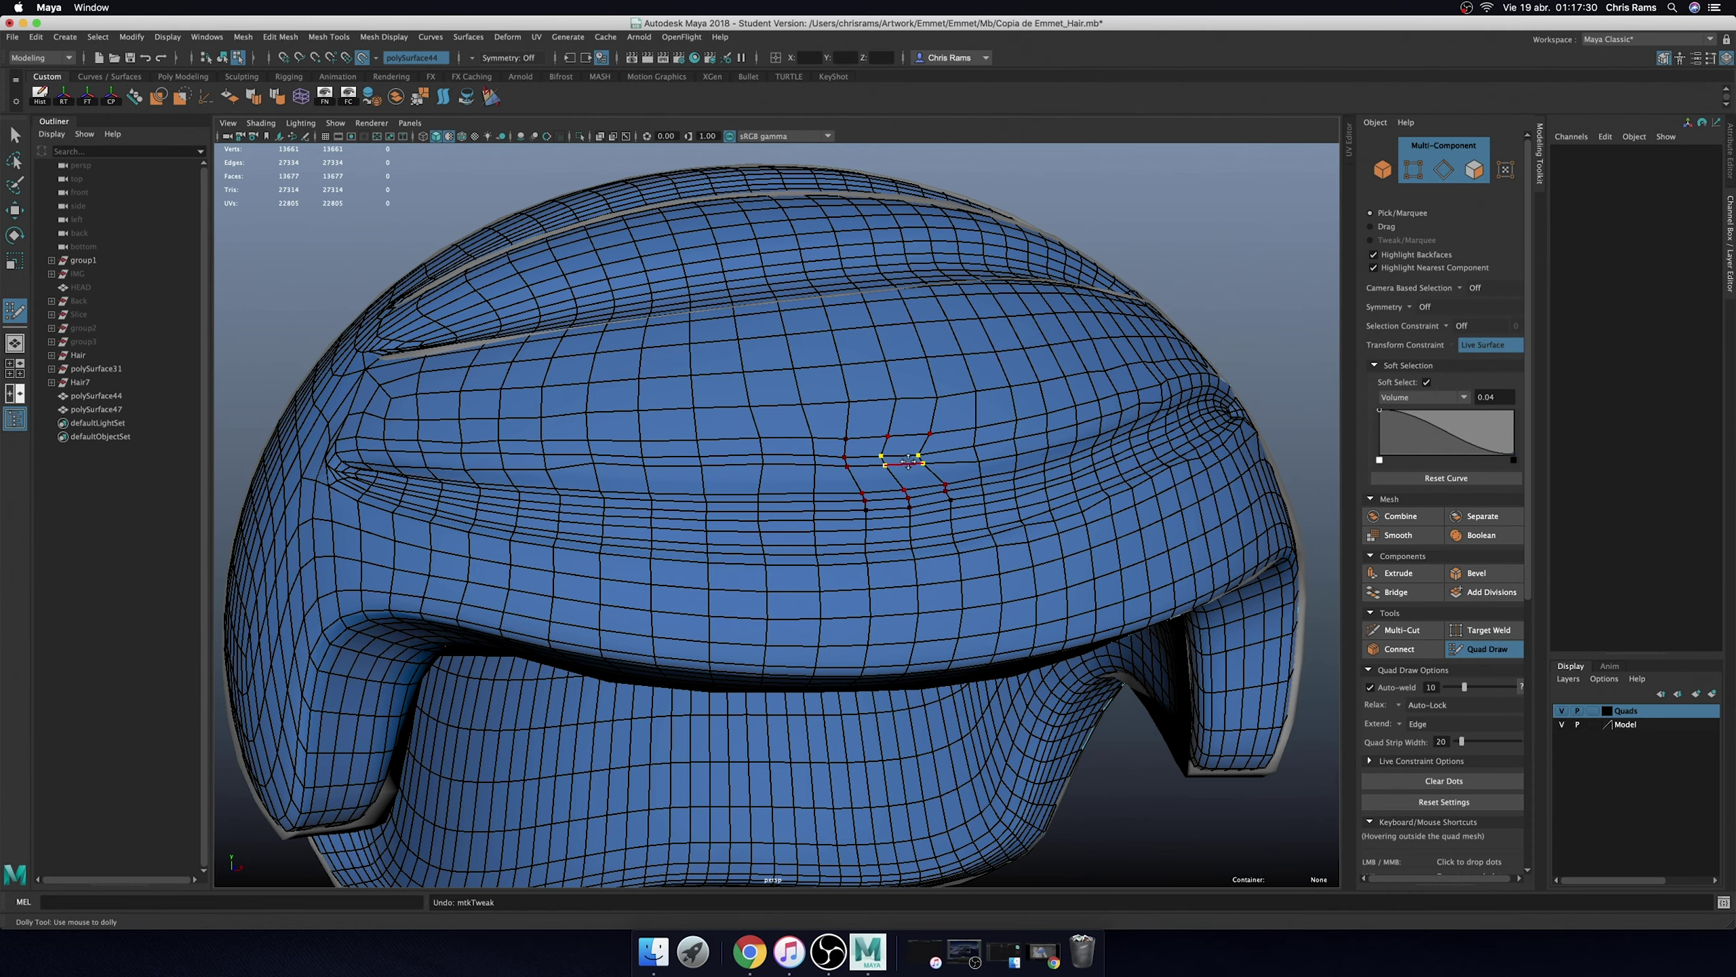
- Undo the last tweak and relax the quads along the upper crease and lower rim
key(ctrl+z)
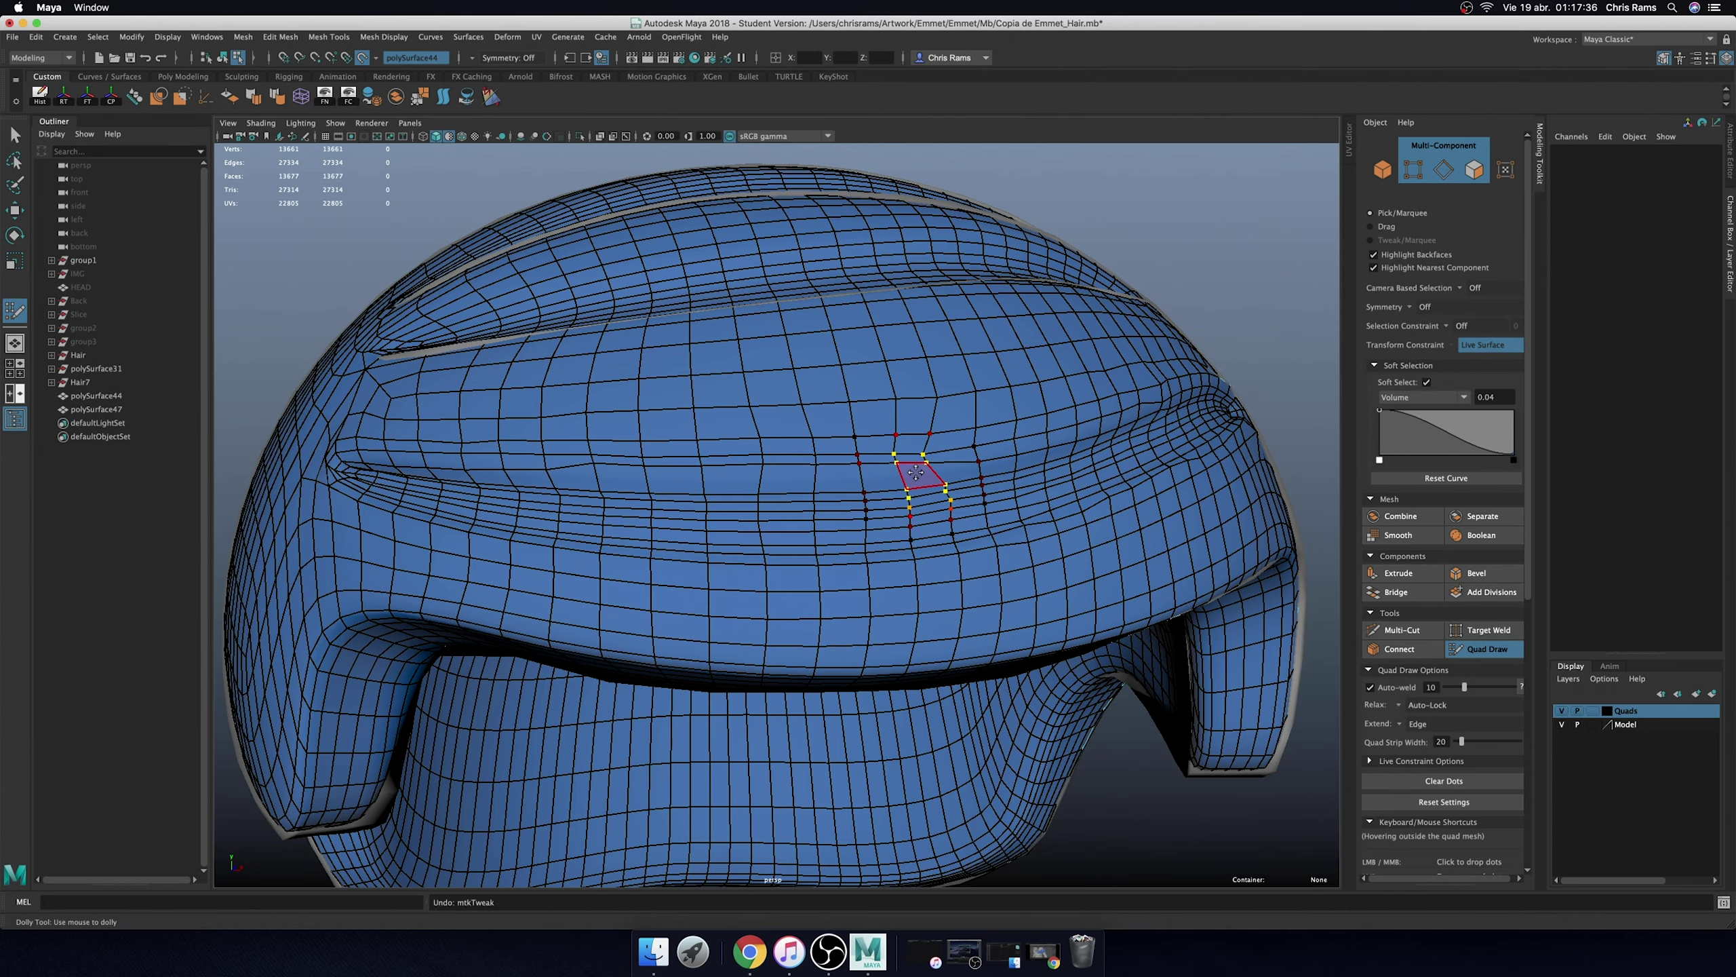
alt+drag(909, 472, 492, 544)
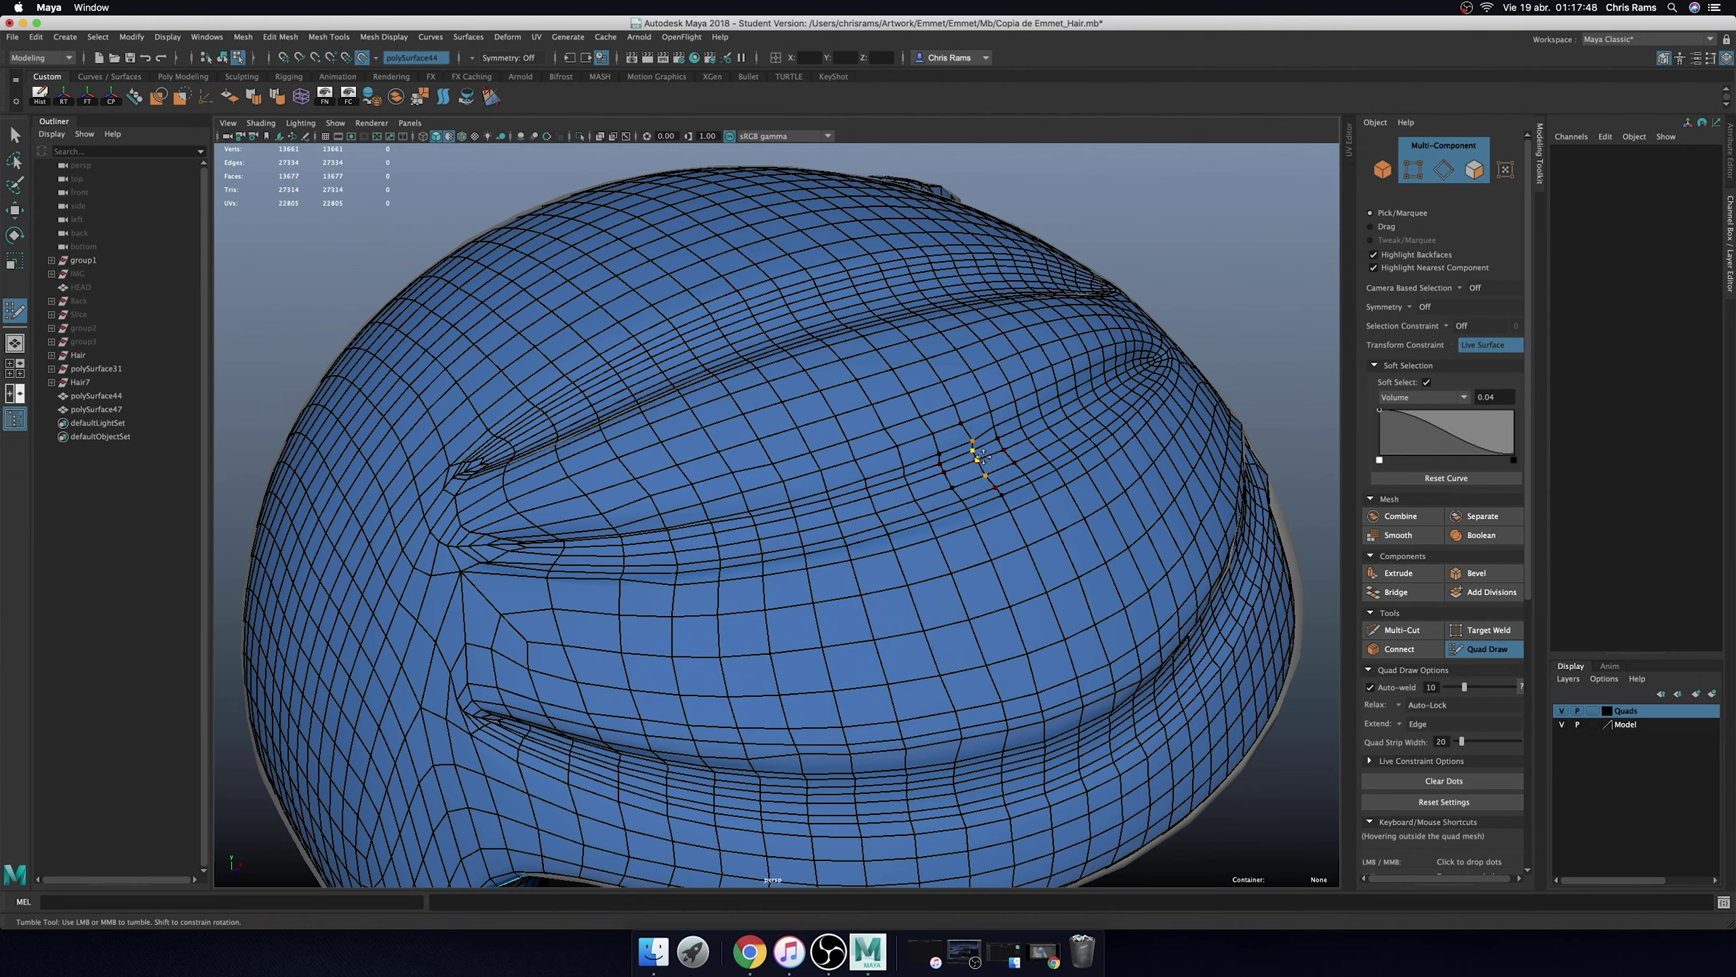
mouse_move(1116, 376)
alt+mouse_down()
mouse_move(1023, 407)
mouse_move(942, 570)
alt+mouse_up()
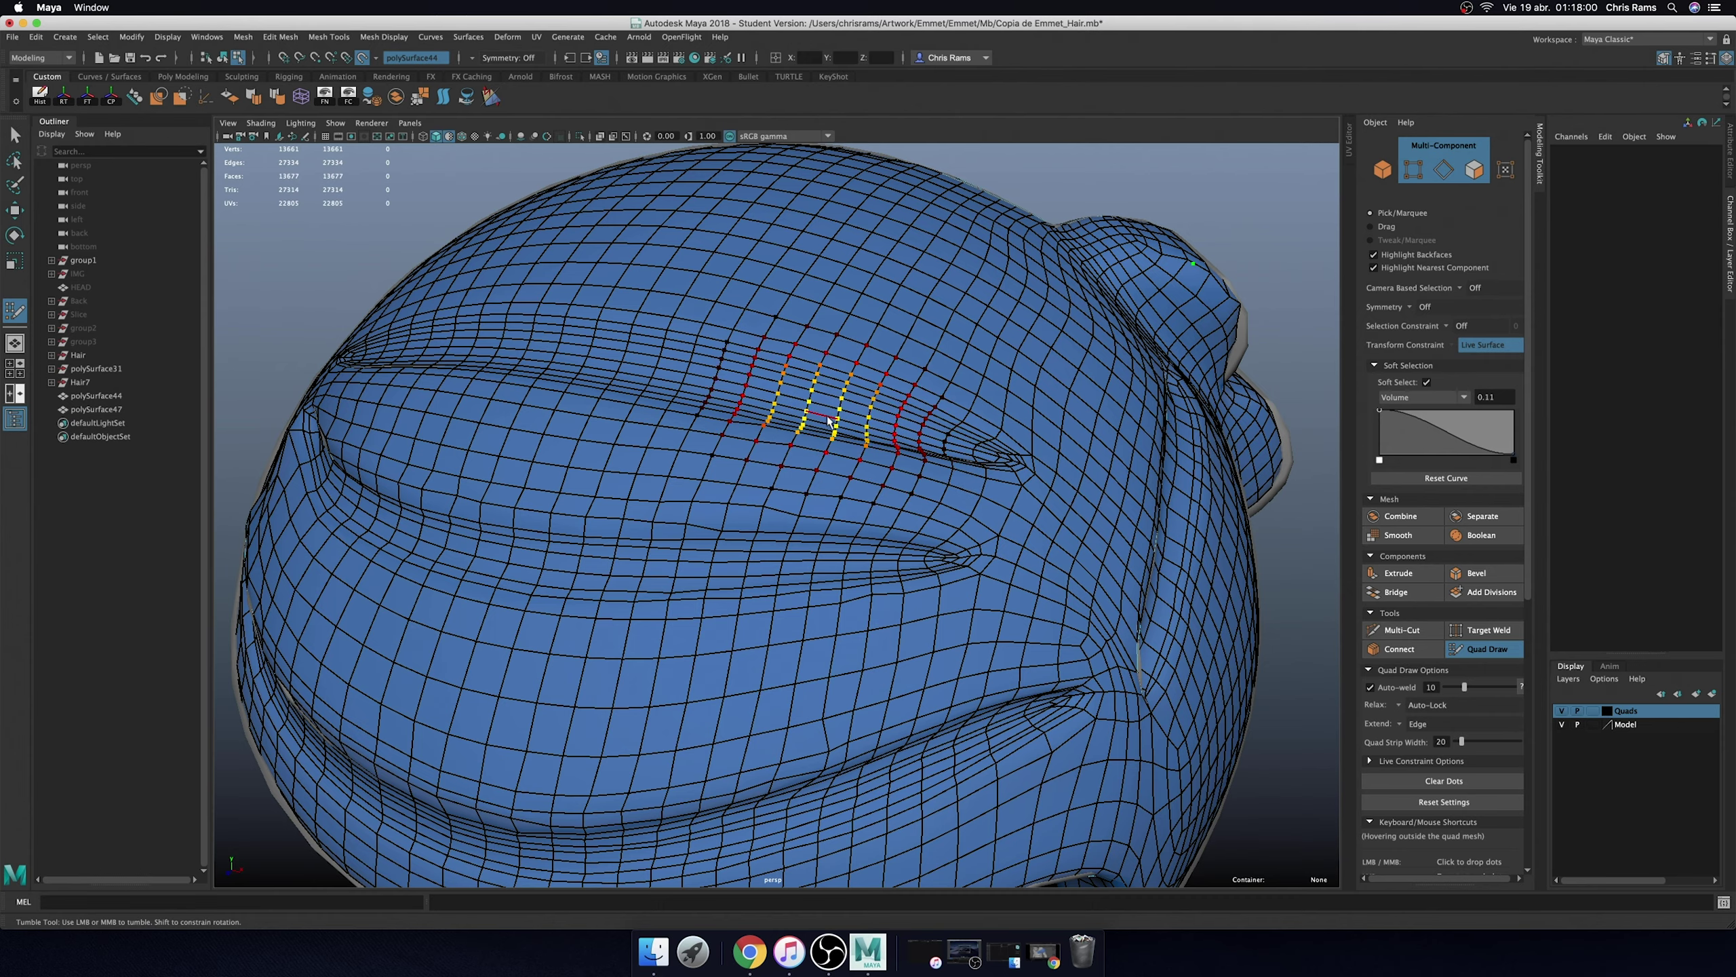
alt+drag(581, 383, 730, 406)
shift+drag(543, 465, 387, 504)
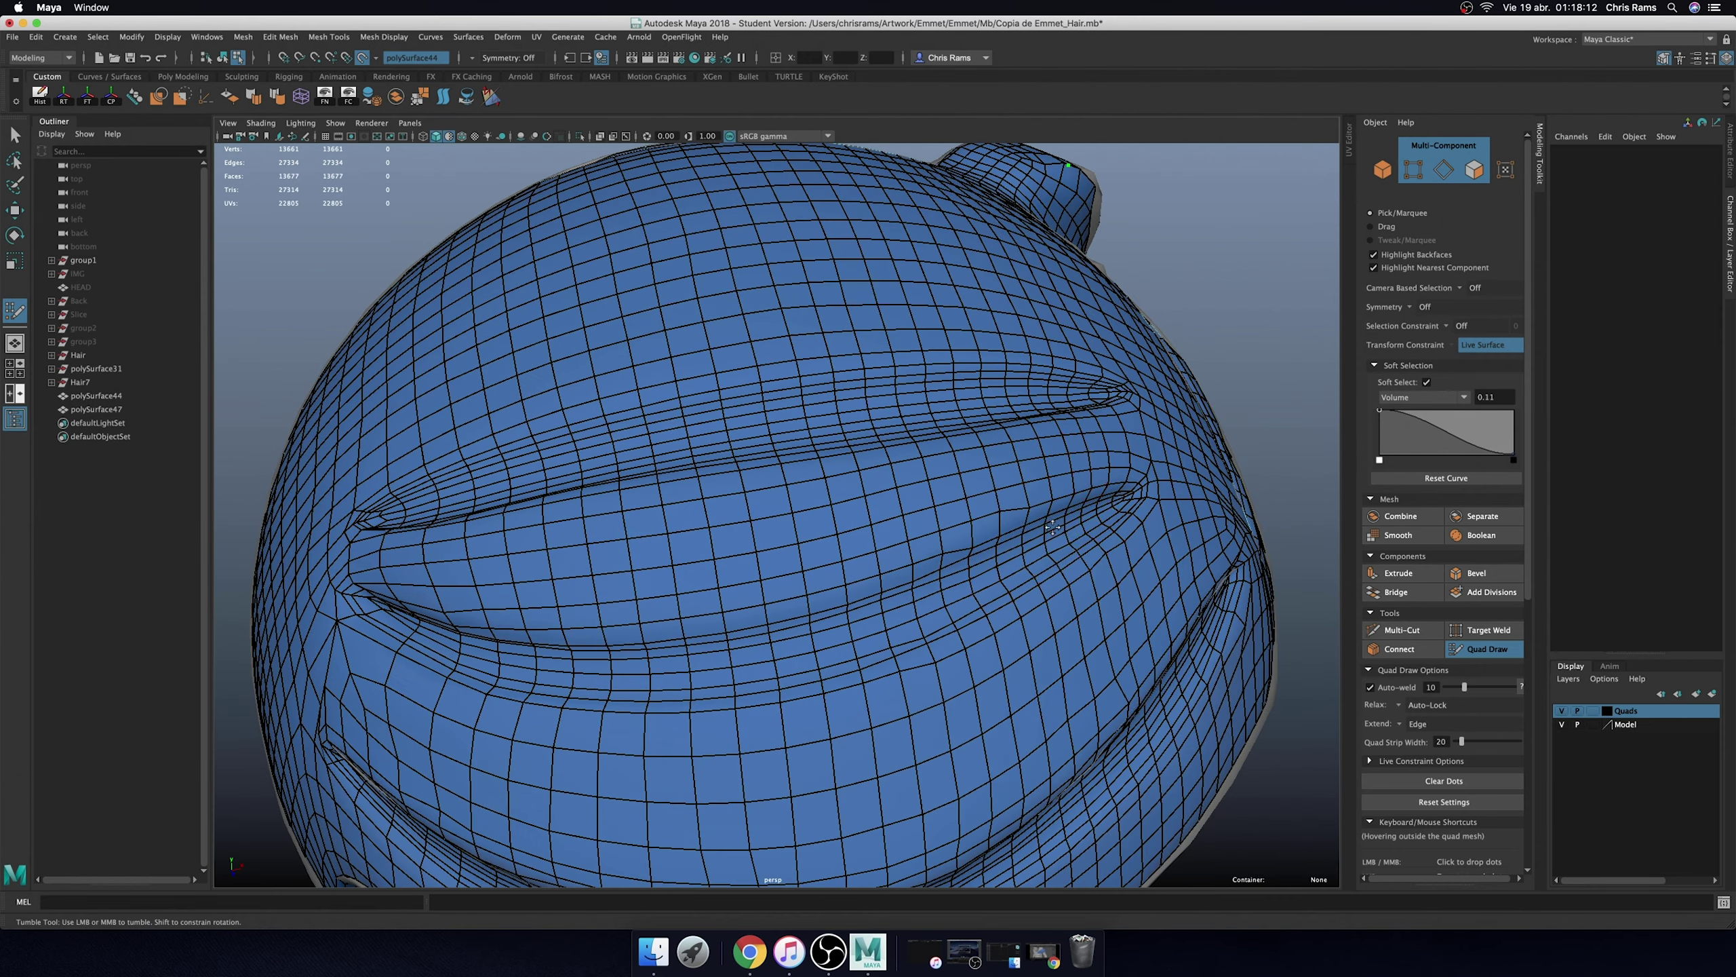
alt+drag(1052, 528, 976, 535)
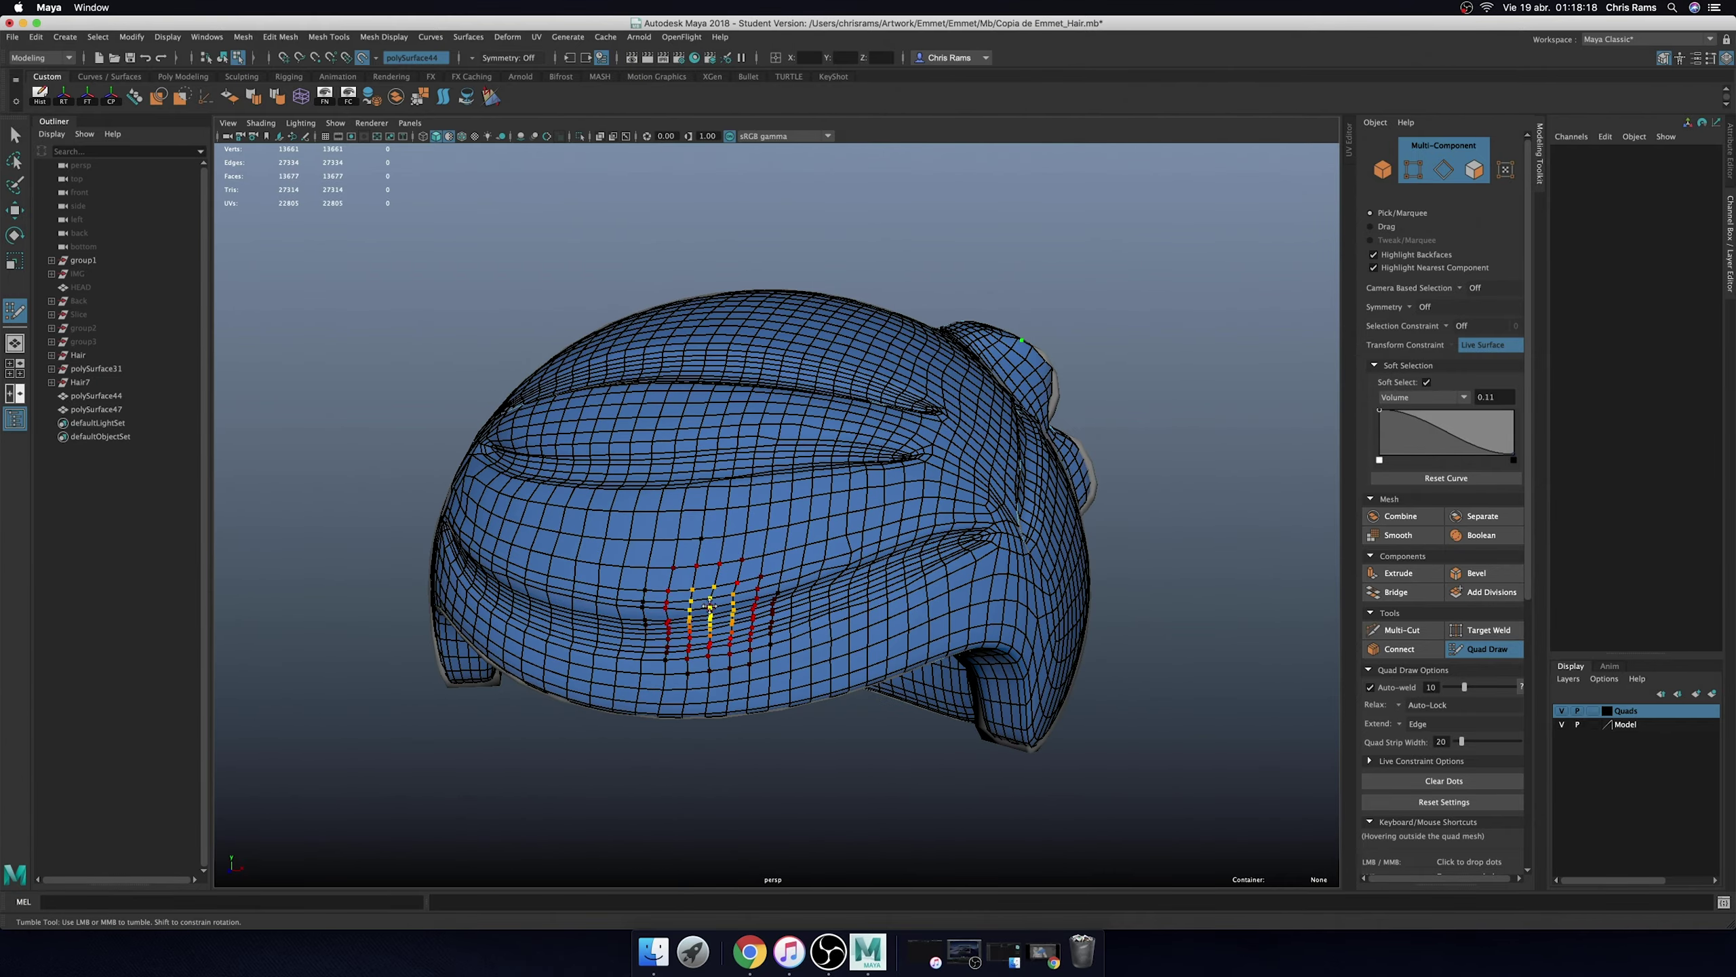
mouse_move(717, 619)
alt+mouse_down()
mouse_move(845, 576)
mouse_move(816, 593)
alt+mouse_up()
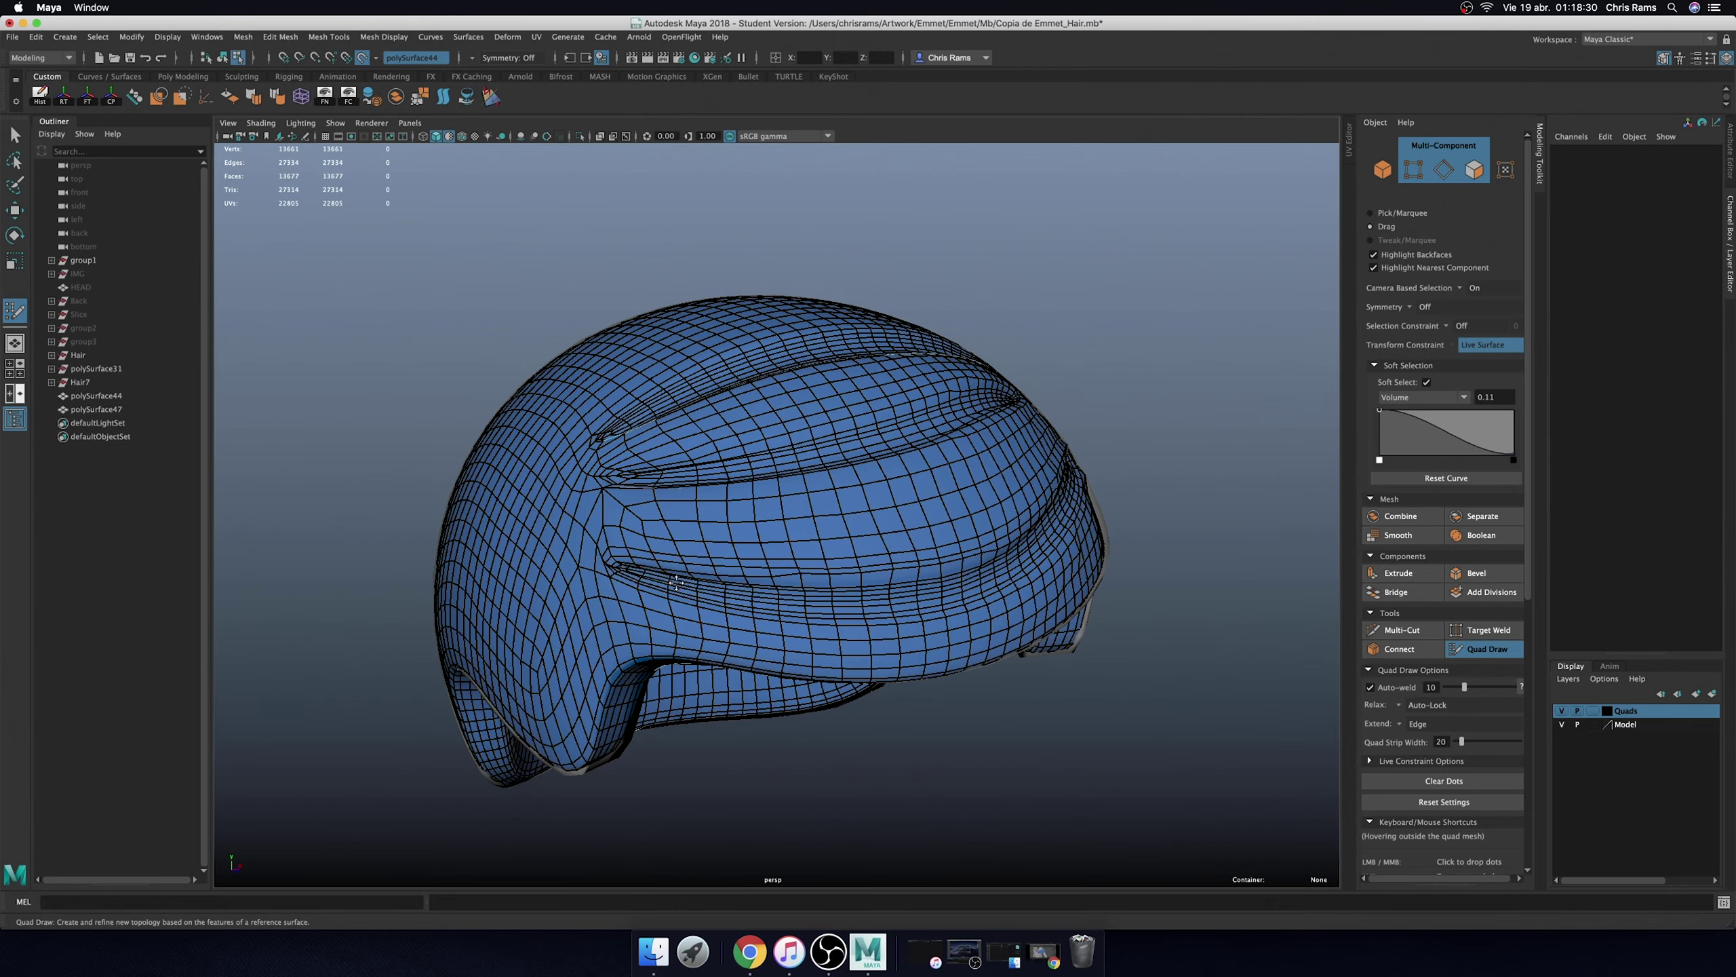
- Relax the quads on the side of the hair and inspect the side tuft from several angles
alt+drag(942, 584, 833, 601)
mouse_move(931, 574)
alt+mouse_down()
mouse_move(935, 548)
mouse_move(833, 534)
alt+mouse_up()
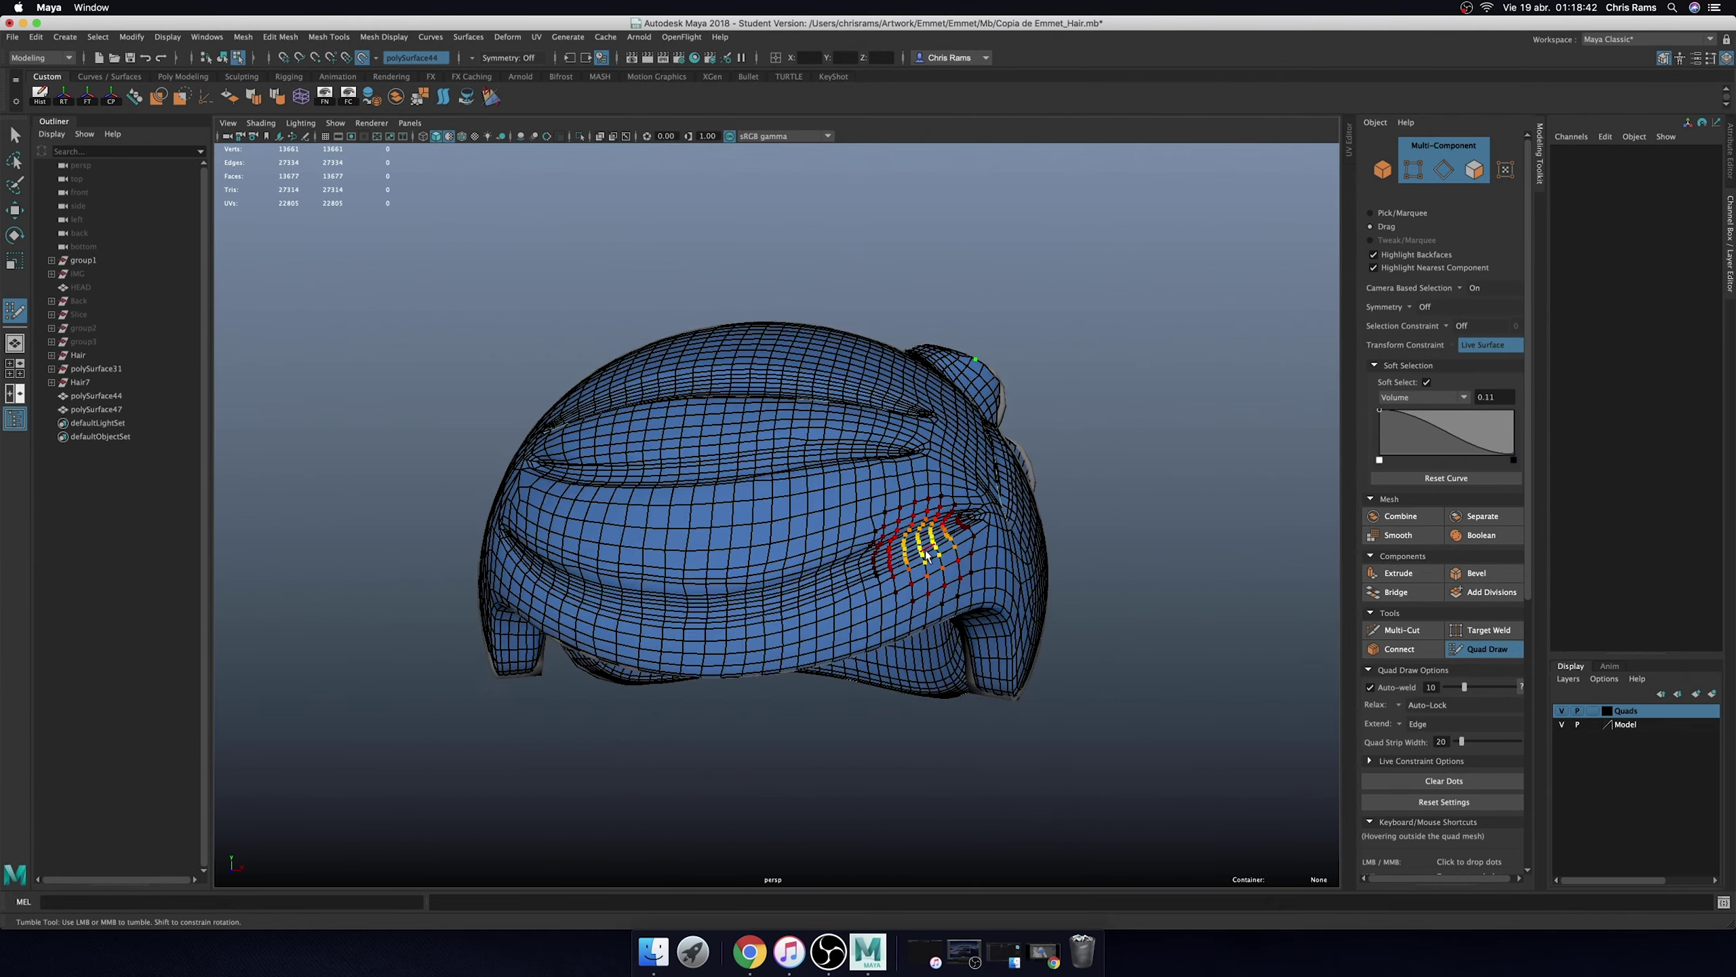
alt+drag(848, 627, 838, 620)
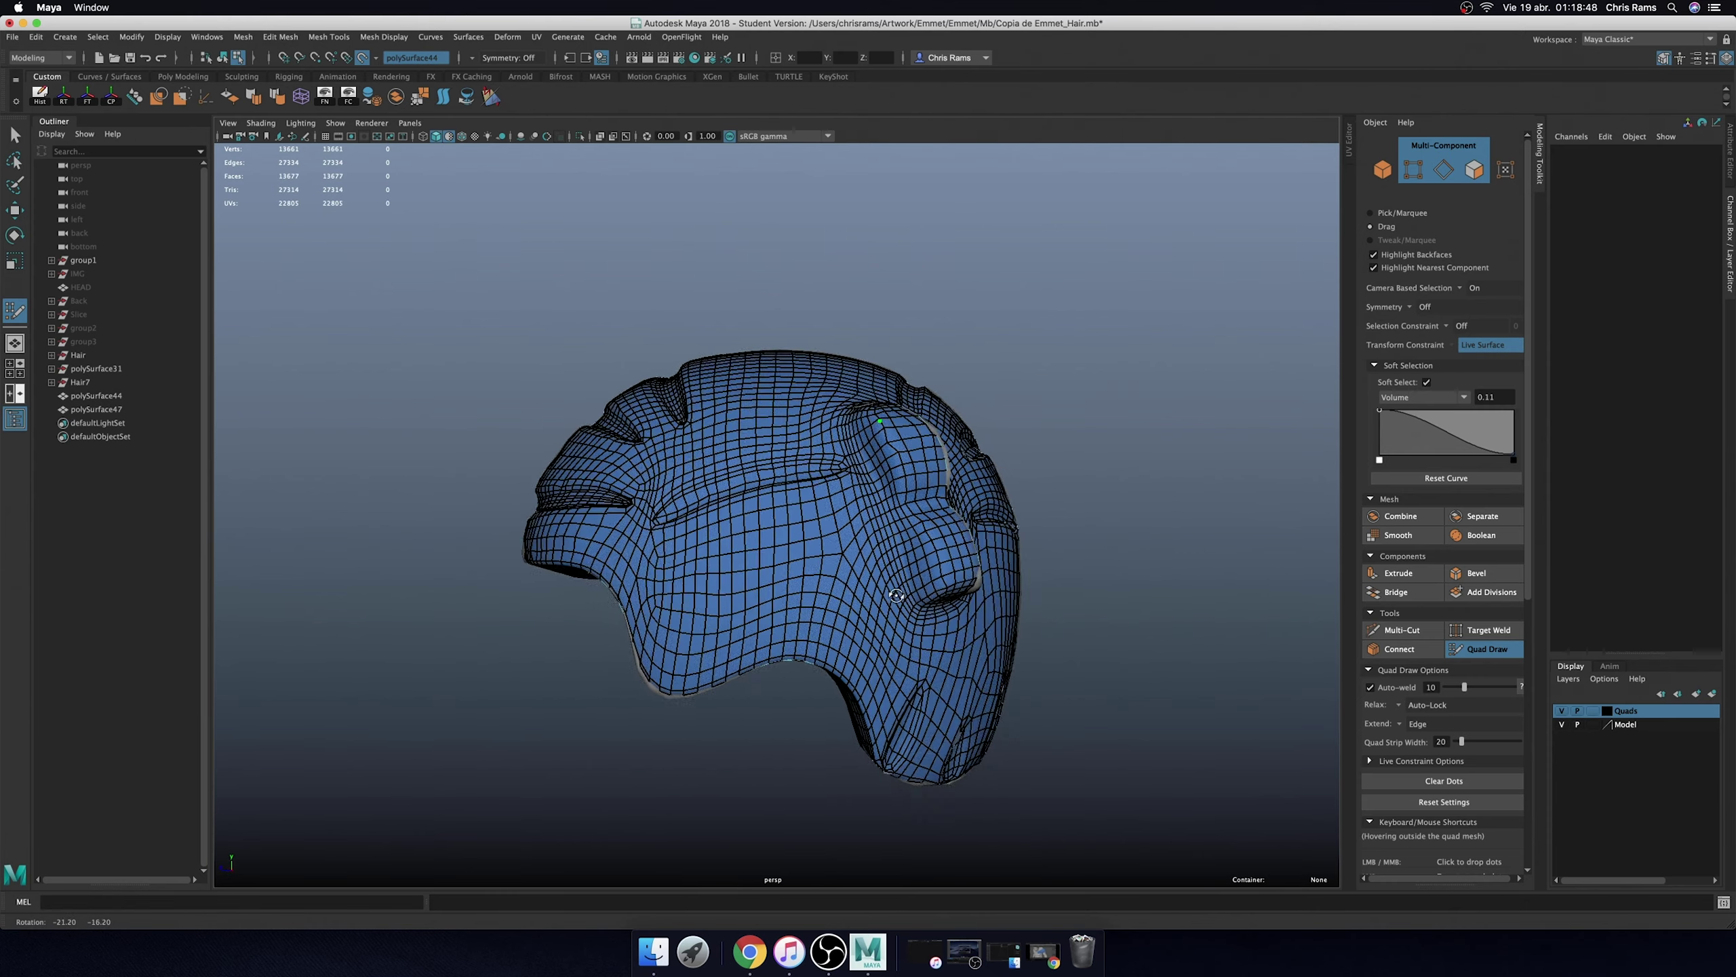
alt+right_drag(838, 620, 822, 601)
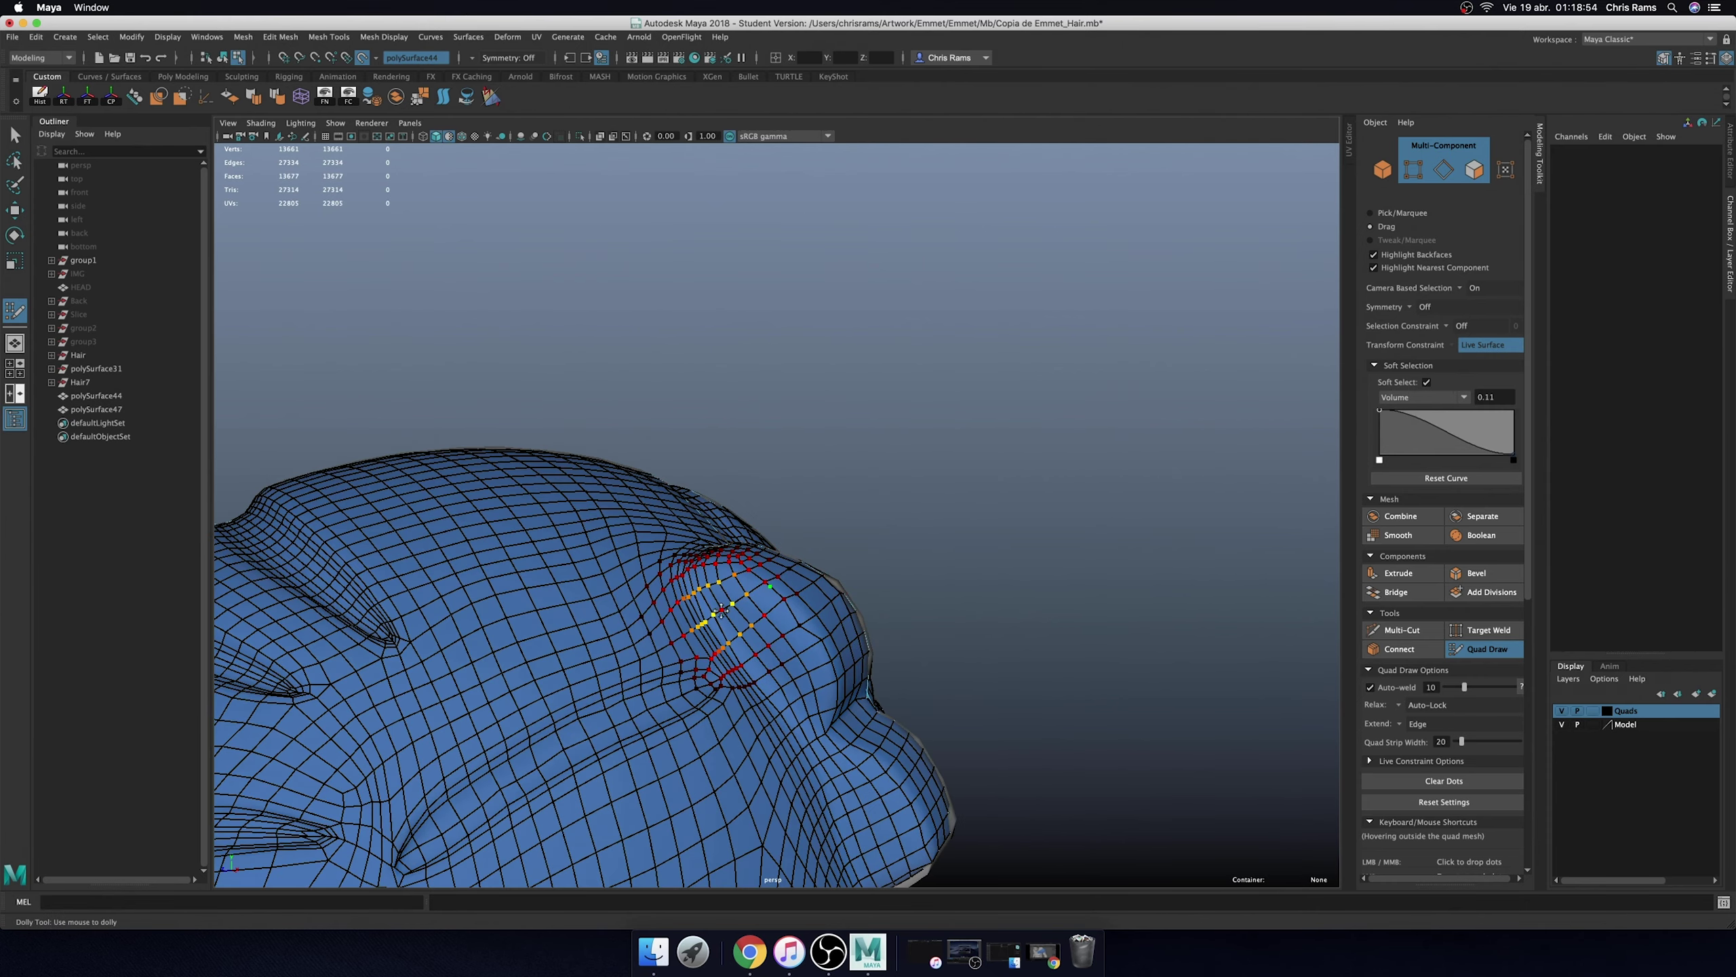
mouse_move(711, 585)
alt+mouse_down()
mouse_move(661, 626)
mouse_move(661, 572)
alt+mouse_up()
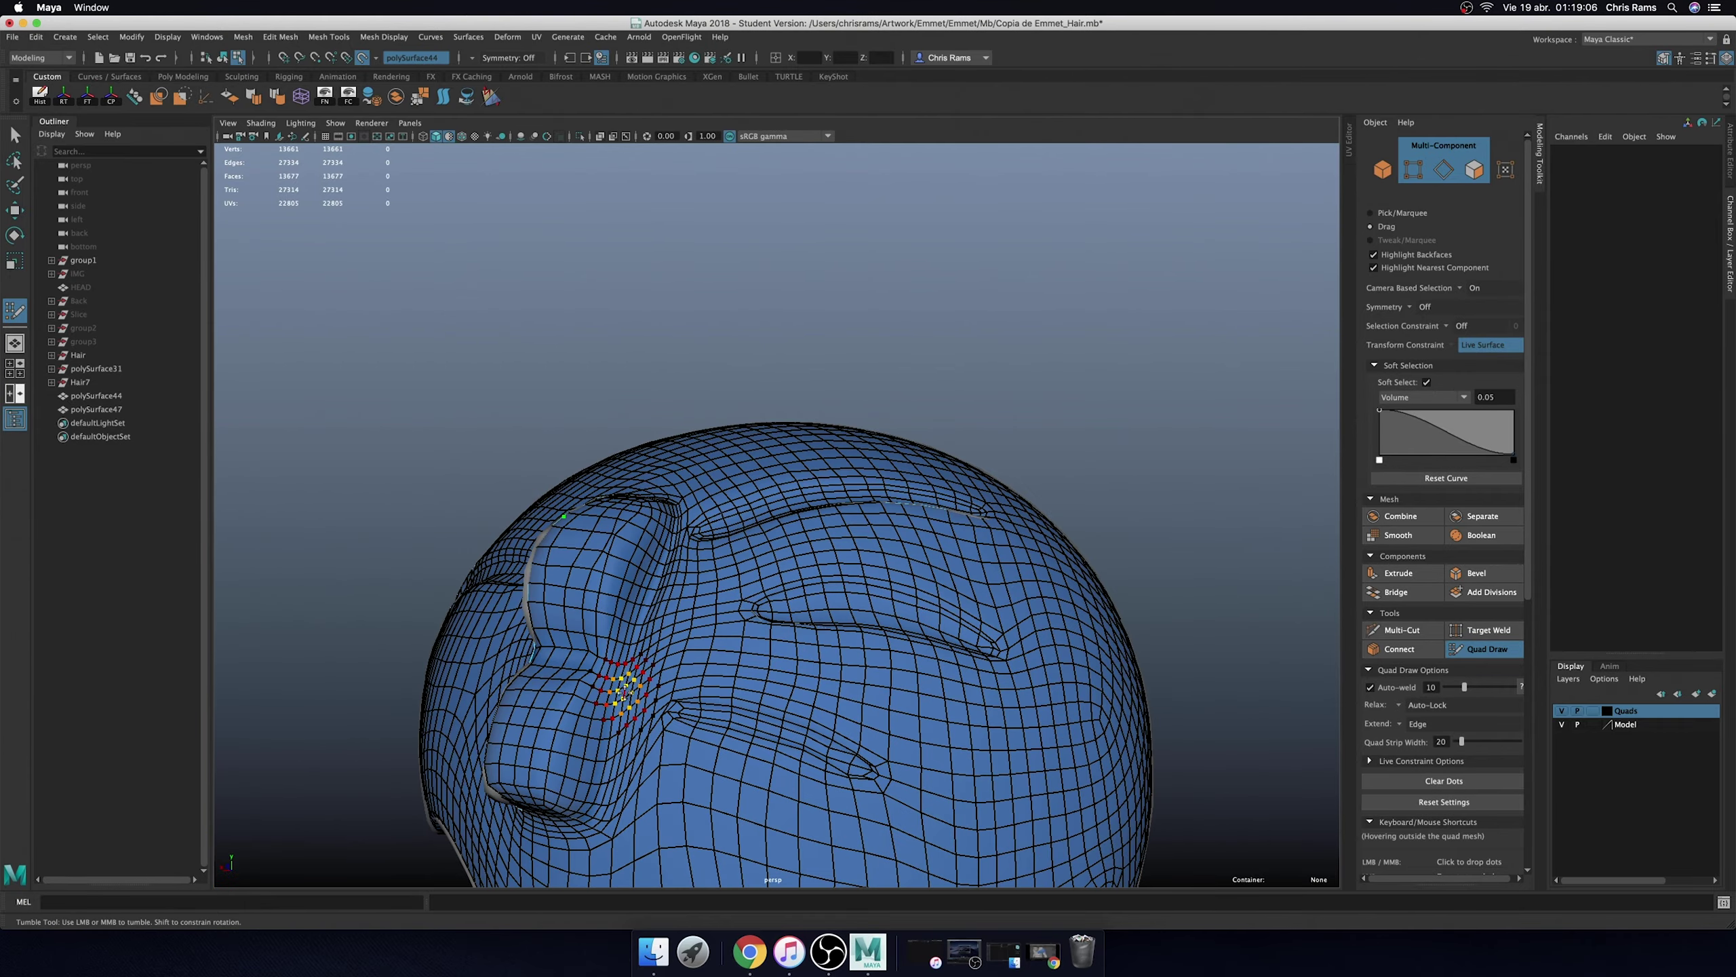
mouse_move(624, 690)
alt+mouse_down()
mouse_move(615, 626)
mouse_move(626, 644)
mouse_move(835, 617)
alt+mouse_up()
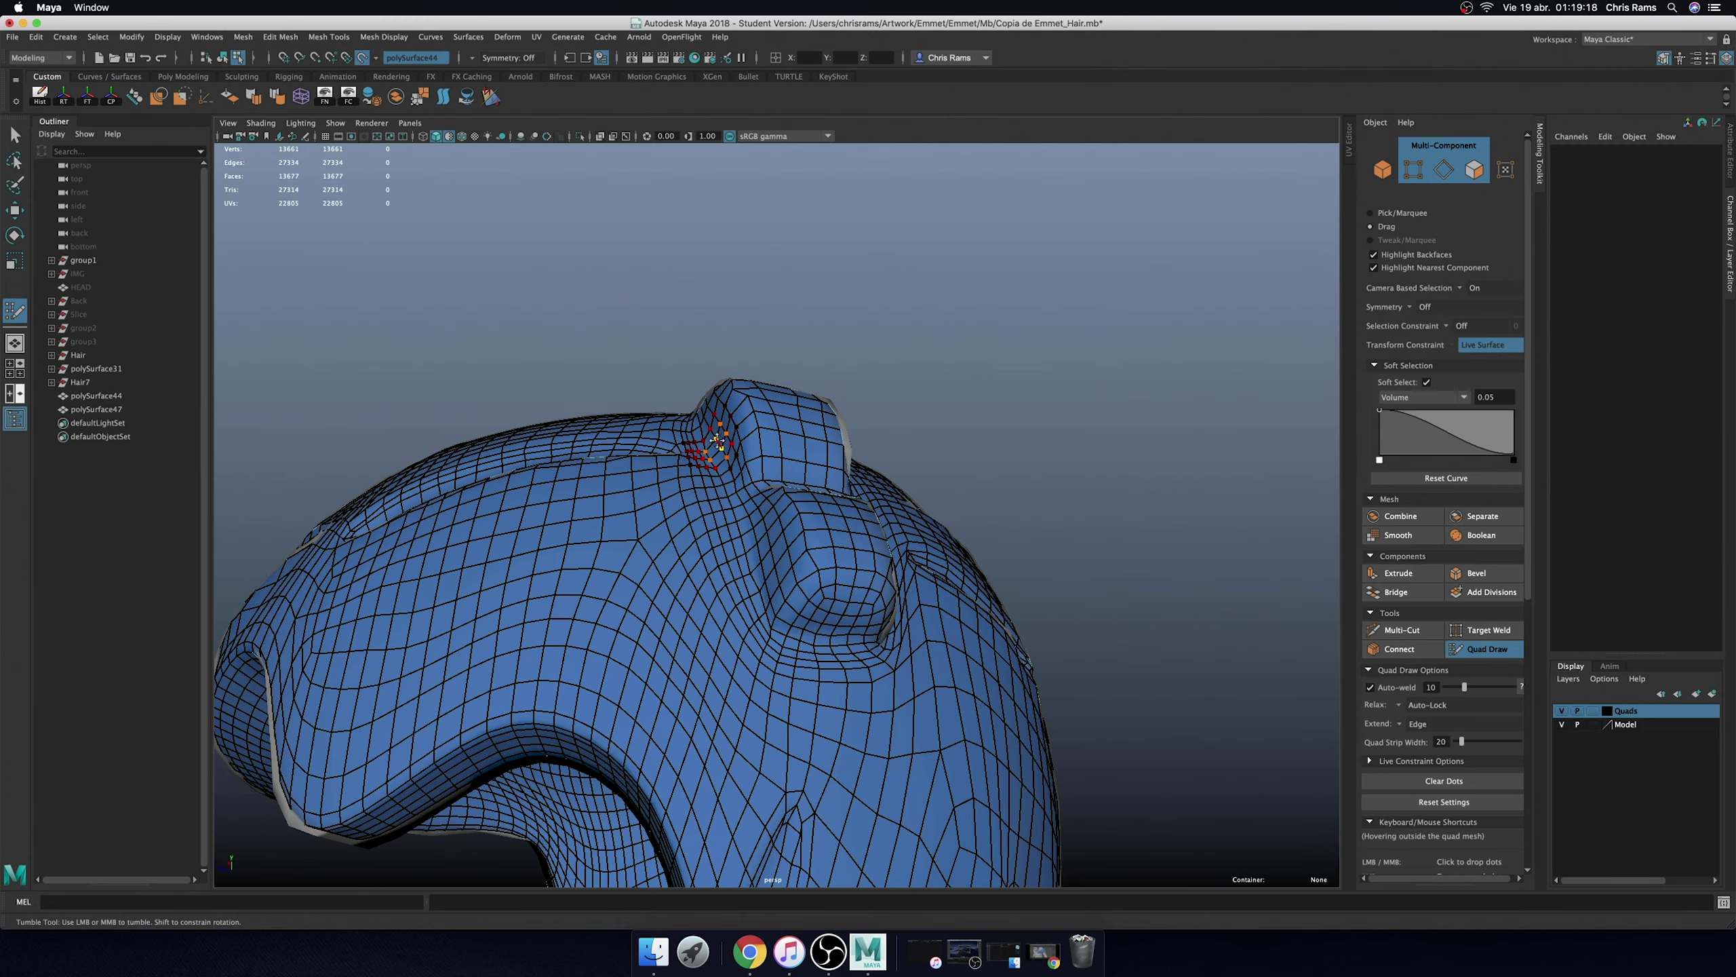
mouse_move(905, 559)
alt+mouse_down()
mouse_move(756, 556)
mouse_move(773, 444)
mouse_move(740, 320)
mouse_move(704, 315)
mouse_move(702, 477)
mouse_move(642, 519)
alt+mouse_up()
- Undo the last tweak, disable Soft Select and exit Quad Draw to view the whole hair
key(ctrl+z)
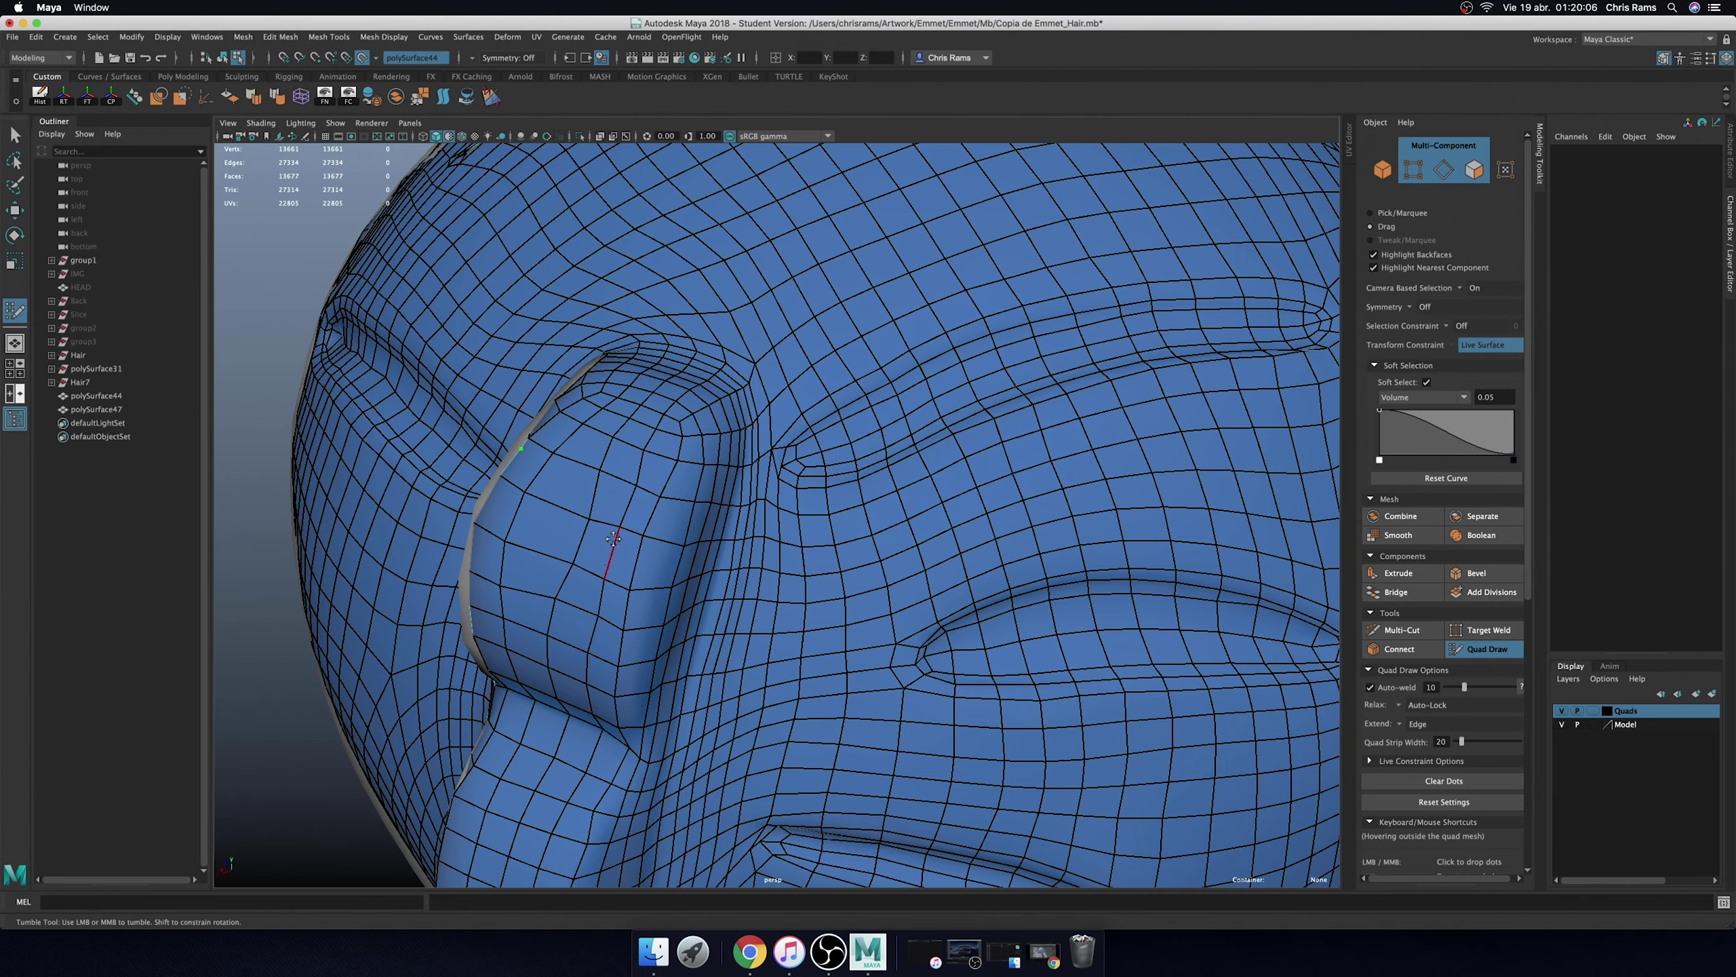
alt+drag(613, 539, 602, 588)
key(b)
scroll(726, 525, down, 5)
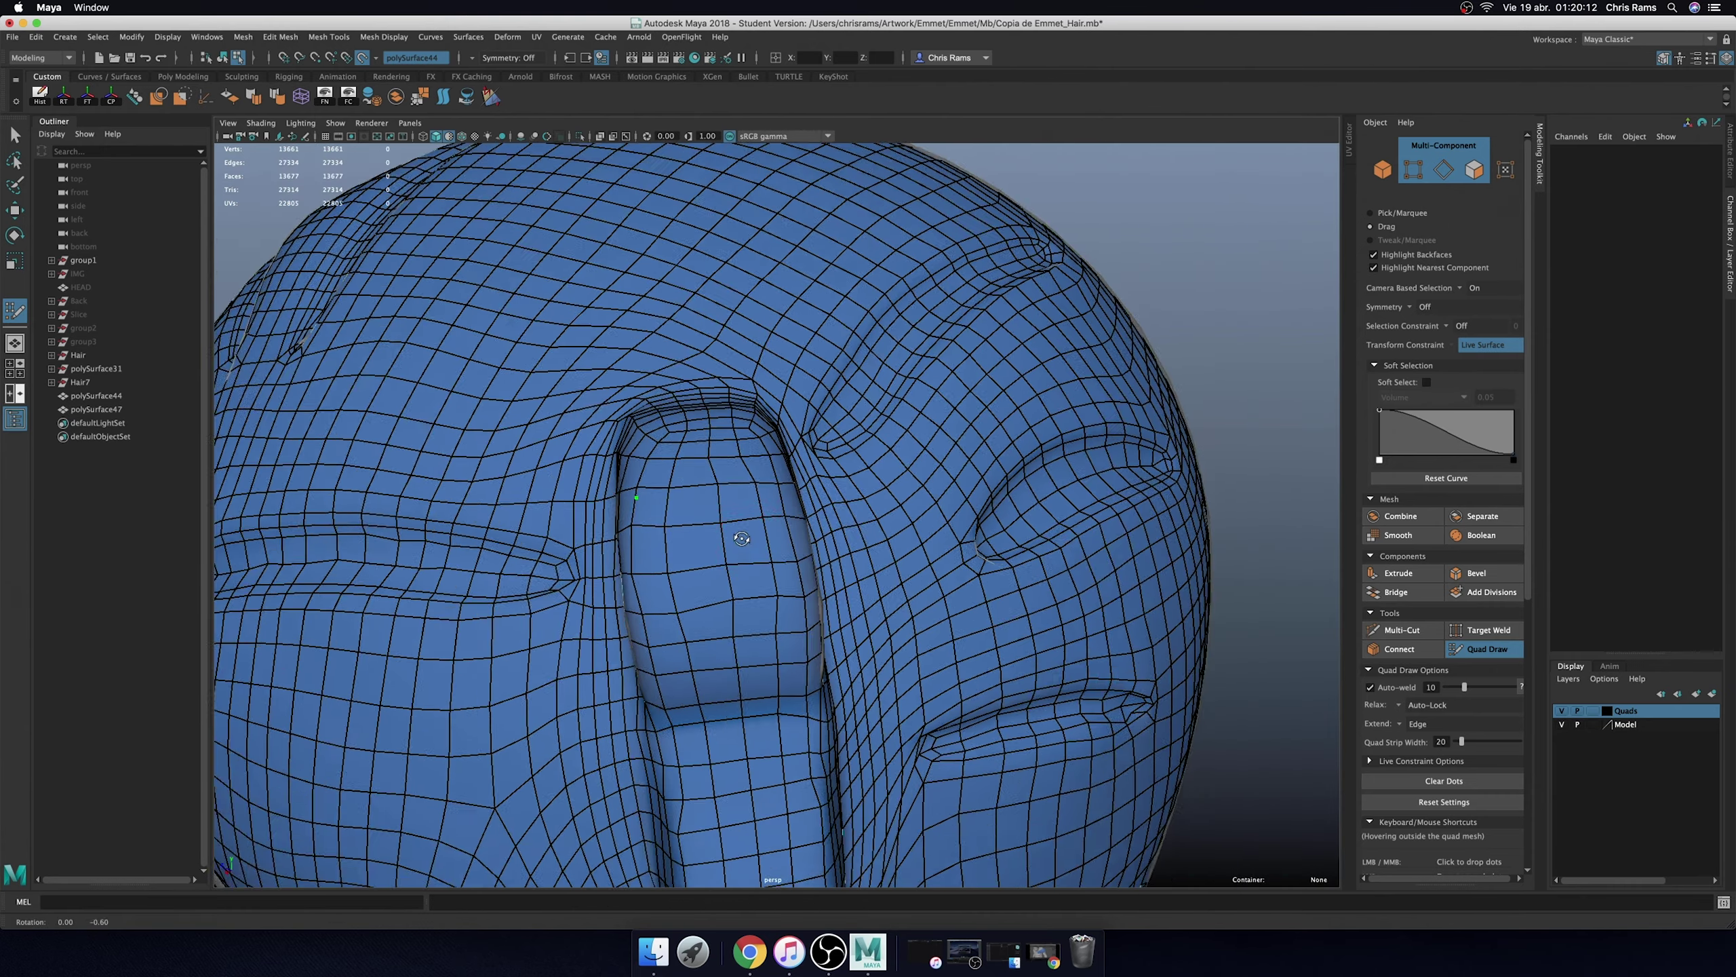
alt+drag(726, 524, 823, 506)
key(q)
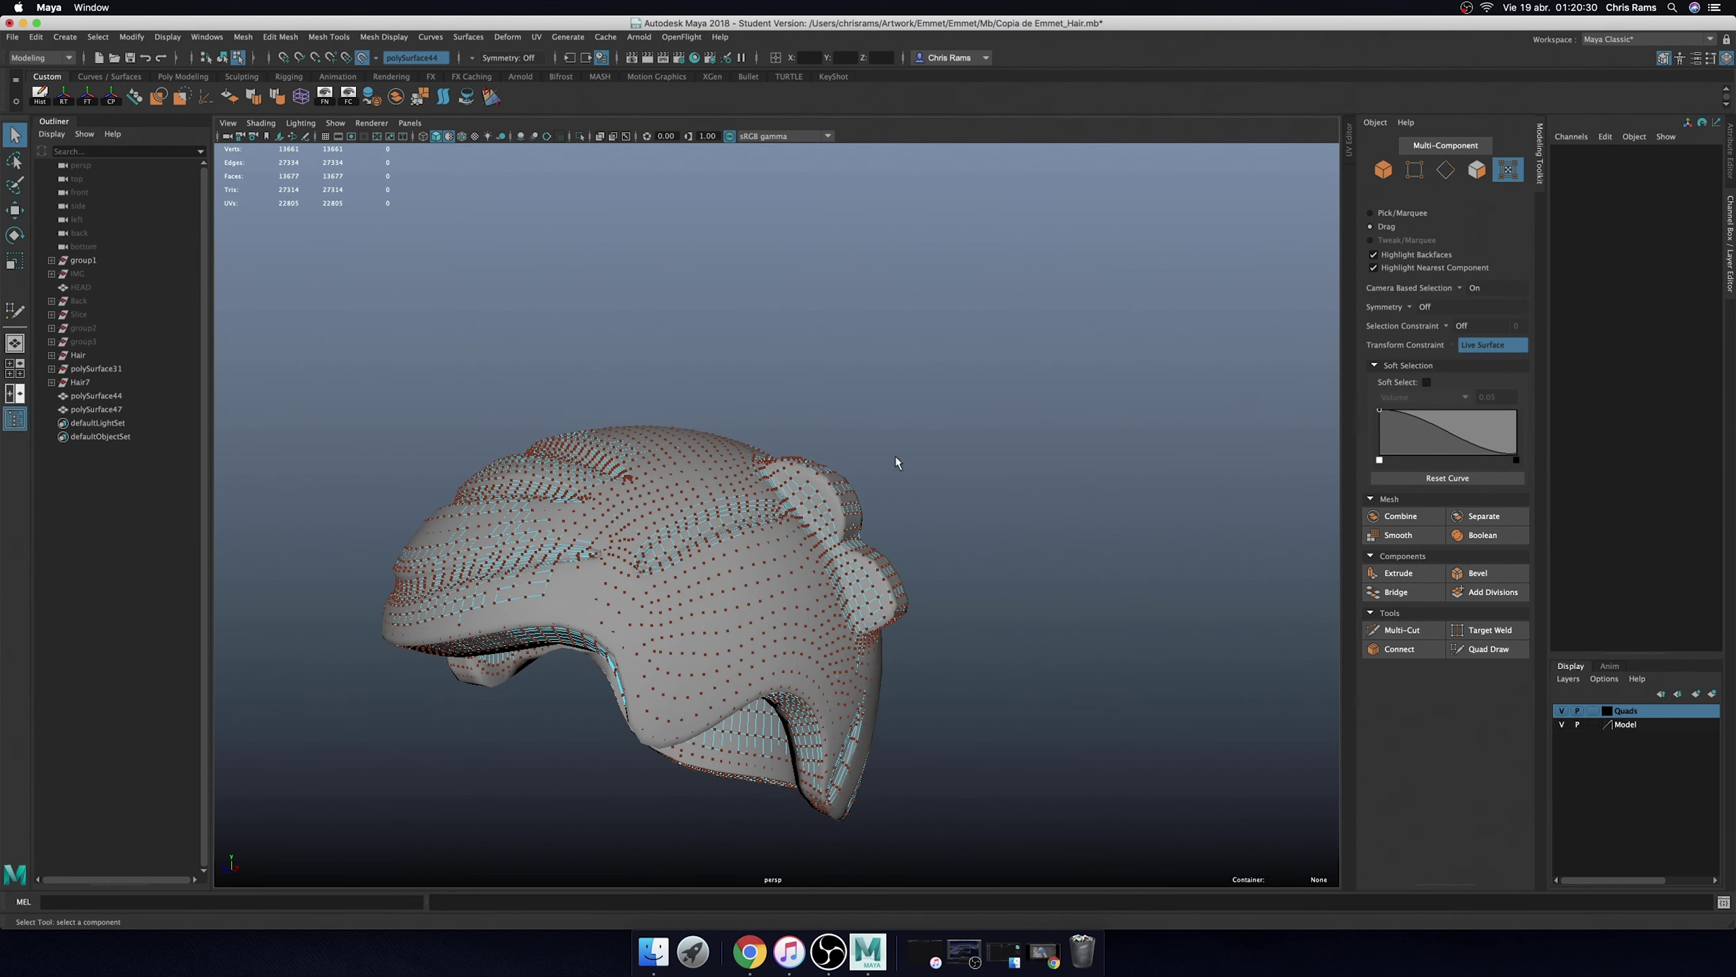
- Preview the hair smoothed in object mode, select polySurface47 and return to component mode
alt+drag(928, 454, 834, 478)
right_drag(833, 479, 926, 455)
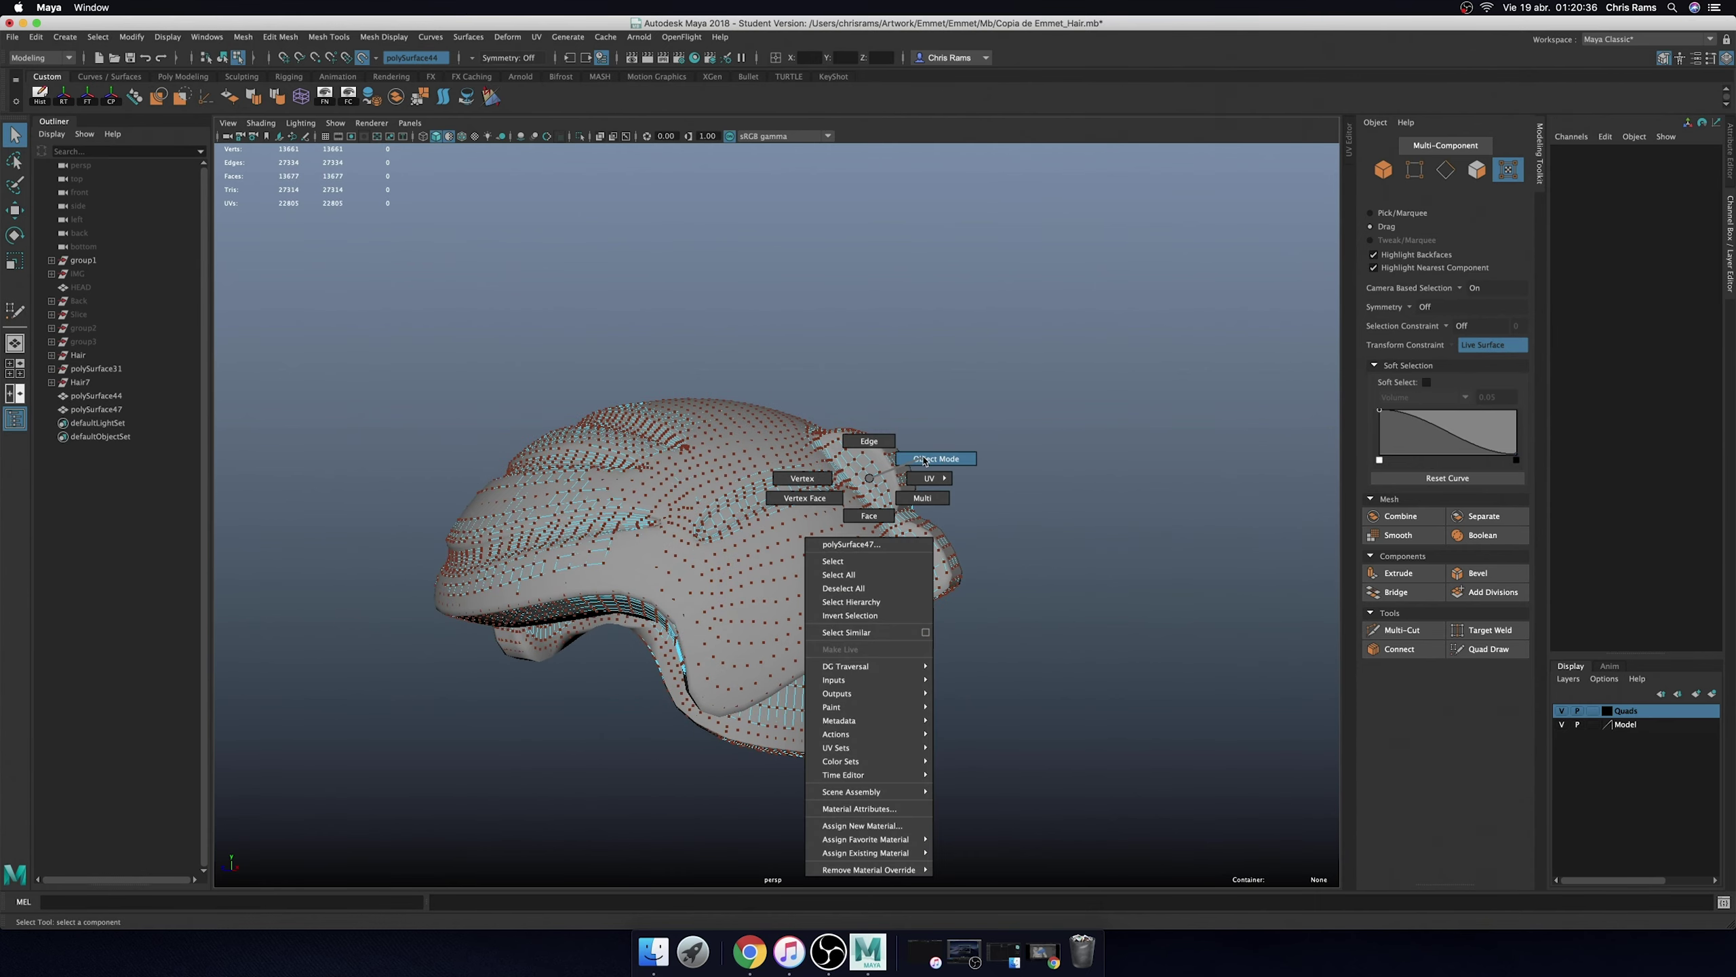
key(3)
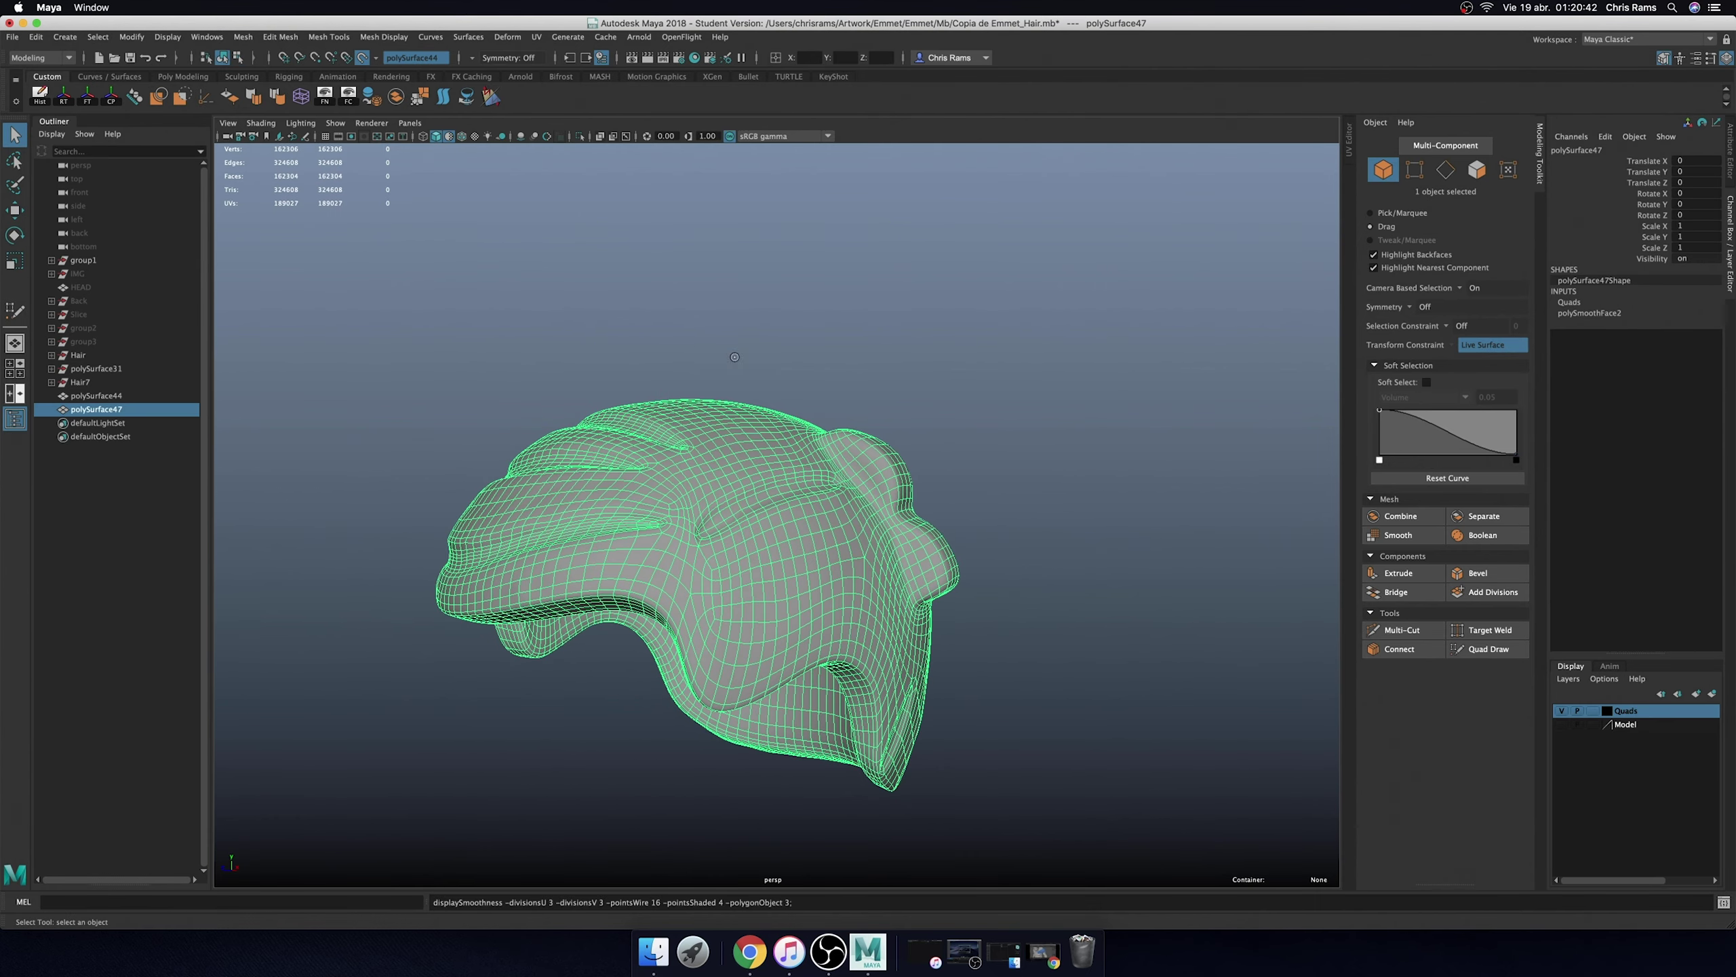
click(734, 357)
mouse_move(734, 356)
alt+mouse_down()
mouse_move(942, 341)
mouse_move(1061, 373)
alt+mouse_up()
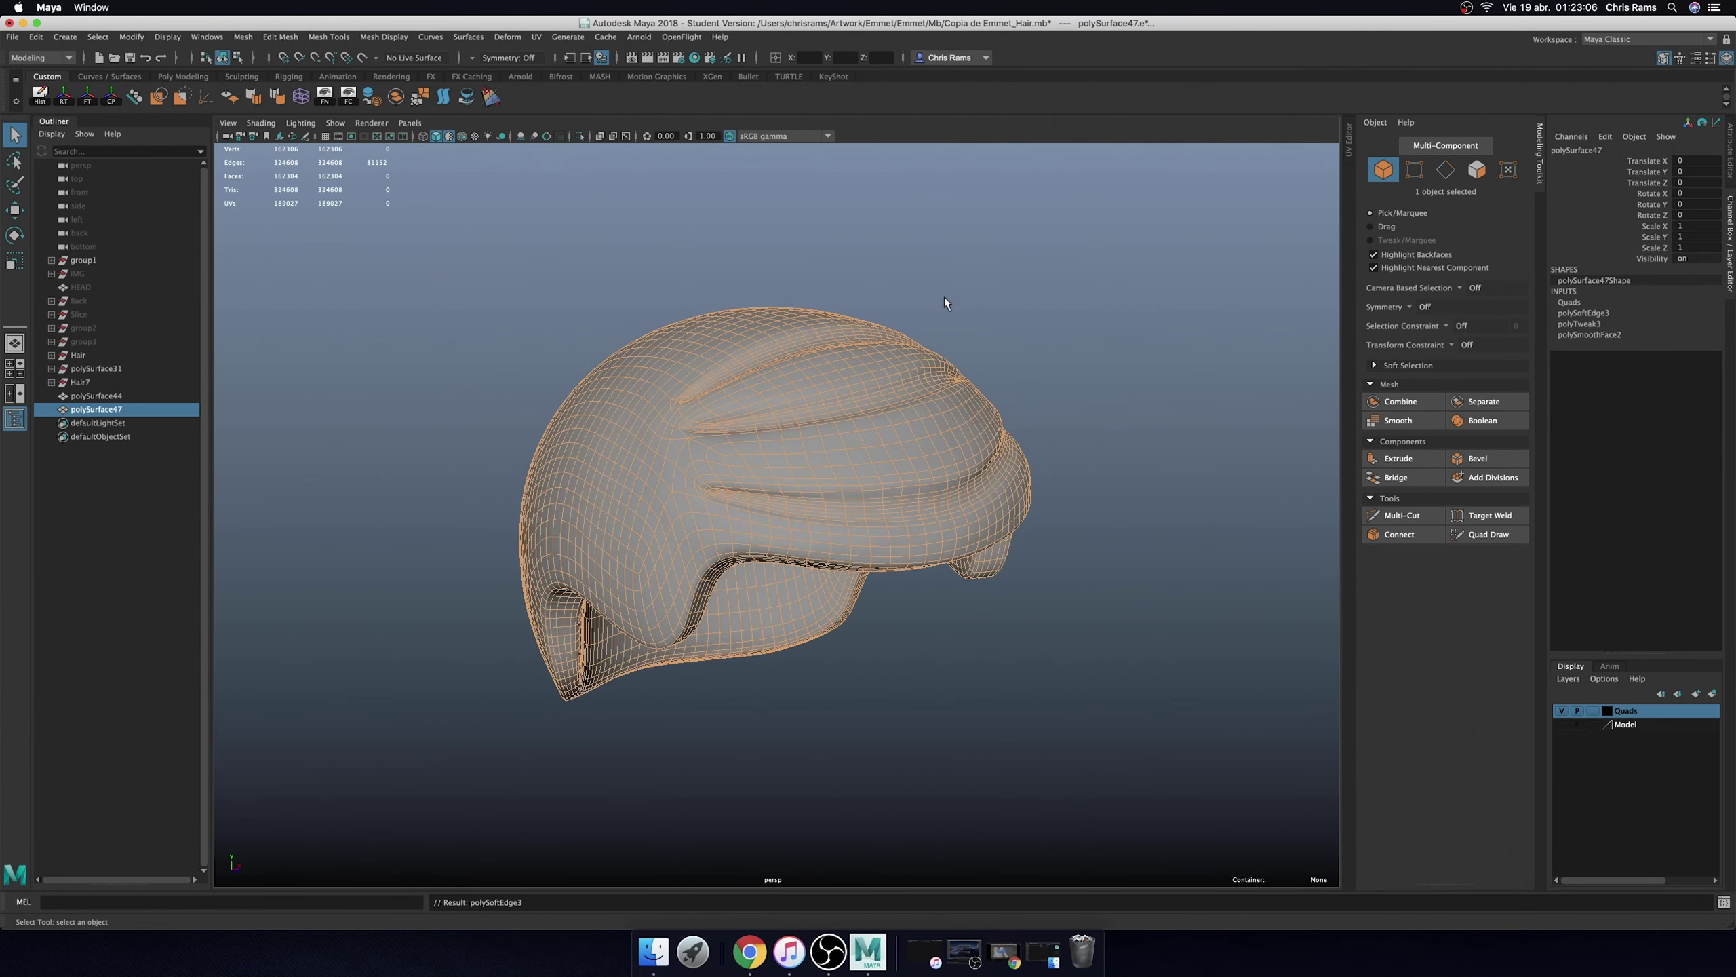
alt+drag(955, 364, 928, 441)
scroll(917, 411, up, 5)
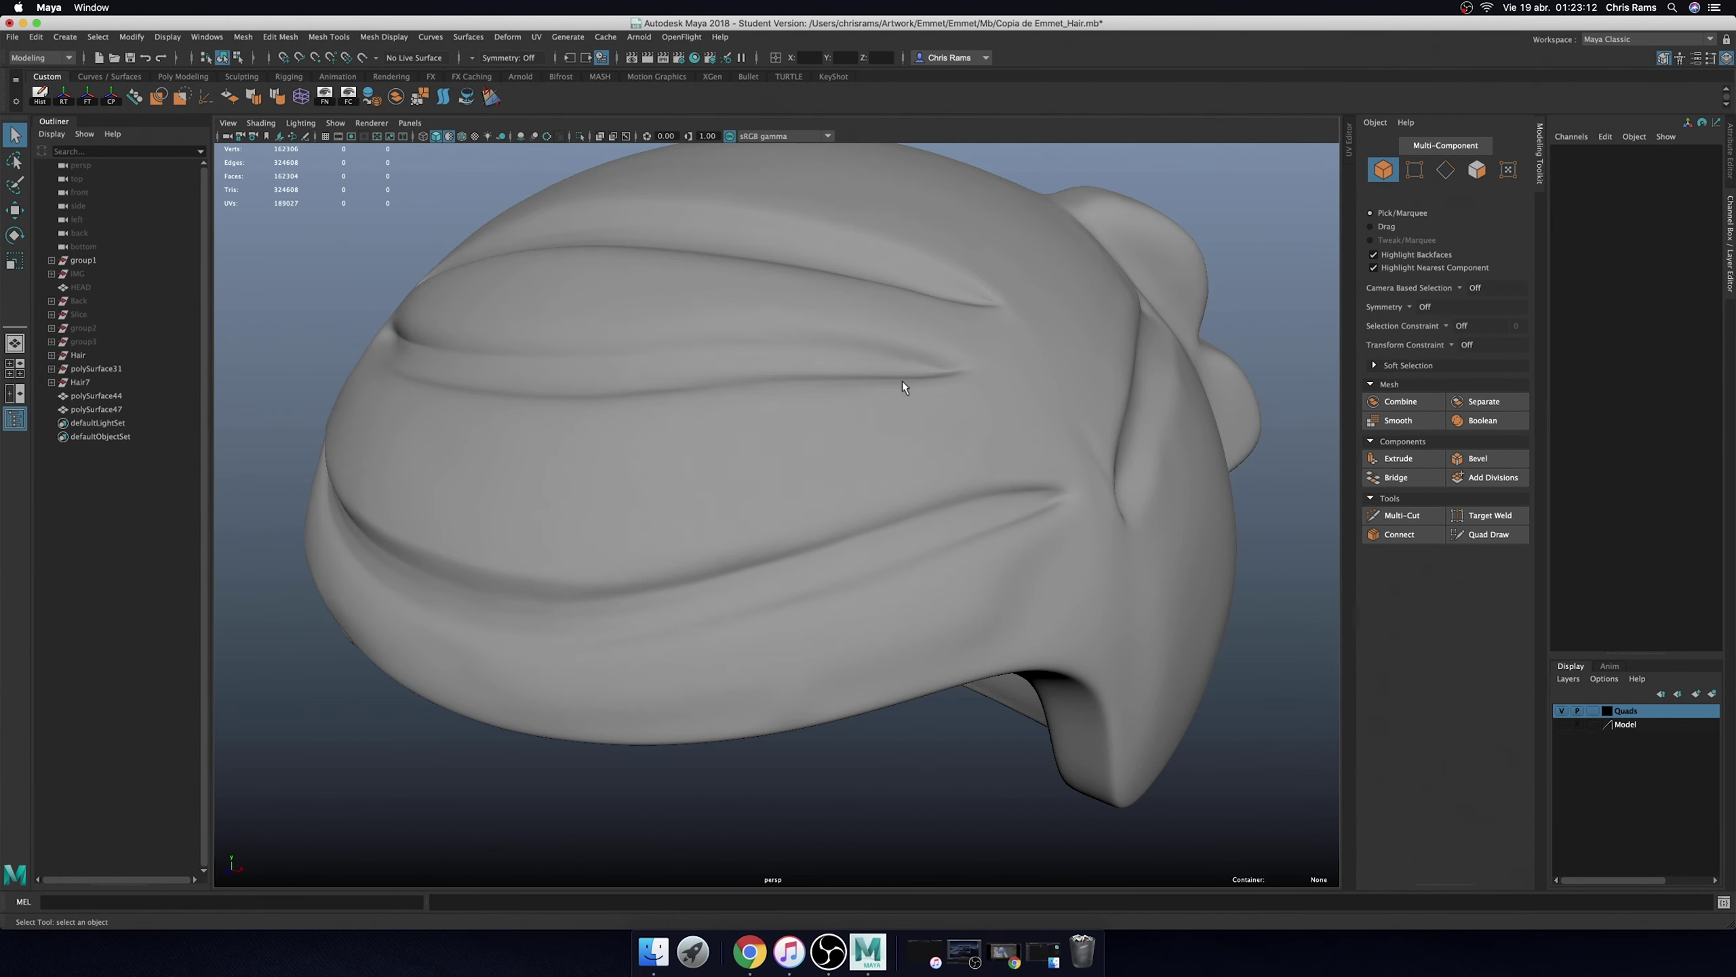
mouse_move(902, 380)
alt+mouse_down()
mouse_move(777, 372)
mouse_move(833, 324)
mouse_move(928, 440)
alt+mouse_up()
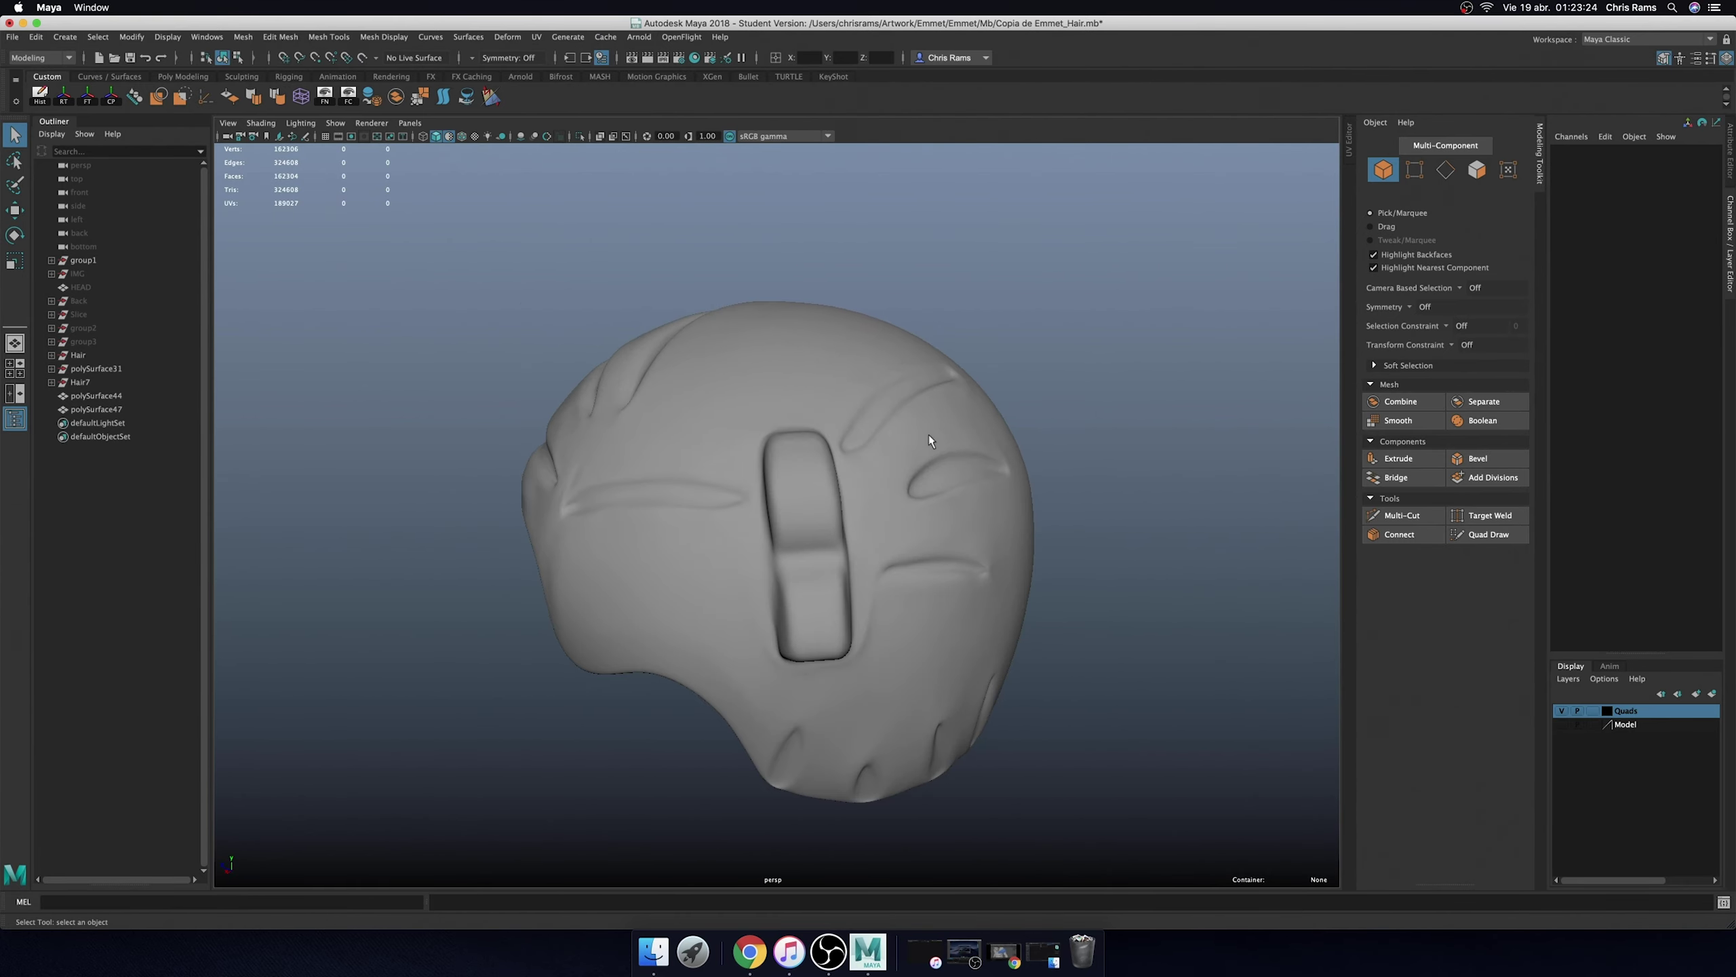
click(972, 421)
alt+drag(675, 263, 1439, 533)
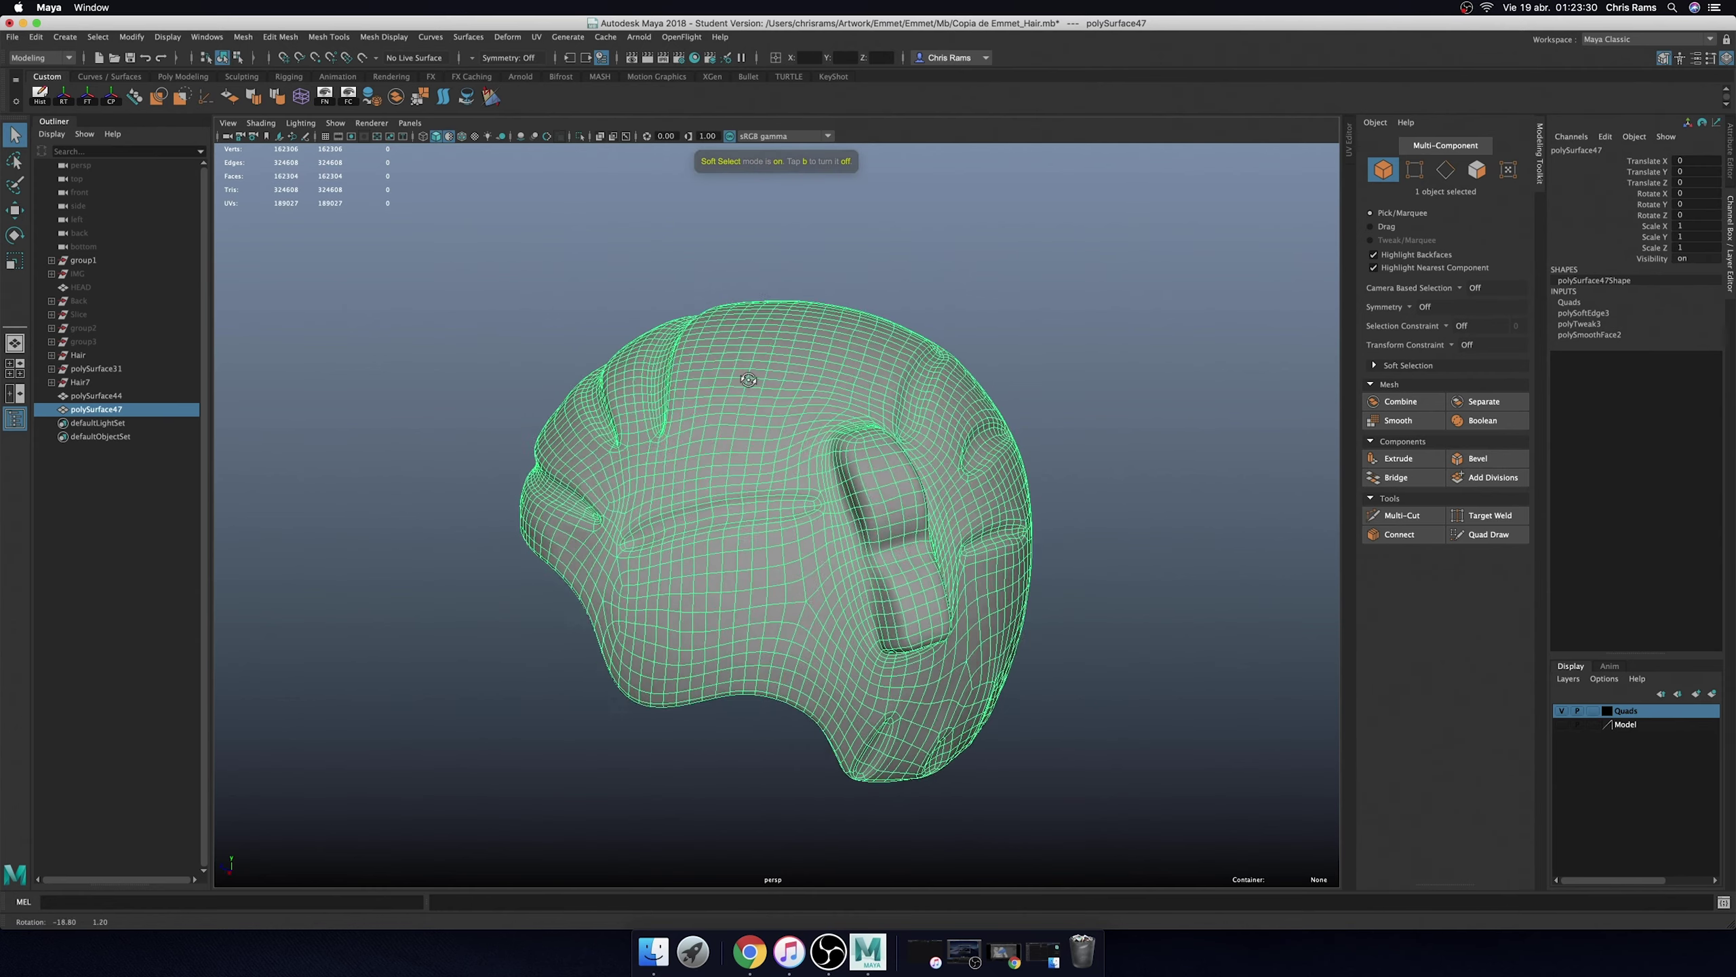
key(F8)
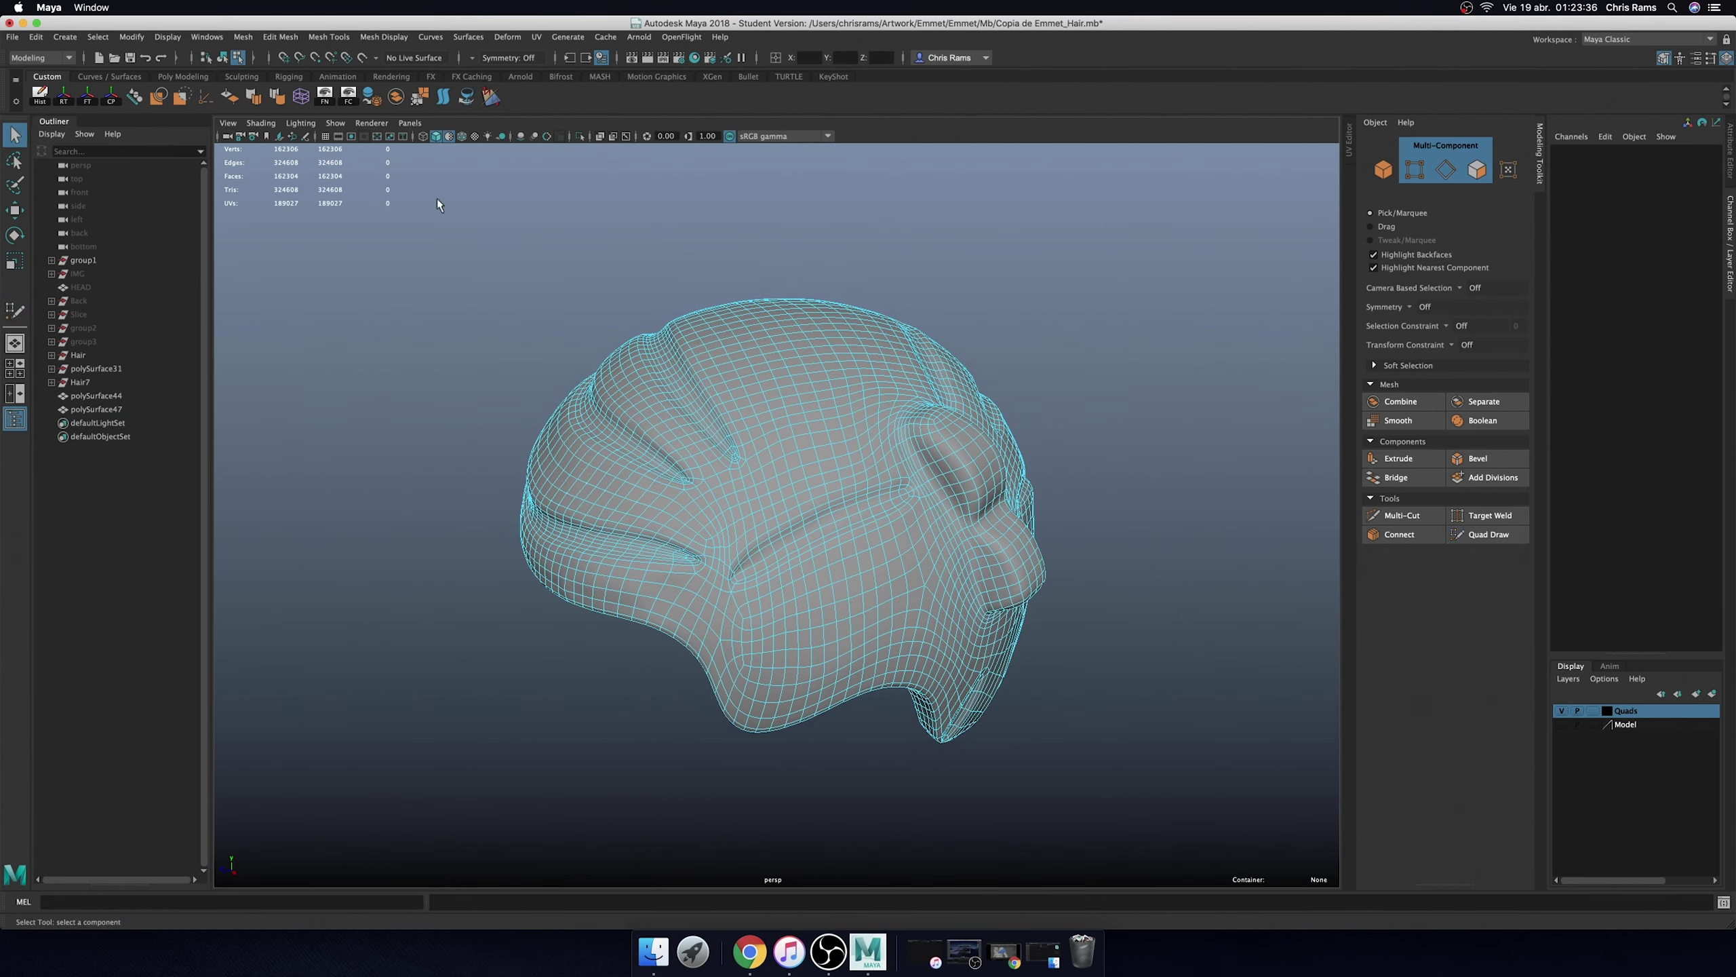
- Show the Model layer, select polySurface44, preview it smoothed and isolate it
click(836, 409)
click(1562, 724)
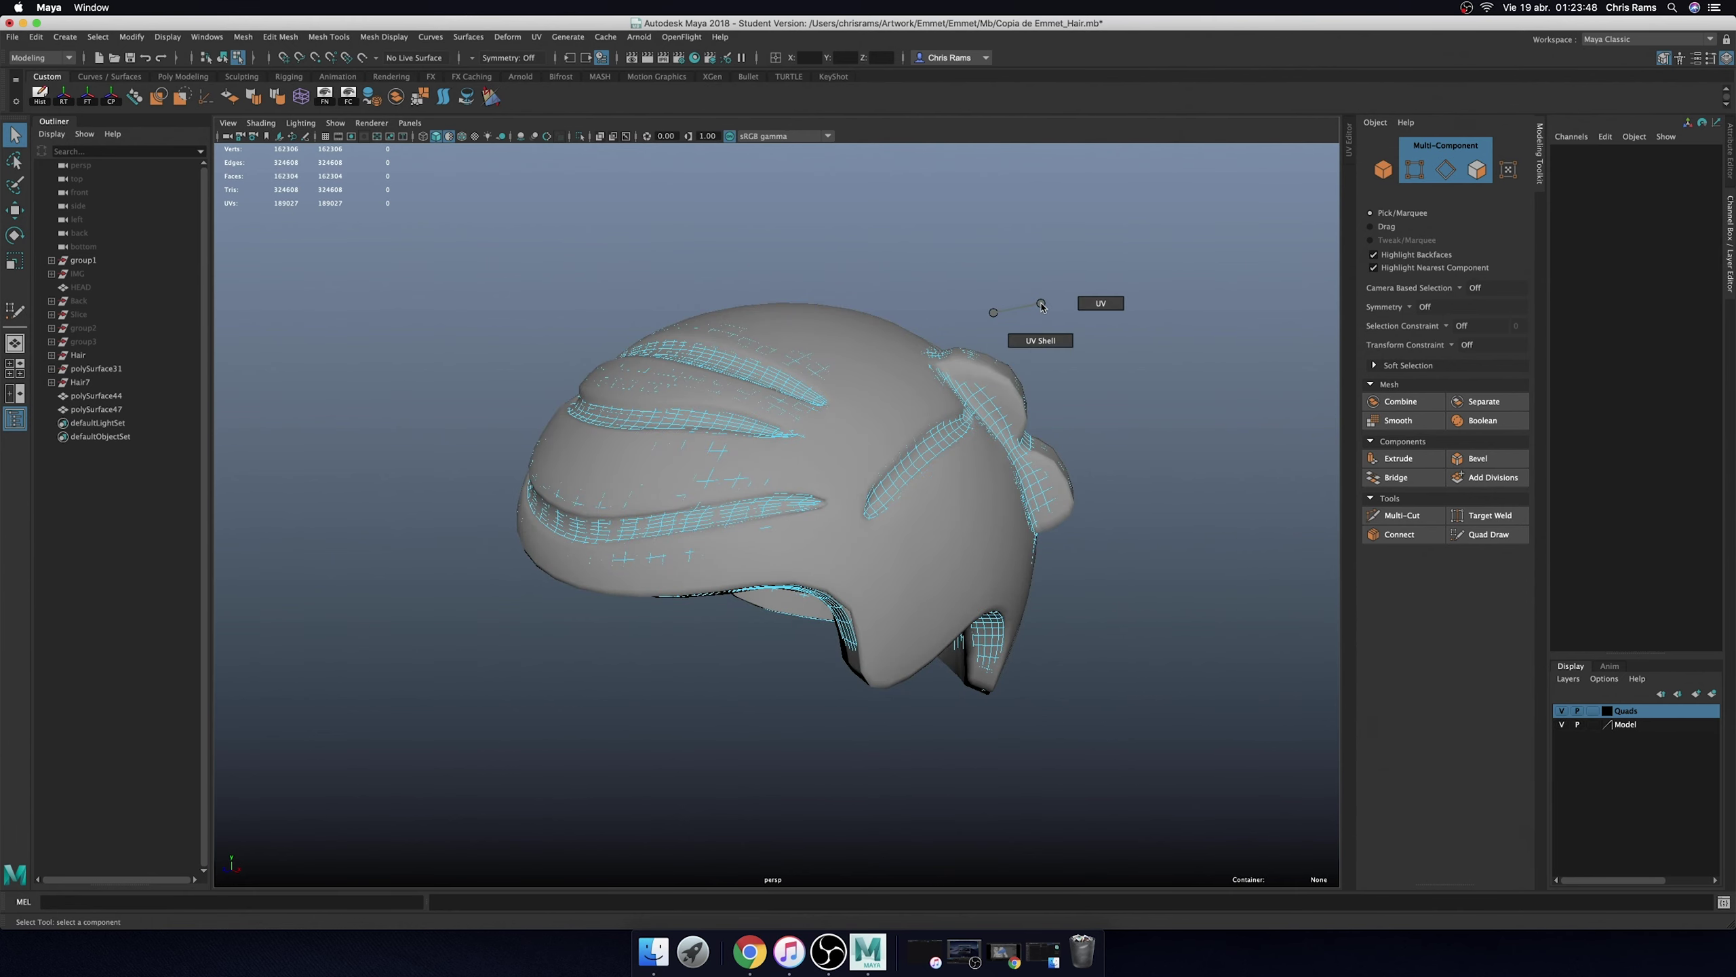
right_drag(1041, 306, 1025, 288)
click(848, 650)
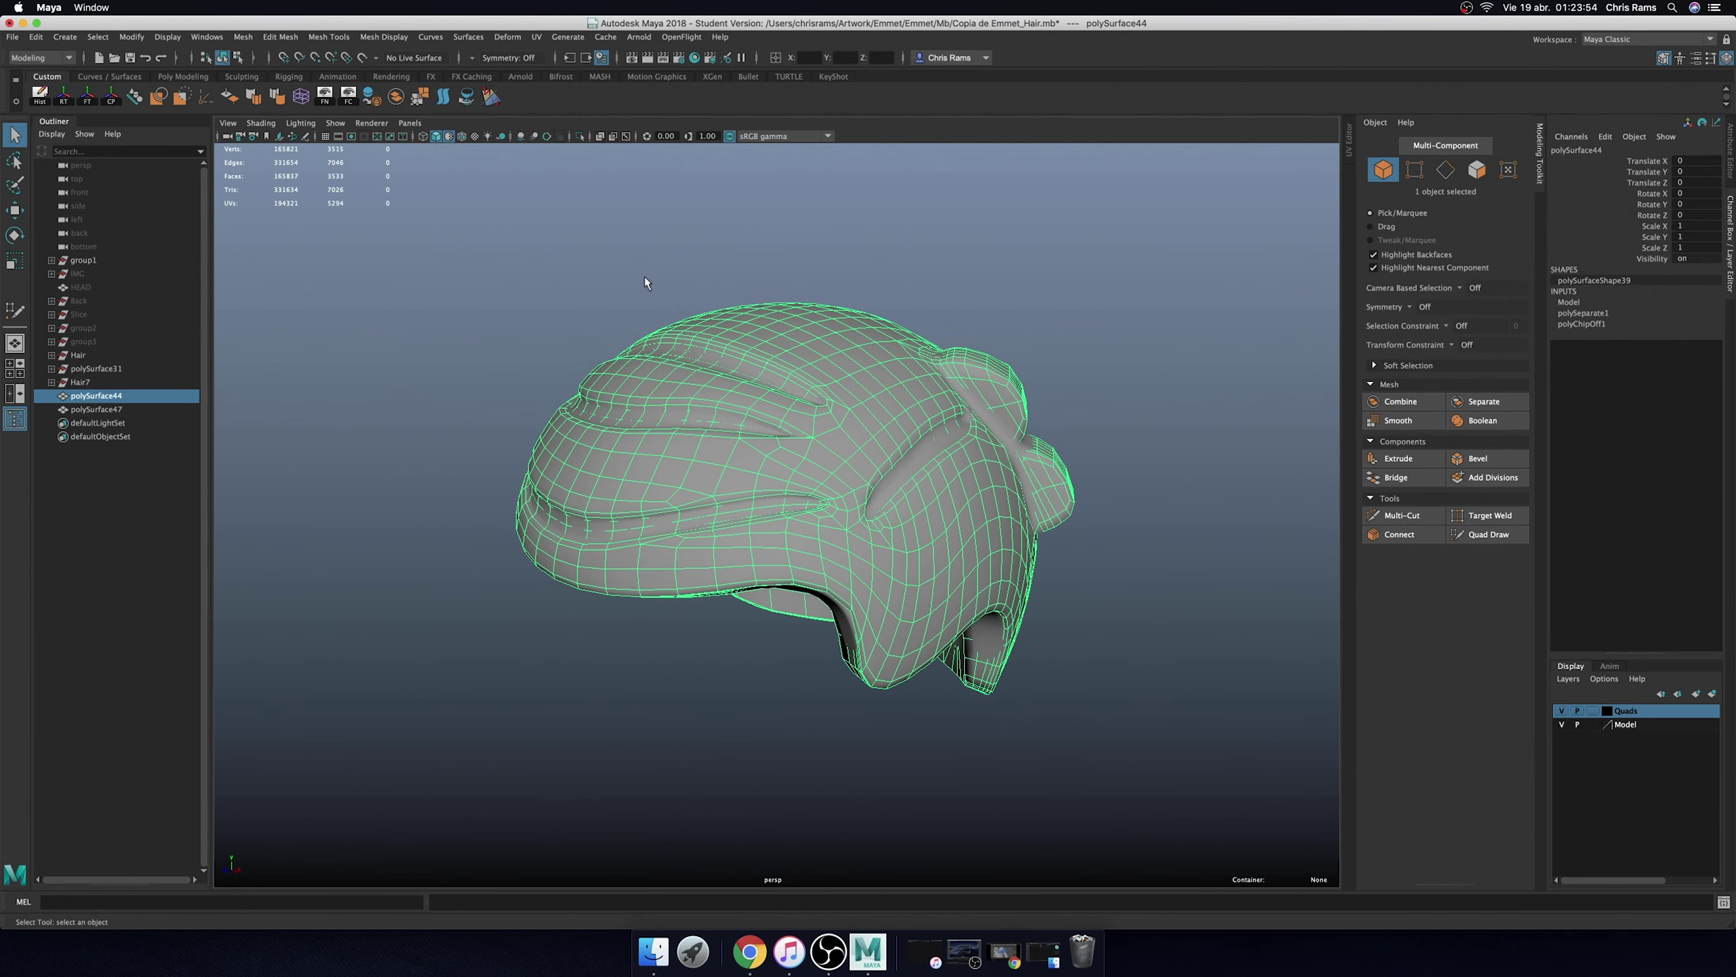
key(3)
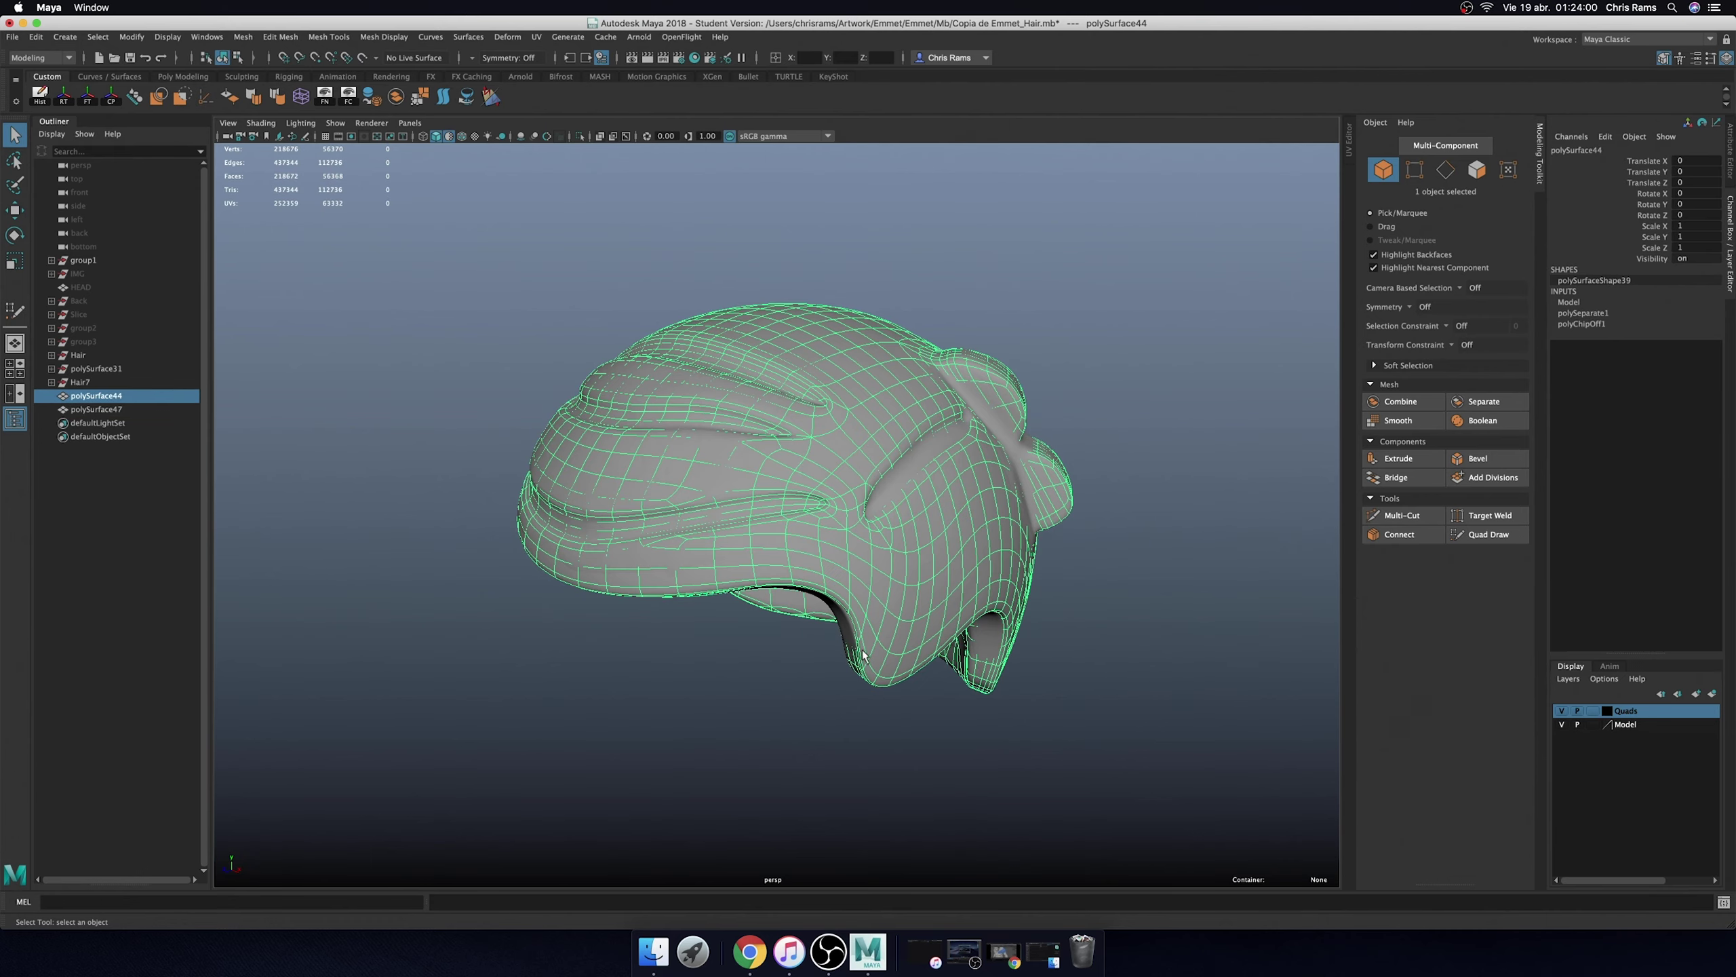
key(ctrl+1)
- Apply a 2-division Smooth to polySurface44, then select polySurface47 and end isolation
alt+drag(1017, 314, 1030, 459)
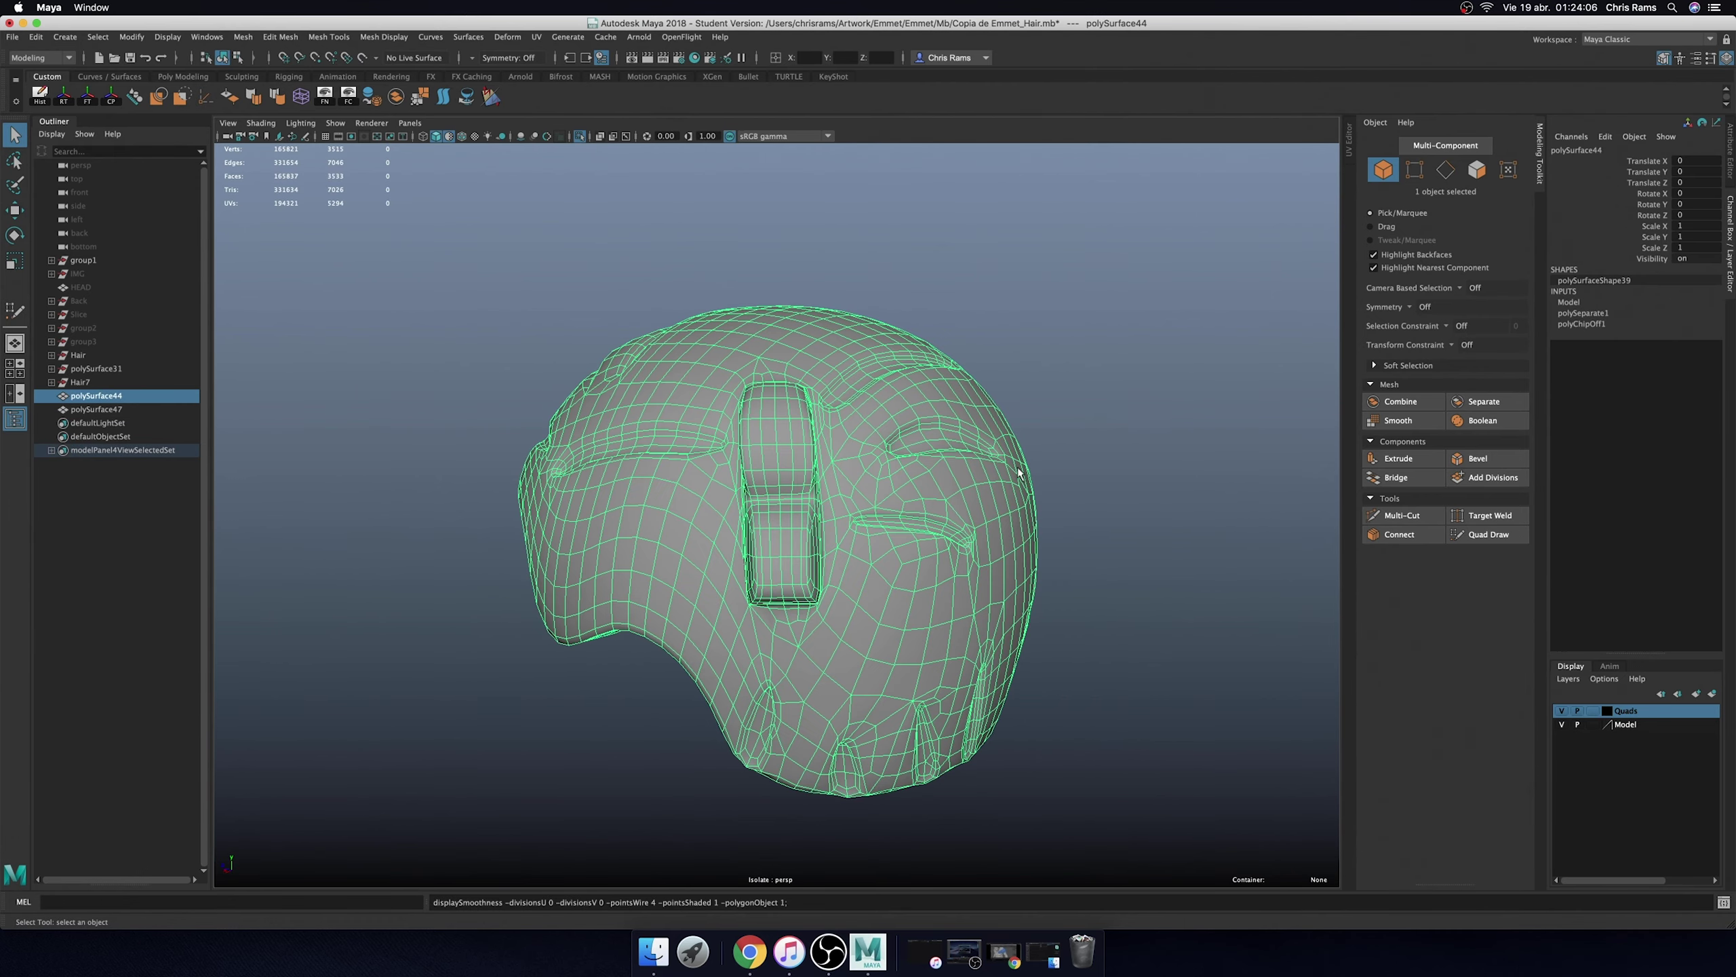
shift+right_drag(976, 475, 984, 561)
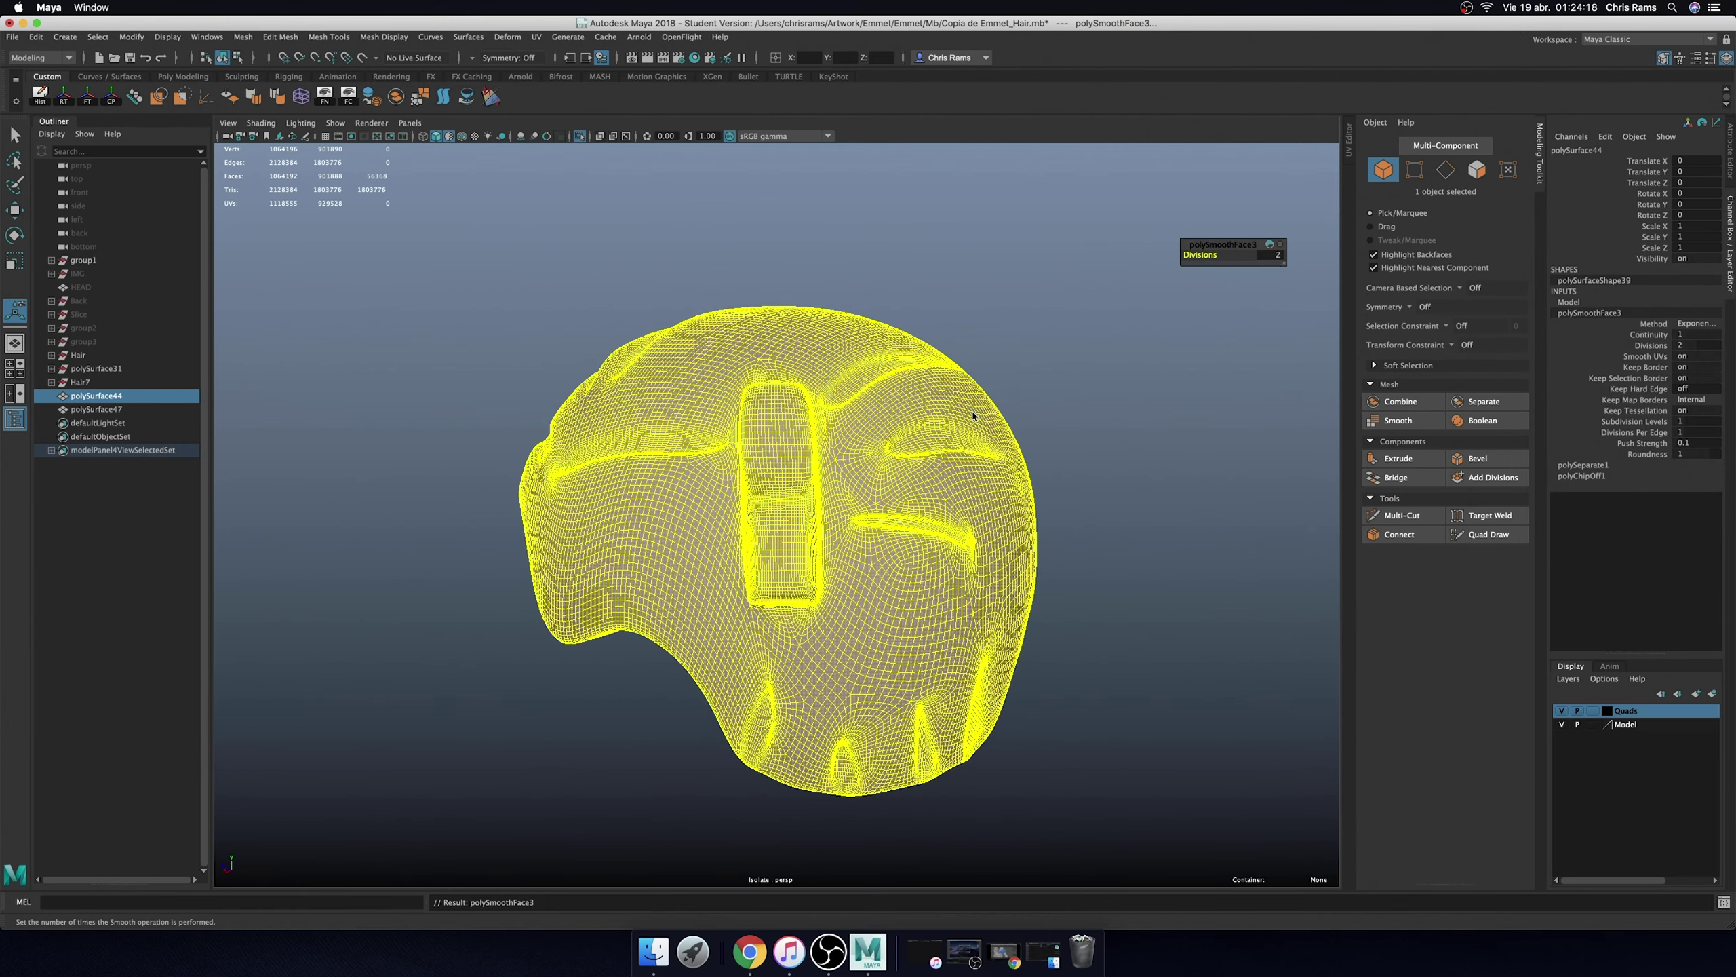
click(1066, 445)
alt+drag(1066, 444, 1019, 390)
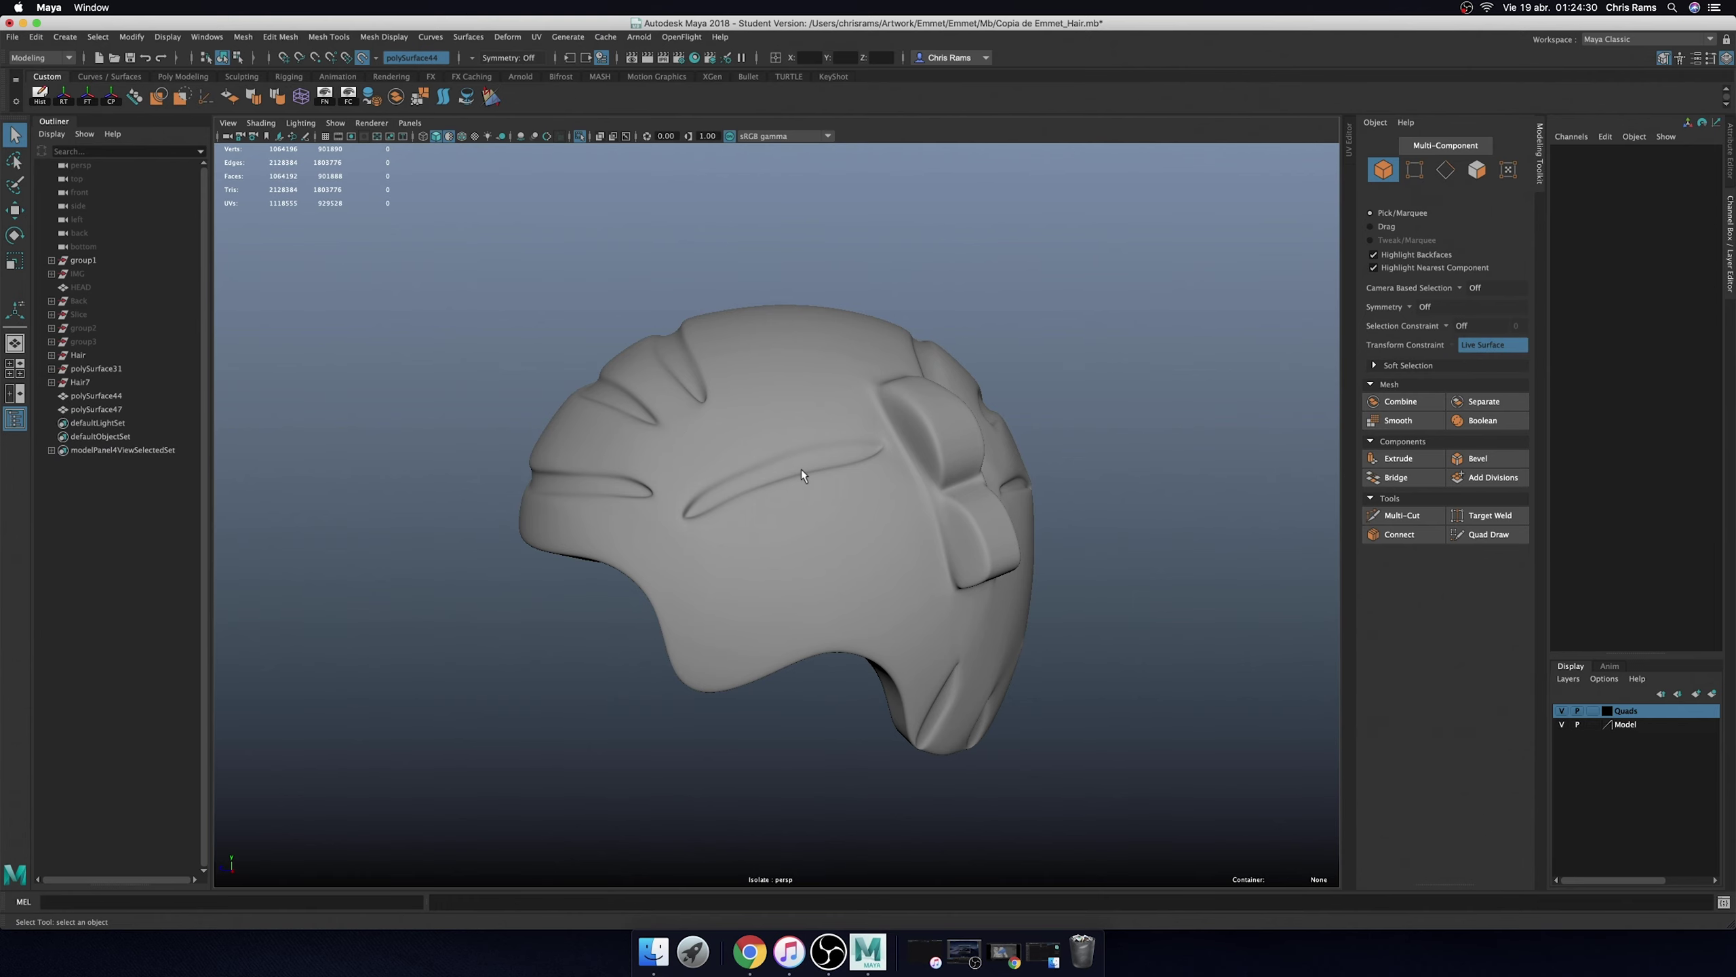
mouse_move(801, 474)
alt+mouse_down()
mouse_move(1064, 507)
mouse_move(1031, 531)
alt+mouse_up()
click(123, 409)
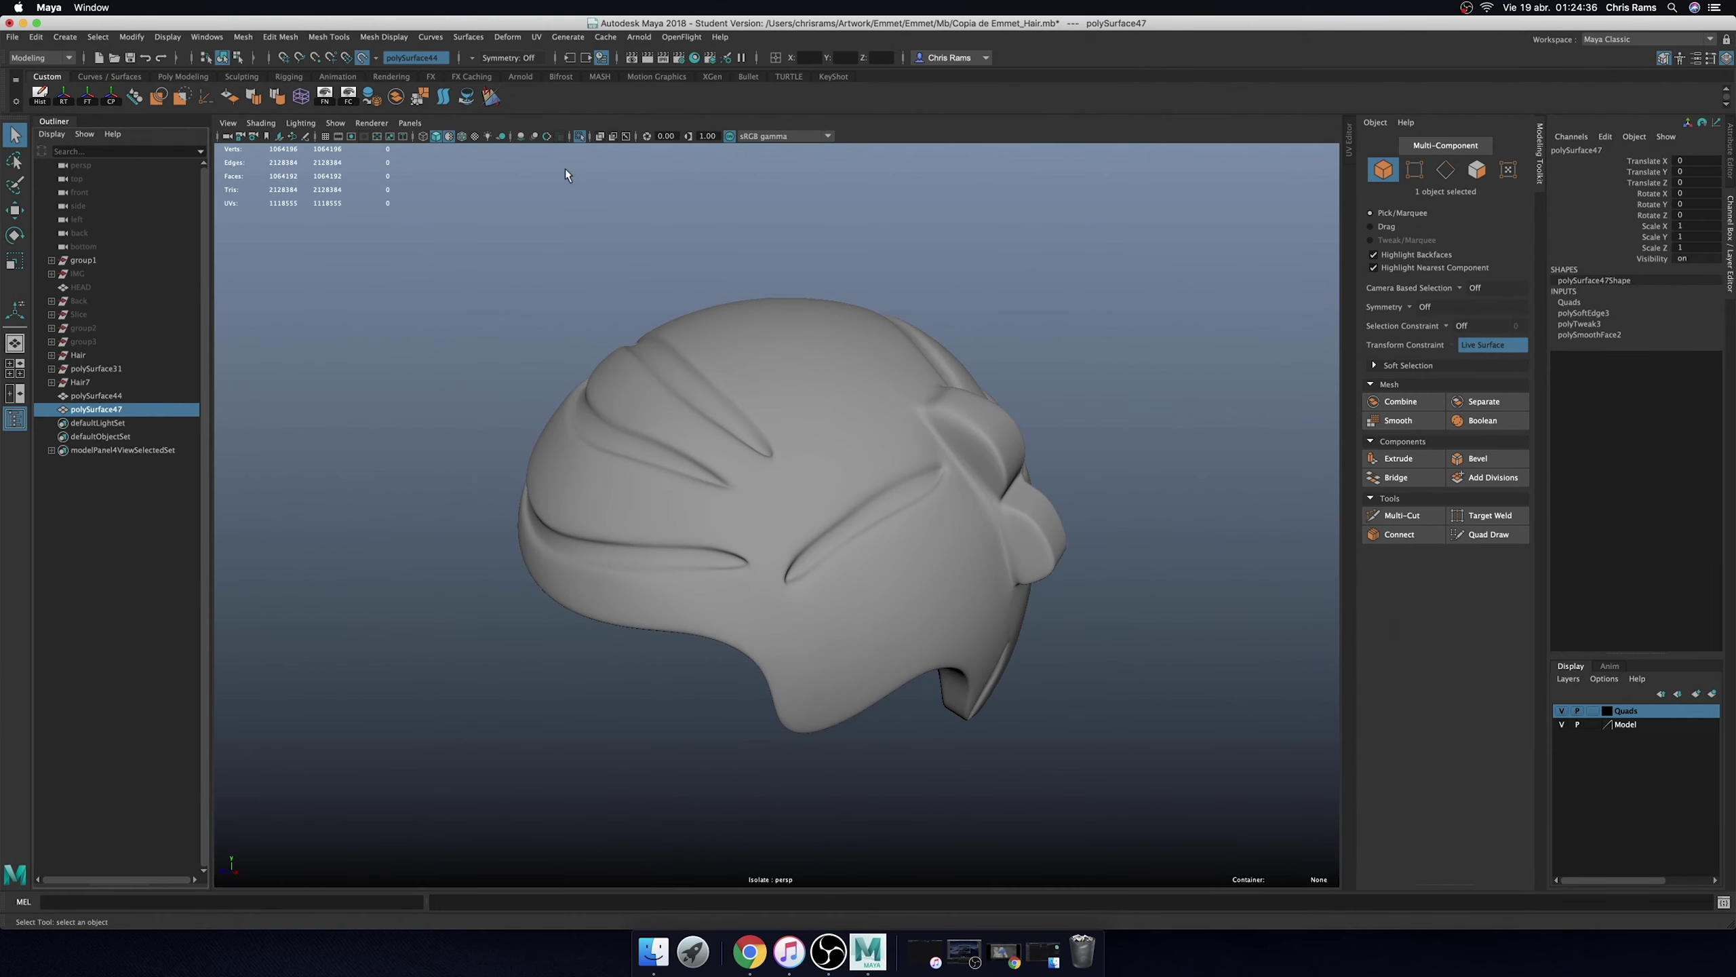
key(ctrl+1)
key(g)
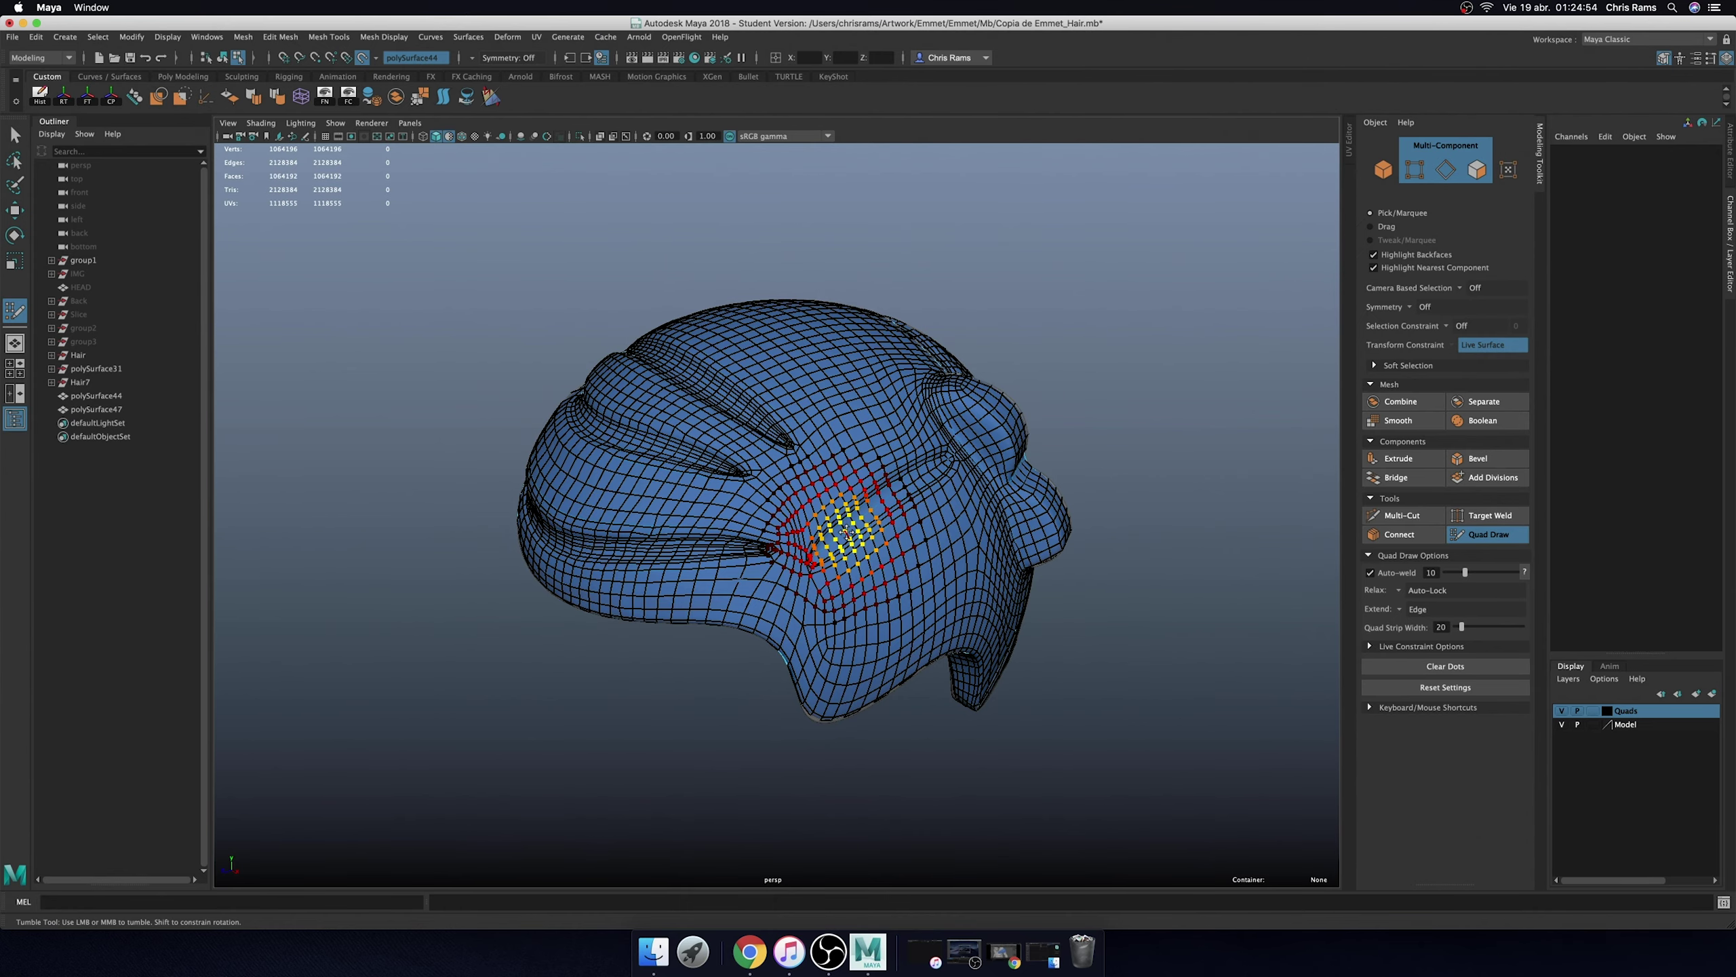
alt+right_drag(847, 533, 973, 392)
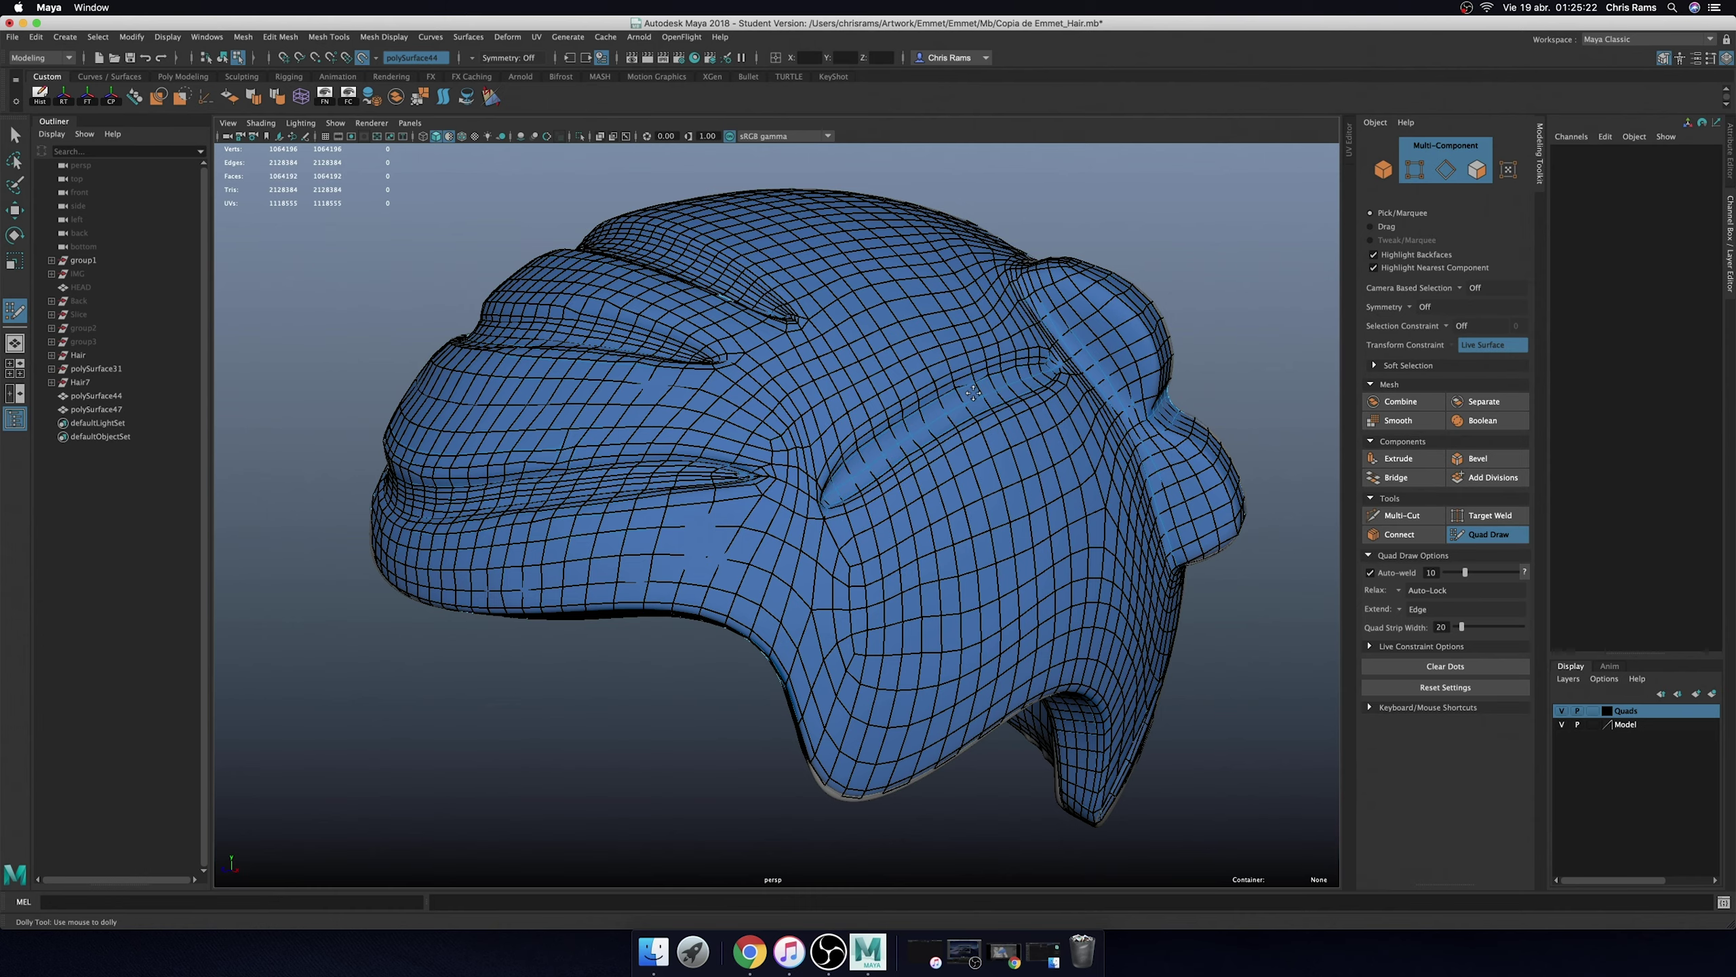
alt+drag(667, 473, 697, 499)
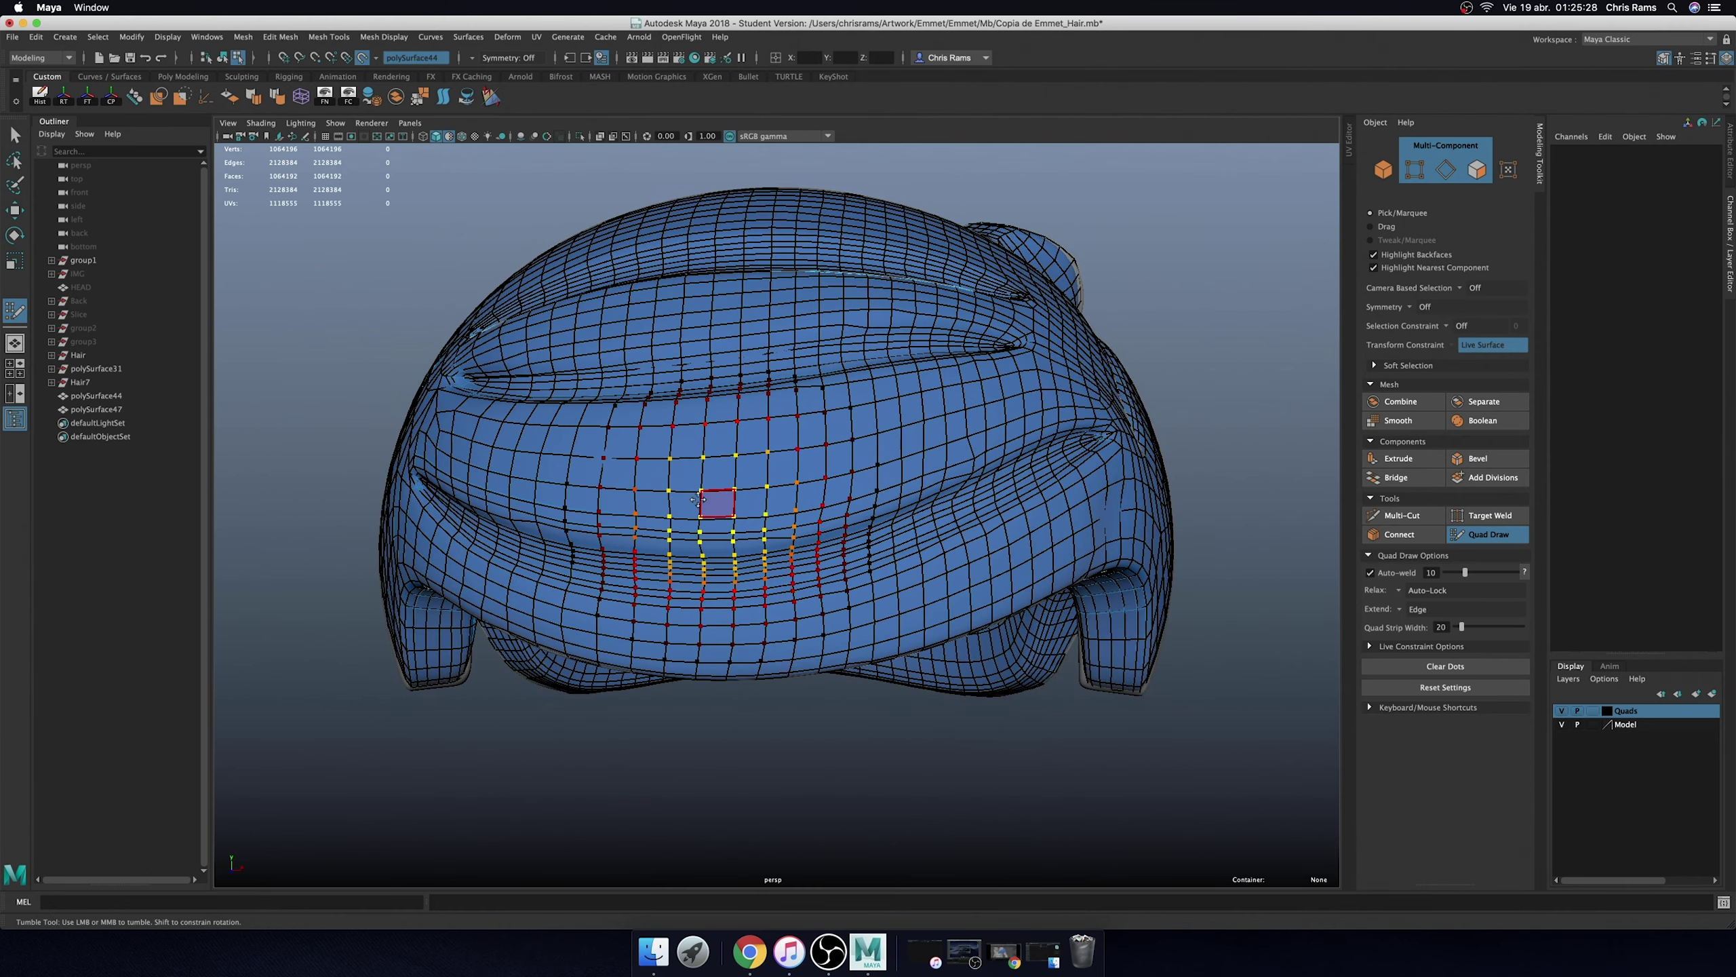
alt+drag(469, 502, 543, 485)
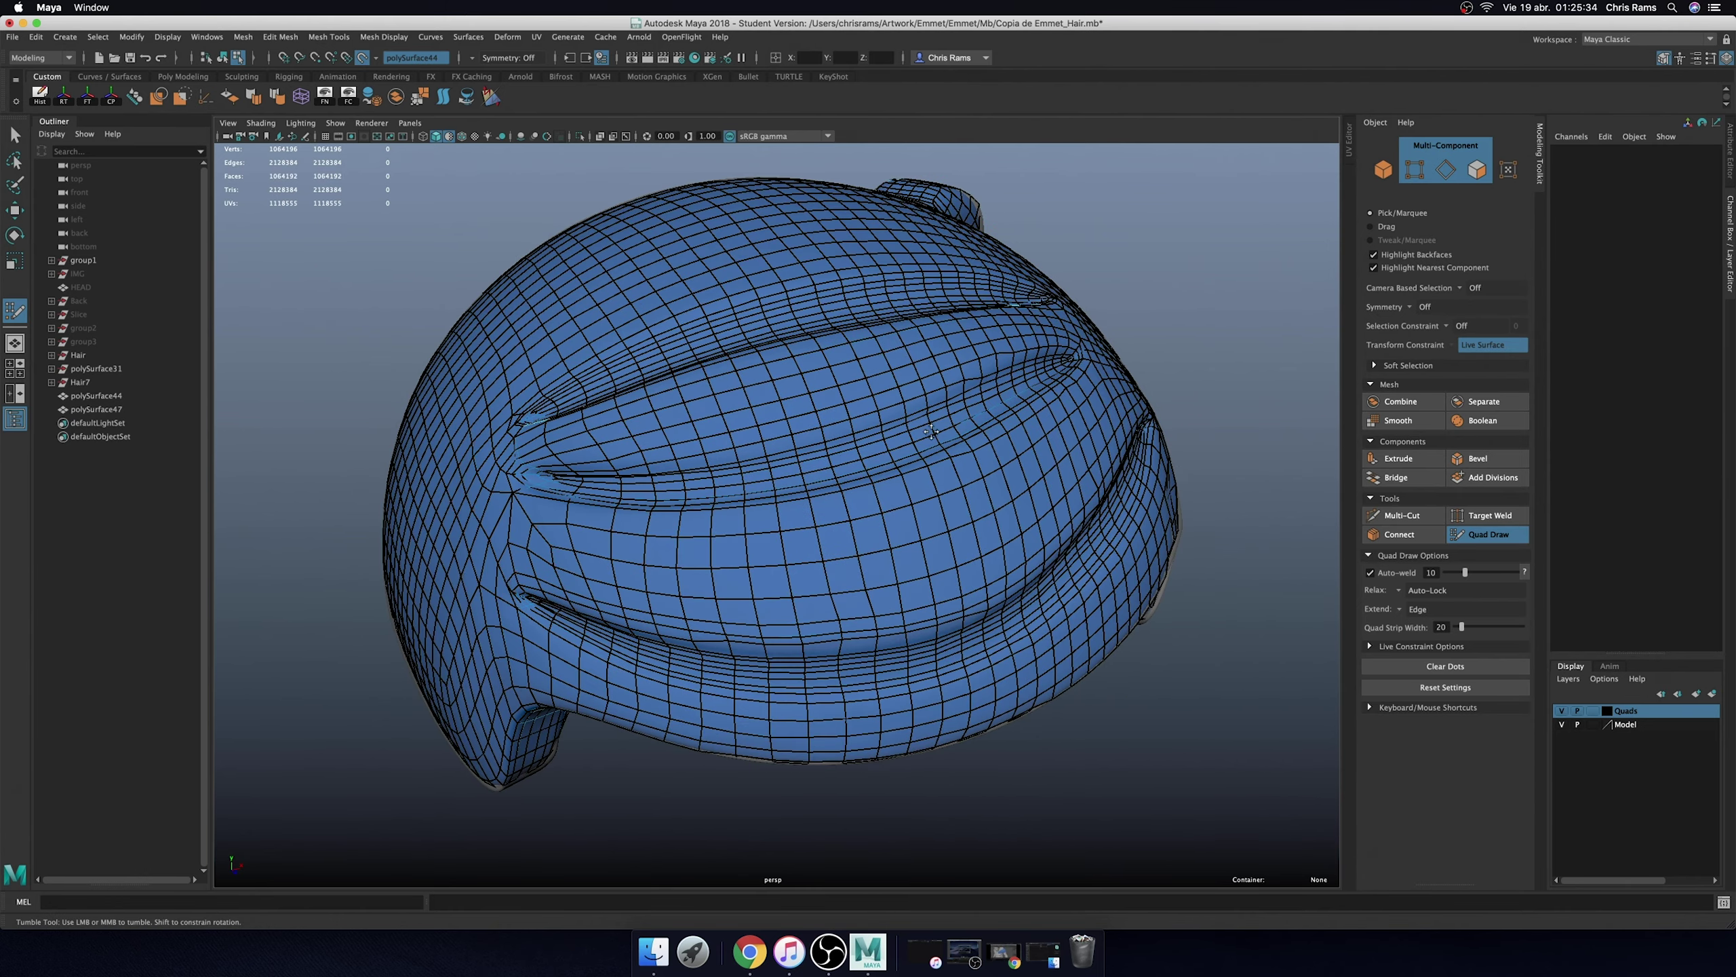
alt+drag(1065, 369, 984, 424)
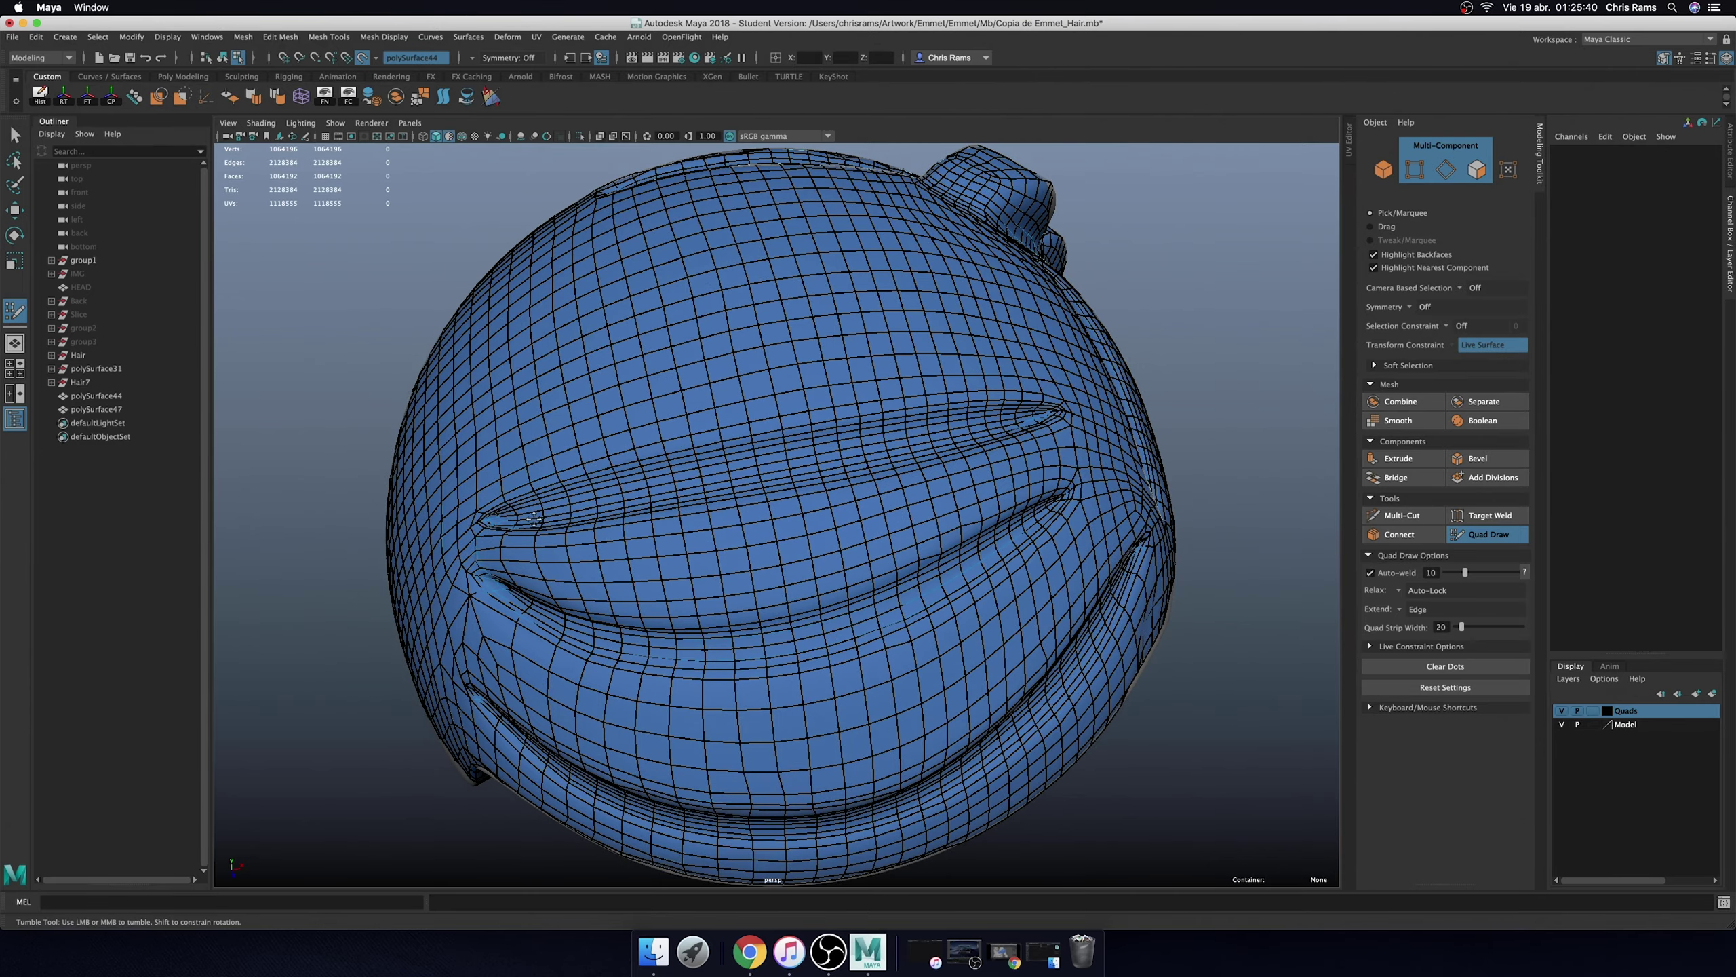
alt+drag(533, 518, 833, 438)
- Relax the uneven quads along the inner upper-left rim, left edge and back of the hair
alt+drag(708, 548, 871, 337)
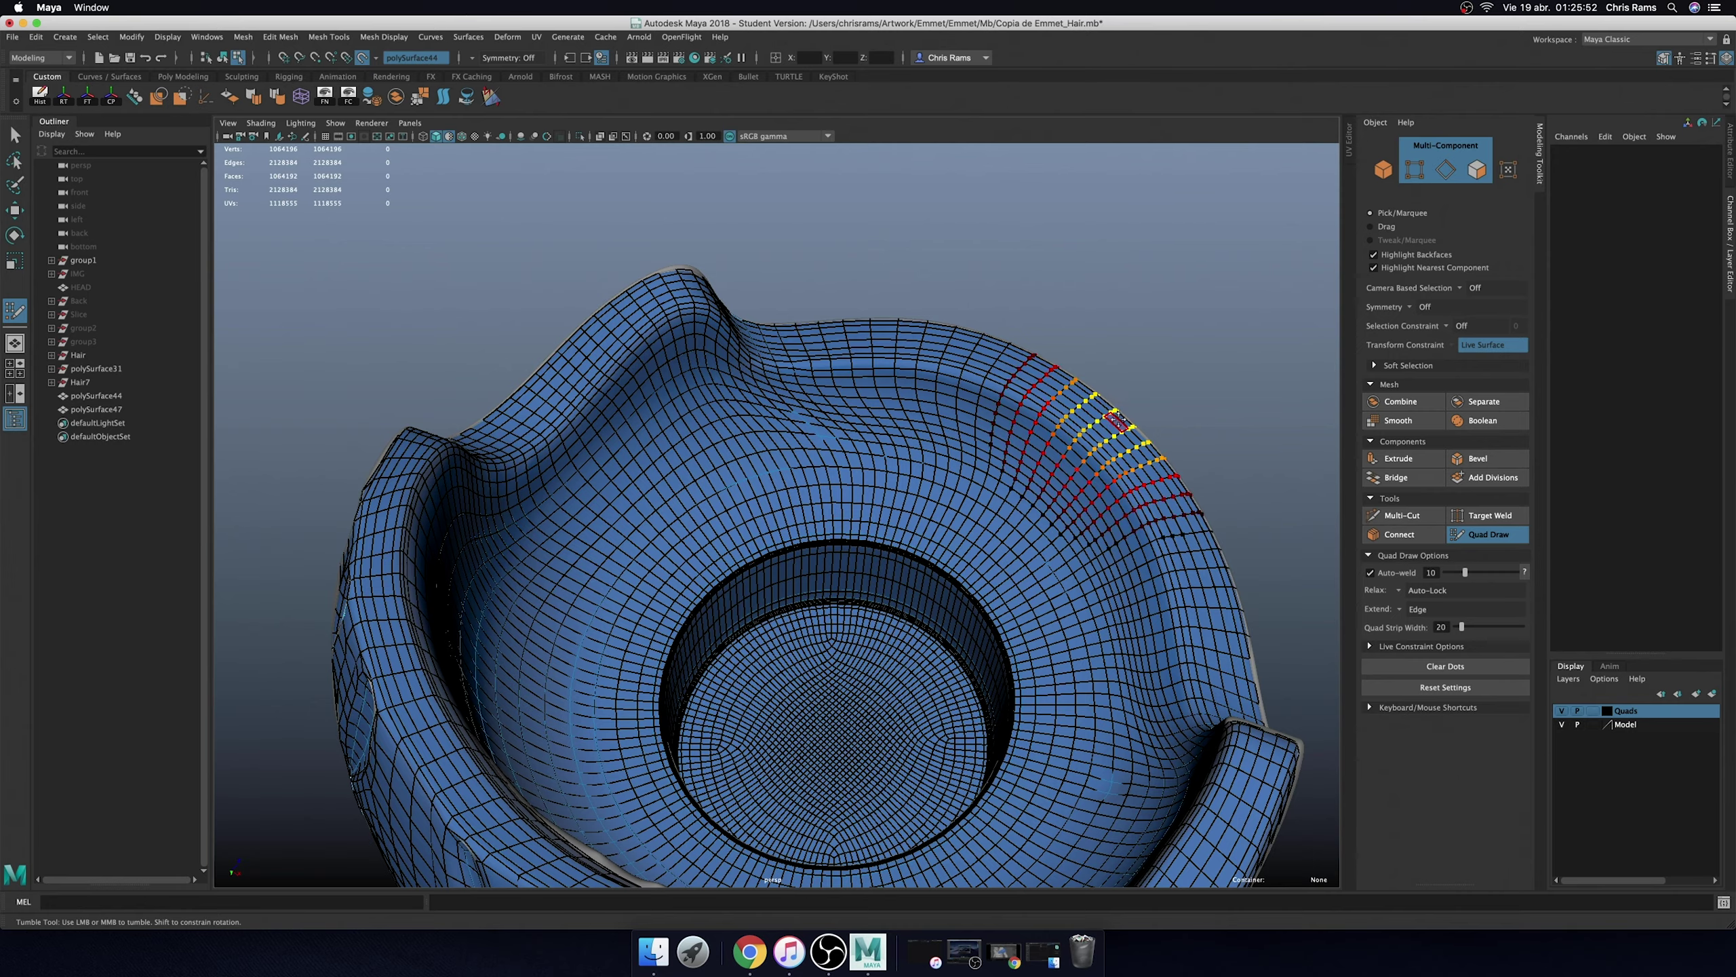
mouse_move(616, 308)
alt+mouse_down()
mouse_move(497, 370)
mouse_move(509, 308)
alt+mouse_up()
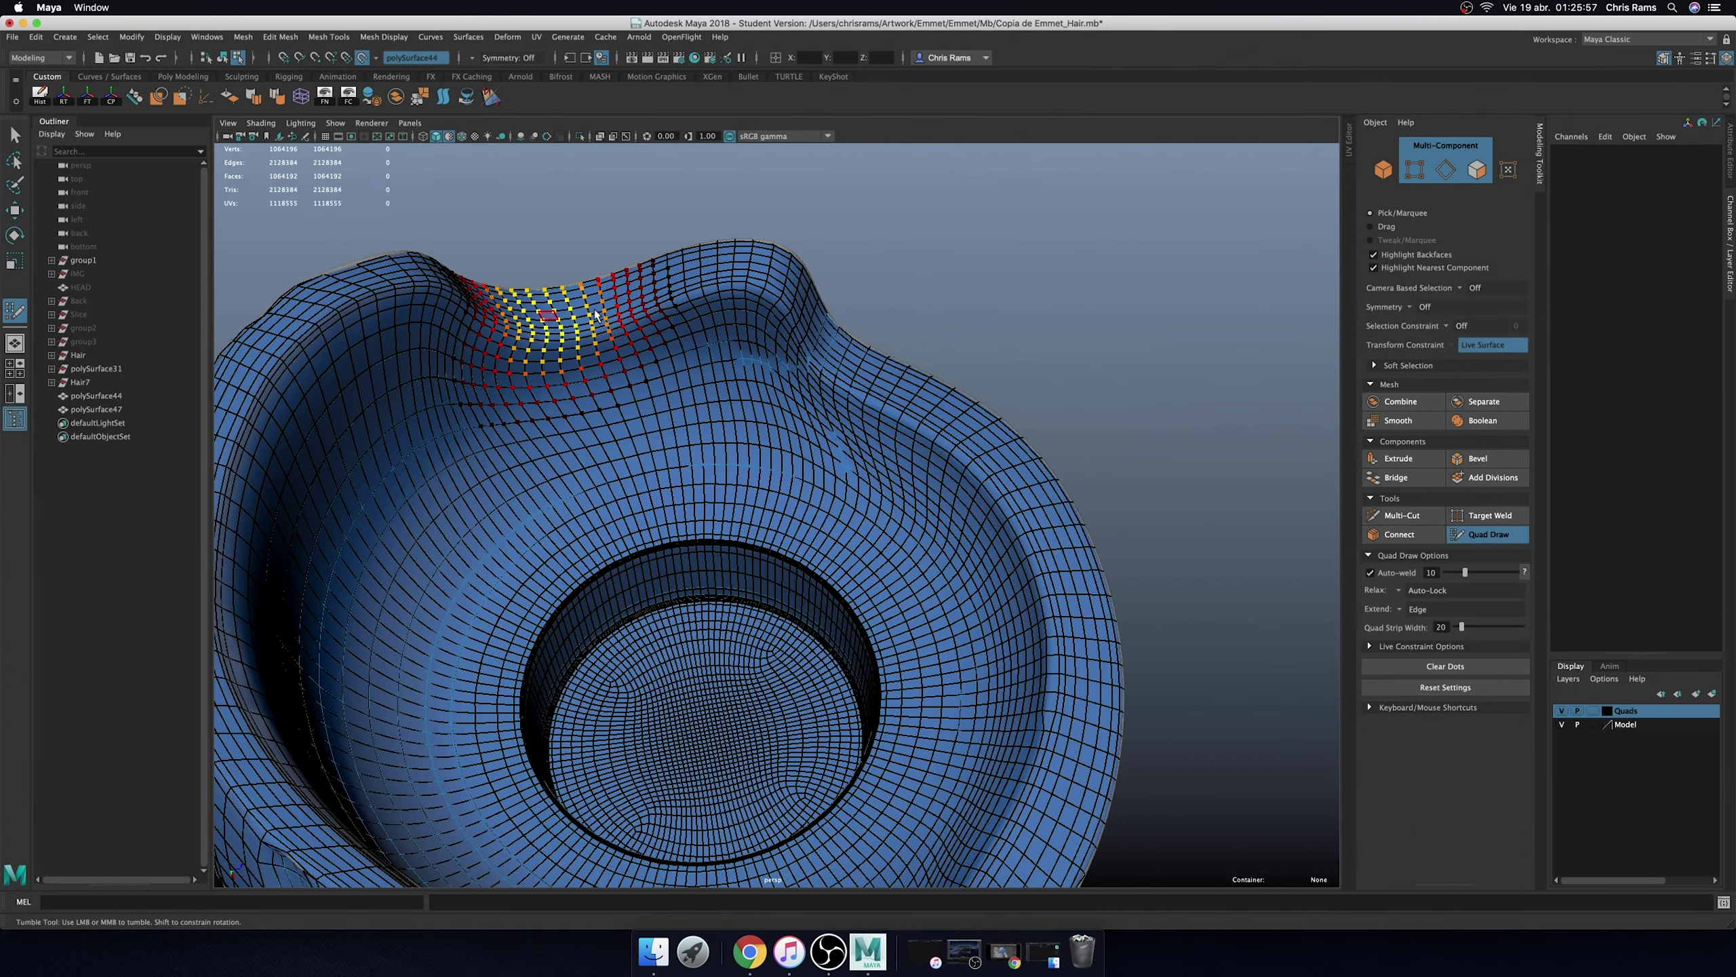
alt+middle_drag(509, 308, 521, 244)
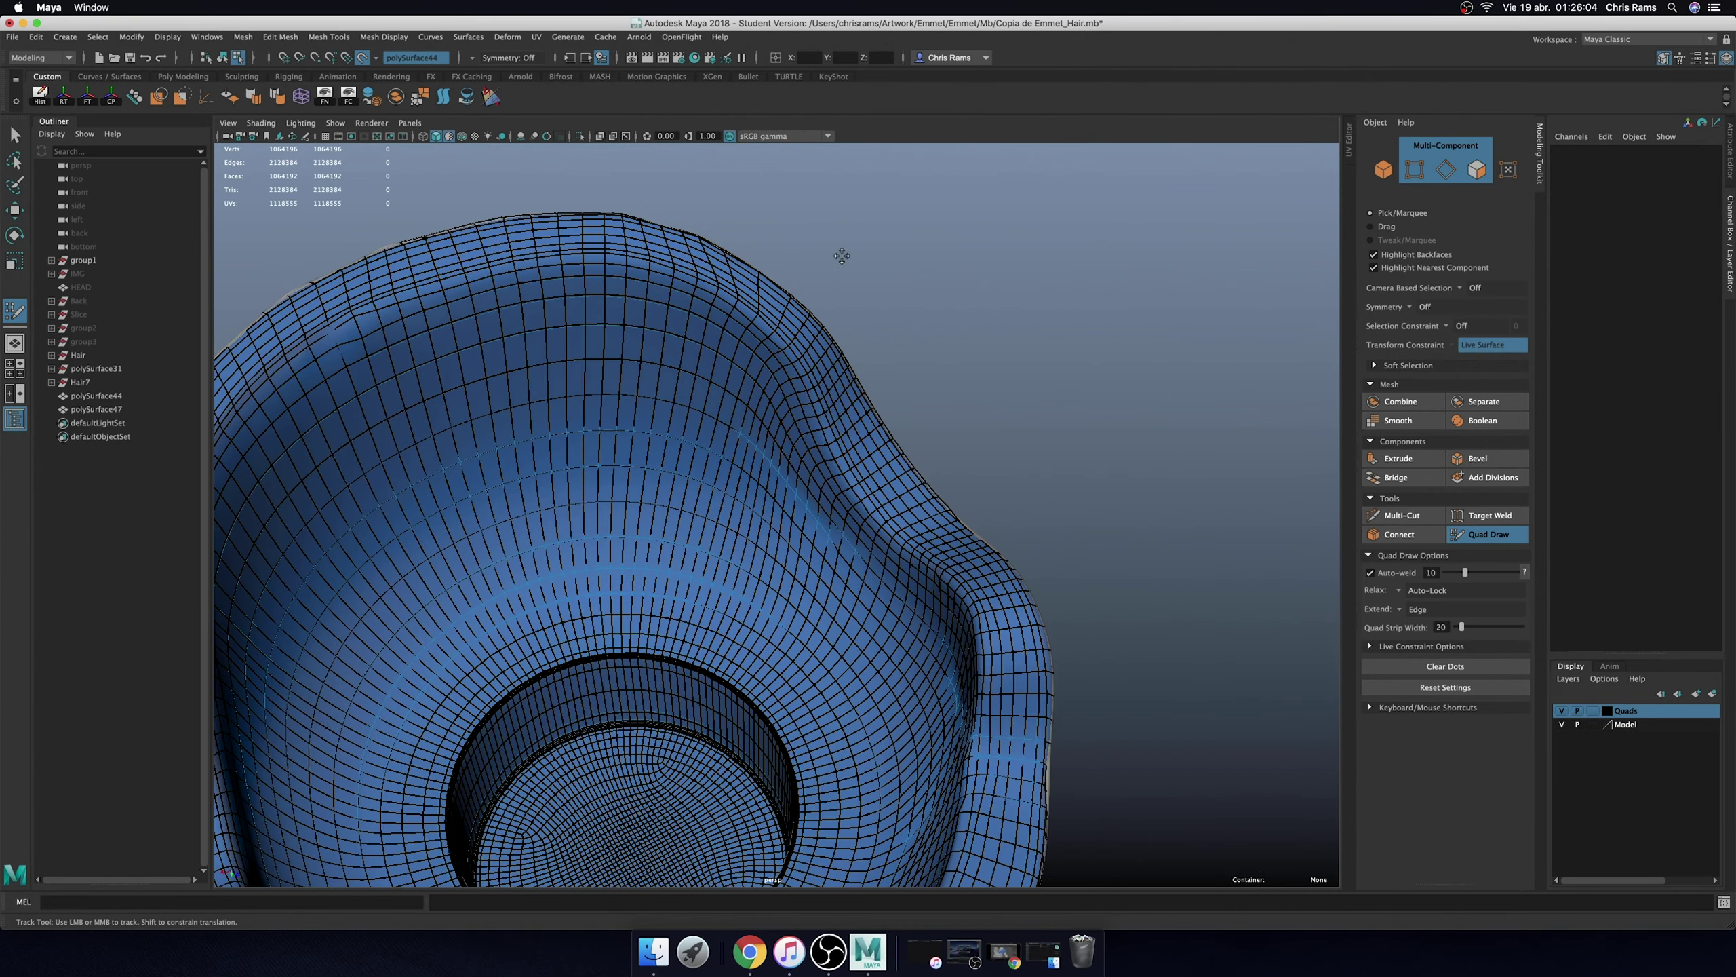
alt+drag(841, 258, 843, 239)
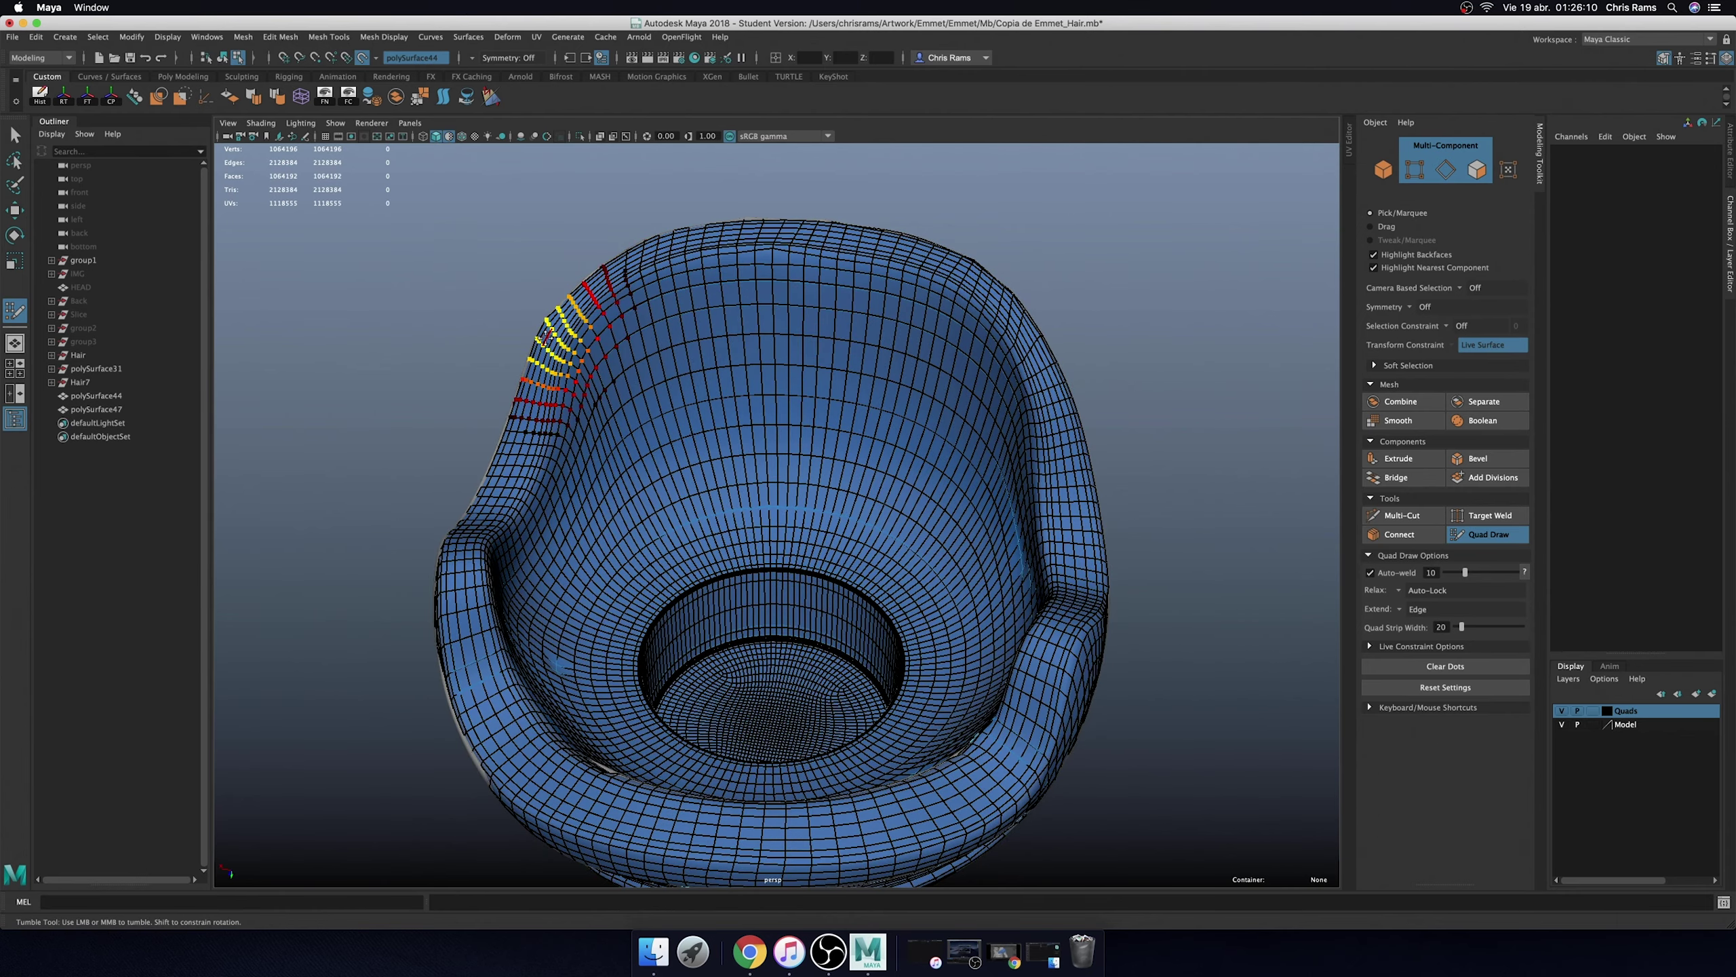
shift+drag(543, 339, 494, 445)
shift+drag(452, 526, 448, 645)
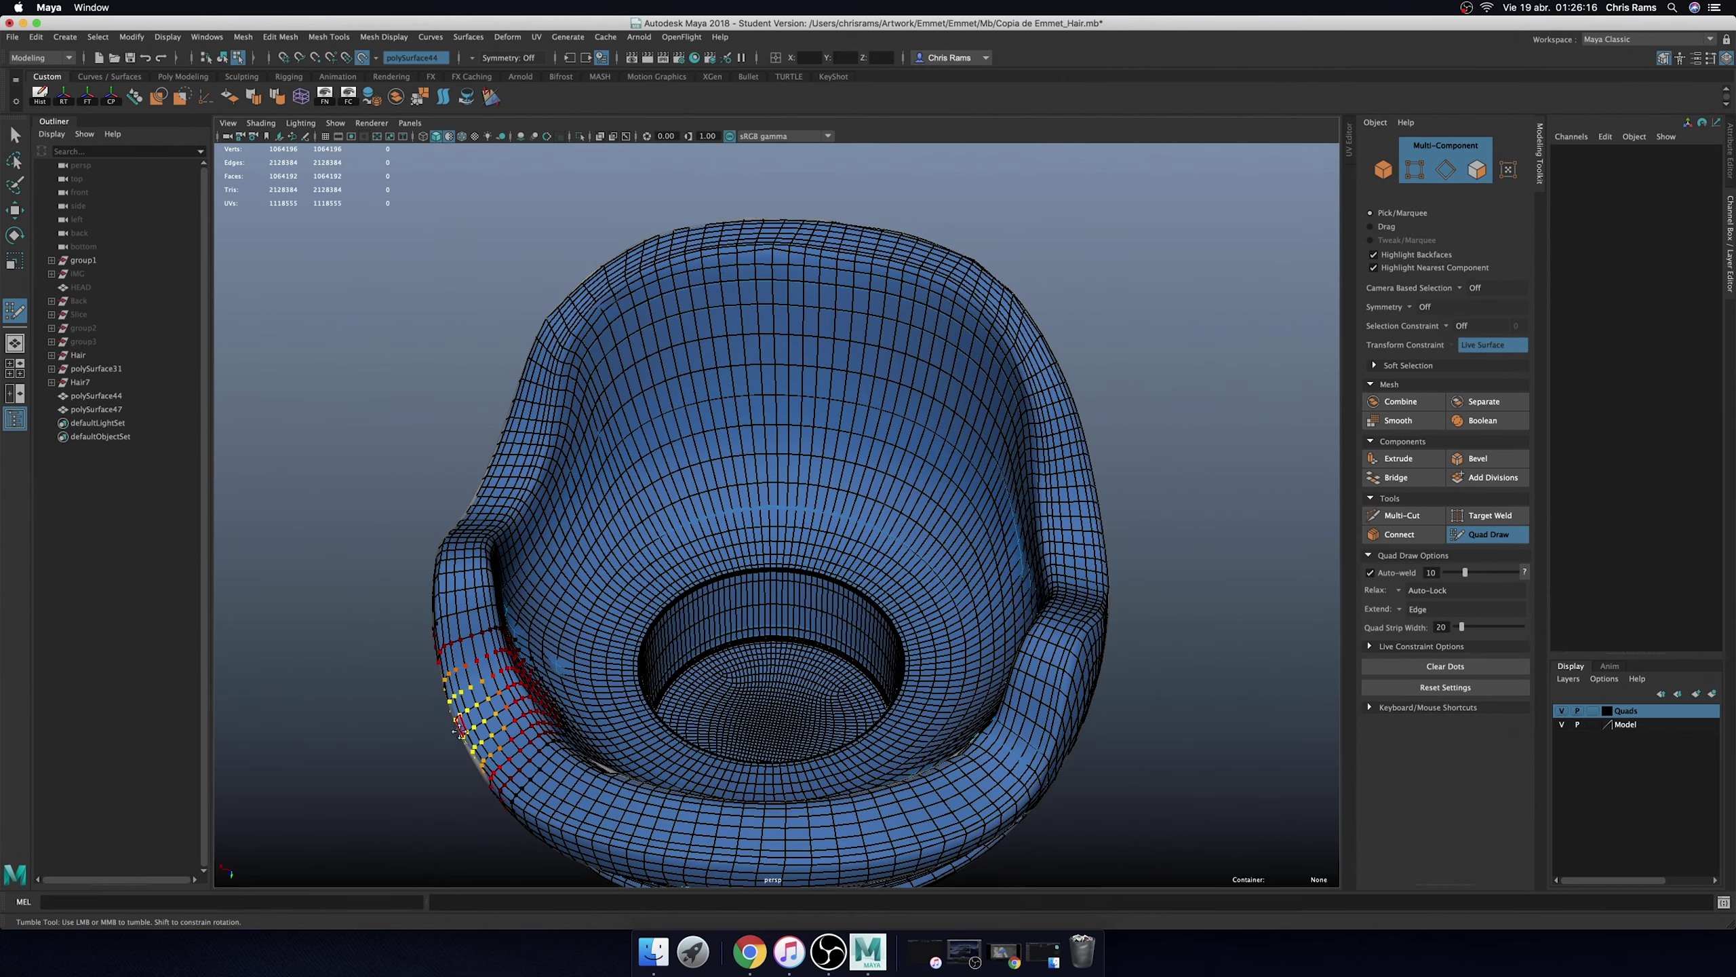
alt+drag(457, 731, 655, 651)
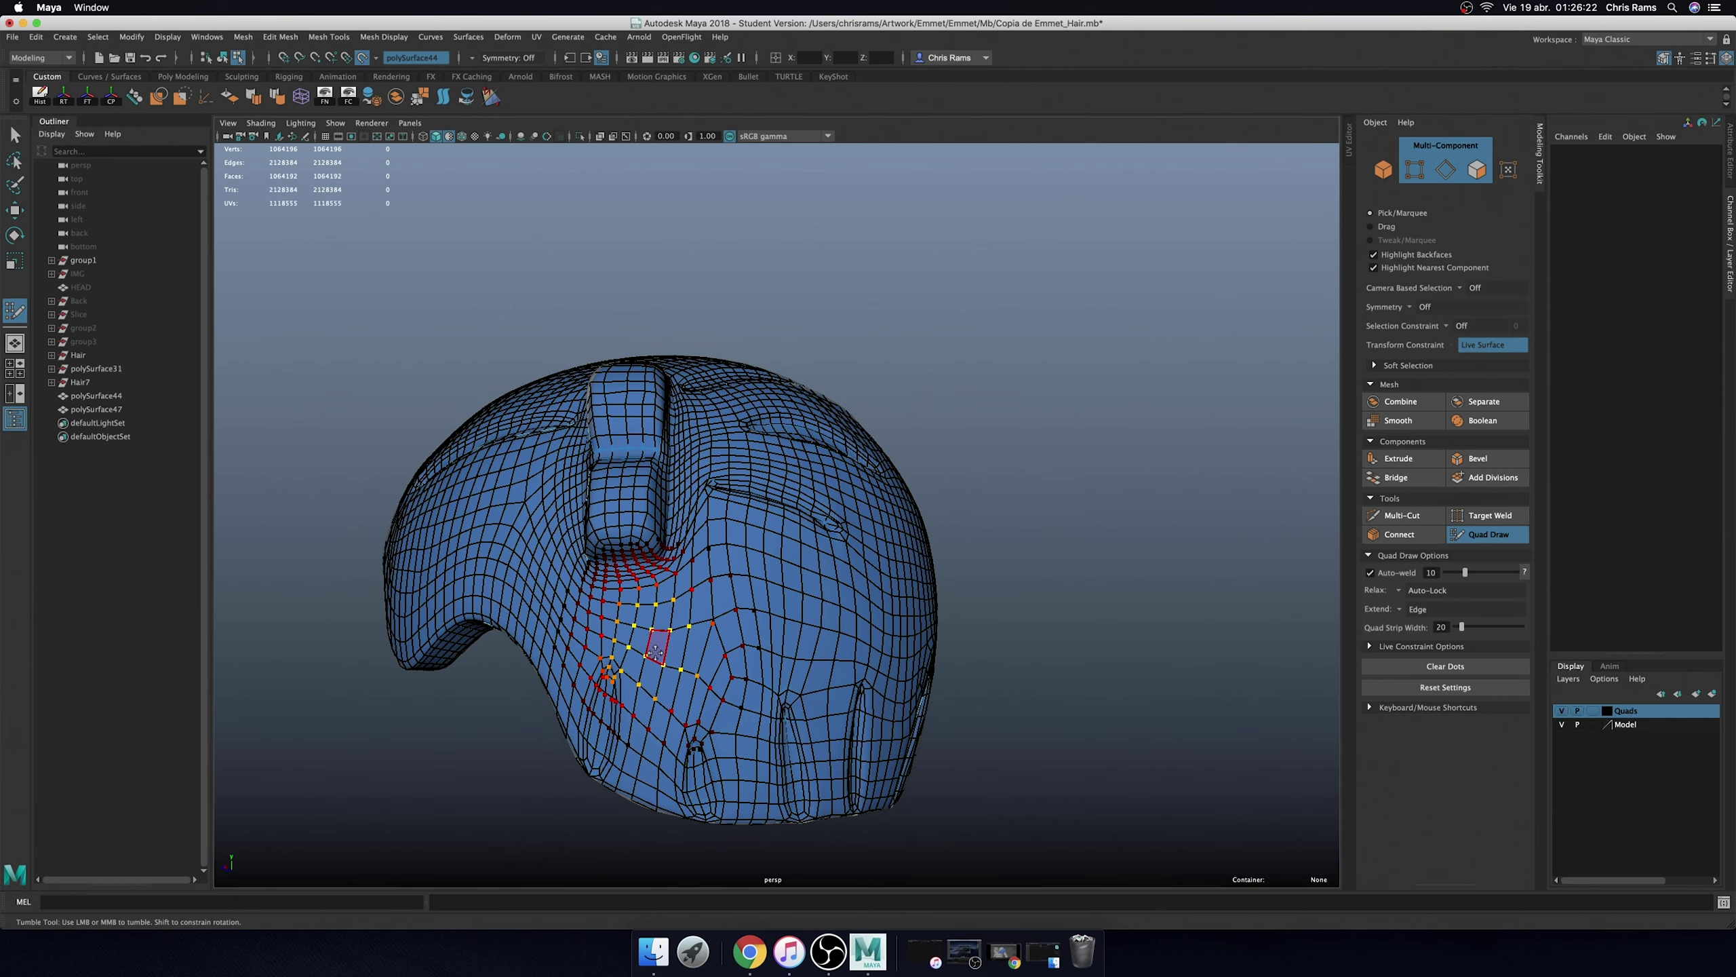
shift+drag(611, 728, 765, 754)
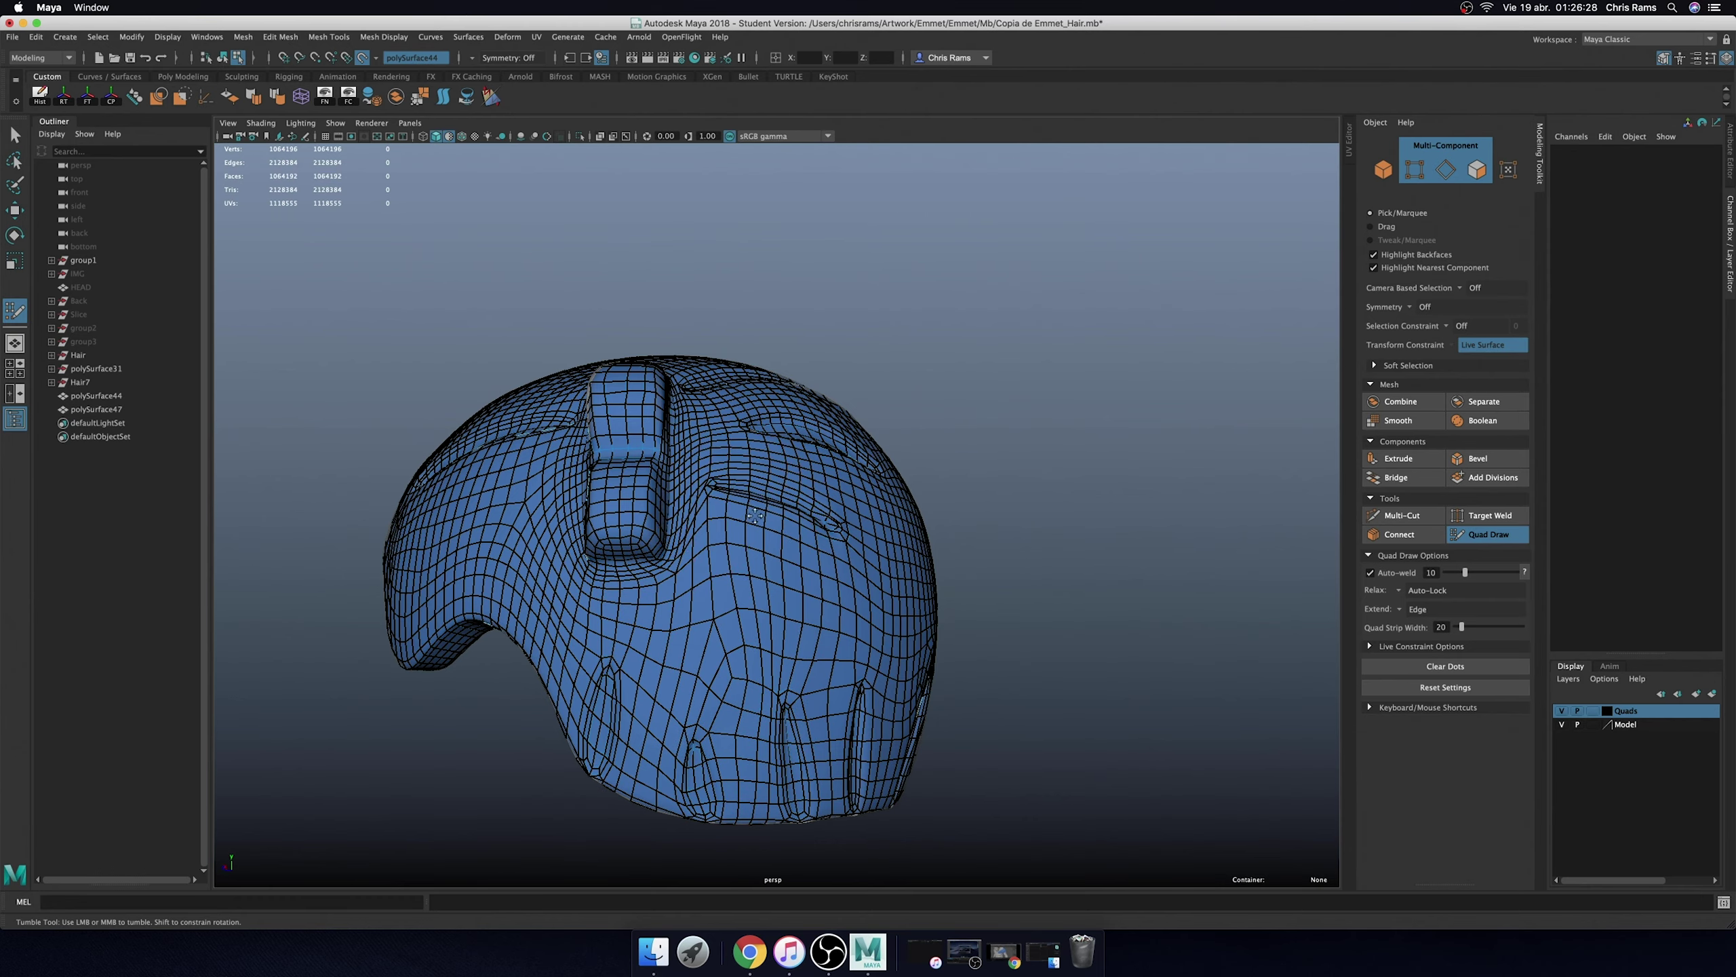
- Relax the uneven quads below the hair's underside opening
mouse_move(742, 678)
alt+mouse_down()
mouse_move(634, 417)
mouse_move(870, 437)
alt+mouse_up()
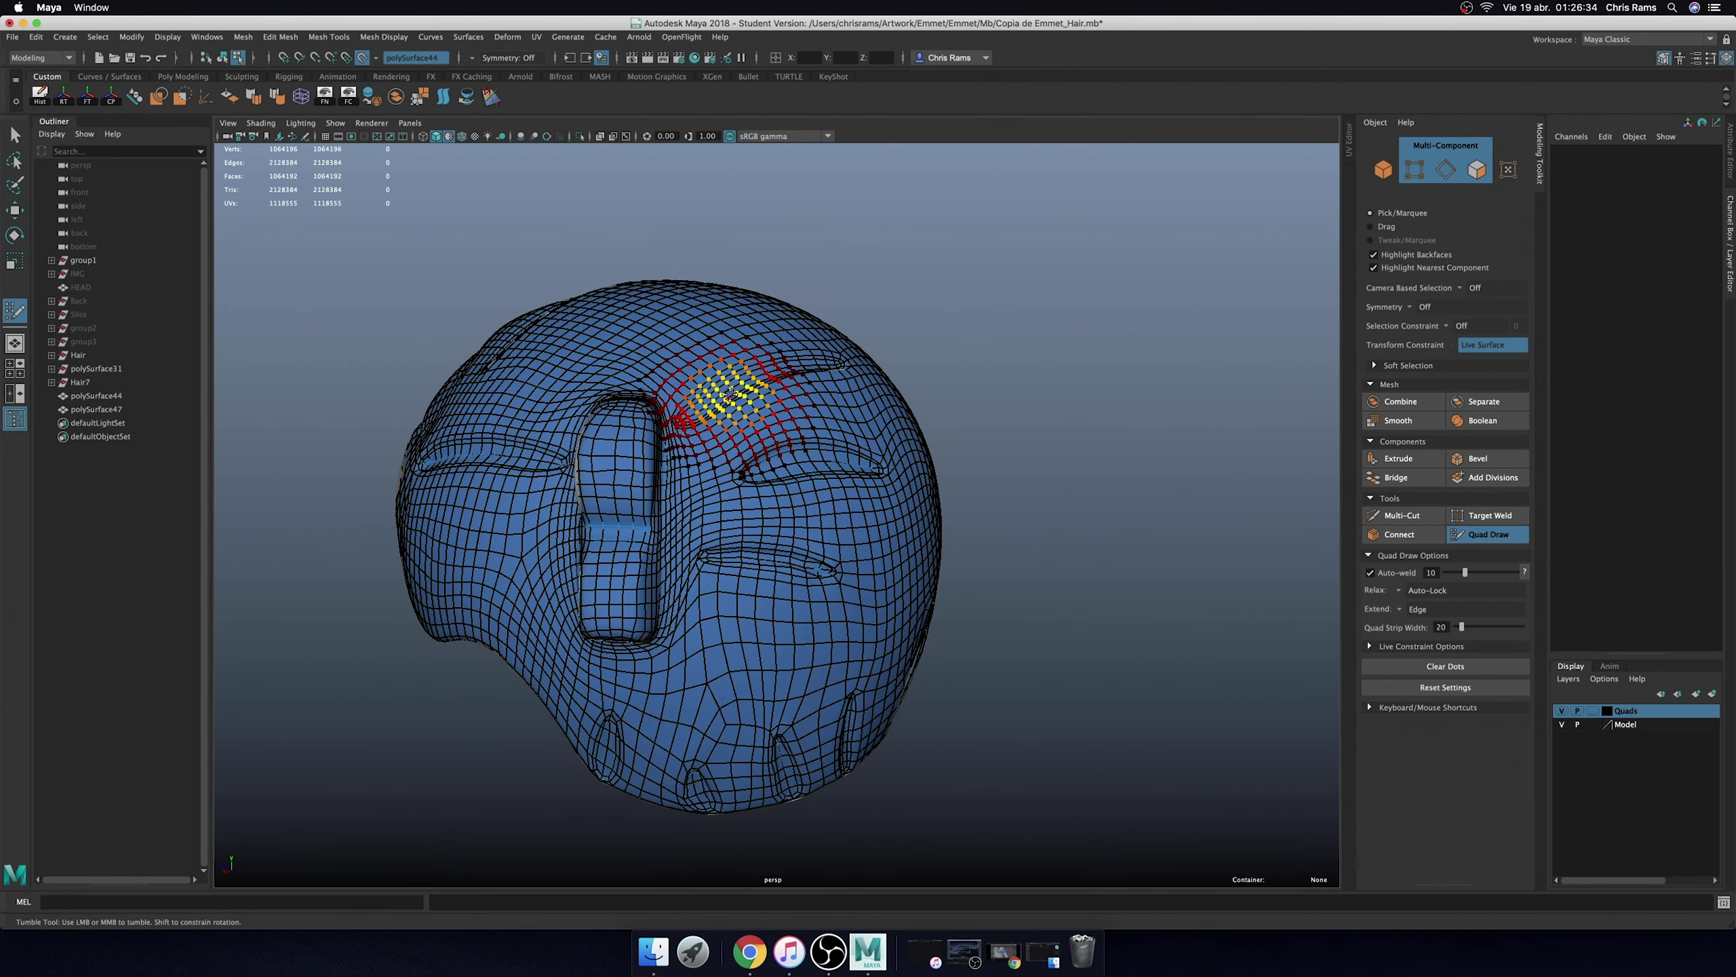
alt+drag(730, 550, 747, 641)
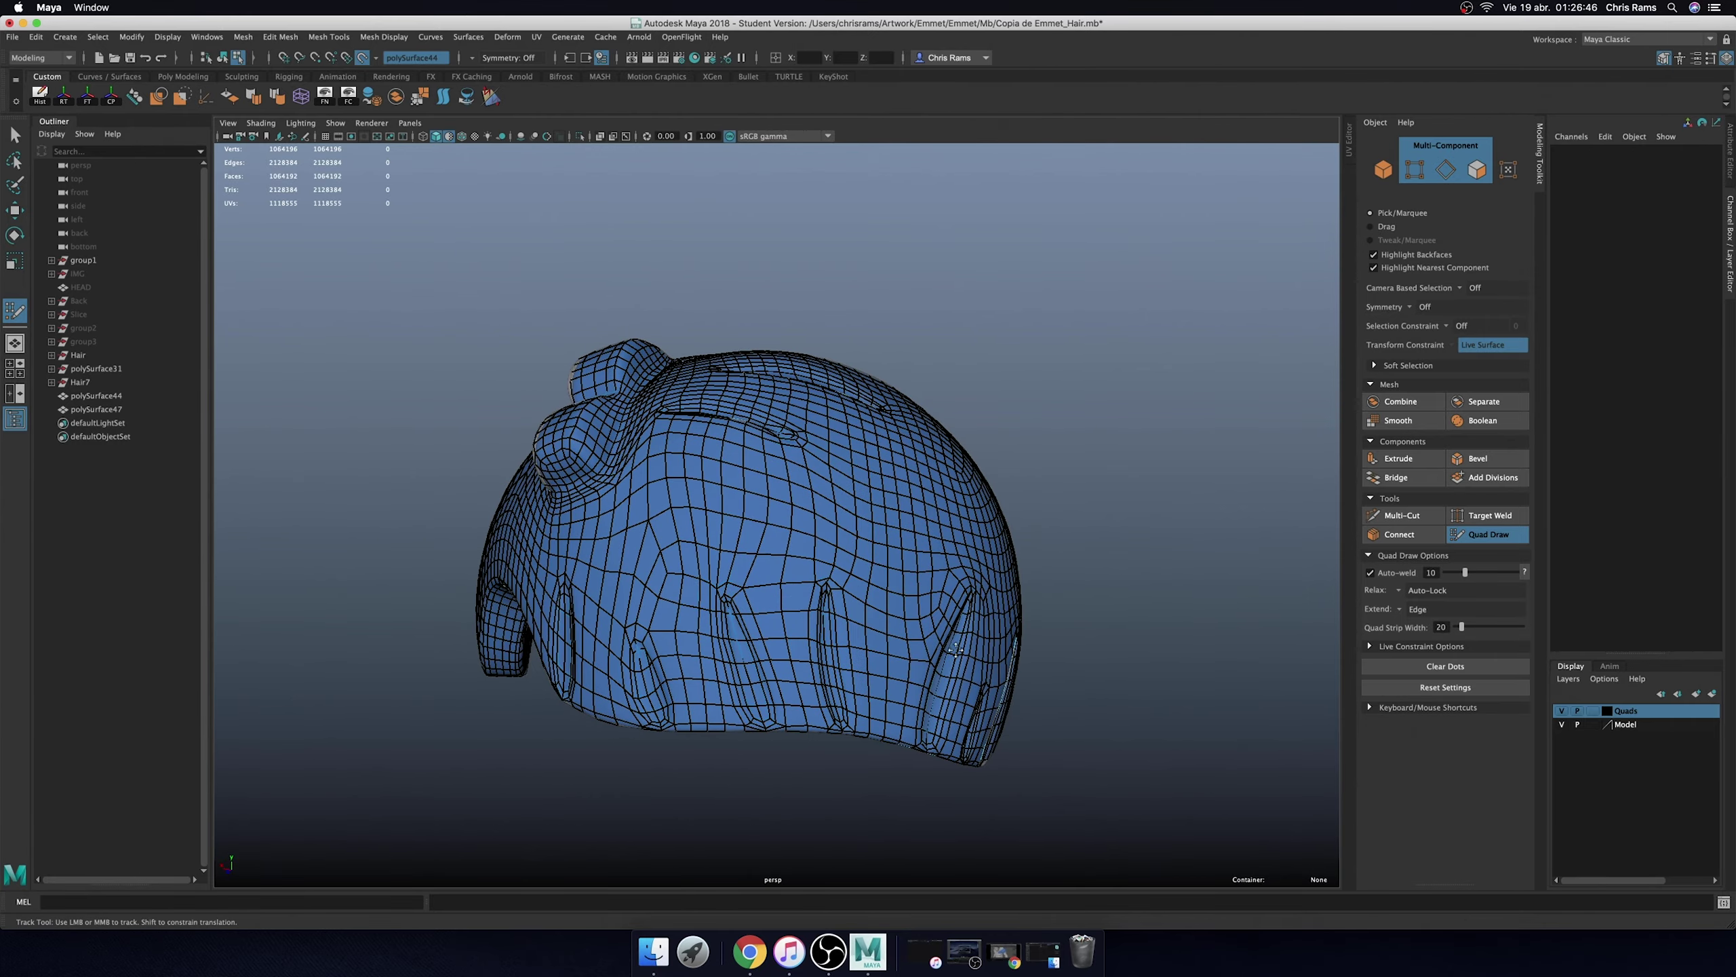
alt+drag(1054, 604, 864, 576)
mouse_move(1056, 478)
alt+mouse_down()
mouse_move(983, 413)
mouse_move(842, 681)
mouse_move(998, 486)
mouse_move(550, 419)
alt+mouse_up()
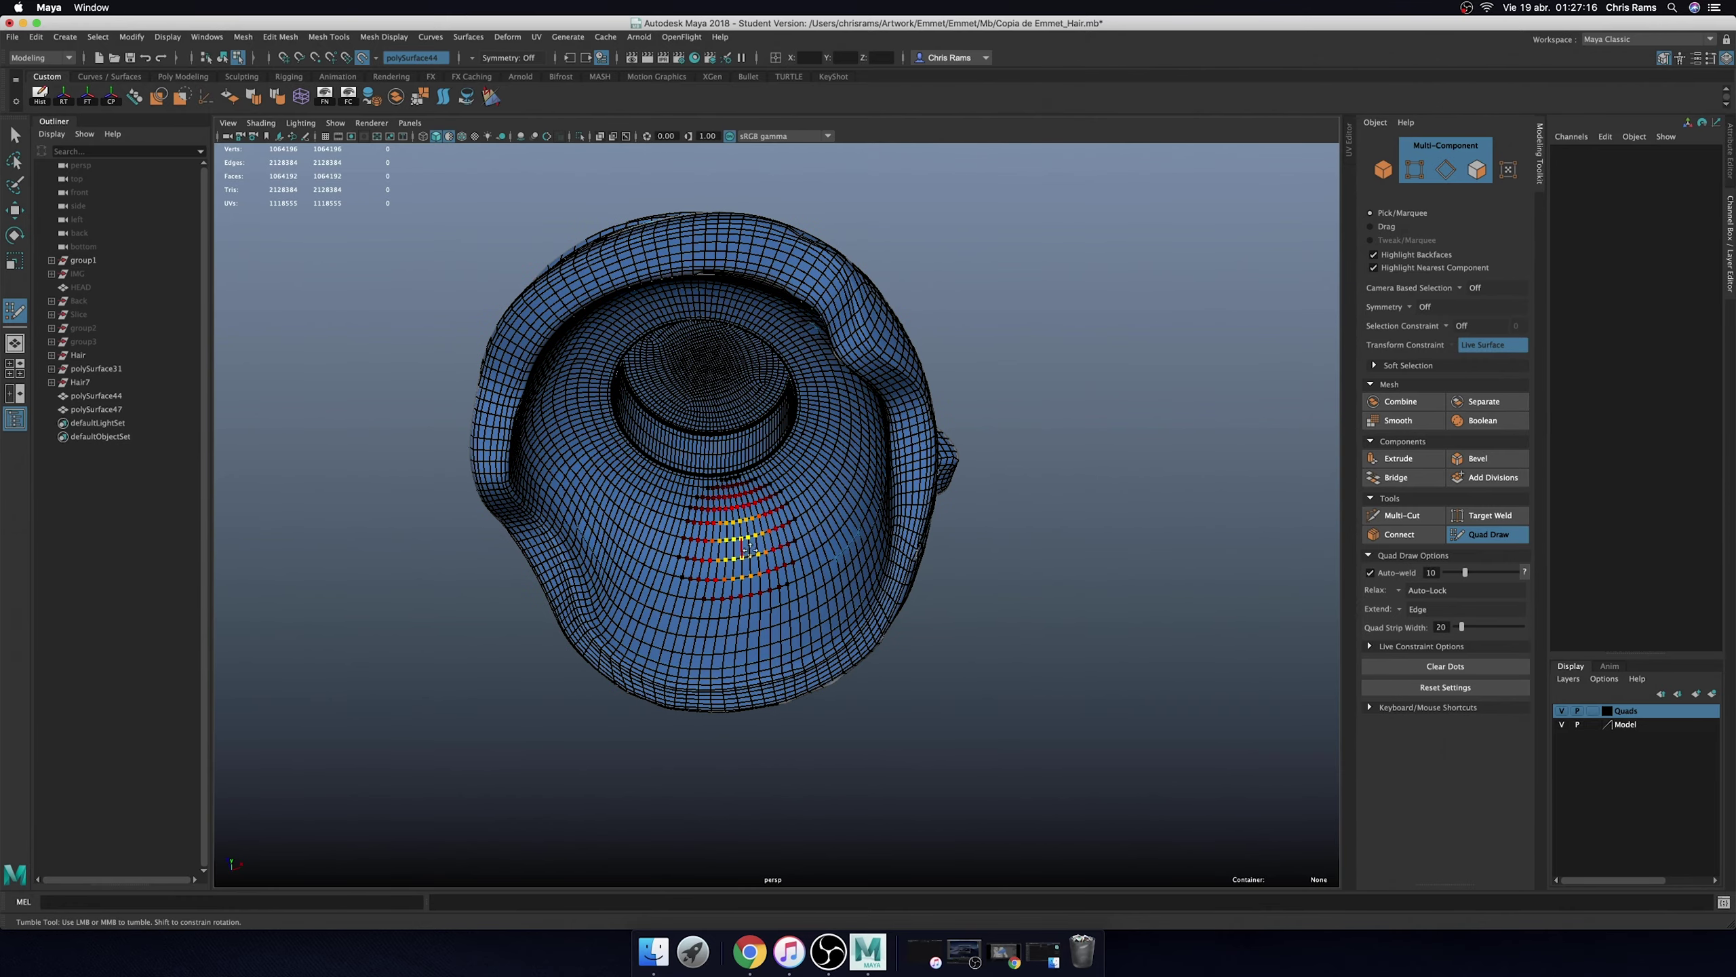
alt+drag(956, 562, 724, 506)
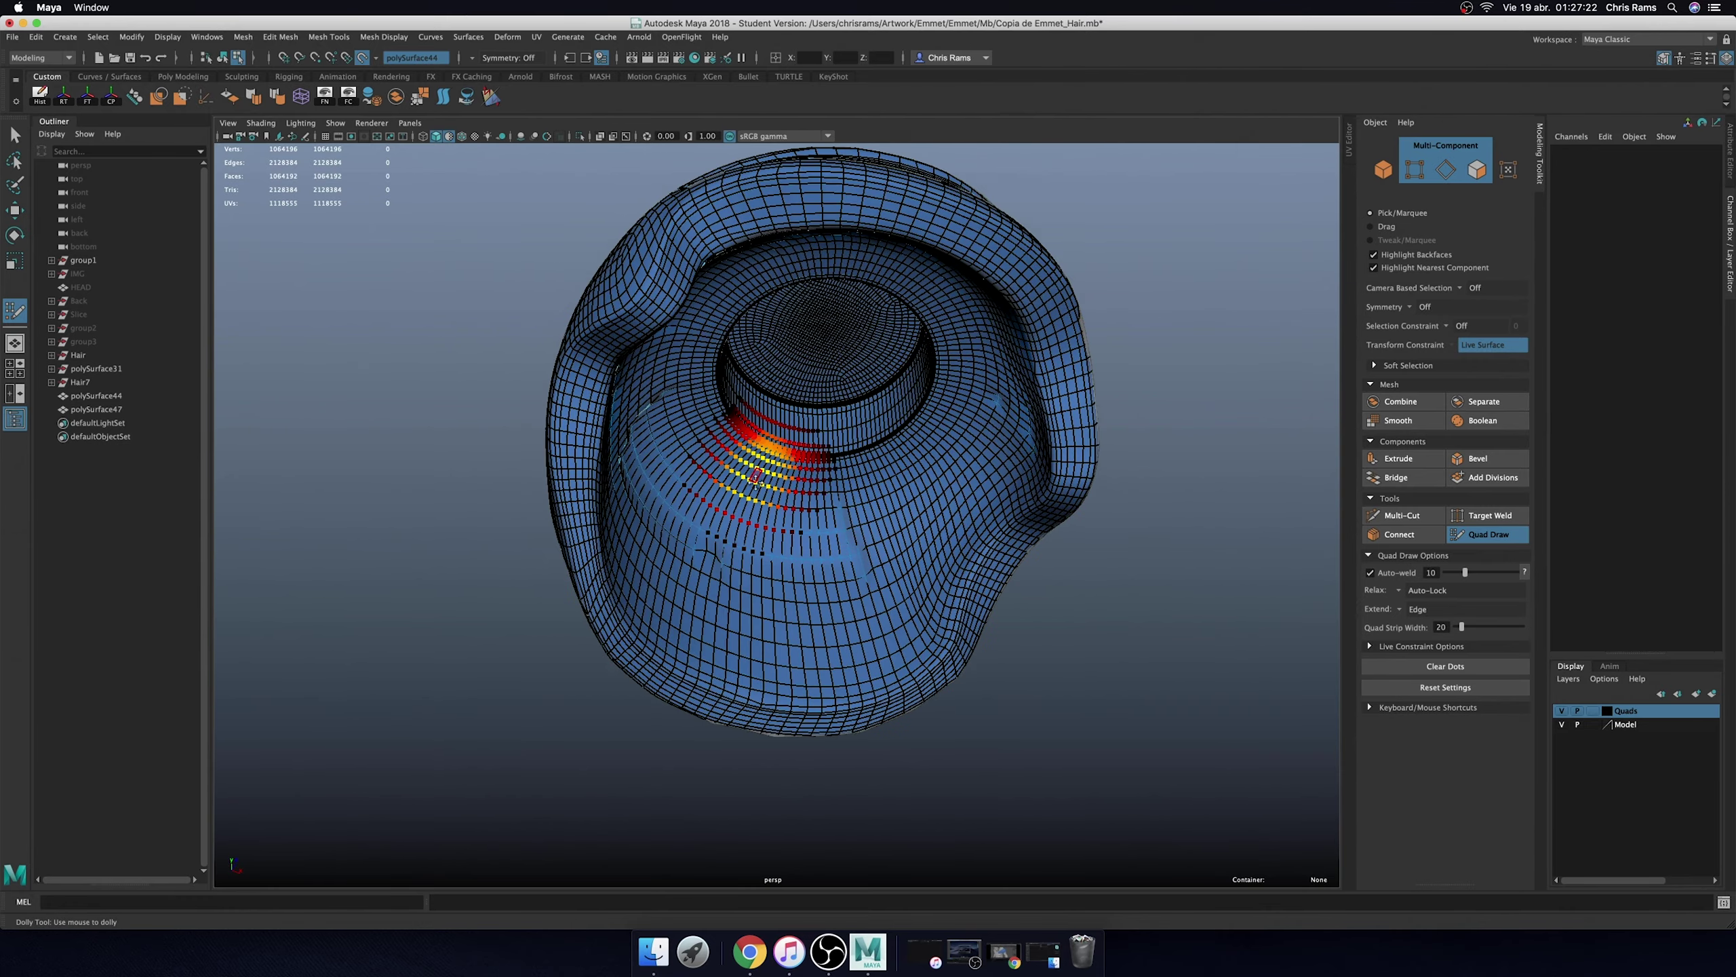
alt+right_drag(725, 506, 717, 517)
shift+drag(738, 547, 793, 424)
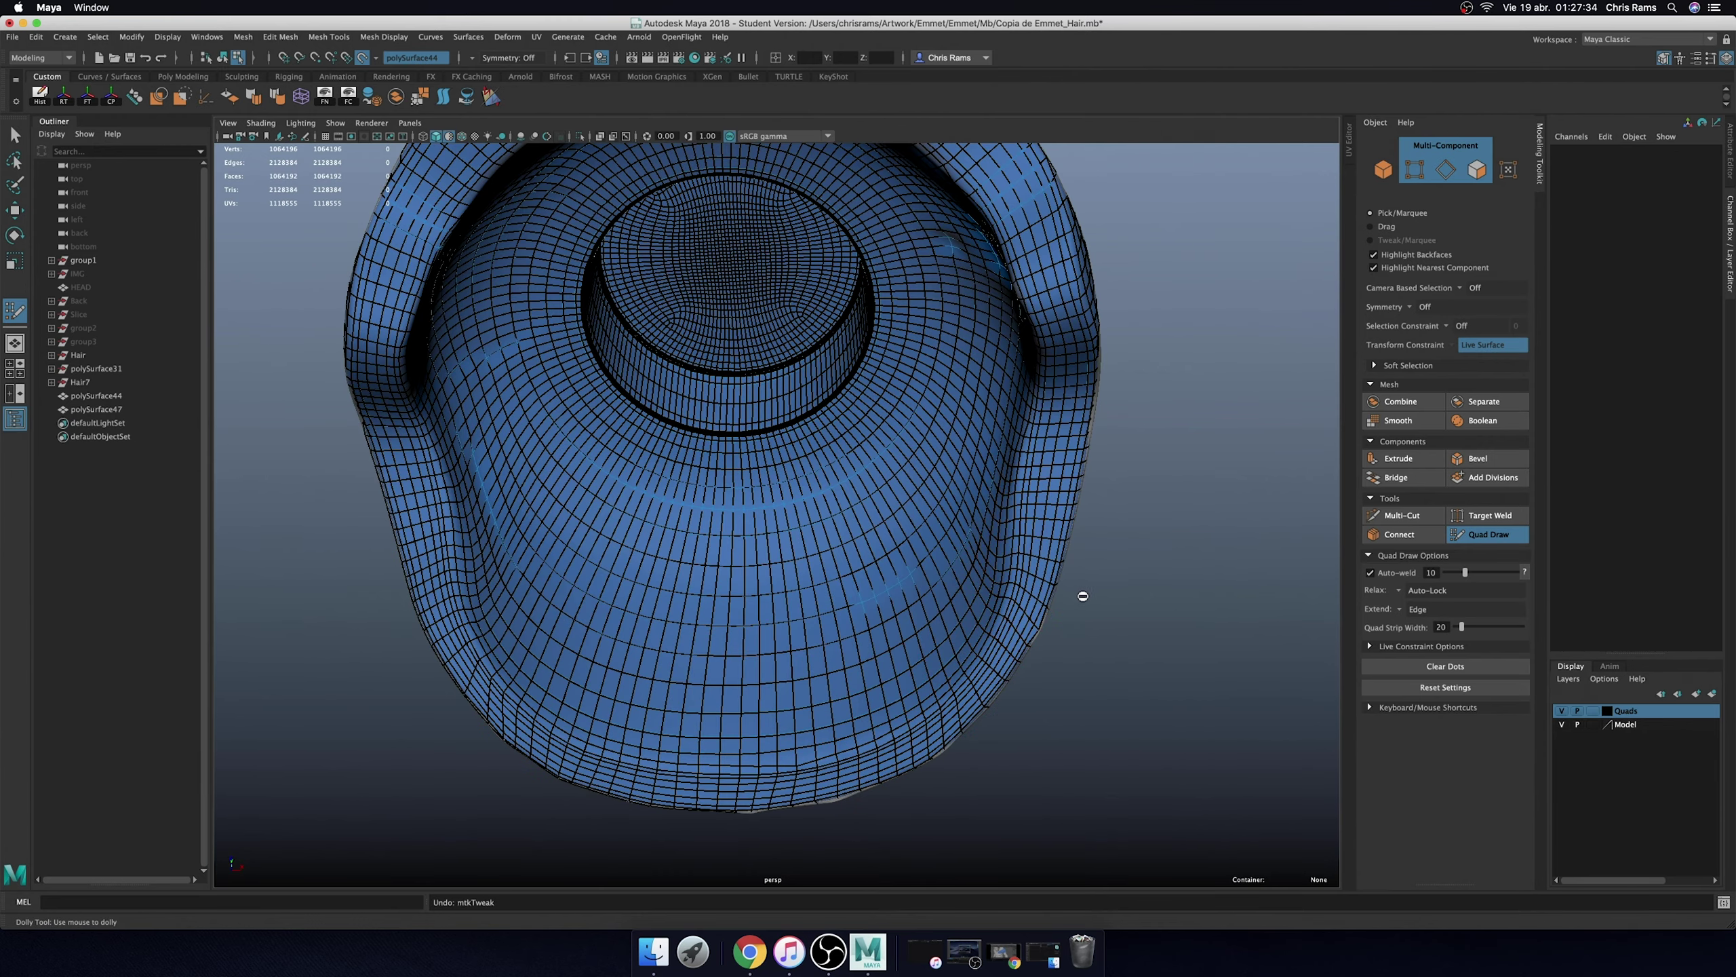
- Inspect the opening's inner surface, then return to the Select tool and leave component mode
alt+drag(1095, 594, 1031, 602)
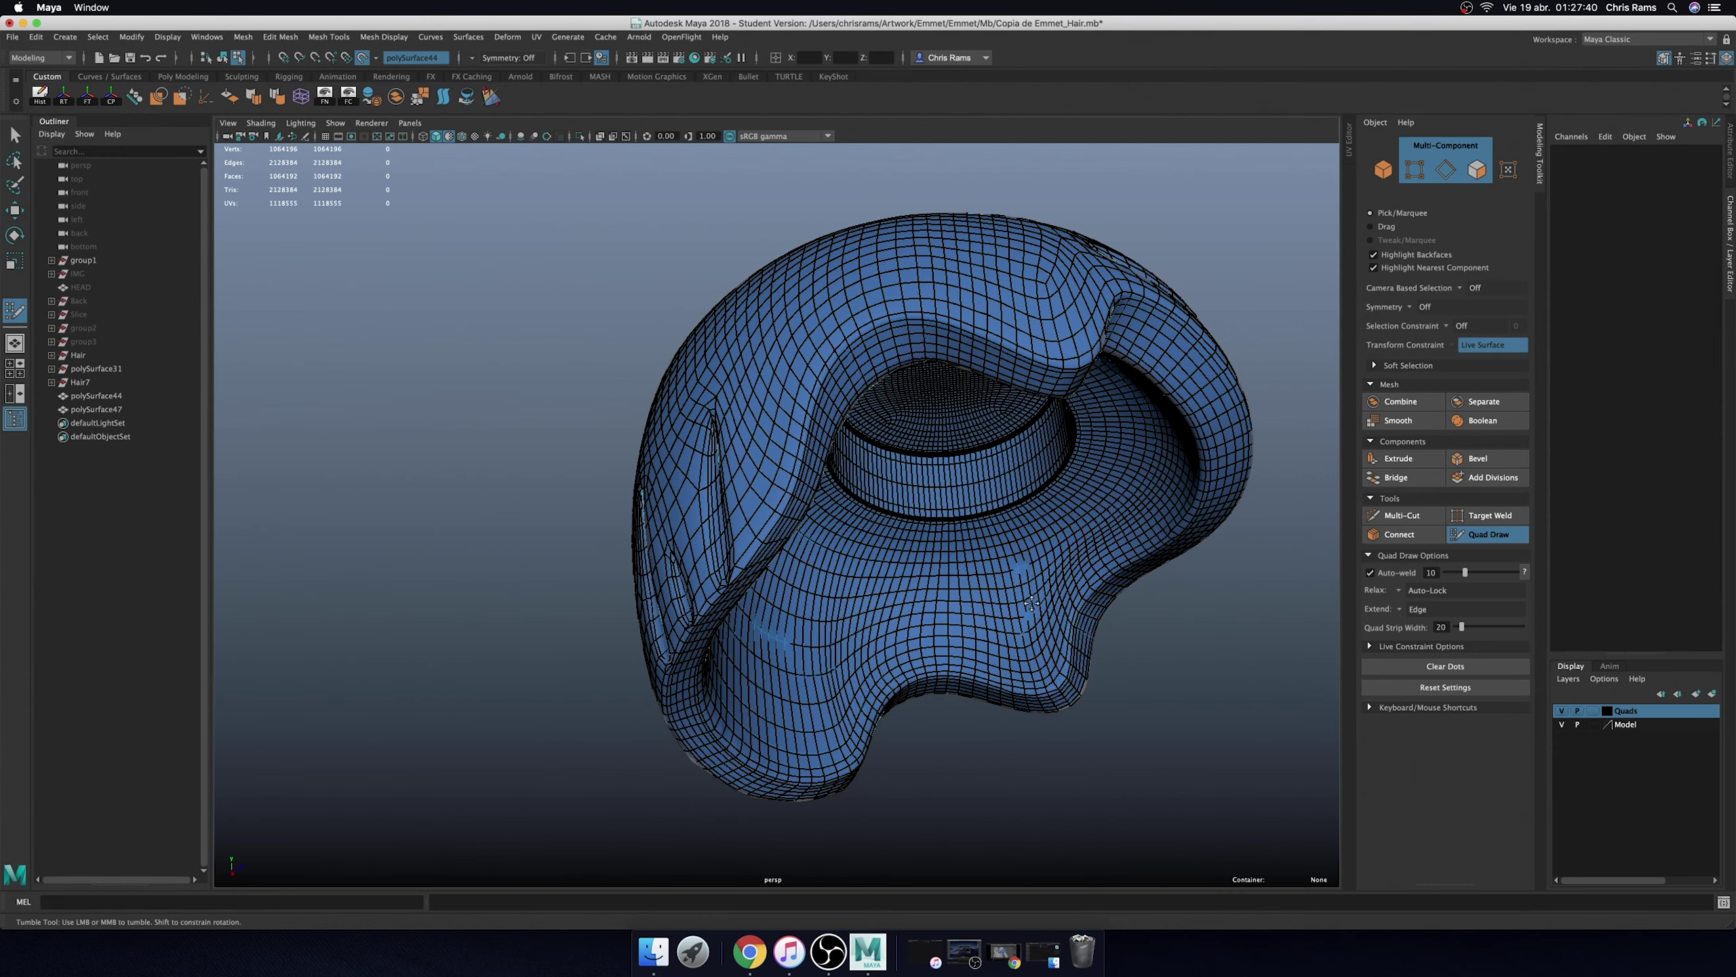
scroll(1102, 574, up, 5)
alt+drag(1102, 575, 789, 523)
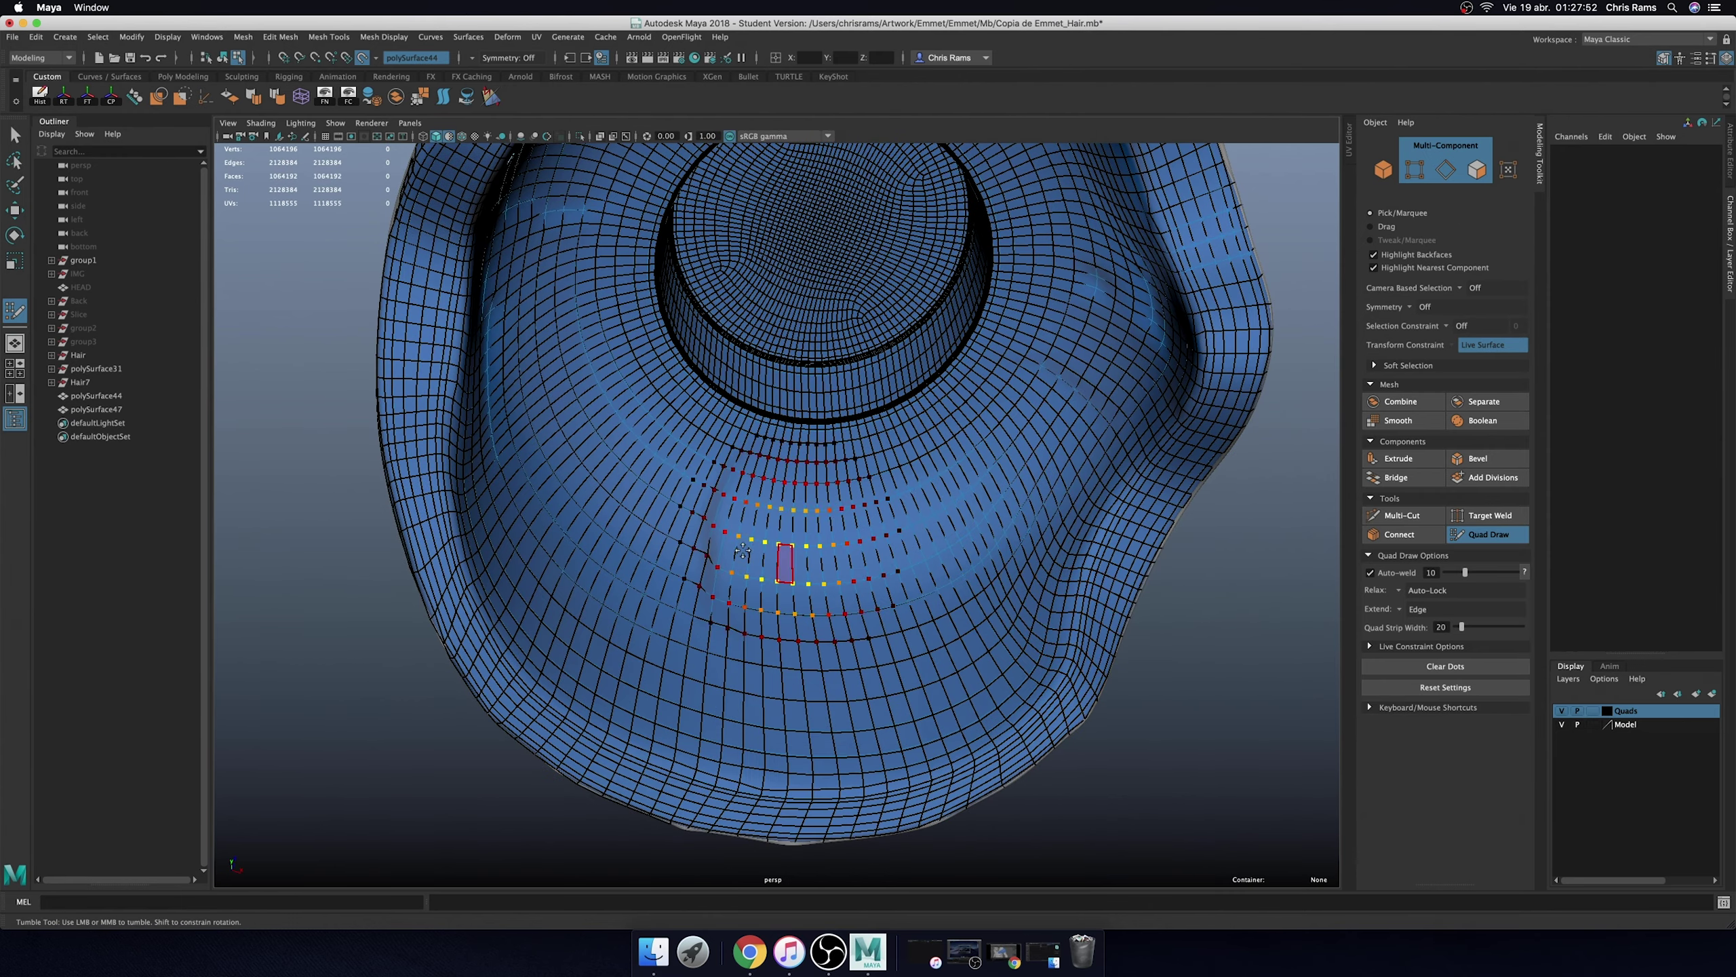
mouse_move(674, 541)
alt+mouse_down()
mouse_move(697, 468)
mouse_move(562, 698)
alt+mouse_up()
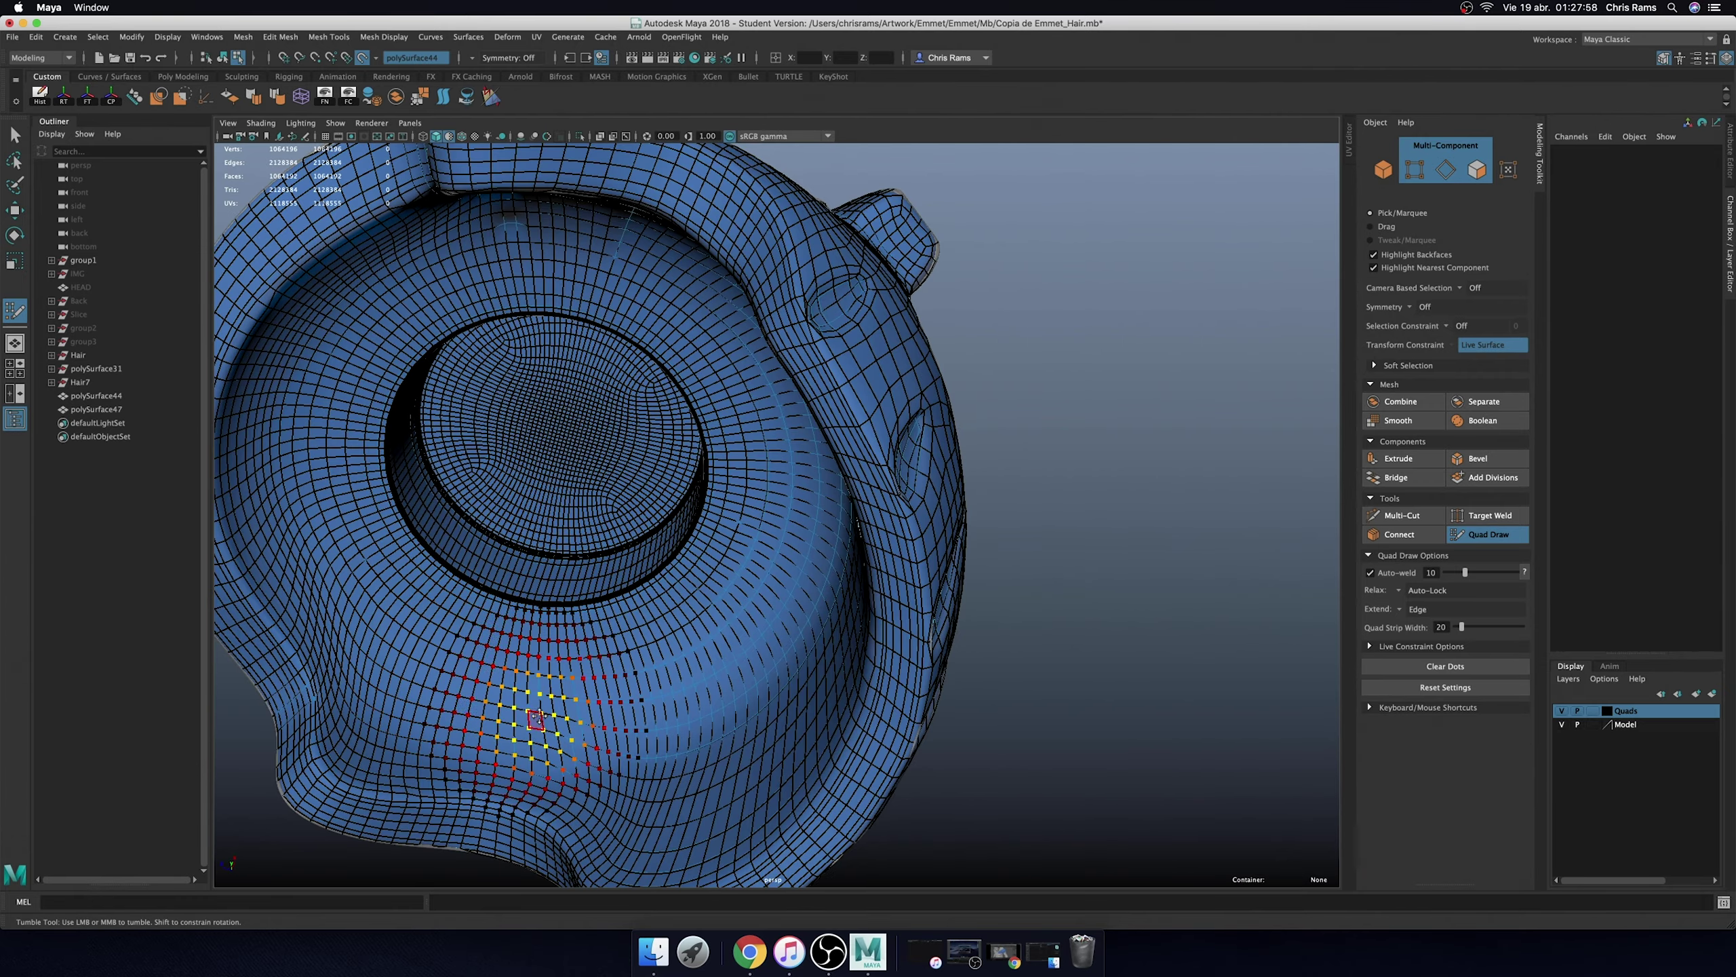
mouse_move(672, 622)
alt+mouse_down()
mouse_move(795, 574)
mouse_move(717, 601)
alt+mouse_up()
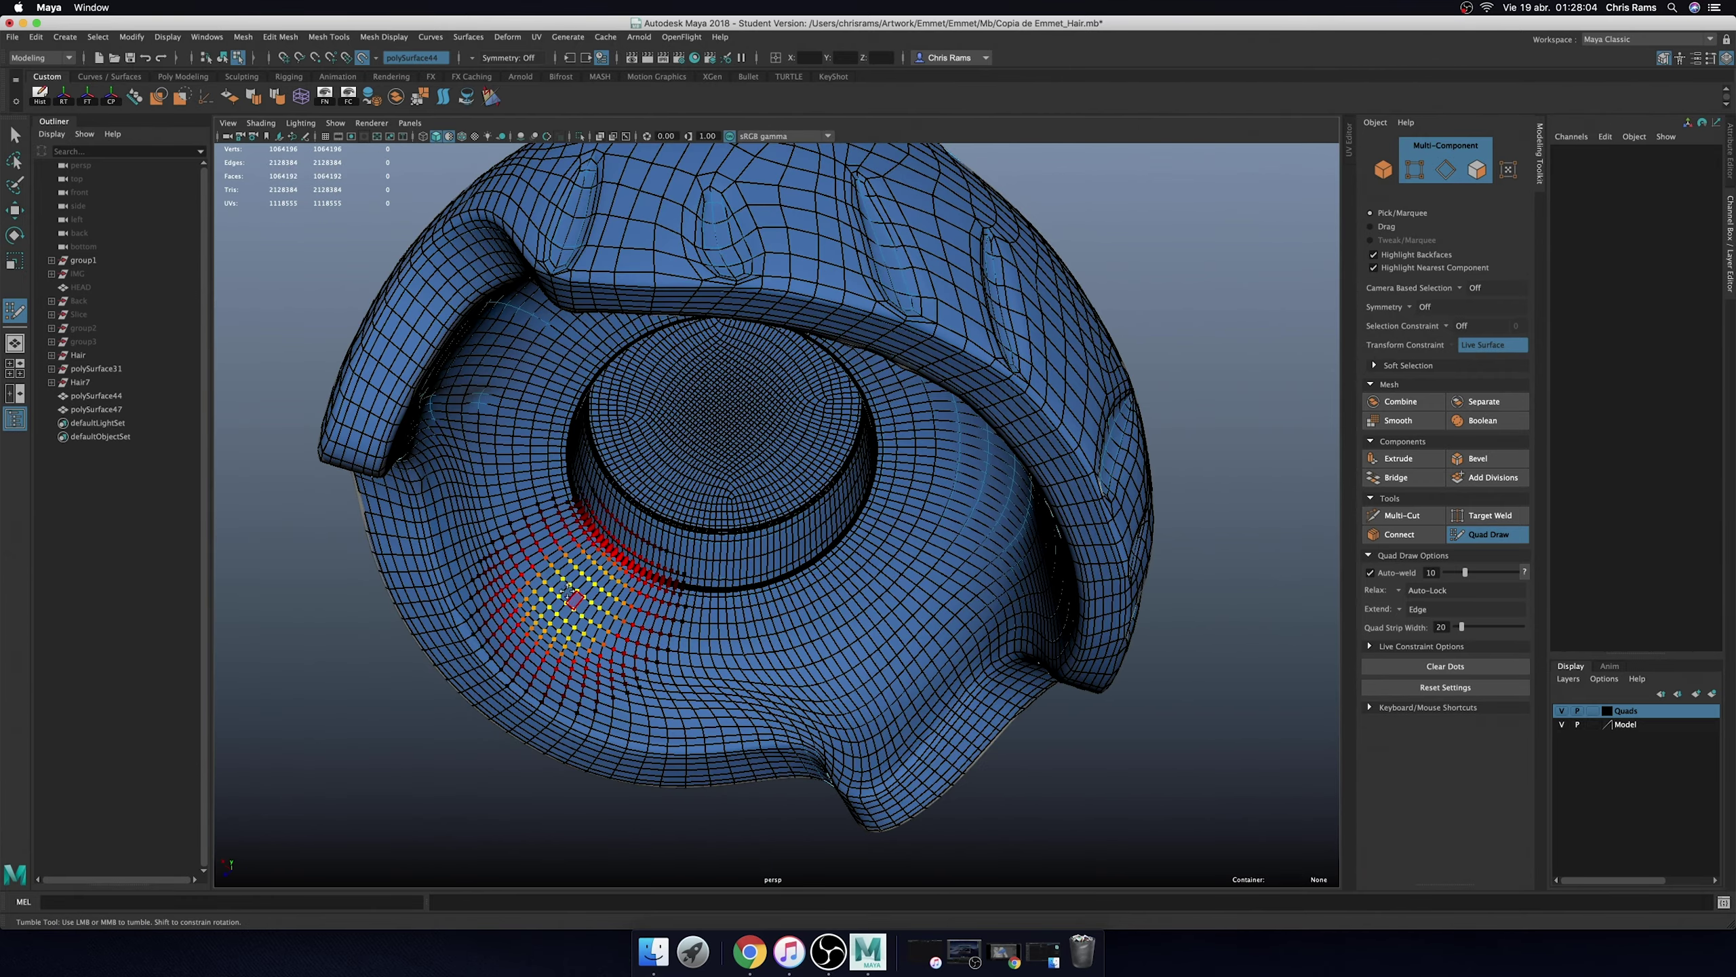
alt+drag(562, 582, 590, 717)
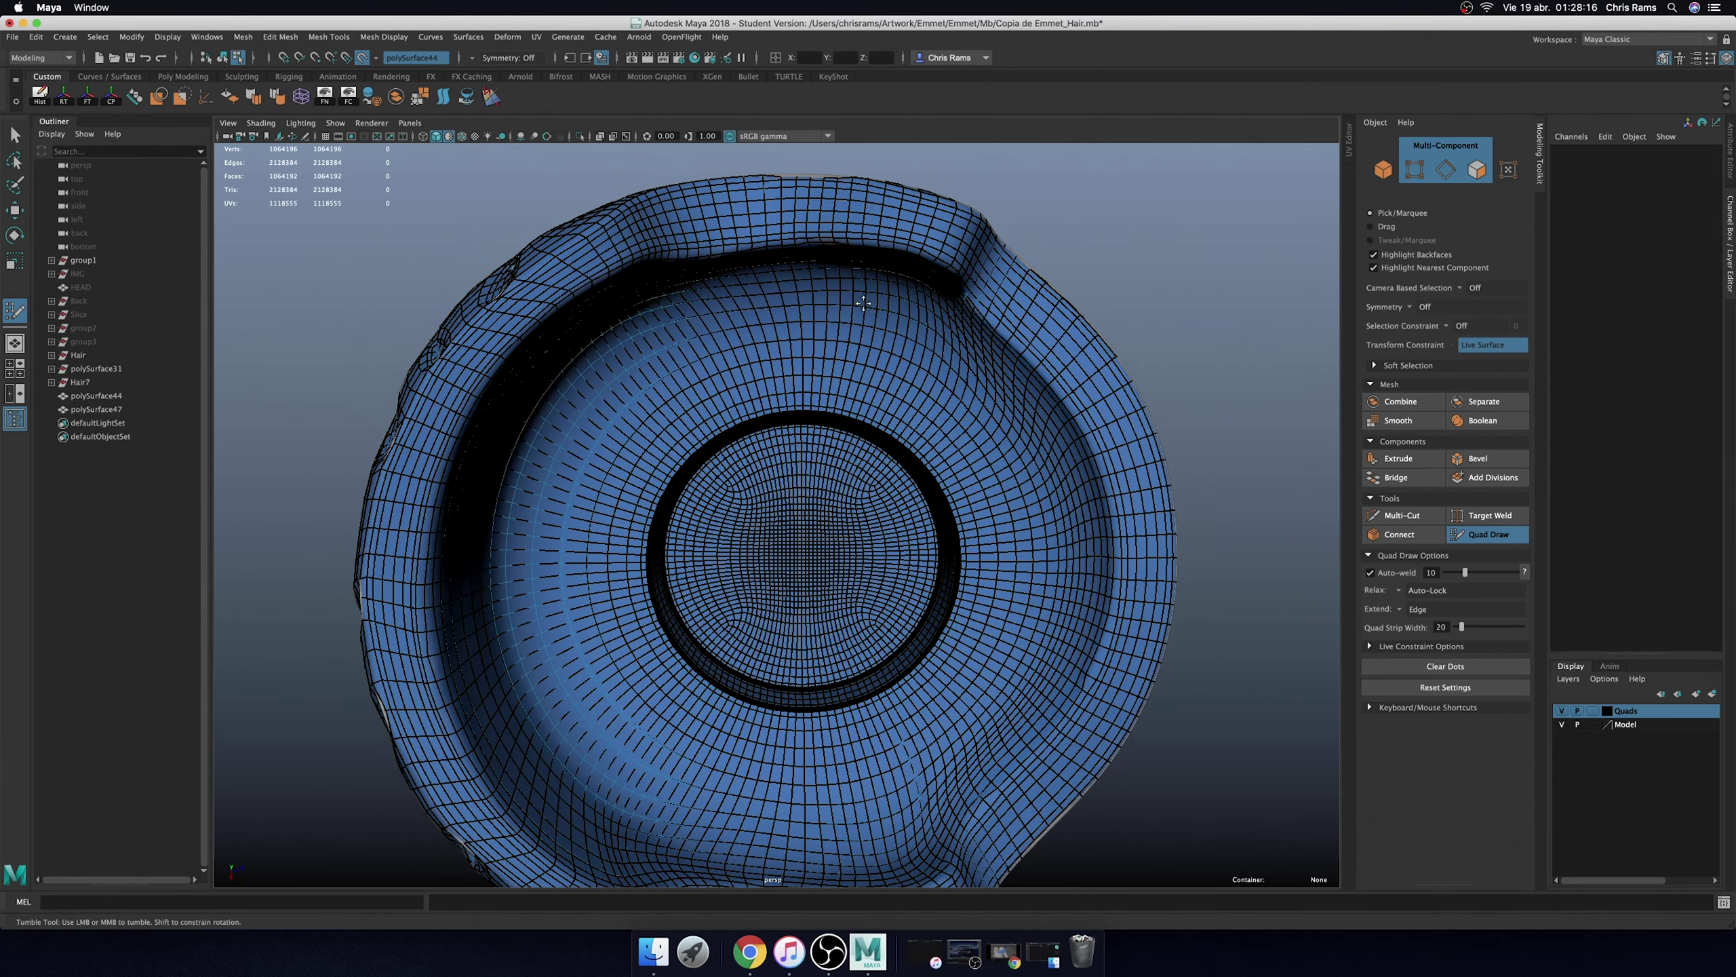
mouse_move(635, 772)
alt+mouse_down()
mouse_move(775, 632)
mouse_move(1059, 534)
alt+mouse_up()
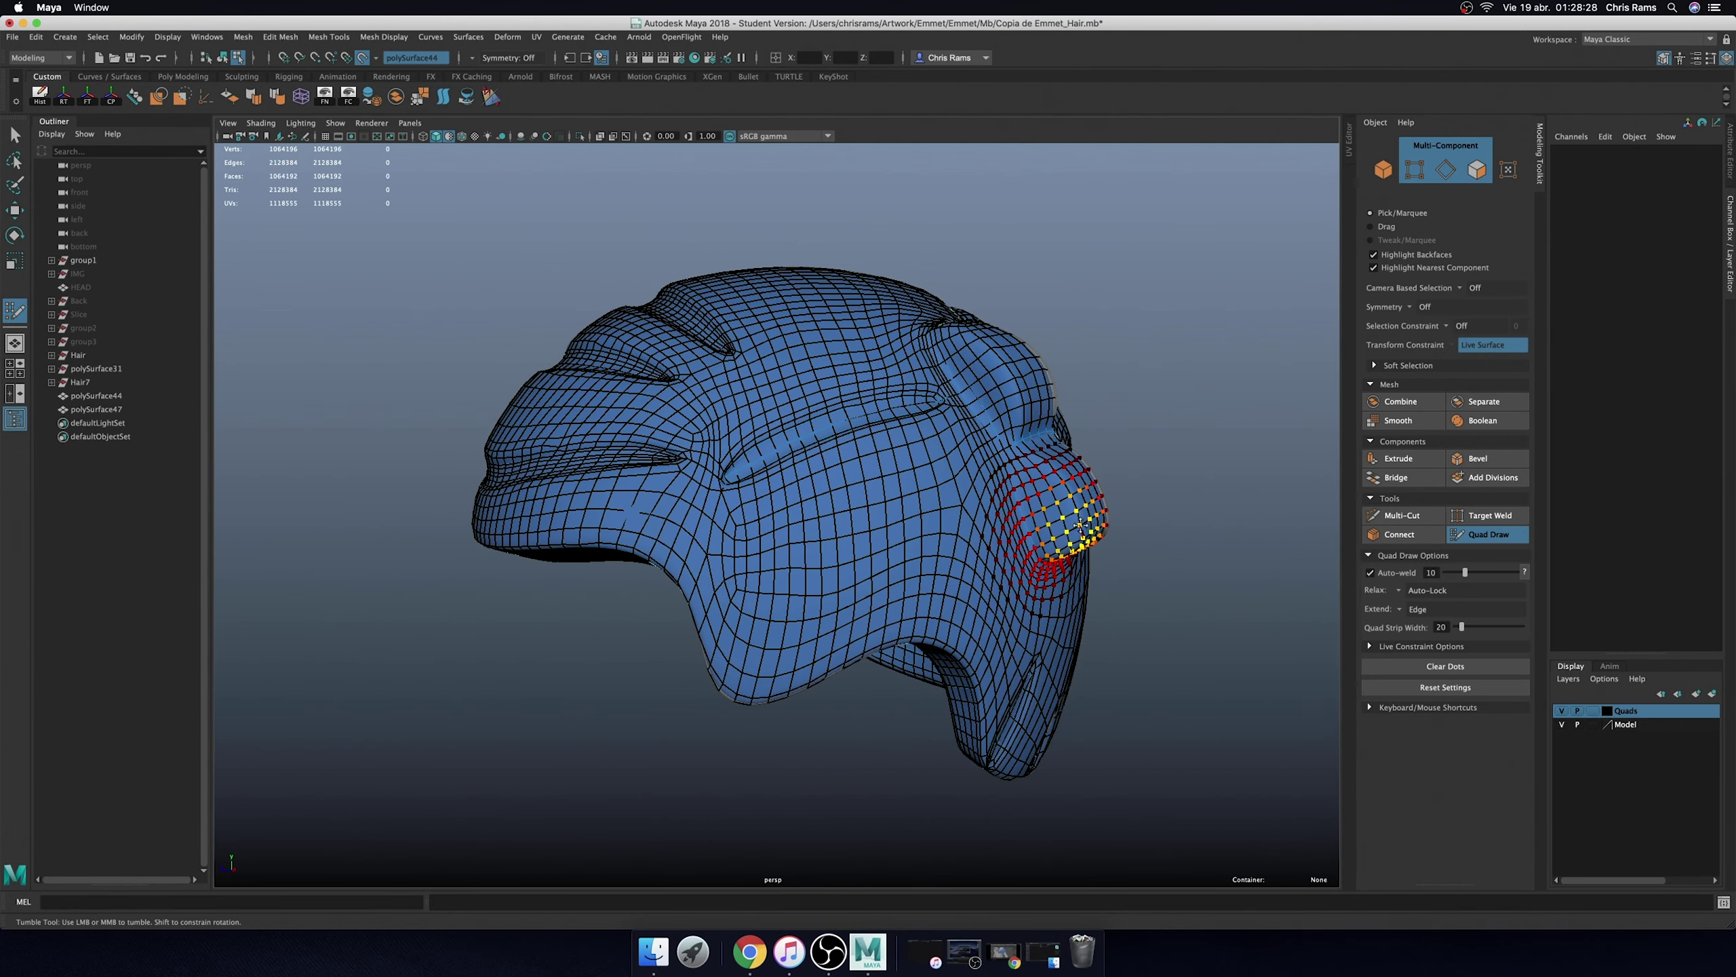
click(16, 136)
key(F8)
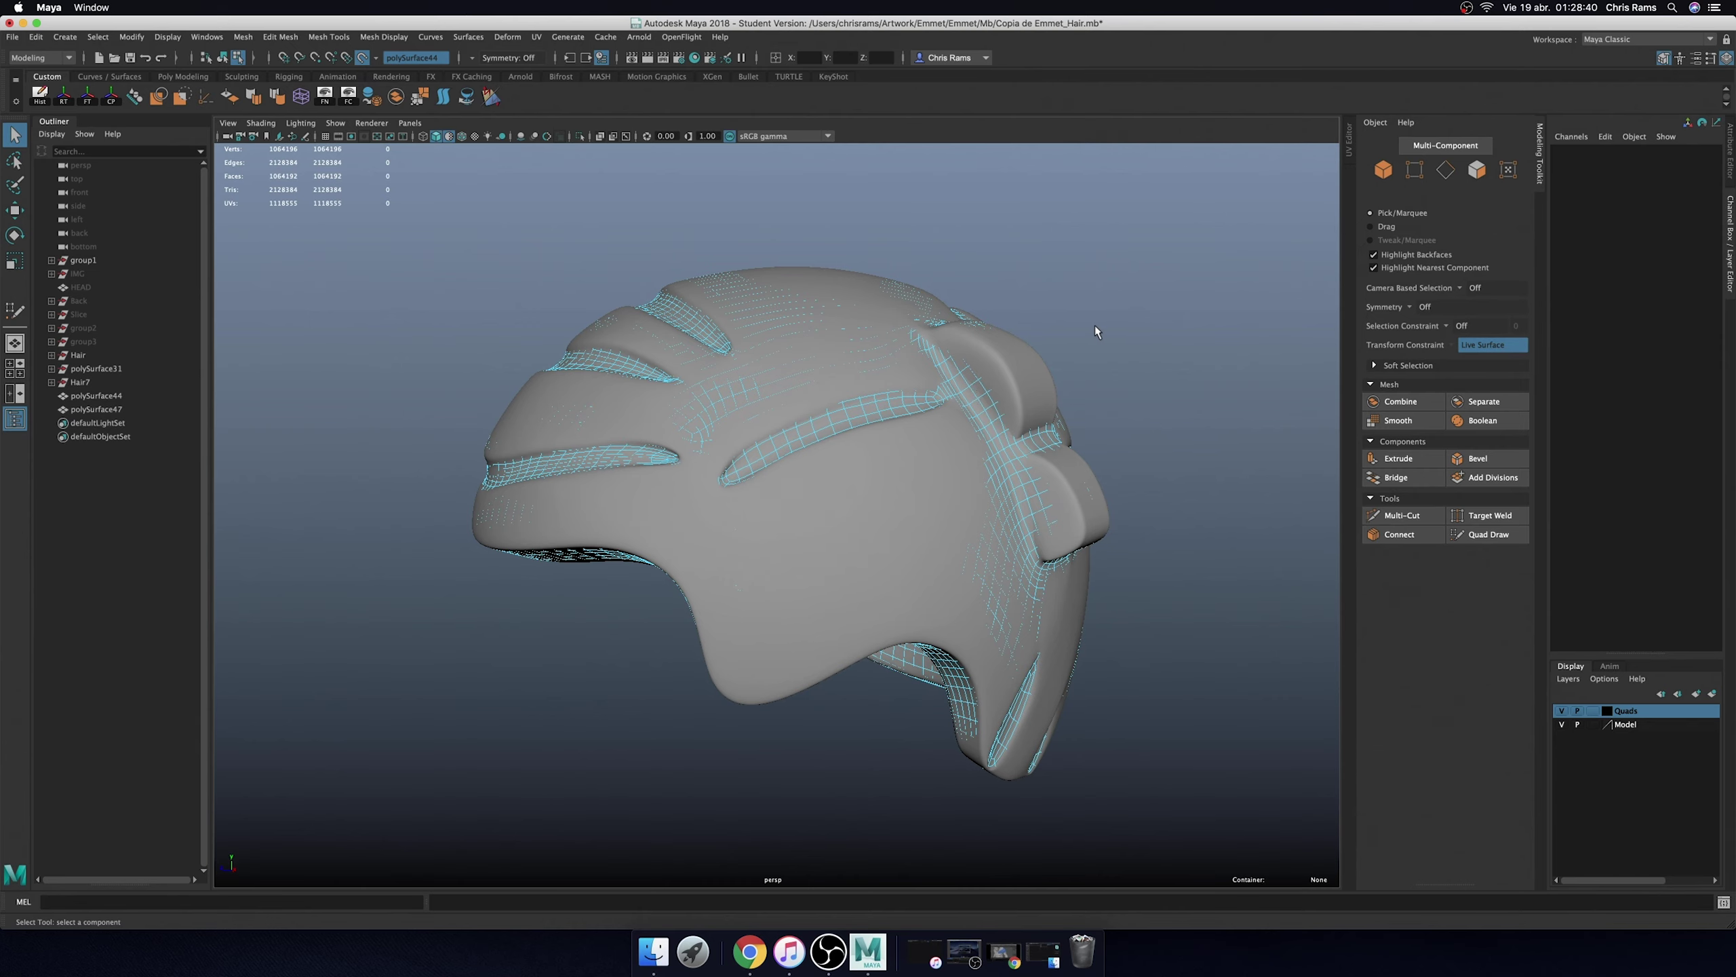
- Select polySurface47 in object mode and apply a Smooth with 1 division
alt+drag(1068, 331, 985, 383)
right_drag(984, 384, 1043, 352)
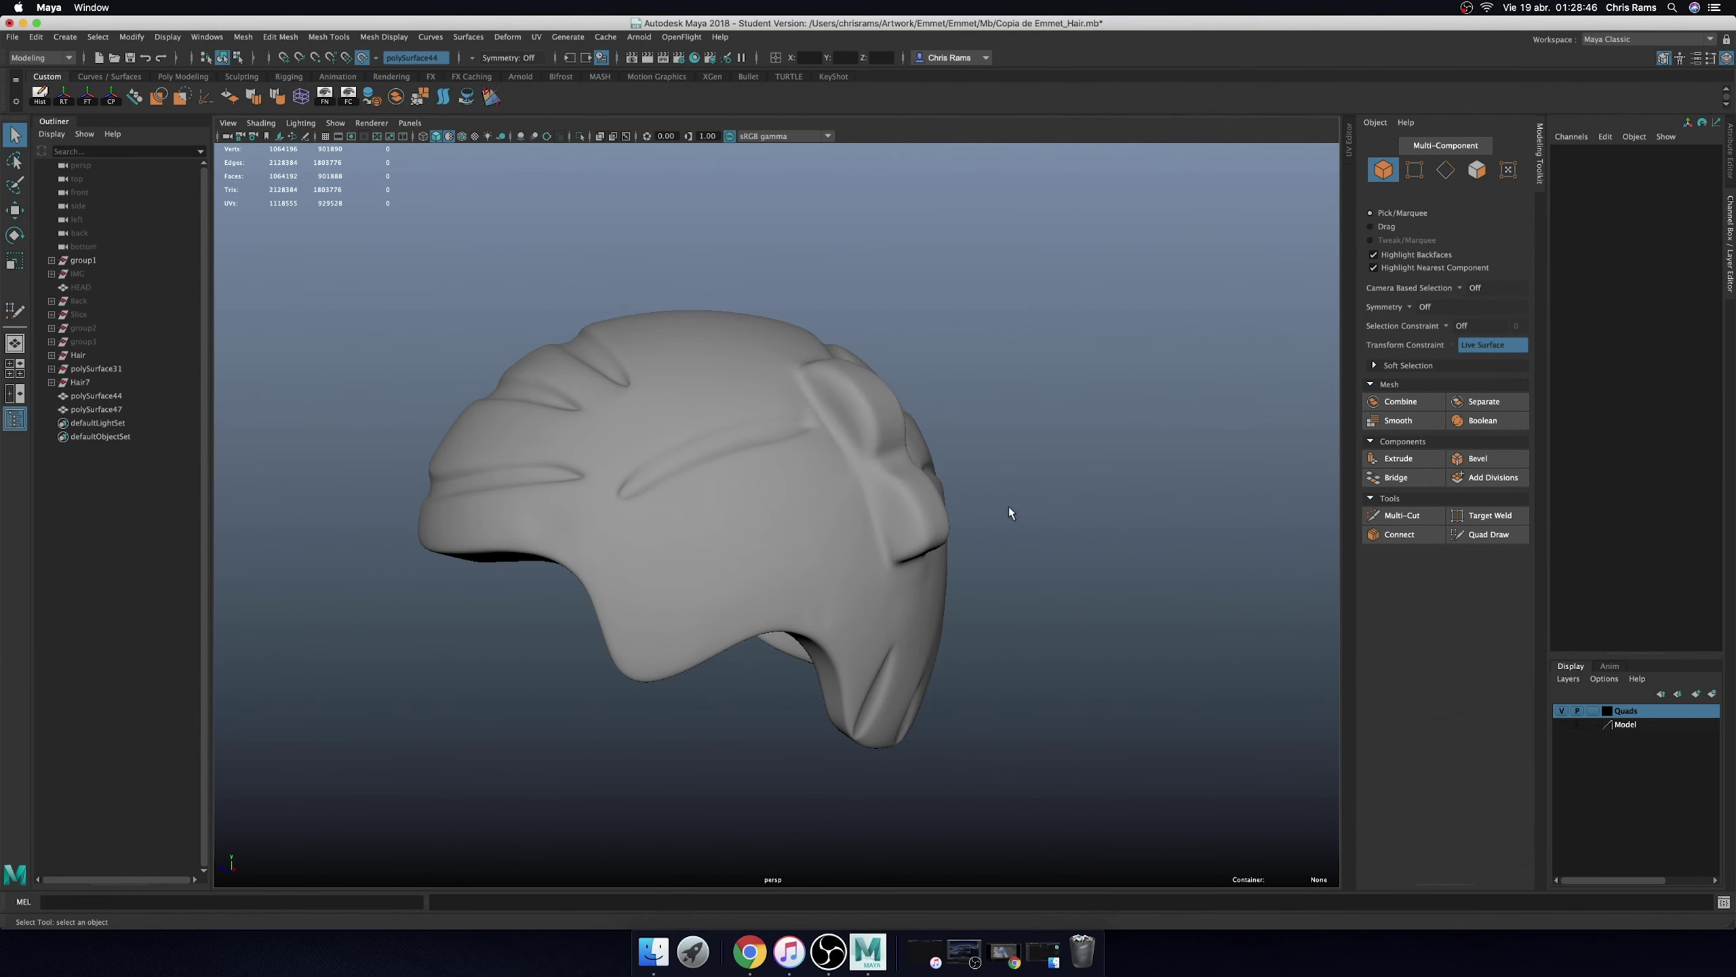
alt+drag(1009, 506, 1047, 494)
click(1047, 494)
click(1150, 399)
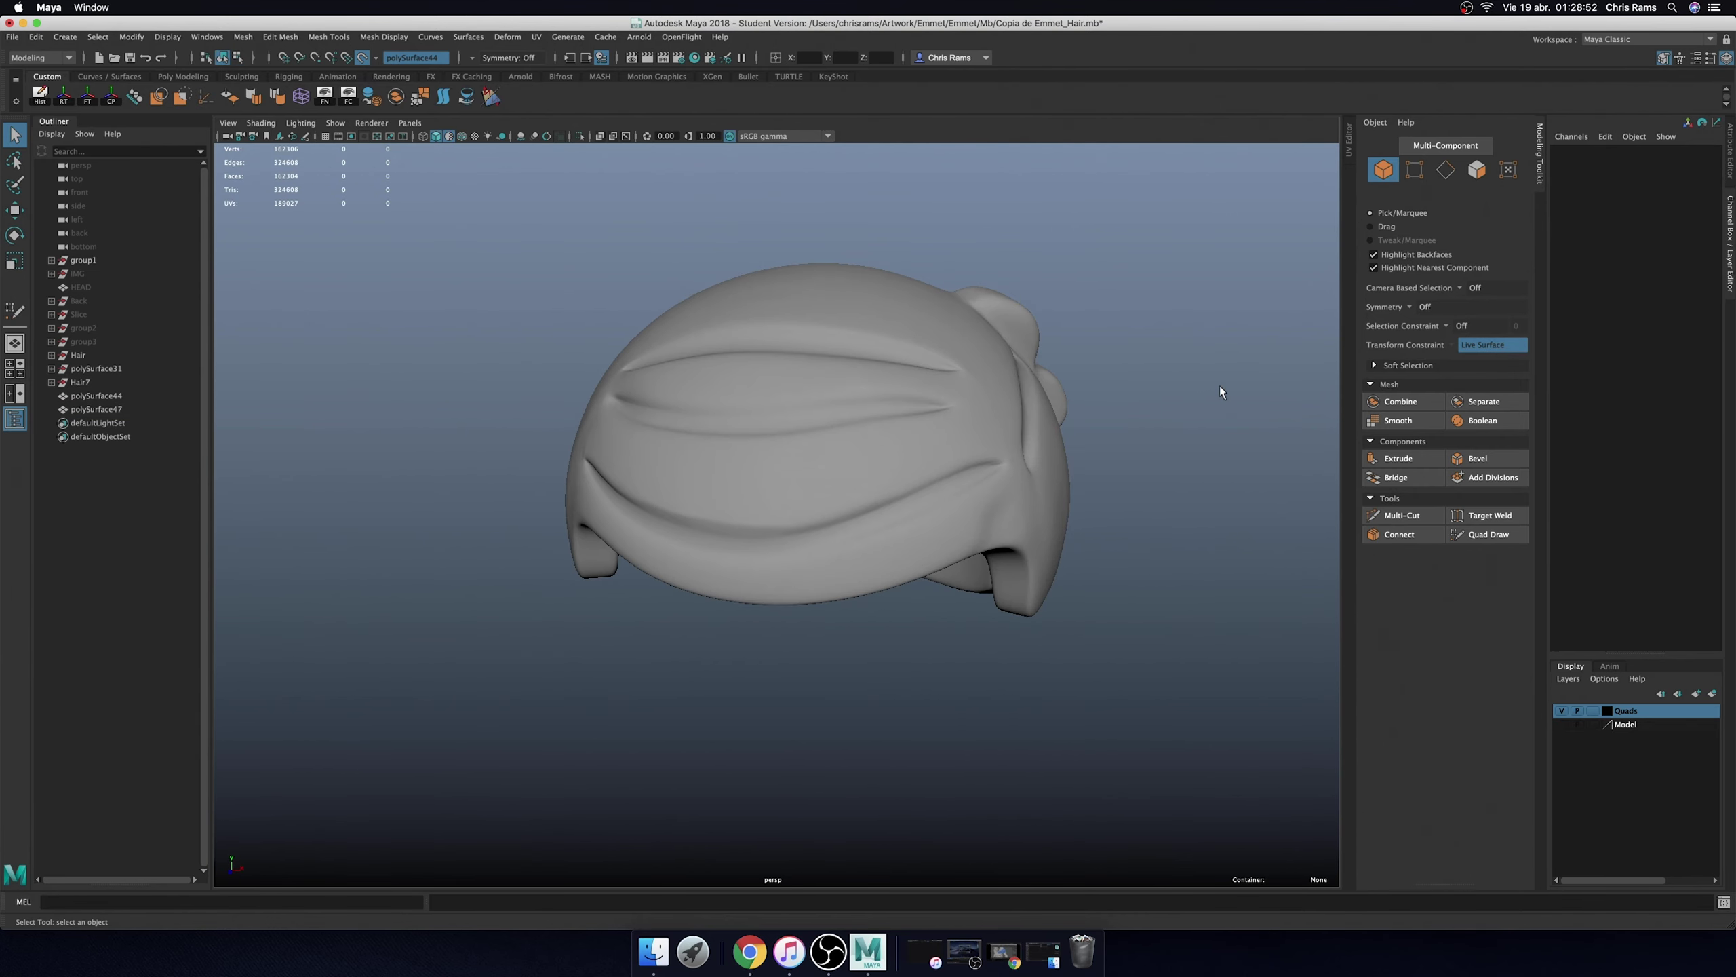
mouse_move(1221, 390)
alt+mouse_down()
mouse_move(998, 336)
mouse_move(1050, 405)
alt+mouse_up()
click(1017, 412)
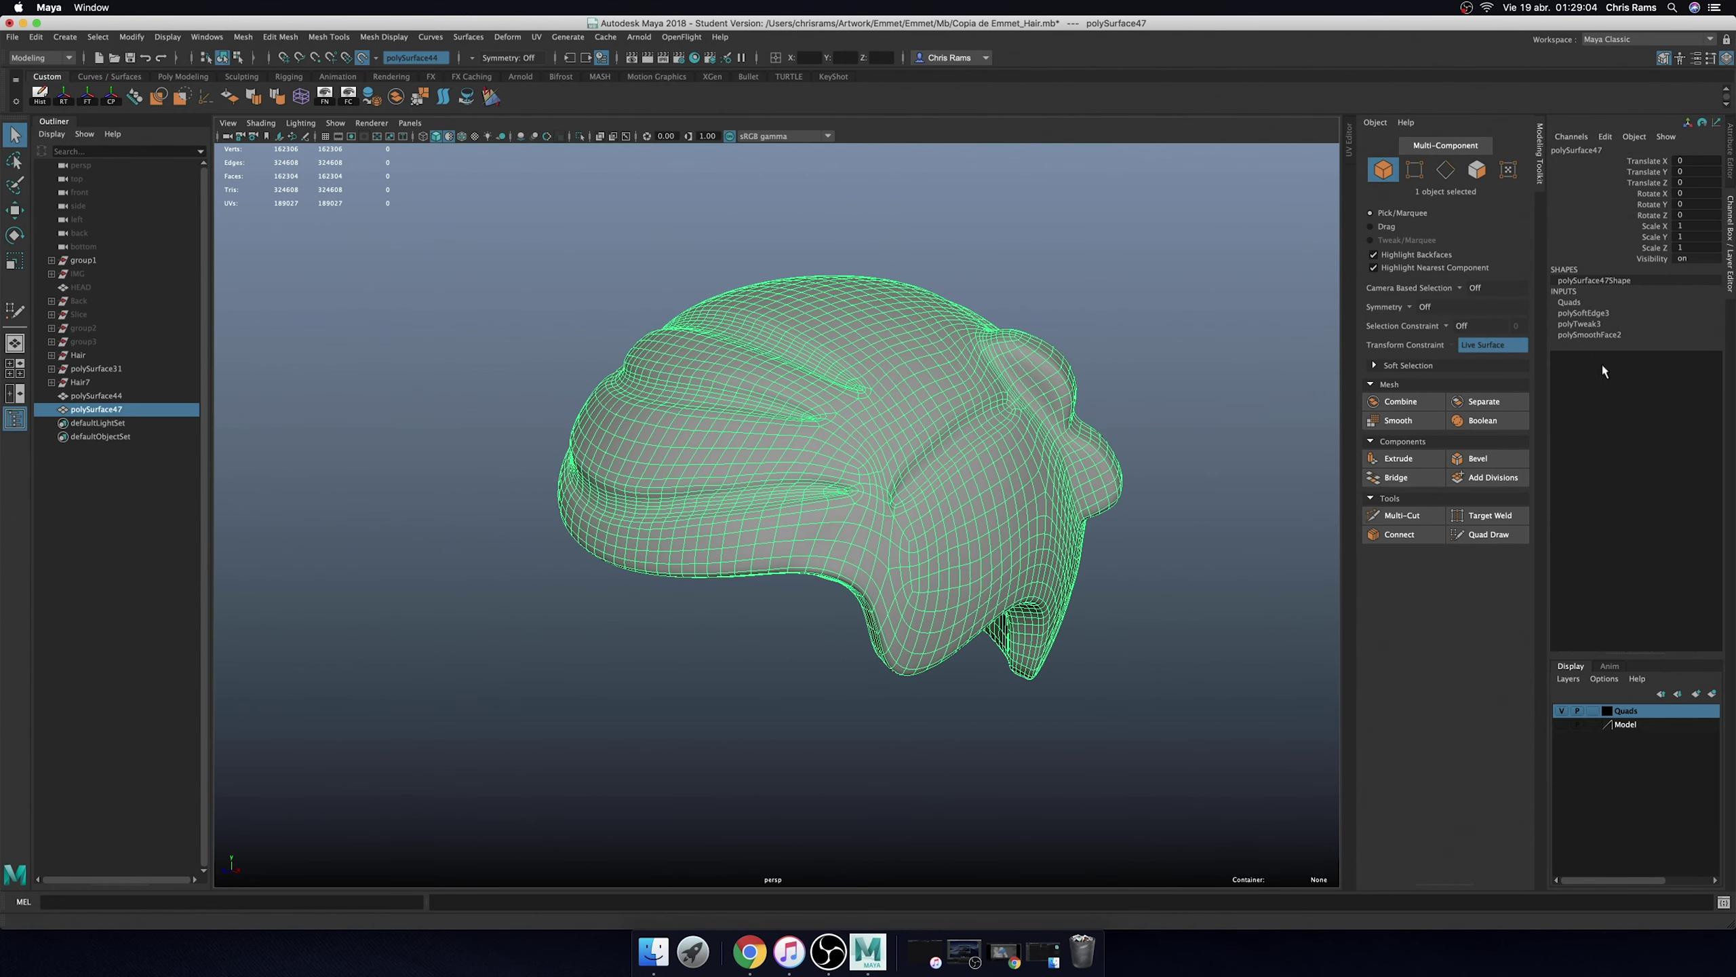
mouse_move(895, 291)
shift+right_down()
mouse_move(1040, 339)
mouse_move(1077, 296)
shift+right_up()
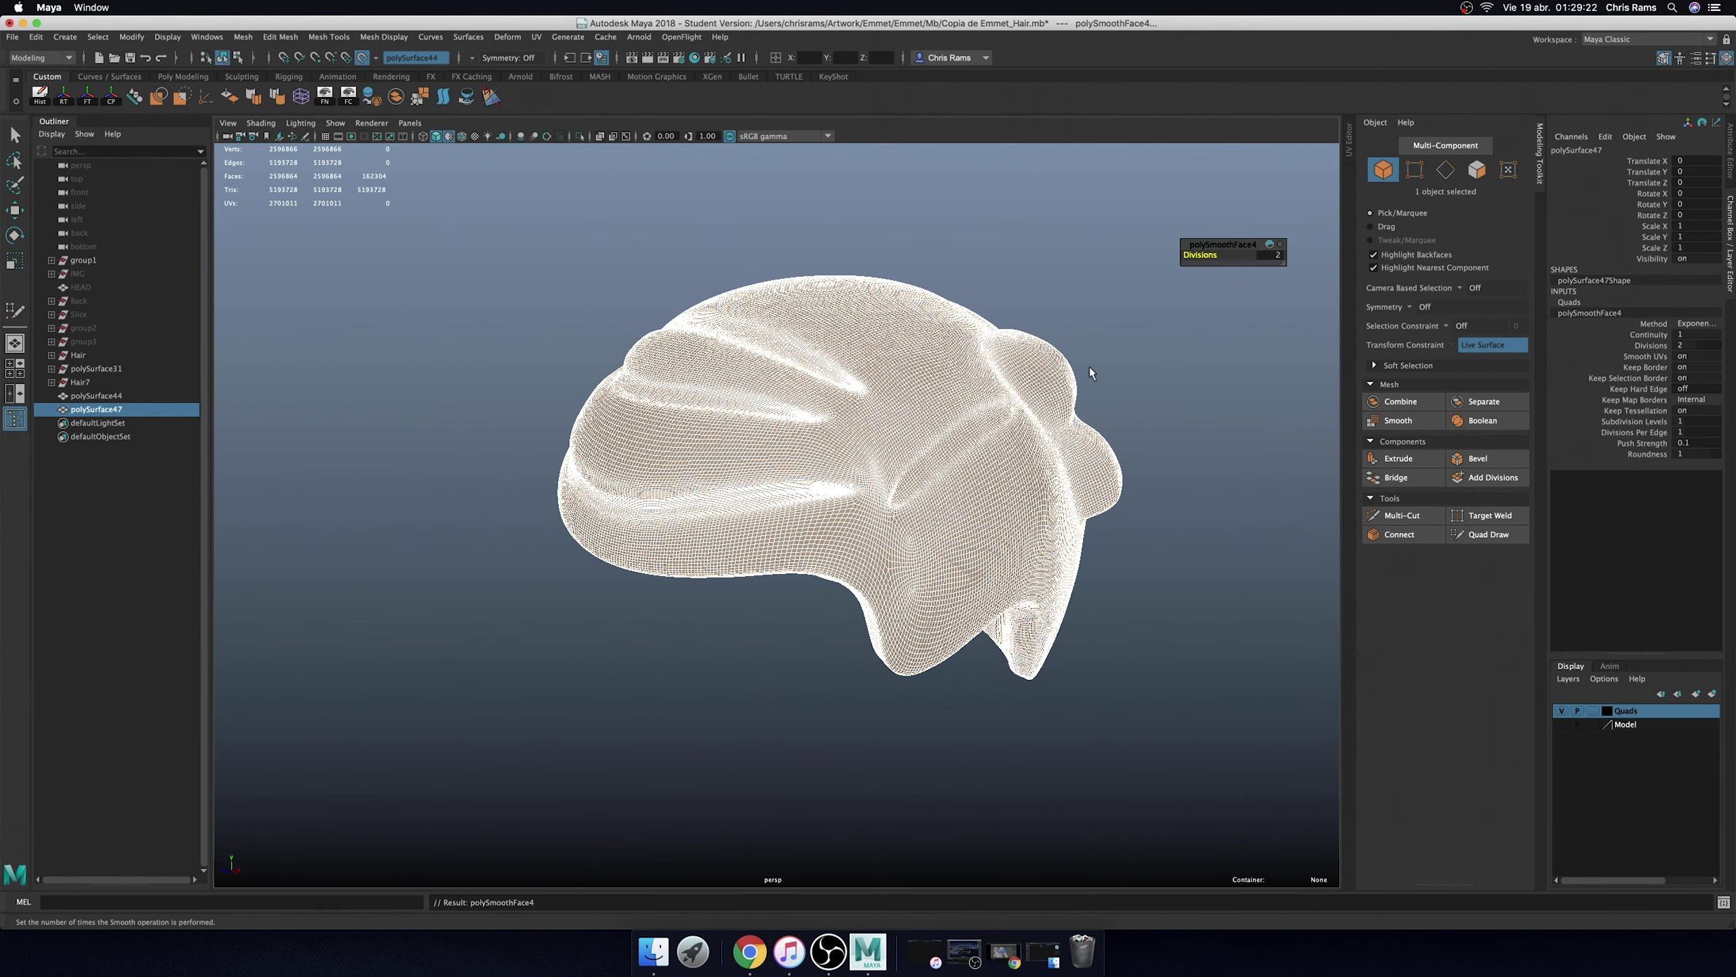
click(1272, 256)
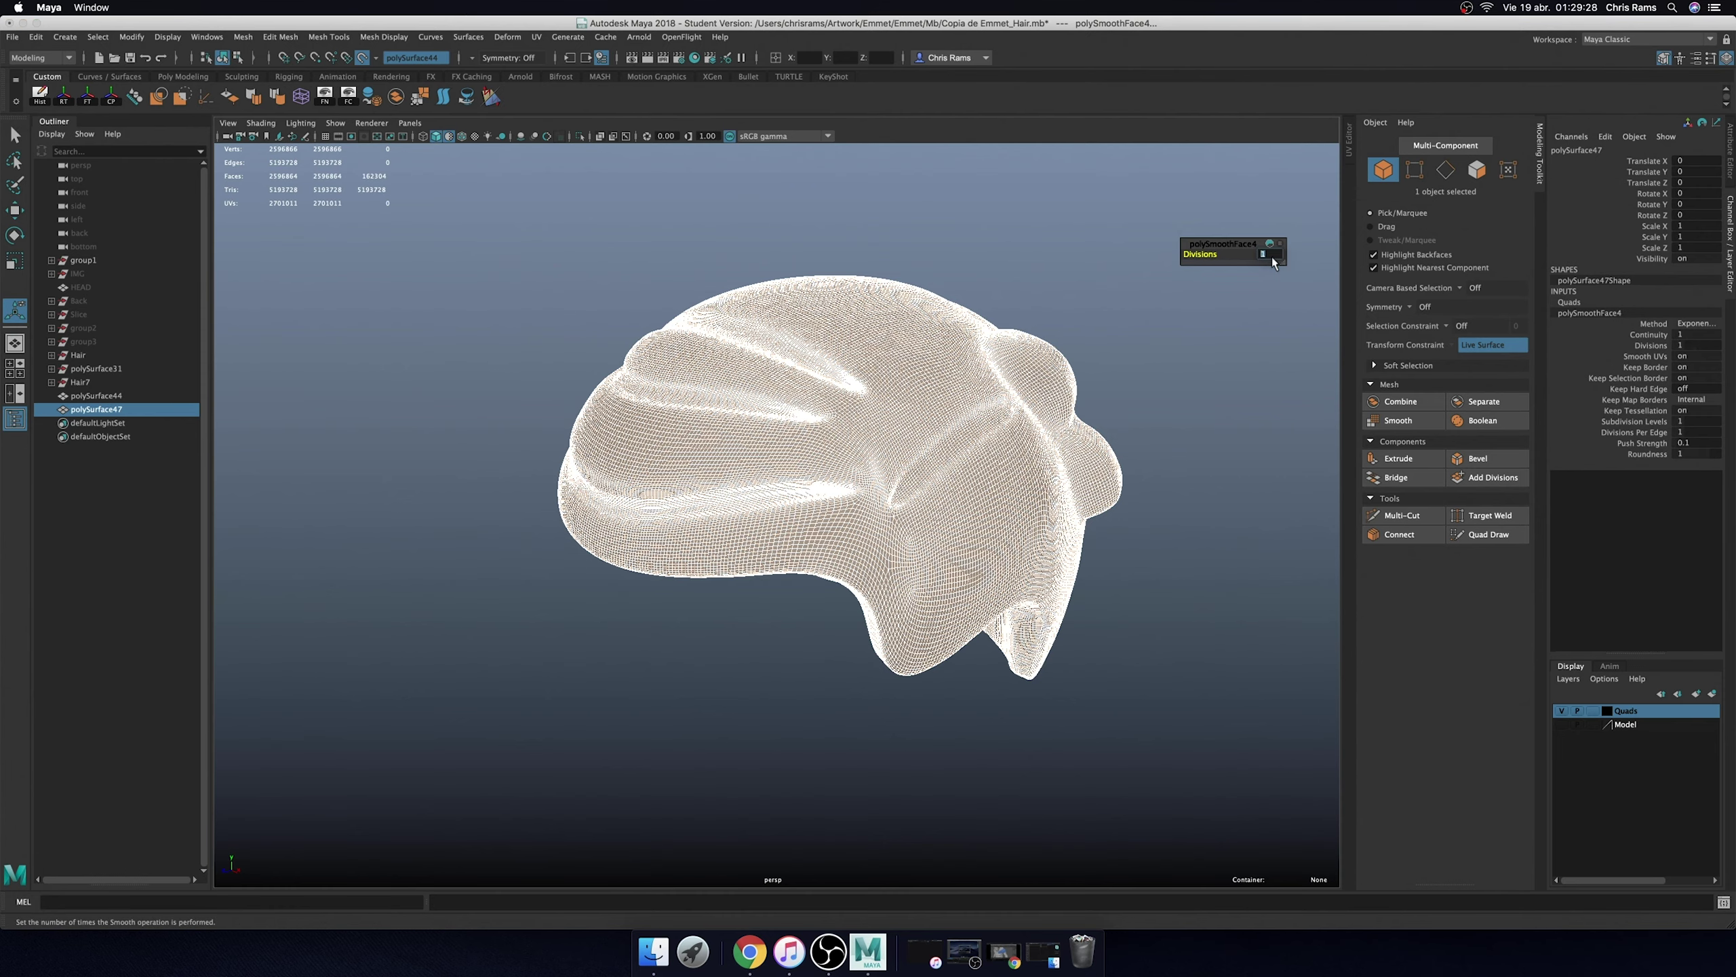
key(Return)
- Show the Model layer again, reselect polySurface47 and reactivate Quad Draw
right_click(1046, 411)
click(1136, 313)
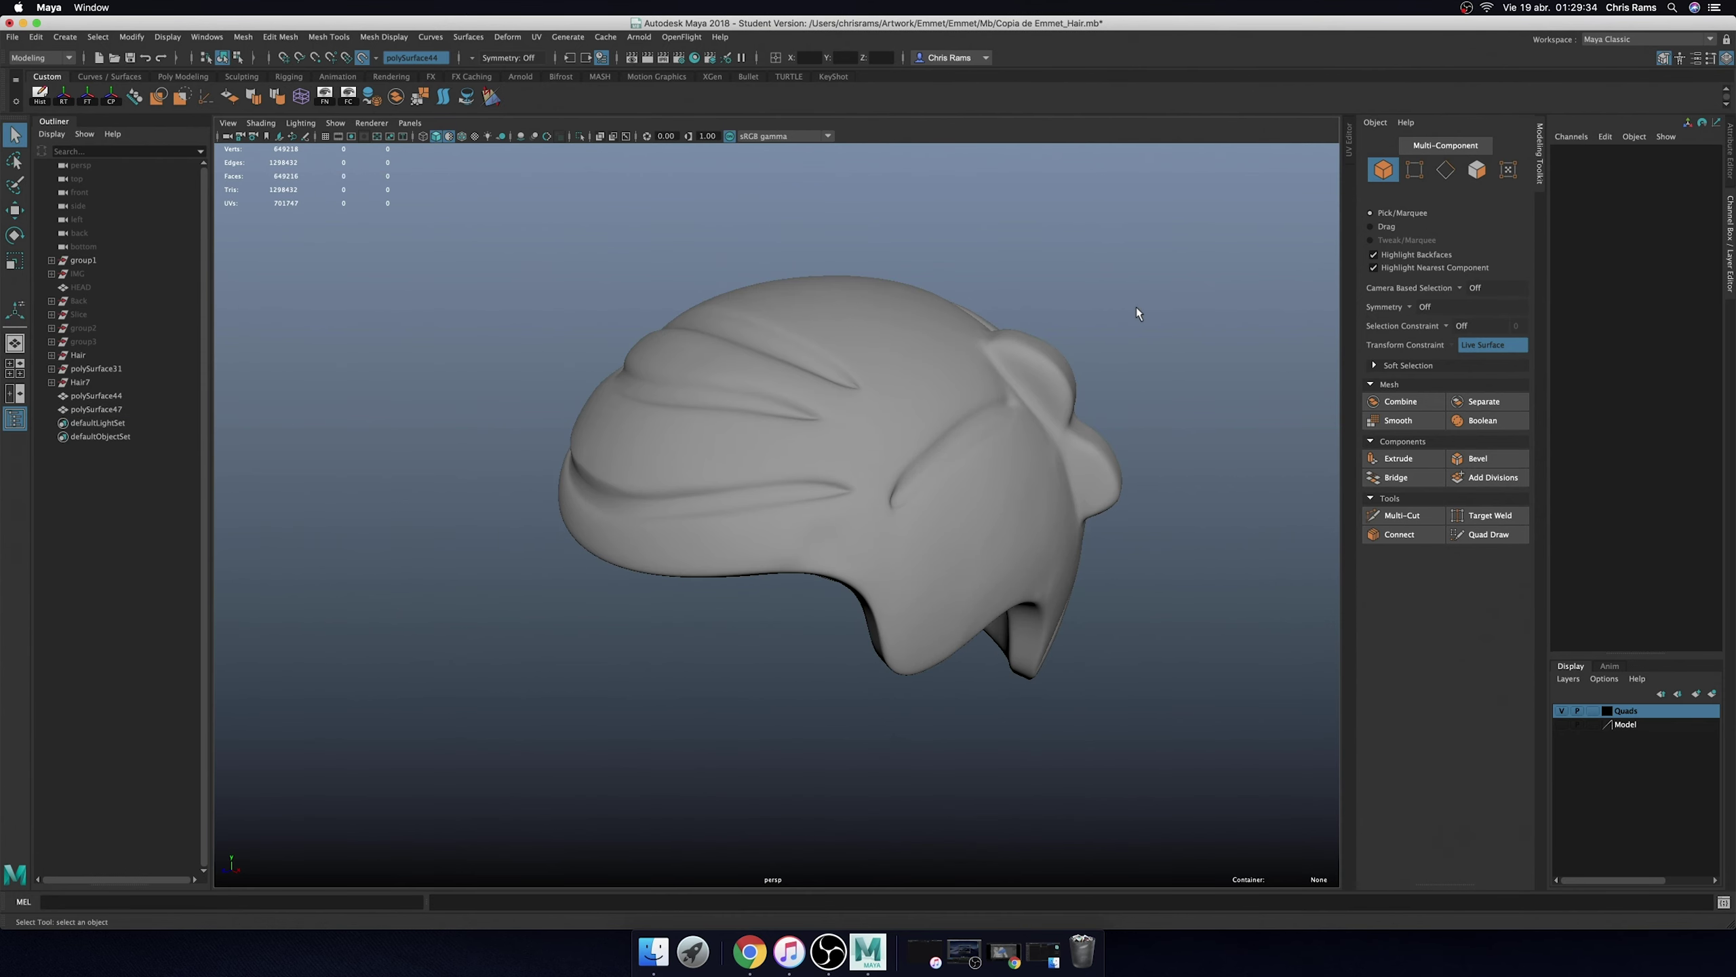
click(1562, 723)
click(1068, 397)
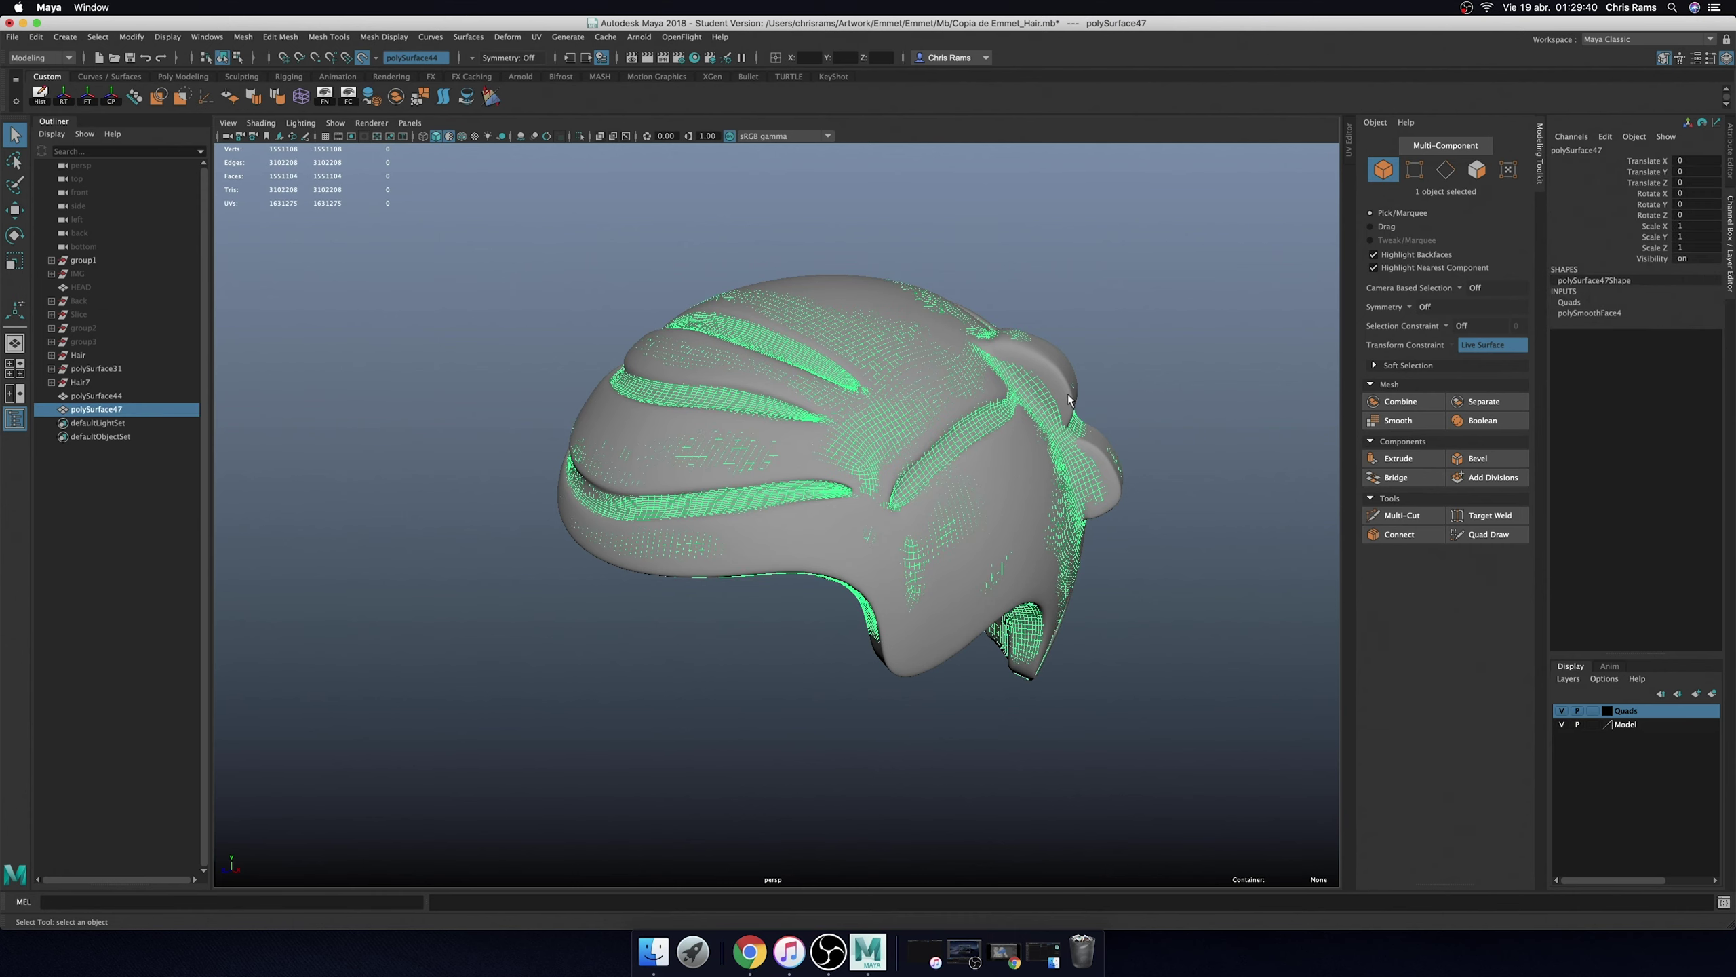
key(y)
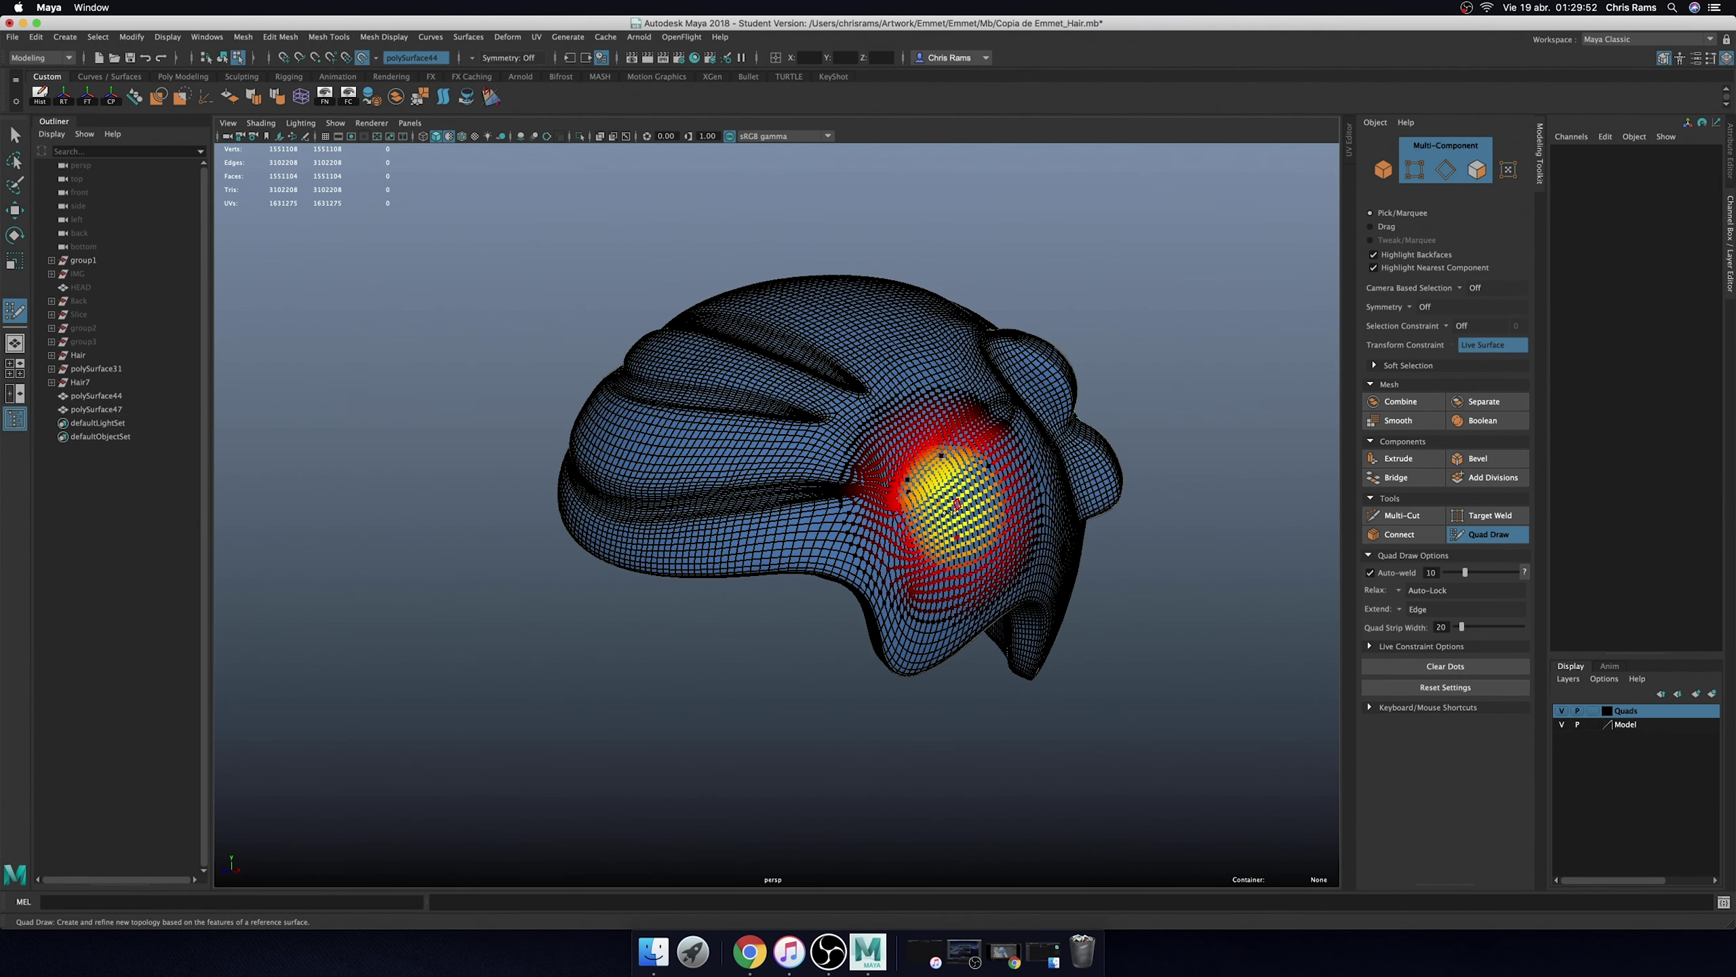
- Tumble around the hair cap and relax the quads toward the cap's centre
scroll(943, 481, up, 2)
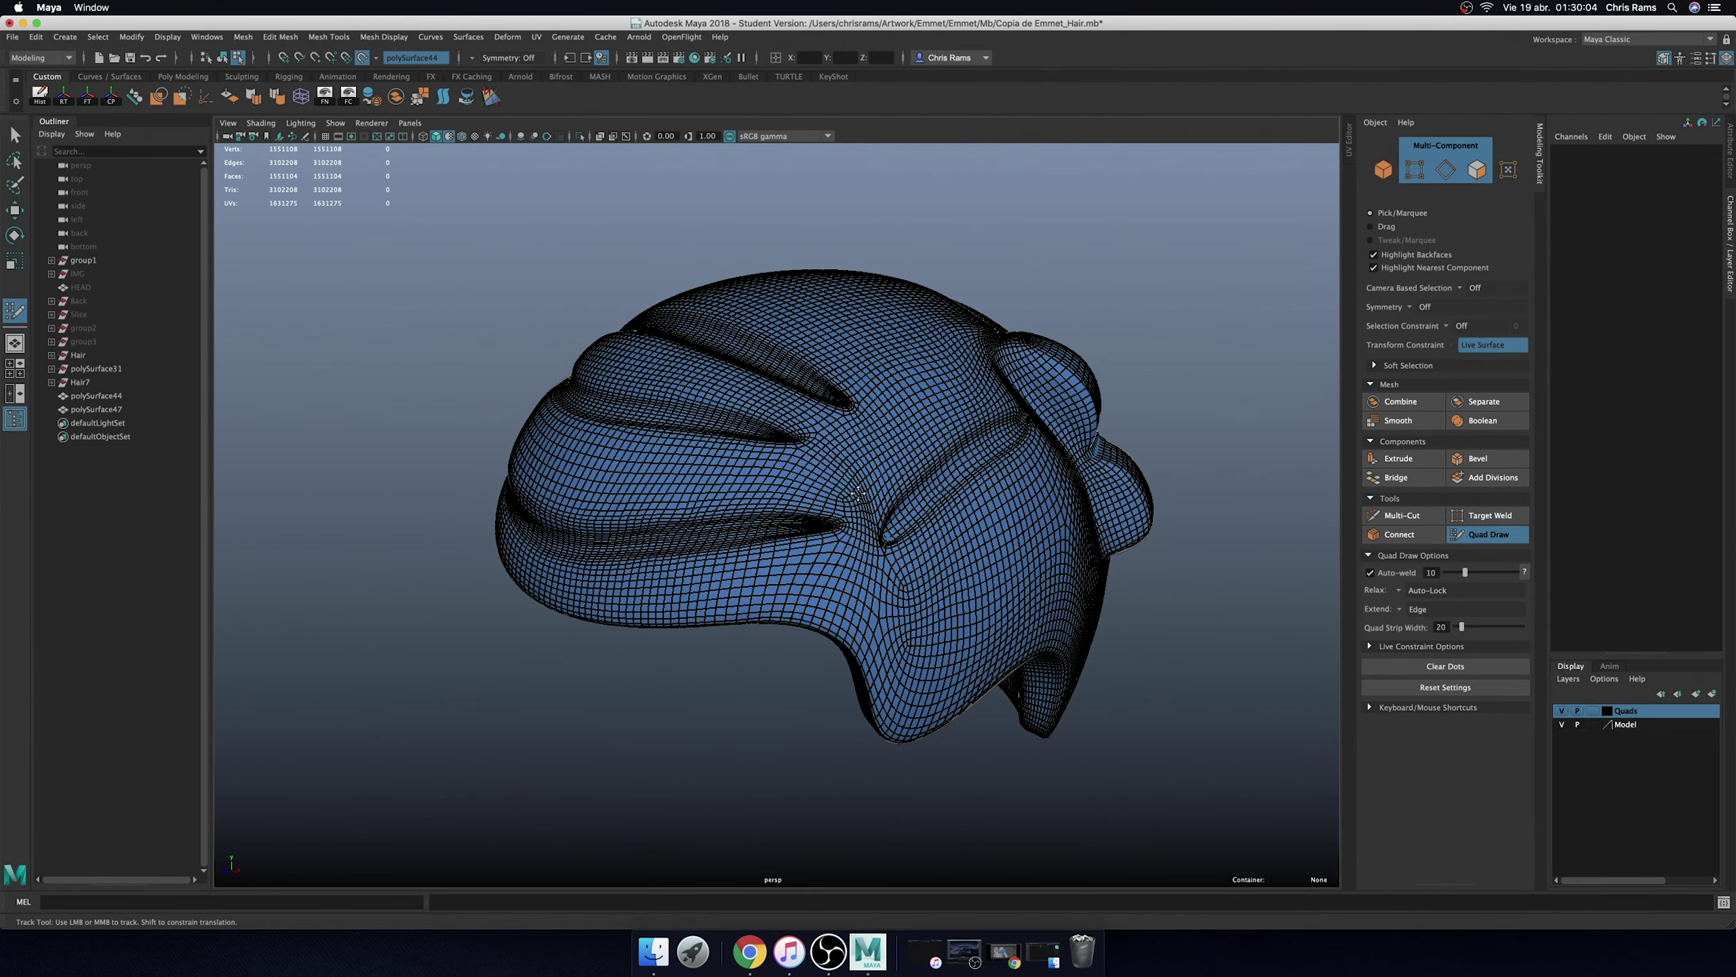
alt+drag(1053, 373, 970, 506)
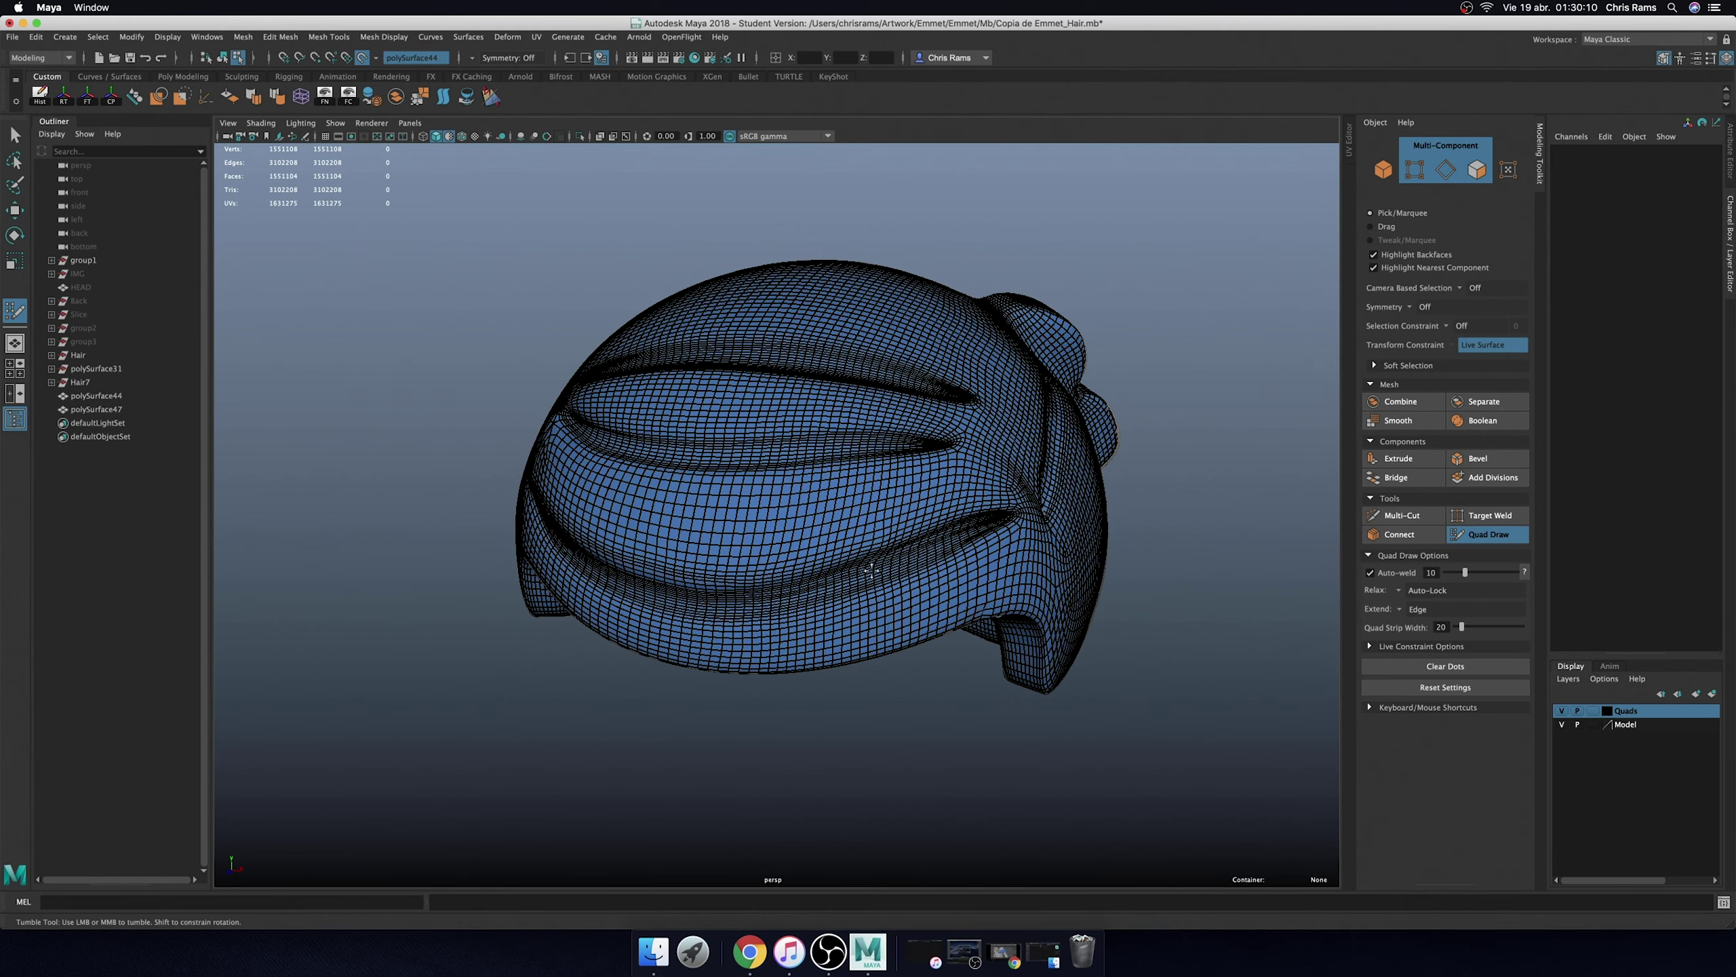
alt+drag(644, 588, 807, 581)
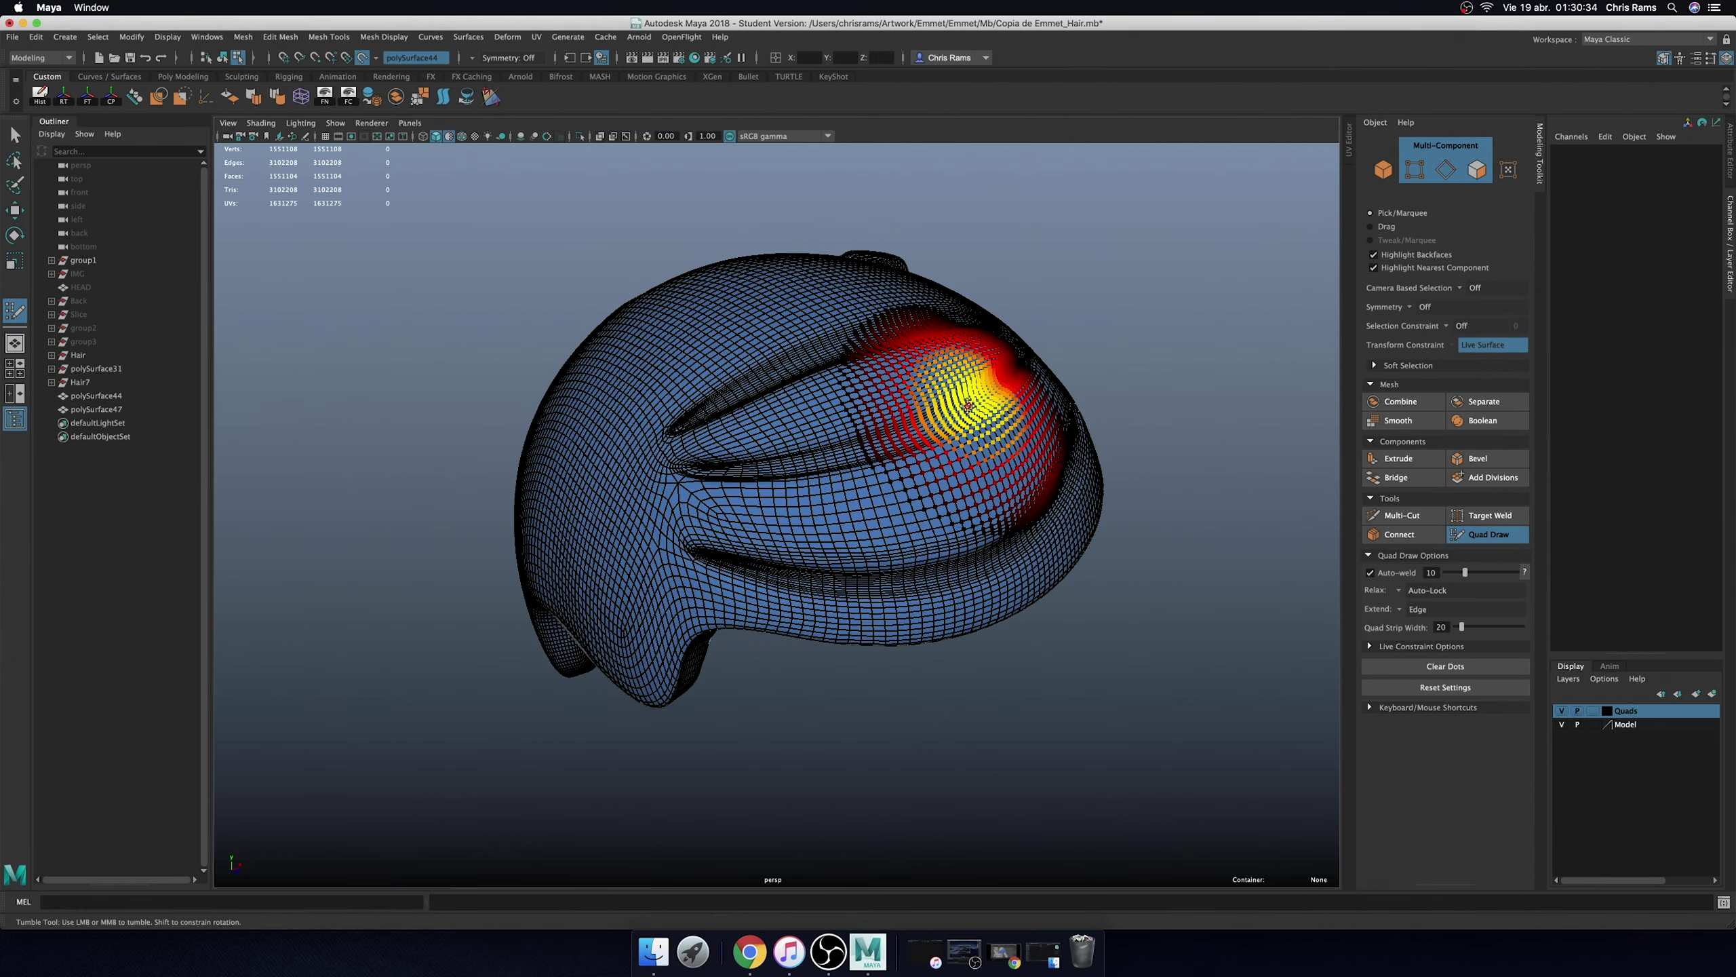
alt+drag(950, 373, 951, 407)
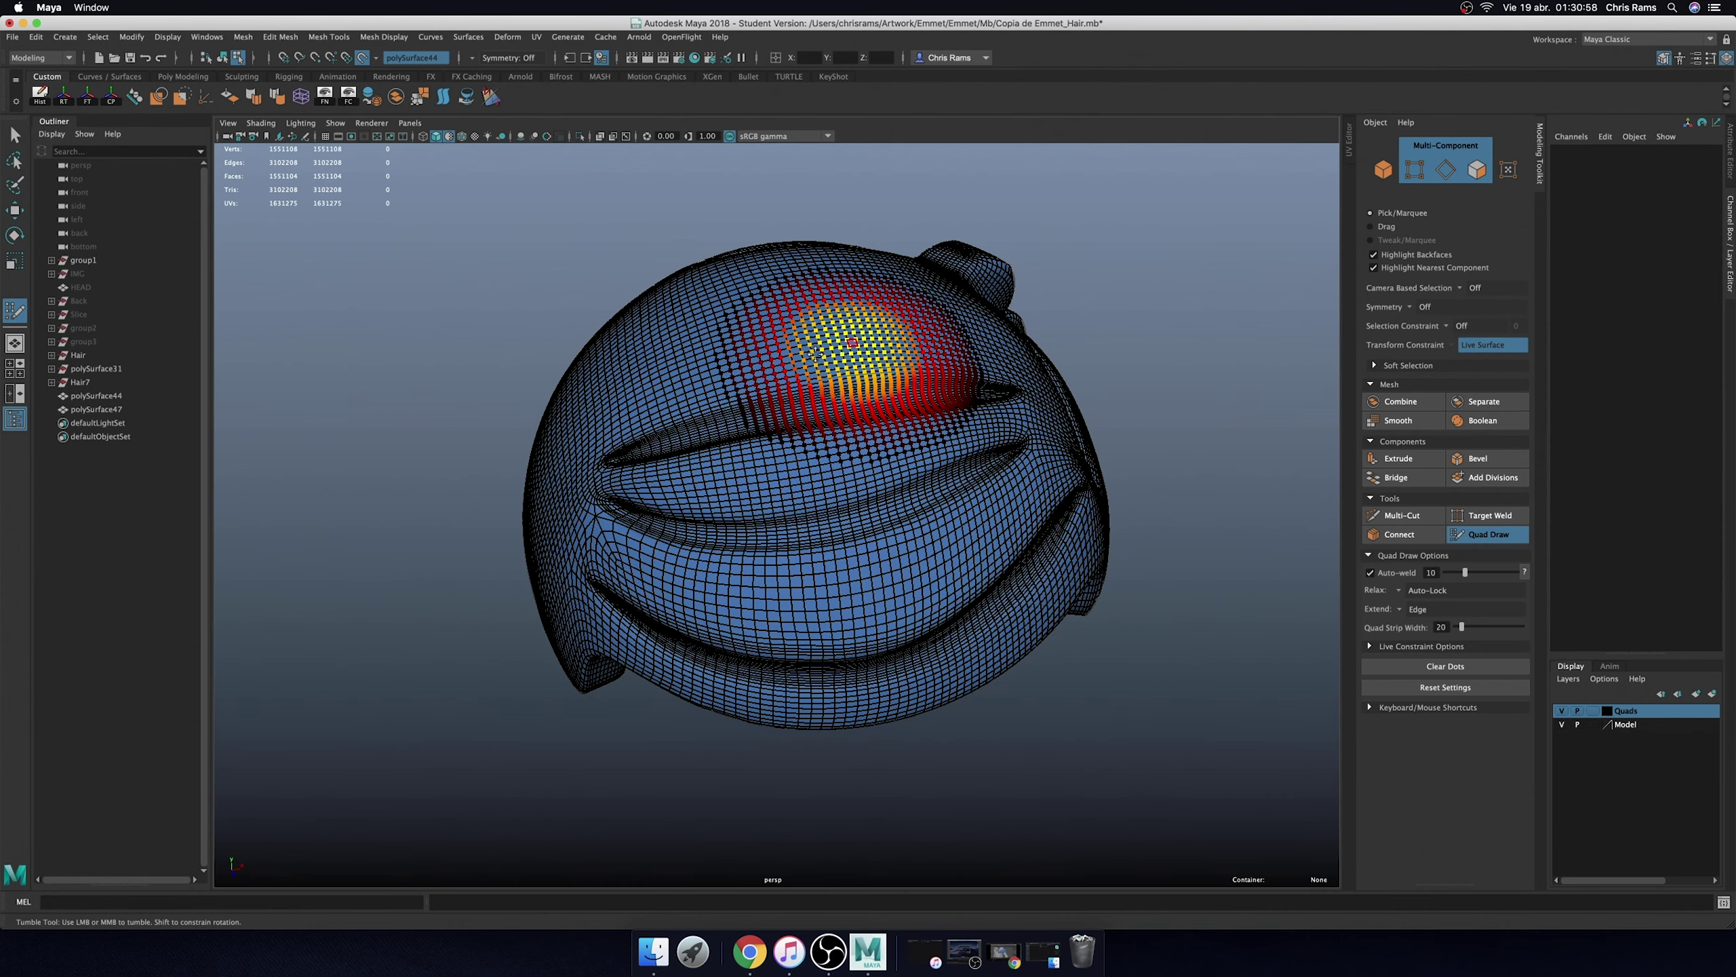
mouse_move(944, 330)
alt+mouse_down()
mouse_move(968, 348)
mouse_move(1038, 317)
alt+mouse_up()
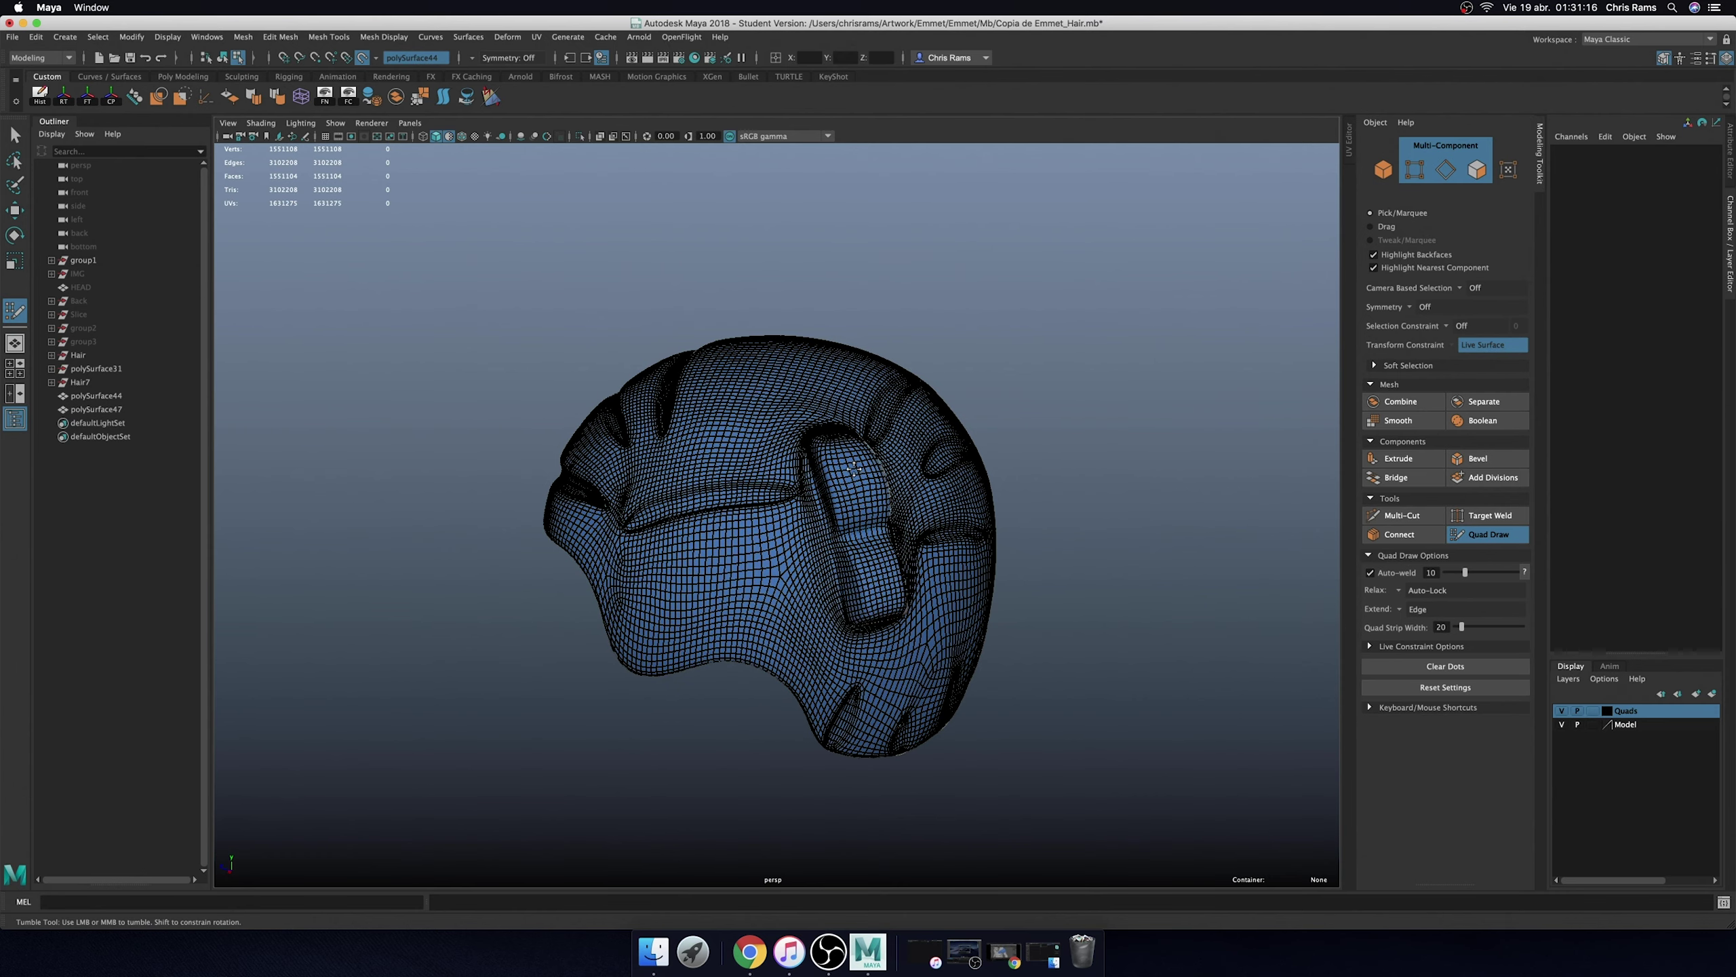
alt+drag(848, 714, 830, 716)
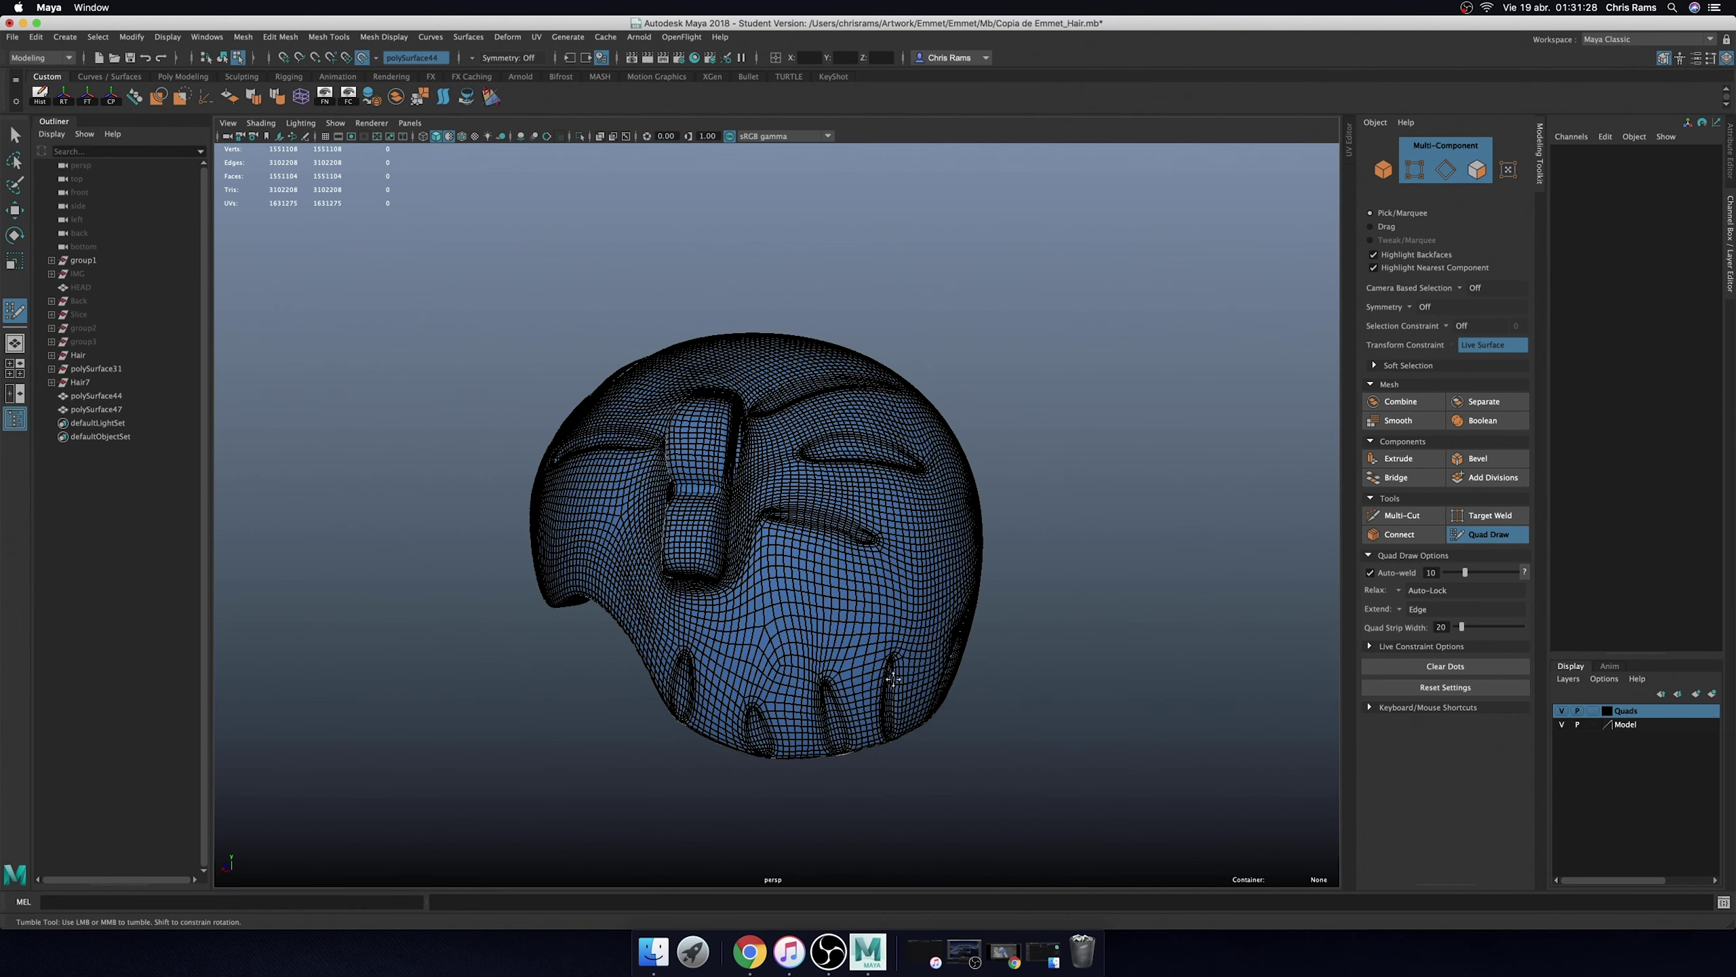
shift+drag(887, 706, 791, 516)
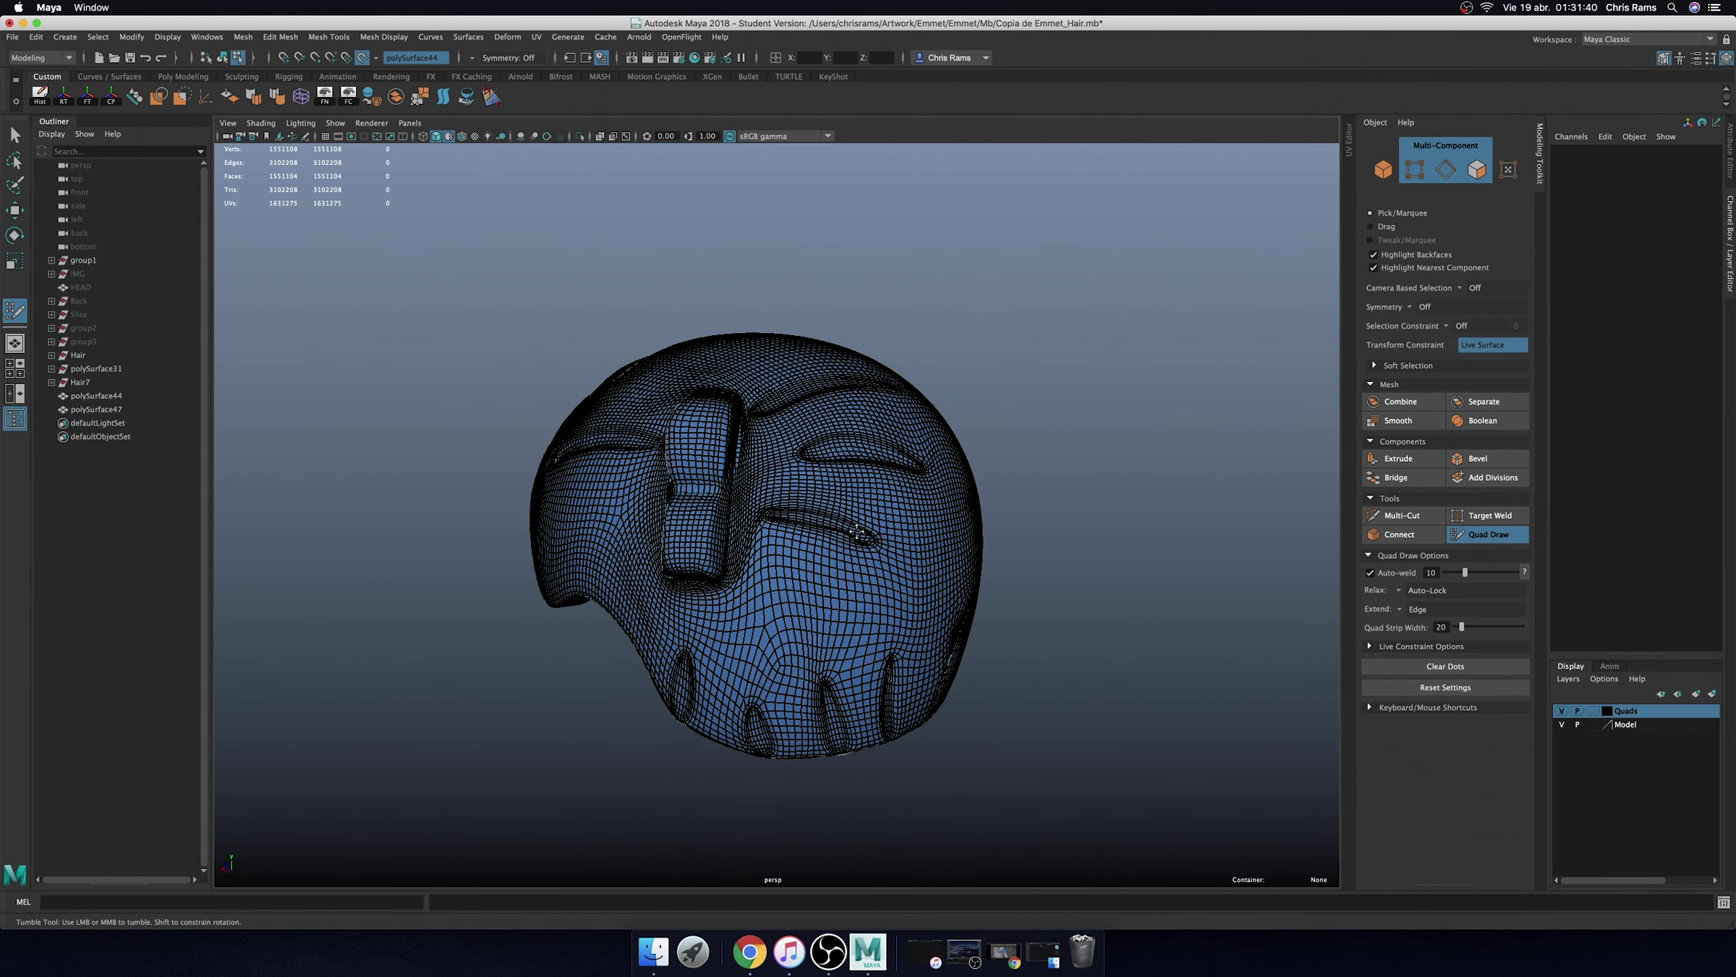
alt+drag(908, 512, 834, 506)
alt+right_drag(813, 506, 773, 527)
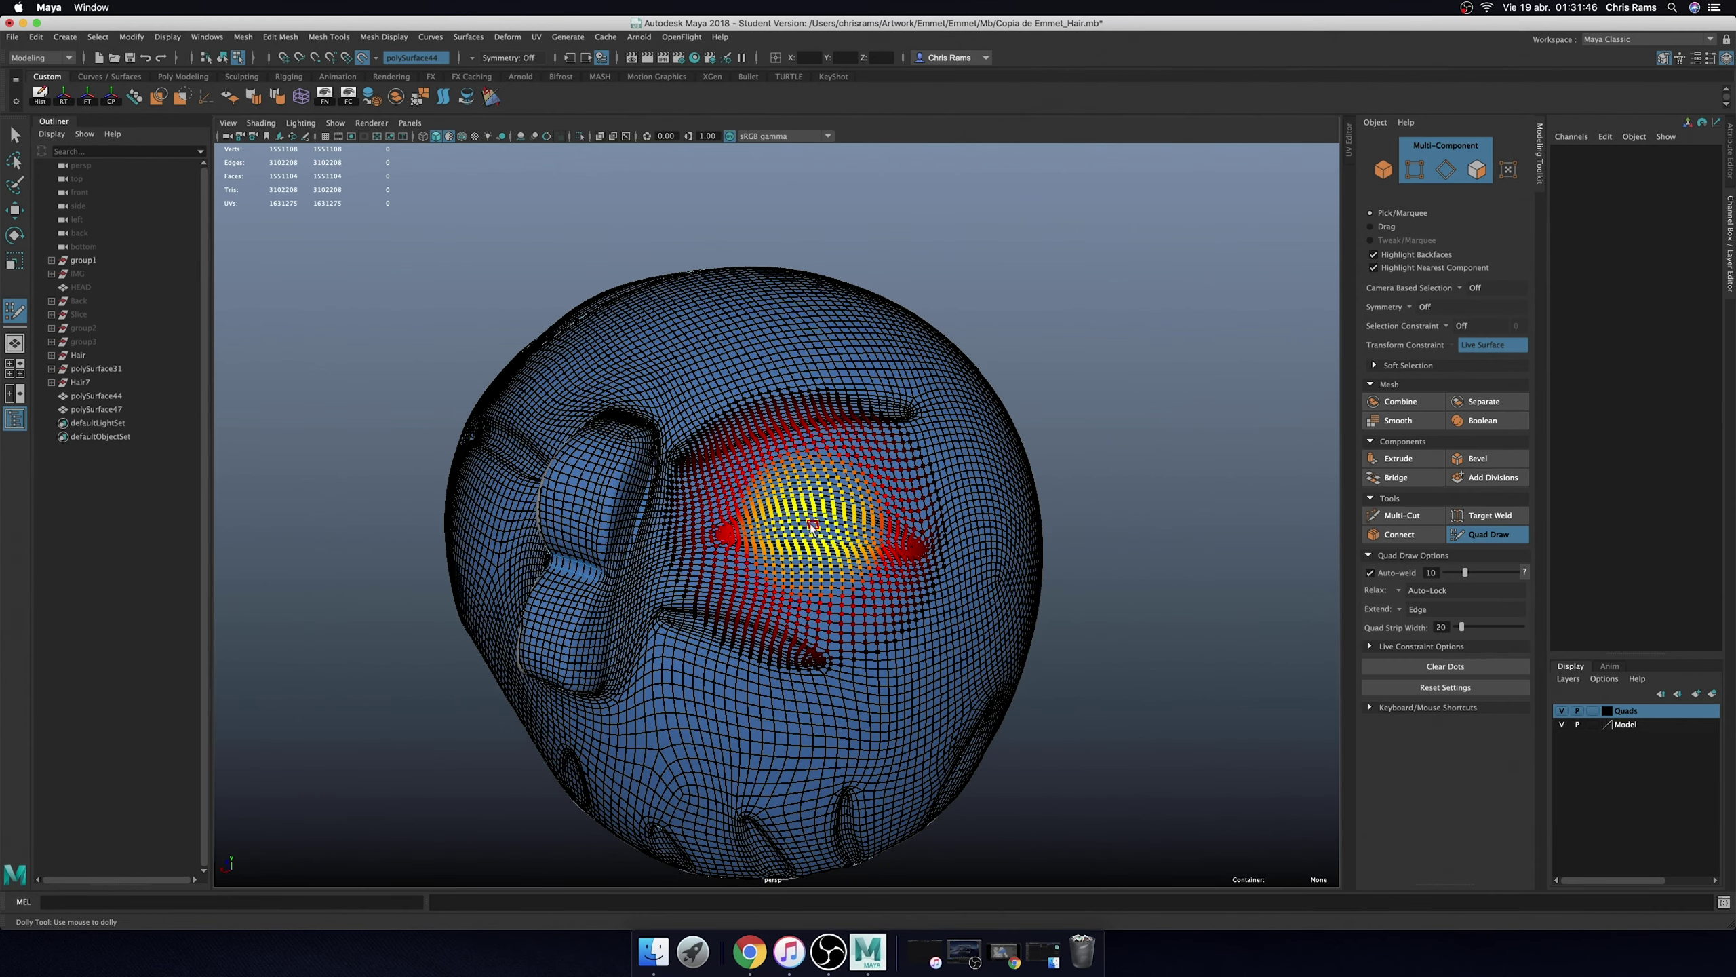
- Relax the quads across the right side, left temple, brow and front of the cap
mouse_move(794, 544)
shift+mouse_down()
mouse_move(905, 544)
mouse_move(902, 408)
mouse_move(775, 388)
mouse_move(600, 482)
mouse_move(597, 460)
shift+mouse_up()
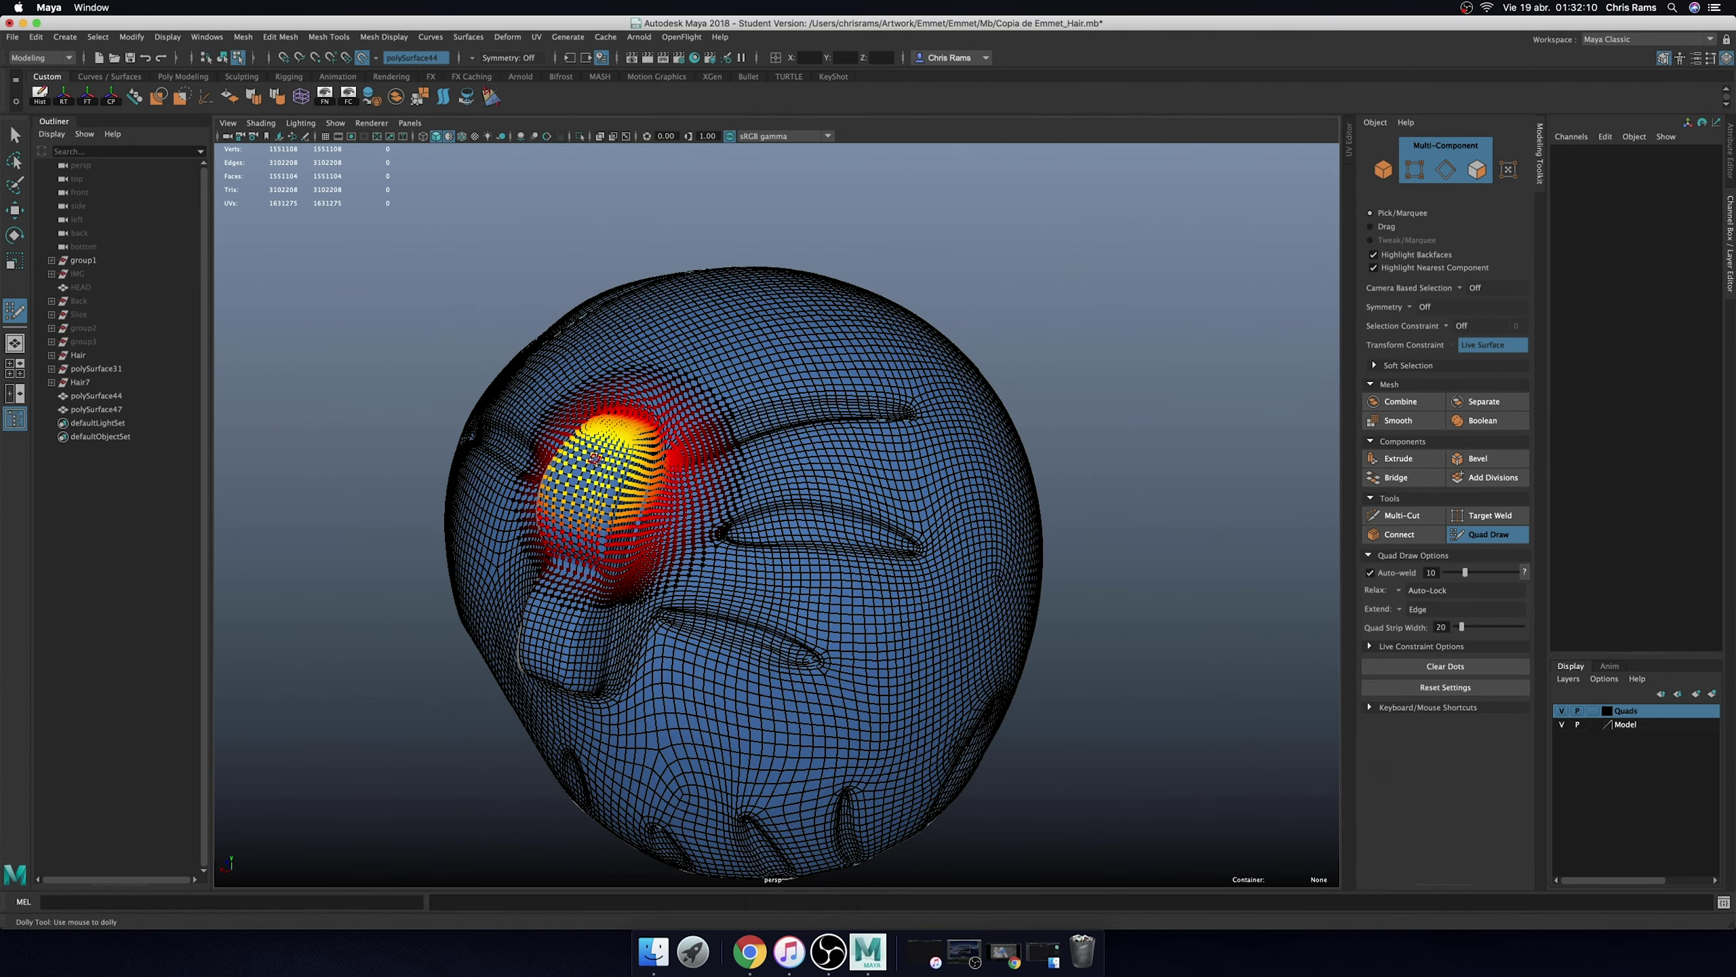
mouse_move(562, 640)
shift+mouse_down()
mouse_move(544, 527)
mouse_move(499, 492)
mouse_move(592, 418)
shift+mouse_up()
mouse_move(520, 655)
shift+mouse_down()
mouse_move(903, 301)
mouse_move(919, 357)
mouse_move(898, 379)
shift+mouse_up()
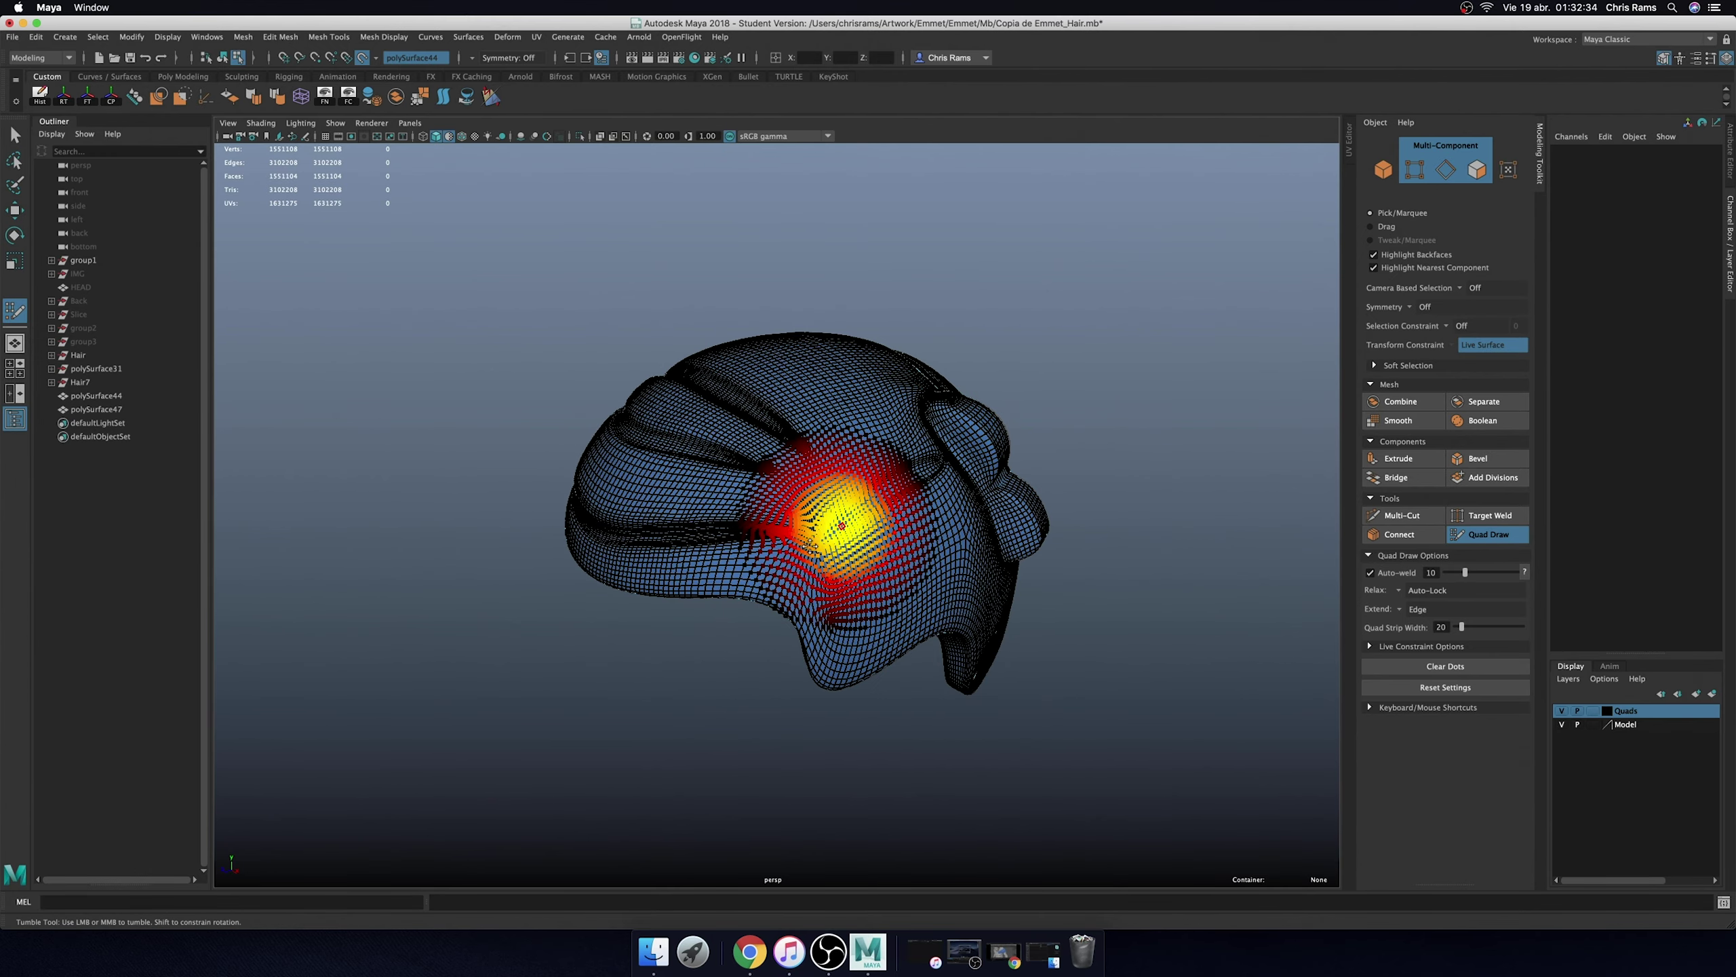
mouse_move(833, 497)
shift+mouse_down()
mouse_move(872, 497)
mouse_move(871, 573)
mouse_move(837, 547)
mouse_move(889, 561)
mouse_move(820, 492)
mouse_move(791, 494)
mouse_move(796, 472)
shift+mouse_up()
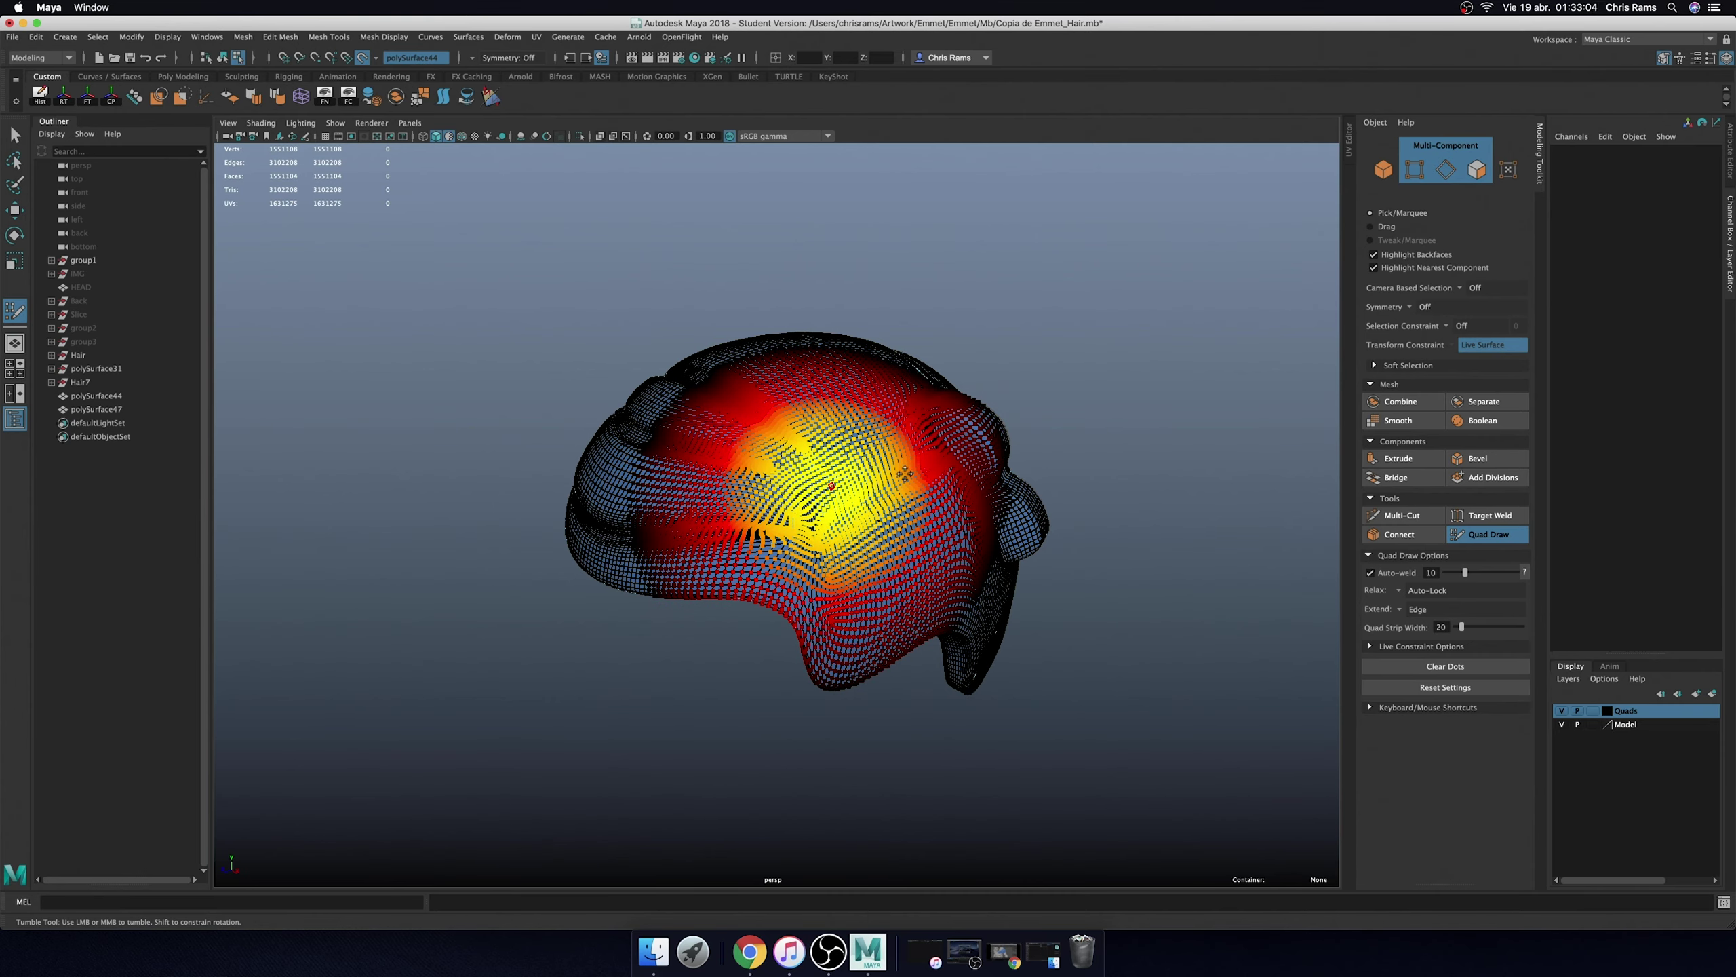
mouse_move(909, 482)
shift+mouse_down()
mouse_move(953, 474)
mouse_move(791, 474)
mouse_move(793, 411)
mouse_move(804, 523)
shift+mouse_up()
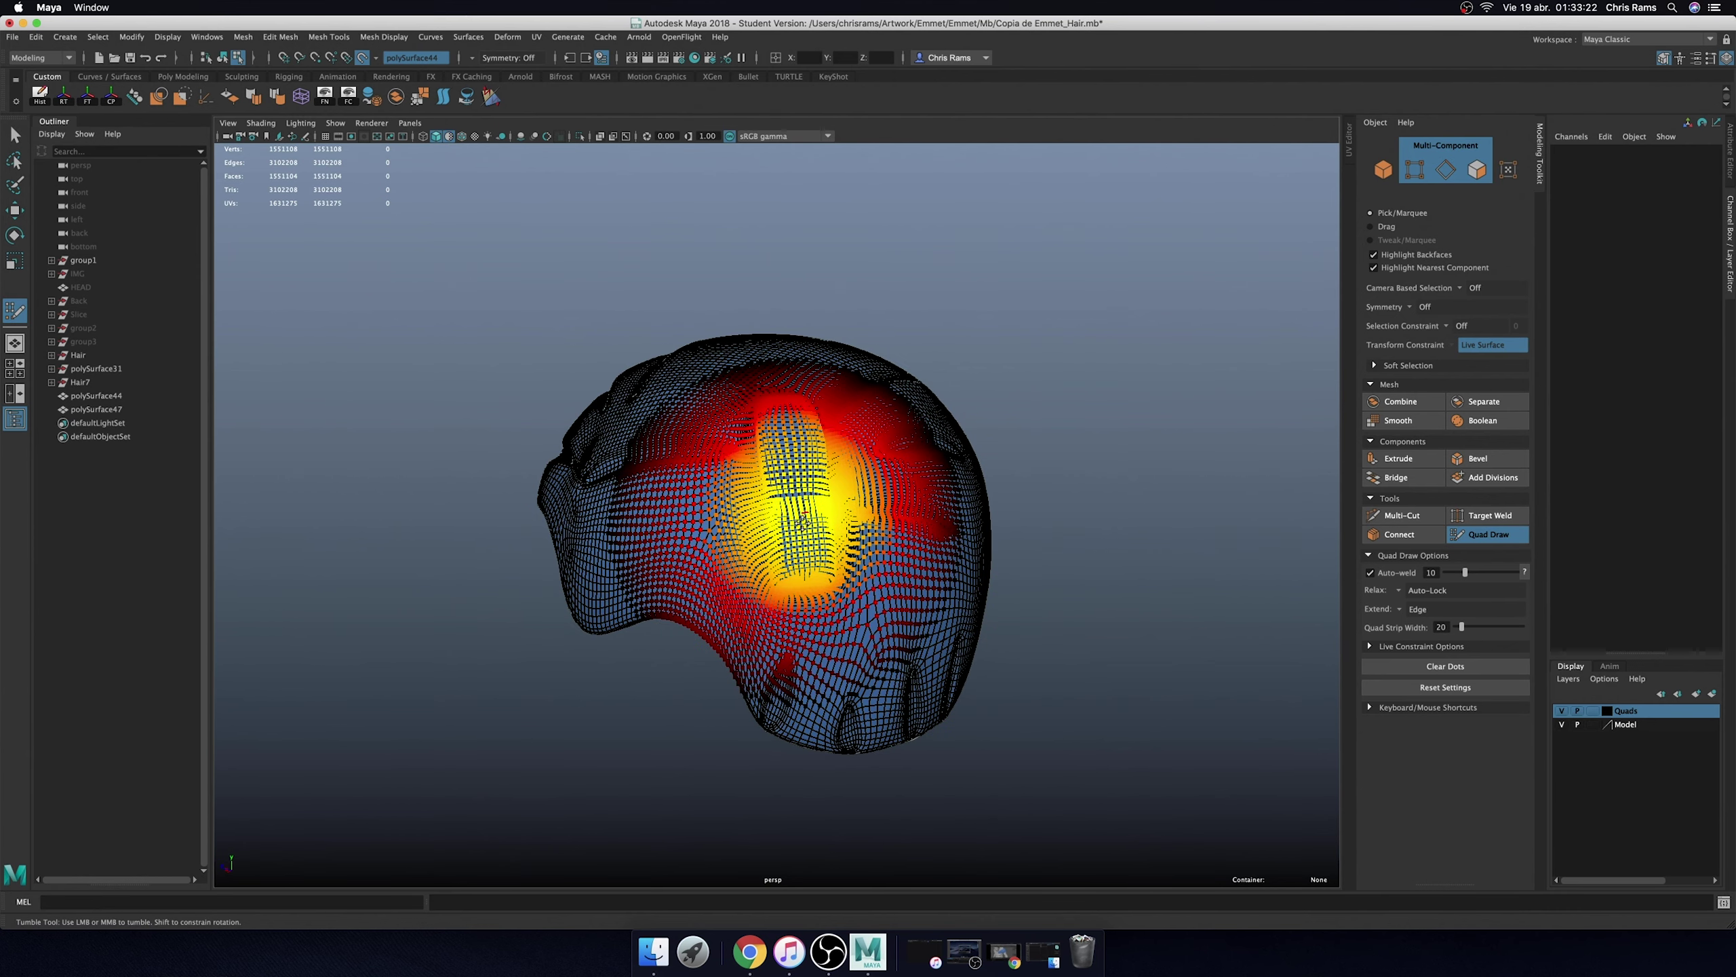
mouse_move(802, 615)
shift+mouse_down()
mouse_move(794, 581)
mouse_move(834, 725)
mouse_move(910, 523)
shift+mouse_up()
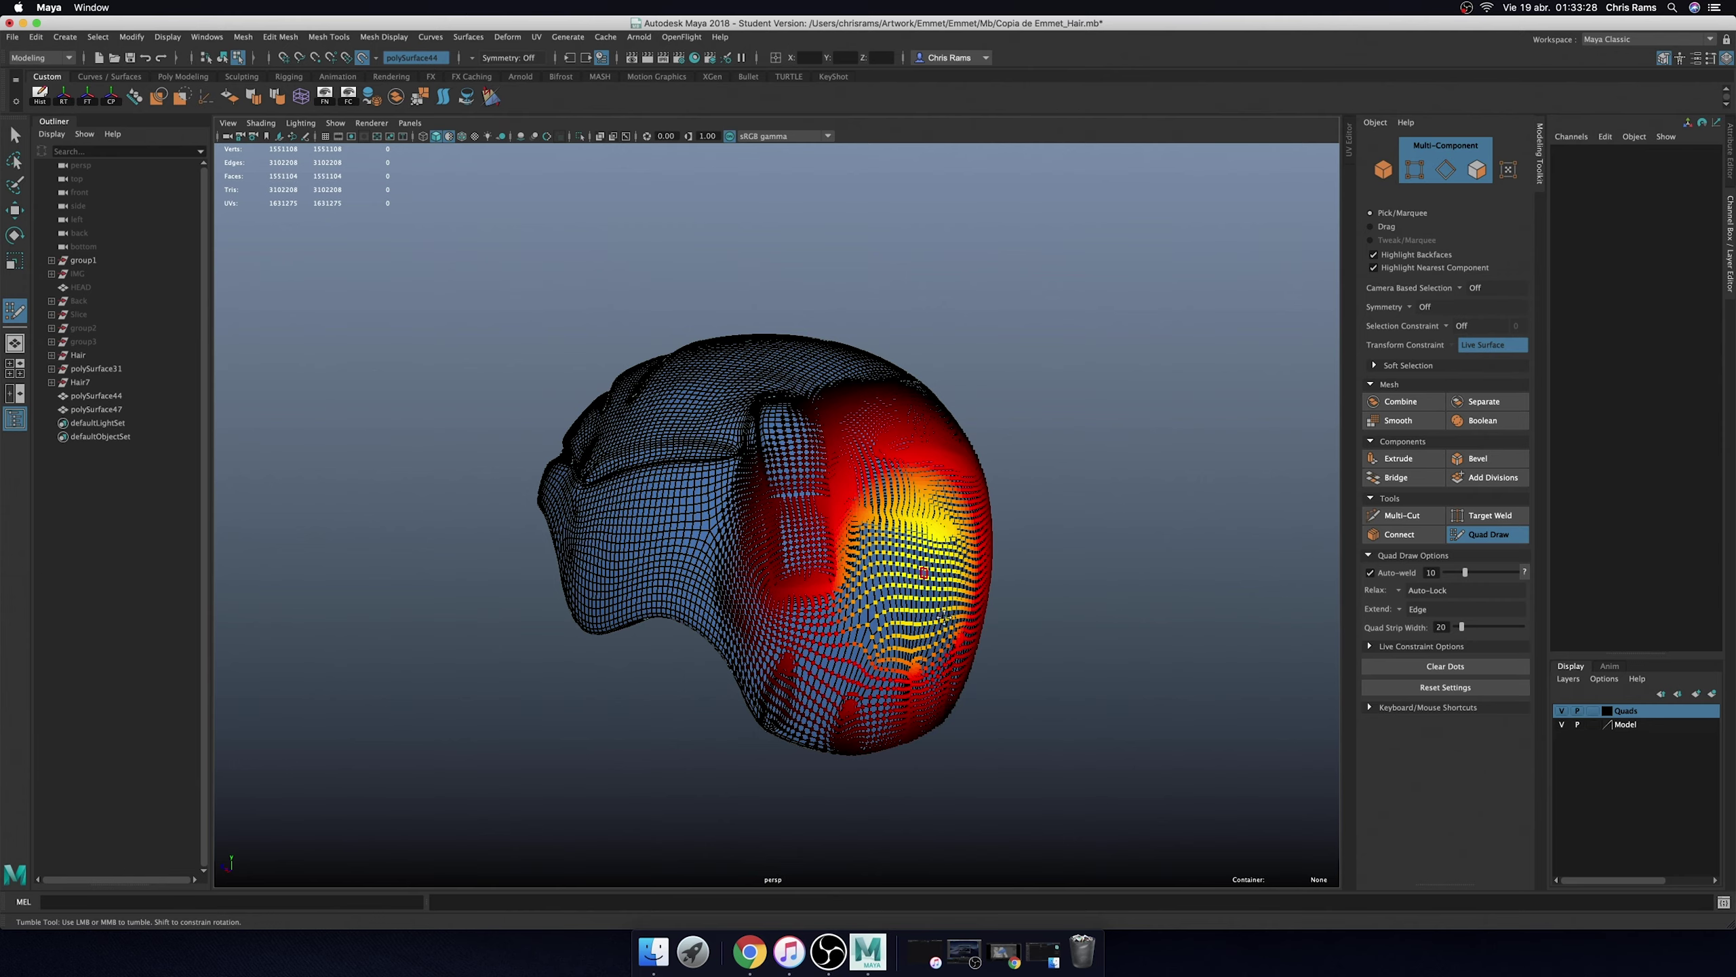
mouse_move(872, 618)
shift+mouse_down()
mouse_move(872, 582)
mouse_move(739, 718)
mouse_move(834, 506)
mouse_move(907, 548)
mouse_move(872, 485)
shift+mouse_up()
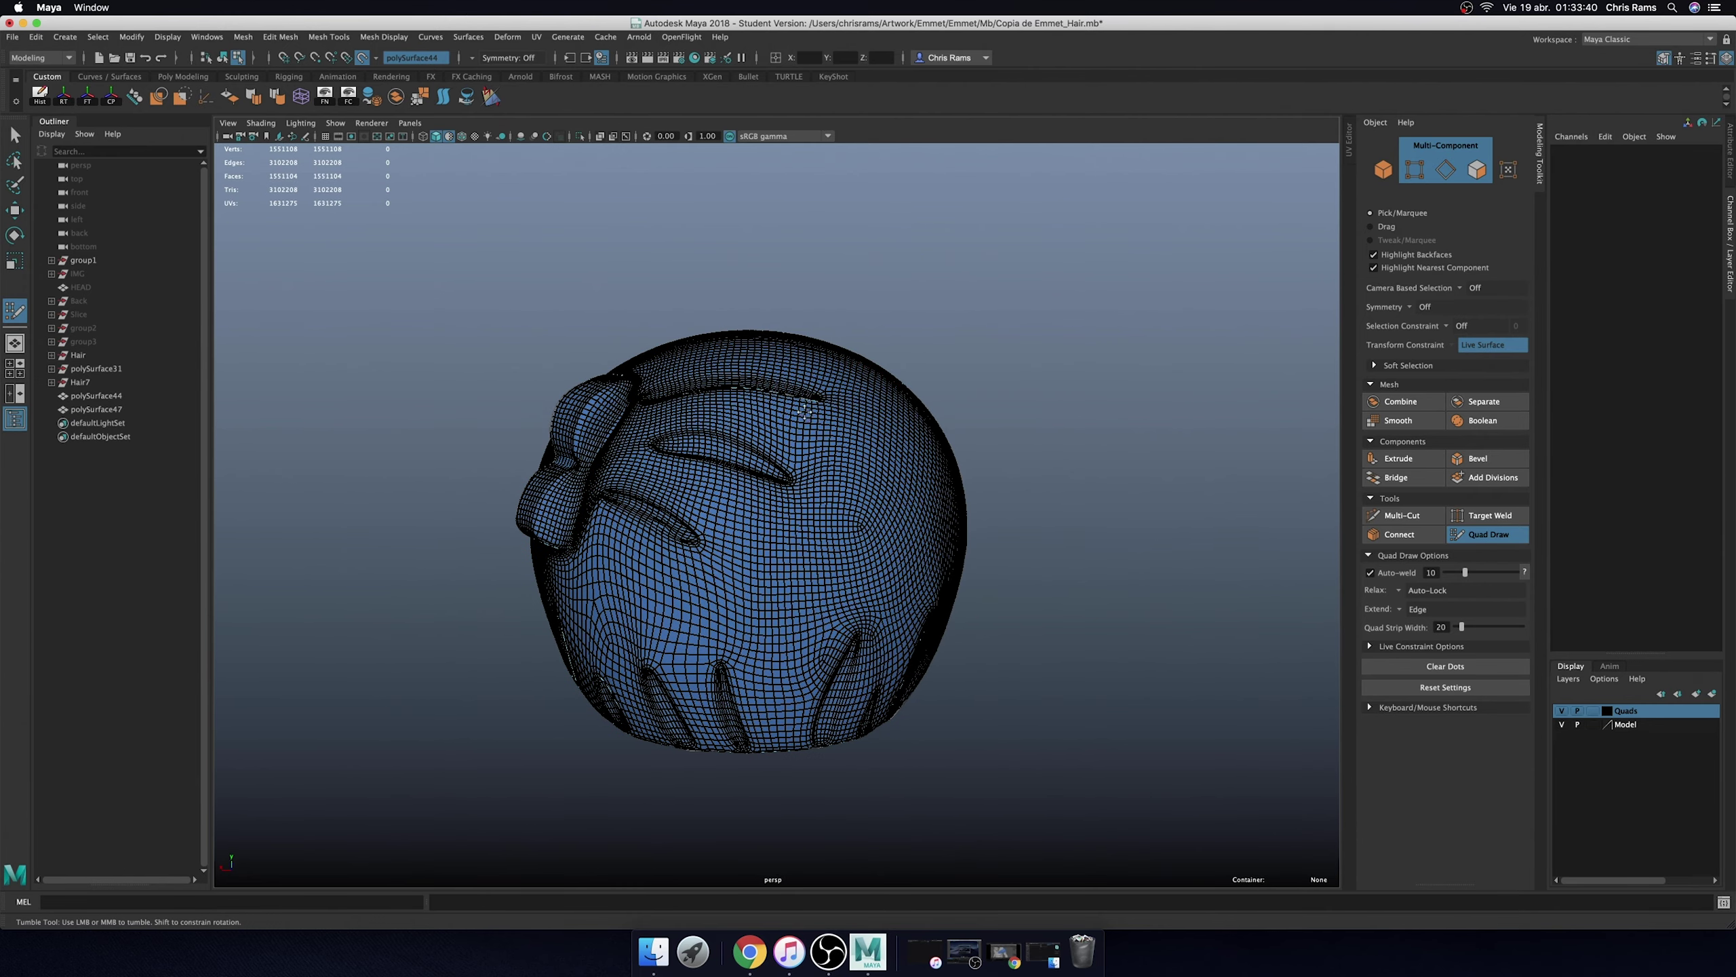
- Relax the quads across the cap's underside, right side and lower-left rim, then hide the Model layer
mouse_move(793, 445)
shift+mouse_down()
mouse_move(765, 395)
mouse_move(786, 466)
mouse_move(644, 598)
mouse_move(736, 659)
mouse_move(794, 563)
mouse_move(806, 409)
shift+mouse_up()
mouse_move(1000, 489)
alt+mouse_down()
mouse_move(795, 556)
mouse_move(855, 383)
alt+mouse_up()
mouse_move(1001, 368)
alt+mouse_down()
mouse_move(969, 349)
mouse_move(977, 232)
mouse_move(980, 294)
alt+mouse_up()
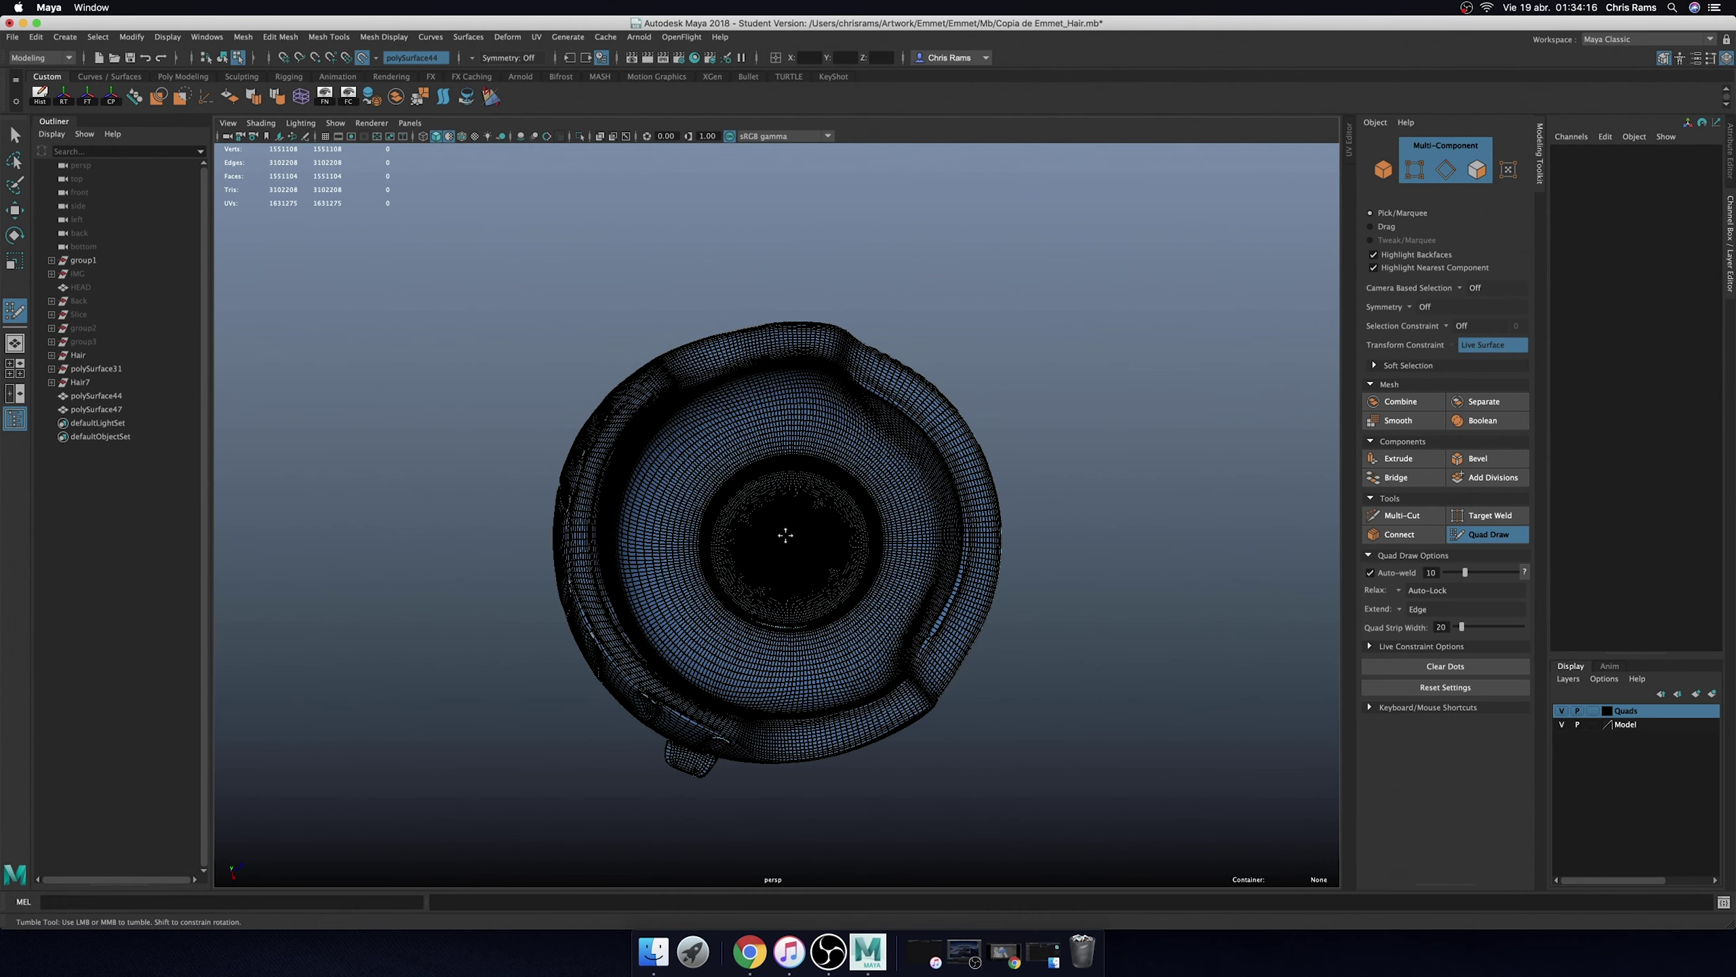
mouse_move(782, 561)
shift+mouse_down()
mouse_move(786, 415)
mouse_move(707, 435)
mouse_move(693, 628)
mouse_move(812, 658)
mouse_move(875, 616)
mouse_move(916, 500)
mouse_move(873, 445)
shift+mouse_up()
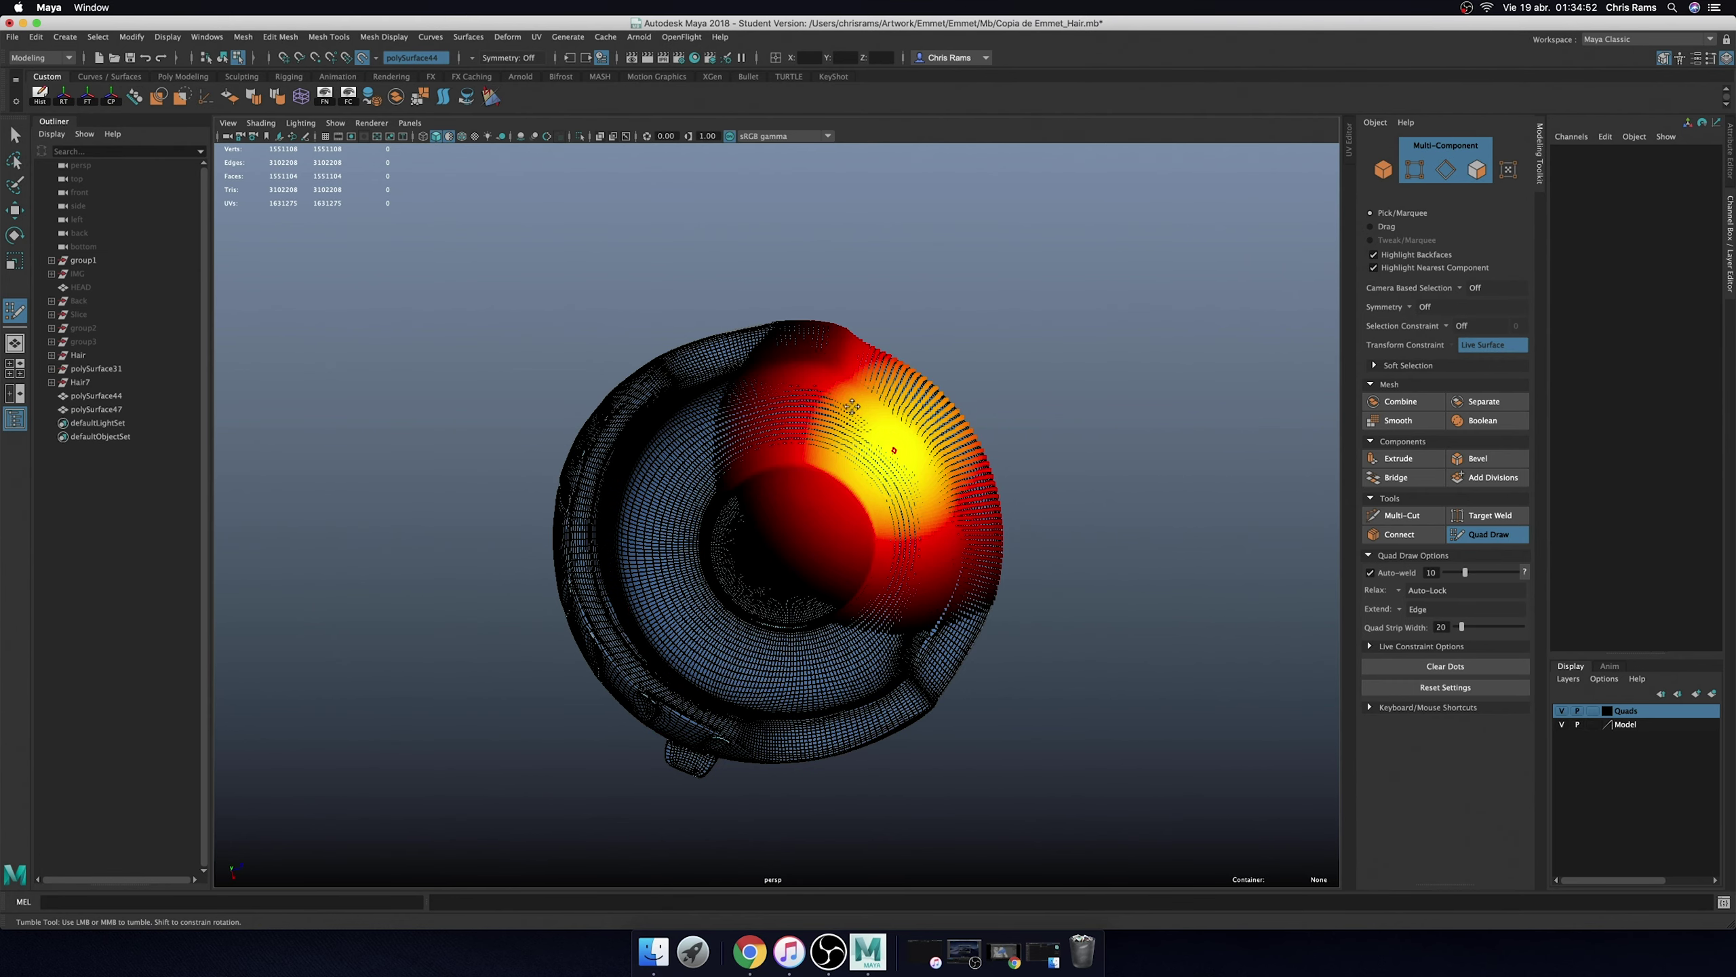
shift+drag(928, 622, 930, 616)
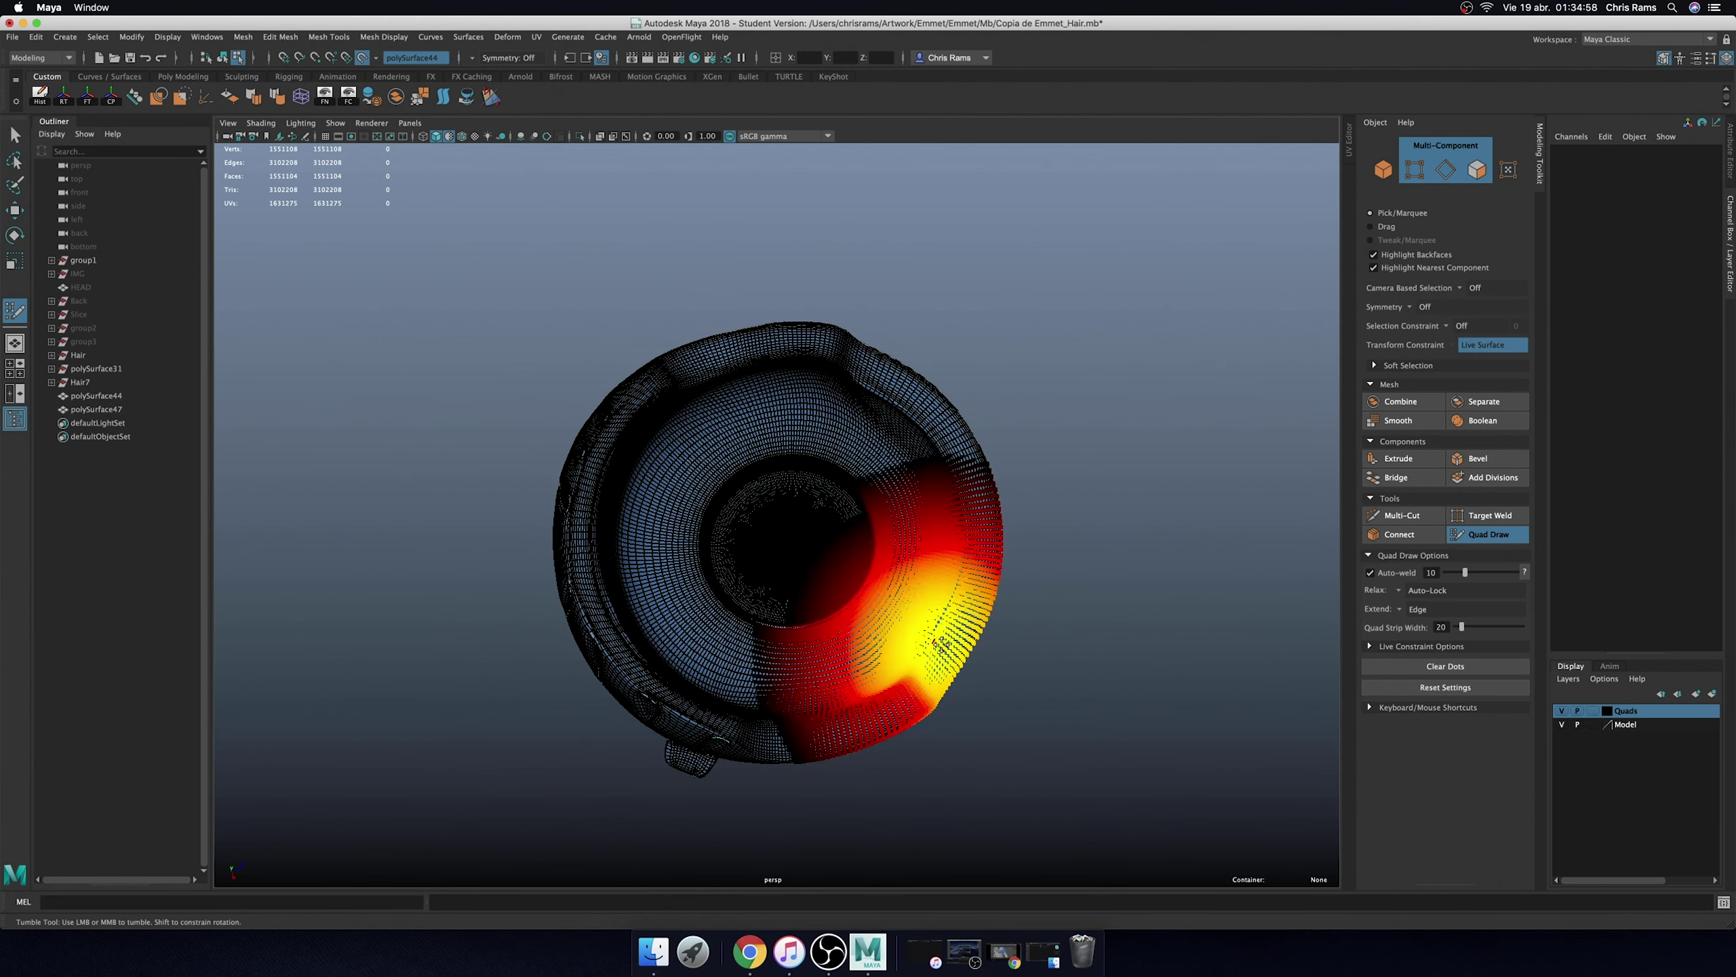
mouse_move(934, 547)
shift+mouse_down()
mouse_move(964, 472)
mouse_move(926, 411)
mouse_move(892, 378)
mouse_move(761, 340)
shift+mouse_up()
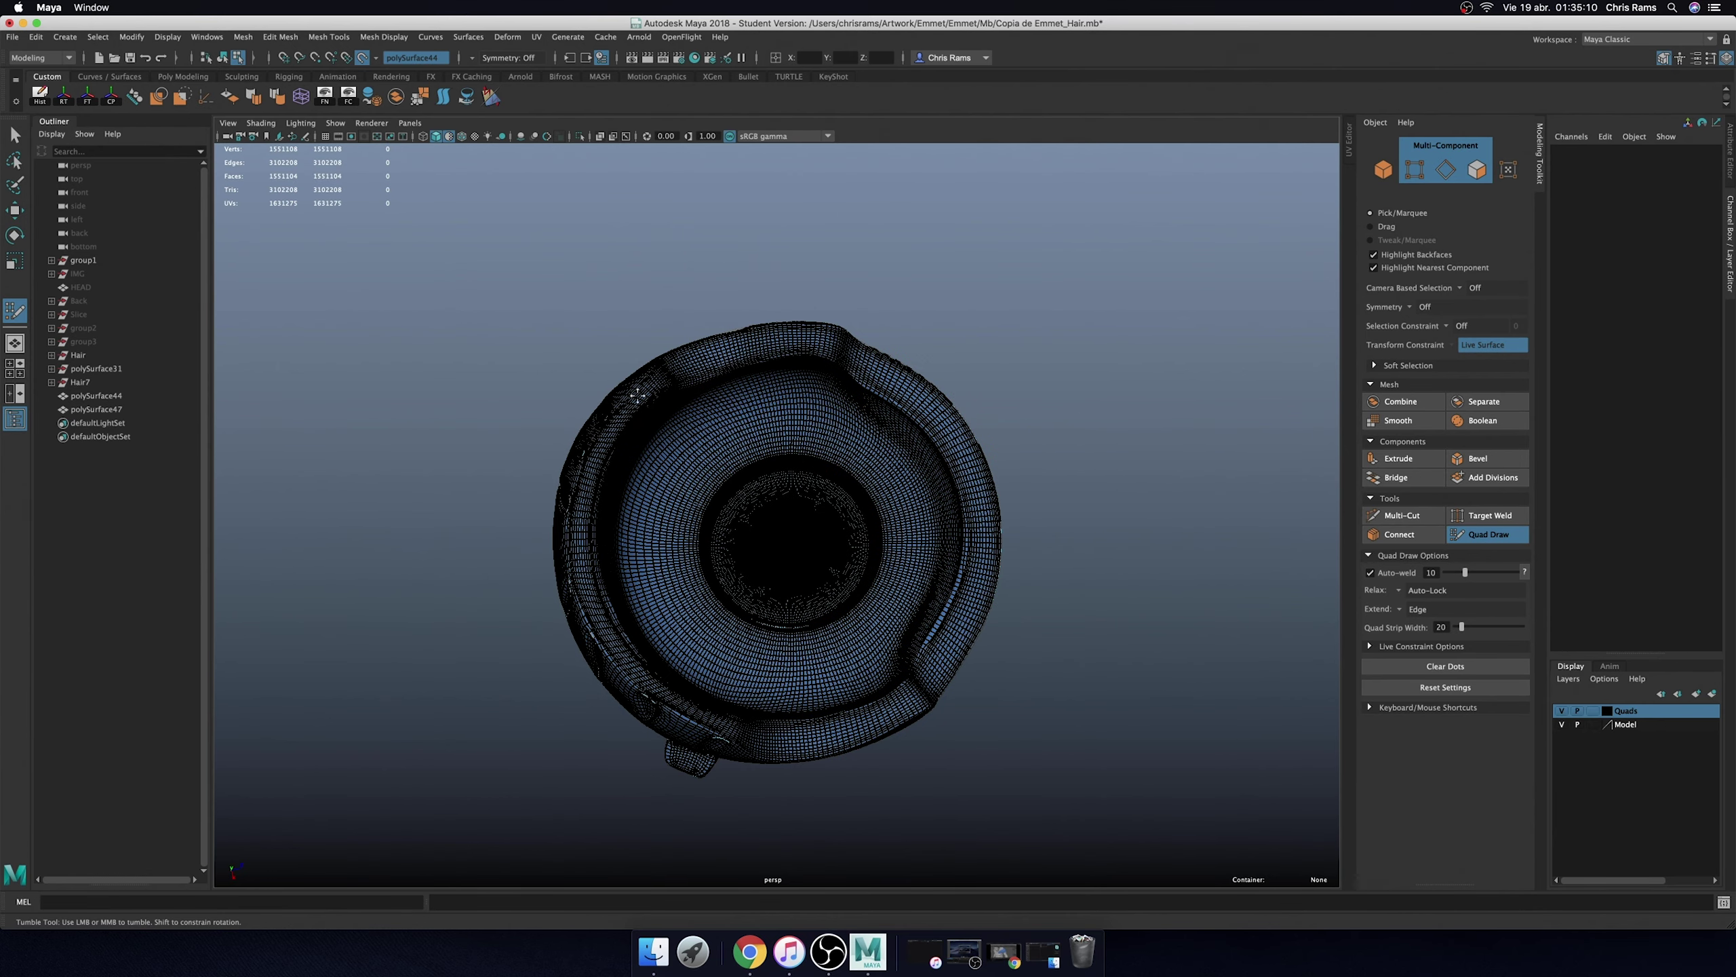
mouse_move(637, 396)
shift+mouse_down()
mouse_move(691, 718)
mouse_move(820, 725)
mouse_move(989, 579)
mouse_move(957, 424)
shift+mouse_up()
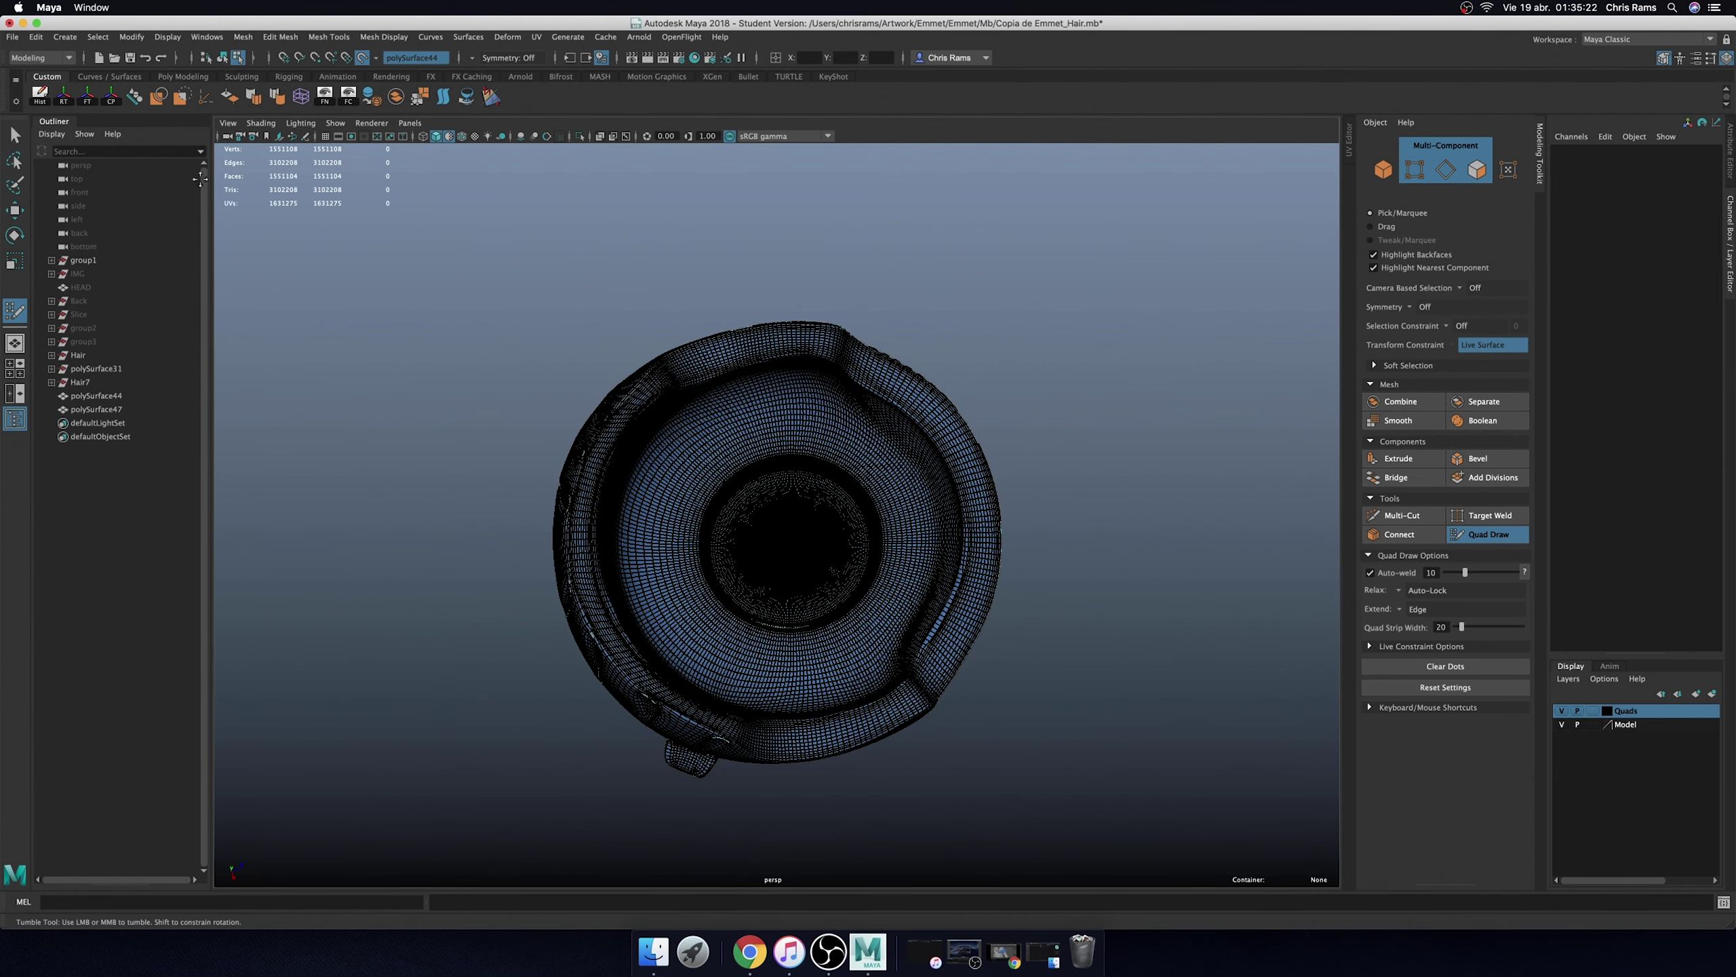
click(1562, 725)
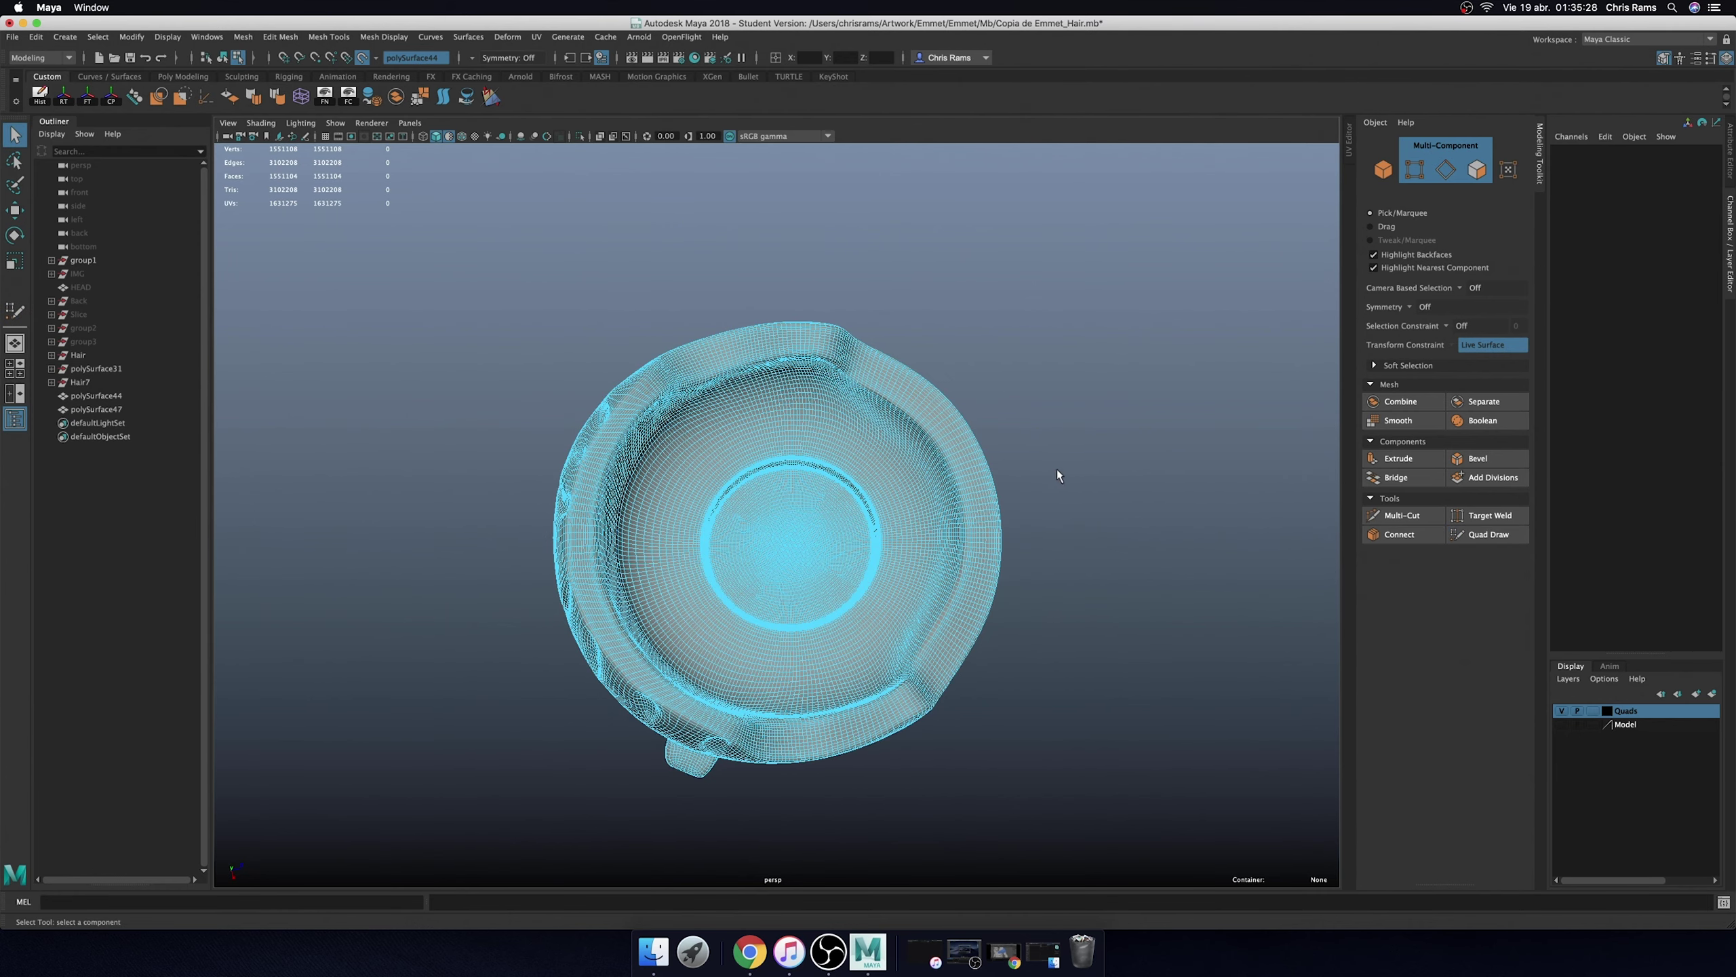
- Tumble around the finished hair mesh, toggling wireframe-on-shaded on and off to review it
alt+drag(1058, 475, 957, 452)
key(F8)
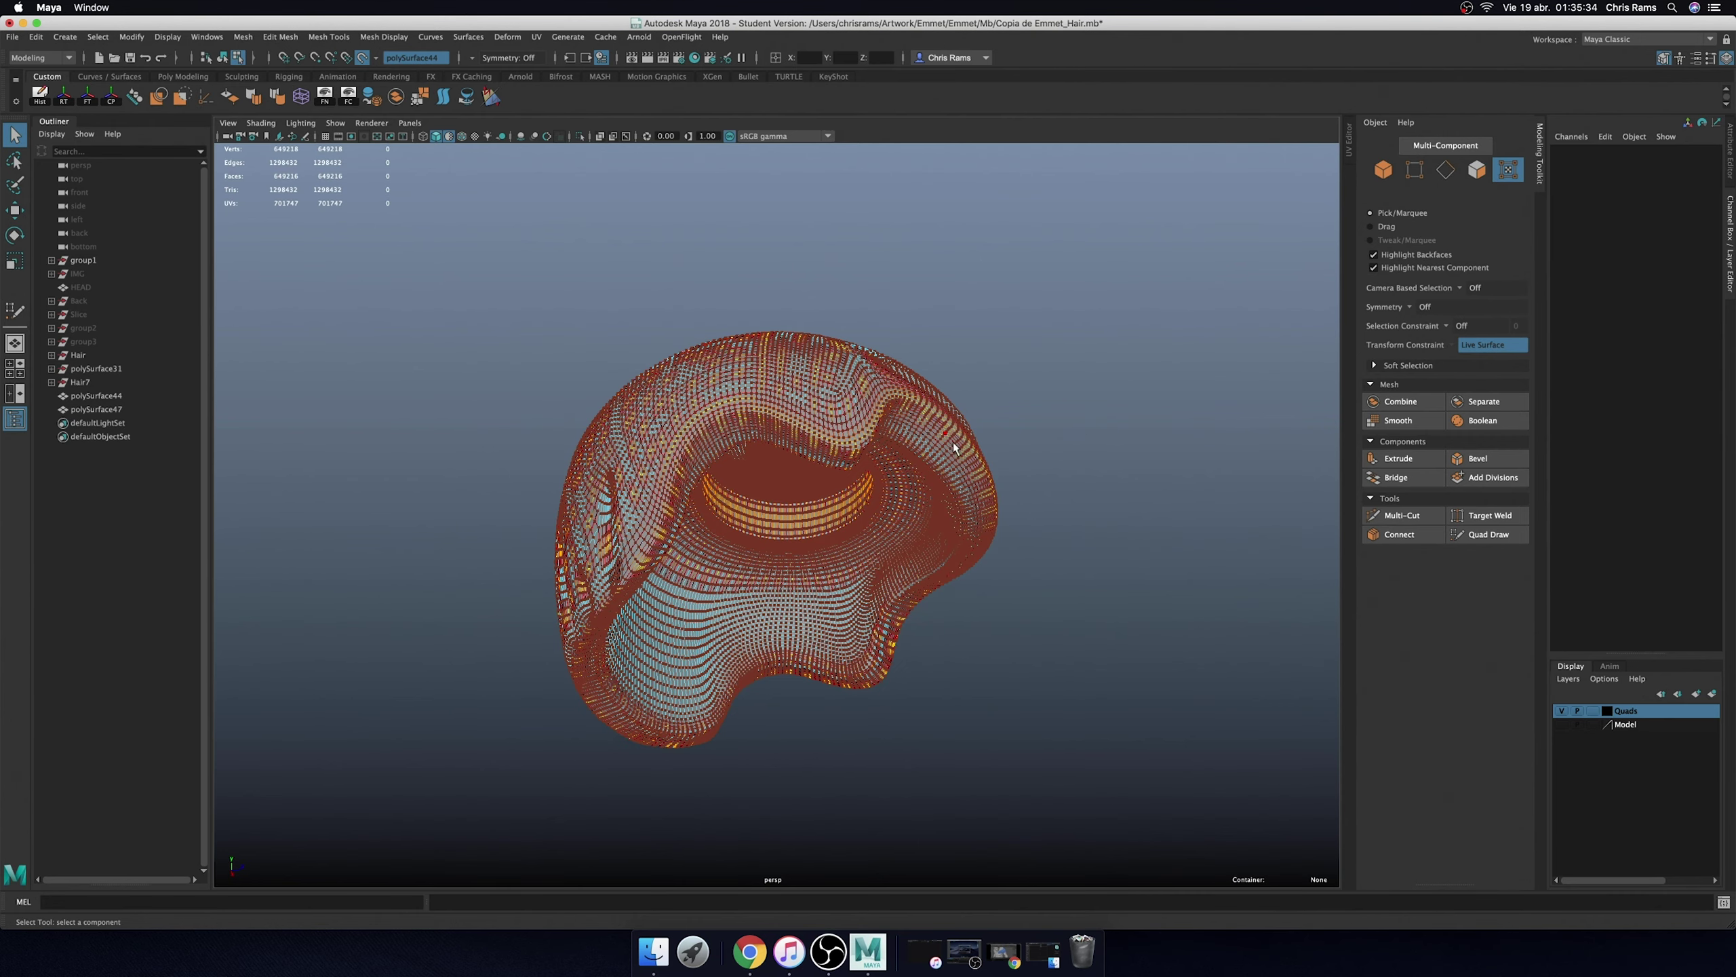
right_drag(1050, 419, 1128, 342)
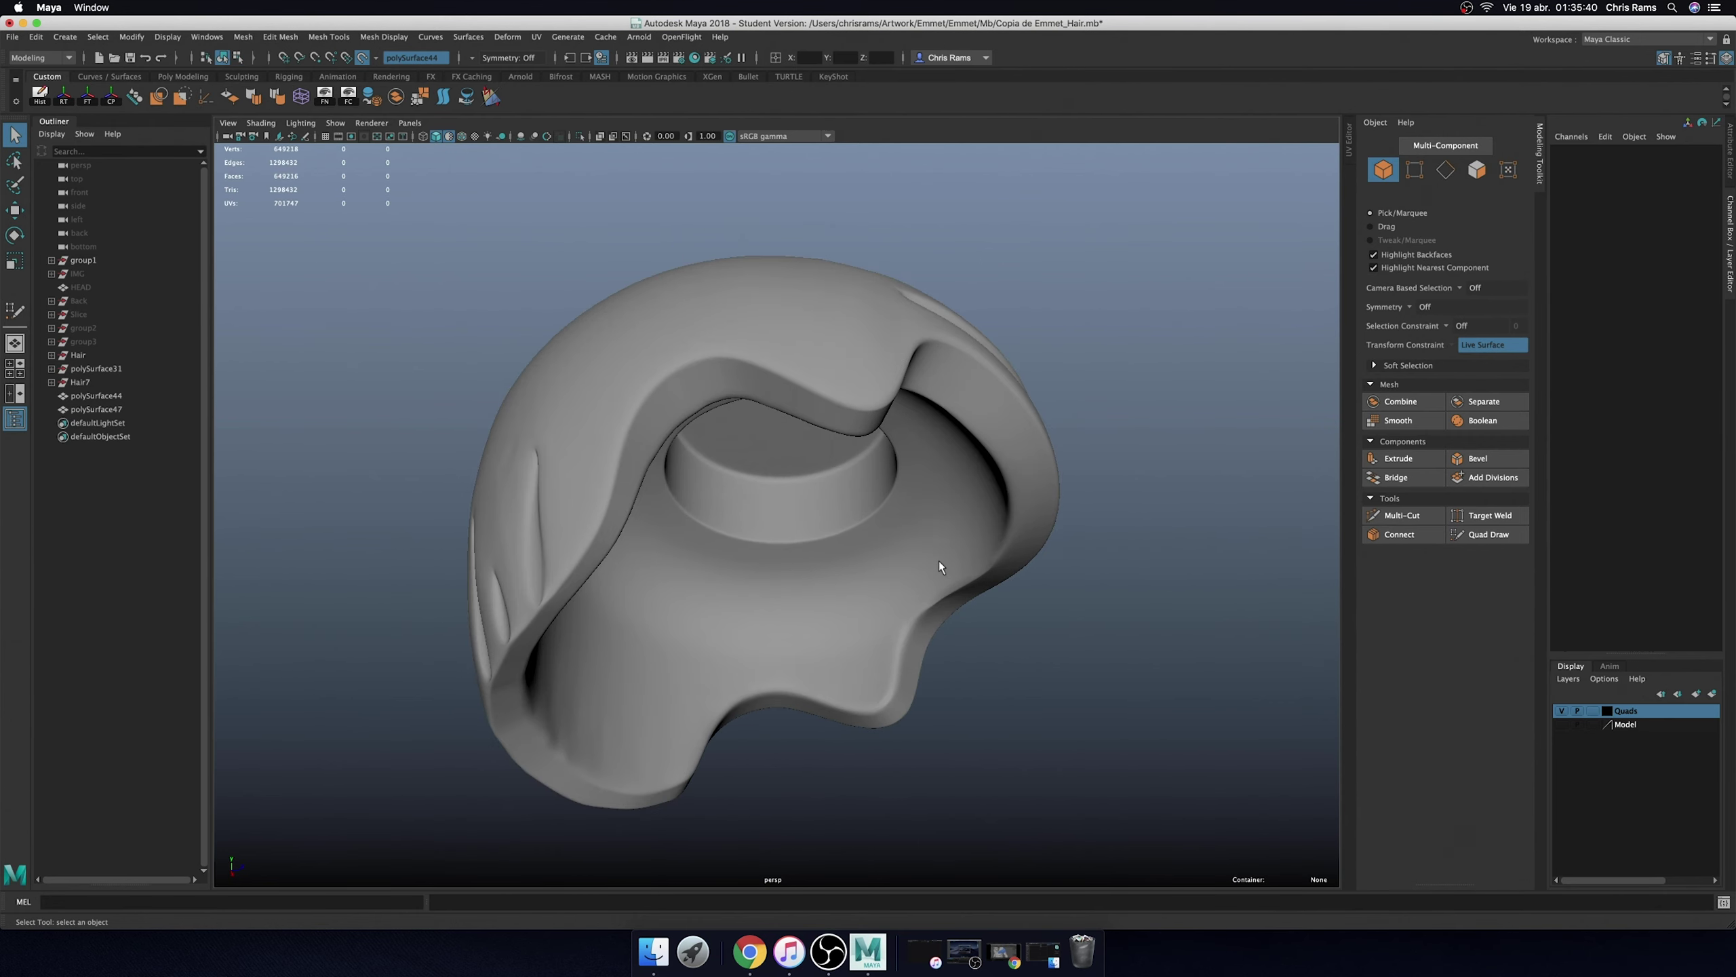
mouse_move(1128, 342)
alt+mouse_down()
mouse_move(871, 522)
mouse_move(822, 681)
mouse_move(1091, 574)
alt+mouse_up()
click(463, 136)
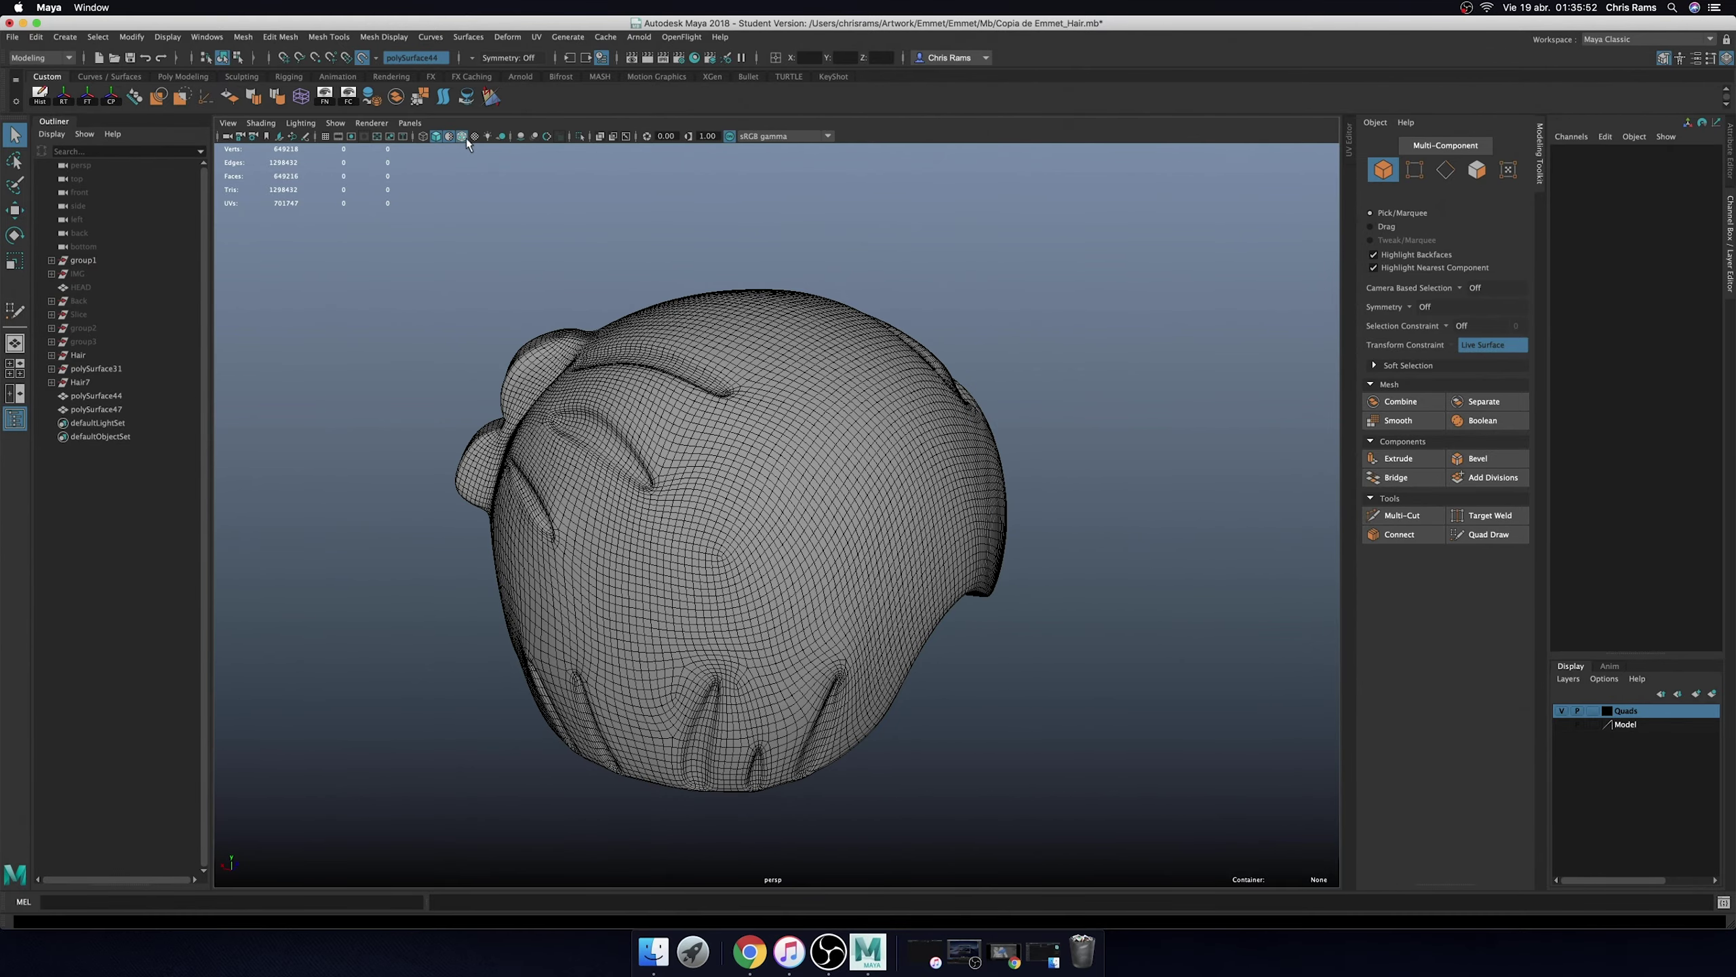
click(463, 137)
alt+drag(1170, 818, 1401, 700)
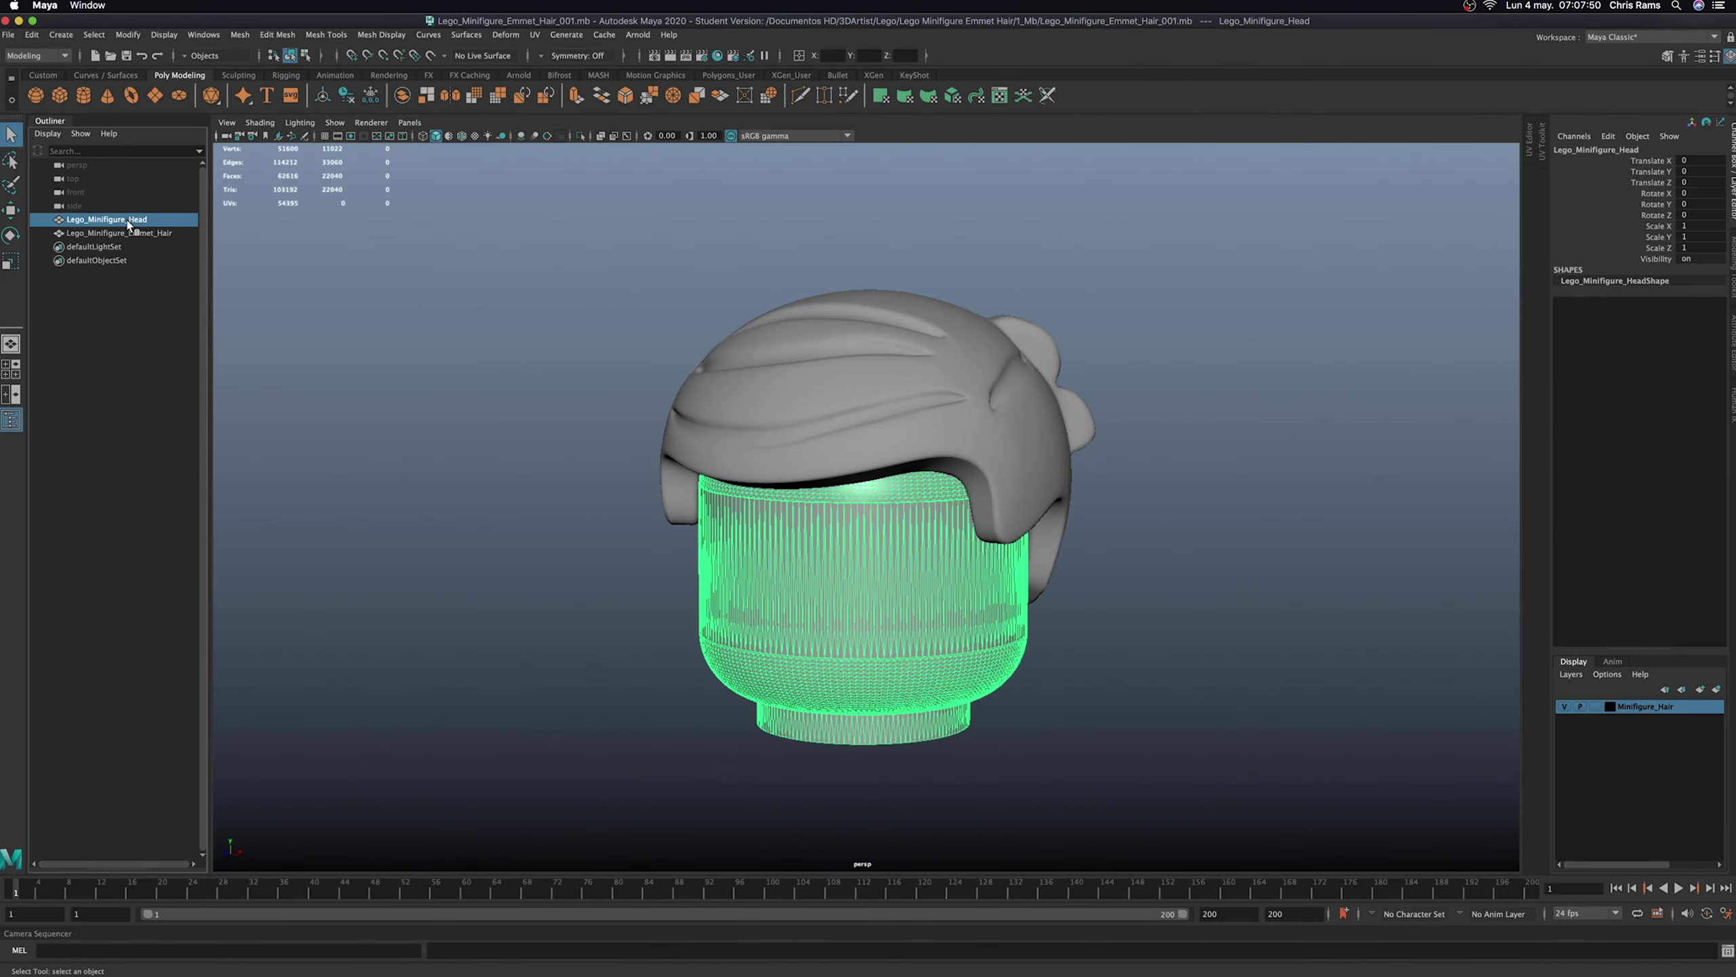
- Hide the minifigure head and reselect the hair mesh
key(ctrl+h)
click(485, 218)
click(462, 136)
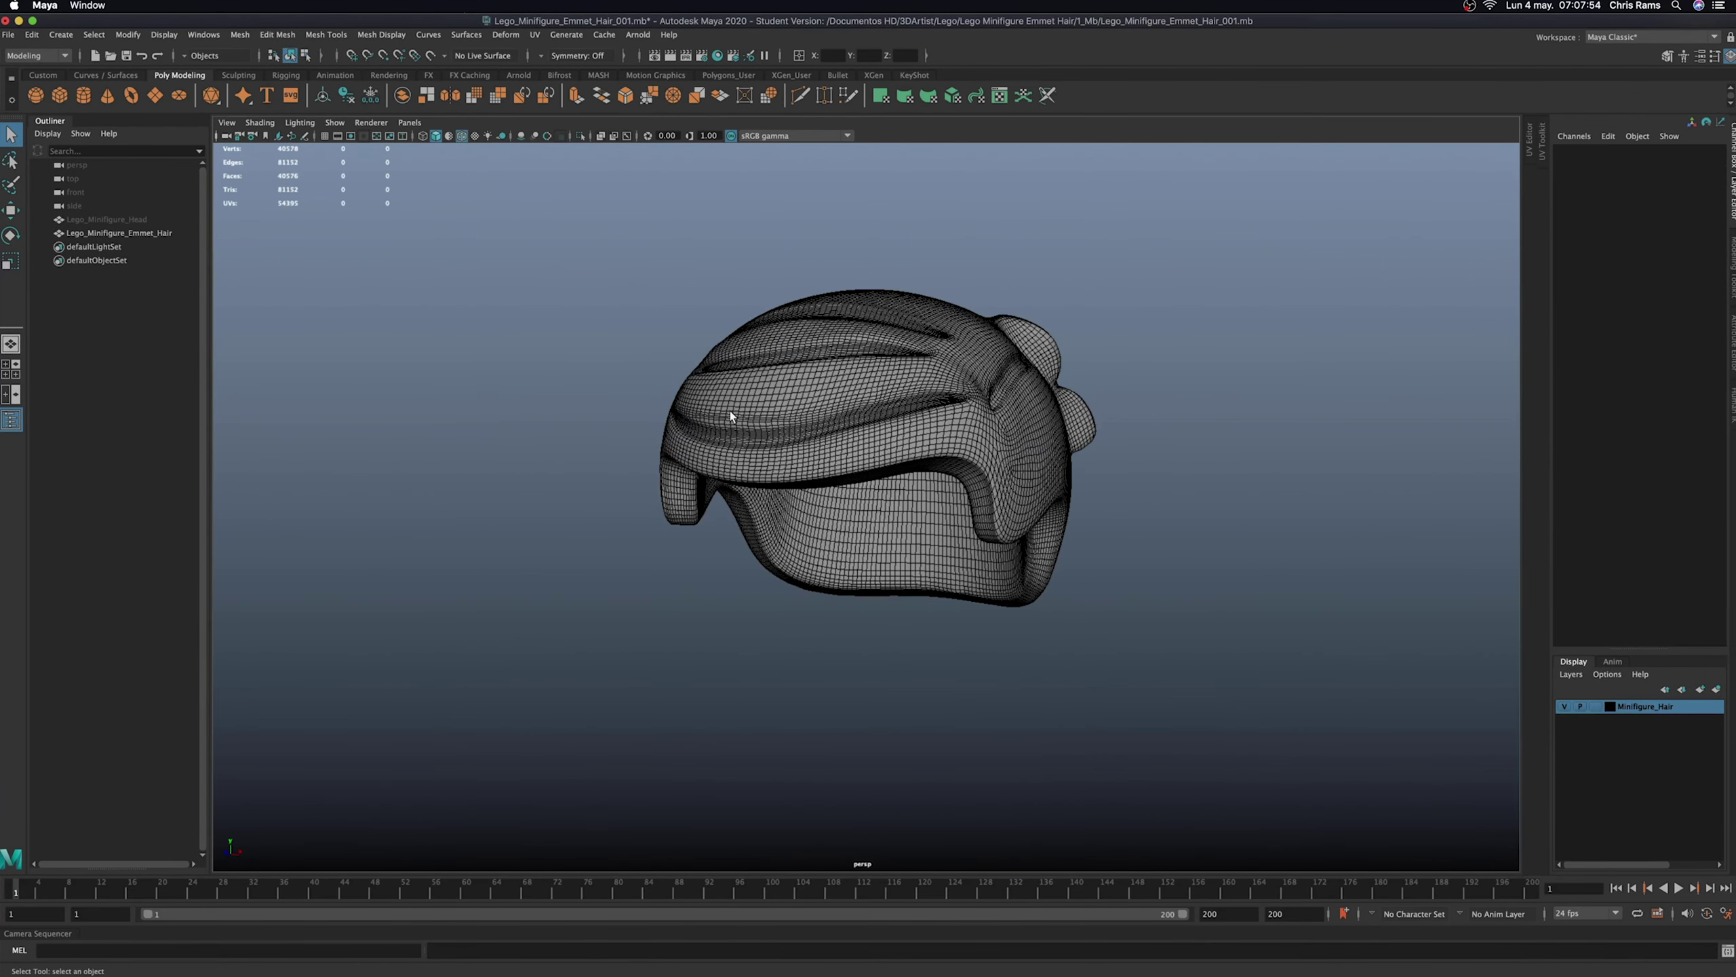
click(809, 574)
right_click(1637, 708)
click(1322, 667)
drag(1223, 519, 527, 773)
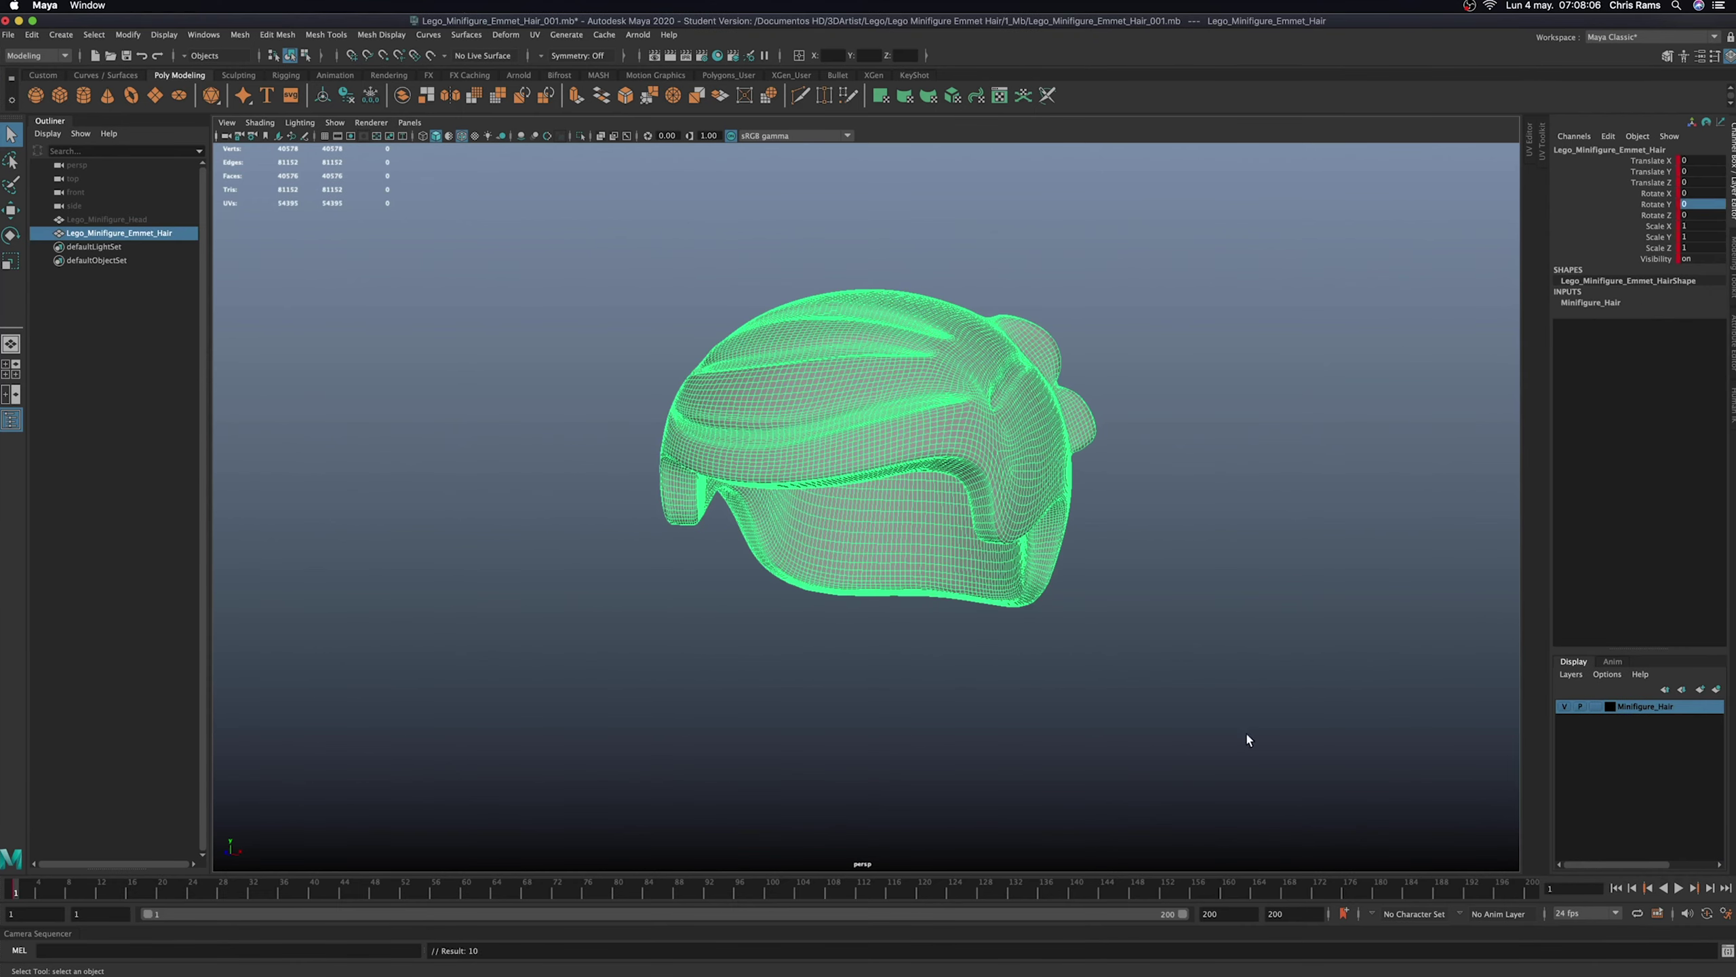
- End the playback range at frame 72 and show the hair smooth-shaded without wireframe
text(72)
key(Return)
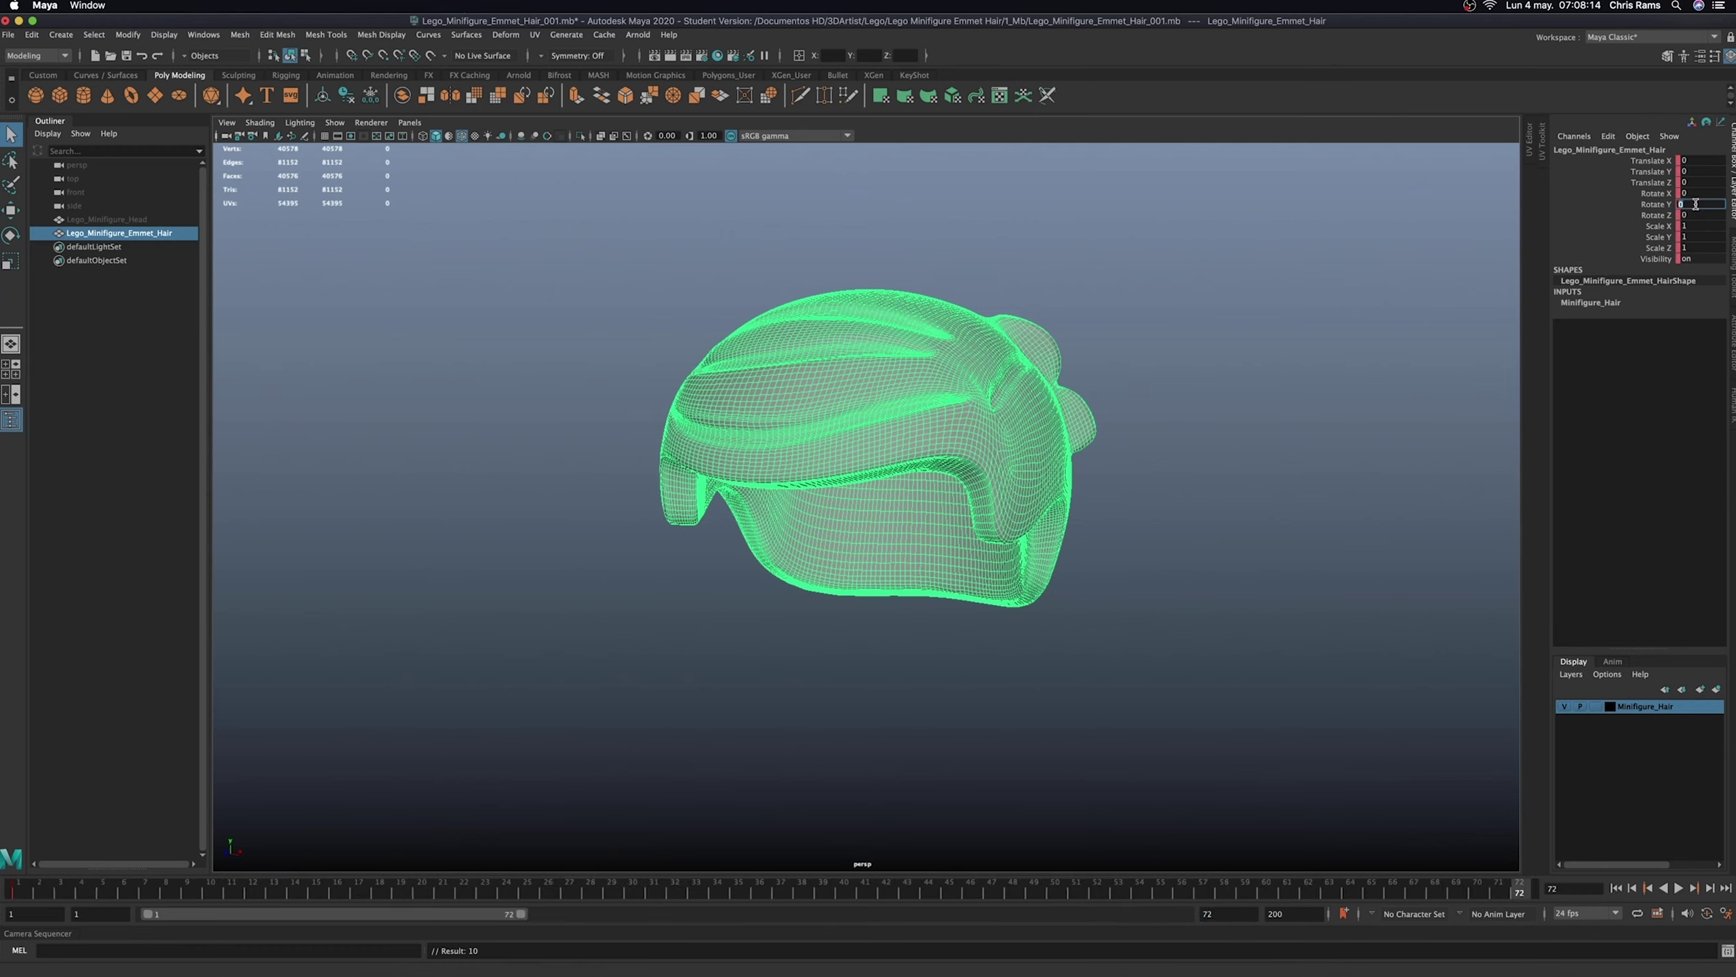
text(360)
click(1243, 659)
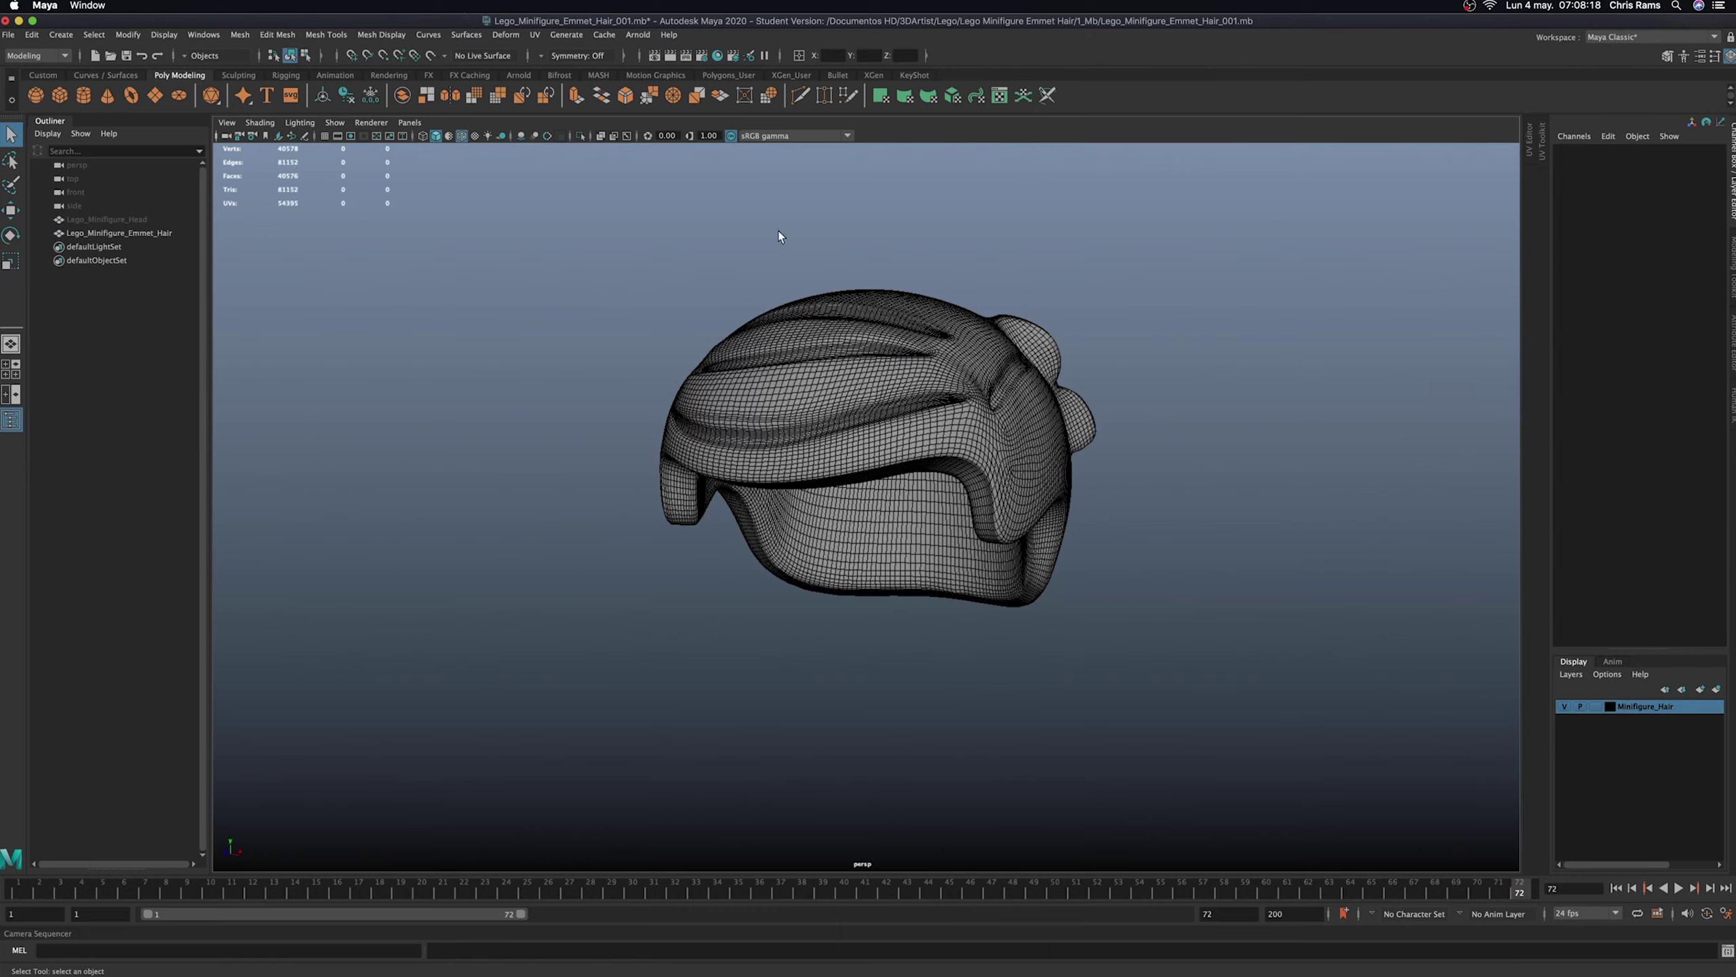
click(461, 136)
click(106, 219)
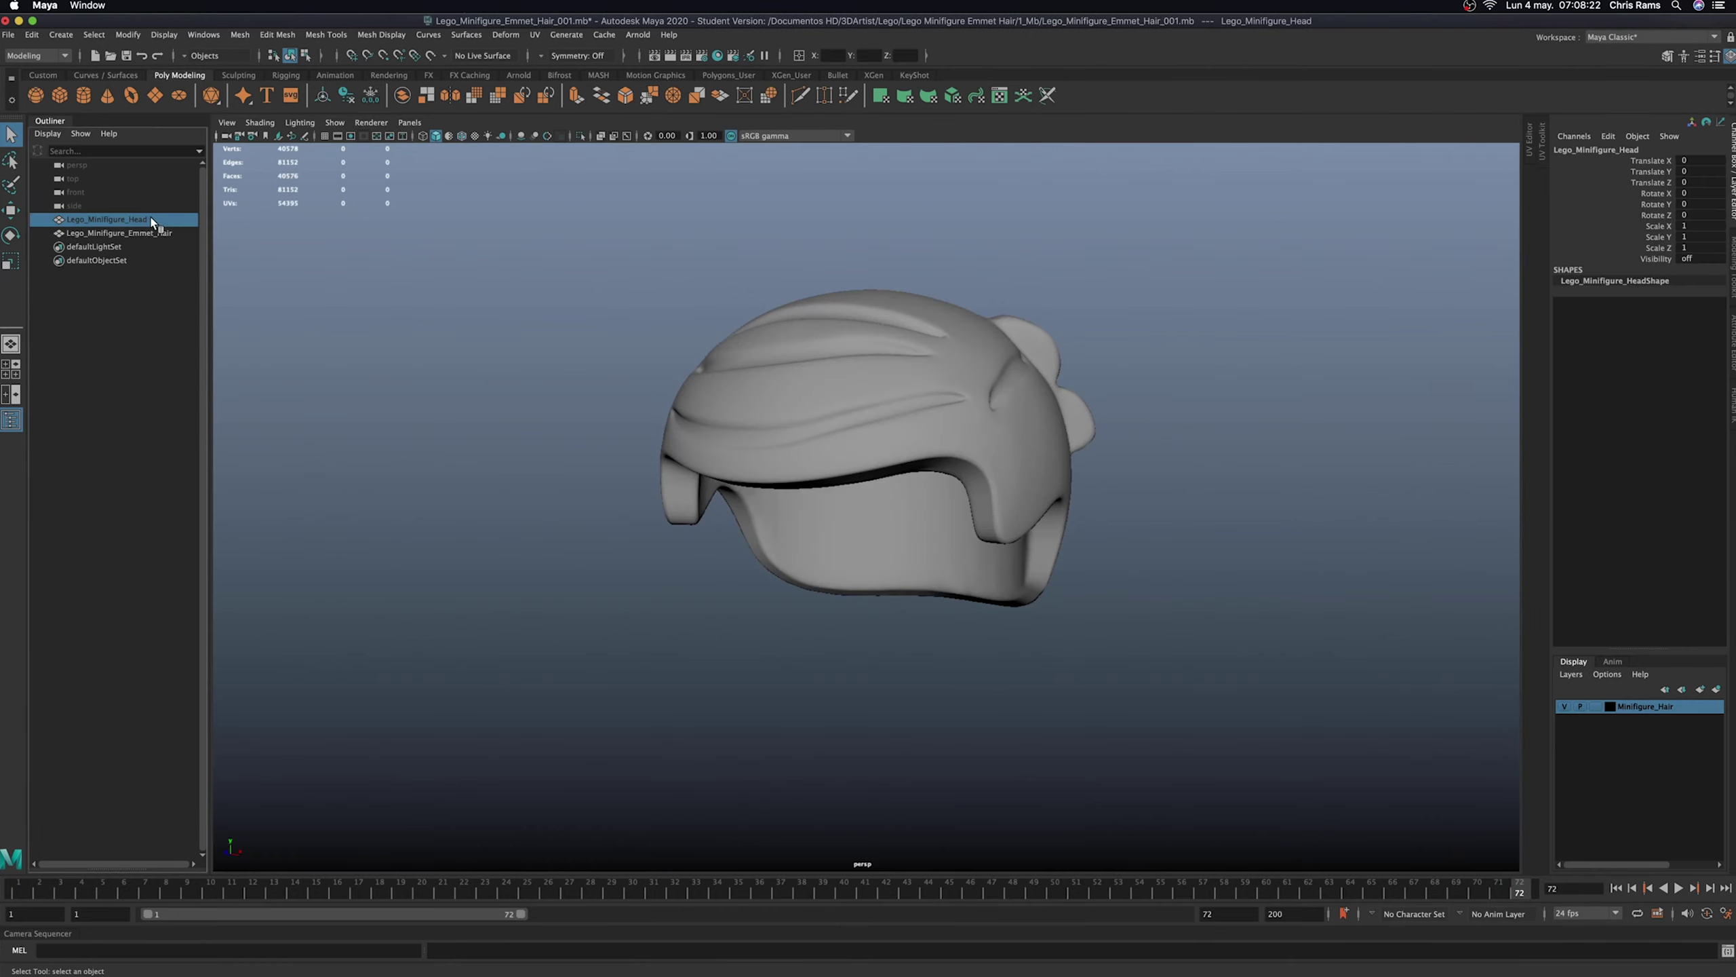
key(shift+h)
click(1368, 786)
click(1678, 888)
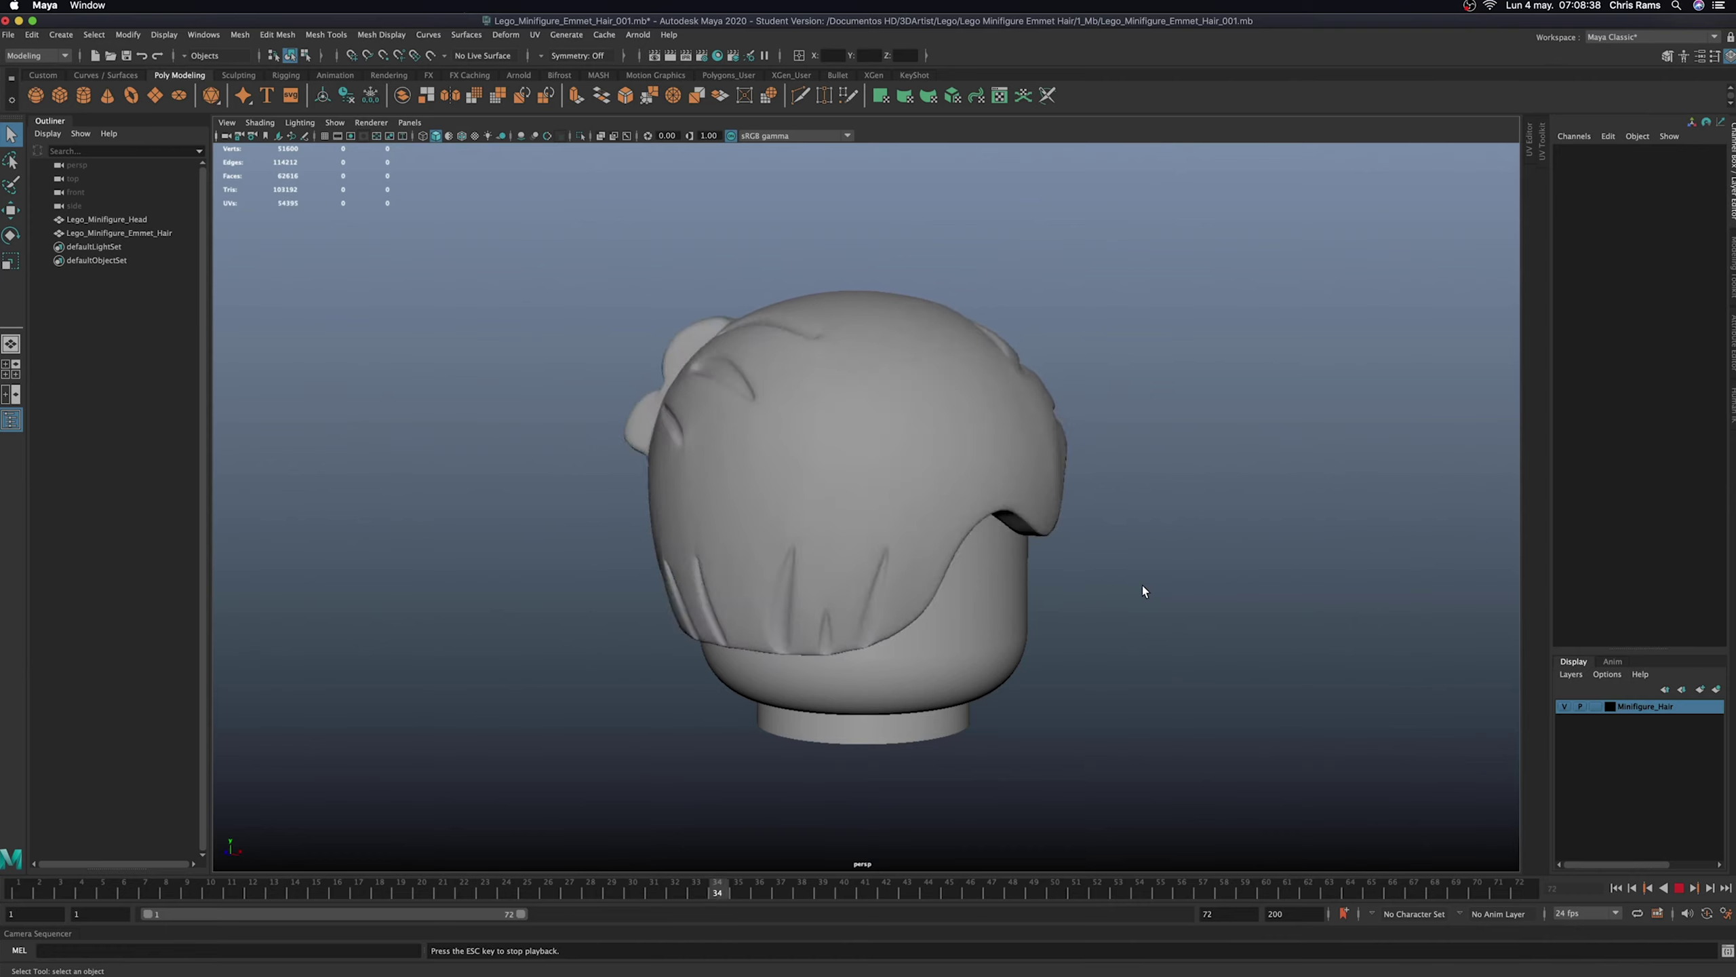
click(1616, 888)
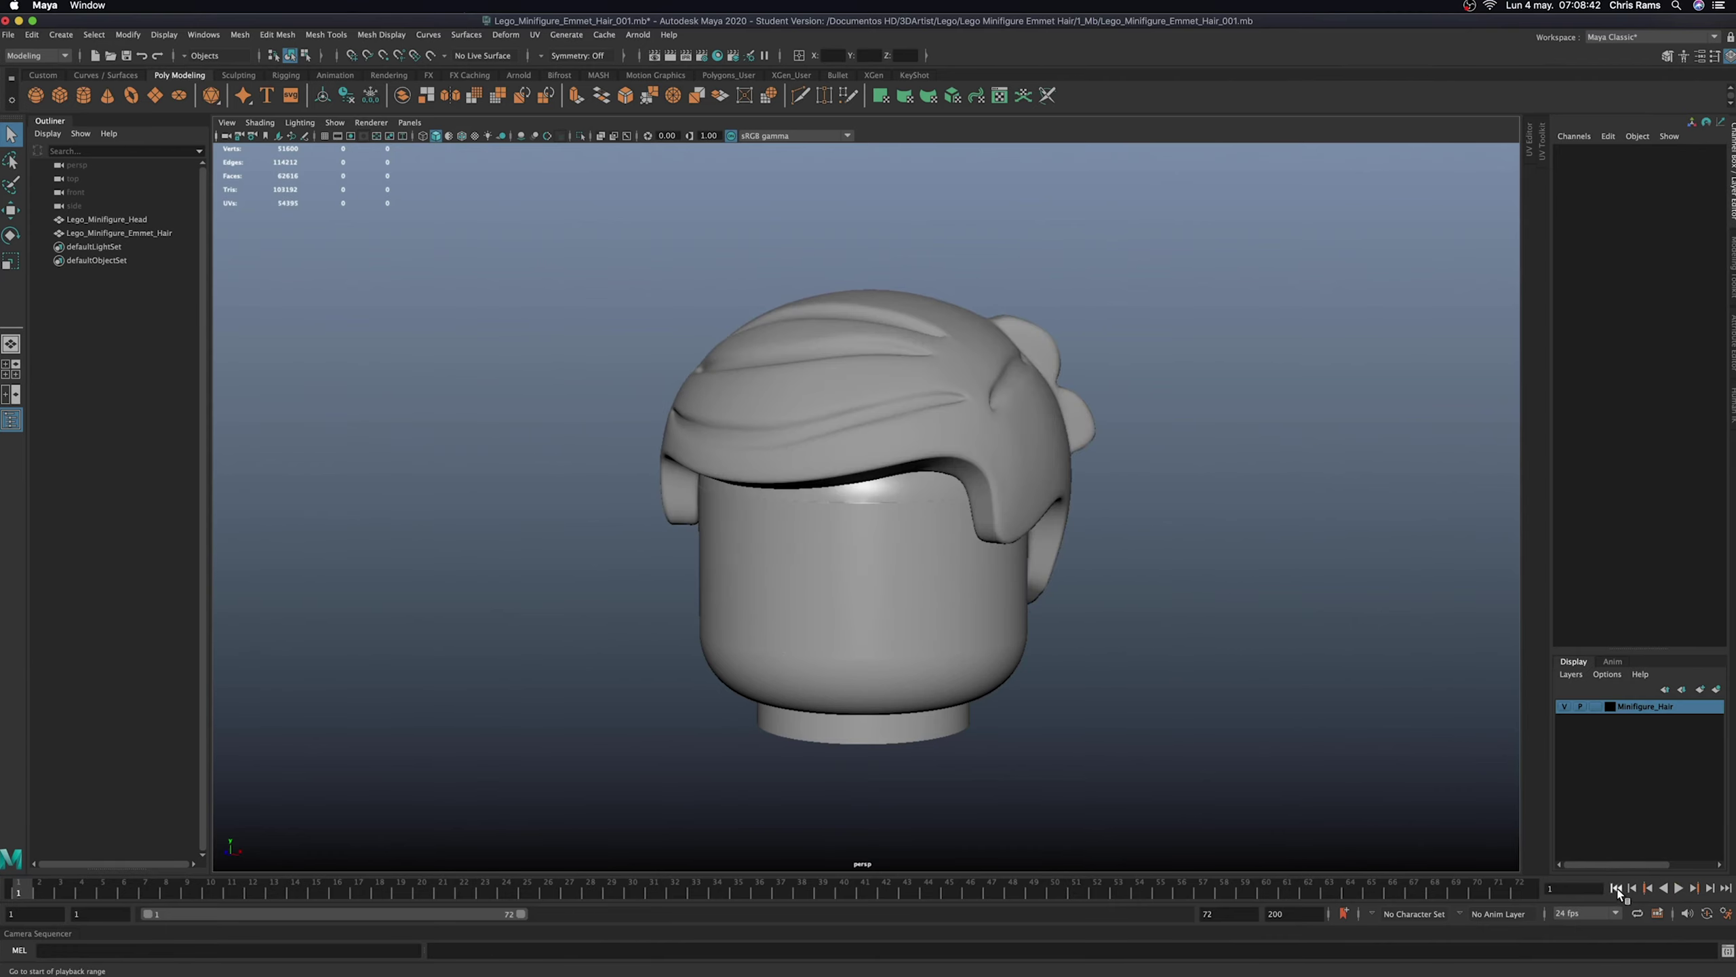
alt+drag(1120, 686, 1184, 648)
click(599, 136)
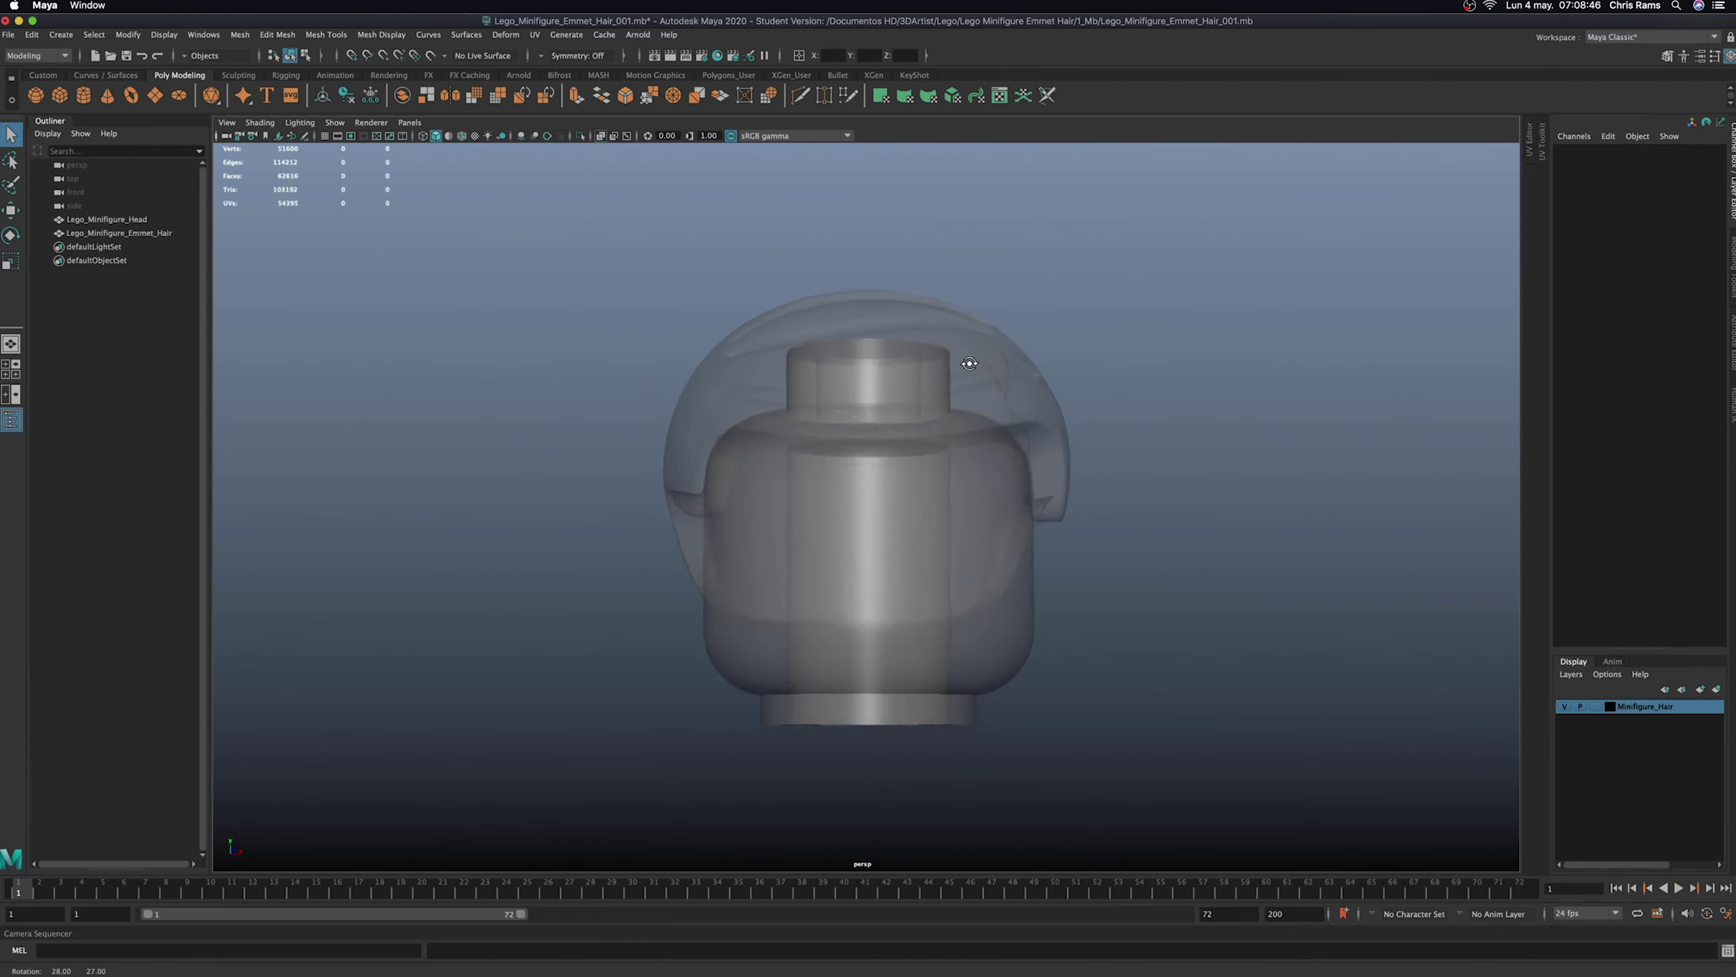
alt+drag(820, 383, 859, 344)
click(609, 135)
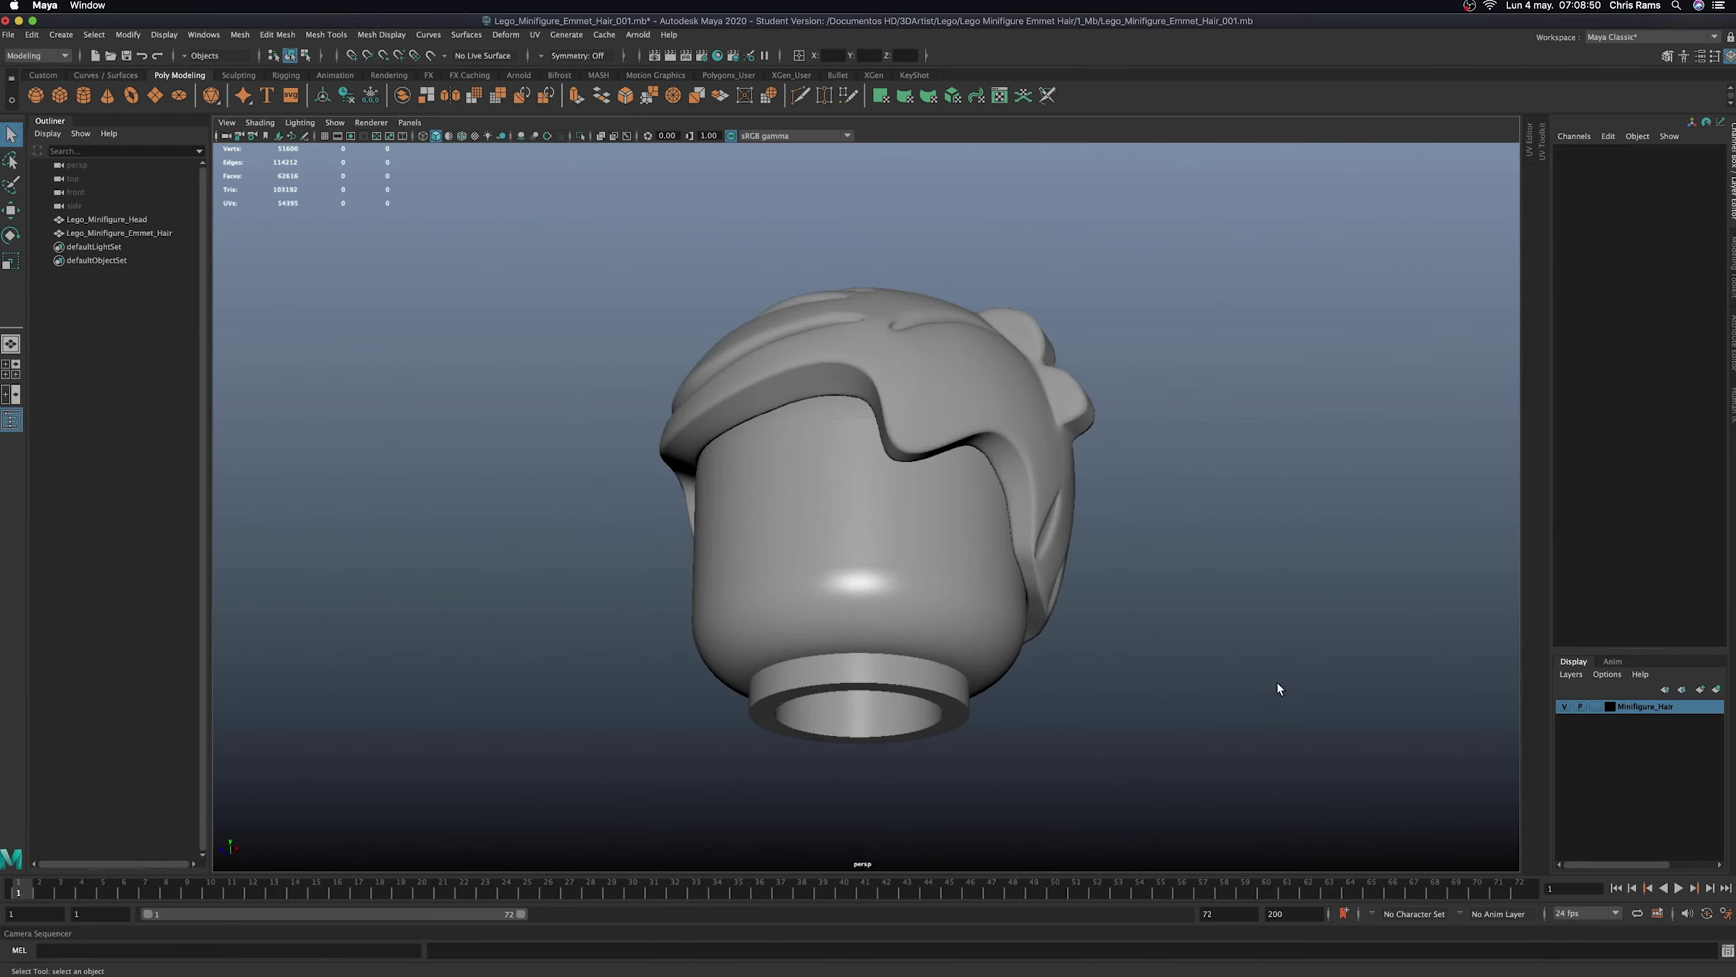
key(alt+v)
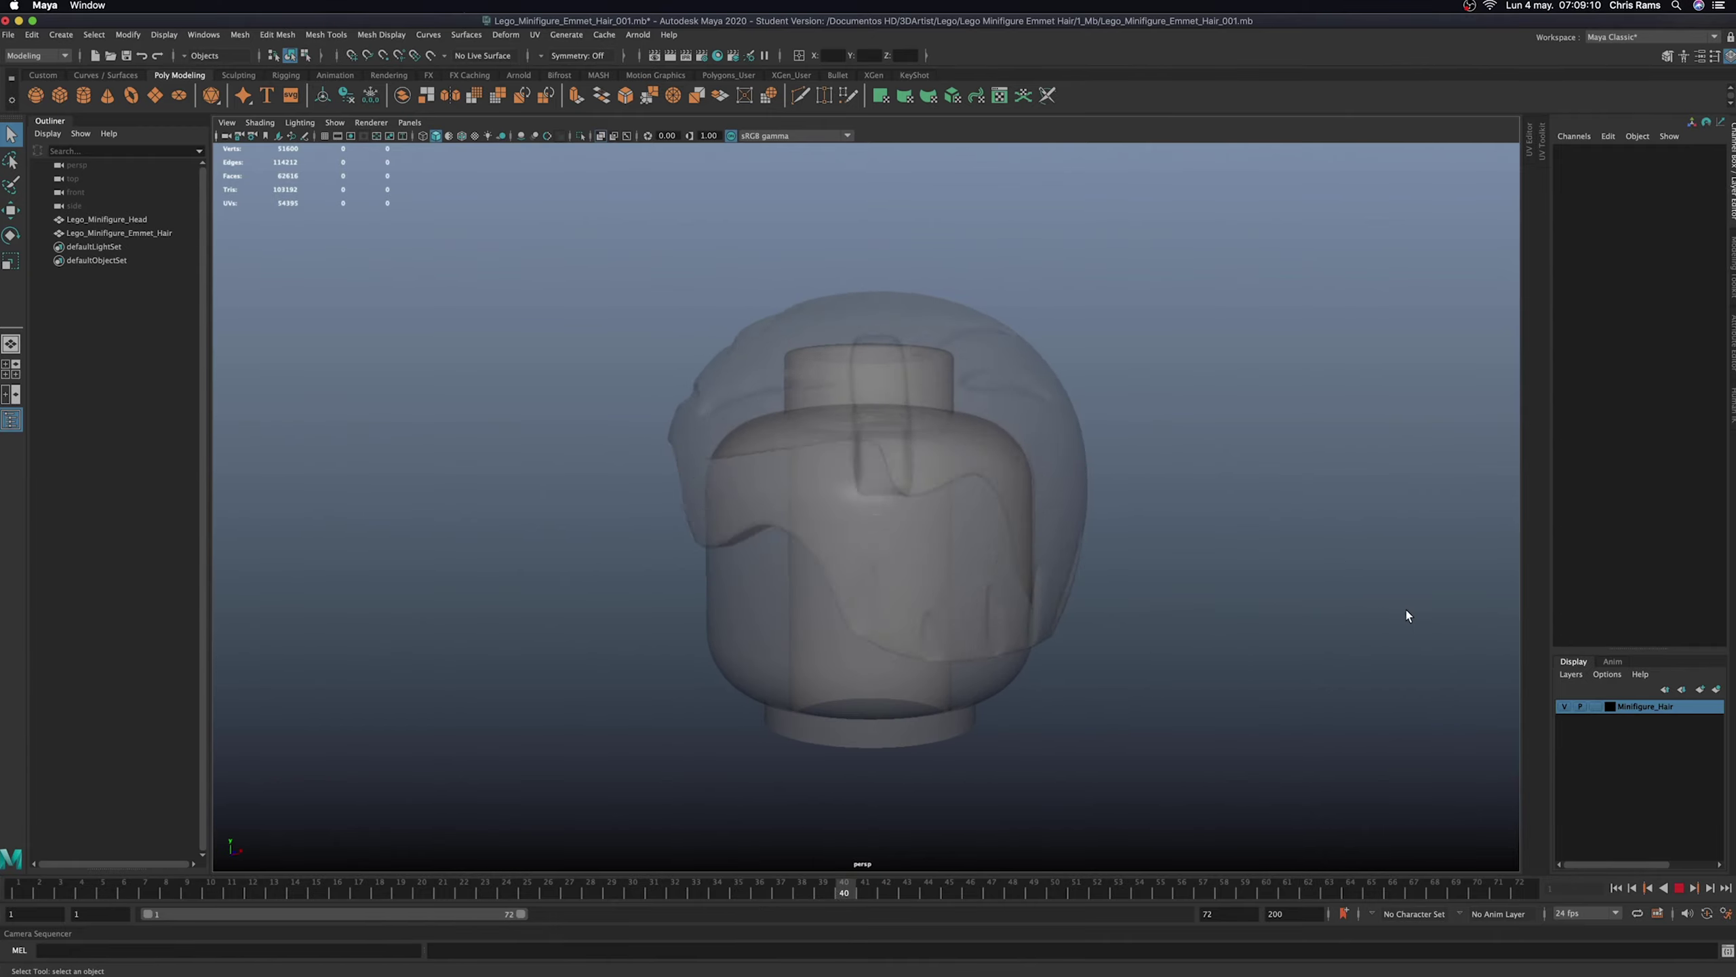
alt+drag(1232, 570, 1271, 407)
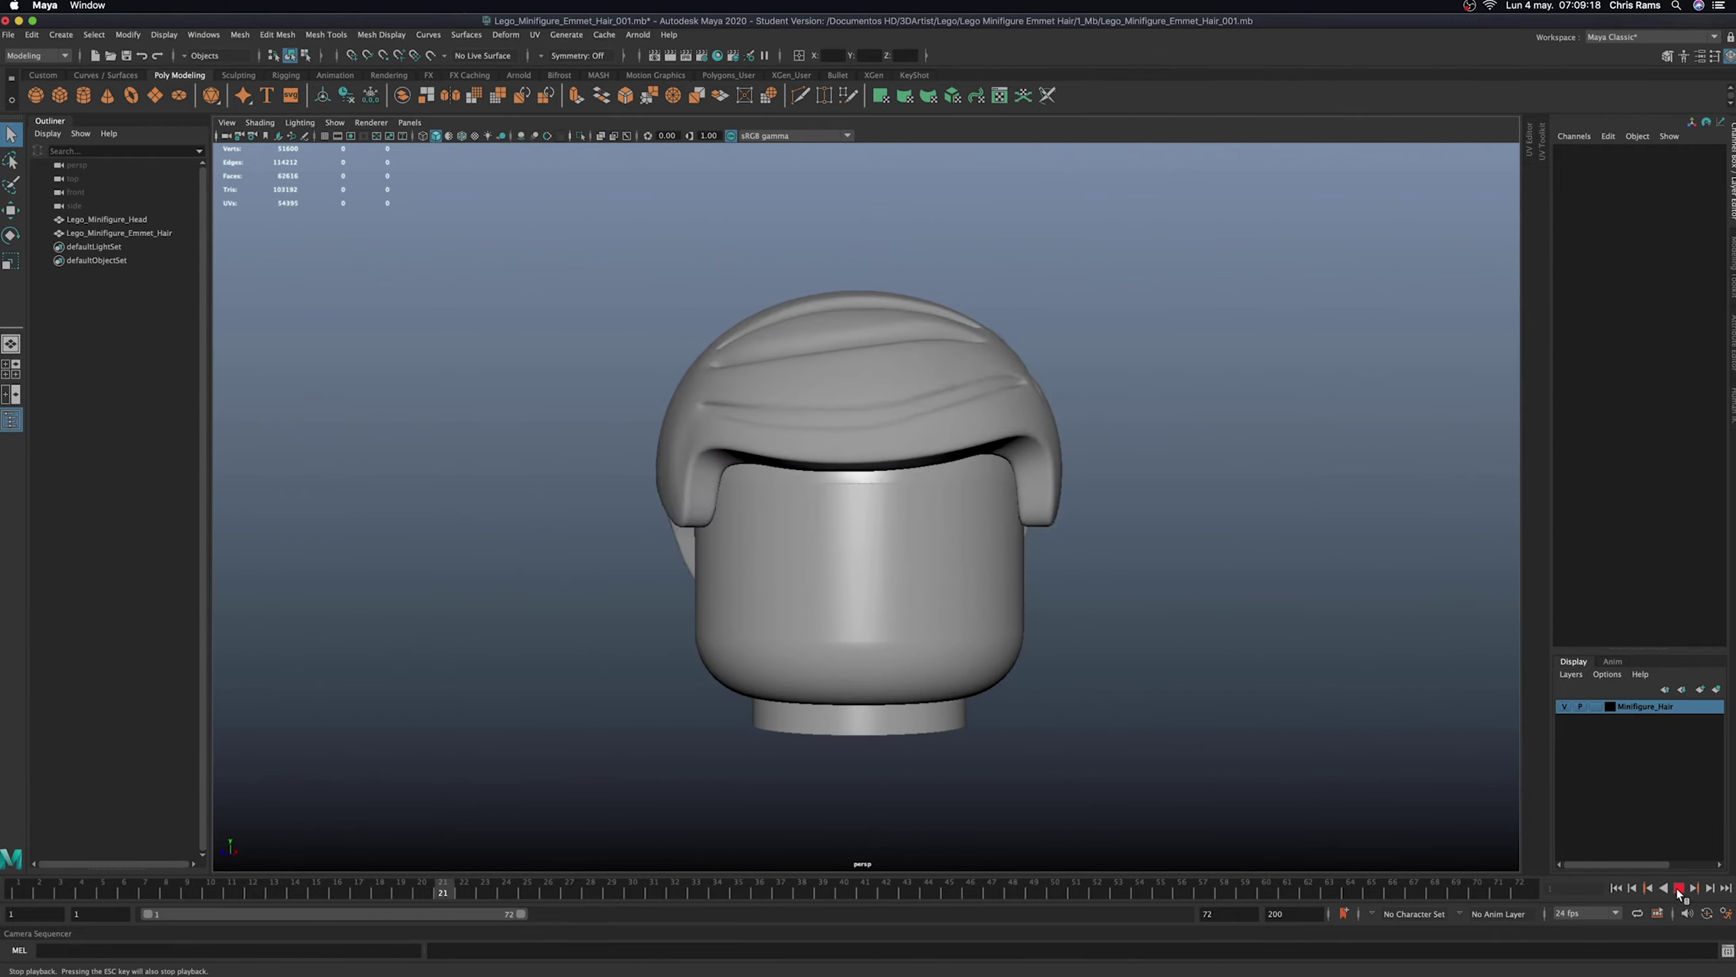
key(Escape)
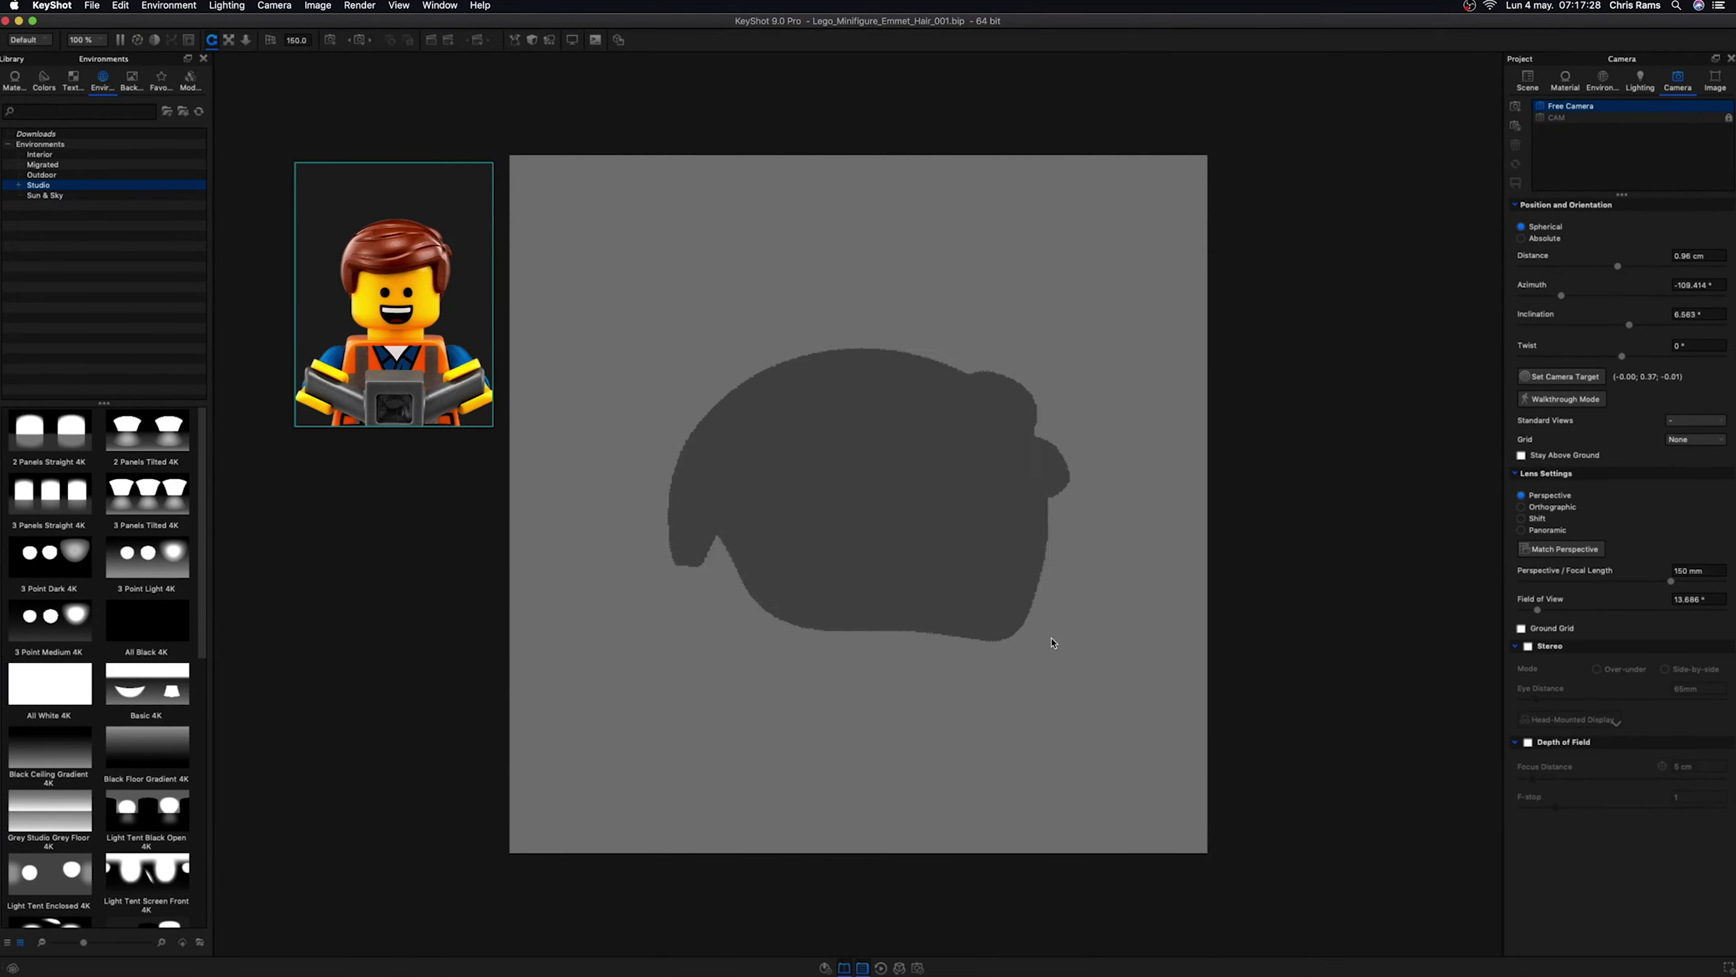
- Orbit around the hair, then add a circular highlight pin in the environment's HDRI editor
drag(1052, 643, 883, 646)
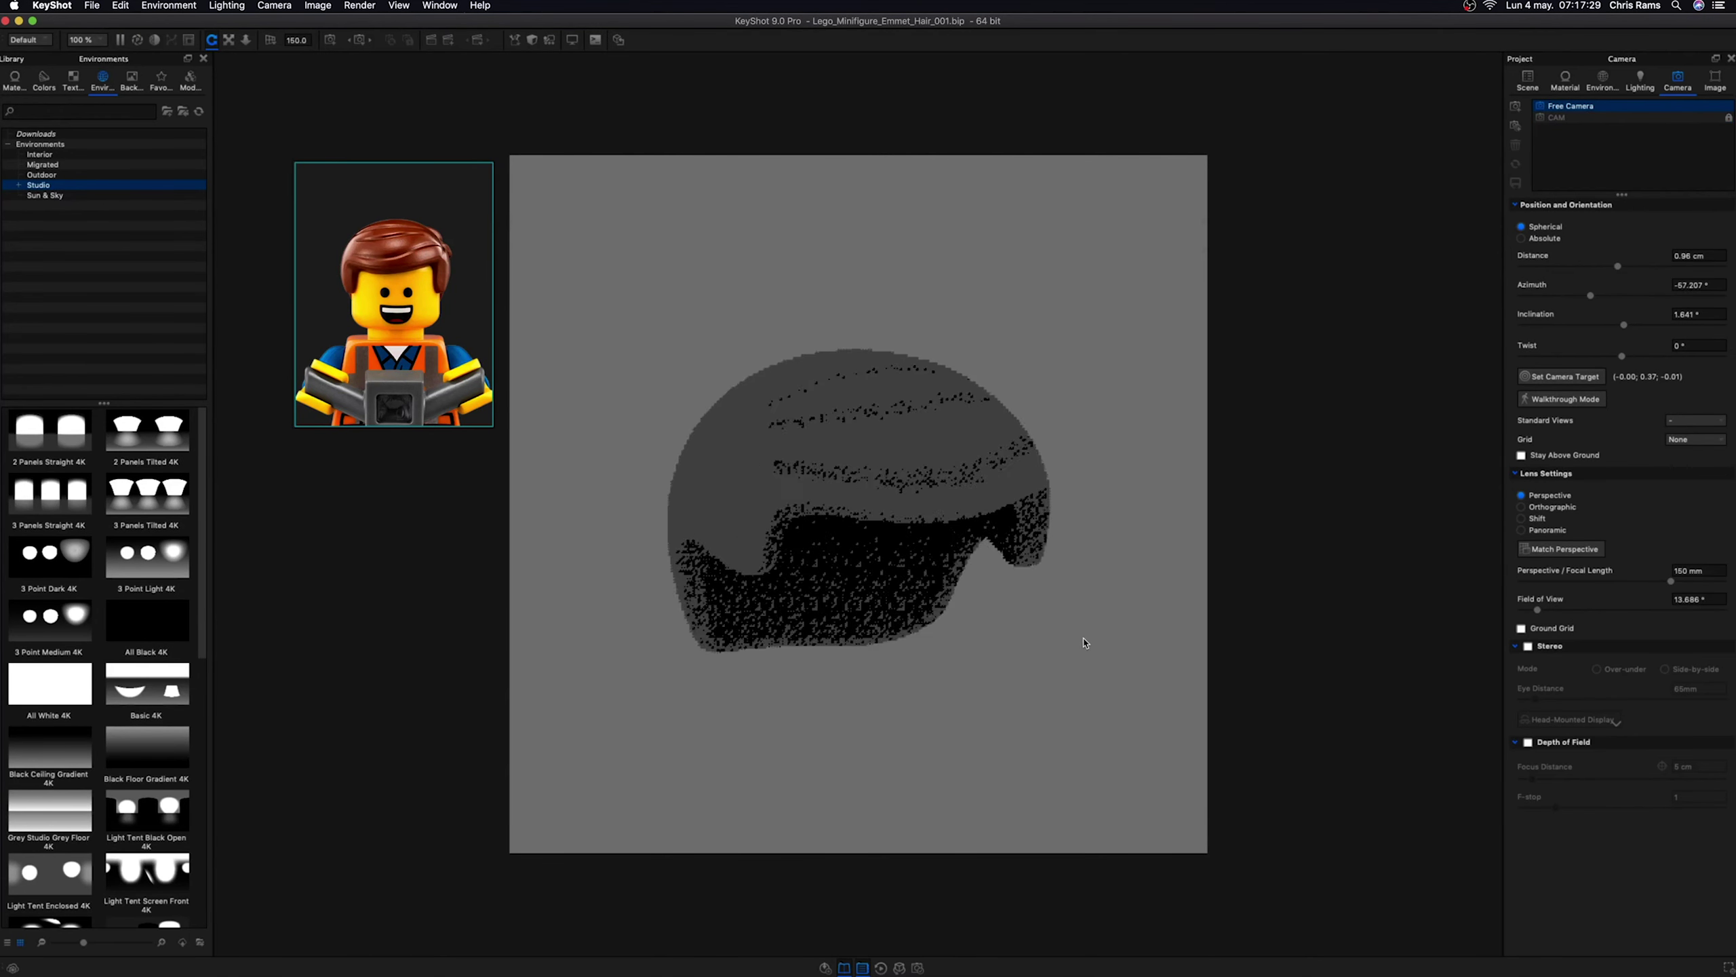
drag(1083, 617, 1109, 662)
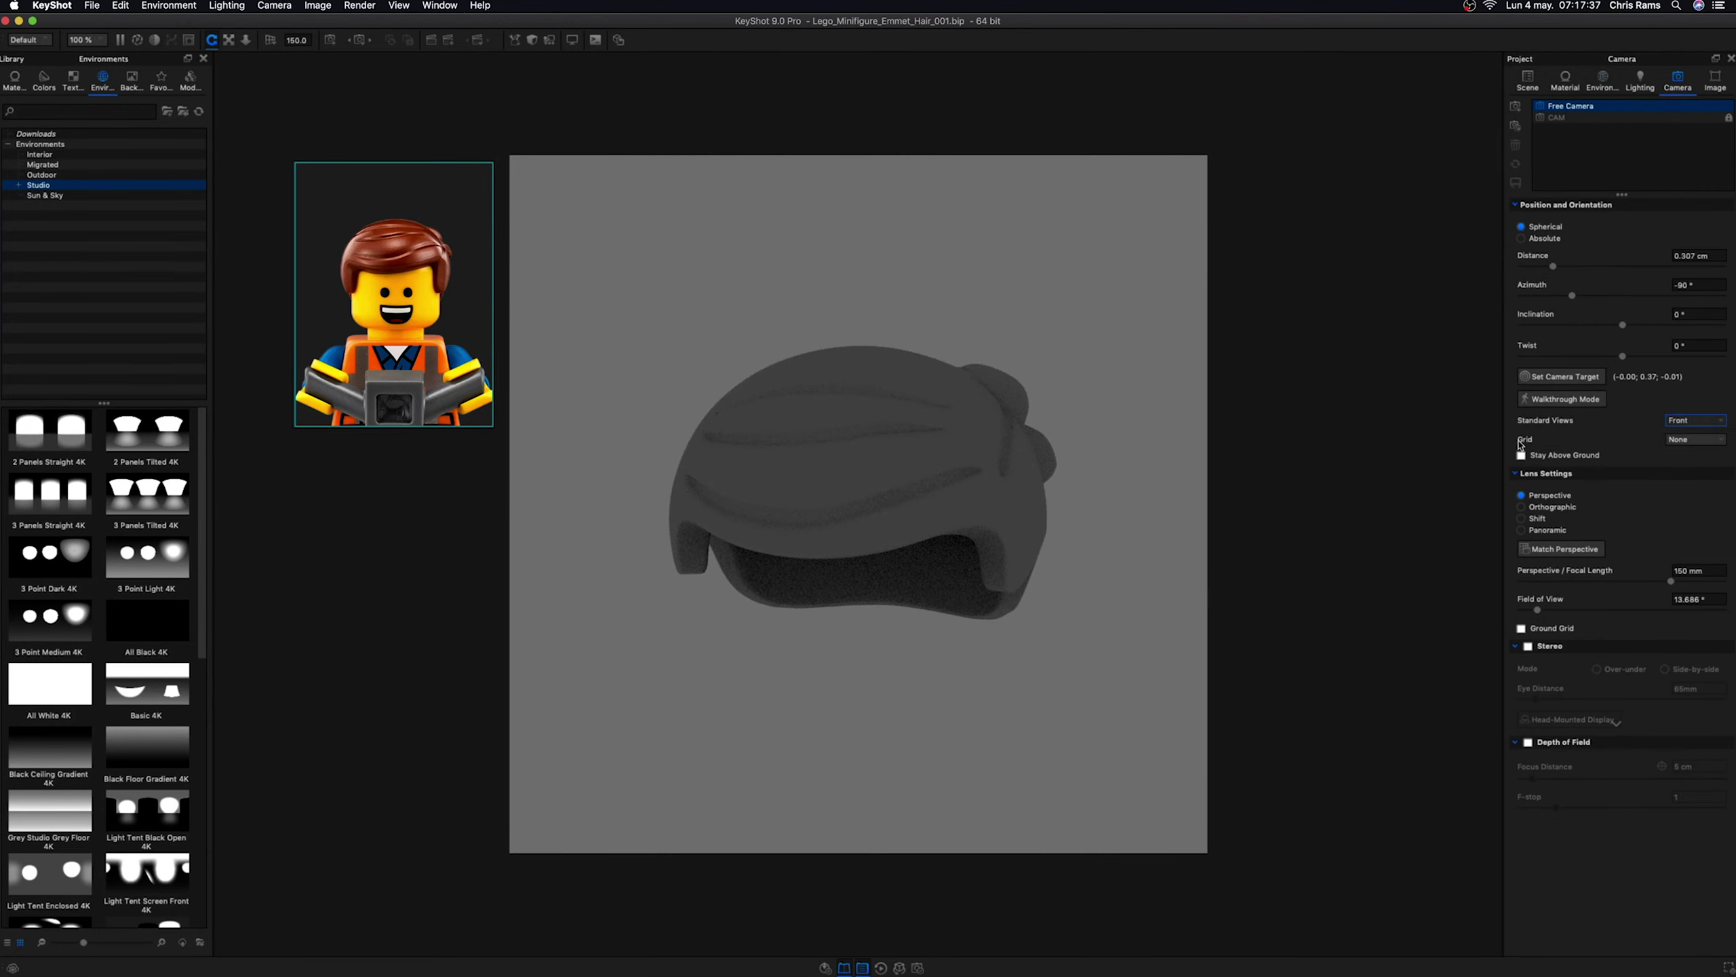
scroll(1121, 469, down, 5)
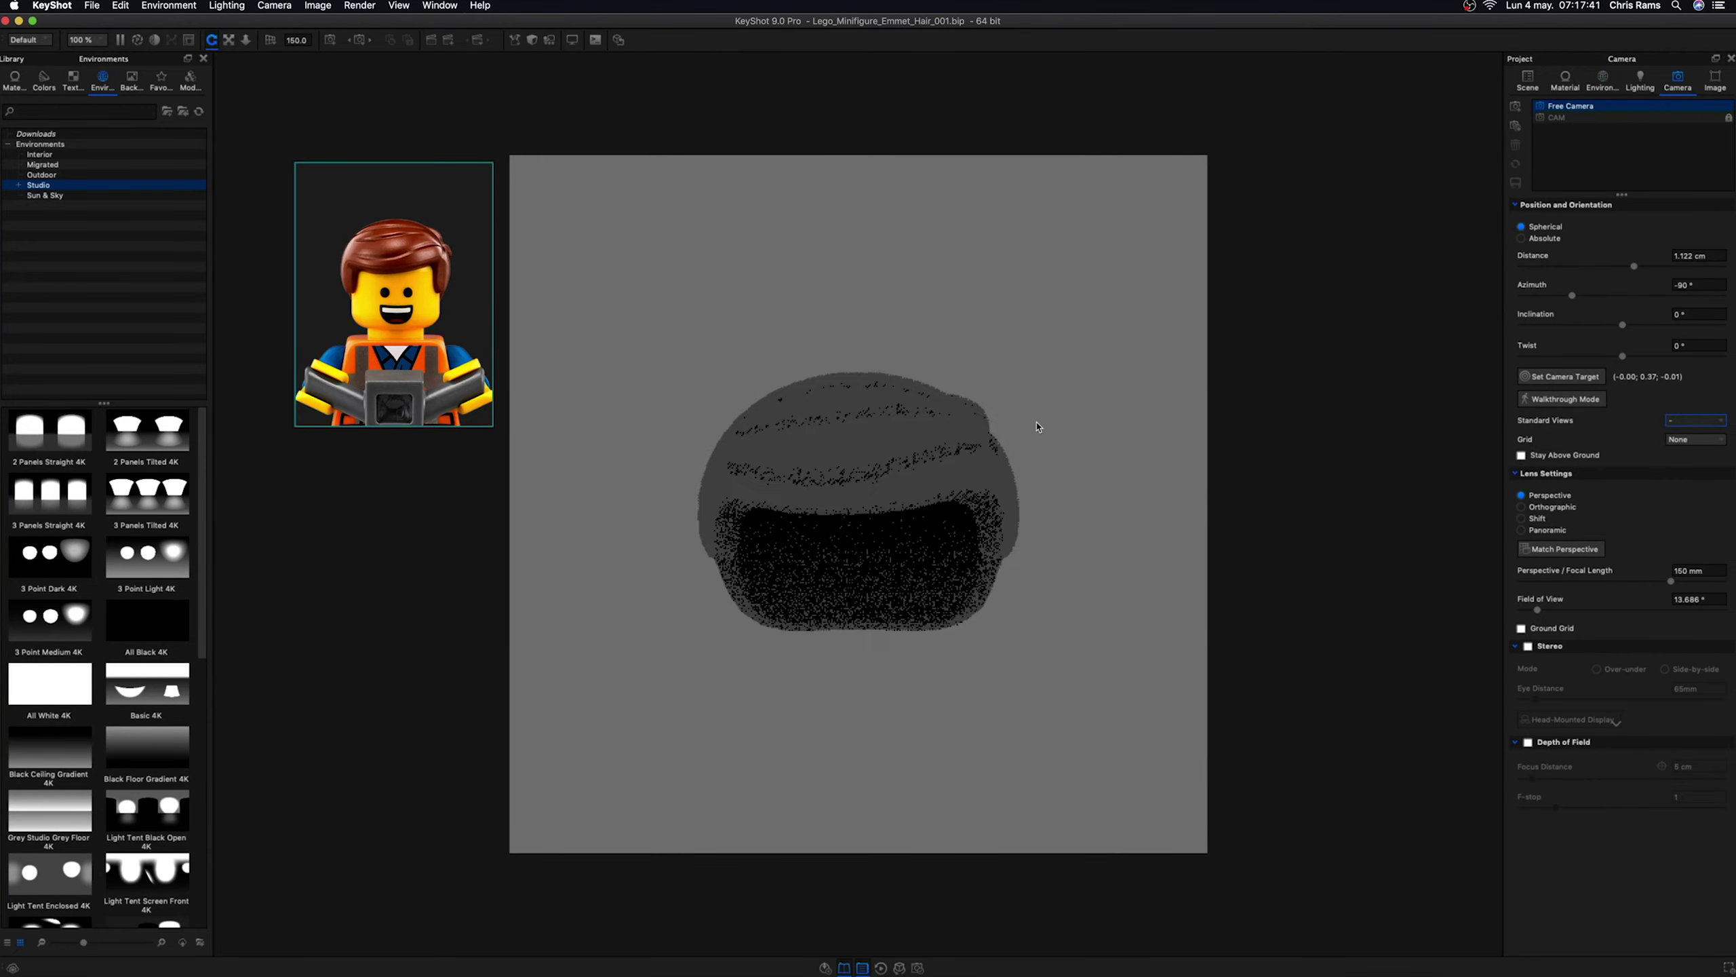
scroll(1037, 415, down, 1)
key(e)
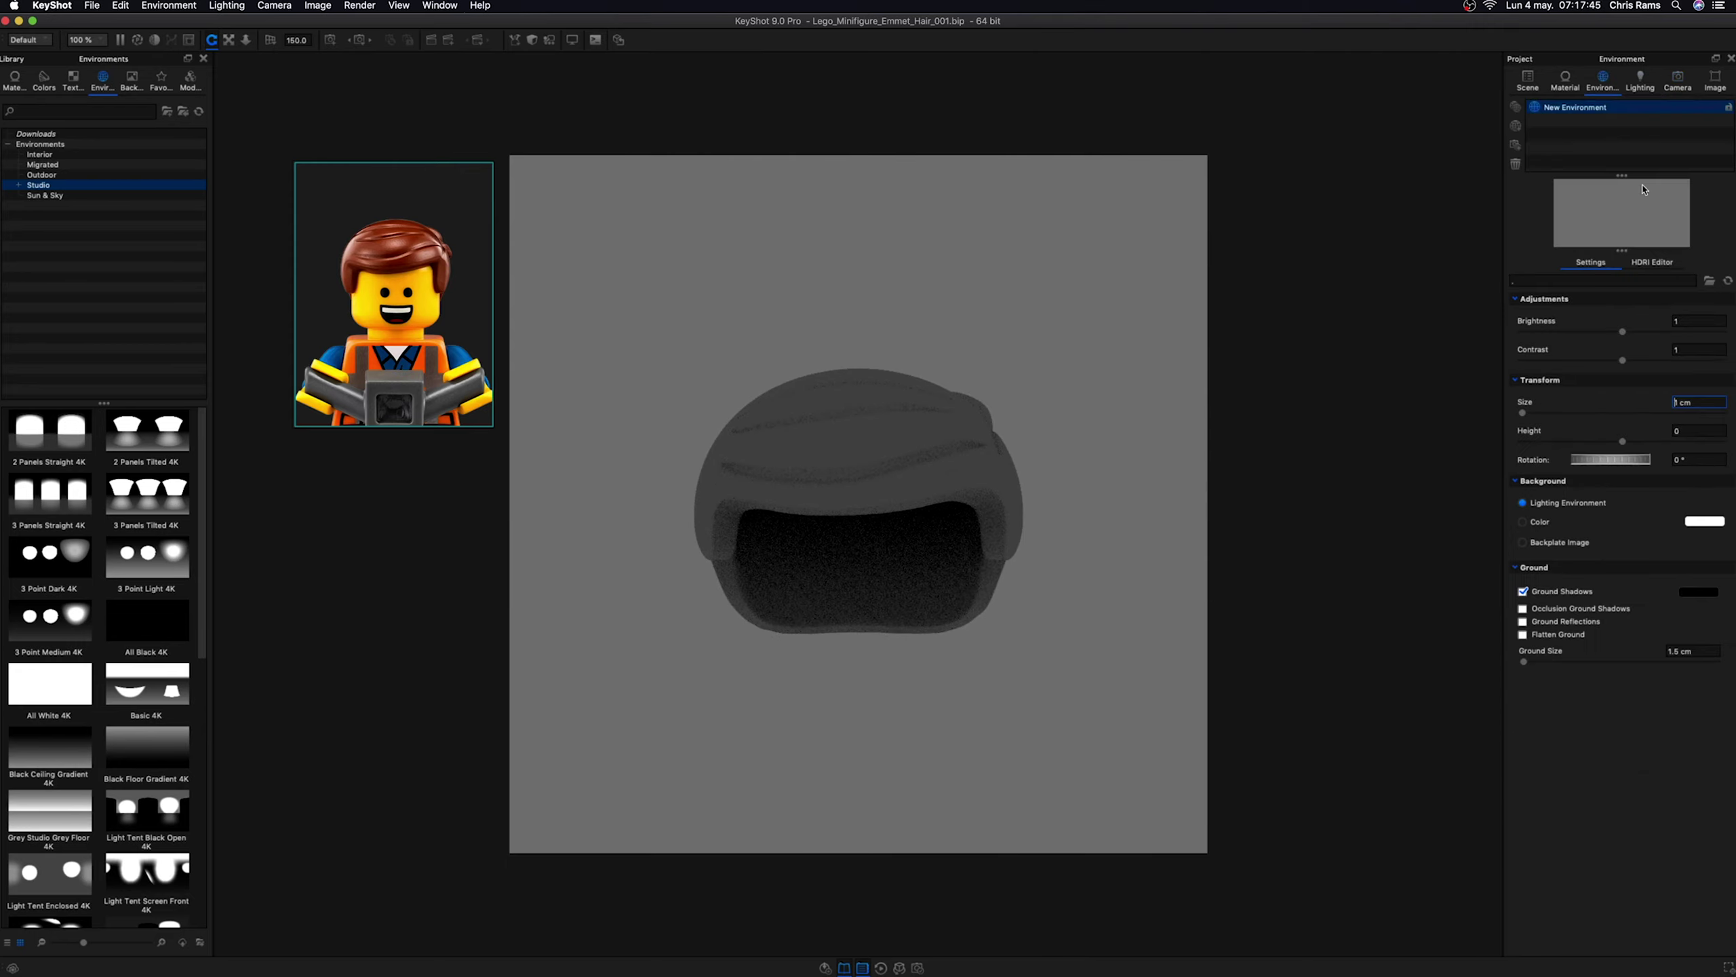
click(1646, 266)
click(1560, 281)
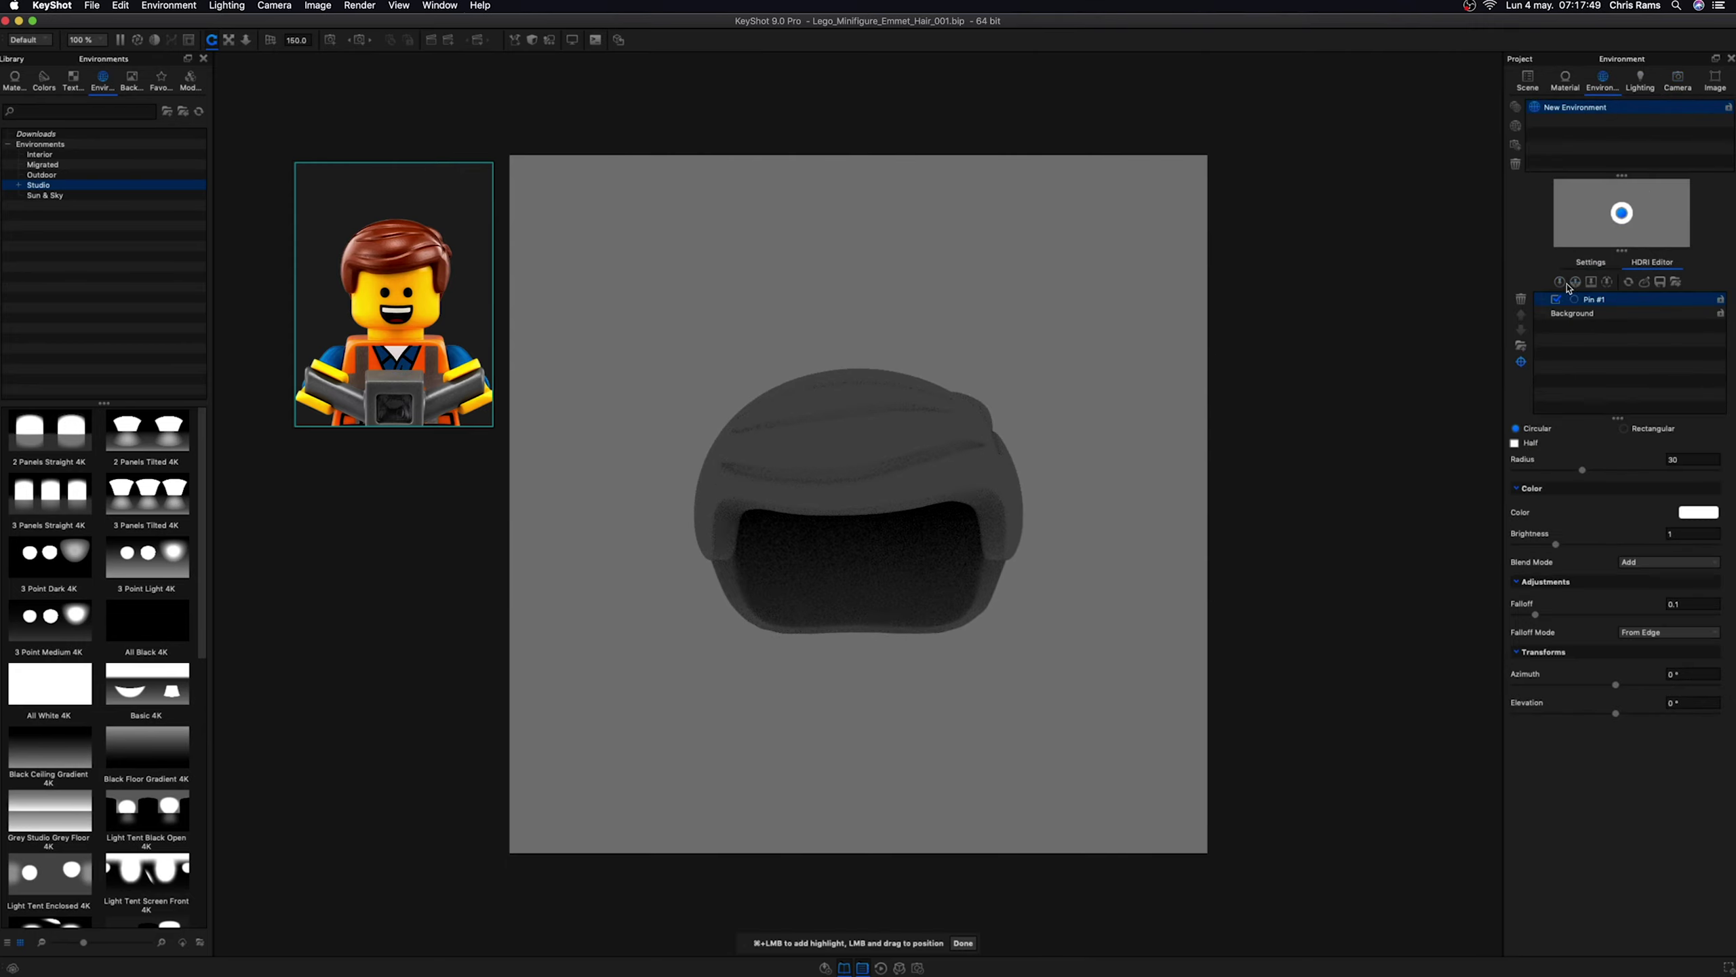
- Position the highlight pin and give it brightness 4 and falloff 0.5
drag(740, 491, 756, 493)
text(4)
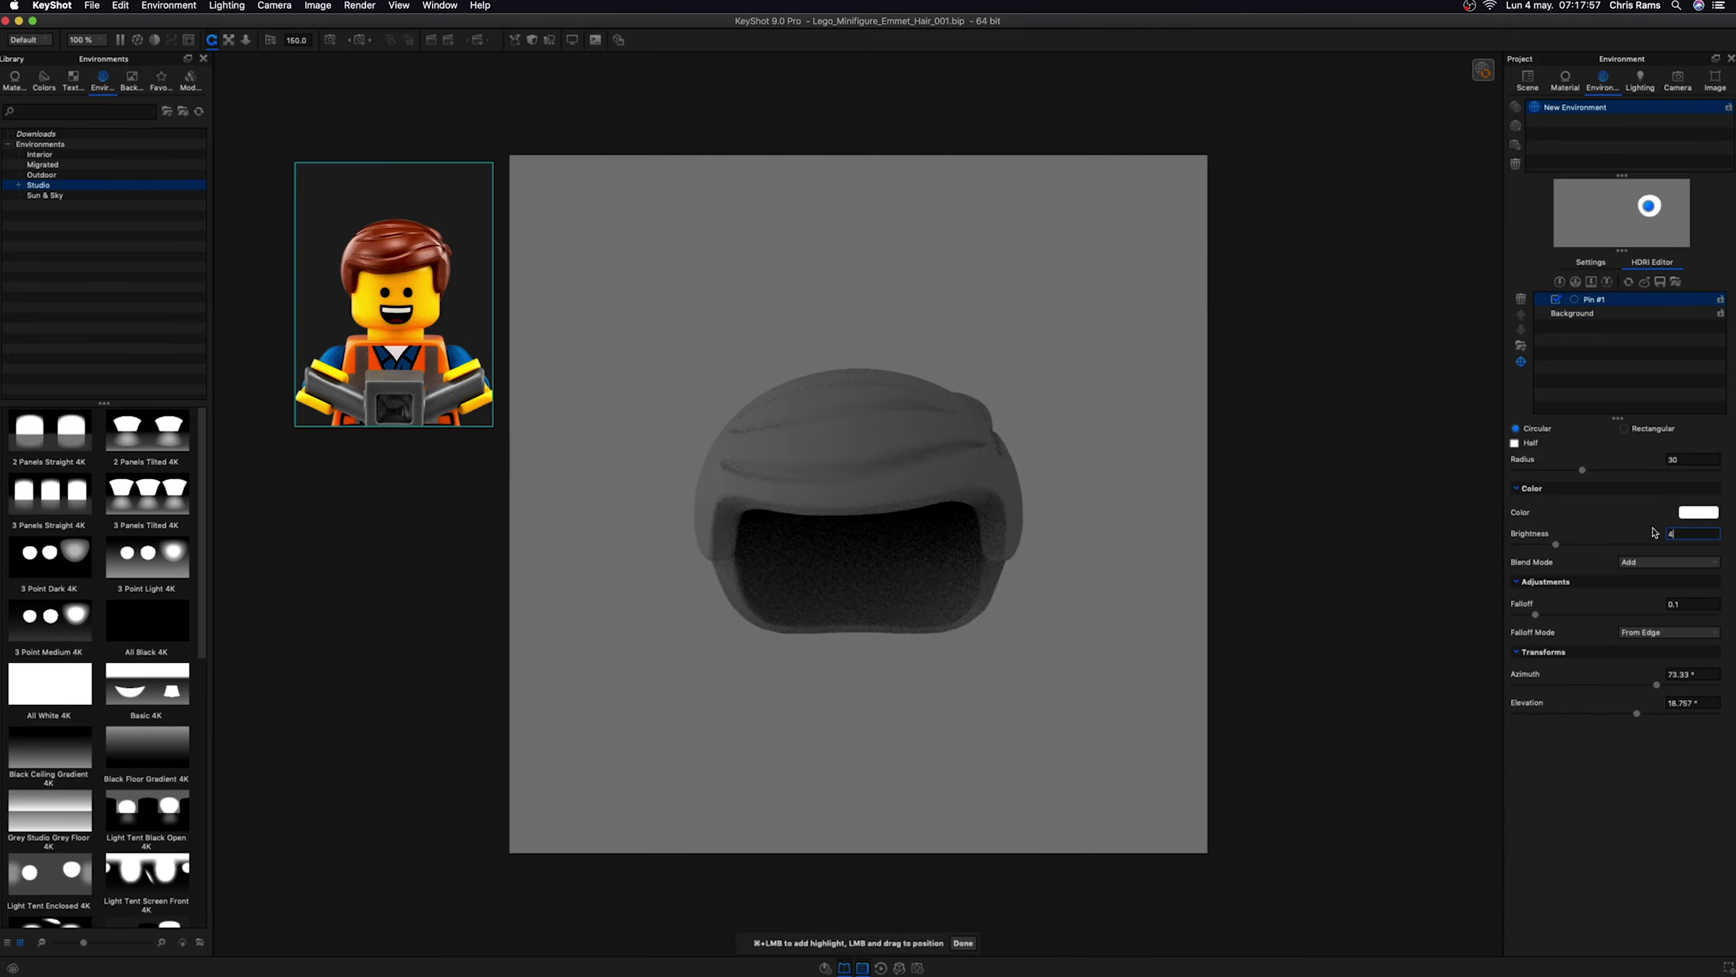
key(Return)
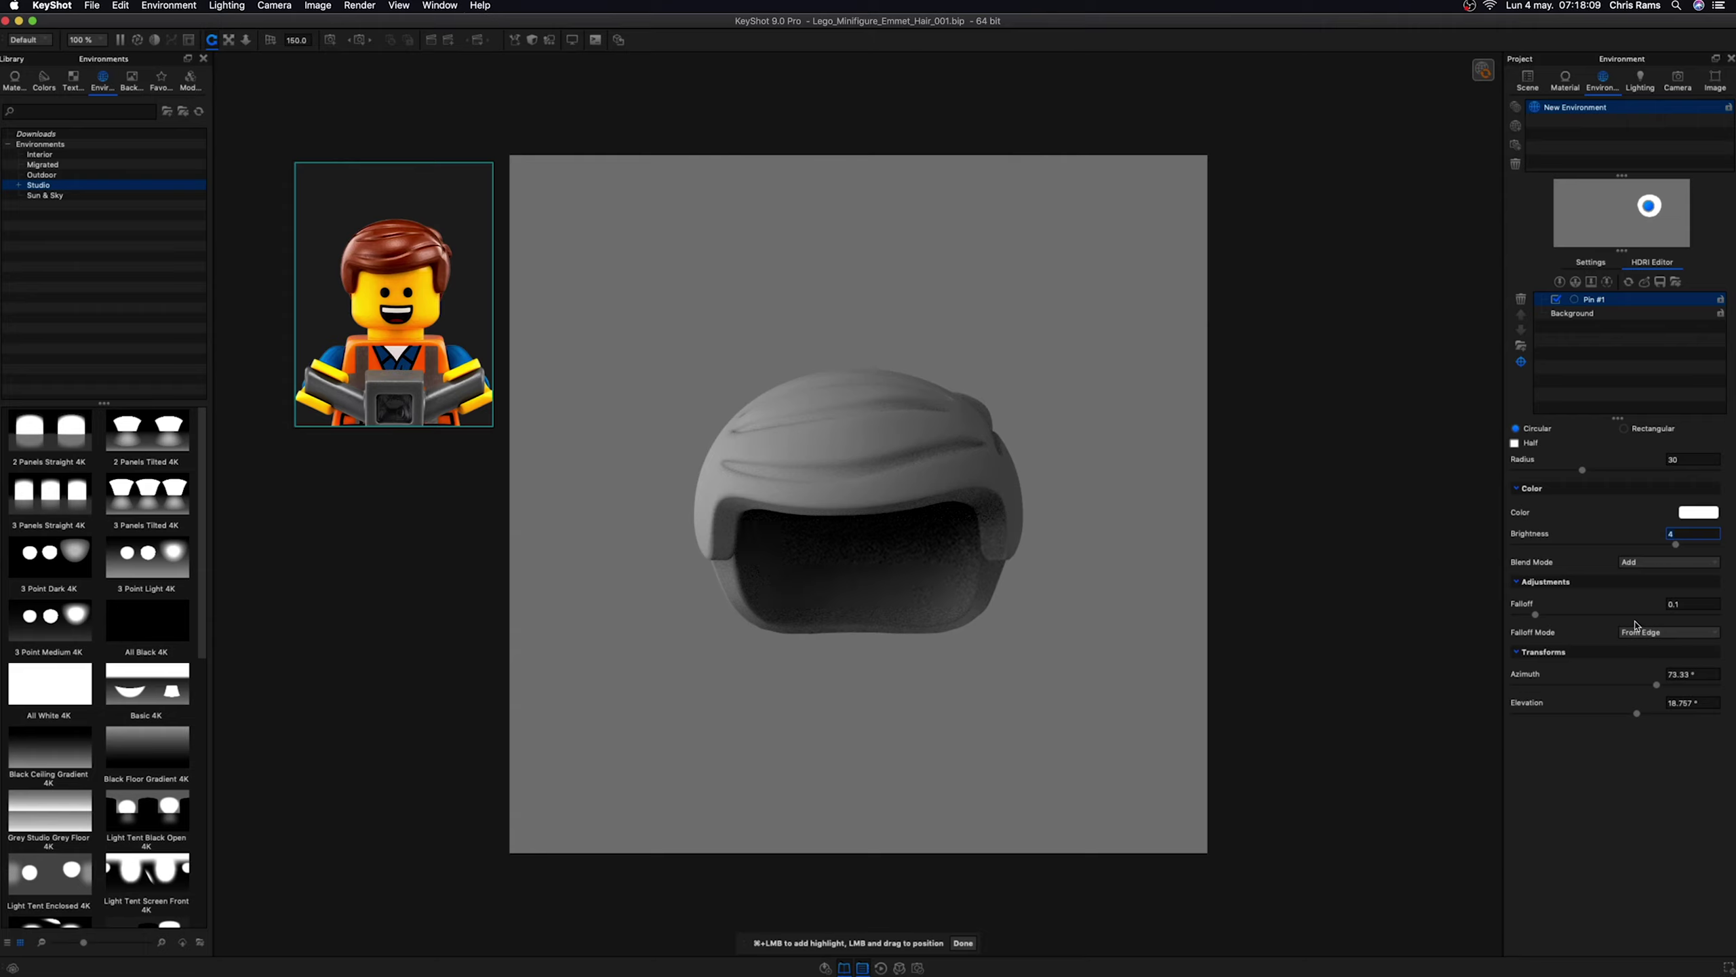
drag(1531, 615, 1653, 615)
click(1666, 461)
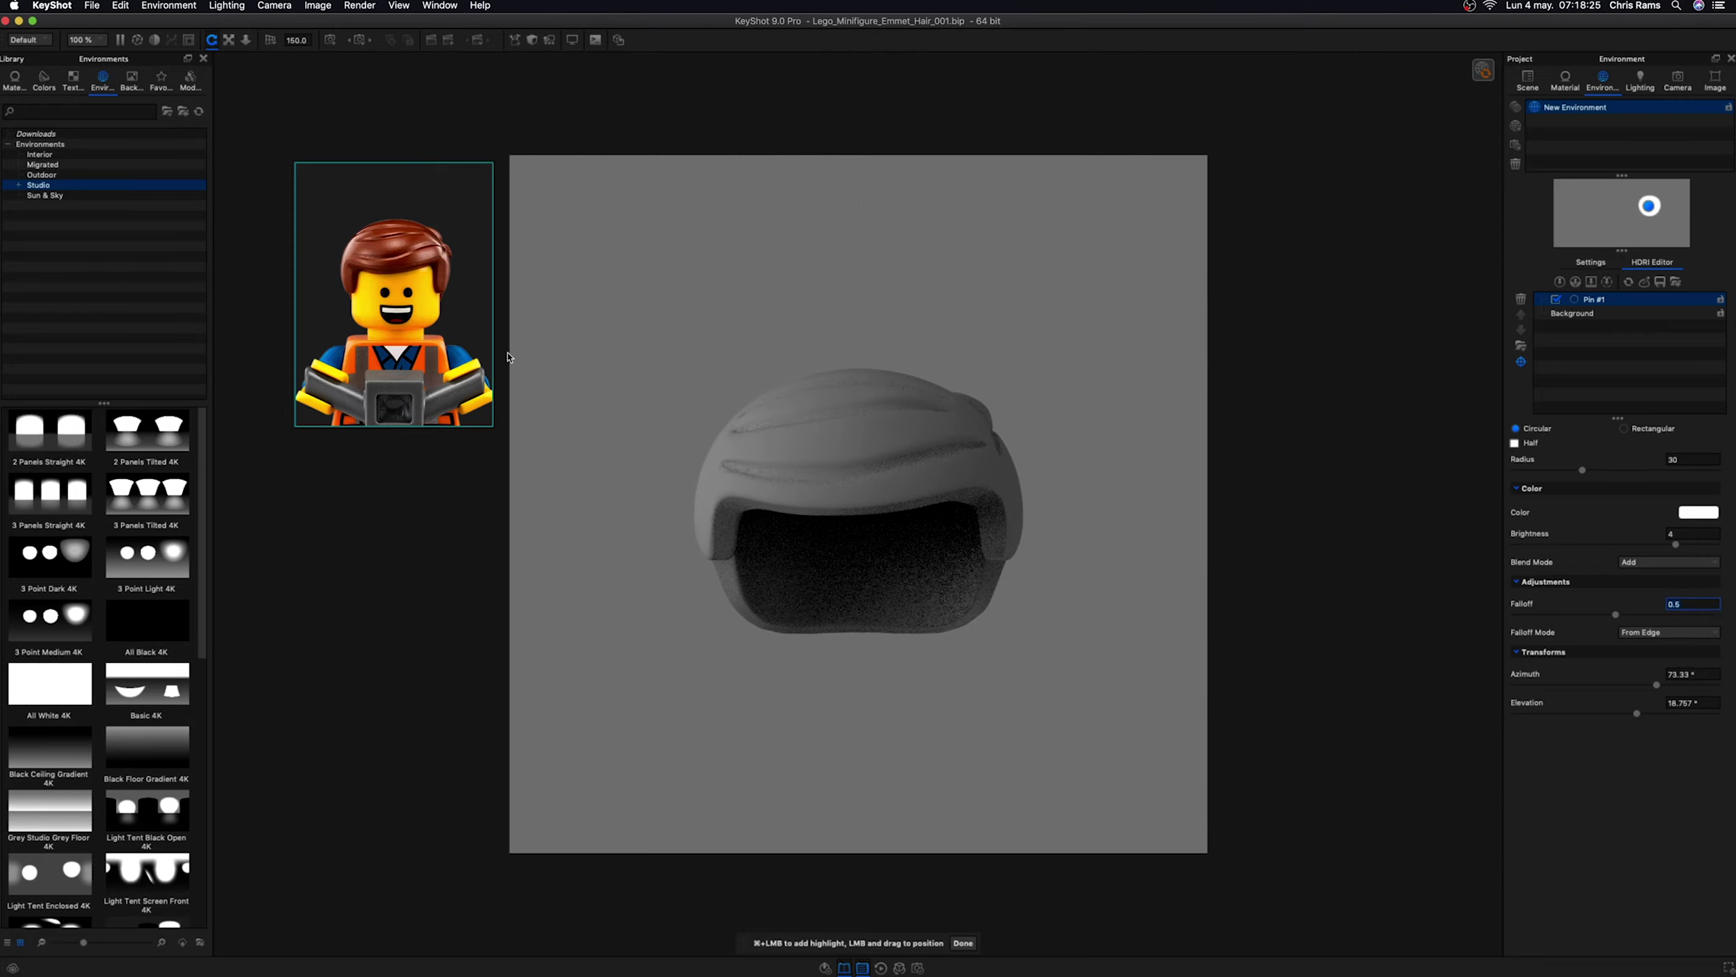
click(966, 950)
- Set the pin radius to 15 and orbit to check the highlight behind the hair
drag(786, 616, 736, 573)
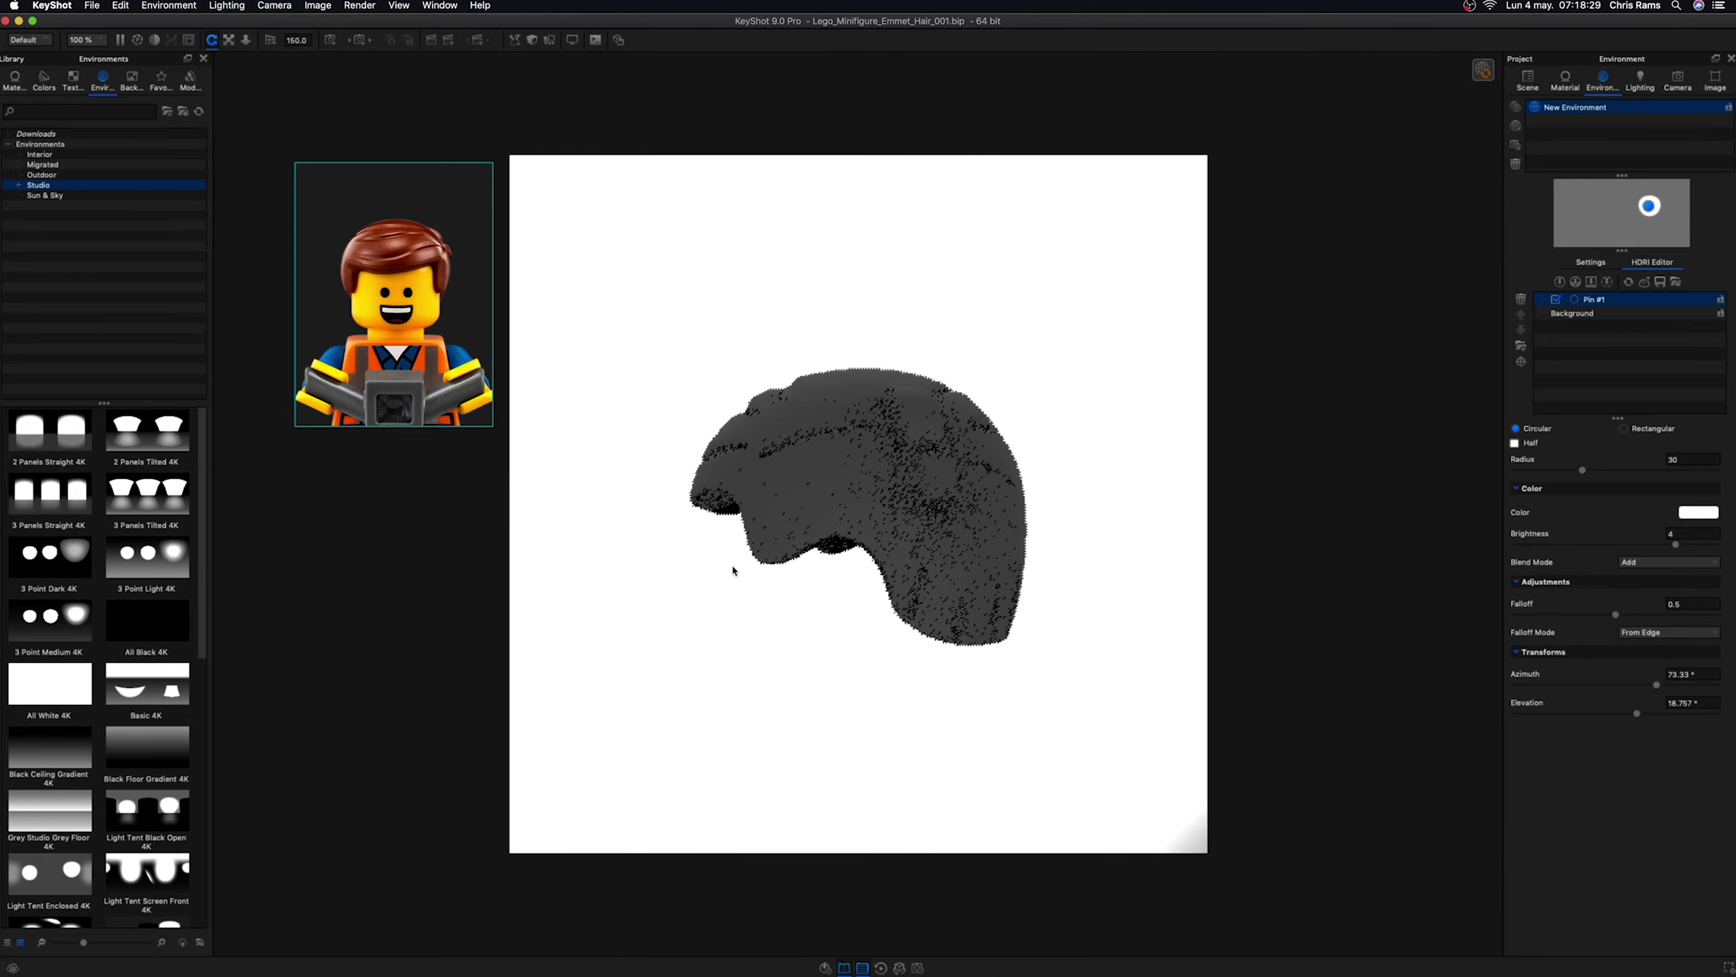
scroll(736, 573, down, 5)
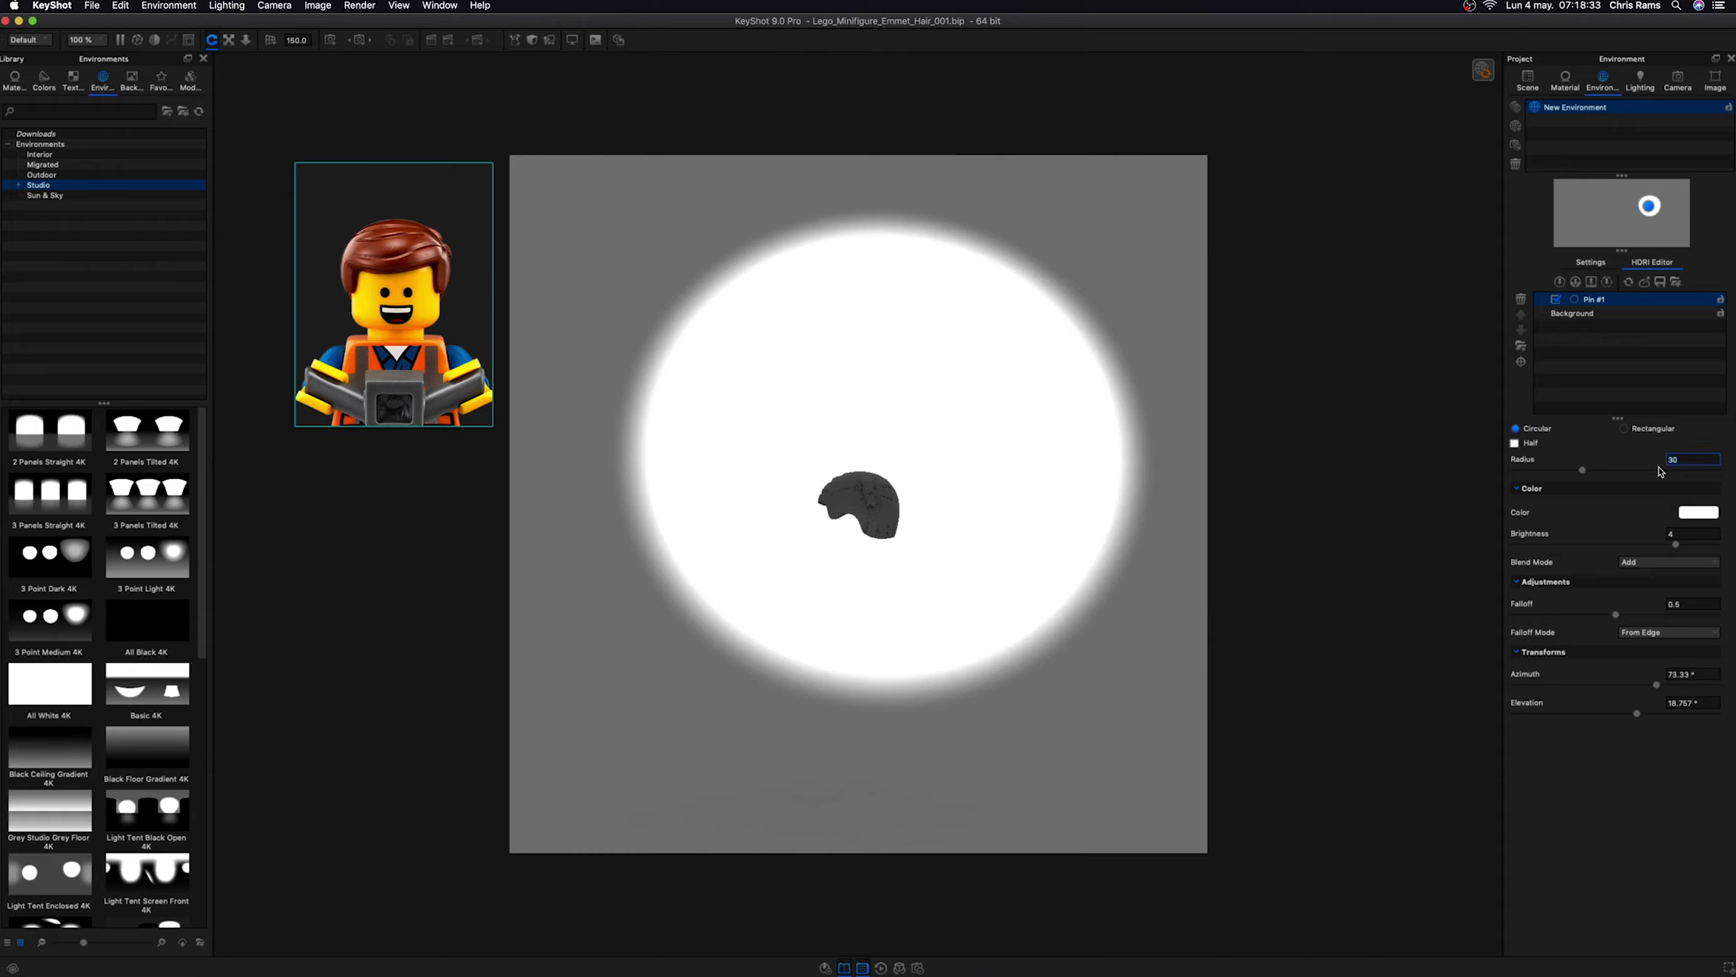
text(15)
key(Return)
mouse_move(1035, 628)
mouse_down()
mouse_move(822, 632)
mouse_move(864, 643)
mouse_move(868, 739)
mouse_up()
scroll(865, 643, down, 3)
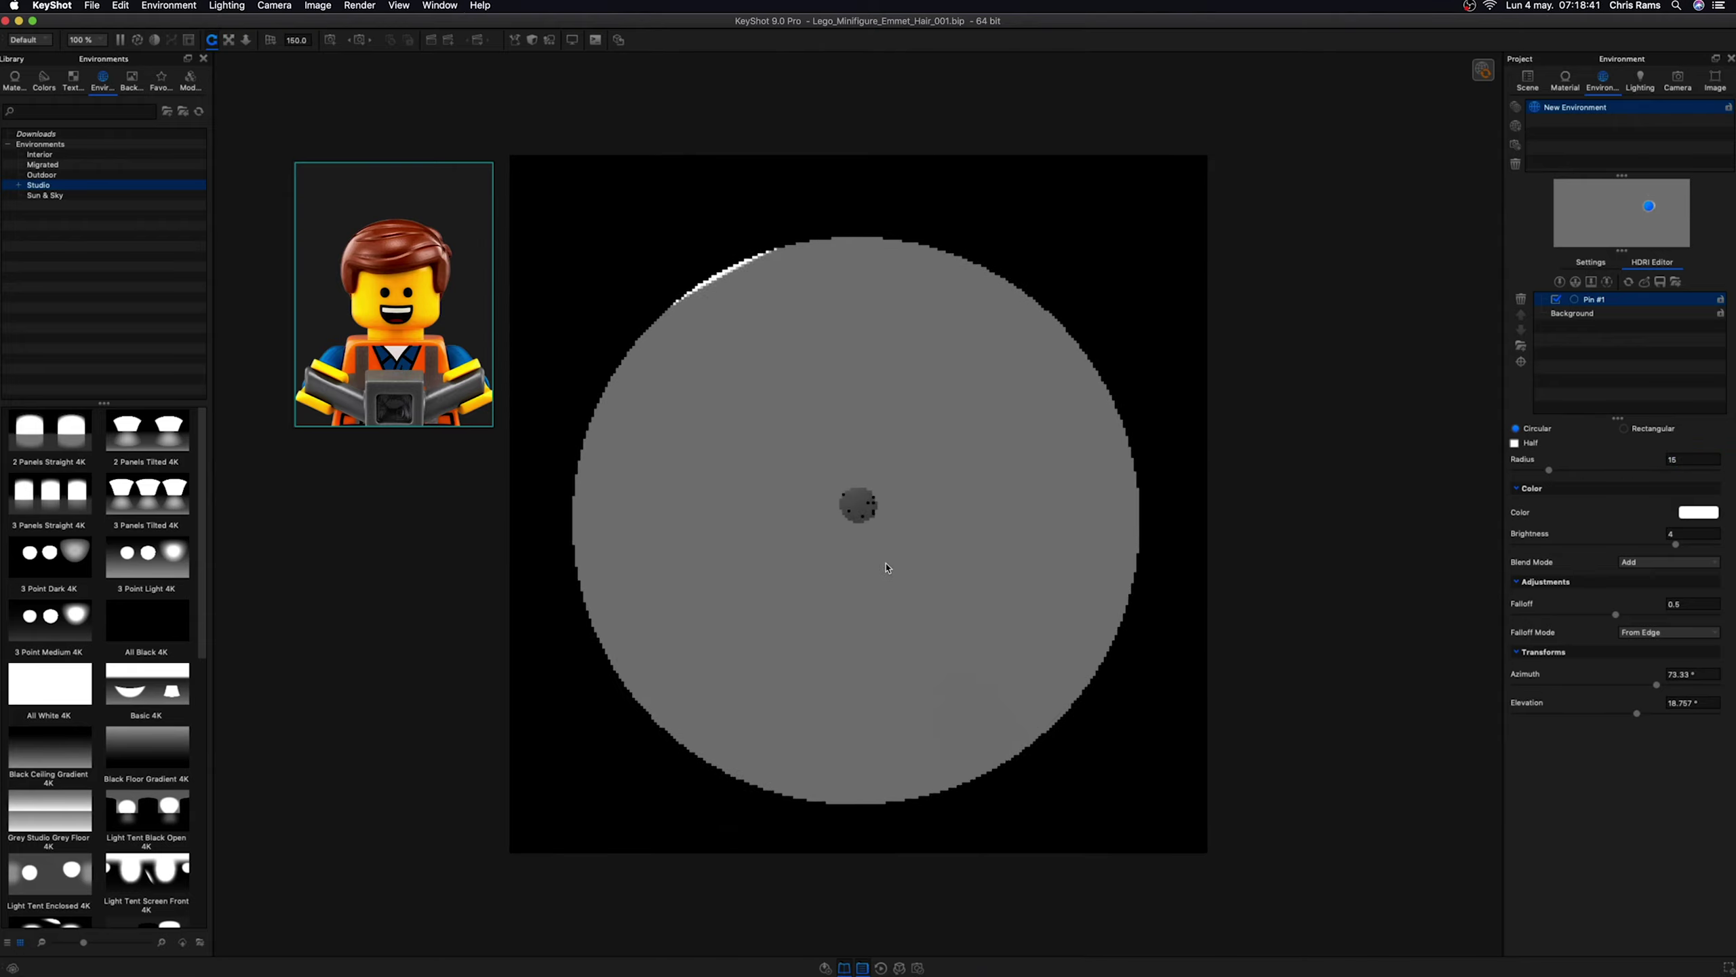
- Shrink the environment size and jump the camera to the back view of the hair
click(1592, 261)
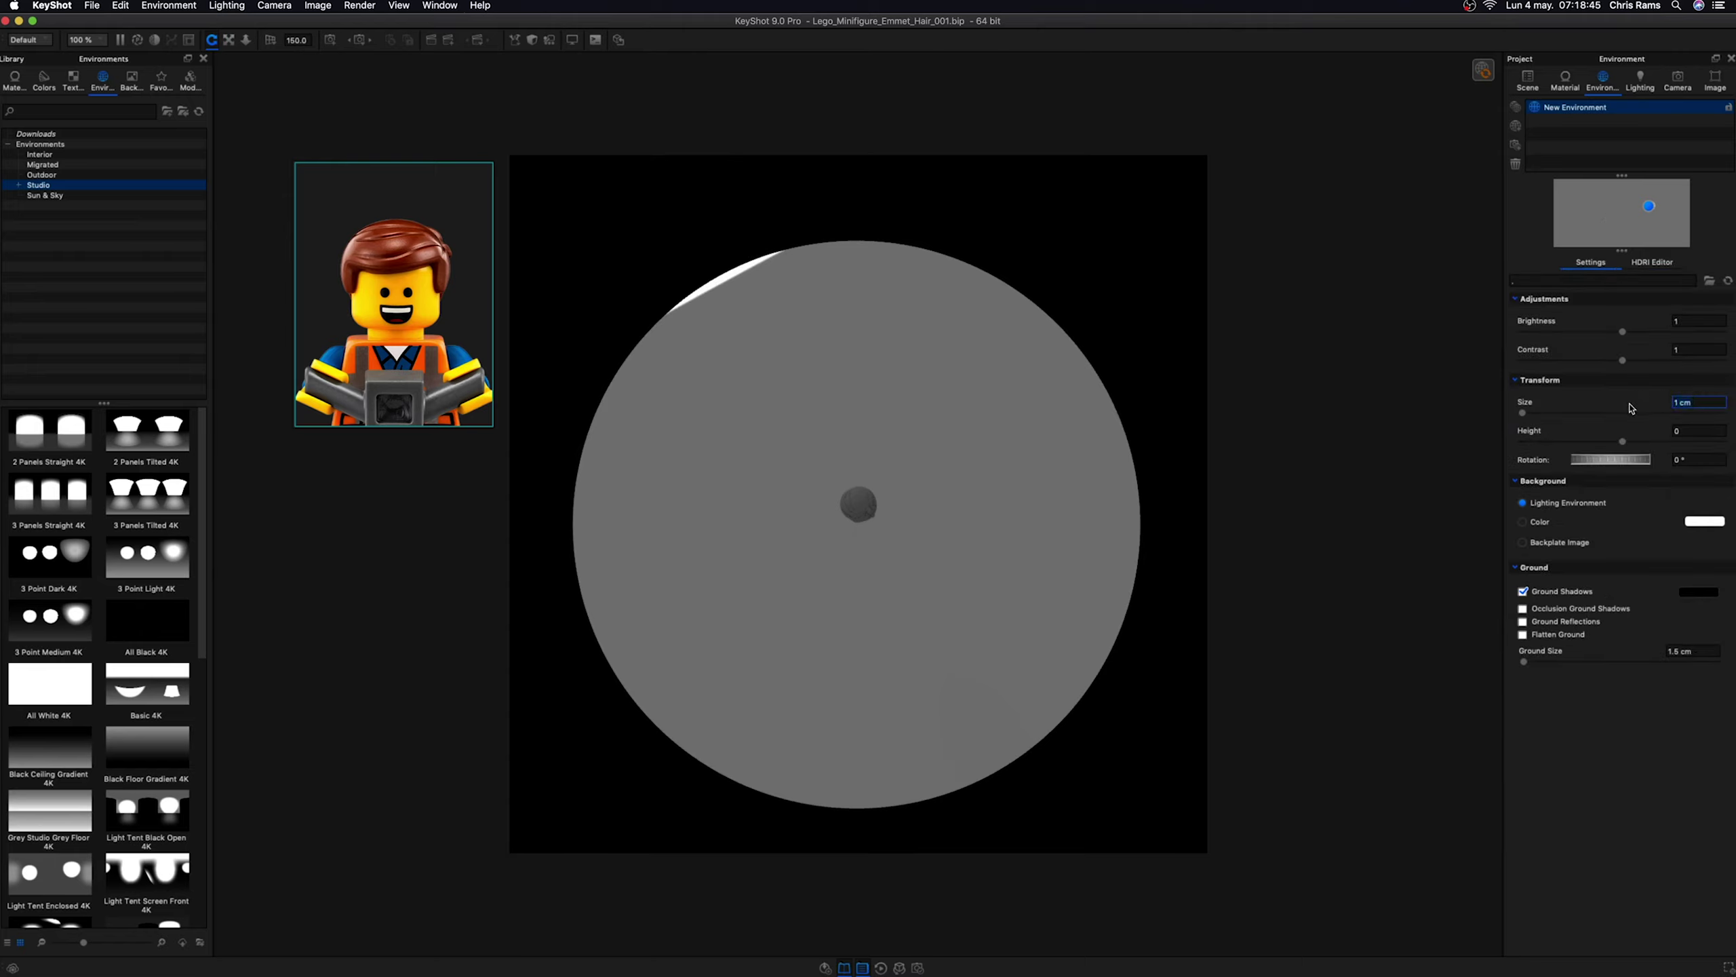
text(0.5)
key(Return)
mouse_move(1039, 498)
mouse_down()
mouse_move(969, 396)
mouse_move(941, 494)
mouse_move(1064, 469)
mouse_up()
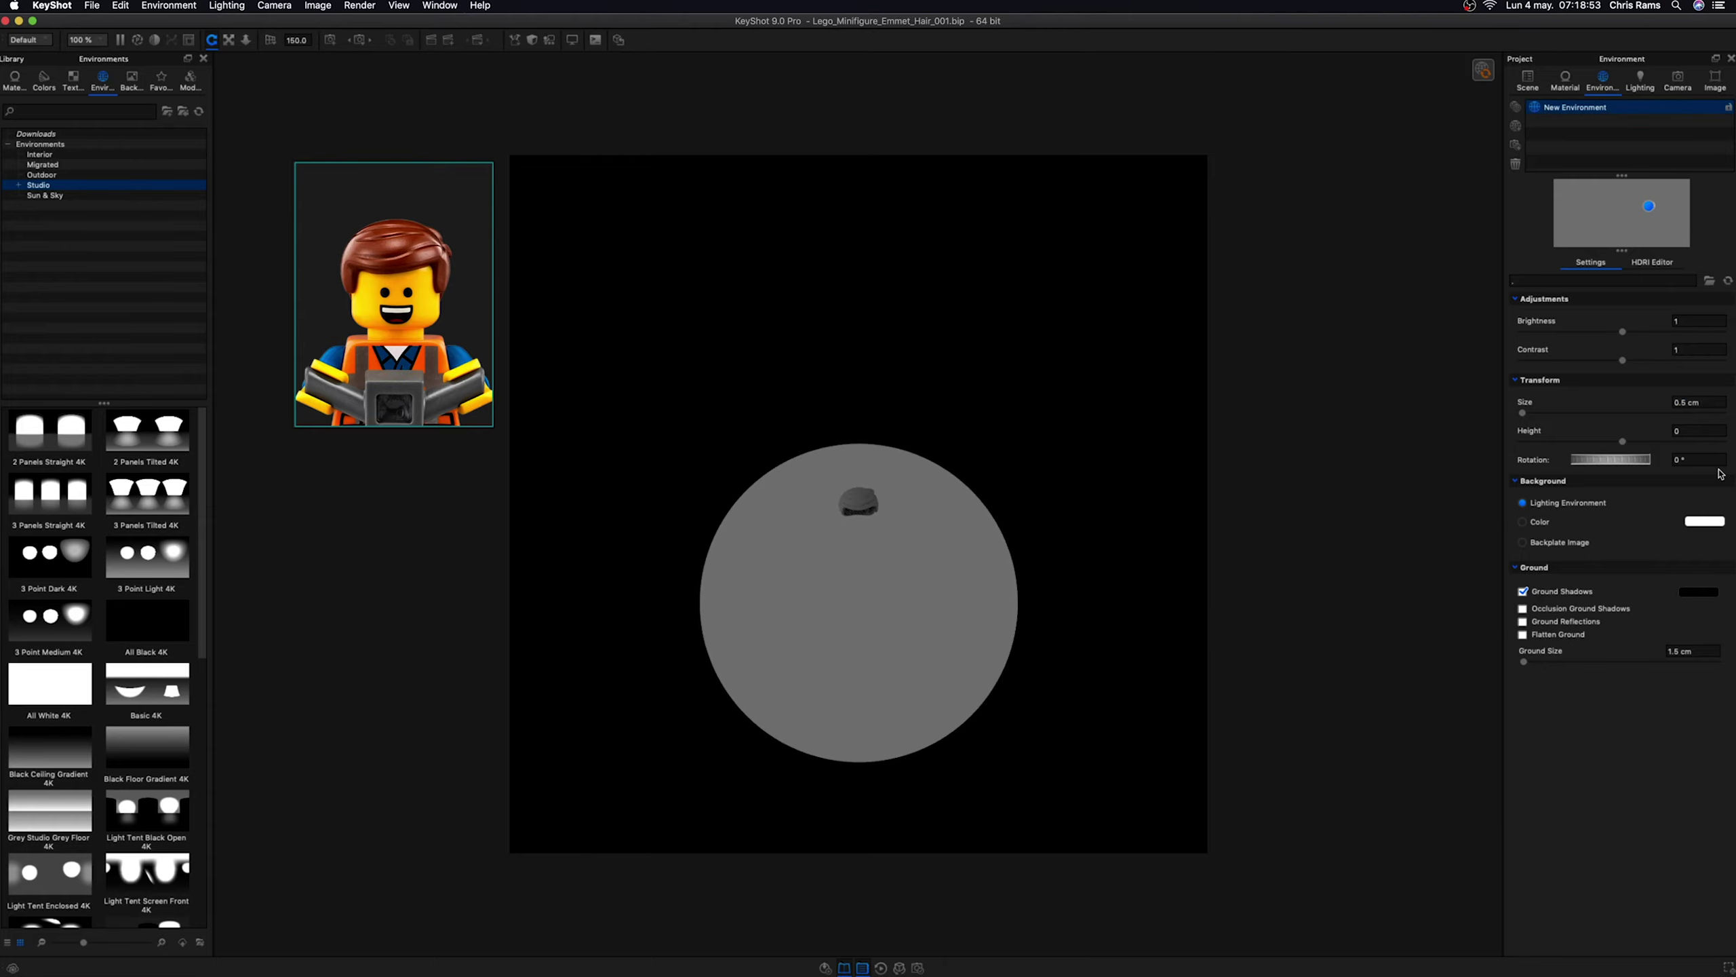
click(1679, 76)
click(1627, 117)
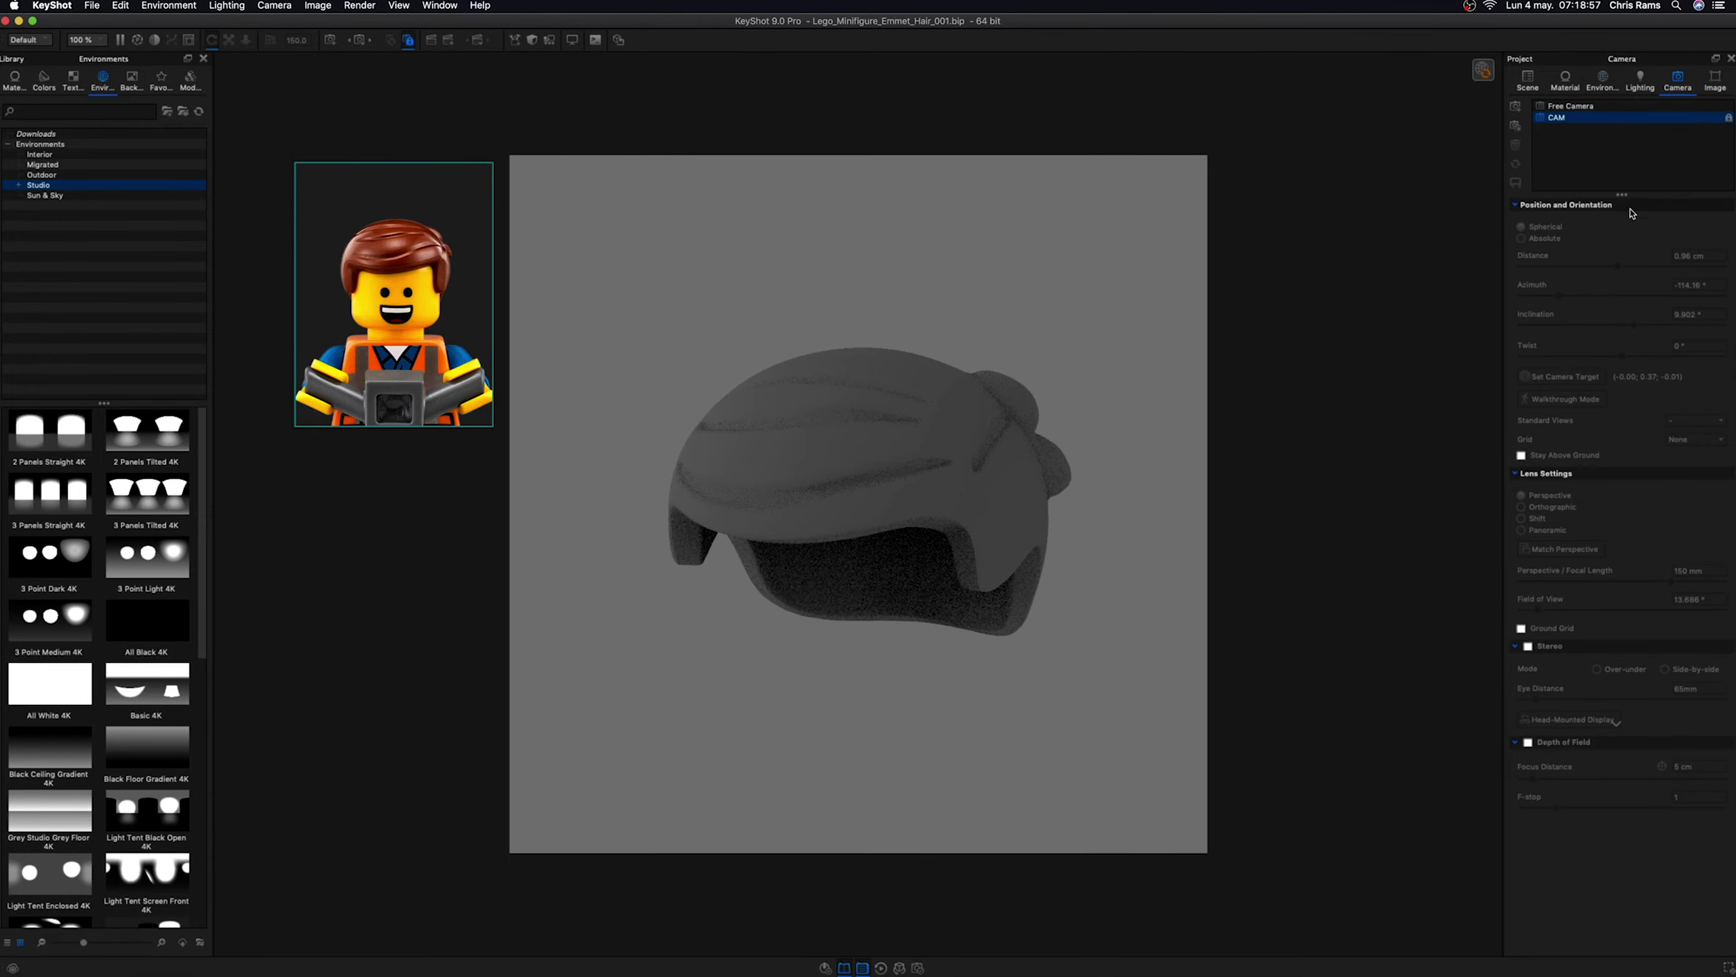
click(1571, 106)
click(1686, 437)
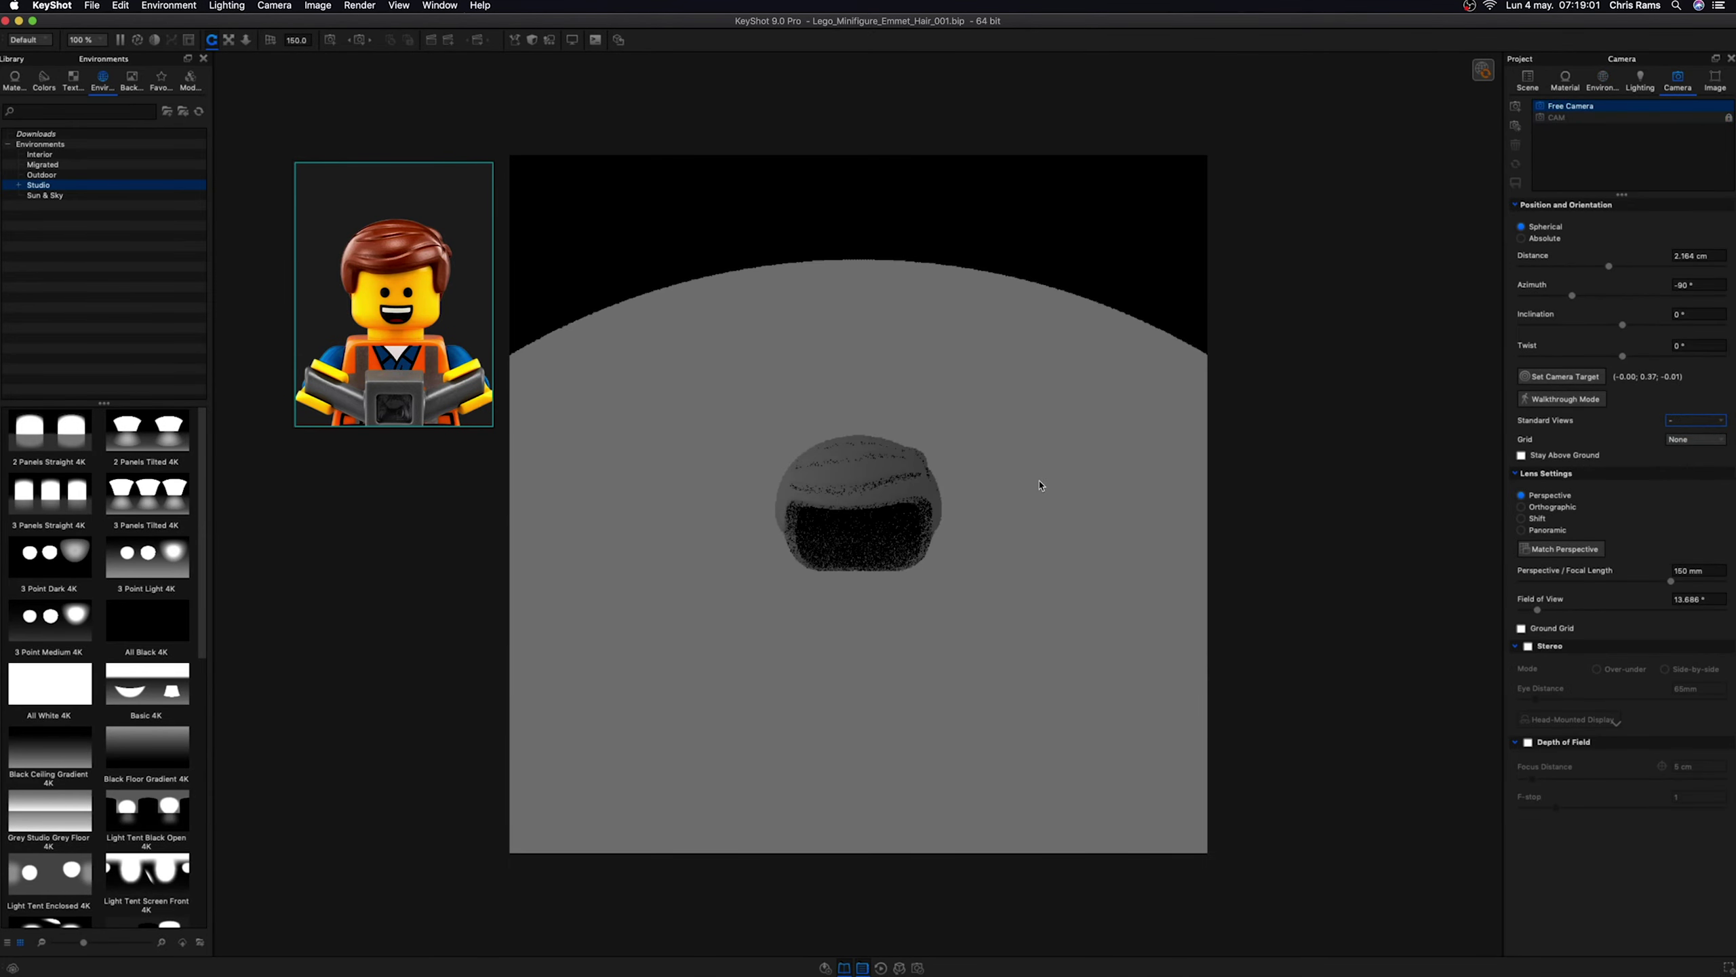
- Move the highlight pin to a new position on the environment and commit its brightness
click(1602, 81)
click(1652, 262)
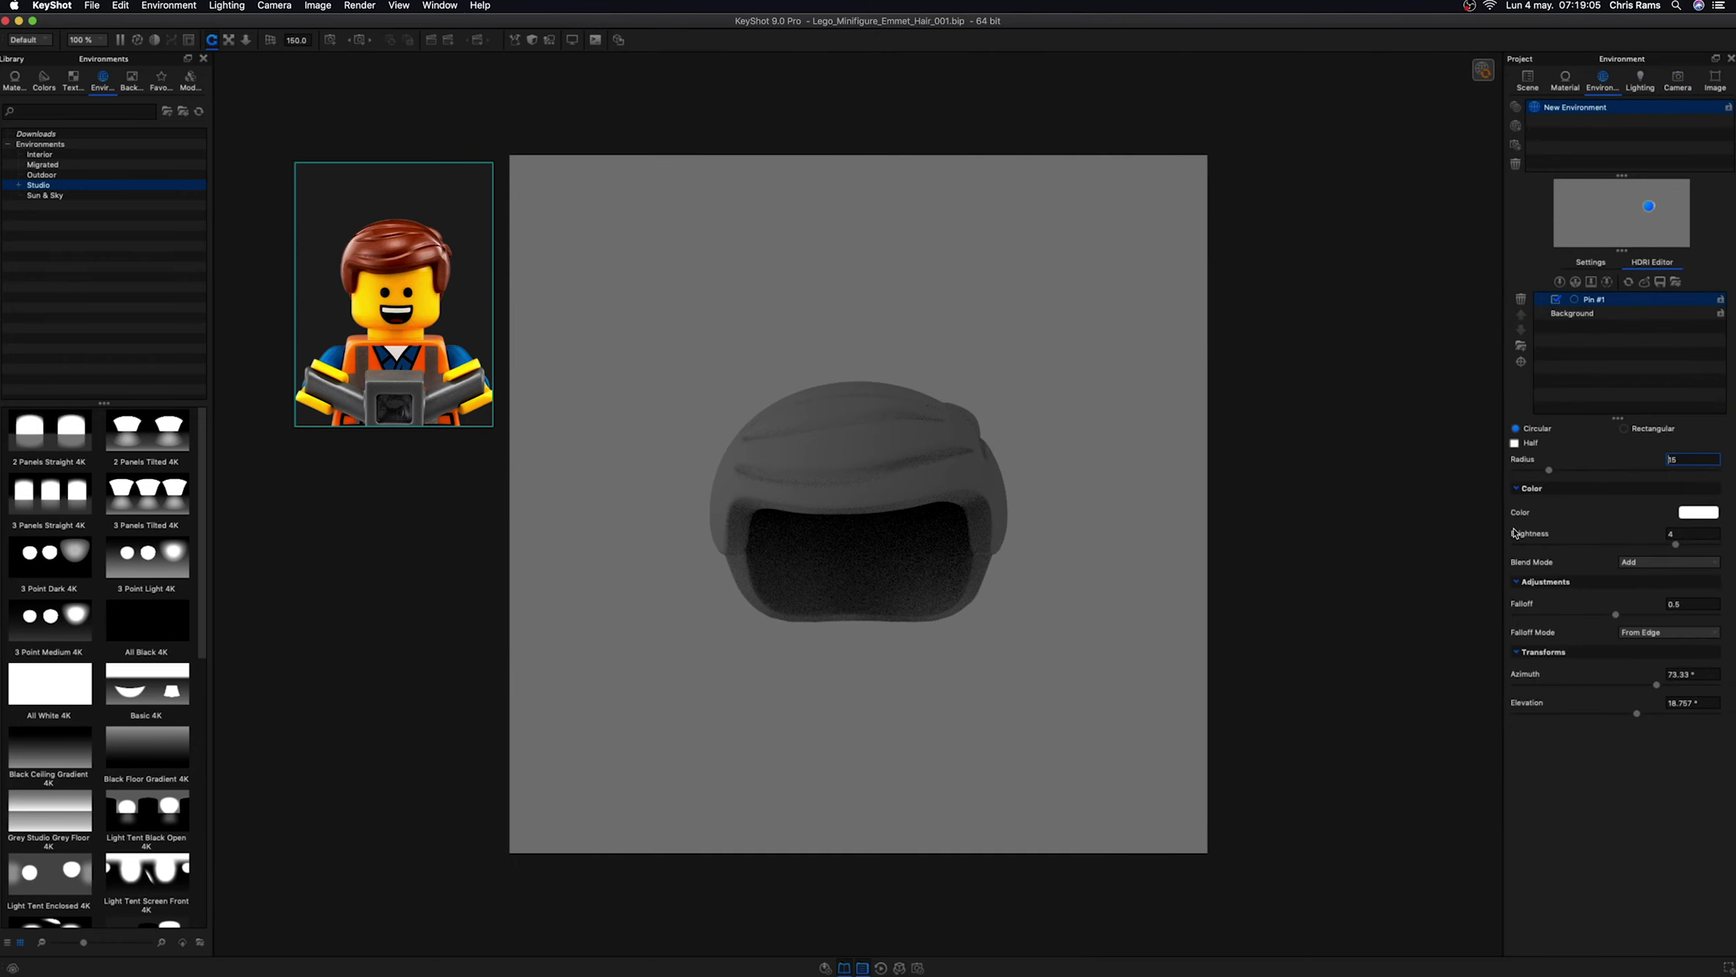
click(742, 485)
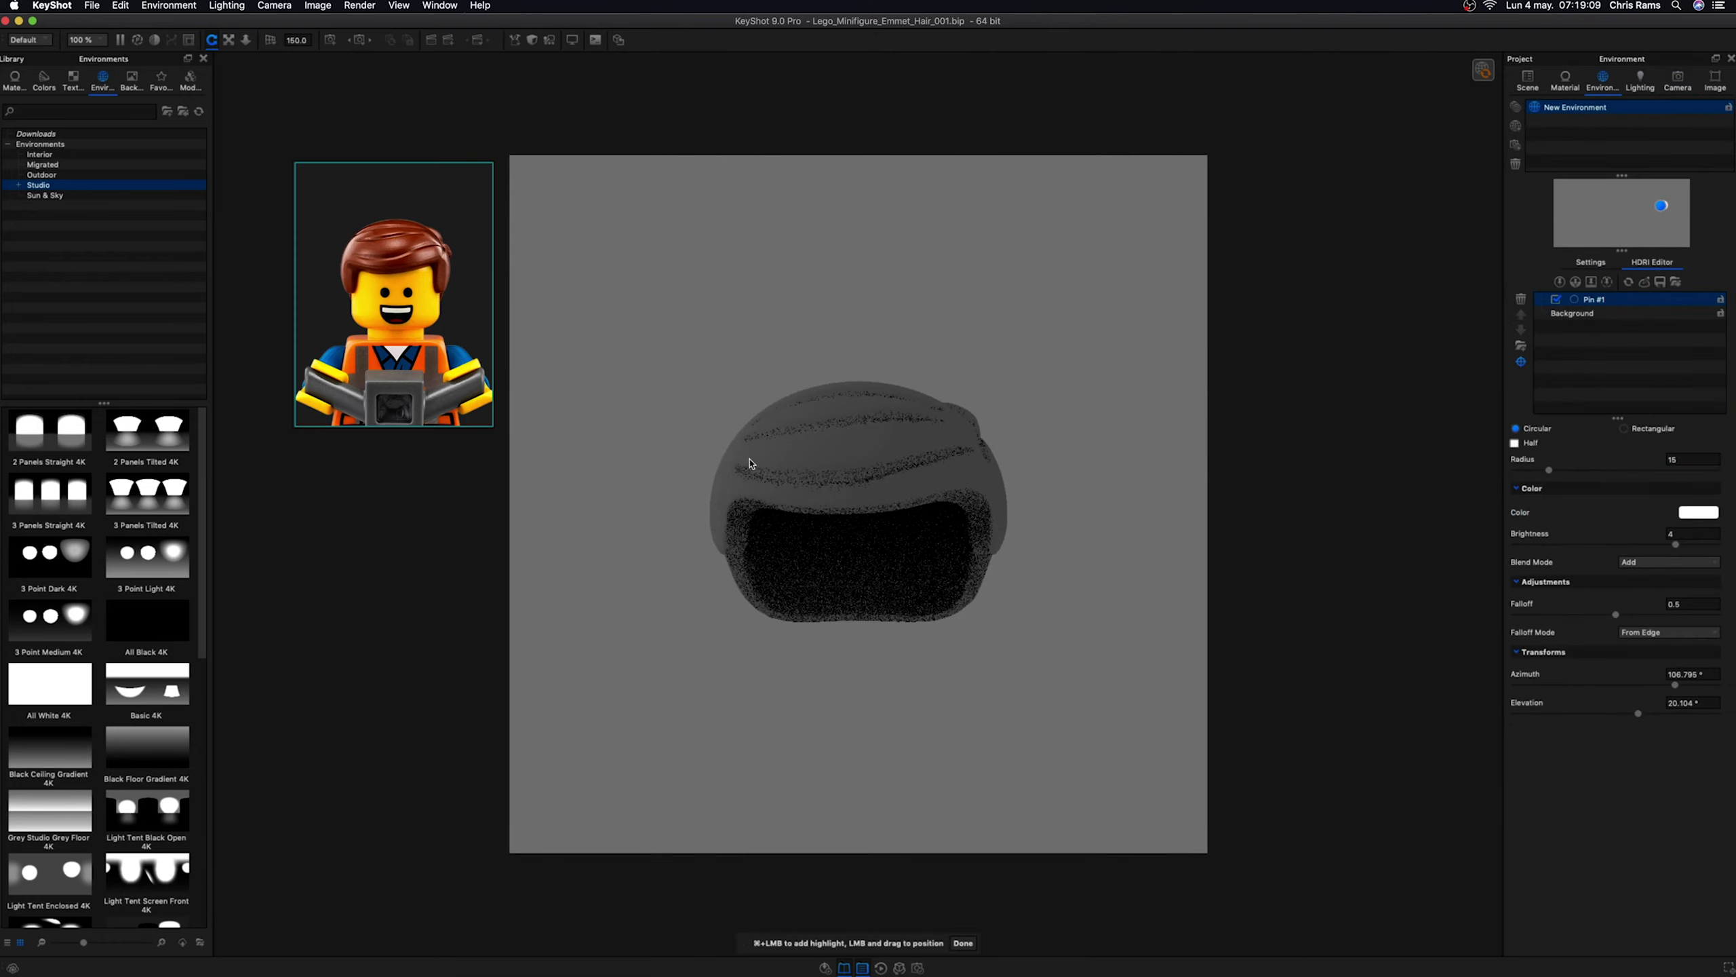
click(750, 462)
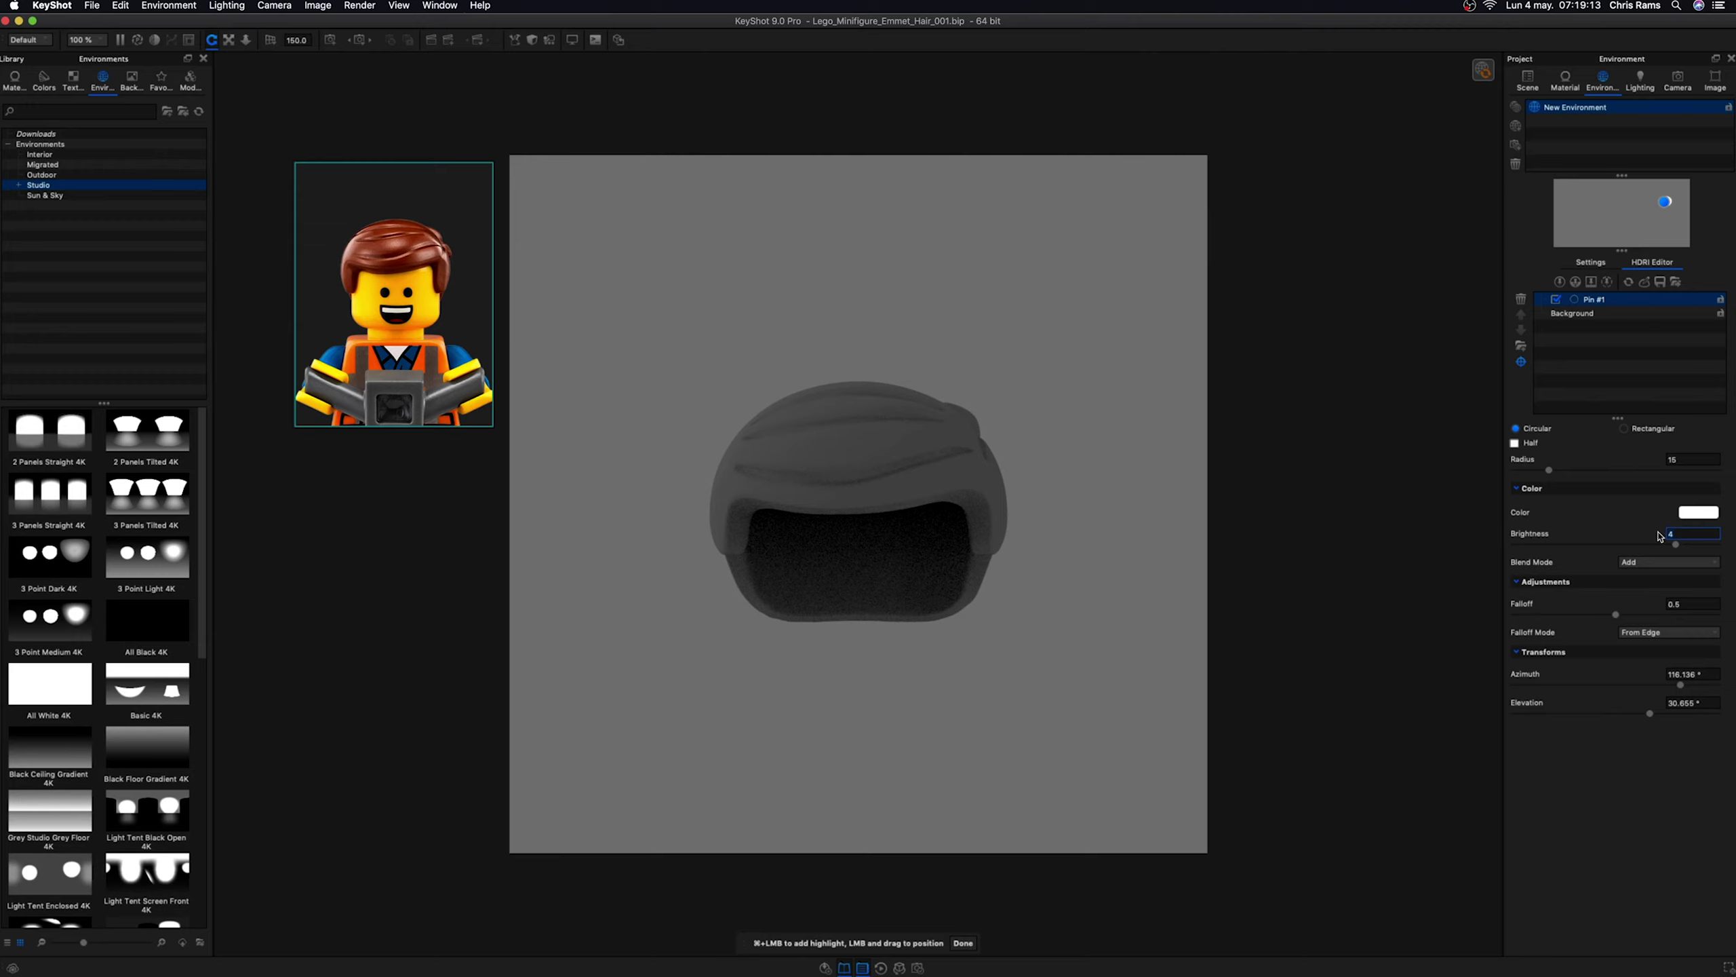
key(Return)
text(14)
key(Return)
click(750, 494)
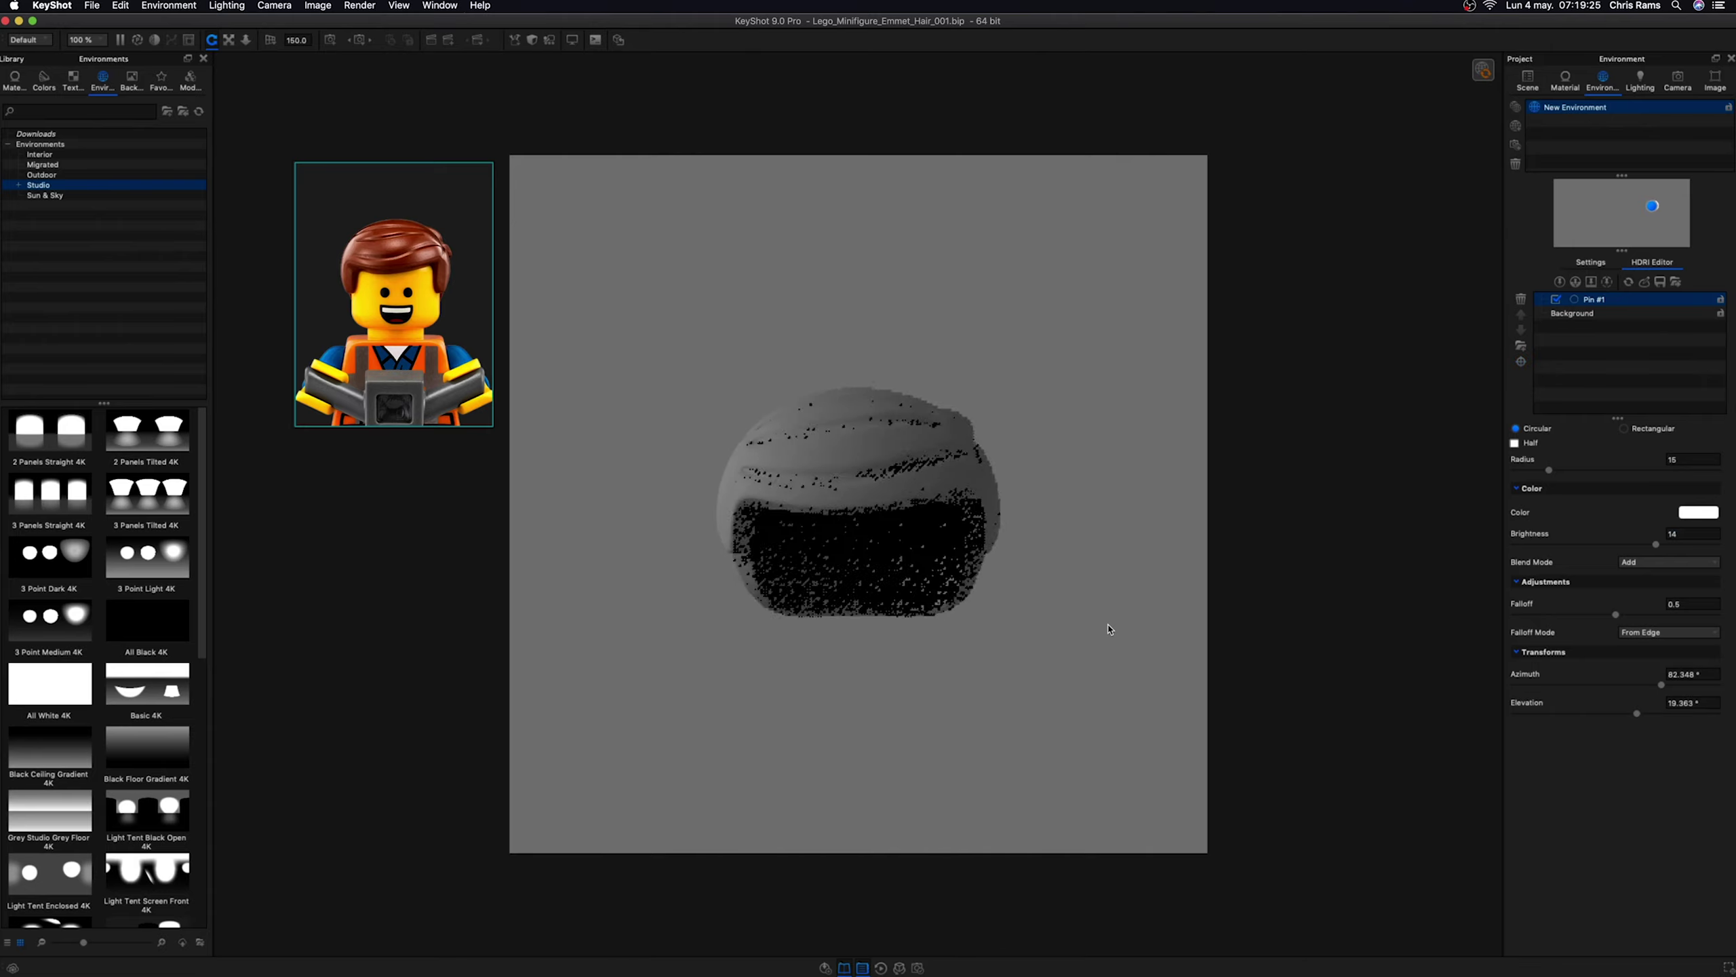
scroll(888, 629, down, 5)
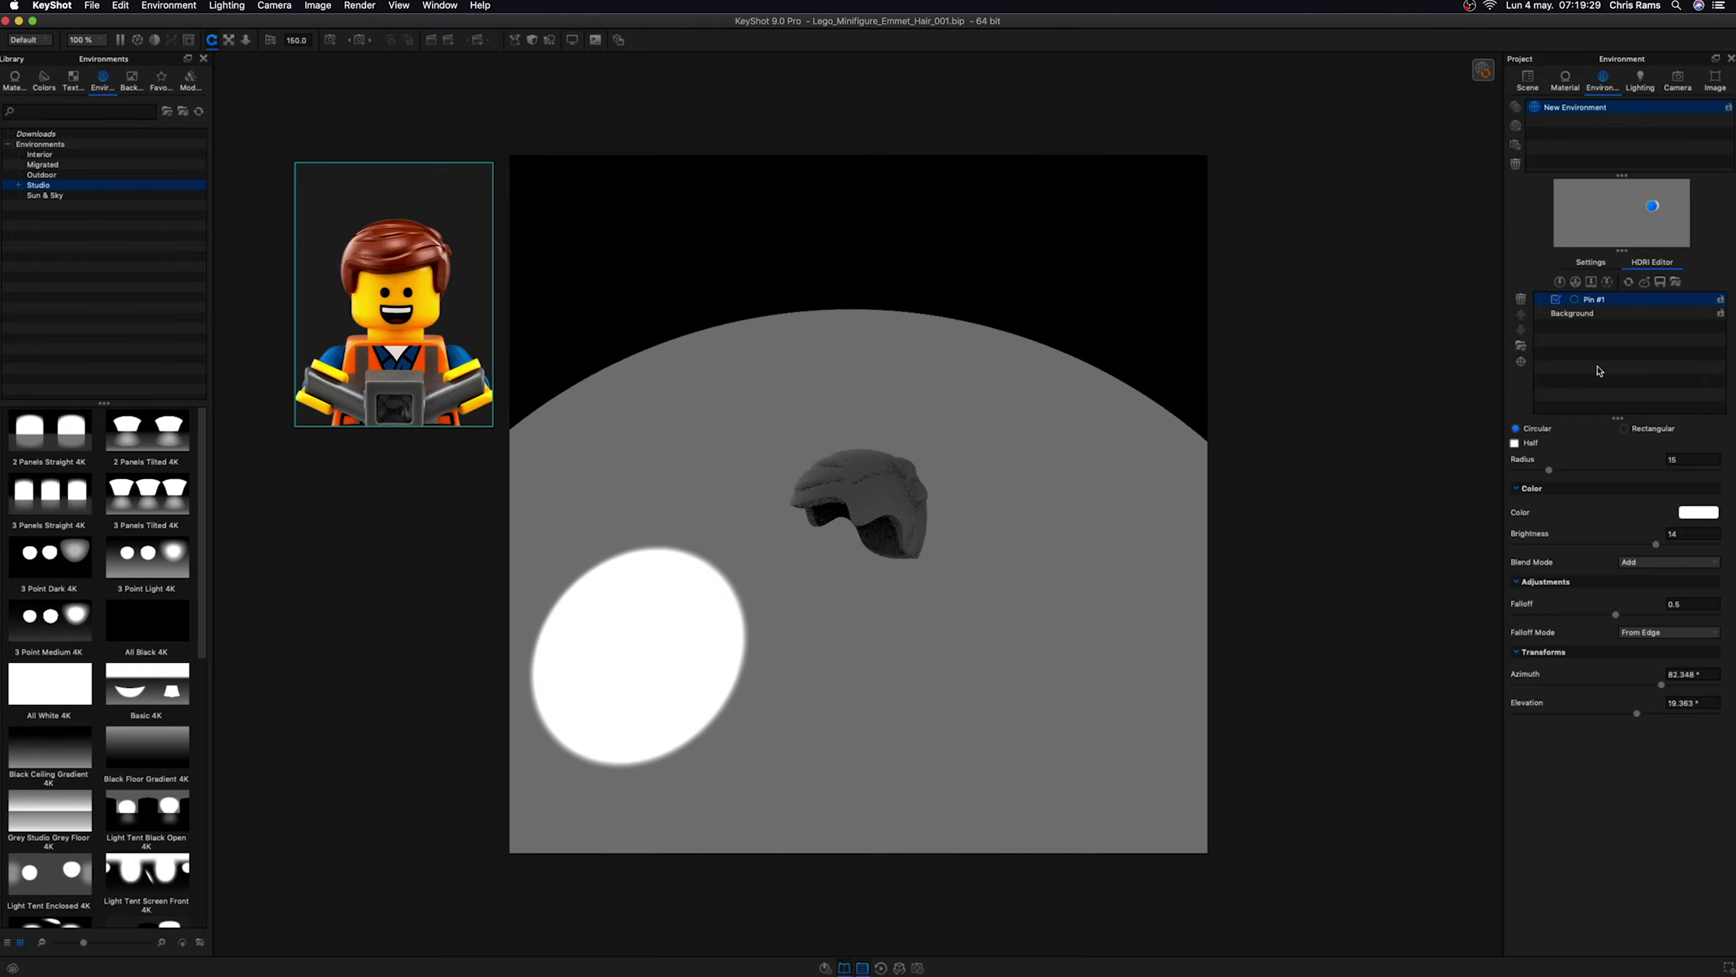
scroll(1045, 601, down, 3)
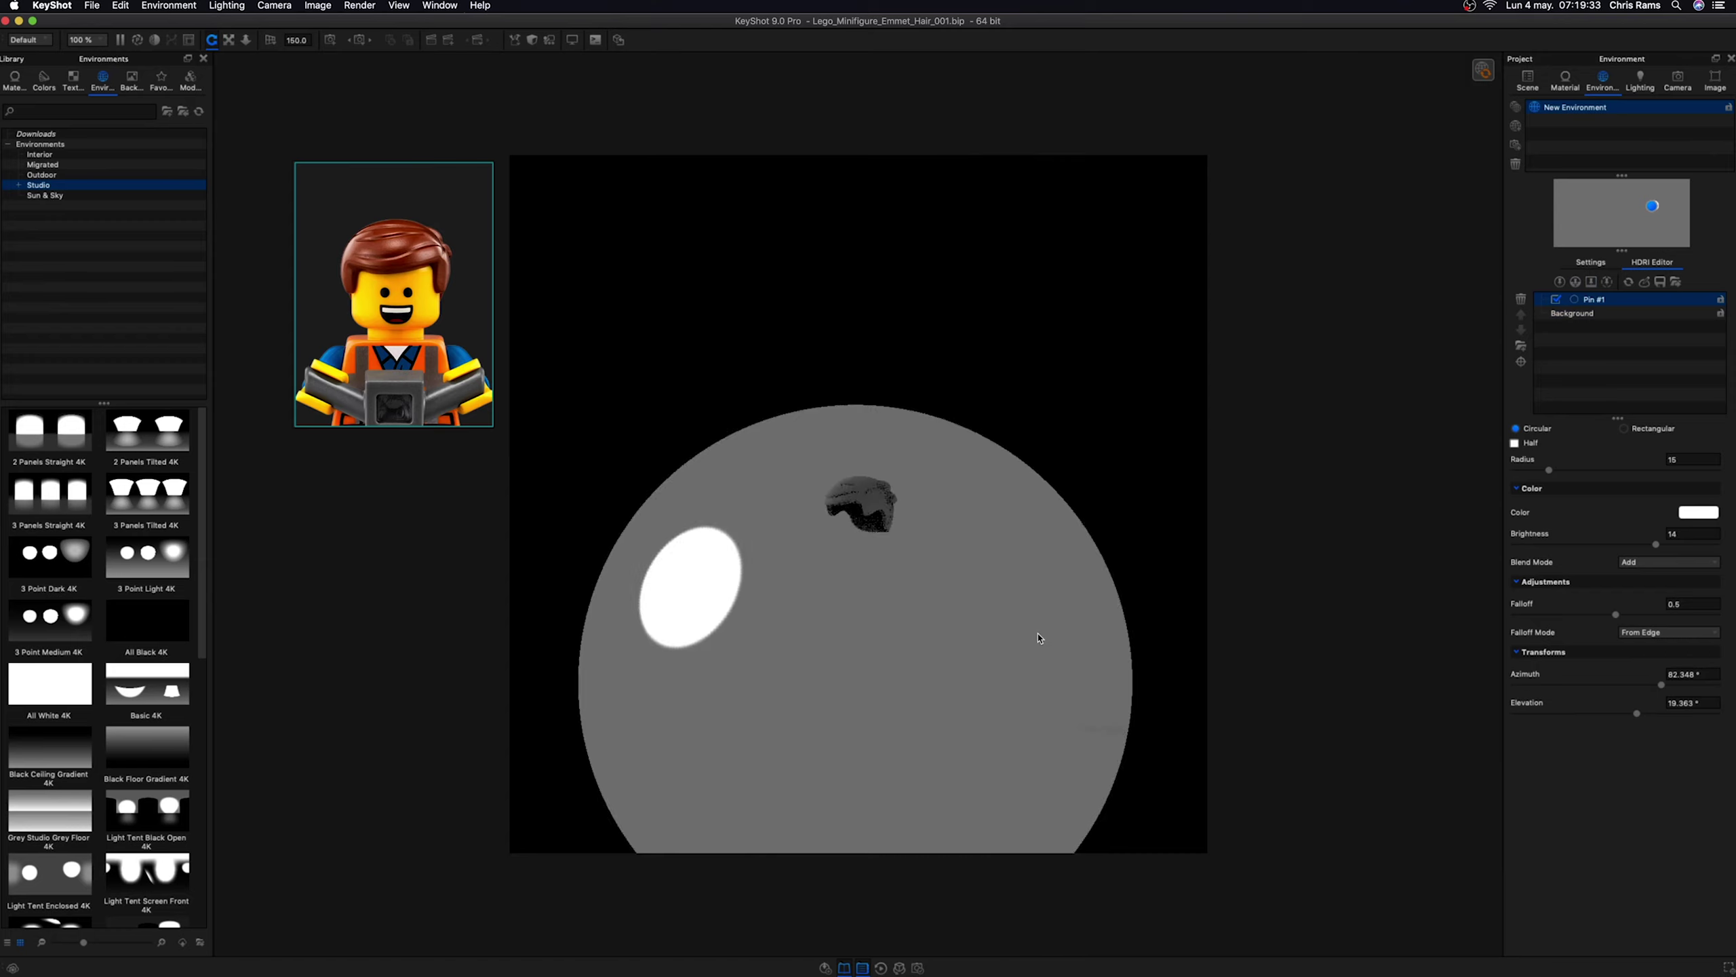
- Nudge the environment height up and check the hair from left and opposite standard views
click(1591, 264)
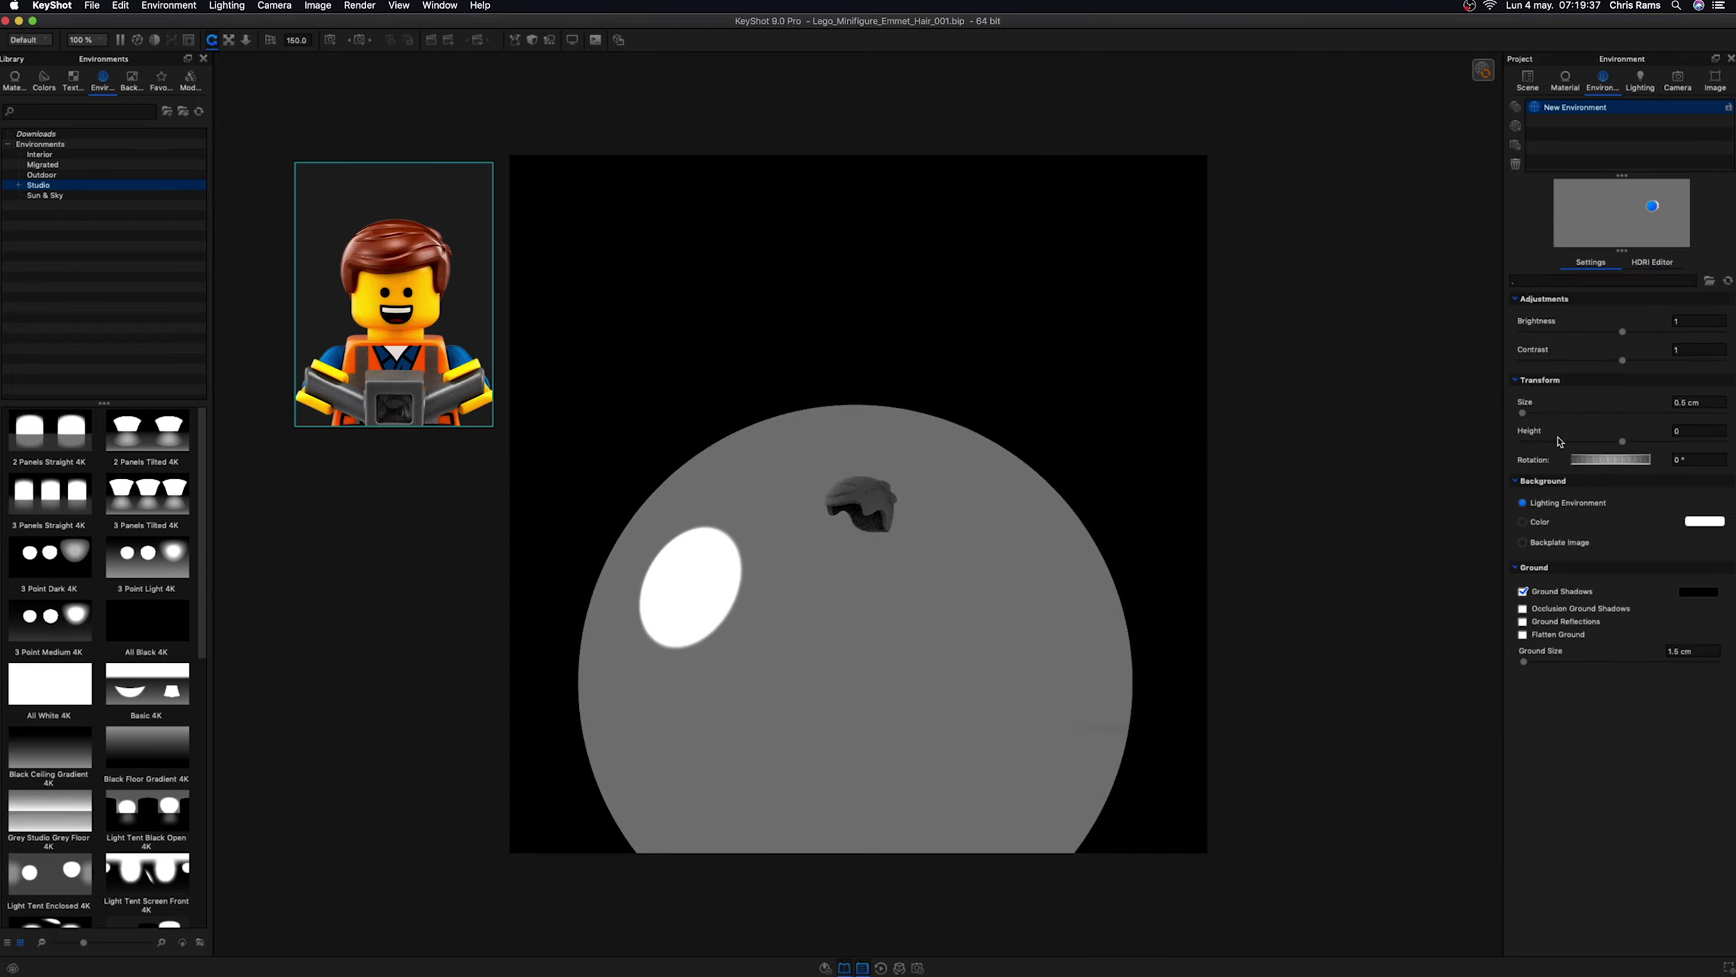
drag(1624, 443, 1671, 441)
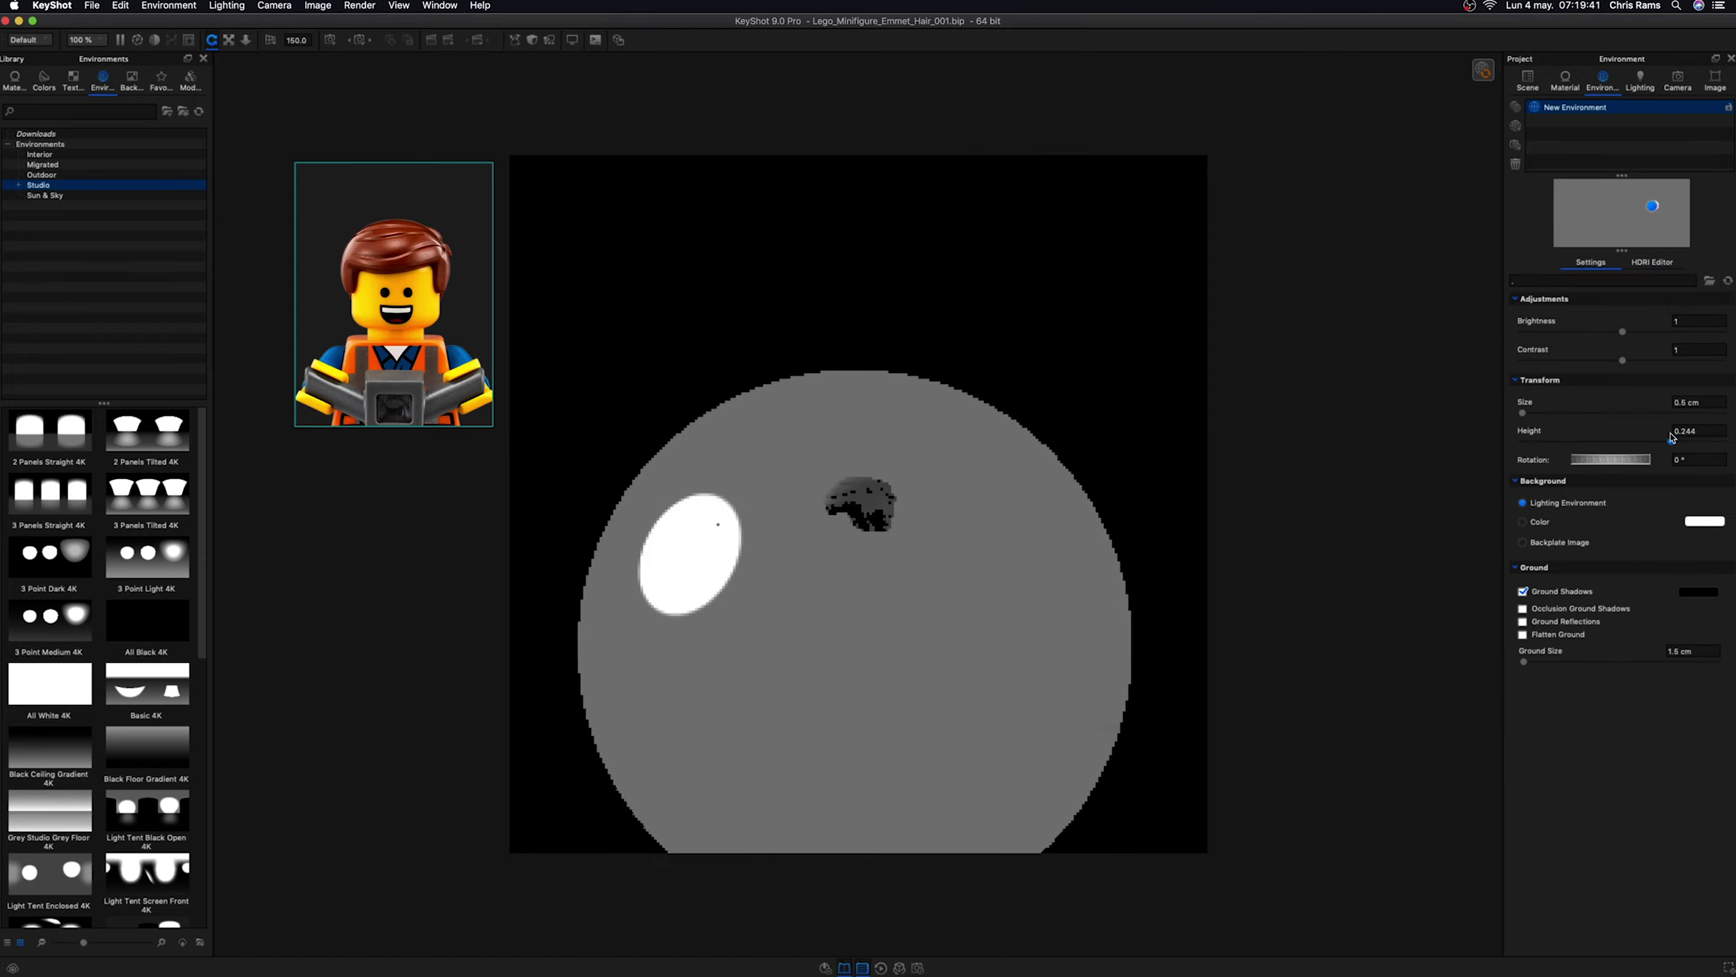
click(1677, 86)
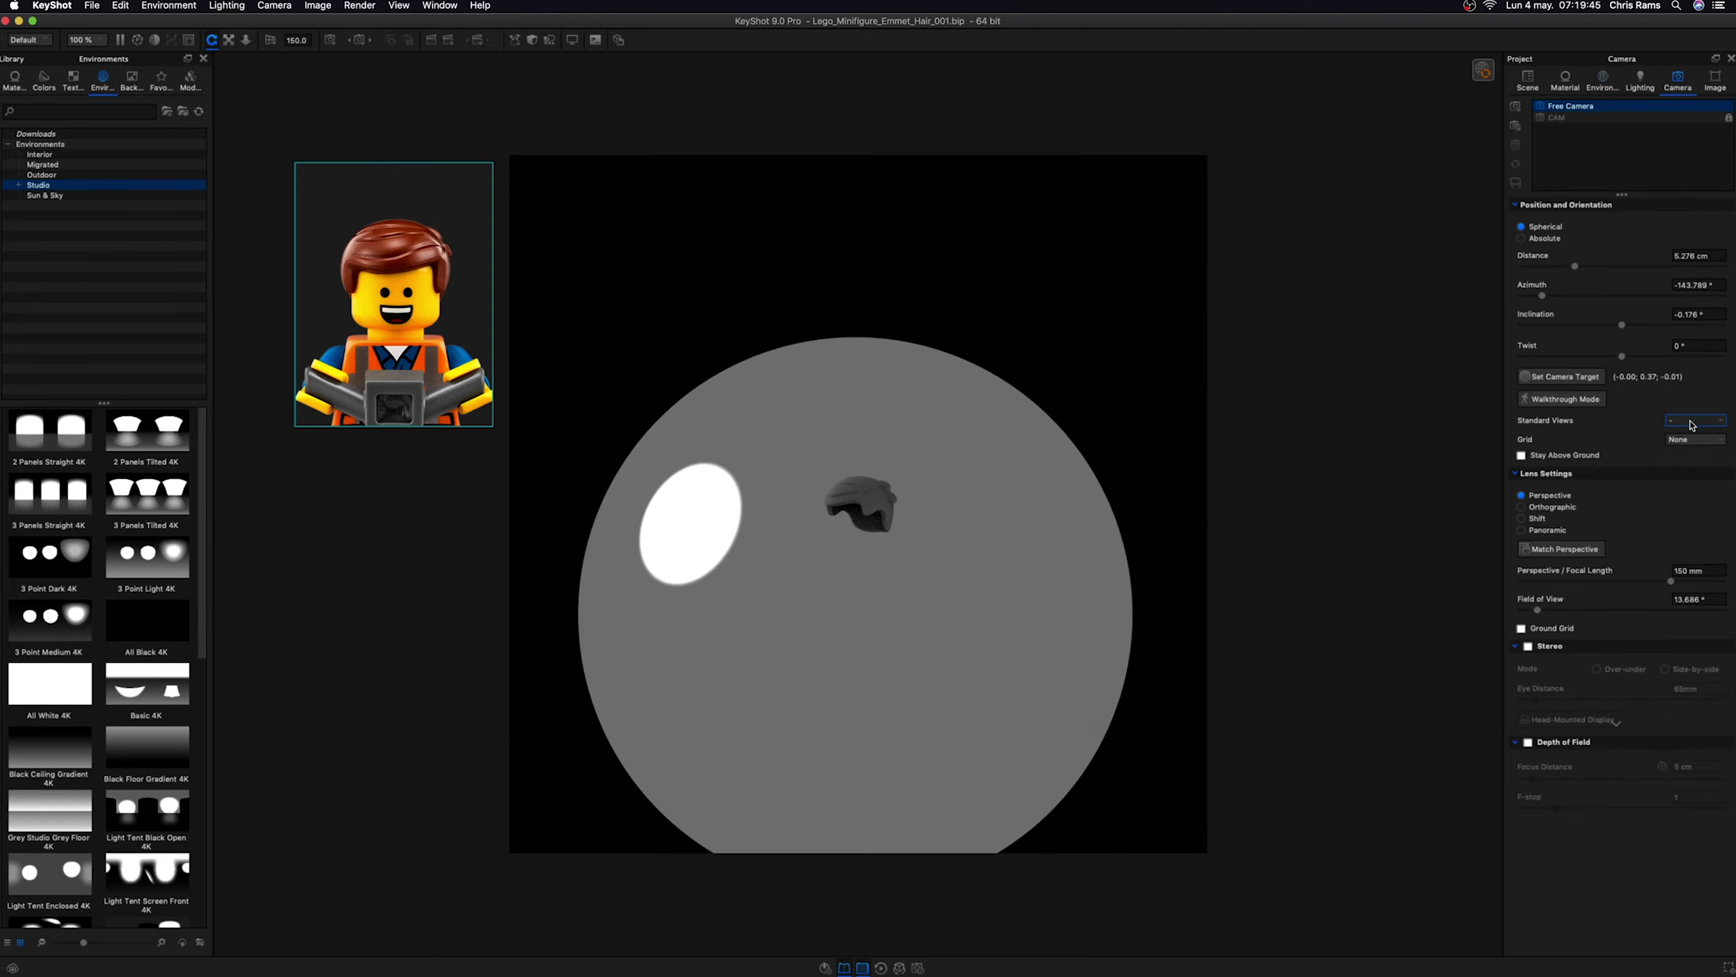
click(1695, 420)
click(1686, 444)
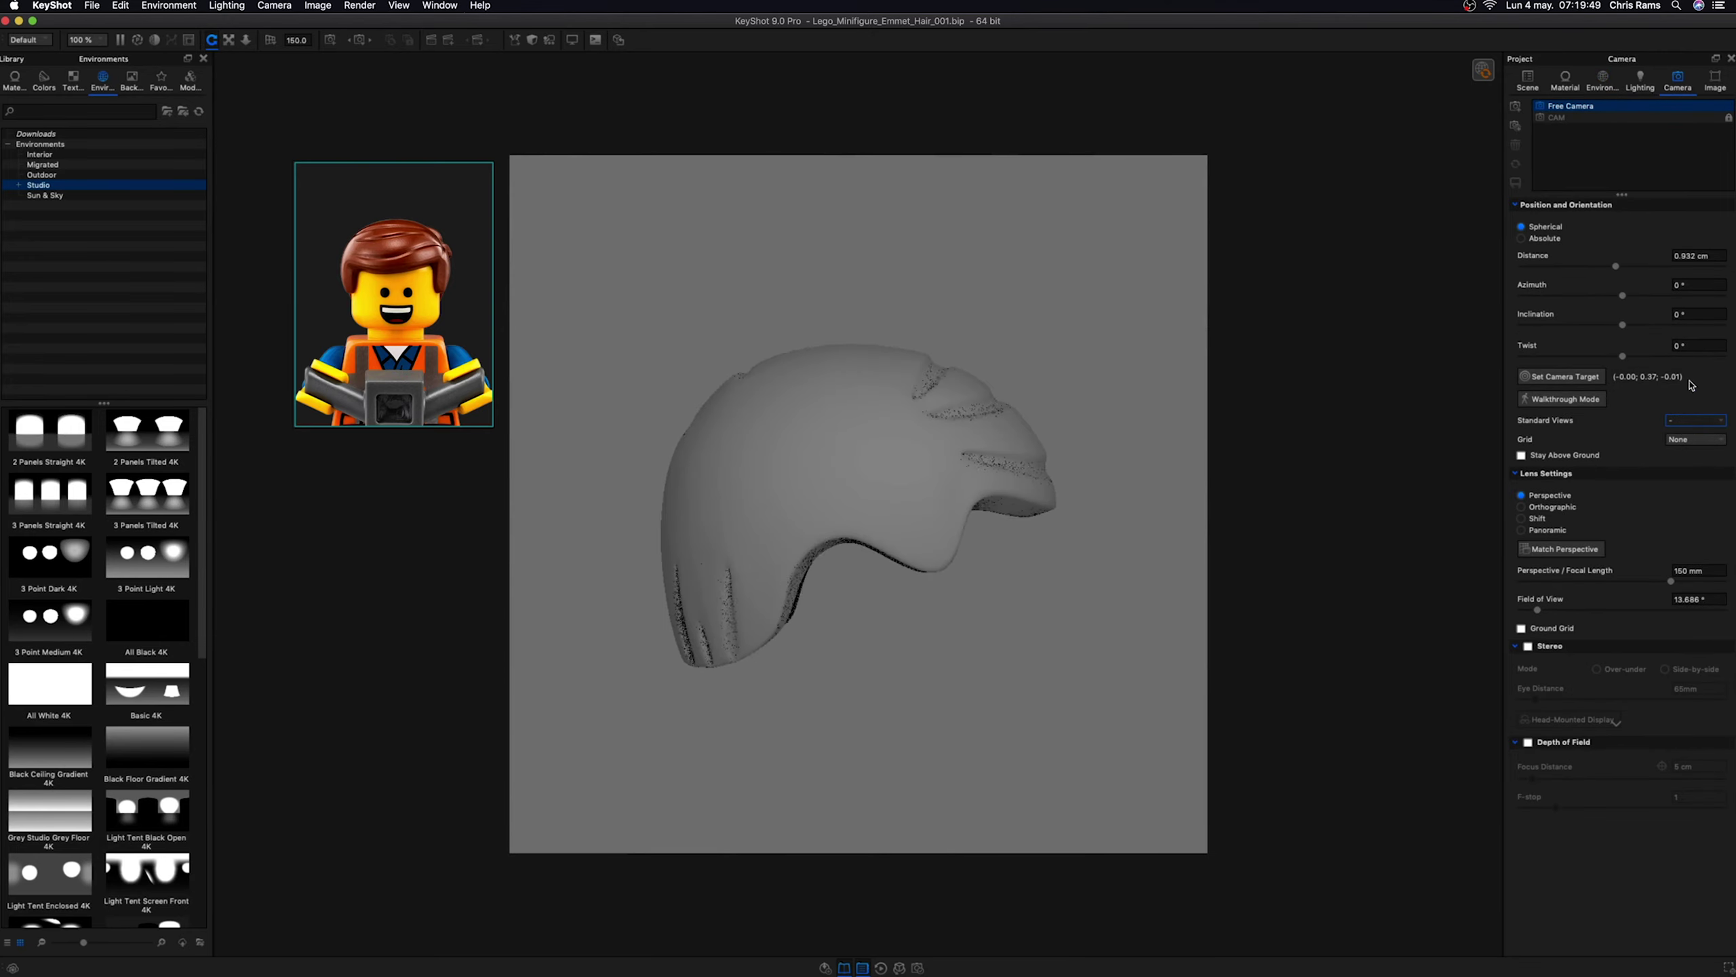
click(1696, 420)
click(1673, 437)
click(1697, 421)
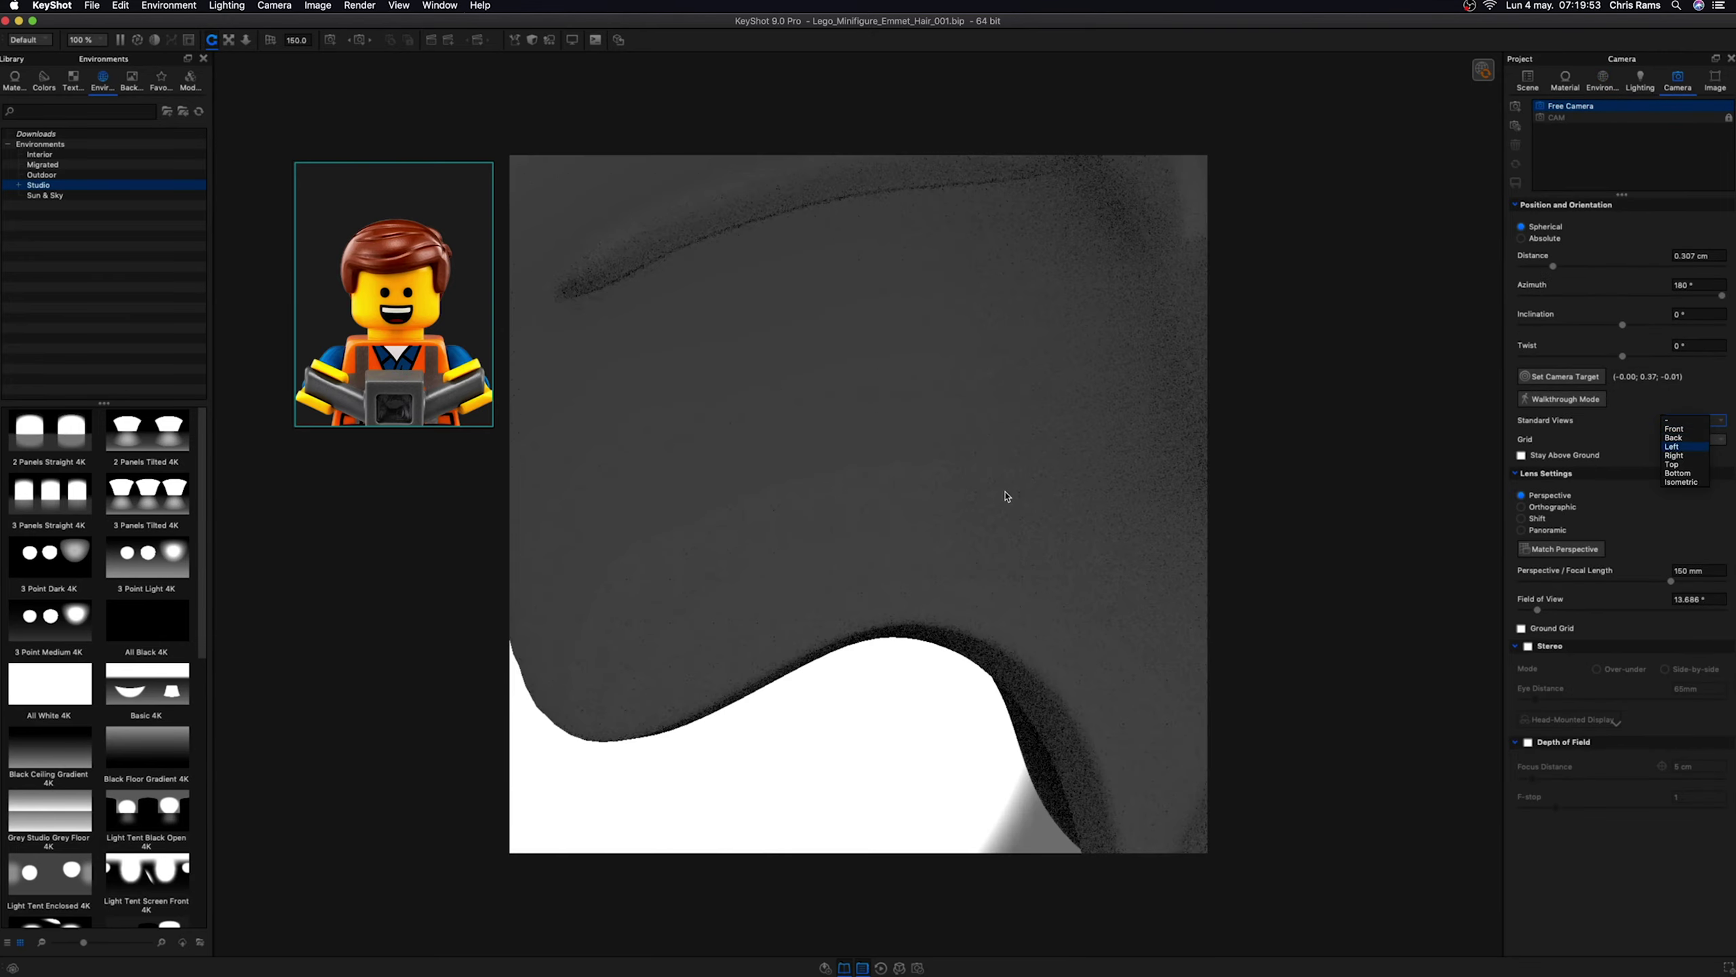
click(1016, 496)
- Raise the environment height to 0.353 and bring up the HDRI editor's light pins
scroll(1016, 497, down, 5)
click(1601, 82)
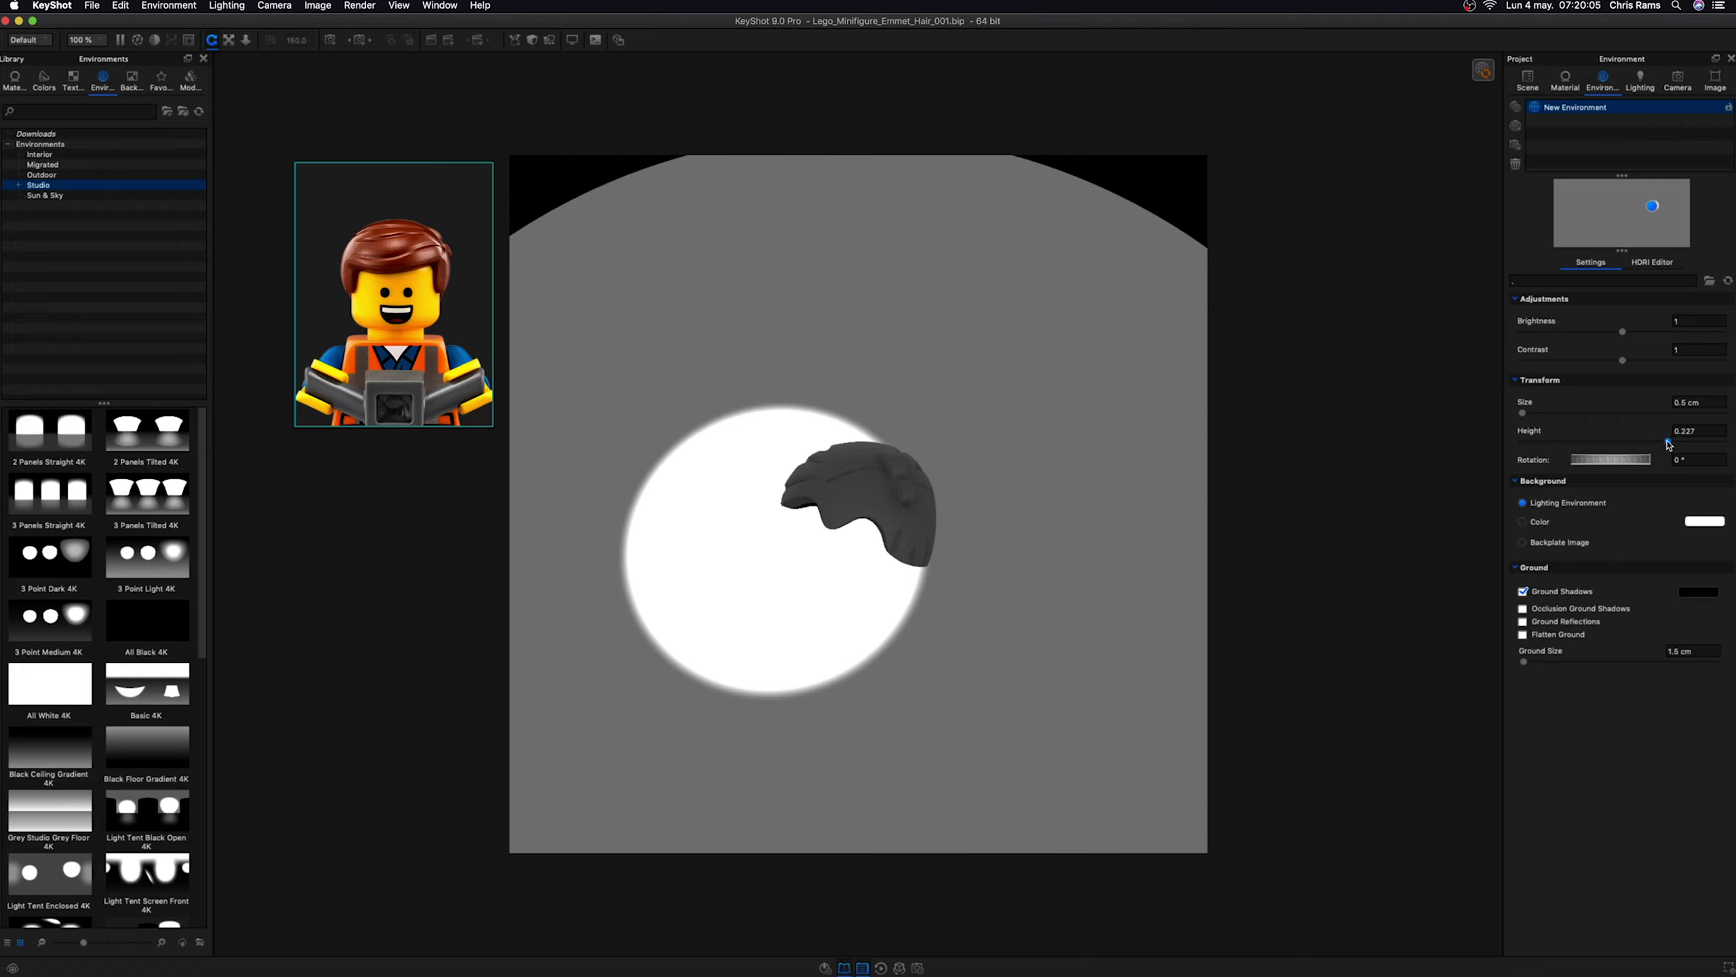
drag(1668, 445, 1694, 444)
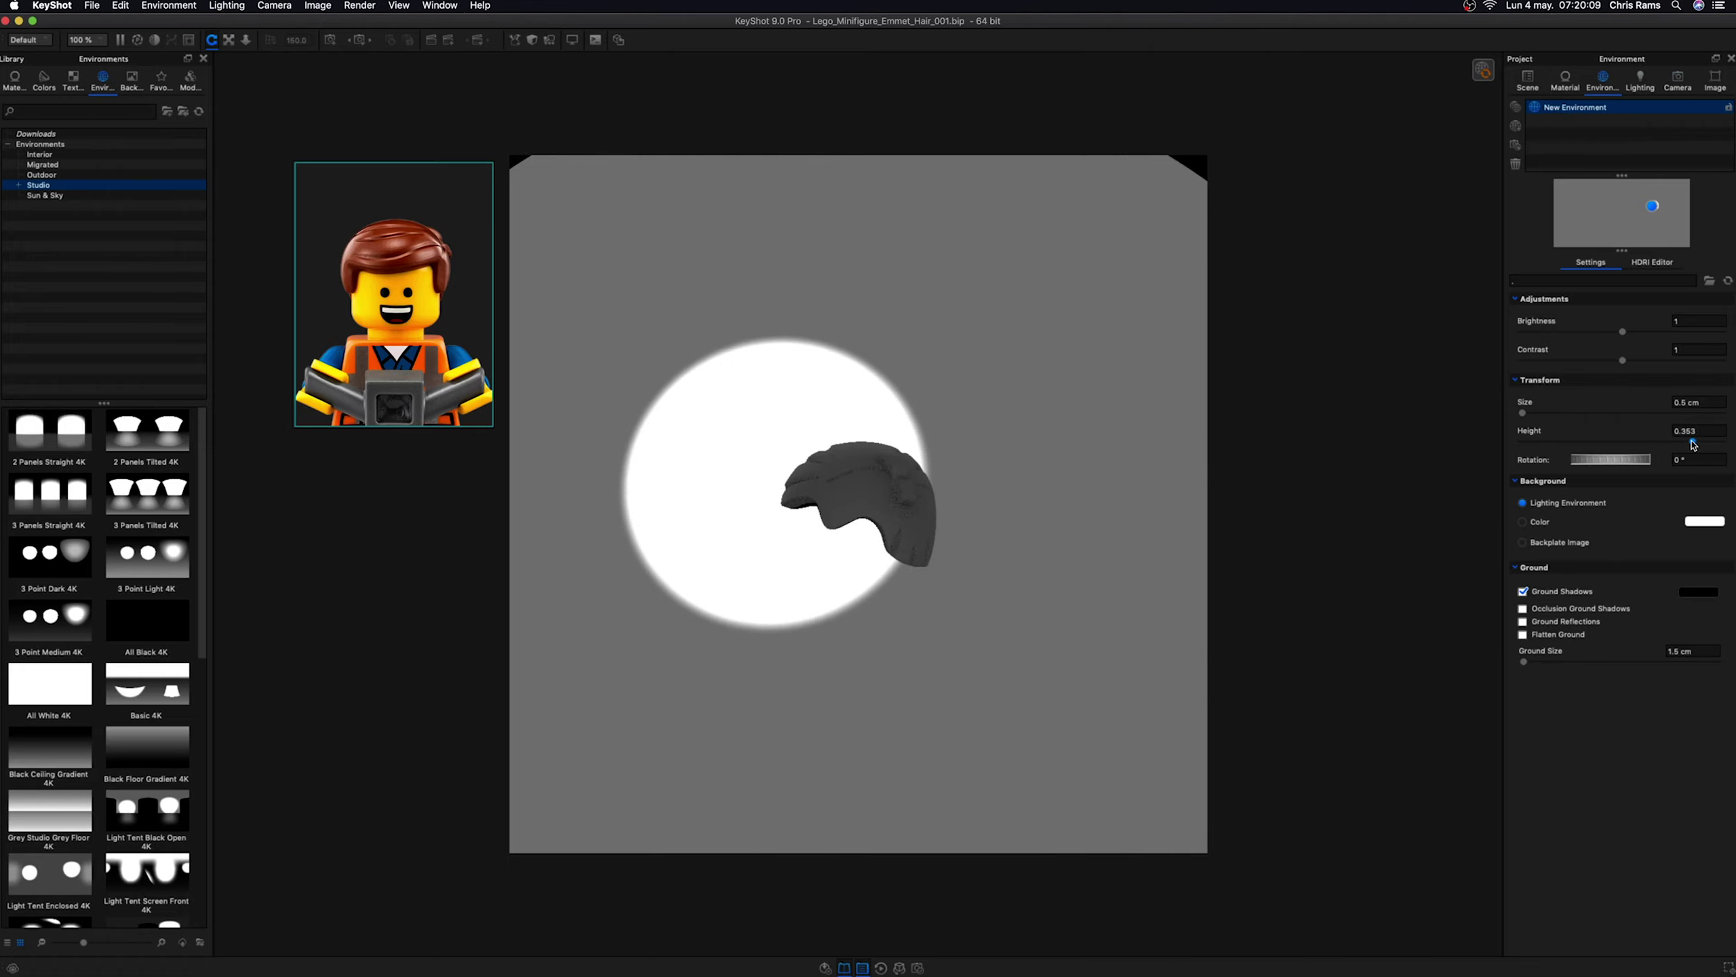
click(1648, 262)
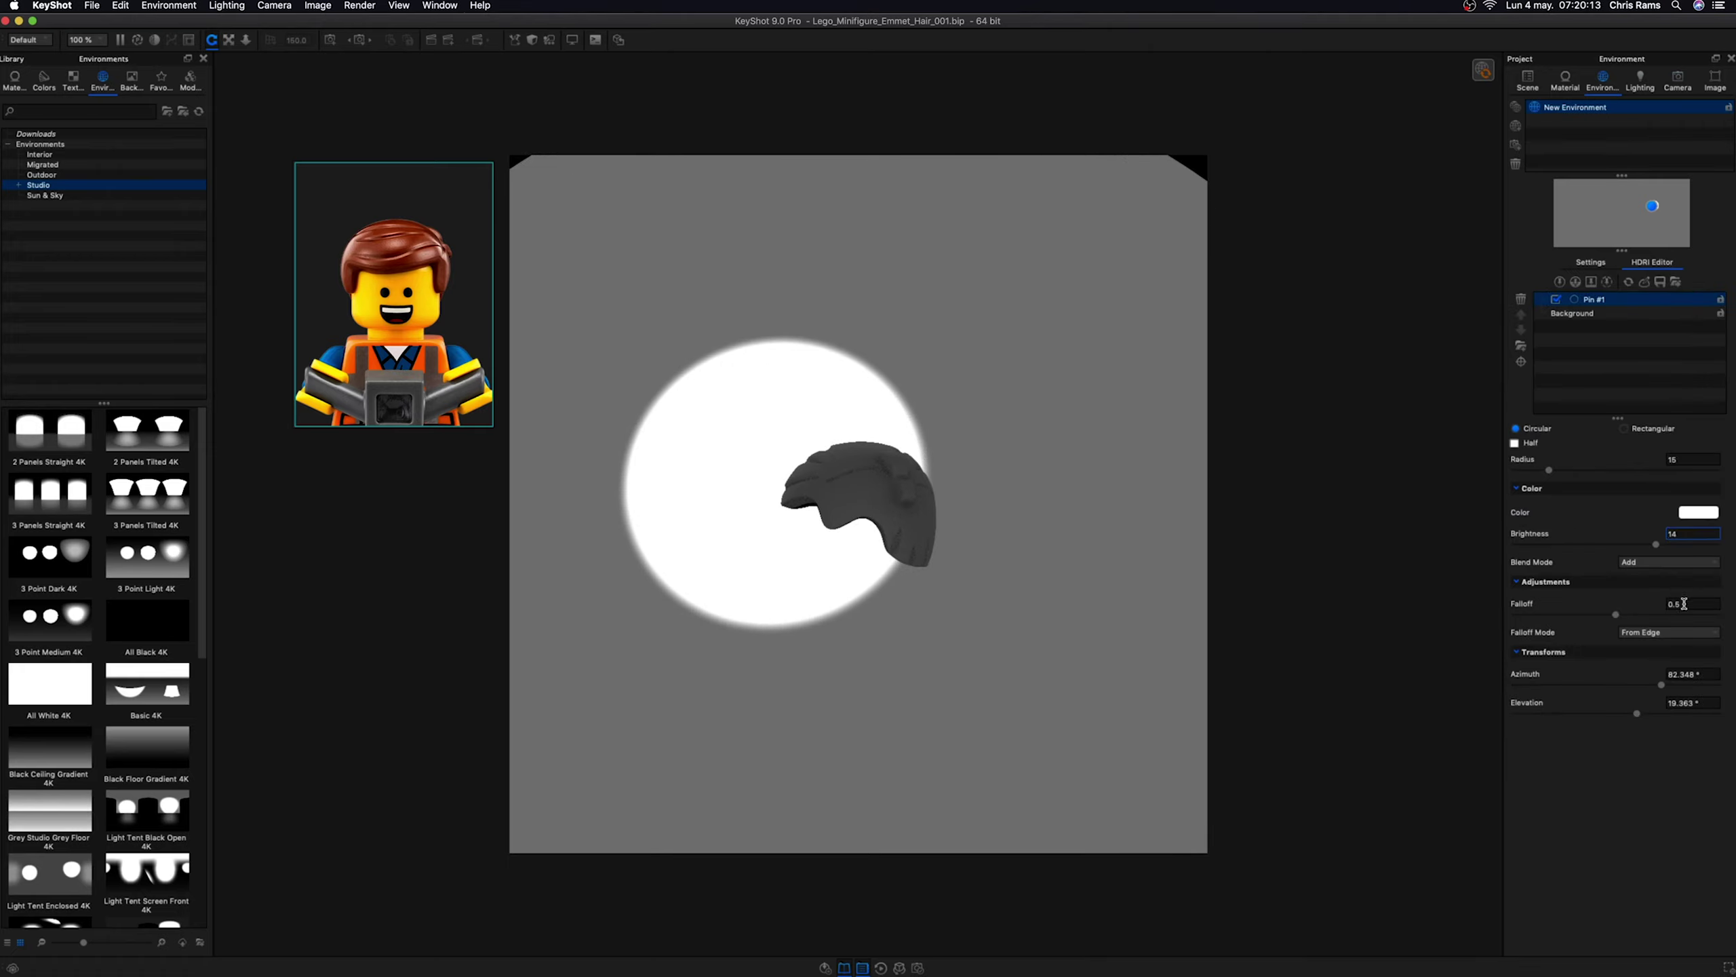
- Set the pin falloff to 2 and view the hair from the front through the CAM camera
click(1684, 604)
text(2)
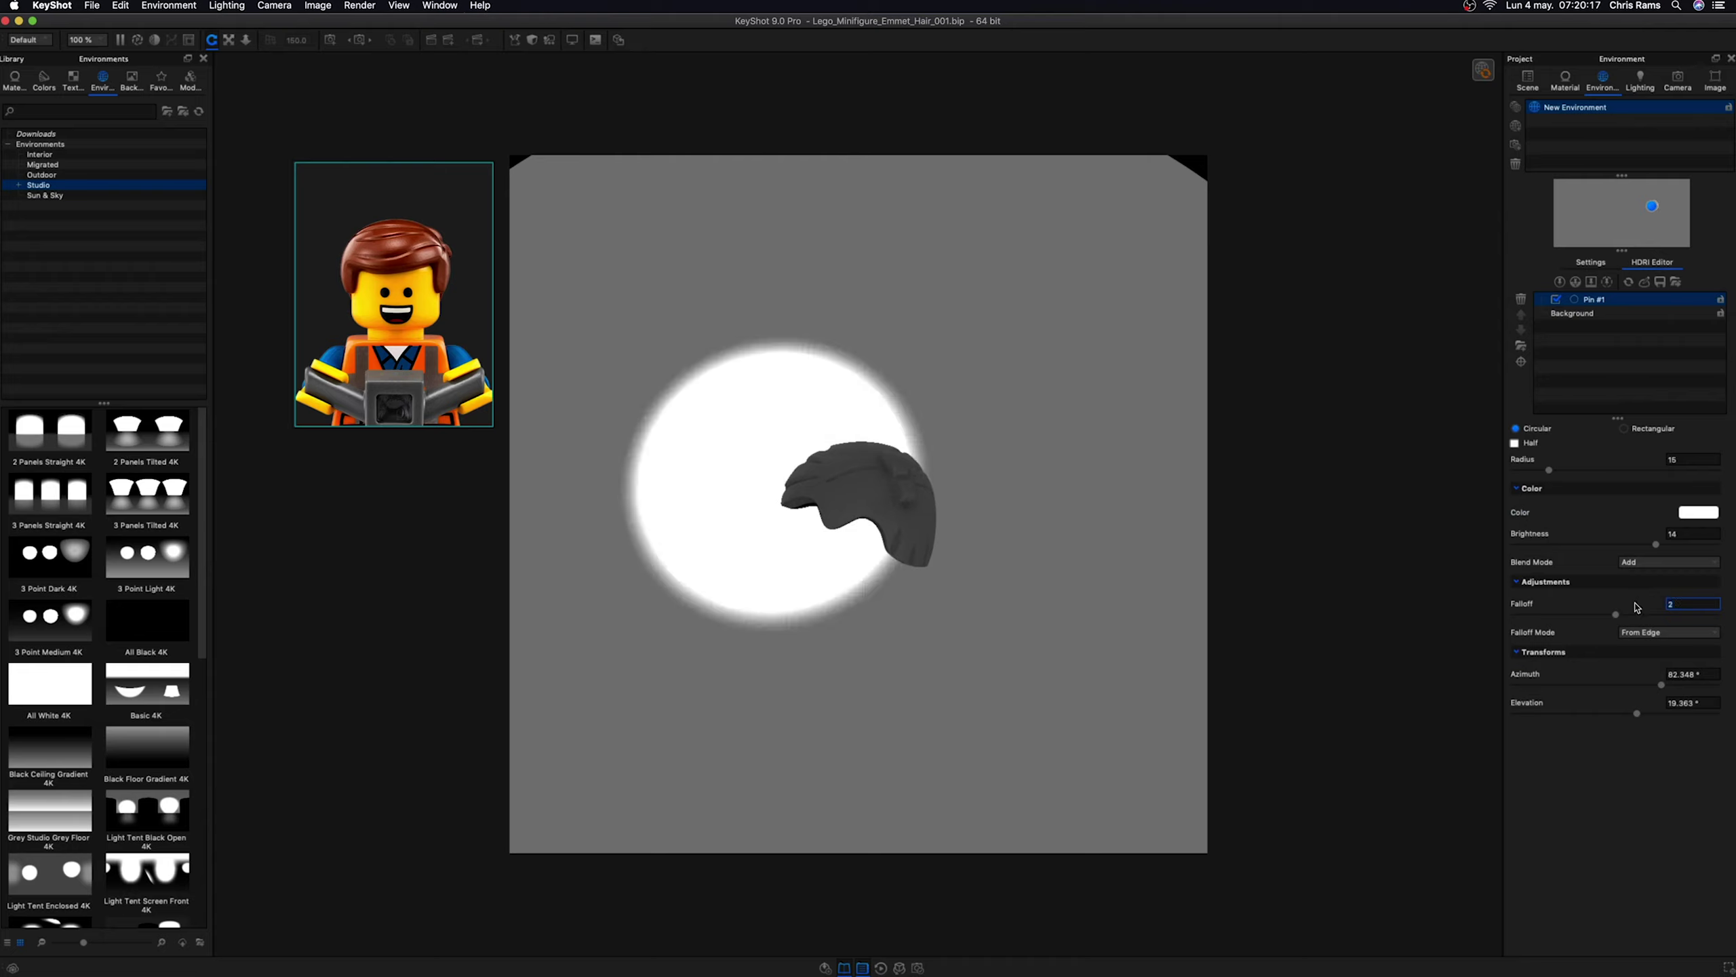
click(1601, 90)
click(1683, 90)
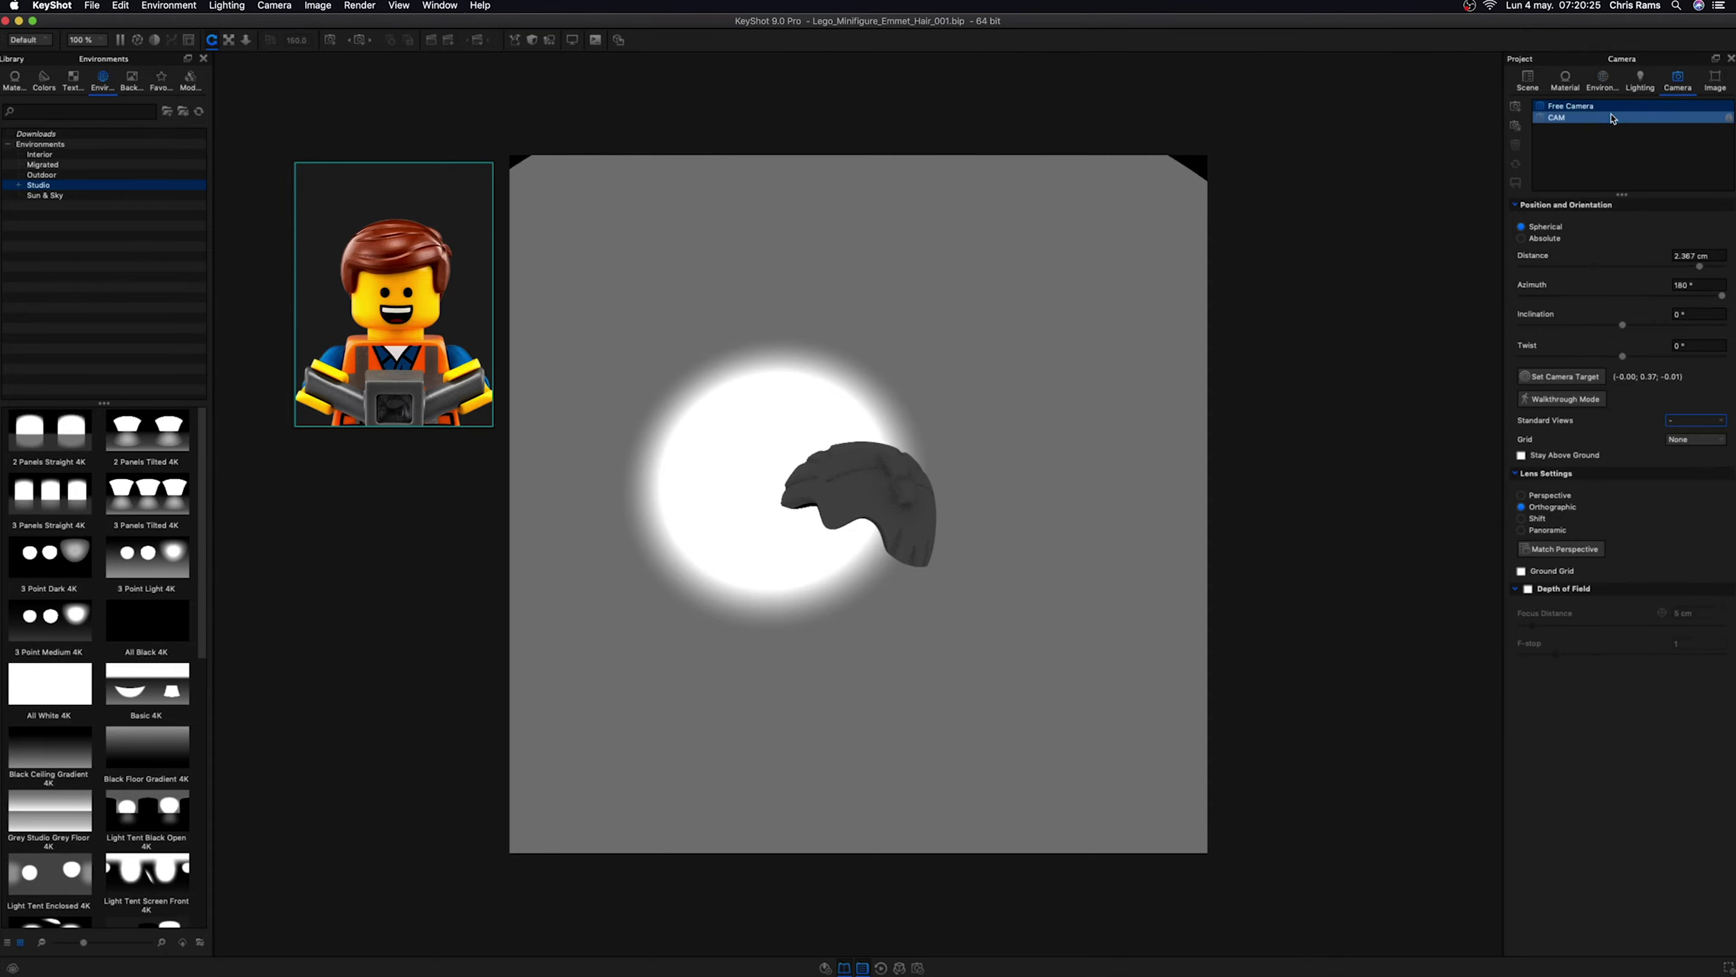
click(1630, 117)
click(1695, 420)
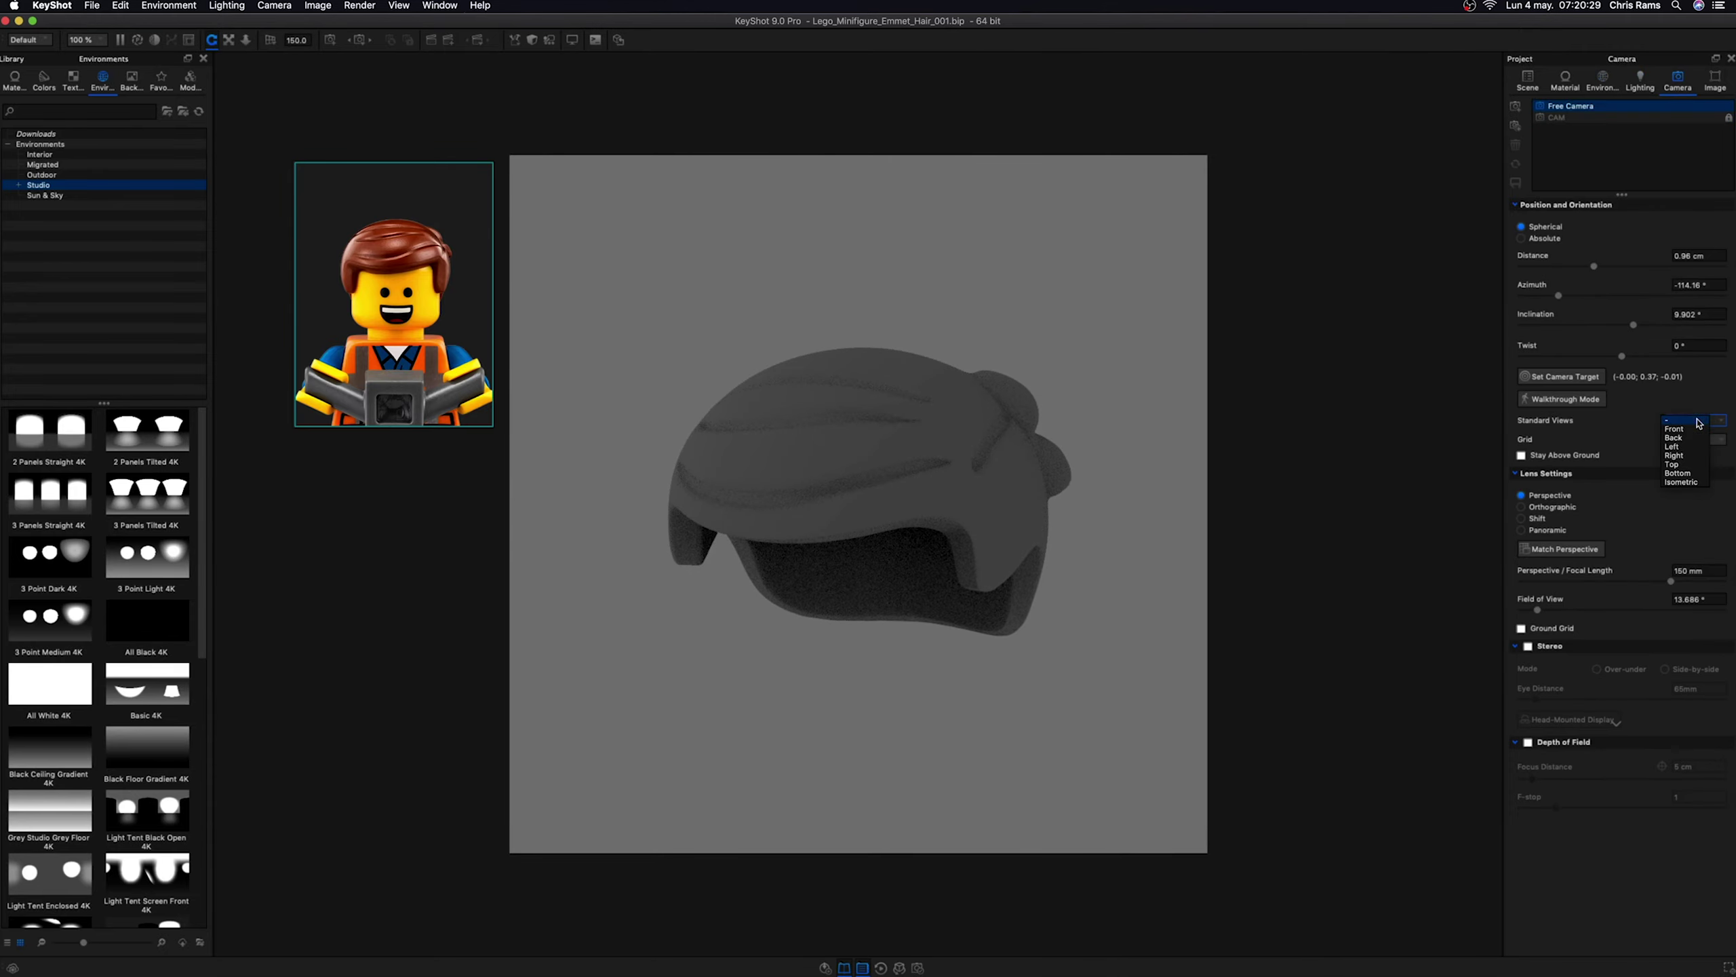
click(1597, 96)
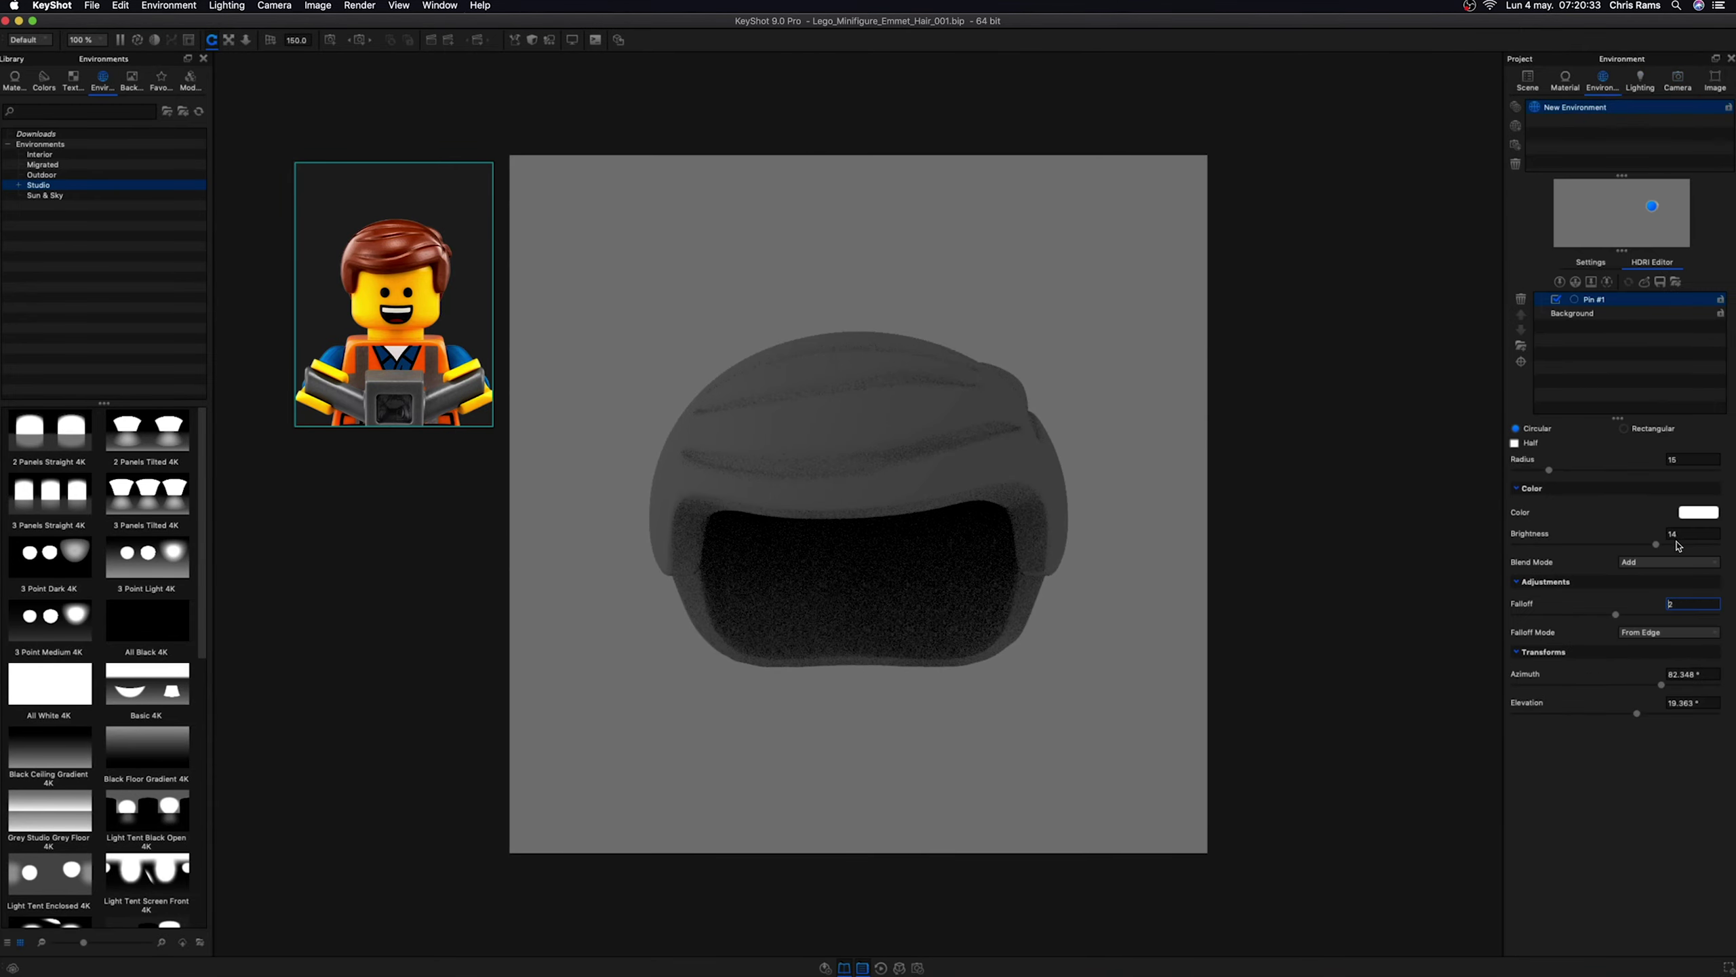
- Raise the highlight pin's brightness to 140
double_click(1685, 537)
key(Return)
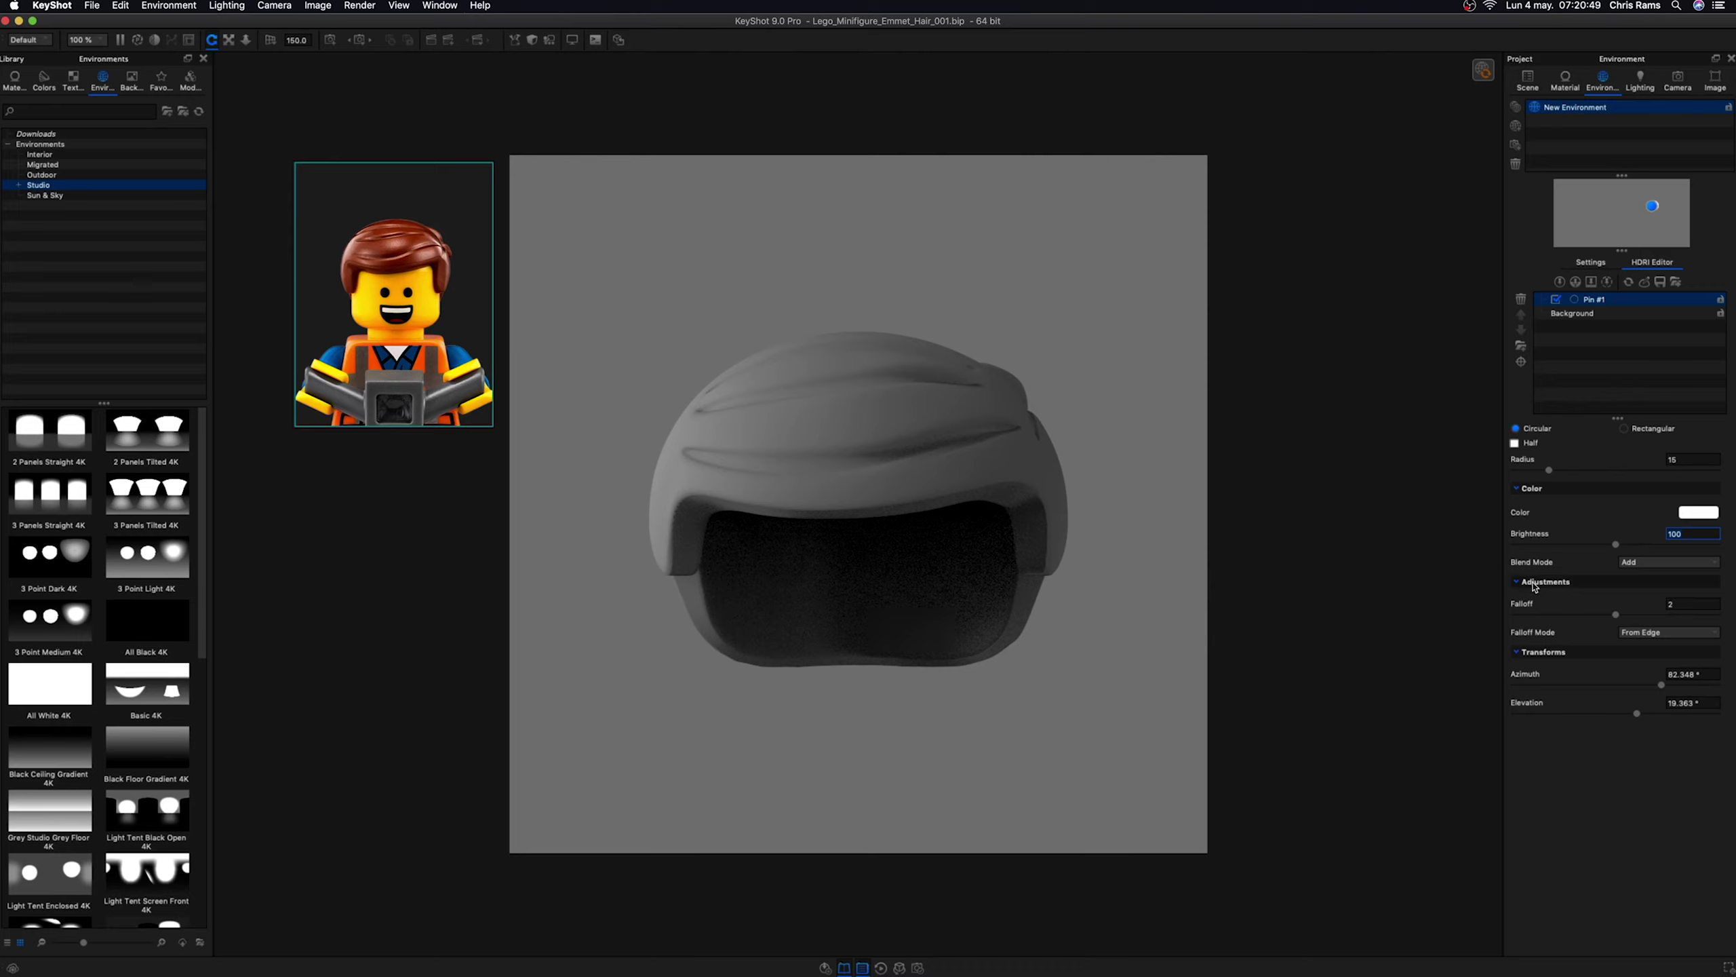
text(140)
key(Return)
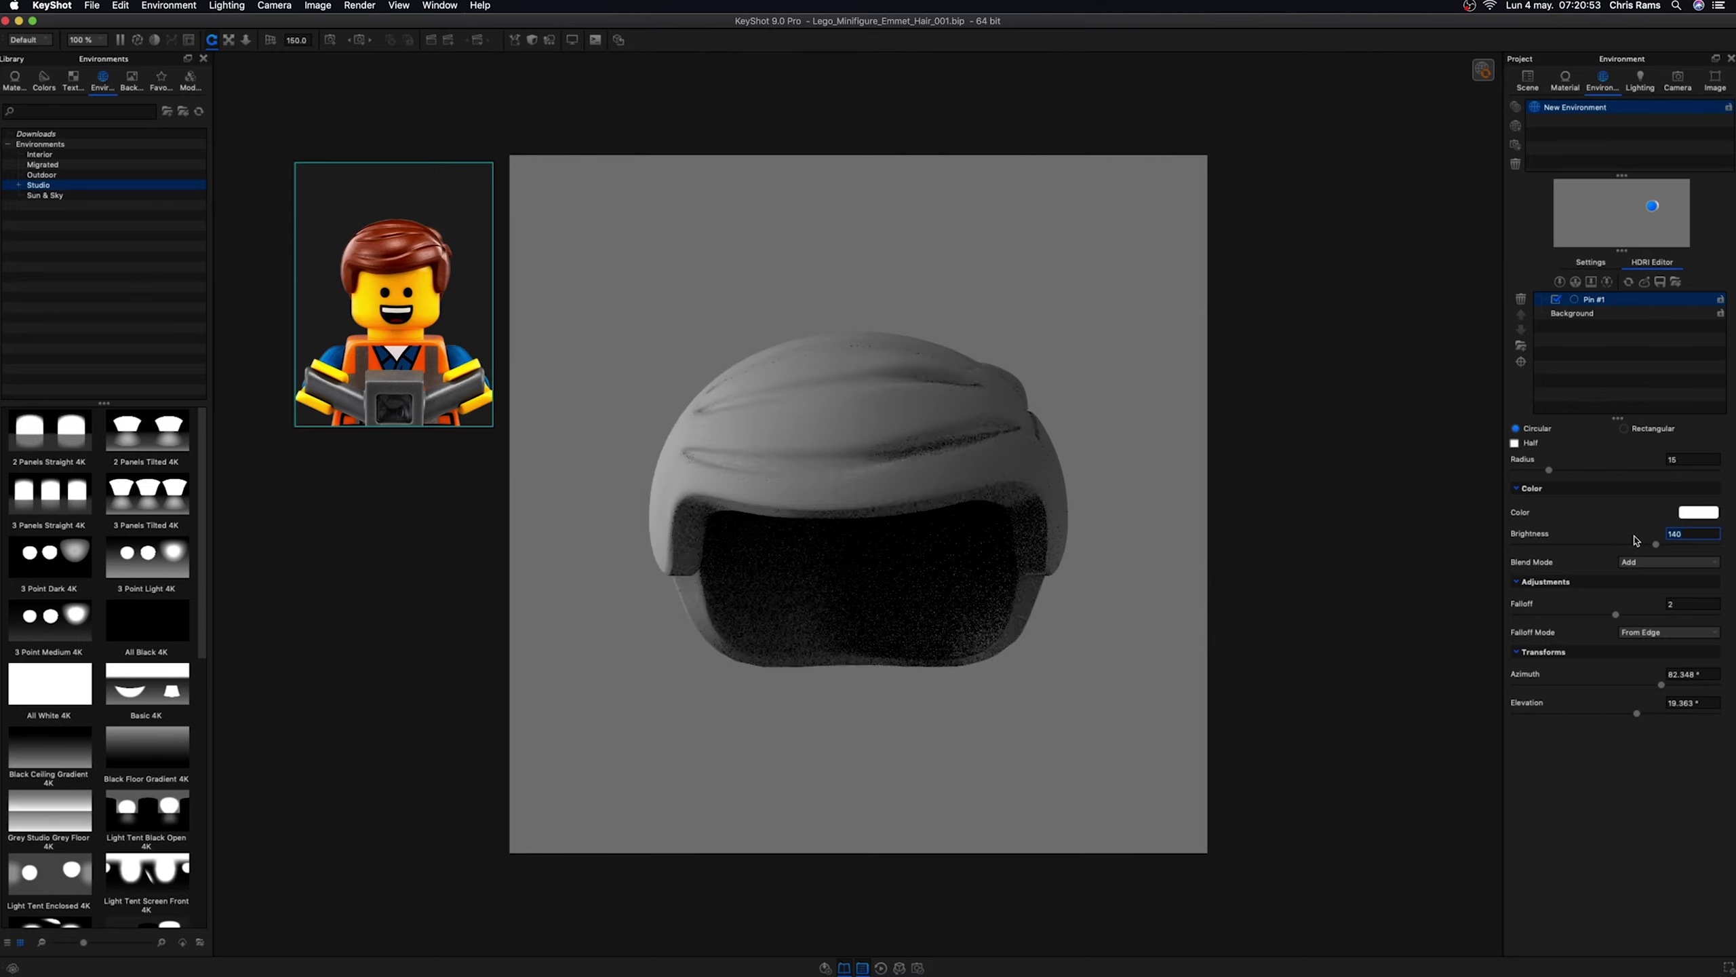
- Duplicate Pin #1 into Pin #2, place its highlight on the hair, brightness 70
click(1516, 347)
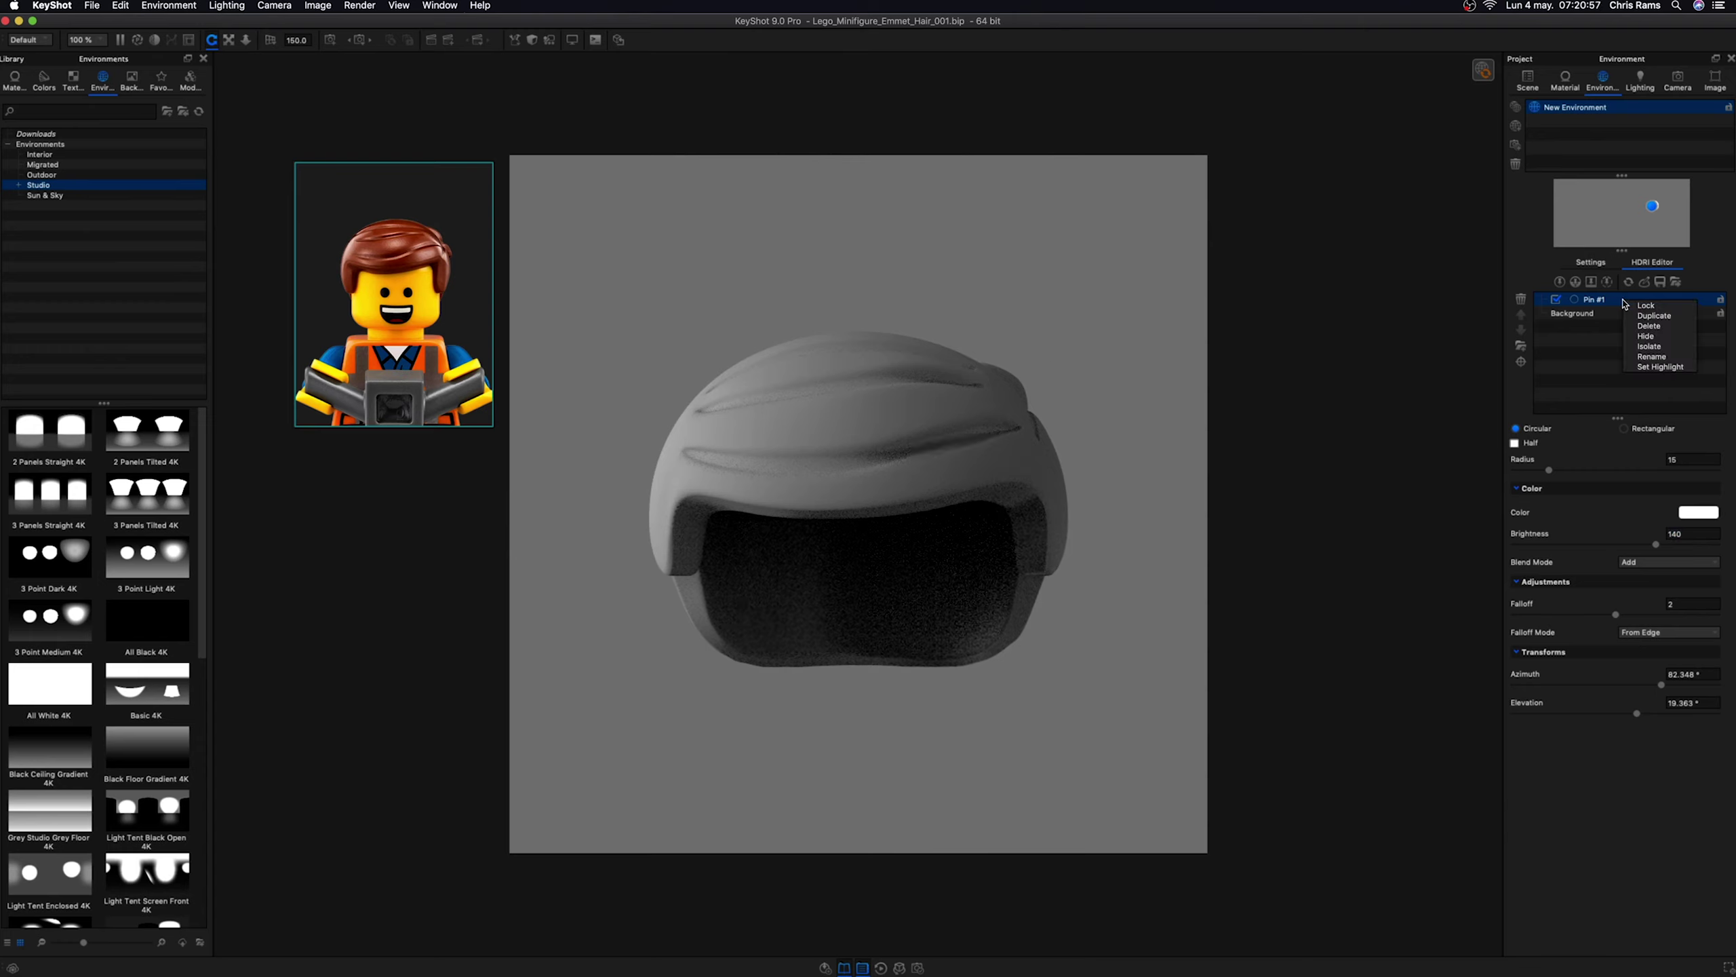
click(1521, 361)
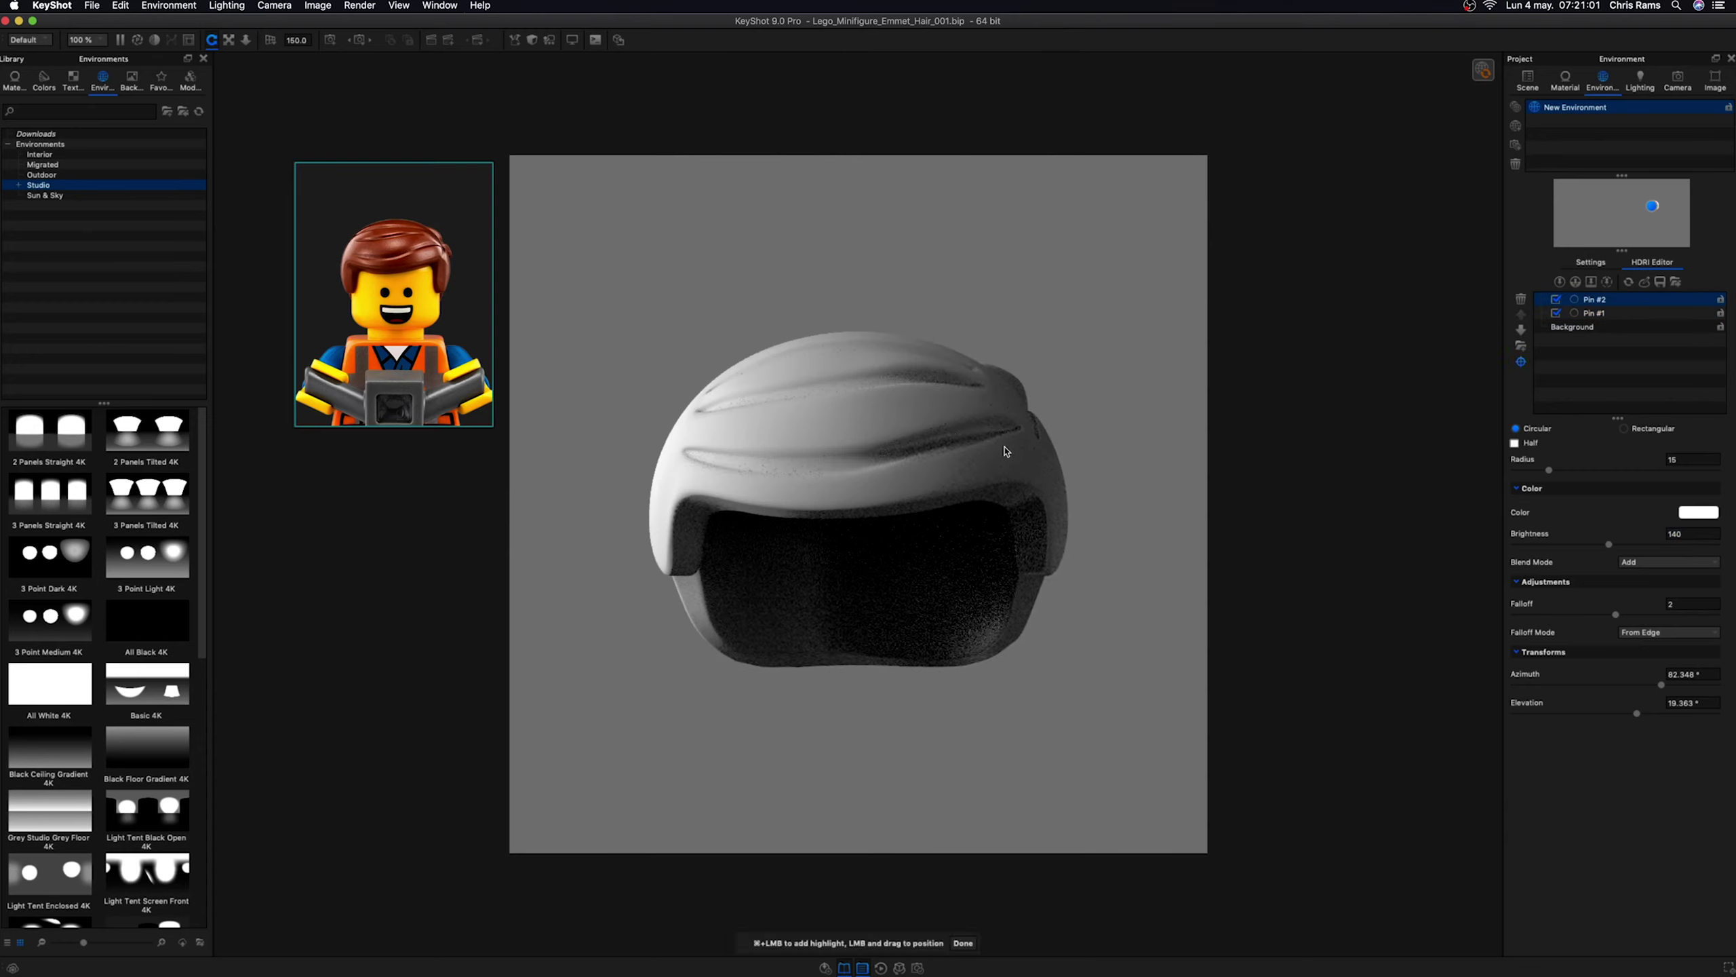
click(1007, 452)
click(1603, 537)
text(70)
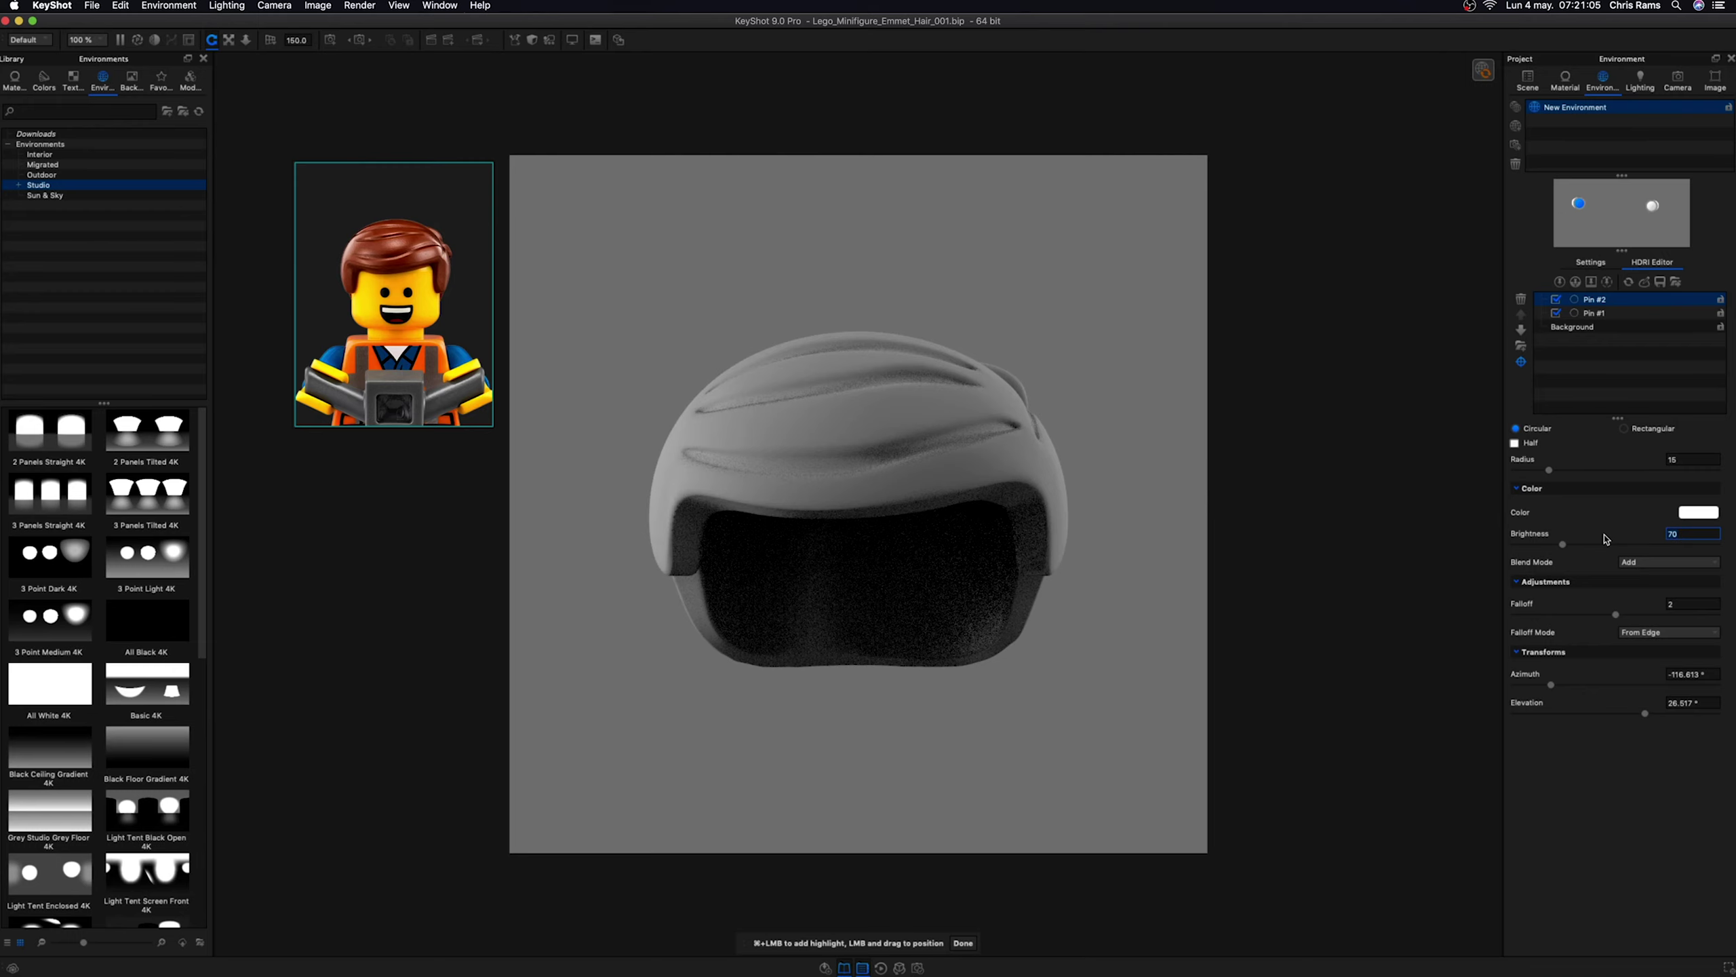
key(Return)
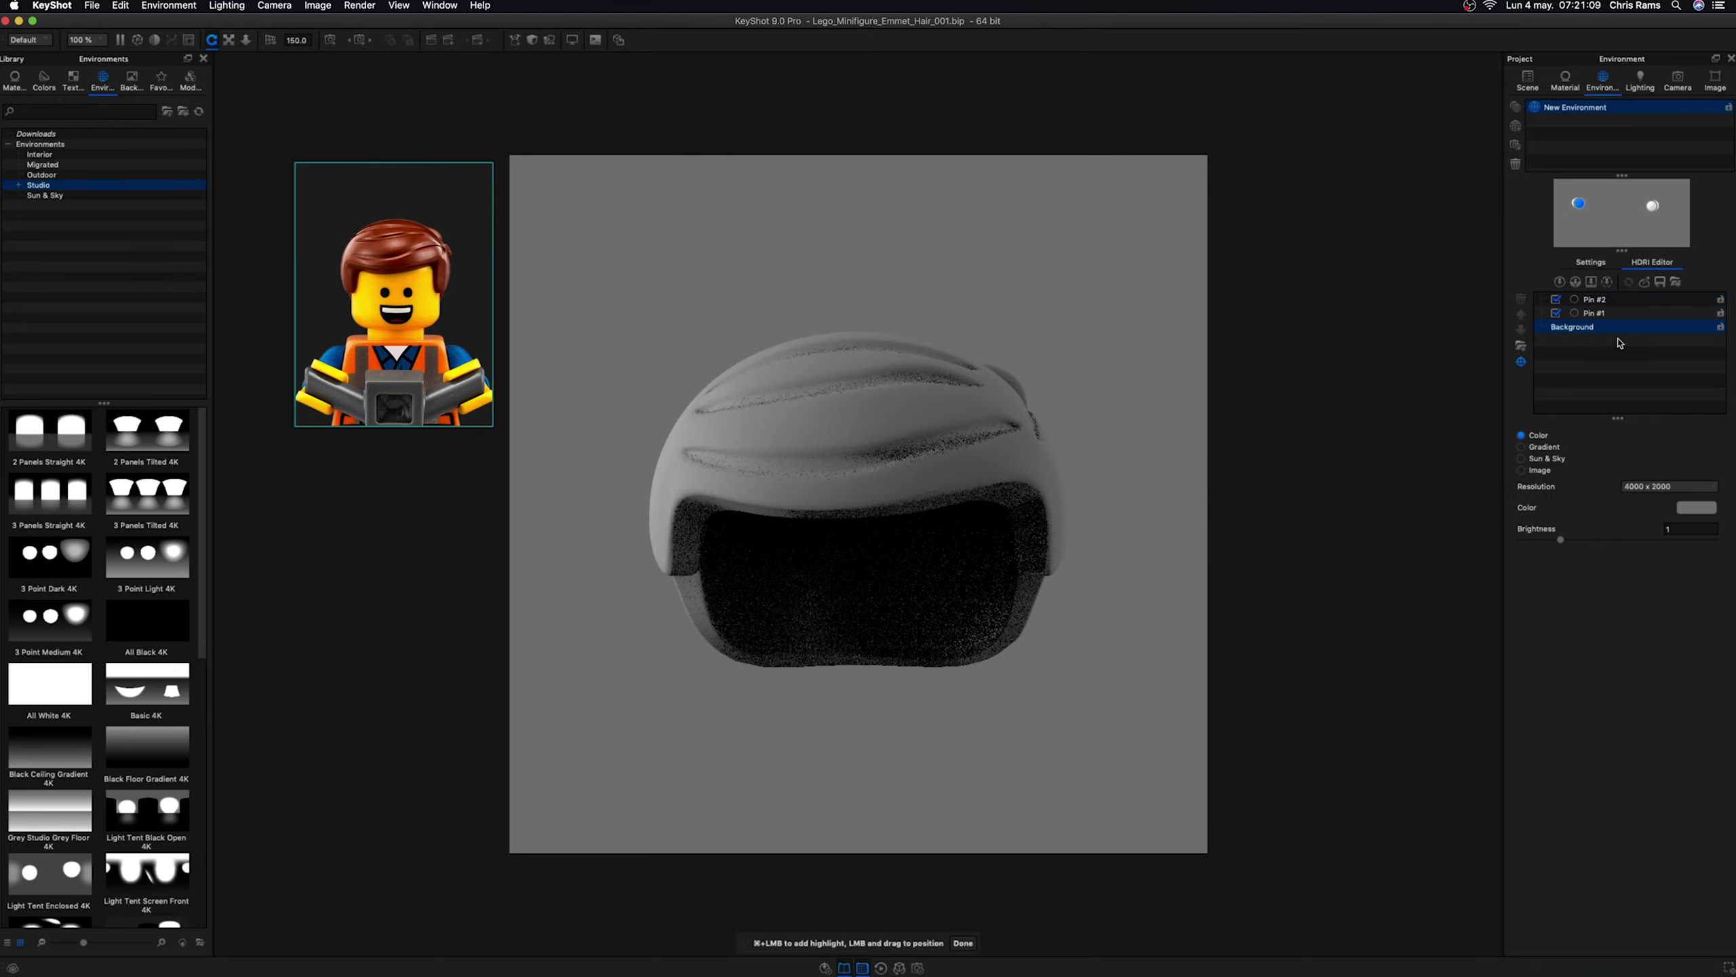
- Set the background colour to dark grey
click(1699, 512)
click(1512, 431)
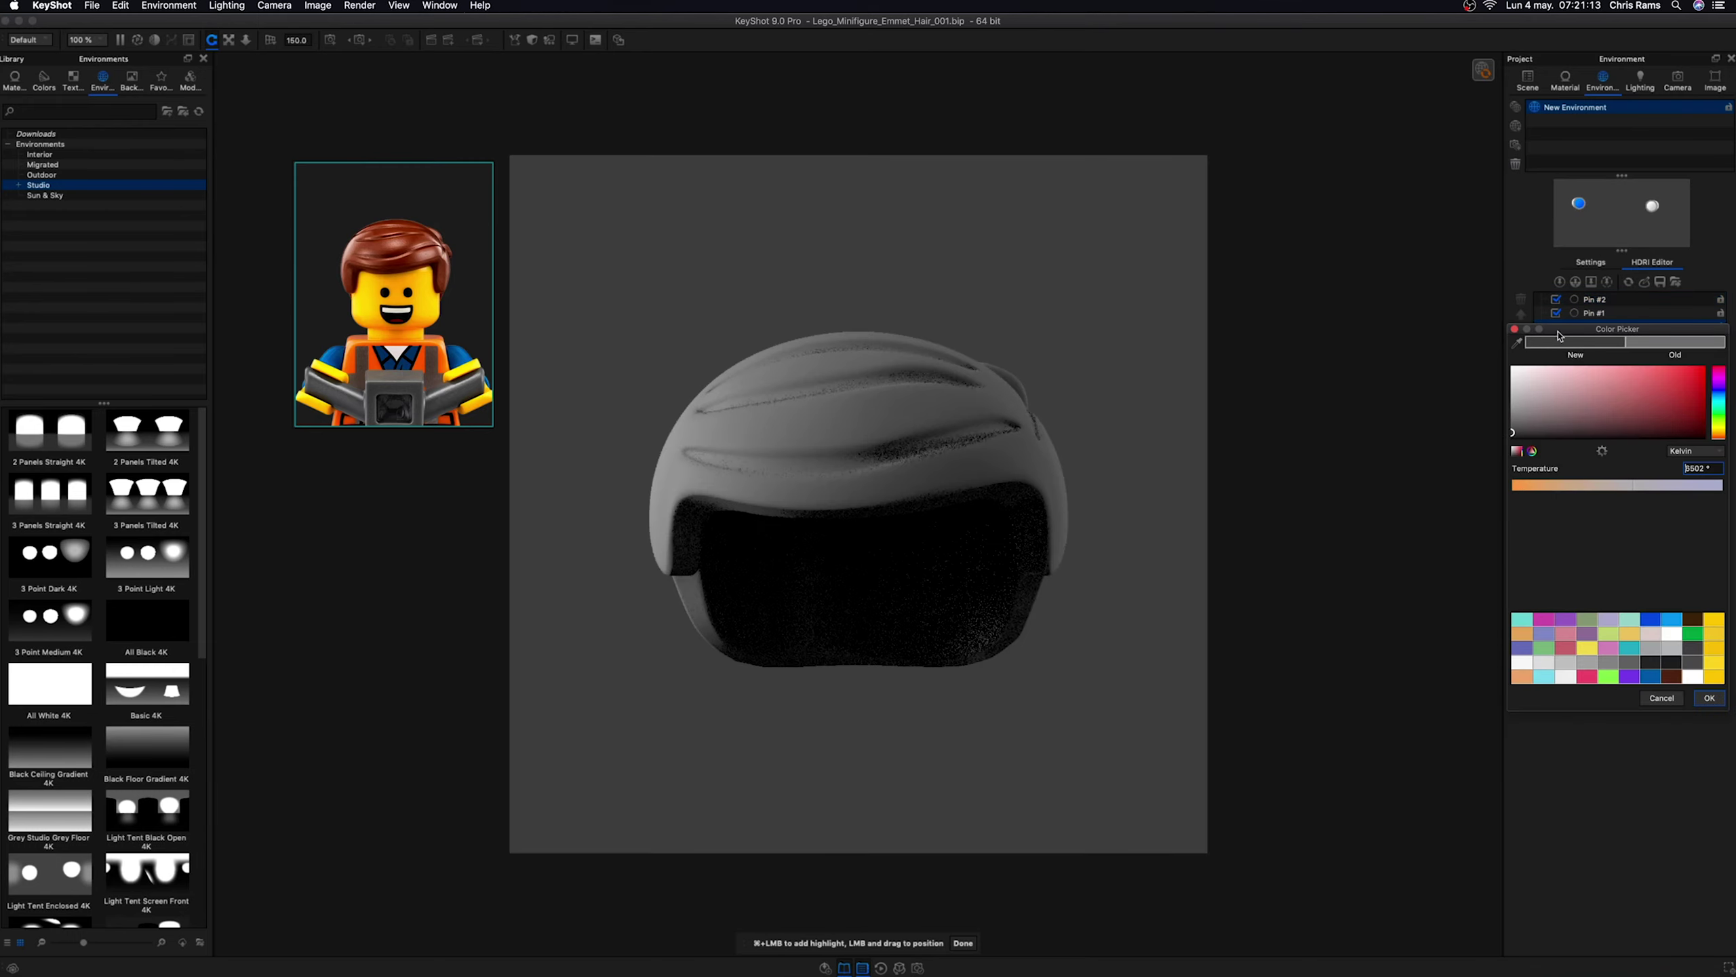
drag(1512, 431, 1239, 423)
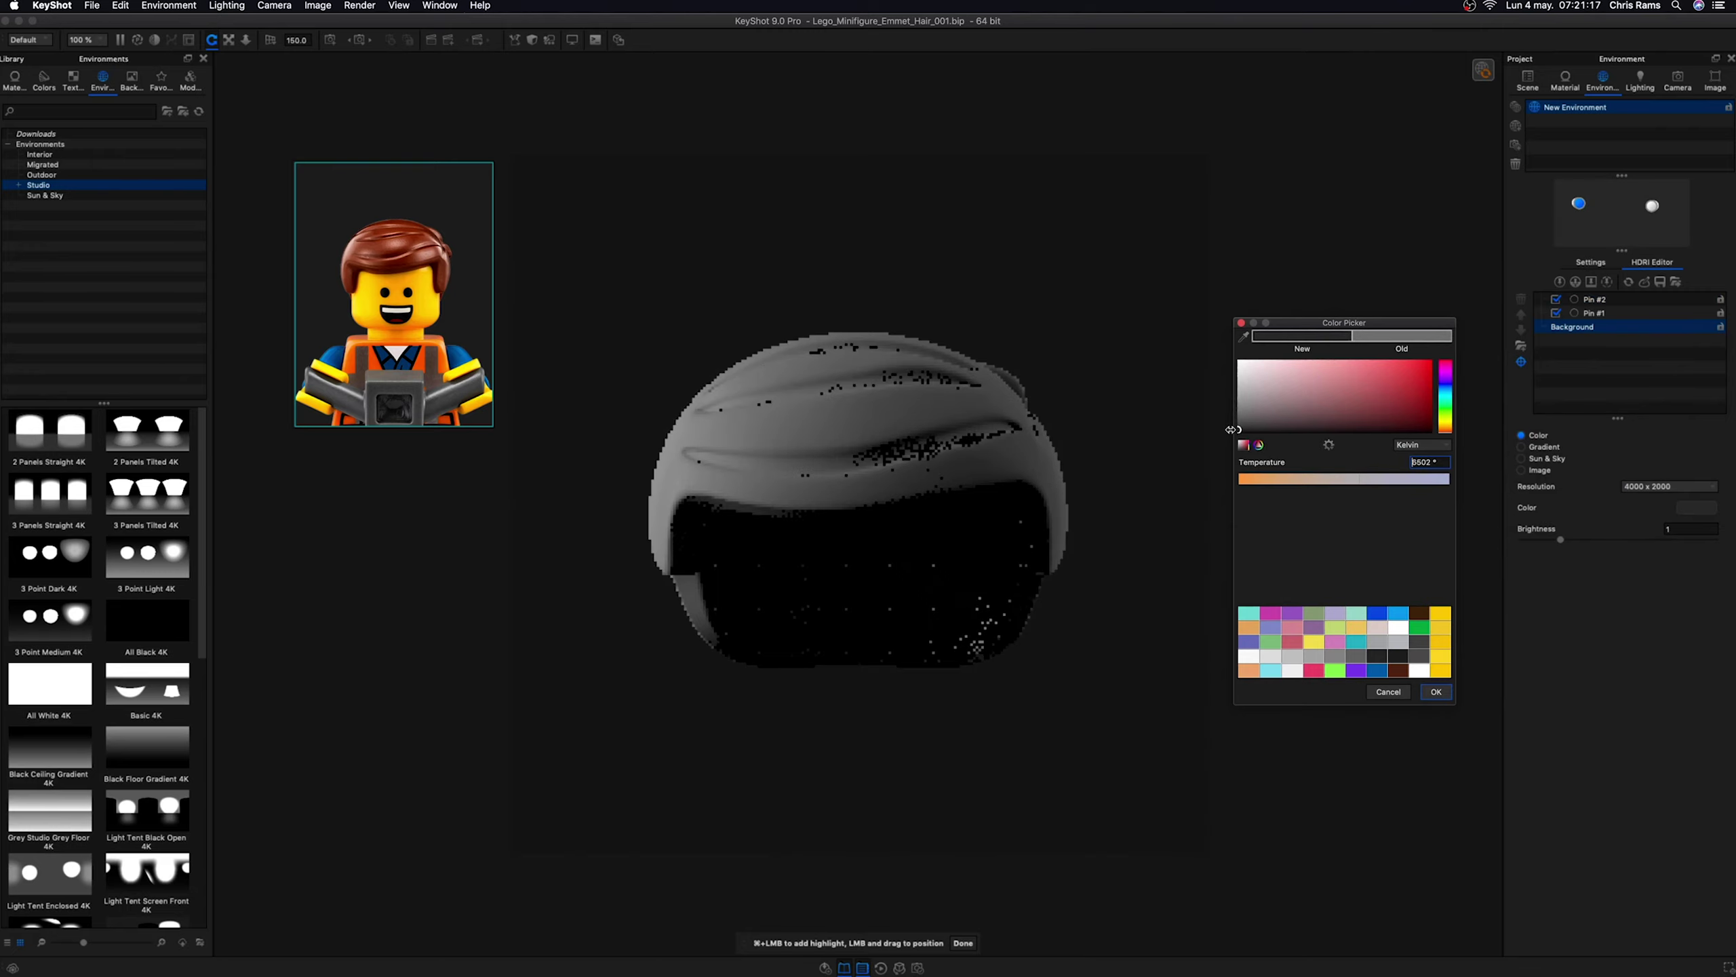
click(1436, 691)
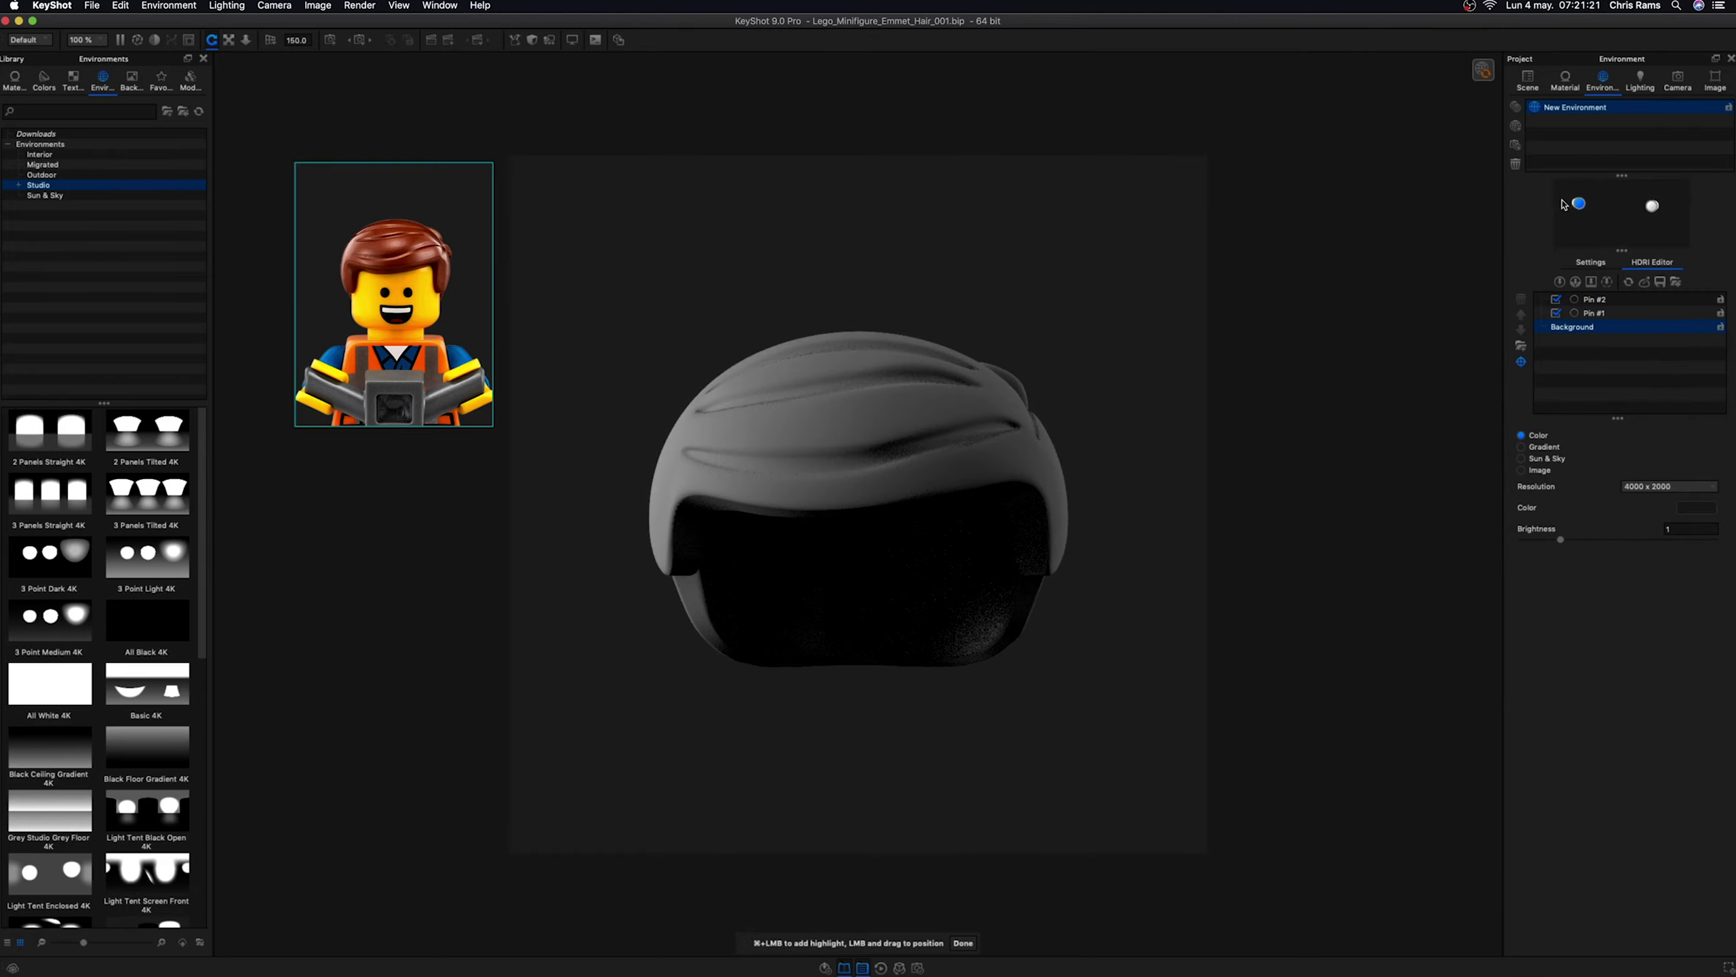
- Set Pin #1 brightness to 200 and Pin #2 brightness to 100
click(1600, 312)
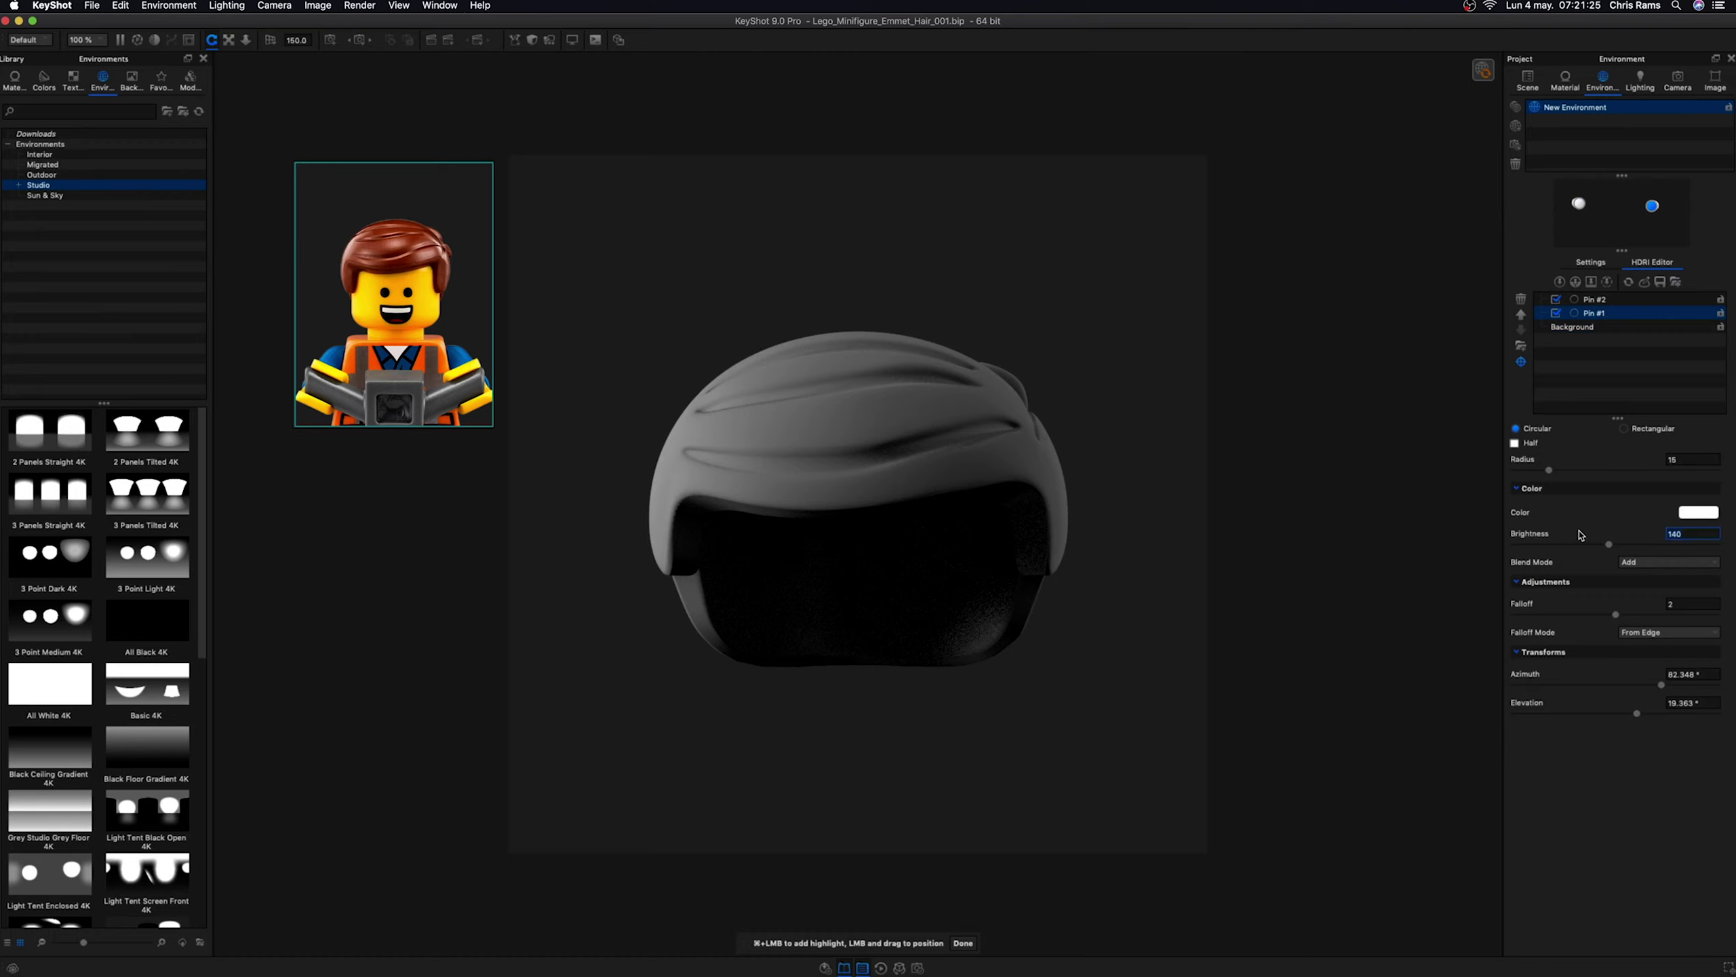
text(400)
key(Return)
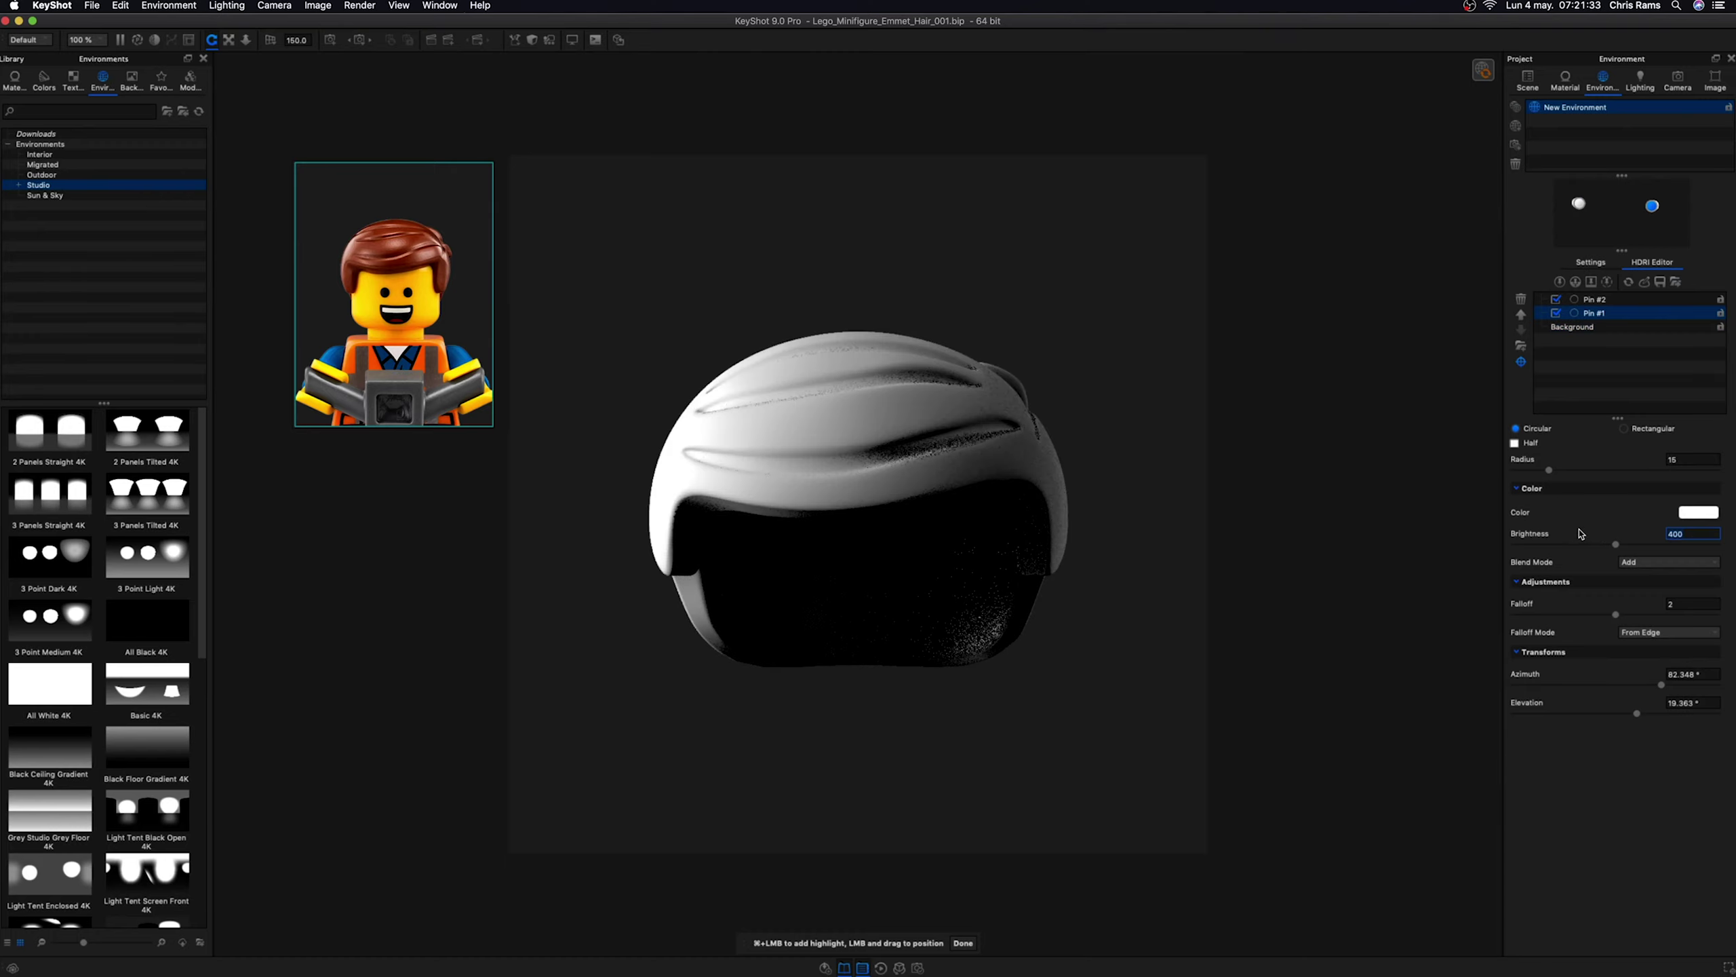
text(2)
key(Return)
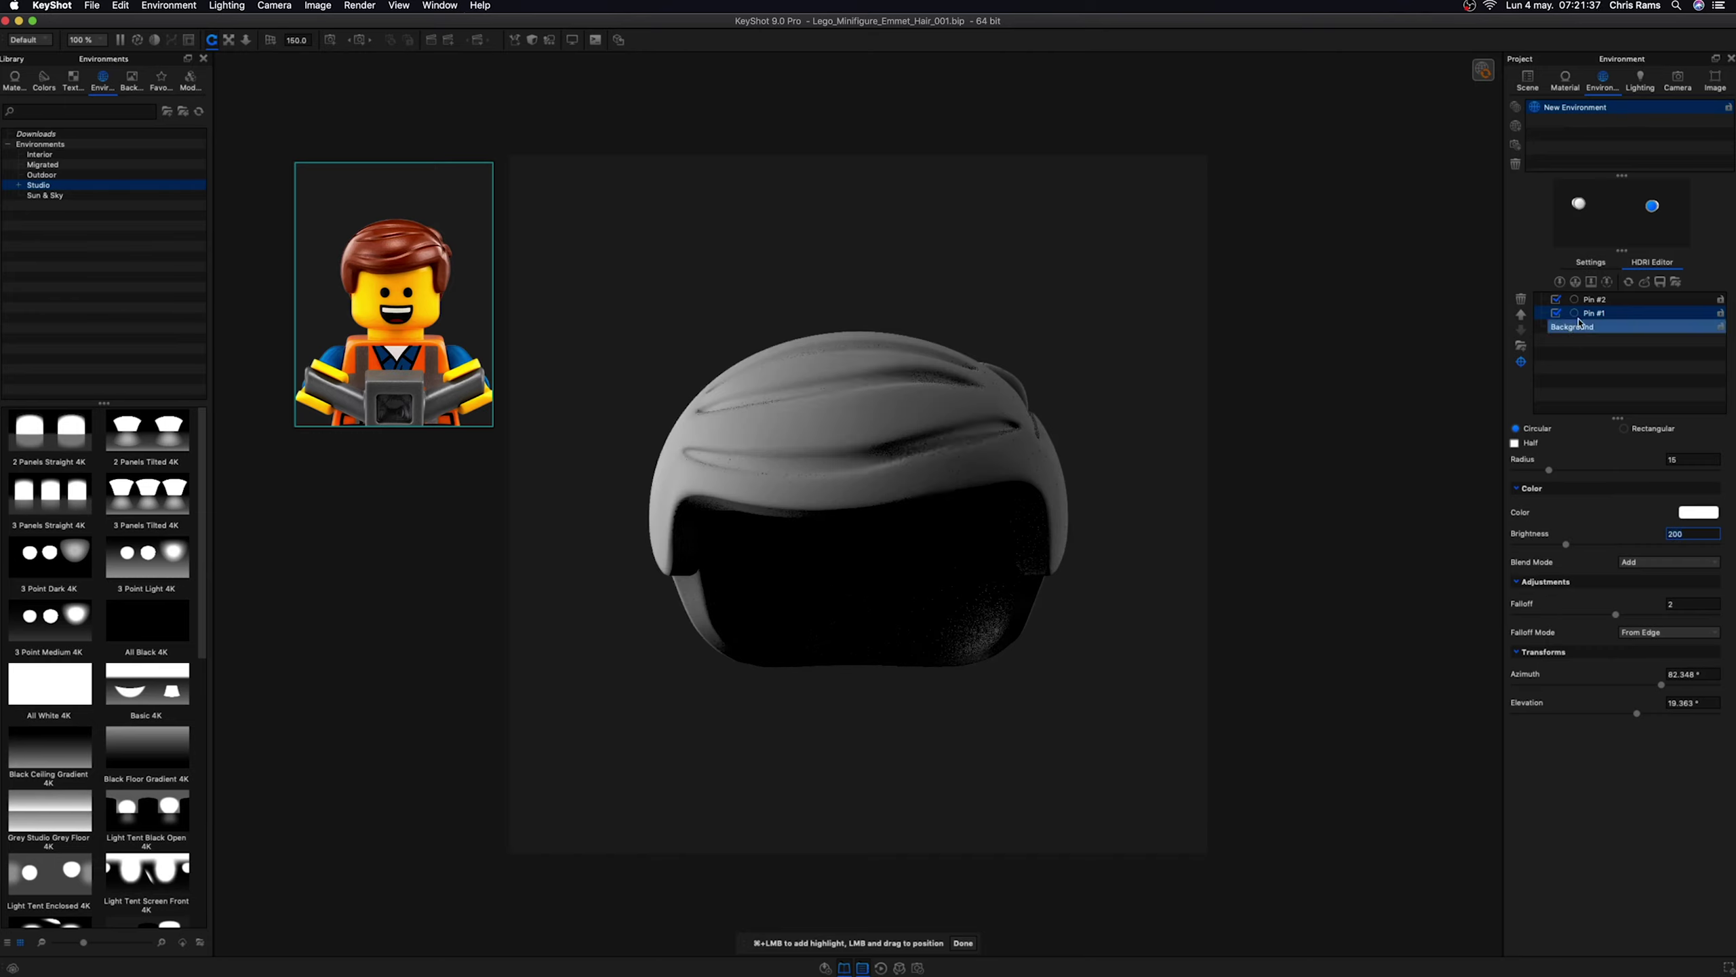
click(1593, 300)
double_click(1694, 532)
text(100)
key(Return)
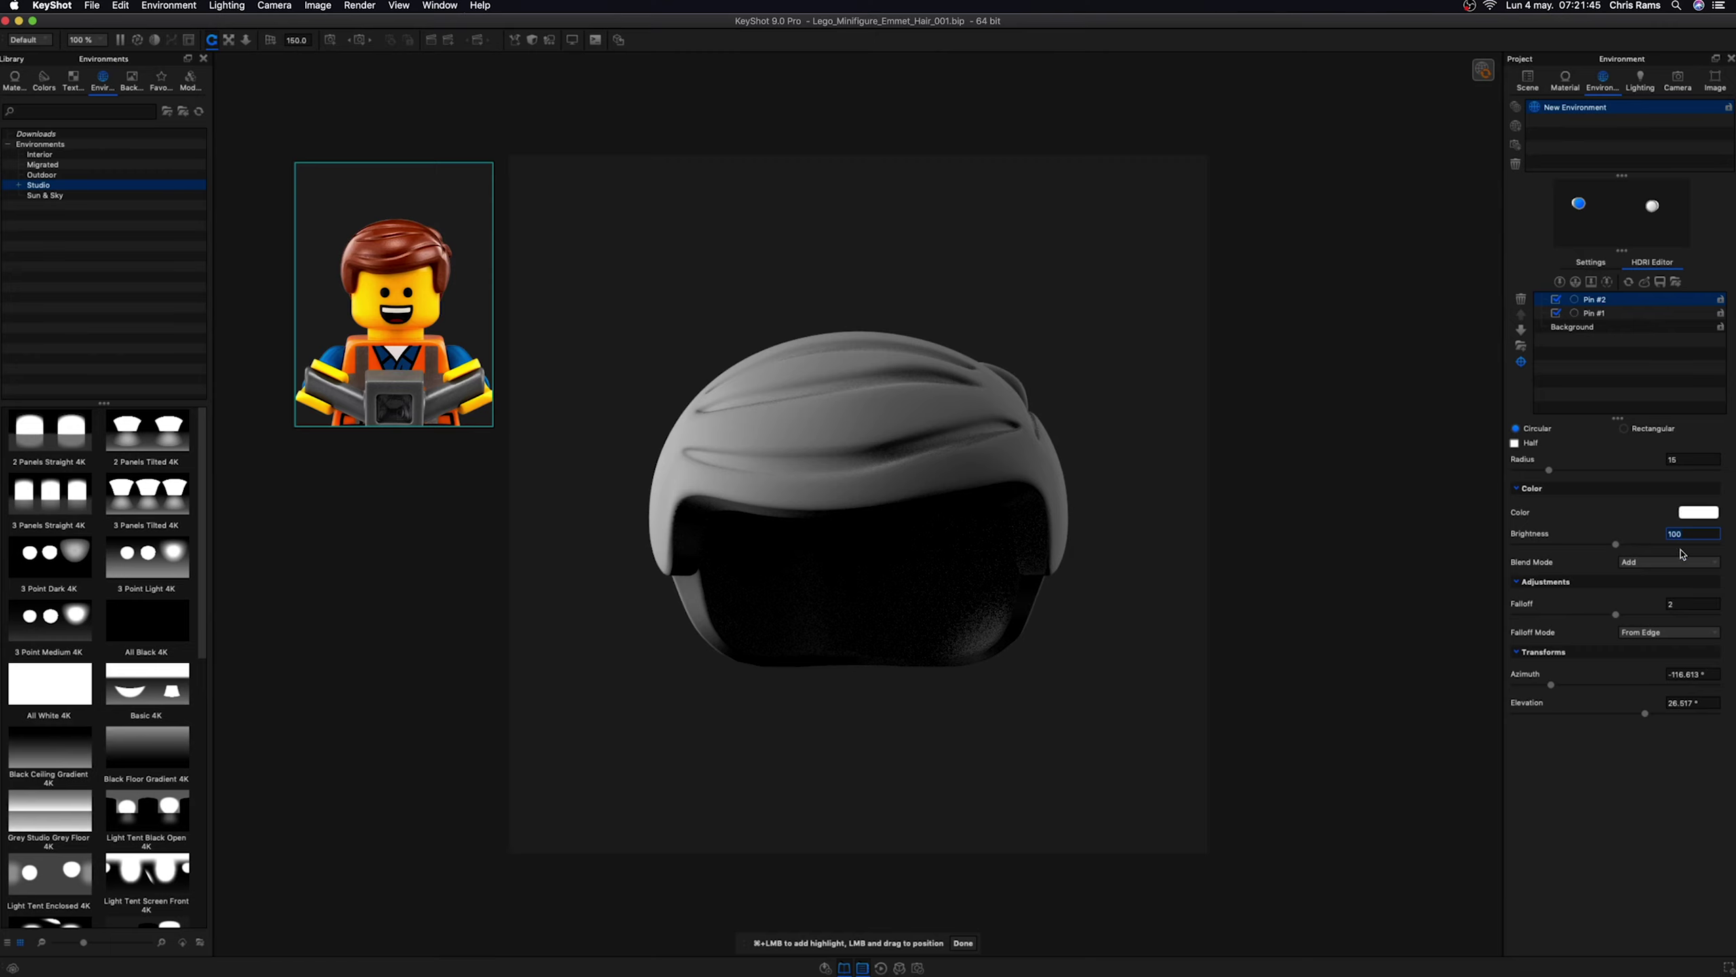
- View the hair from the back and duplicate Pin #2 into Pin #3
click(1677, 81)
click(1688, 420)
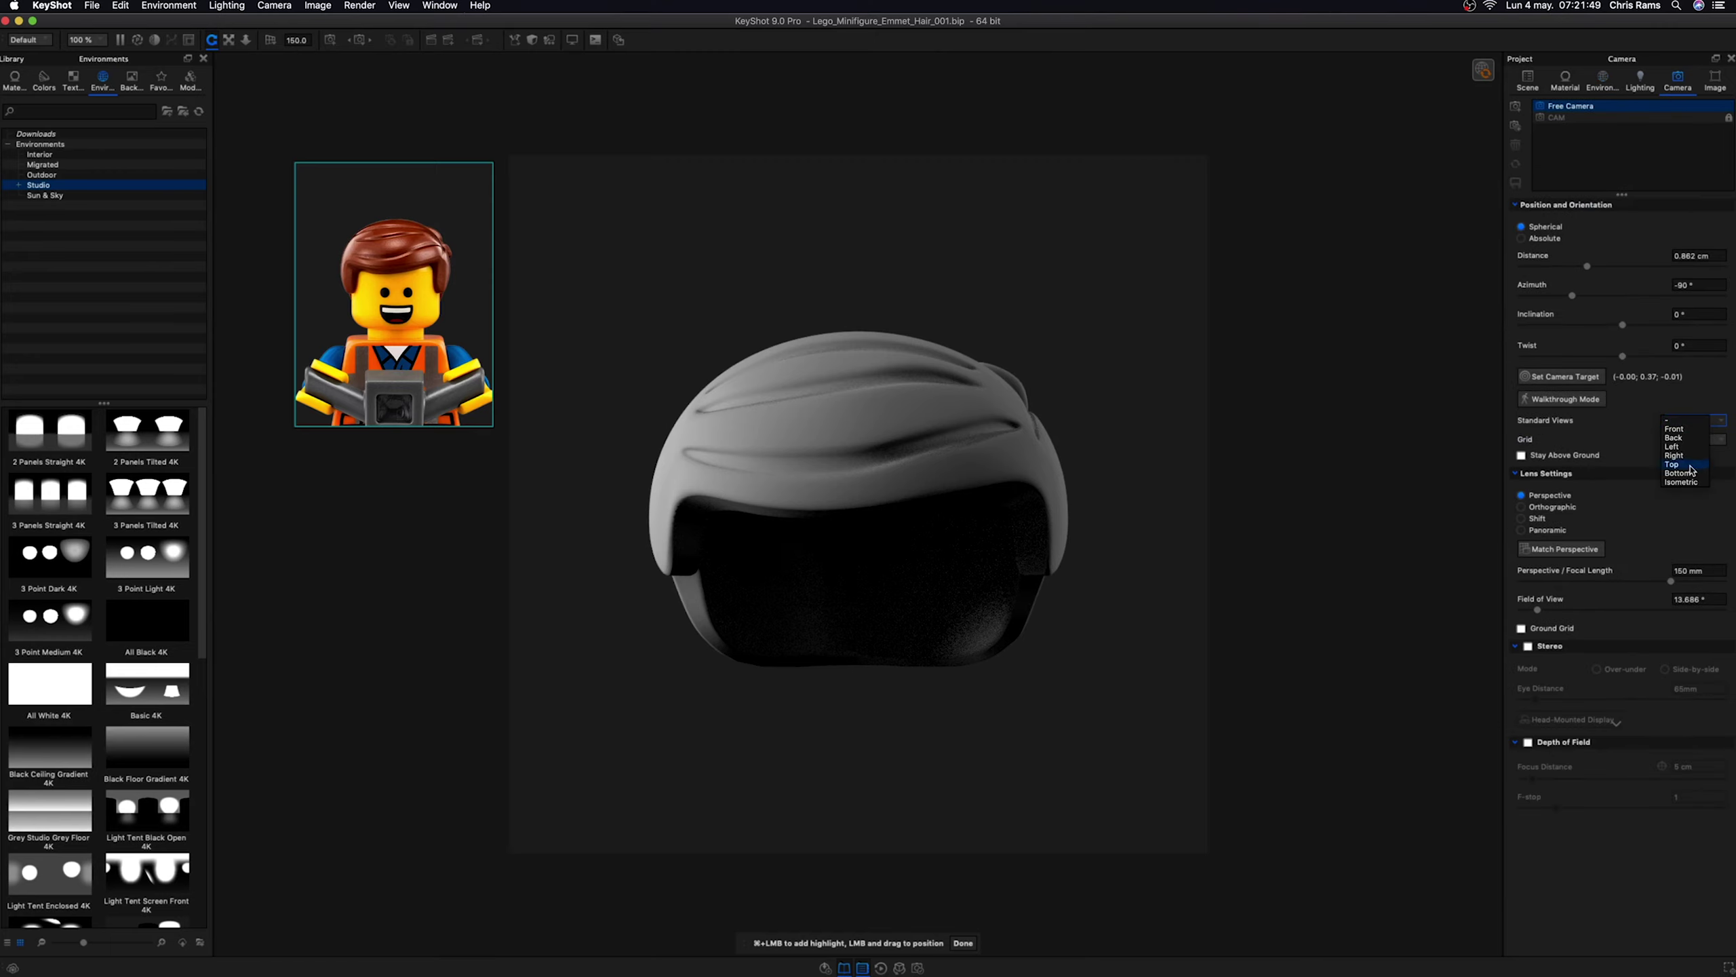
click(1674, 438)
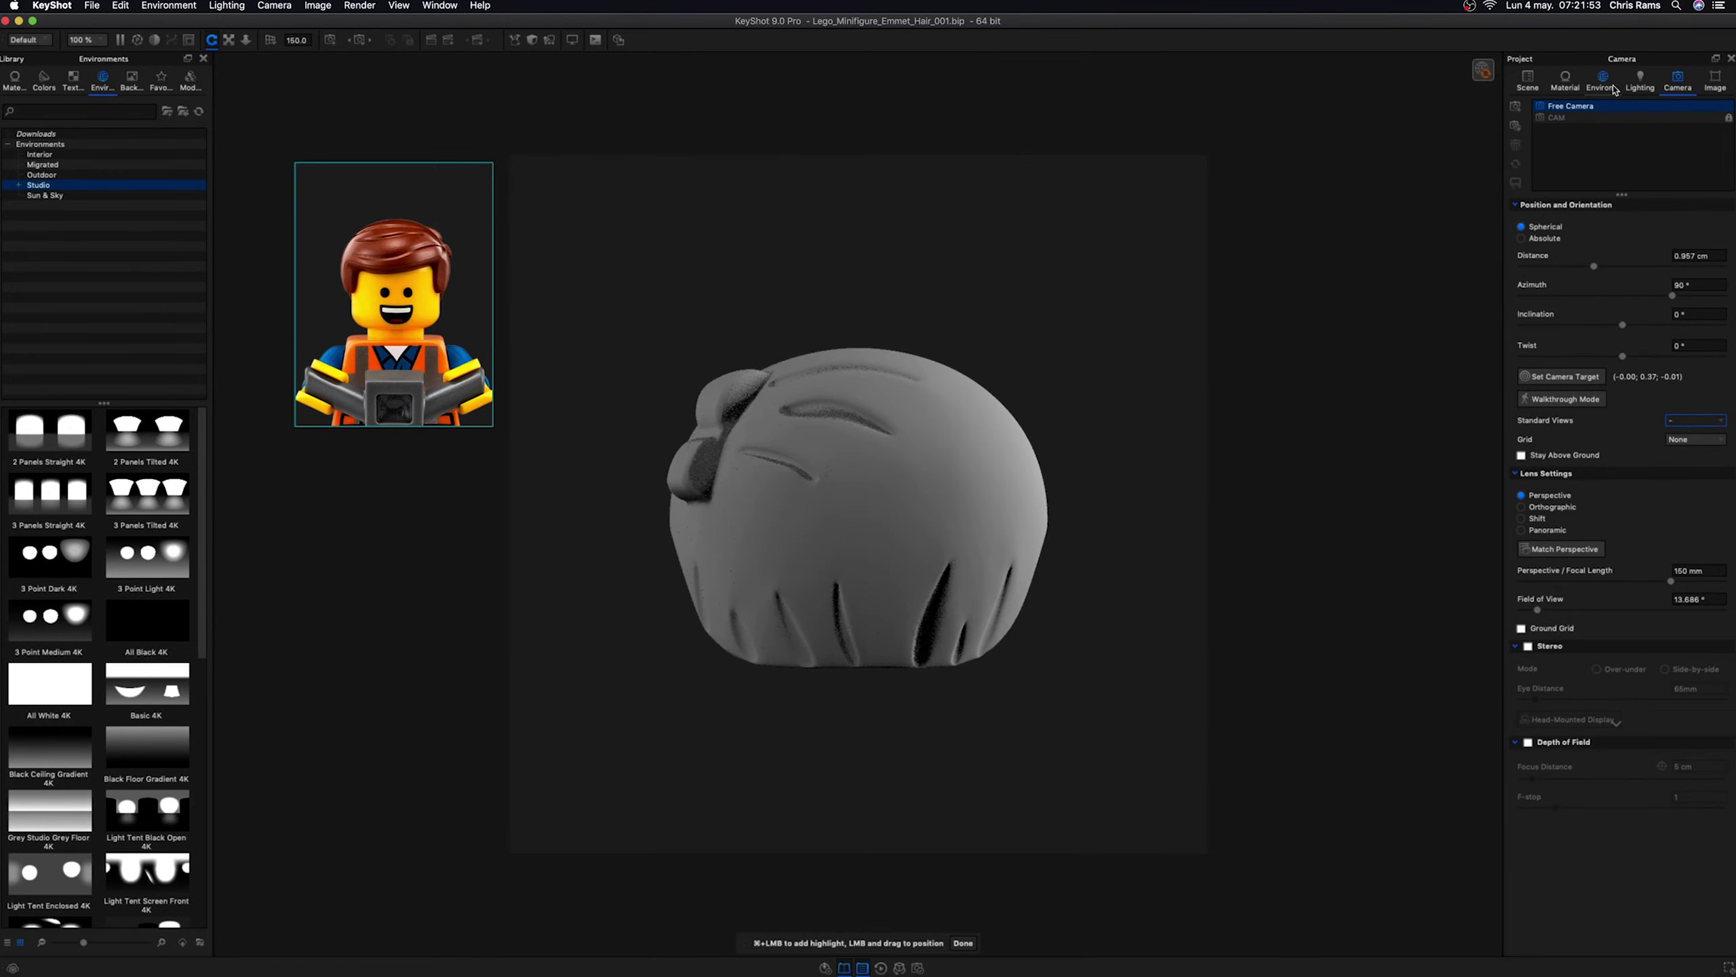
click(1615, 90)
right_click(1608, 301)
click(976, 943)
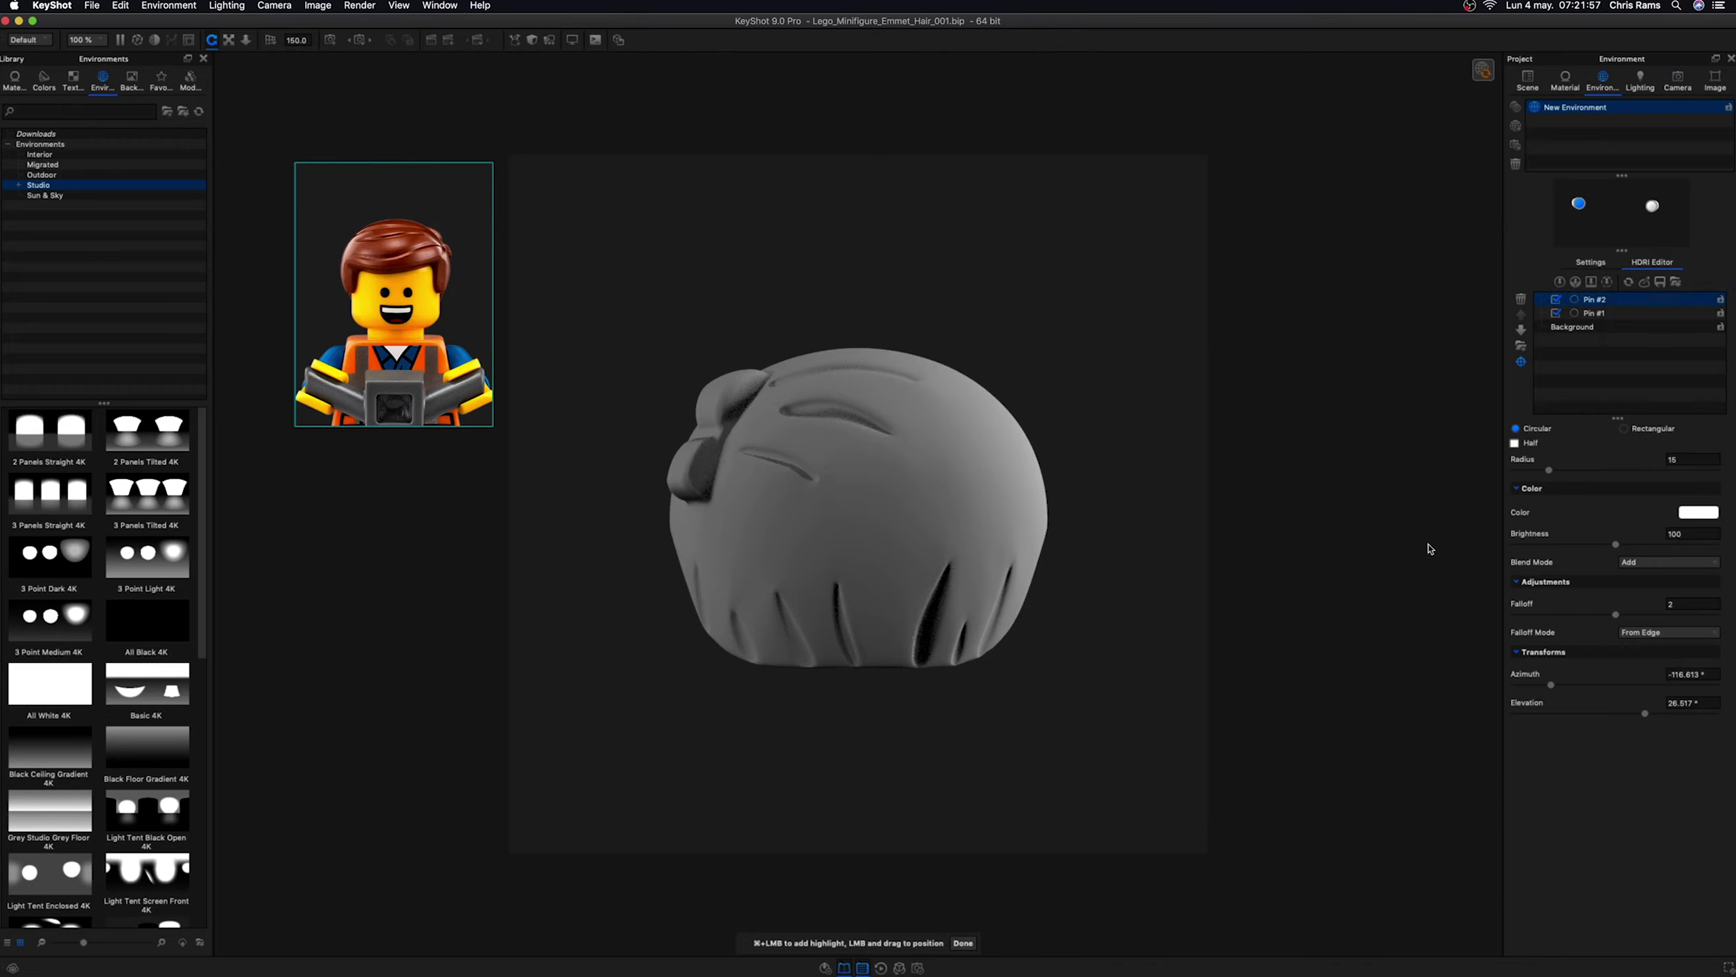
right_click(1603, 302)
click(1622, 319)
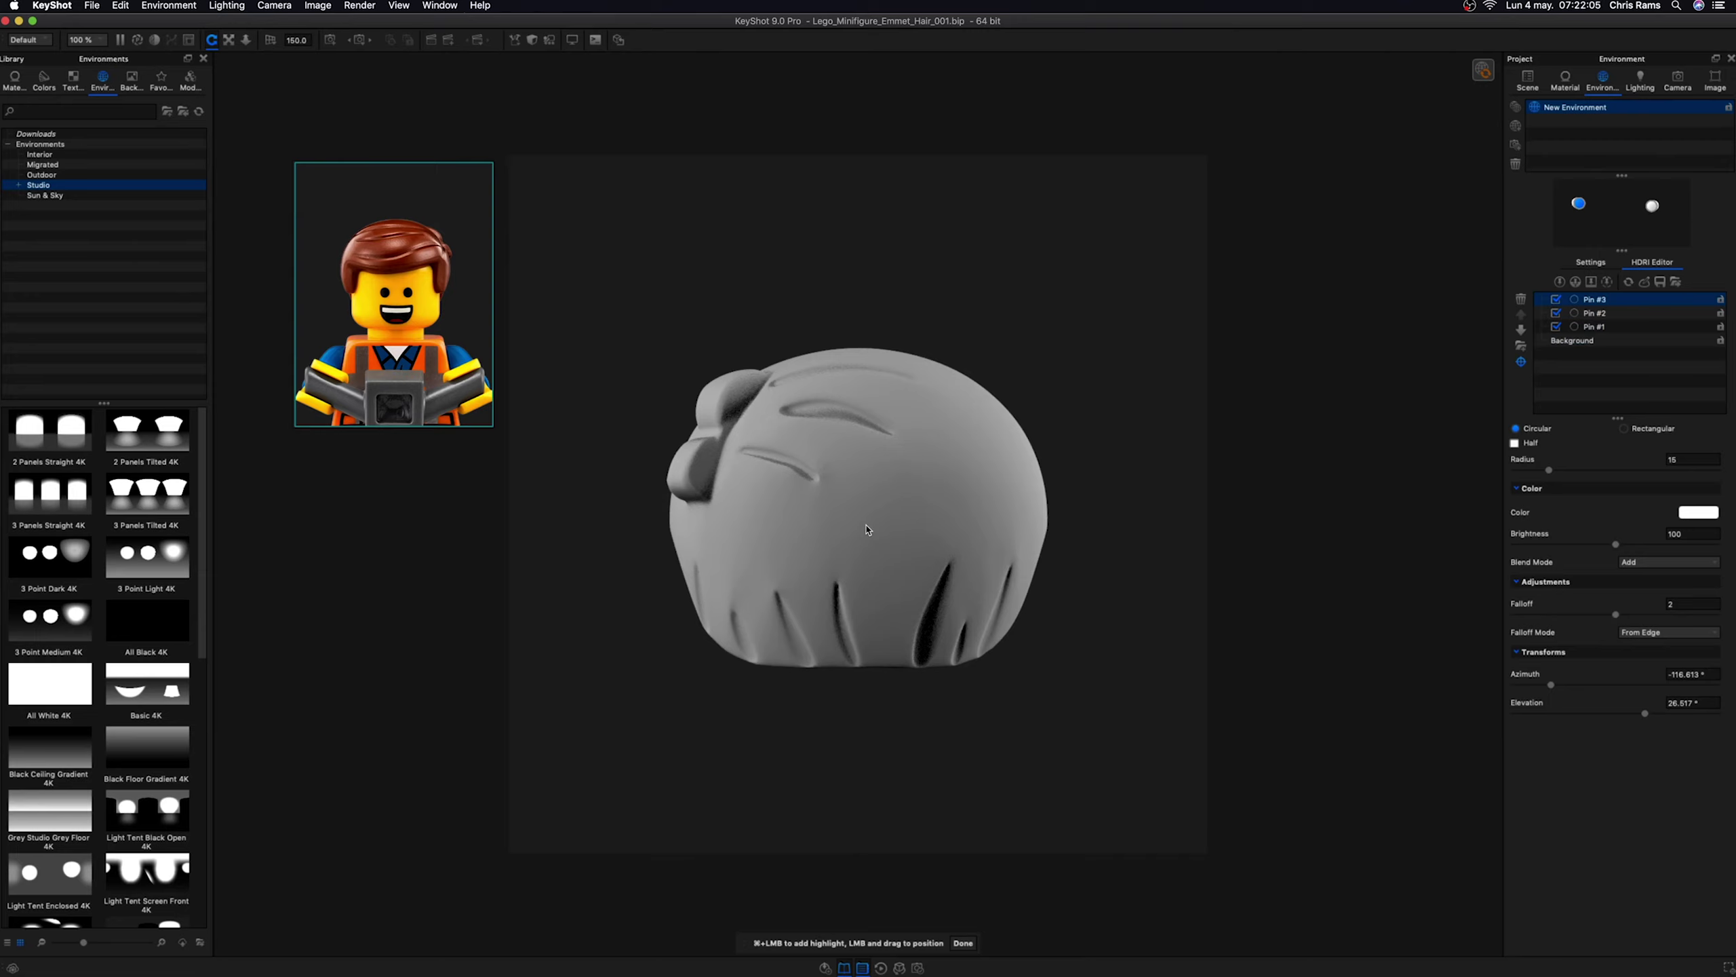
- Place Pin #3's highlight on the hair and switch to the free camera's front view
click(866, 531)
click(969, 943)
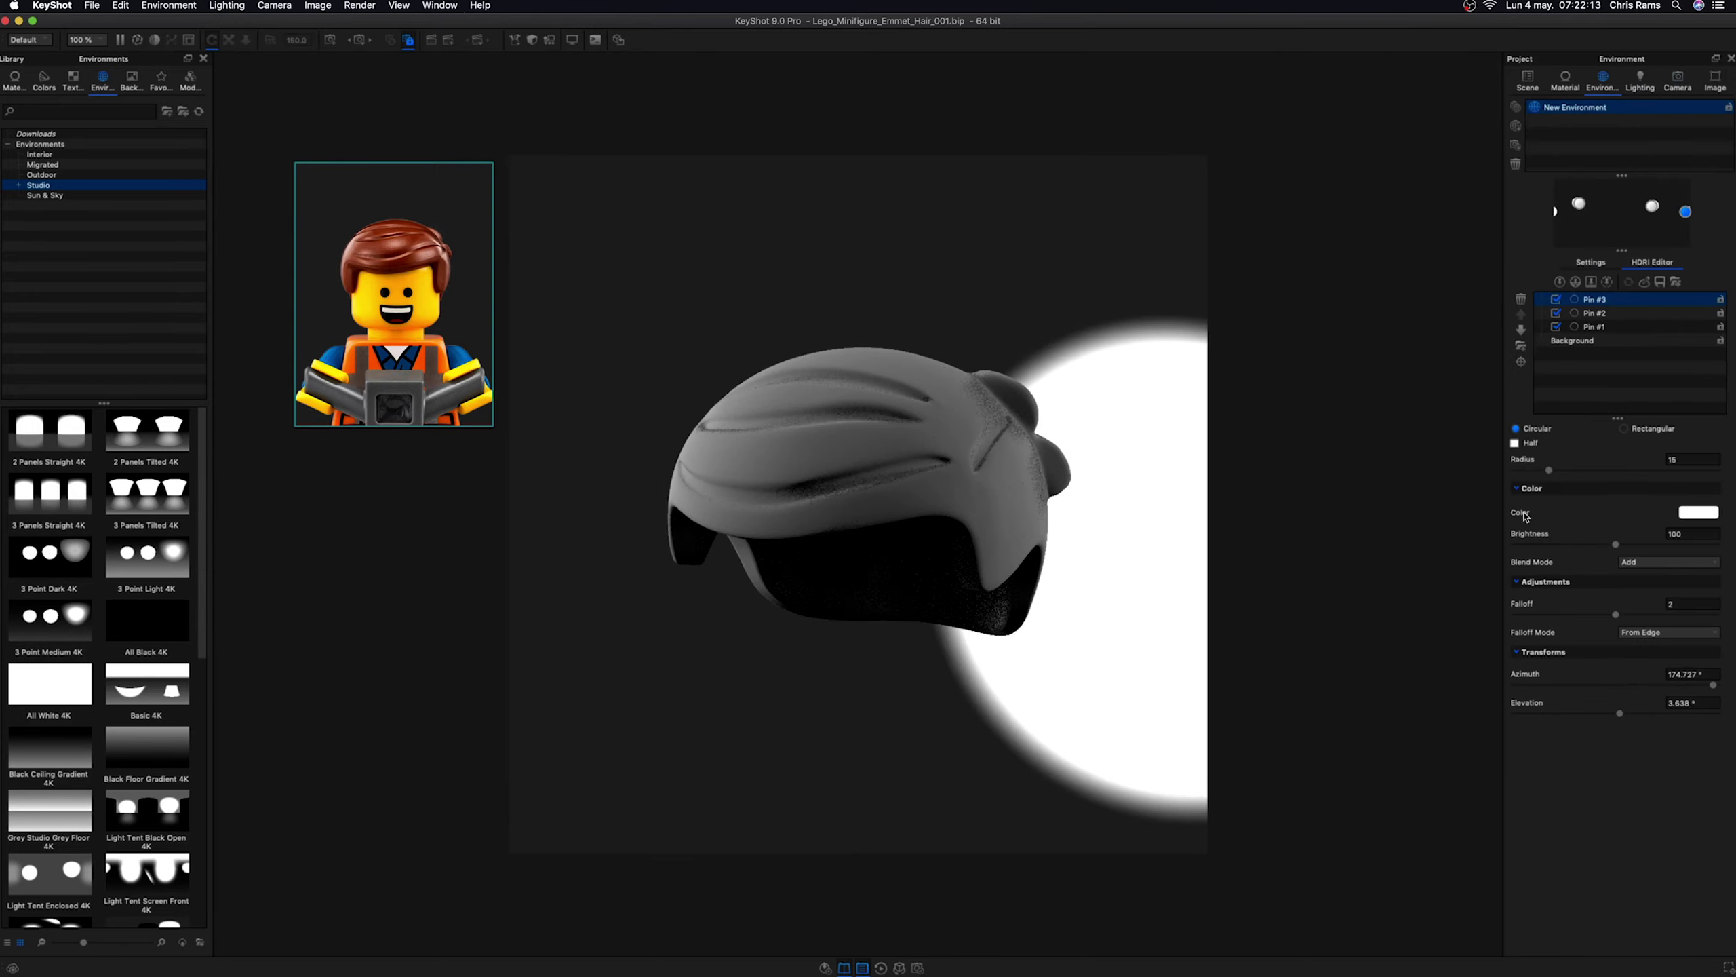
click(1678, 81)
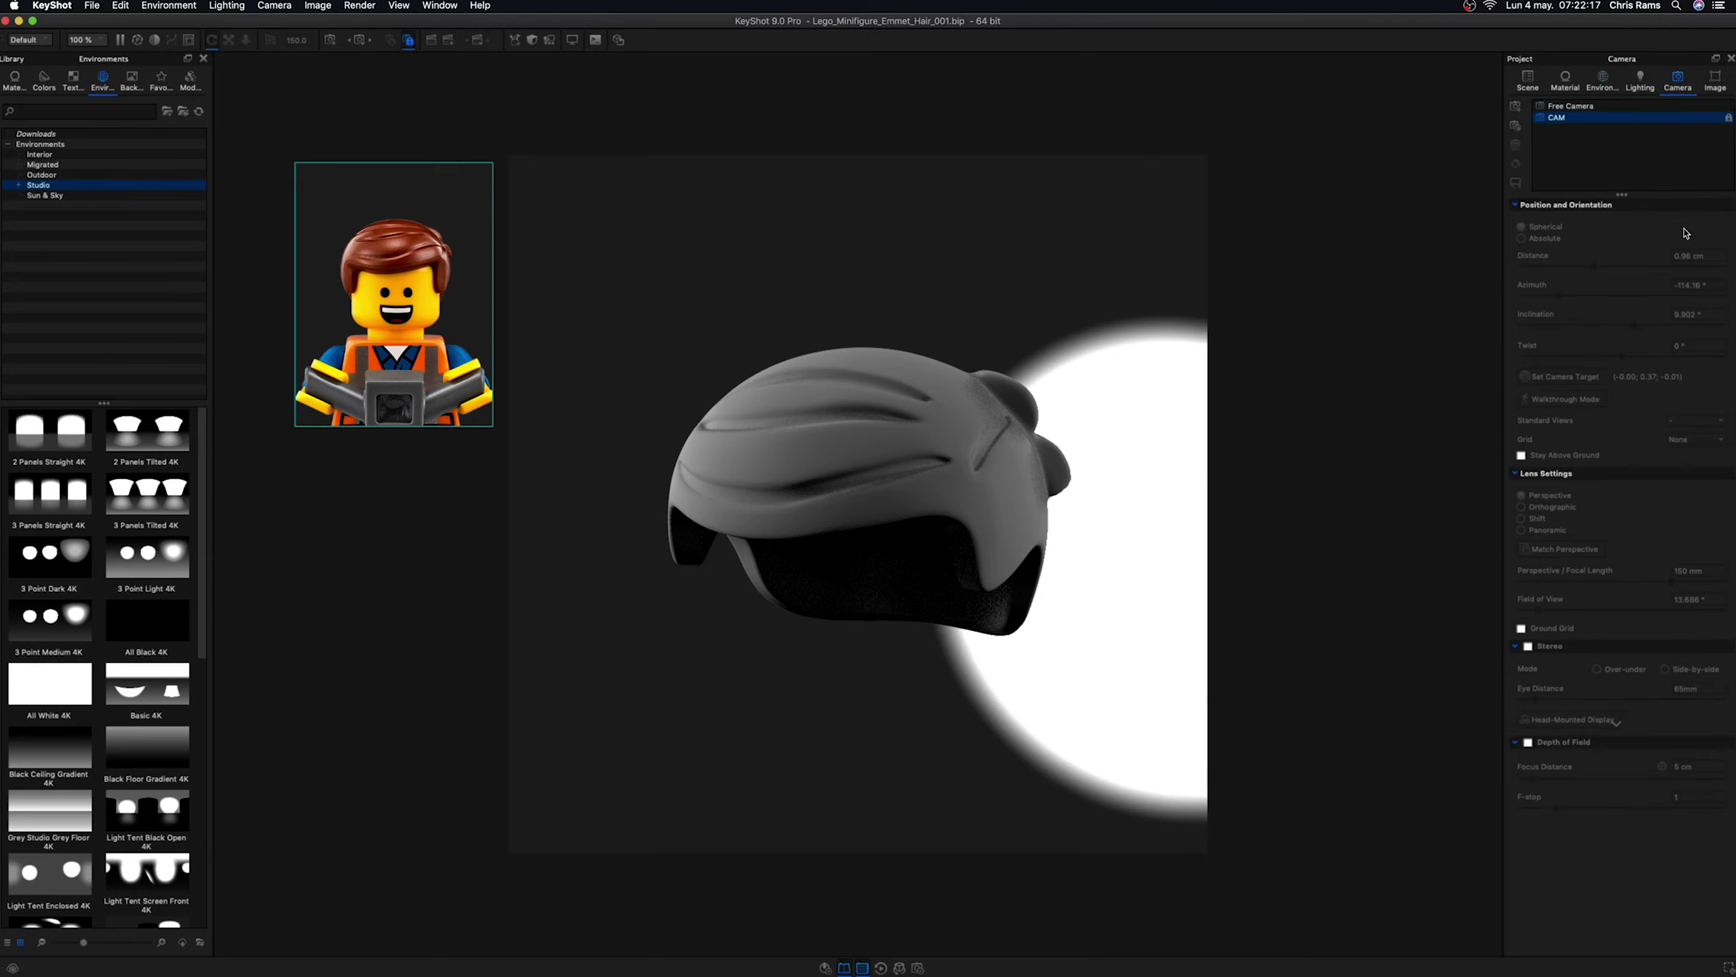
click(1570, 105)
click(1695, 419)
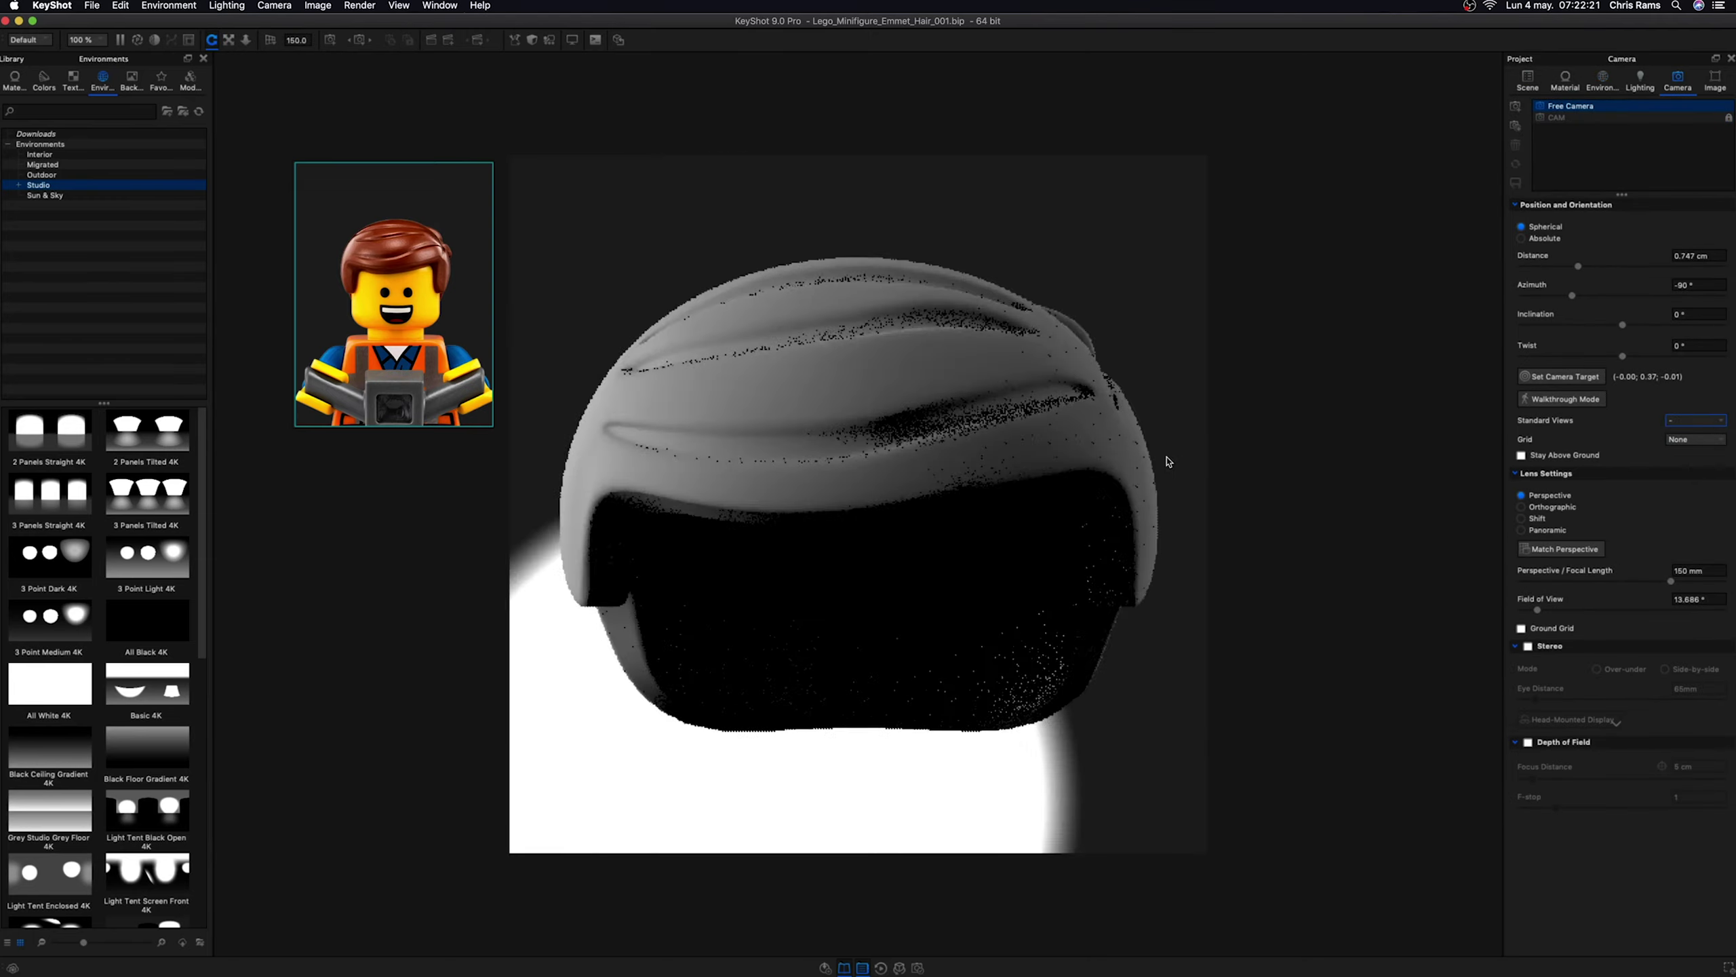
scroll(1166, 465, down, 3)
scroll(1147, 481, down, 1)
scroll(1116, 500, down, 5)
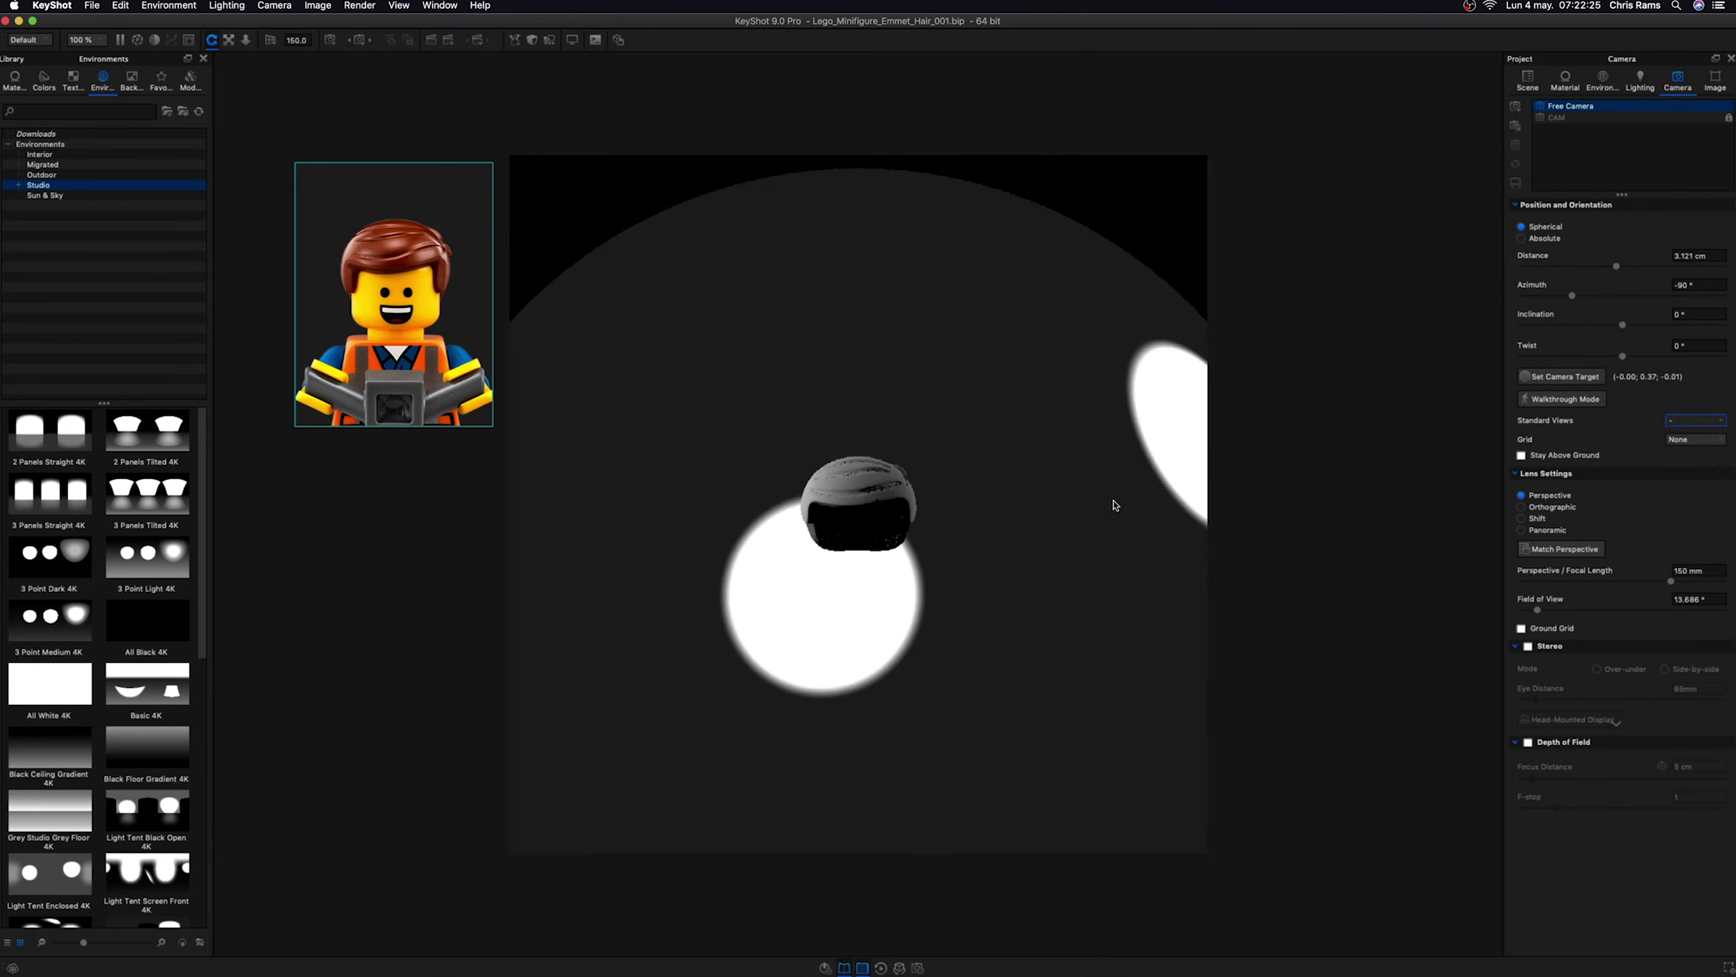
- Move Pin #3 to 15.84° elevation and -180° azimuth
click(1603, 80)
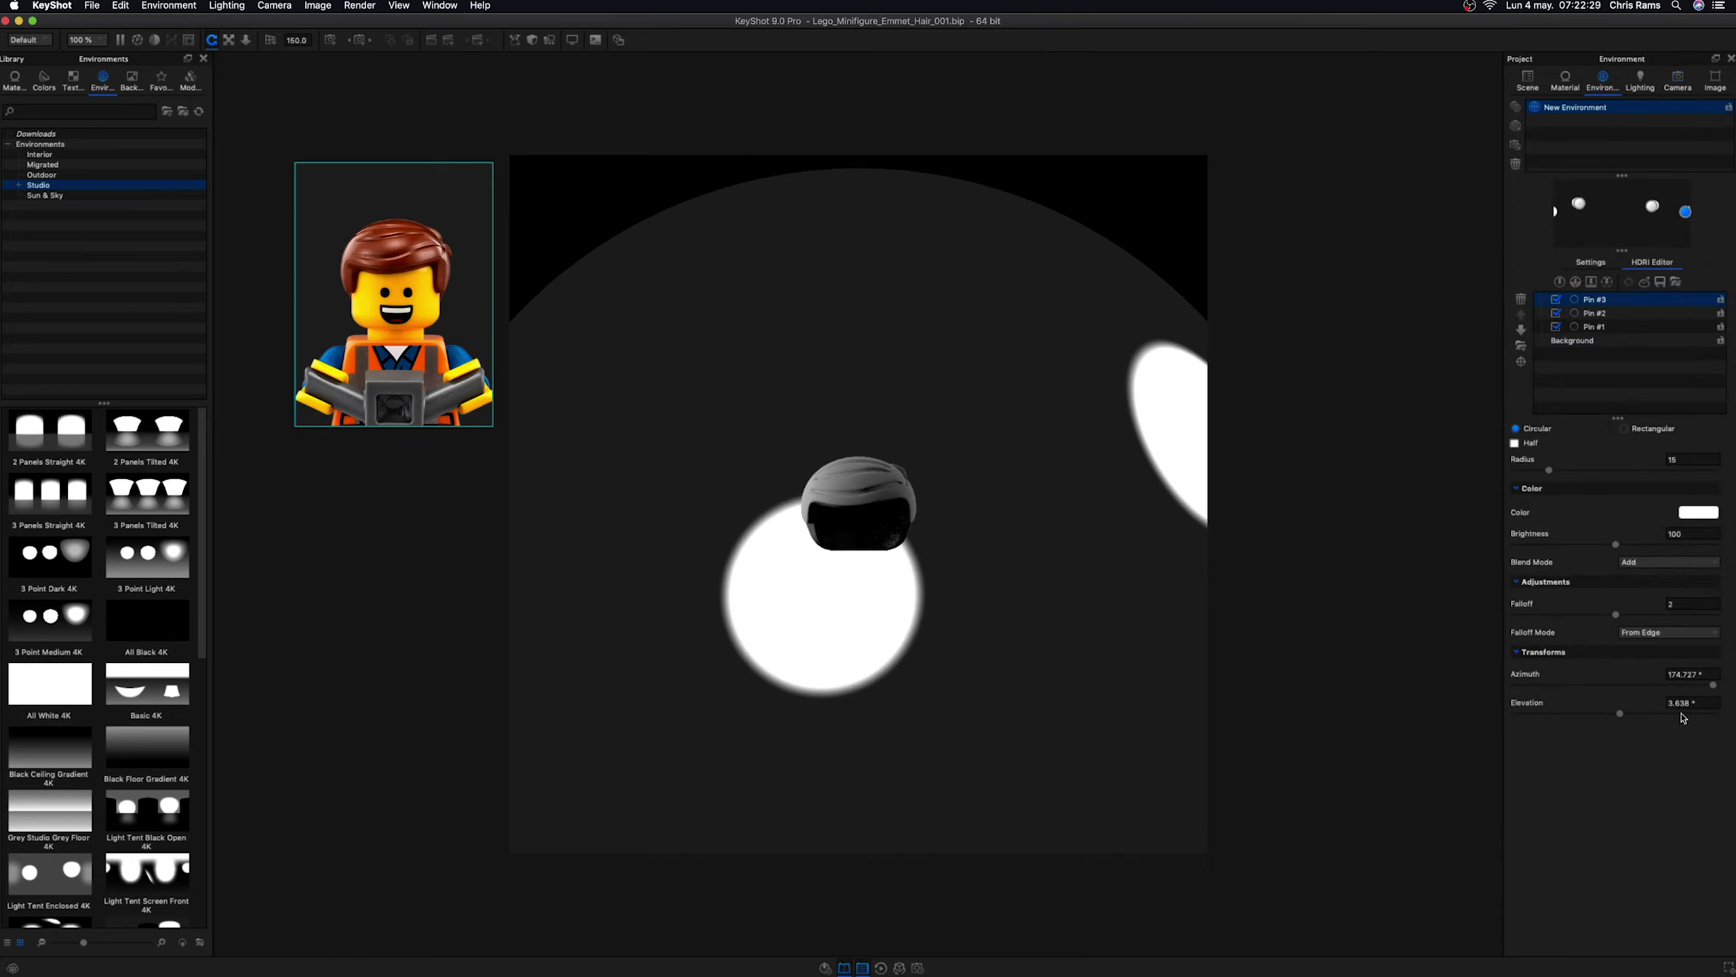
drag(1619, 715, 1634, 715)
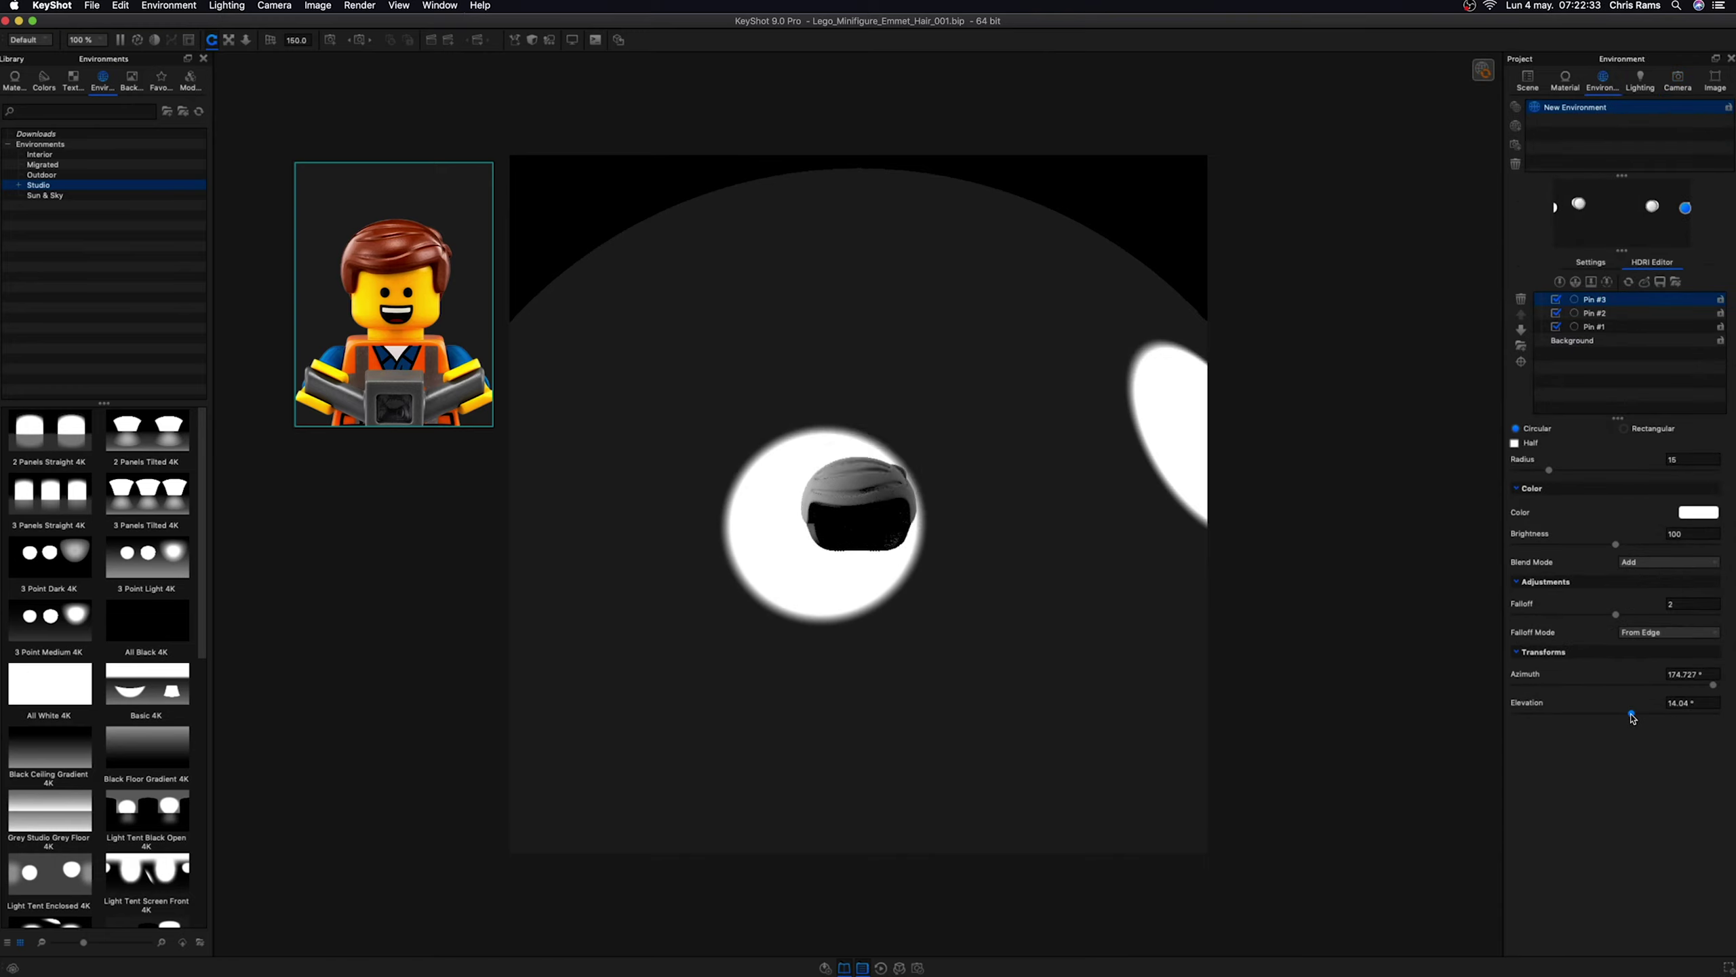
drag(1714, 685, 1516, 685)
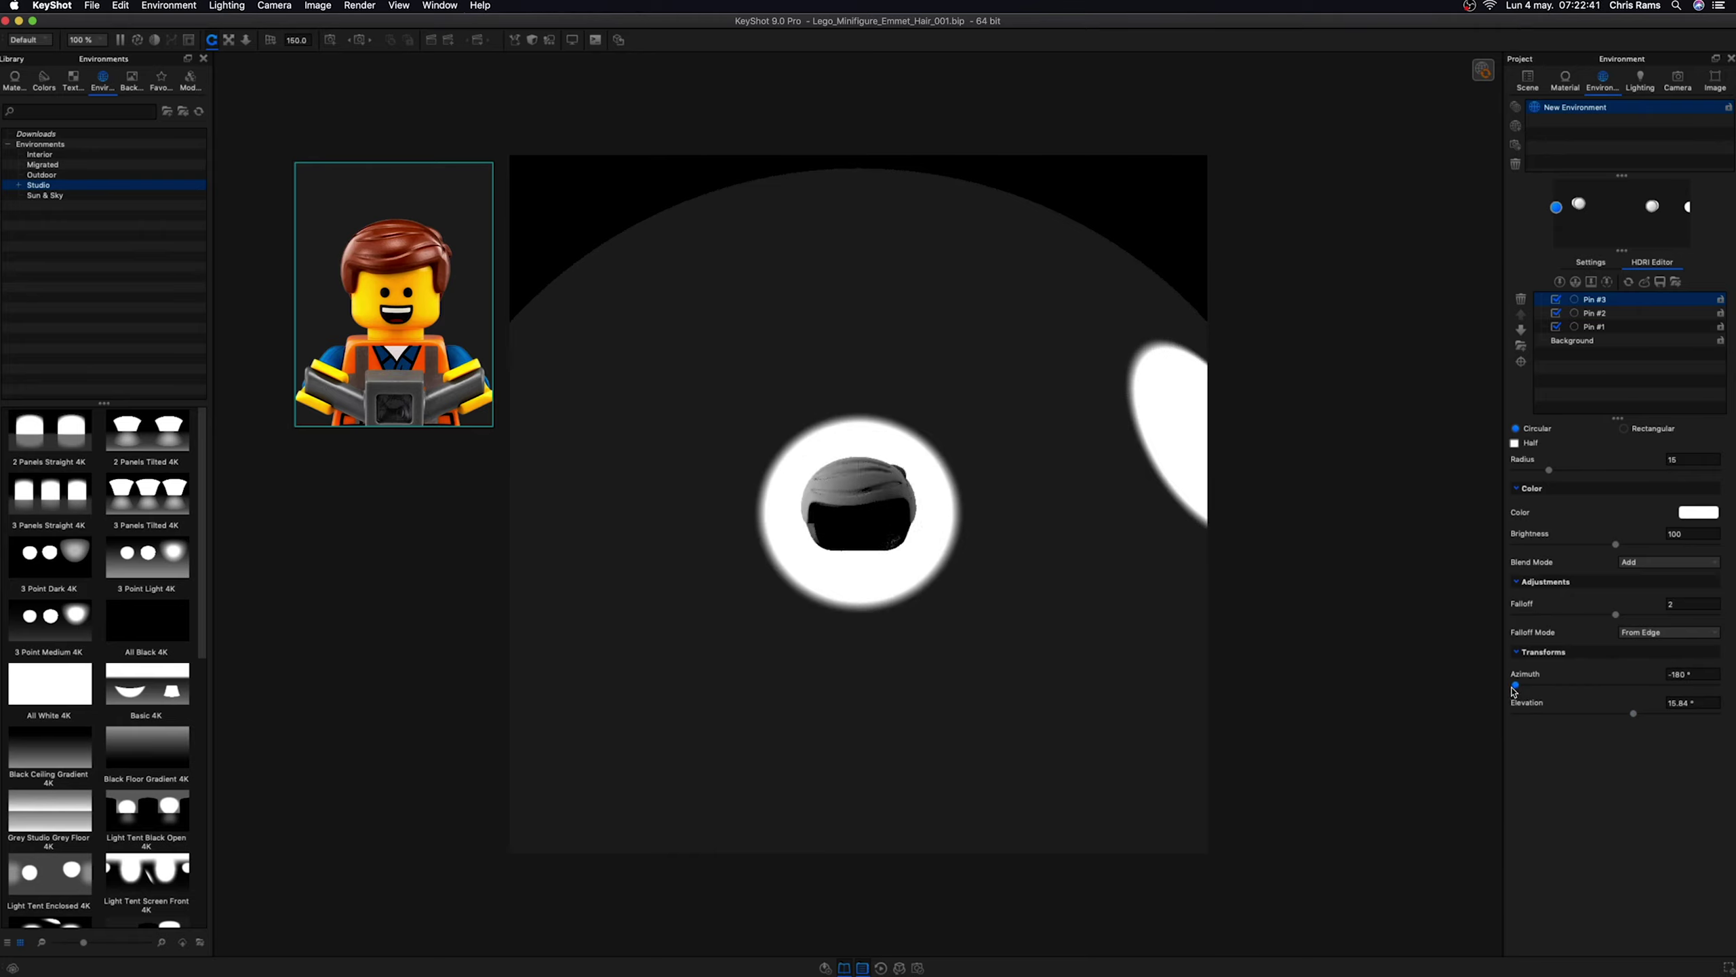
scroll(1110, 643, up, 5)
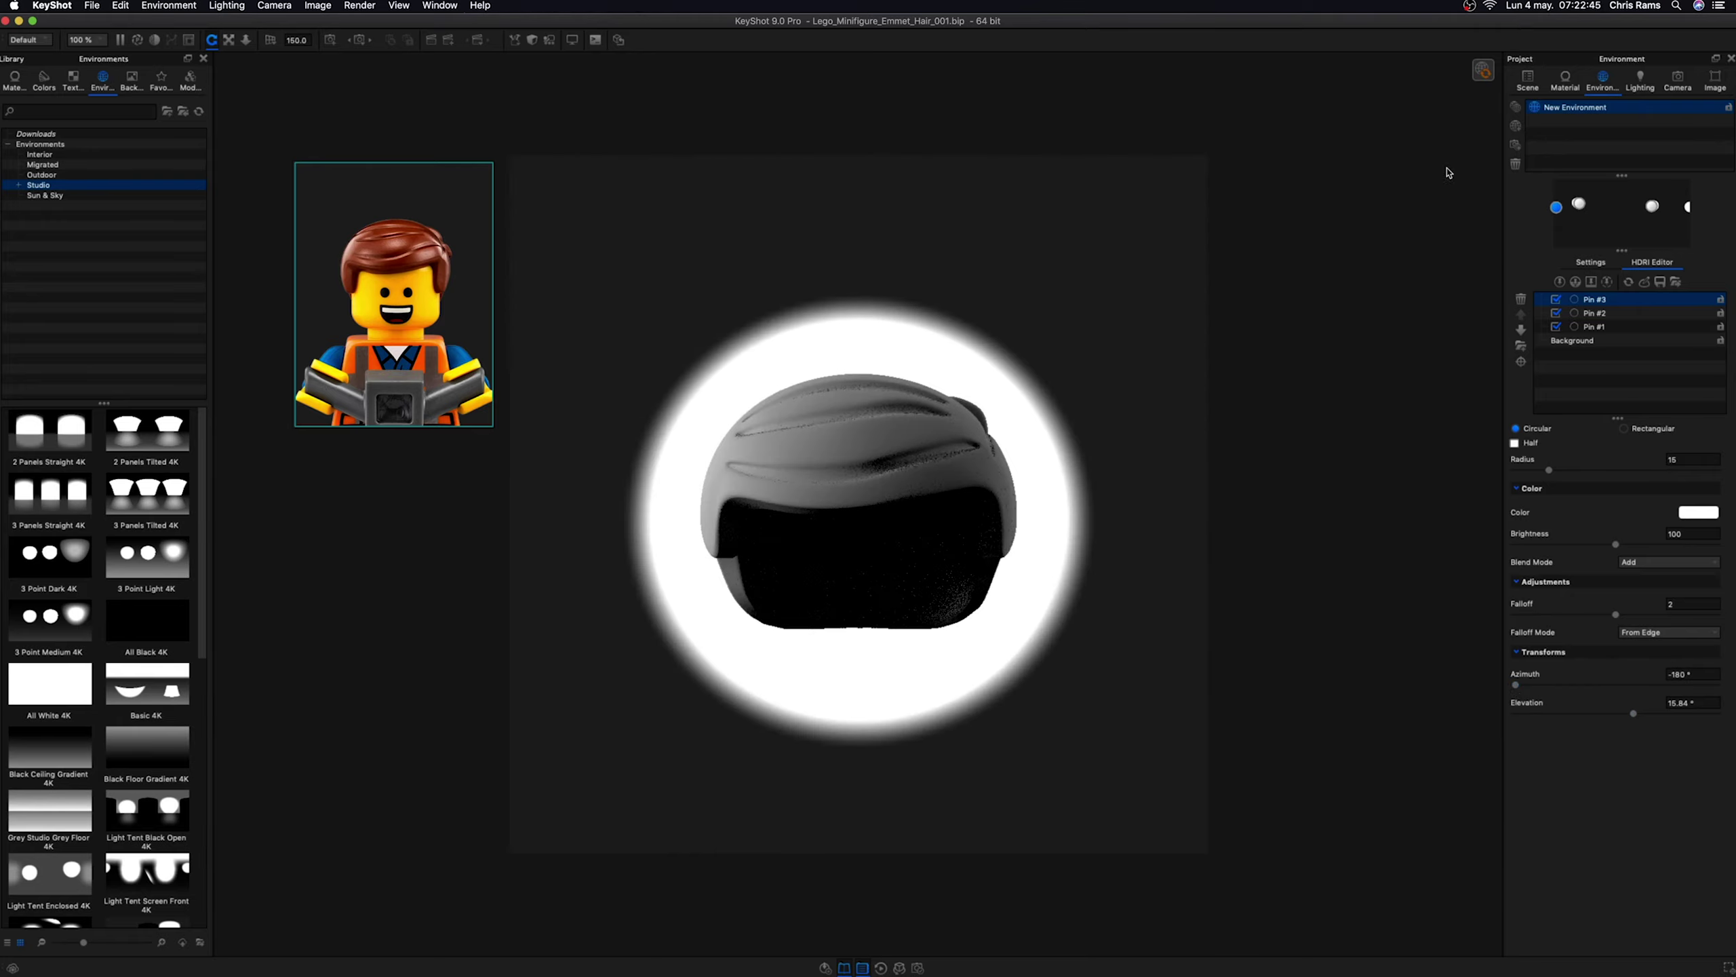
- Set the environment background to a solid black colour
click(1590, 262)
click(1539, 525)
click(1705, 521)
click(1250, 462)
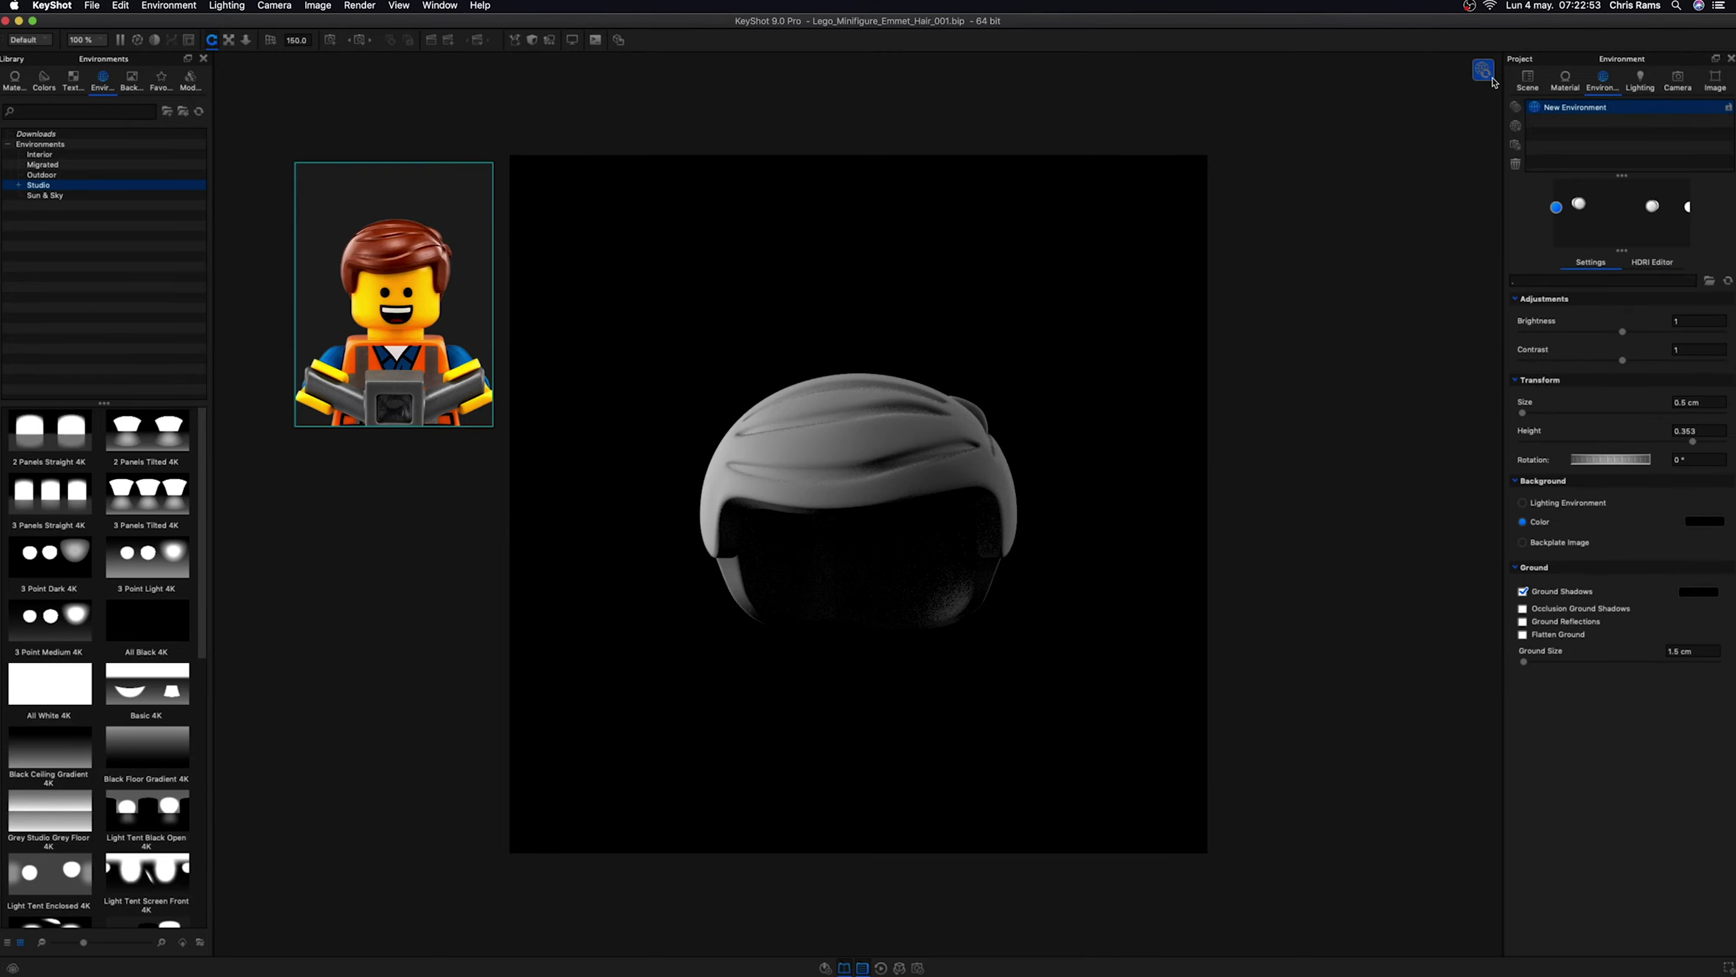
- Set Pin #3's brightness to 200
click(1648, 265)
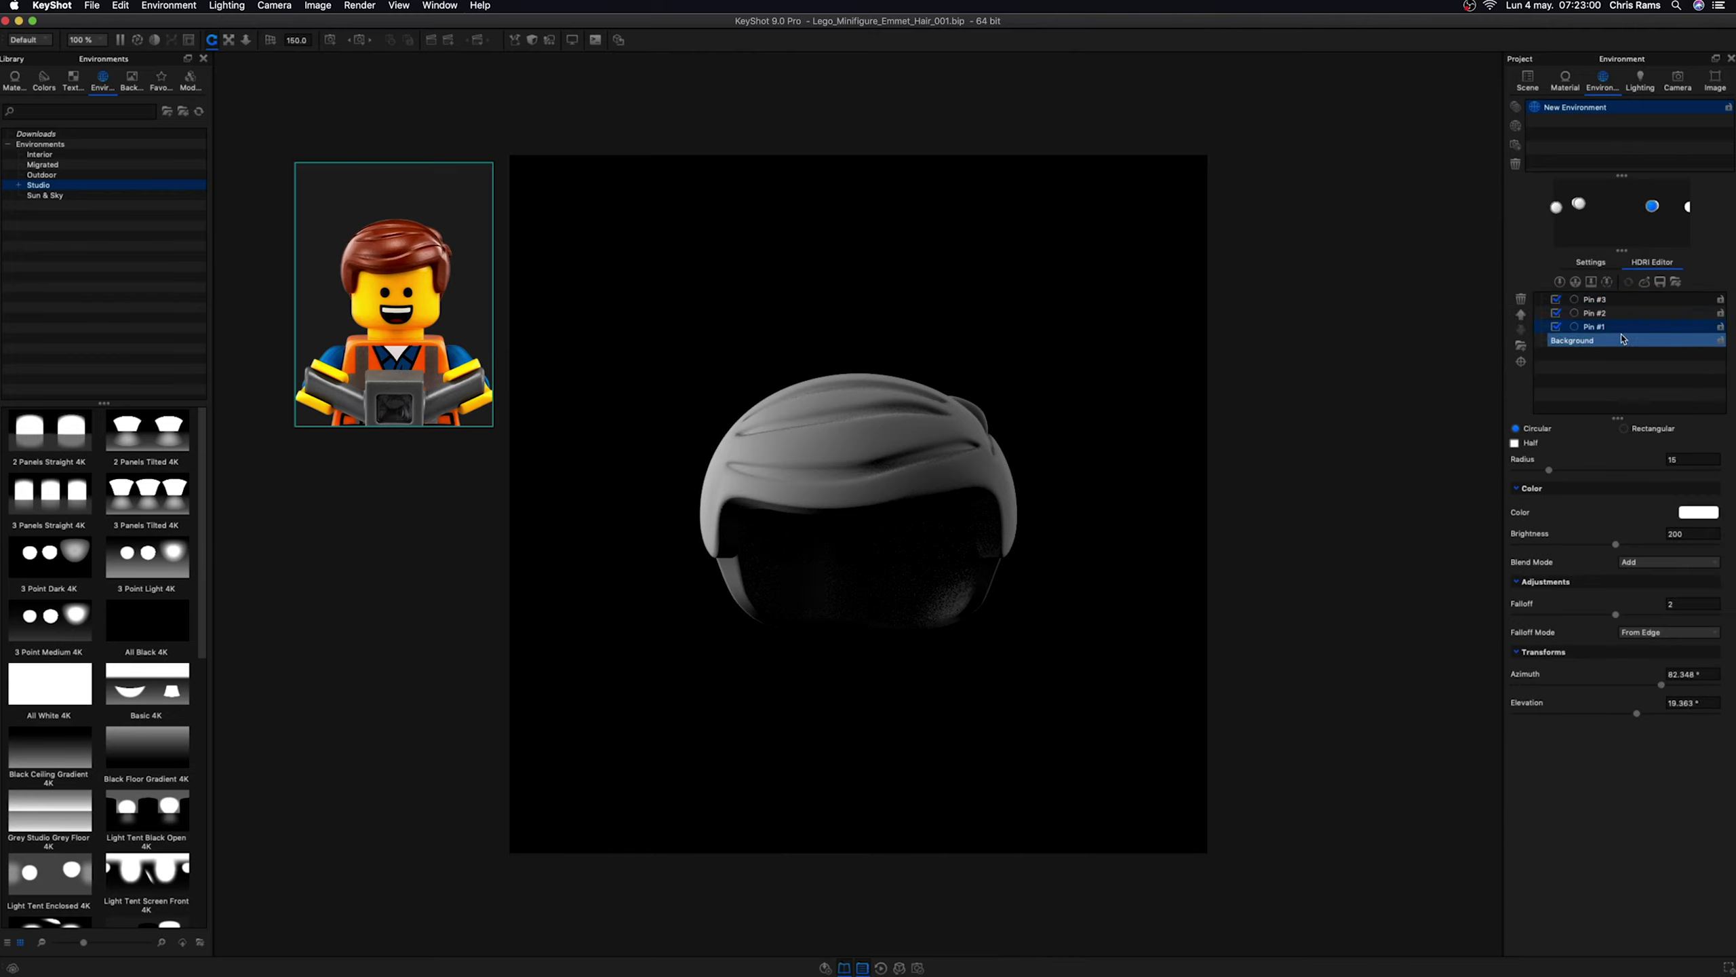
click(1659, 533)
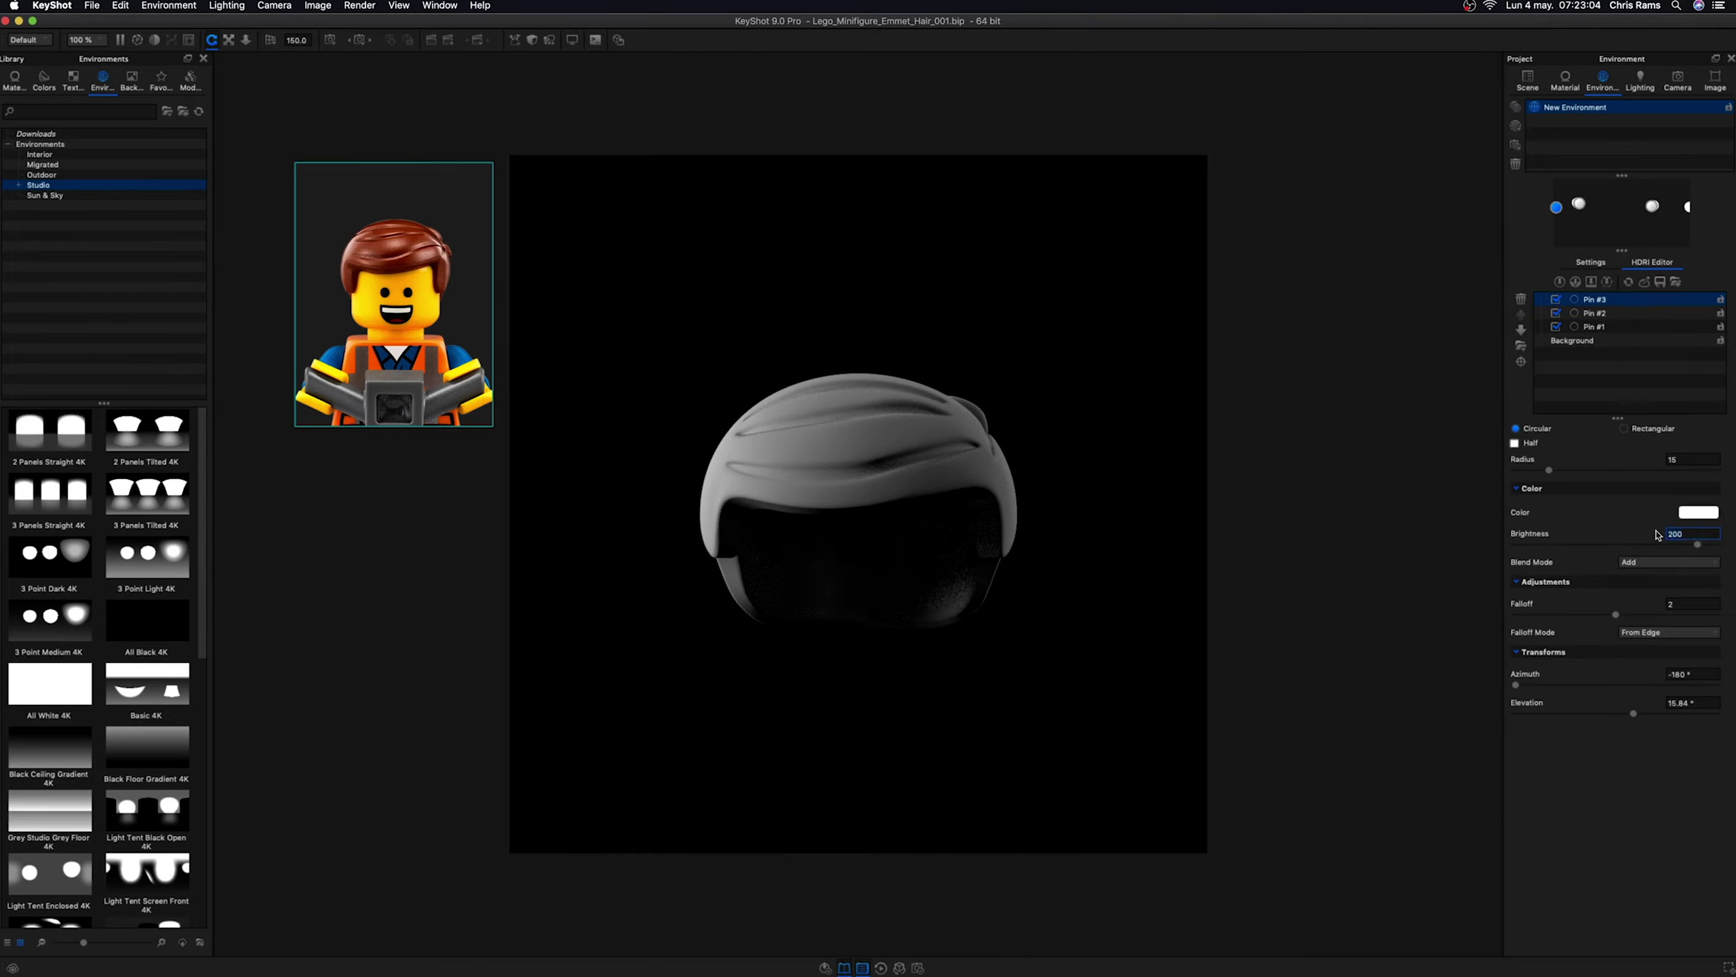
key(Return)
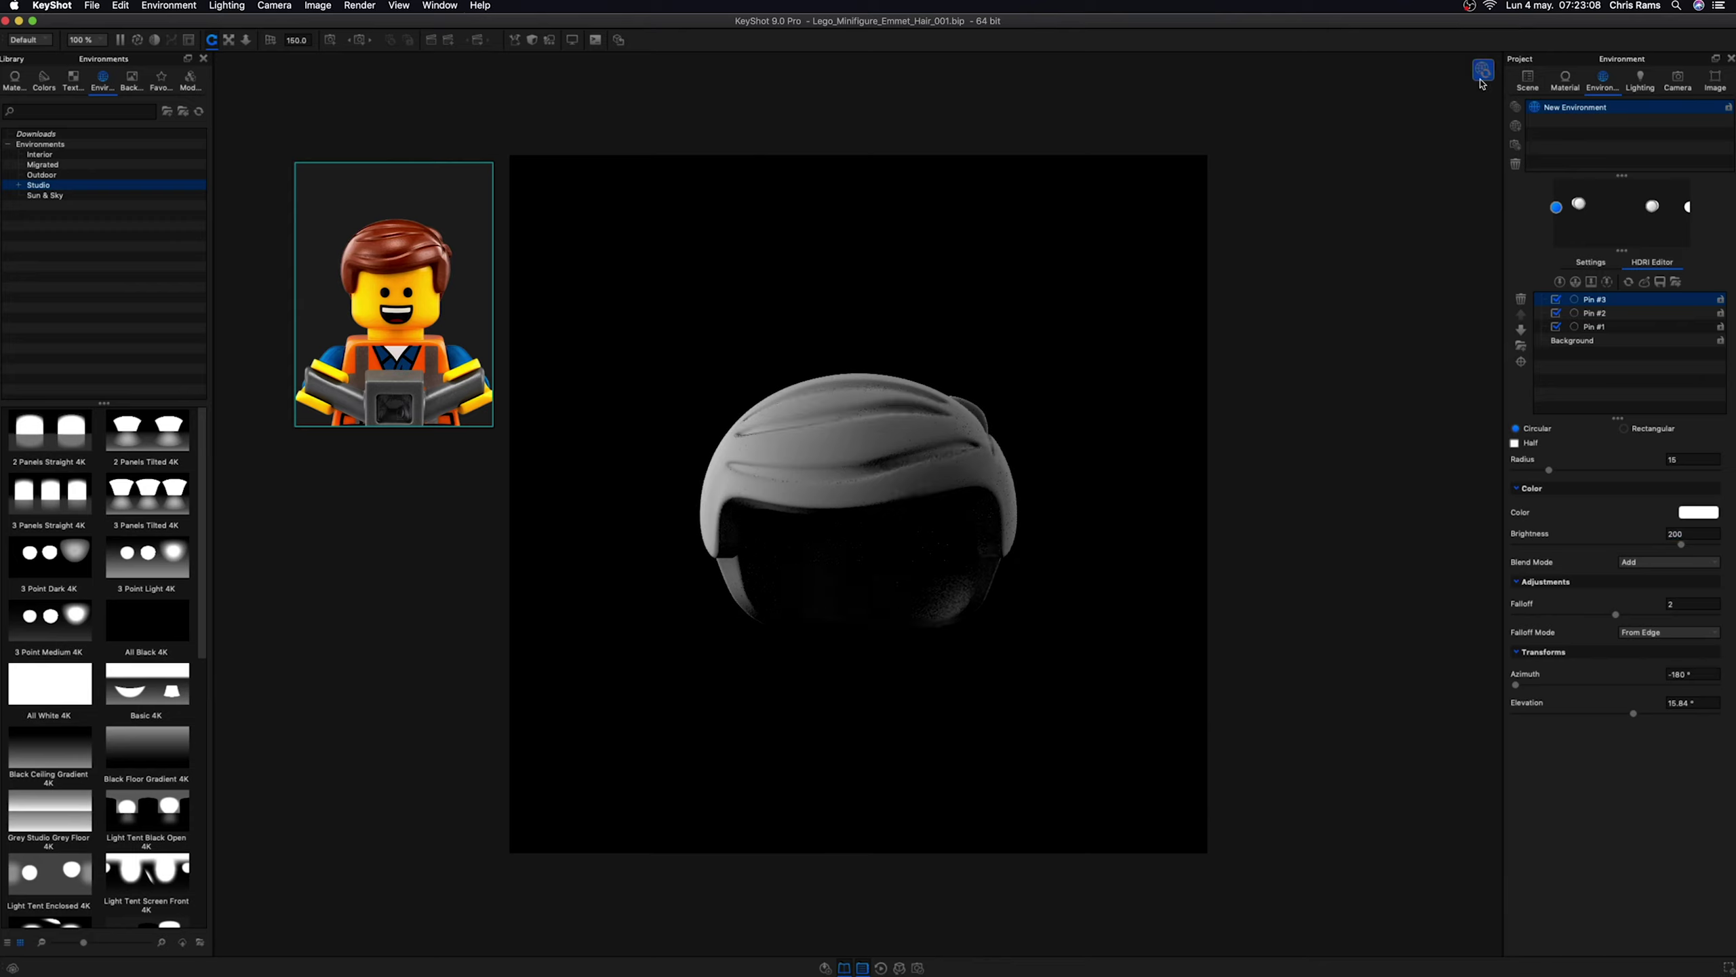
- View the hair through the saved CAM camera and review the lighting and environment settings
click(1640, 80)
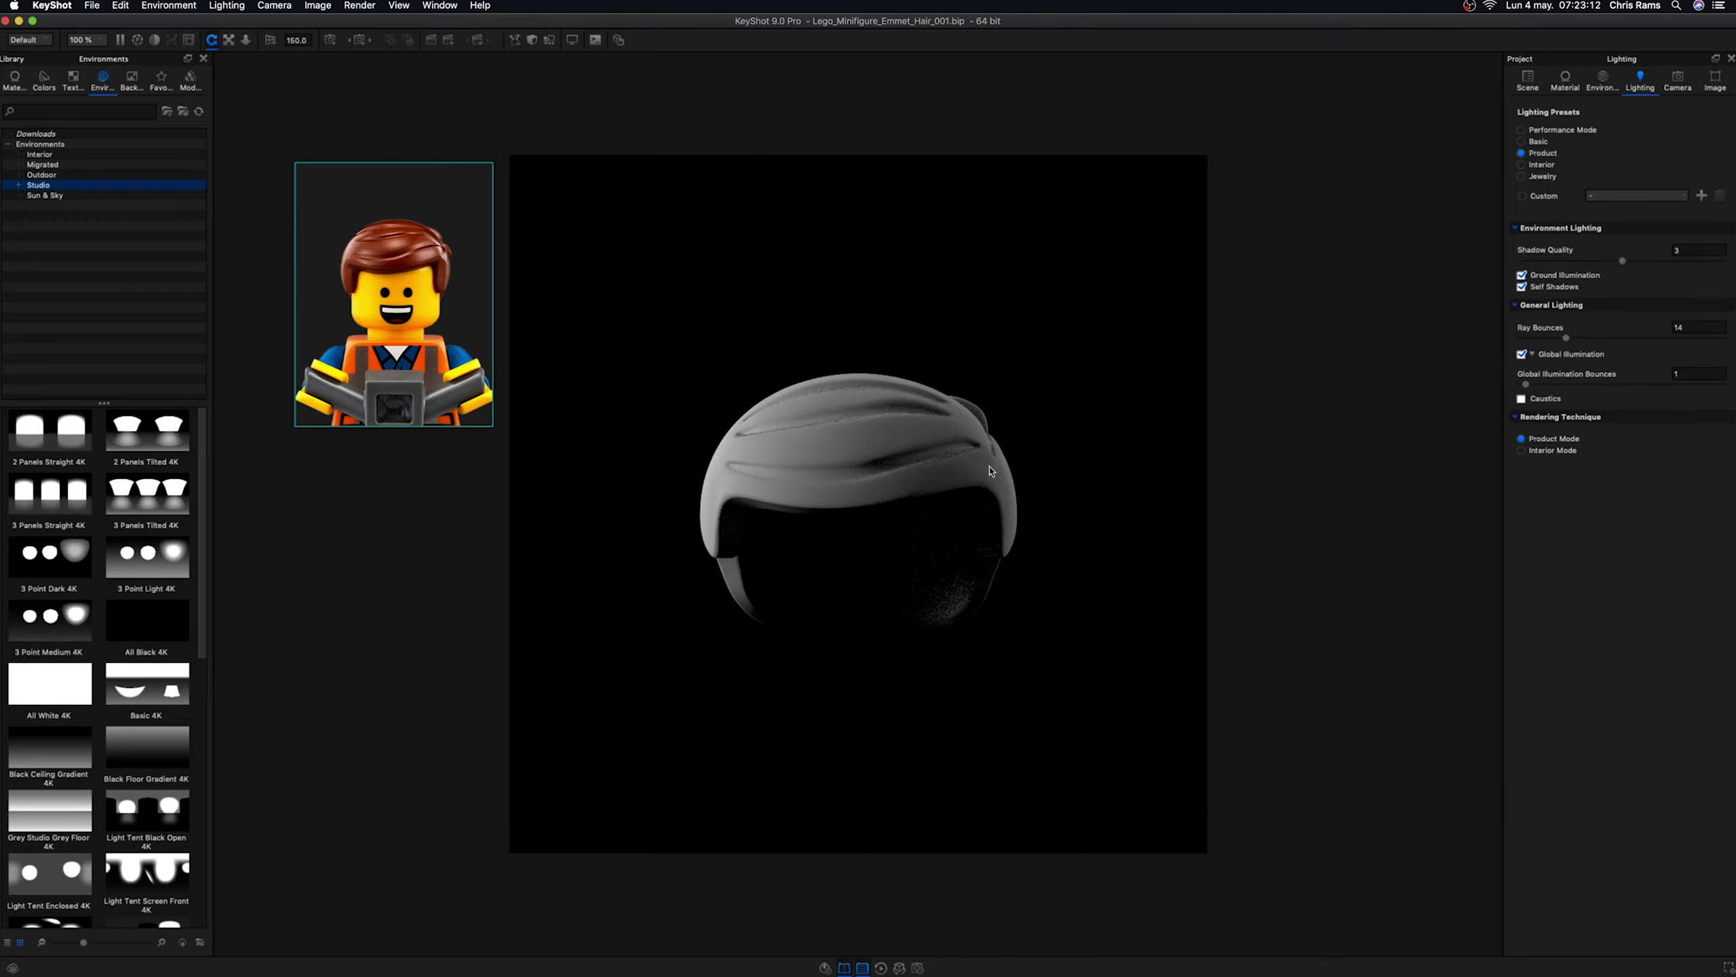
click(1677, 81)
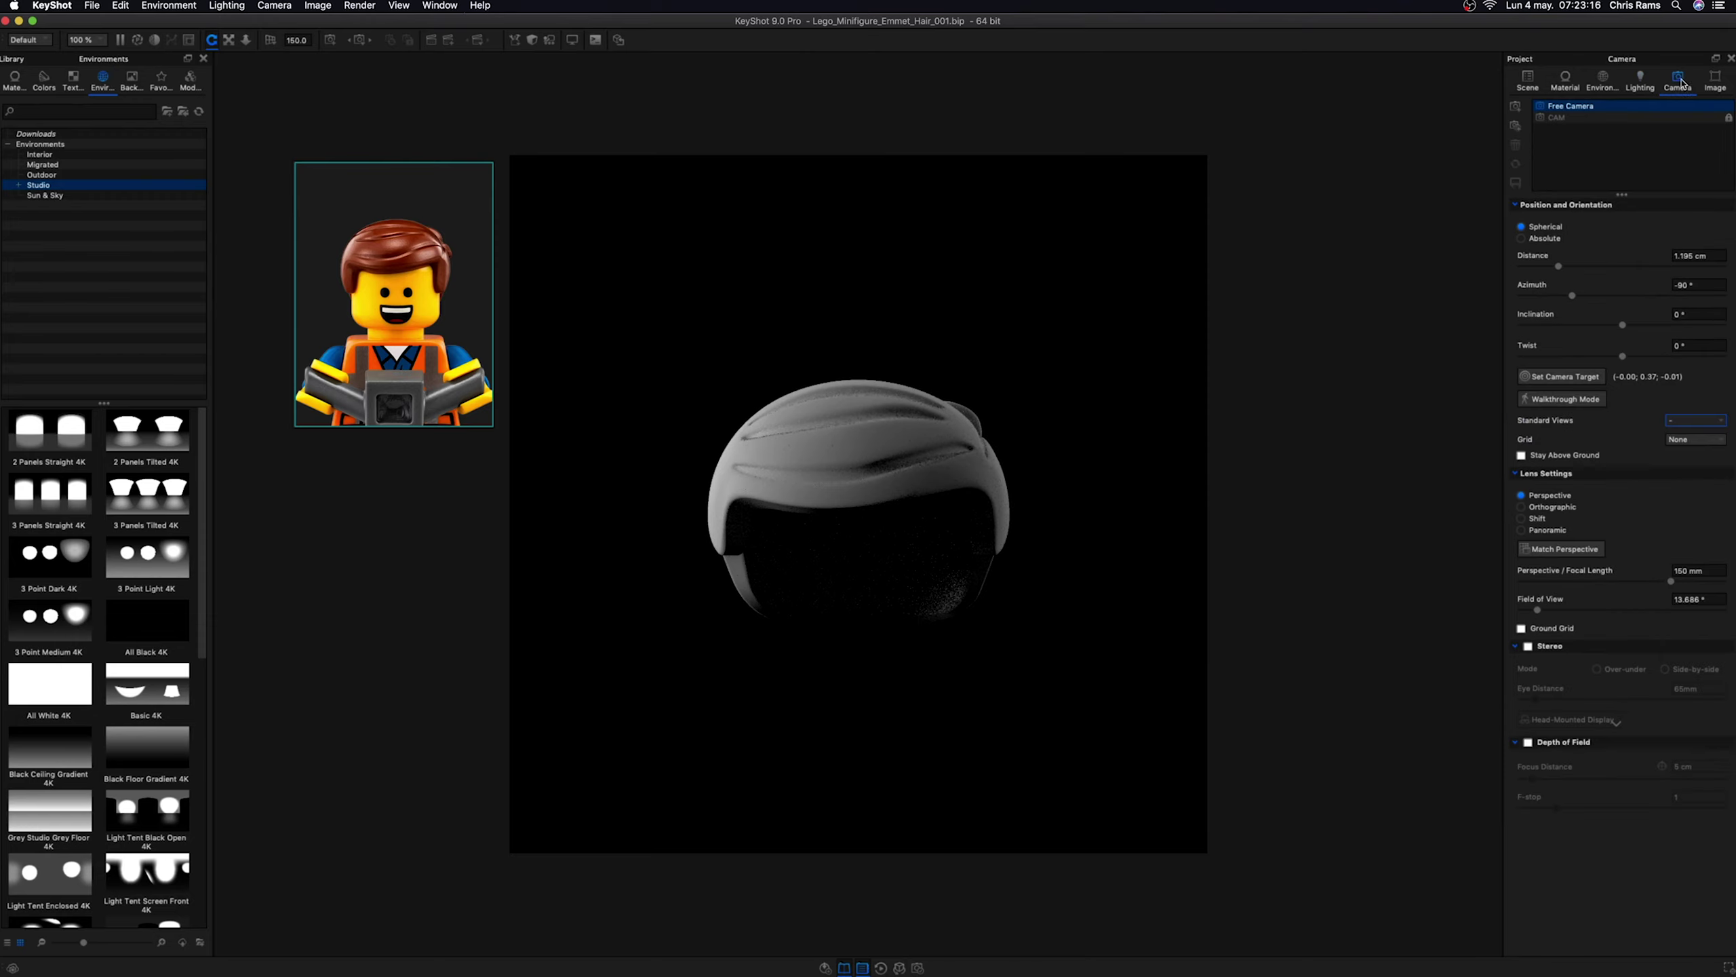
click(1557, 116)
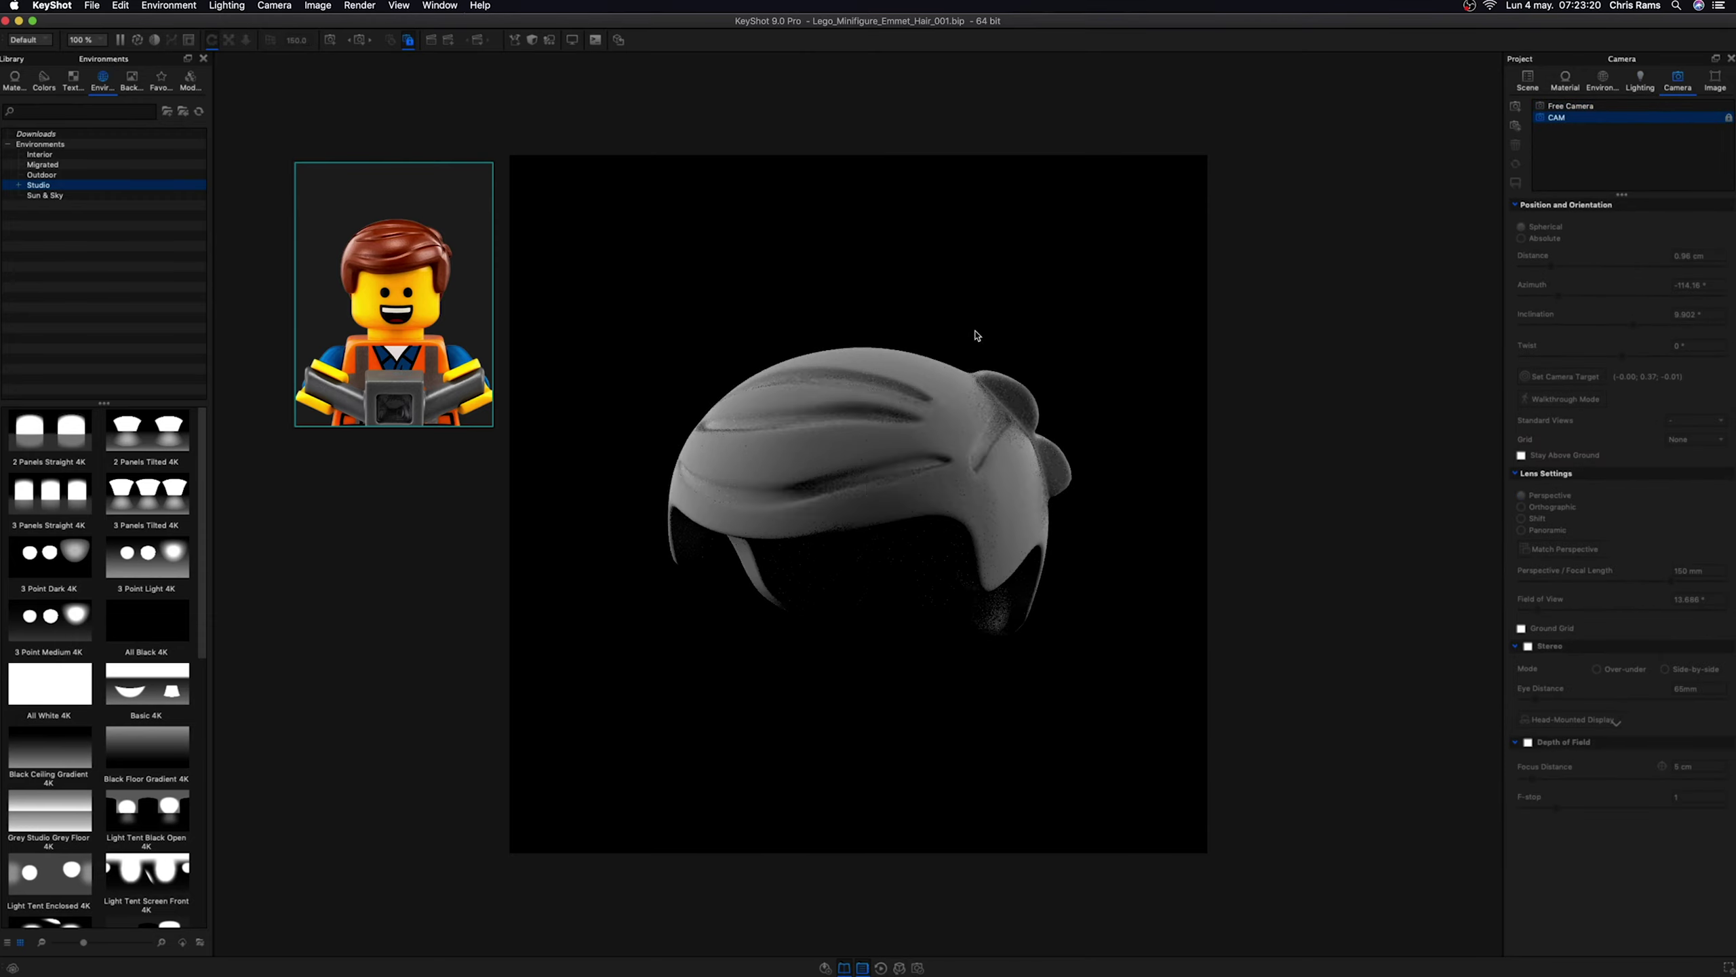
click(1588, 75)
click(1591, 263)
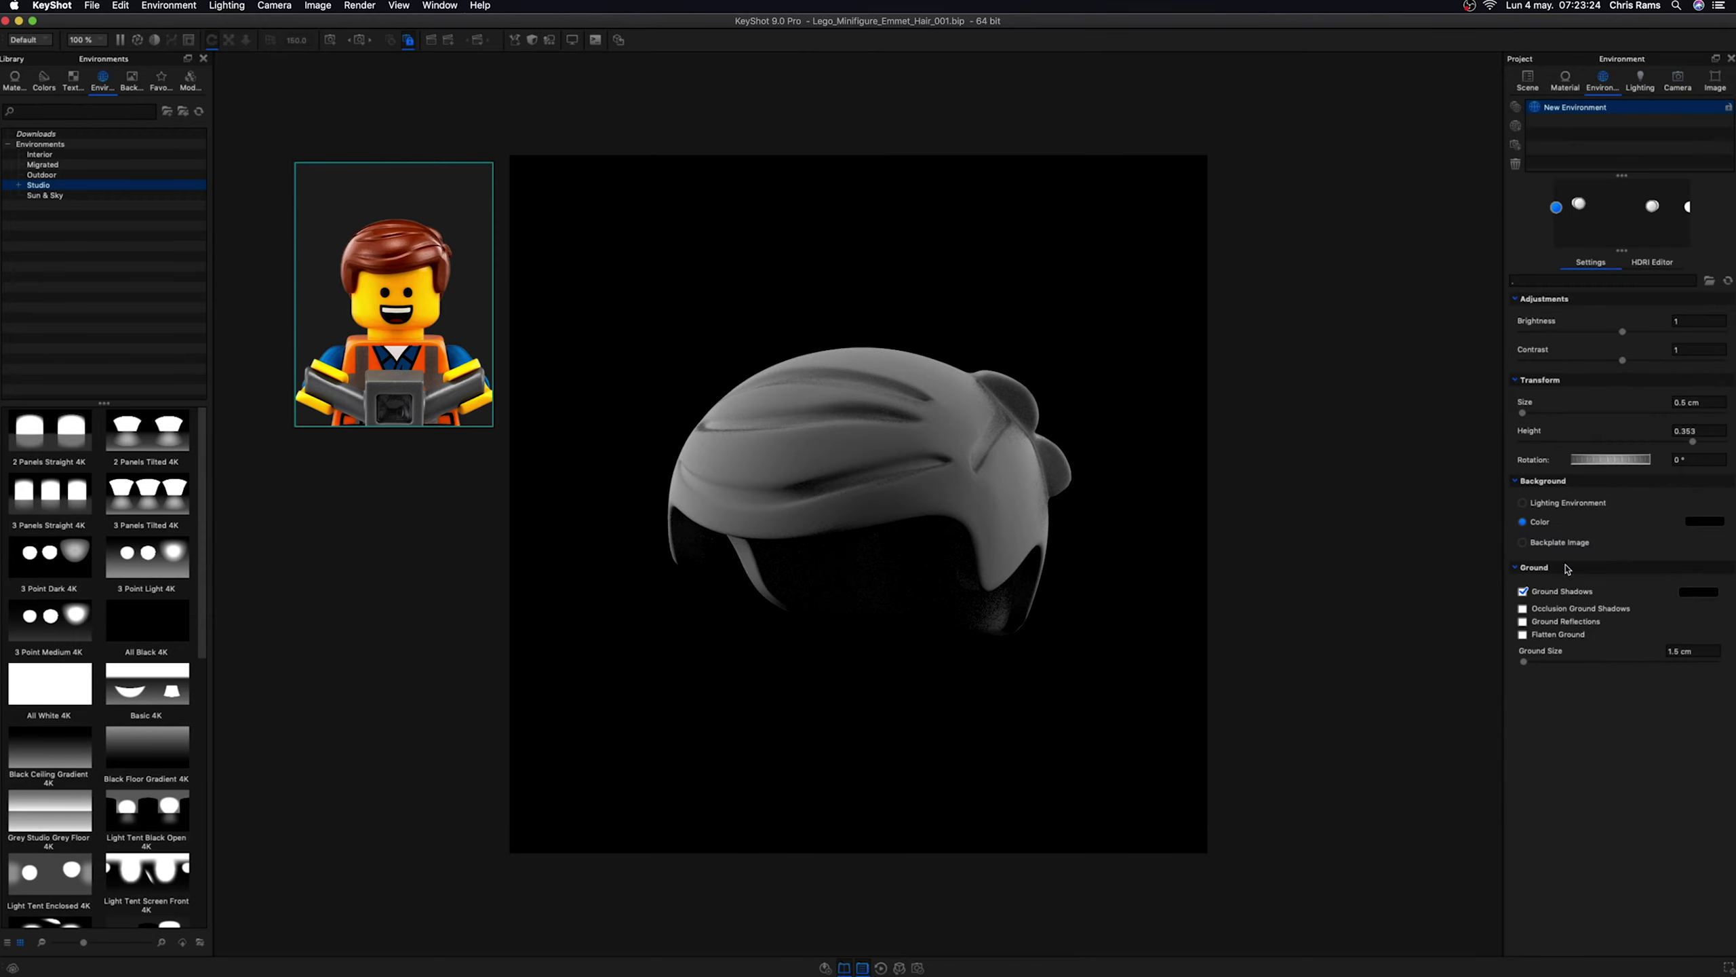
click(1640, 81)
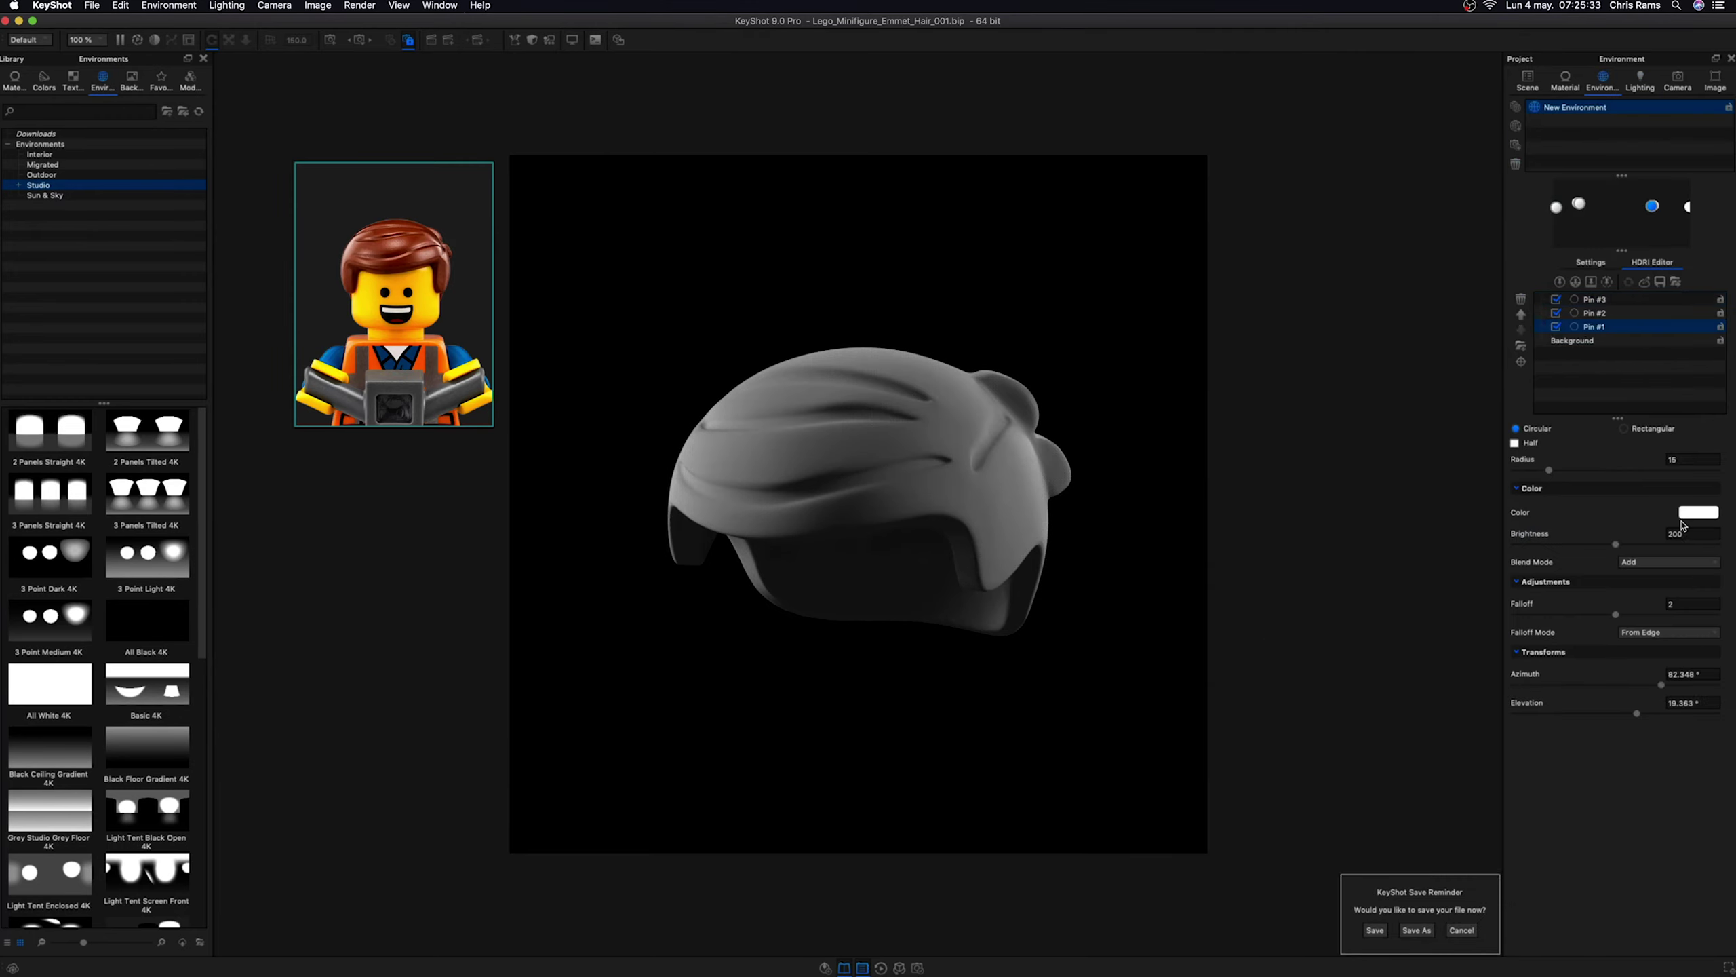
- Set Pin #1's brightness to 300
click(1667, 534)
text(300)
key(Return)
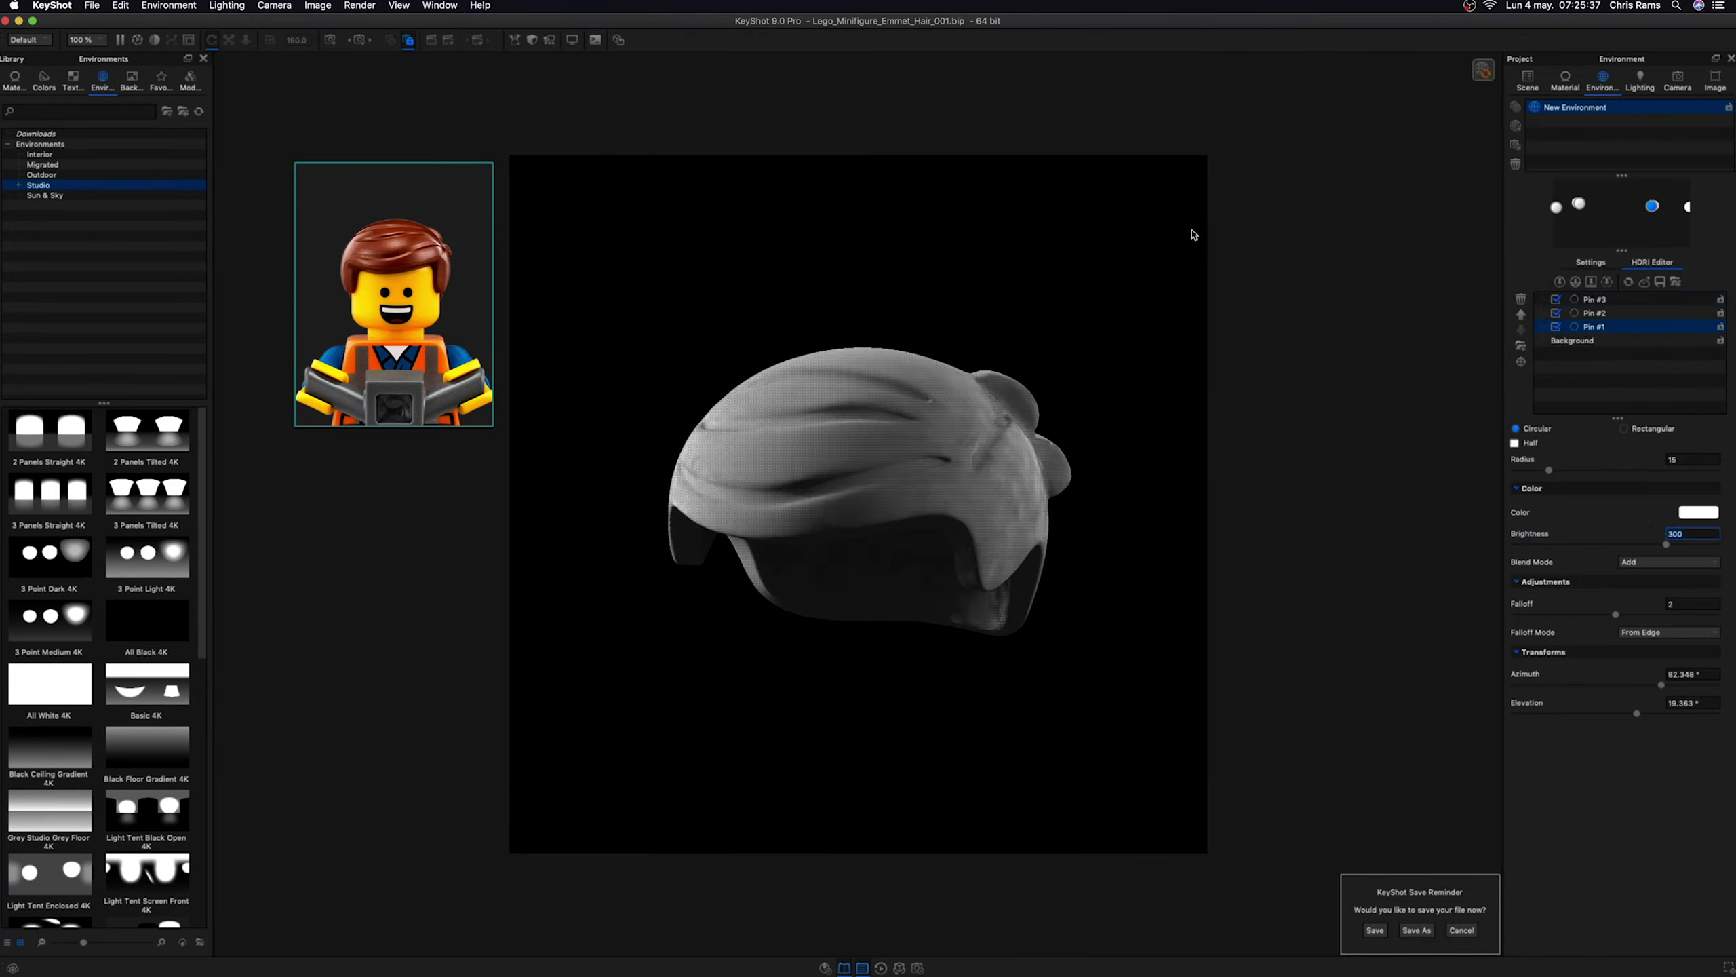
click(1640, 80)
click(1602, 80)
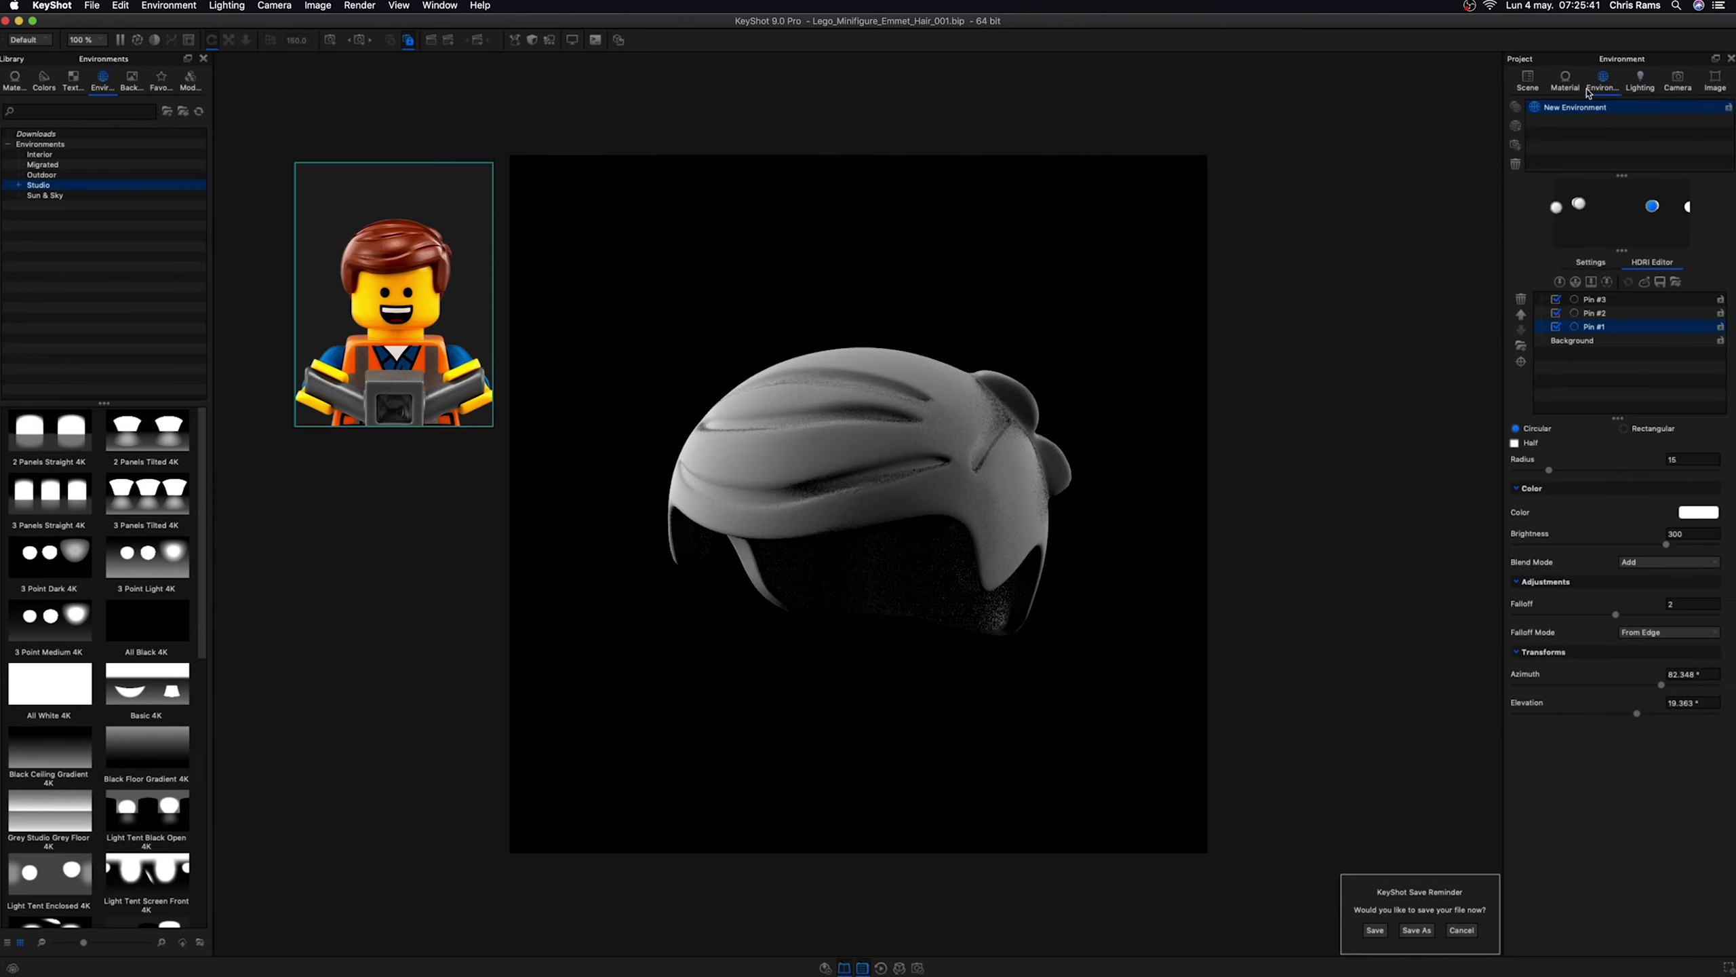
- Set Pin #2 brightness to 200 and Pin #3 to 300, toggling Pin #3 off and on to compare
click(1634, 339)
click(1595, 312)
text(200)
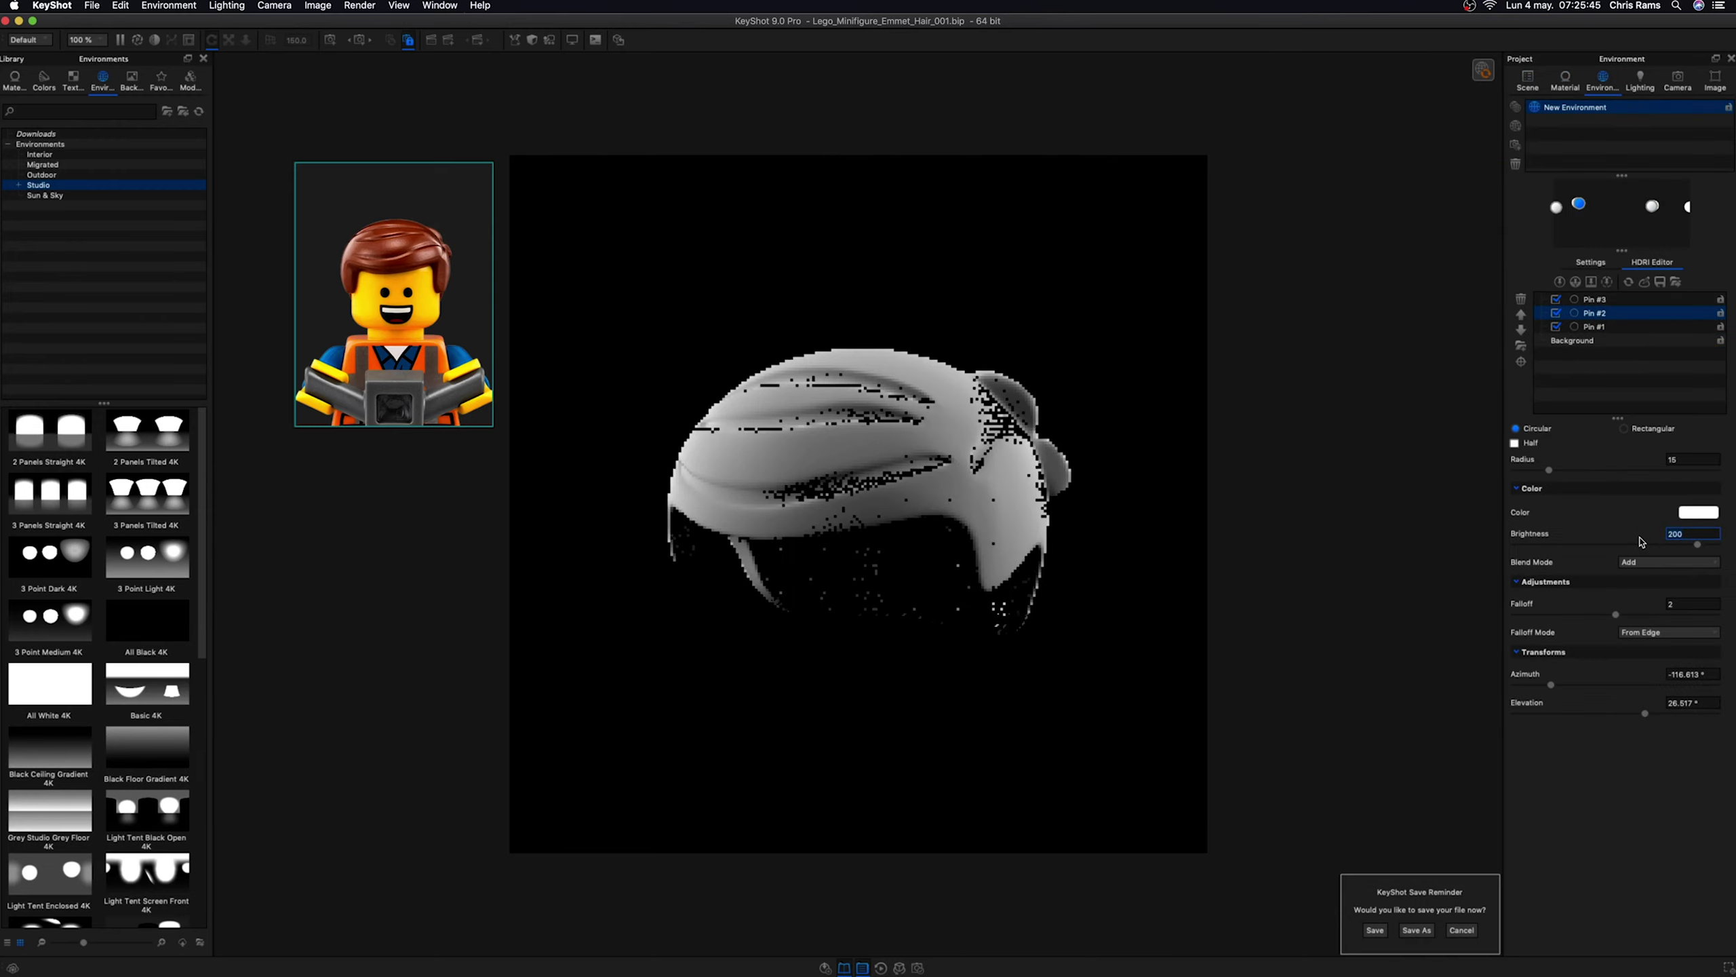
key(Return)
click(1595, 300)
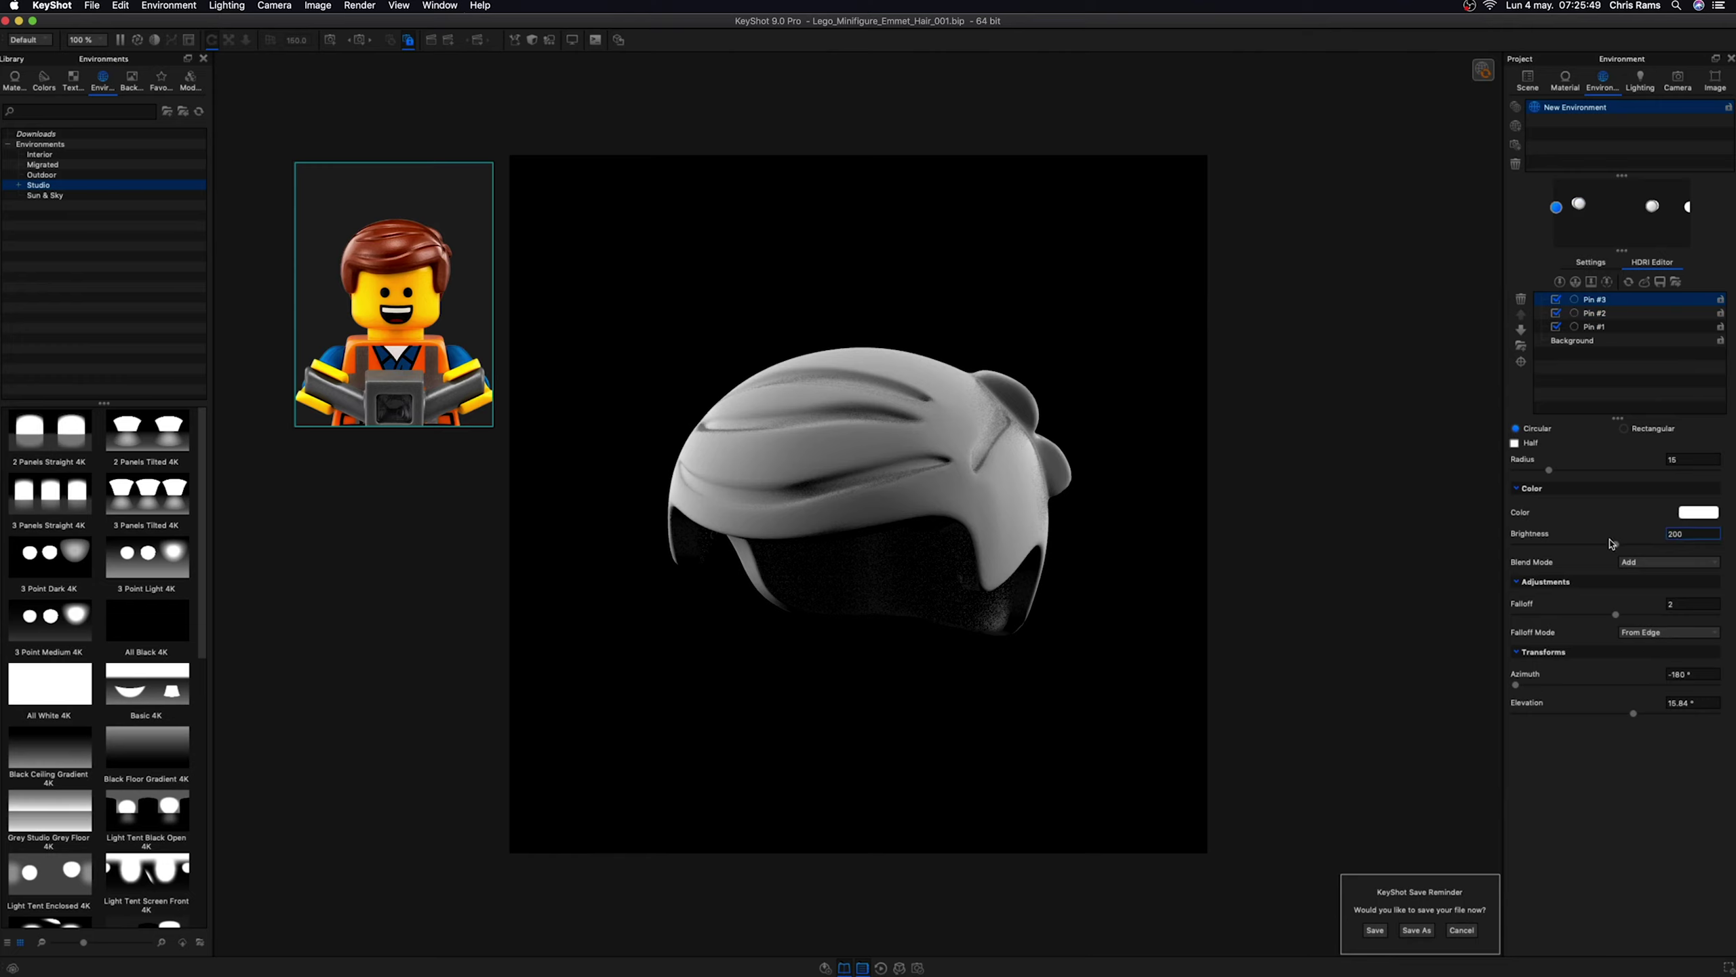
text(300)
key(Return)
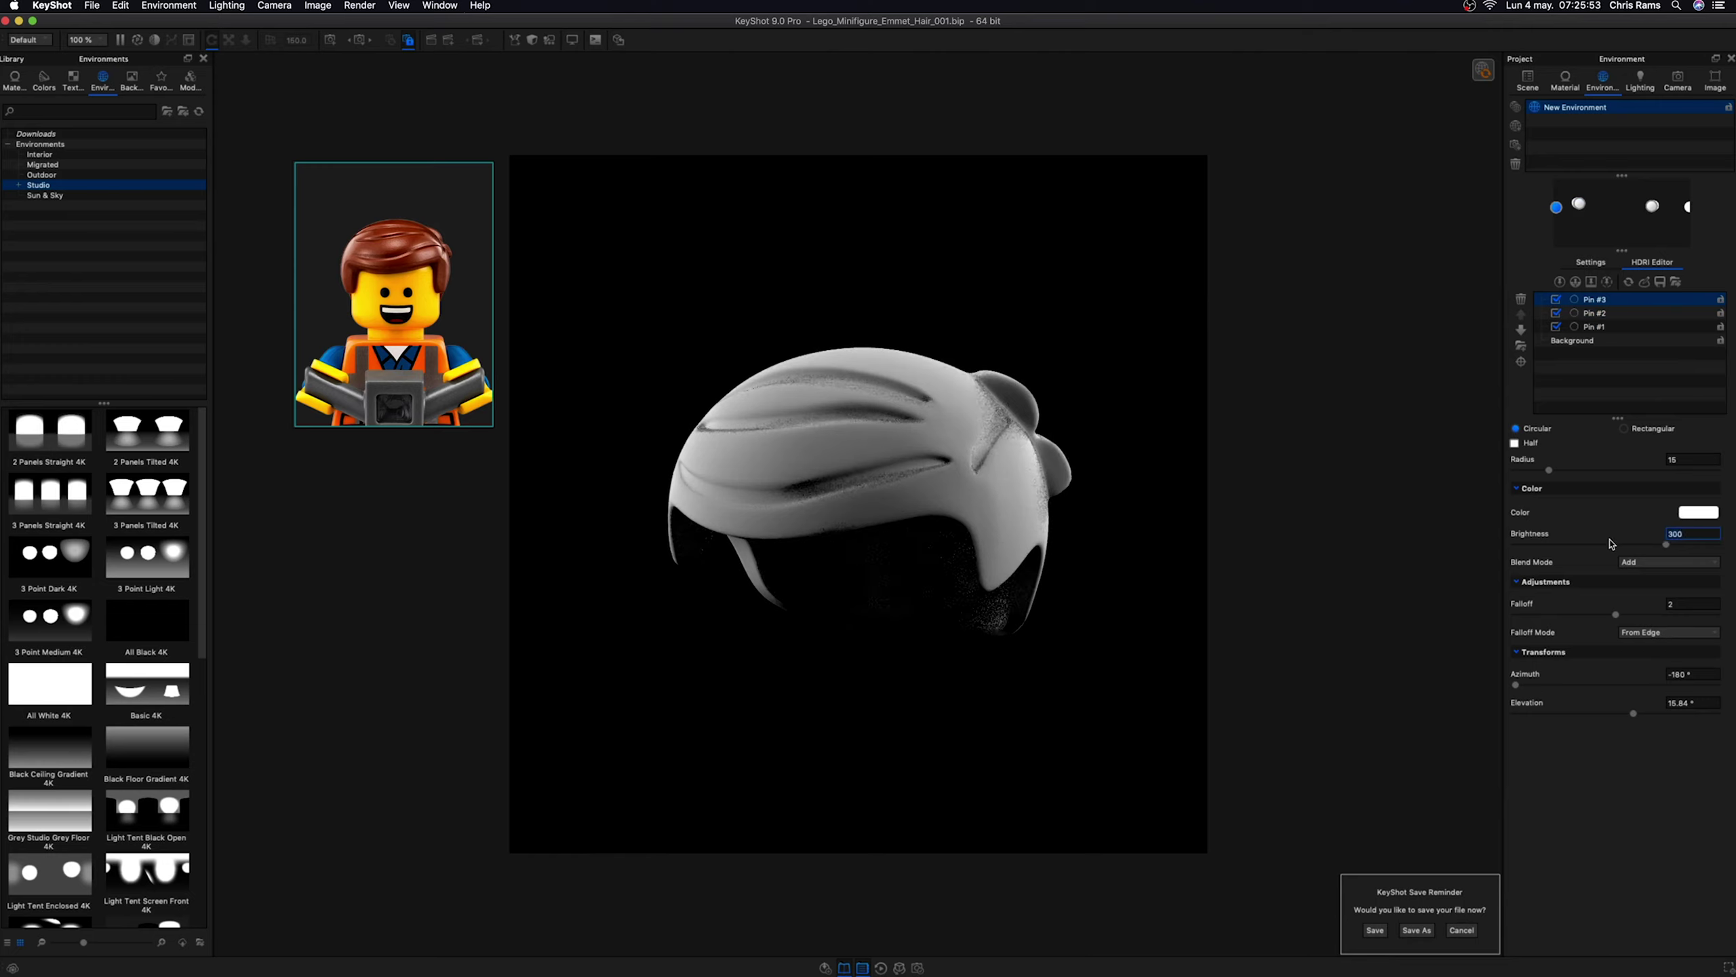
click(1556, 299)
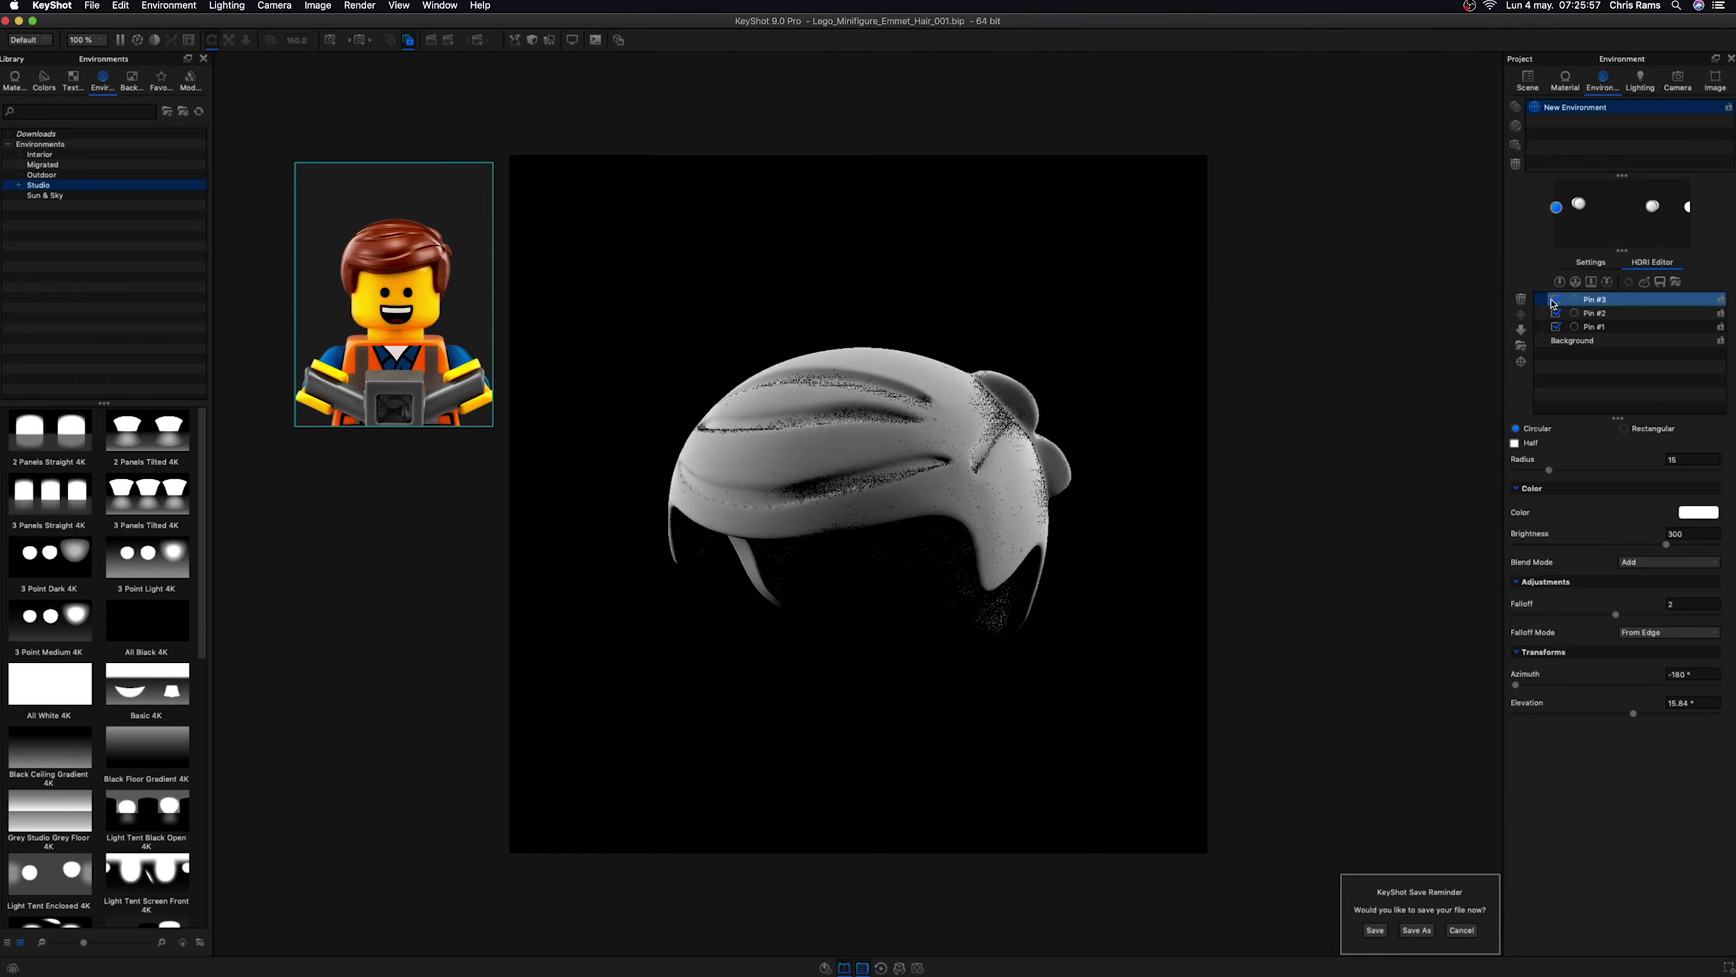
click(1556, 301)
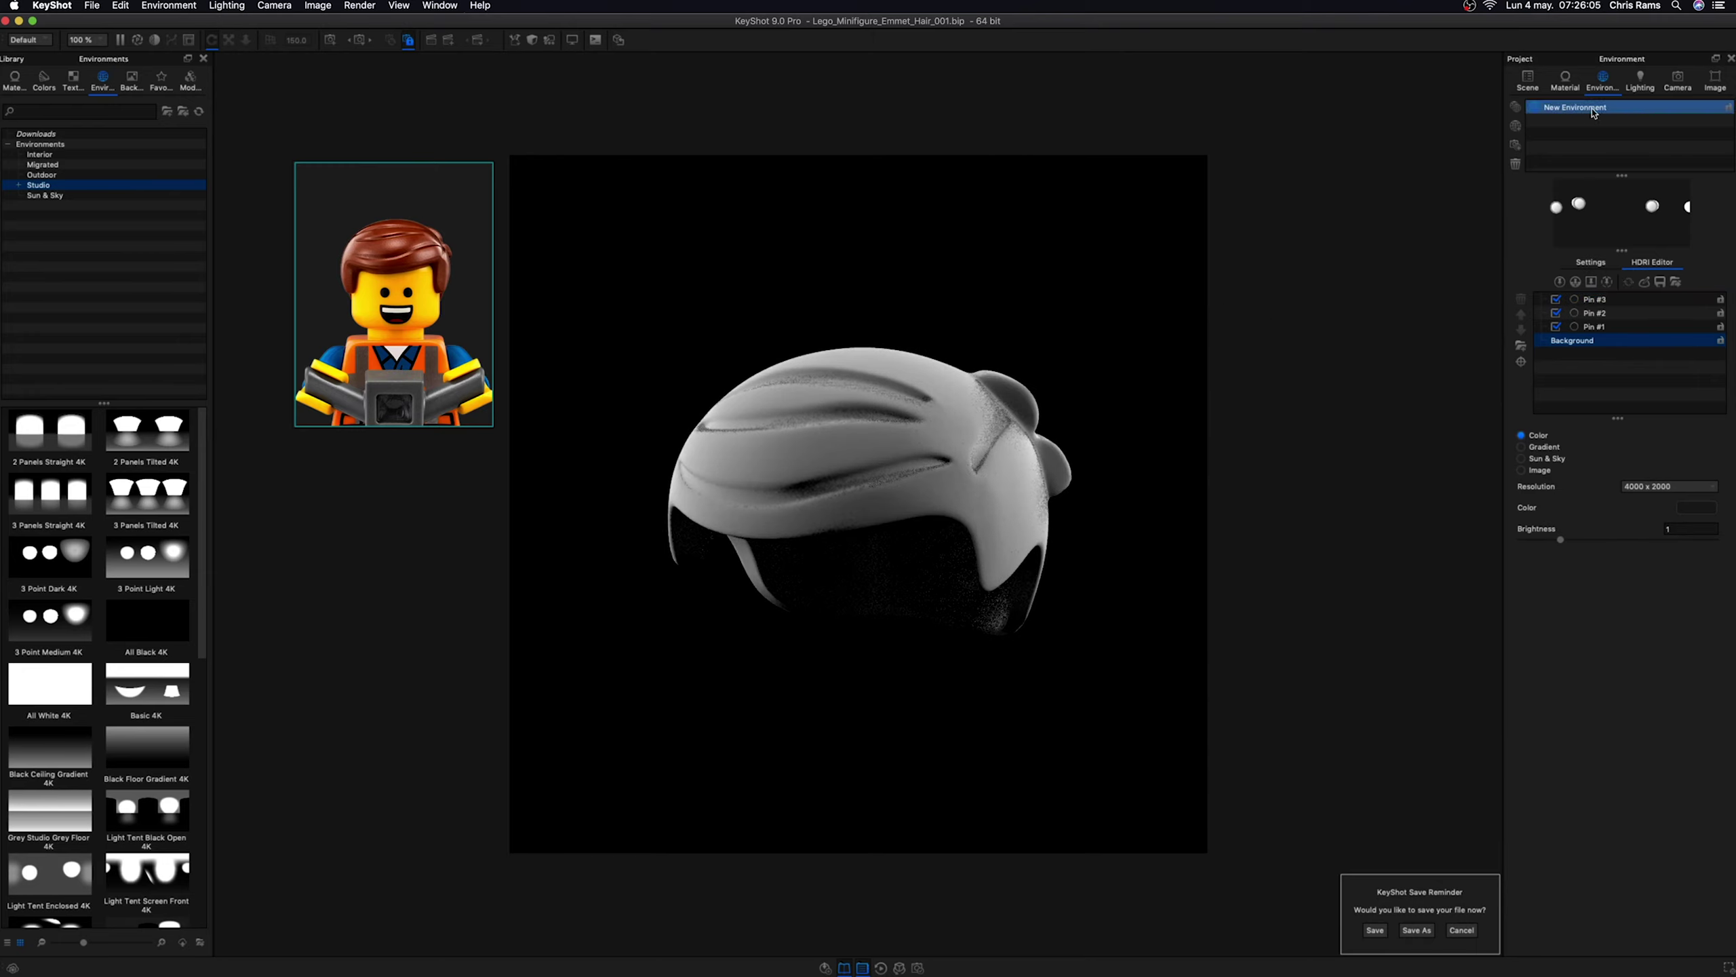
- Switch to the Free Camera, orbit around the hair, and return to the pin editor
click(1678, 85)
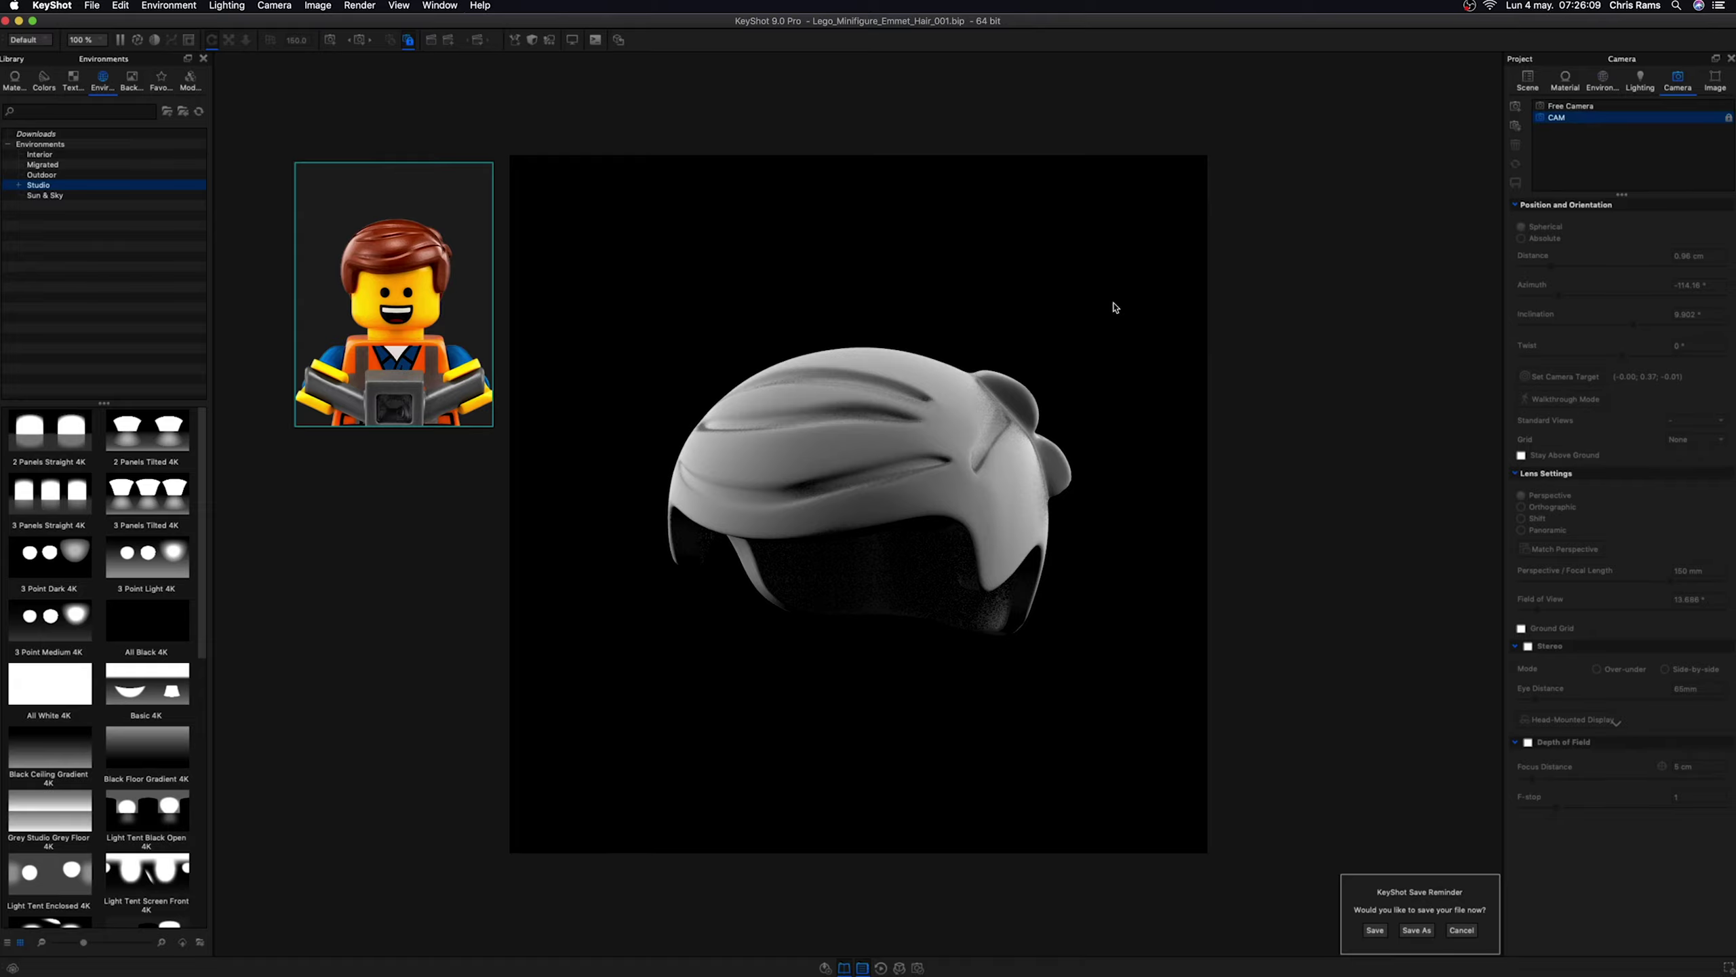
click(1571, 105)
mouse_move(793, 667)
mouse_down()
mouse_move(992, 718)
mouse_move(1008, 698)
mouse_move(826, 740)
mouse_move(827, 804)
mouse_move(867, 675)
mouse_move(844, 673)
mouse_up()
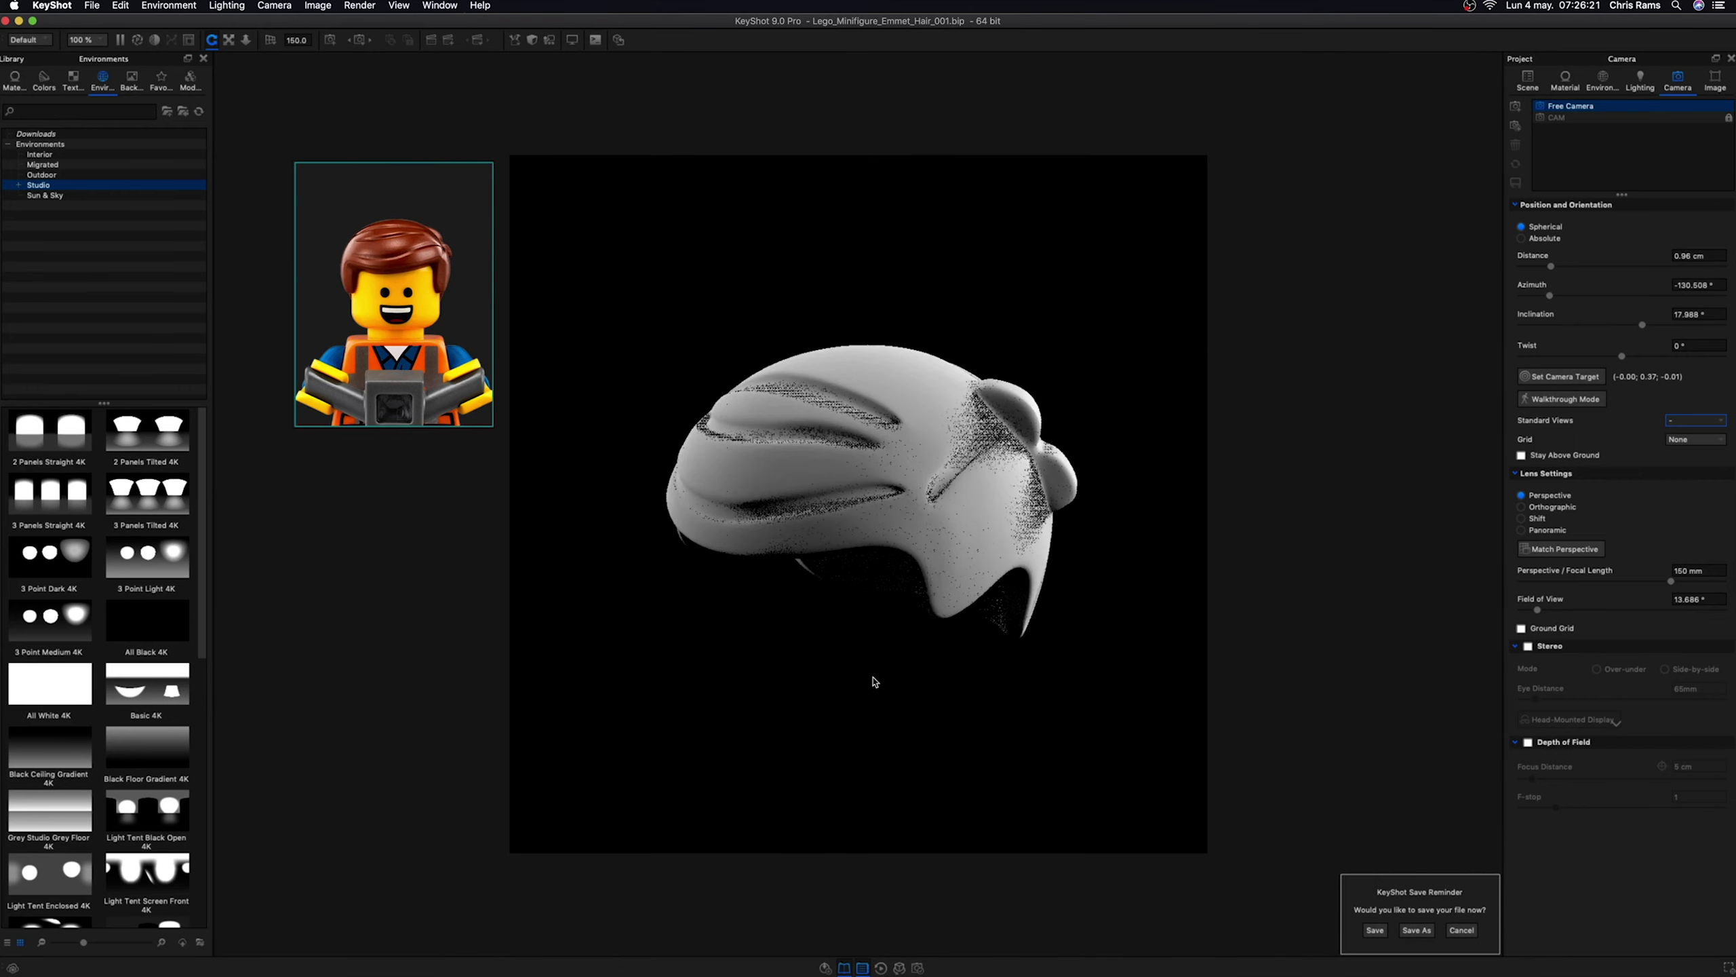
click(1602, 80)
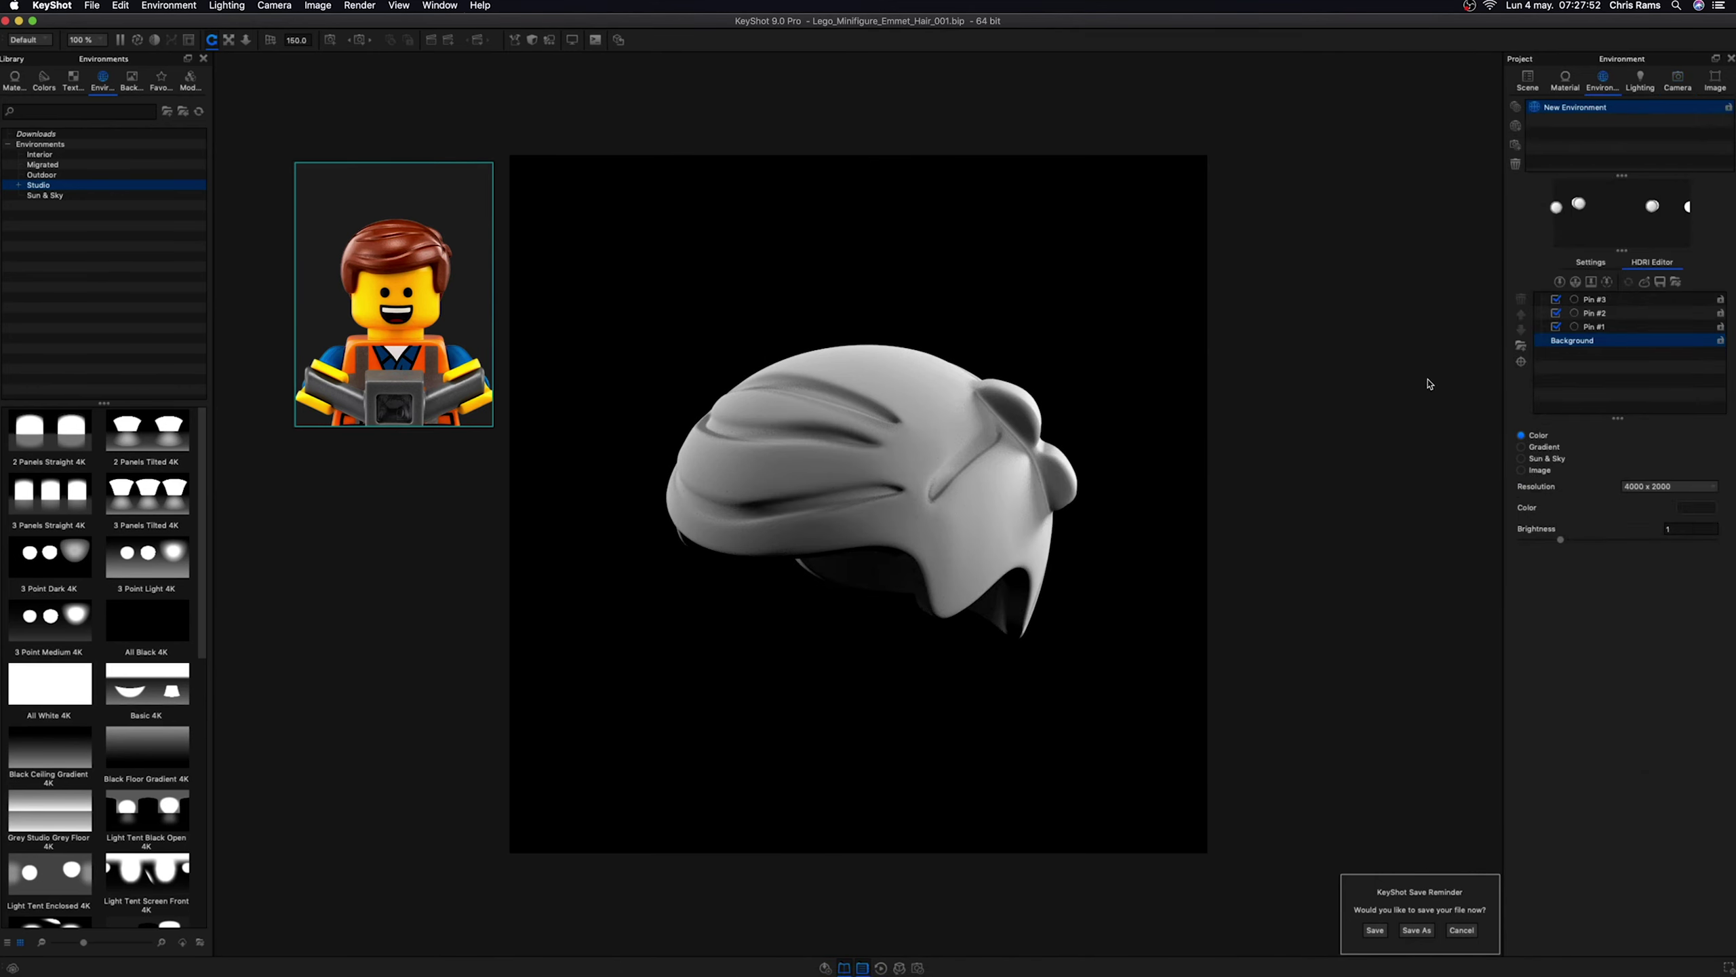
click(1584, 264)
click(1652, 262)
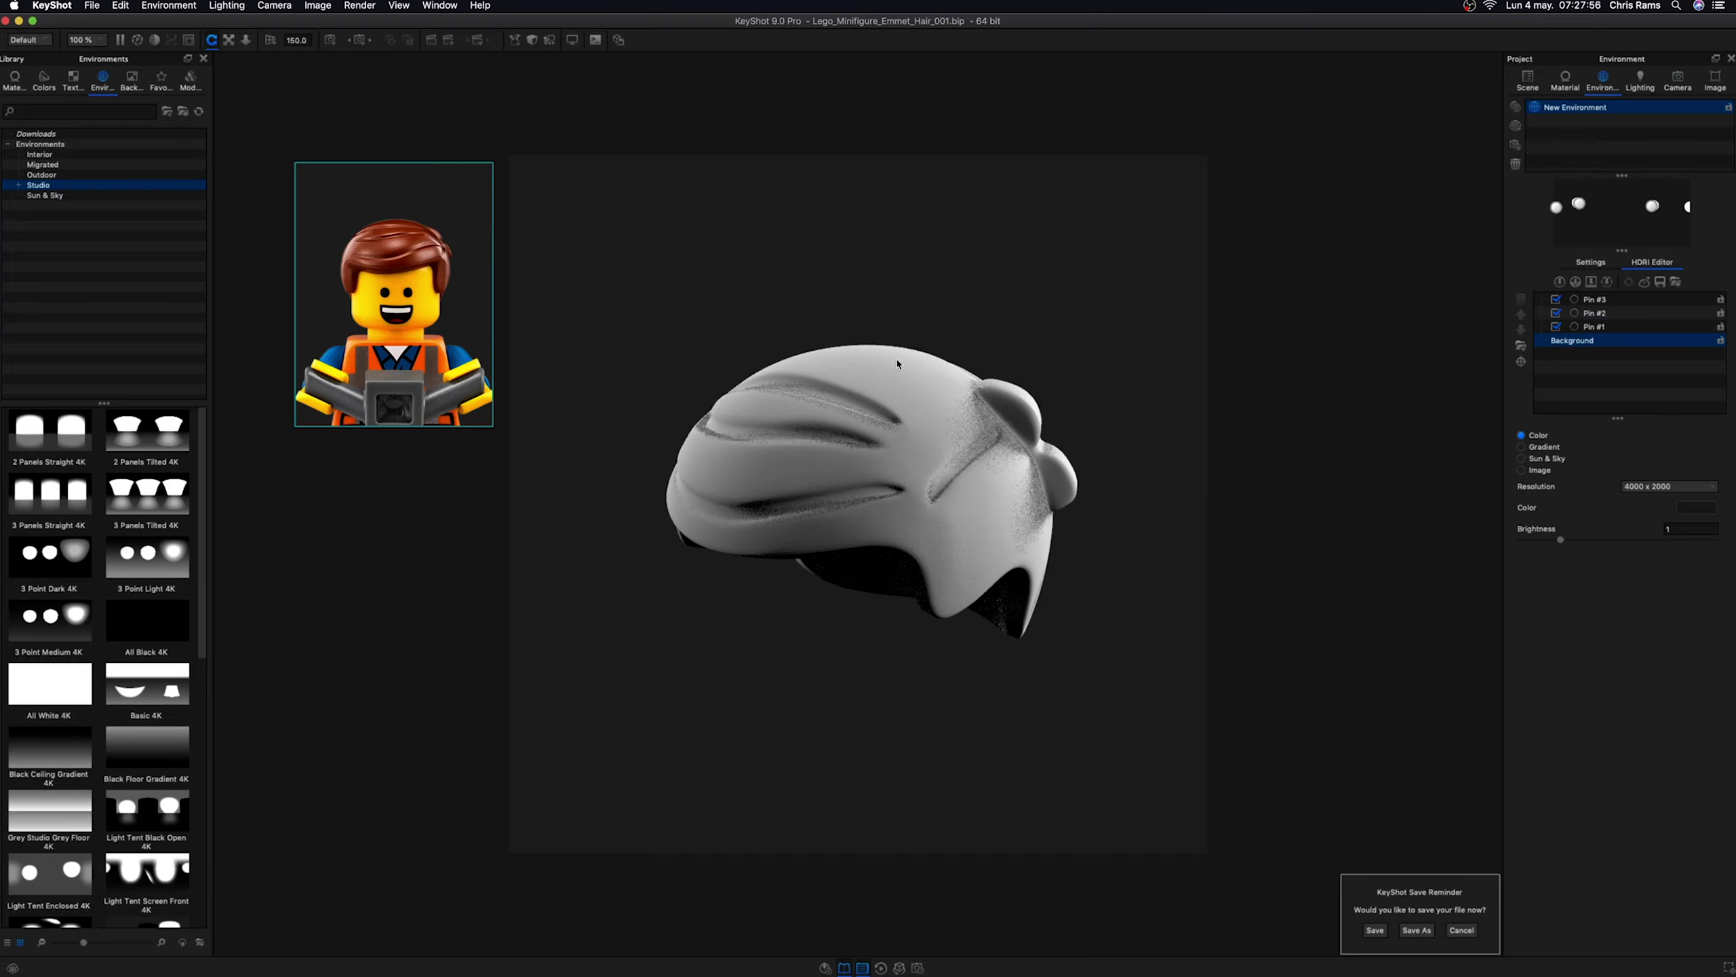
scroll(961, 387, down, 5)
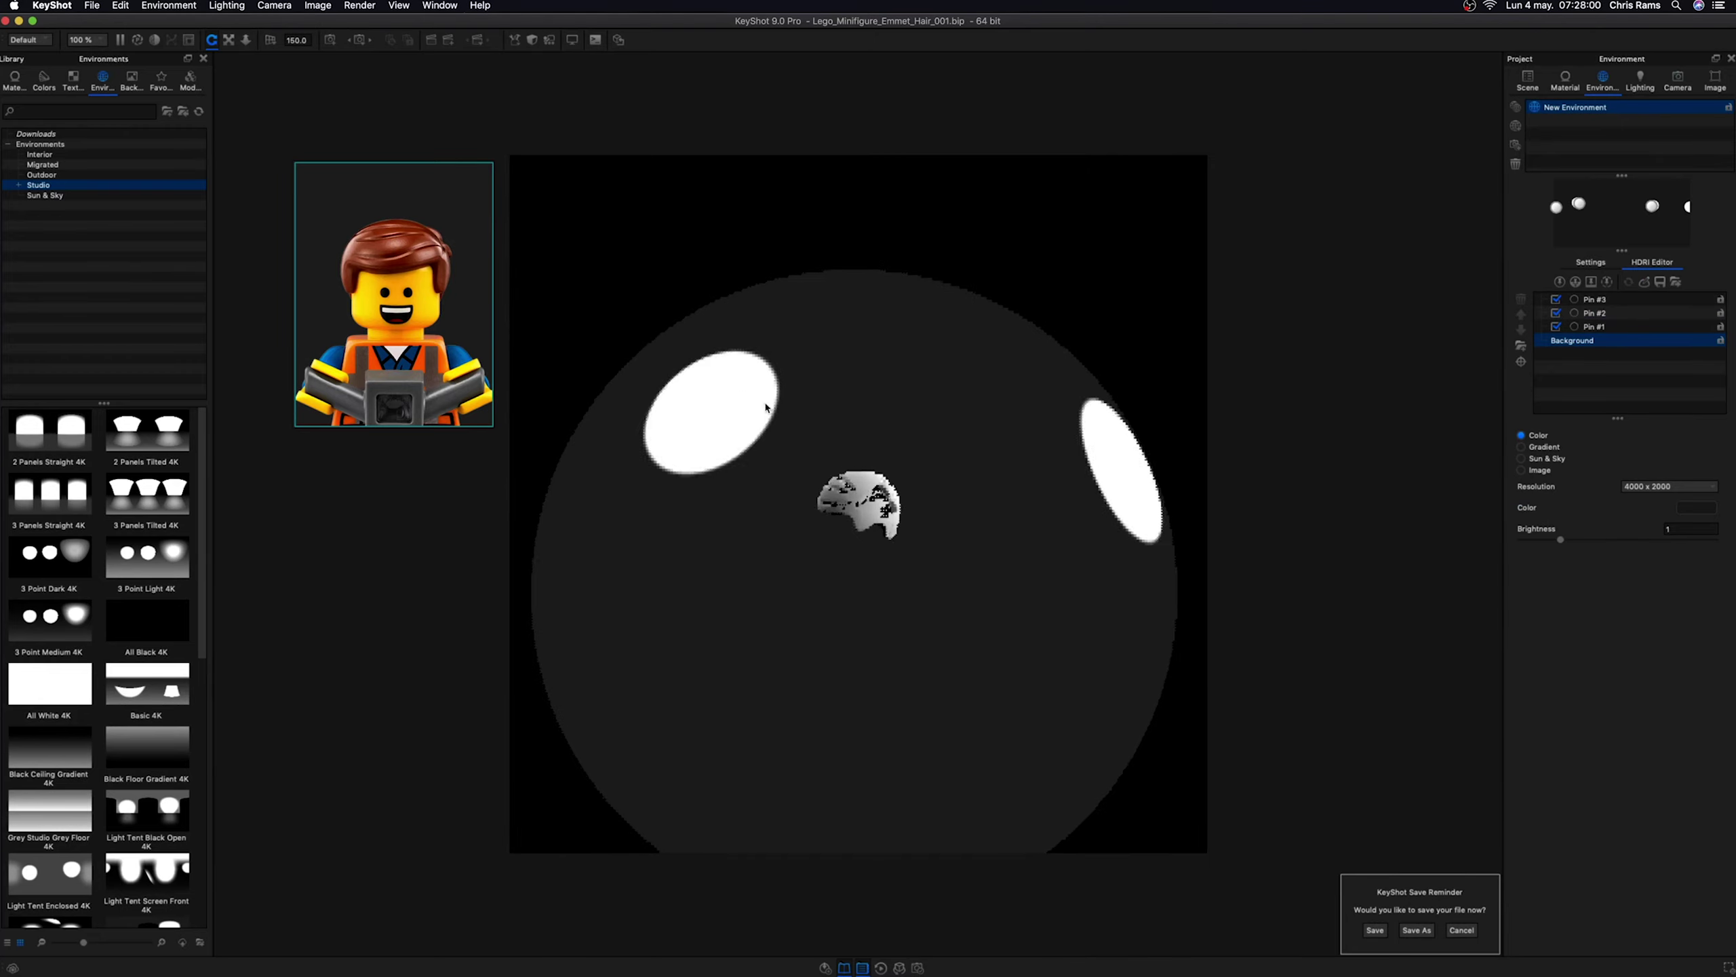
- Give Pin #1 a radius of 40 and a brightness of 70
click(1594, 326)
key(Return)
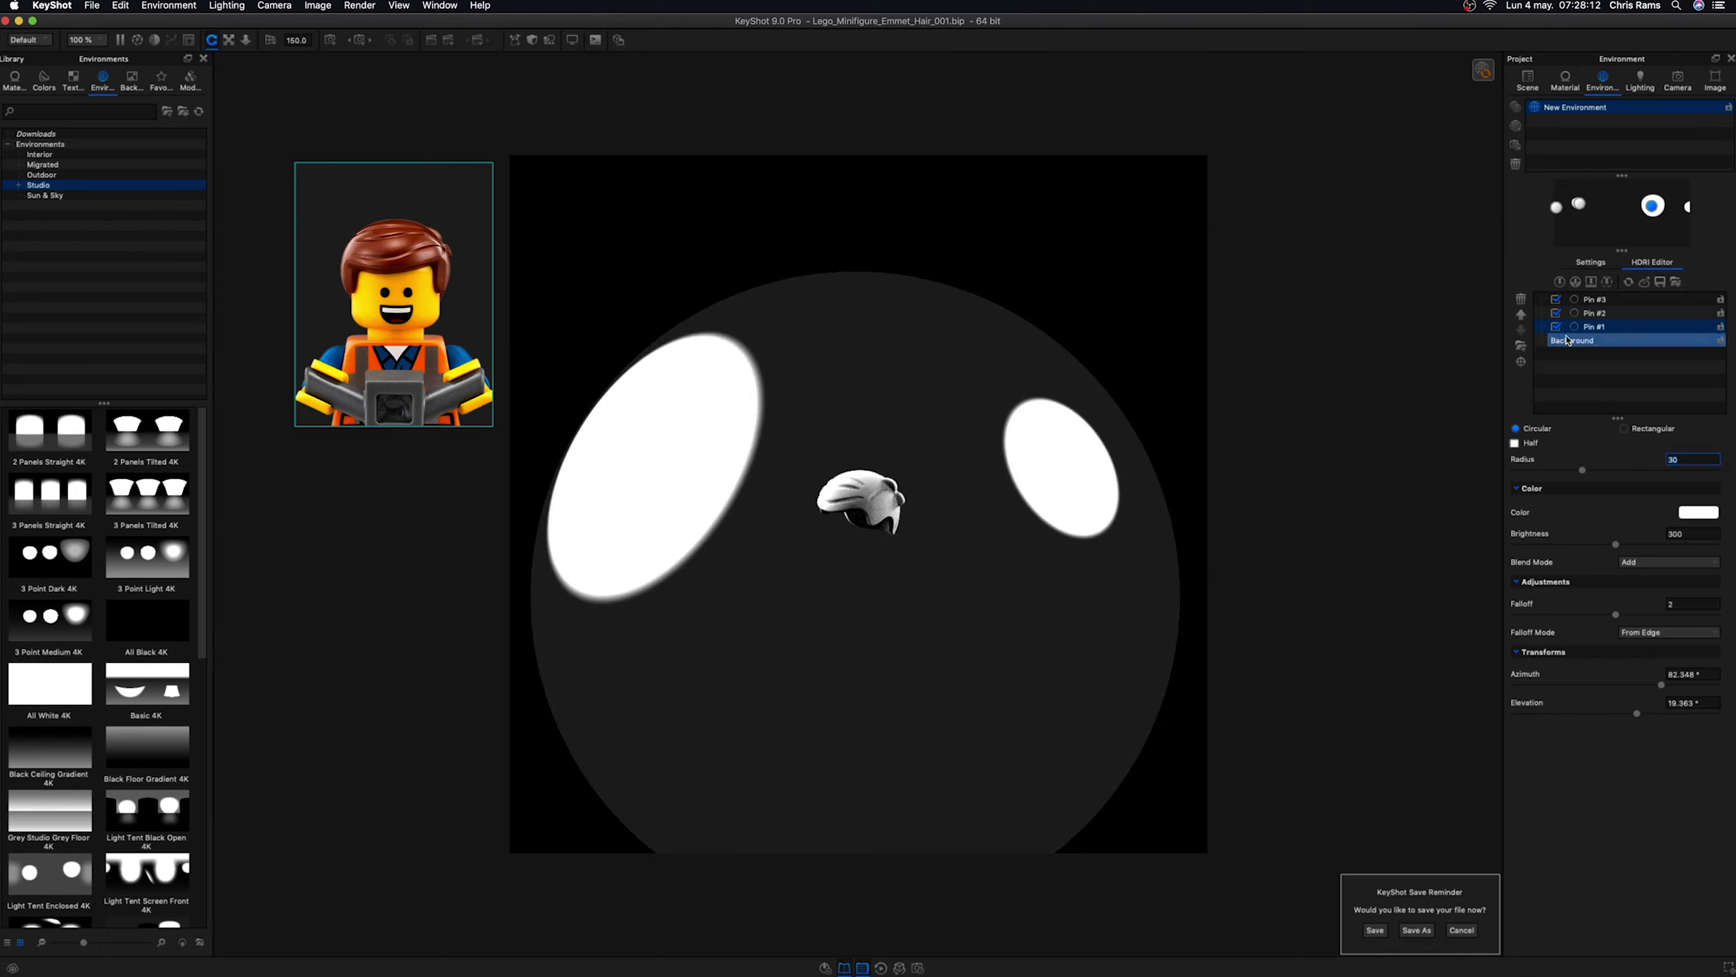
click(1629, 533)
text(00)
key(Return)
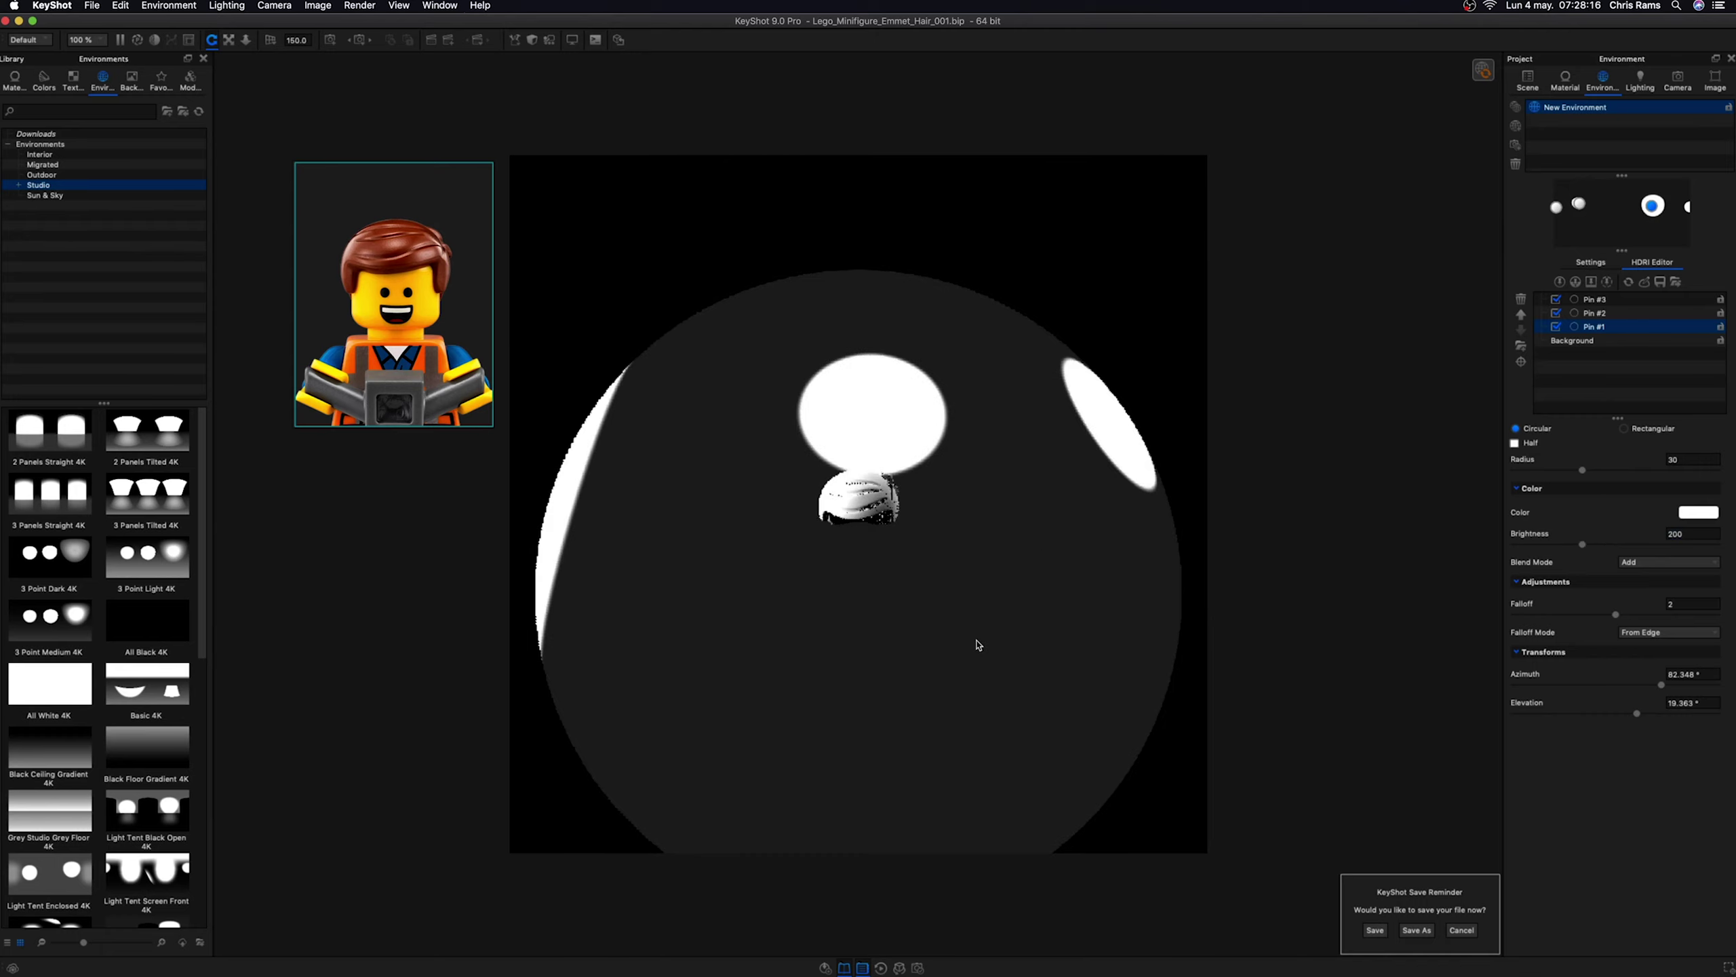
click(1647, 535)
text(100)
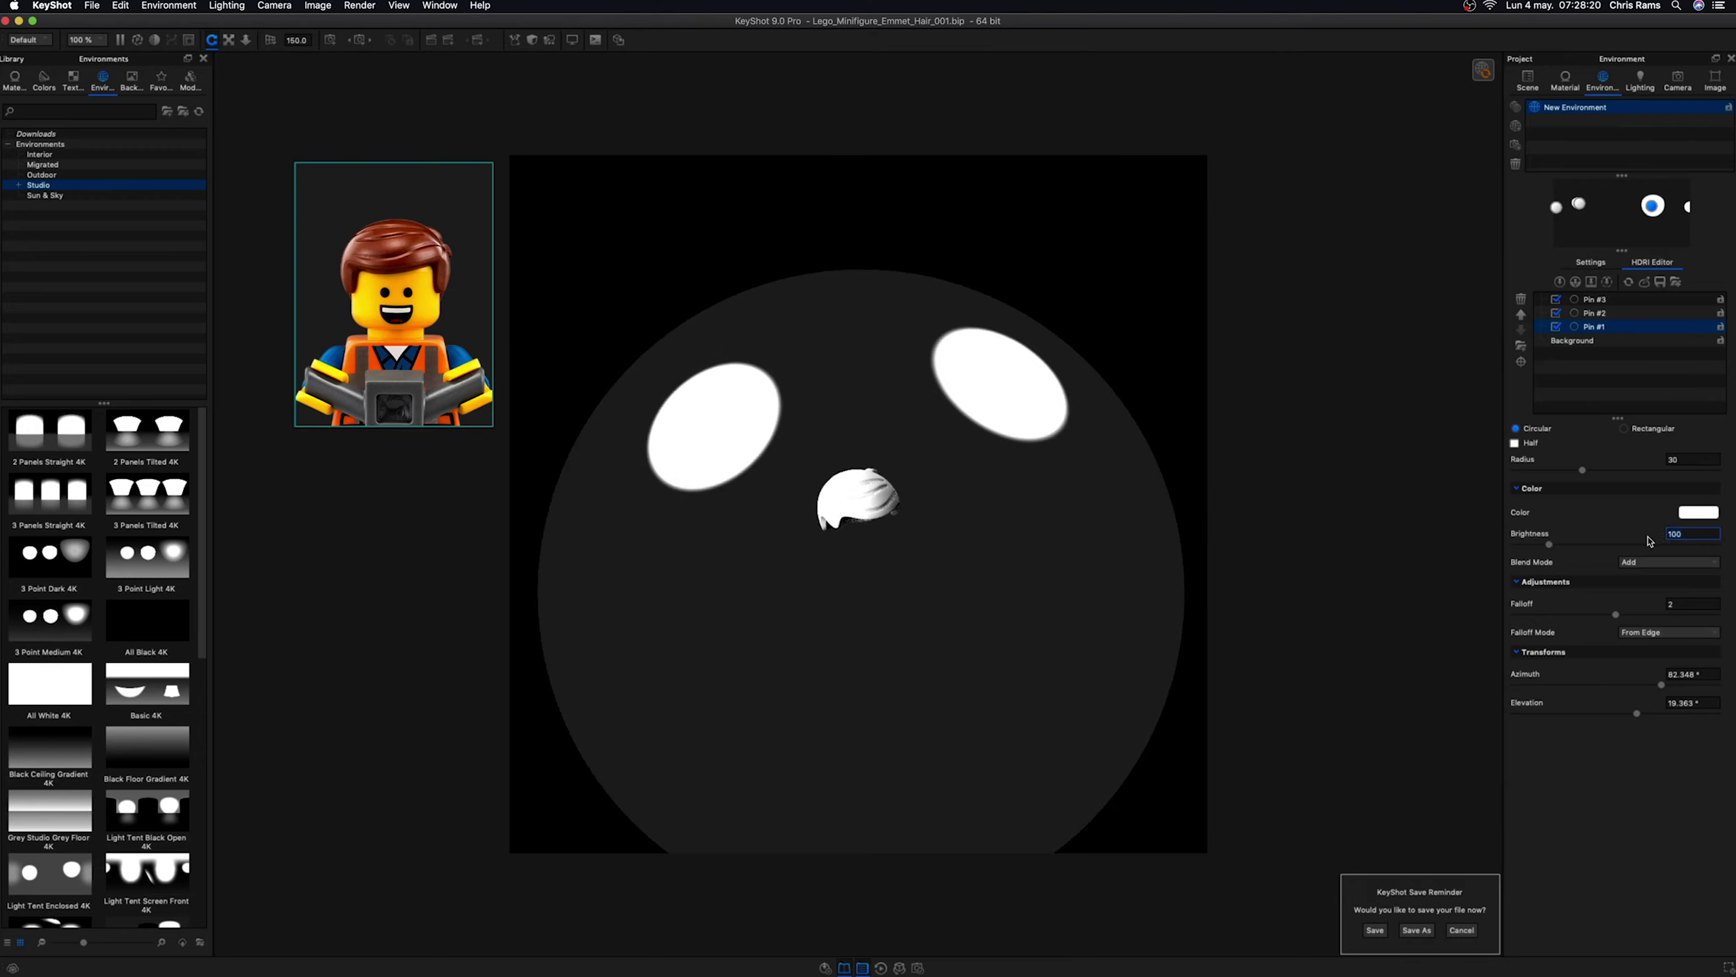
drag(949, 581, 1224, 547)
click(1624, 465)
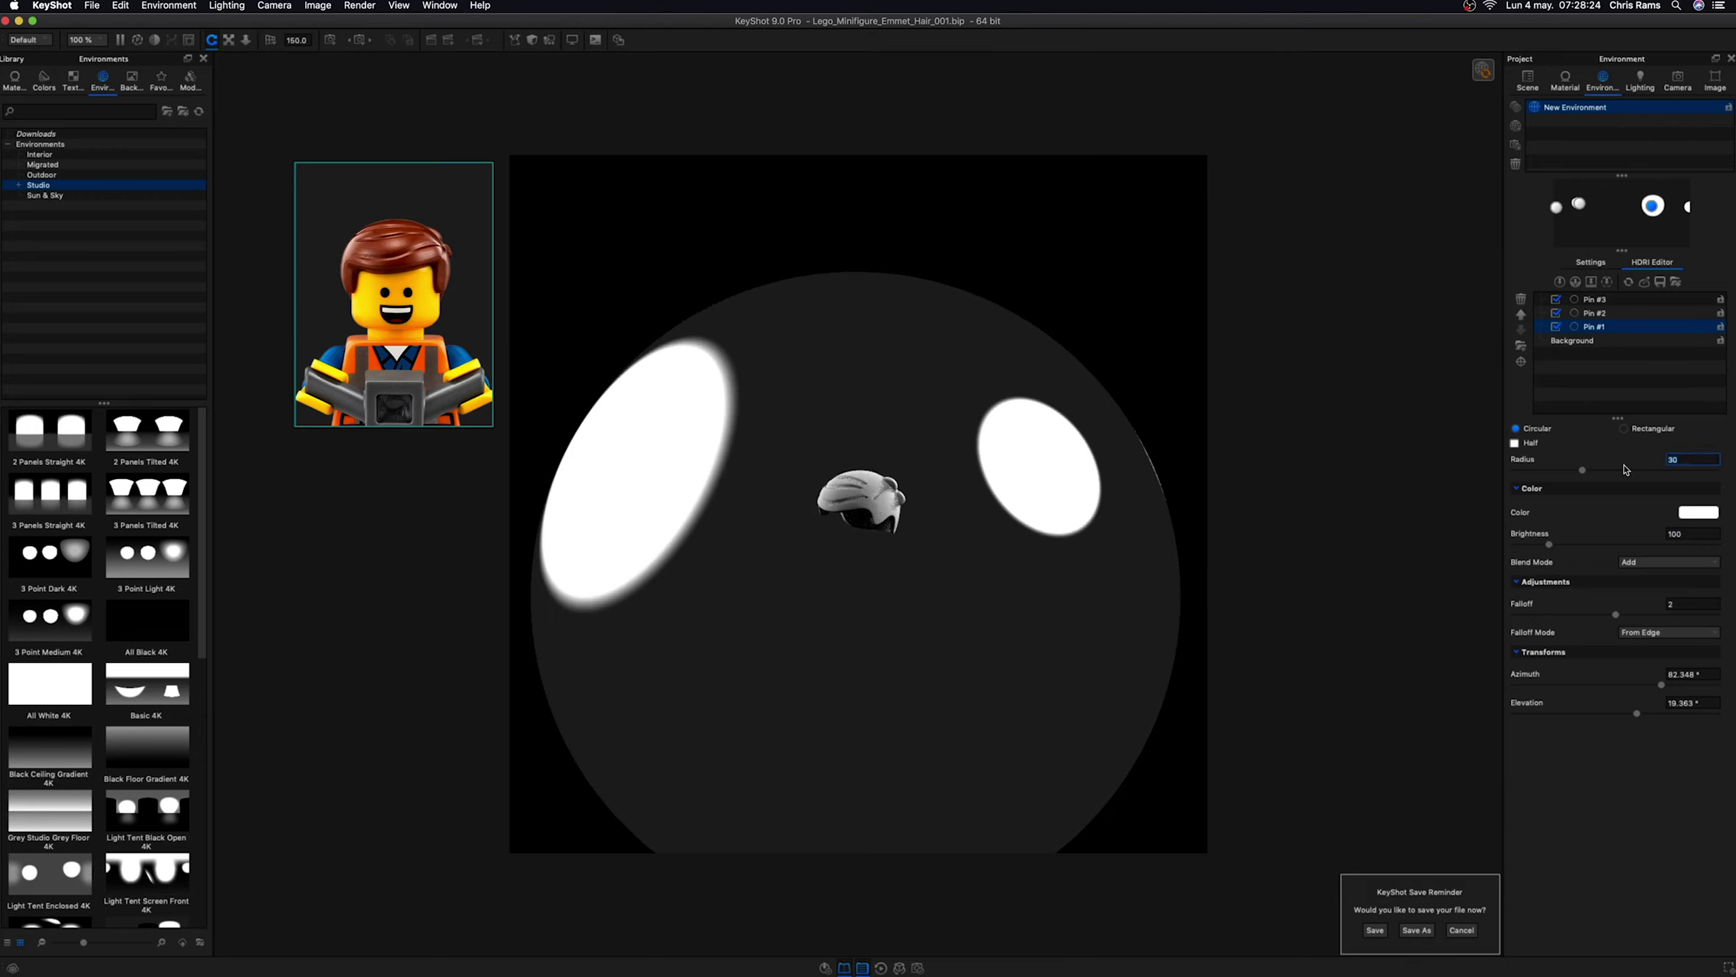
text(40)
key(Return)
mouse_move(1176, 715)
mouse_down()
mouse_move(1035, 694)
mouse_move(872, 725)
mouse_up()
click(1666, 537)
text(70)
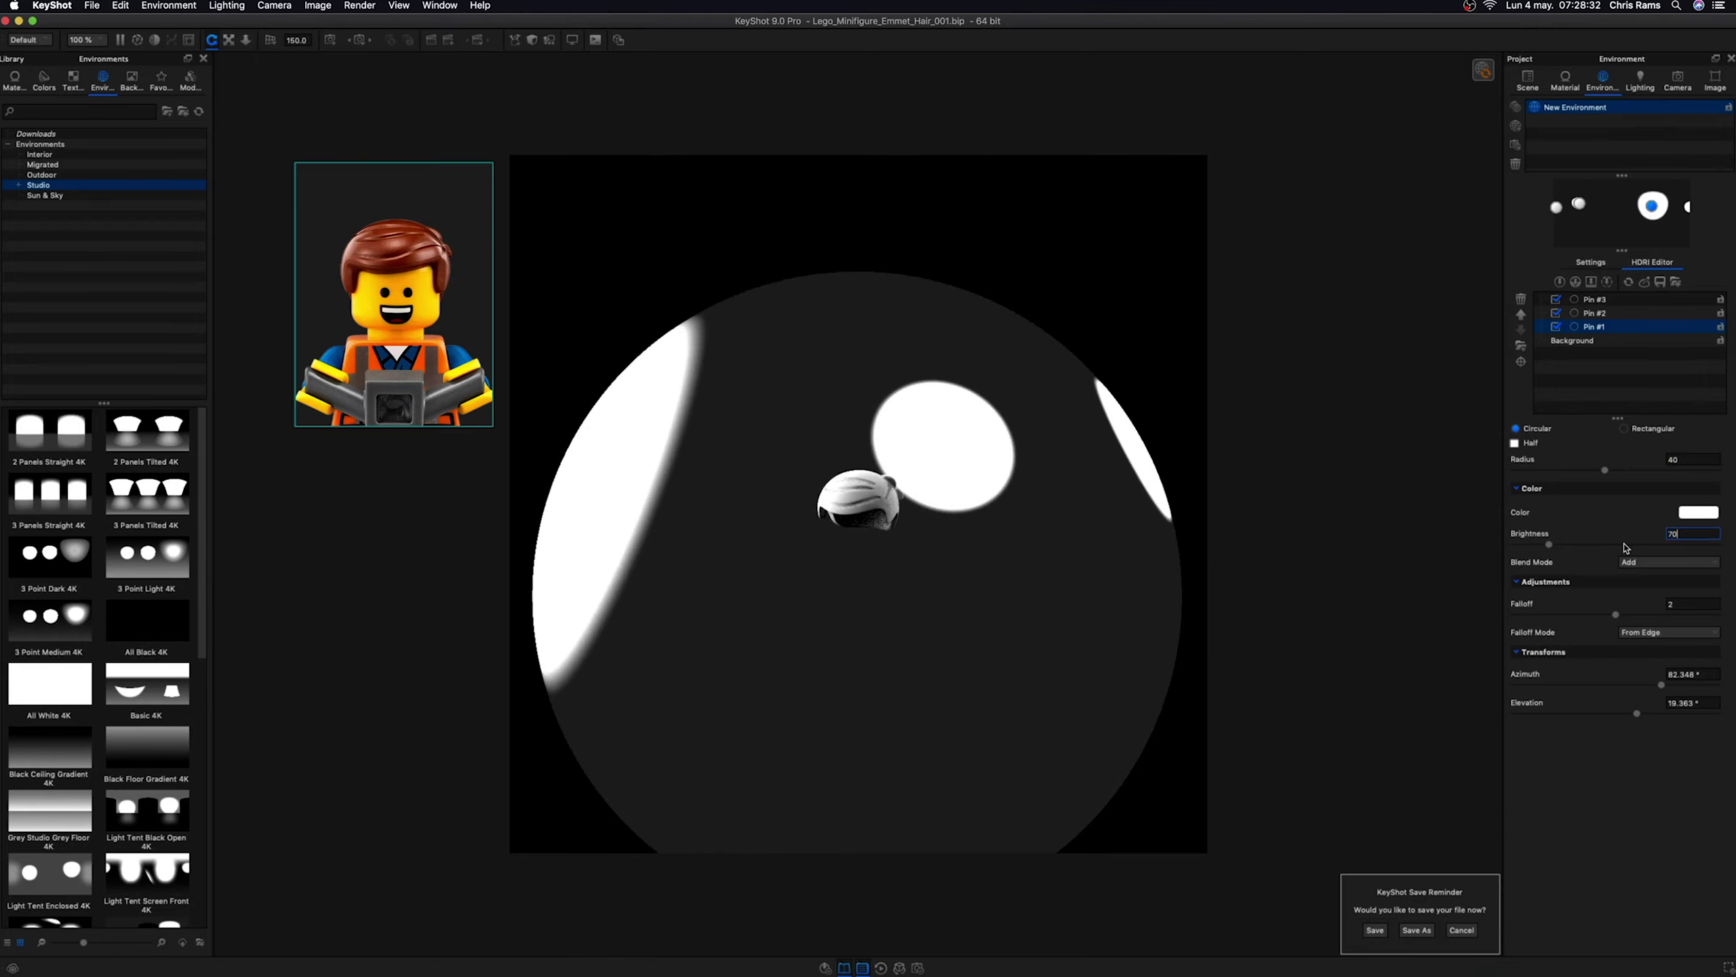
key(Return)
- Widen Pin #2 to radius 40 and dim it to brightness 35
mouse_move(1027, 593)
mouse_down()
mouse_move(907, 632)
mouse_move(998, 637)
mouse_up()
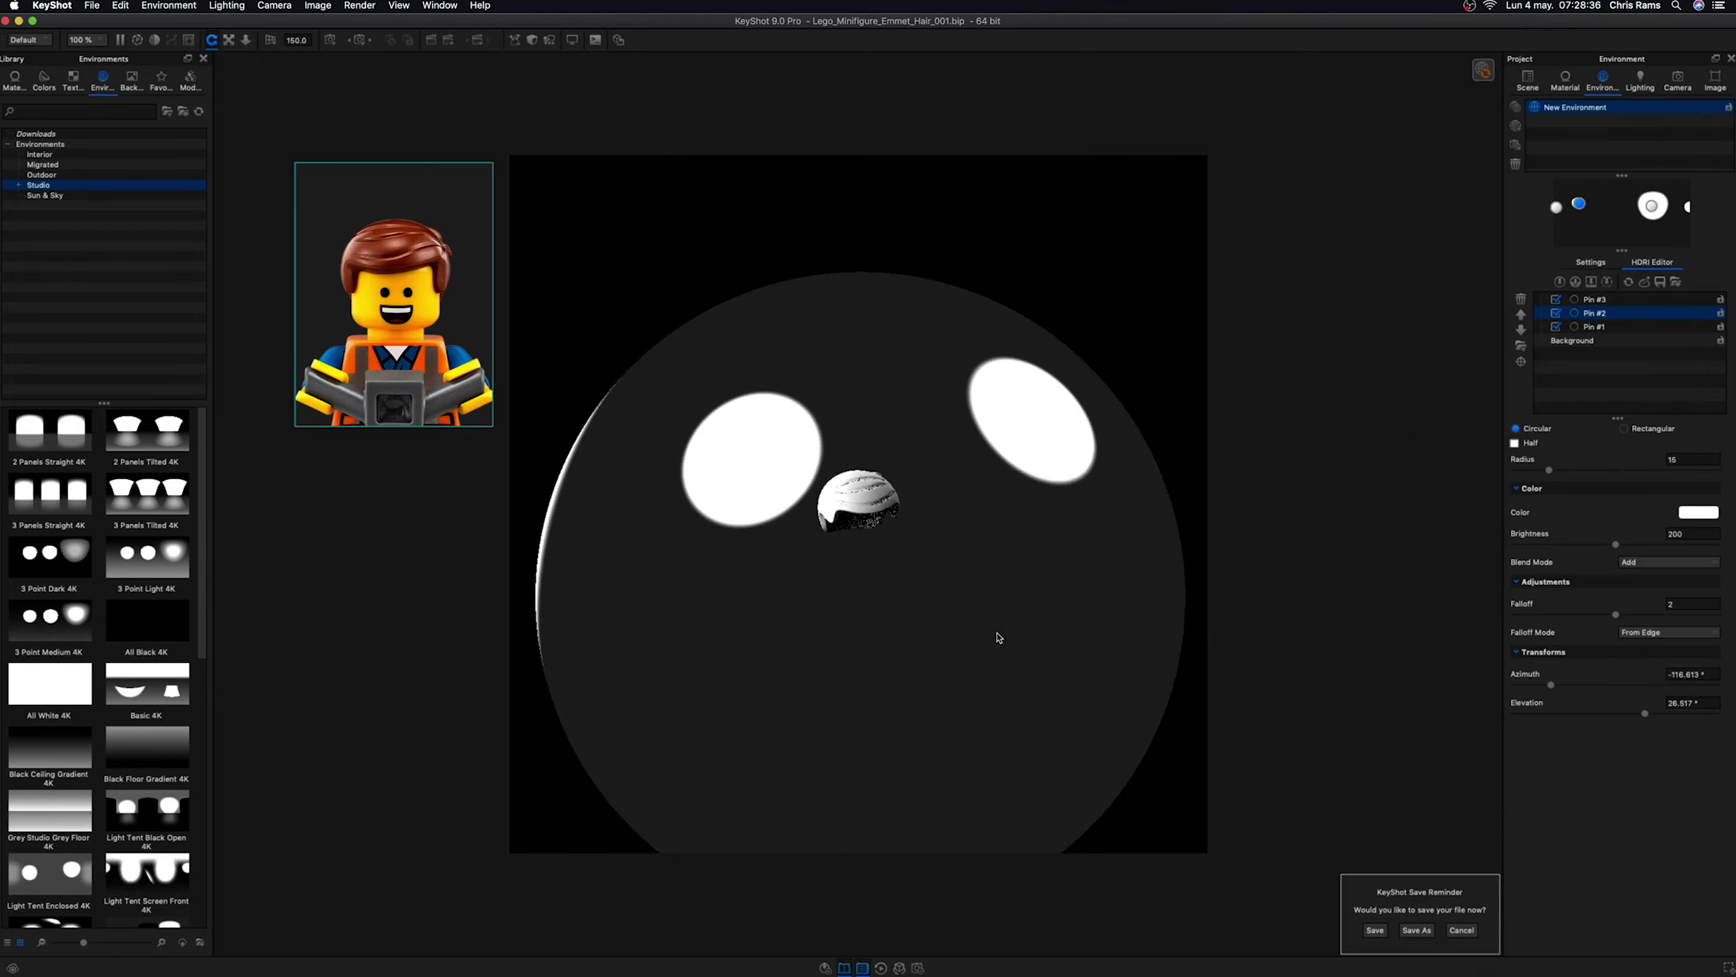
click(1686, 459)
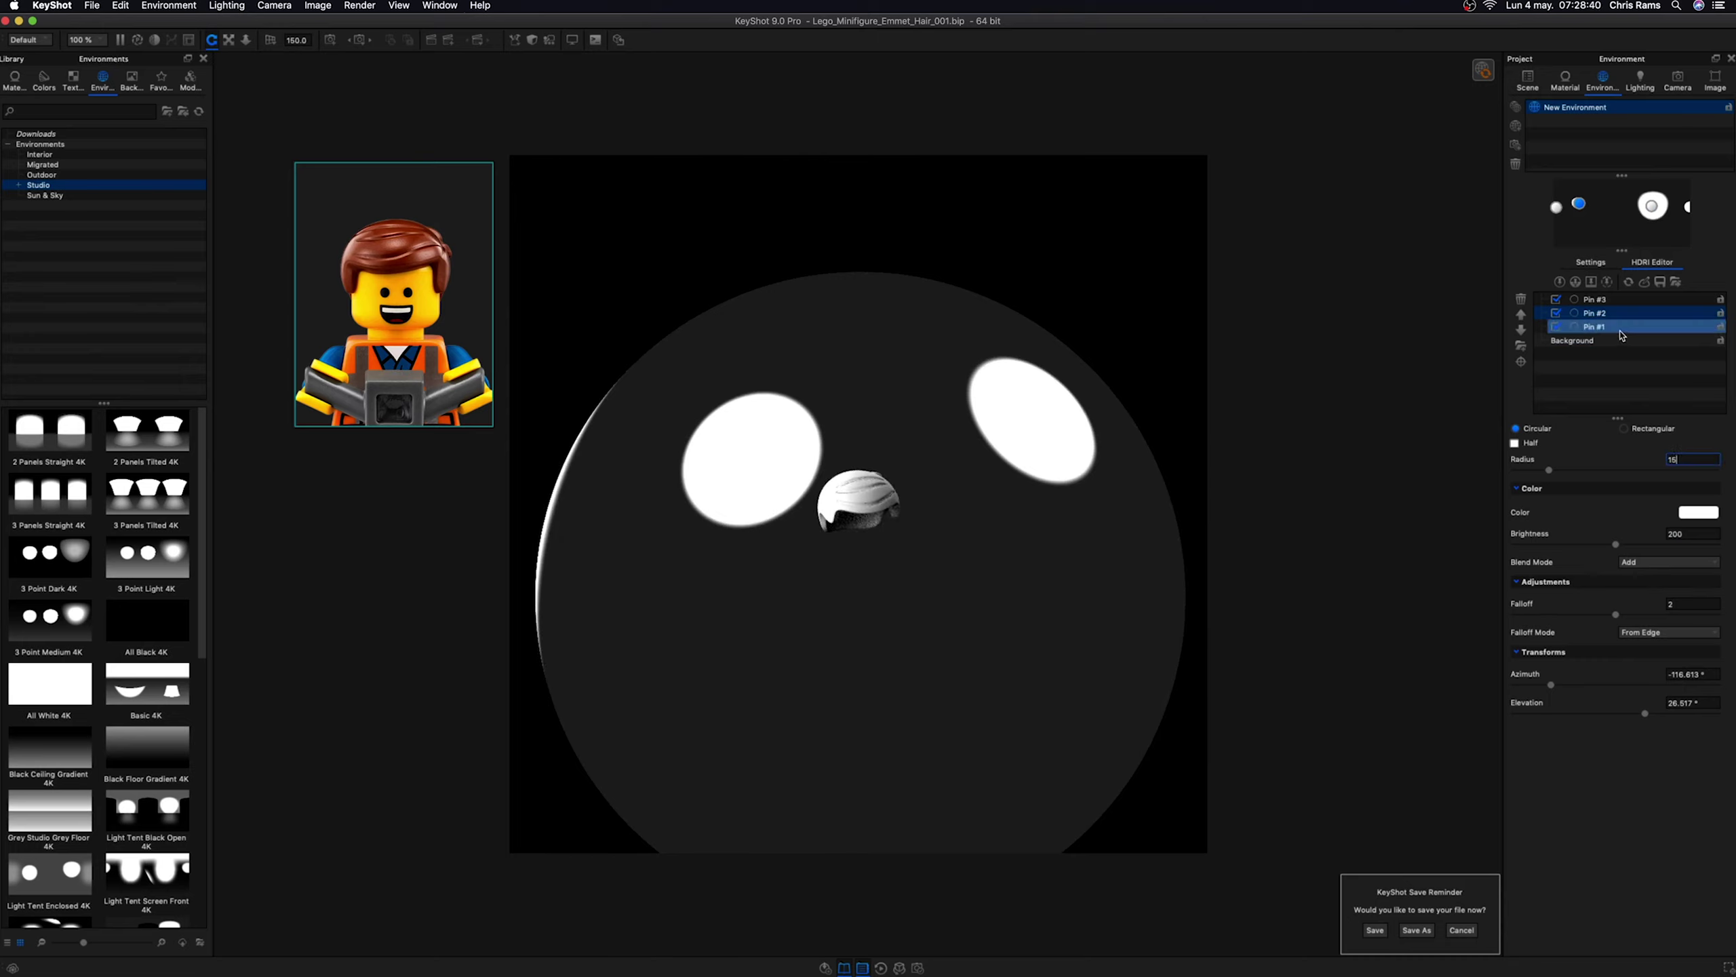
text(40)
key(Return)
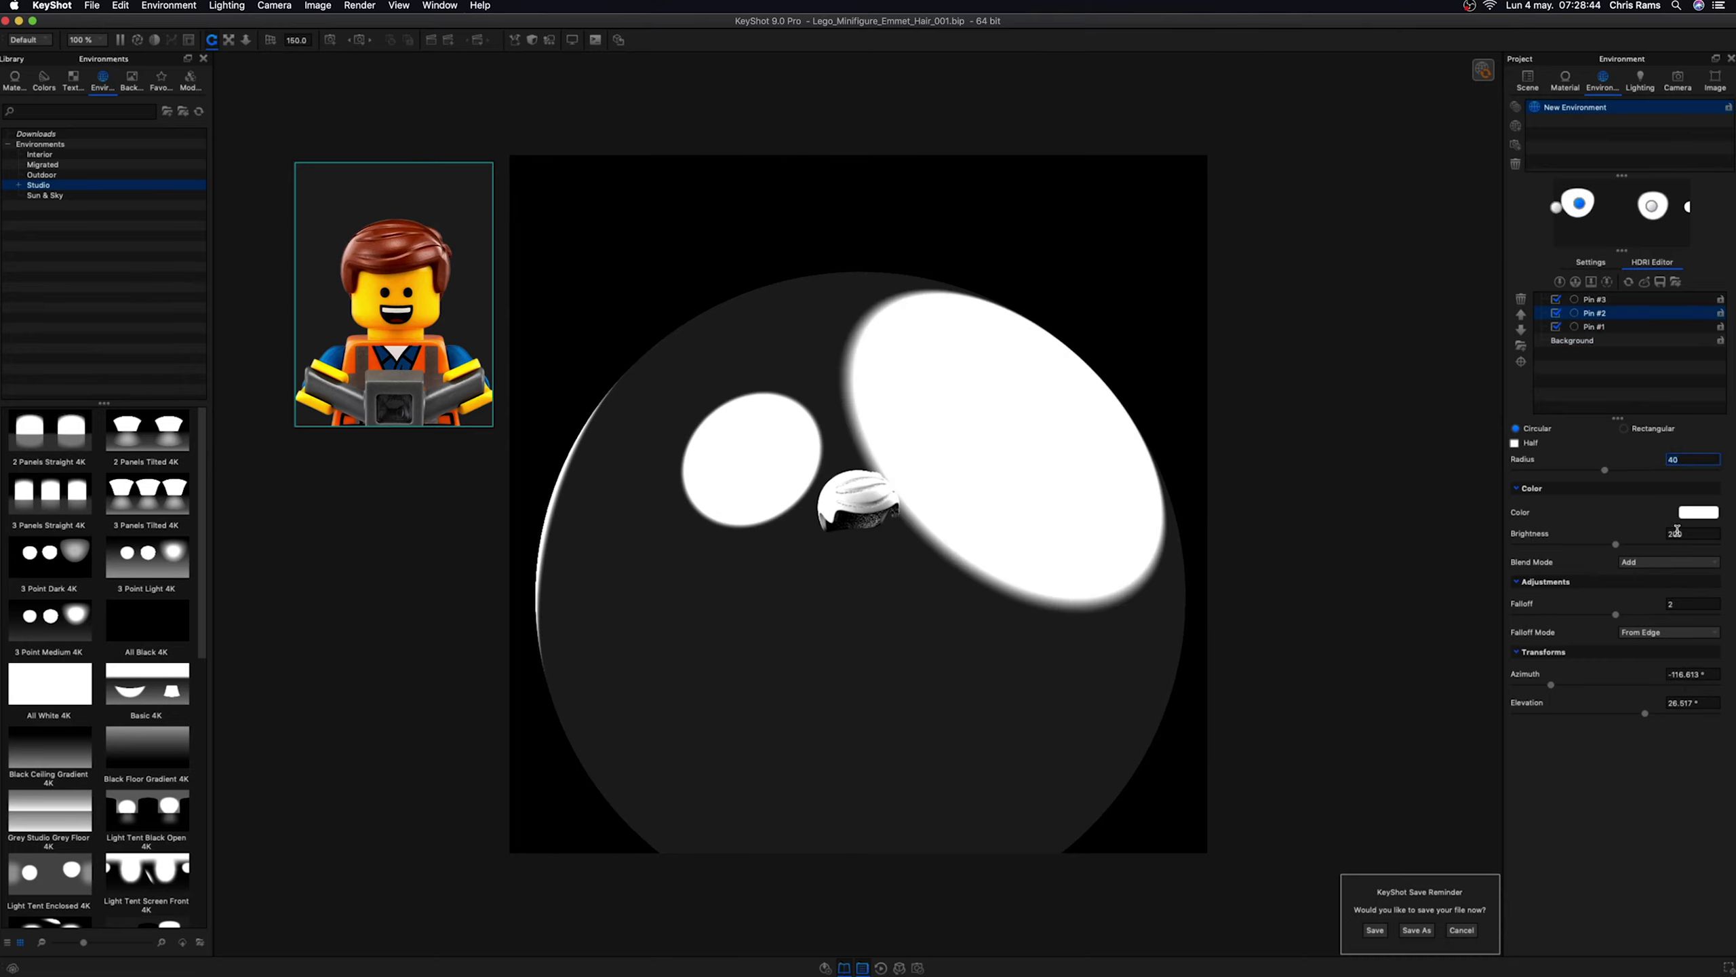
click(1688, 534)
text(35)
key(Return)
drag(786, 595, 721, 601)
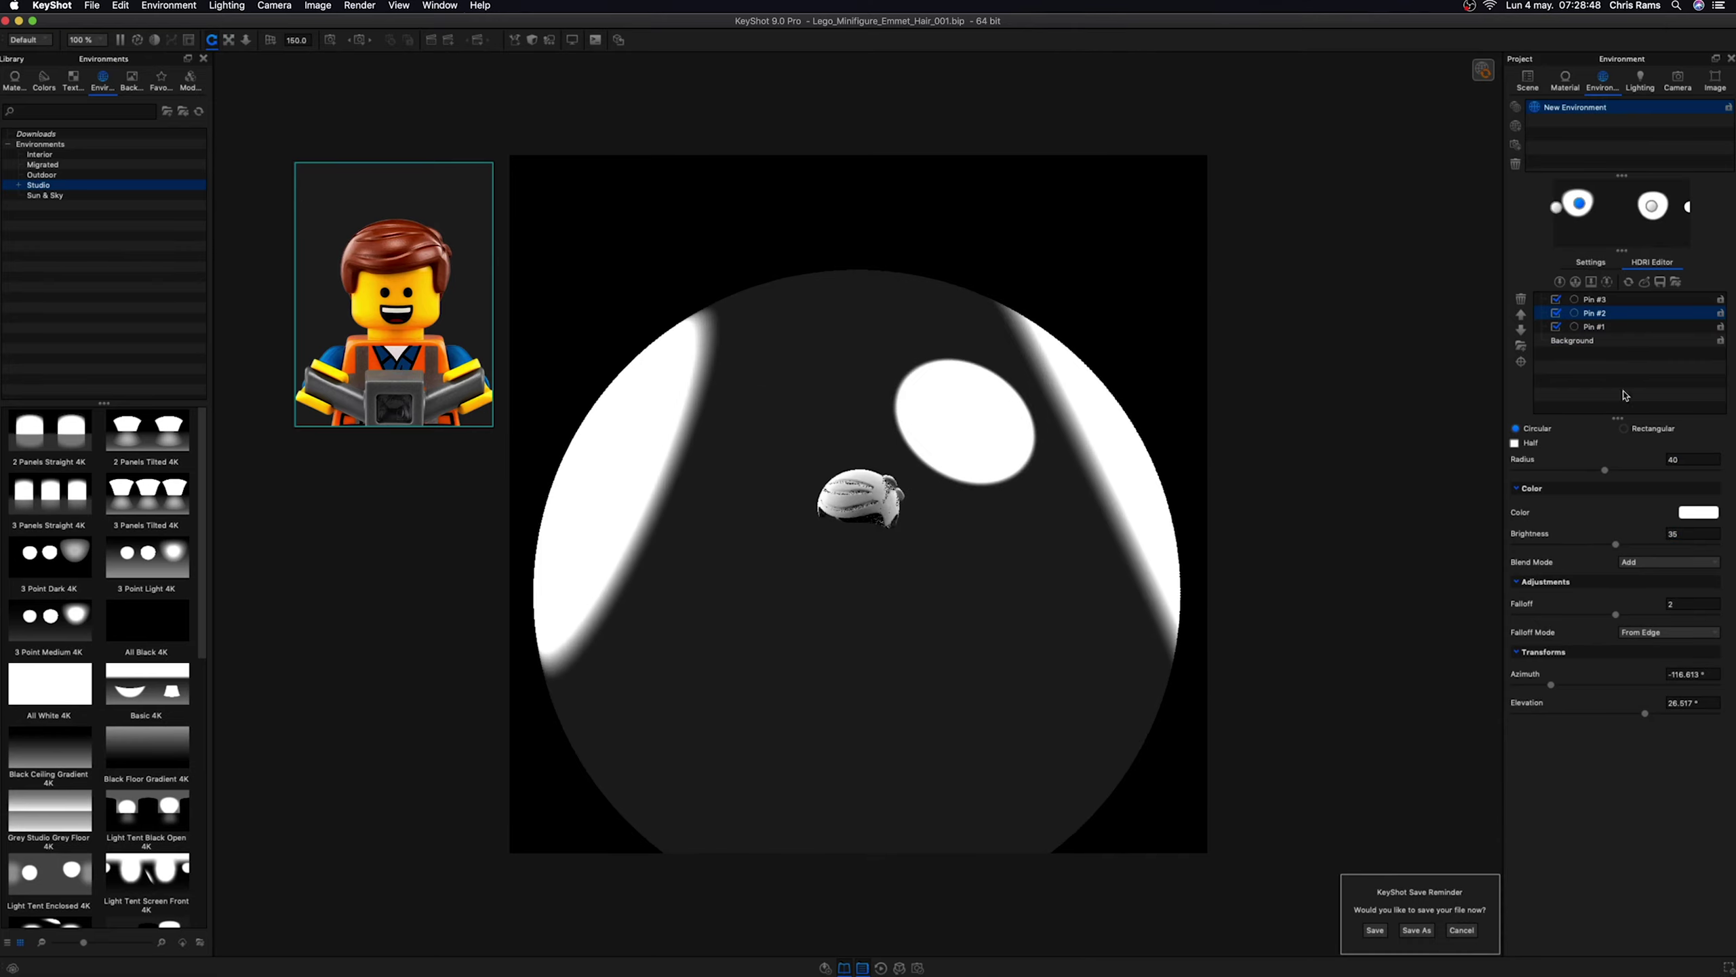
- Set Pin #3 to radius 40 and brightness 35
click(1593, 326)
click(1675, 459)
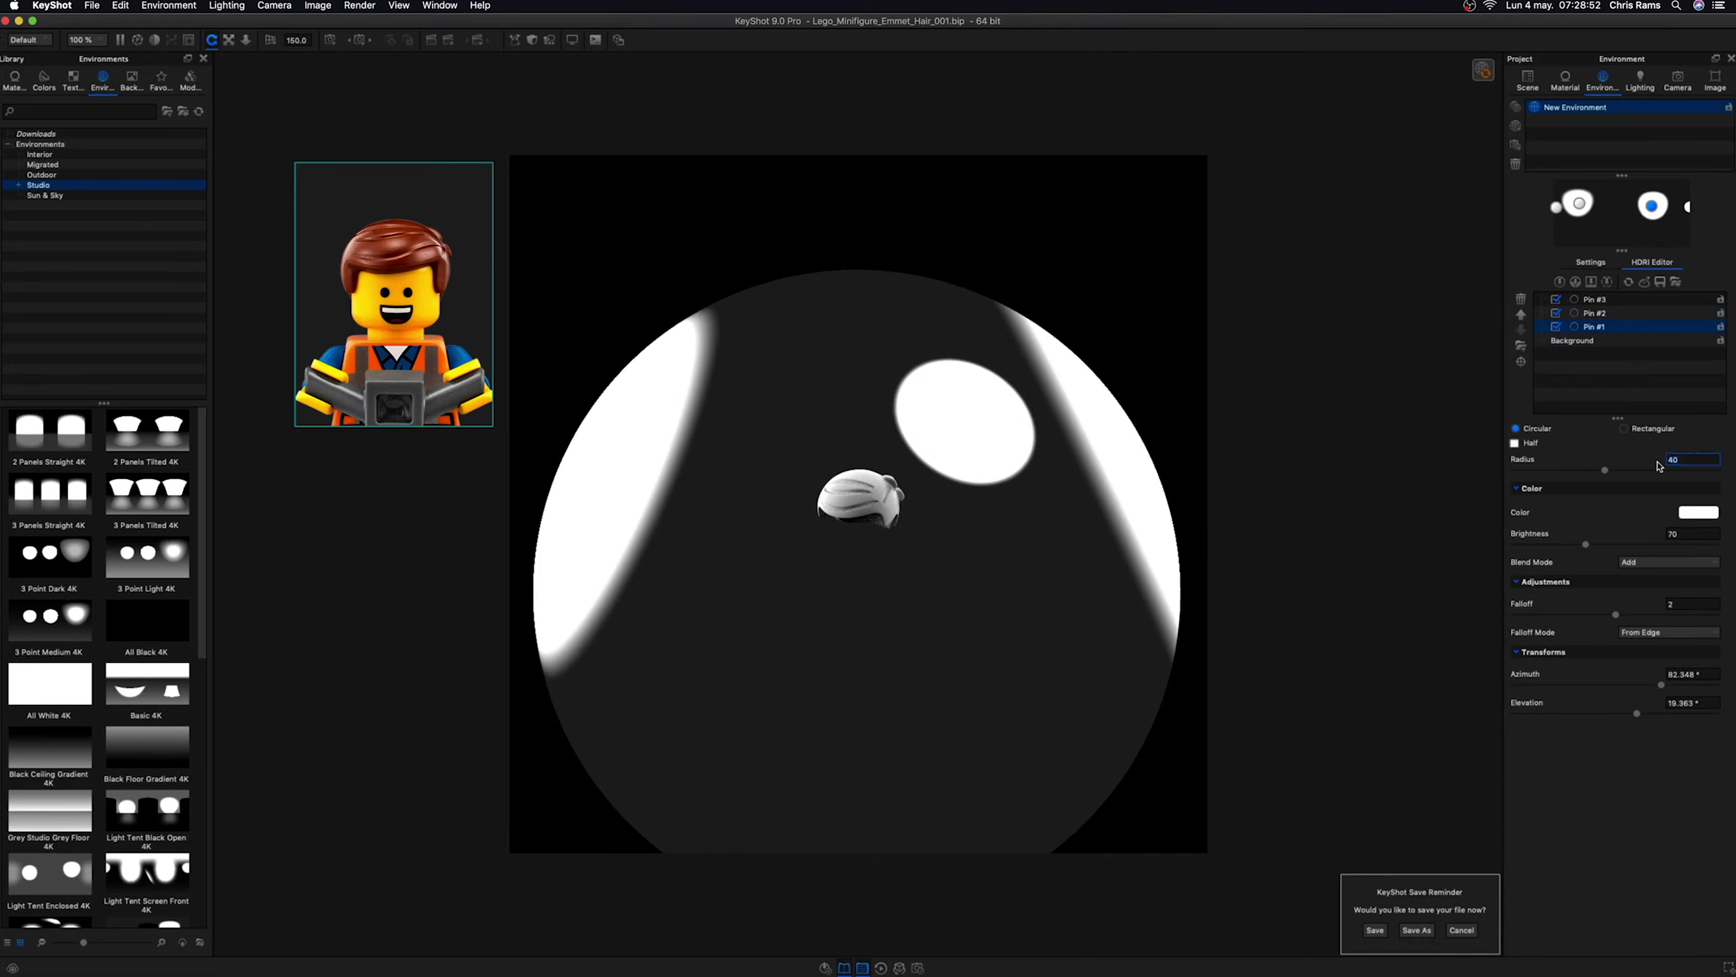
key(Up)
key(Up)
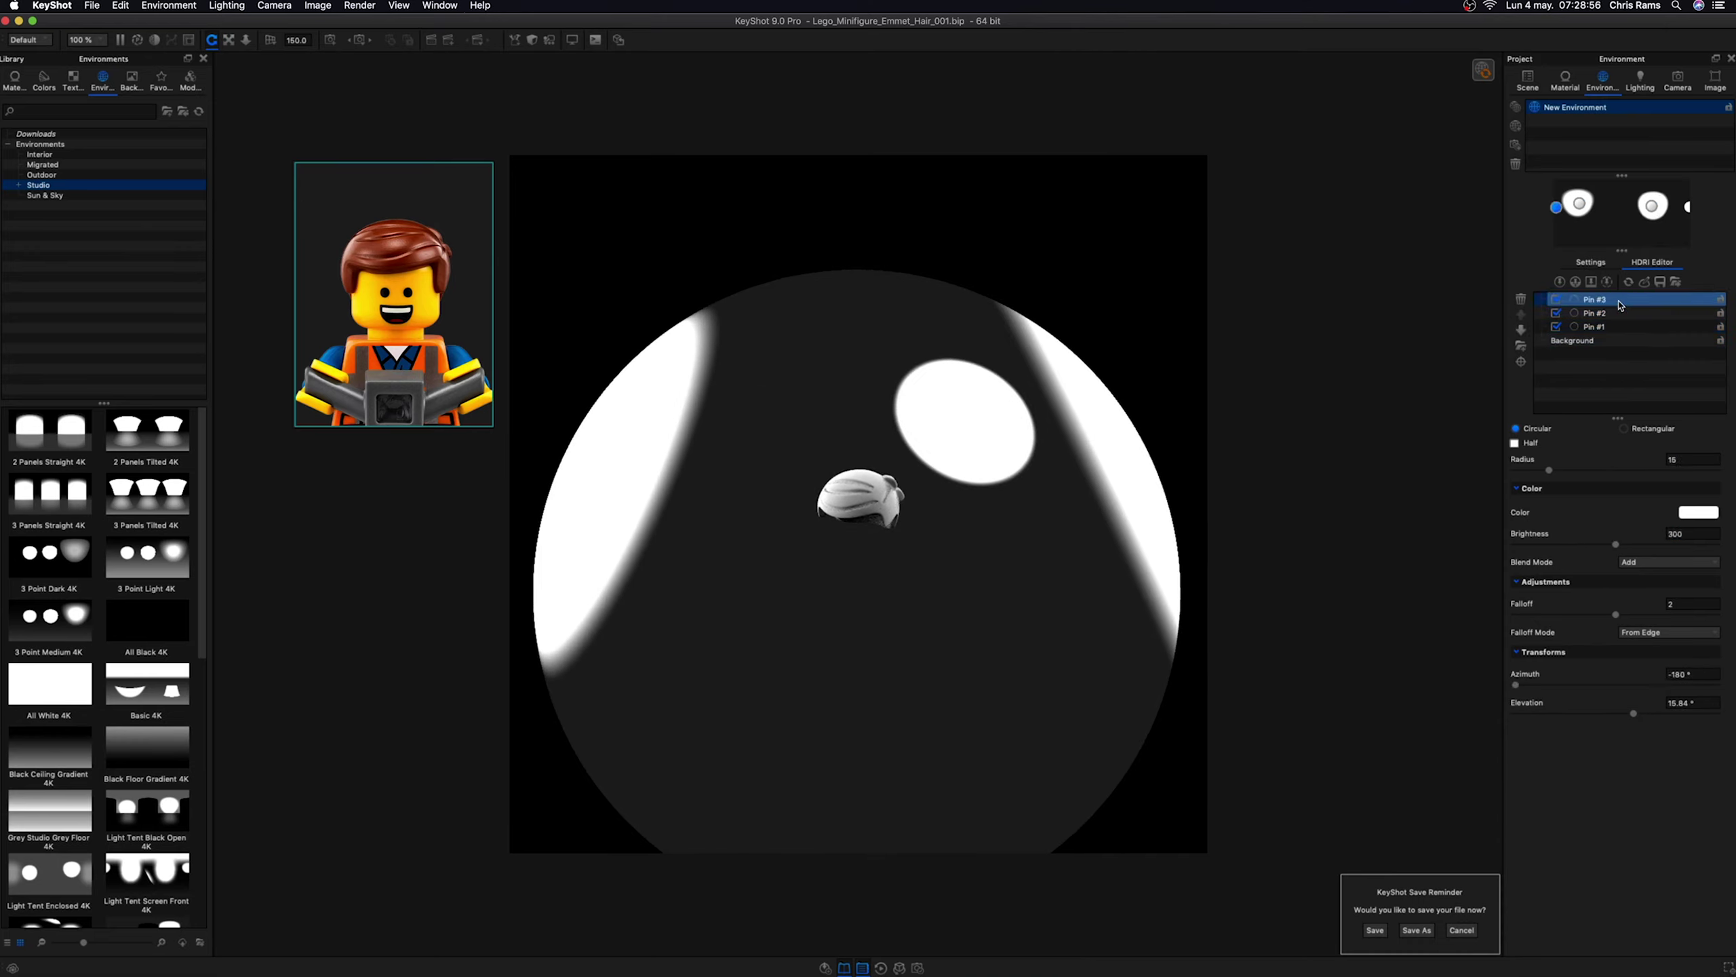
text(0)
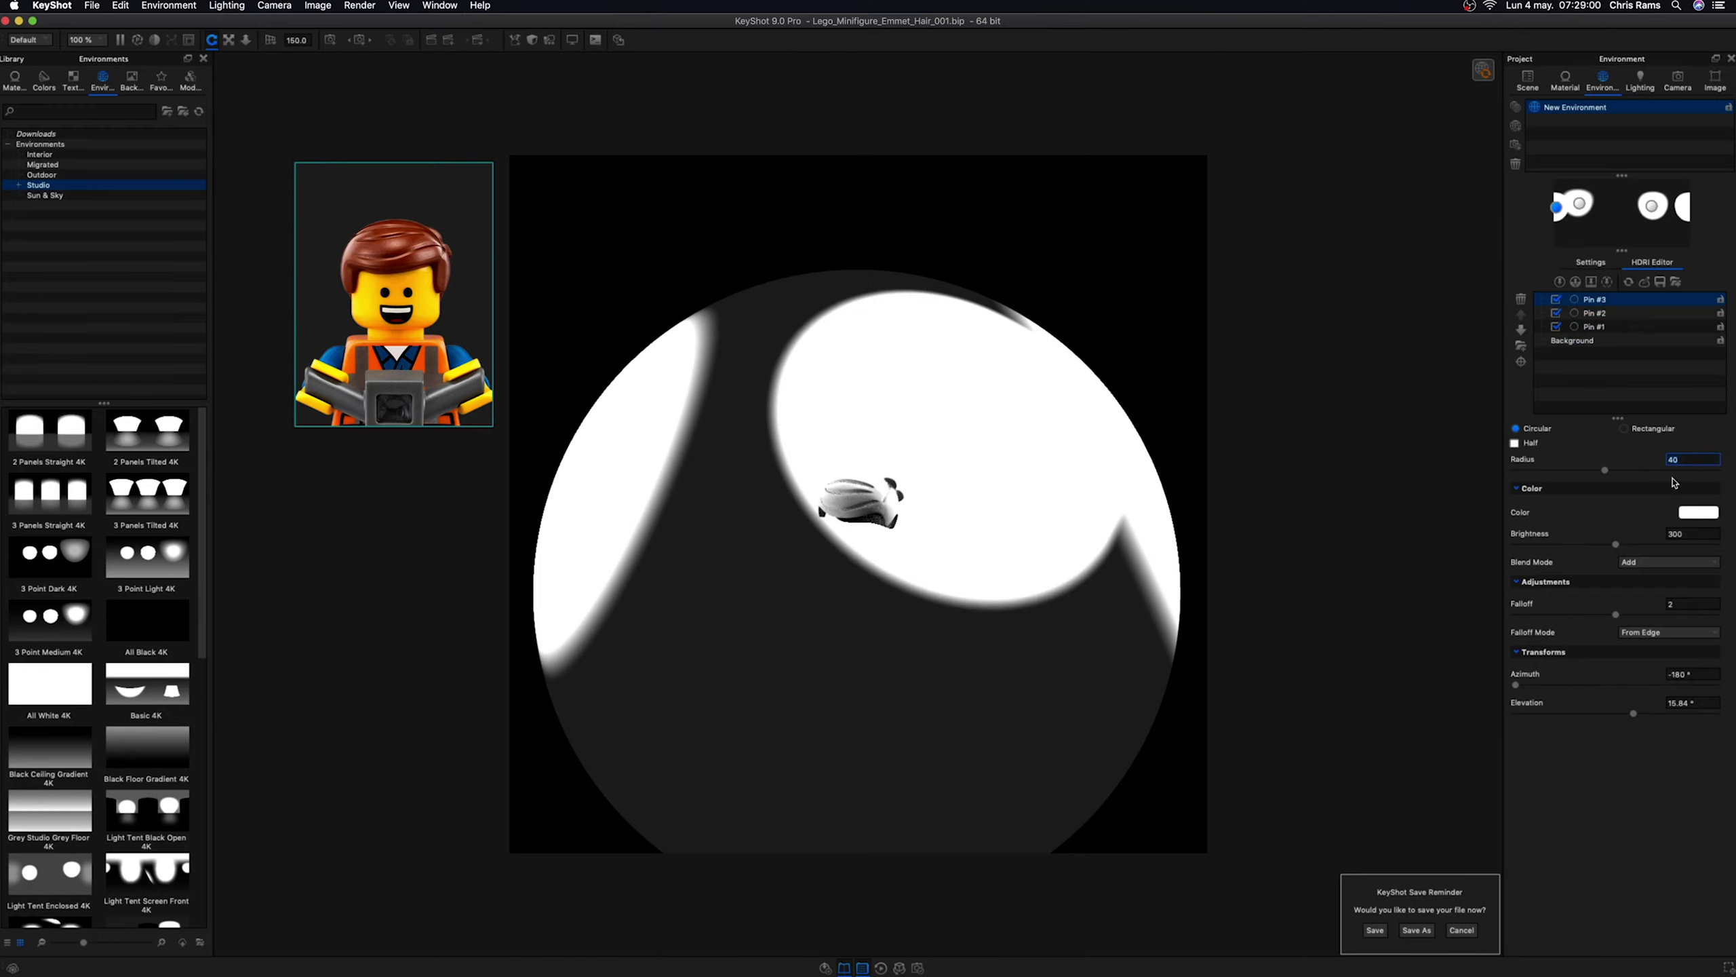
key(Tab)
text(35)
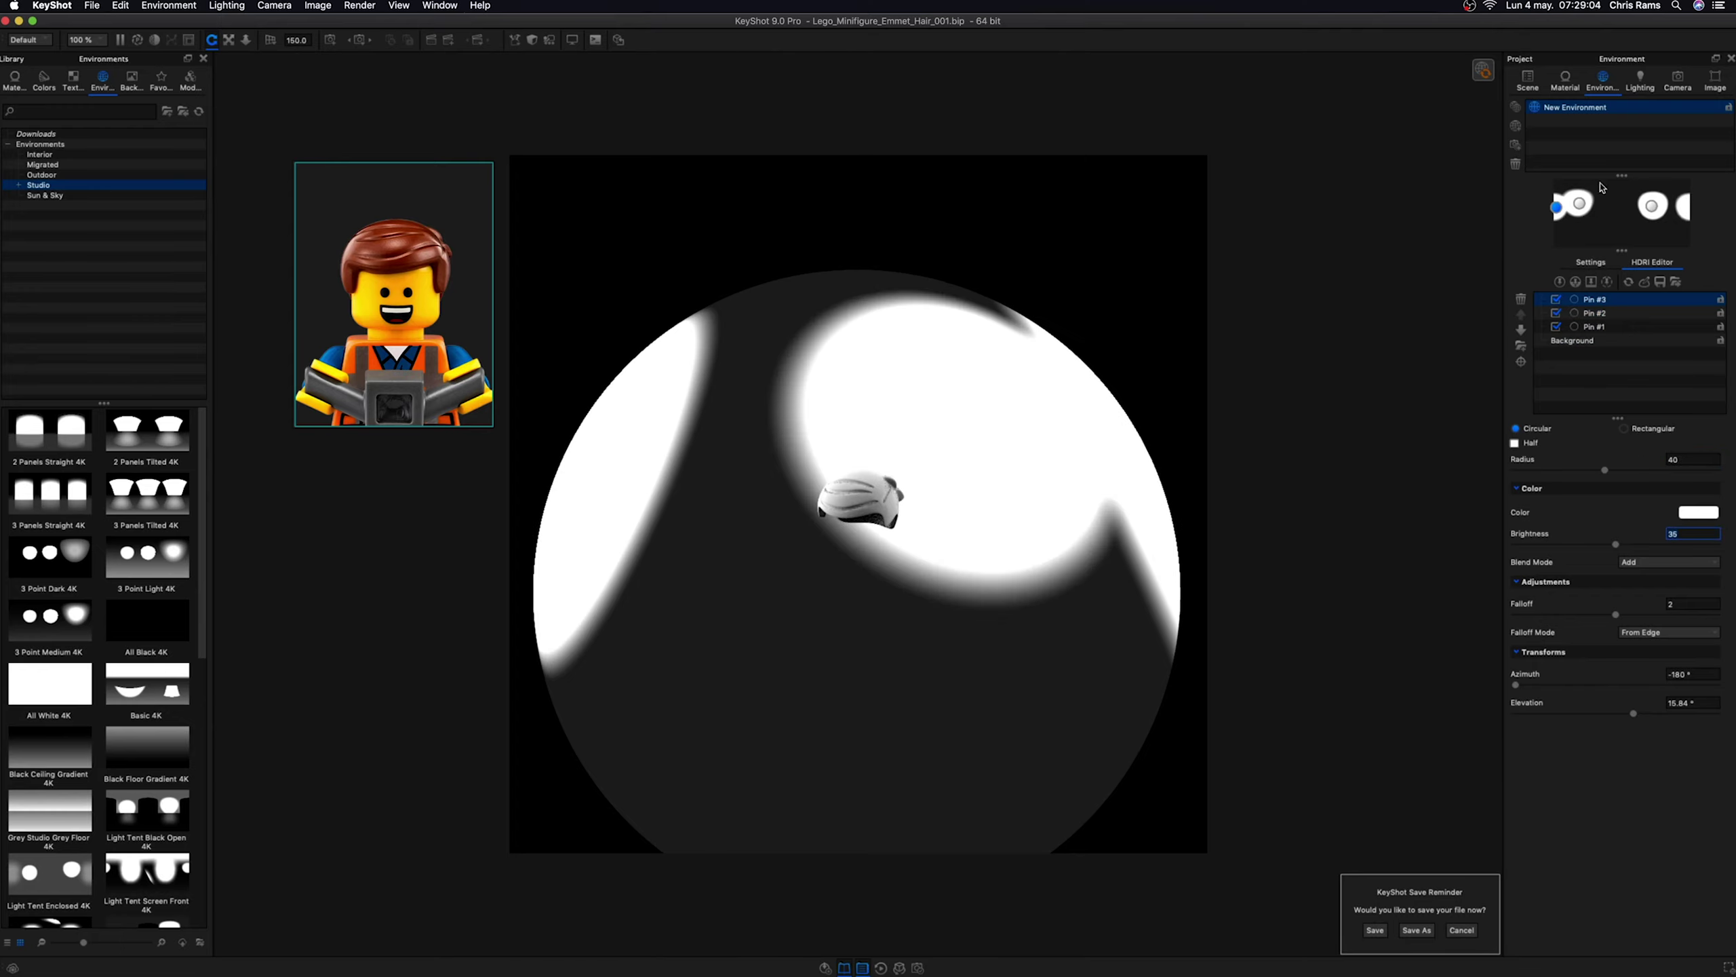
- Set the background to black and make Pin #3 a red light
click(1590, 261)
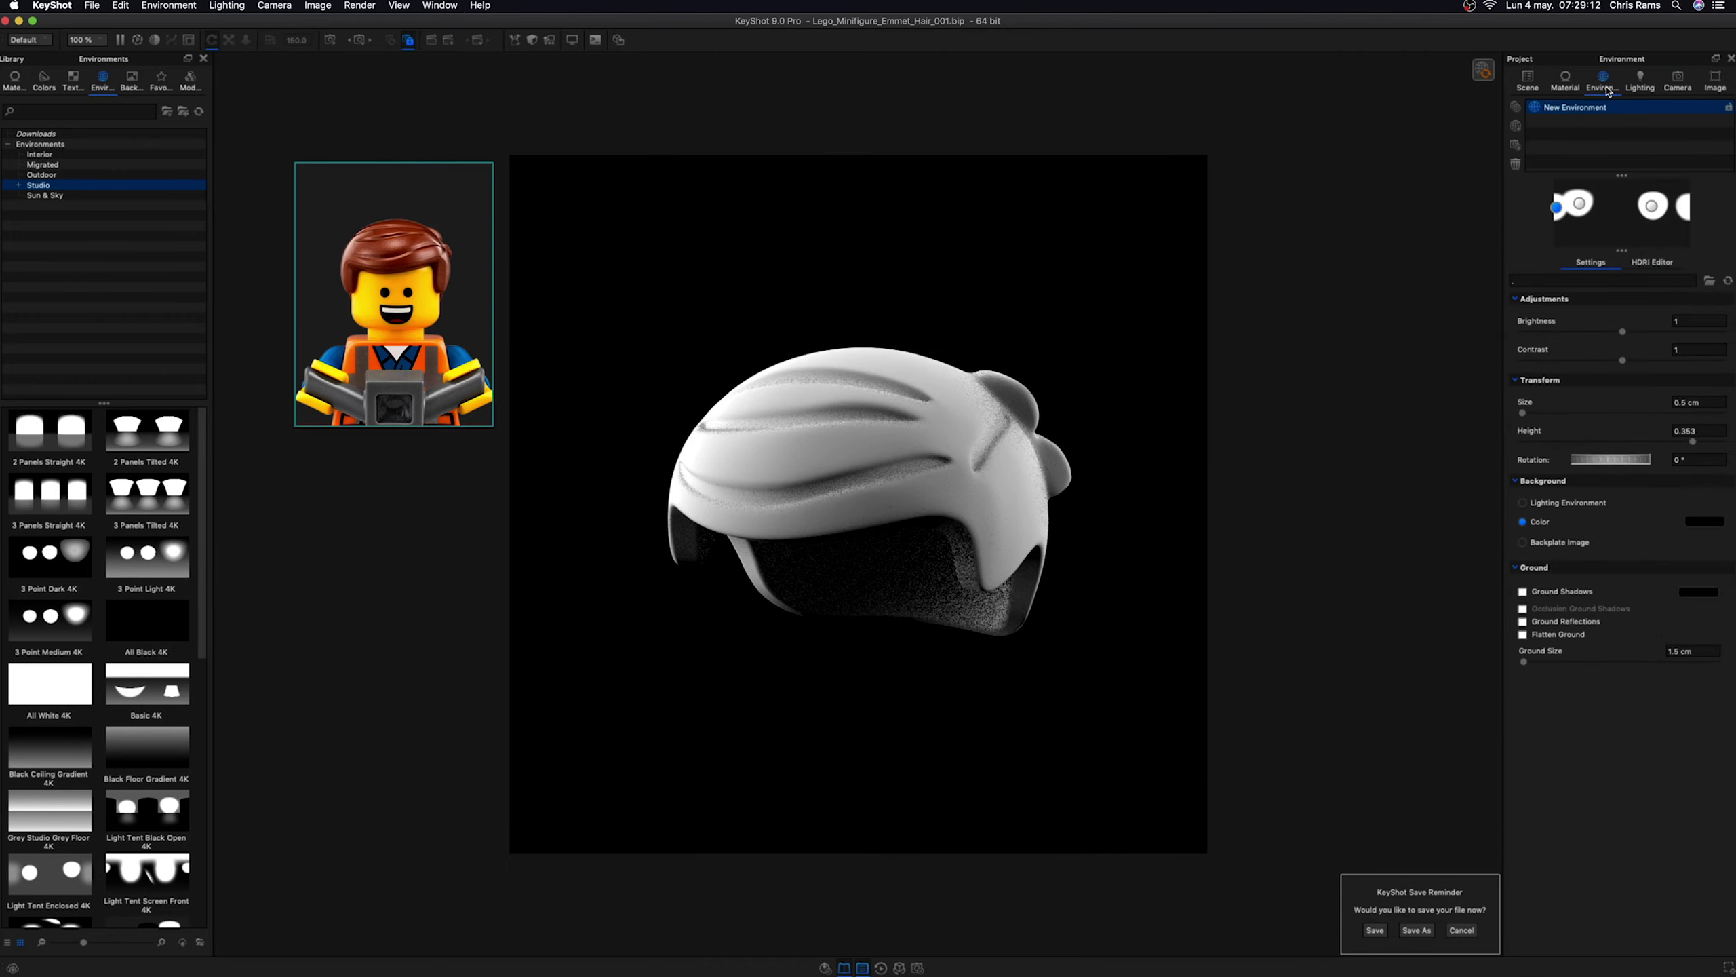
click(1652, 262)
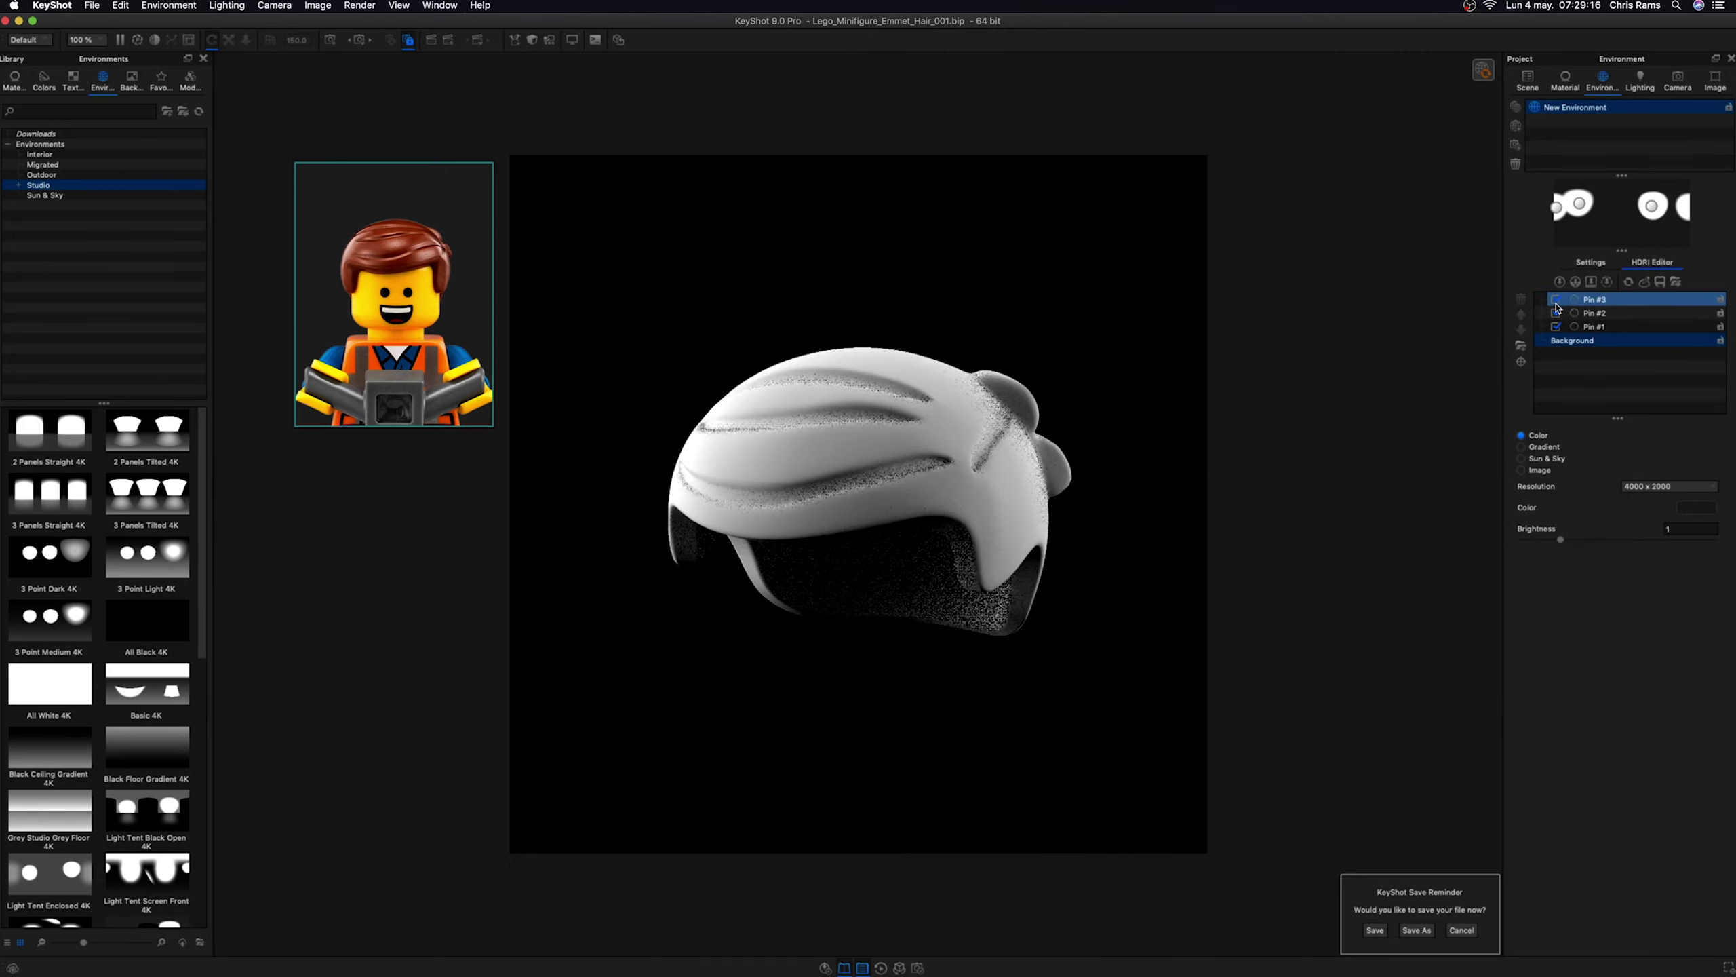
click(1572, 339)
click(1556, 299)
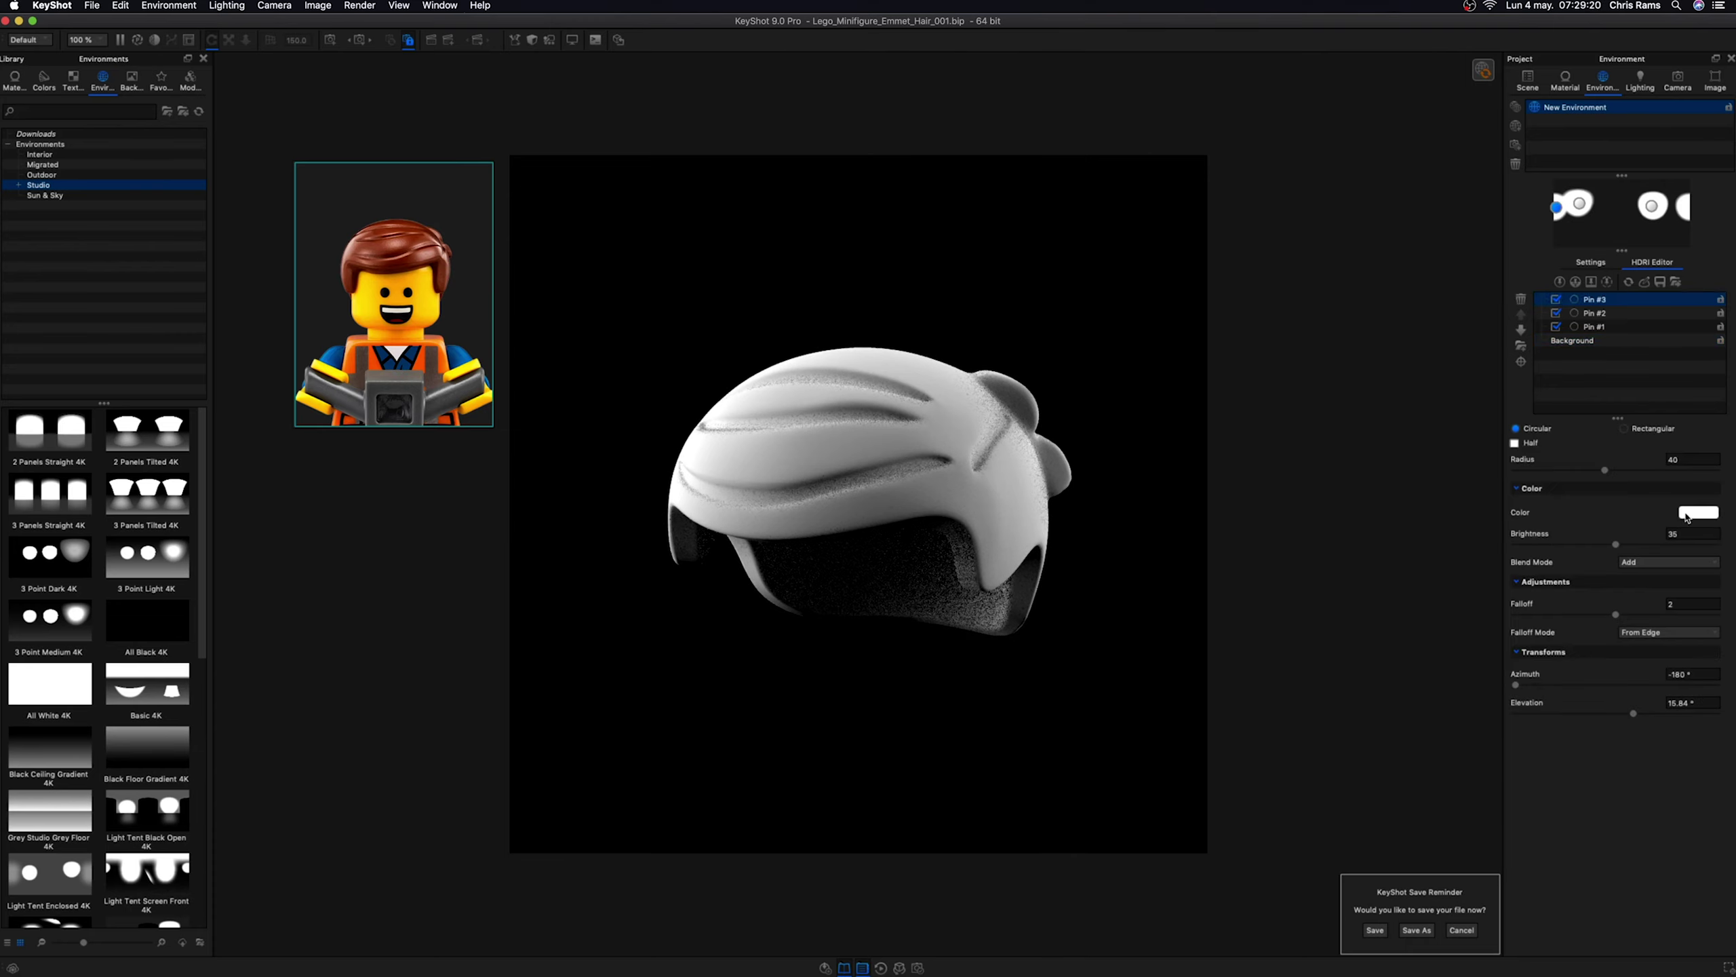
click(1698, 511)
click(1429, 367)
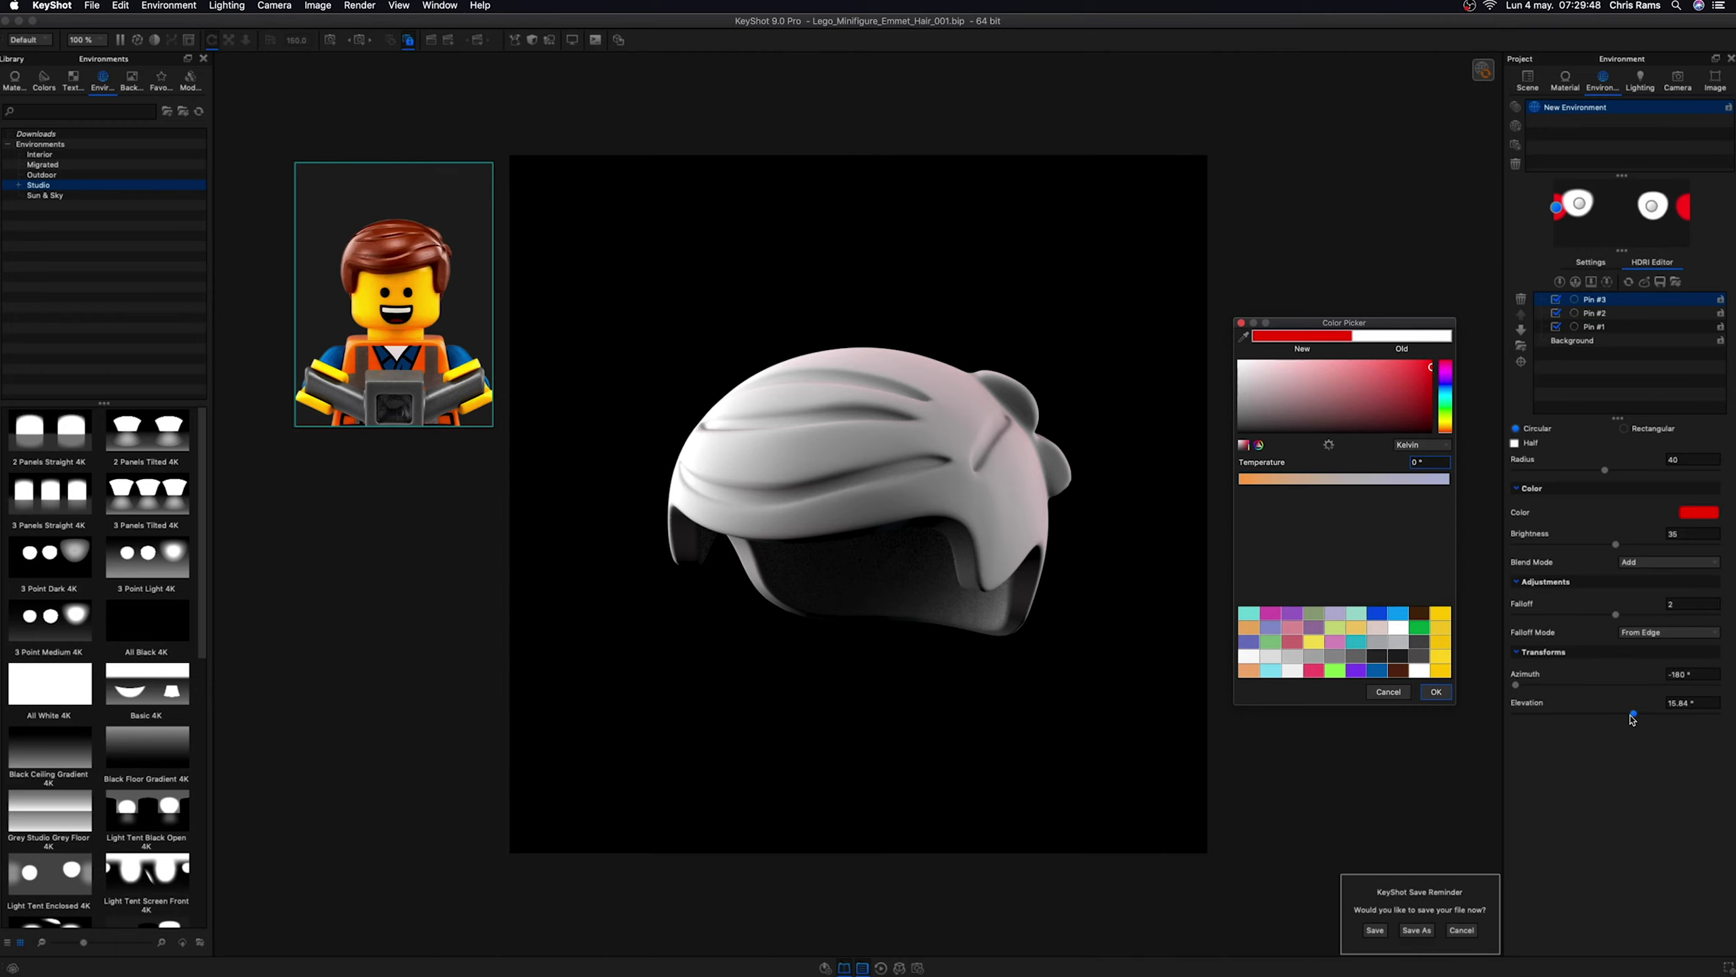
click(1592, 299)
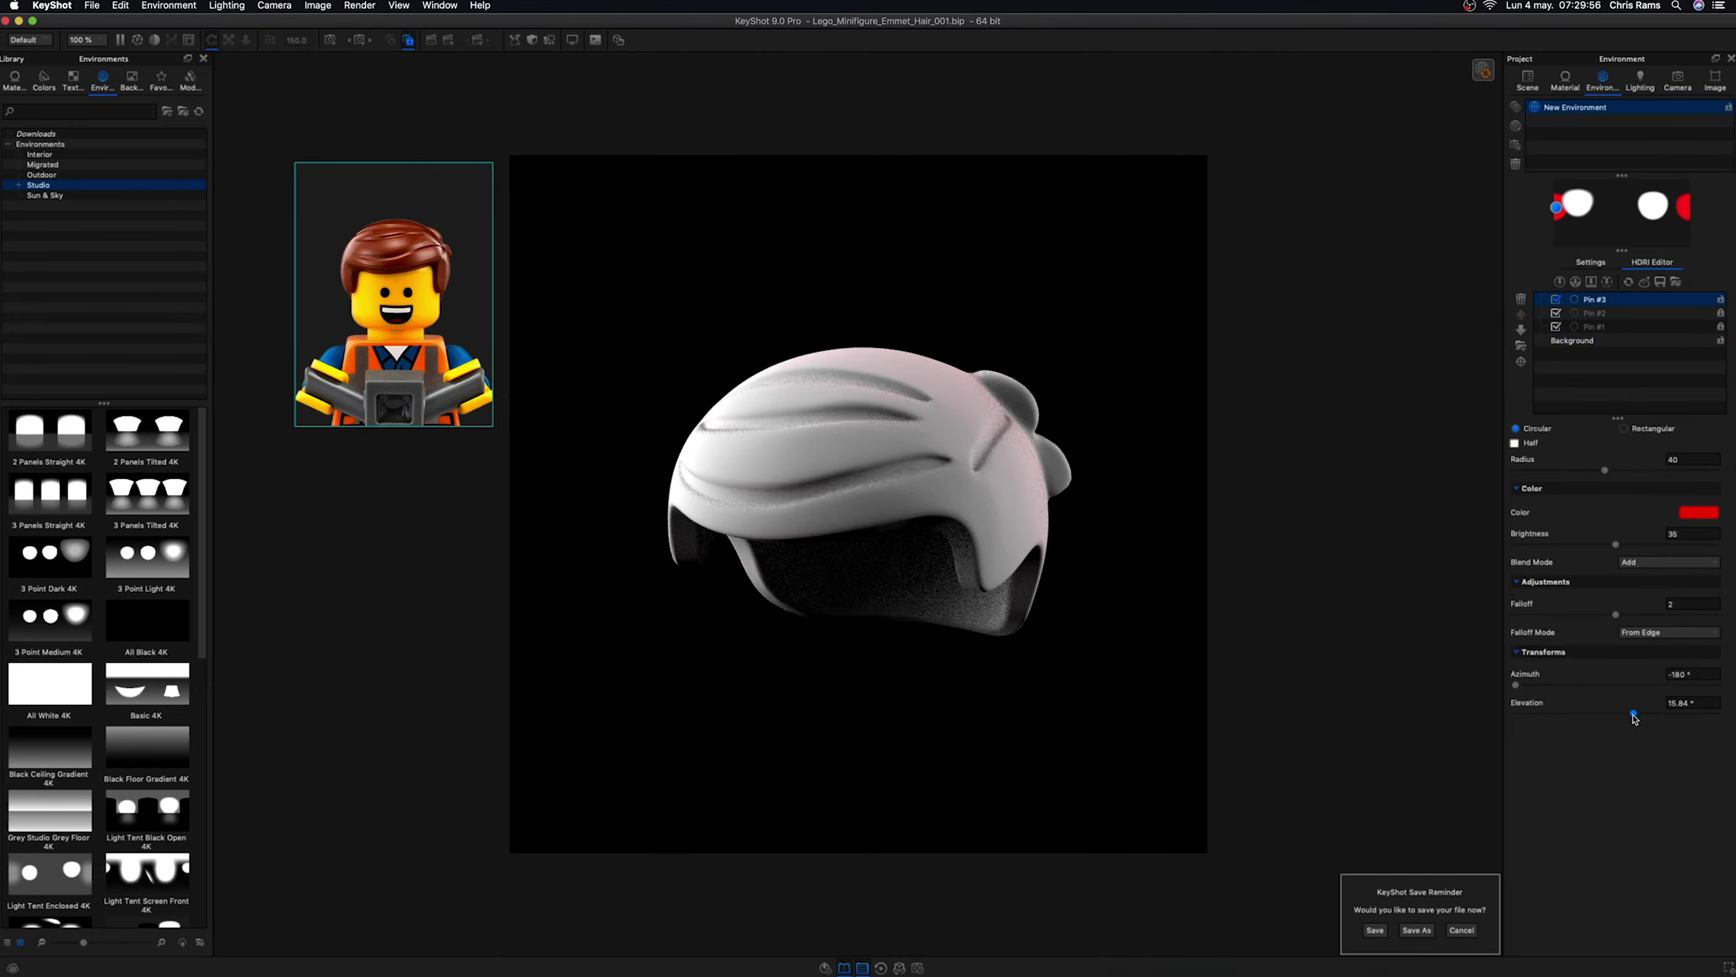
- Swing Pin #3 to 139.68° azimuth and raise its brightness to 140
drag(1515, 685, 1693, 685)
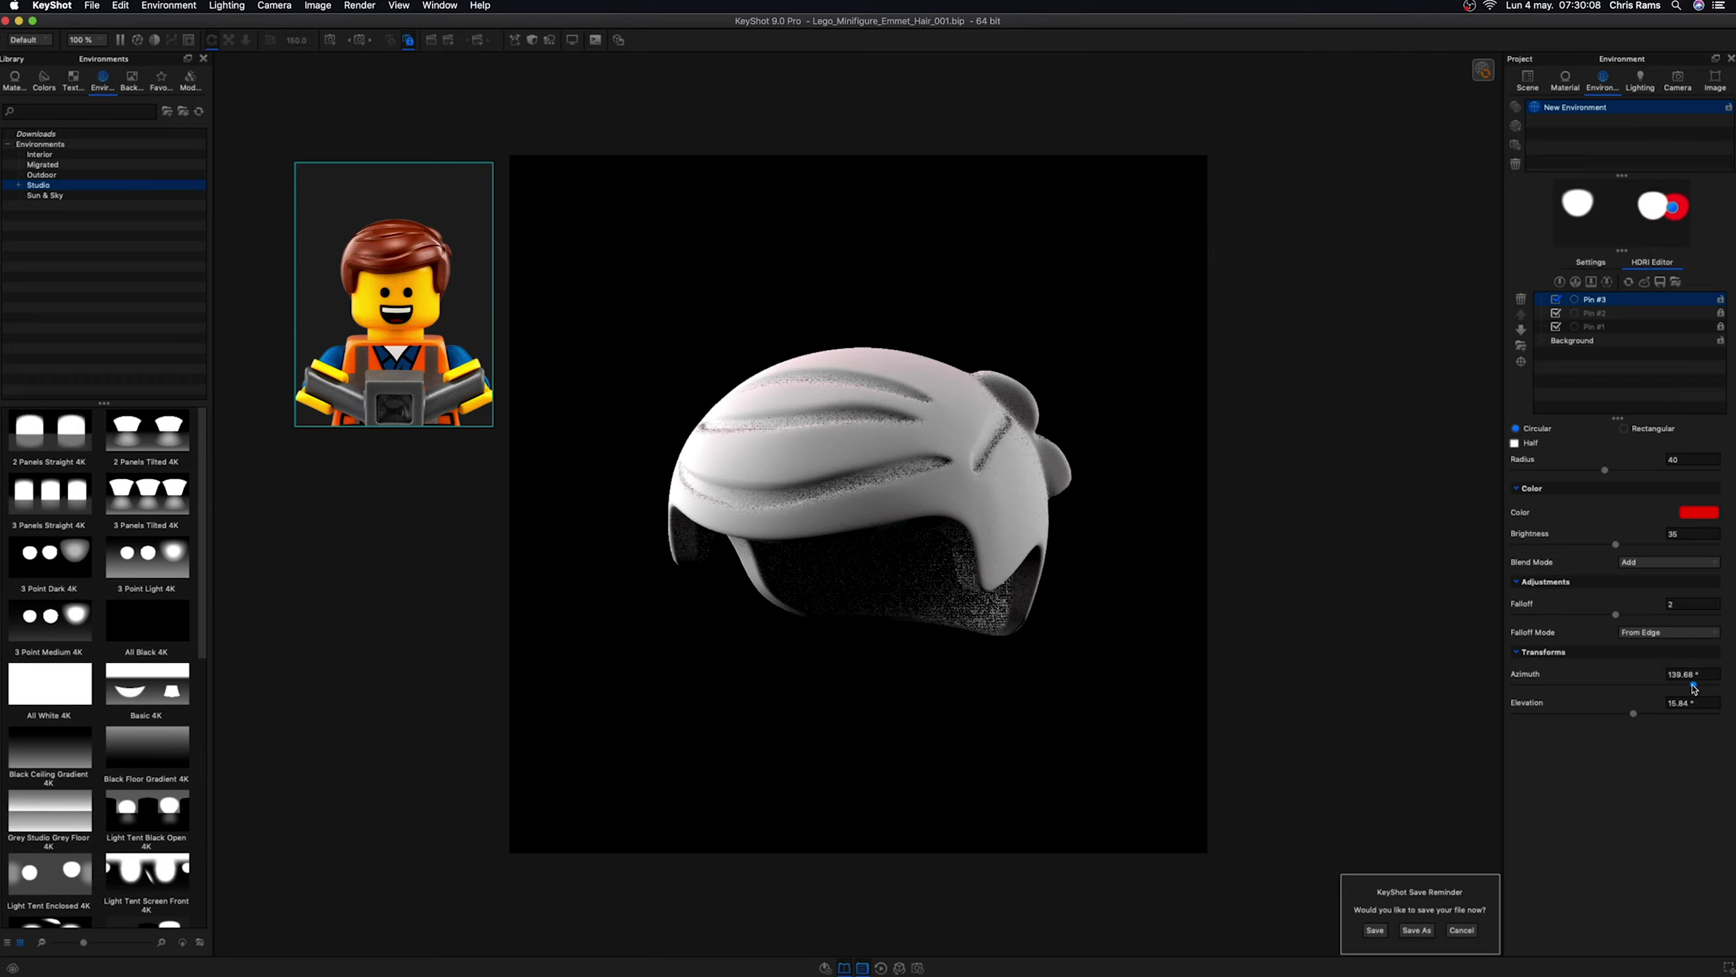
click(1640, 339)
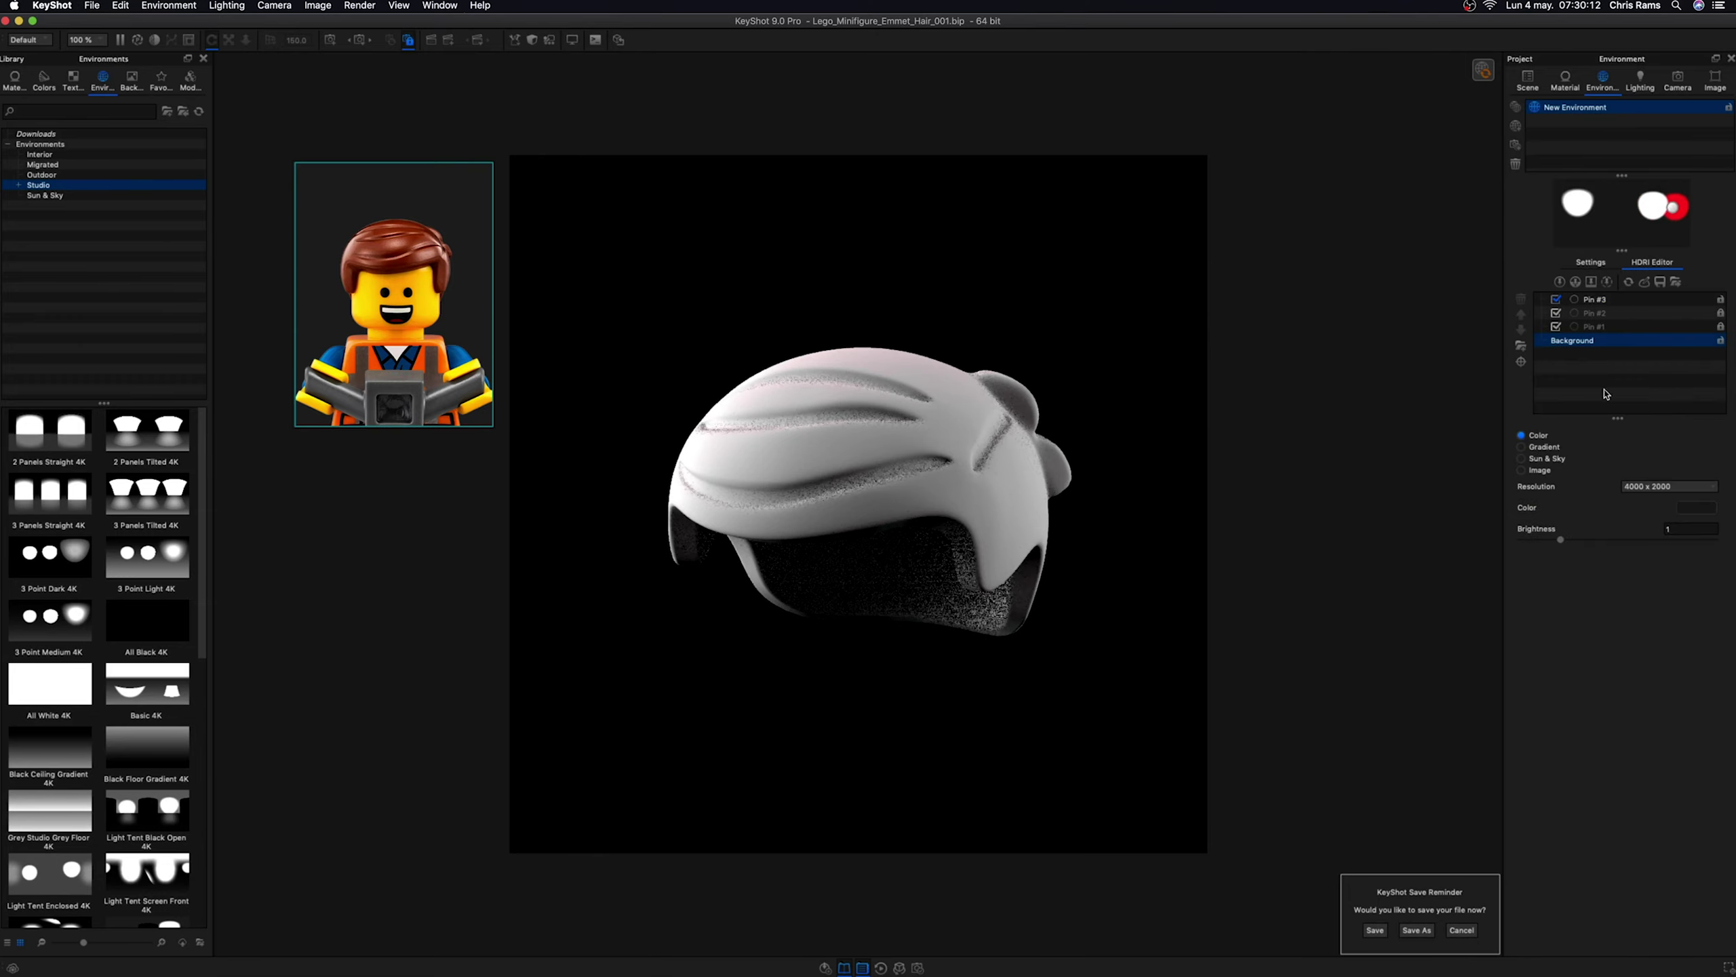
click(1637, 299)
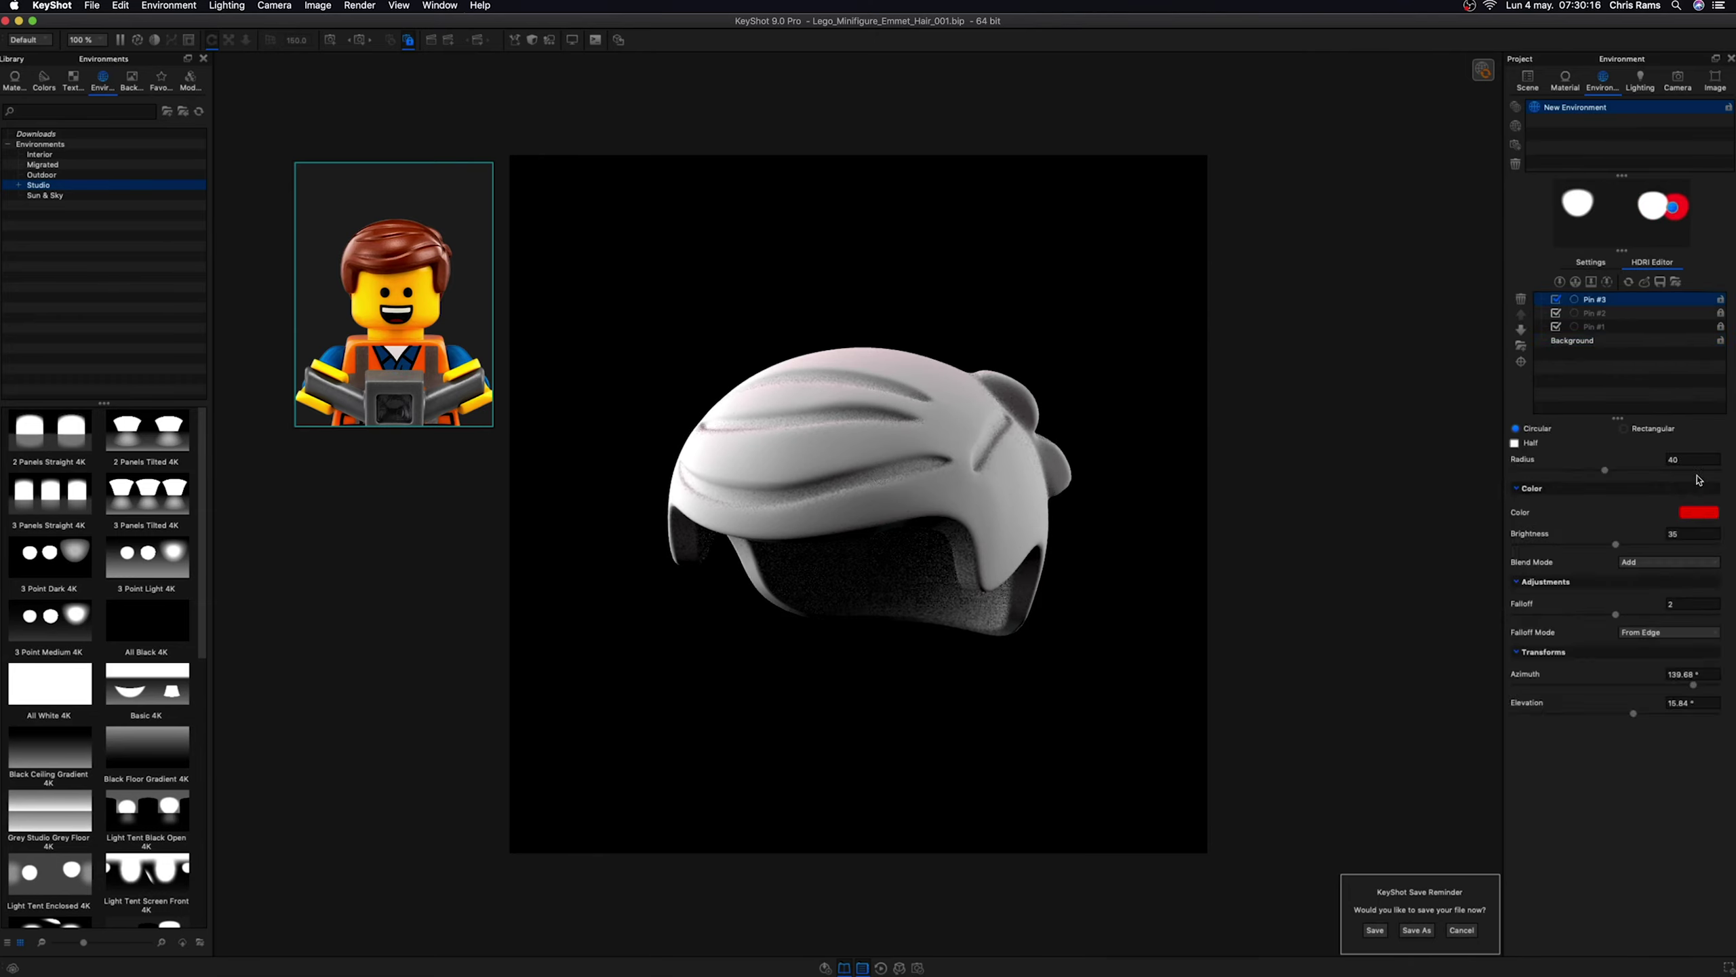
click(1688, 538)
key(Return)
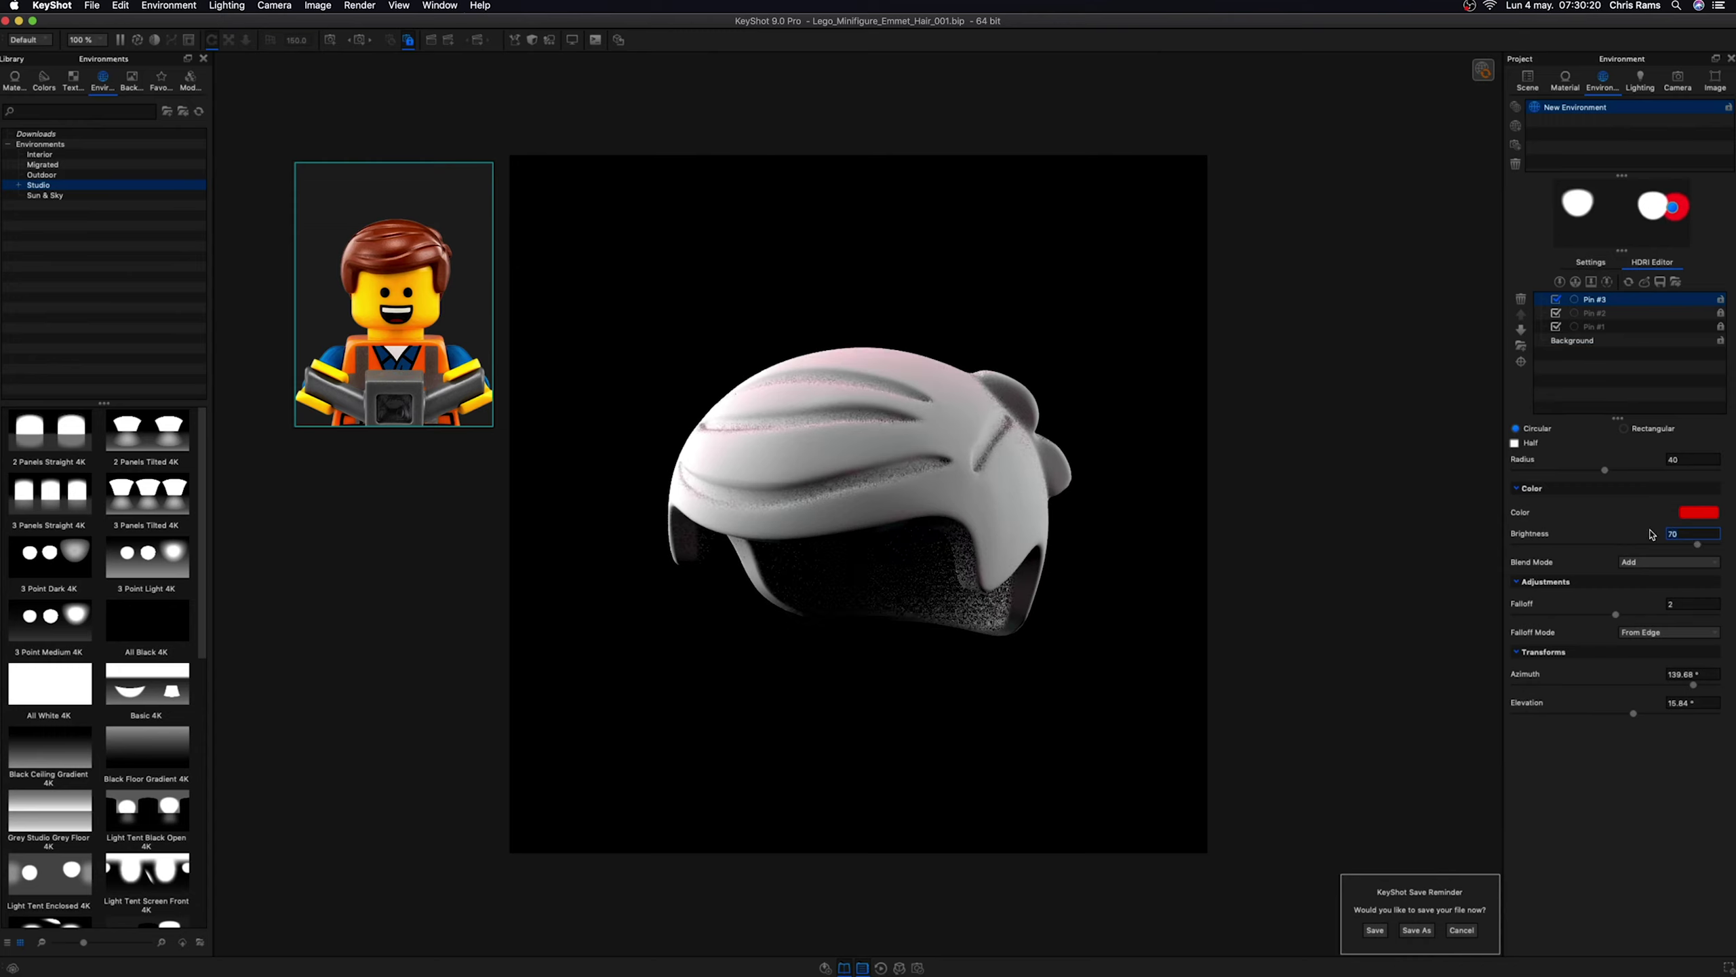
text(140)
key(Return)
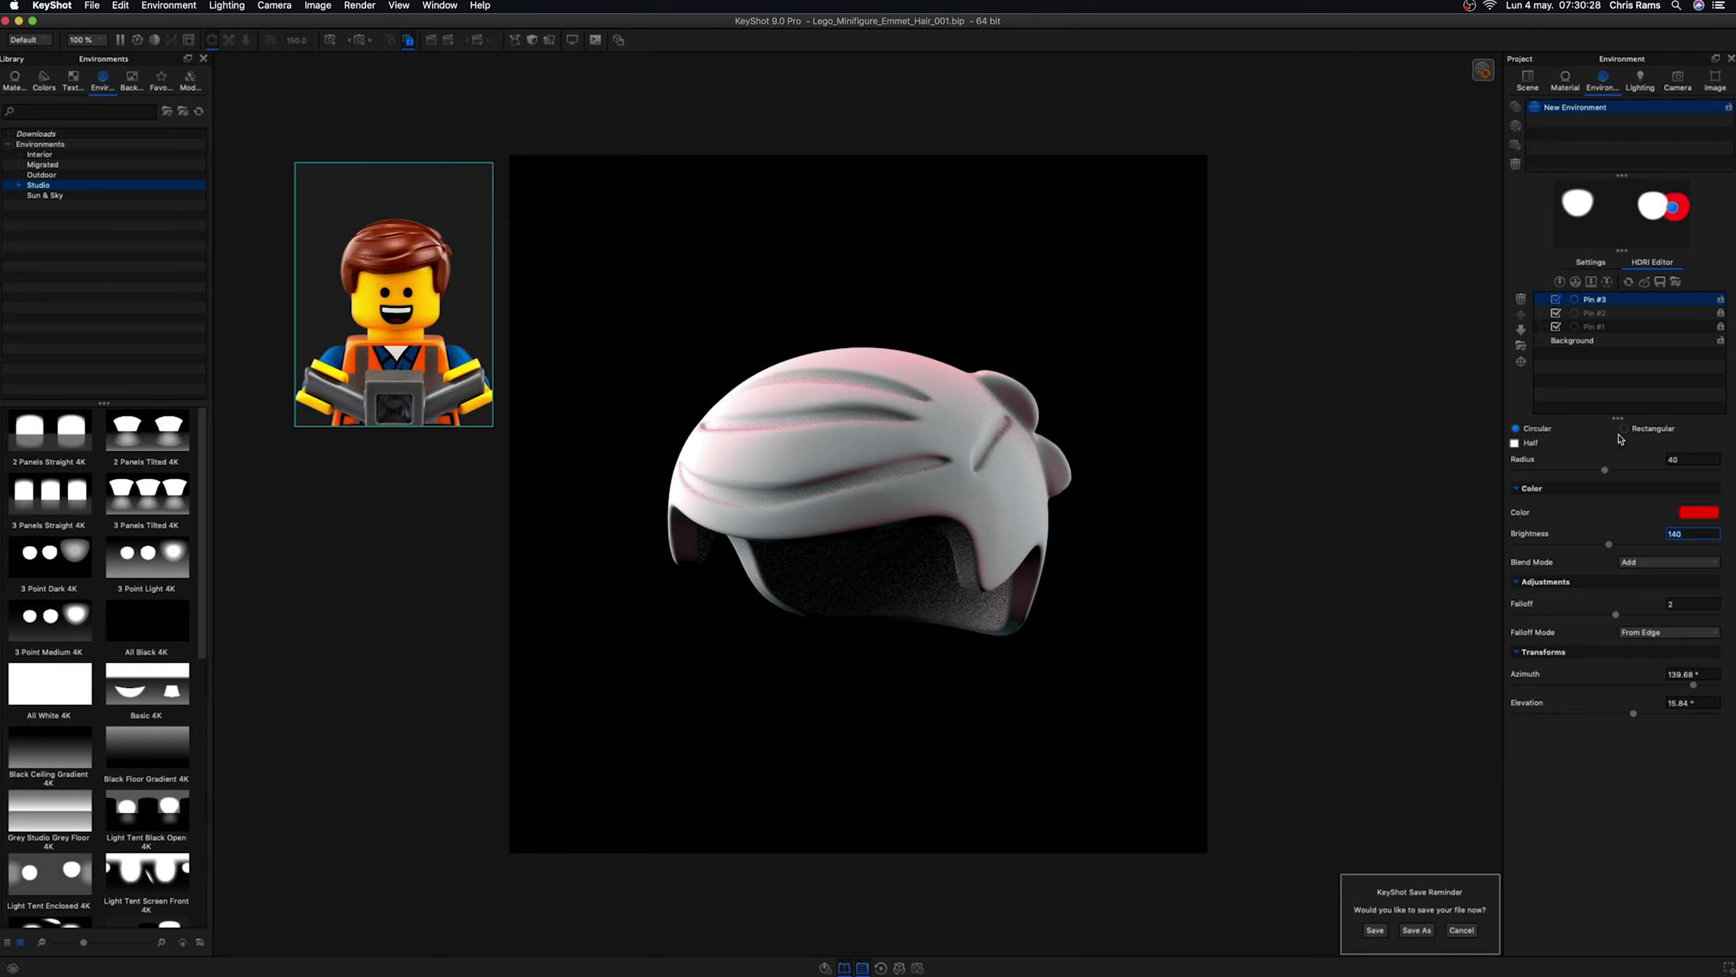
- Make Pin #3 white again at 151.92° azimuth and restore the solid black background
click(1590, 262)
click(1629, 494)
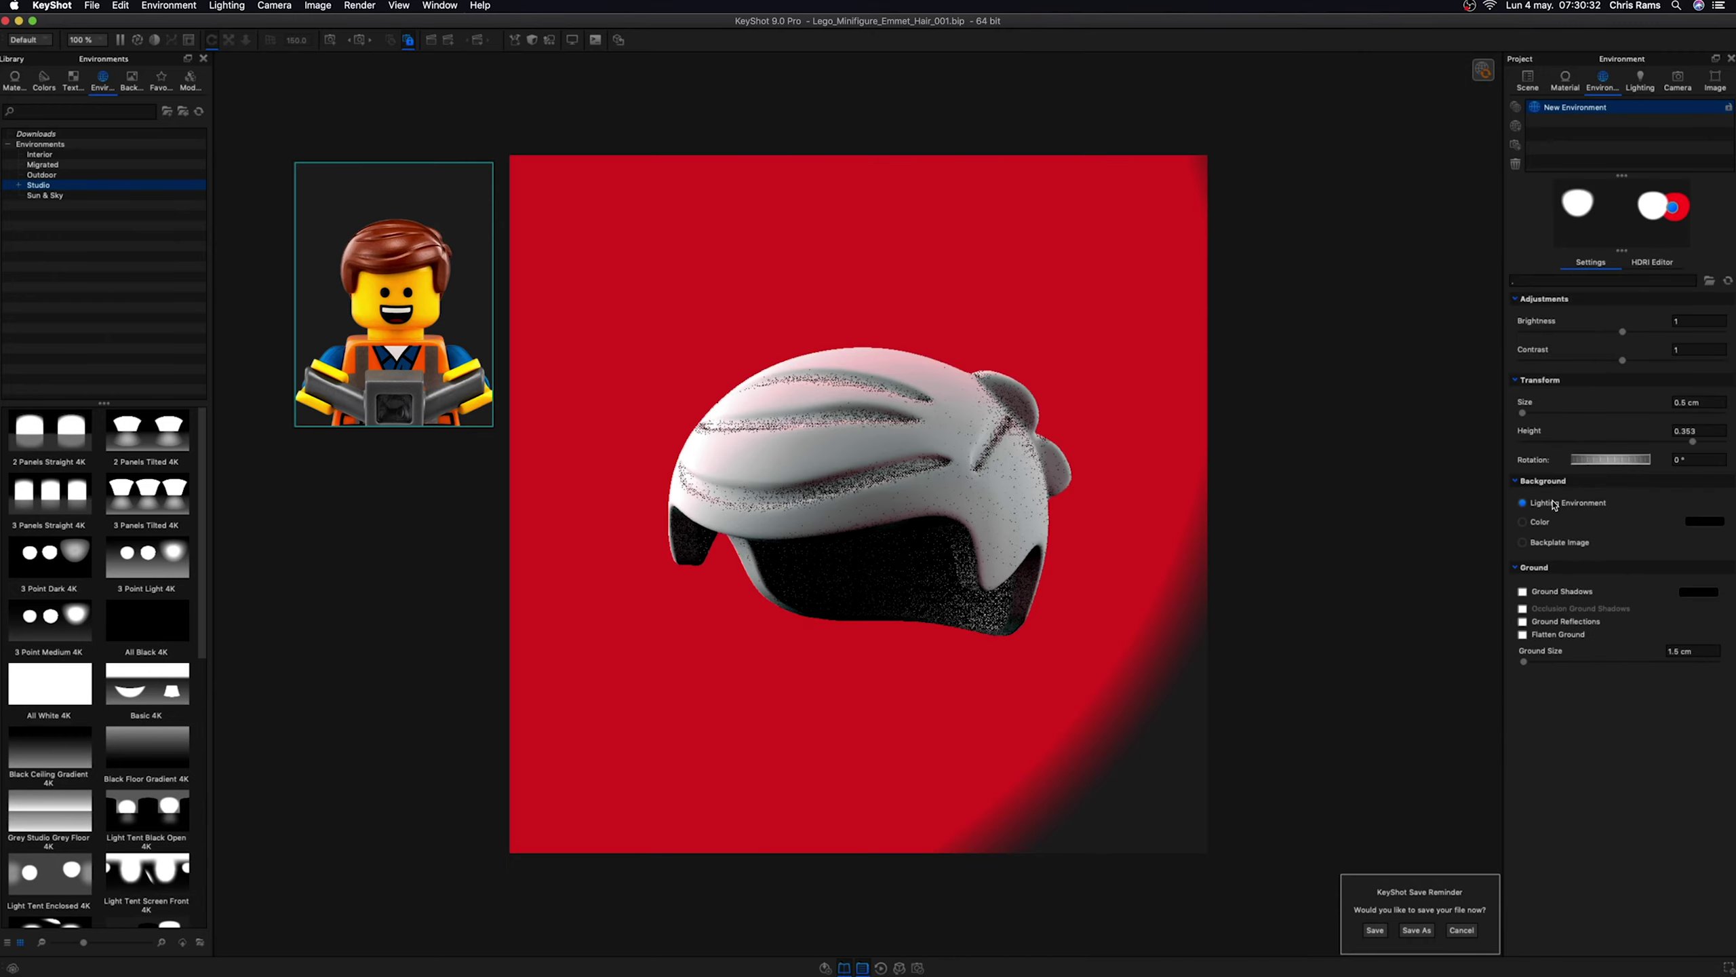
click(1652, 261)
click(1701, 686)
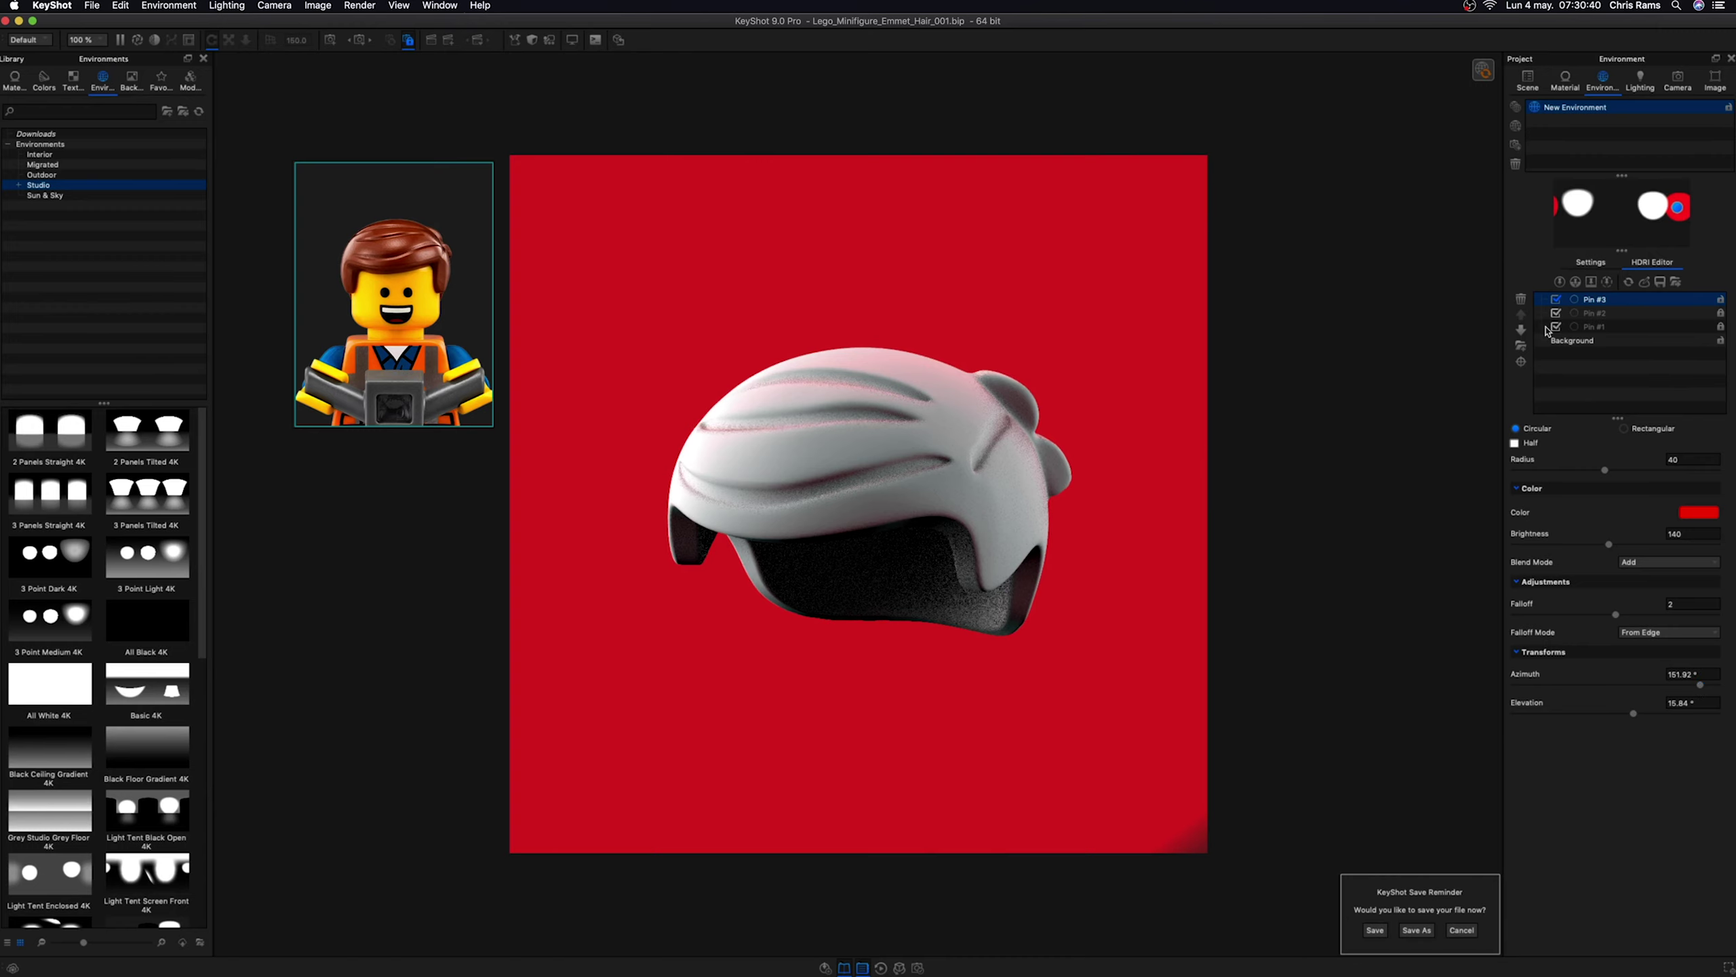
click(1699, 511)
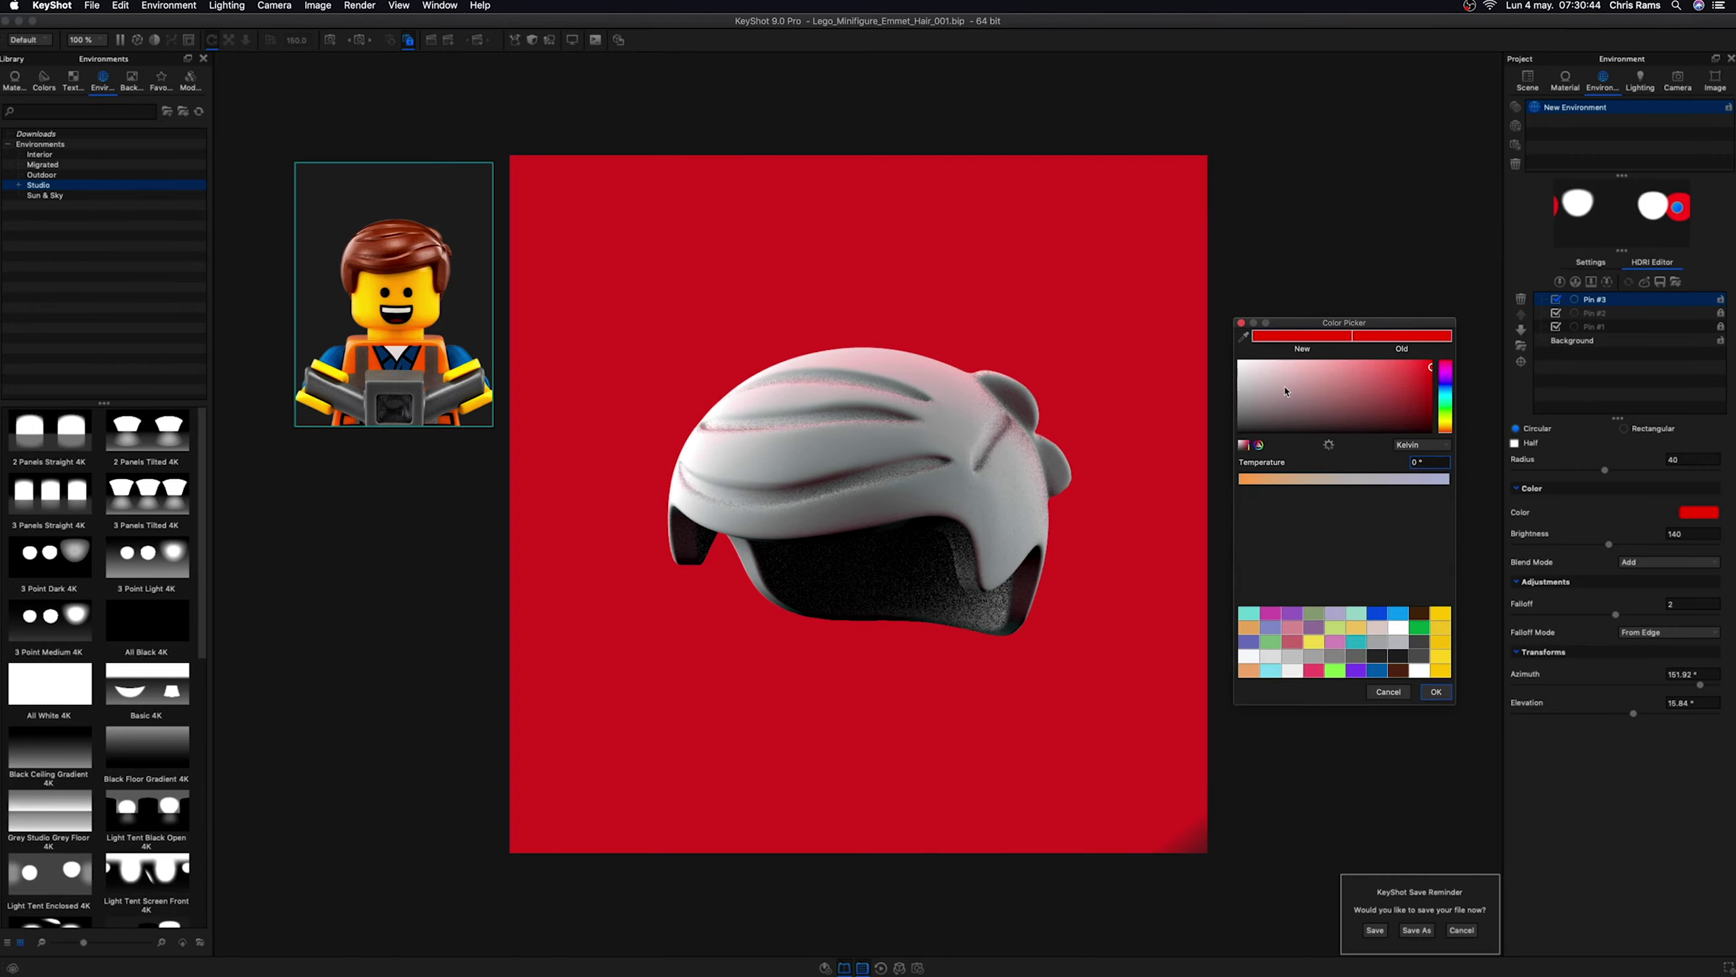
click(1240, 362)
click(1436, 691)
click(1590, 262)
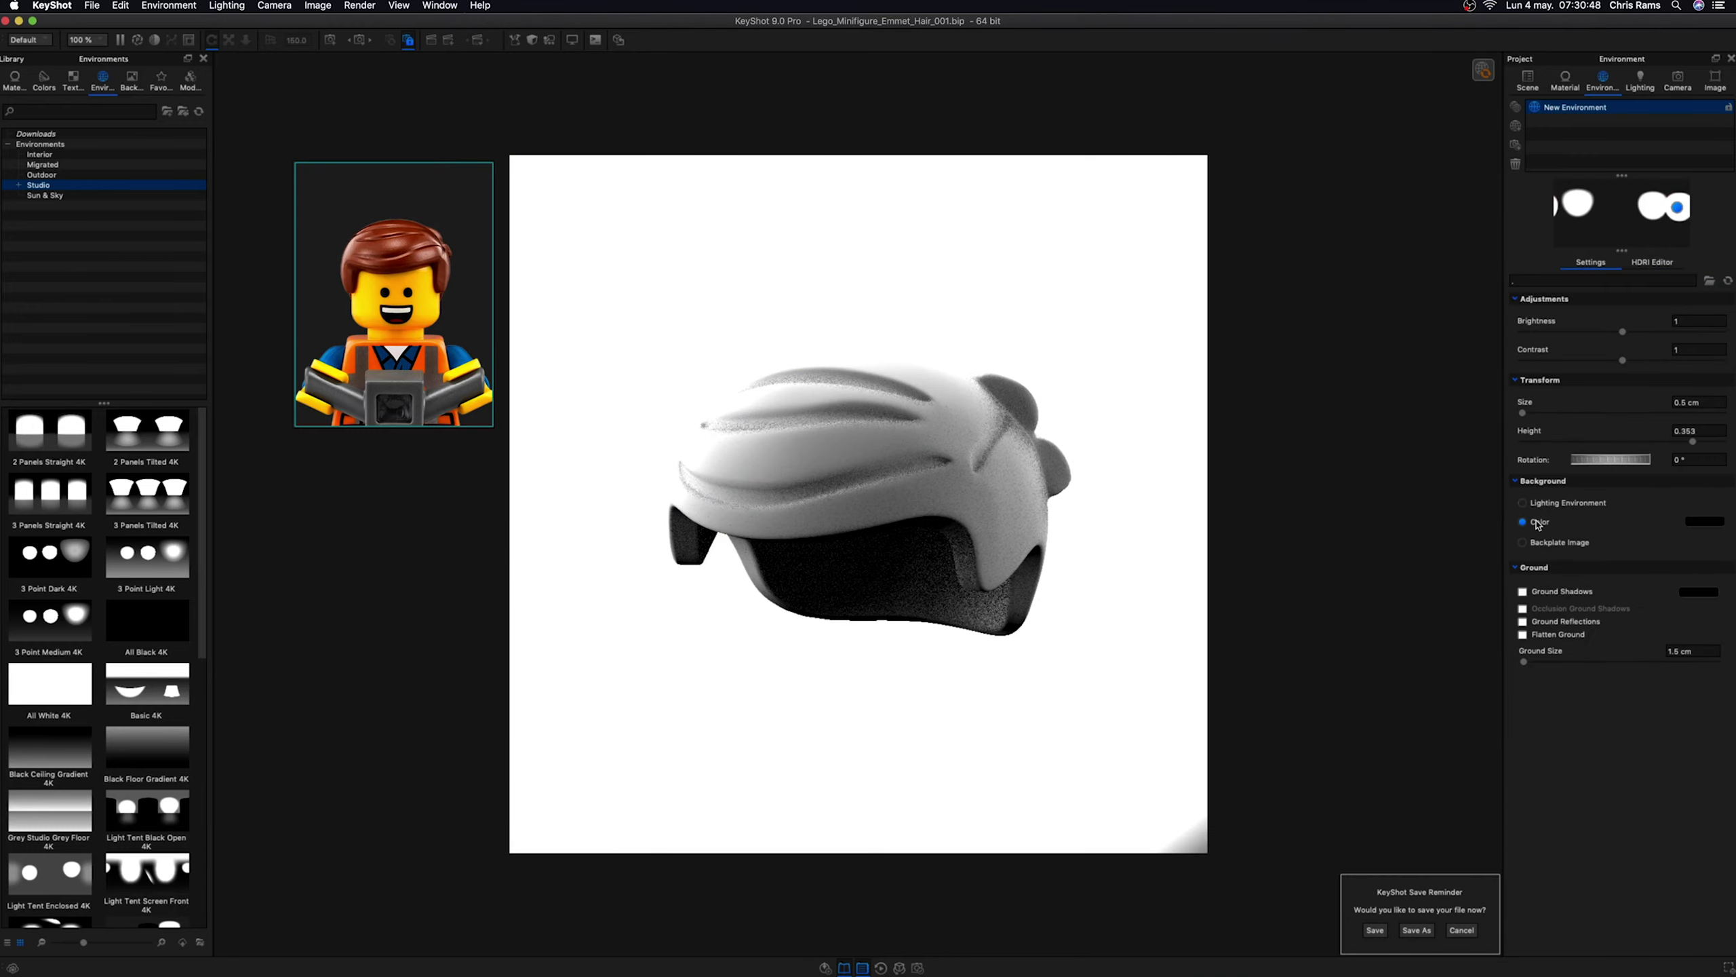
click(1652, 261)
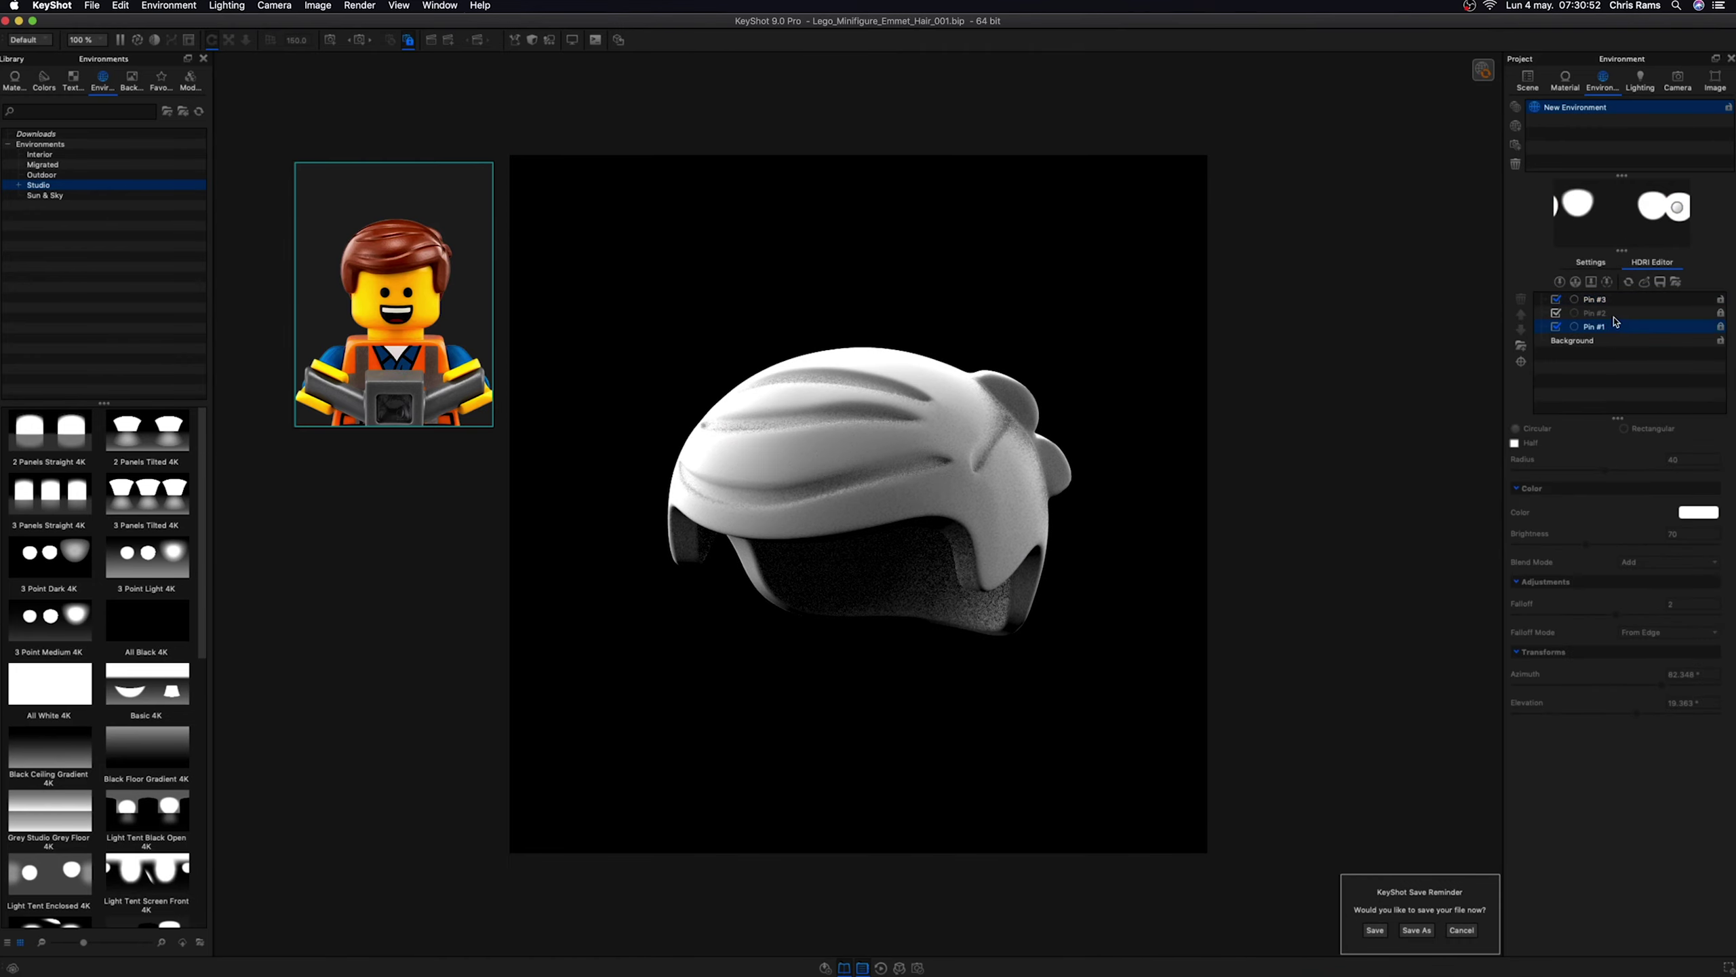
- Preview red on Pins #1 and #2, then cancel to keep them white
click(1720, 313)
click(1593, 326)
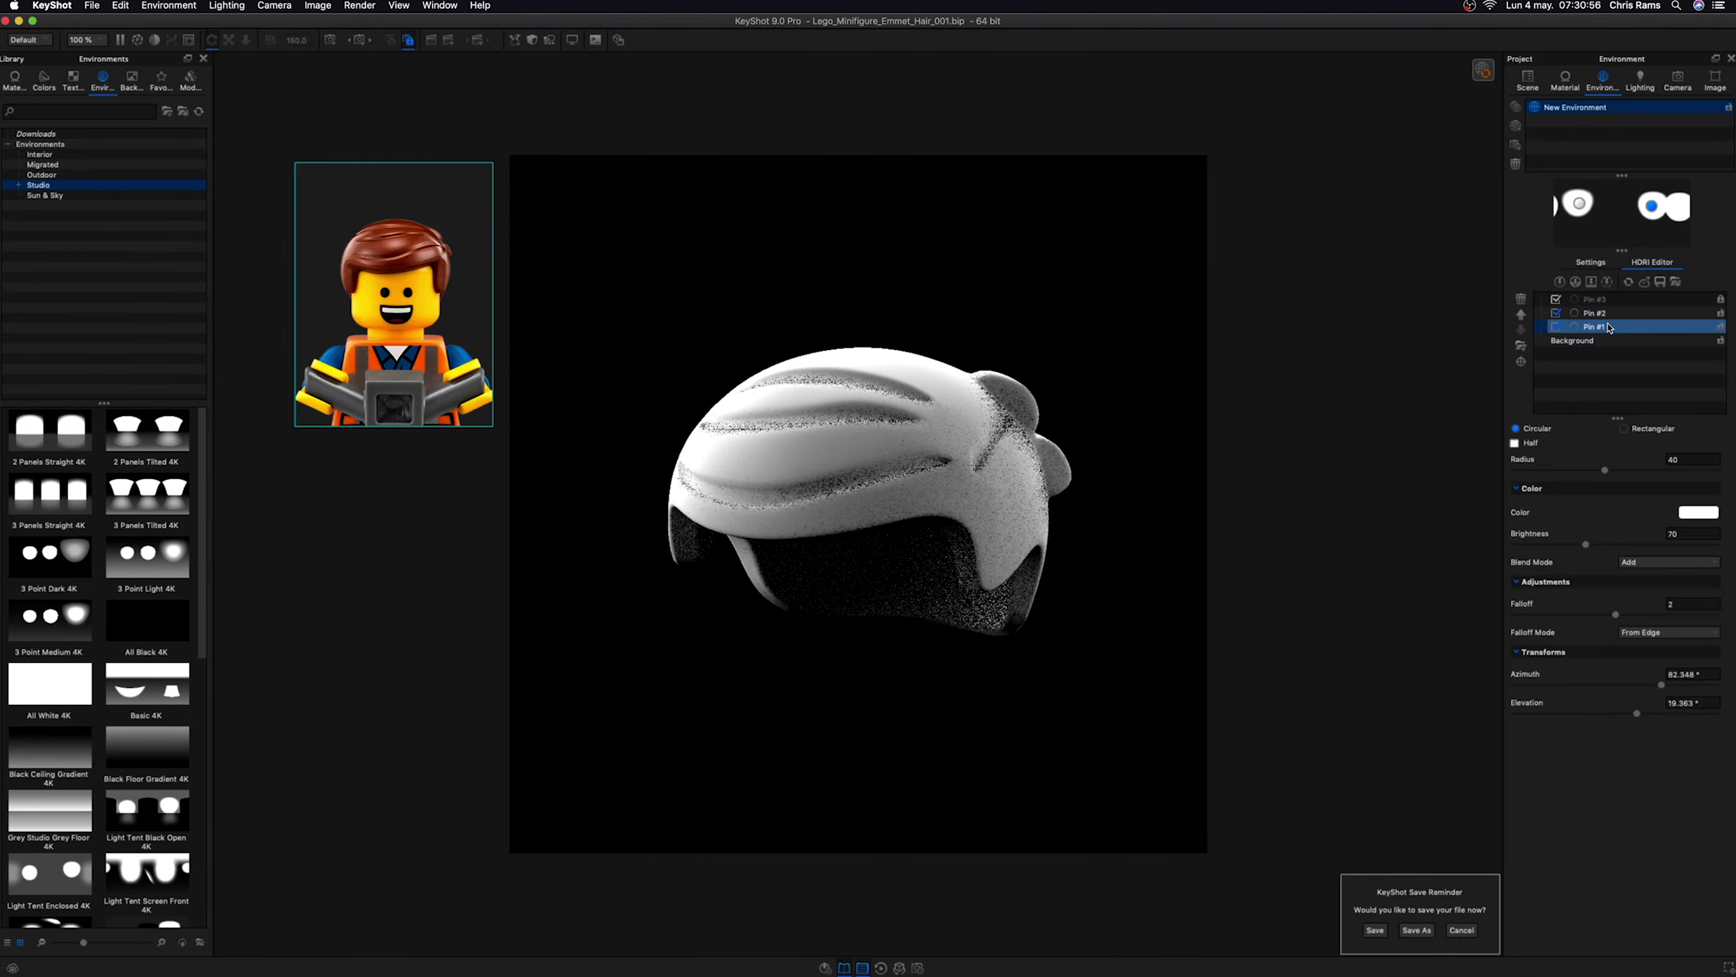
click(1699, 512)
click(1430, 361)
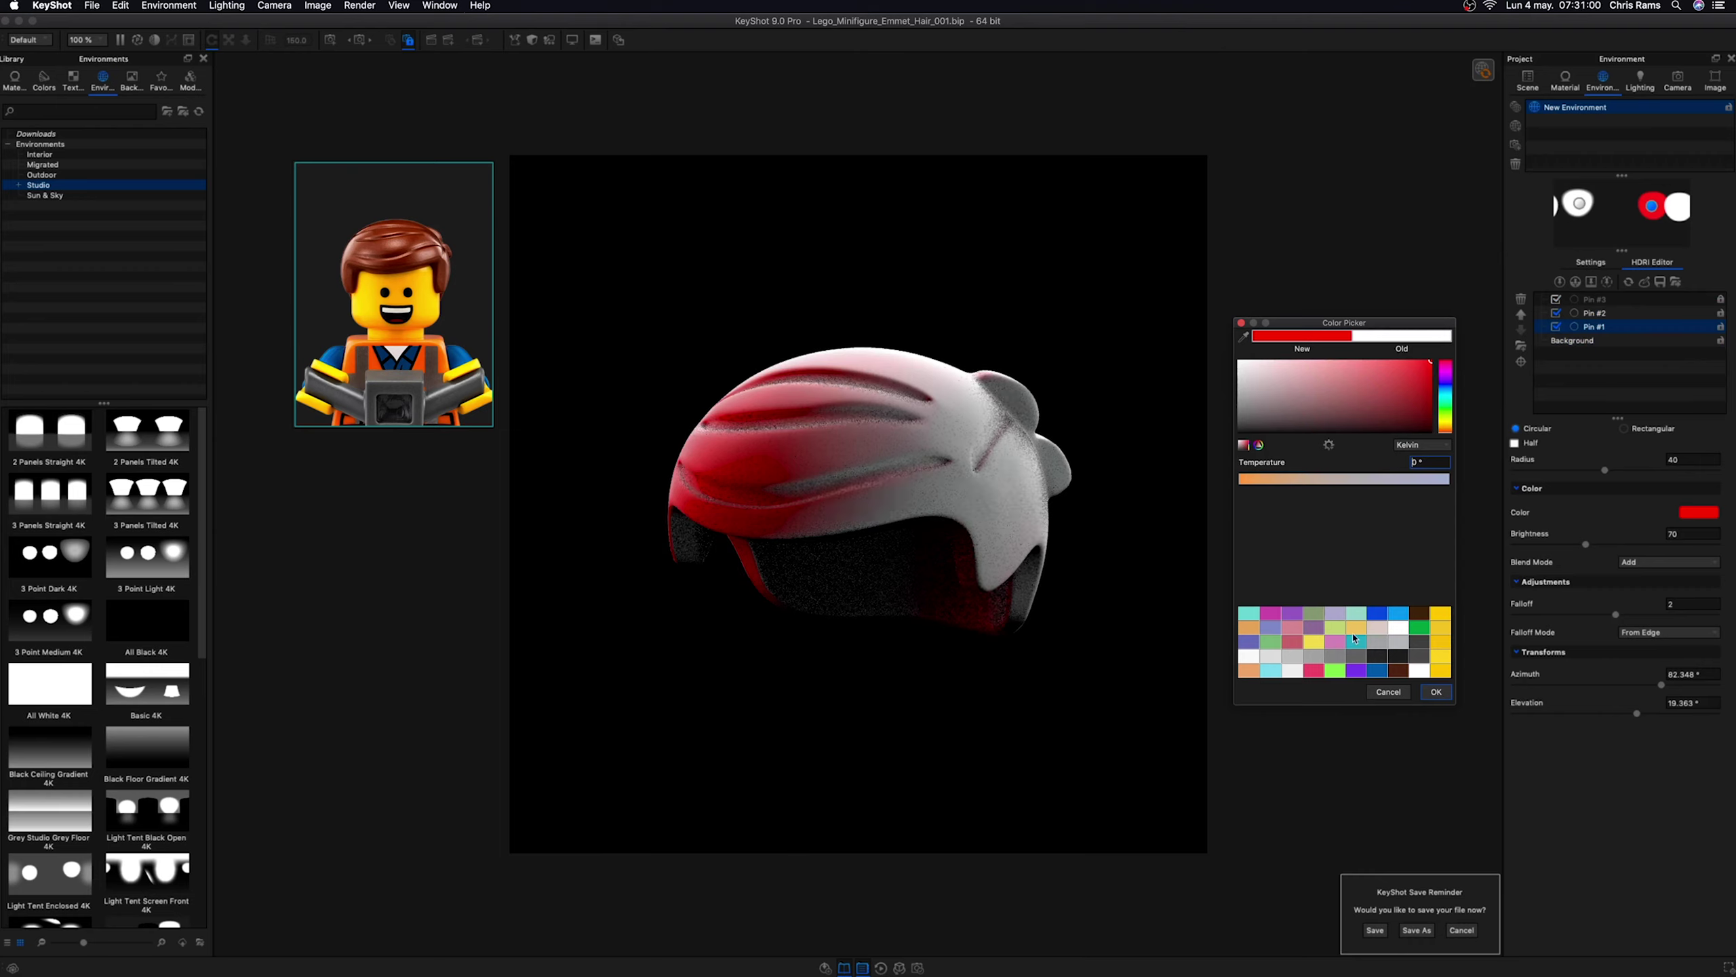
click(1435, 691)
click(1572, 312)
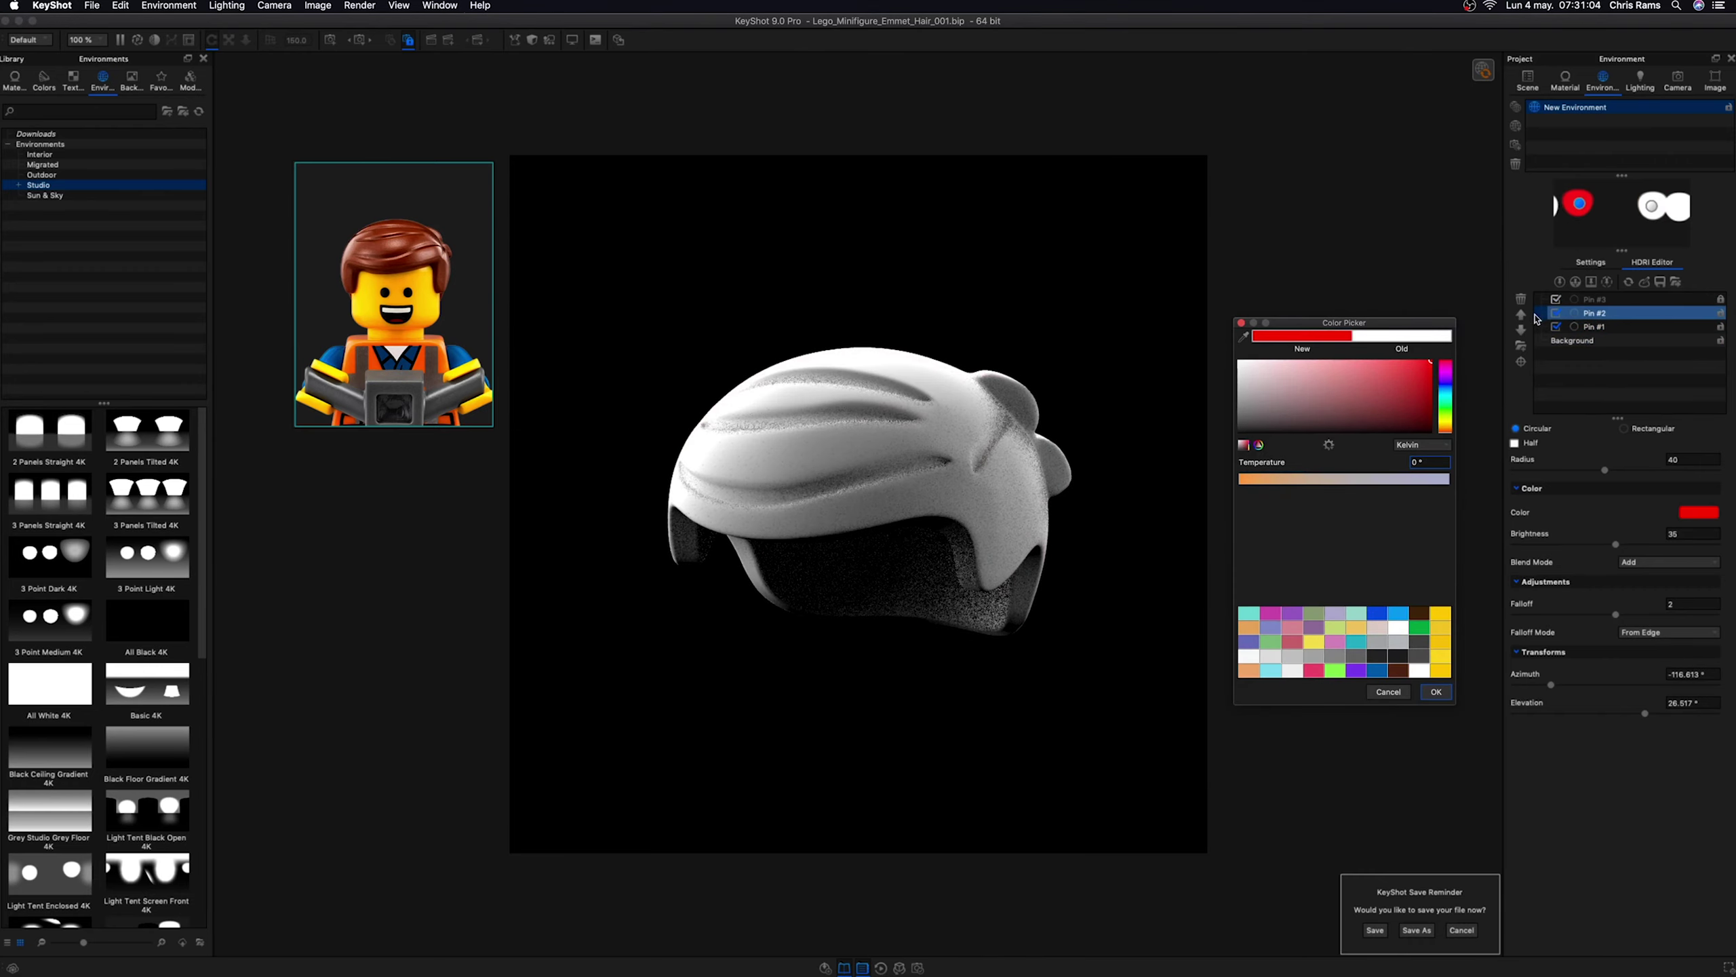
click(1556, 312)
click(1389, 691)
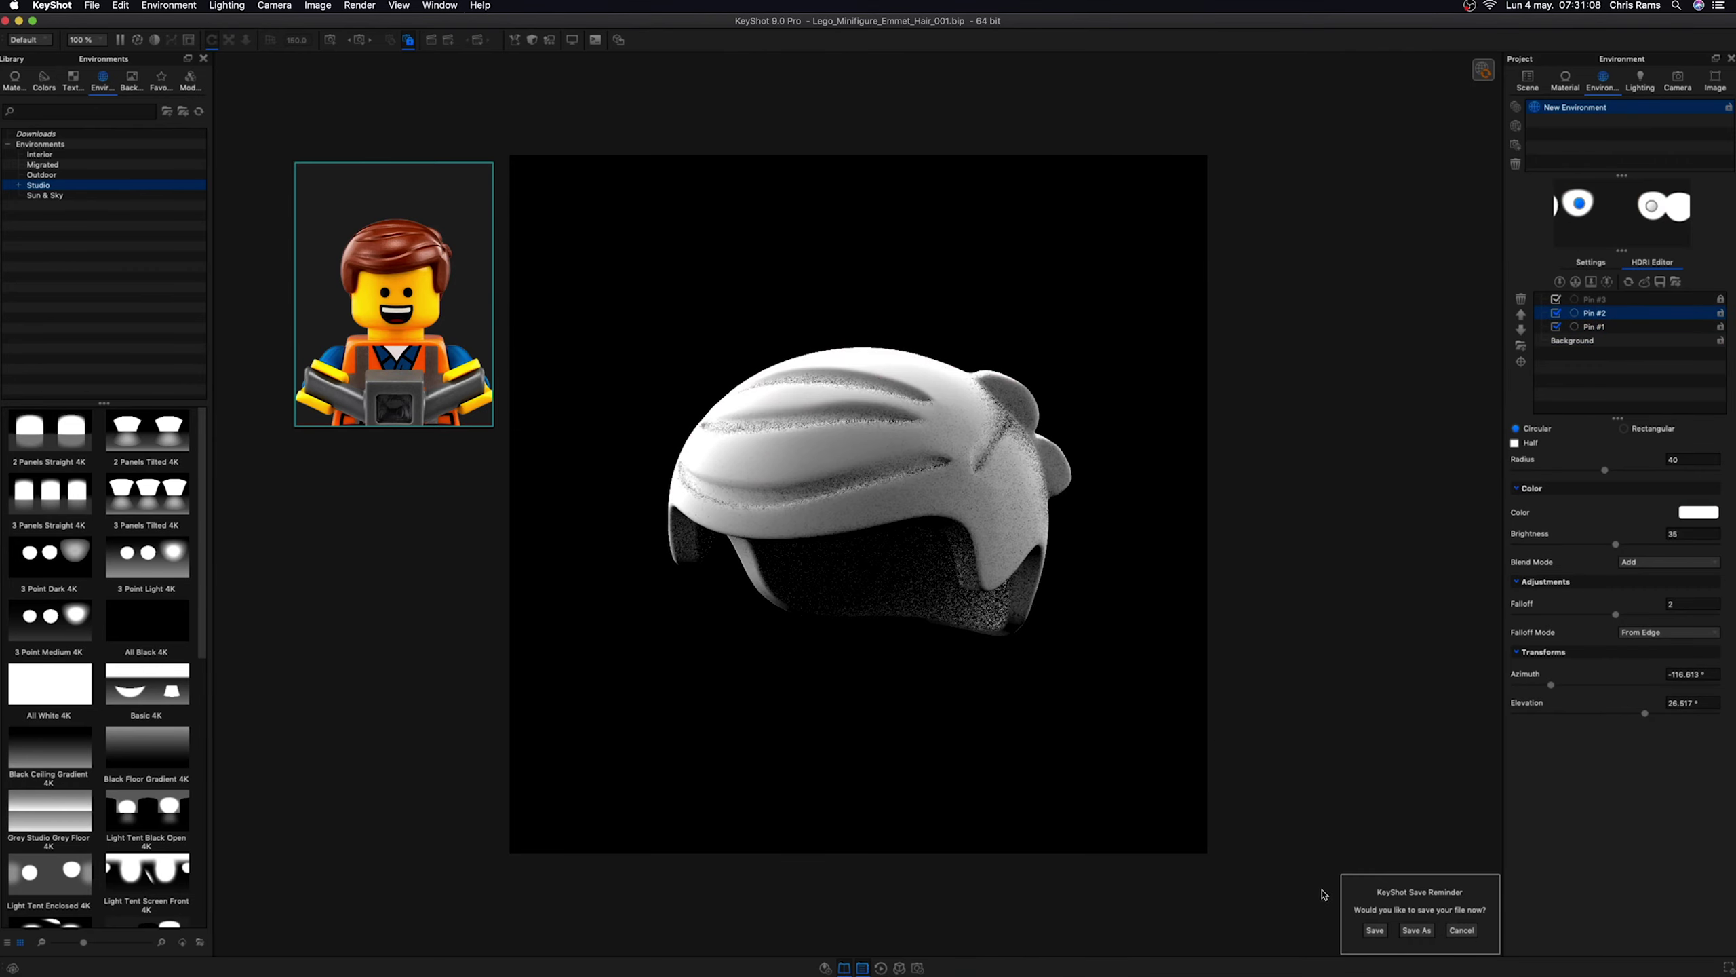
- Open the hair's lambert1 material graph and resize its window
double_click(997, 533)
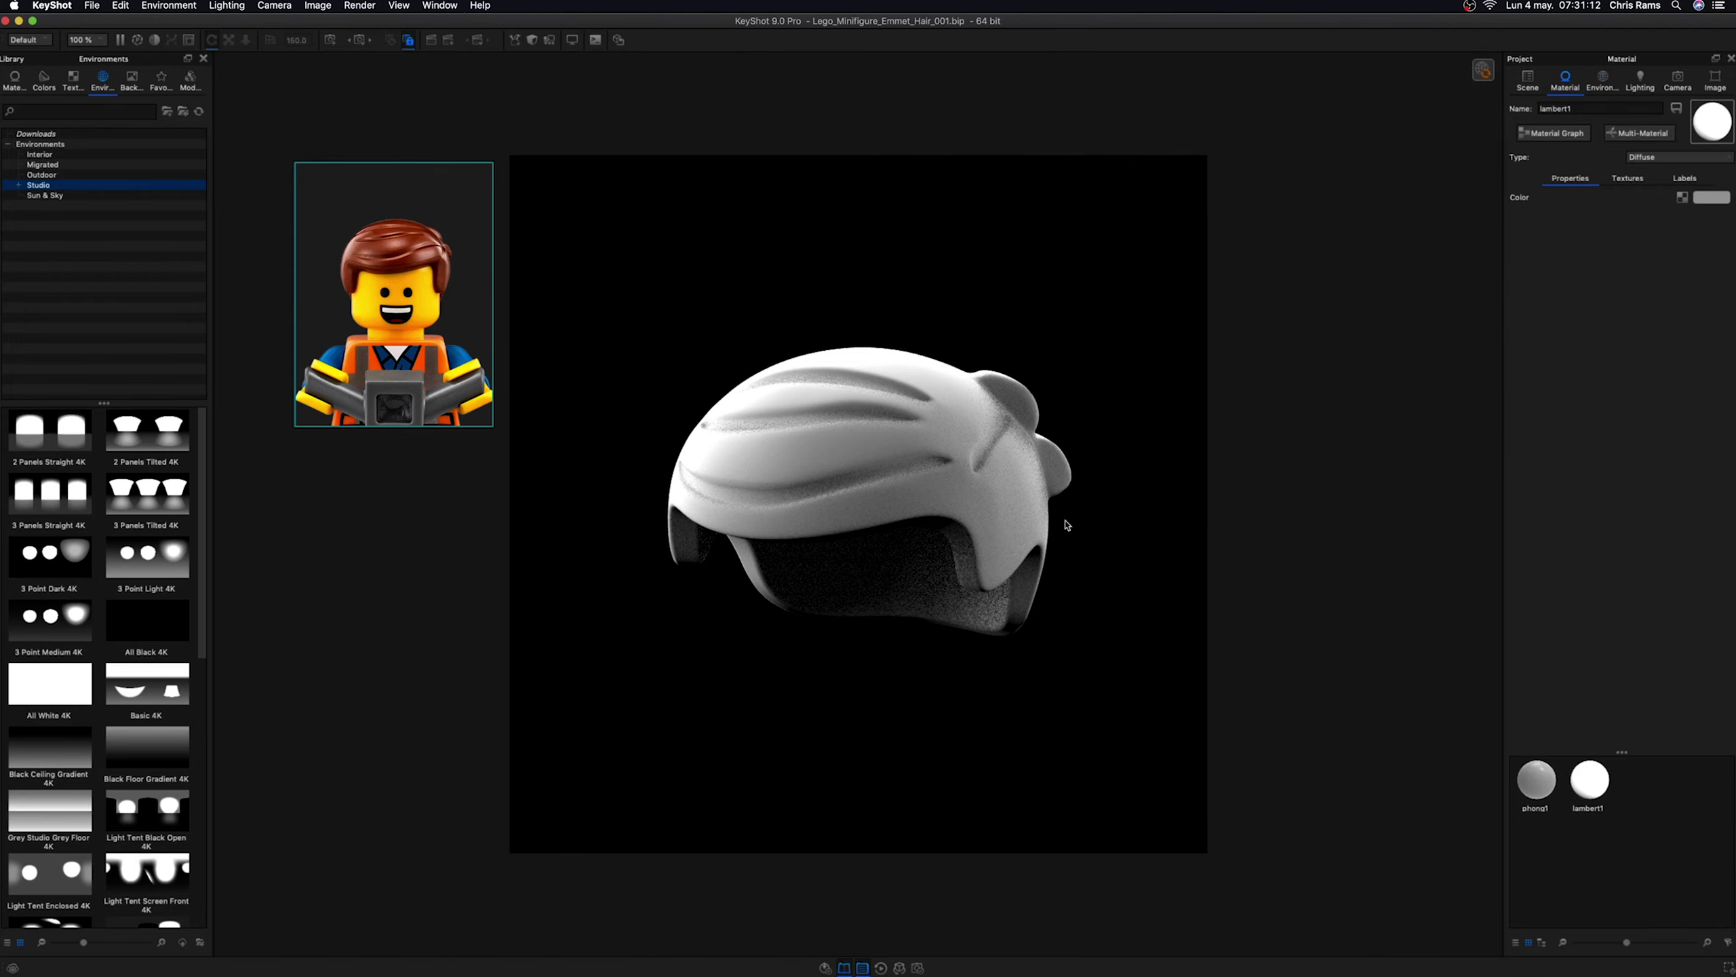
click(1552, 132)
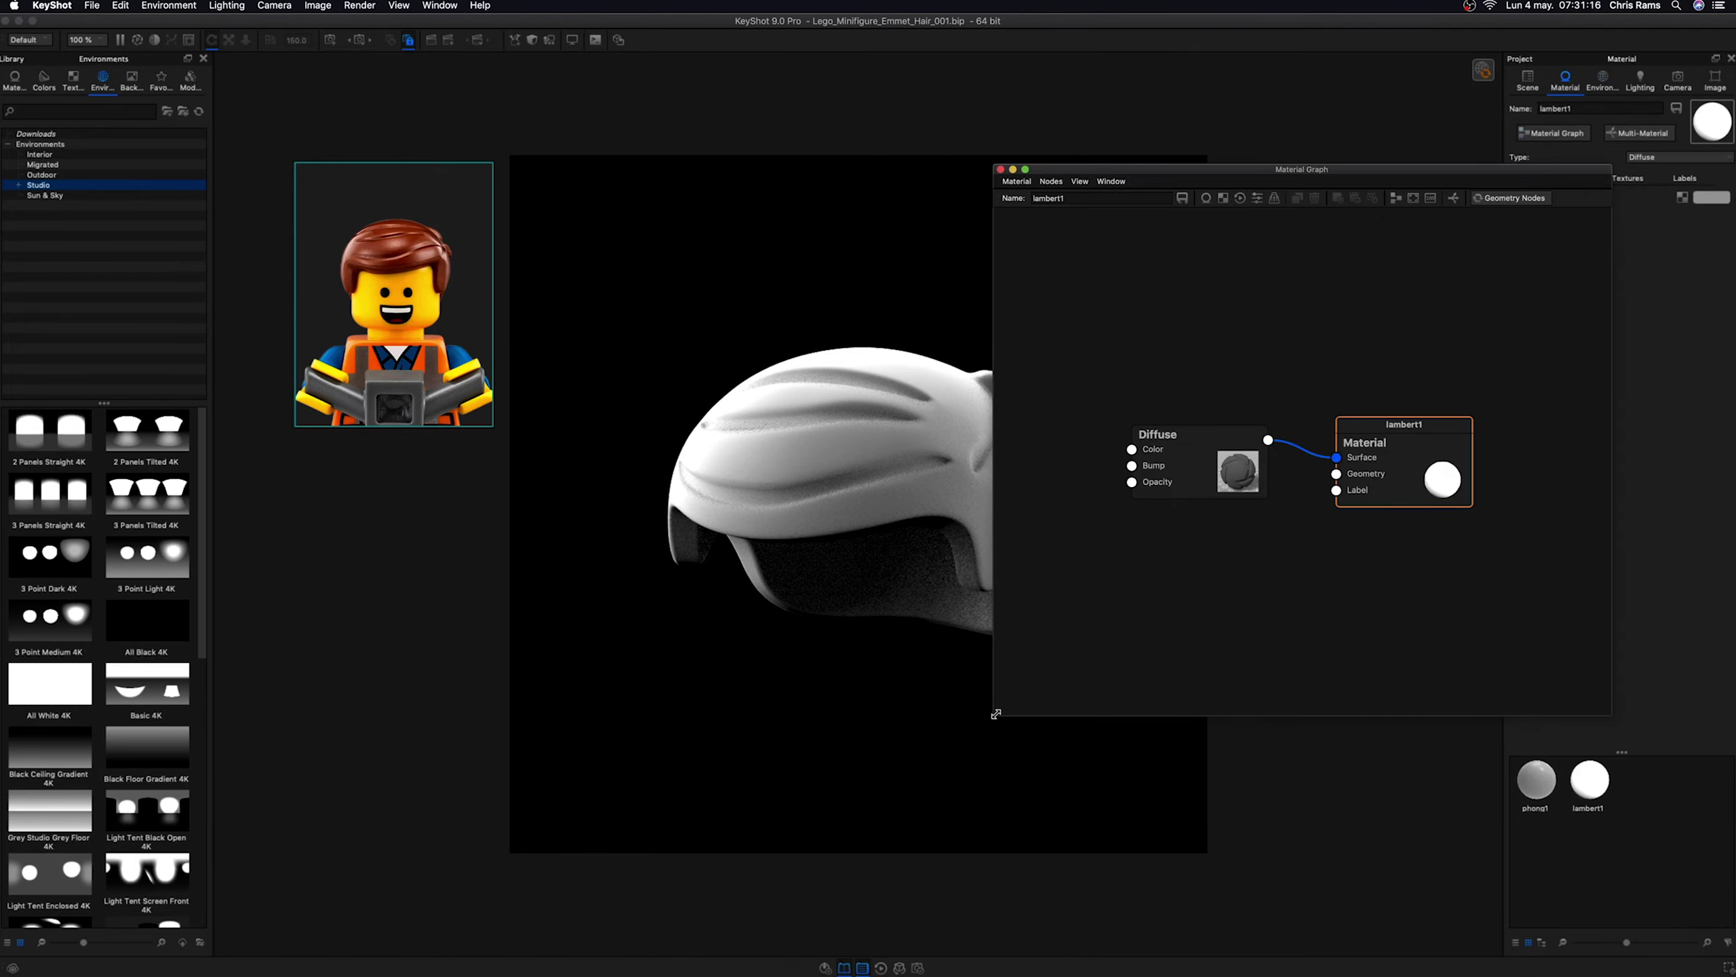
drag(996, 713, 1124, 567)
drag(1368, 168, 1414, 268)
click(1223, 476)
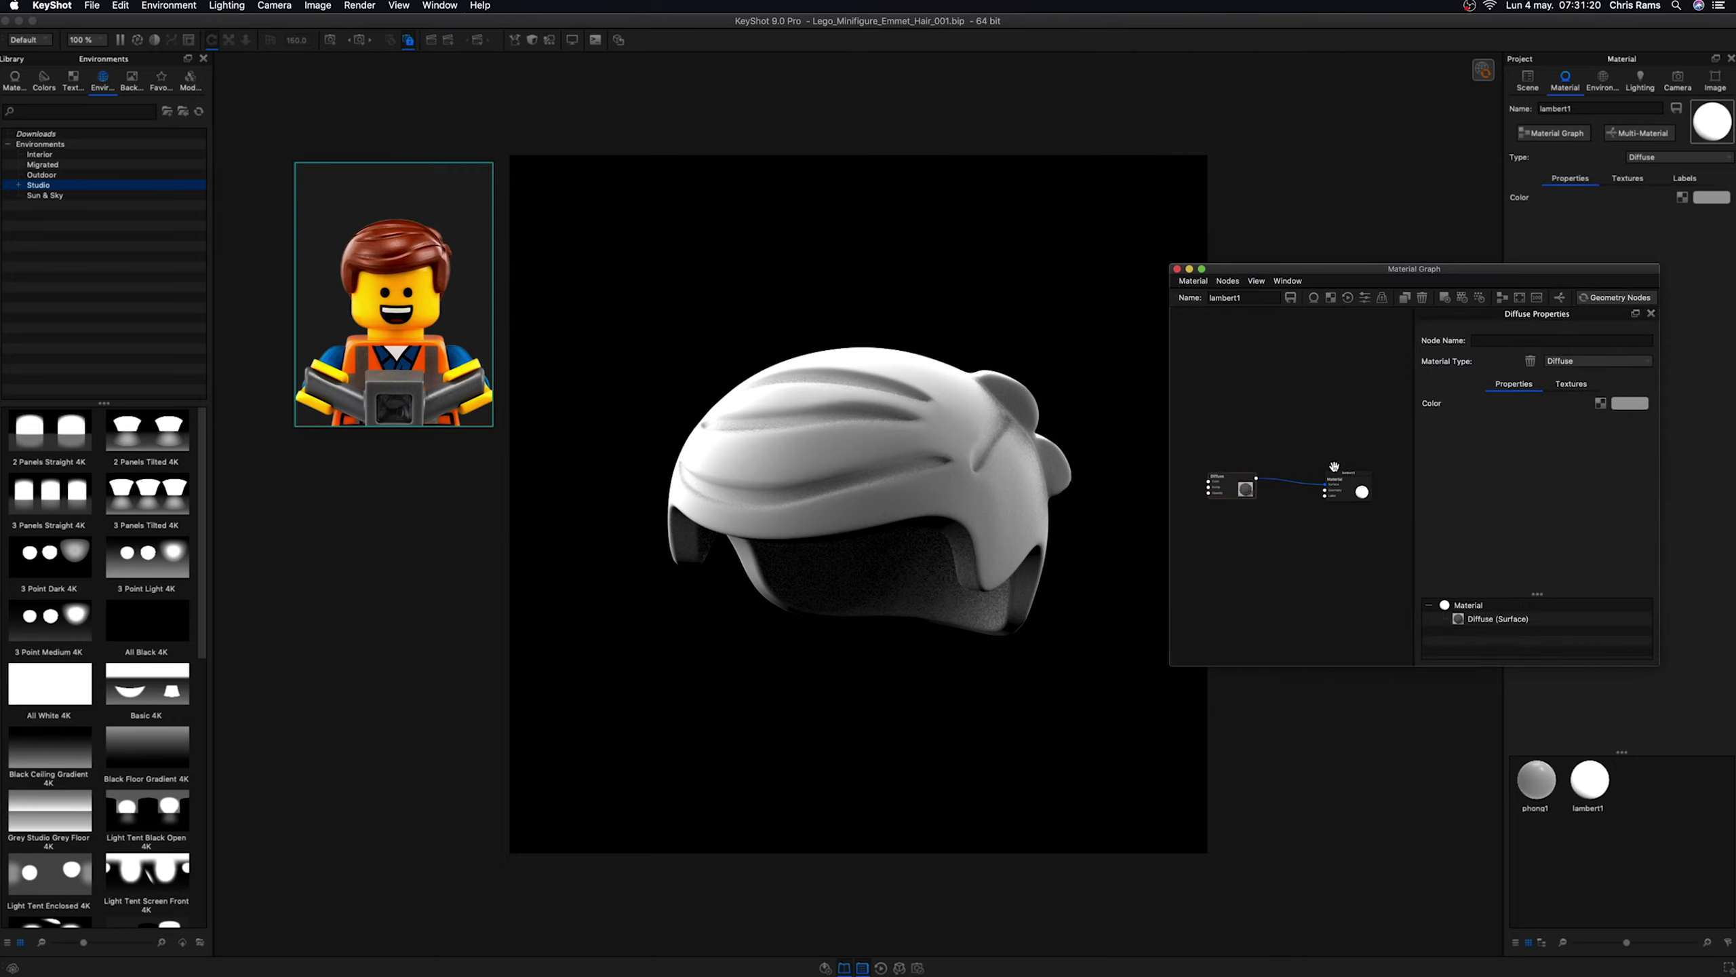
drag(1292, 273, 1363, 85)
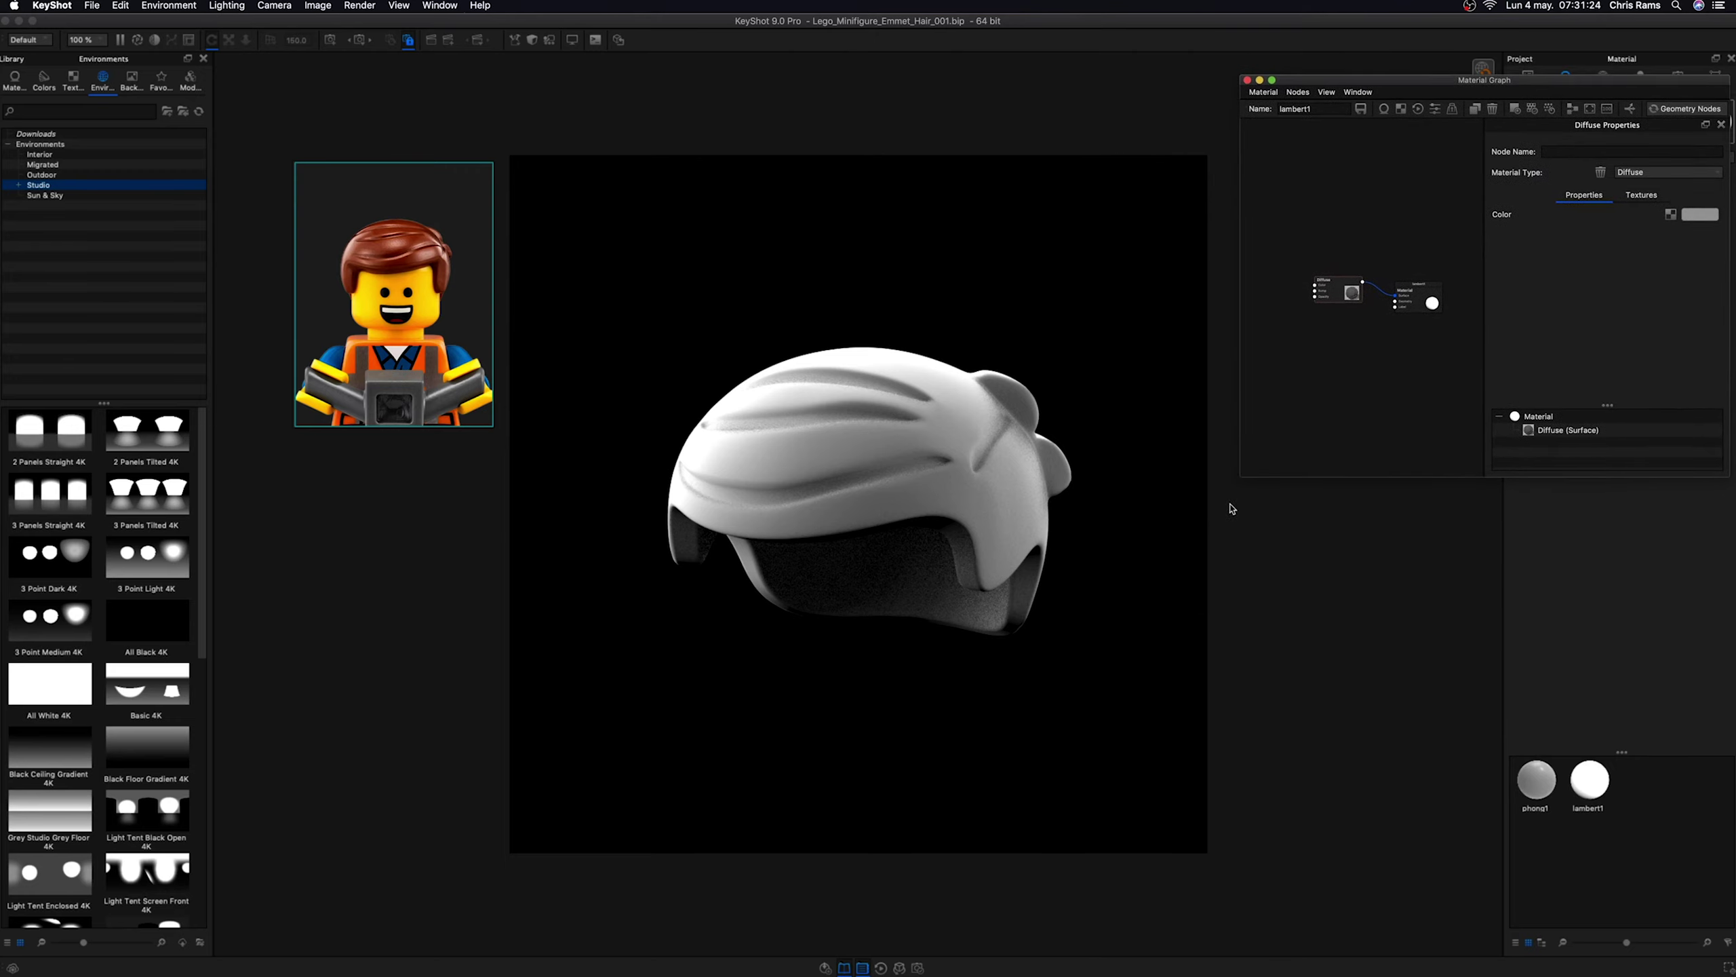
drag(1240, 476, 1128, 472)
drag(1285, 80, 1286, 390)
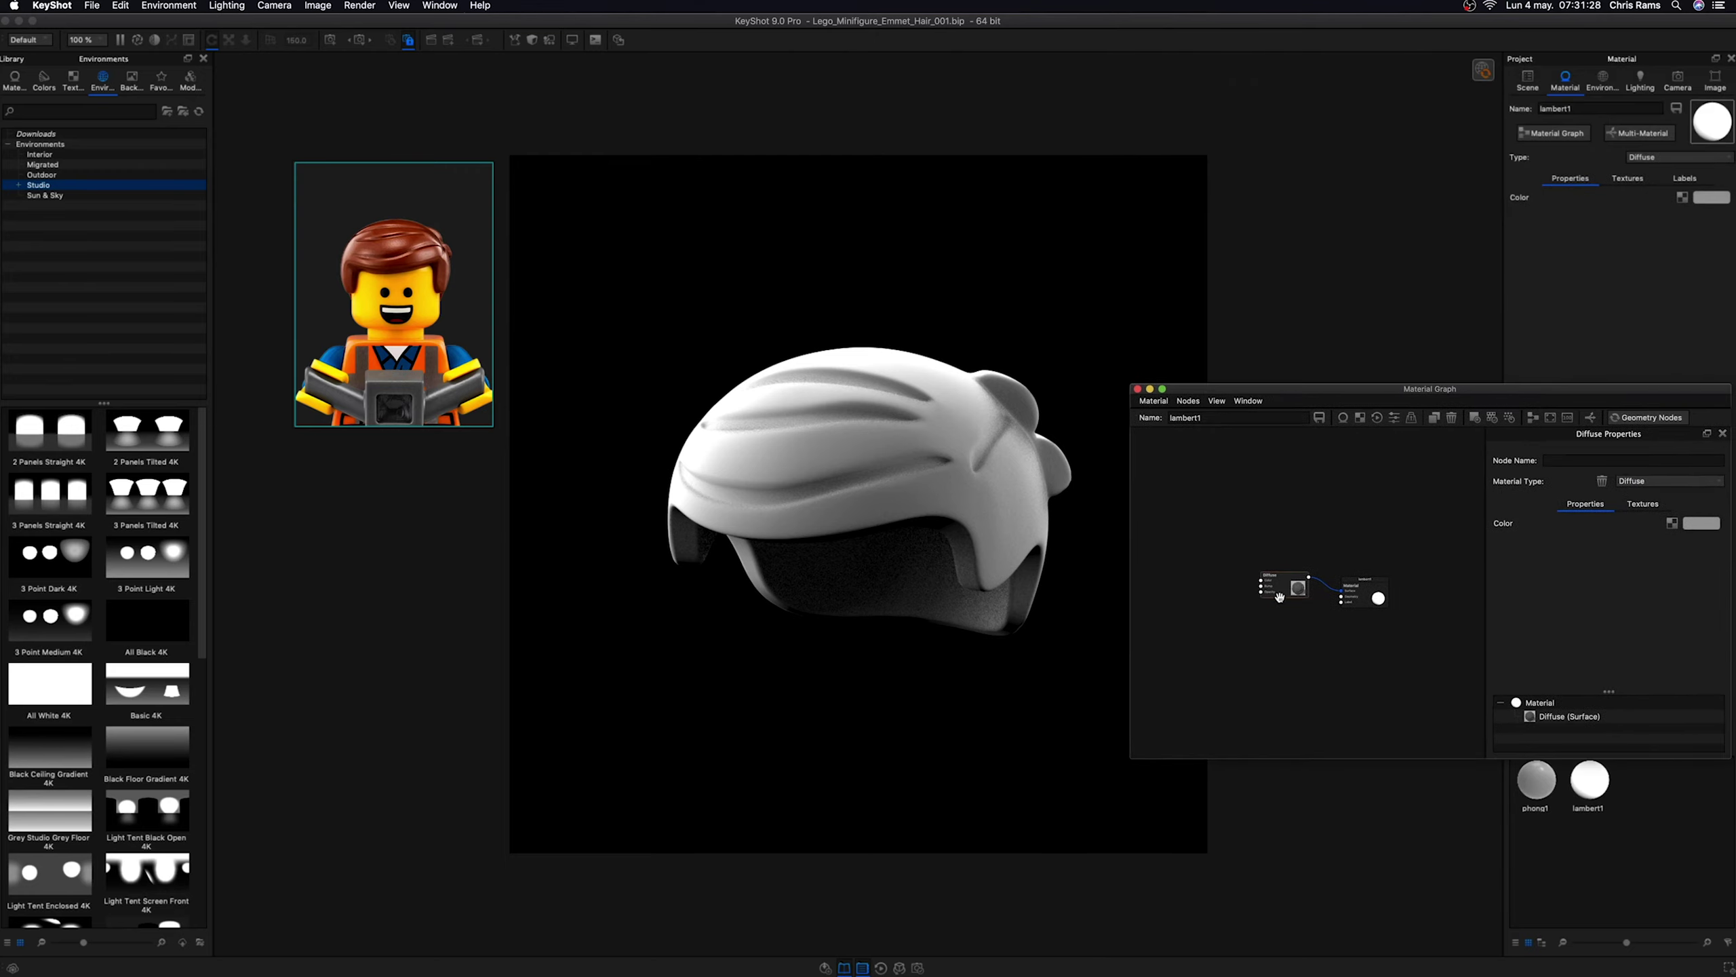
- Drop 192-Reddish Brown.png into the graph and change the material type to Plastic
scroll(1280, 596, up, 3)
scroll(1280, 597, up, 3)
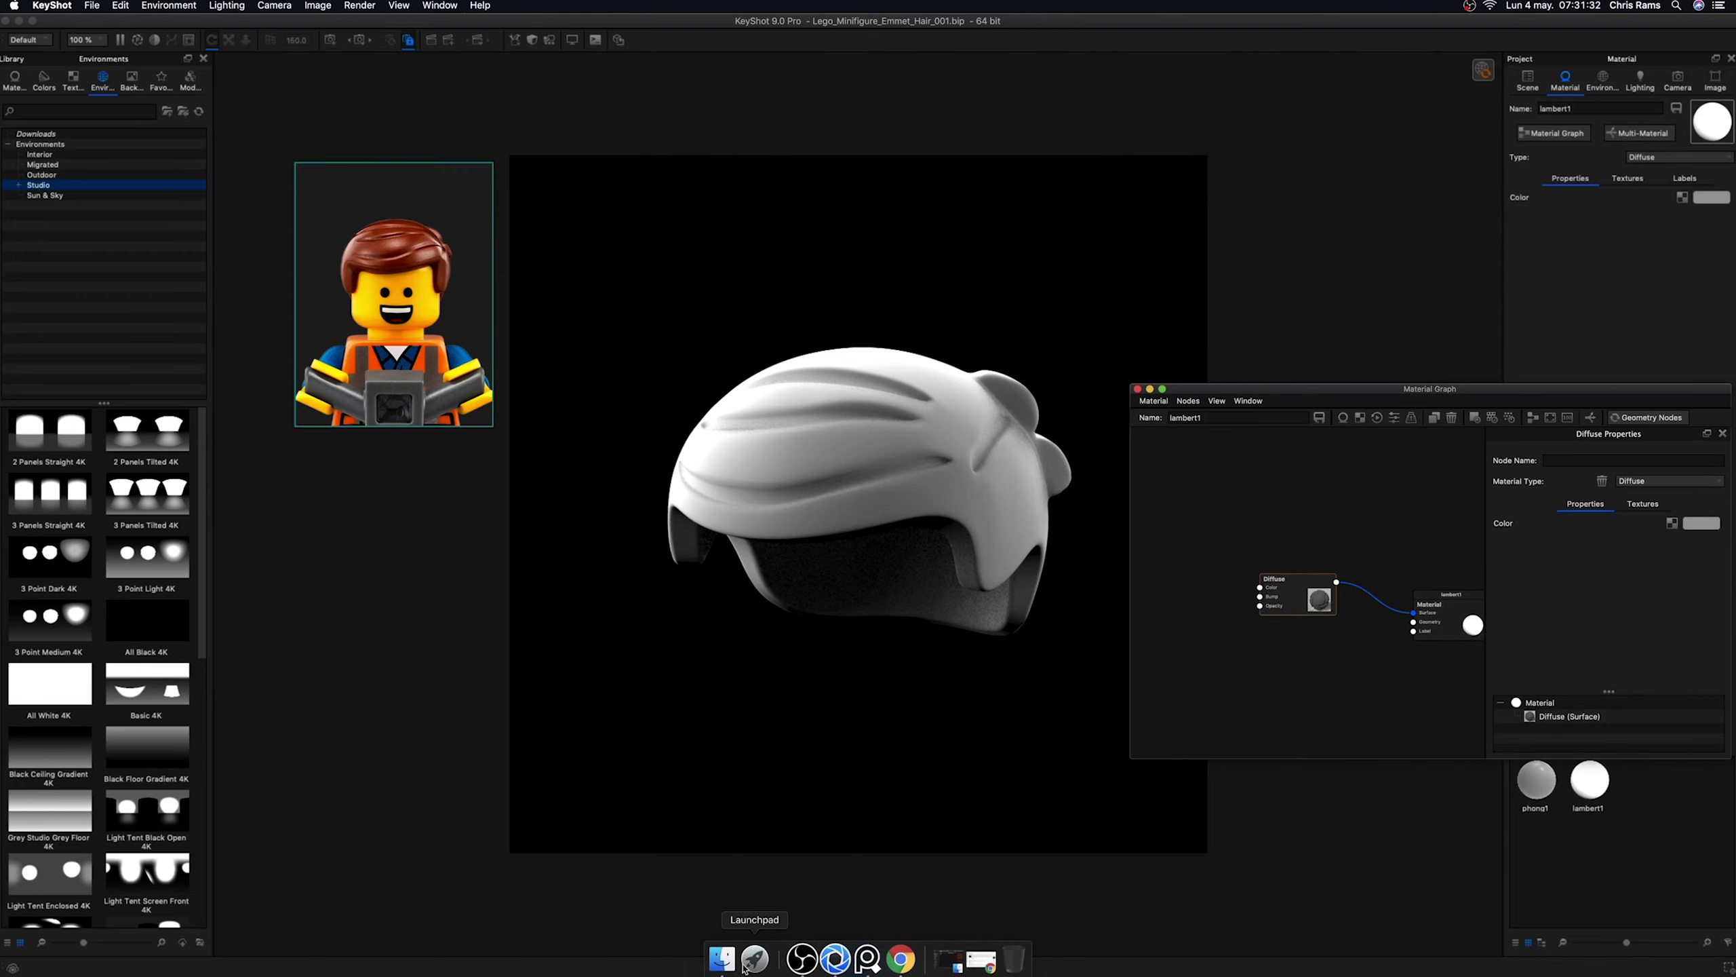
click(721, 957)
mouse_move(437, 82)
mouse_down()
mouse_move(1366, 720)
mouse_move(1210, 564)
mouse_up()
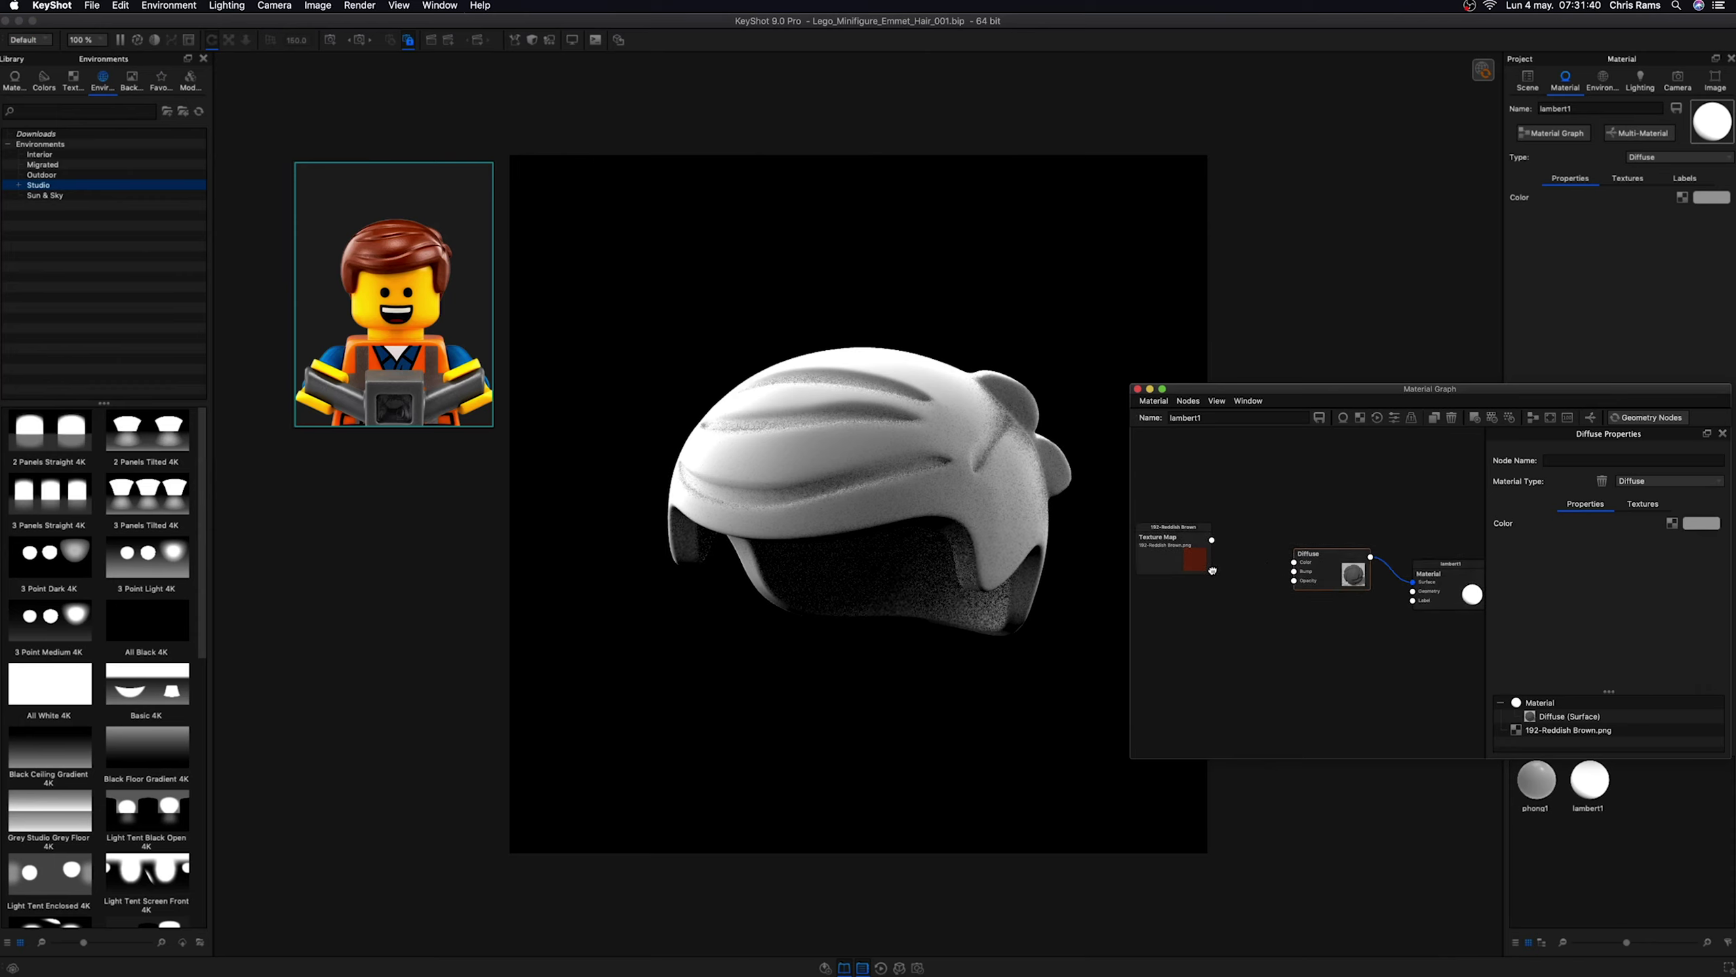
click(1668, 481)
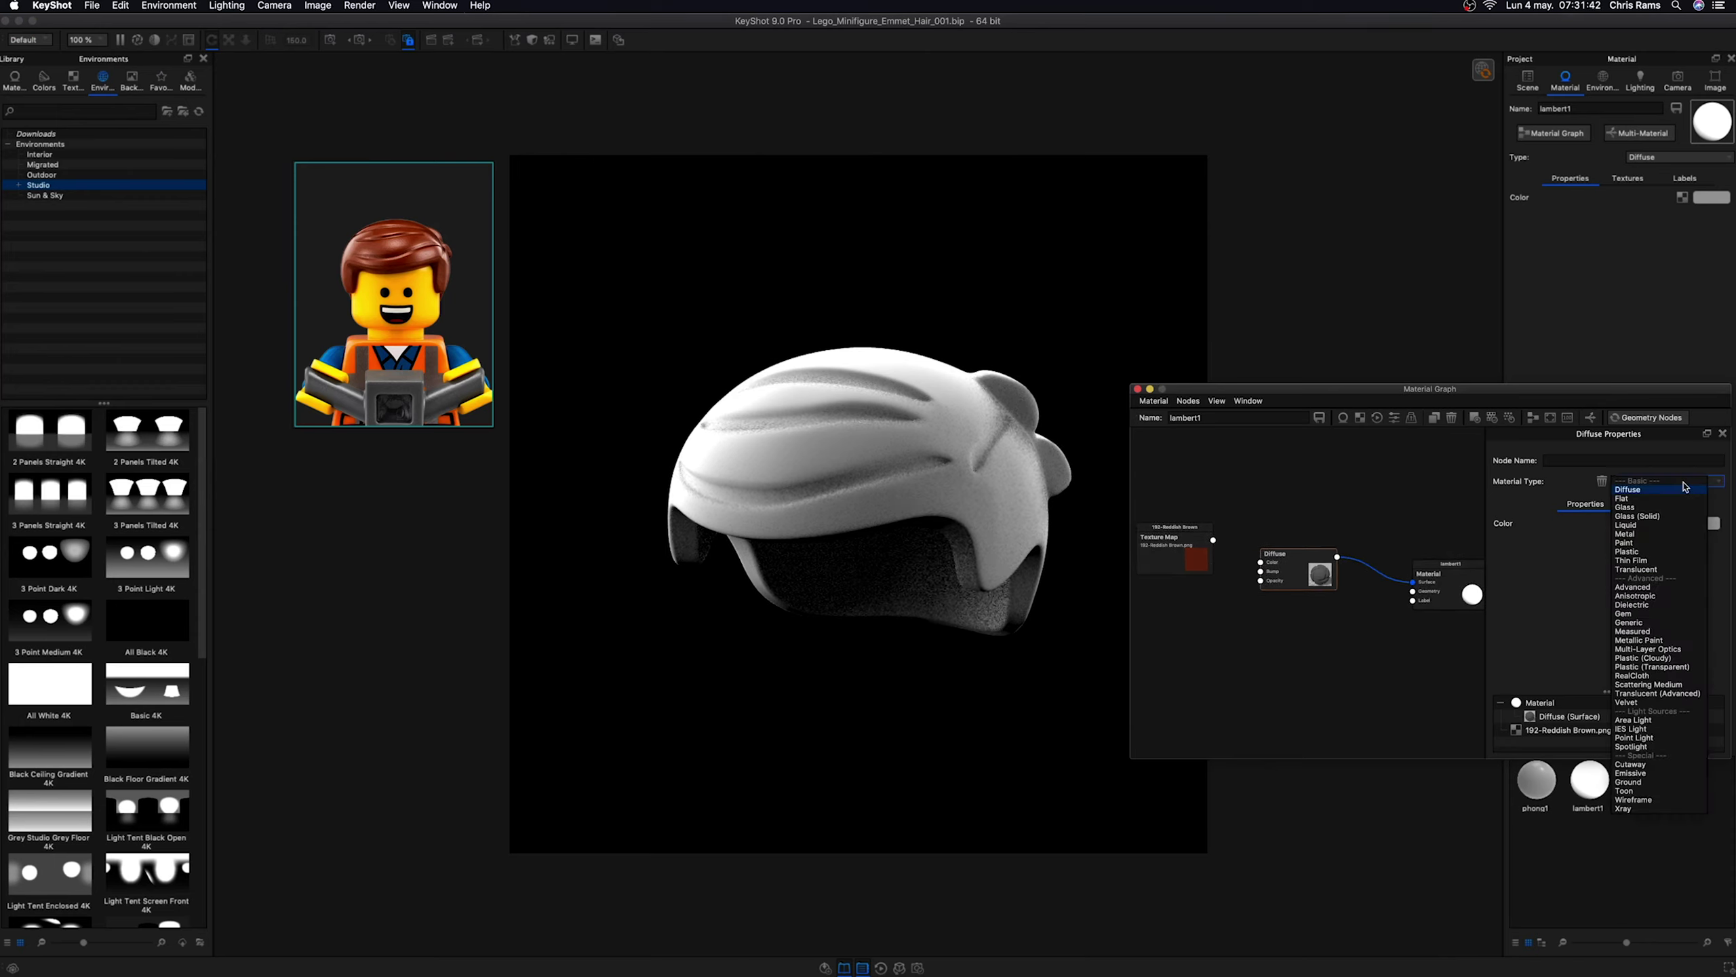
click(1679, 551)
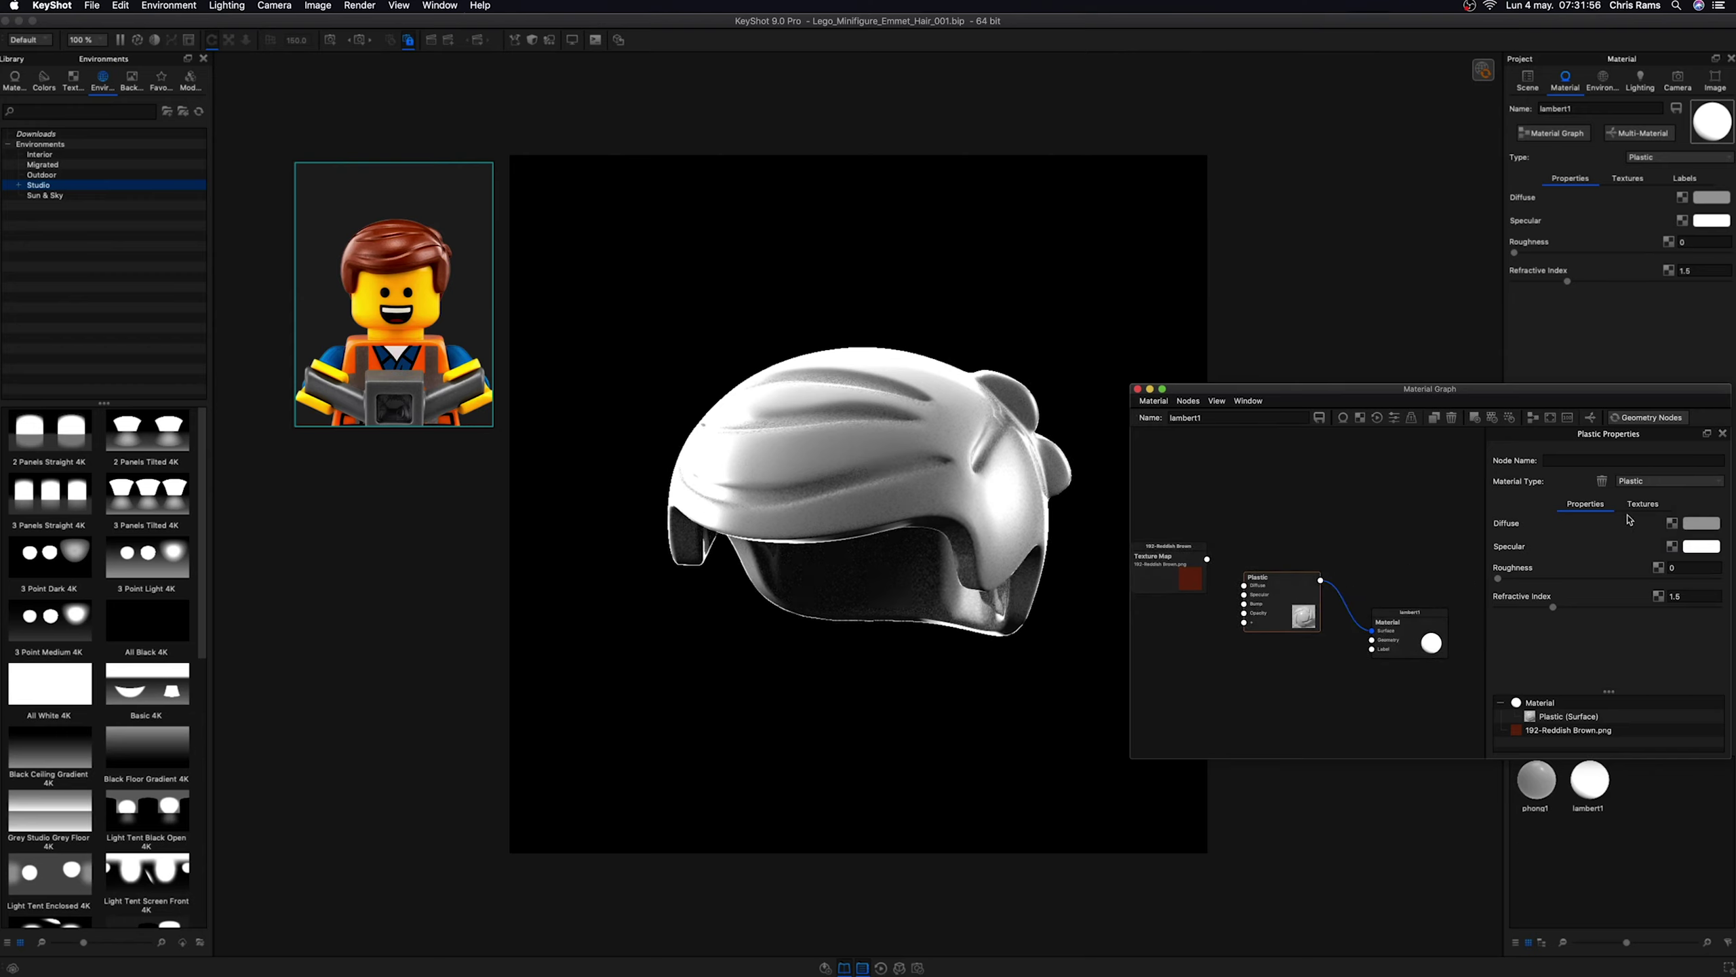
- Make lambert1 an Advanced material with 192-Reddish Brown.png wired into Diffuse
click(1654, 481)
click(1635, 595)
click(1667, 481)
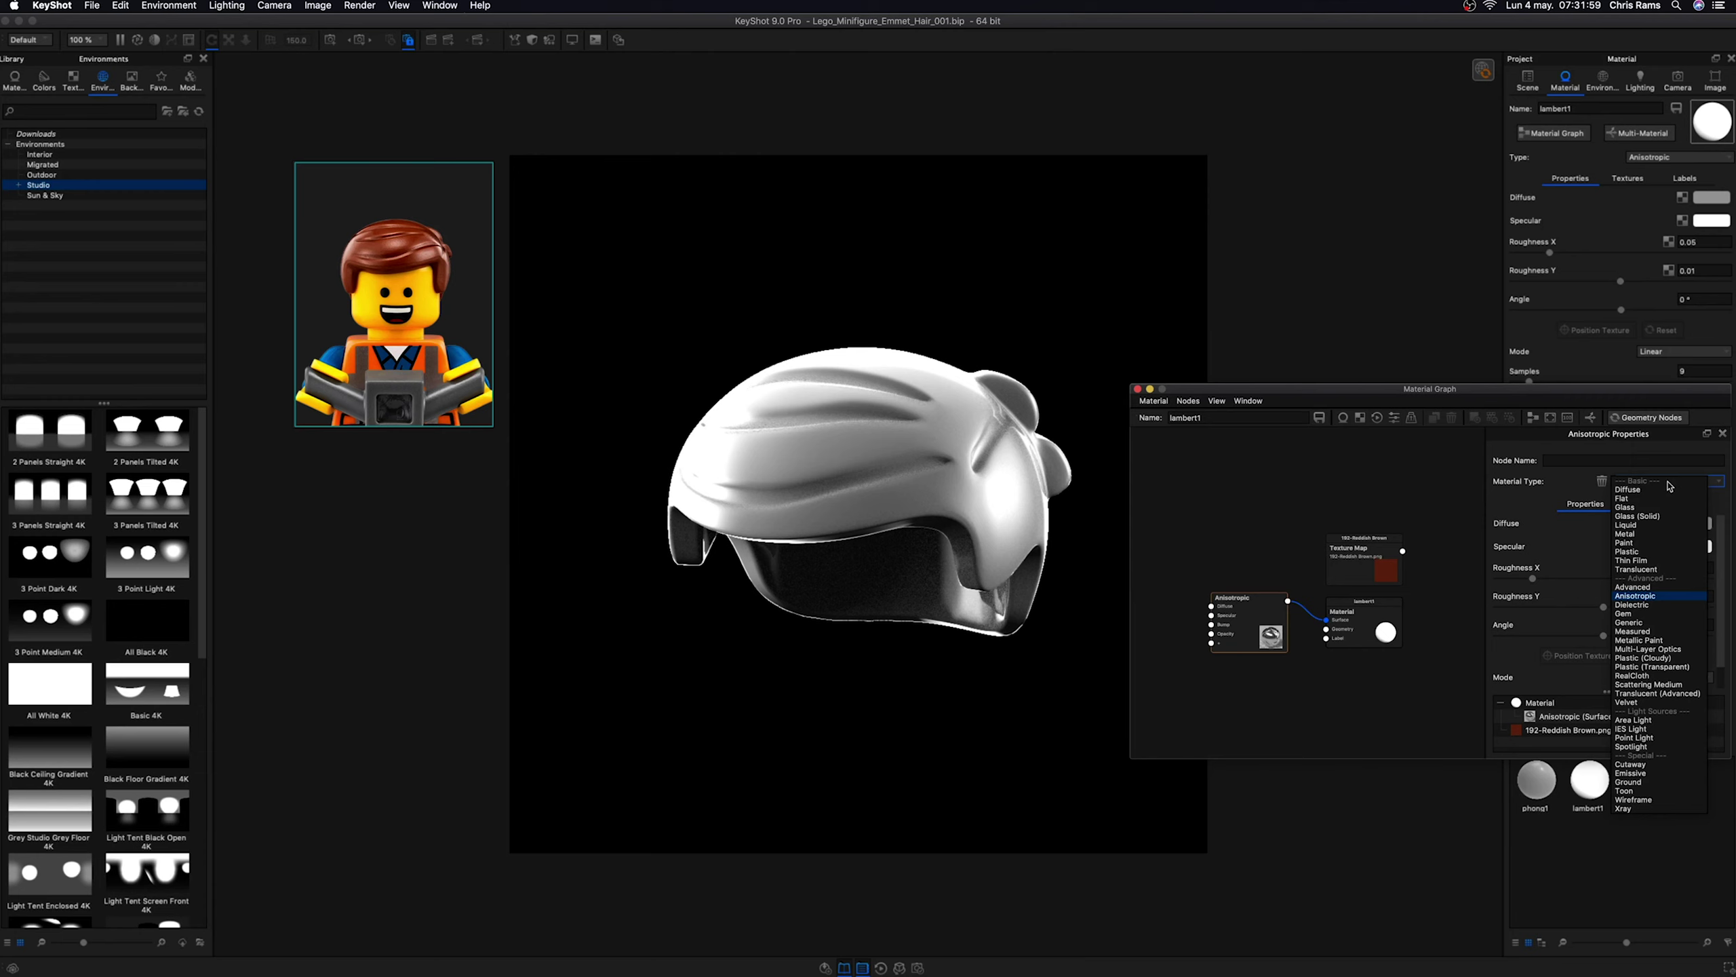
click(1645, 588)
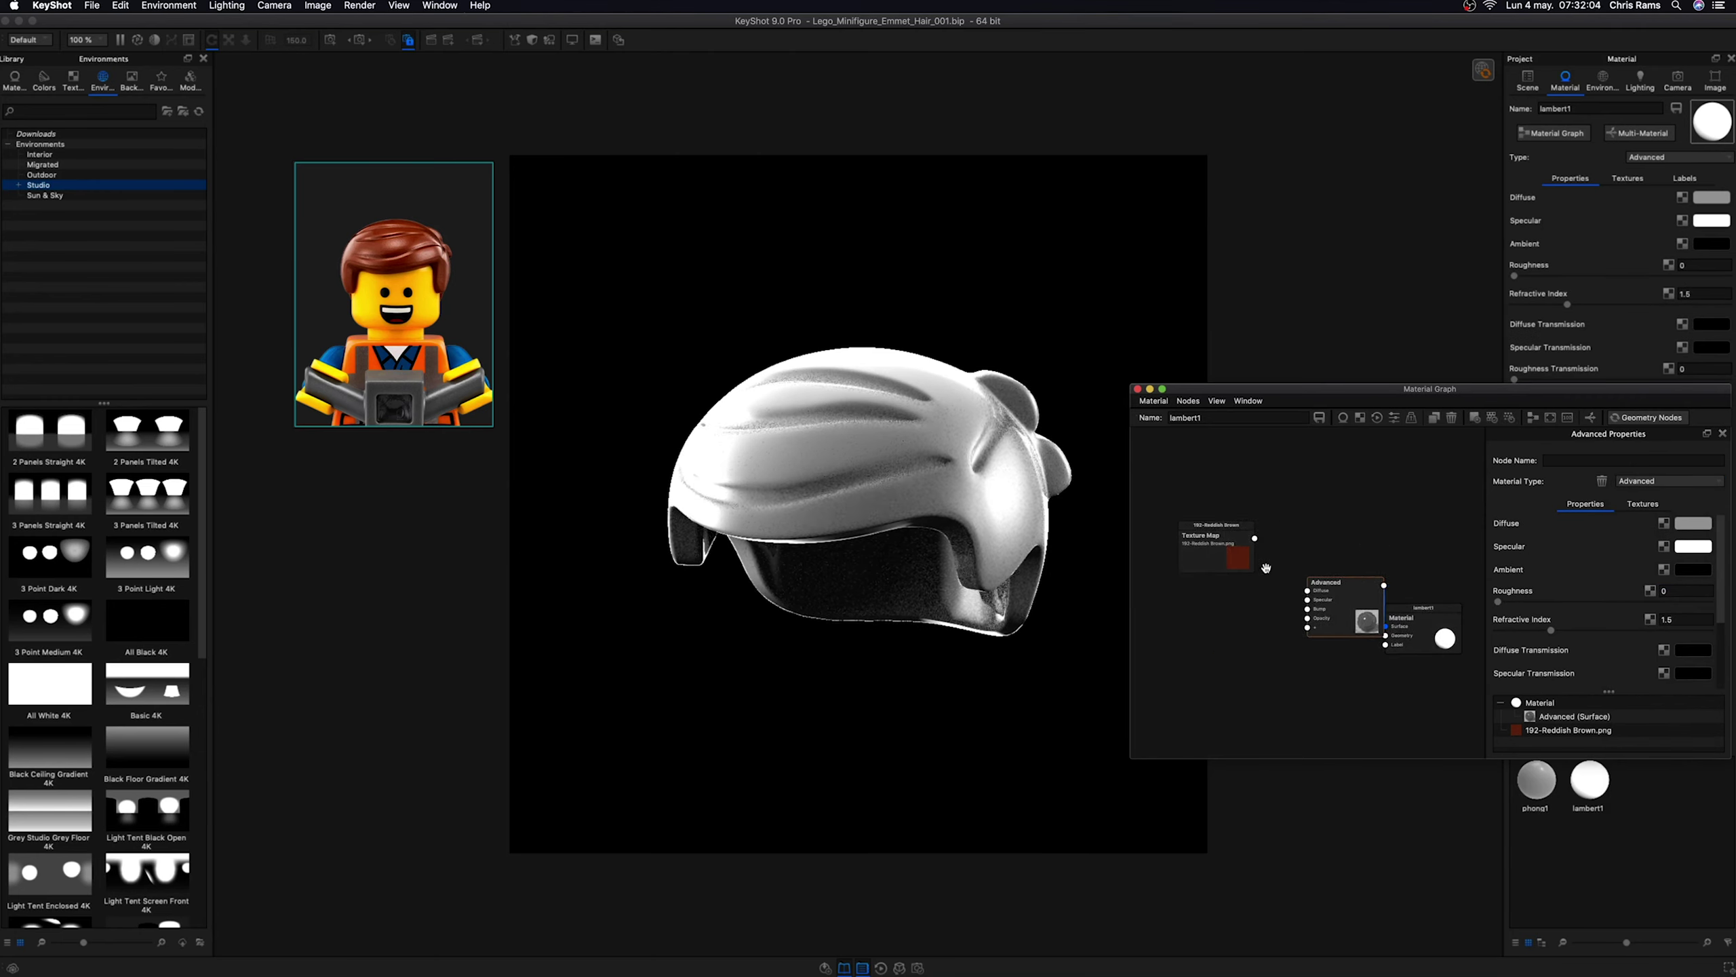
mouse_move(1161, 577)
mouse_down()
mouse_move(1286, 593)
mouse_move(1173, 559)
mouse_up()
drag(1425, 623, 1428, 618)
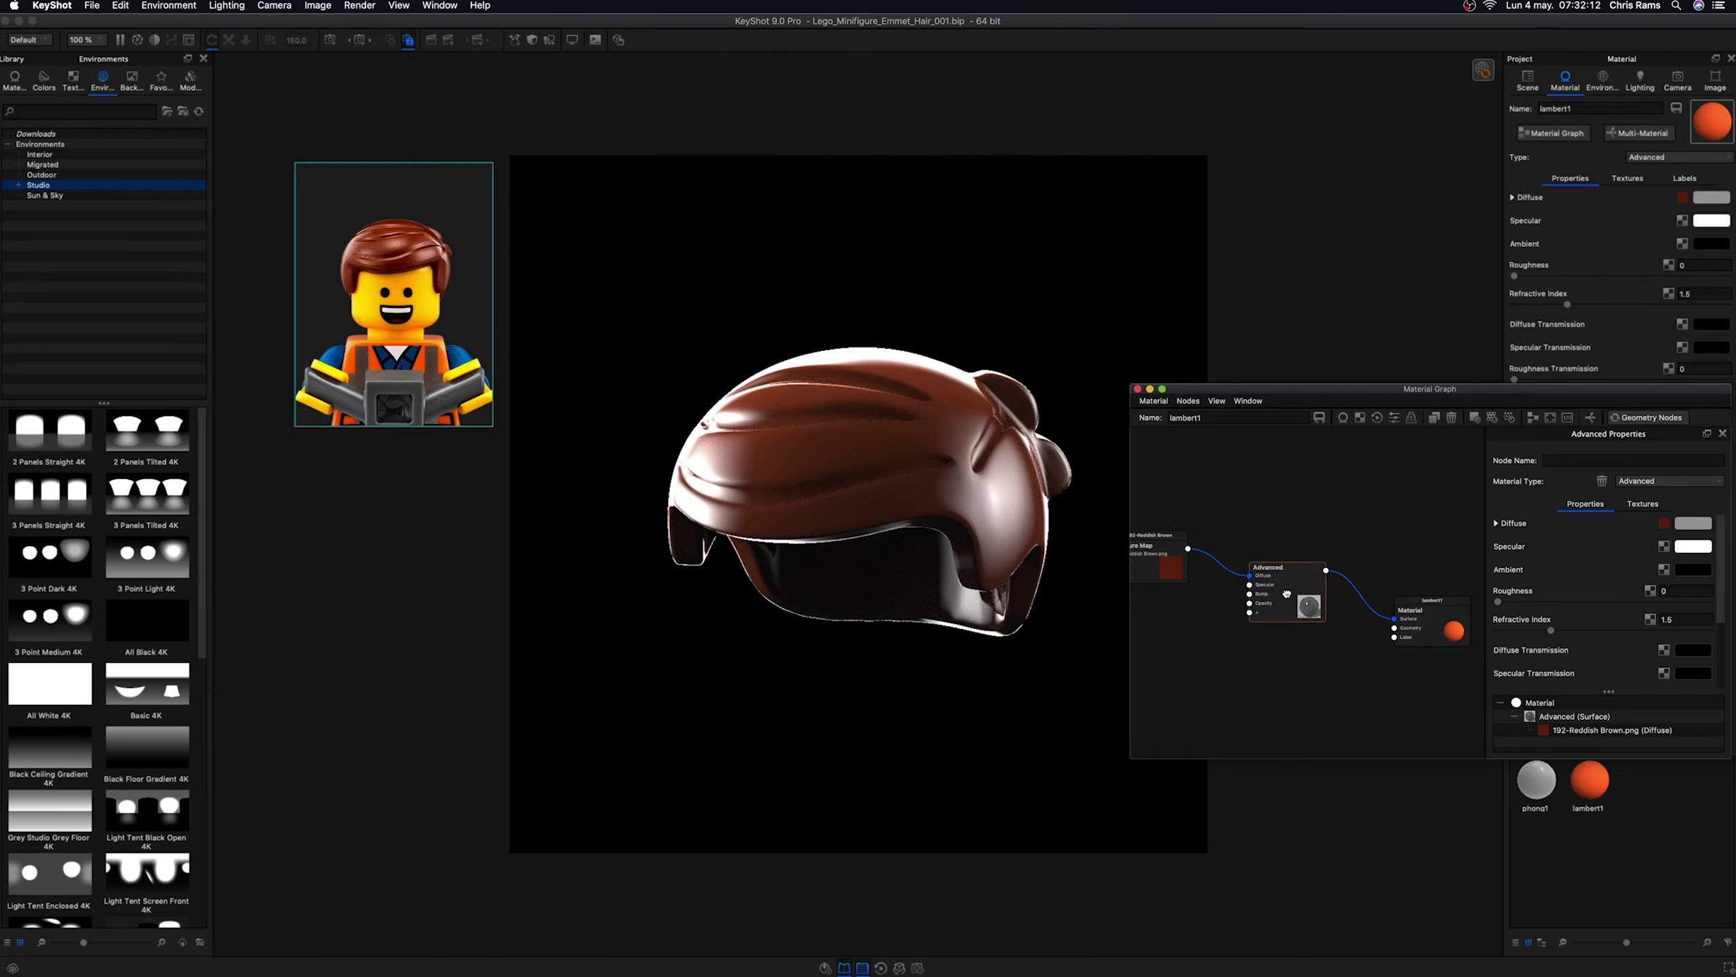
click(1680, 594)
right_click(1239, 659)
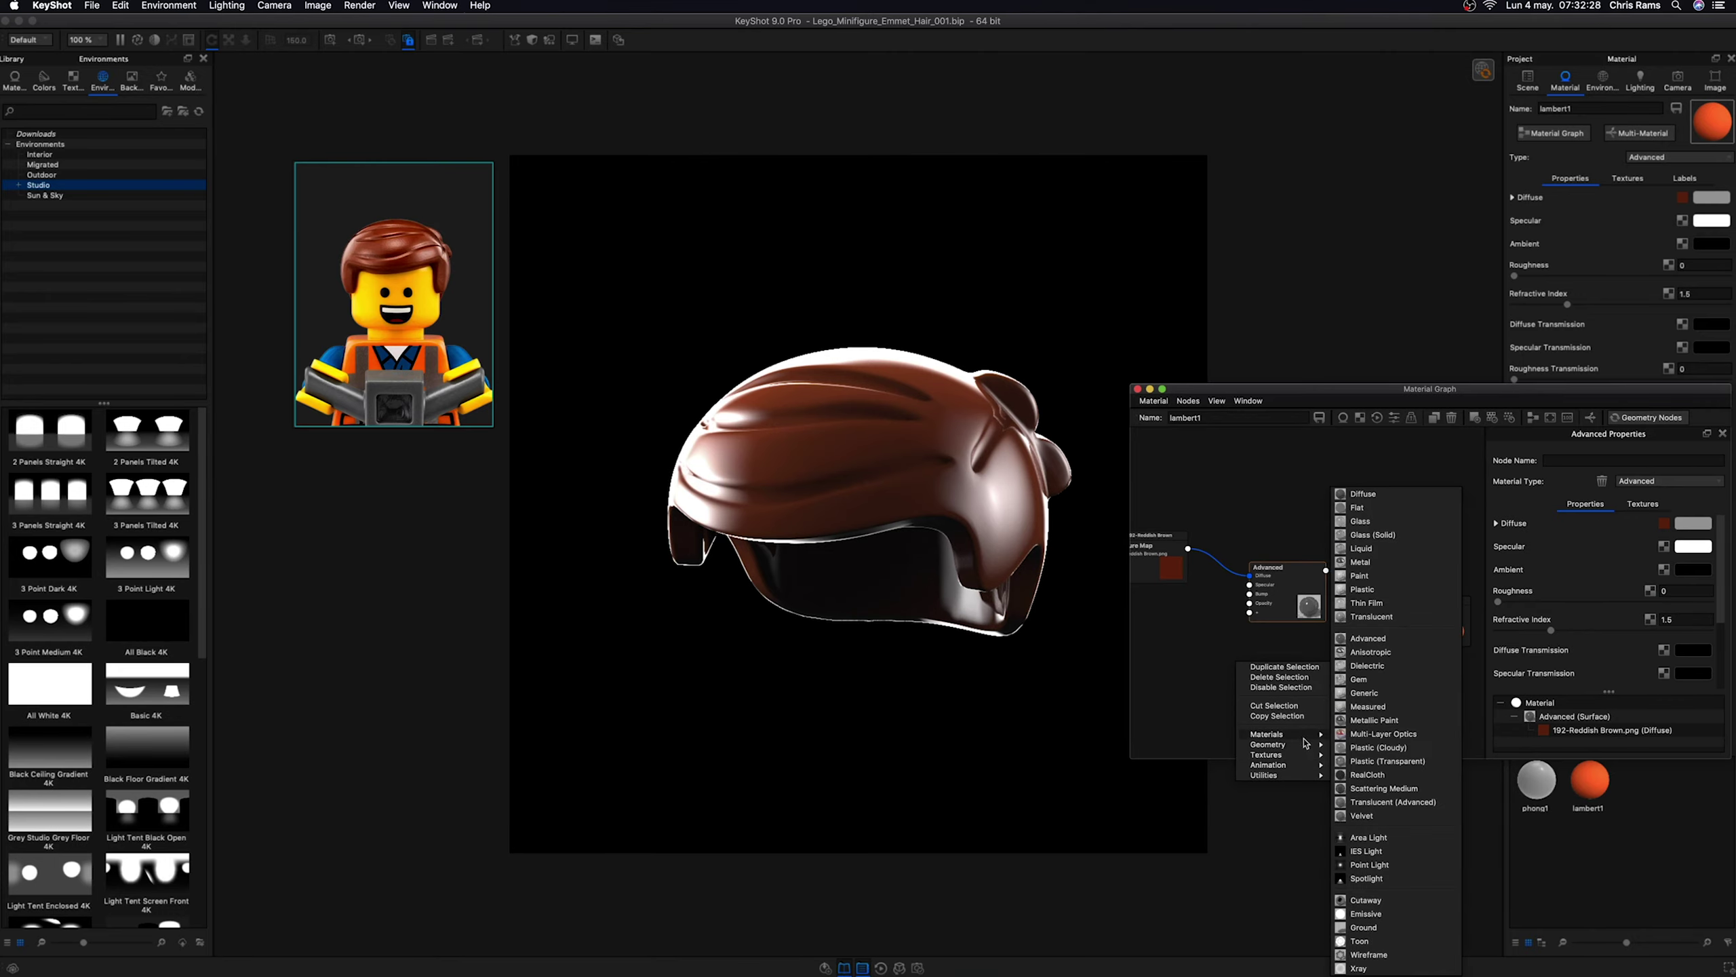
- Add a Noise texture node with a 0.002 cm scale
mouse_move(1268, 754)
click(1377, 873)
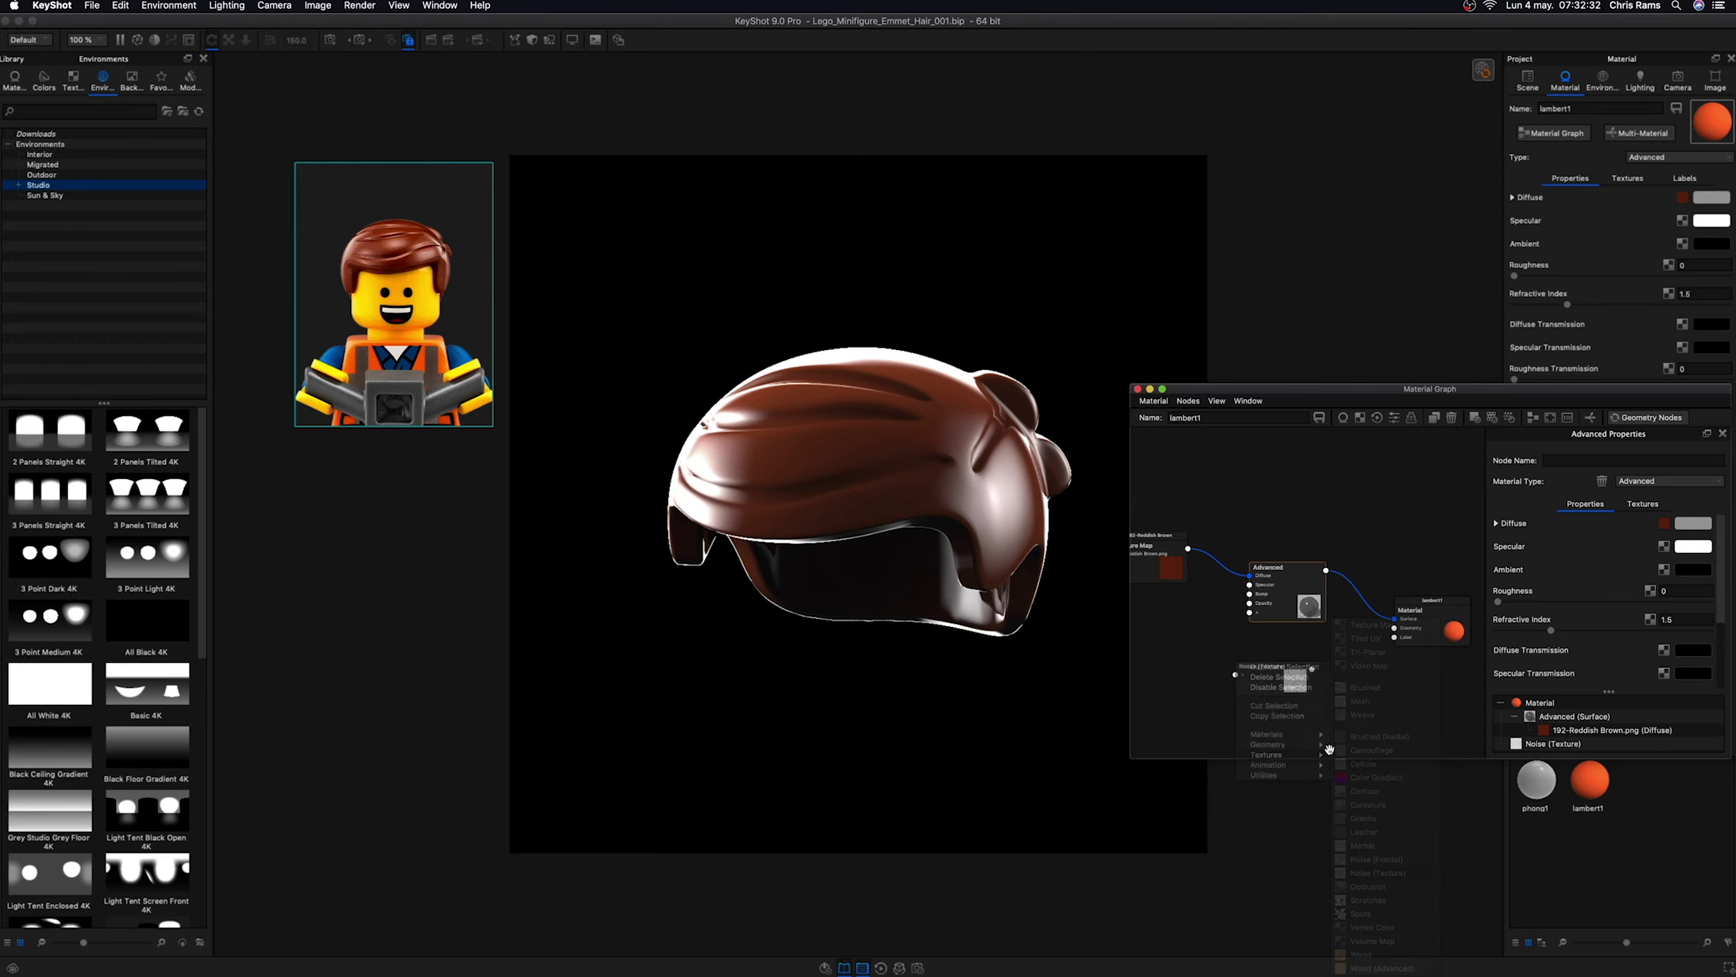
drag(1265, 670, 1193, 670)
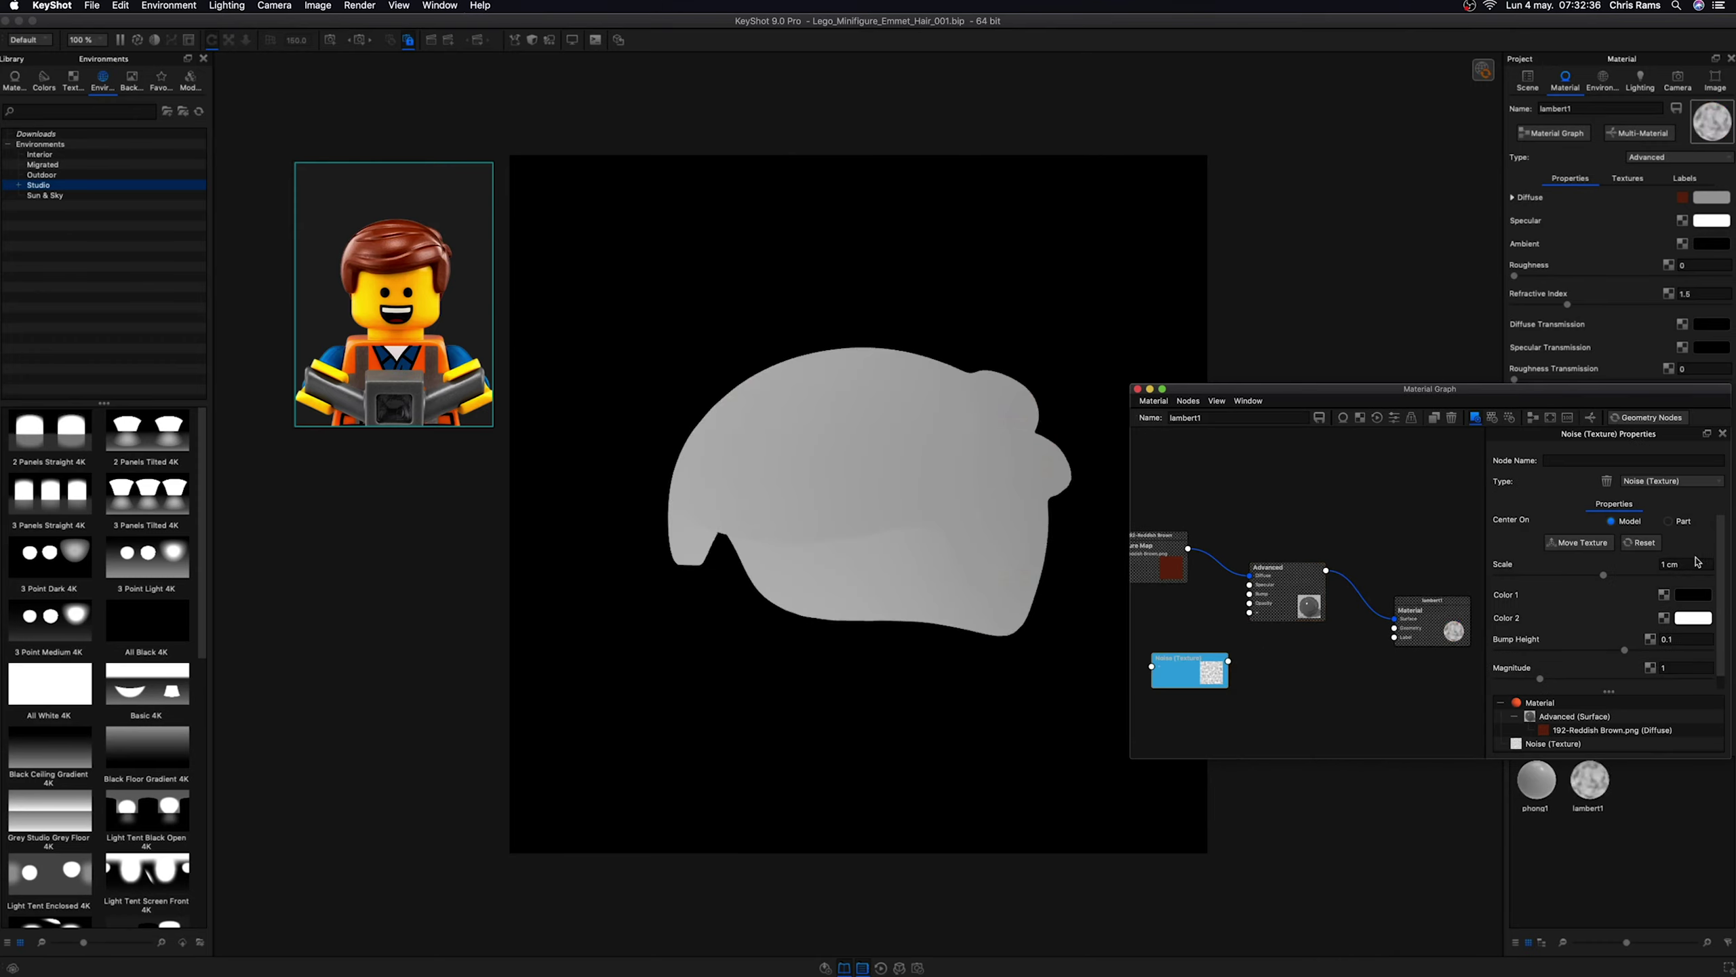
click(1681, 564)
text(0.01)
key(Return)
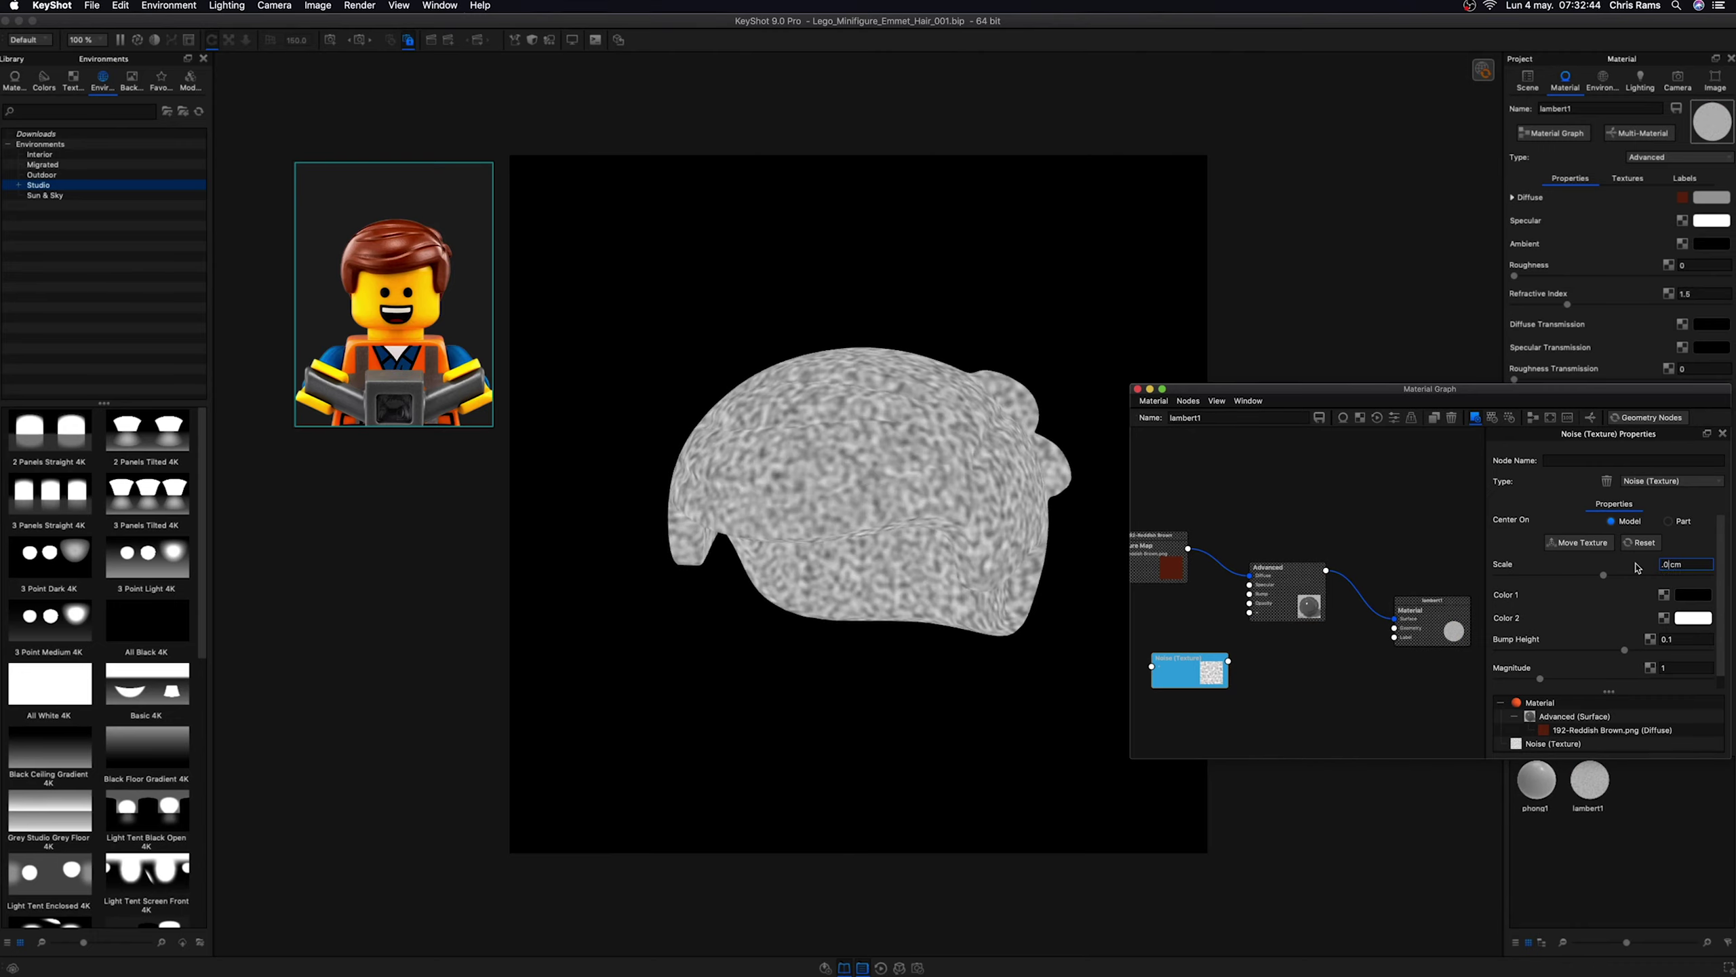
text(5)
key(Return)
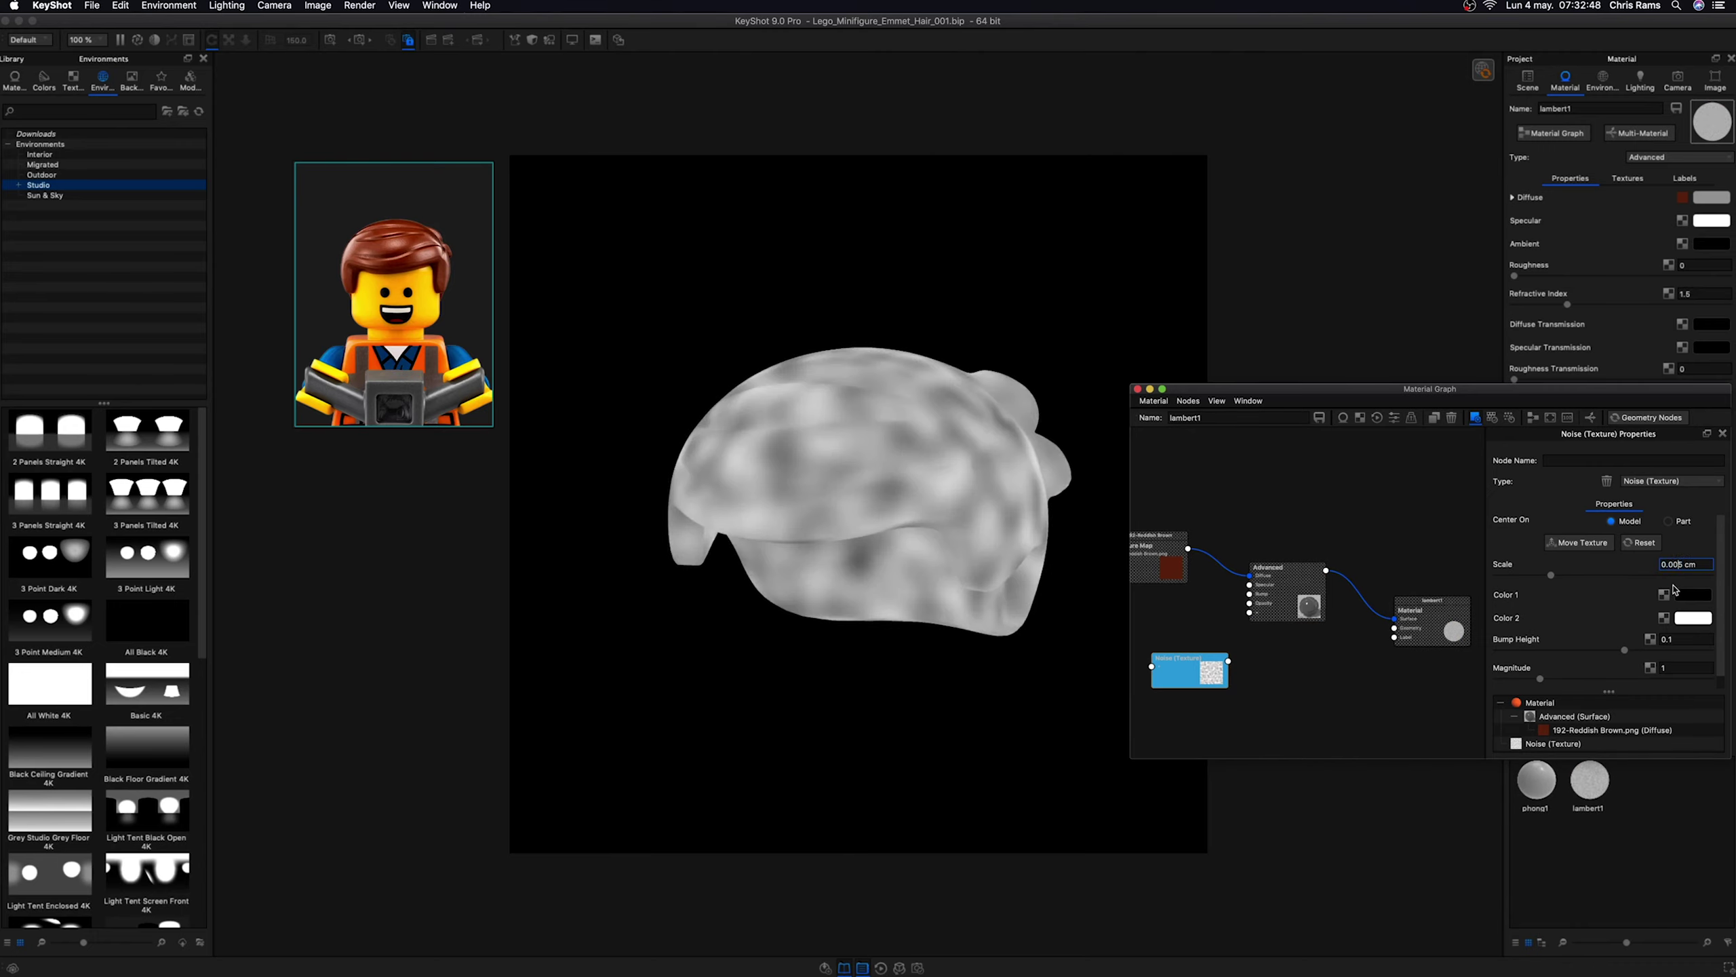
key(Return)
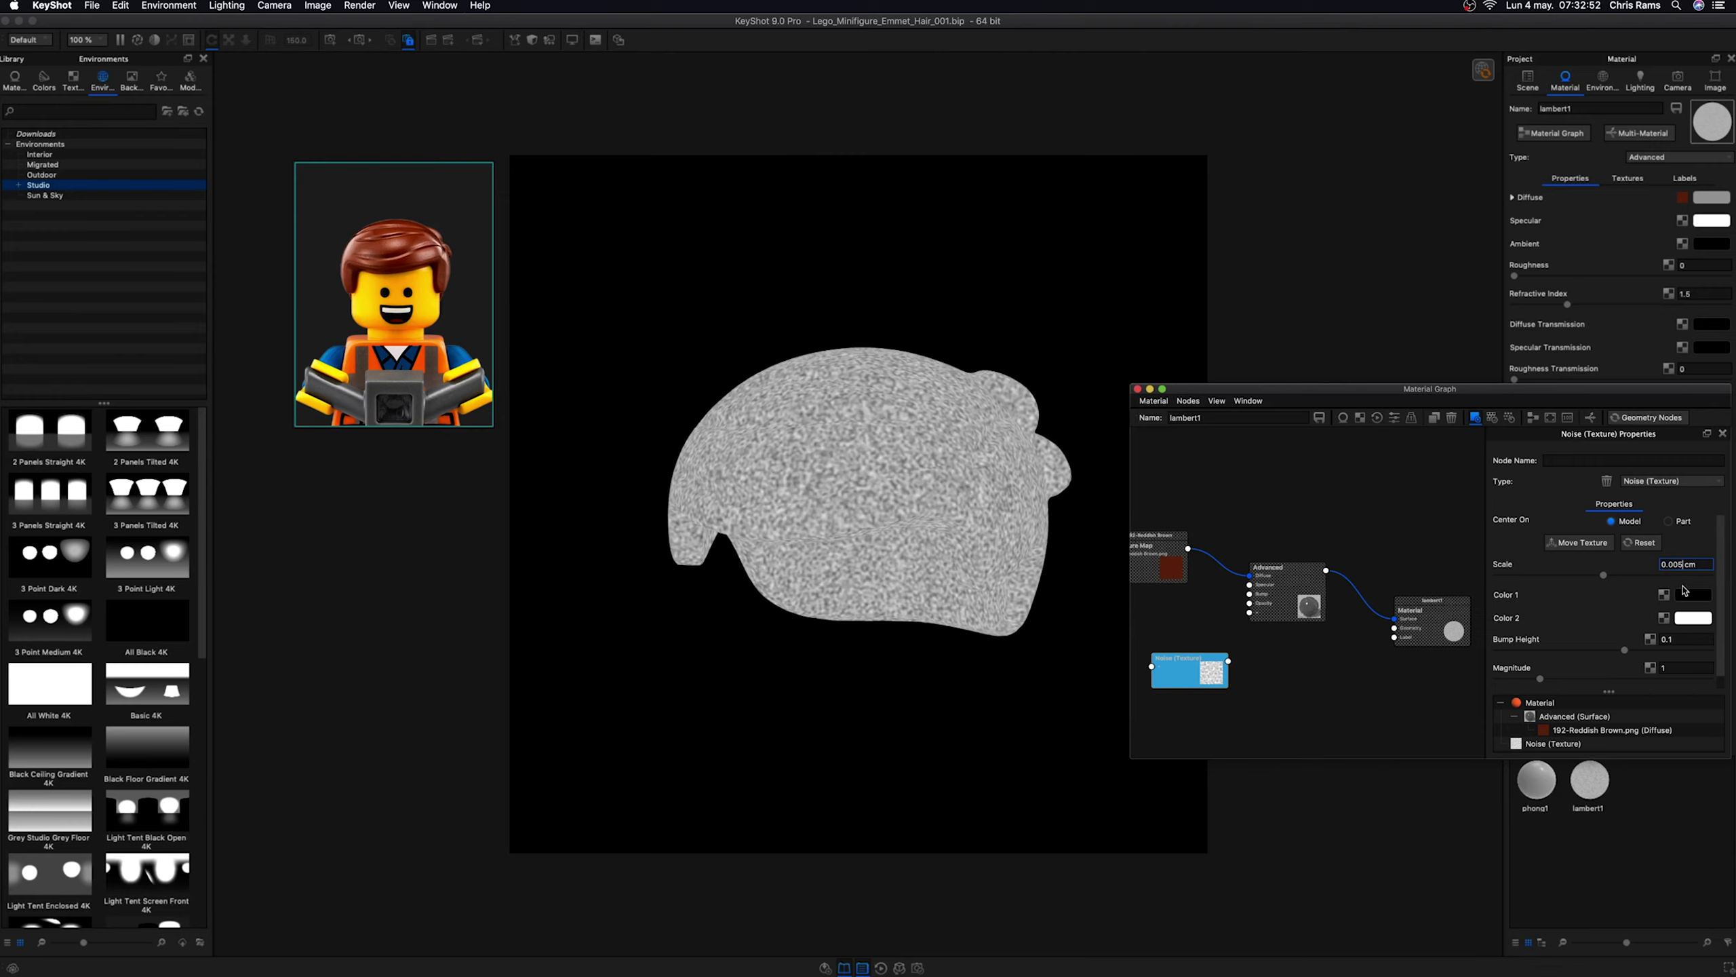
text(0.002)
key(Return)
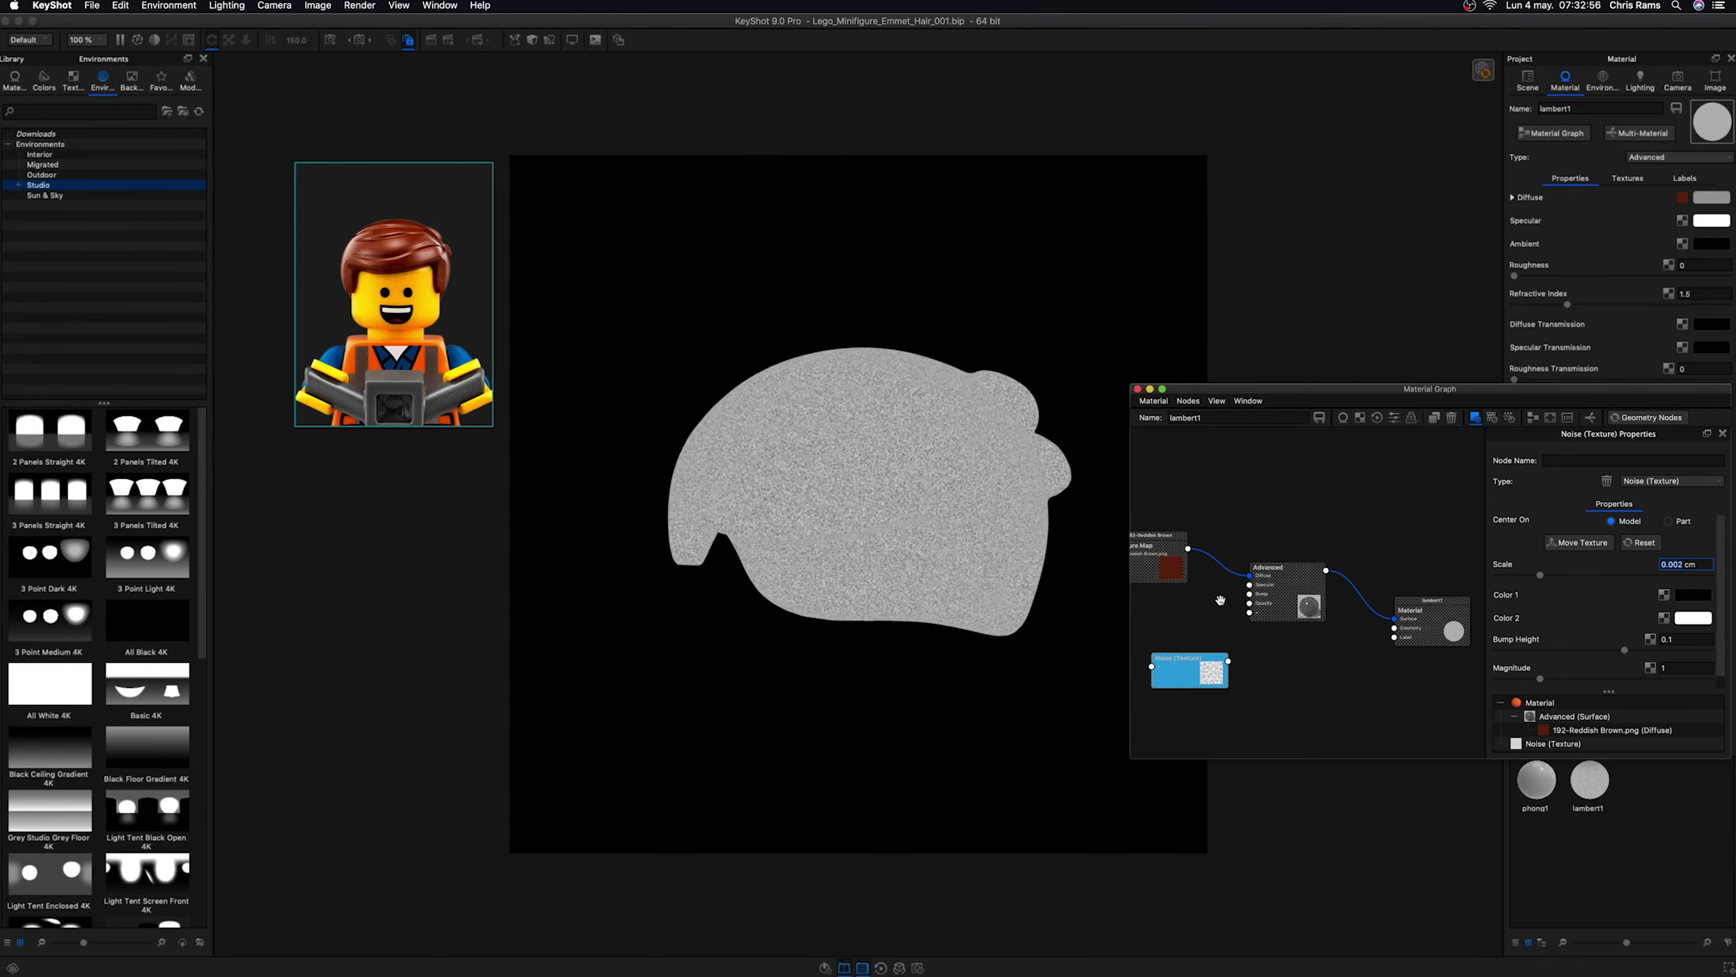
- Connect the noise to the Advanced node's Bump input and set roughness to 0.02
drag(1228, 661, 1249, 593)
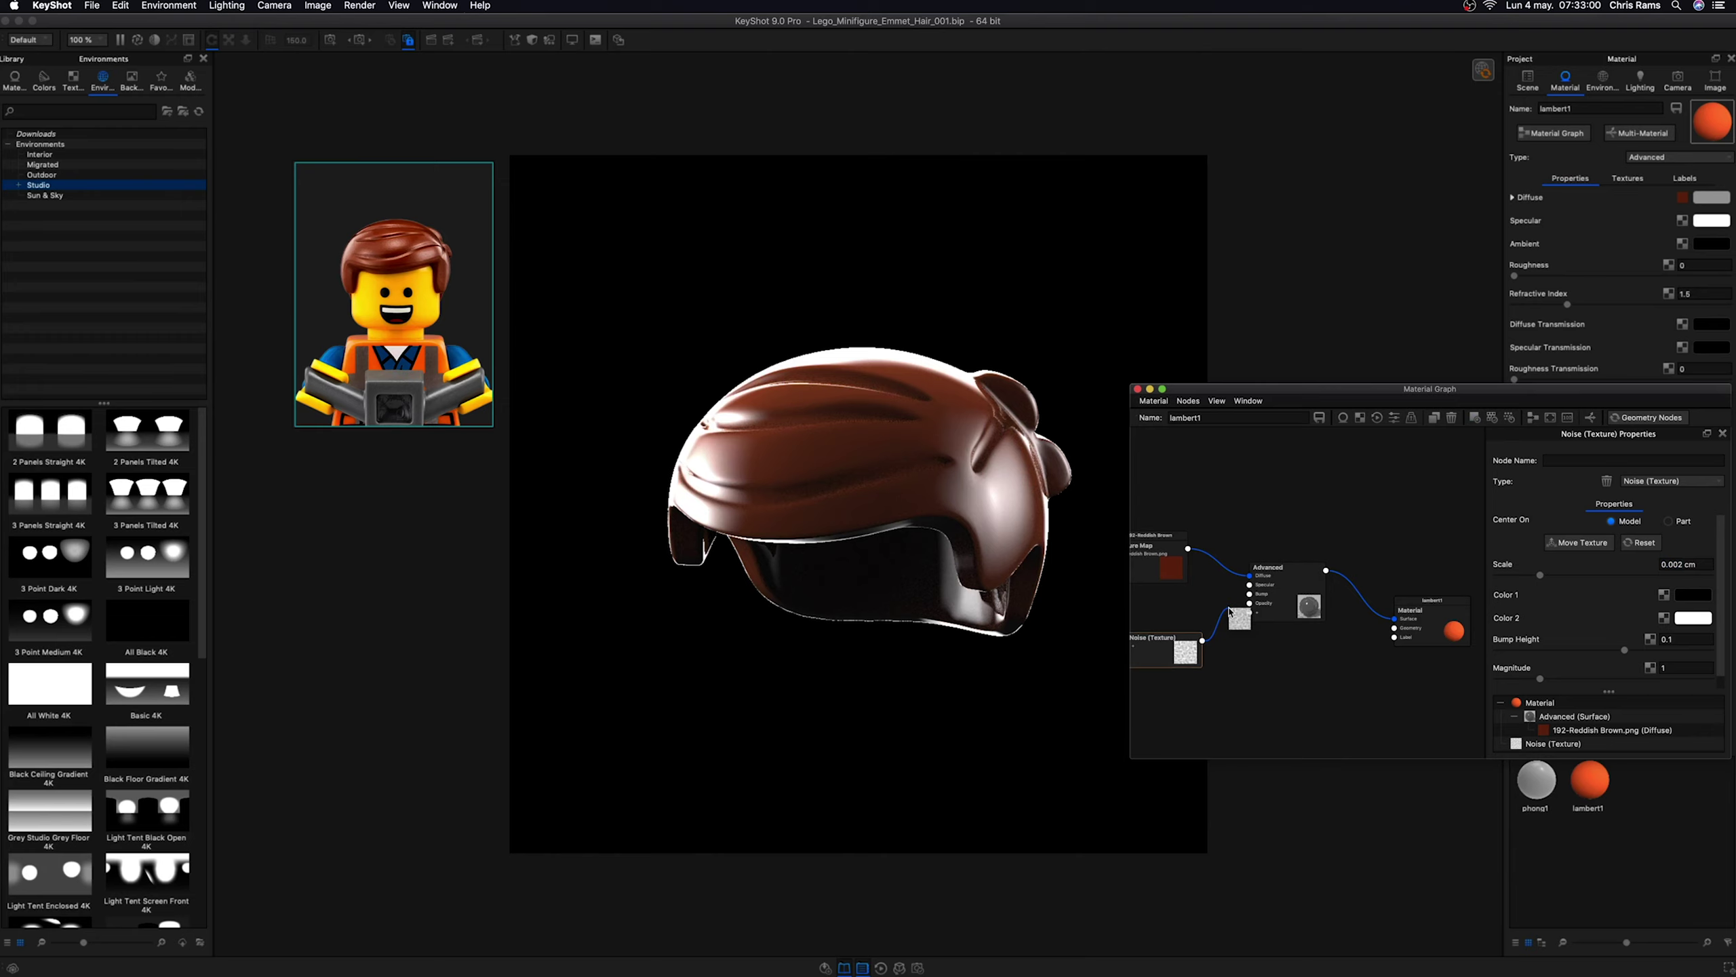
drag(1417, 609, 1405, 576)
click(1286, 595)
click(1681, 591)
text(.1)
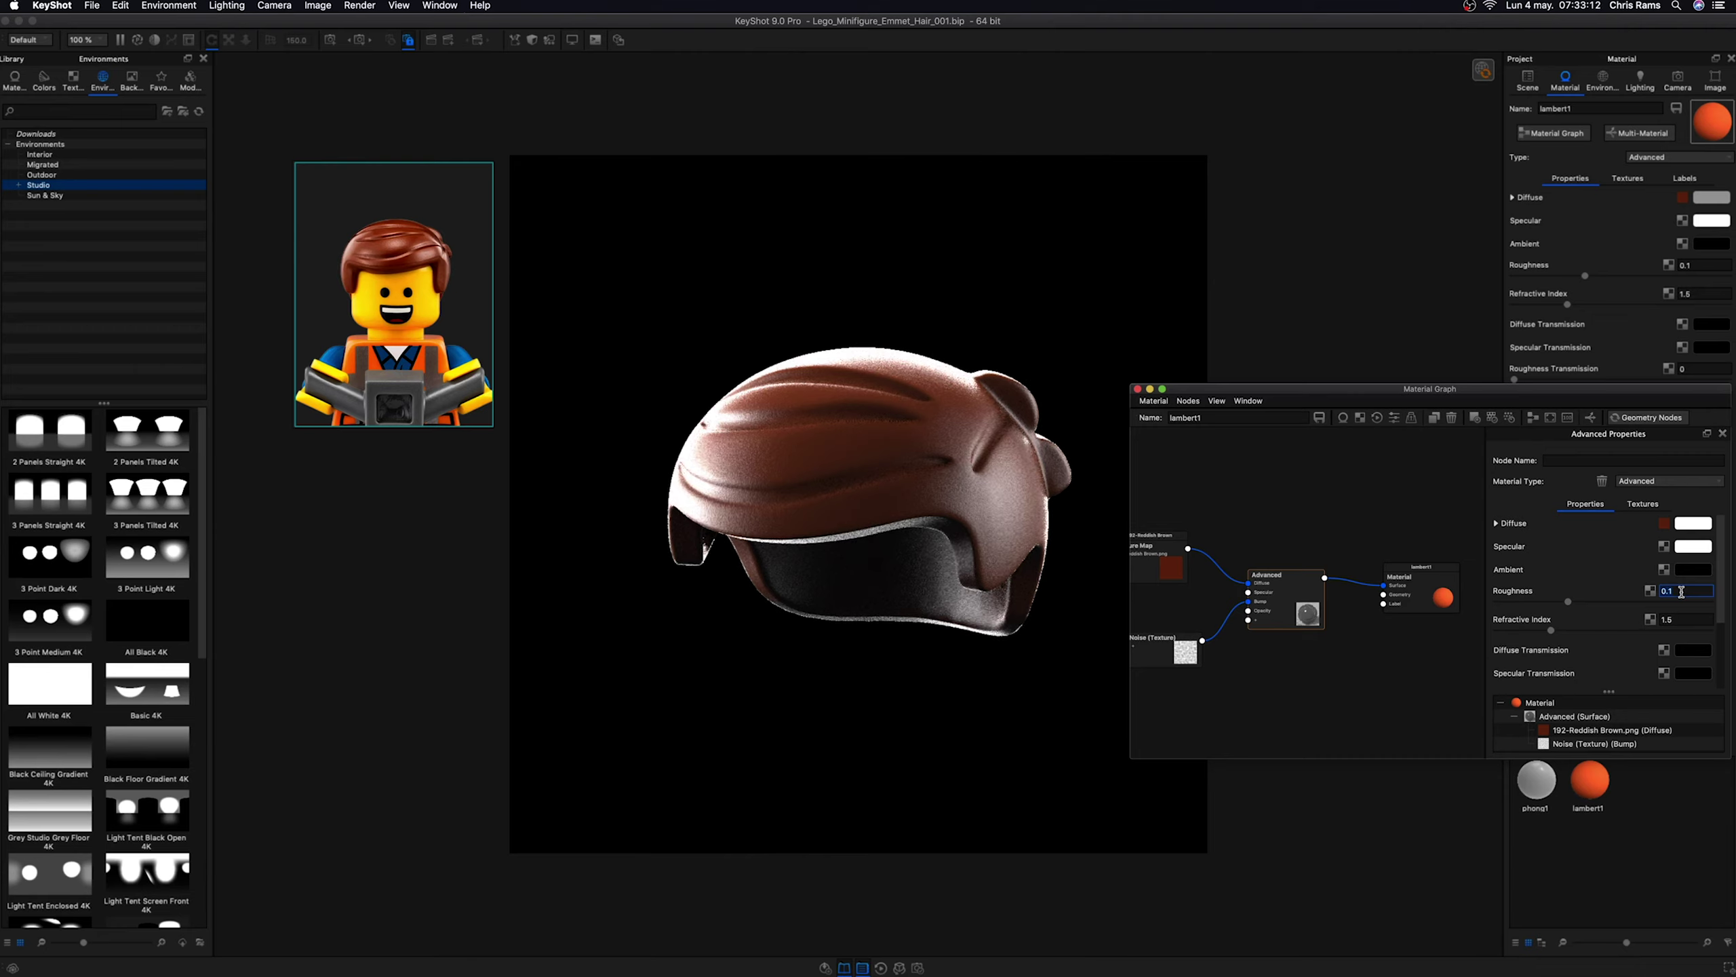
drag(1132, 458, 1240, 458)
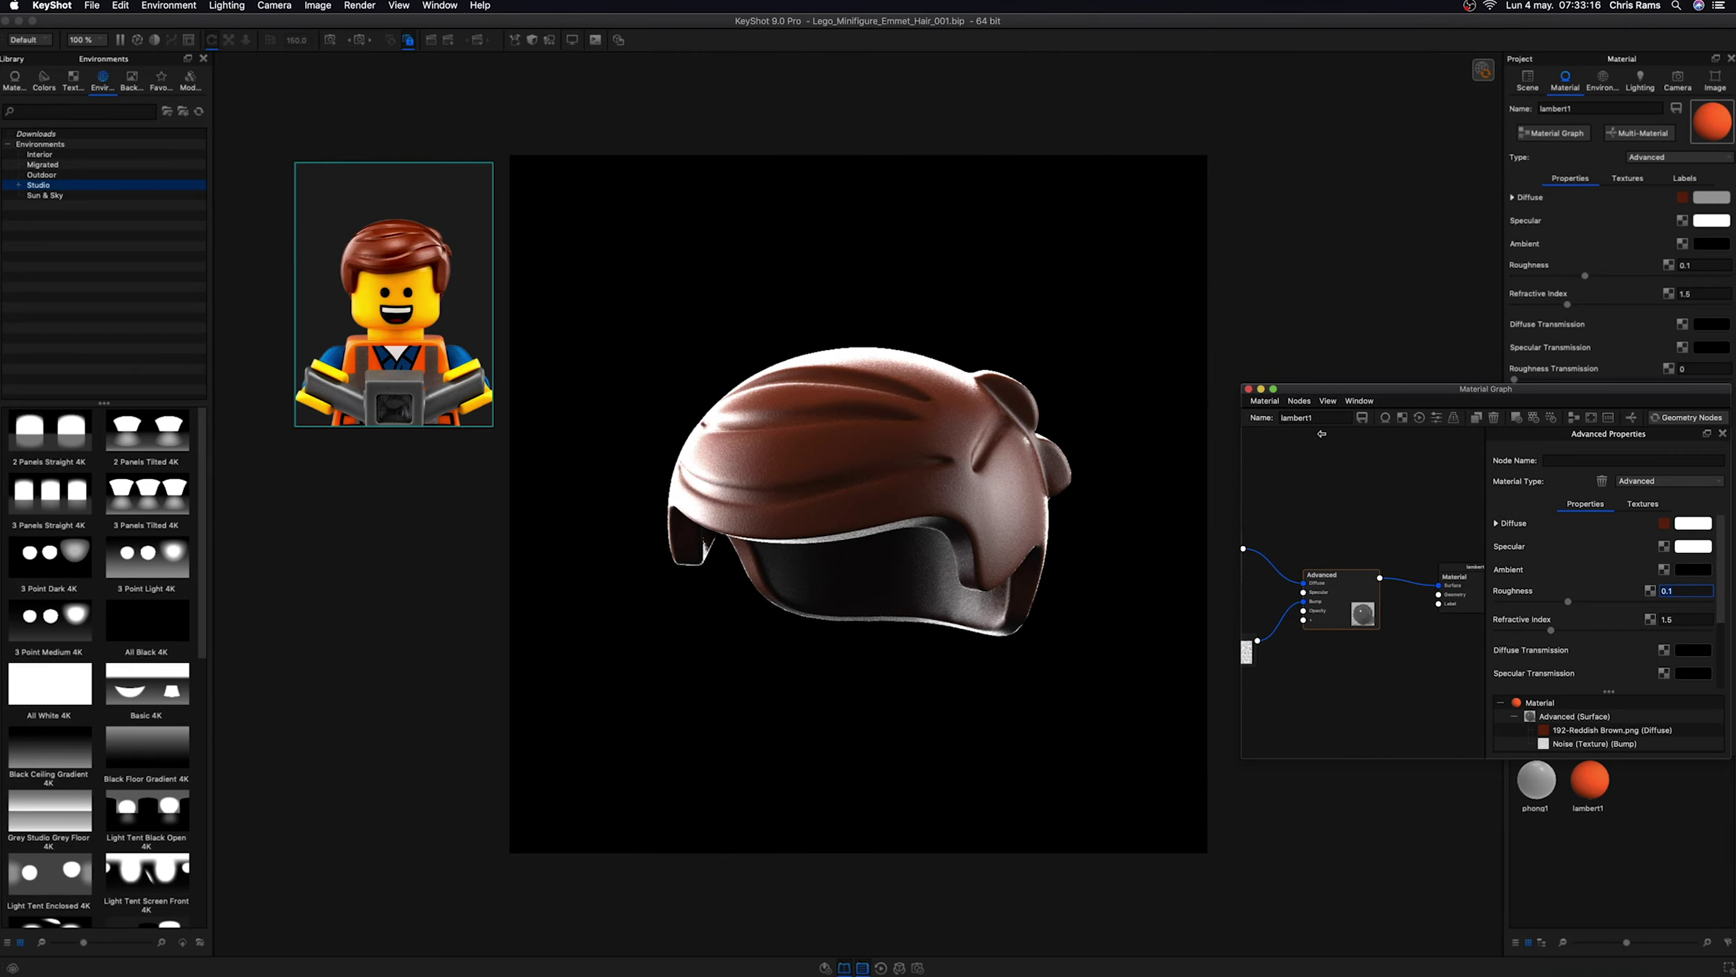
drag(1432, 388, 1300, 373)
drag(1350, 445, 1477, 445)
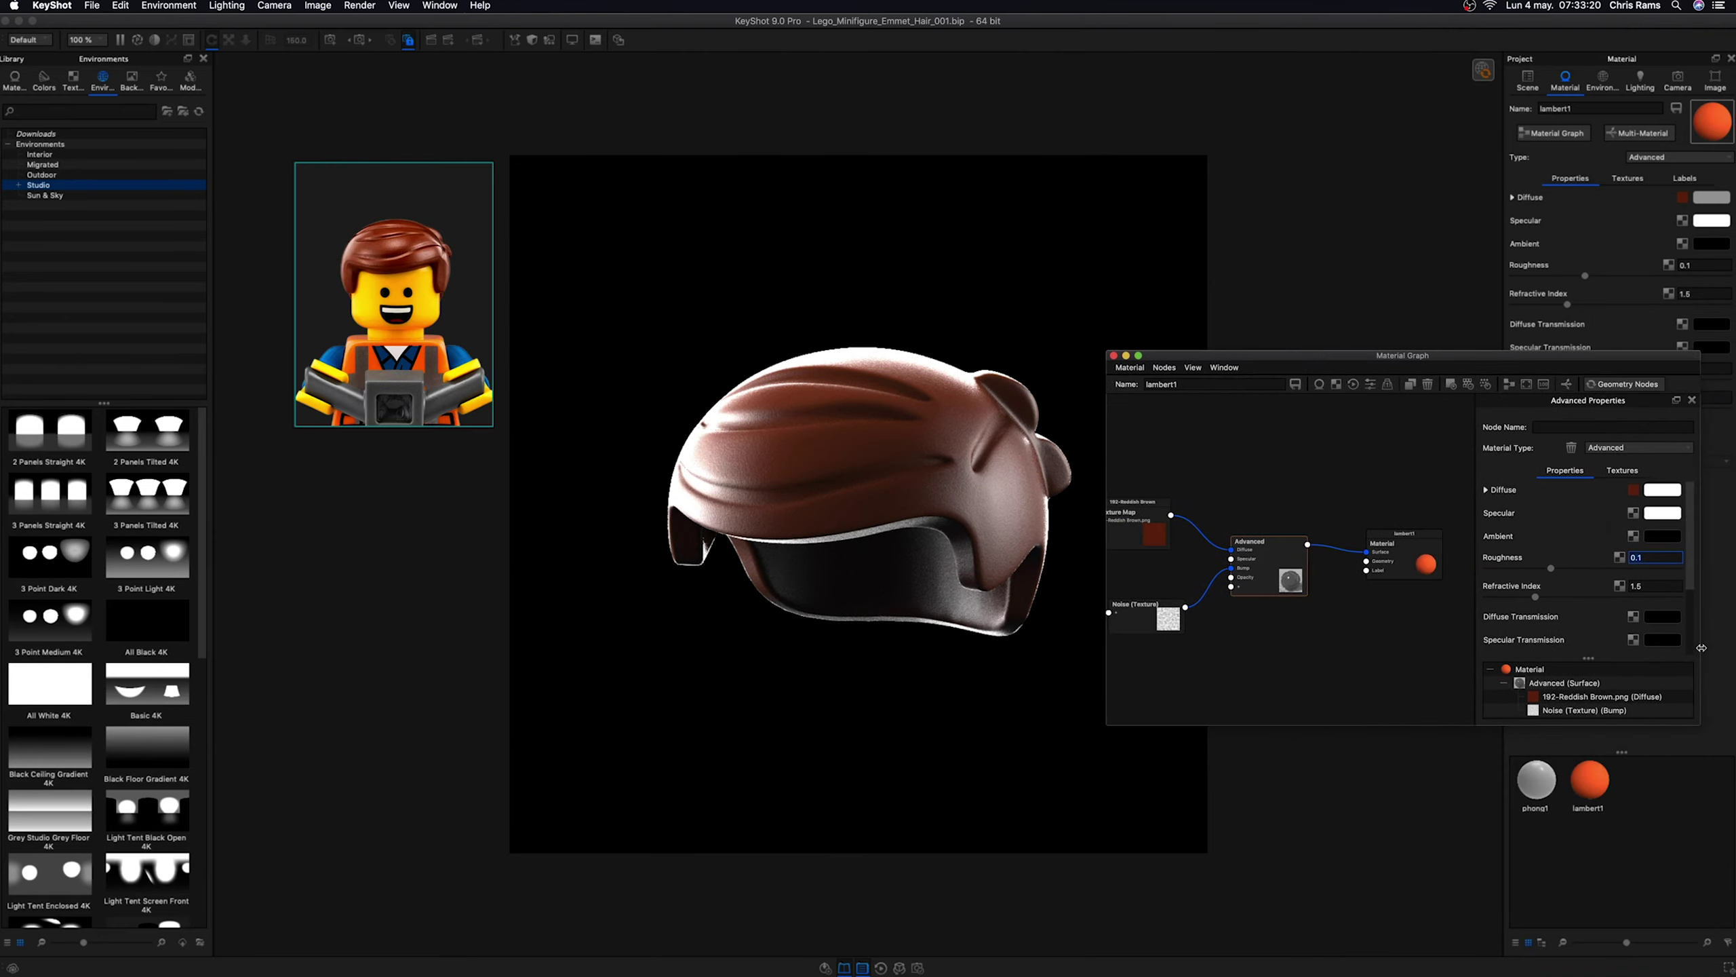
drag(1359, 363, 1352, 293)
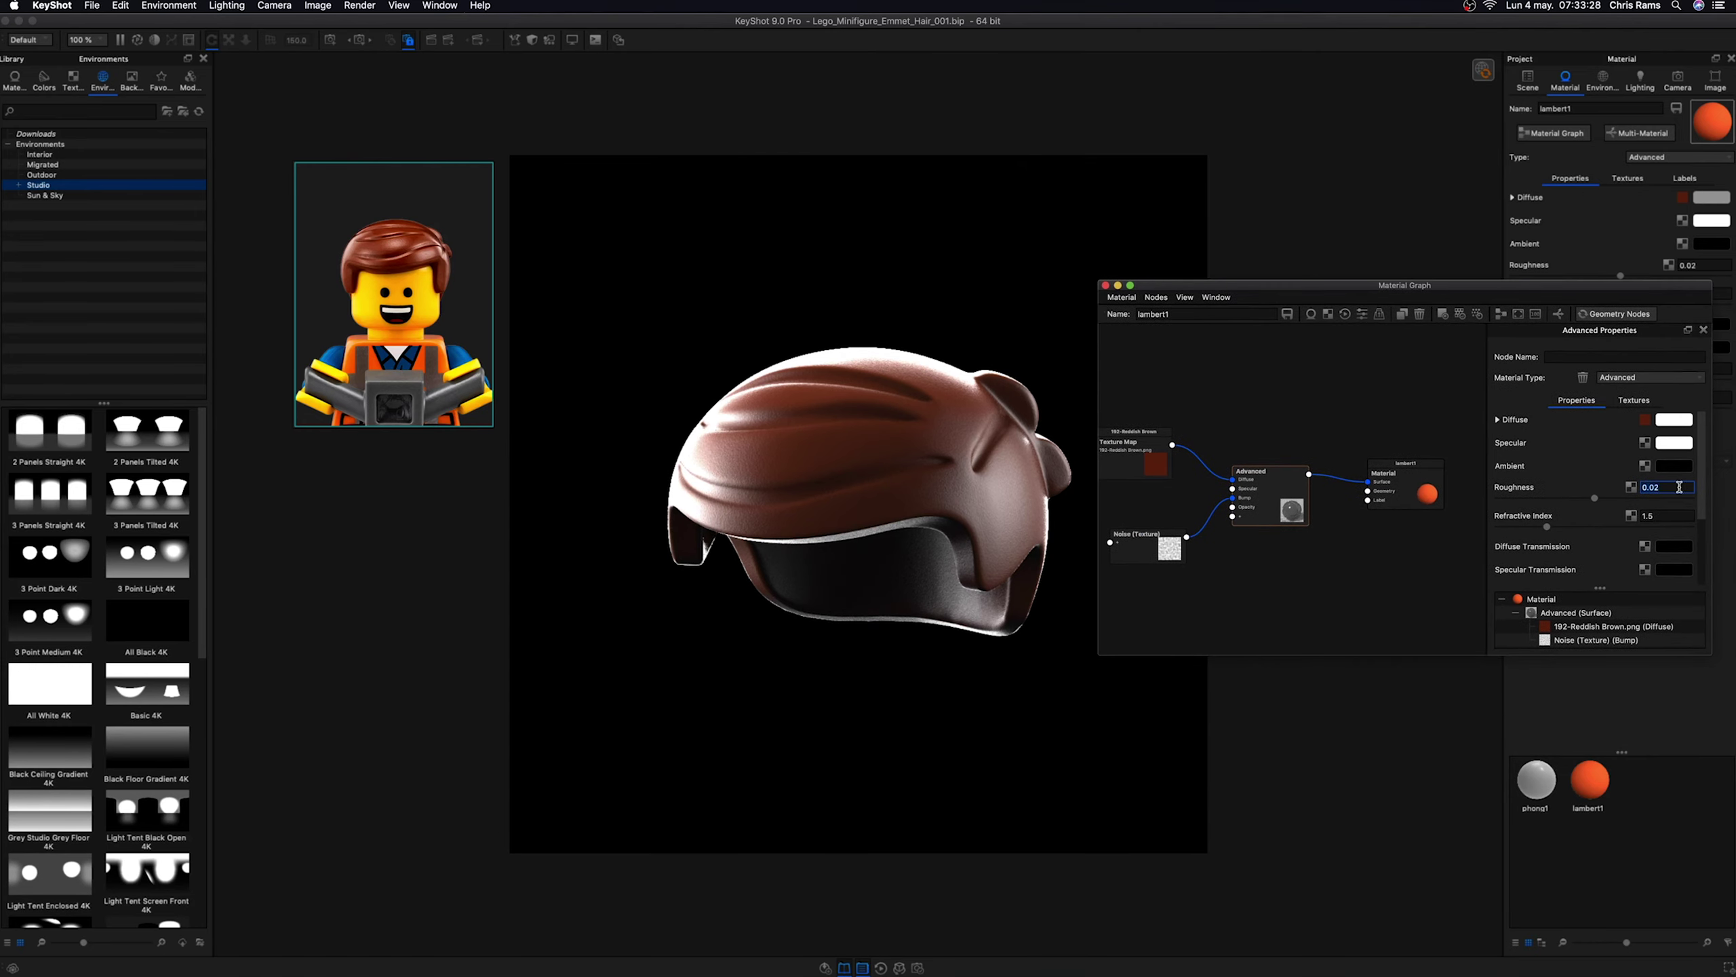
- Raise the bump height to 0.3
click(1160, 550)
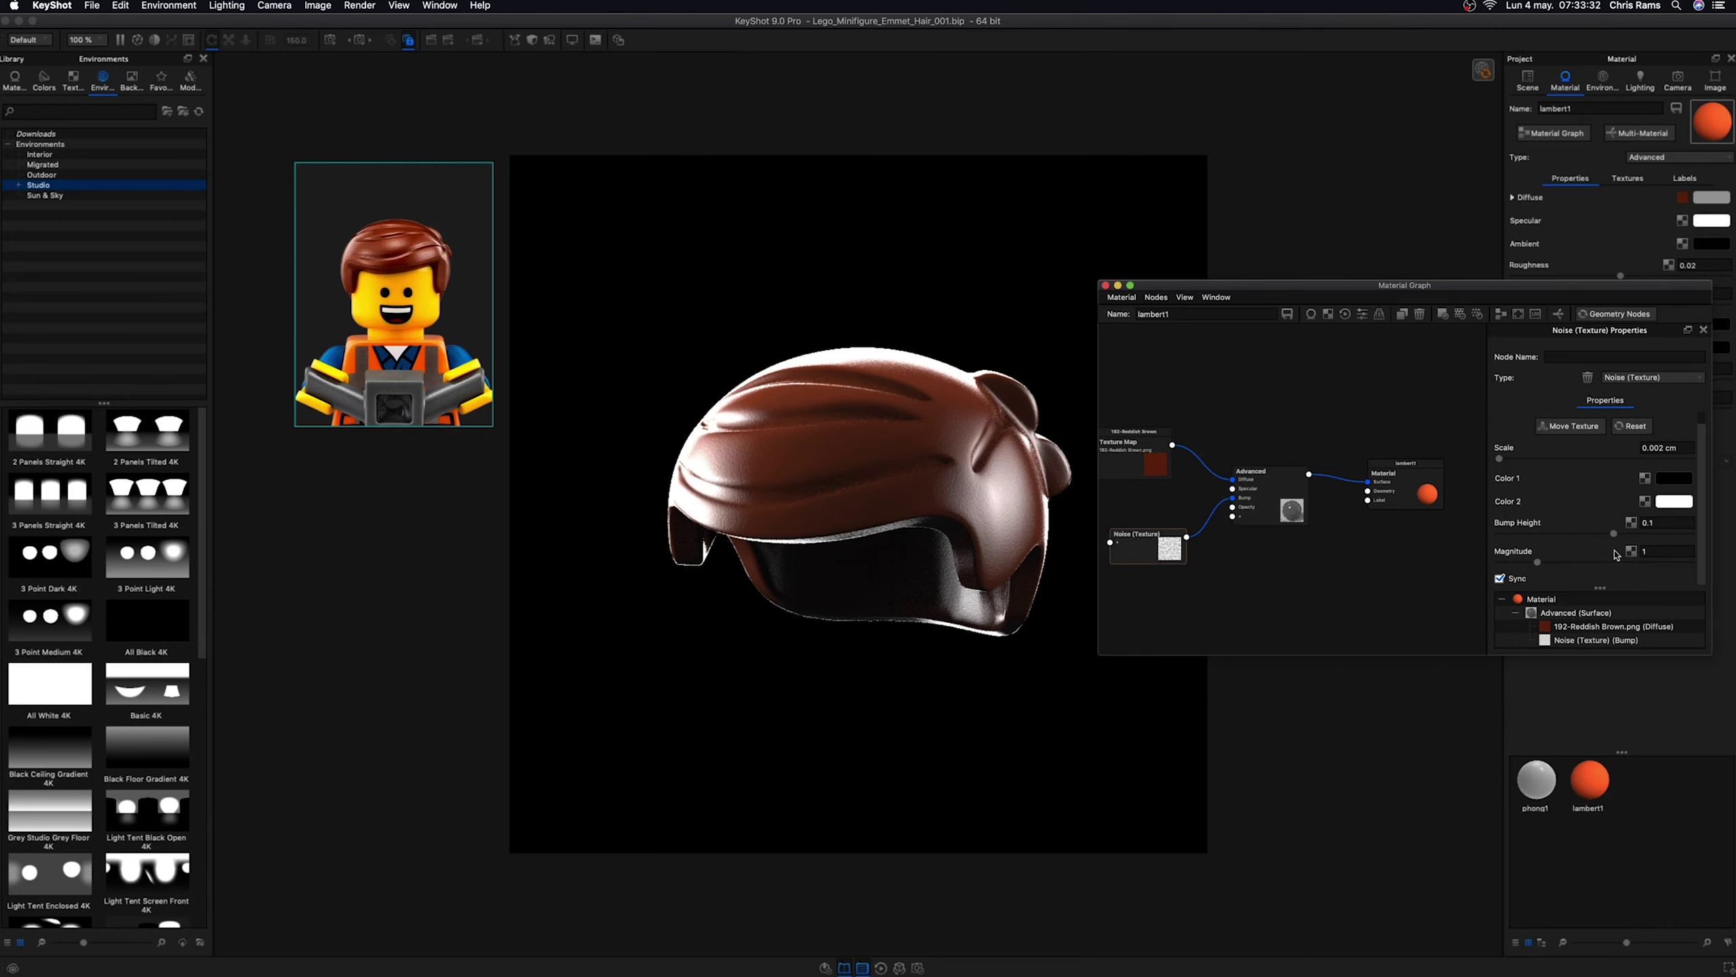
click(1658, 523)
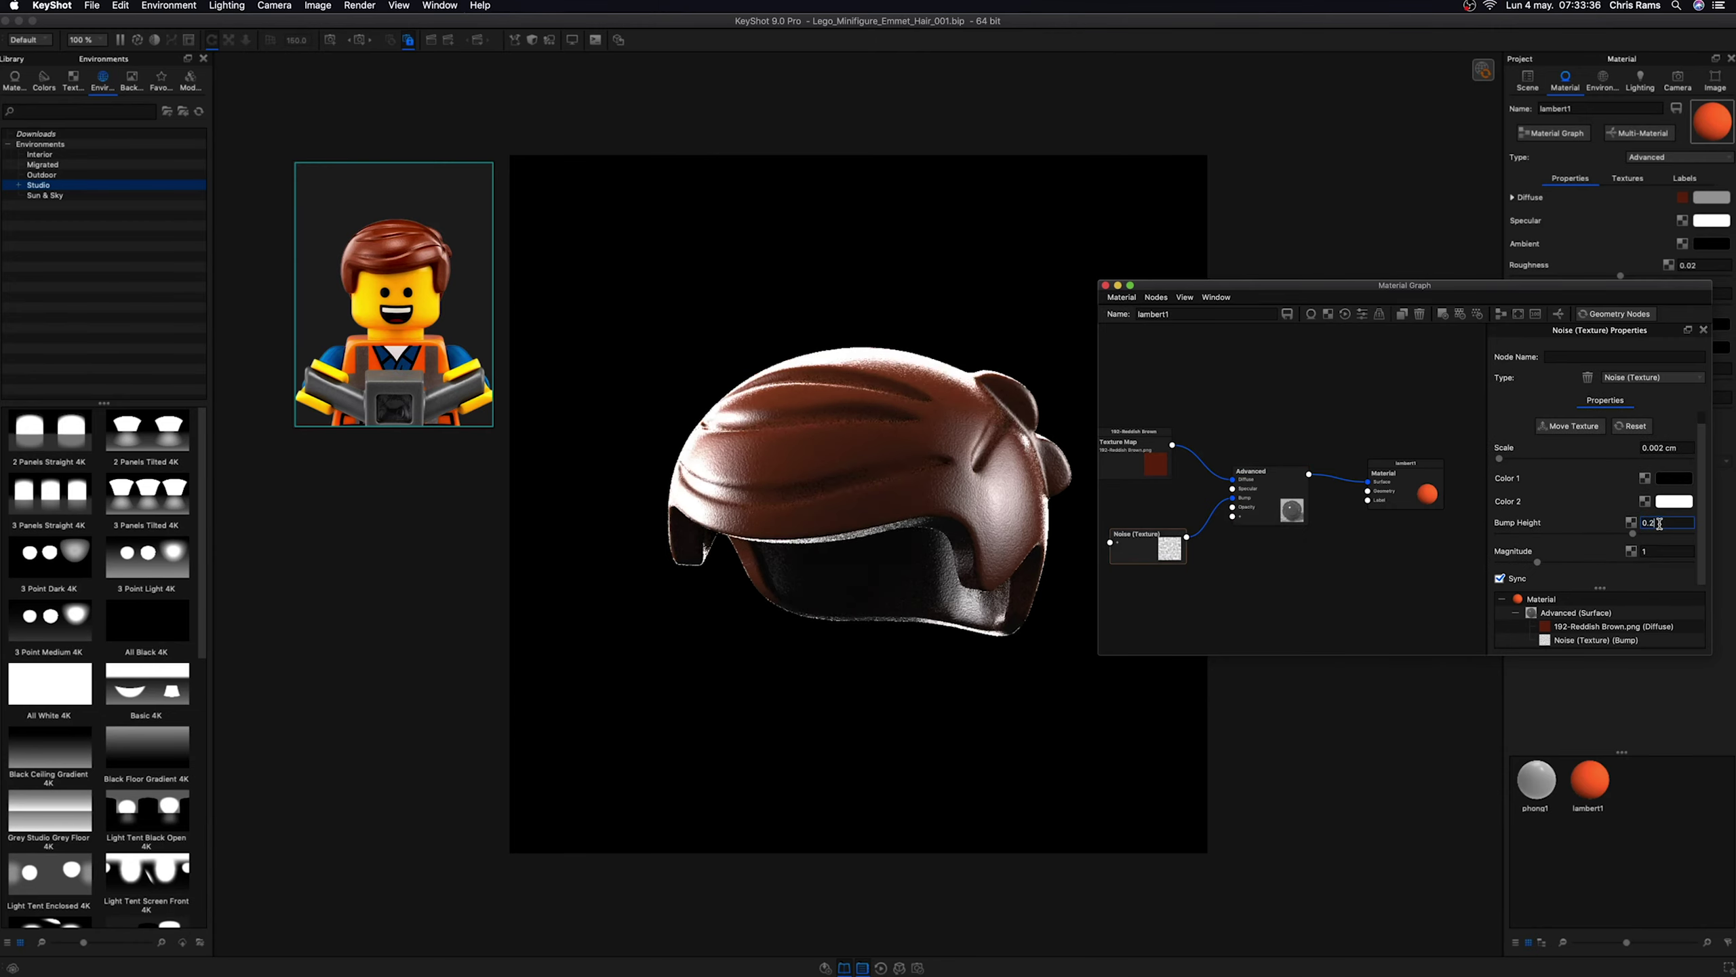
key(BackSpace)
text(3)
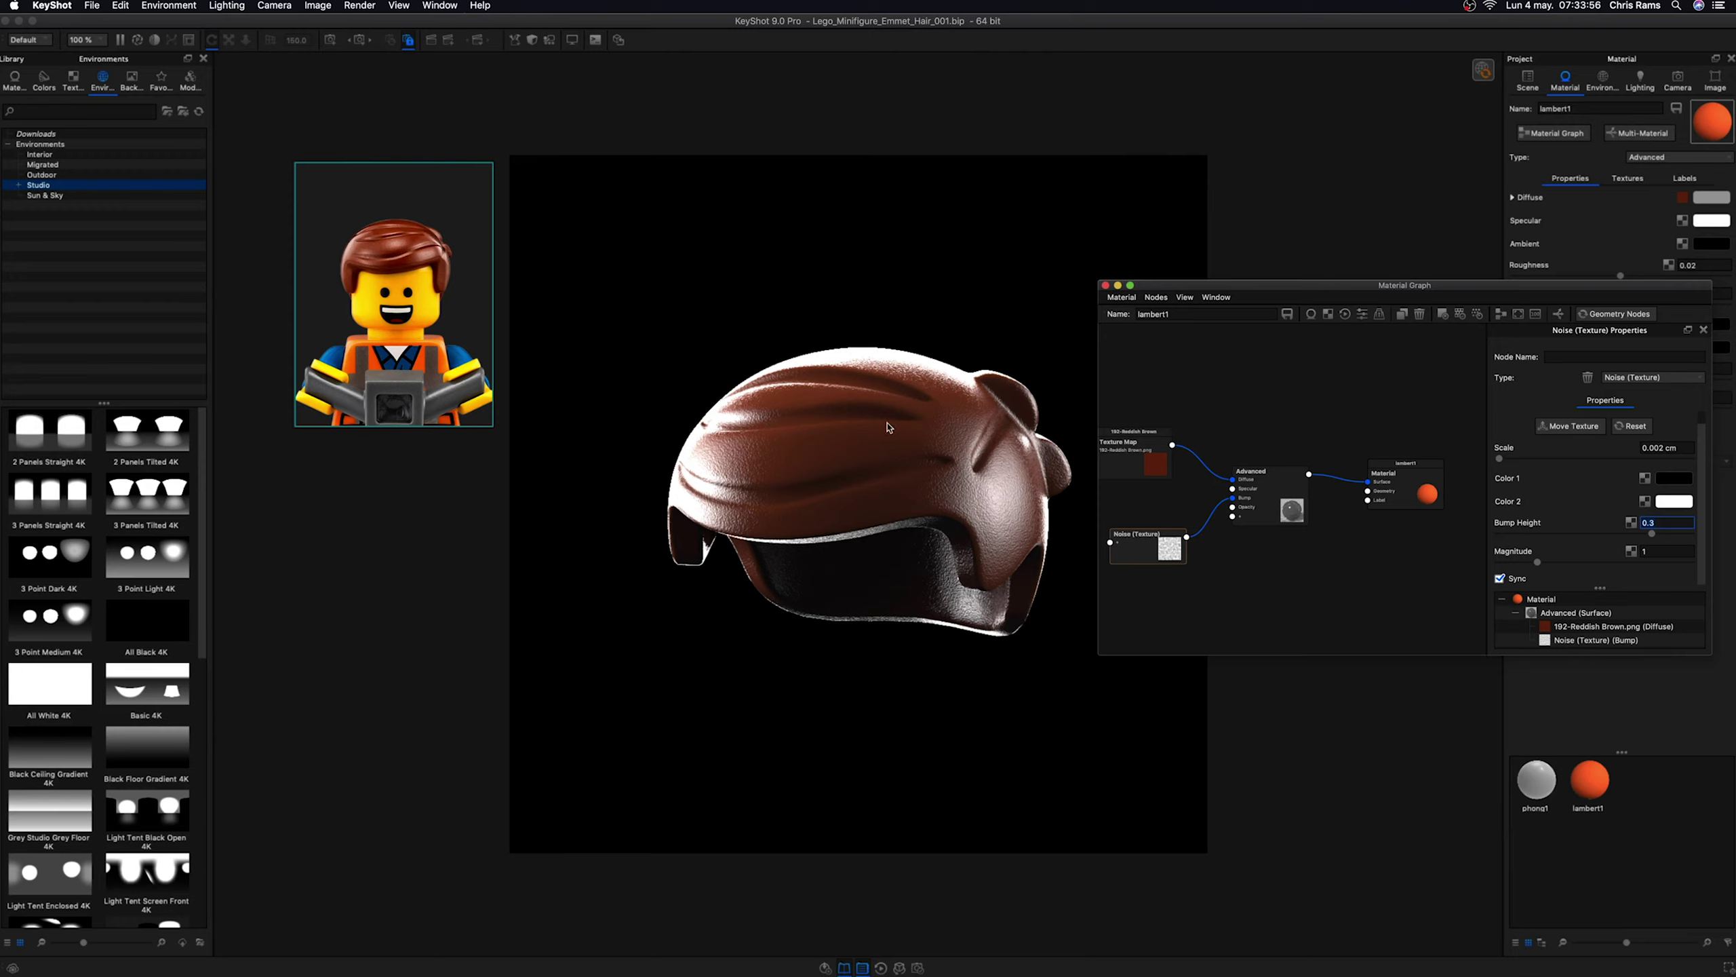
- Inspect the Advanced node's specular colour and spread the material graph nodes apart
click(1261, 505)
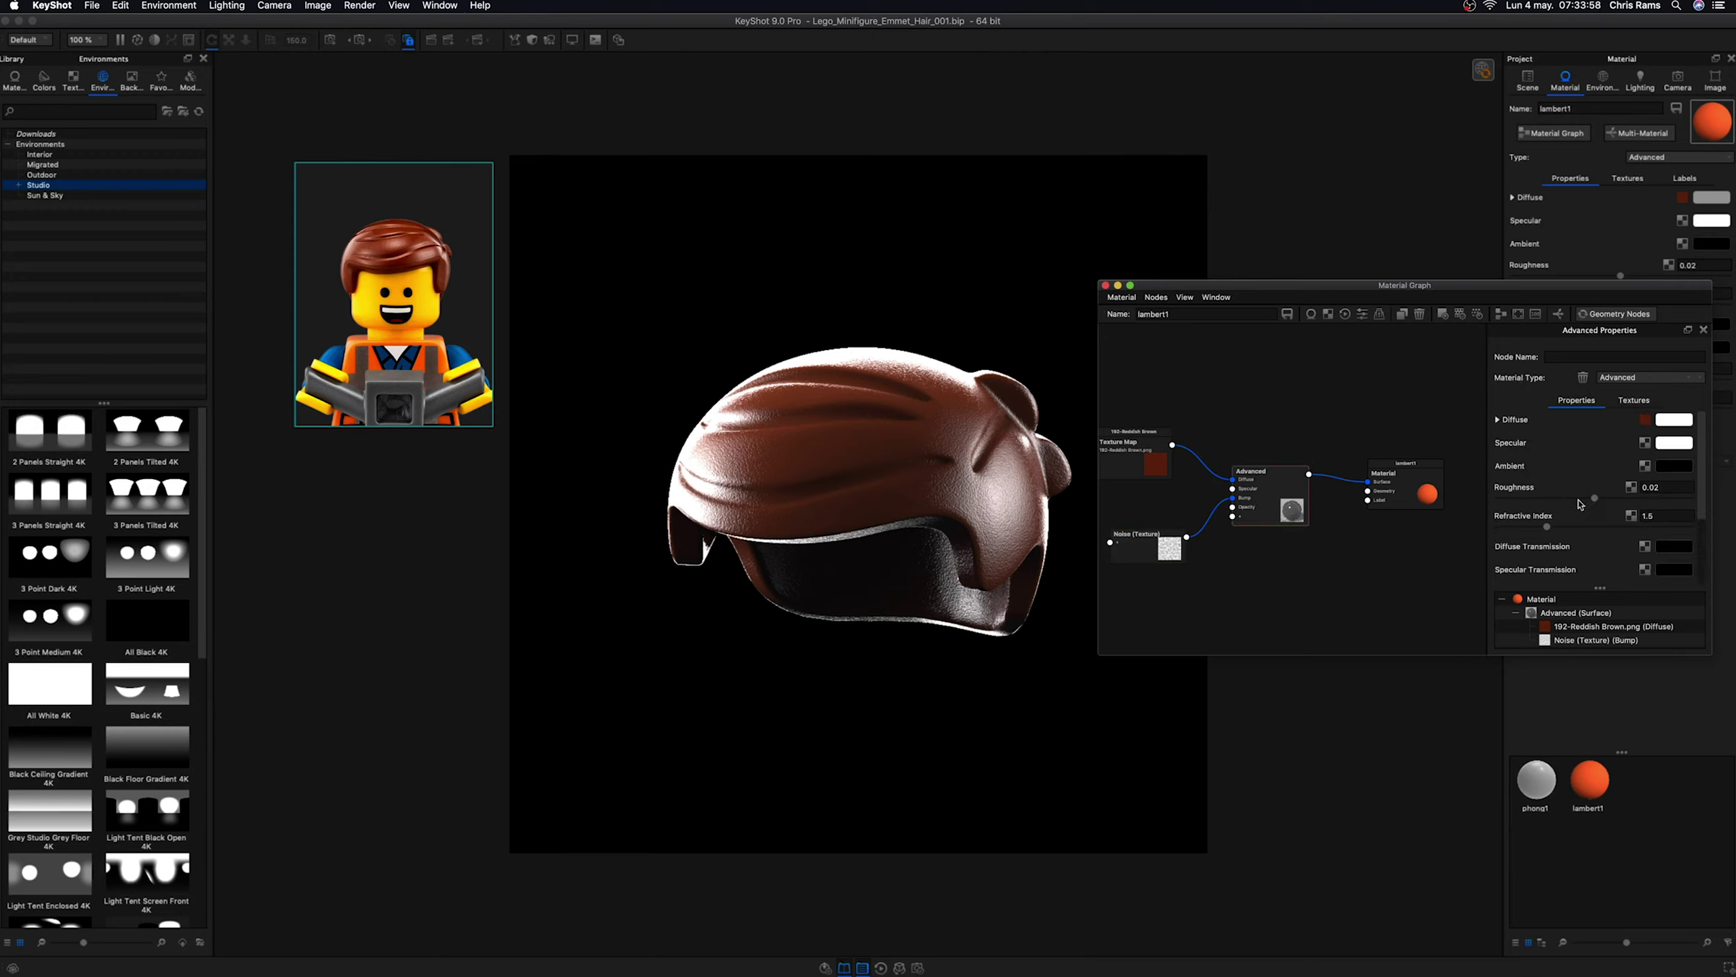
click(1663, 444)
click(1242, 323)
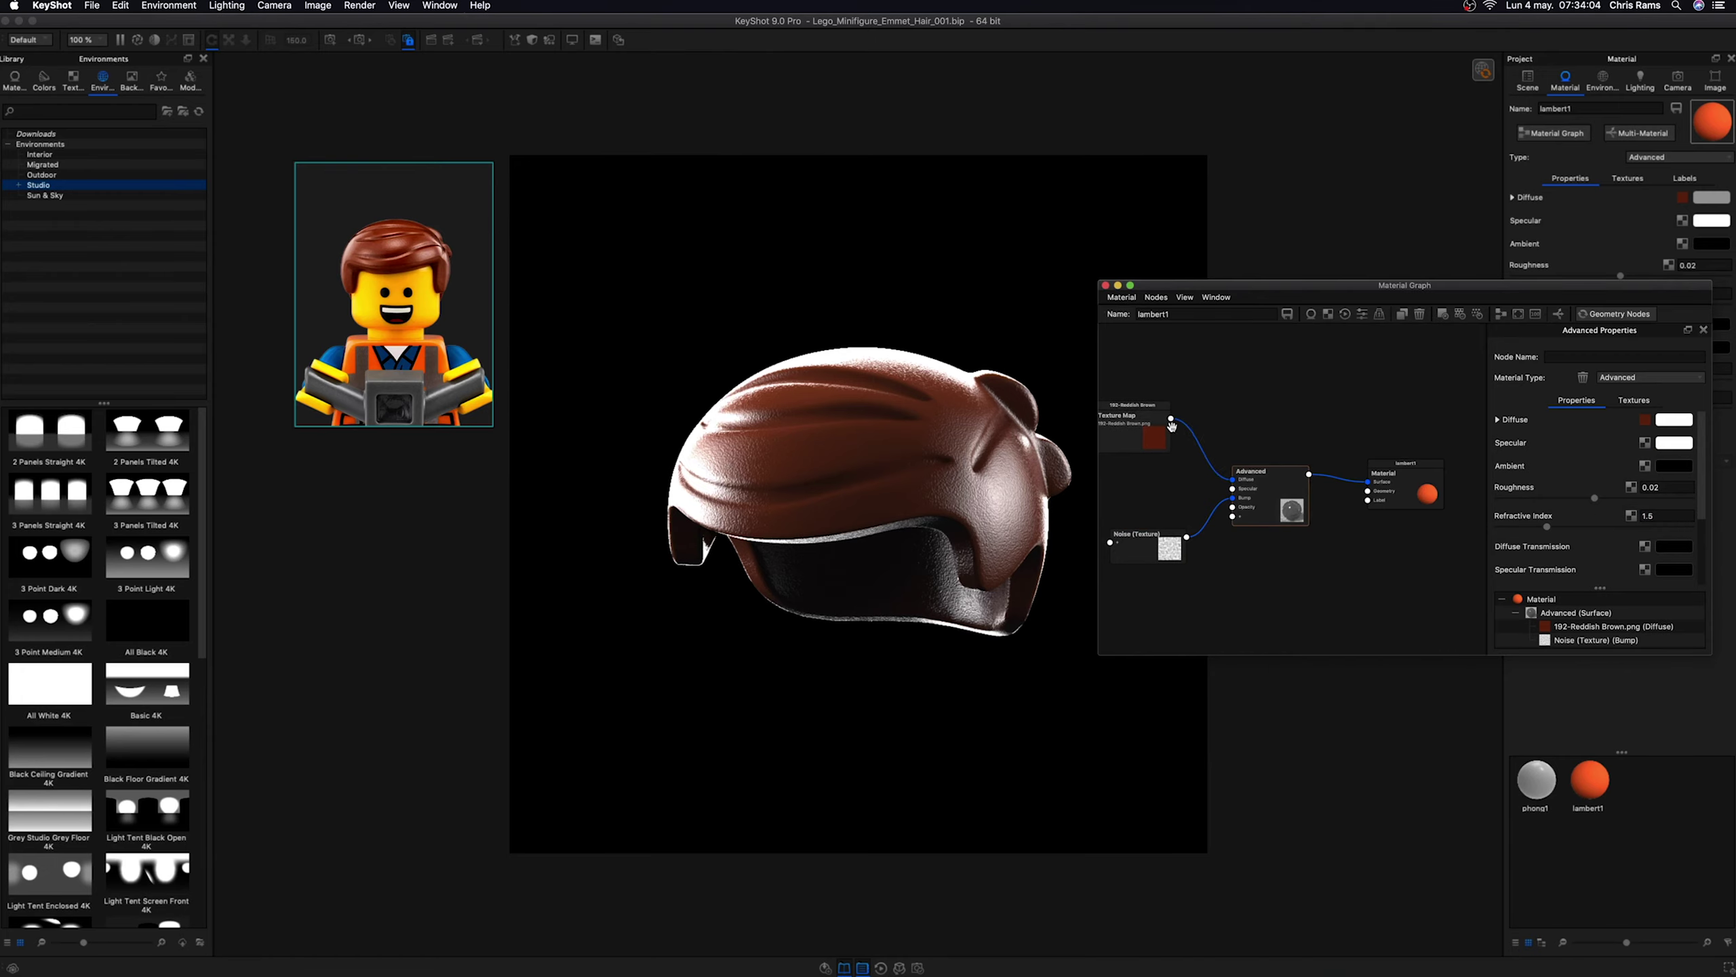
drag(1265, 485, 1328, 482)
drag(1166, 547, 1162, 588)
drag(1155, 468, 1148, 426)
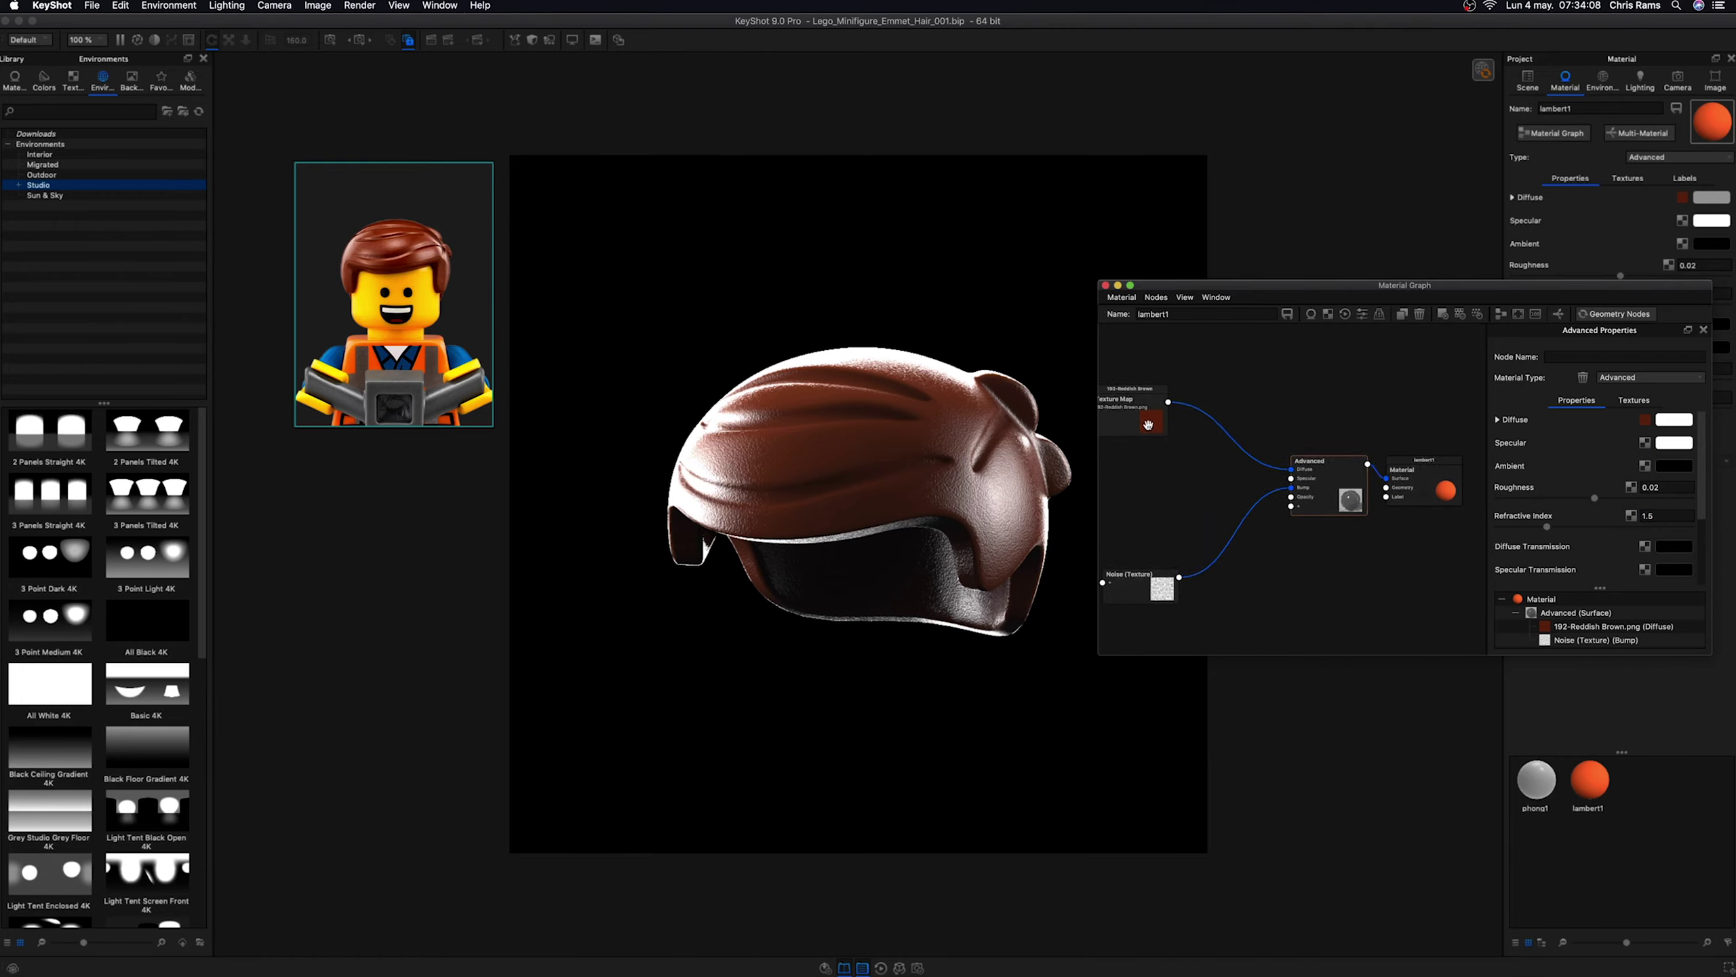
- Duplicate the reddish-brown Texture Map node and wire the copy into the Advanced node's Ambient input
right_click(1148, 425)
click(1183, 453)
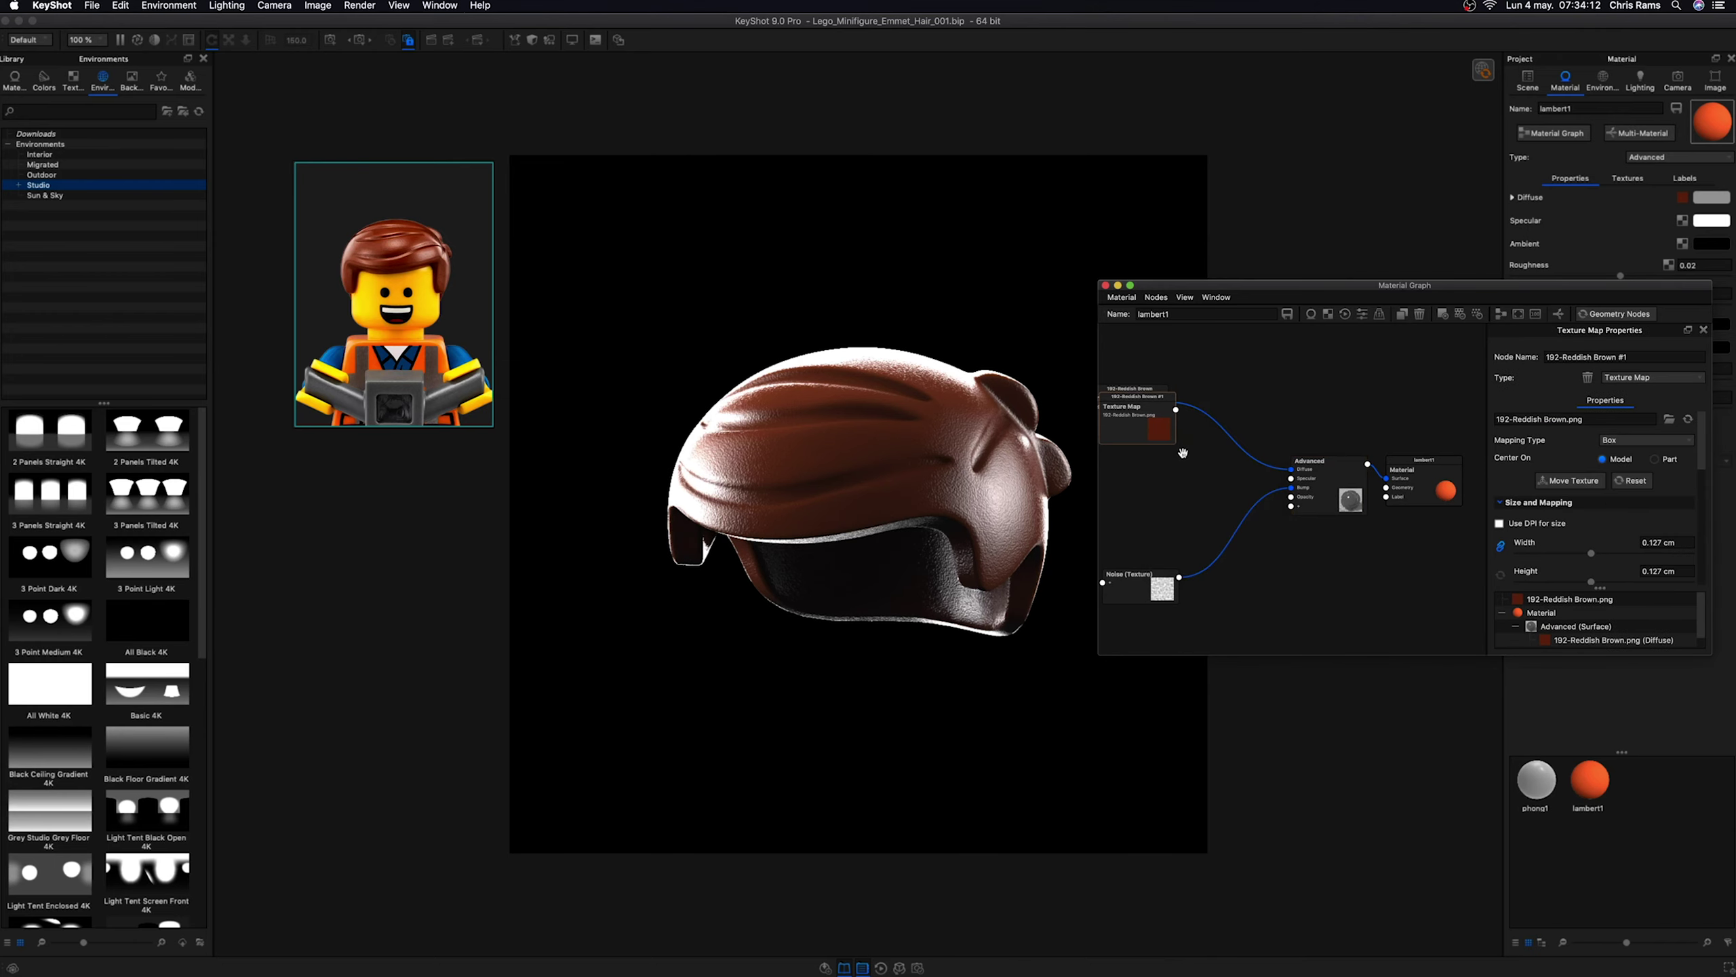
mouse_move(1168, 429)
mouse_down()
mouse_move(1176, 480)
mouse_move(1290, 506)
mouse_up()
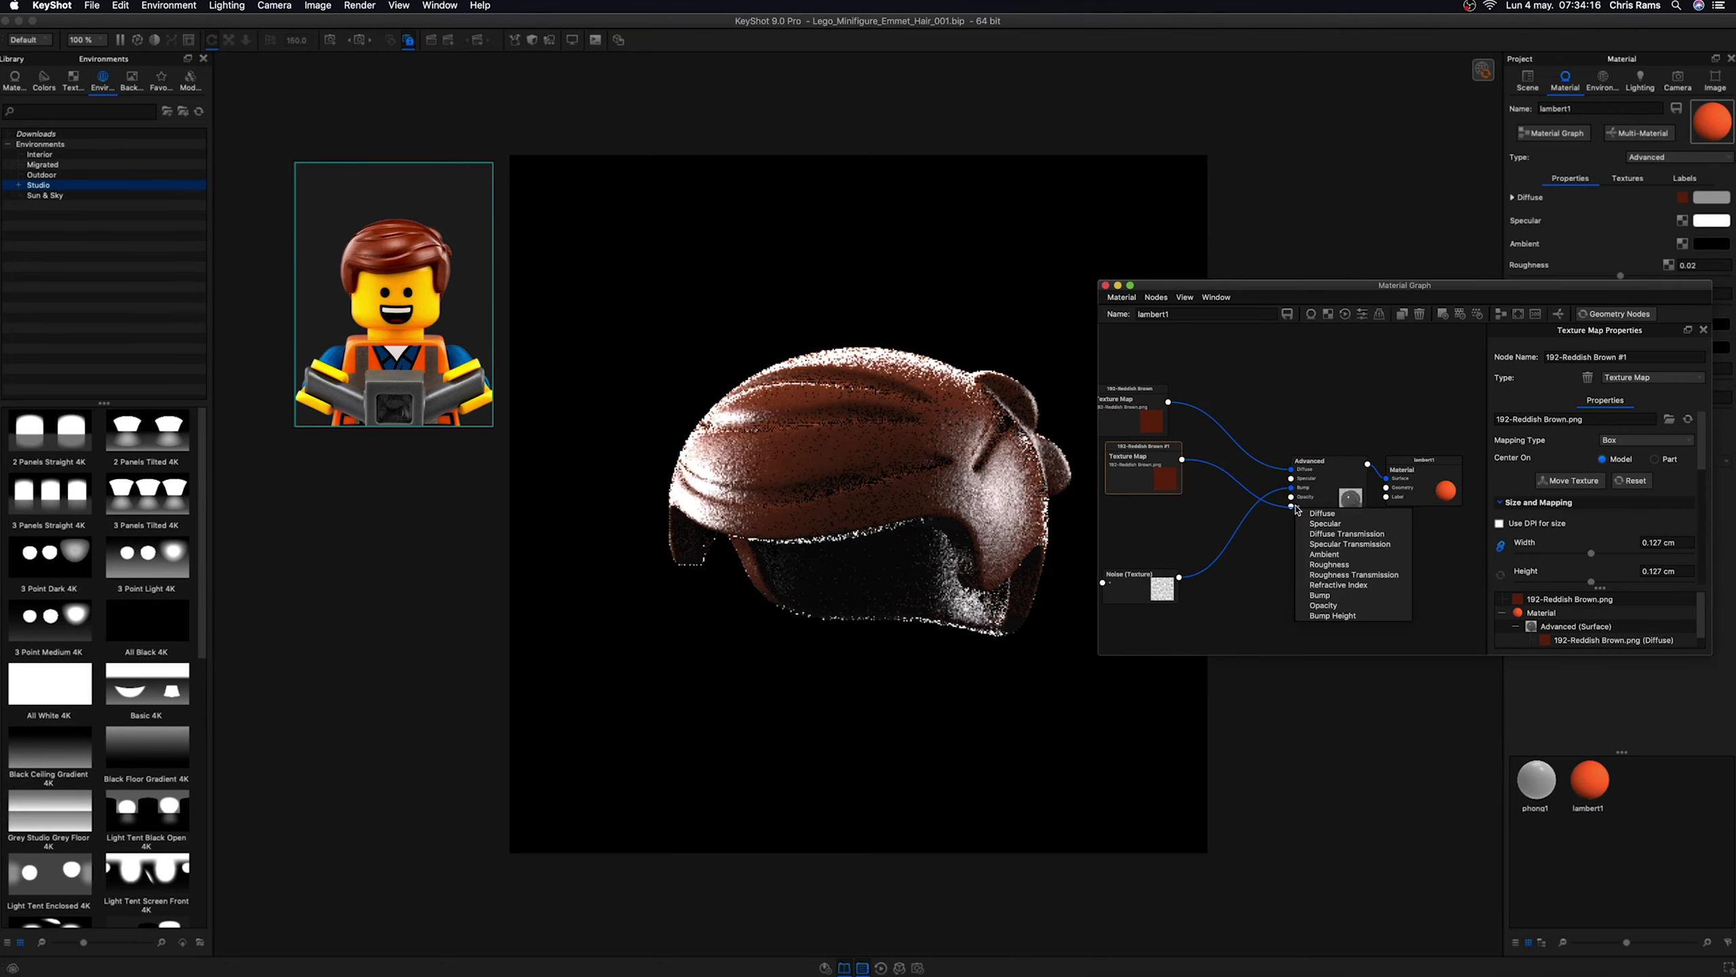
click(1324, 554)
drag(1164, 480, 1167, 492)
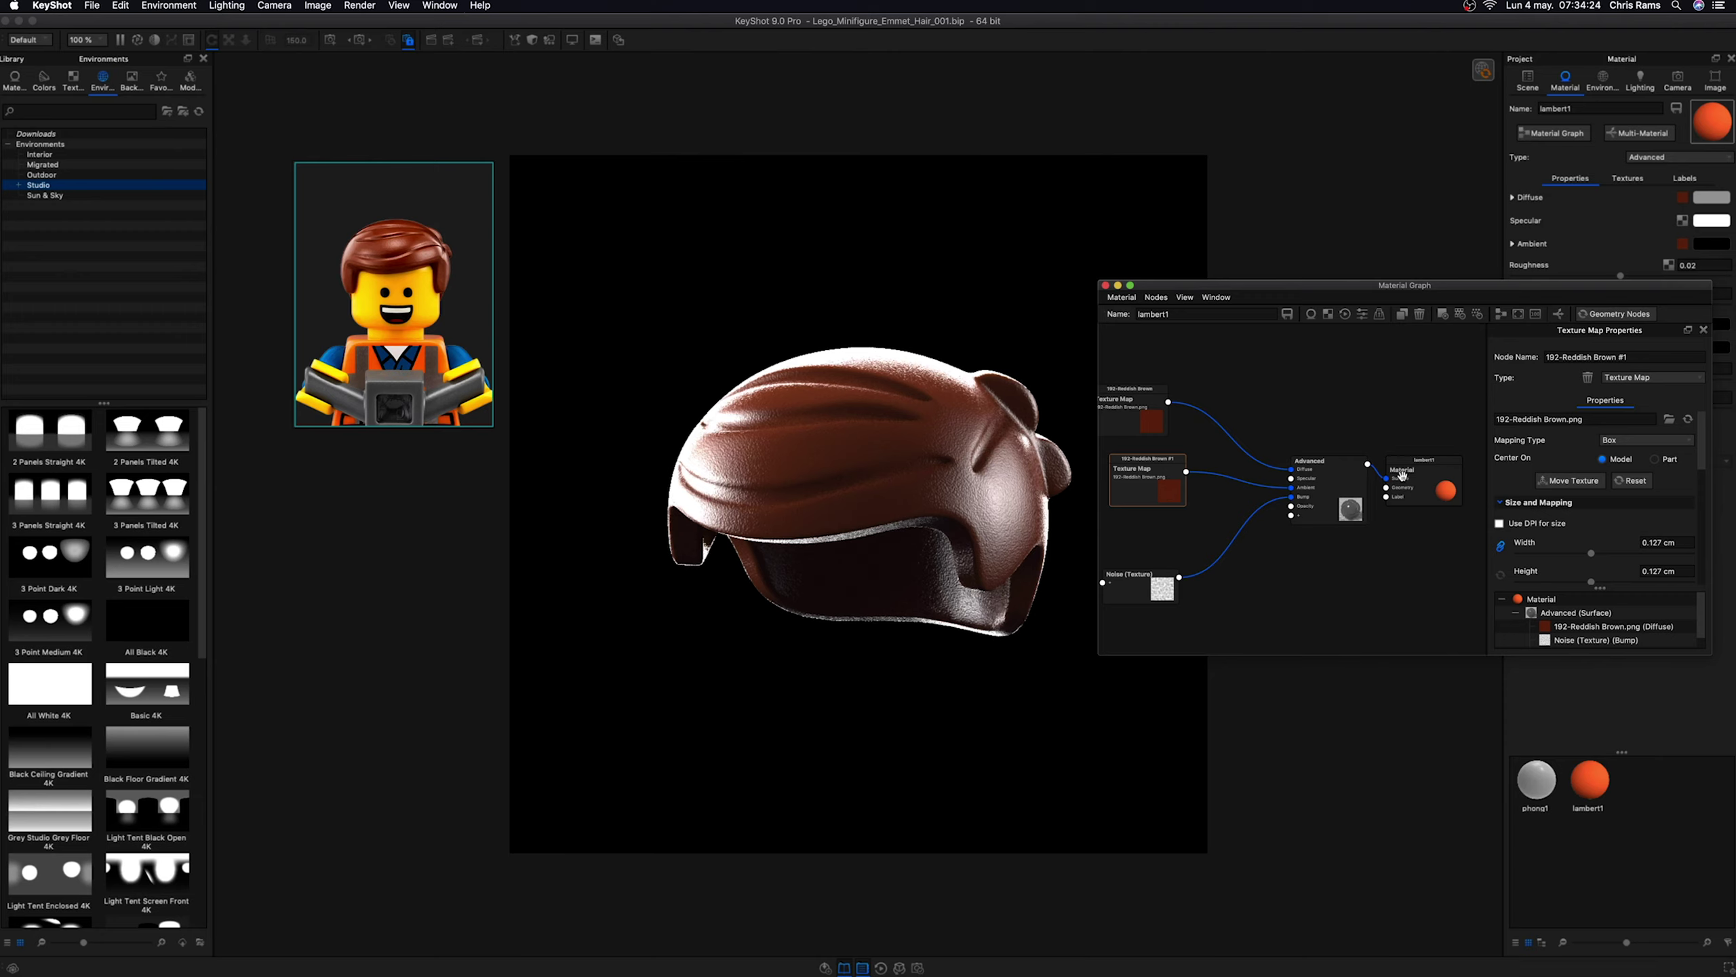
- Set the Advanced node's Samples to 12 and move the PureRef board up and left
click(1336, 485)
scroll(1708, 513, down, 2)
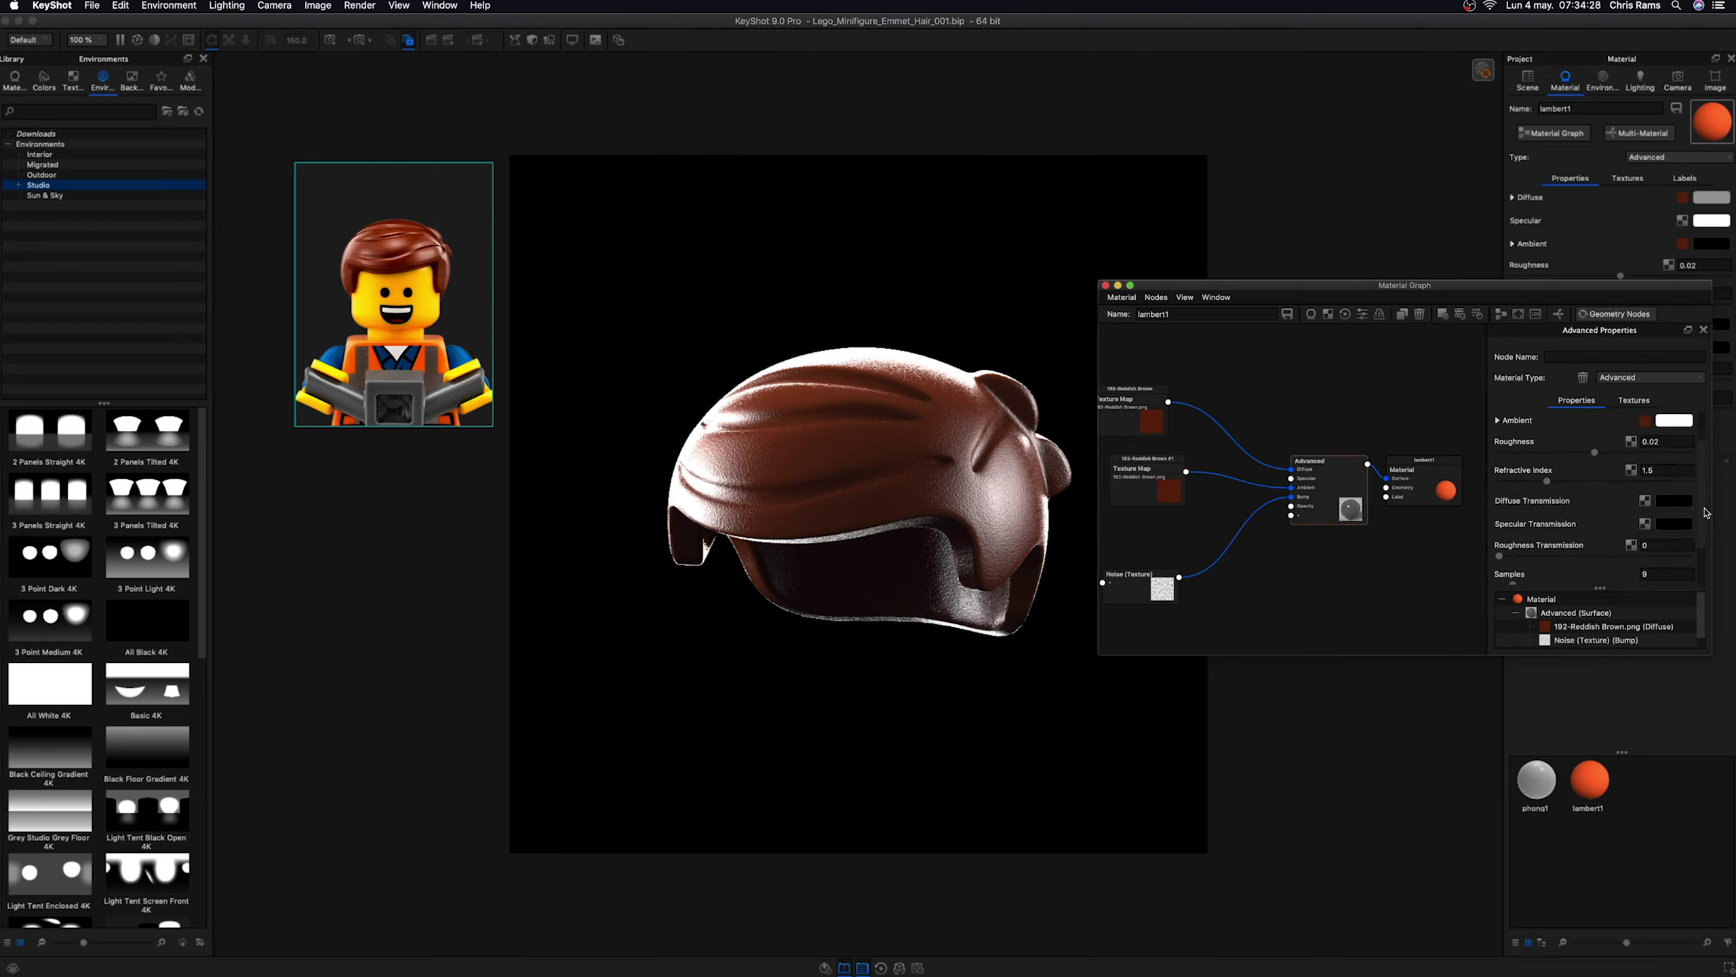
scroll(1707, 513, down, 2)
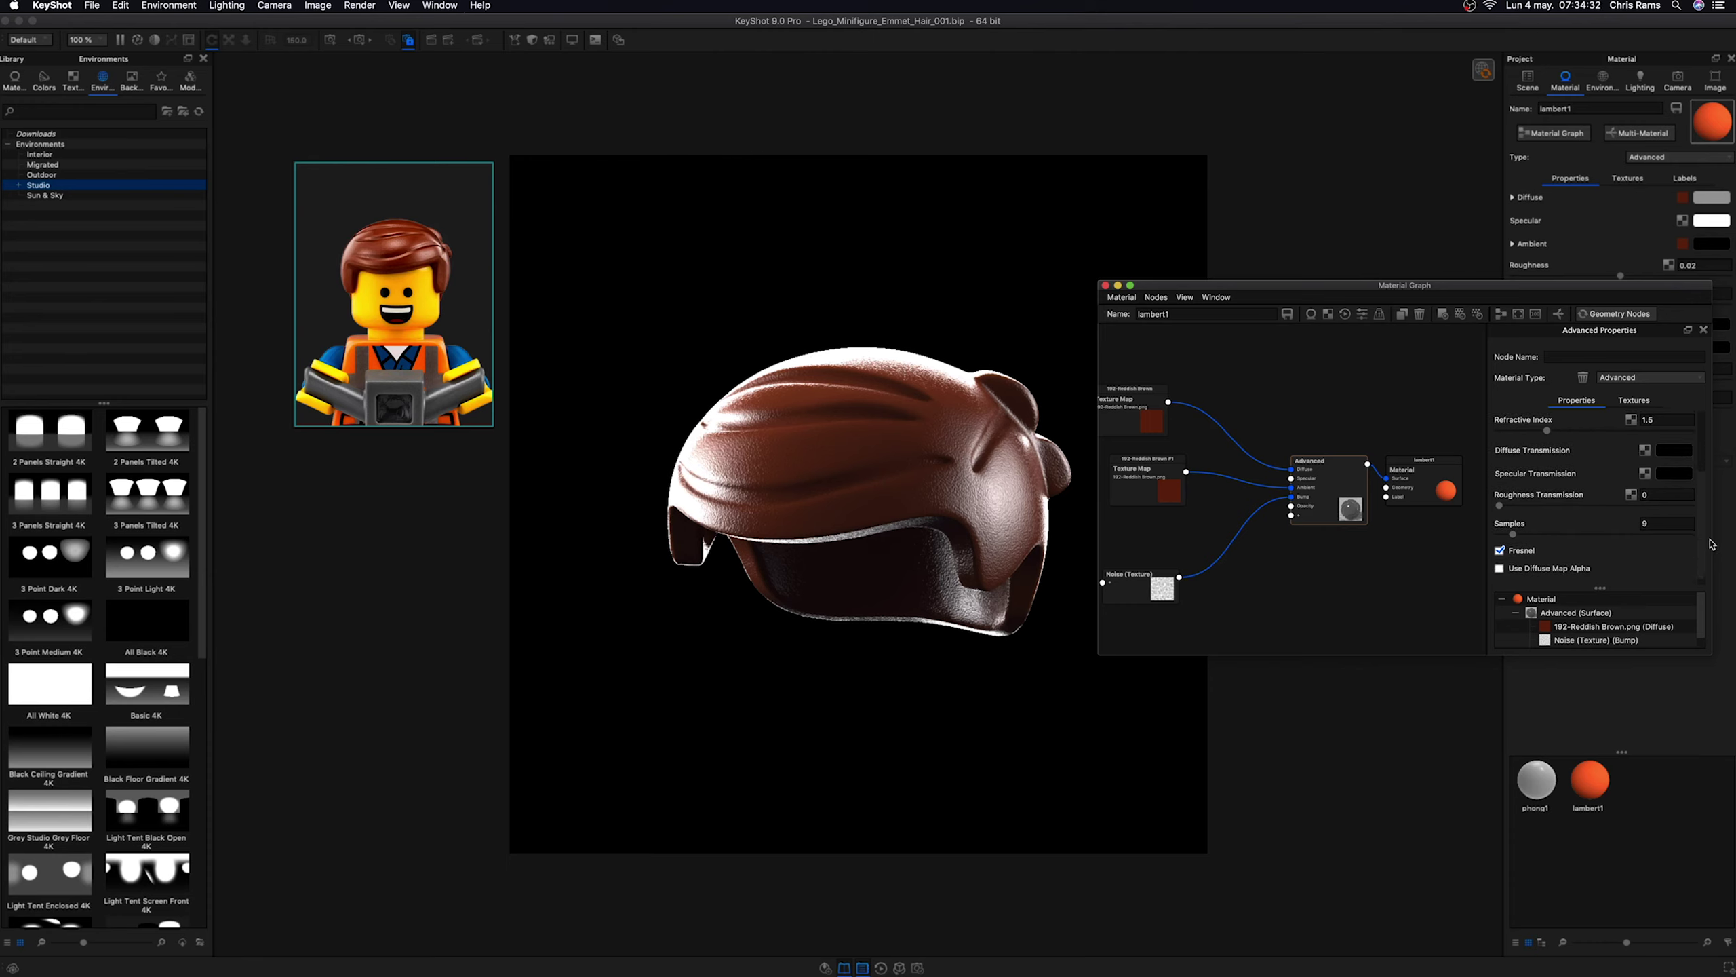
click(1683, 524)
text(12)
key(Return)
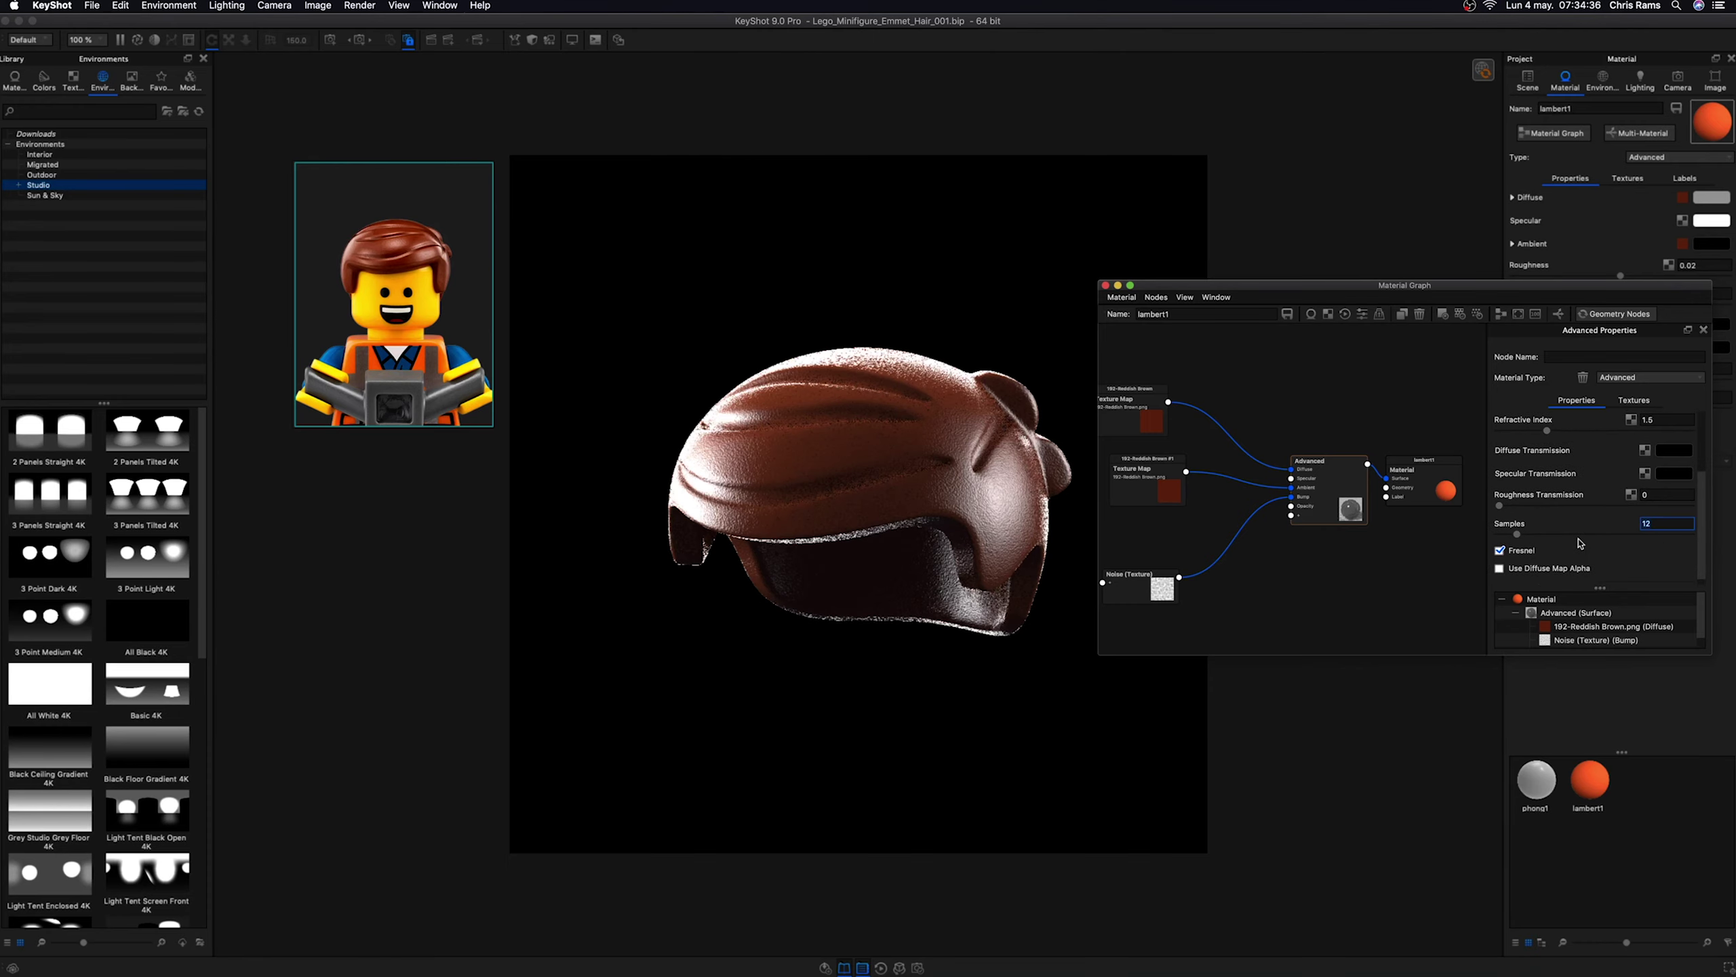
click(1551, 569)
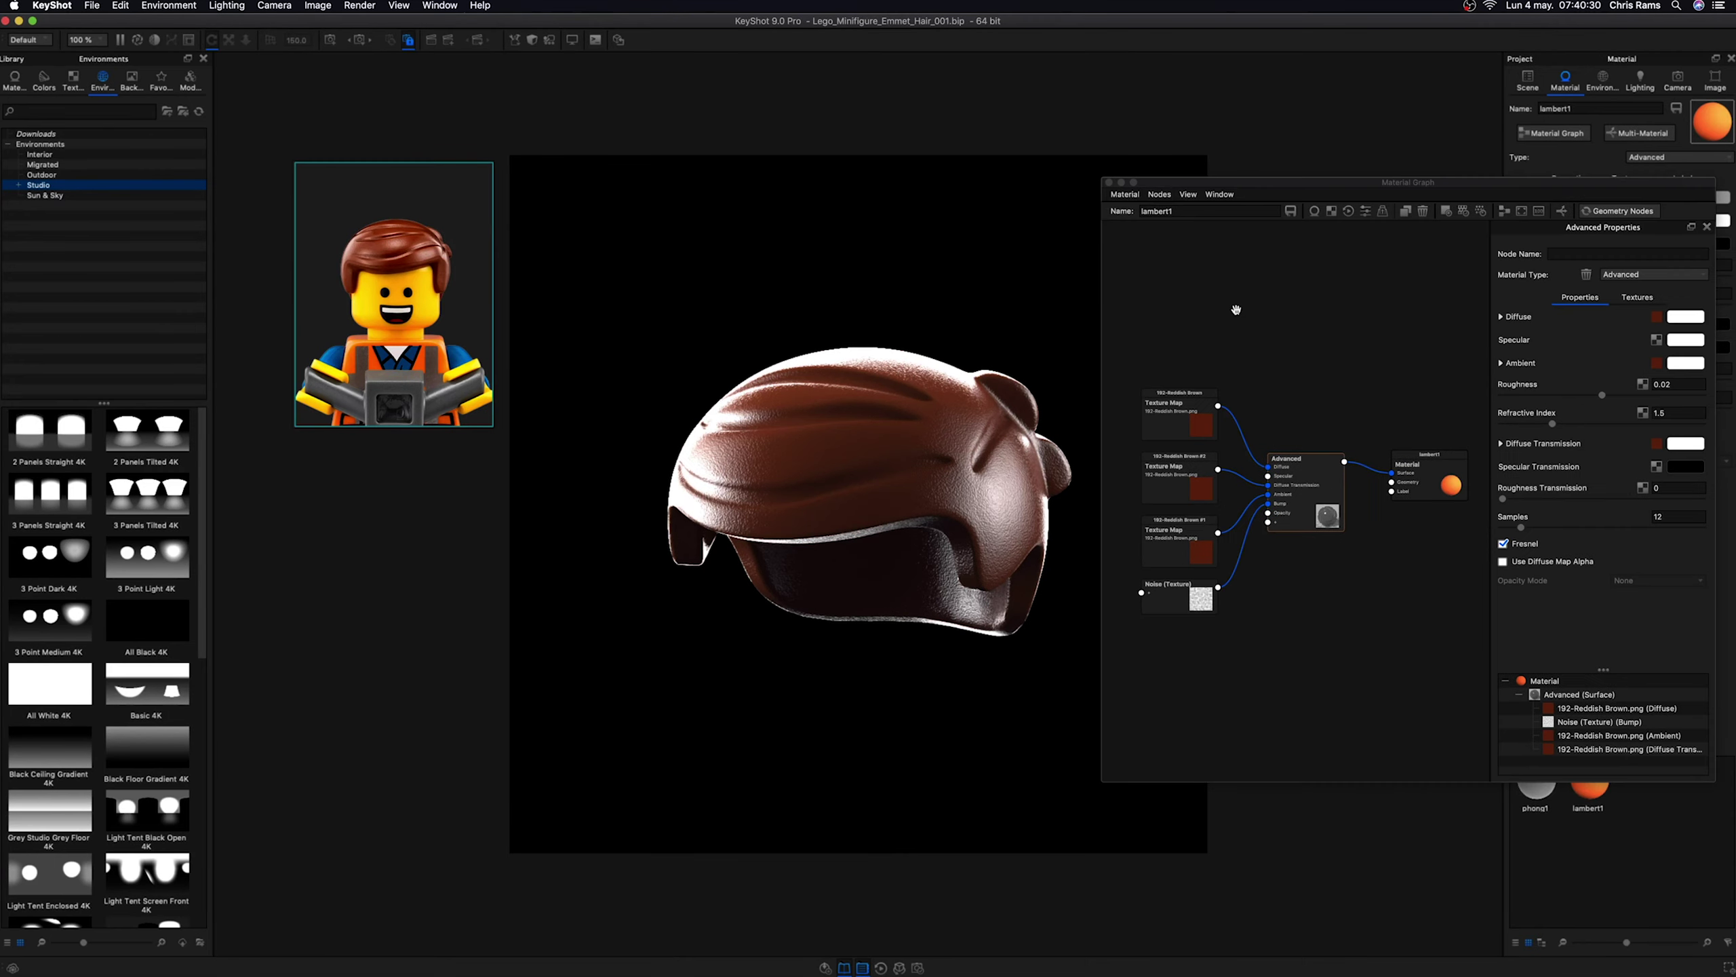
drag(388, 320, 331, 297)
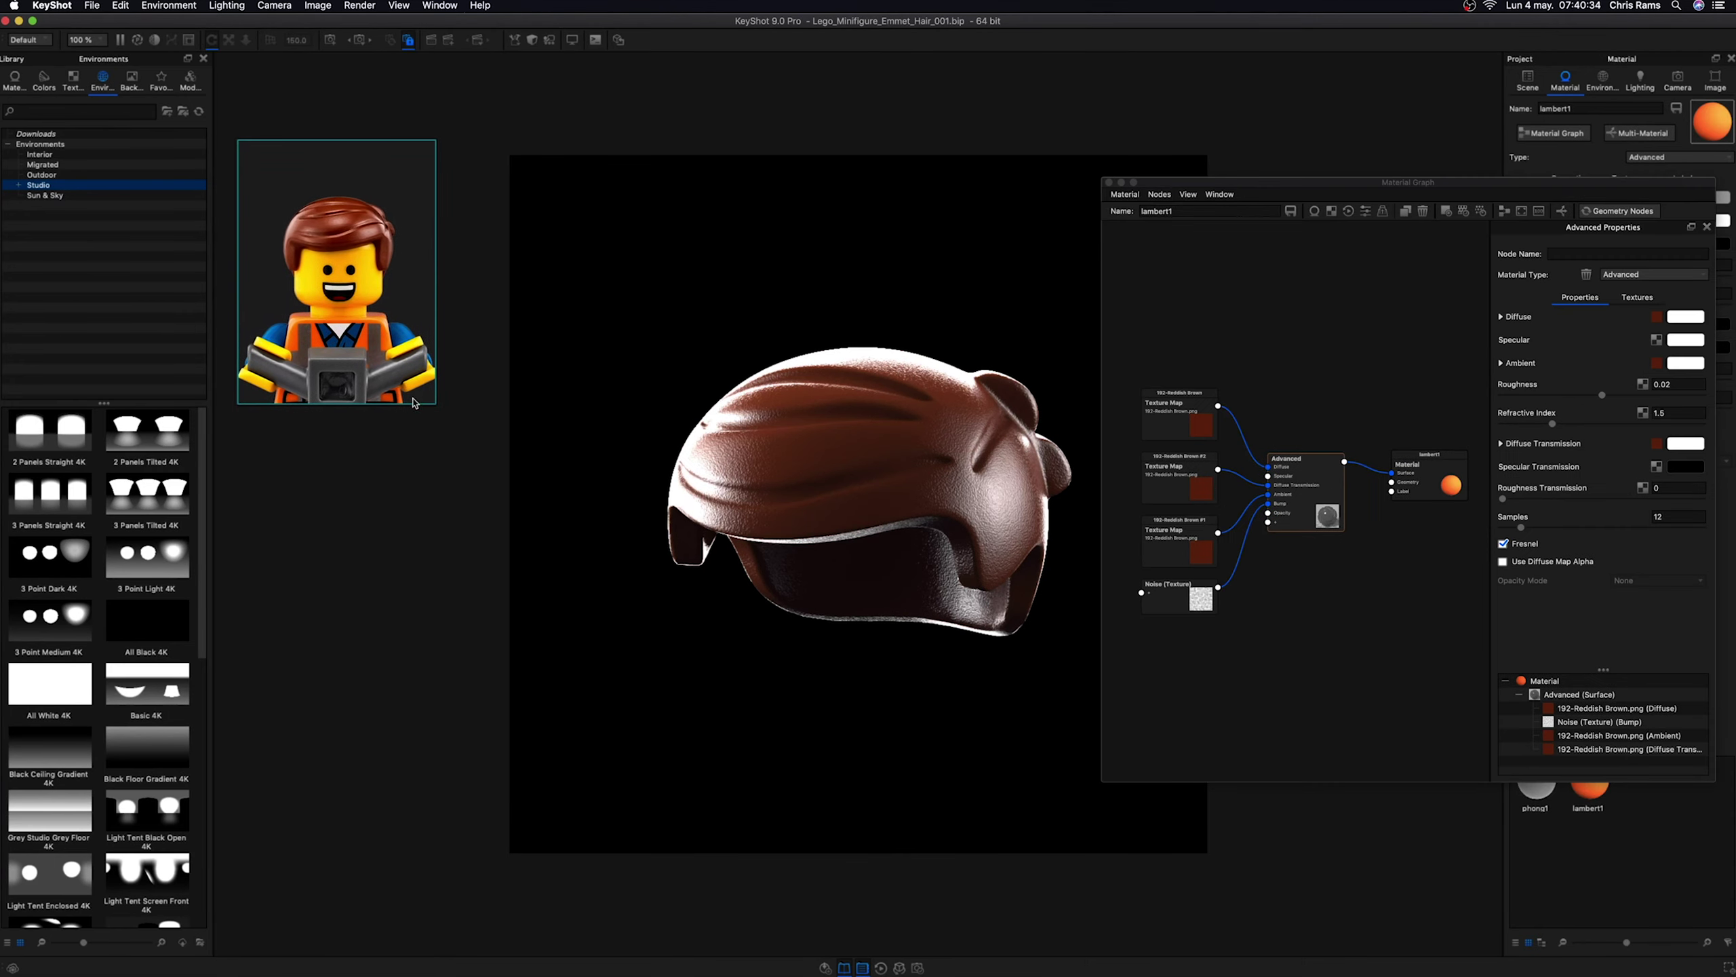
- Zoom and pan the PureRef board to the reddish-brown hair close-up, then go back to KeyShot
scroll(497, 622, down, 5)
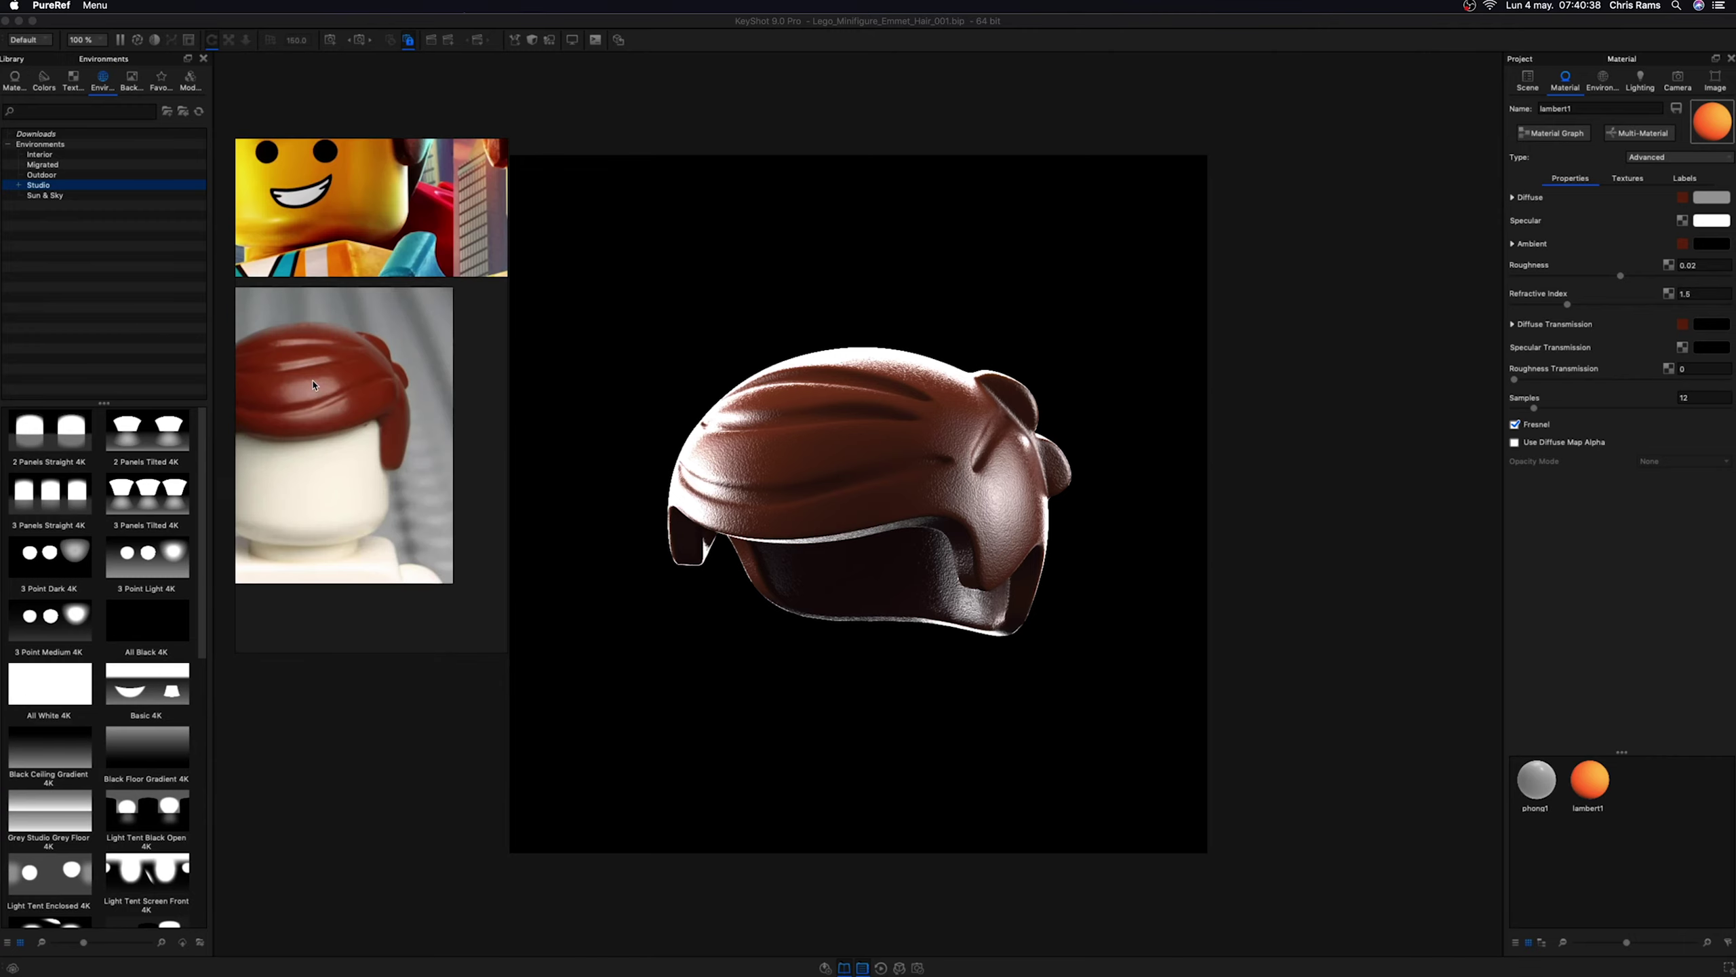
scroll(443, 326, up, 2)
scroll(442, 326, down, 1)
scroll(424, 397, up, 3)
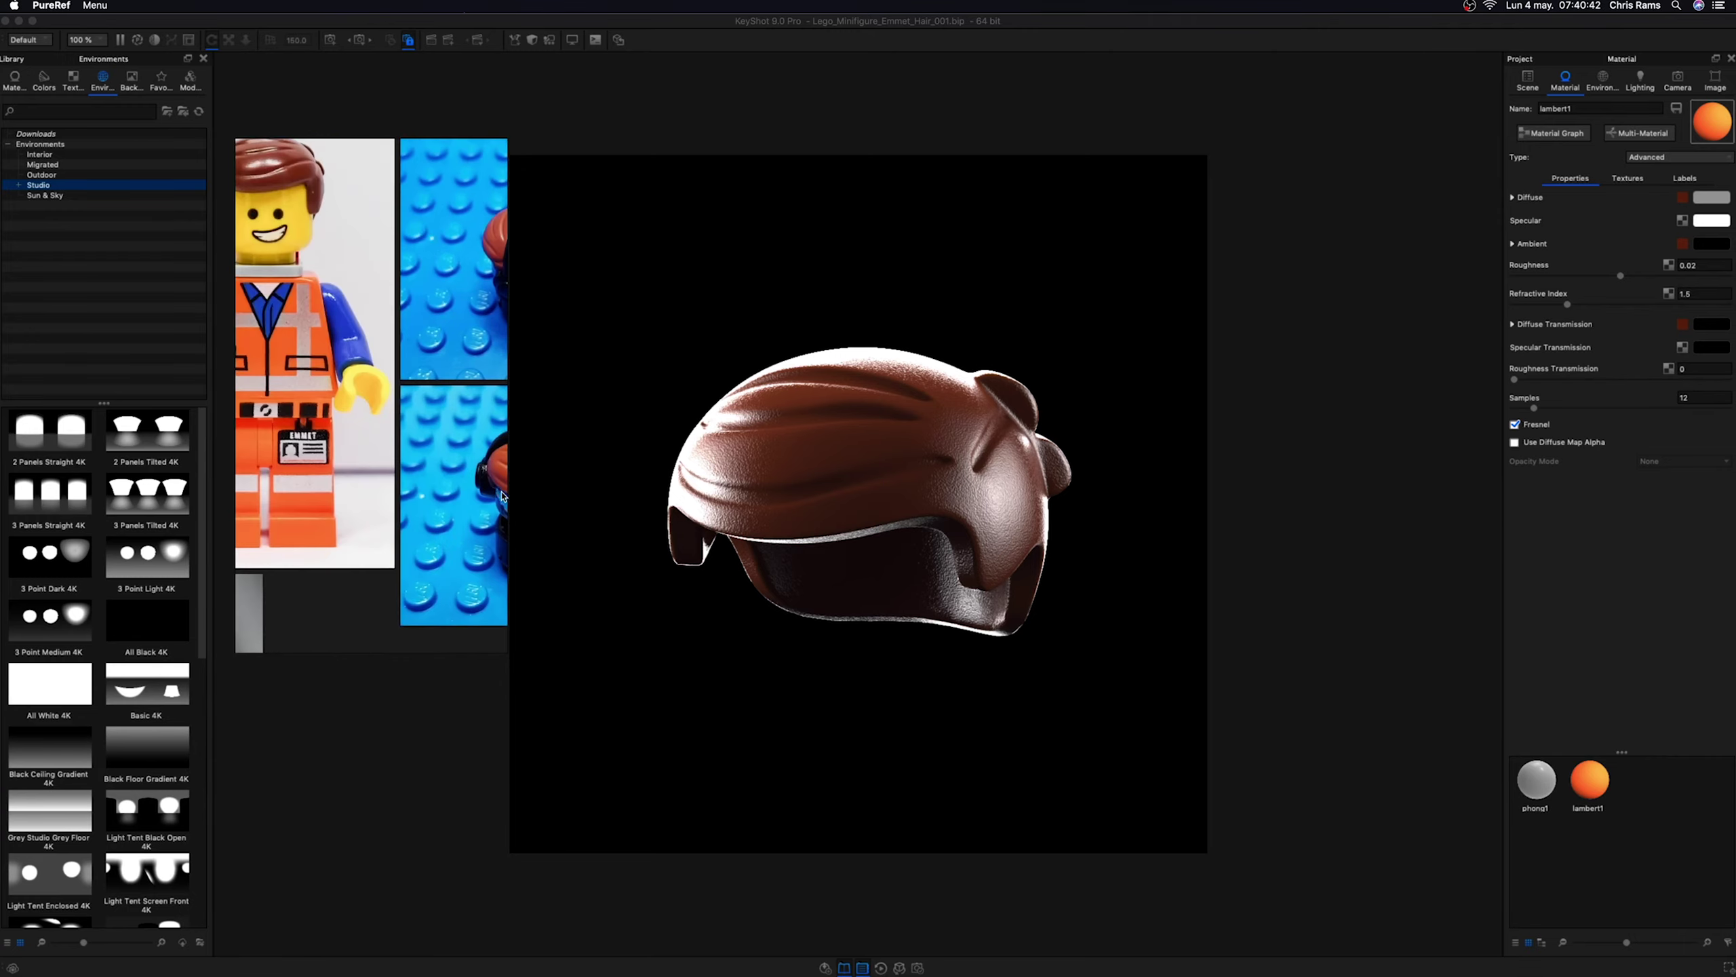
scroll(411, 452, up, 2)
scroll(397, 491, up, 2)
scroll(398, 490, down, 3)
scroll(382, 410, down, 2)
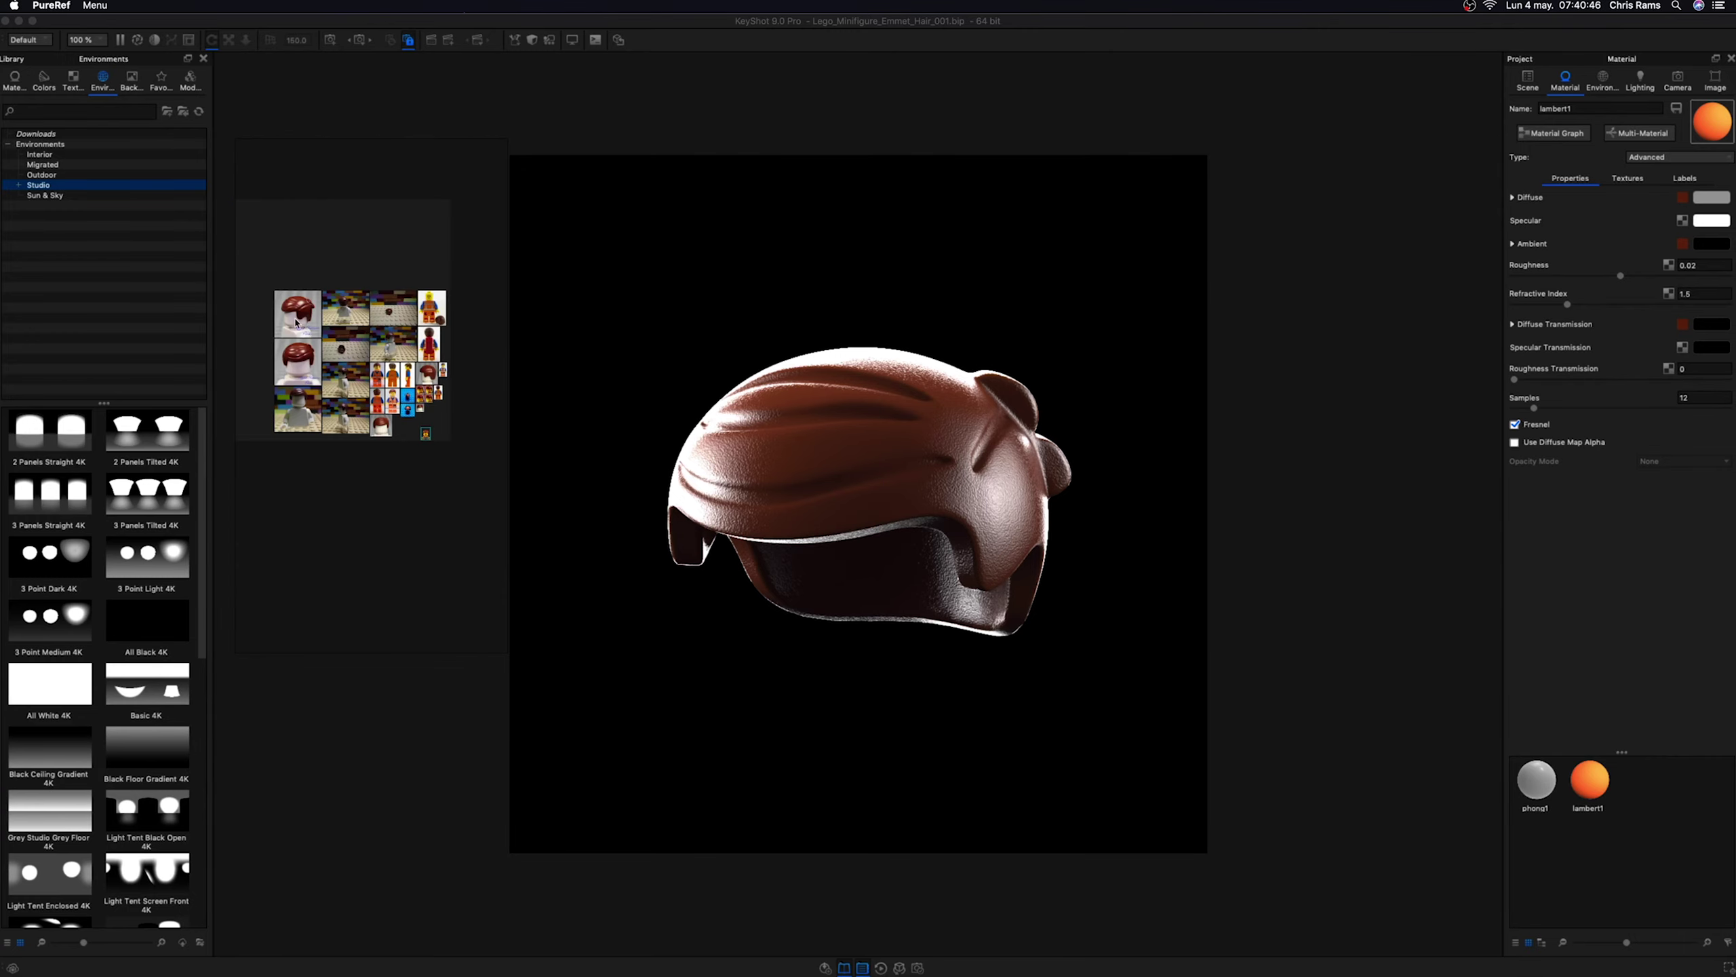
scroll(411, 328, up, 5)
scroll(412, 322, up, 1)
middle_drag(412, 322, 402, 320)
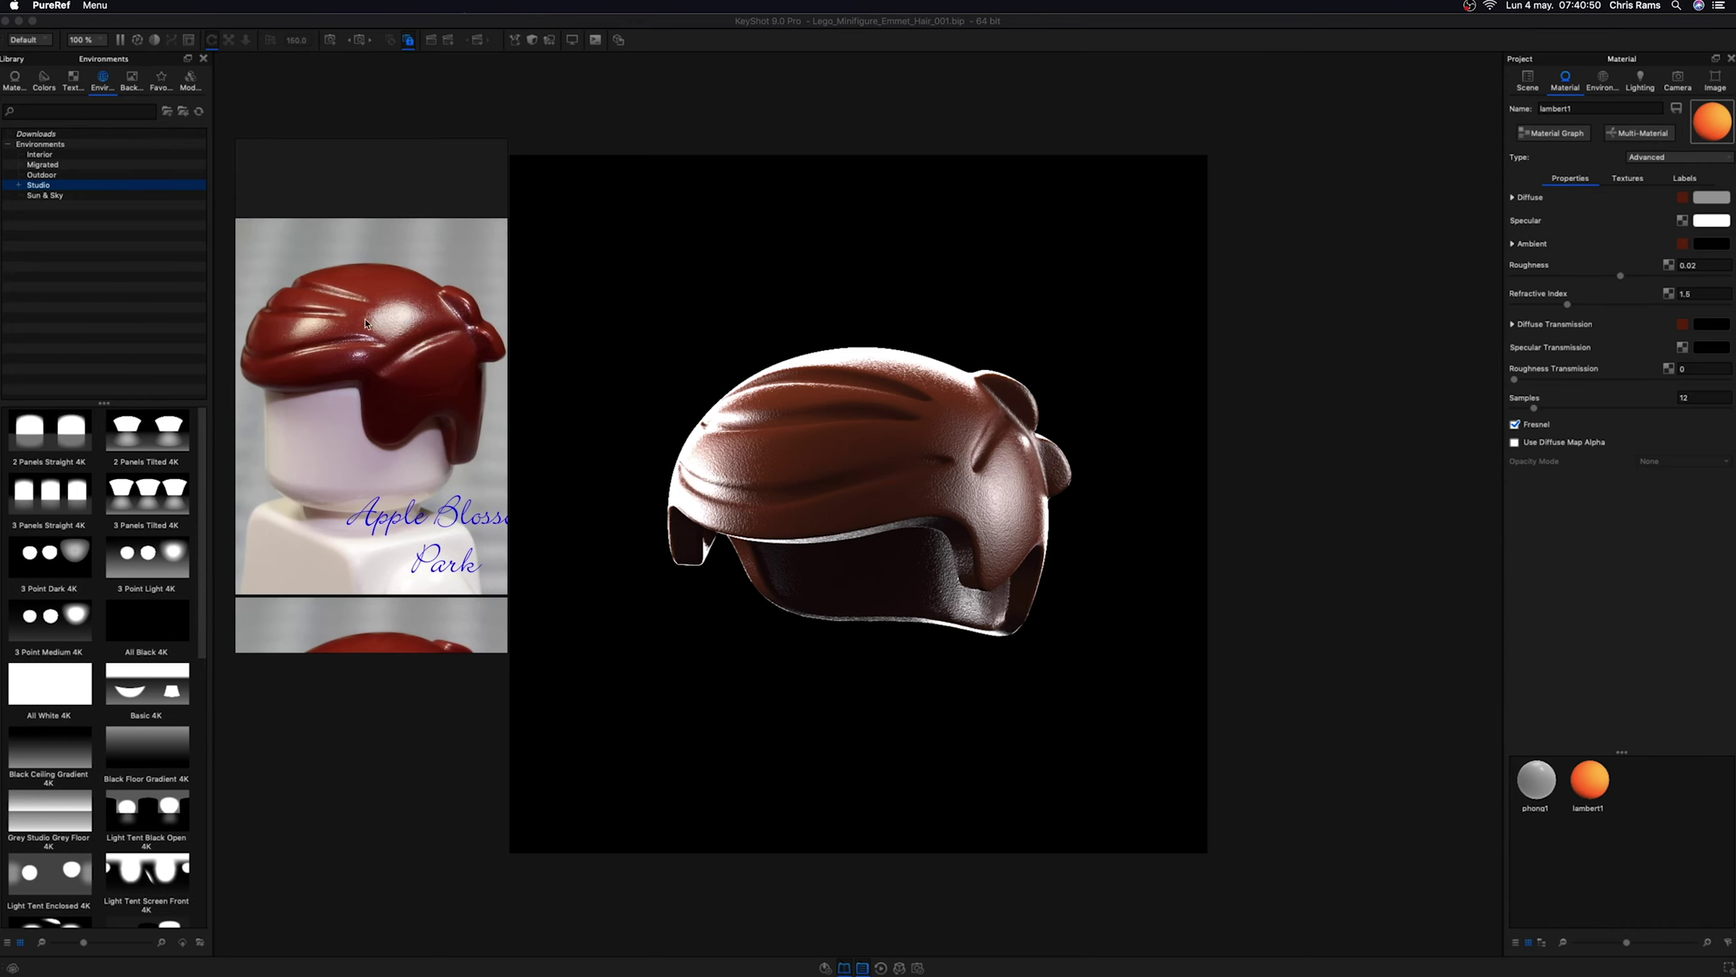
click(954, 492)
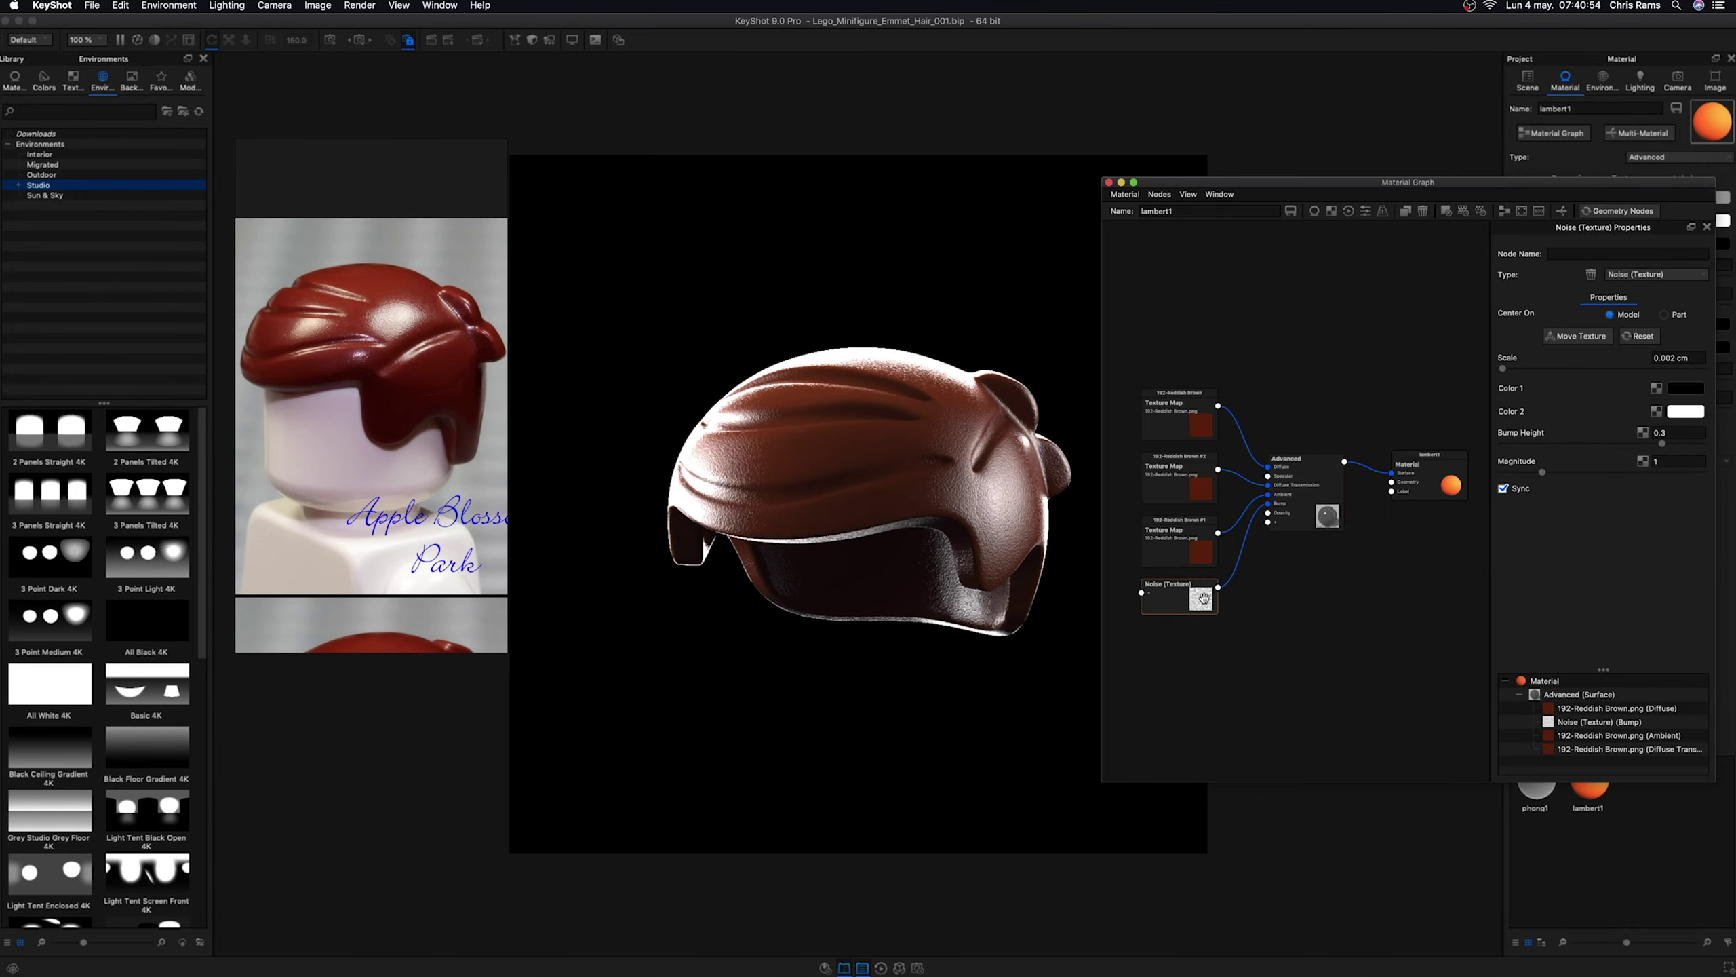
- Preview the Noise texture alone and try a noise magnitude of 2
click(1188, 589)
key(c)
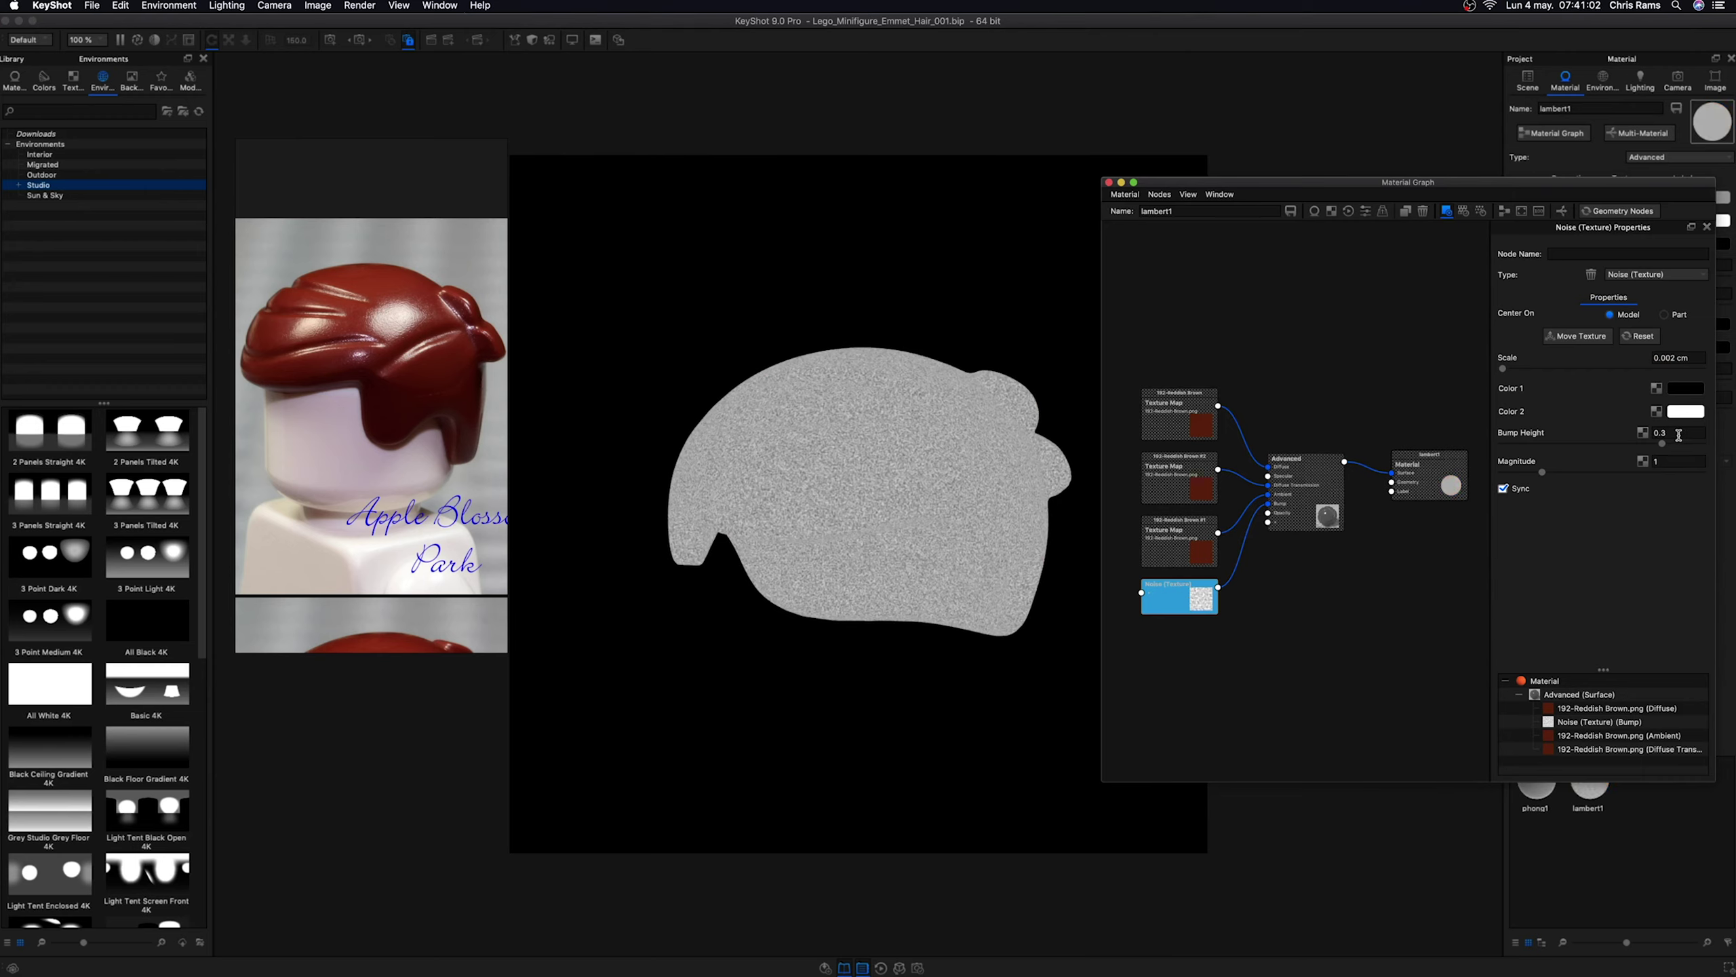
click(1678, 434)
key(Tab)
text(2)
key(Return)
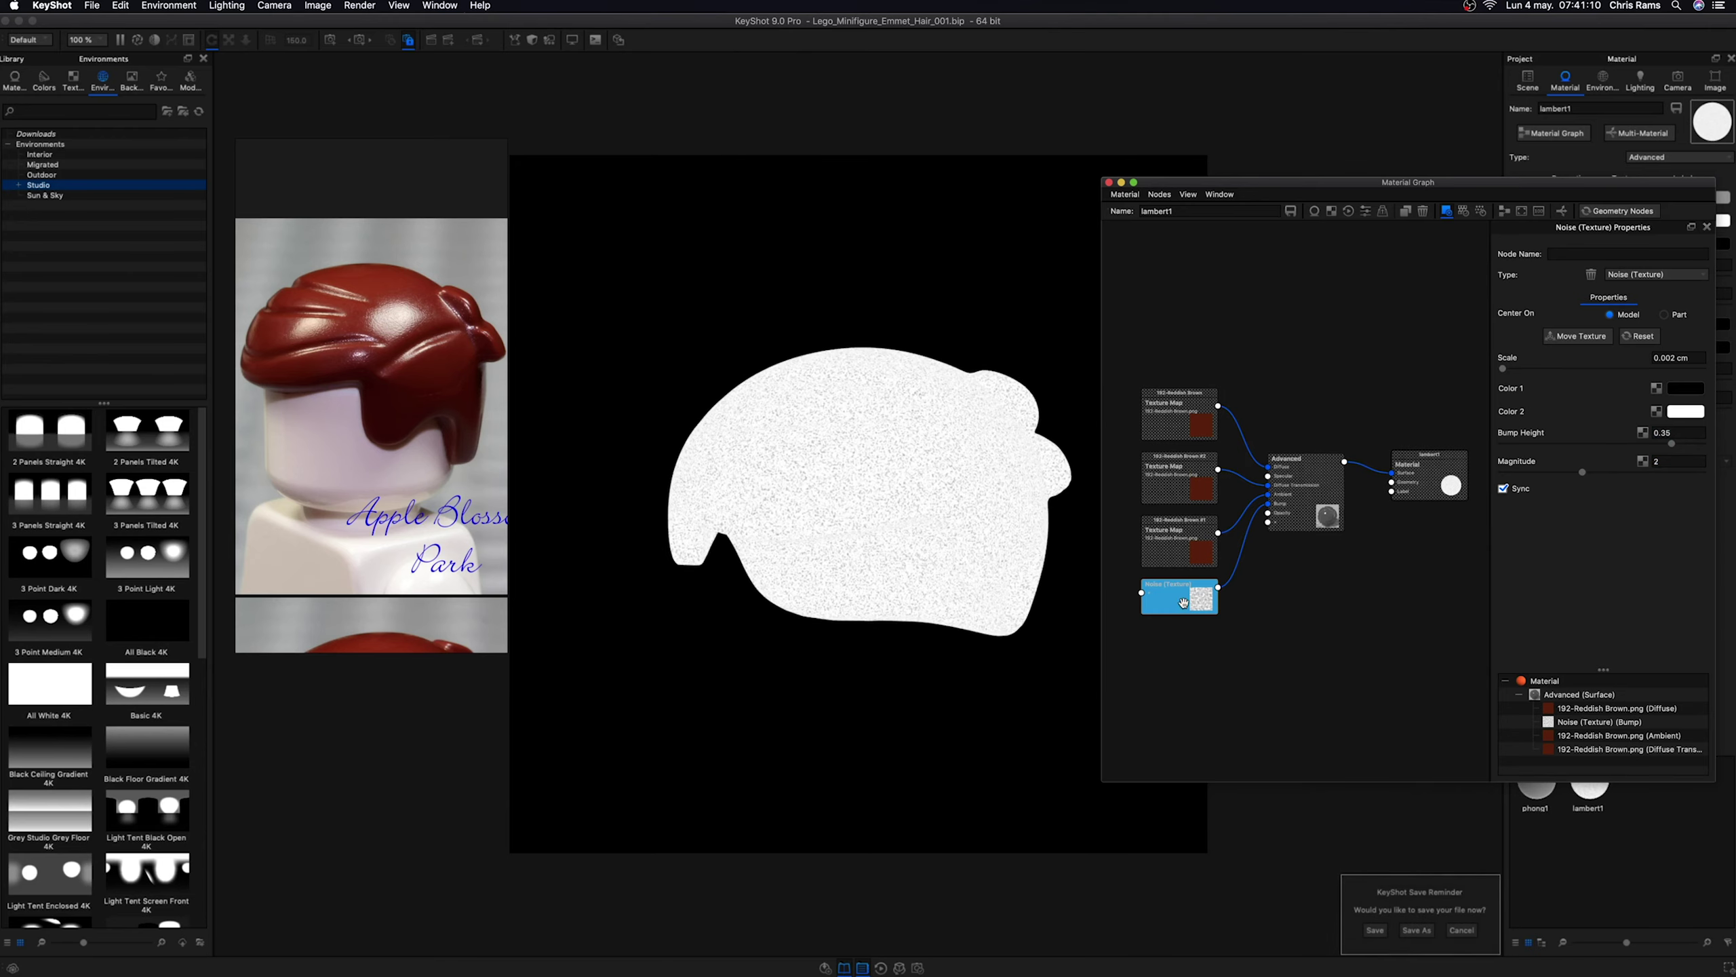
click(1183, 601)
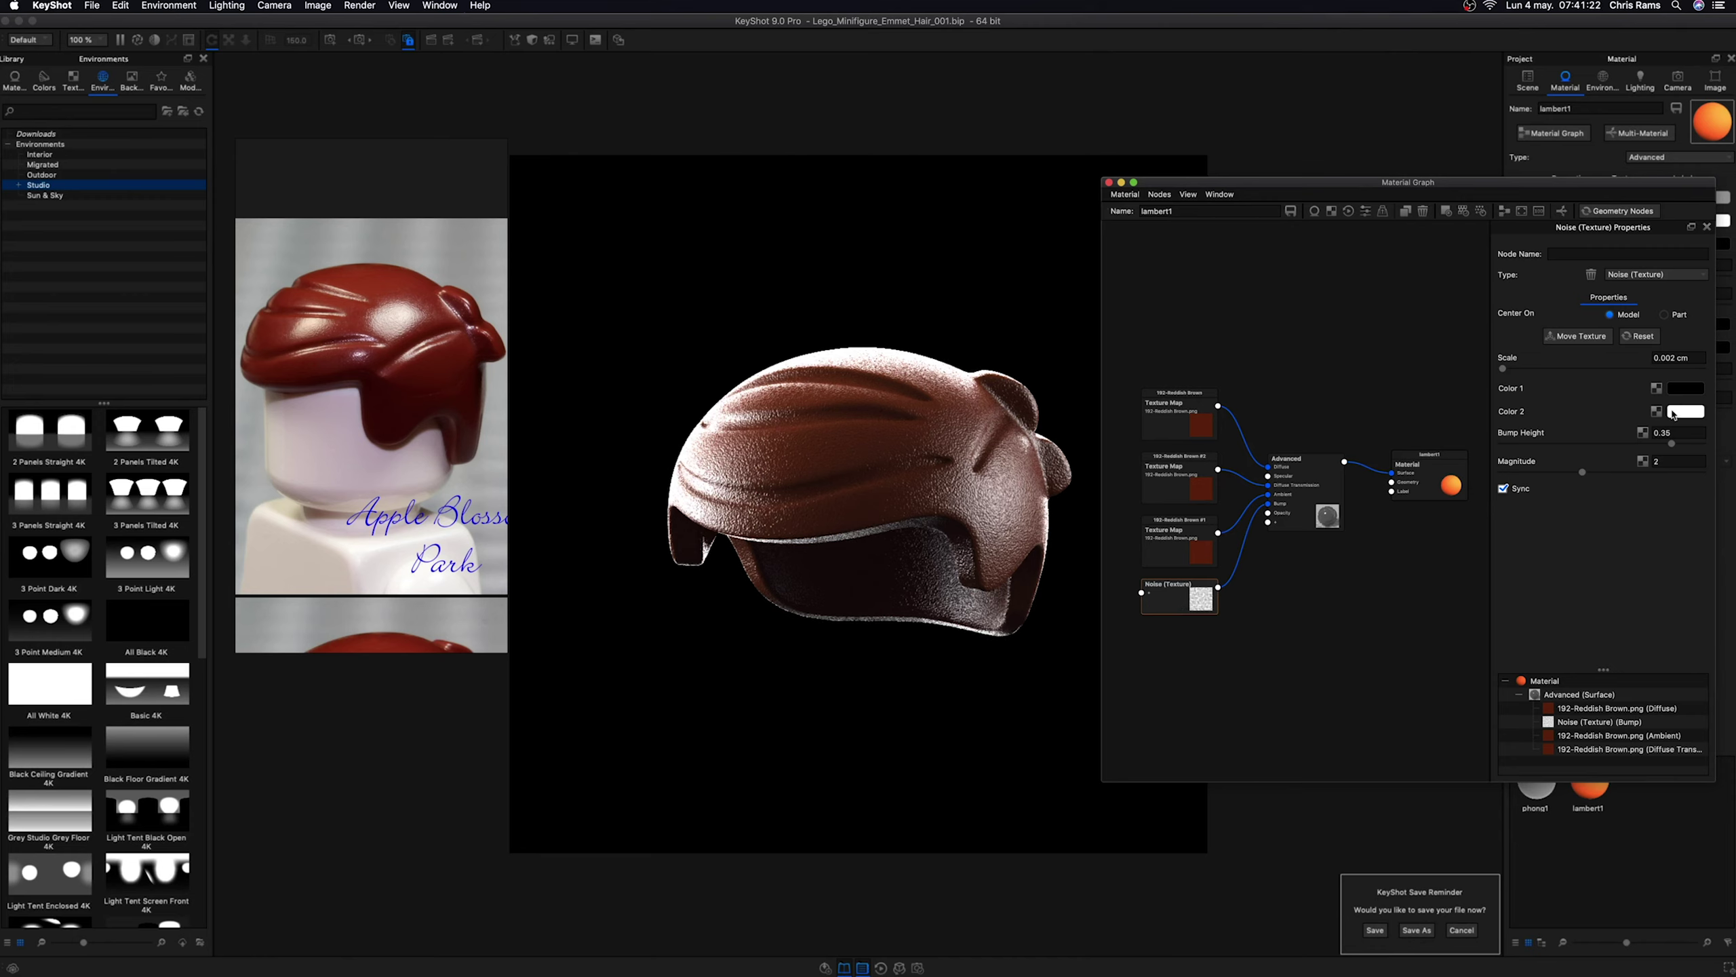
- Set the Noise bump height to 0.3 and try a higher magnitude
double_click(1678, 432)
text(0.3)
key(Return)
click(1654, 465)
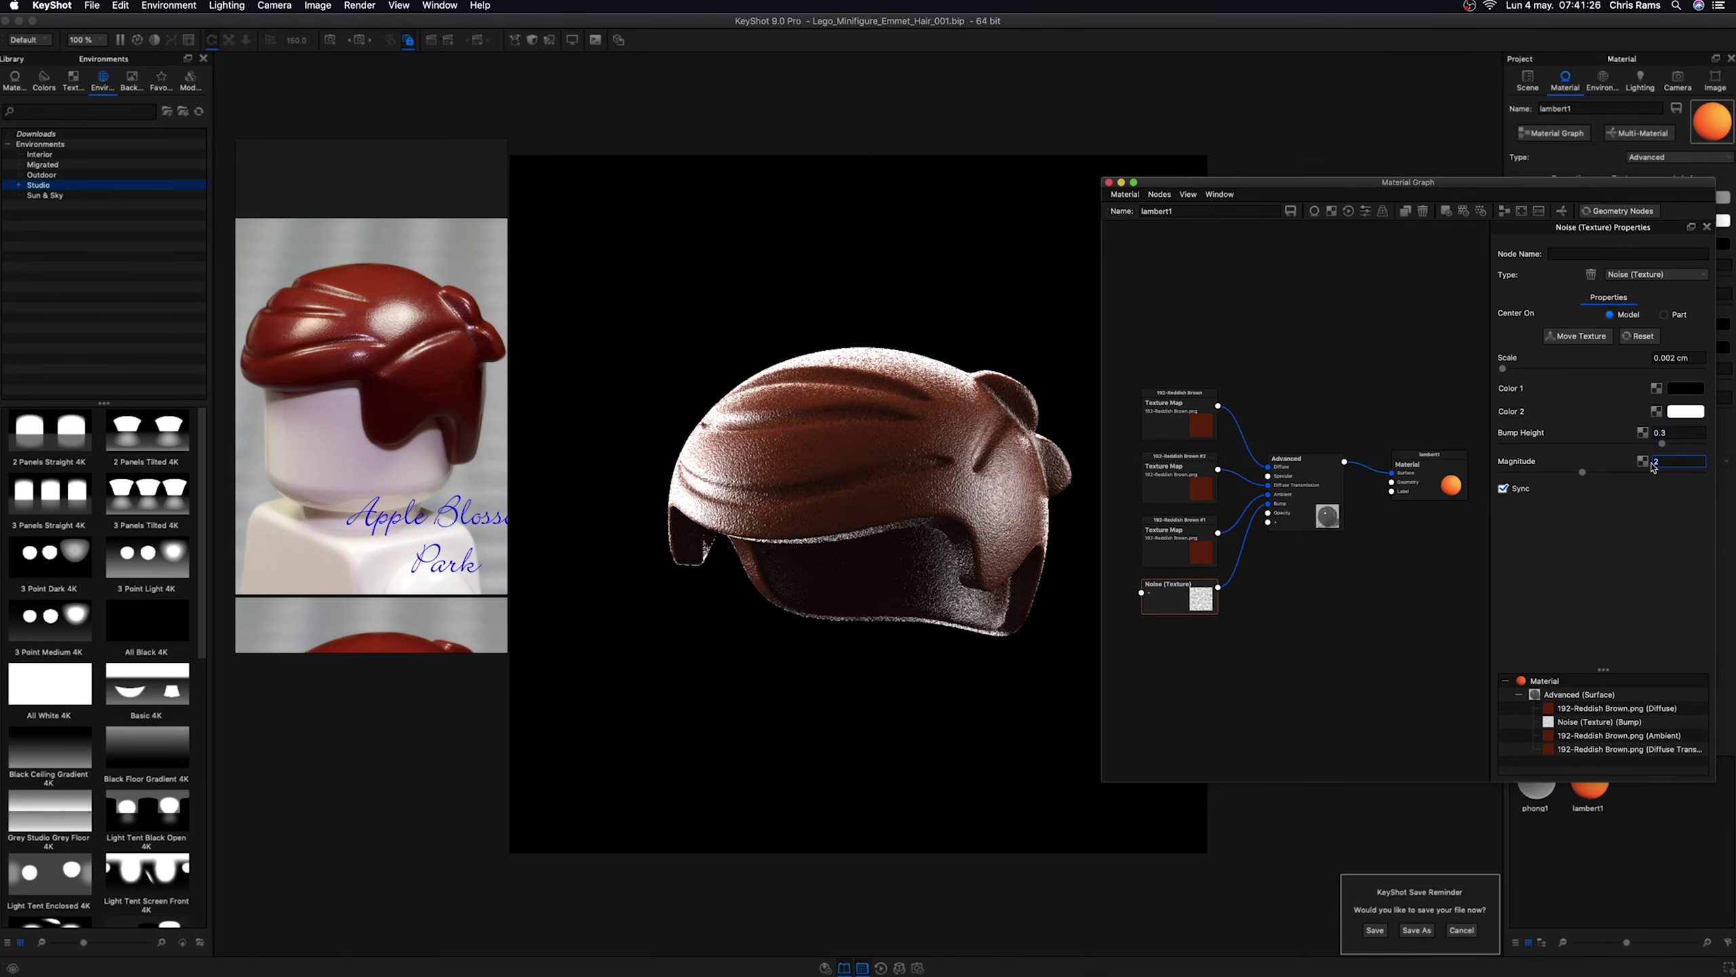
text(1)
text(4)
key(Return)
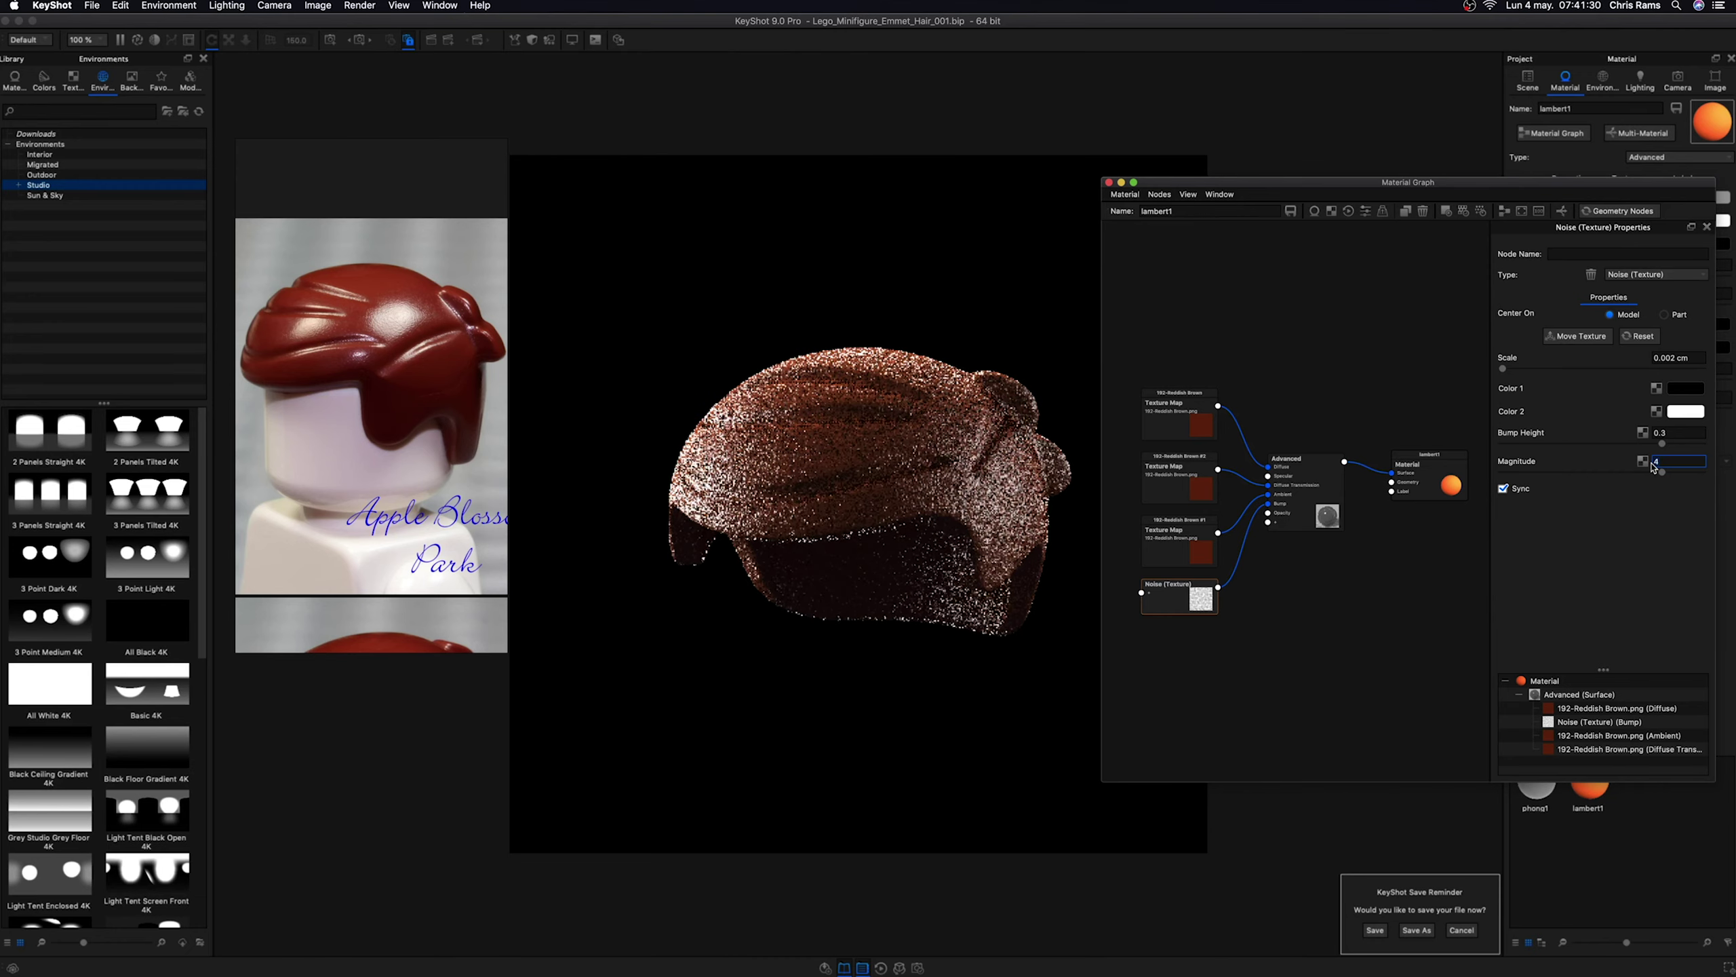
- Preview the Noise again and set its magnitude back to 1 on the full hair render
click(1184, 589)
key(v)
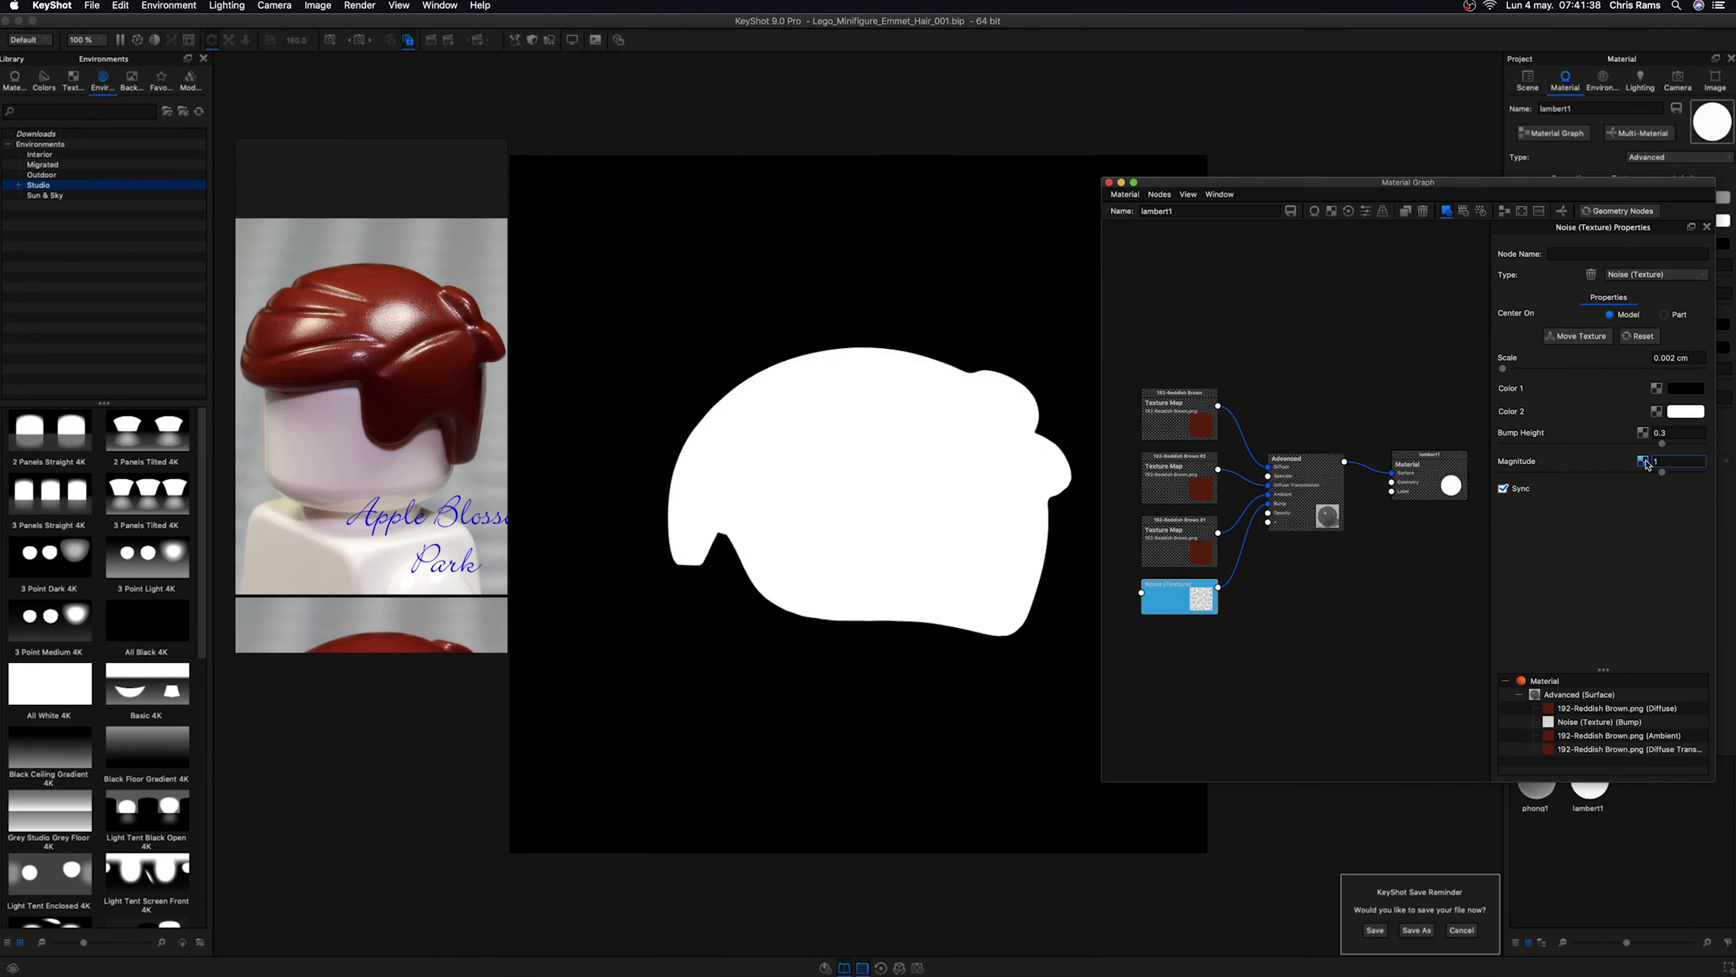
key(Return)
key(Return)
text(1)
key(Return)
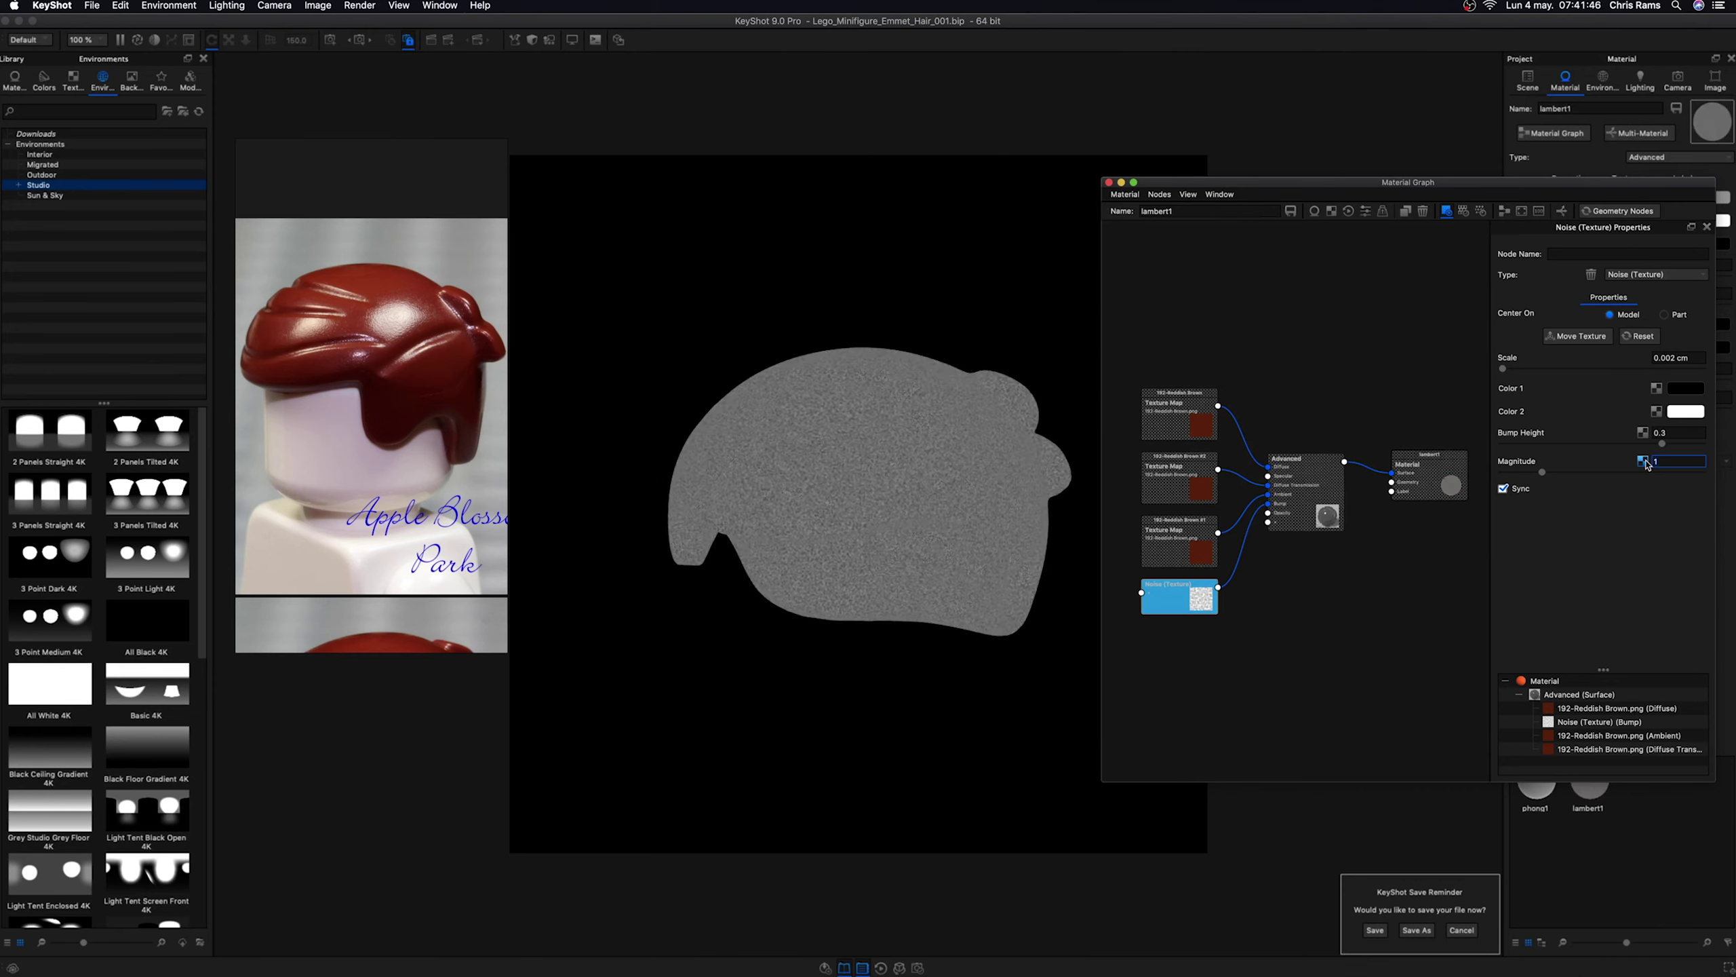
click(1359, 487)
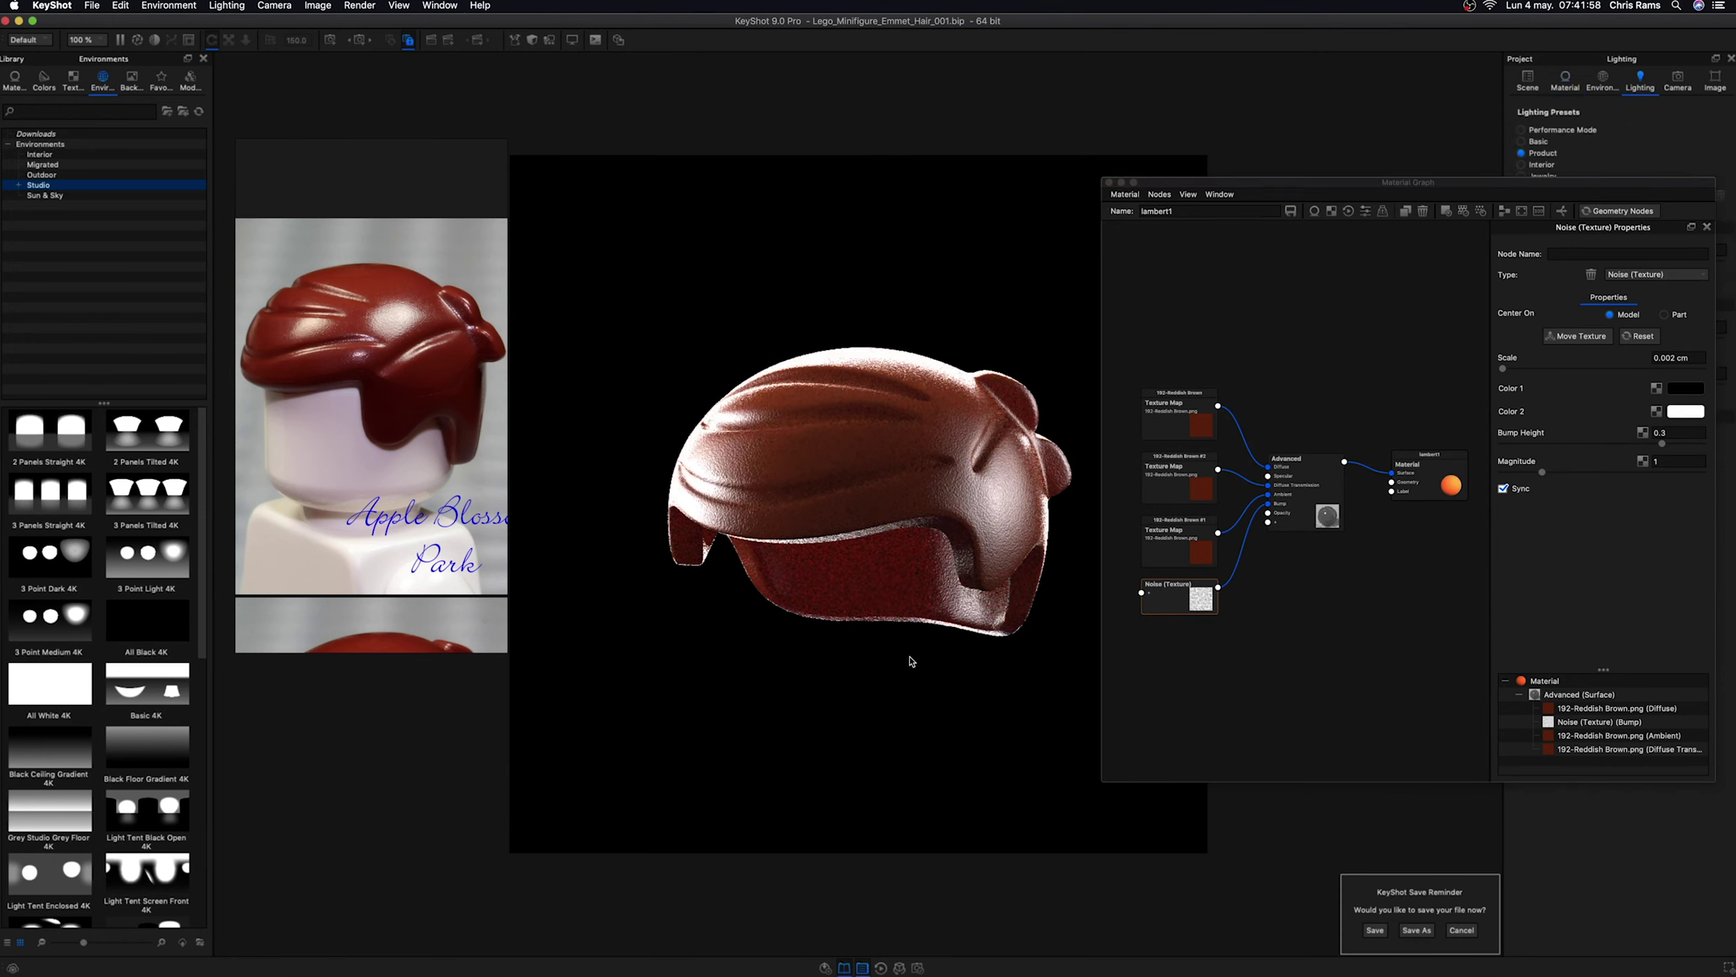
- Close the material graph and adjust HDRI pin falloffs, softening Pin #2 to falloff 3
click(1121, 183)
click(1601, 81)
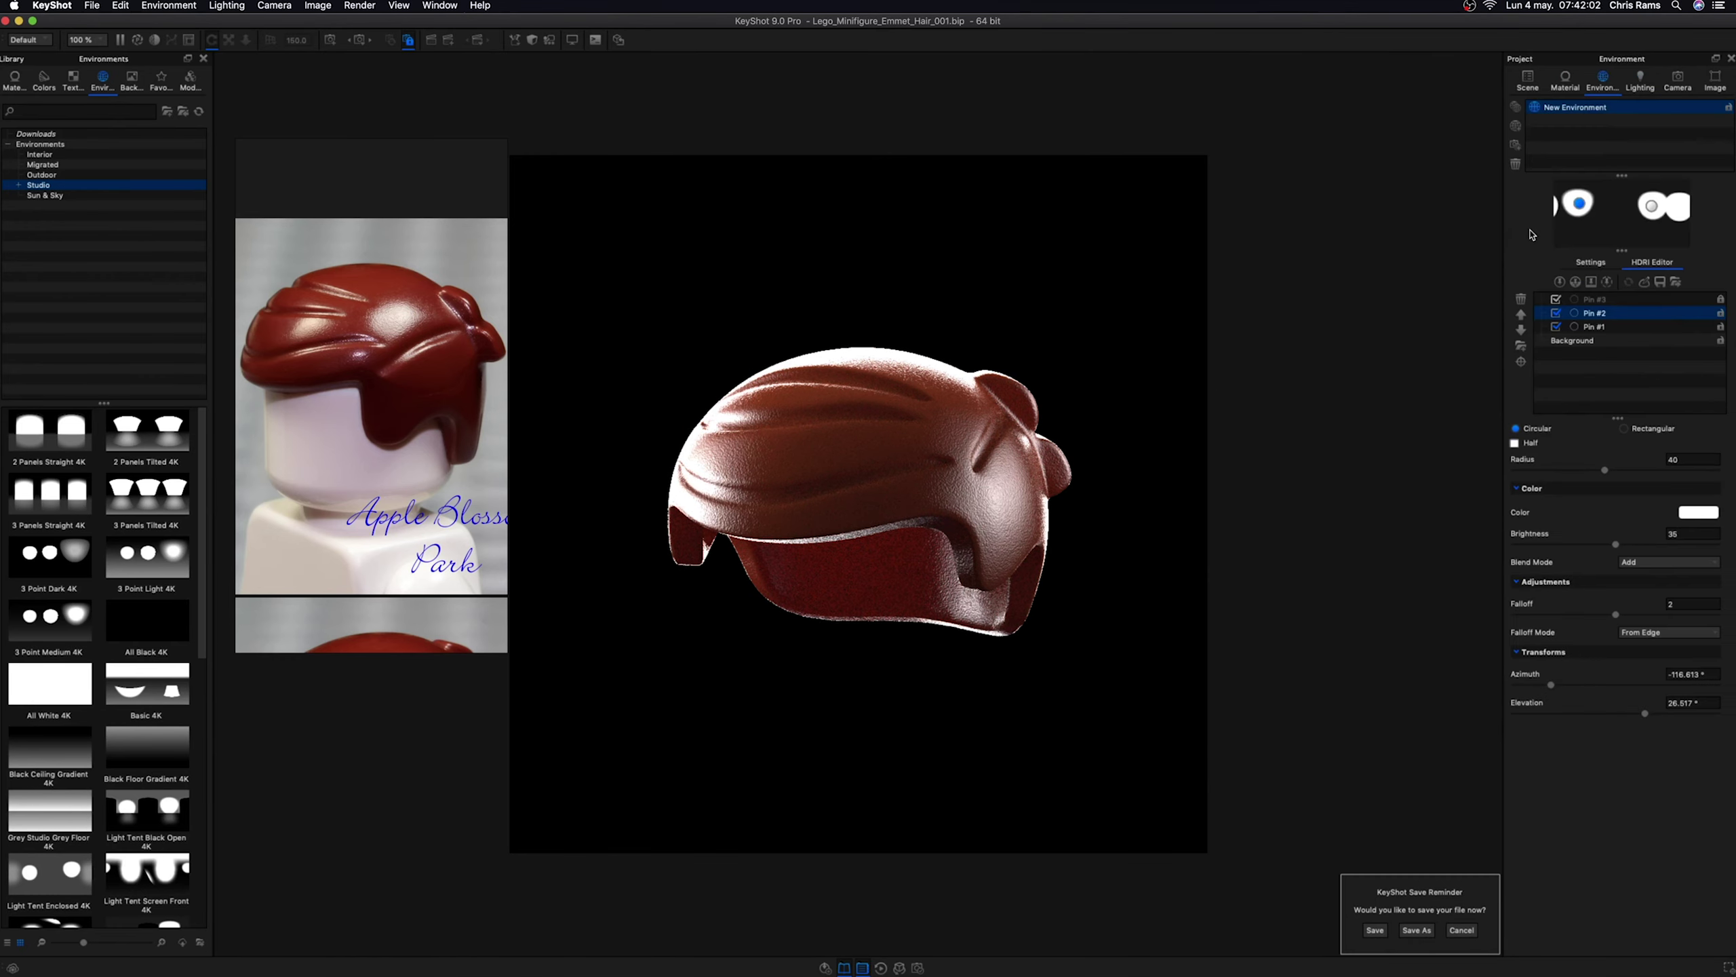
click(1599, 326)
double_click(1689, 605)
text(3)
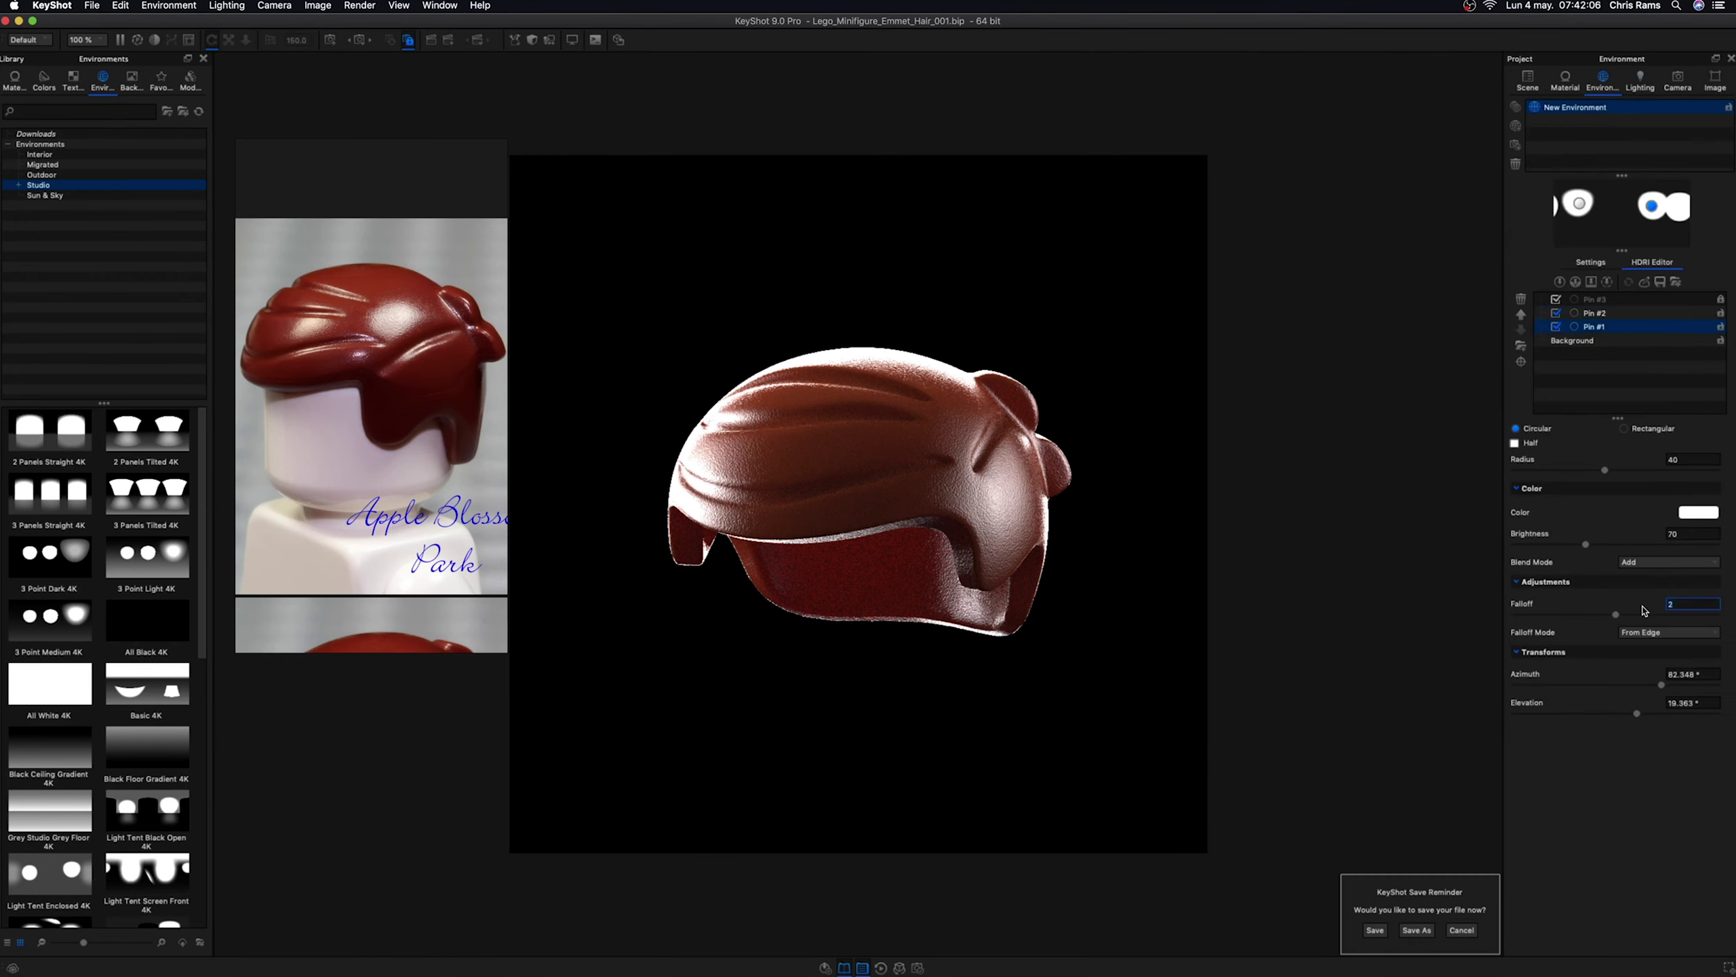
key(Return)
key(Up)
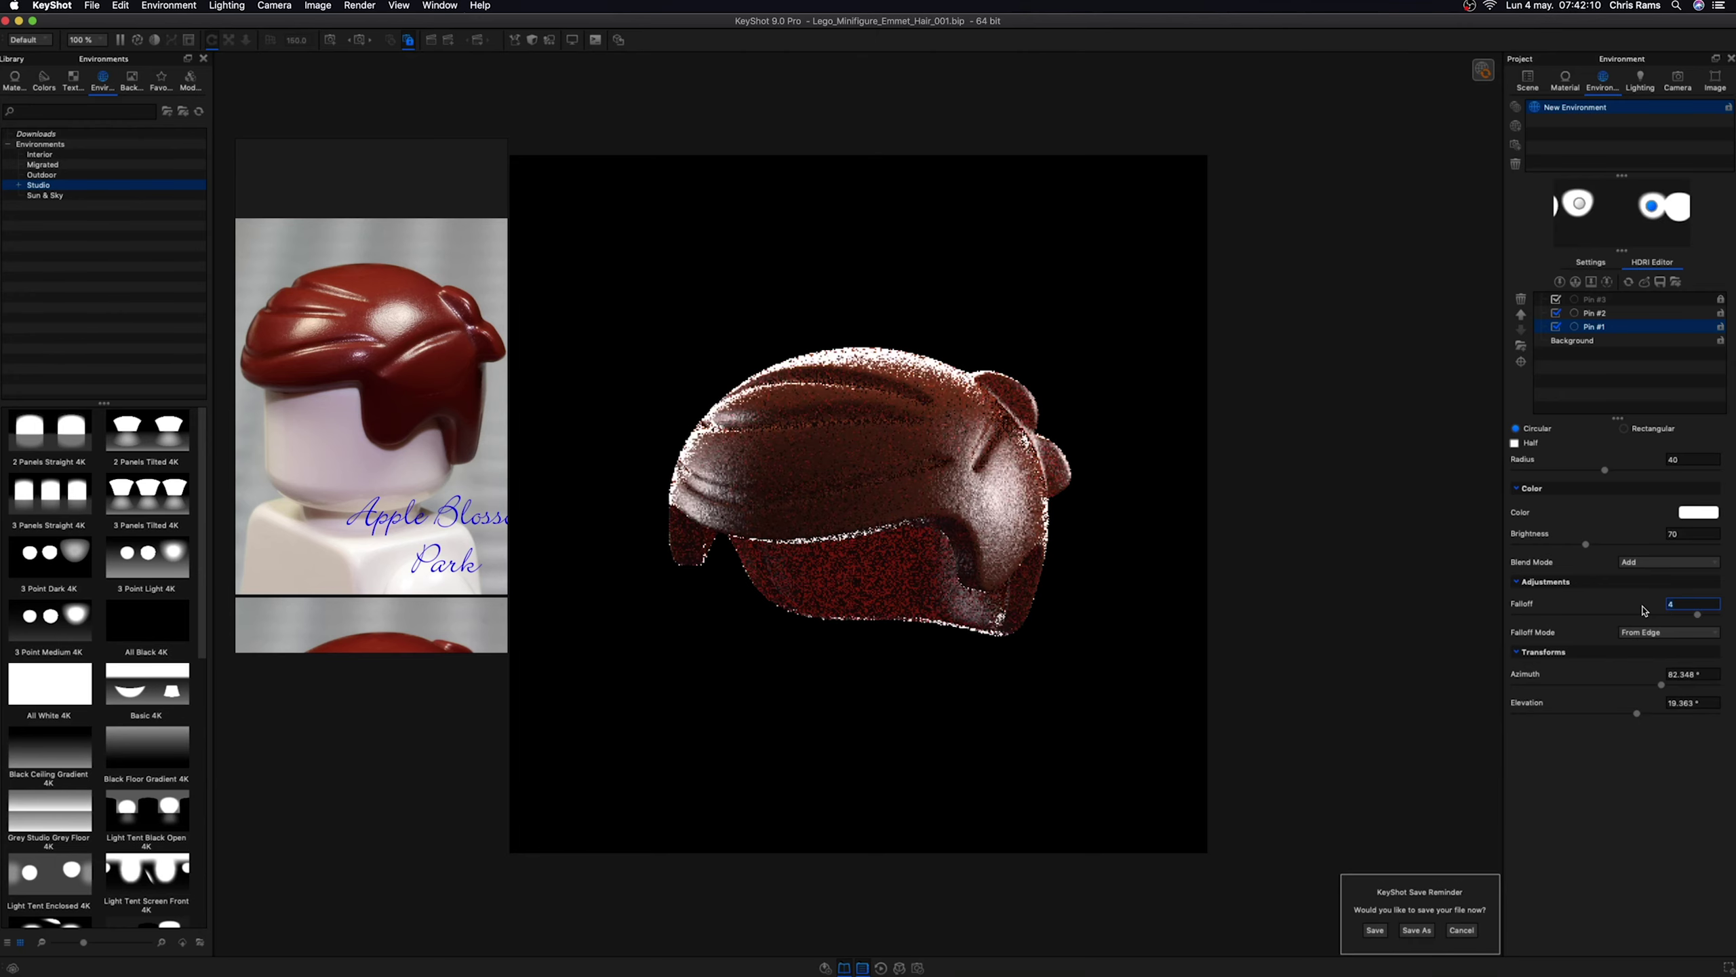
key(Up)
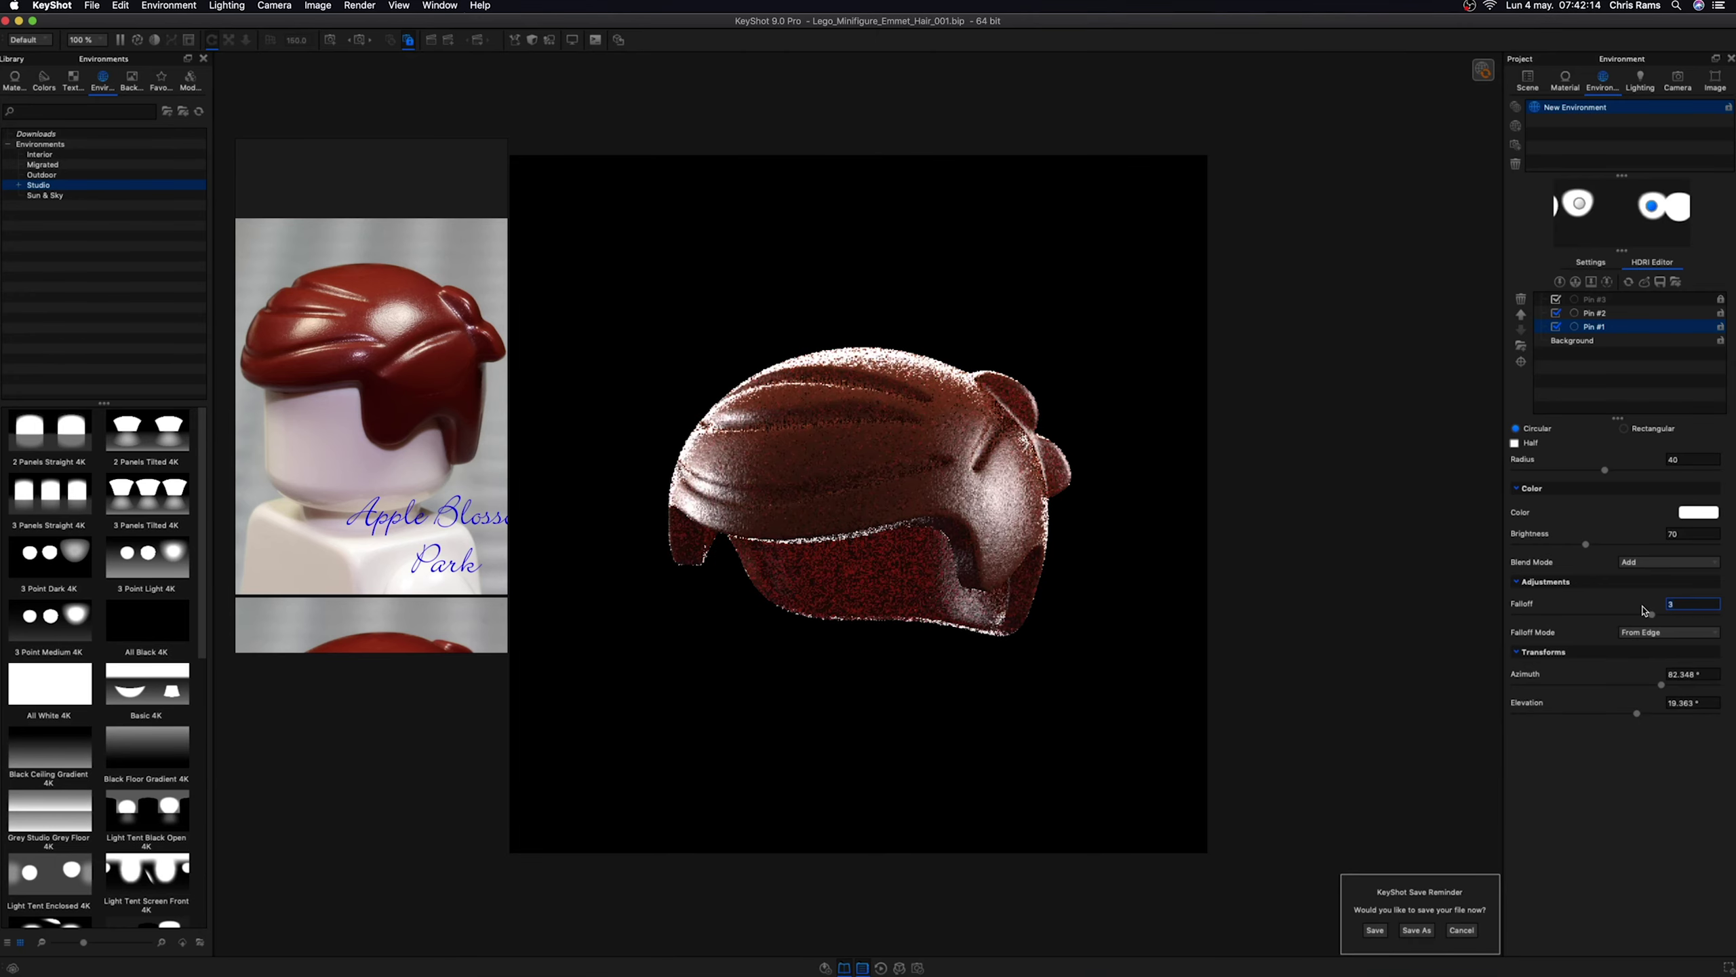
key(Up)
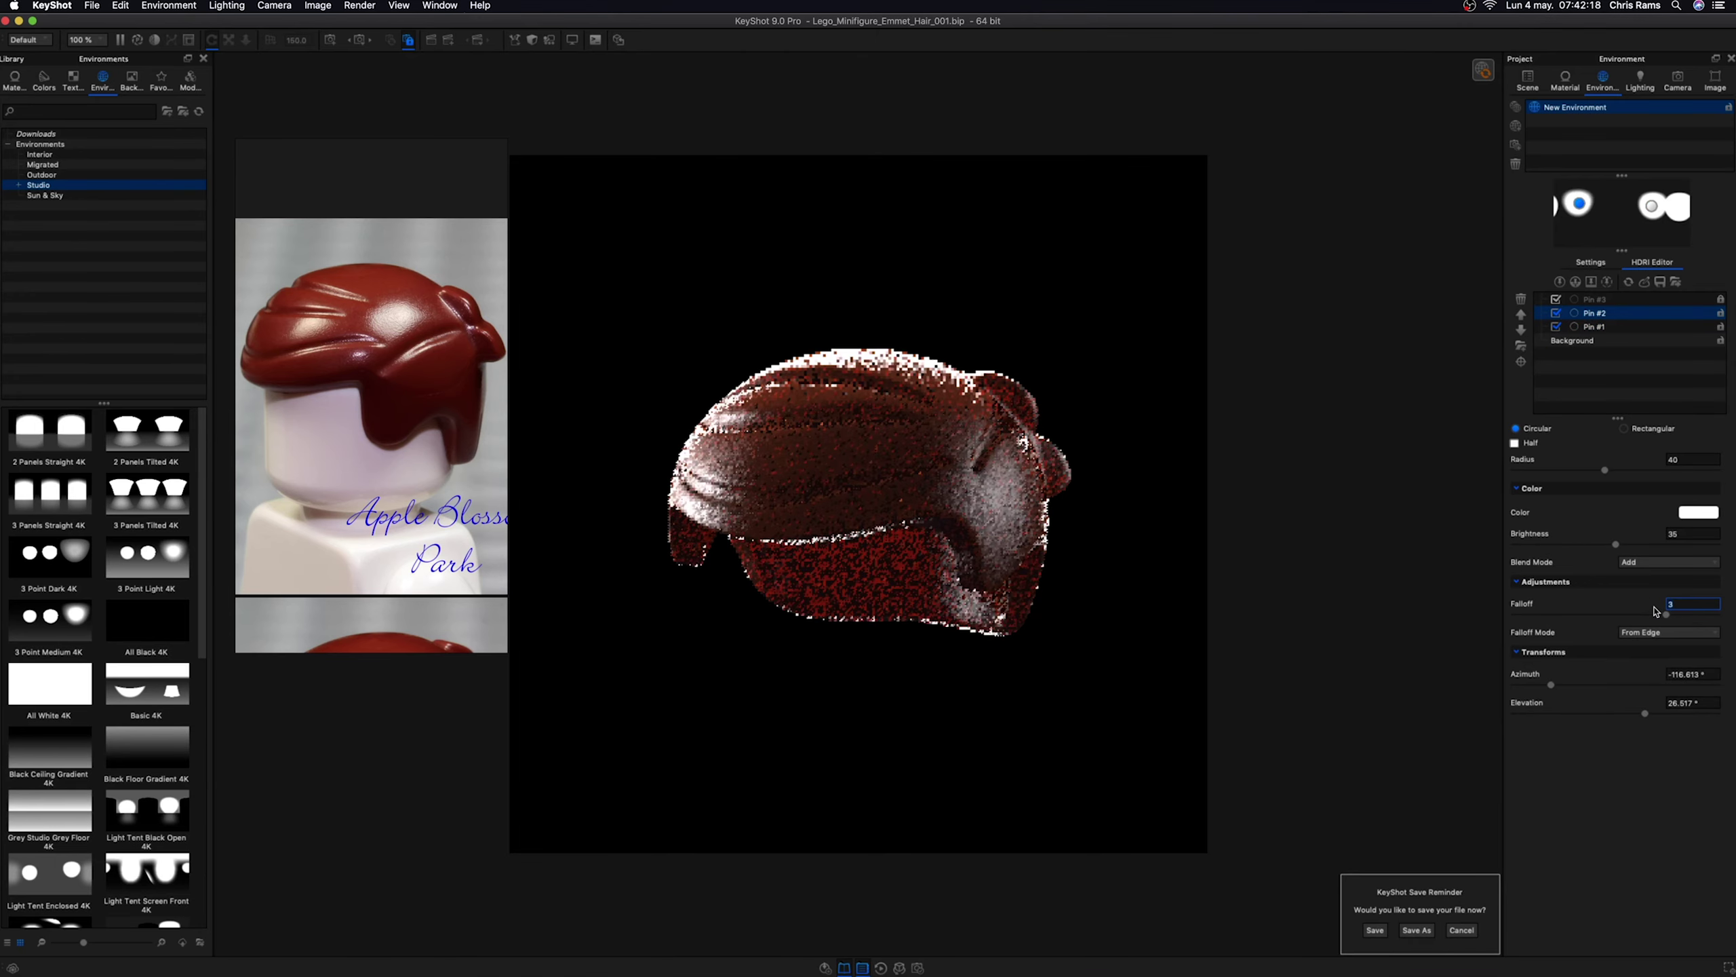
- Add Pin #3 with a falloff of 7 and keep the HDRI background black
click(1592, 282)
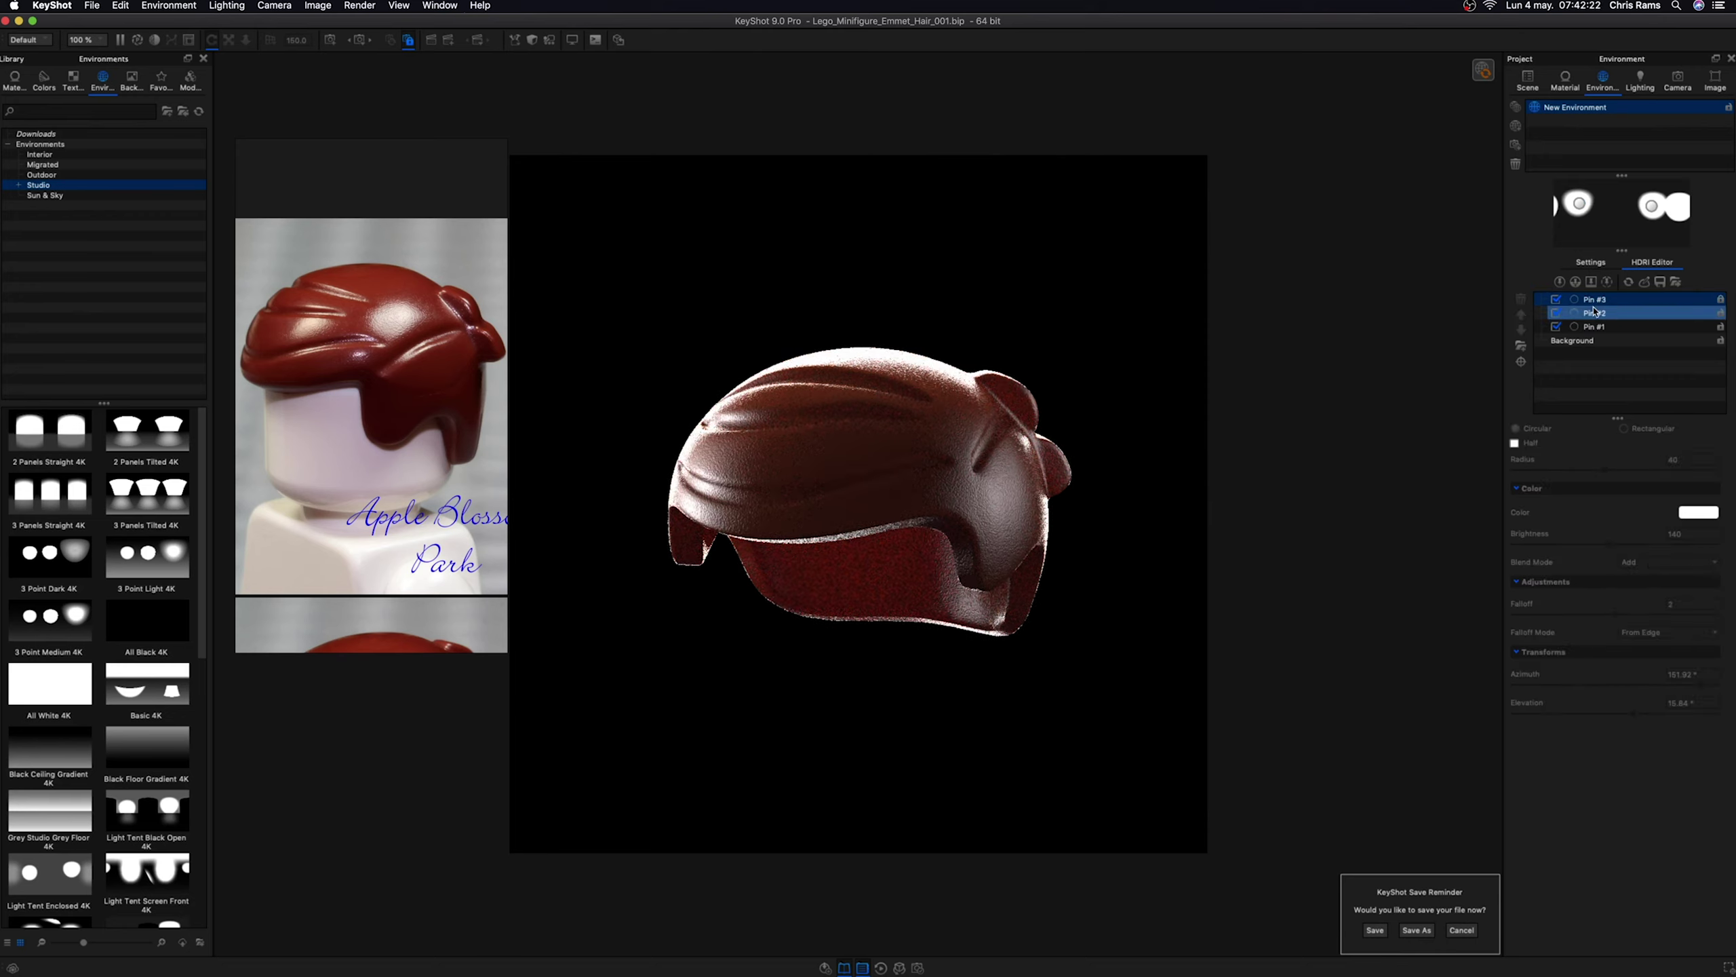
key(Up)
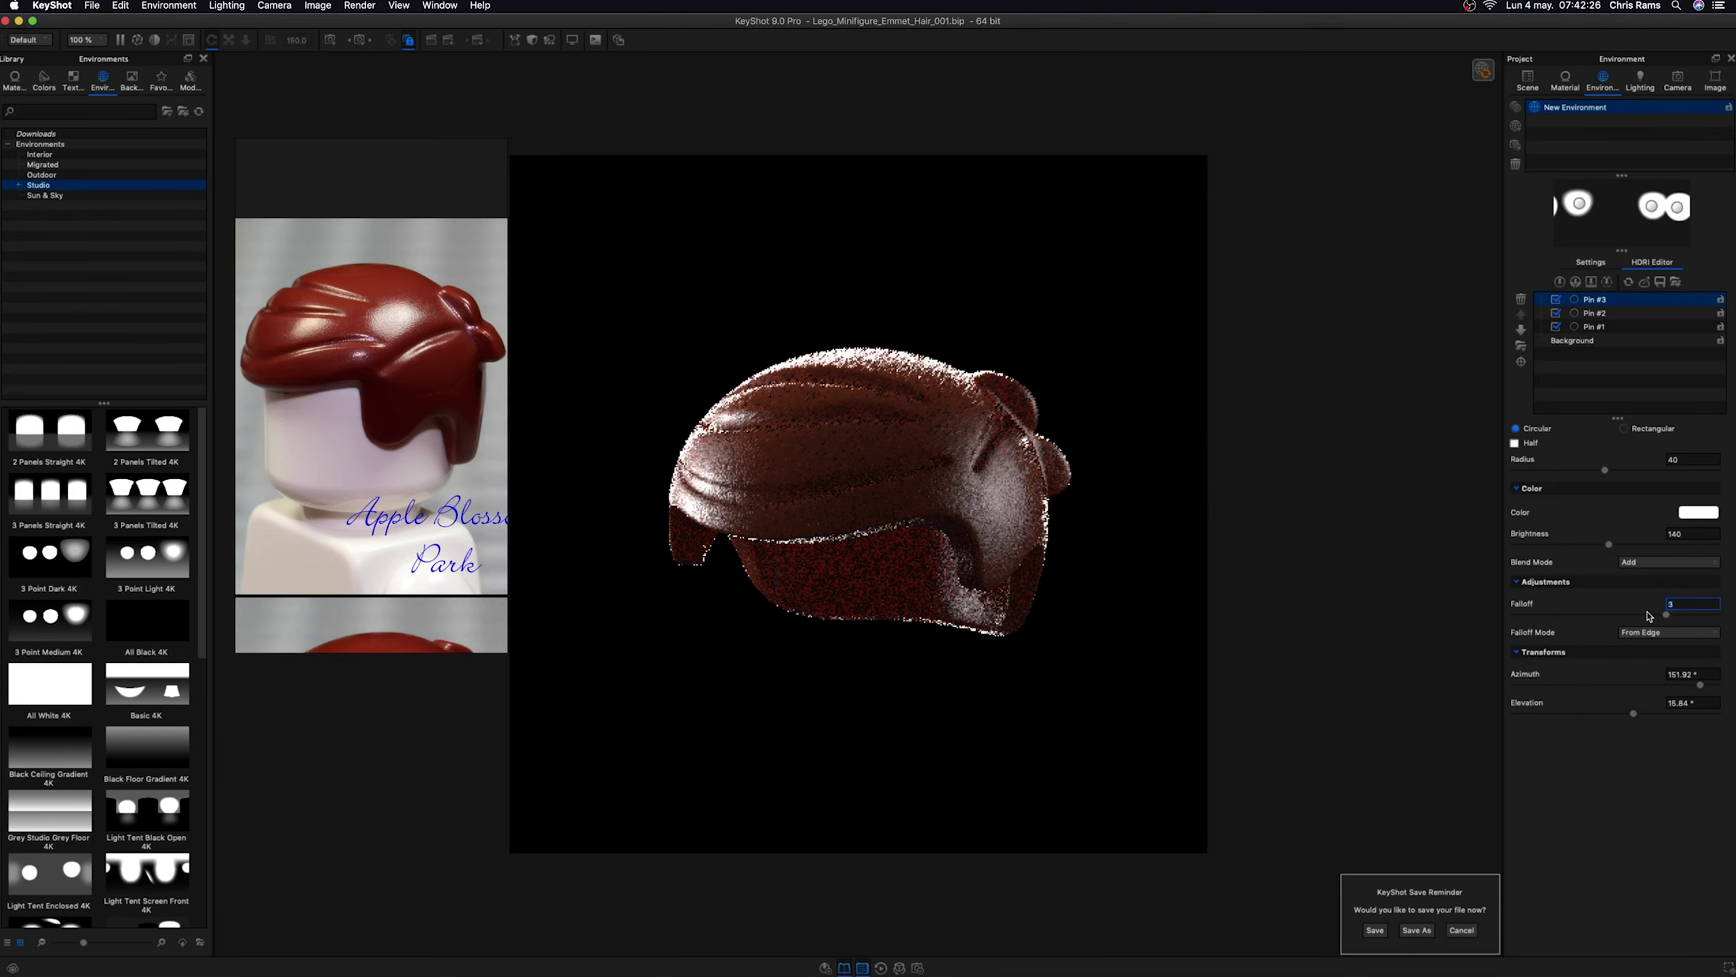
key(Up)
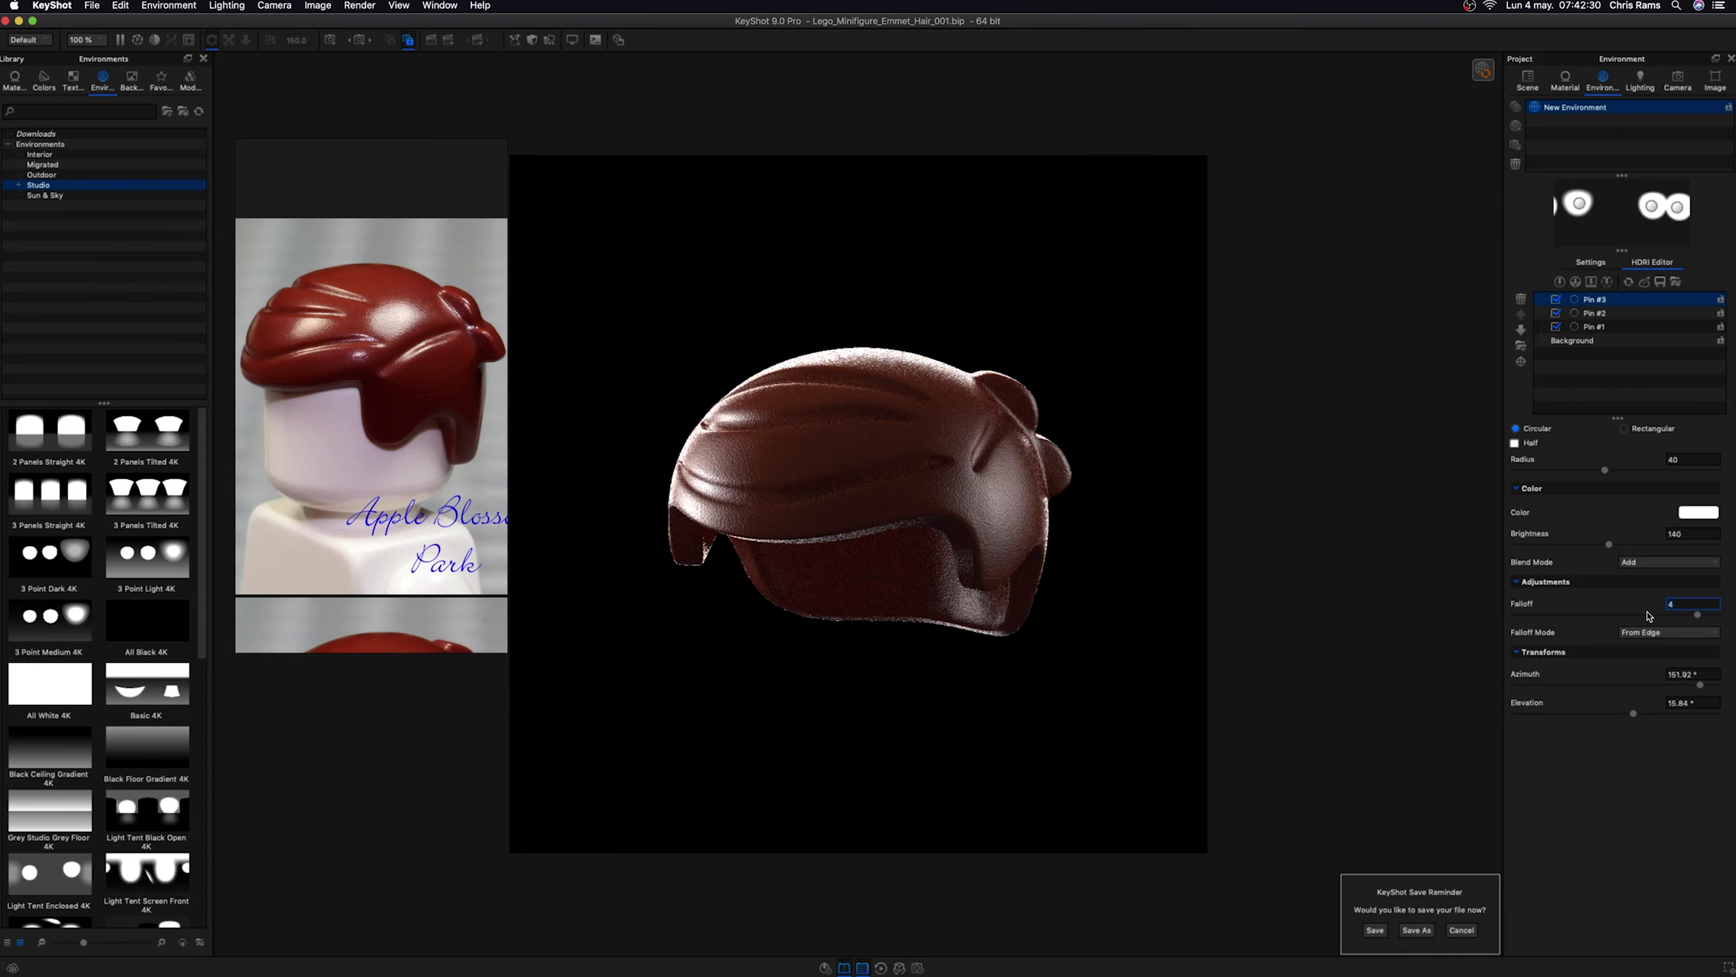
key(Up)
key(Up)
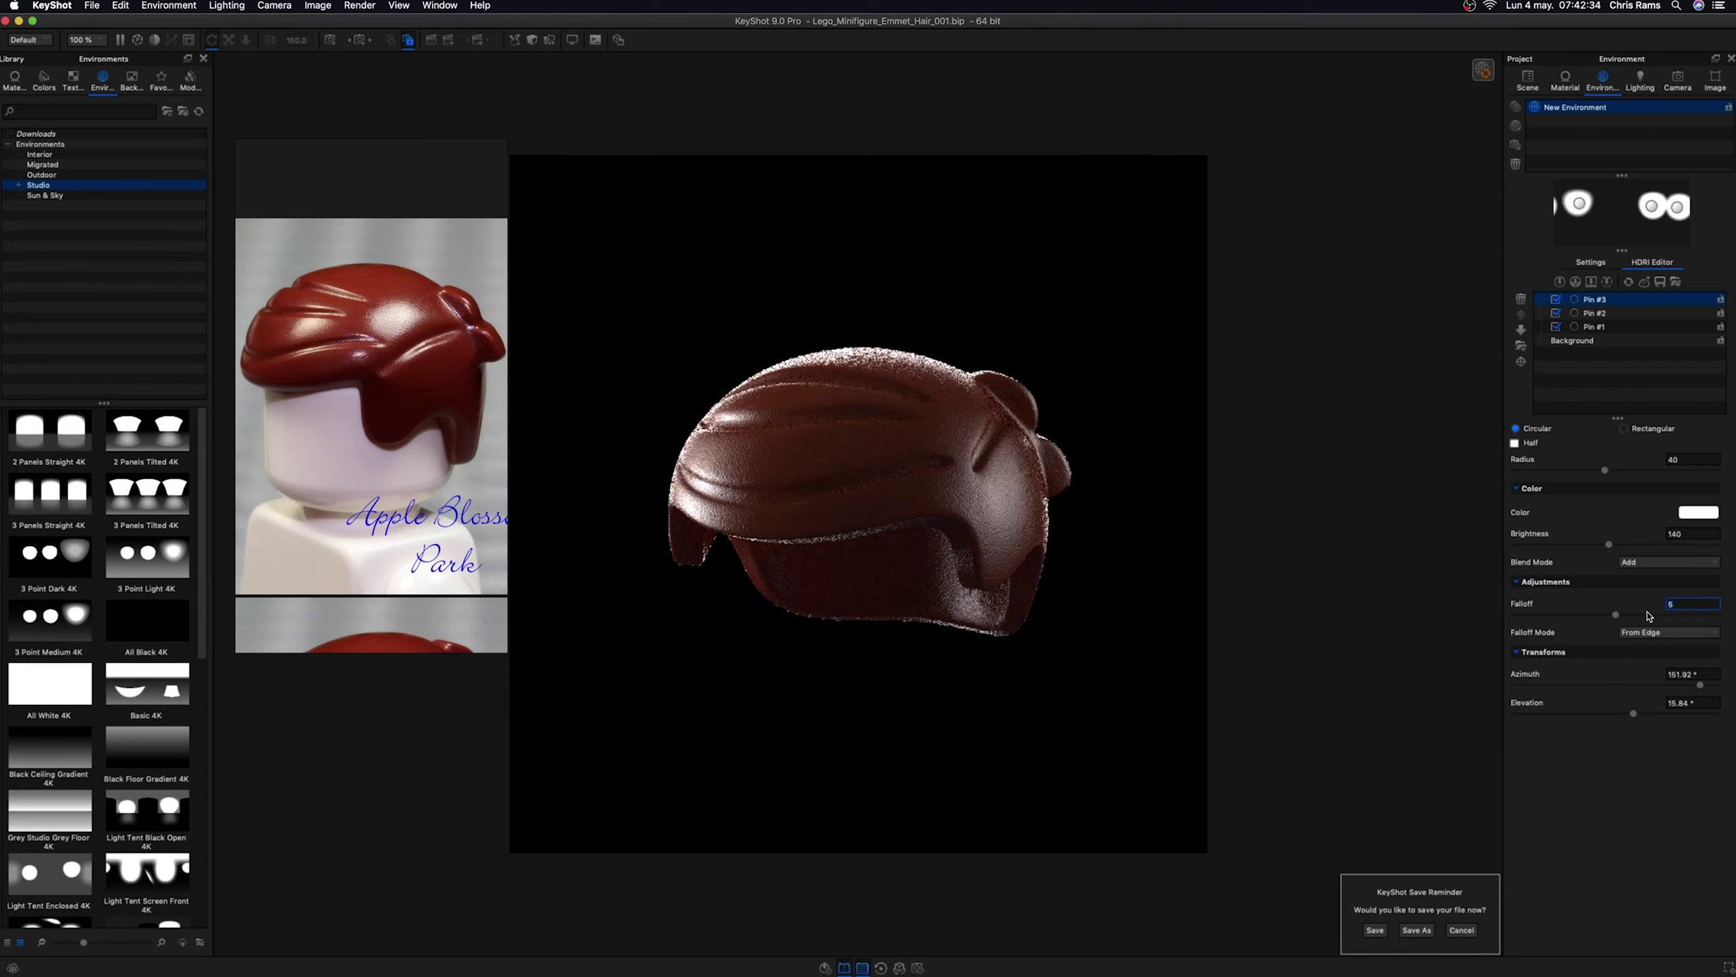
key(Up)
key(Up)
key(Up)
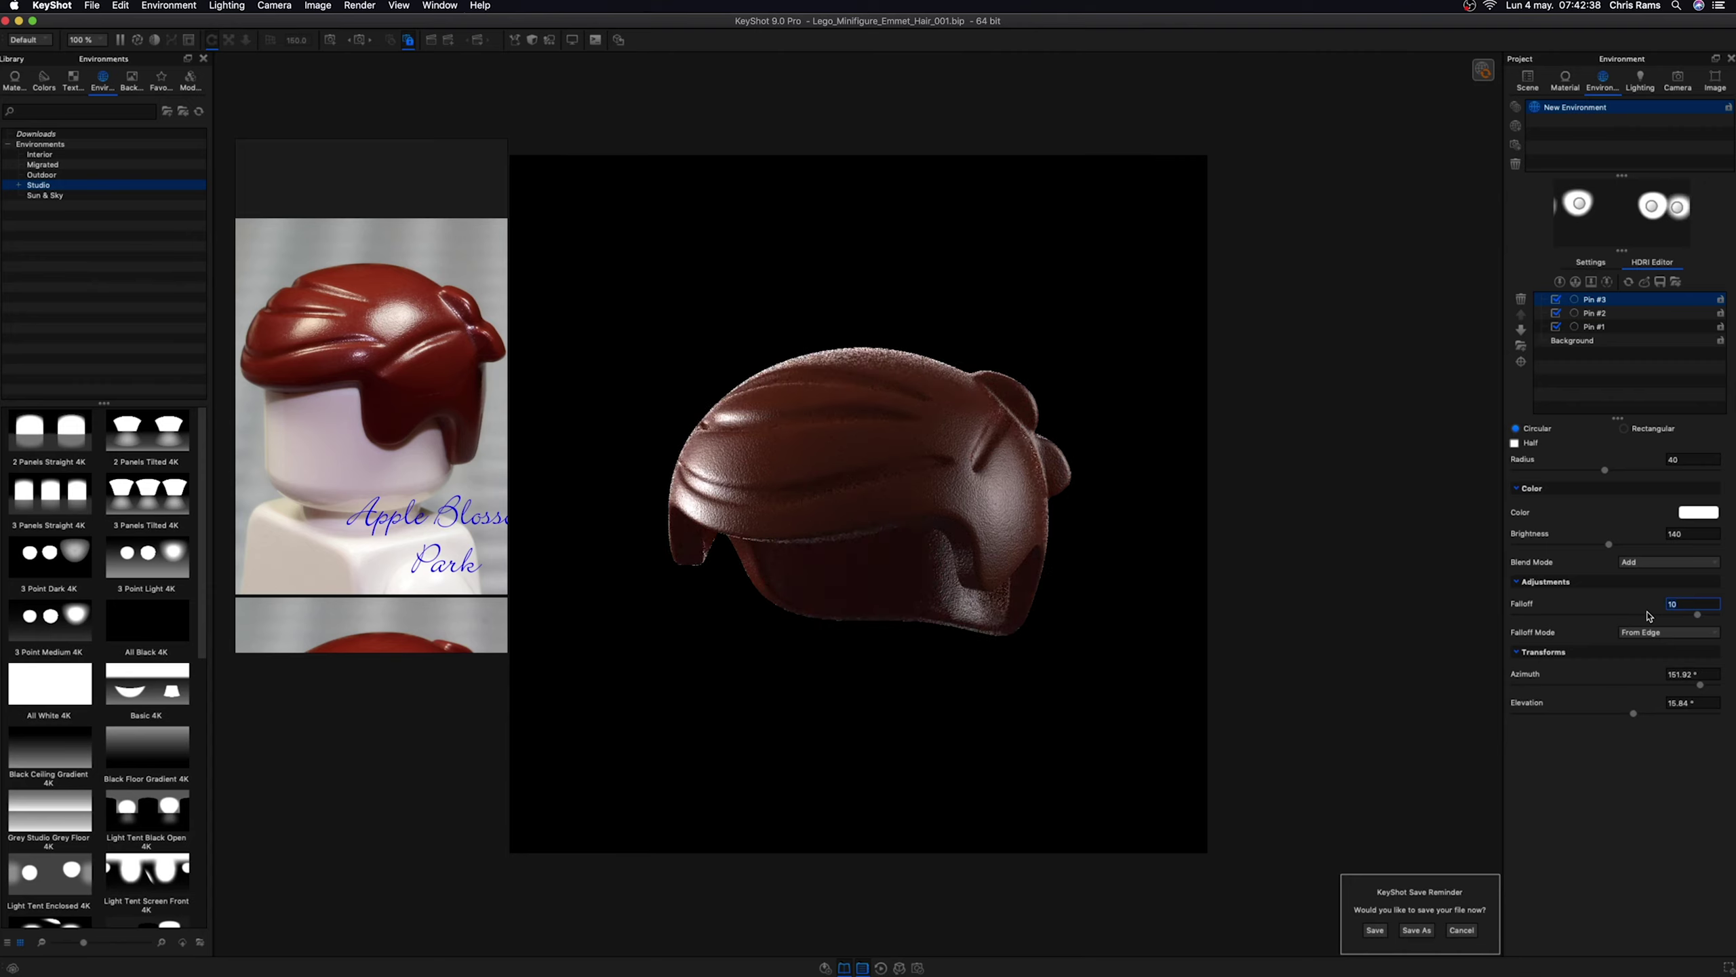
click(1648, 614)
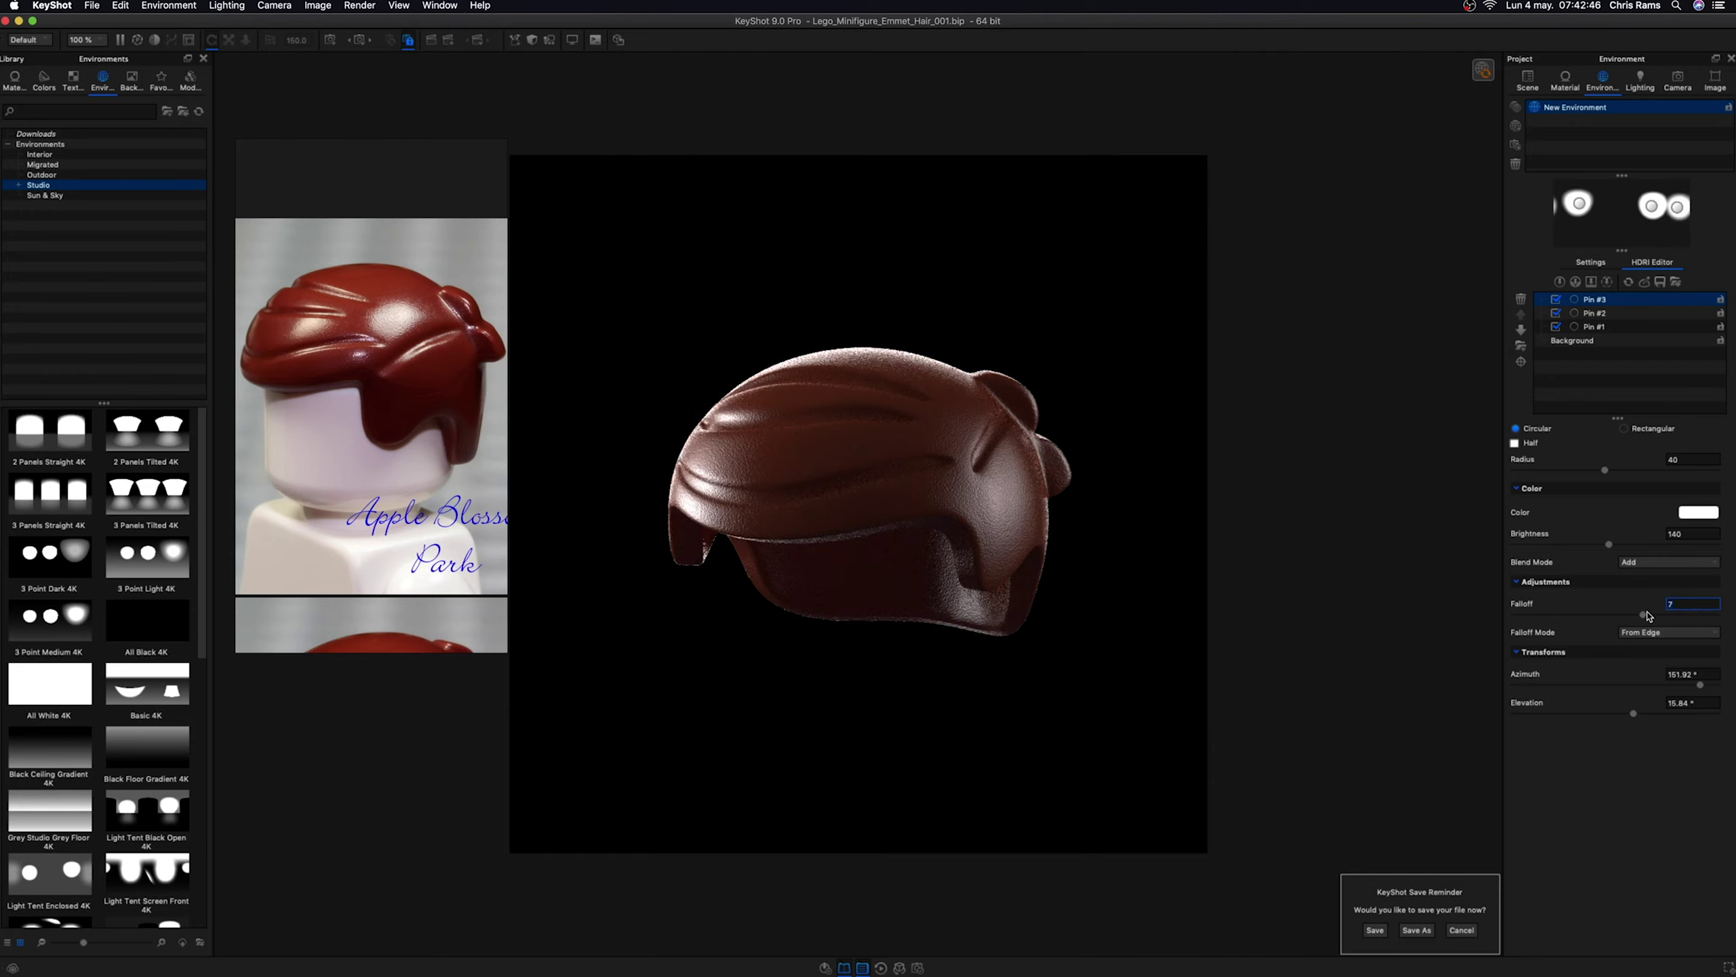
click(1640, 339)
click(1697, 507)
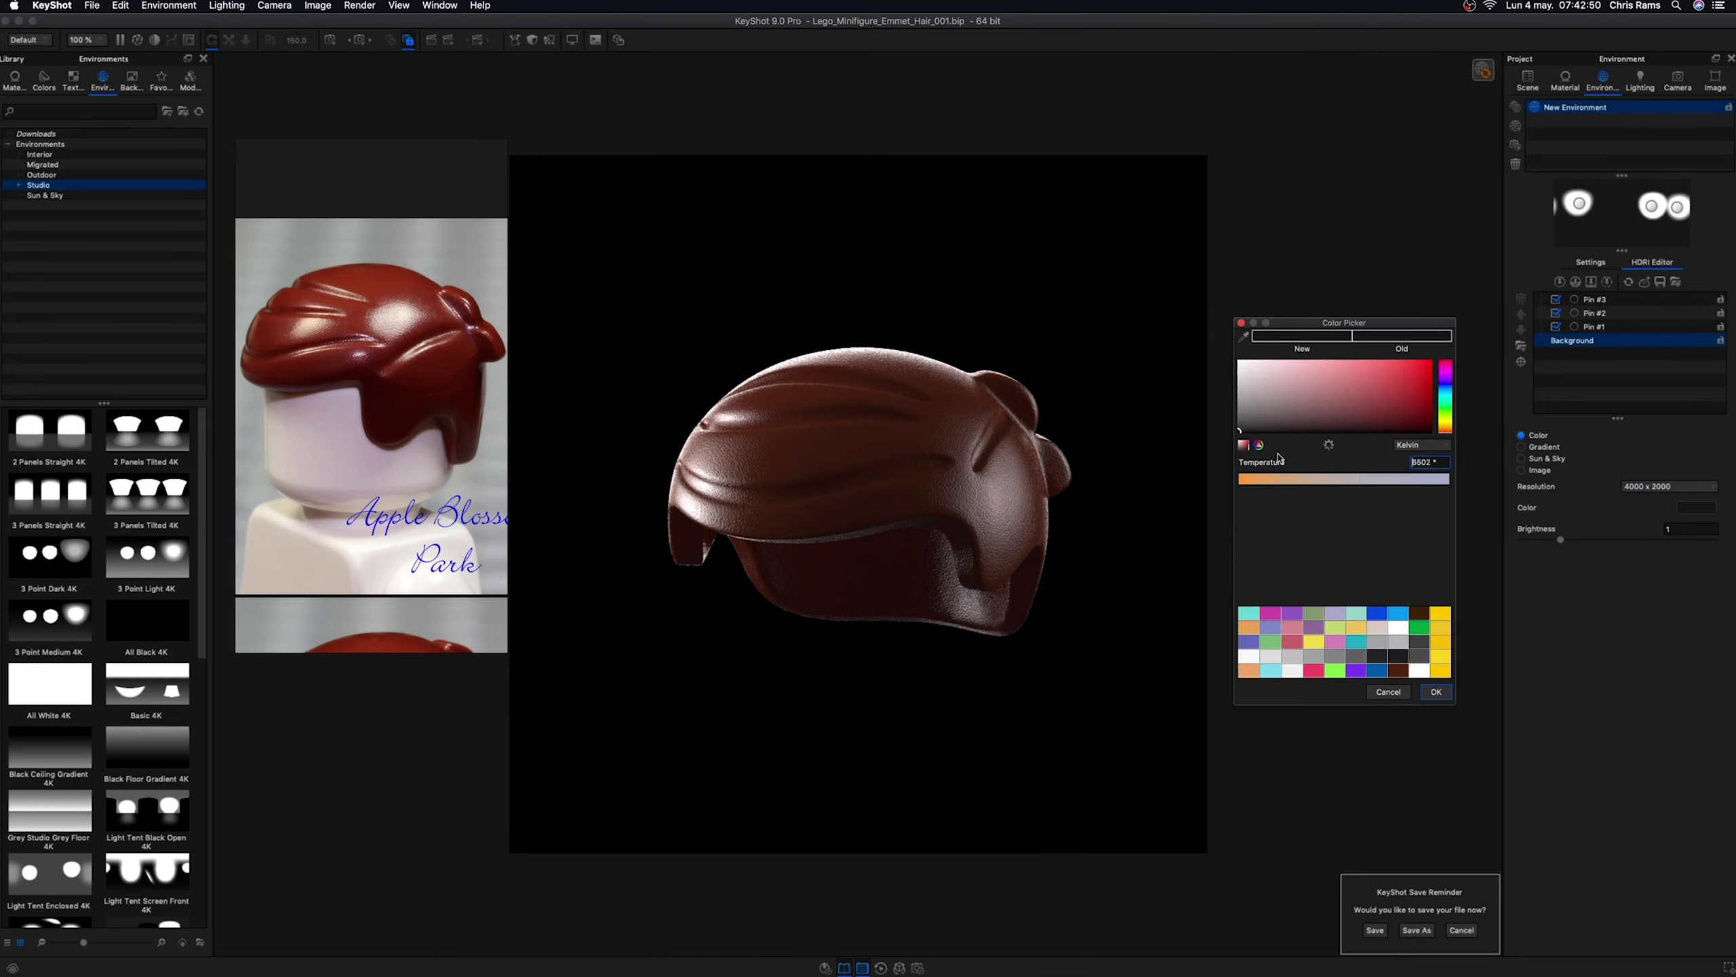
click(1388, 691)
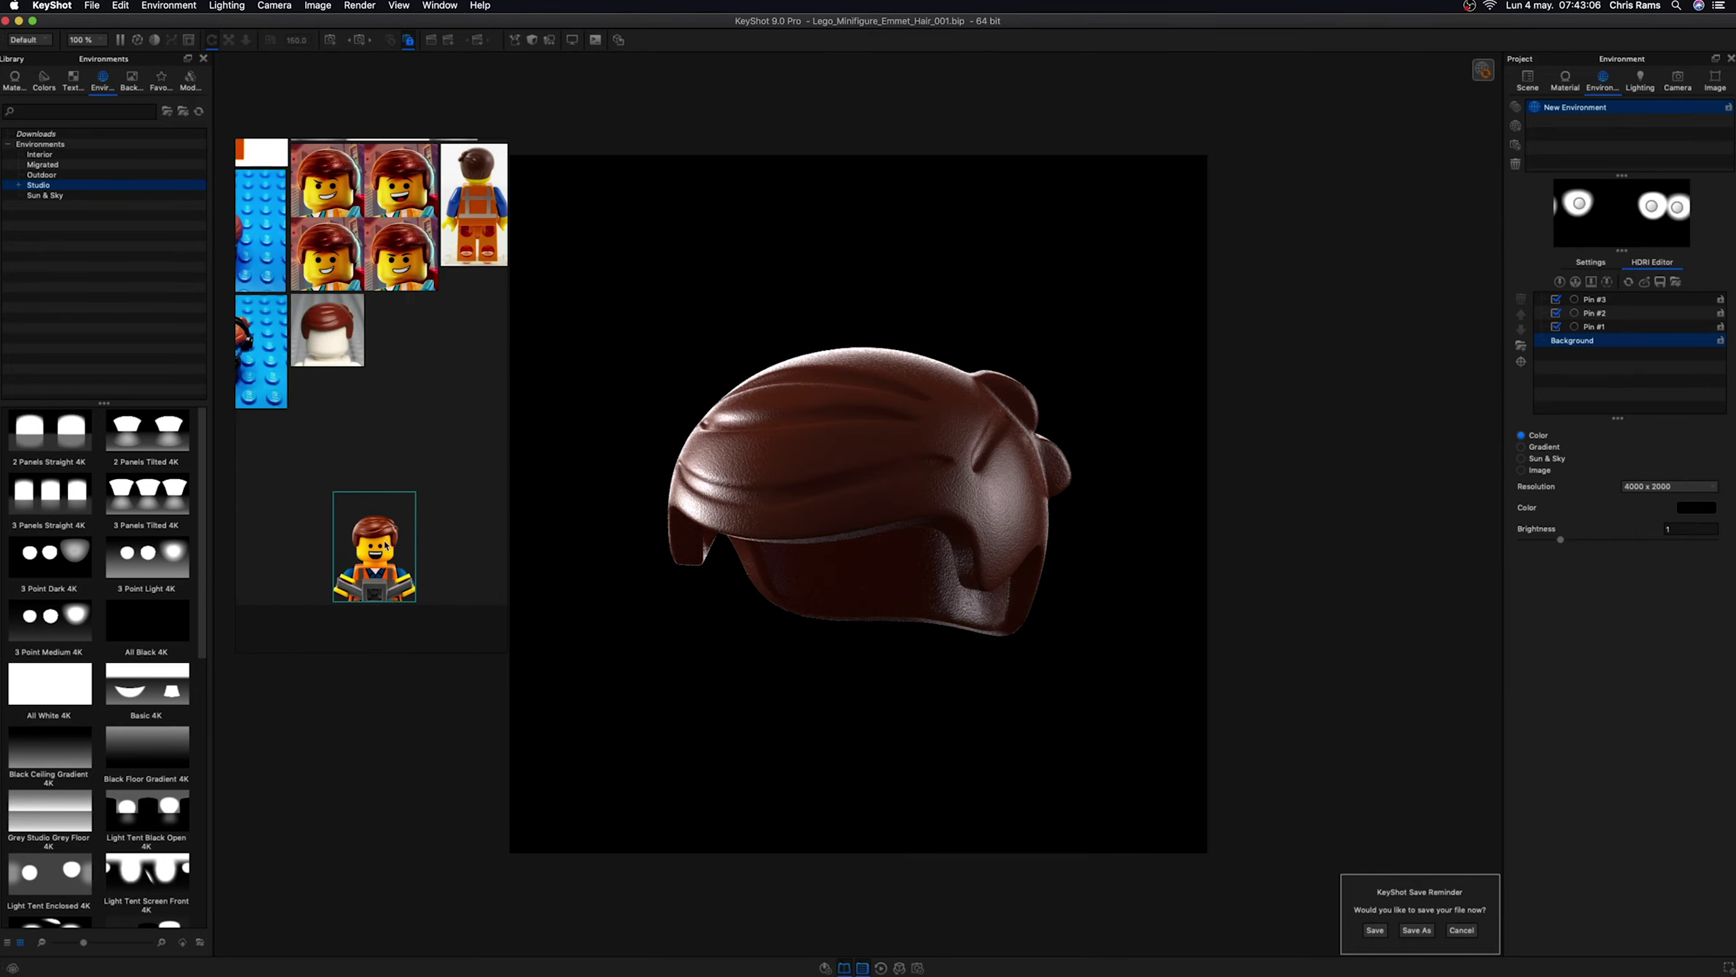
- Zoom PureRef to the Emmet image and fit its window to that image beside the render
double_click(386, 545)
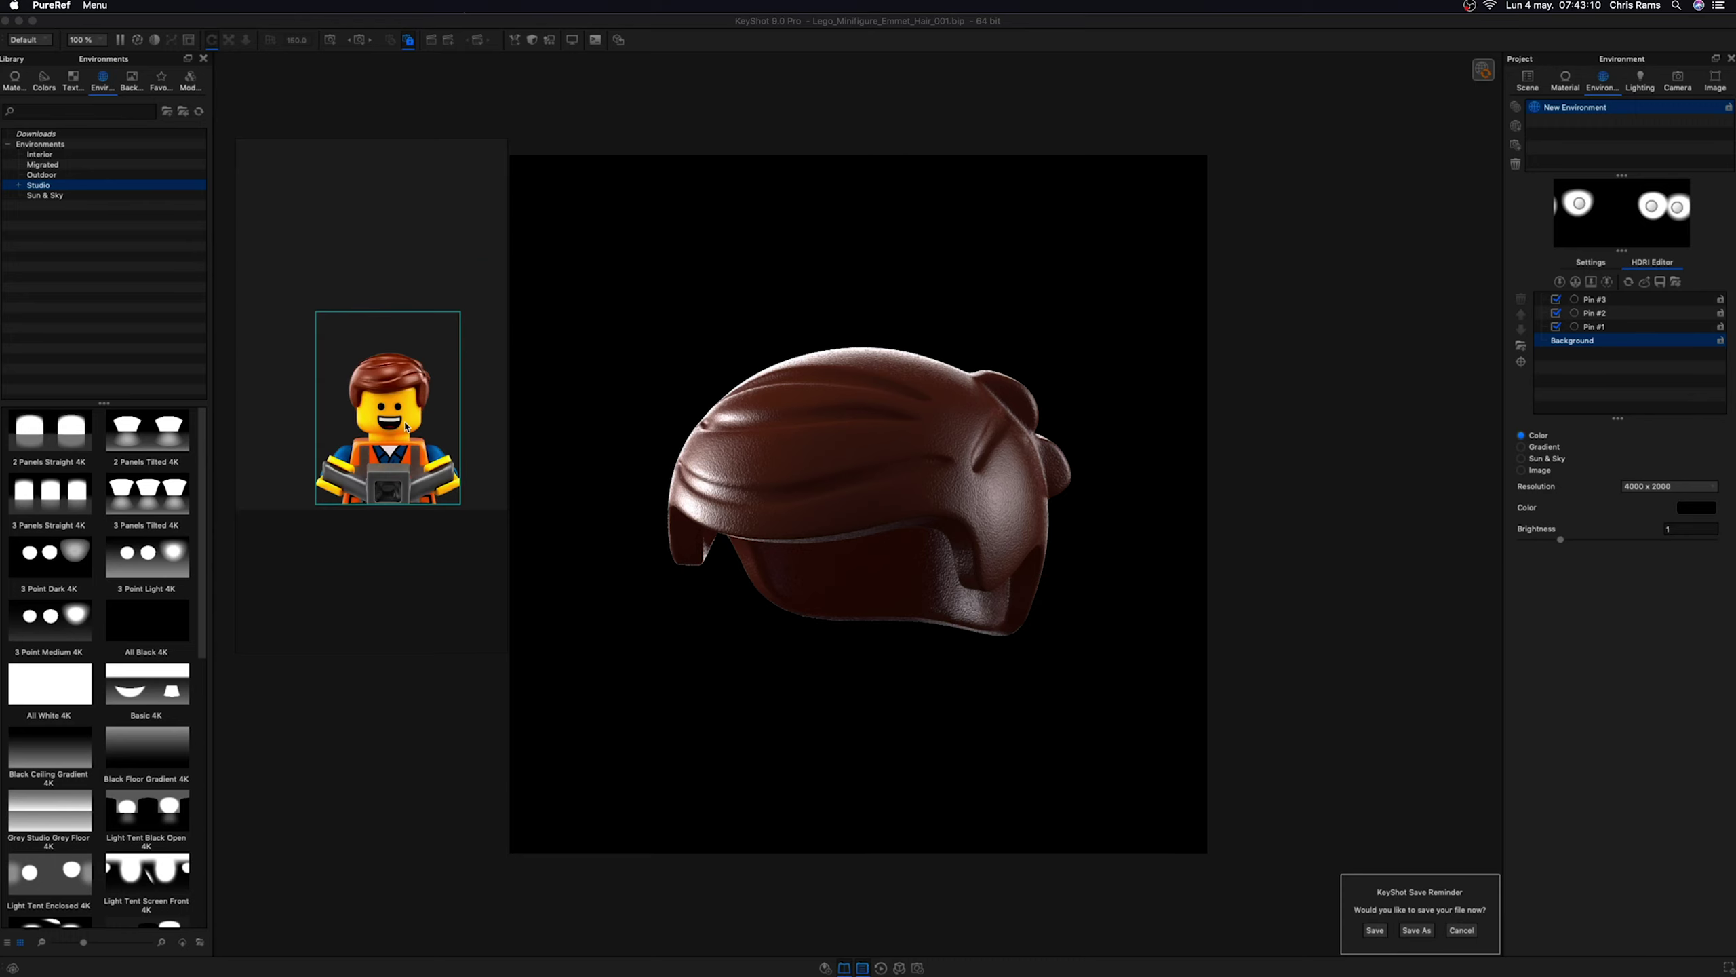
right_click(397, 409)
mouse_move(426, 555)
click(555, 580)
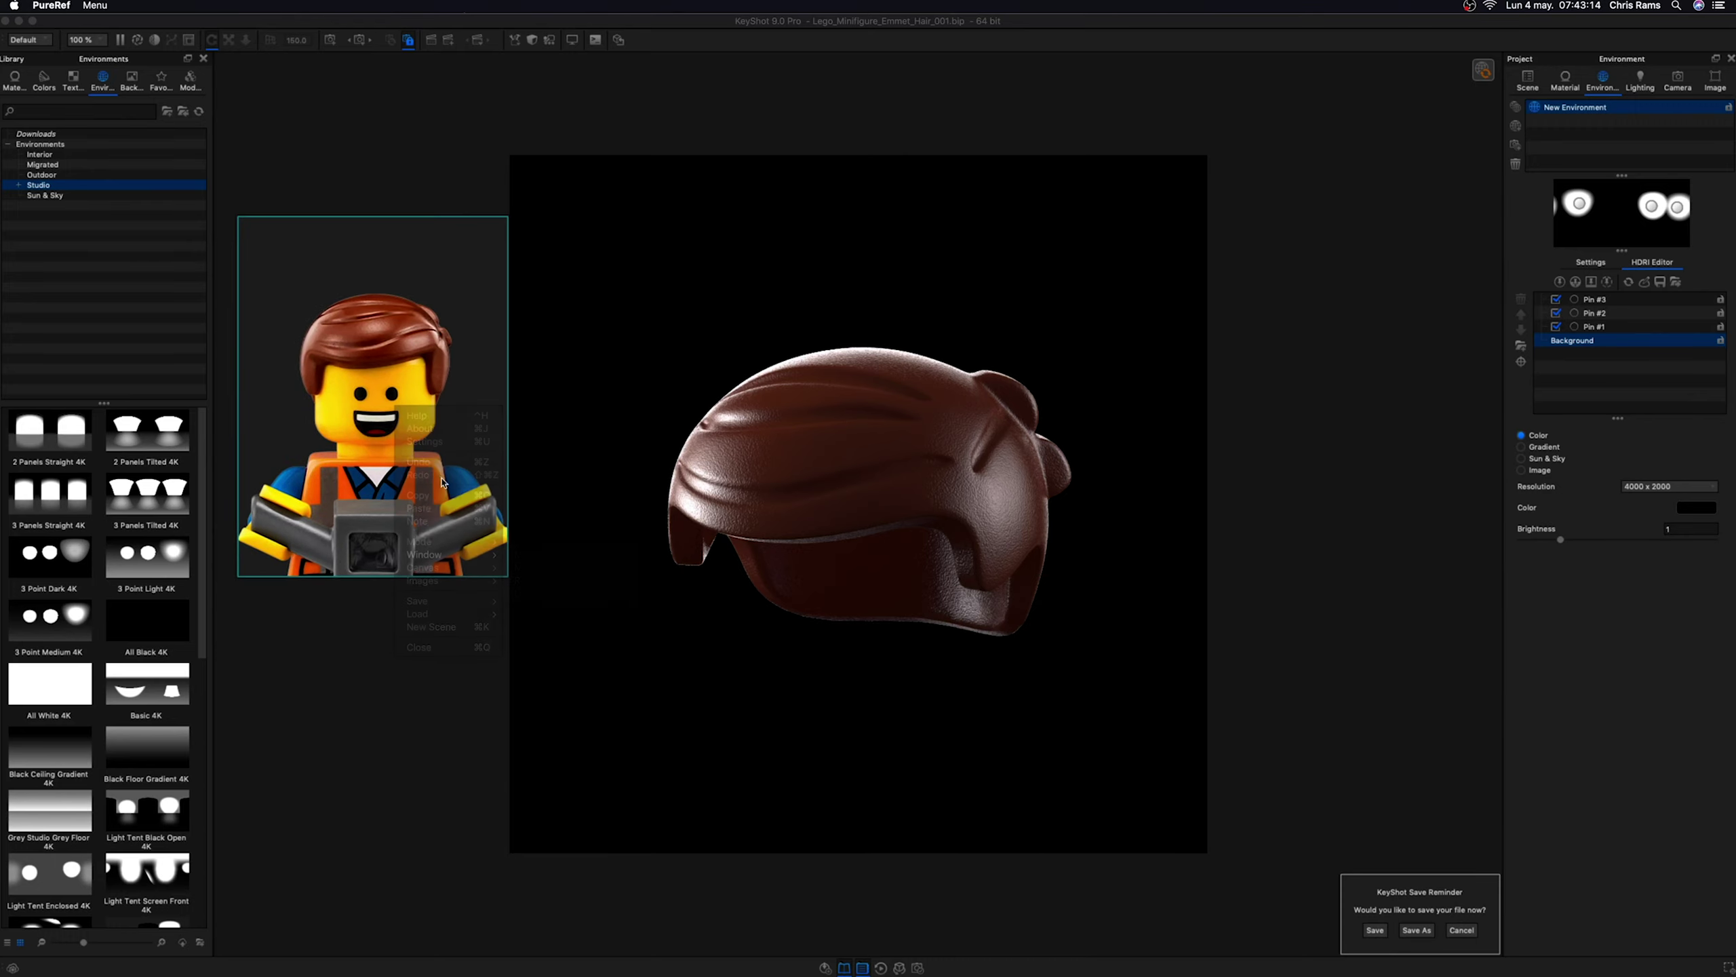
right_drag(439, 475, 431, 415)
click(1434, 626)
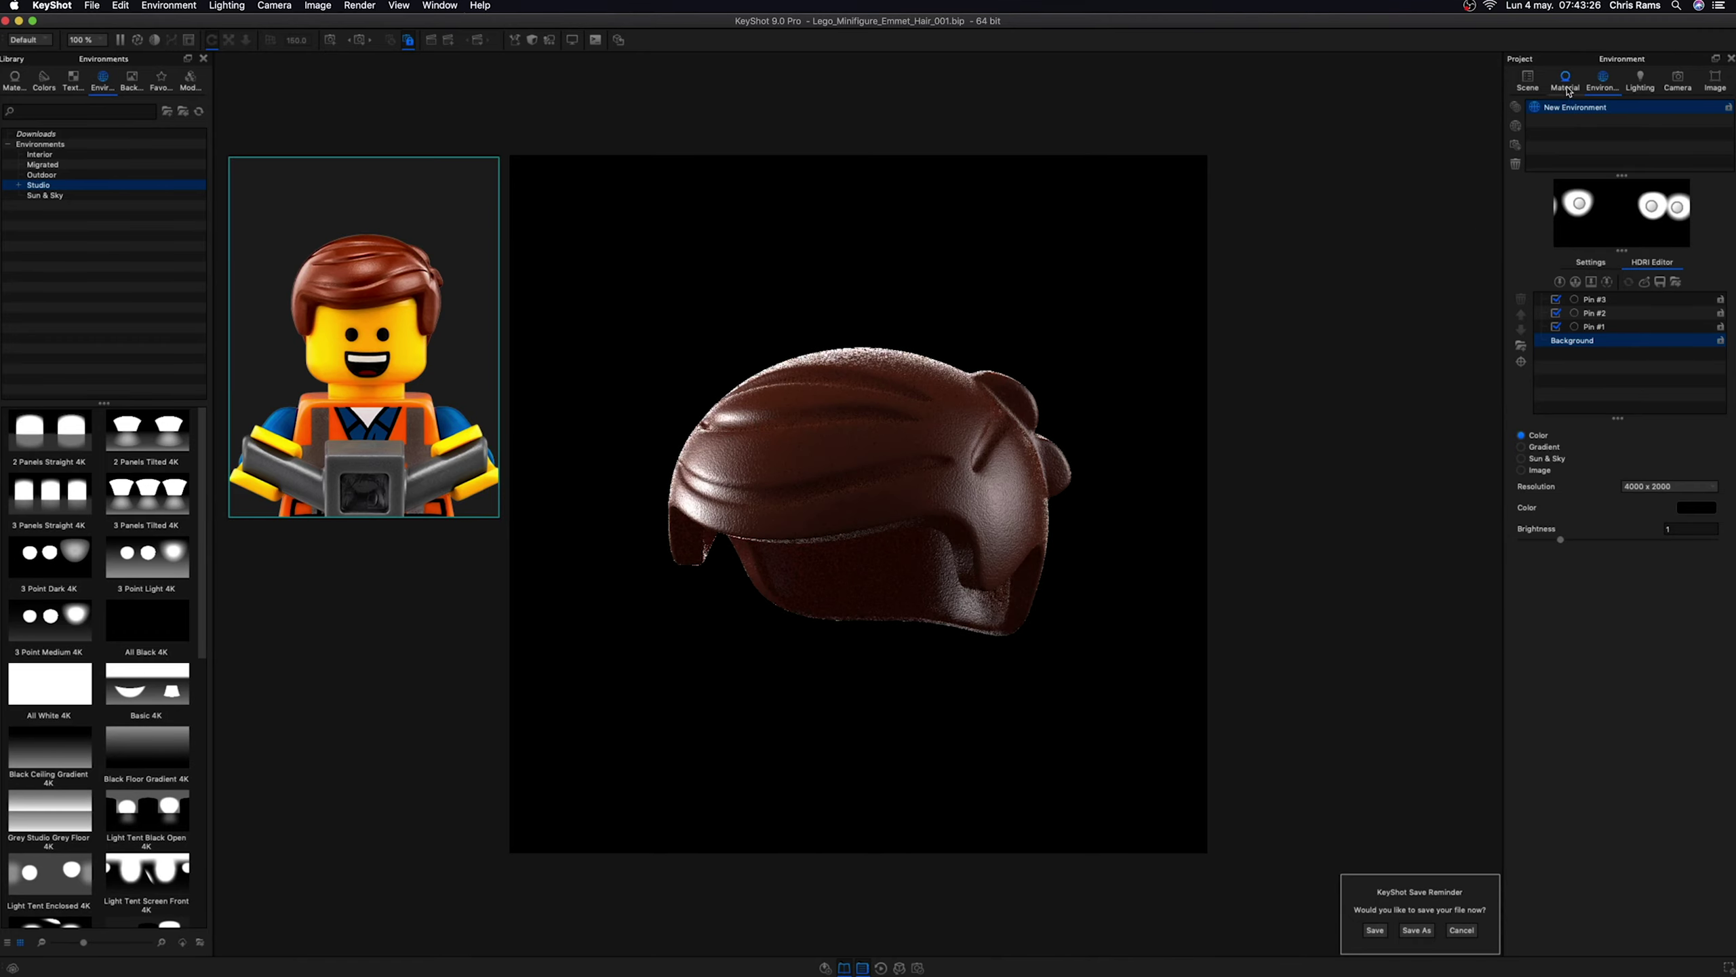
- Open the hair material's node graph and move the texture map nodes higher
click(1566, 81)
click(1565, 134)
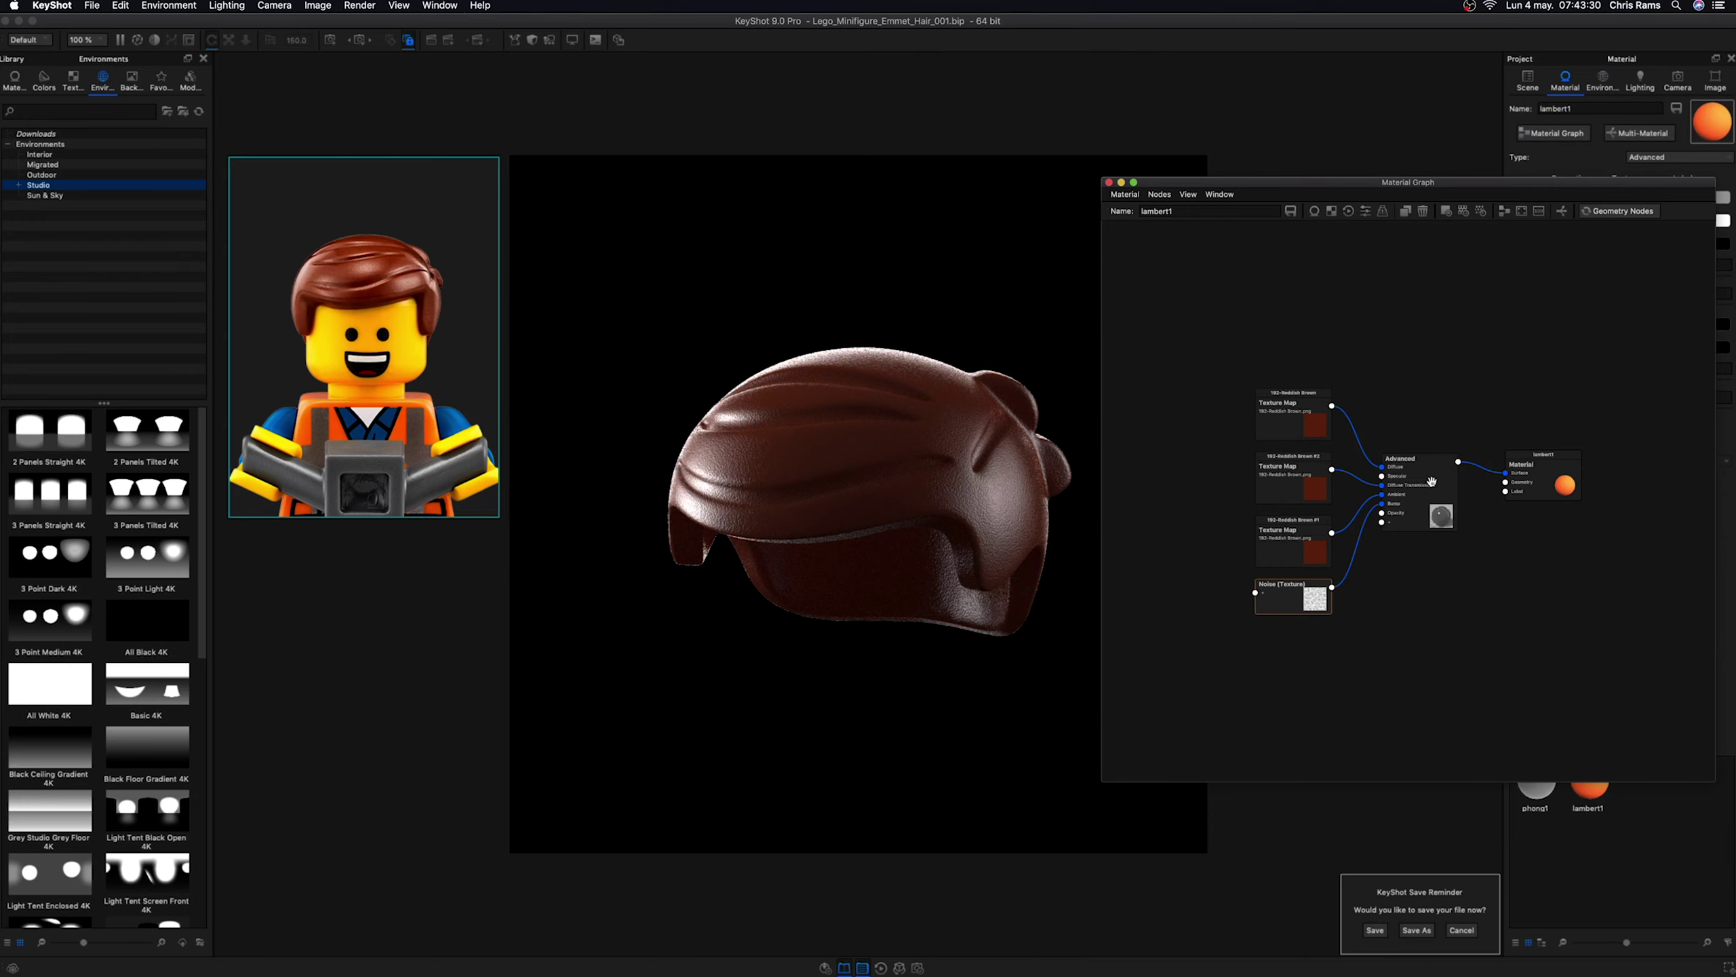
click(1567, 472)
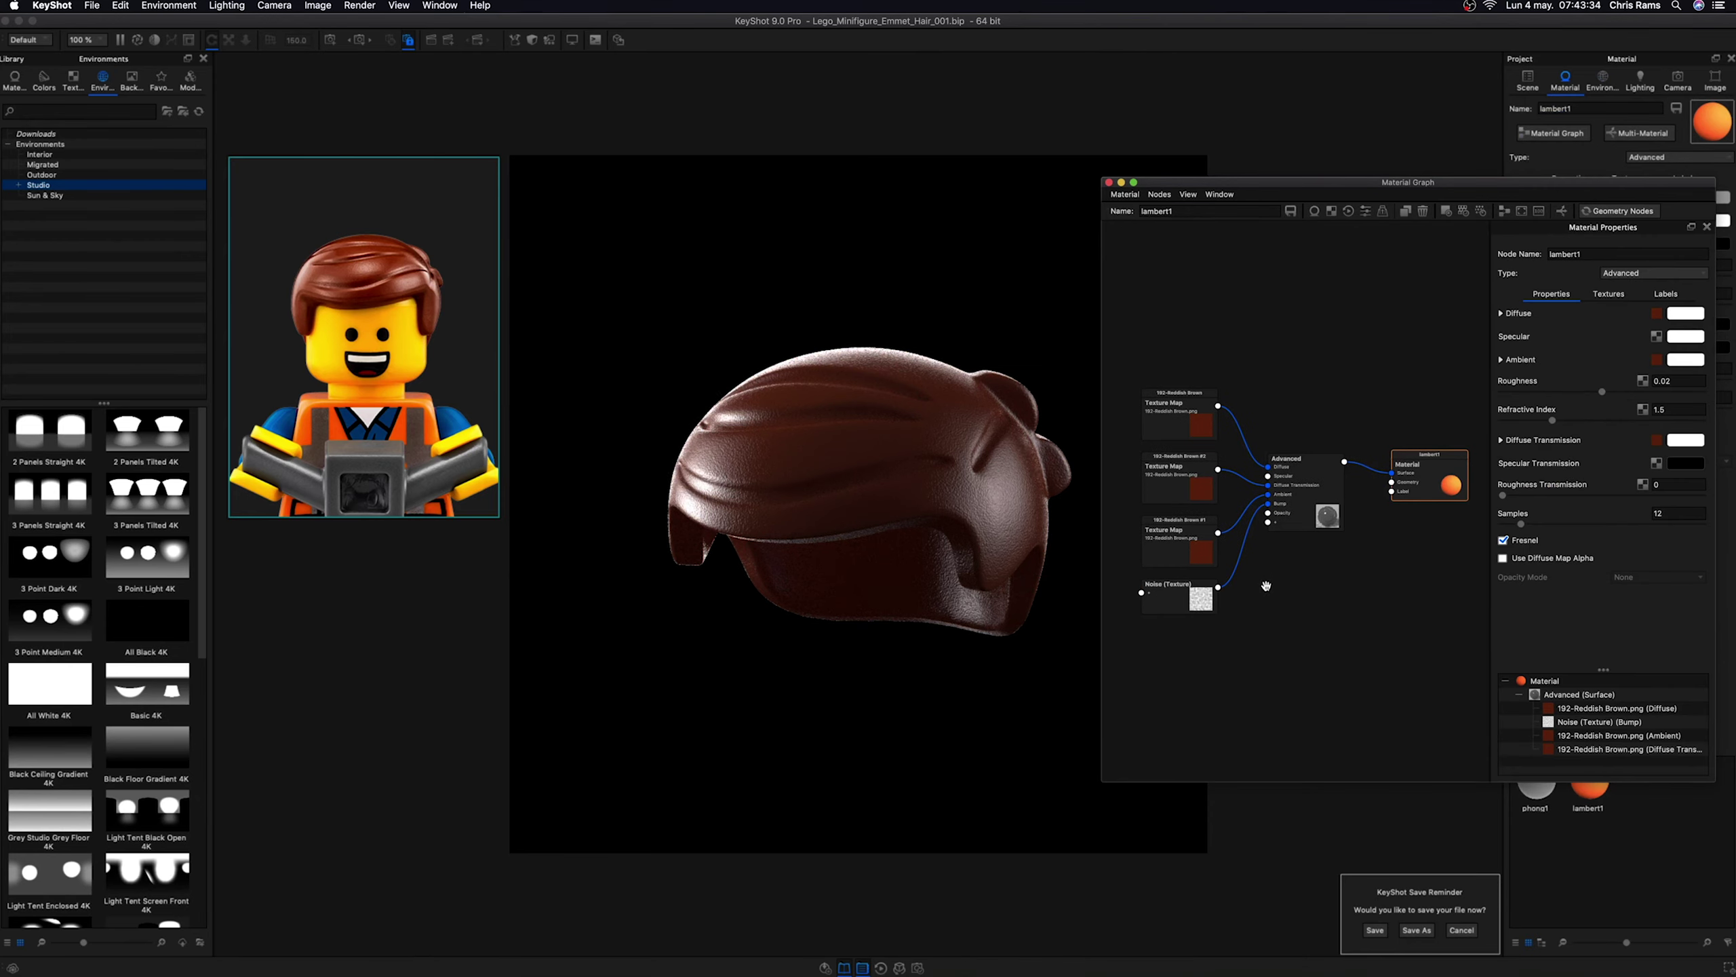
drag(1198, 435, 1193, 324)
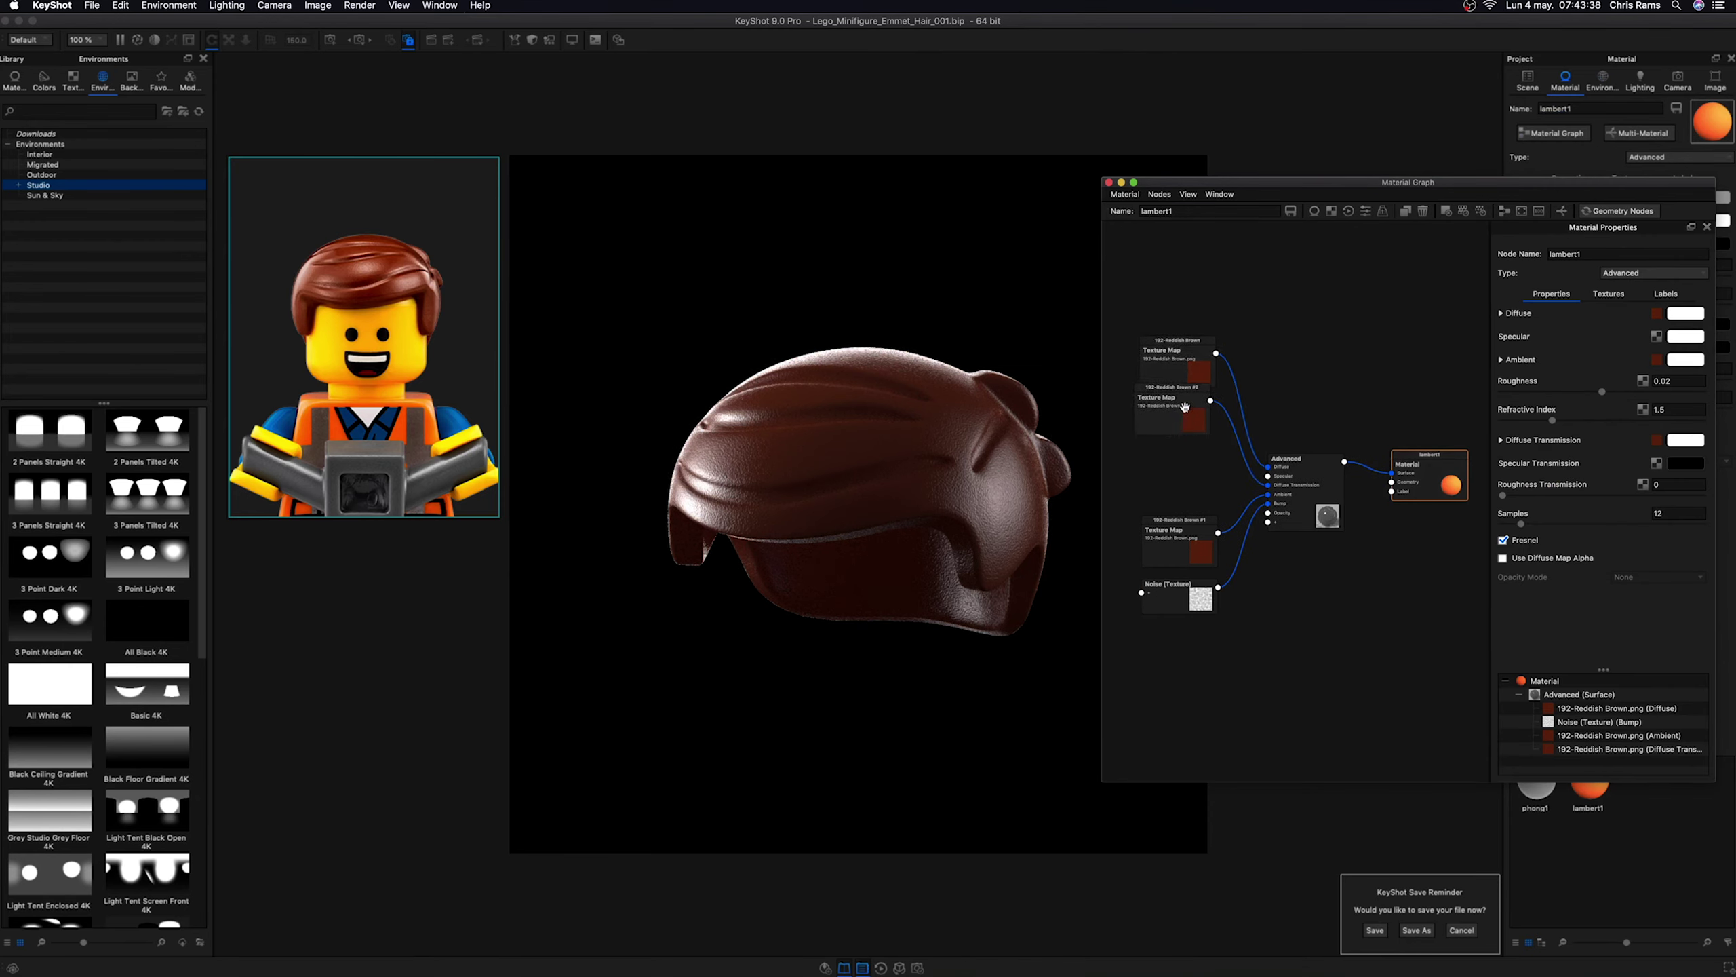
drag(1180, 479, 1162, 345)
drag(1299, 465, 1305, 410)
drag(1429, 466, 1444, 440)
drag(1149, 540, 1125, 405)
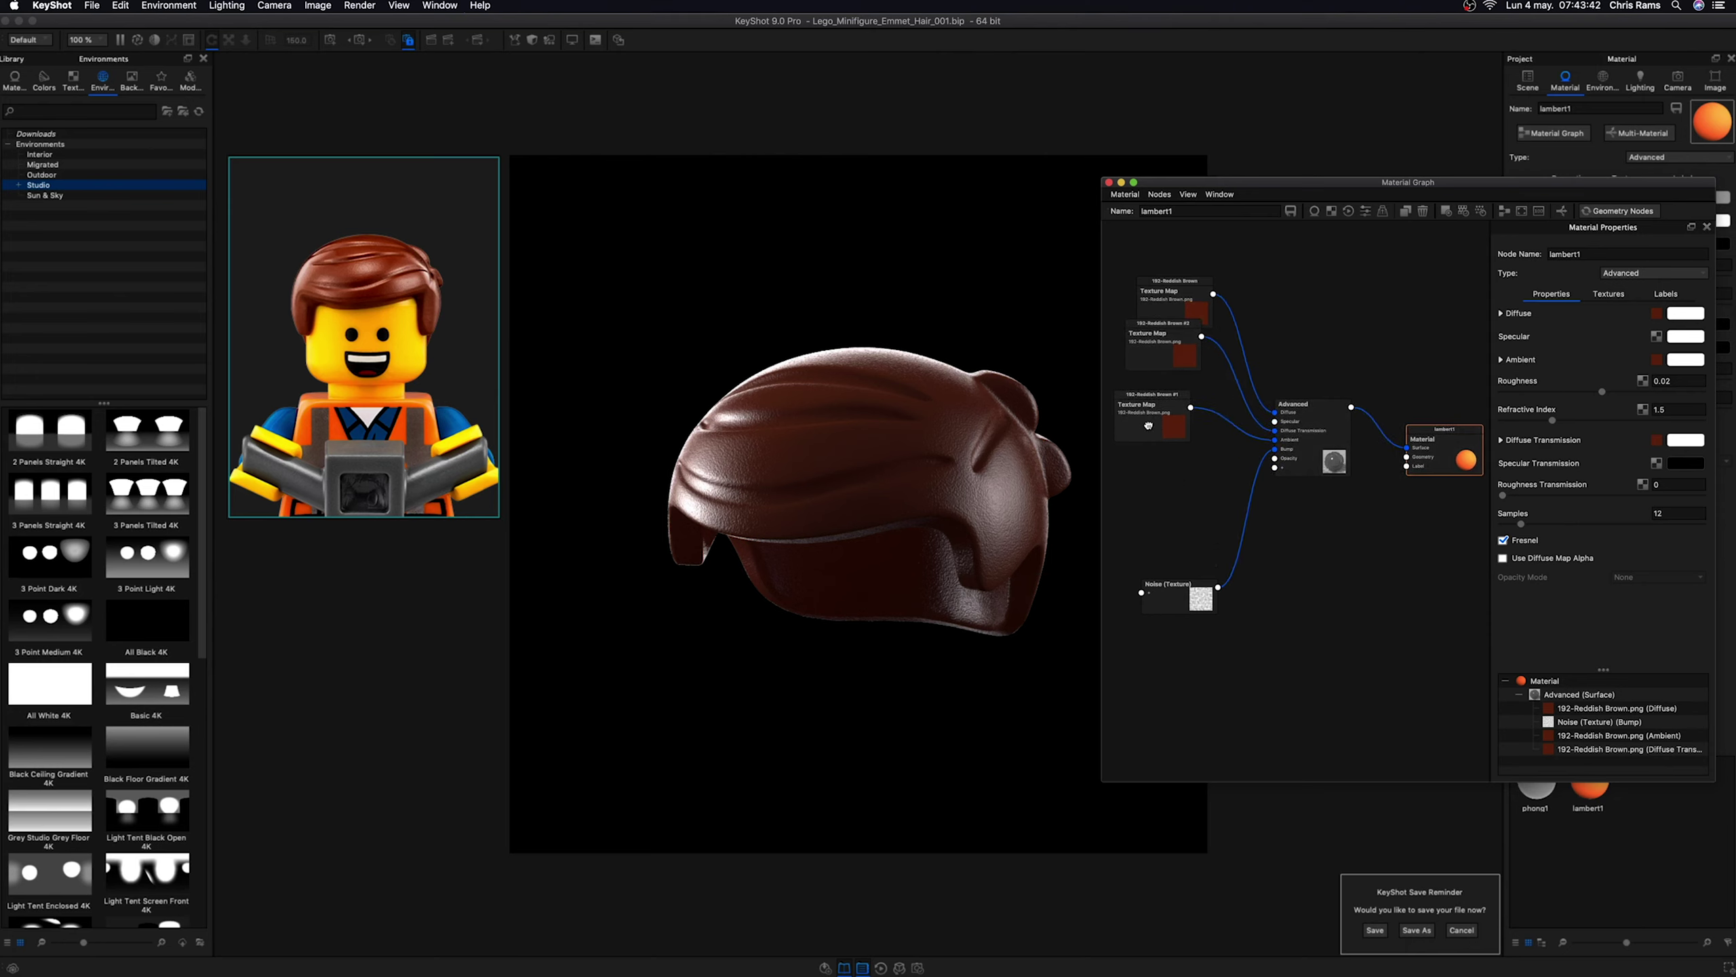
- Duplicate a texture map, test it on the transmission inputs, then delete it
right_click(1161, 420)
click(1183, 452)
drag(1193, 469, 1273, 471)
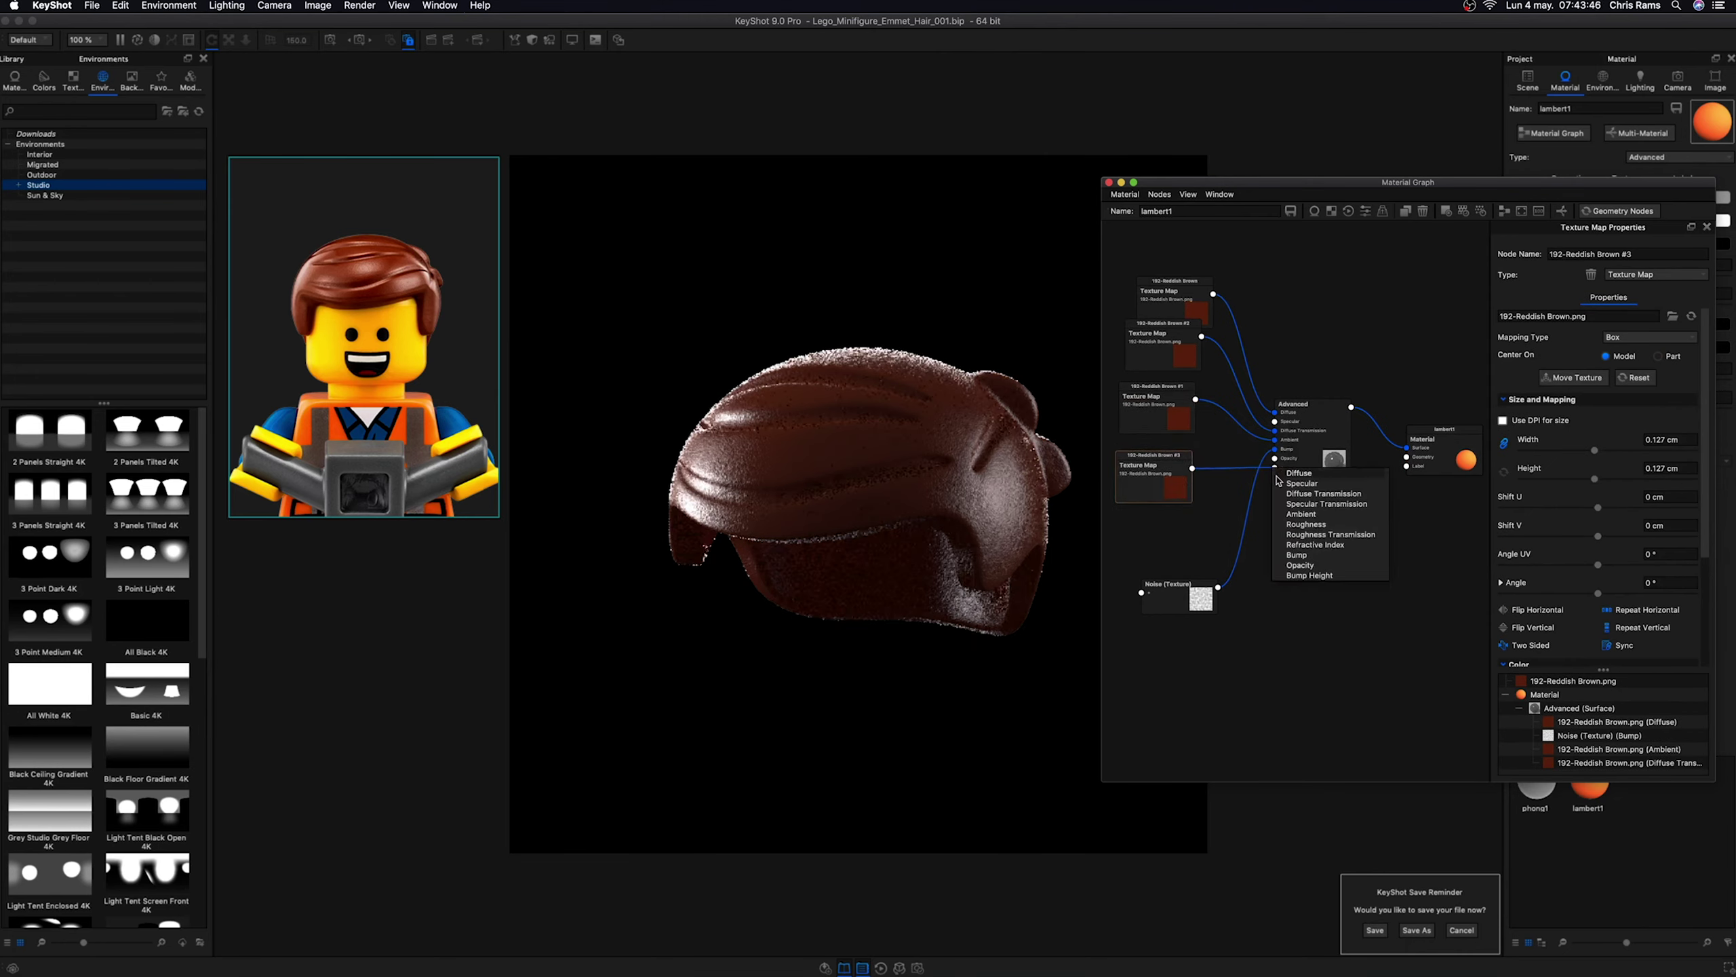
click(1362, 503)
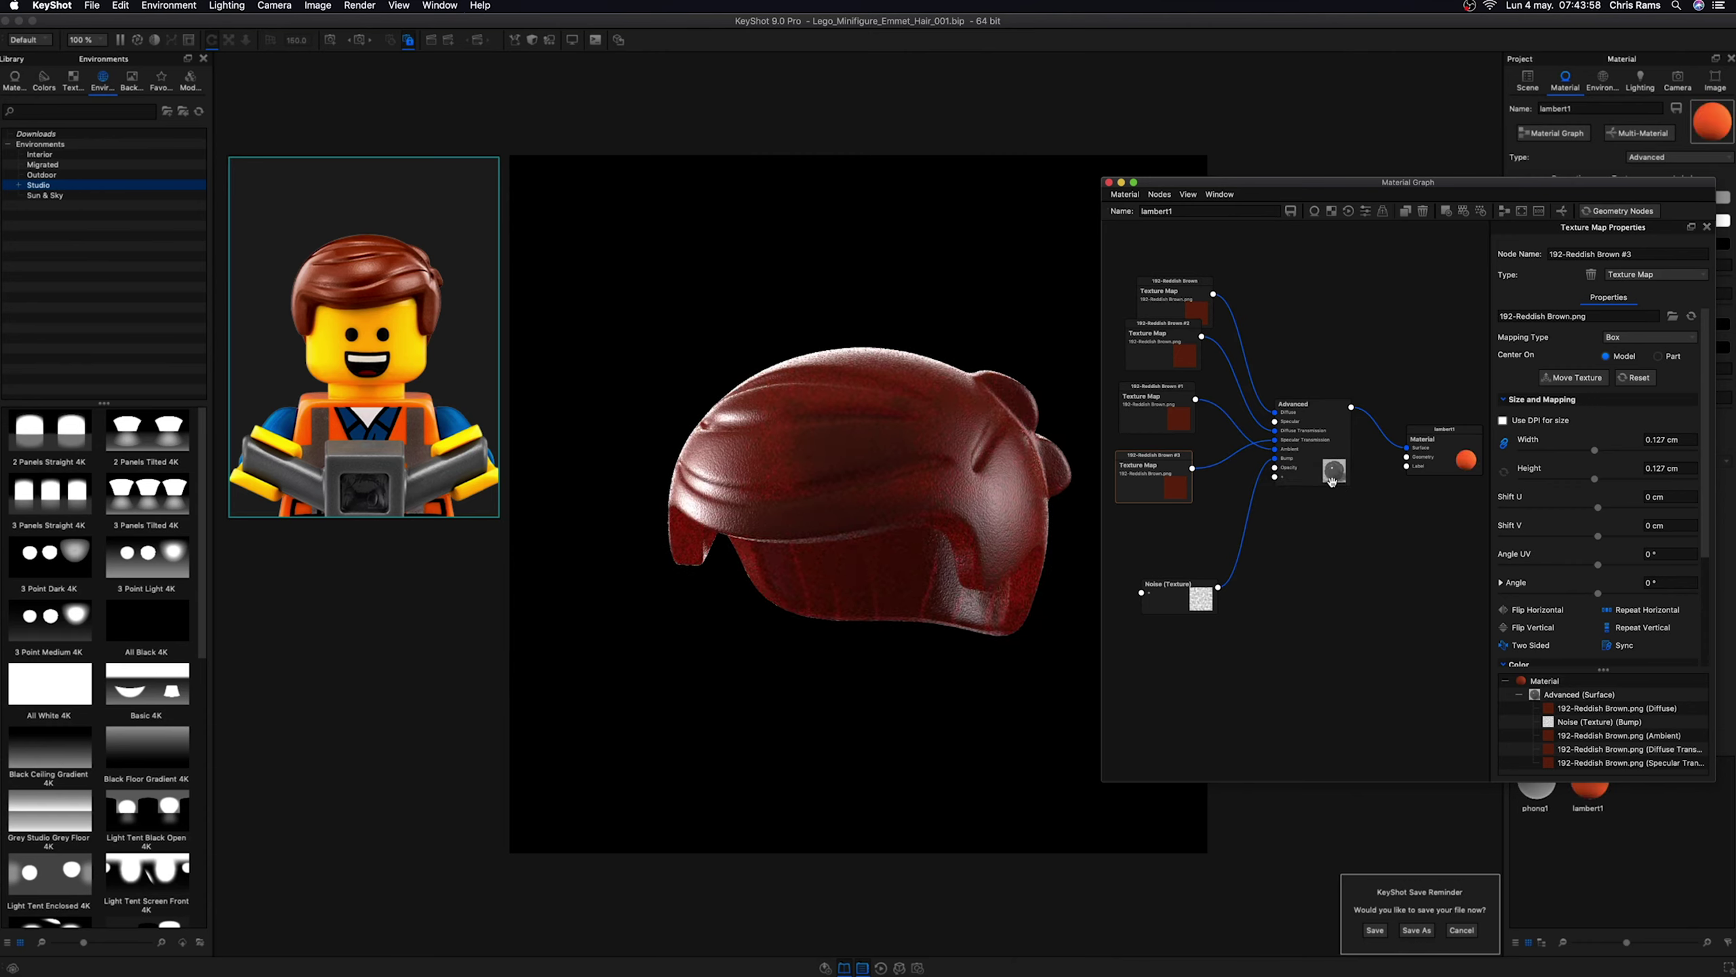
click(1276, 454)
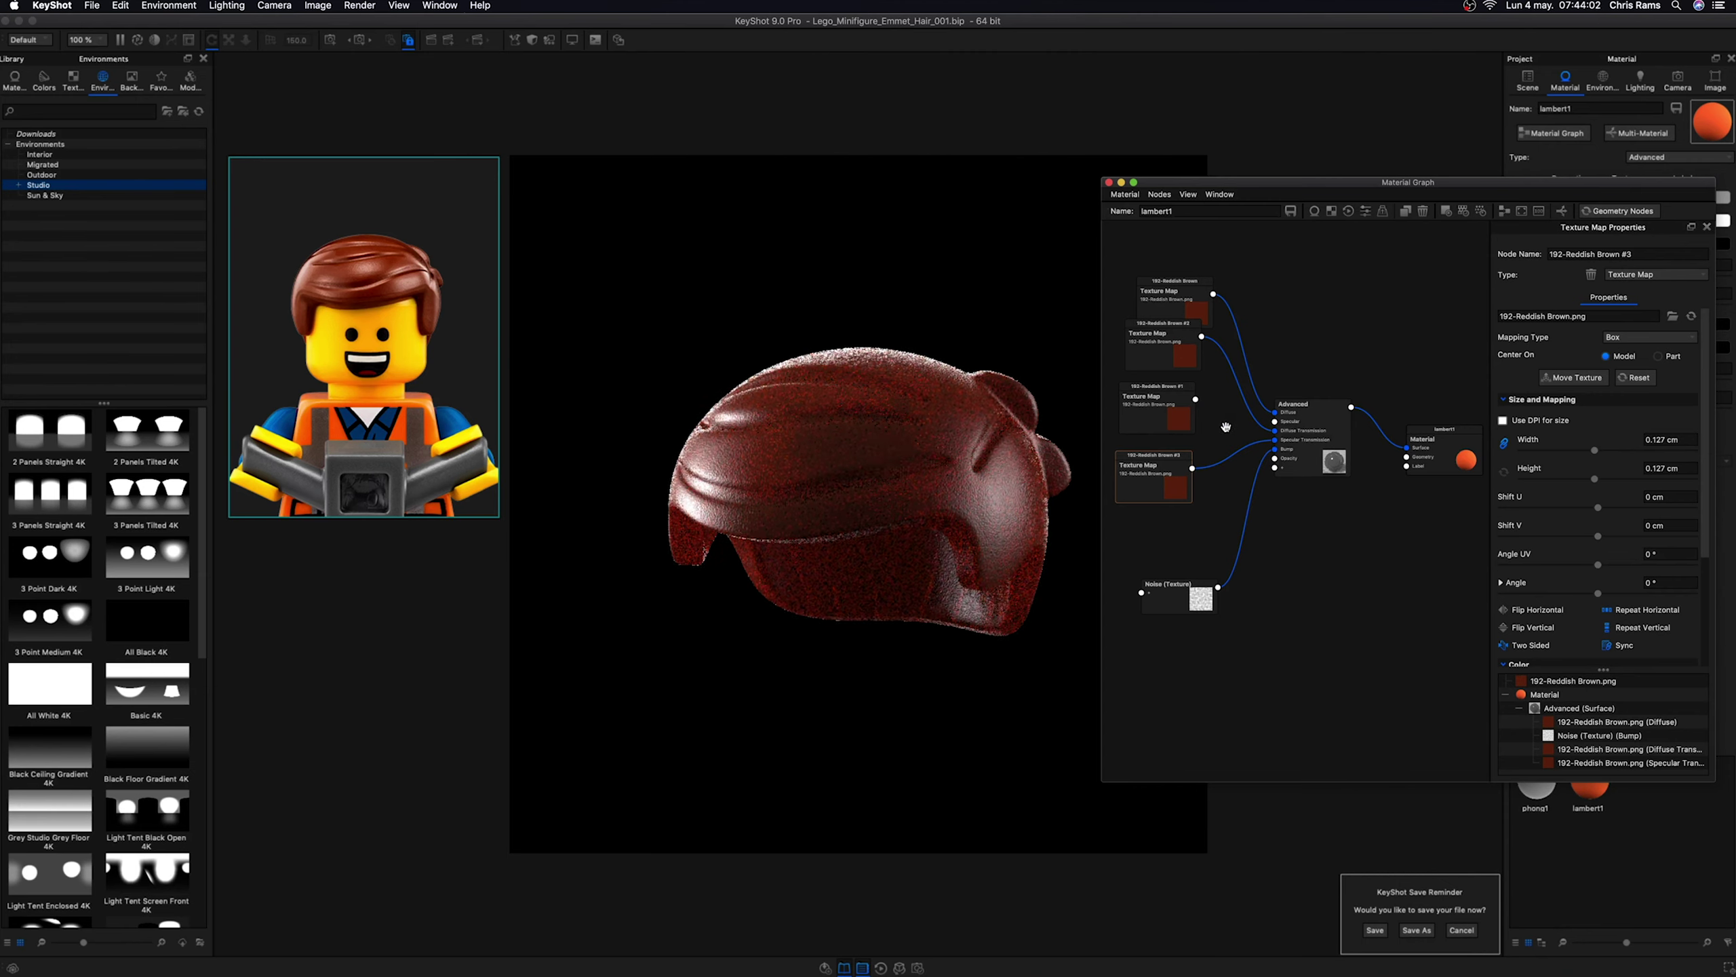
drag(1274, 430, 1245, 410)
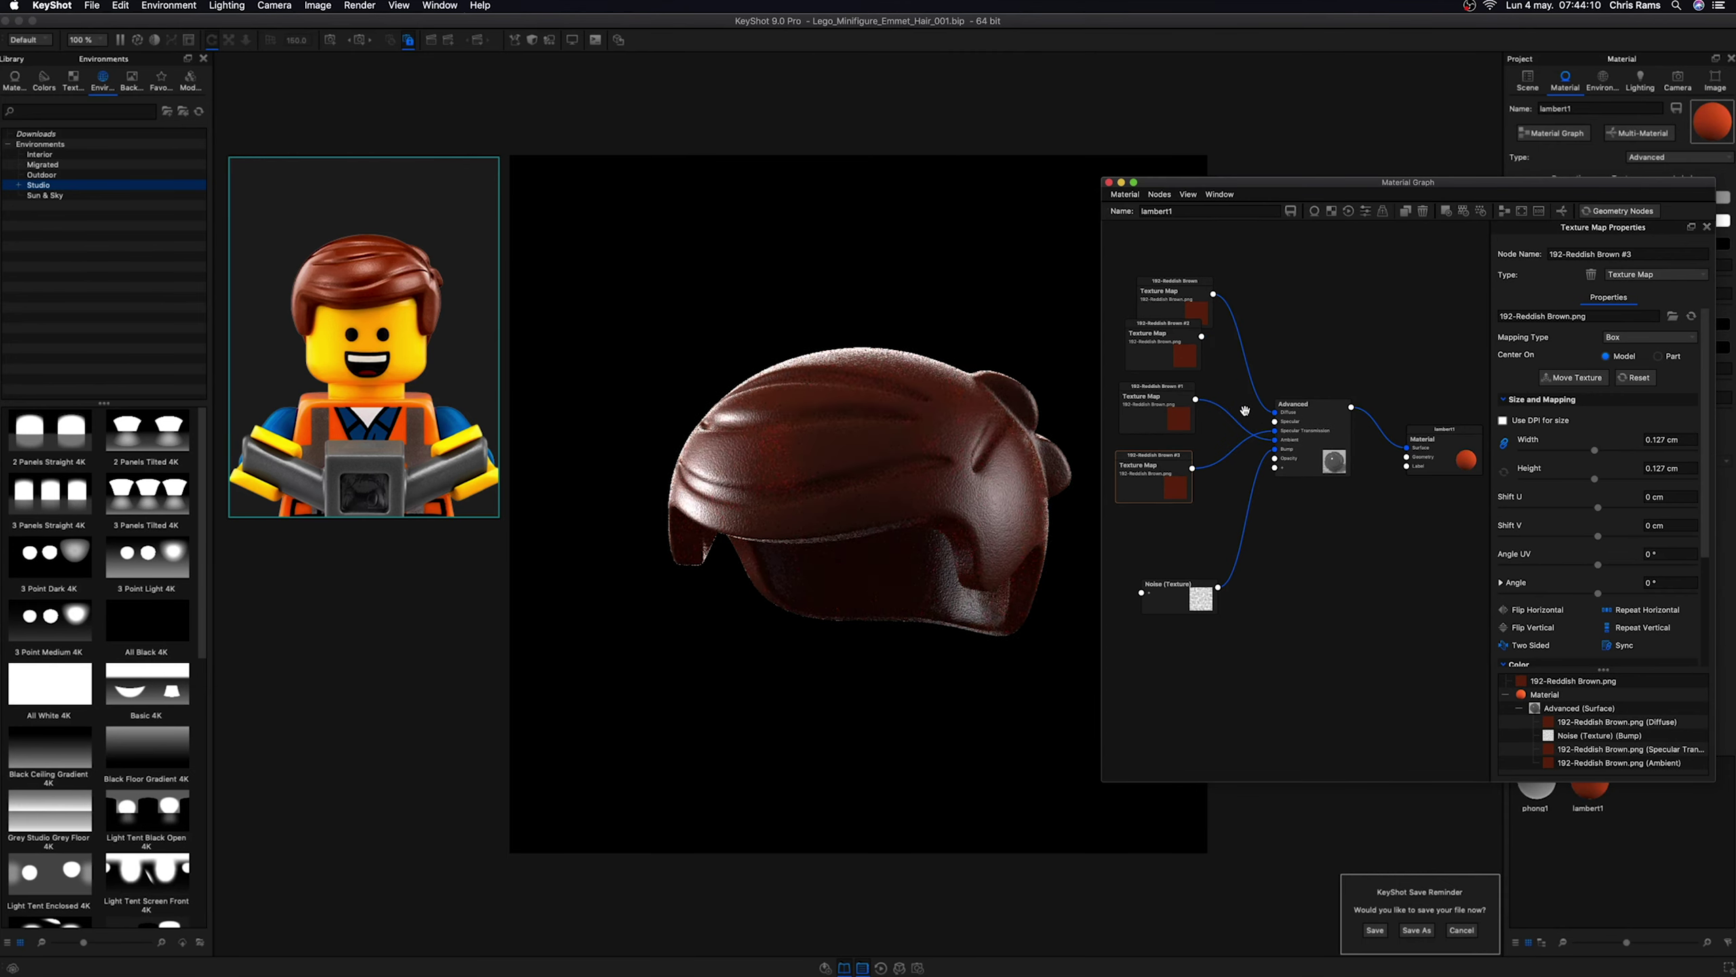
drag(1245, 410, 1190, 465)
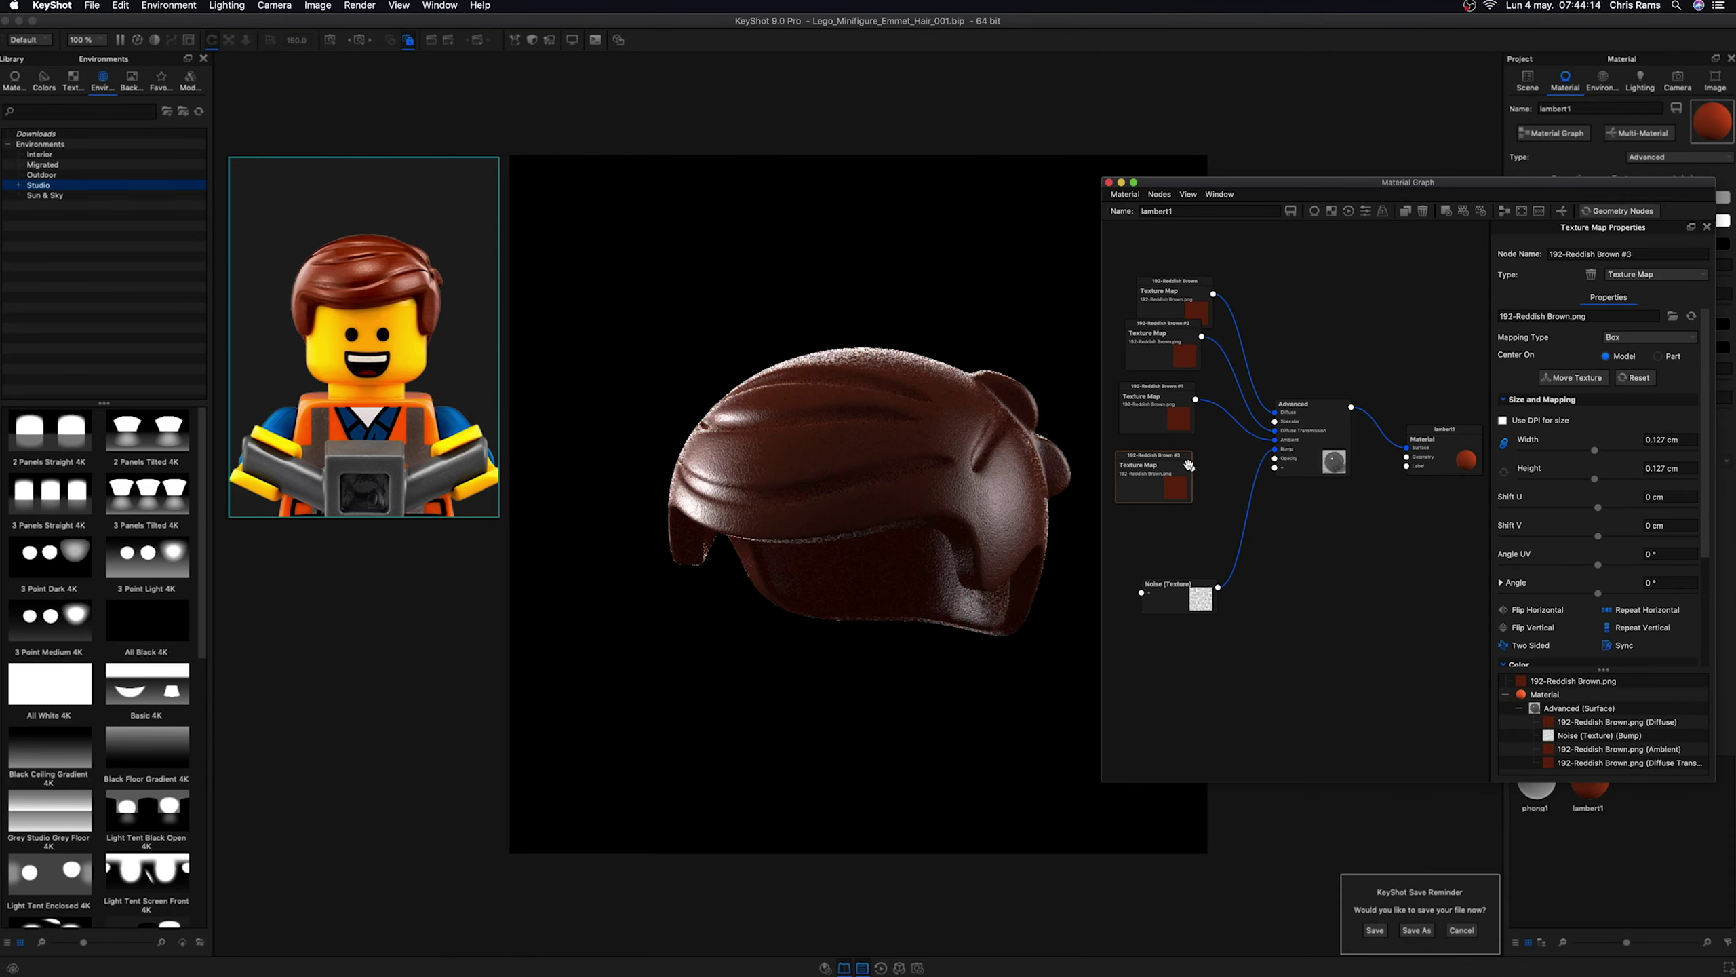
key(Delete)
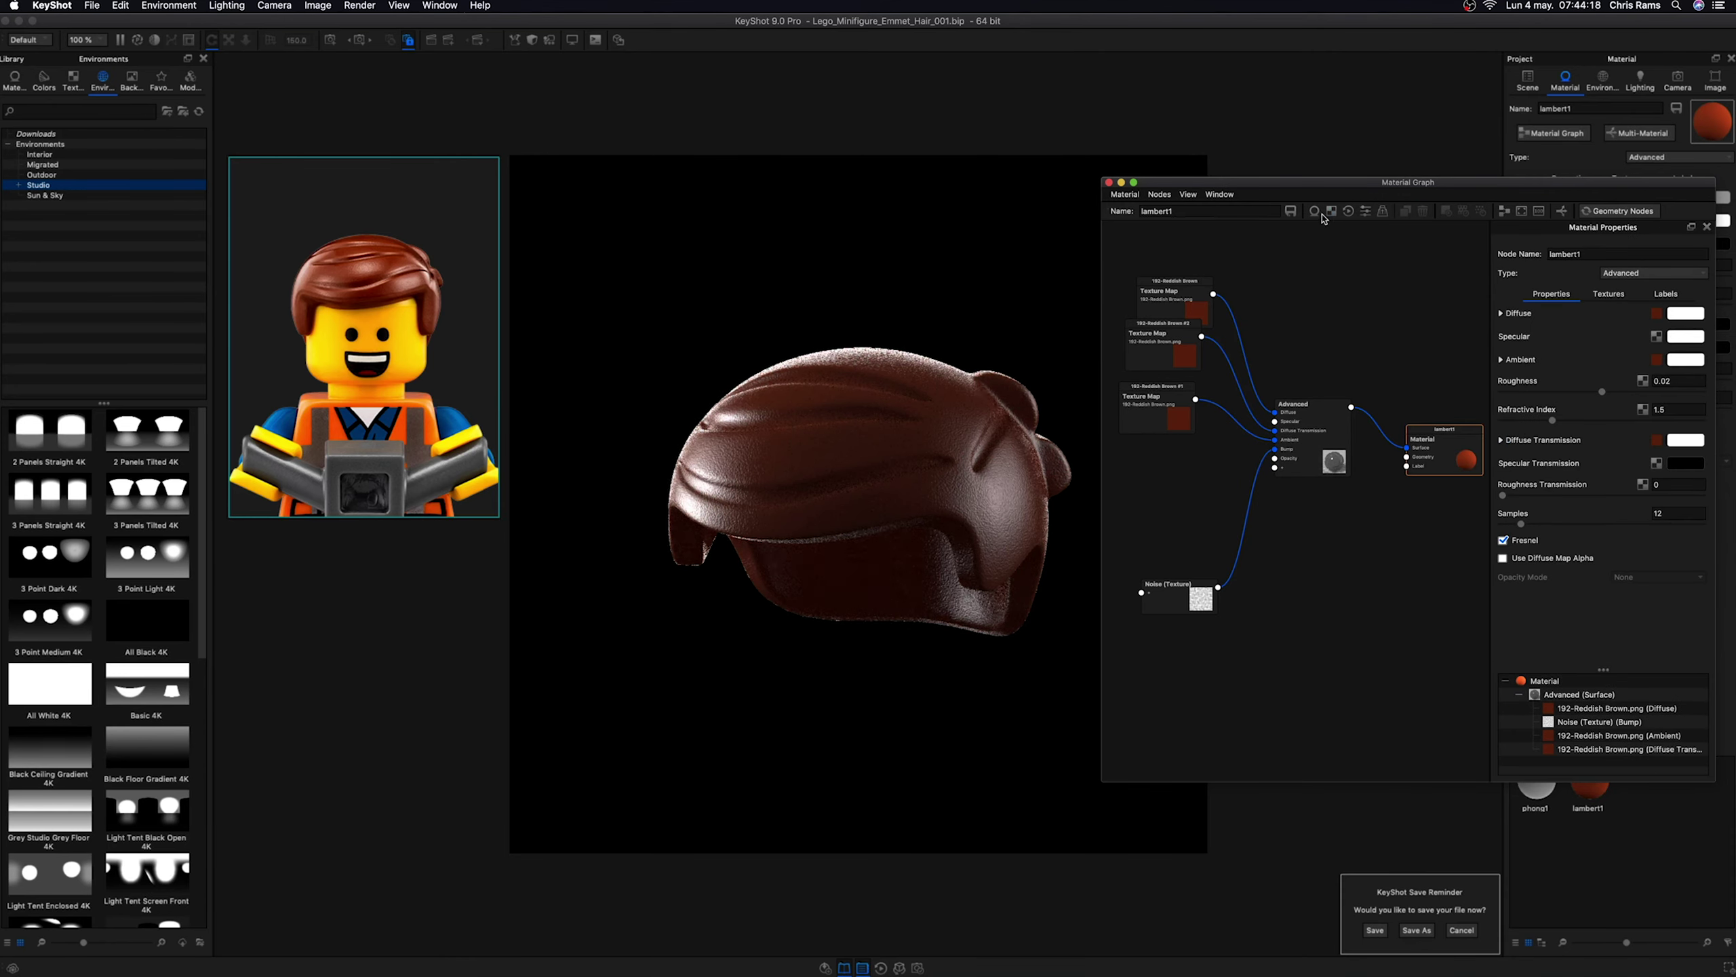
- Auto-layout the node graph, check the red hair reference photo, and close the graph
click(1505, 211)
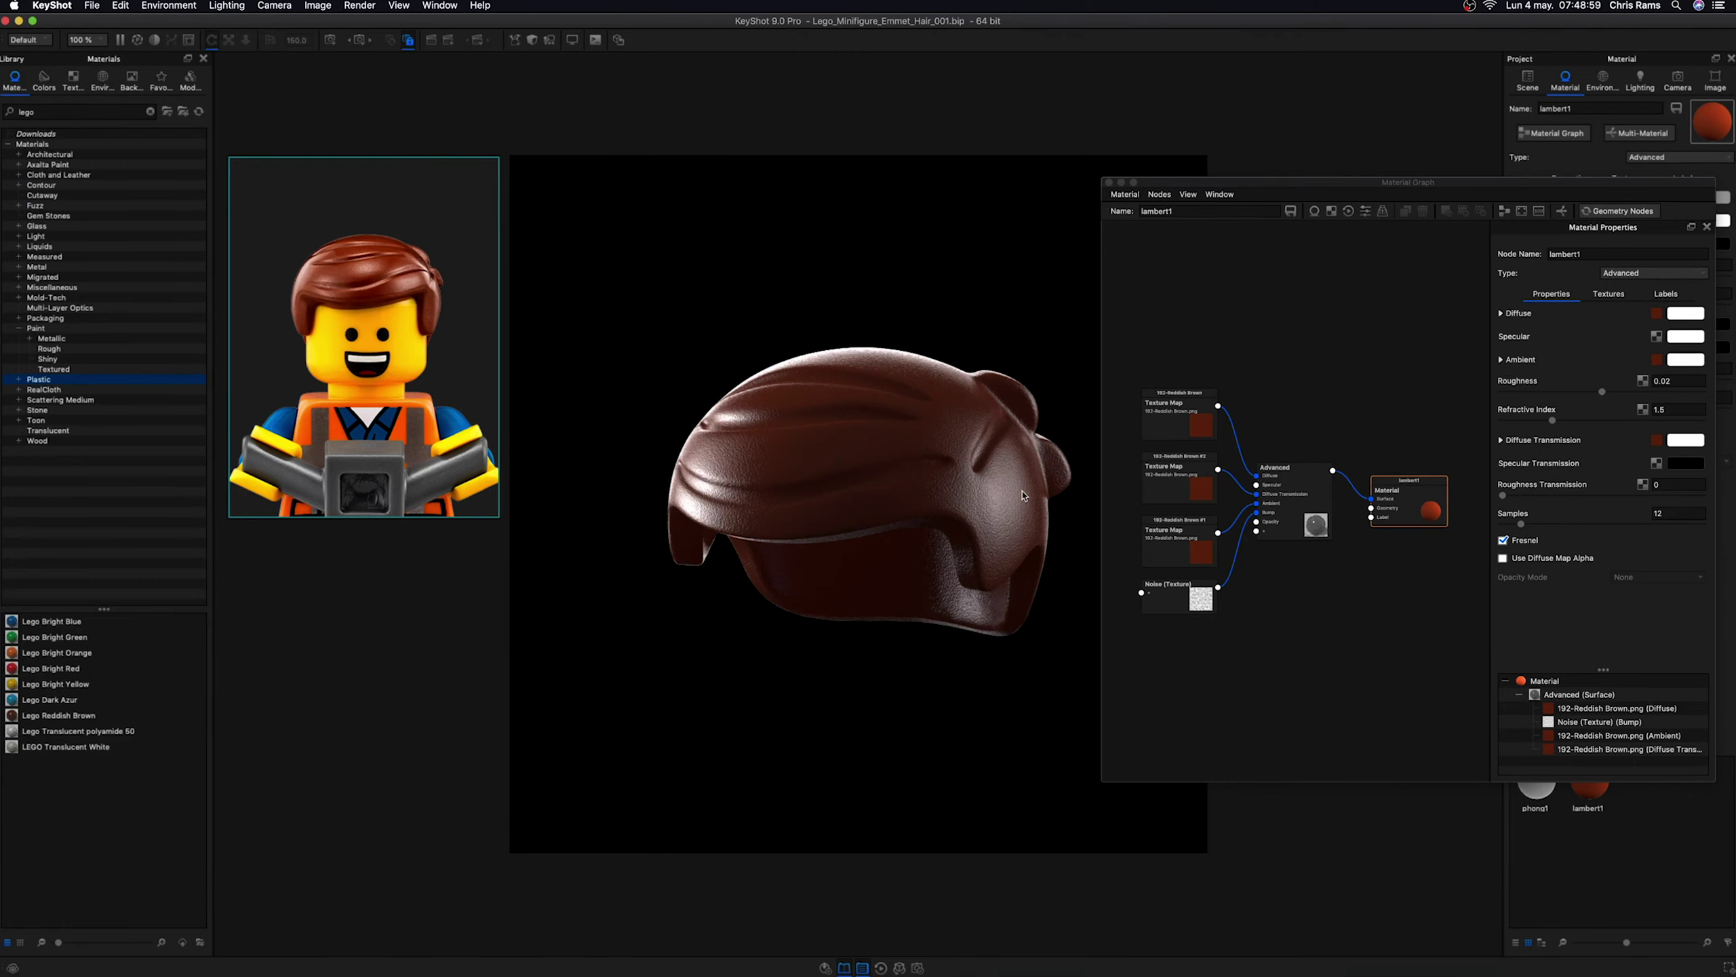
scroll(438, 417, down, 3)
scroll(411, 383, up, 2)
double_click(360, 285)
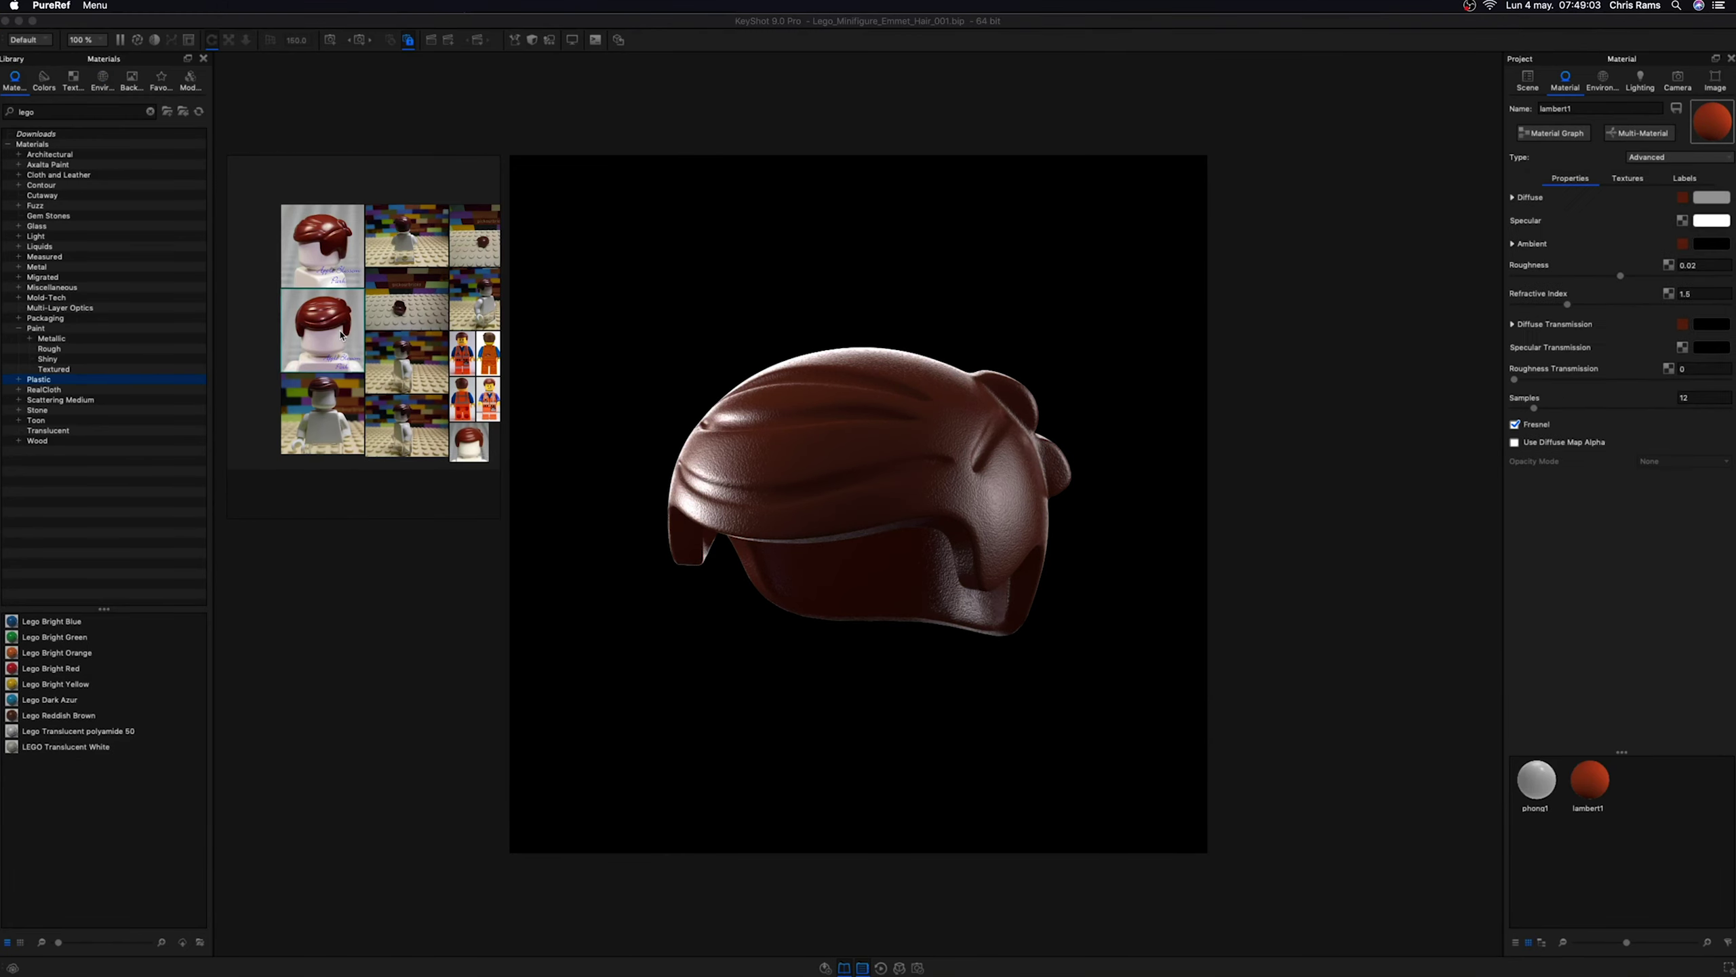
click(889, 494)
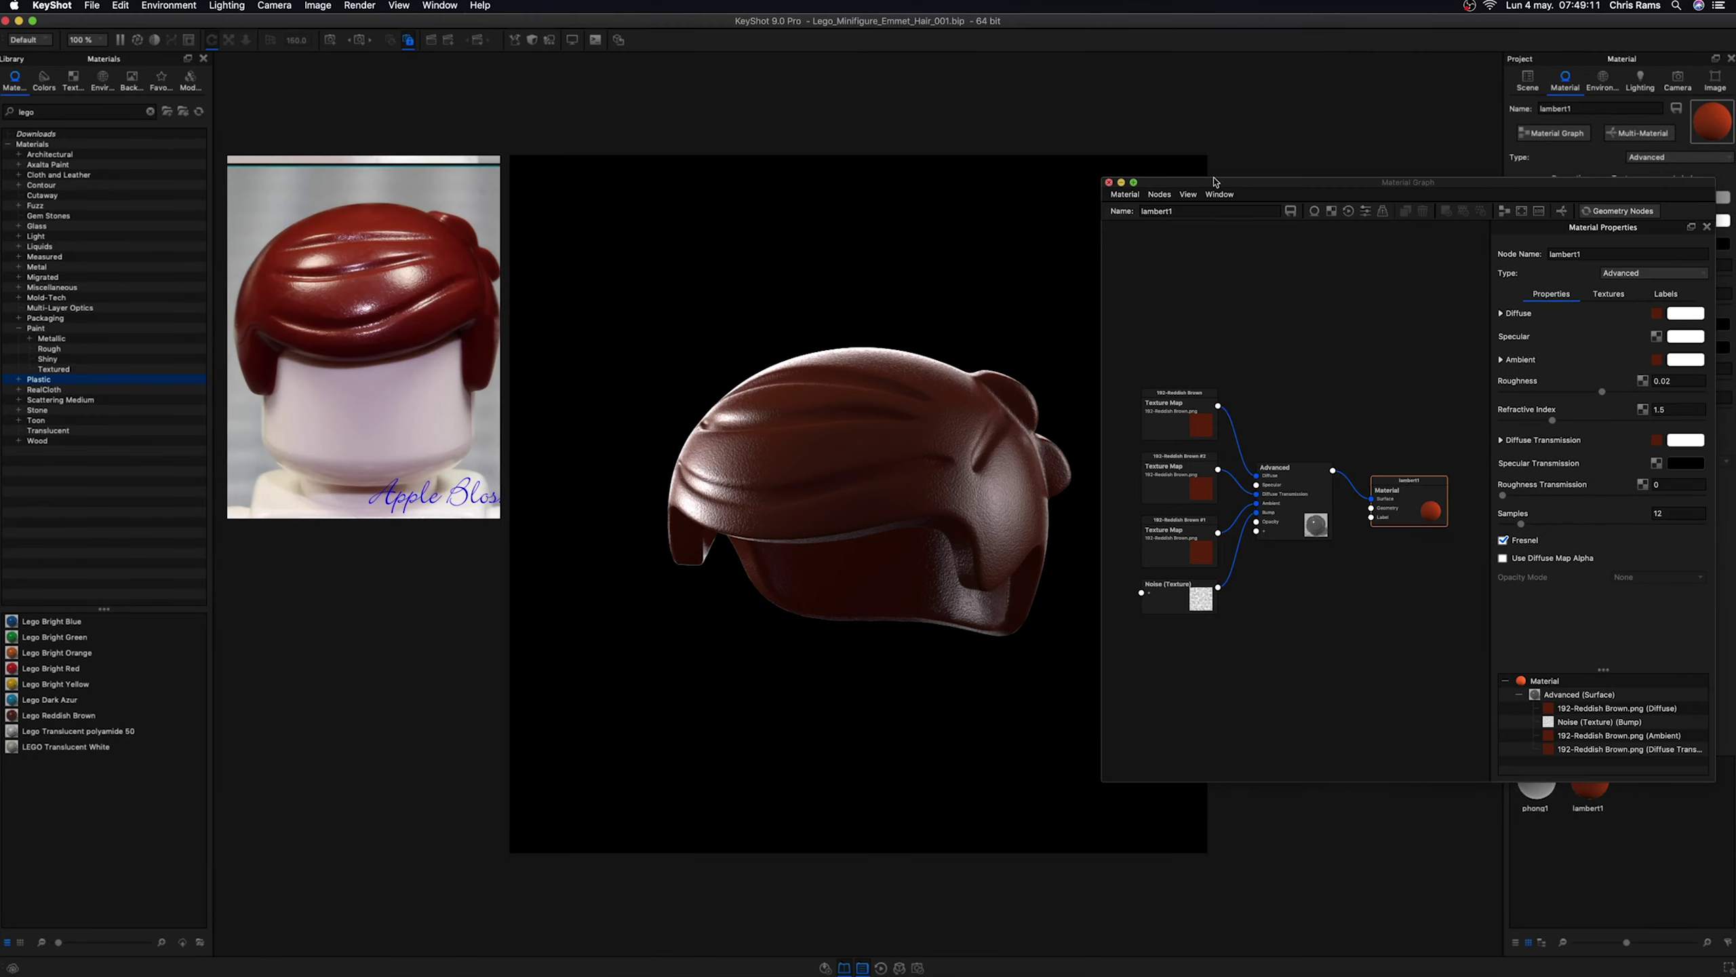
click(1551, 133)
click(1596, 81)
- Set Pin #3's brightness to 70
click(1595, 299)
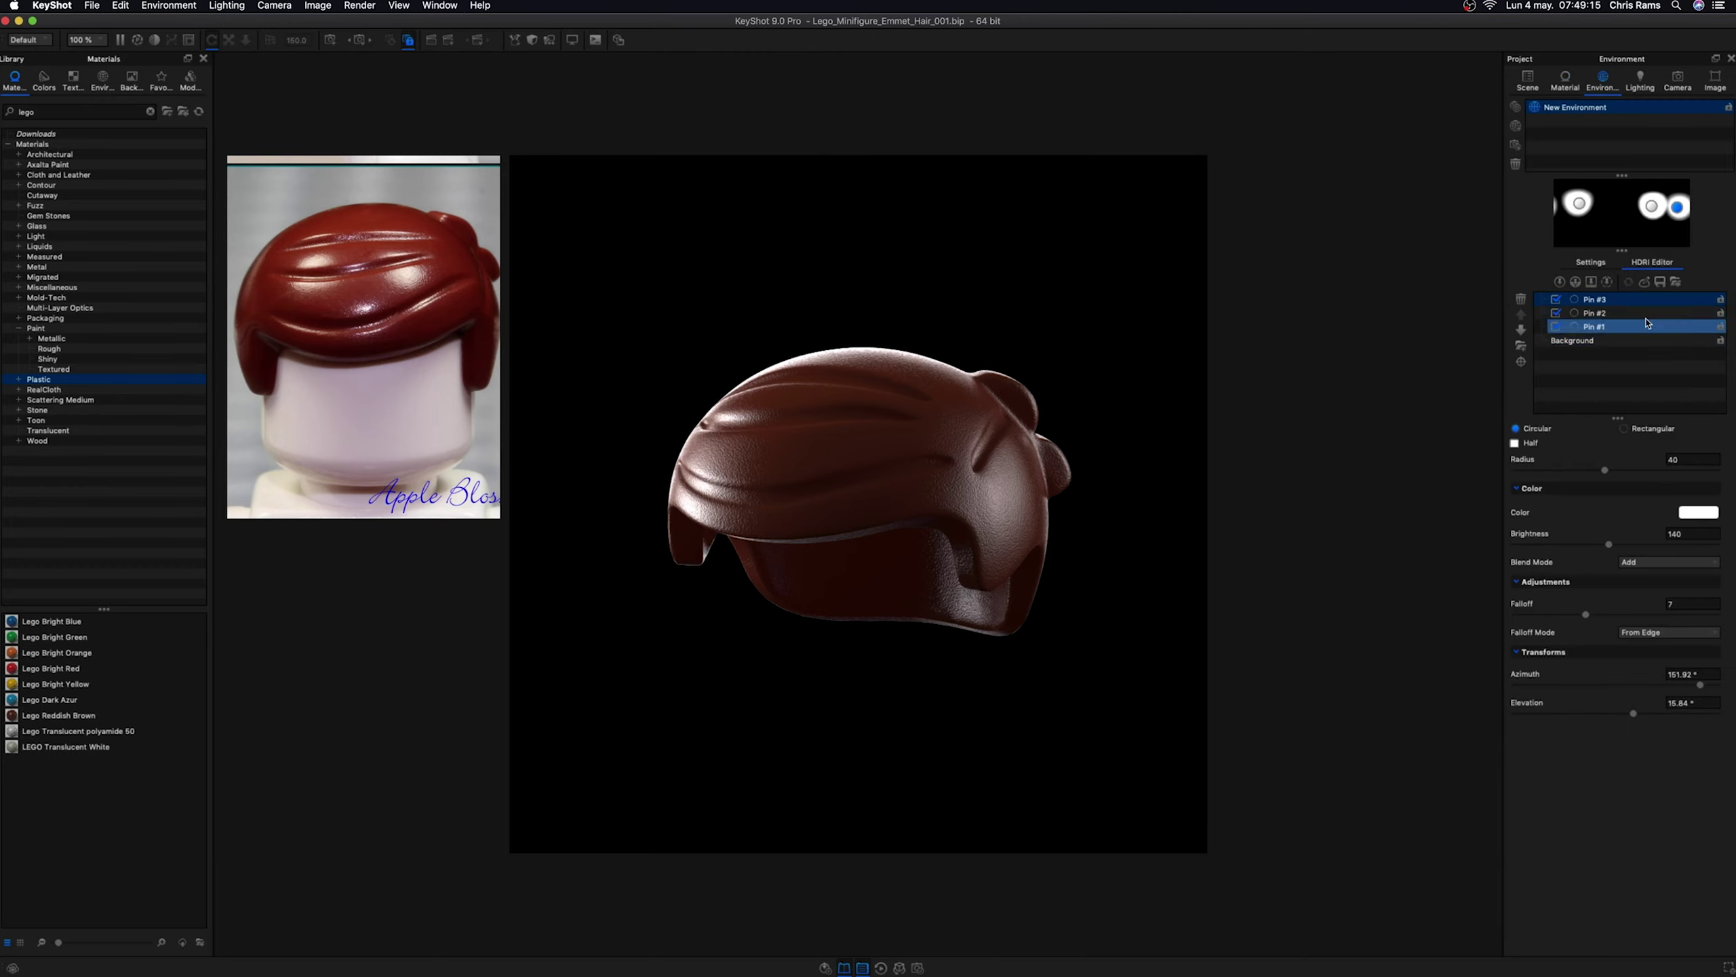
click(1678, 534)
text(00)
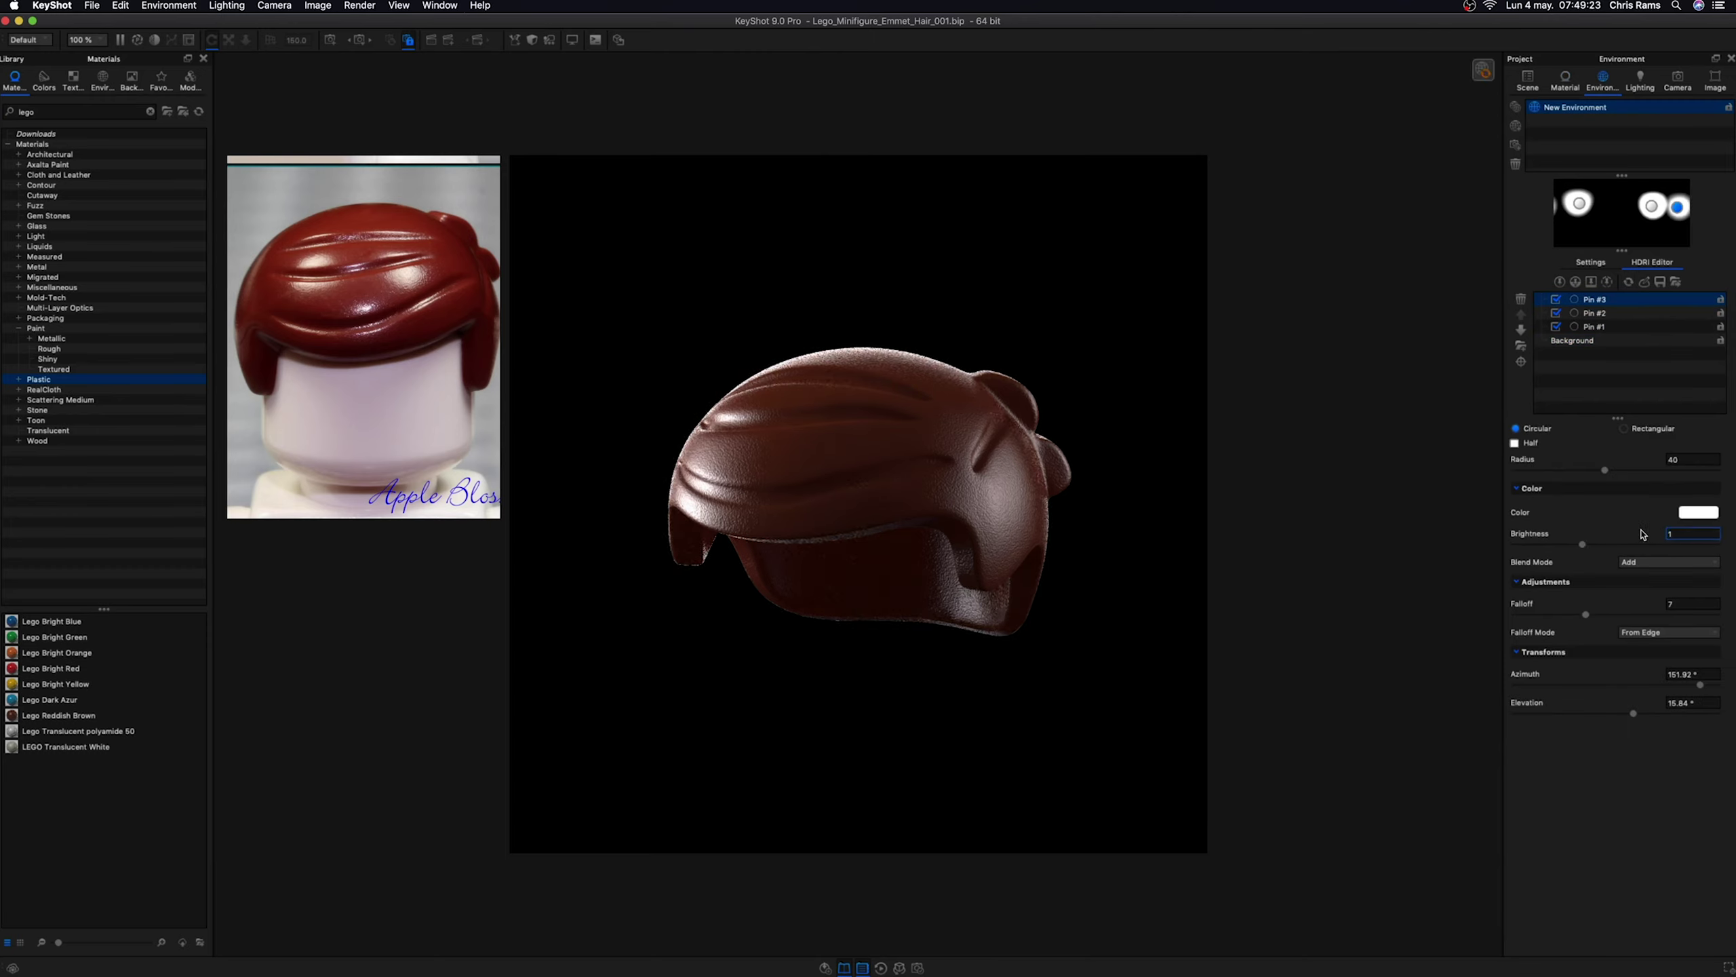
key(BackSpace)
text(70)
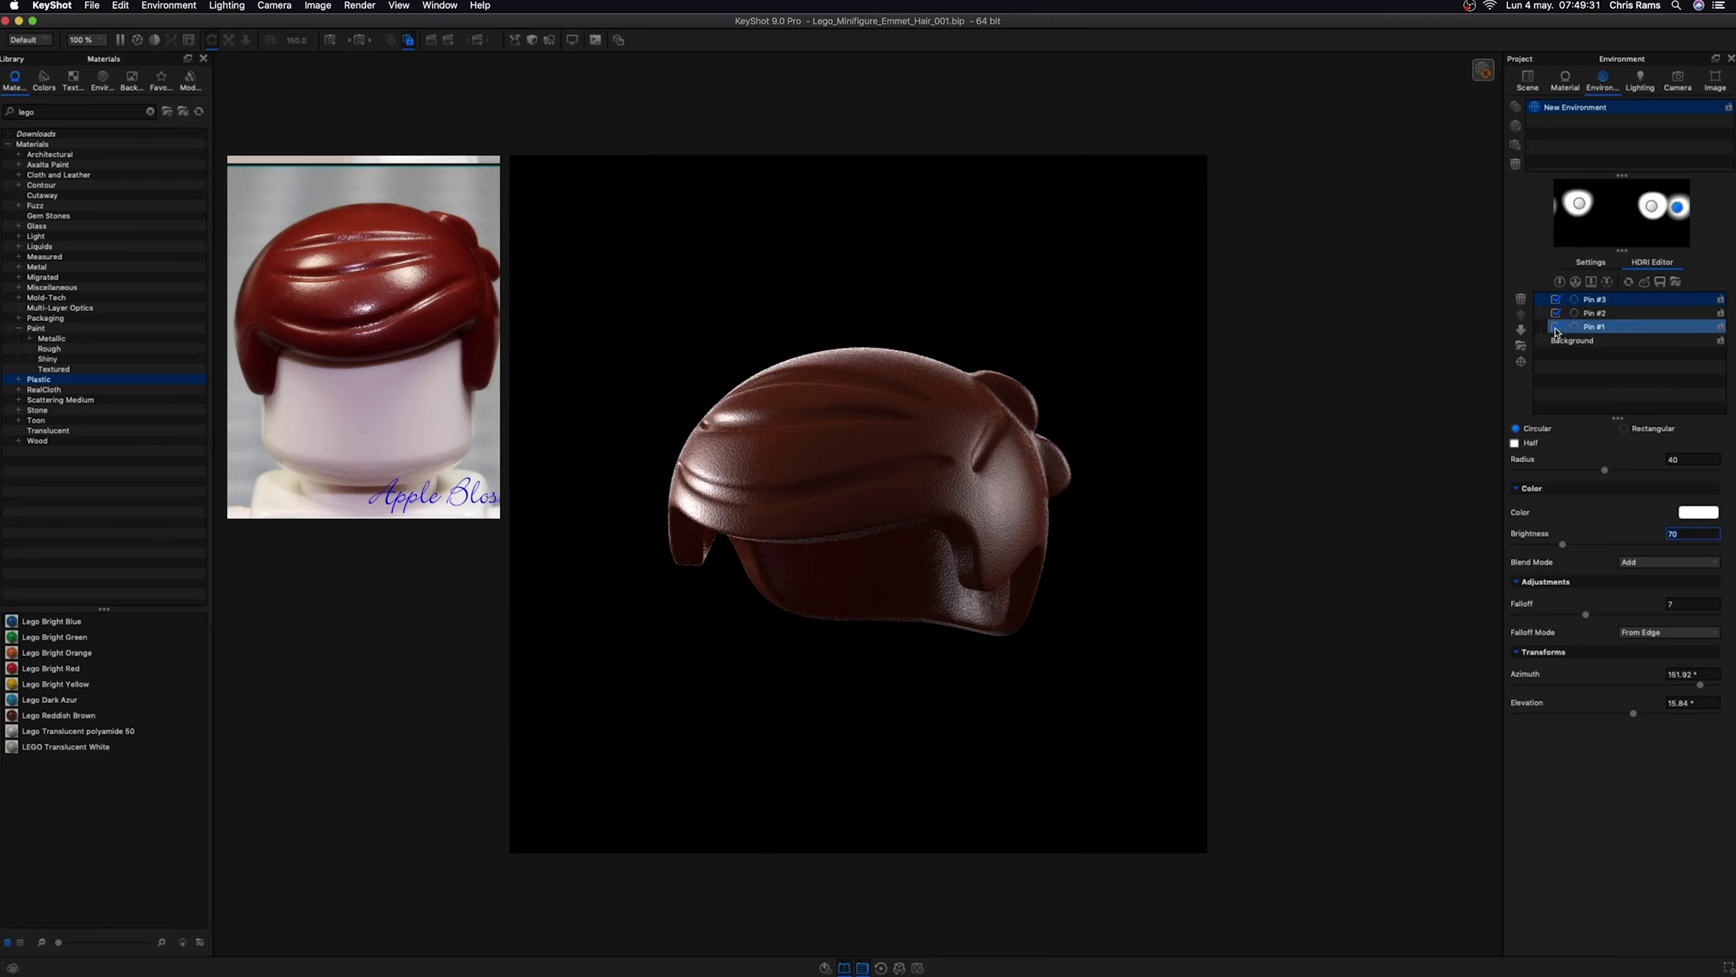
key(Return)
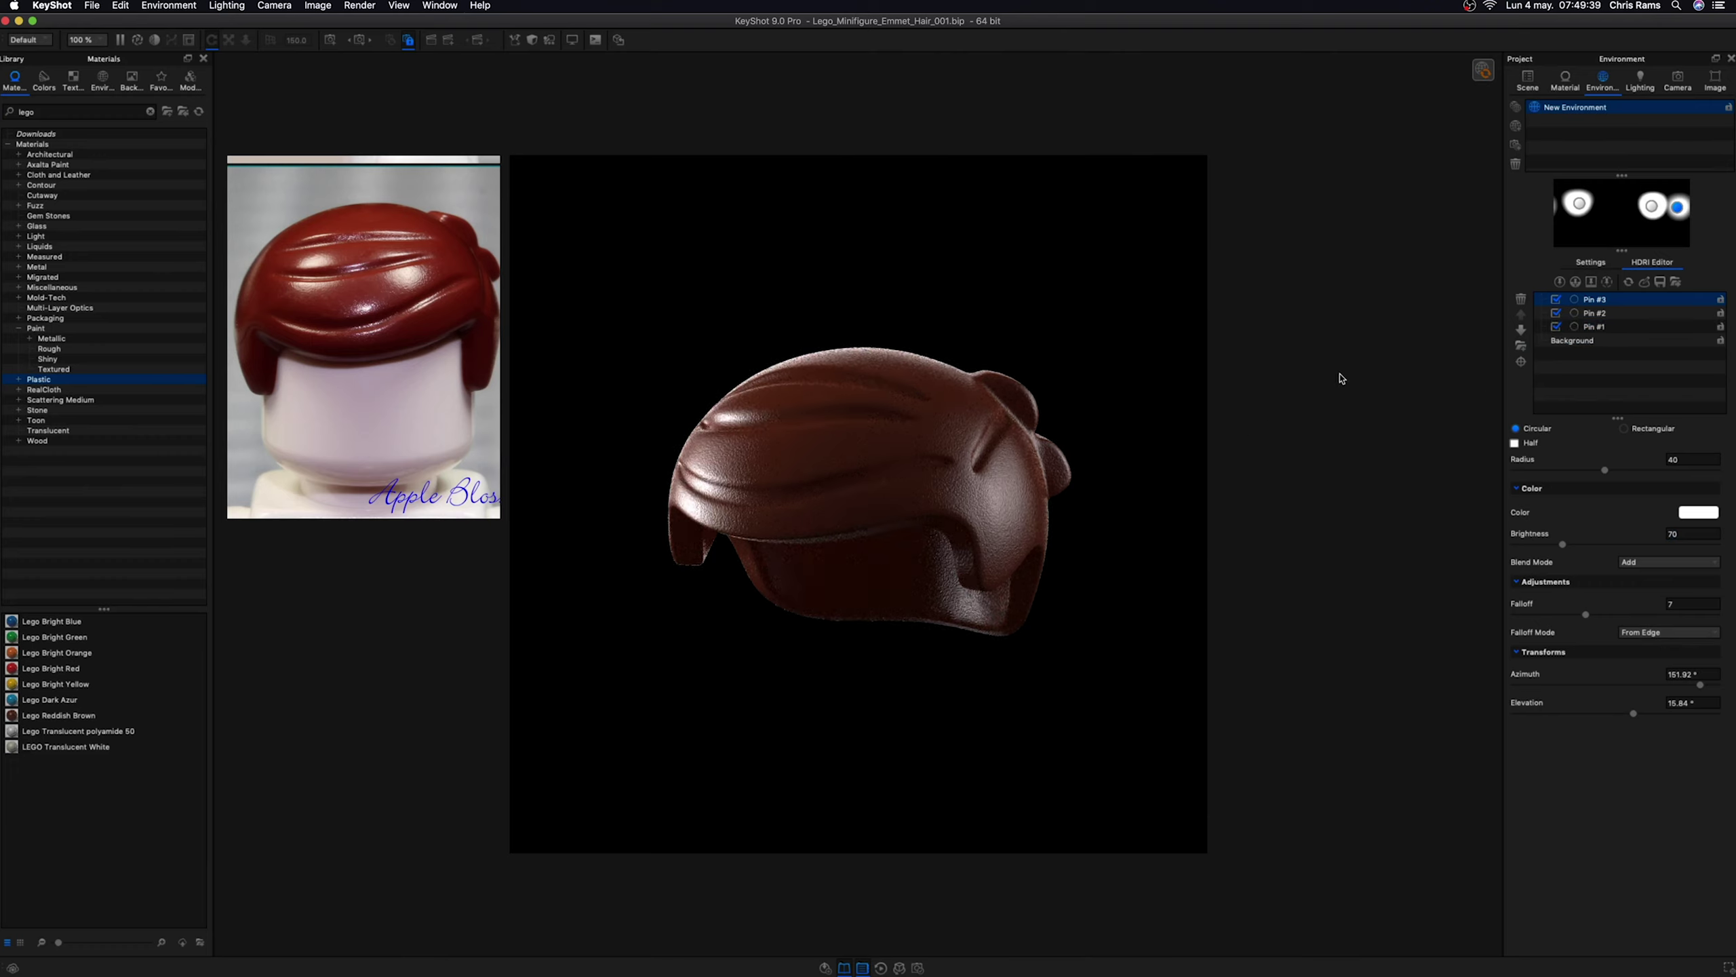
- Enlarge Pin #1's radius to about 53, then set it back to 40
click(1594, 326)
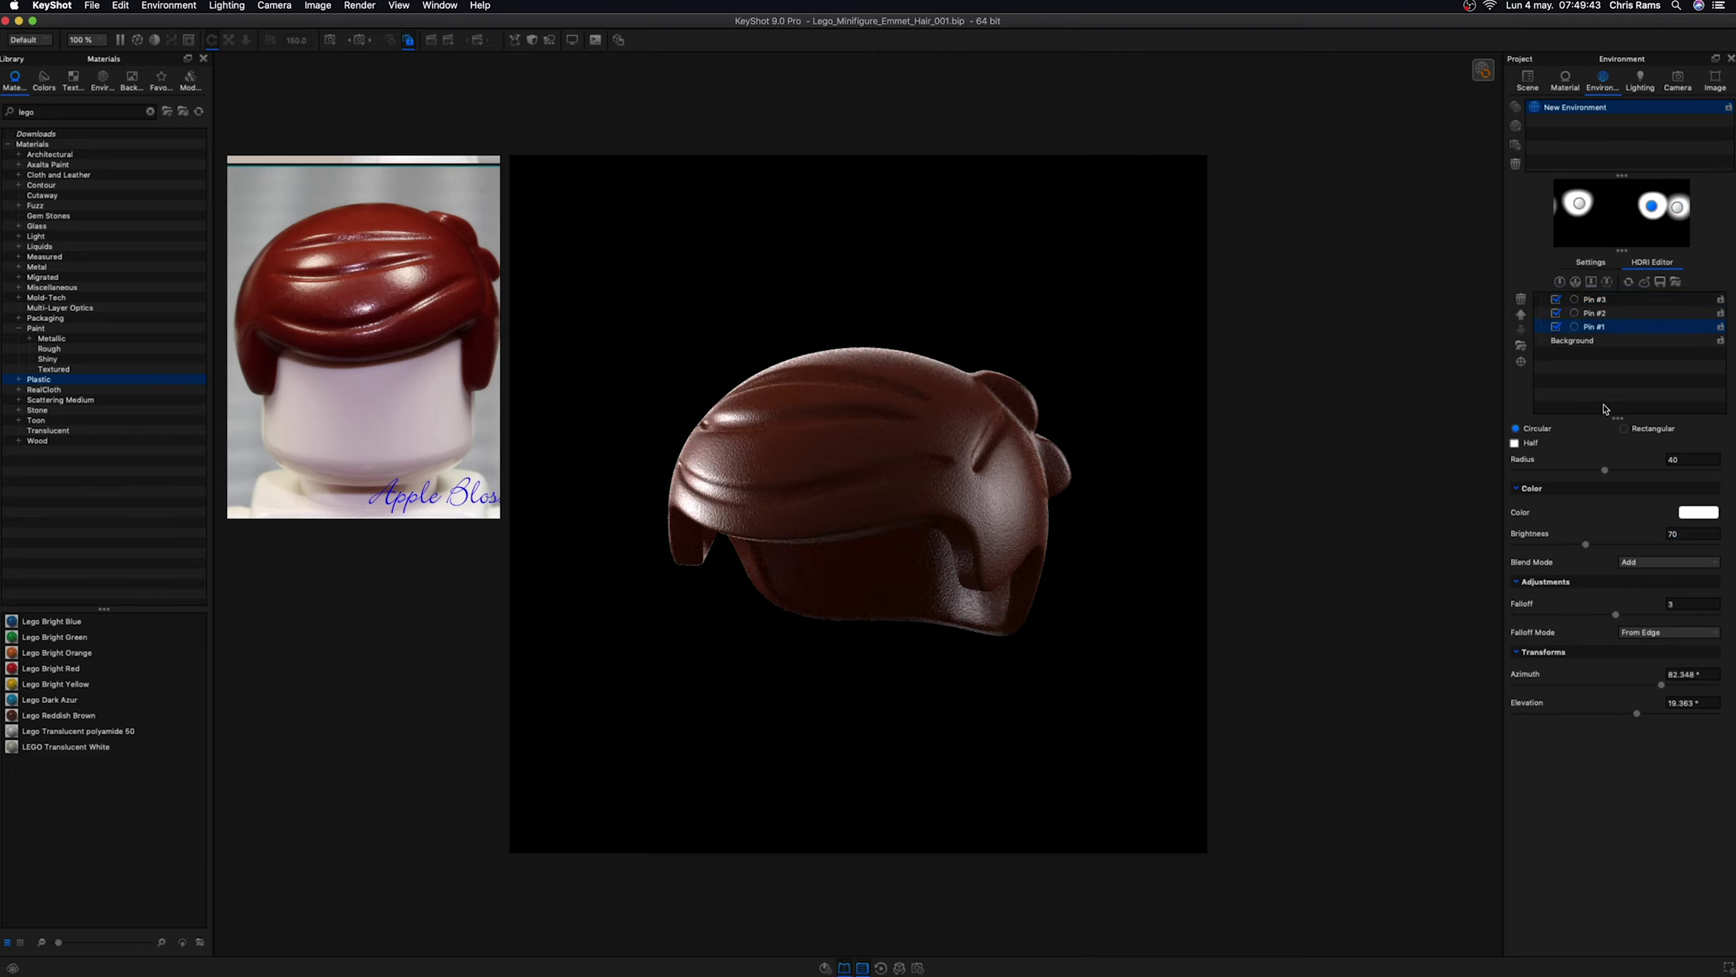
drag(1604, 470, 1637, 465)
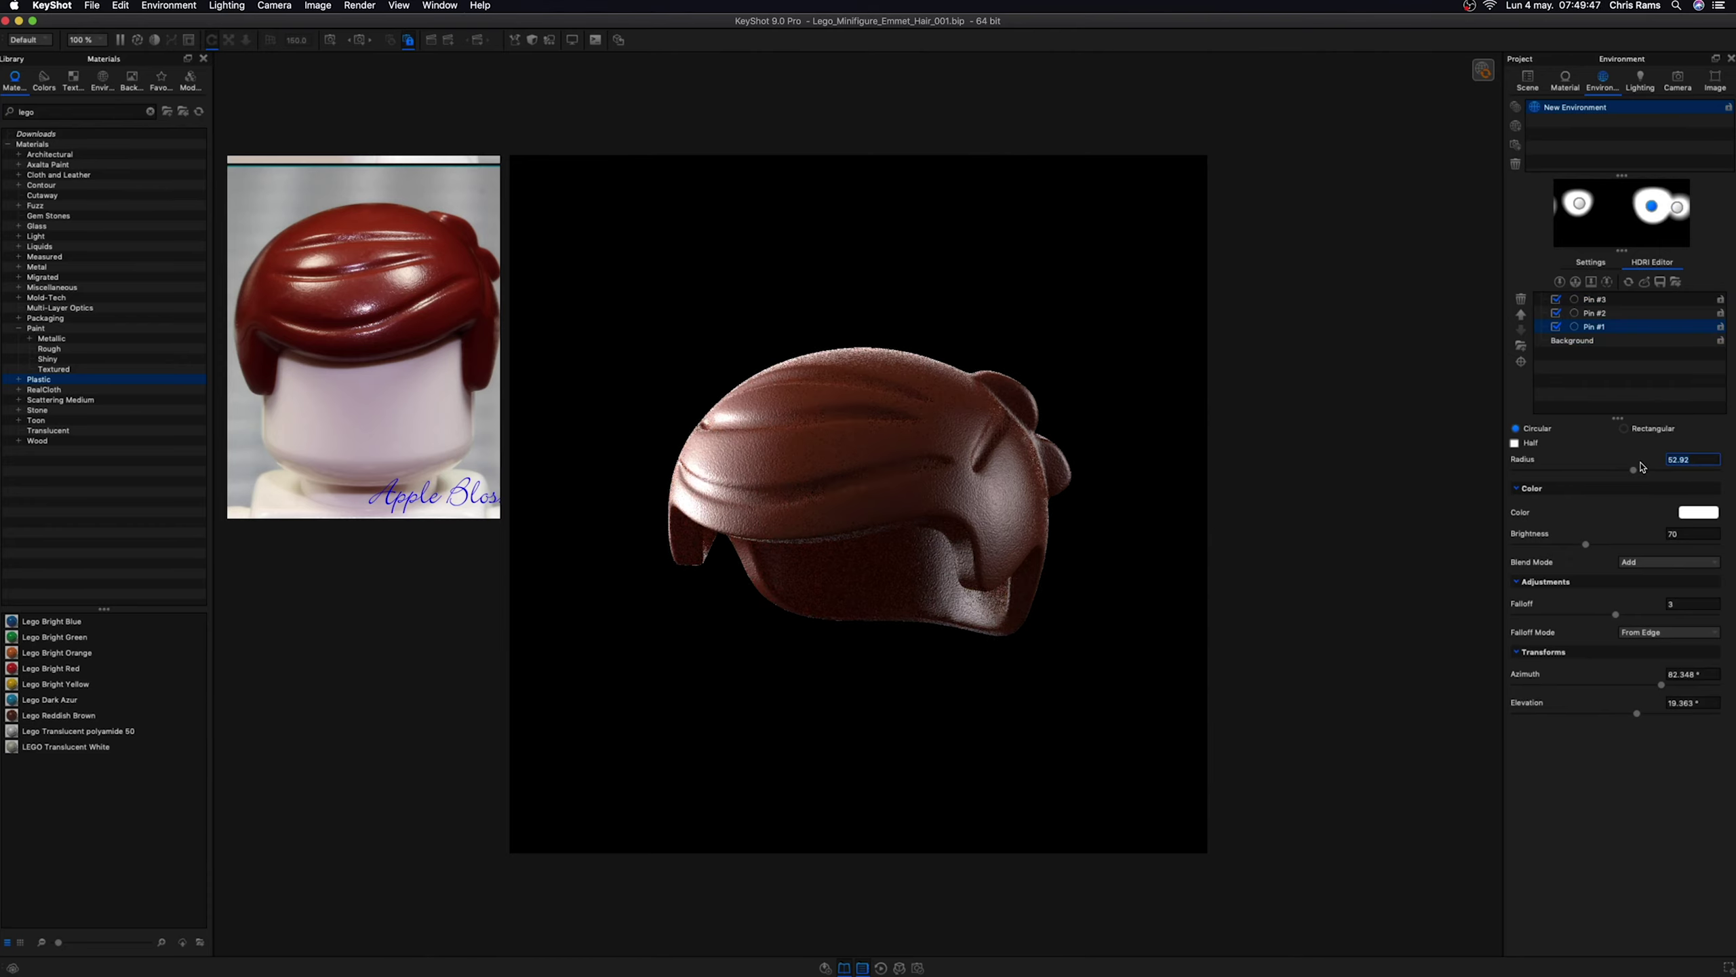
text(40)
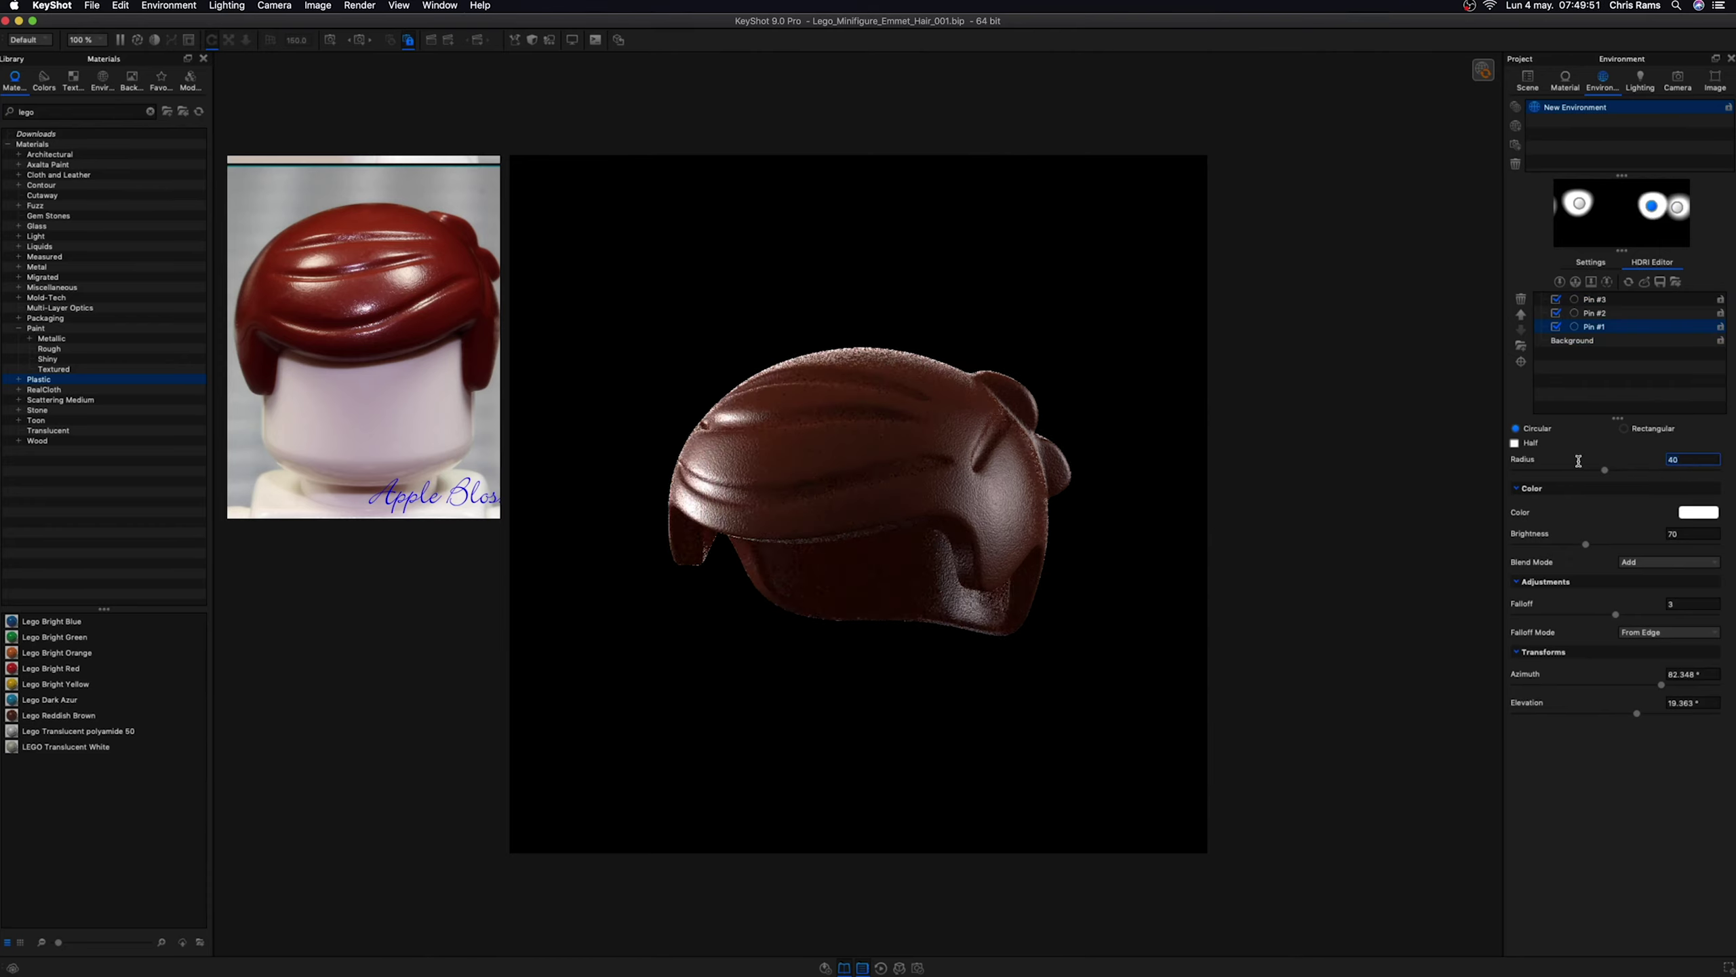
key(Return)
text(40)
key(Return)
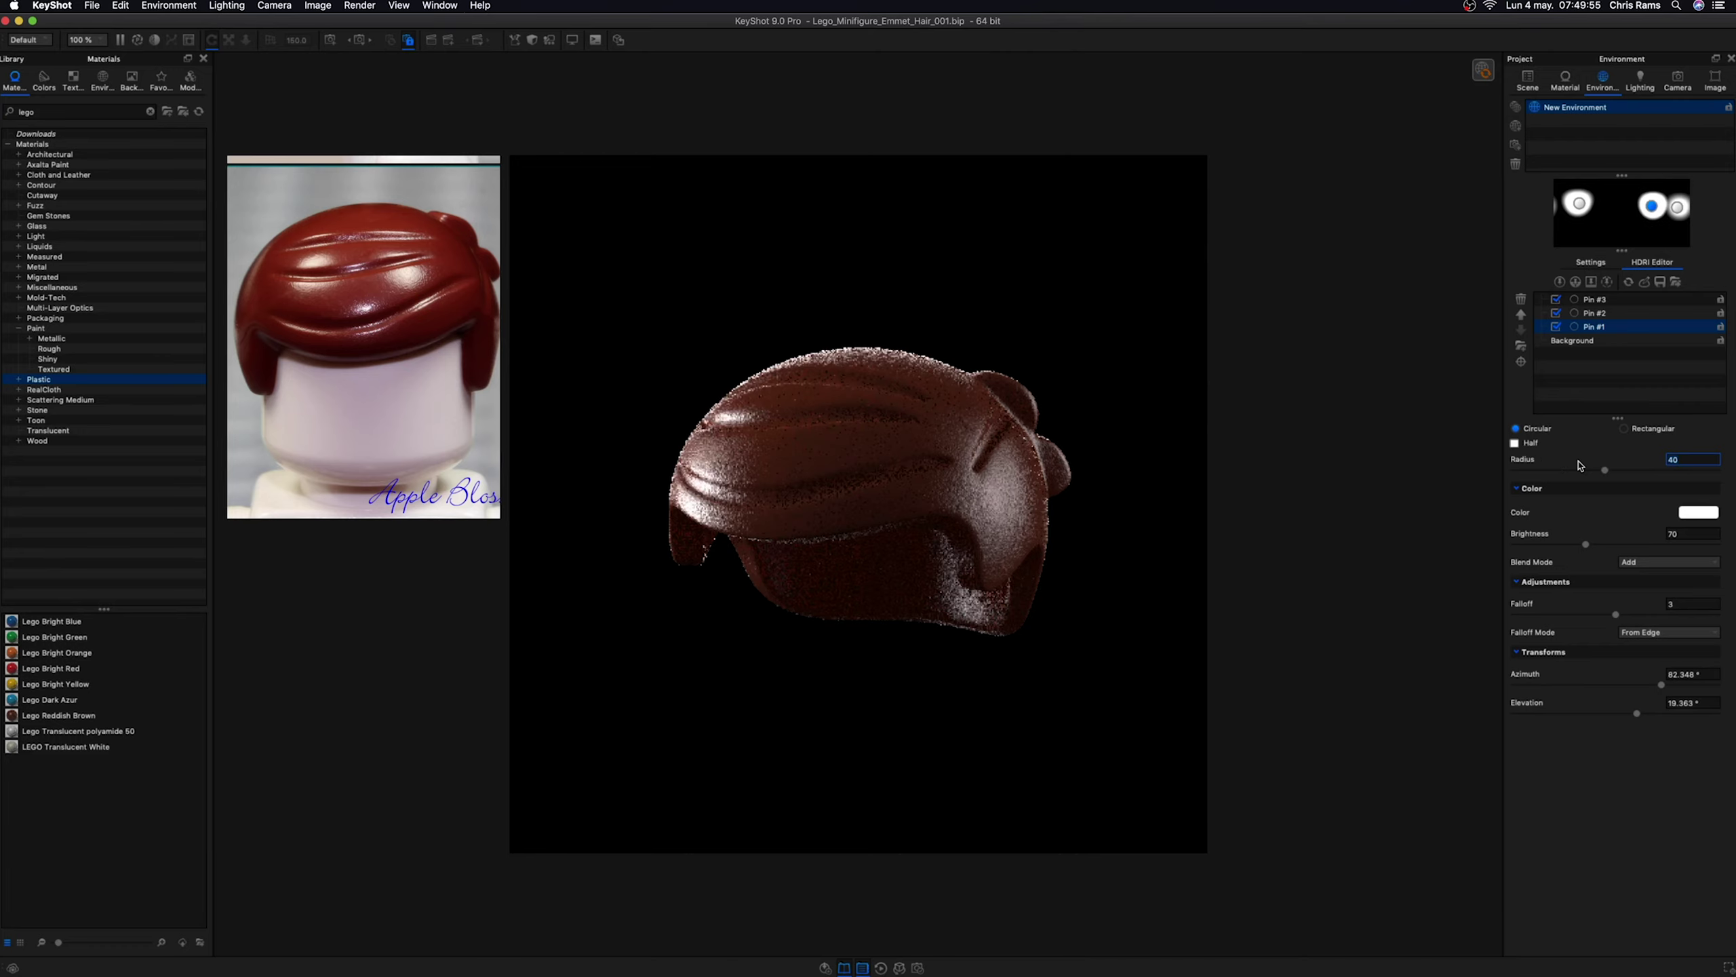
click(1194, 553)
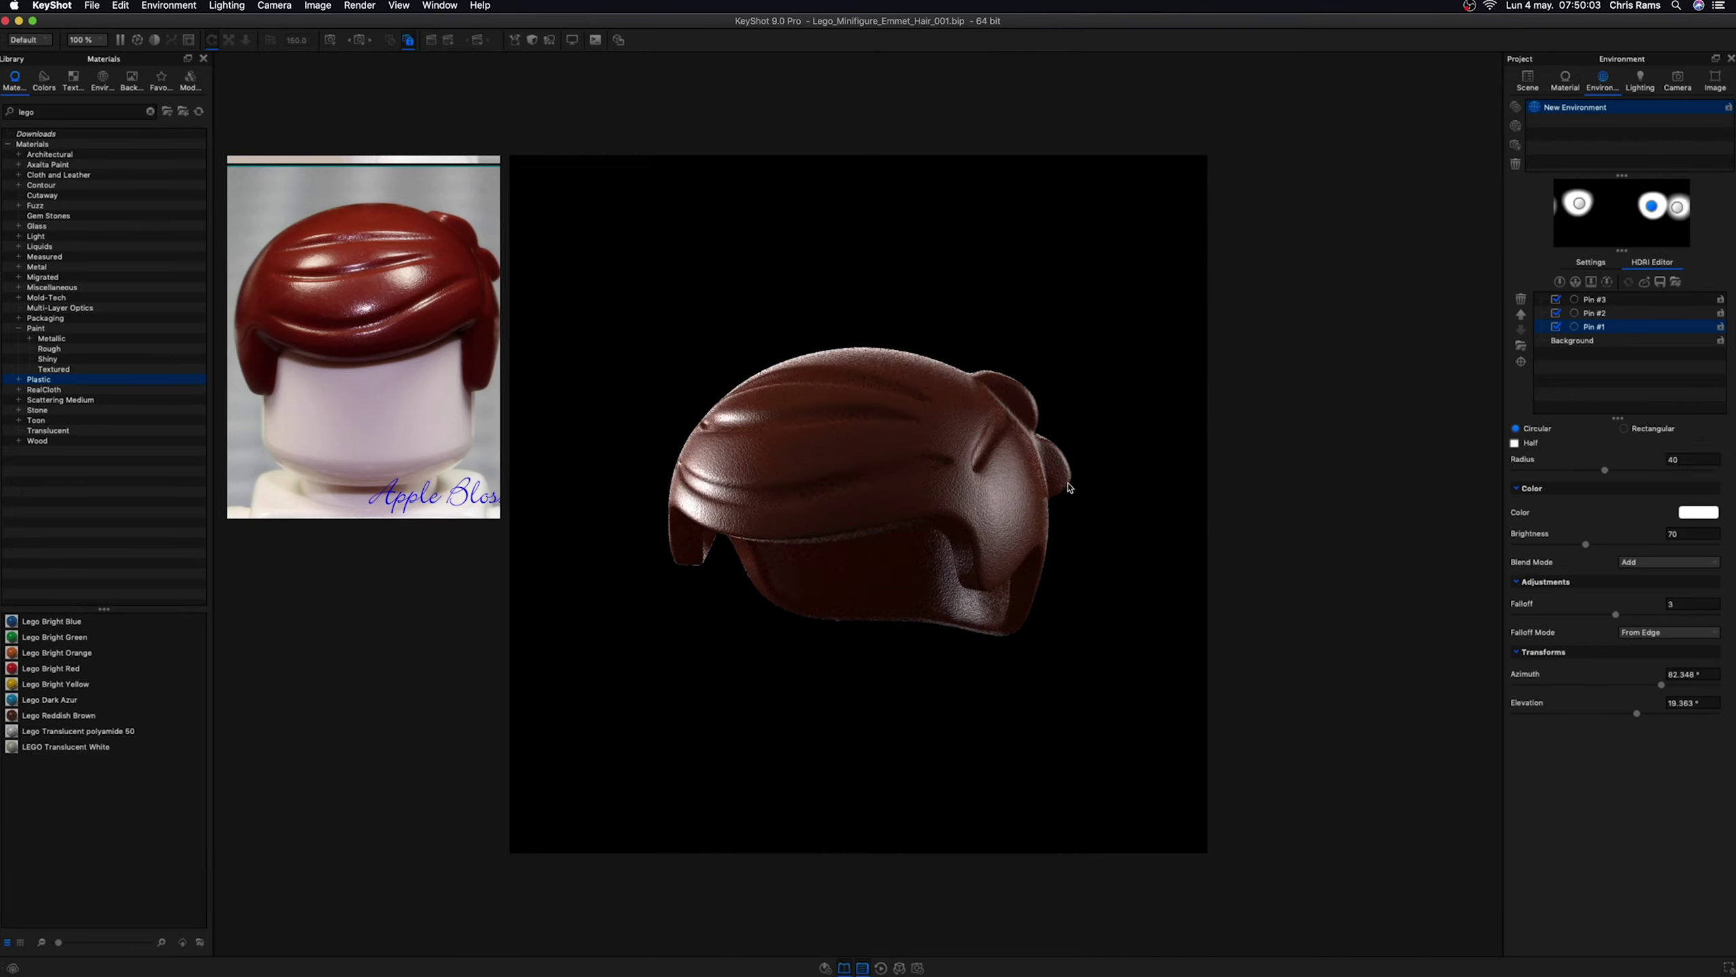
click(1528, 81)
- Unhide the minifigure head, switch to the free camera, and orbit around the head and hair
click(1566, 167)
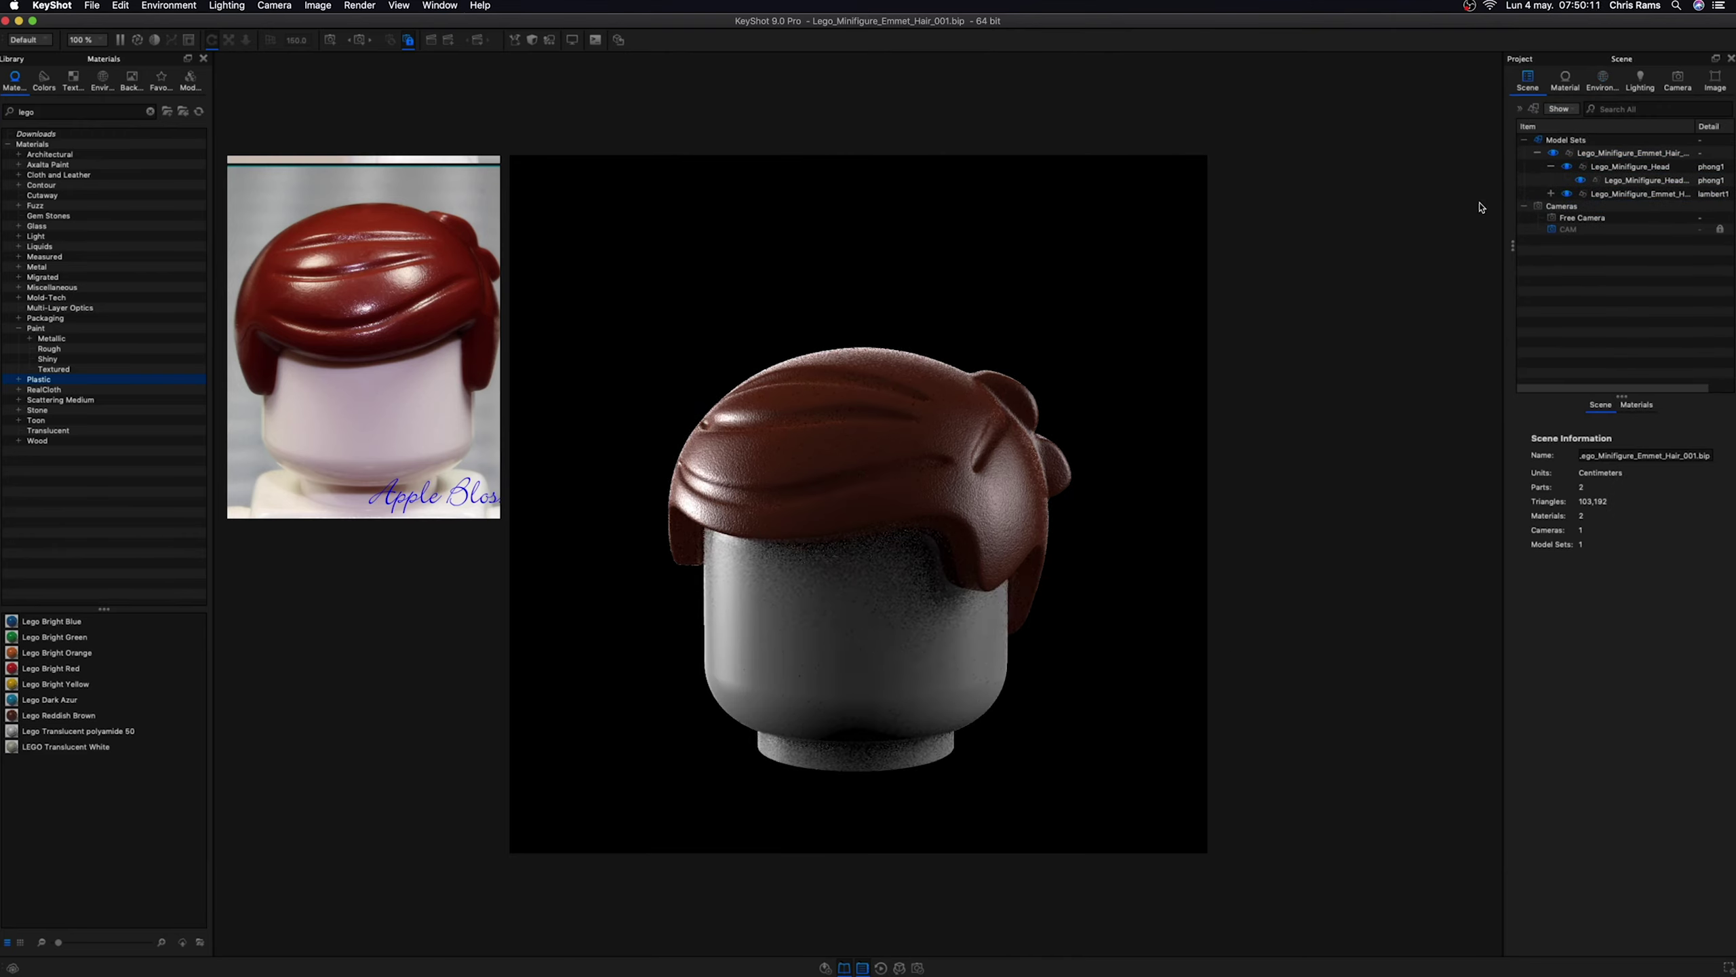
right_click(1087, 327)
click(1162, 348)
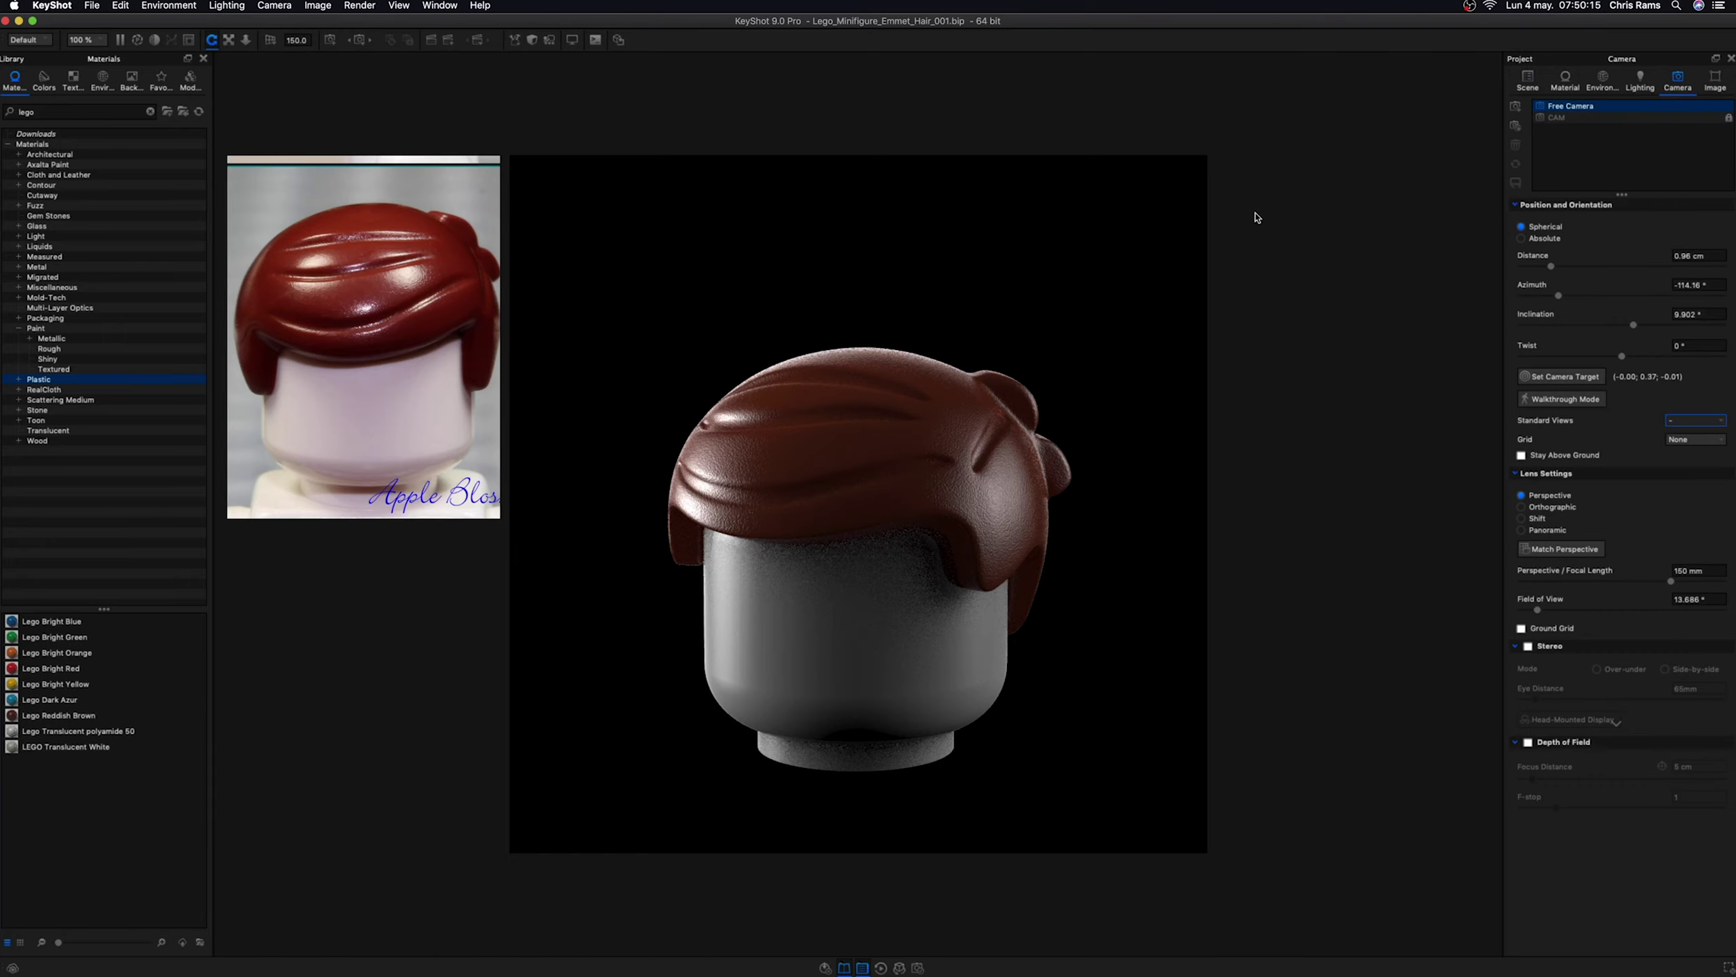
right_click(1154, 230)
click(1203, 266)
mouse_move(855, 650)
mouse_down()
mouse_move(731, 764)
mouse_move(667, 710)
mouse_move(640, 726)
mouse_move(884, 725)
mouse_move(817, 748)
mouse_move(856, 760)
mouse_move(1093, 744)
mouse_up()
scroll(362, 335, down, 3)
double_click(400, 432)
- Apply Lego Translucent polyamide 50 to the head, orbit to inspect it, and return to CAM
click(139, 749)
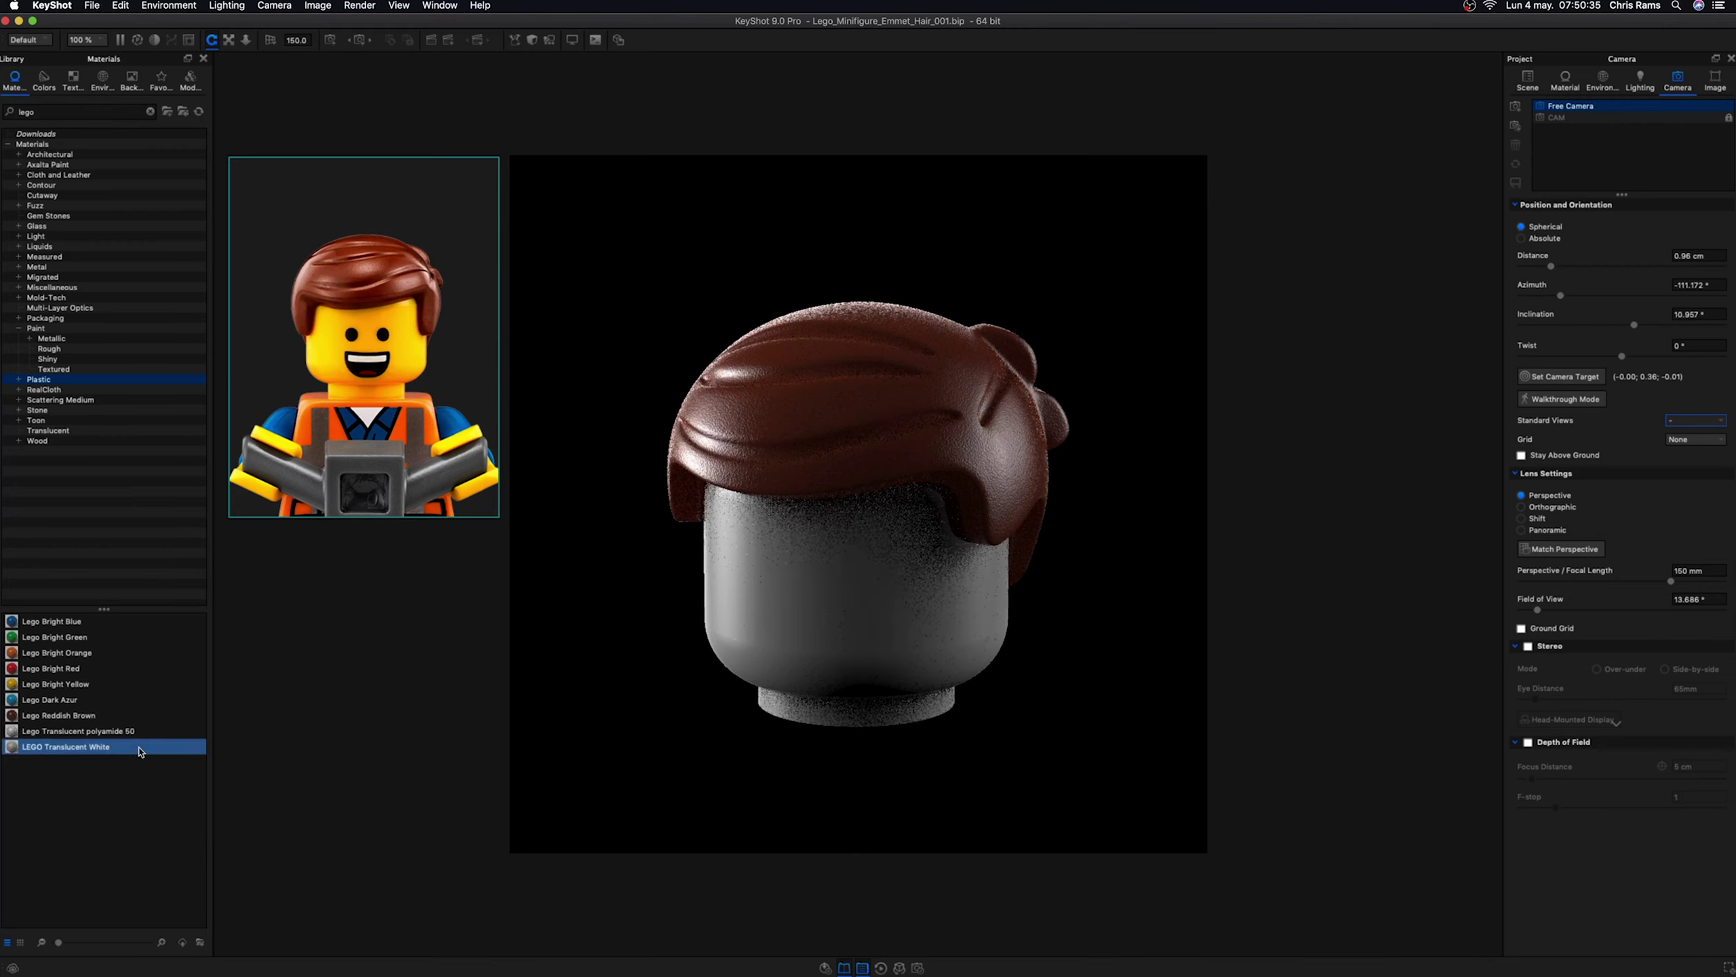
drag(132, 746, 929, 711)
drag(721, 764, 1004, 733)
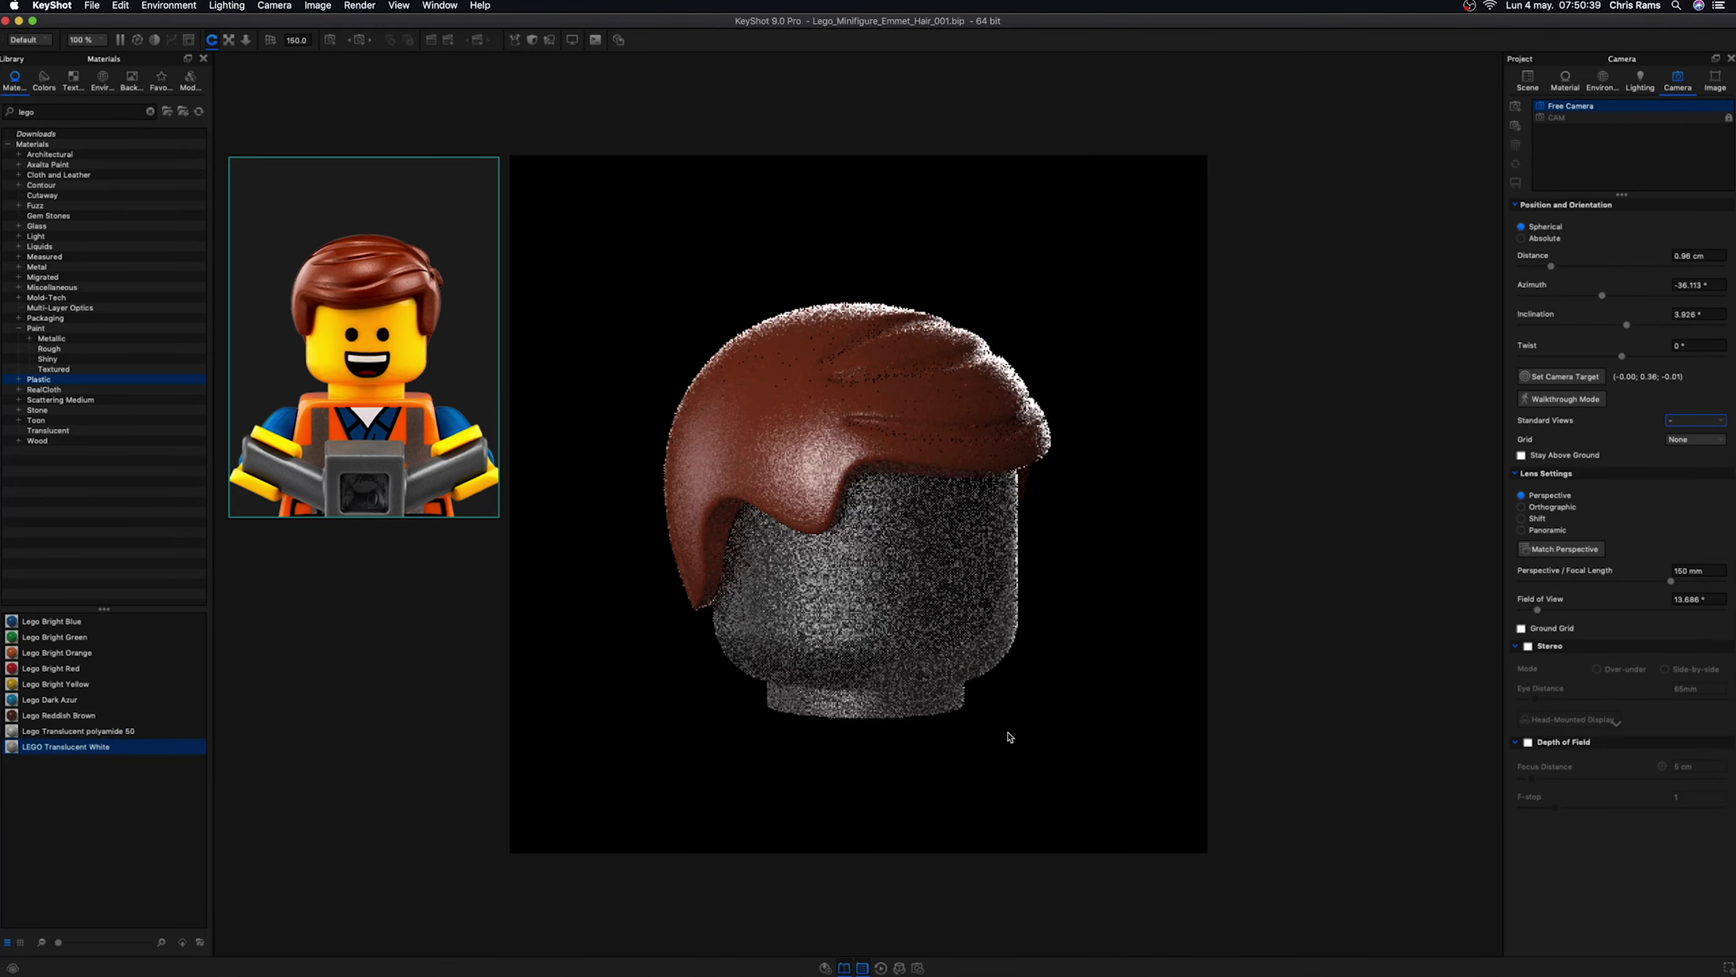
drag(78, 730, 861, 582)
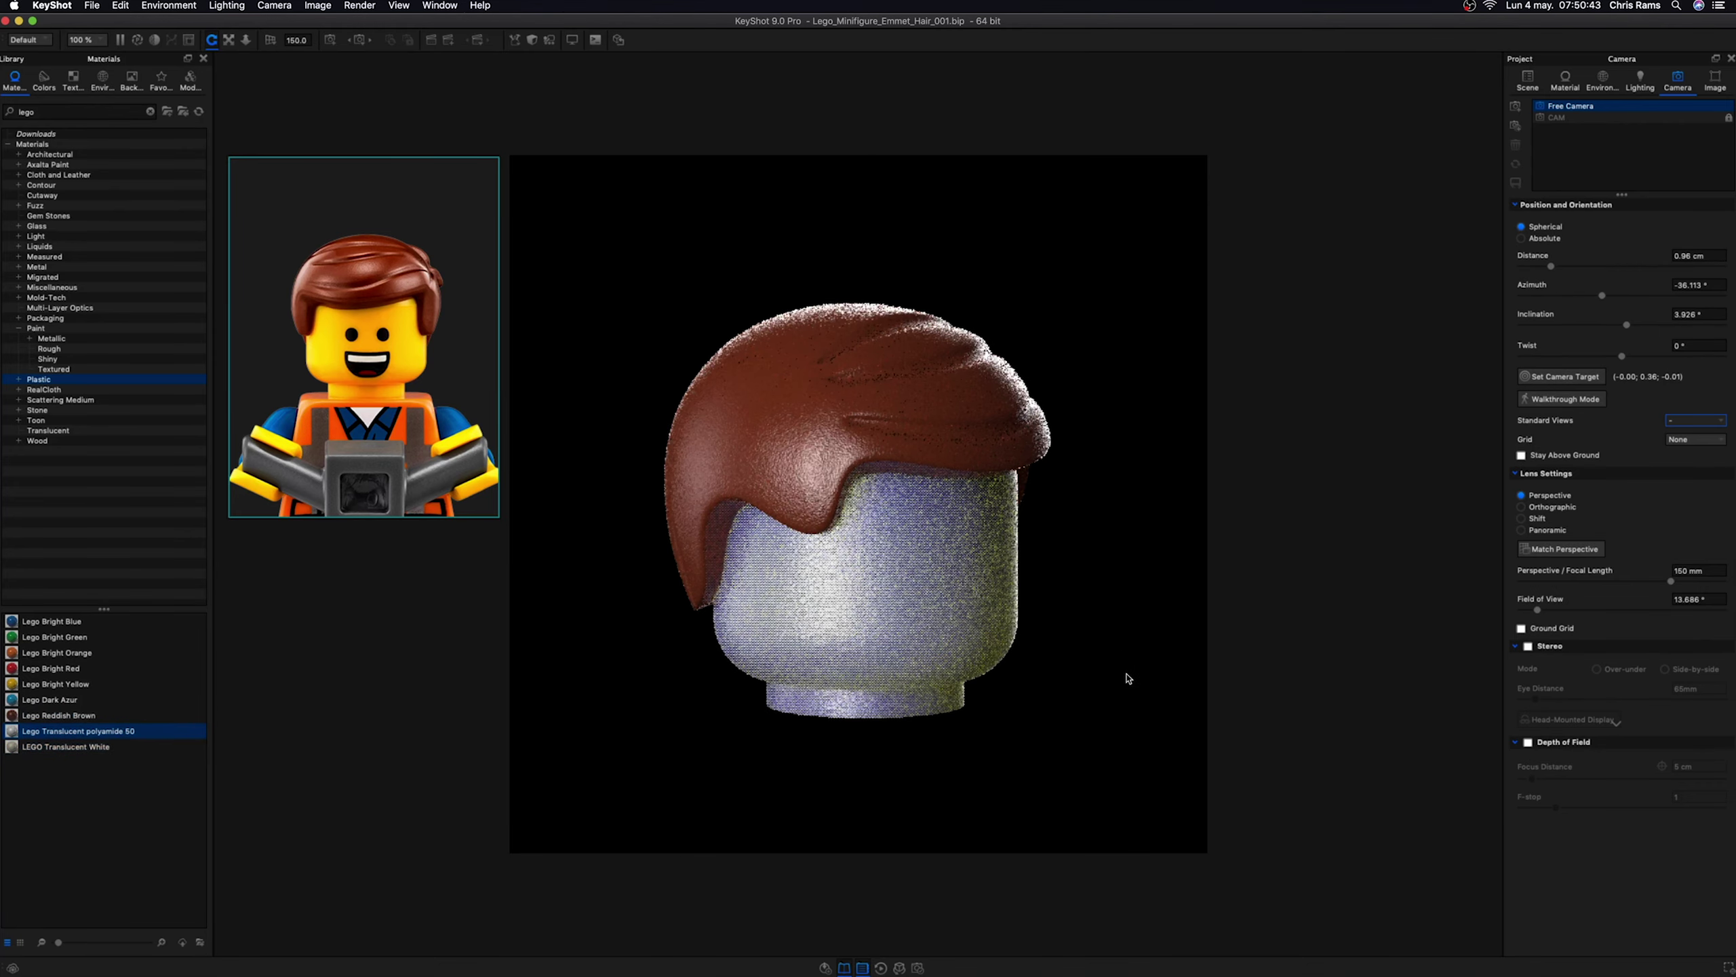
mouse_move(1121, 716)
mouse_down()
mouse_move(1066, 666)
mouse_move(679, 748)
mouse_move(736, 787)
mouse_up()
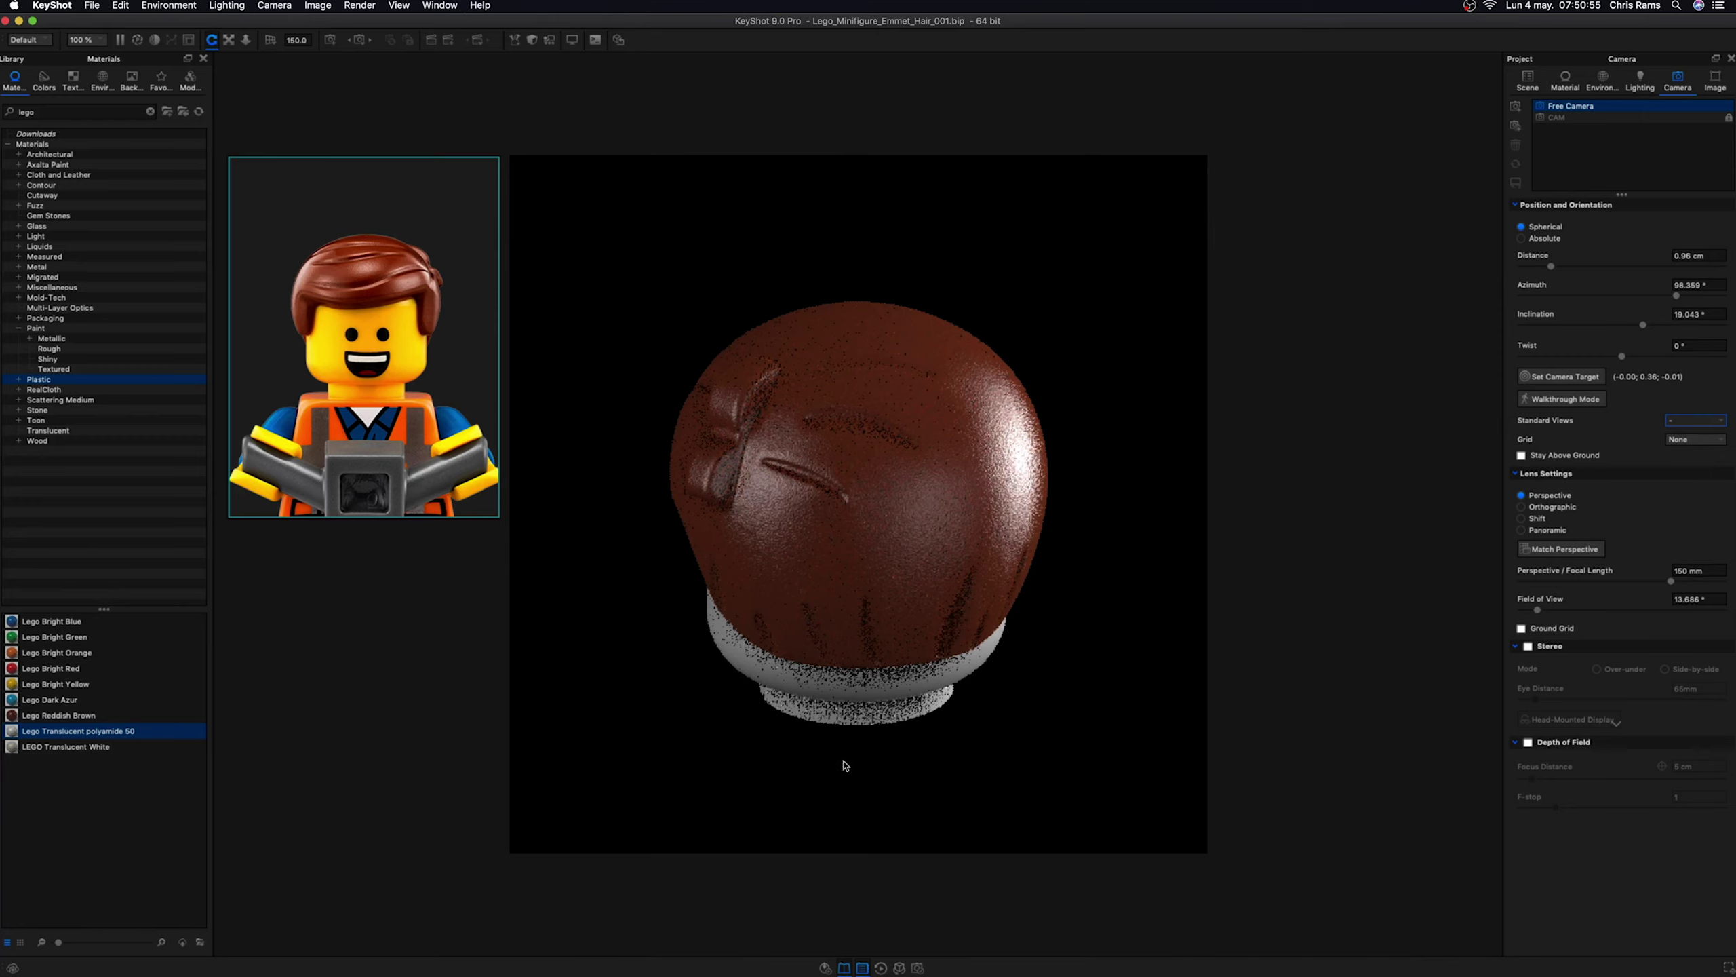
drag(1073, 759, 1155, 725)
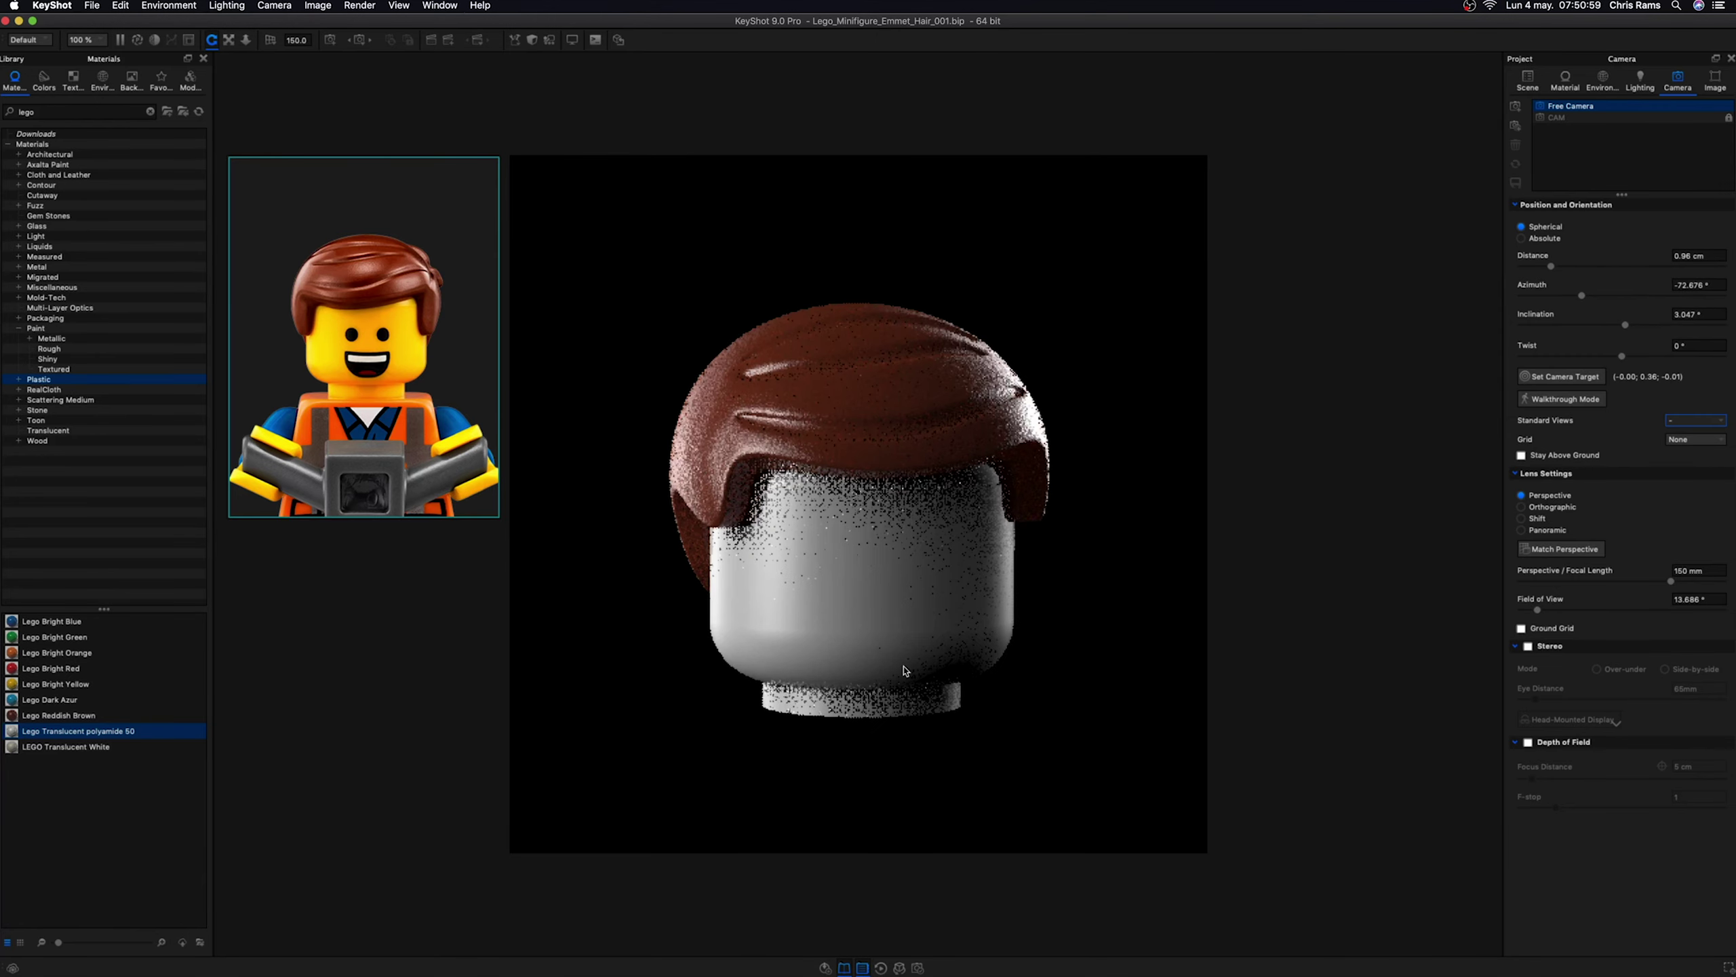
click(1558, 117)
- Hide Lego_Minifigure_Head and lock the aspect ratio of the 1600 × 1600 PSD output
click(1528, 79)
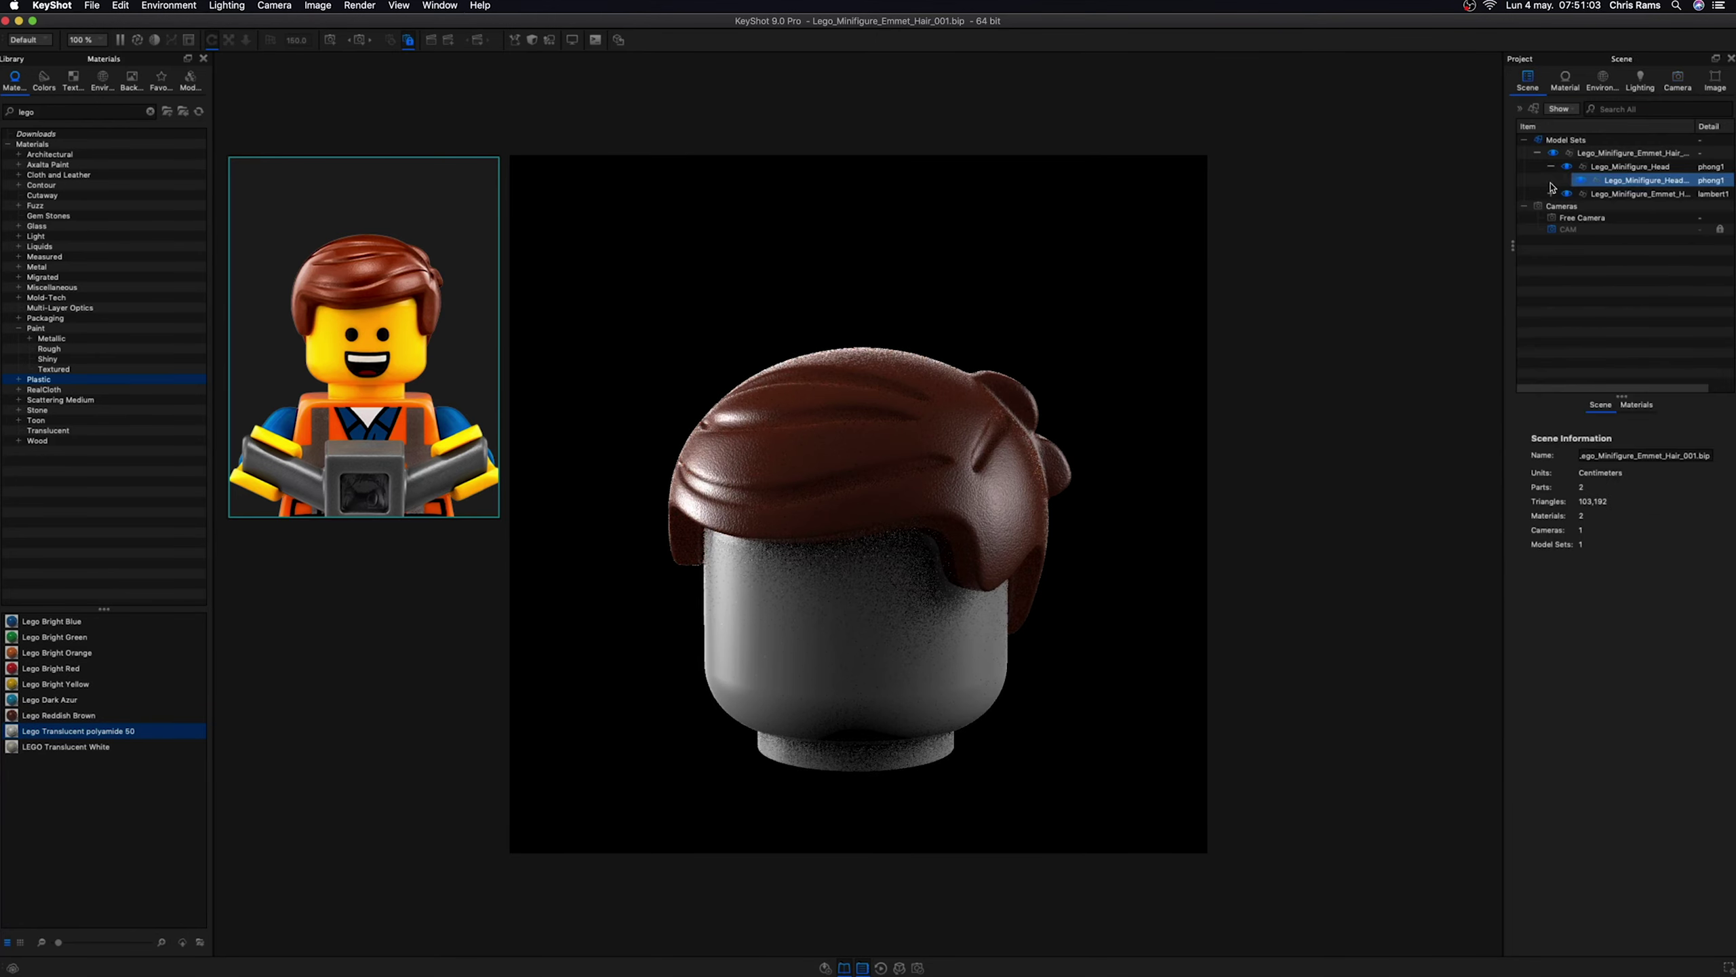
click(1566, 166)
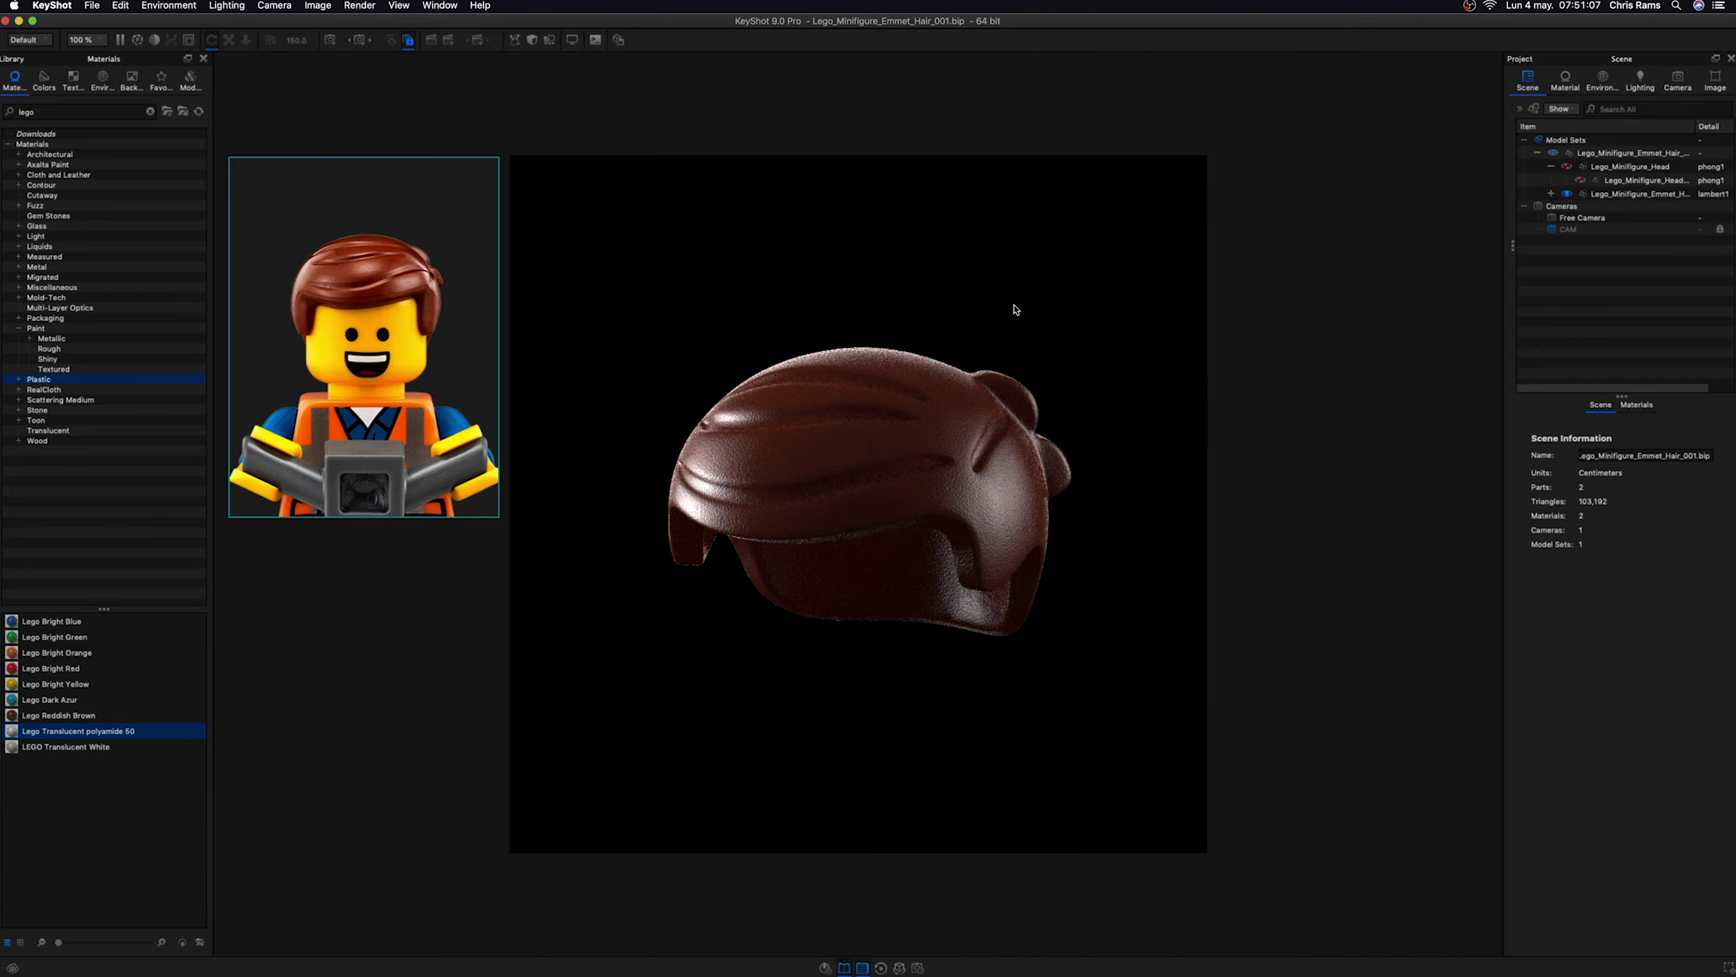
click(1641, 80)
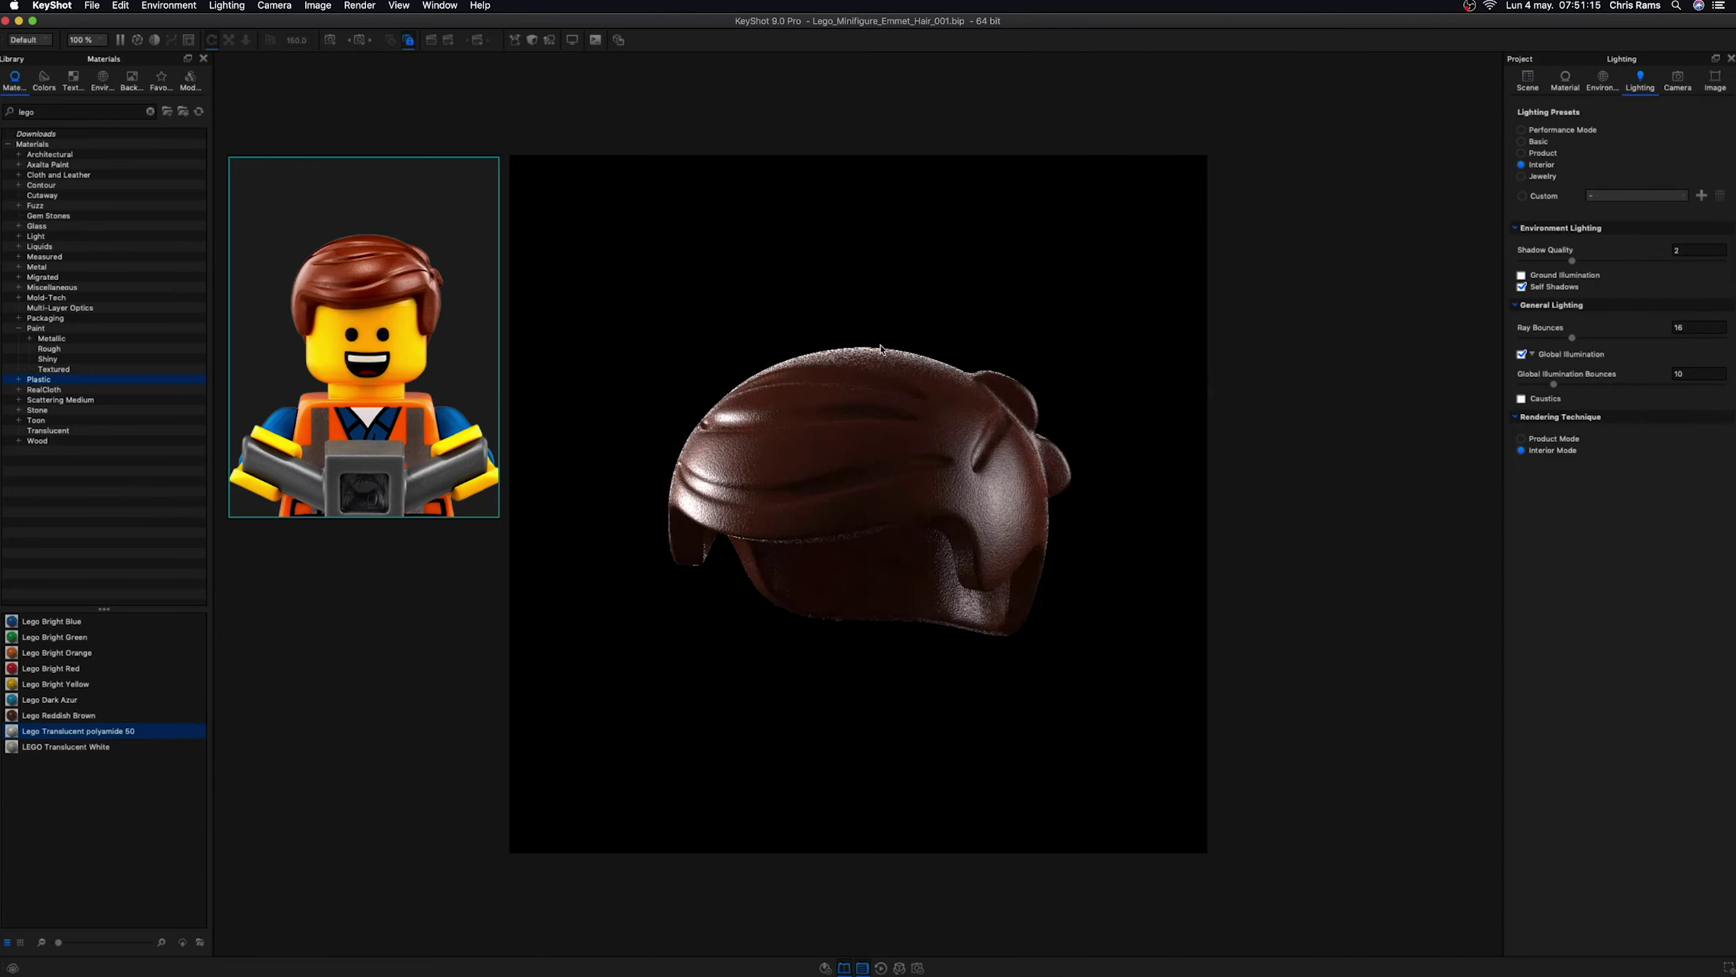
click(1715, 82)
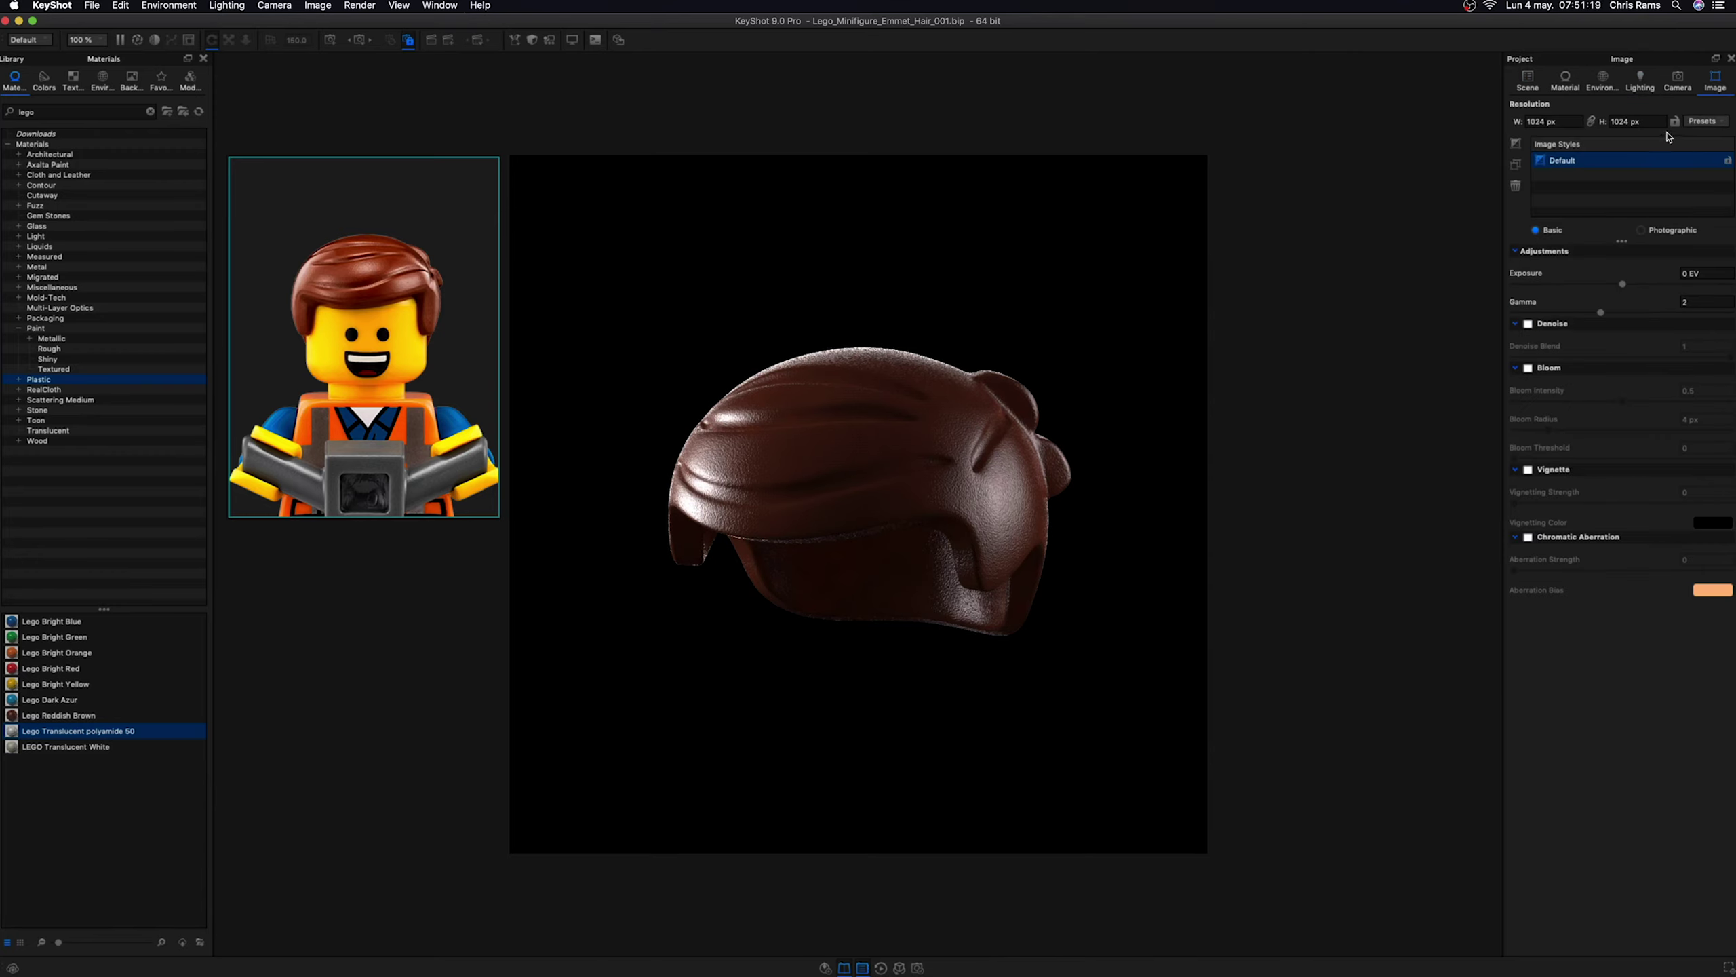
click(1675, 121)
click(1602, 82)
- Add Diffuse and Ambient Occlusion render passes in the render output settings
click(918, 967)
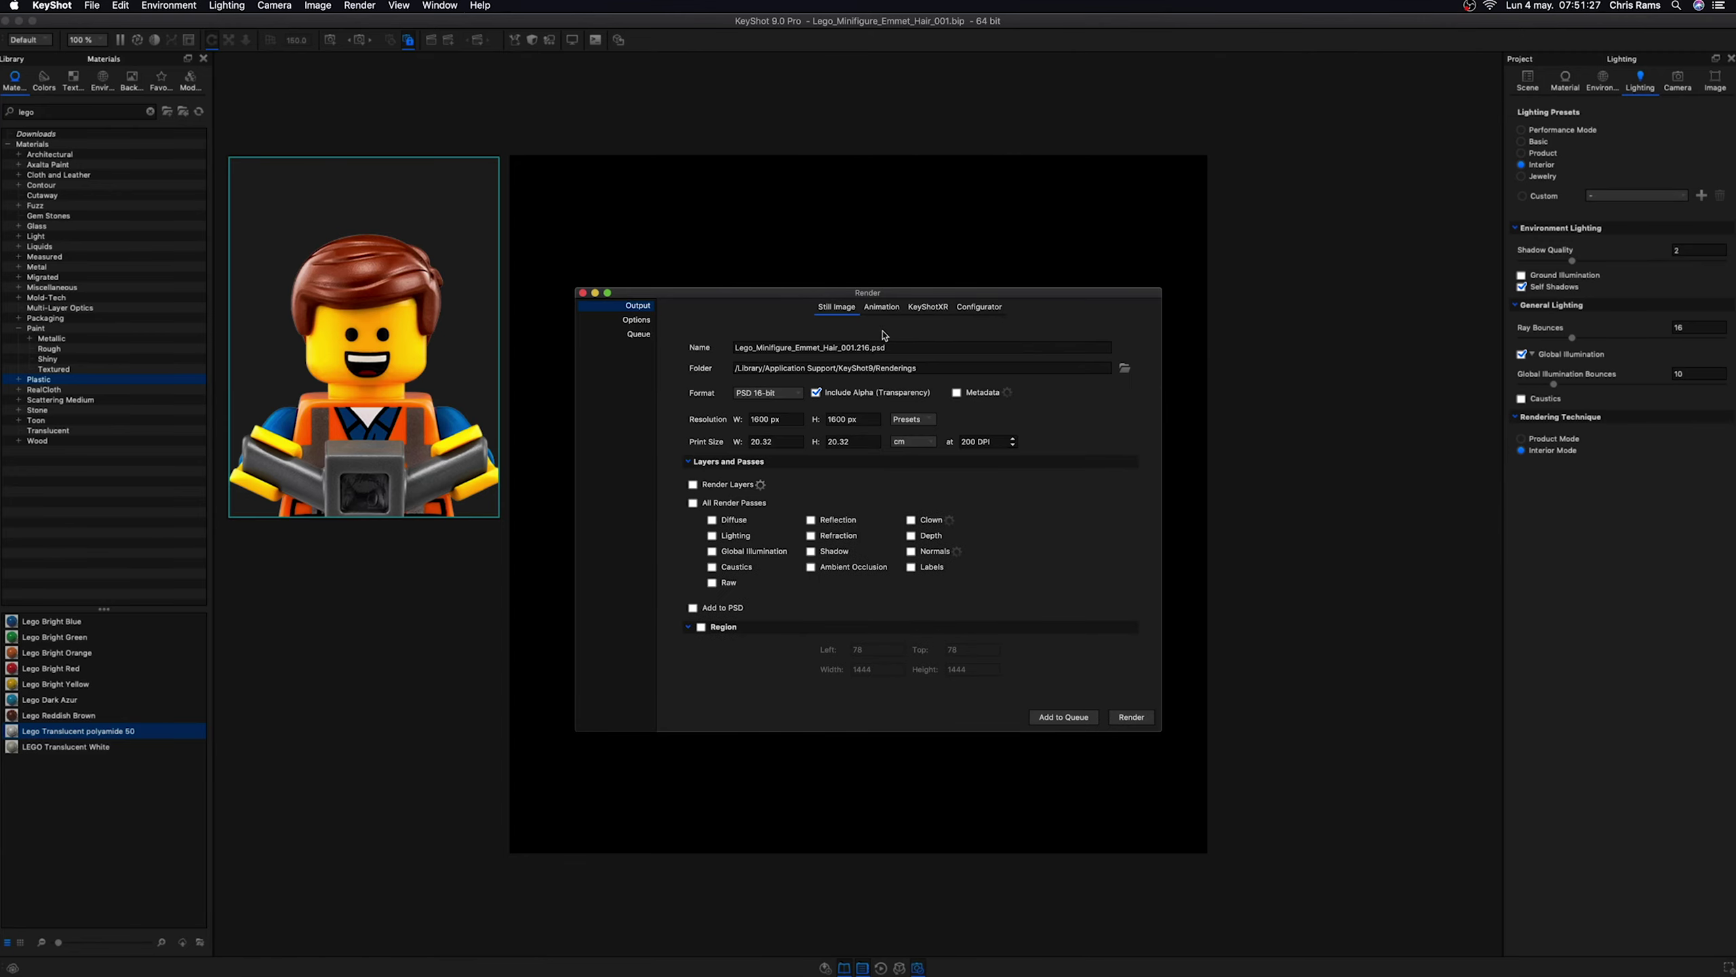
drag(942, 295, 1446, 360)
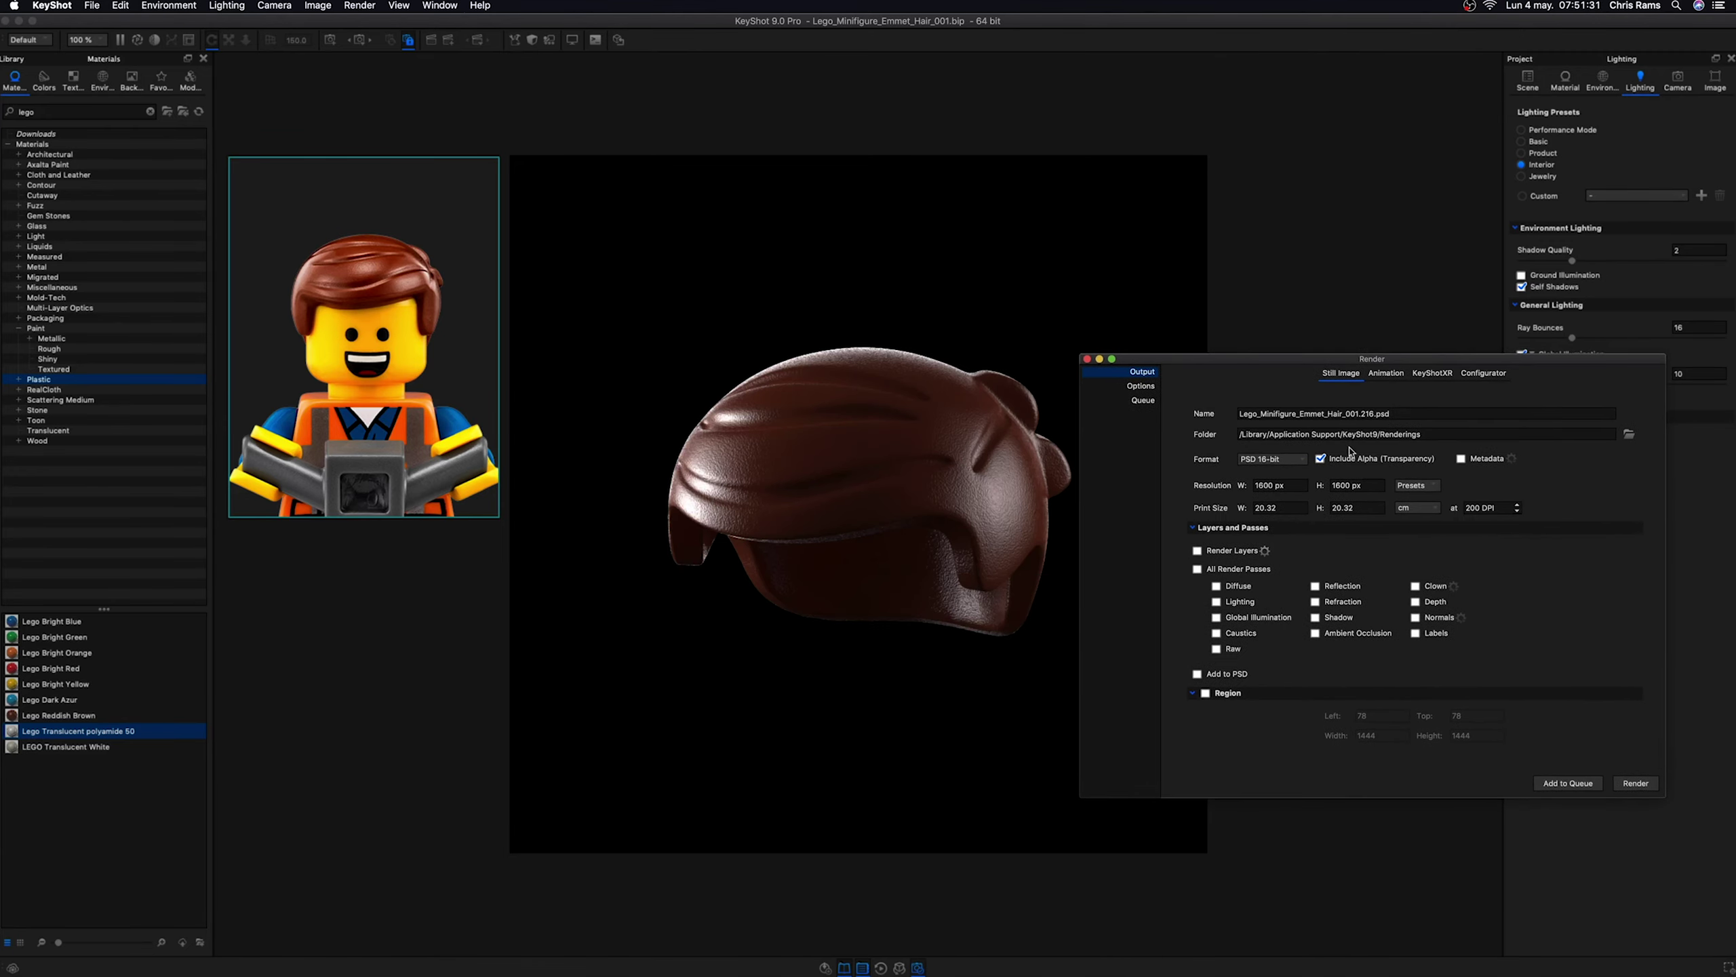
click(1374, 413)
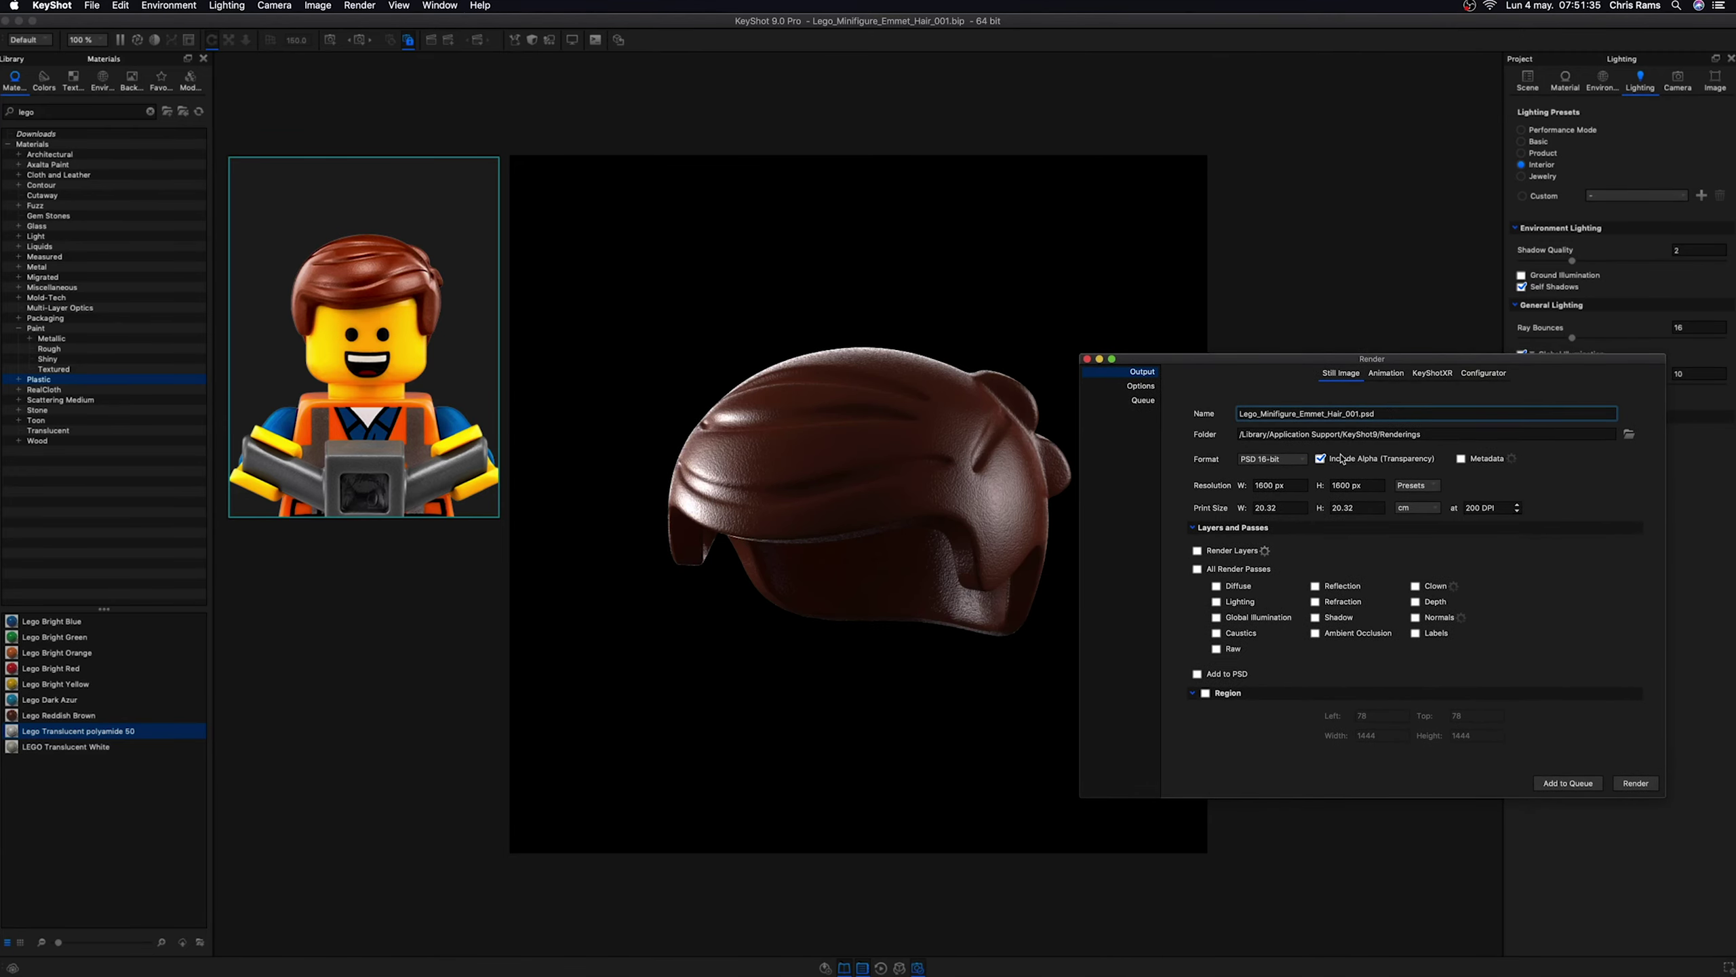
click(1140, 386)
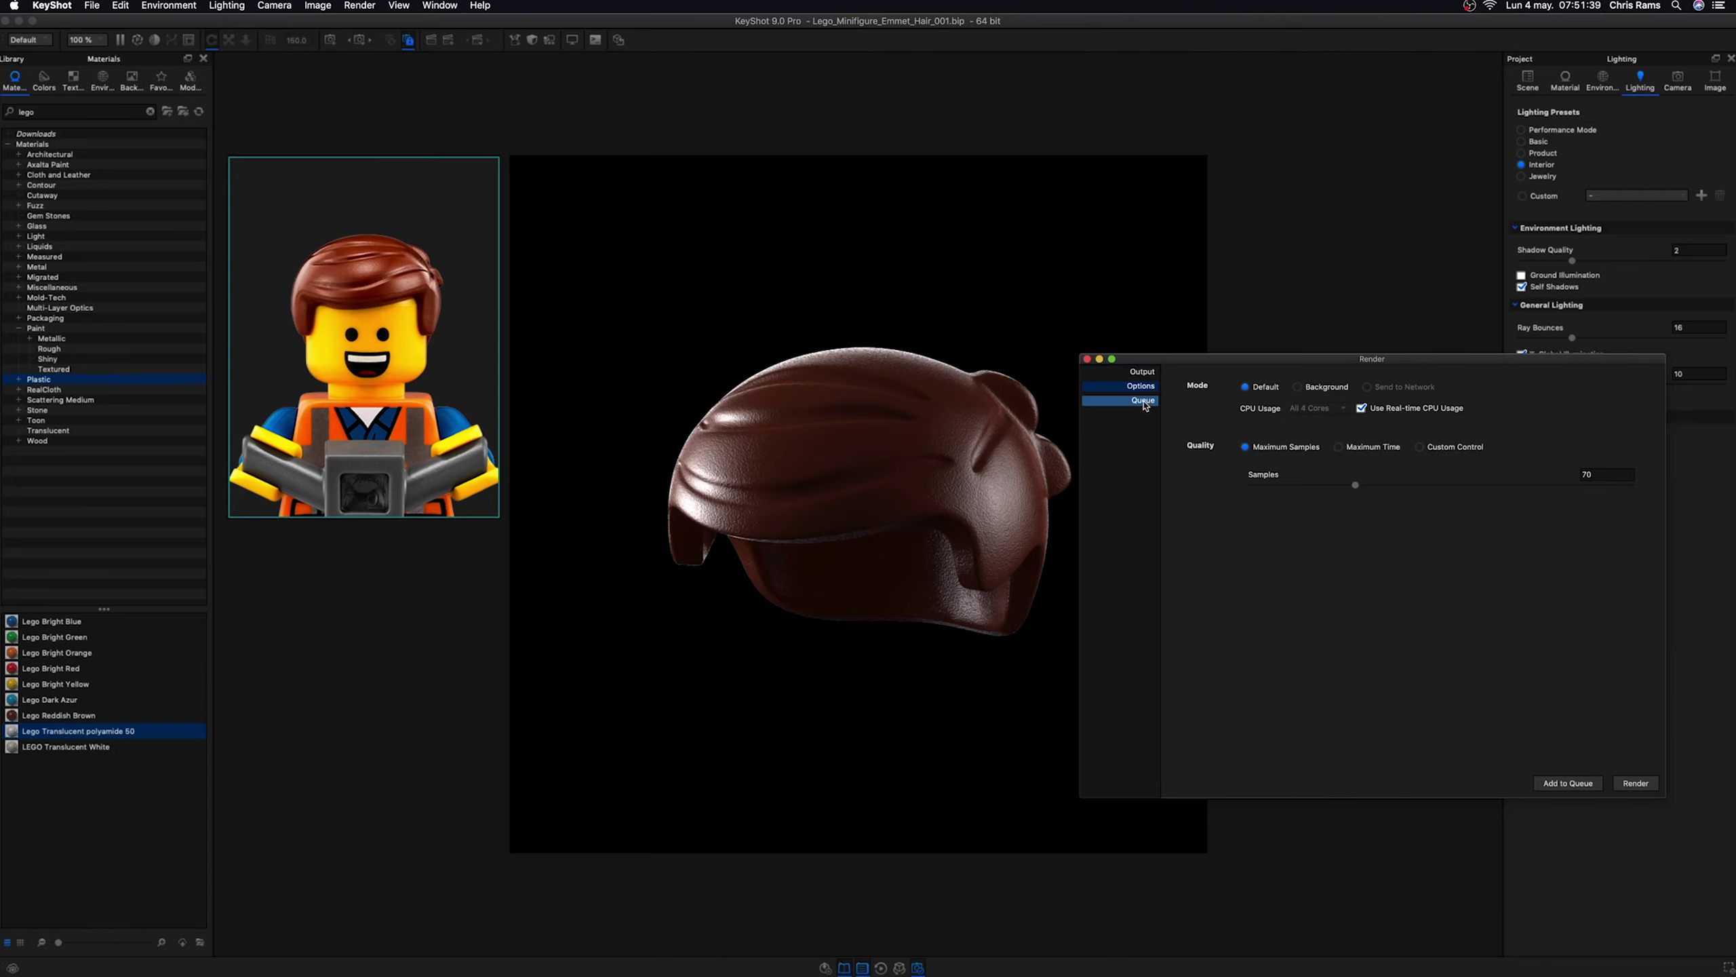
click(899, 319)
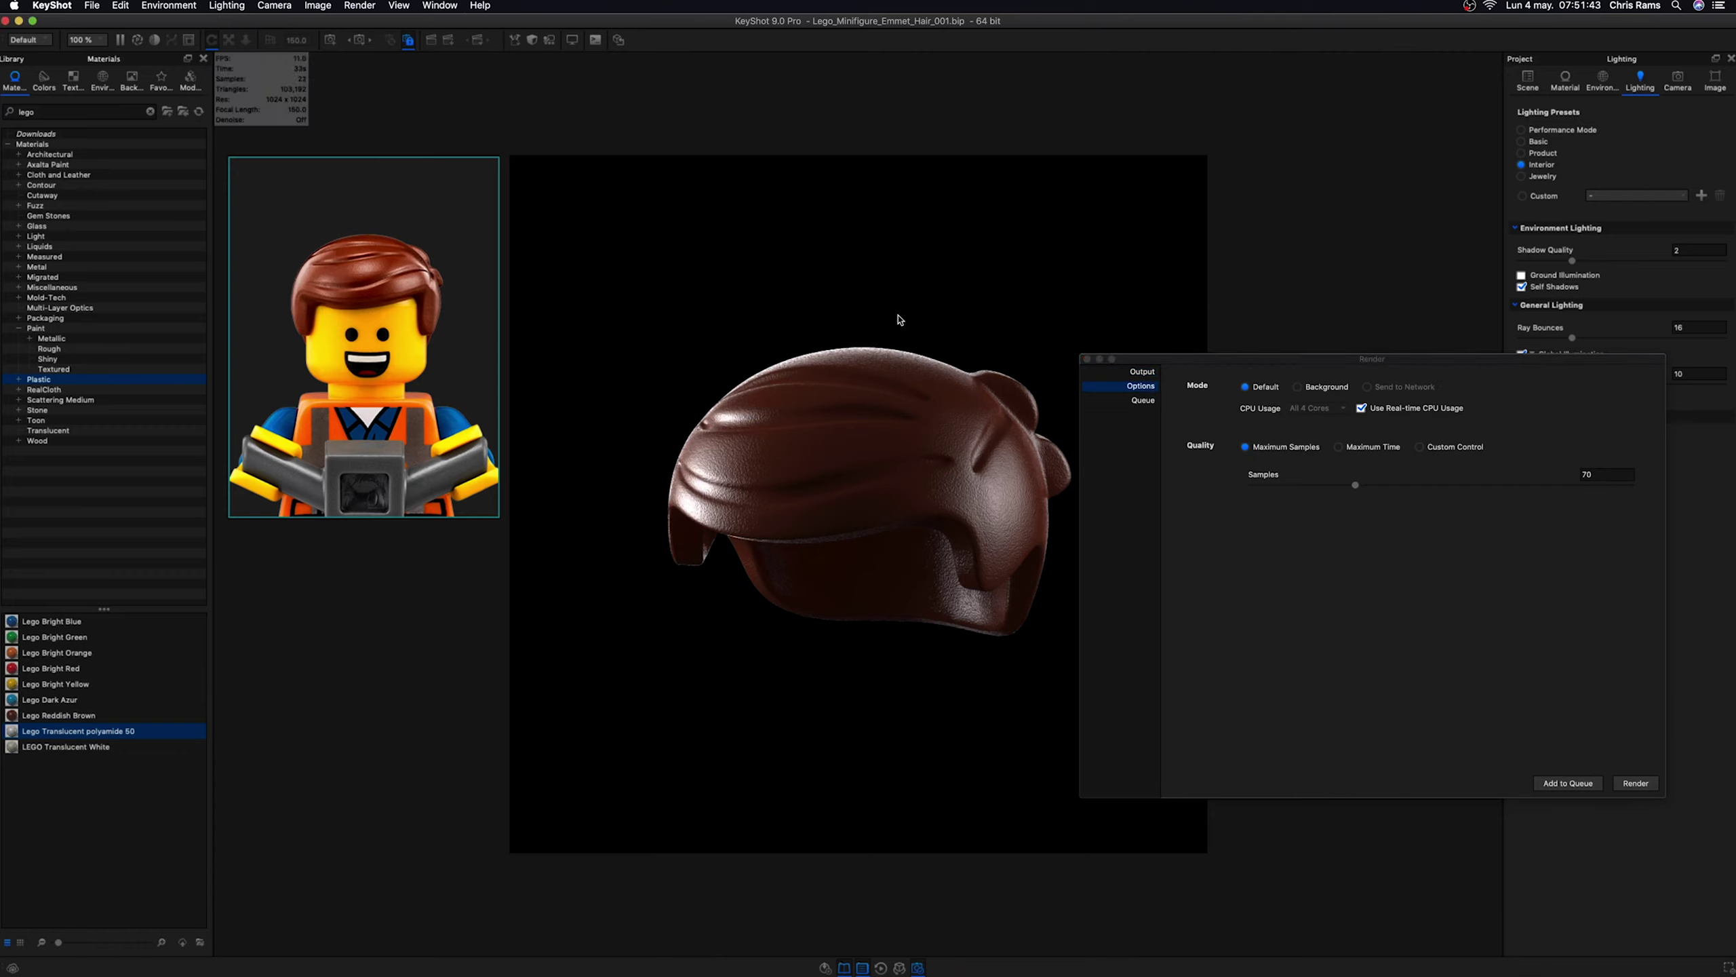
click(1141, 372)
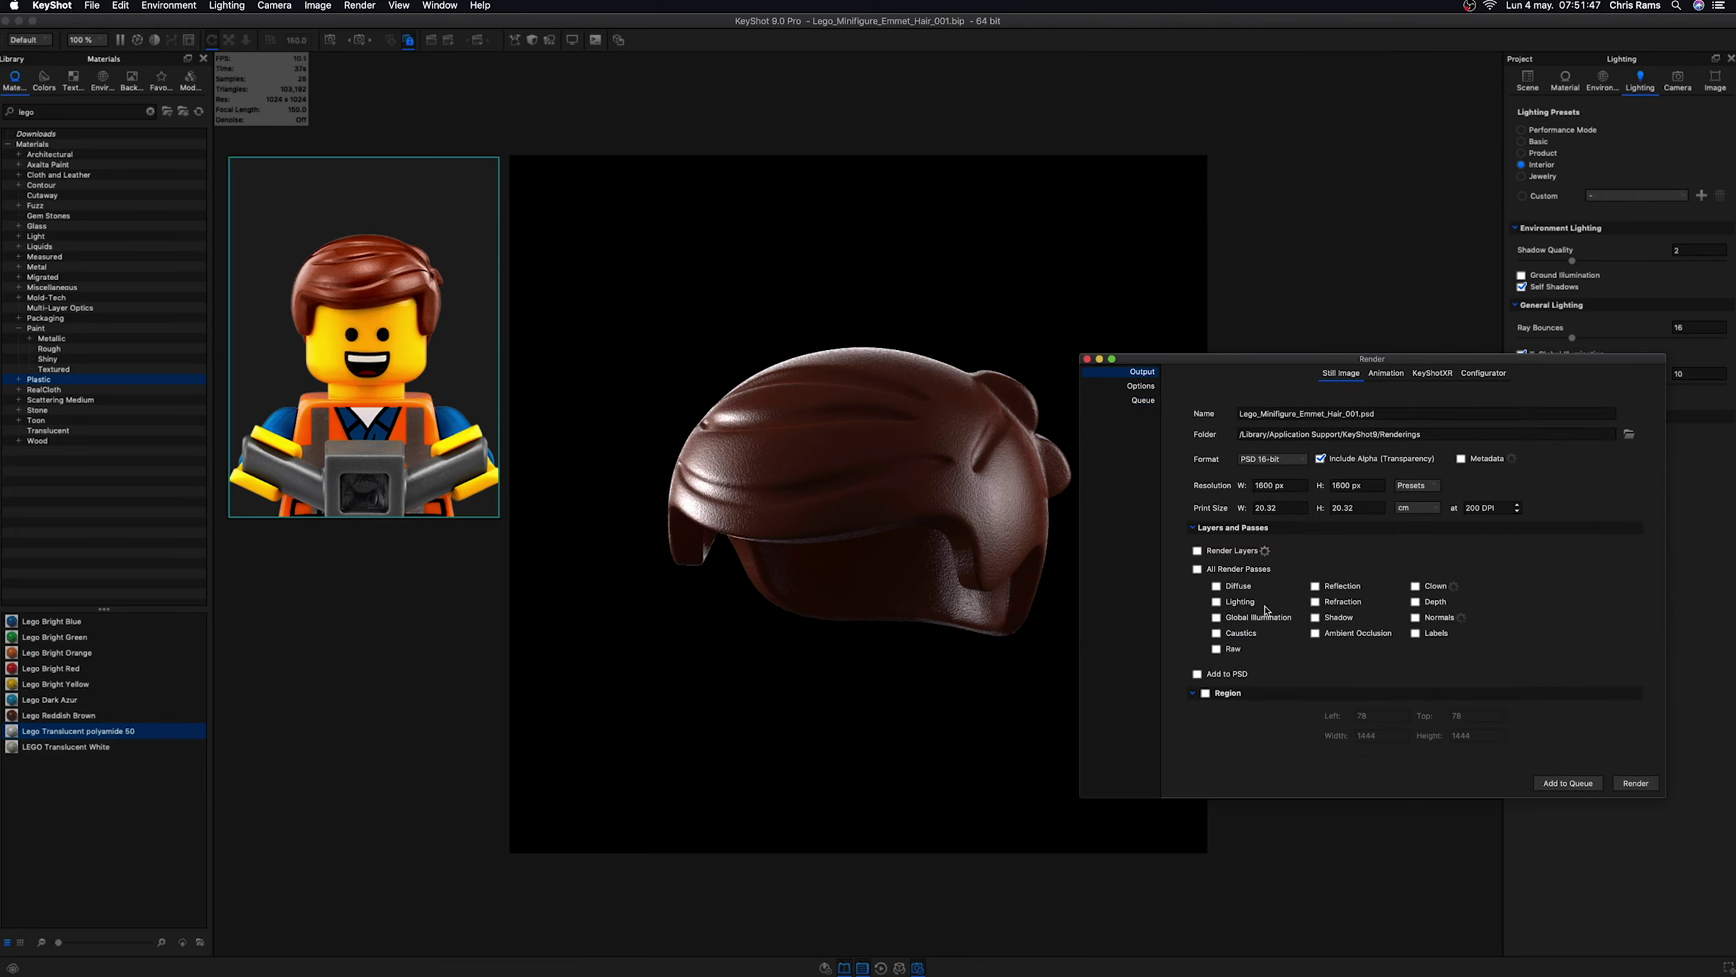
click(1234, 586)
click(1316, 635)
- Set the render output format to plain PSD
click(1414, 485)
click(1429, 529)
click(1140, 386)
click(1144, 373)
click(1140, 386)
click(1282, 458)
click(1292, 455)
click(1373, 414)
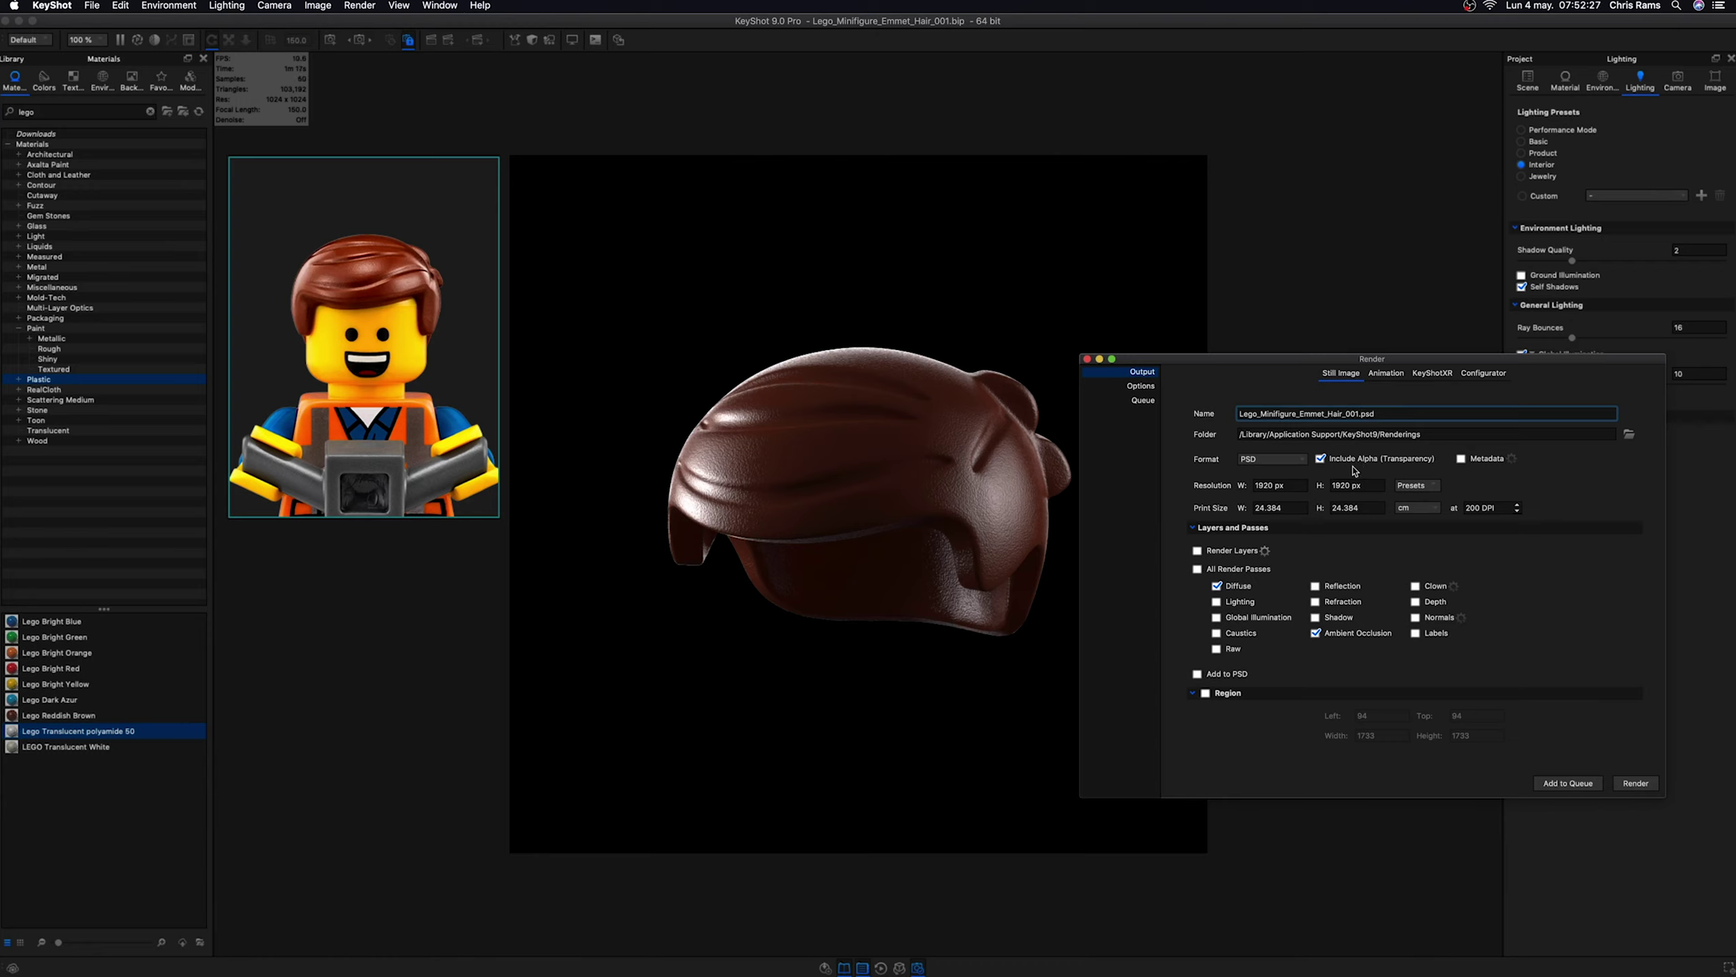
click(1140, 386)
- Set the output size to 1080 px wide at 72 DPI
click(1414, 485)
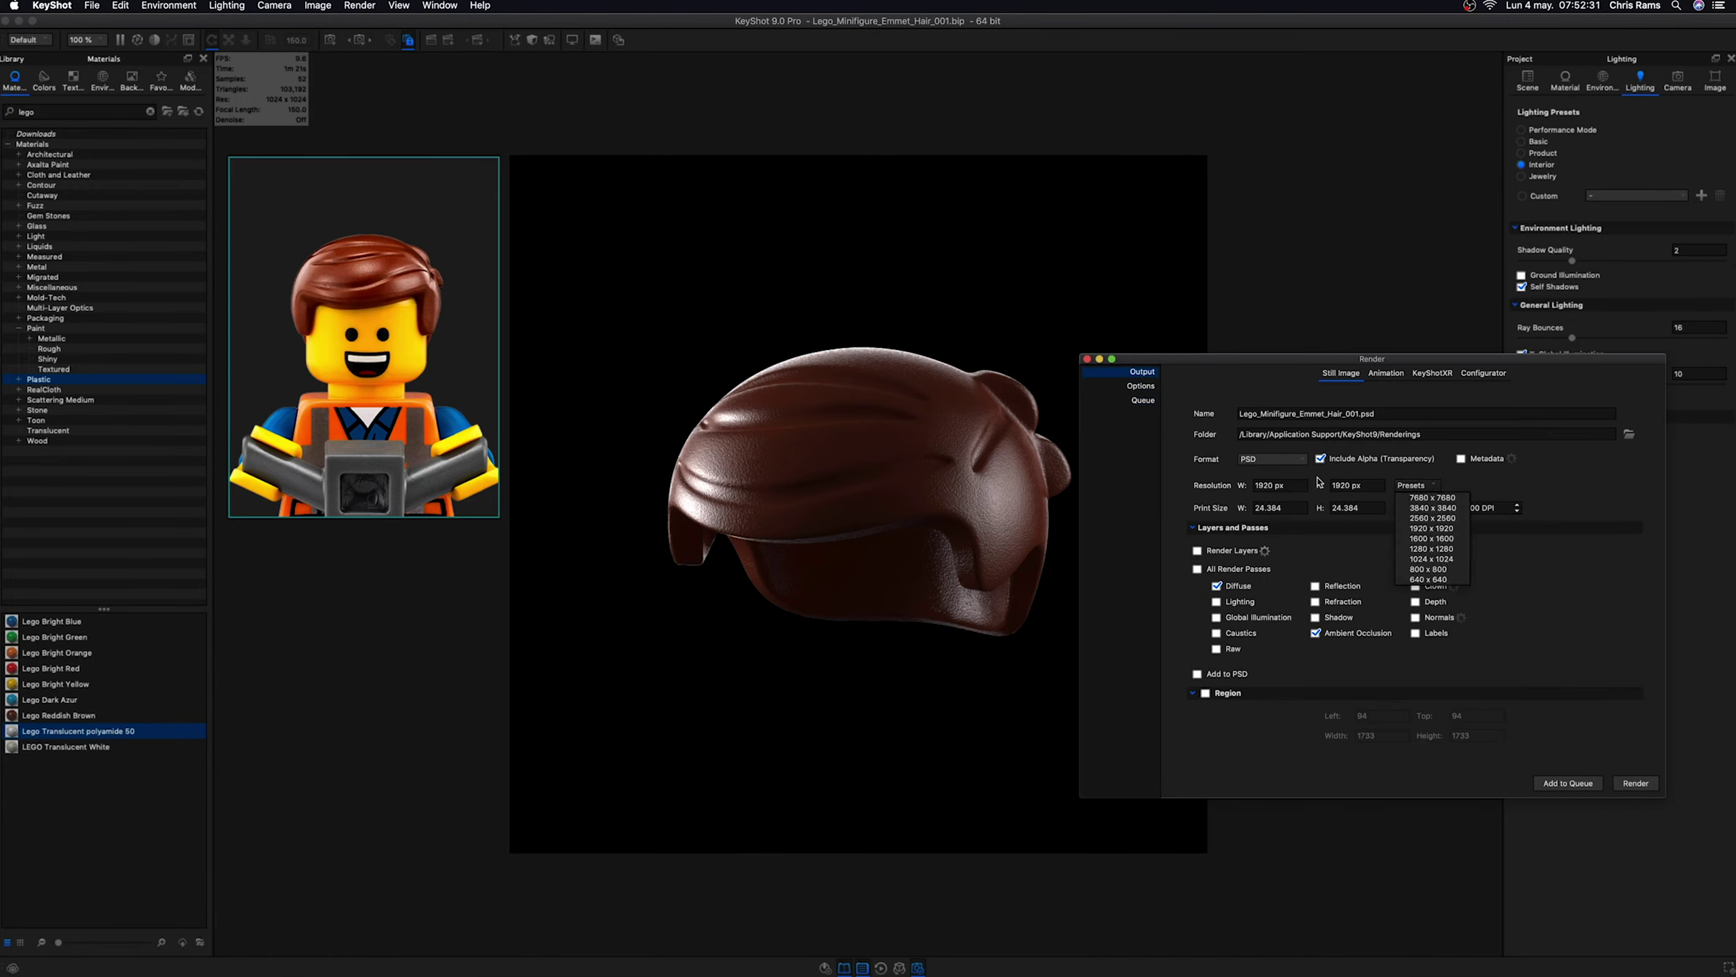
click(1277, 485)
text(1080)
click(1369, 486)
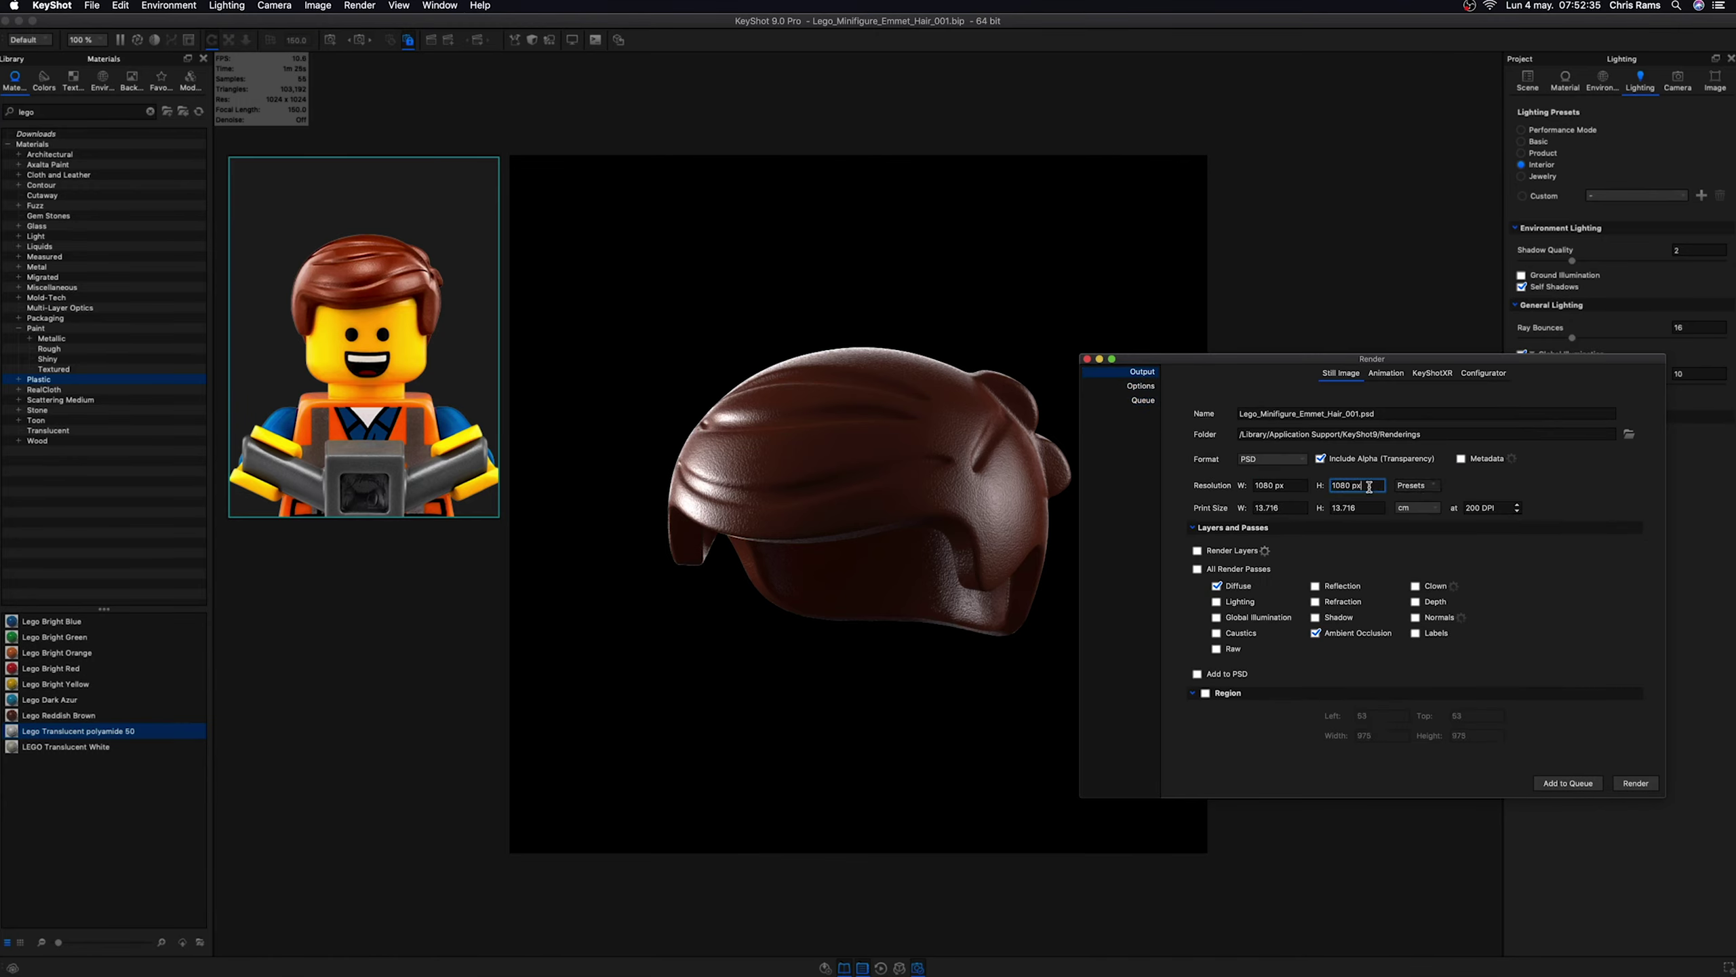
click(1497, 509)
text(72)
key(Tab)
- Start the final render of the hair image
click(1143, 401)
click(1635, 783)
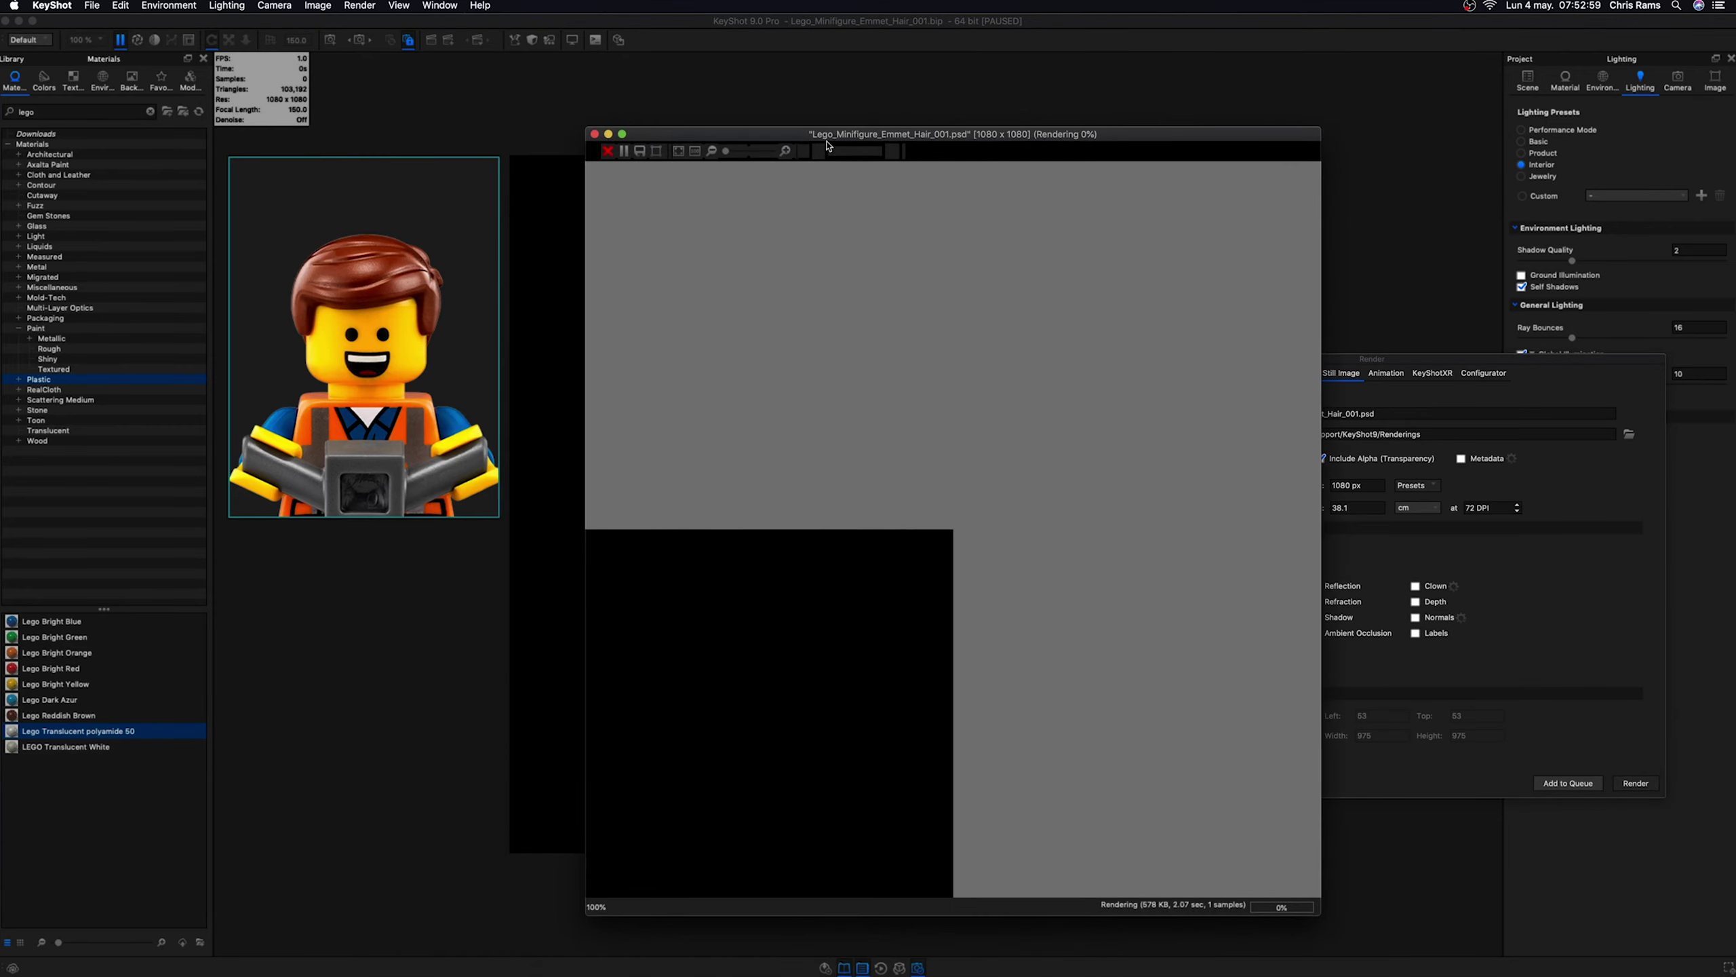
mouse_move(685, 135)
mouse_down()
mouse_move(716, 251)
mouse_move(697, 214)
mouse_up()
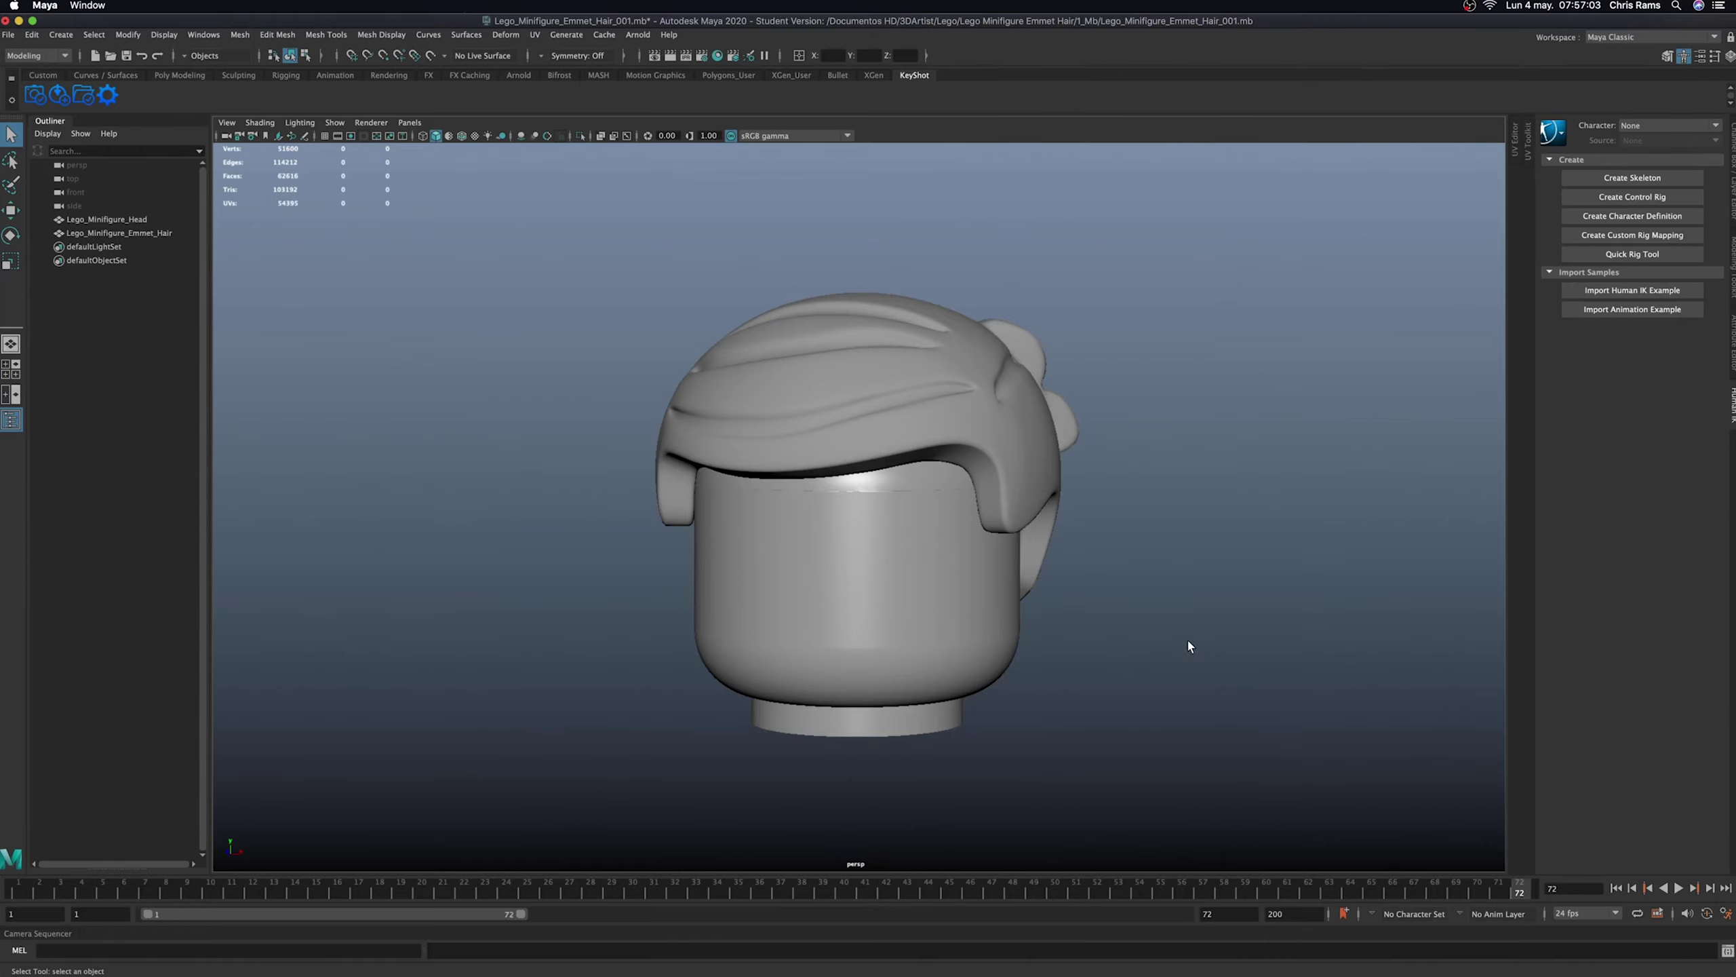
- Hide the minifigure head and frame the view on the hair mesh
alt+drag(1196, 633, 1175, 621)
click(1039, 572)
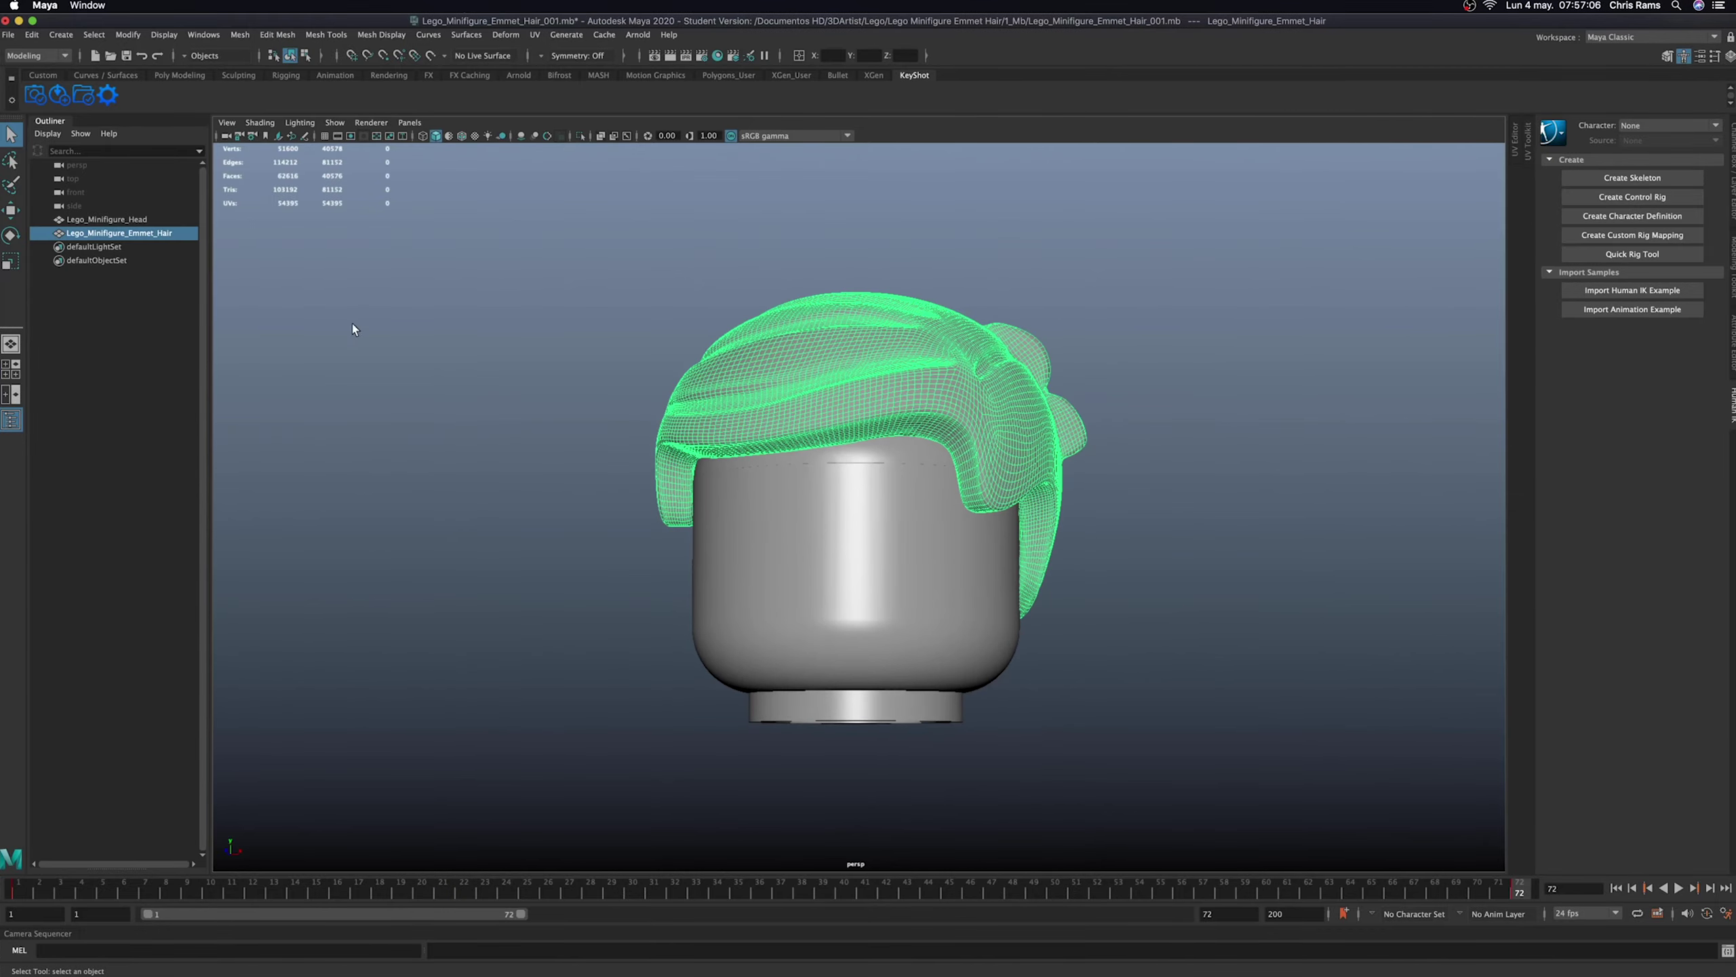
click(137, 220)
key(ctrl+h)
click(882, 417)
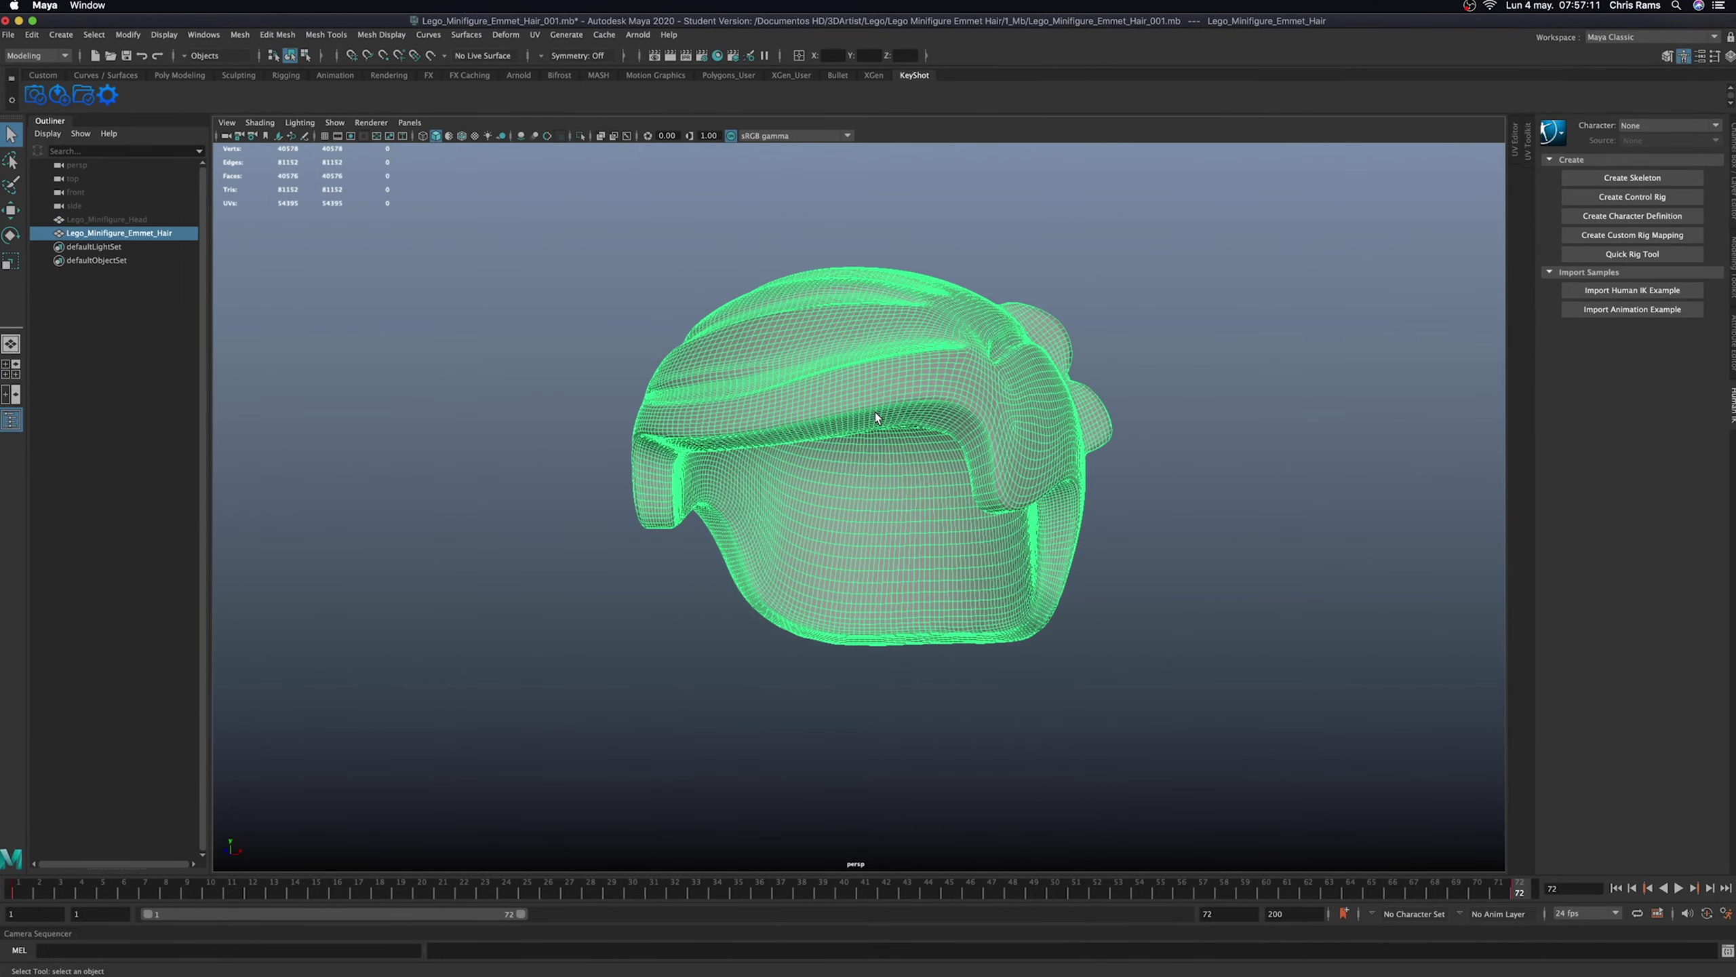
key(f)
mouse_move(882, 417)
alt+mouse_down()
mouse_move(1132, 481)
mouse_move(1151, 460)
alt+mouse_up()
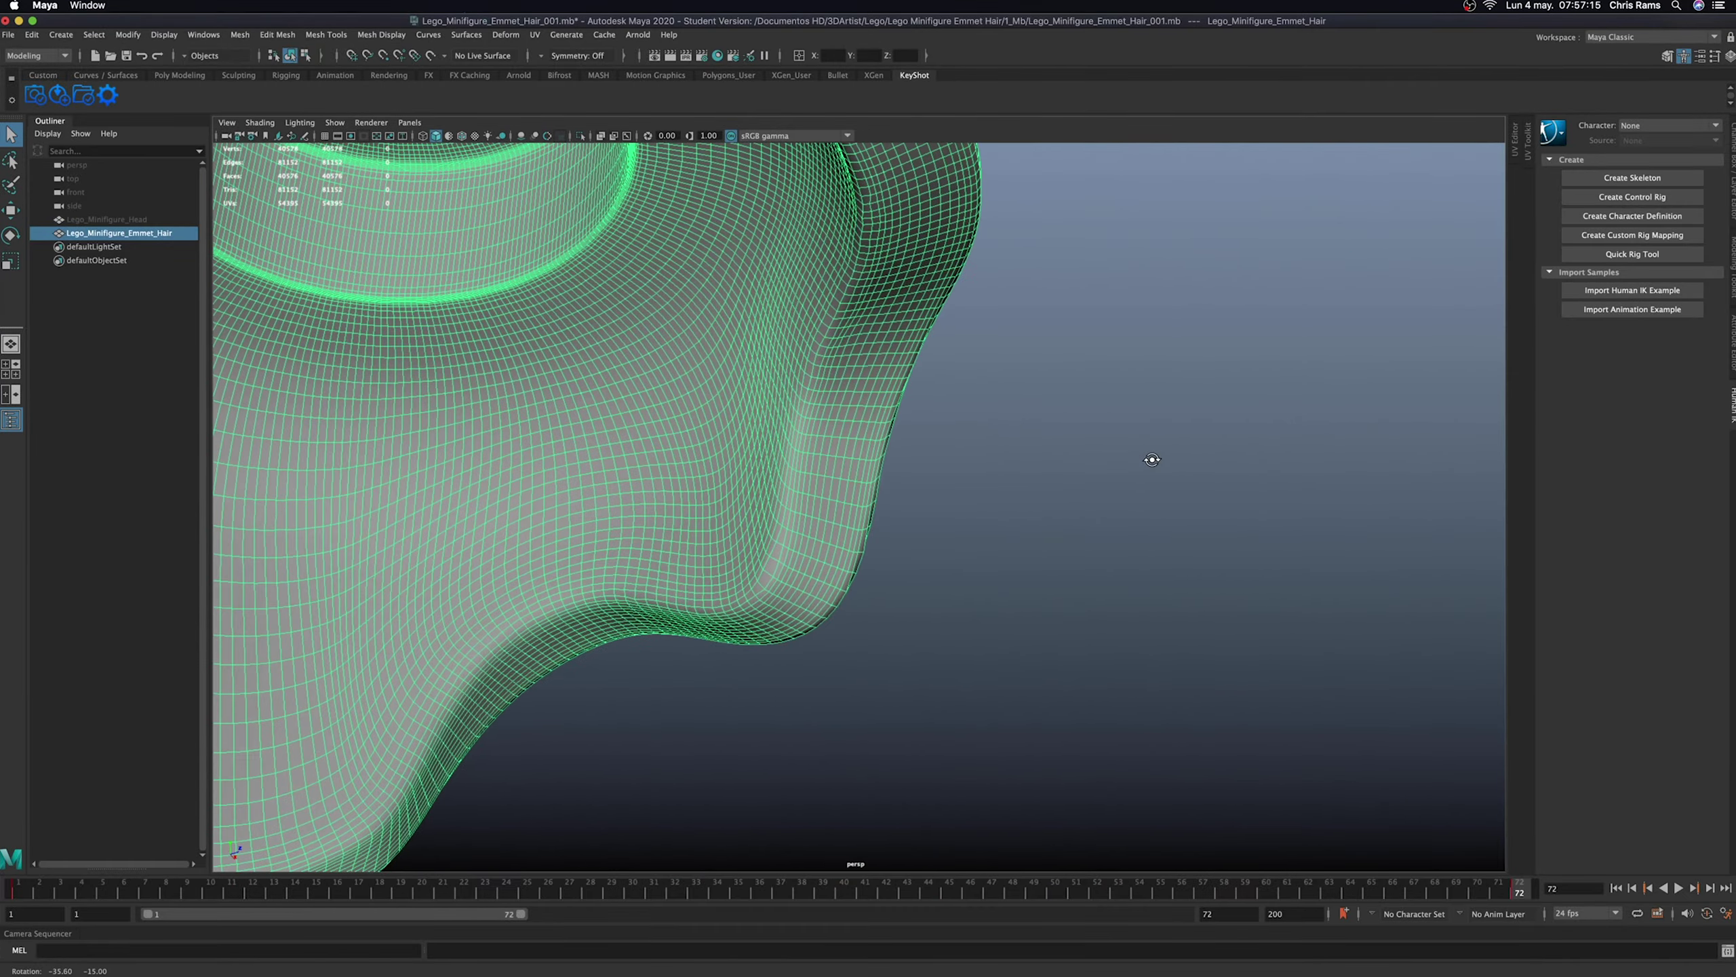
- Select an edge loop on the hair and split it with Connect Components
right_drag(986, 416, 984, 444)
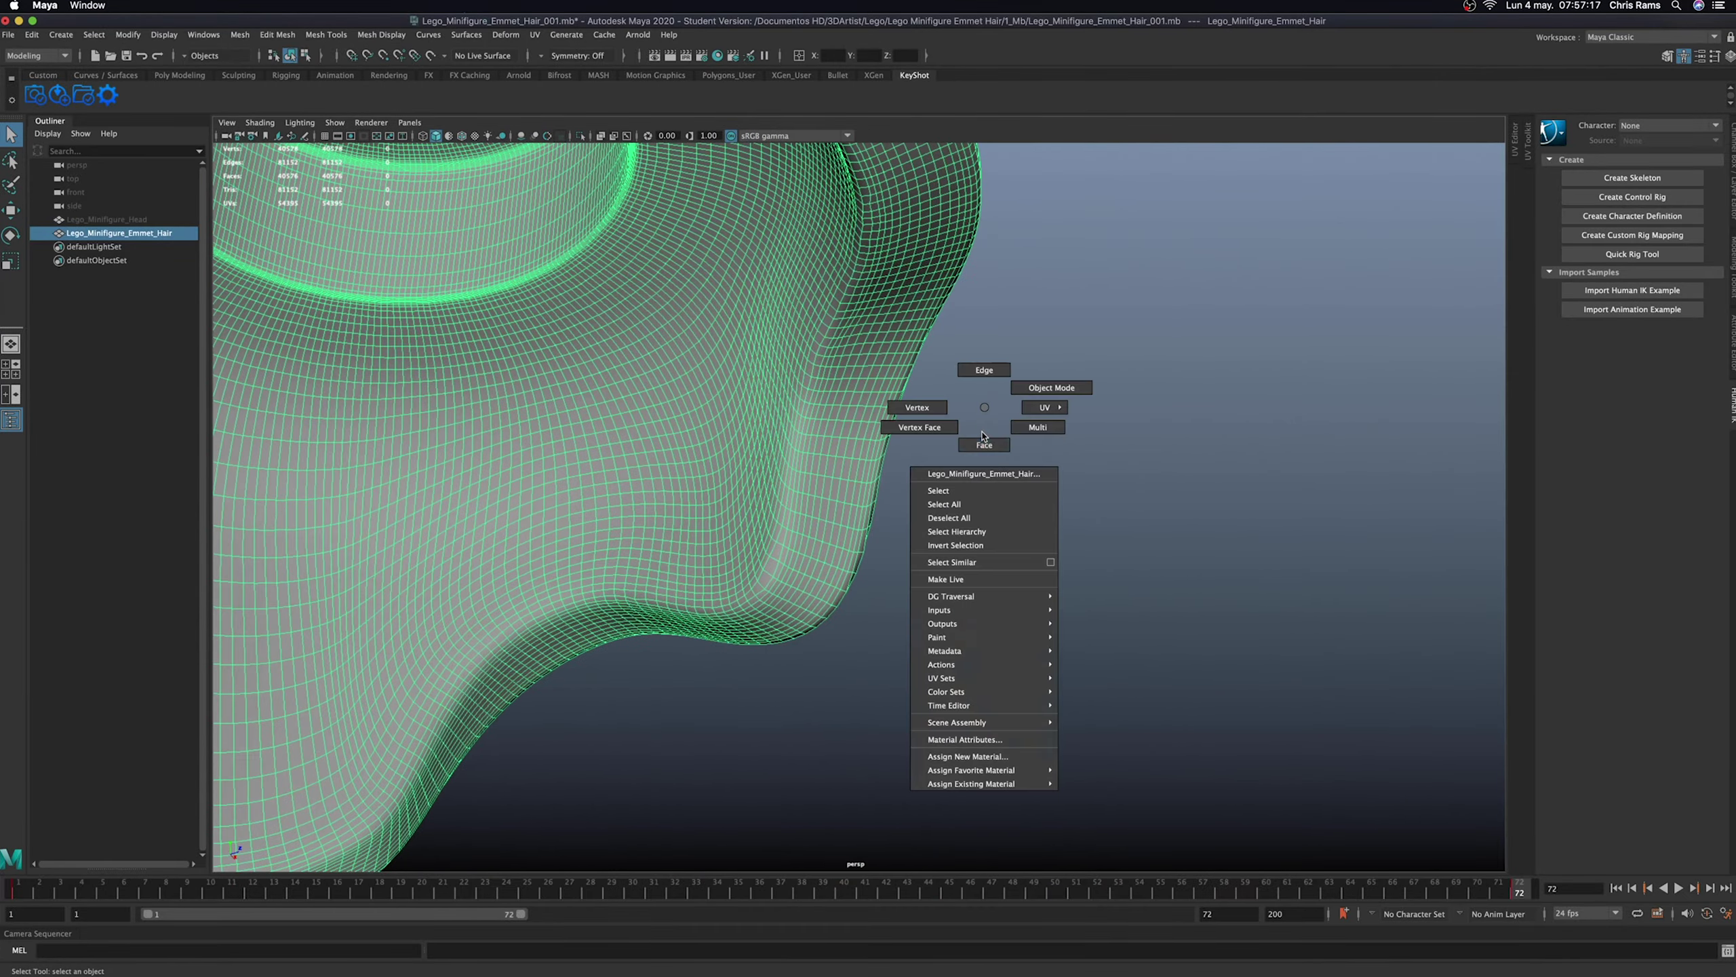
right_drag(825, 358, 828, 335)
double_click(822, 342)
mouse_move(822, 341)
alt+mouse_down()
mouse_move(718, 425)
mouse_move(775, 399)
mouse_move(969, 485)
alt+mouse_up()
scroll(980, 582, up, 5)
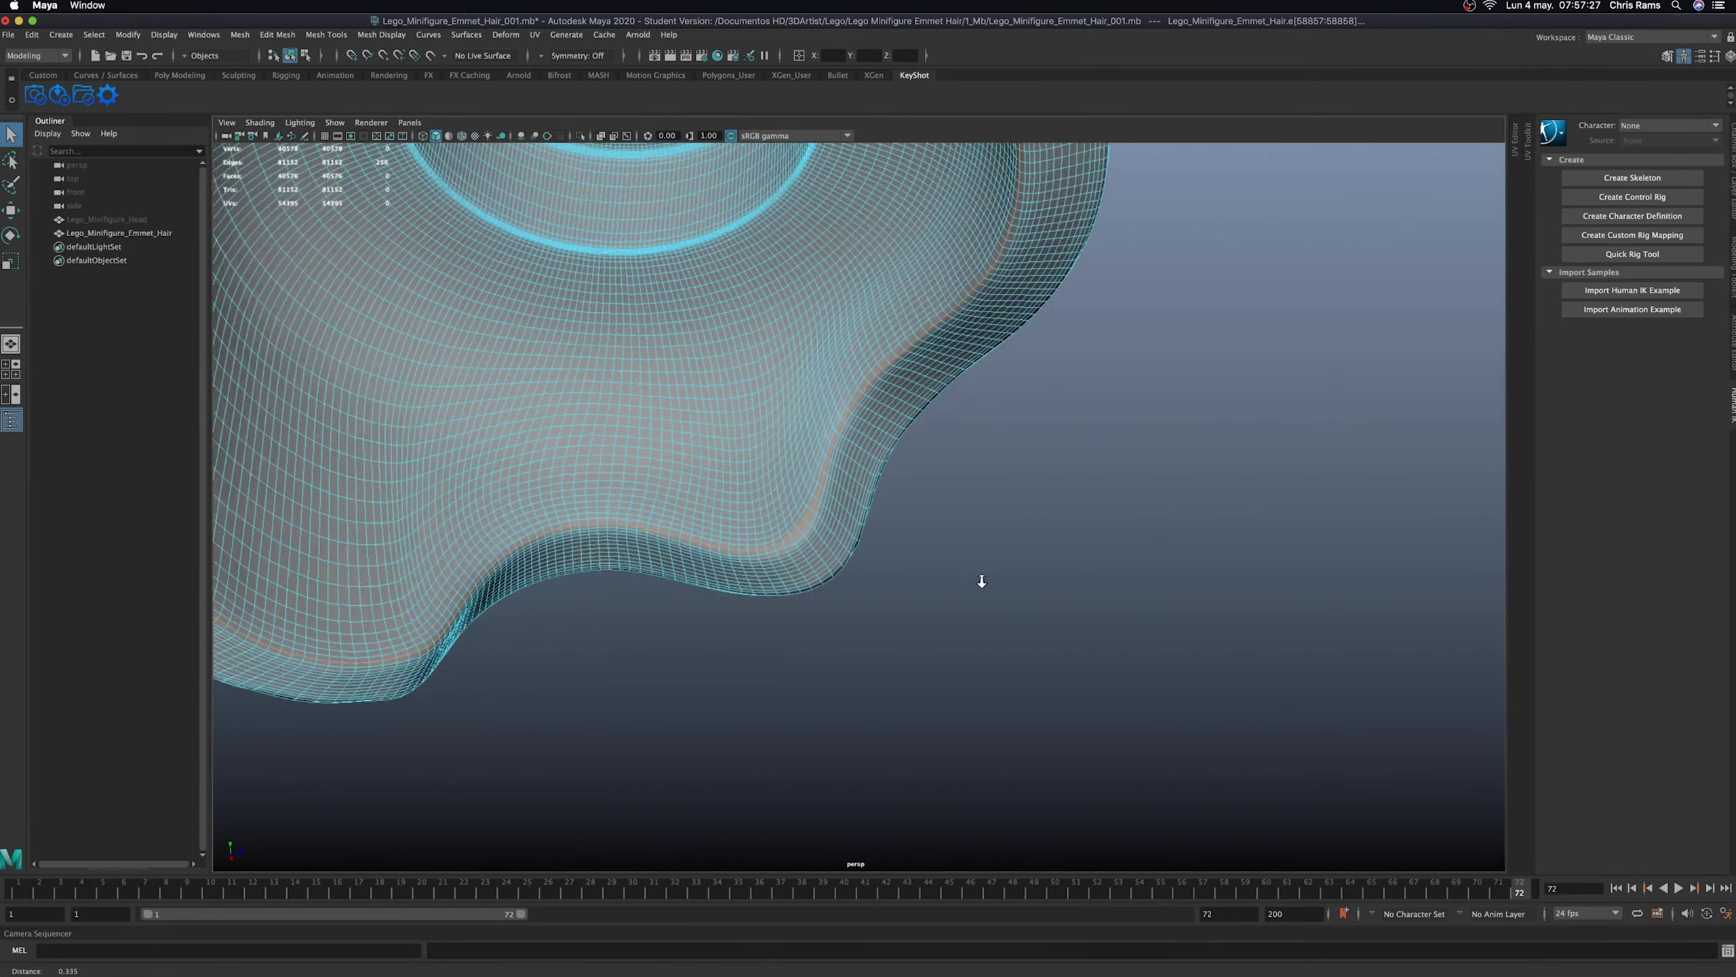
scroll(686, 568, up, 5)
scroll(954, 586, down, 10)
mouse_move(953, 586)
alt+mouse_down()
mouse_move(957, 535)
mouse_move(944, 596)
mouse_move(991, 543)
alt+mouse_up()
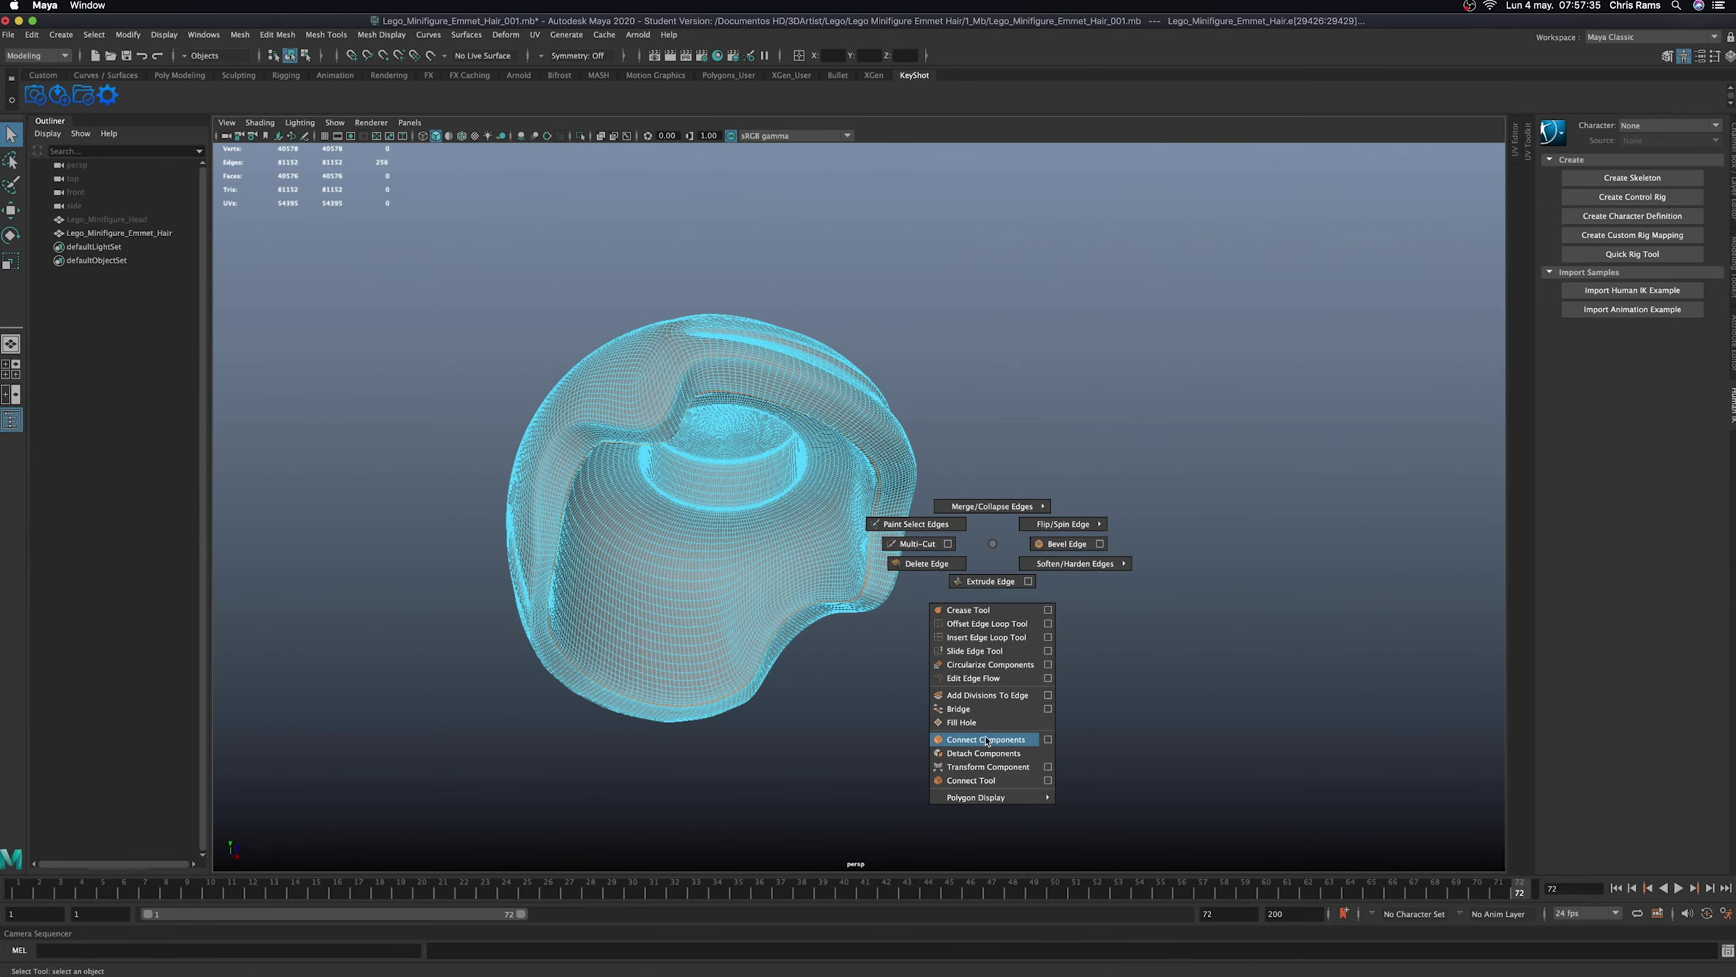
shift+right_drag(991, 543, 1012, 749)
alt+drag(997, 506, 949, 426)
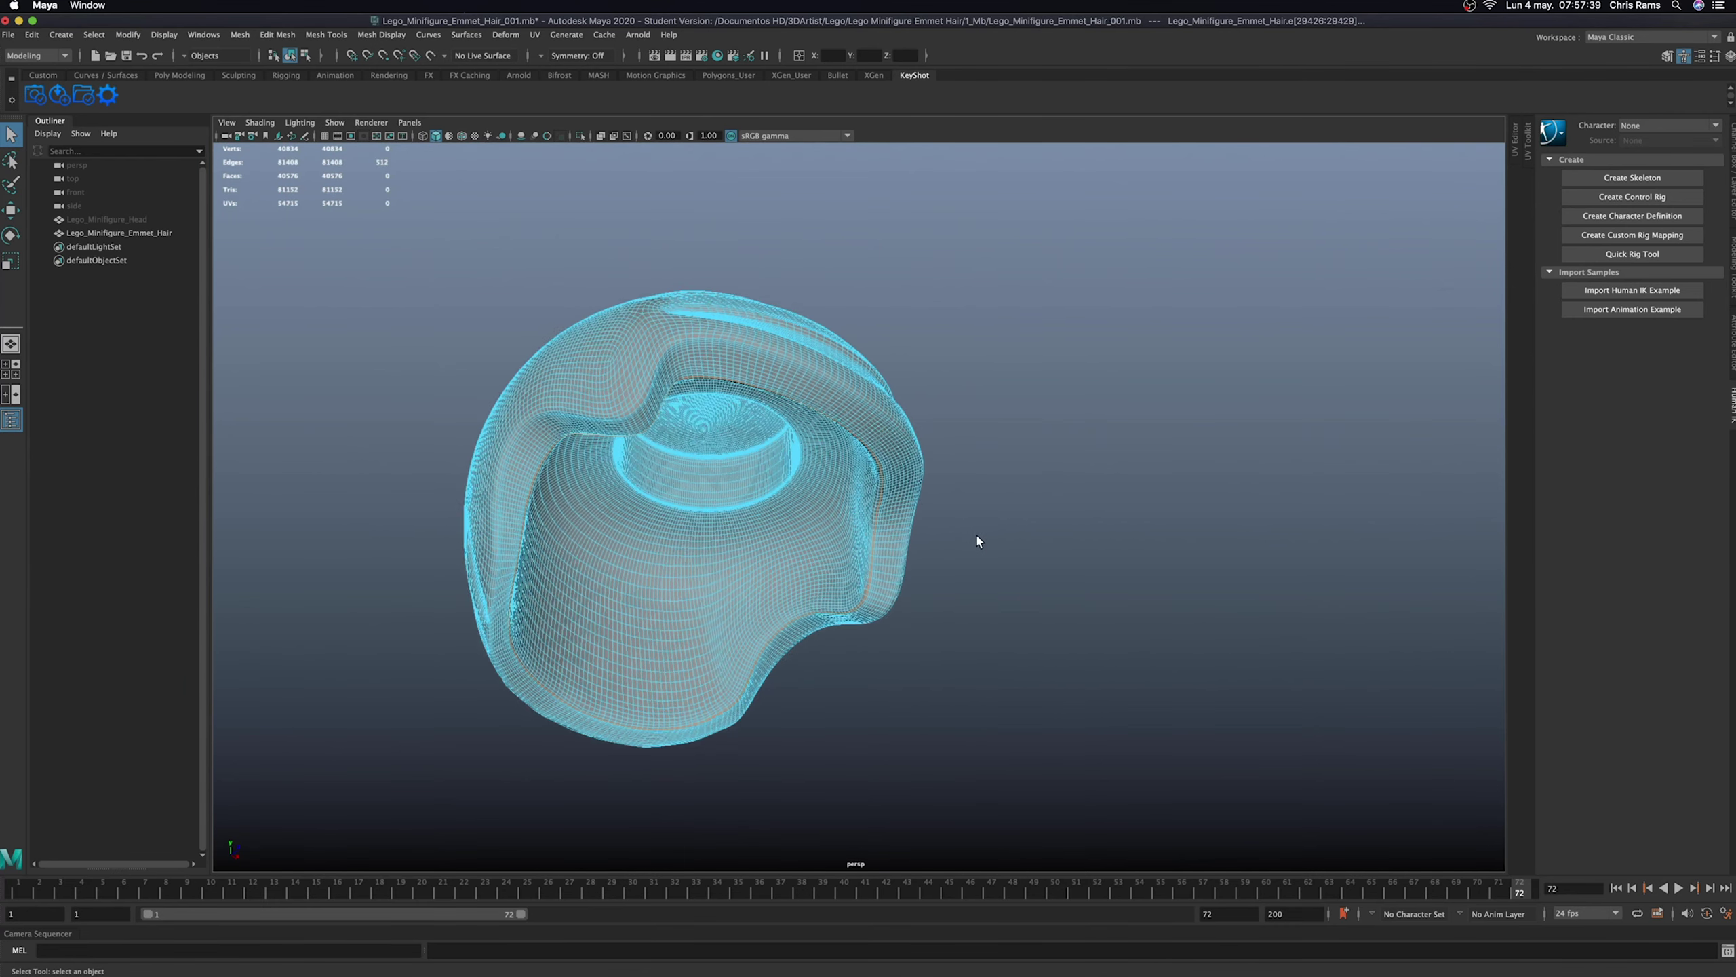
- Select an inner hair face and grow the selection with > several times
right_drag(1046, 486, 794, 515)
scroll(794, 516, up, 8)
click(752, 506)
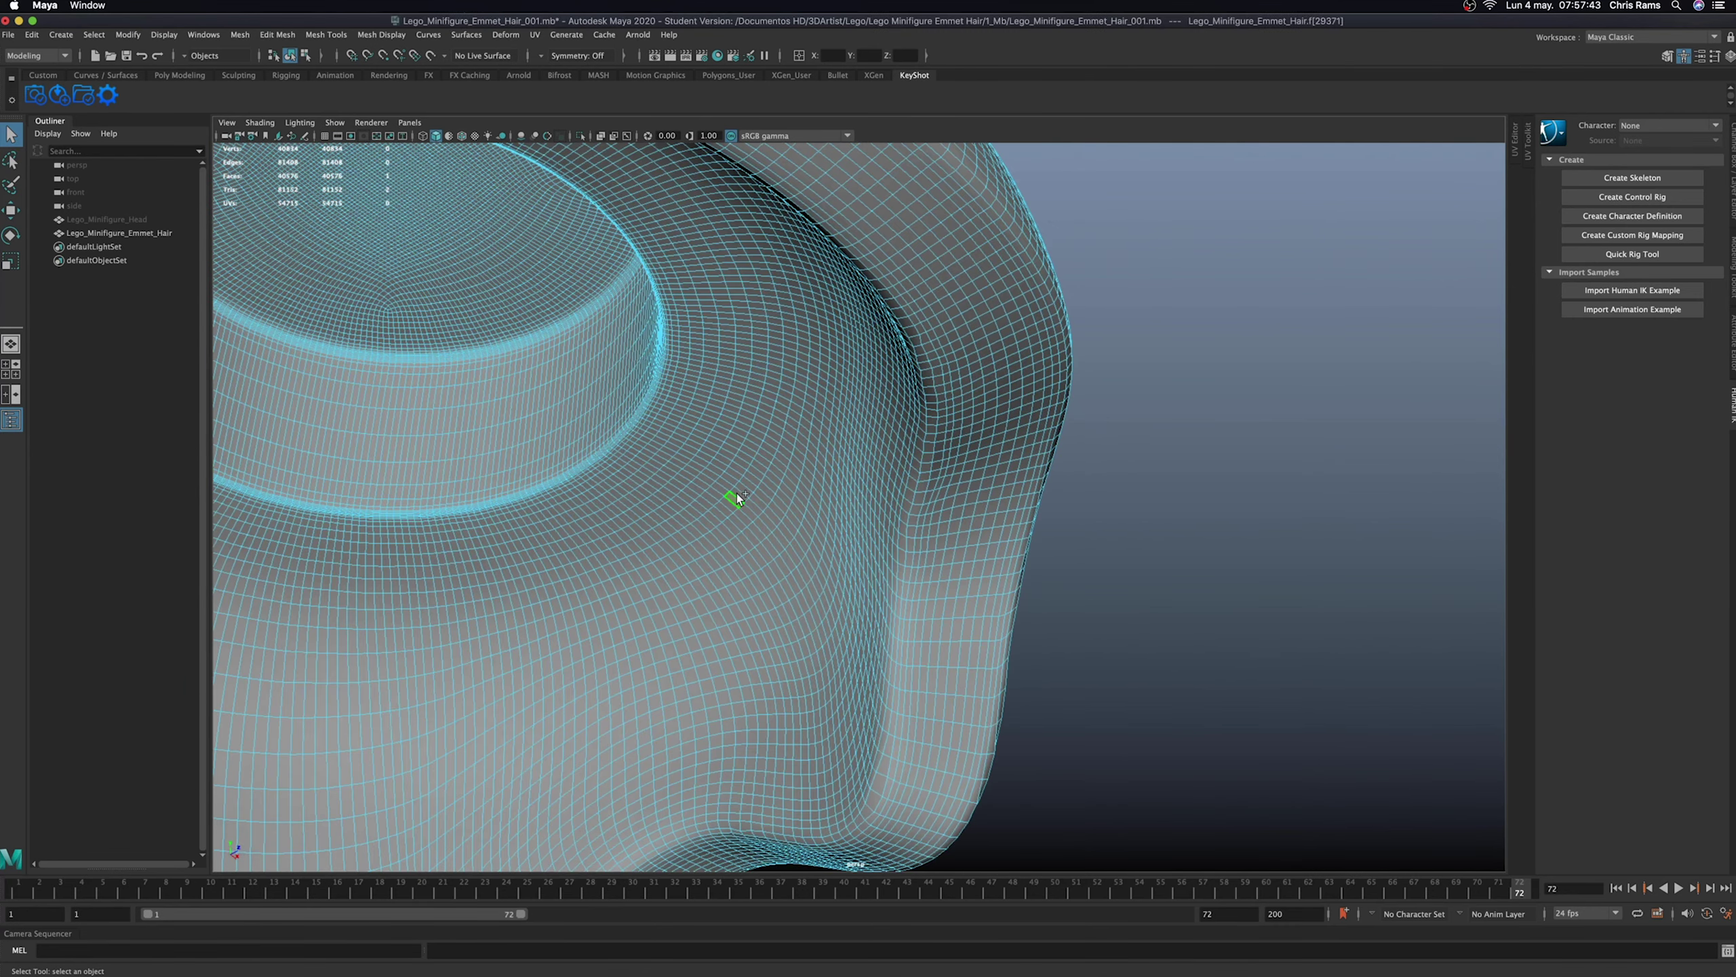
key(greater)
key(greater)
key(greater)
alt+drag(826, 515, 1163, 551)
key(greater)
key(greater)
key(greater)
key(greater)
key(greater)
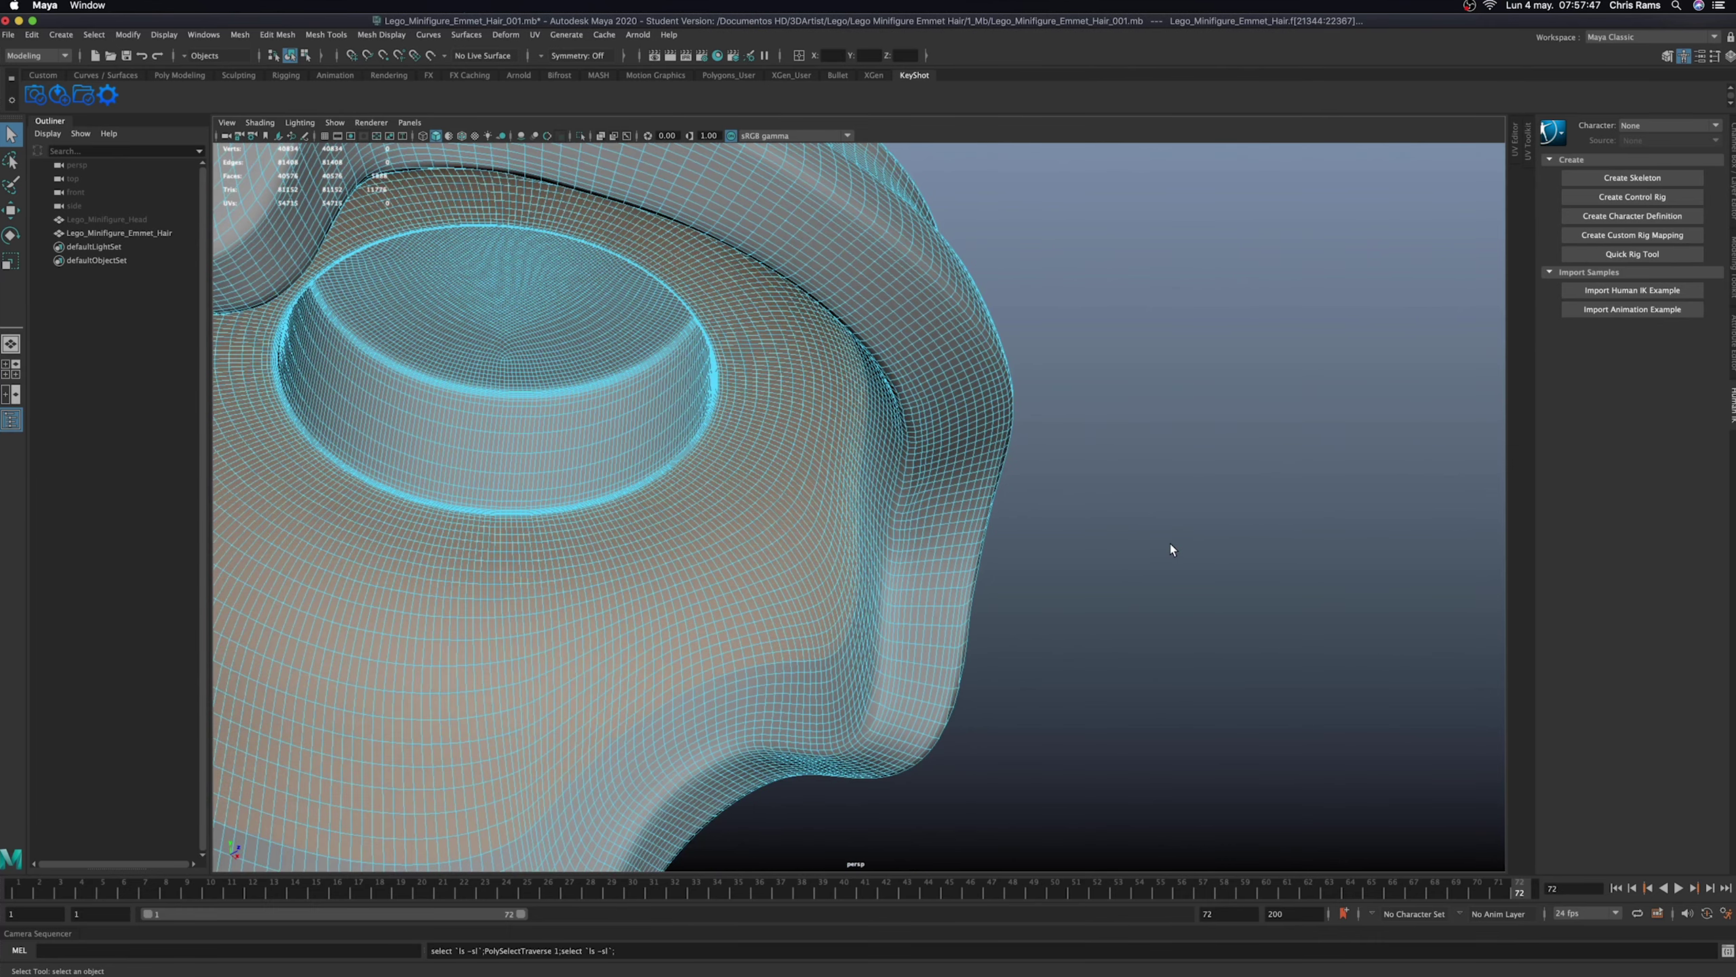
key(greater)
key(greater)
key(greater)
key(greater)
key(greater)
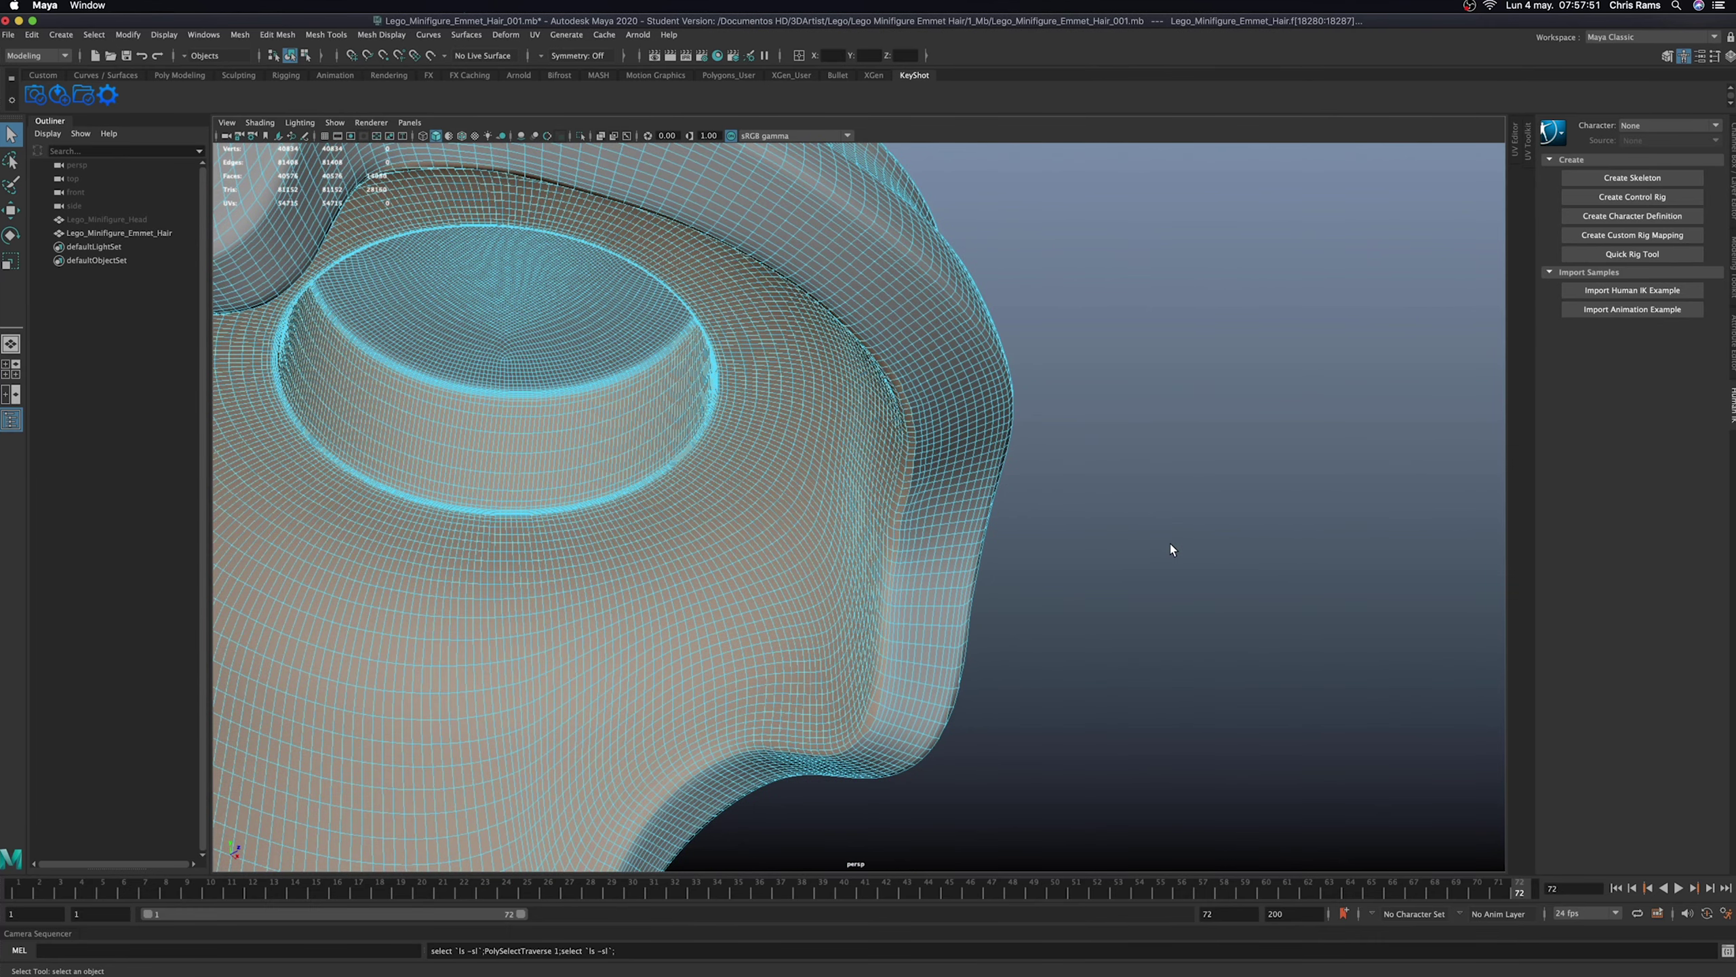
key(greater)
key(greater)
key(greater)
key(greater)
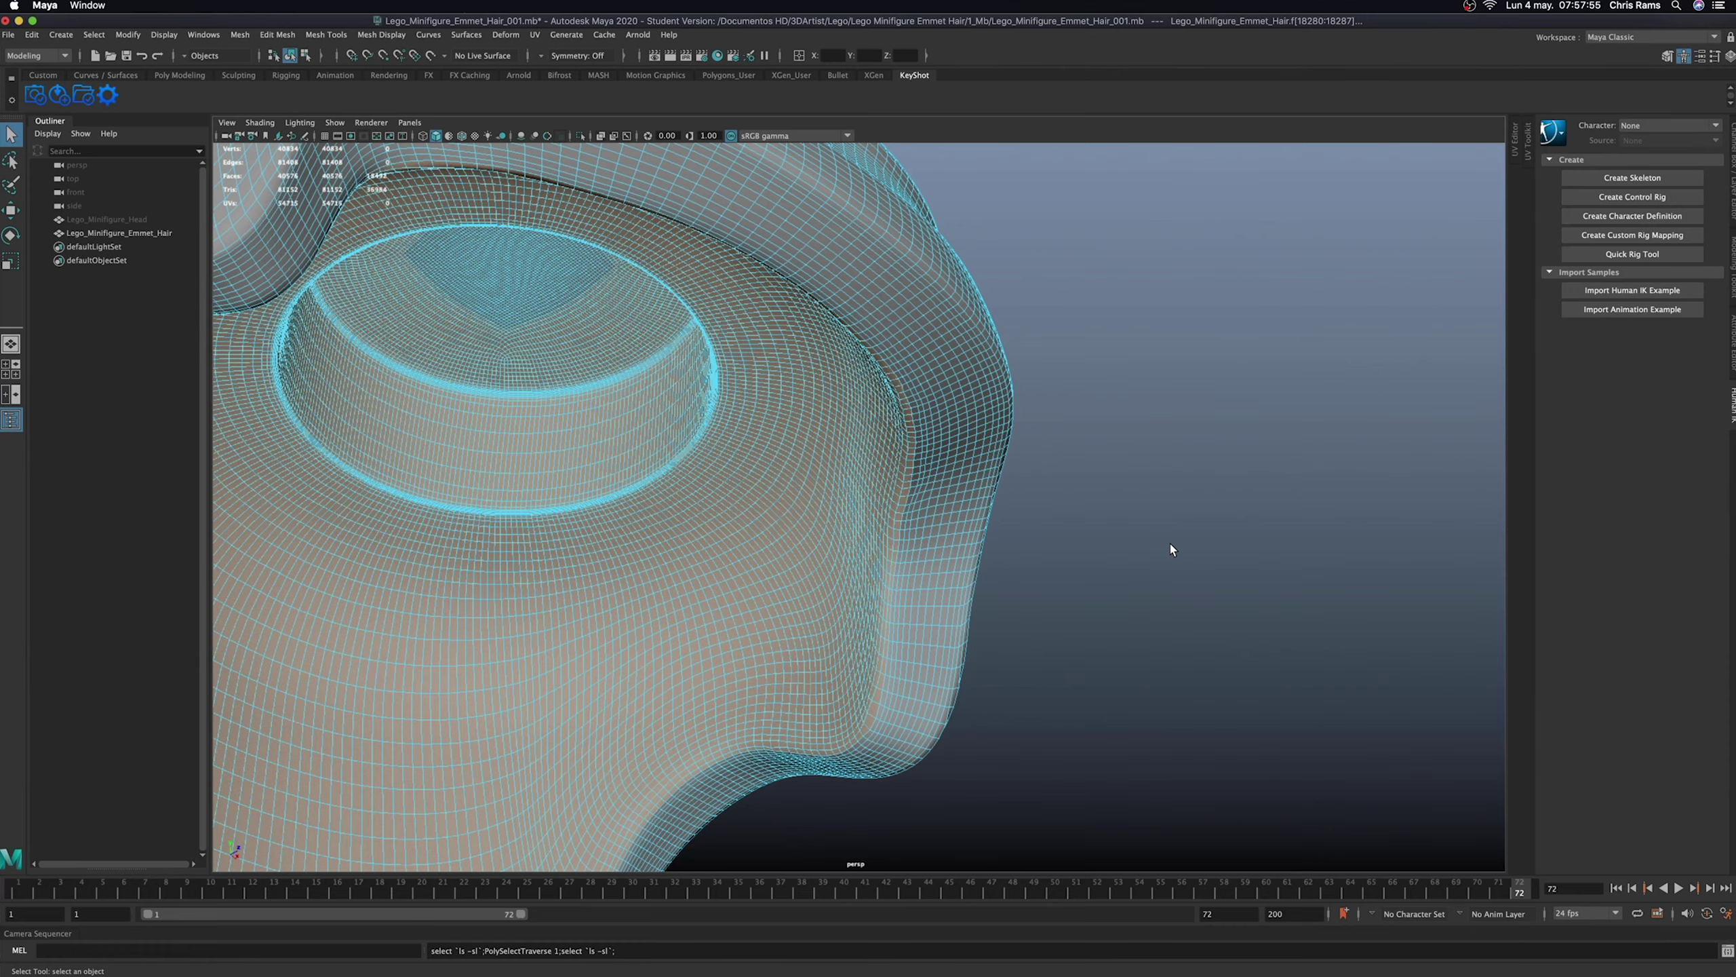
- Extend the selection around the stud crater and assign it a new Lambert material
alt+drag(1171, 550, 1189, 519)
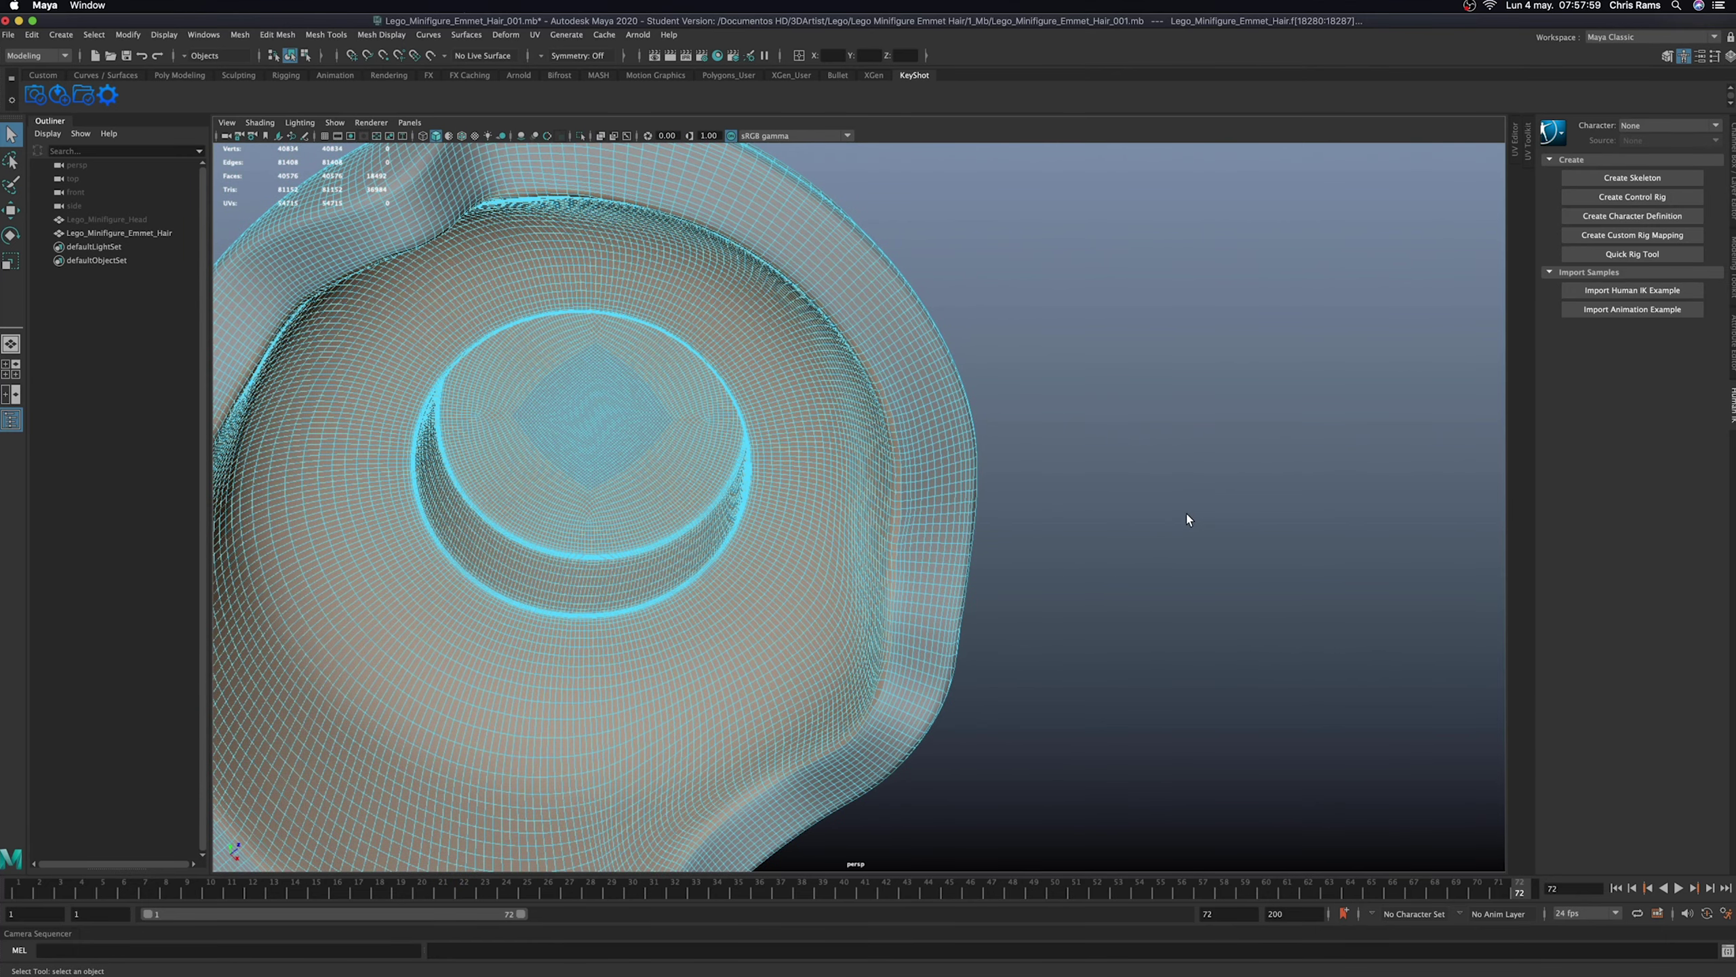
key(greater)
scroll(1094, 486, down, 5)
alt+drag(1105, 473, 1031, 475)
right_drag(1032, 475, 1125, 851)
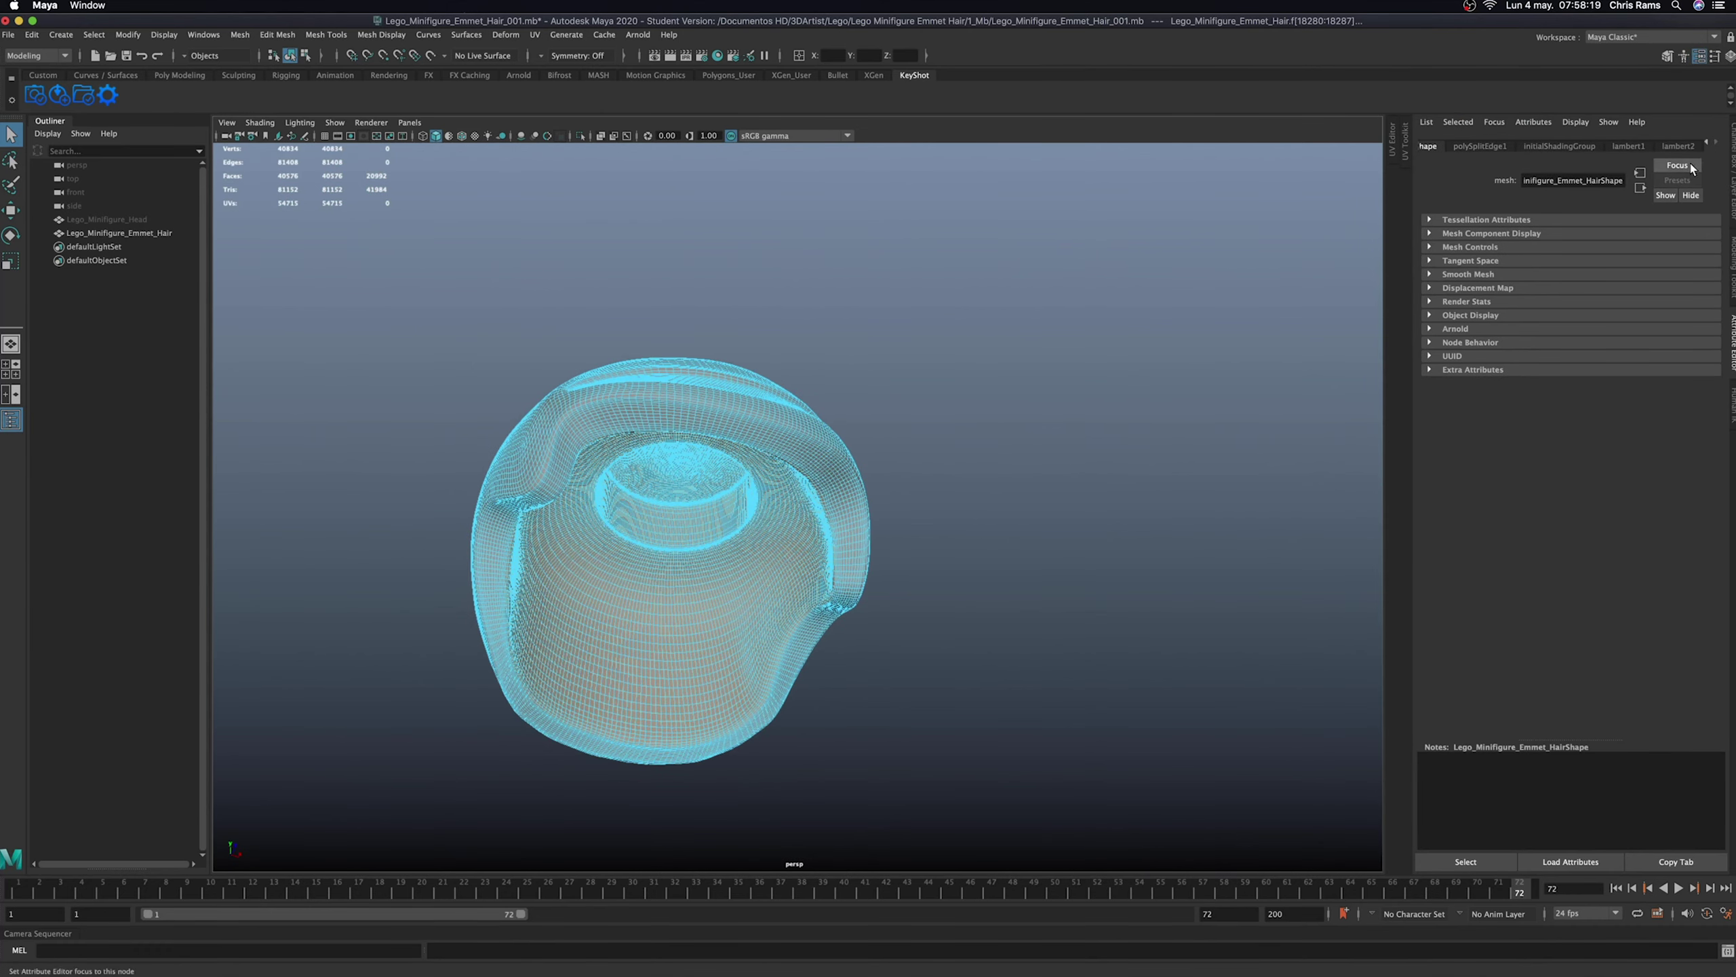
- Select the whole hair object and delete its construction history
right_drag(830, 440, 889, 410)
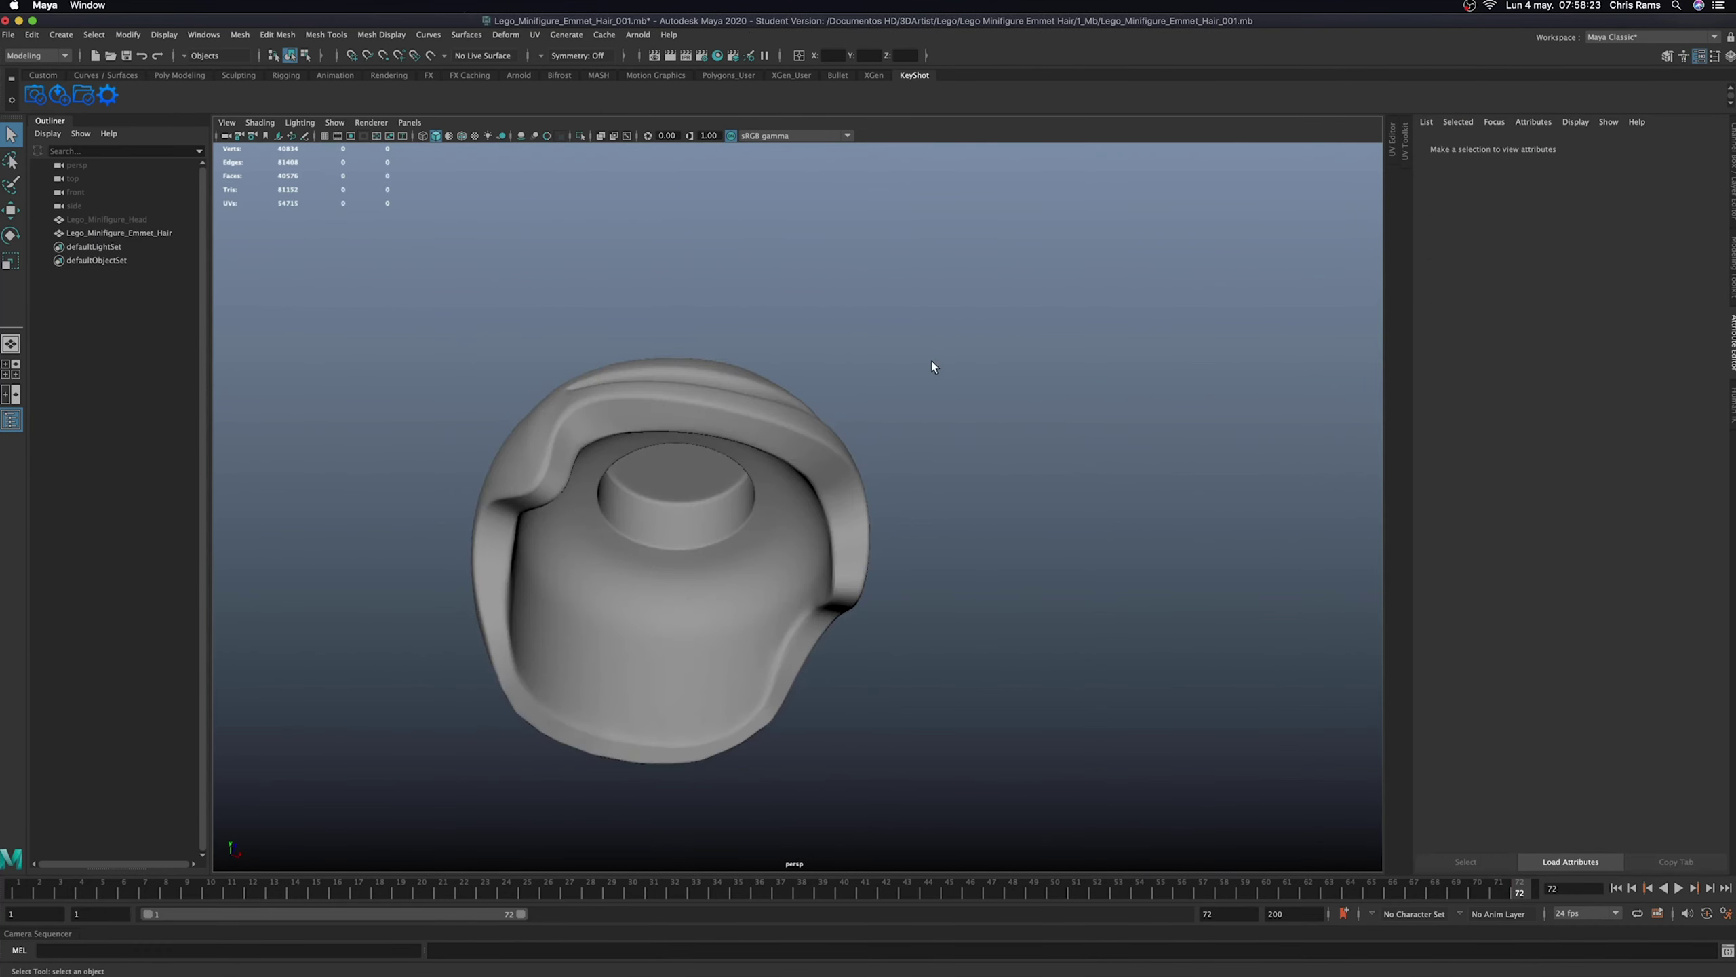
alt+drag(929, 370, 942, 466)
click(941, 465)
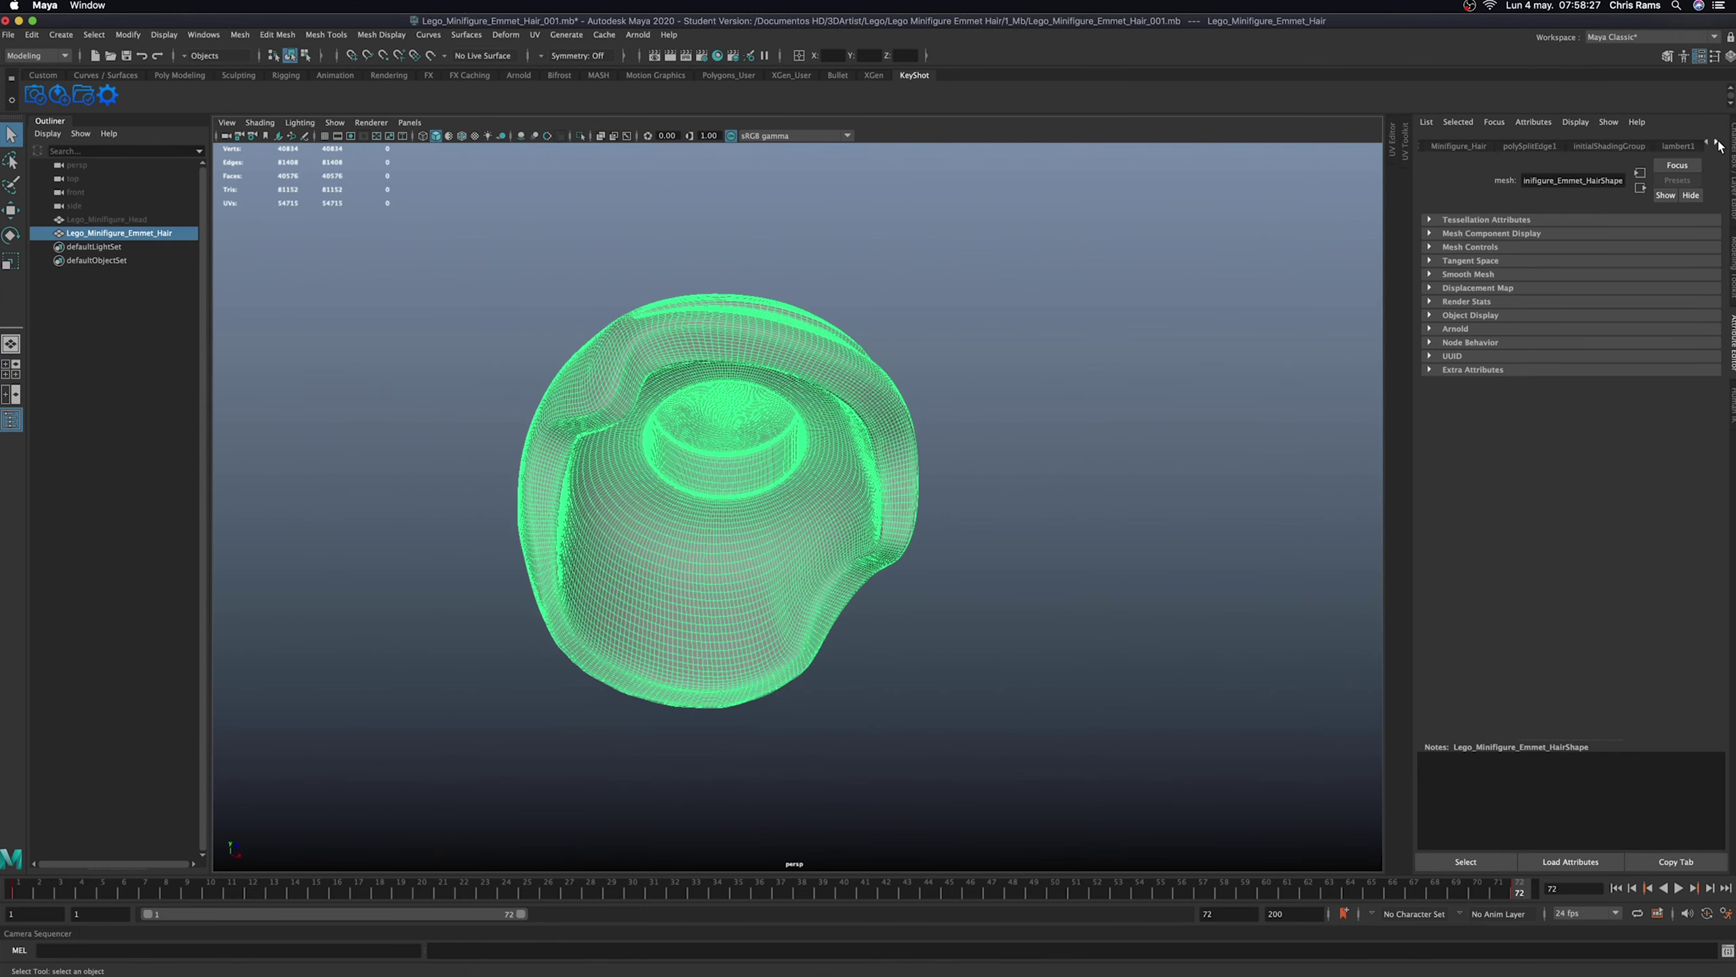
click(32, 34)
click(280, 209)
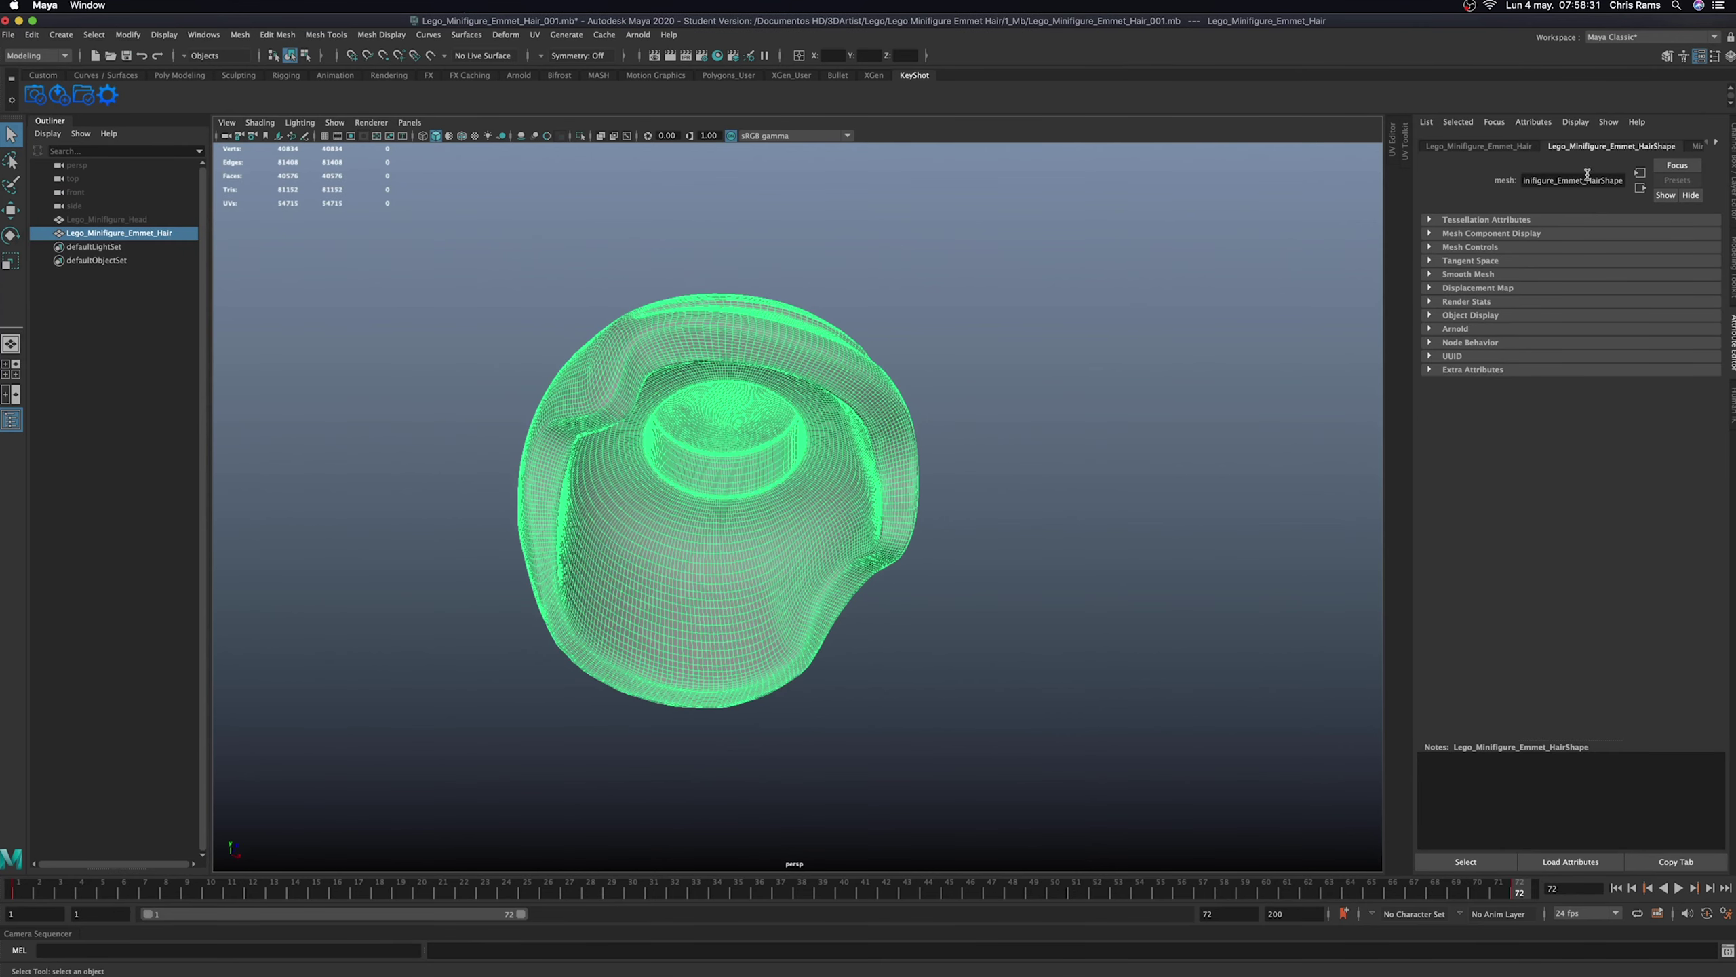
- Set the lambert2 colour to white and check the hair from the front
click(1715, 144)
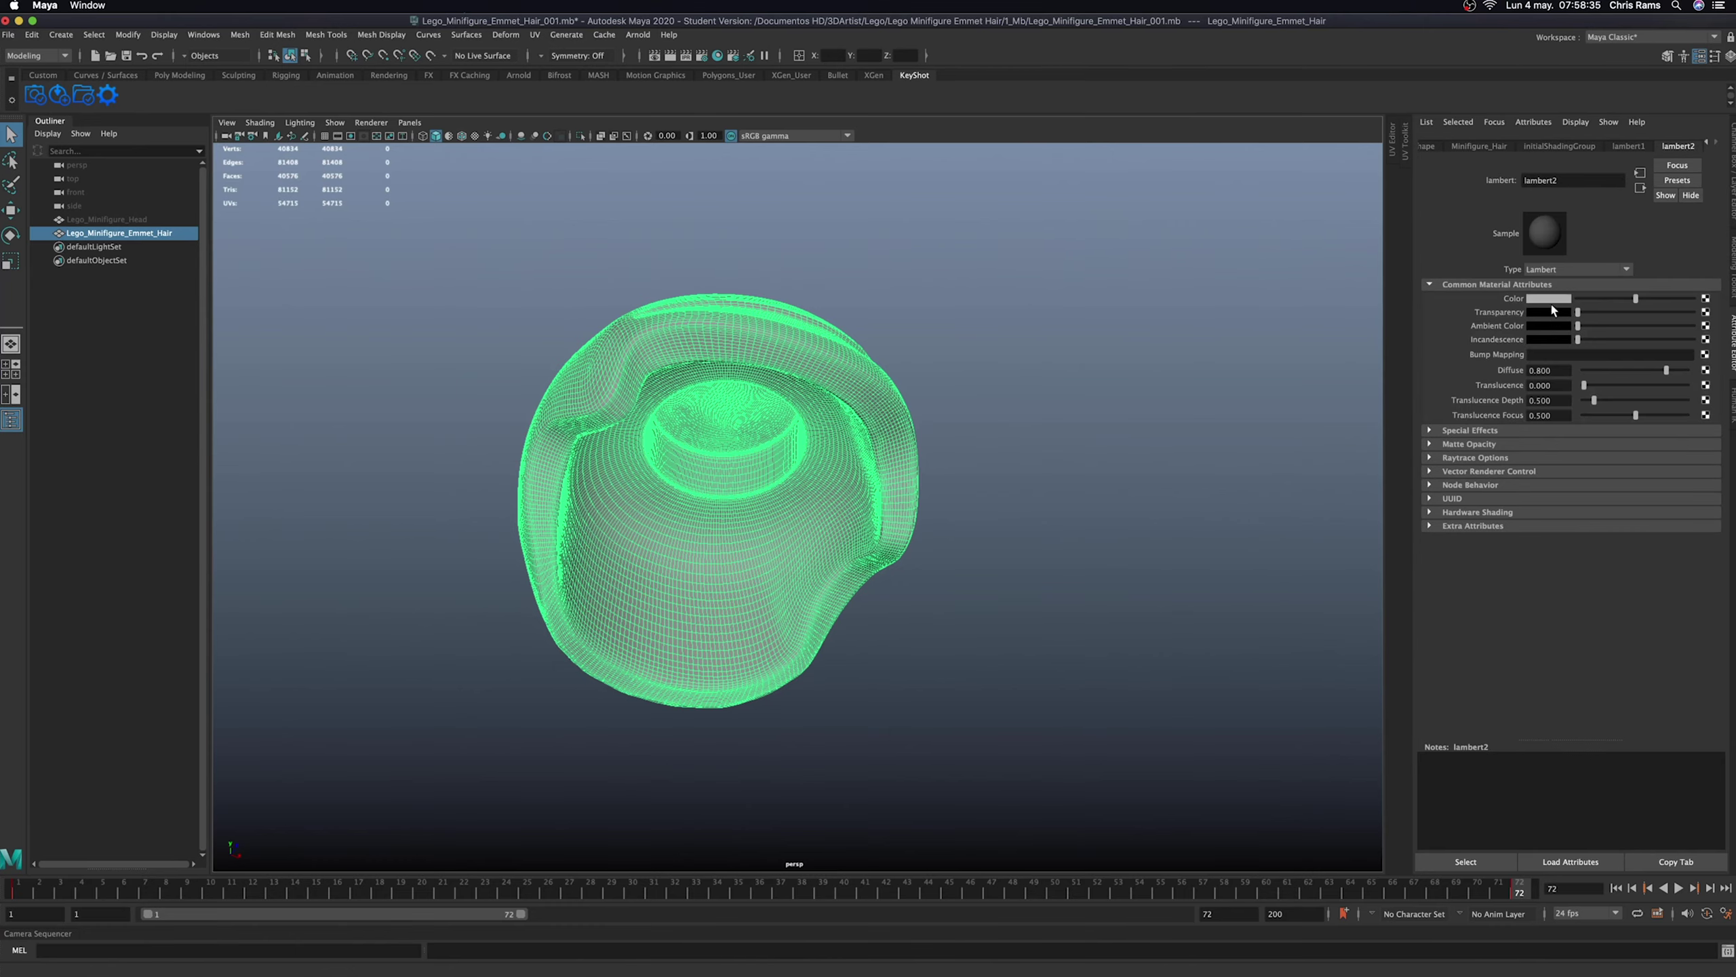
click(1518, 302)
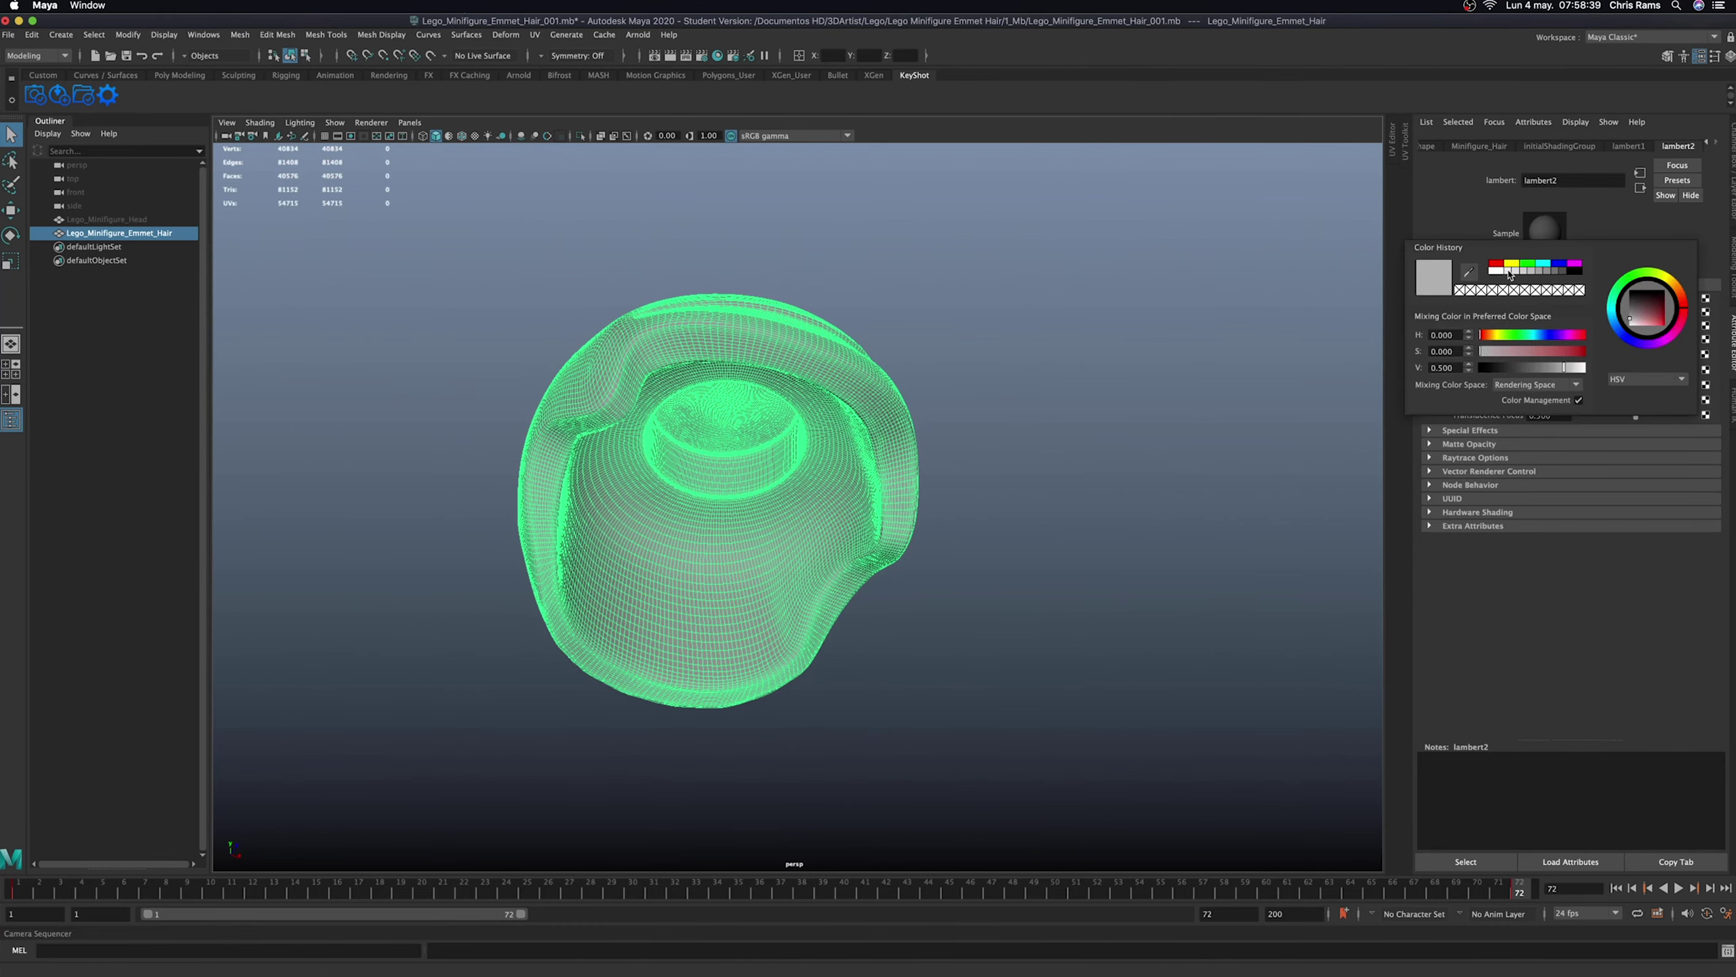
click(1508, 272)
click(1170, 381)
mouse_move(1170, 380)
alt+mouse_down()
mouse_move(1043, 492)
mouse_move(959, 440)
alt+mouse_up()
click(958, 440)
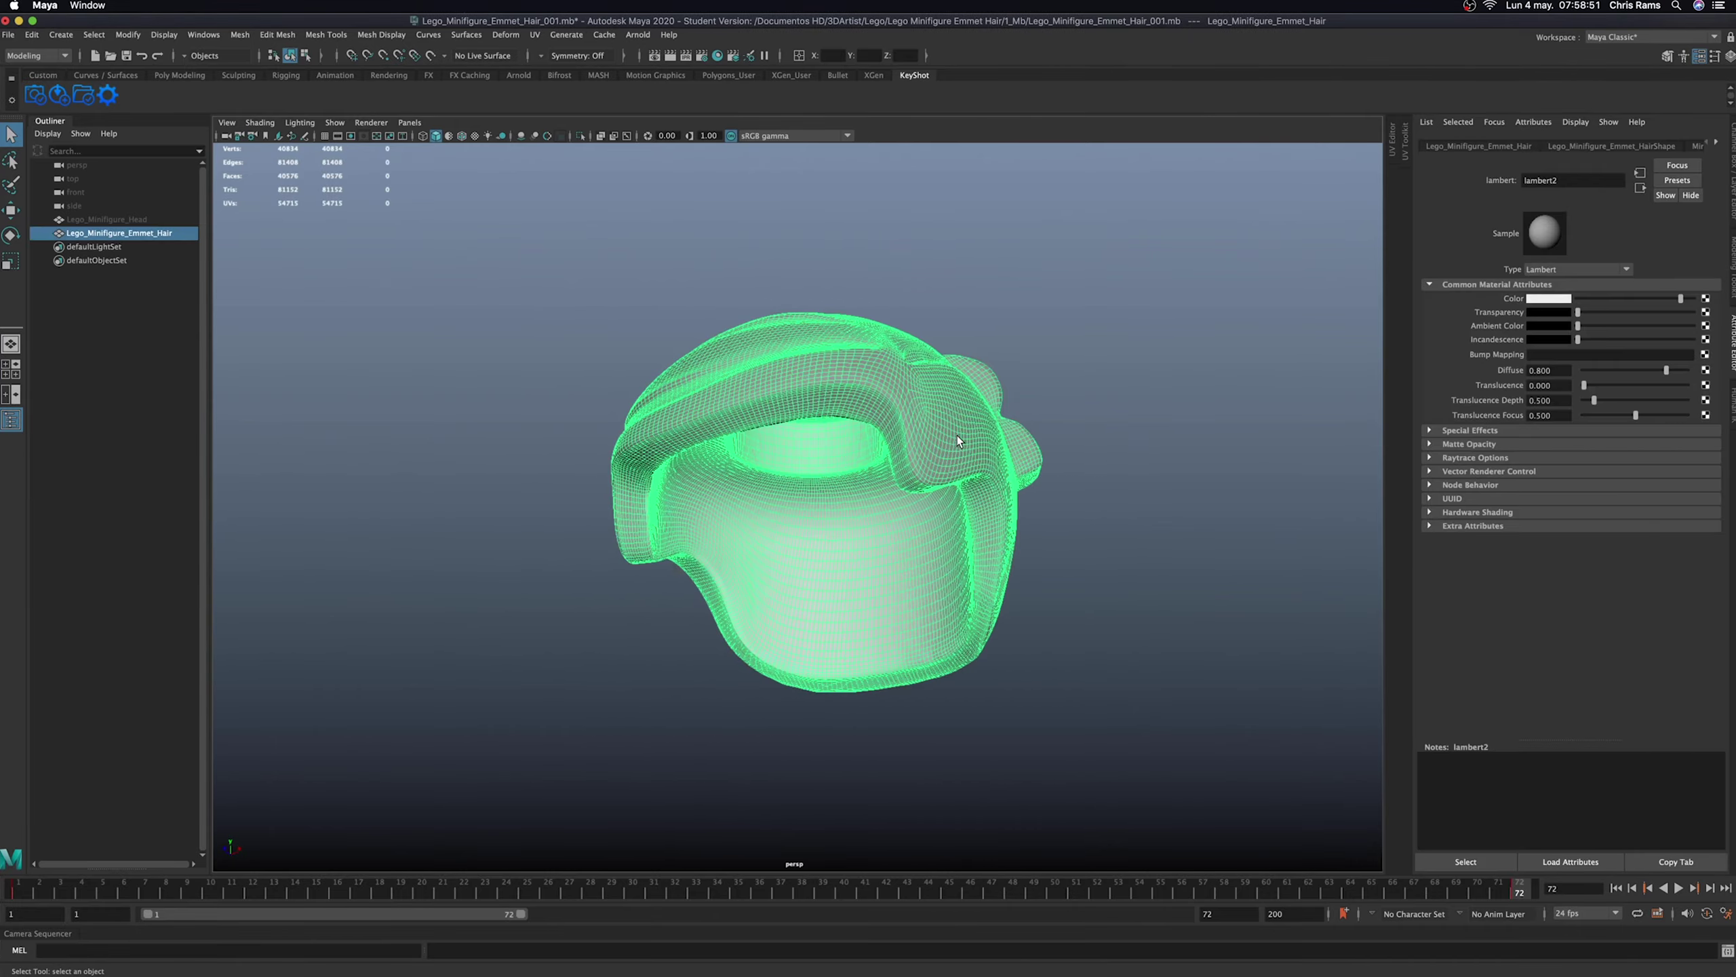
click(1098, 355)
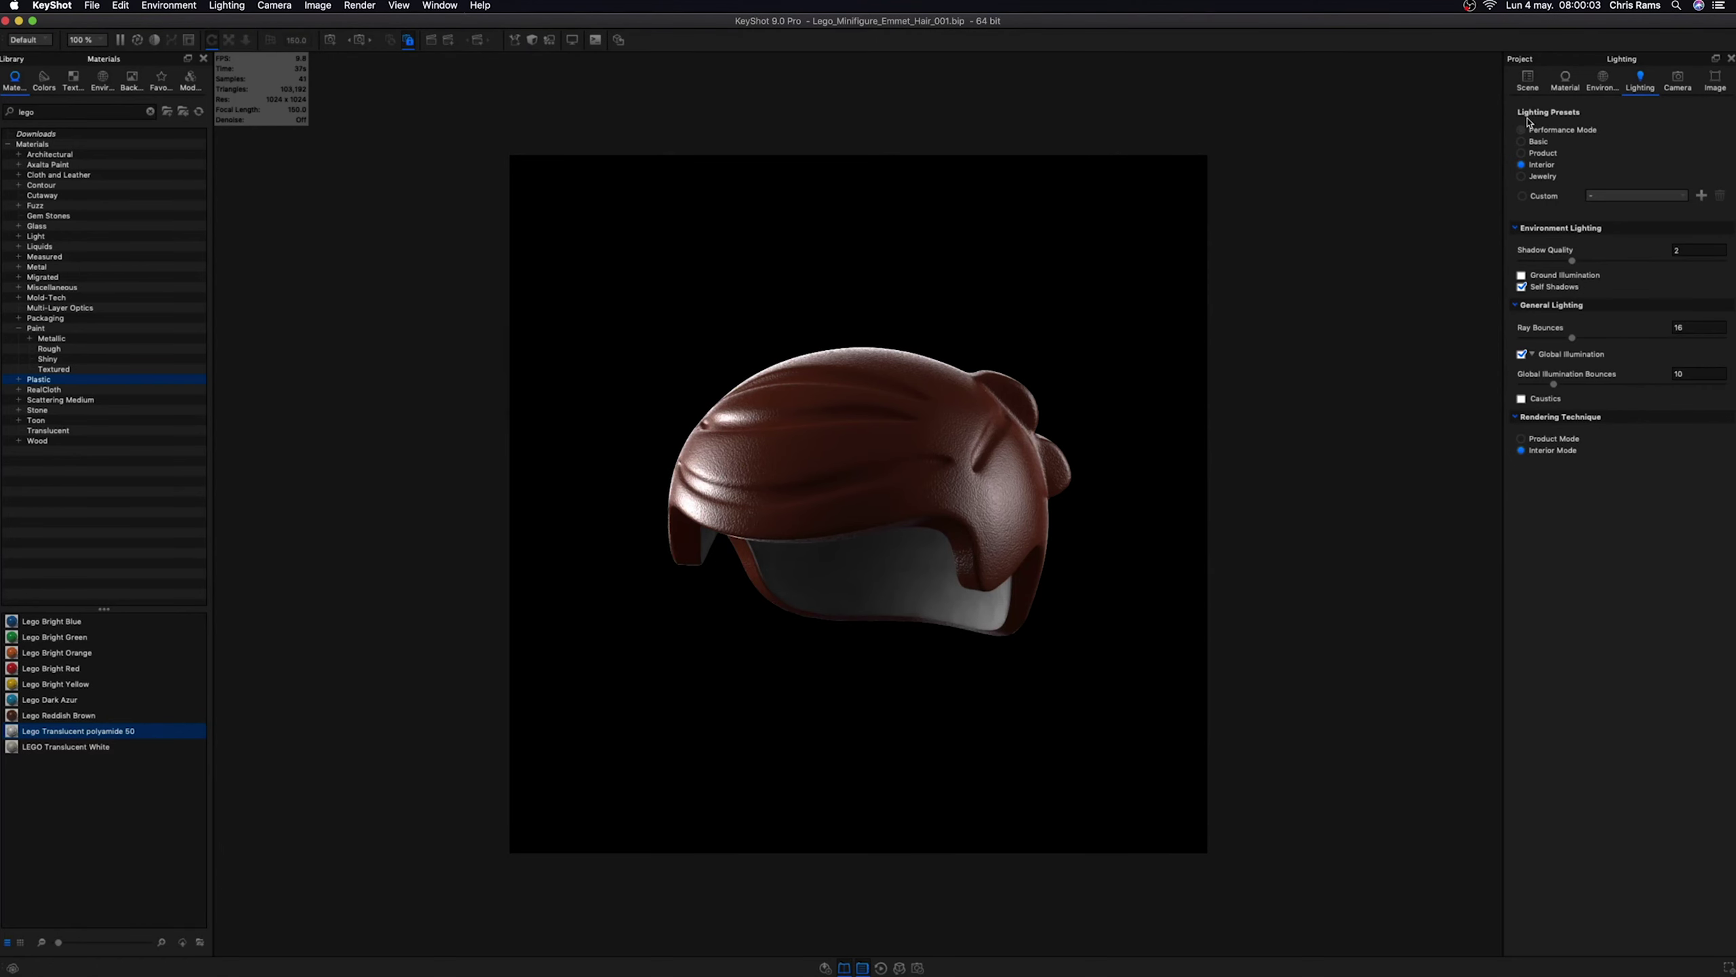
- Lock Lego_Minifigure_Head in the scene tree
click(1528, 80)
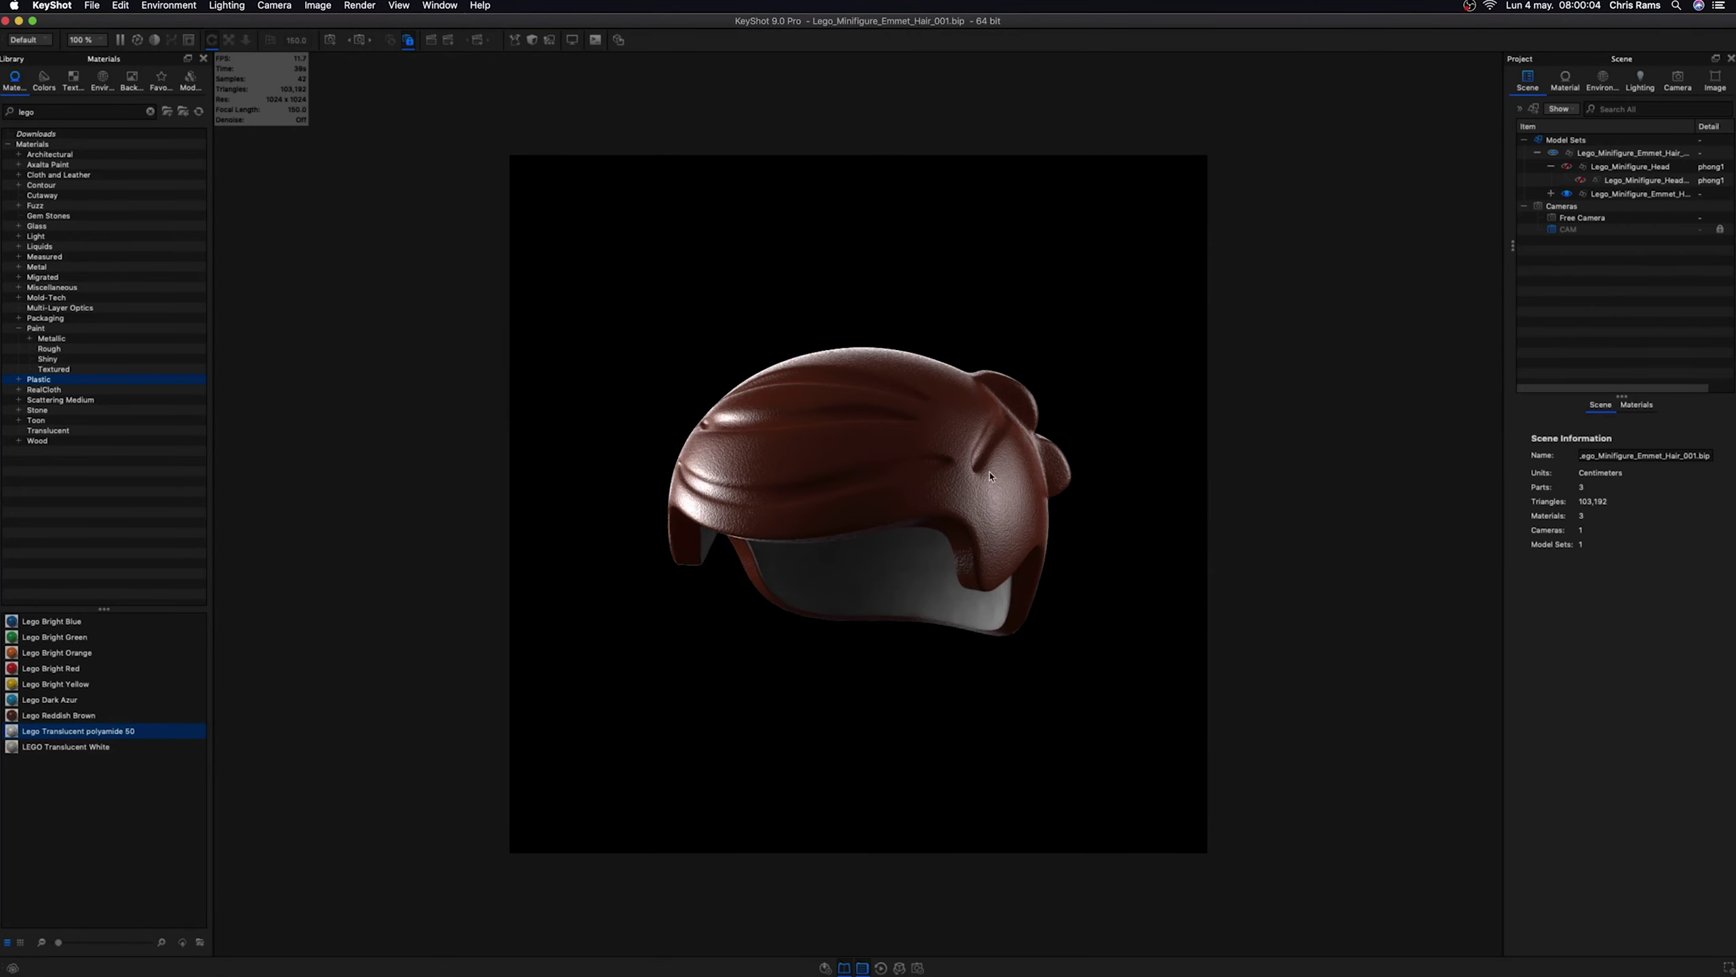
click(919, 555)
right_click(1144, 505)
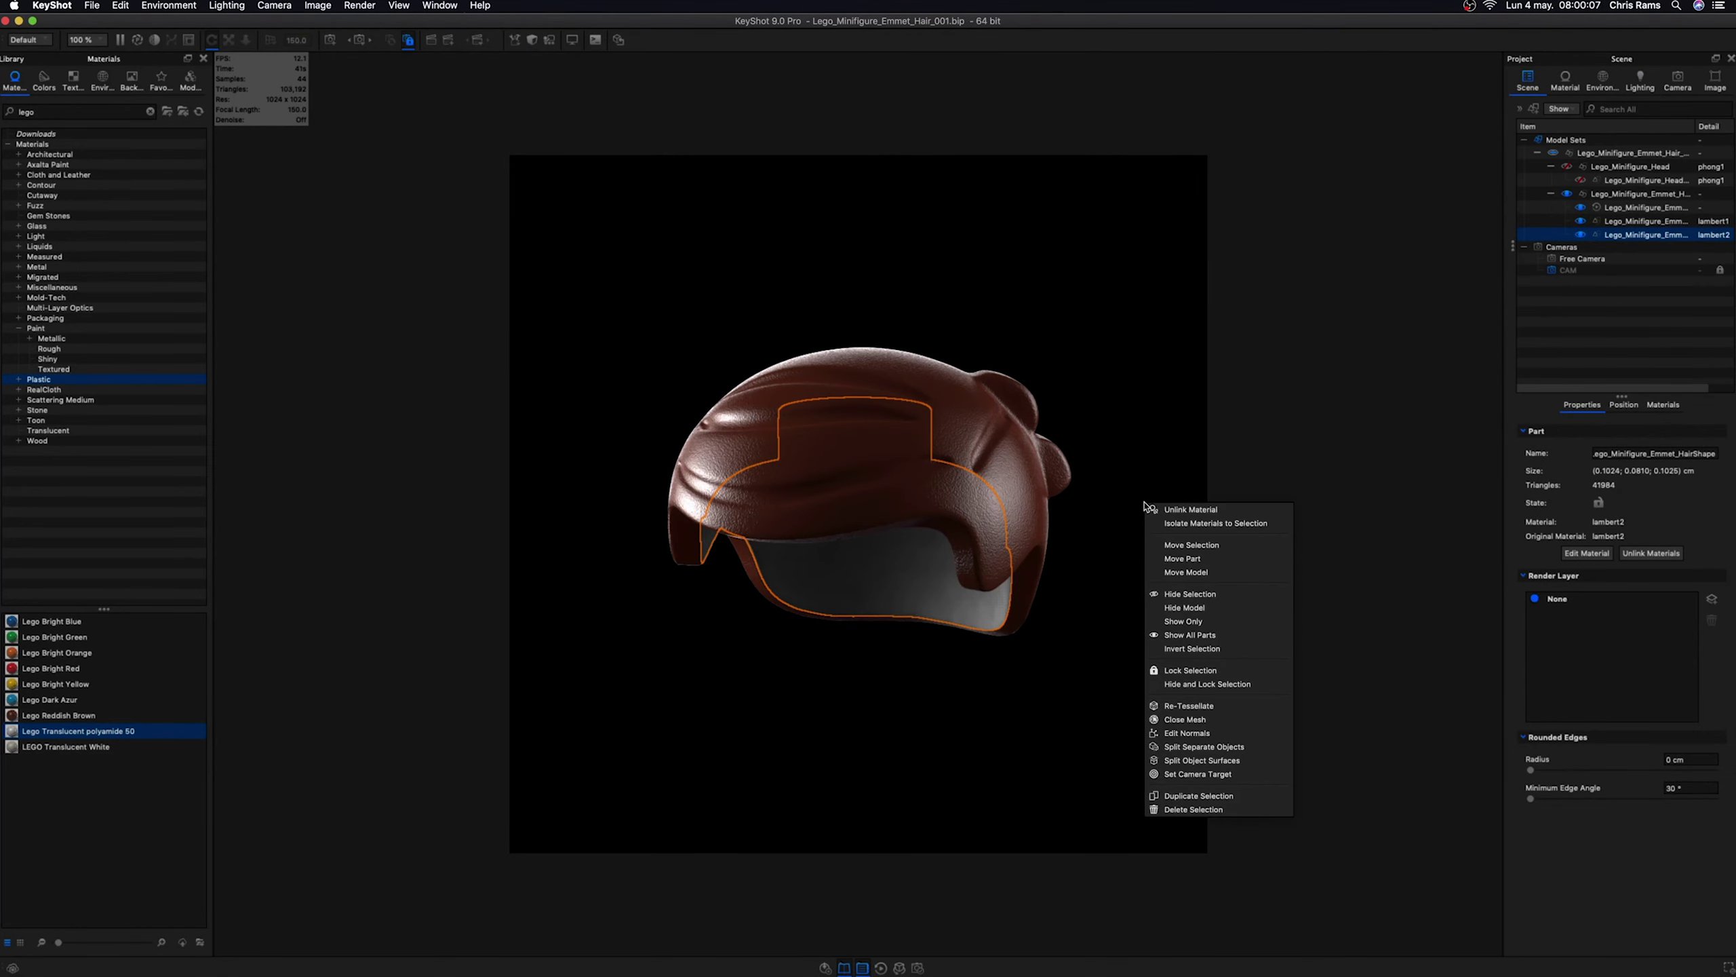
click(1236, 625)
click(1593, 167)
right_click(1576, 168)
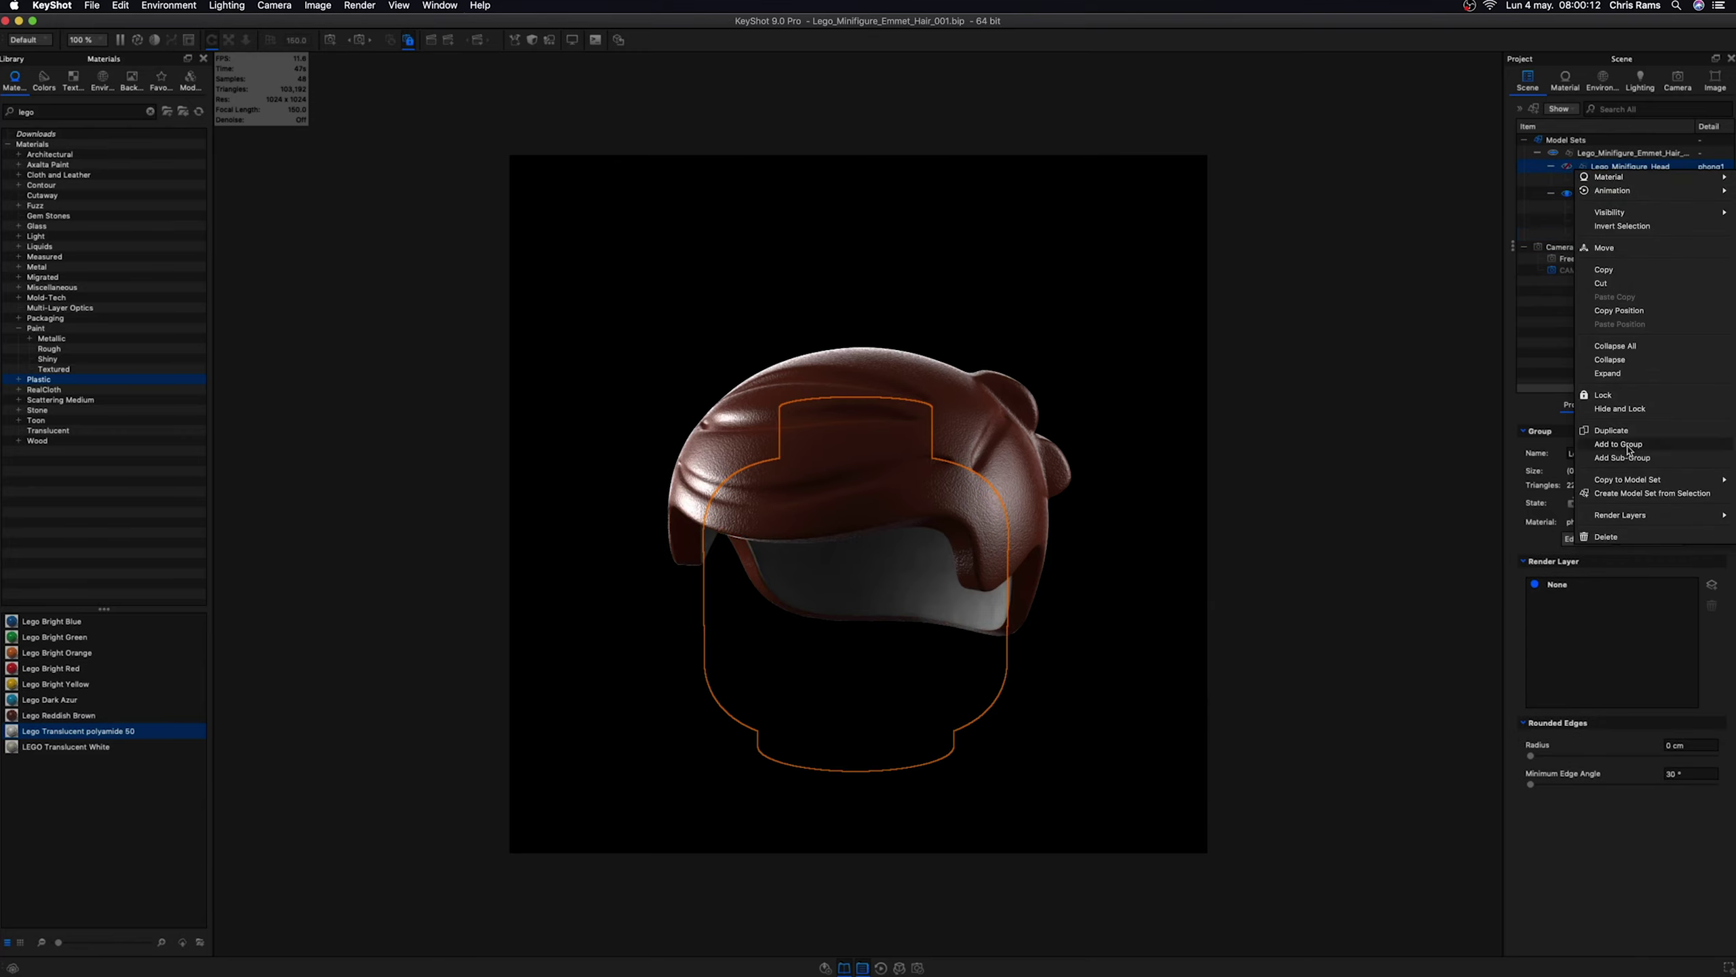
click(1614, 395)
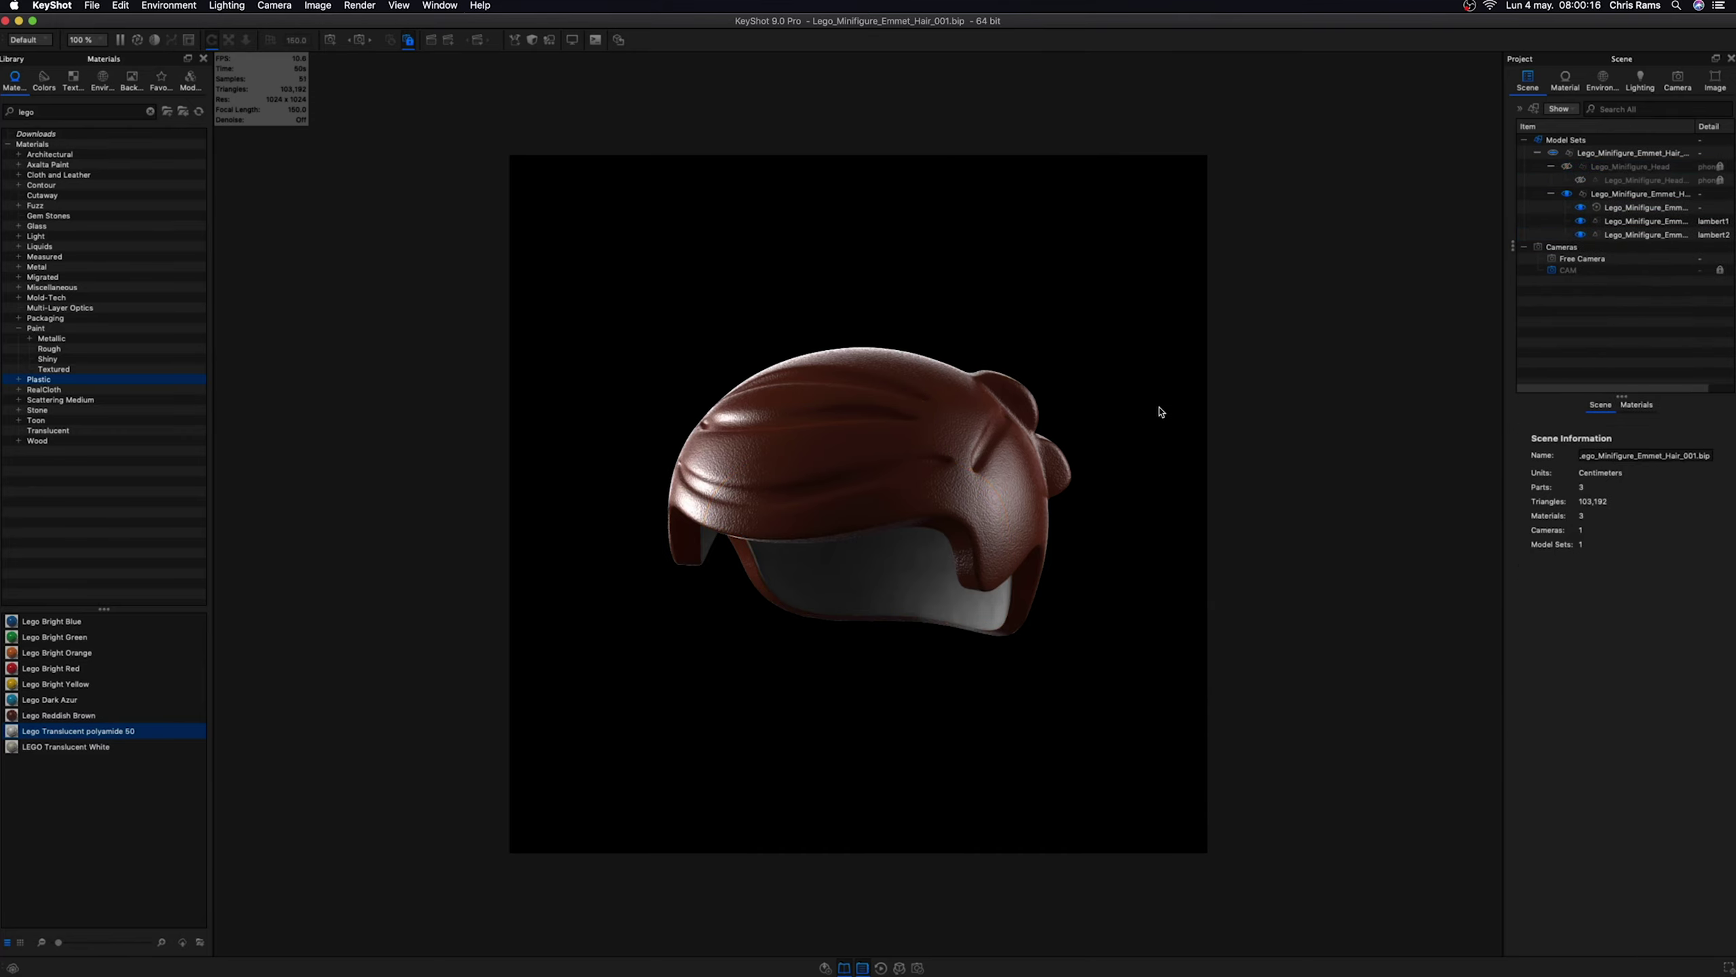
- Hide the outer hair part and orbit below the remaining inner part
right_click(897, 585)
click(995, 770)
key(c)
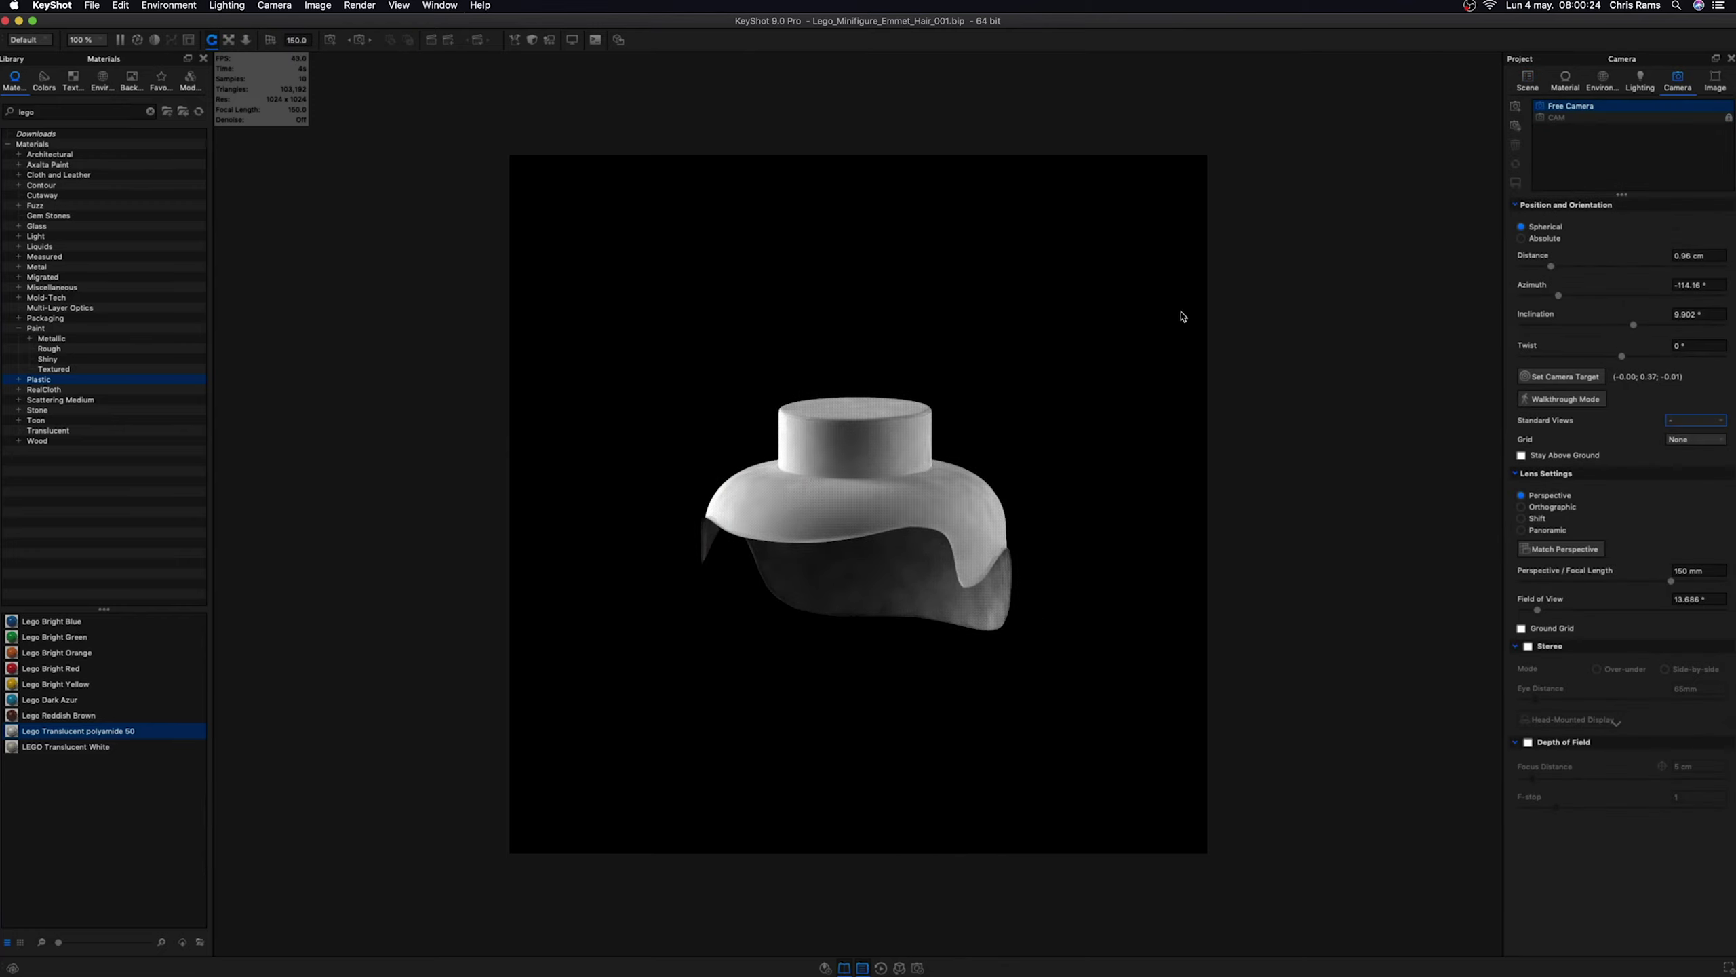
mouse_move(925, 439)
mouse_down()
mouse_move(1066, 450)
mouse_move(1109, 341)
mouse_up()
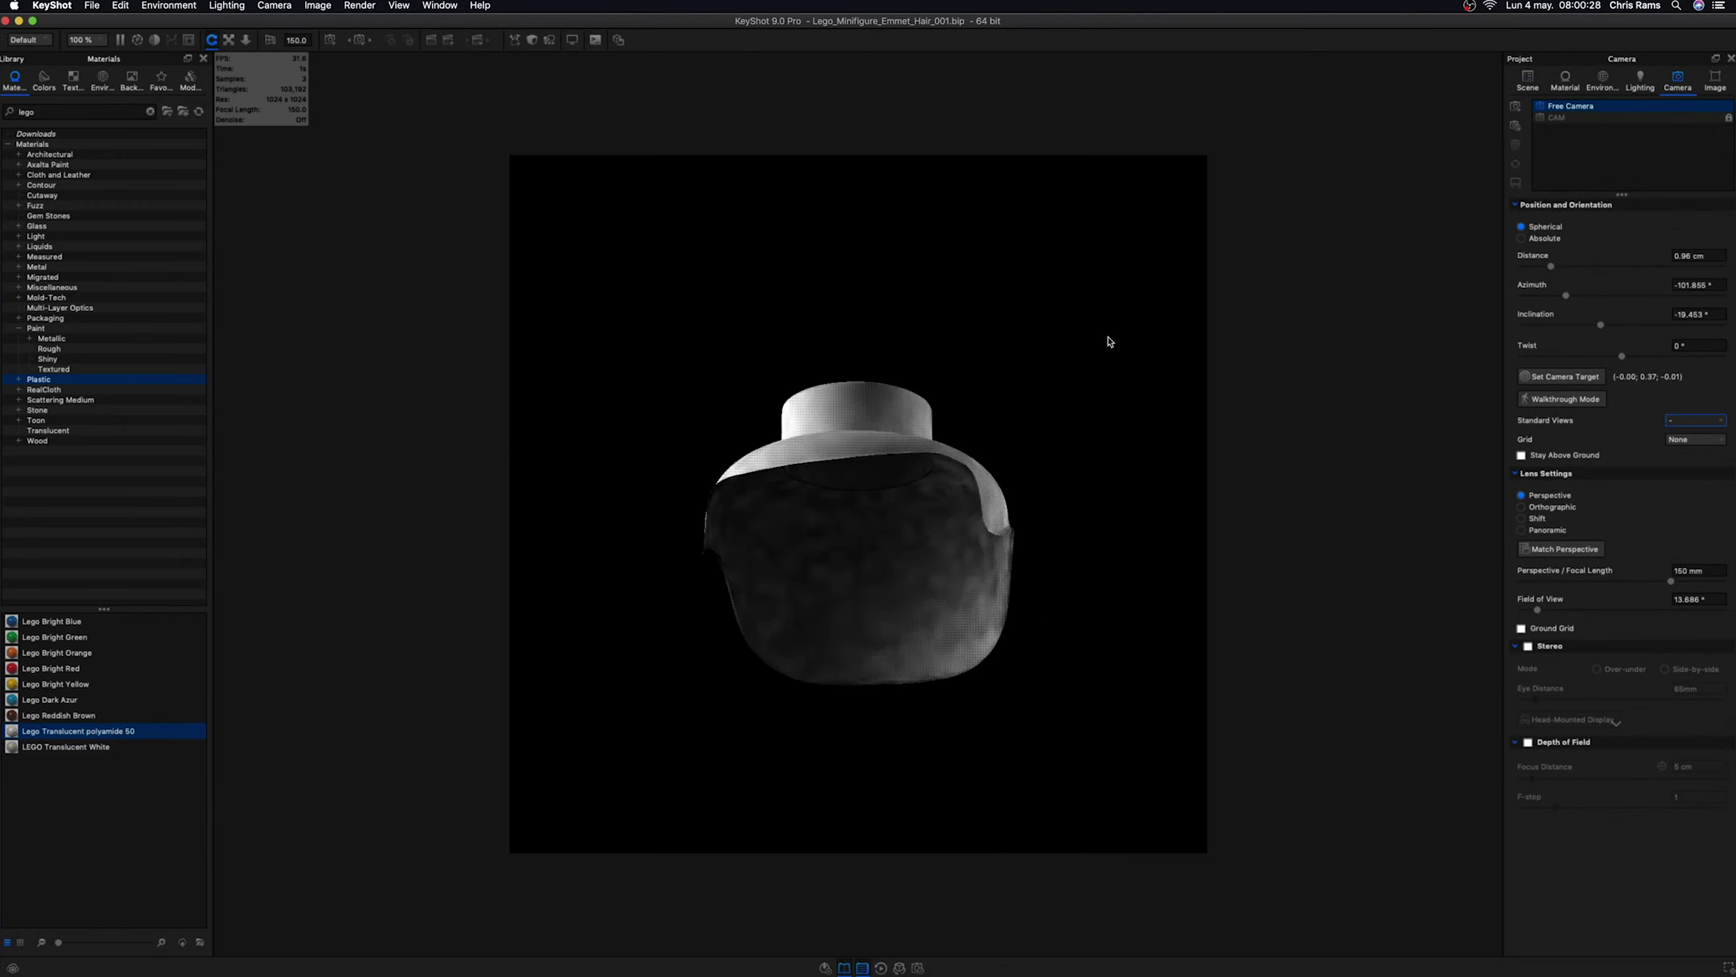
- Apply the brown lambert1 material to the inner part and unlink it into its own copy
click(1565, 83)
click(1551, 133)
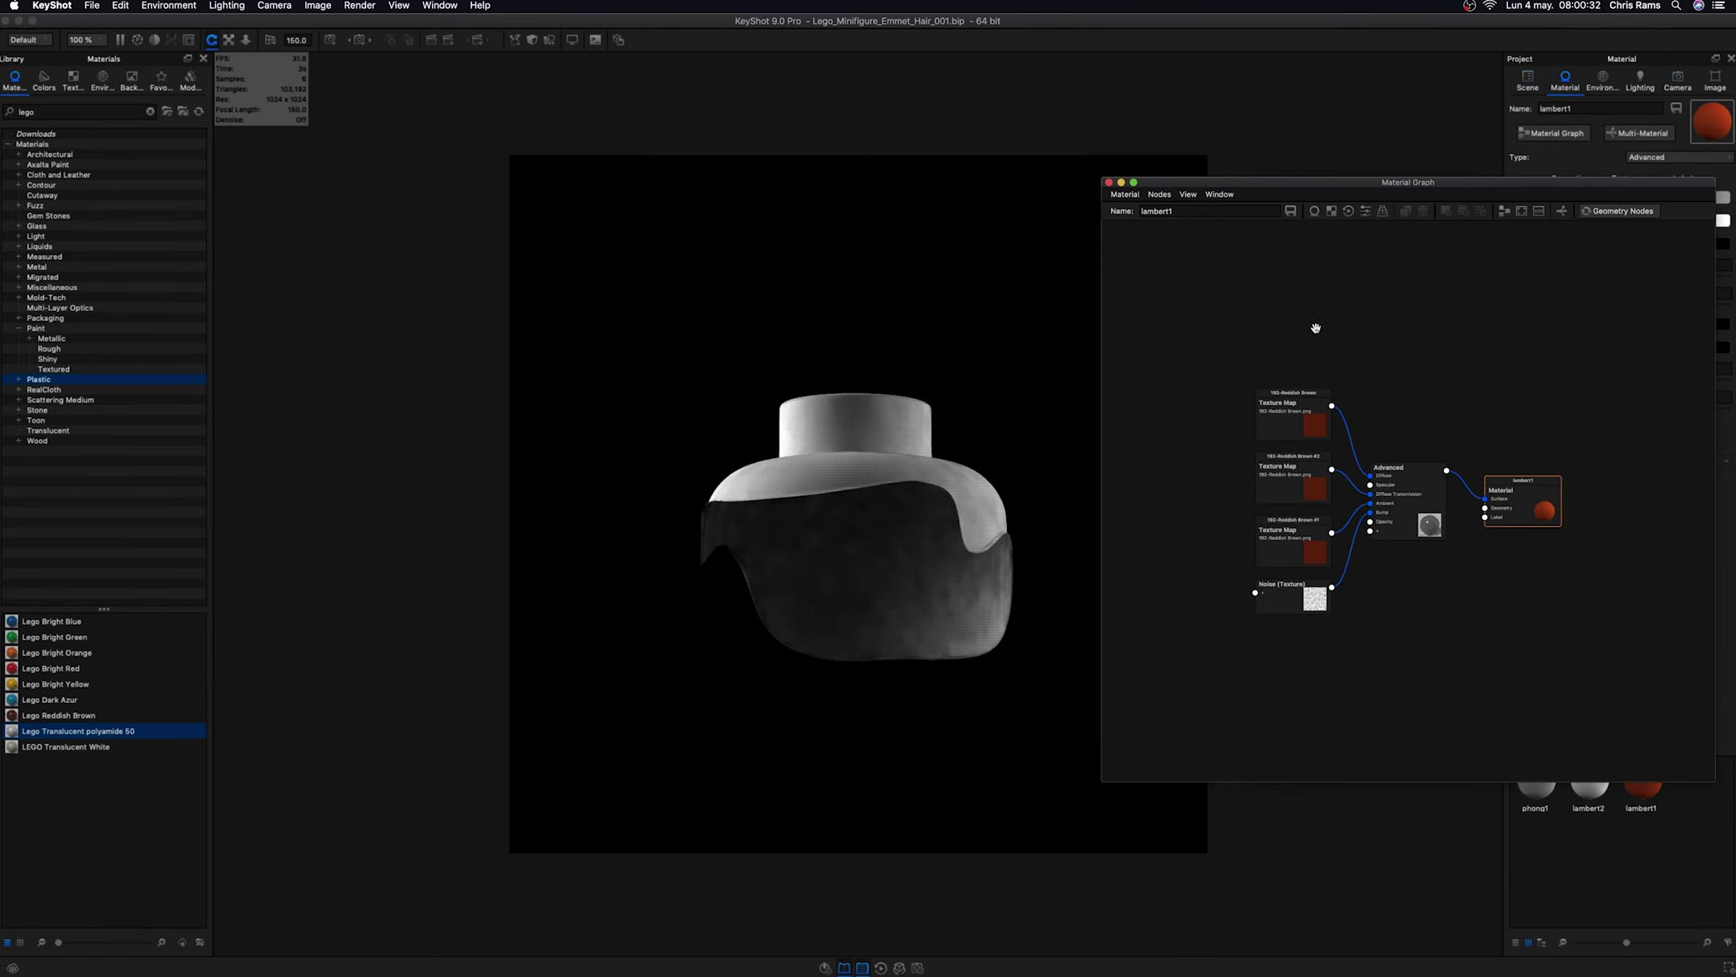
click(1109, 182)
drag(1643, 787, 1006, 589)
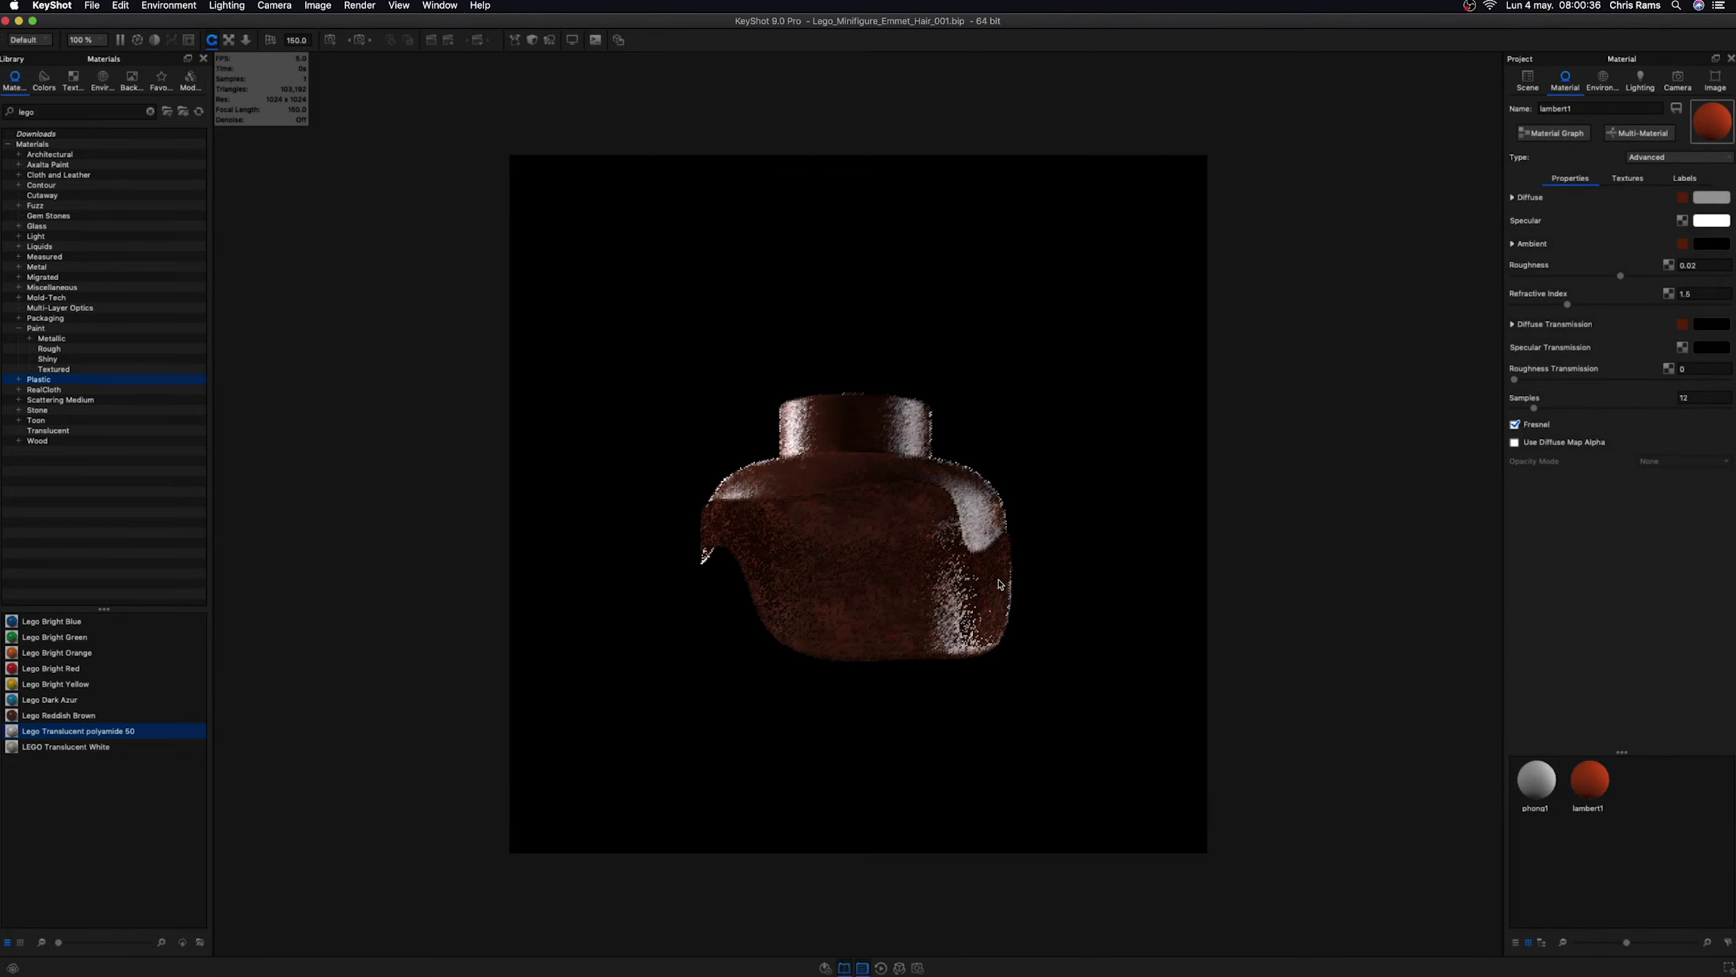
right_click(999, 576)
click(1055, 207)
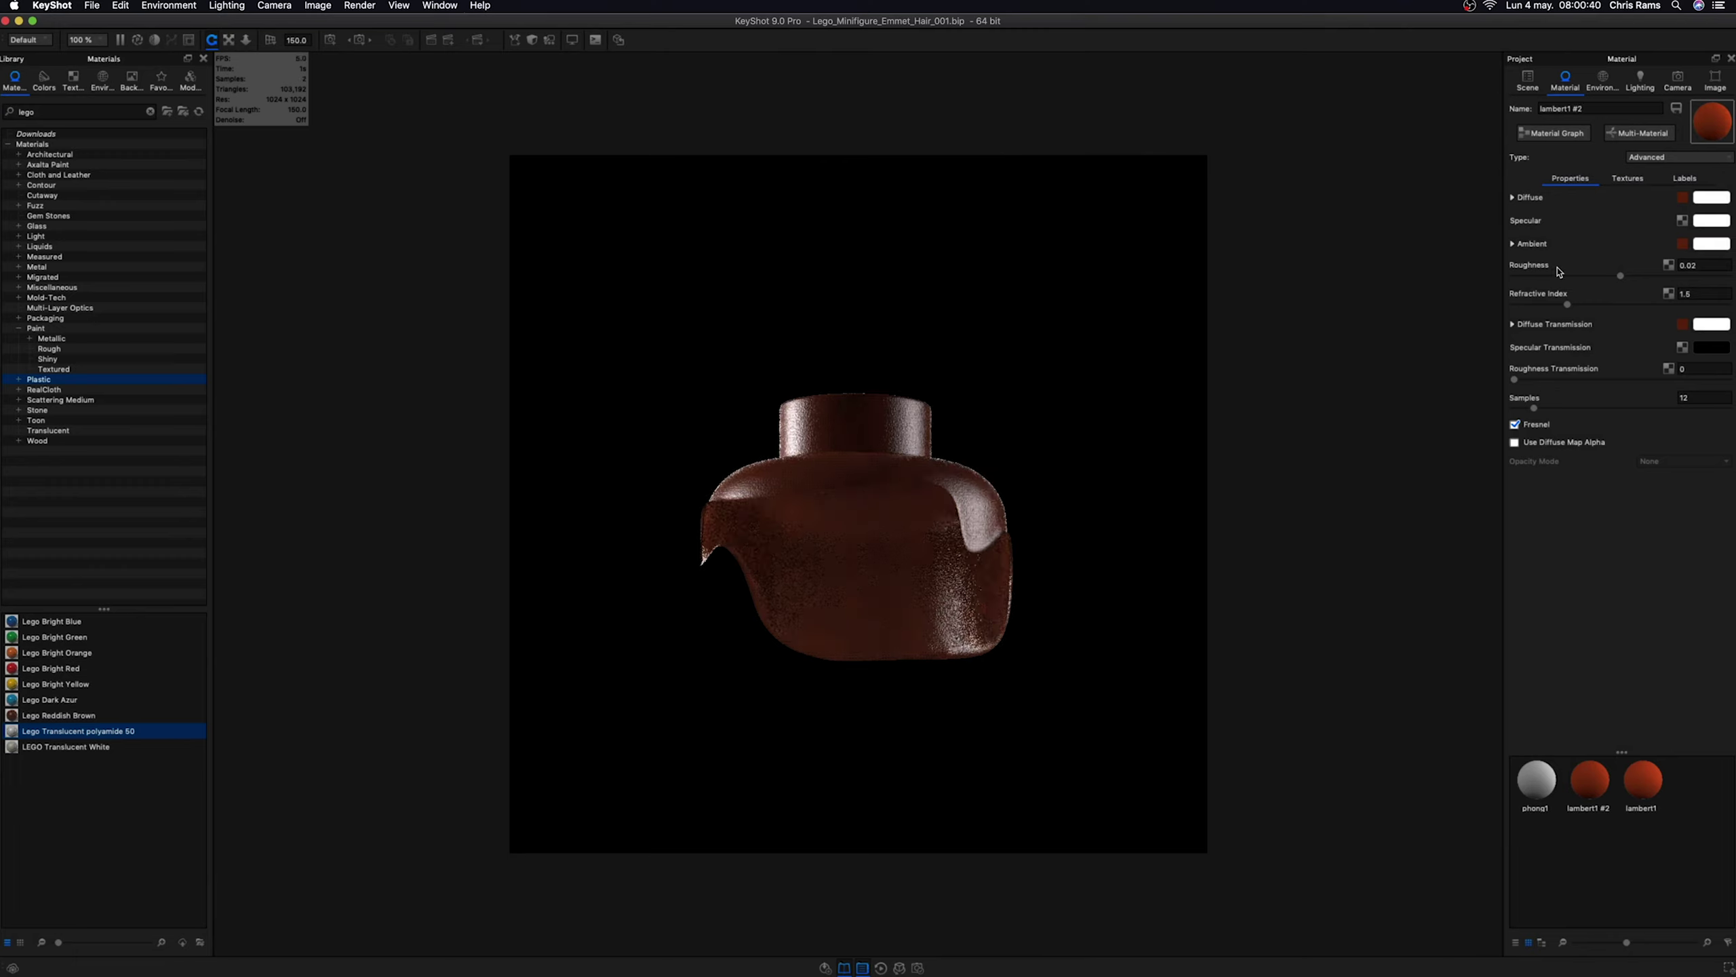
- Inspect the new material's bump texture and view the scene from the CAM camera
click(1628, 178)
click(1640, 218)
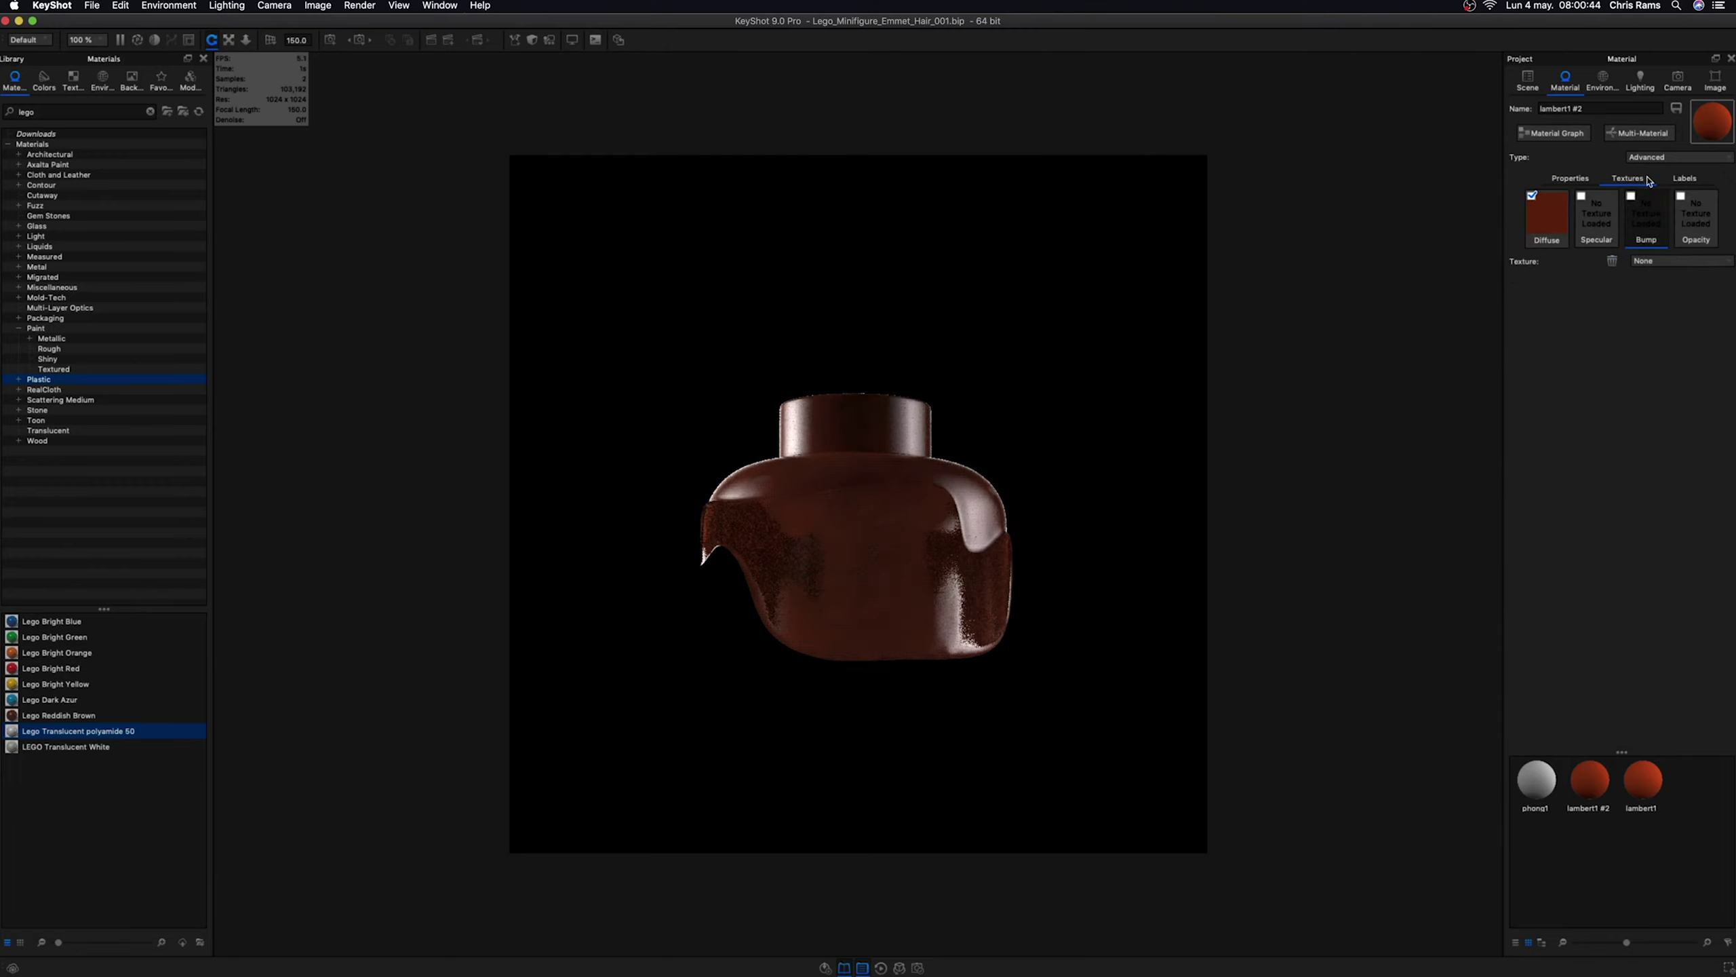
click(1678, 81)
click(1572, 117)
click(1640, 81)
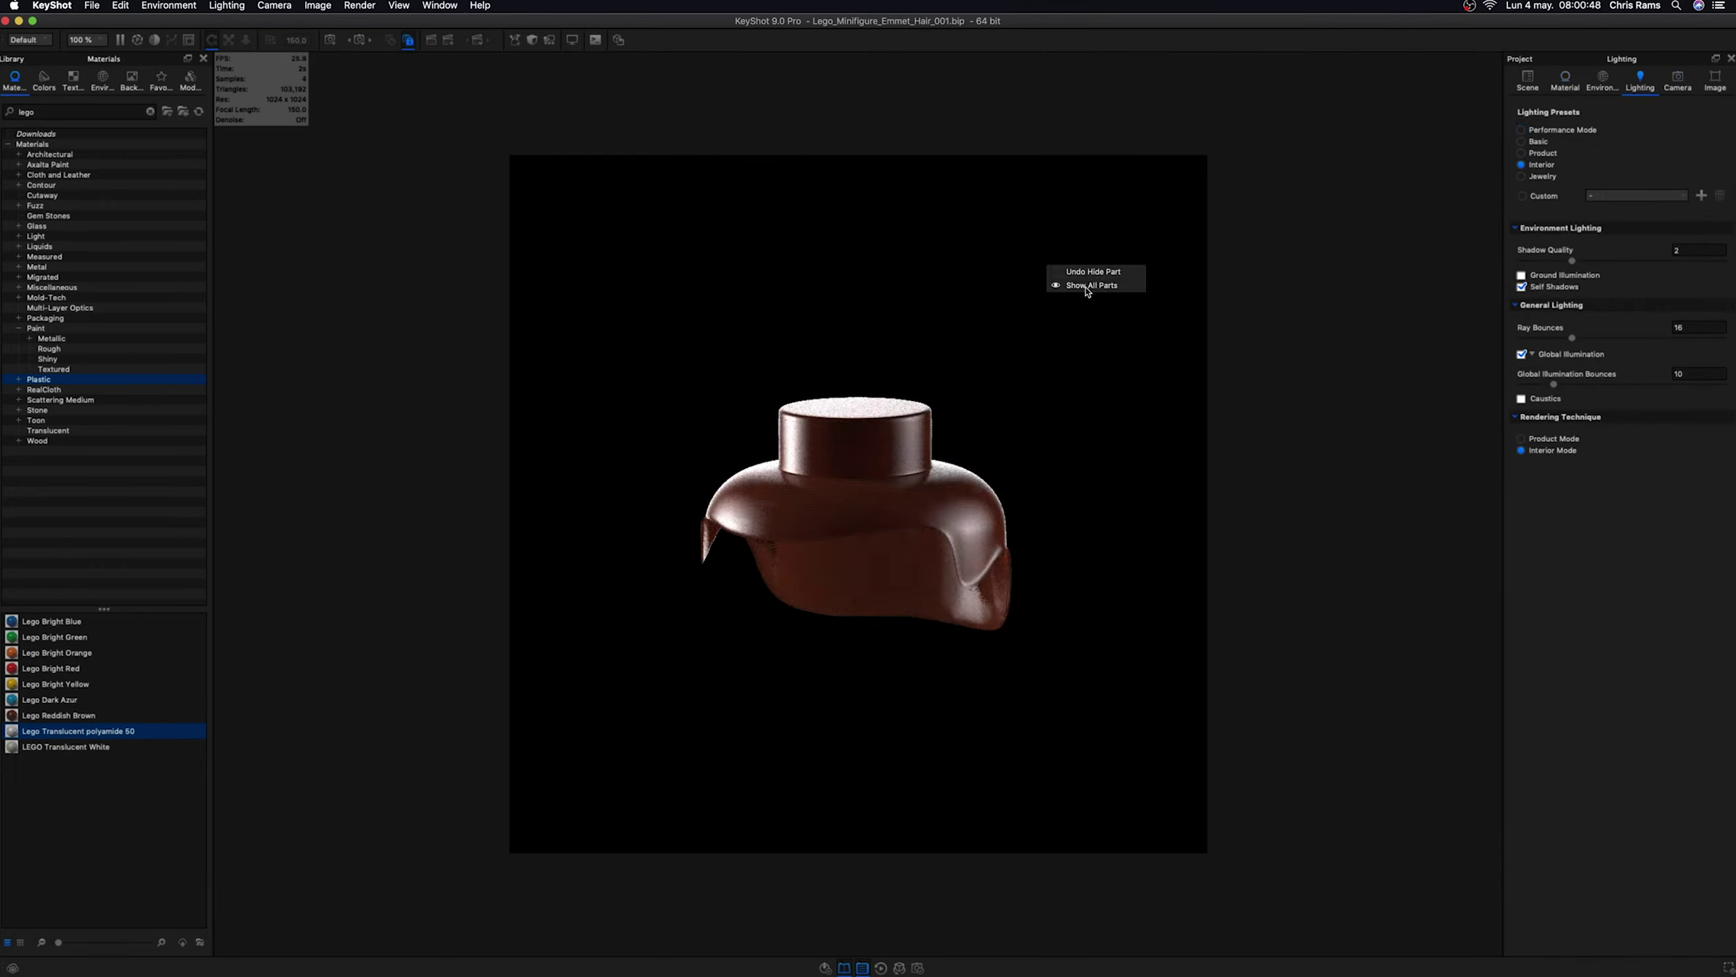
- Limit the live render to a small region over the side of the hair
drag(1087, 295, 1227, 313)
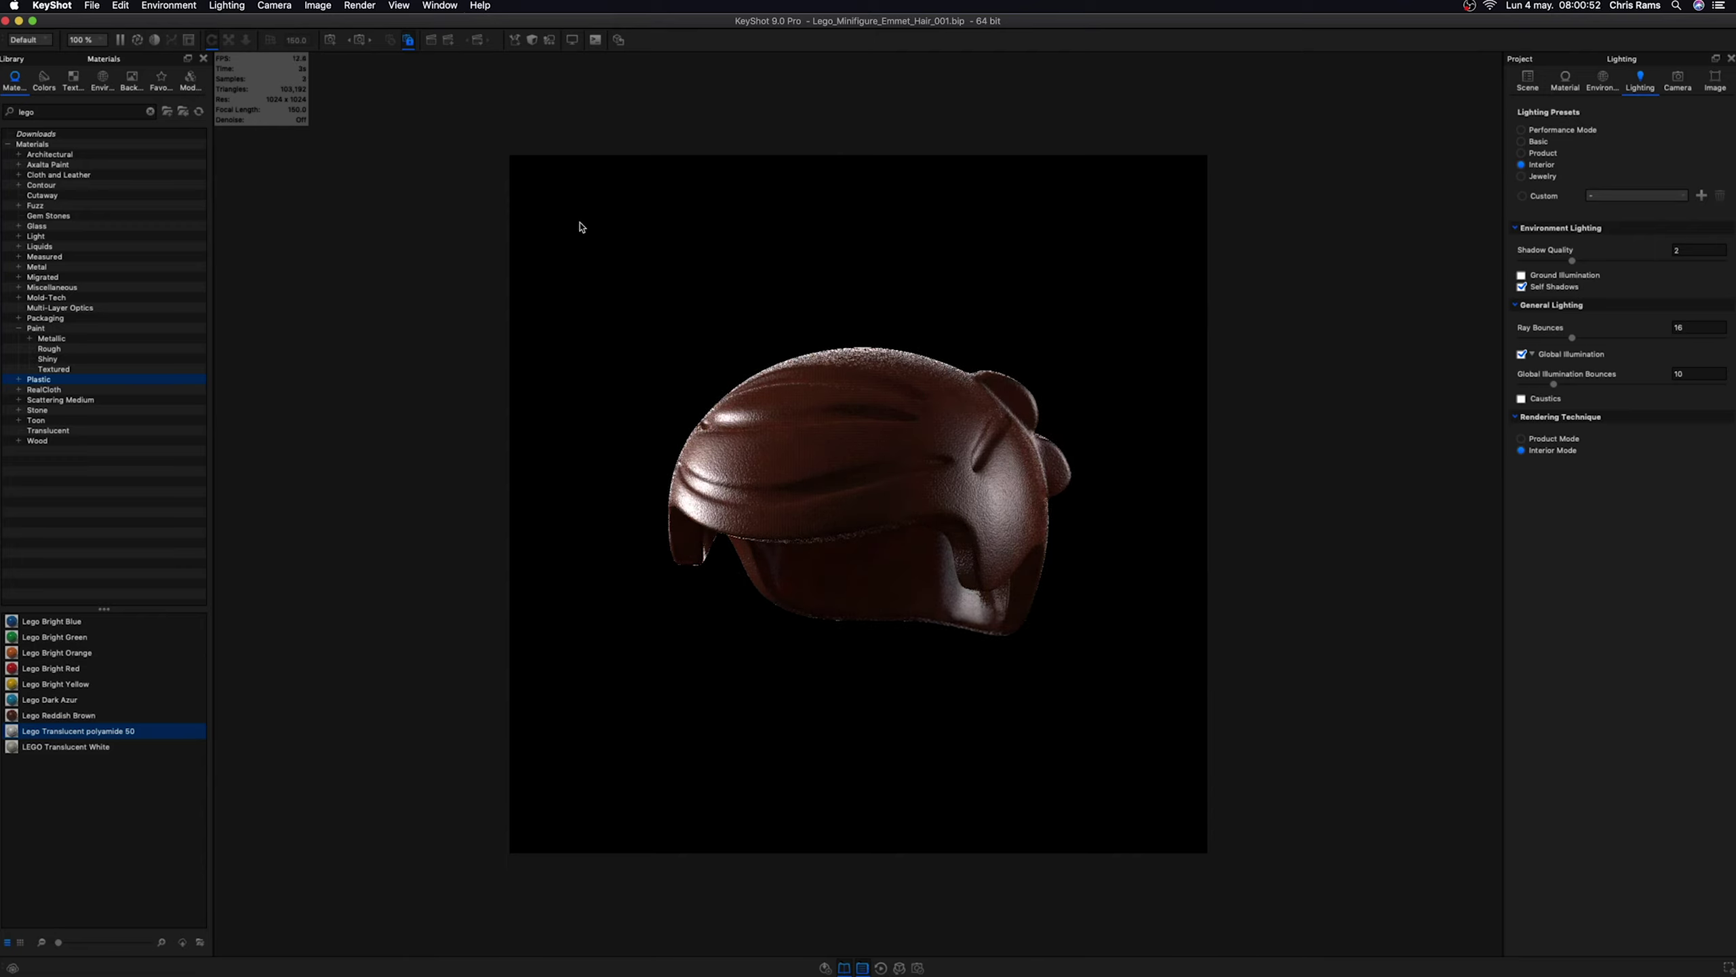
click(188, 39)
drag(1135, 190, 806, 592)
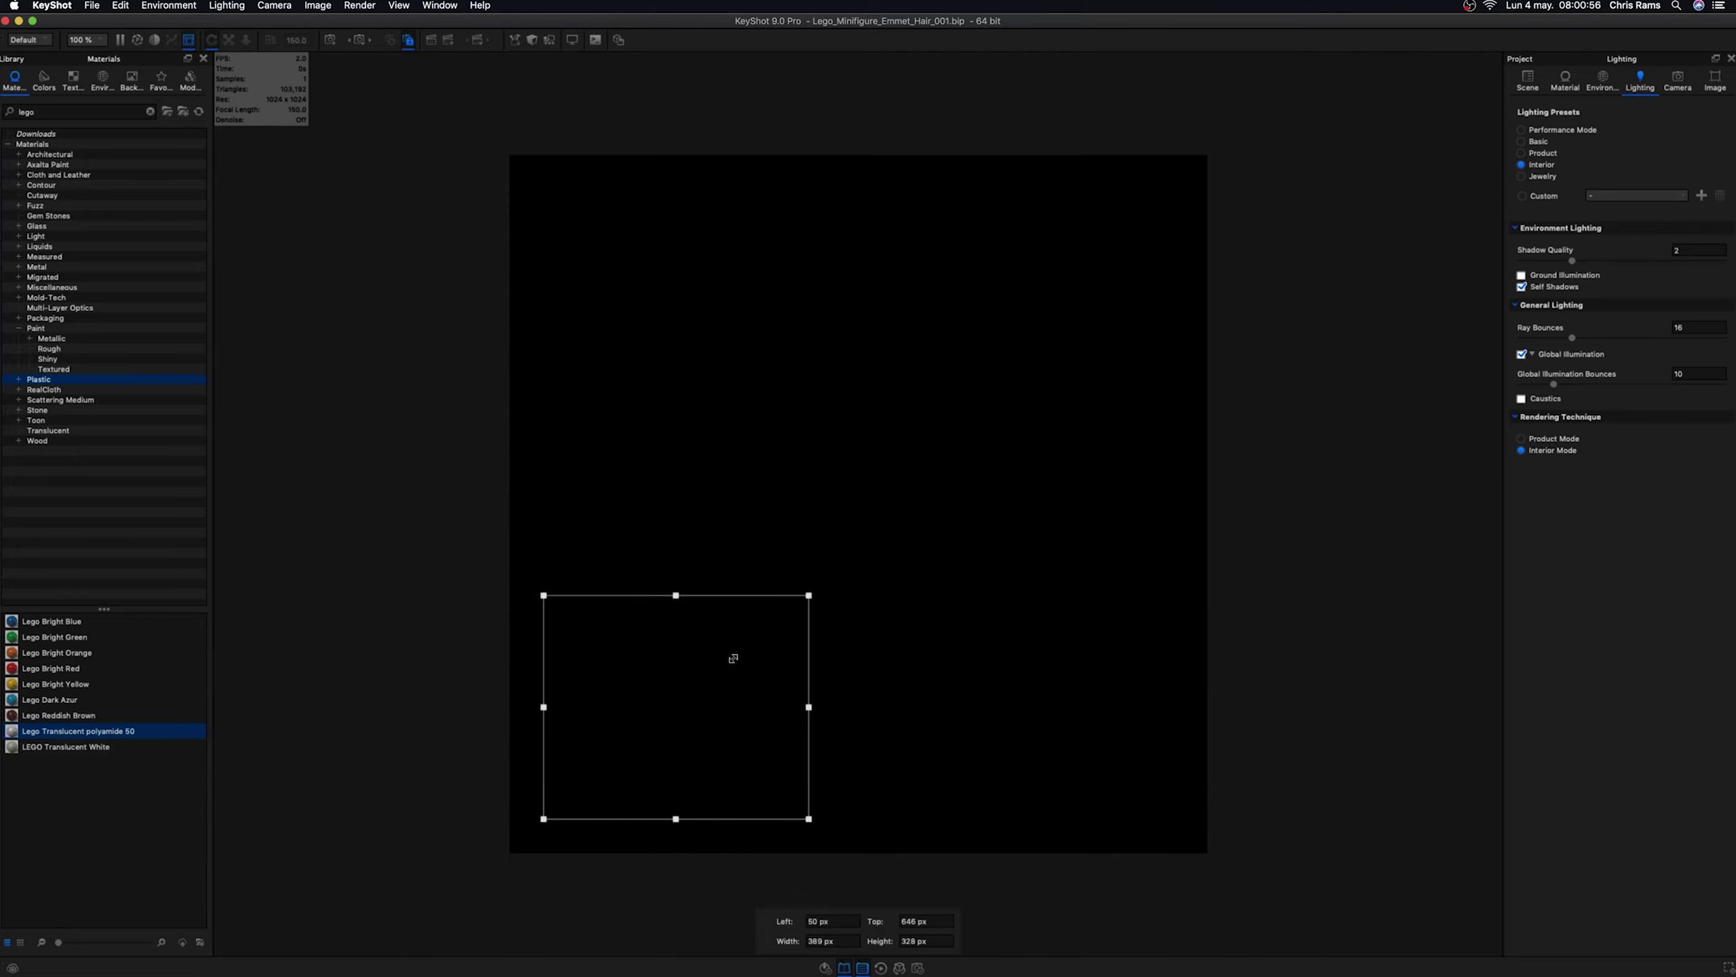
drag(729, 659, 927, 487)
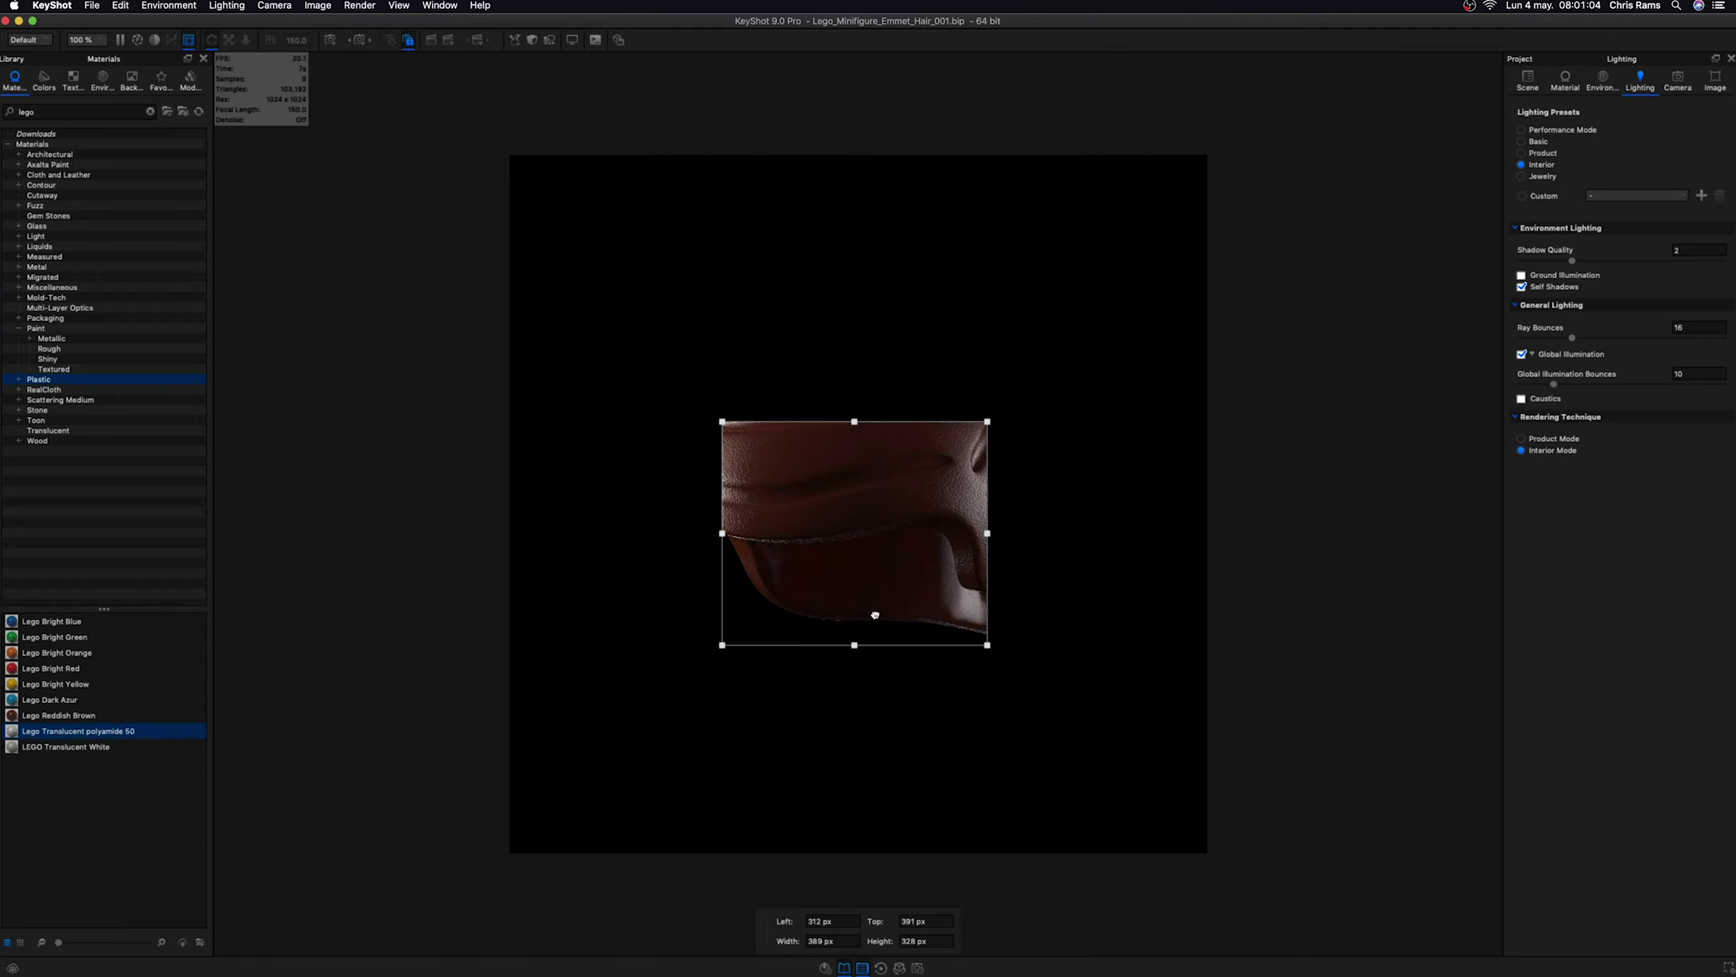
- Set the hair material's roughness to 0.01 and turn off the region render
double_click(894, 607)
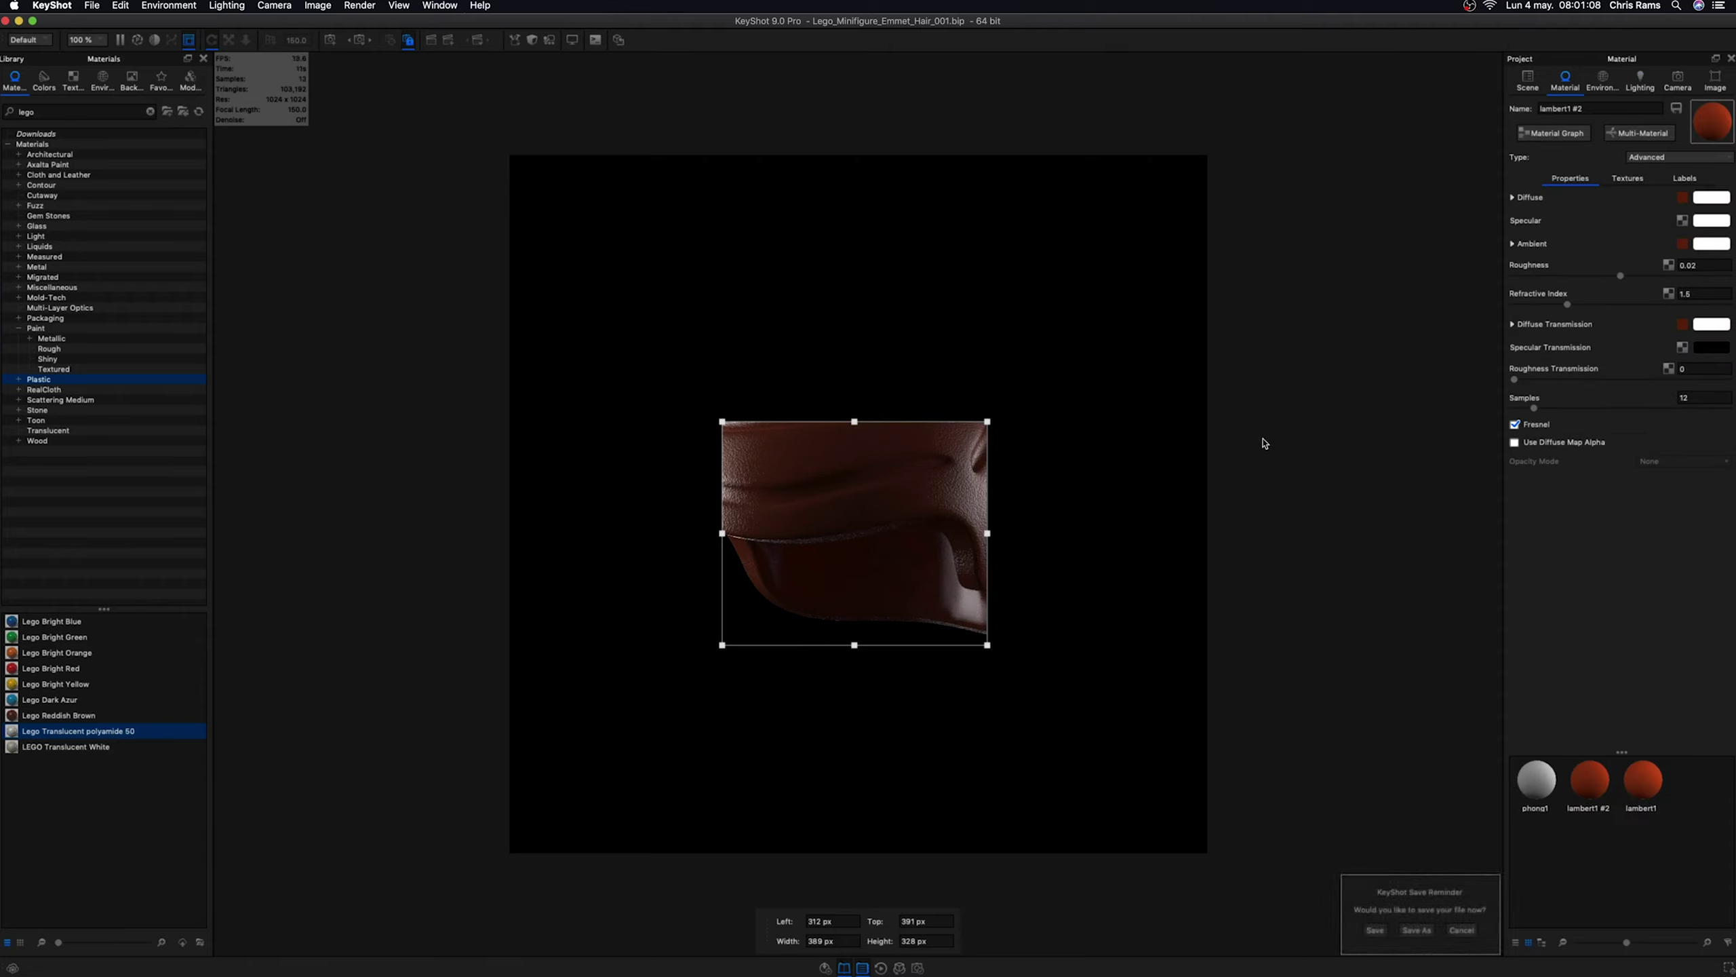
double_click(1692, 265)
text(0.01)
key(Return)
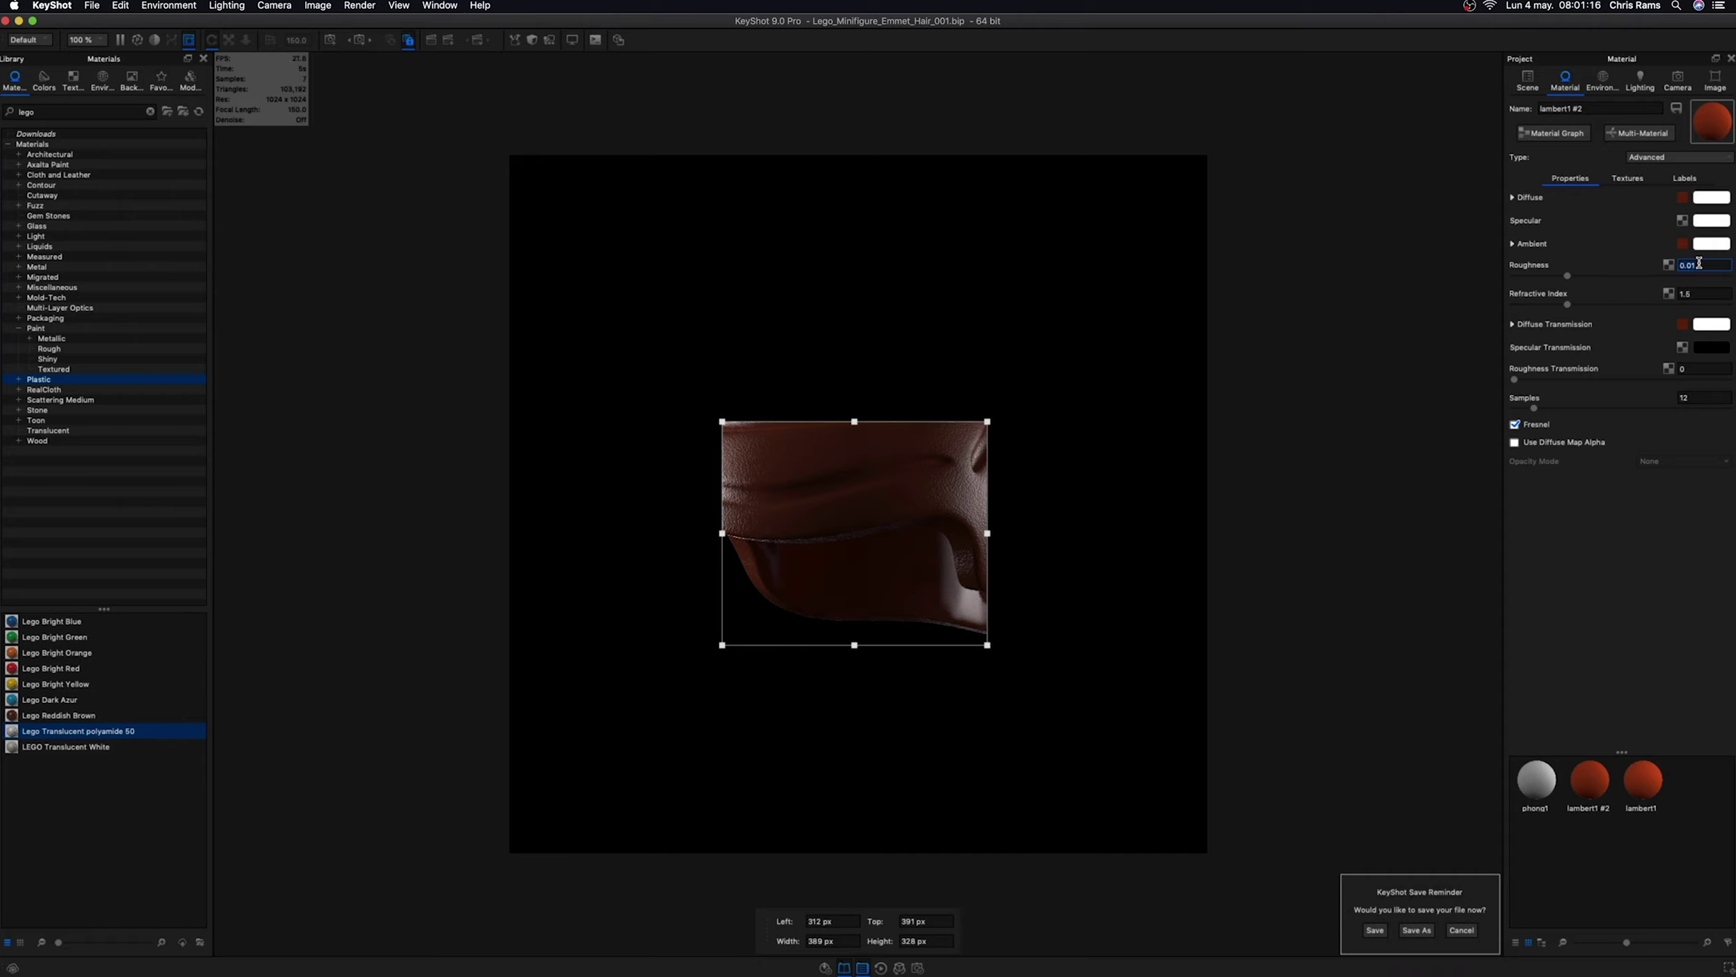
click(189, 41)
- Set HDRI Pin #3's radius to 30 with brightness back at 70, and save the scene
click(1602, 81)
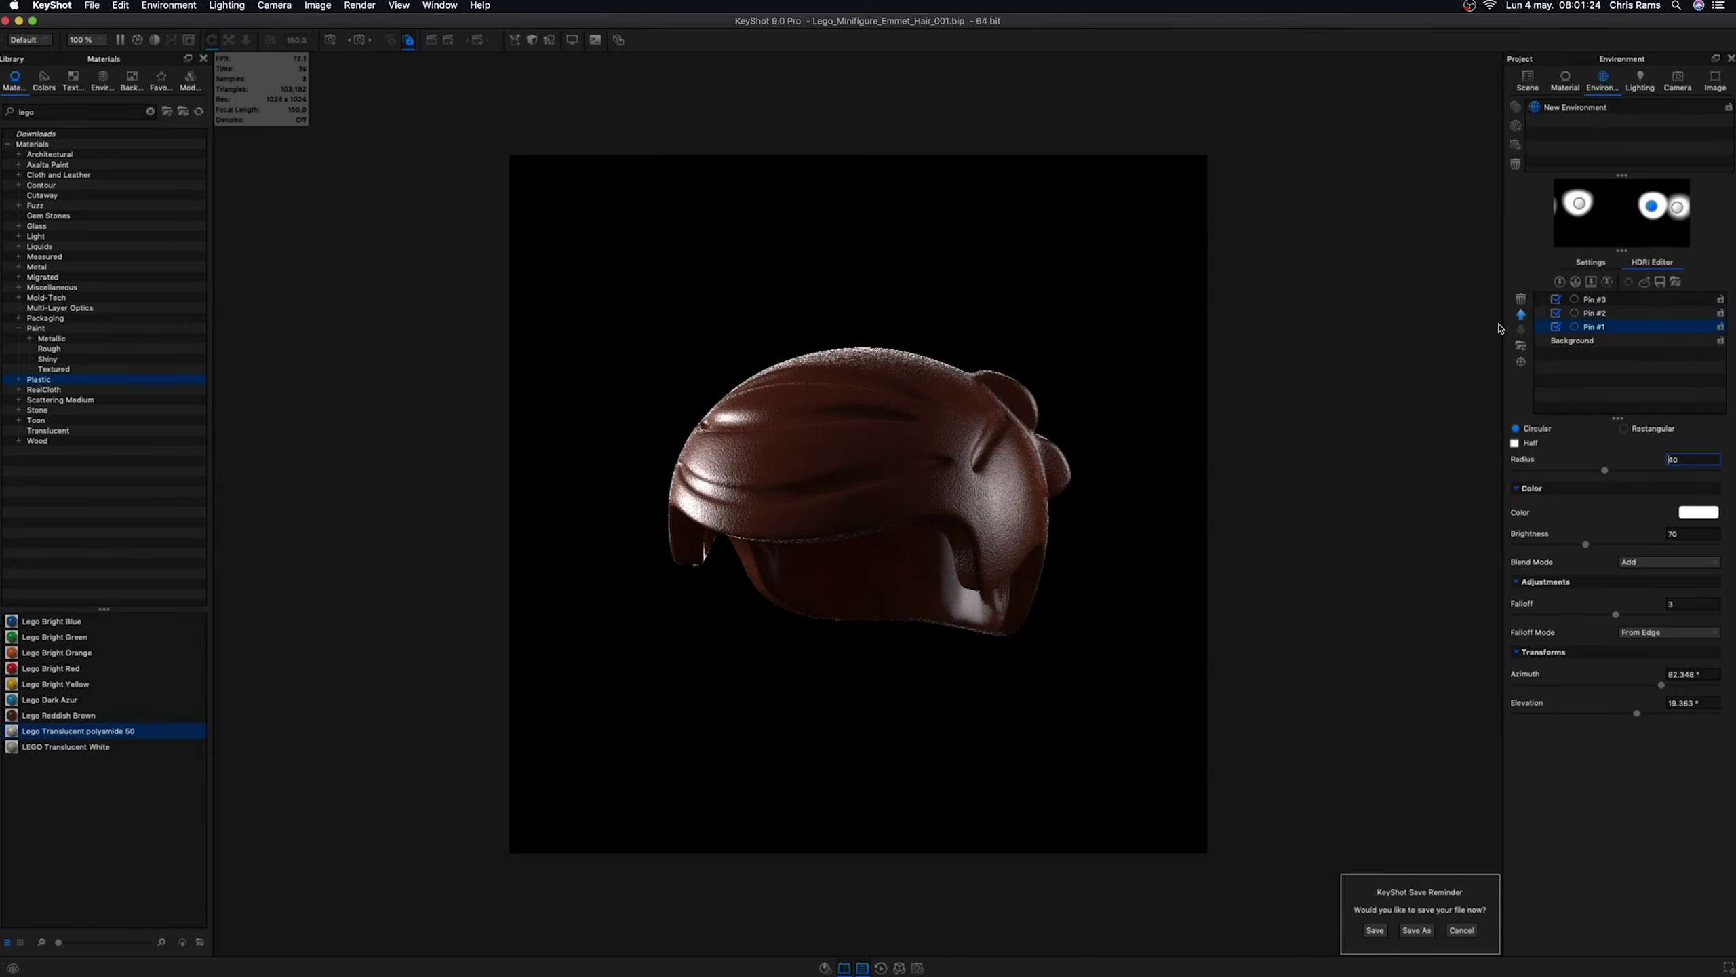
click(1689, 534)
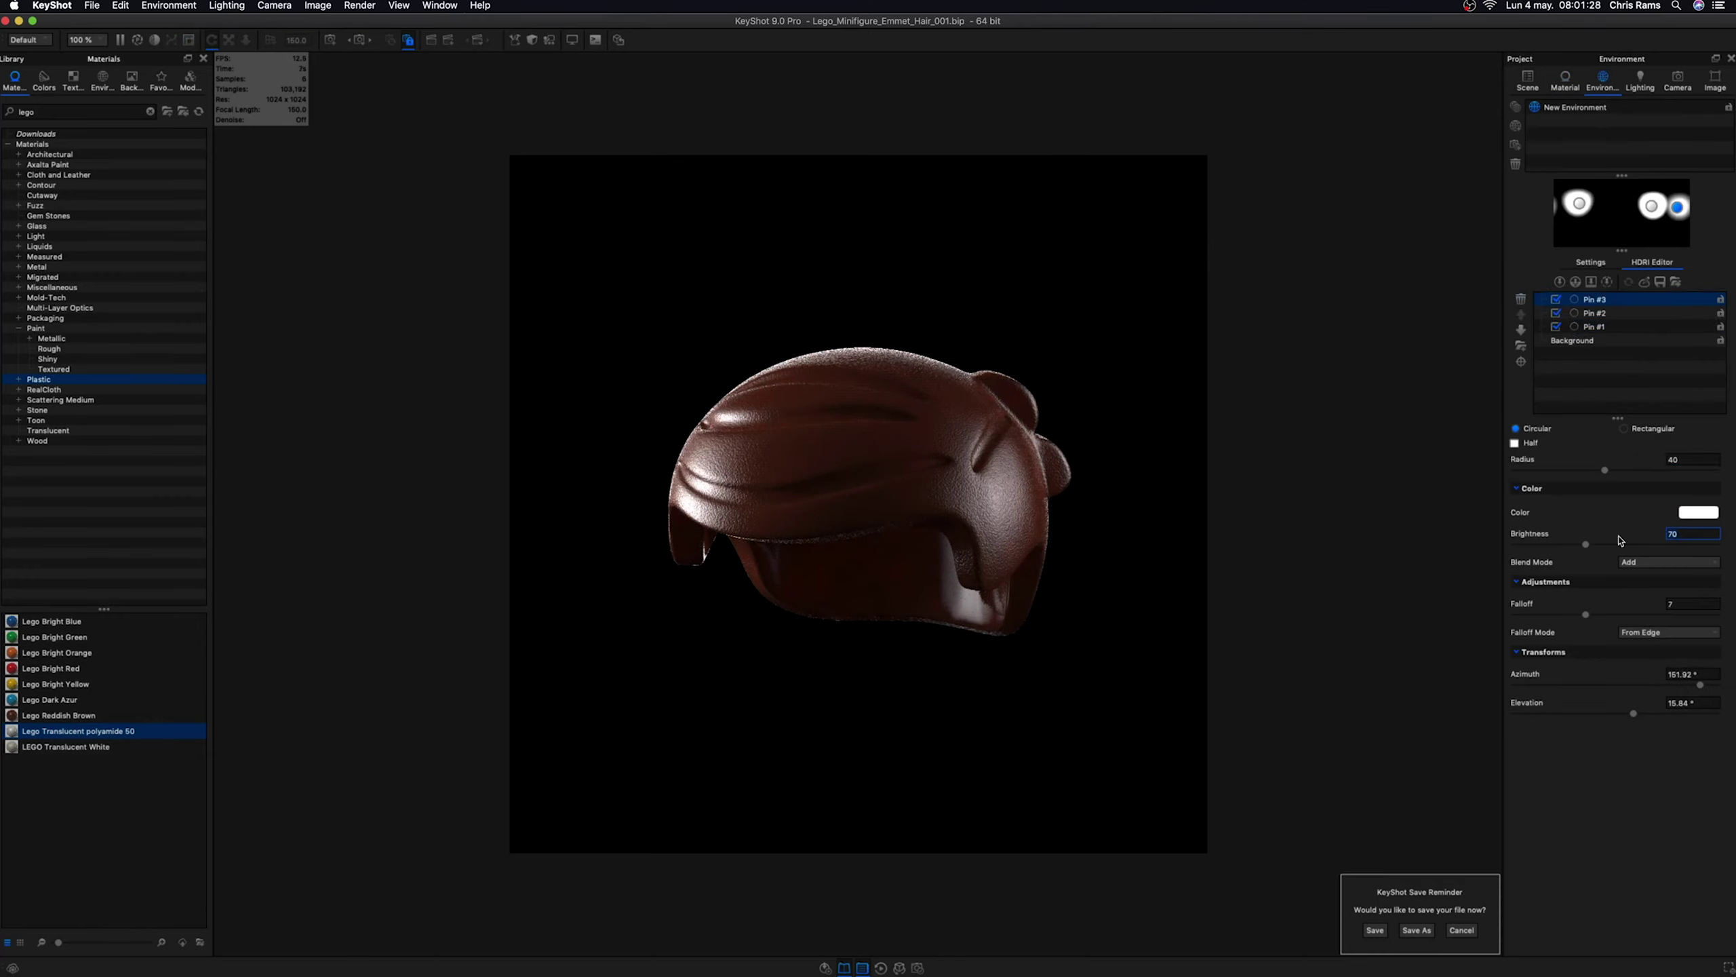
text(35)
key(Return)
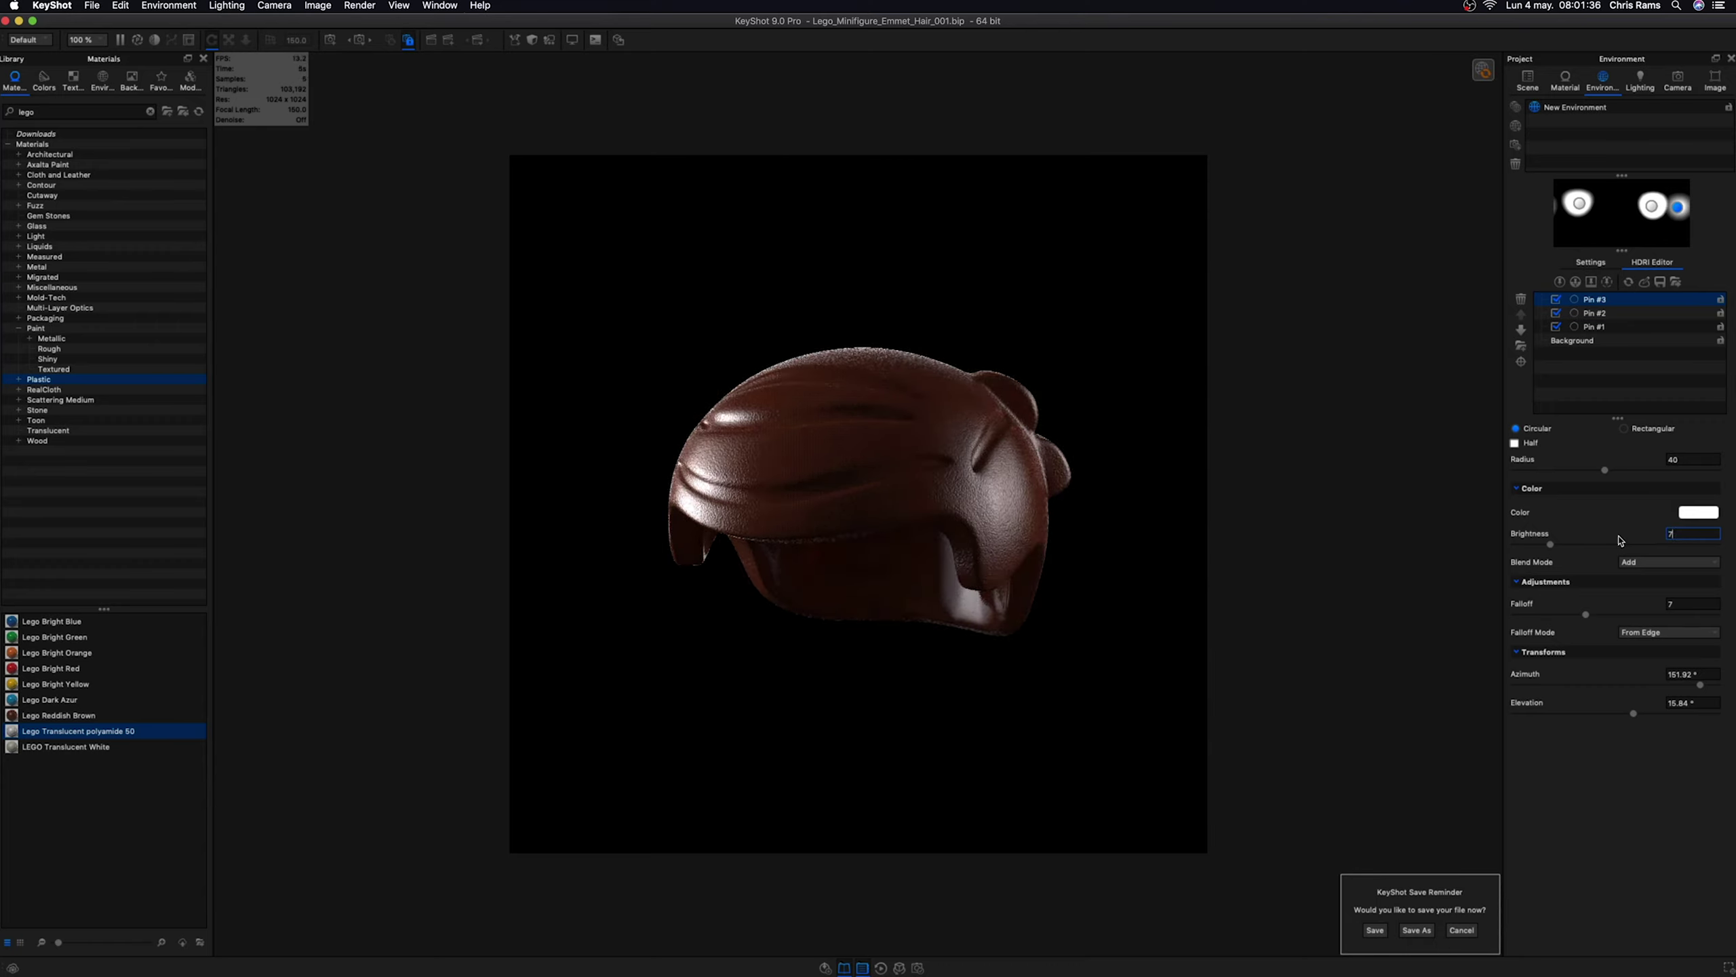
text(0)
key(Return)
click(1692, 459)
text(20)
key(Return)
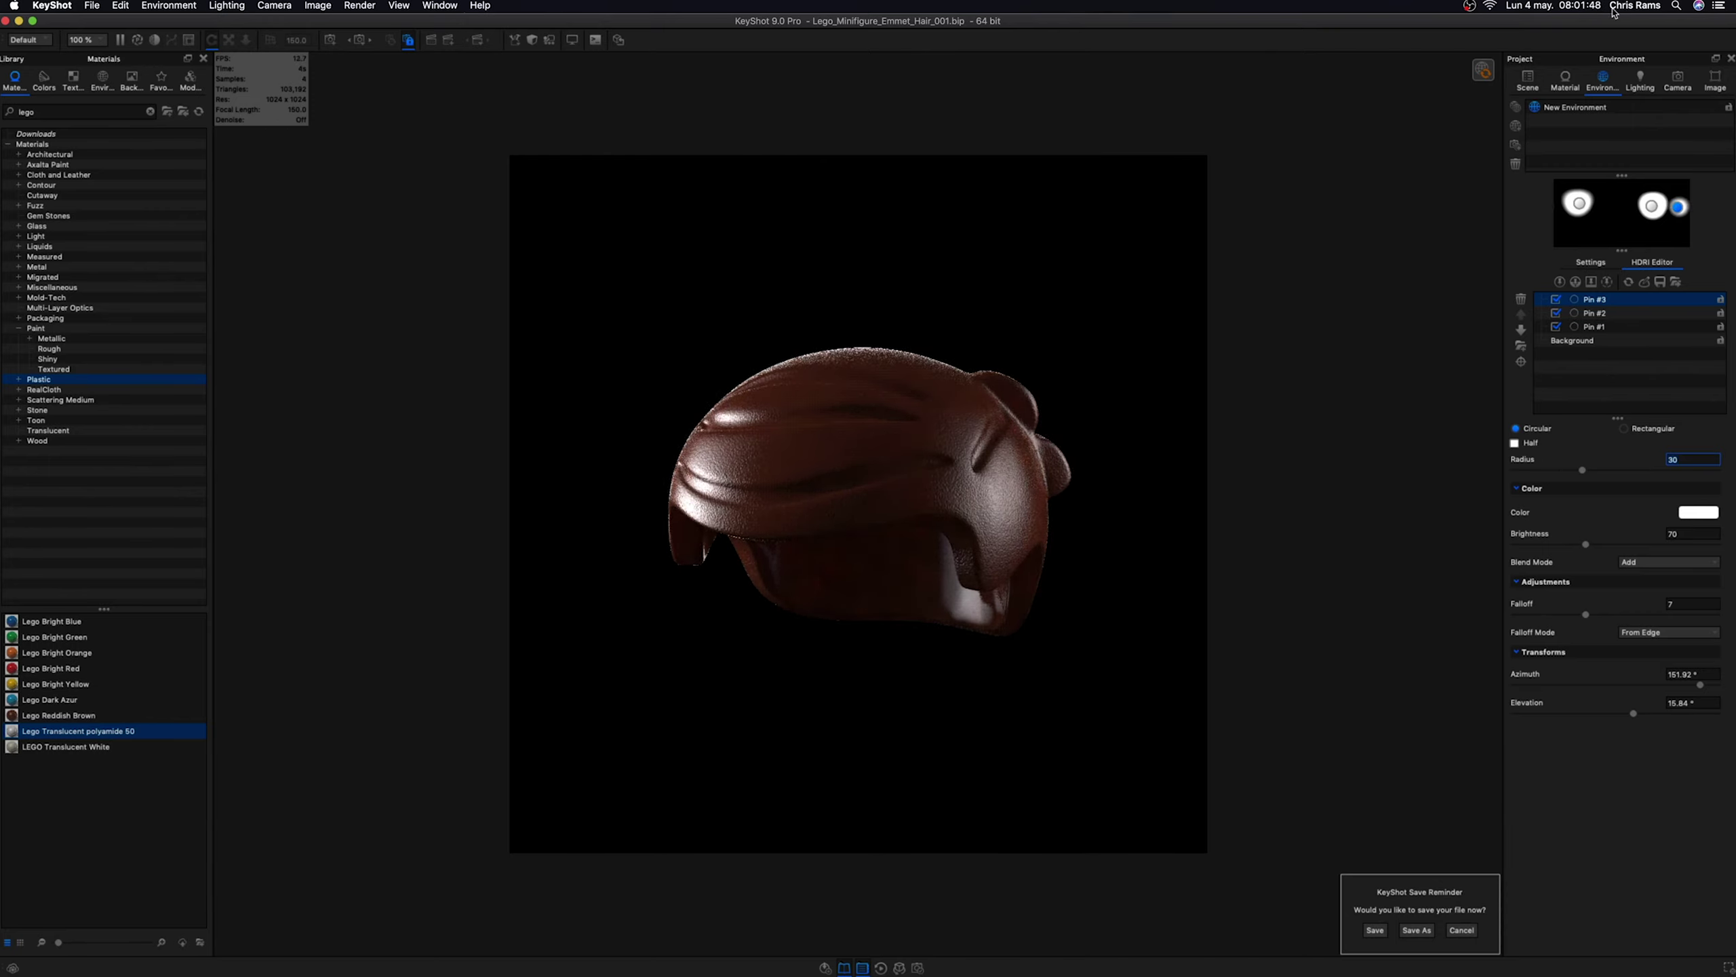
key(Return)
click(1363, 927)
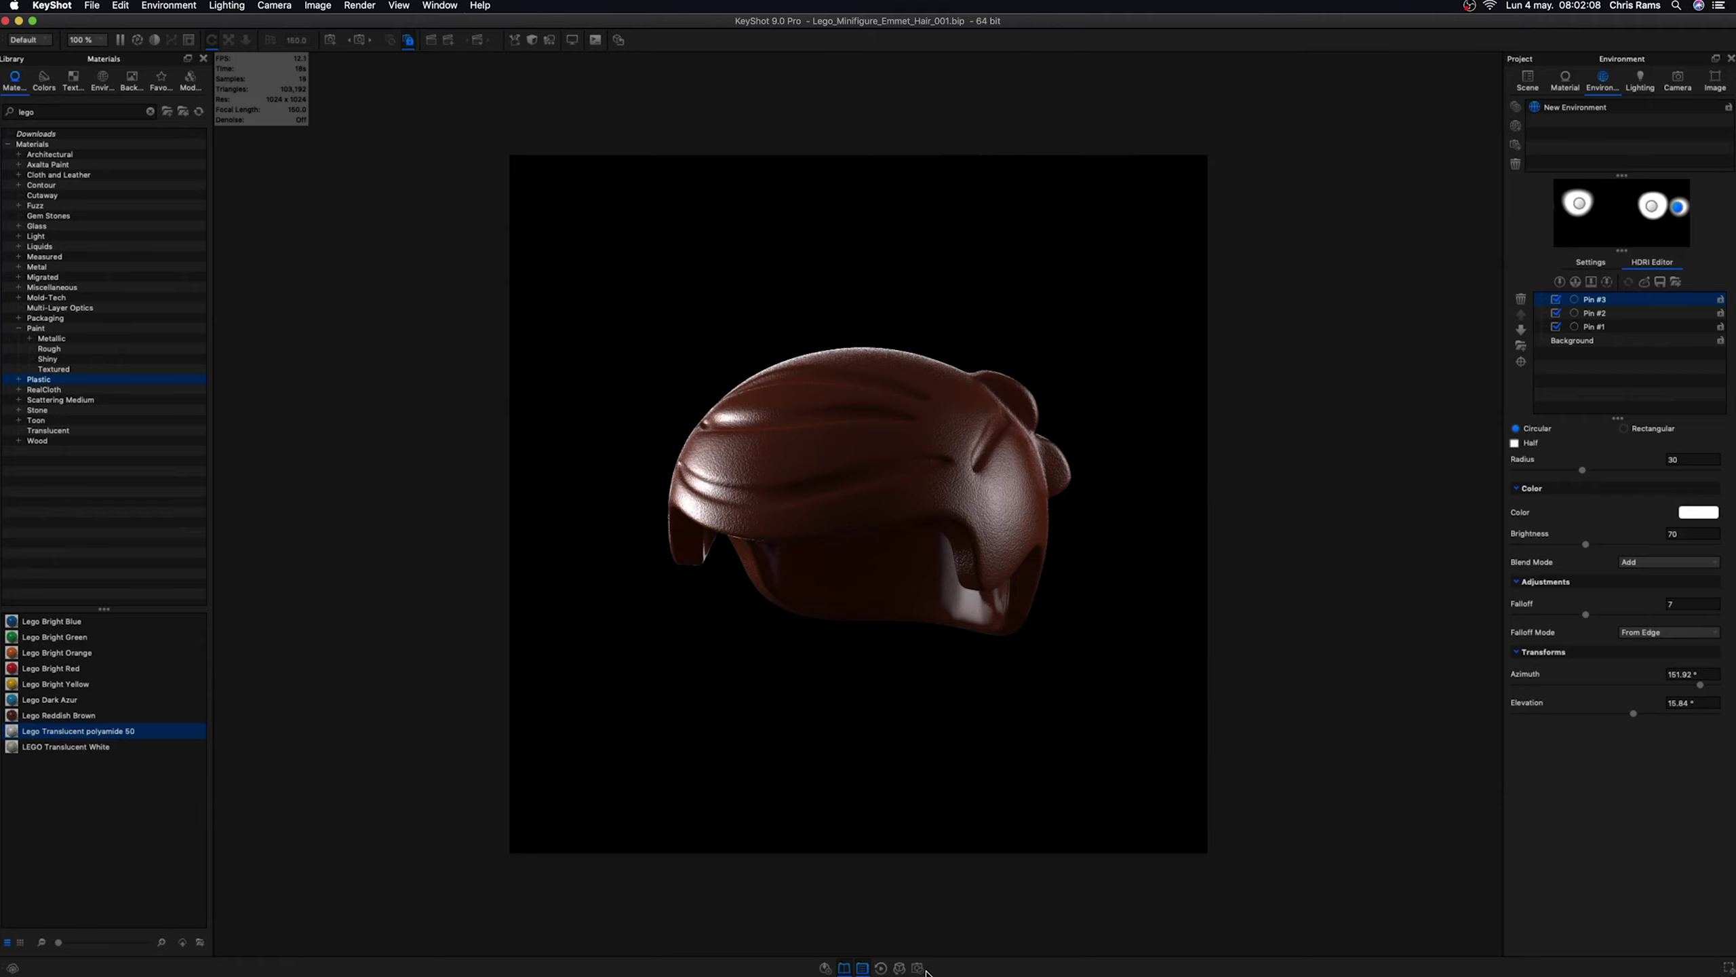
- Start a 1080×1080 PSD render of the hair at 70 maximum samples
click(920, 967)
click(1372, 413)
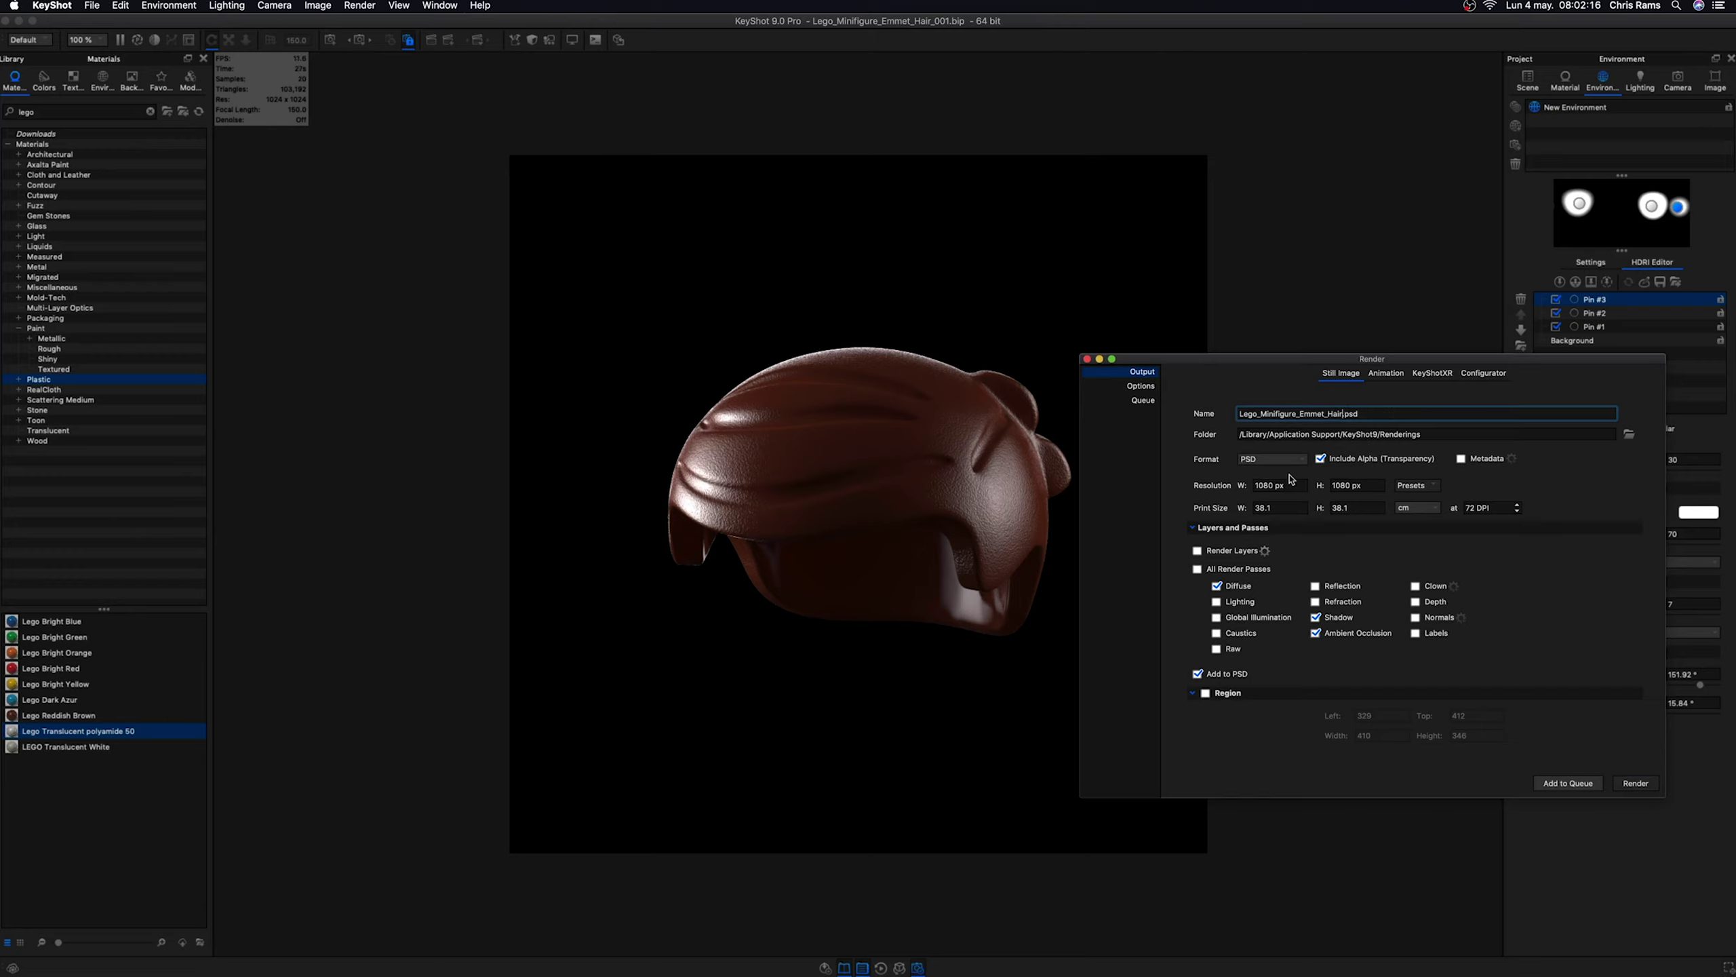
click(1142, 400)
click(1140, 386)
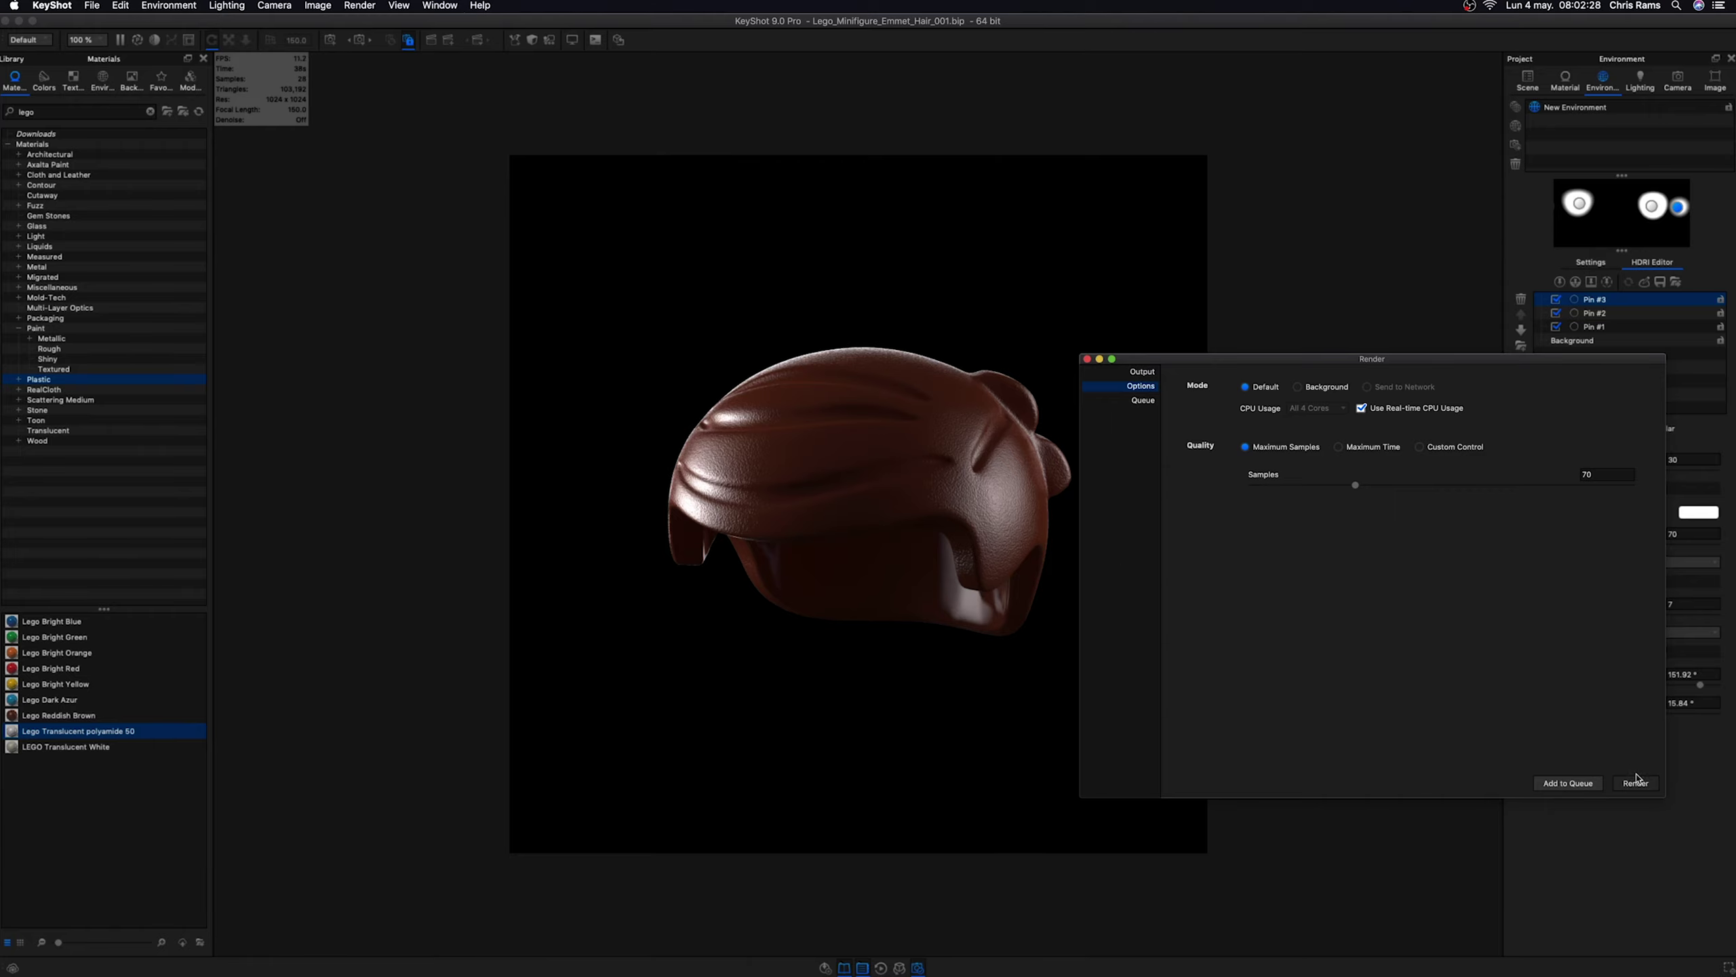
click(1635, 783)
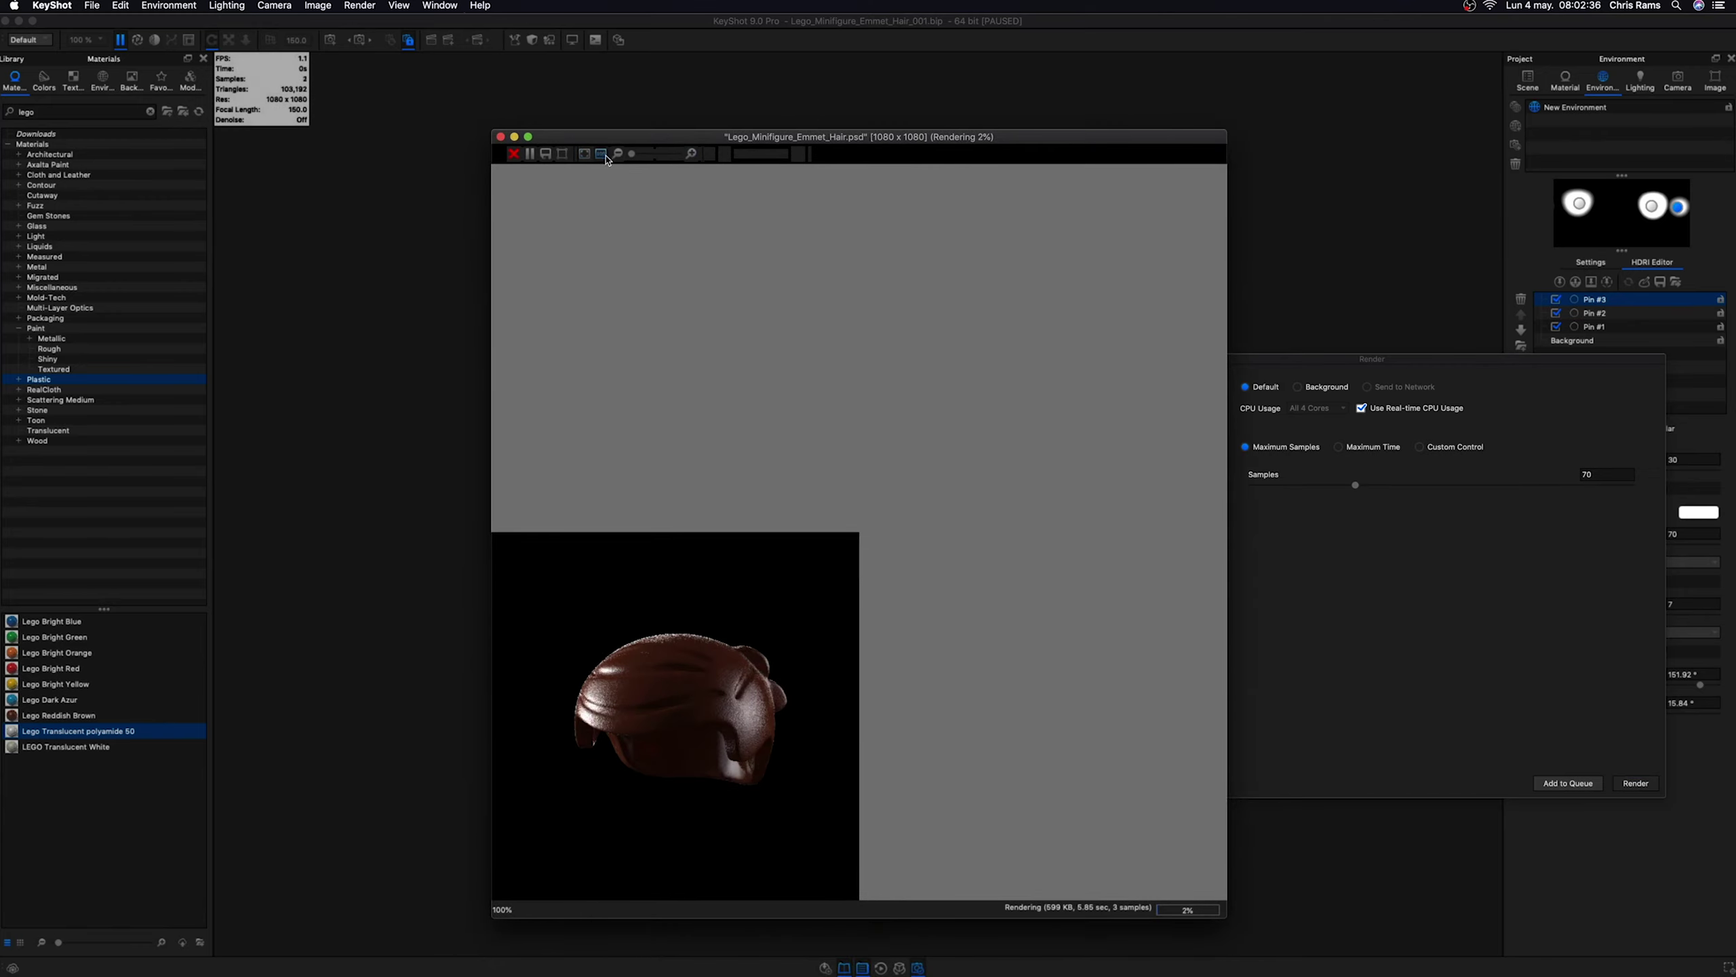
- Set the hair material's bump height to 0.25
click(528, 137)
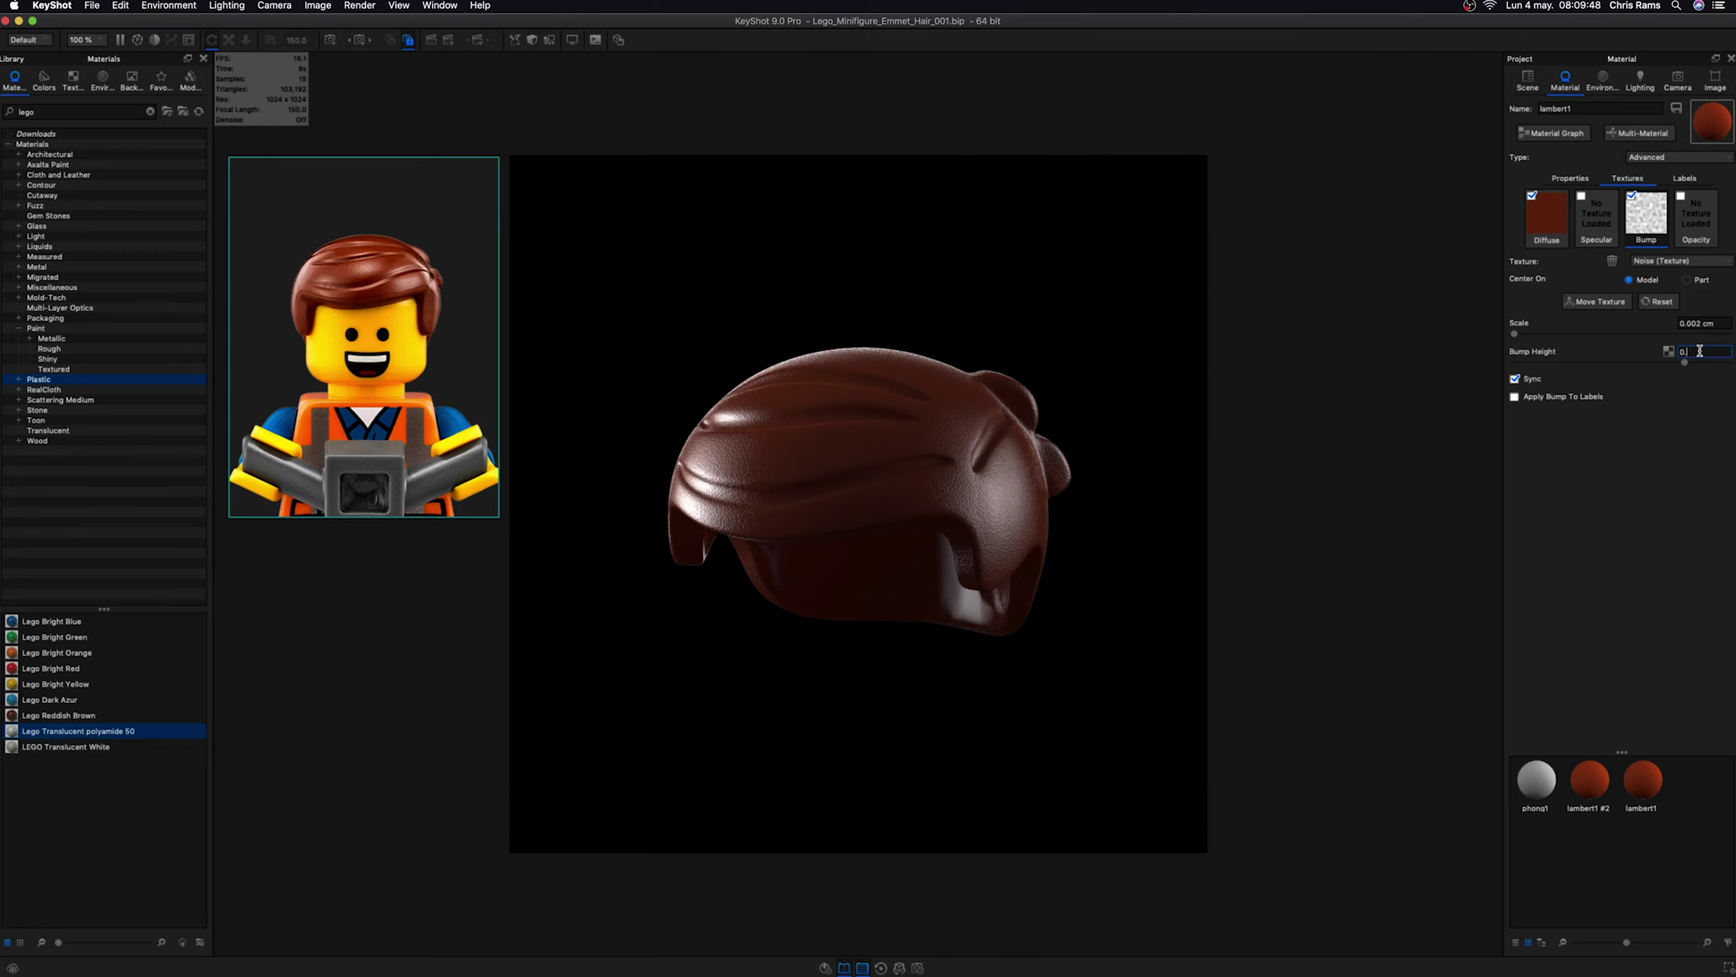
text(25)
key(Return)
- Unhide the Lego_Minifigure_Head part and center and fit the models in view
key(l)
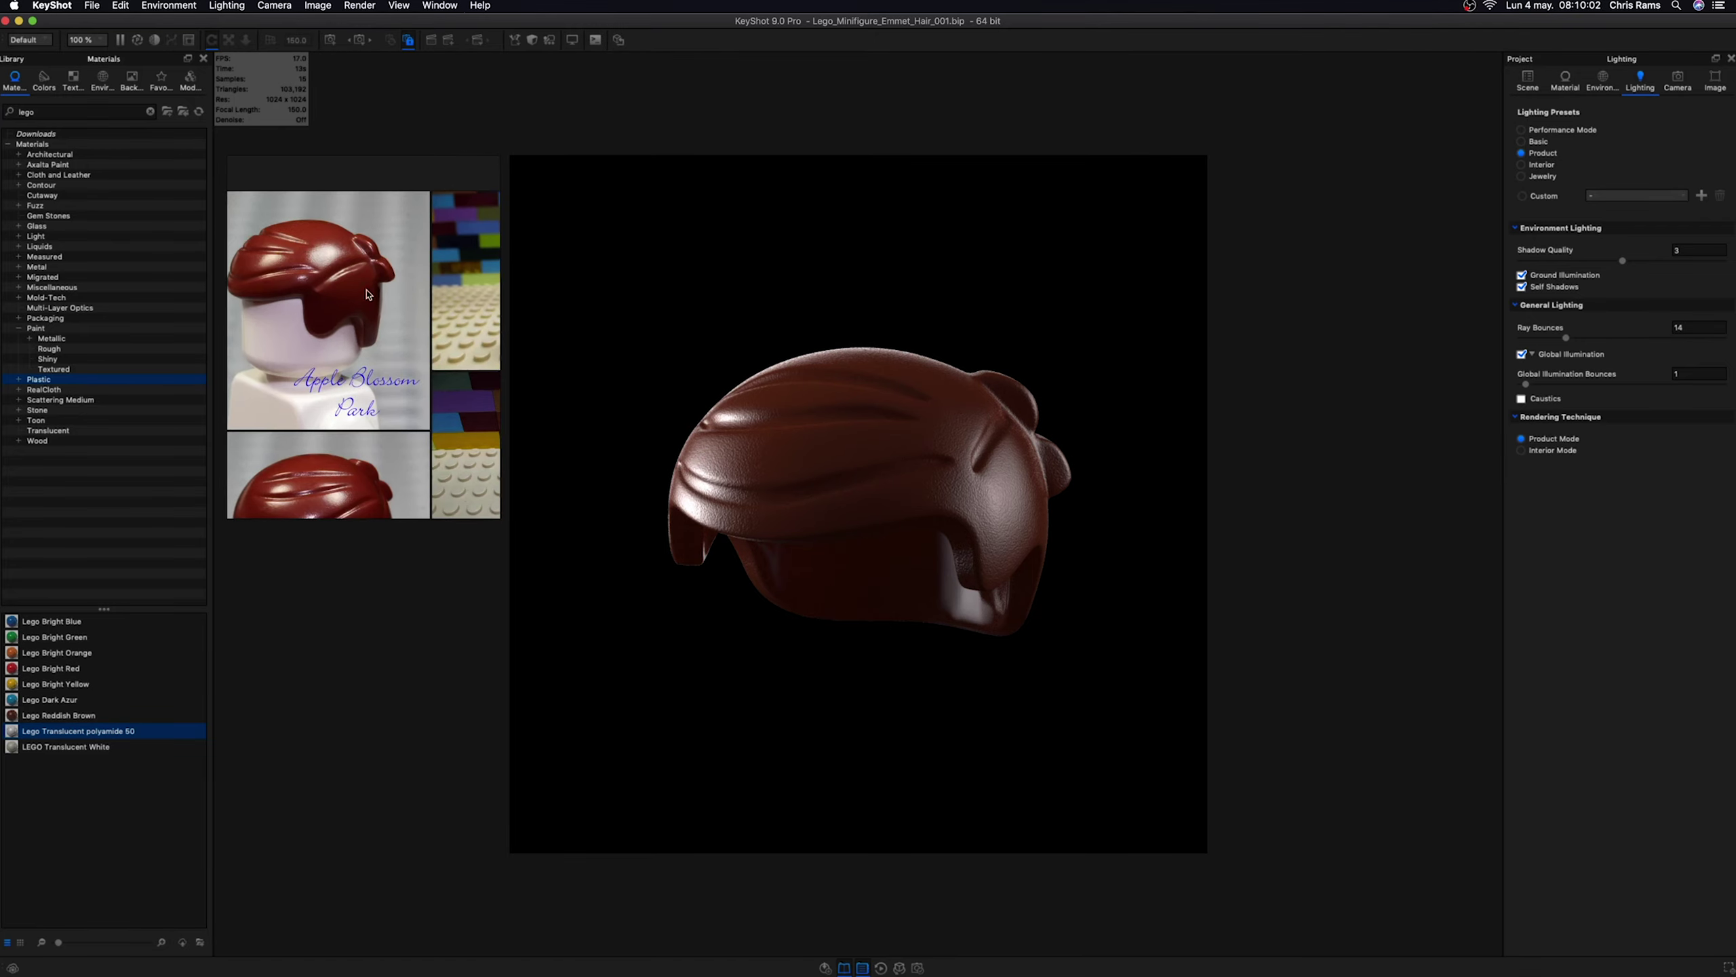
click(1527, 89)
click(1571, 167)
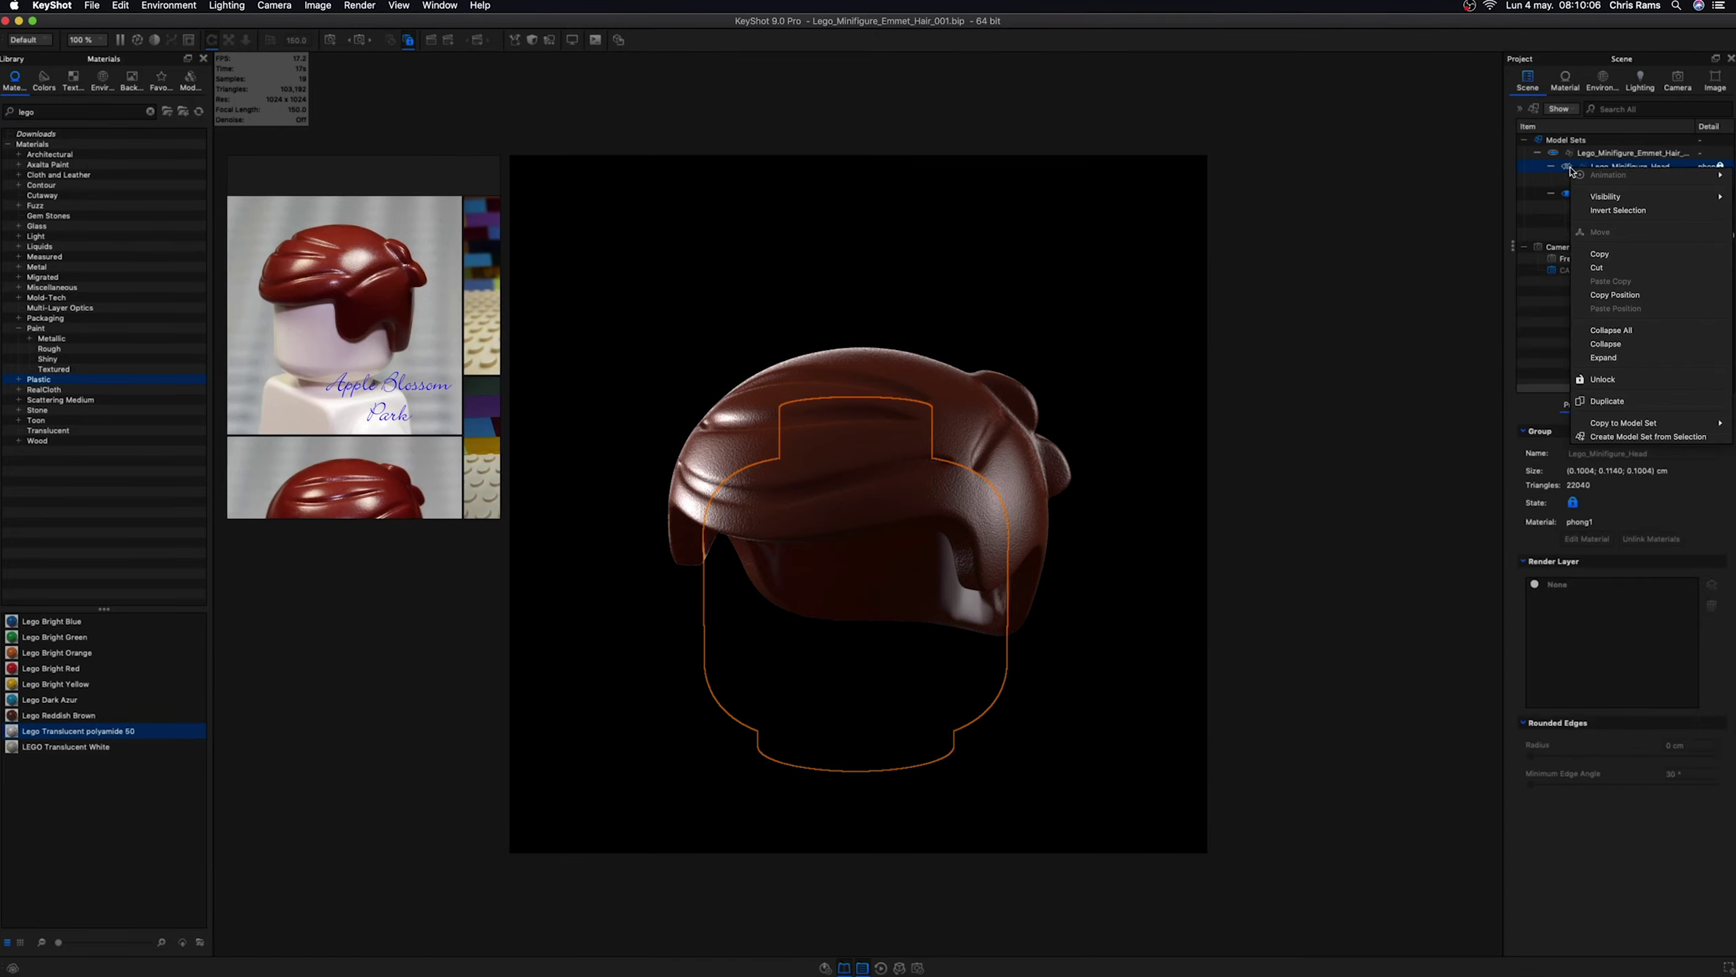
click(1566, 166)
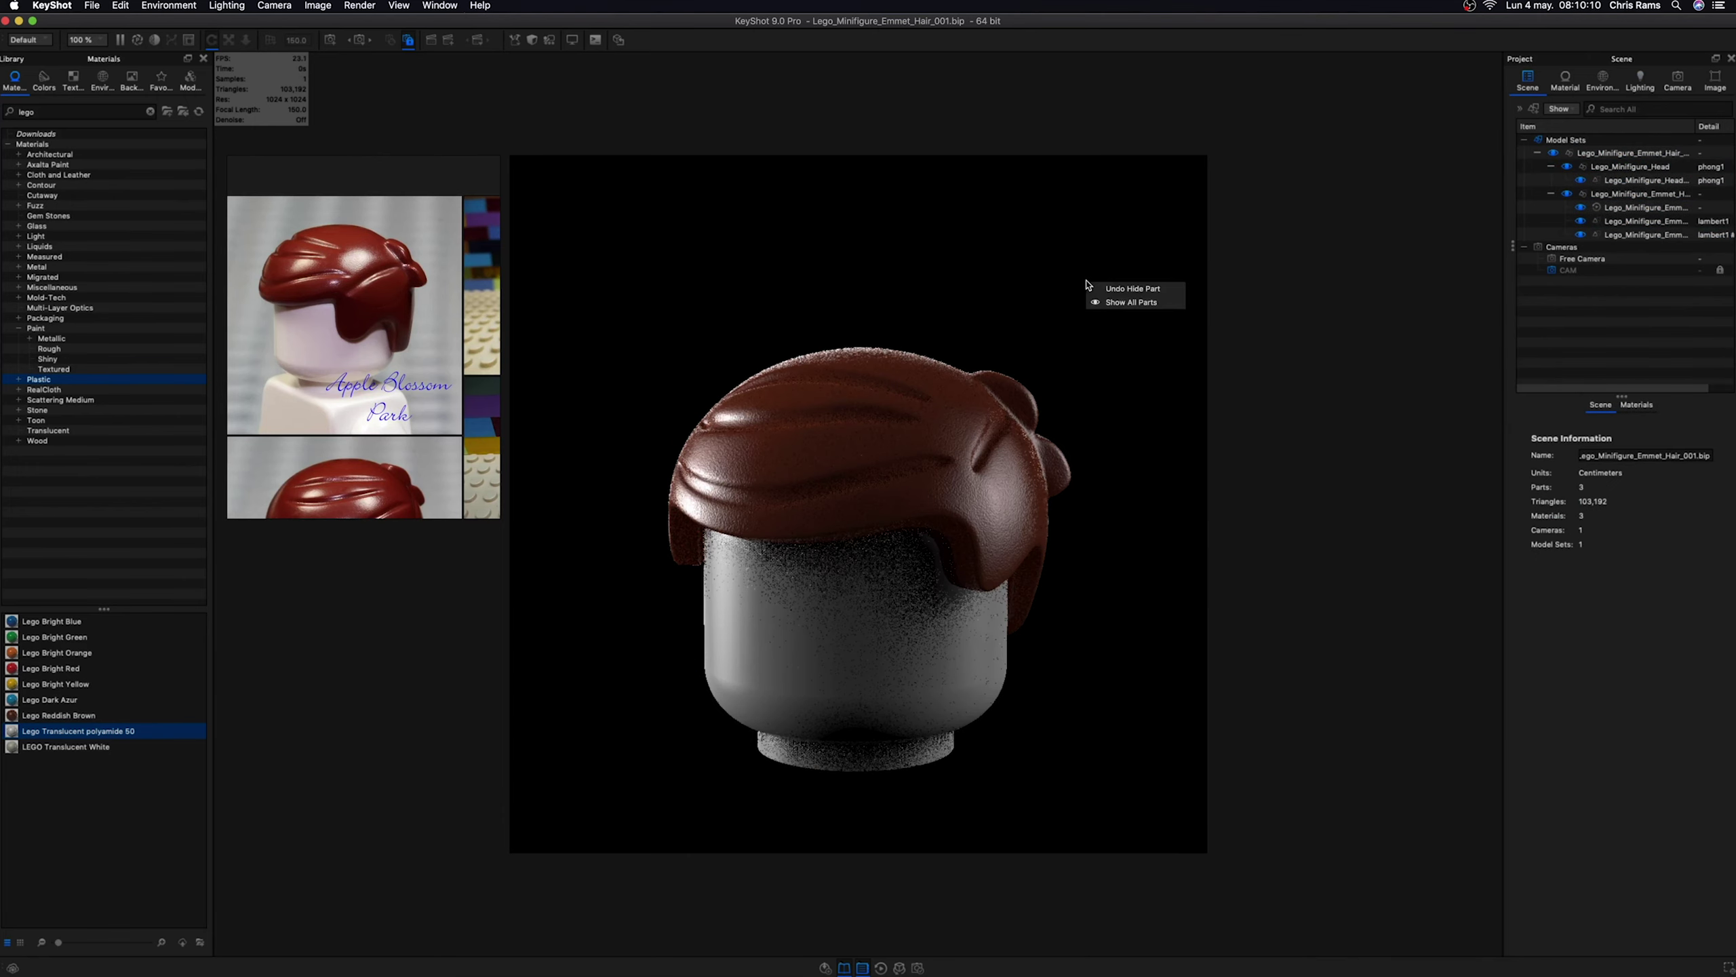
click(1678, 81)
right_click(1039, 239)
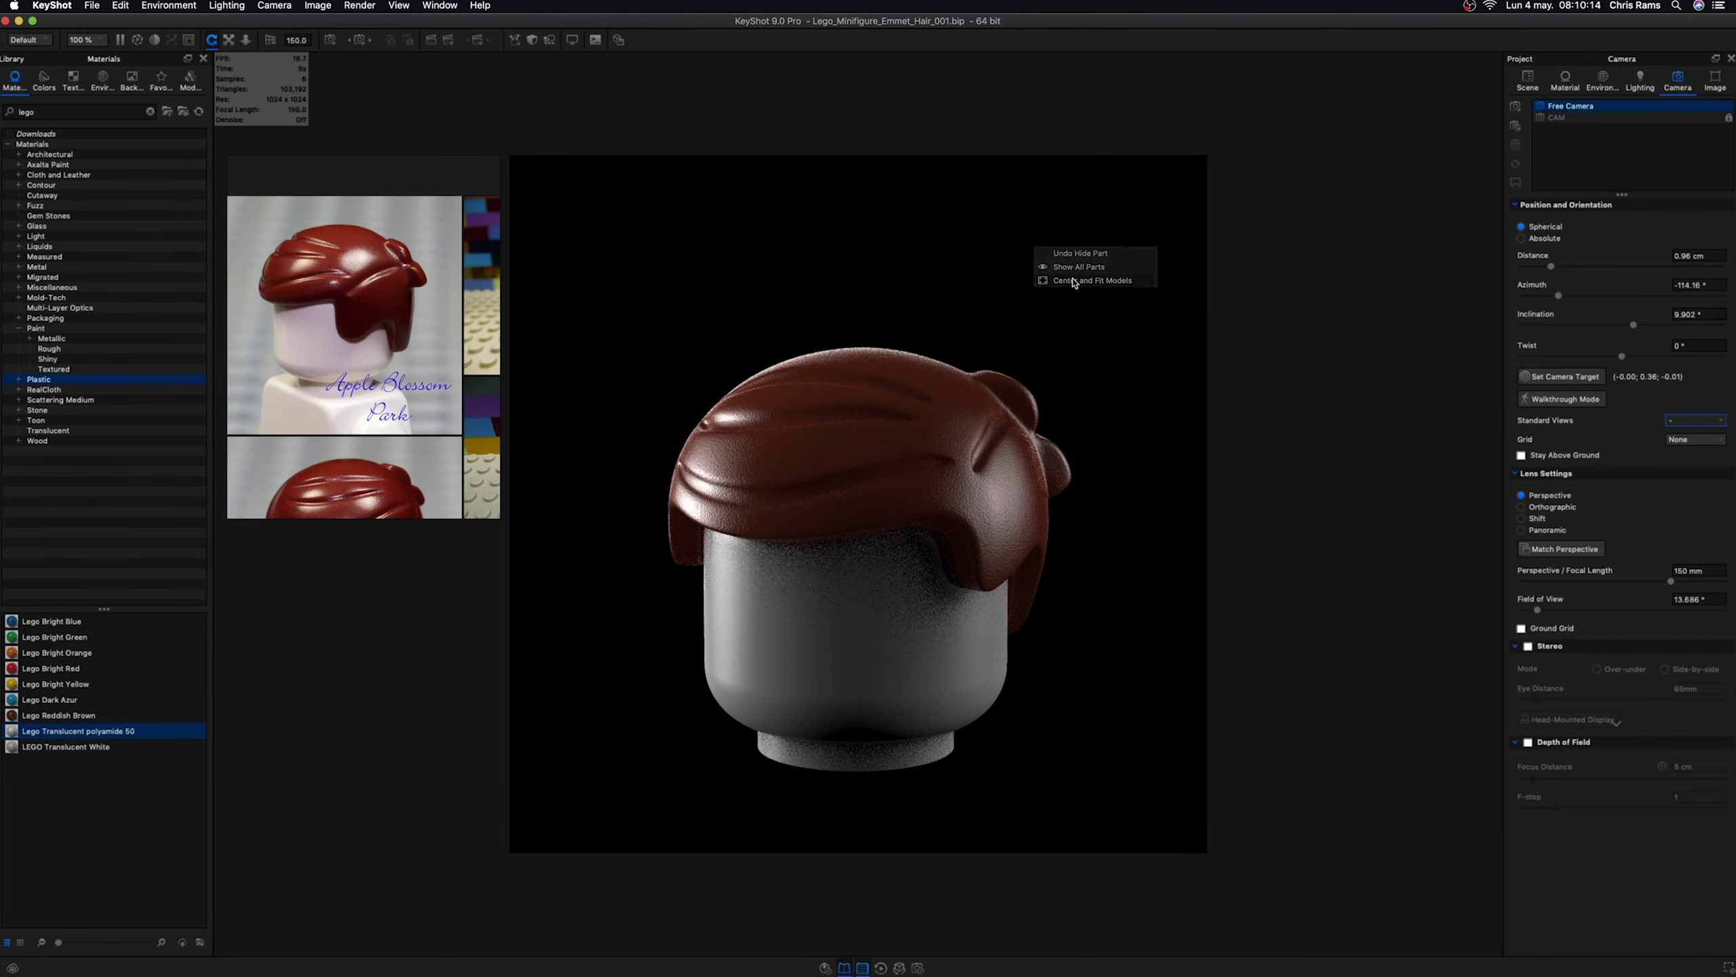
click(1059, 280)
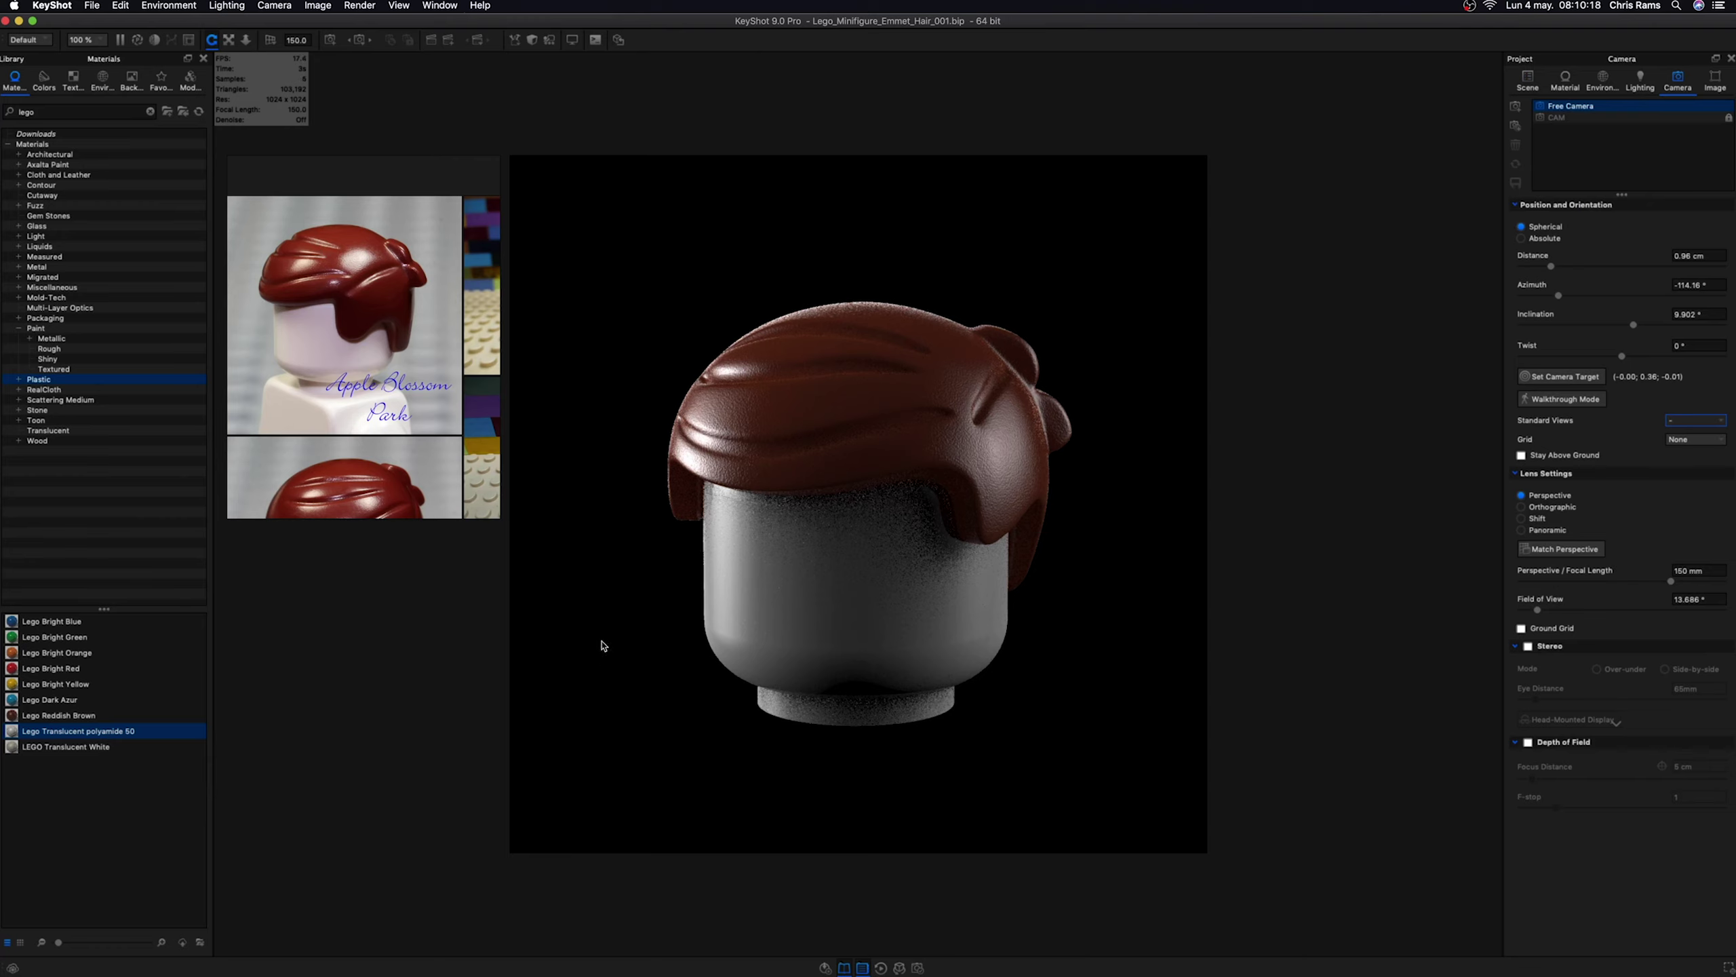
- Set the camera inclination to 15°
scroll(387, 326, down, 3)
scroll(386, 326, down, 3)
scroll(386, 326, down, 3)
scroll(386, 326, down, 3)
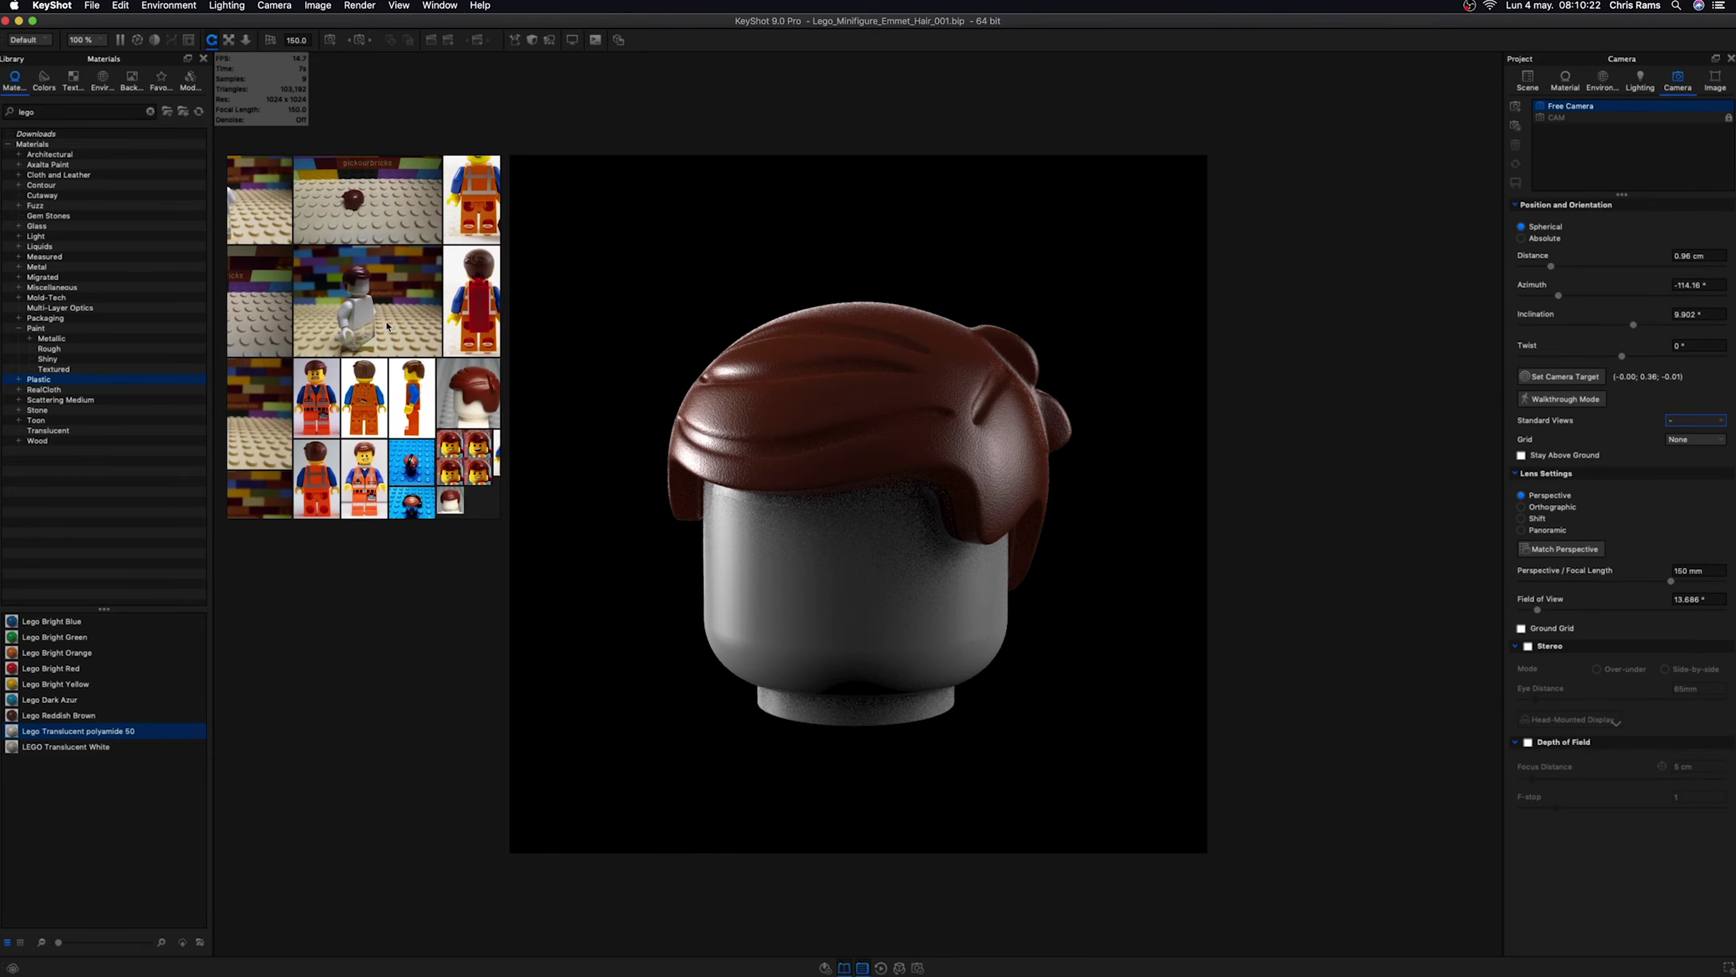
scroll(464, 390, up, 3)
scroll(465, 390, up, 3)
scroll(465, 390, up, 3)
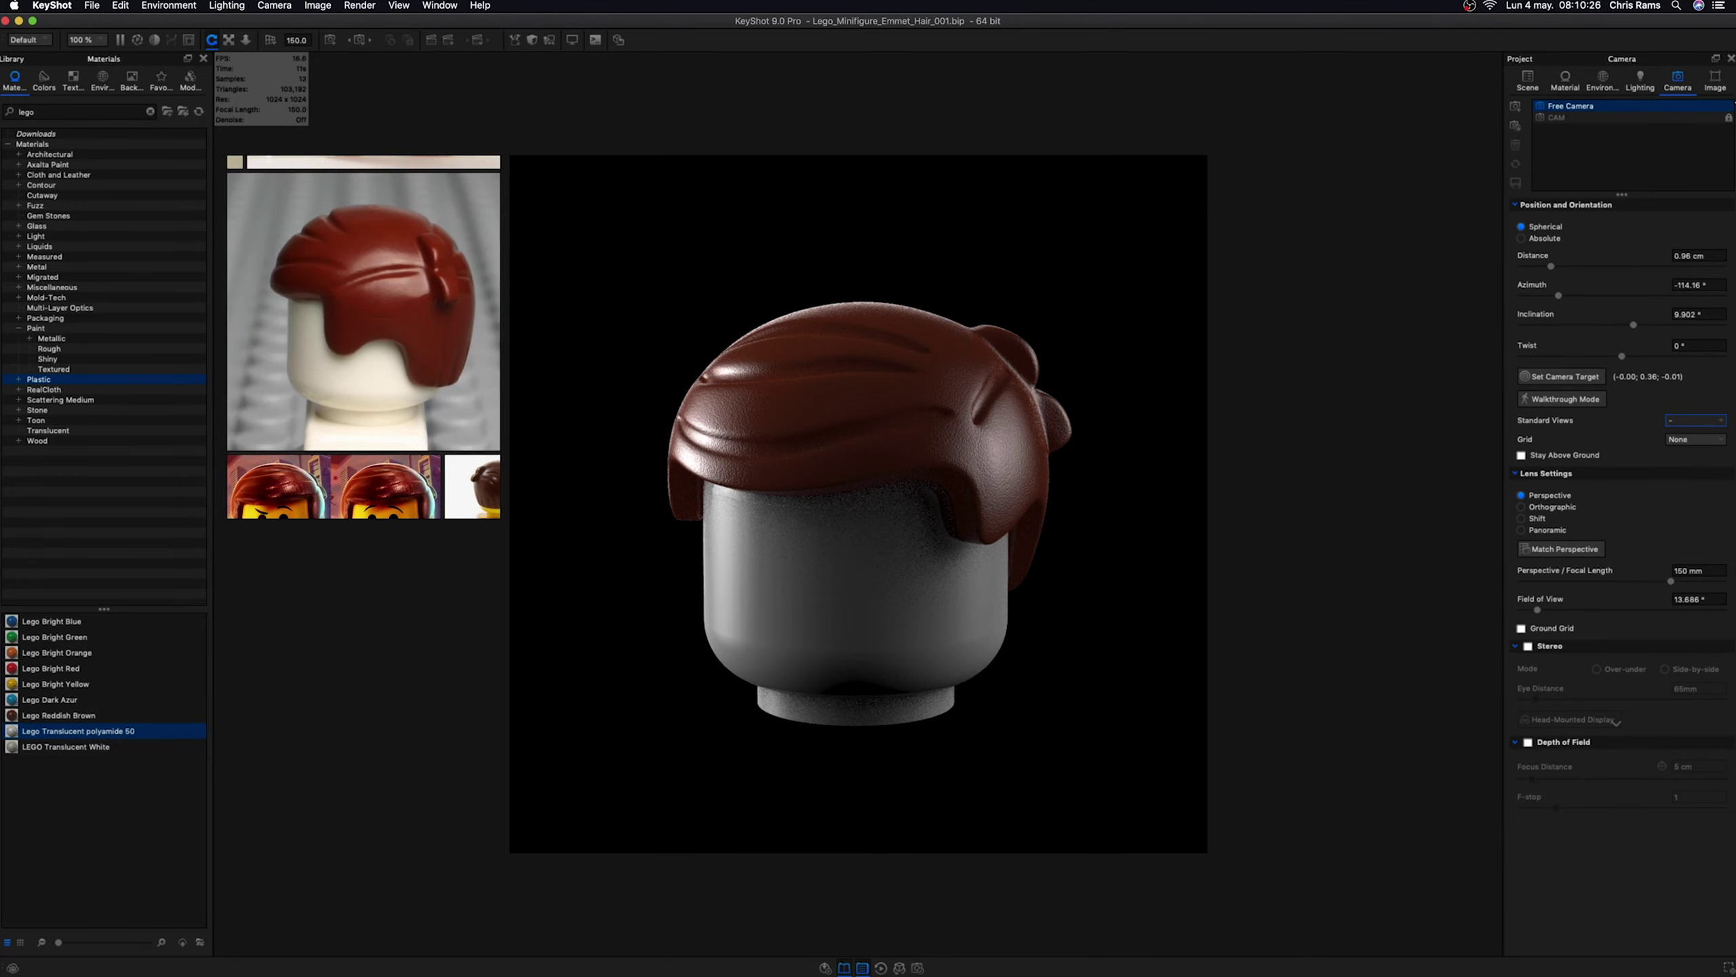
click(1695, 316)
text(15)
key(Return)
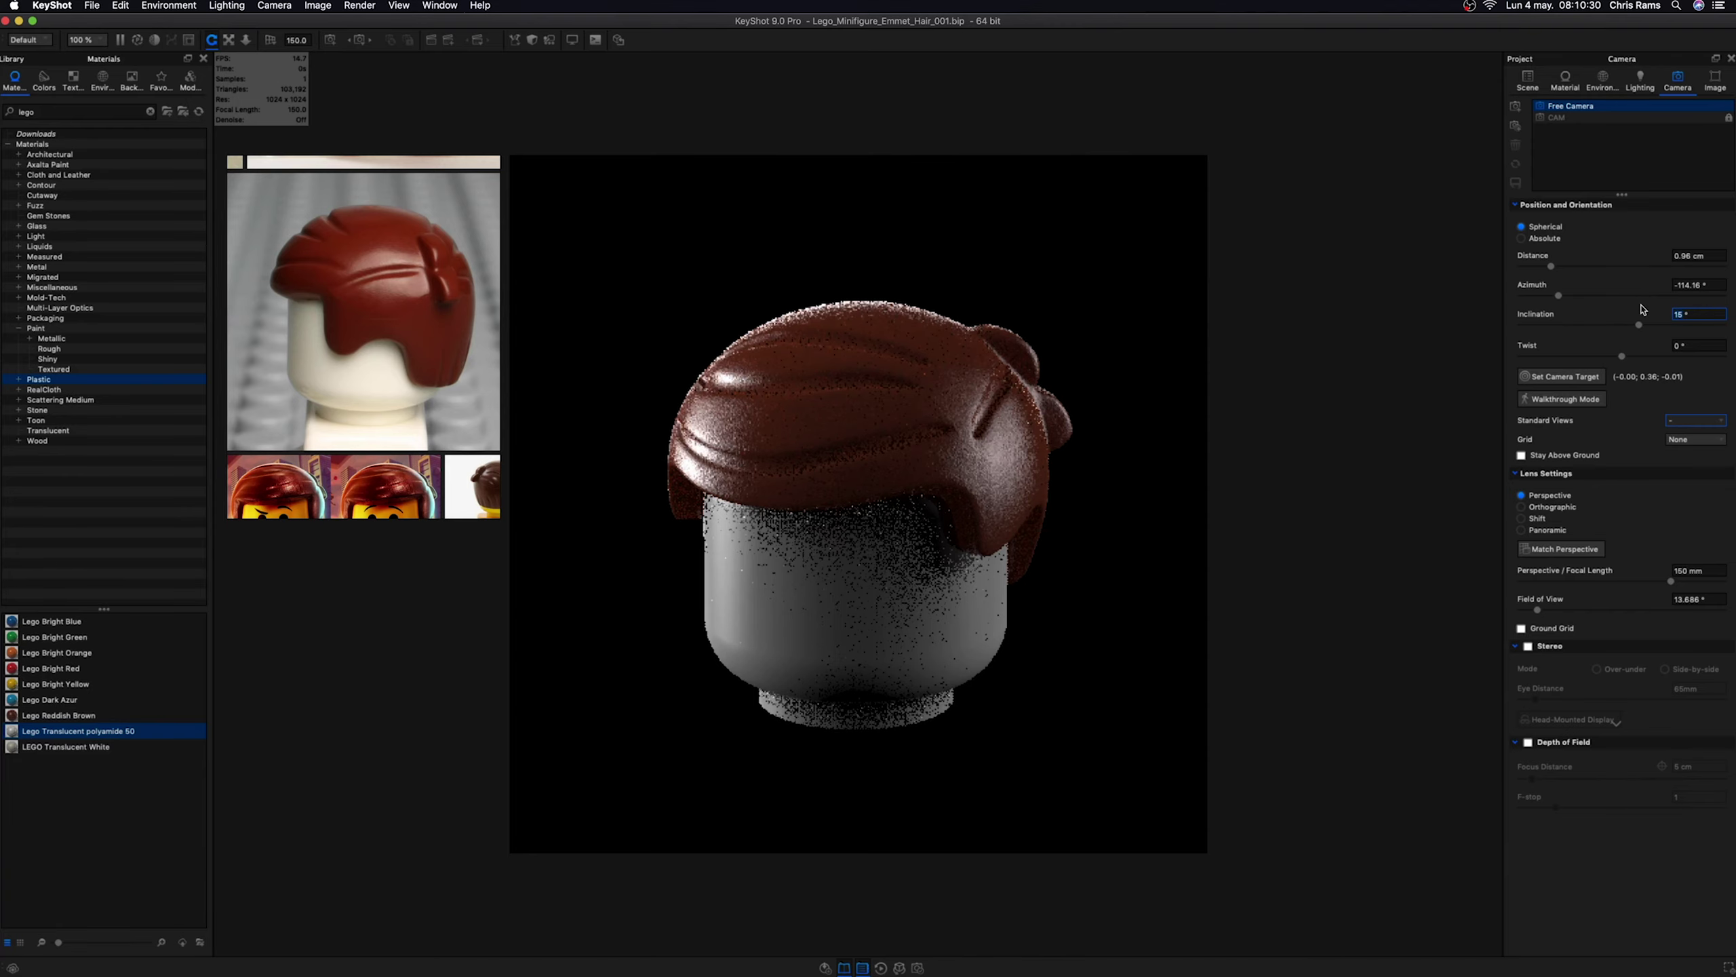
- Set the camera azimuth, trying 125° and 45° before settling on 90°
key(shift+Tab)
text(0)
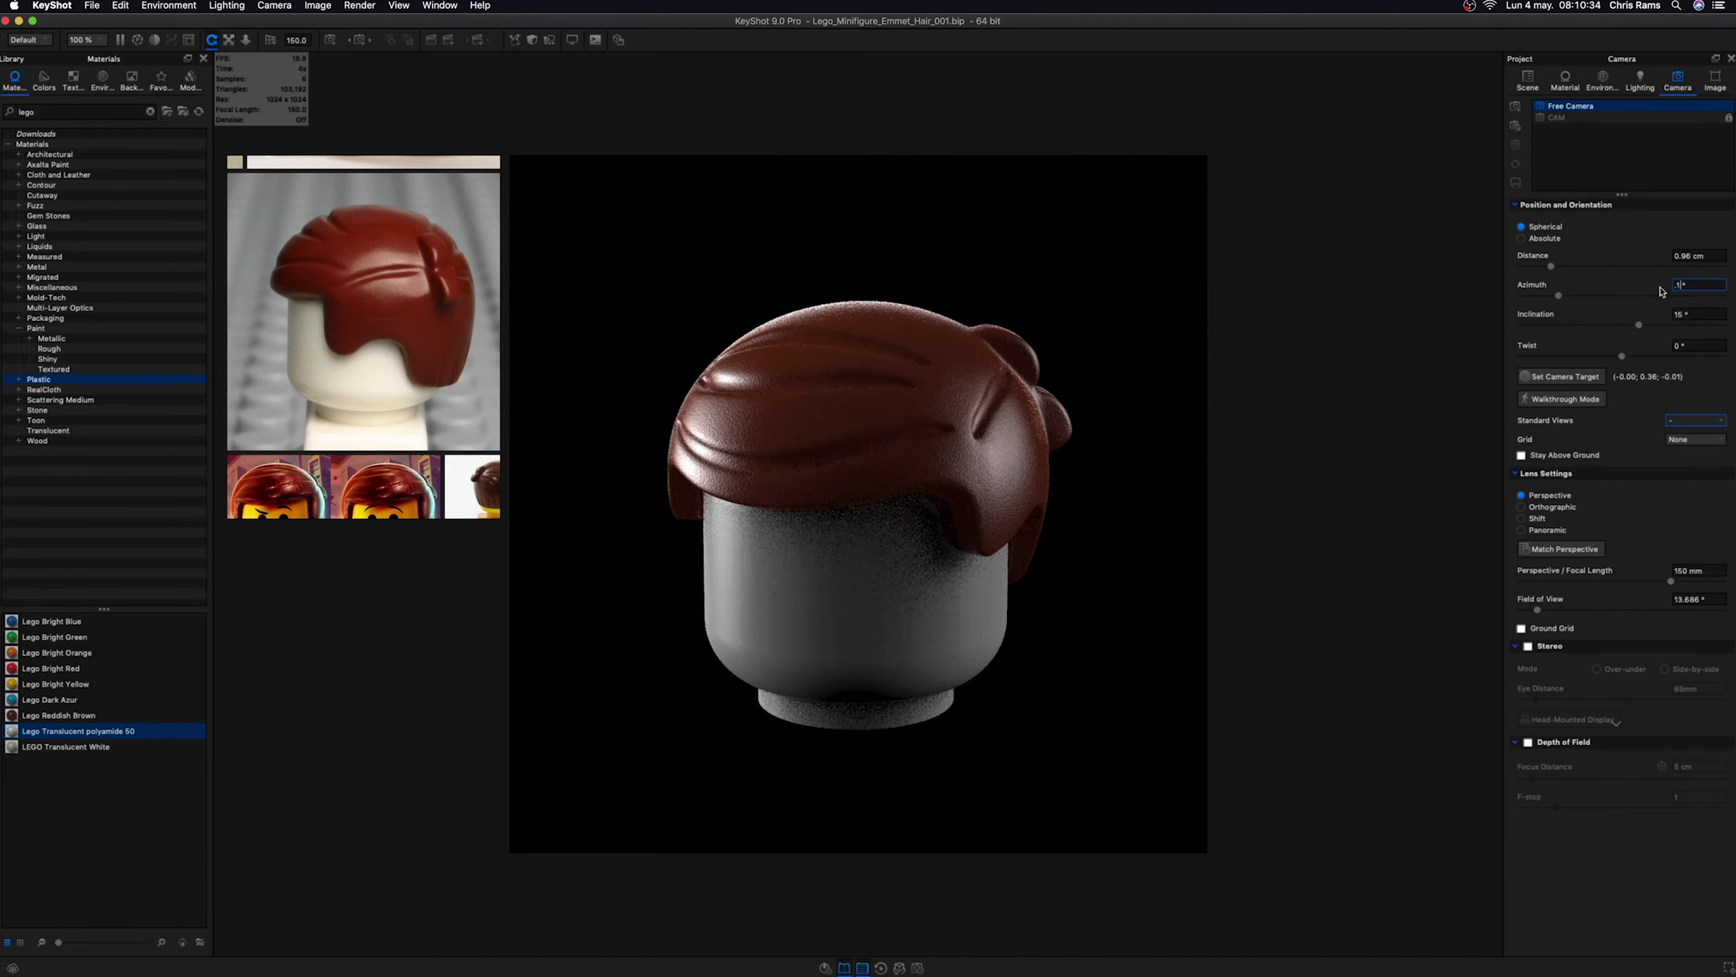
text(125)
key(Return)
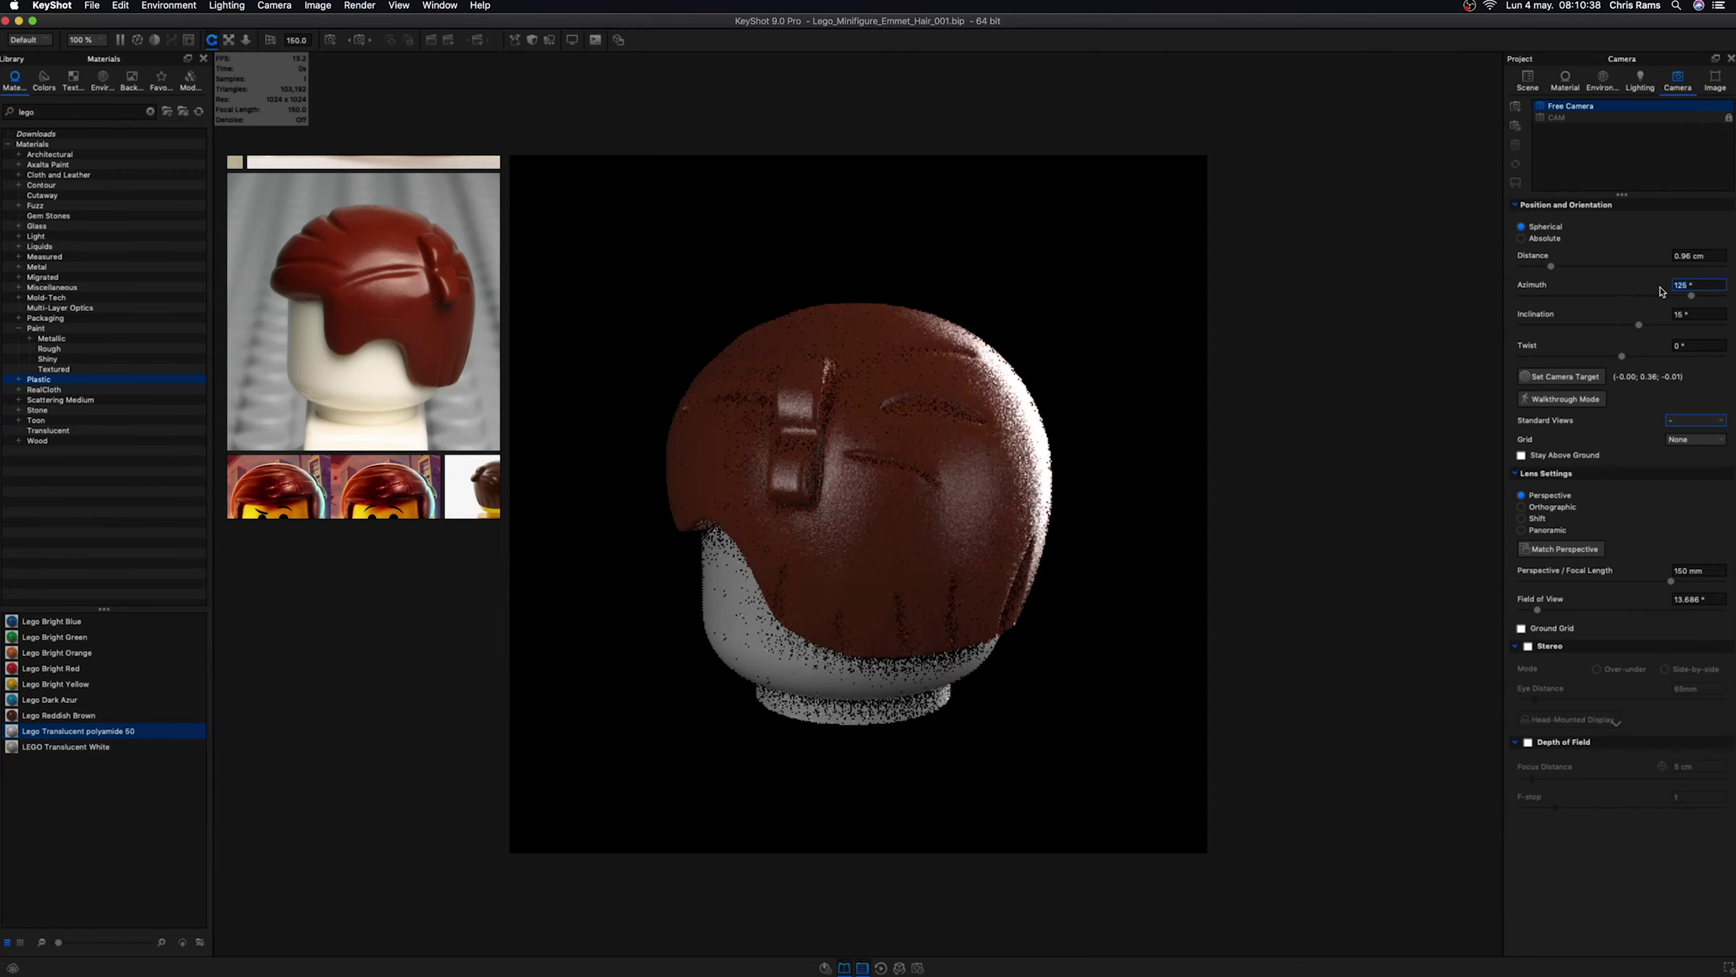
text(45)
key(Return)
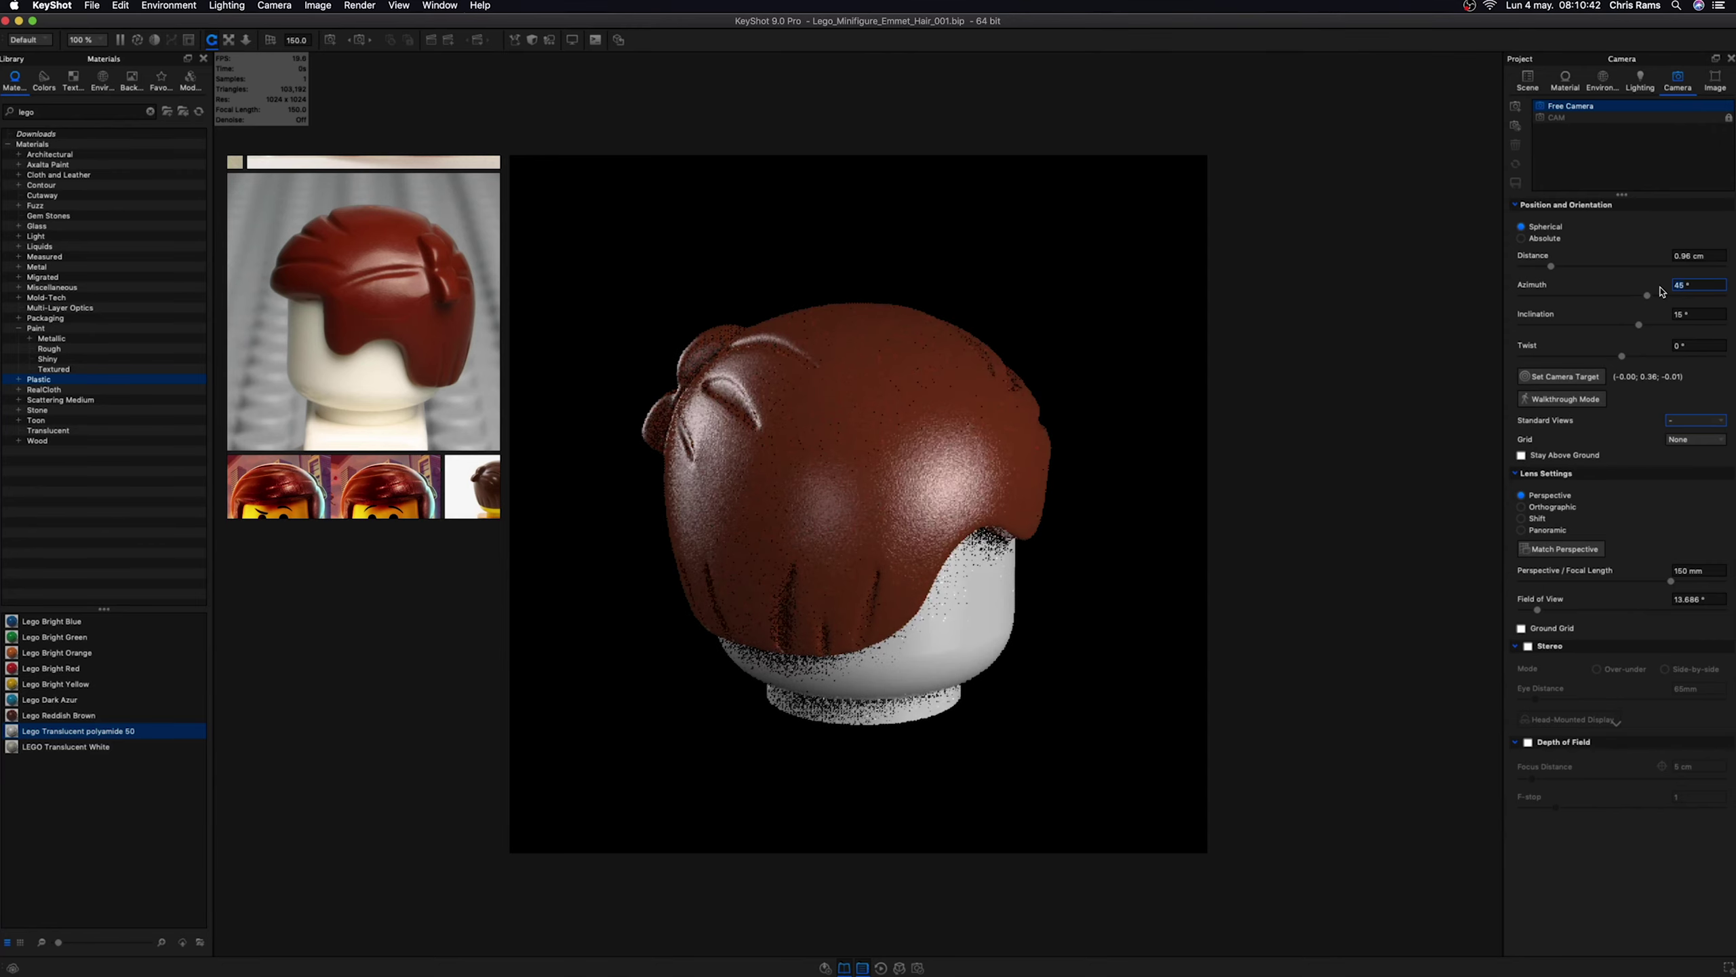
text(90)
key(Return)
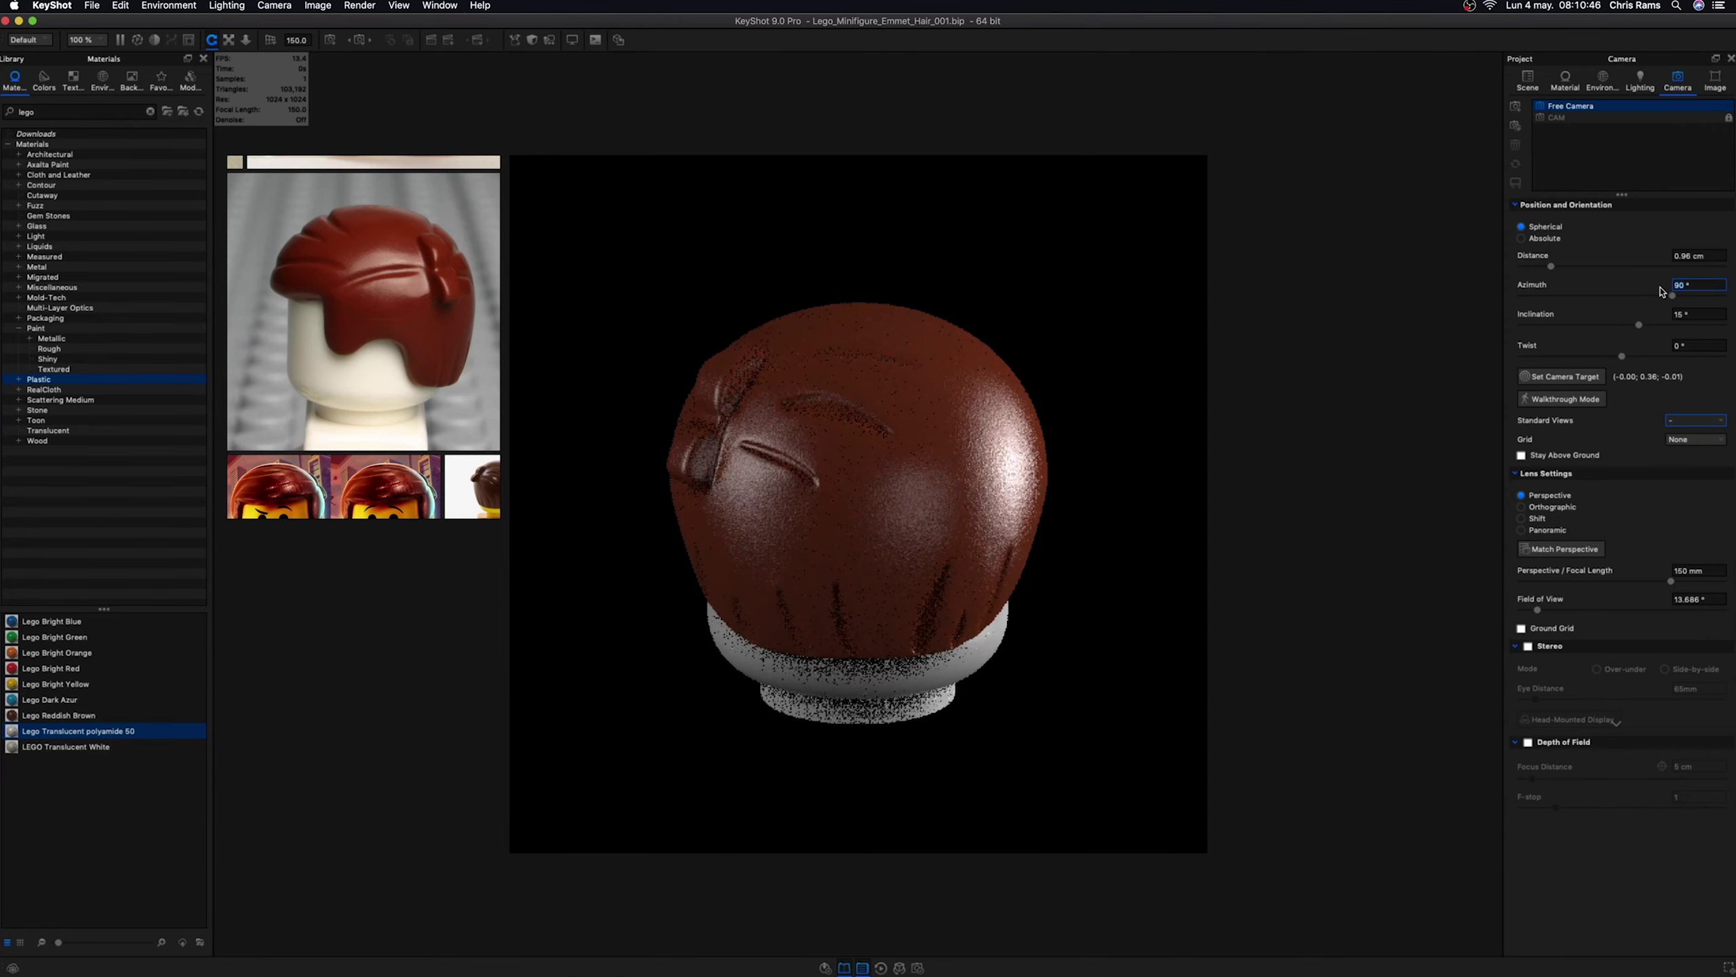
text(-125)
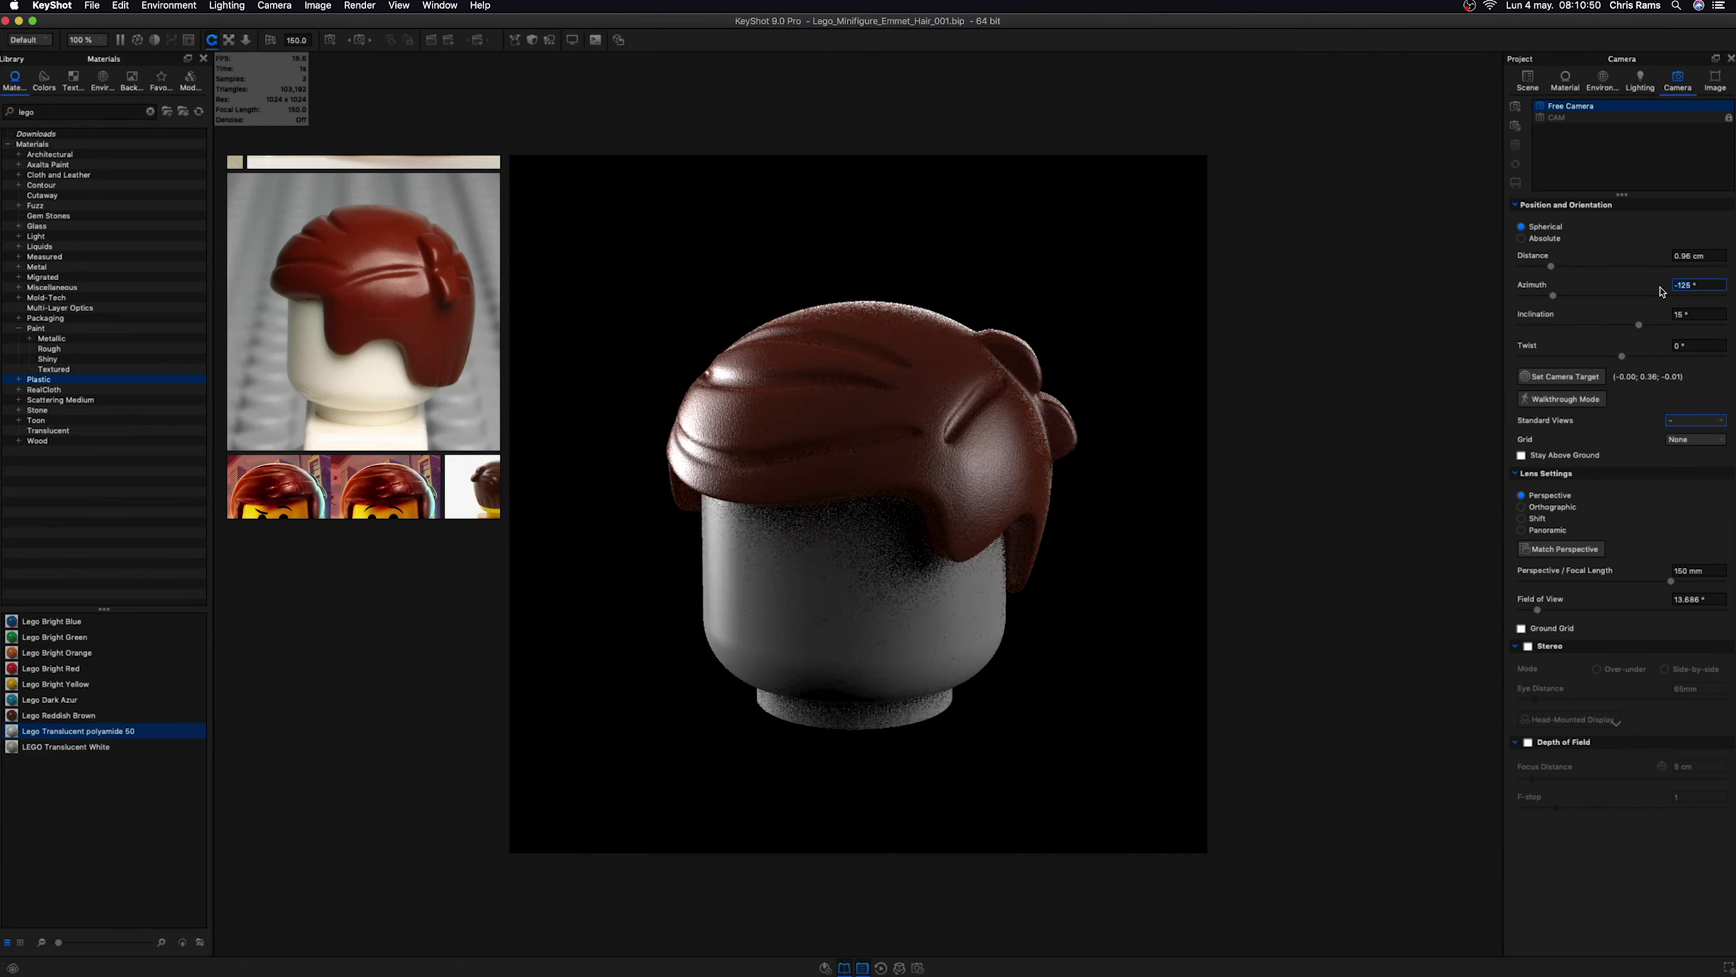
- Save the view as a new camera named CAM2, orbit to the hair's back, and edit its material
click(1516, 108)
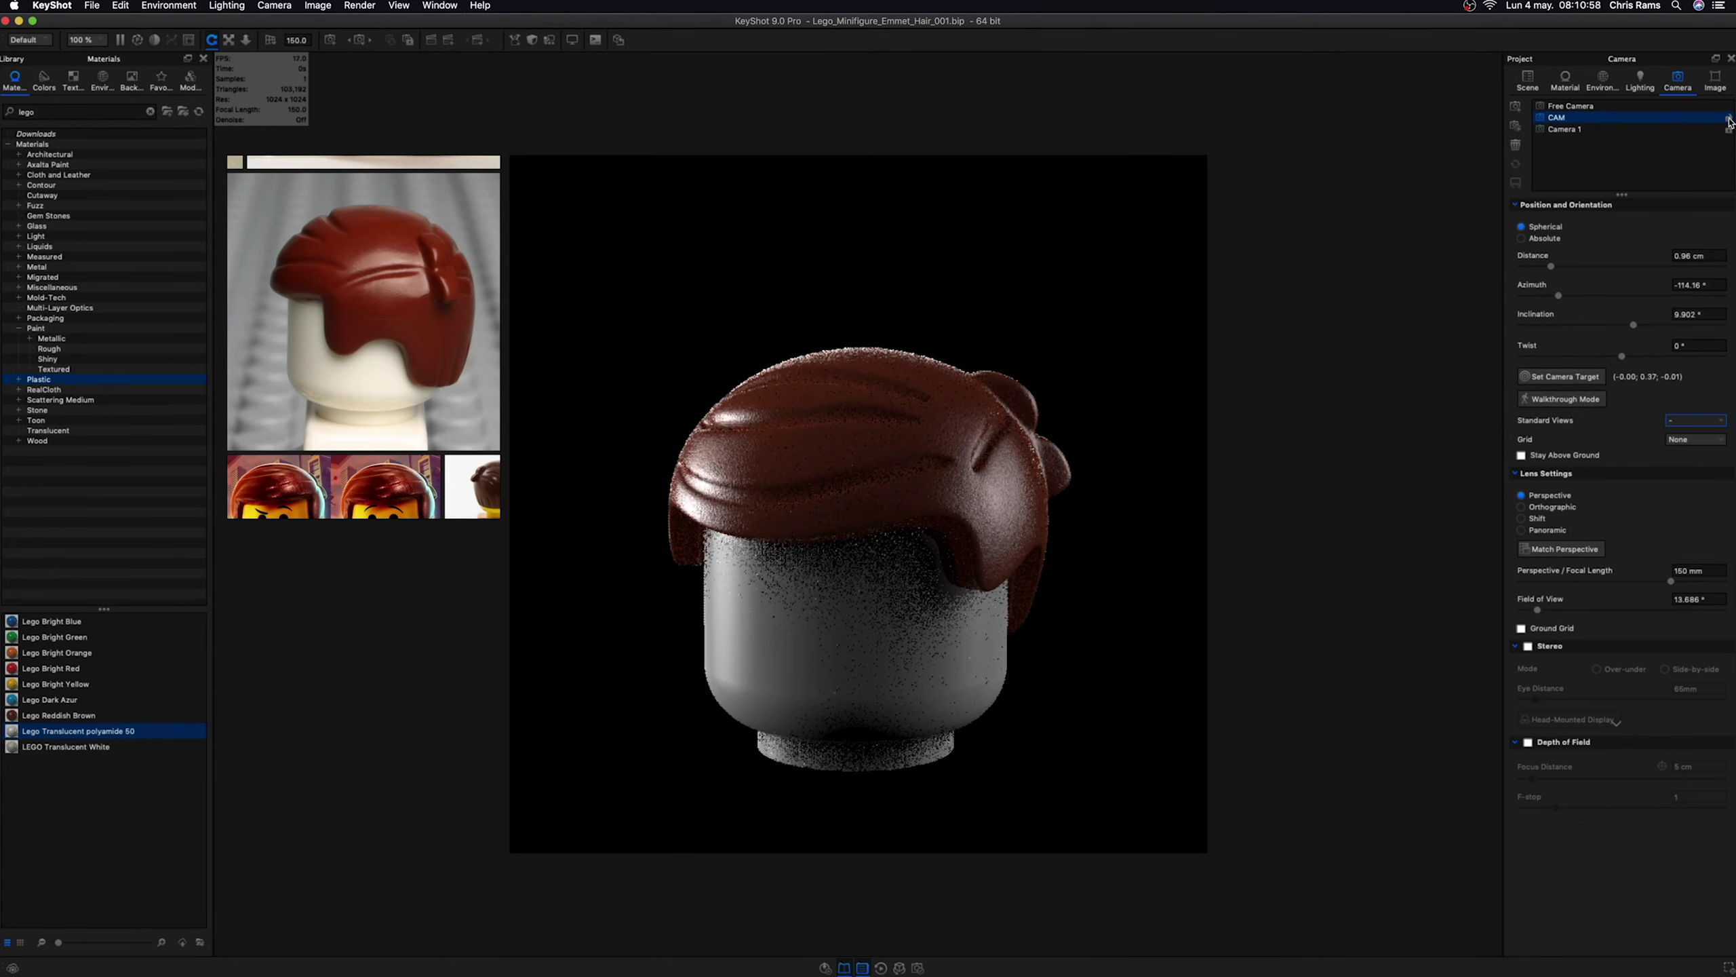
click(1707, 132)
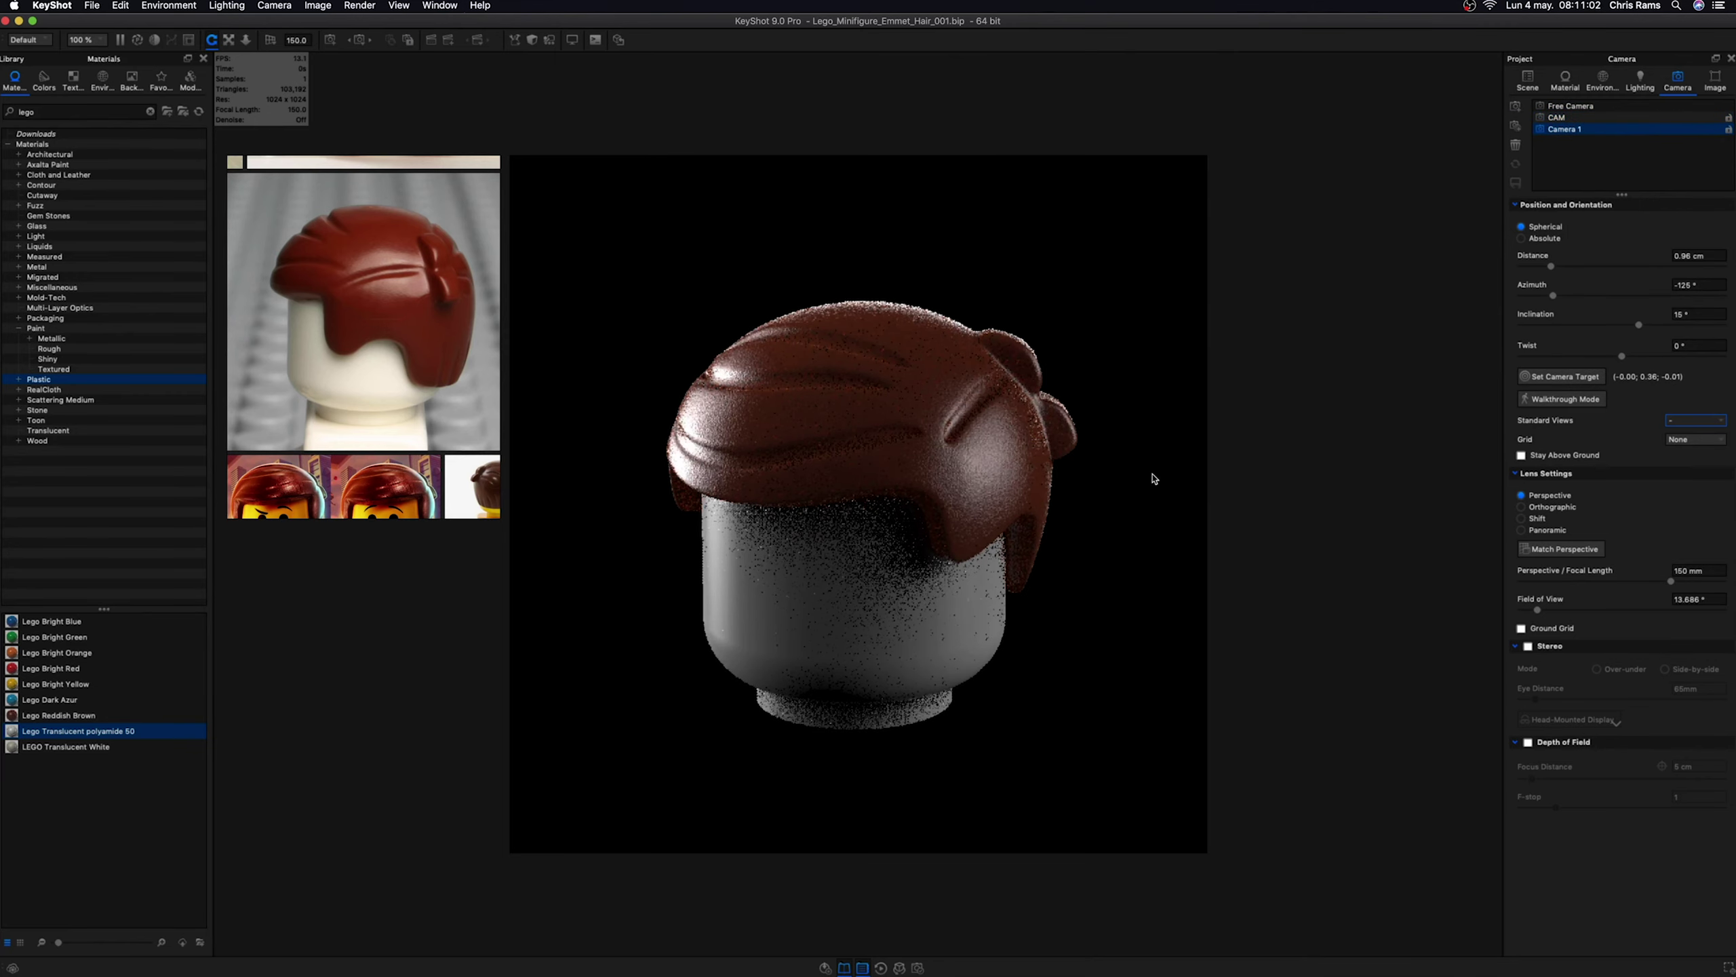
right_click(1569, 128)
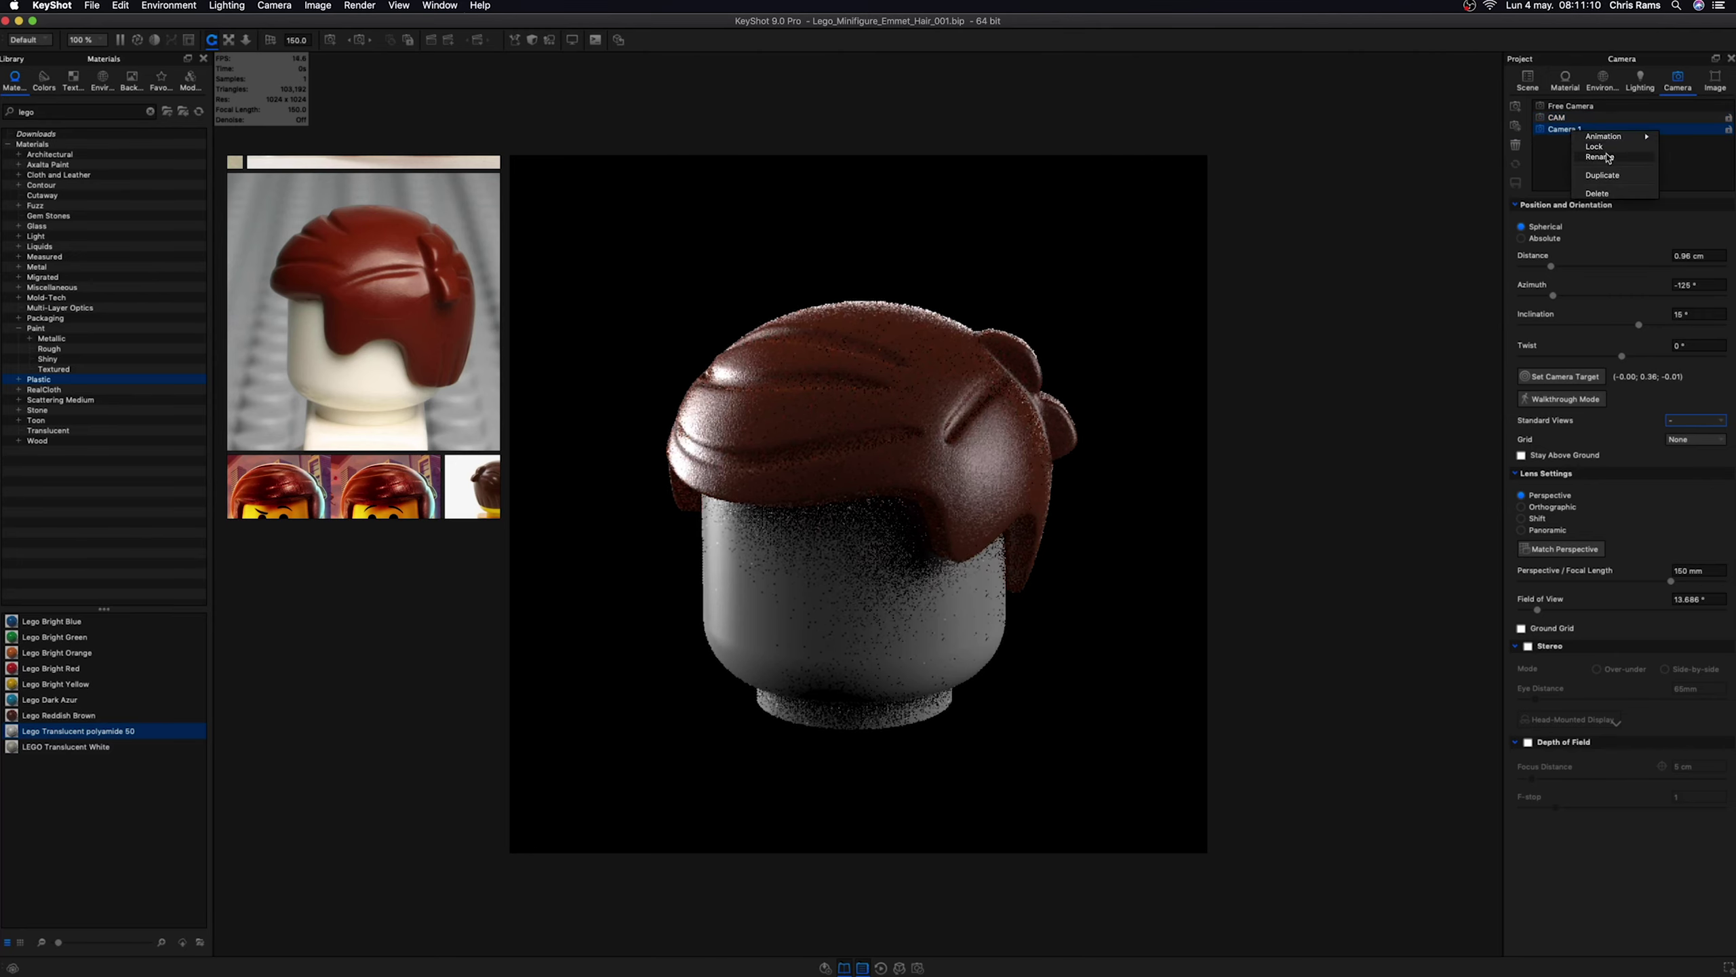
click(1611, 160)
text(CAM2)
key(Return)
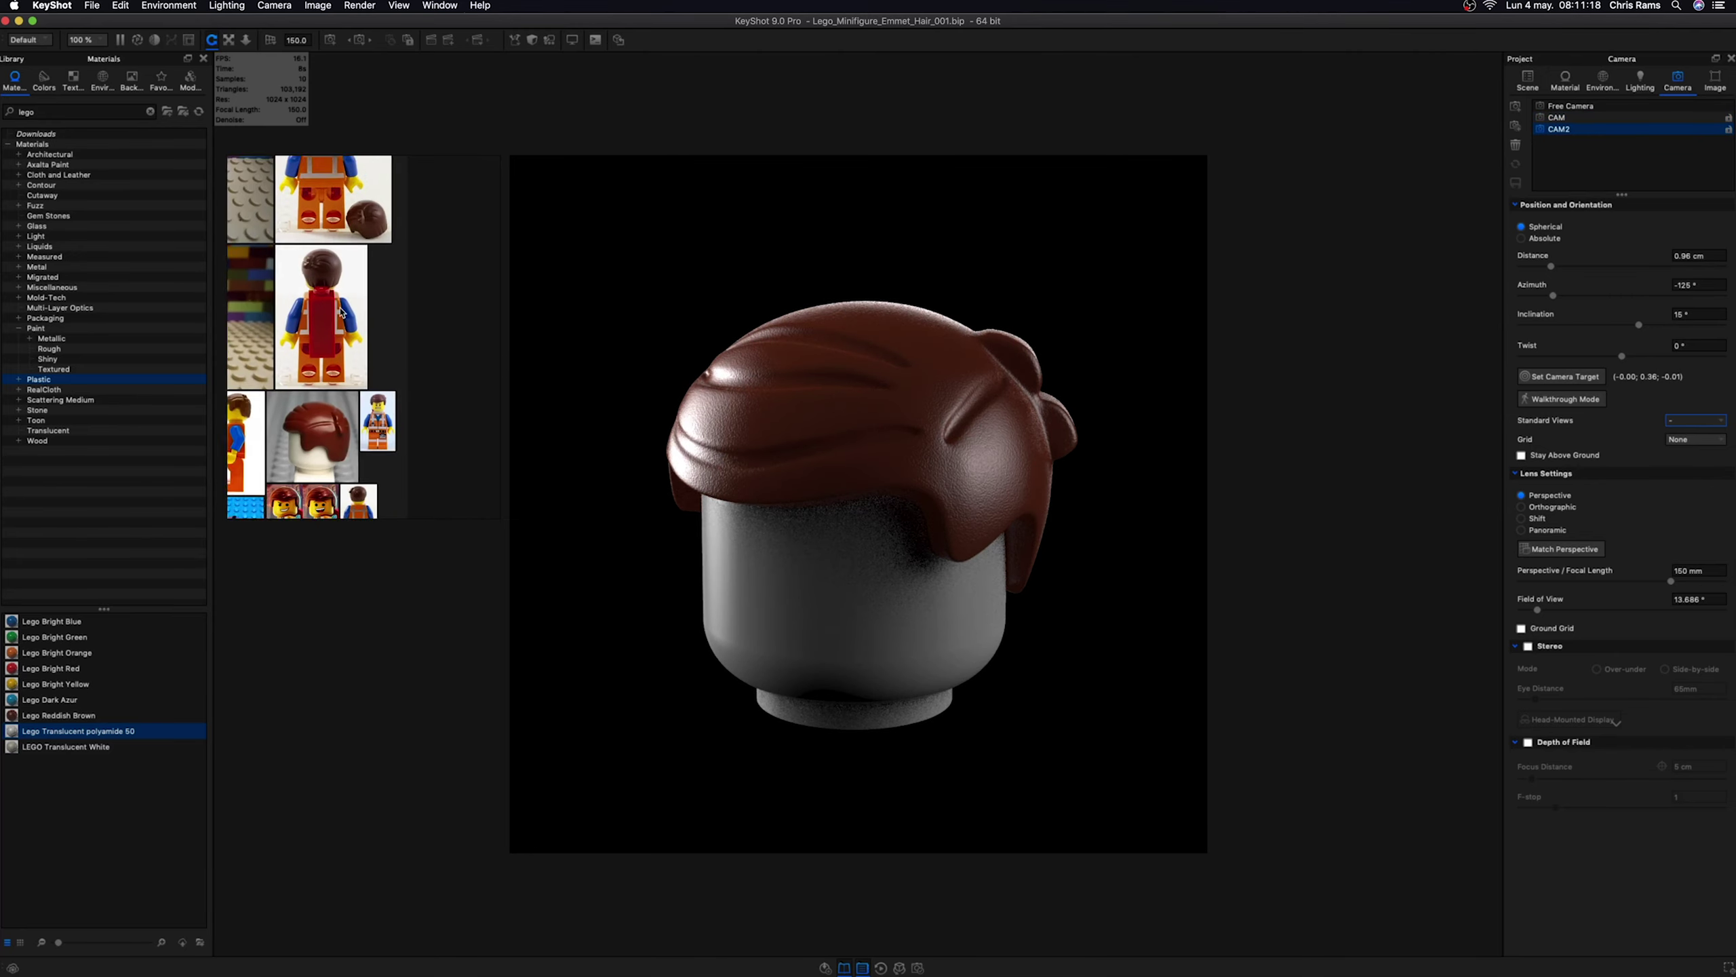
drag(1161, 476, 848, 472)
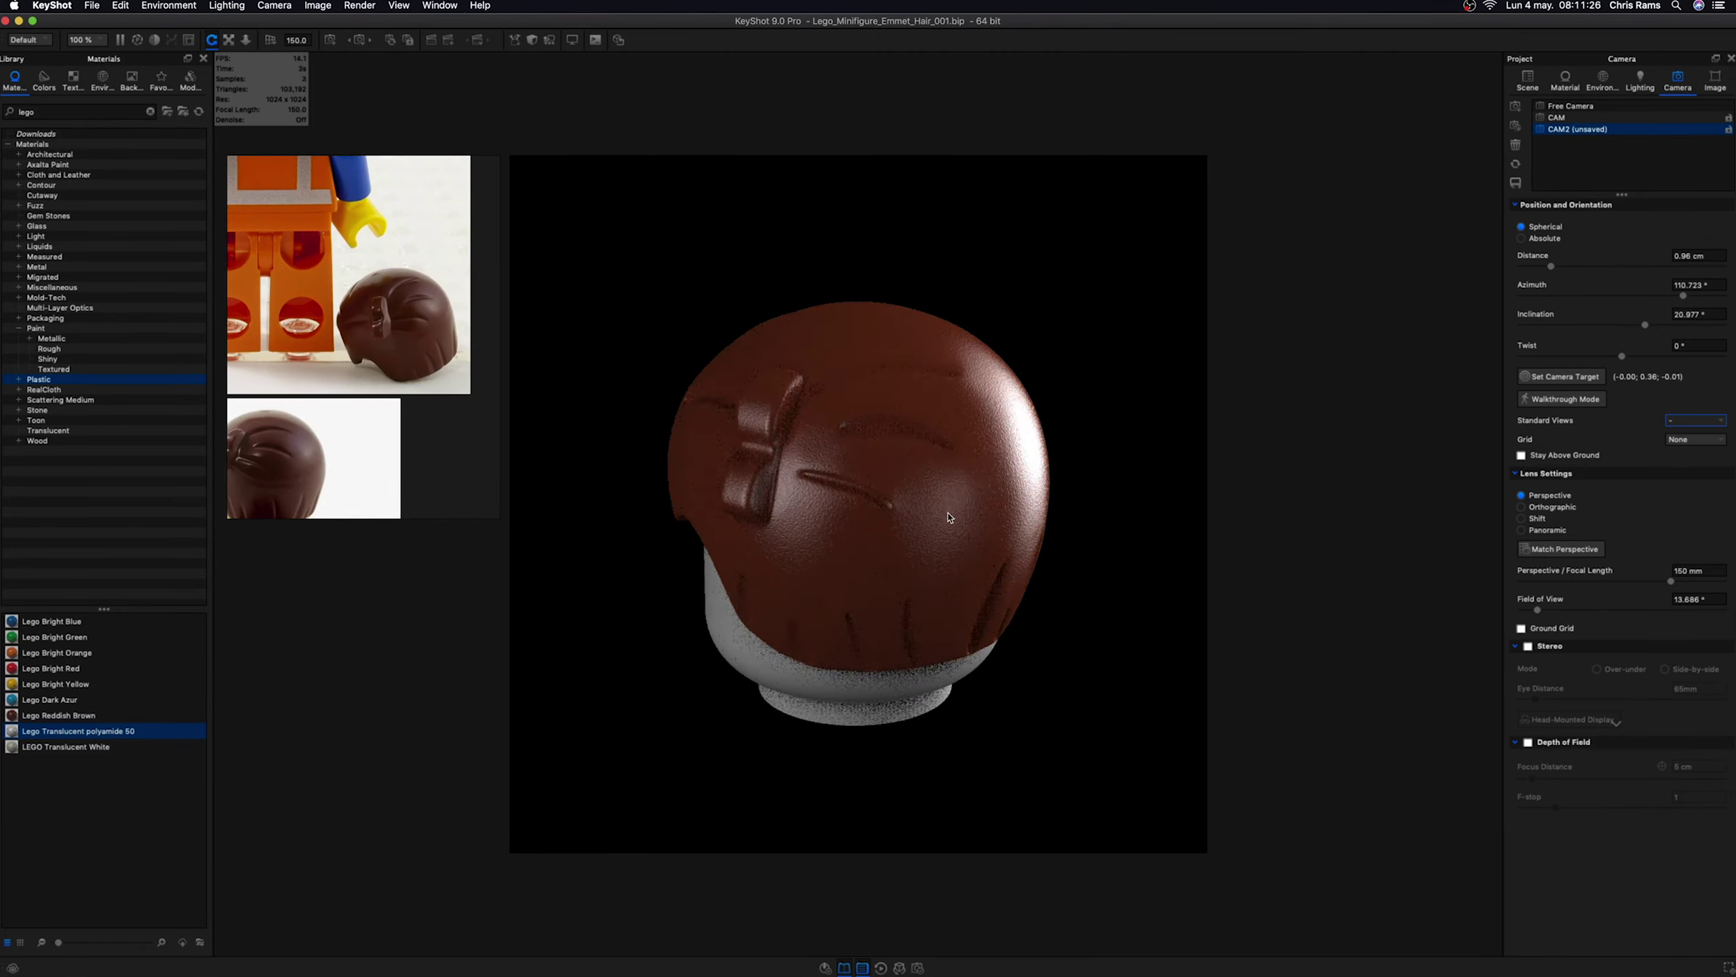
double_click(951, 516)
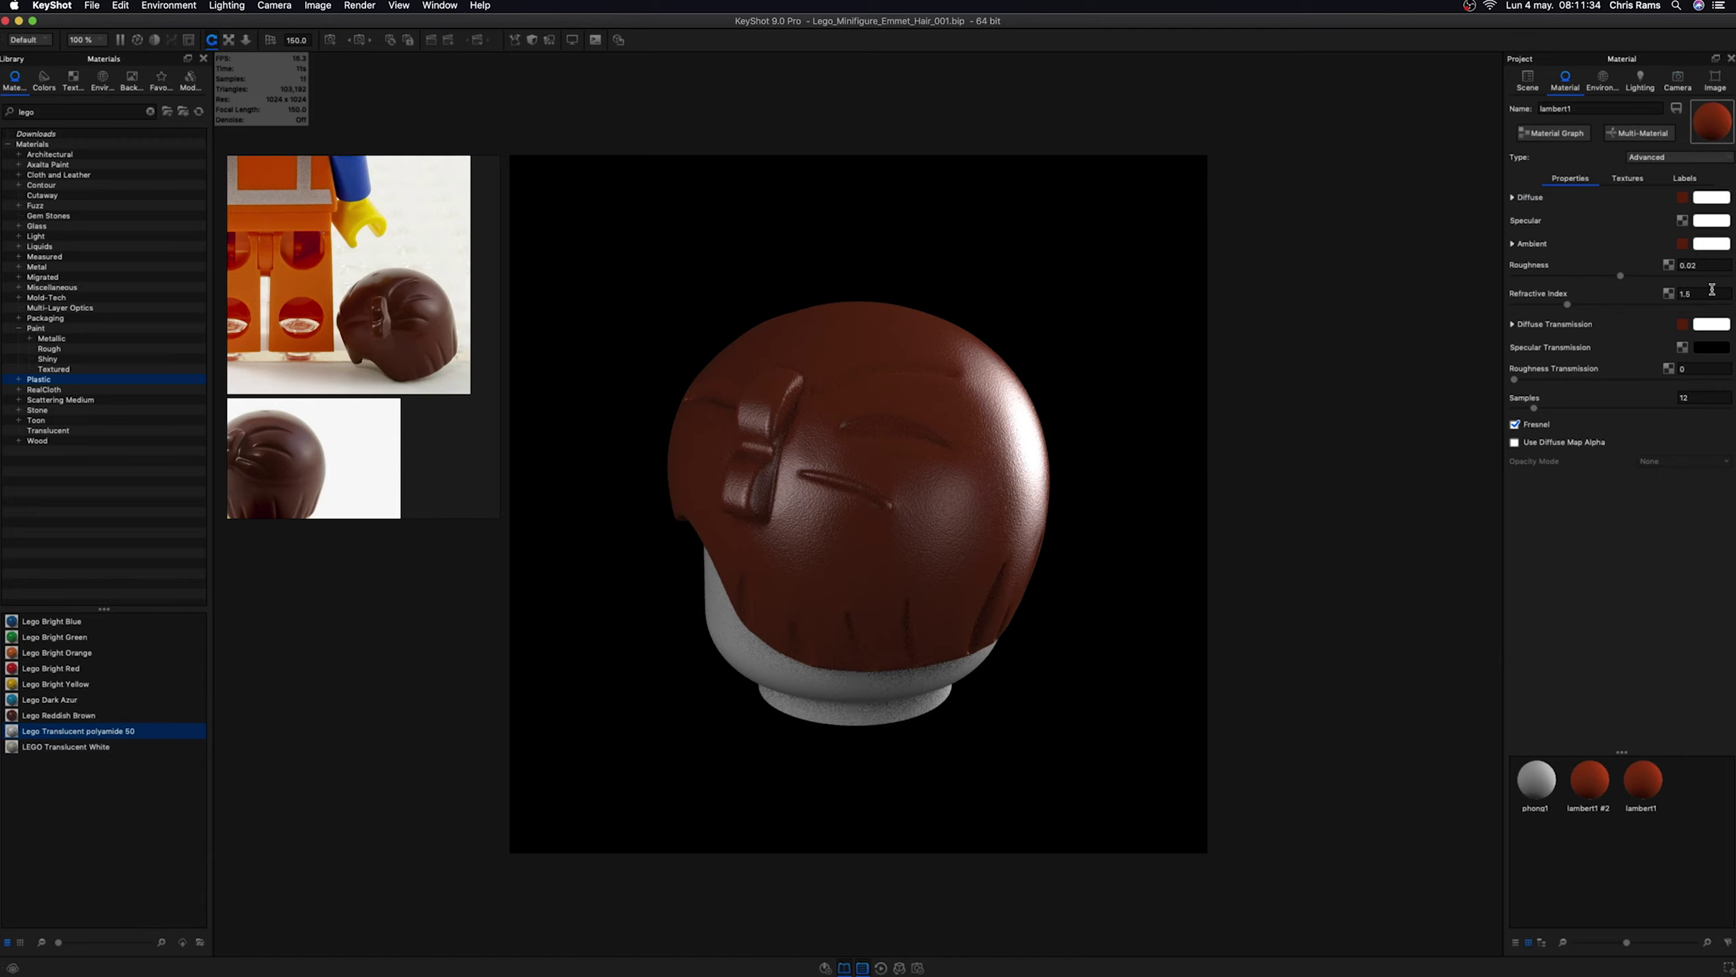
- Set the hair material roughness to 0.025 and adjust roughness transmission and diffuse map alpha
key(Return)
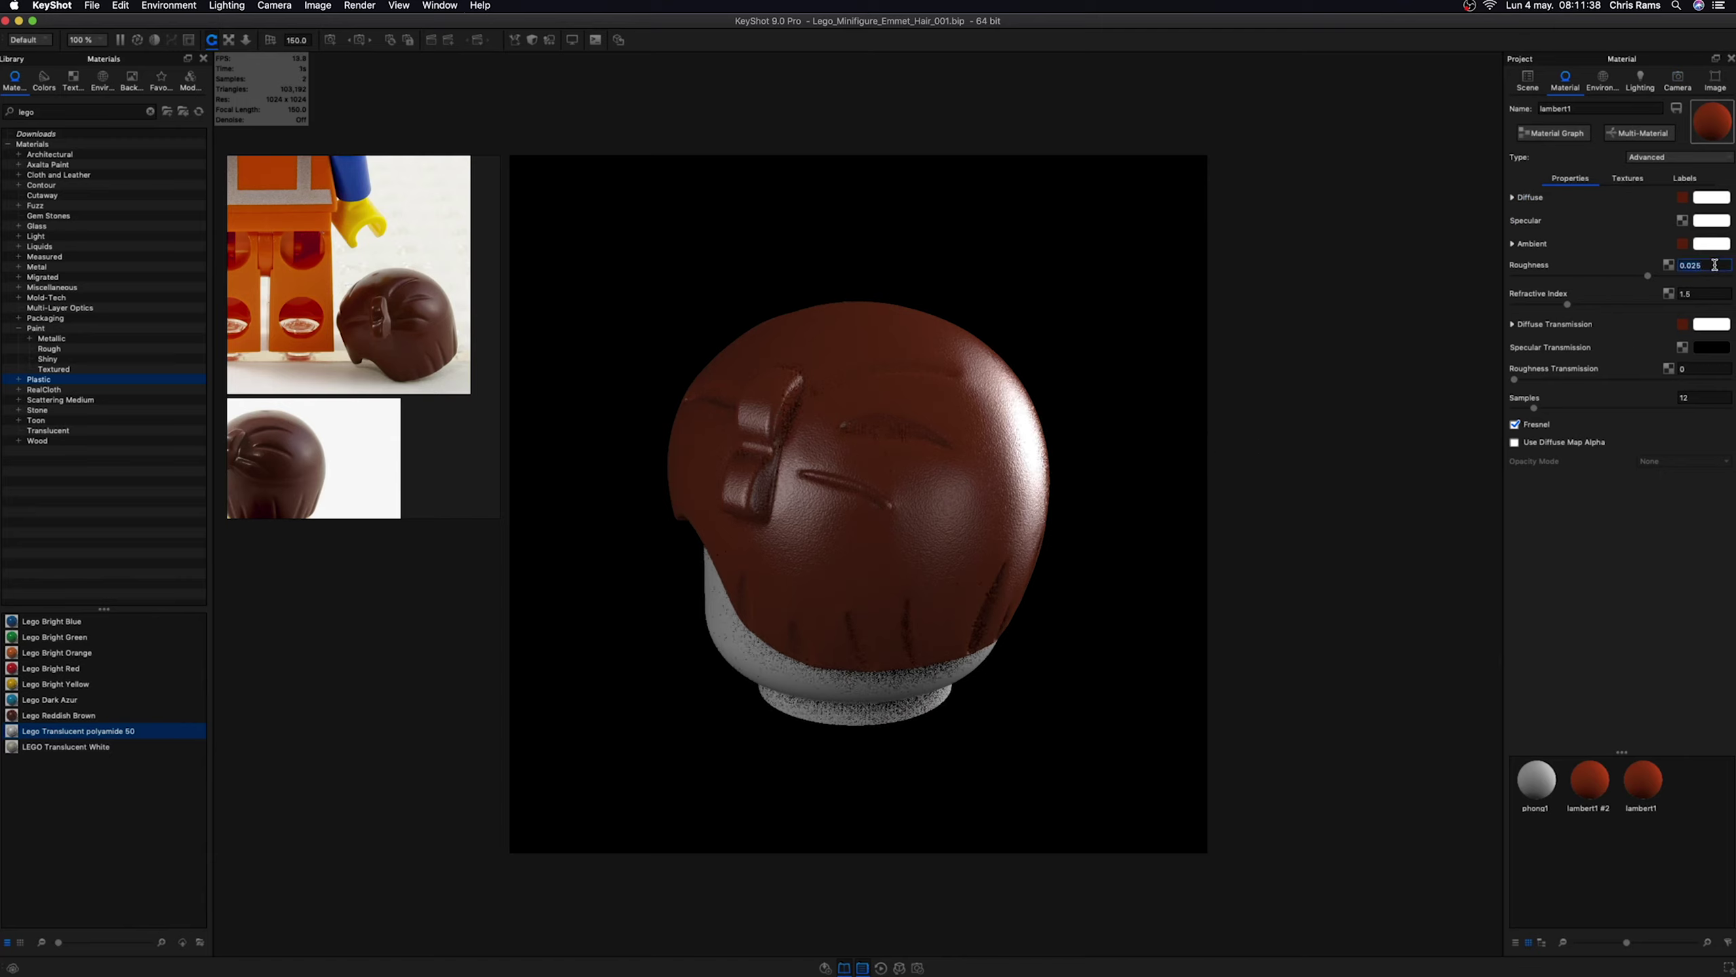
click(1716, 290)
drag(1513, 379, 1615, 381)
click(1514, 442)
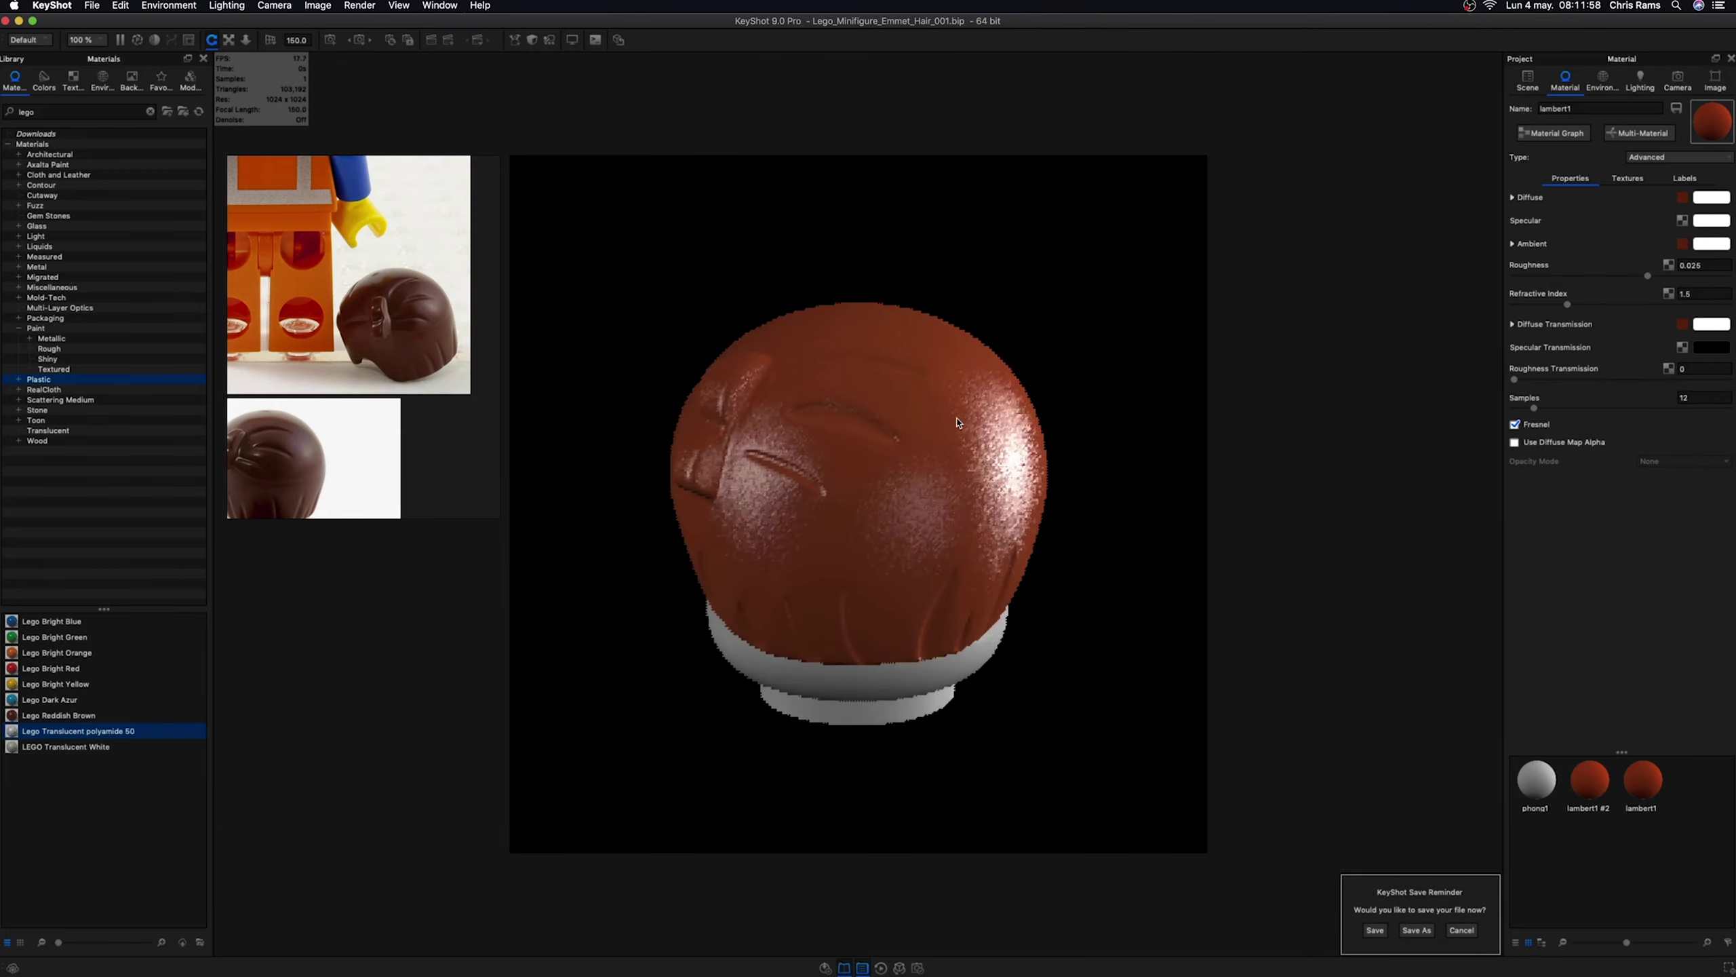
- Point CAM2 at the Front standard view of the head
mouse_move(1126, 454)
mouse_down()
mouse_move(888, 459)
mouse_move(955, 524)
mouse_move(954, 452)
mouse_up()
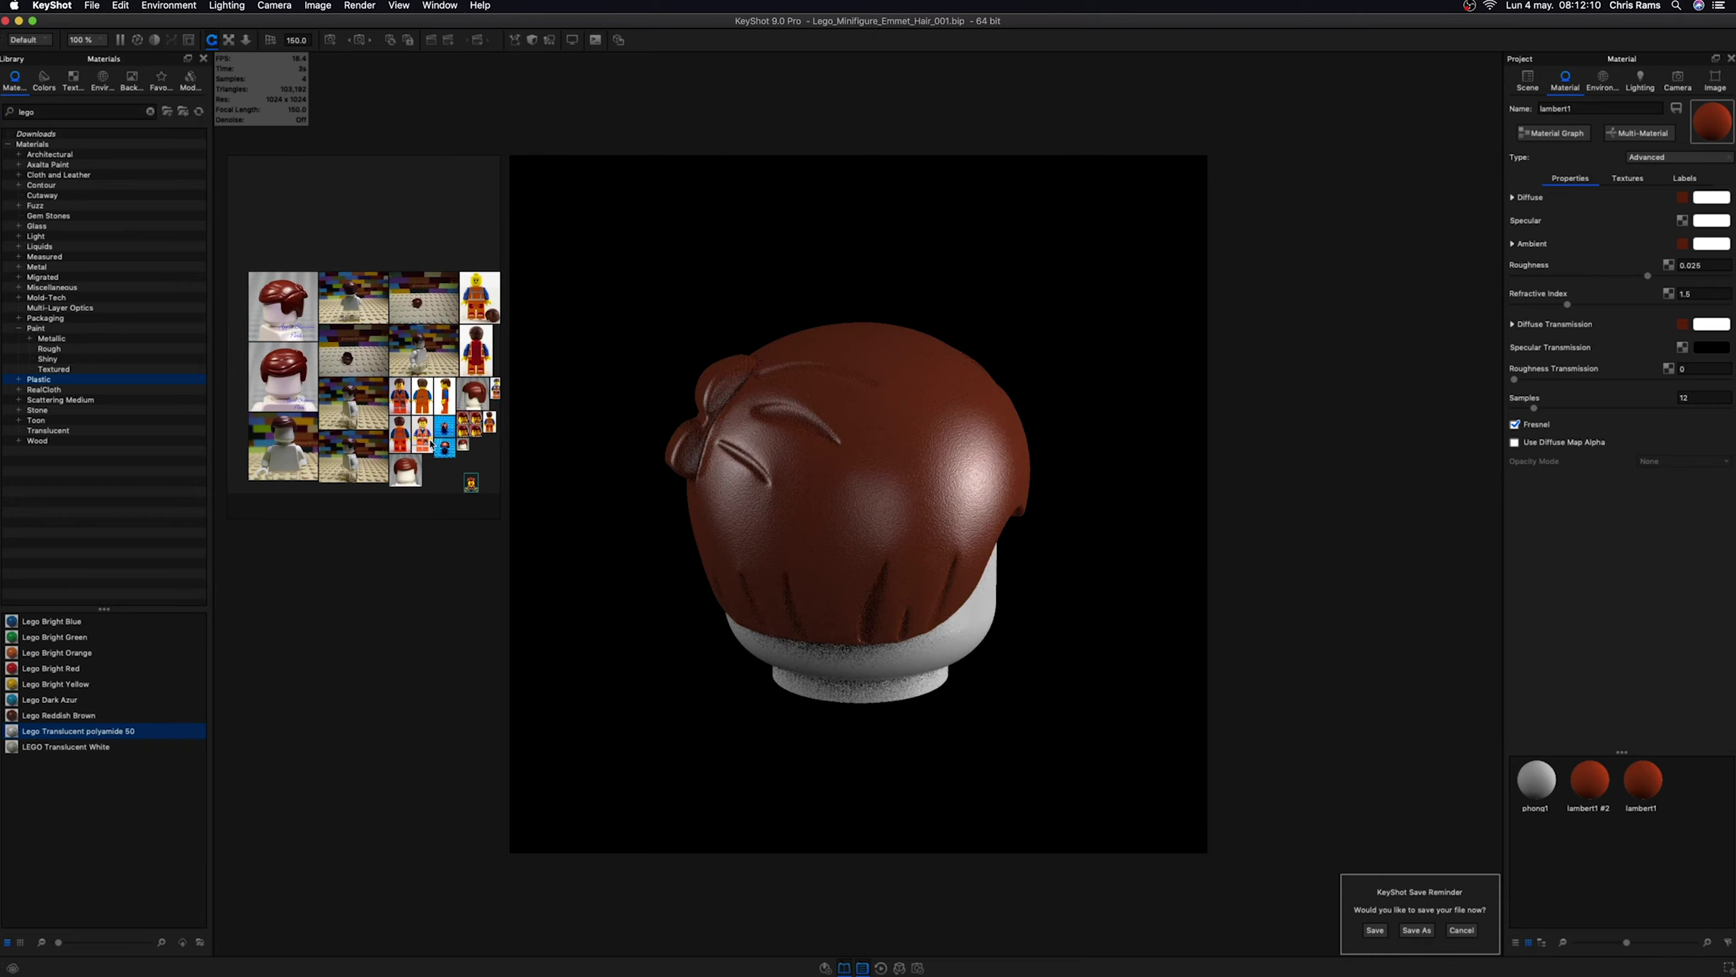
scroll(385, 397, up, 5)
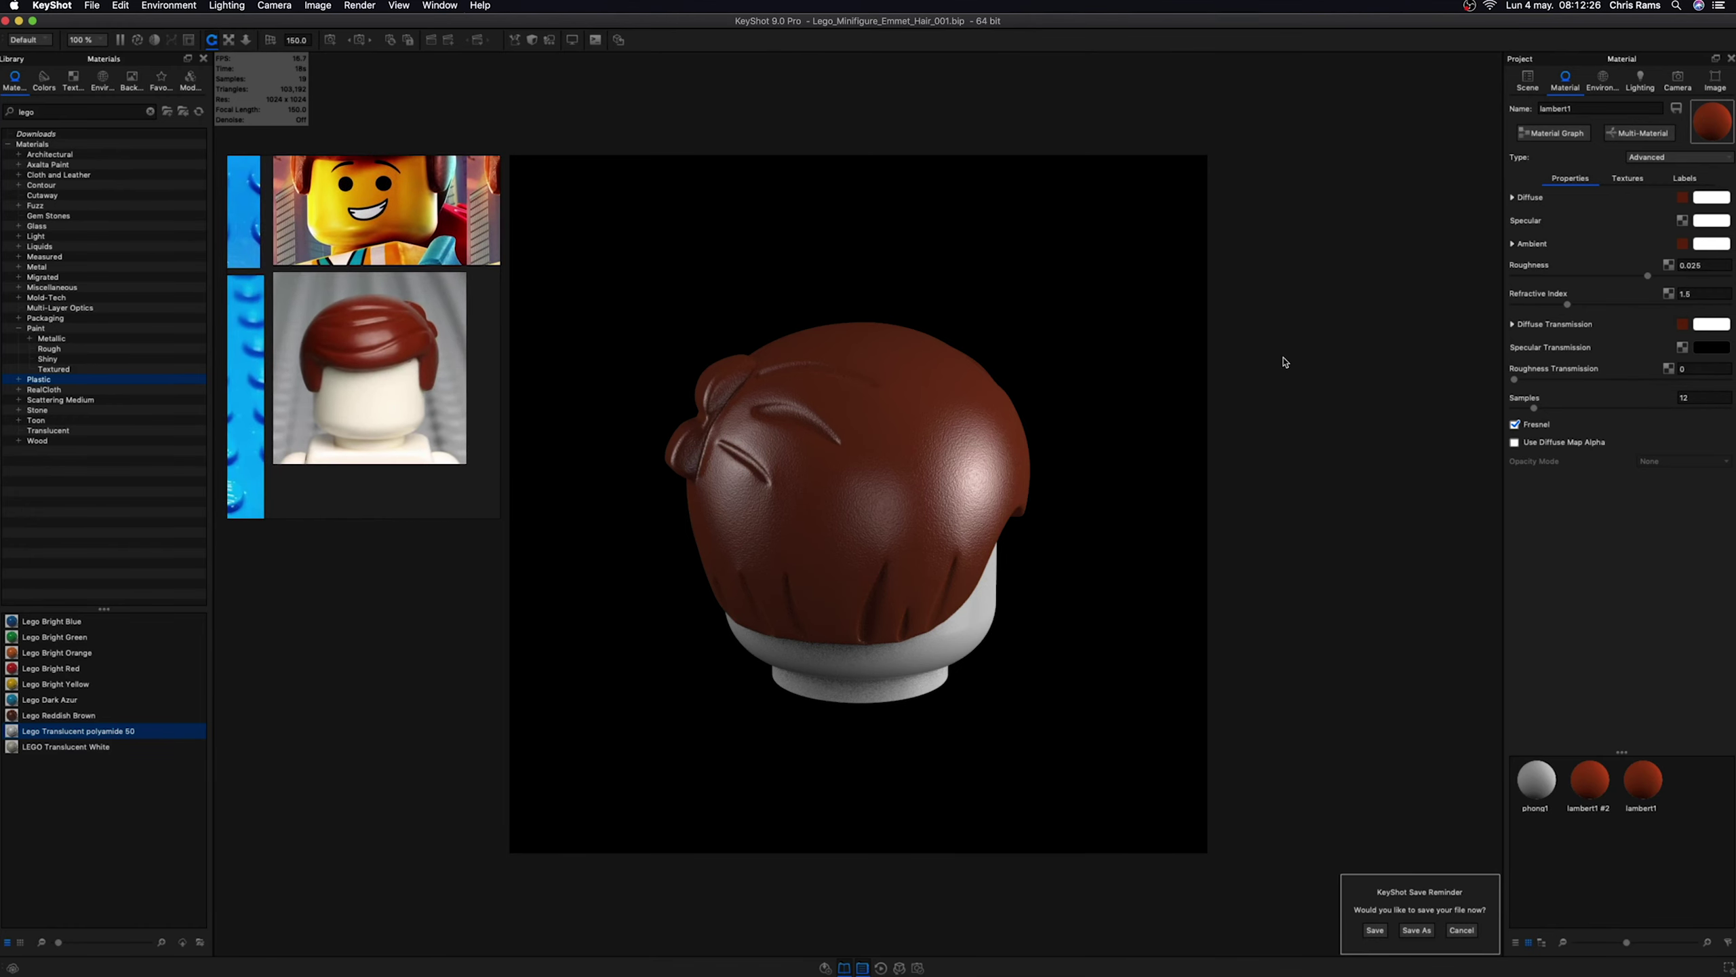
click(1671, 91)
click(1701, 418)
- Set the camera distance to 1 cm
scroll(1046, 459, down, 10)
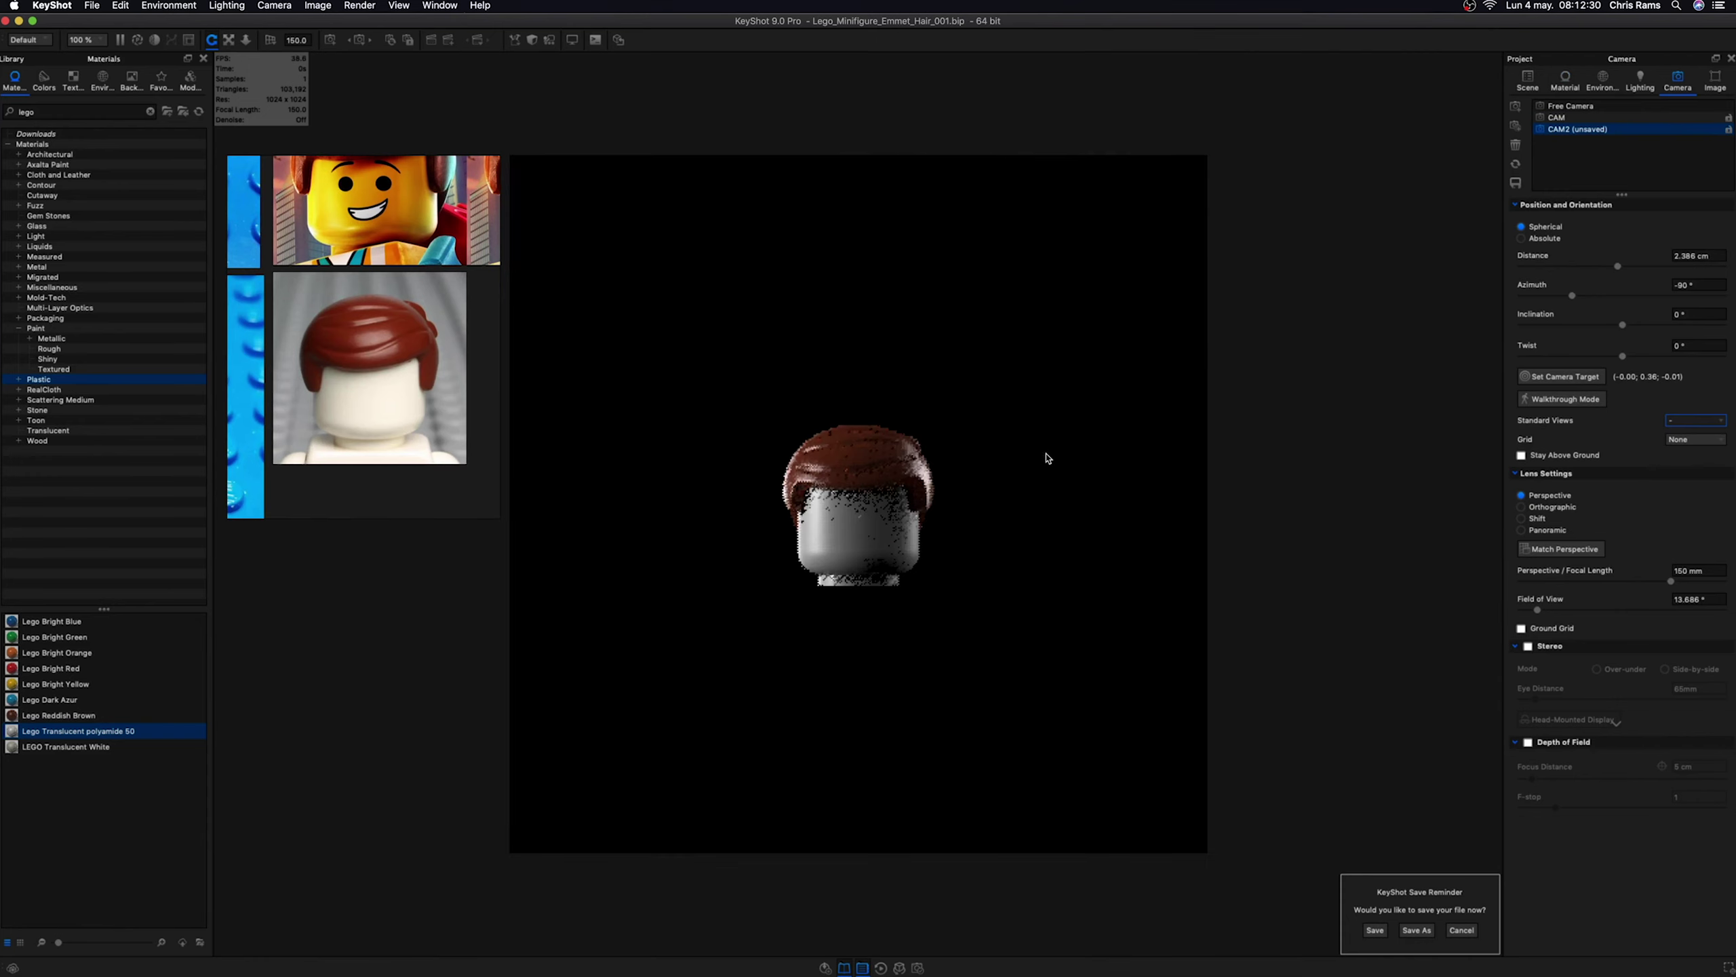
scroll(1049, 462, up, 2)
scroll(1051, 465, up, 2)
scroll(1053, 469, up, 2)
scroll(1053, 469, up, 2)
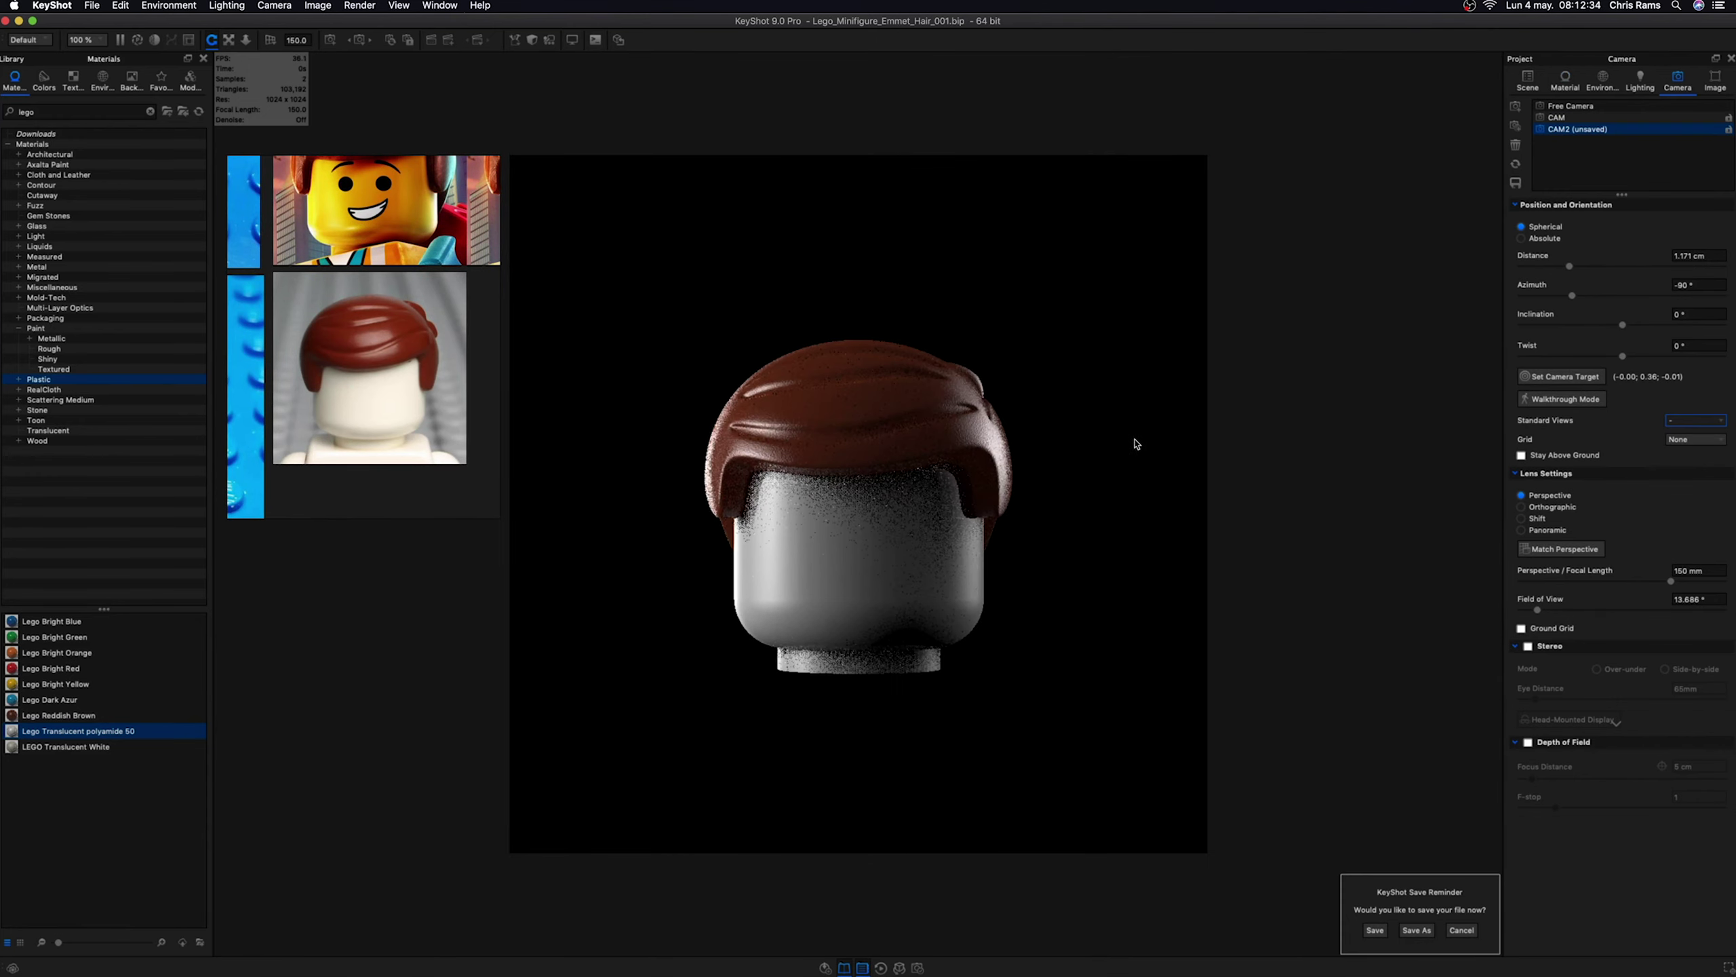
text(1)
key(Return)
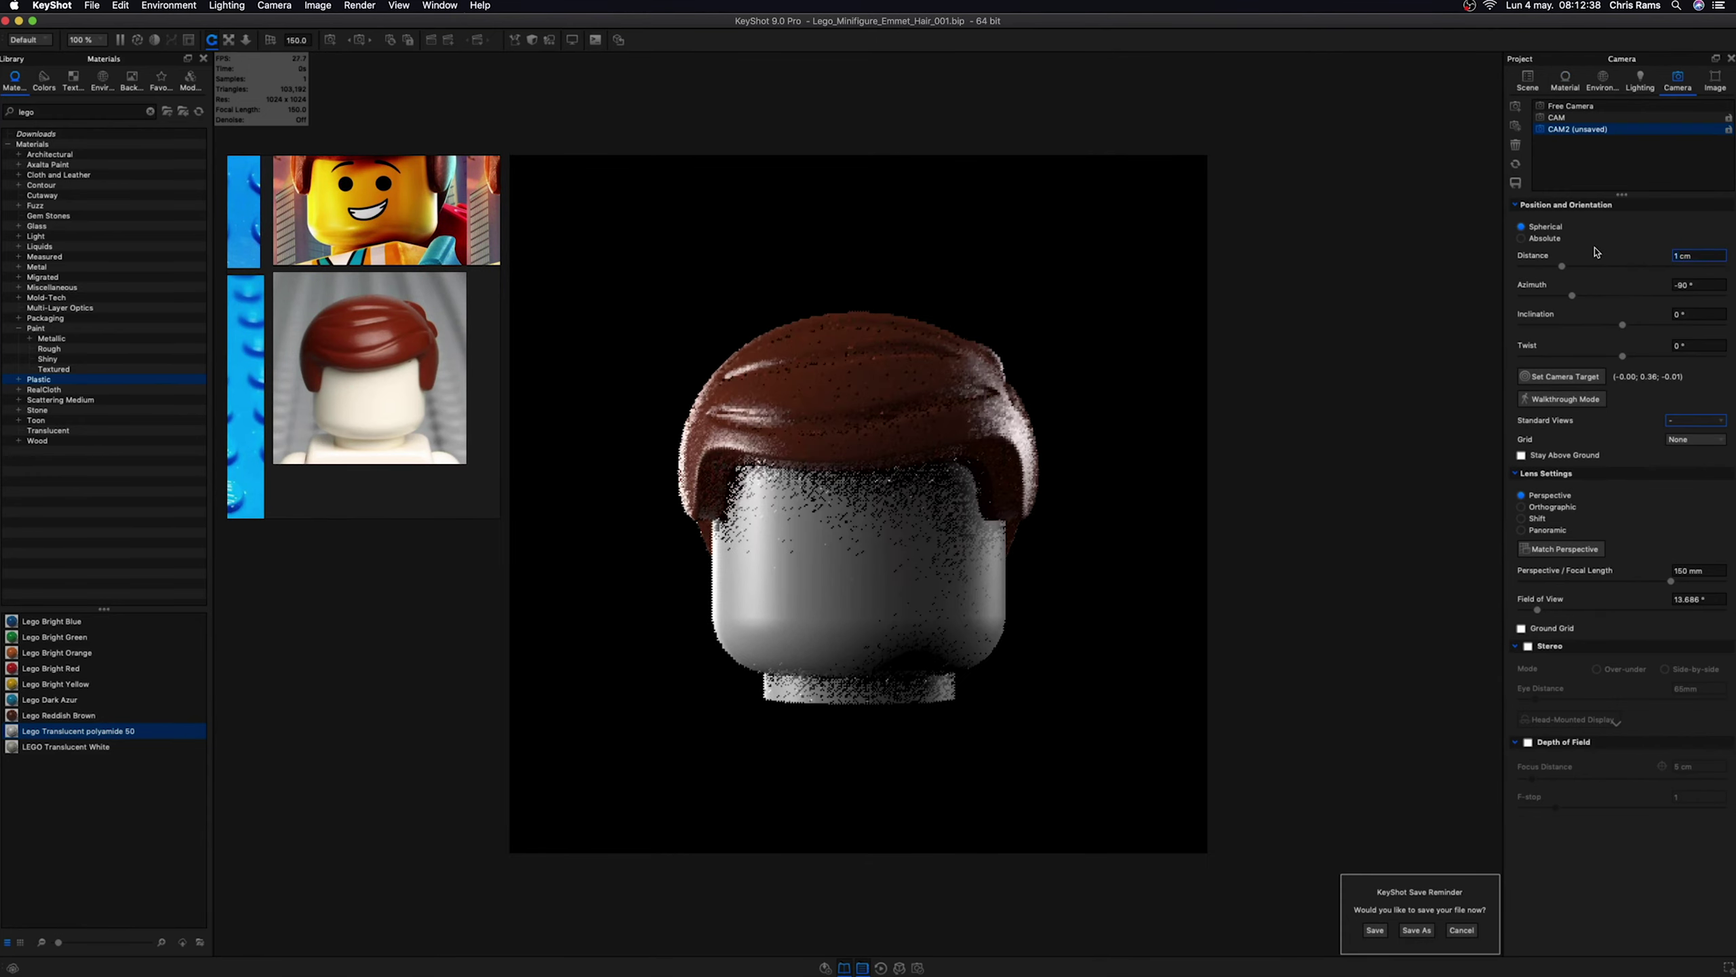
- Add a new camera named CAM3 and save the scene
click(1516, 107)
text(CAm3)
key(Return)
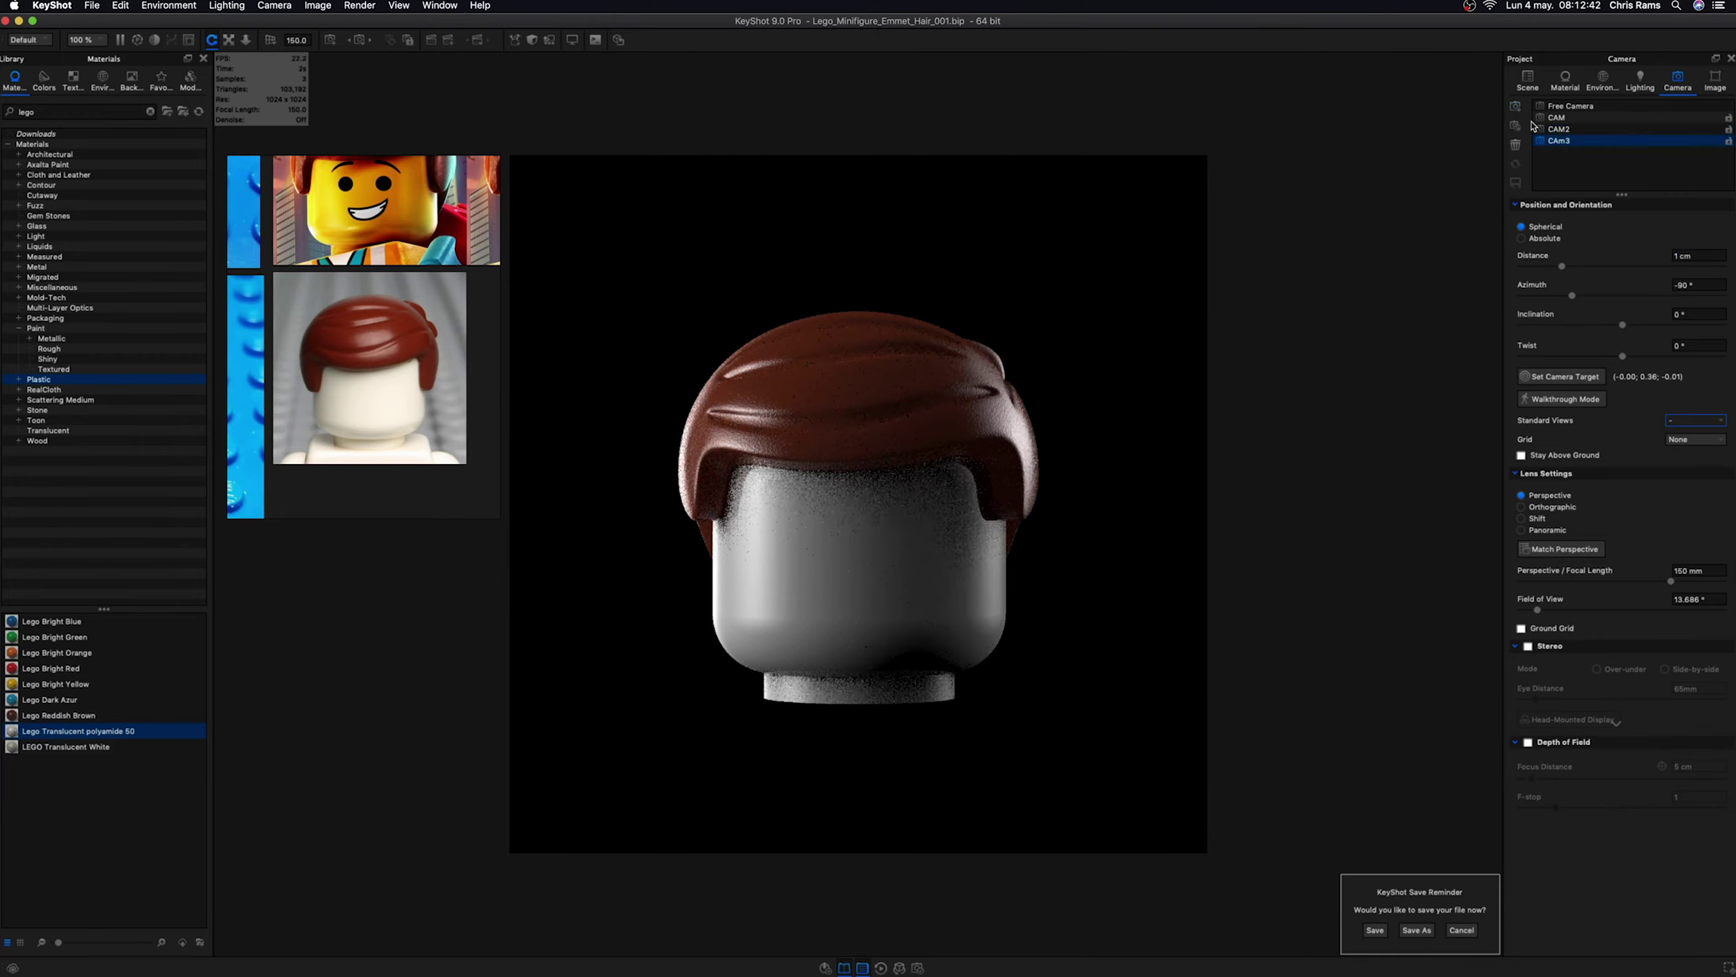
double_click(1567, 142)
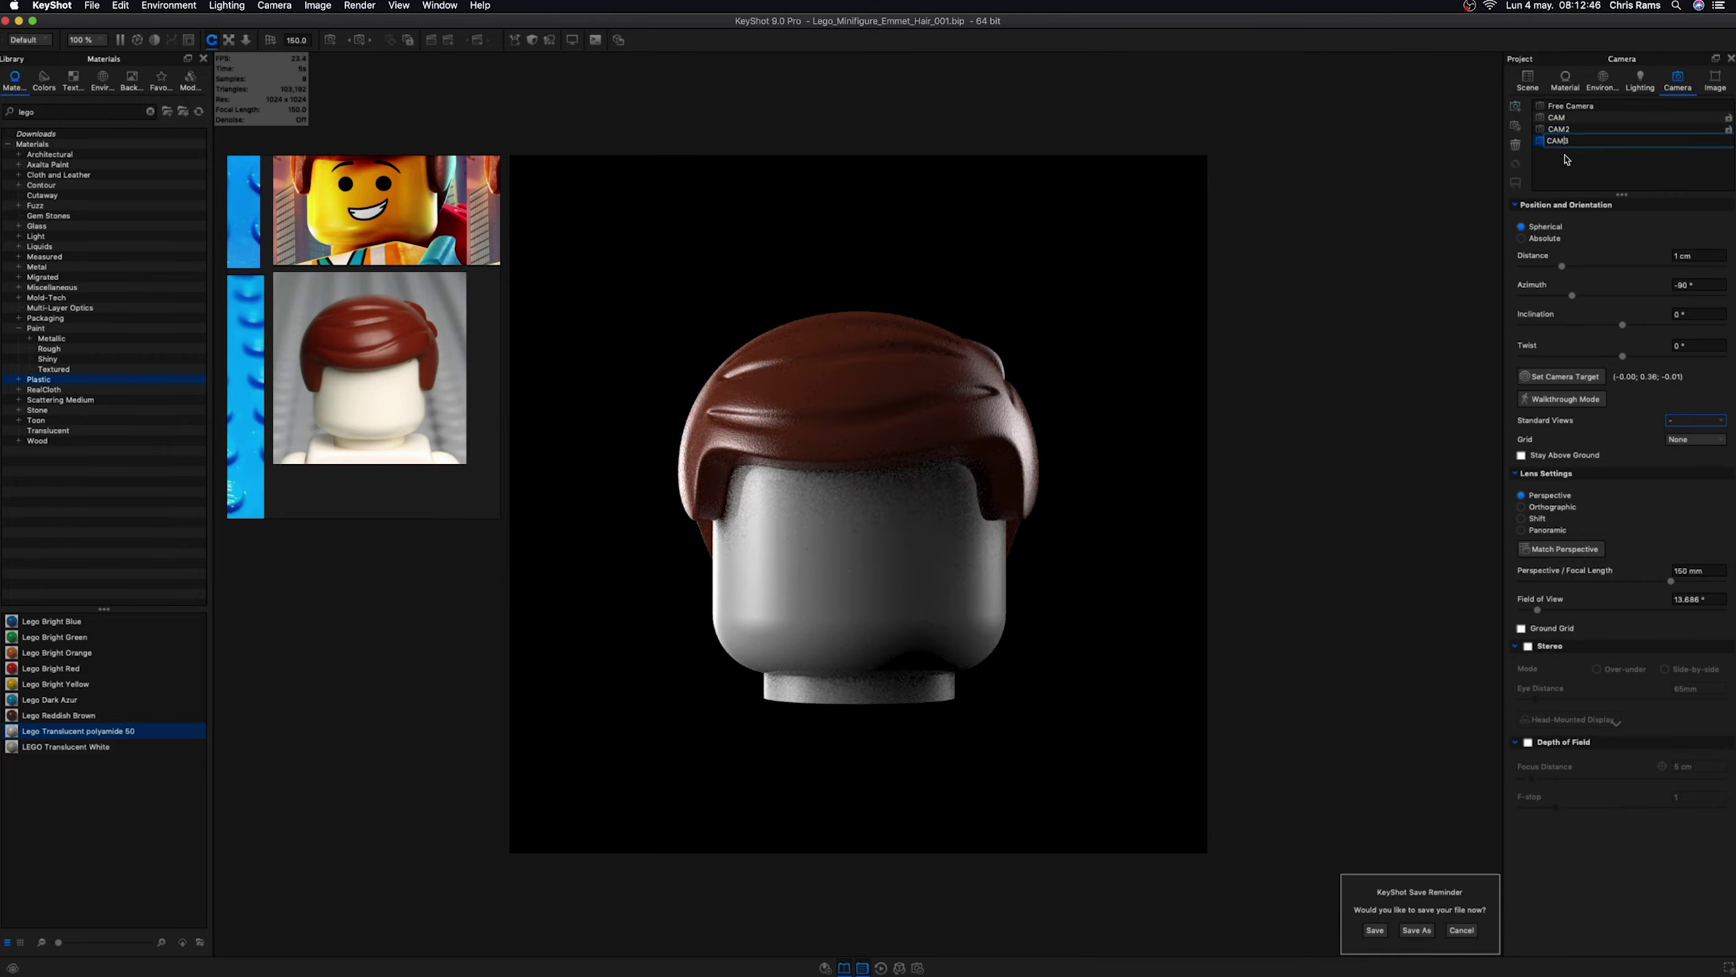
key(Return)
click(1640, 80)
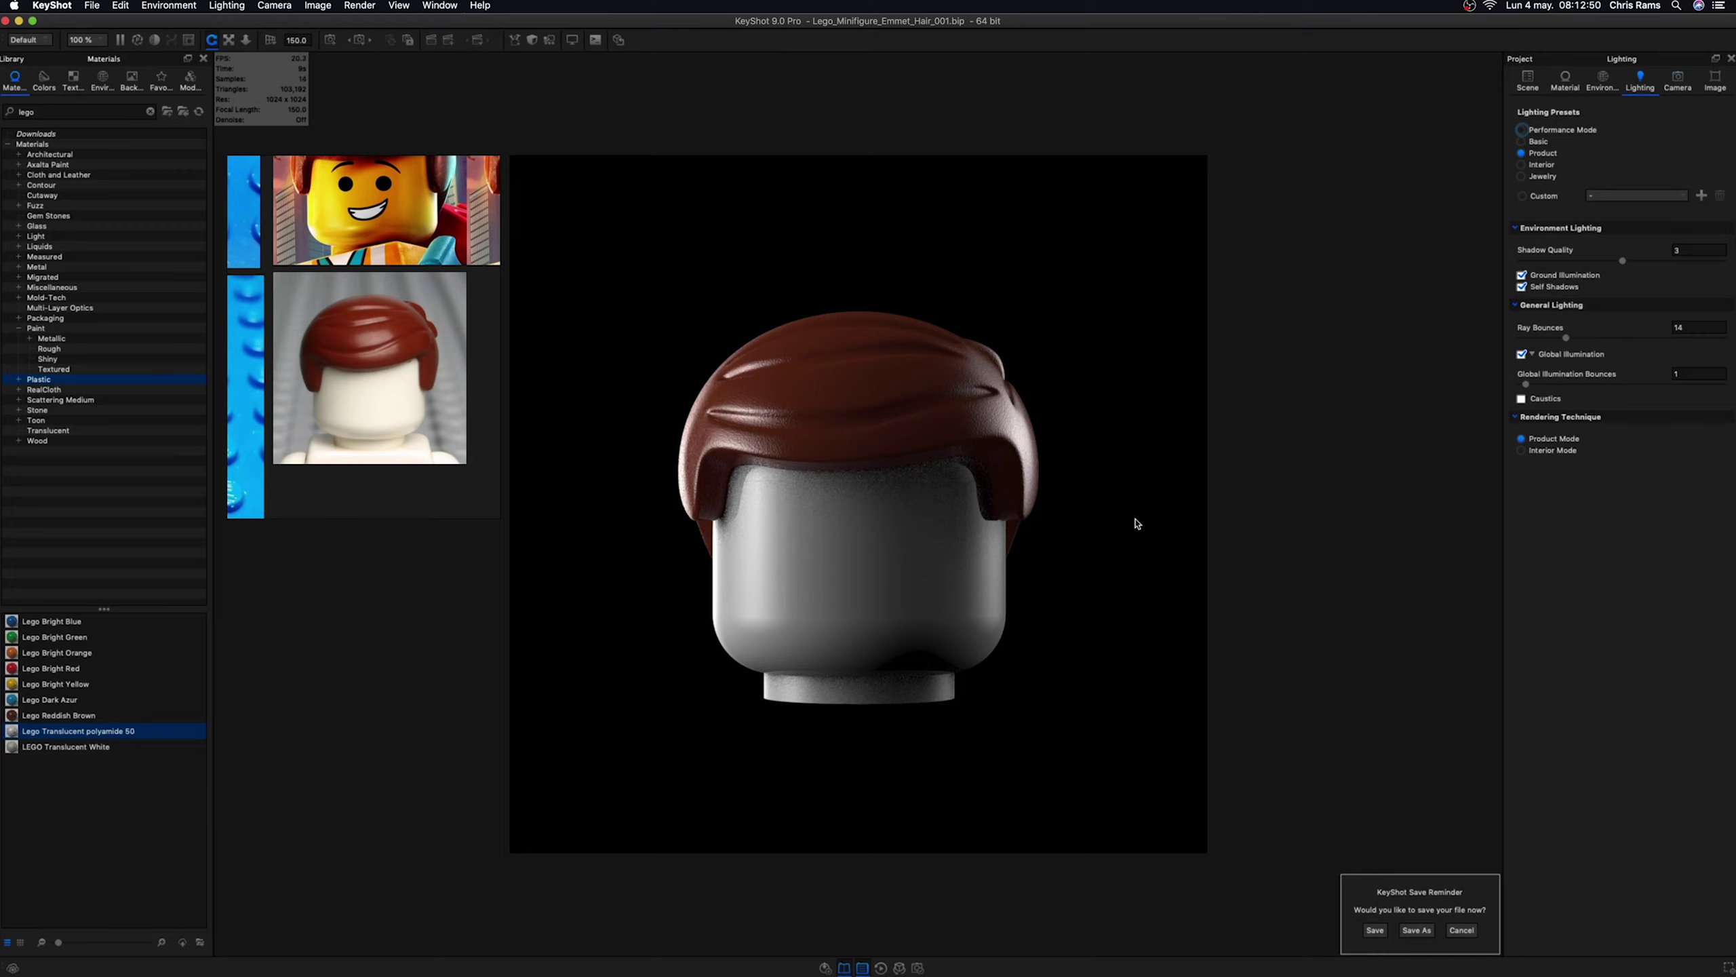
key(super+s)
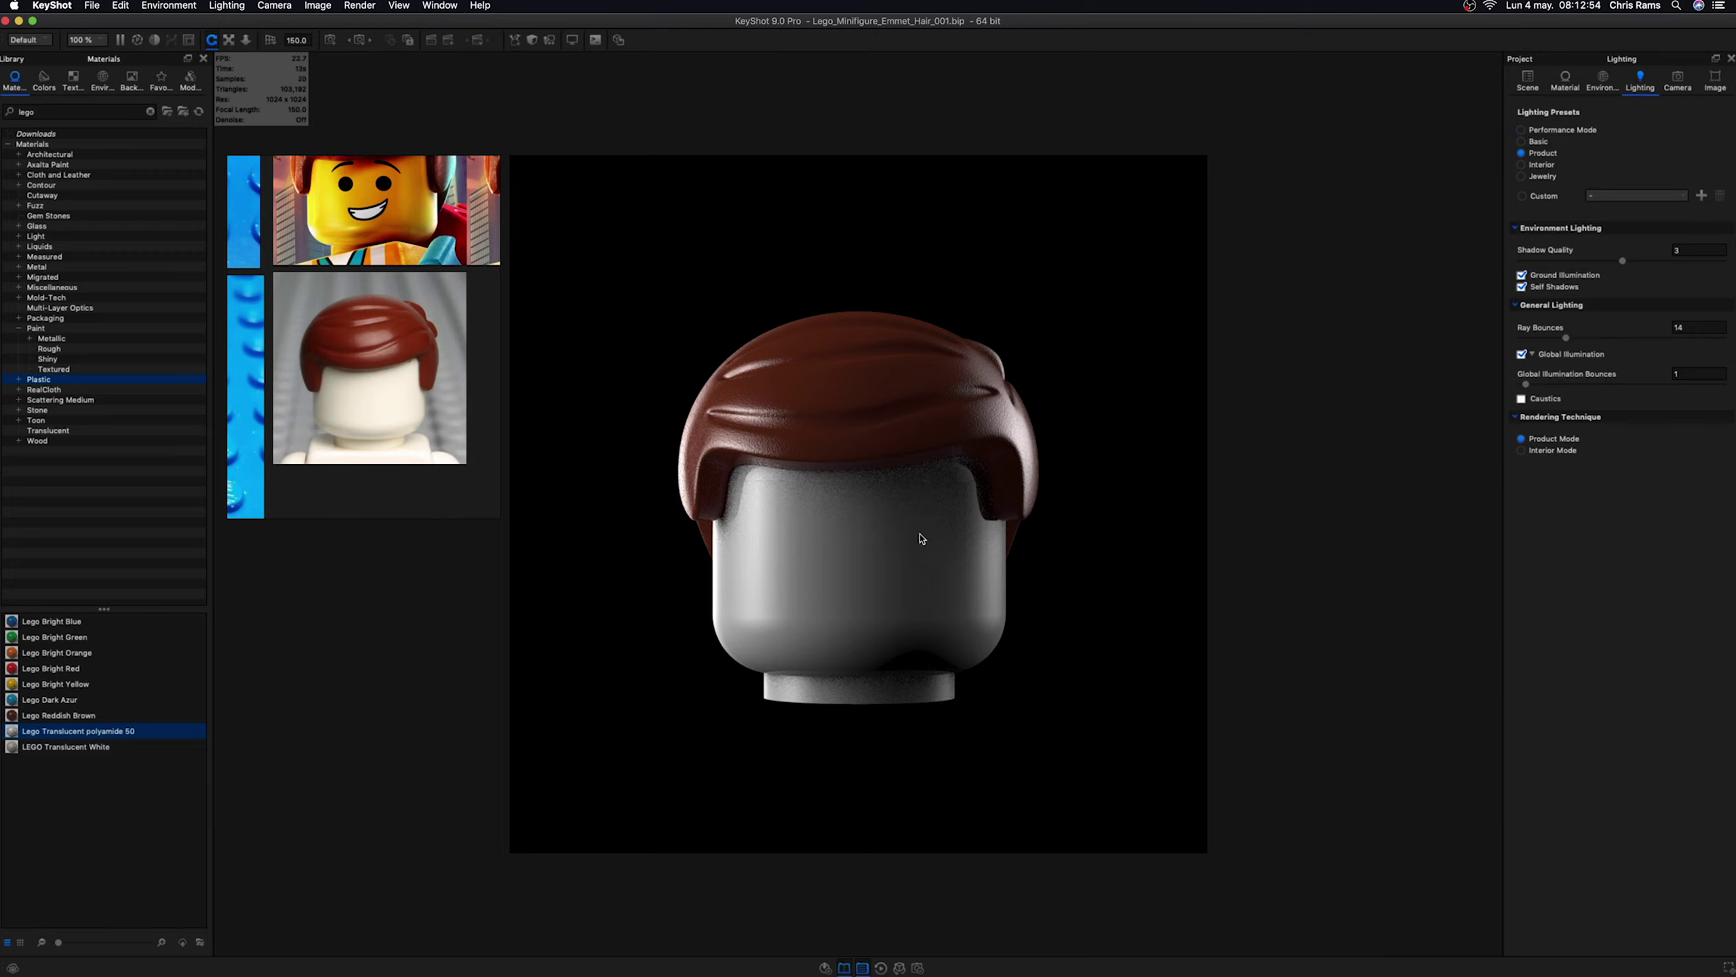
- Tilt CAM3 to a 15° inclination
scroll(412, 366, down, 3)
key(c)
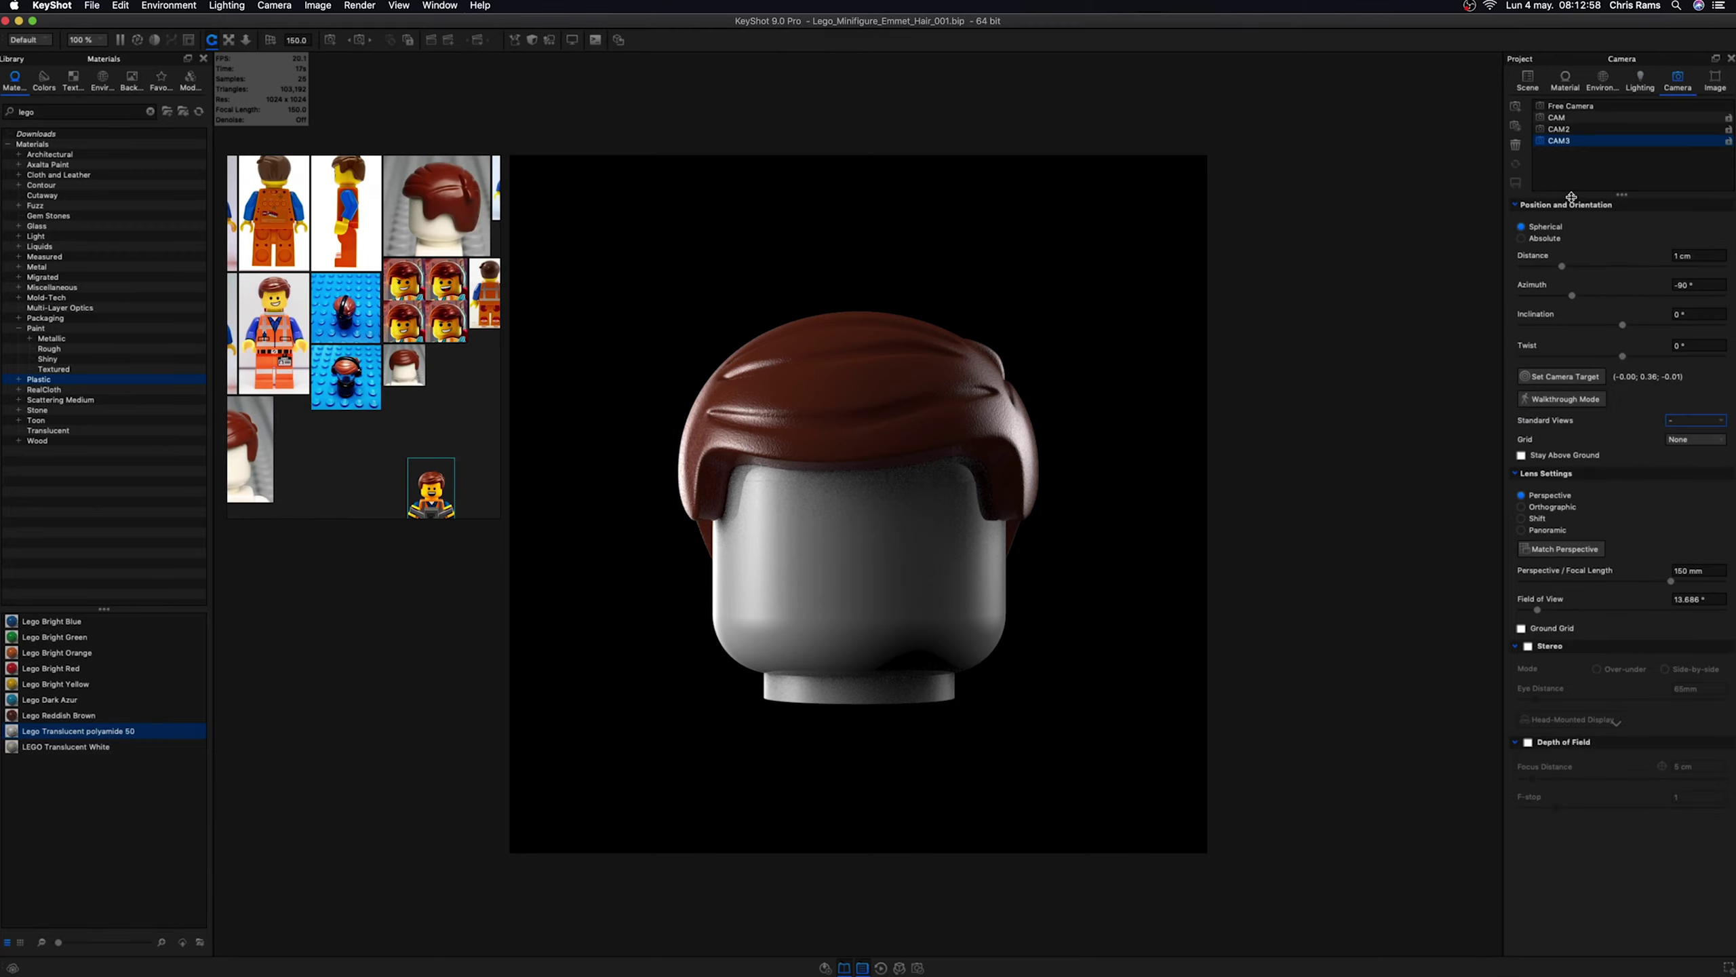
drag(1622, 325, 1632, 324)
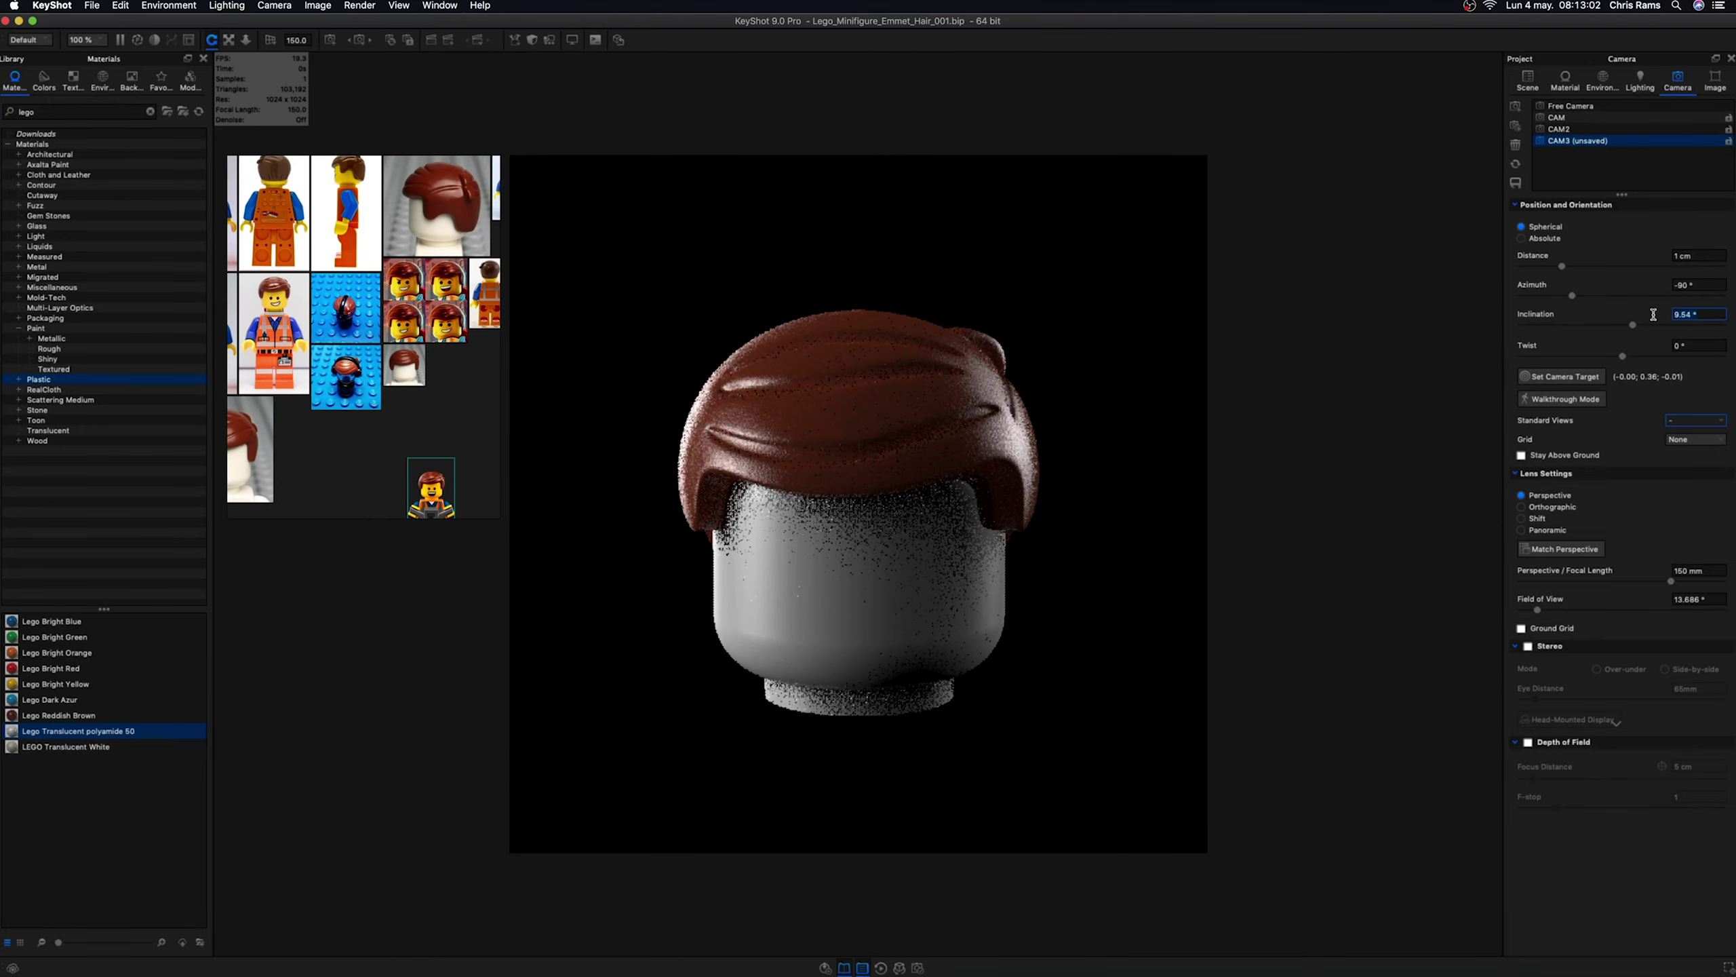
text(10)
key(Return)
text(15)
key(Return)
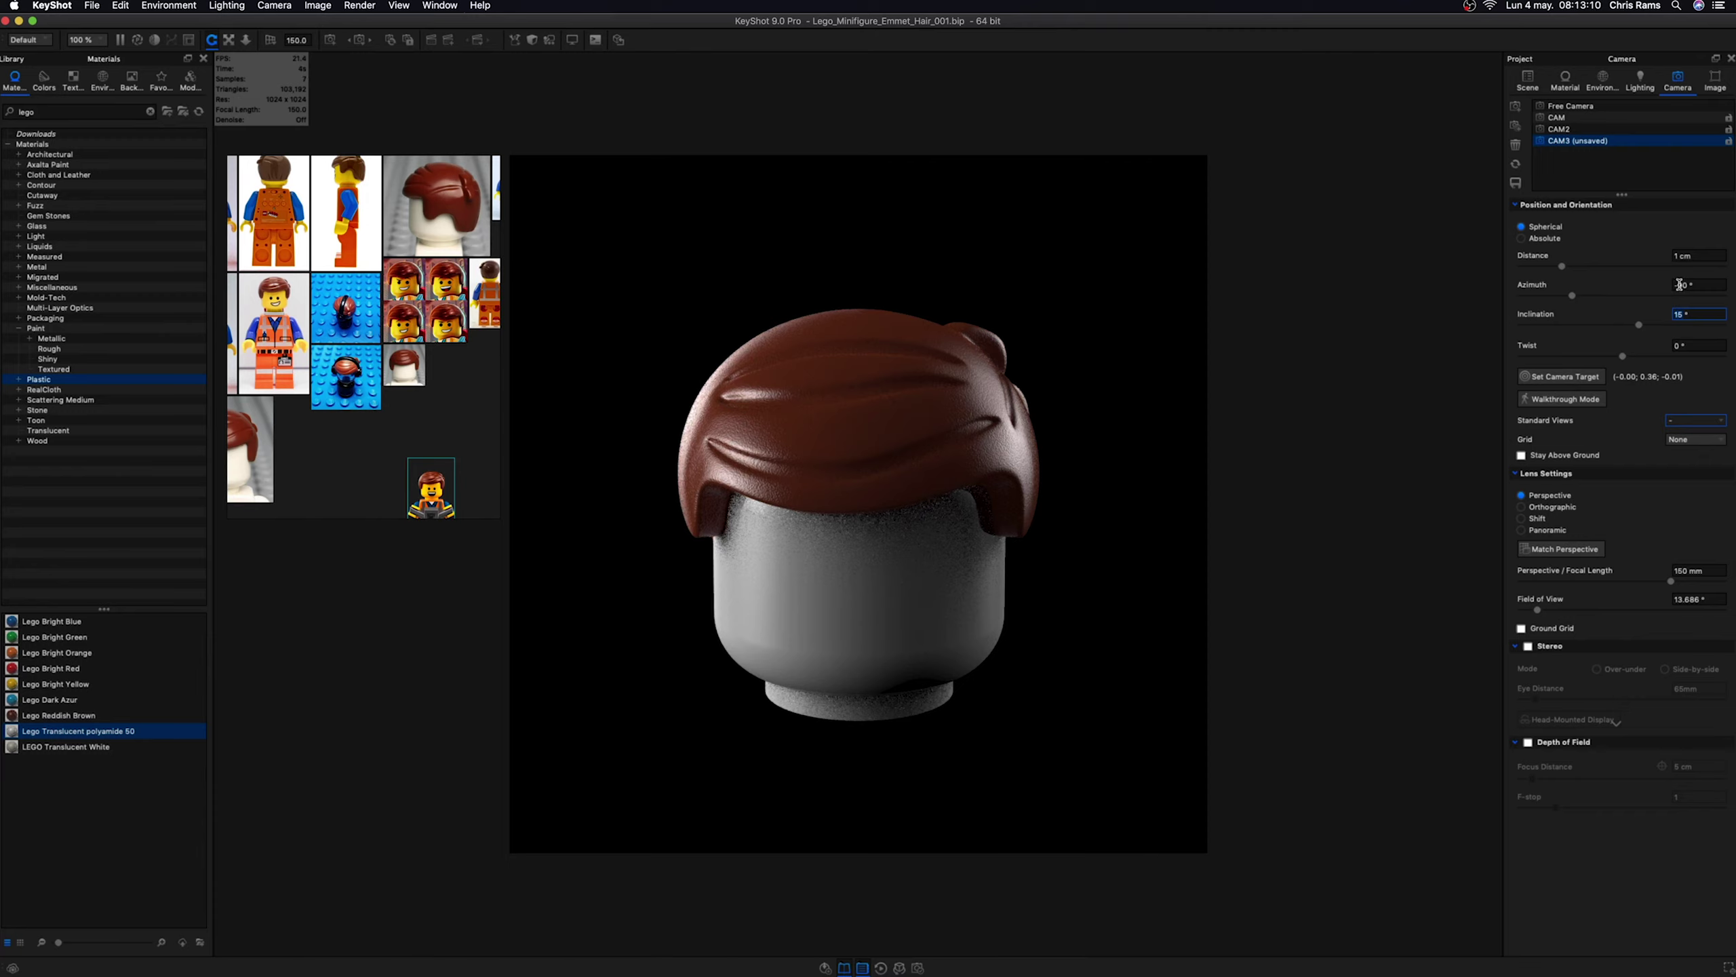
- Inspect the hair reference image closely
double_click(420, 358)
double_click(421, 358)
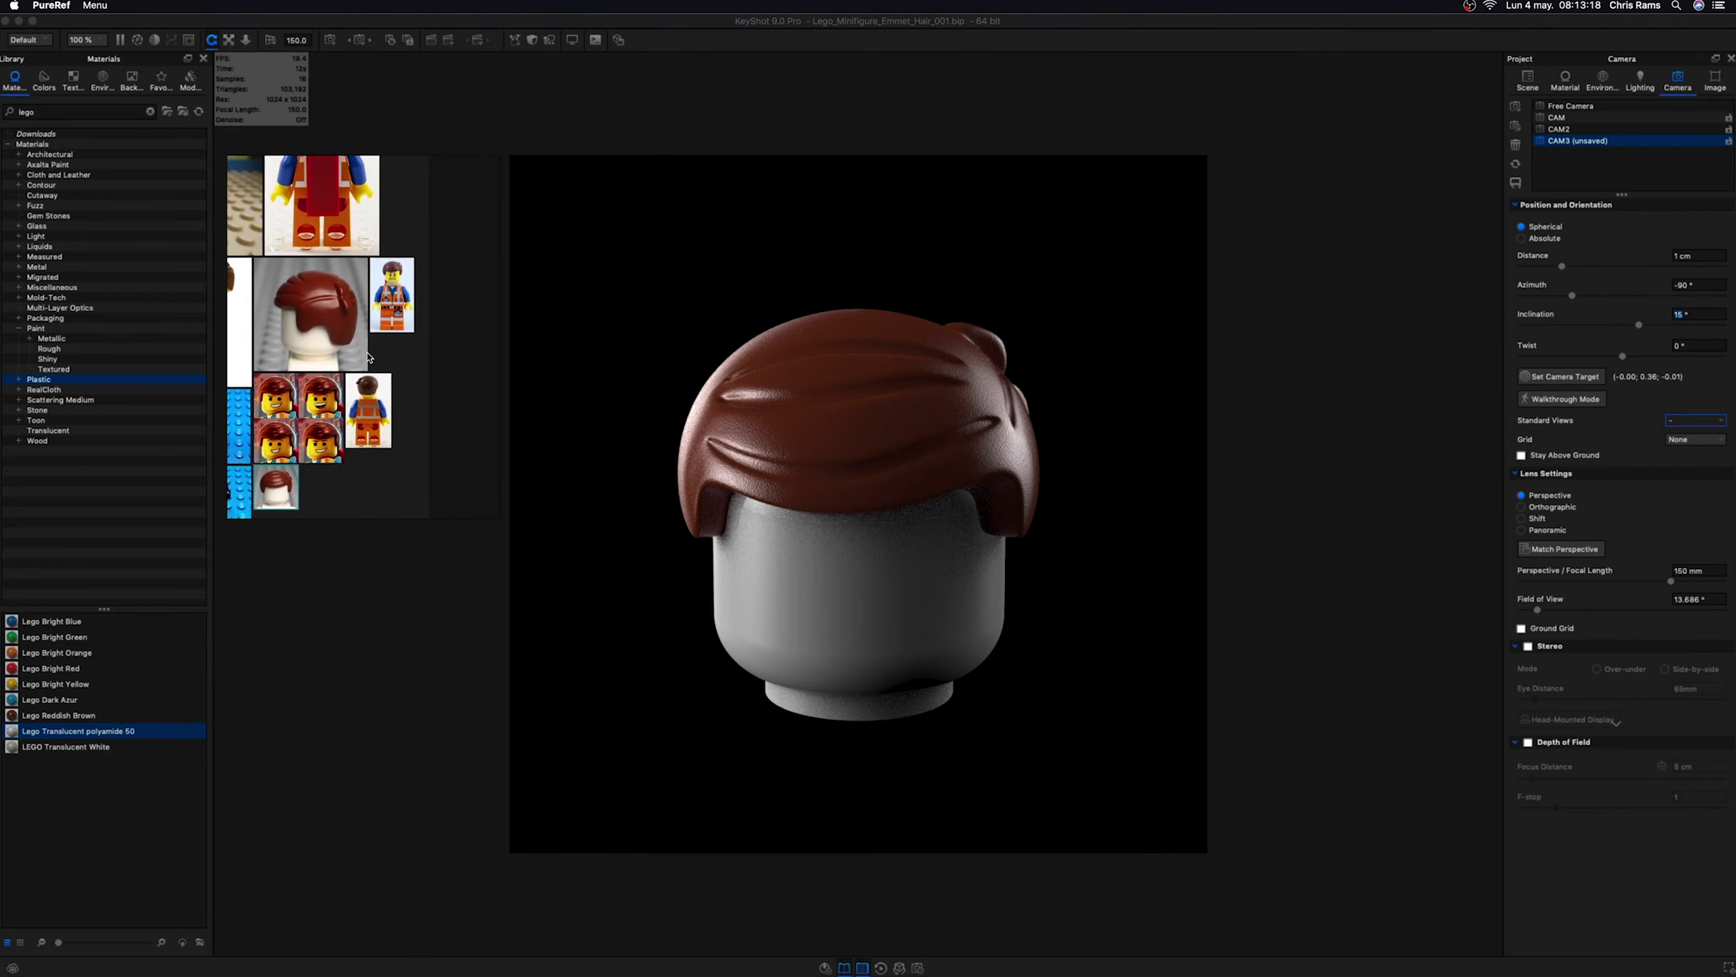
scroll(361, 334, down, 3)
scroll(369, 346, up, 2)
scroll(386, 365, up, 2)
scroll(403, 390, up, 2)
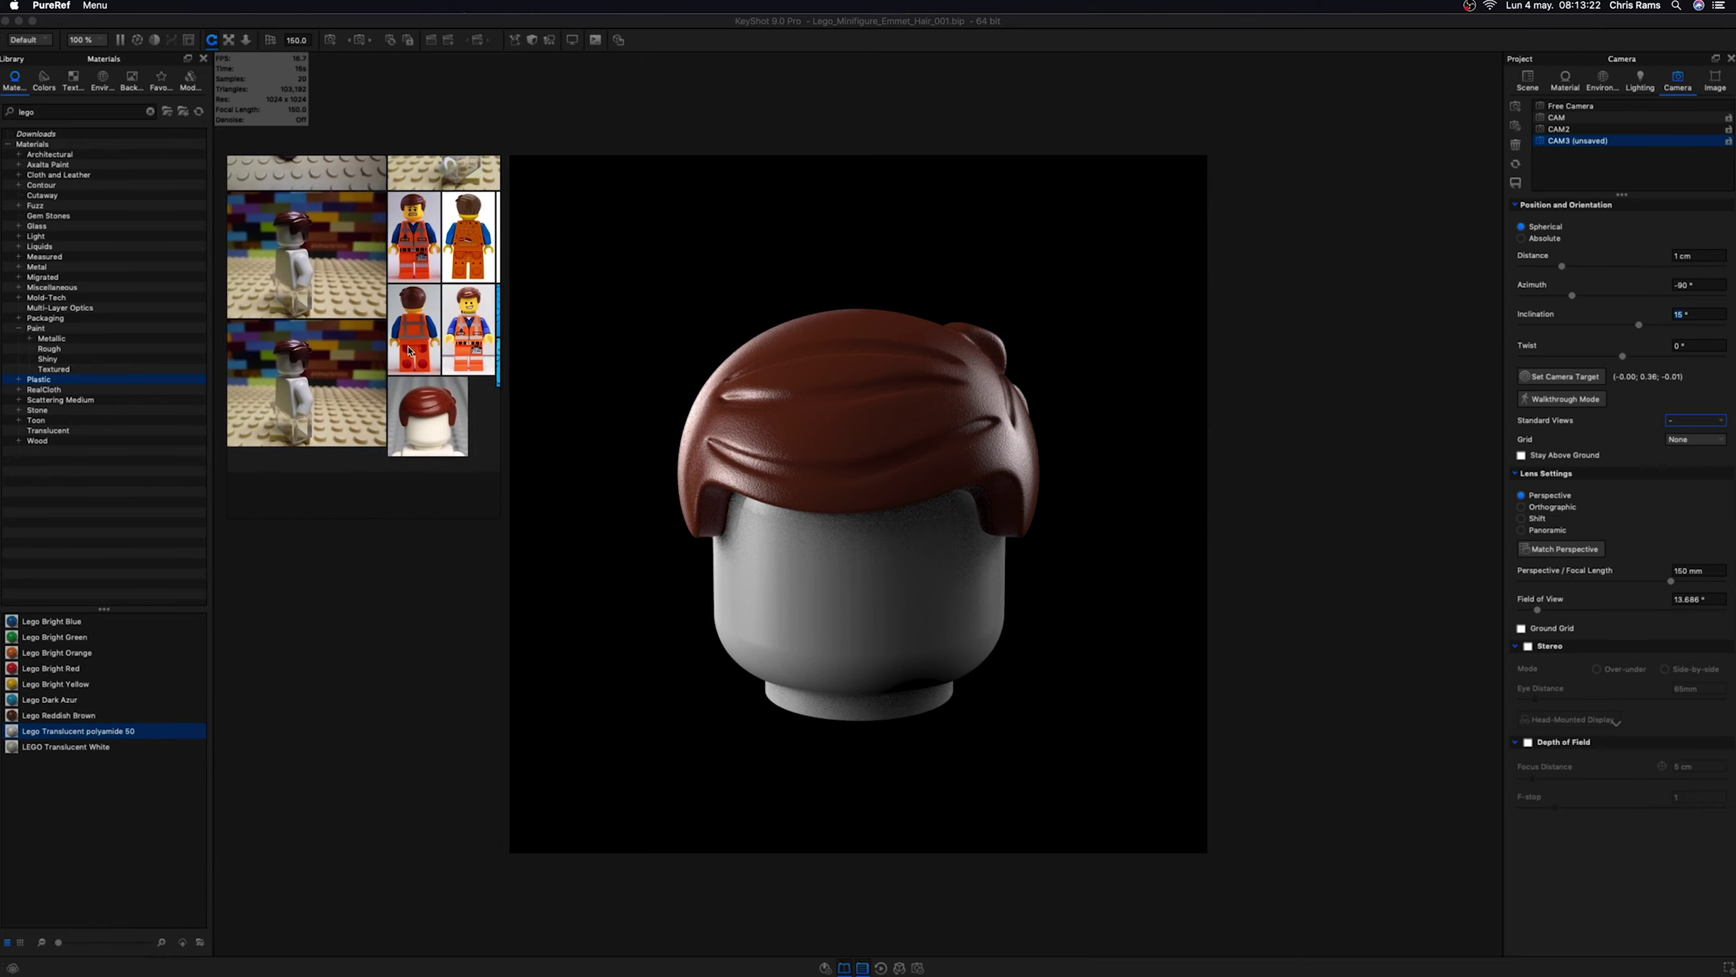
scroll(420, 410, up, 2)
- Open the hair material's bump texture and edit its bump height value
double_click(962, 450)
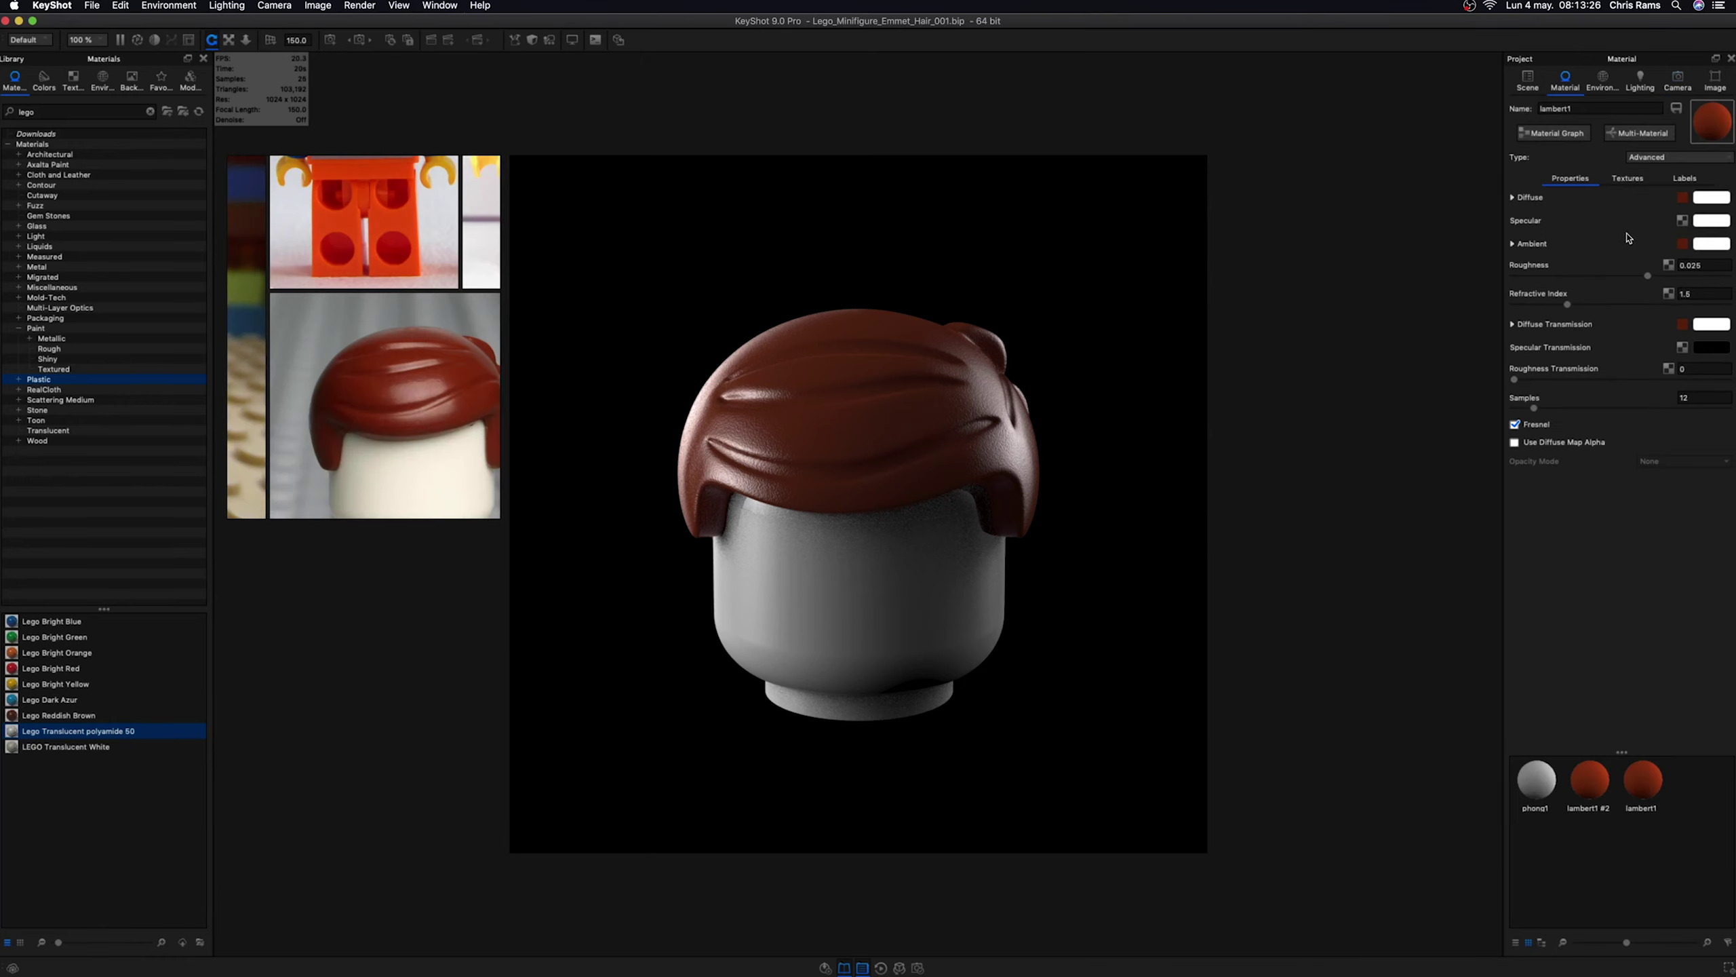
click(1628, 178)
click(1646, 215)
click(1706, 352)
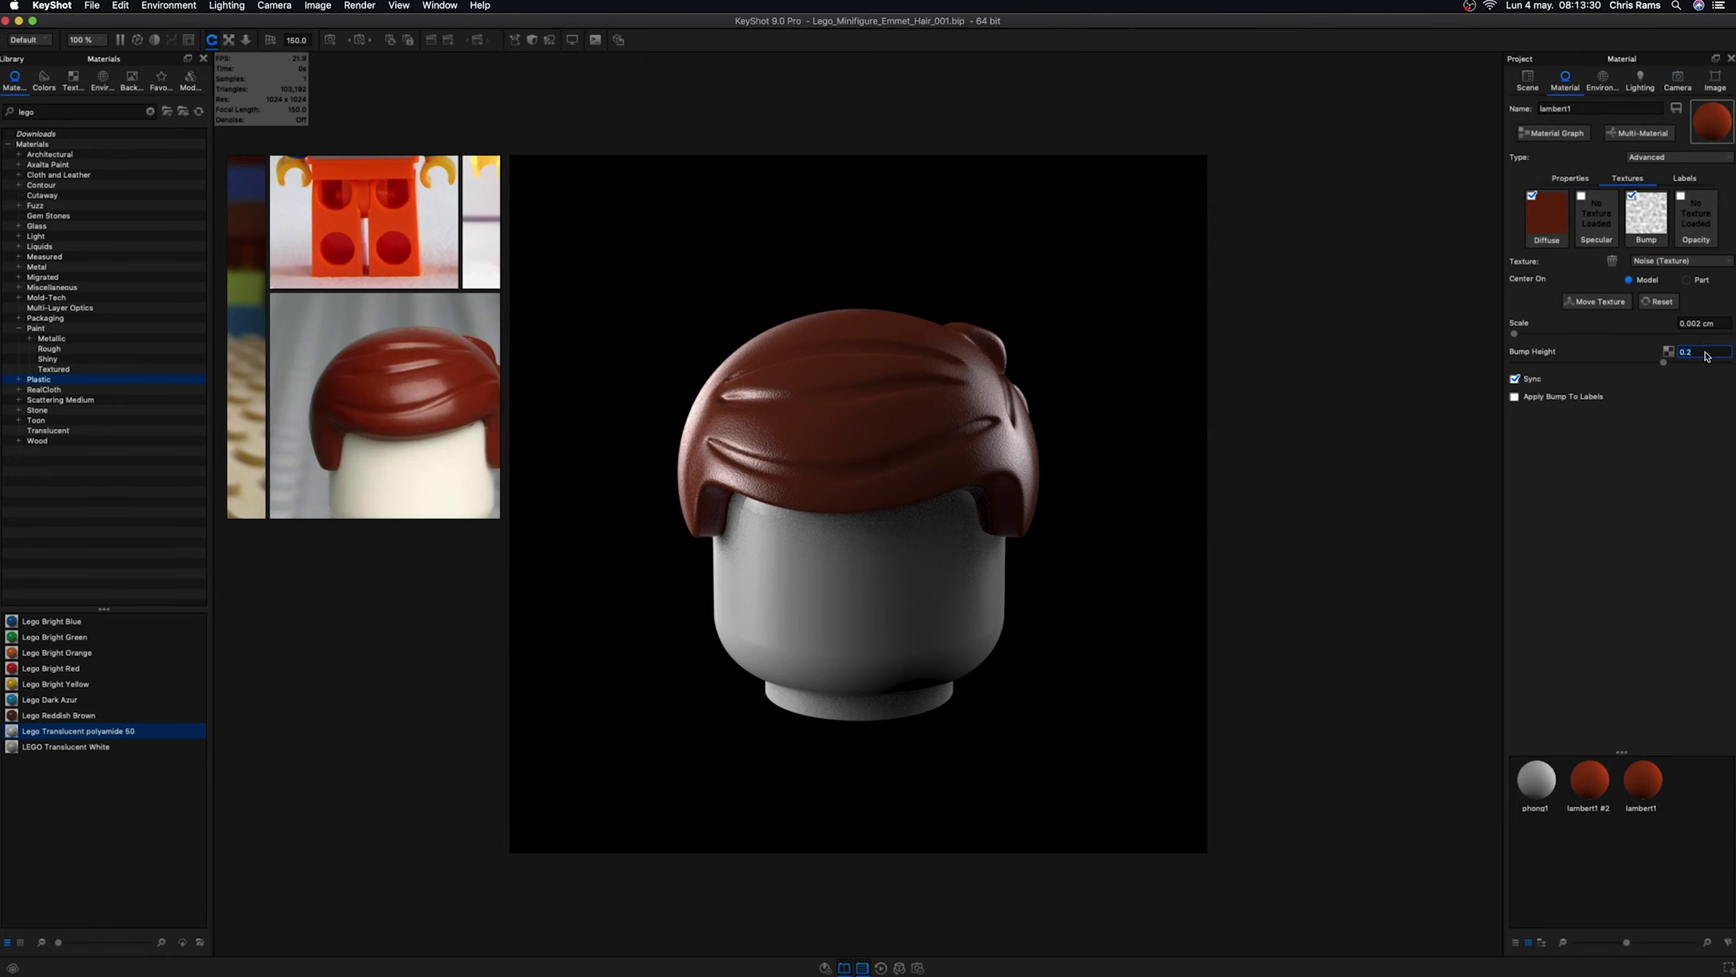
scroll(357, 202, down, 3)
scroll(356, 202, up, 2)
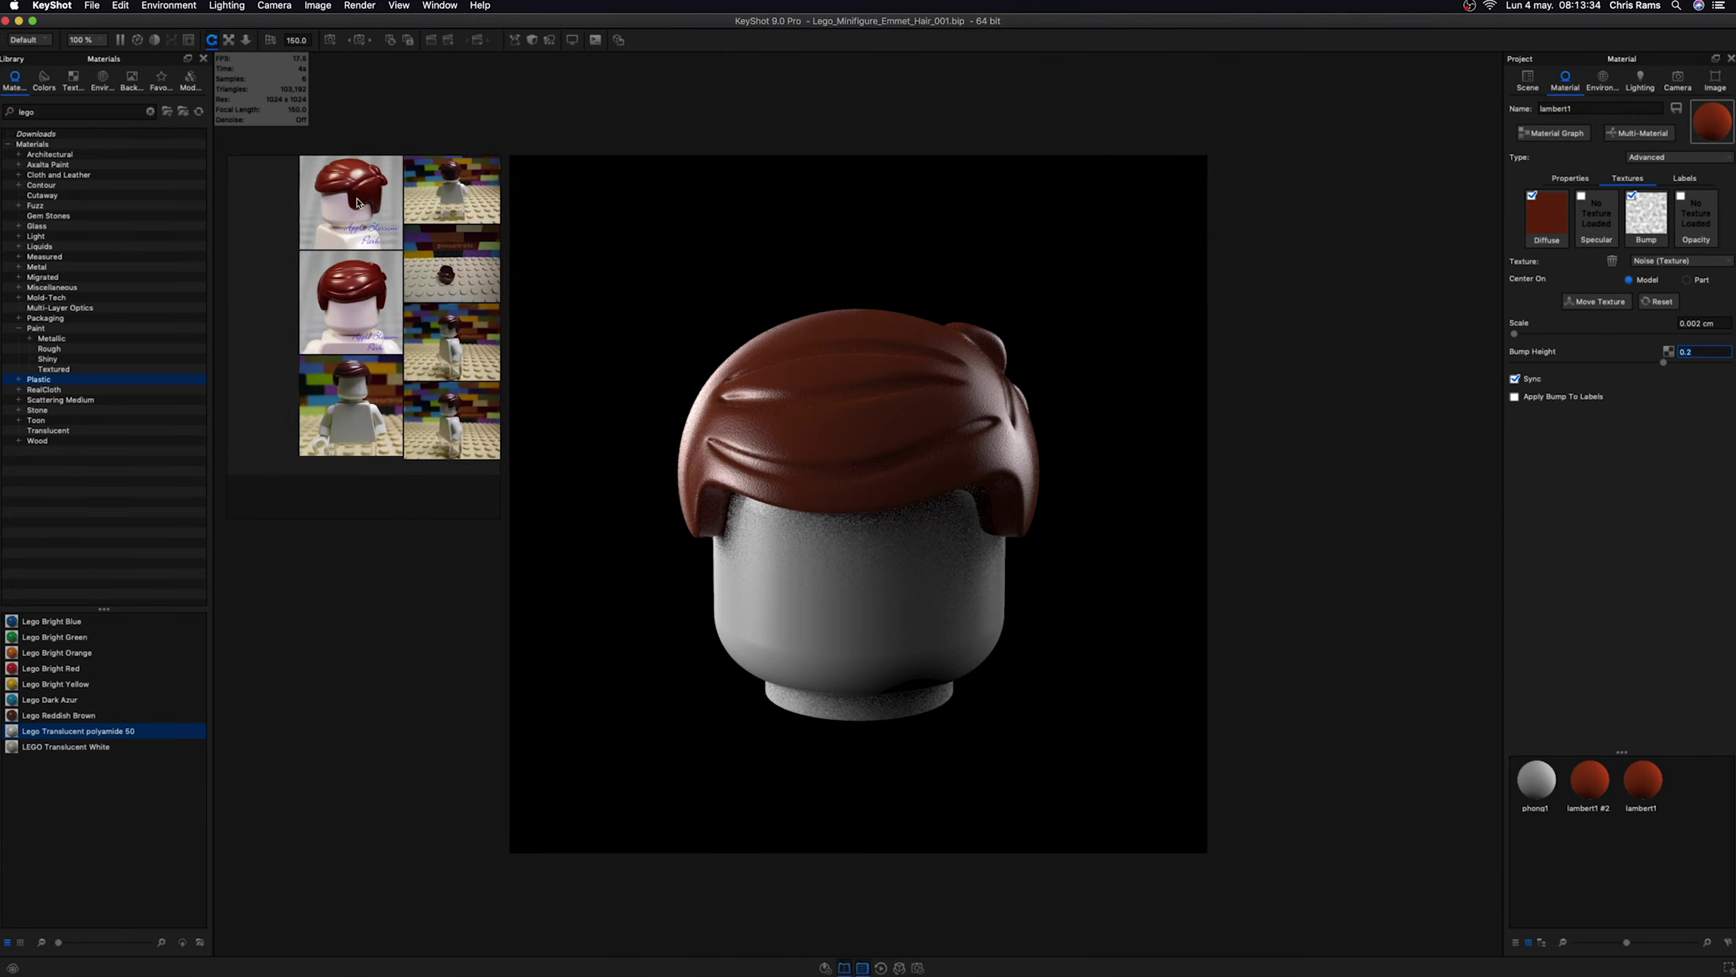
scroll(357, 202, up, 3)
- Switch to CAM2, try azimuths of -135° and -145°, and save the camera
click(1677, 80)
click(1557, 117)
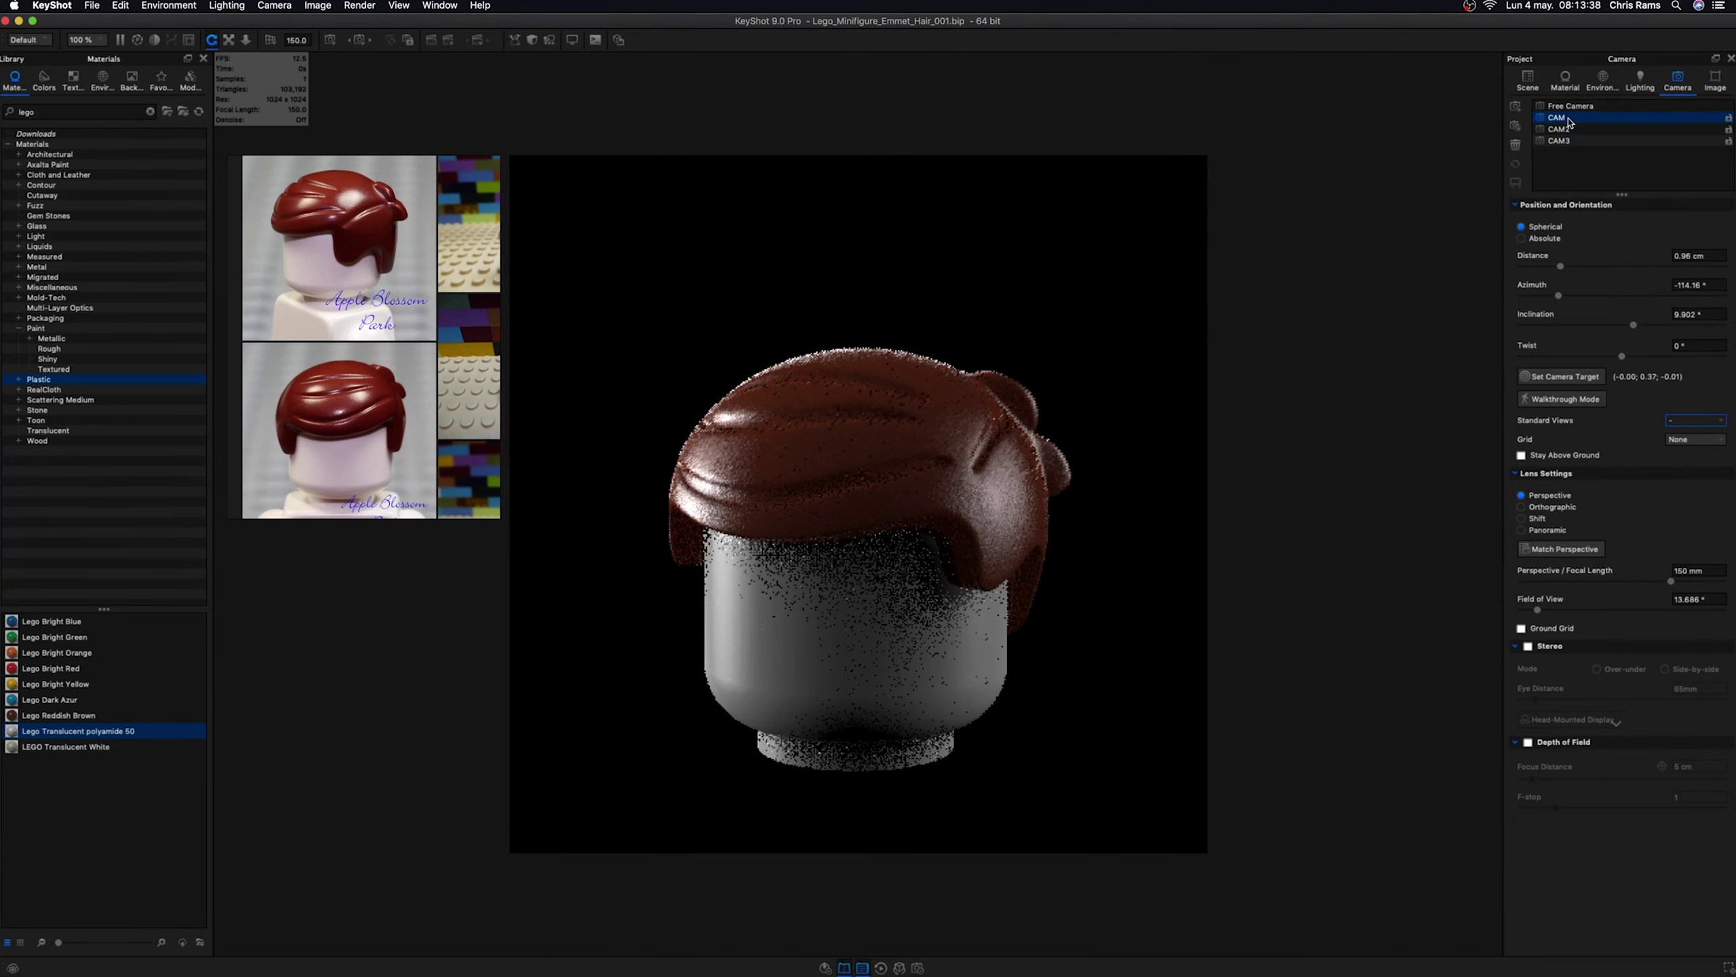
click(1563, 129)
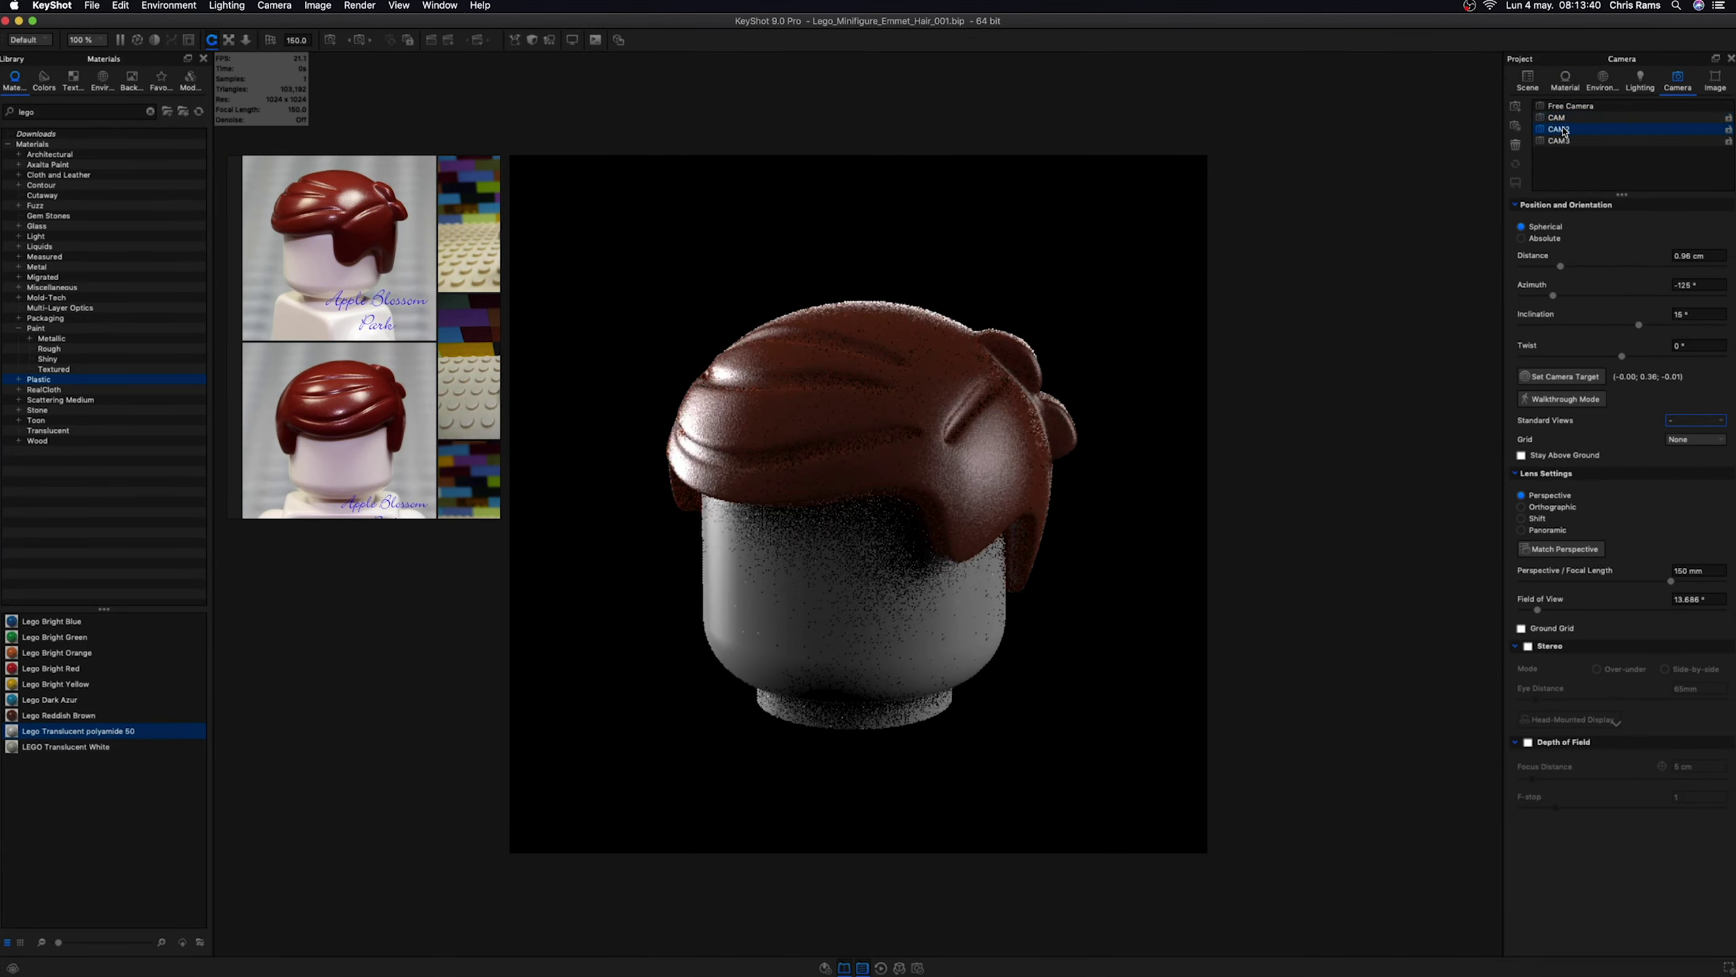
double_click(1685, 284)
text(-135)
key(Return)
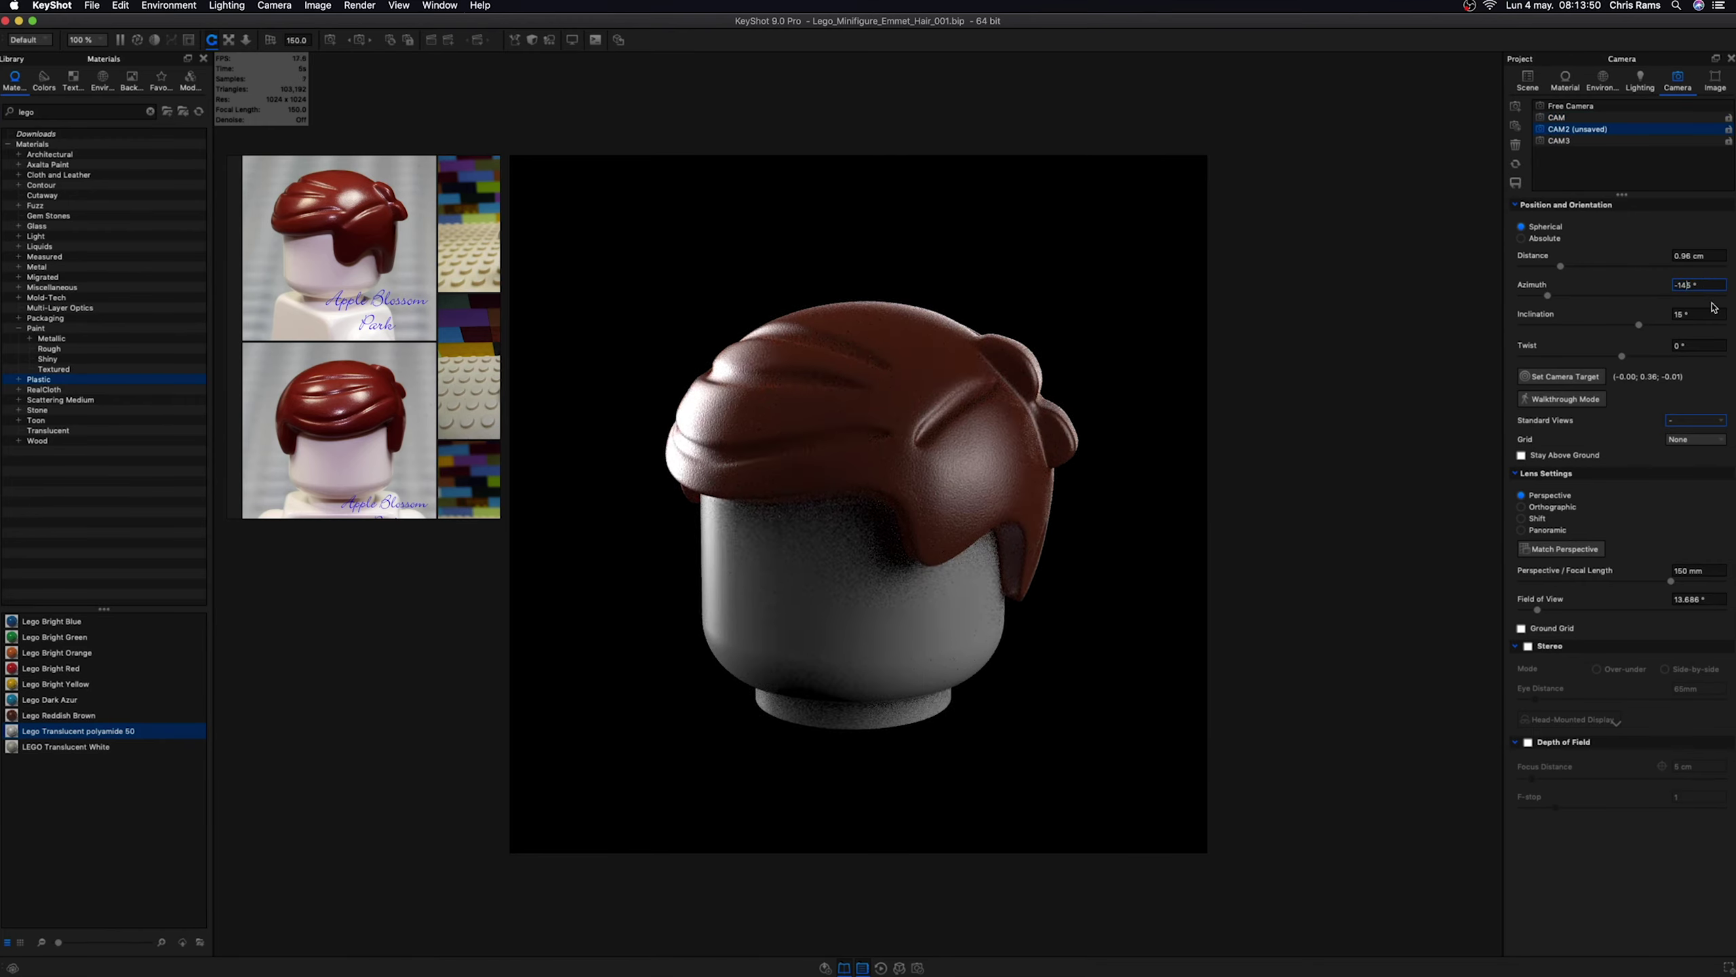
key(Return)
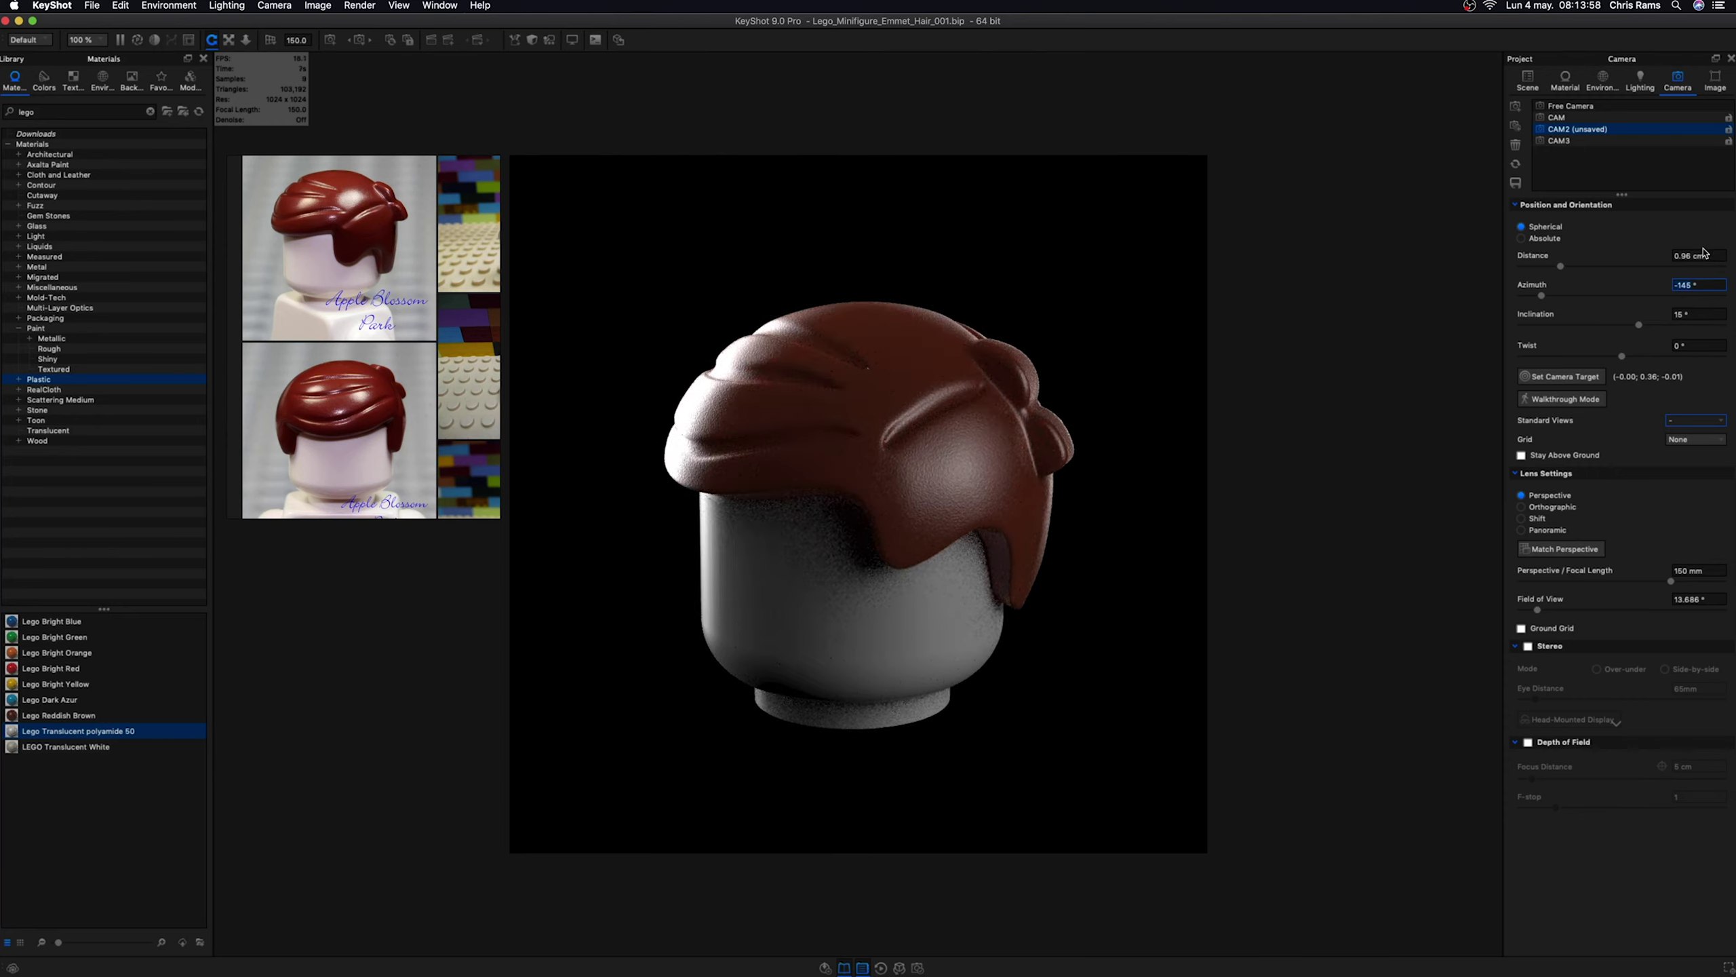
click(1515, 183)
- Aim CAM2 at -125° azimuth and -15° inclination
drag(1116, 434, 1089, 551)
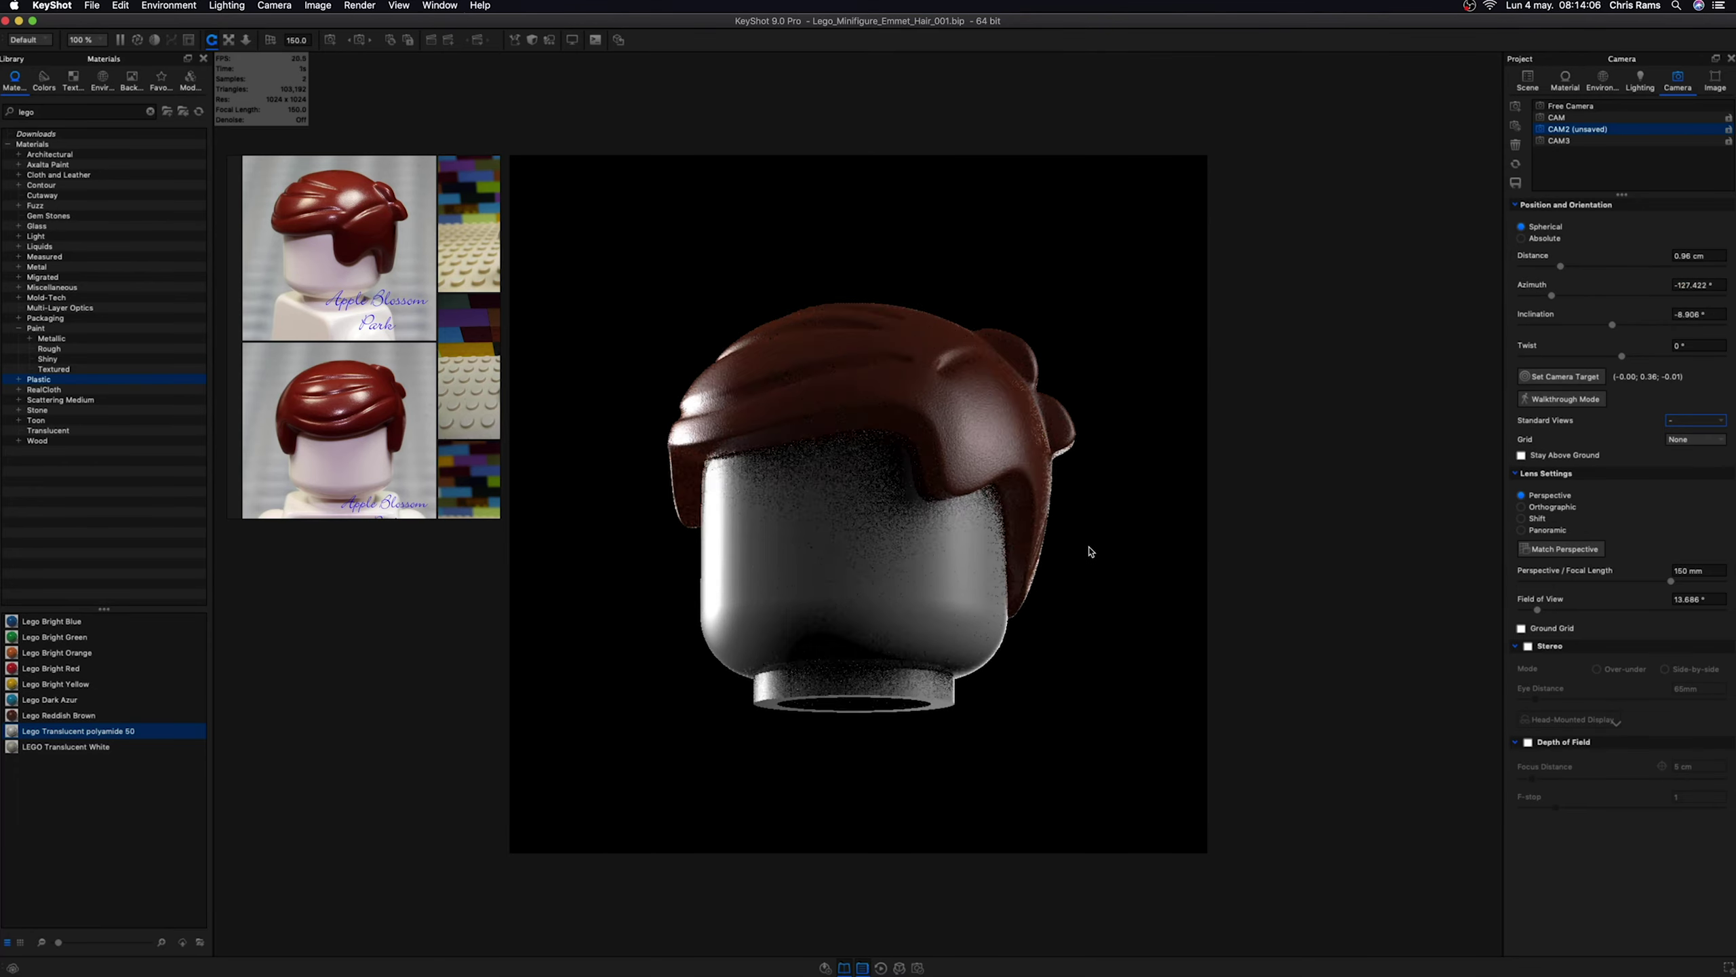
click(1714, 285)
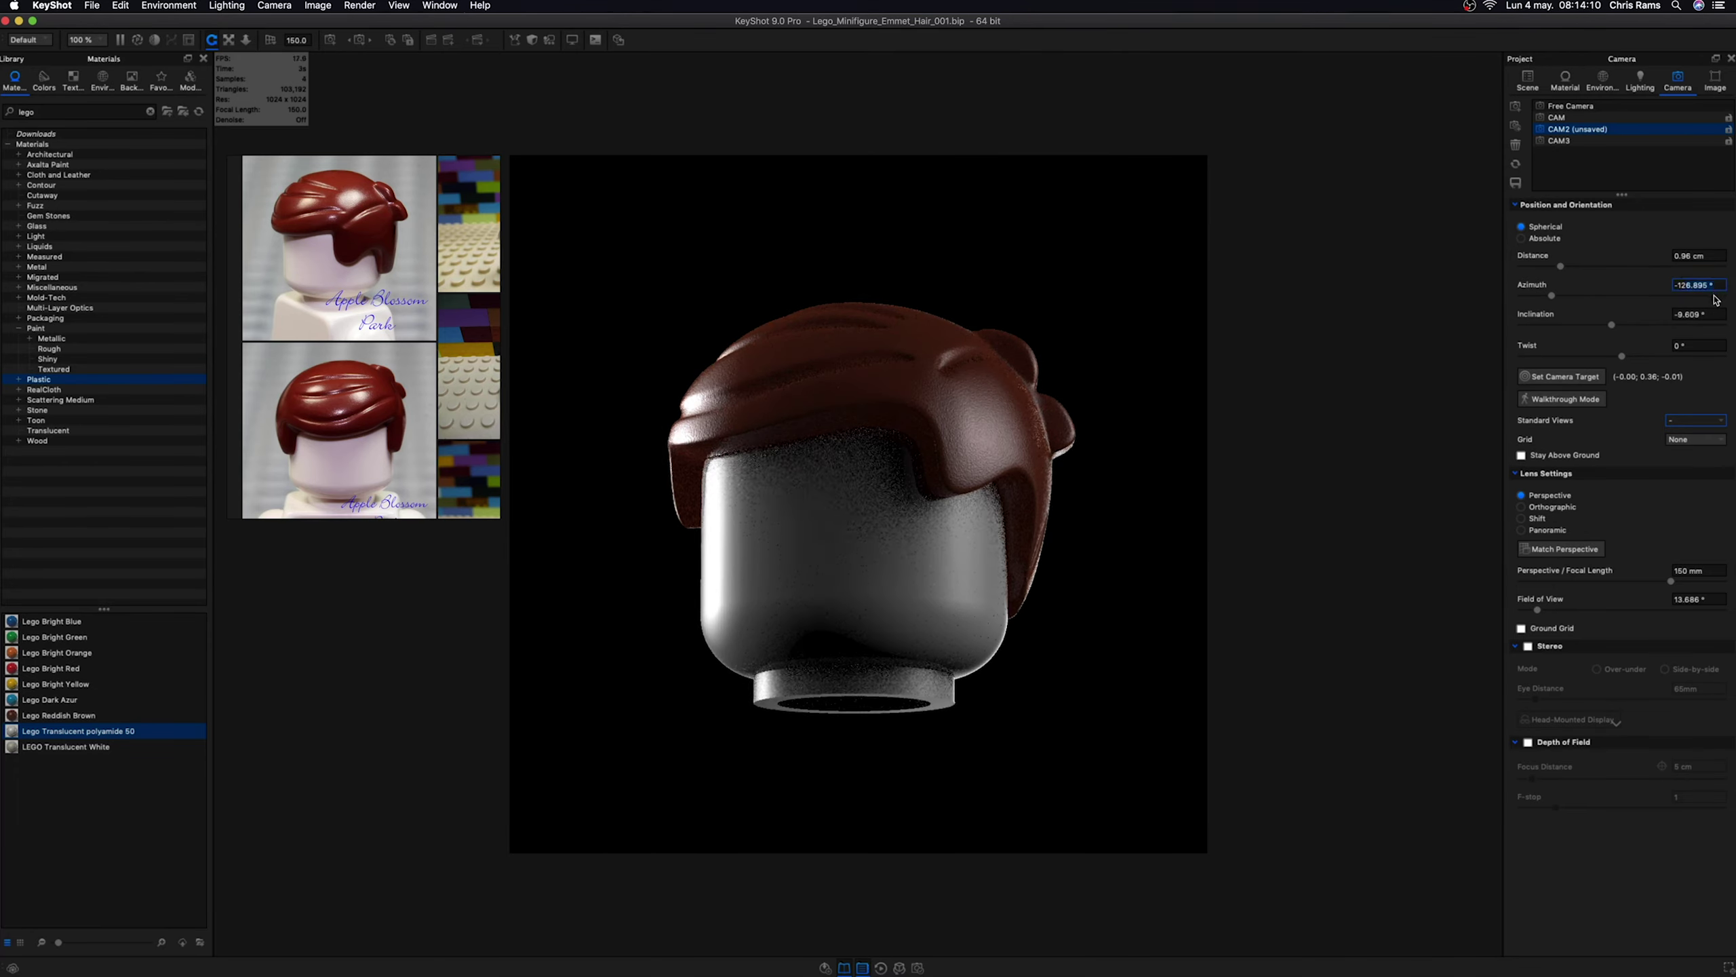
text(-125)
key(Tab)
text(-15)
key(Return)
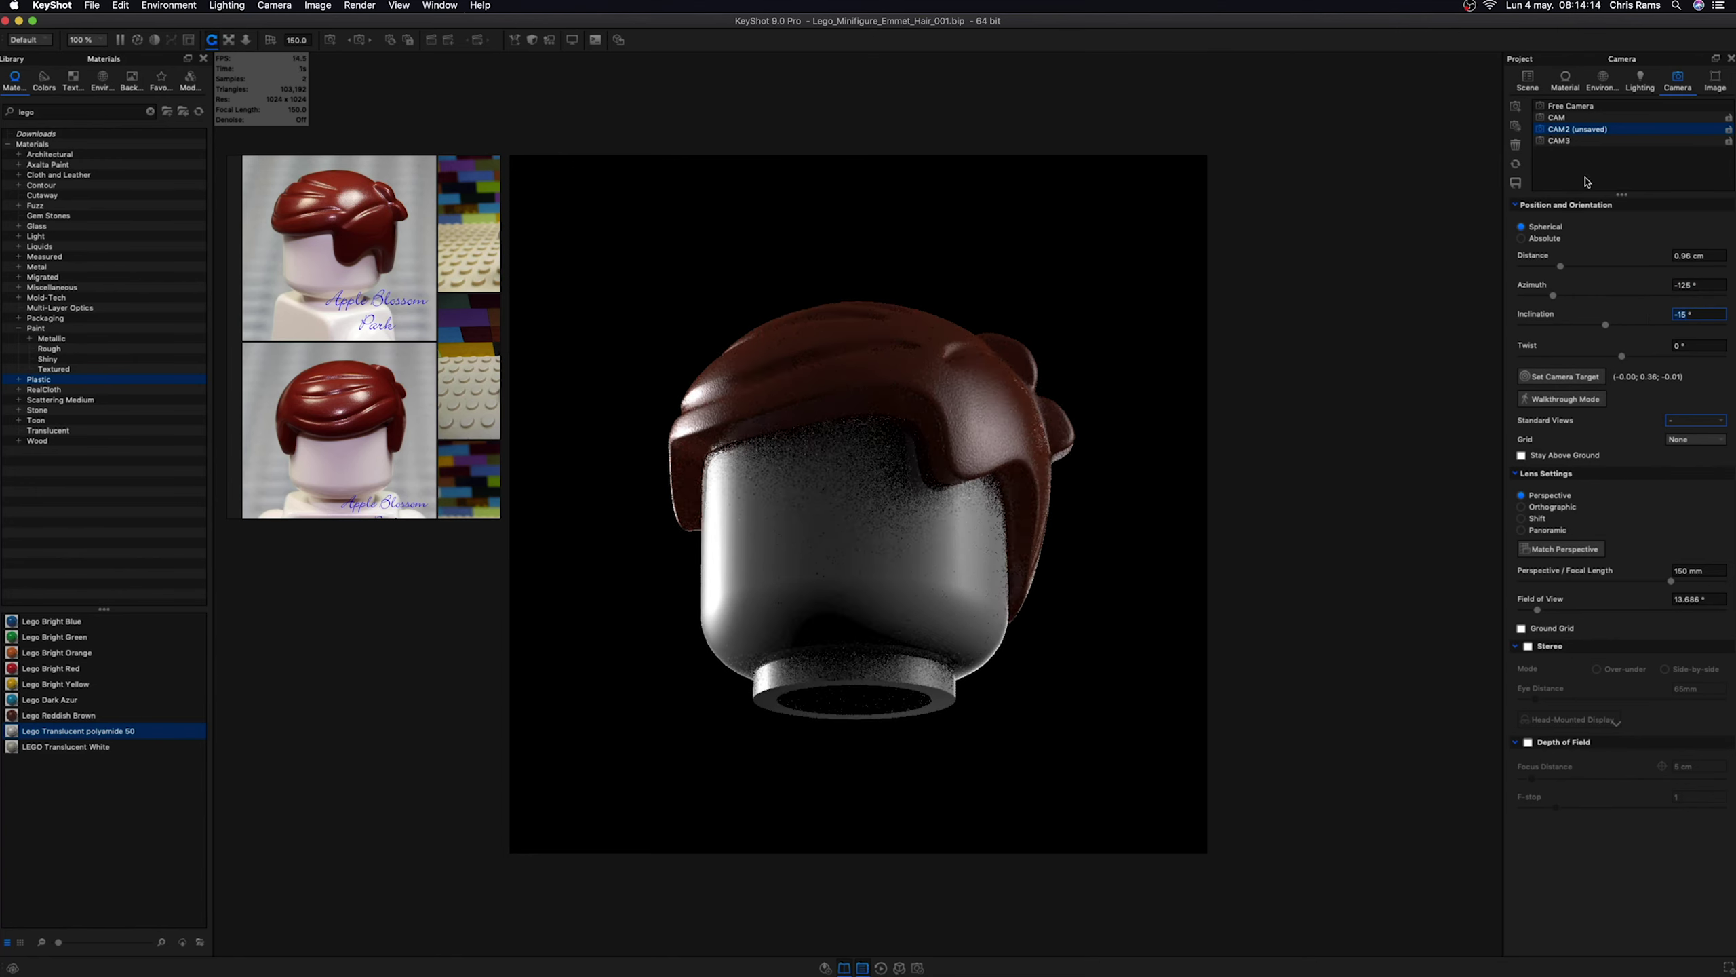
- Add a fourth camera, CAM4, snapped to an isometric view
click(1516, 107)
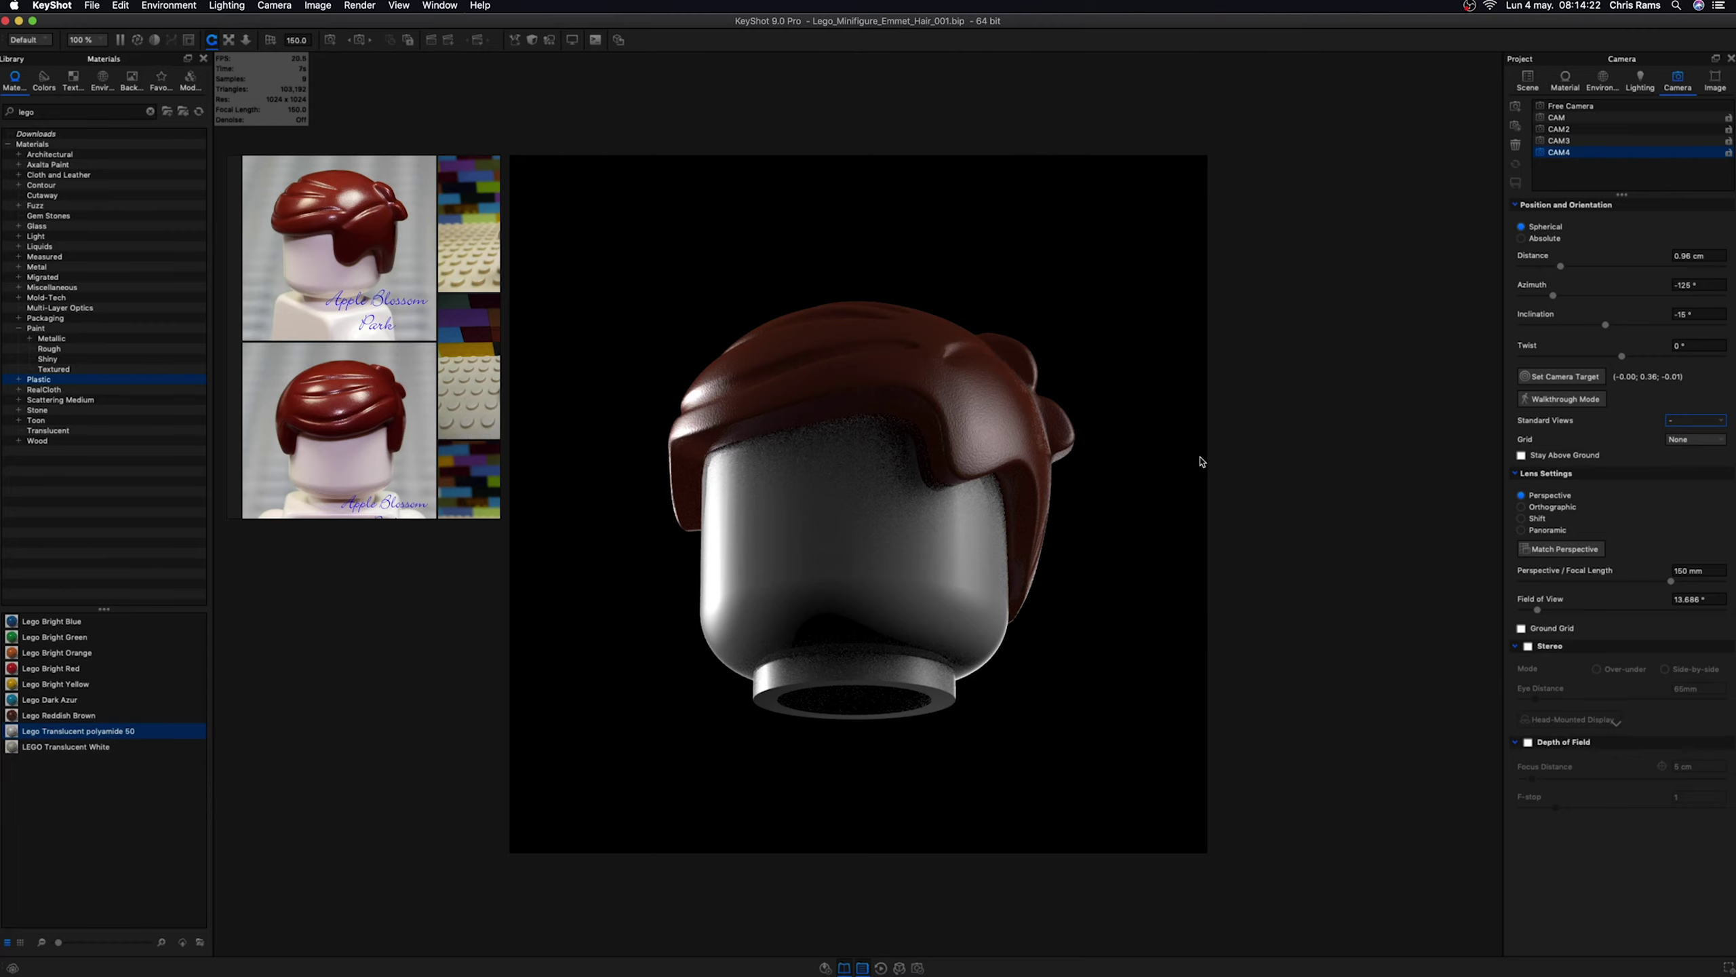
click(1696, 420)
click(1687, 479)
scroll(1128, 489, down, 5)
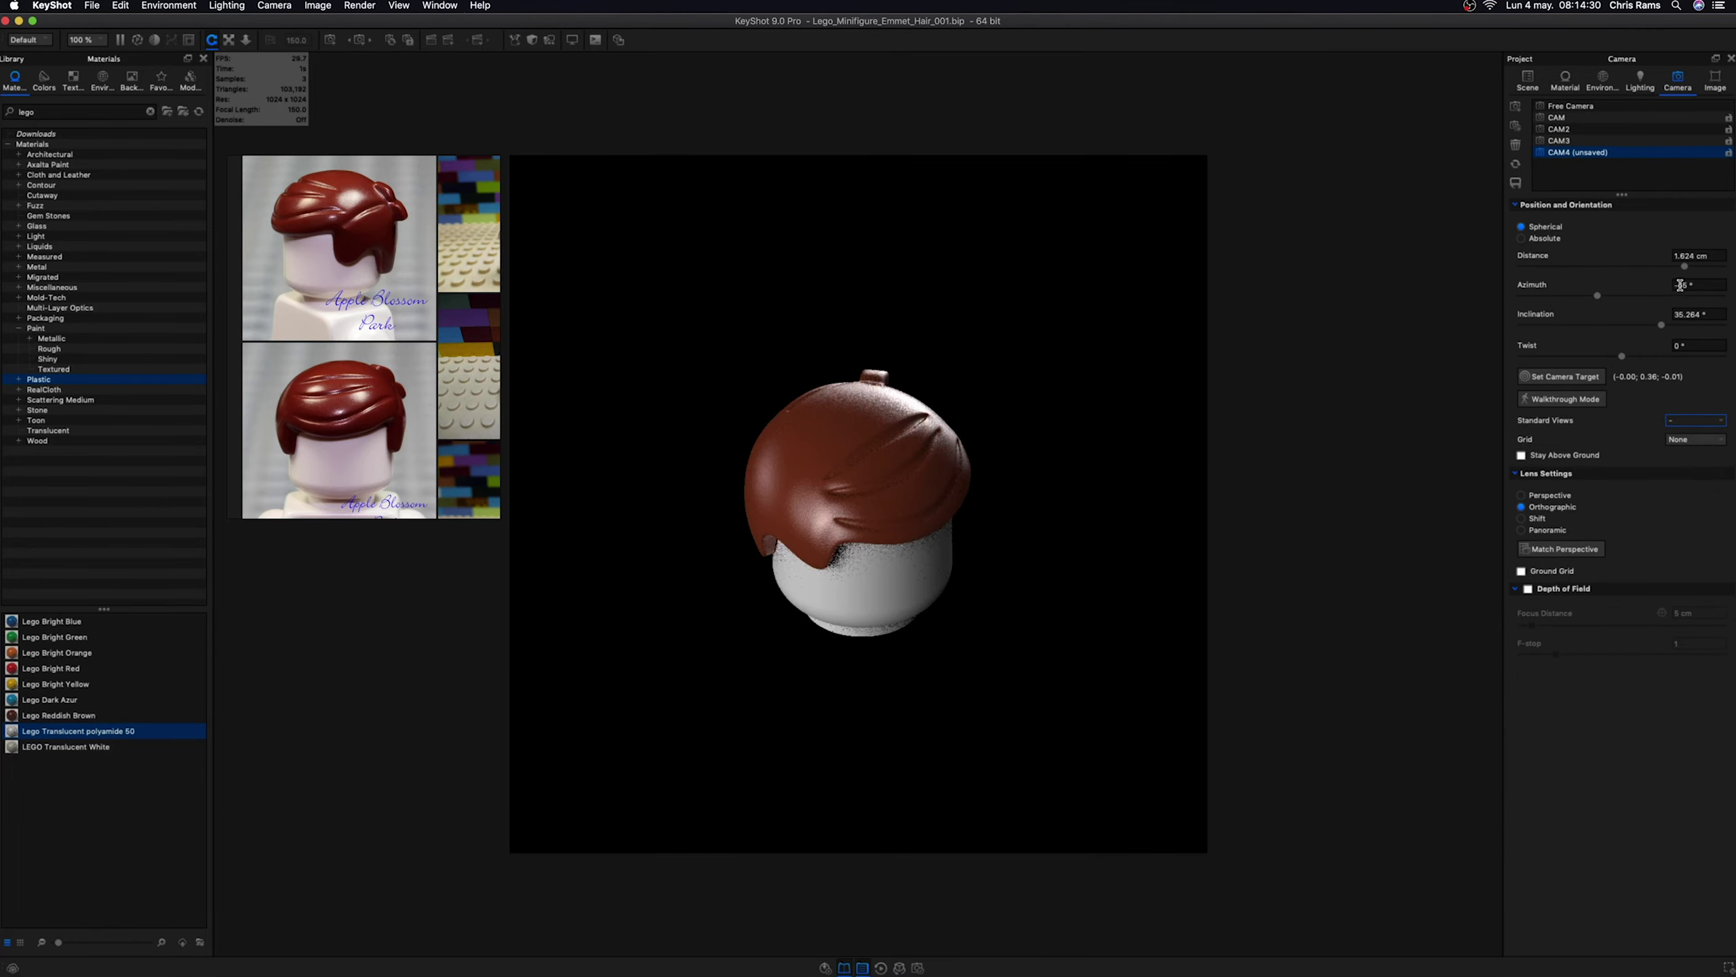
- Set CAM4 to -135° azimuth, lower it near level, use a Perspective lens, and save
click(1636, 294)
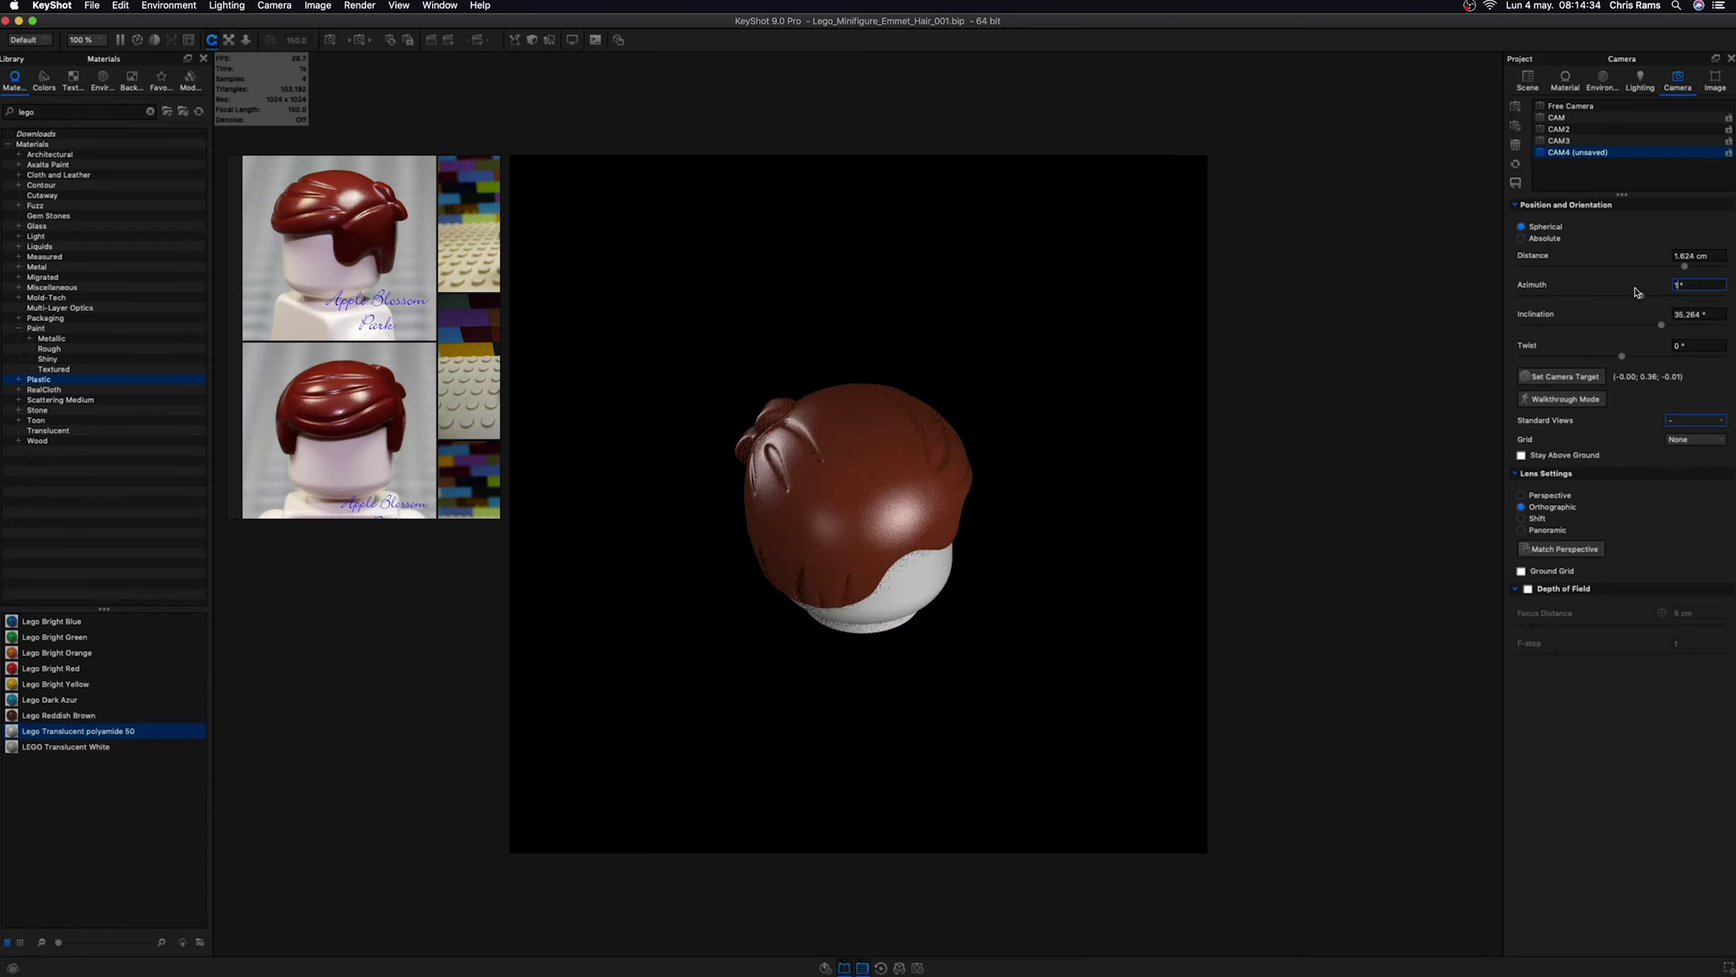
text(25)
key(Return)
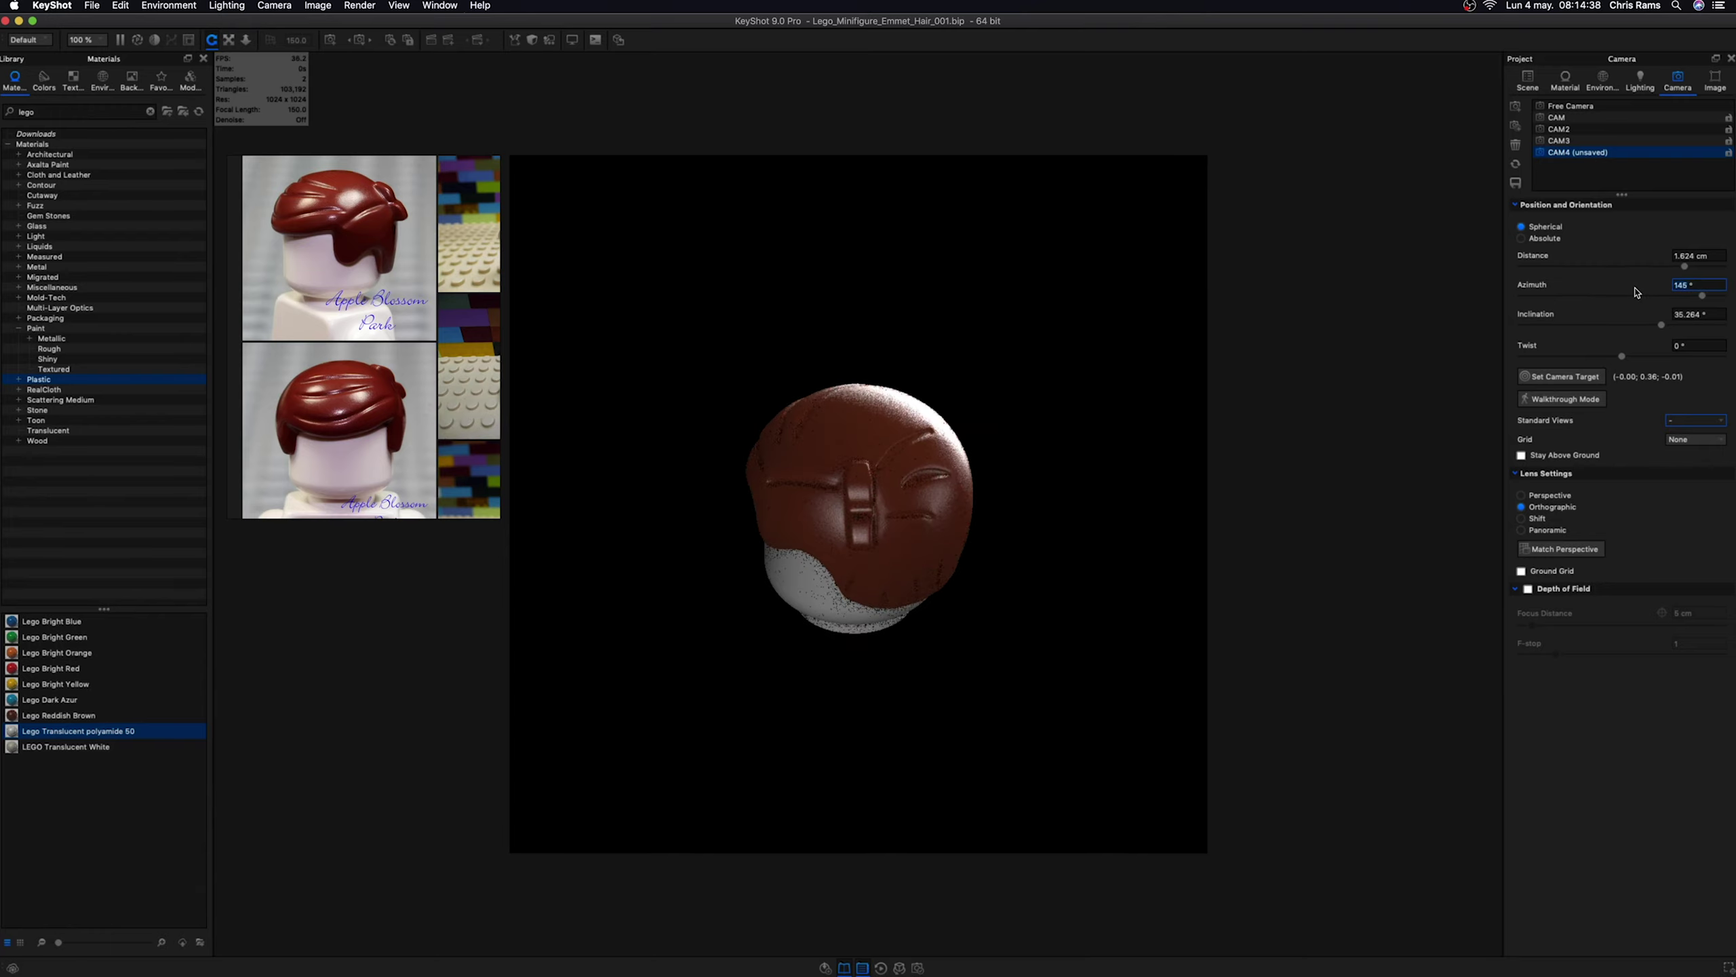
text(-145)
key(Return)
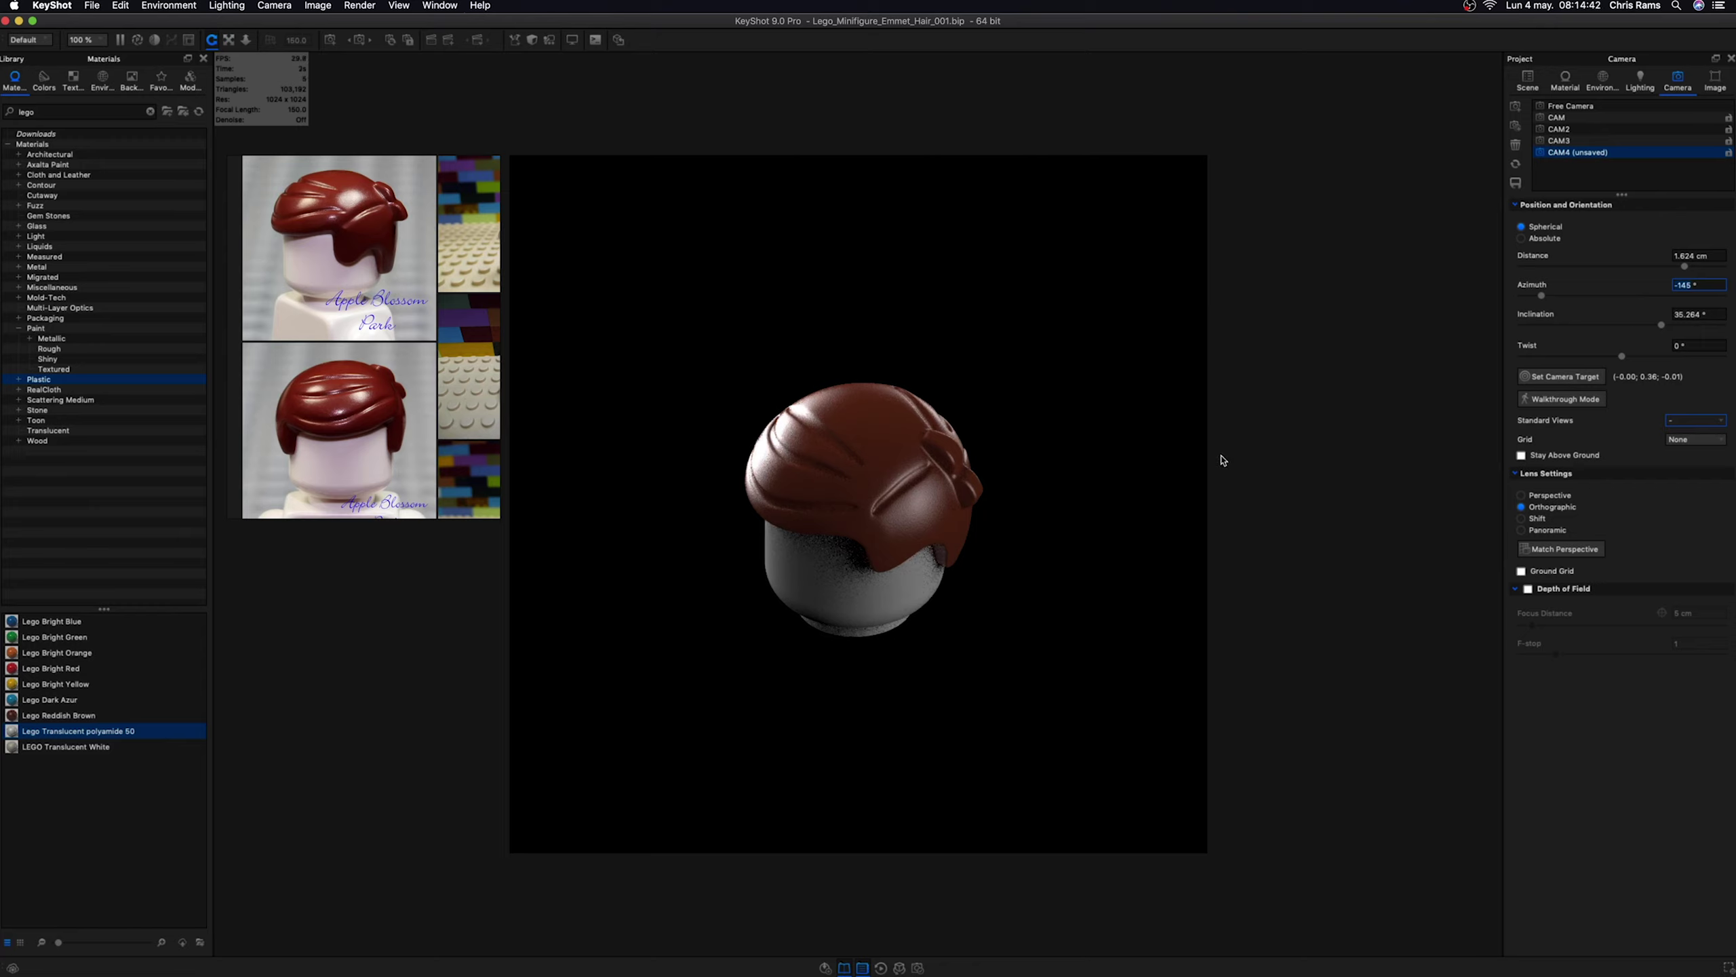
text(-135)
key(Return)
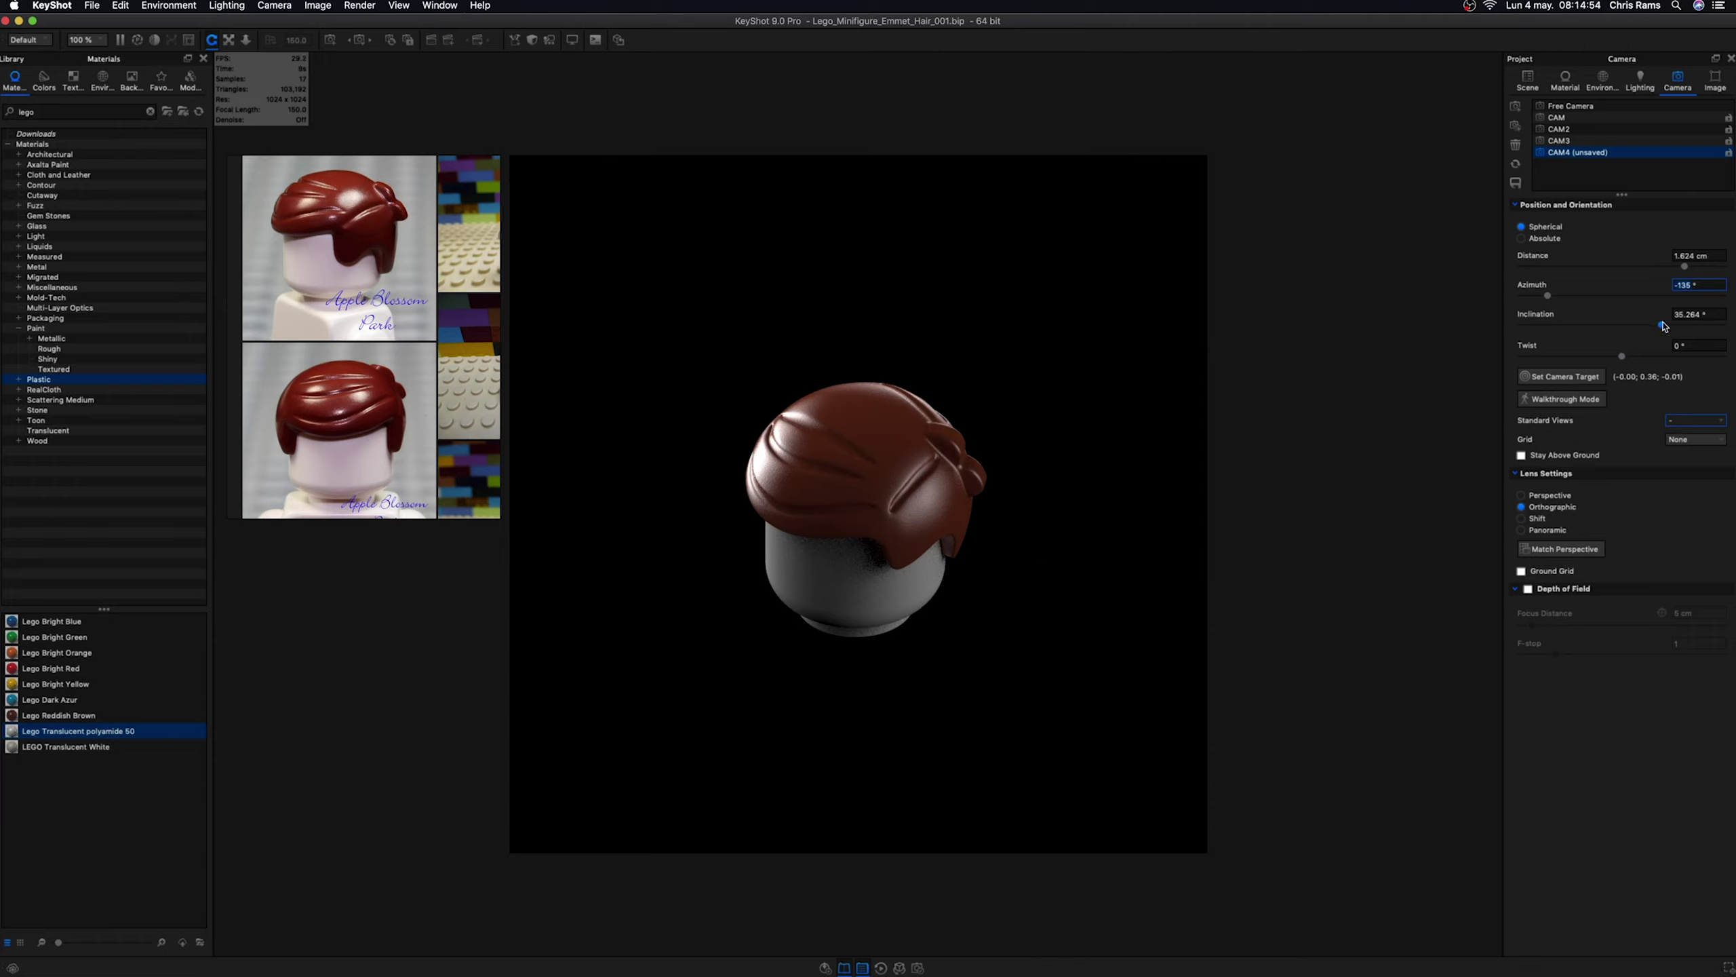
drag(1662, 325, 1608, 327)
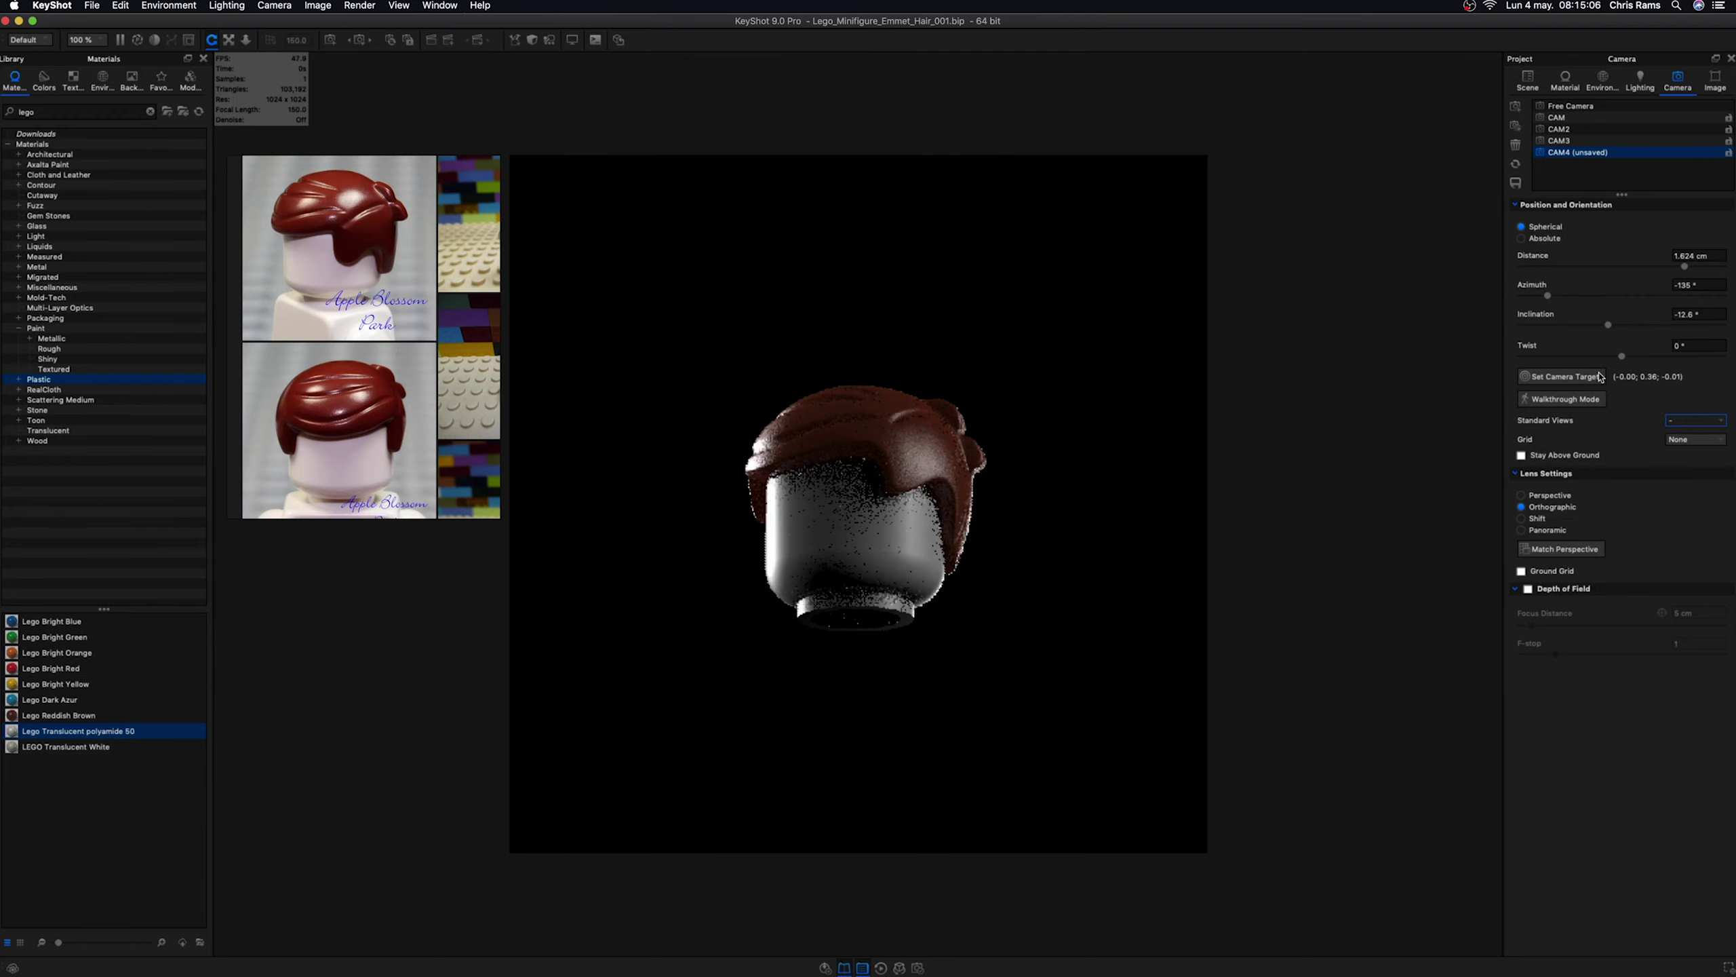
click(1522, 495)
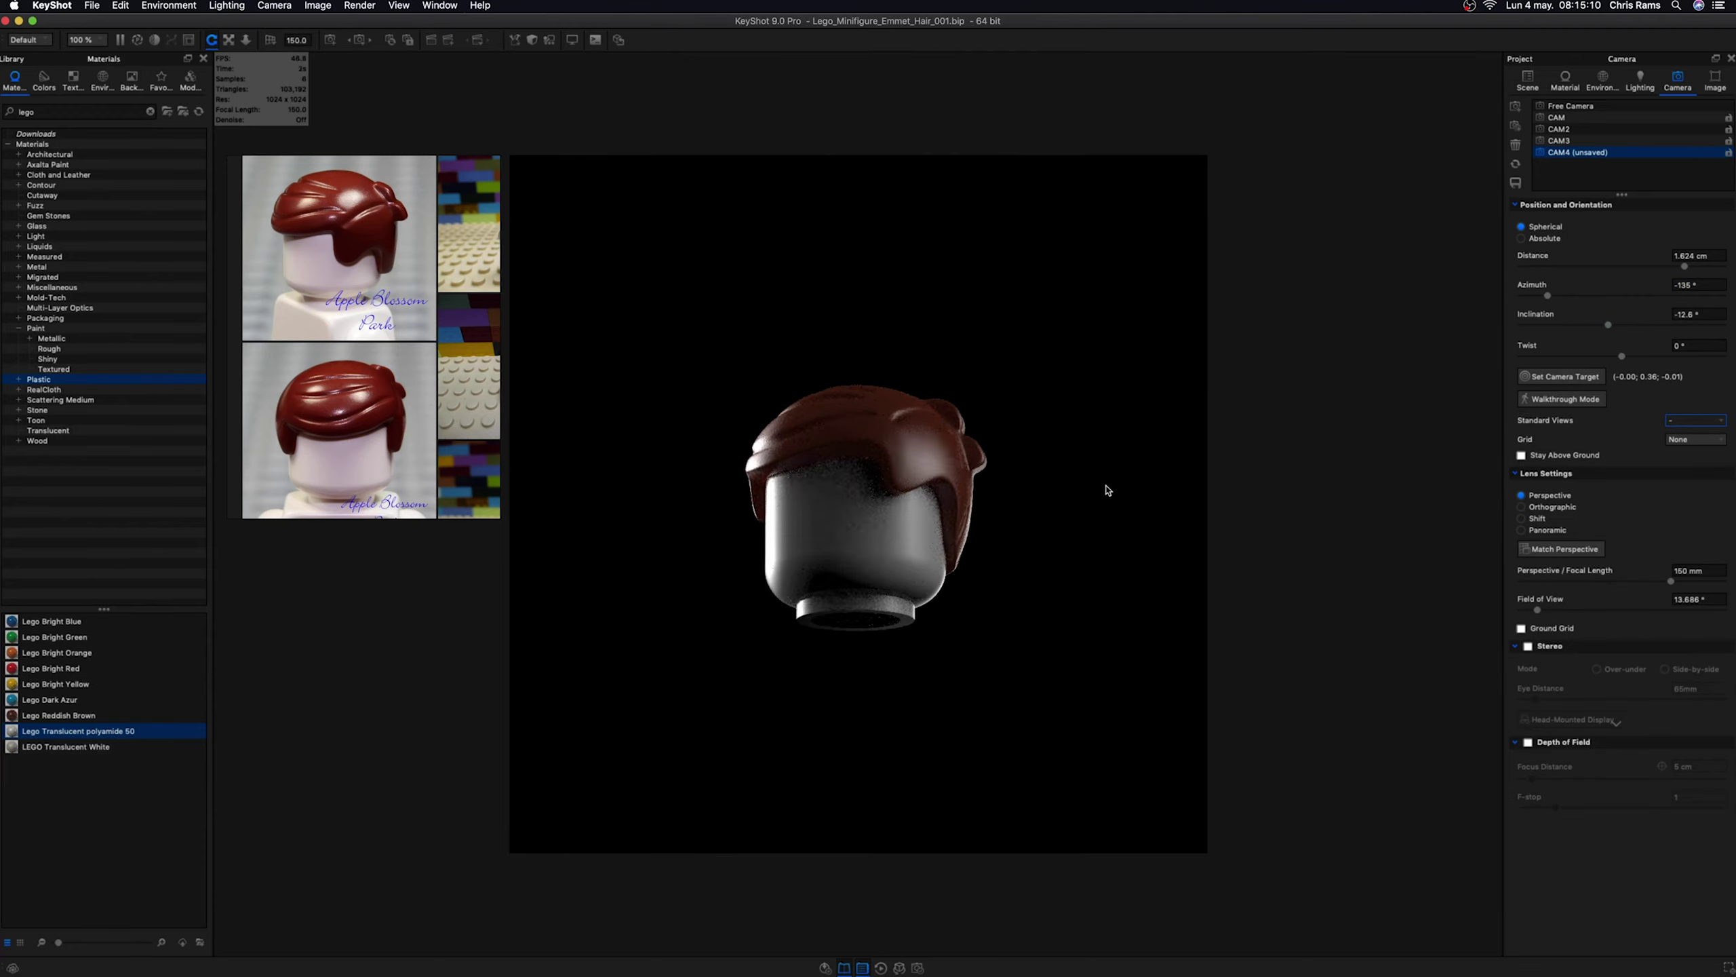
click(1515, 164)
- Set camera CAM's azimuth to -125° and save it, then review CAM2 and CAM3
click(1564, 141)
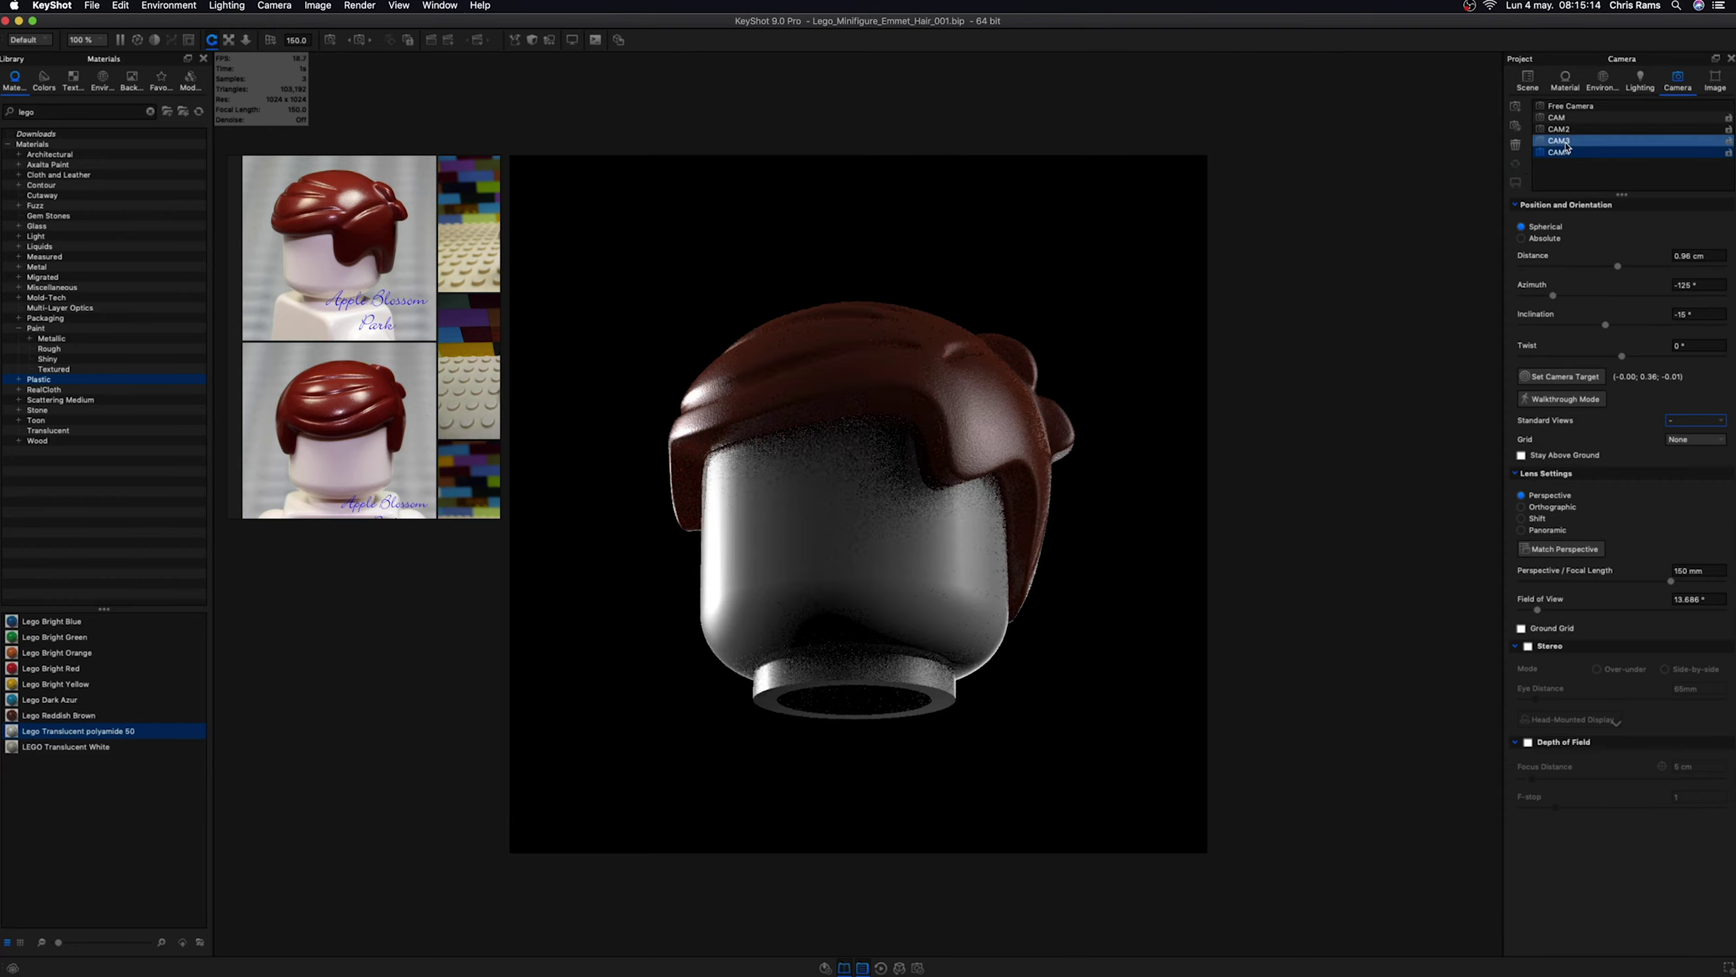
click(1558, 129)
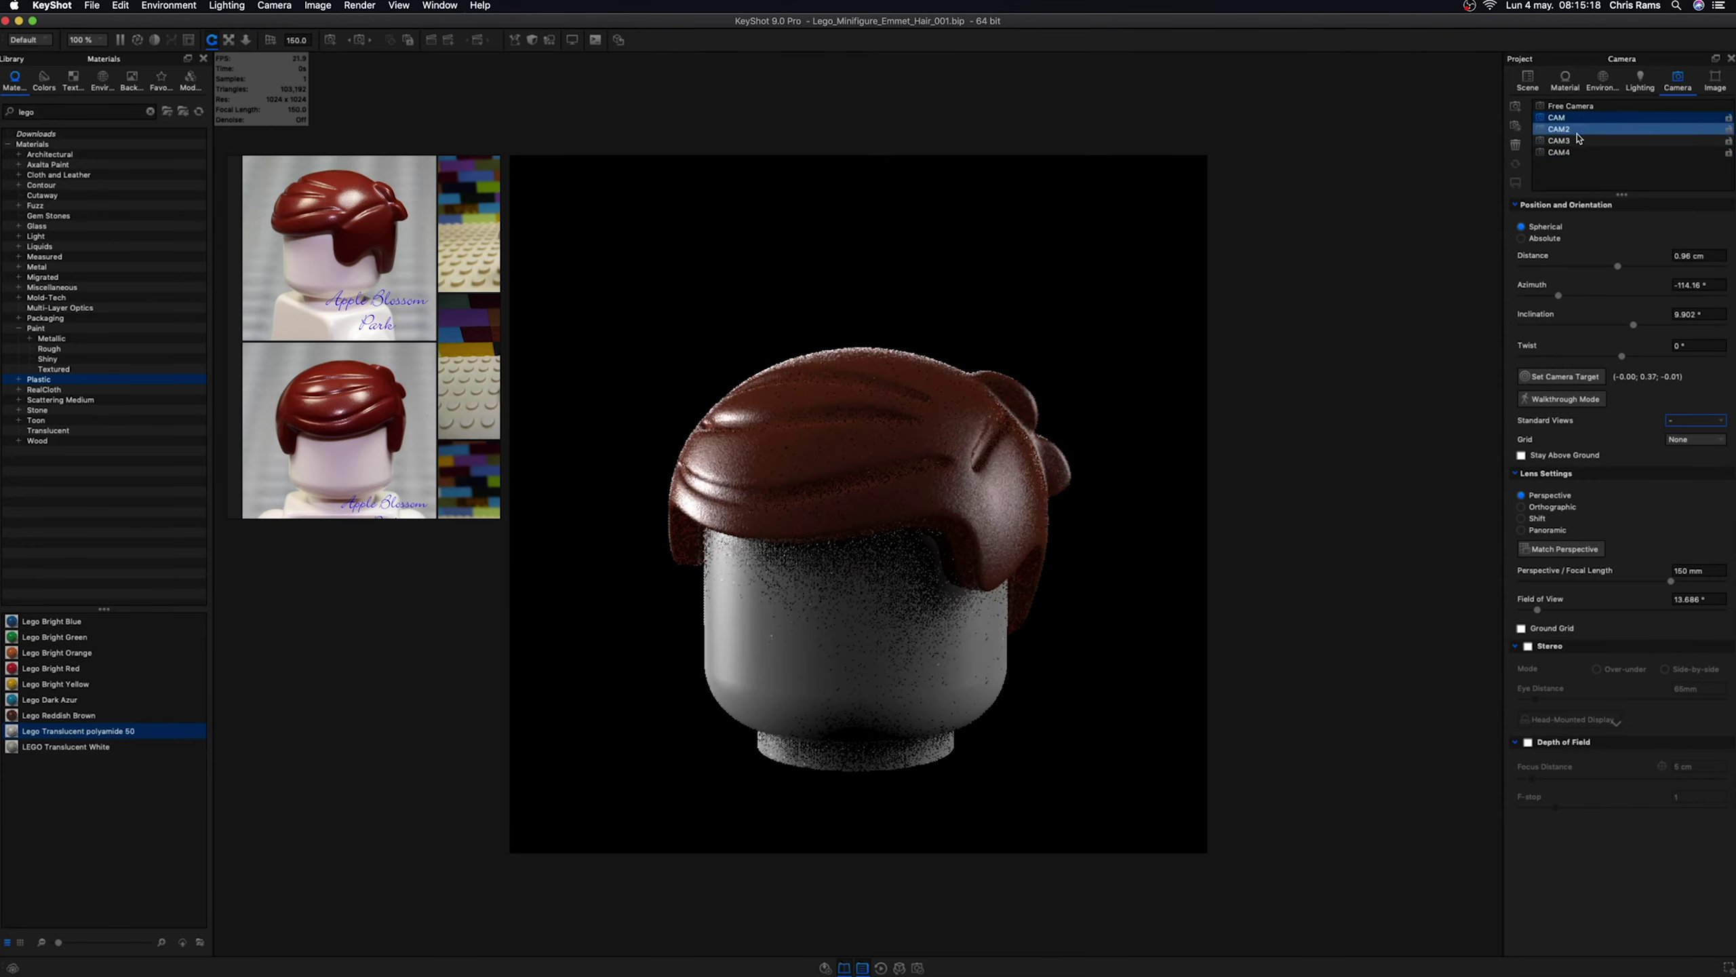
click(1714, 283)
text(-125)
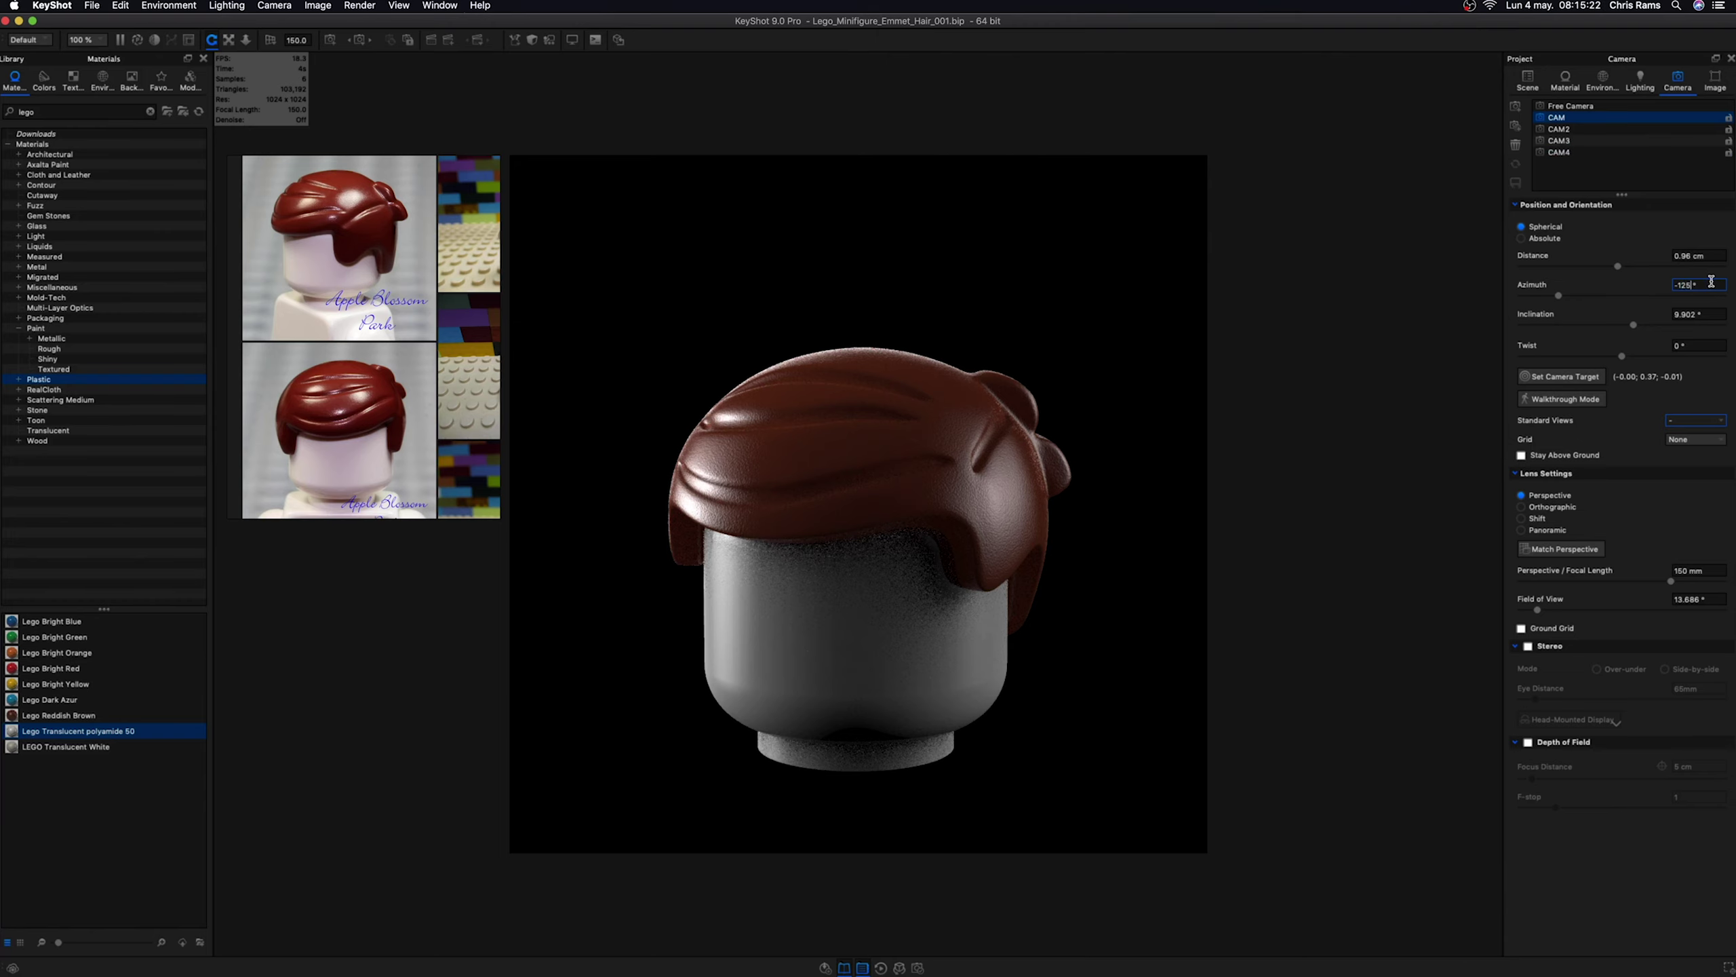
key(Return)
click(1515, 182)
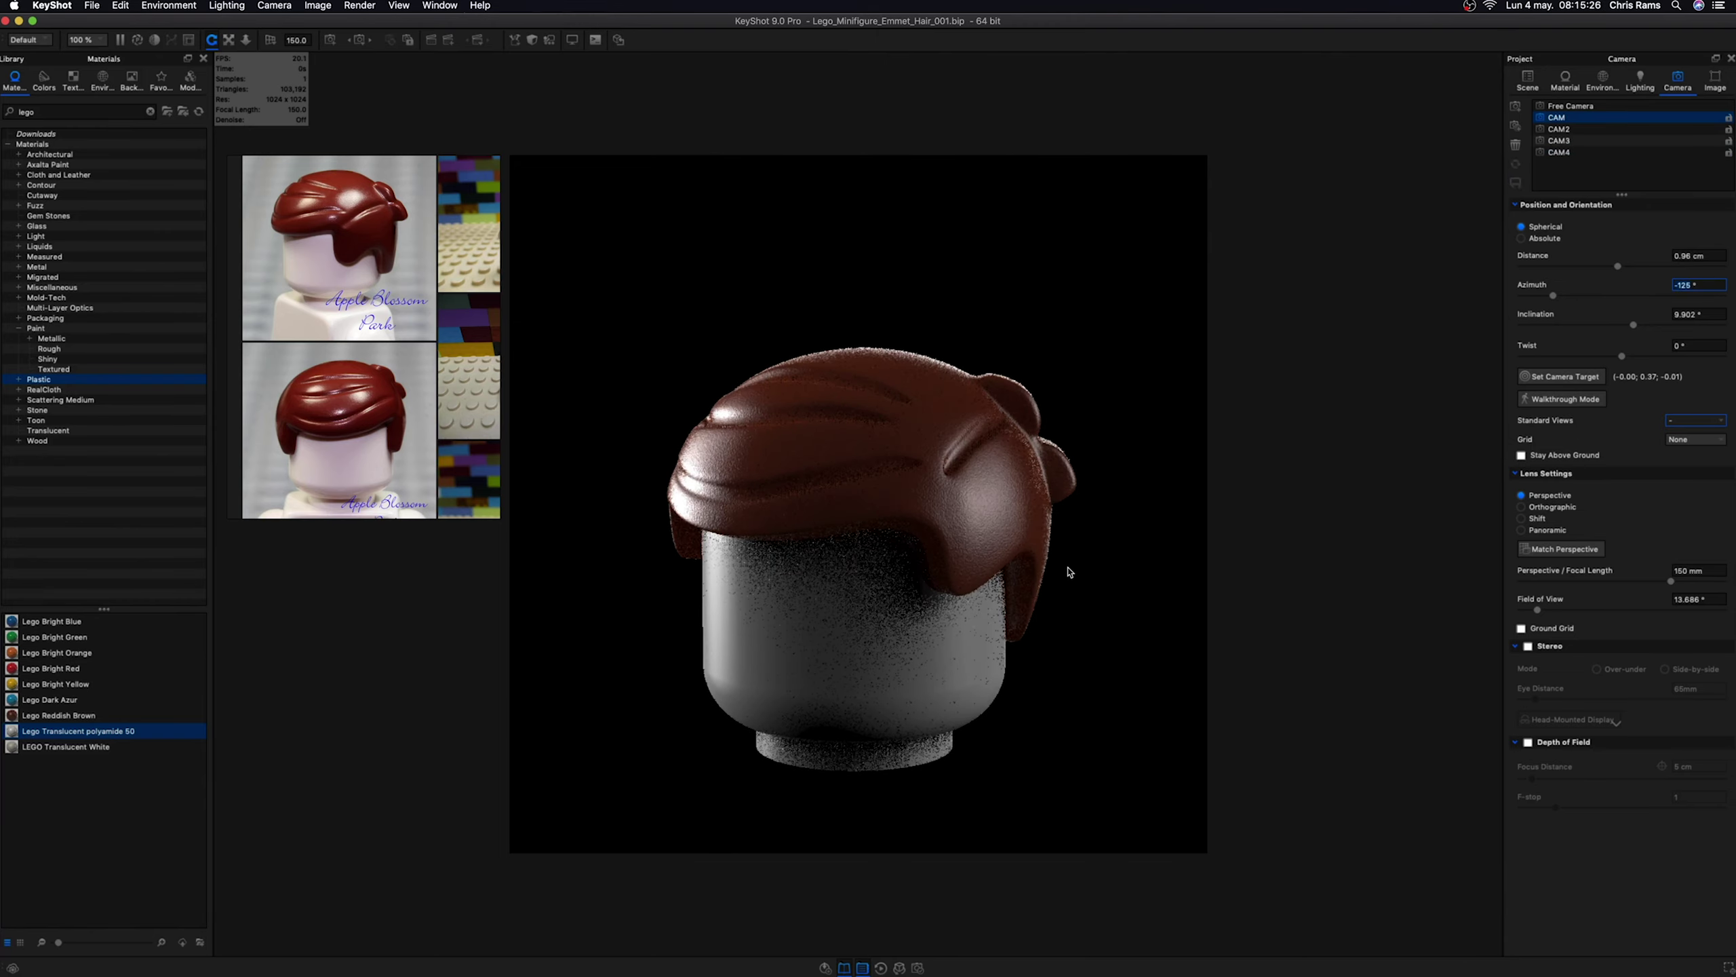
click(1558, 129)
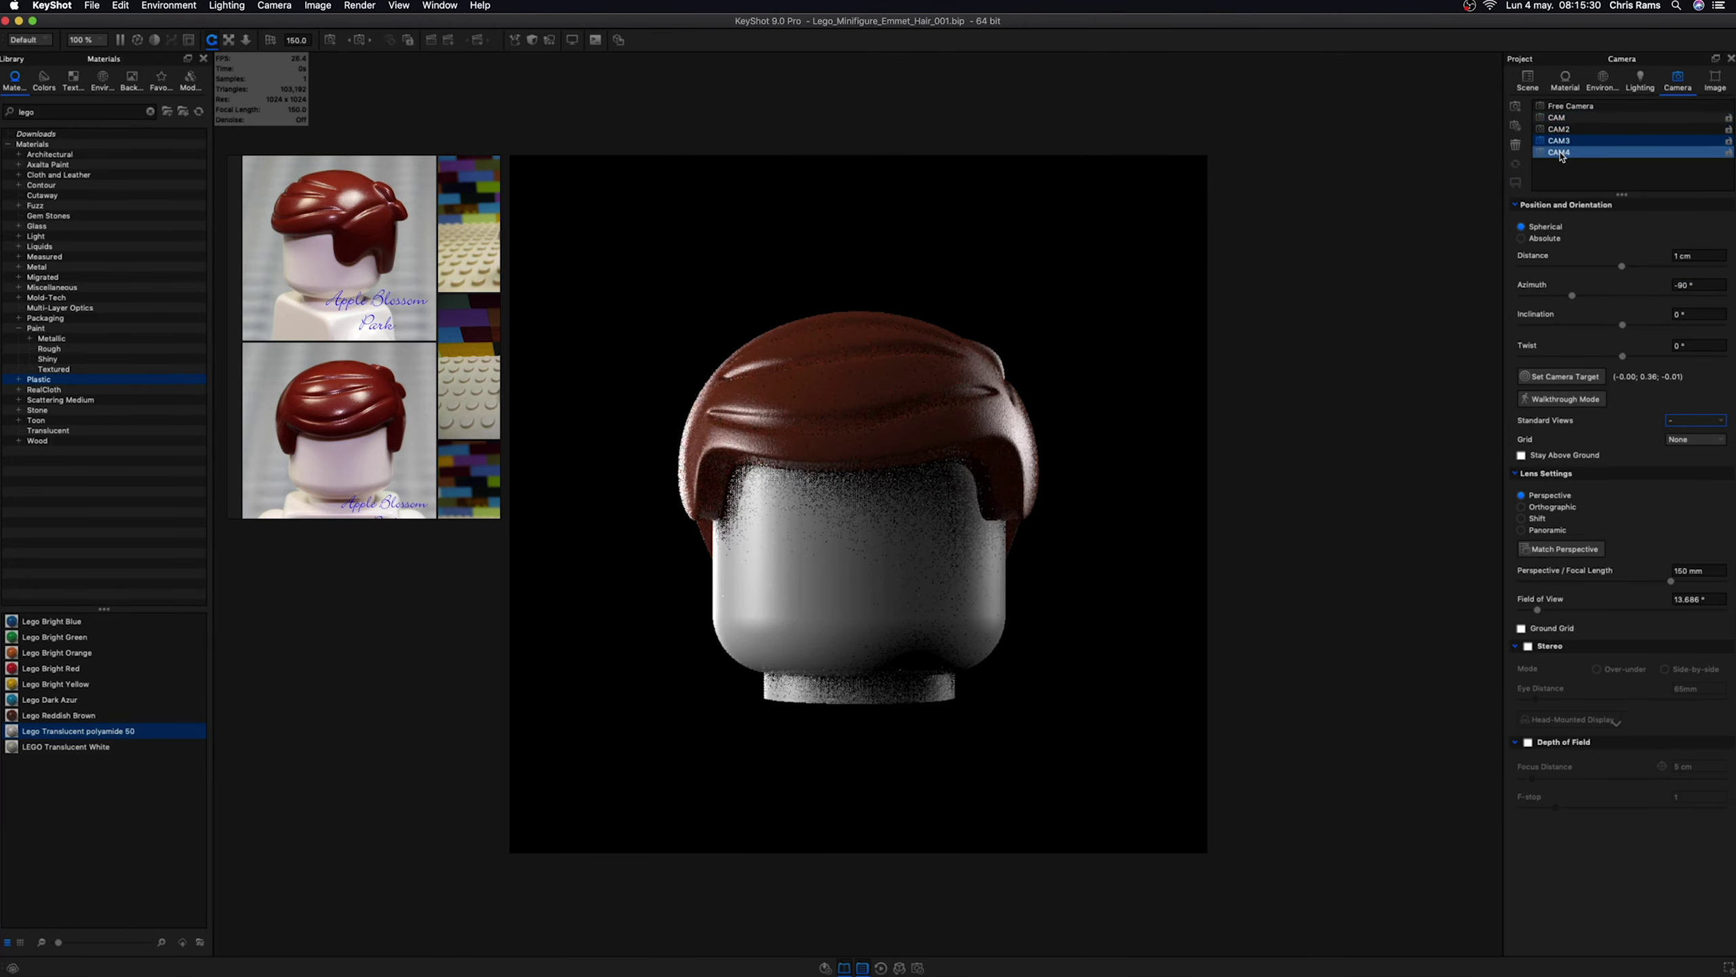
click(1557, 116)
click(1528, 81)
- Name the hair's render layer HAIR and add a render layer HEAD for the head
click(1013, 428)
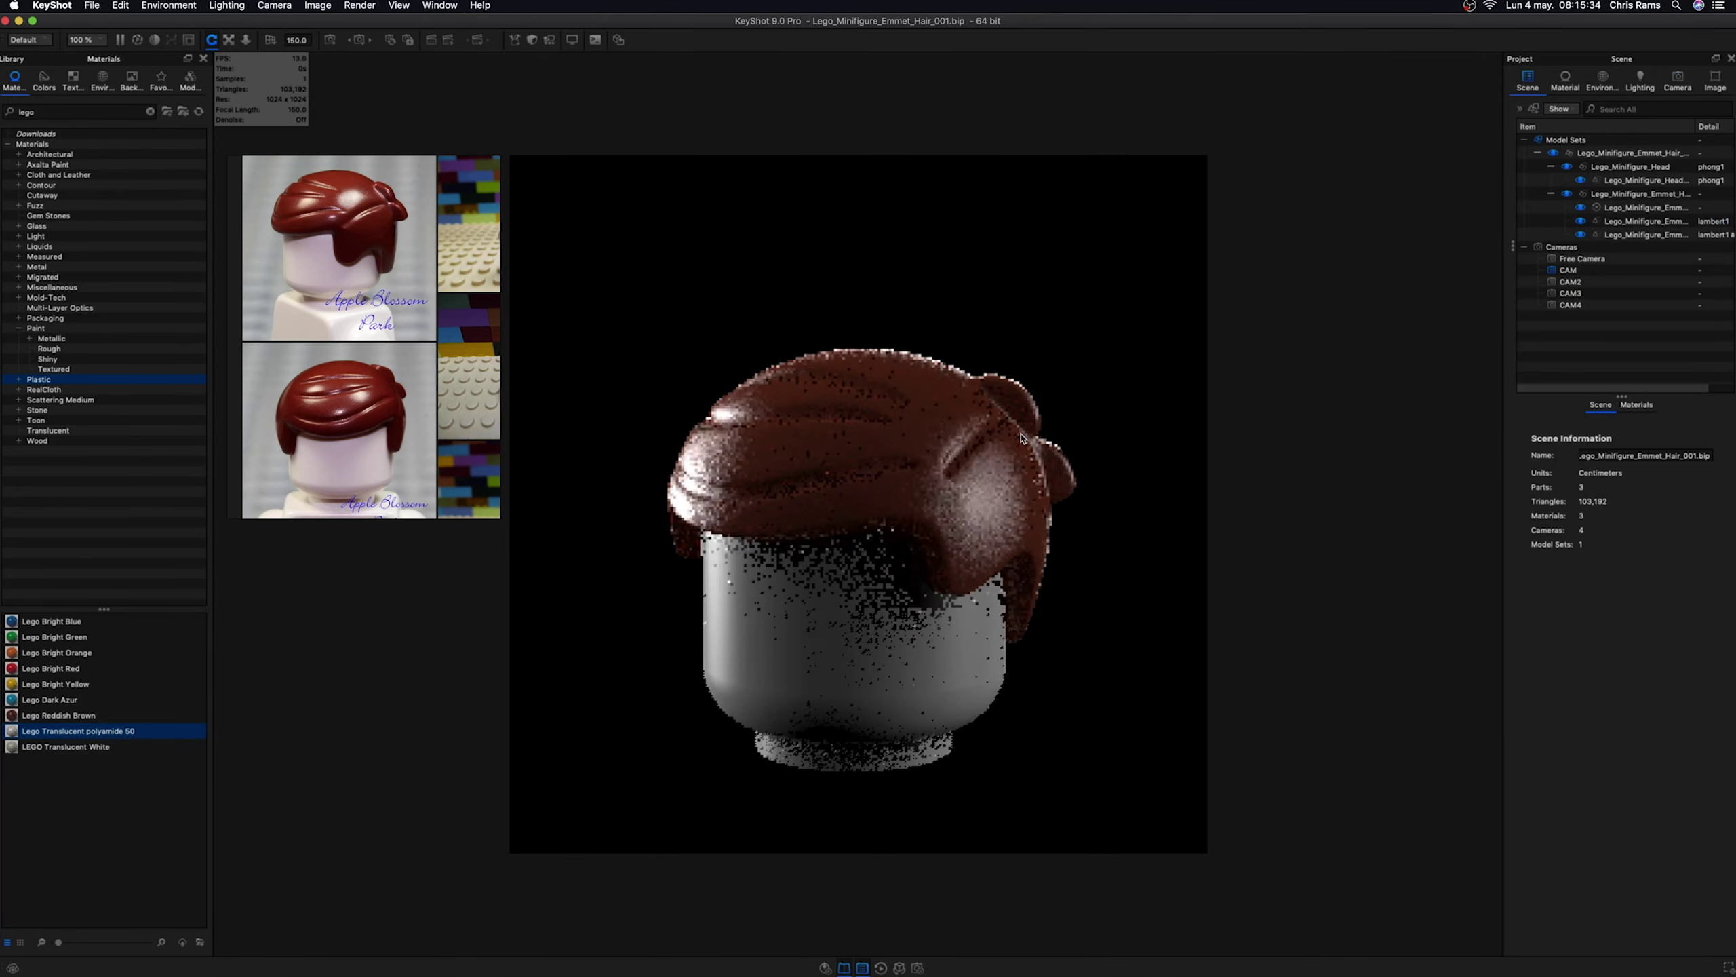
text(A)
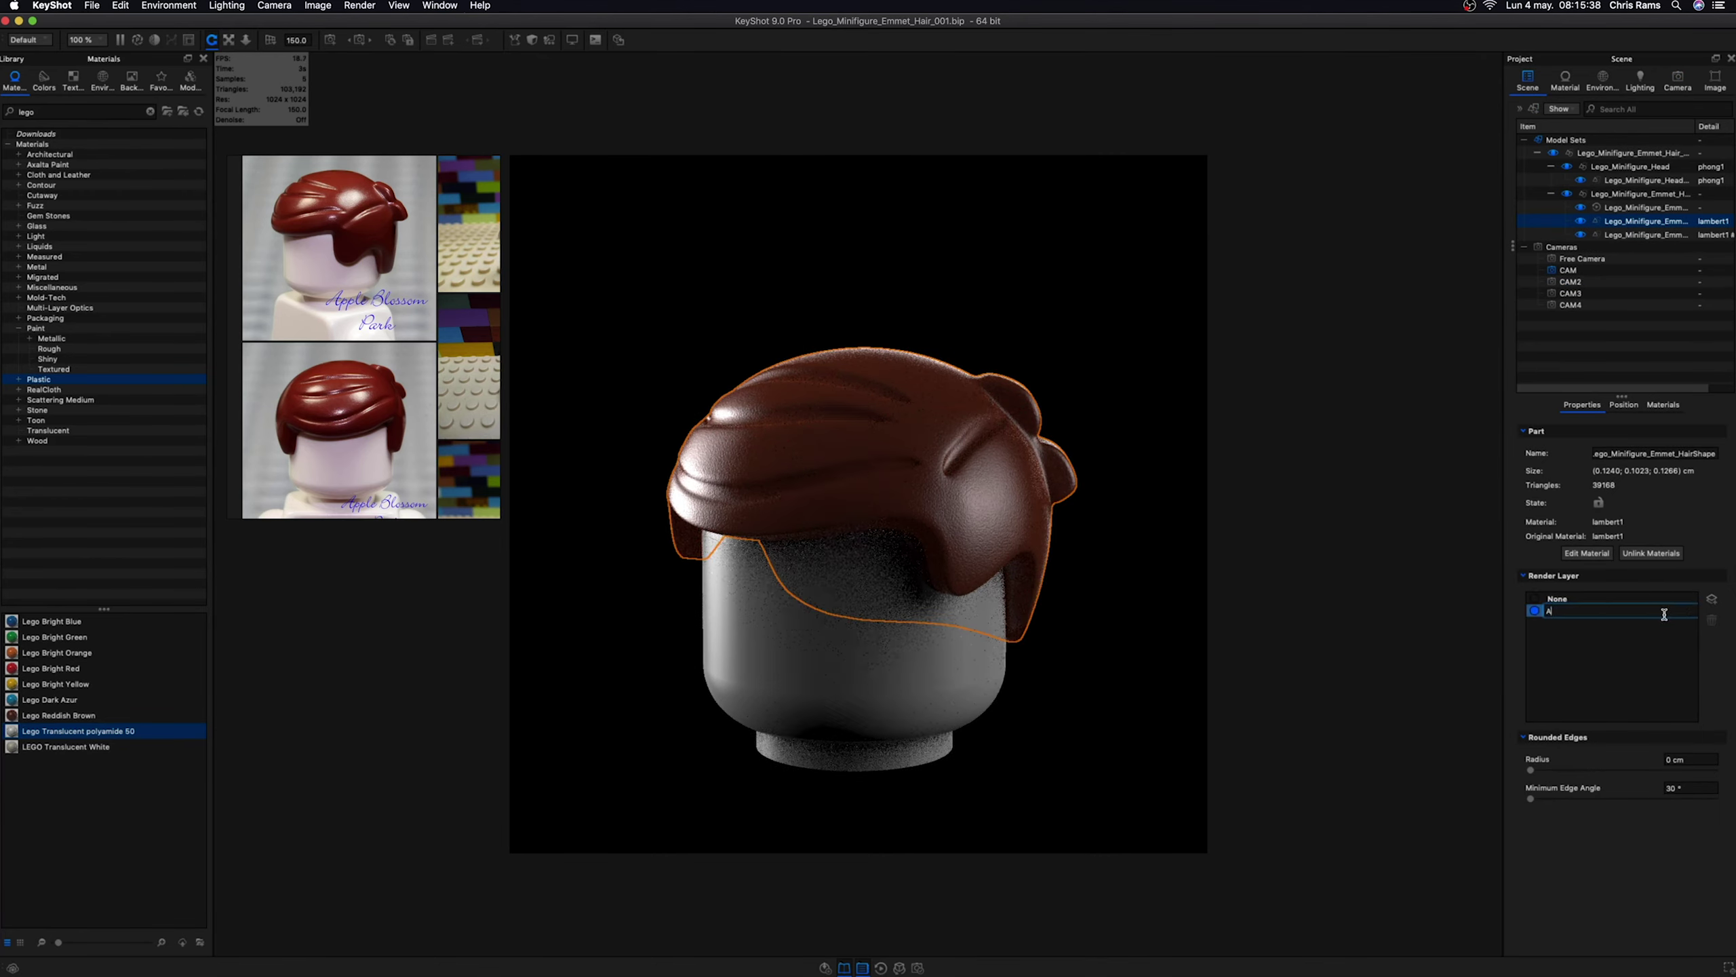
text(IR)
key(Tab)
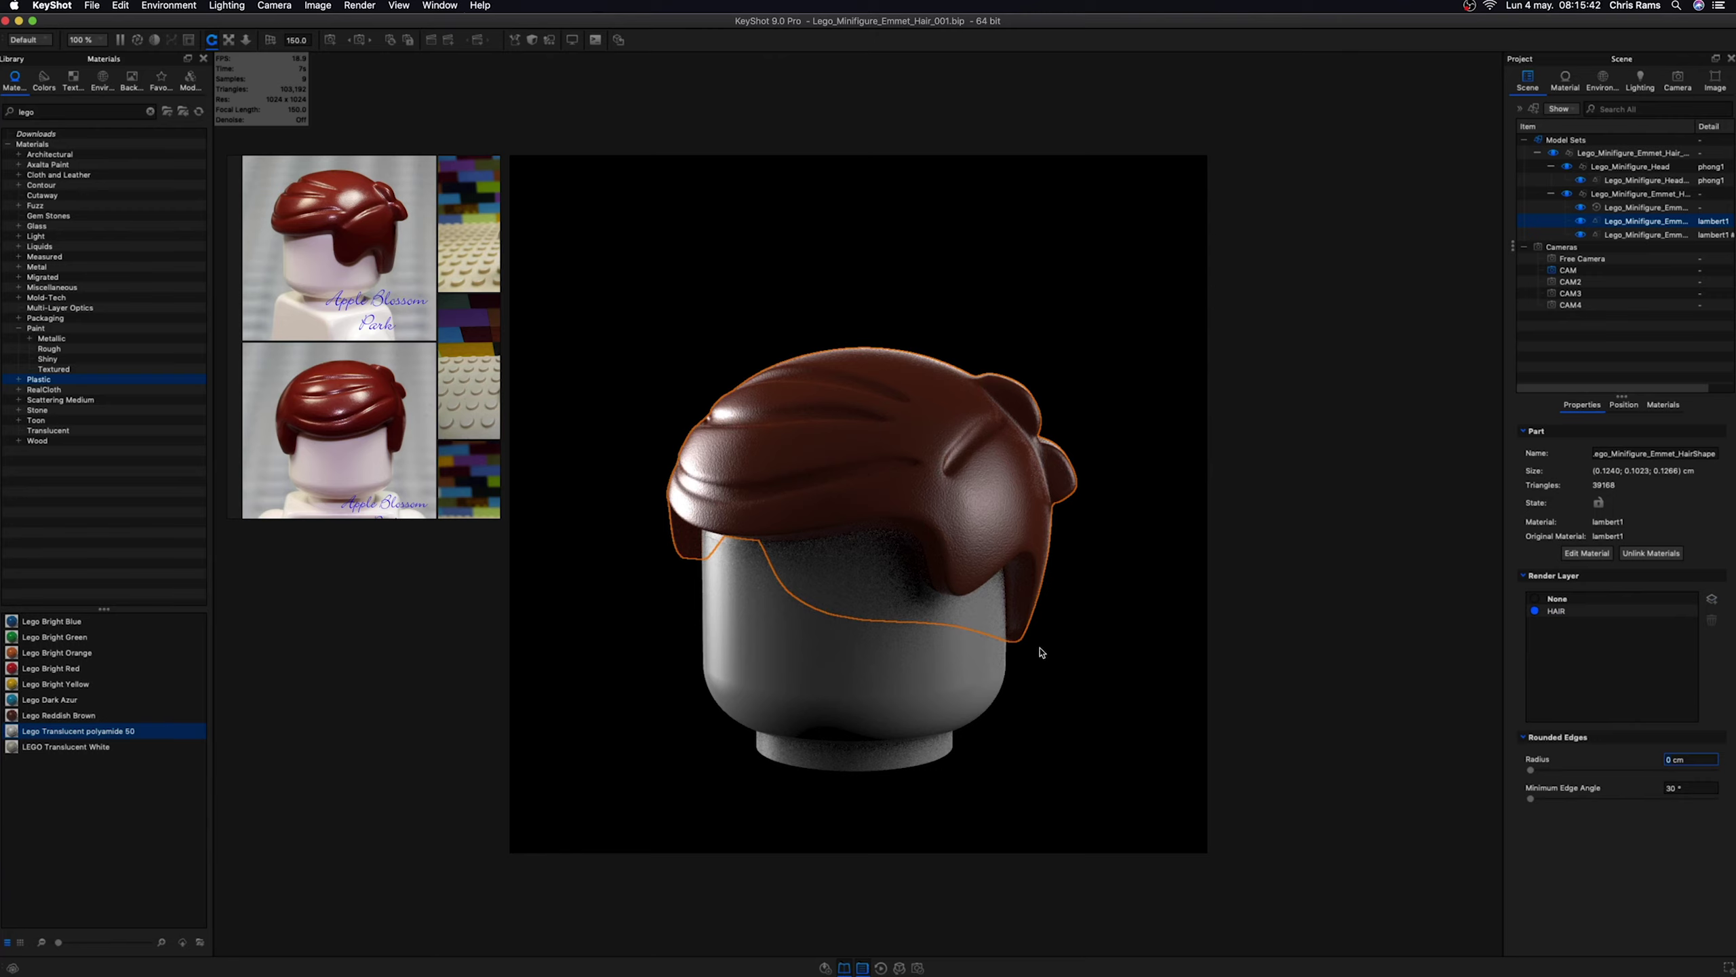
click(1005, 668)
click(1712, 599)
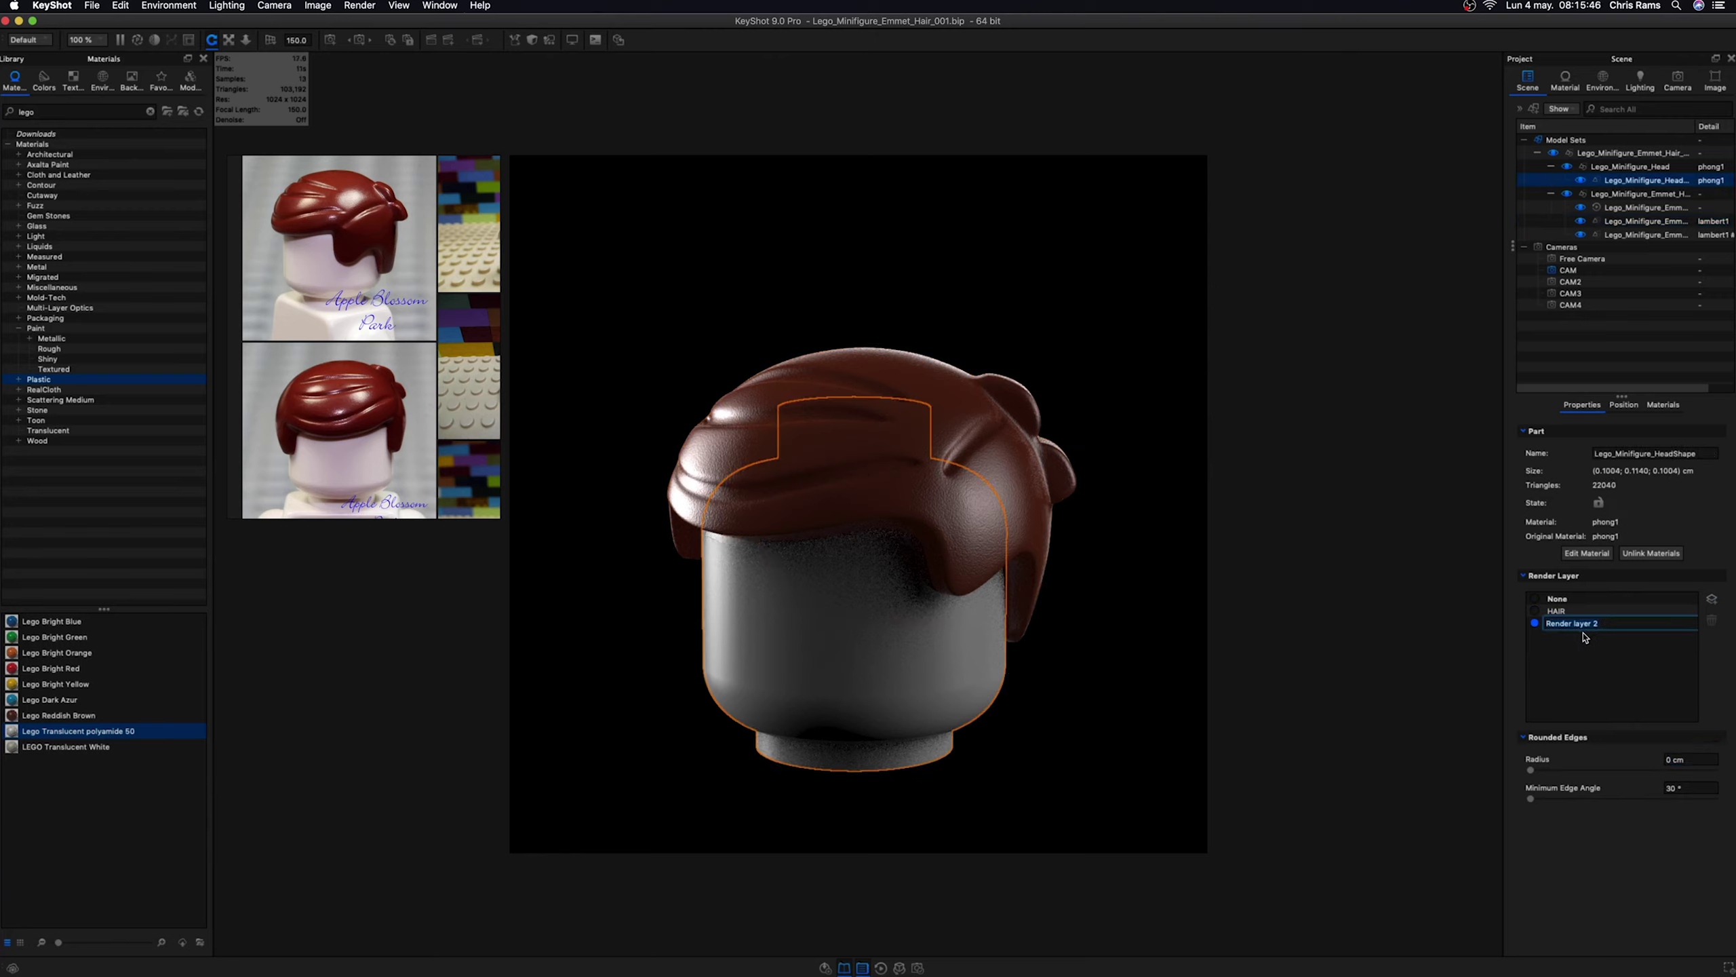
text(HEAD)
key(Tab)
- Assign the whole hair group to the HAIR layer and view through CAM3
click(851, 467)
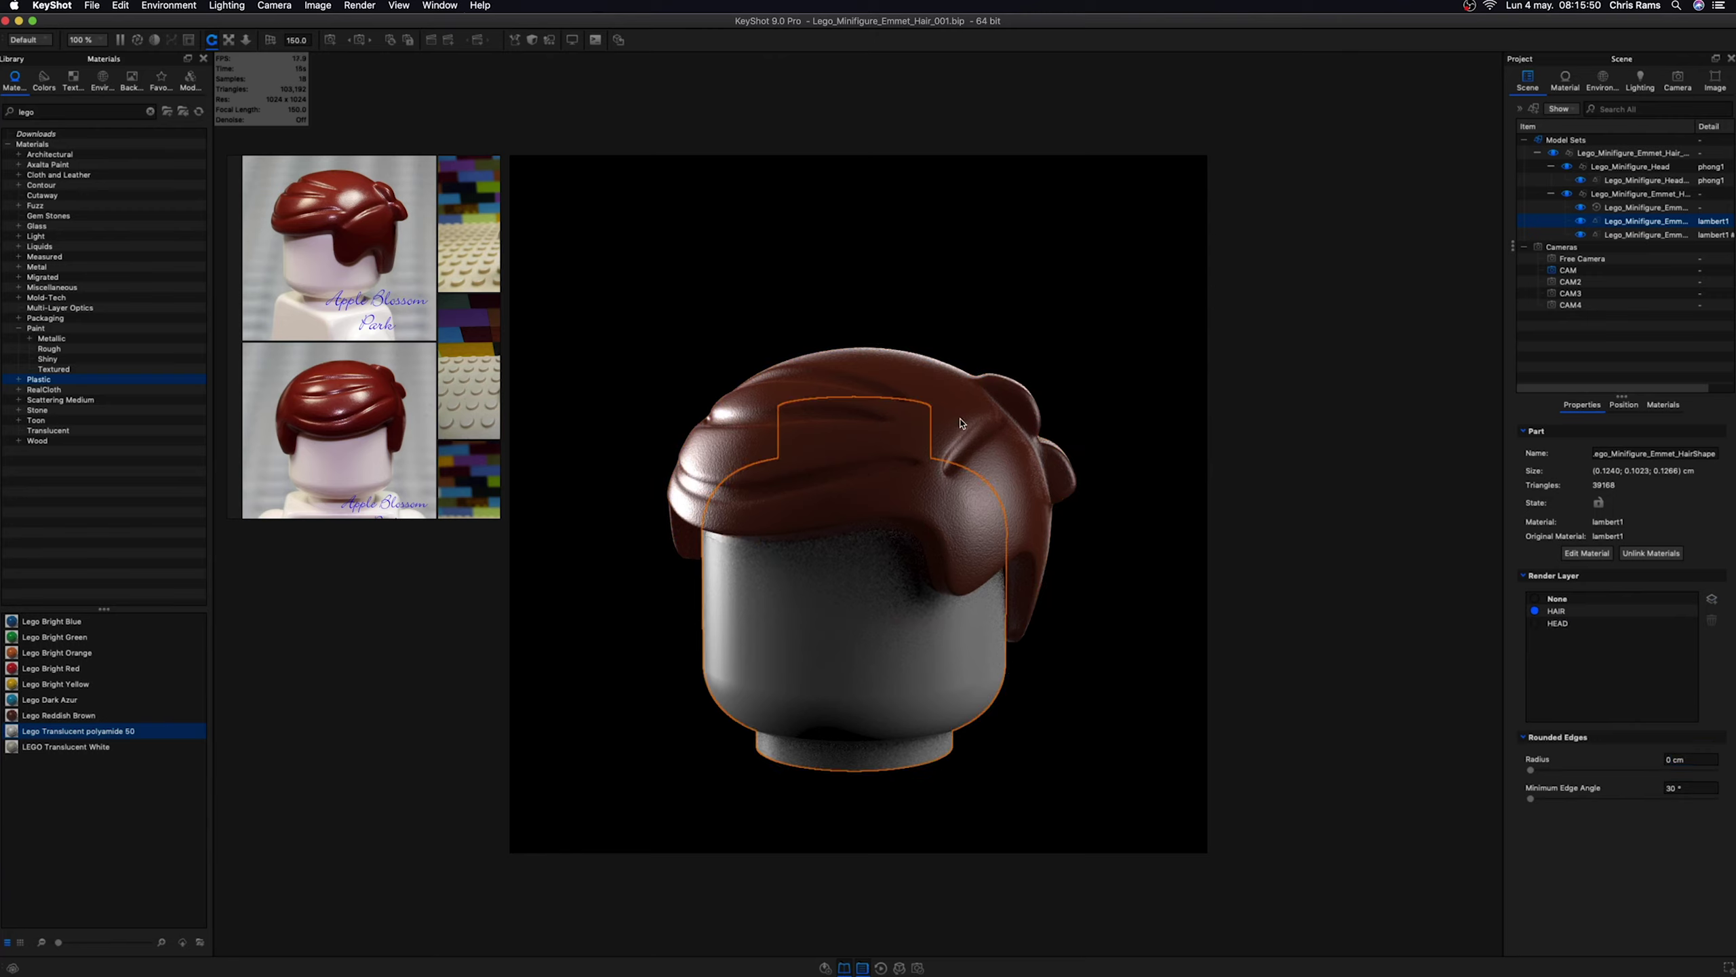
click(1640, 193)
click(1614, 582)
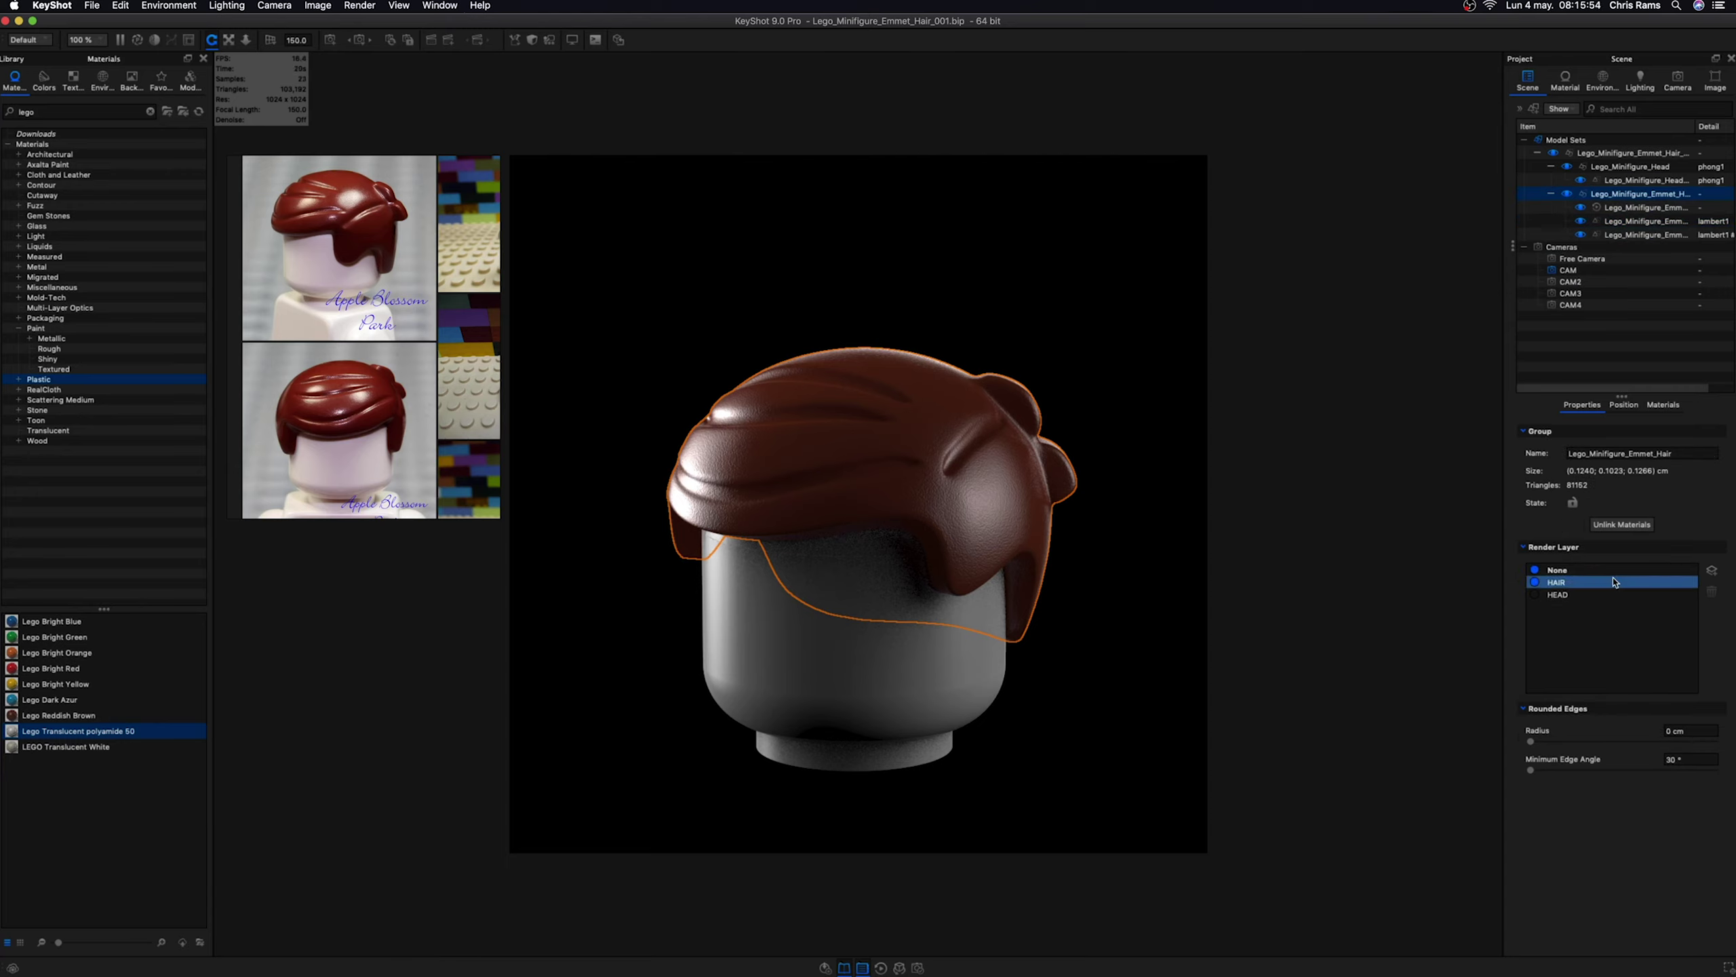
click(1535, 582)
click(1153, 452)
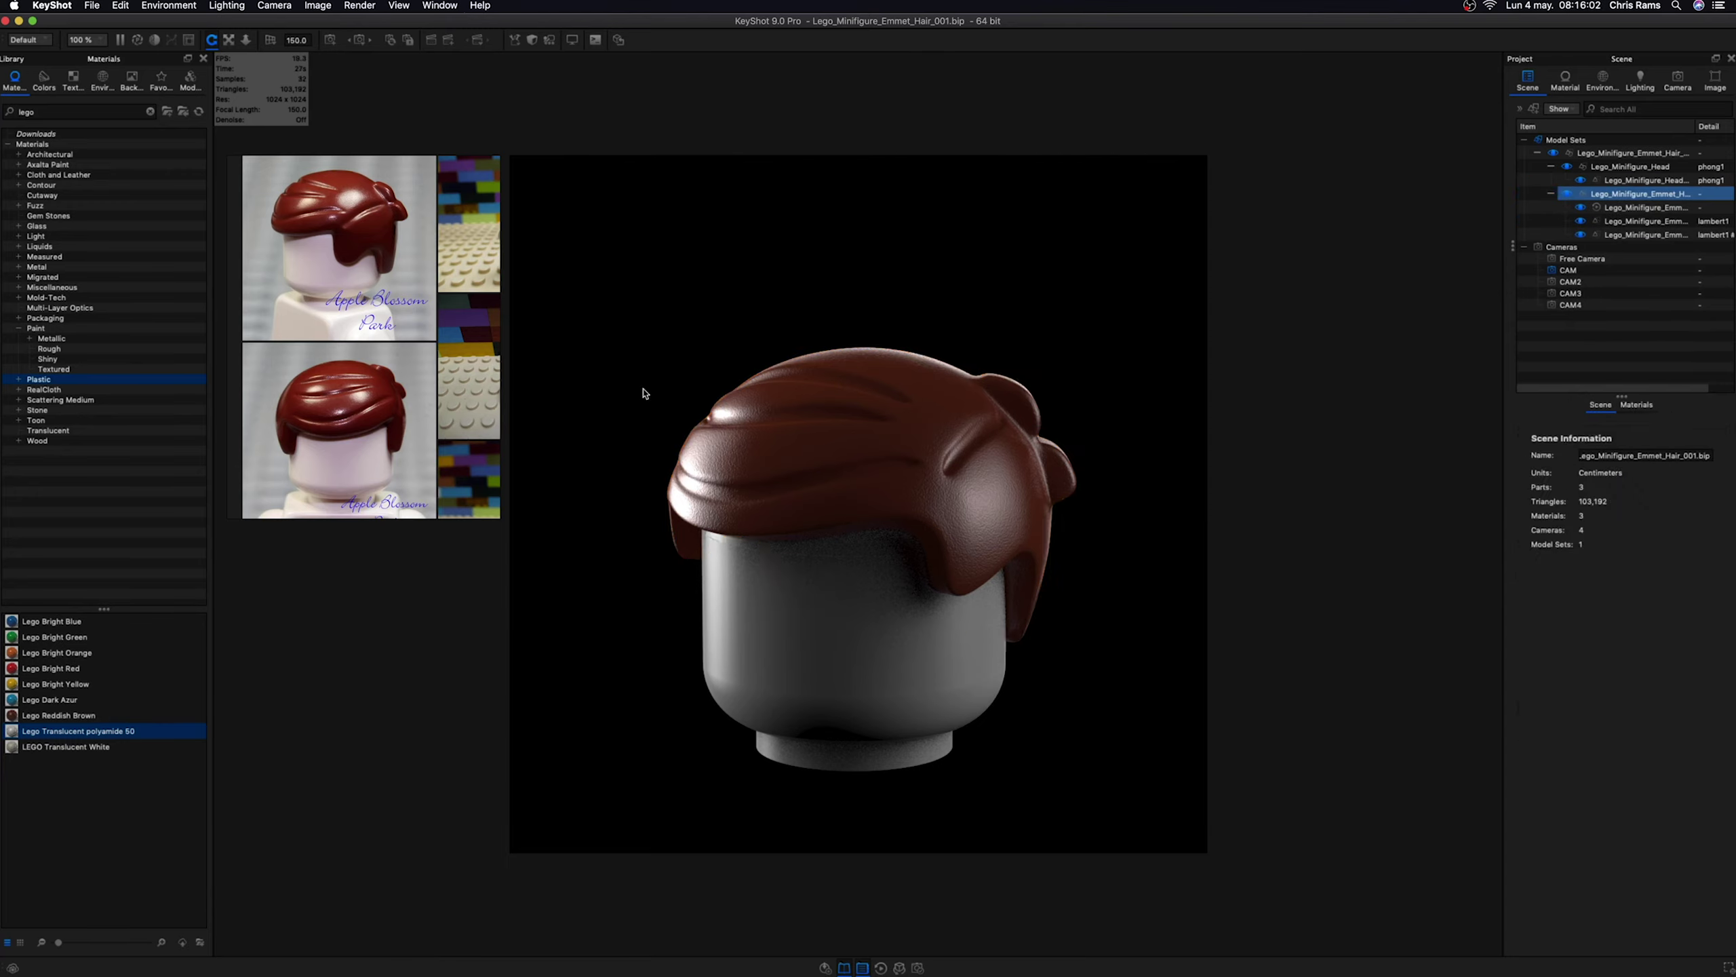
click(1676, 80)
click(1559, 130)
click(1560, 152)
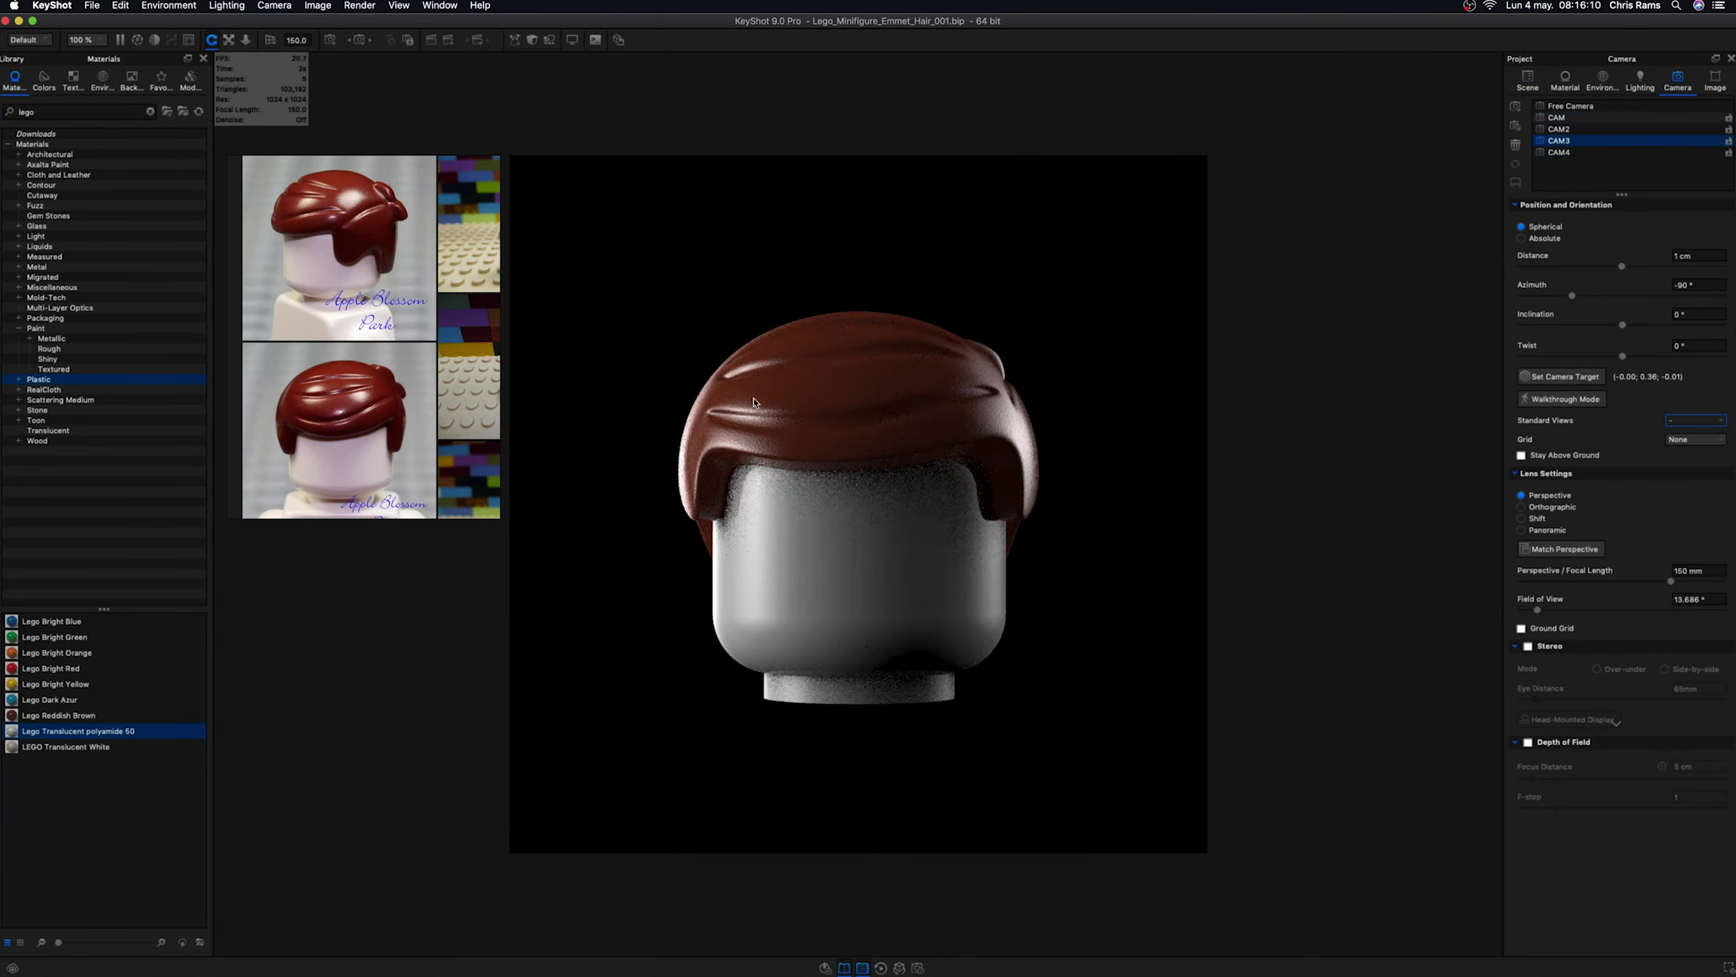
- Change the head's phong1 material to Diffuse type with a white colour
double_click(971, 544)
click(1678, 157)
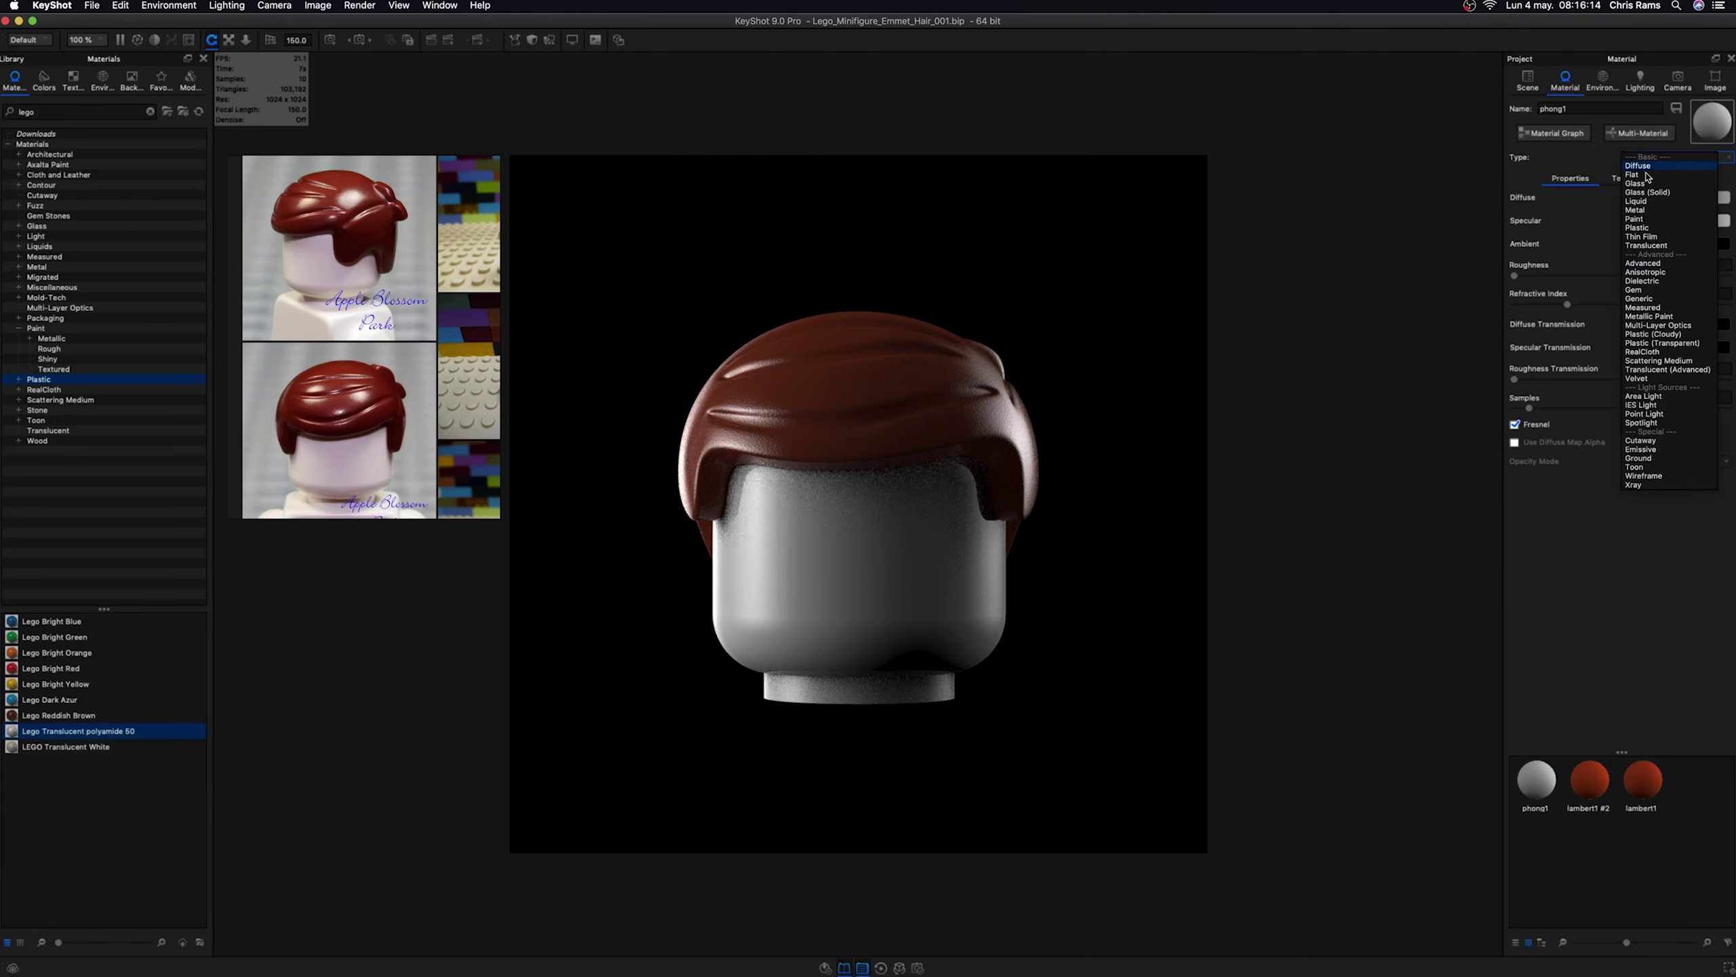
click(1654, 205)
click(1712, 197)
drag(1283, 385, 1238, 366)
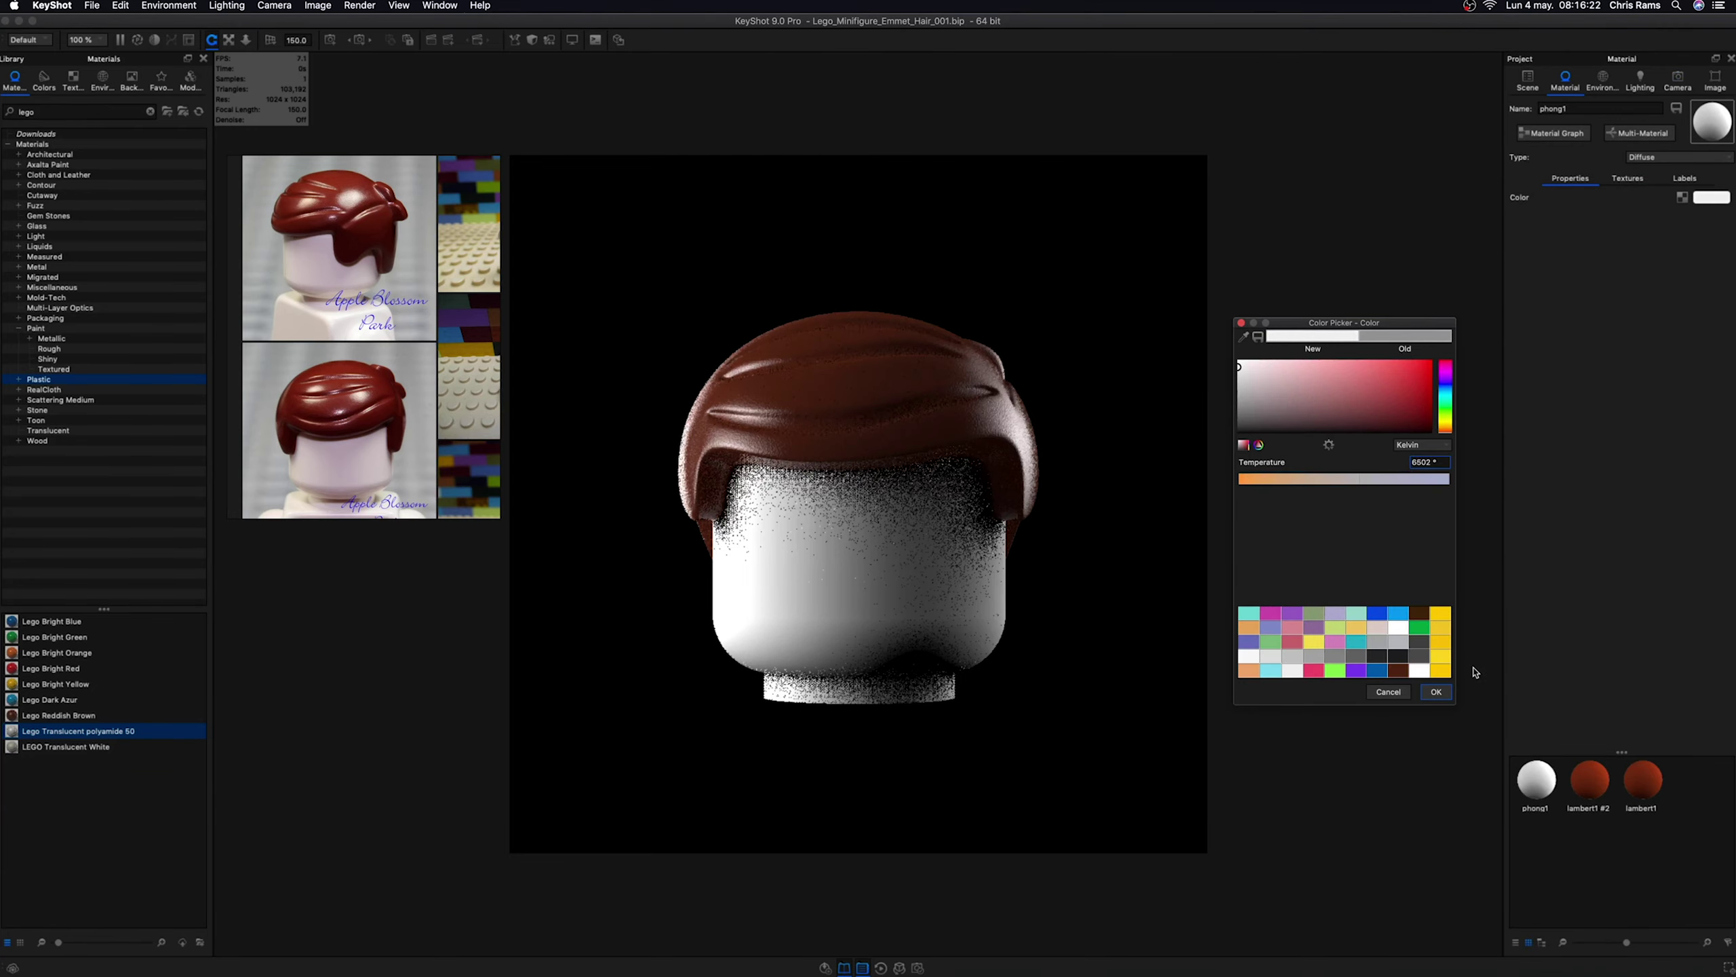
click(1420, 444)
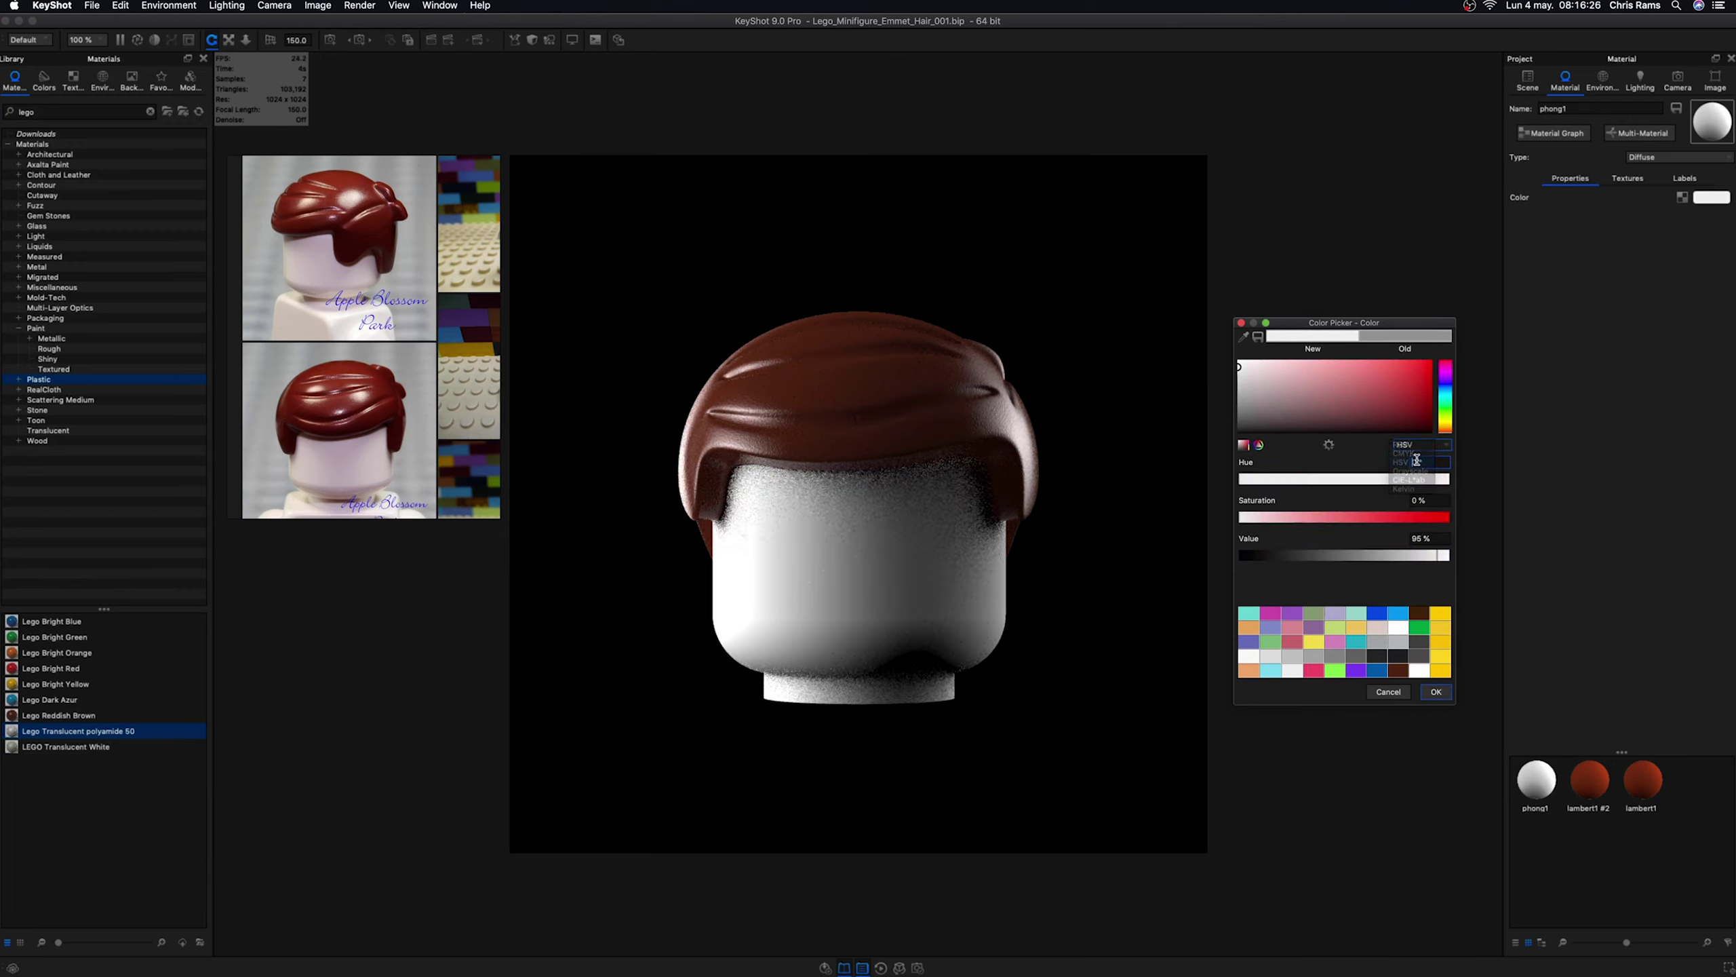
click(1241, 322)
click(1640, 79)
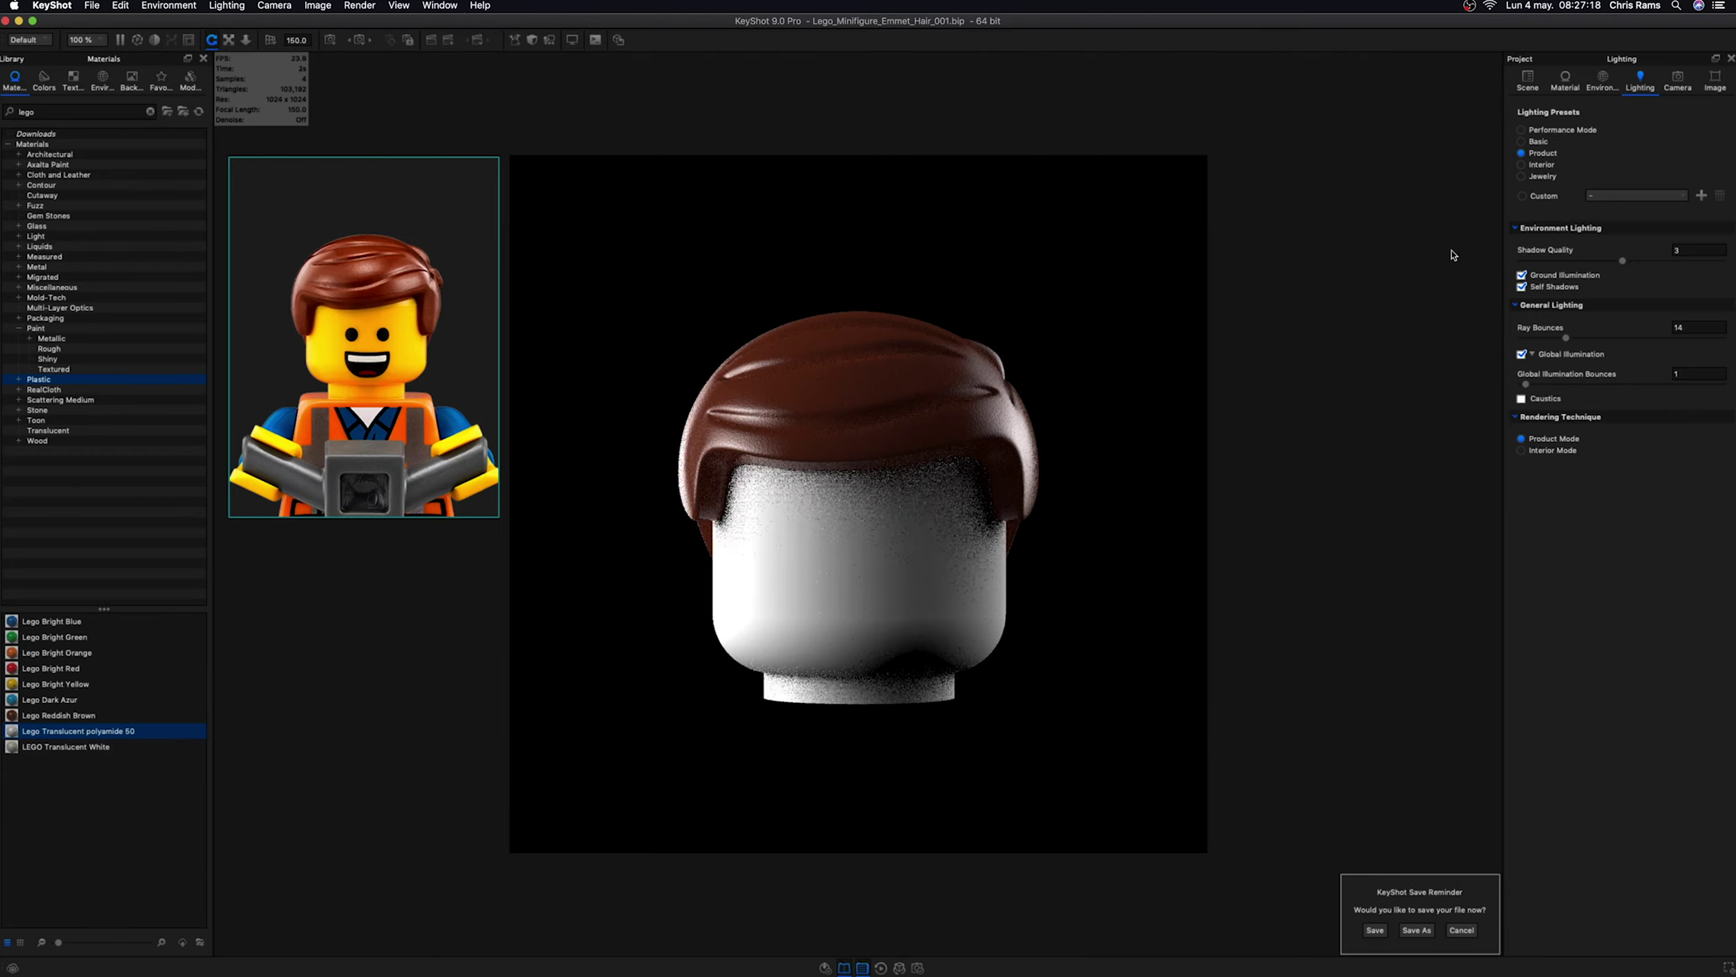
- Duplicate HDRI light Pin #2 in the environment pin editor to create Pin #4
click(1599, 82)
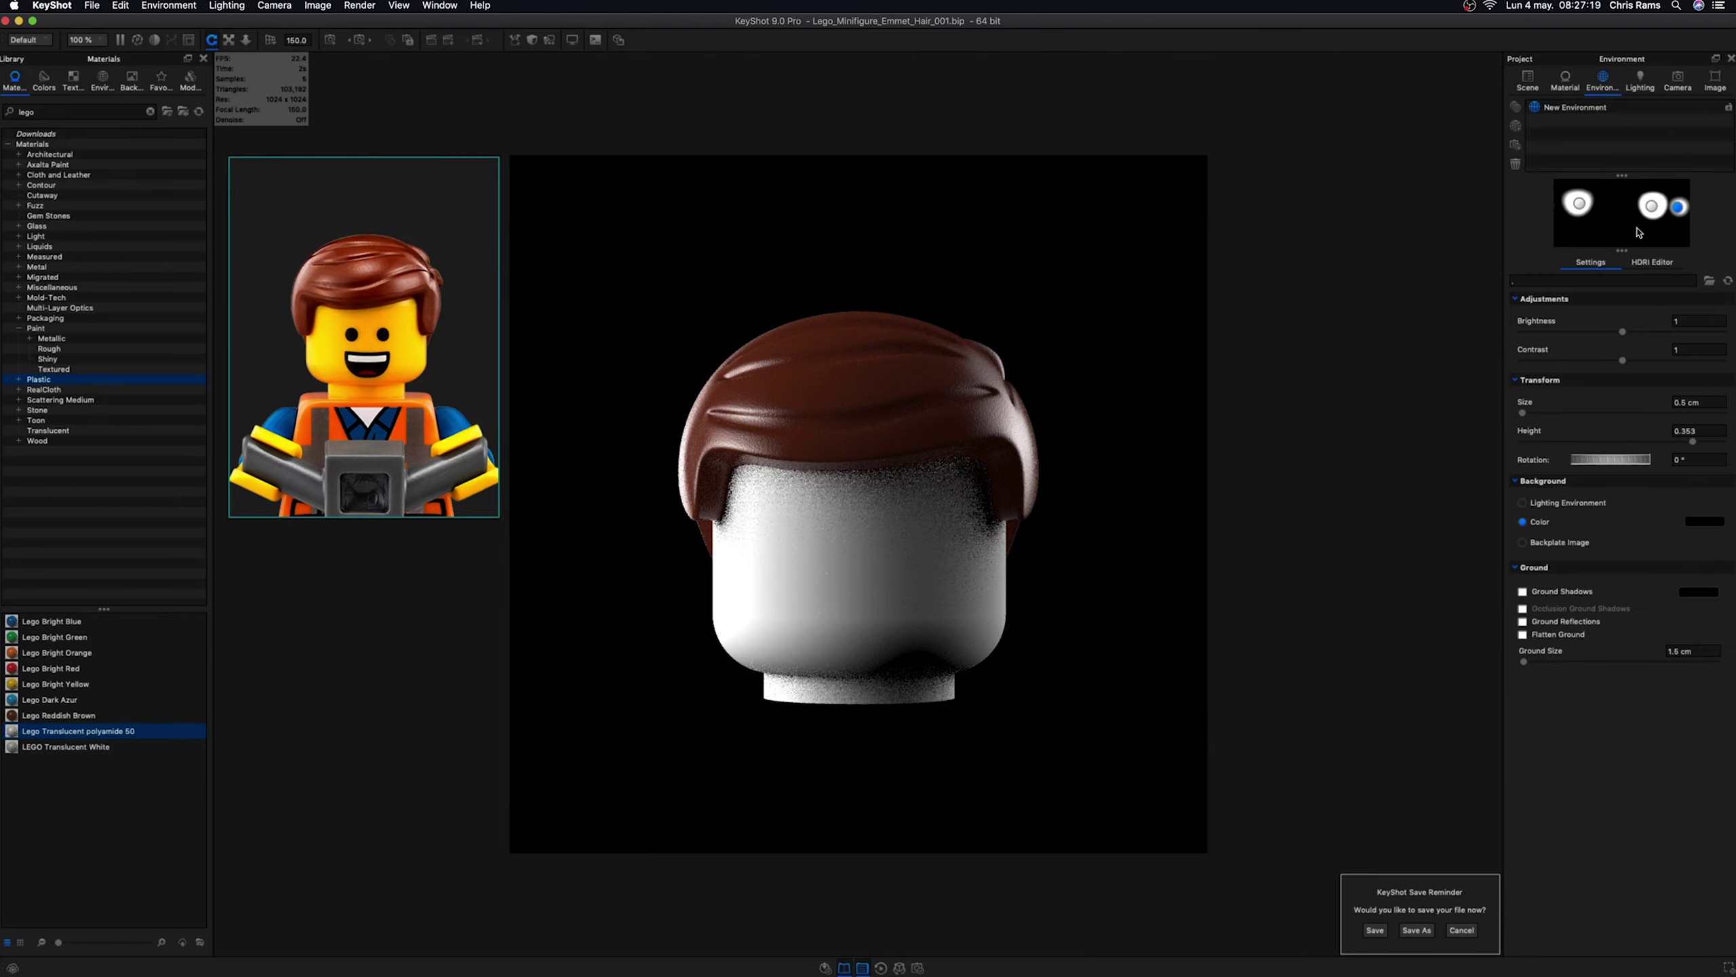
click(1653, 265)
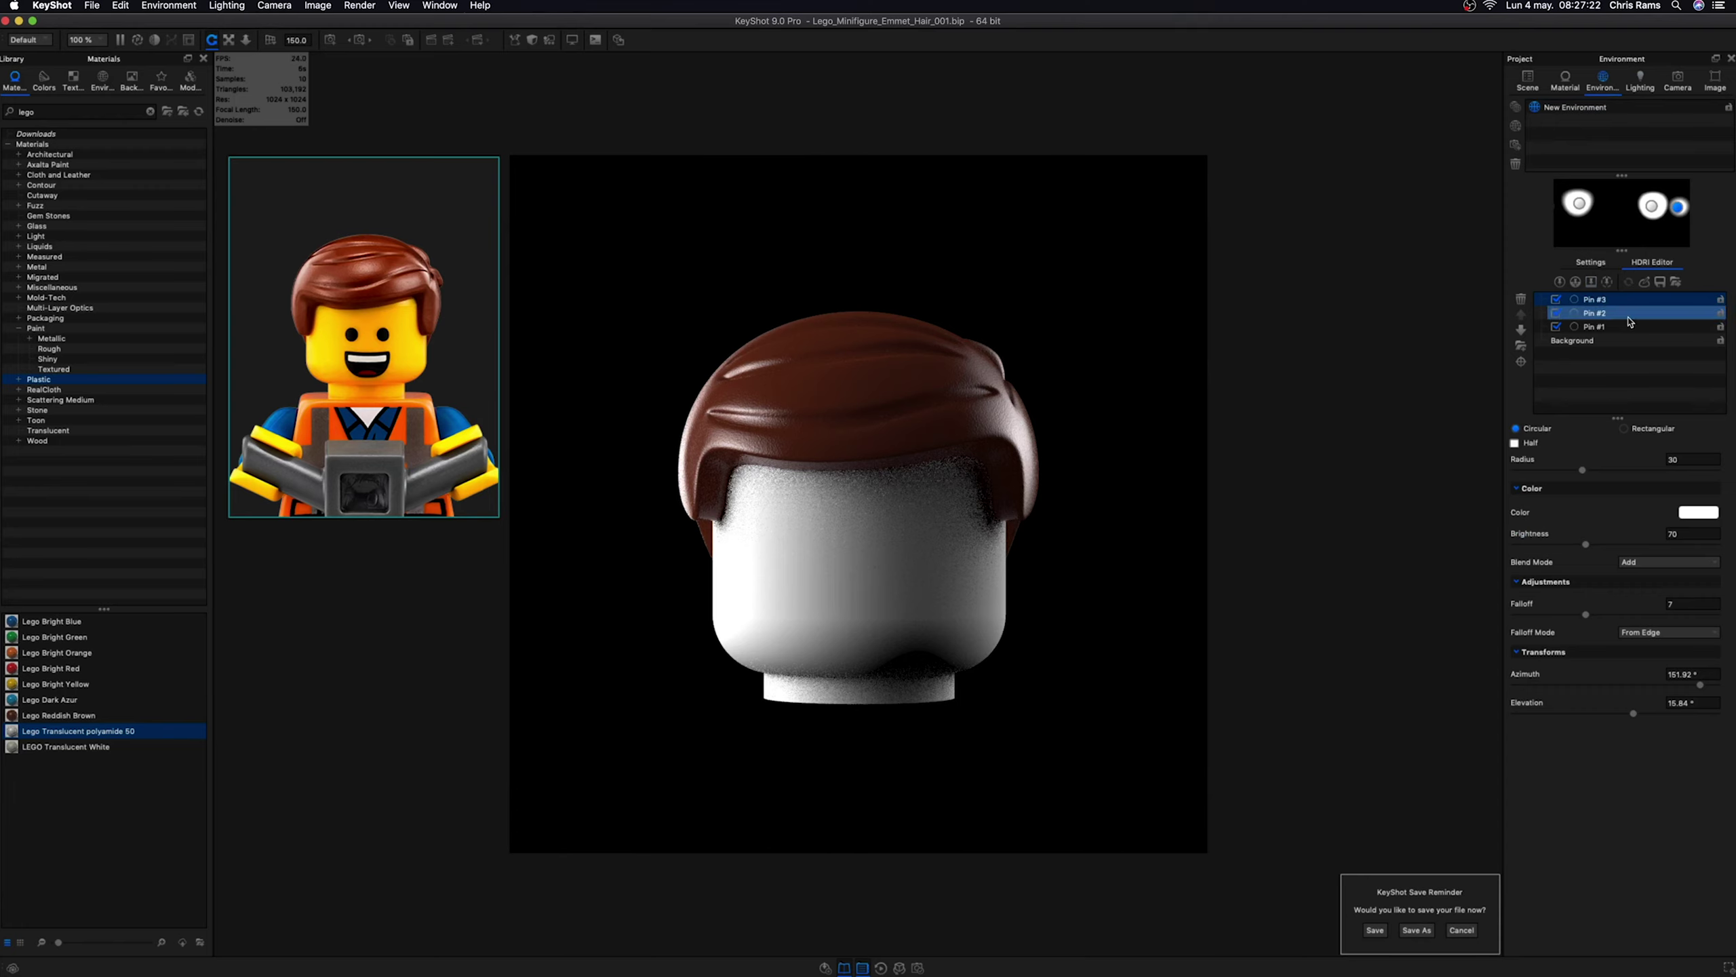
click(1631, 314)
right_click(1631, 314)
click(1643, 331)
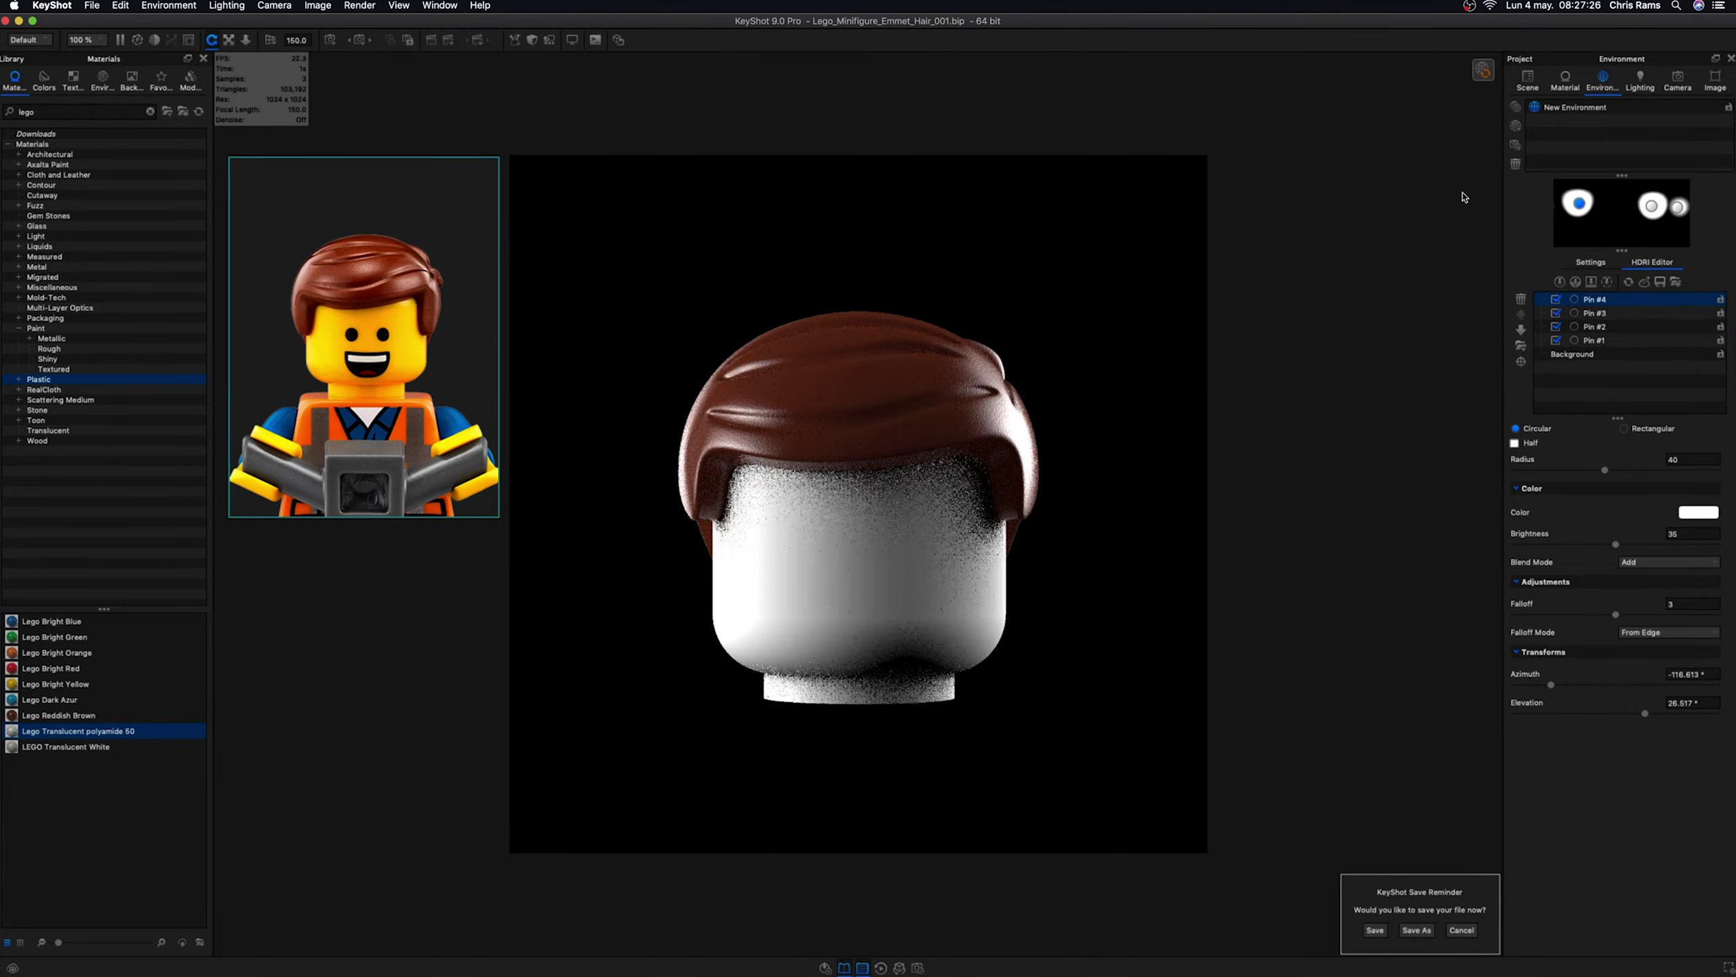
- Tint Pin #4's light colour, trying red and then cyan
click(1697, 513)
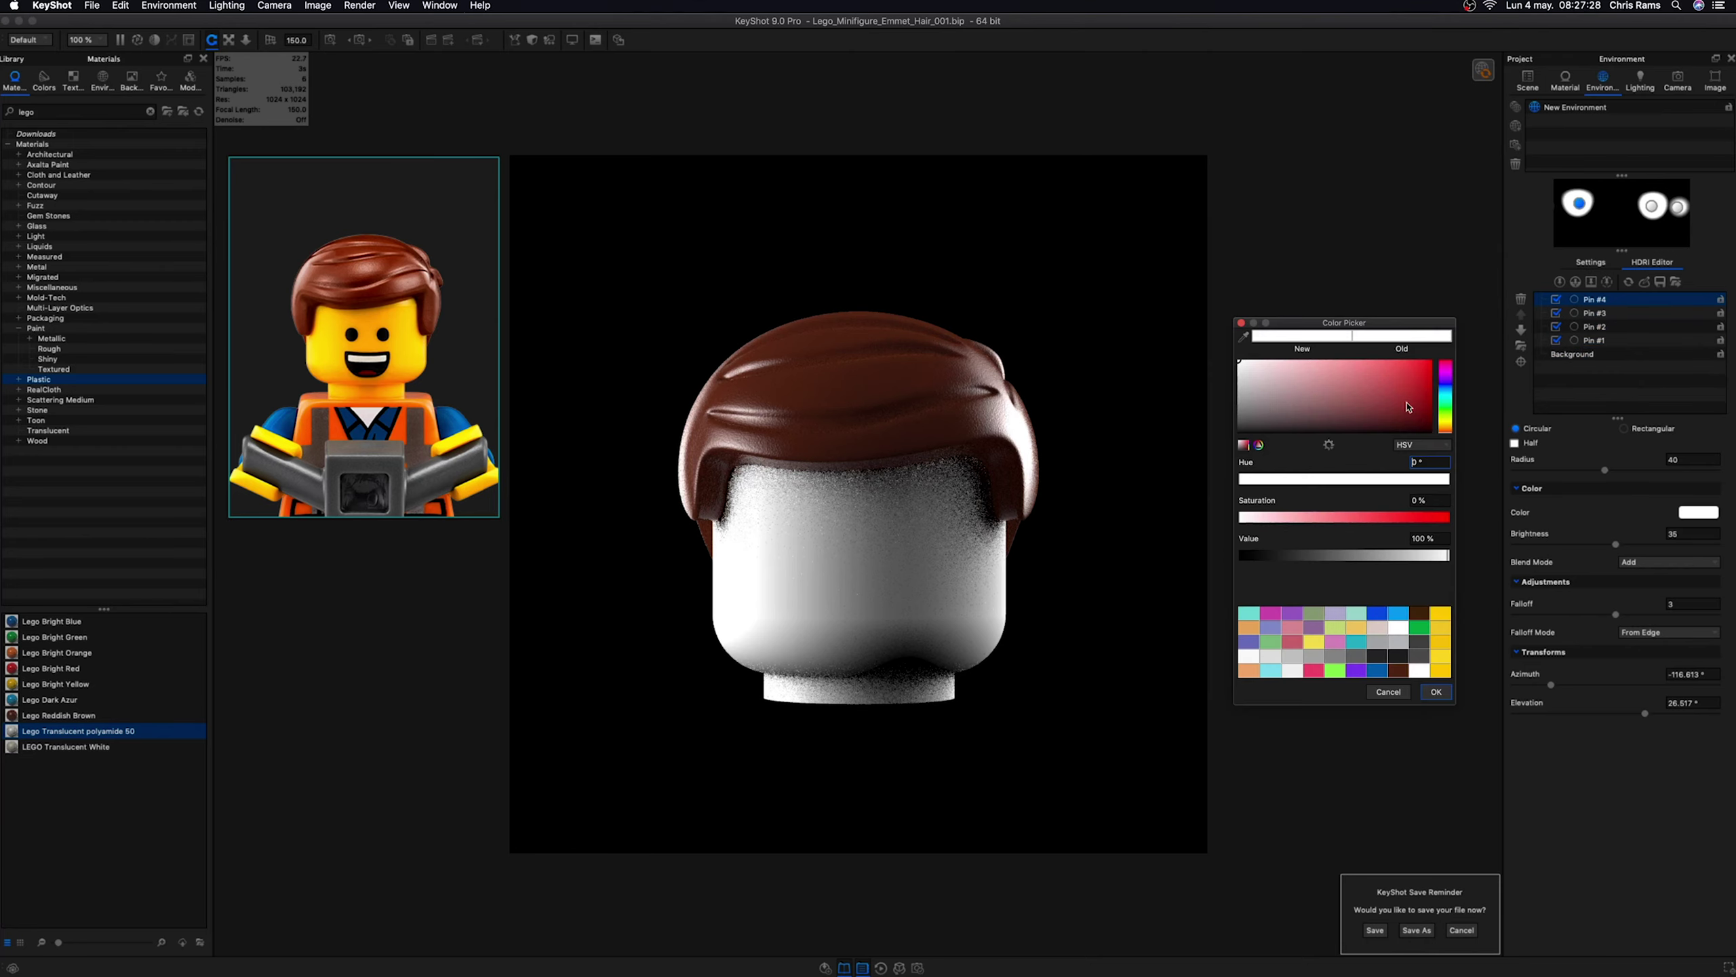
click(1430, 361)
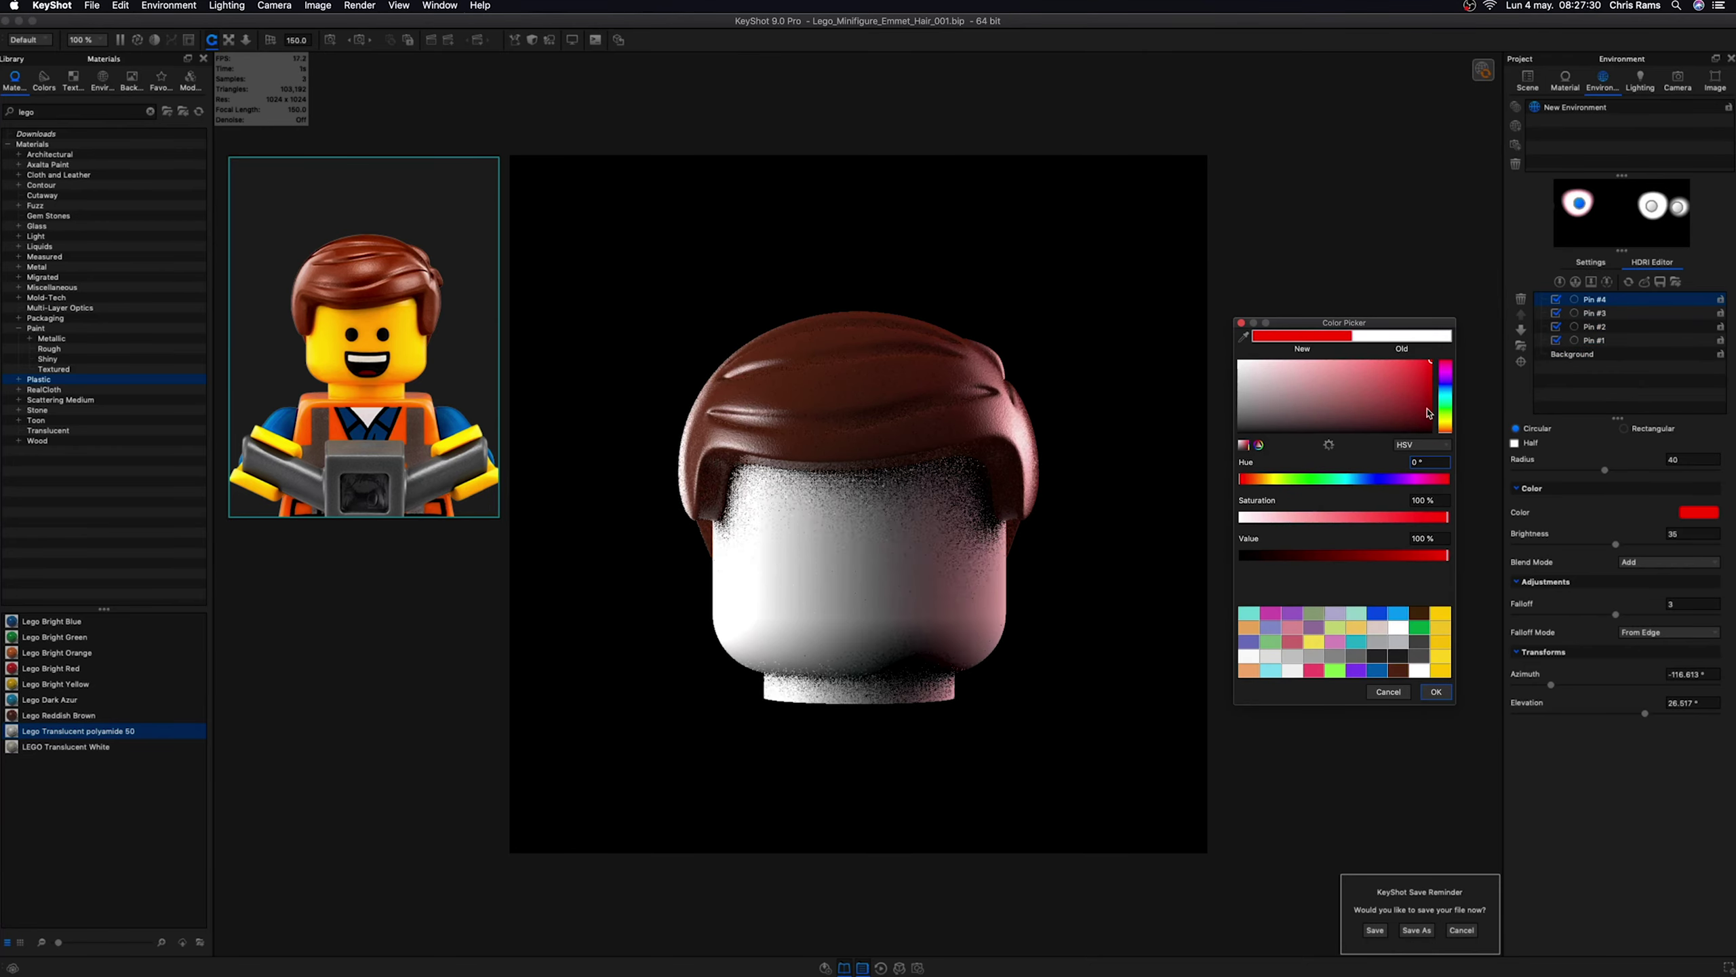
click(1448, 404)
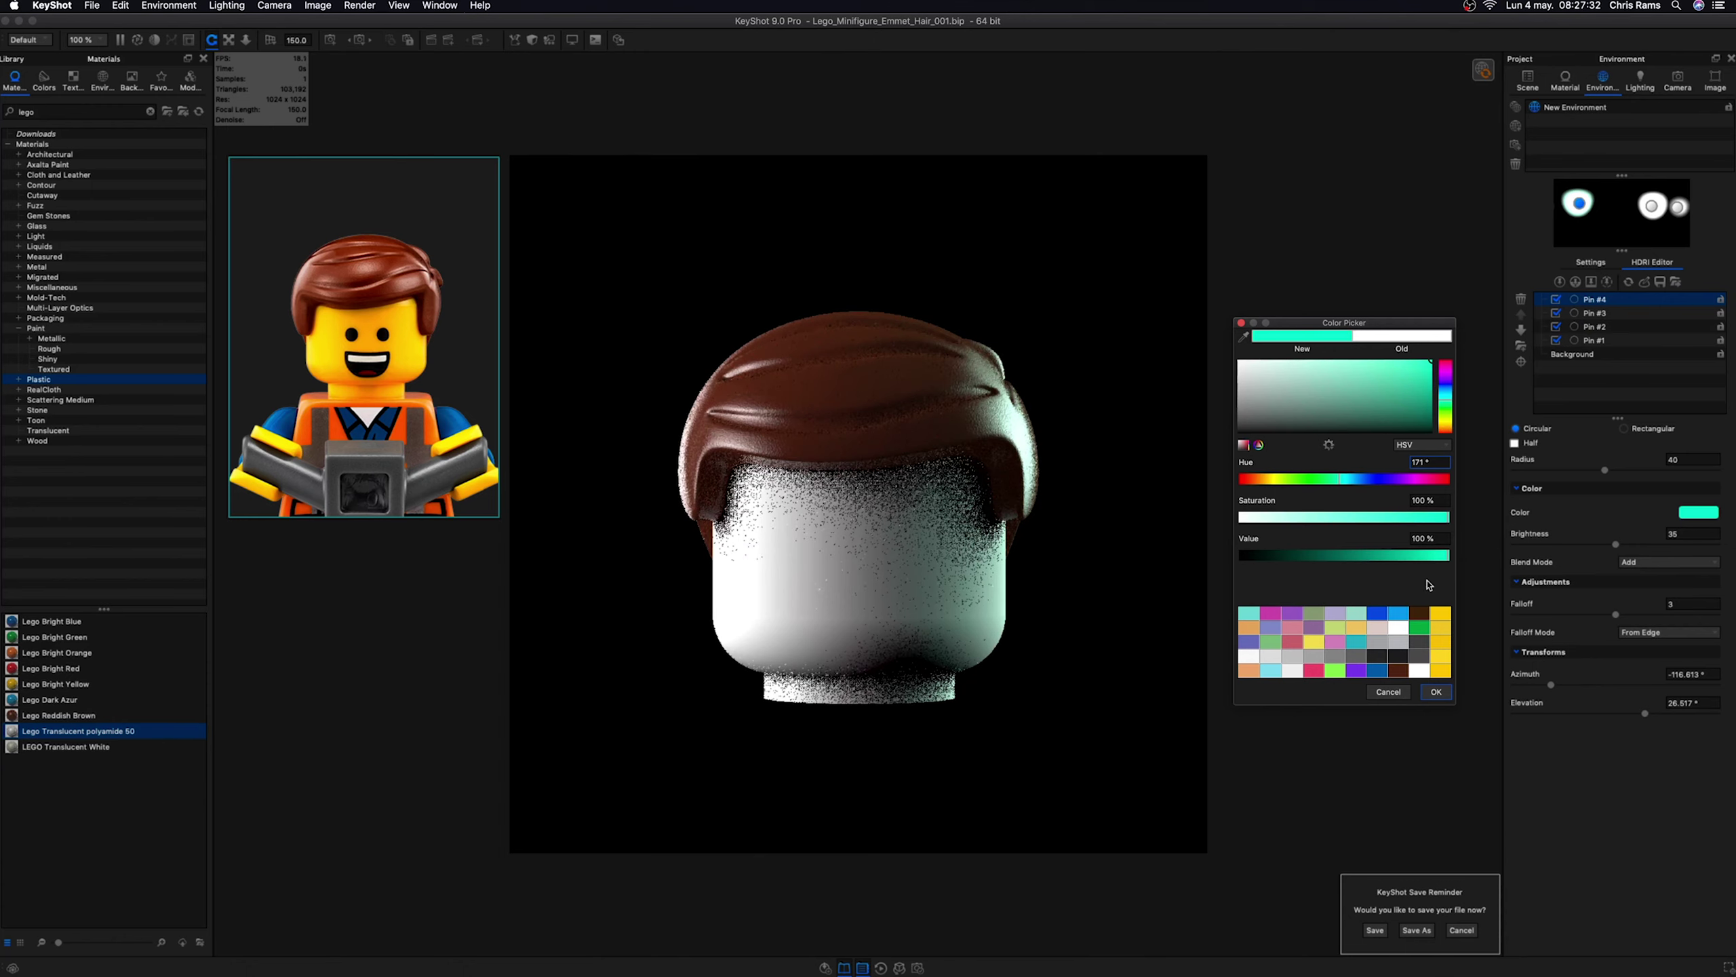
key(Return)
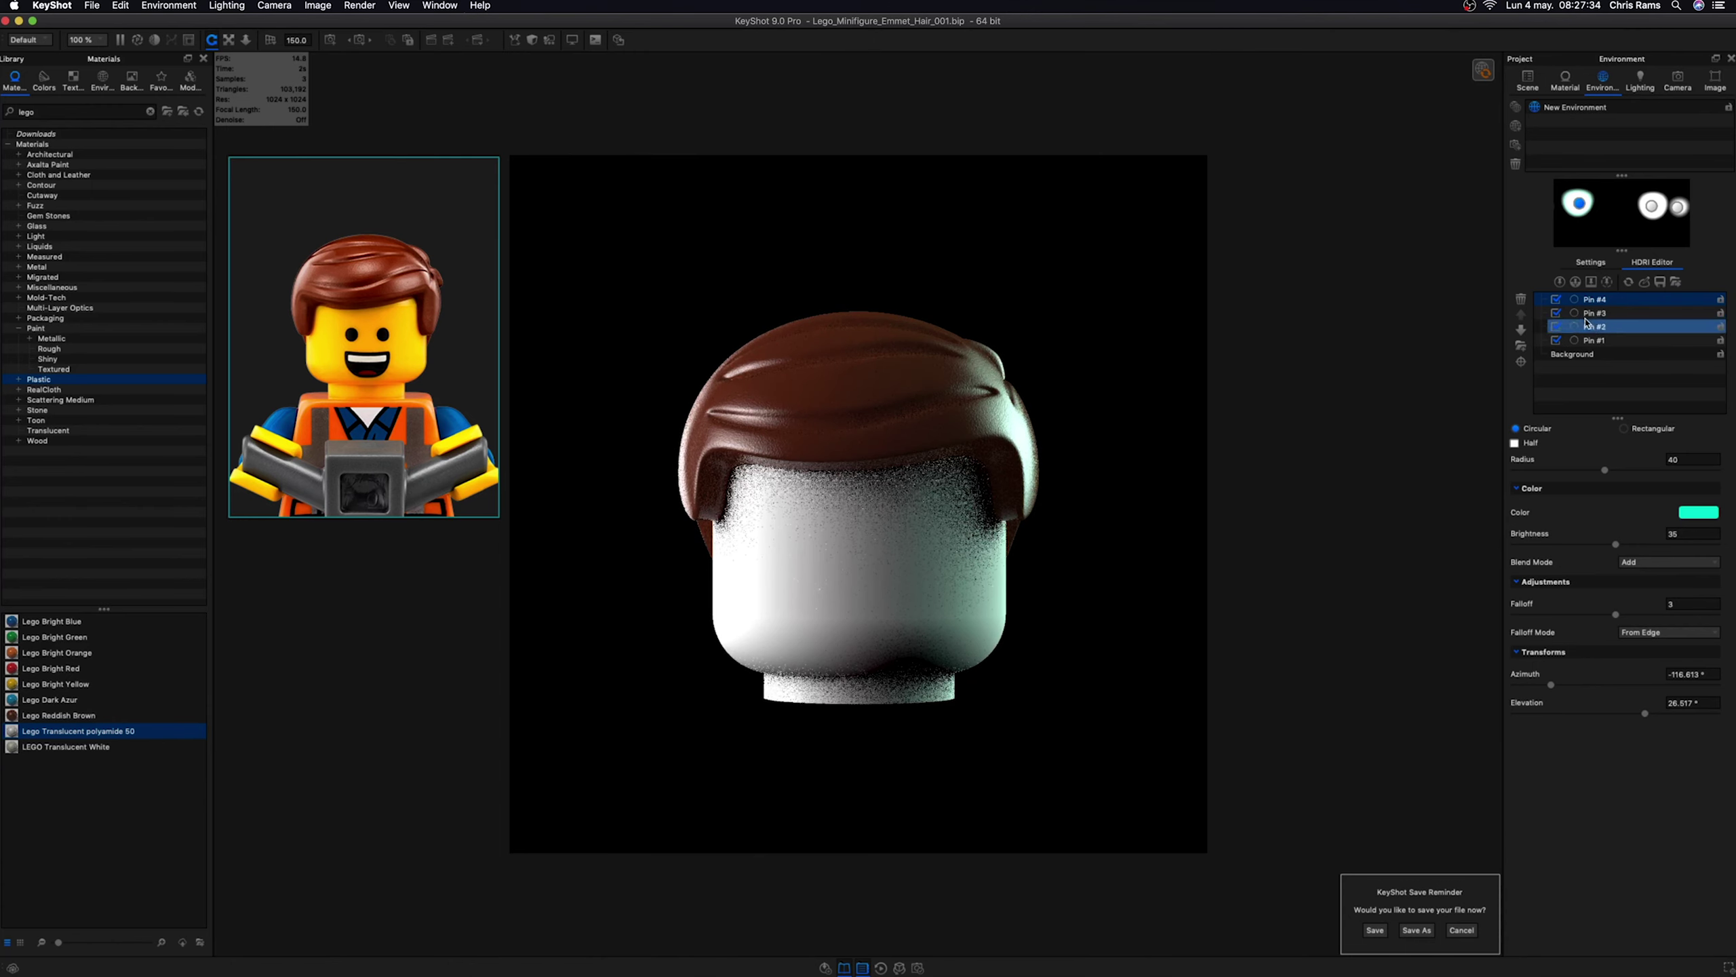
- Place Pin #4's highlight on the top of the hair with a radius of 20
click(1522, 362)
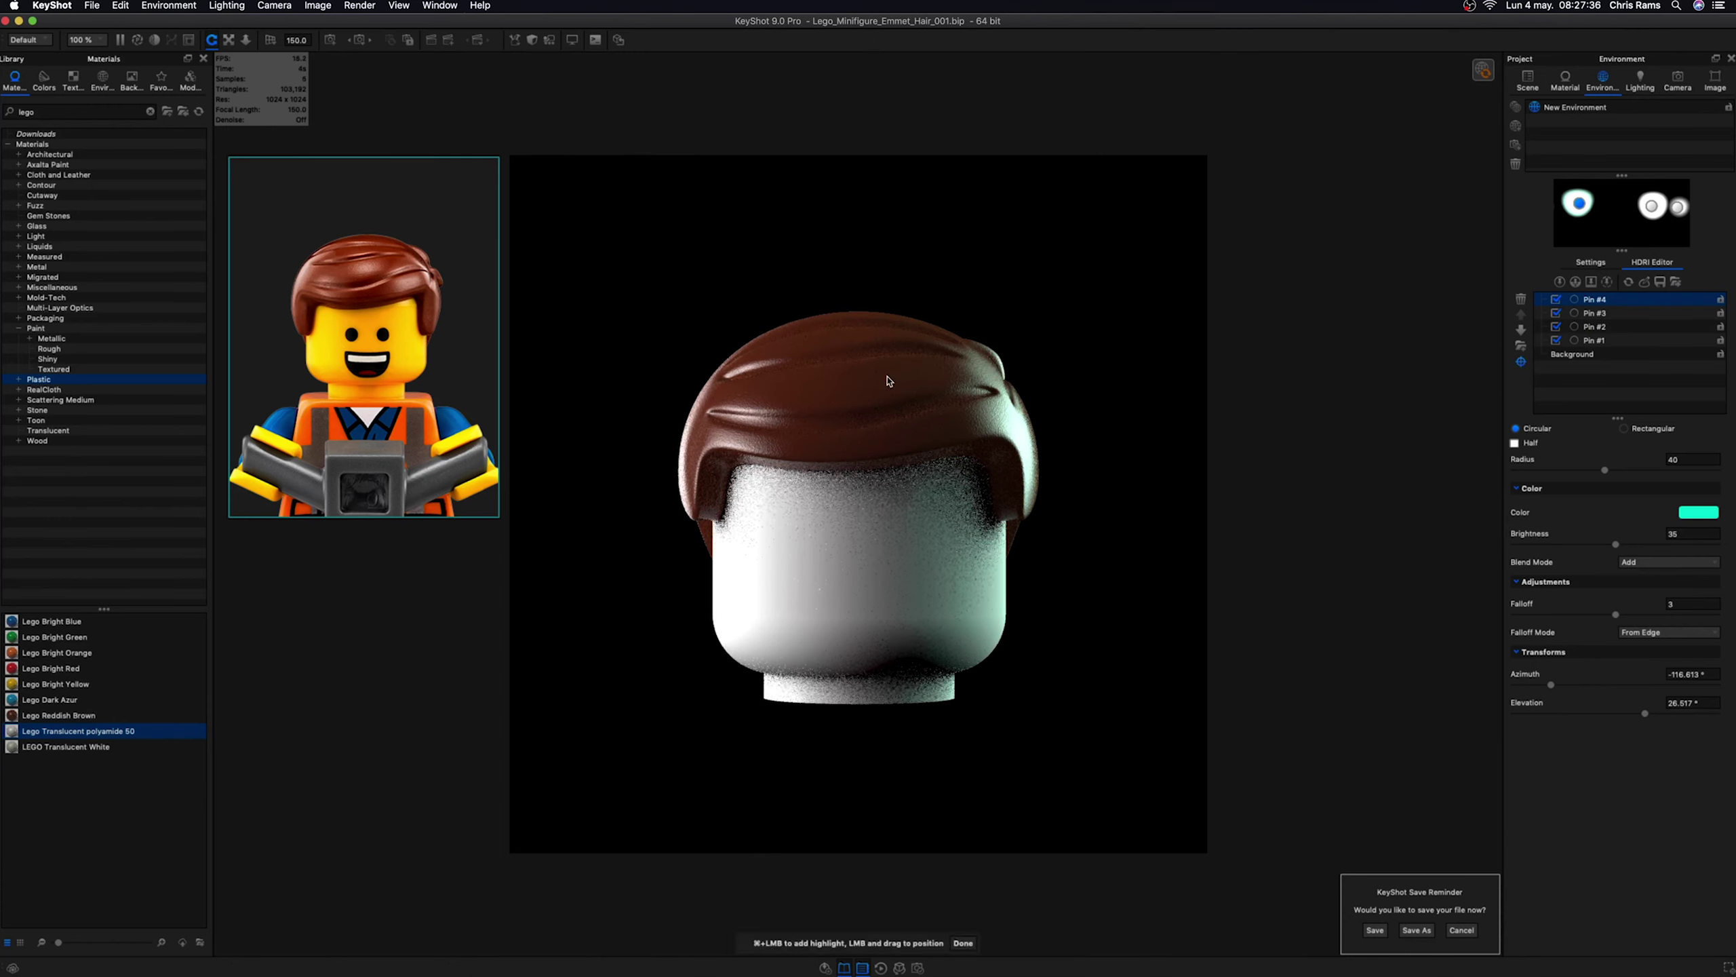
click(859, 385)
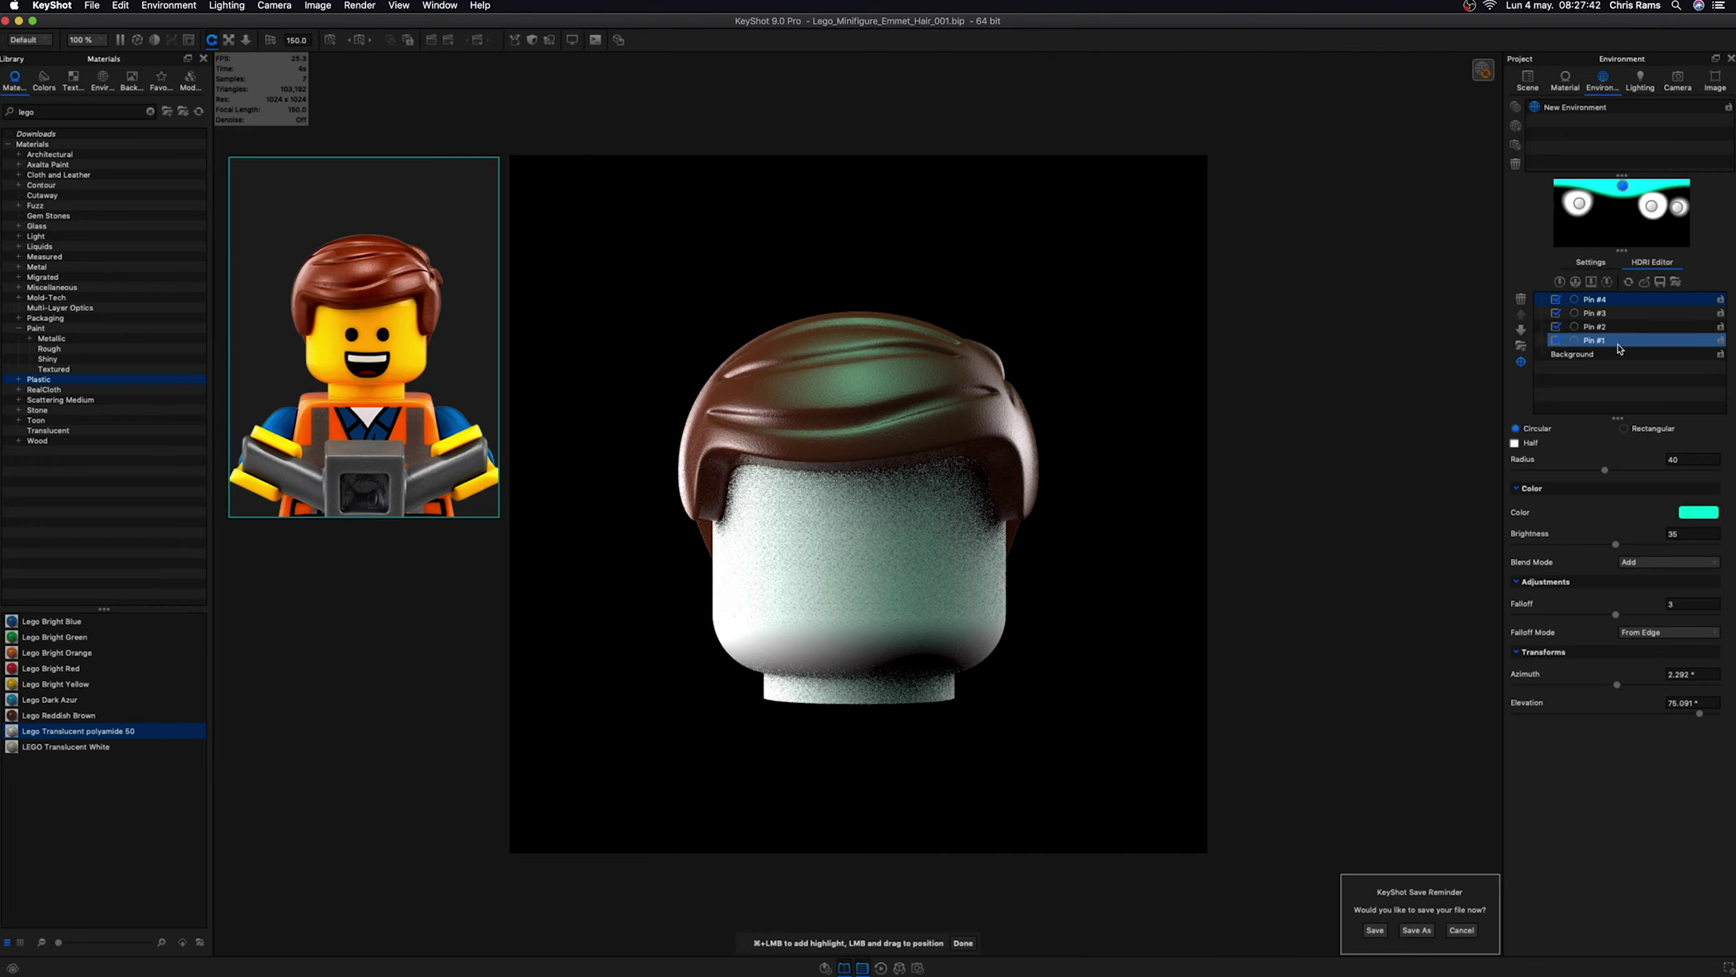
click(1696, 461)
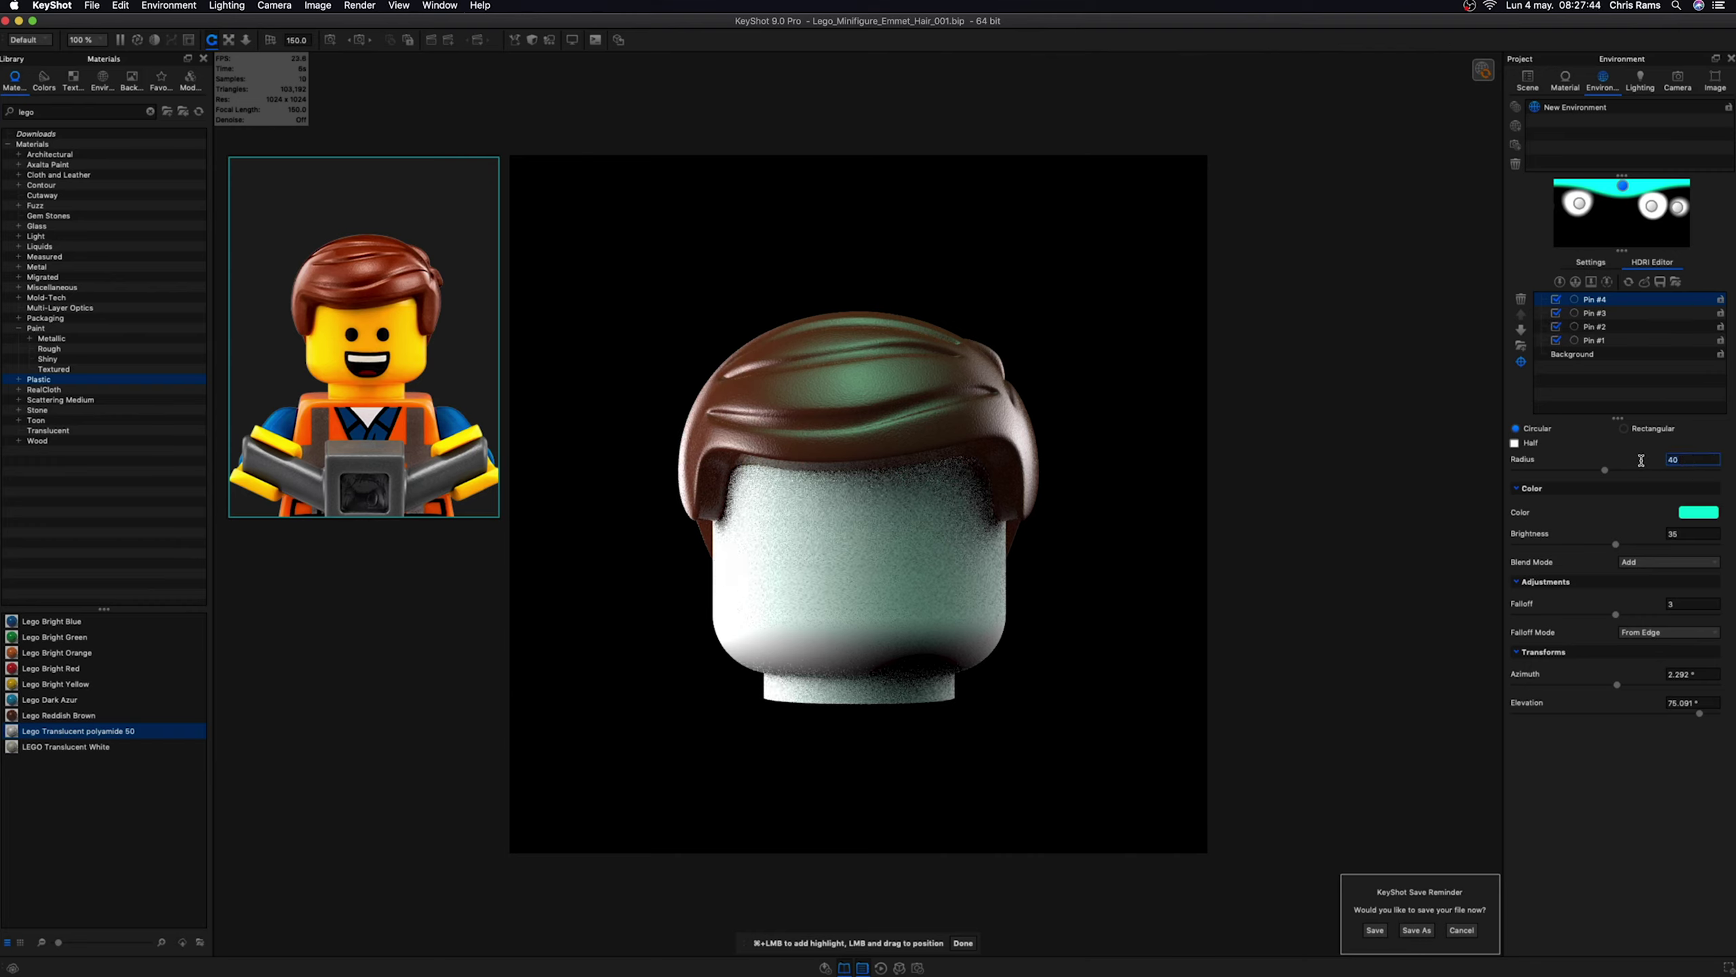
text(10)
key(Return)
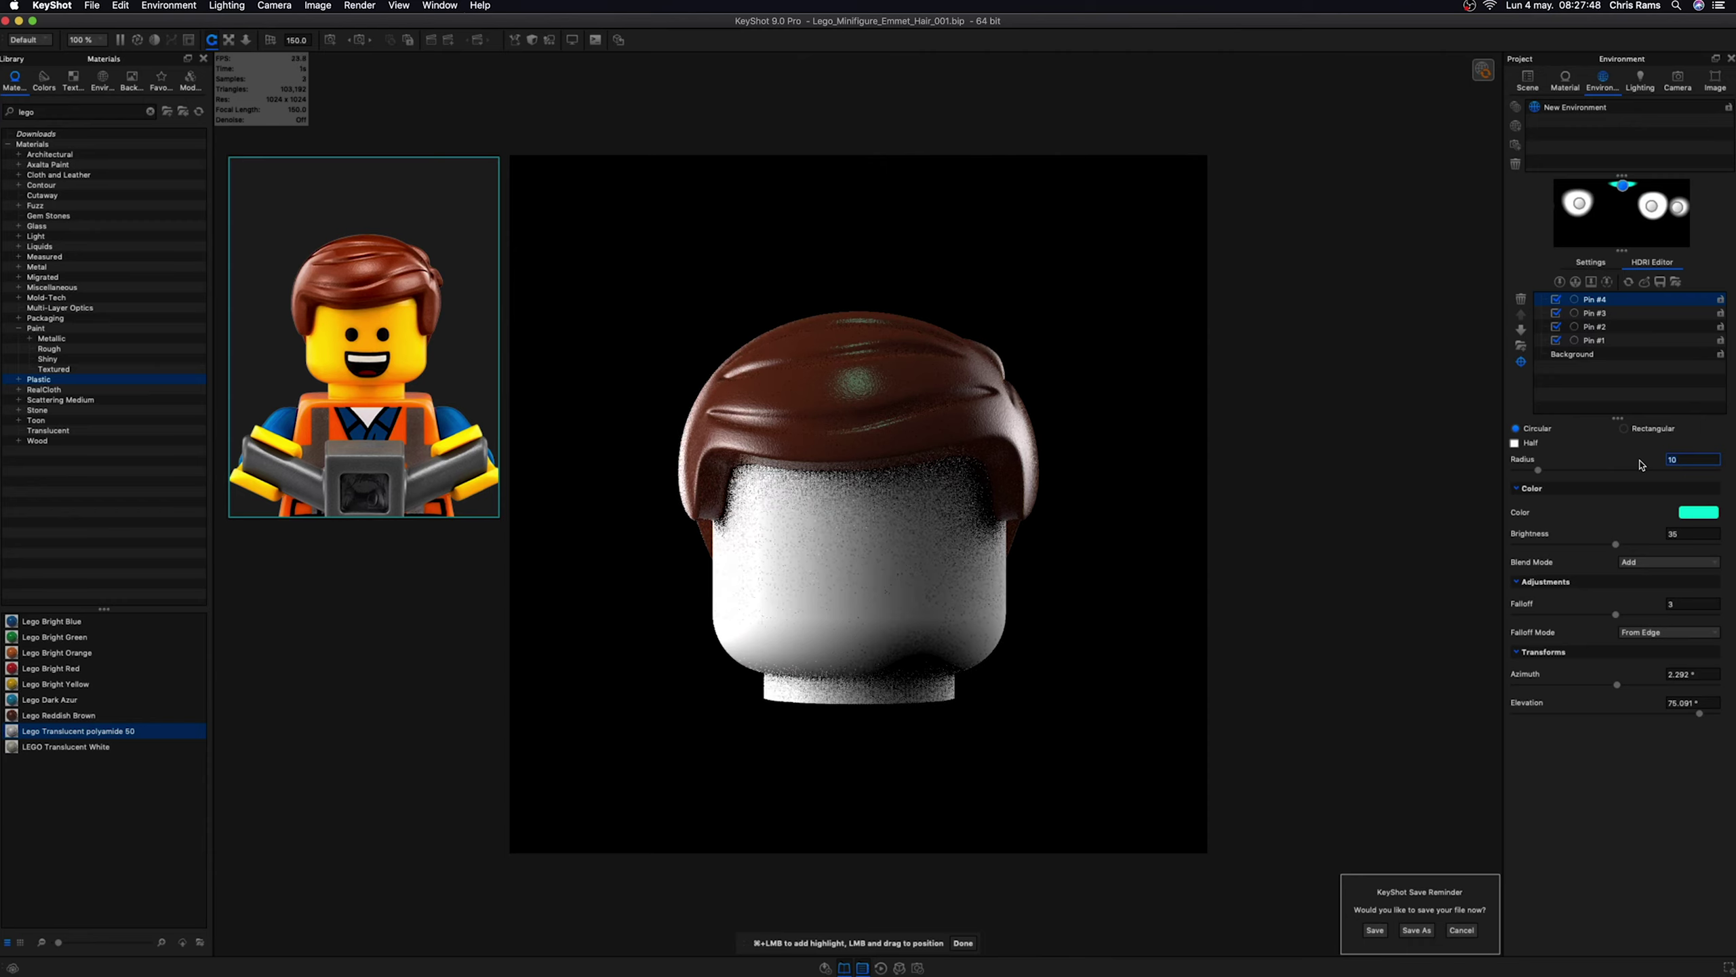
text(20)
key(Return)
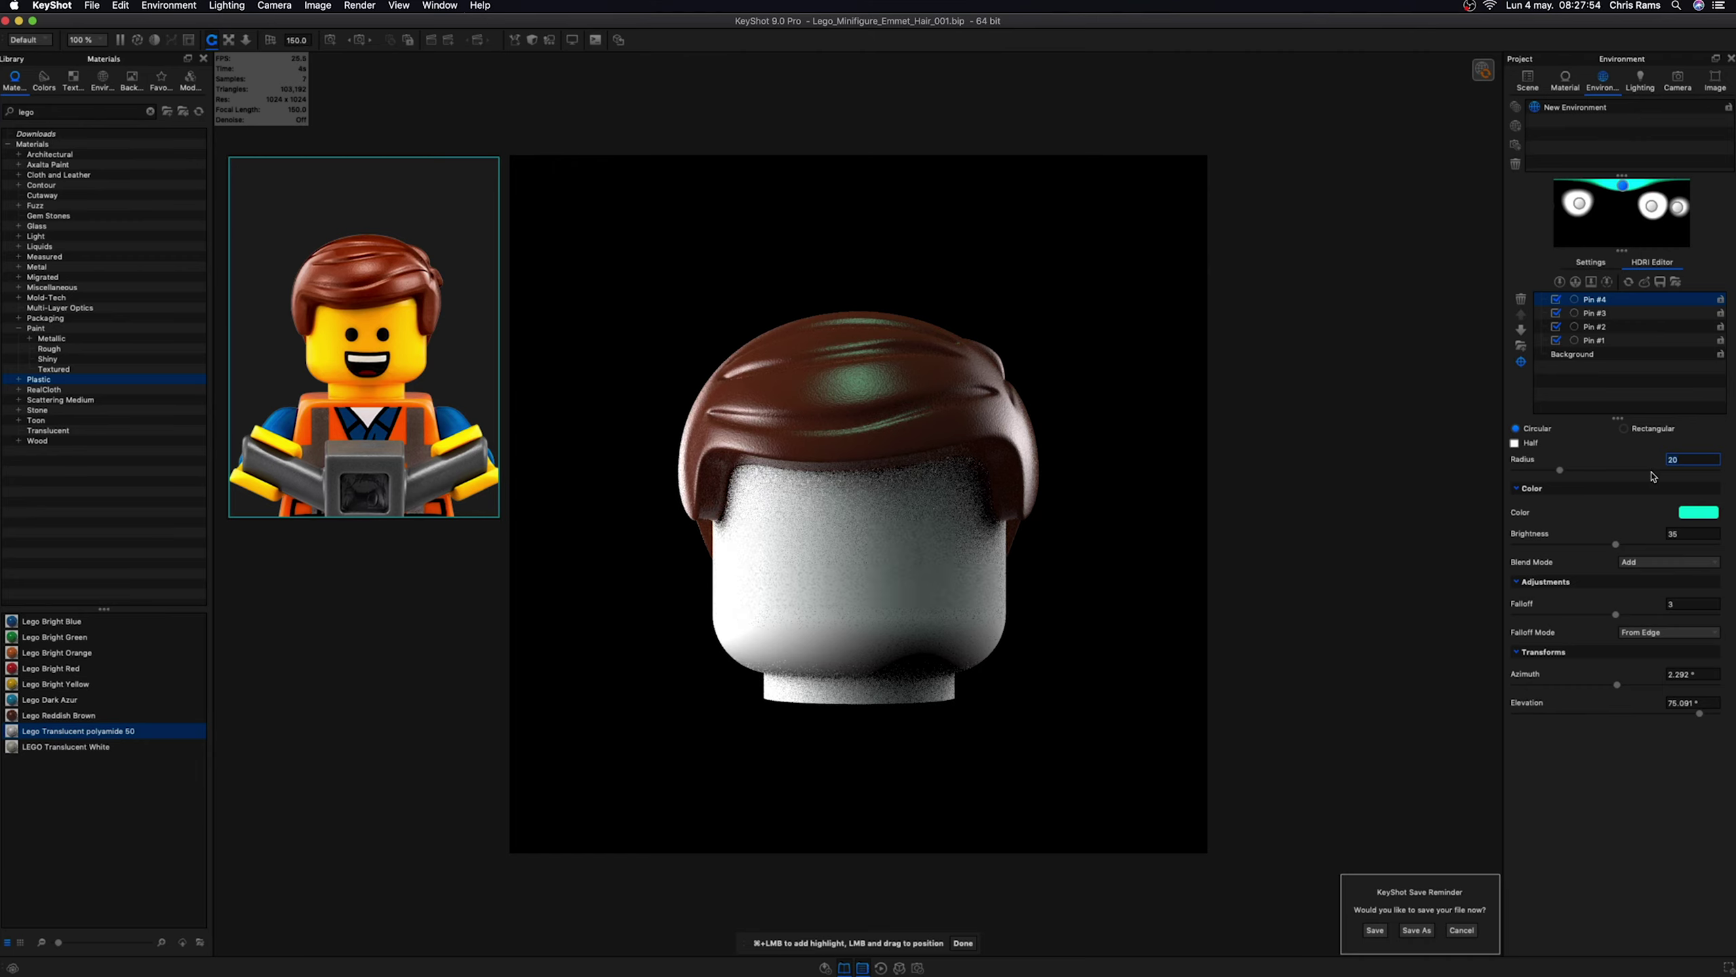
- Make Pin #4 white and save the scene
click(1694, 513)
click(1398, 627)
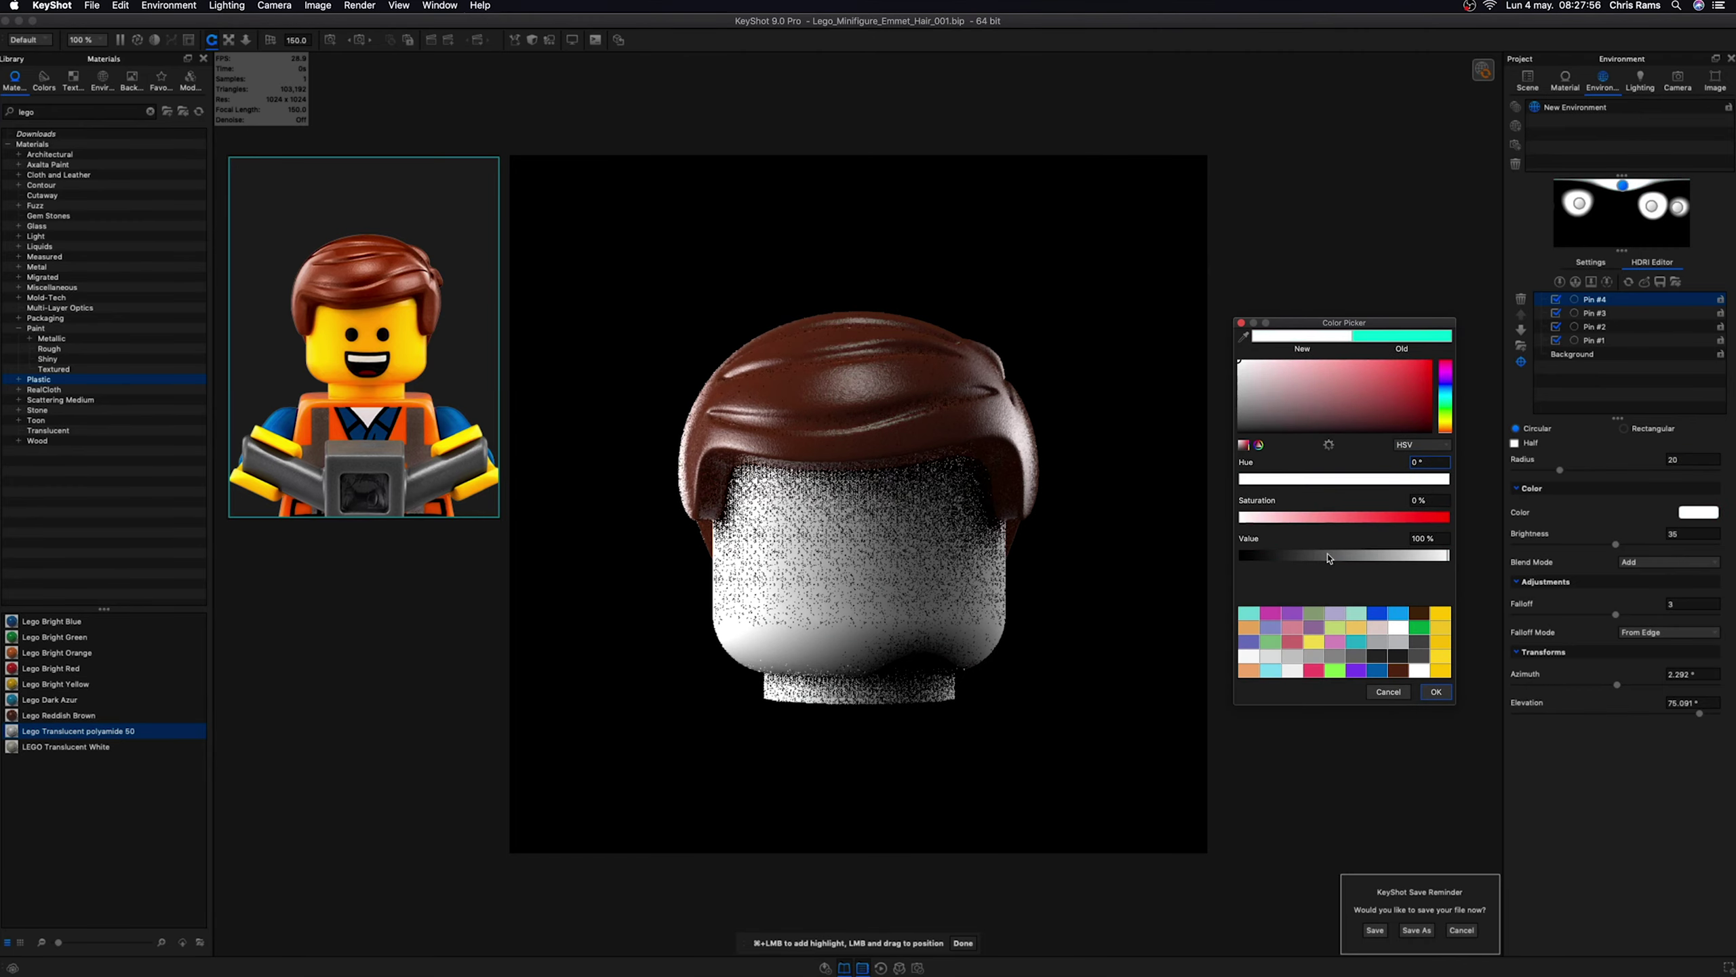
click(1436, 691)
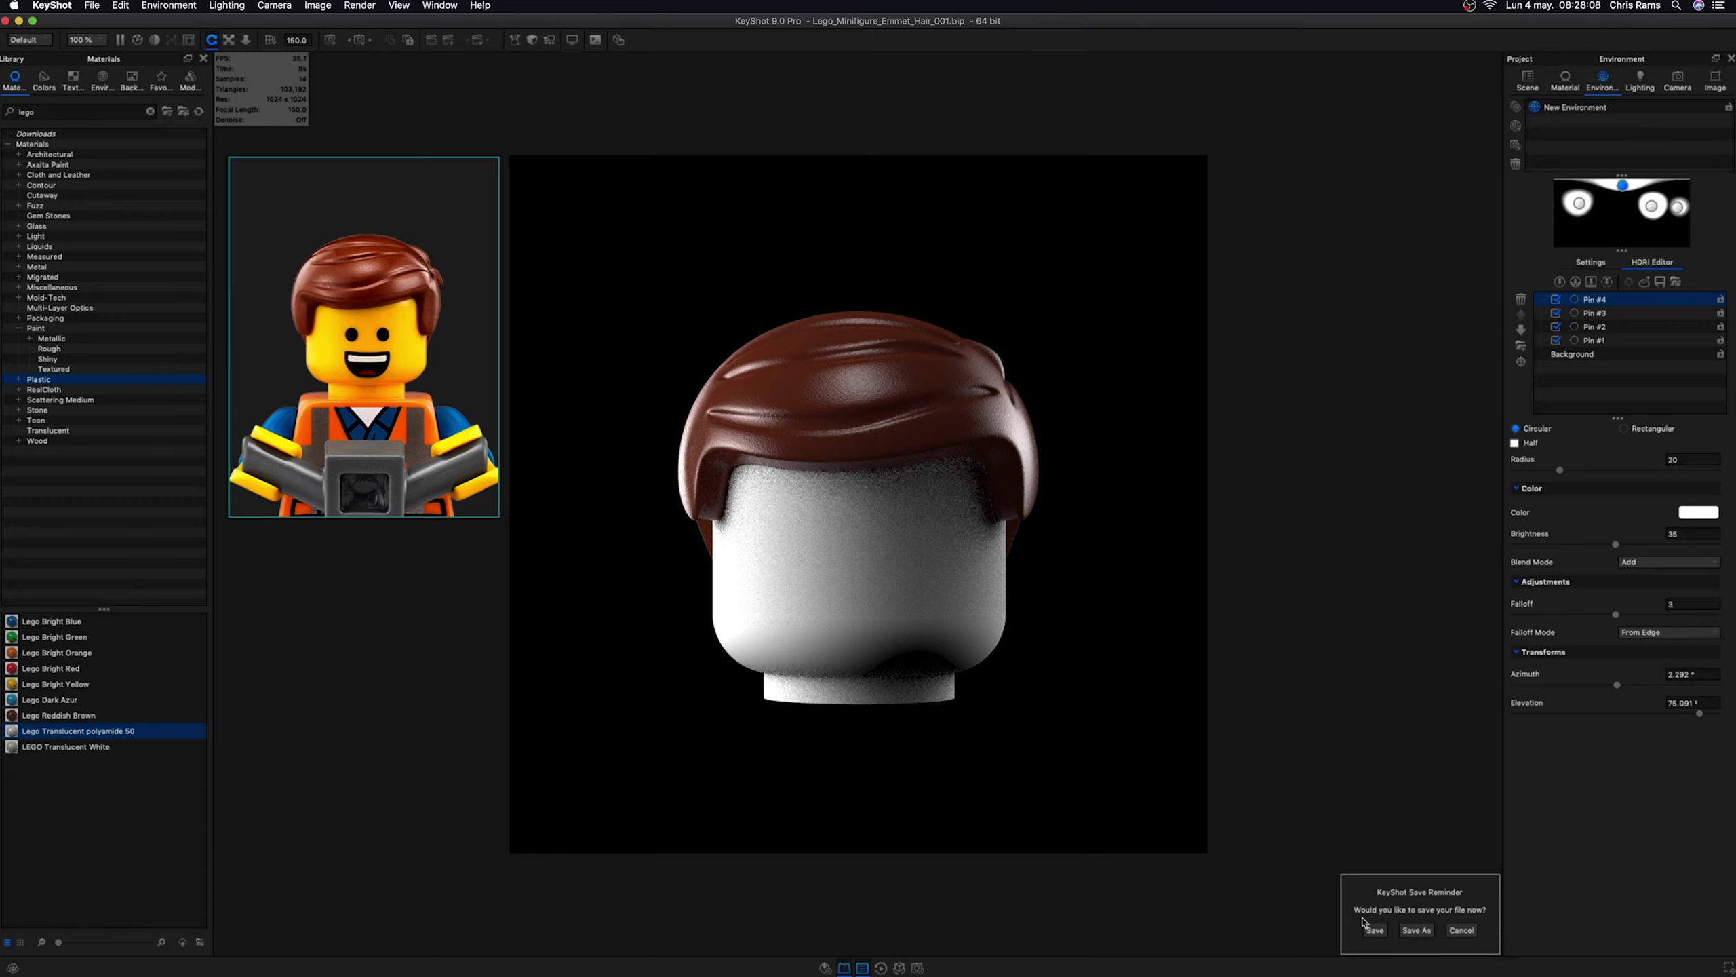
click(1373, 929)
- Apply the Jewelry lighting preset and bring up the Render dialog, moved to the left
click(1677, 84)
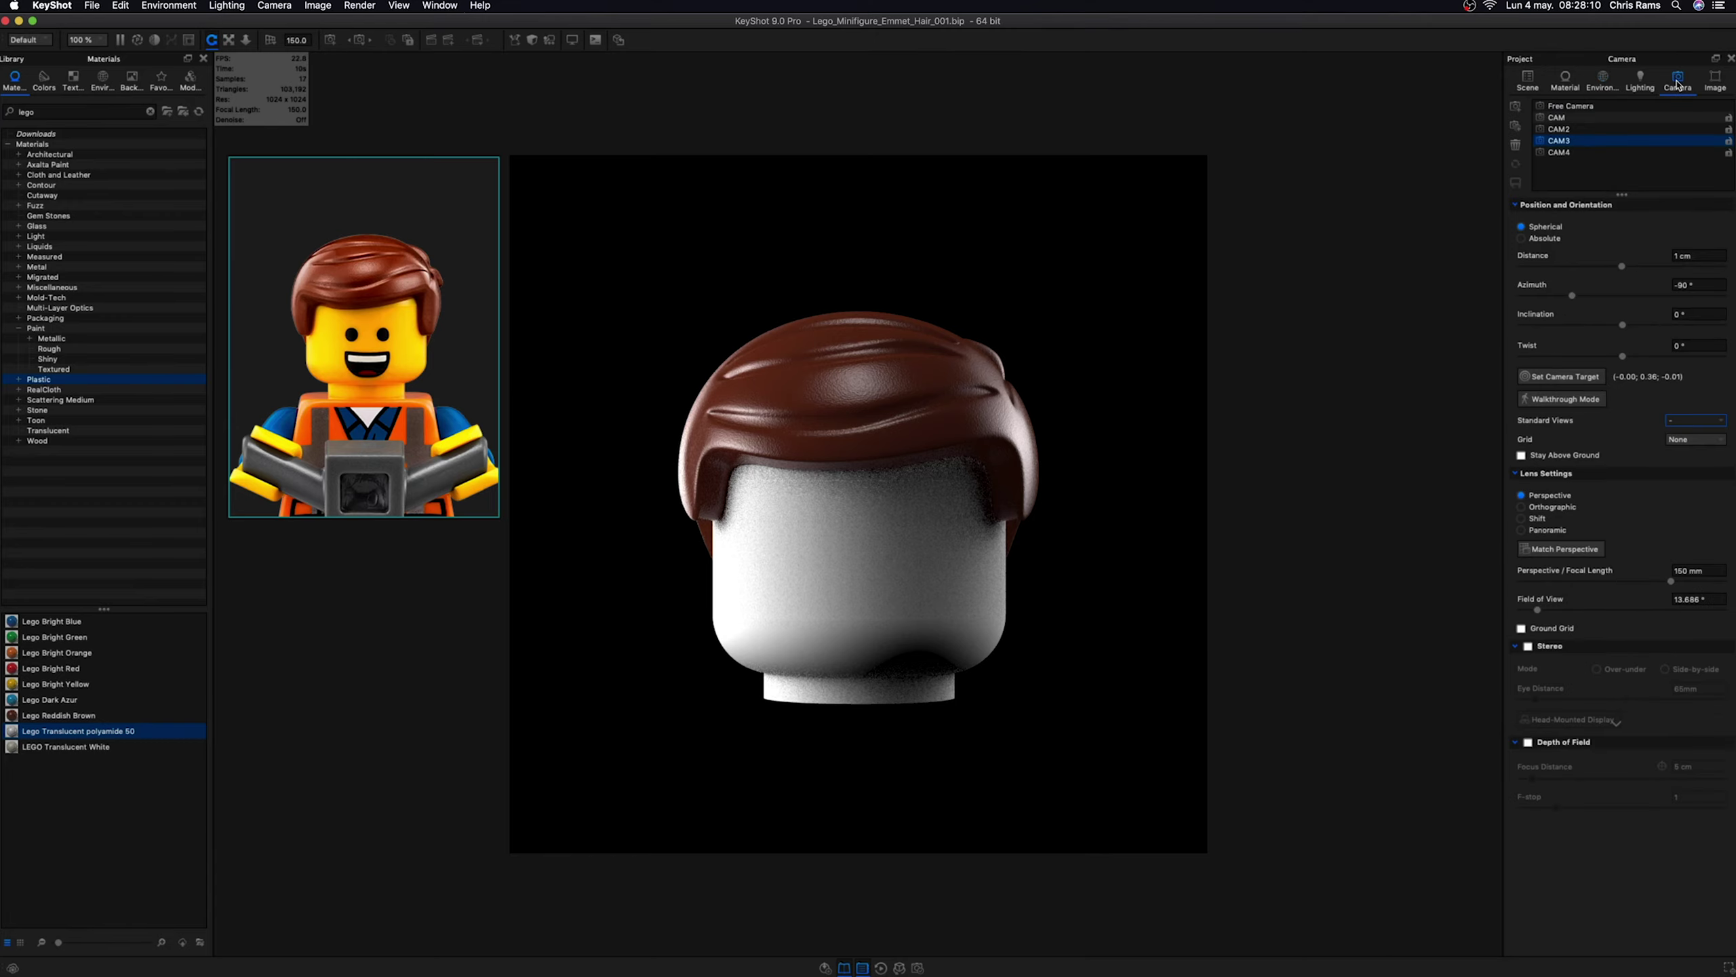
click(1641, 81)
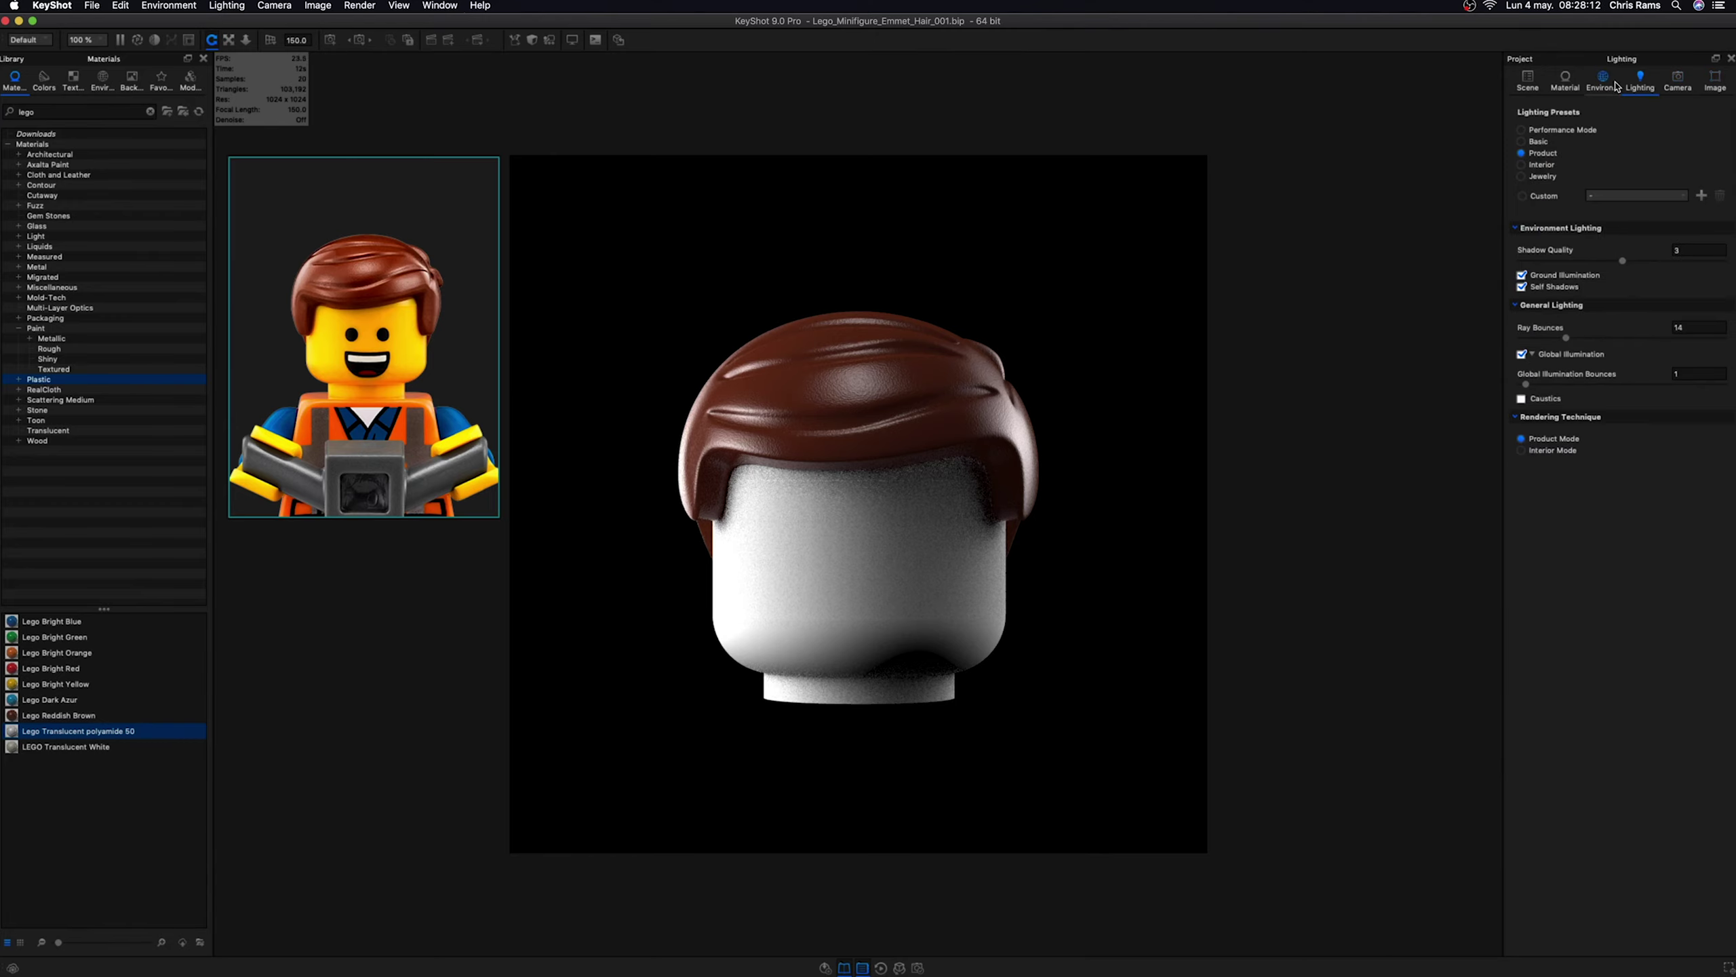
click(1640, 80)
click(1543, 177)
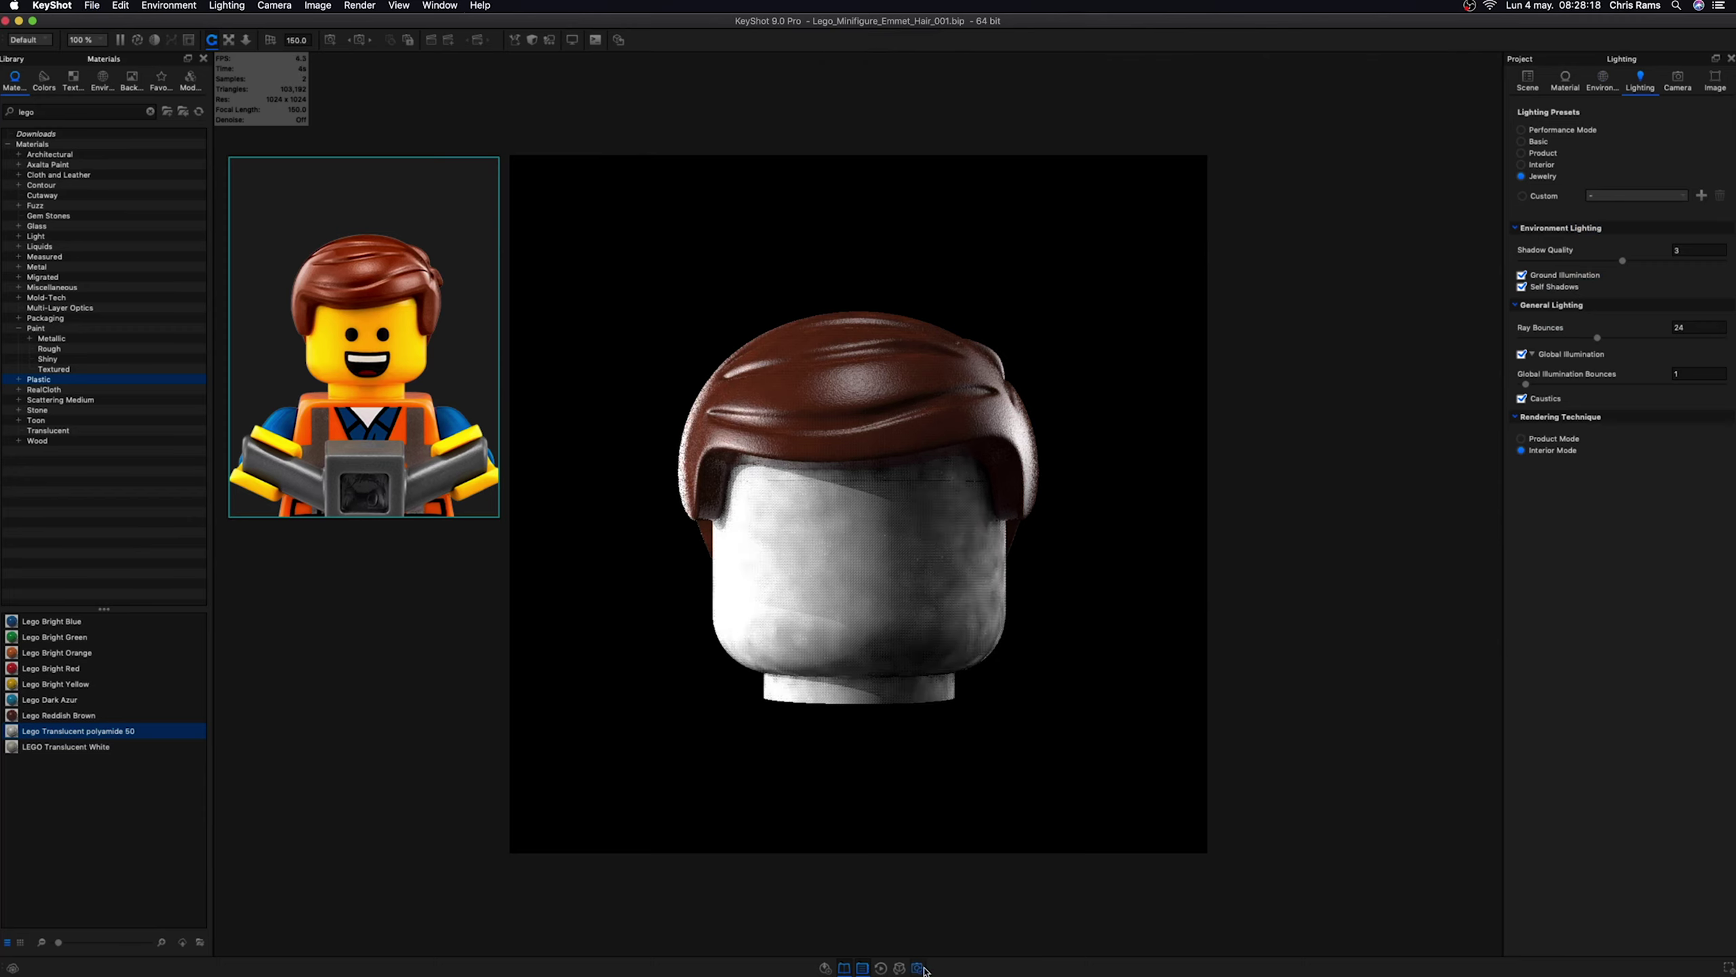
click(921, 967)
drag(1277, 362, 1071, 373)
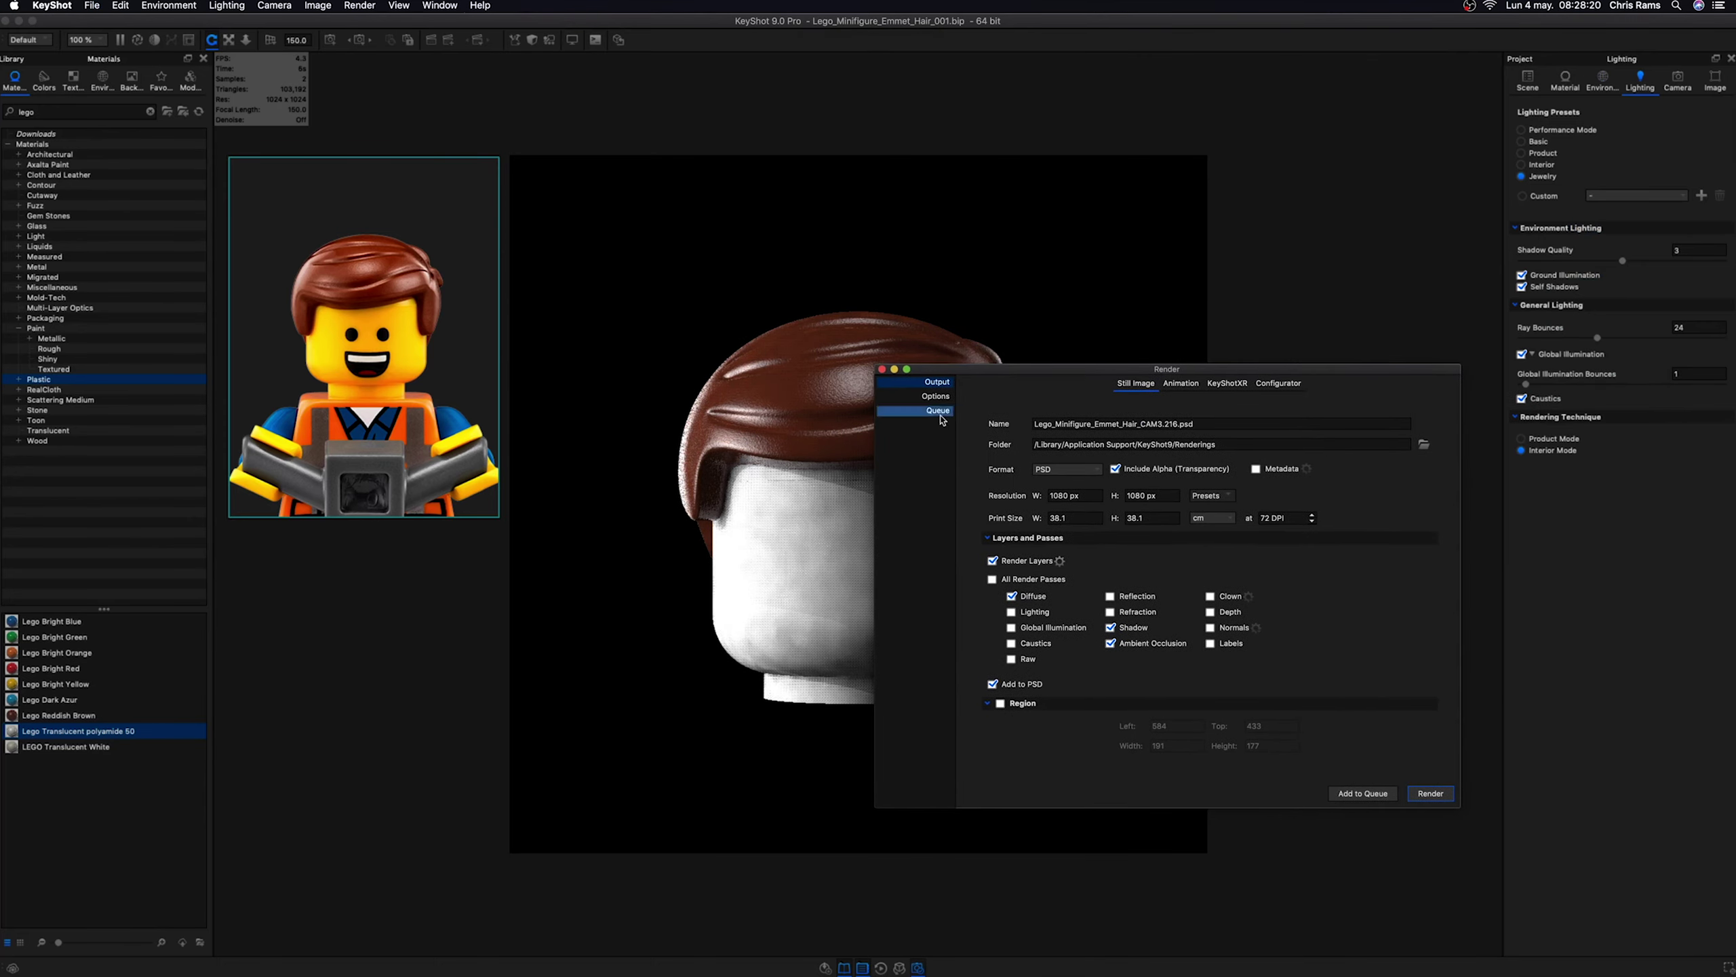
- Set render samples to 140 and trim '216' so the output is Lego_Minifigure_Emmet_Hair_CAM3.psd
click(936, 412)
click(938, 396)
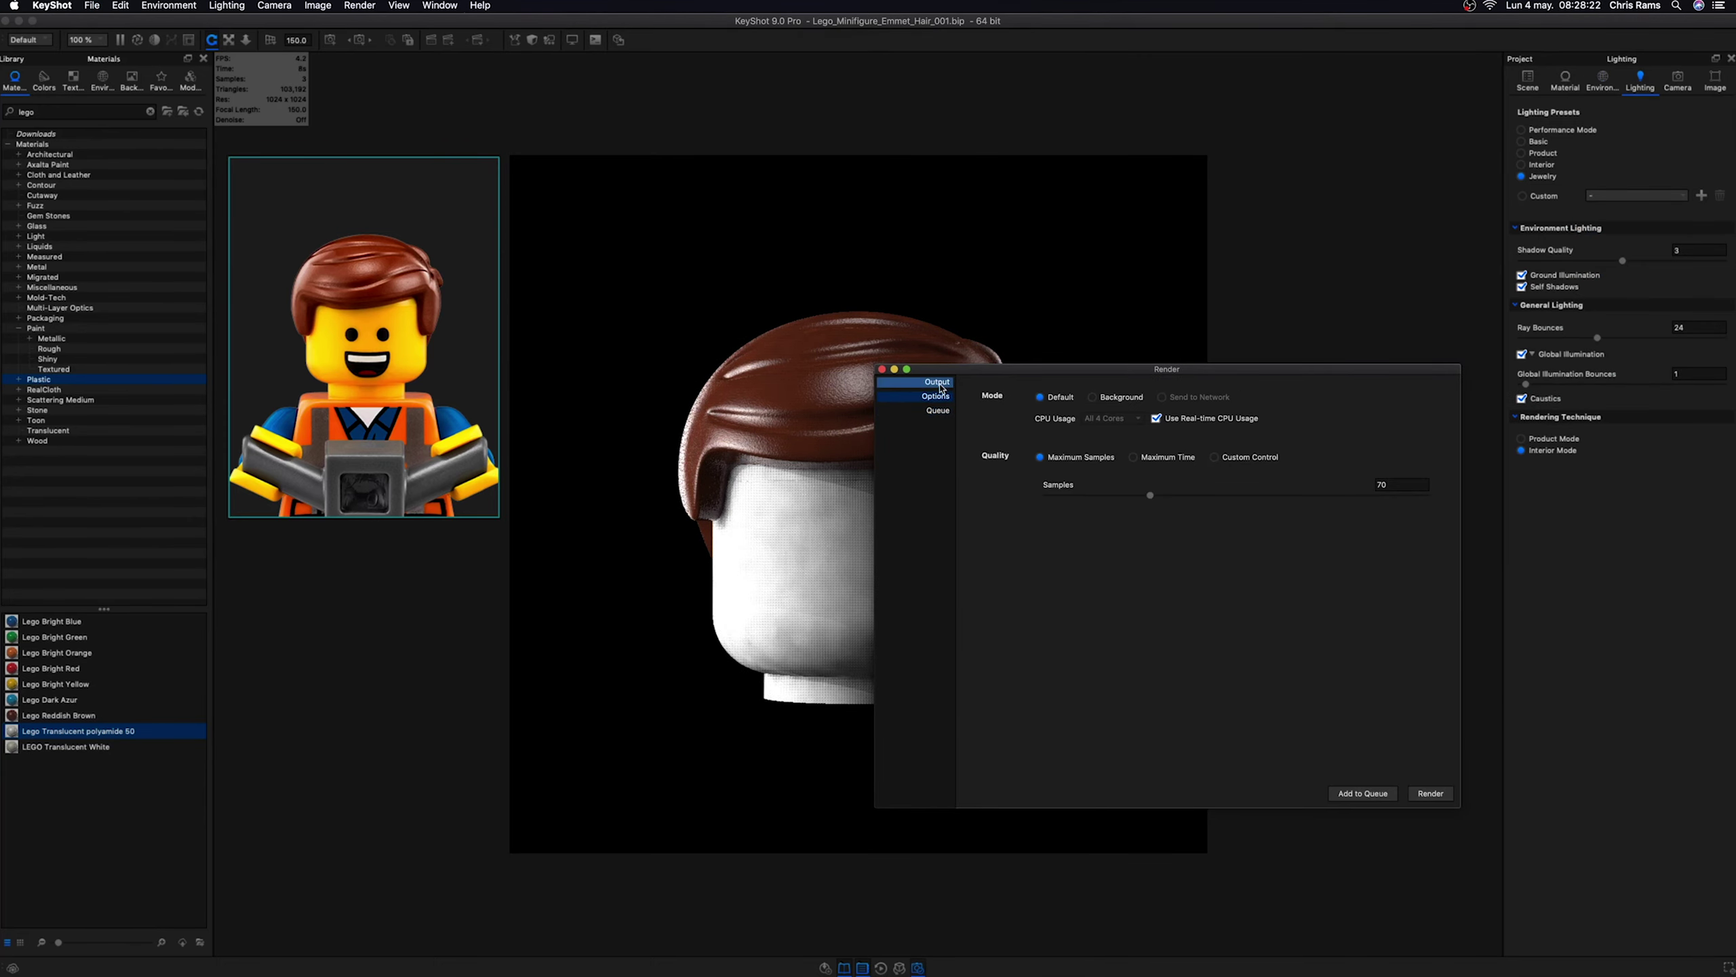
click(1408, 486)
text(0)
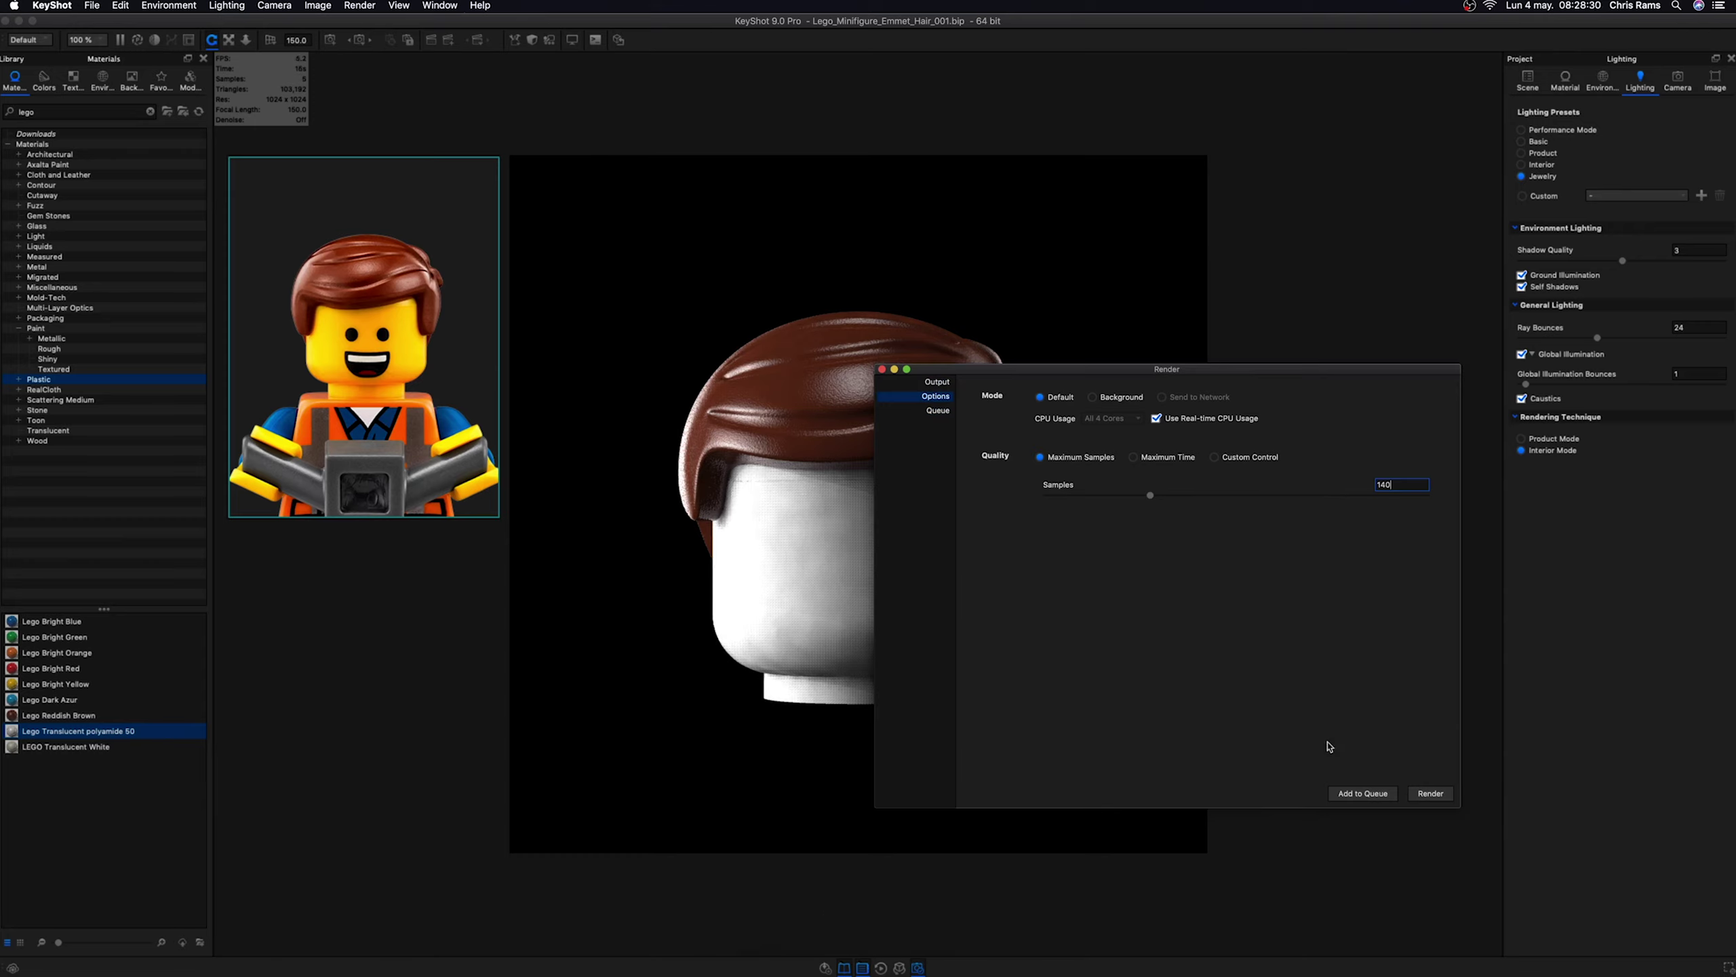
click(940, 410)
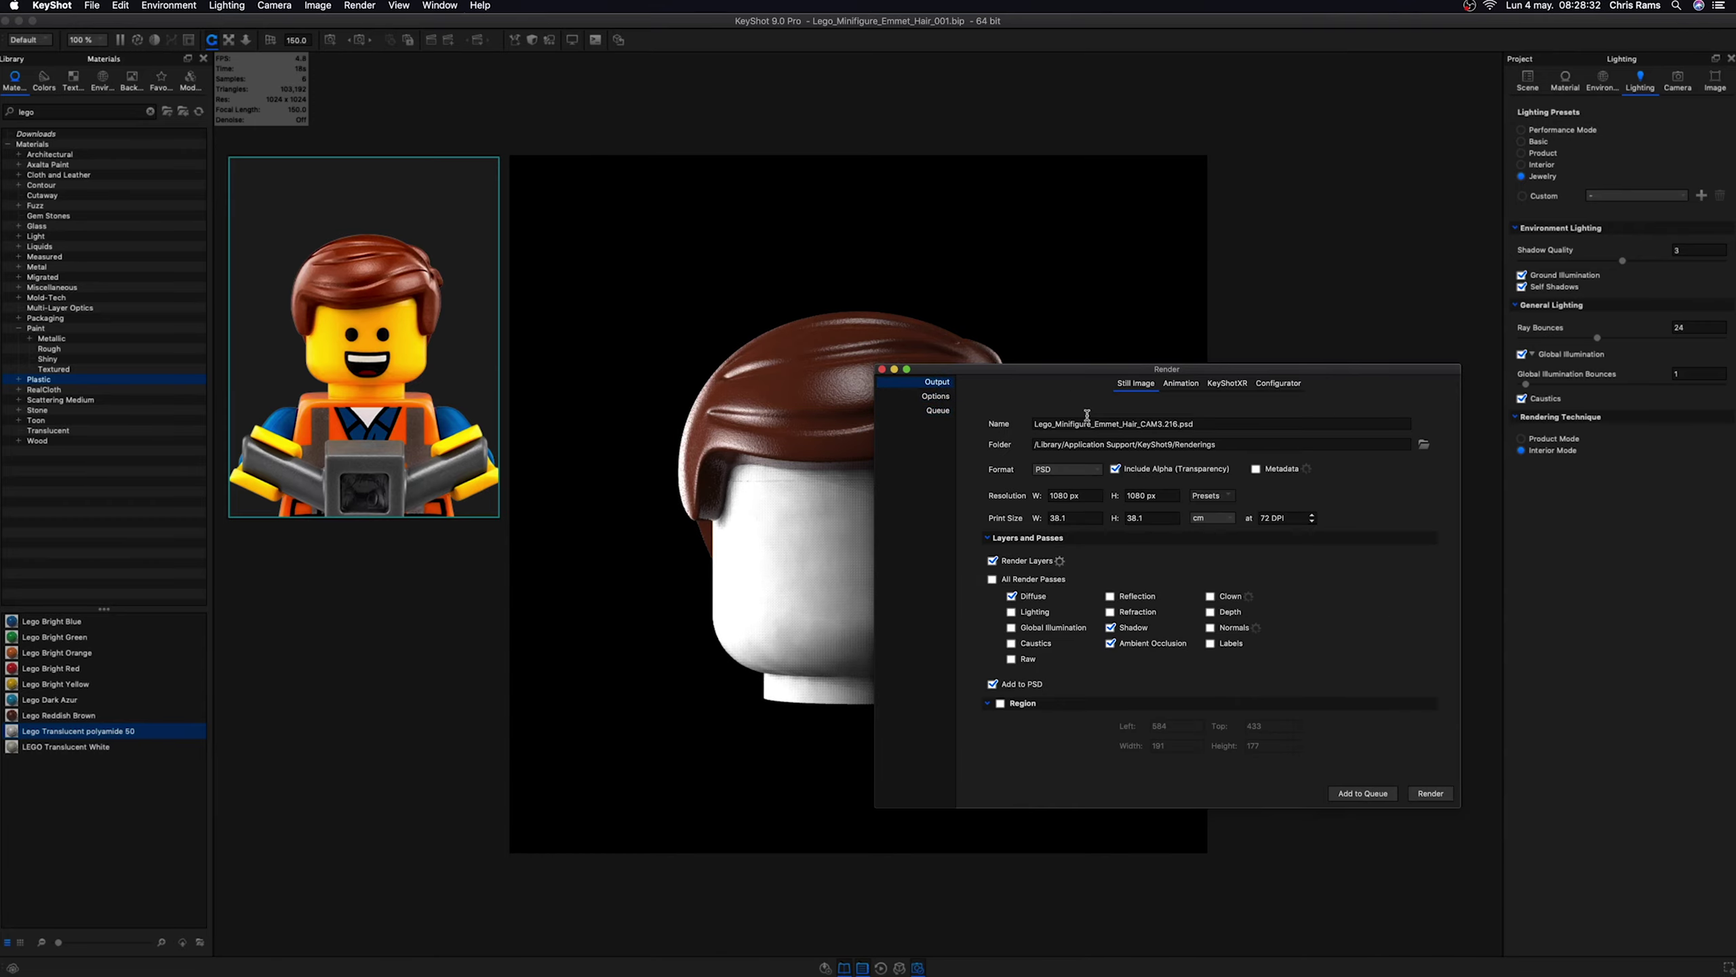
click(1177, 424)
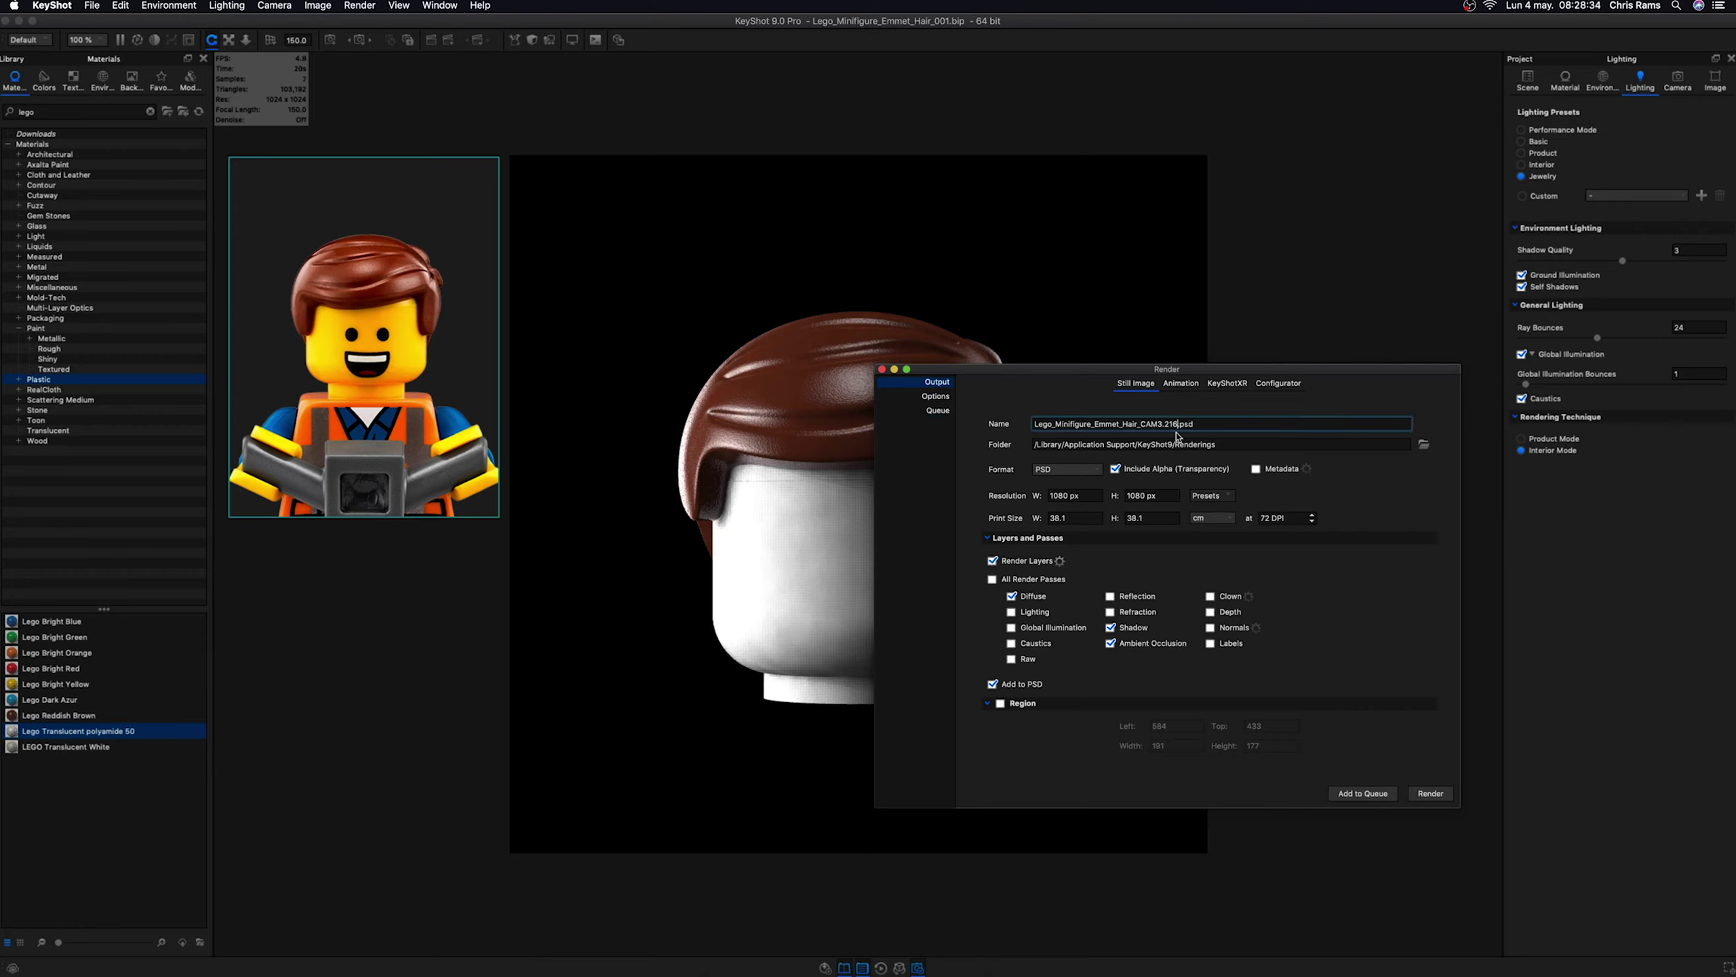
key(BackSpace)
key(BackSpace)
key(BackSpace)
- Render the CAM3 PSD, overwriting the existing file, and move the render window aside
click(1429, 794)
click(1266, 602)
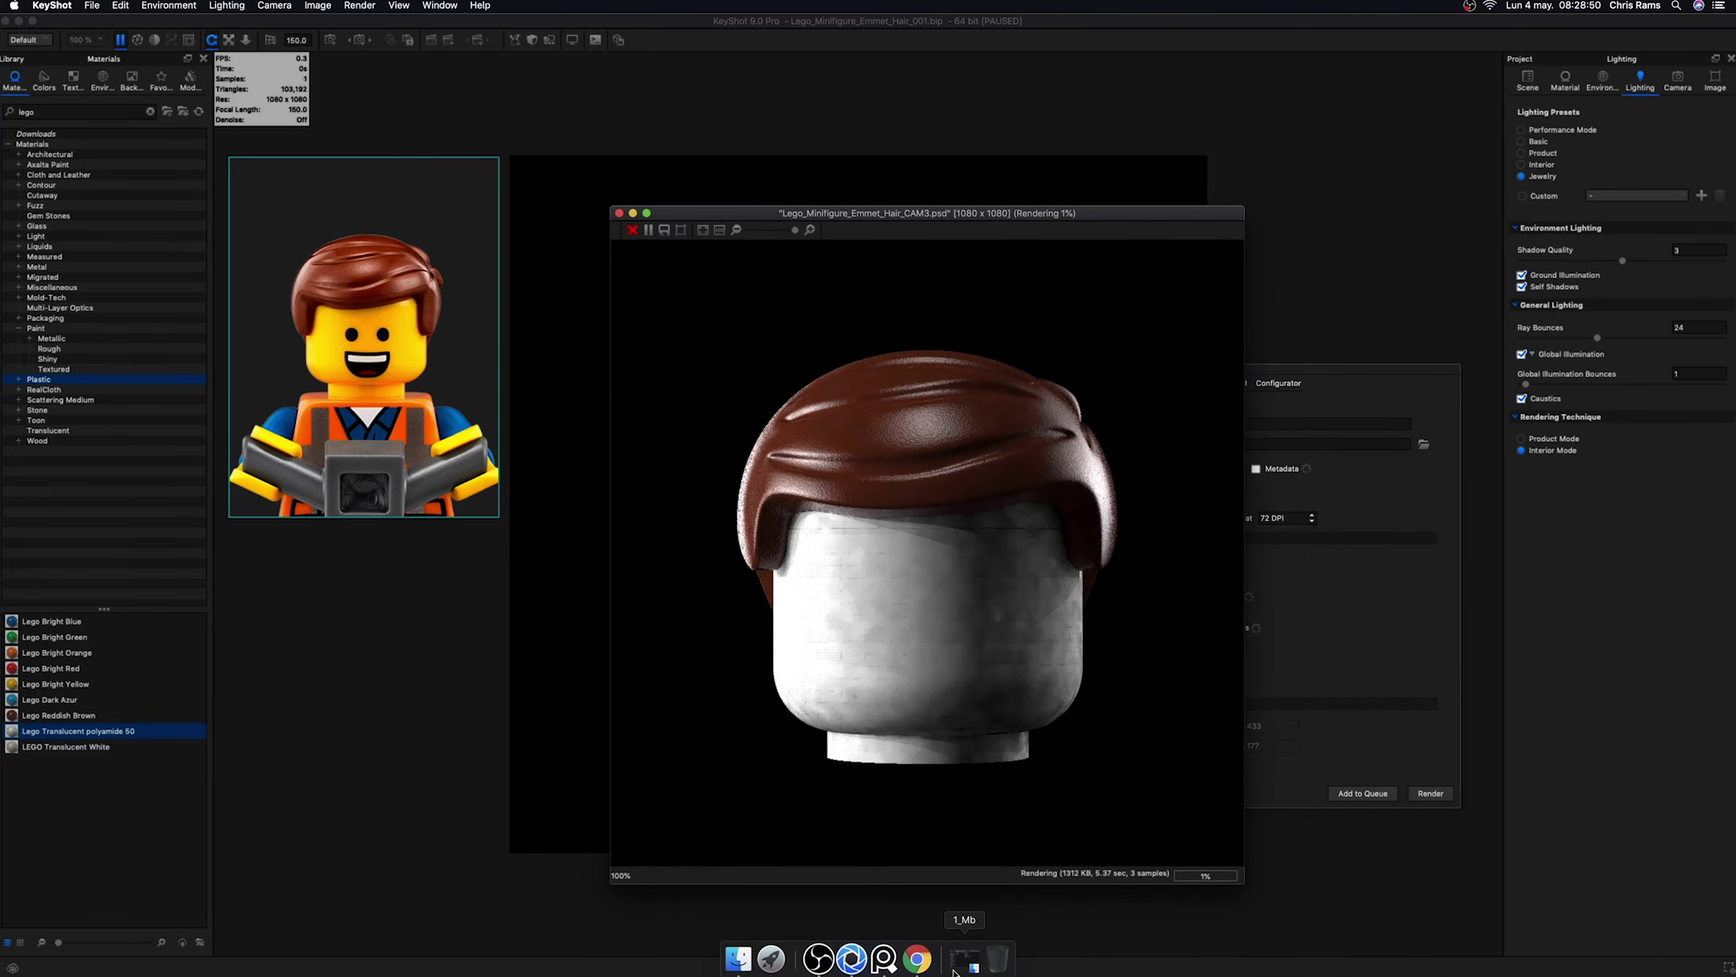
drag(947, 217, 884, 172)
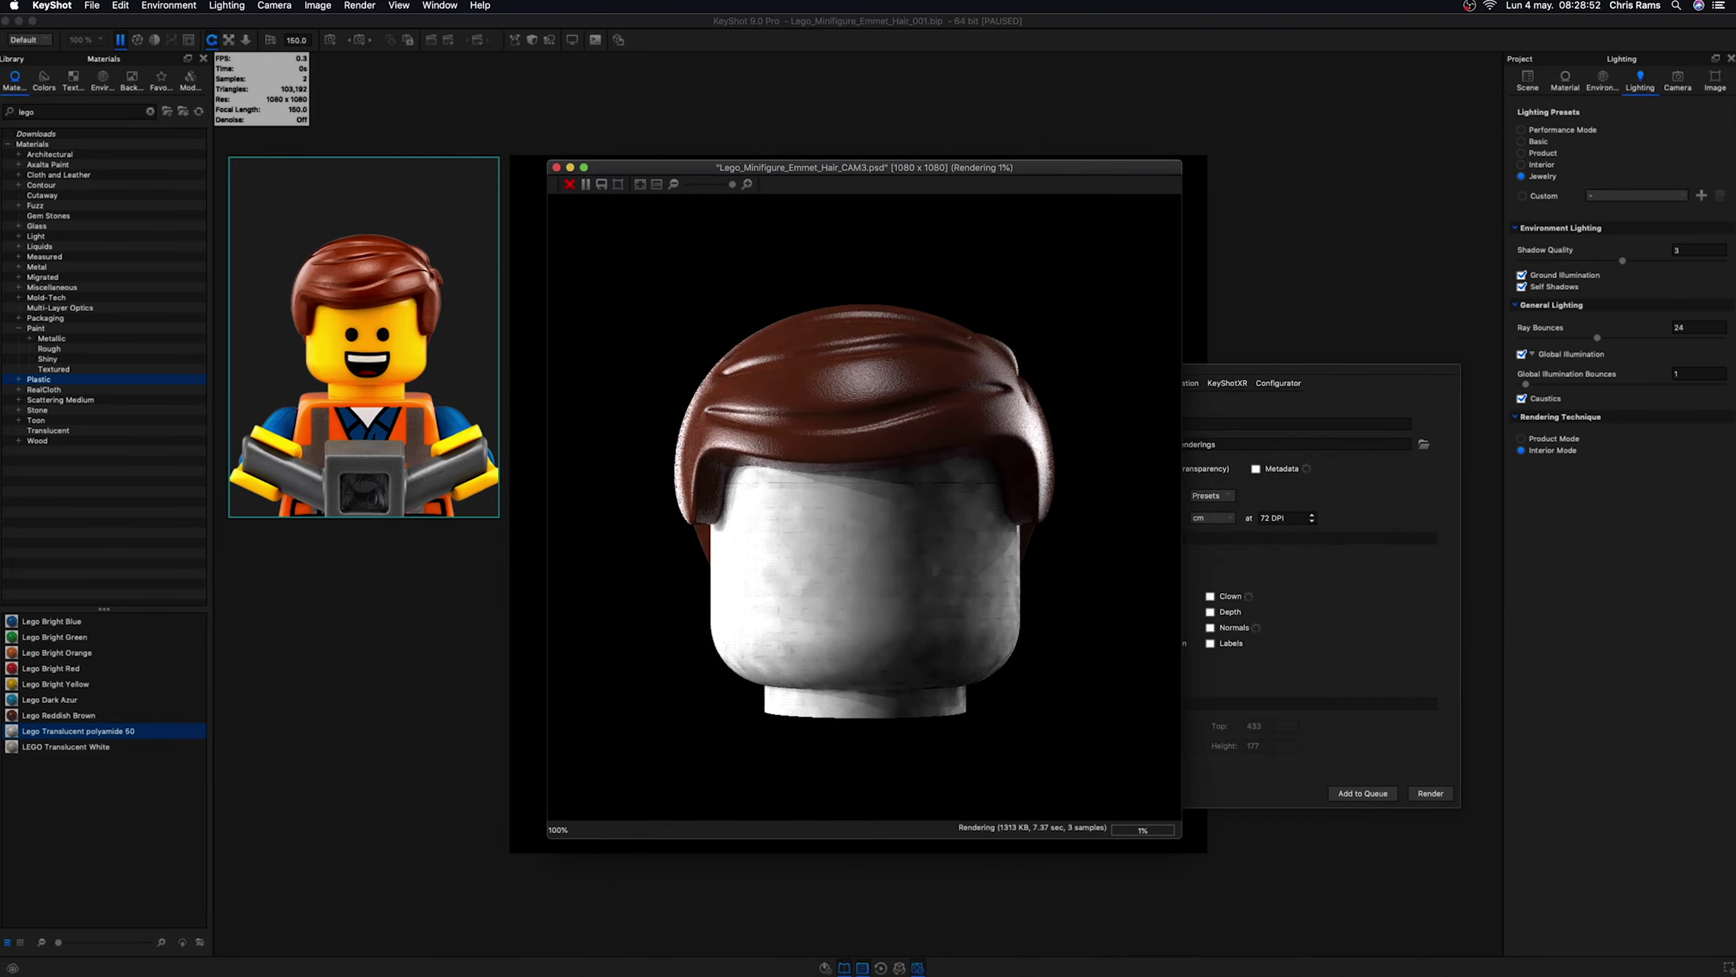